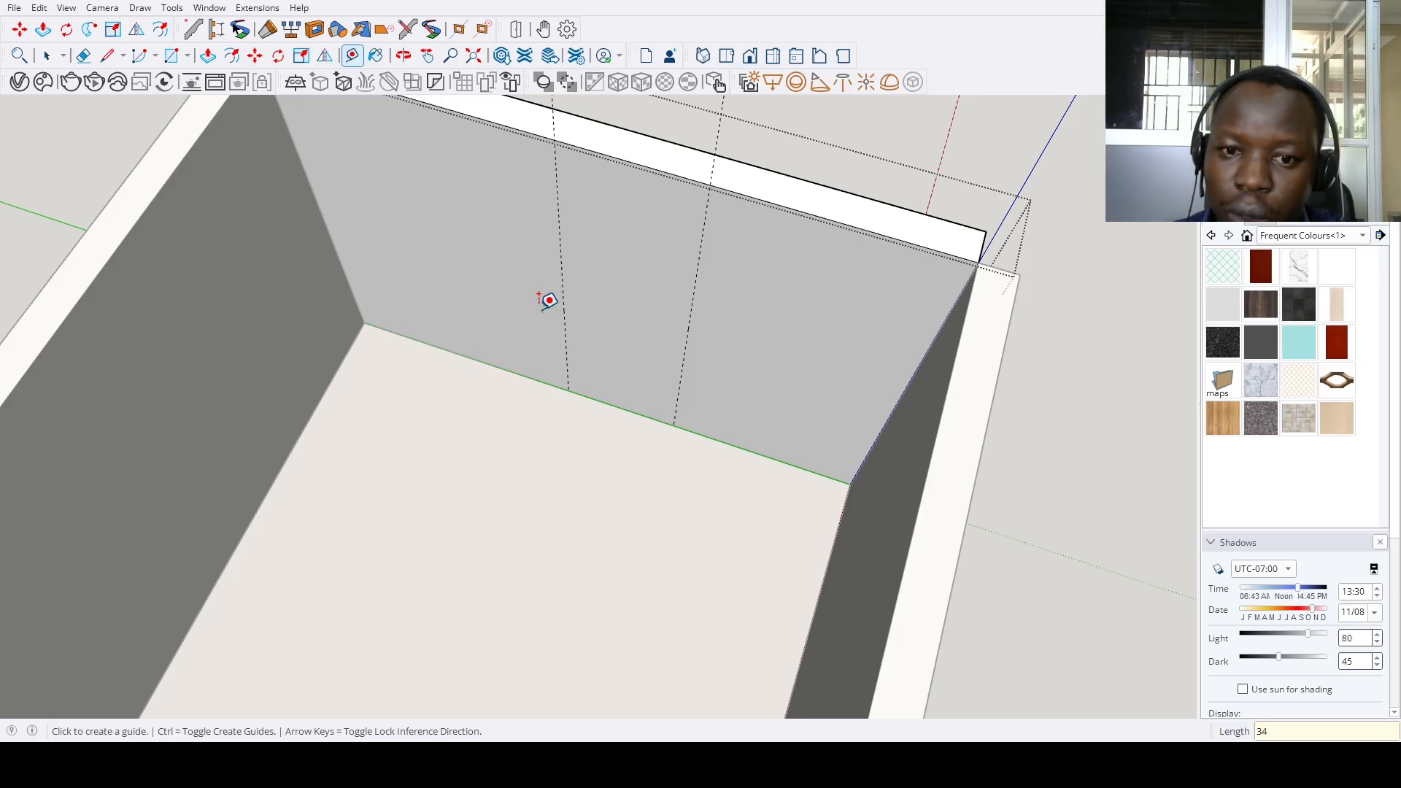
Place a horizontal guide on the back wall 82" above the floor edge to mark the door head
{"action": "left_click", "coordinate": [606, 402]}
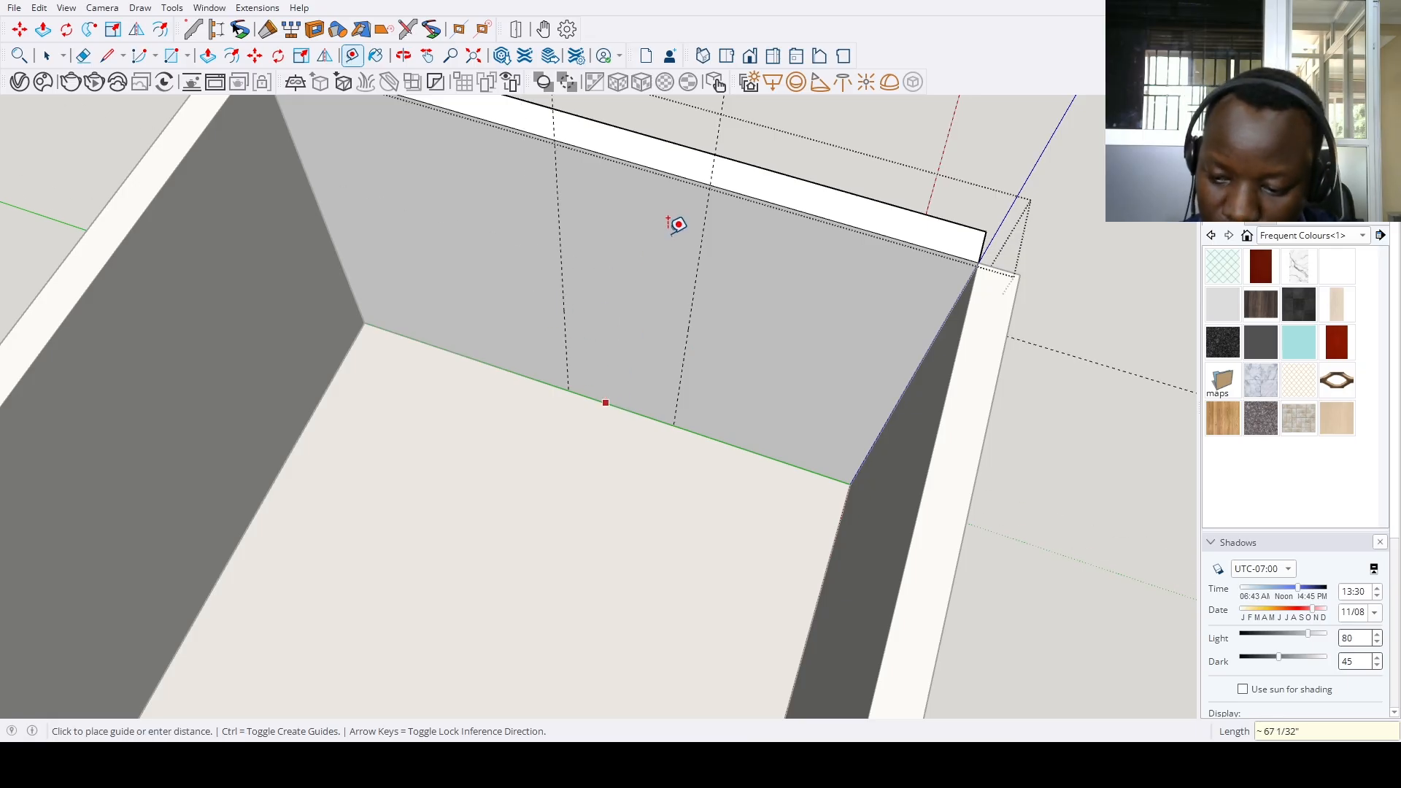
{"action": "type", "text": "82"}
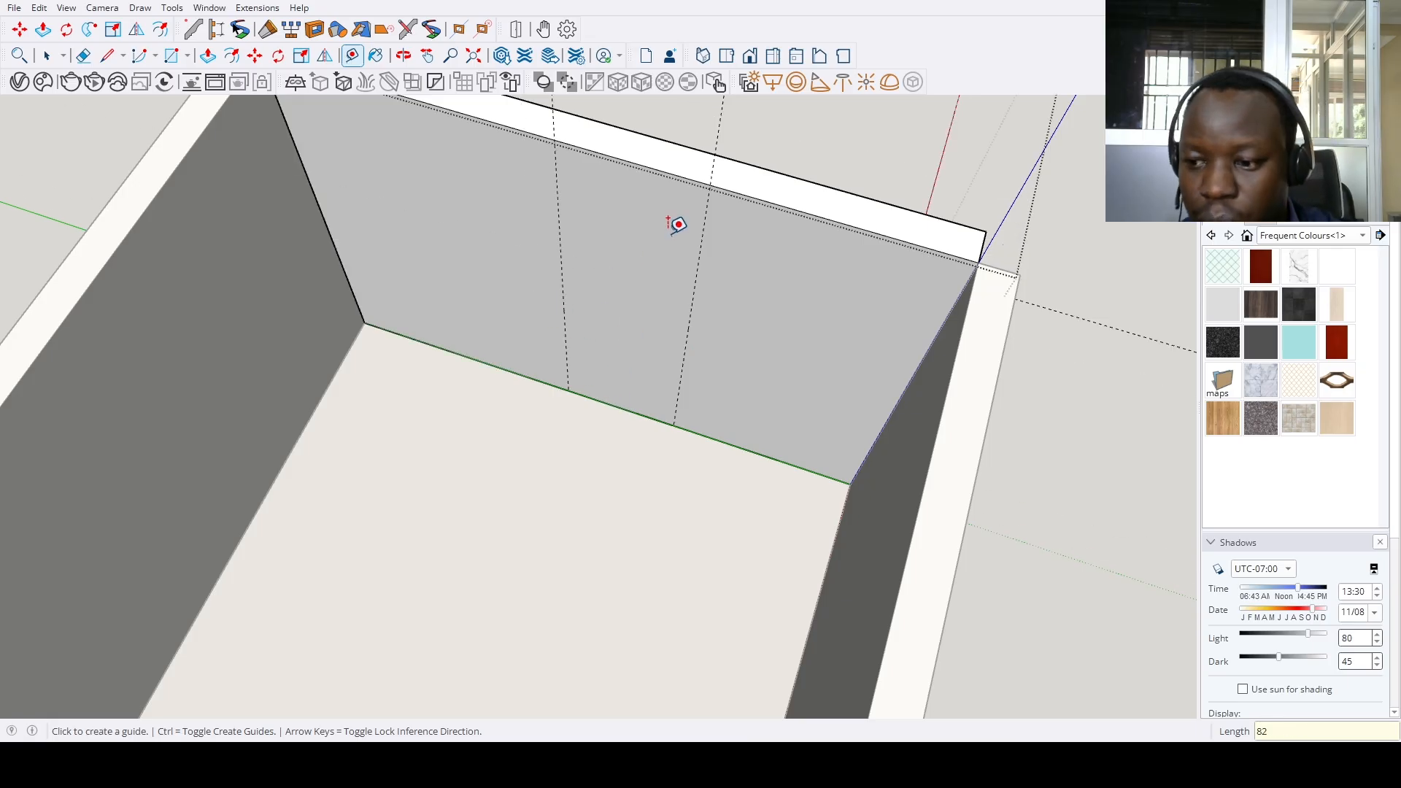
{"action": "key", "text": "Return"}
{"action": "scroll", "coordinate": [677, 225], "scroll_direction": "down", "scroll_amount": 2}
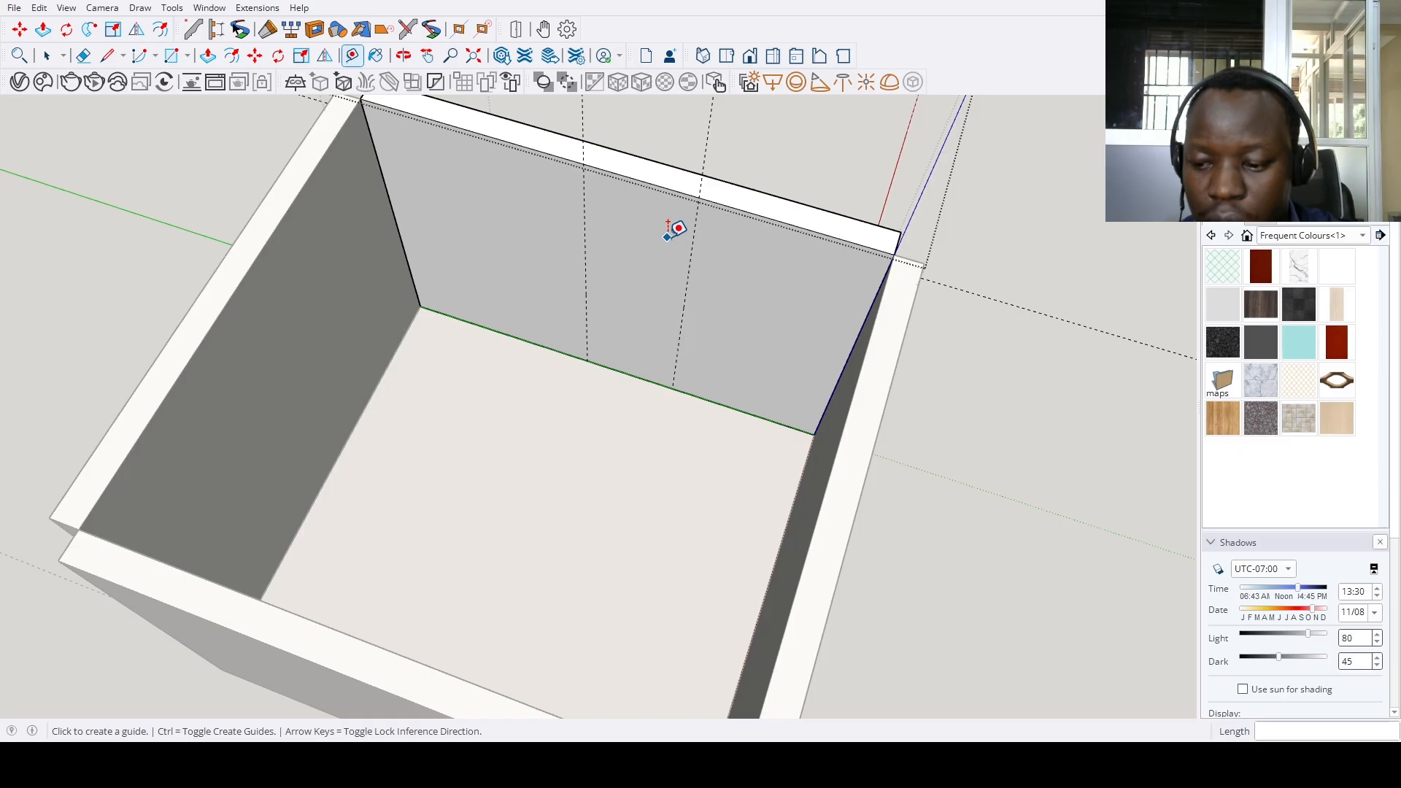
{"action": "scroll", "coordinate": [677, 229], "scroll_direction": "down", "scroll_amount": 3}
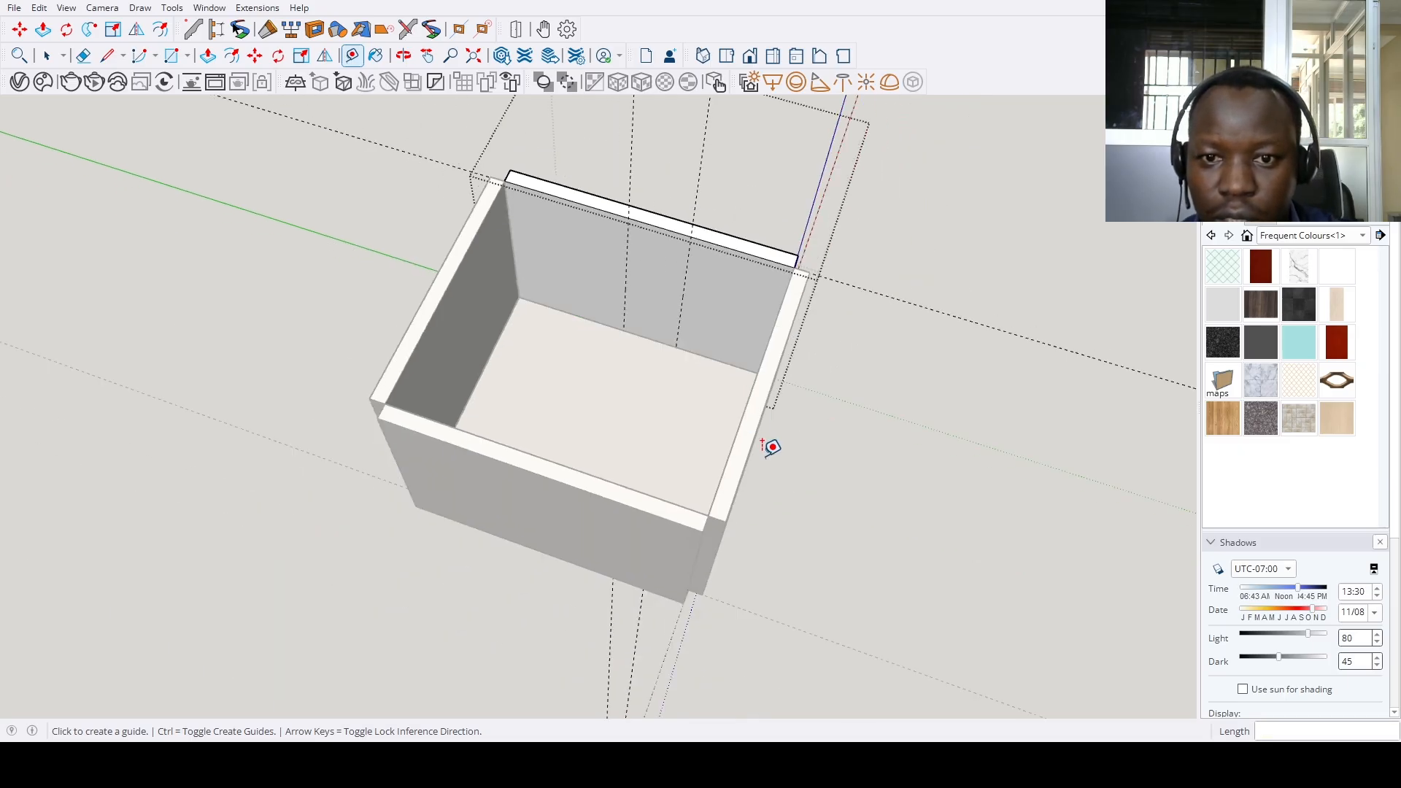
{"action": "left_click", "coordinate": [712, 358]}
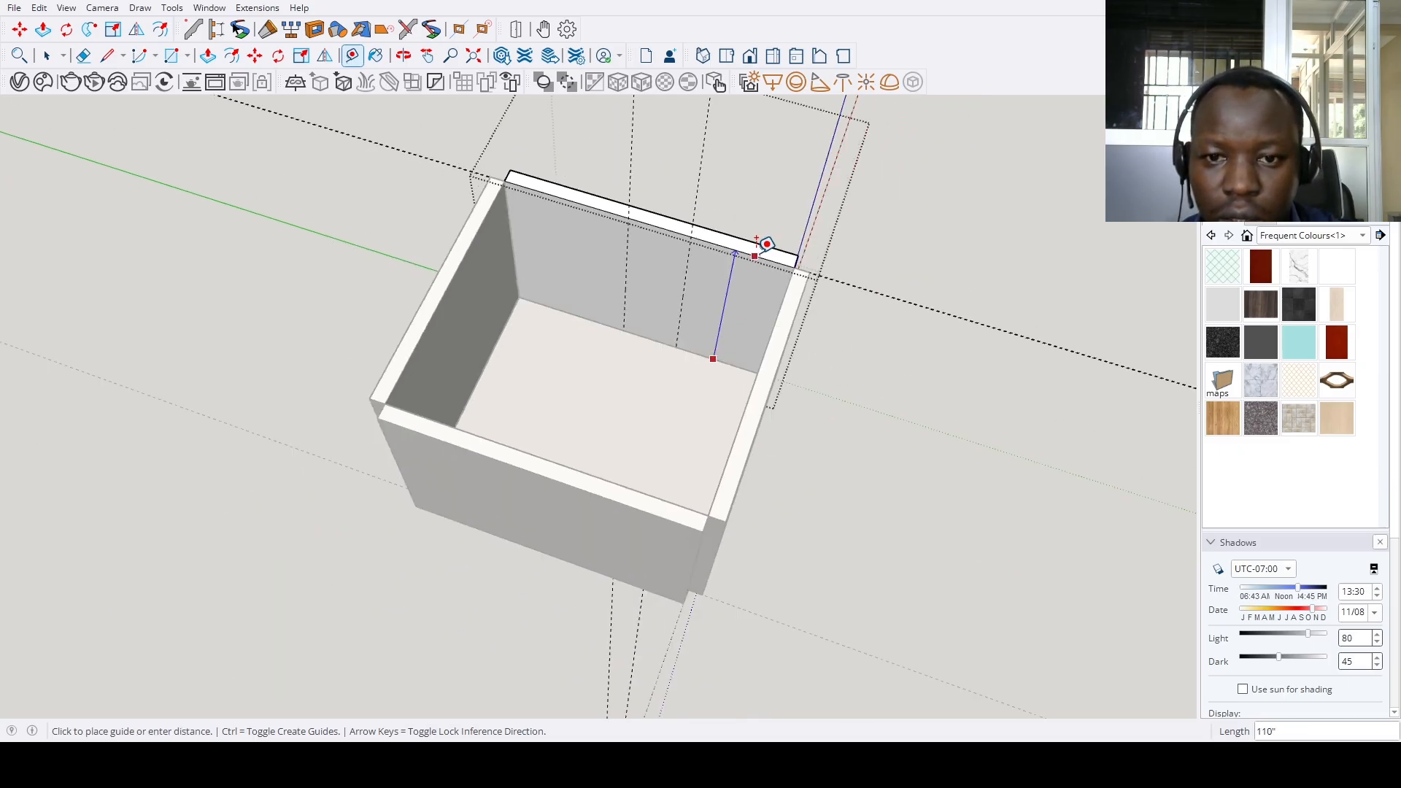
{"action": "left_click", "coordinate": [693, 254]}
Draw an 82" high door rectangle between the two vertical guides and push it 8" through the wall
{"action": "scroll", "coordinate": [693, 256], "scroll_direction": "up", "scroll_amount": 1}
{"action": "key", "text": "r"}
{"action": "left_click", "coordinate": [684, 267]}
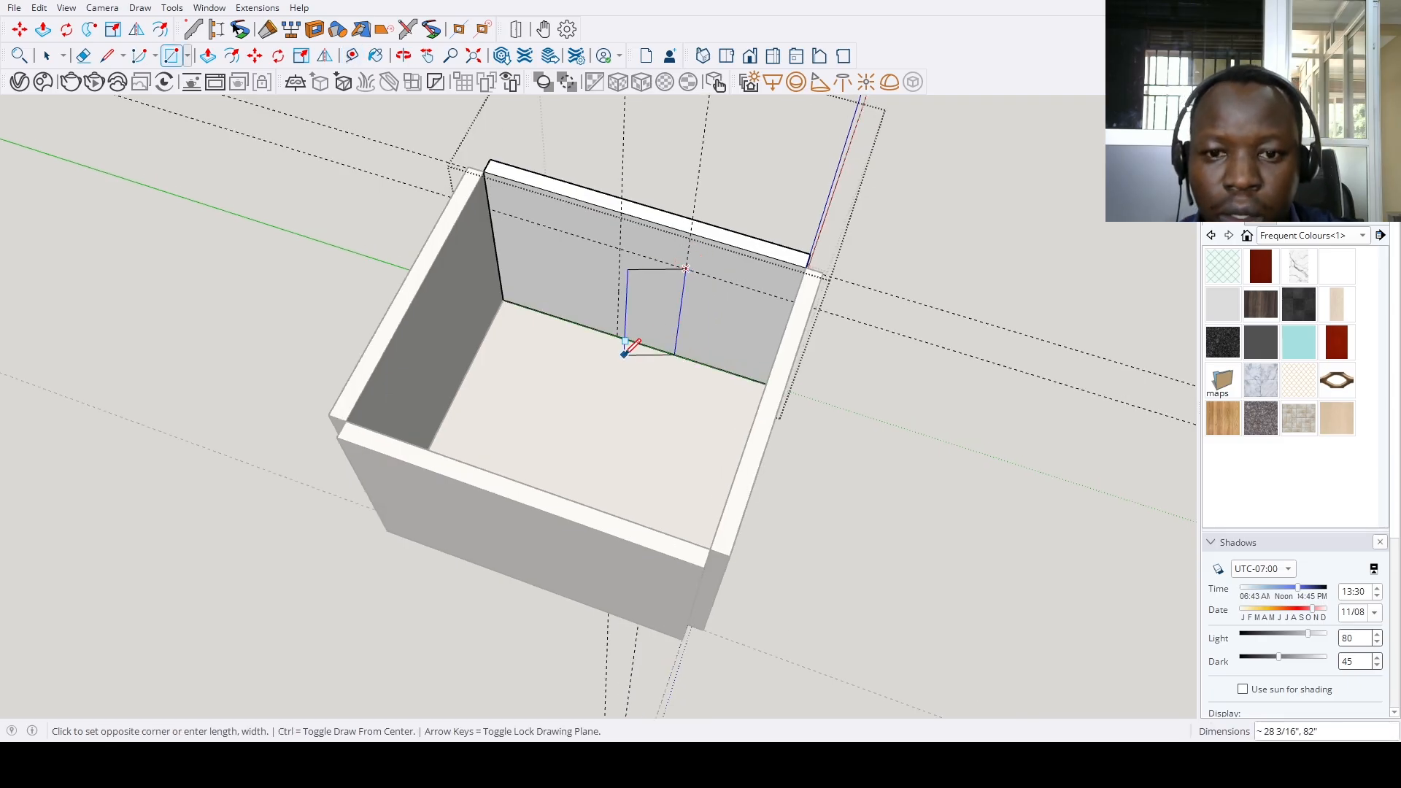
{"action": "left_click", "coordinate": [617, 334]}
{"action": "key", "text": "p"}
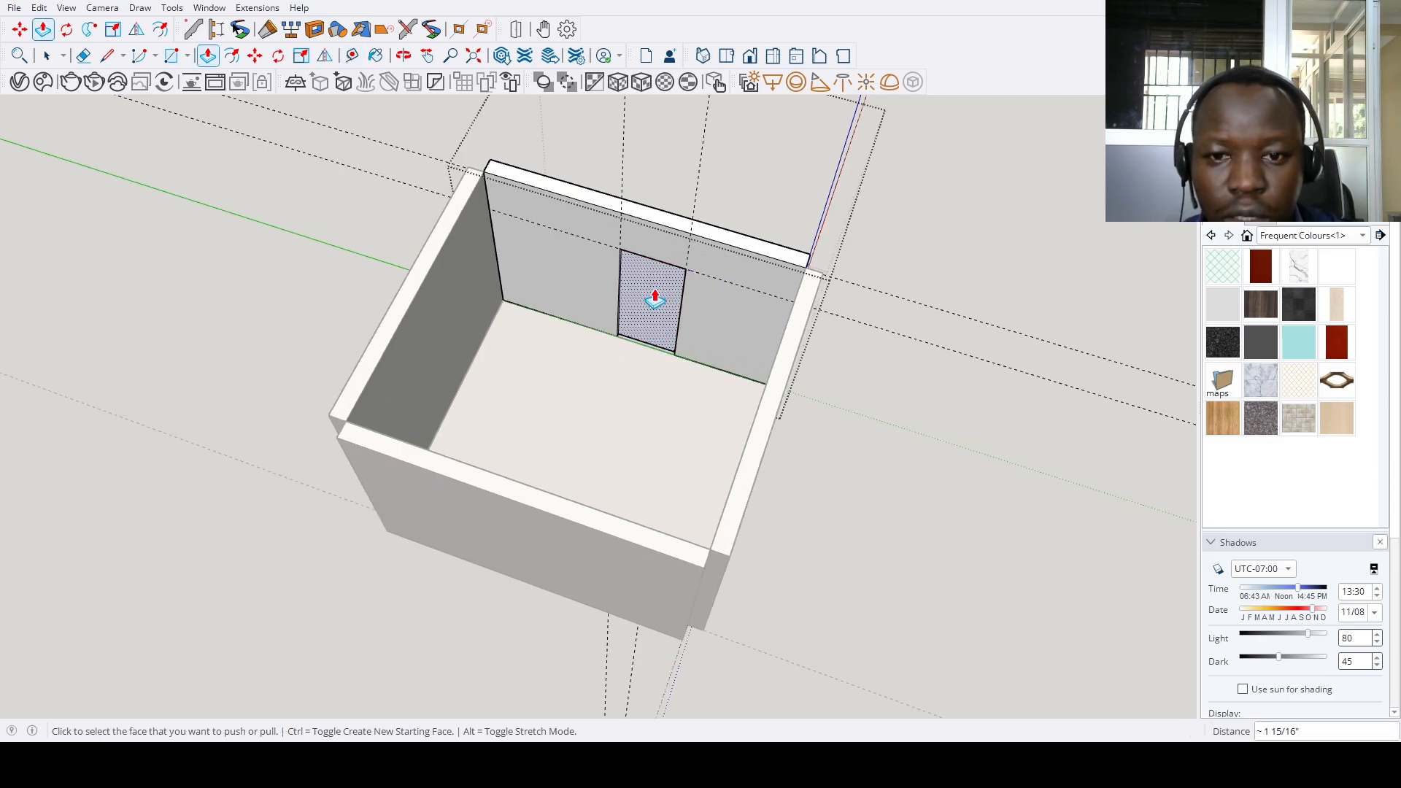
{"action": "key", "text": "ctrl+z"}
{"action": "left_click", "coordinate": [653, 299]}
{"action": "left_click", "coordinate": [651, 296]}
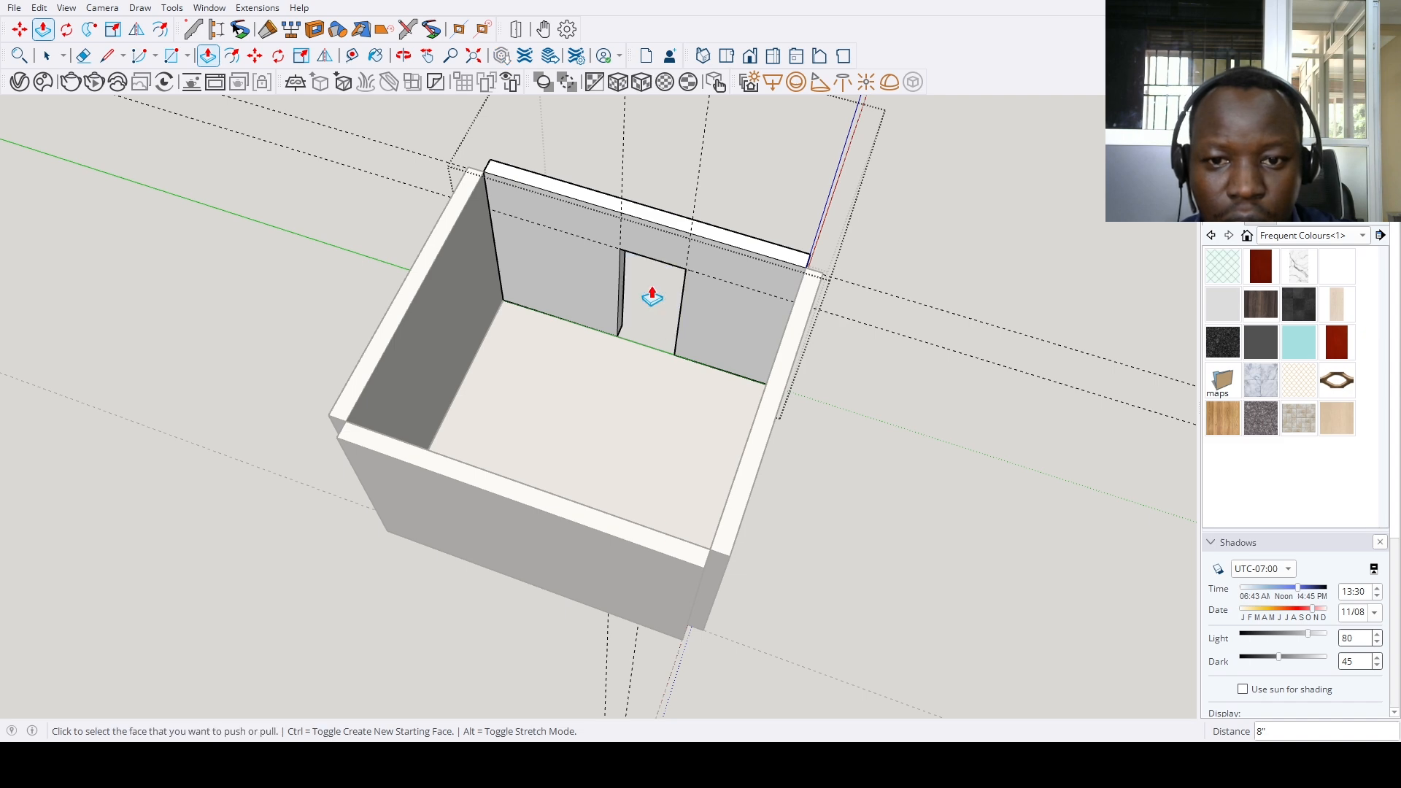
On the wall adjoining the door wall, place a vertical guide 43.2" from the door-side corner and another 58.25" beyond it
{"action": "scroll", "coordinate": [693, 569], "scroll_direction": "down", "scroll_amount": 3}
{"action": "middle_click_drag", "start_coordinate": [802, 526], "coordinate": [472, 453]}
{"action": "key", "text": "space"}
{"action": "scroll", "coordinate": [576, 401], "scroll_direction": "up", "scroll_amount": 5}
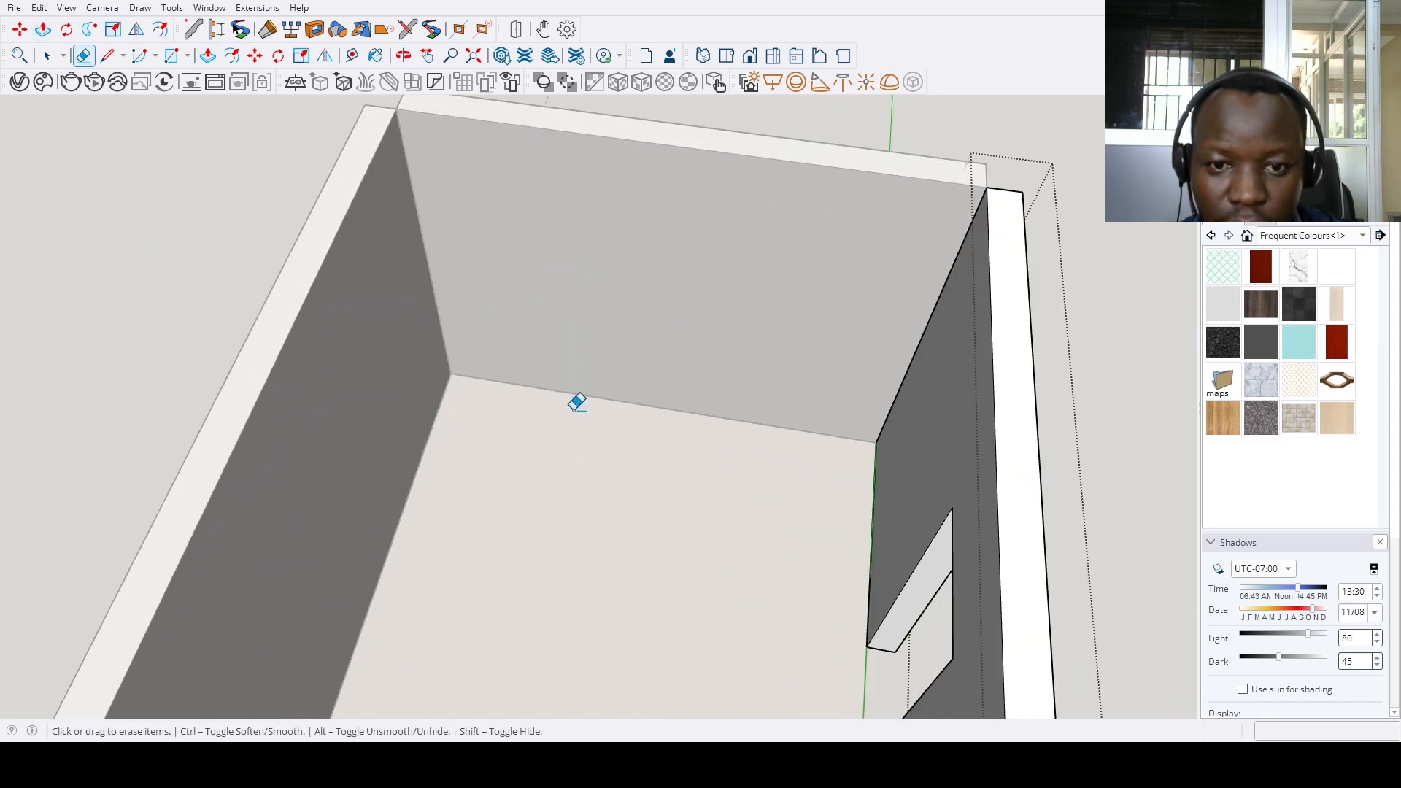
{"action": "scroll", "coordinate": [677, 305], "scroll_direction": "down", "scroll_amount": 6}
{"action": "middle_click_drag", "start_coordinate": [581, 354], "coordinate": [707, 282]}
{"action": "key", "text": "t"}
{"action": "left_click", "coordinate": [783, 300]}
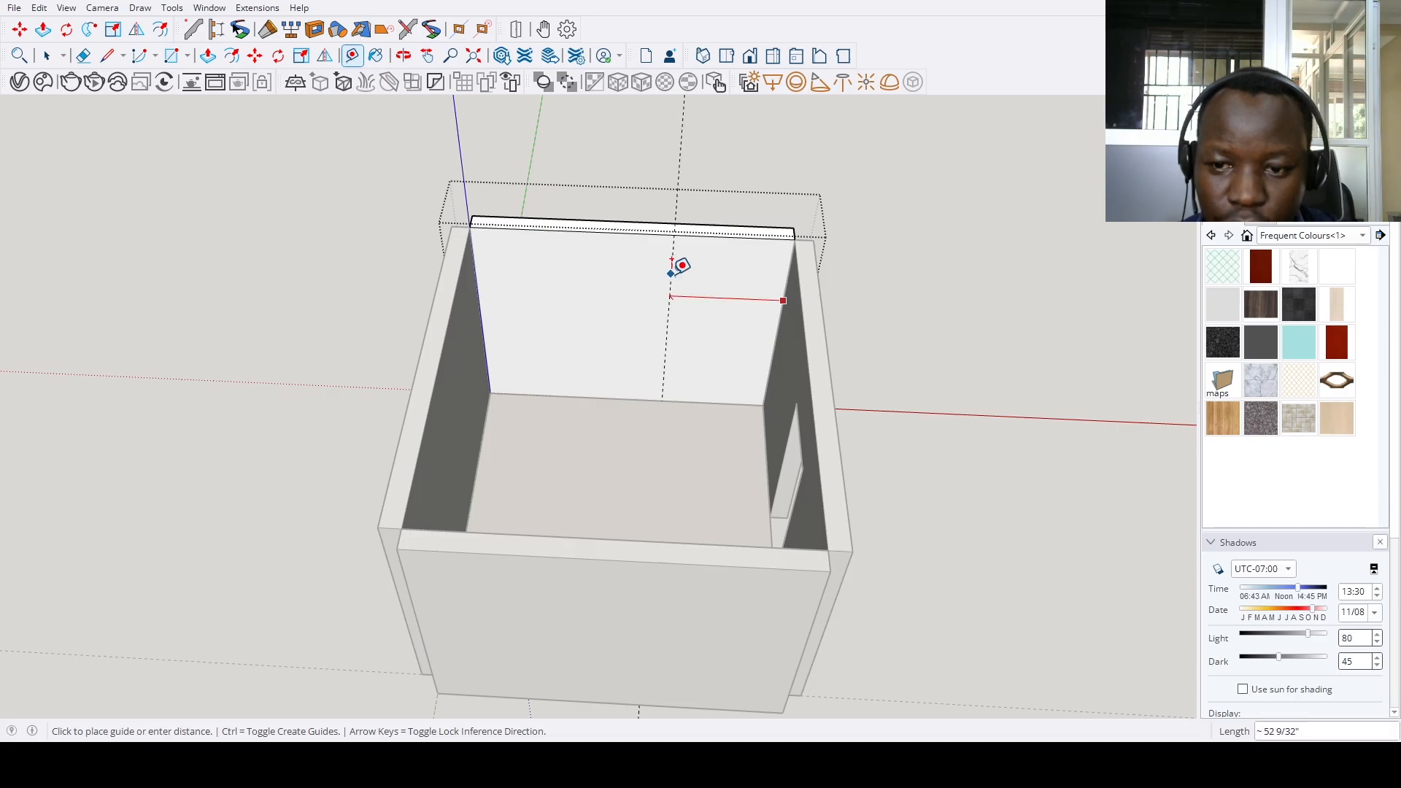
{"action": "type", "text": "43.2"}
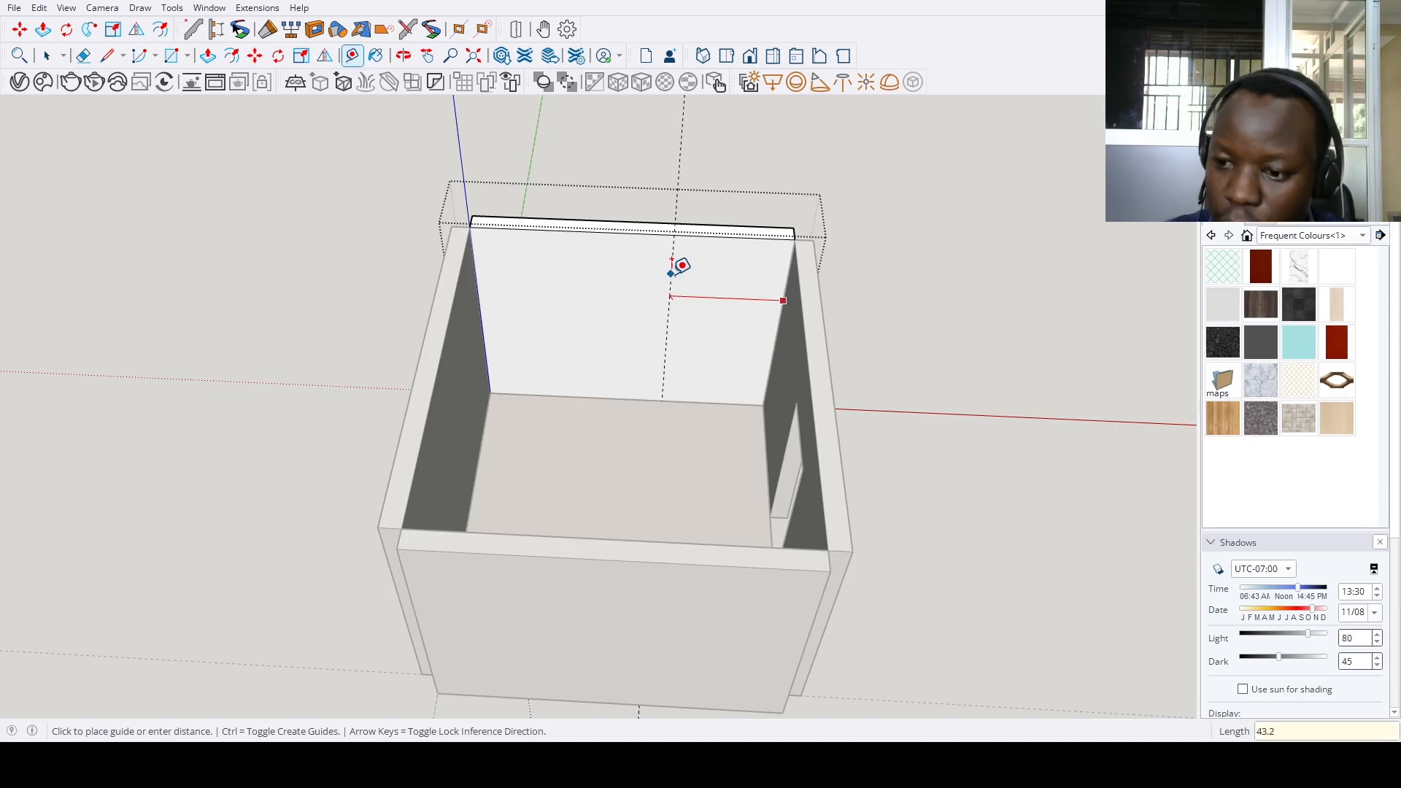
{"action": "key", "text": "Return"}
{"action": "left_click", "coordinate": [687, 319]}
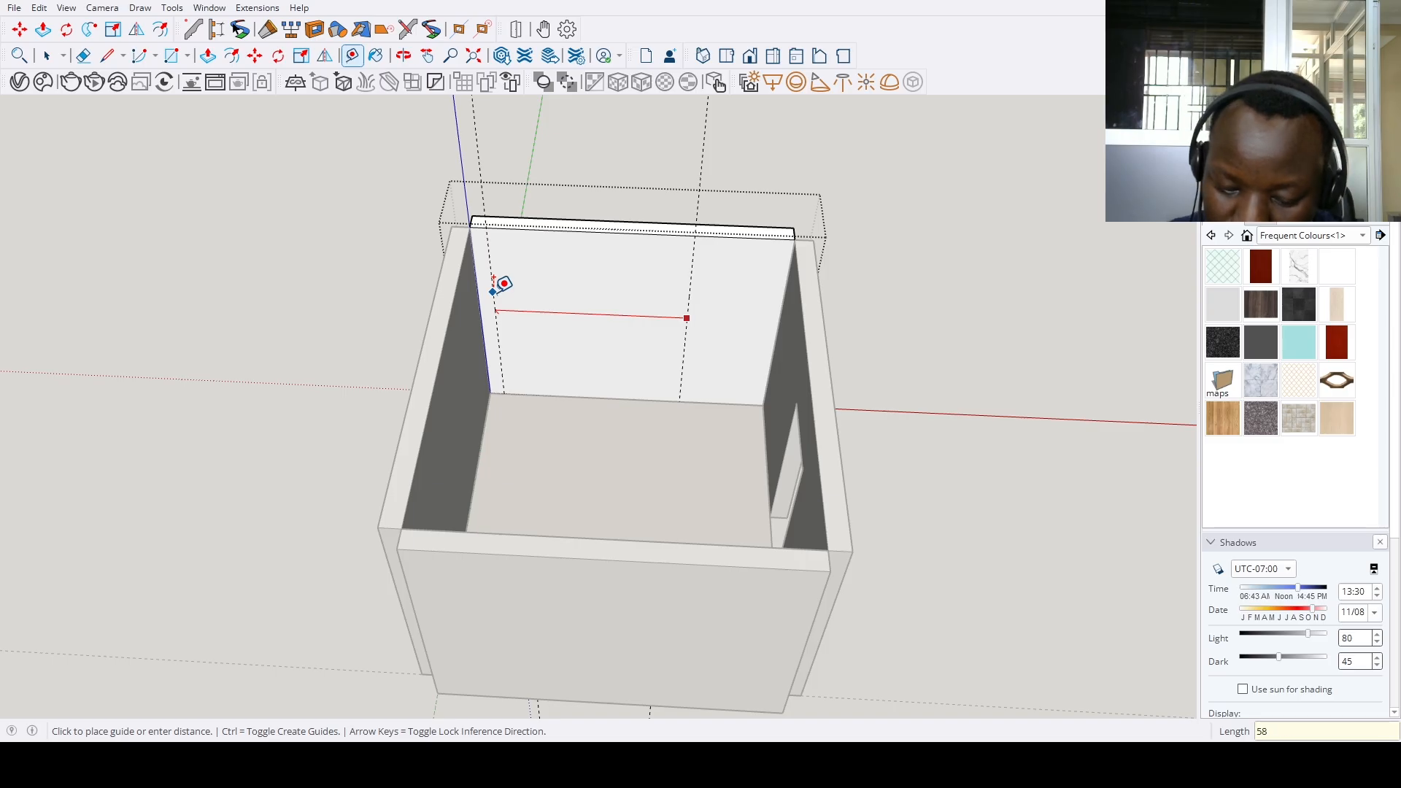
{"action": "key", "text": "Return"}
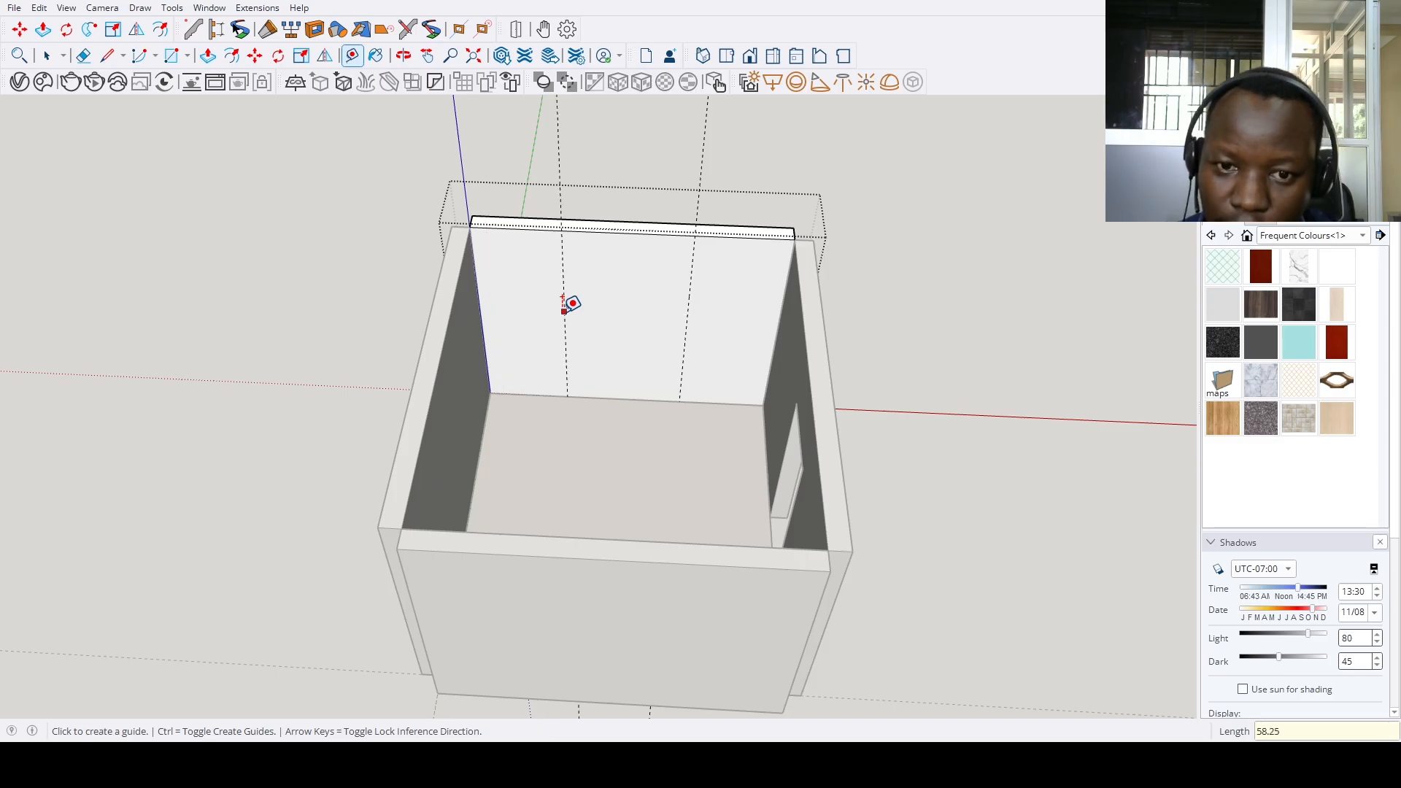
Place a horizontal guide 33.25" above the floor edge and a second one 45.5" above it
{"action": "left_click", "coordinate": [595, 398]}
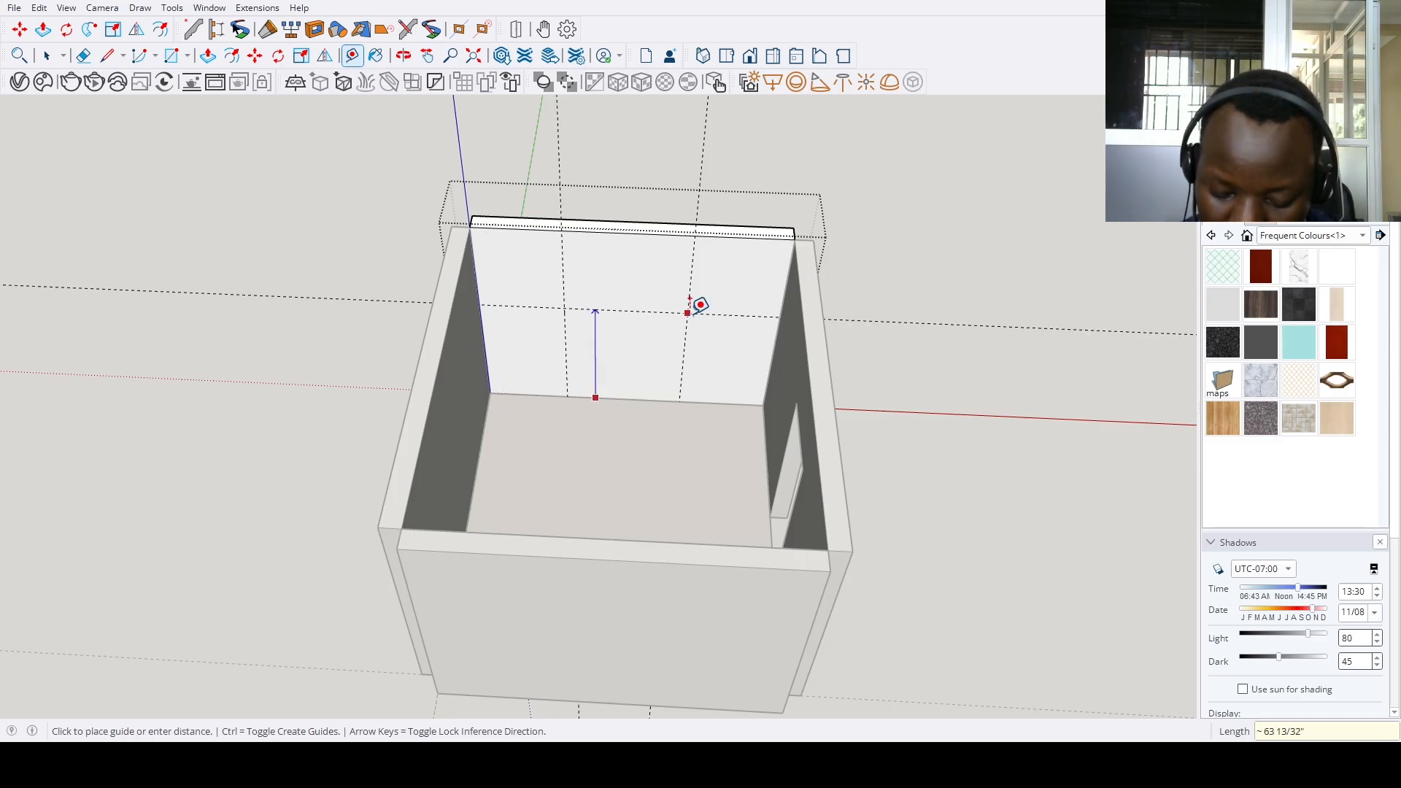
{"action": "type", "text": "33.25"}
{"action": "key", "text": "Return"}
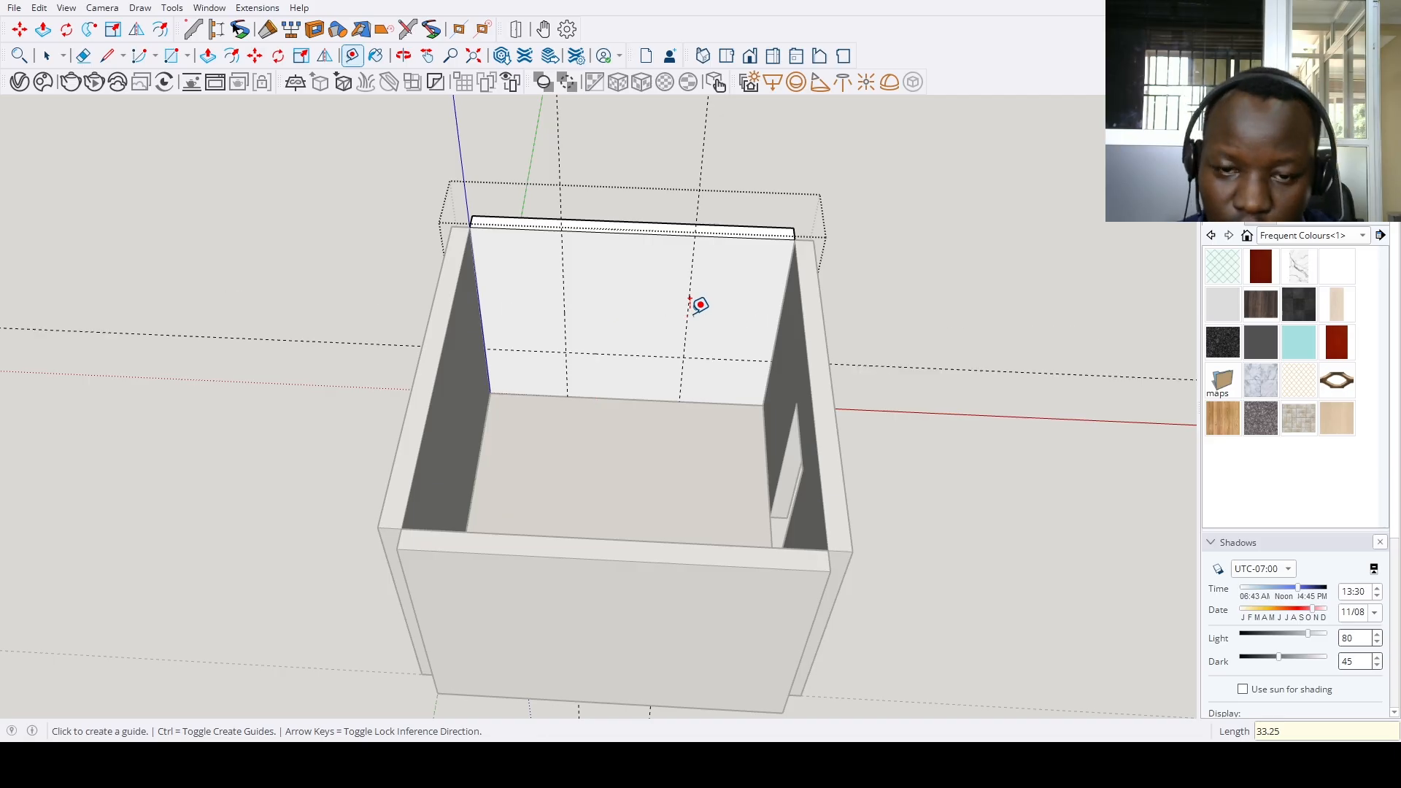
{"action": "left_click", "coordinate": [653, 356]}
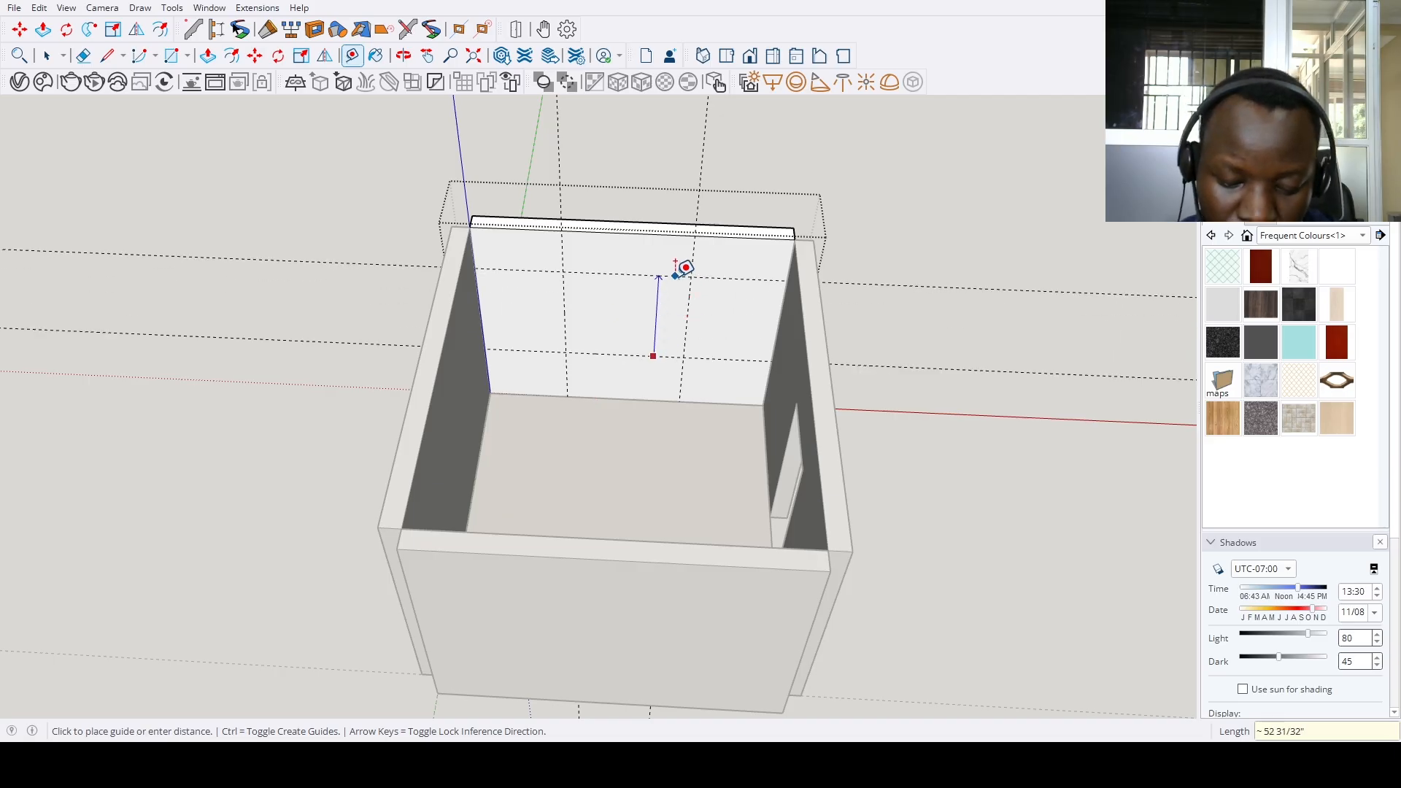
{"action": "type", "text": "45.5"}
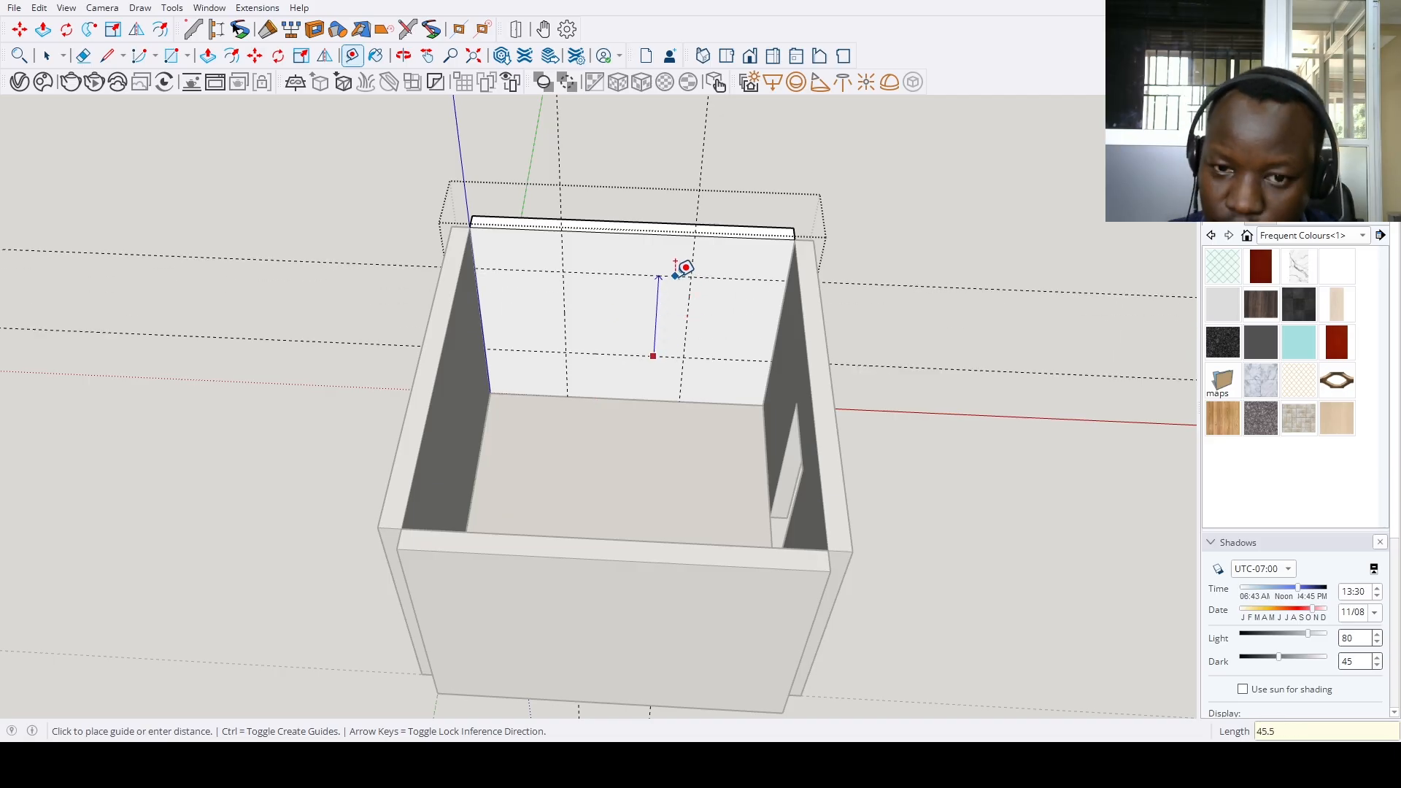
{"action": "key", "text": "Return"}
Draw a 58 1/4" by 45 1/2" window rectangle between the guides and push it 8" through the wall
{"action": "key", "text": "r"}
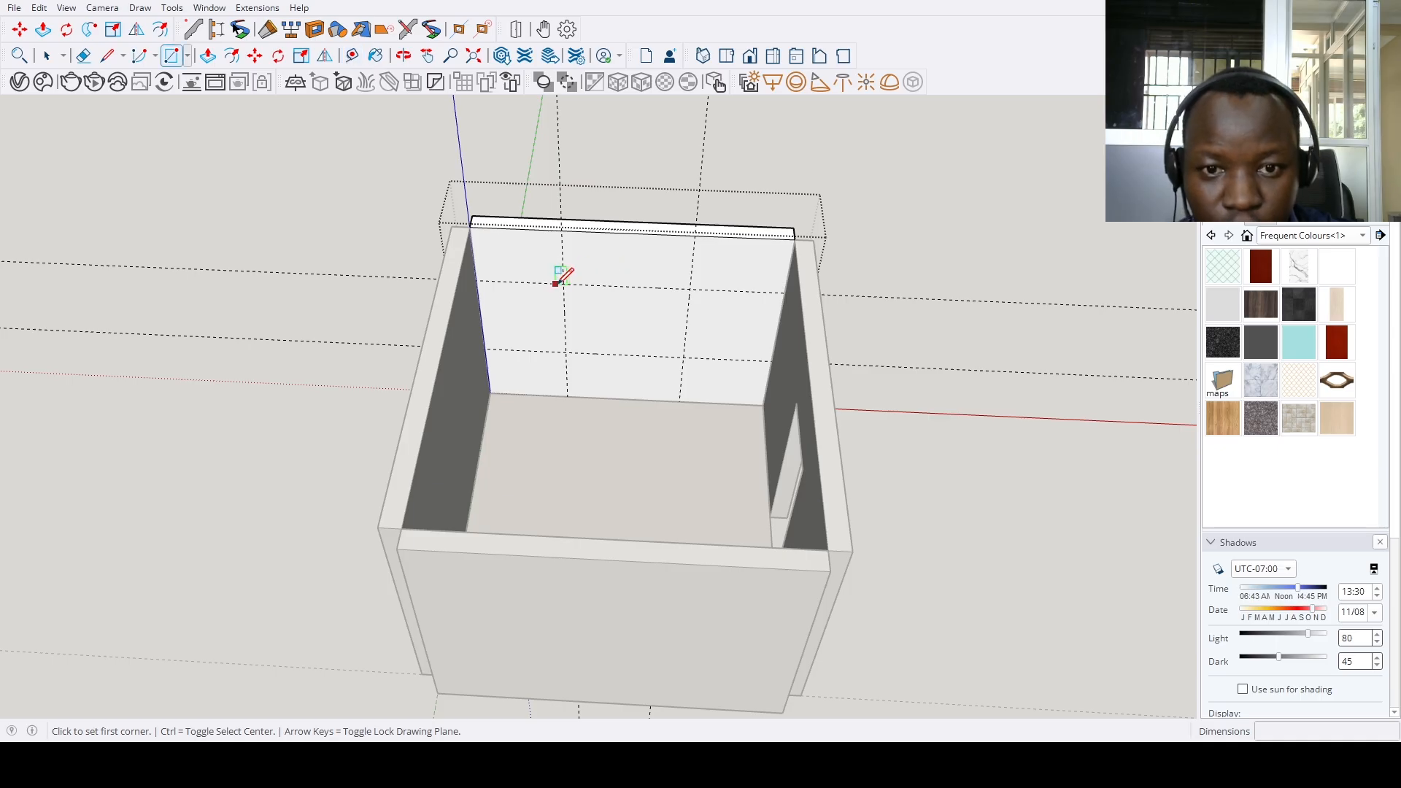
{"action": "left_click", "coordinate": [564, 285]}
{"action": "left_click", "coordinate": [686, 356]}
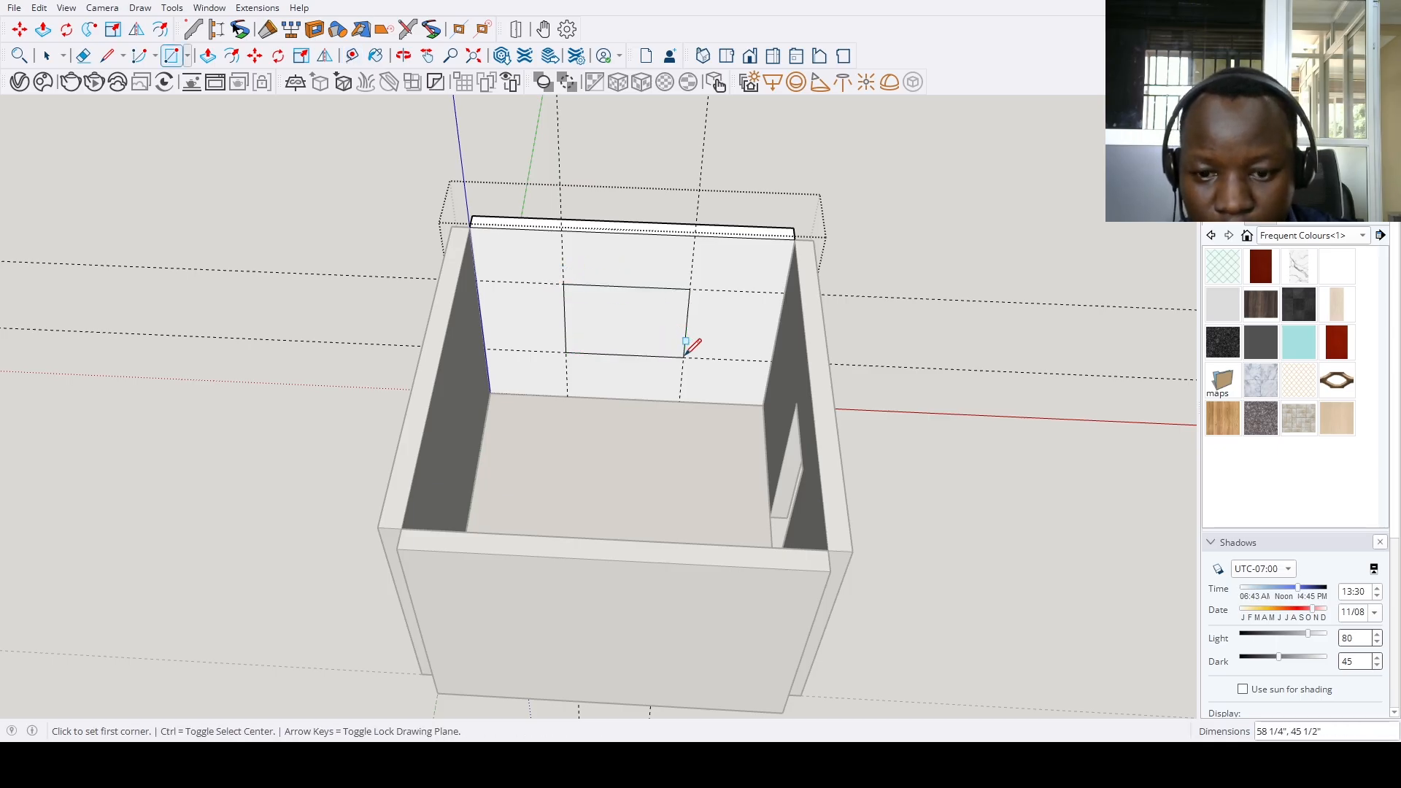
{"action": "key", "text": "p"}
{"action": "left_click", "coordinate": [647, 353]}
{"action": "left_click", "coordinate": [610, 319]}
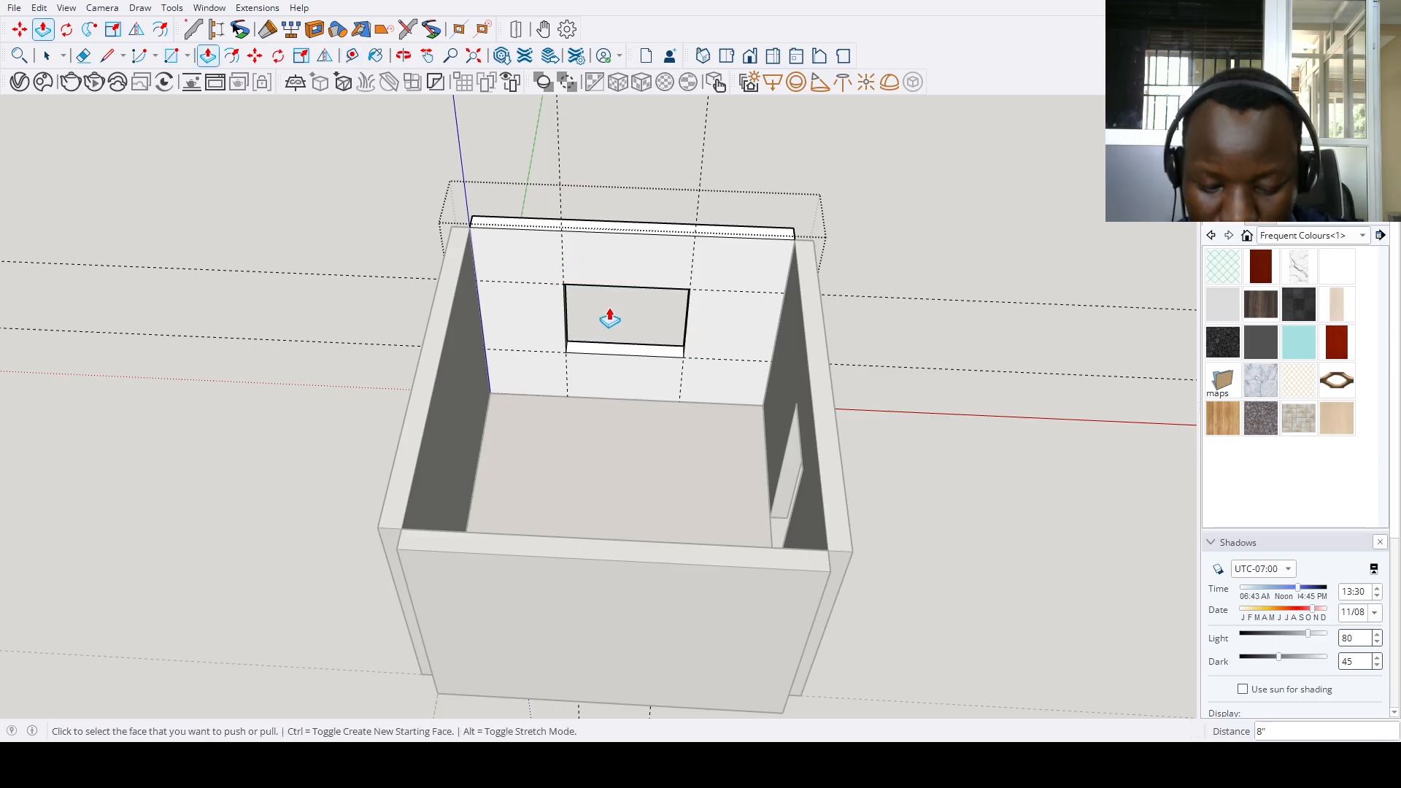
Place a horizontal guide 12" above the floor edge and a vertical guide below the window, offset from the corner opposite the door wall
{"action": "key", "text": "t"}
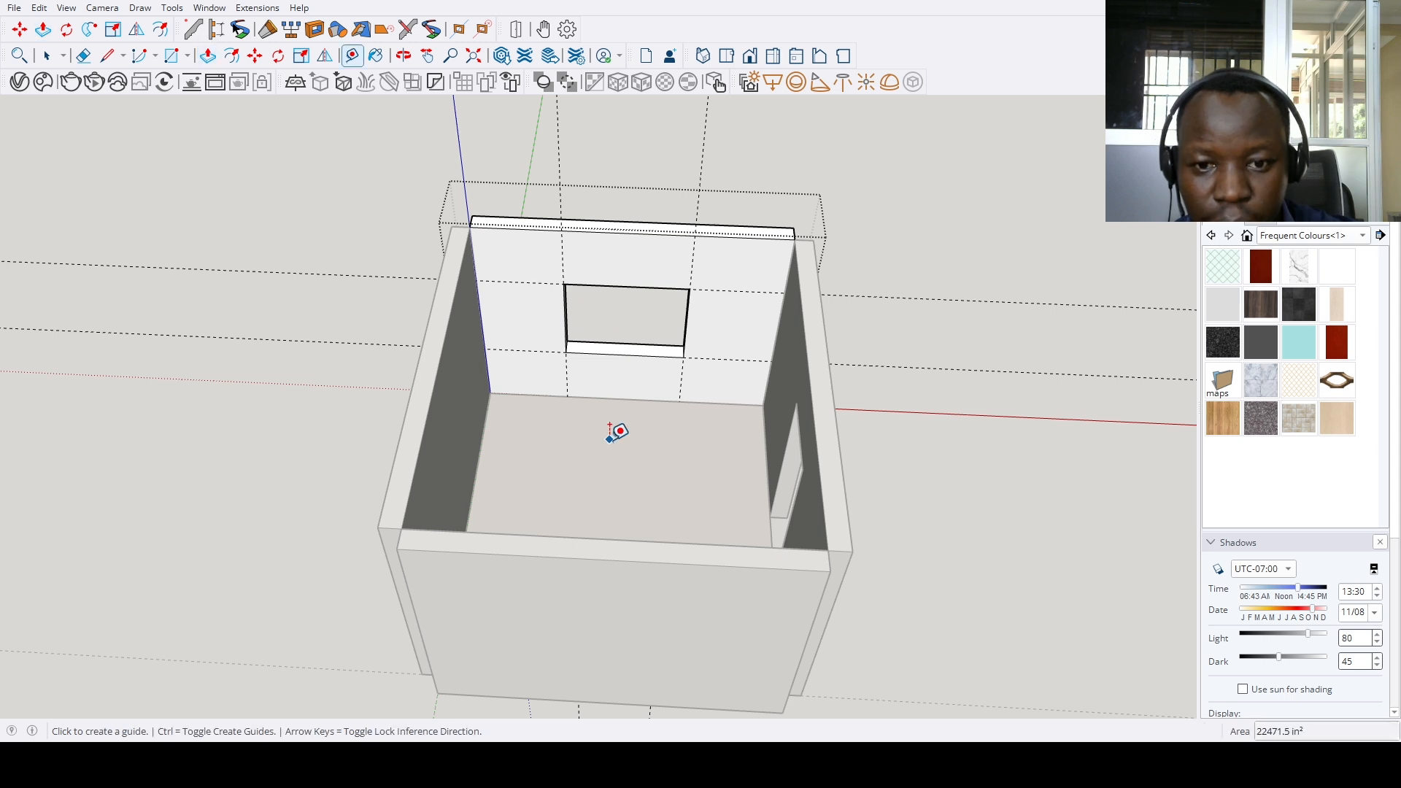
{"action": "left_click", "coordinate": [625, 399]}
{"action": "type", "text": "1"}
{"action": "key", "text": "Return"}
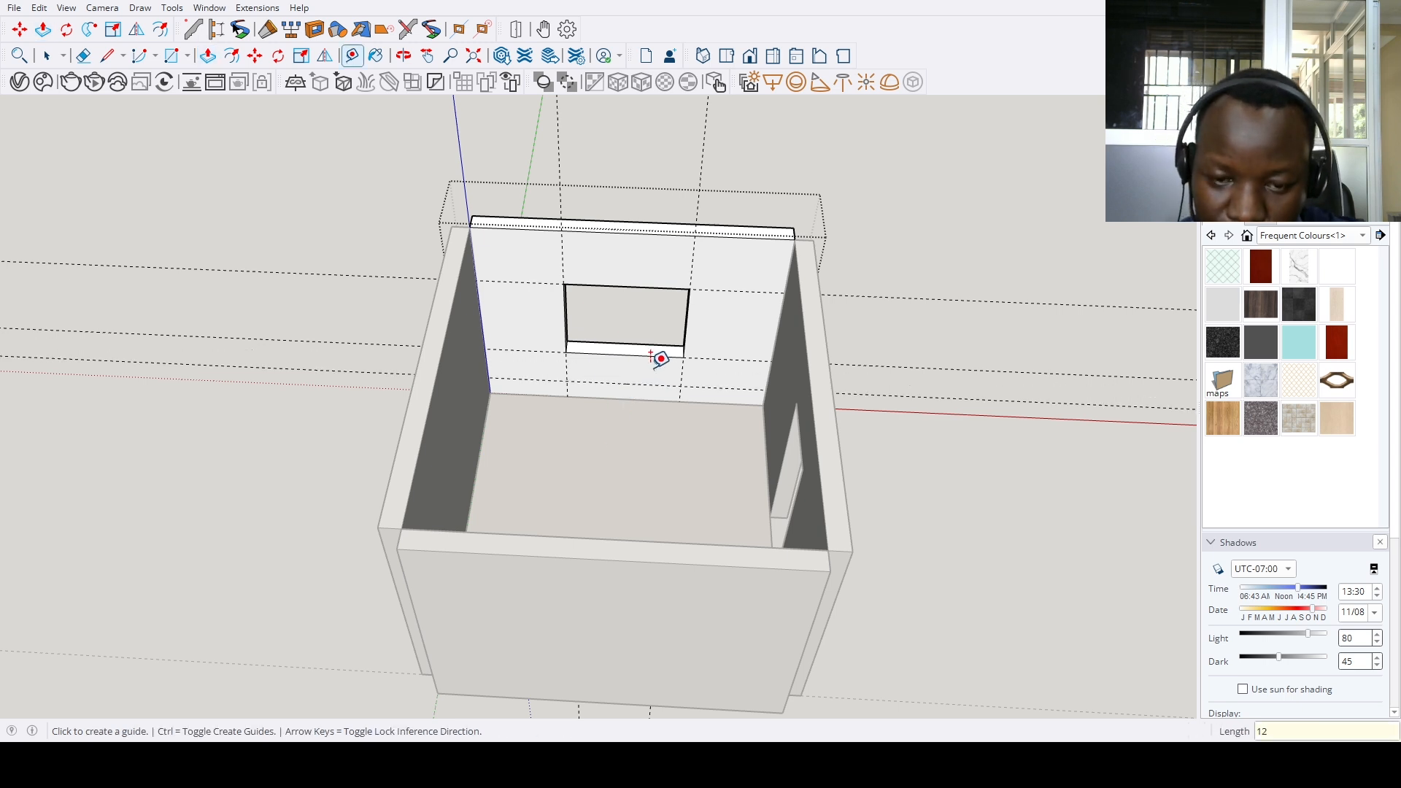
{"action": "scroll", "coordinate": [657, 359], "scroll_direction": "up", "scroll_amount": 4}
{"action": "left_click", "coordinate": [434, 360]}
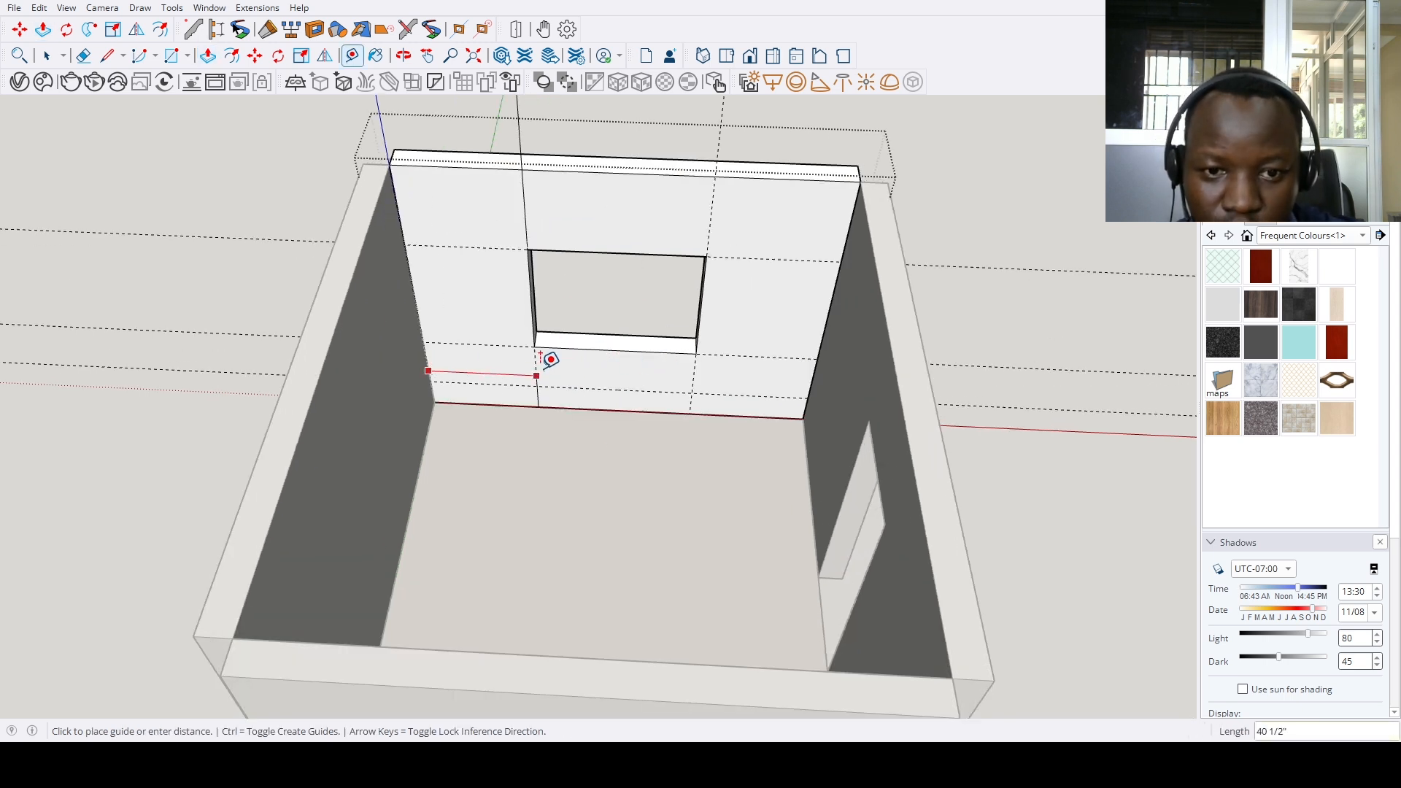
{"action": "key", "text": "Return"}
Draw a circle with a 1.5" radius where the new guides cross below the window
{"action": "key", "text": "c"}
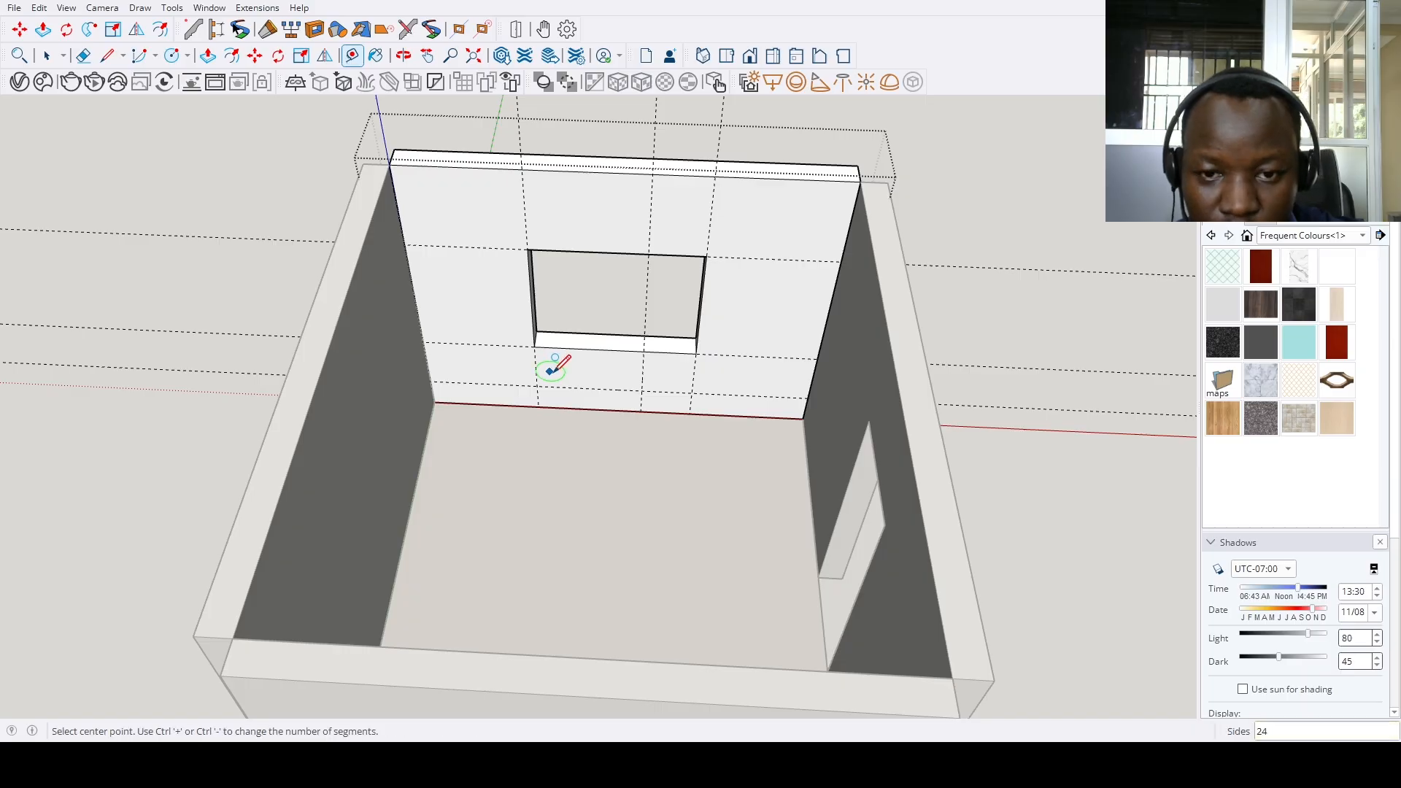
{"action": "left_click", "coordinate": [641, 391]}
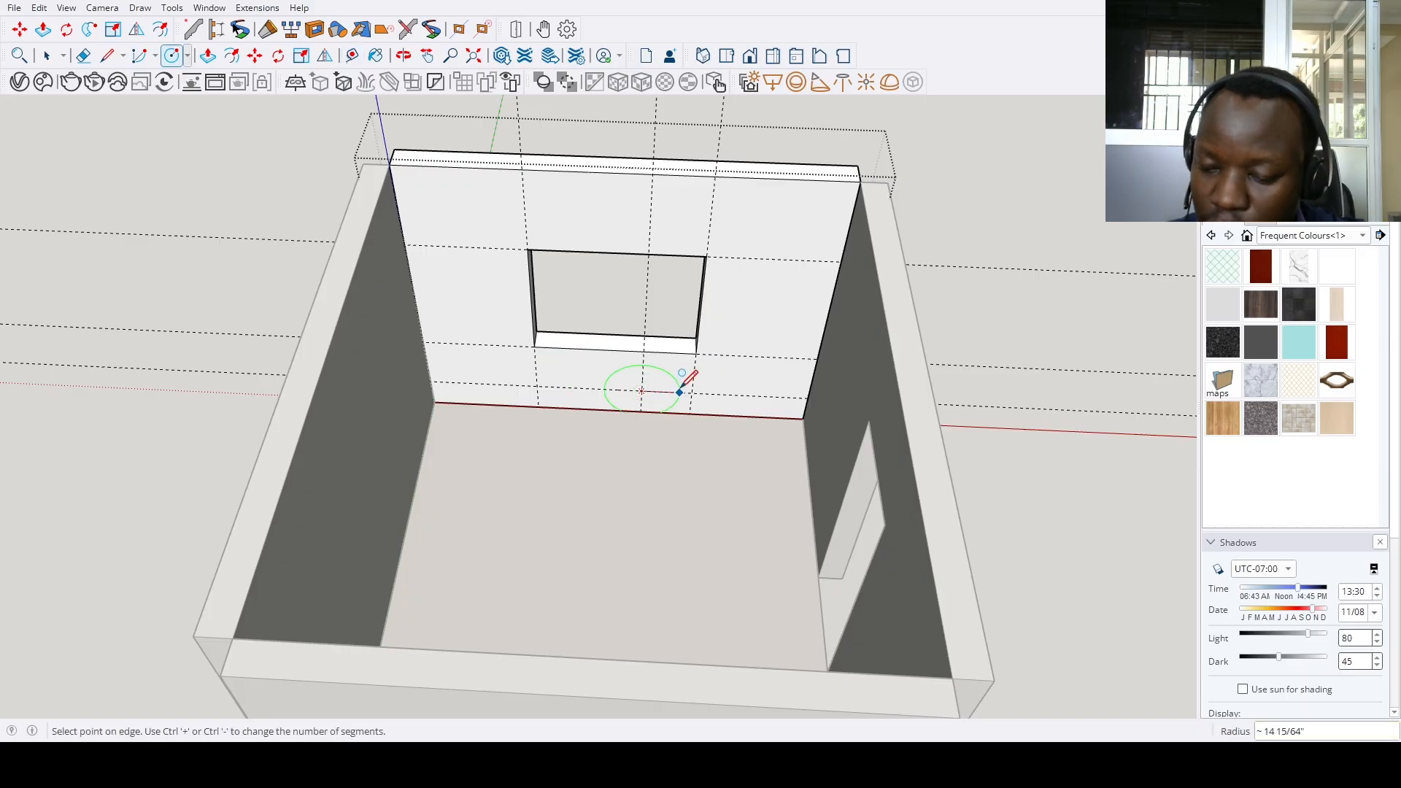
{"action": "type", "text": "1.5"}
{"action": "key", "text": "Return"}
Extrude the circle 6" out of the wall as a pipe stub and clear the guides
{"action": "scroll", "coordinate": [616, 394], "scroll_direction": "up", "scroll_amount": 5}
{"action": "key", "text": "p"}
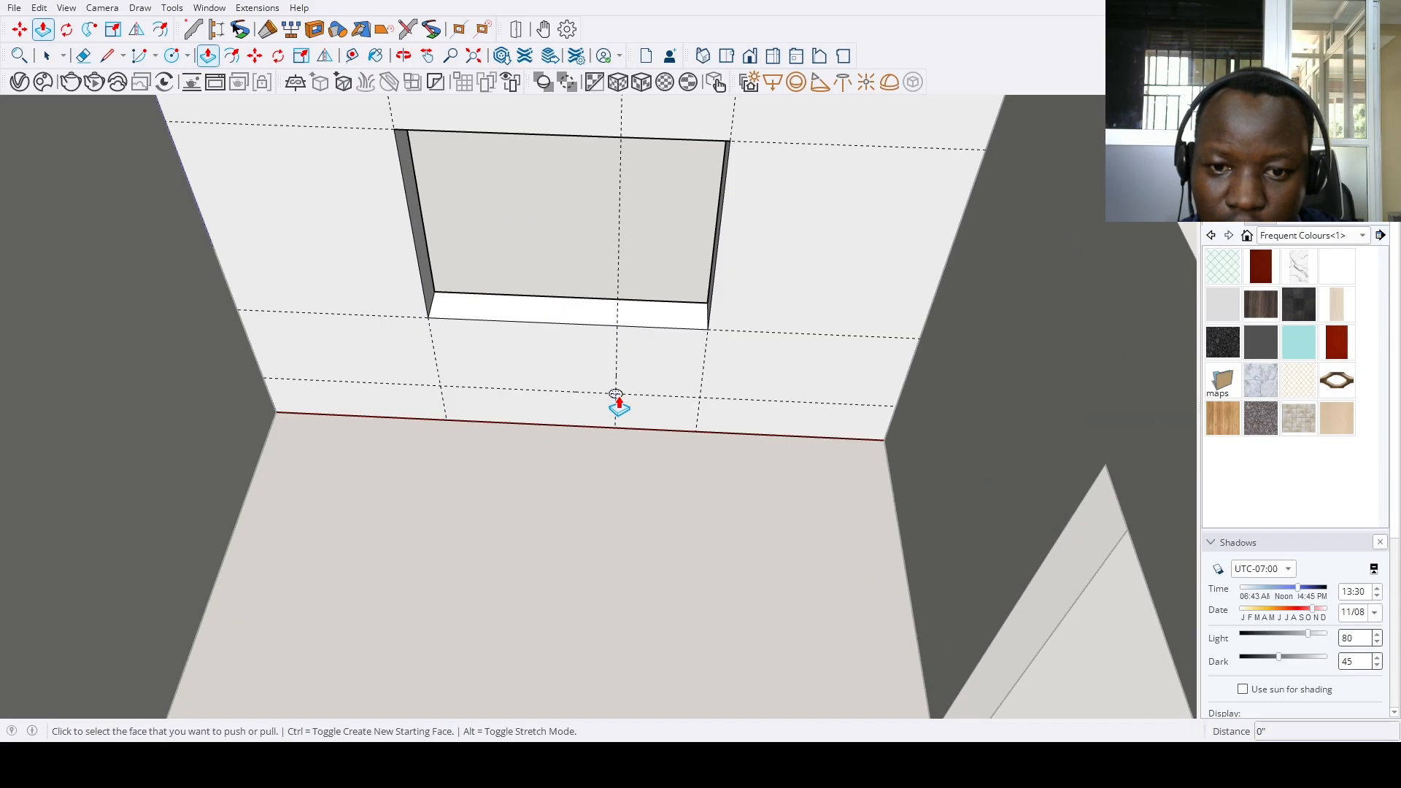
{"action": "type", "text": "6"}
{"action": "key", "text": "Return"}
{"action": "scroll", "coordinate": [613, 427], "scroll_direction": "down", "scroll_amount": 6}
{"action": "key", "text": "space"}
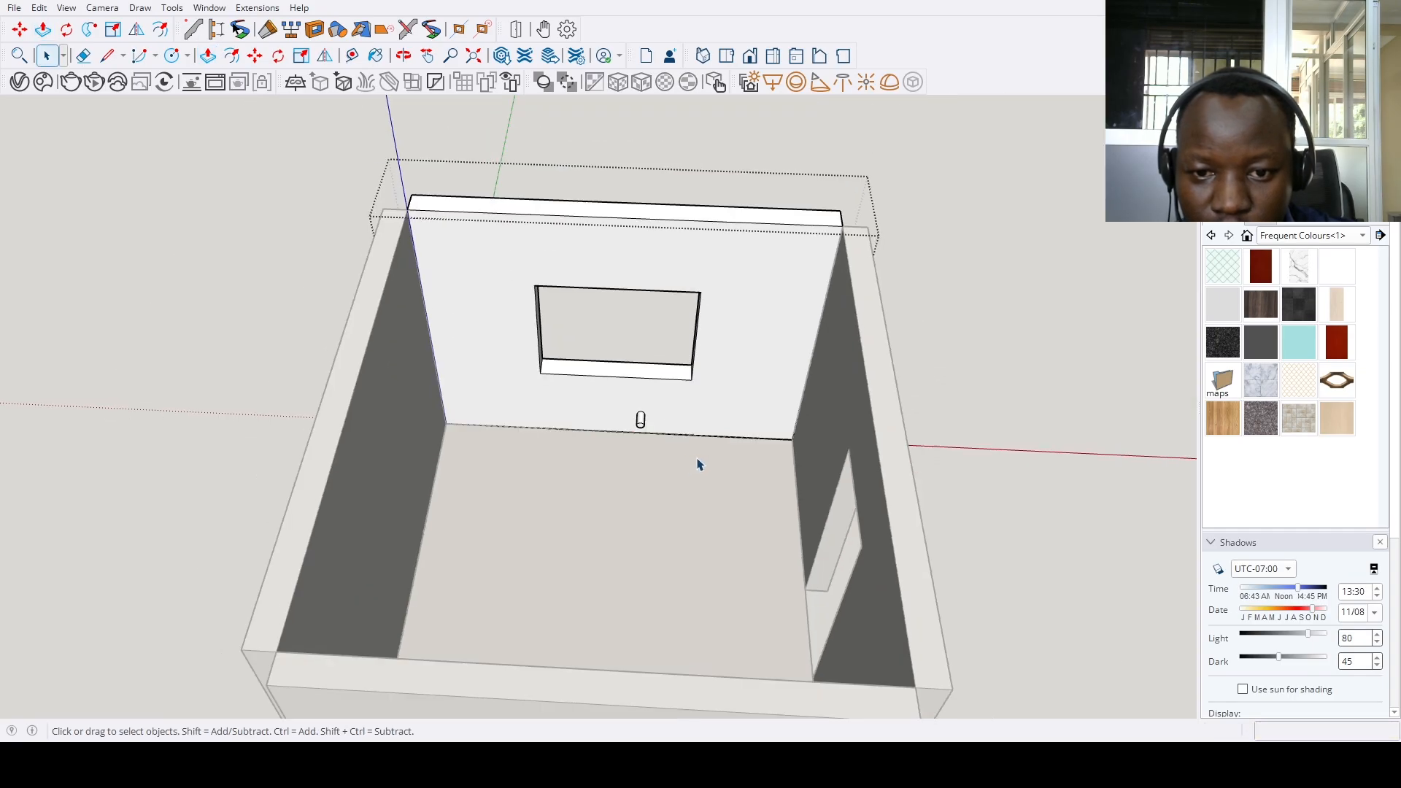
Place a vertical guide 23.2" from the door-side corner and a horizontal guide 50" above the floor edge
{"action": "scroll", "coordinate": [679, 464], "scroll_direction": "up", "scroll_amount": 3}
{"action": "key", "text": "t"}
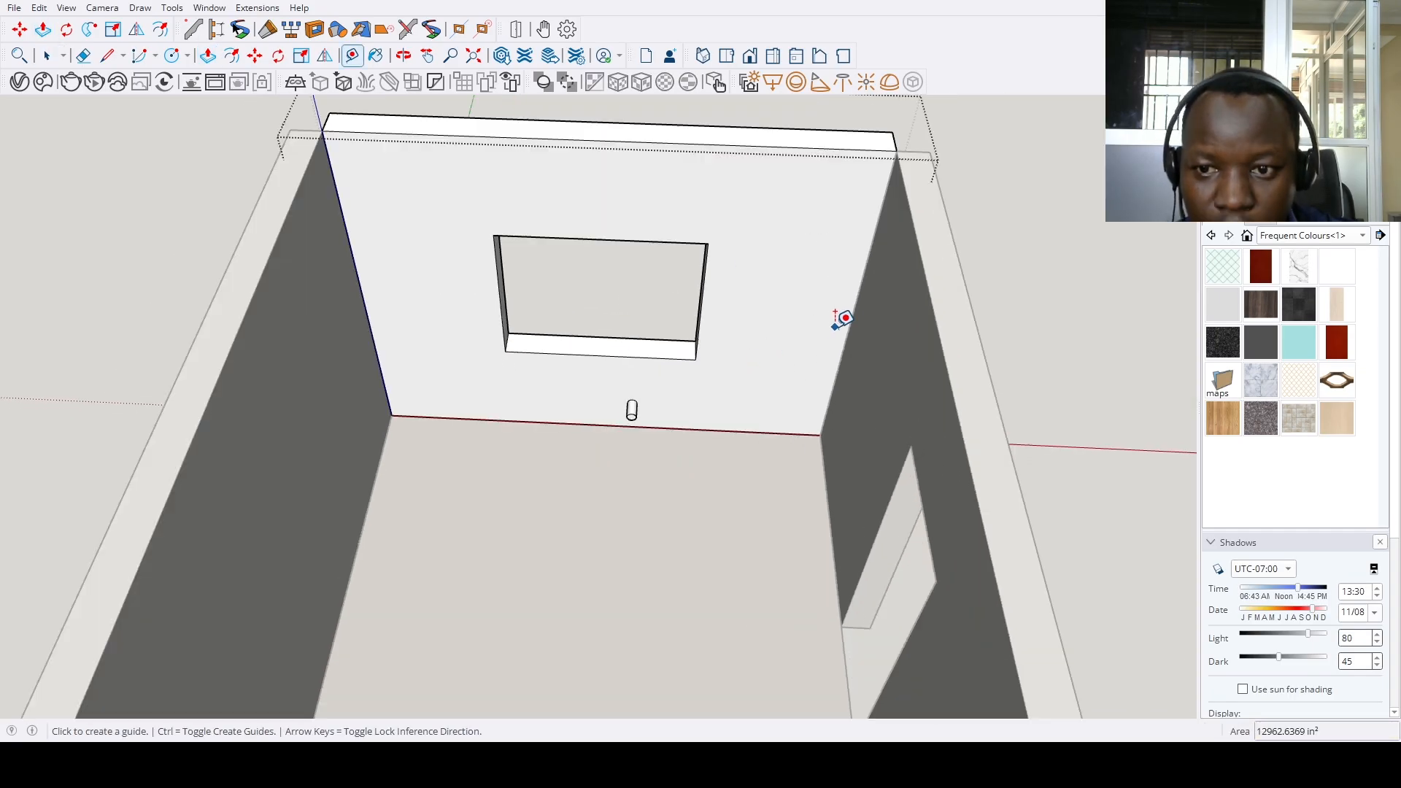
{"action": "left_click", "coordinate": [853, 314]}
{"action": "type", "text": "23"}
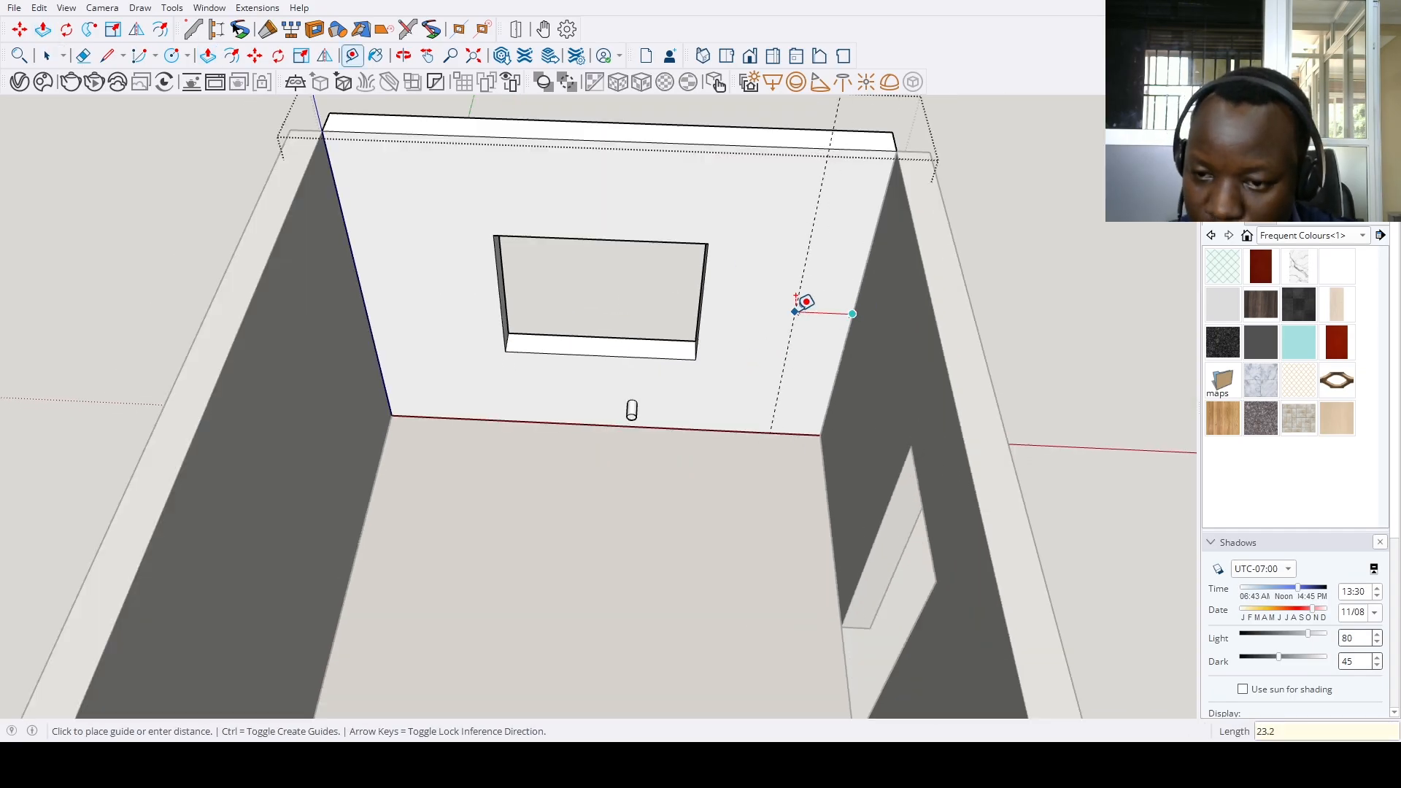
{"action": "type", "text": ".2"}
{"action": "key", "text": "Return"}
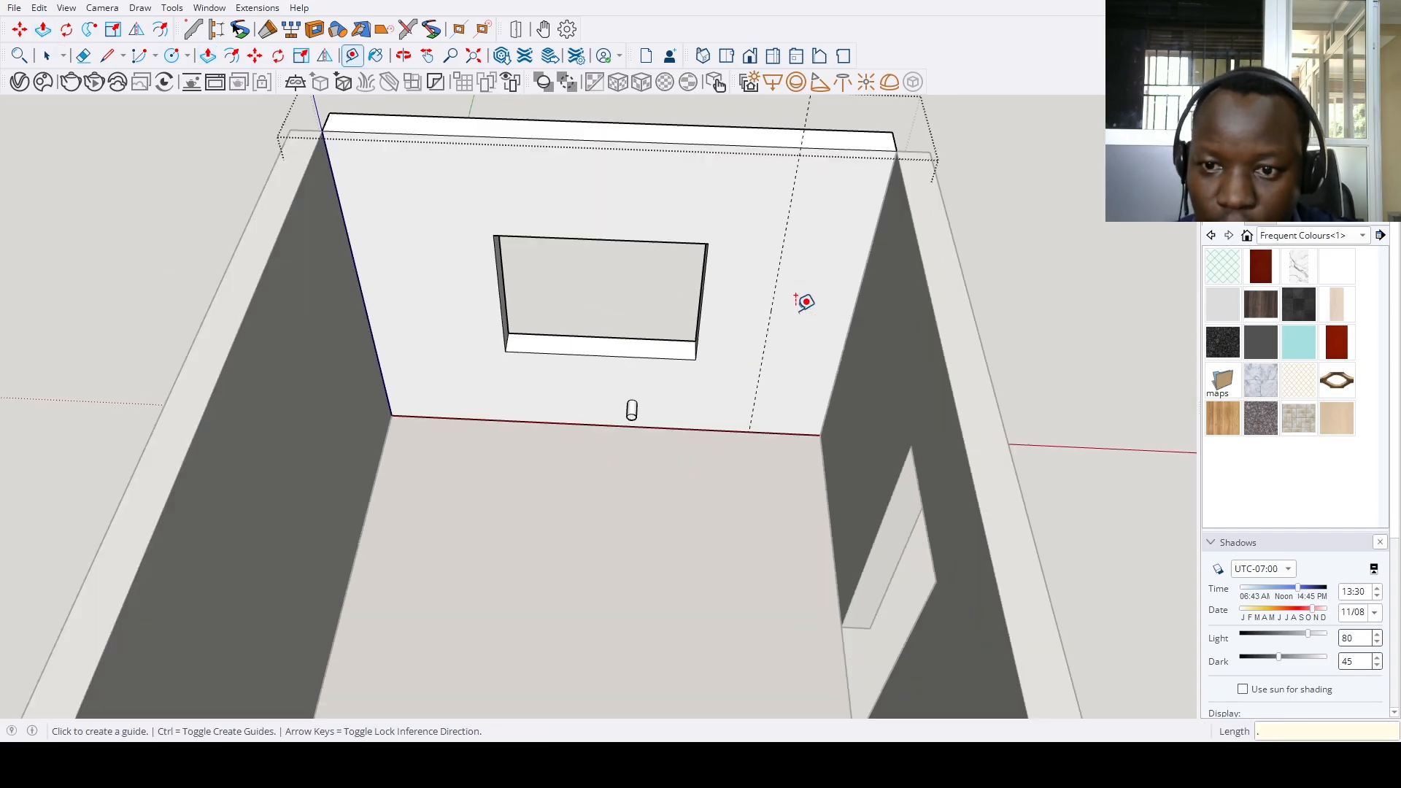
{"action": "left_click", "coordinate": [783, 432]}
{"action": "type", "text": "50"}
{"action": "key", "text": "Return"}
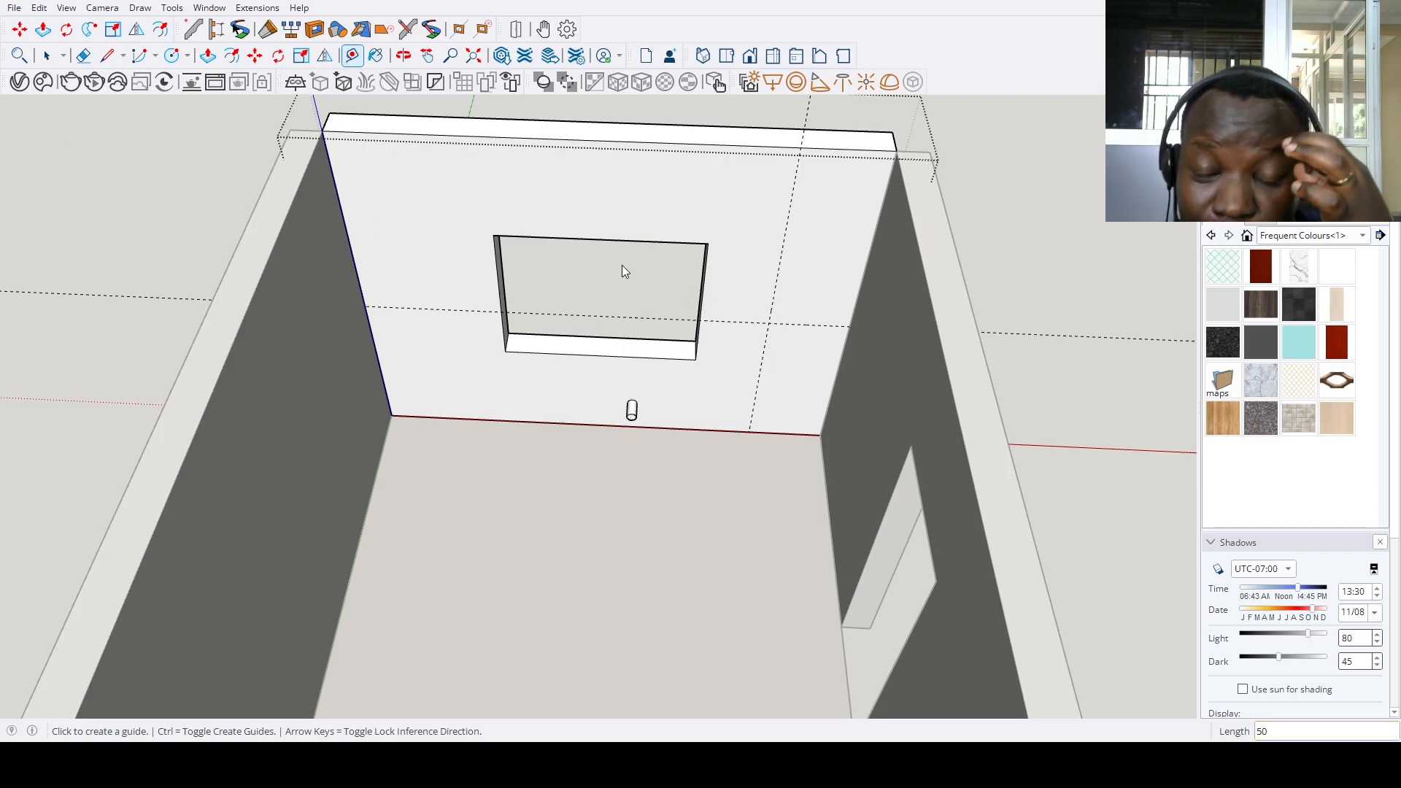
Paste the copied double socket onto the window wall and move it to the crossing of the two guides
{"action": "key", "text": "ctrl+v"}
{"action": "left_click", "coordinate": [746, 322]}
{"action": "scroll", "coordinate": [769, 304], "scroll_direction": "up", "scroll_amount": 2}
{"action": "scroll", "coordinate": [771, 304], "scroll_direction": "up", "scroll_amount": 5}
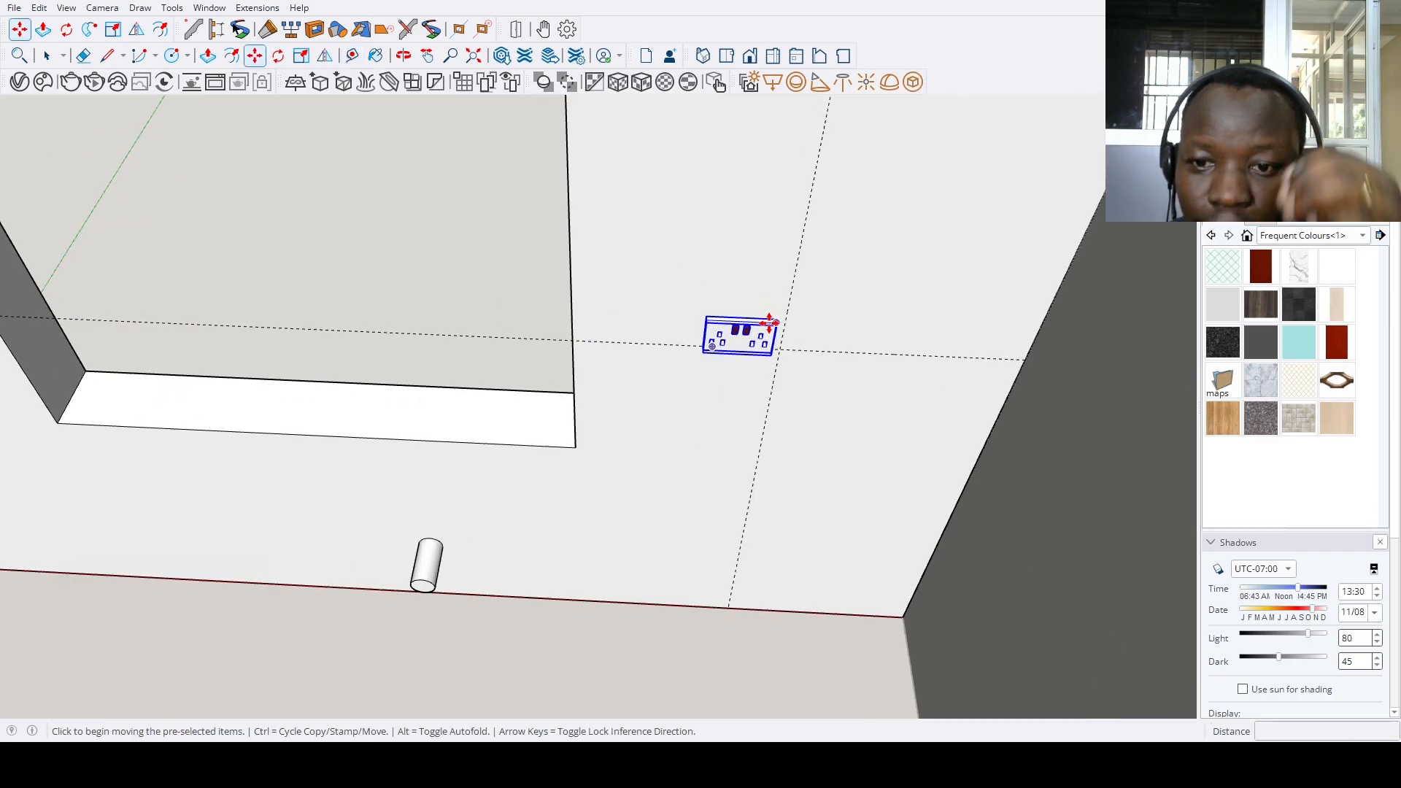
{"action": "left_click", "coordinate": [779, 318]}
{"action": "left_click", "coordinate": [802, 319]}
{"action": "scroll", "coordinate": [605, 474], "scroll_direction": "down", "scroll_amount": 6}
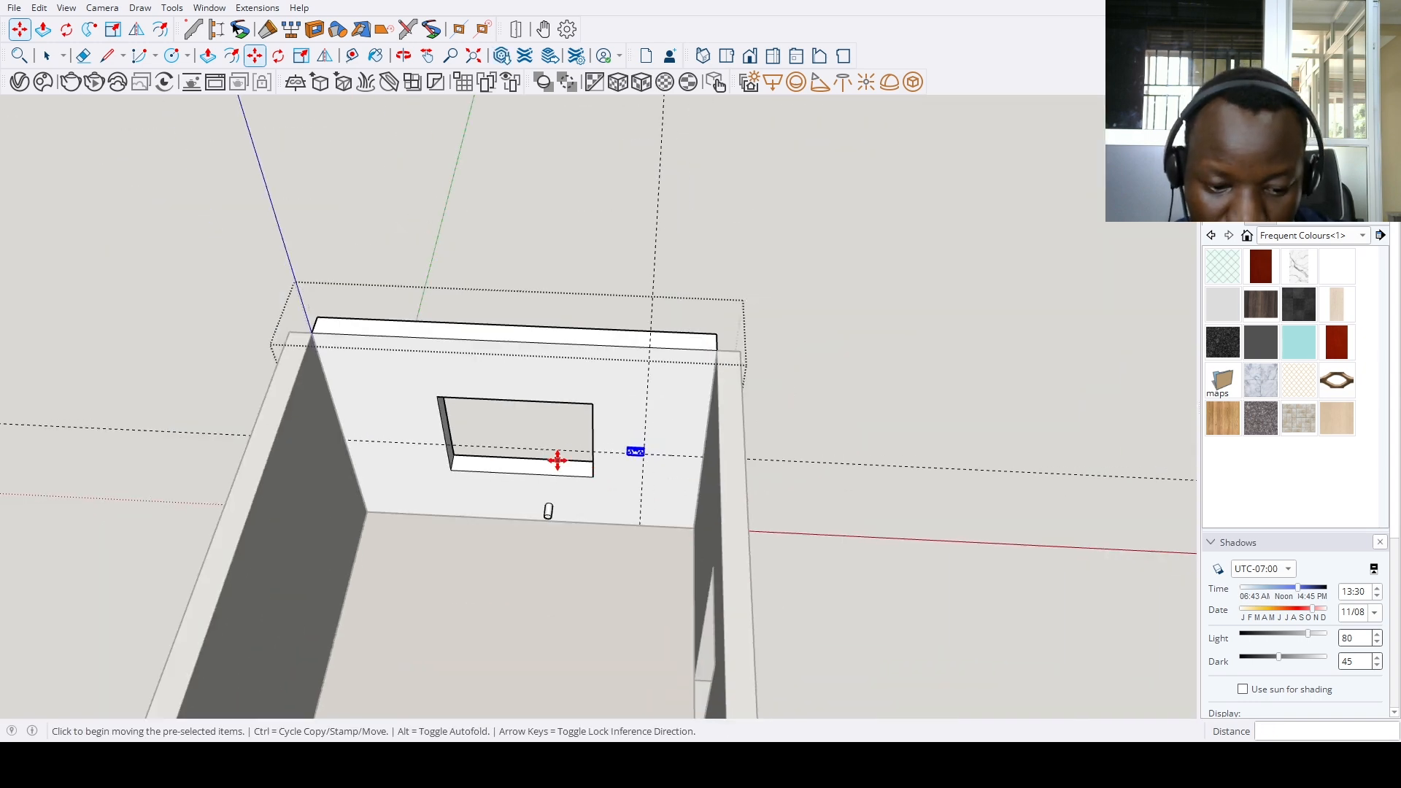
Place a vertical guide on the window wall 16.5" from the corner opposite the door wall
{"action": "key", "text": "t"}
{"action": "left_click", "coordinate": [329, 391]}
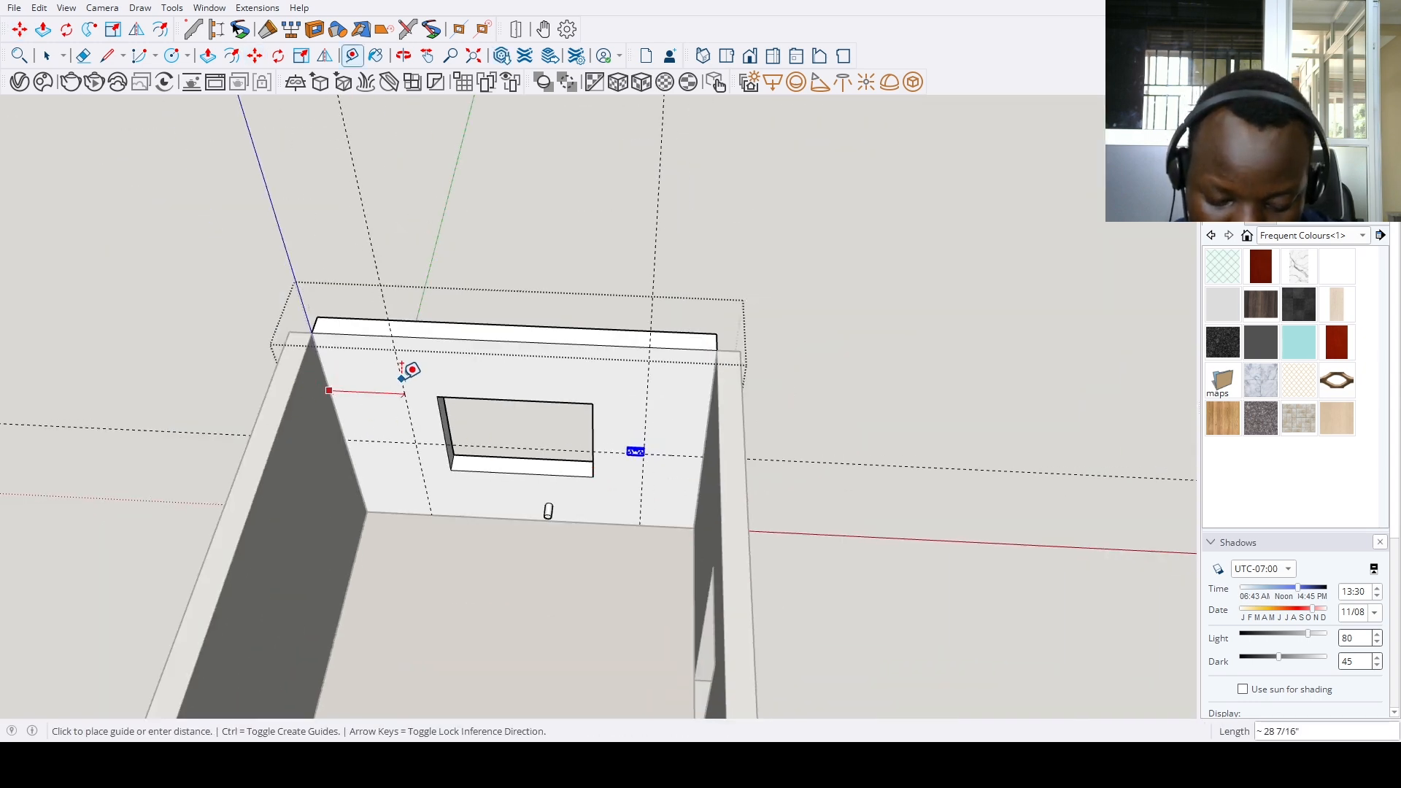
{"action": "type", "text": "16.5"}
{"action": "key", "text": "Return"}
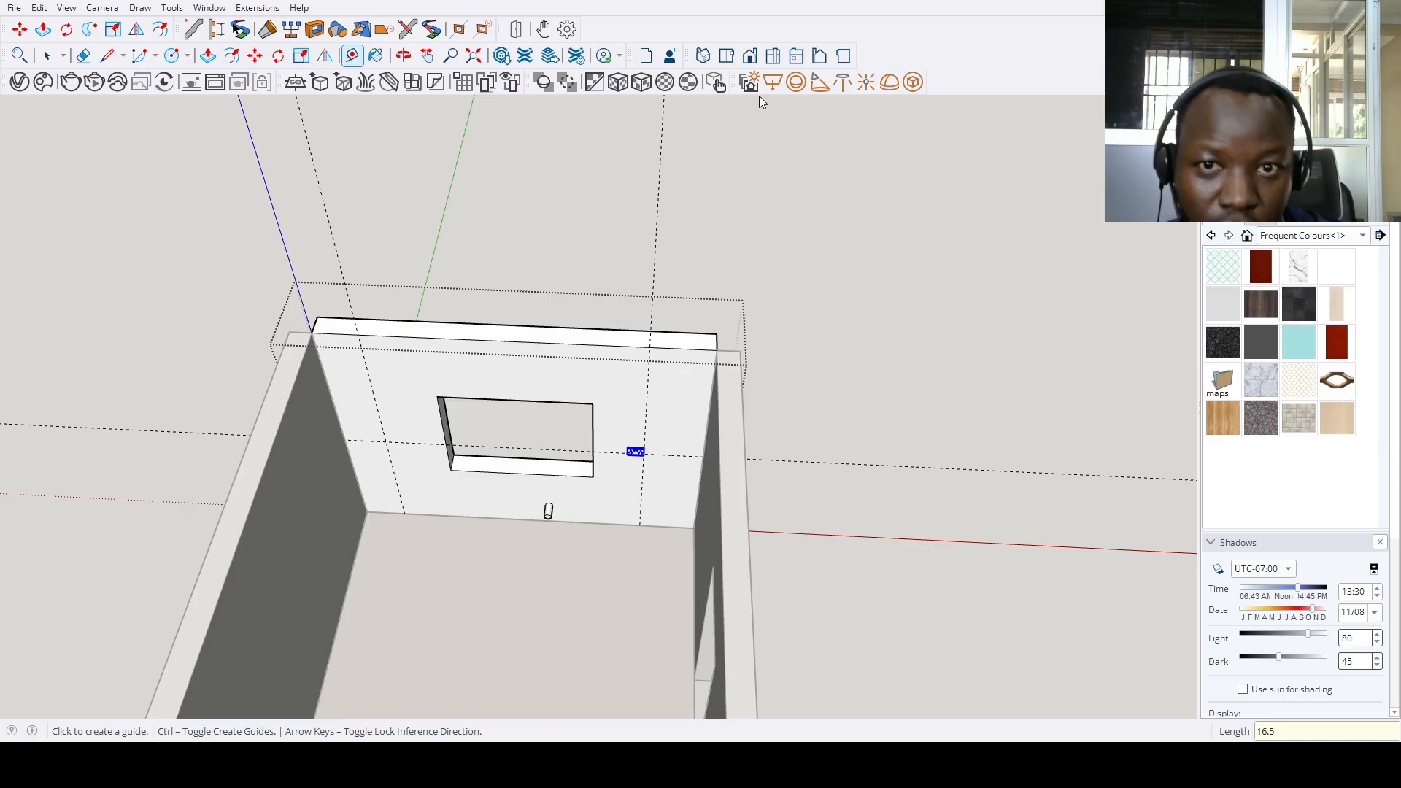
Paste the copied single socket onto the window wall at the crossing of the 16.5" vertical and 50" horizontal guides
{"action": "key", "text": "ctrl+v"}
{"action": "scroll", "coordinate": [394, 416], "scroll_direction": "up", "scroll_amount": 1}
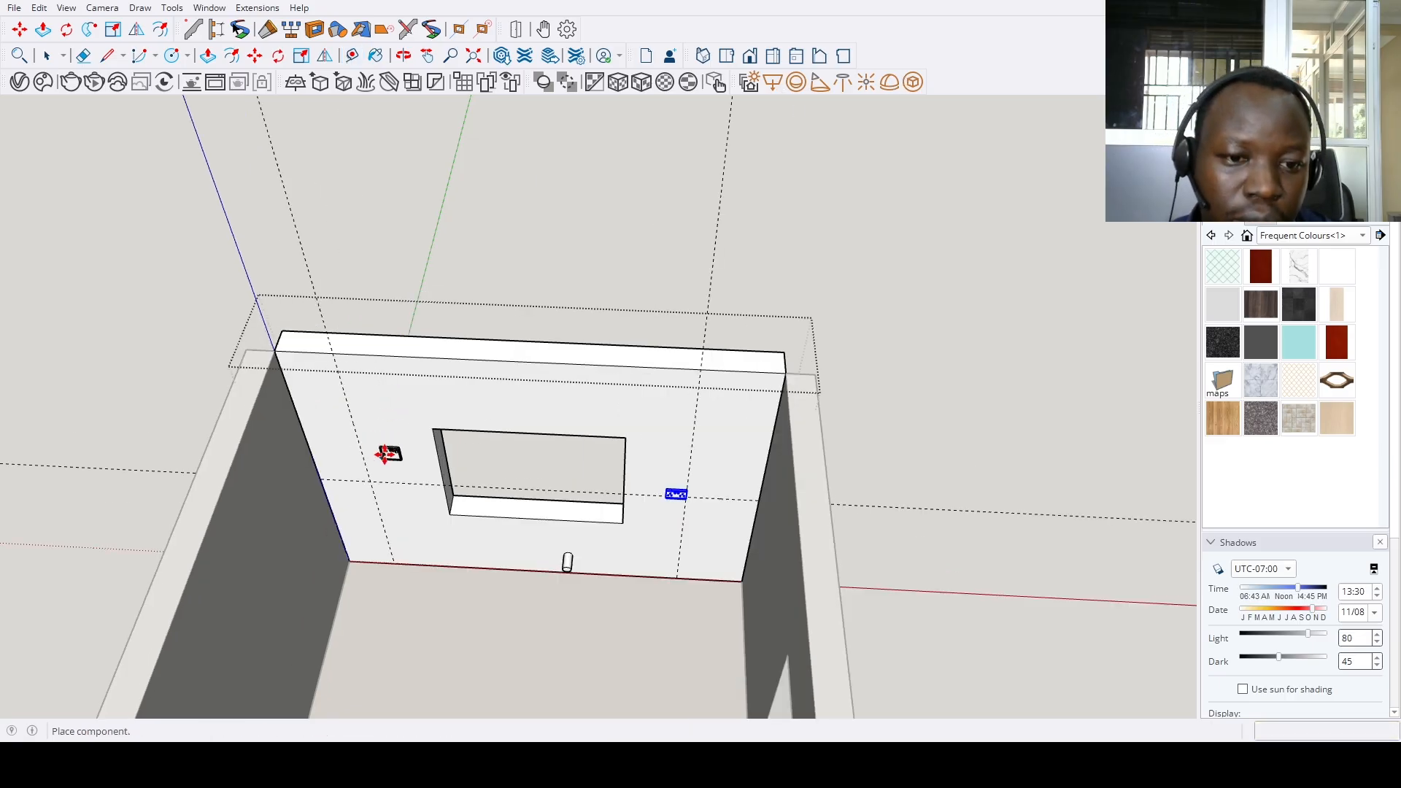
{"action": "left_click", "coordinate": [378, 475]}
{"action": "scroll", "coordinate": [381, 475], "scroll_direction": "down", "scroll_amount": 1}
{"action": "middle_click_drag", "start_coordinate": [381, 474], "coordinate": [501, 394], "text": "shift"}
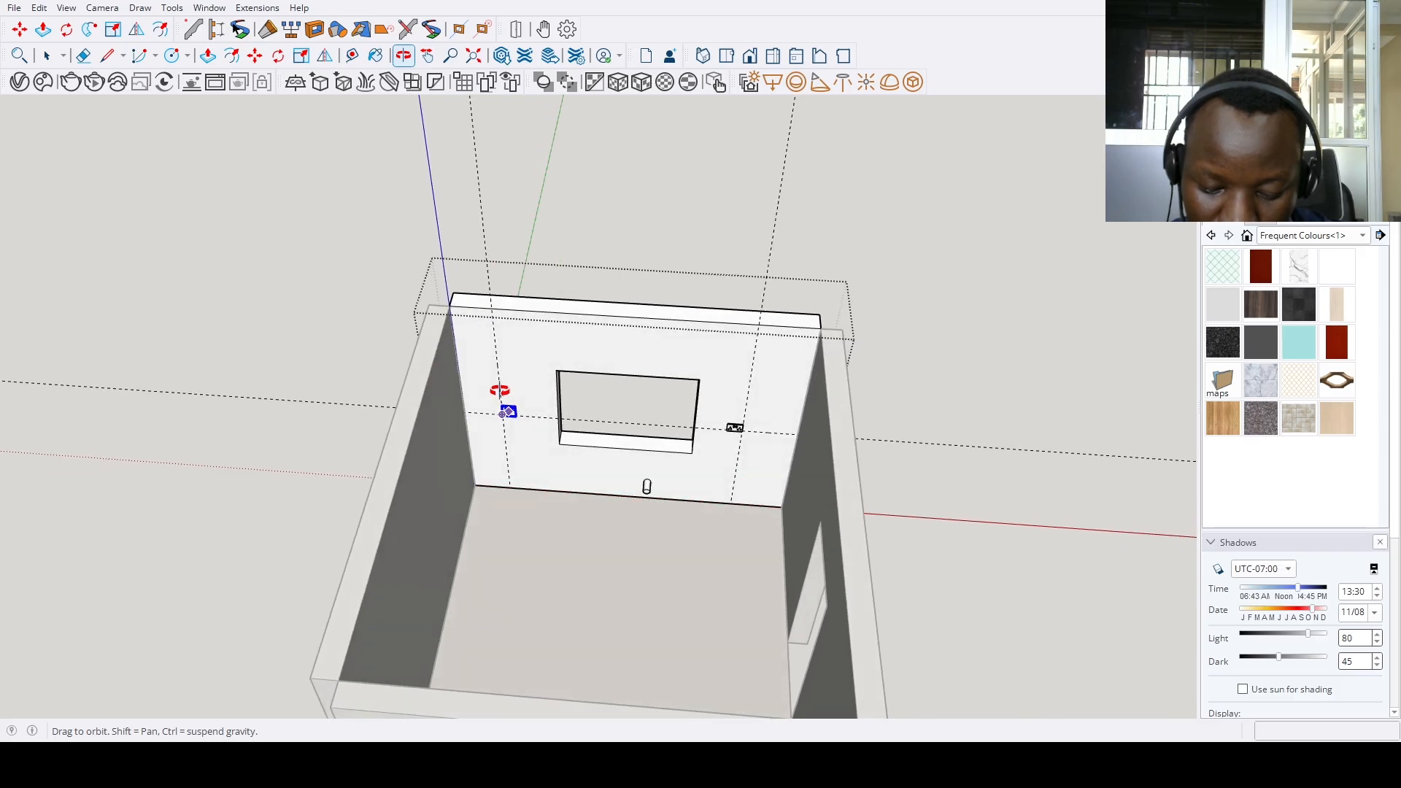
Measure the vertical guide's offset from the corner and place a horizontal guide 14.25" above the window wall's floor edge
{"action": "scroll", "coordinate": [505, 475], "scroll_direction": "down", "scroll_amount": 2}
{"action": "scroll", "coordinate": [485, 460], "scroll_direction": "up", "scroll_amount": 5}
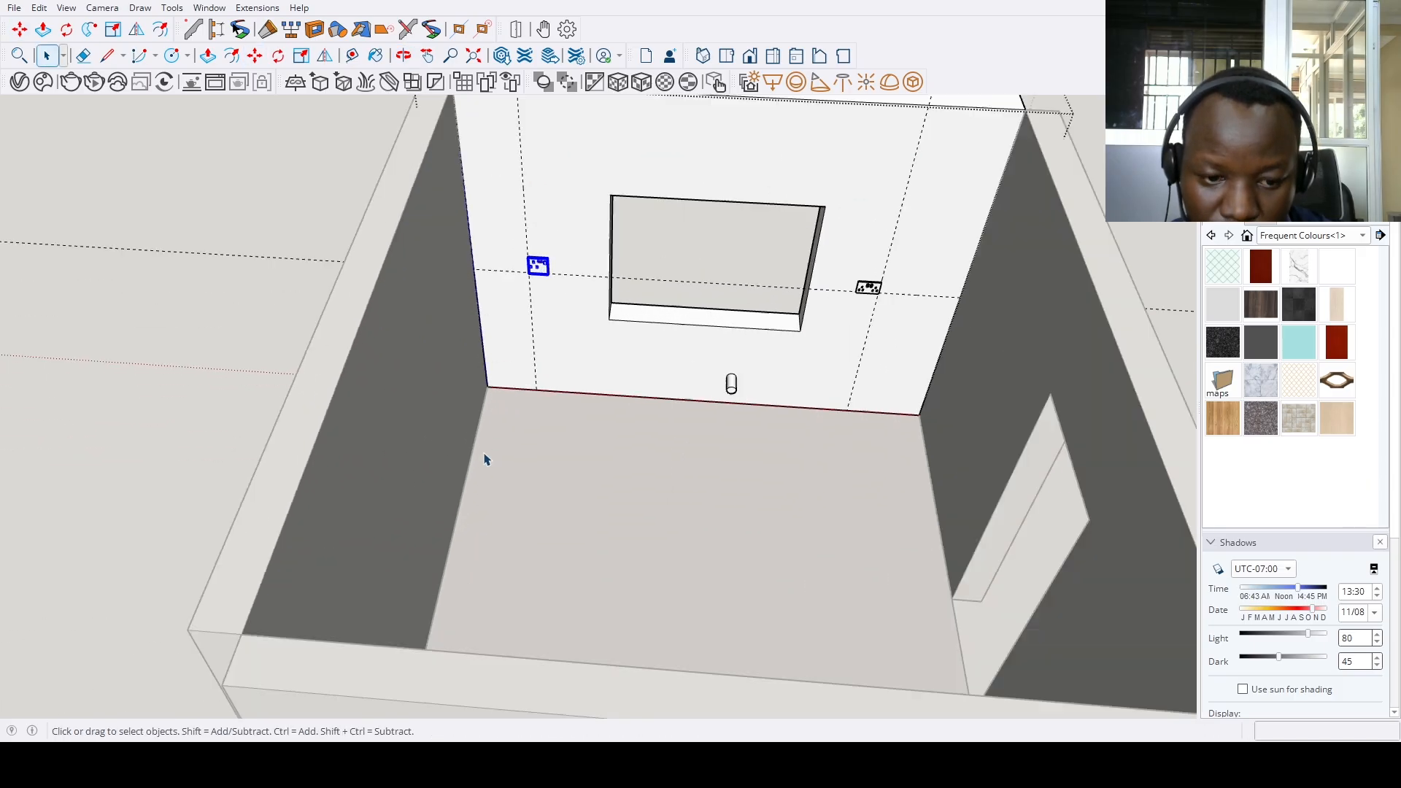
{"action": "key", "text": "t"}
{"action": "left_click", "coordinate": [483, 312]}
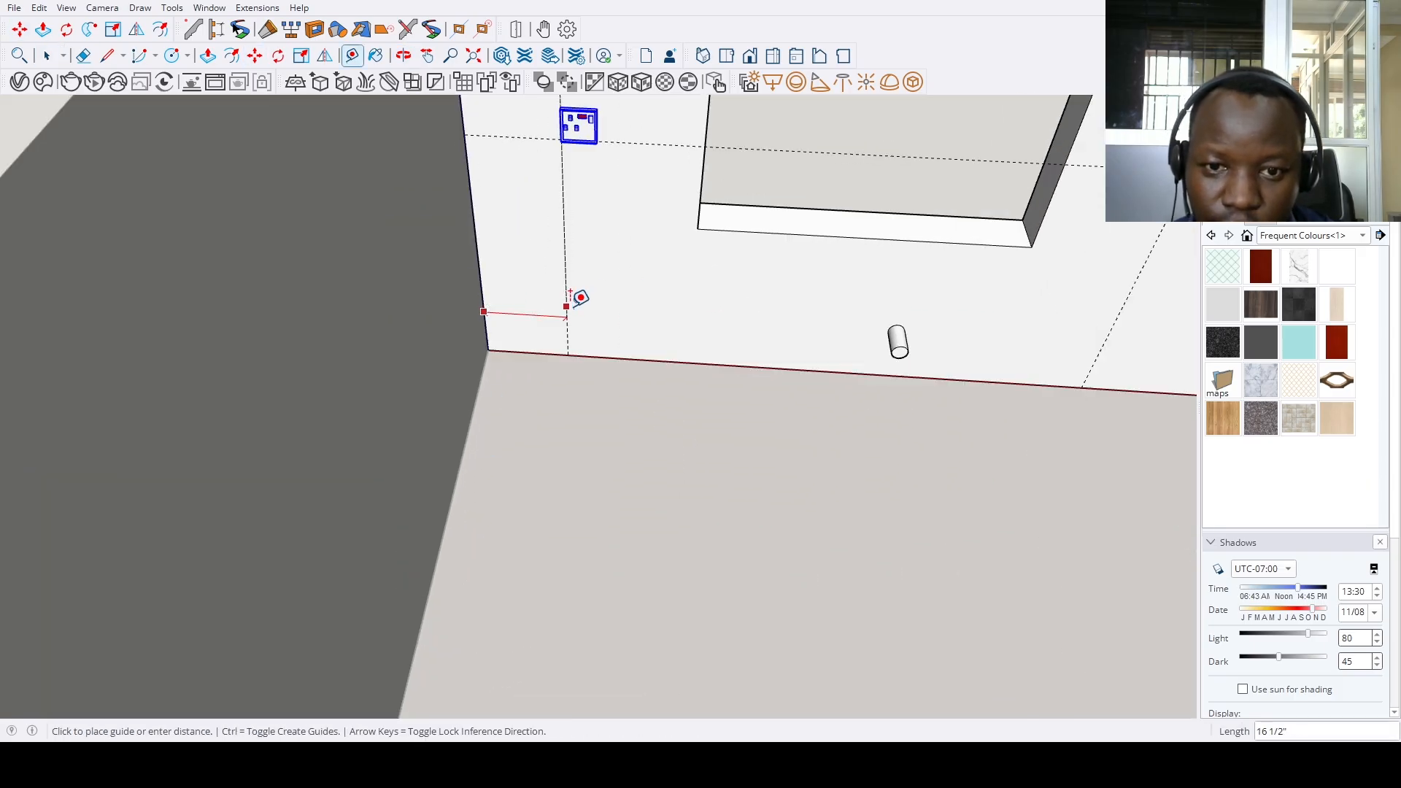
{"action": "left_click", "coordinate": [569, 318]}
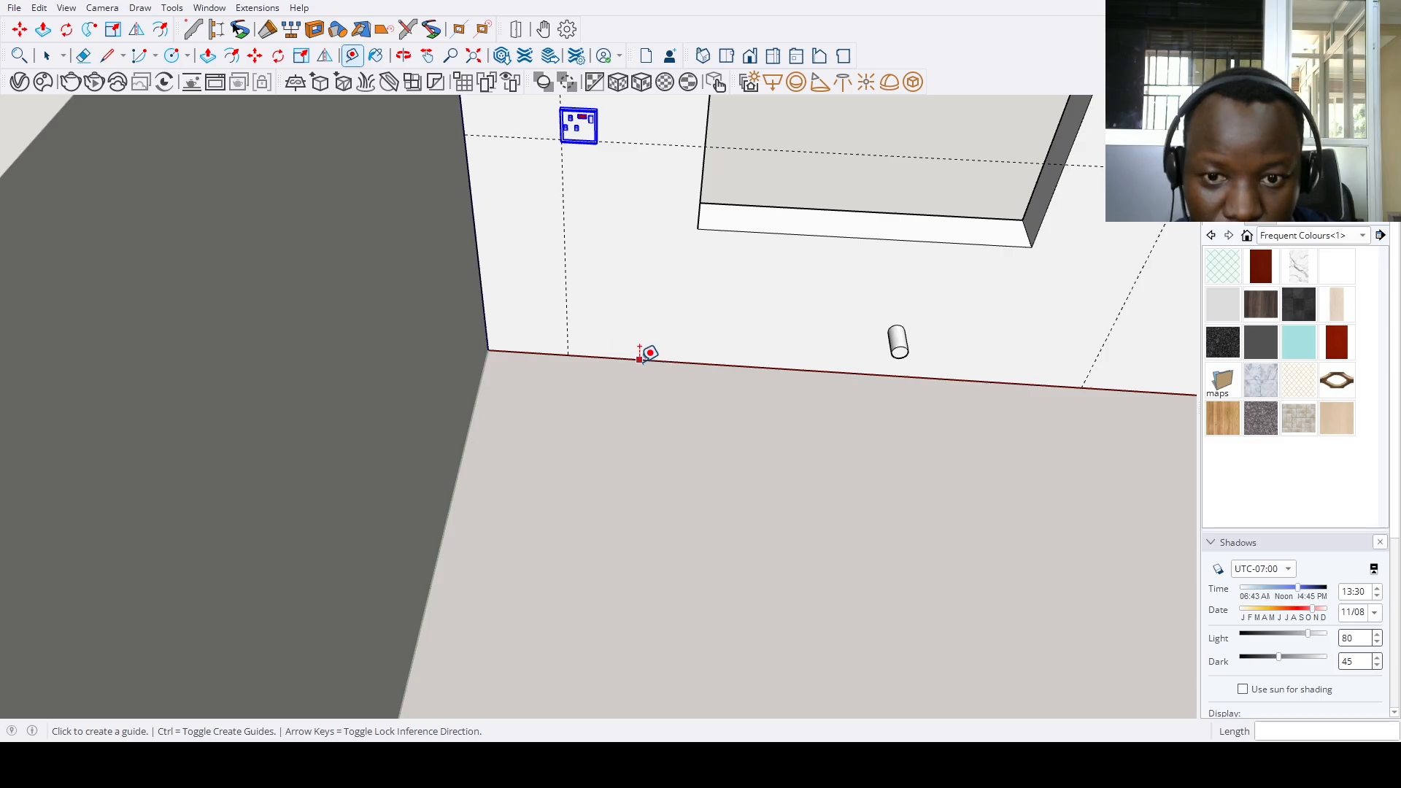
{"action": "left_click", "coordinate": [639, 360]}
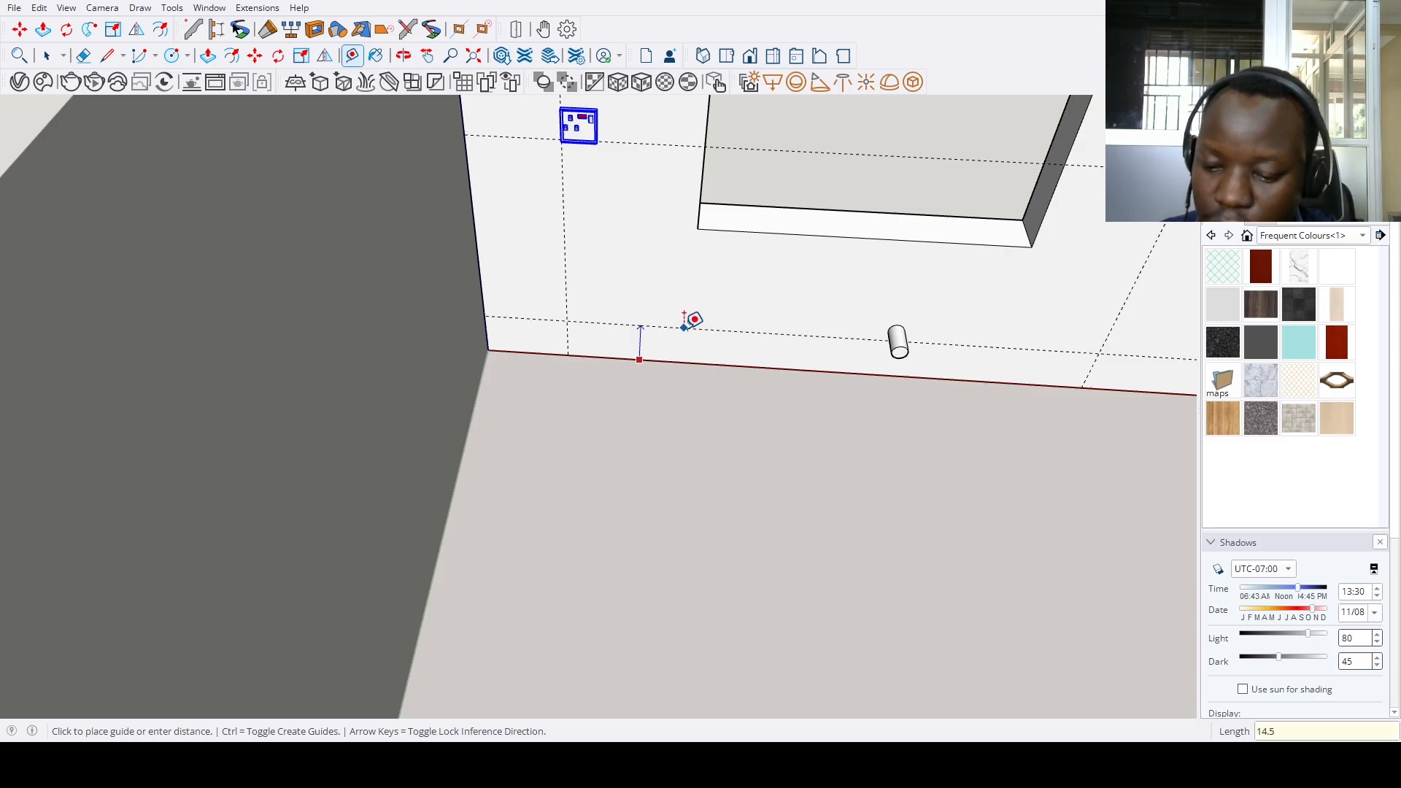
{"action": "key", "text": "Return"}
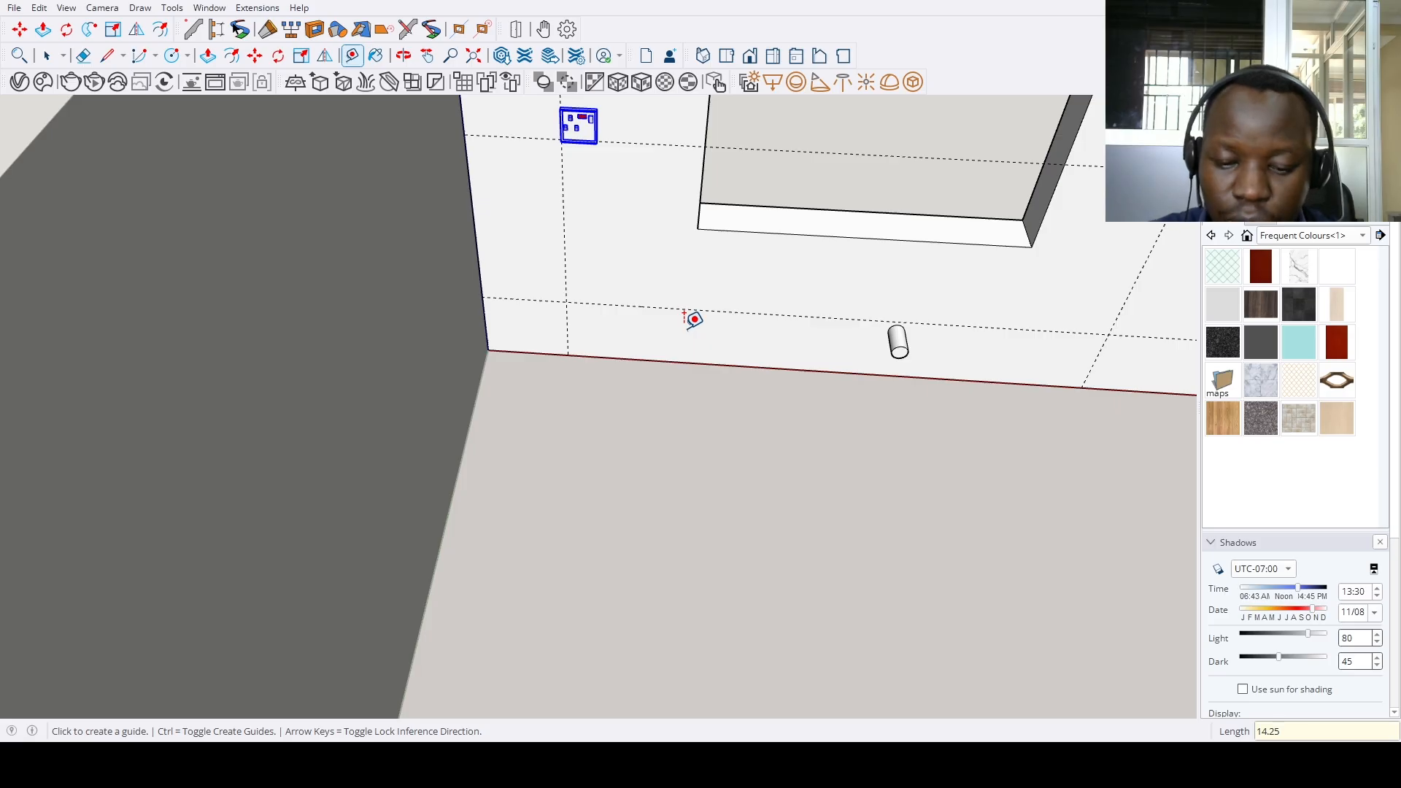
Copy the double socket from beside the window to the crossing of the 16.5" vertical and 14.25" horizontal guides
{"action": "key", "text": "space"}
{"action": "scroll", "coordinate": [1139, 175], "scroll_direction": "up", "scroll_amount": 4}
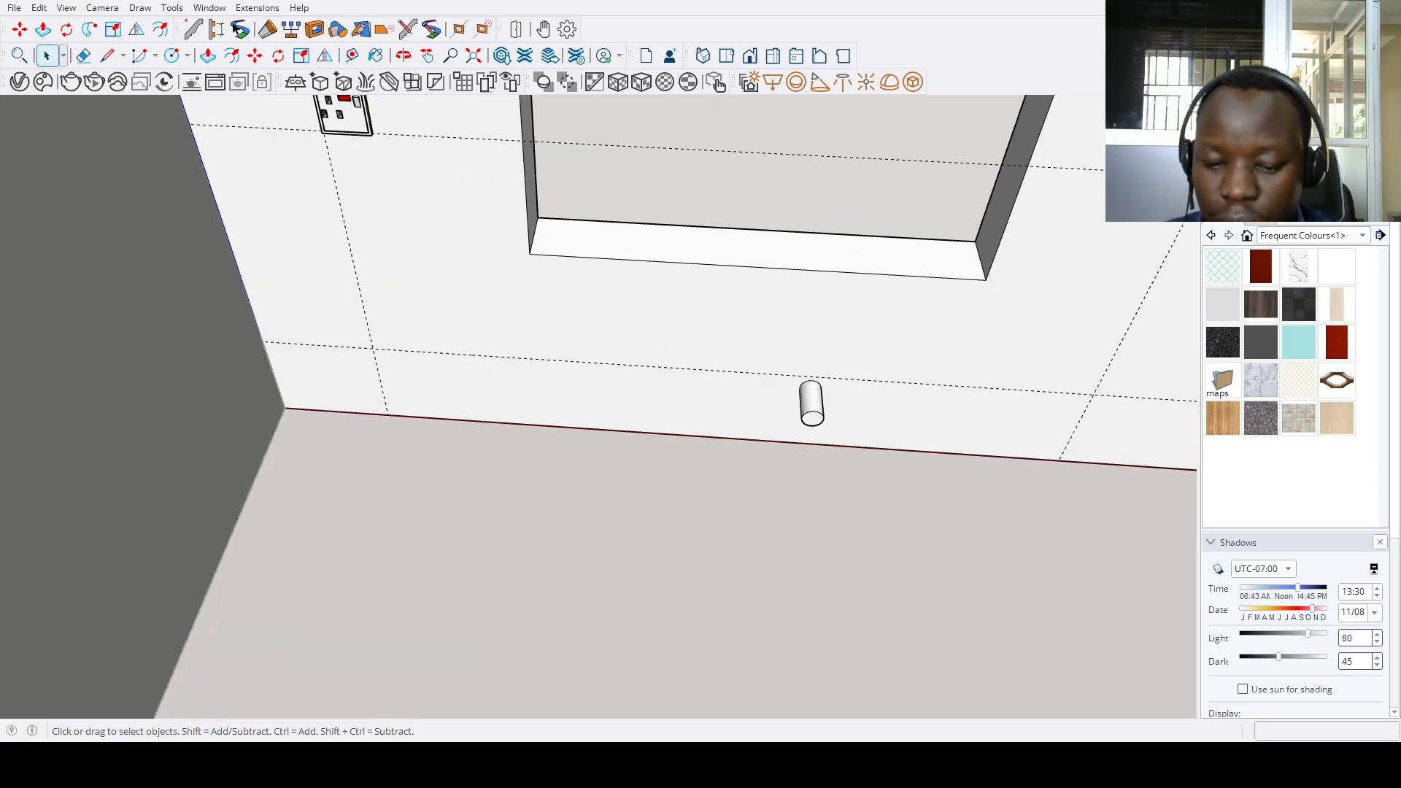
{"action": "key", "text": "m"}
{"action": "scroll", "coordinate": [1167, 161], "scroll_direction": "up", "scroll_amount": 2}
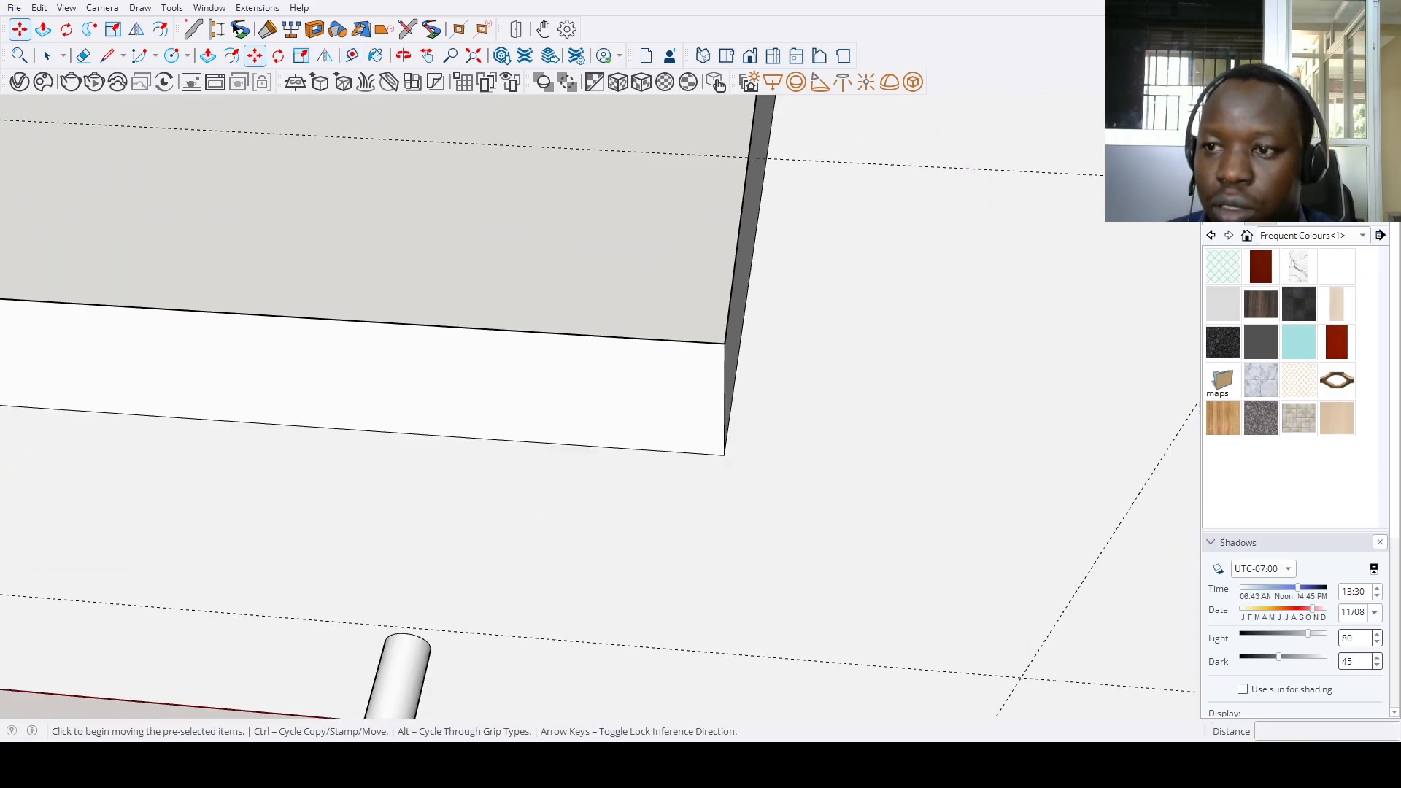
{"action": "left_click", "coordinate": [1167, 161]}
{"action": "key", "text": "ctrl"}
{"action": "scroll", "coordinate": [954, 336], "scroll_direction": "down", "scroll_amount": 3}
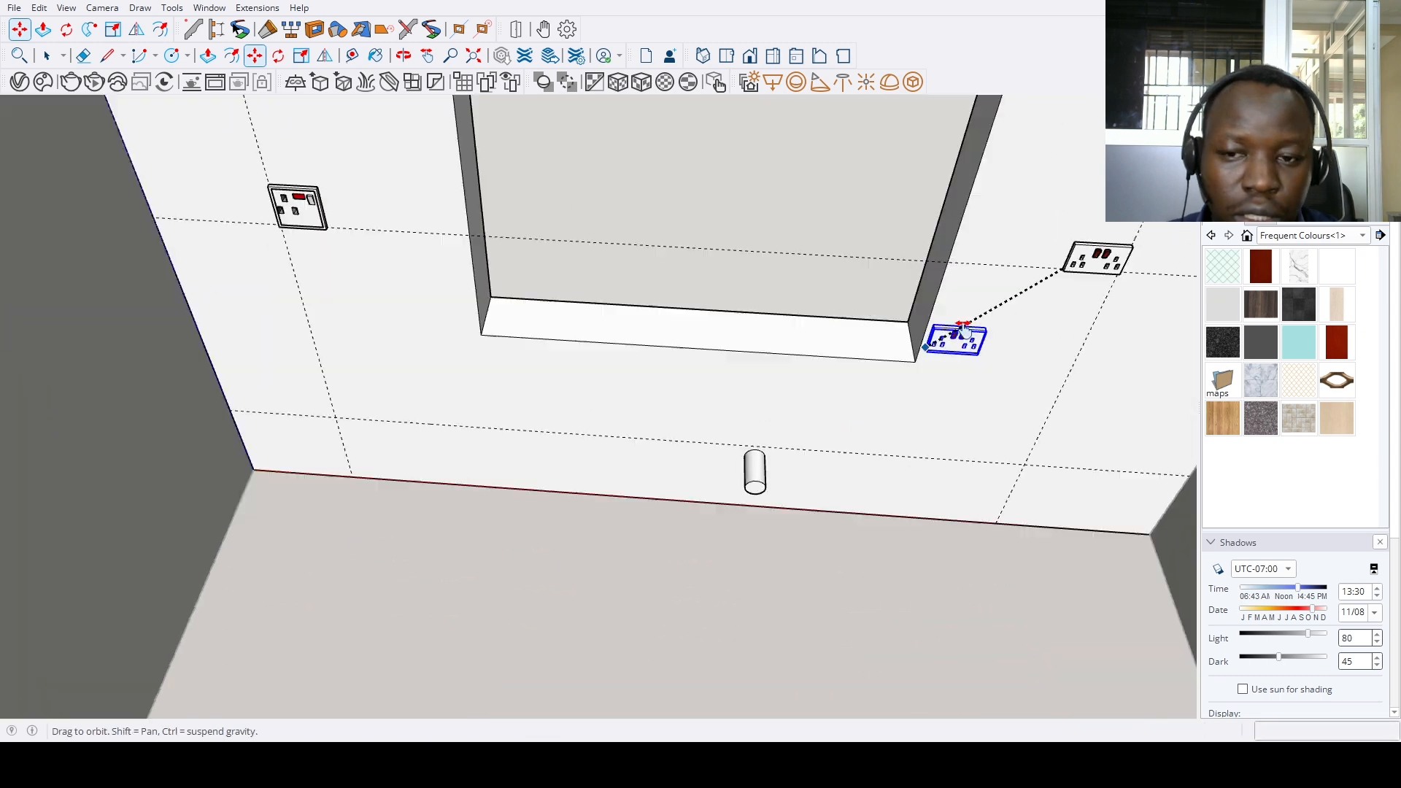
{"action": "scroll", "coordinate": [547, 338], "scroll_direction": "up", "scroll_amount": 3}
{"action": "left_click", "coordinate": [416, 379]}
{"action": "key", "text": "space"}
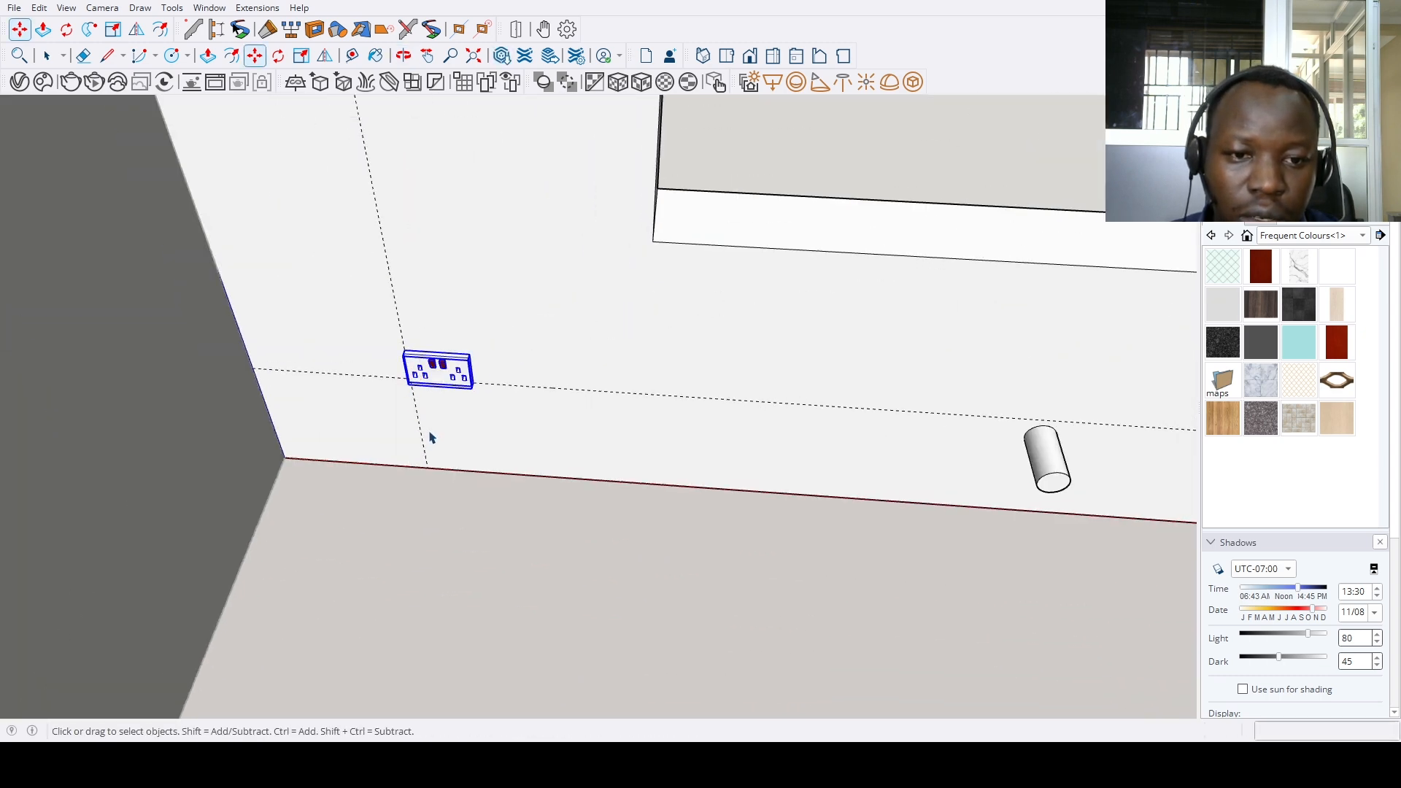
On the wall opposite the door, place a vertical guide 51" from the window-wall corner and a horizontal guide 82" above the floor edge
{"action": "scroll", "coordinate": [438, 438], "scroll_direction": "down", "scroll_amount": 5}
{"action": "middle_click_drag", "start_coordinate": [536, 529], "coordinate": [513, 378]}
{"action": "scroll", "coordinate": [479, 398], "scroll_direction": "up", "scroll_amount": 3}
{"action": "key", "text": "t"}
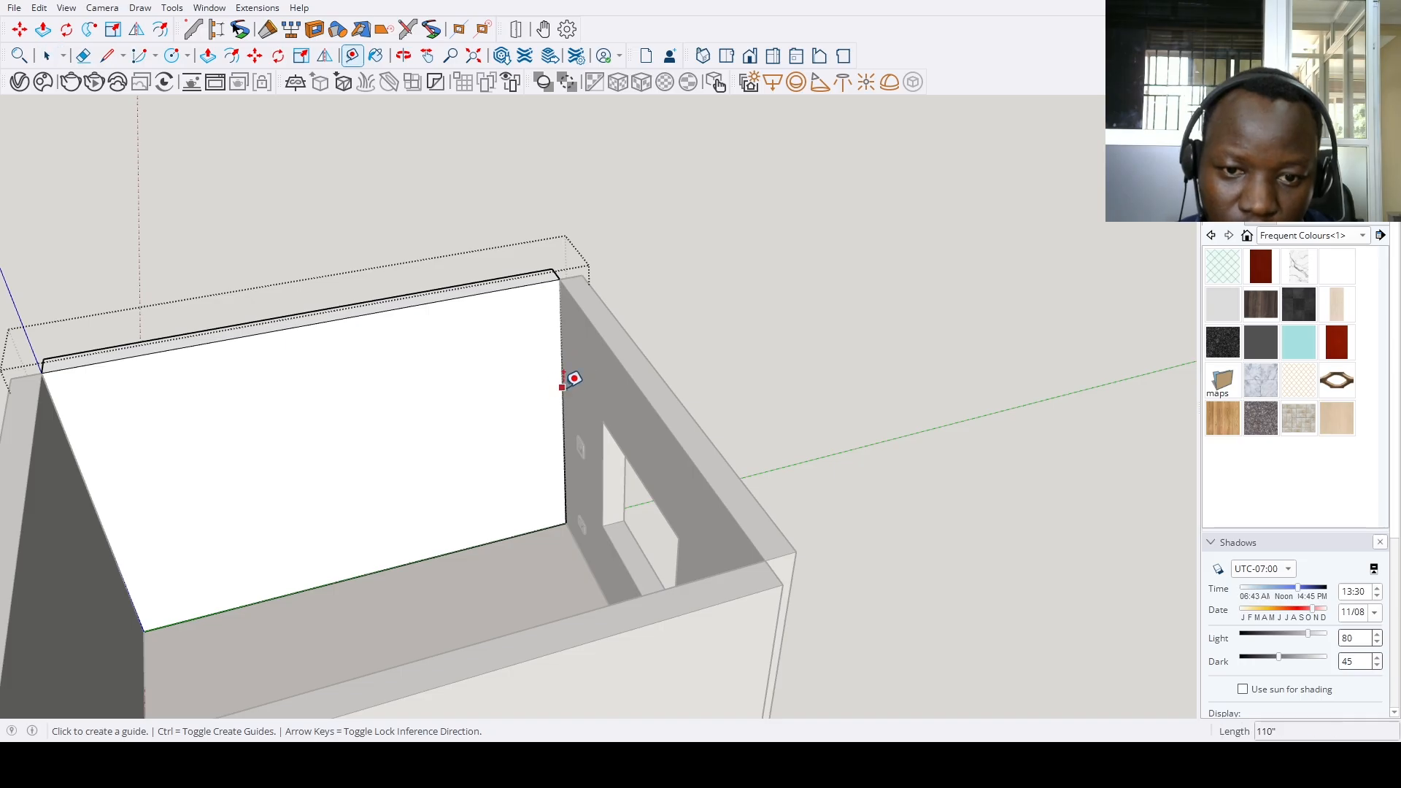
{"action": "left_click", "coordinate": [562, 387]}
{"action": "type", "text": "51"}
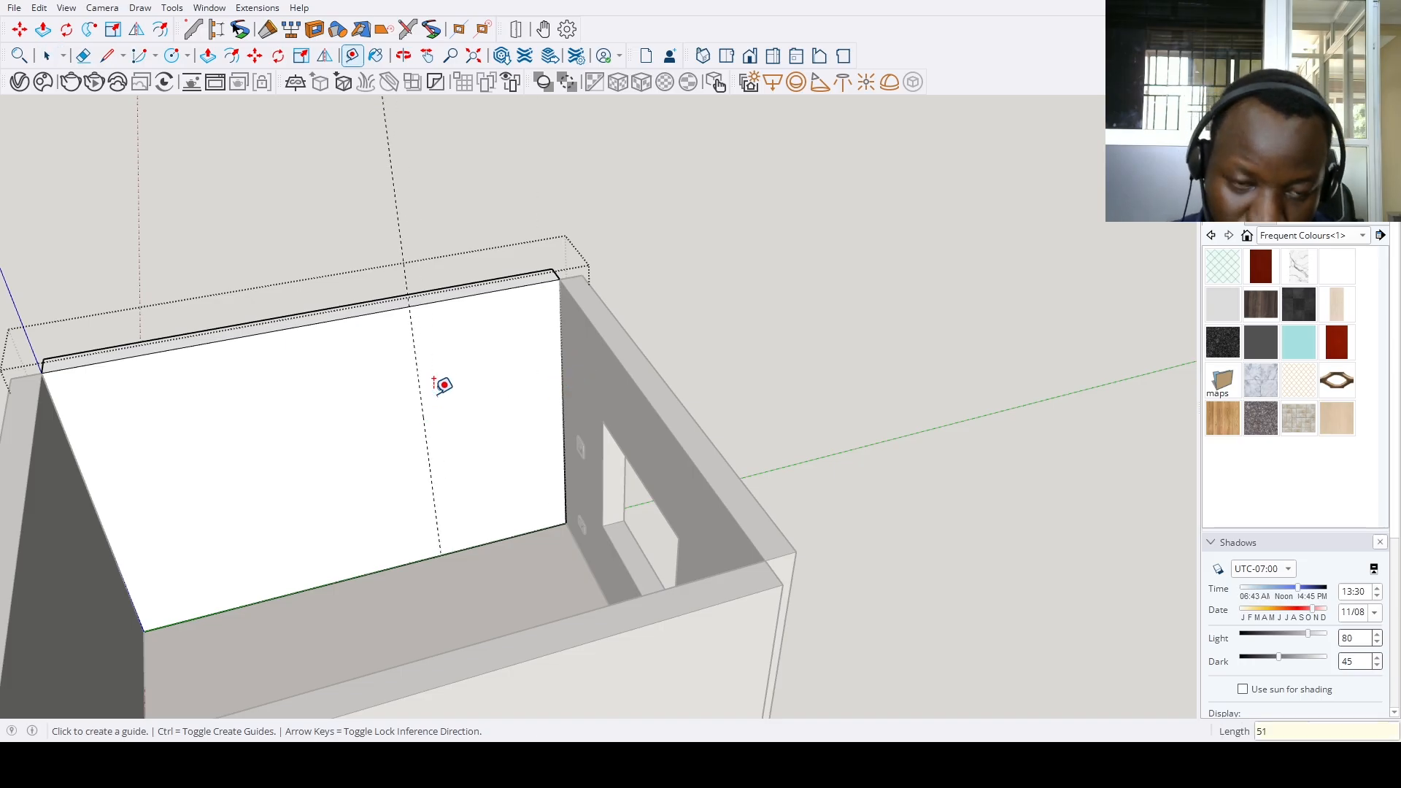
{"action": "key", "text": "Return"}
{"action": "scroll", "coordinate": [443, 385], "scroll_direction": "down", "scroll_amount": 3}
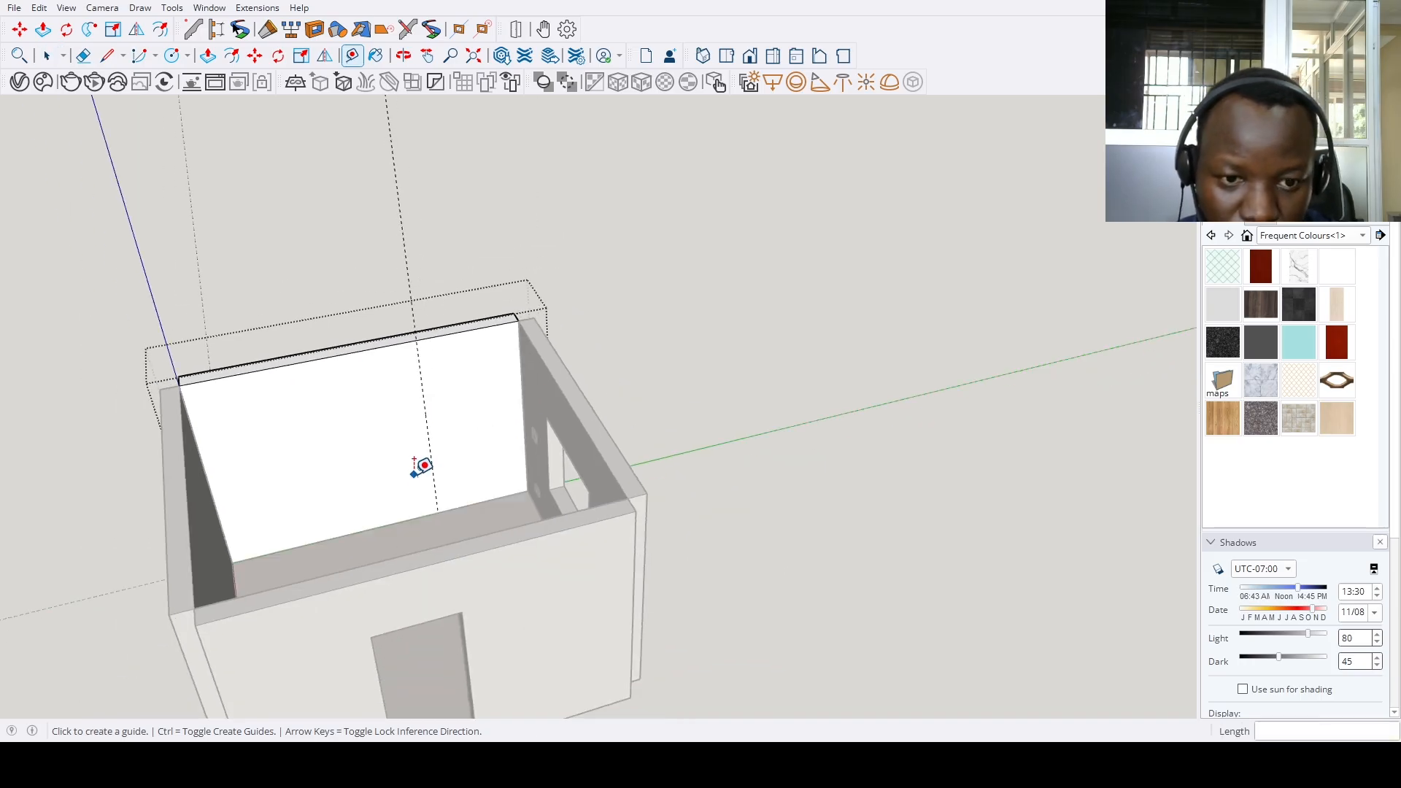
{"action": "left_click", "coordinate": [502, 495]}
{"action": "type", "text": "82"}
{"action": "key", "text": "Return"}
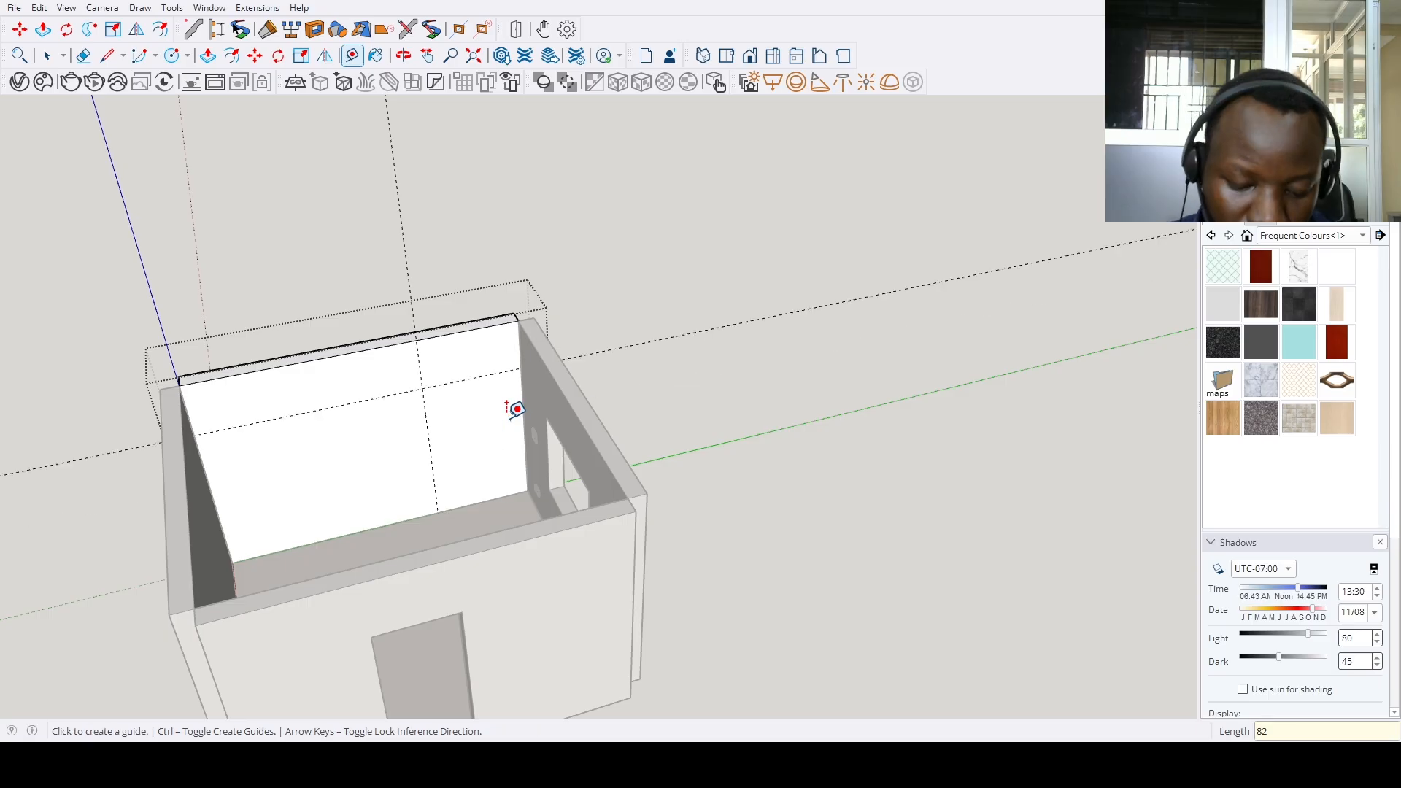
Place another vertical guide on this wall, 37.5" from the window-wall corner
{"action": "scroll", "coordinate": [516, 406], "scroll_direction": "up", "scroll_amount": 3}
{"action": "left_click", "coordinate": [529, 305]}
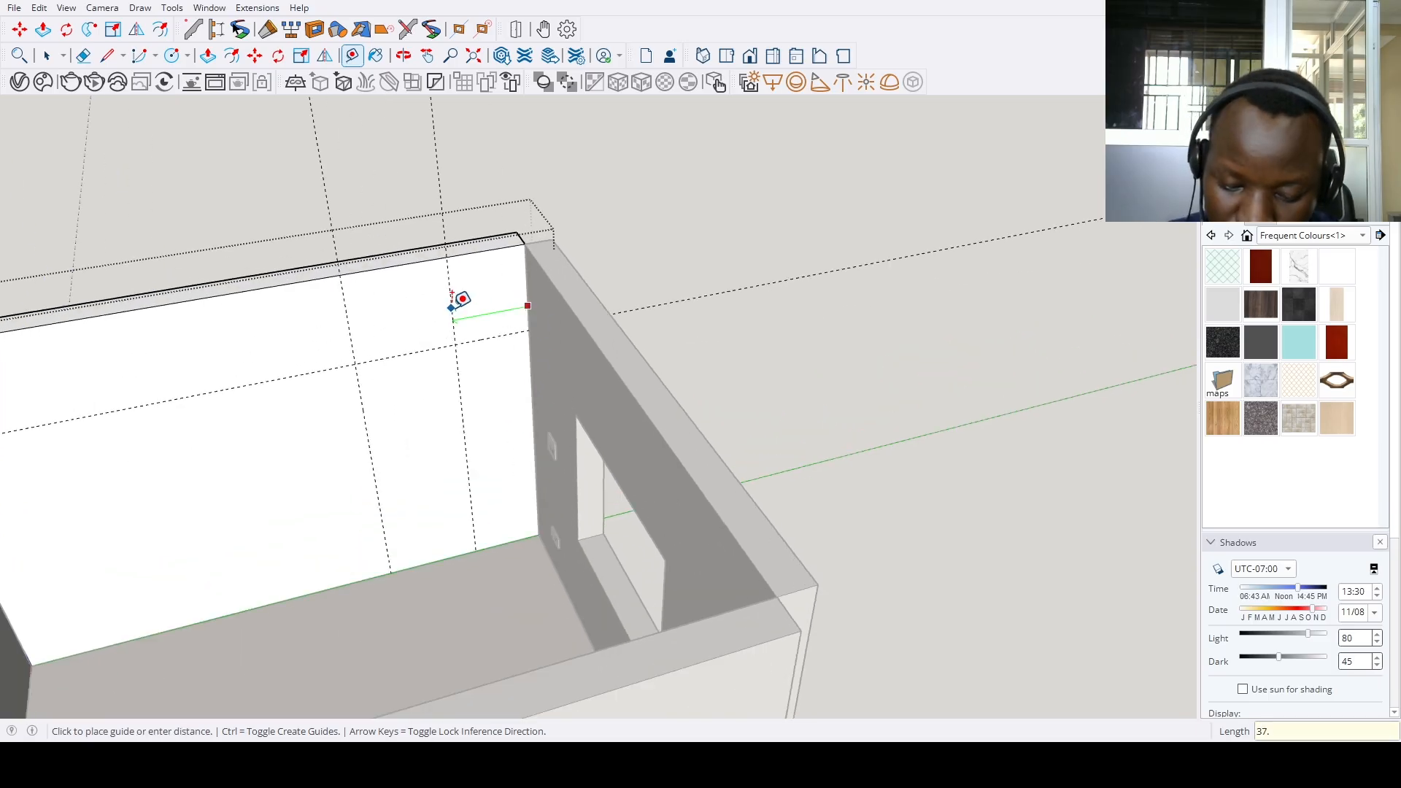
{"action": "key", "text": "Return"}
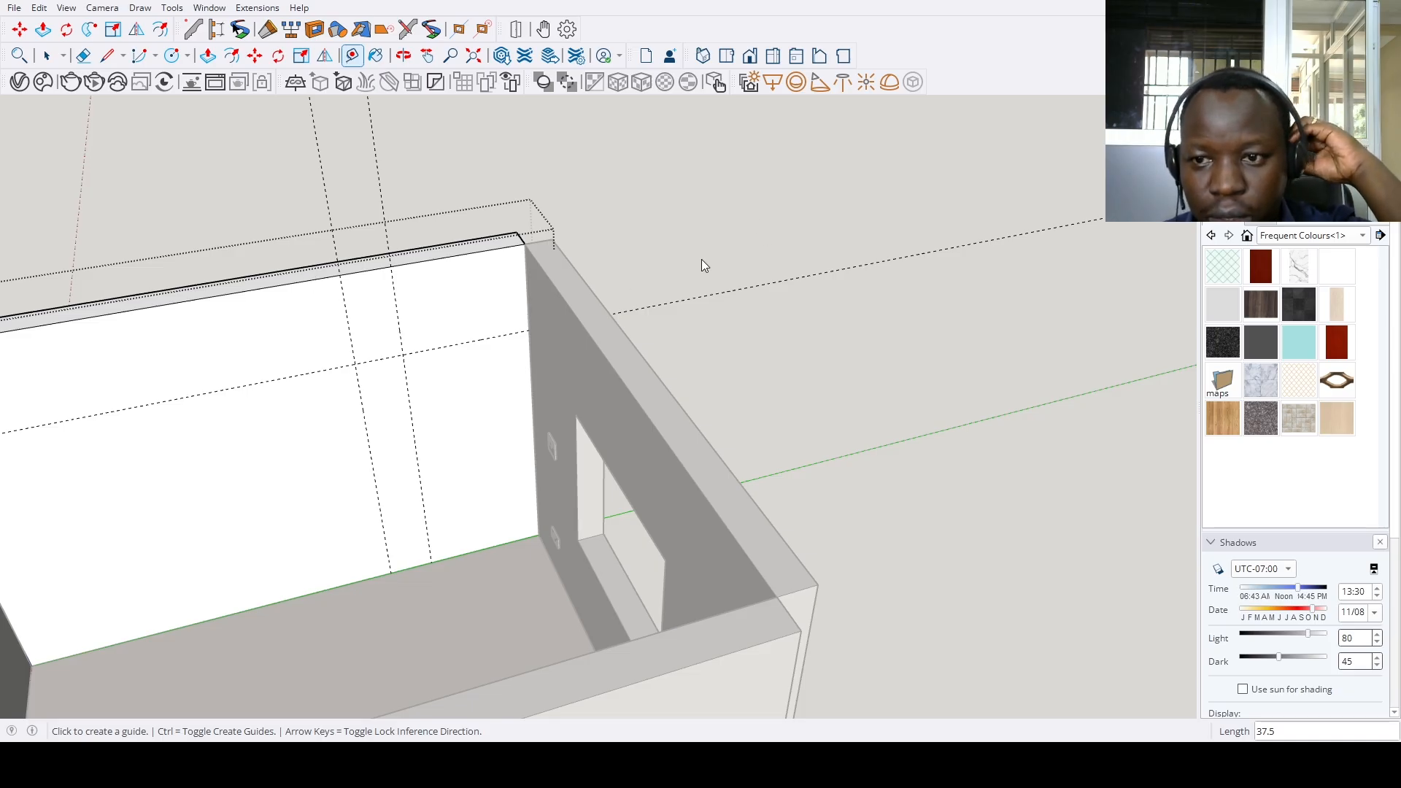
Paste the copied electrical box onto the wall with its lower edge on the 82" guide, near the 37.5" guide
{"action": "key", "text": "ctrl+v"}
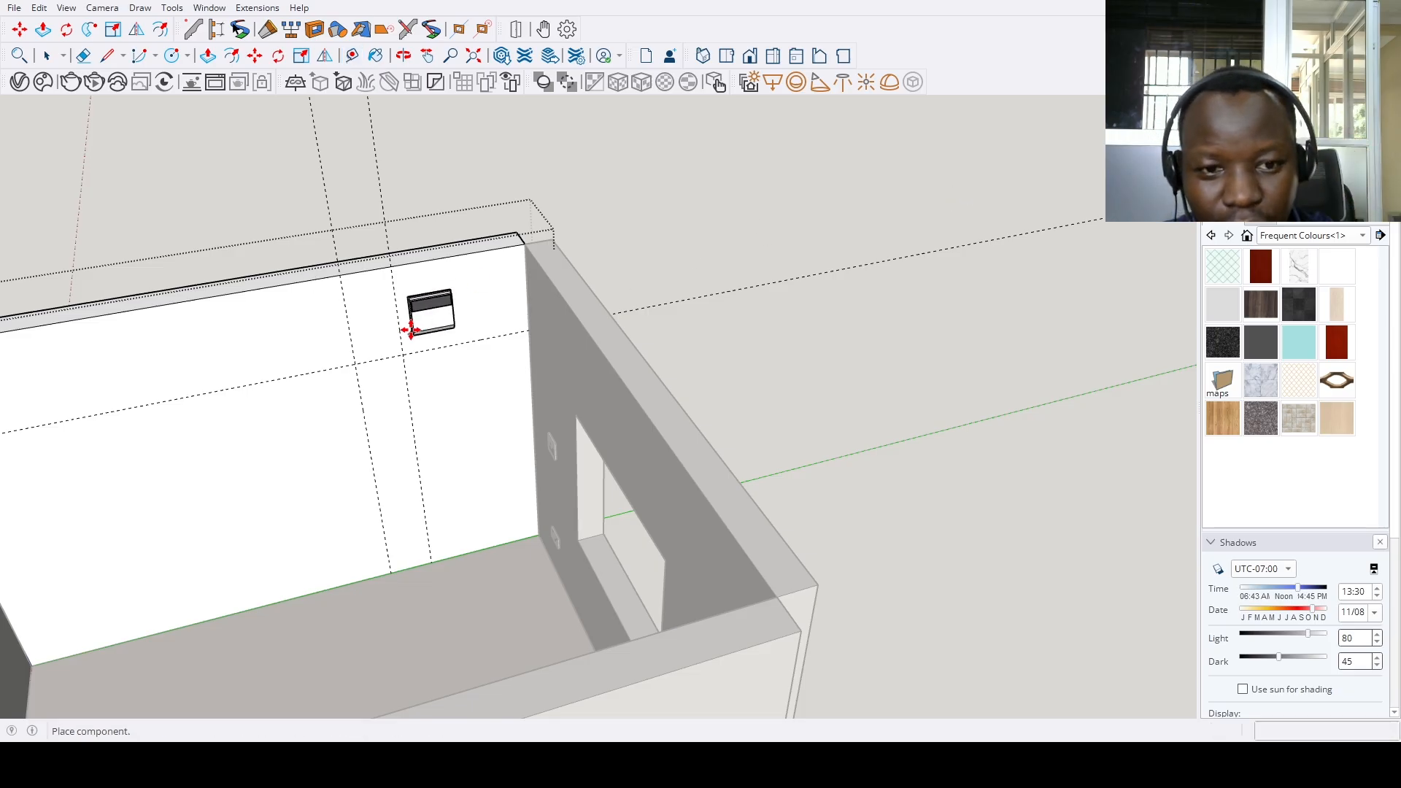
{"action": "left_click", "coordinate": [387, 356]}
{"action": "scroll", "coordinate": [398, 332], "scroll_direction": "up", "scroll_amount": 5}
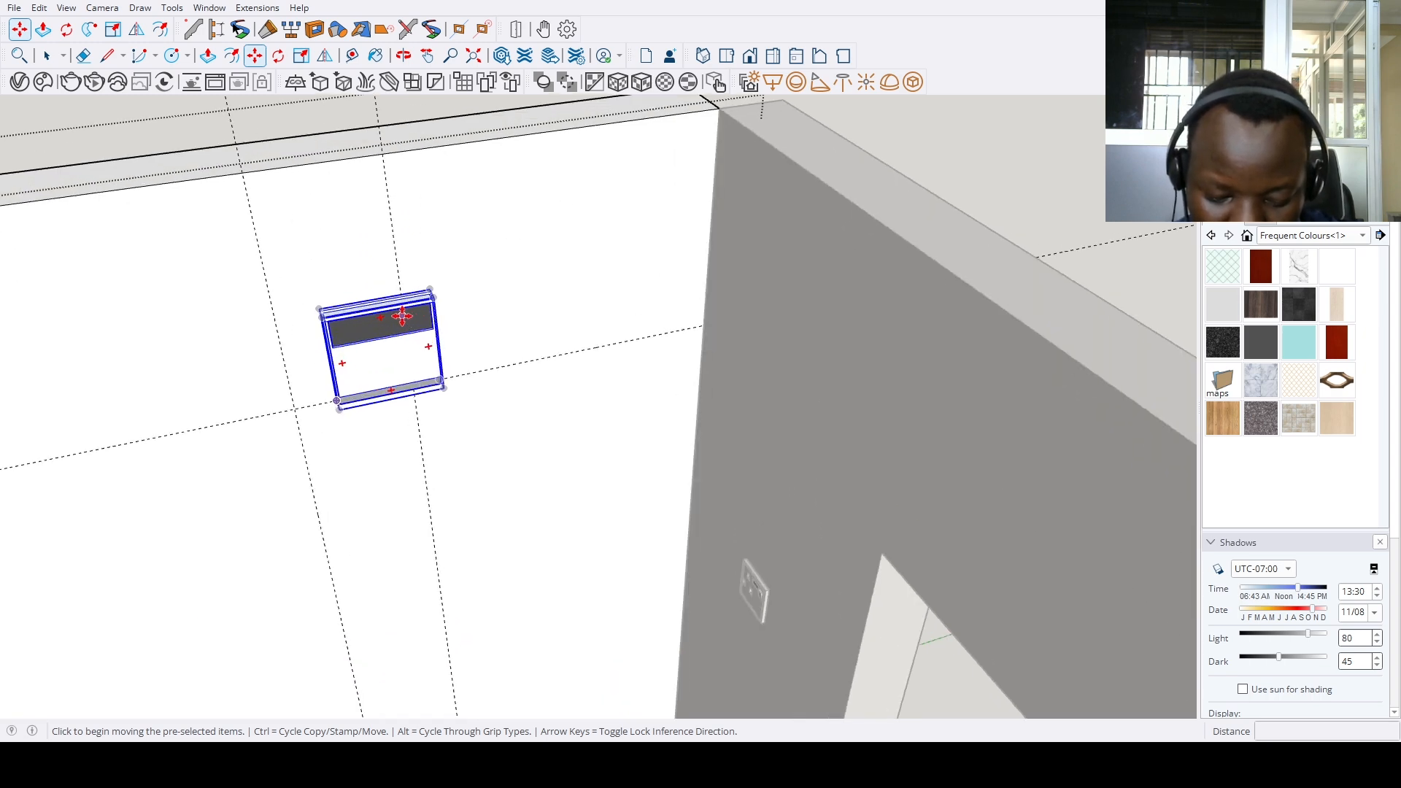
{"action": "scroll", "coordinate": [438, 314], "scroll_direction": "down", "scroll_amount": 3}
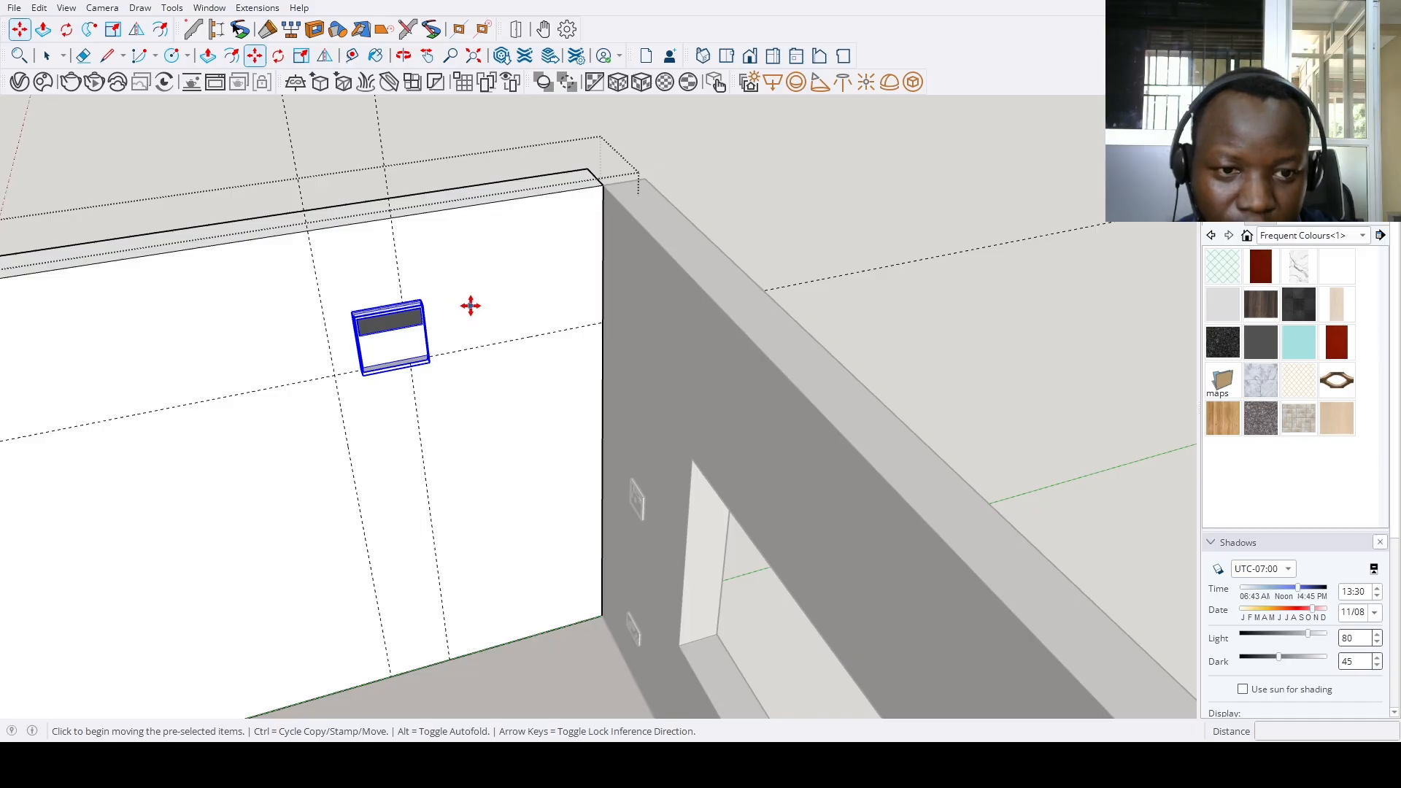
{"action": "scroll", "coordinate": [445, 308], "scroll_direction": "up", "scroll_amount": 2}
{"action": "scroll", "coordinate": [427, 316], "scroll_direction": "down", "scroll_amount": 3}
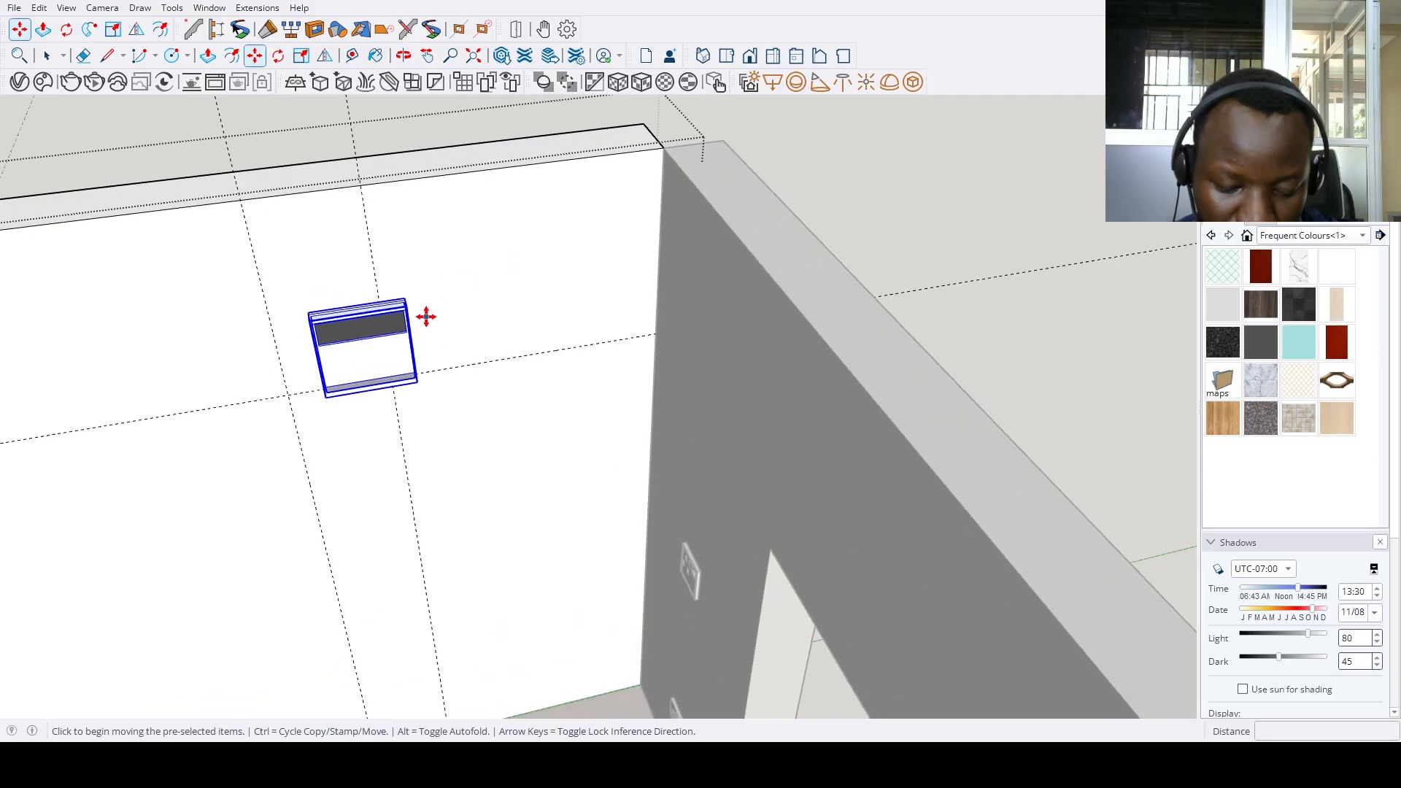
Measure the electrical box's width and scale the box down so its side meets the 37.5" guide
{"action": "key", "text": "t"}
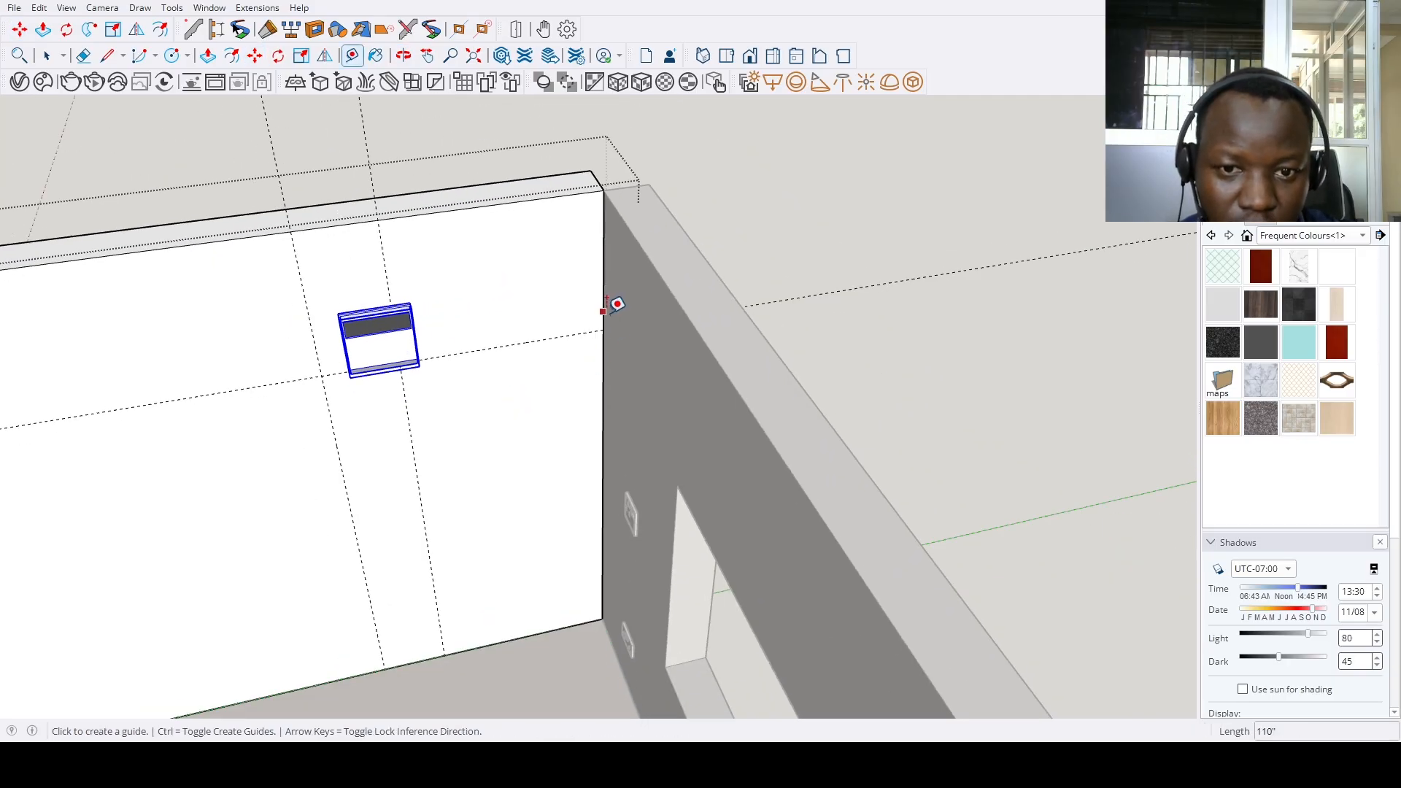
{"action": "left_click", "coordinate": [603, 304]}
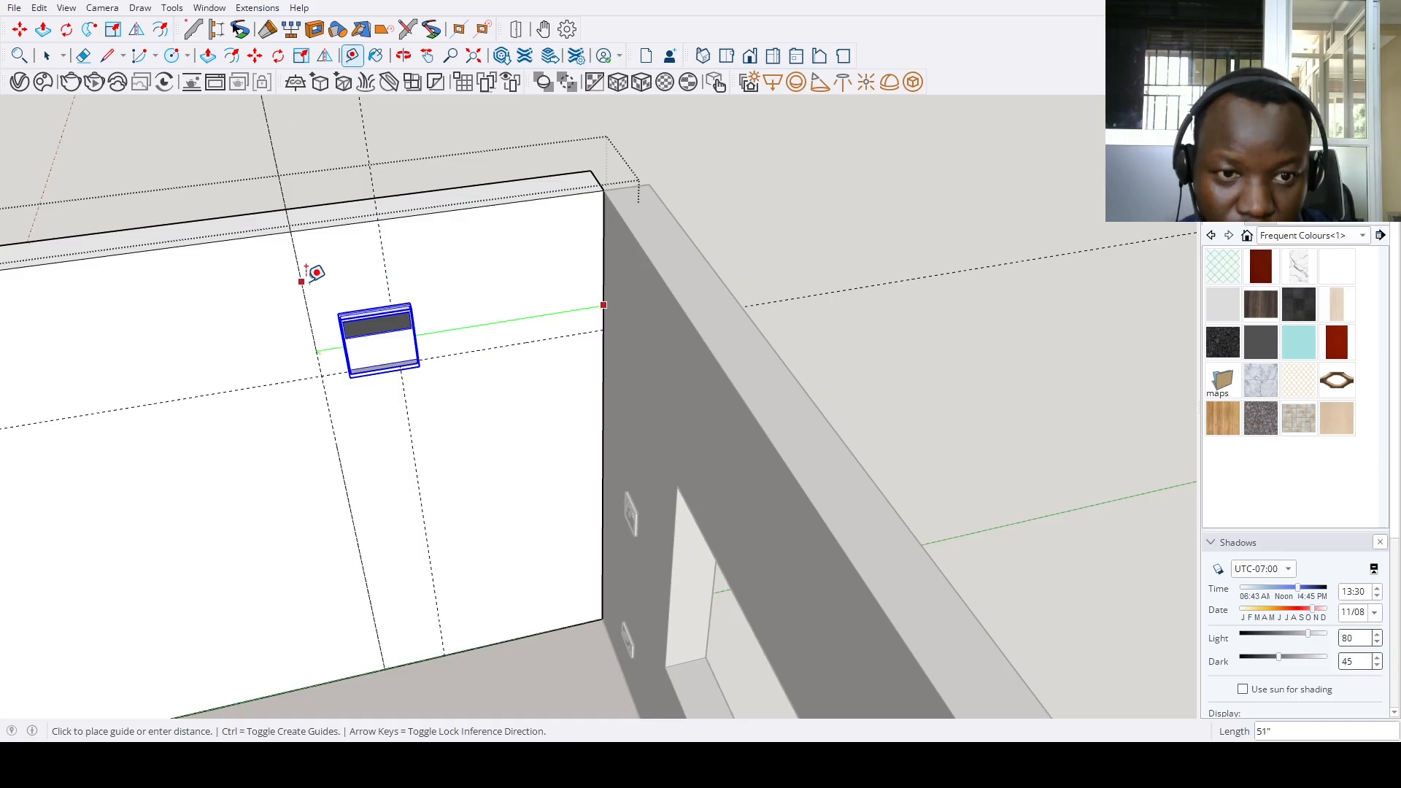
{"action": "left_click", "coordinate": [418, 326]}
{"action": "left_click", "coordinate": [348, 357]}
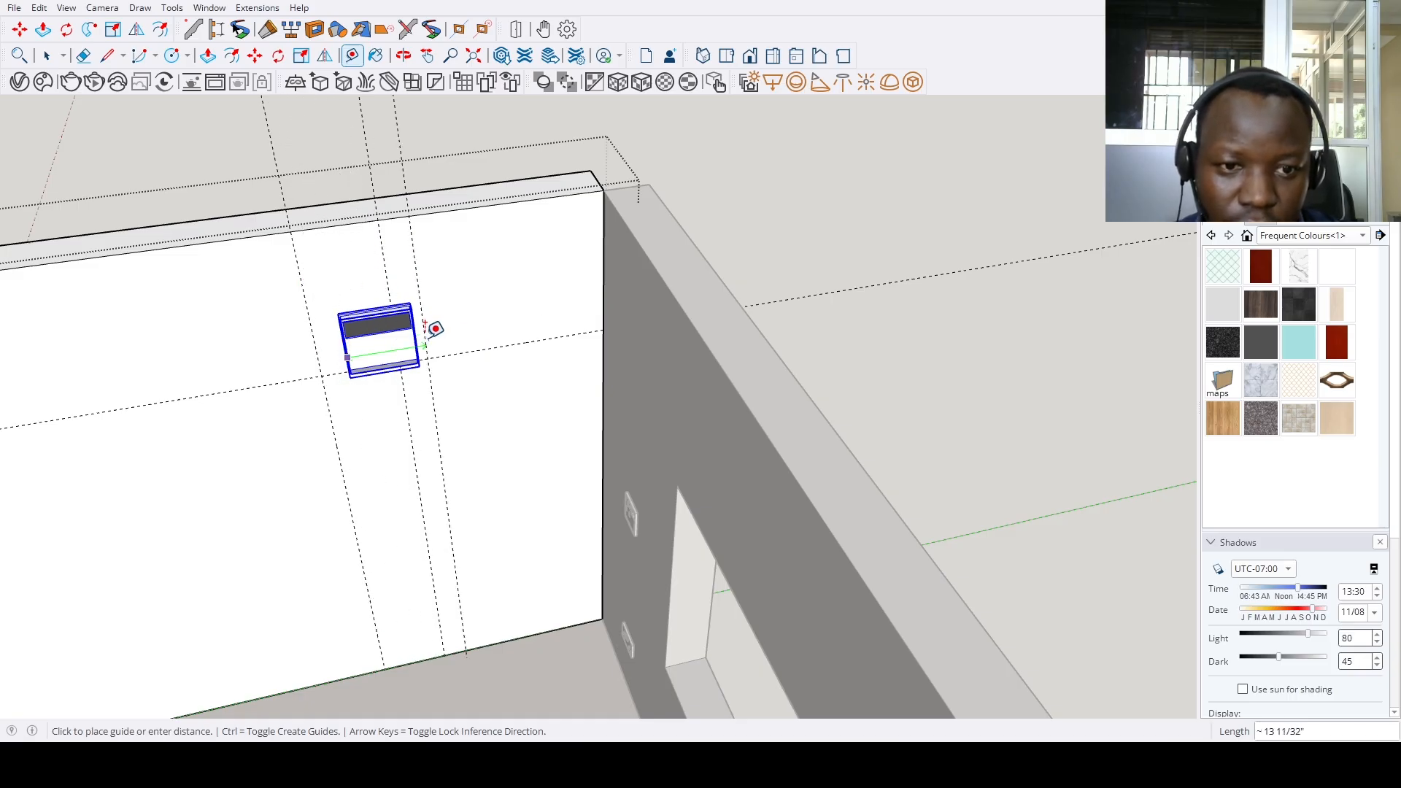
{"action": "middle_click_drag", "start_coordinate": [397, 344], "coordinate": [516, 353]}
{"action": "key", "text": "s"}
{"action": "left_click", "coordinate": [380, 314]}
{"action": "left_click", "coordinate": [365, 376]}
{"action": "key", "text": "space"}
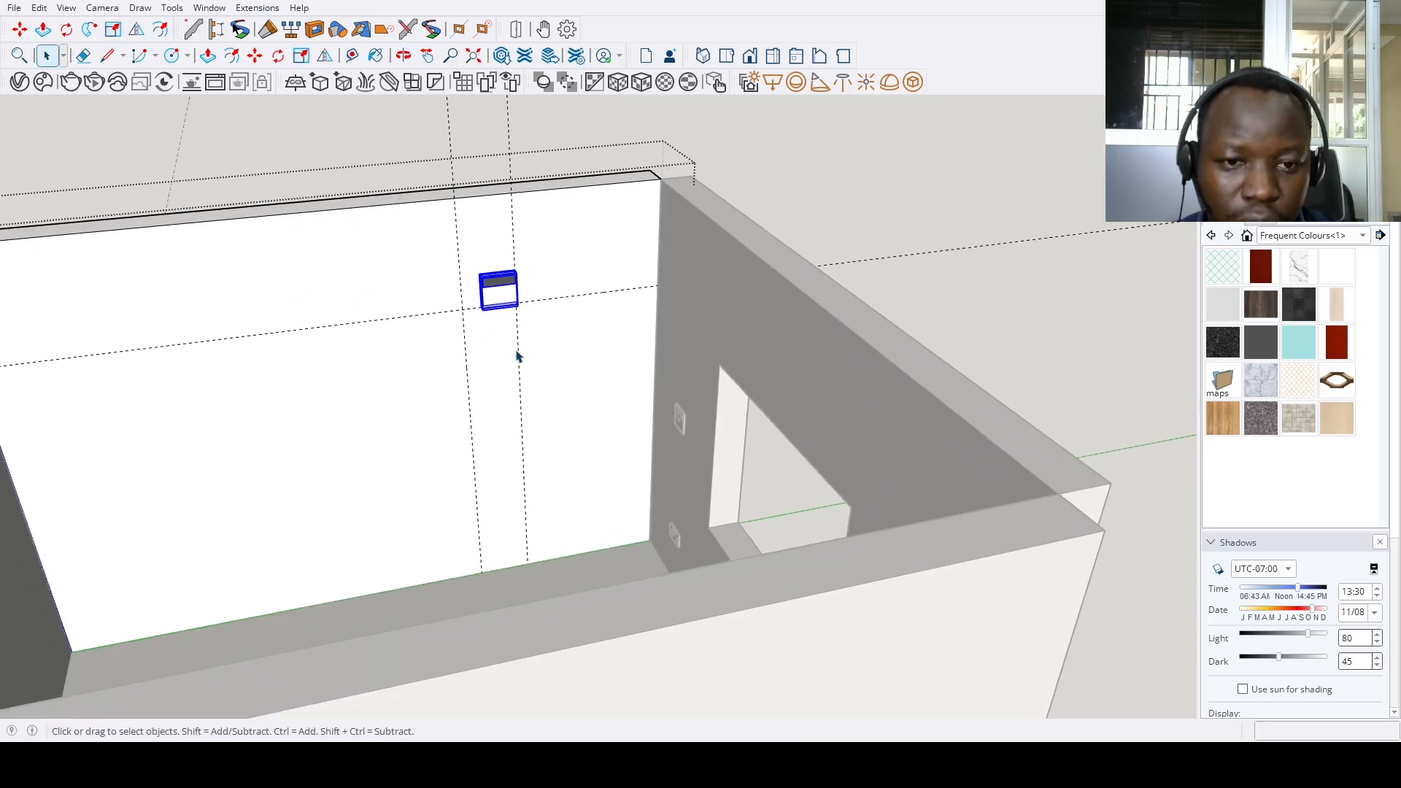
Place a vertical guide 58.75" from the 51" guide, on the side away from the window wall
{"action": "scroll", "coordinate": [488, 382], "scroll_direction": "down", "scroll_amount": 4}
{"action": "key", "text": "t"}
{"action": "left_click", "coordinate": [478, 409]}
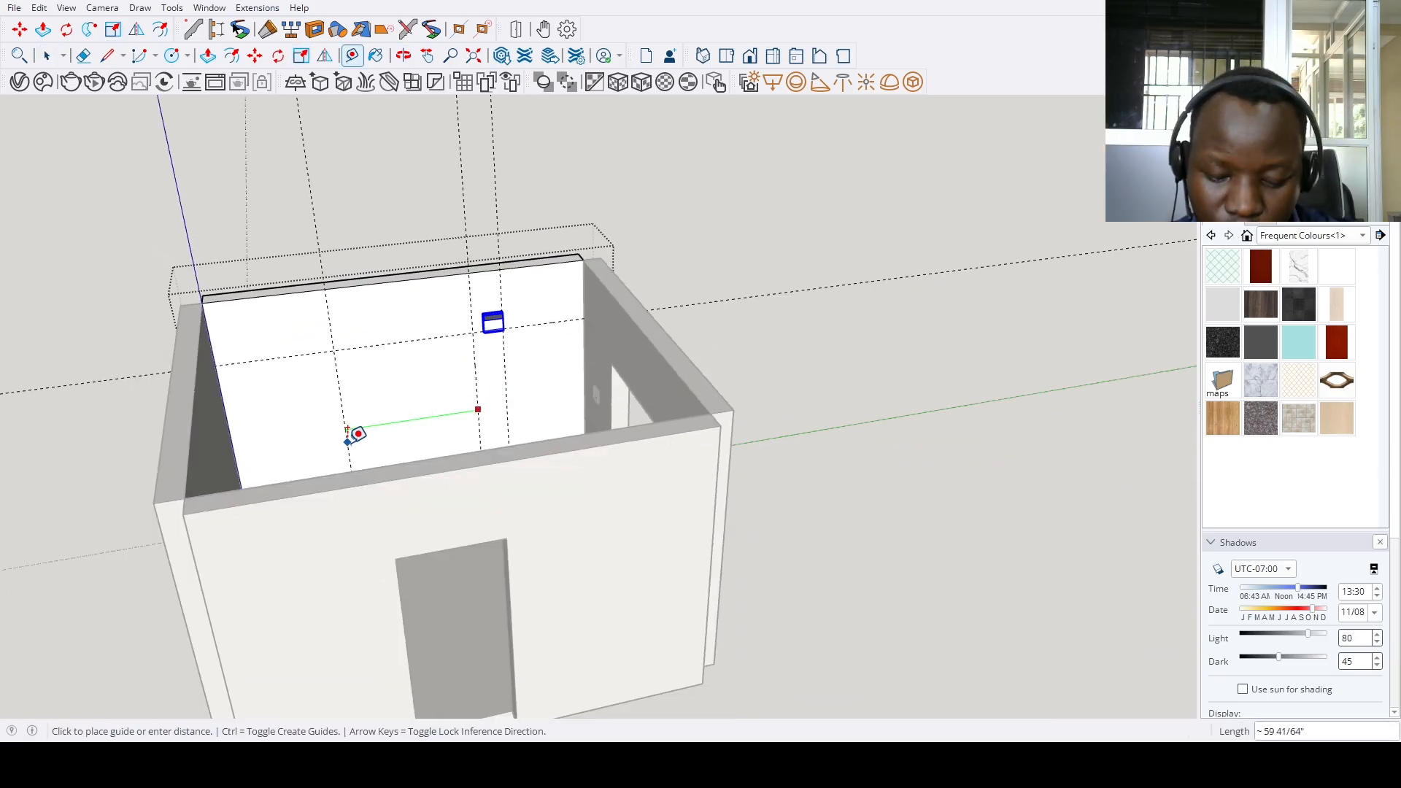
{"action": "type", "text": "5"}
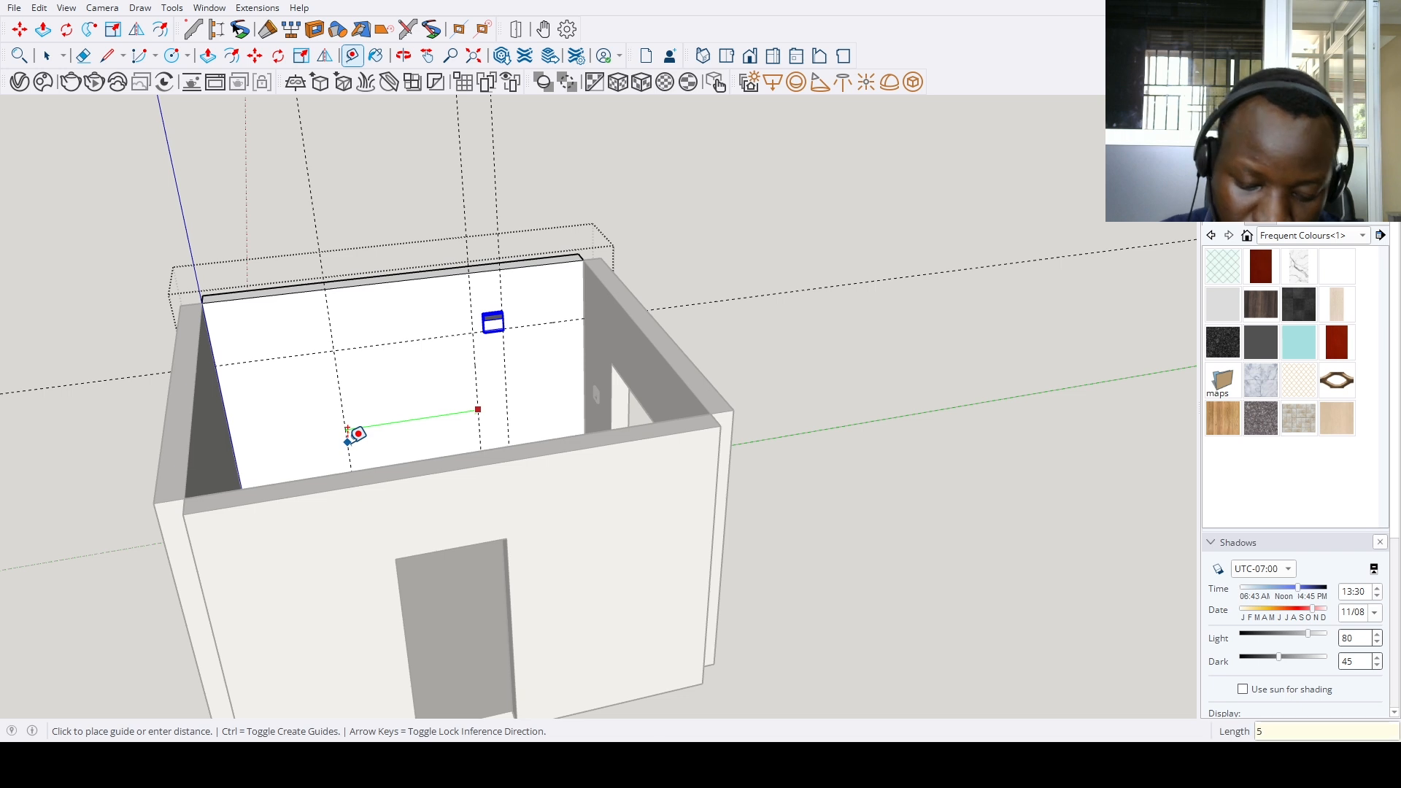
{"action": "type", "text": "8.75"}
{"action": "key", "text": "Return"}
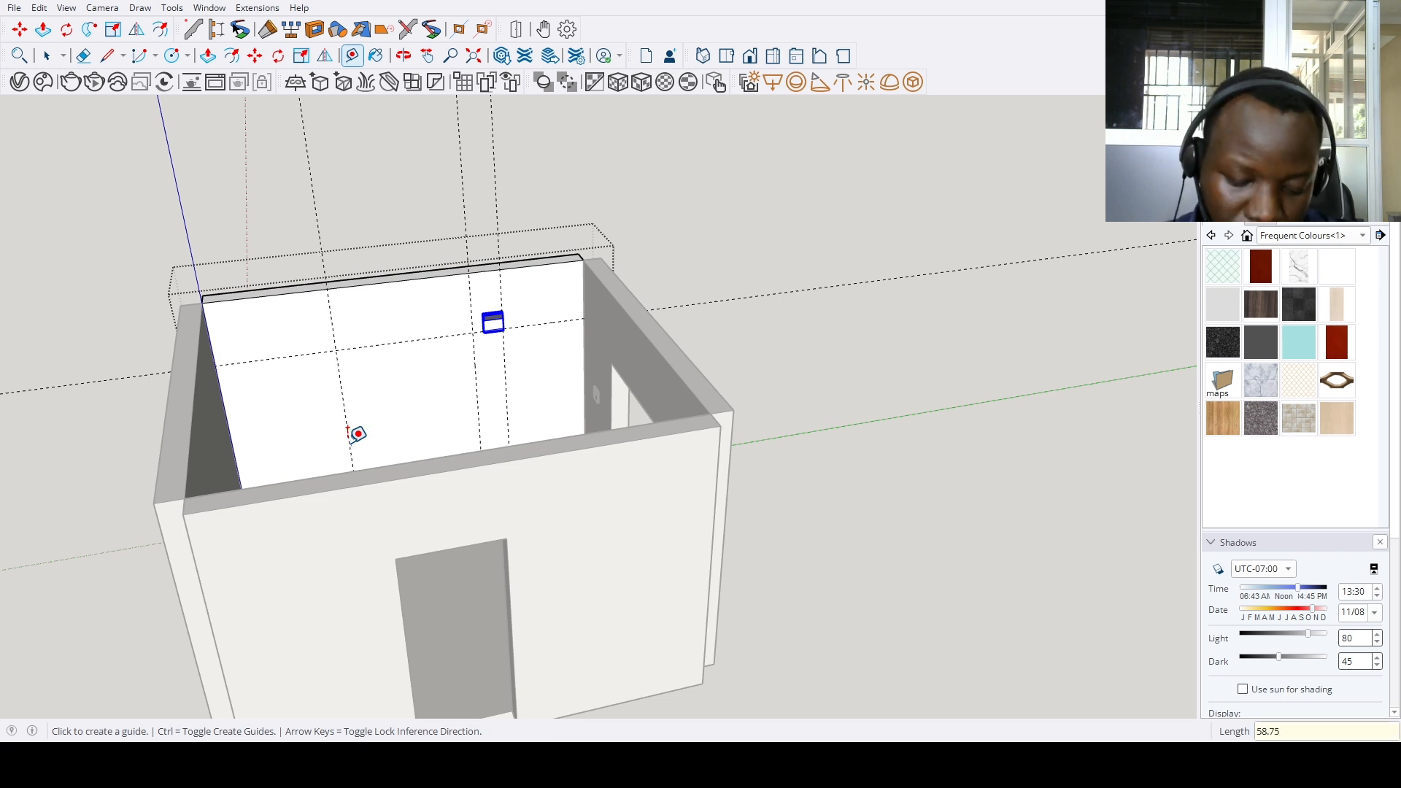
Place a horizontal guide 38" above the wall's floor edge and another 43.75" above that guide
{"action": "scroll", "coordinate": [372, 511], "scroll_direction": "up", "scroll_amount": 3}
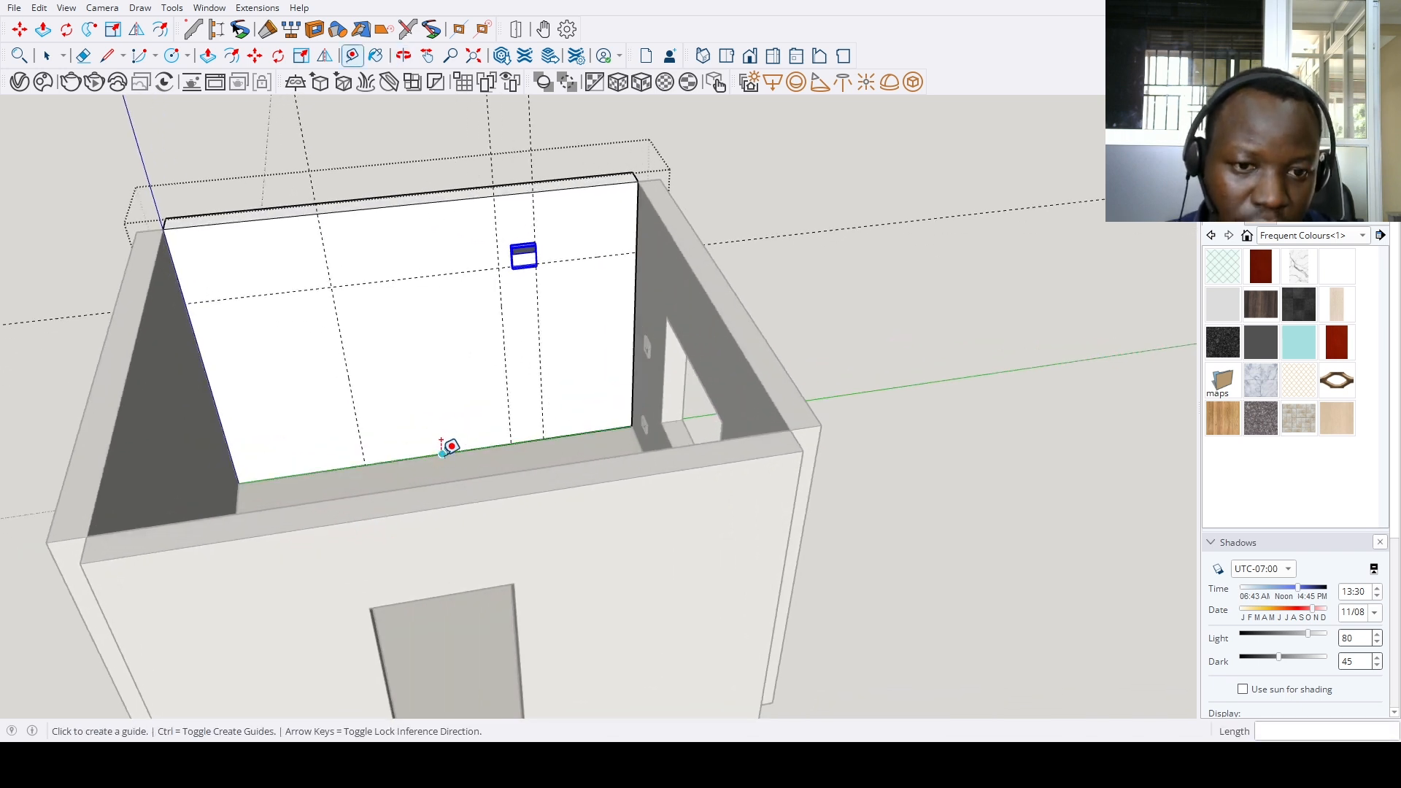
{"action": "left_click", "coordinate": [443, 454]}
{"action": "type", "text": "38"}
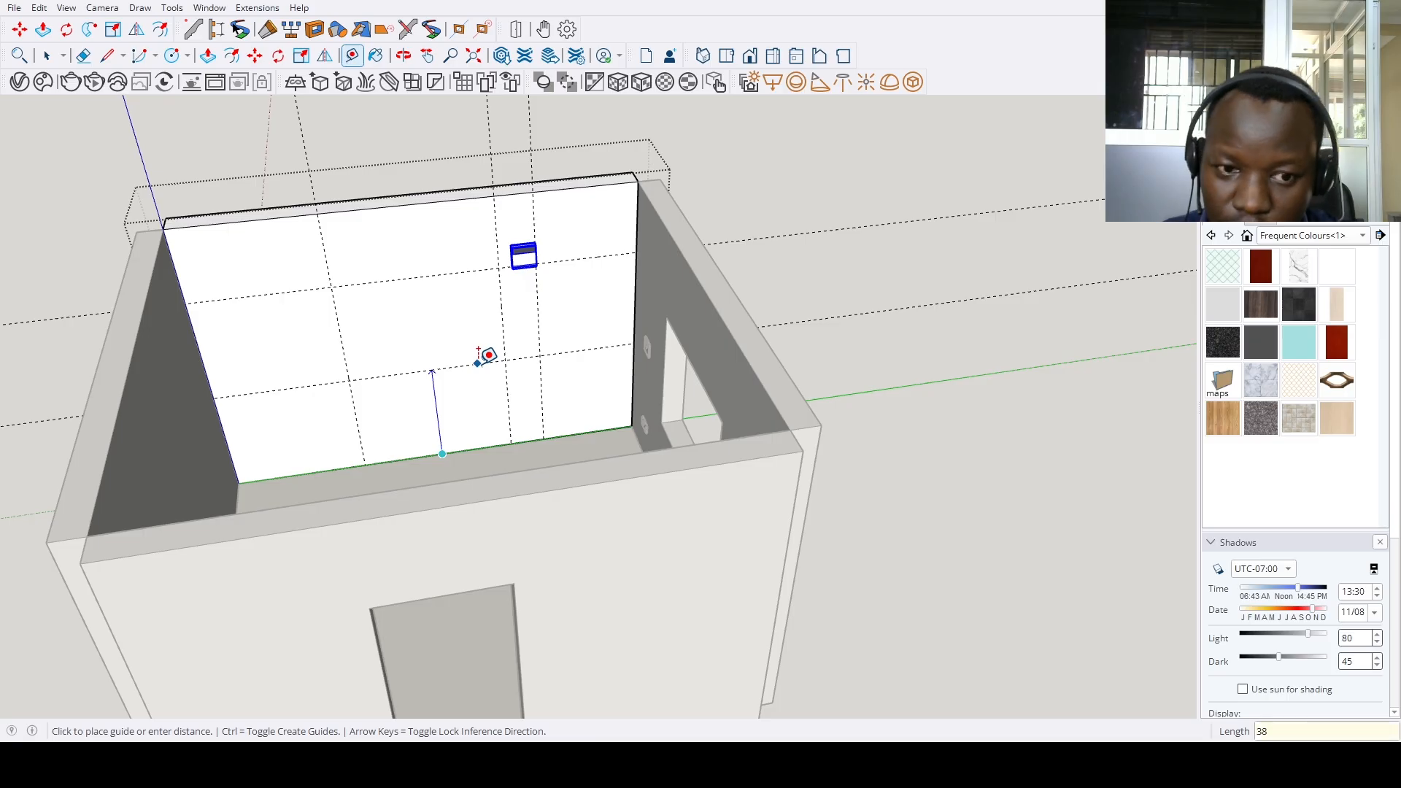
{"action": "key", "text": "Return"}
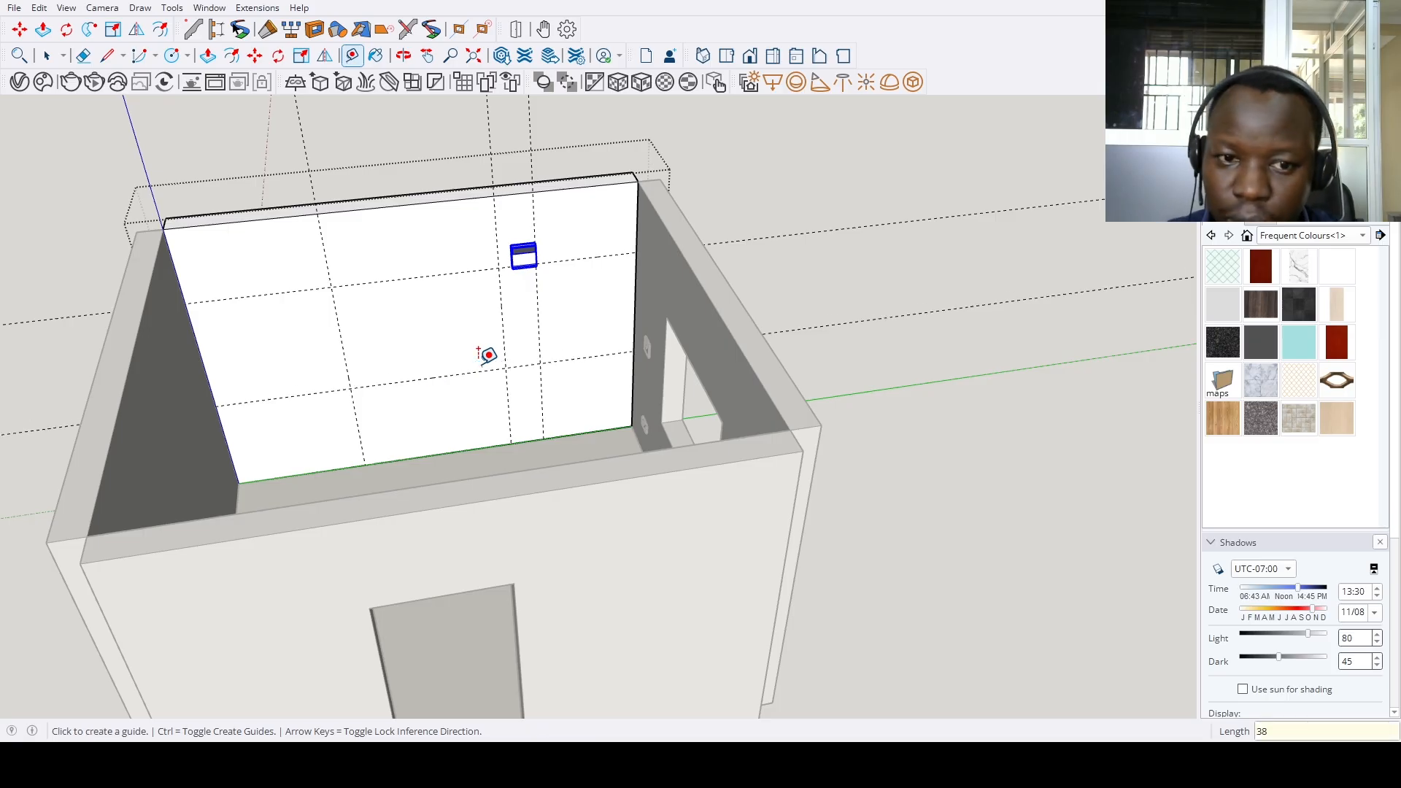
{"action": "left_click", "coordinate": [461, 373]}
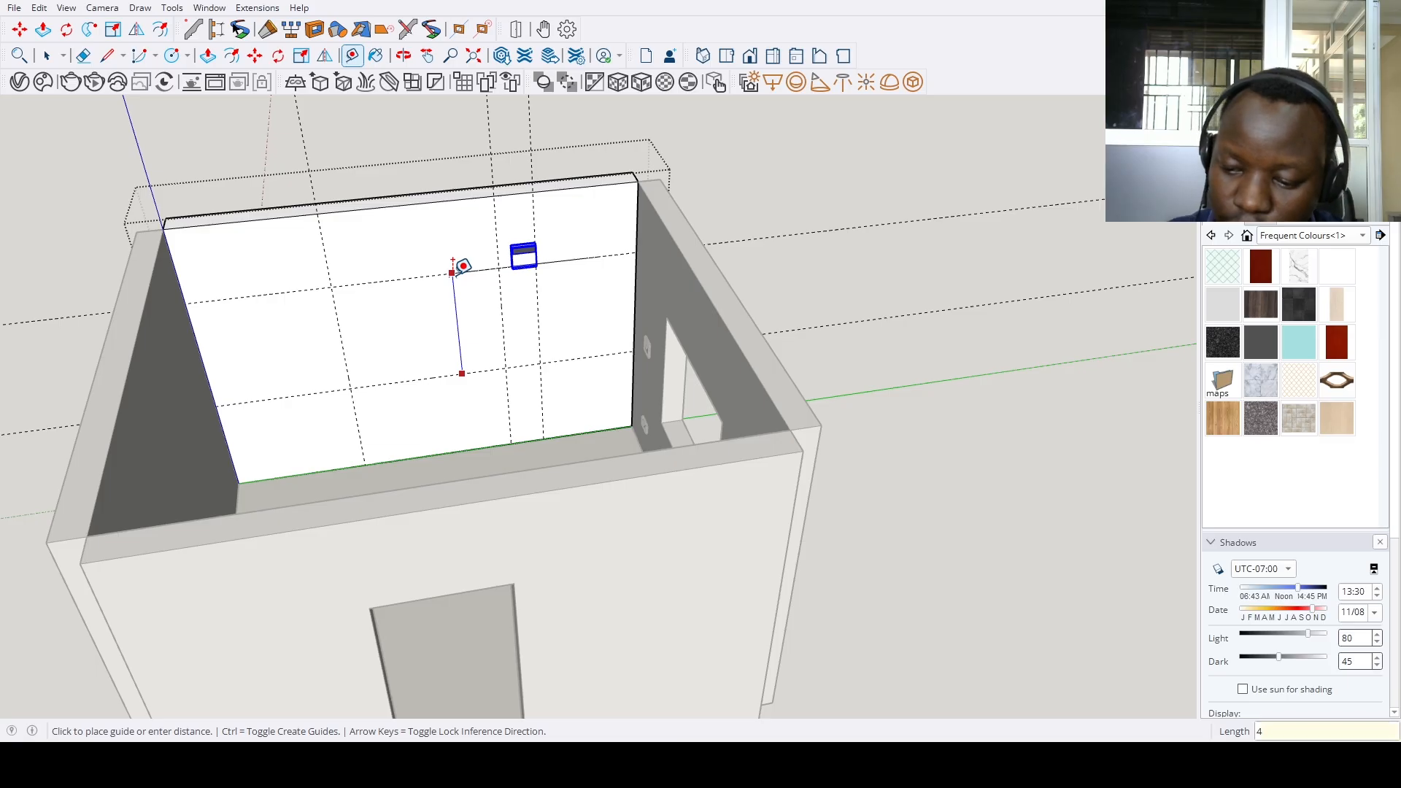
{"action": "type", "text": "4375"}
{"action": "key", "text": "Return"}
Draw a rectangle on the wall between the 58.75" and 51" vertical guides, from the upper horizontal guide down to the 38" one
{"action": "scroll", "coordinate": [460, 264], "scroll_direction": "up", "scroll_amount": 10}
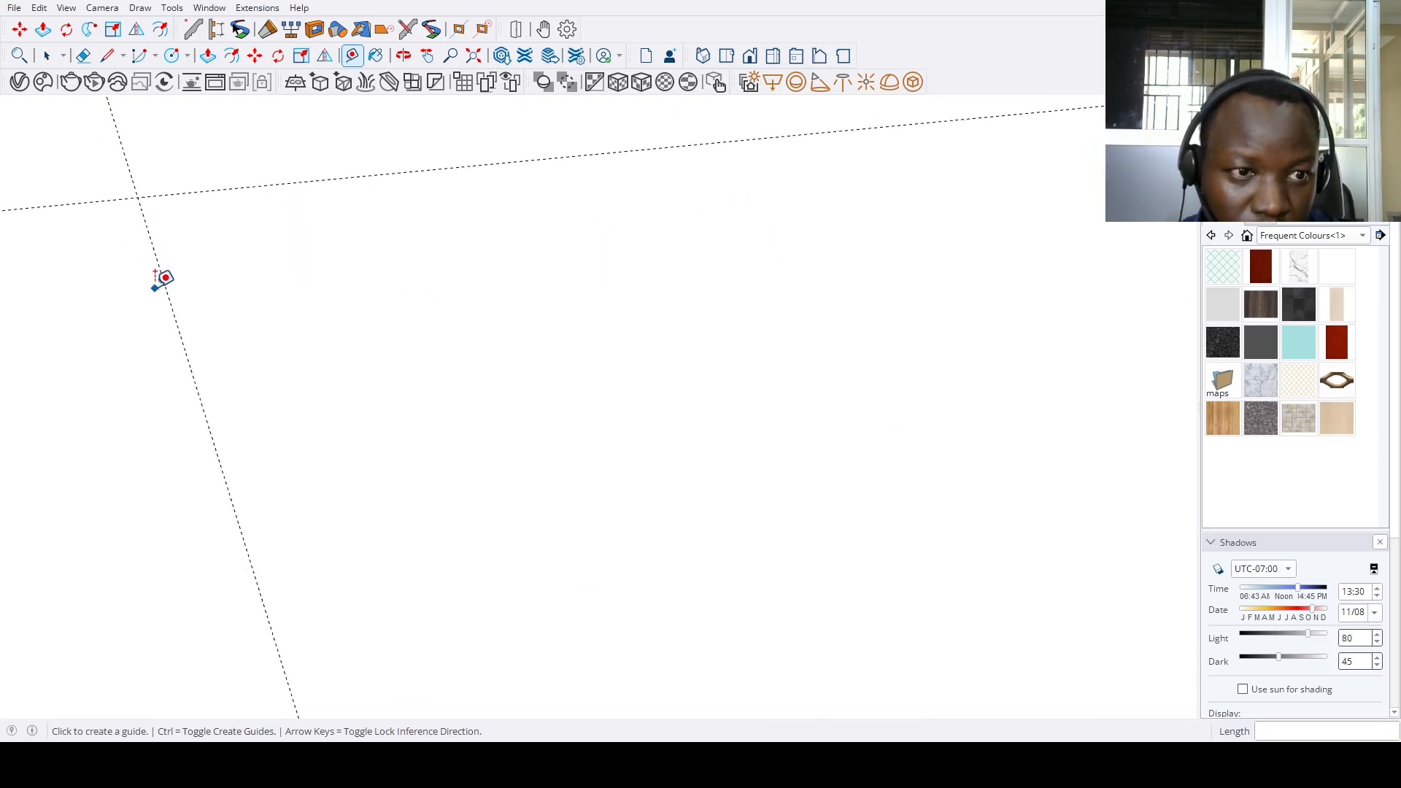
{"action": "key", "text": "r"}
{"action": "left_click", "coordinate": [138, 197]}
{"action": "scroll", "coordinate": [241, 423], "scroll_direction": "down", "scroll_amount": 5}
{"action": "scroll", "coordinate": [266, 431], "scroll_direction": "up", "scroll_amount": 8}
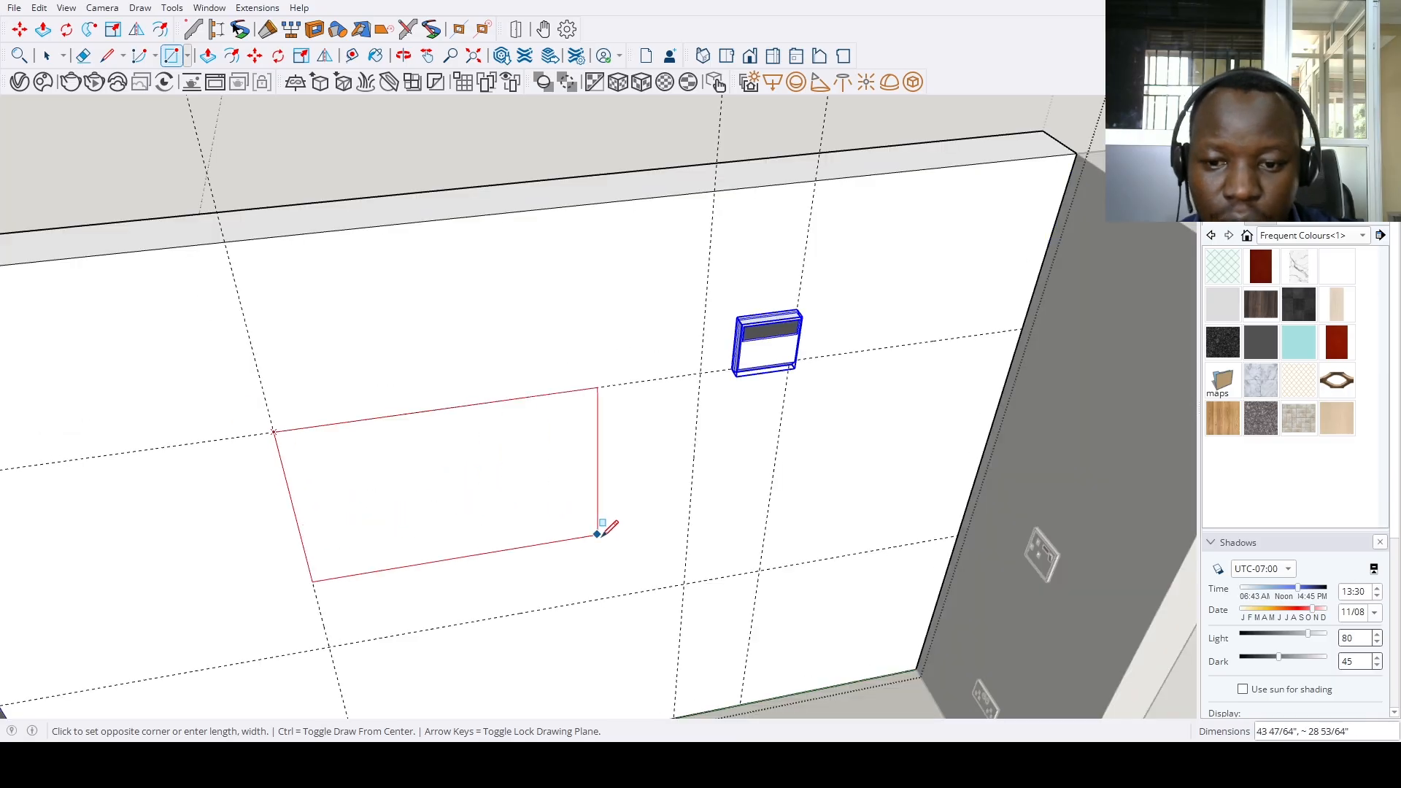
{"action": "left_click", "coordinate": [686, 582]}
{"action": "scroll", "coordinate": [635, 555], "scroll_direction": "down", "scroll_amount": 5}
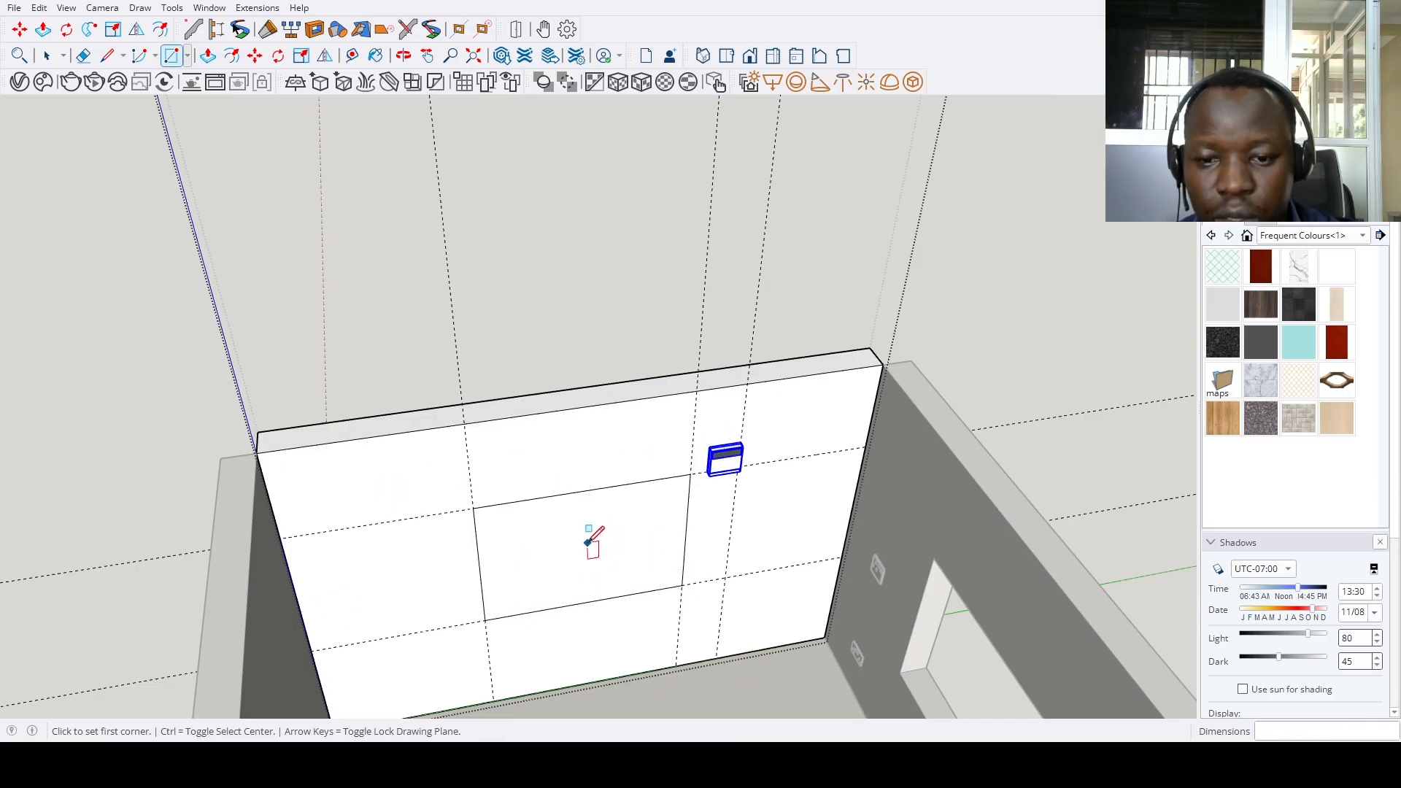
Push the rectangle 8" through the wall to cut the window opening, and delete the wall's guides
{"action": "key", "text": "p"}
{"action": "double_click", "coordinate": [589, 529]}
{"action": "scroll", "coordinate": [606, 537], "scroll_direction": "down", "scroll_amount": 10}
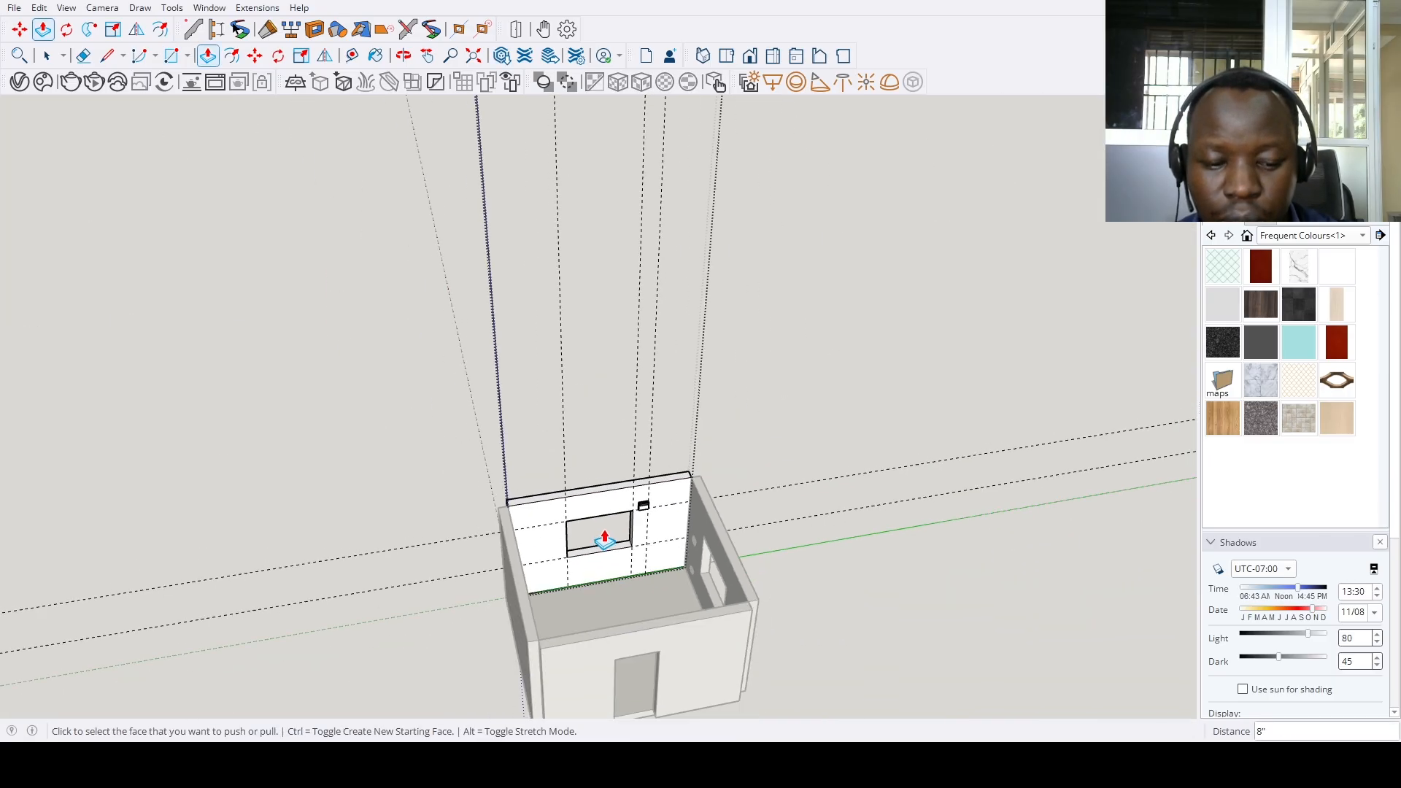
{"action": "key", "text": "space"}
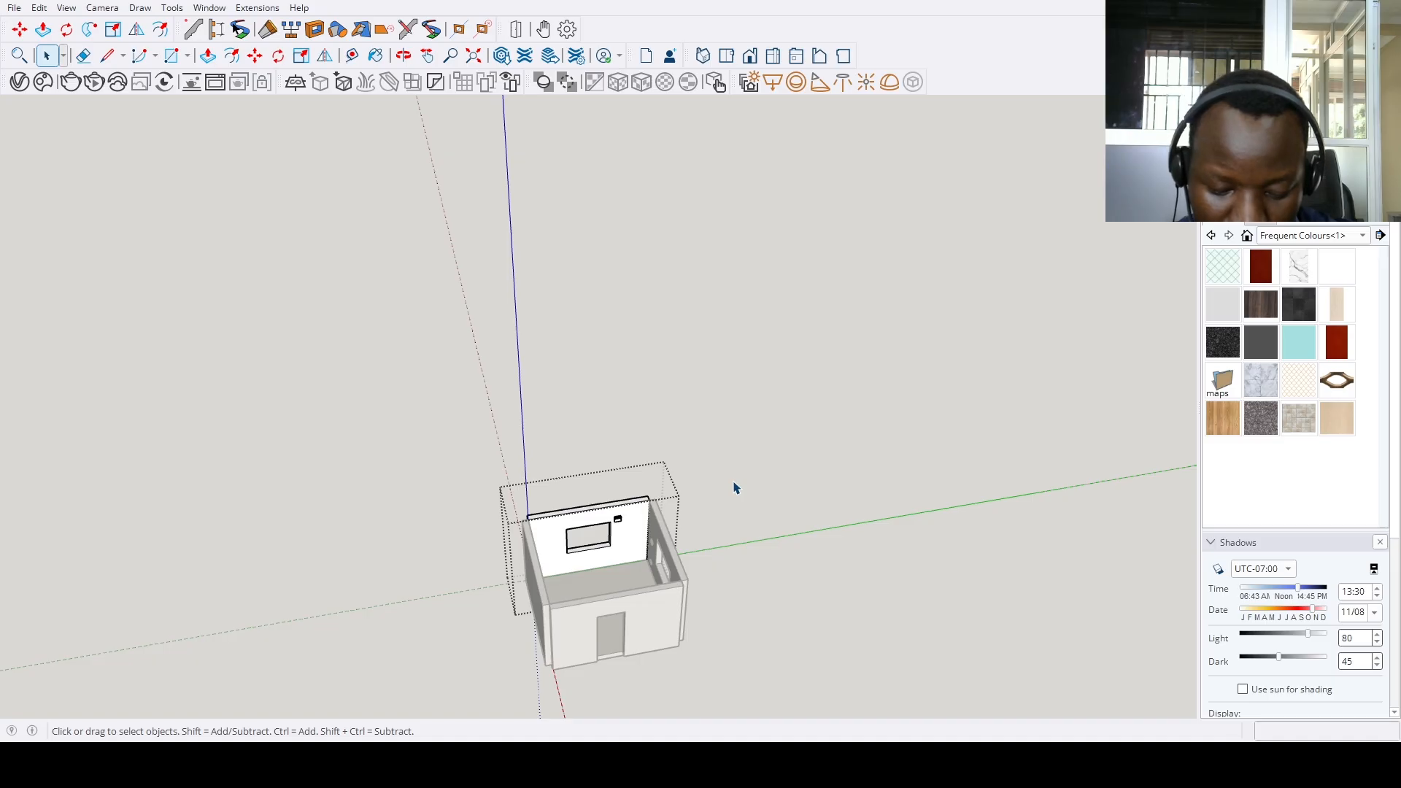
Place a horizontal guide 16.75" above the wall's floor edge and a vertical guide 33.5" from the corner nearest the electrical box
{"action": "scroll", "coordinate": [734, 488], "scroll_direction": "up", "scroll_amount": 8}
{"action": "key", "text": "t"}
{"action": "left_click", "coordinate": [581, 592]}
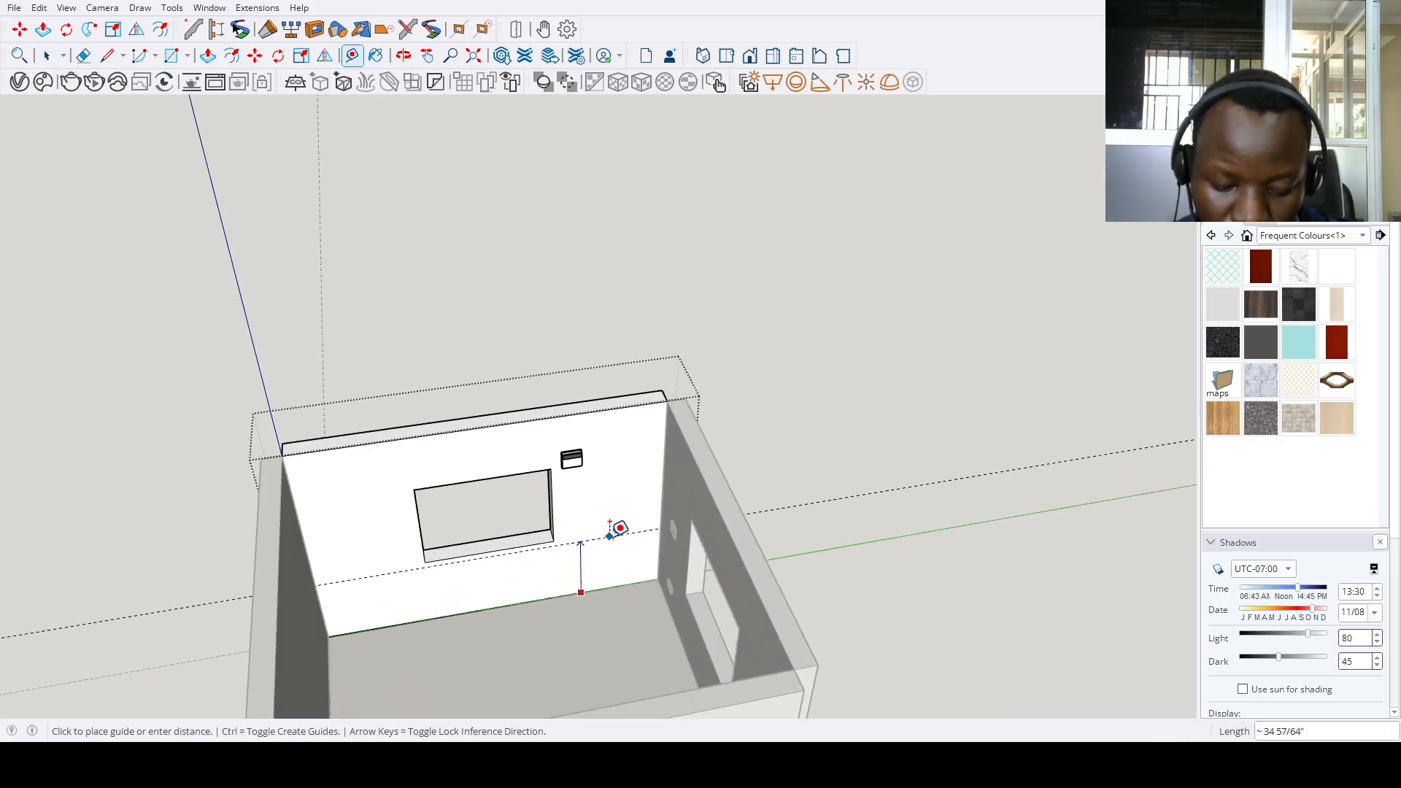
{"action": "type", "text": "16.75"}
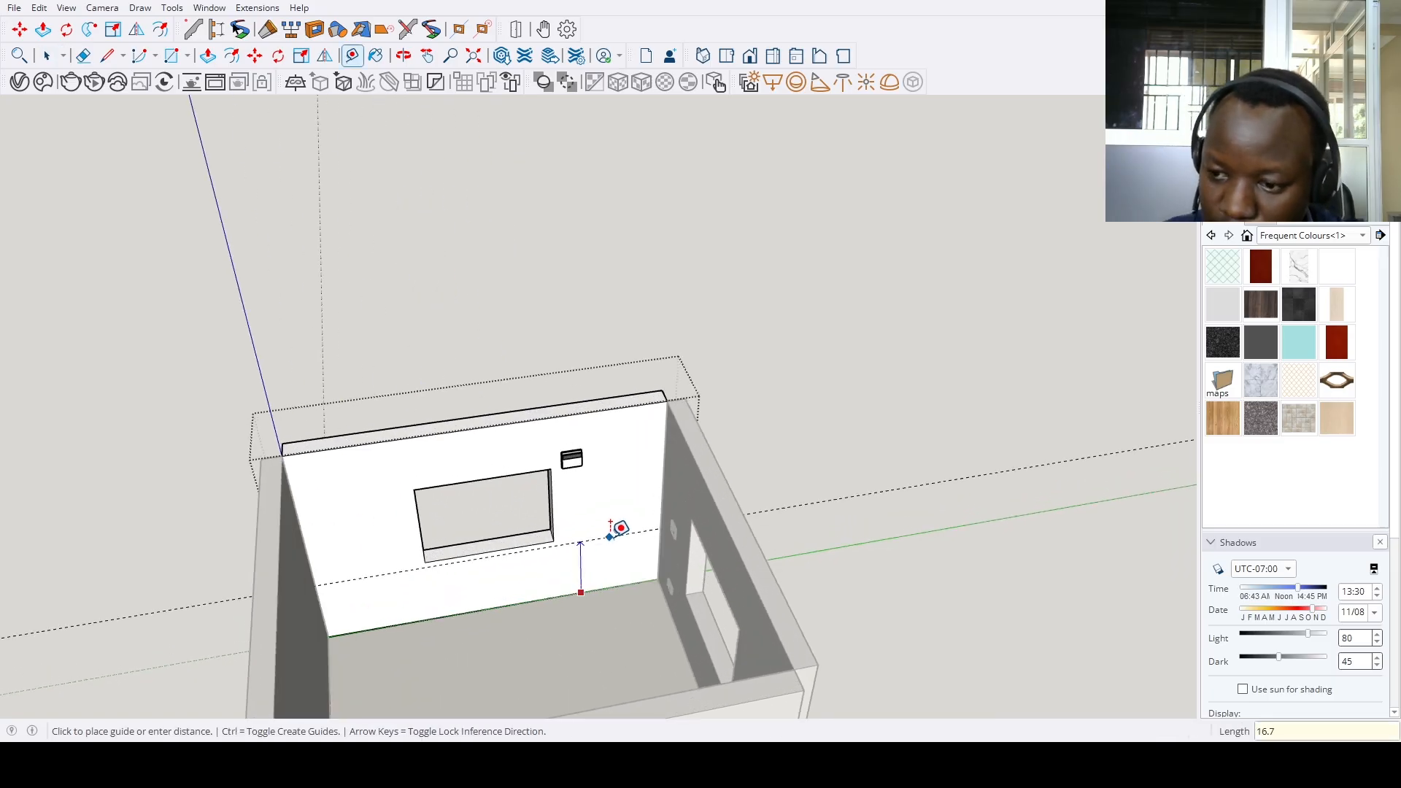
{"action": "key", "text": "Return"}
{"action": "scroll", "coordinate": [610, 522], "scroll_direction": "up", "scroll_amount": 4}
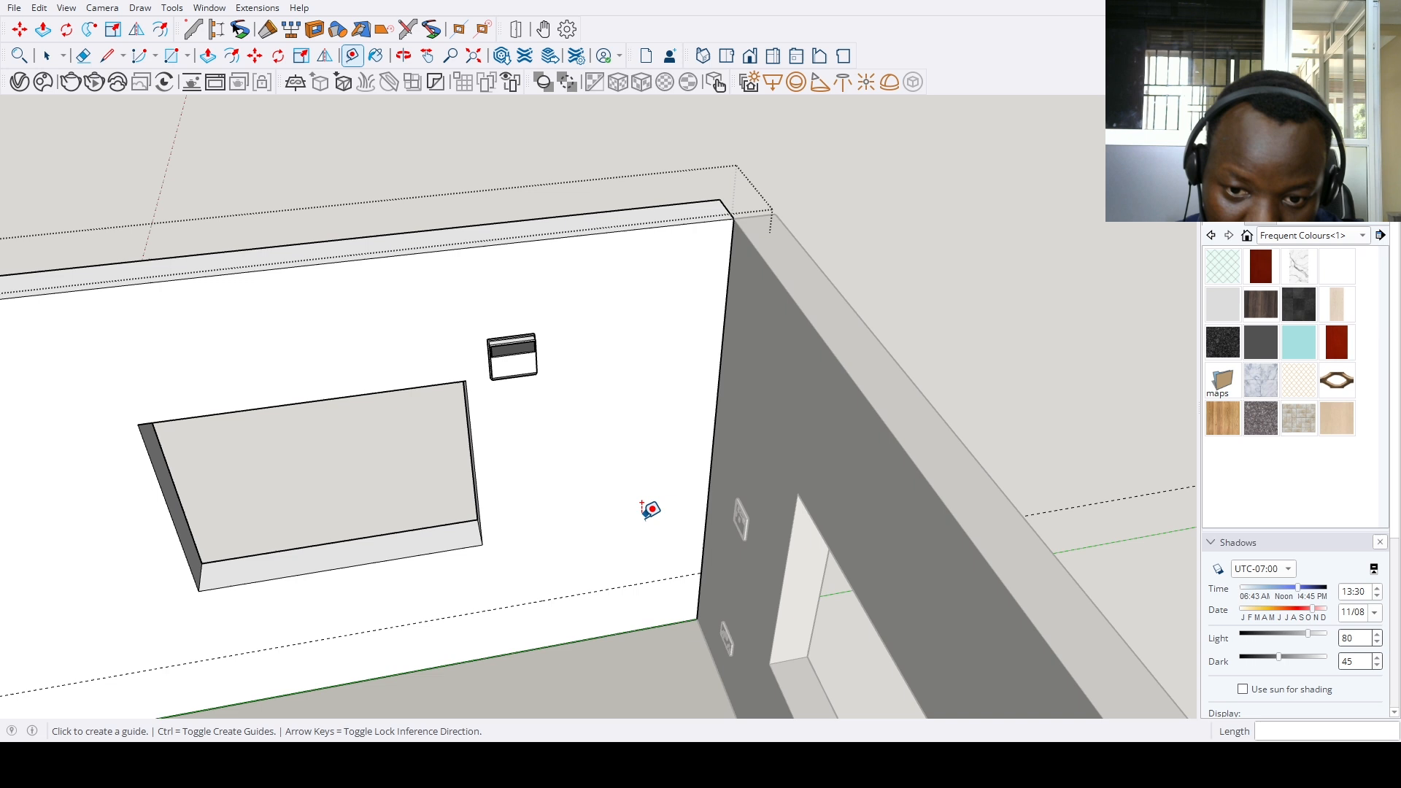
{"action": "left_click", "coordinate": [709, 480]}
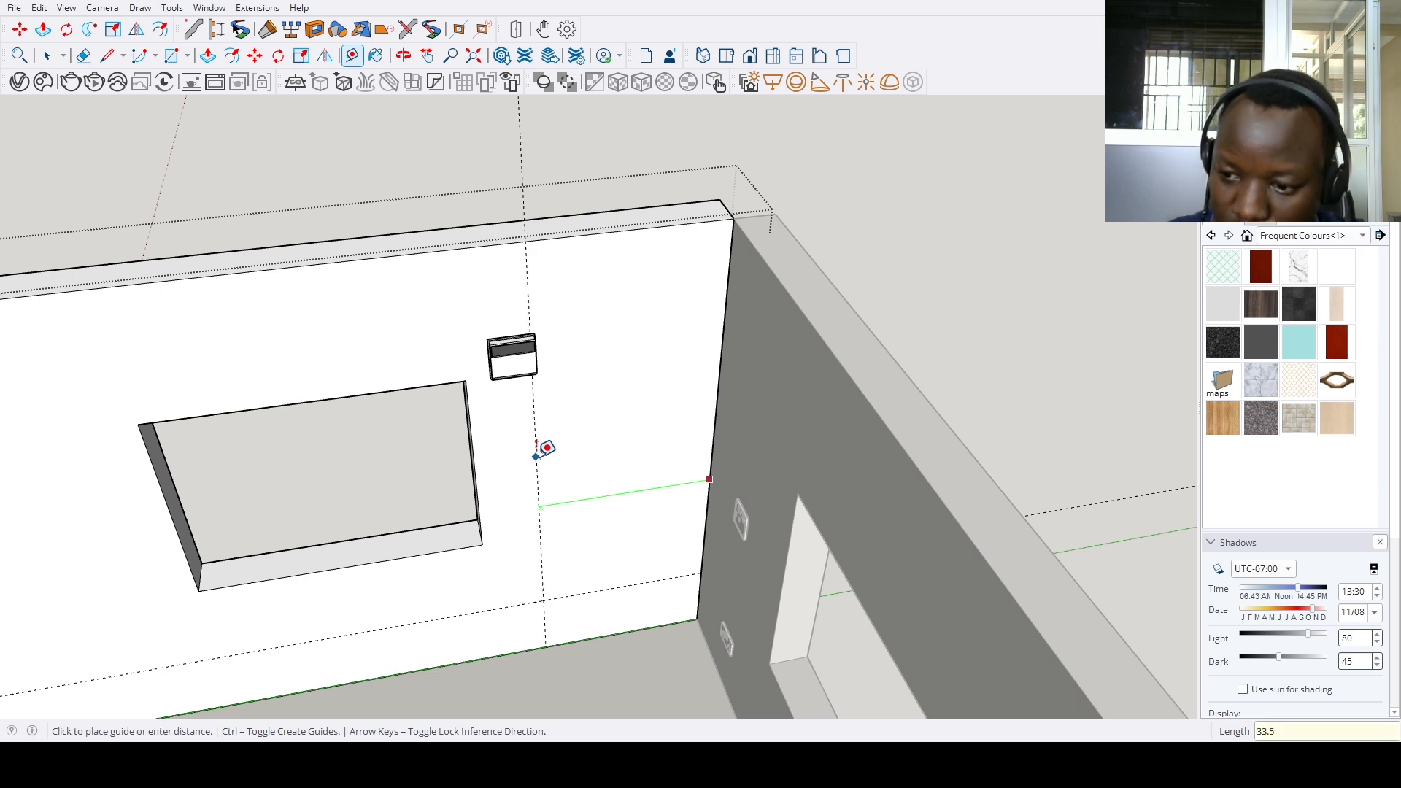
{"action": "left_click", "coordinate": [546, 447]}
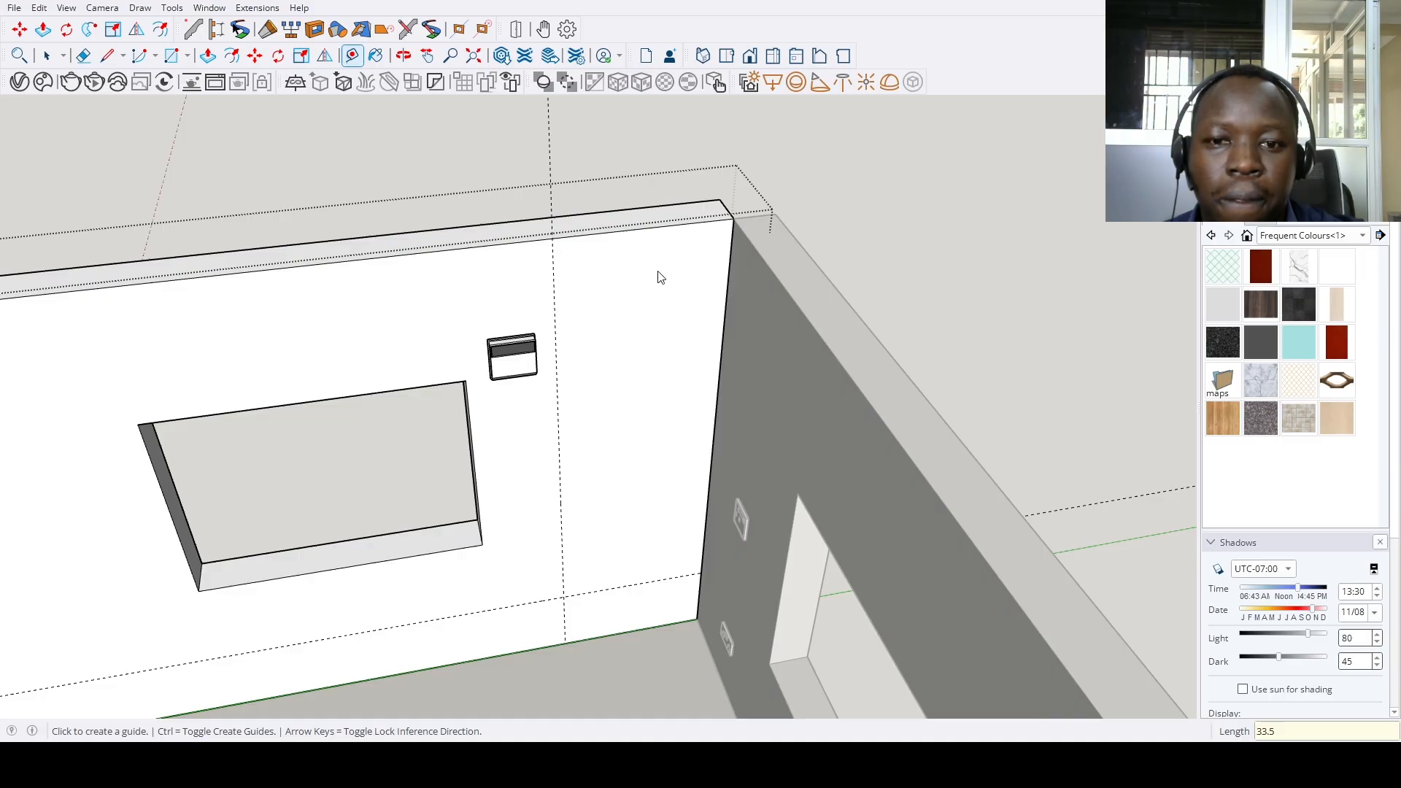
Place a double socket on the 16.75" guide with its side aligned to the 33.5" vertical guide, and delete the guides
{"action": "key", "text": "m"}
{"action": "scroll", "coordinate": [542, 613], "scroll_direction": "up", "scroll_amount": 10}
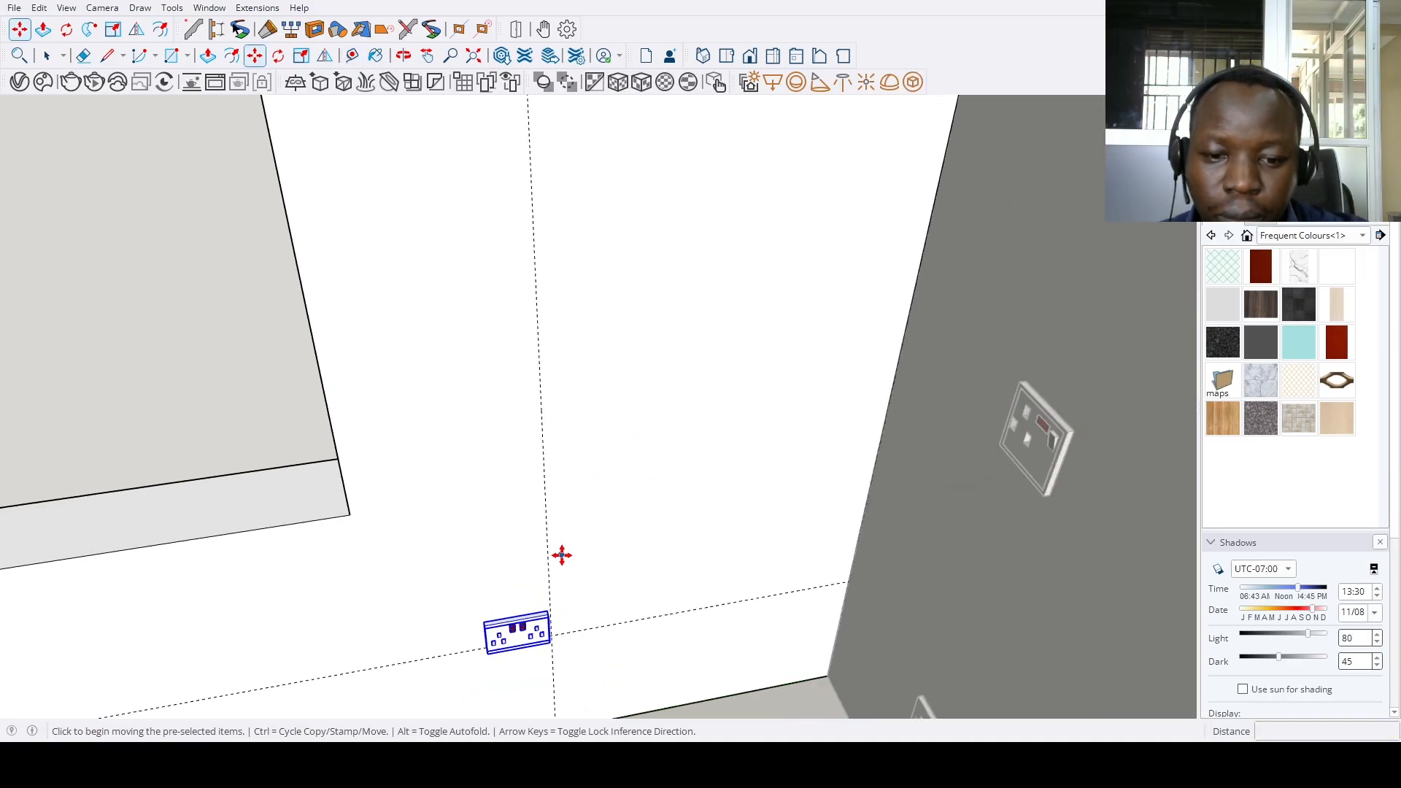
{"action": "scroll", "coordinate": [548, 620], "scroll_direction": "up", "scroll_amount": 2}
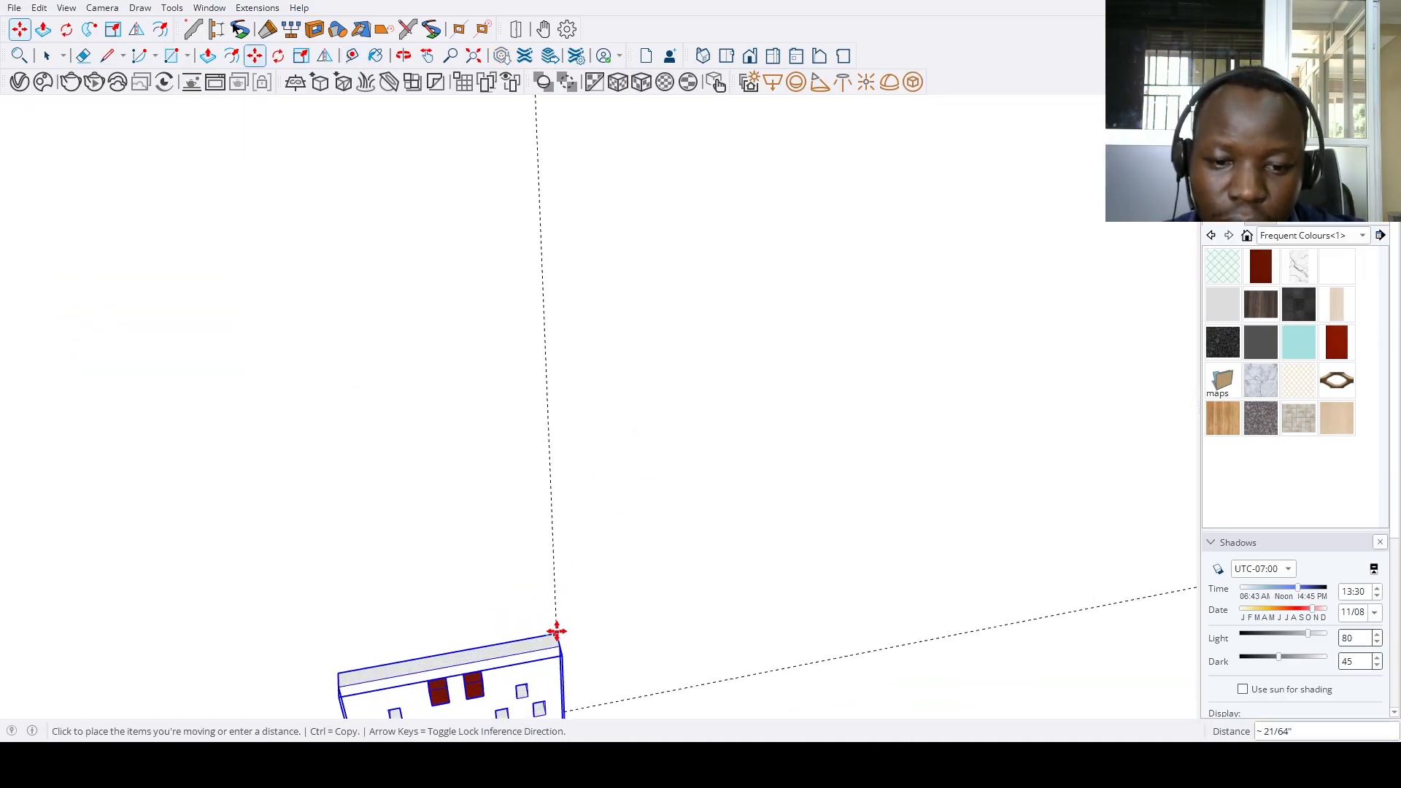
{"action": "scroll", "coordinate": [556, 629], "scroll_direction": "down", "scroll_amount": 1}
{"action": "scroll", "coordinate": [556, 629], "scroll_direction": "down", "scroll_amount": 10}
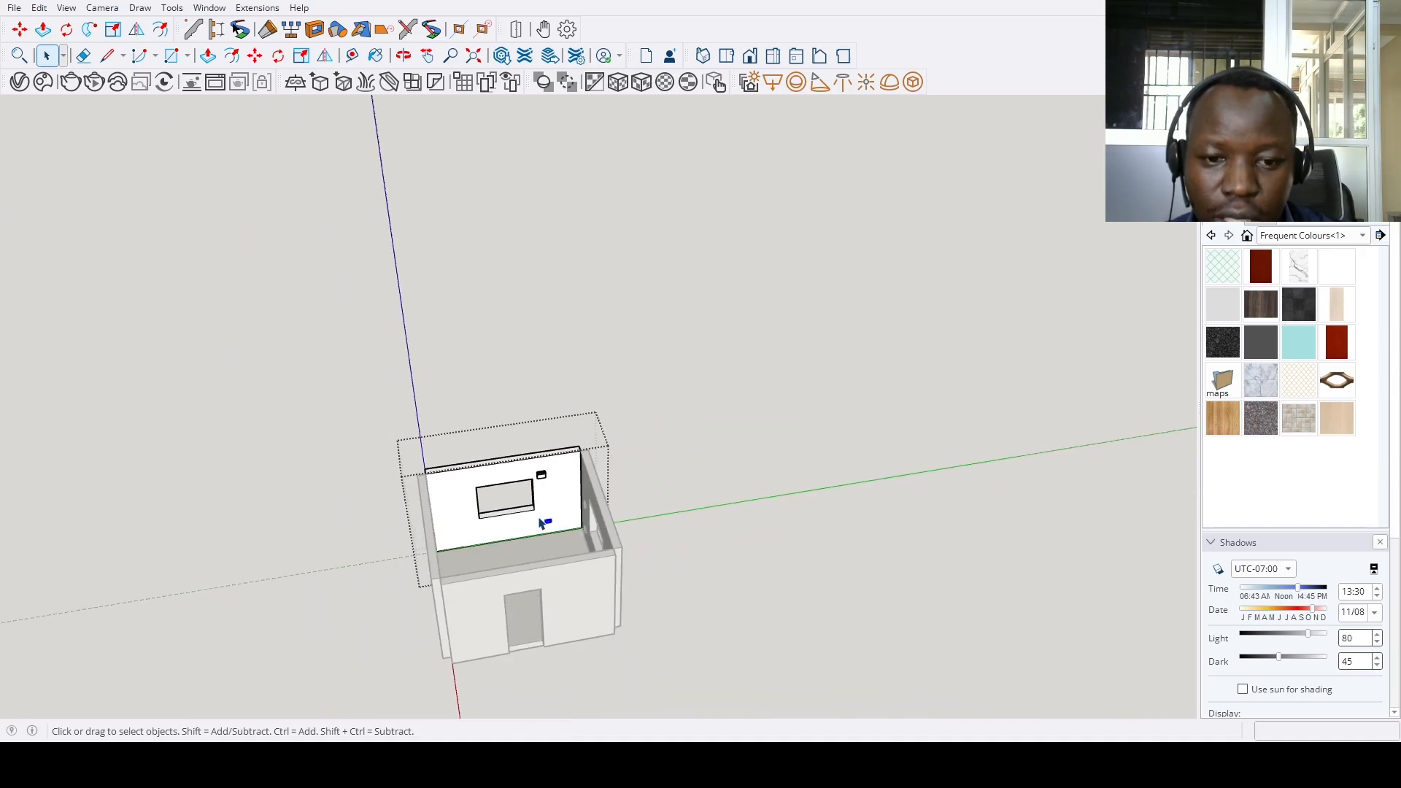
Push the outer face of the electrical box's wall inward so that the wall is 6" thick
{"action": "middle_click_drag", "start_coordinate": [570, 506], "coordinate": [602, 499]}
{"action": "scroll", "coordinate": [657, 511], "scroll_direction": "up", "scroll_amount": 6}
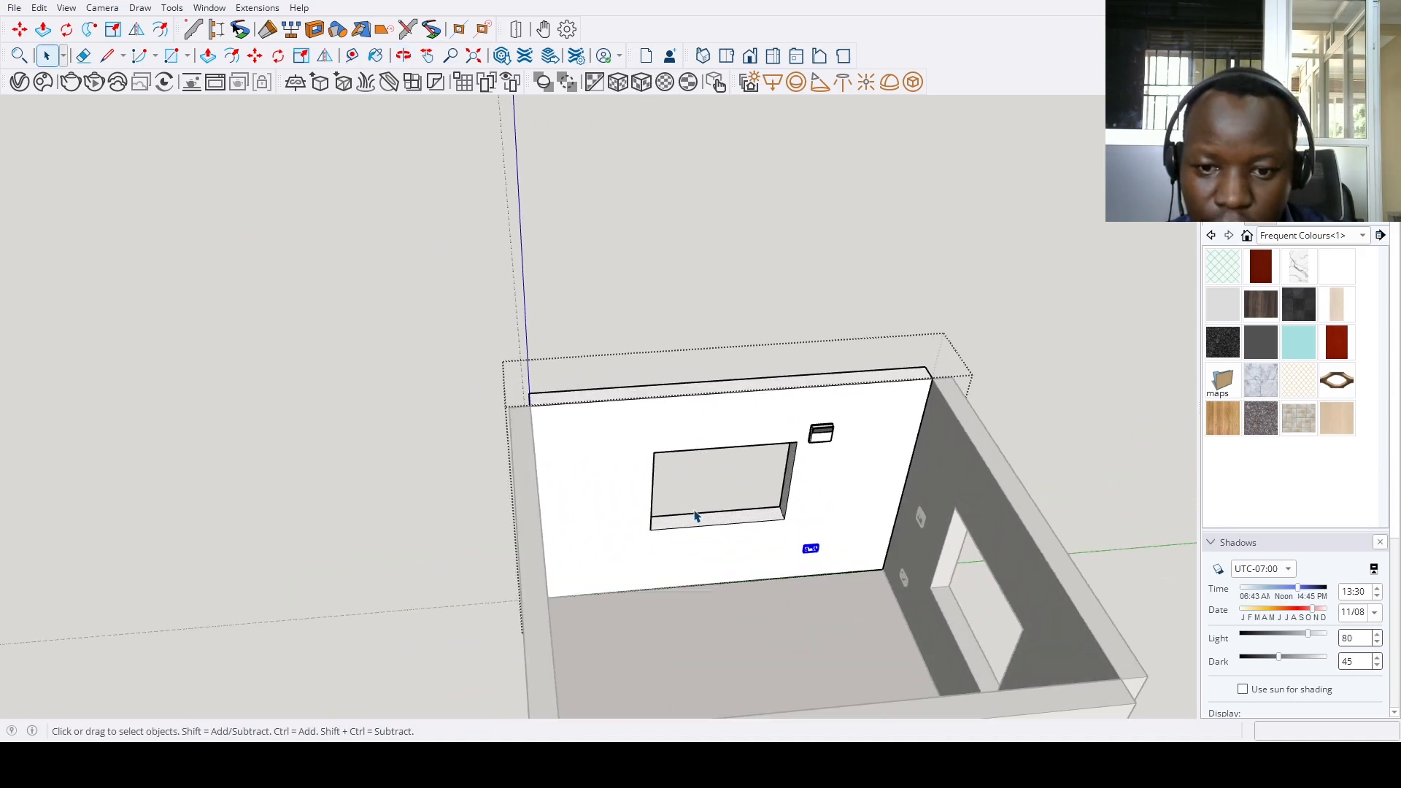
{"action": "middle_click_drag", "start_coordinate": [701, 533], "coordinate": [719, 452]}
{"action": "key", "text": "p"}
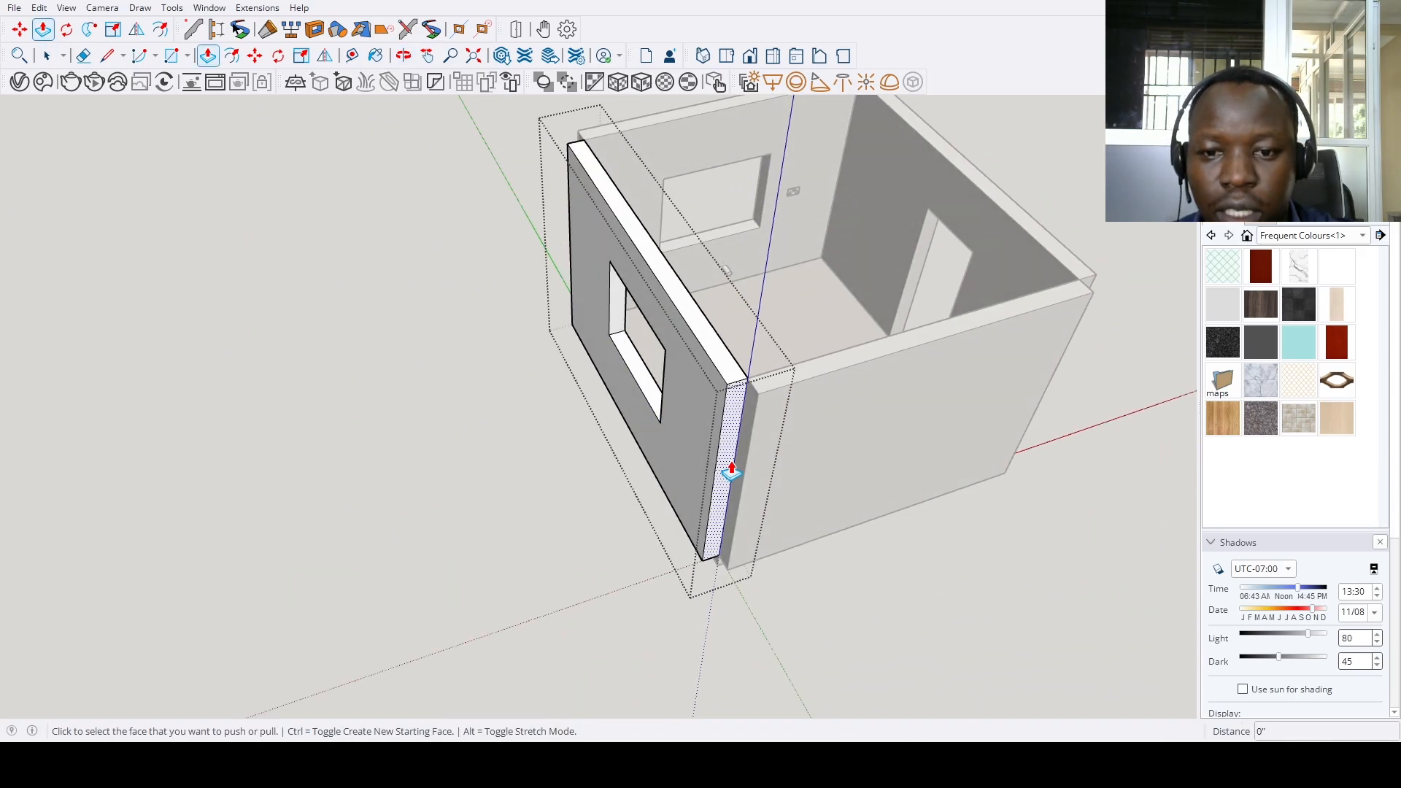
{"action": "left_click", "coordinate": [695, 445]}
{"action": "key", "text": "Return"}
{"action": "key", "text": "space"}
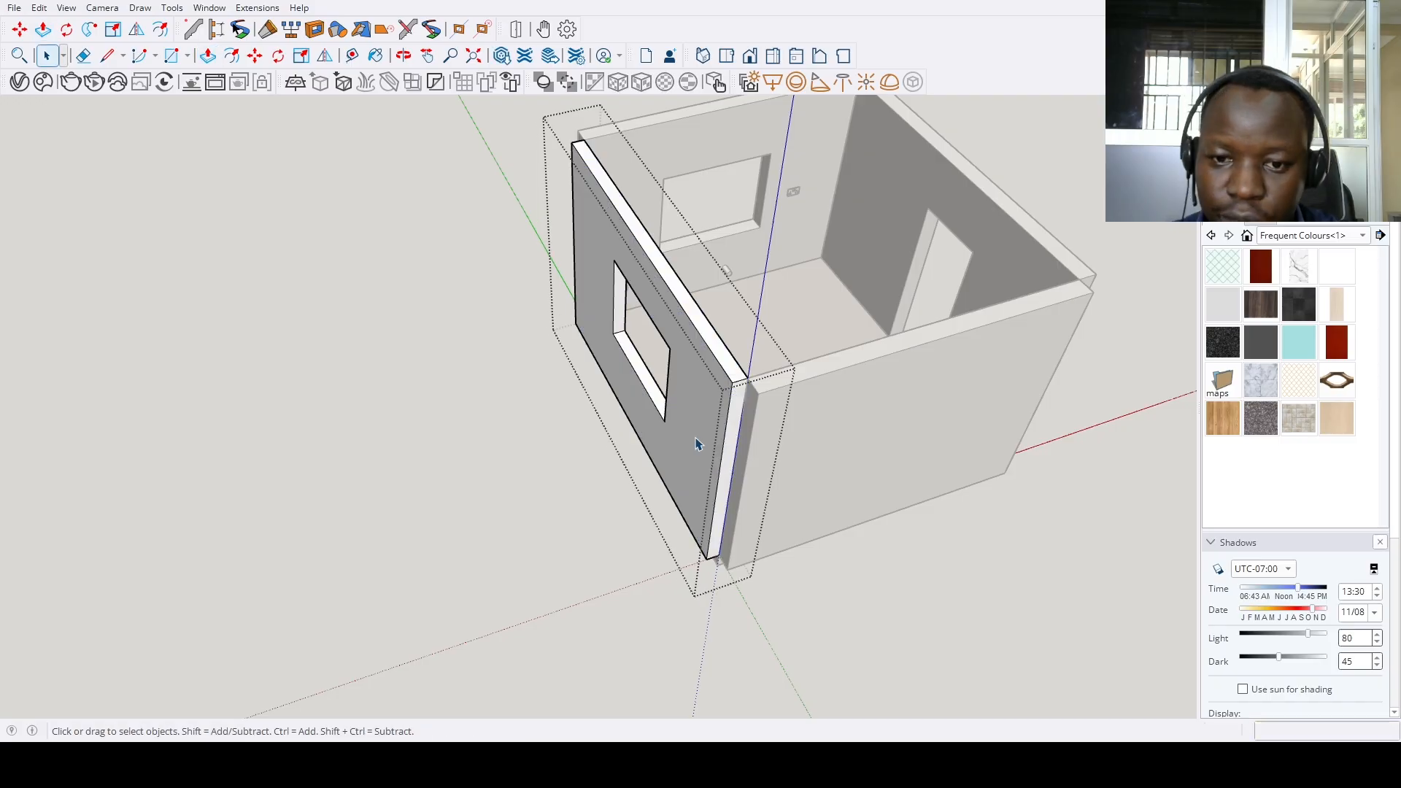
Measure the wall's thickness across the sill of the new window opening
{"action": "scroll", "coordinate": [691, 447], "scroll_direction": "up", "scroll_amount": 4}
{"action": "key", "text": "t"}
{"action": "left_click", "coordinate": [609, 350]}
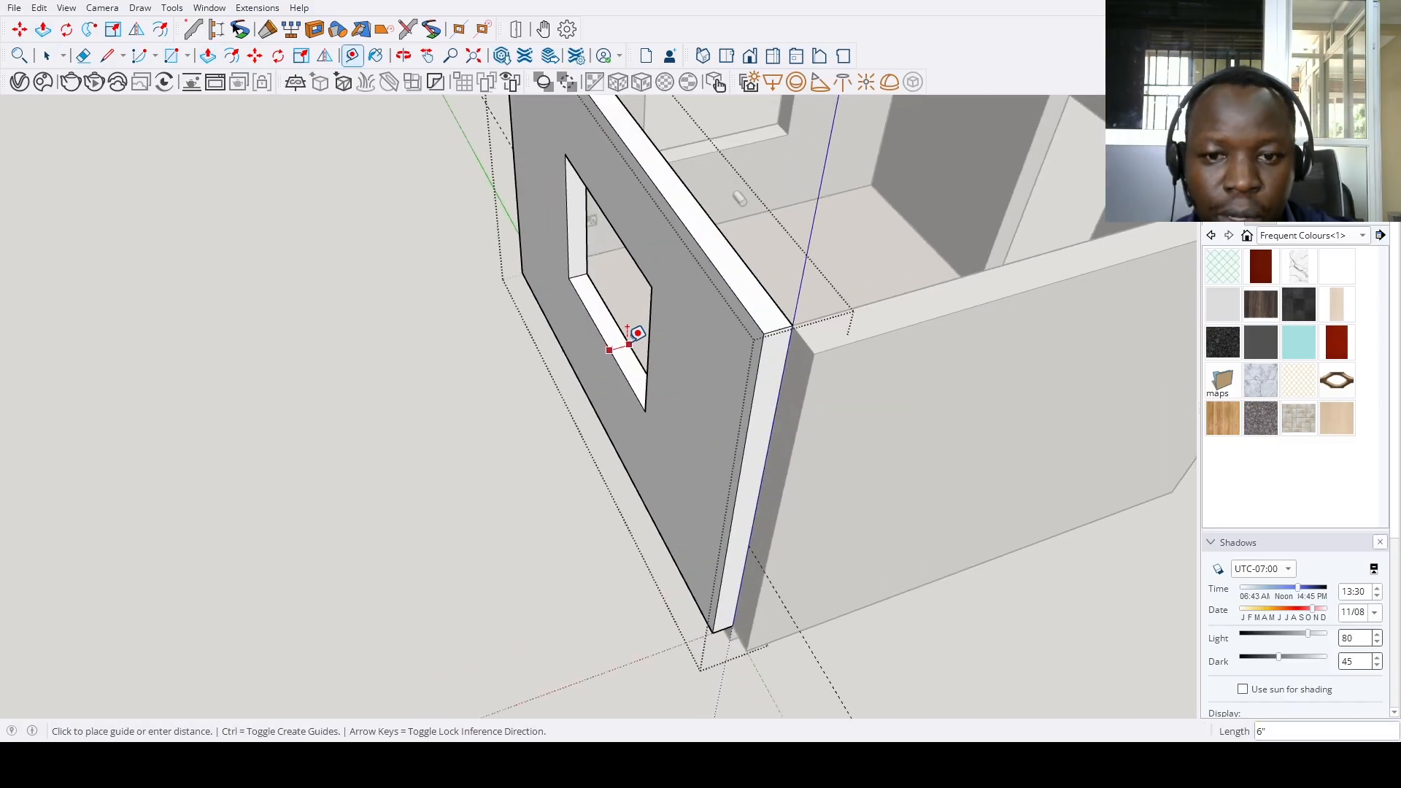
{"action": "key", "text": "space"}
{"action": "scroll", "coordinate": [635, 343], "scroll_direction": "down", "scroll_amount": 8}
{"action": "mouse_move", "coordinate": [760, 532]}
{"action": "middle_mouse_down"}
{"action": "mouse_move", "coordinate": [737, 511]}
{"action": "mouse_move", "coordinate": [766, 498]}
{"action": "mouse_move", "coordinate": [663, 507]}
{"action": "middle_mouse_up"}
{"action": "scroll", "coordinate": [682, 494], "scroll_direction": "up", "scroll_amount": 4}
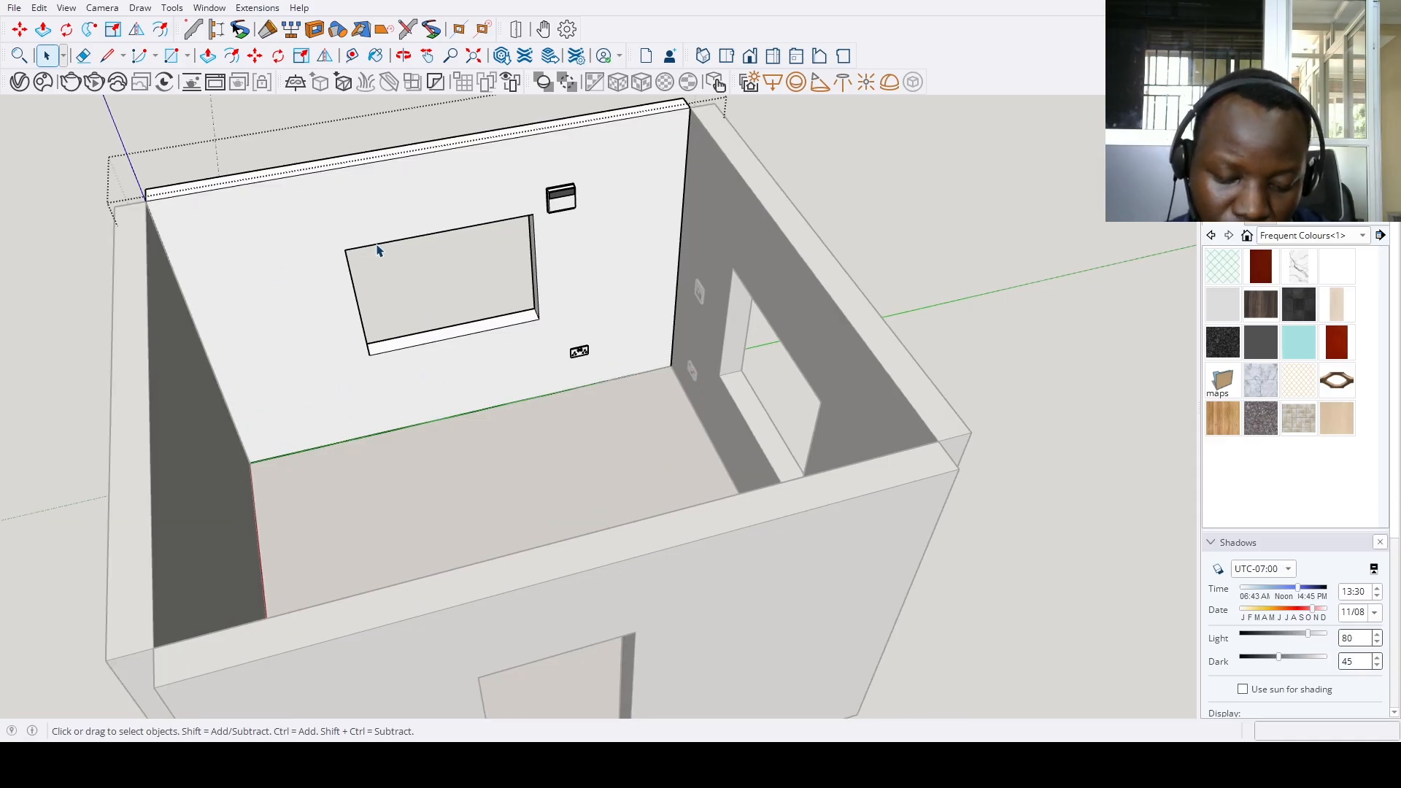
Open the remaining blank wall for editing and place a vertical guide 47.25" from its far corner and a horizontal guide 19.25" above the floor
{"action": "scroll", "coordinate": [442, 405], "scroll_direction": "down", "scroll_amount": 5}
{"action": "middle_click_drag", "start_coordinate": [433, 407], "coordinate": [1080, 522]}
{"action": "left_click", "coordinate": [684, 388]}
{"action": "scroll", "coordinate": [566, 327], "scroll_direction": "up", "scroll_amount": 3}
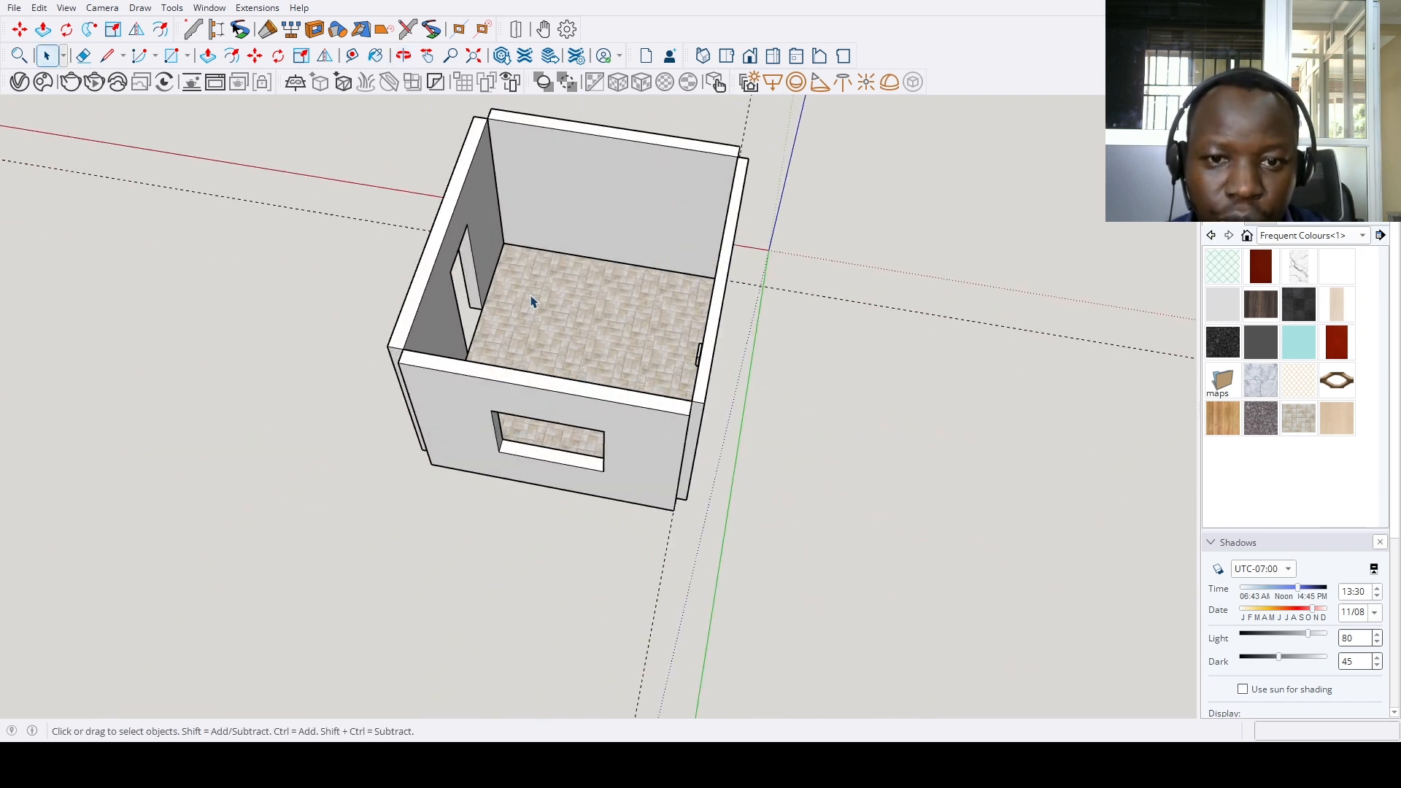
{"action": "middle_click_drag", "start_coordinate": [532, 302], "coordinate": [611, 387]}
{"action": "scroll", "coordinate": [613, 386], "scroll_direction": "up", "scroll_amount": 2}
{"action": "double_click", "coordinate": [572, 404]}
{"action": "scroll", "coordinate": [411, 405], "scroll_direction": "up", "scroll_amount": 3}
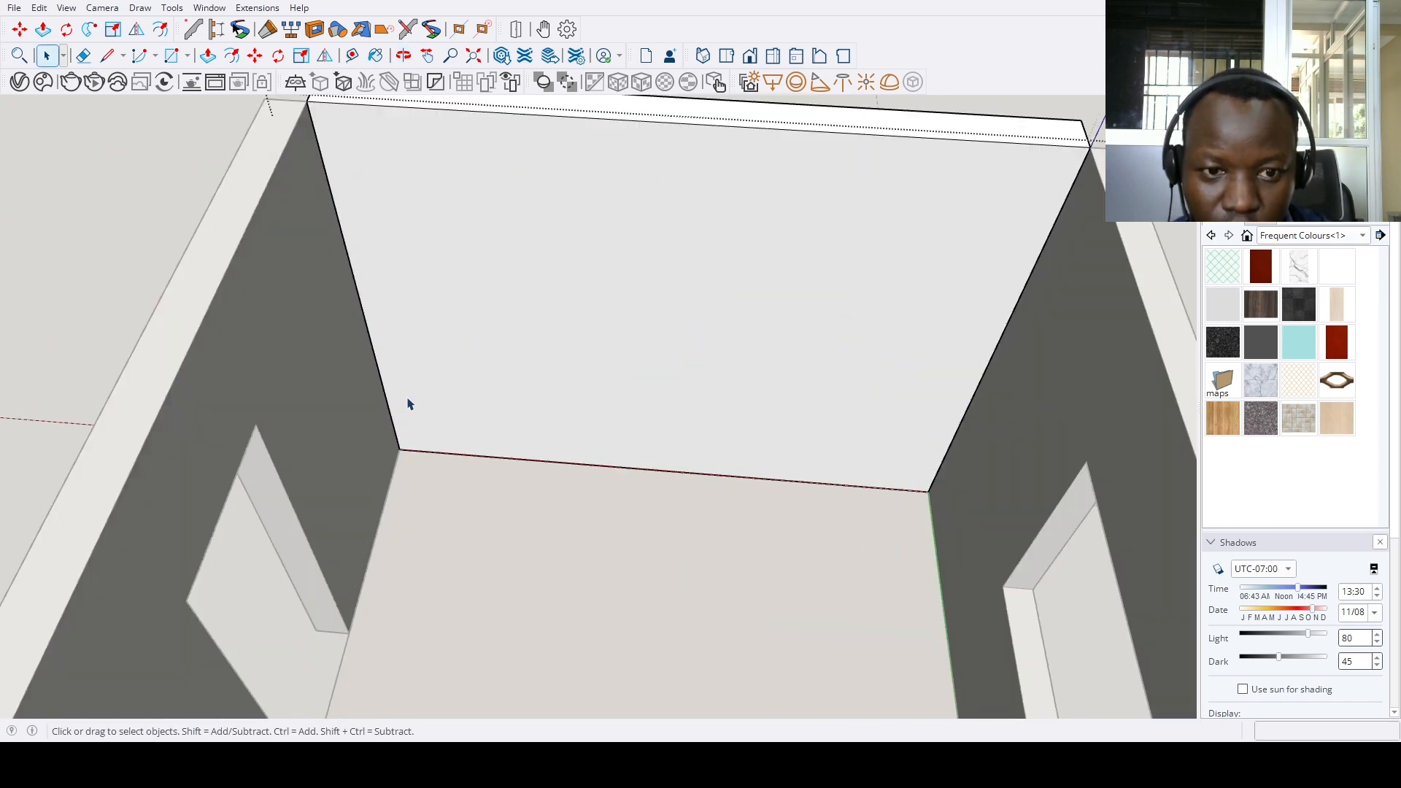
{"action": "key", "text": "t"}
{"action": "left_click", "coordinate": [384, 392]}
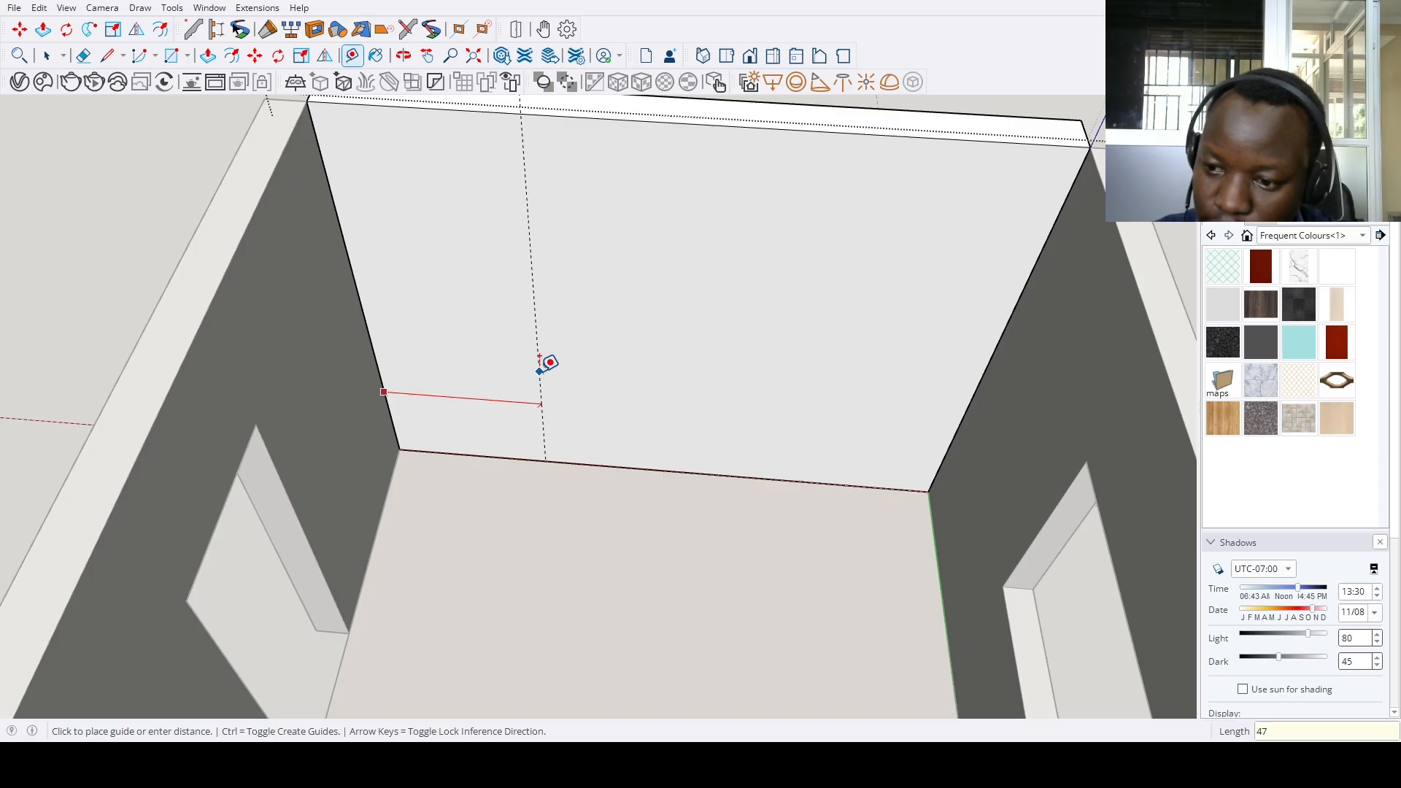
{"action": "left_click", "coordinate": [541, 363]}
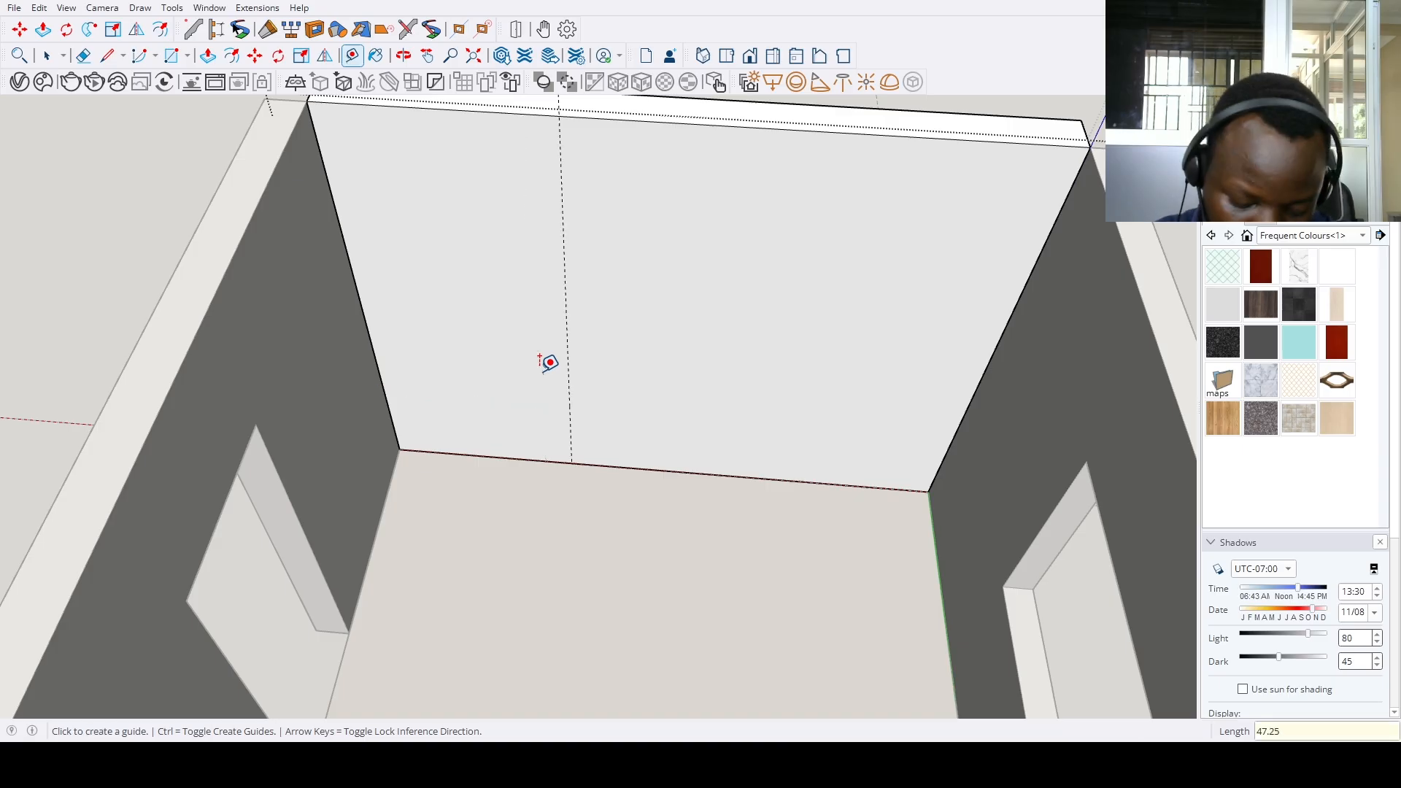
{"action": "left_click", "coordinate": [554, 461]}
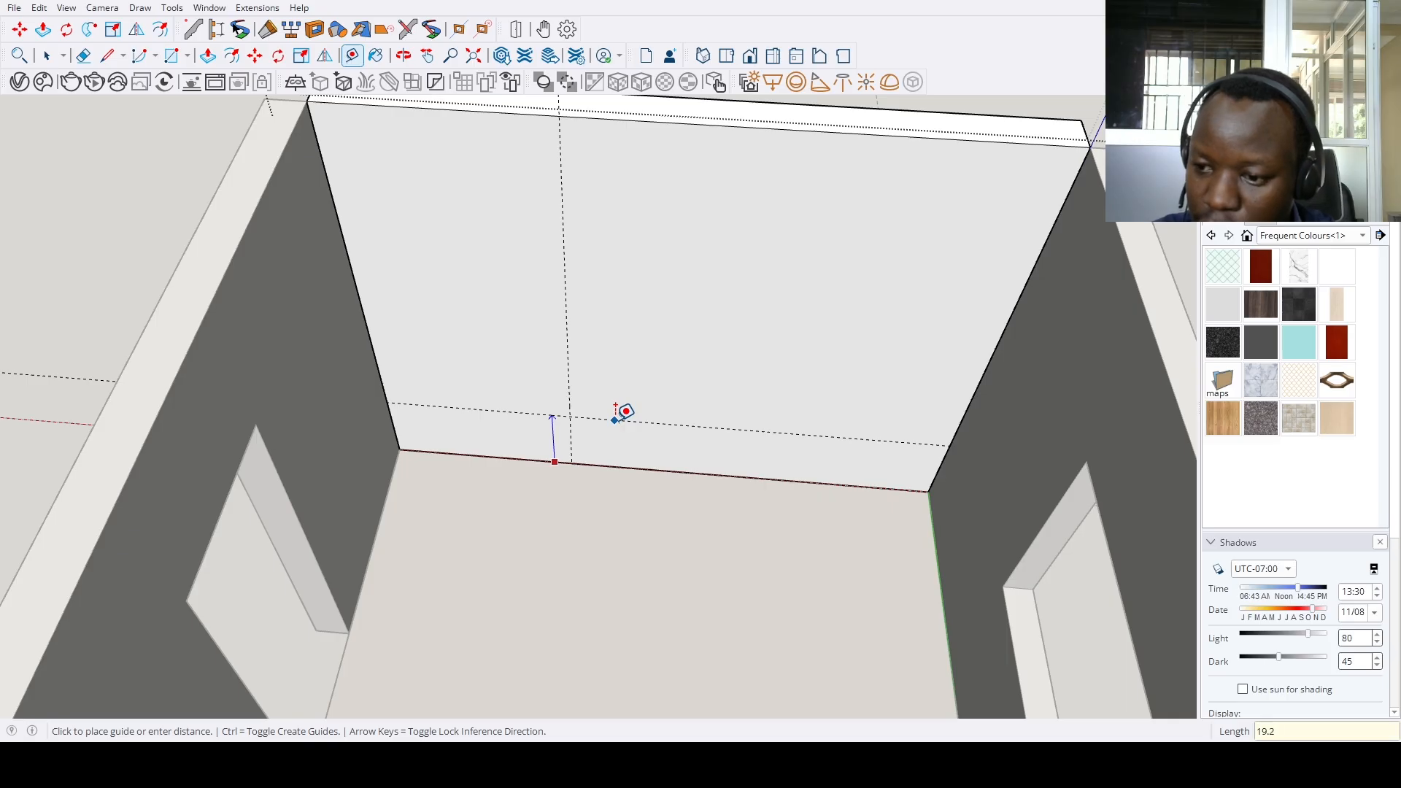
{"action": "left_click", "coordinate": [620, 412]}
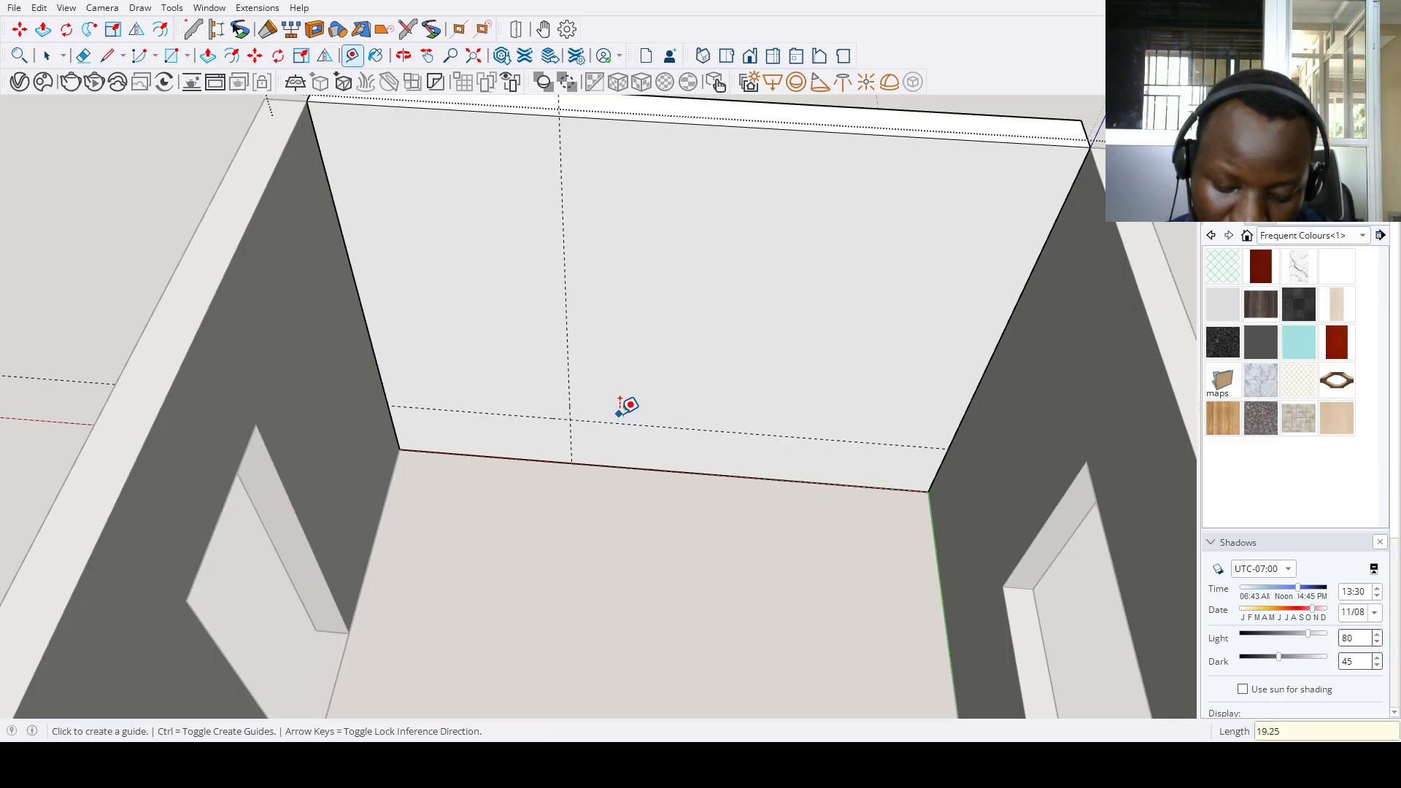
Outline the doorway with vertical guides 4" from the opposite corner and 34" beyond that guide, and a horizontal guide 81" above the floor
{"action": "left_click", "coordinate": [994, 350]}
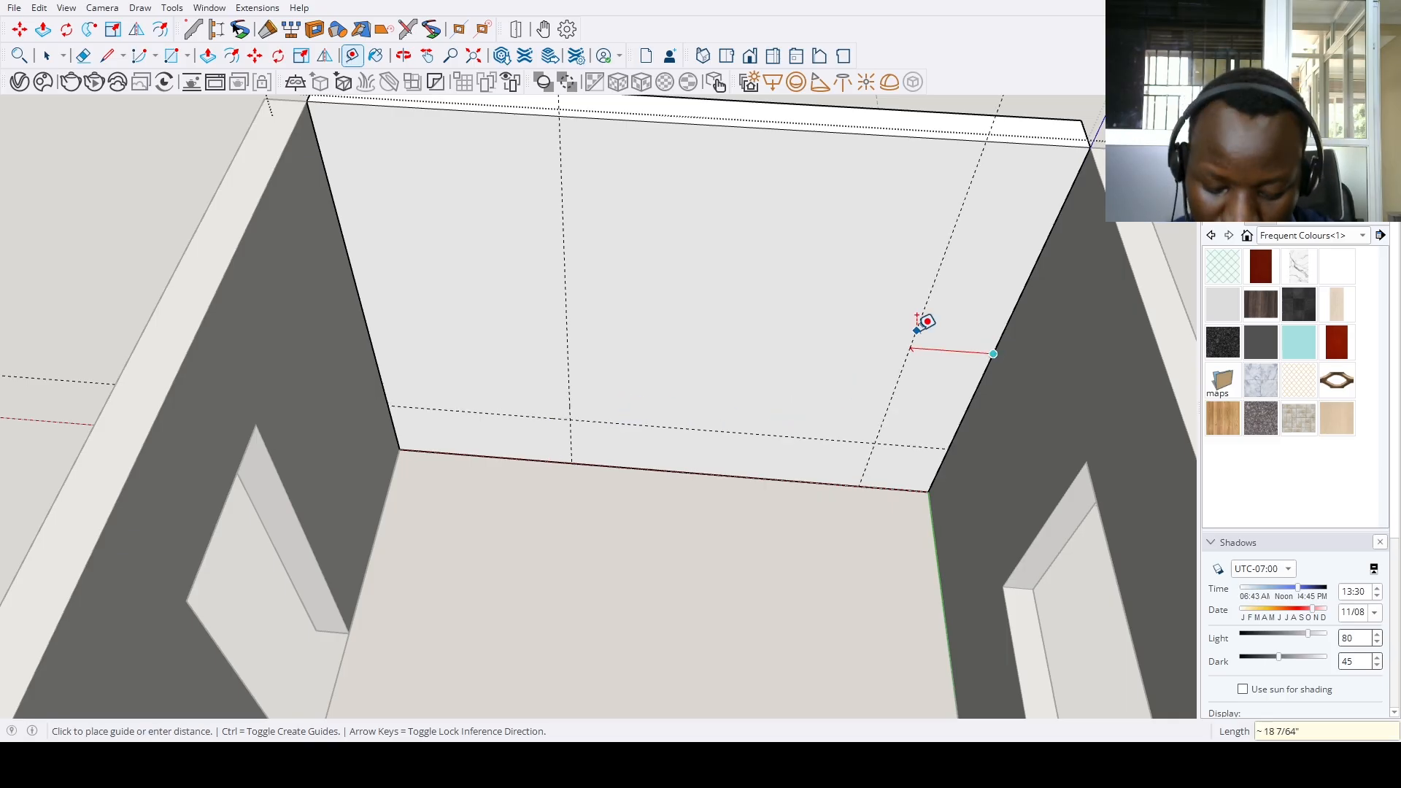
{"action": "type", "text": "4"}
{"action": "key", "text": "Return"}
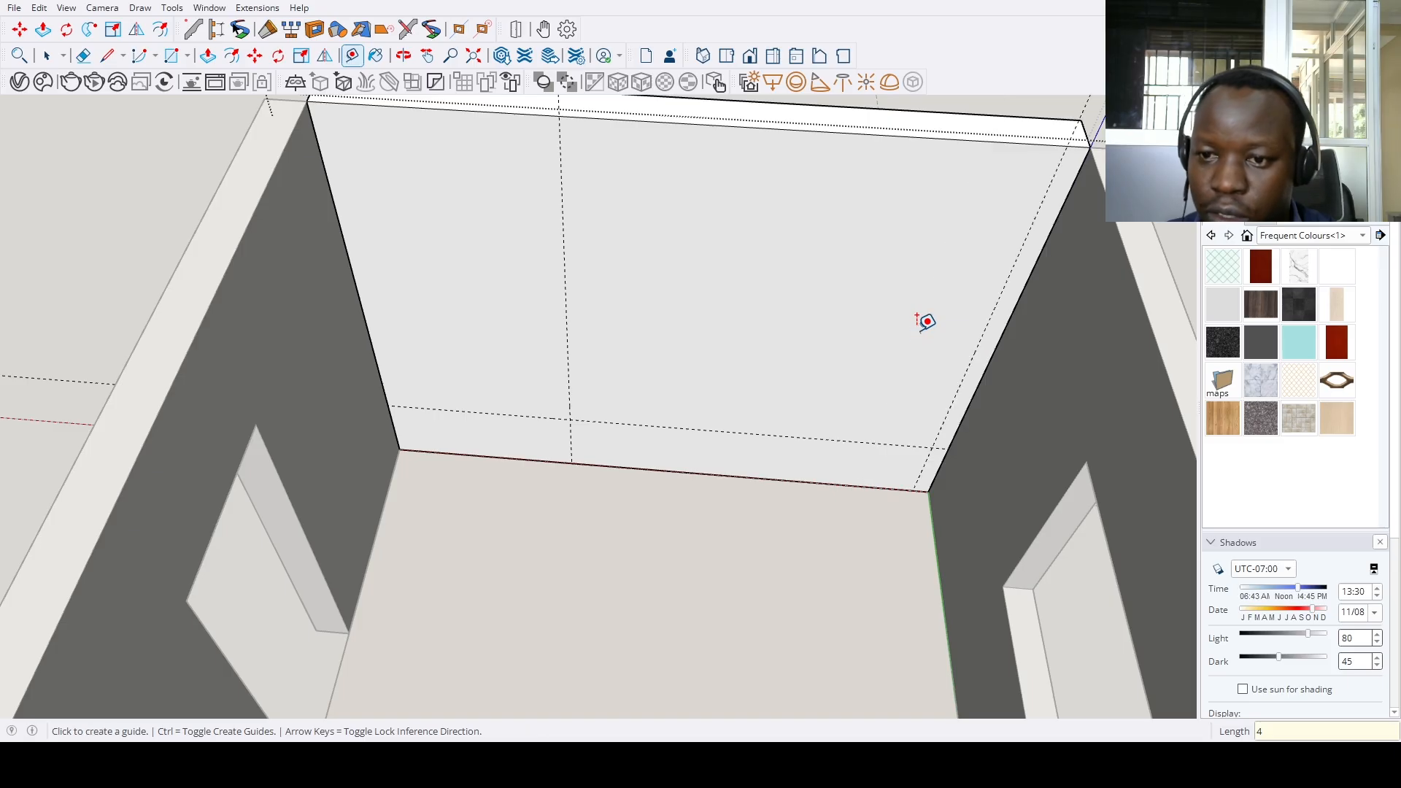
{"action": "left_click", "coordinate": [954, 397]}
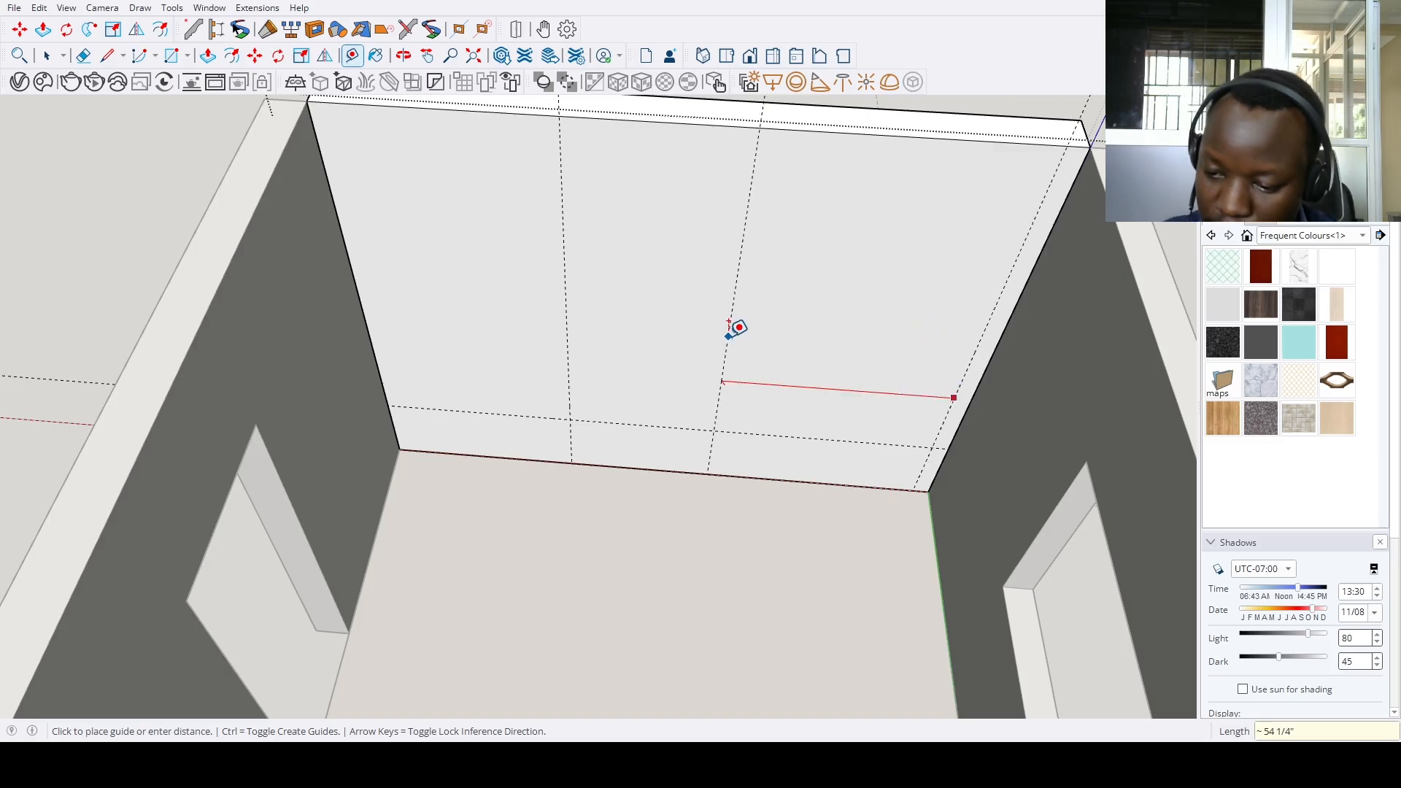
{"action": "key", "text": "Return"}
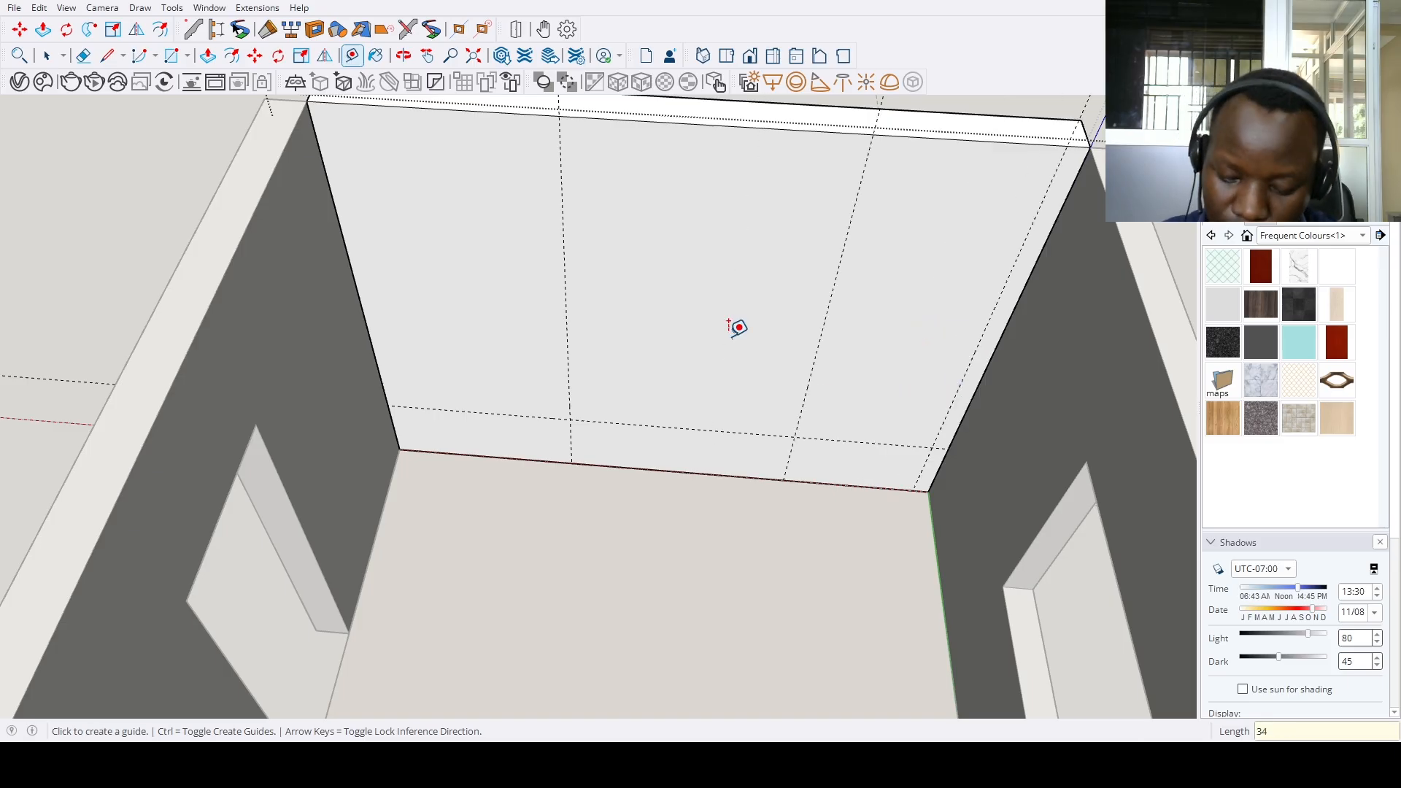
{"action": "left_click", "coordinate": [700, 471]}
{"action": "type", "text": "81"}
{"action": "key", "text": "Return"}
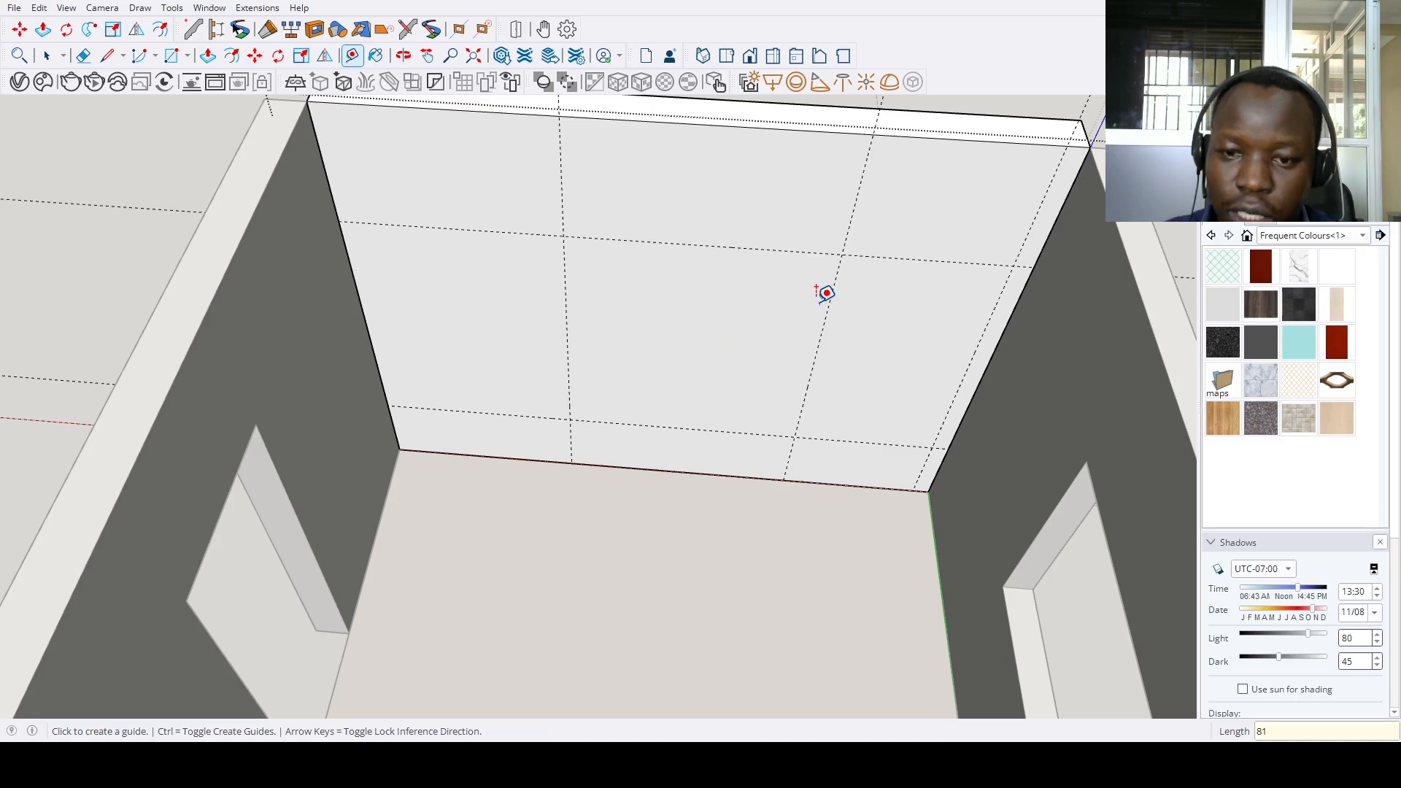
Draw a rectangle within the 34" wide doorway guides down to the floor and push it 8" through the wall to cut the door opening
{"action": "key", "text": "r"}
{"action": "left_click", "coordinate": [841, 254]}
{"action": "left_click", "coordinate": [920, 476]}
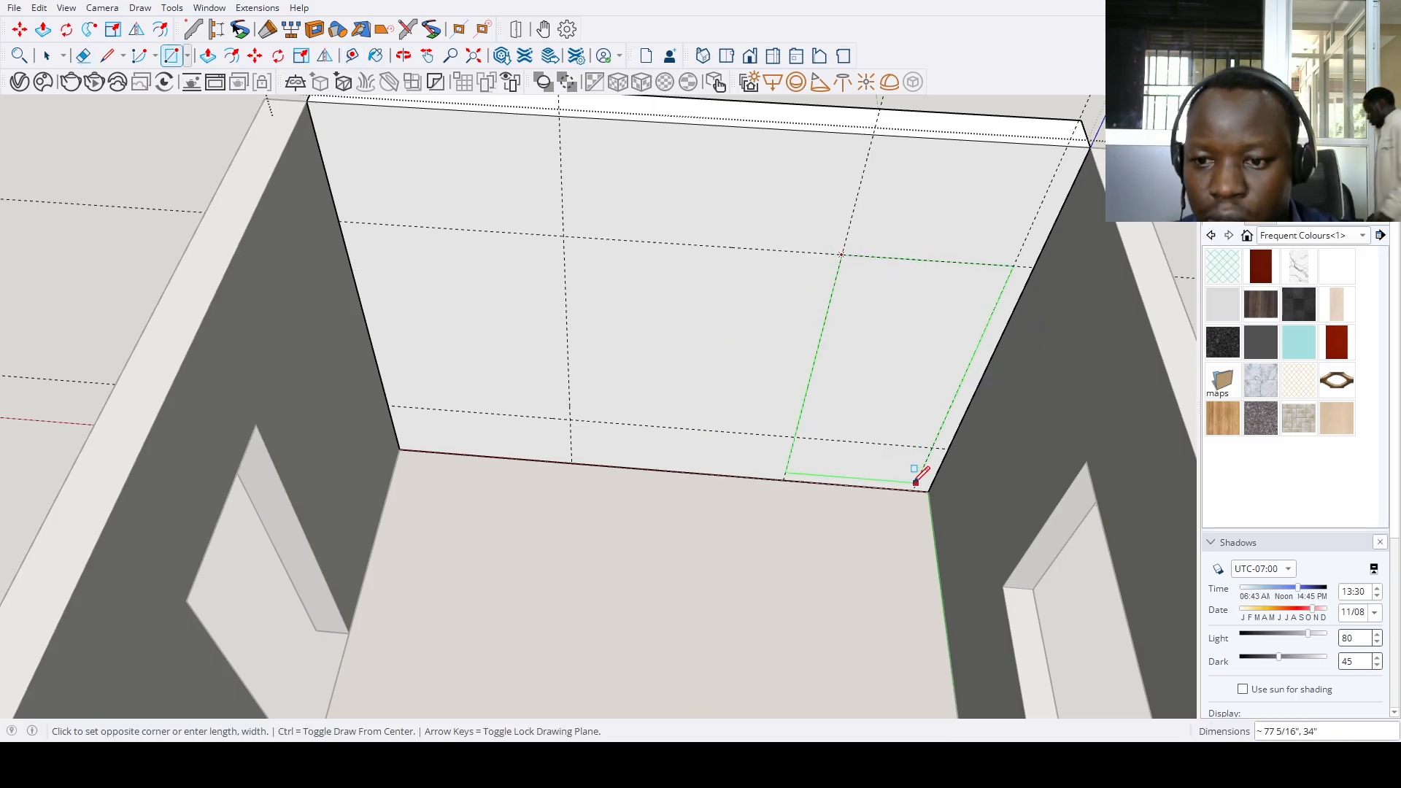
{"action": "key", "text": "p"}
{"action": "scroll", "coordinate": [923, 478], "scroll_direction": "down", "scroll_amount": 3}
{"action": "left_click", "coordinate": [921, 471]}
{"action": "left_click", "coordinate": [914, 411]}
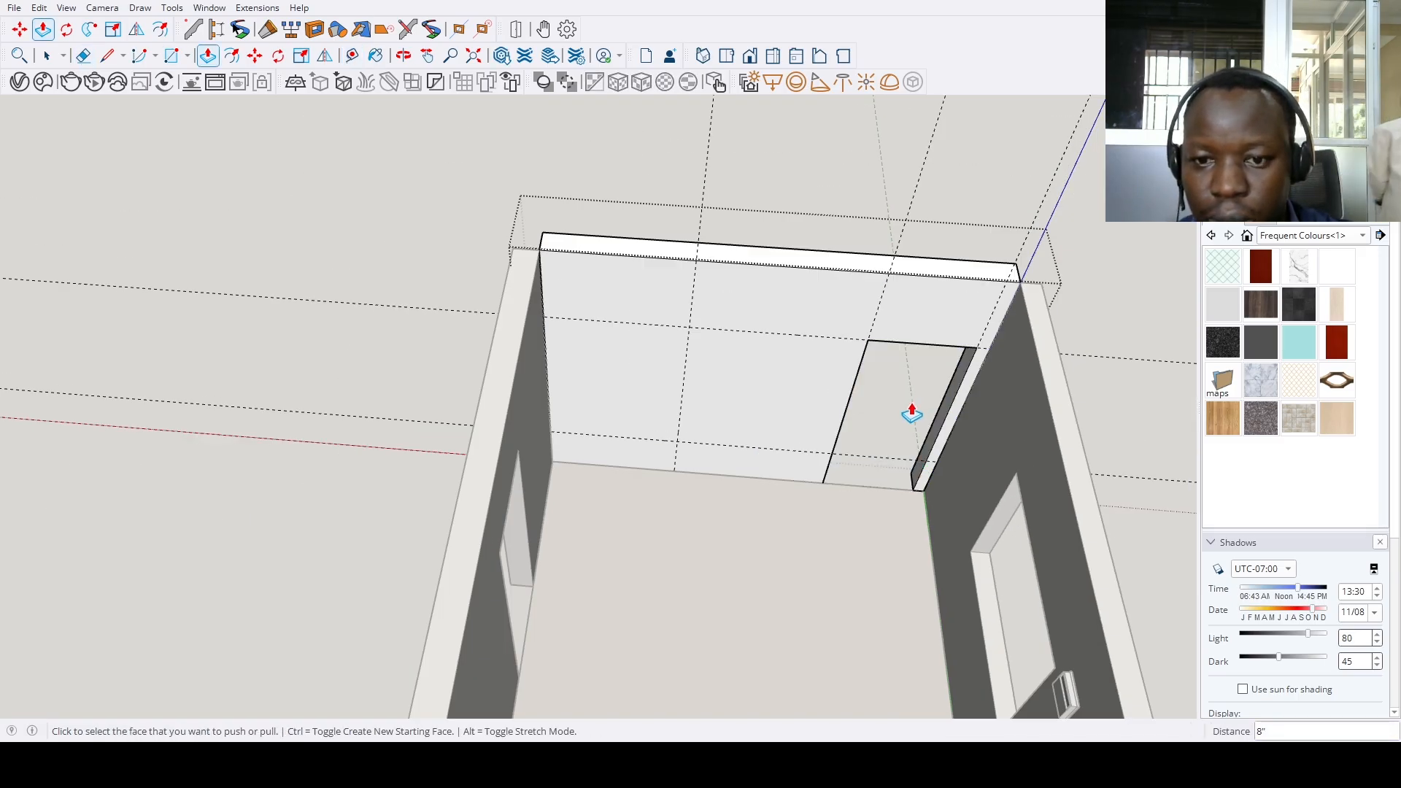
{"action": "middle_click_drag", "start_coordinate": [910, 410], "coordinate": [794, 418]}
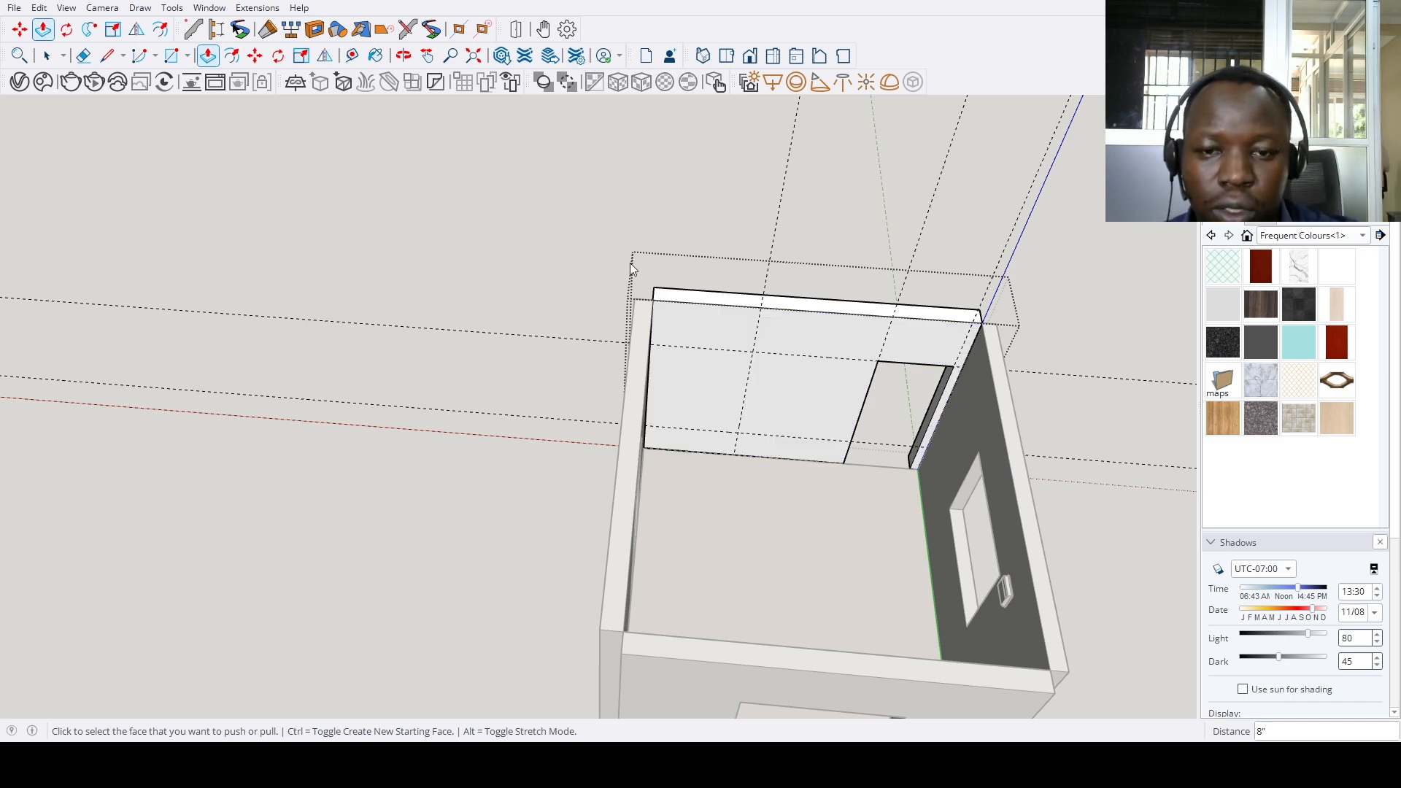
Paste a double socket on the 19.25" guide, align its side with the 47.25" vertical guide, and delete the wall's guides
{"action": "scroll", "coordinate": [720, 365], "scroll_direction": "up", "scroll_amount": 4}
{"action": "key", "text": "ctrl+v"}
{"action": "left_click", "coordinate": [778, 485]}
{"action": "scroll", "coordinate": [780, 478], "scroll_direction": "up", "scroll_amount": 5}
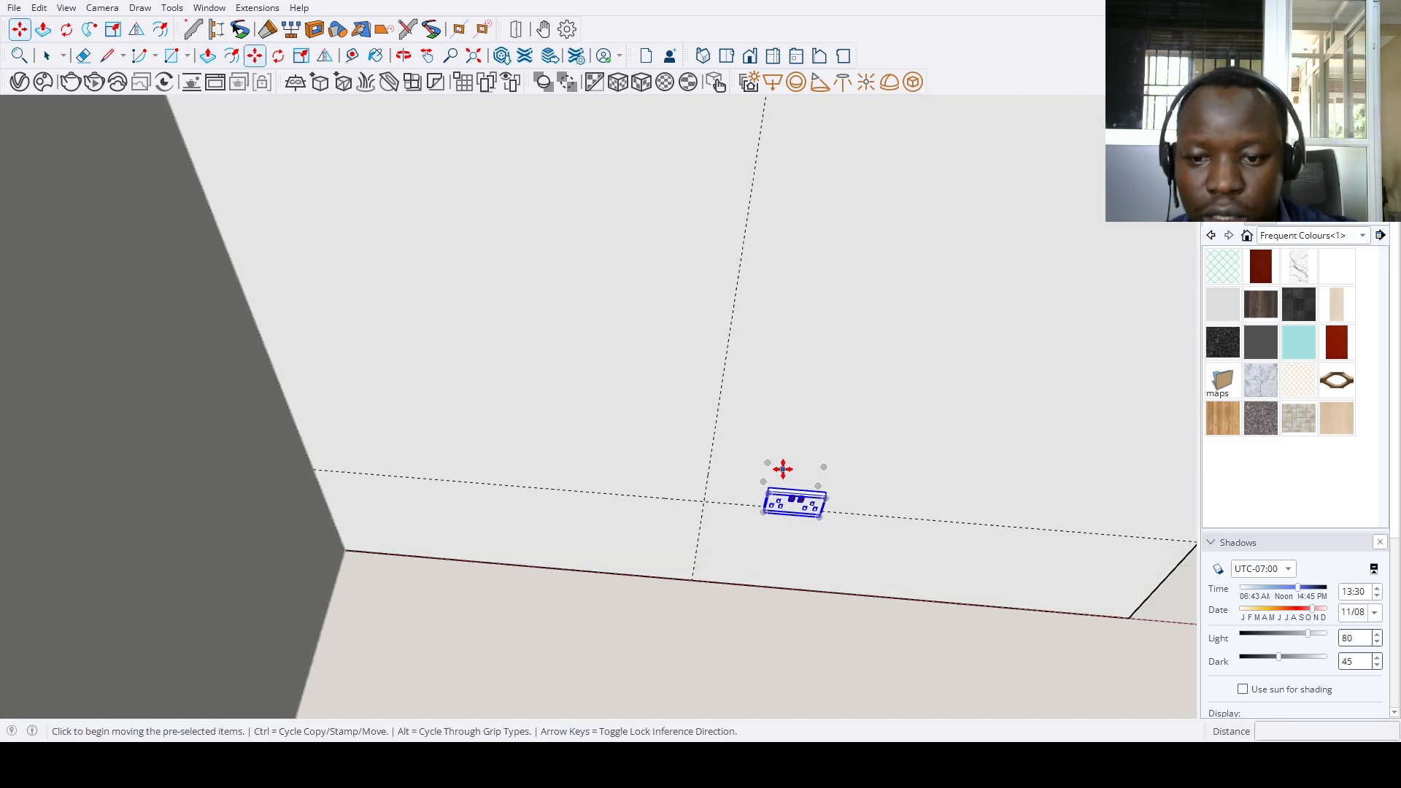
{"action": "left_click", "coordinate": [761, 503]}
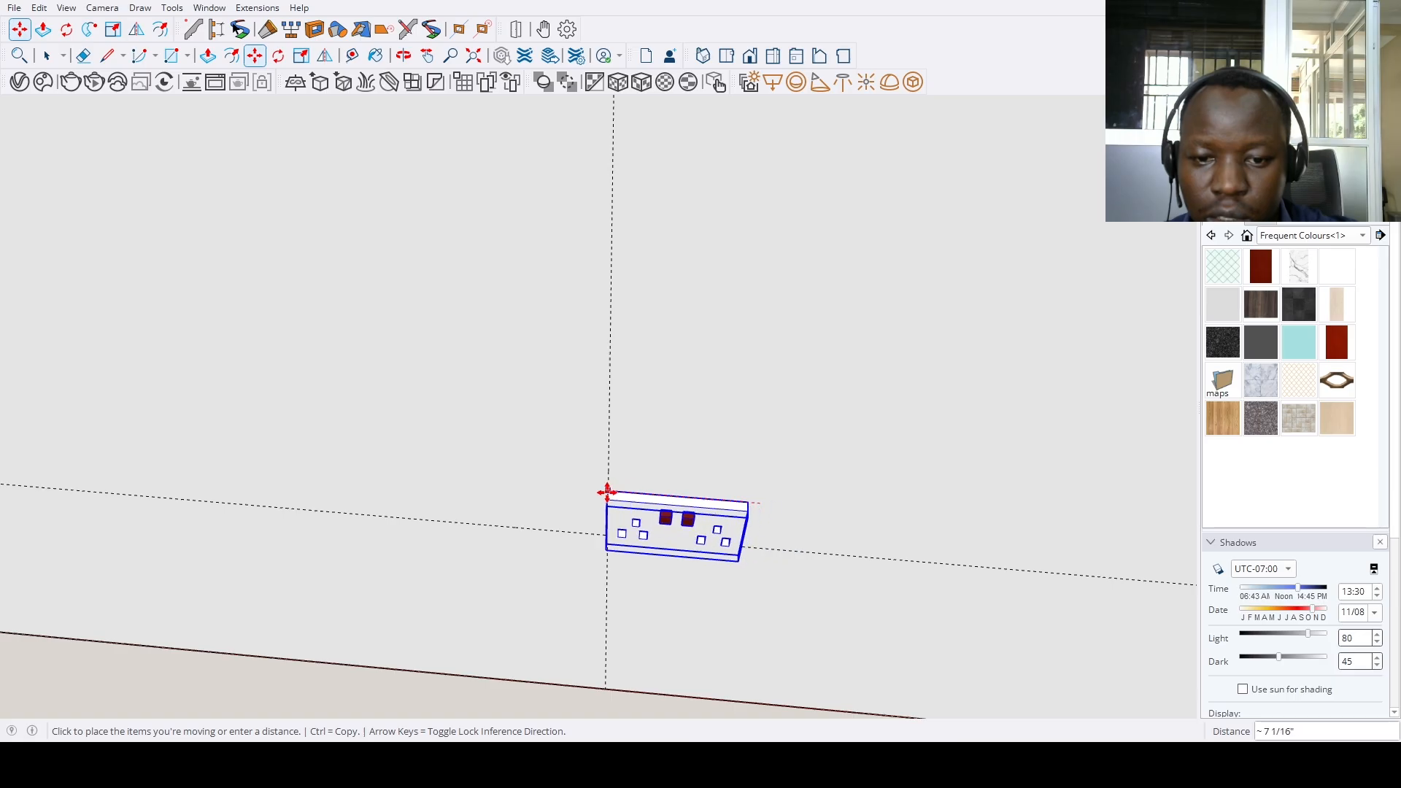
{"action": "left_click", "coordinate": [610, 491]}
{"action": "scroll", "coordinate": [610, 491], "scroll_direction": "down", "scroll_amount": 5}
{"action": "scroll", "coordinate": [610, 491], "scroll_direction": "down", "scroll_amount": 5}
{"action": "key", "text": "space"}
{"action": "scroll", "coordinate": [617, 504], "scroll_direction": "down", "scroll_amount": 3}
{"action": "left_click", "coordinate": [675, 566]}
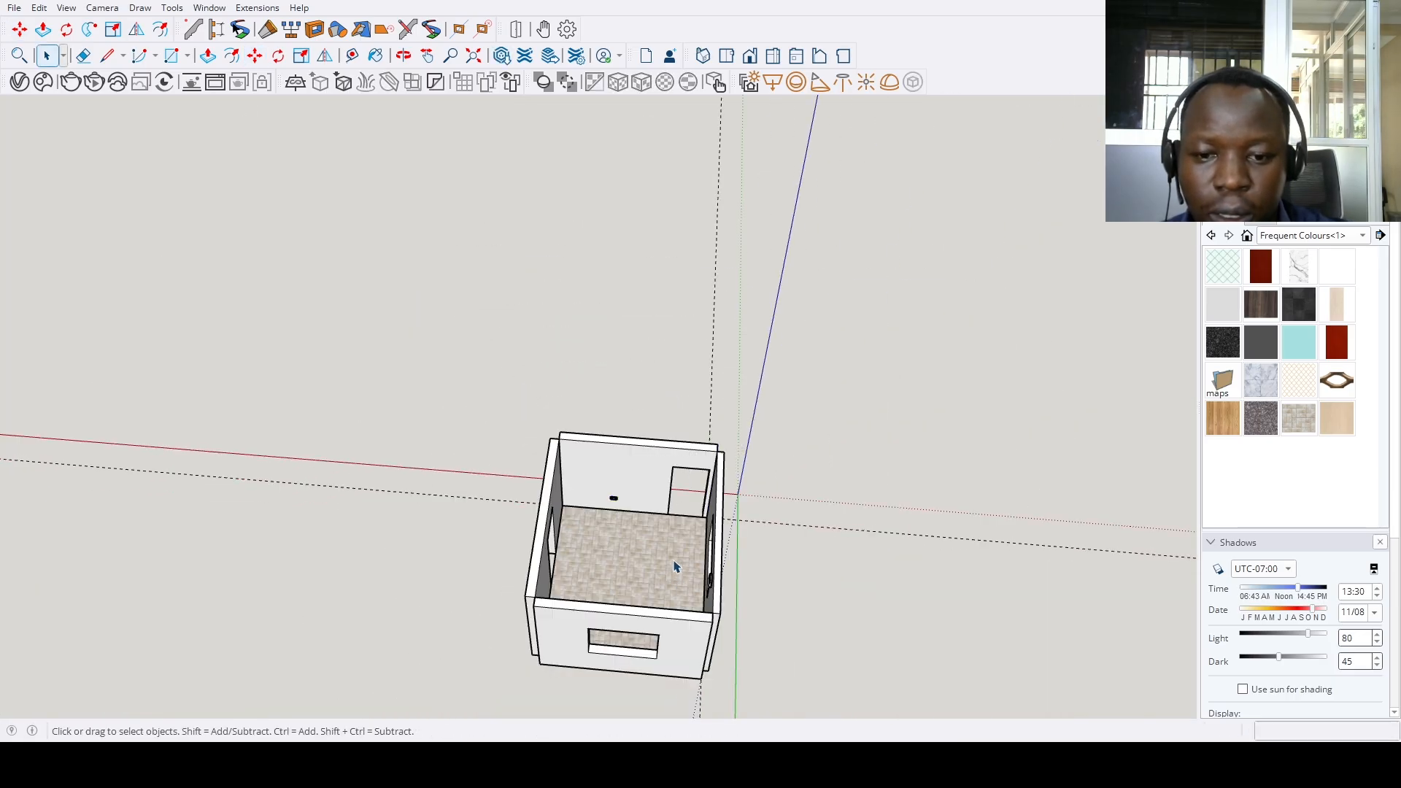
Inspect the room from several sides to review the openings, sockets, electrical box and pipe stub on its walls
{"action": "middle_click_drag", "start_coordinate": [676, 566], "coordinate": [826, 567]}
{"action": "scroll", "coordinate": [810, 565], "scroll_direction": "up", "scroll_amount": 2}
{"action": "scroll", "coordinate": [644, 505], "scroll_direction": "down", "scroll_amount": 2}
{"action": "middle_click_drag", "start_coordinate": [644, 505], "coordinate": [694, 445], "text": "shift"}
{"action": "scroll", "coordinate": [563, 481], "scroll_direction": "up", "scroll_amount": 4}
{"action": "middle_click_drag", "start_coordinate": [563, 482], "coordinate": [309, 413]}
{"action": "middle_click_drag", "start_coordinate": [678, 346], "coordinate": [335, 402]}
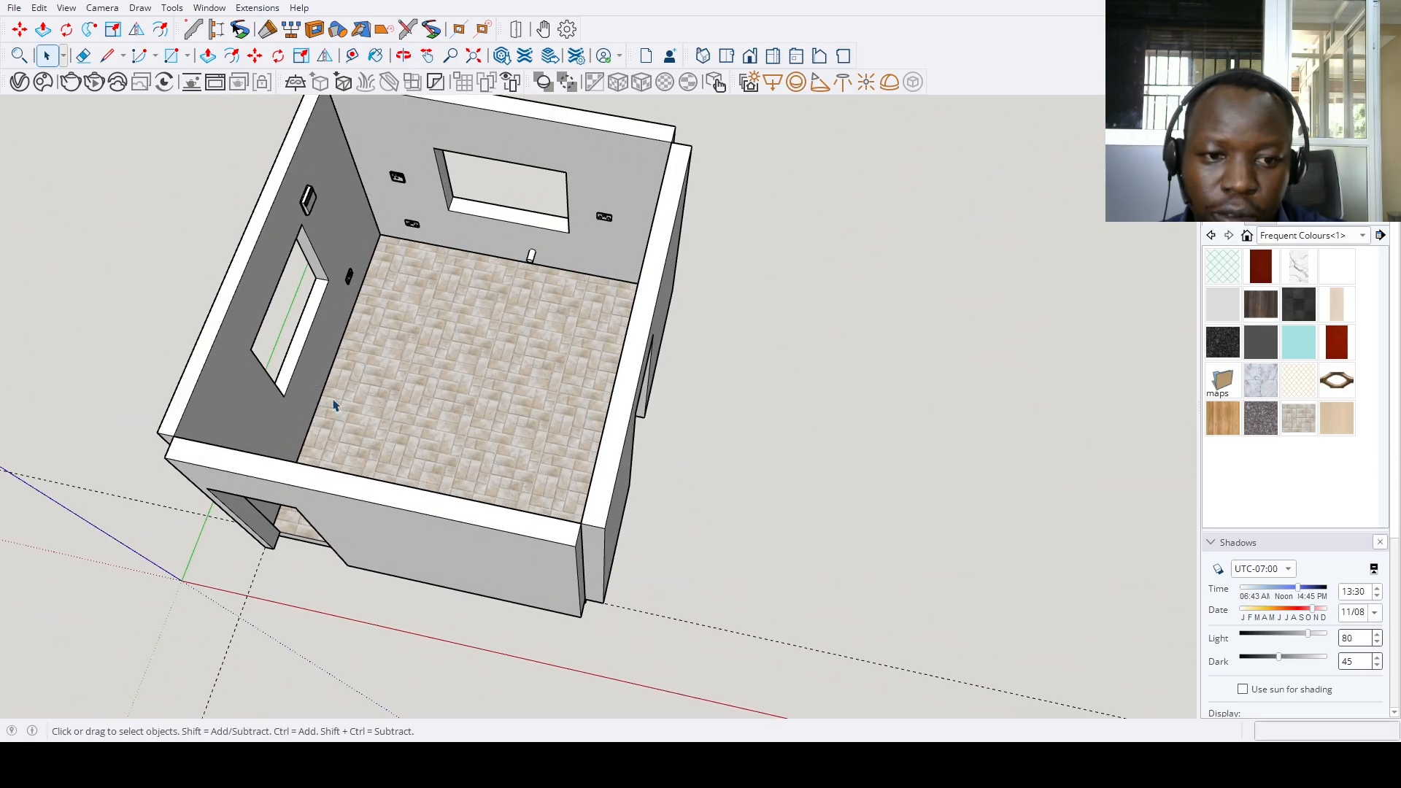
{"action": "scroll", "coordinate": [394, 300], "scroll_direction": "up", "scroll_amount": 2}
{"action": "middle_click_drag", "start_coordinate": [438, 360], "coordinate": [234, 435]}
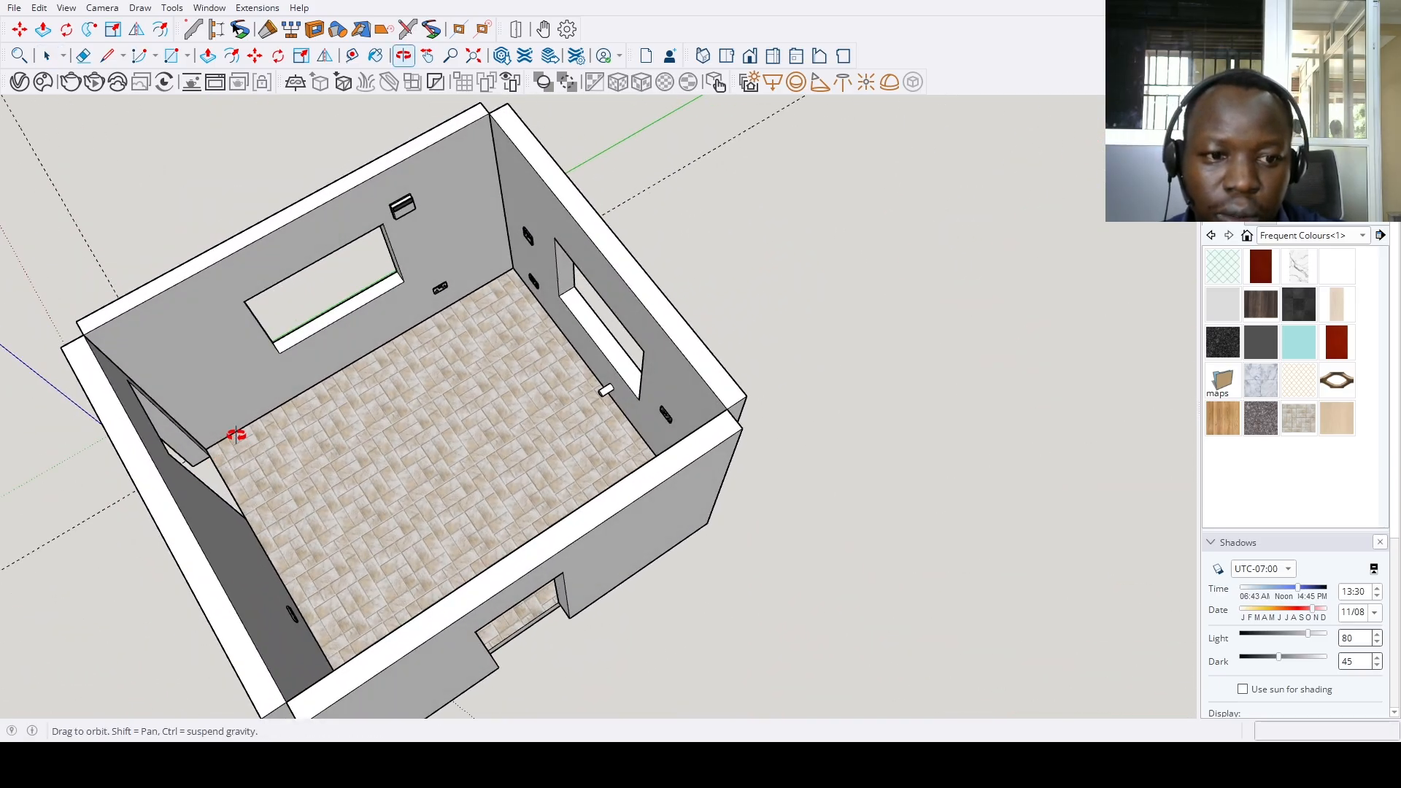
Place a vertical guide on the window wall with the electrical box, about 37" from the corner beside the doorway
{"action": "key", "text": "t"}
{"action": "scroll", "coordinate": [168, 383], "scroll_direction": "up", "scroll_amount": 5}
{"action": "left_click", "coordinate": [167, 387]}
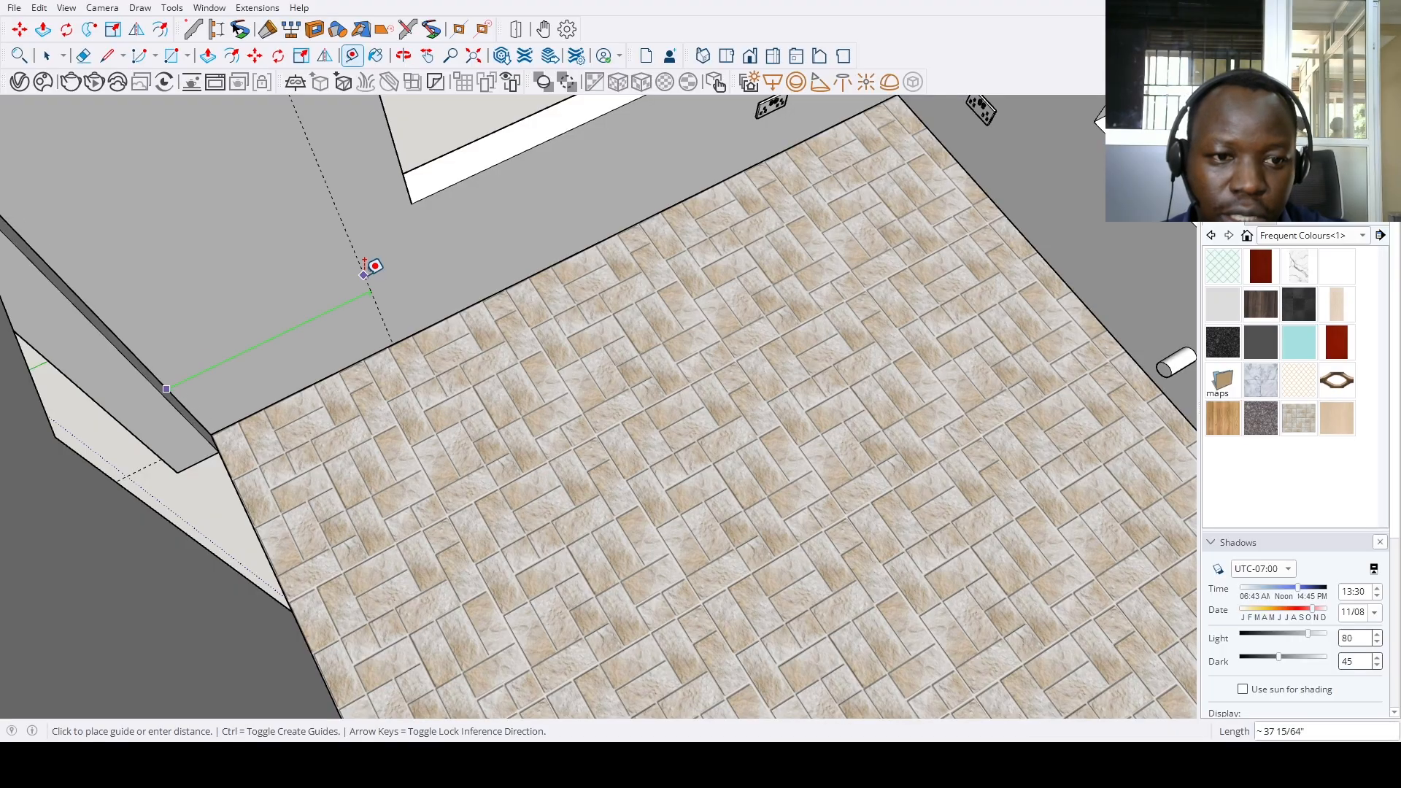
{"action": "left_click", "coordinate": [365, 274]}
{"action": "scroll", "coordinate": [275, 328], "scroll_direction": "down", "scroll_amount": 8}
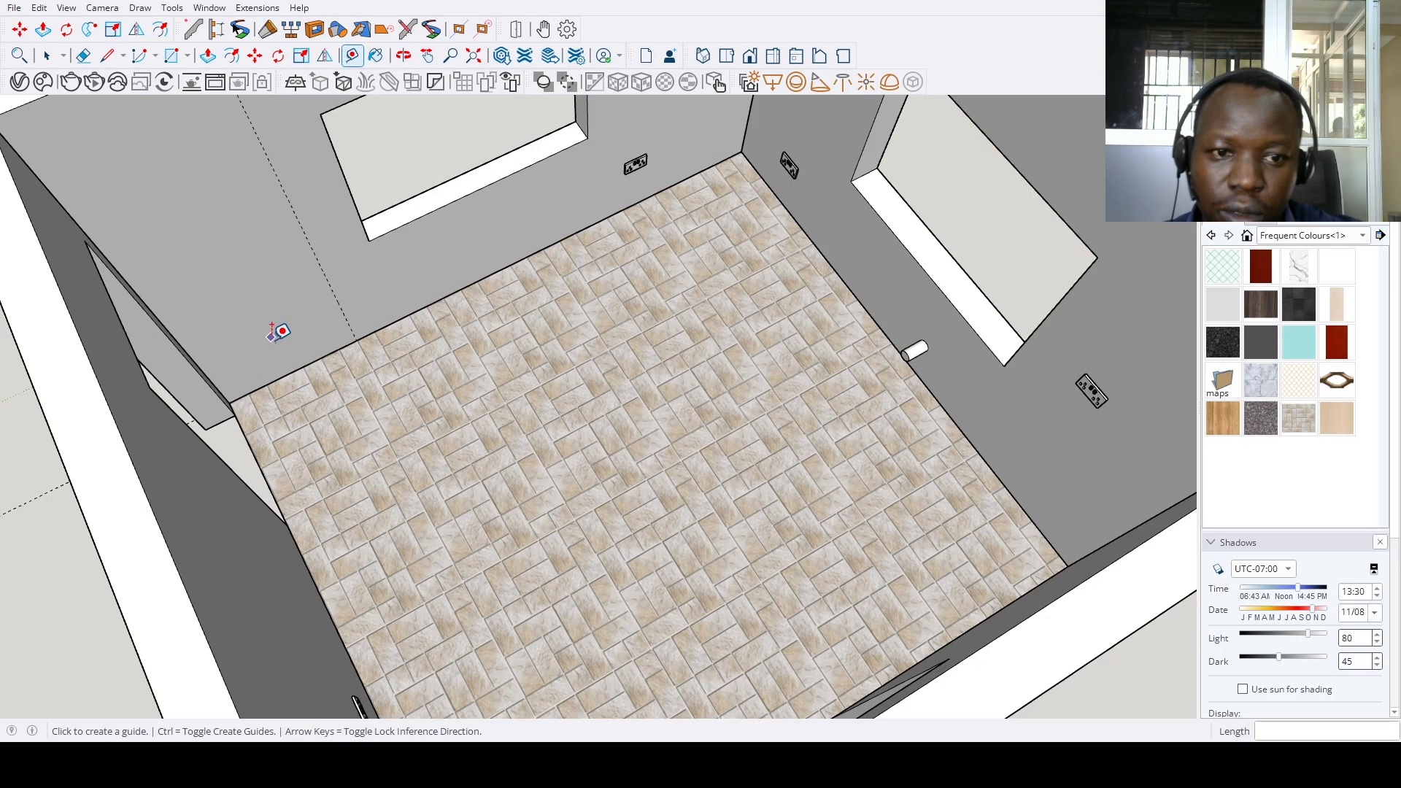
Place vertical guides 2" outside both sides of the doorway on the wall opposite the electrical box
{"action": "middle_click_drag", "start_coordinate": [265, 410], "coordinate": [854, 418]}
{"action": "scroll", "coordinate": [856, 417], "scroll_direction": "up", "scroll_amount": 3}
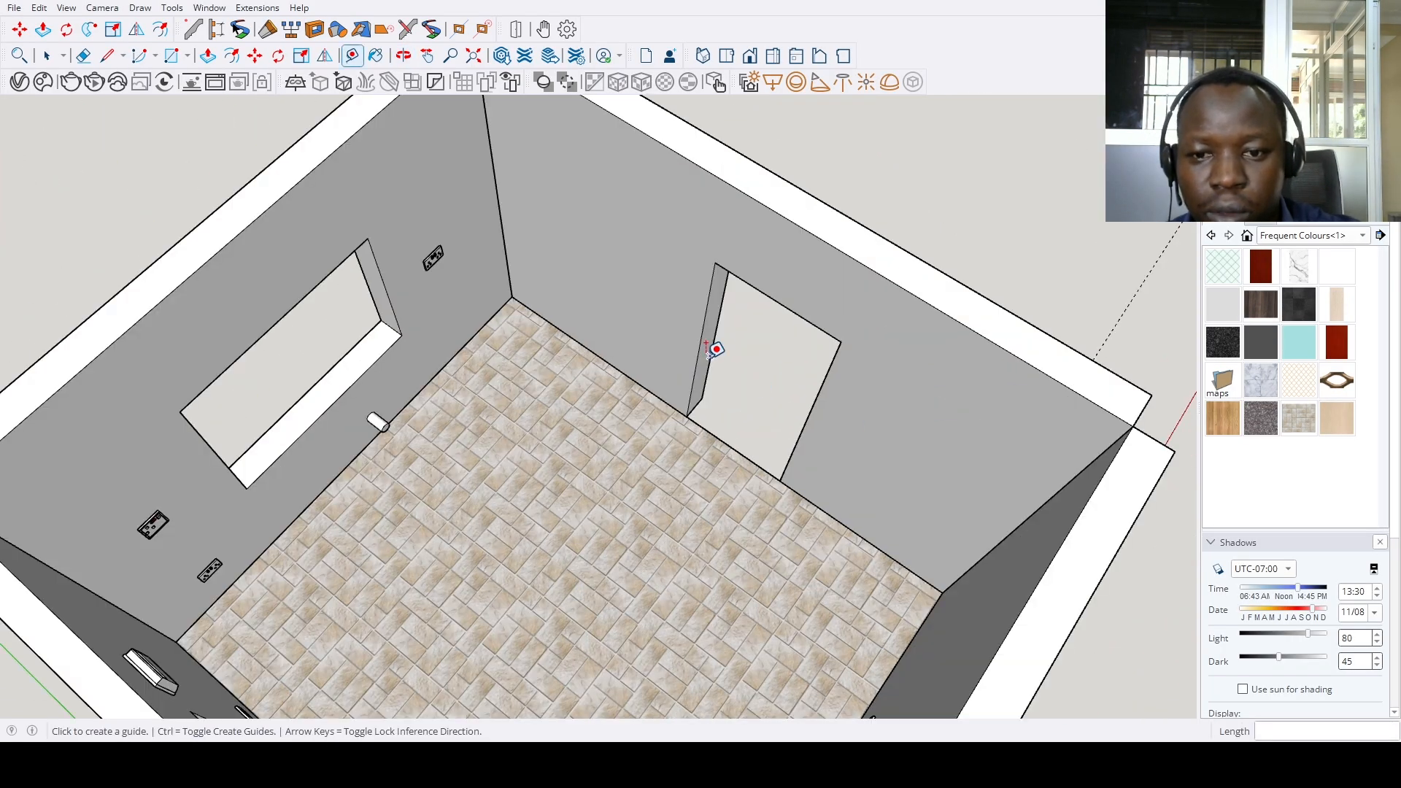
{"action": "left_click", "coordinate": [699, 350]}
{"action": "left_click", "coordinate": [635, 307]}
{"action": "scroll", "coordinate": [678, 314], "scroll_direction": "down", "scroll_amount": 5}
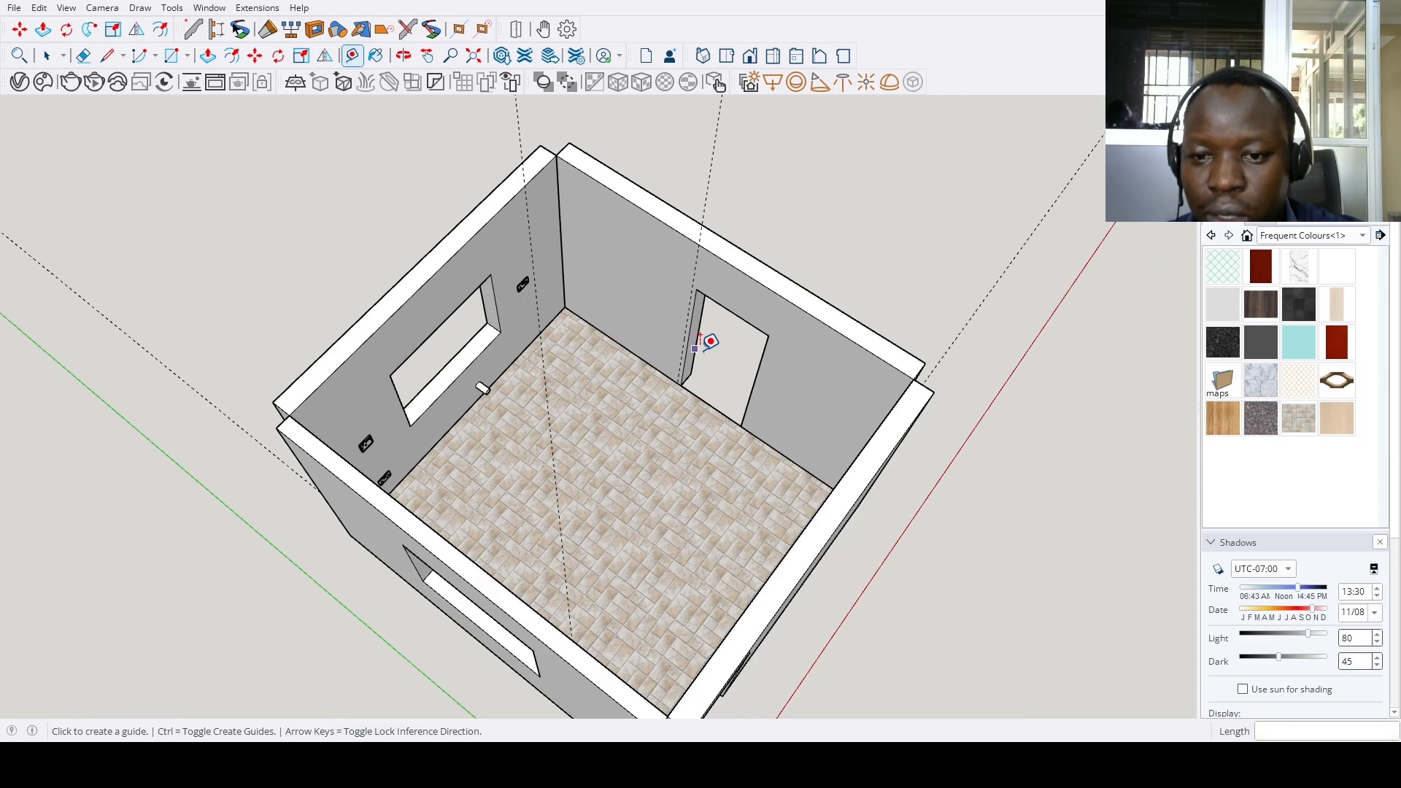
{"action": "middle_click_drag", "start_coordinate": [707, 338], "coordinate": [829, 362]}
{"action": "scroll", "coordinate": [707, 311], "scroll_direction": "up", "scroll_amount": 3}
{"action": "left_click", "coordinate": [706, 321]}
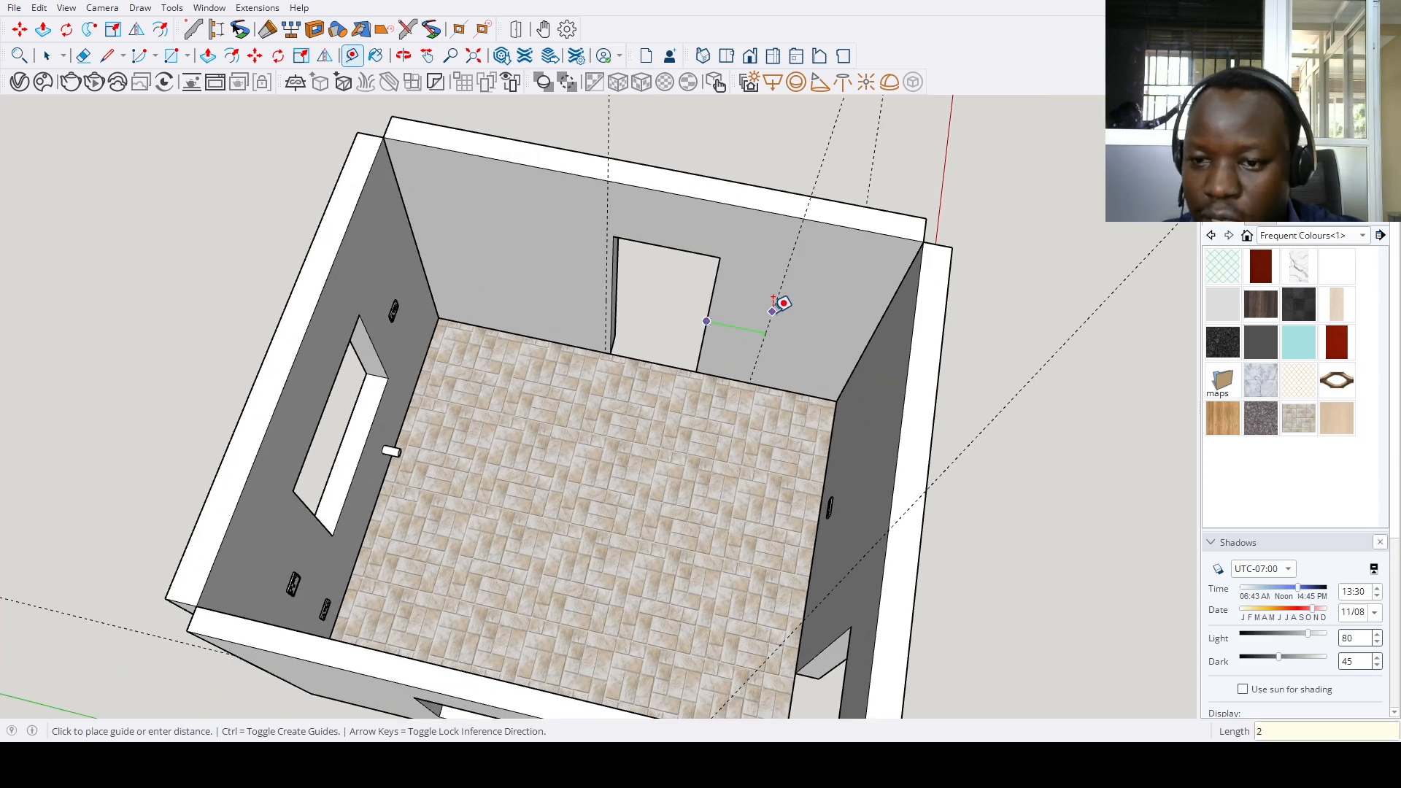
{"action": "type", "text": "2"}
{"action": "key", "text": "Return"}
Place a vertical guide 2" outside the far jamb of the other doorway, the one near the room's corner
{"action": "scroll", "coordinate": [782, 303], "scroll_direction": "down", "scroll_amount": 4}
{"action": "middle_click_drag", "start_coordinate": [782, 304], "coordinate": [730, 457]}
{"action": "scroll", "coordinate": [875, 425], "scroll_direction": "up", "scroll_amount": 3}
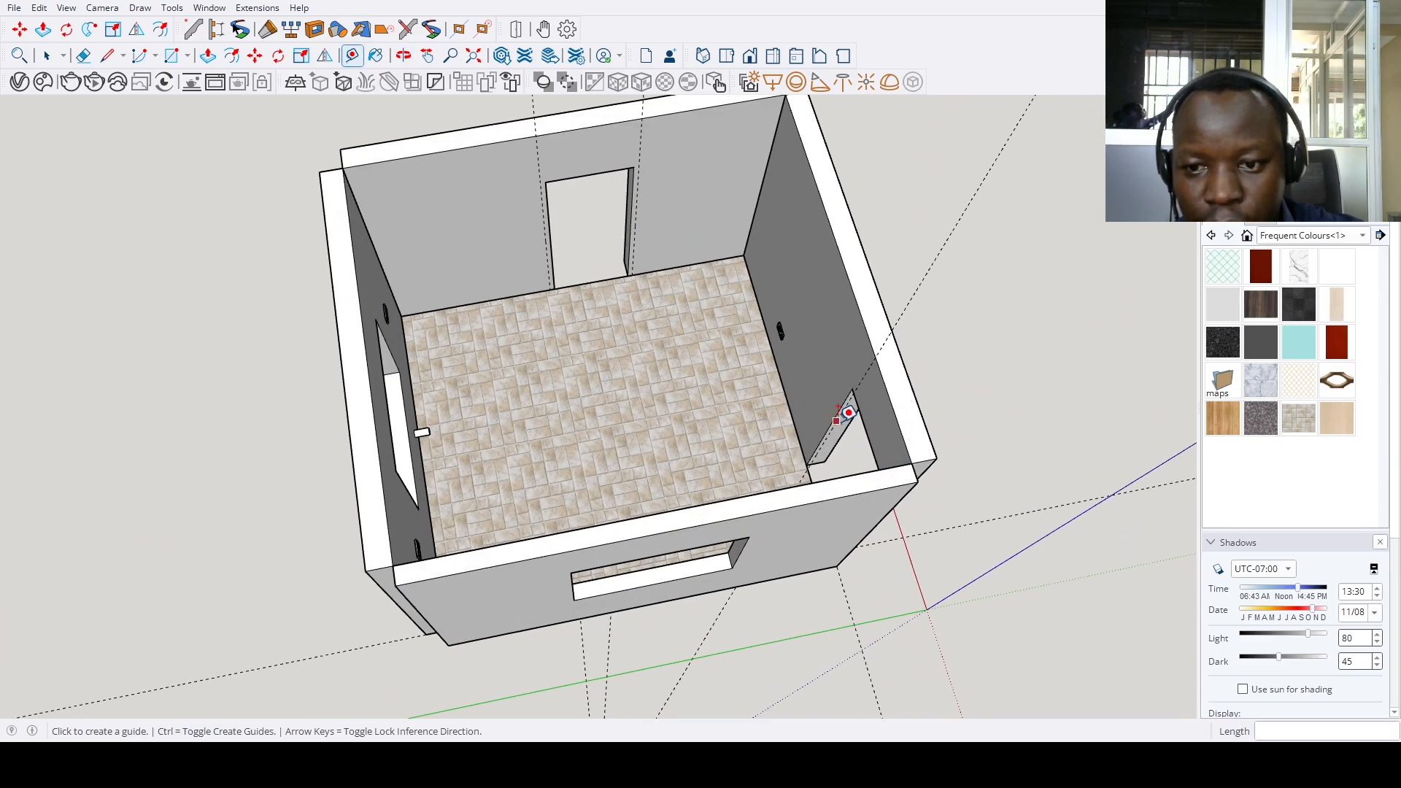
{"action": "left_click", "coordinate": [837, 419]}
{"action": "key", "text": "Return"}
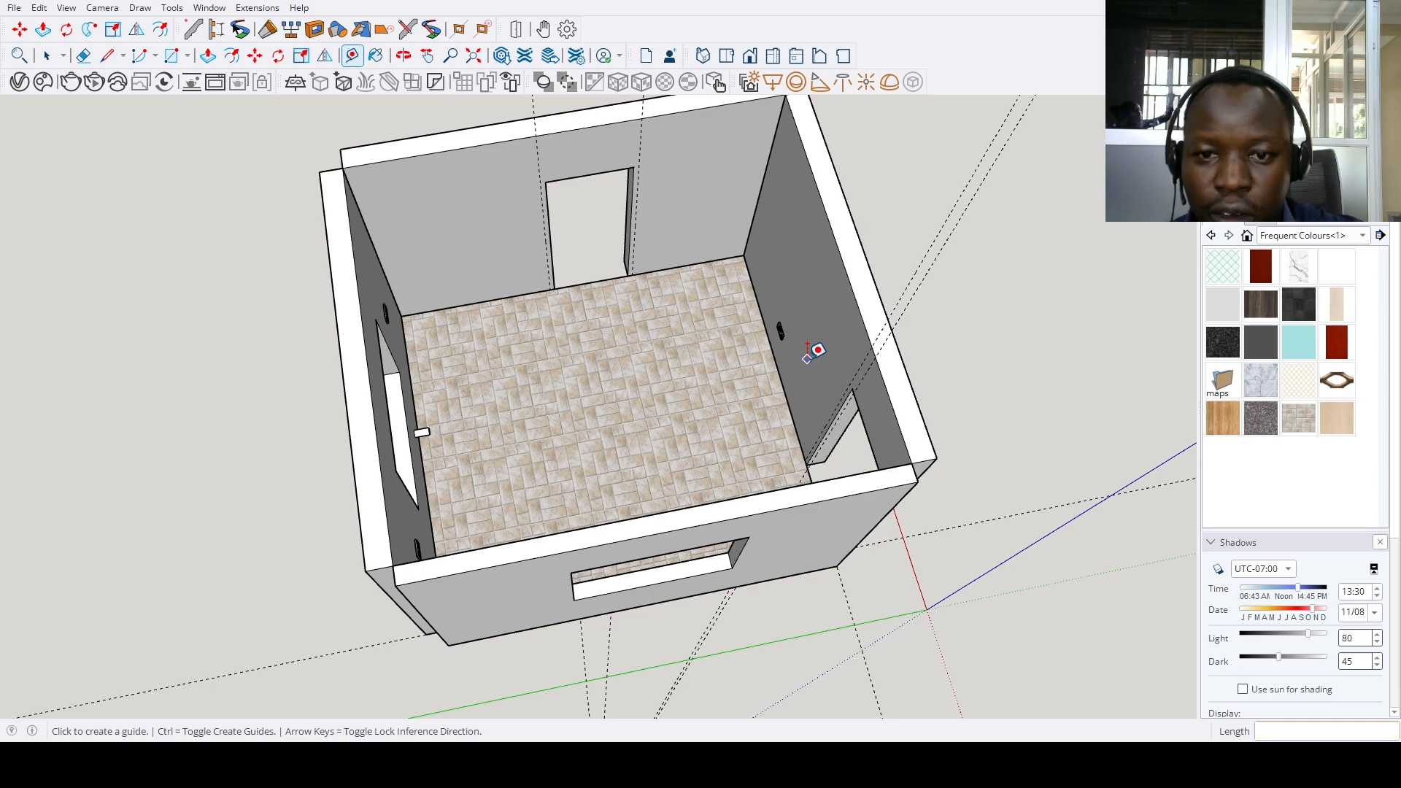
Place vertical guides 4" outside each side of the window on the pipe stub's wall
{"action": "scroll", "coordinate": [817, 348], "scroll_direction": "down", "scroll_amount": 4}
{"action": "middle_click_drag", "start_coordinate": [817, 347], "coordinate": [767, 354]}
{"action": "scroll", "coordinate": [551, 327], "scroll_direction": "up", "scroll_amount": 4}
{"action": "scroll", "coordinate": [570, 344], "scroll_direction": "up", "scroll_amount": 2}
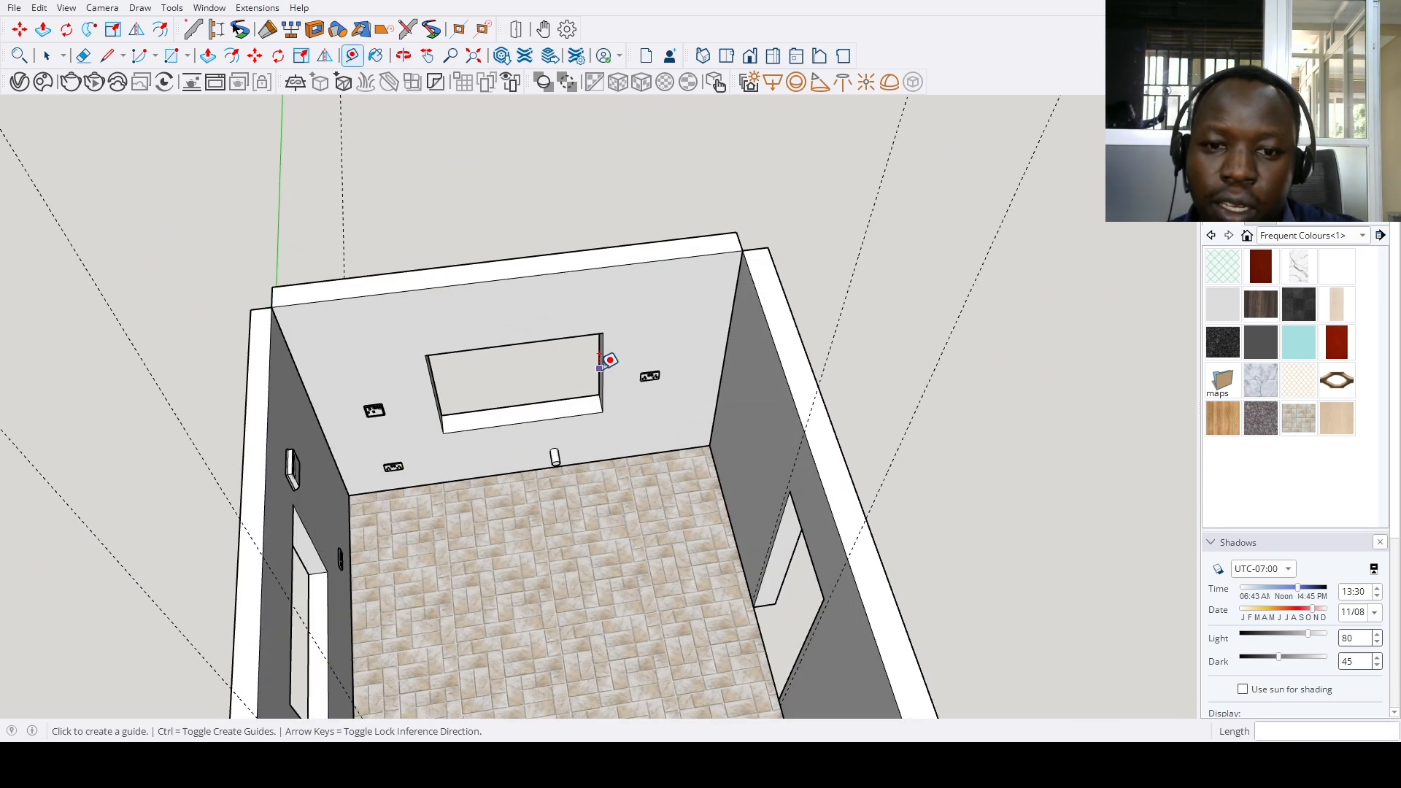
{"action": "left_click", "coordinate": [602, 365]}
{"action": "type", "text": "4"}
{"action": "key", "text": "Return"}
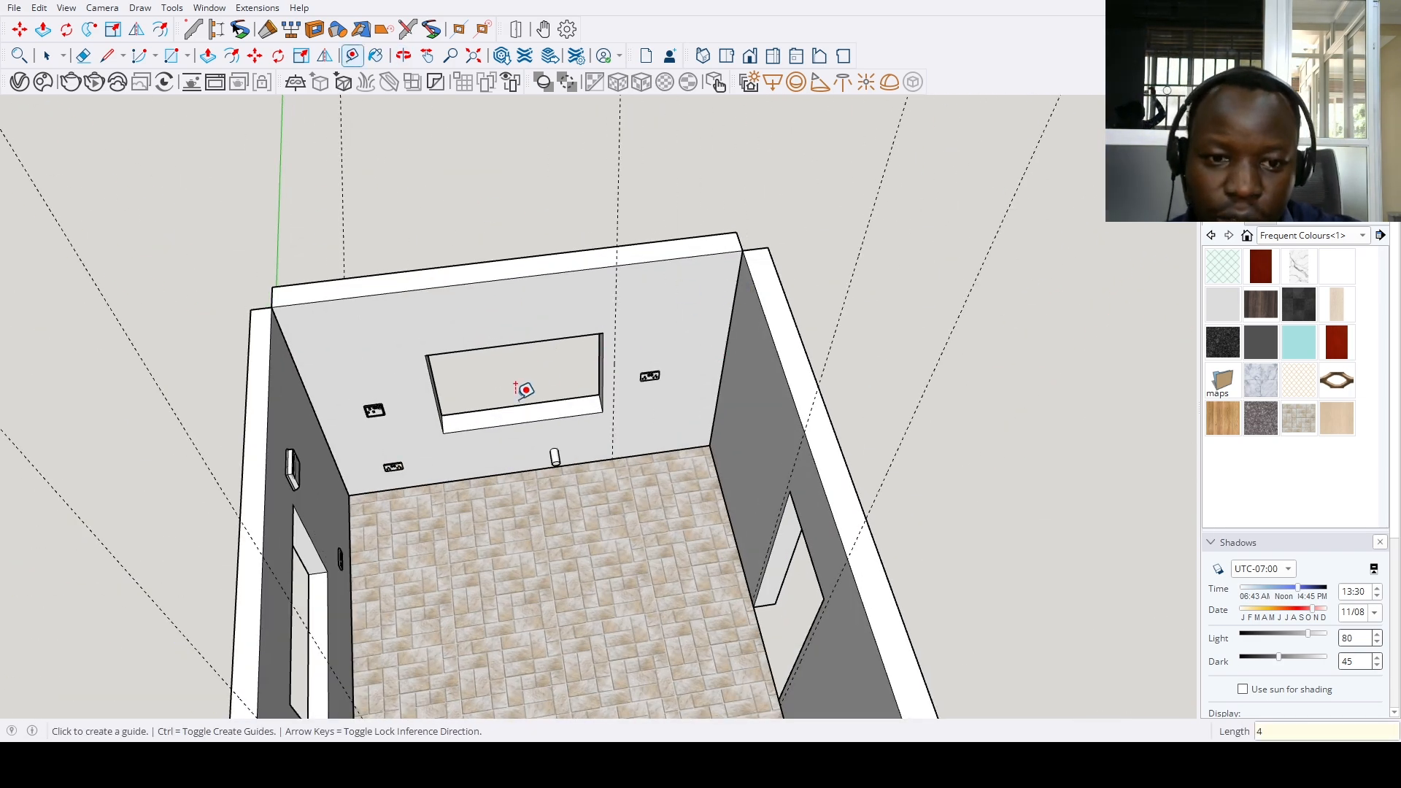
{"action": "left_click", "coordinate": [430, 380]}
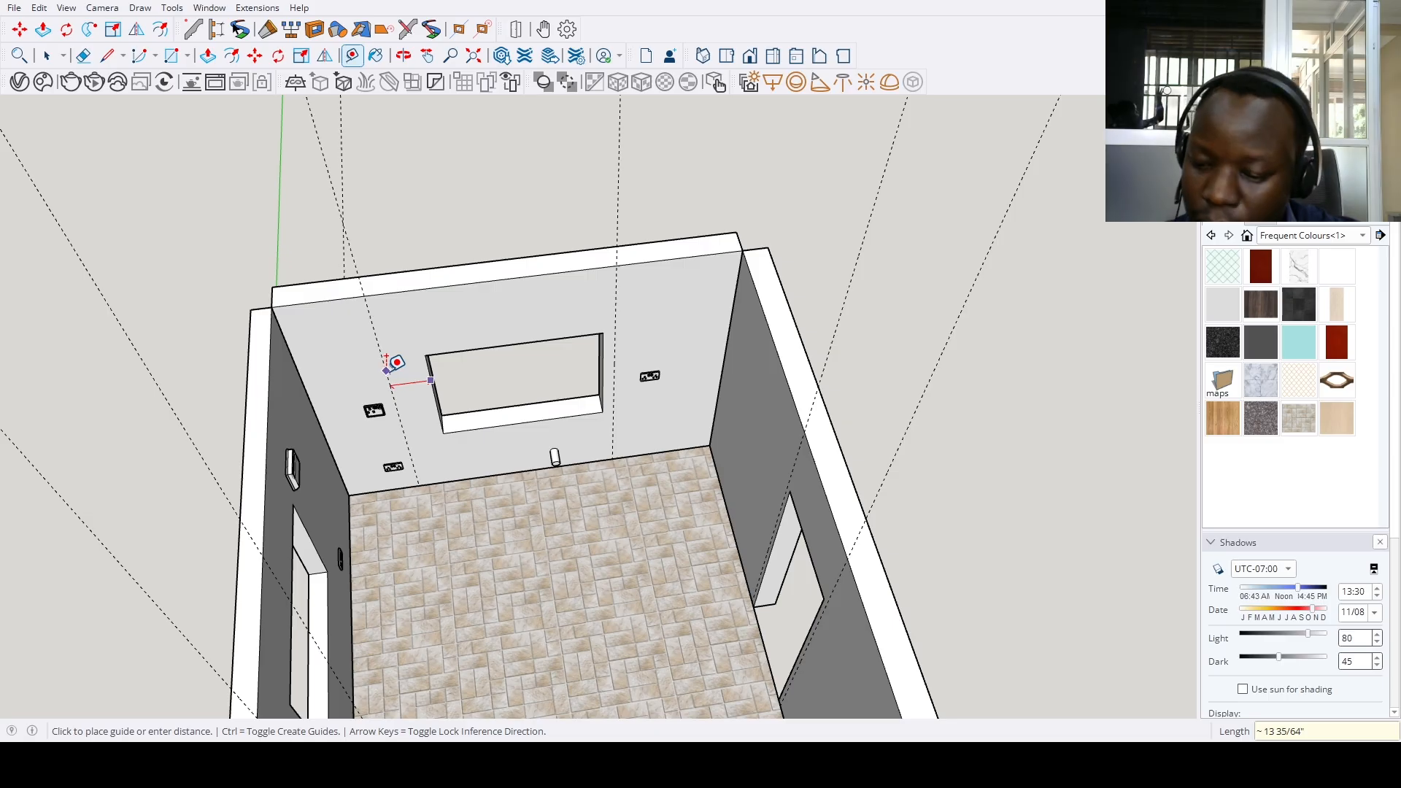
Place a floor guide 22.75" from the base of the window wall that carries the electrical box
{"action": "scroll", "coordinate": [395, 363], "scroll_direction": "down", "scroll_amount": 5}
{"action": "middle_click_drag", "start_coordinate": [470, 346], "coordinate": [428, 329]}
{"action": "scroll", "coordinate": [438, 332], "scroll_direction": "up", "scroll_amount": 5}
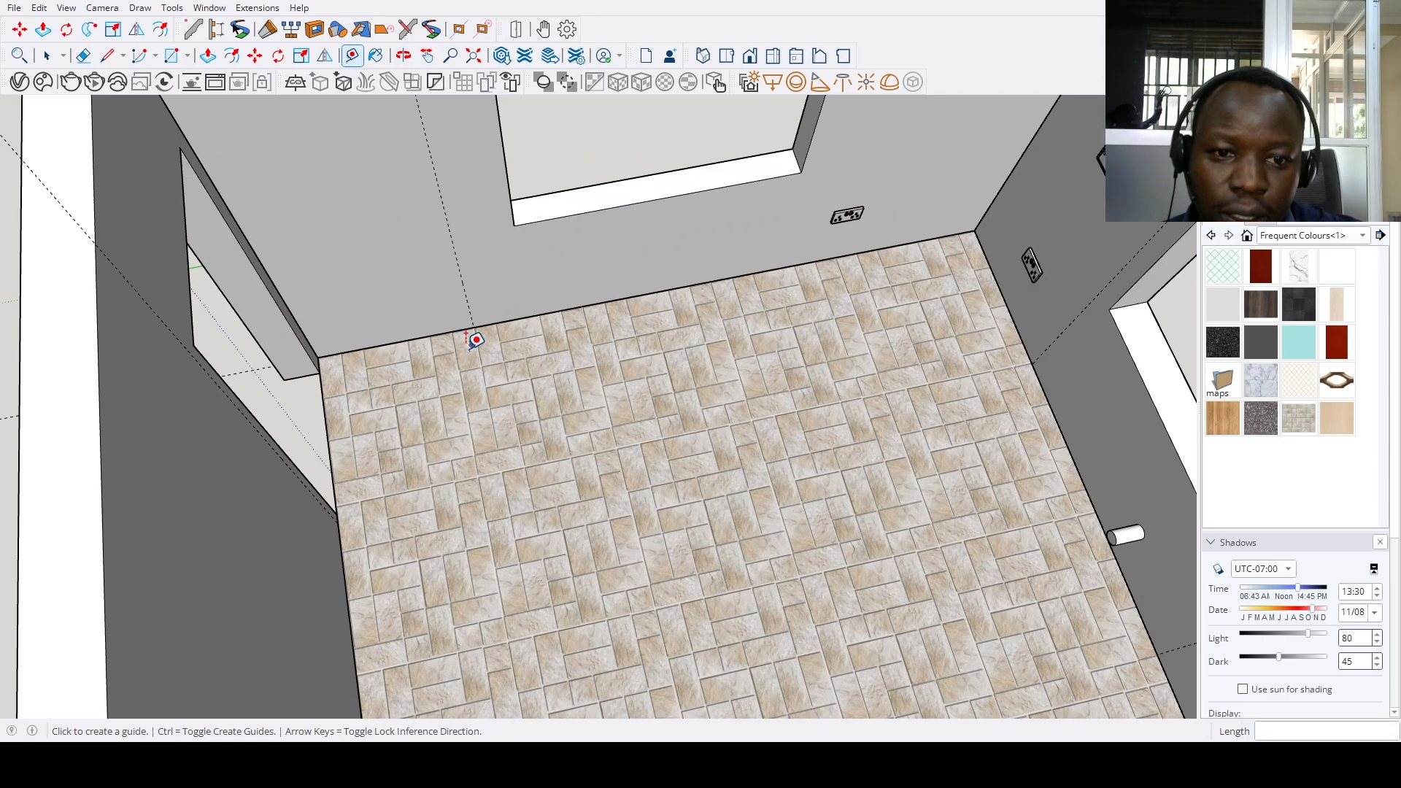
{"action": "left_click", "coordinate": [590, 304]}
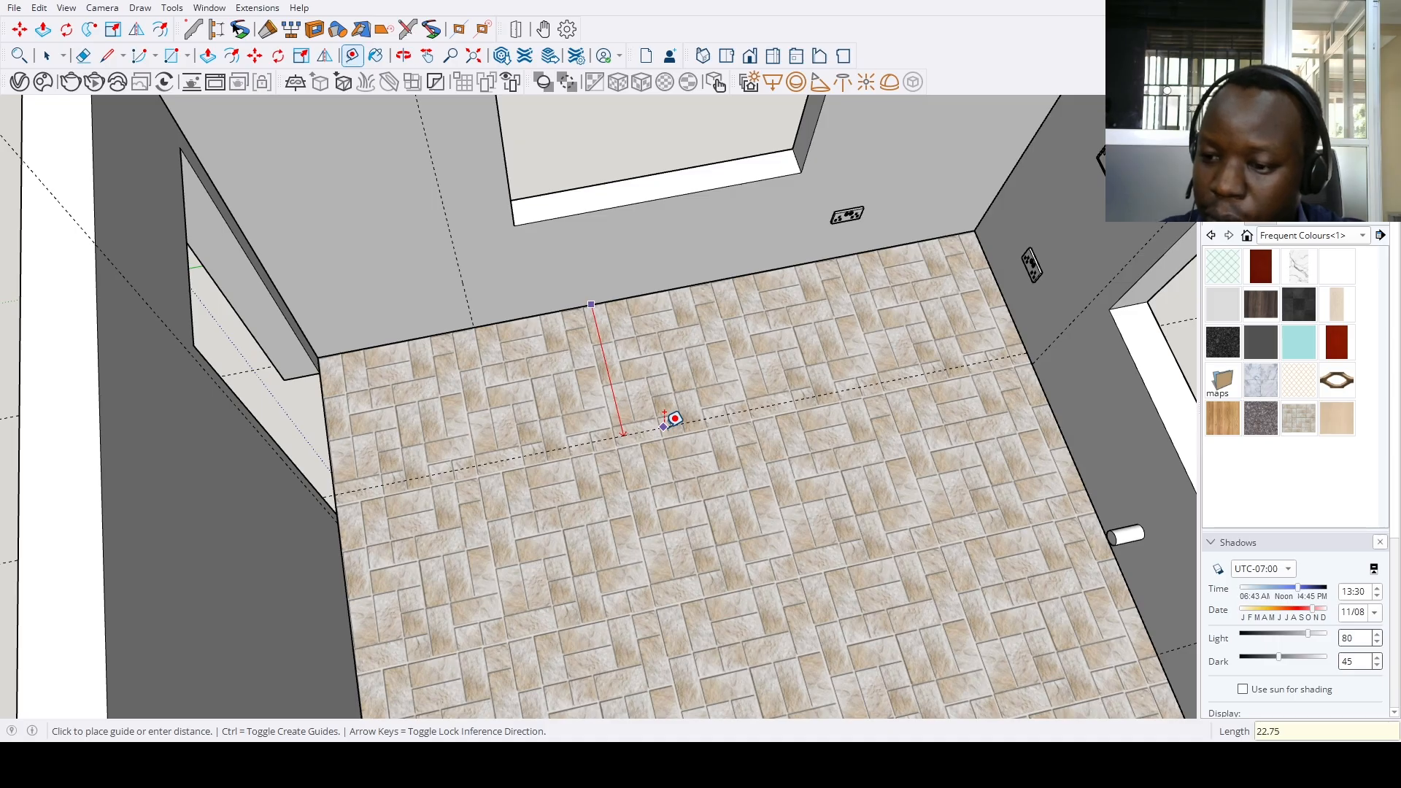
{"action": "key", "text": "Return"}
Place a floor guide 22.75" from the base of the pipe stub's wall
{"action": "scroll", "coordinate": [665, 429], "scroll_direction": "down", "scroll_amount": 5}
{"action": "middle_click_drag", "start_coordinate": [625, 397], "coordinate": [781, 424]}
{"action": "scroll", "coordinate": [766, 380], "scroll_direction": "up", "scroll_amount": 3}
{"action": "left_click", "coordinate": [726, 241]}
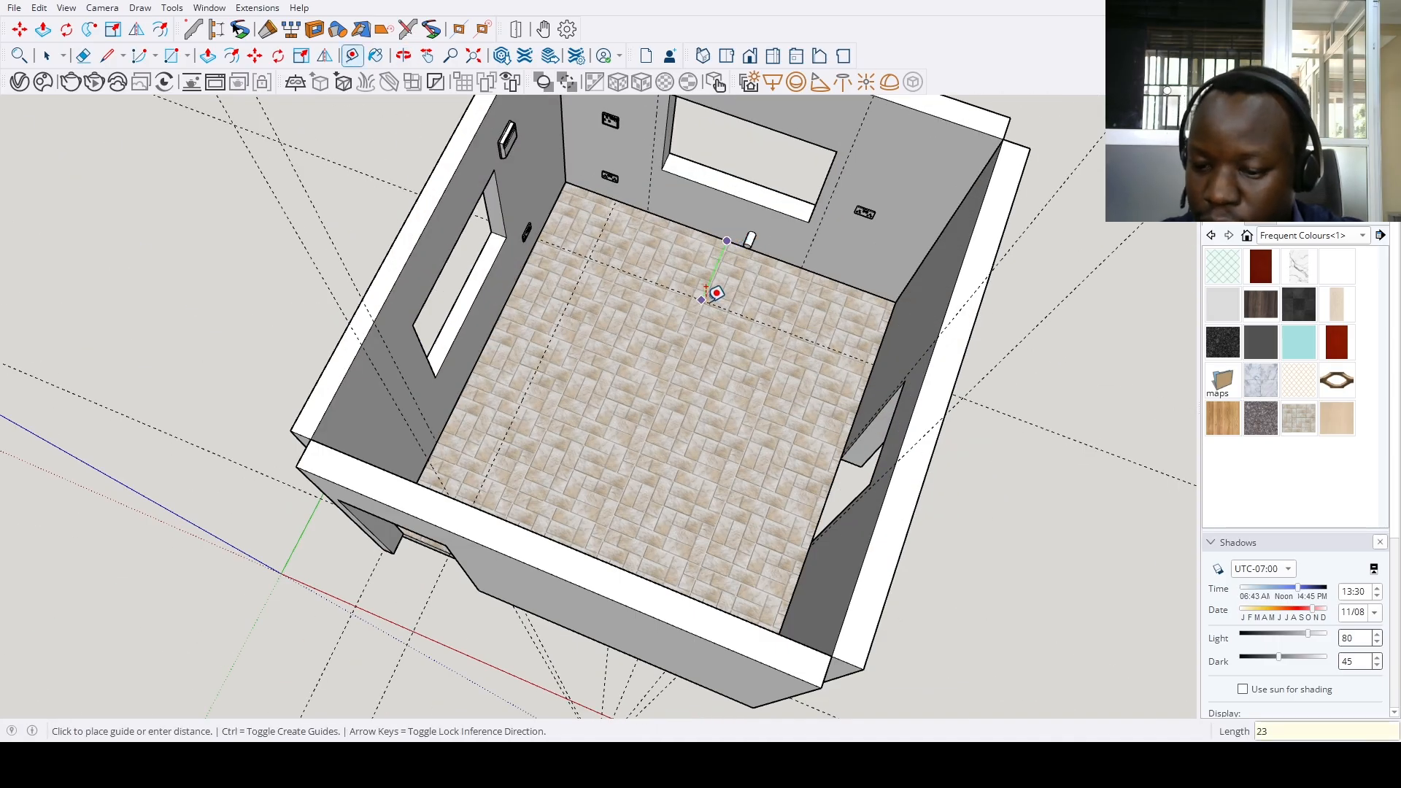
{"action": "key", "text": "Return"}
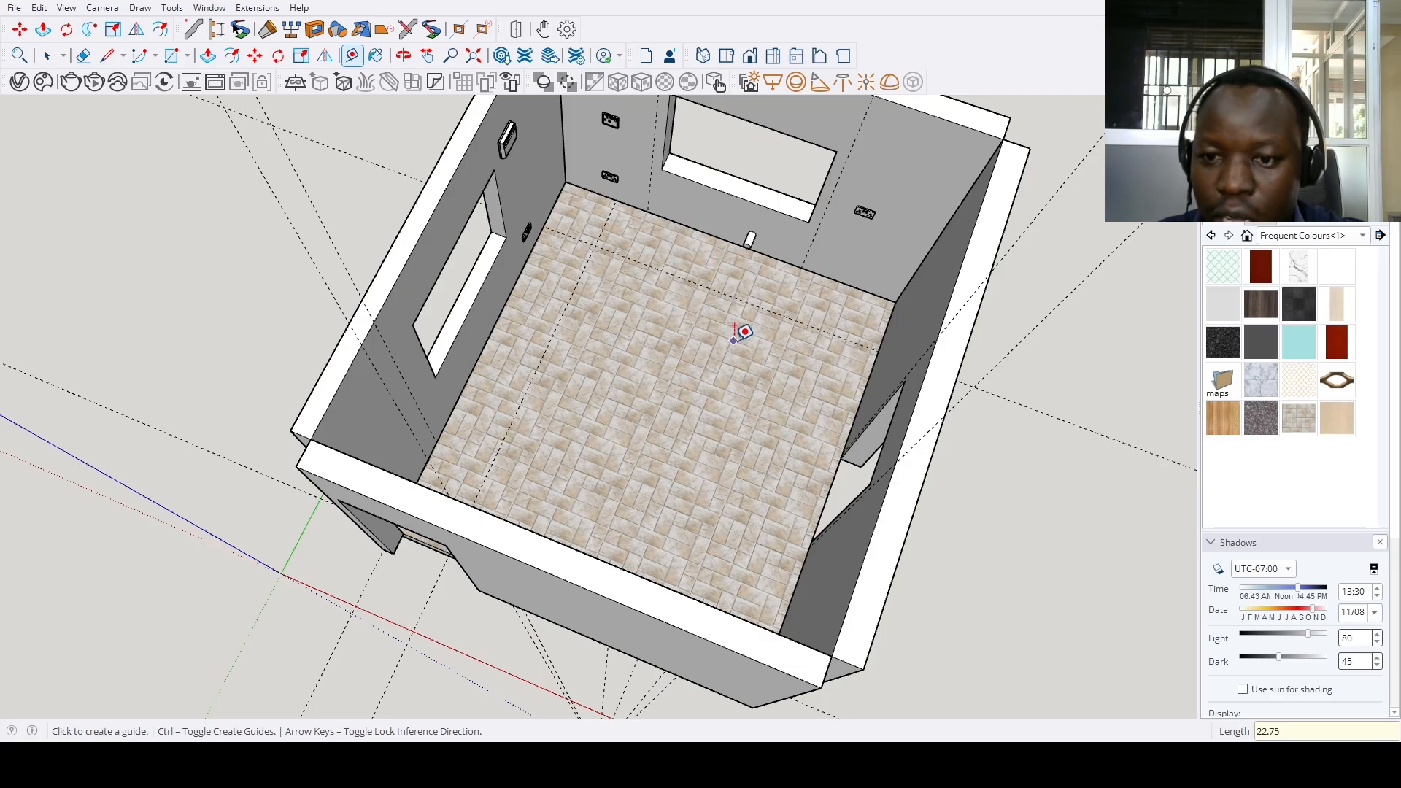
Place a floor guide 22.75" from the base of the doorway wall opposite the electrical box
{"action": "scroll", "coordinate": [731, 342], "scroll_direction": "down", "scroll_amount": 4}
{"action": "middle_click_drag", "start_coordinate": [731, 343], "coordinate": [1004, 438]}
{"action": "scroll", "coordinate": [668, 233], "scroll_direction": "up", "scroll_amount": 6}
{"action": "left_click", "coordinate": [668, 232]}
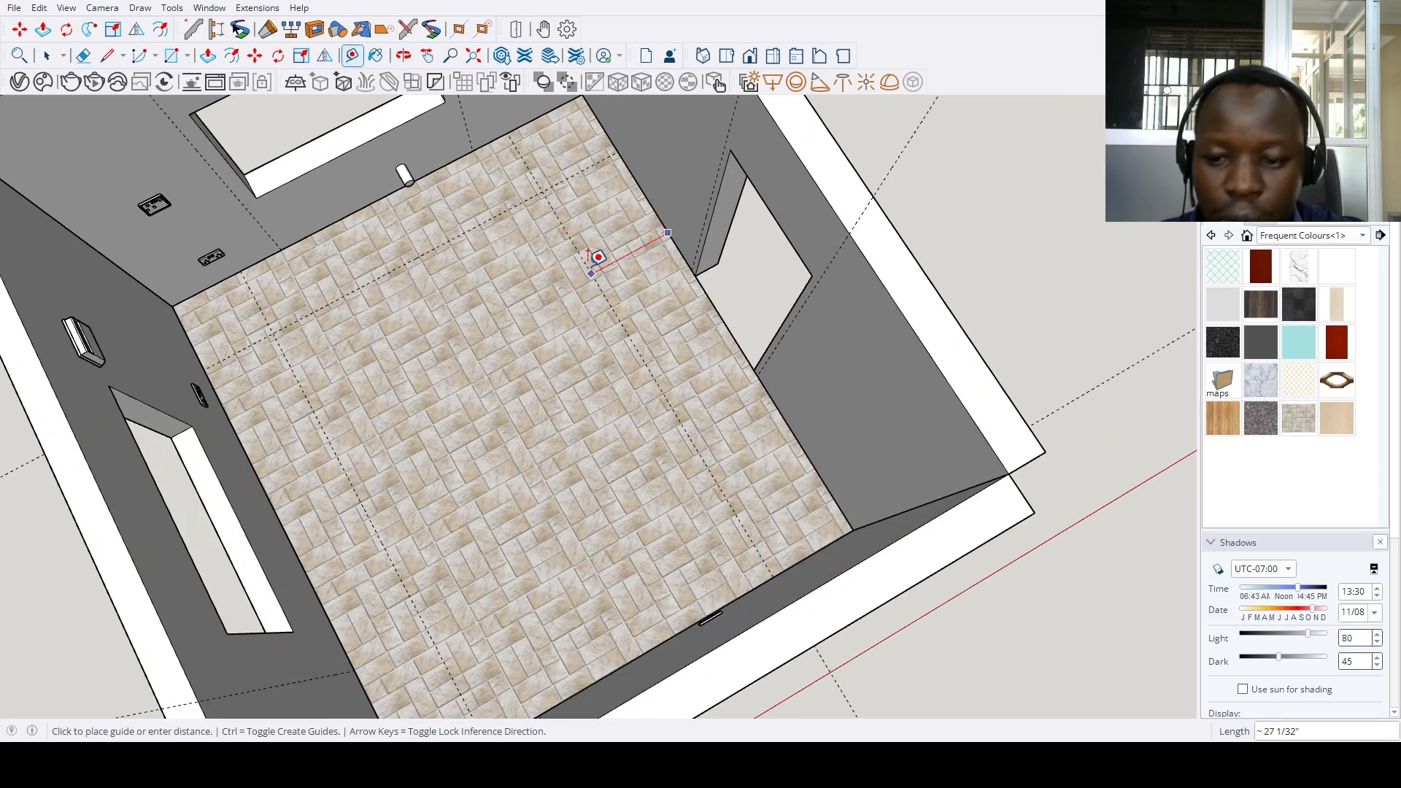
{"action": "key", "text": "Return"}
Place a floor guide 22.75" from the base of the wall opposite the pipe stub
{"action": "scroll", "coordinate": [599, 259], "scroll_direction": "down", "scroll_amount": 5}
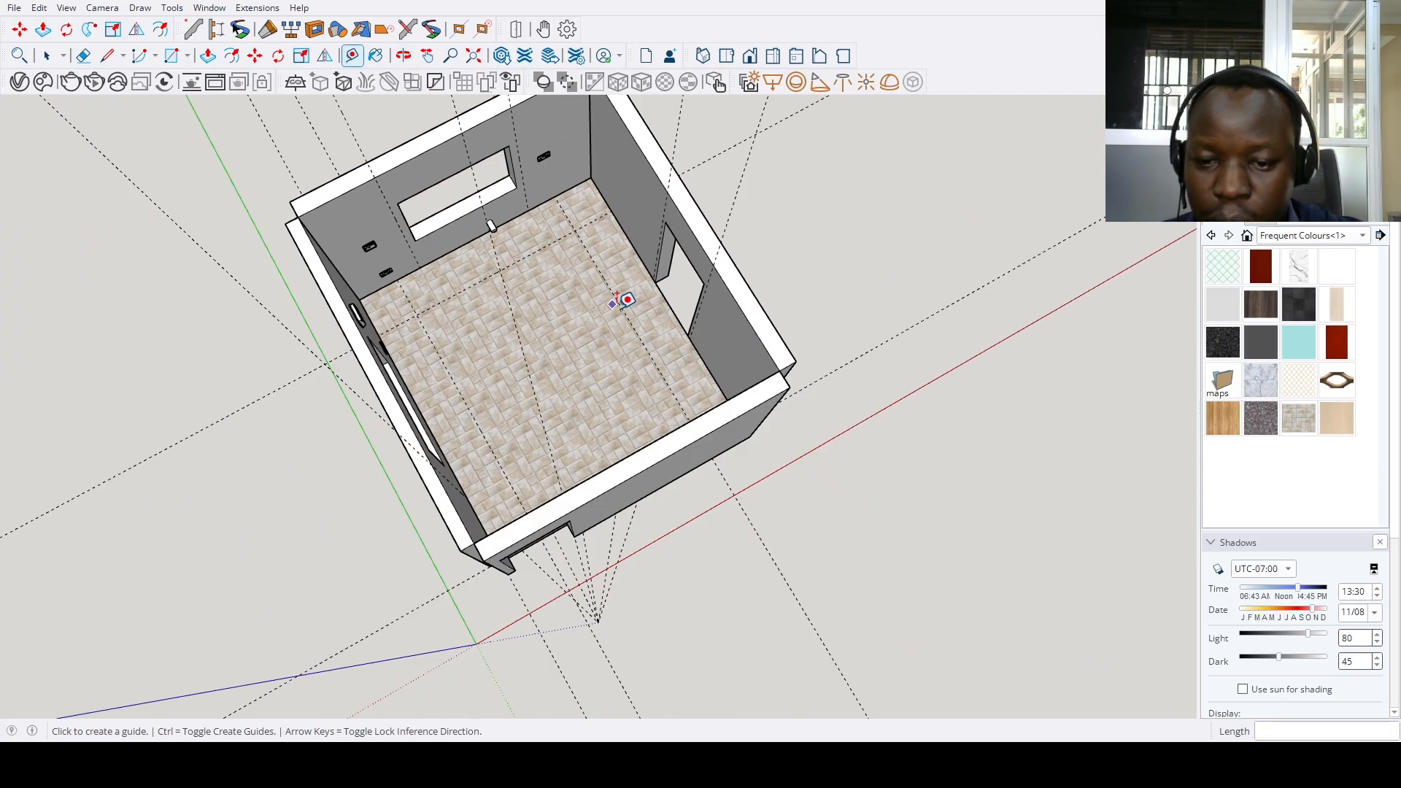
{"action": "middle_click_drag", "start_coordinate": [619, 300], "coordinate": [576, 537]}
{"action": "scroll", "coordinate": [629, 443], "scroll_direction": "up", "scroll_amount": 5}
{"action": "left_click", "coordinate": [612, 452]}
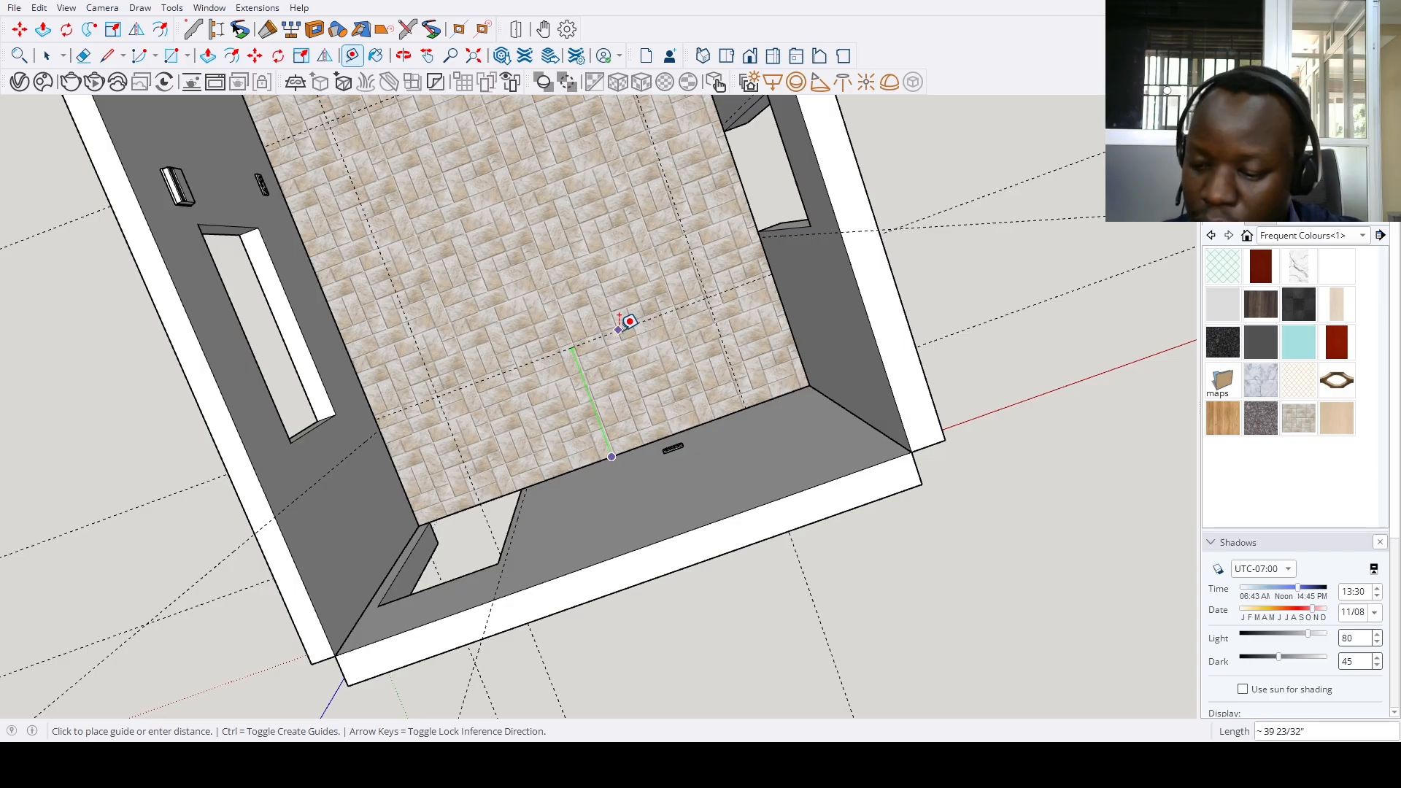
{"action": "key", "text": "Return"}
Draw a 102" by 22 3/4" floor rectangle along the wall opposite the pipe stub, from the doorway's 2" guide to the far corner
{"action": "scroll", "coordinate": [626, 322], "scroll_direction": "down", "scroll_amount": 5}
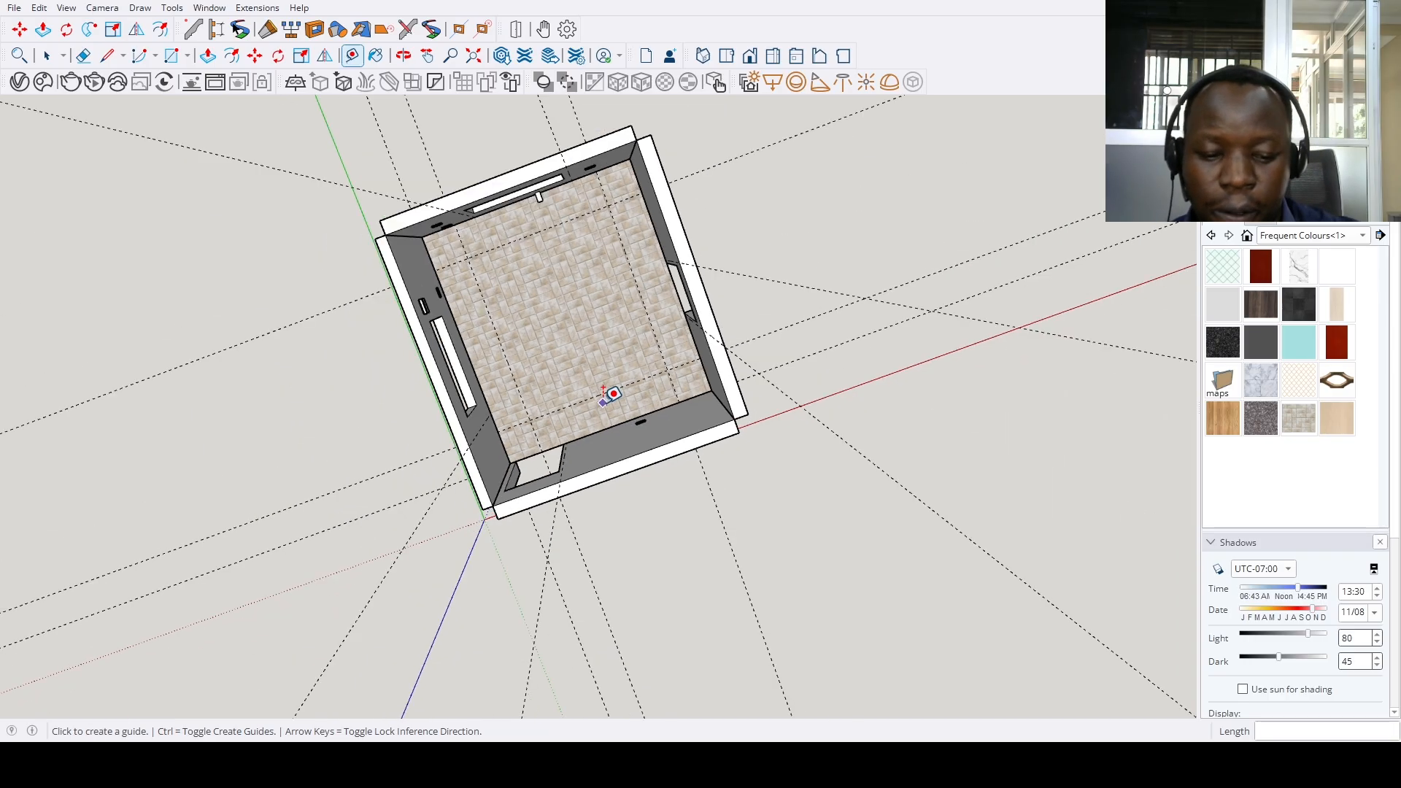
{"action": "middle_click_drag", "start_coordinate": [613, 398], "coordinate": [563, 423]}
{"action": "scroll", "coordinate": [584, 467], "scroll_direction": "up", "scroll_amount": 6}
{"action": "key", "text": "r"}
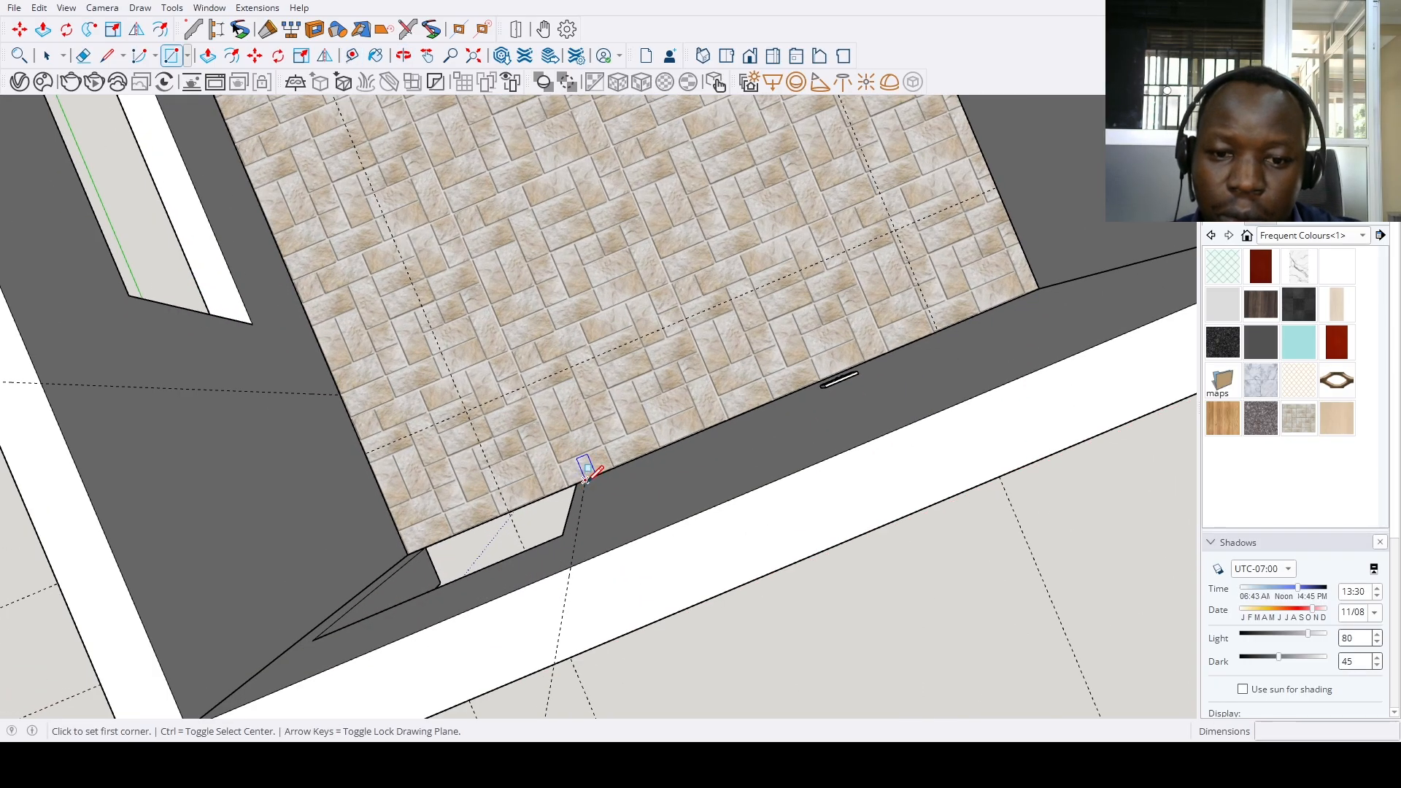
{"action": "left_click", "coordinate": [585, 479]}
{"action": "scroll", "coordinate": [585, 480], "scroll_direction": "down", "scroll_amount": 3}
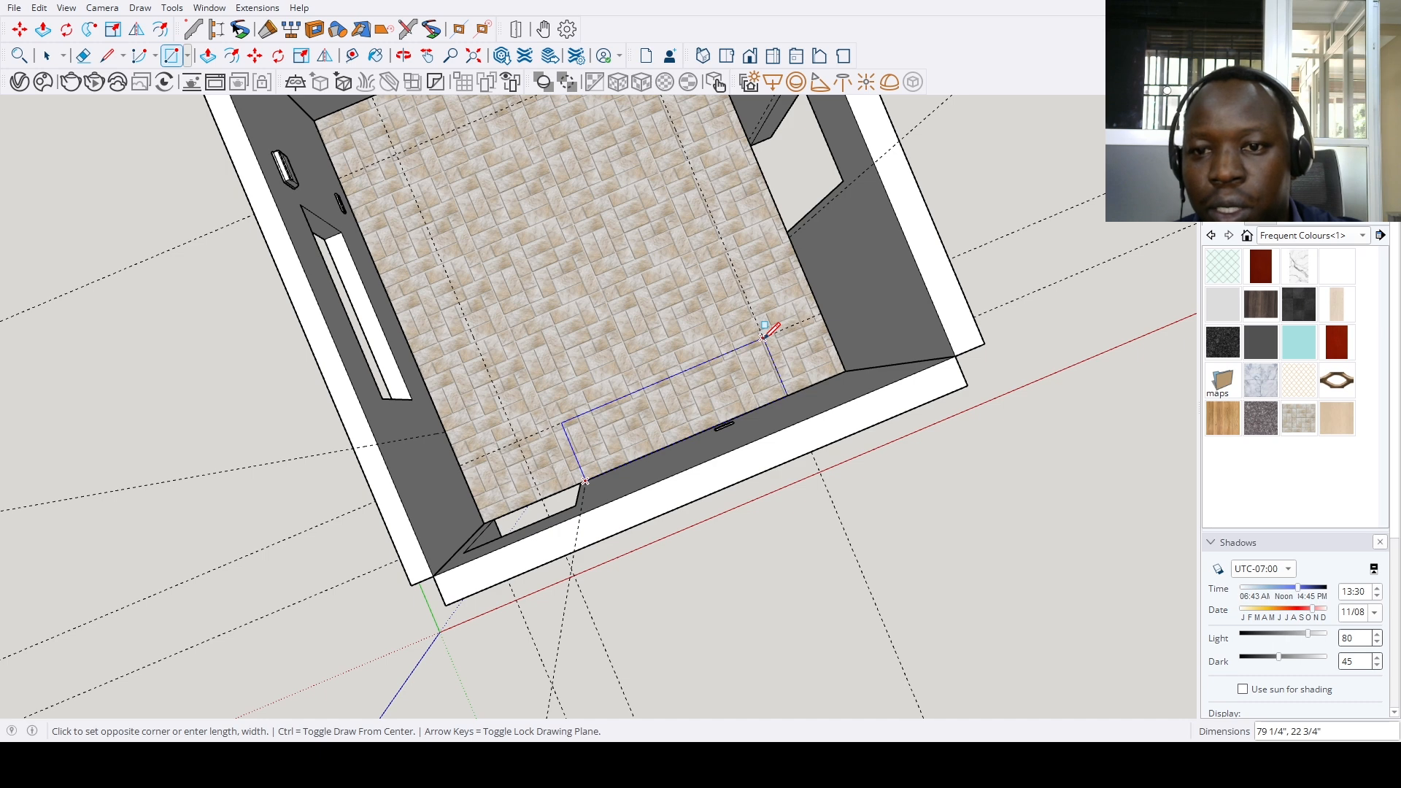
{"action": "left_click", "coordinate": [822, 314]}
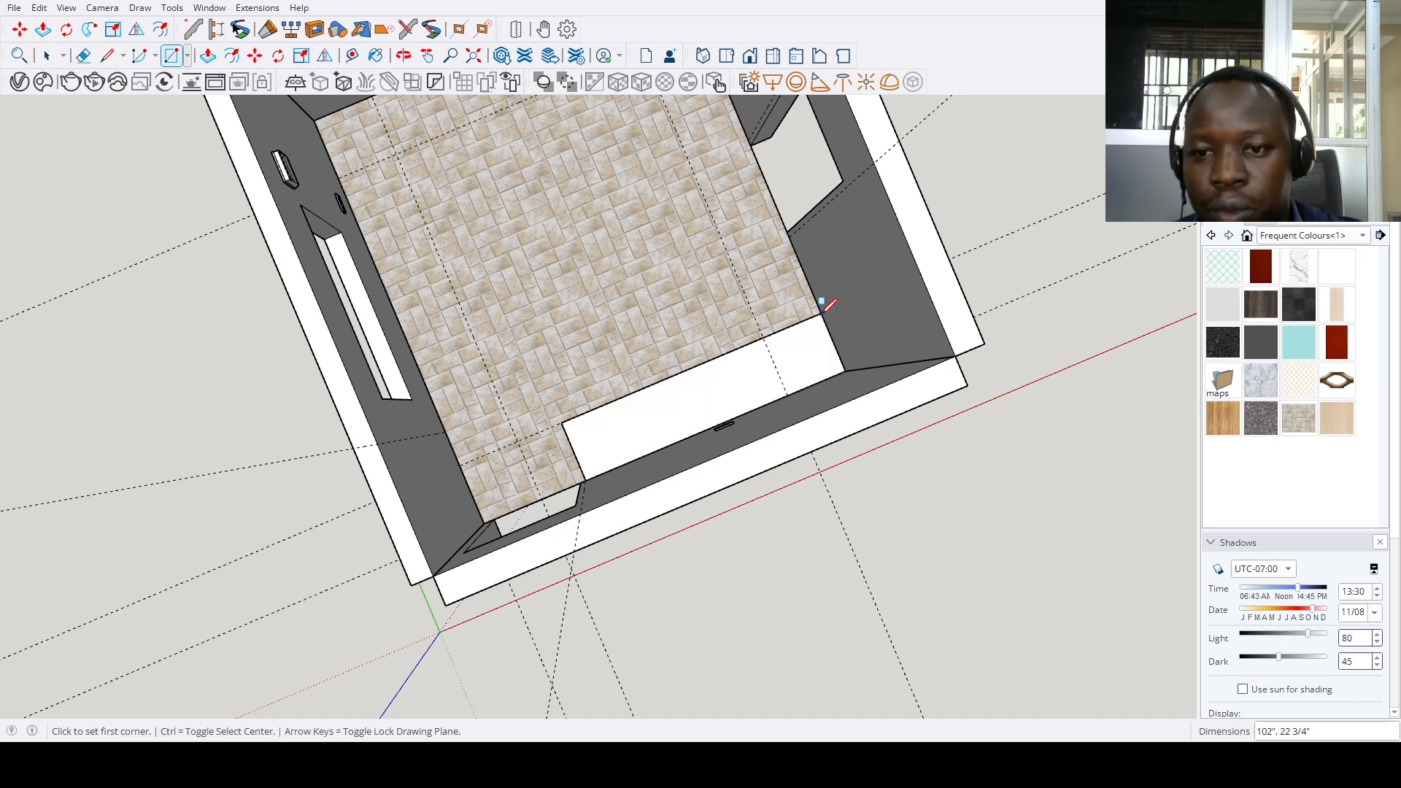
Draw a floor rectangle from the second doorway's nearer 2" guide to the inner edge of the 102" strip, ending on the floor guide
{"action": "scroll", "coordinate": [788, 232], "scroll_direction": "up", "scroll_amount": 3}
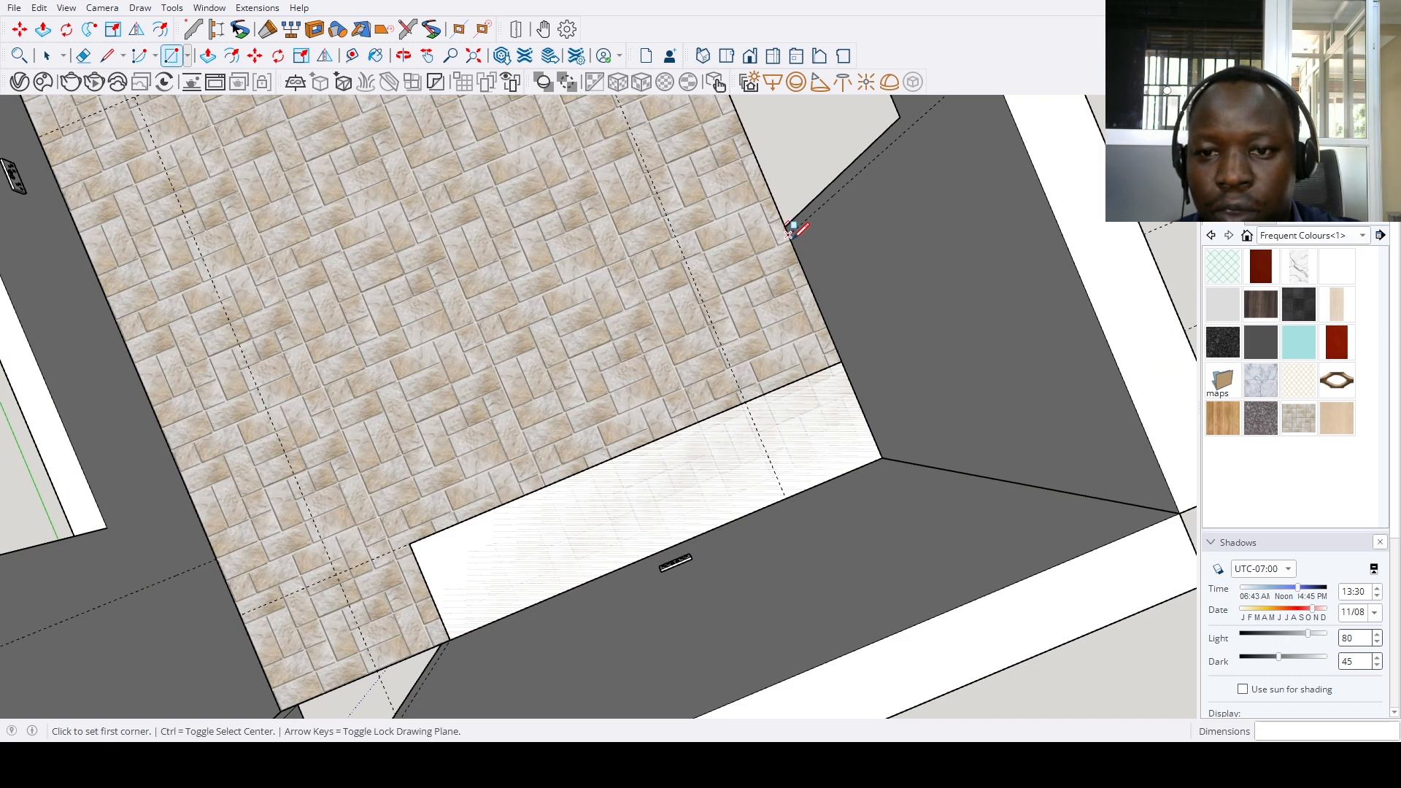
{"action": "left_click", "coordinate": [791, 228]}
{"action": "left_click", "coordinate": [711, 346]}
{"action": "scroll", "coordinate": [743, 403], "scroll_direction": "down", "scroll_amount": 3}
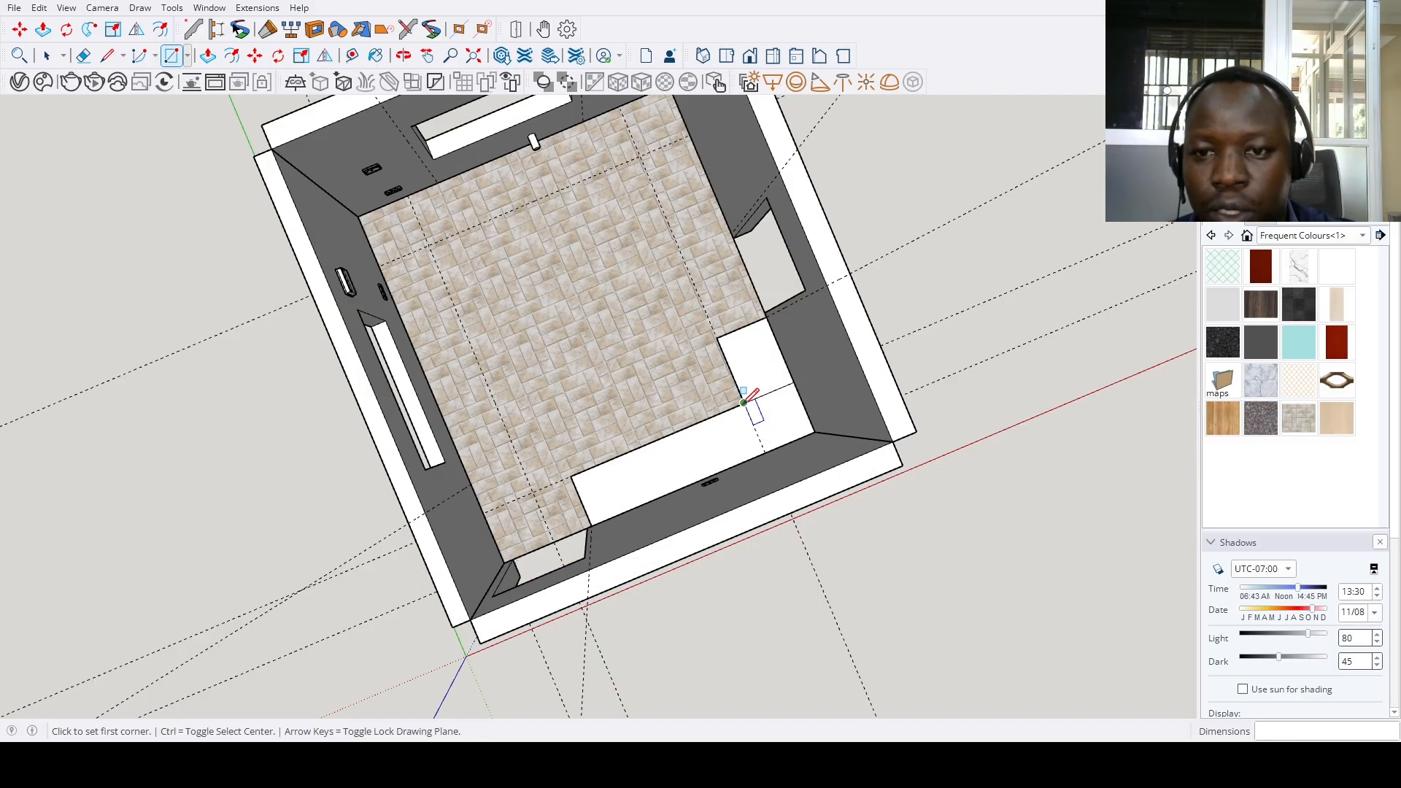
Draw a 67 3/4" by 22 3/4" floor rectangle from the second doorway's far guide to the pipe stub's wall
{"action": "scroll", "coordinate": [743, 402], "scroll_direction": "down", "scroll_amount": 2}
{"action": "scroll", "coordinate": [697, 277], "scroll_direction": "up", "scroll_amount": 5}
{"action": "scroll", "coordinate": [764, 290], "scroll_direction": "down", "scroll_amount": 2}
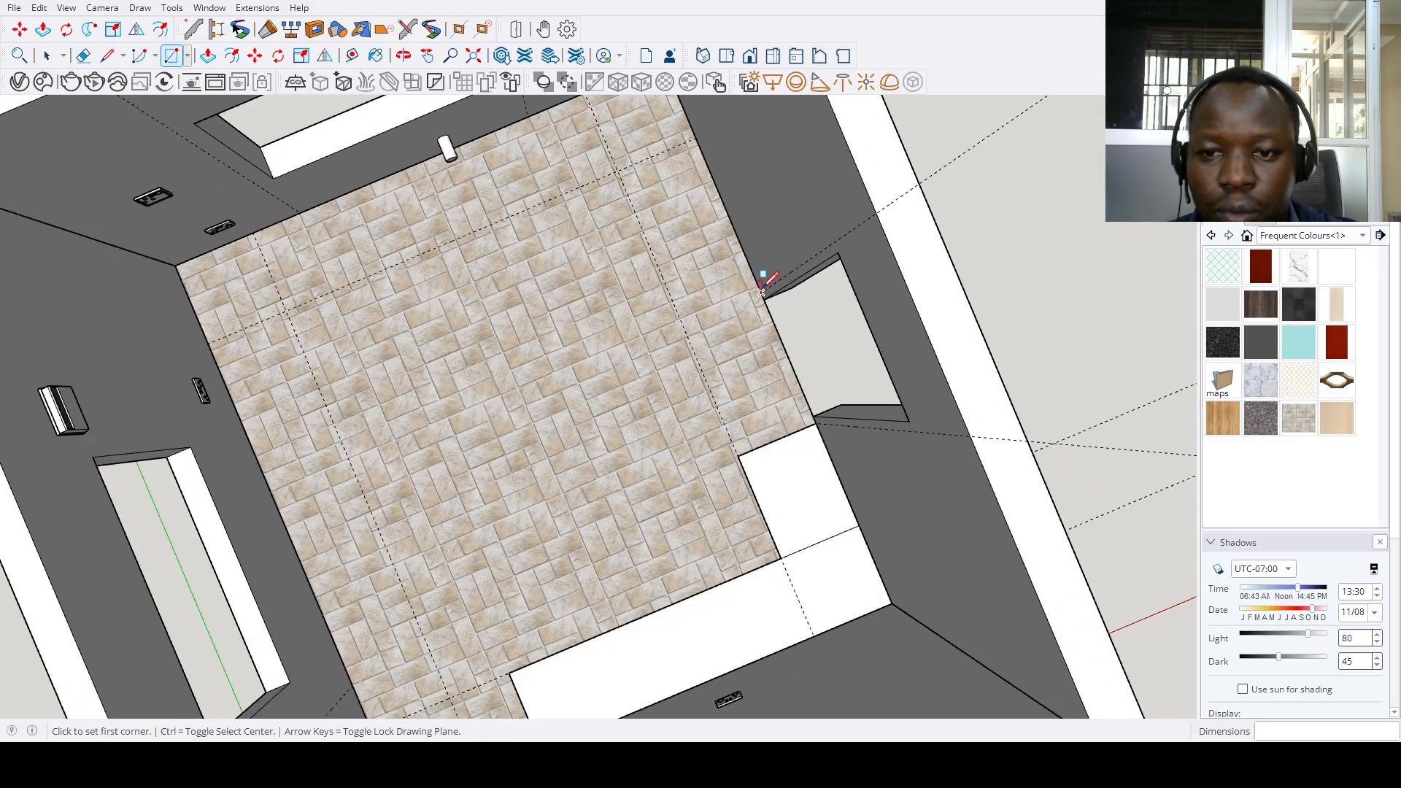
{"action": "scroll", "coordinate": [763, 291], "scroll_direction": "up", "scroll_amount": 2}
{"action": "left_click", "coordinate": [764, 293]}
{"action": "scroll", "coordinate": [763, 290], "scroll_direction": "down", "scroll_amount": 5}
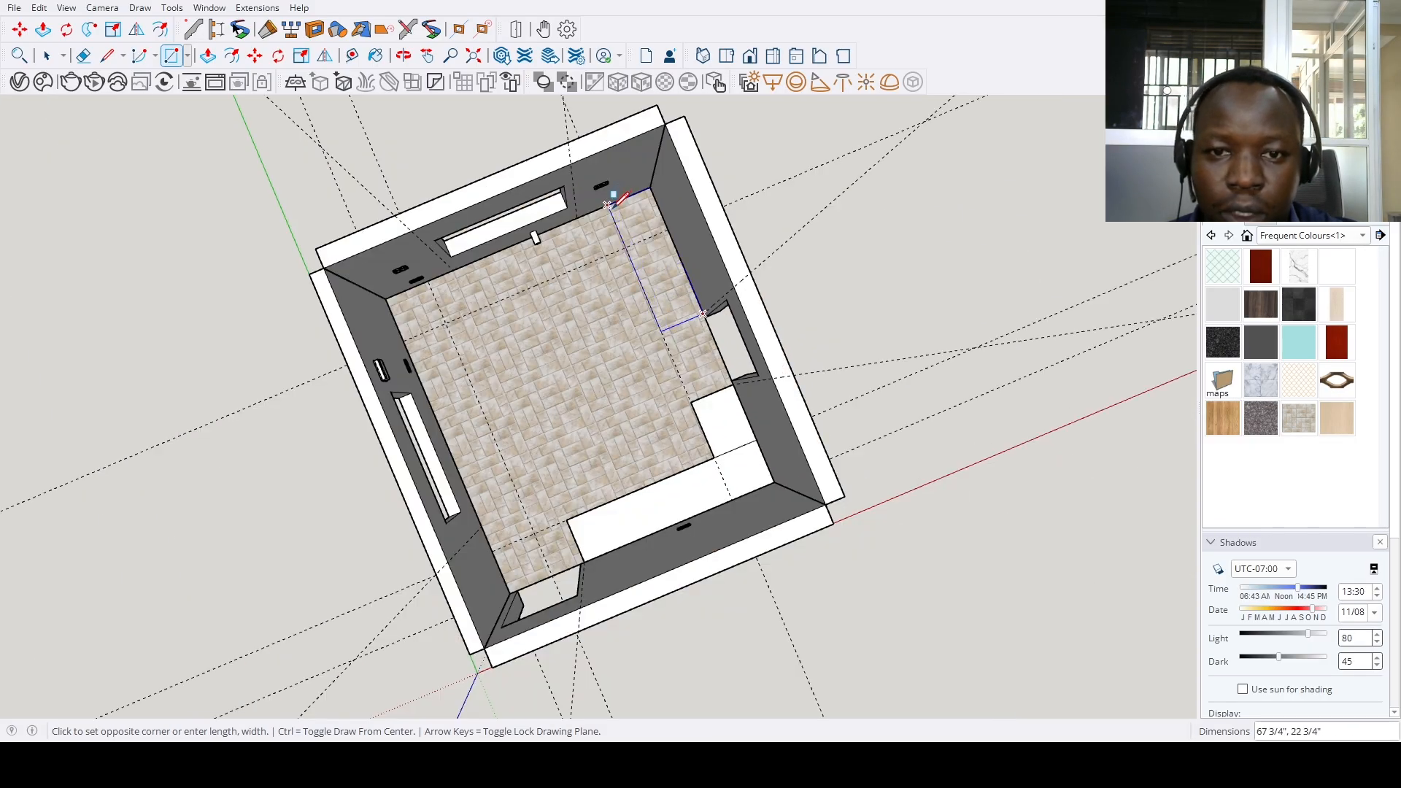
{"action": "scroll", "coordinate": [611, 203], "scroll_direction": "down", "scroll_amount": 3}
Draw a 22 3/4" by 96 1/2" floor rectangle along the pipe stub's wall, between the adjoining strip and the opposite floor guide
{"action": "mouse_move", "coordinate": [594, 234]}
{"action": "middle_mouse_down"}
{"action": "mouse_move", "coordinate": [641, 256]}
{"action": "mouse_move", "coordinate": [588, 260]}
{"action": "mouse_move", "coordinate": [646, 264]}
{"action": "mouse_move", "coordinate": [603, 197]}
{"action": "middle_mouse_up"}
{"action": "scroll", "coordinate": [644, 262], "scroll_direction": "up", "scroll_amount": 5}
{"action": "scroll", "coordinate": [584, 241], "scroll_direction": "up", "scroll_amount": 4}
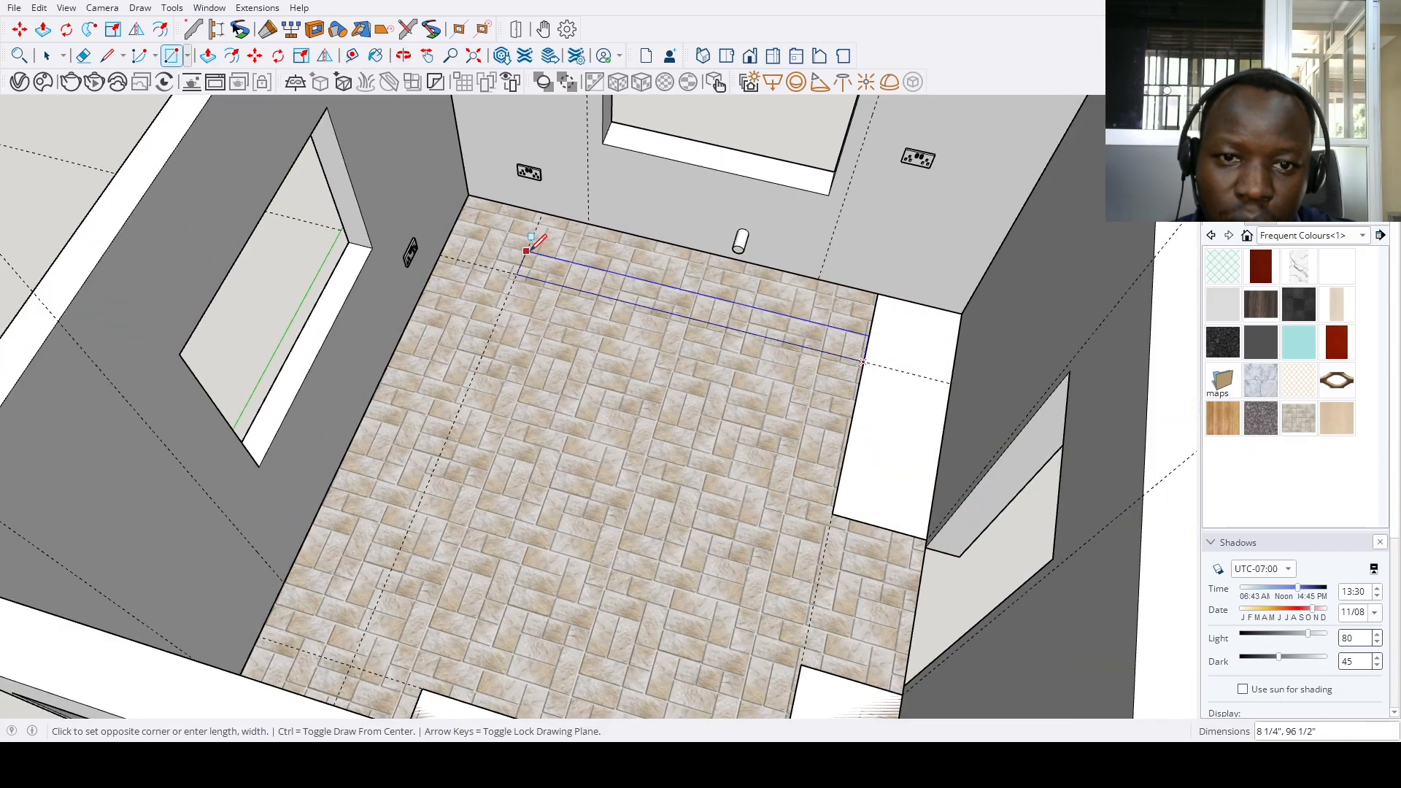
{"action": "scroll", "coordinate": [543, 212], "scroll_direction": "up", "scroll_amount": 1}
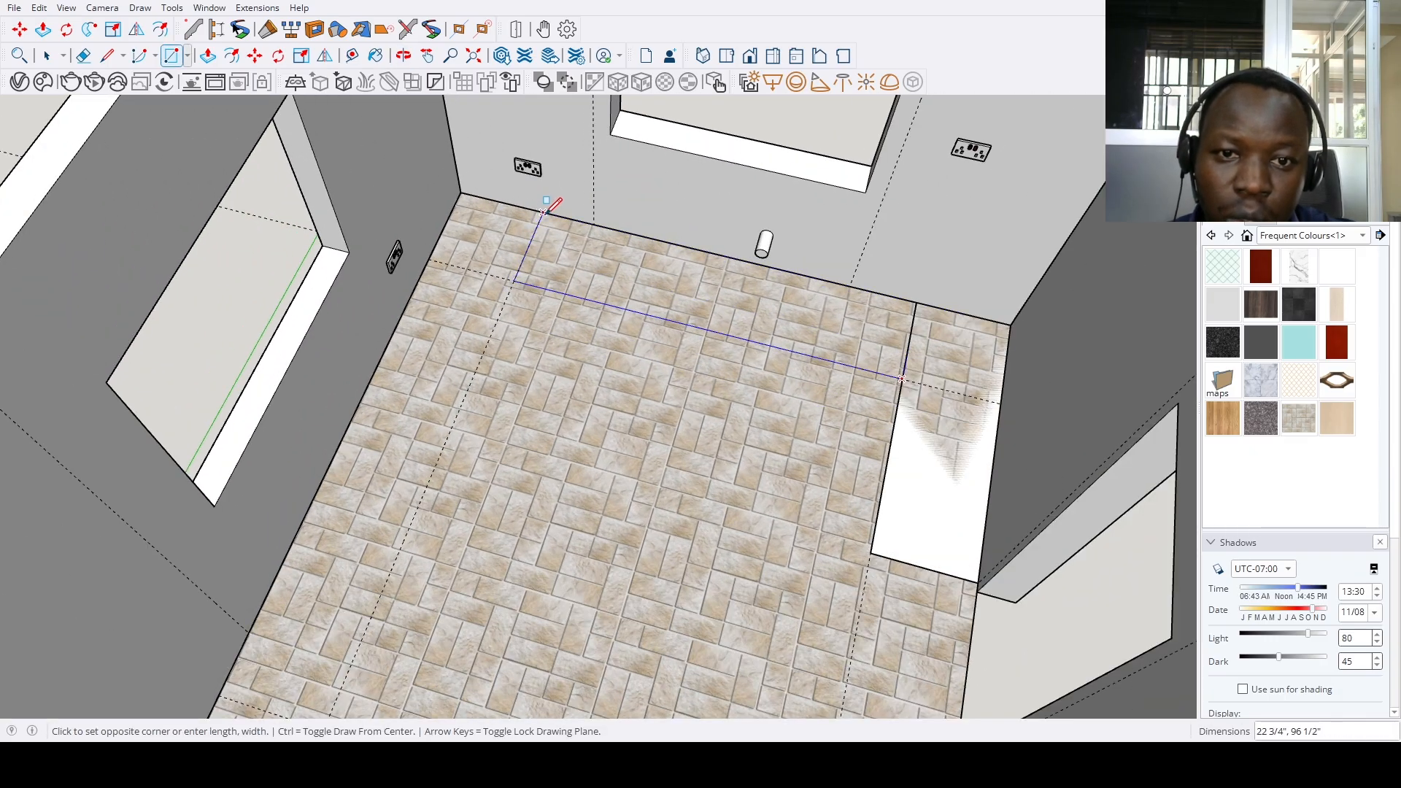
{"action": "scroll", "coordinate": [543, 211], "scroll_direction": "down", "scroll_amount": 5}
{"action": "mouse_move", "coordinate": [542, 212]}
{"action": "middle_mouse_down"}
{"action": "mouse_move", "coordinate": [433, 257]}
{"action": "mouse_move", "coordinate": [562, 188]}
{"action": "mouse_move", "coordinate": [332, 225]}
{"action": "mouse_move", "coordinate": [588, 226]}
{"action": "mouse_move", "coordinate": [638, 207]}
{"action": "mouse_move", "coordinate": [509, 225]}
{"action": "middle_mouse_up"}
{"action": "key", "text": "r"}
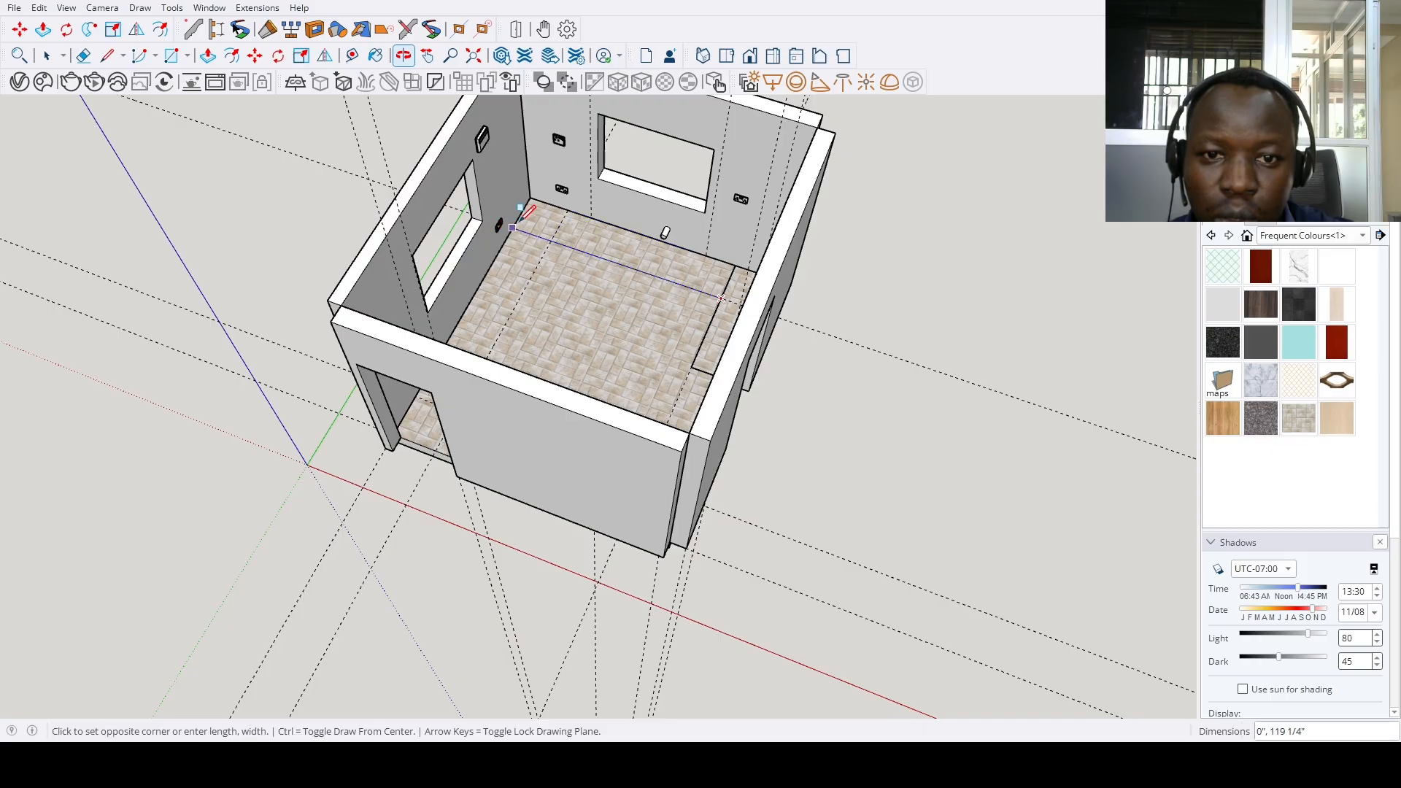
{"action": "left_click", "coordinate": [721, 299]}
{"action": "left_click", "coordinate": [567, 210]}
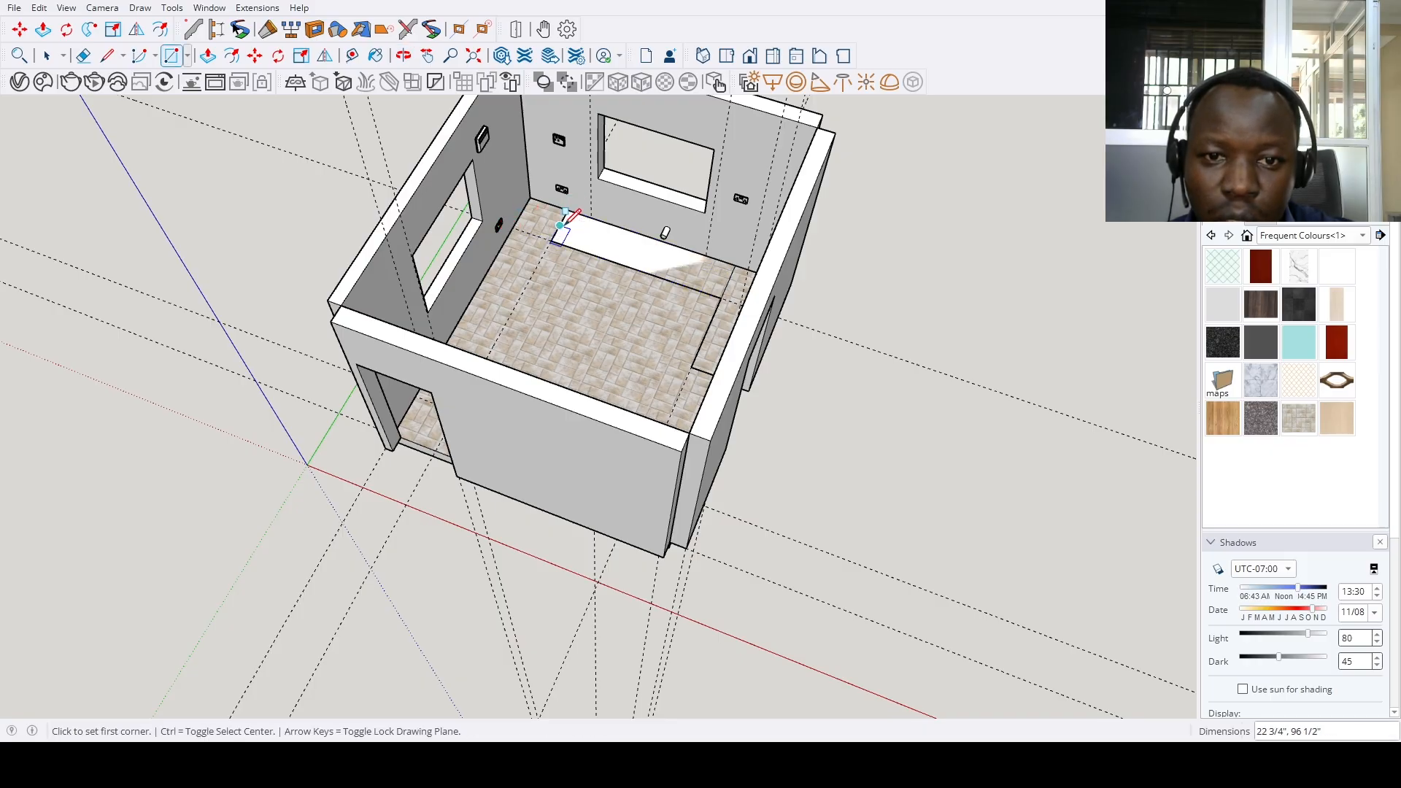
Draw a 122 1/4" by 22 3/4" floor rectangle below the electrical box's window, from the pipe stub's wall to the vertical guide
{"action": "middle_click_drag", "start_coordinate": [619, 241], "coordinate": [503, 256]}
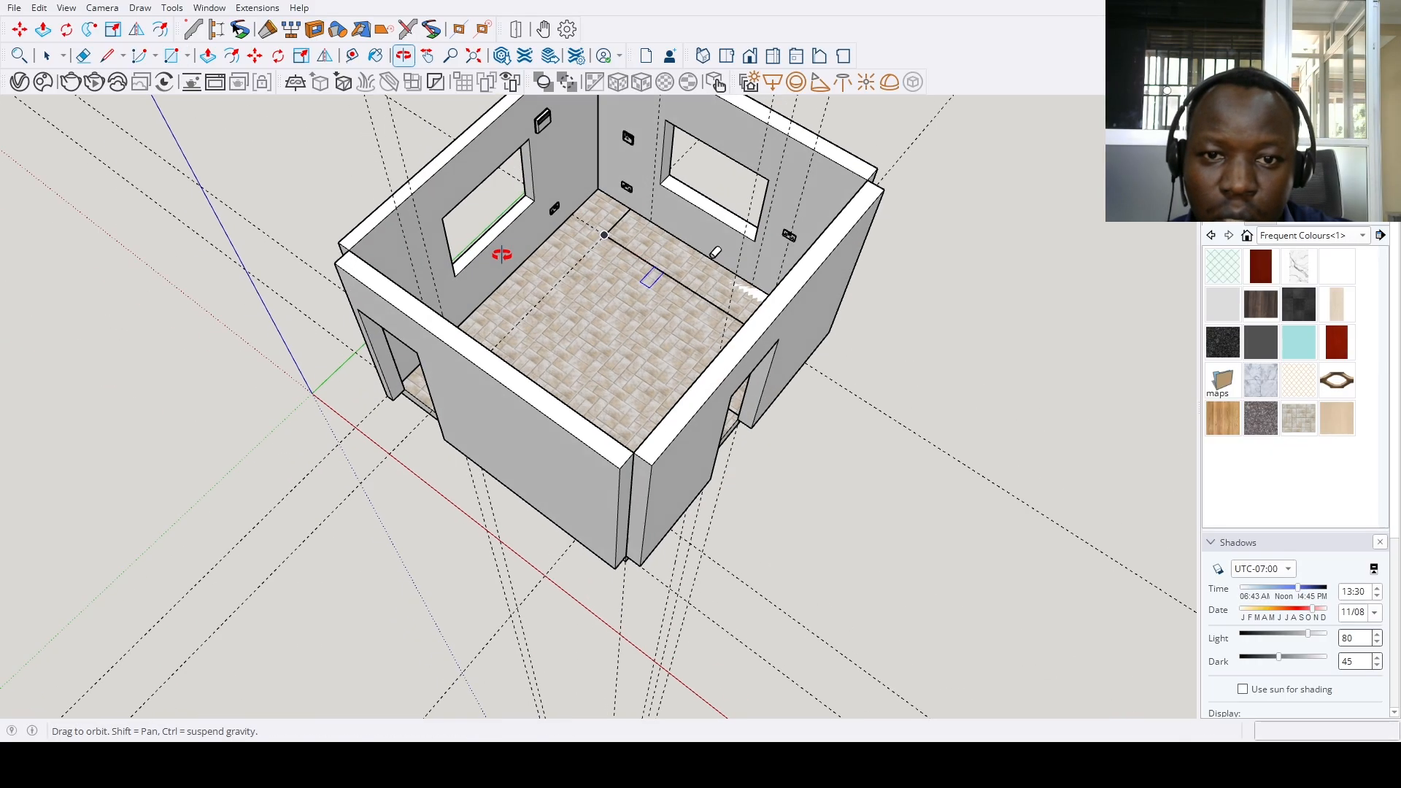
{"action": "key", "text": "ctrl"}
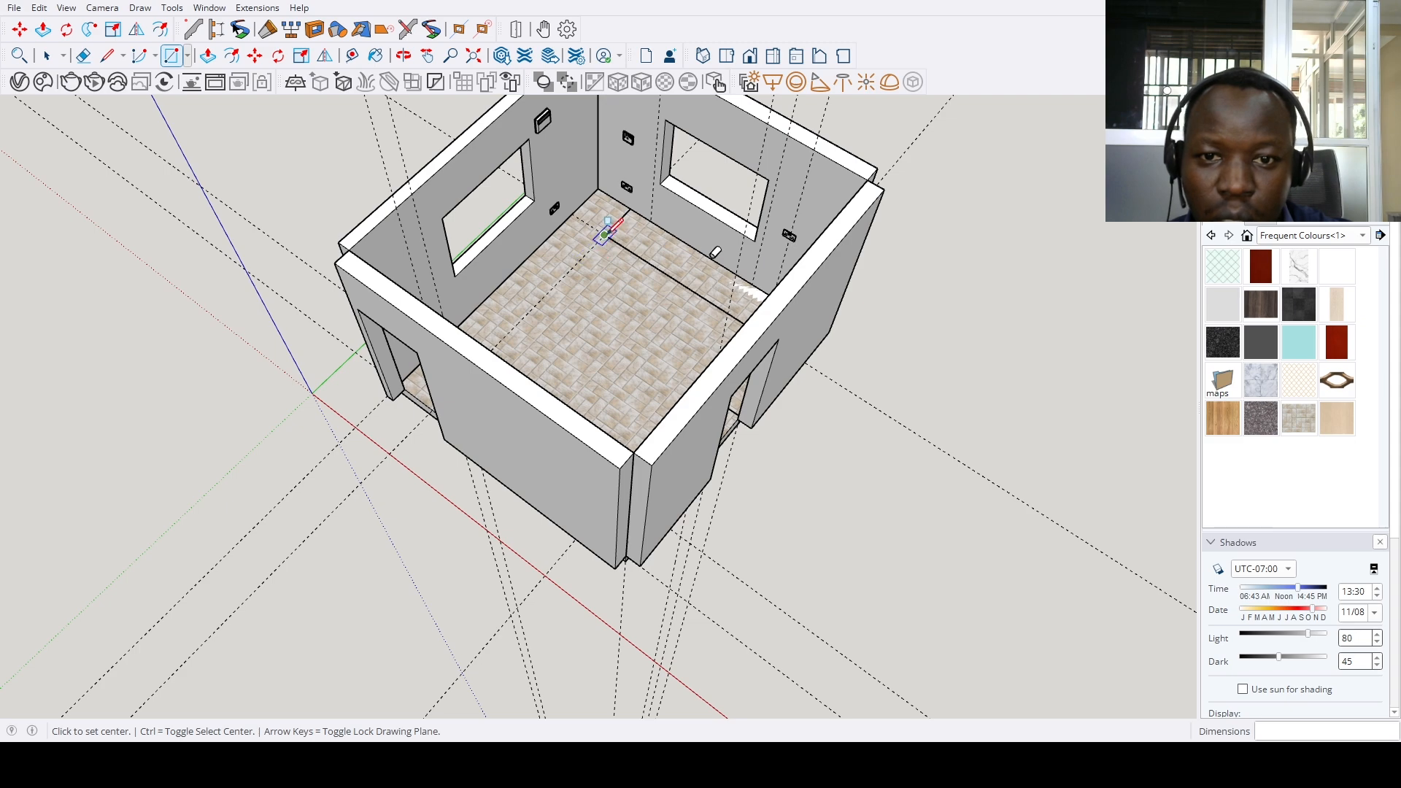
{"action": "left_click", "coordinate": [629, 208]}
{"action": "middle_click_drag", "start_coordinate": [557, 484], "coordinate": [235, 469]}
{"action": "scroll", "coordinate": [603, 313], "scroll_direction": "up", "scroll_amount": 6}
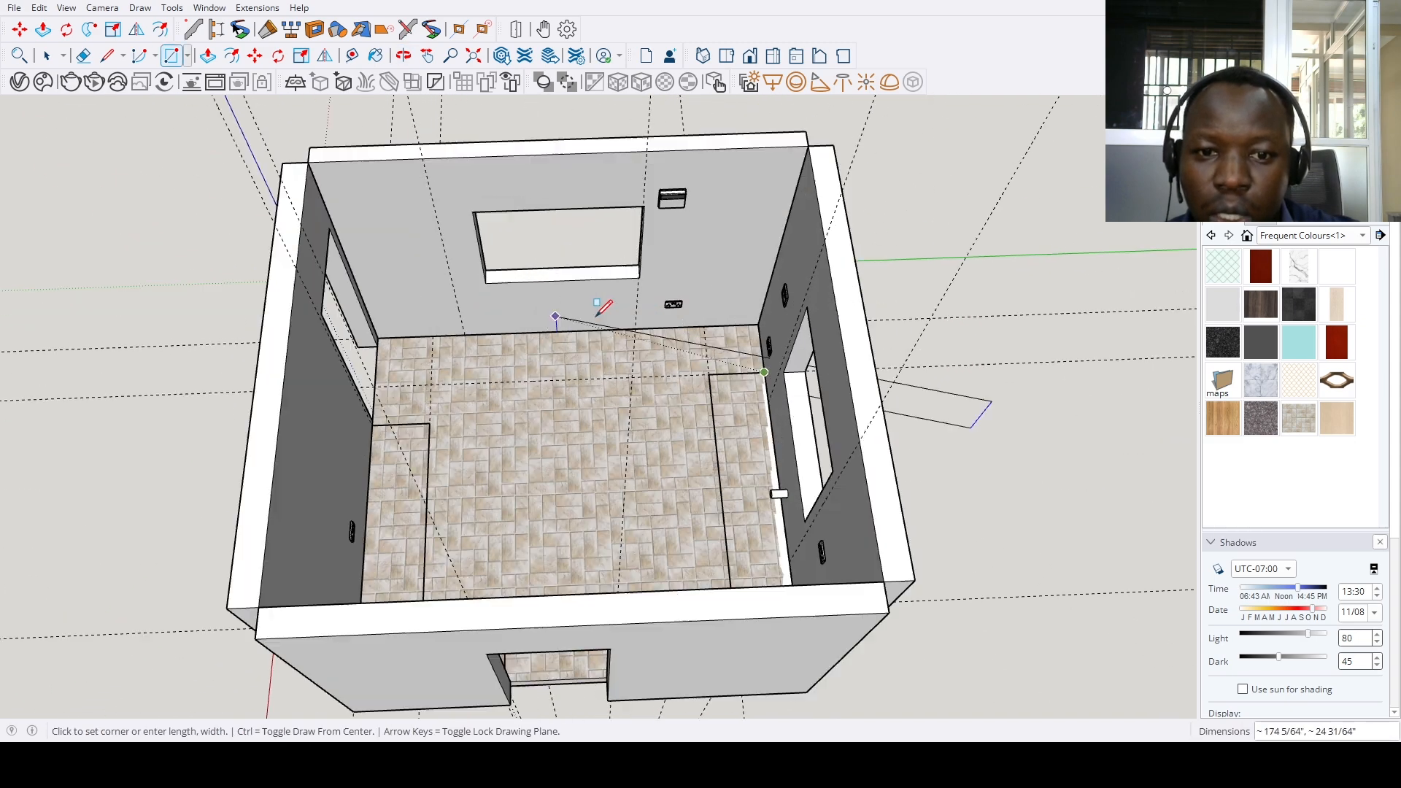
{"action": "key", "text": "ctrl"}
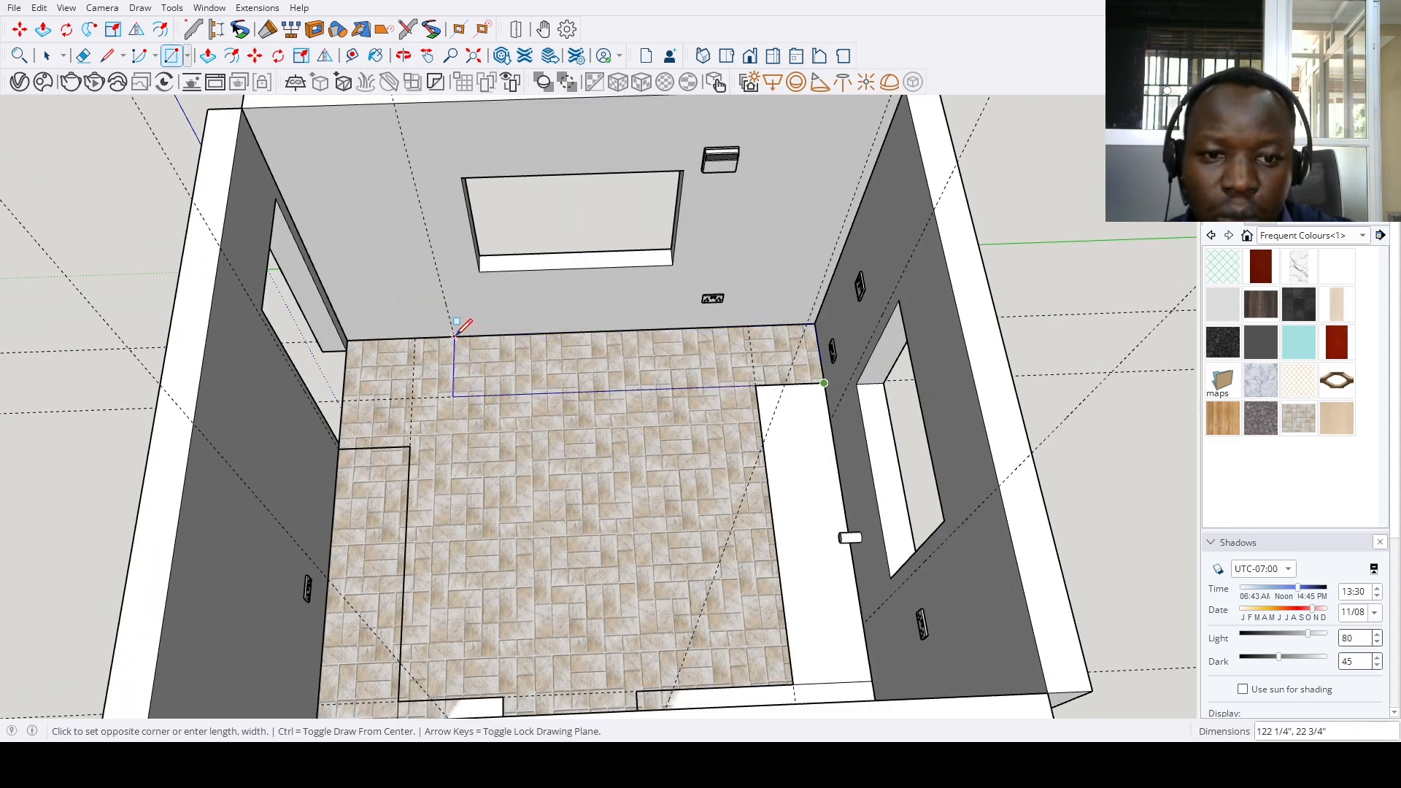
{"action": "left_click", "coordinate": [454, 335]}
Turn the floor rectangles along the walls into separate groups
{"action": "middle_click_drag", "start_coordinate": [479, 567], "coordinate": [632, 435]}
{"action": "scroll", "coordinate": [572, 472], "scroll_direction": "up", "scroll_amount": 3}
{"action": "key", "text": "space"}
{"action": "left_click", "coordinate": [573, 476]}
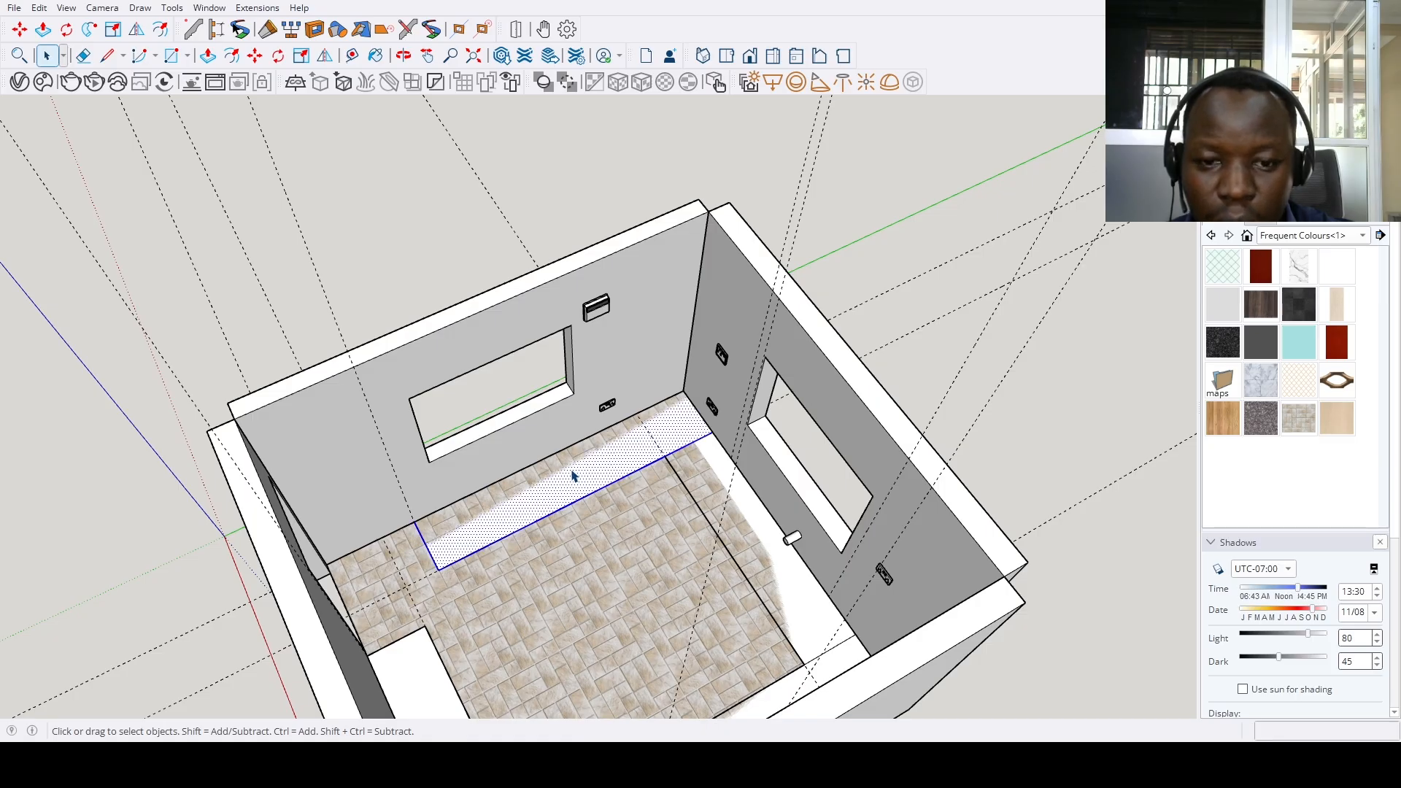
{"action": "scroll", "coordinate": [773, 425], "scroll_direction": "down", "scroll_amount": 5}
{"action": "middle_click_drag", "start_coordinate": [573, 476], "coordinate": [739, 400]}
{"action": "scroll", "coordinate": [774, 424], "scroll_direction": "up", "scroll_amount": 6}
{"action": "scroll", "coordinate": [773, 425], "scroll_direction": "down", "scroll_amount": 5}
{"action": "scroll", "coordinate": [739, 400], "scroll_direction": "up", "scroll_amount": 5}
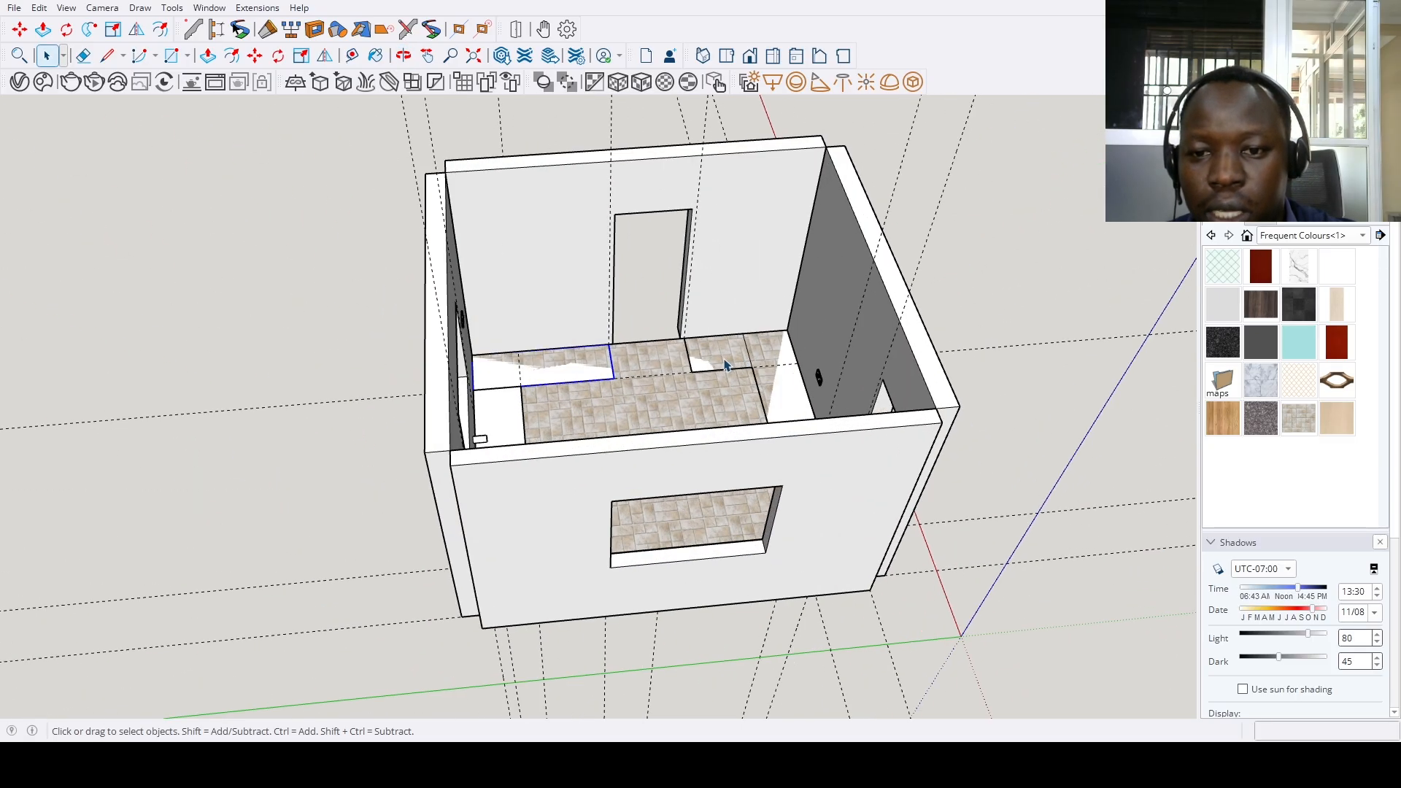
{"action": "middle_click_drag", "start_coordinate": [604, 397], "coordinate": [682, 322]}
{"action": "scroll", "coordinate": [681, 322], "scroll_direction": "up", "scroll_amount": 5}
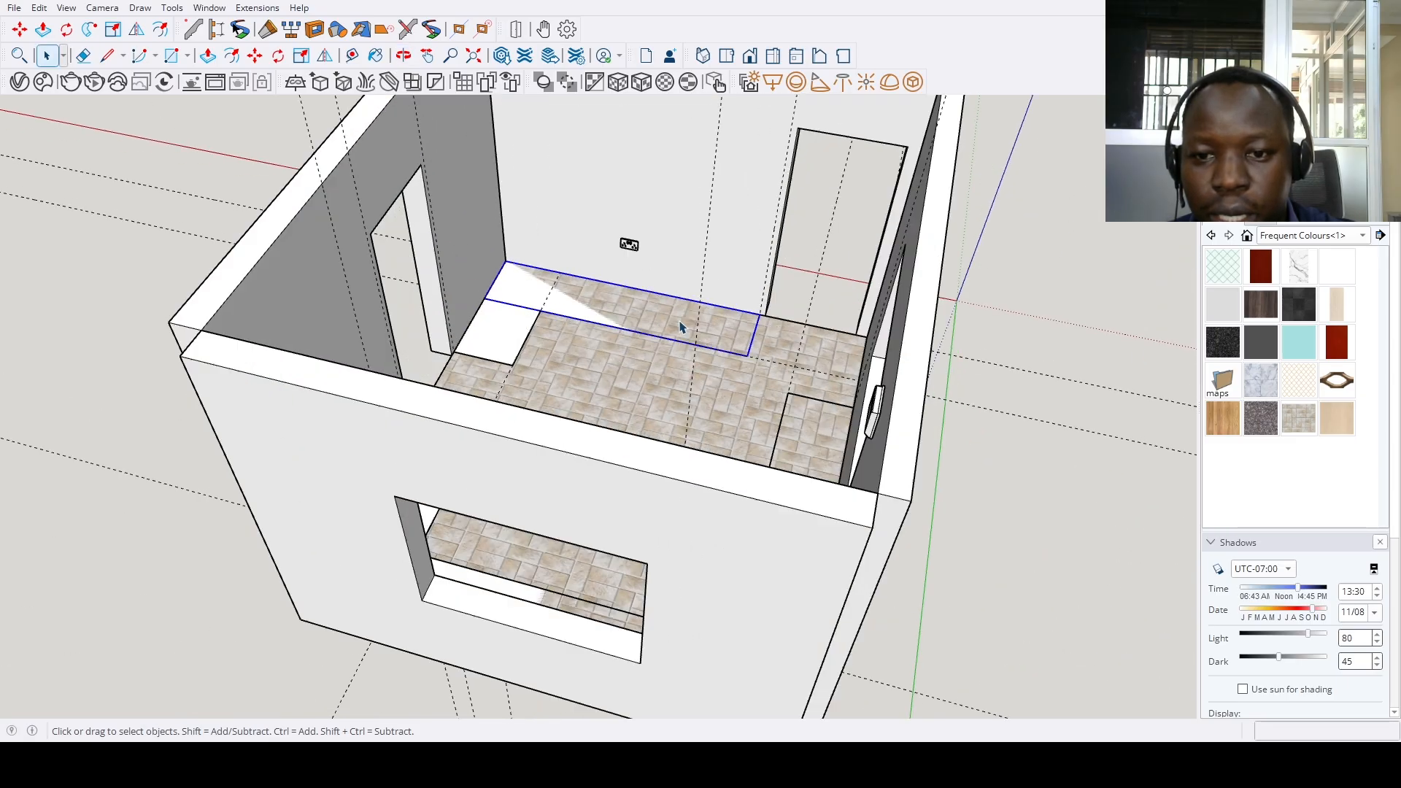
Extrude the 102" floor strip and the small rectangle beside the second doorway 36" high
{"action": "key", "text": "p"}
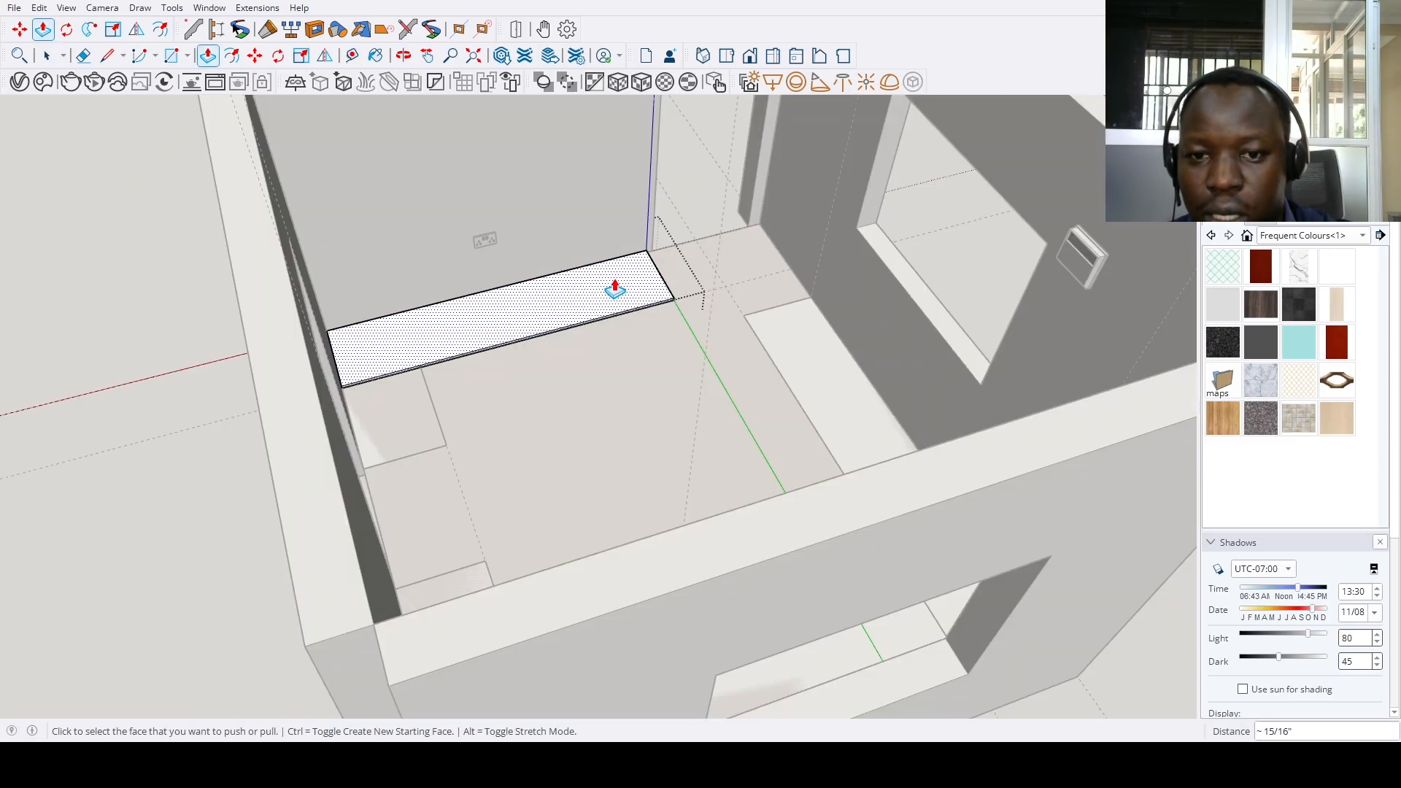
{"action": "type", "text": "3"}
{"action": "key", "text": "Return"}
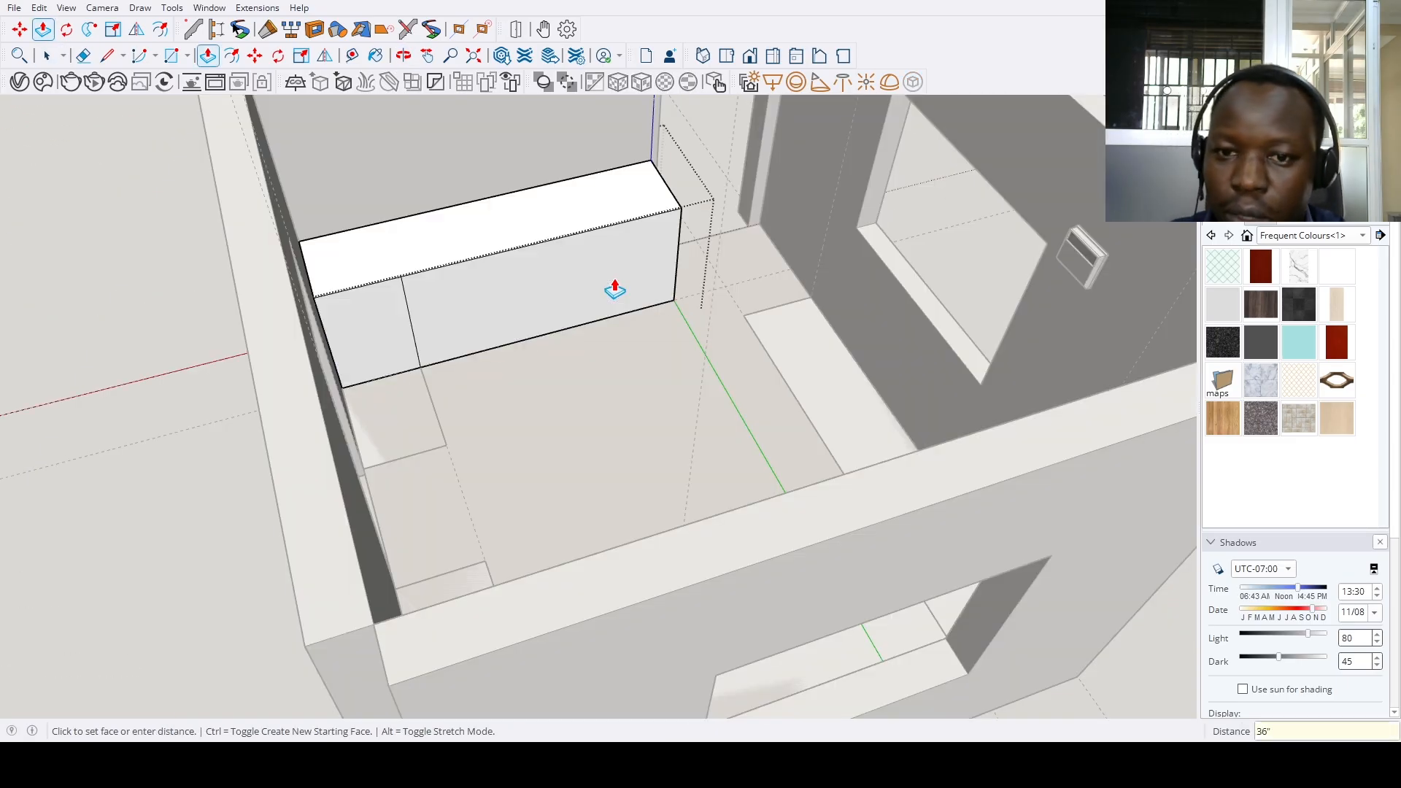
{"action": "left_click", "coordinate": [415, 458]}
{"action": "scroll", "coordinate": [397, 419], "scroll_direction": "down", "scroll_amount": 4}
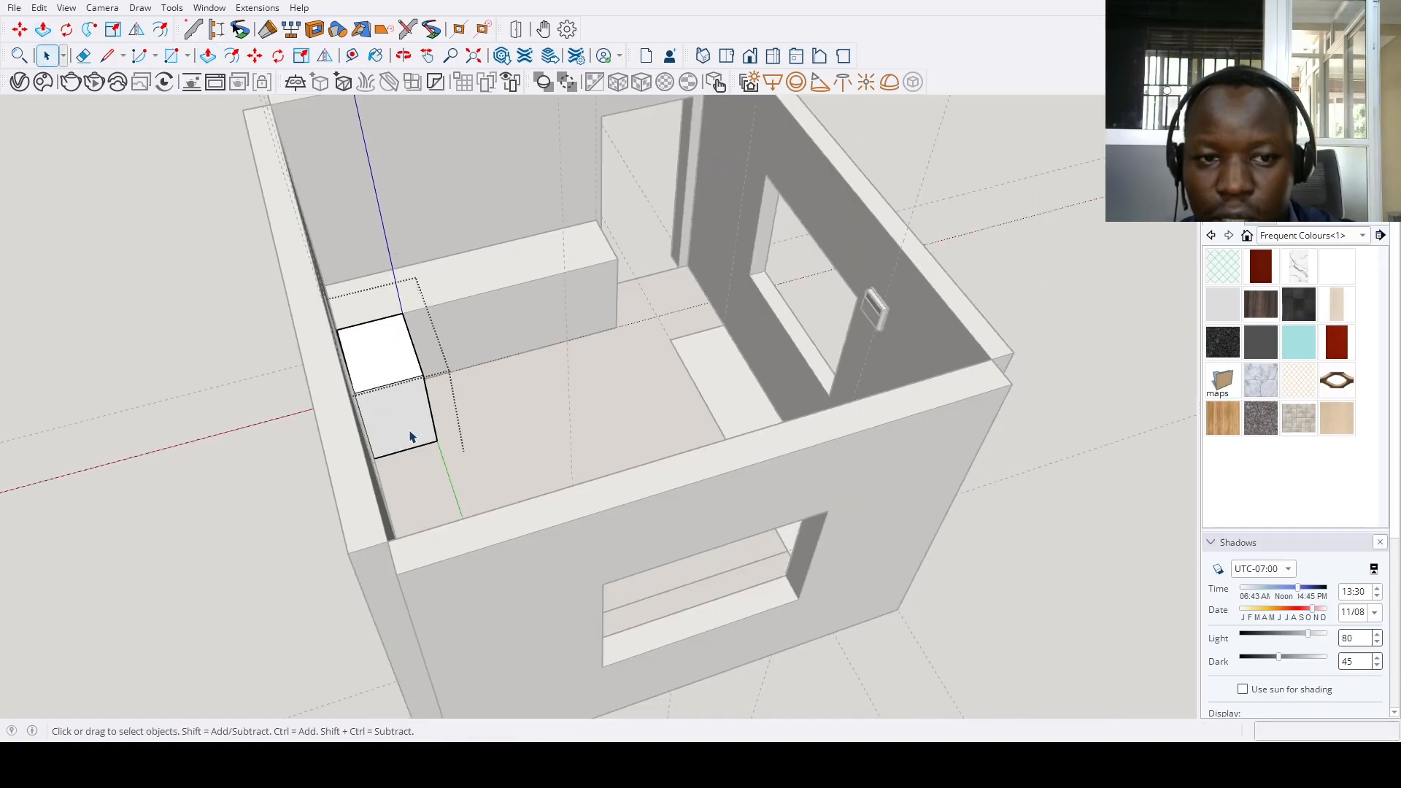
Extrude the remaining floor strips under the window, along the pipe stub's wall and beyond the second doorway 36" high
{"action": "middle_click_drag", "start_coordinate": [409, 434], "coordinate": [1220, 377]}
{"action": "scroll", "coordinate": [757, 372], "scroll_direction": "up", "scroll_amount": 4}
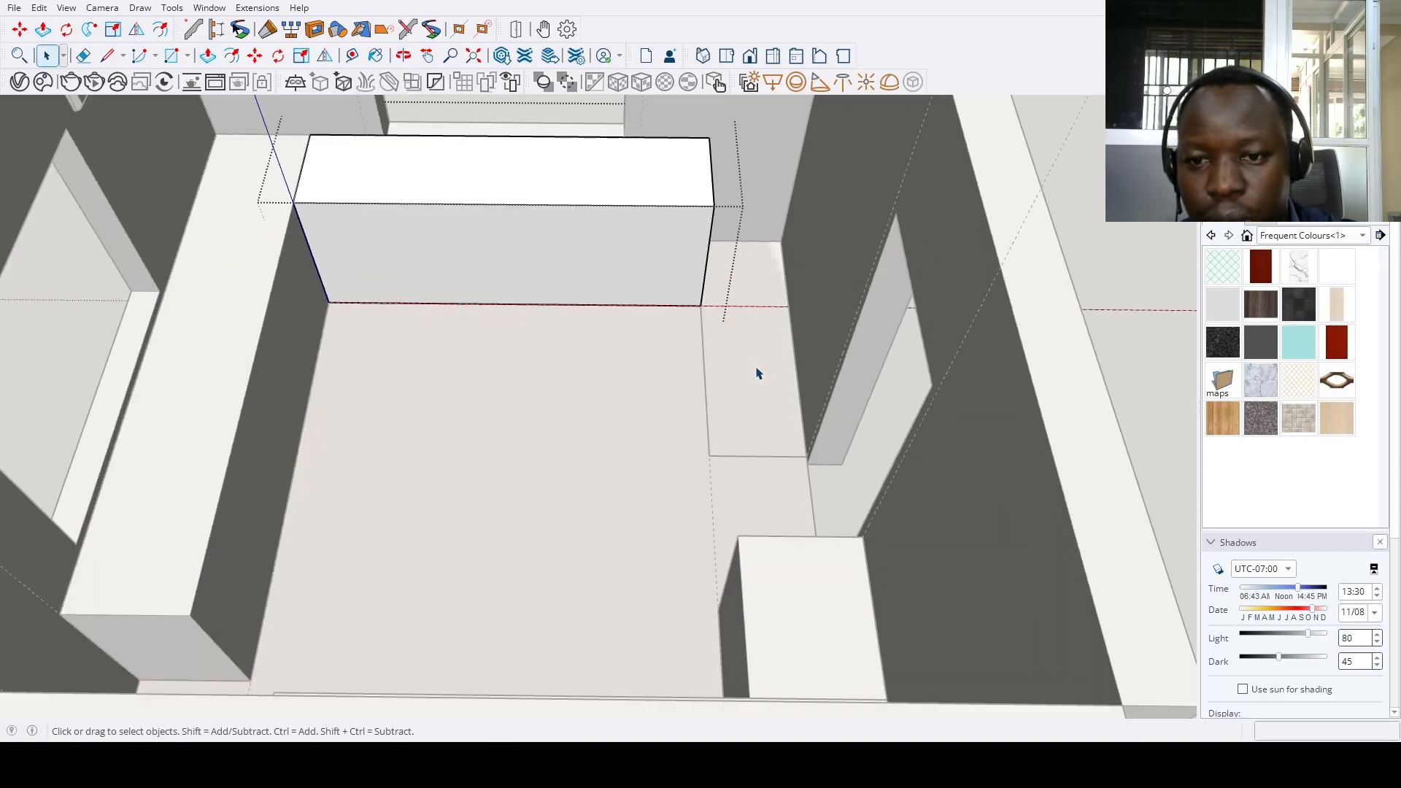
{"action": "double_click", "coordinate": [756, 373]}
{"action": "key", "text": "p"}
{"action": "left_click", "coordinate": [757, 379]}
{"action": "type", "text": "3"}
{"action": "key", "text": "Return"}
{"action": "key", "text": "space"}
{"action": "scroll", "coordinate": [441, 594], "scroll_direction": "down", "scroll_amount": 6}
{"action": "left_click", "coordinate": [495, 501]}
Place a guide about 34" long from the 102" cabinet's top corner by the first doorway to the window cabinet's upper front edge
{"action": "middle_click_drag", "start_coordinate": [493, 501], "coordinate": [497, 443]}
{"action": "scroll", "coordinate": [407, 303], "scroll_direction": "up", "scroll_amount": 6}
{"action": "scroll", "coordinate": [496, 443], "scroll_direction": "down", "scroll_amount": 4}
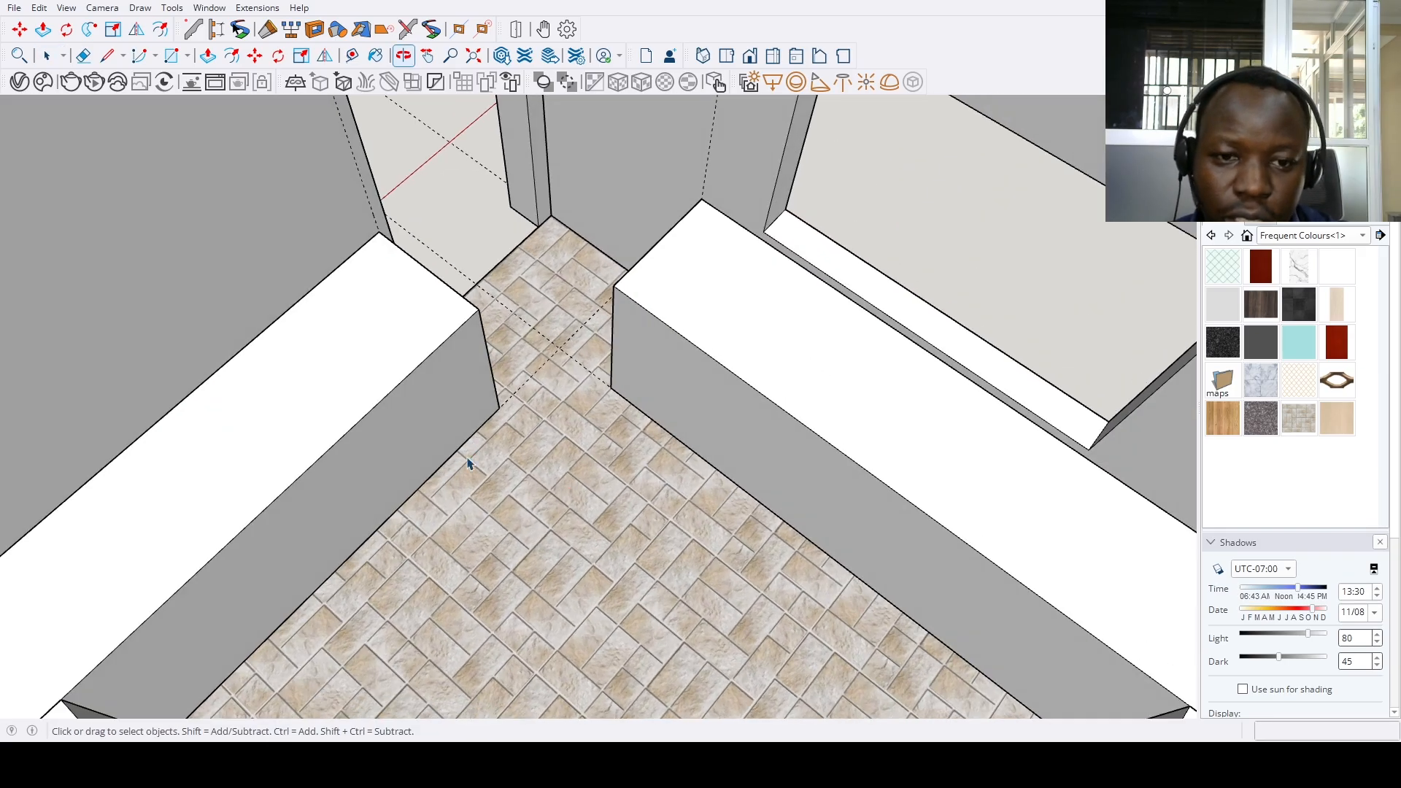
{"action": "key", "text": "t"}
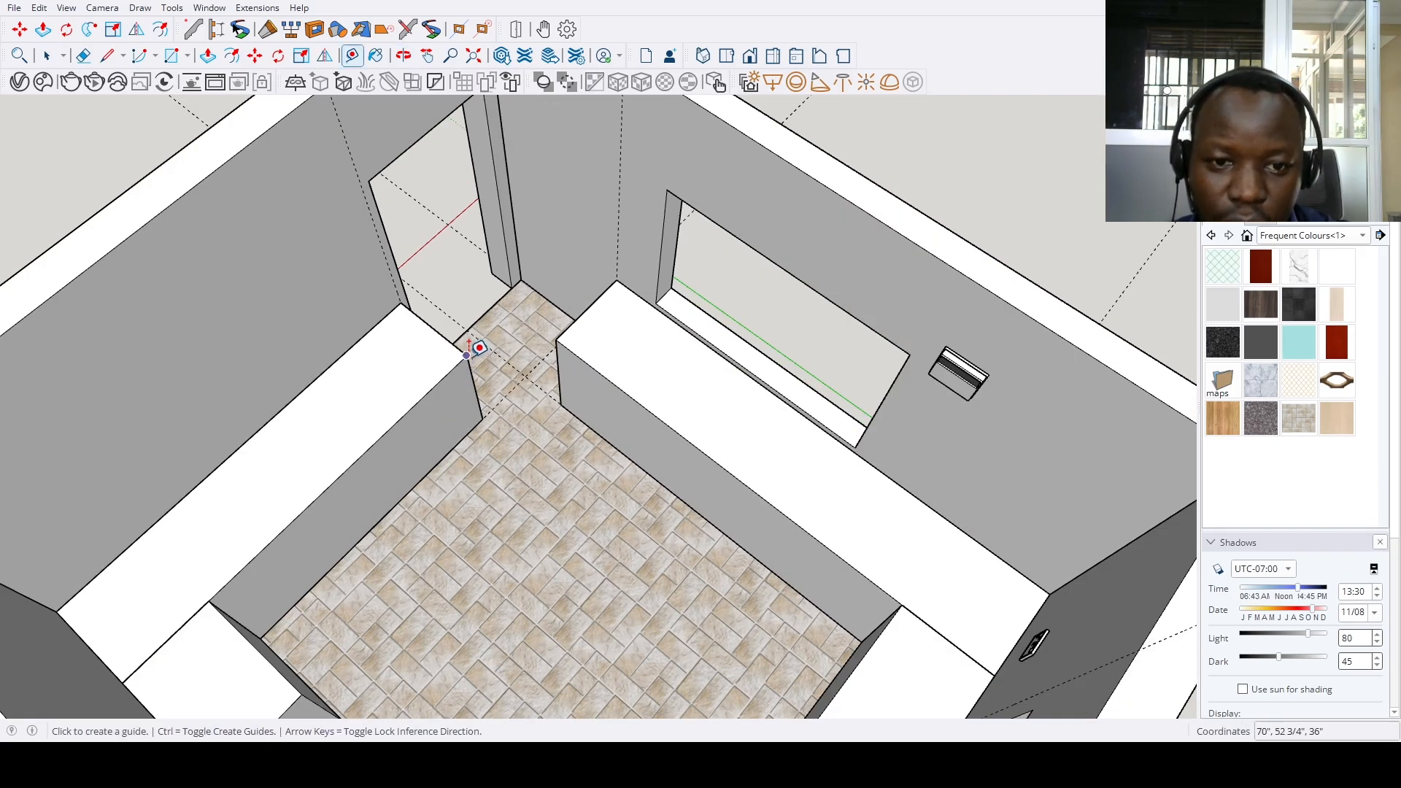
{"action": "left_click", "coordinate": [467, 355]}
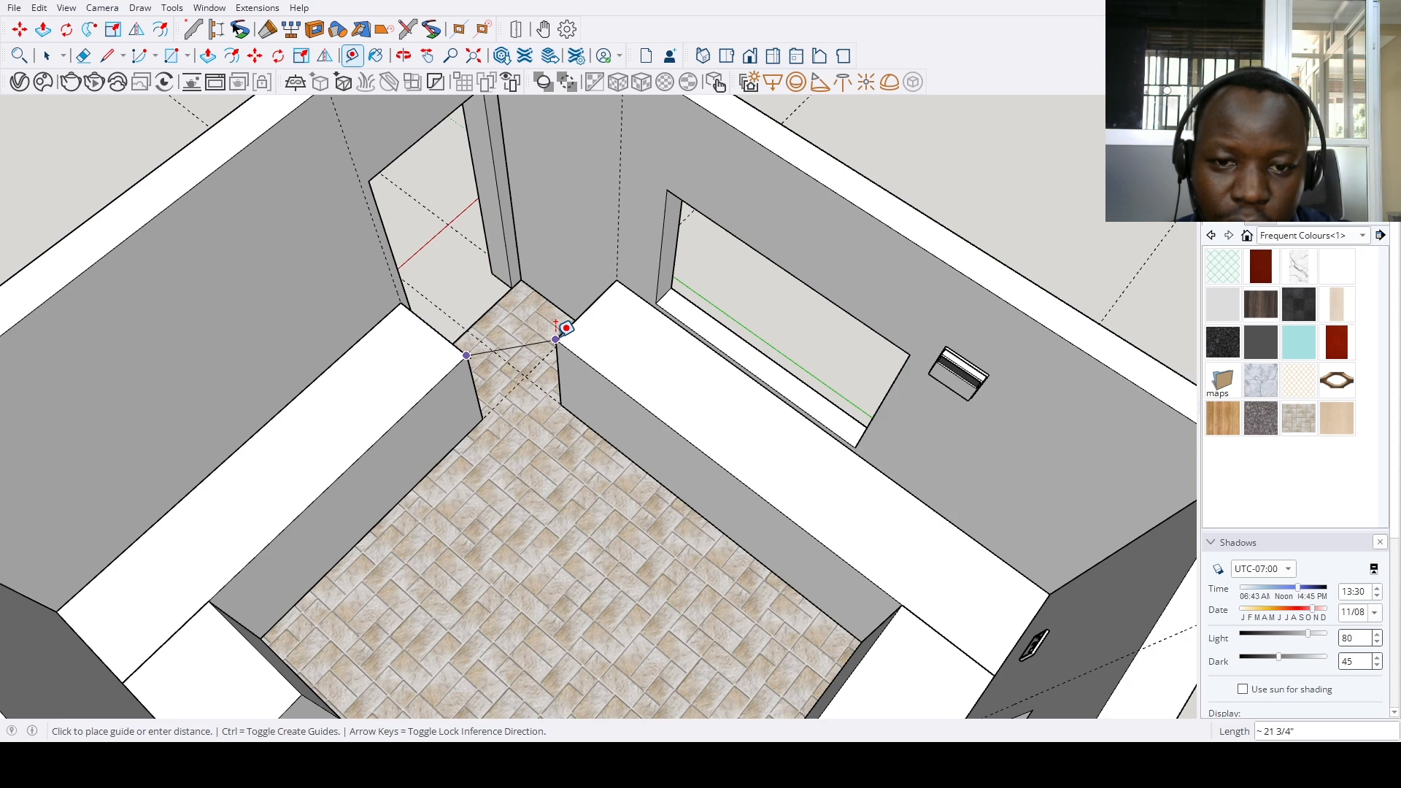
{"action": "middle_click_drag", "start_coordinate": [555, 340], "coordinate": [826, 348]}
{"action": "scroll", "coordinate": [620, 381], "scroll_direction": "up", "scroll_amount": 2}
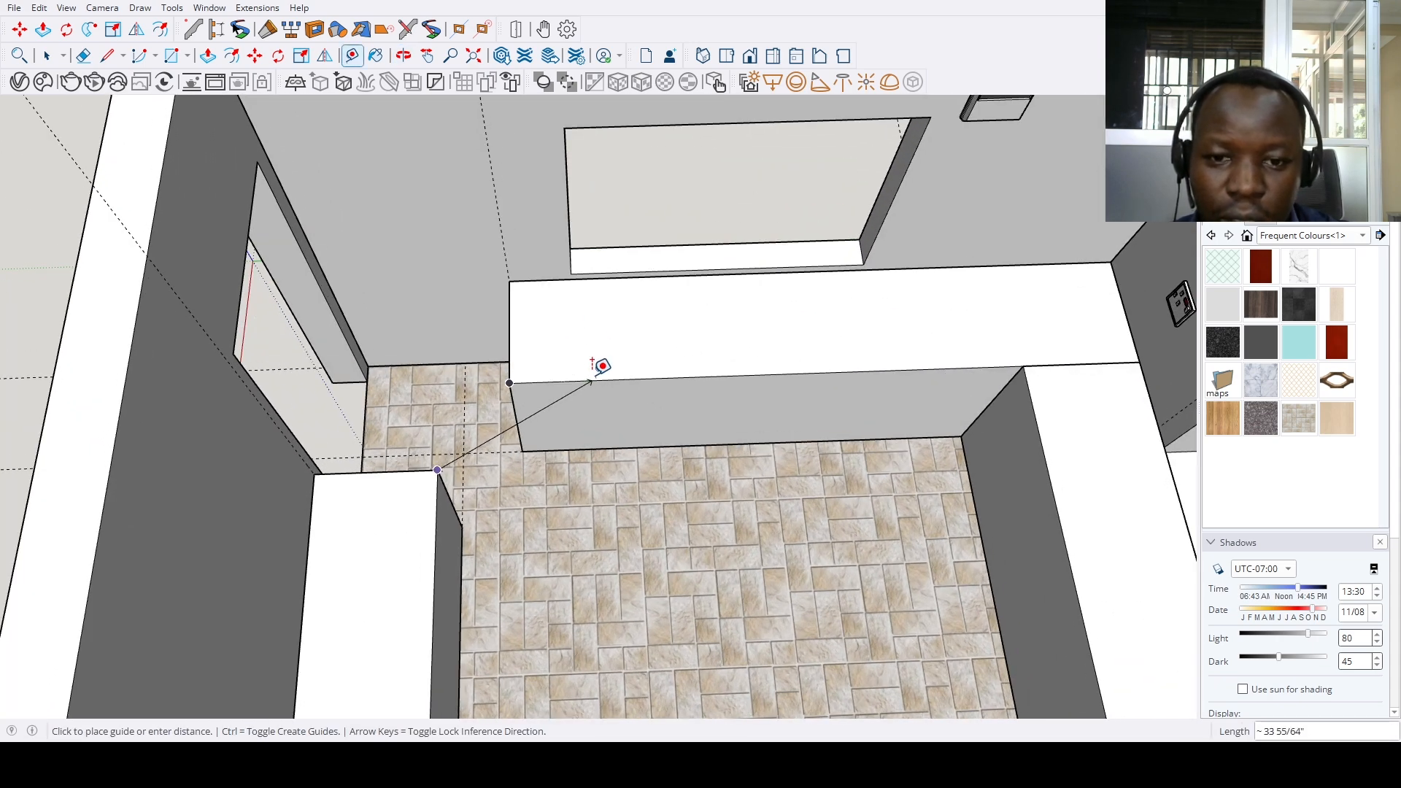
{"action": "left_click", "coordinate": [592, 381]}
{"action": "middle_click_drag", "start_coordinate": [555, 381], "coordinate": [610, 385]}
{"action": "key", "text": "space"}
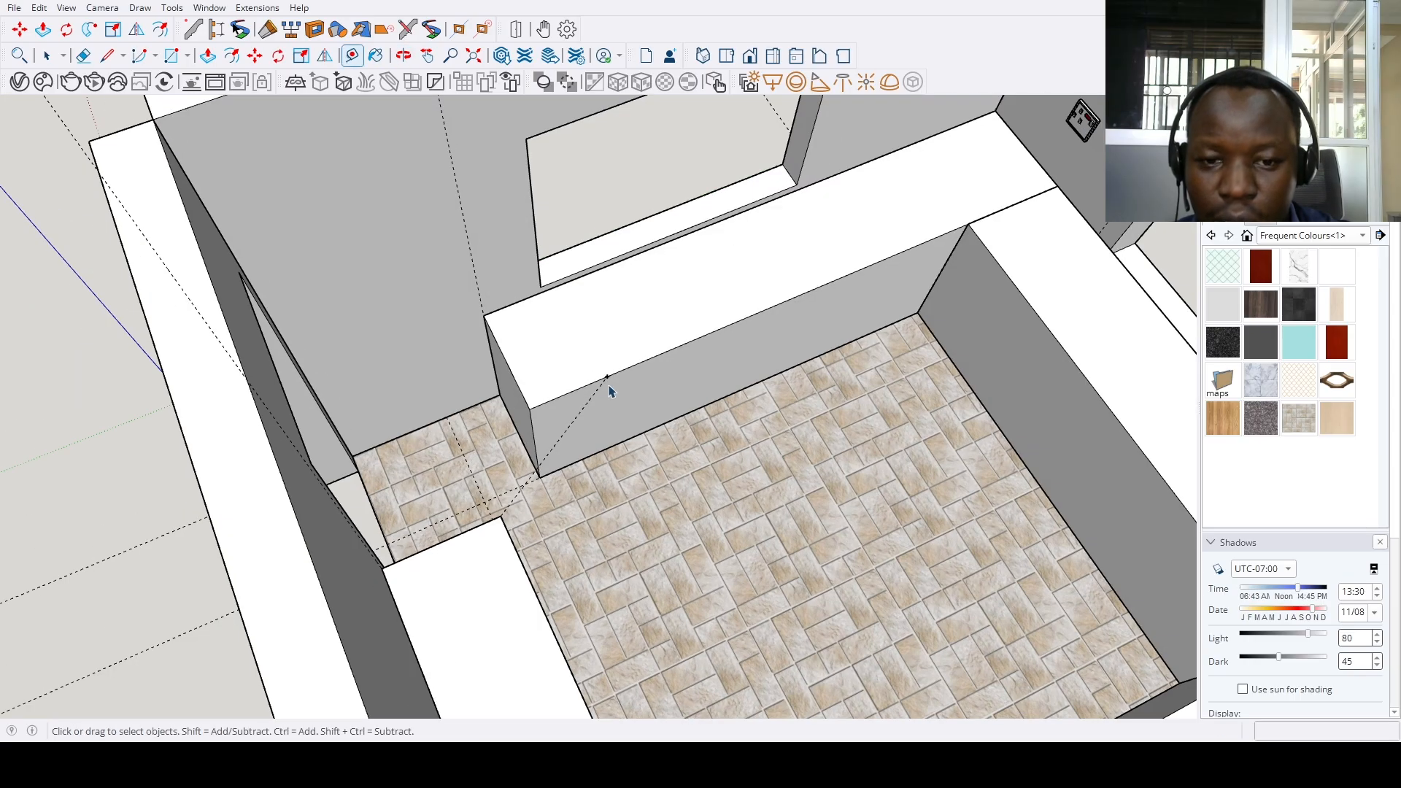
Push the window cabinet's end face by the first doorway back 17" to shorten the cabinet
{"action": "double_click", "coordinate": [565, 360]}
{"action": "key", "text": "p"}
{"action": "left_click", "coordinate": [516, 423]}
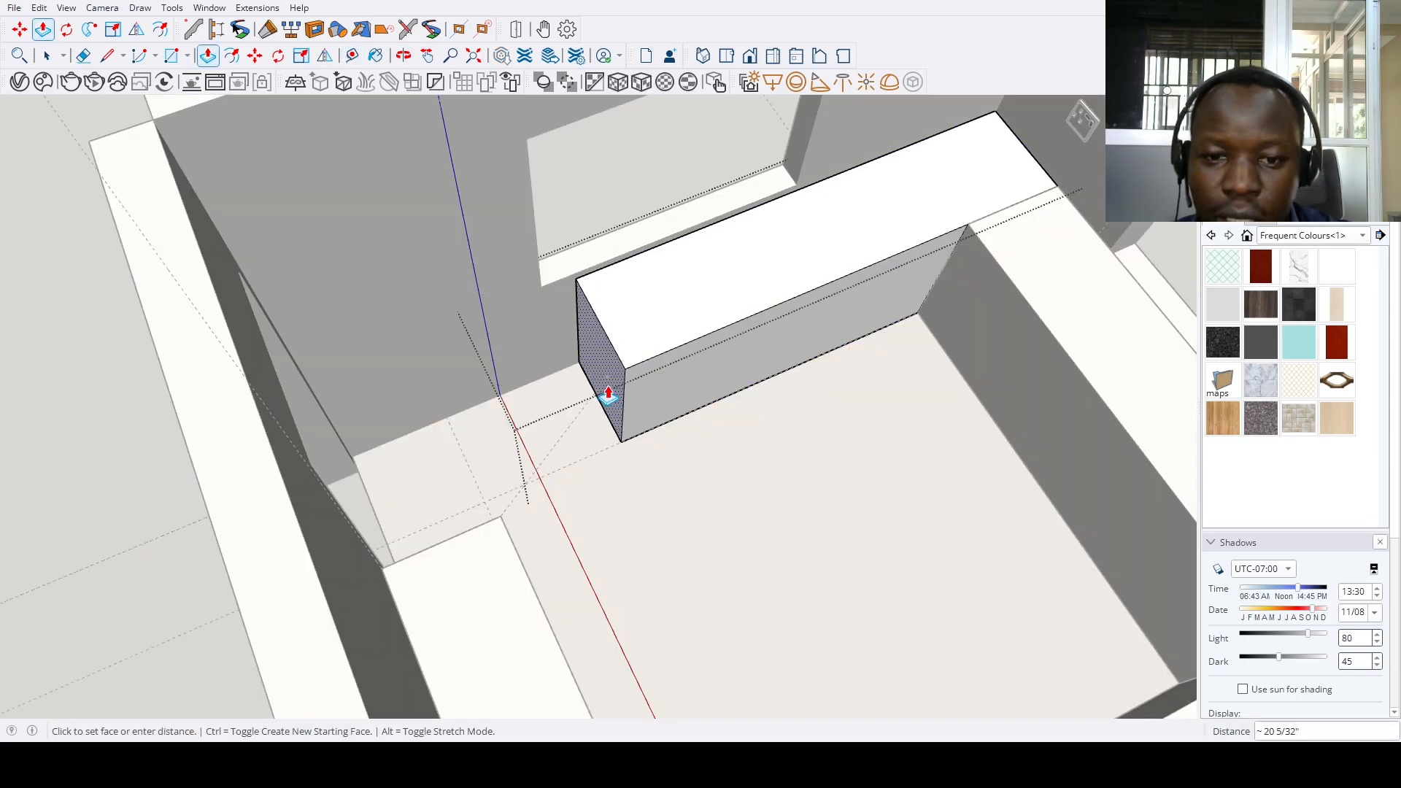
{"action": "scroll", "coordinate": [606, 385], "scroll_direction": "up", "scroll_amount": 3}
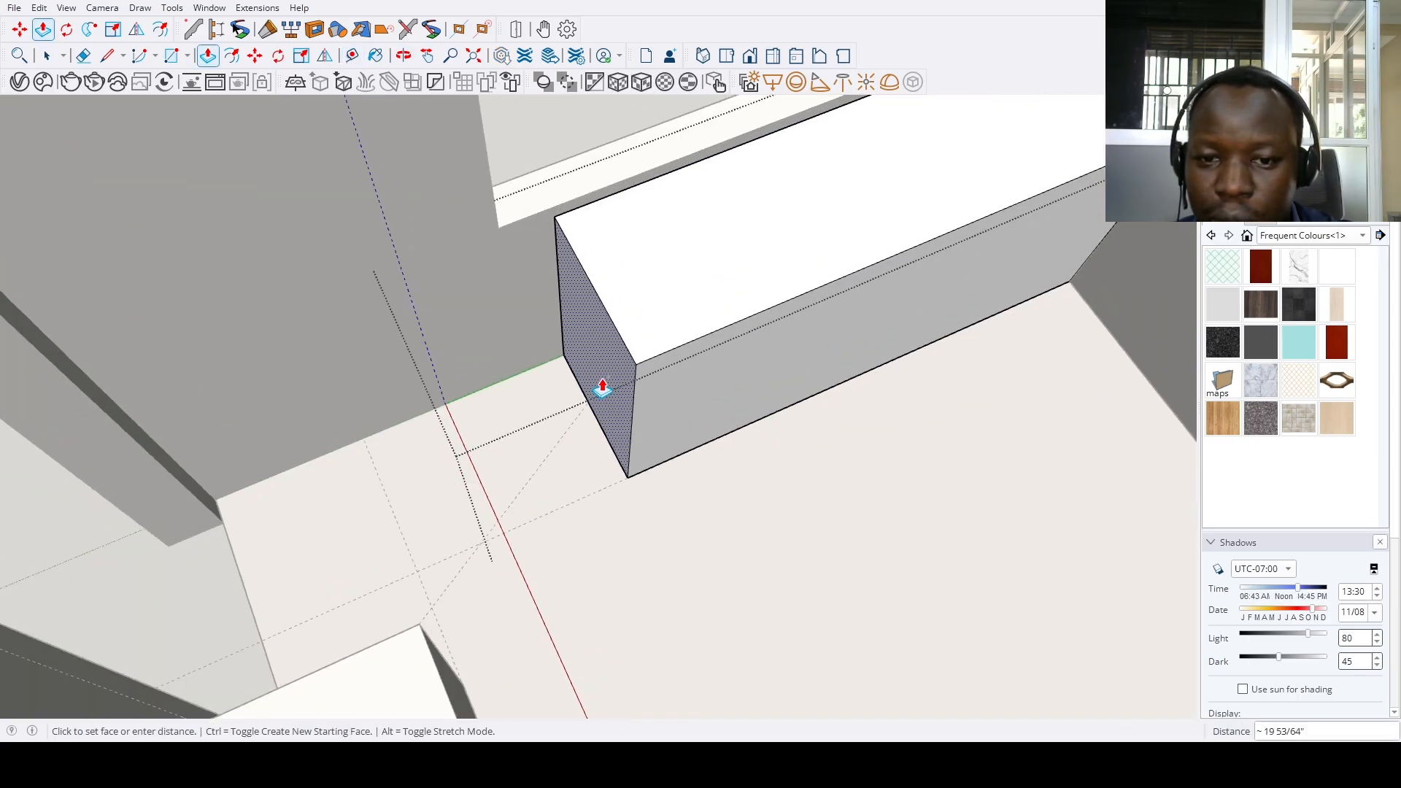
{"action": "middle_click_drag", "start_coordinate": [604, 384], "coordinate": [496, 359]}
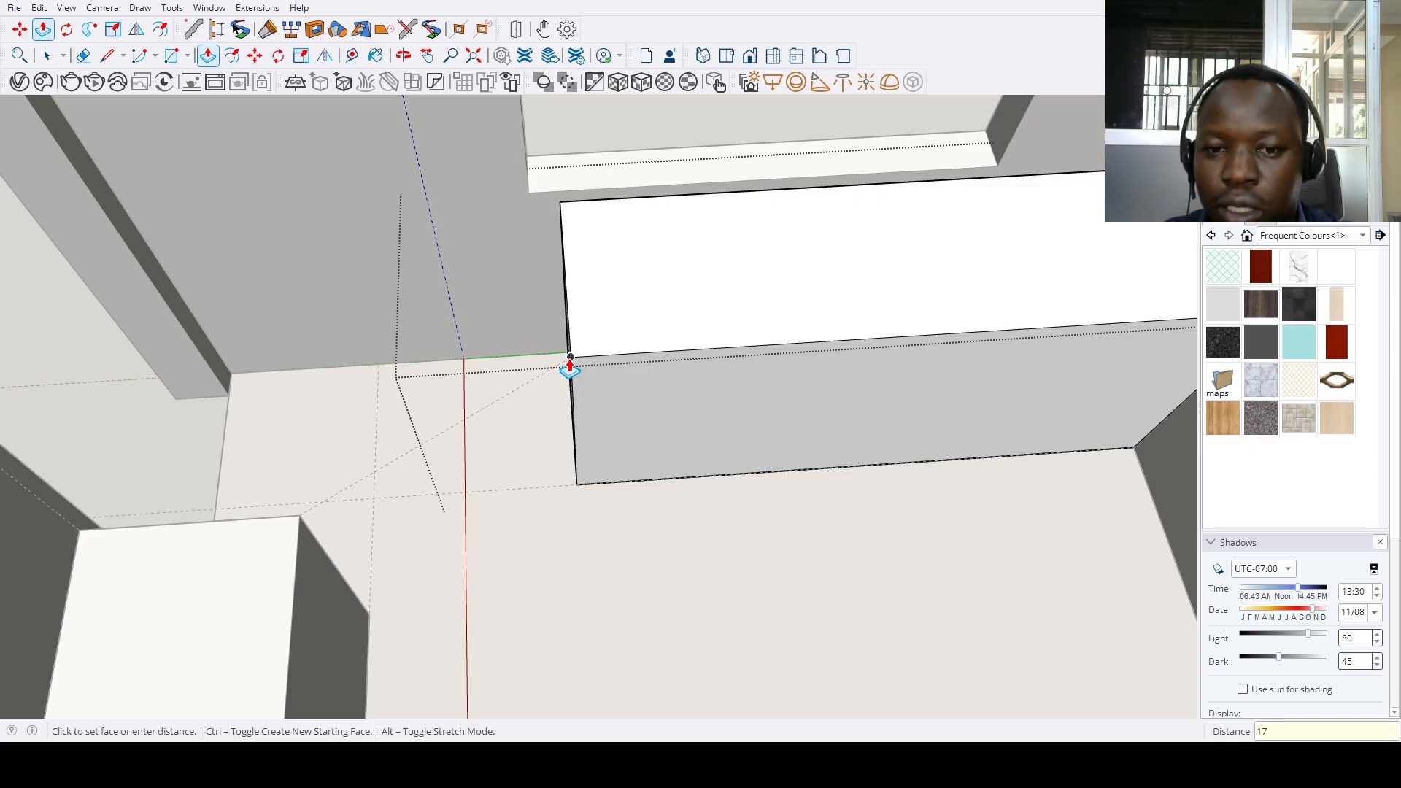
{"action": "left_click", "coordinate": [570, 367]}
{"action": "key", "text": "space"}
Measure the diagonal gap between the 102" cabinet's top corner and the shortened window cabinet's nearest top corner
{"action": "scroll", "coordinate": [576, 437], "scroll_direction": "down", "scroll_amount": 5}
{"action": "middle_click_drag", "start_coordinate": [581, 469], "coordinate": [556, 491]}
{"action": "scroll", "coordinate": [547, 511], "scroll_direction": "up", "scroll_amount": 5}
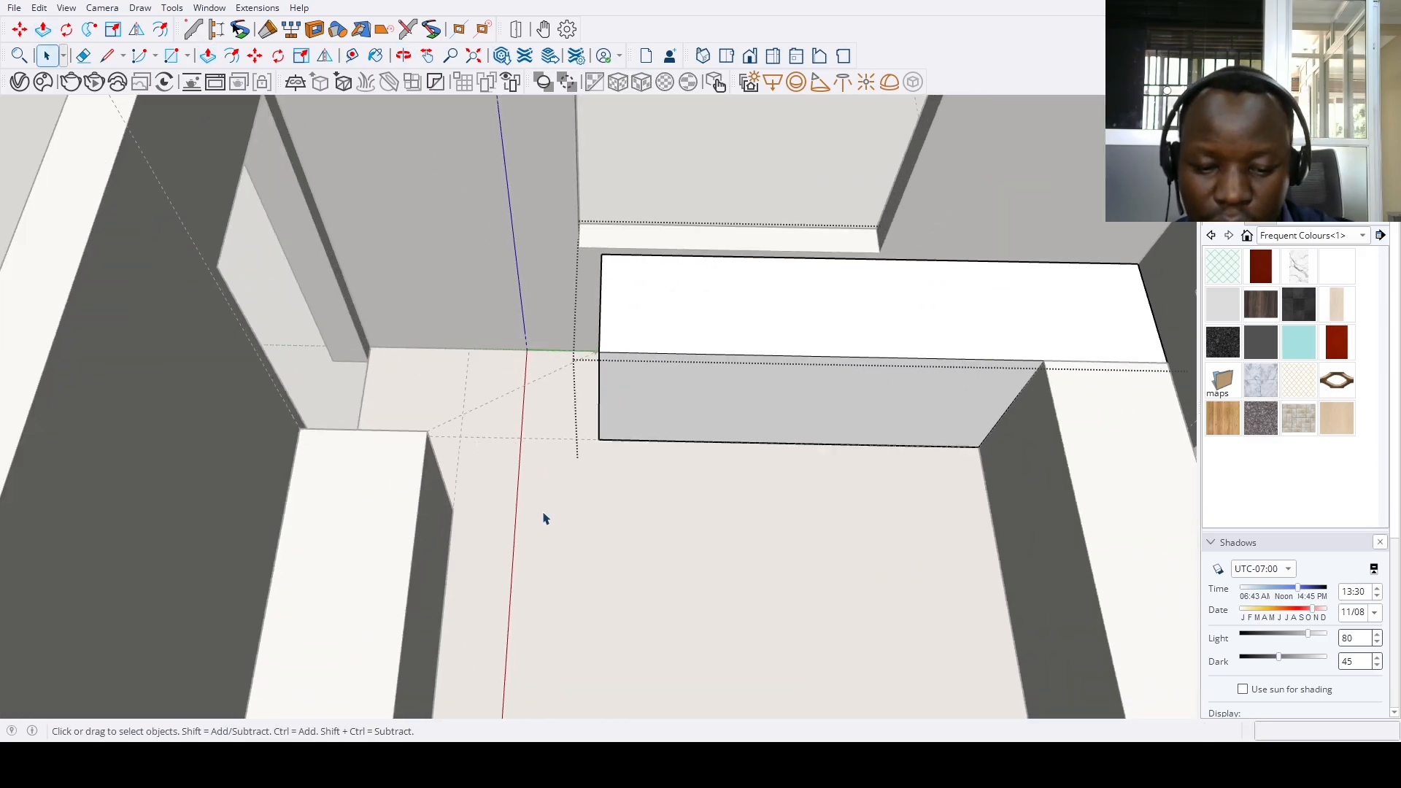
{"action": "key", "text": "t"}
{"action": "left_click", "coordinate": [427, 432]}
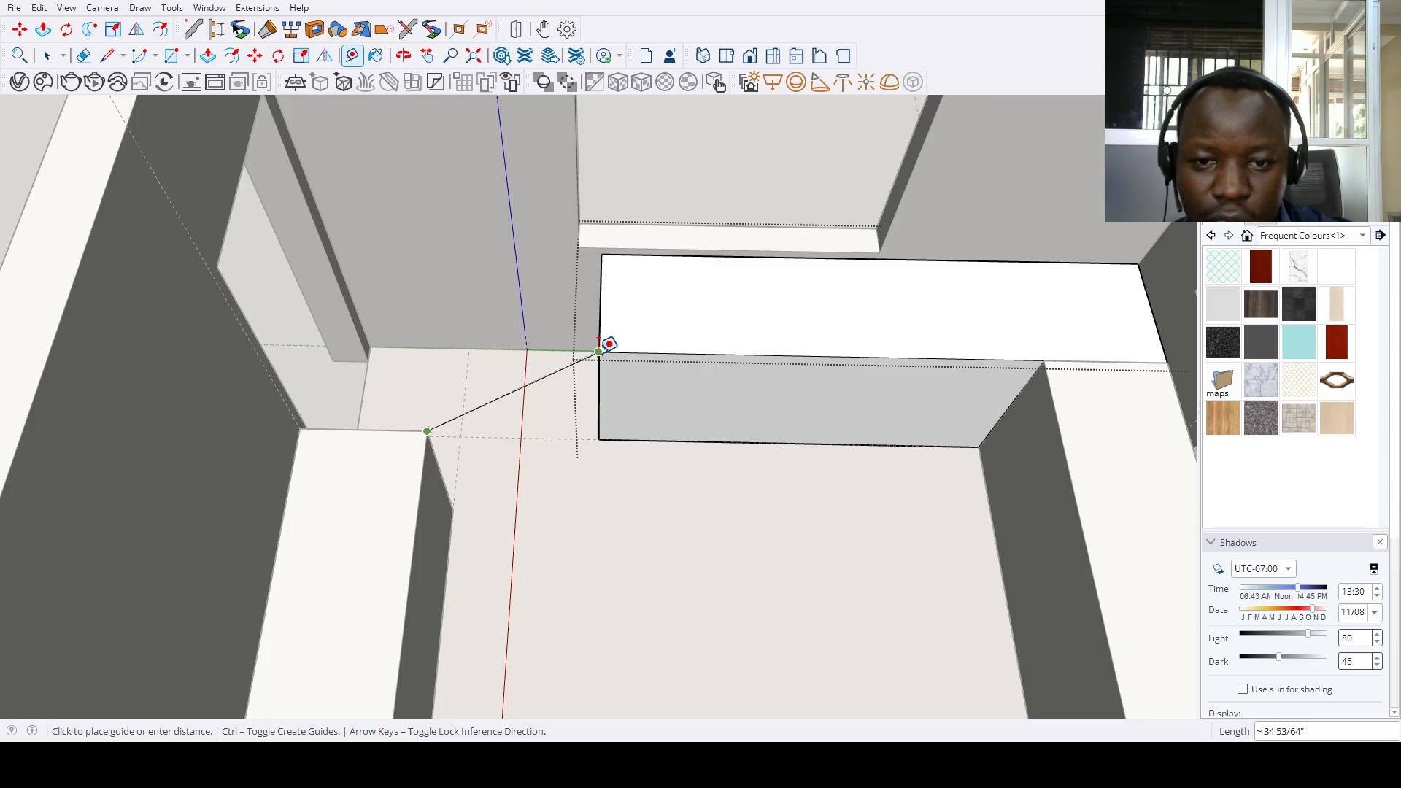
{"action": "key", "text": "space"}
{"action": "scroll", "coordinate": [594, 369], "scroll_direction": "down", "scroll_amount": 5}
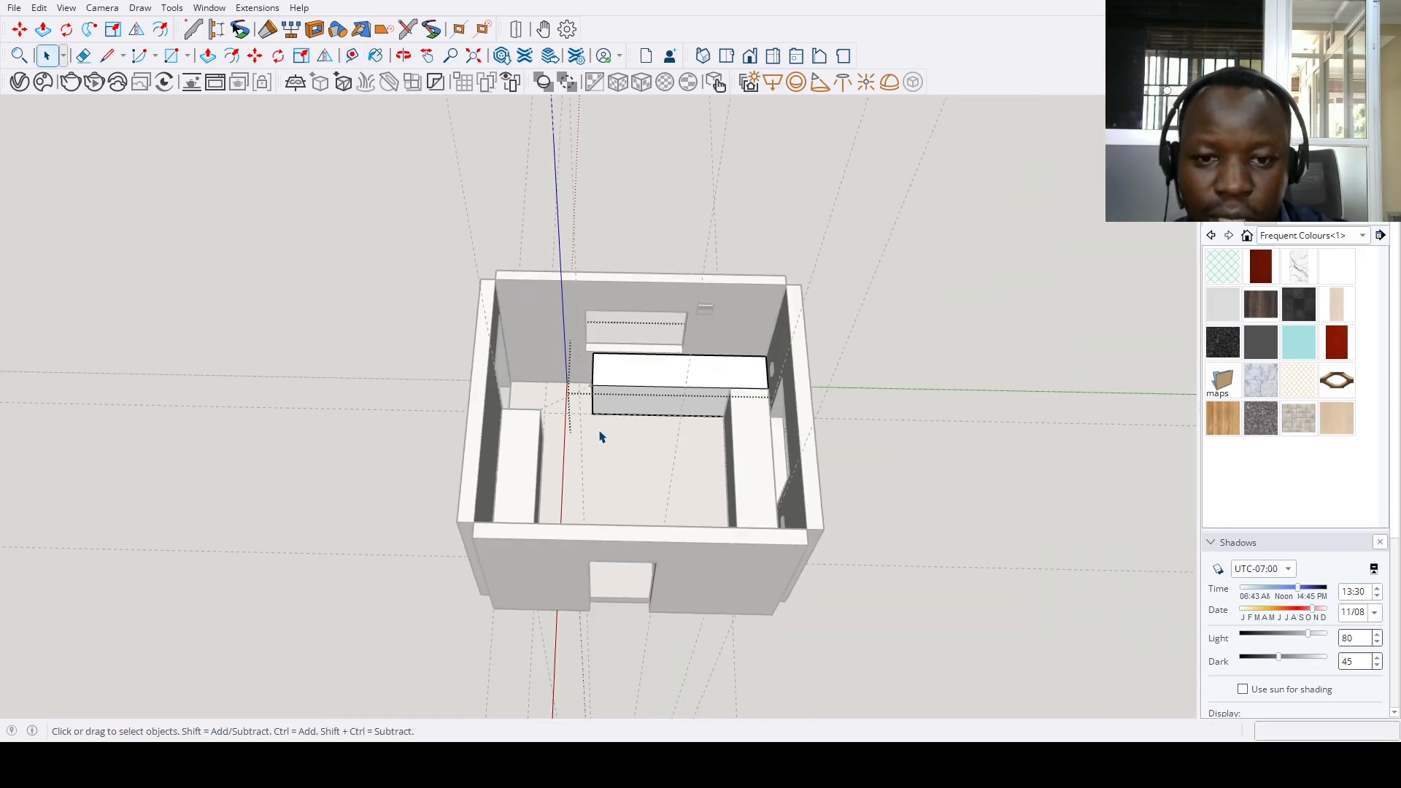
{"action": "middle_click_drag", "start_coordinate": [603, 444], "coordinate": [624, 436]}
{"action": "scroll", "coordinate": [684, 462], "scroll_direction": "up", "scroll_amount": 3}
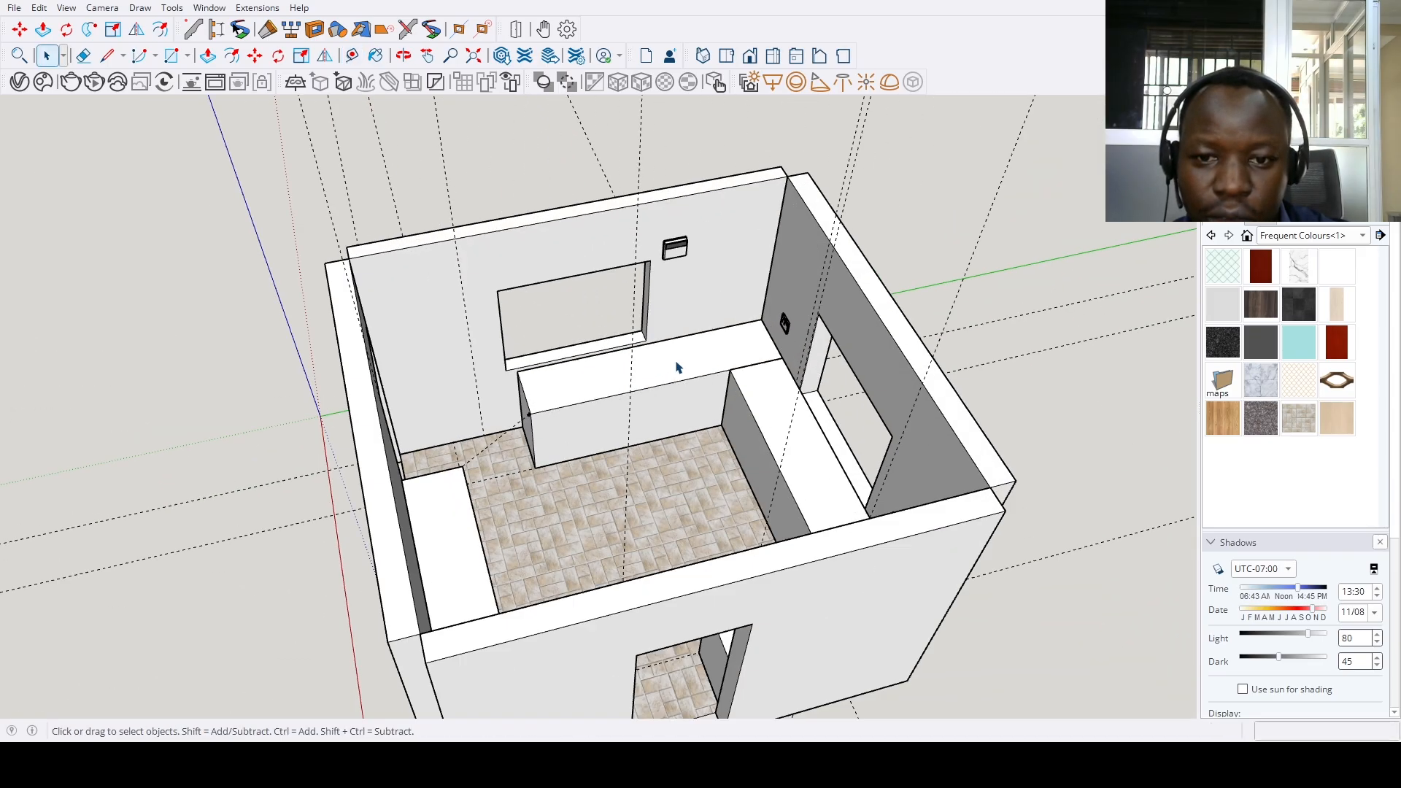
{"action": "scroll", "coordinate": [695, 376], "scroll_direction": "down", "scroll_amount": 3}
{"action": "middle_click_drag", "start_coordinate": [688, 312], "coordinate": [632, 394]}
{"action": "scroll", "coordinate": [648, 381], "scroll_direction": "up", "scroll_amount": 4}
Place a vertical guide on the wall beside the window's edge nearest the electrical box
{"action": "double_click", "coordinate": [651, 379]}
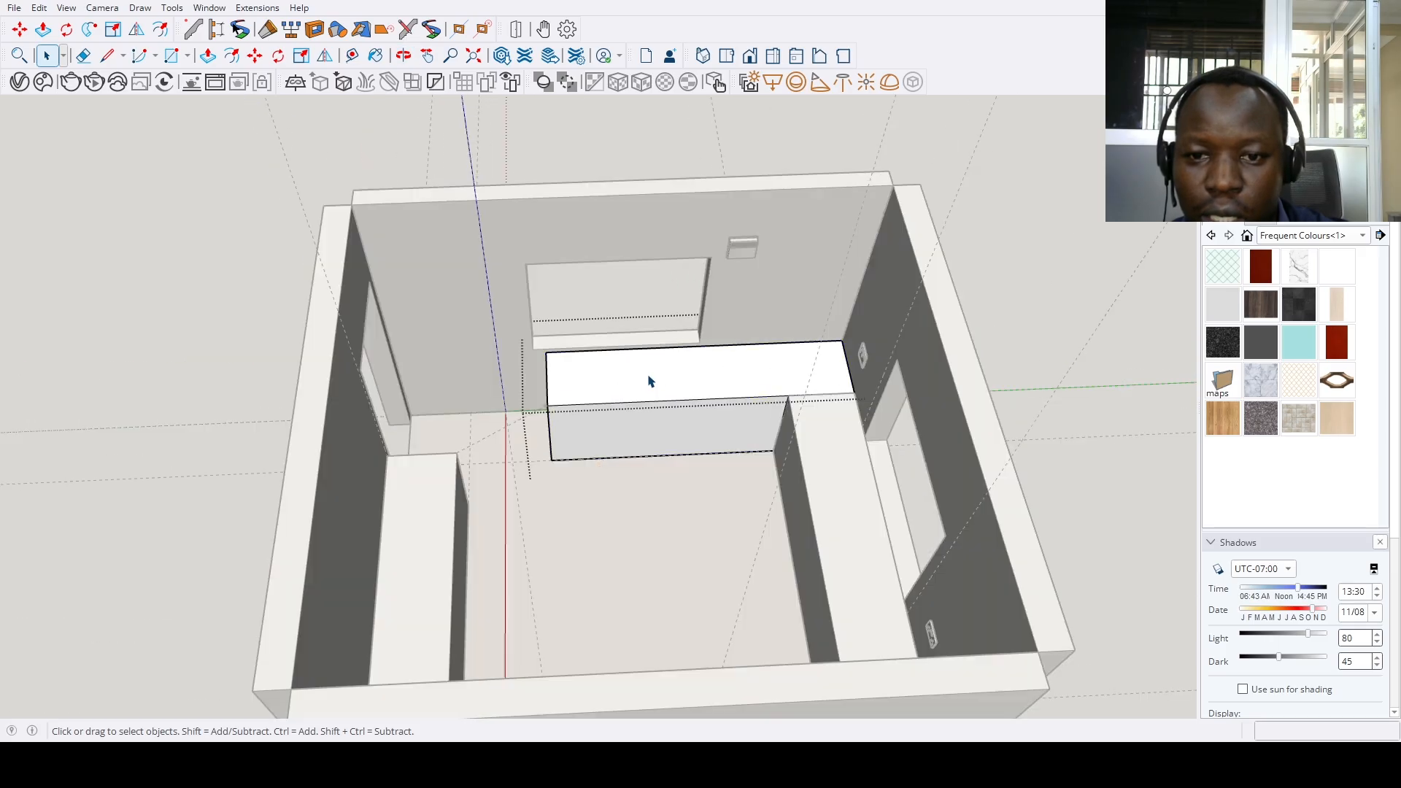
{"action": "scroll", "coordinate": [718, 343], "scroll_direction": "up", "scroll_amount": 3}
{"action": "scroll", "coordinate": [719, 343], "scroll_direction": "up", "scroll_amount": 2}
{"action": "key", "text": "t"}
{"action": "left_click", "coordinate": [698, 261]}
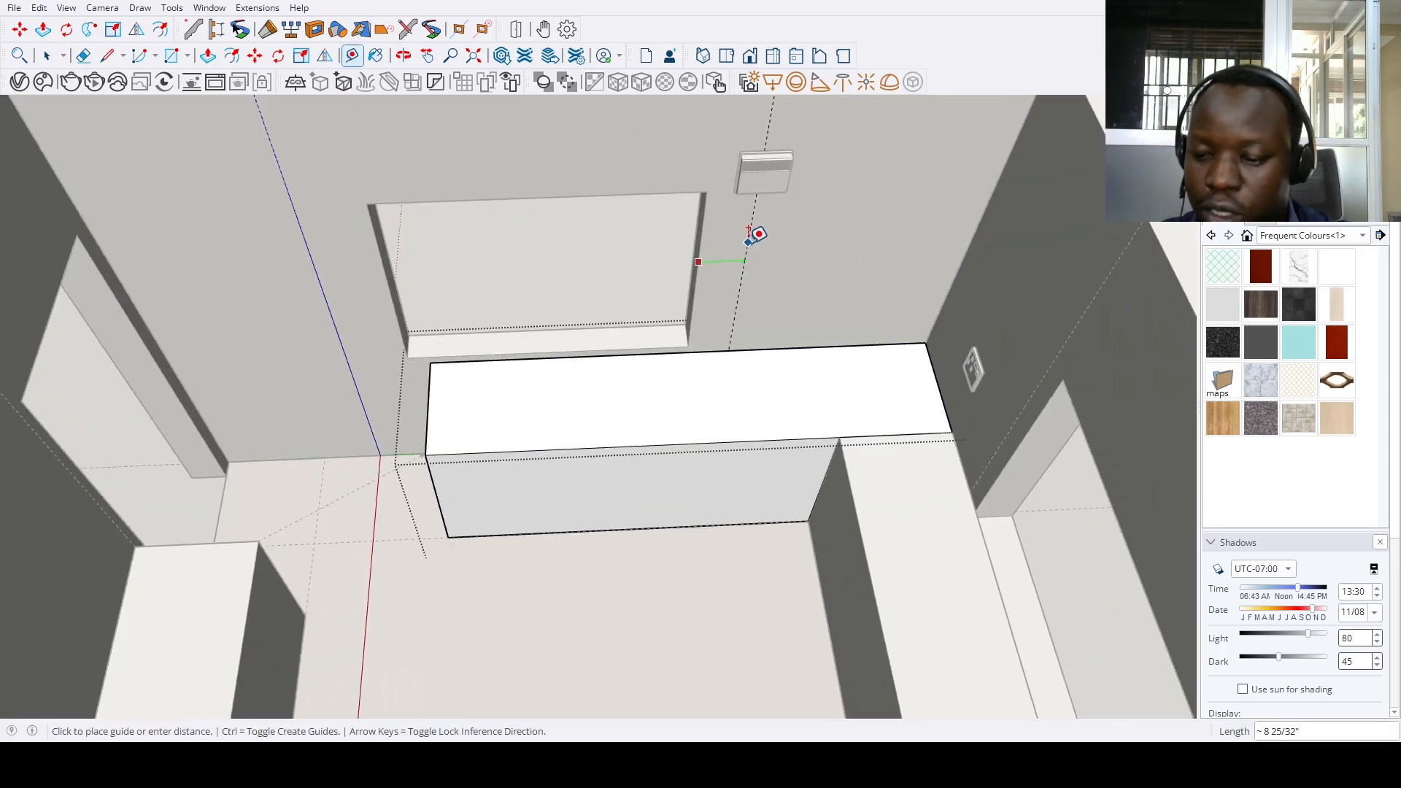
{"action": "key", "text": "space"}
{"action": "scroll", "coordinate": [760, 194], "scroll_direction": "down", "scroll_amount": 6}
{"action": "scroll", "coordinate": [649, 213], "scroll_direction": "up", "scroll_amount": 2}
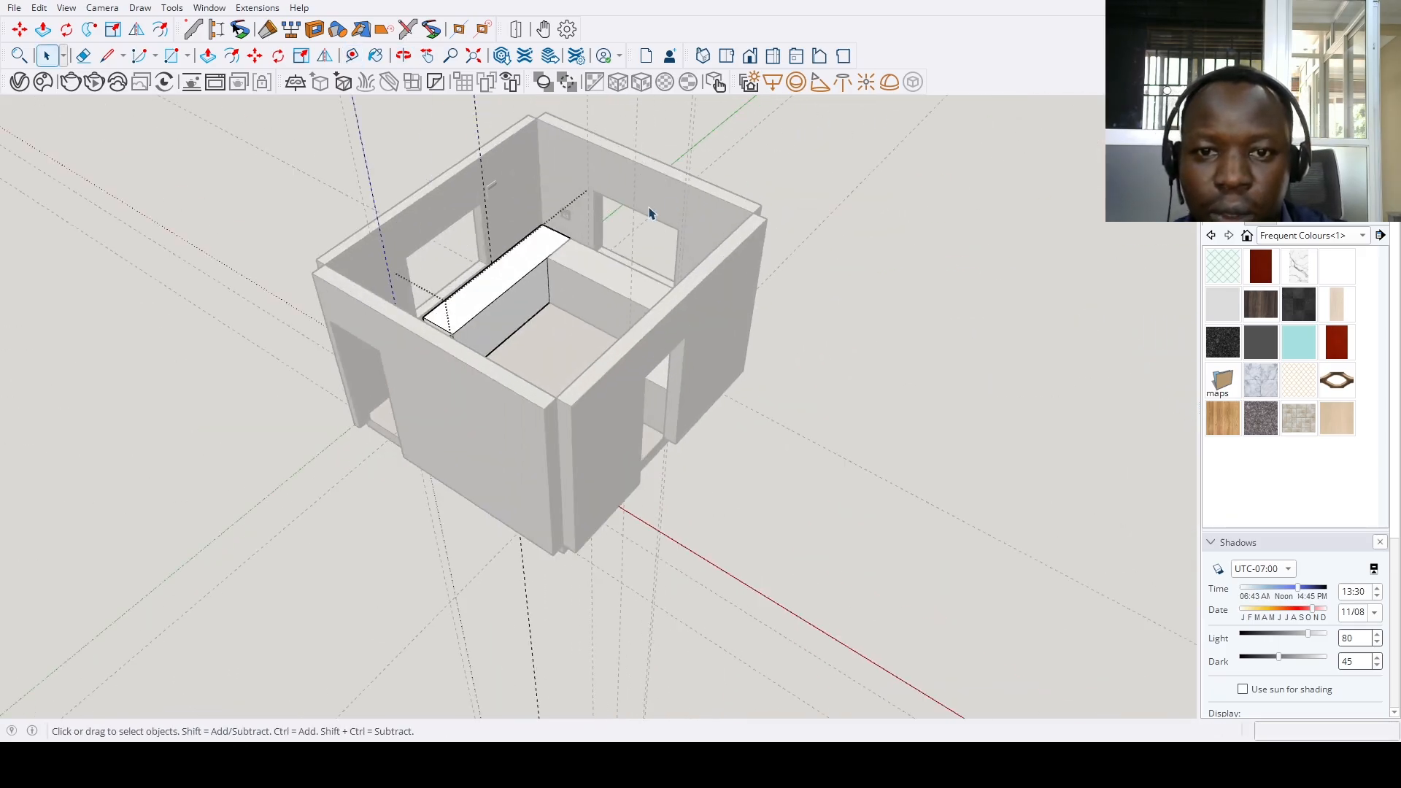
{"action": "middle_click_drag", "start_coordinate": [408, 438], "coordinate": [648, 460]}
{"action": "scroll", "coordinate": [644, 336], "scroll_direction": "up", "scroll_amount": 3}
{"action": "middle_click_drag", "start_coordinate": [645, 337], "coordinate": [919, 437]}
{"action": "left_click", "coordinate": [880, 394]}
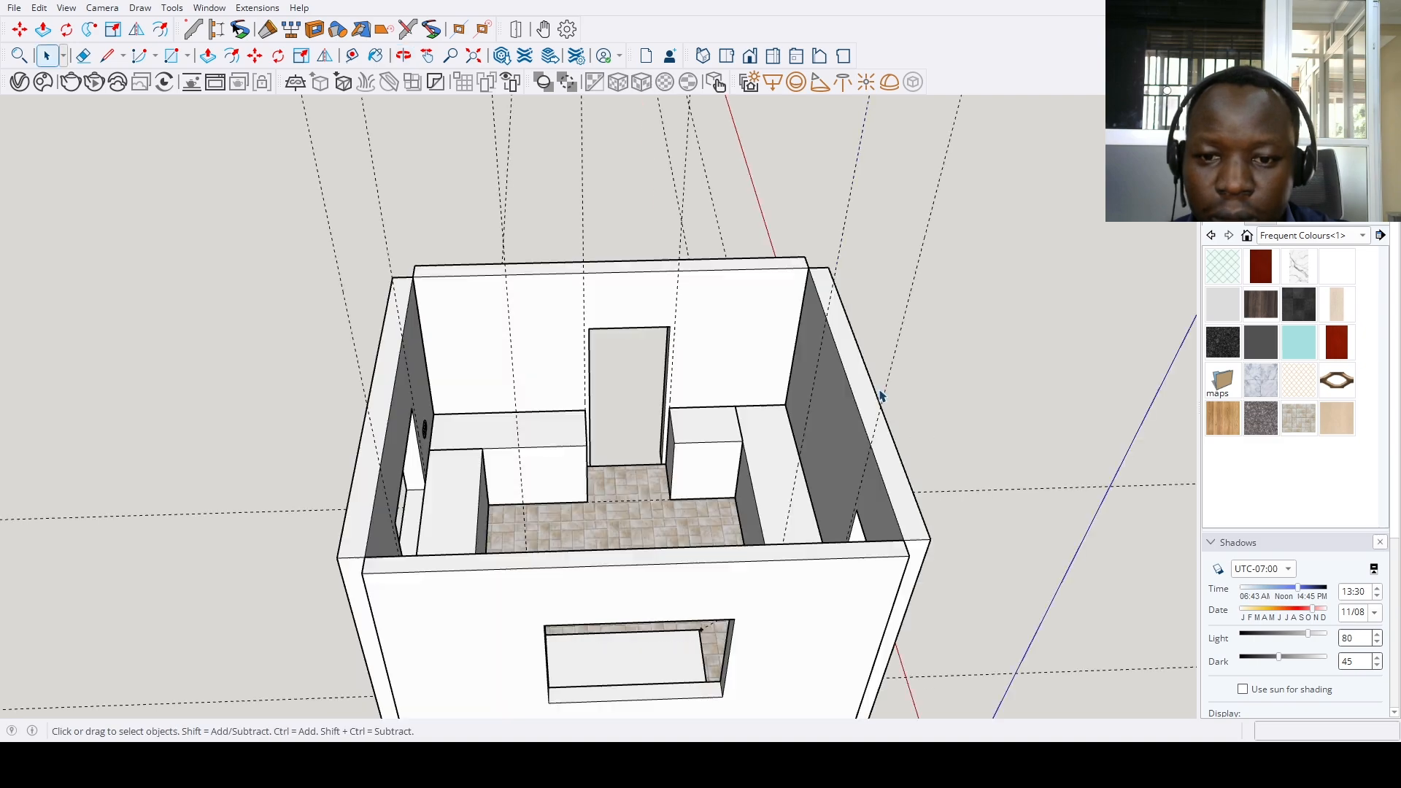
Place a horizontal wall guide 24" above the rear top edge of the 67 3/4" cabinet beside the second doorway
{"action": "middle_click_drag", "start_coordinate": [392, 385], "coordinate": [819, 391]}
{"action": "scroll", "coordinate": [550, 410], "scroll_direction": "up", "scroll_amount": 3}
{"action": "middle_click_drag", "start_coordinate": [550, 410], "coordinate": [285, 364]}
{"action": "scroll", "coordinate": [284, 364], "scroll_direction": "down", "scroll_amount": 3}
{"action": "middle_click_drag", "start_coordinate": [438, 325], "coordinate": [297, 335]}
{"action": "scroll", "coordinate": [297, 334], "scroll_direction": "up", "scroll_amount": 3}
{"action": "scroll", "coordinate": [316, 319], "scroll_direction": "up", "scroll_amount": 3}
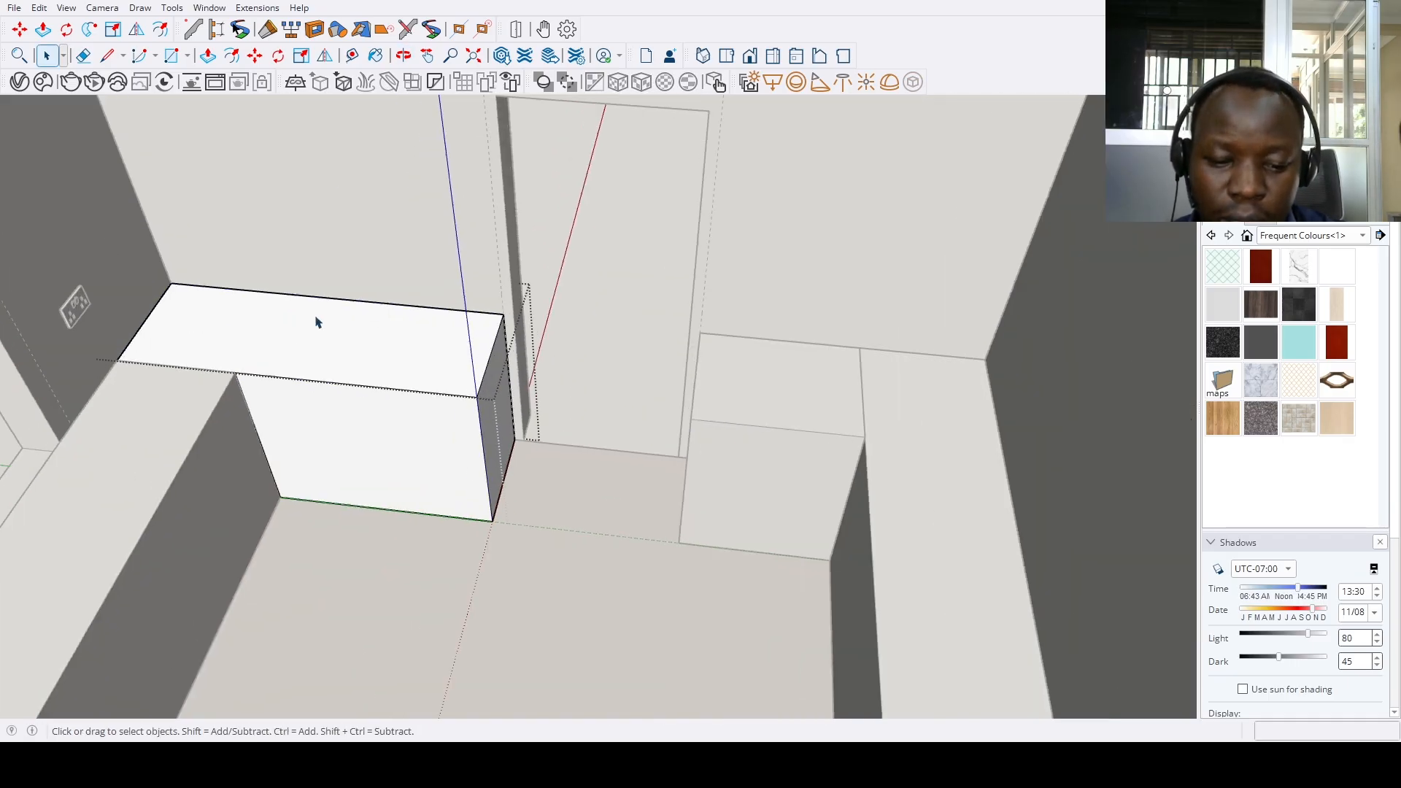
{"action": "key", "text": "t"}
{"action": "left_click", "coordinate": [363, 300]}
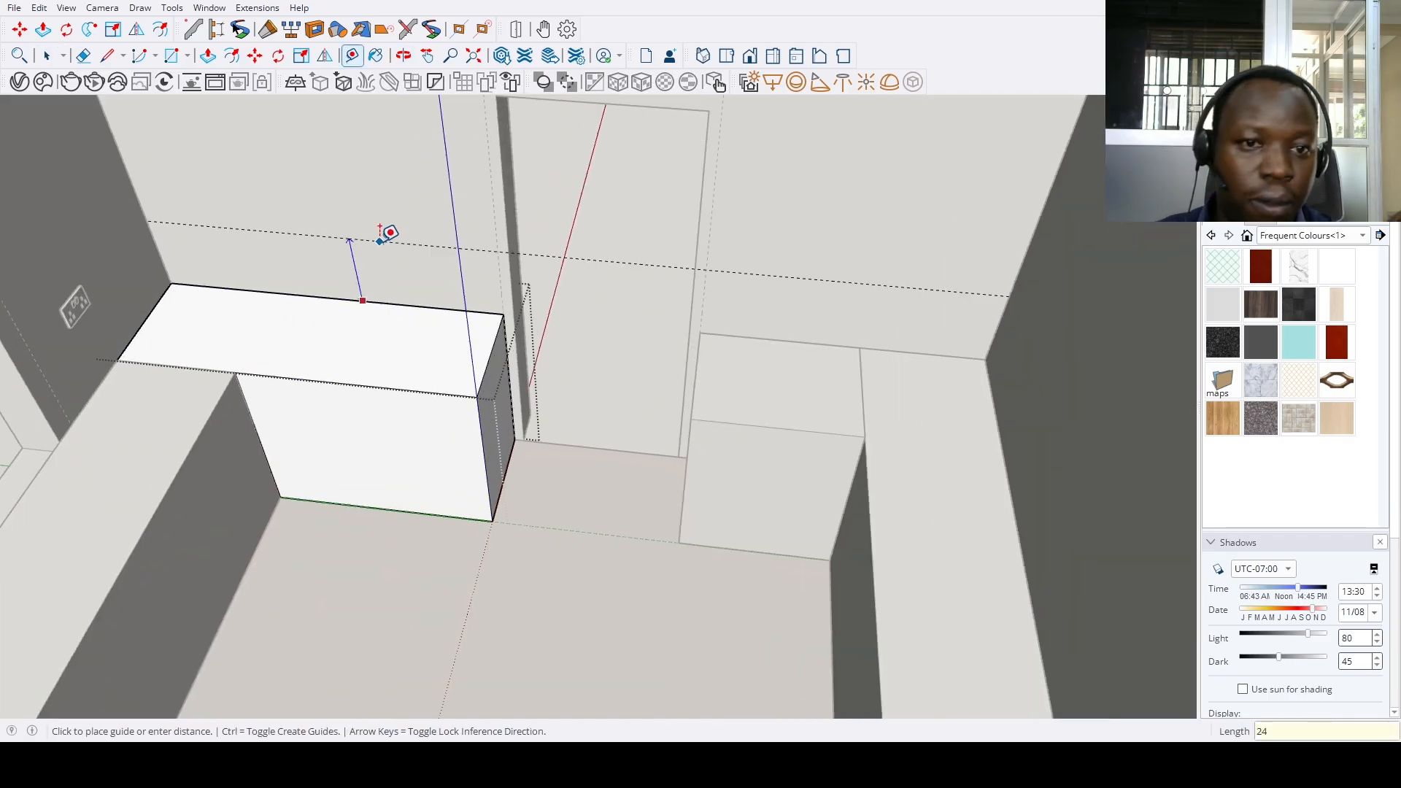
{"action": "key", "text": "Return"}
Place another horizontal guide on the second doorway's wall, 32" above the lower one
{"action": "left_click", "coordinate": [387, 197]}
{"action": "scroll", "coordinate": [400, 143], "scroll_direction": "down", "scroll_amount": 2}
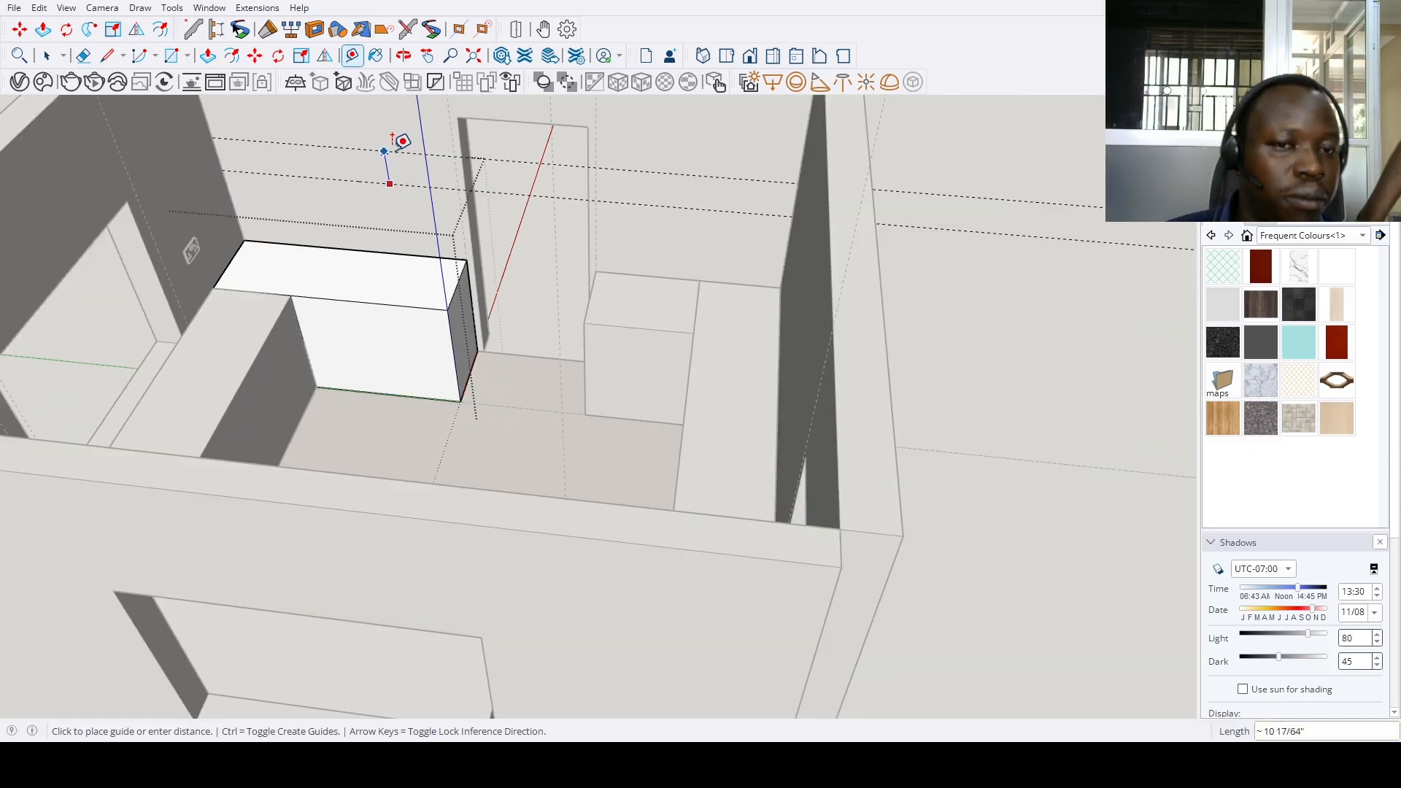
{"action": "key", "text": "Return"}
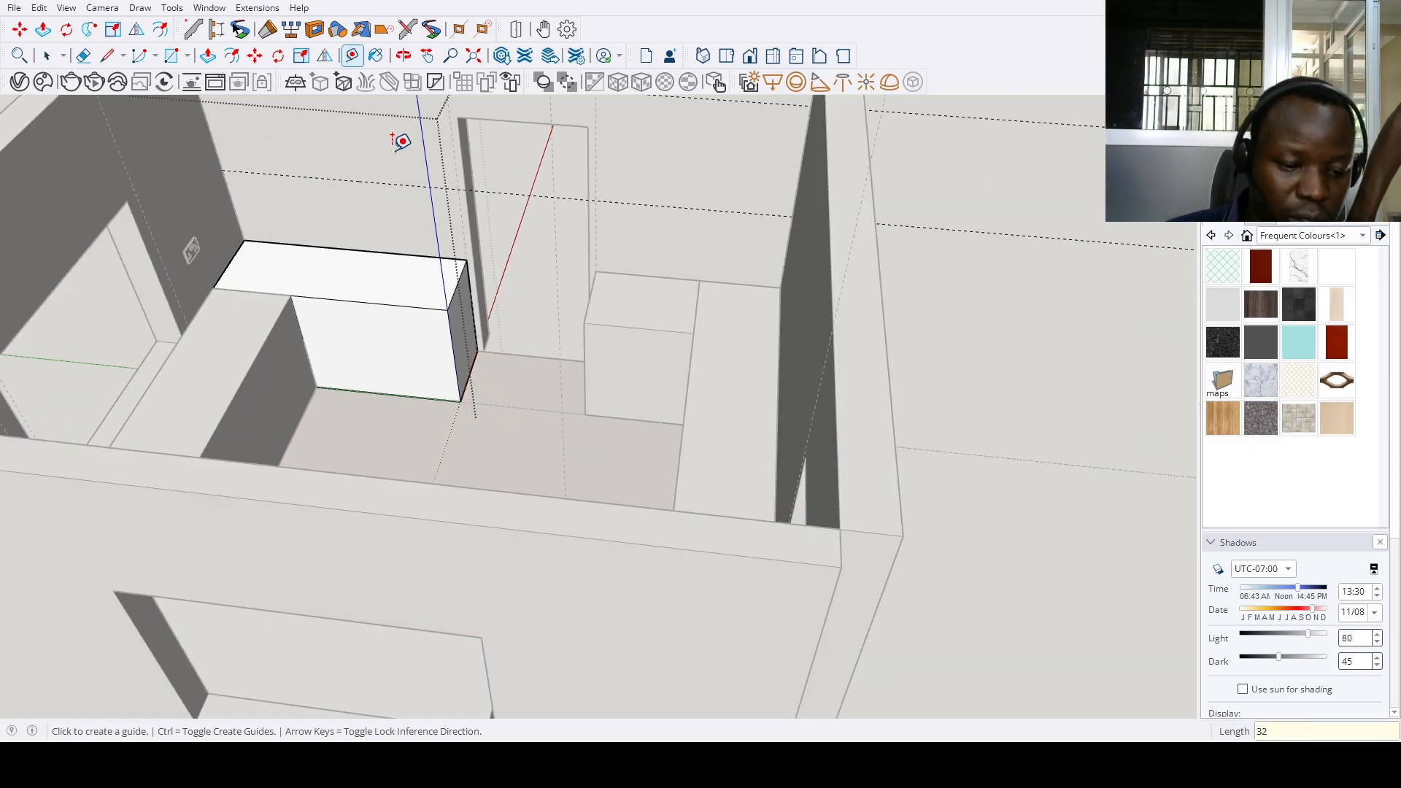
Draw a 32" by 67 3/4" rectangle on the wall between the two horizontal guides, above the cabinet beside the second doorway
{"action": "scroll", "coordinate": [400, 144], "scroll_direction": "down", "scroll_amount": 3}
{"action": "middle_click_drag", "start_coordinate": [400, 143], "coordinate": [407, 332]}
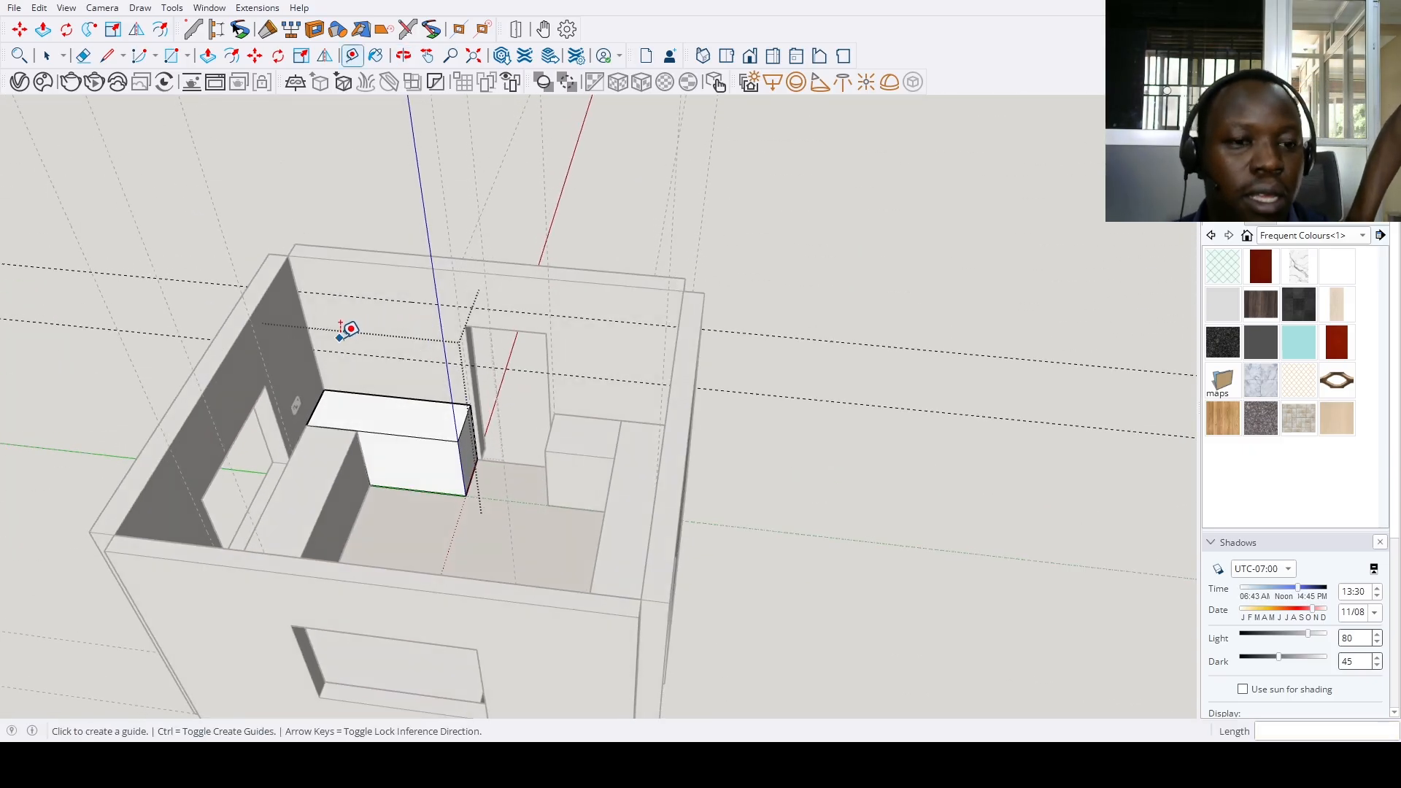
{"action": "key", "text": "r"}
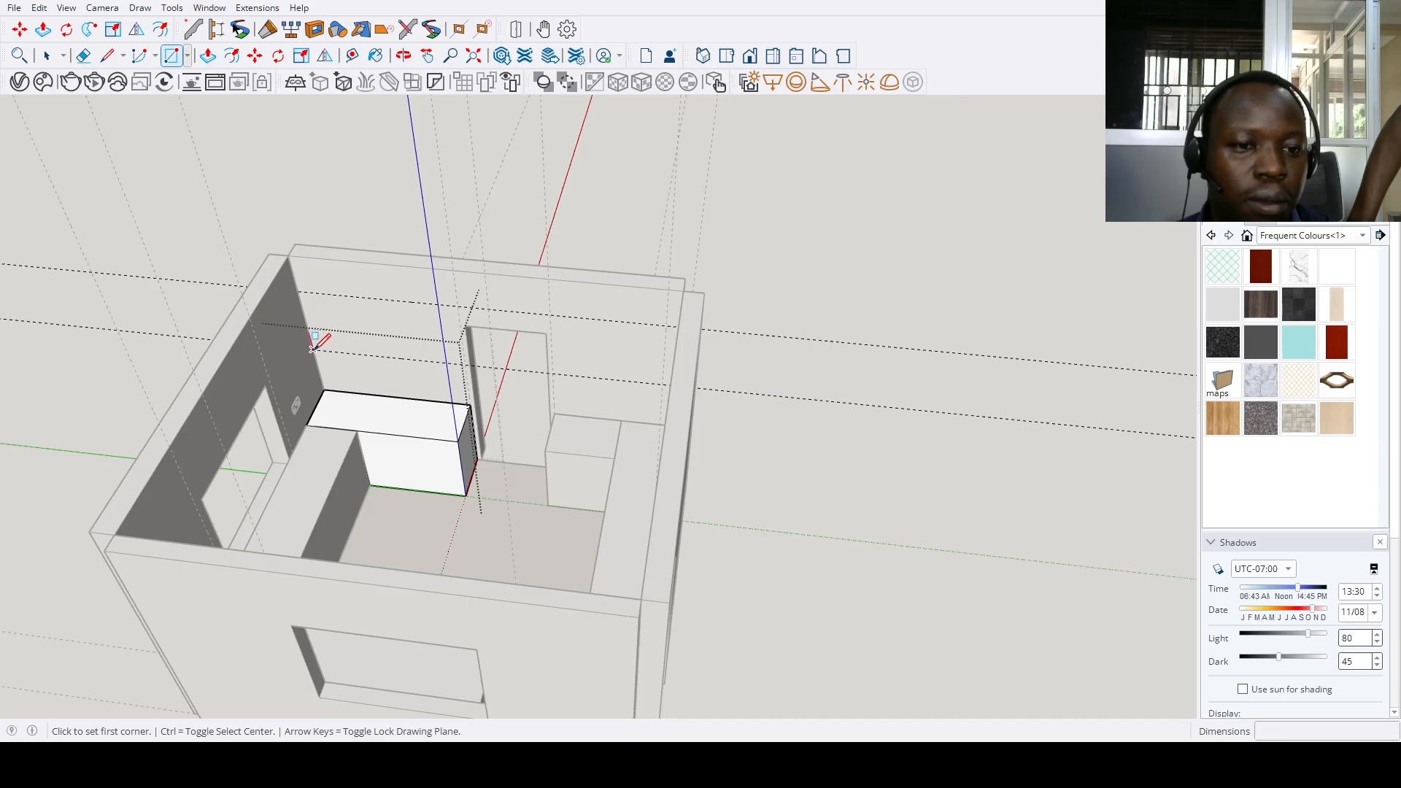
{"action": "left_click", "coordinate": [312, 349]}
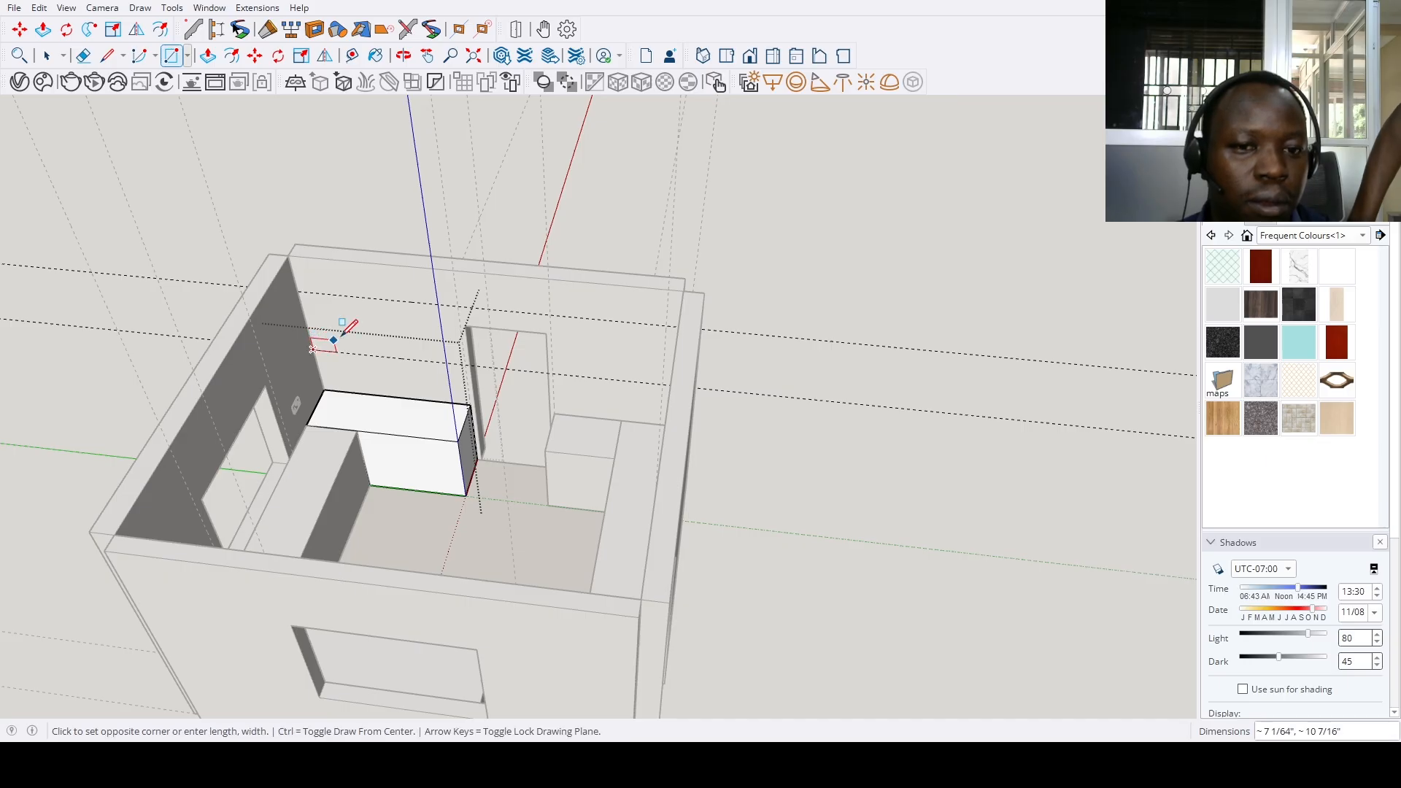
{"action": "left_click", "coordinate": [458, 306]}
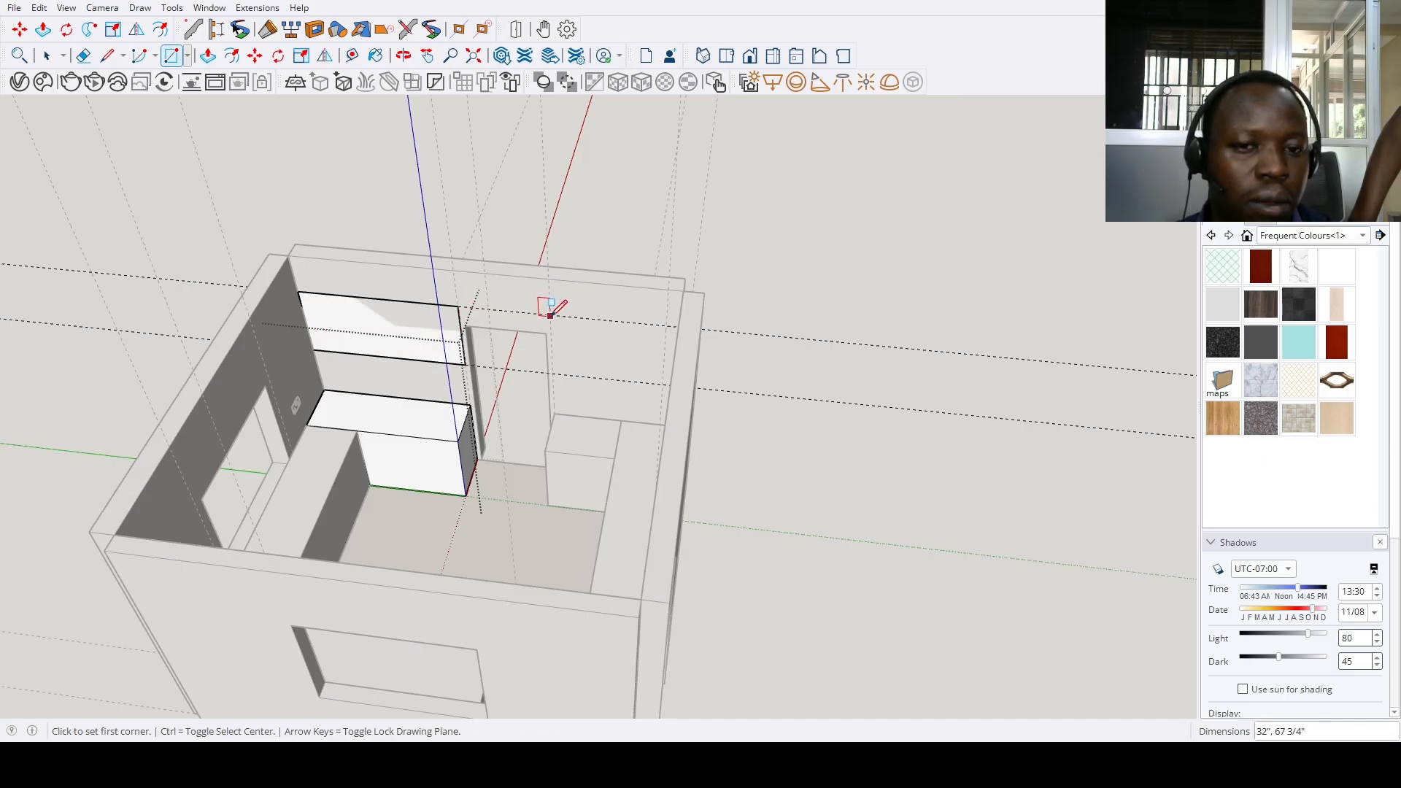
Undo the rectangle drawn on the wall between the horizontal guides
{"action": "middle_click_drag", "start_coordinate": [623, 399], "coordinate": [835, 391]}
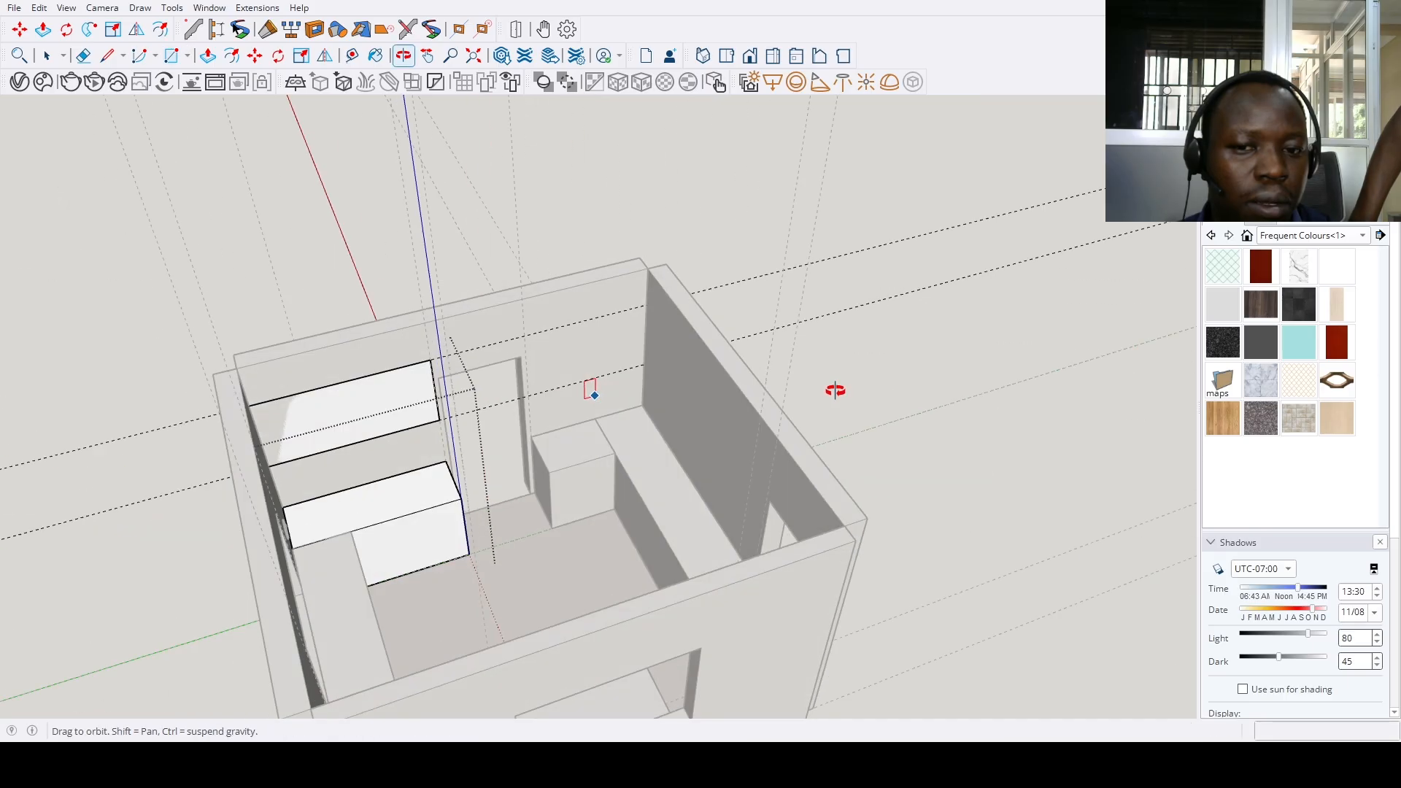
{"action": "scroll", "coordinate": [663, 374], "scroll_direction": "up", "scroll_amount": 3}
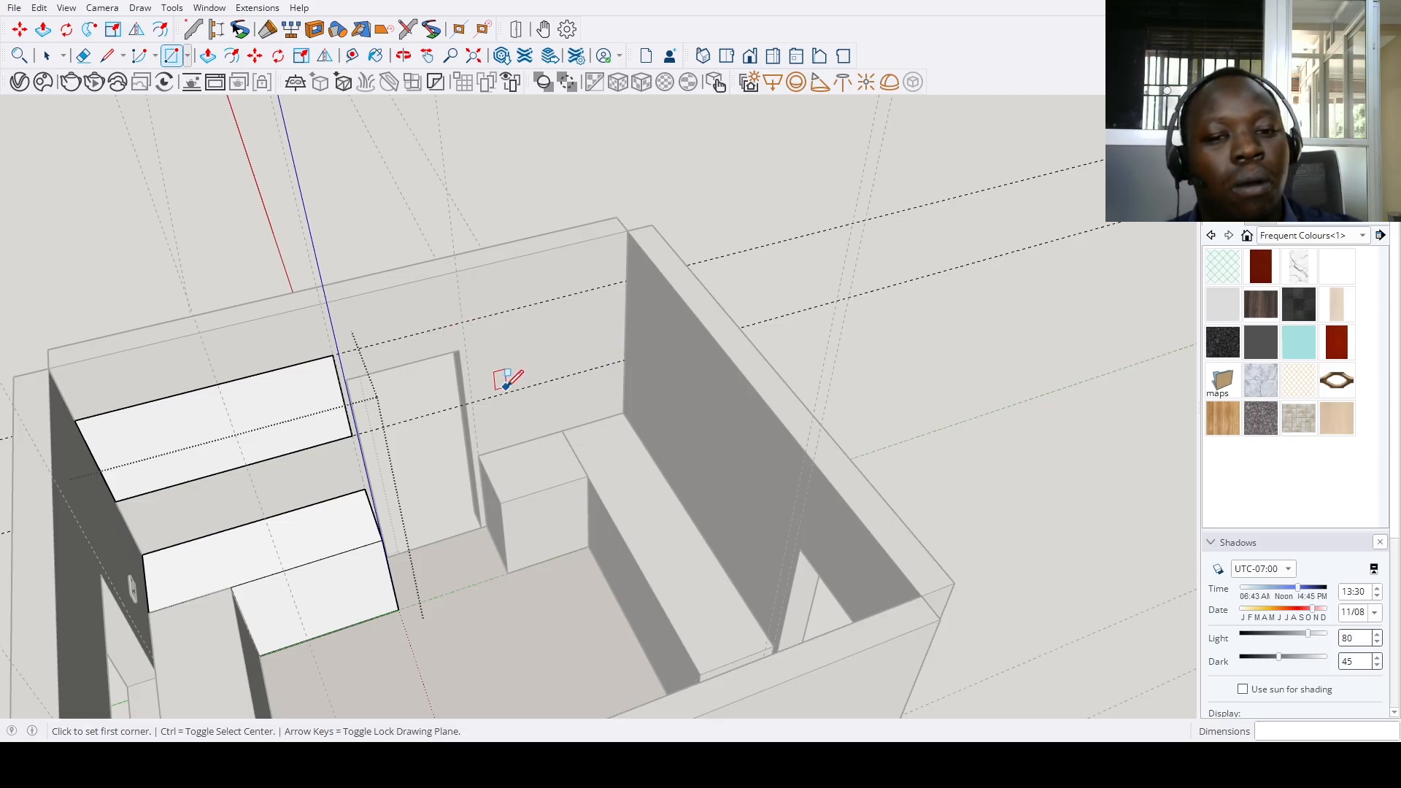
{"action": "middle_click_drag", "start_coordinate": [494, 393], "coordinate": [557, 378]}
{"action": "scroll", "coordinate": [501, 389], "scroll_direction": "up", "scroll_amount": 2}
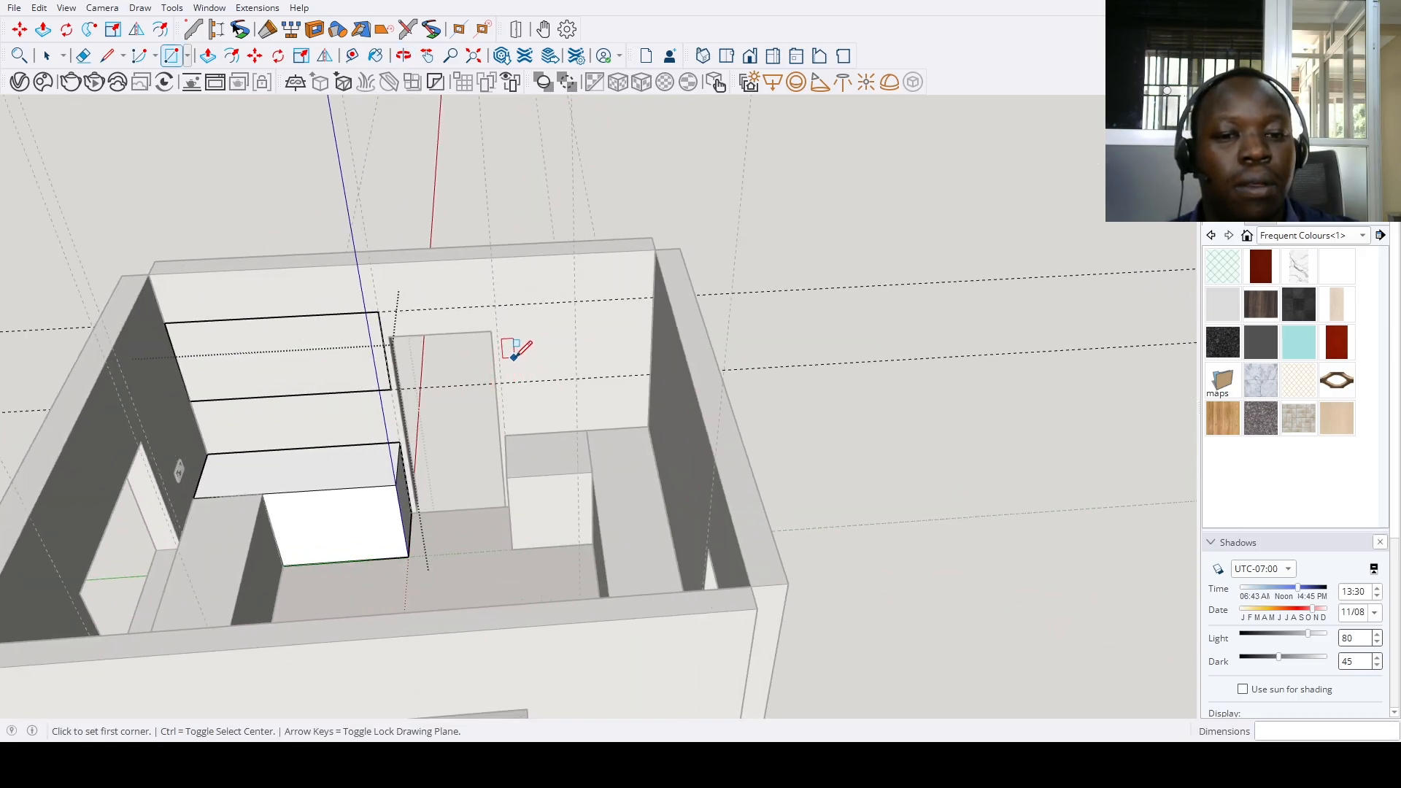
{"action": "key", "text": "ctrl+z"}
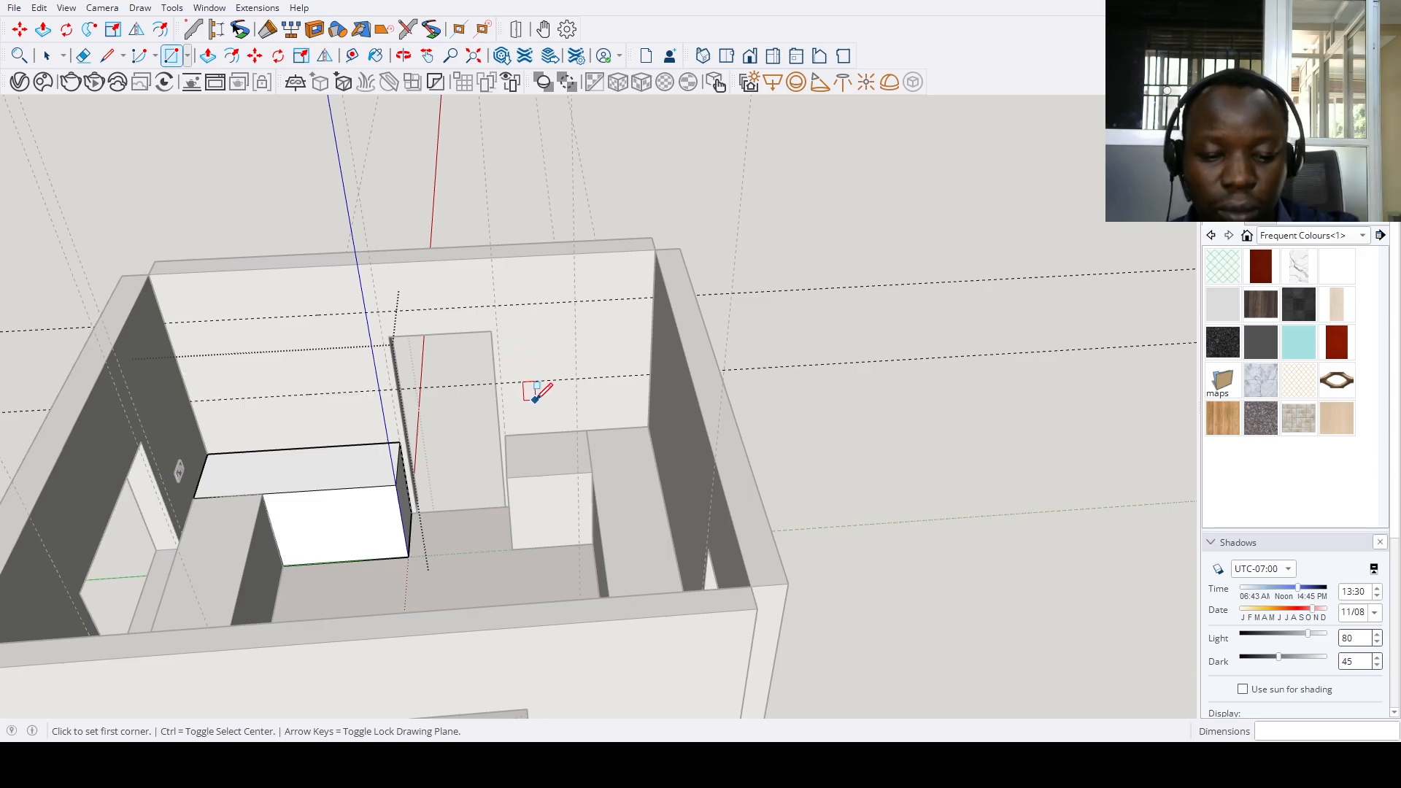
Restore the undone wall rectangle and draw a 32" by 52 1/2" rectangle between the guides on the doorway's other side
{"action": "key", "text": "ctrl+y"}
{"action": "scroll", "coordinate": [502, 373], "scroll_direction": "up", "scroll_amount": 2}
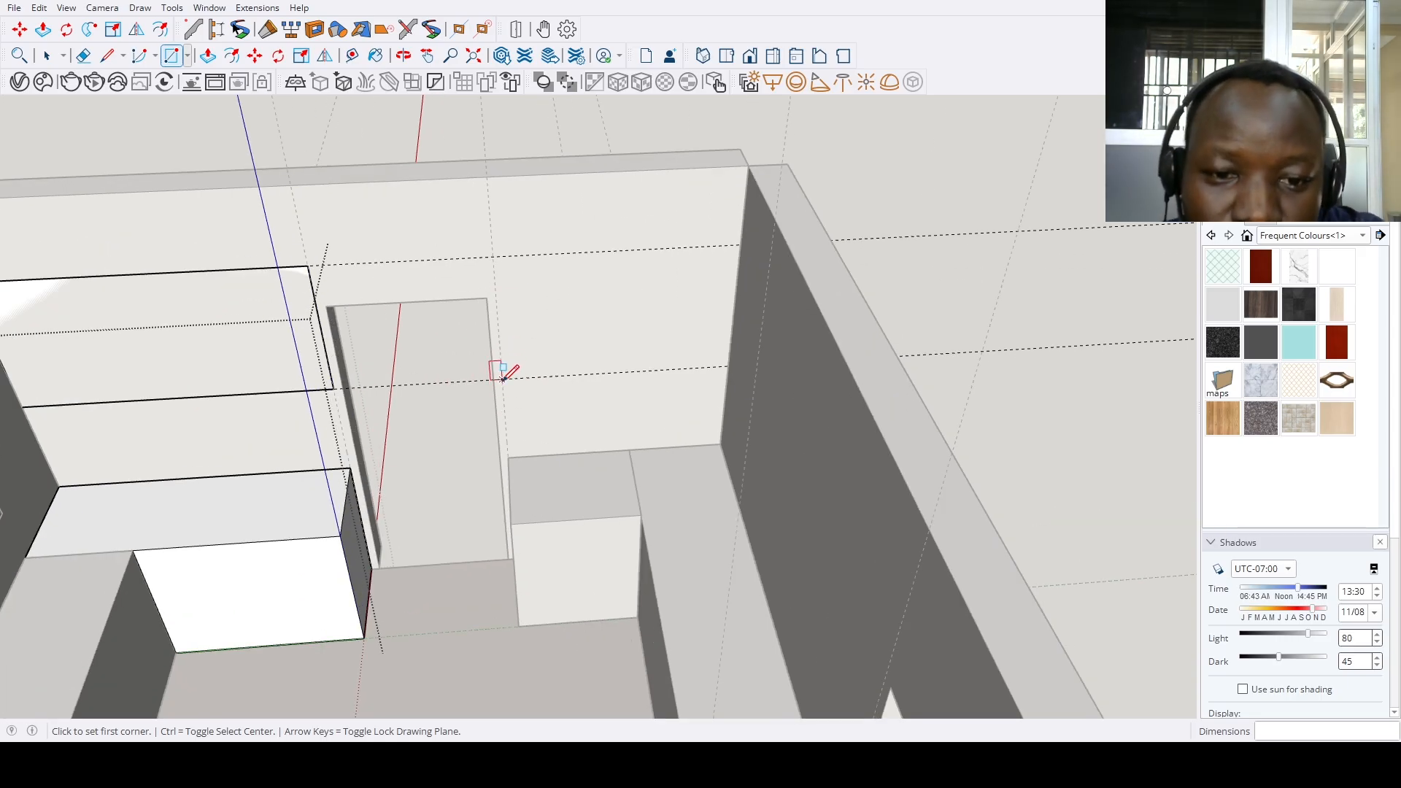
{"action": "left_click", "coordinate": [501, 379]}
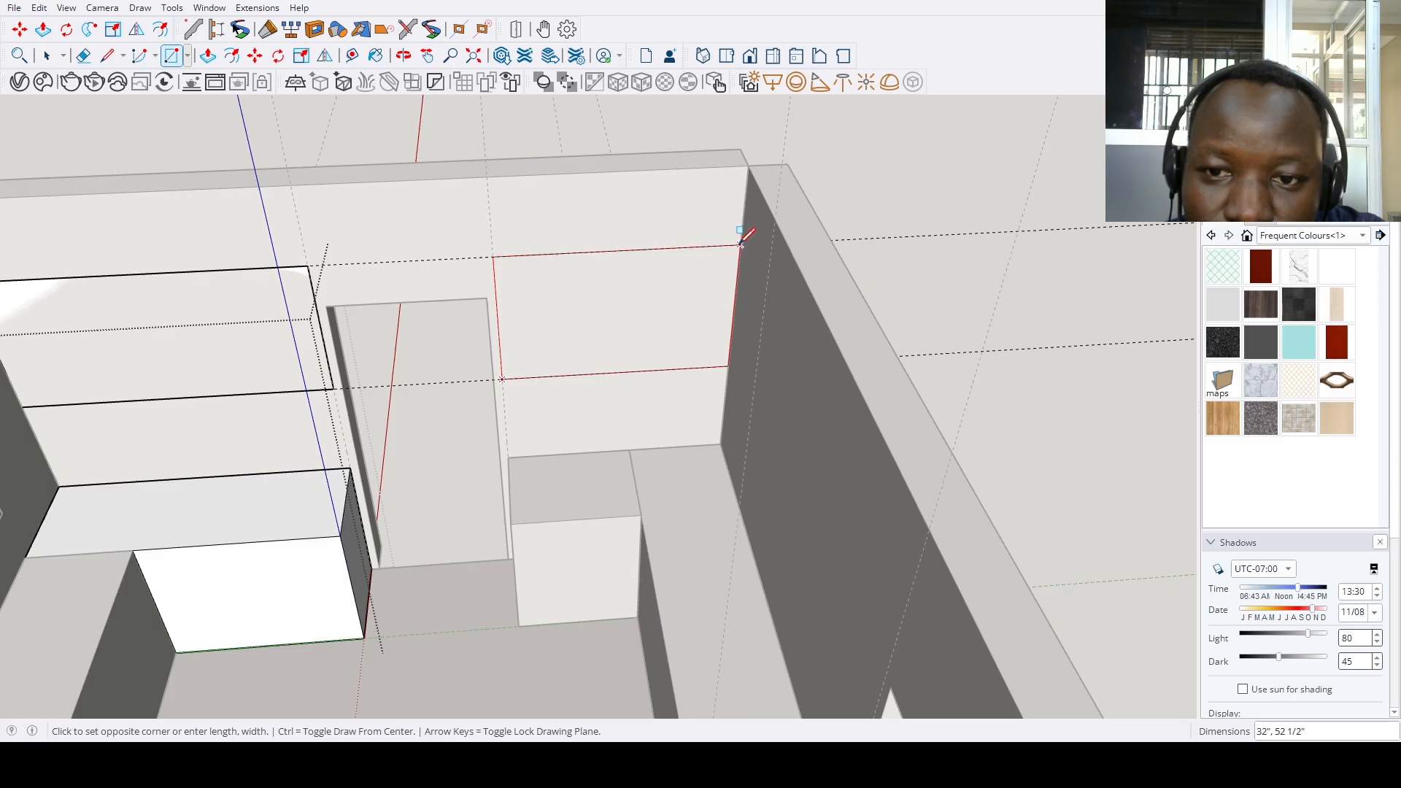
{"action": "left_click", "coordinate": [741, 243]}
Extrude both wall rectangles beside the doorway 12 3/4" into the room to form upper cabinets
{"action": "scroll", "coordinate": [726, 252], "scroll_direction": "down", "scroll_amount": 3}
{"action": "key", "text": "p"}
{"action": "left_click", "coordinate": [693, 291]}
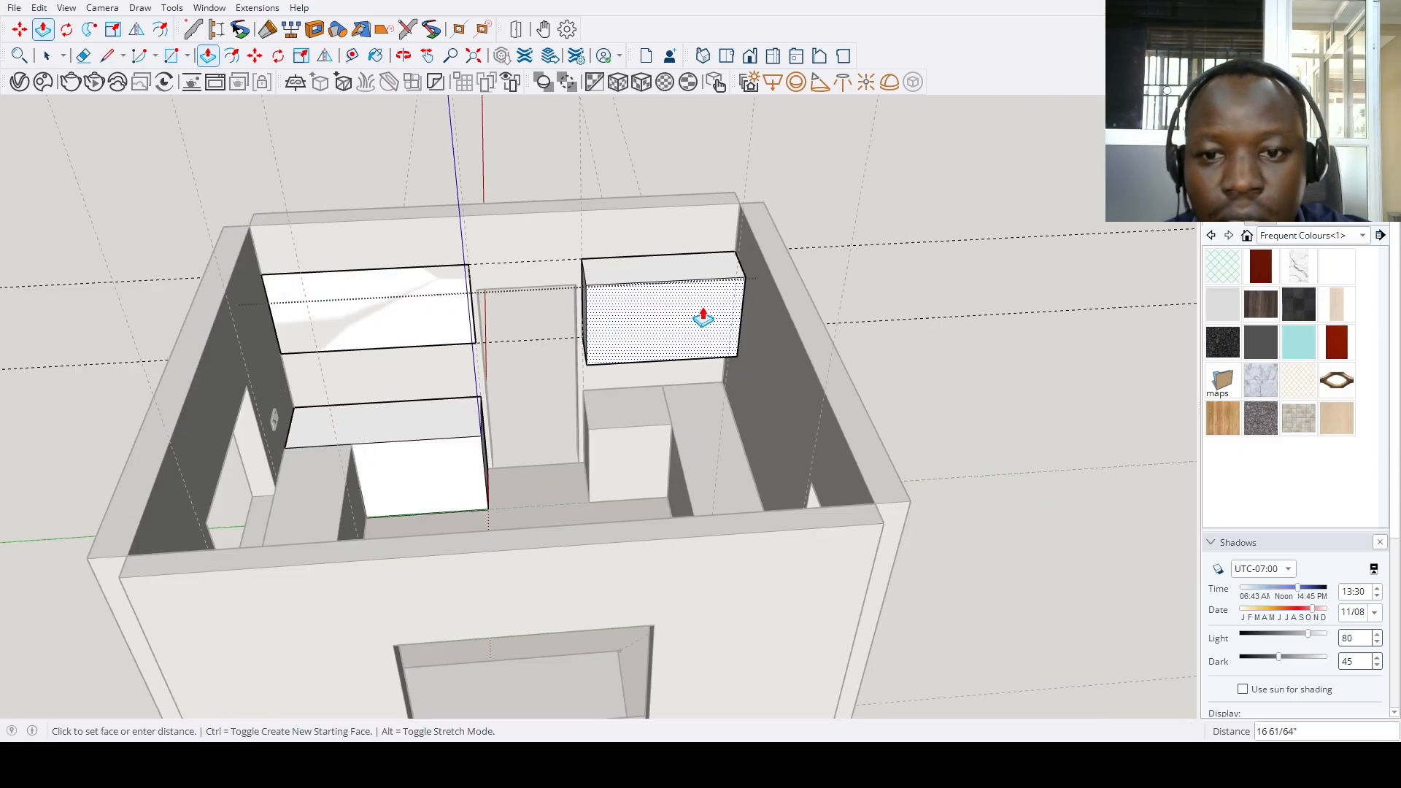
{"action": "left_click", "coordinate": [696, 308]}
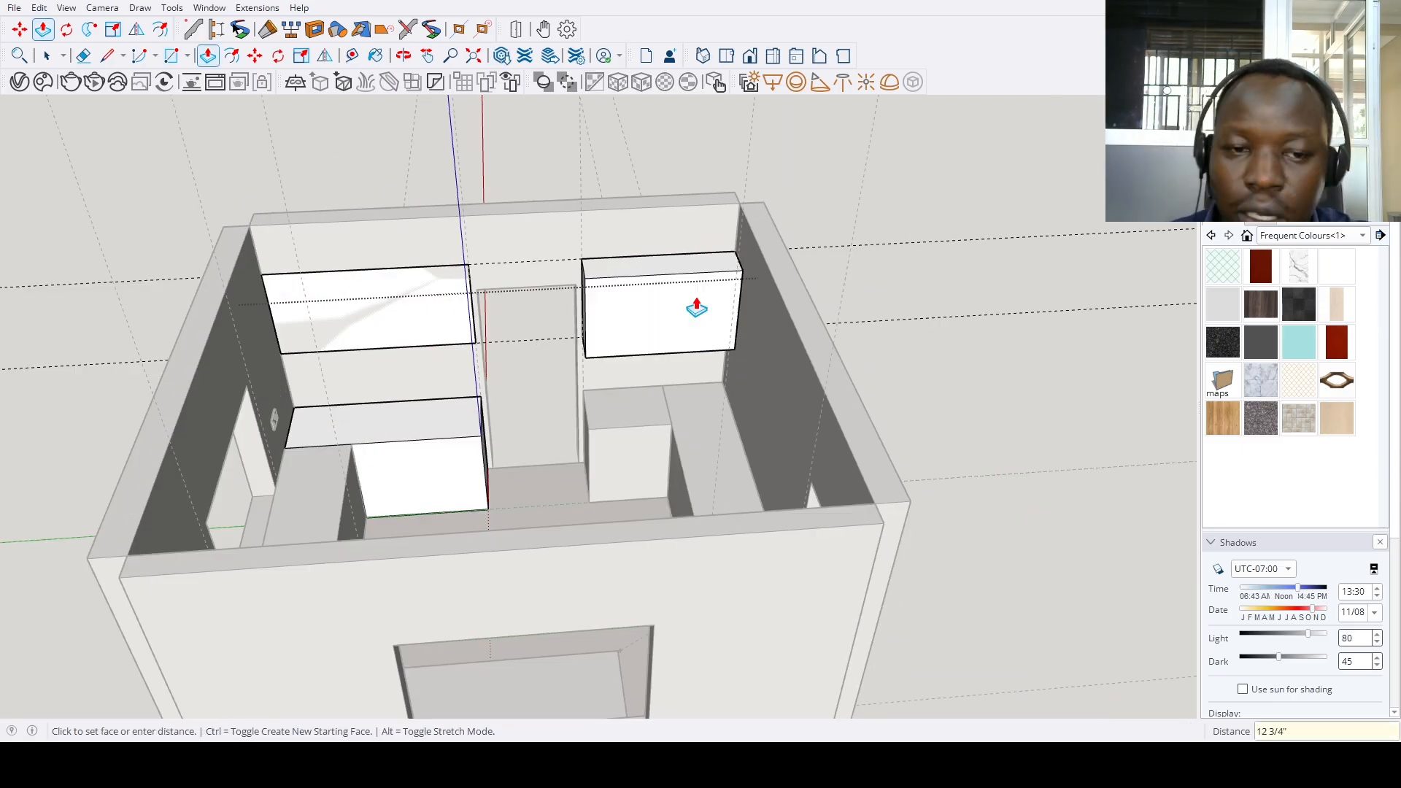
{"action": "double_click", "coordinate": [400, 319]}
{"action": "scroll", "coordinate": [403, 319], "scroll_direction": "down", "scroll_amount": 3}
Place a horizontal guide on the adjoining wall above its long base cabinet, level with the bottom of the neighbouring upper cabinet
{"action": "middle_click_drag", "start_coordinate": [610, 269], "coordinate": [1022, 394]}
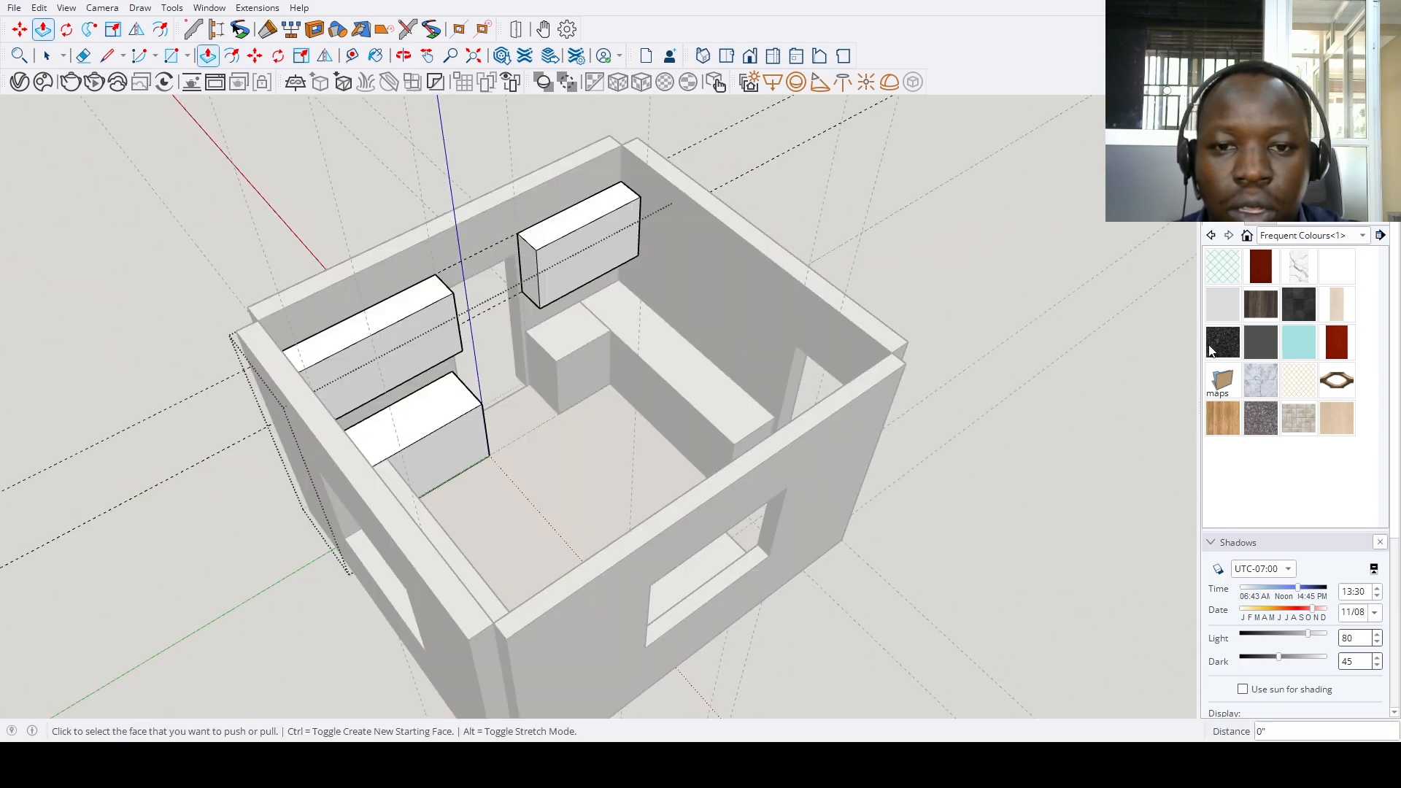
{"action": "key", "text": "space"}
{"action": "left_click", "coordinate": [639, 426]}
{"action": "middle_click_drag", "start_coordinate": [638, 426], "coordinate": [672, 379]}
{"action": "scroll", "coordinate": [584, 363], "scroll_direction": "up", "scroll_amount": 2}
{"action": "double_click", "coordinate": [583, 364]}
{"action": "scroll", "coordinate": [572, 299], "scroll_direction": "up", "scroll_amount": 2}
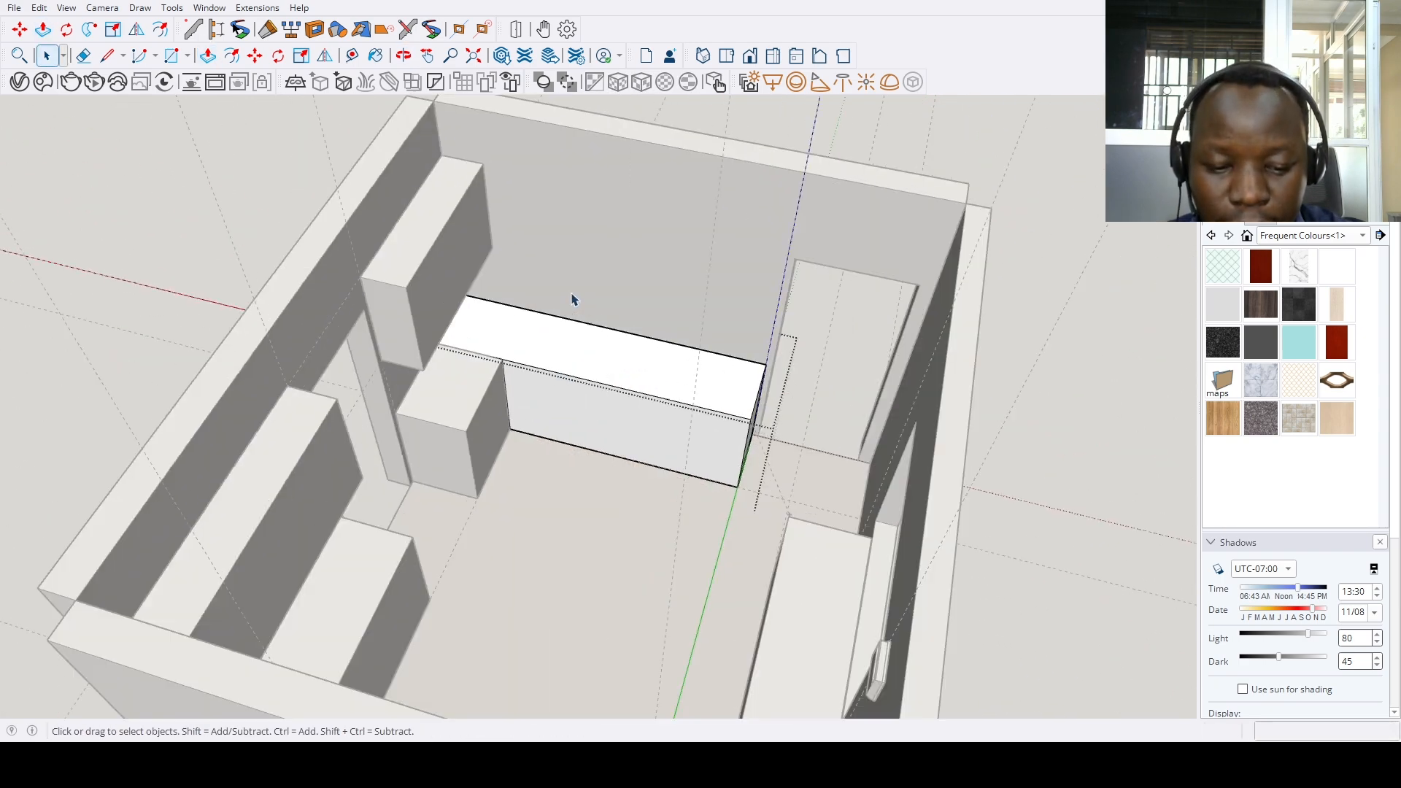
{"action": "middle_click_drag", "start_coordinate": [758, 361], "coordinate": [794, 251]}
{"action": "key", "text": "t"}
{"action": "left_click", "coordinate": [643, 346]}
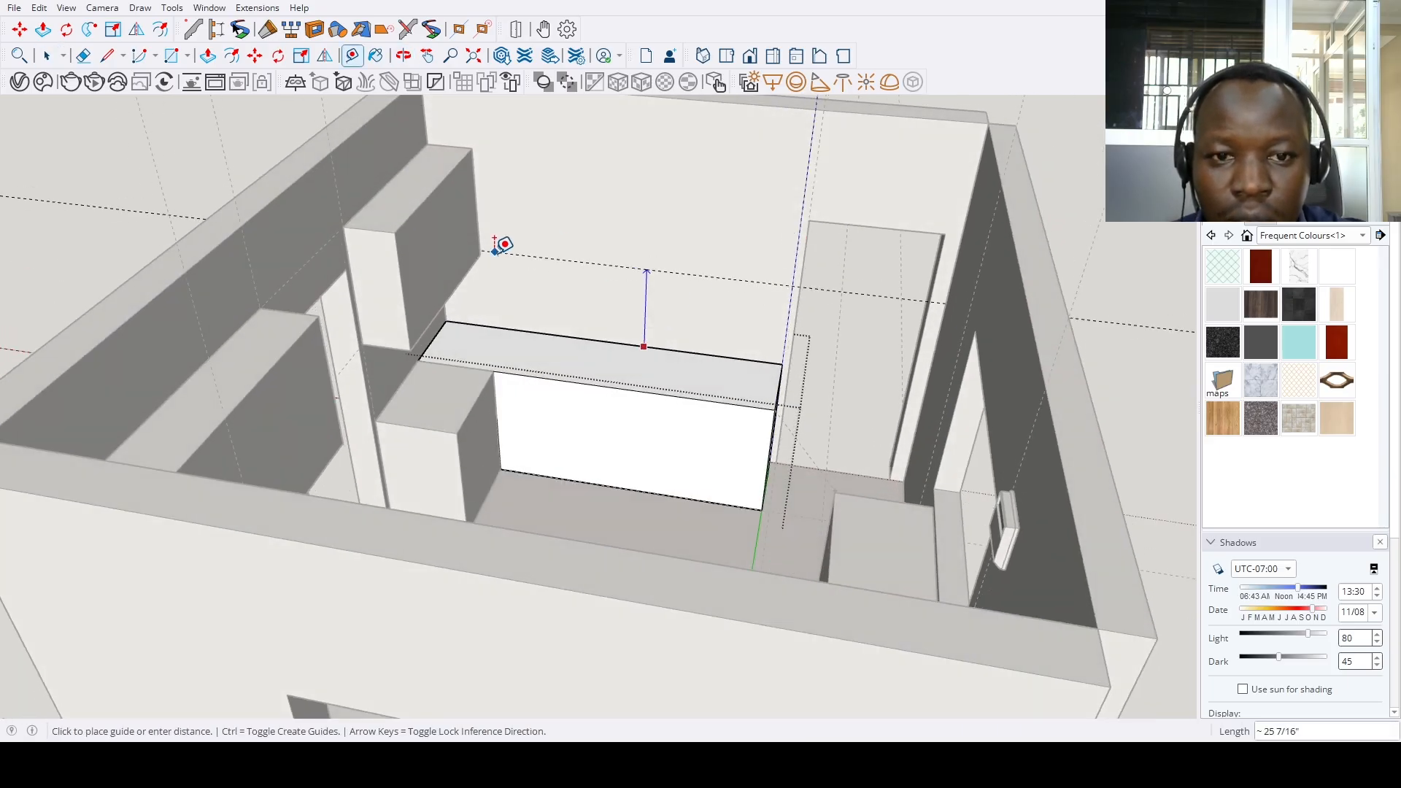
{"action": "left_click", "coordinate": [492, 248]}
Draw a rectangle above the guide up to the neighbouring upper cabinet's top and extrude it by the same 12 3/4" depth
{"action": "key", "text": "r"}
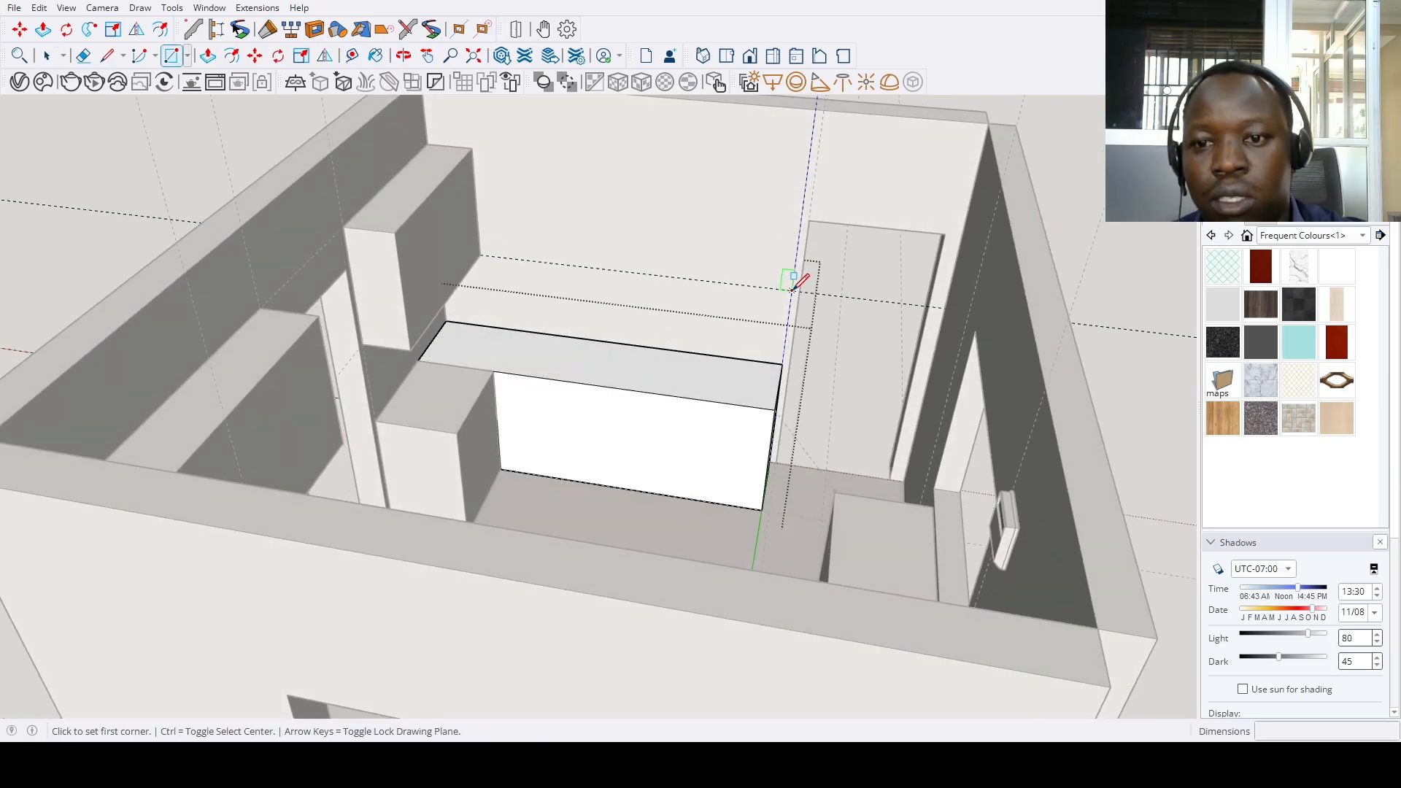
{"action": "left_click", "coordinate": [794, 289]}
{"action": "left_click", "coordinate": [476, 146]}
{"action": "key", "text": "p"}
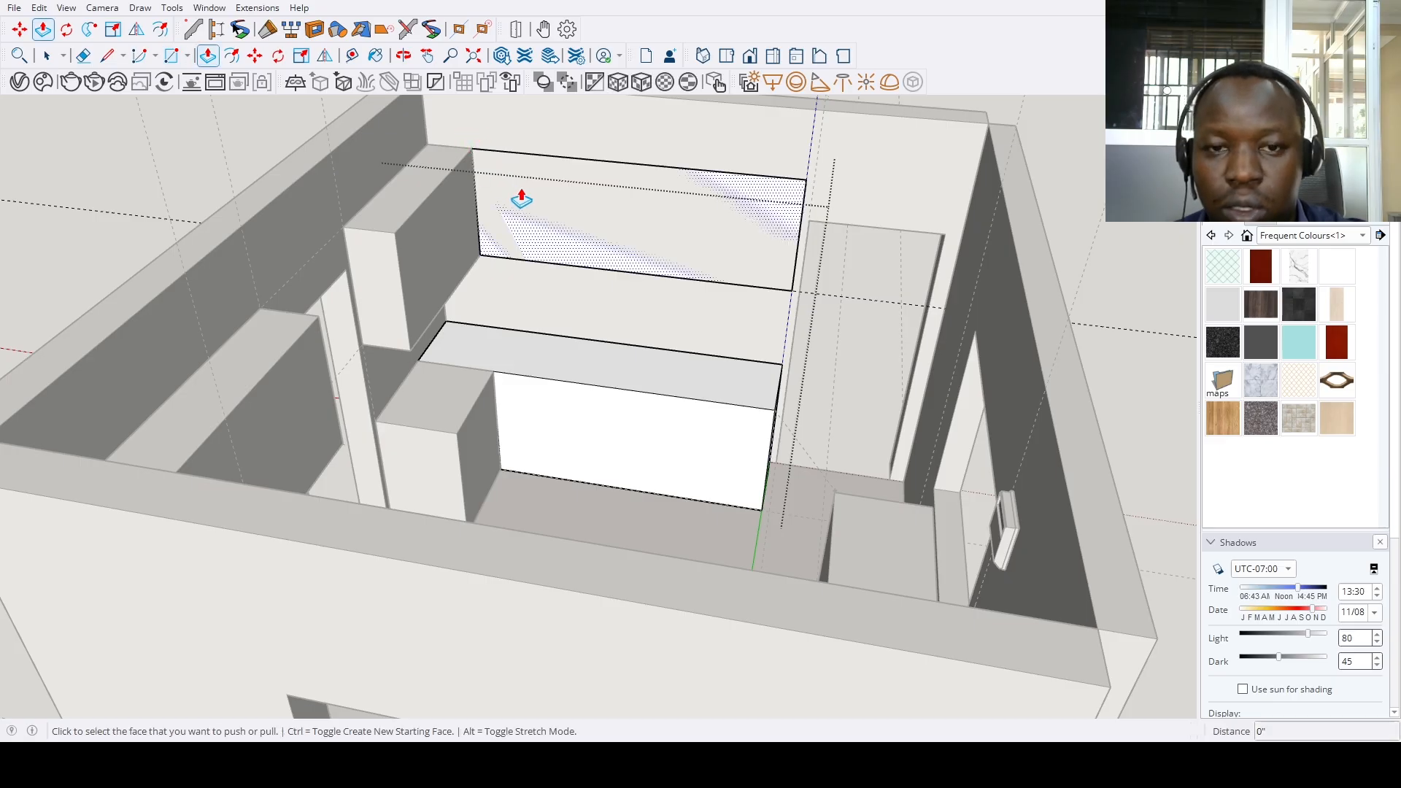
{"action": "double_click", "coordinate": [522, 197]}
{"action": "key", "text": "space"}
Place horizontal guides on the opposite window wall, 24" above the base cabinet's rear top edge and 32" above that guide
{"action": "middle_click_drag", "start_coordinate": [440, 225], "coordinate": [1058, 335]}
{"action": "double_click", "coordinate": [818, 269]}
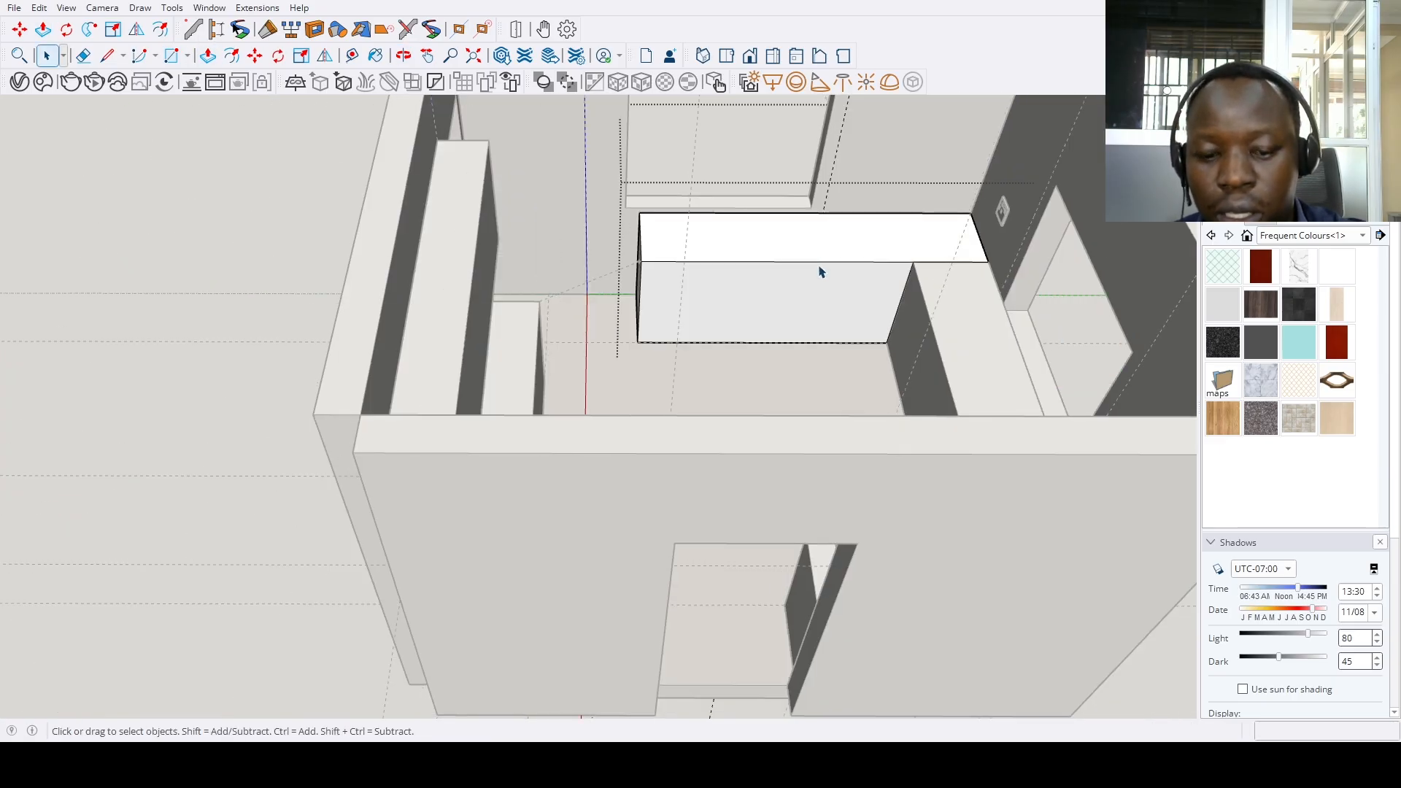
{"action": "scroll", "coordinate": [820, 272], "scroll_direction": "down", "scroll_amount": 3}
{"action": "key", "text": "t"}
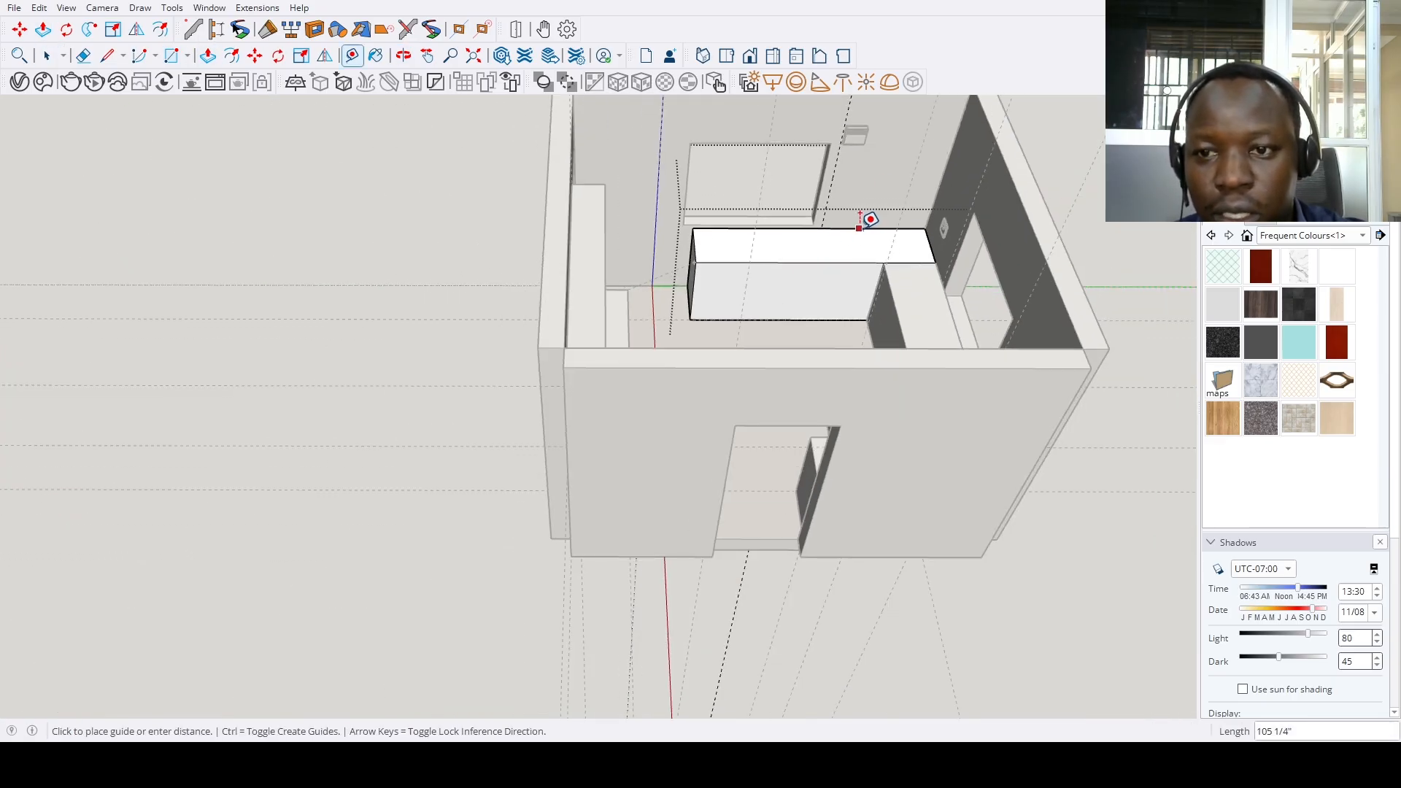
{"action": "key", "text": "Return"}
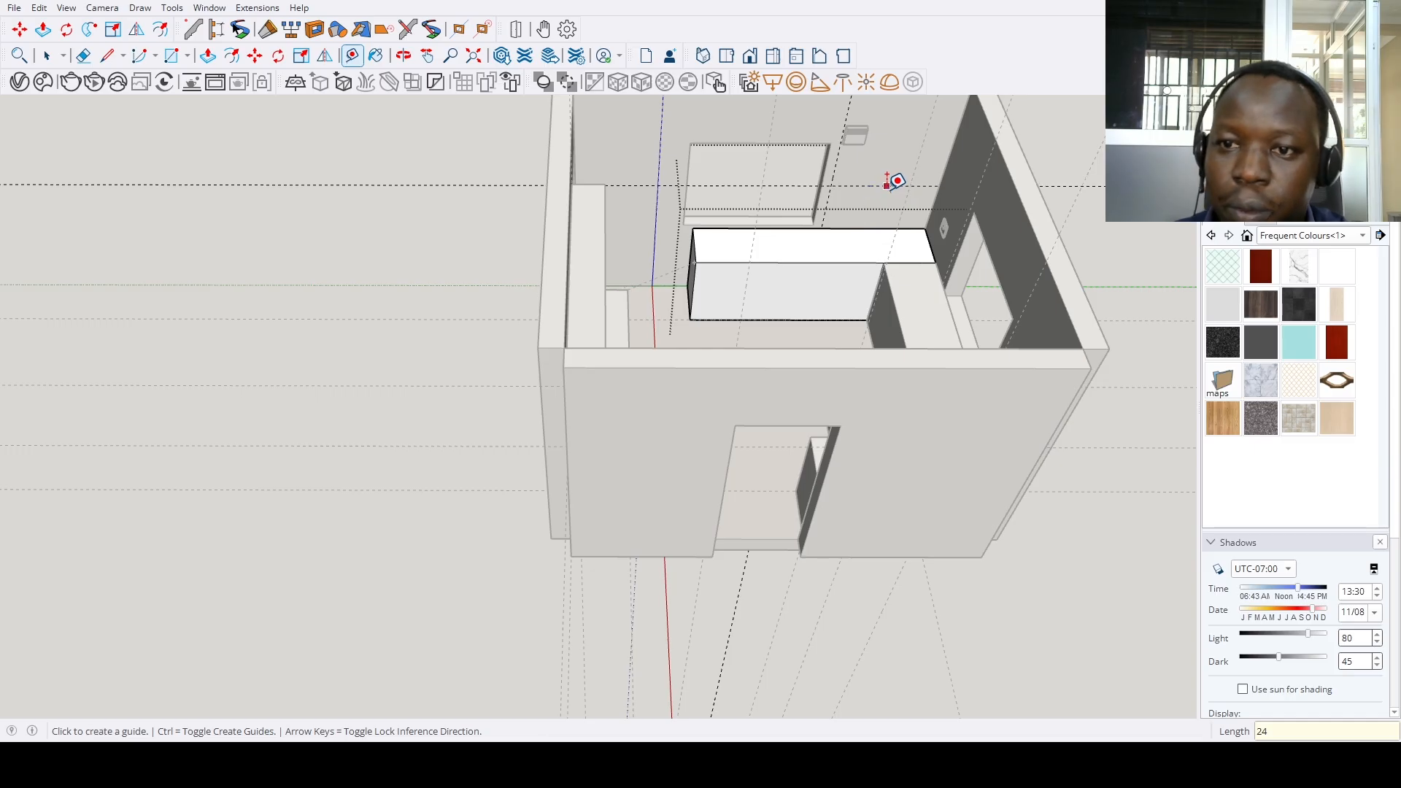
{"action": "left_click", "coordinate": [883, 186]}
{"action": "type", "text": "32"}
{"action": "key", "text": "Return"}
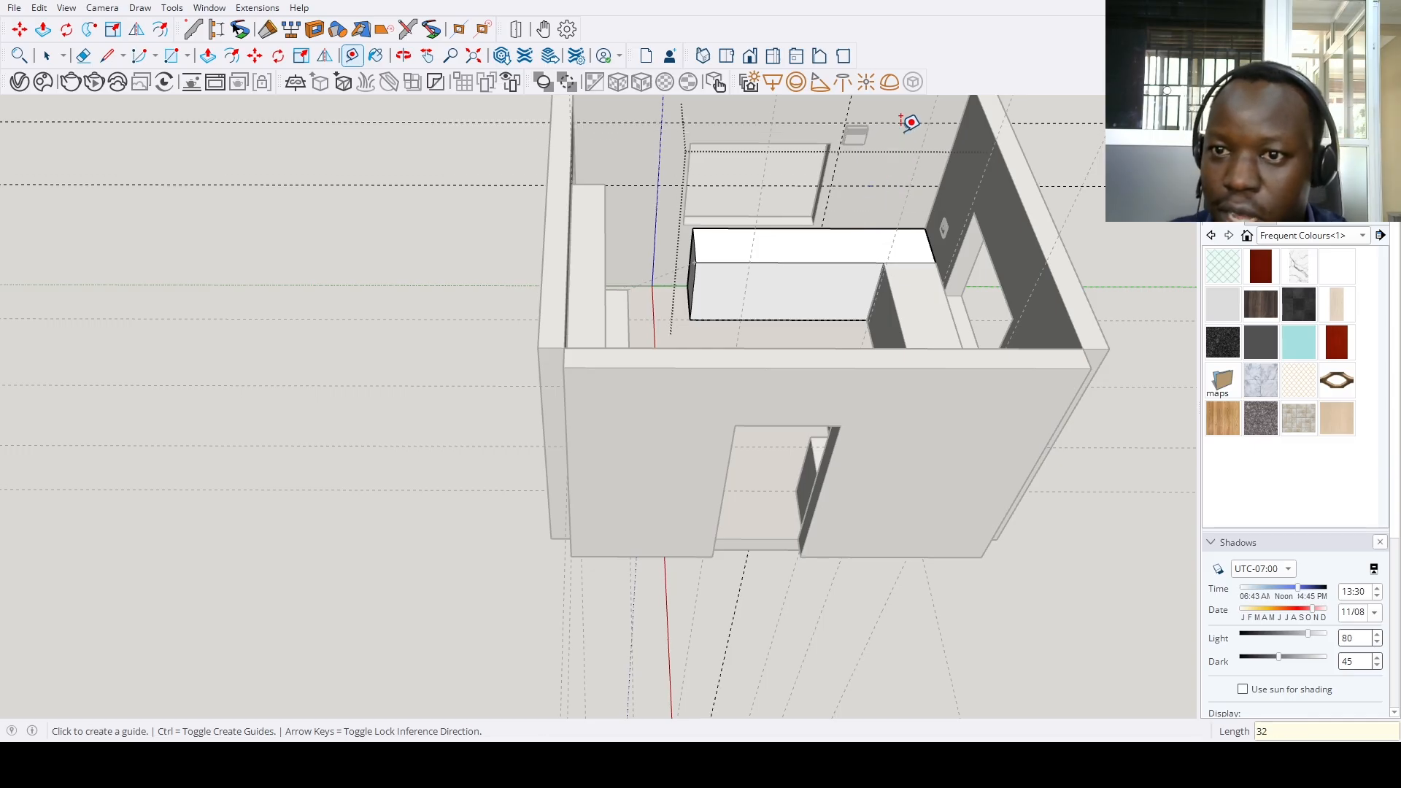
Draw a rectangle between the two guides from beside the window to the room's corner and extrude it into an upper cabinet
{"action": "middle_click_drag", "start_coordinate": [912, 129], "coordinate": [730, 228]}
{"action": "scroll", "coordinate": [779, 270], "scroll_direction": "up", "scroll_amount": 3}
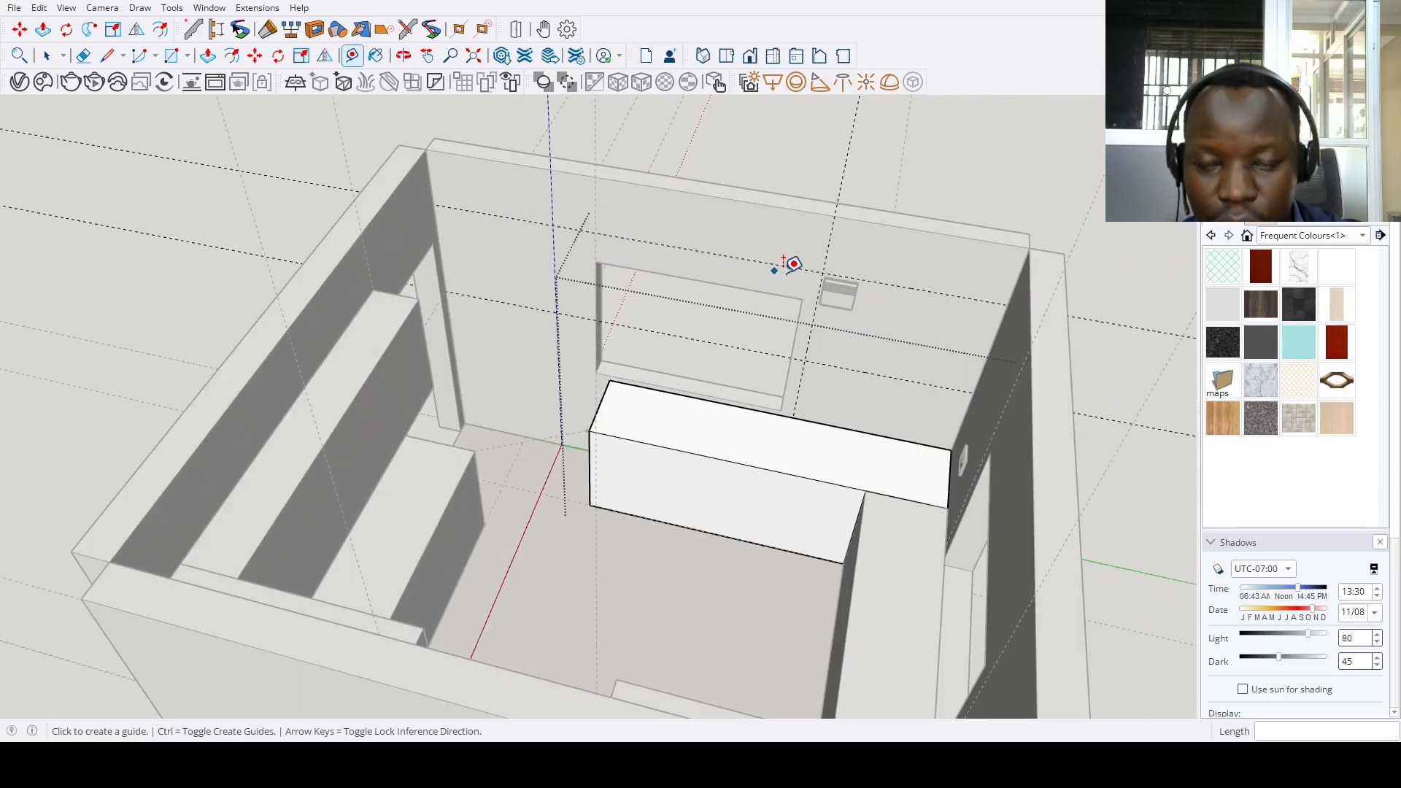
{"action": "key", "text": "r"}
{"action": "left_click", "coordinate": [824, 275]}
{"action": "middle_click_drag", "start_coordinate": [835, 282], "coordinate": [801, 250]}
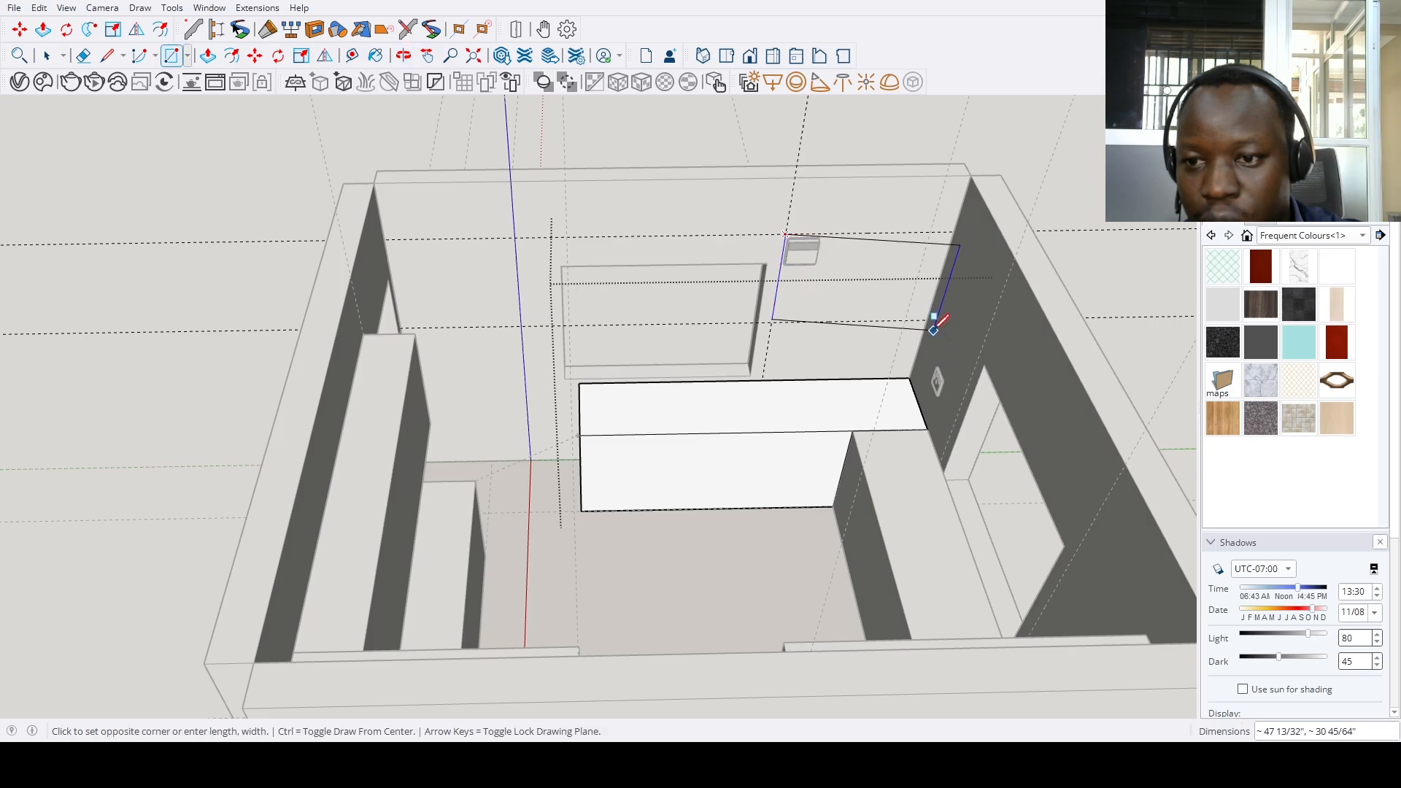
{"action": "left_click", "coordinate": [933, 331]}
{"action": "key", "text": "p"}
{"action": "middle_click_drag", "start_coordinate": [933, 331], "coordinate": [875, 351]}
{"action": "scroll", "coordinate": [896, 320], "scroll_direction": "up", "scroll_amount": 3}
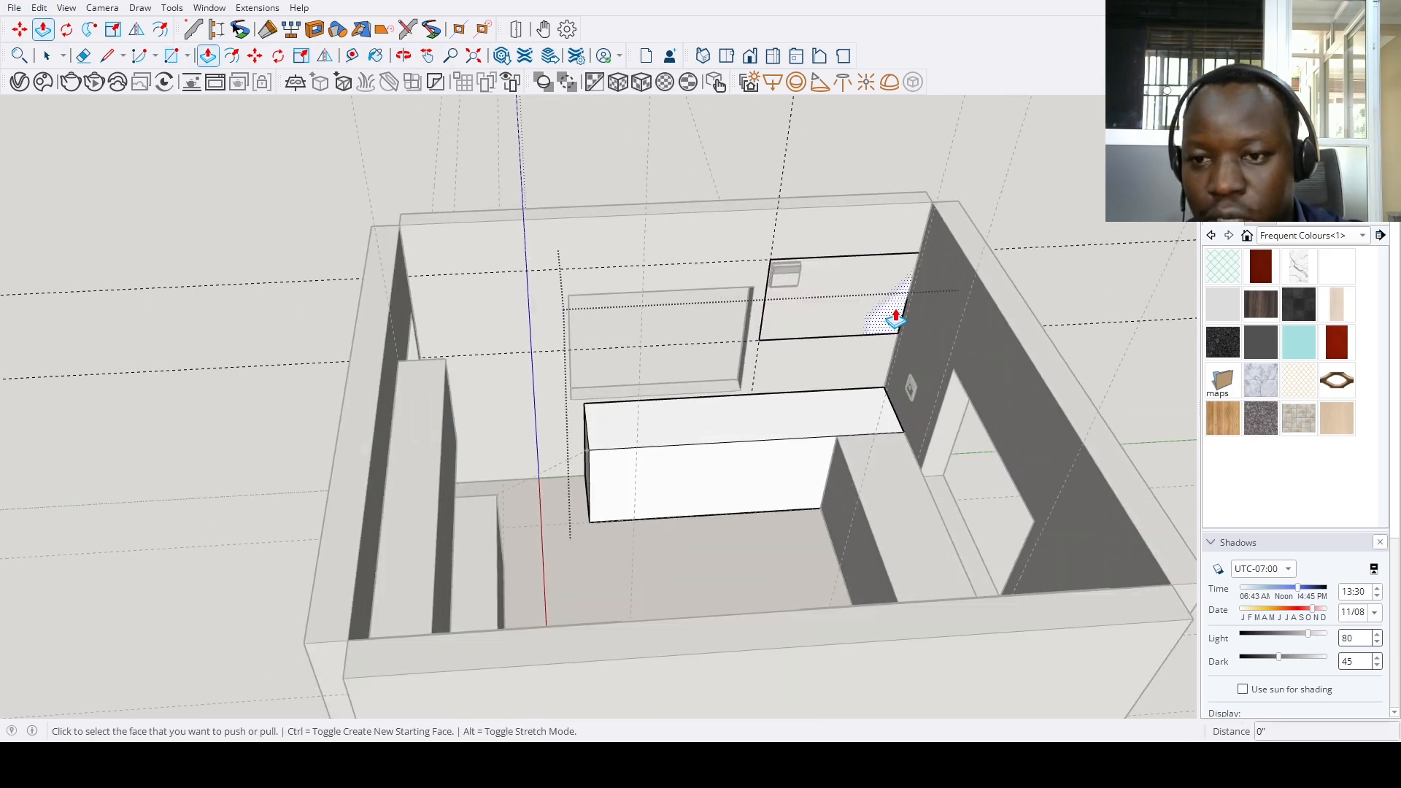
{"action": "left_click_drag", "start_coordinate": [896, 319], "coordinate": [861, 322]}
{"action": "key", "text": "space"}
Open the base cabinet under the other window and place a horizontal wall guide level with the corner upper cabinet's top
{"action": "middle_click_drag", "start_coordinate": [861, 322], "coordinate": [1119, 338]}
{"action": "scroll", "coordinate": [720, 291], "scroll_direction": "up", "scroll_amount": 6}
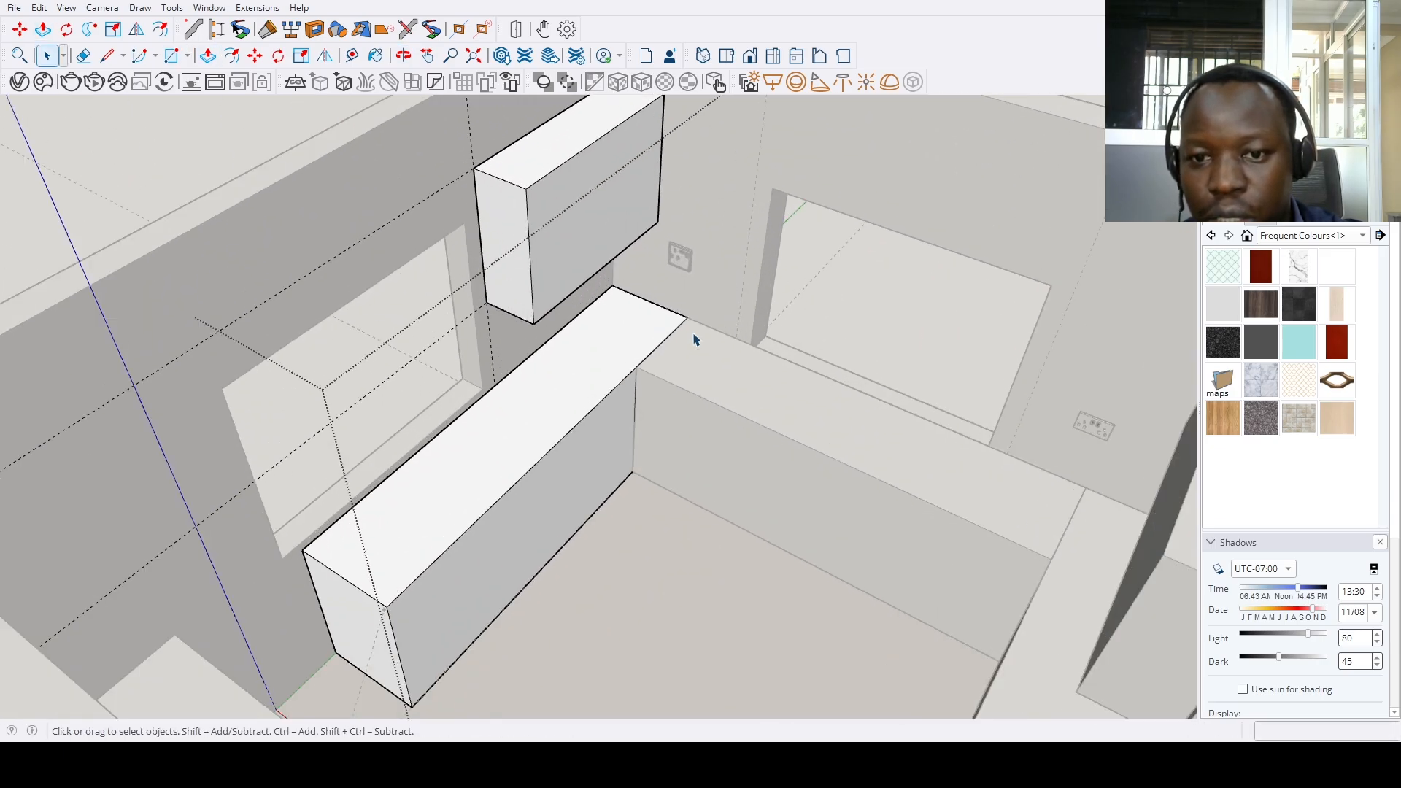
{"action": "scroll", "coordinate": [694, 339], "scroll_direction": "down", "scroll_amount": 5}
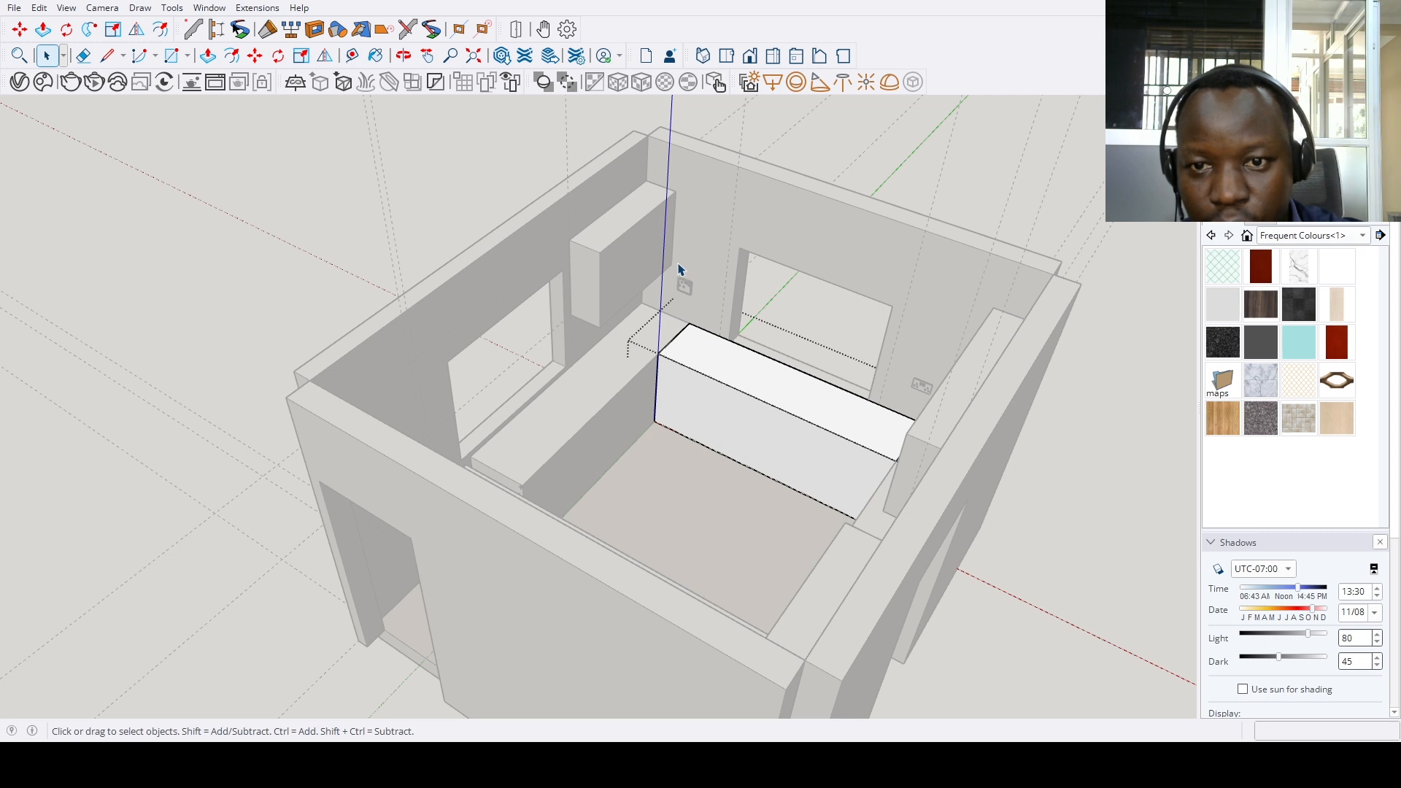
{"action": "key", "text": "t"}
{"action": "scroll", "coordinate": [666, 179], "scroll_direction": "up", "scroll_amount": 3}
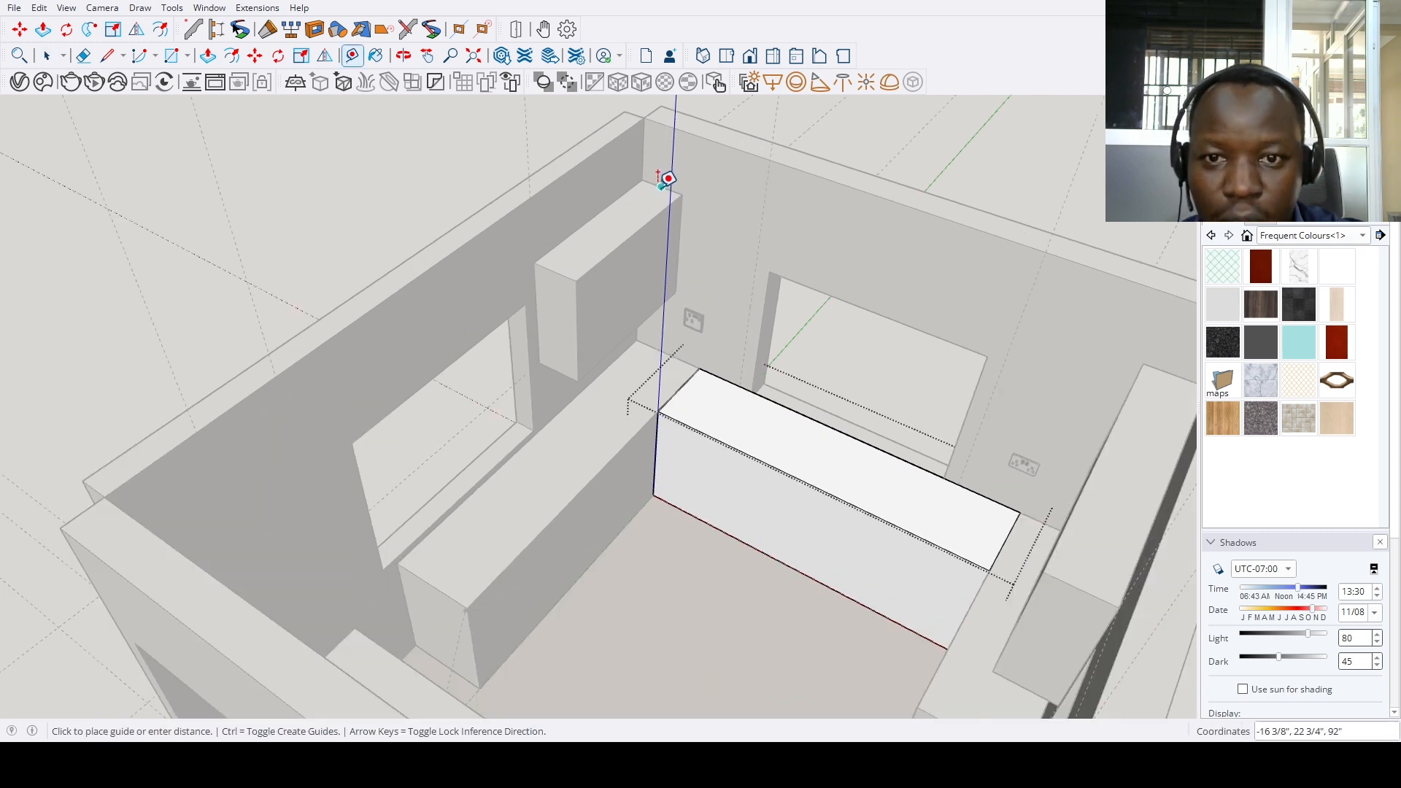
Draw a rectangle below the guide between the corner upper cabinet and the window, and extrude it into an upper cabinet
{"action": "key", "text": "r"}
{"action": "left_click", "coordinate": [675, 291]}
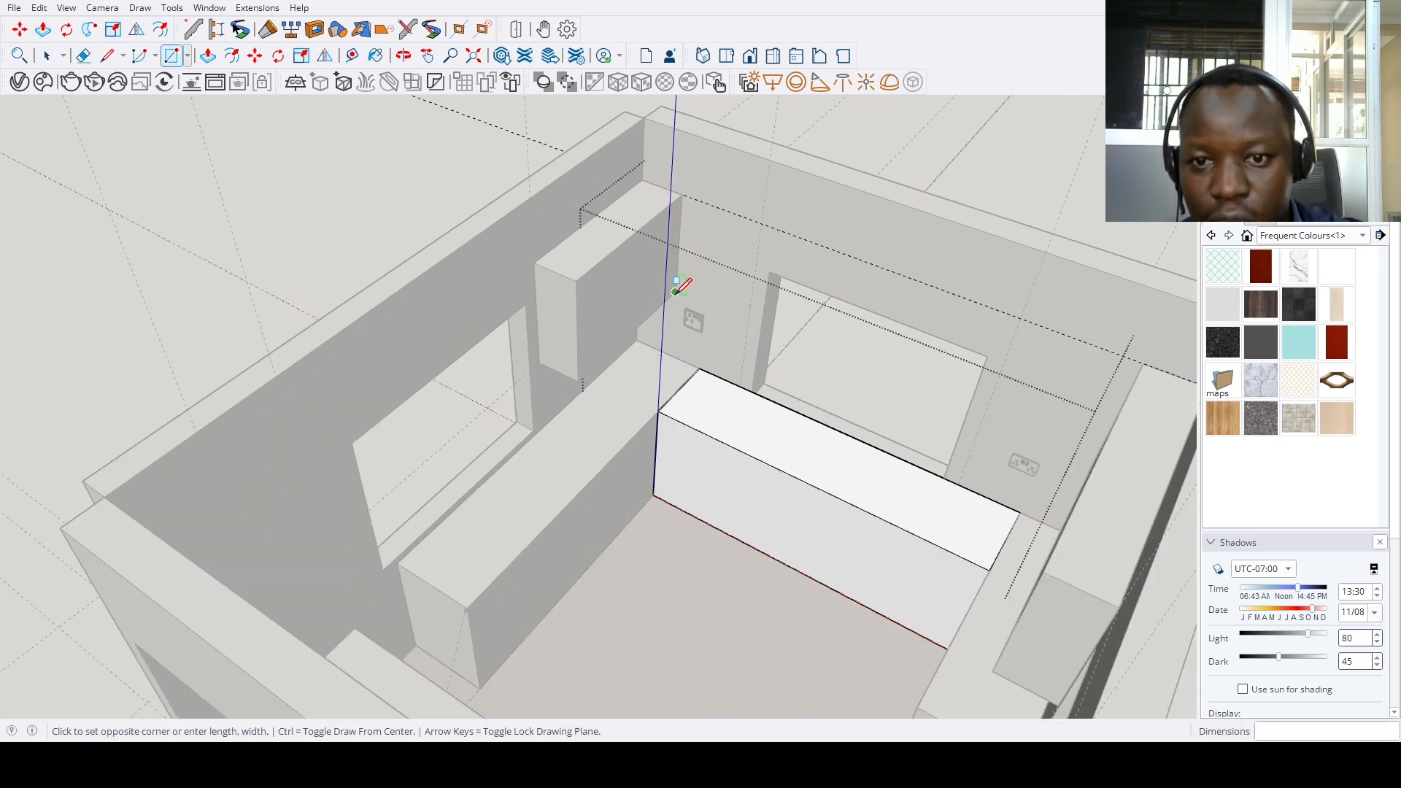
{"action": "left_click", "coordinate": [760, 223]}
{"action": "key", "text": "p"}
{"action": "left_click", "coordinate": [719, 259]}
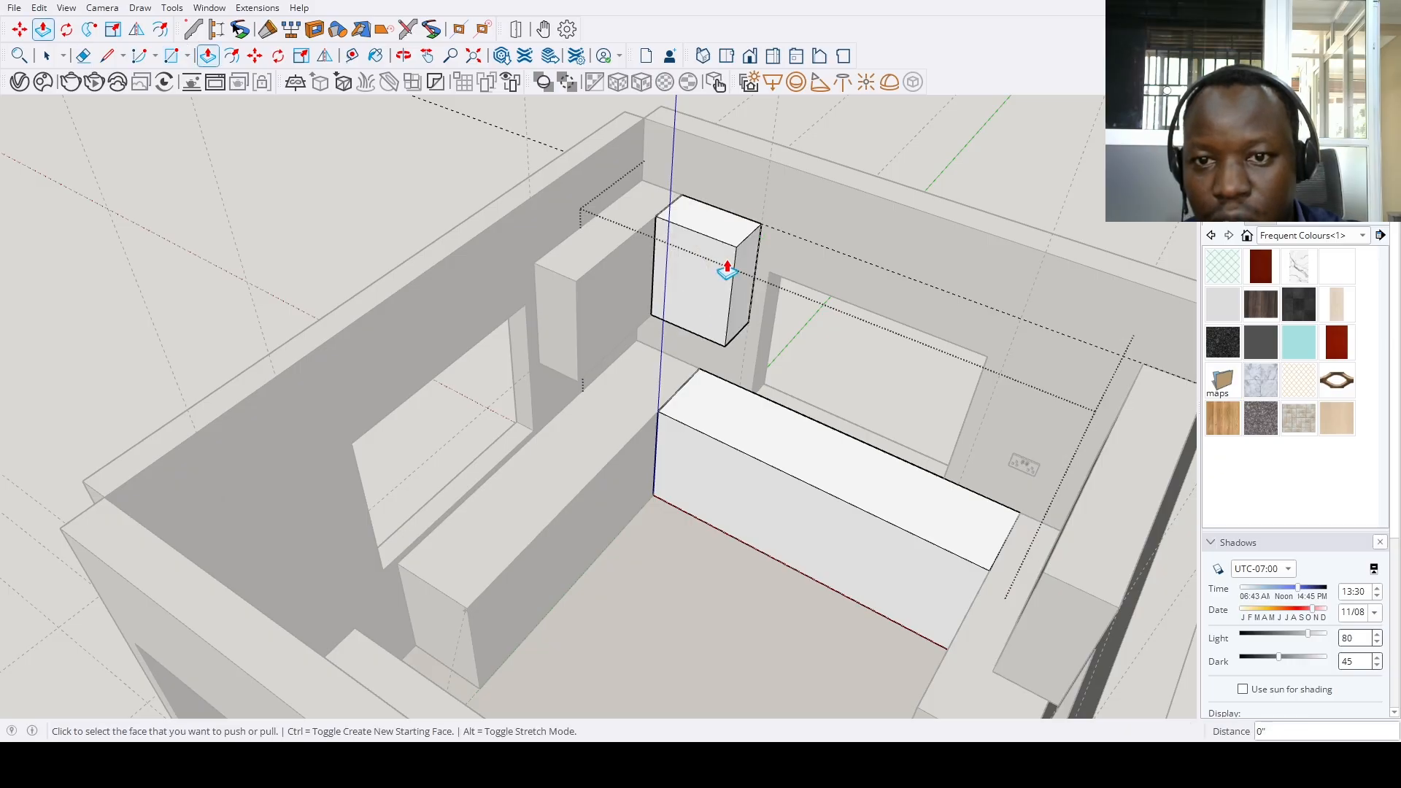
{"action": "left_click", "coordinate": [726, 266]}
Draw a 26 1/2" by 32" rectangle on the window's other side and extrude it to the same depth as an upper cabinet
{"action": "middle_click_drag", "start_coordinate": [726, 265], "coordinate": [854, 269]}
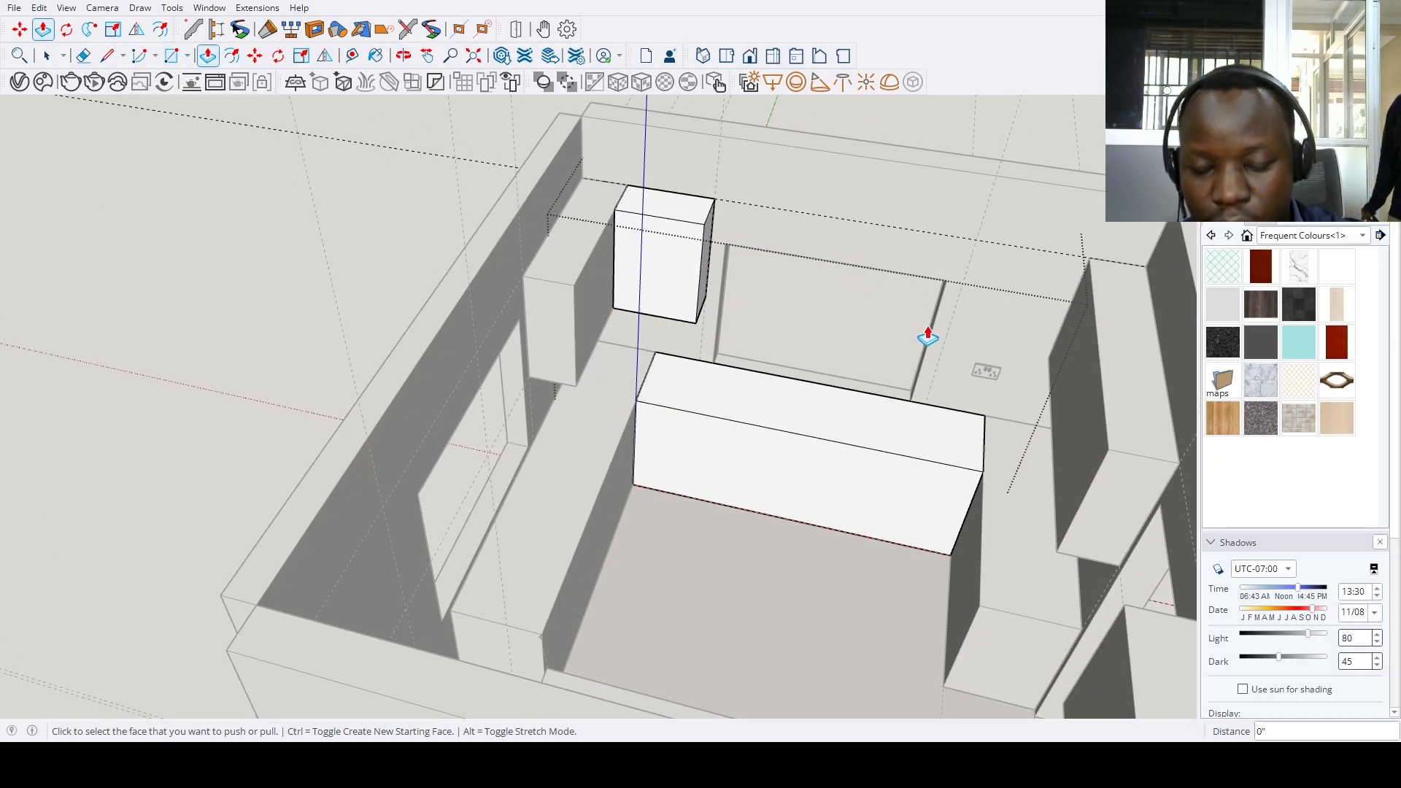
{"action": "key", "text": "r"}
{"action": "left_click", "coordinate": [977, 239]}
{"action": "left_click", "coordinate": [1036, 343]}
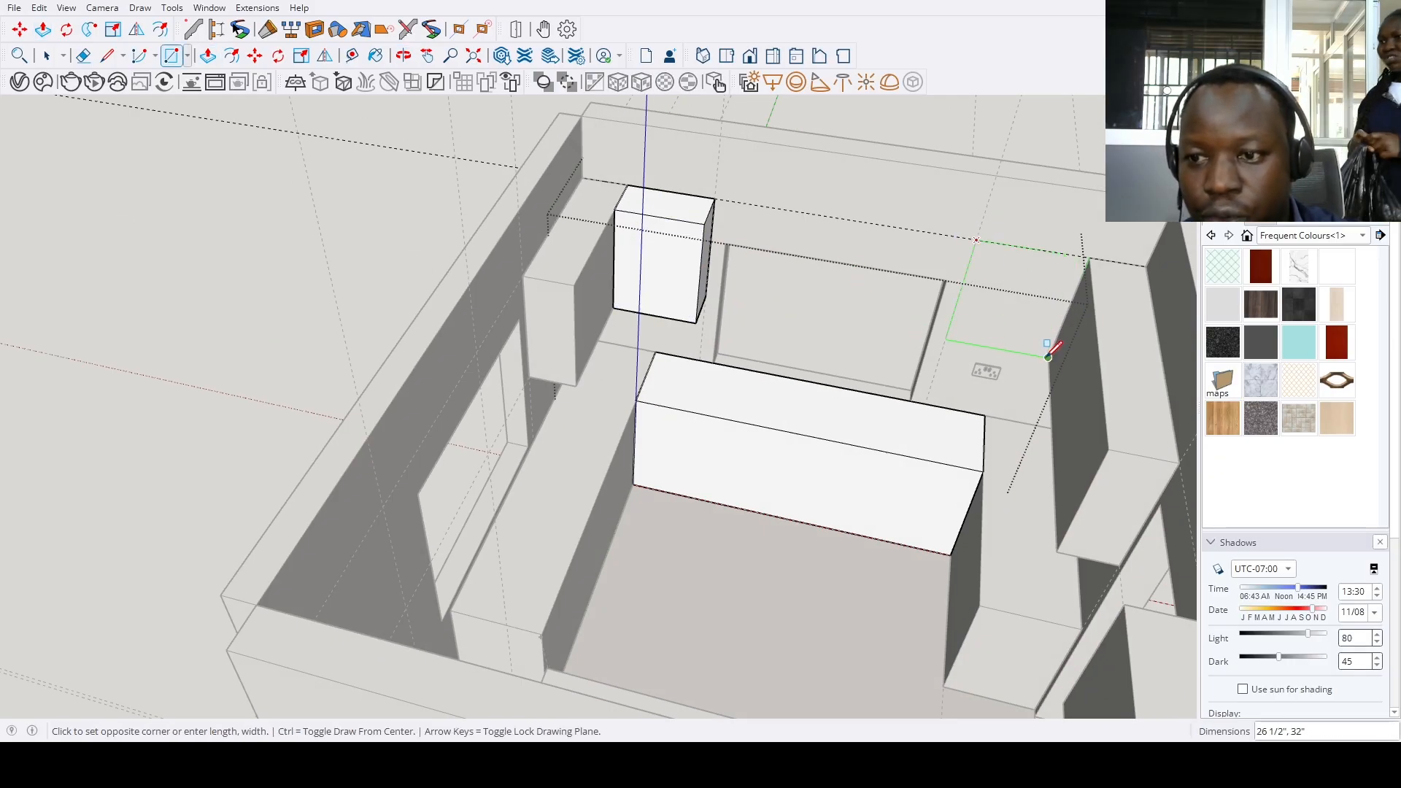
{"action": "key", "text": "p"}
{"action": "double_click", "coordinate": [1050, 337]}
{"action": "key", "text": "space"}
Inspect the base and upper cabinets around the whole room from several angles, including the front view
{"action": "scroll", "coordinate": [1026, 312], "scroll_direction": "down", "scroll_amount": 5}
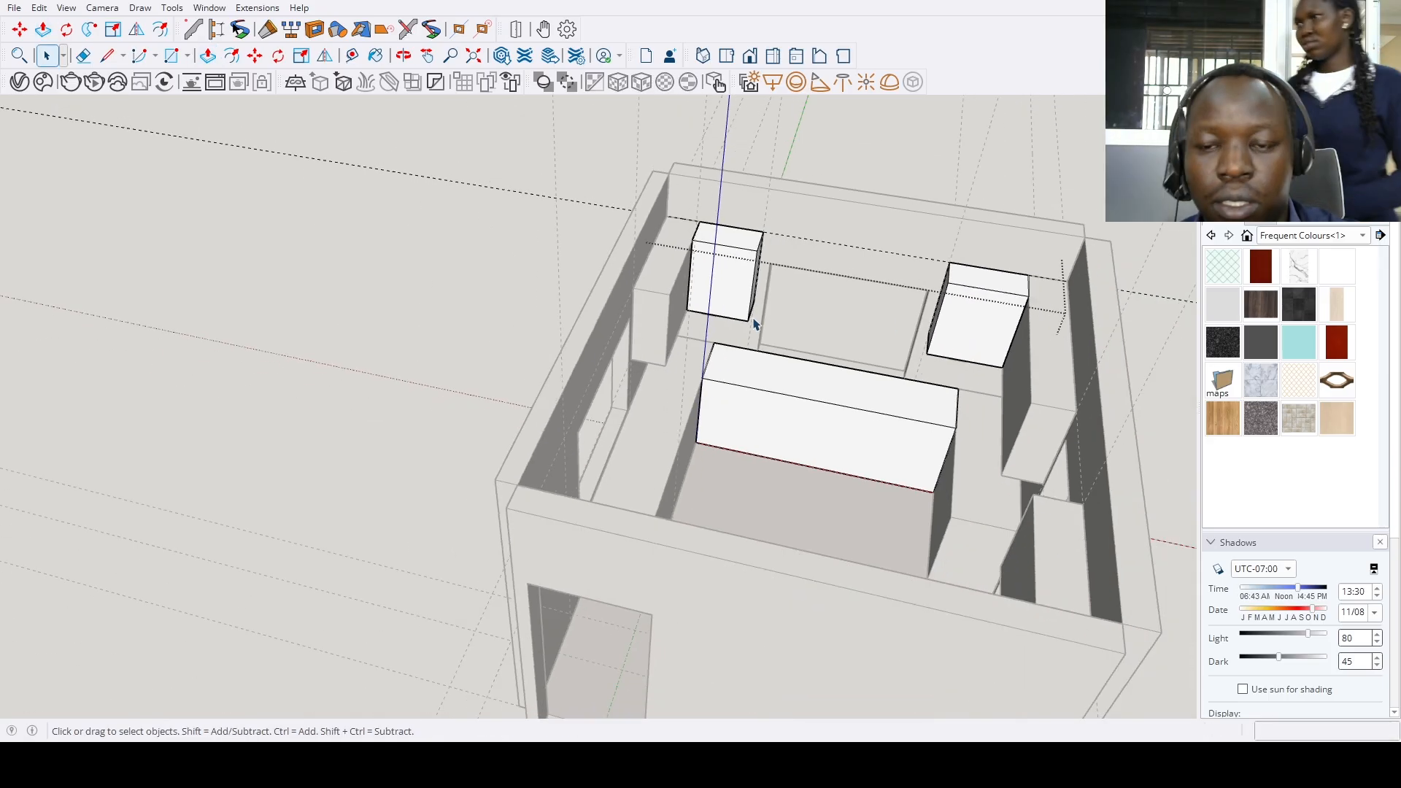
{"action": "middle_click_drag", "start_coordinate": [839, 453], "coordinate": [807, 304]}
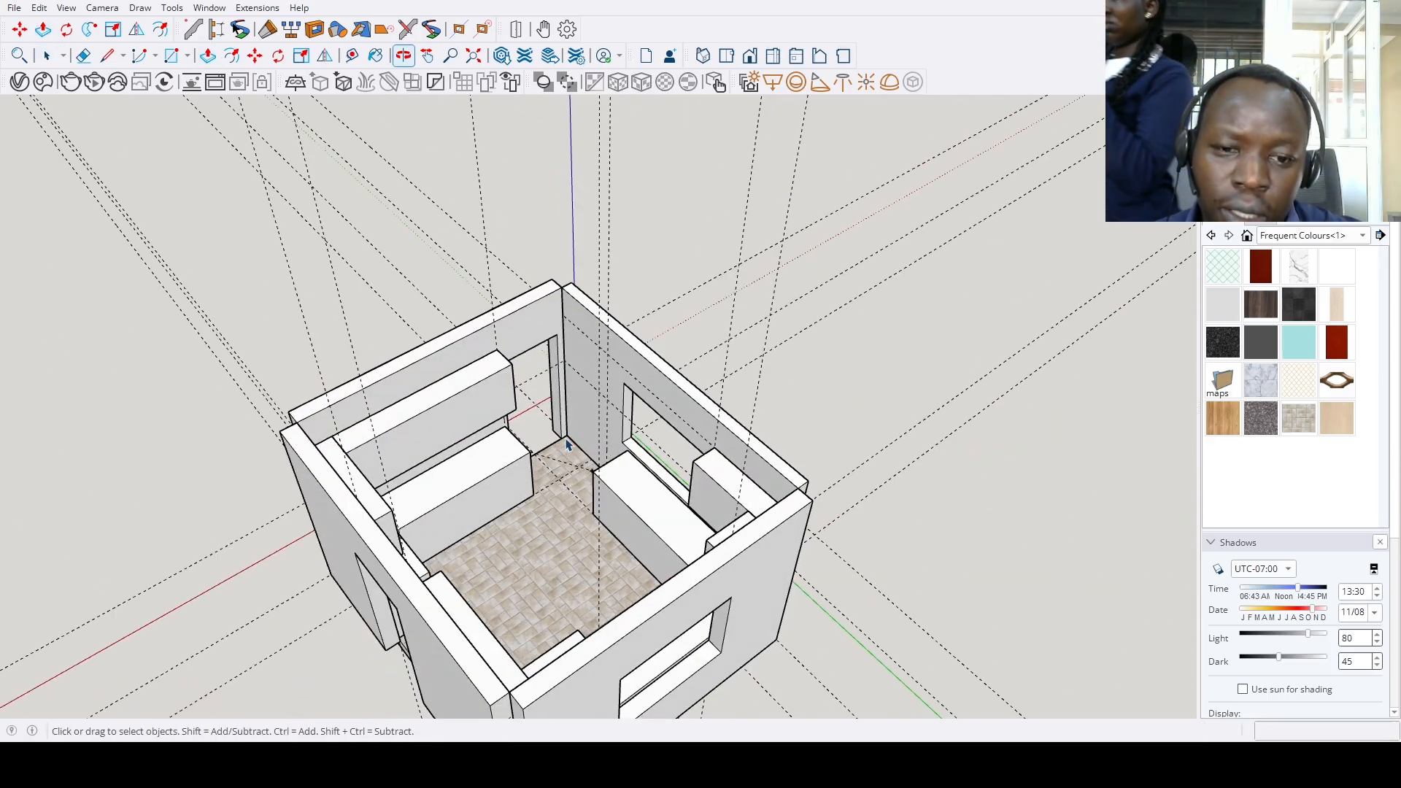
{"action": "scroll", "coordinate": [807, 304], "scroll_direction": "up", "scroll_amount": 3}
{"action": "scroll", "coordinate": [382, 361], "scroll_direction": "up", "scroll_amount": 5}
{"action": "scroll", "coordinate": [381, 374], "scroll_direction": "down", "scroll_amount": 5}
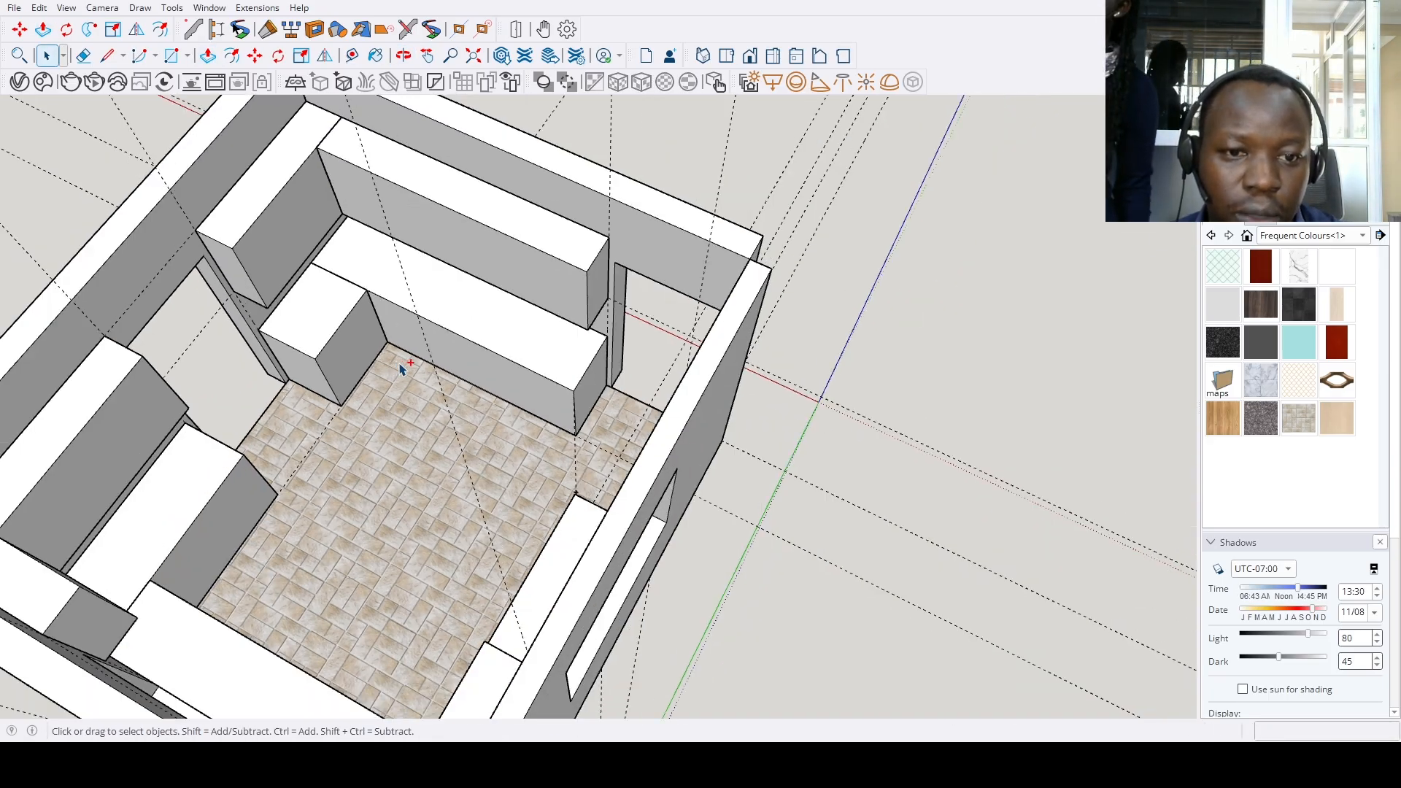
{"action": "middle_click_drag", "start_coordinate": [400, 366], "coordinate": [338, 300]}
{"action": "scroll", "coordinate": [454, 394], "scroll_direction": "up", "scroll_amount": 5}
{"action": "middle_click_drag", "start_coordinate": [453, 395], "coordinate": [312, 397]}
{"action": "scroll", "coordinate": [453, 394], "scroll_direction": "down", "scroll_amount": 5}
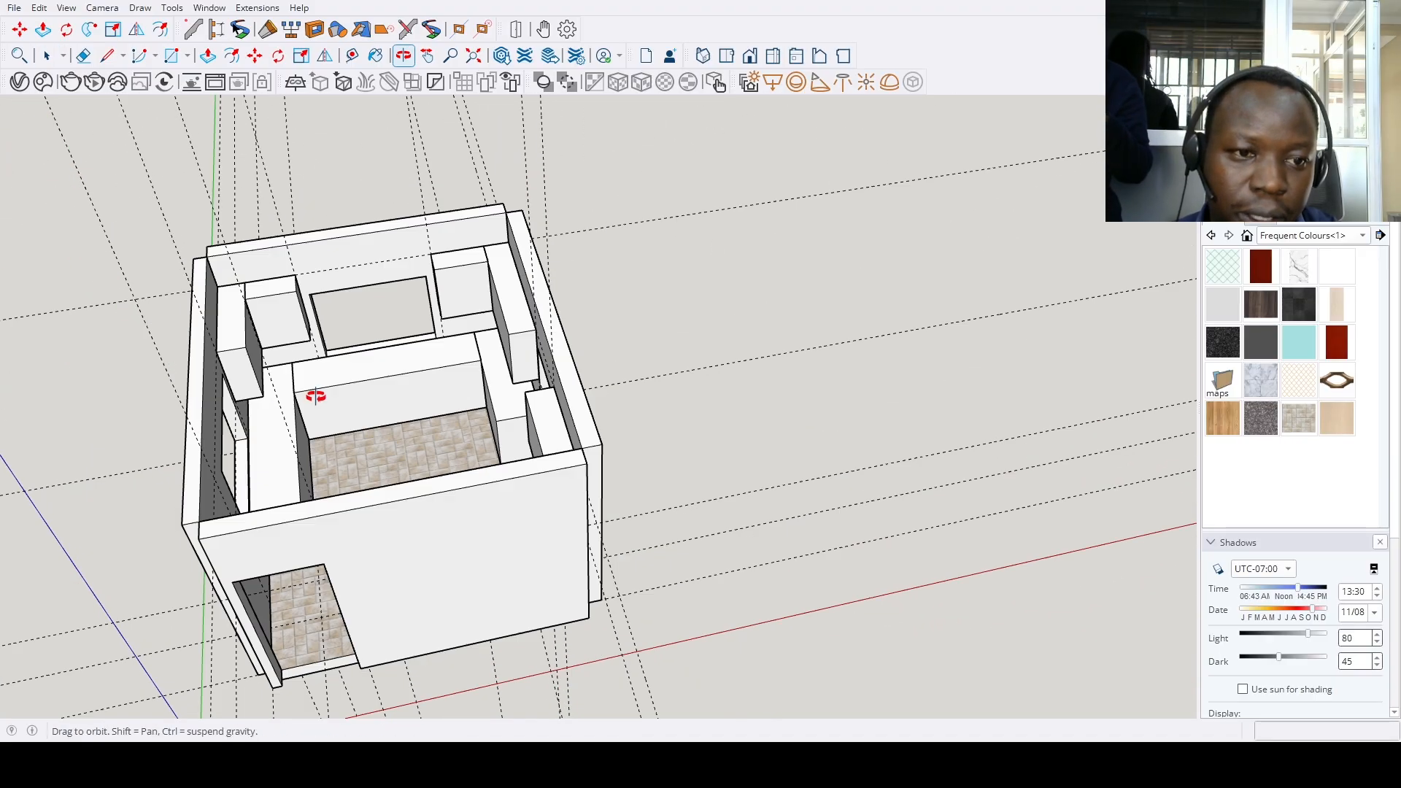
{"action": "left_click", "coordinate": [750, 57]}
{"action": "middle_click_drag", "start_coordinate": [697, 266], "coordinate": [647, 345]}
{"action": "scroll", "coordinate": [647, 344], "scroll_direction": "up", "scroll_amount": 3}
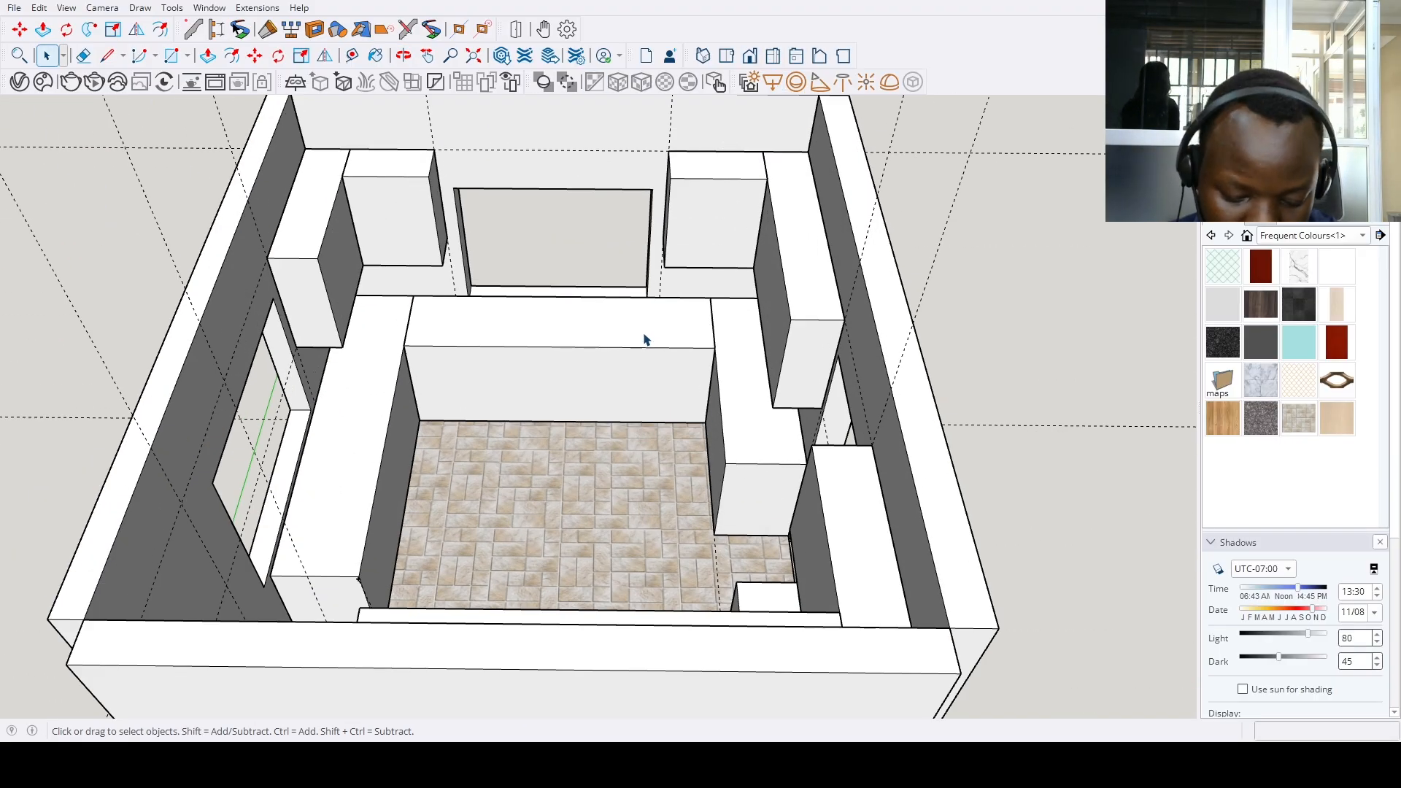
Paste the copied kitchen sink on the base cabinet below the window and move it so its rim rests on the countertop
{"action": "scroll", "coordinate": [602, 353], "scroll_direction": "up", "scroll_amount": 5}
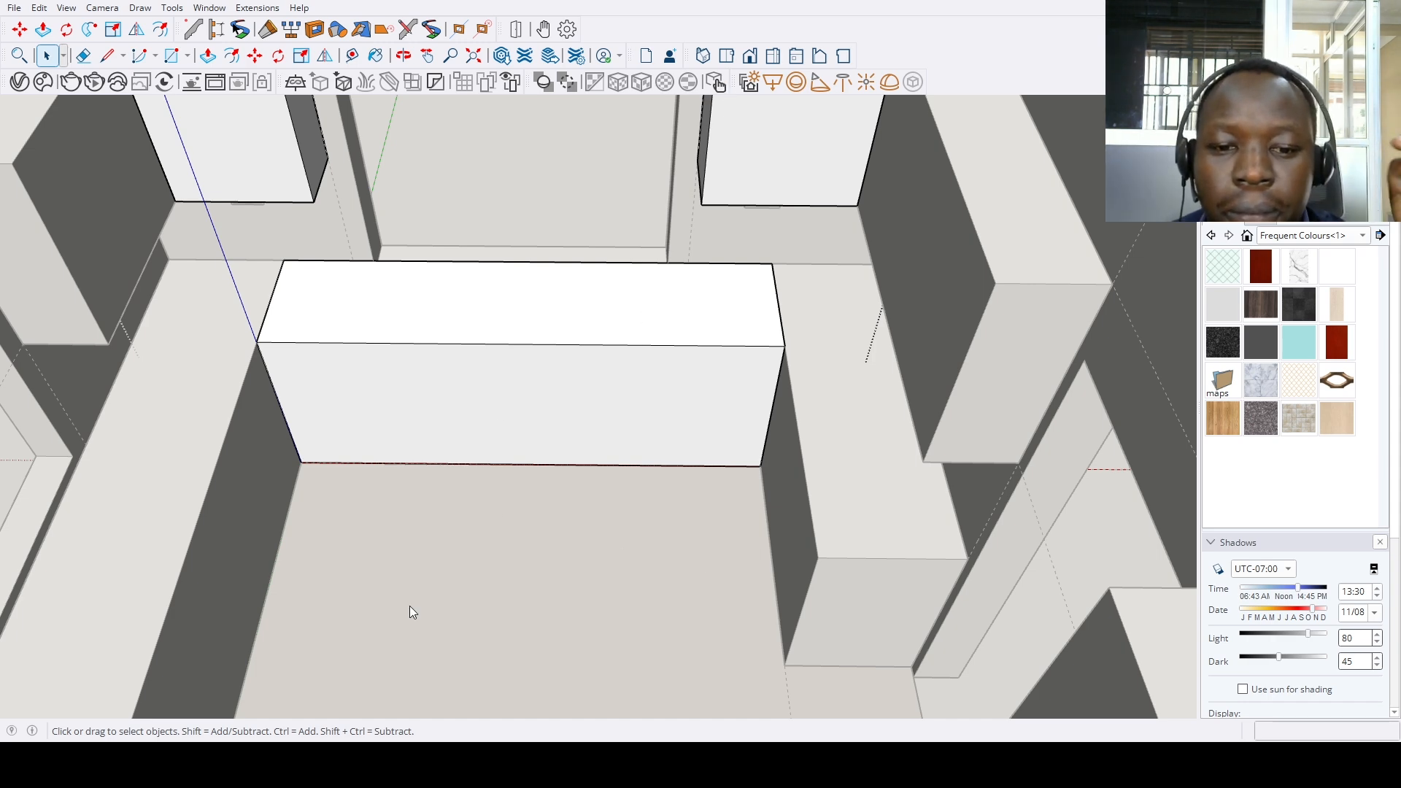
{"action": "key", "text": "ctrl+v"}
{"action": "scroll", "coordinate": [506, 584], "scroll_direction": "down", "scroll_amount": 5}
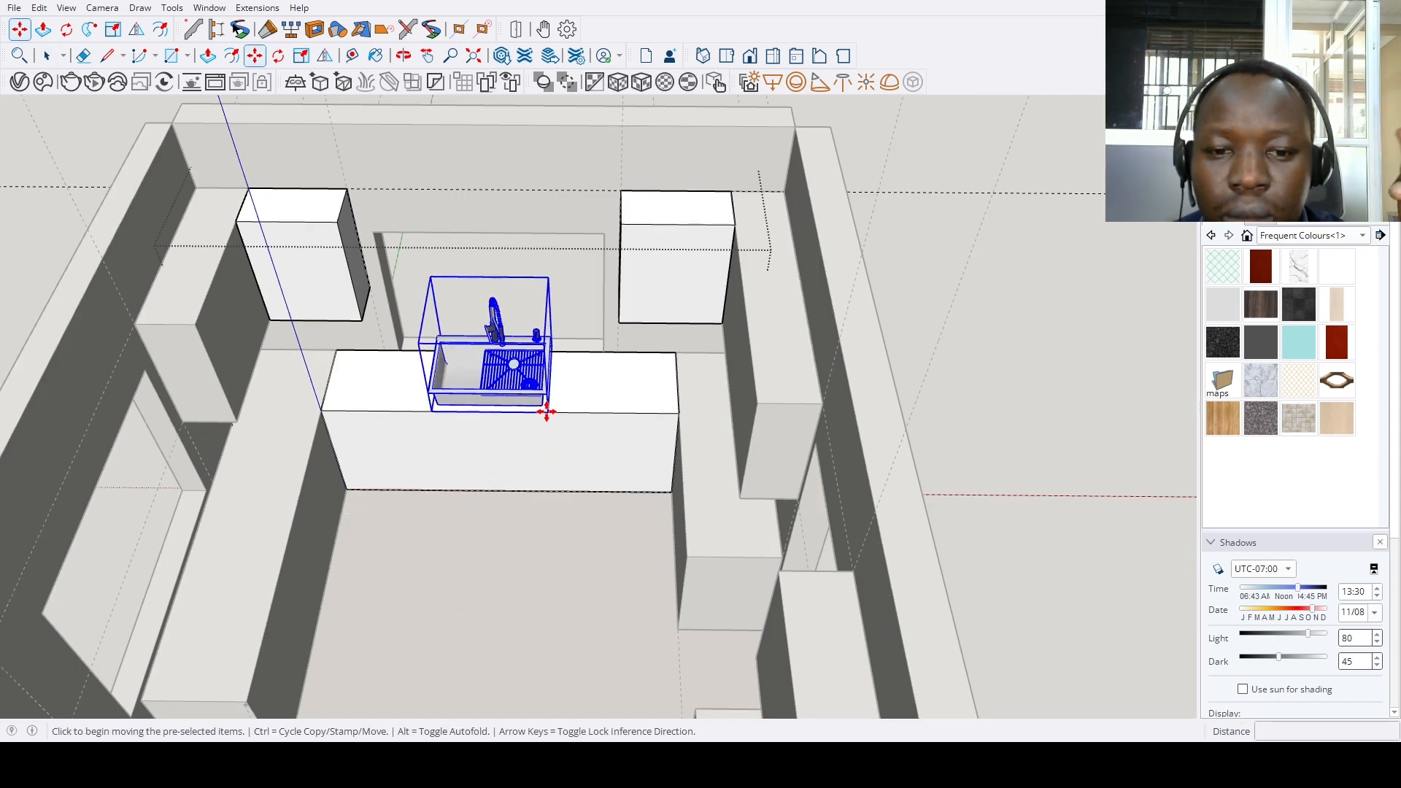
{"action": "scroll", "coordinate": [547, 412], "scroll_direction": "up", "scroll_amount": 6}
{"action": "left_click", "coordinate": [577, 363]}
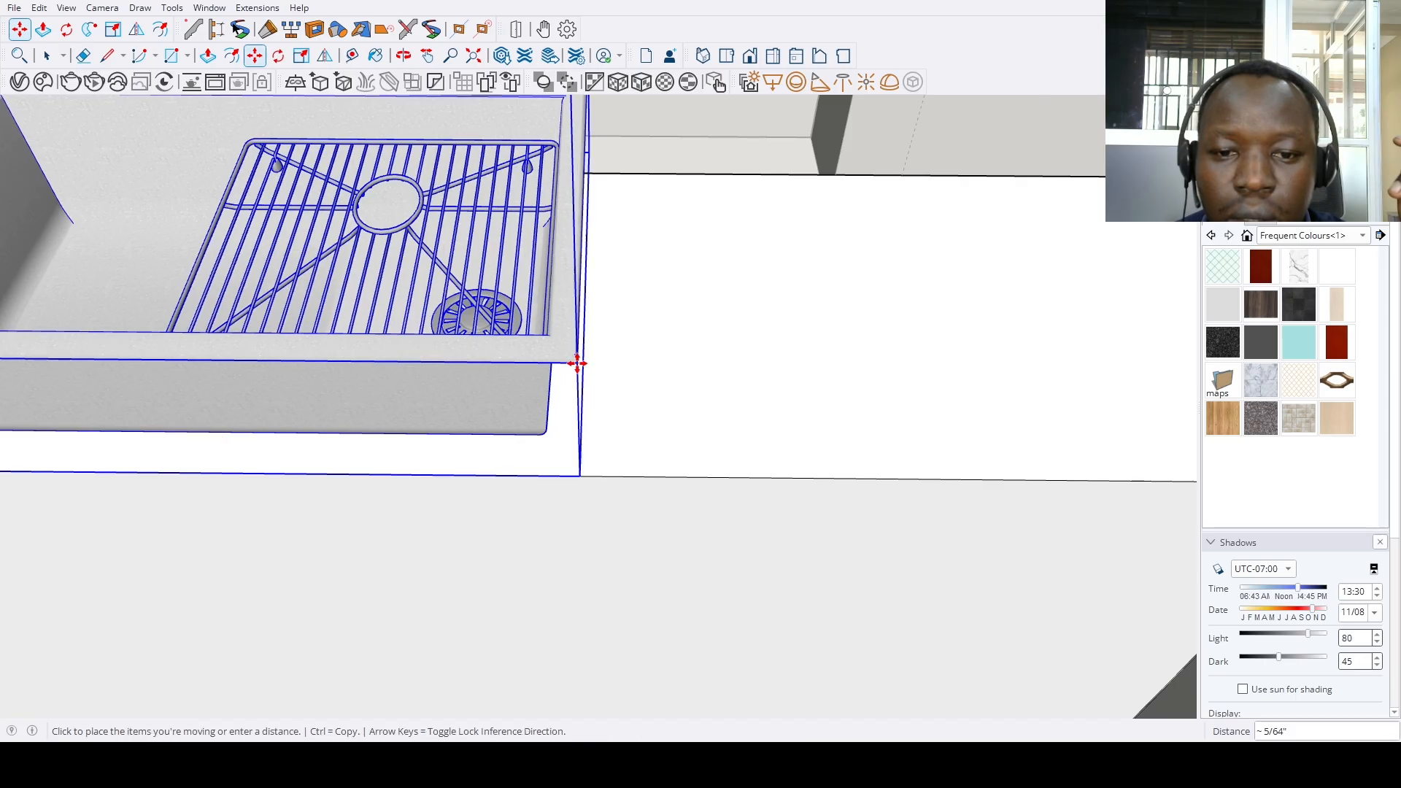
{"action": "scroll", "coordinate": [577, 363], "scroll_direction": "down", "scroll_amount": 3}
{"action": "left_click", "coordinate": [694, 437]}
Move the sink 1 1/2" forward from the countertop's rear edge
{"action": "scroll", "coordinate": [567, 501], "scroll_direction": "down", "scroll_amount": 5}
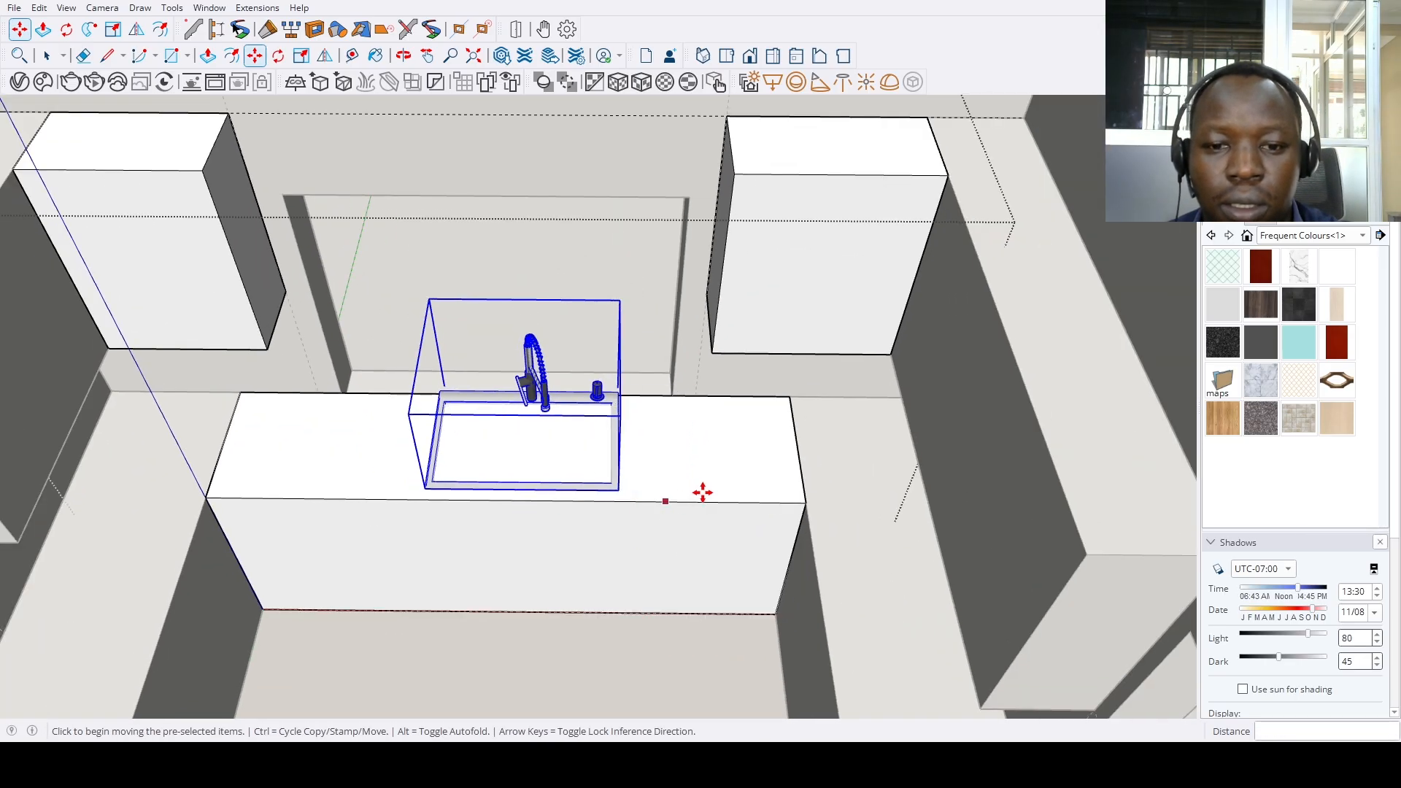
{"action": "mouse_move", "coordinate": [703, 492]}
{"action": "middle_mouse_down"}
{"action": "mouse_move", "coordinate": [581, 479]}
{"action": "mouse_move", "coordinate": [725, 500]}
{"action": "mouse_move", "coordinate": [719, 485]}
{"action": "middle_mouse_up"}
{"action": "scroll", "coordinate": [716, 482], "scroll_direction": "up", "scroll_amount": 3}
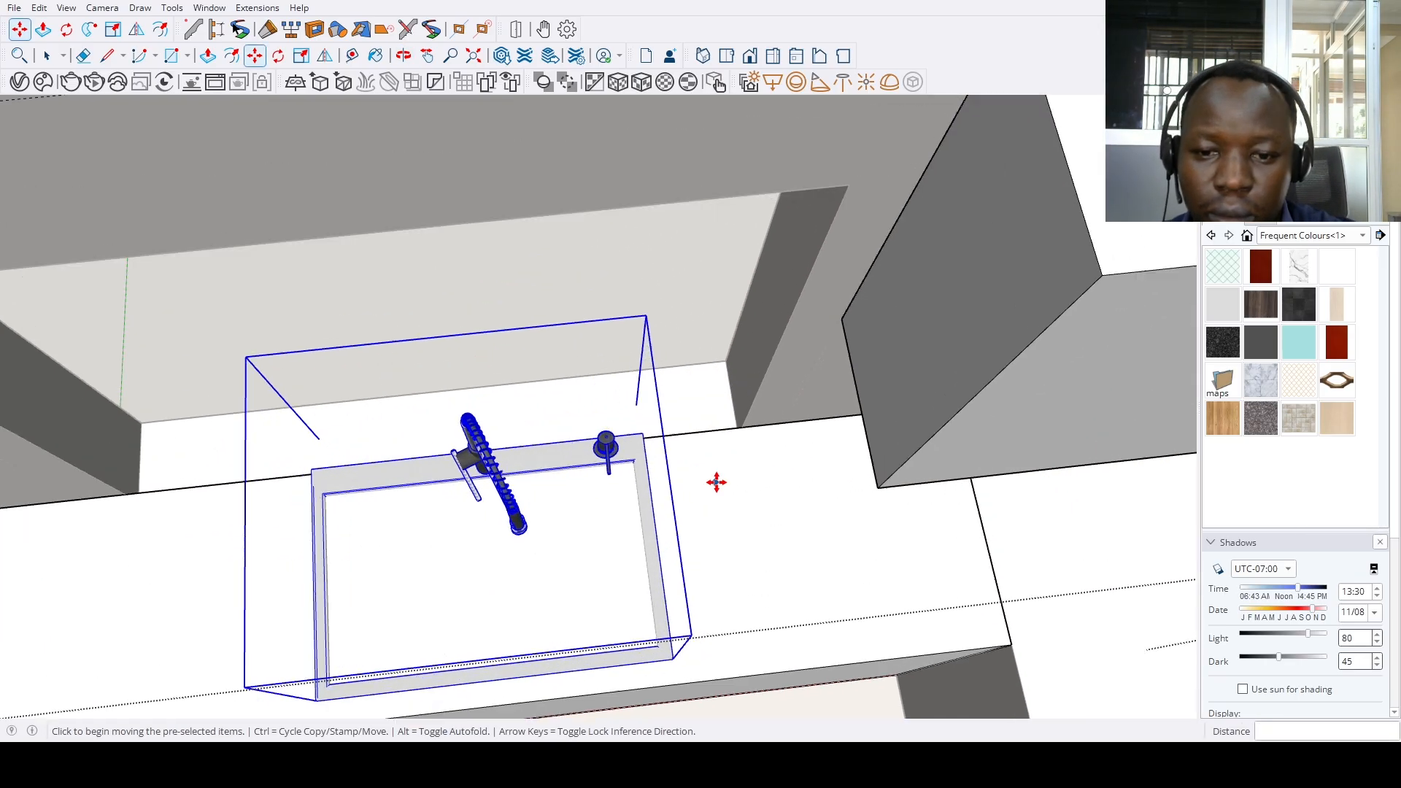
{"action": "scroll", "coordinate": [715, 481], "scroll_direction": "up", "scroll_amount": 6}
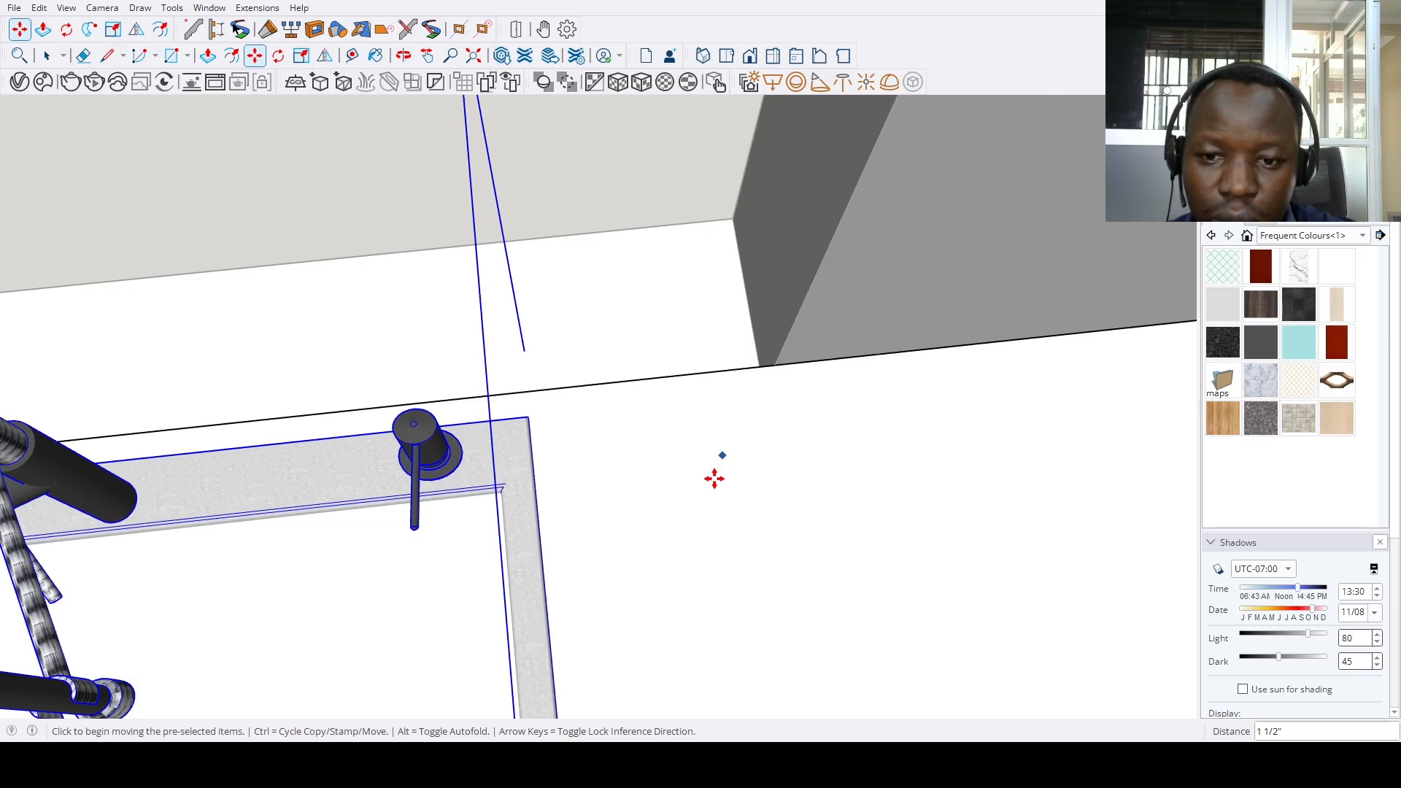
{"action": "scroll", "coordinate": [715, 479], "scroll_direction": "down", "scroll_amount": 8}
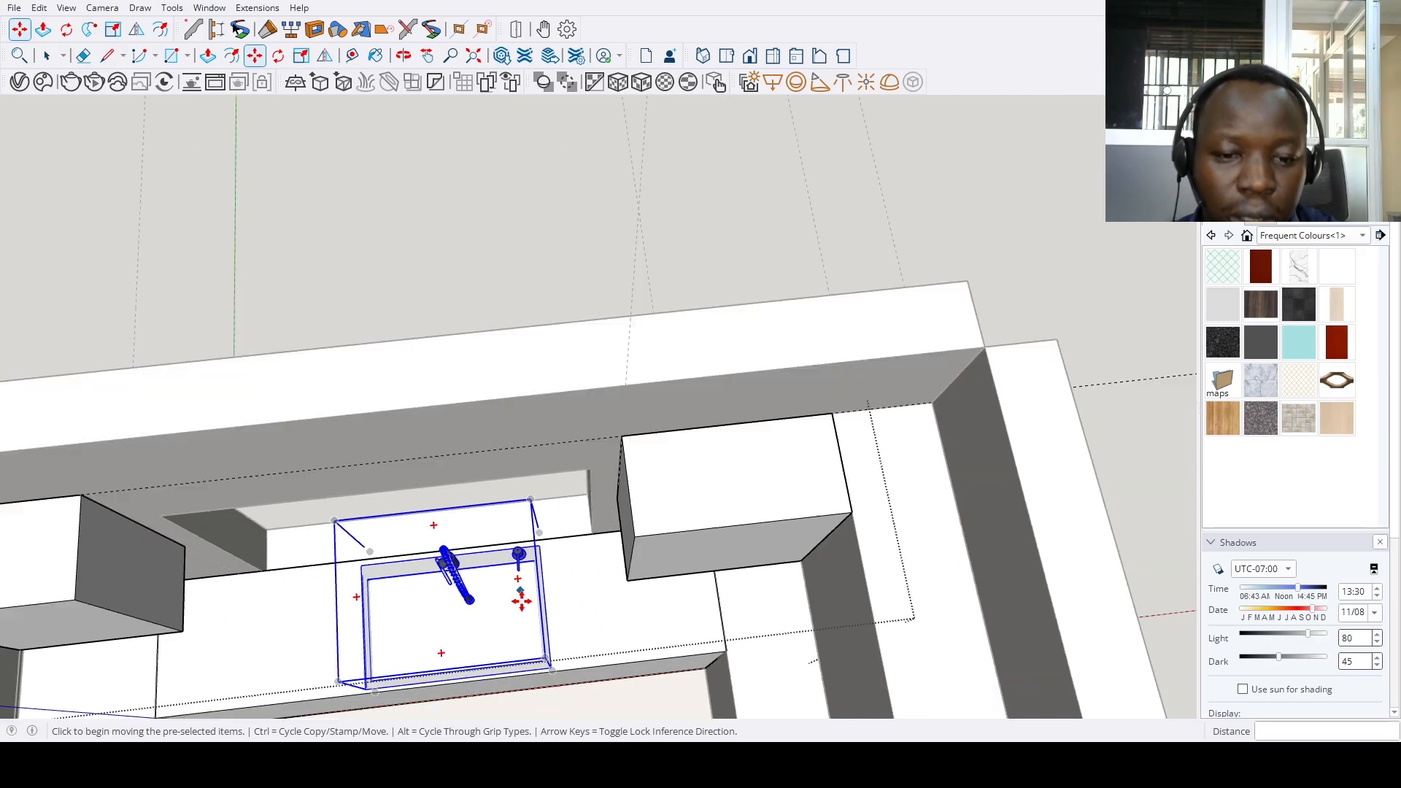
Open the base cabinet group along the wall beside the sink run for editing and select its top face
{"action": "middle_click_drag", "start_coordinate": [518, 579], "coordinate": [383, 458]}
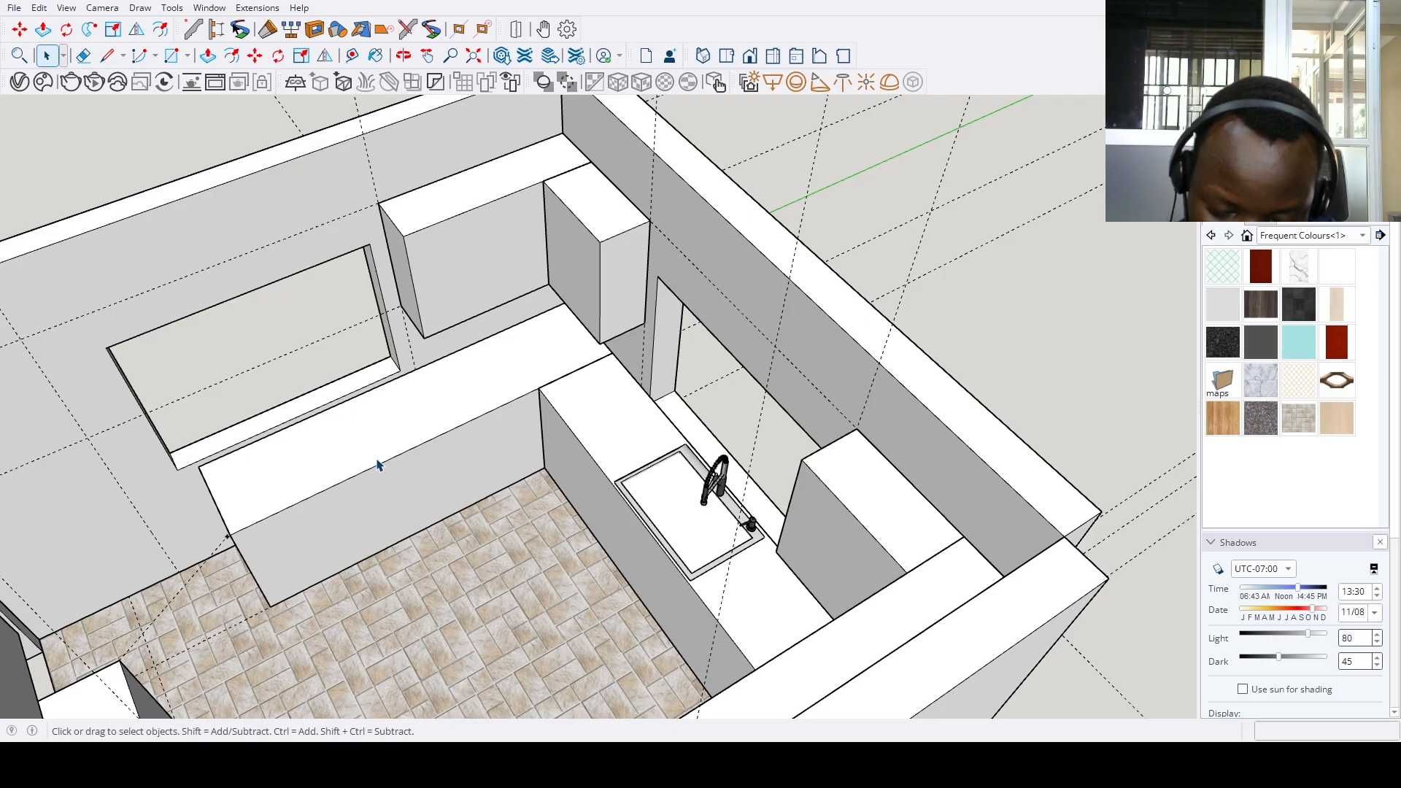
{"action": "scroll", "coordinate": [387, 438], "scroll_direction": "up", "scroll_amount": 5}
{"action": "left_click", "coordinate": [566, 380]}
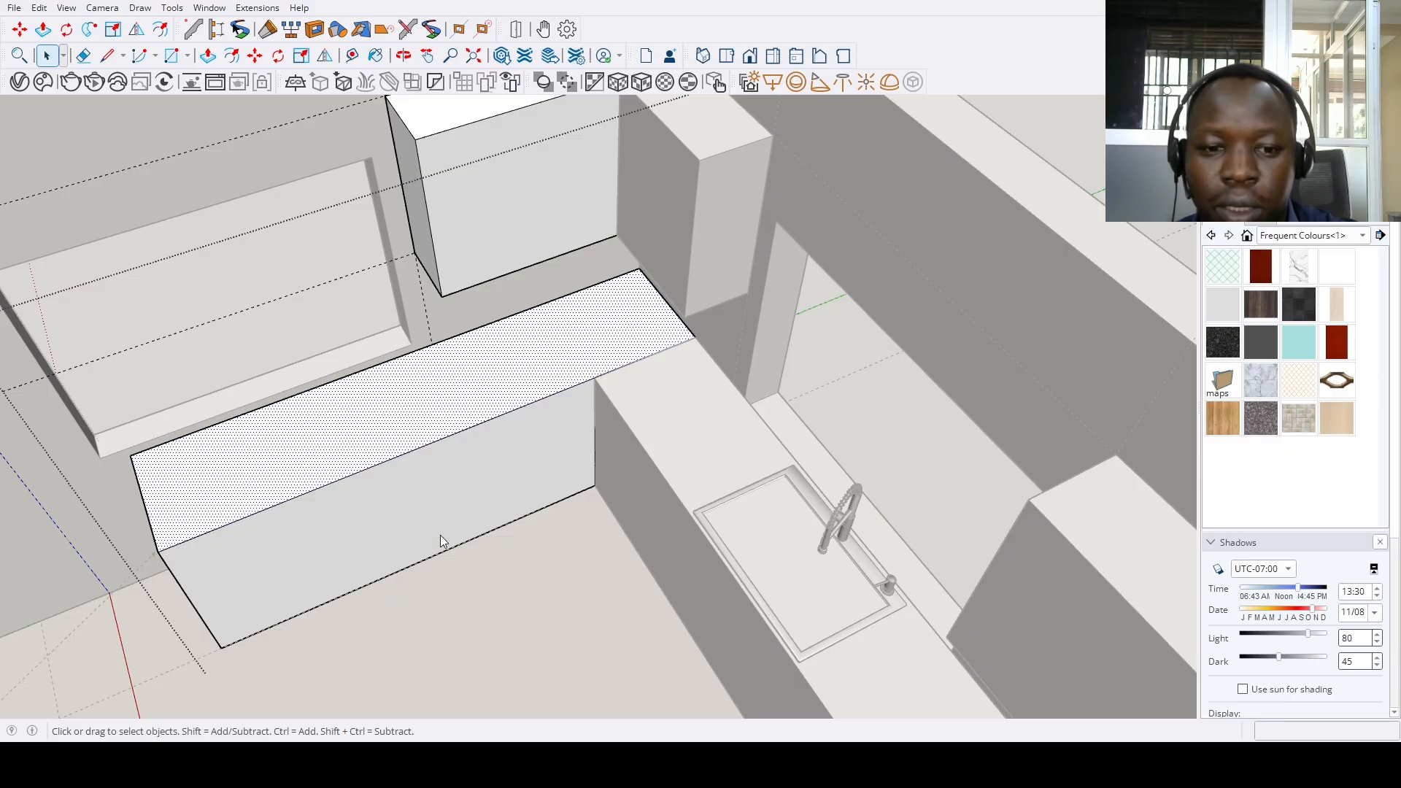
{"action": "key", "text": "ctrl+v"}
{"action": "scroll", "coordinate": [432, 626], "scroll_direction": "down", "scroll_amount": 2}
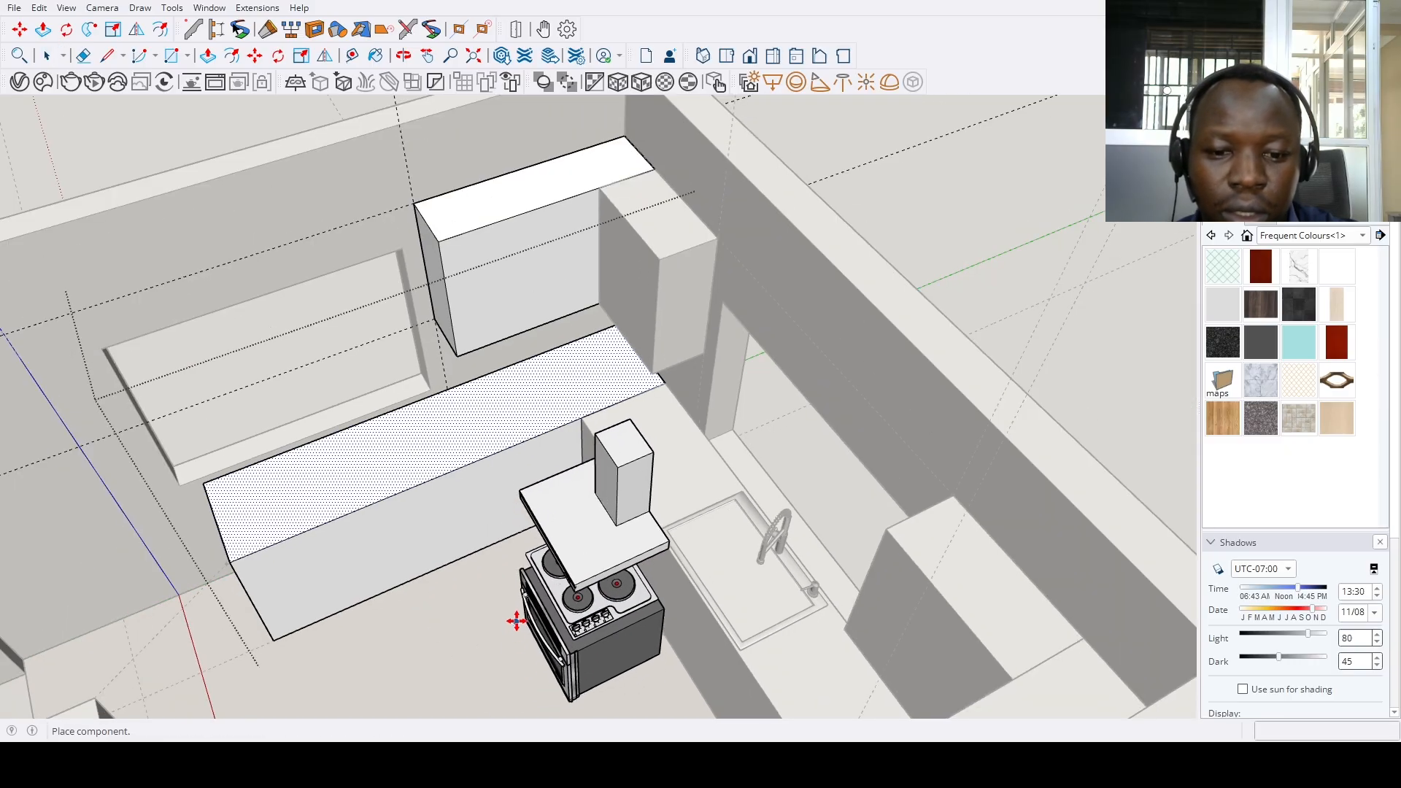
{"action": "middle_click_drag", "start_coordinate": [516, 620], "coordinate": [637, 524]}
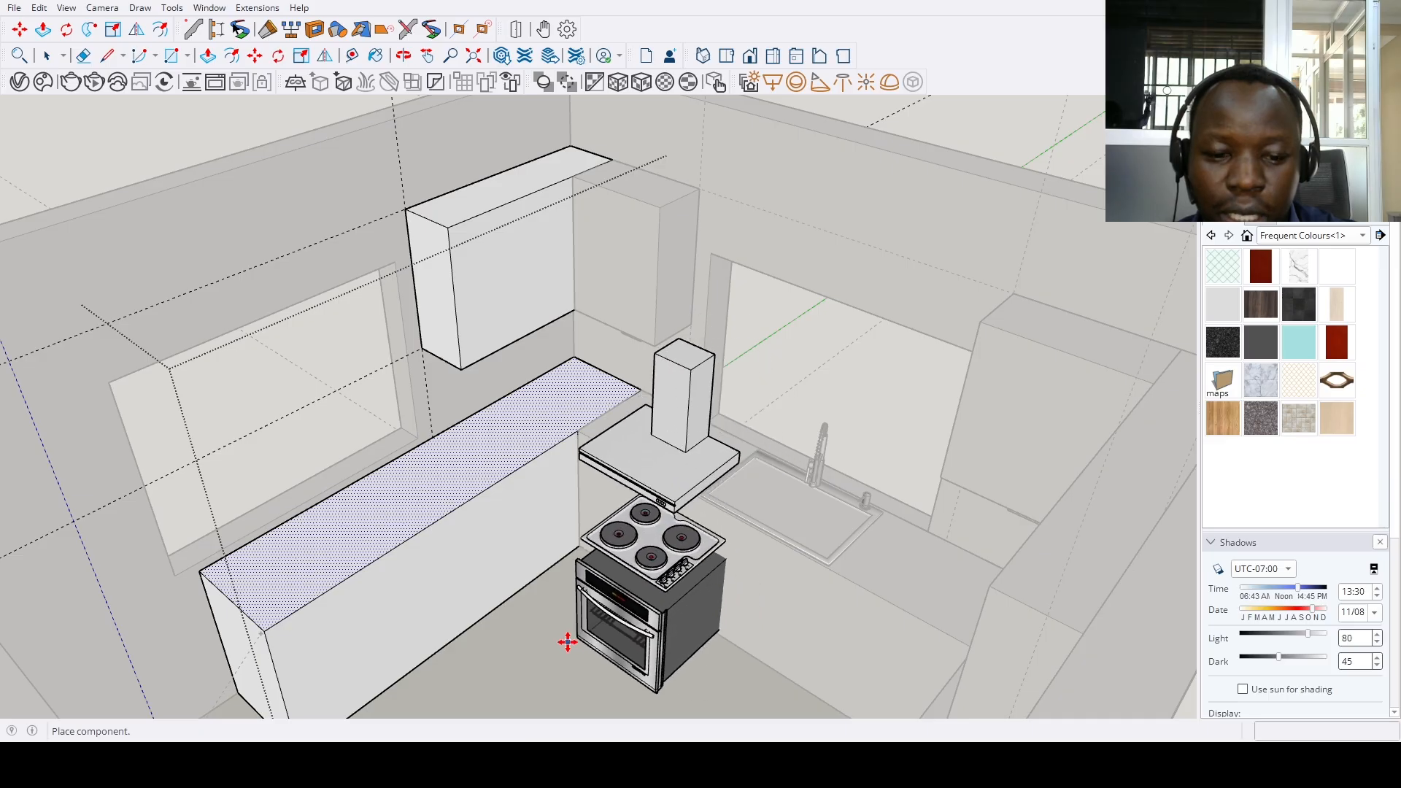
{"action": "key", "text": "Escape"}
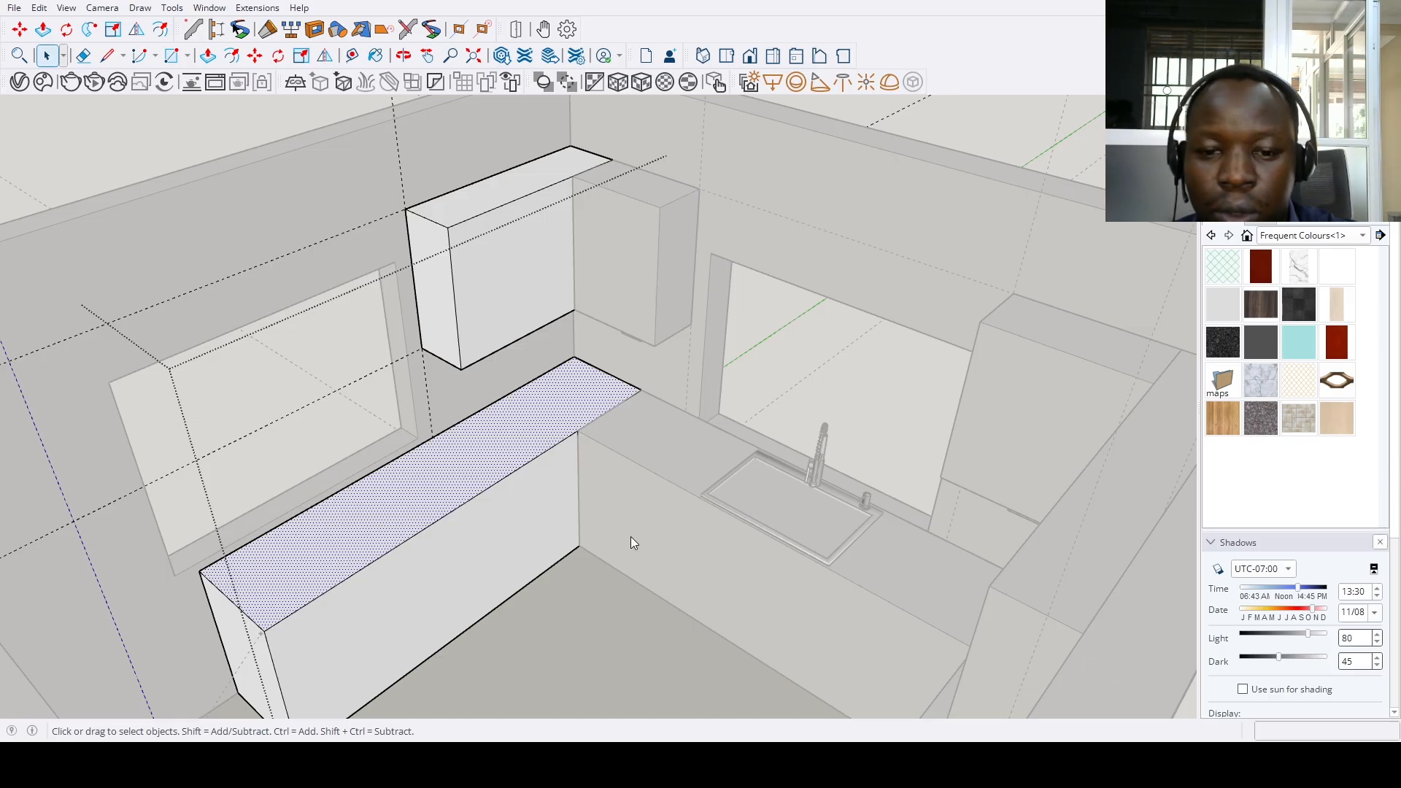
Paste the copied gas range with its hood on the floor in front of the base cabinets
{"action": "key", "text": "ctrl+v"}
{"action": "scroll", "coordinate": [578, 537], "scroll_direction": "down", "scroll_amount": 3}
{"action": "left_click", "coordinate": [523, 623]}
{"action": "middle_click_drag", "start_coordinate": [523, 623], "coordinate": [579, 403]}
{"action": "key", "text": "space"}
{"action": "scroll", "coordinate": [660, 444], "scroll_direction": "up", "scroll_amount": 3}
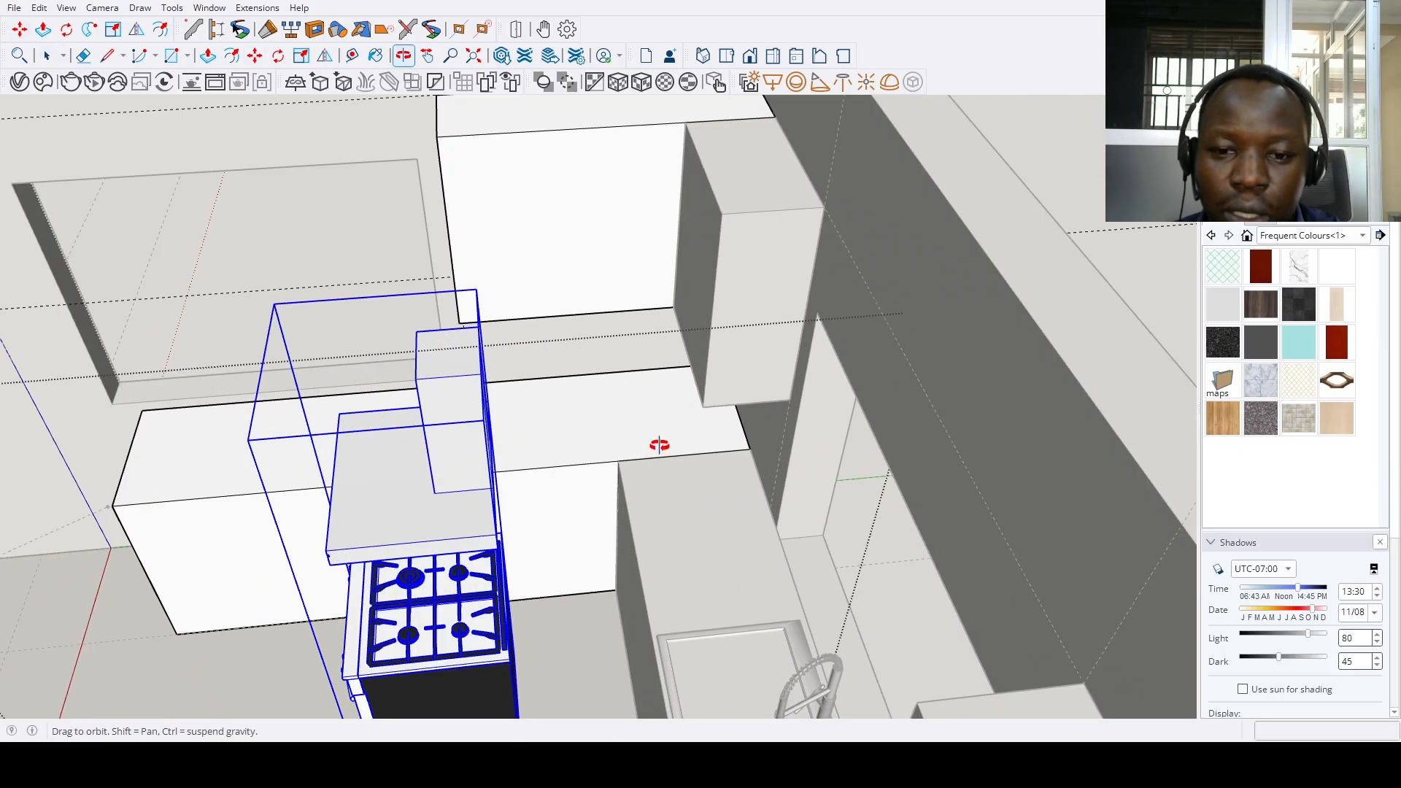
Push the base cabinet's corner end back 22 3/4", flush with the sink run's front, and a further 25" to clear space for the range
{"action": "key", "text": "p"}
{"action": "left_click", "coordinate": [698, 513]}
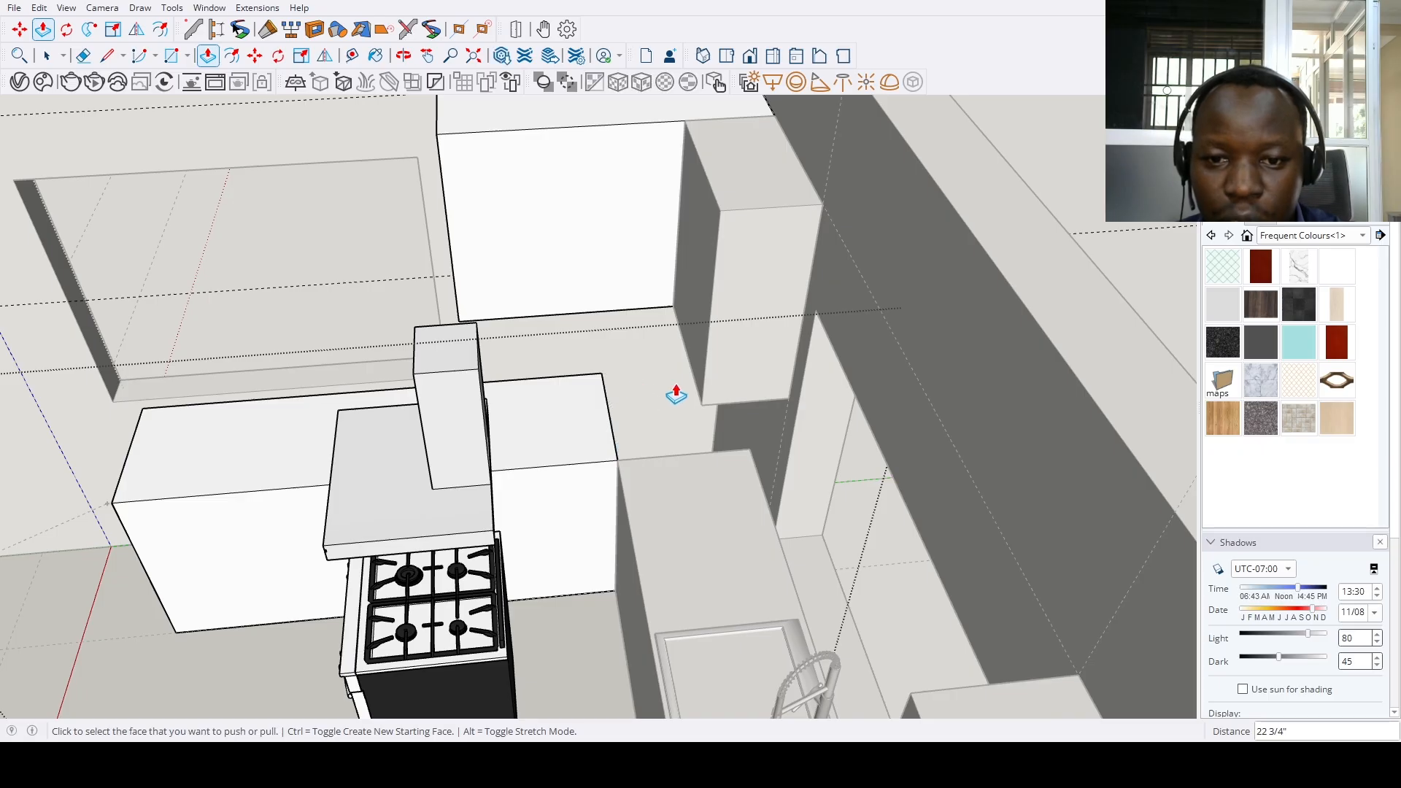
{"action": "scroll", "coordinate": [594, 463], "scroll_direction": "up", "scroll_amount": 3}
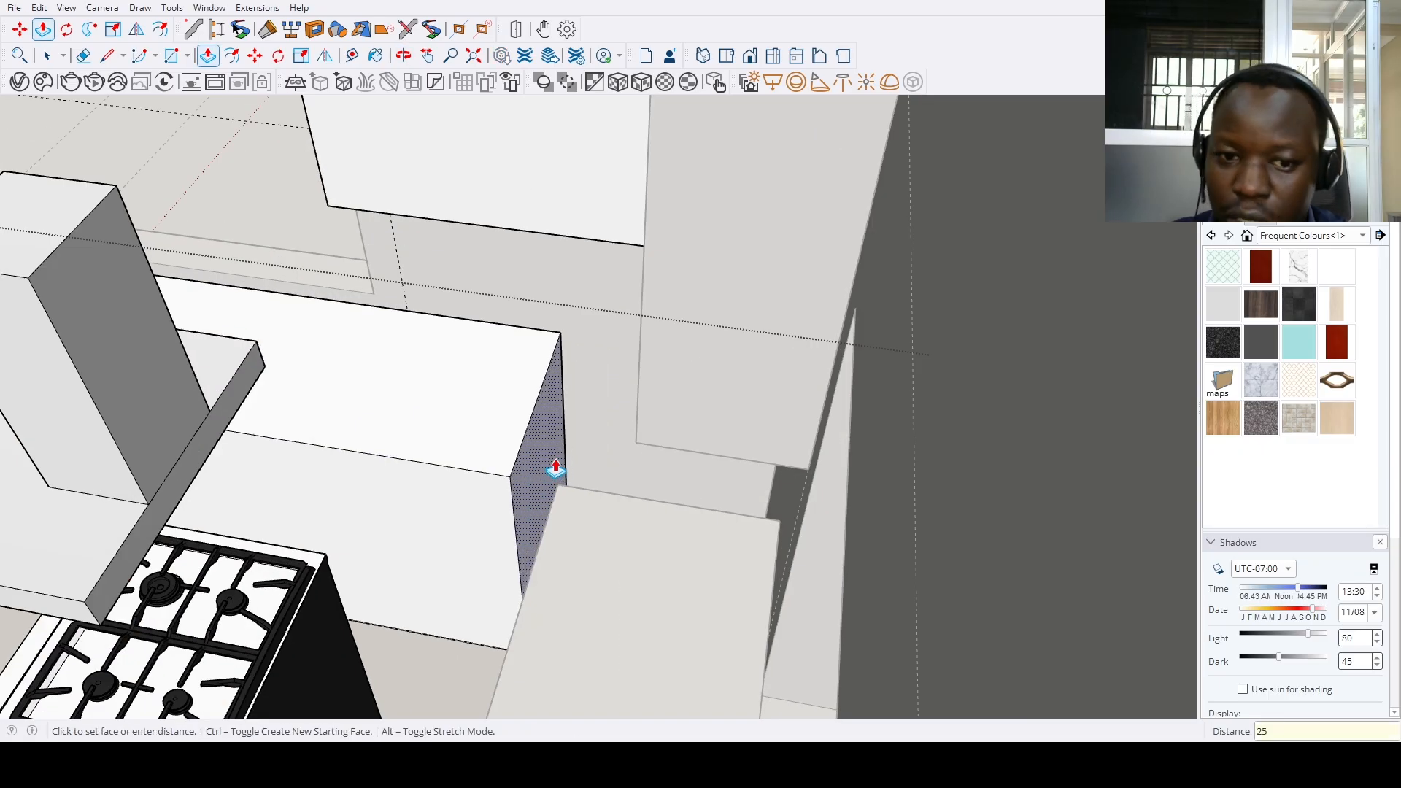
{"action": "key", "text": "Return"}
{"action": "scroll", "coordinate": [544, 462], "scroll_direction": "down", "scroll_amount": 5}
{"action": "middle_click_drag", "start_coordinate": [507, 438], "coordinate": [641, 538]}
{"action": "key", "text": "space"}
{"action": "scroll", "coordinate": [695, 557], "scroll_direction": "up", "scroll_amount": 3}
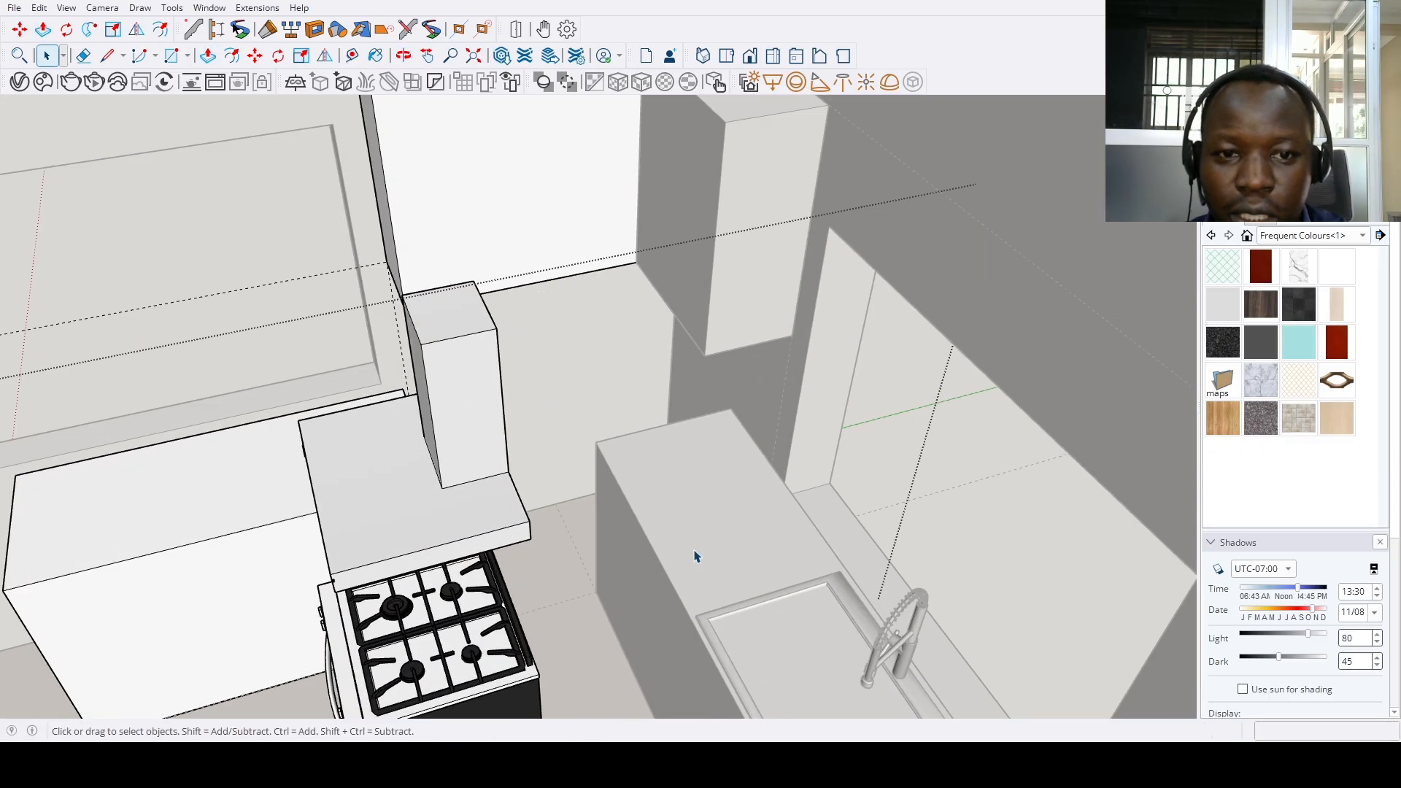
Extend the corner end of the sink base cabinet until it meets the side wall
{"action": "scroll", "coordinate": [695, 557], "scroll_direction": "down", "scroll_amount": 3}
{"action": "middle_click_drag", "start_coordinate": [526, 538], "coordinate": [885, 625]}
{"action": "scroll", "coordinate": [696, 641], "scroll_direction": "down", "scroll_amount": 4}
{"action": "scroll", "coordinate": [654, 547], "scroll_direction": "up", "scroll_amount": 5}
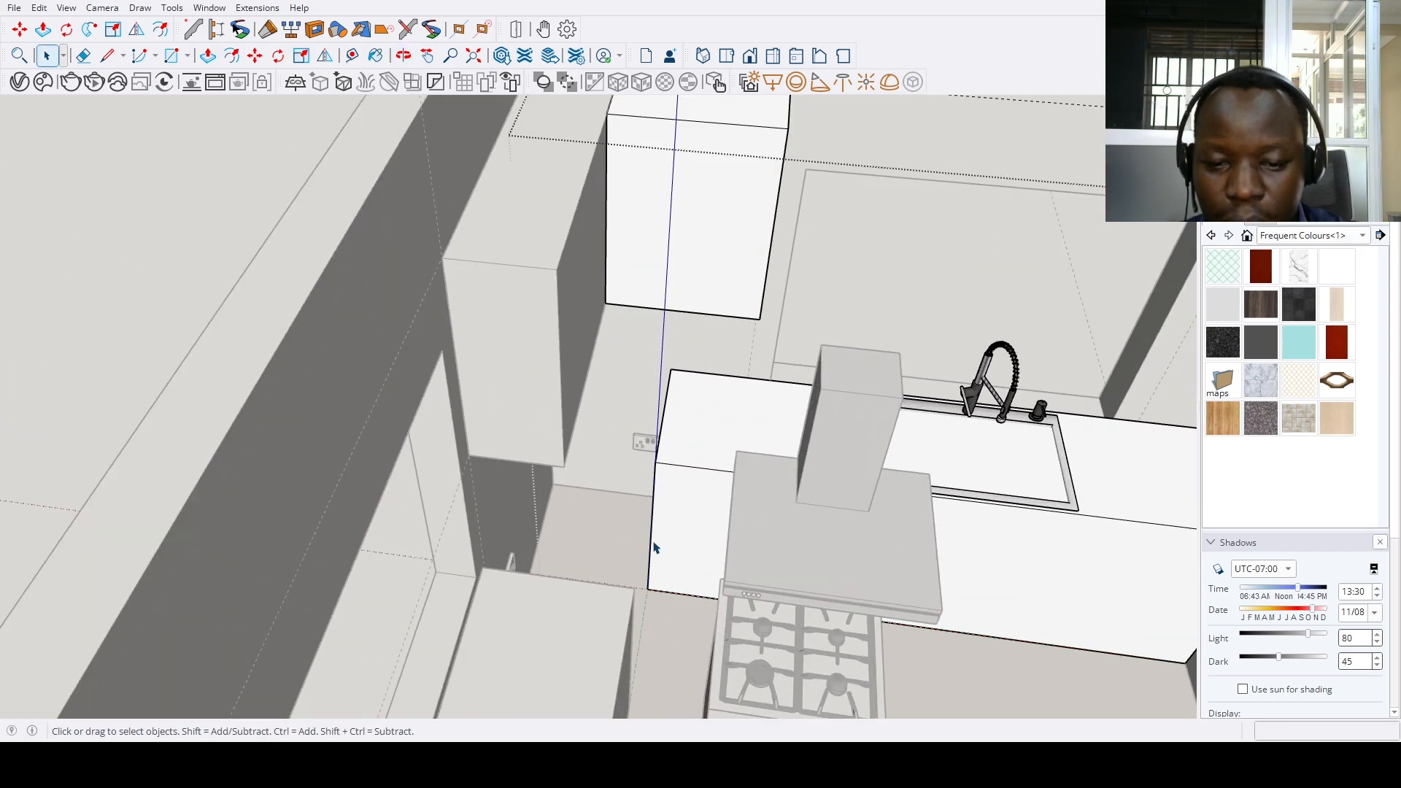
{"action": "key", "text": "p"}
{"action": "middle_click_drag", "start_coordinate": [654, 547], "coordinate": [720, 522]}
{"action": "scroll", "coordinate": [720, 522], "scroll_direction": "up", "scroll_amount": 3}
{"action": "left_click", "coordinate": [669, 509]}
{"action": "middle_click_drag", "start_coordinate": [635, 520], "coordinate": [507, 538]}
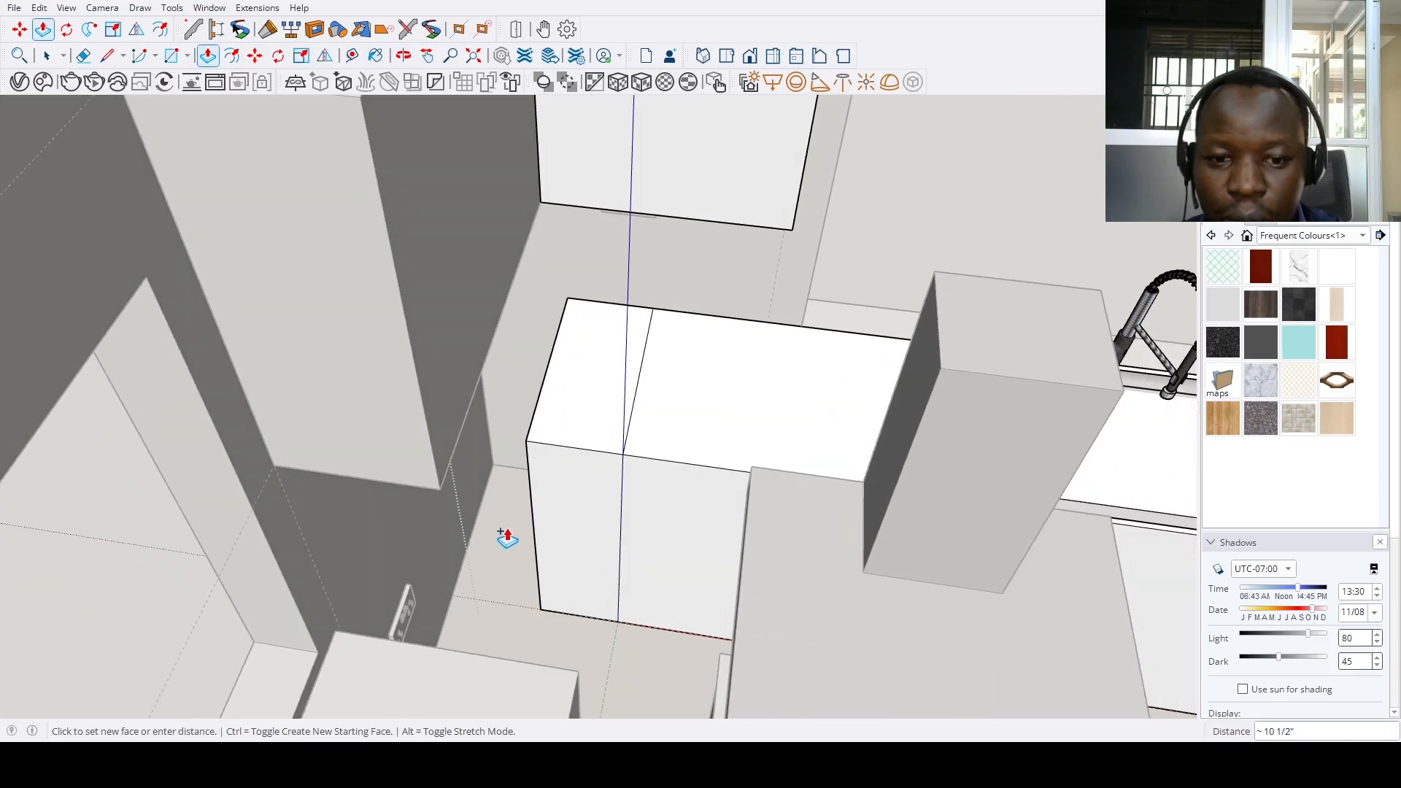
{"action": "left_click", "coordinate": [438, 546]}
Erase the leftover seam edges on the extended sink base cabinet and close its group
{"action": "scroll", "coordinate": [585, 494], "scroll_direction": "down", "scroll_amount": 3}
{"action": "key", "text": "e"}
{"action": "left_click_drag", "start_coordinate": [625, 440], "coordinate": [613, 417]}
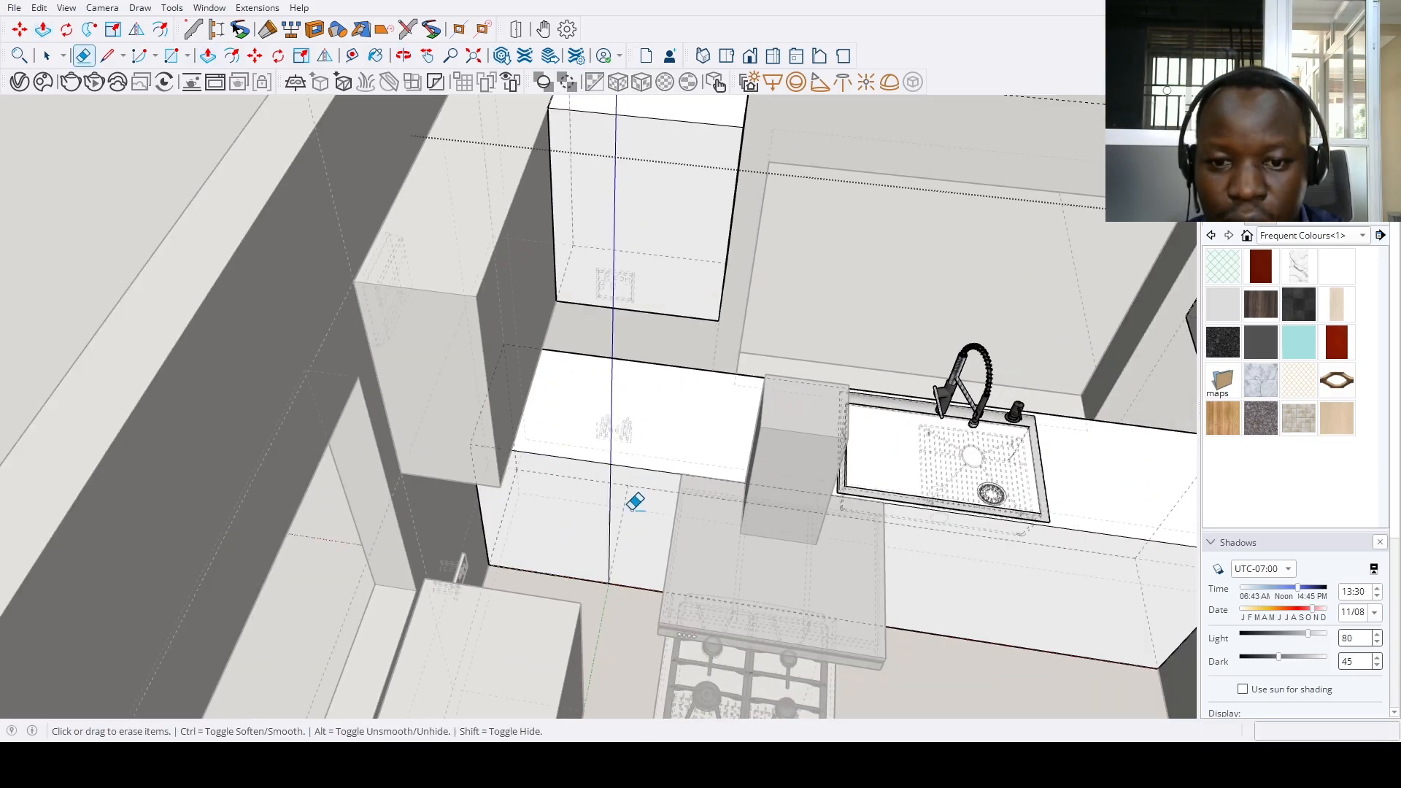
{"action": "scroll", "coordinate": [619, 560], "scroll_direction": "down", "scroll_amount": 3}
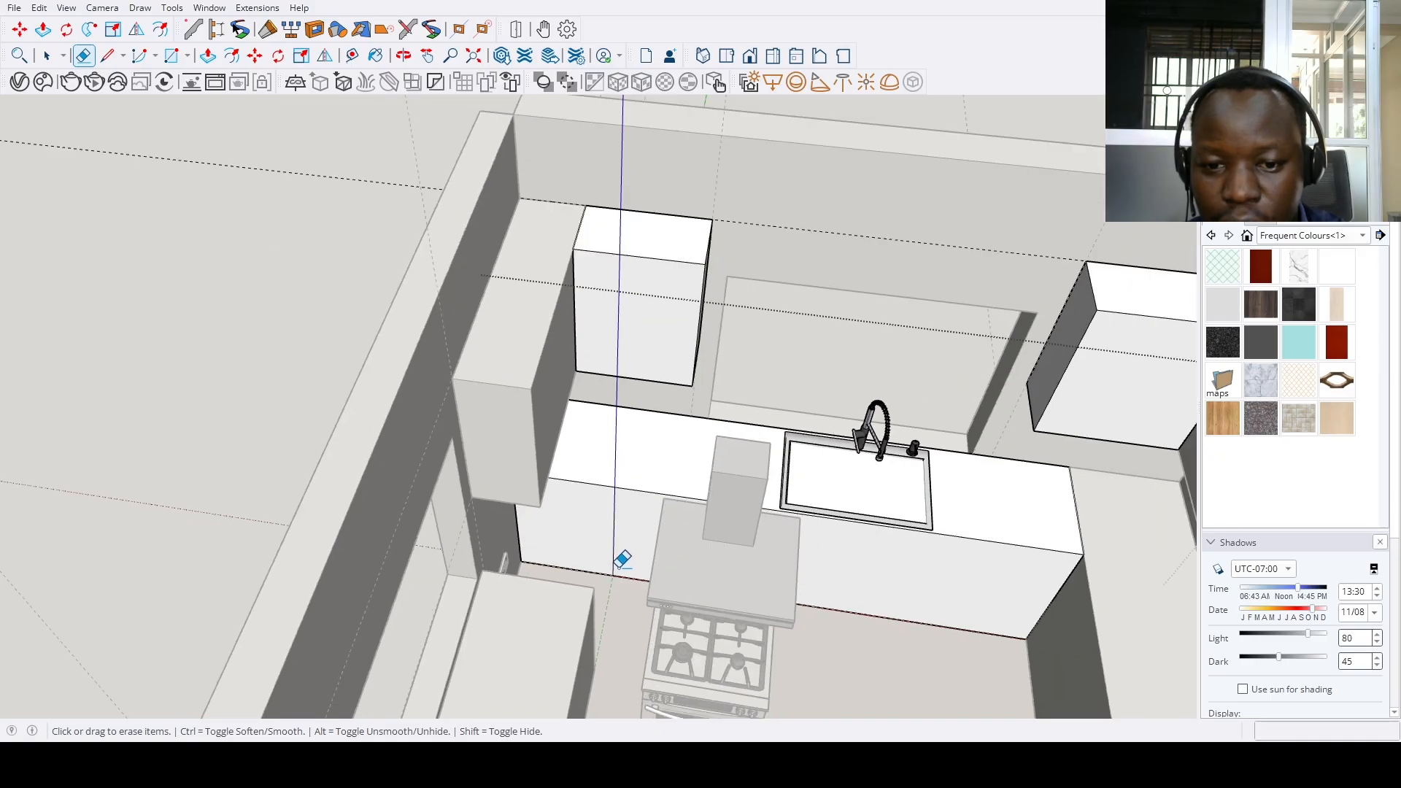
{"action": "key", "text": "space"}
{"action": "left_click", "coordinate": [778, 647]}
{"action": "scroll", "coordinate": [781, 648], "scroll_direction": "down", "scroll_amount": 3}
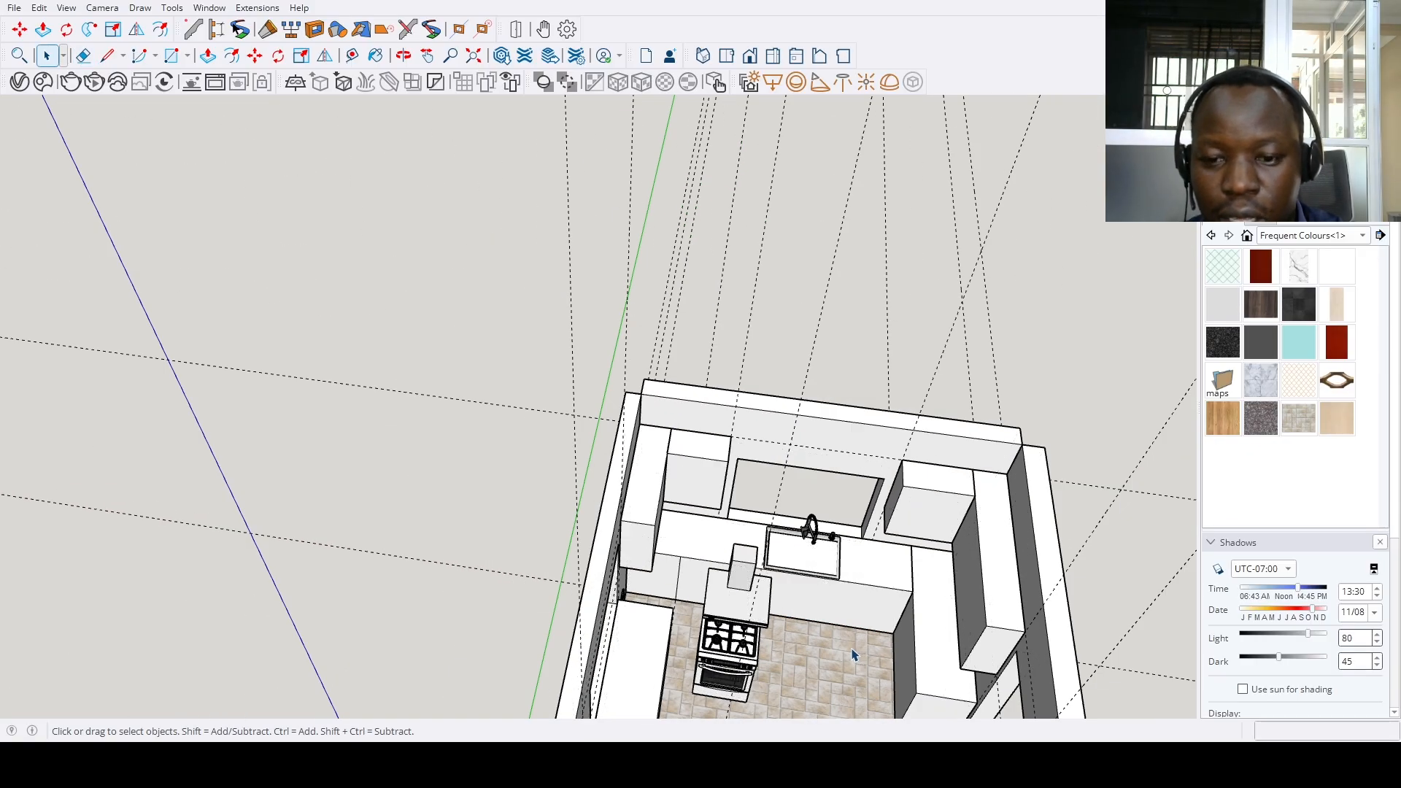
Rotate the gas range and hood so the oven front faces into the room
{"action": "middle_click_drag", "start_coordinate": [857, 655], "coordinate": [586, 461]}
{"action": "scroll", "coordinate": [461, 617], "scroll_direction": "up", "scroll_amount": 3}
{"action": "left_click", "coordinate": [473, 604]}
{"action": "key", "text": "m"}
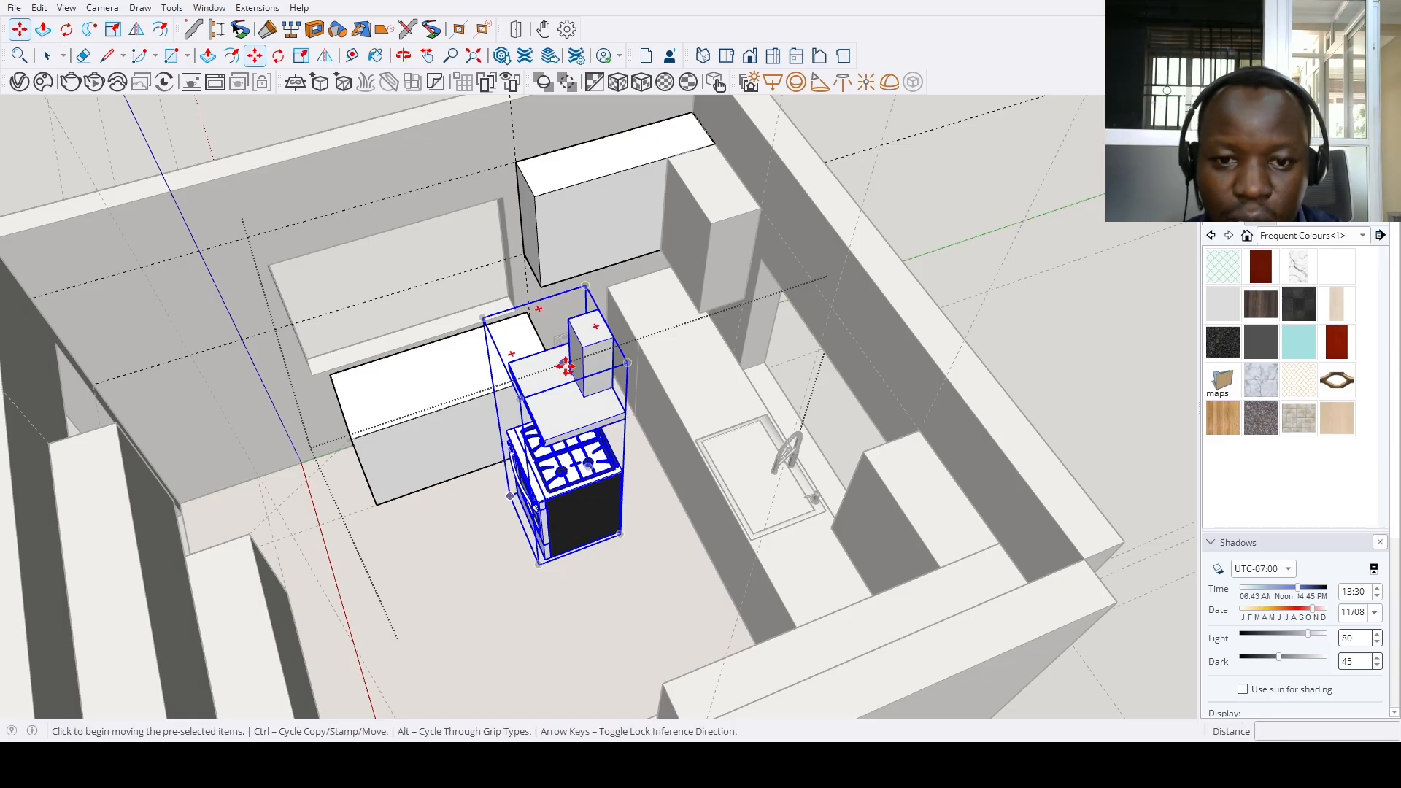
{"action": "left_click", "coordinate": [572, 368]}
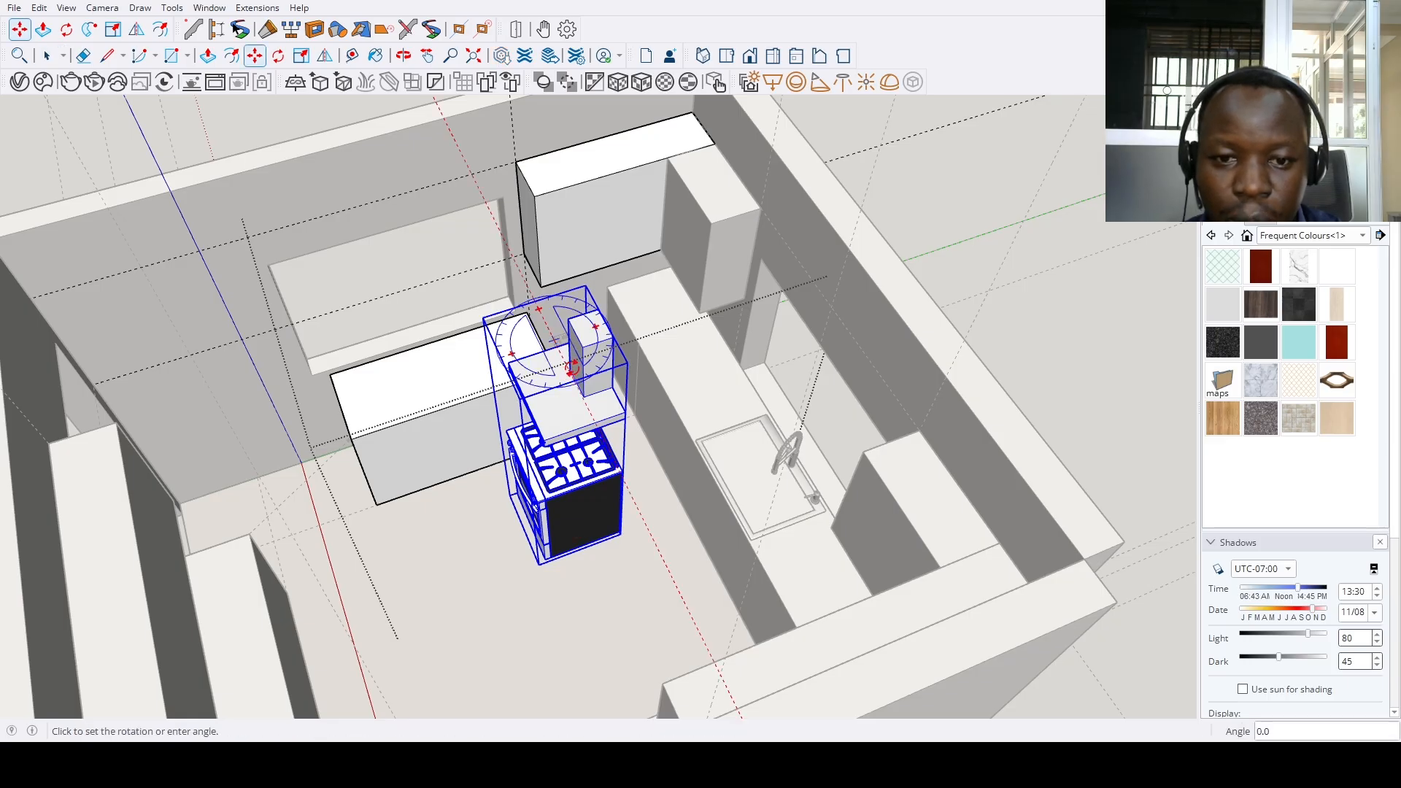
{"action": "left_click", "coordinate": [656, 308]}
{"action": "scroll", "coordinate": [625, 463], "scroll_direction": "up", "scroll_amount": 8}
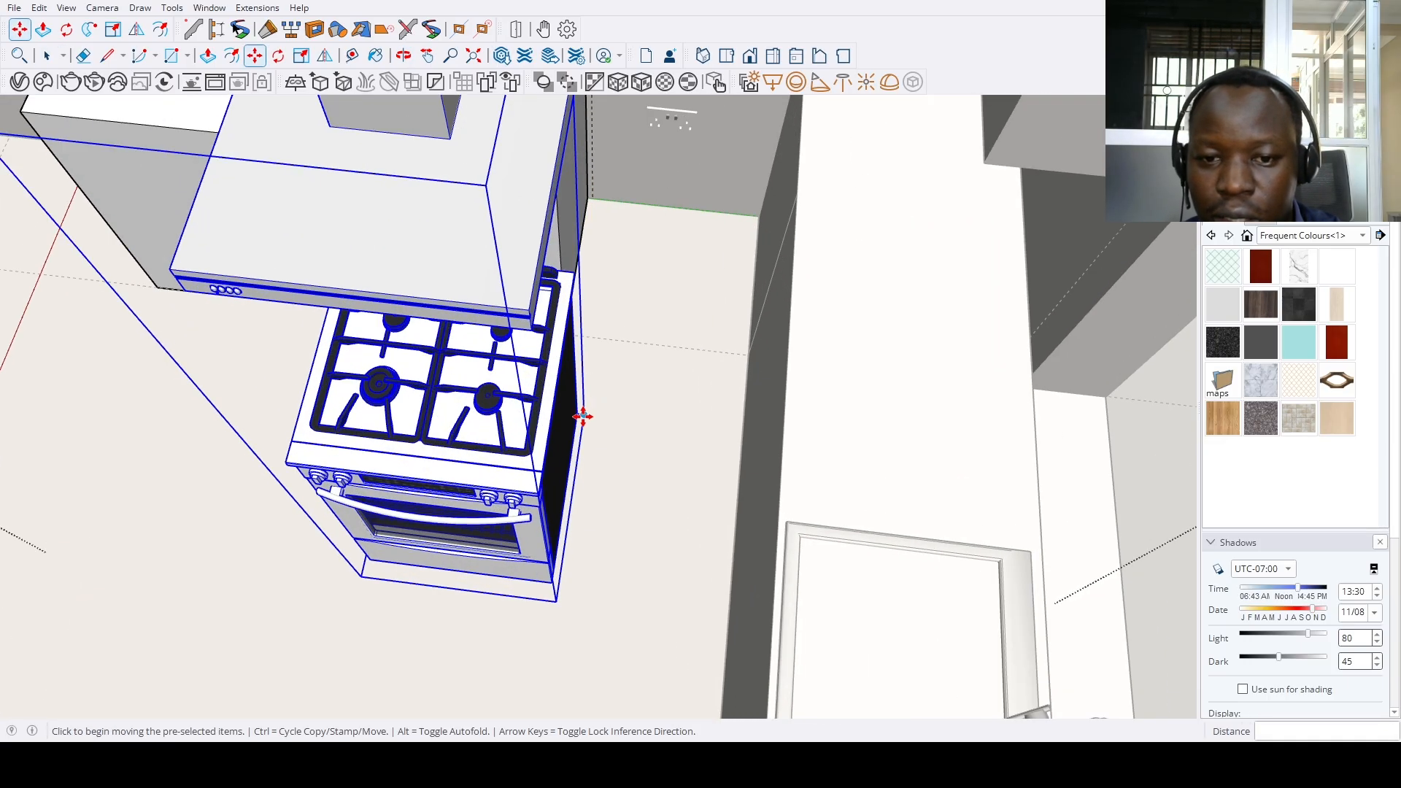
Move the range and hood into the gap between the shortened base cabinet and the sink run
{"action": "left_click", "coordinate": [582, 416]}
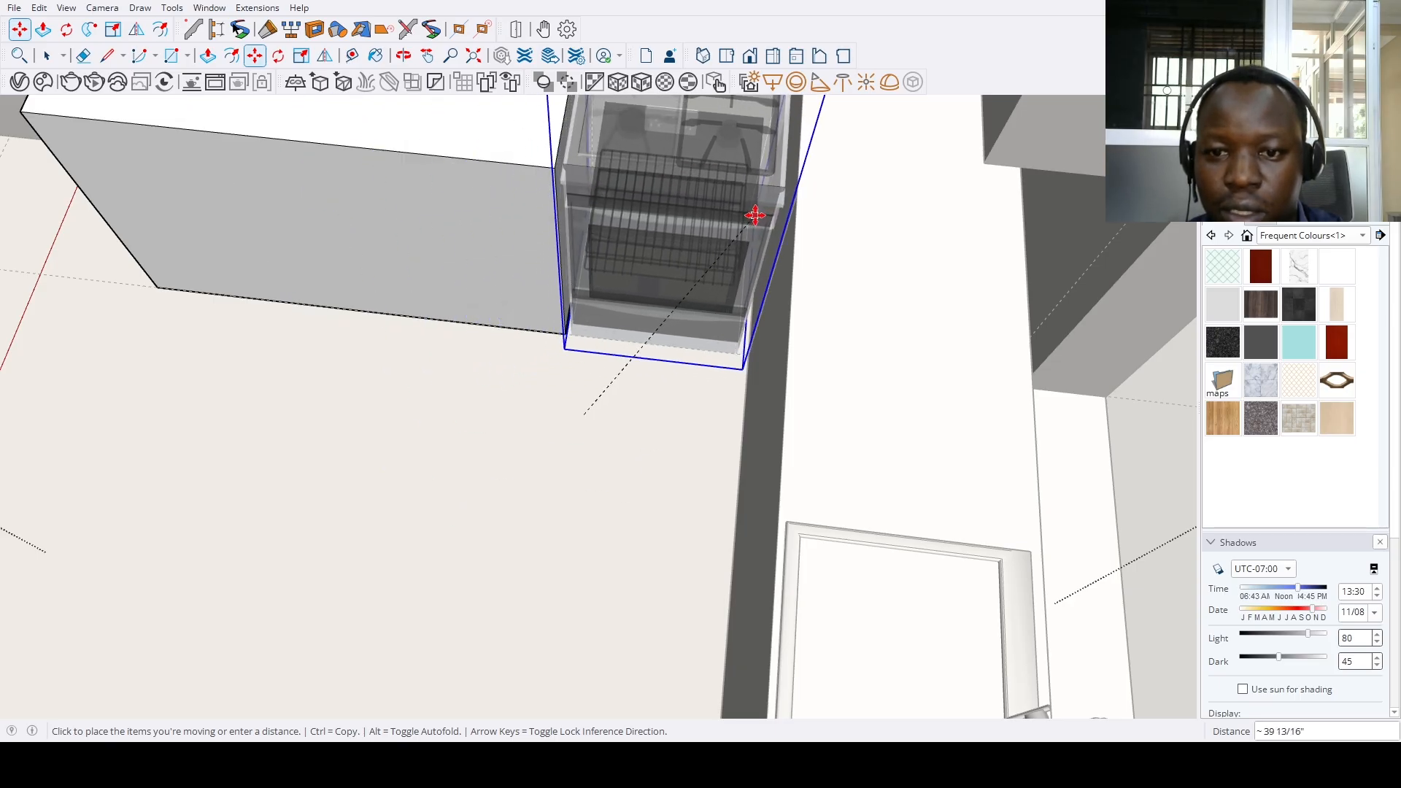
{"action": "left_click", "coordinate": [759, 216]}
{"action": "key", "text": "space"}
{"action": "scroll", "coordinate": [654, 600], "scroll_direction": "down", "scroll_amount": 5}
Extend the window-side end of the upper cabinet above the range, adding a 3/4" end panel
{"action": "middle_click_drag", "start_coordinate": [570, 607], "coordinate": [375, 544]}
{"action": "scroll", "coordinate": [442, 294], "scroll_direction": "up", "scroll_amount": 2}
{"action": "left_click", "coordinate": [442, 291]}
{"action": "double_click", "coordinate": [442, 291]}
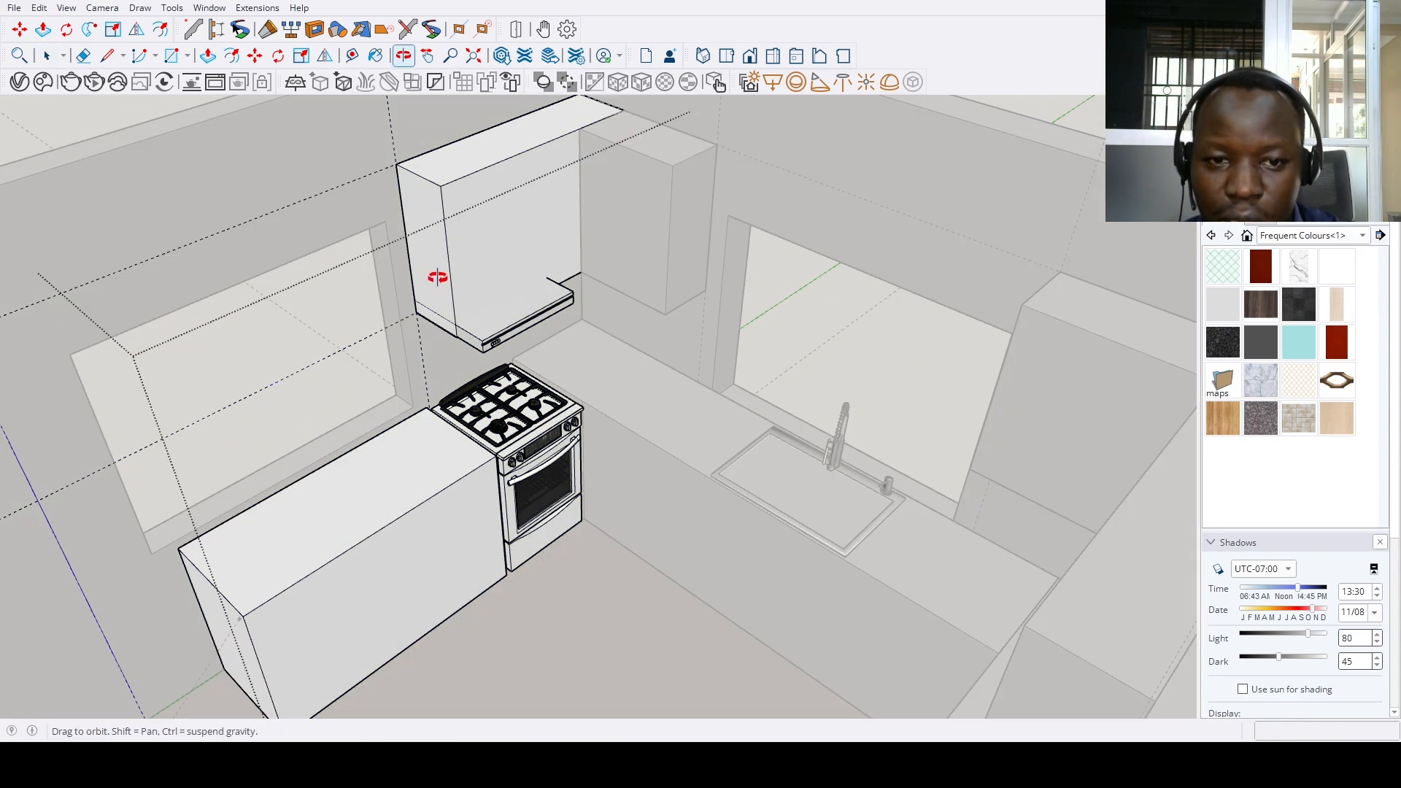
{"action": "key", "text": "p"}
{"action": "left_click", "coordinate": [438, 284]}
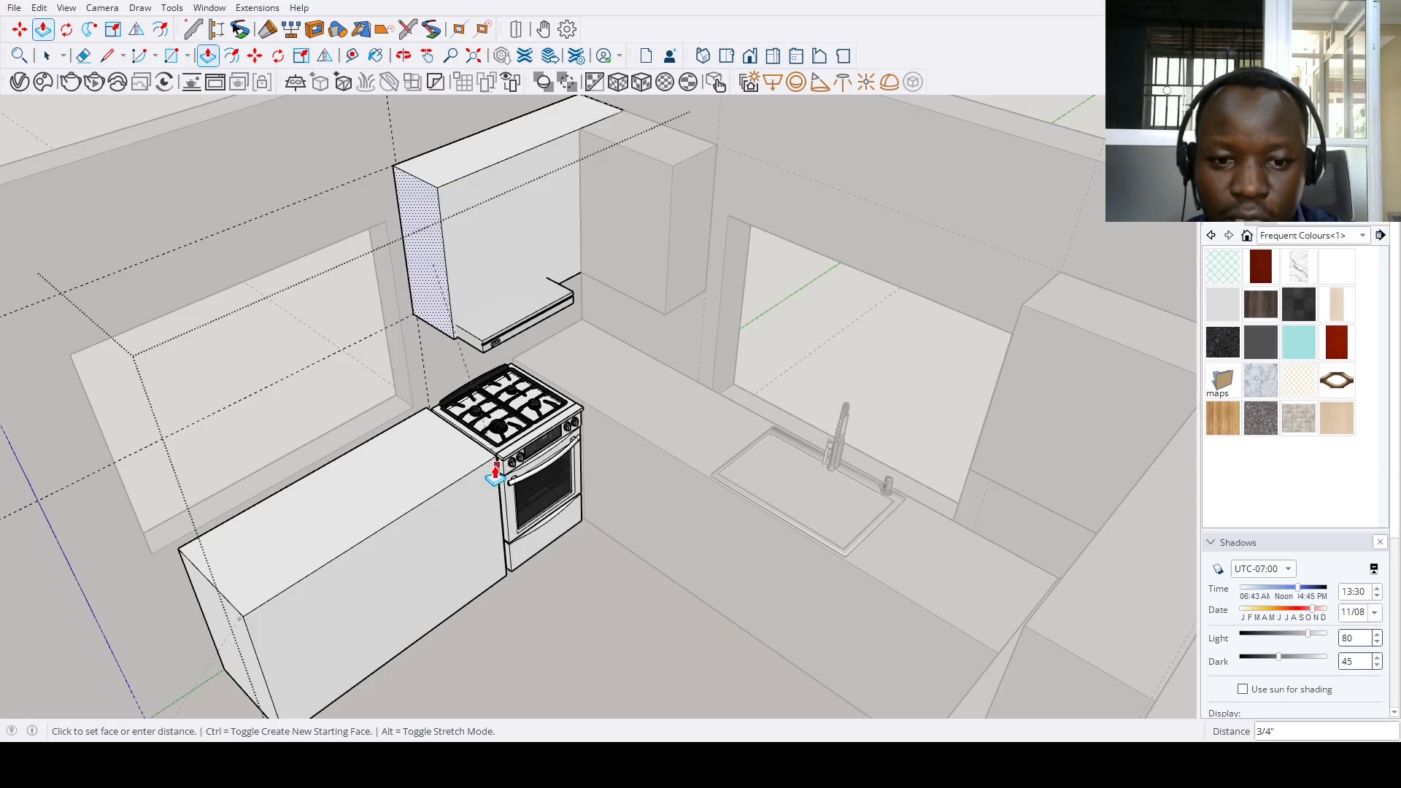
{"action": "scroll", "coordinate": [496, 473], "scroll_direction": "up", "scroll_amount": 3}
{"action": "scroll", "coordinate": [367, 358], "scroll_direction": "down", "scroll_amount": 4}
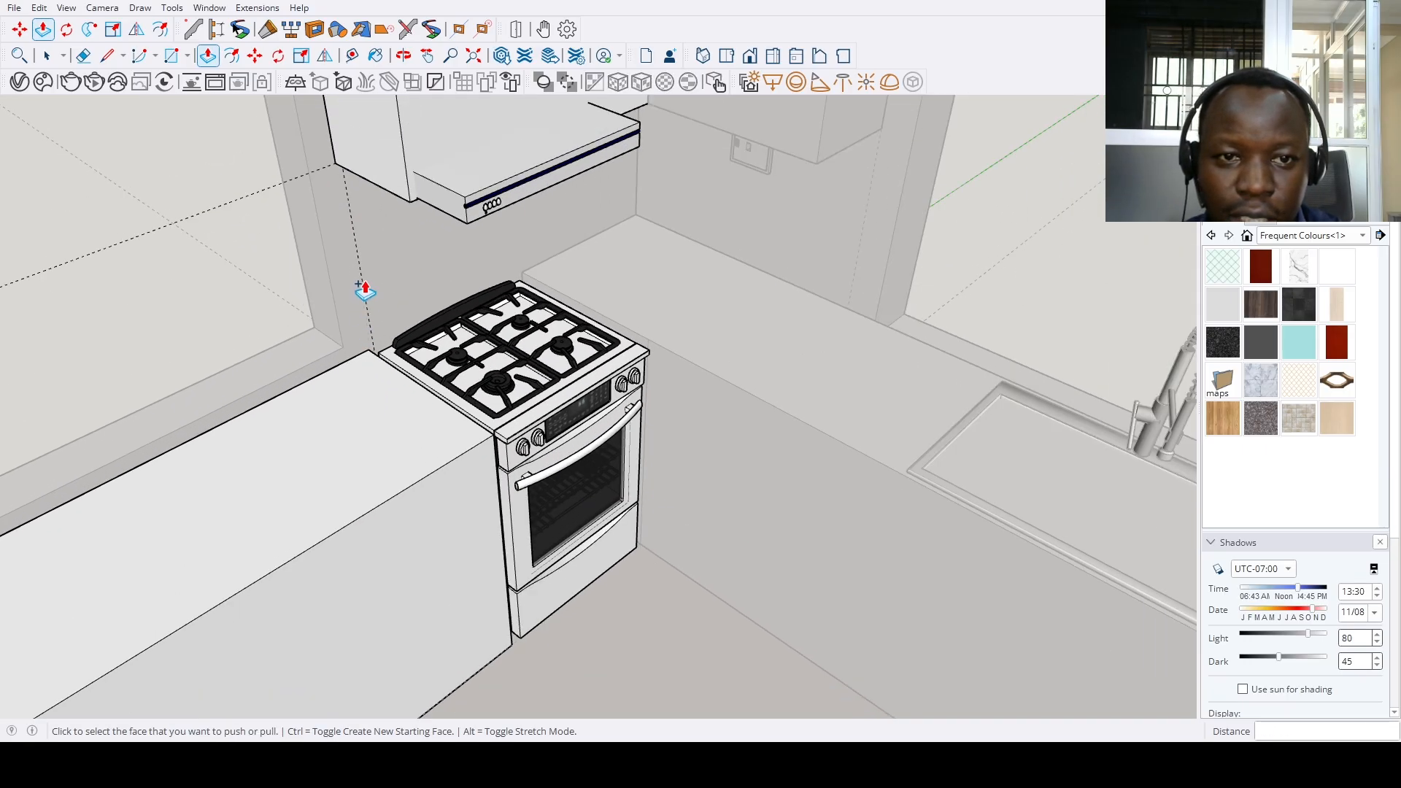
{"action": "key", "text": "ctrl"}
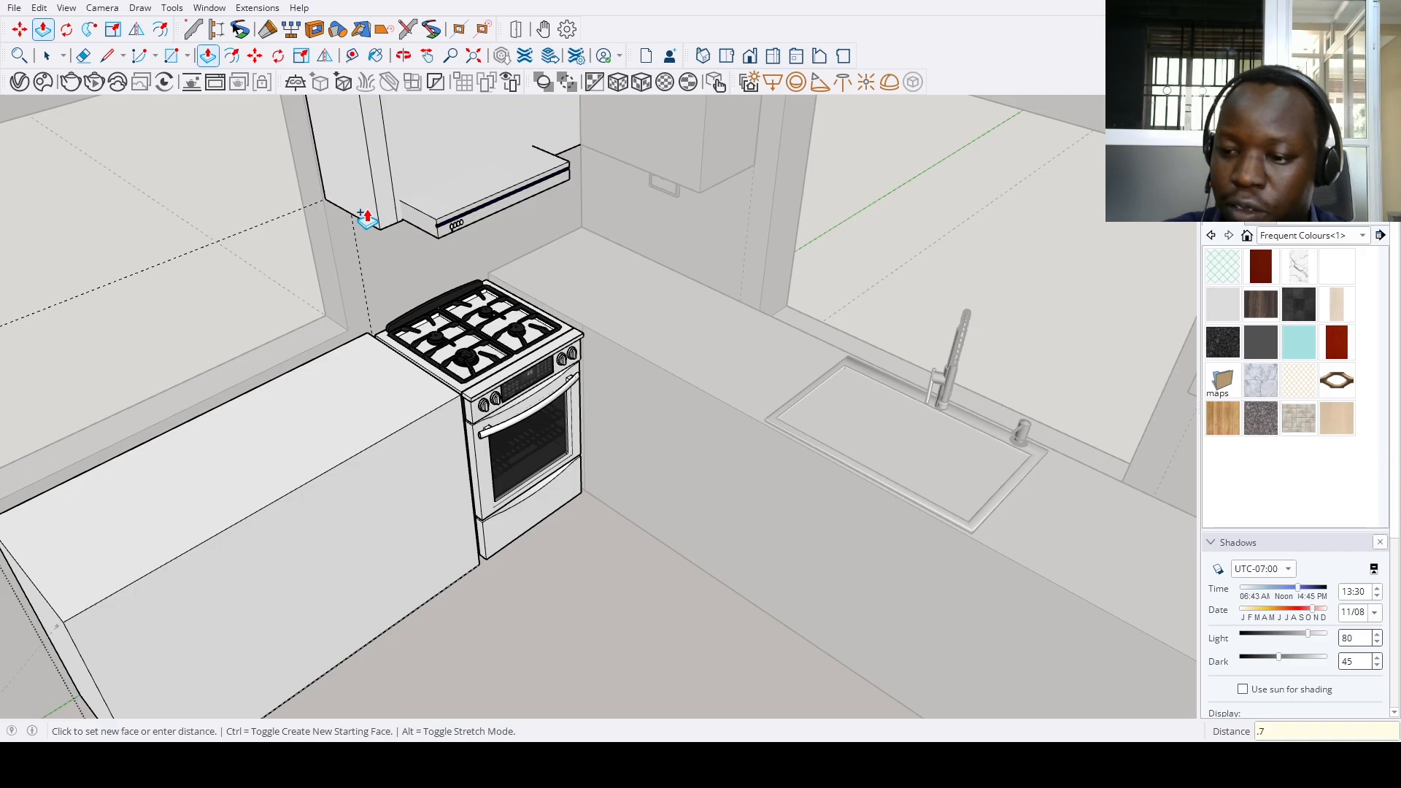
{"action": "left_click", "coordinate": [368, 219]}
{"action": "key", "text": "space"}
{"action": "scroll", "coordinate": [418, 480], "scroll_direction": "down", "scroll_amount": 6}
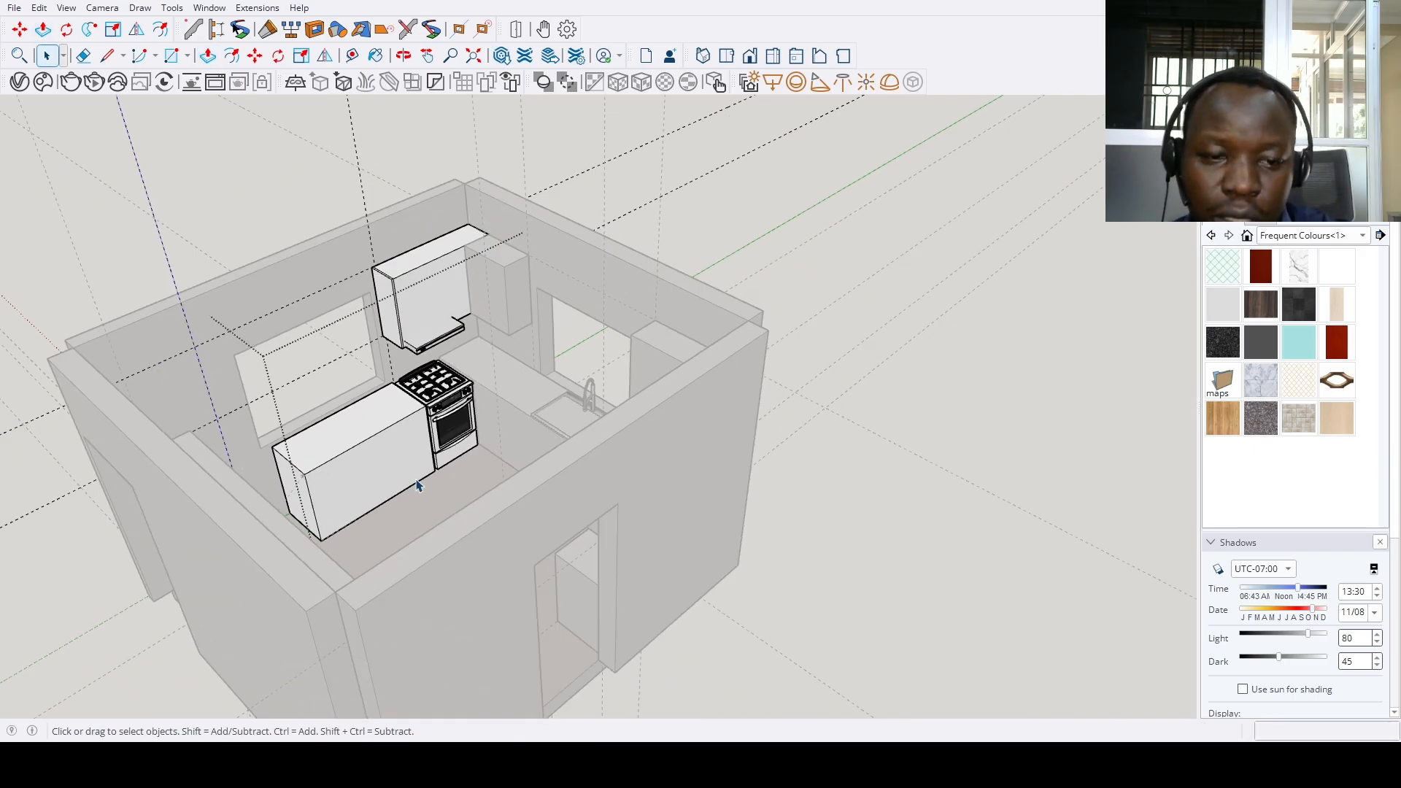
Push the corner end of the upper cabinet above the range back 12 3/4", flush with the neighbouring upper cabinet's front
{"action": "middle_click_drag", "start_coordinate": [417, 481], "coordinate": [380, 478]}
{"action": "scroll", "coordinate": [440, 435], "scroll_direction": "up", "scroll_amount": 3}
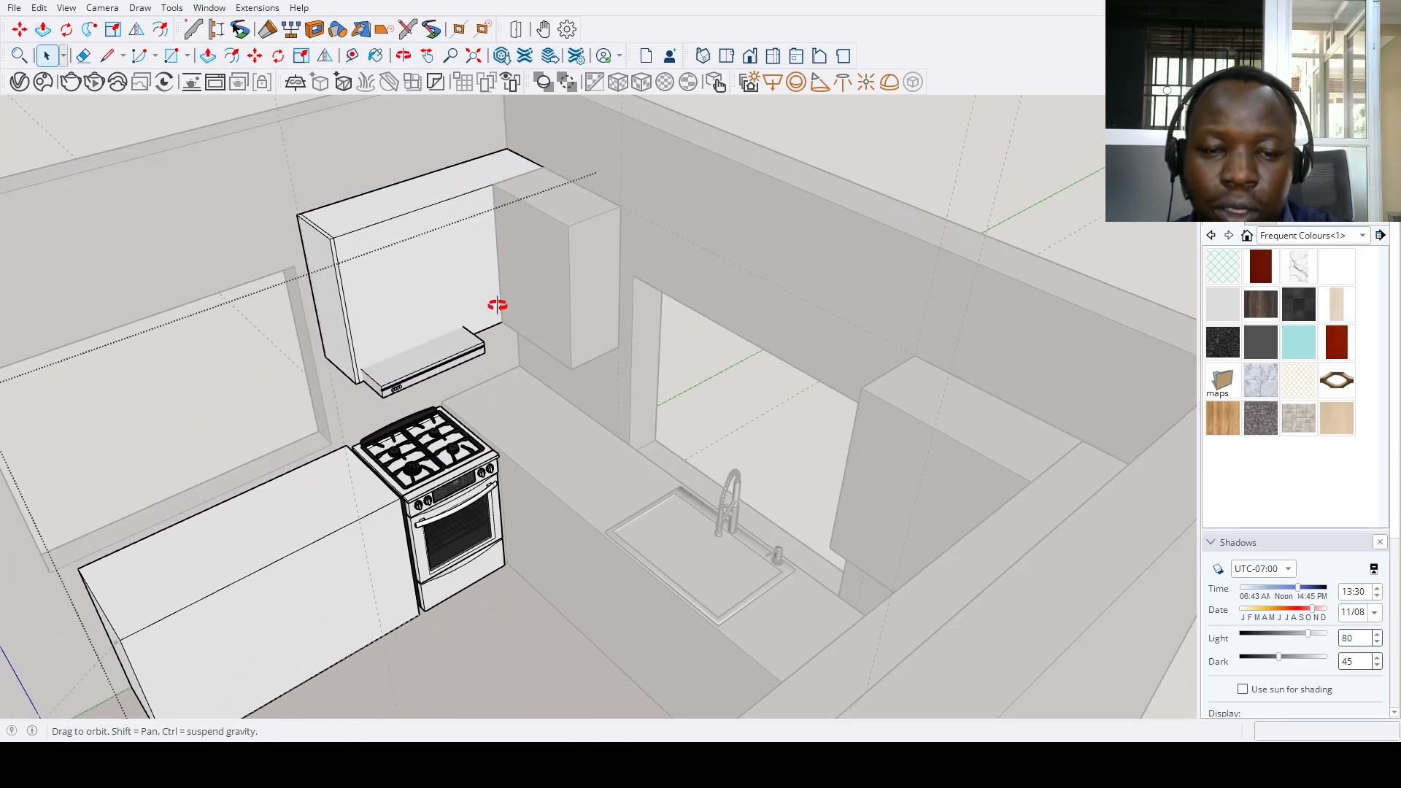
{"action": "middle_click_drag", "start_coordinate": [497, 305], "coordinate": [460, 321]}
{"action": "key", "text": "p"}
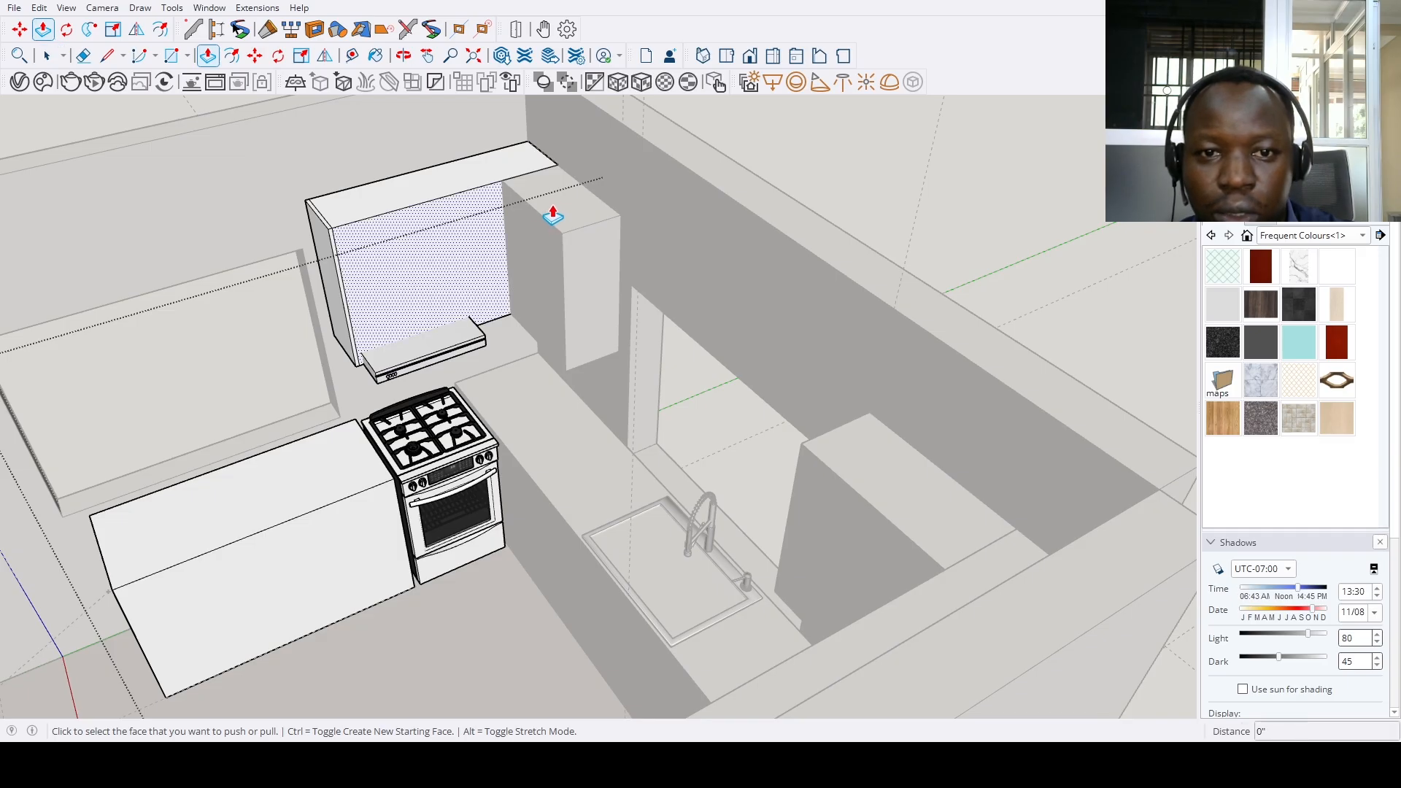
{"action": "middle_click_drag", "start_coordinate": [518, 228], "coordinate": [351, 299]}
{"action": "mouse_move", "coordinate": [704, 173]}
{"action": "middle_mouse_down"}
{"action": "mouse_move", "coordinate": [419, 440]}
{"action": "mouse_move", "coordinate": [387, 434]}
{"action": "middle_mouse_up"}
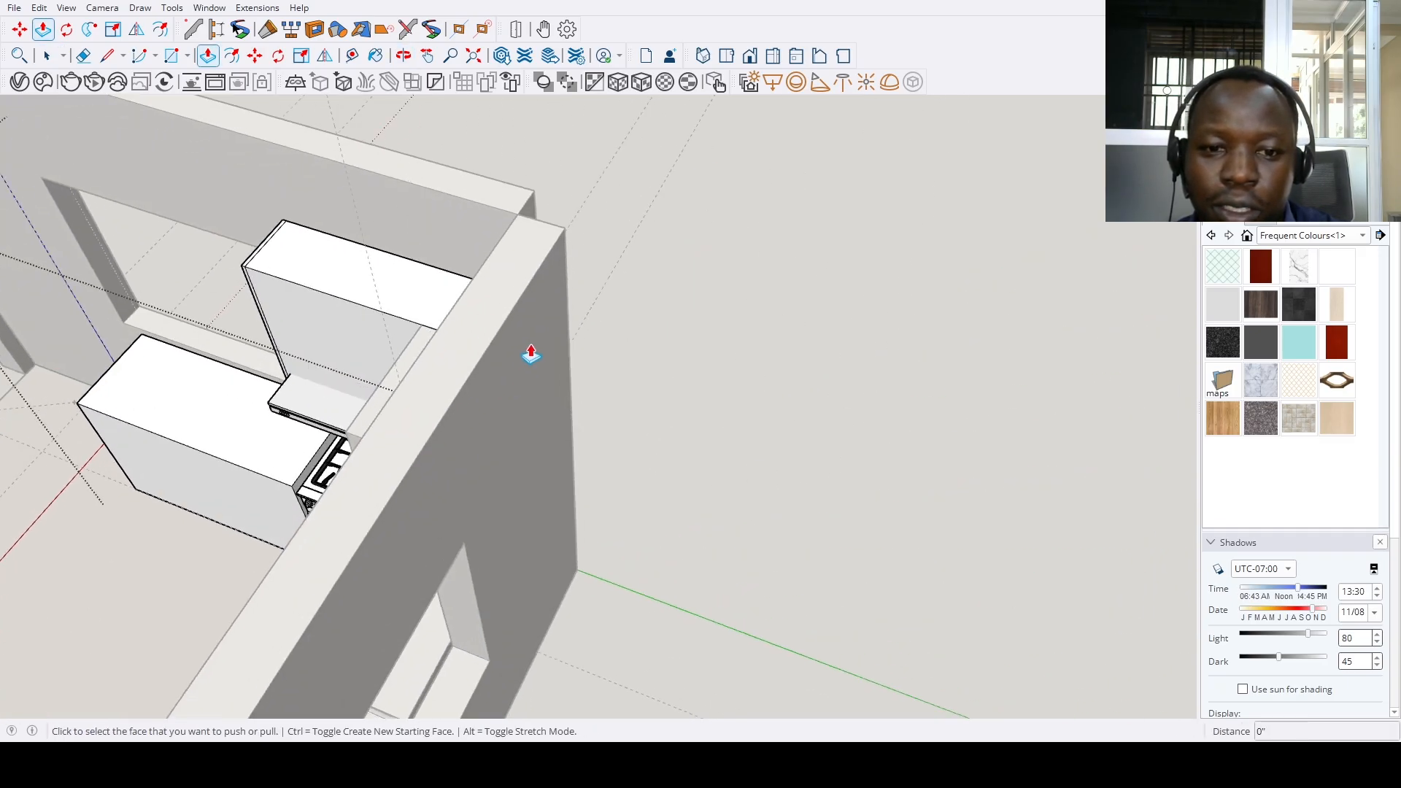
{"action": "middle_click_drag", "start_coordinate": [531, 354], "coordinate": [462, 319]}
{"action": "left_click", "coordinate": [546, 339]}
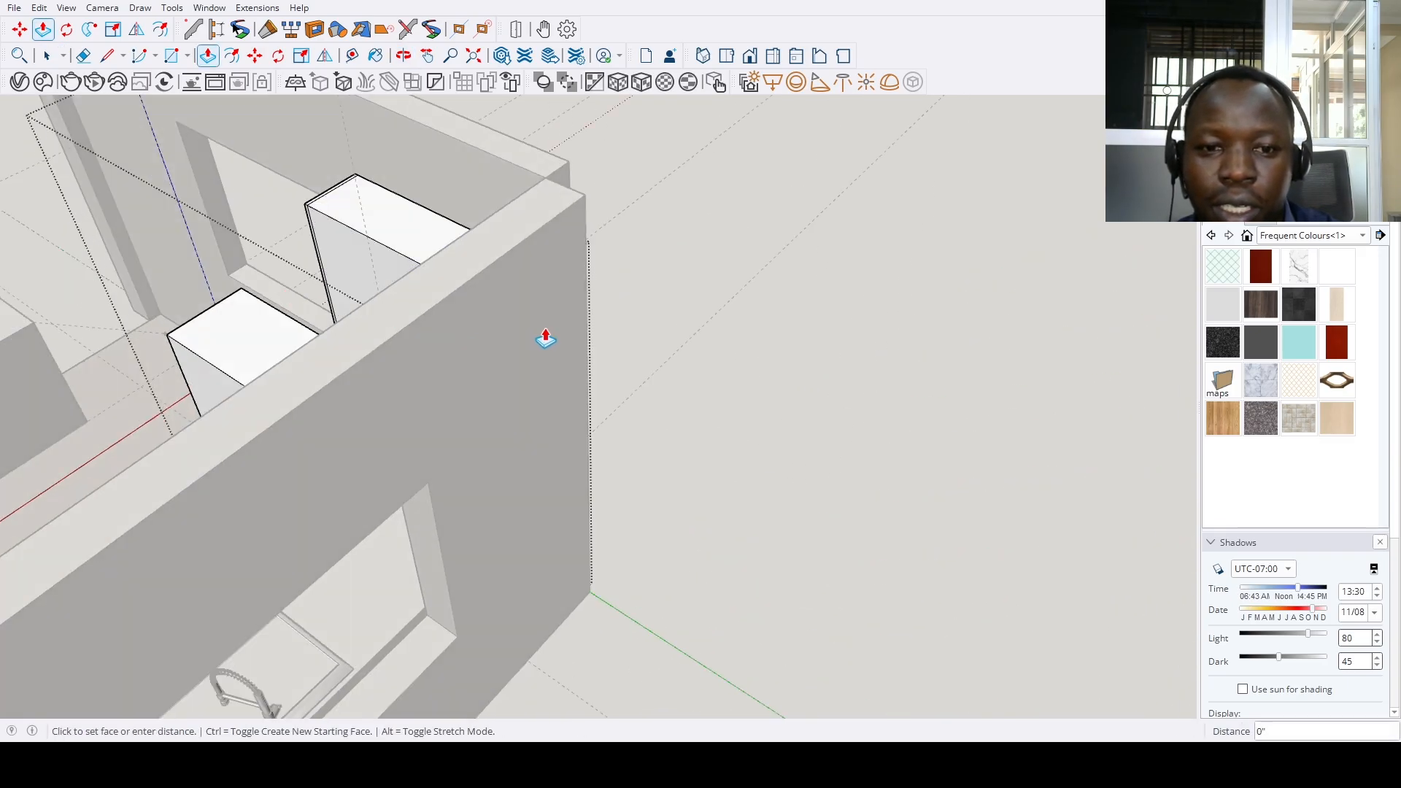
{"action": "middle_click_drag", "start_coordinate": [546, 340], "coordinate": [750, 314]}
{"action": "left_click", "coordinate": [691, 369]}
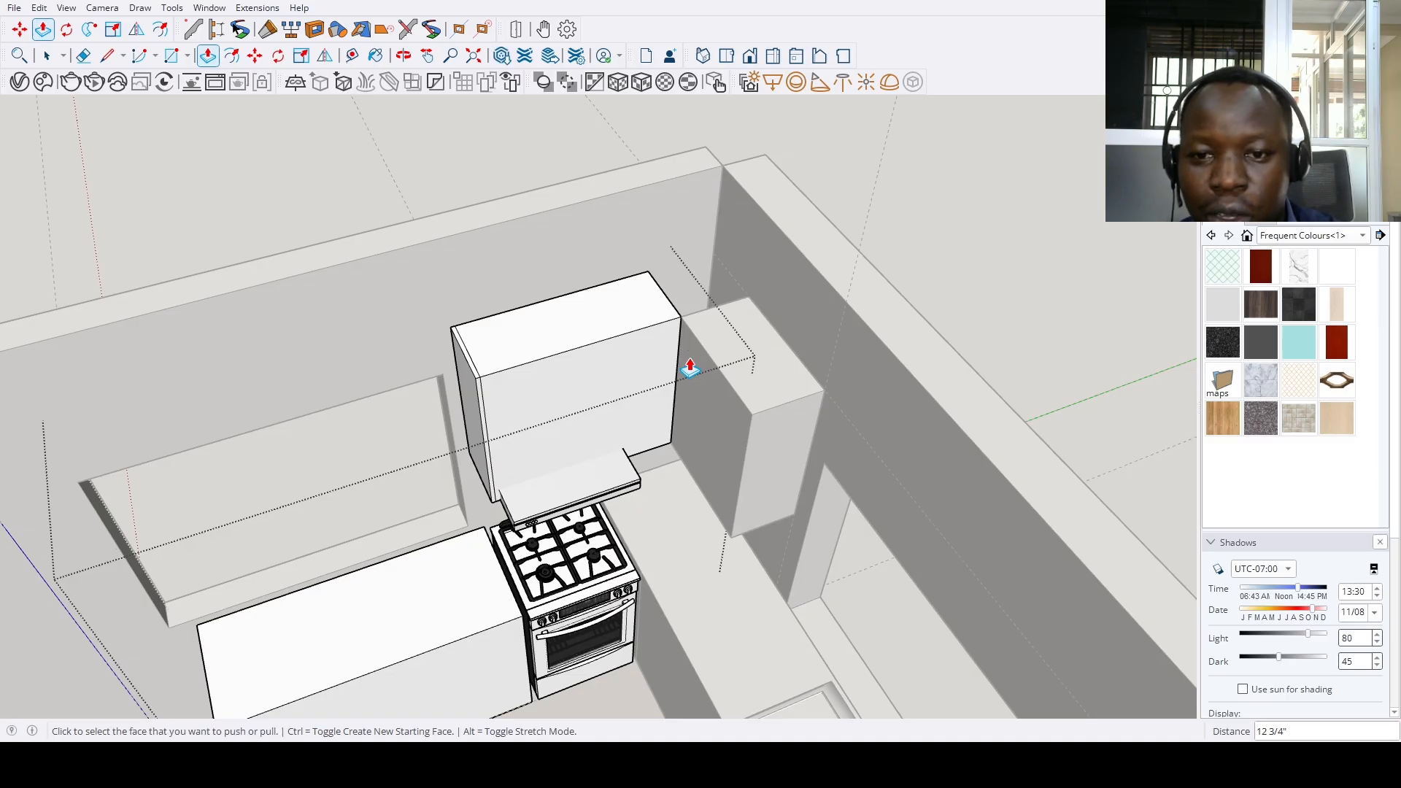
Extend the corner end of the upper cabinet on the sink wall until it meets the side wall
{"action": "mouse_move", "coordinate": [690, 368]}
{"action": "middle_mouse_down"}
{"action": "mouse_move", "coordinate": [547, 382]}
{"action": "mouse_move", "coordinate": [803, 409]}
{"action": "mouse_move", "coordinate": [694, 422]}
{"action": "mouse_move", "coordinate": [742, 447]}
{"action": "mouse_move", "coordinate": [642, 353]}
{"action": "mouse_move", "coordinate": [694, 387]}
{"action": "middle_mouse_up"}
{"action": "left_click", "coordinate": [694, 388]}
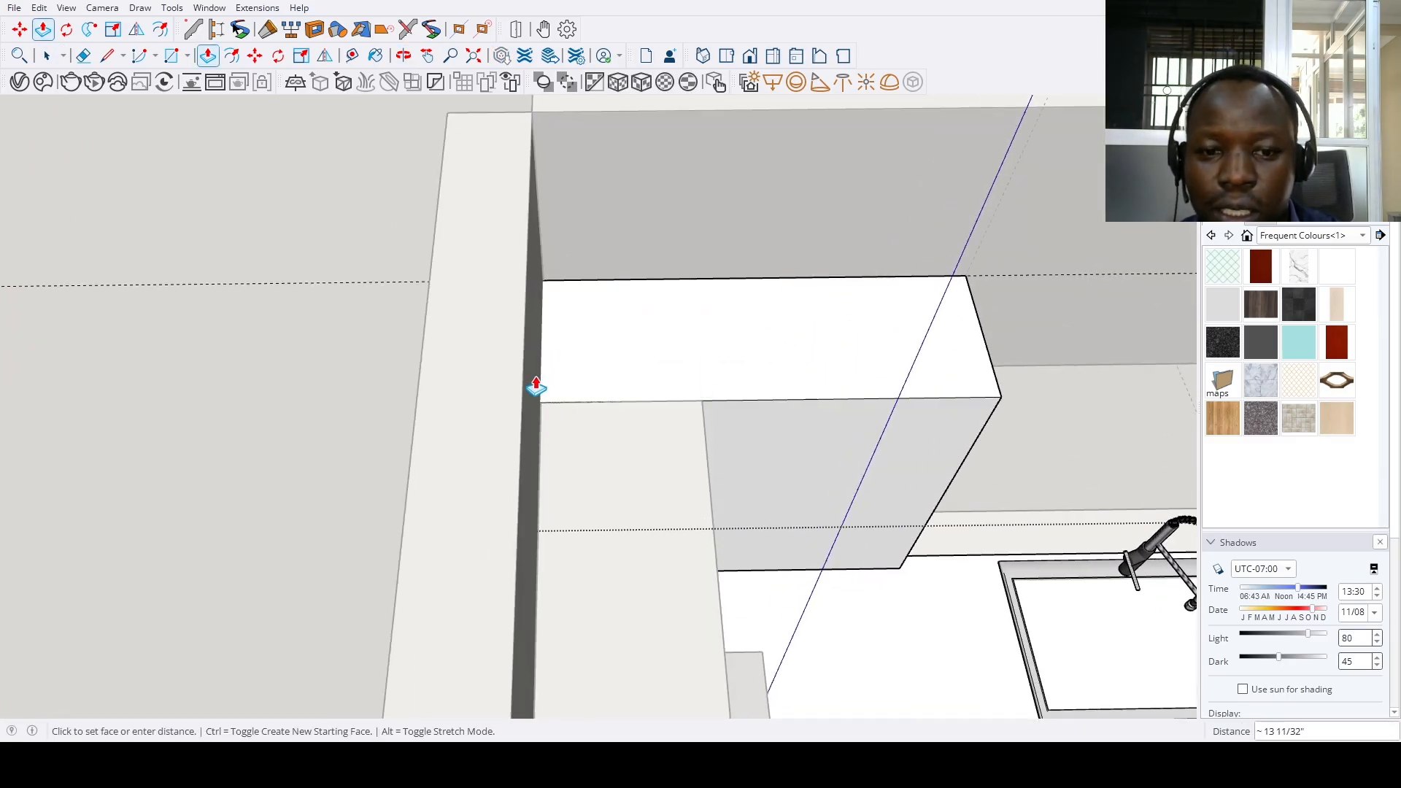
{"action": "left_click", "coordinate": [540, 400]}
{"action": "key", "text": "l"}
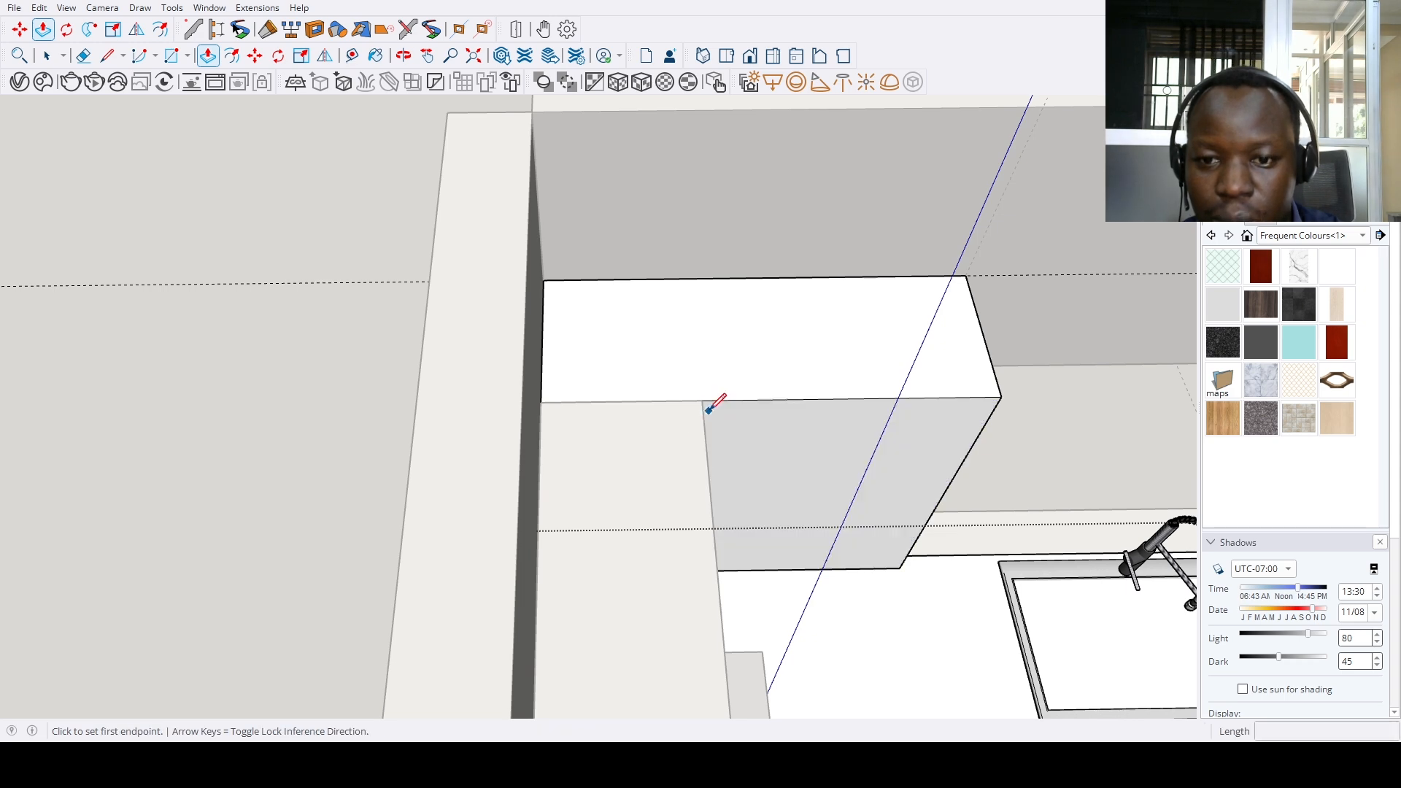
{"action": "left_click", "coordinate": [704, 401]}
{"action": "middle_click_drag", "start_coordinate": [976, 524], "coordinate": [672, 418]}
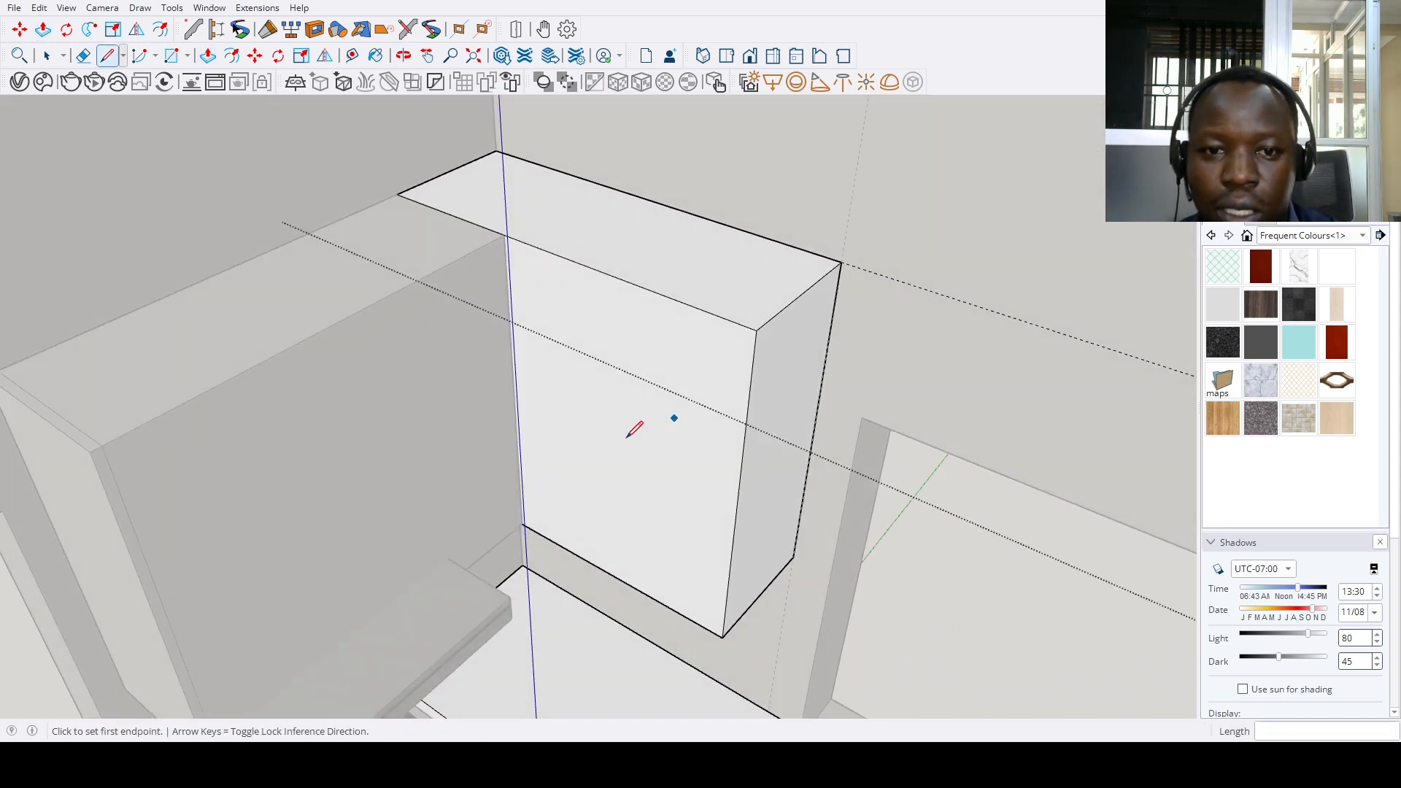
{"action": "key", "text": "space"}
{"action": "left_click", "coordinate": [620, 432]}
{"action": "scroll", "coordinate": [365, 480], "scroll_direction": "down", "scroll_amount": 4}
{"action": "left_click", "coordinate": [349, 460]}
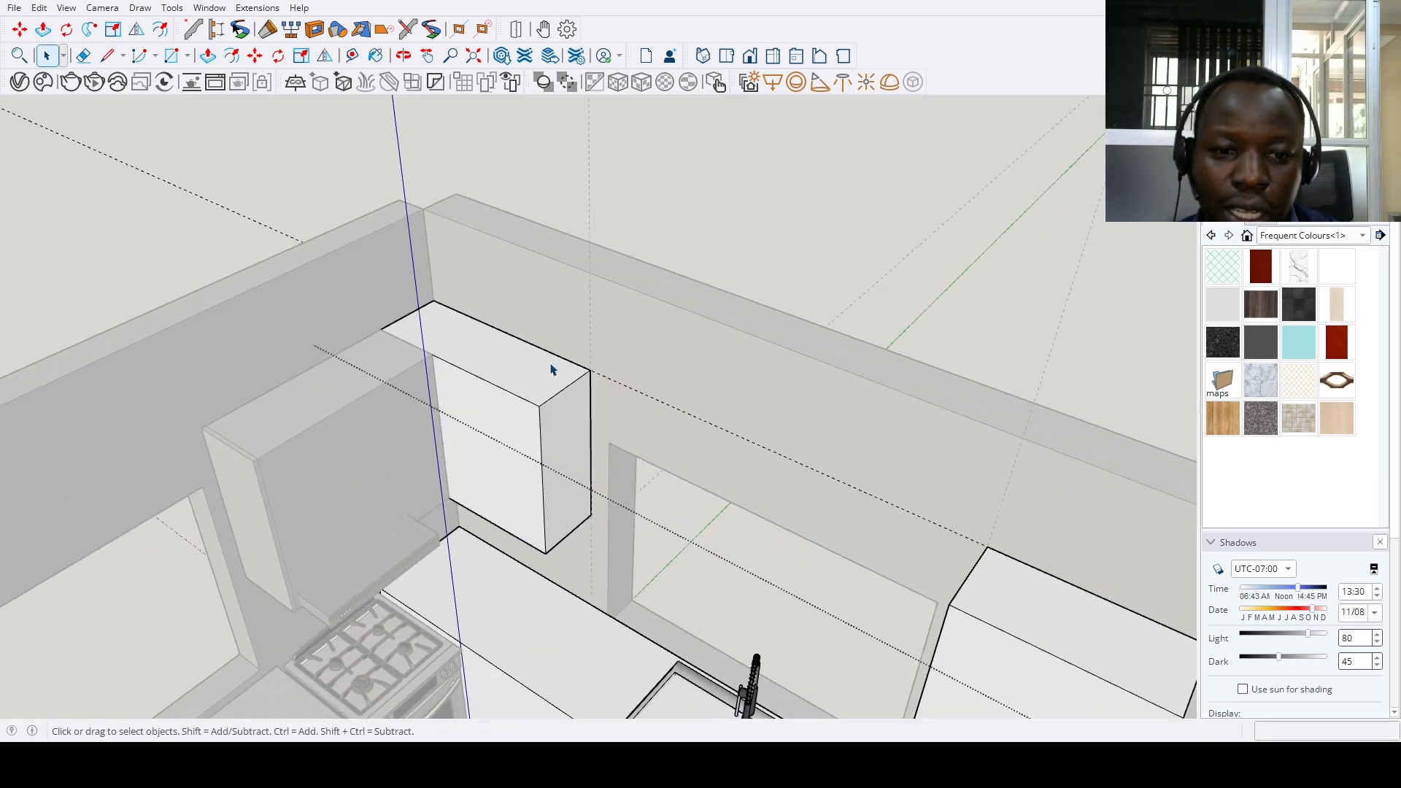
{"action": "left_click", "coordinate": [554, 321]}
{"action": "left_click", "coordinate": [412, 390]}
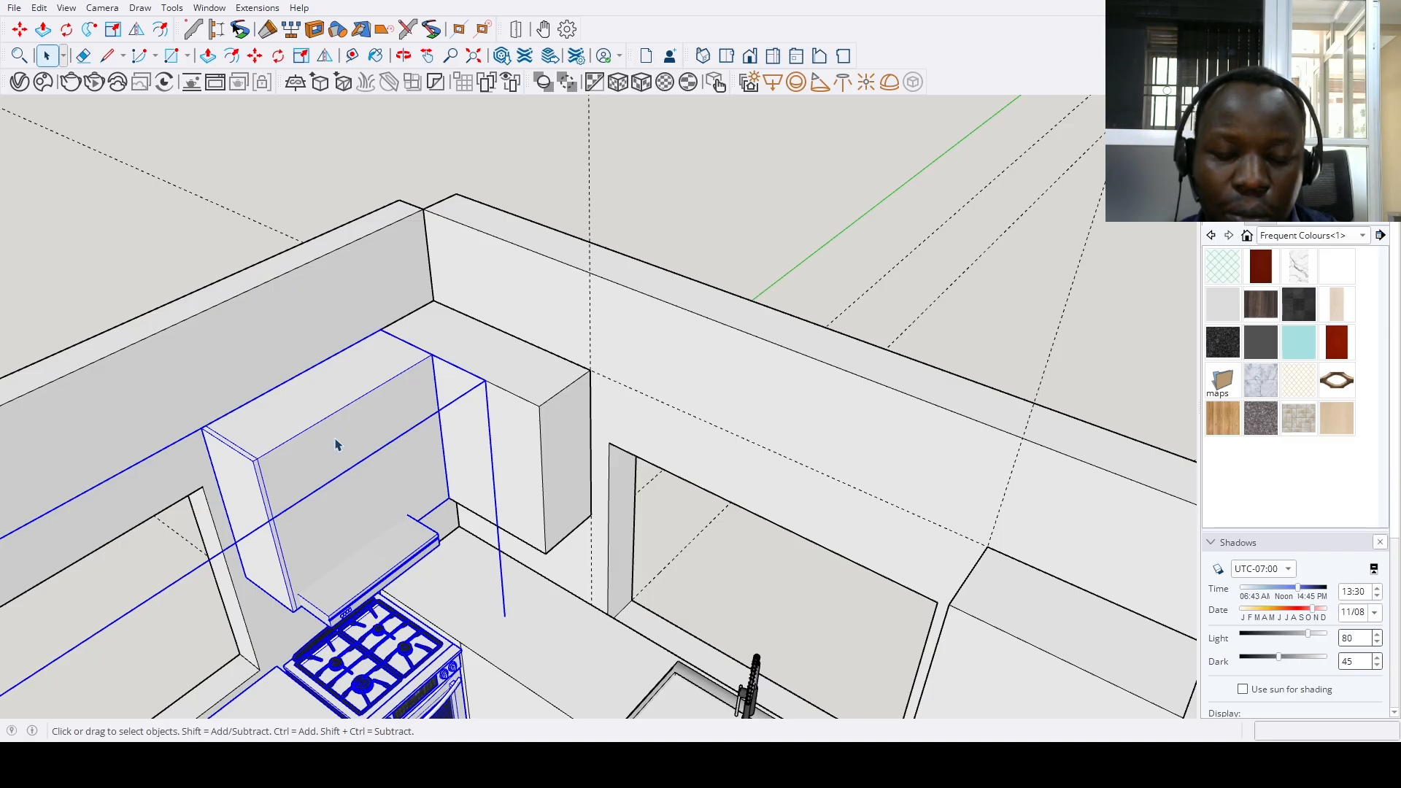
{"action": "middle_click_drag", "start_coordinate": [432, 457], "coordinate": [622, 452]}
{"action": "double_click", "coordinate": [522, 435]}
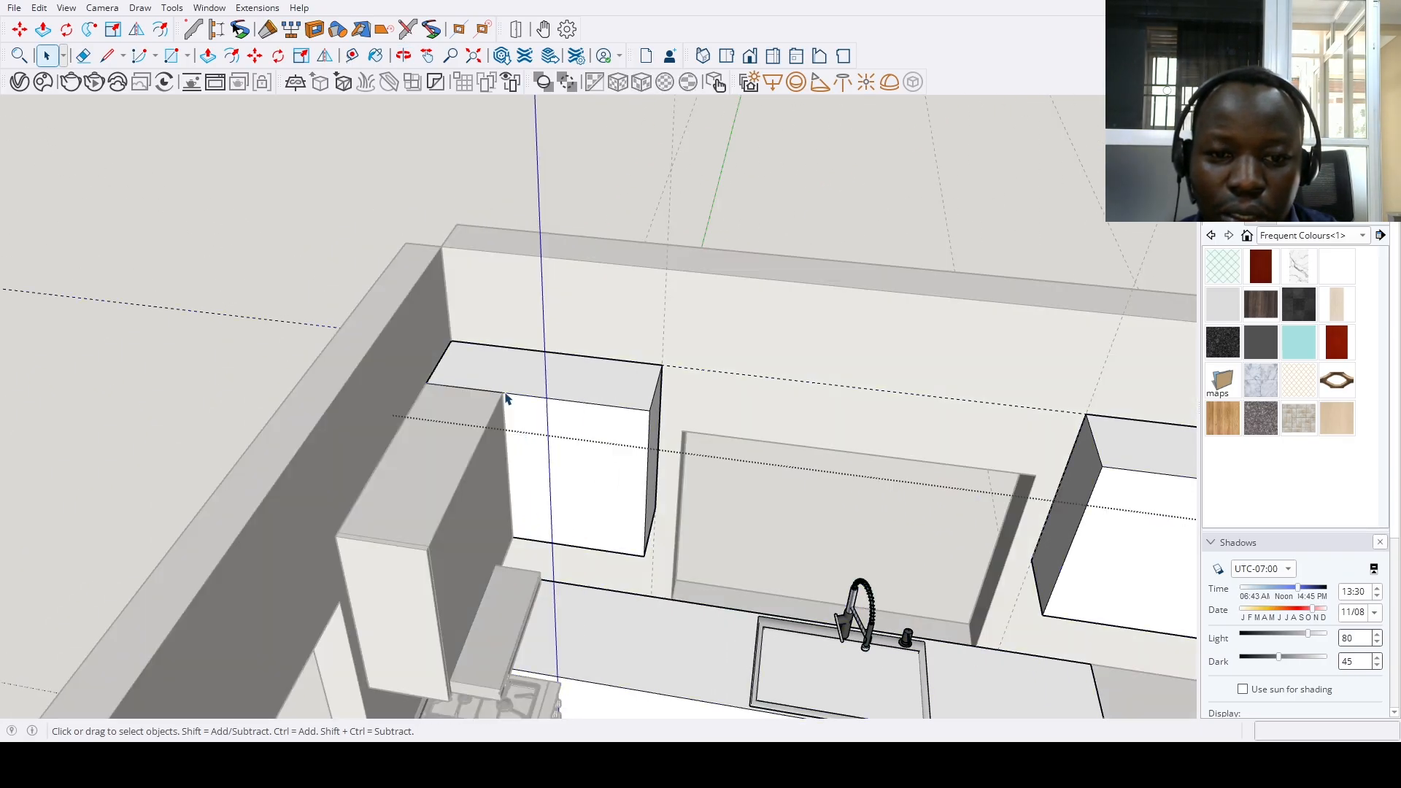
Draw a vertical line on the sink-wall upper cabinet's front where the range-side cabinet meets it, and shift it 0.25" toward the corner
{"action": "scroll", "coordinate": [502, 393], "scroll_direction": "up", "scroll_amount": 2}
{"action": "key", "text": "l"}
{"action": "left_click", "coordinate": [501, 394]}
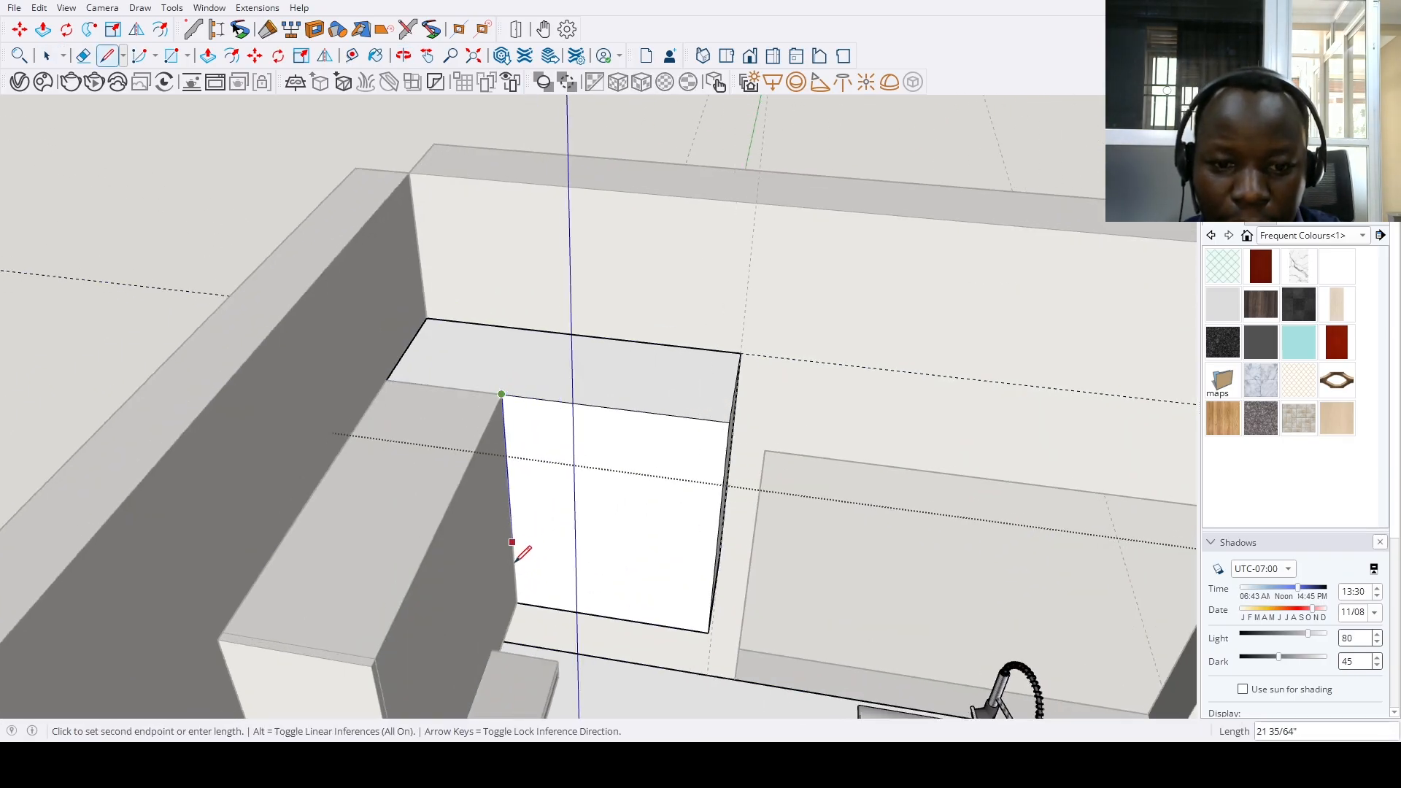
{"action": "left_click", "coordinate": [516, 603]}
{"action": "key", "text": "space"}
{"action": "left_click", "coordinate": [515, 584]}
{"action": "scroll", "coordinate": [515, 582], "scroll_direction": "up", "scroll_amount": 3}
{"action": "key", "text": "m"}
{"action": "left_click", "coordinate": [513, 554]}
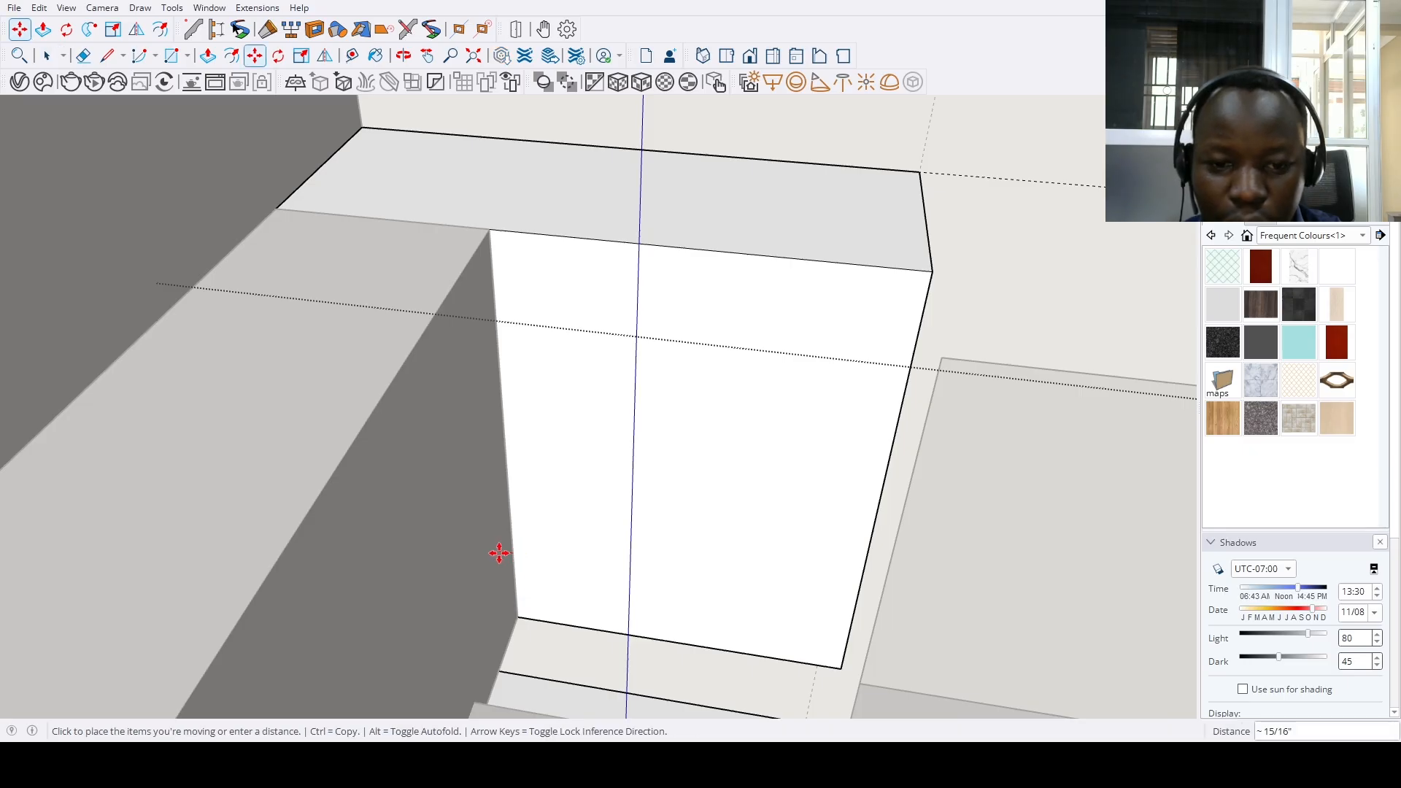
{"action": "key", "text": "Return"}
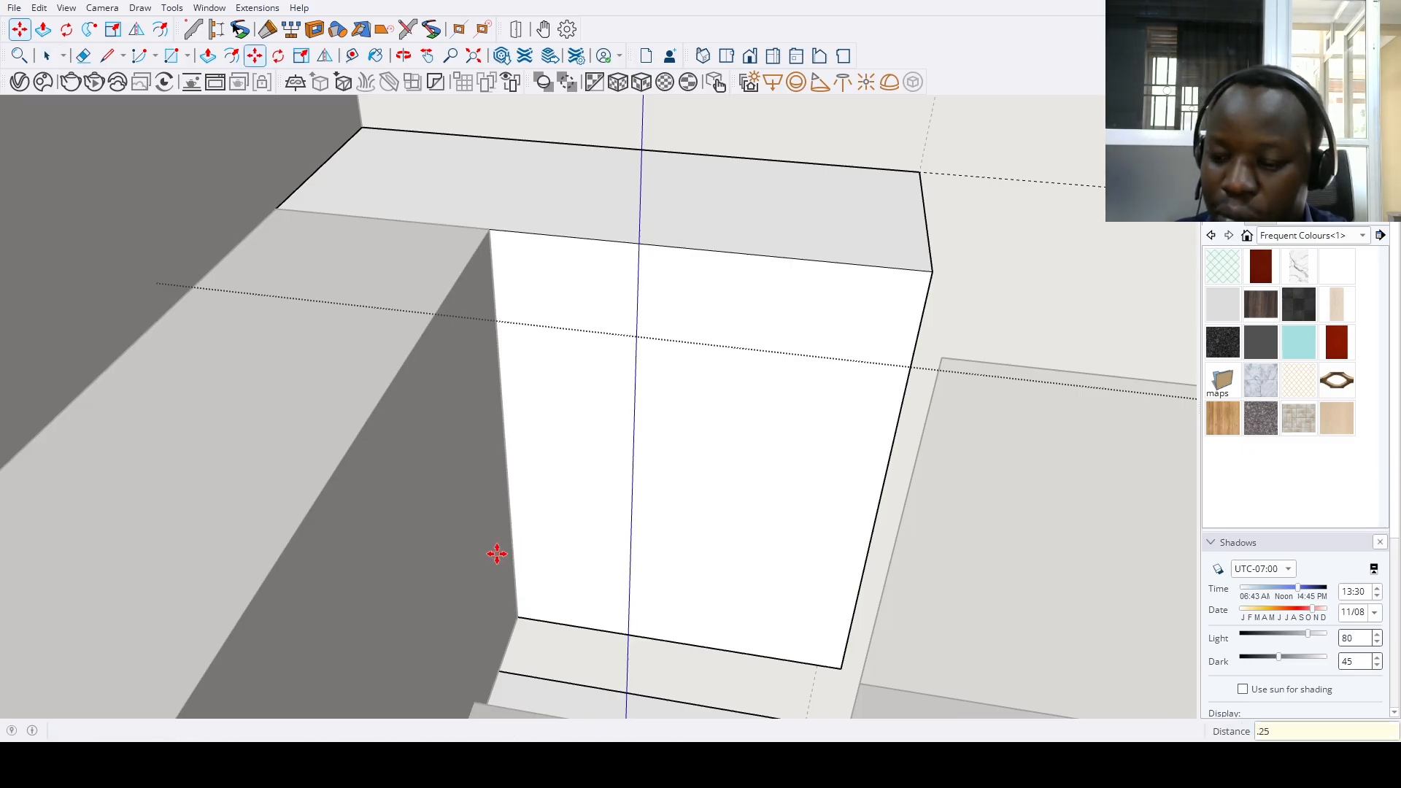
{"action": "key", "text": "space"}
{"action": "scroll", "coordinate": [470, 560], "scroll_direction": "down", "scroll_amount": 5}
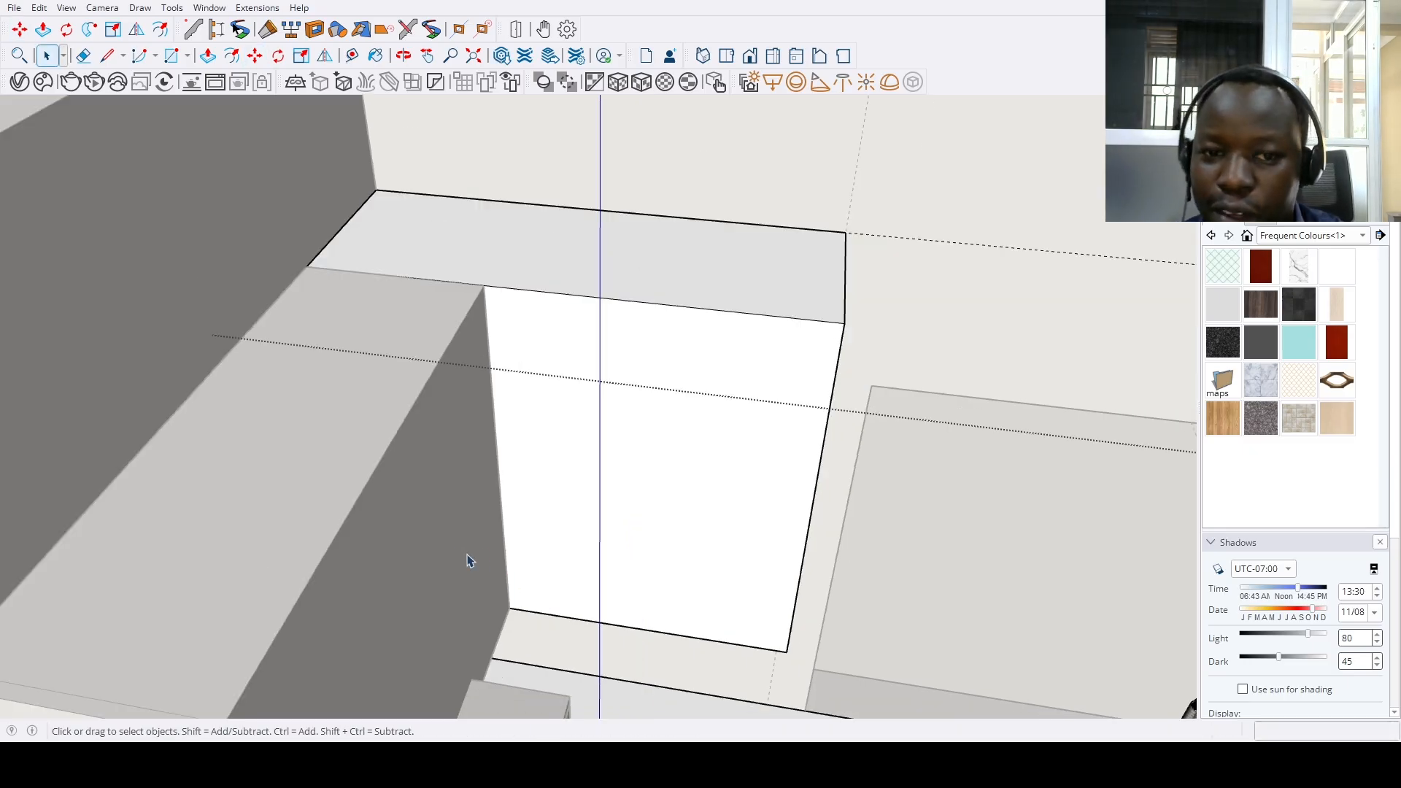
Copy the end panel's vertical edge 25" across the front of the upper cabinet above the range
{"action": "middle_click_drag", "start_coordinate": [563, 575], "coordinate": [222, 603]}
{"action": "double_click", "coordinate": [327, 513]}
{"action": "scroll", "coordinate": [277, 536], "scroll_direction": "up", "scroll_amount": 2}
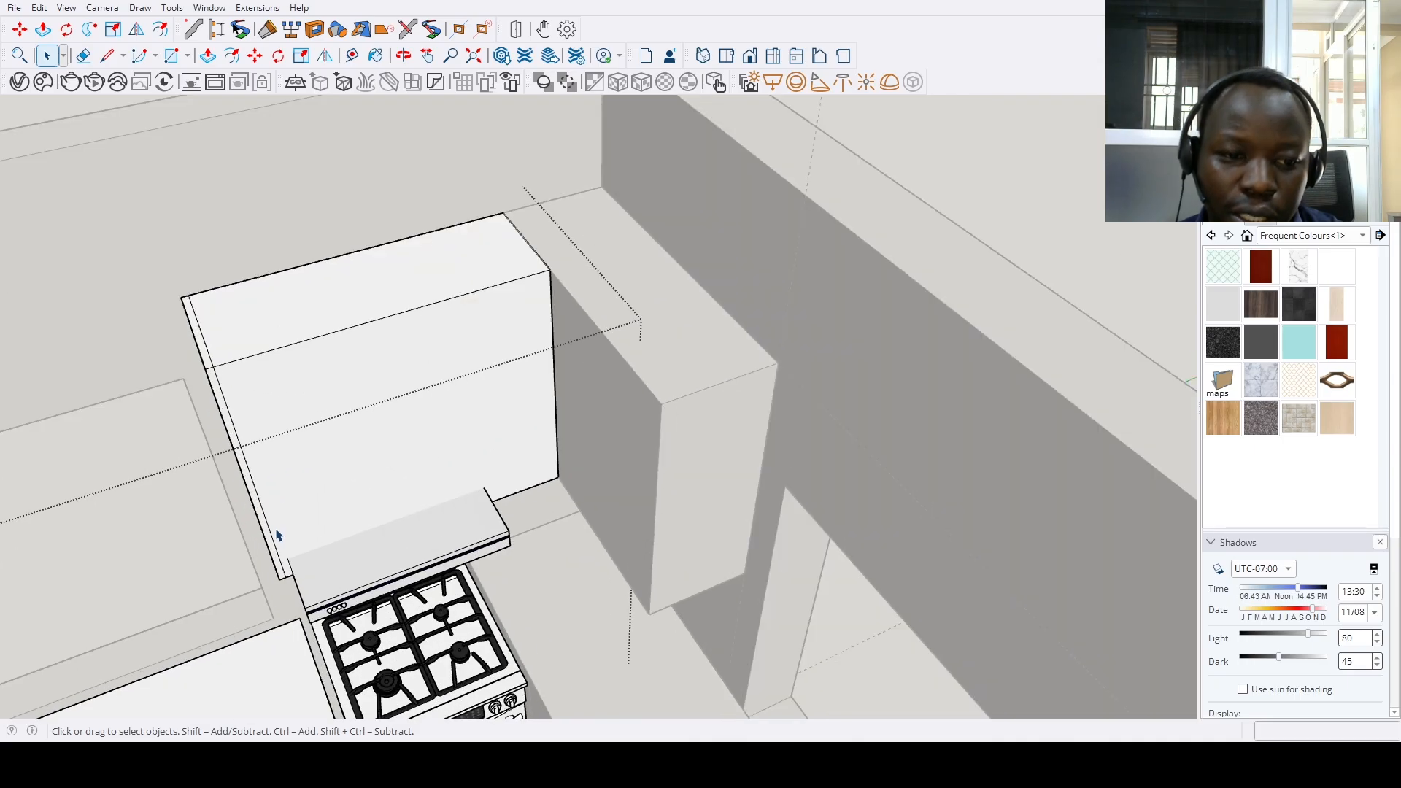
{"action": "left_click", "coordinate": [277, 538]}
{"action": "left_click", "coordinate": [274, 546]}
{"action": "key", "text": "m"}
{"action": "left_click", "coordinate": [263, 516]}
{"action": "key", "text": "ctrl"}
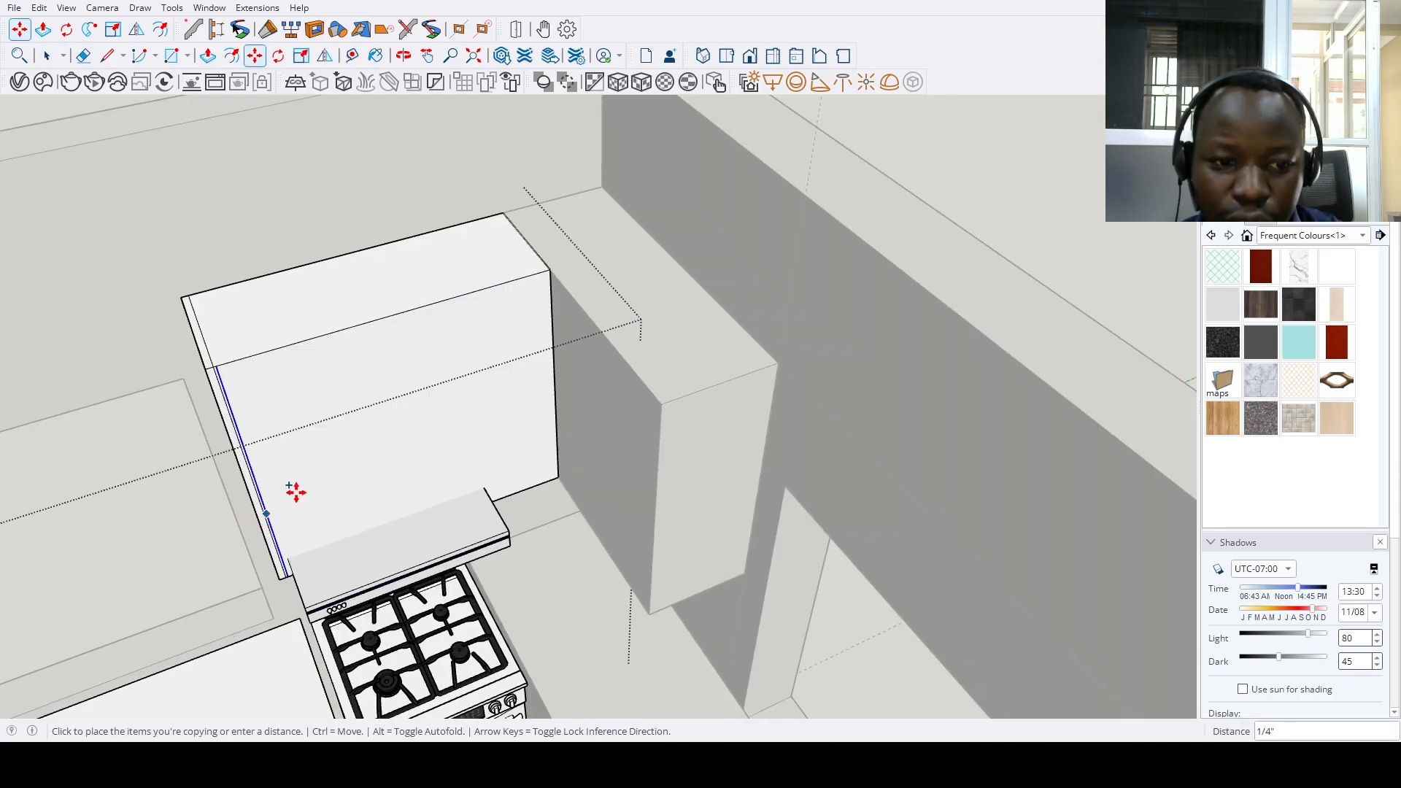
{"action": "type", "text": "25"}
{"action": "key", "text": "Return"}
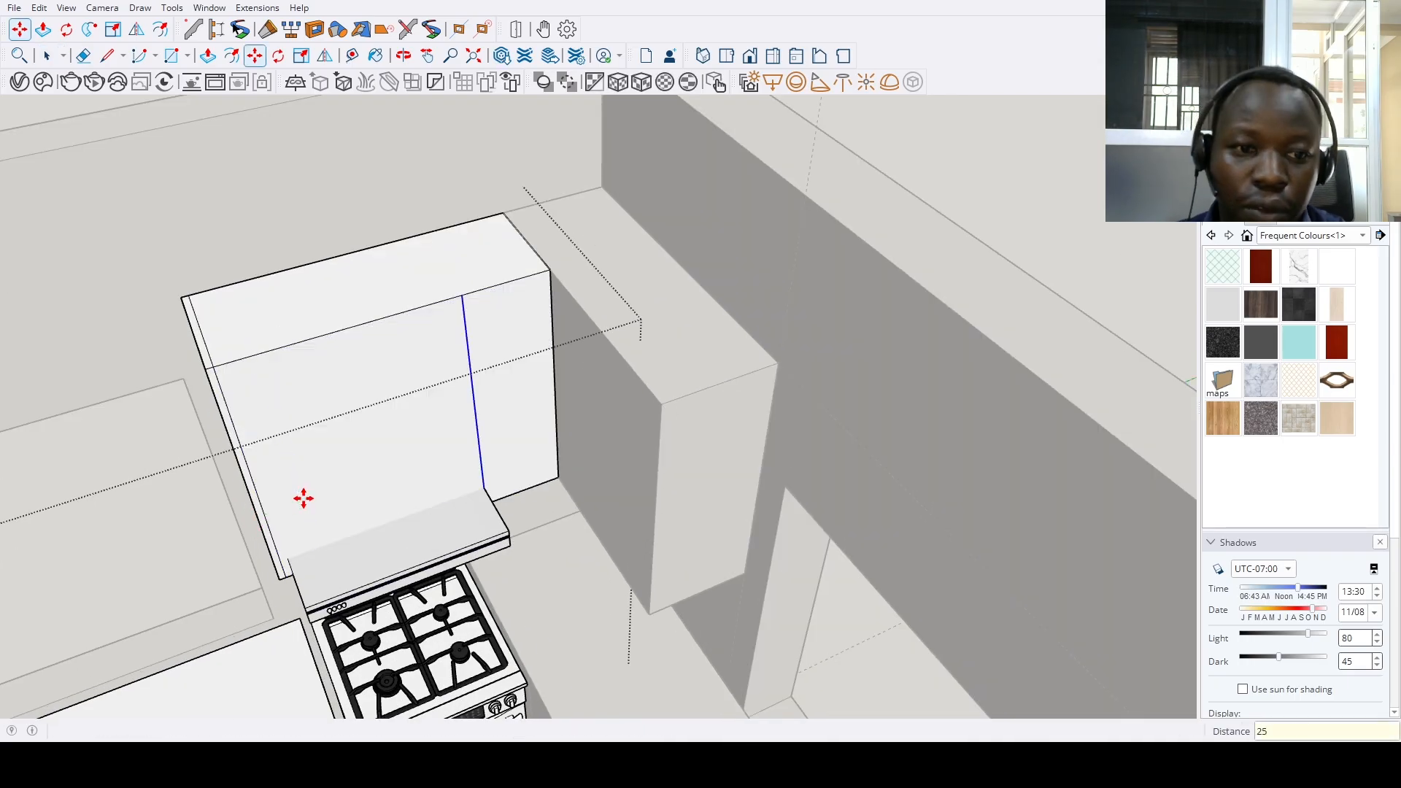
Push the corner-side section of the front of the upper cabinet above the range back 0.75"
{"action": "middle_click_drag", "start_coordinate": [303, 493], "coordinate": [443, 493]}
{"action": "key", "text": "p"}
{"action": "left_click", "coordinate": [503, 446]}
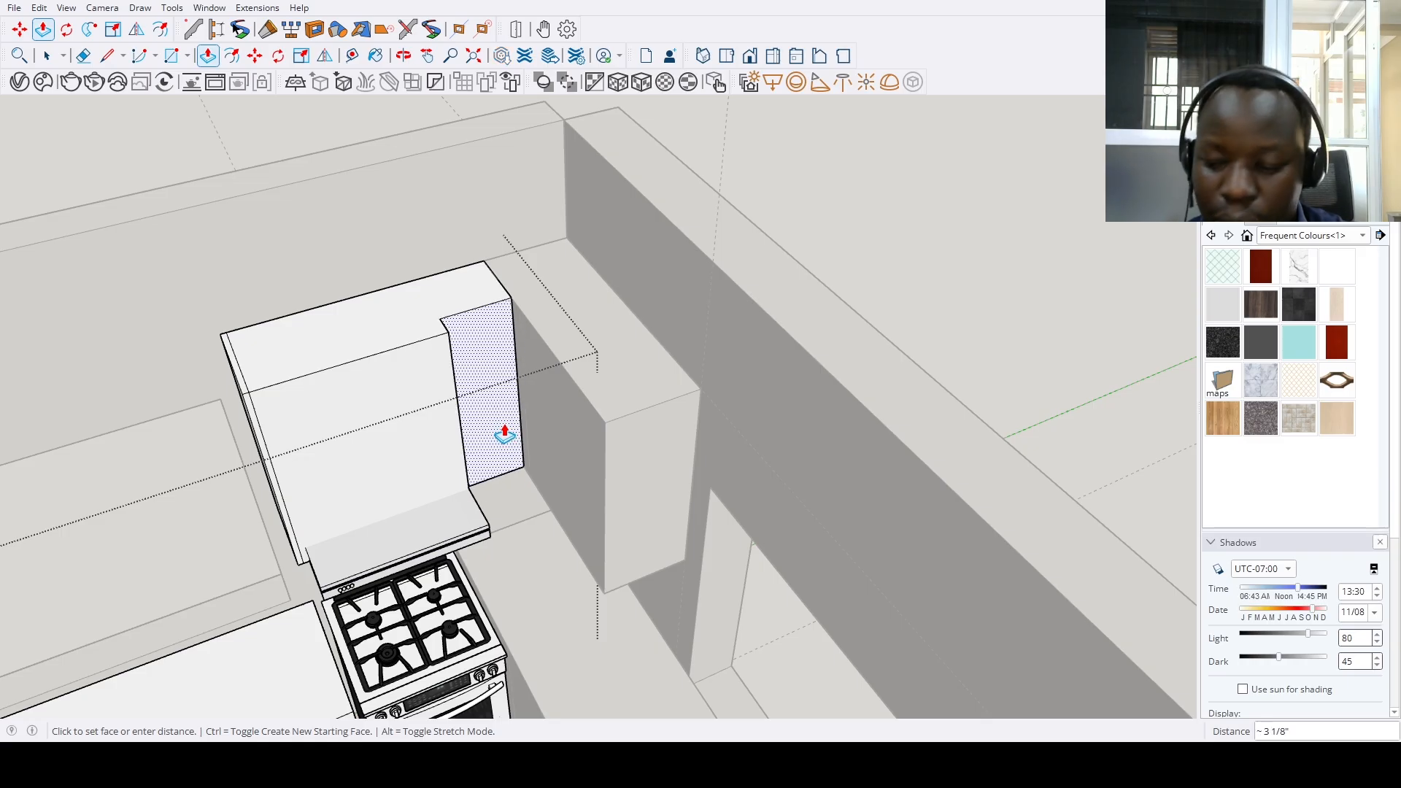
{"action": "type", "text": ".75"}
{"action": "key", "text": "Return"}
Draw a 12" dividing line across the top of the range's upper cabinet, from the recess corner to the back edge, and finish editing
{"action": "scroll", "coordinate": [502, 434], "scroll_direction": "up", "scroll_amount": 3}
{"action": "key", "text": "l"}
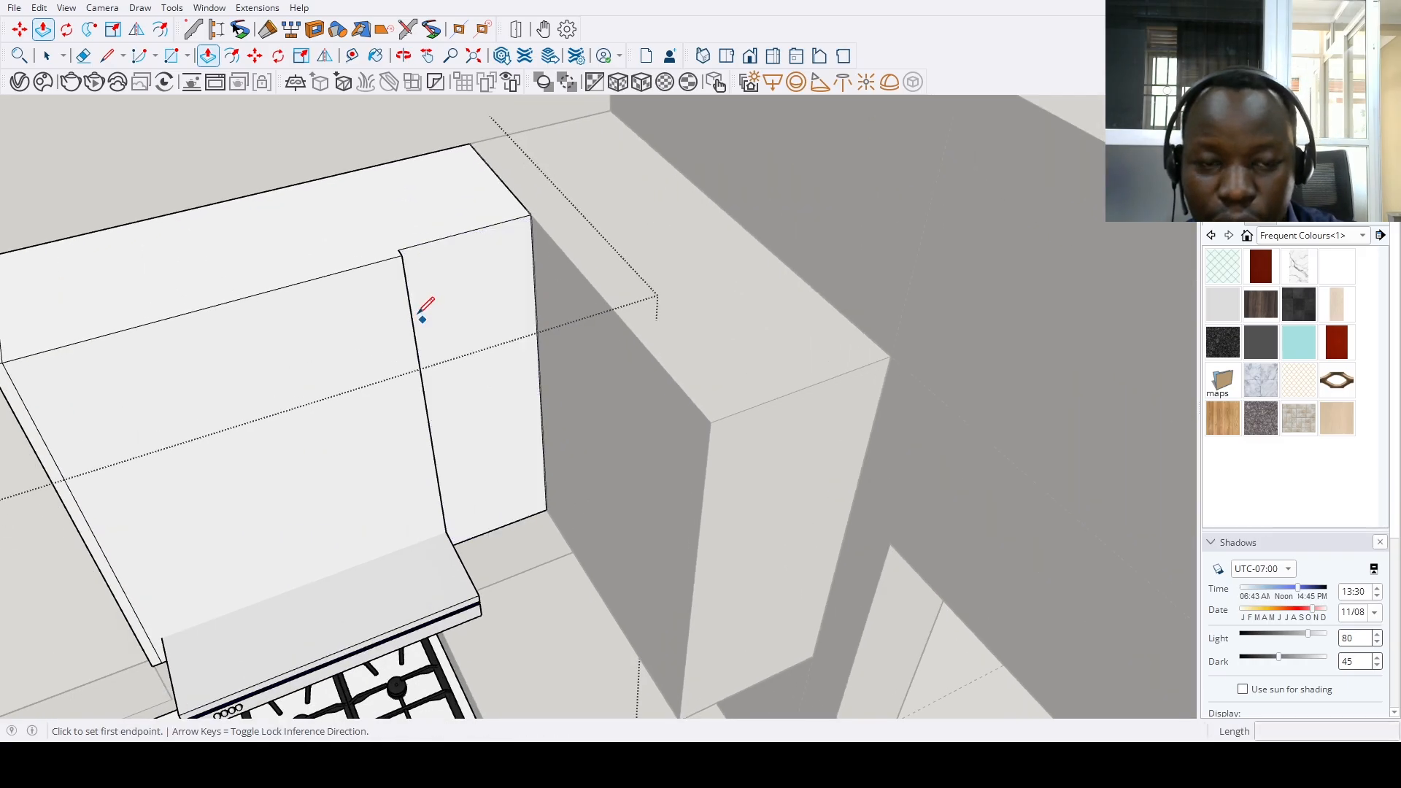
{"action": "left_click", "coordinate": [397, 250]}
{"action": "left_click", "coordinate": [357, 170]}
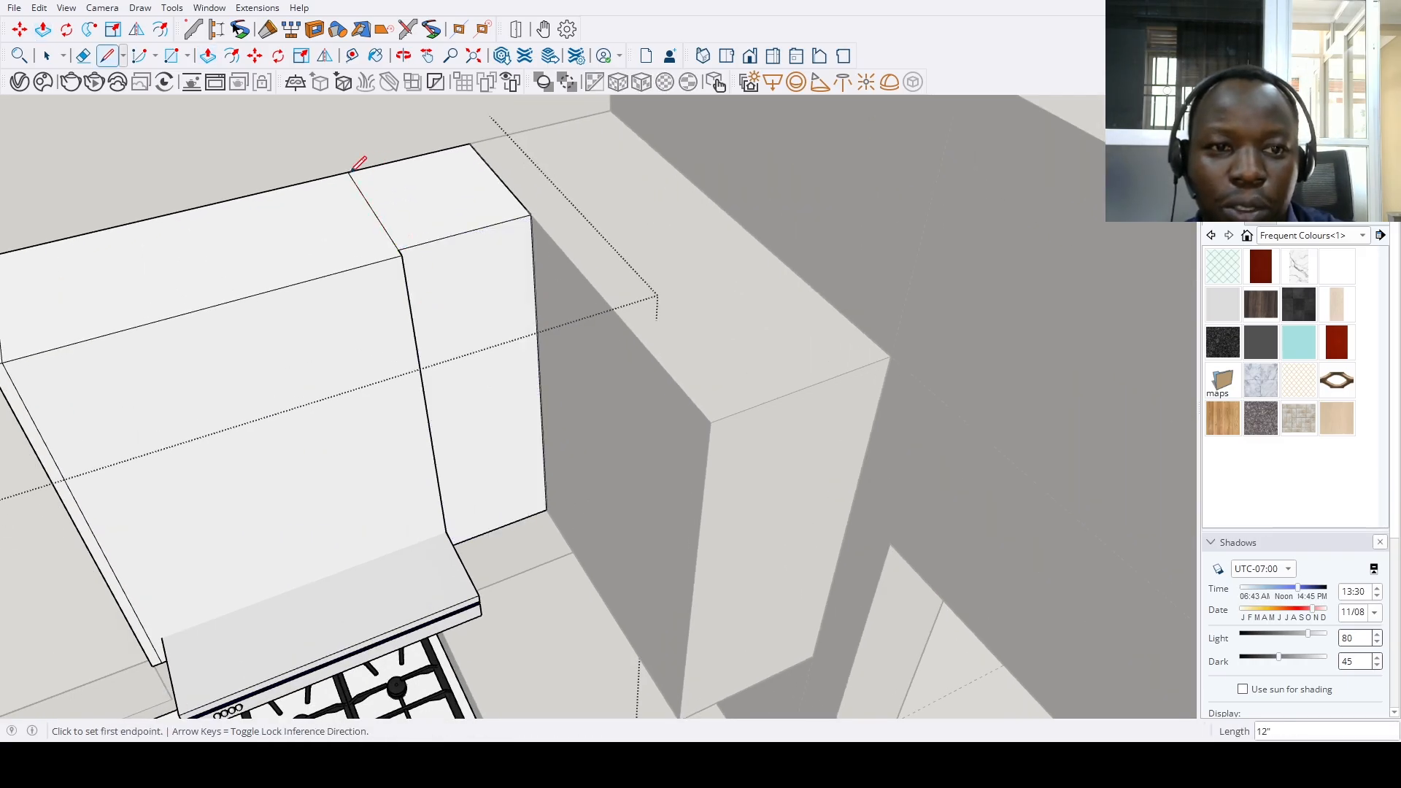
{"action": "key", "text": "space"}
{"action": "scroll", "coordinate": [409, 328], "scroll_direction": "down", "scroll_amount": 3}
{"action": "left_click", "coordinate": [583, 365]}
Delete the range-wall cabinet group to expose the neighbouring cabinet's front, and undo the deletion
{"action": "middle_click_drag", "start_coordinate": [532, 400], "coordinate": [564, 258]}
{"action": "left_click", "coordinate": [551, 251]}
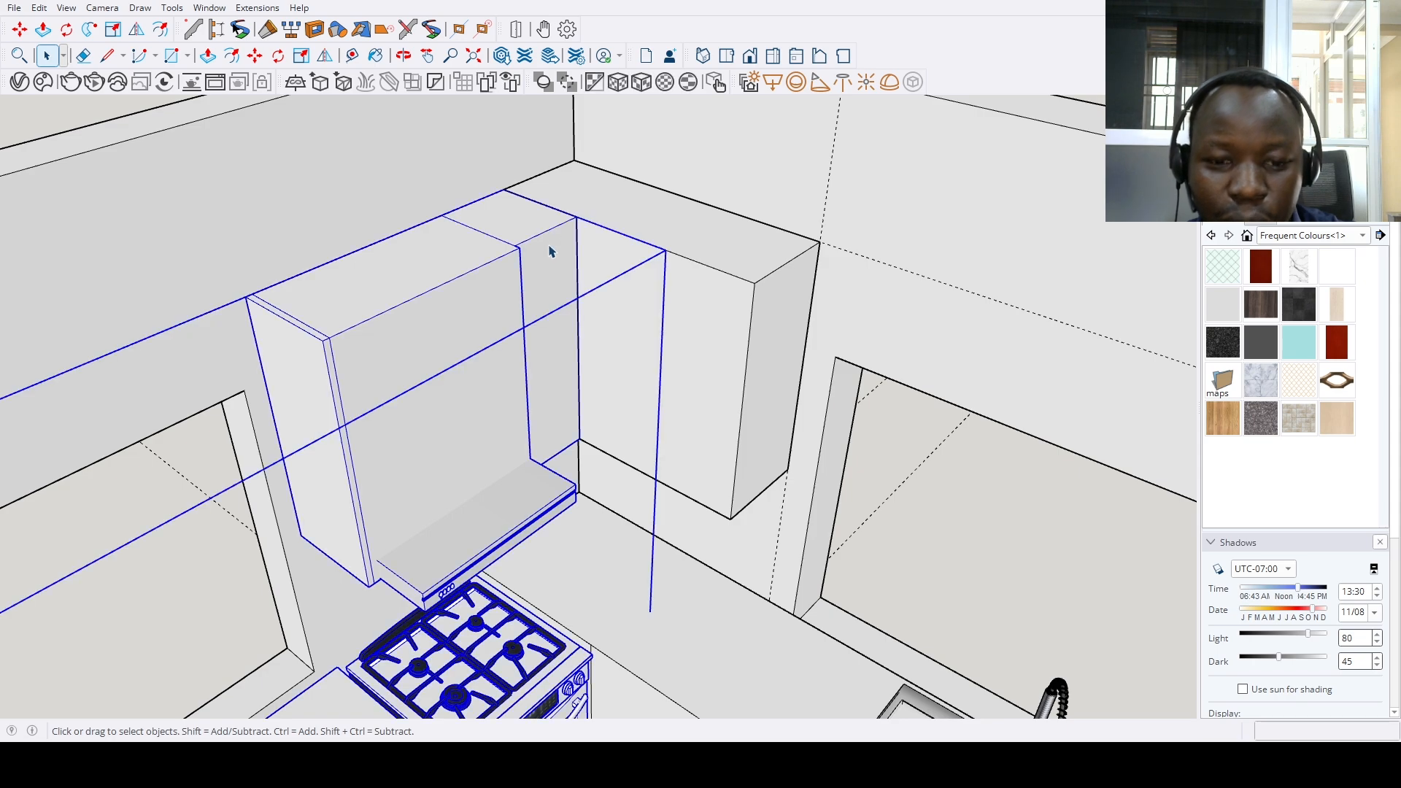
{"action": "key", "text": "Delete"}
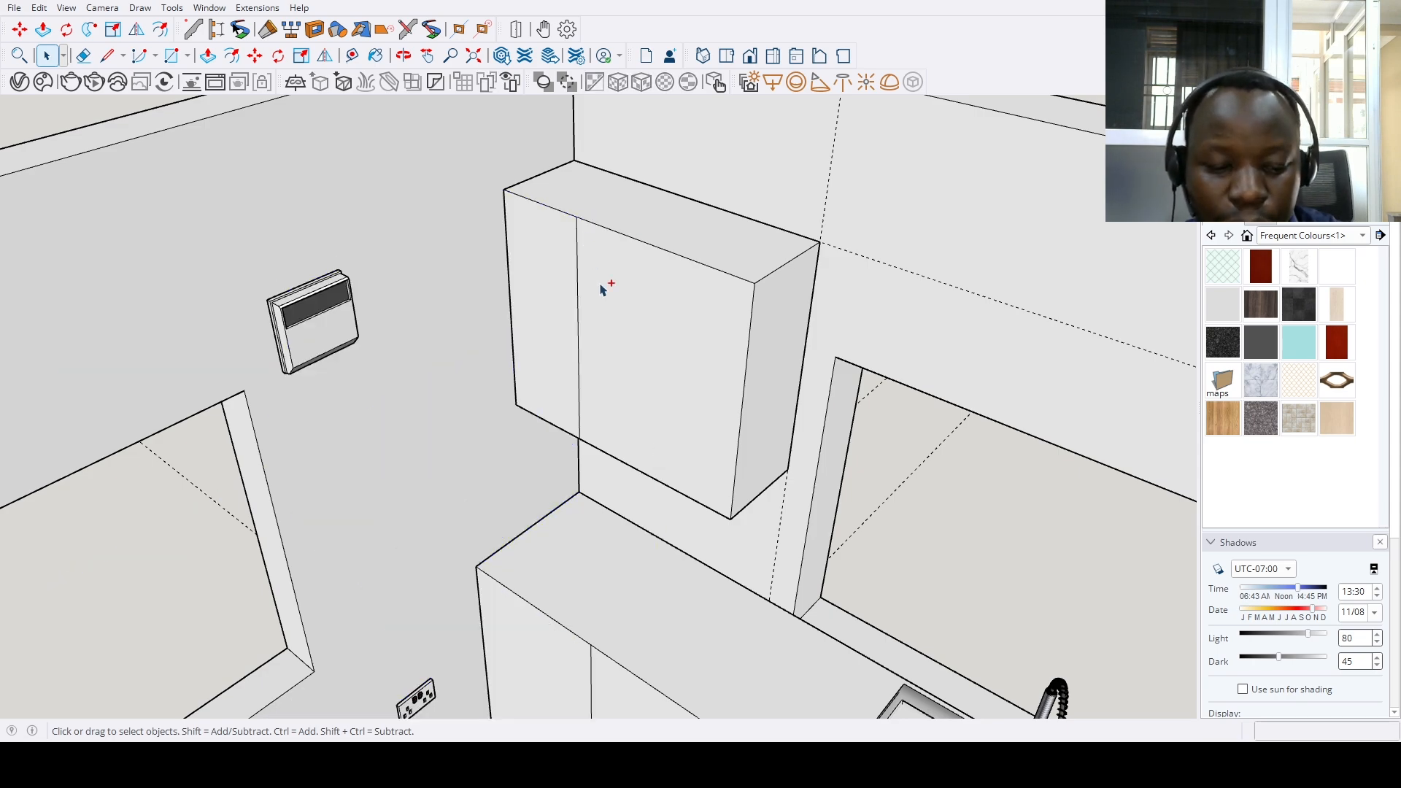
{"action": "key", "text": "ctrl+z"}
Examine the cabinet layout around the kitchen from inside and from the window side
{"action": "scroll", "coordinate": [526, 423], "scroll_direction": "down", "scroll_amount": 5}
{"action": "middle_click_drag", "start_coordinate": [781, 491], "coordinate": [607, 400]}
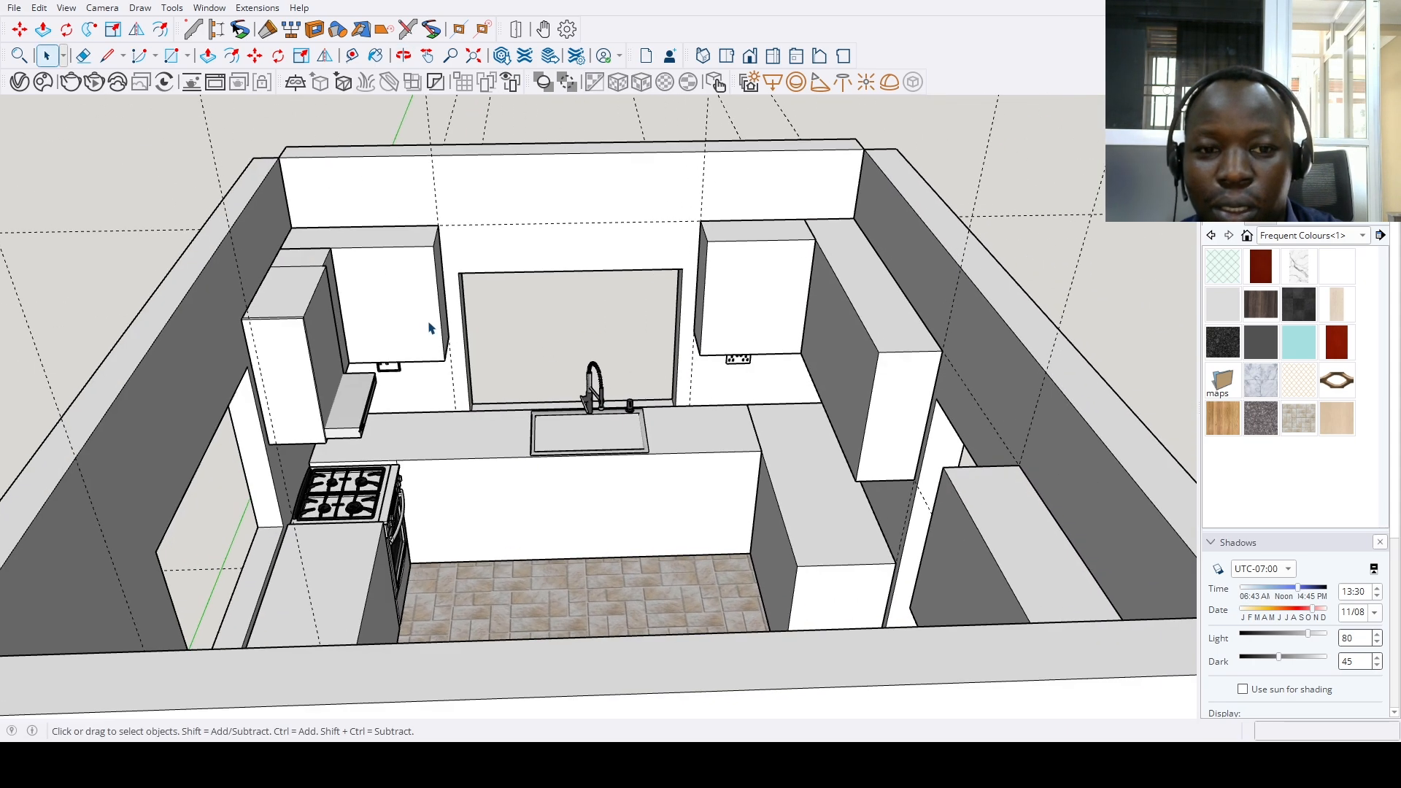
{"action": "scroll", "coordinate": [429, 327], "scroll_direction": "up", "scroll_amount": 2}
{"action": "double_click", "coordinate": [428, 327]}
{"action": "scroll", "coordinate": [513, 377], "scroll_direction": "down", "scroll_amount": 3}
{"action": "middle_click_drag", "start_coordinate": [562, 453], "coordinate": [601, 469]}
{"action": "scroll", "coordinate": [724, 596], "scroll_direction": "down", "scroll_amount": 5}
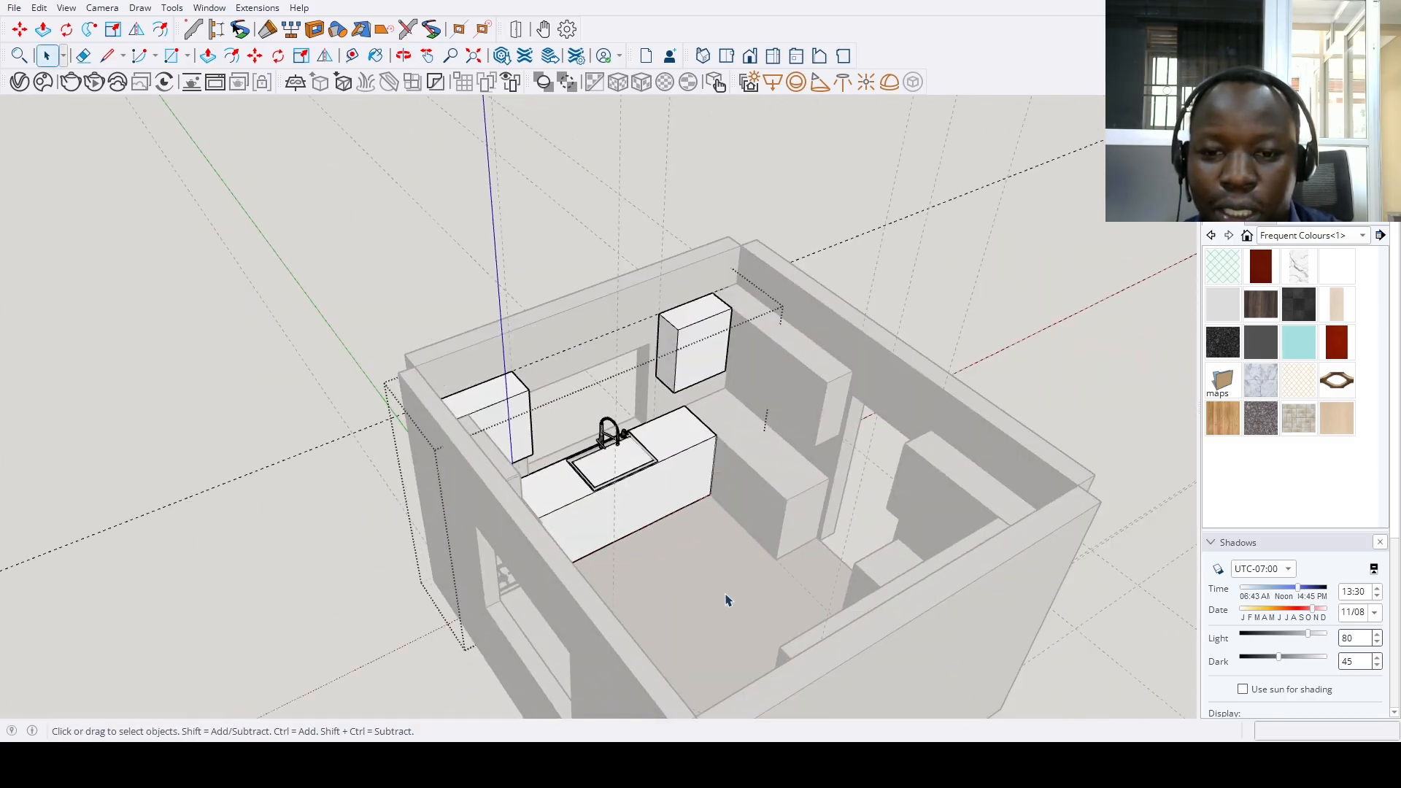
{"action": "left_click", "coordinate": [725, 597]}
{"action": "middle_click_drag", "start_coordinate": [668, 533], "coordinate": [839, 511]}
{"action": "scroll", "coordinate": [612, 496], "scroll_direction": "up", "scroll_amount": 3}
{"action": "scroll", "coordinate": [611, 496], "scroll_direction": "up", "scroll_amount": 2}
{"action": "middle_click_drag", "start_coordinate": [612, 496], "coordinate": [1026, 550]}
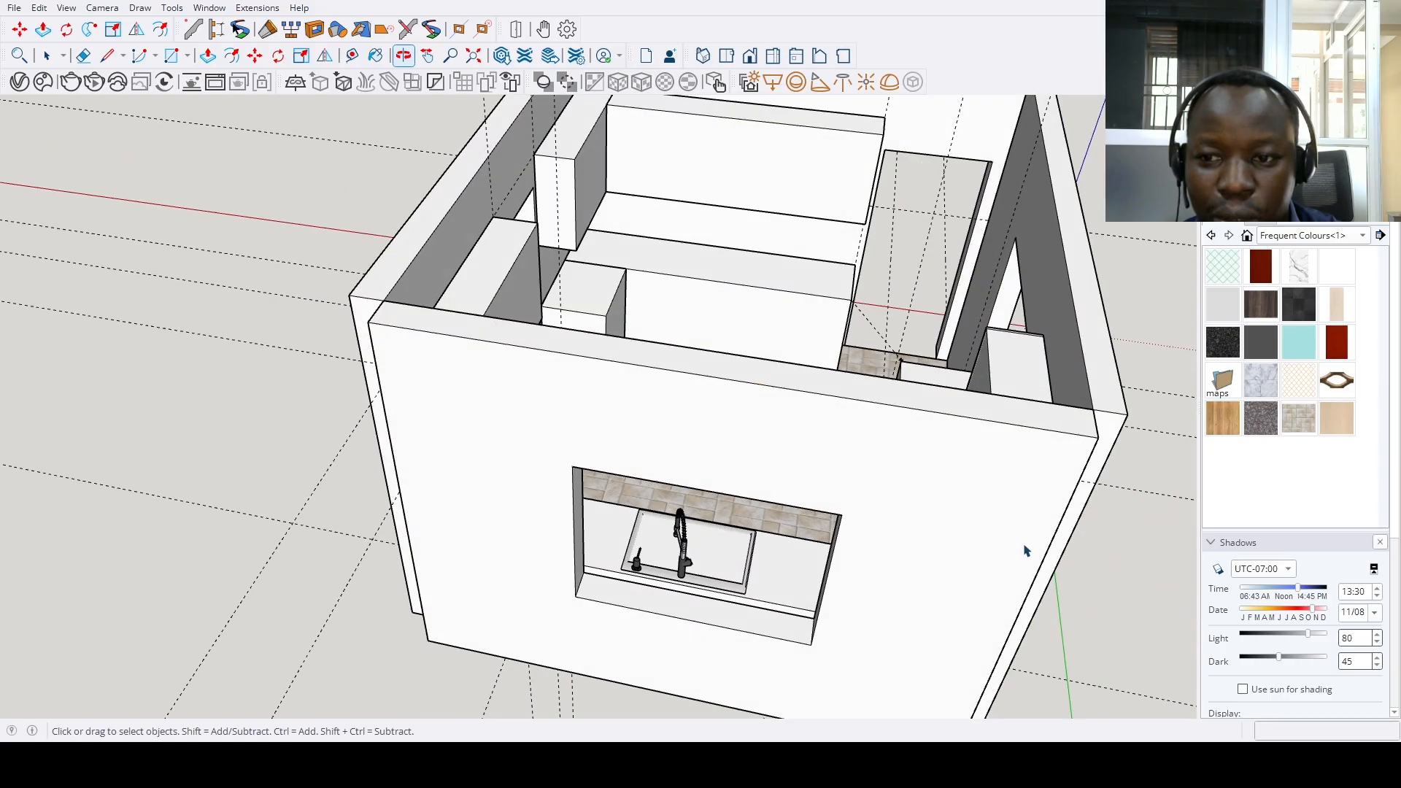
{"action": "middle_click_drag", "start_coordinate": [887, 368], "coordinate": [840, 446]}
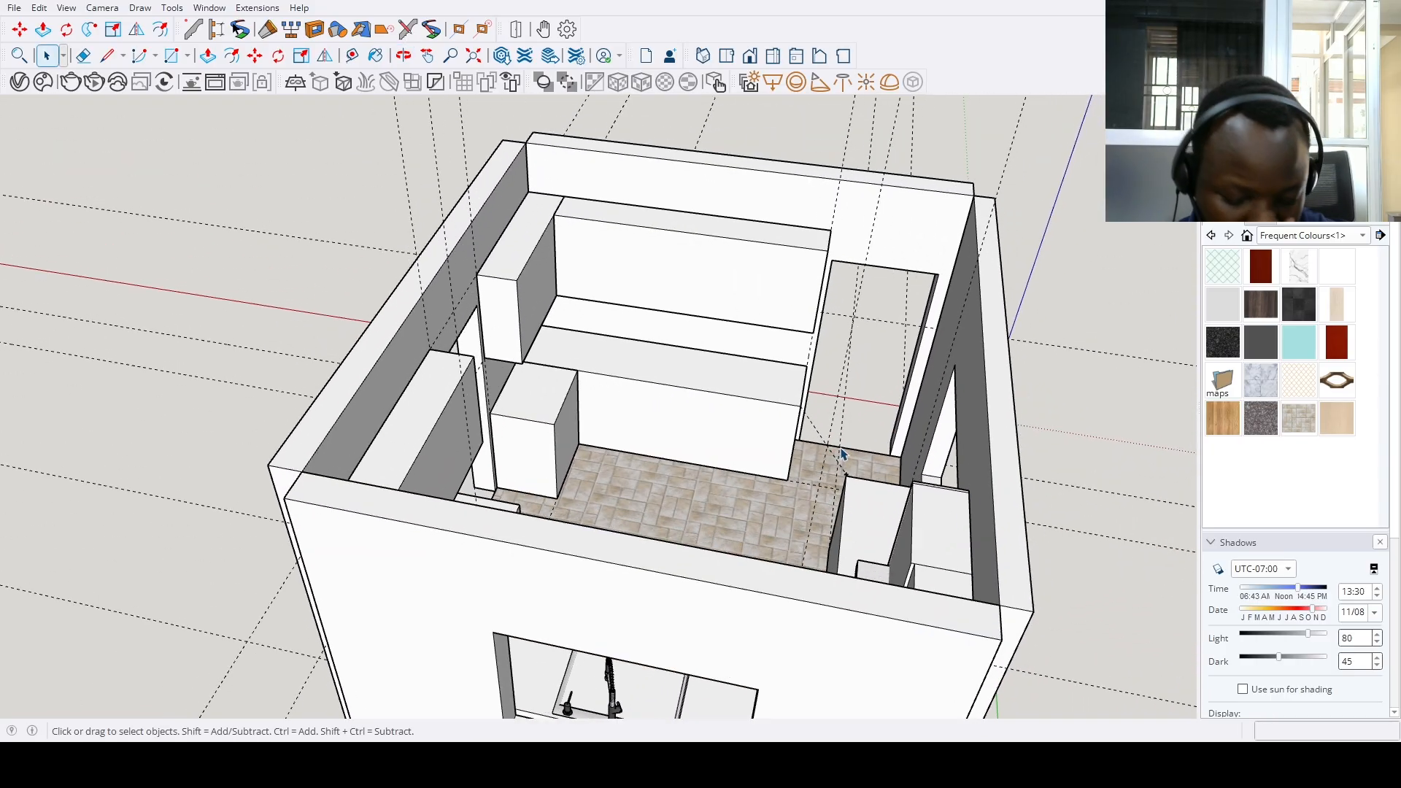
Open the cabinet run opposite the range for editing and place the refrigerator component with its tall wood cabinet in front of it
{"action": "mouse_move", "coordinate": [725, 348]}
{"action": "middle_mouse_down"}
{"action": "mouse_move", "coordinate": [766, 441]}
{"action": "mouse_move", "coordinate": [649, 378]}
{"action": "mouse_move", "coordinate": [735, 316]}
{"action": "middle_mouse_up"}
{"action": "left_click", "coordinate": [679, 399]}
{"action": "double_click", "coordinate": [652, 377]}
{"action": "key", "text": "space"}
{"action": "left_click", "coordinate": [703, 376]}
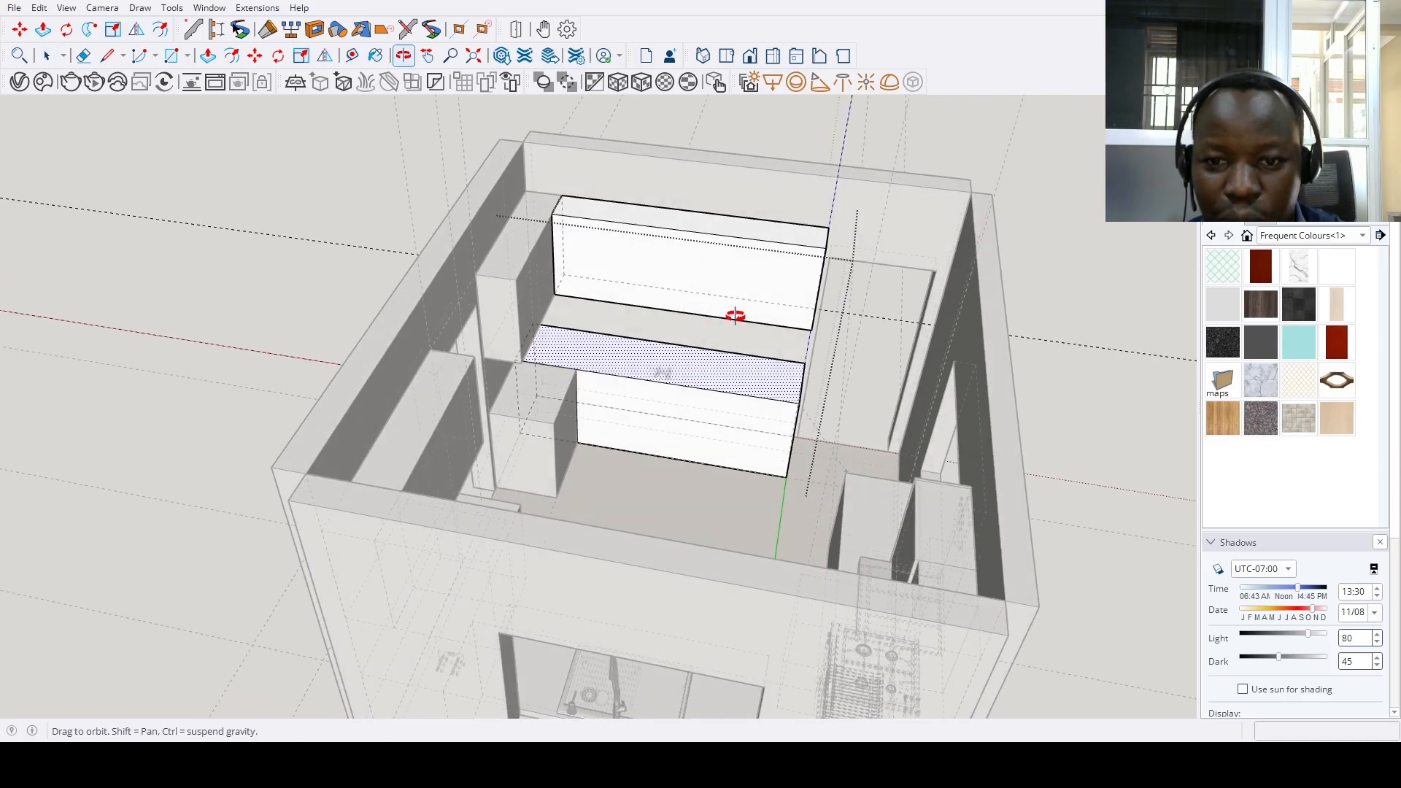
{"action": "scroll", "coordinate": [671, 367], "scroll_direction": "up", "scroll_amount": 3}
{"action": "middle_click_drag", "start_coordinate": [693, 430], "coordinate": [728, 501]}
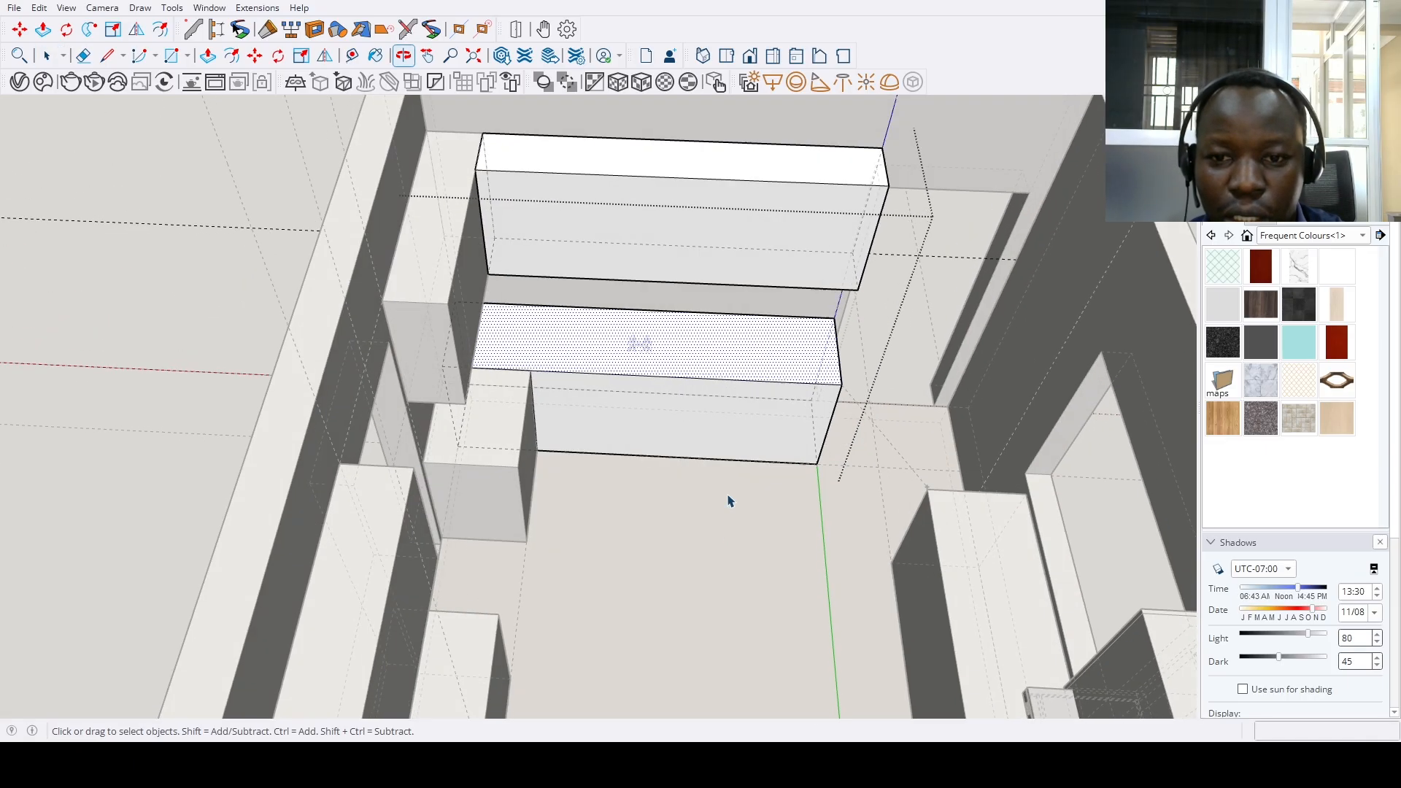
{"action": "scroll", "coordinate": [707, 461], "scroll_direction": "up", "scroll_amount": 3}
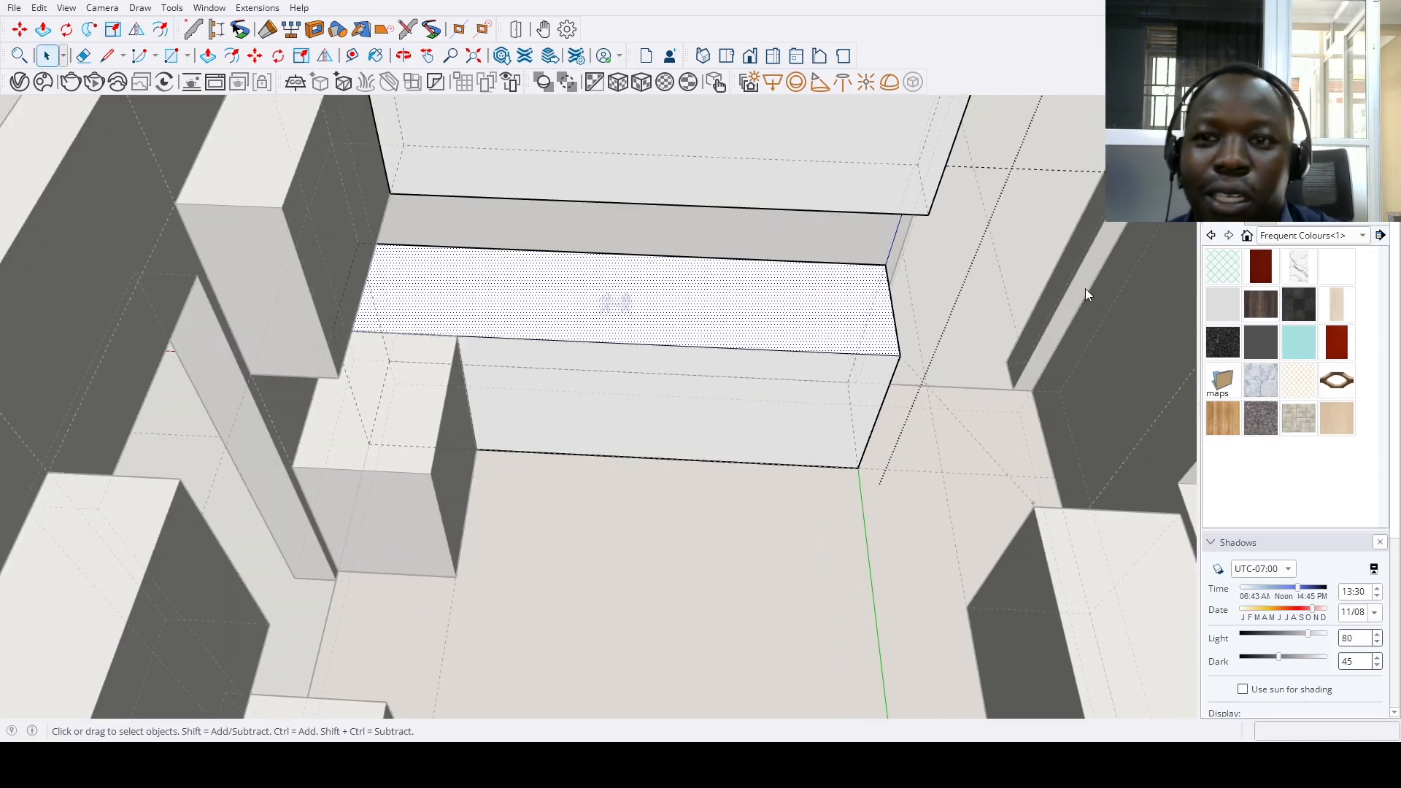
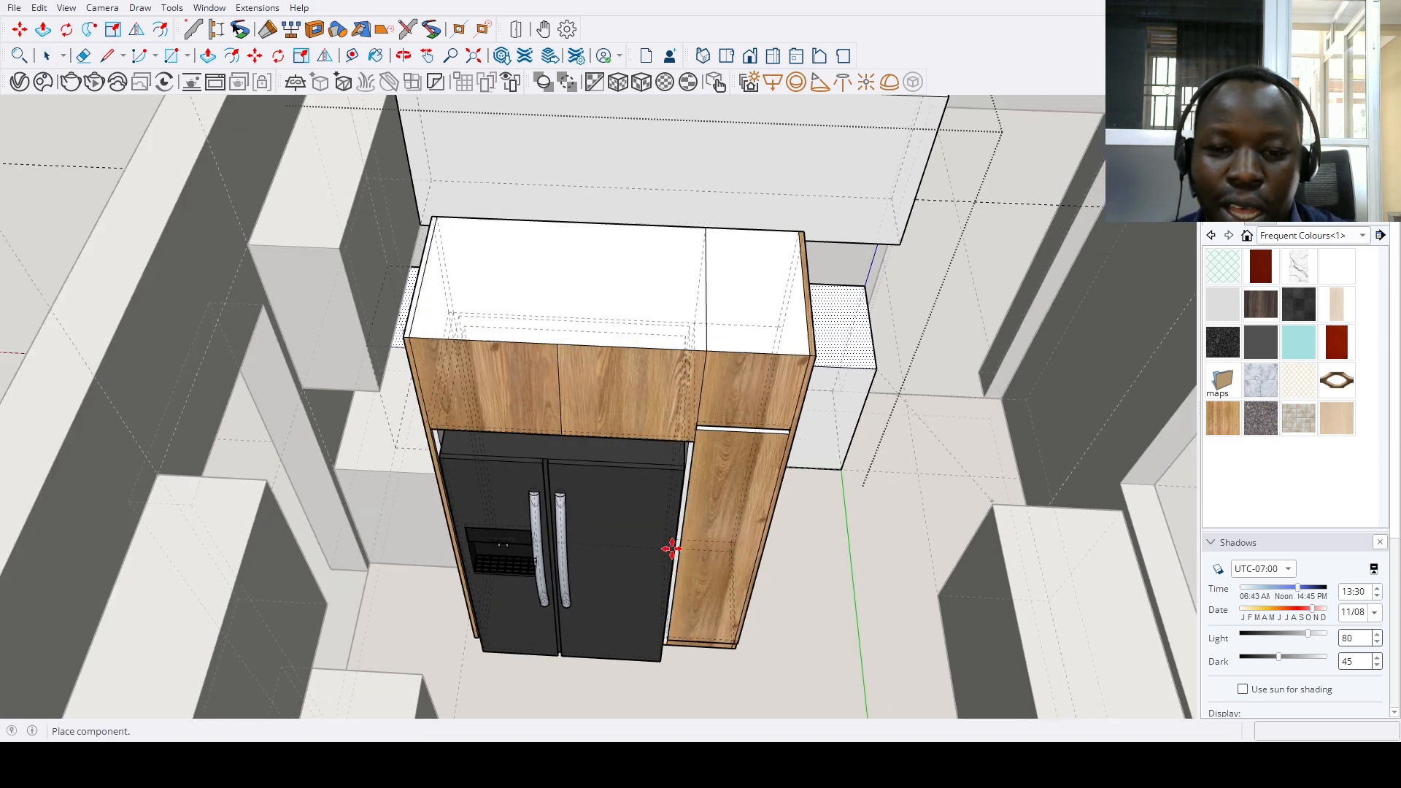
{"action": "left_click", "coordinate": [667, 570]}
Move the refrigerator unit by its rear bottom corner onto the matching corner at the door-side end of the base cabinet
{"action": "middle_click_drag", "start_coordinate": [732, 577], "coordinate": [641, 563]}
{"action": "scroll", "coordinate": [628, 569], "scroll_direction": "up", "scroll_amount": 5}
{"action": "key", "text": "m"}
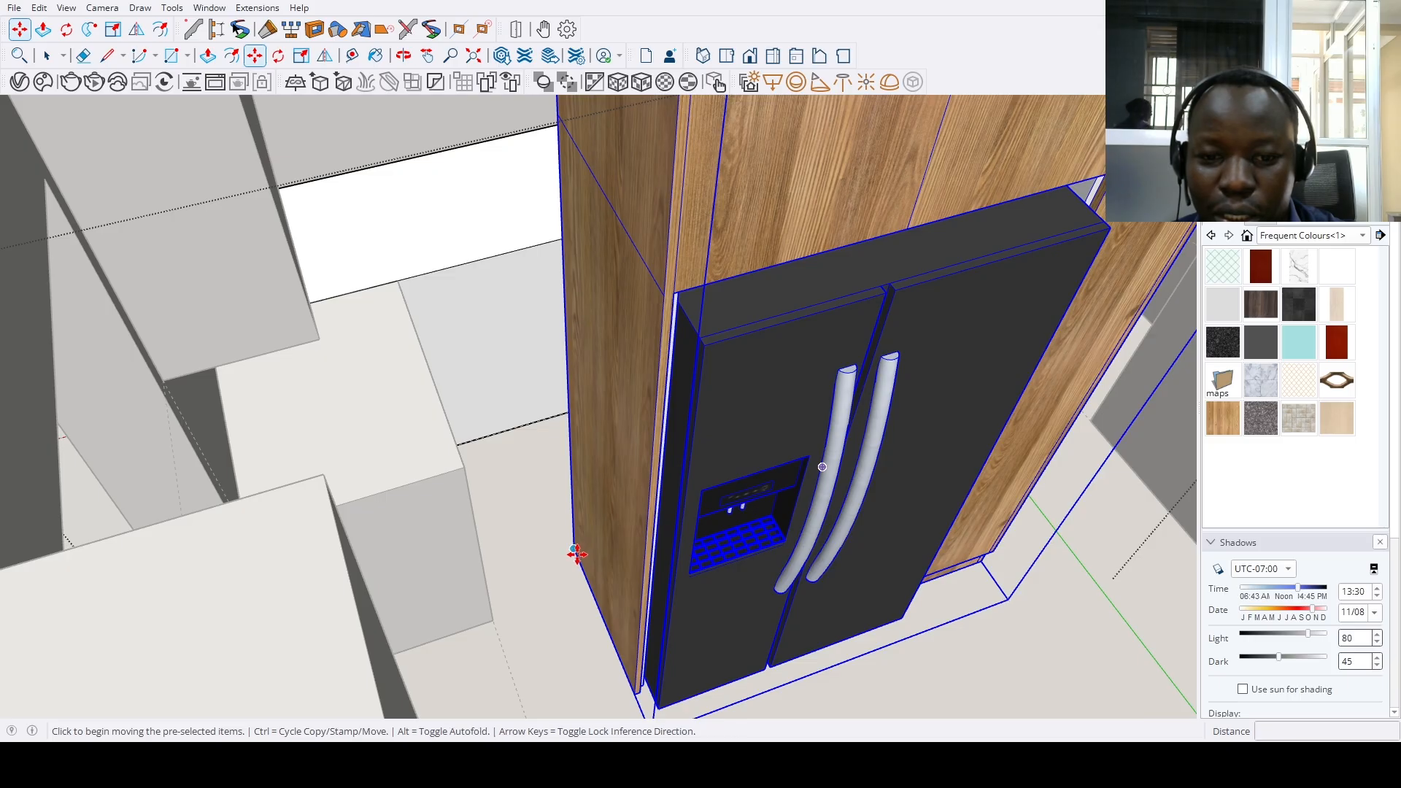
{"action": "scroll", "coordinate": [632, 694], "scroll_direction": "down", "scroll_amount": 5}
{"action": "middle_click_drag", "start_coordinate": [994, 432], "coordinate": [554, 343]}
{"action": "scroll", "coordinate": [670, 433], "scroll_direction": "down", "scroll_amount": 5}
{"action": "scroll", "coordinate": [726, 416], "scroll_direction": "up", "scroll_amount": 10}
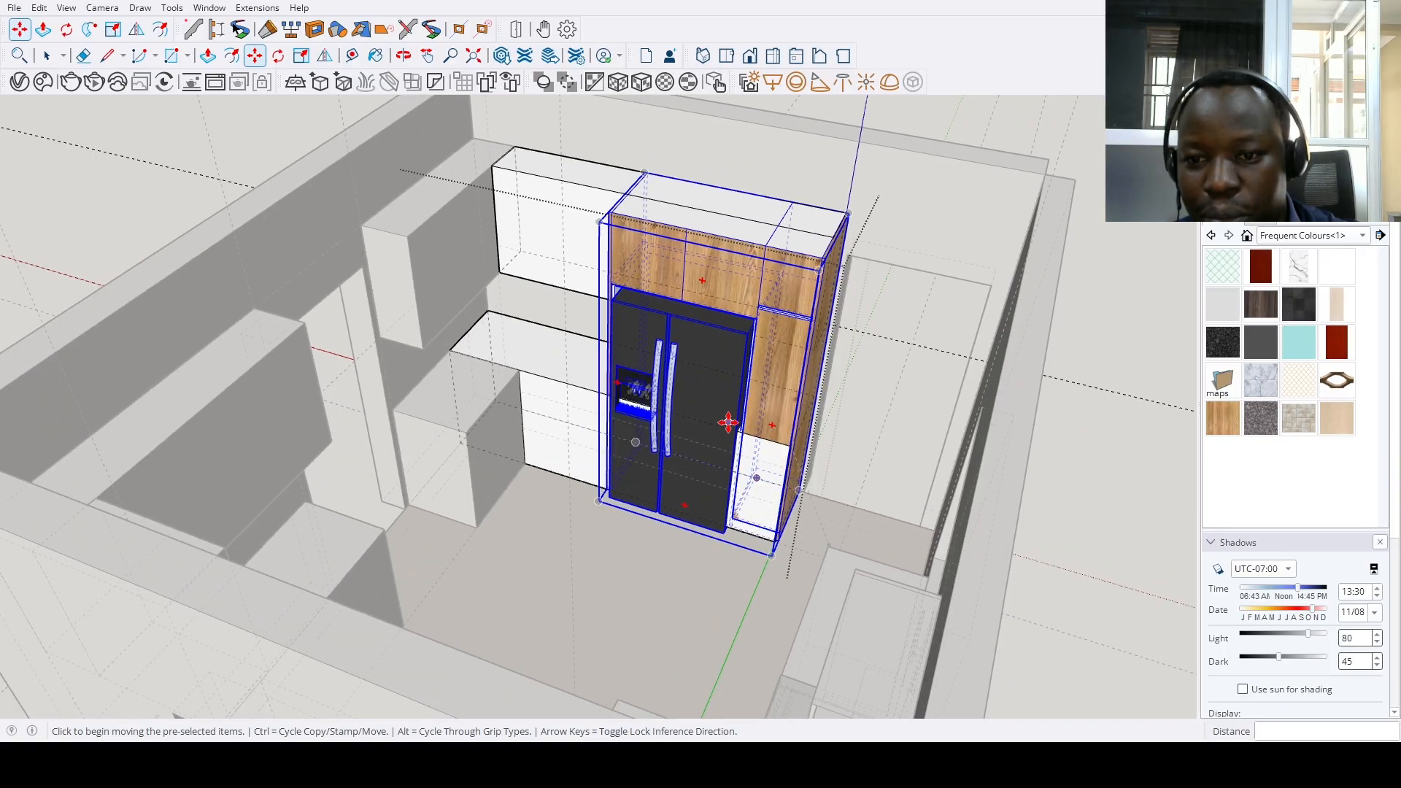
{"action": "left_click", "coordinate": [799, 529]}
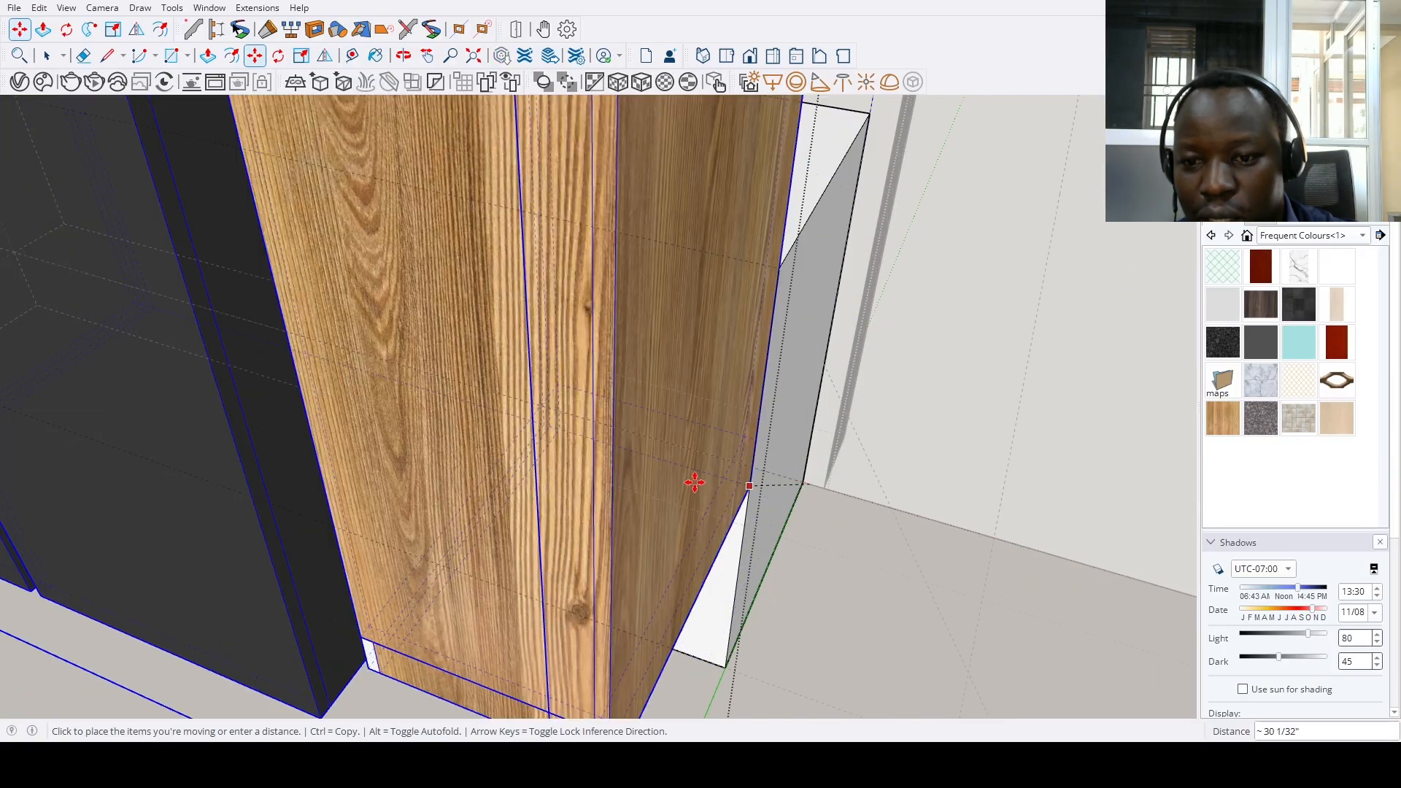
{"action": "scroll", "coordinate": [799, 483], "scroll_direction": "down", "scroll_amount": 10}
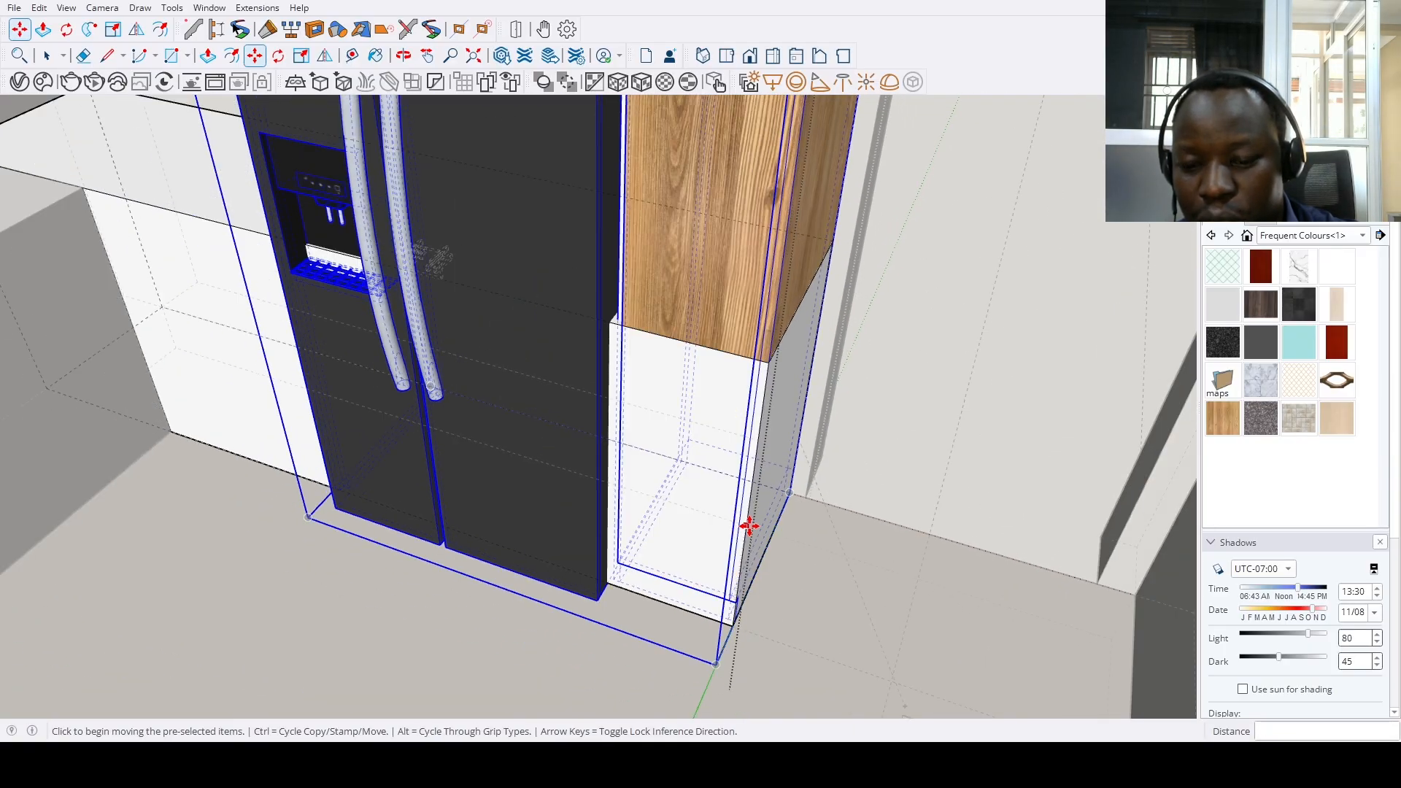
Shorten the base and upper cabinets behind the refrigerator unit so they end at its side panel
{"action": "key", "text": "p"}
{"action": "middle_click_drag", "start_coordinate": [456, 433], "coordinate": [791, 442]}
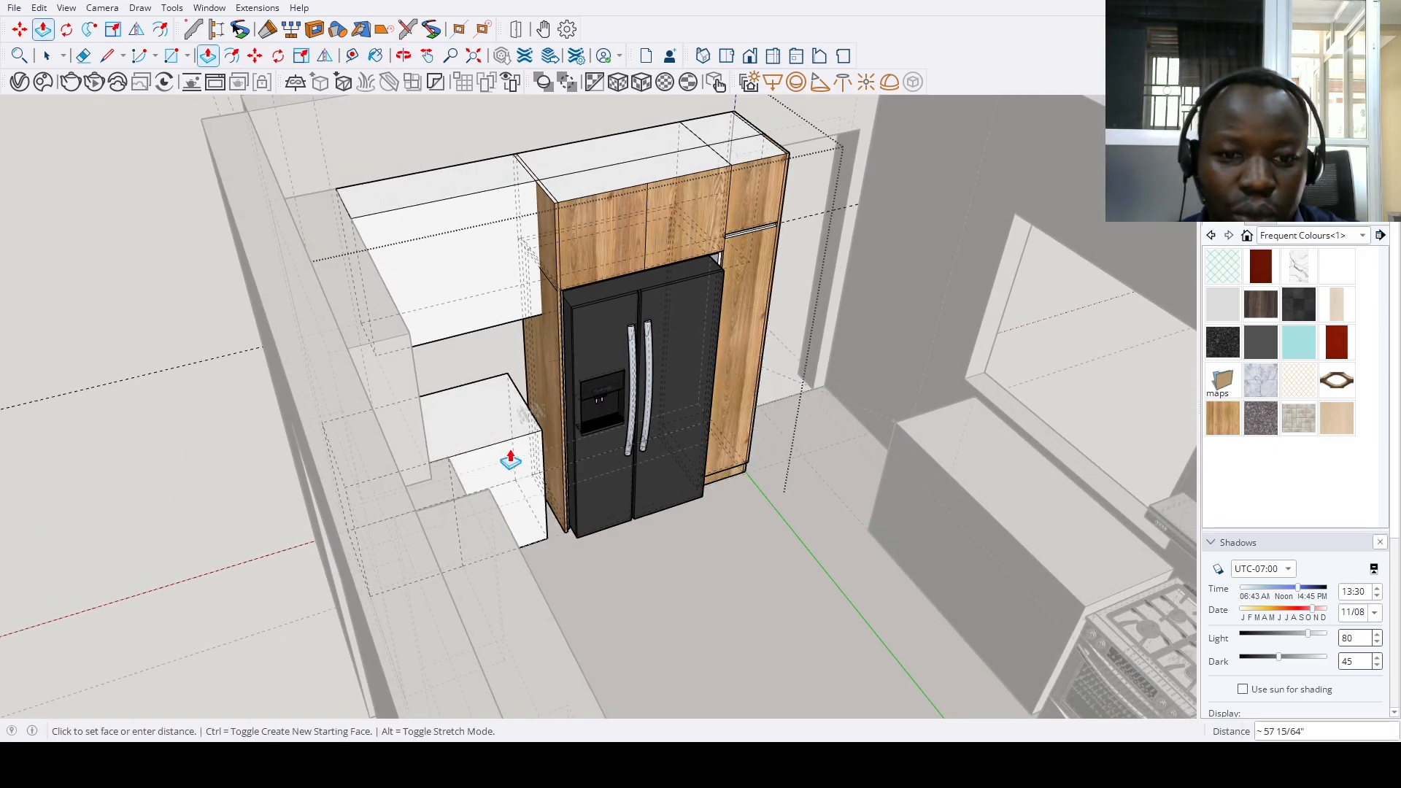
{"action": "scroll", "coordinate": [540, 394], "scroll_direction": "up", "scroll_amount": 5}
{"action": "middle_click_drag", "start_coordinate": [598, 423], "coordinate": [438, 400]}
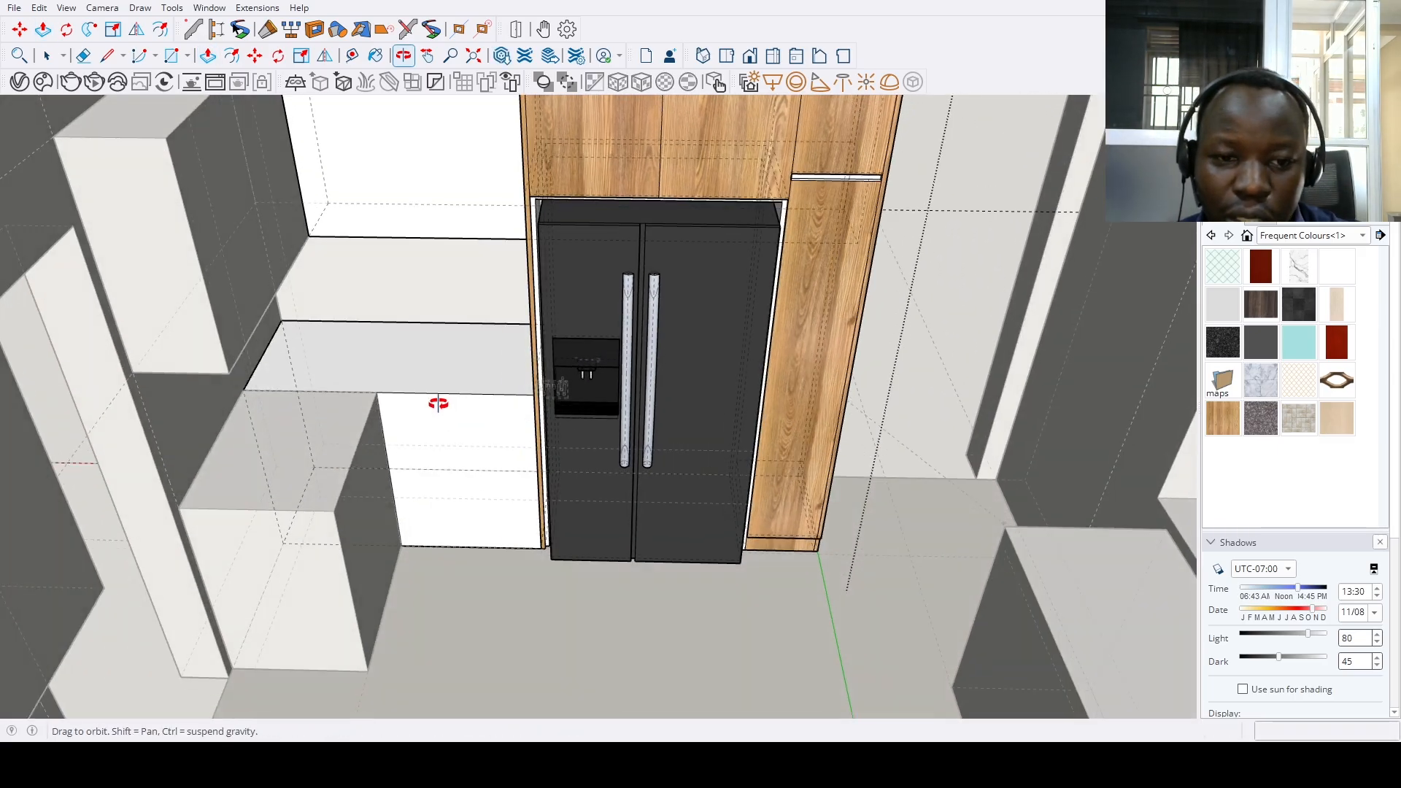
Place a vertical guide 18" from the corner edge on the base cabinet's front, and measure the remaining width to the refrigerator panel
{"action": "scroll", "coordinate": [387, 467], "scroll_direction": "up", "scroll_amount": 3}
{"action": "key", "text": "space"}
{"action": "key", "text": "m"}
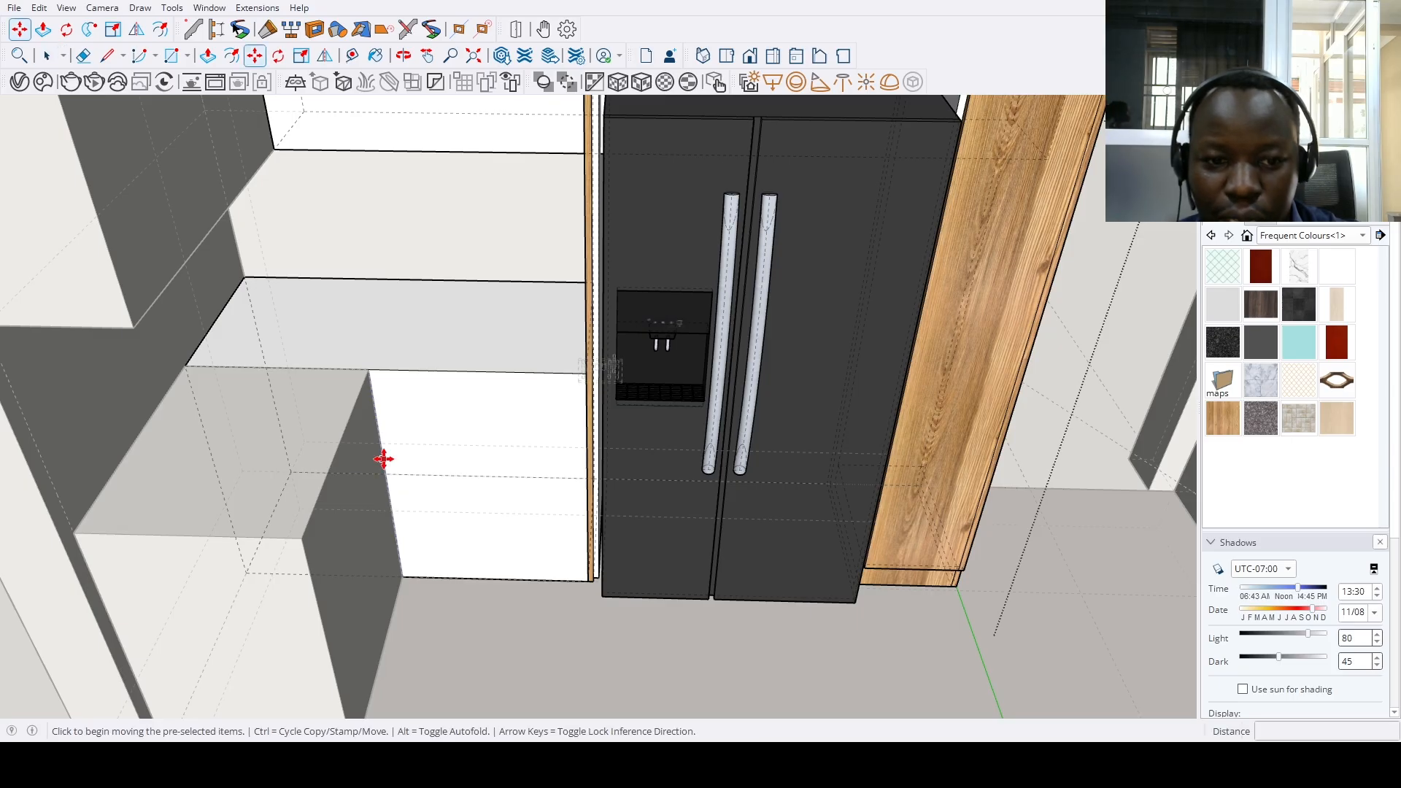
{"action": "type", "text": "t"}
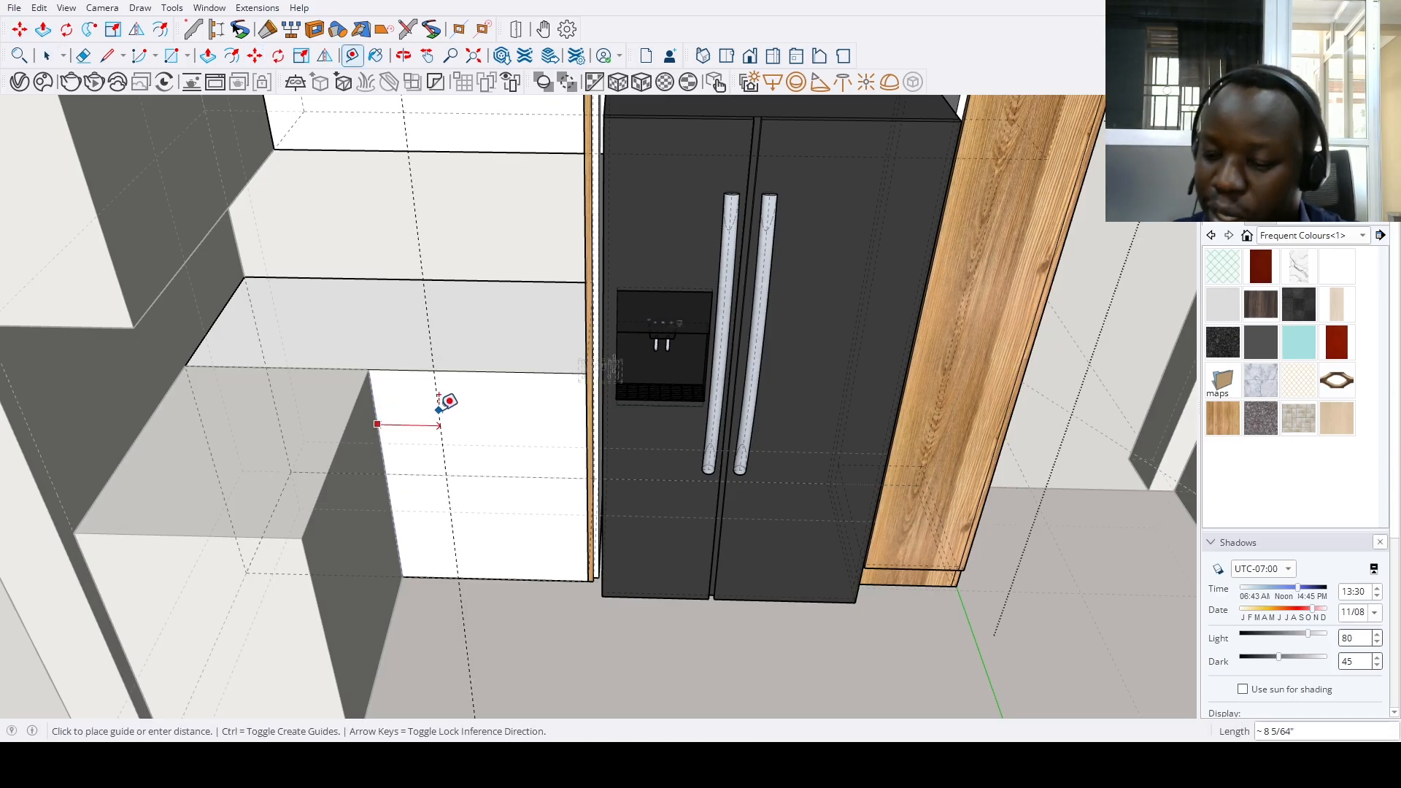
{"action": "type", "text": "18"}
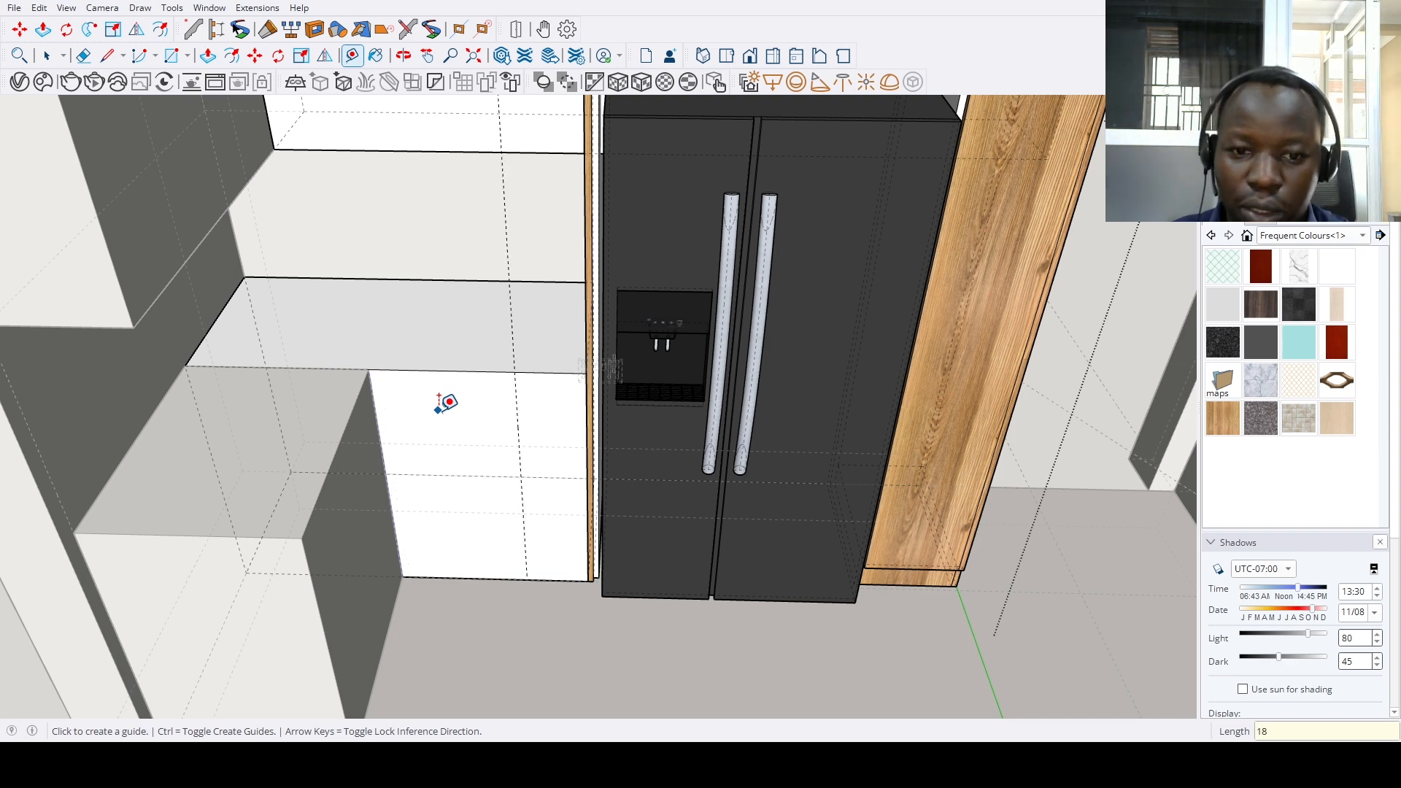
{"action": "left_click", "coordinate": [518, 435]}
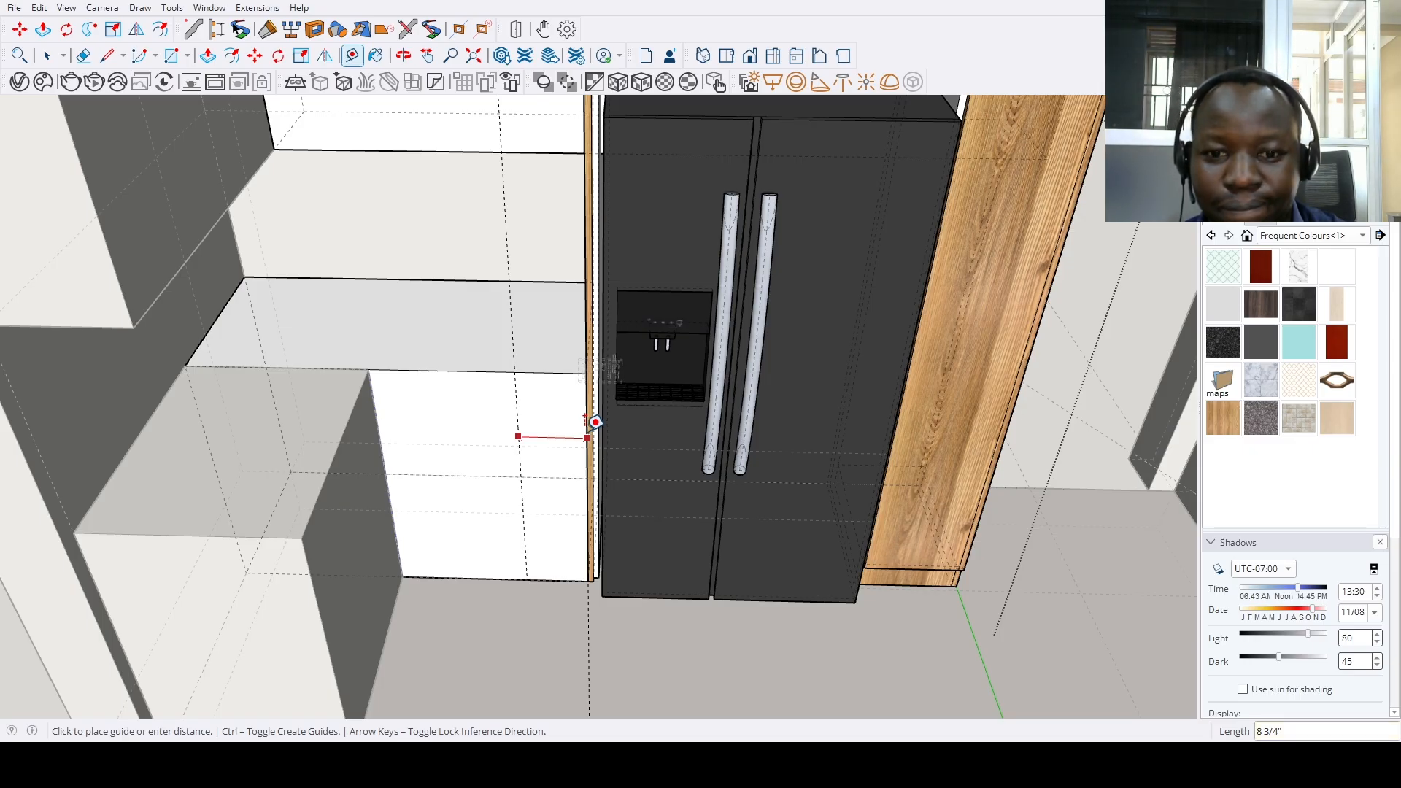
{"action": "left_click", "coordinate": [586, 419]}
Paste the refrigerator unit that has no tall wood side cabinet onto the floor in front of the existing unit
{"action": "middle_click_drag", "start_coordinate": [586, 419], "coordinate": [632, 397]}
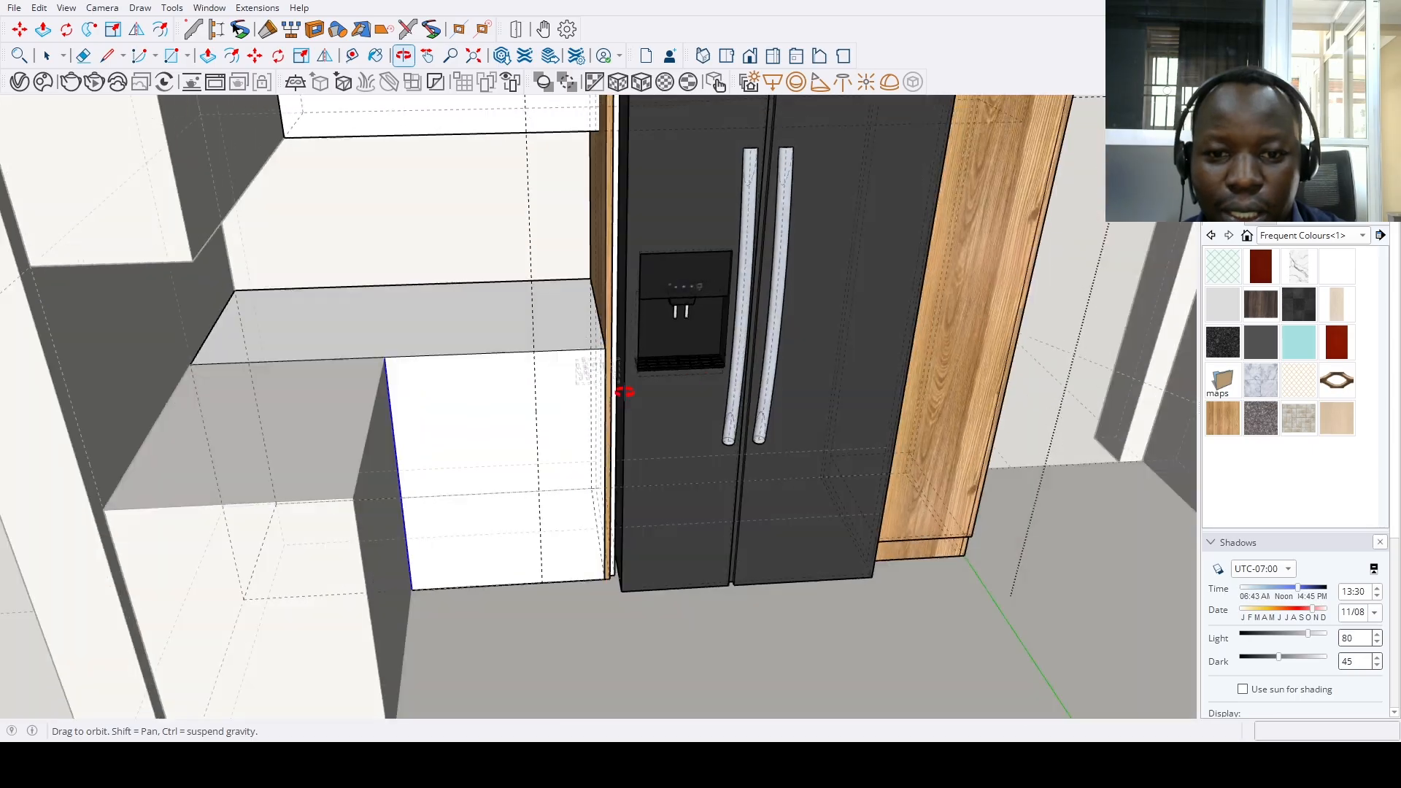
{"action": "key", "text": "space"}
{"action": "scroll", "coordinate": [544, 386], "scroll_direction": "down", "scroll_amount": 6}
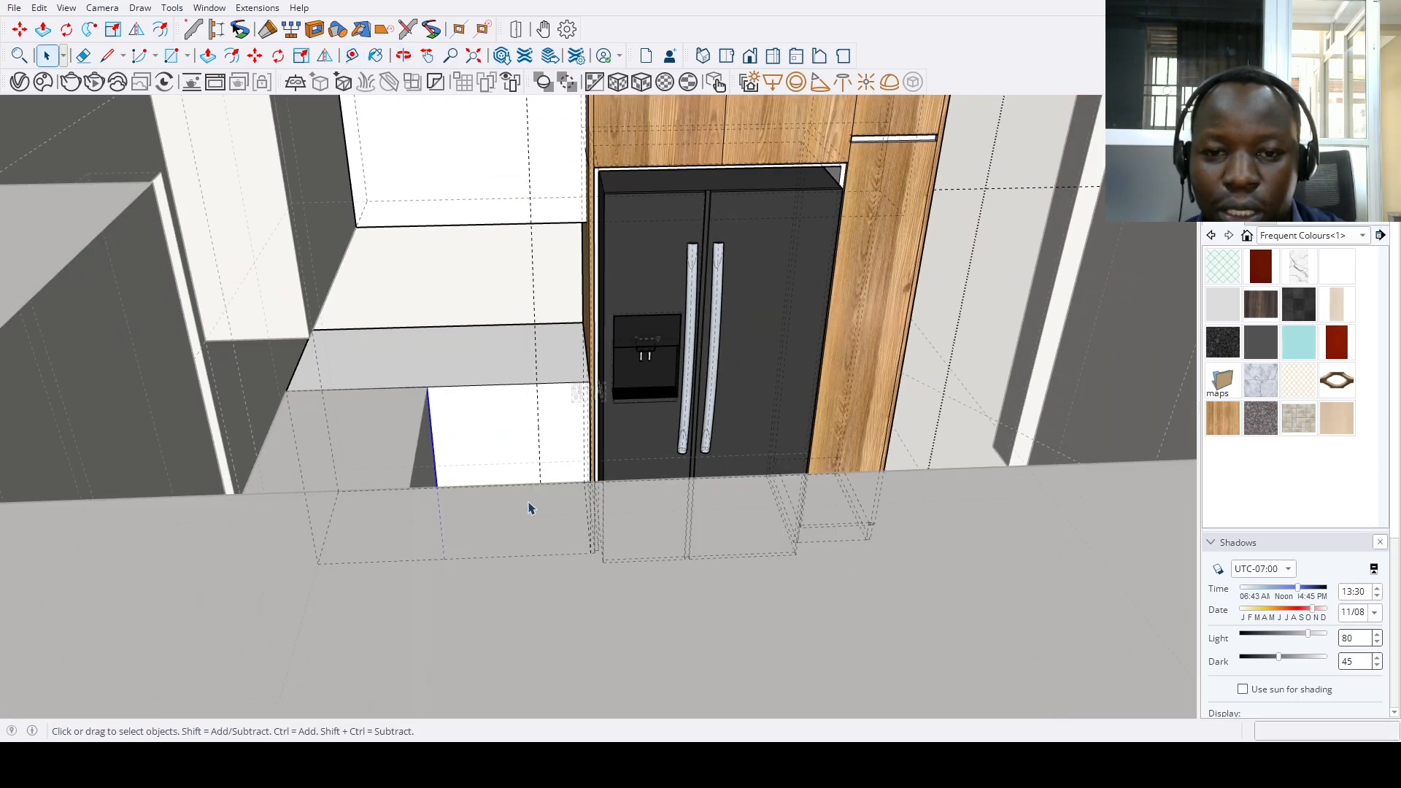
{"action": "middle_click_drag", "start_coordinate": [526, 503], "coordinate": [546, 502]}
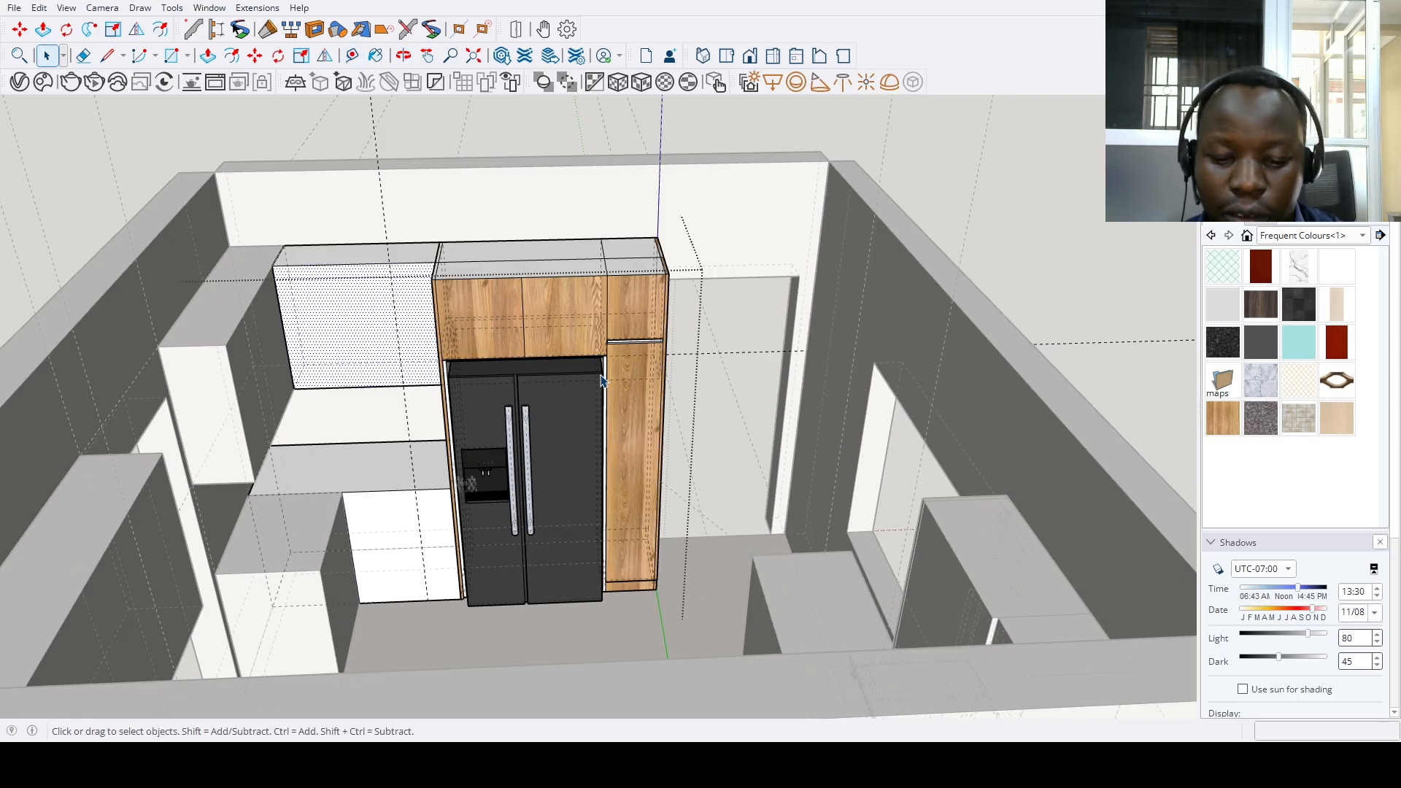
{"action": "left_click", "coordinate": [589, 349]}
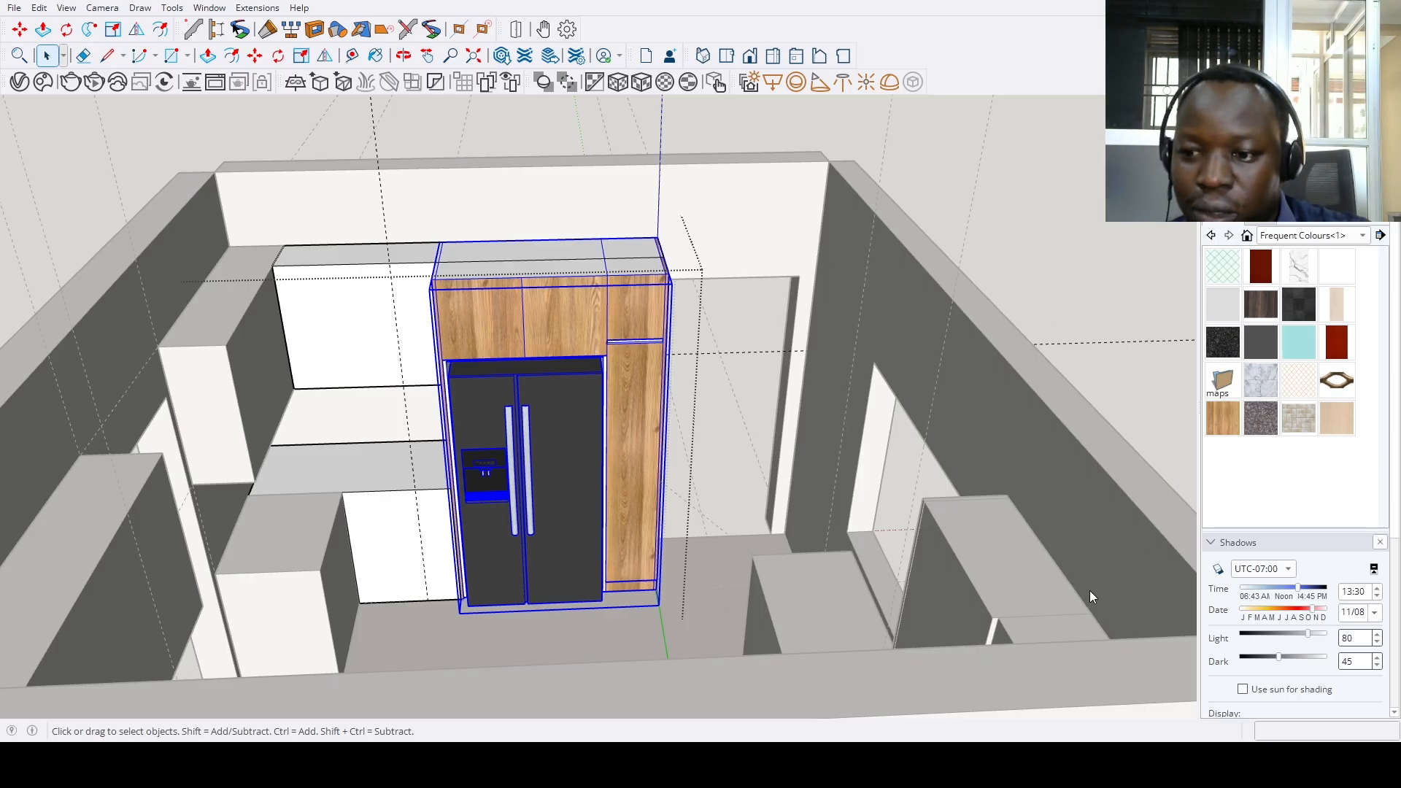
{"action": "key", "text": "ctrl+v"}
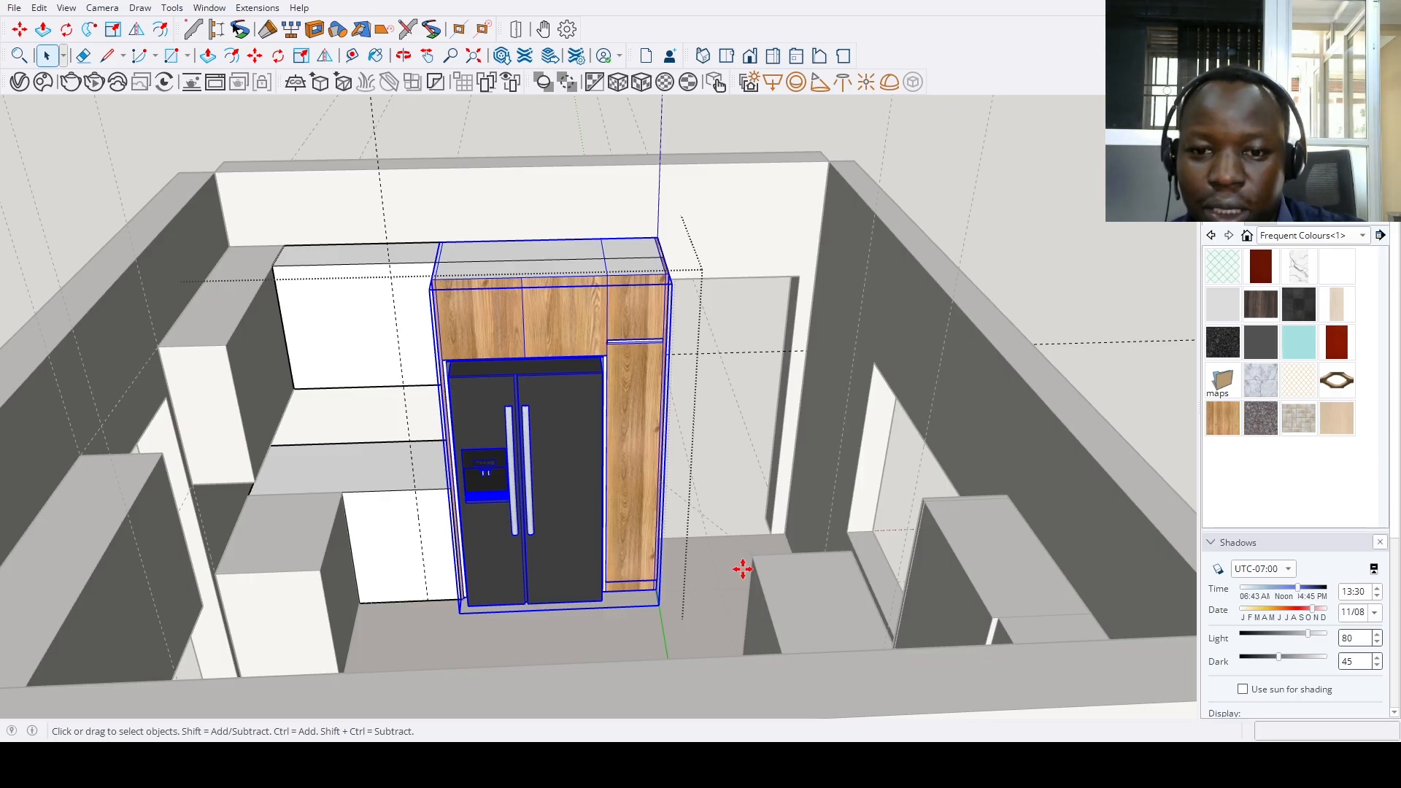
{"action": "scroll", "coordinate": [741, 569], "scroll_direction": "down", "scroll_amount": 2}
{"action": "middle_click_drag", "start_coordinate": [708, 527], "coordinate": [499, 509]}
{"action": "left_click", "coordinate": [651, 618]}
{"action": "key", "text": "m"}
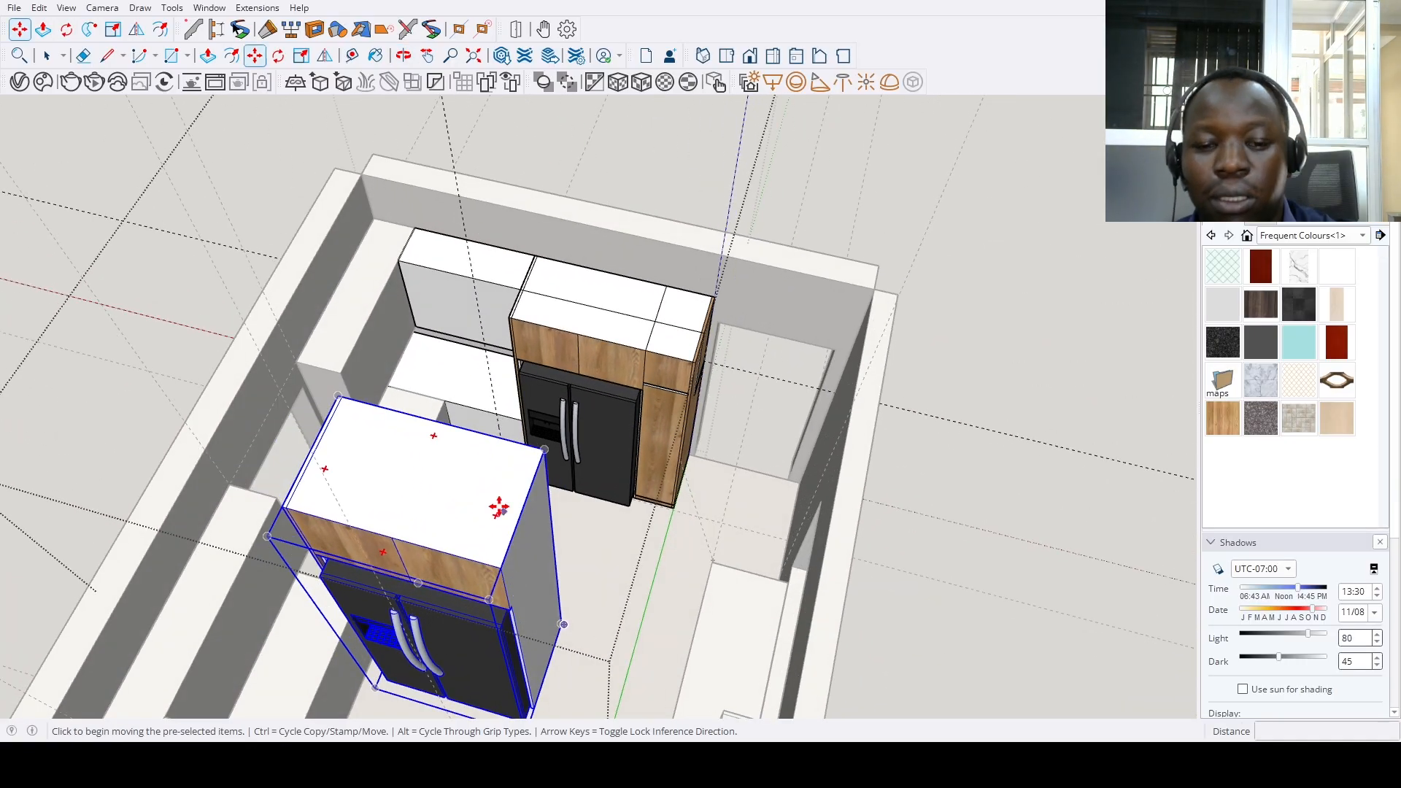
Paste the tall glass-door cabinet onto the floor beside the newly pasted refrigerator unit
{"action": "key", "text": "space"}
{"action": "scroll", "coordinate": [529, 562], "scroll_direction": "up", "scroll_amount": 2}
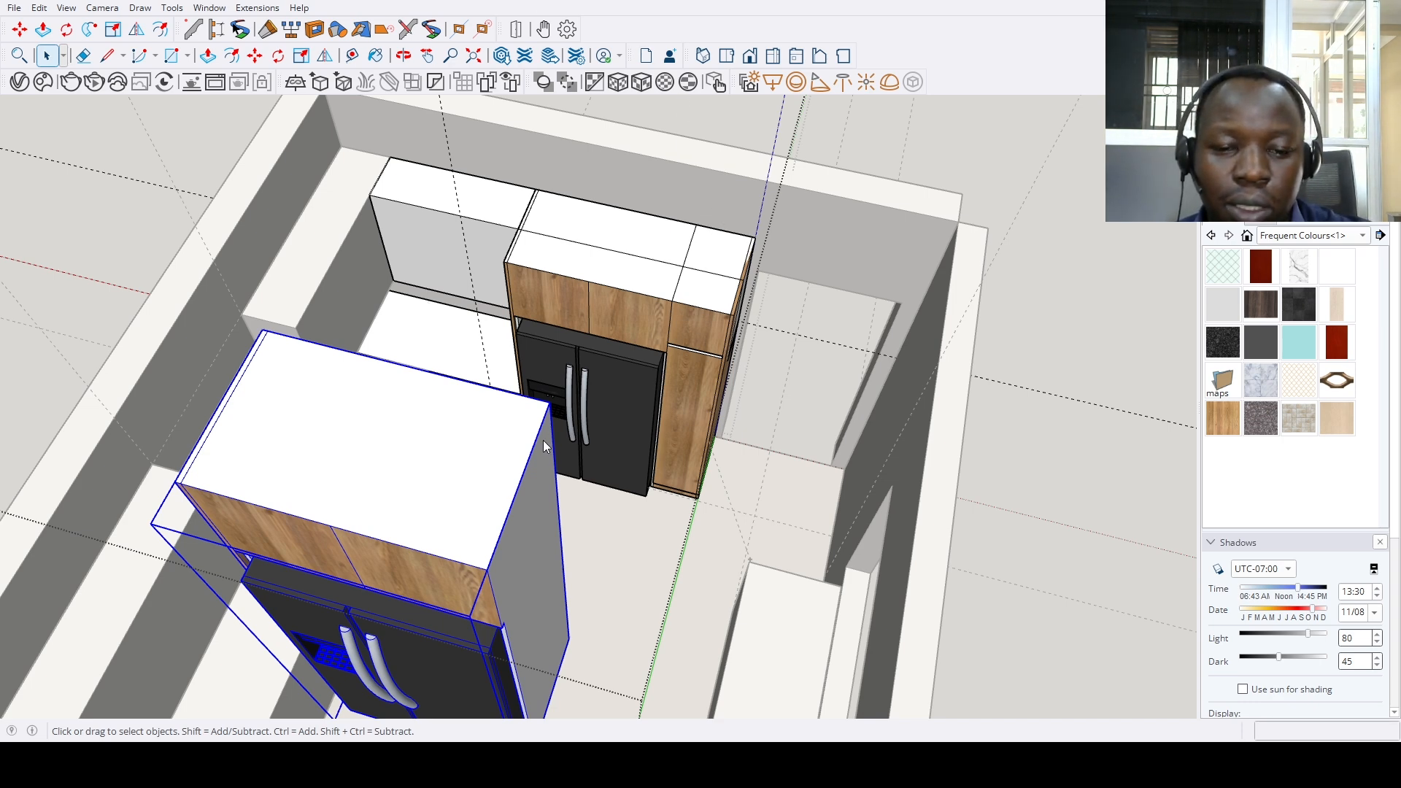
{"action": "key", "text": "ctrl+v"}
{"action": "scroll", "coordinate": [577, 525], "scroll_direction": "down", "scroll_amount": 4}
{"action": "middle_click_drag", "start_coordinate": [572, 548], "coordinate": [669, 529]}
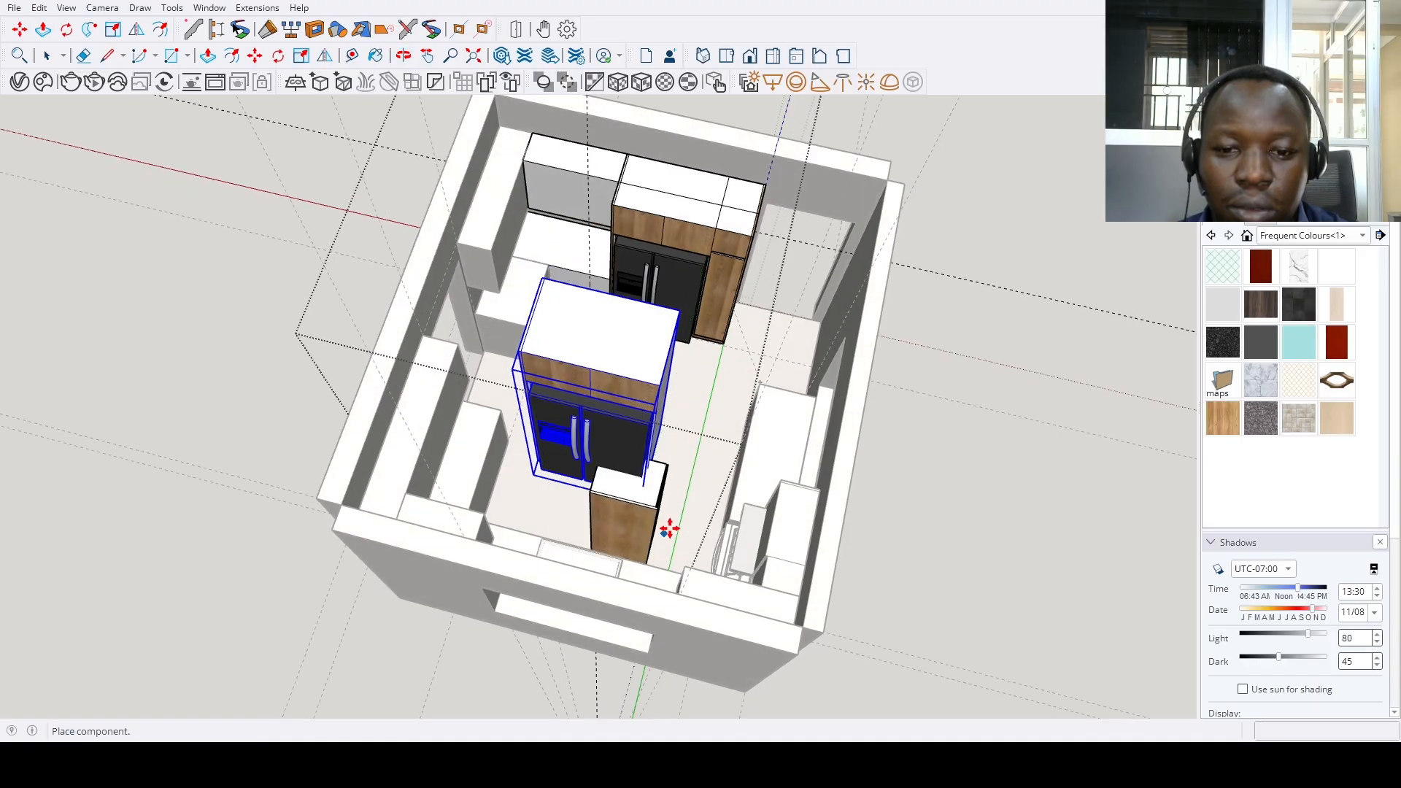
{"action": "left_click", "coordinate": [669, 529]}
Rotate the tall cabinet so its glass front faces the same way as the refrigerator, and flip it so the wood panel is on the outer side
{"action": "scroll", "coordinate": [625, 476], "scroll_direction": "up", "scroll_amount": 2}
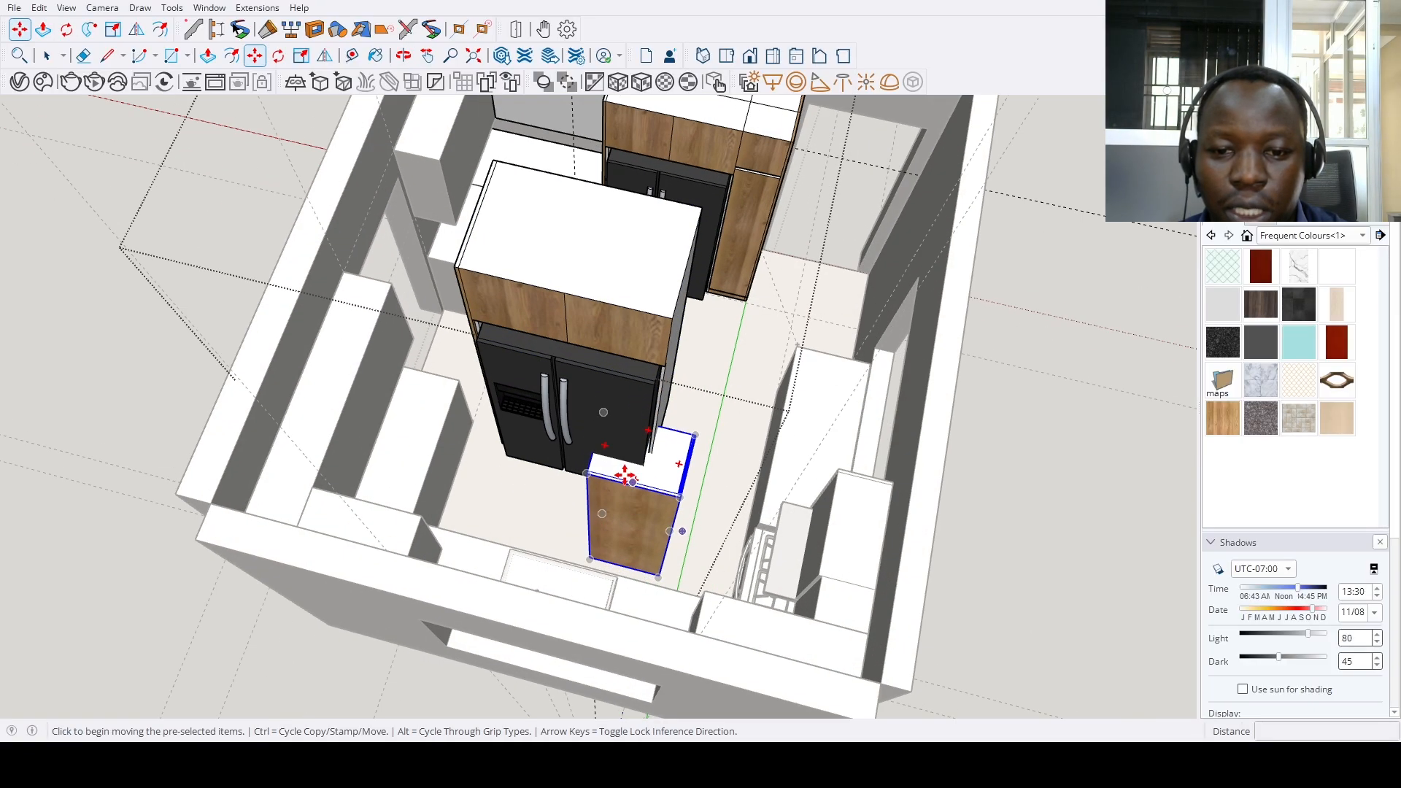
{"action": "left_click", "coordinate": [605, 446]}
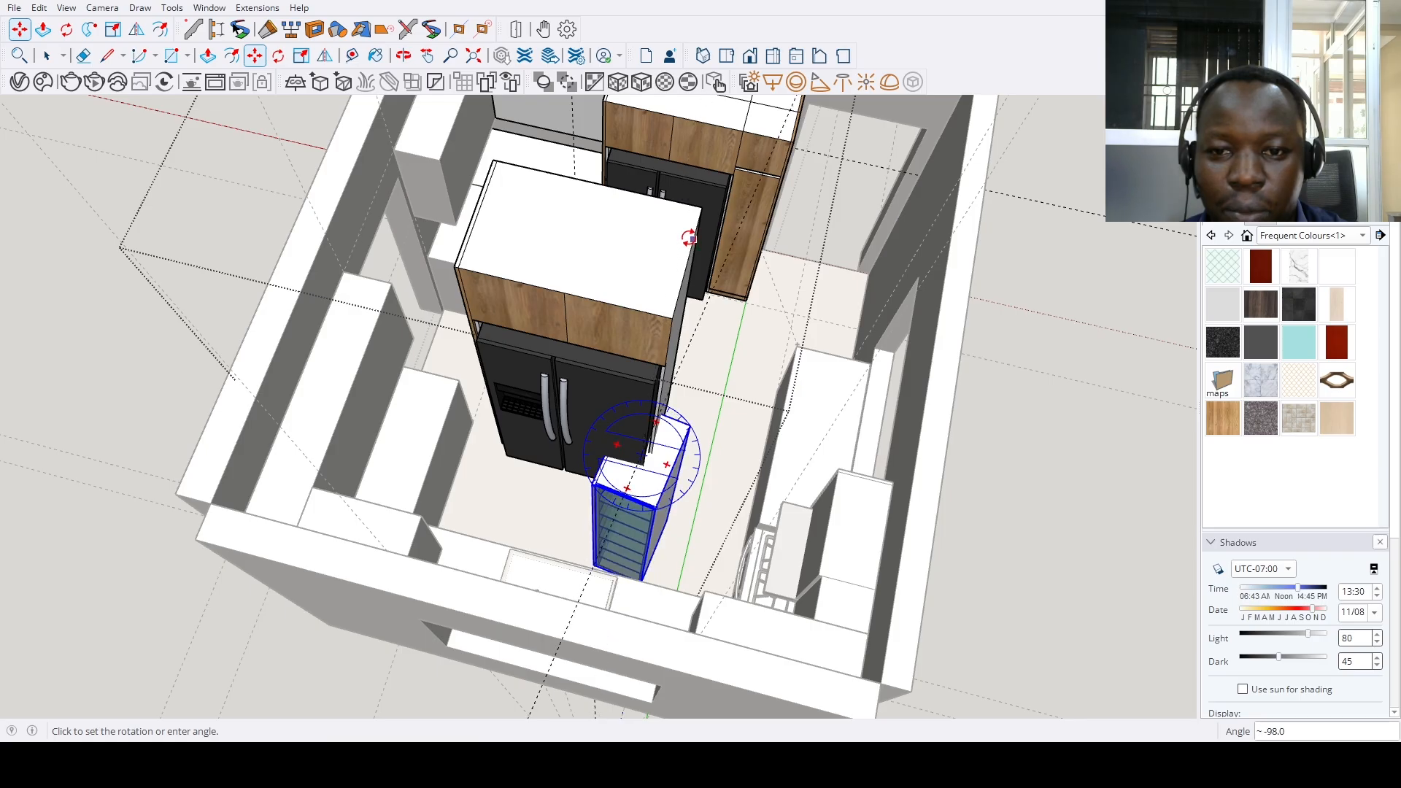
{"action": "left_click", "coordinate": [721, 144]}
{"action": "middle_click_drag", "start_coordinate": [721, 144], "coordinate": [694, 315]}
{"action": "scroll", "coordinate": [630, 514], "scroll_direction": "up", "scroll_amount": 3}
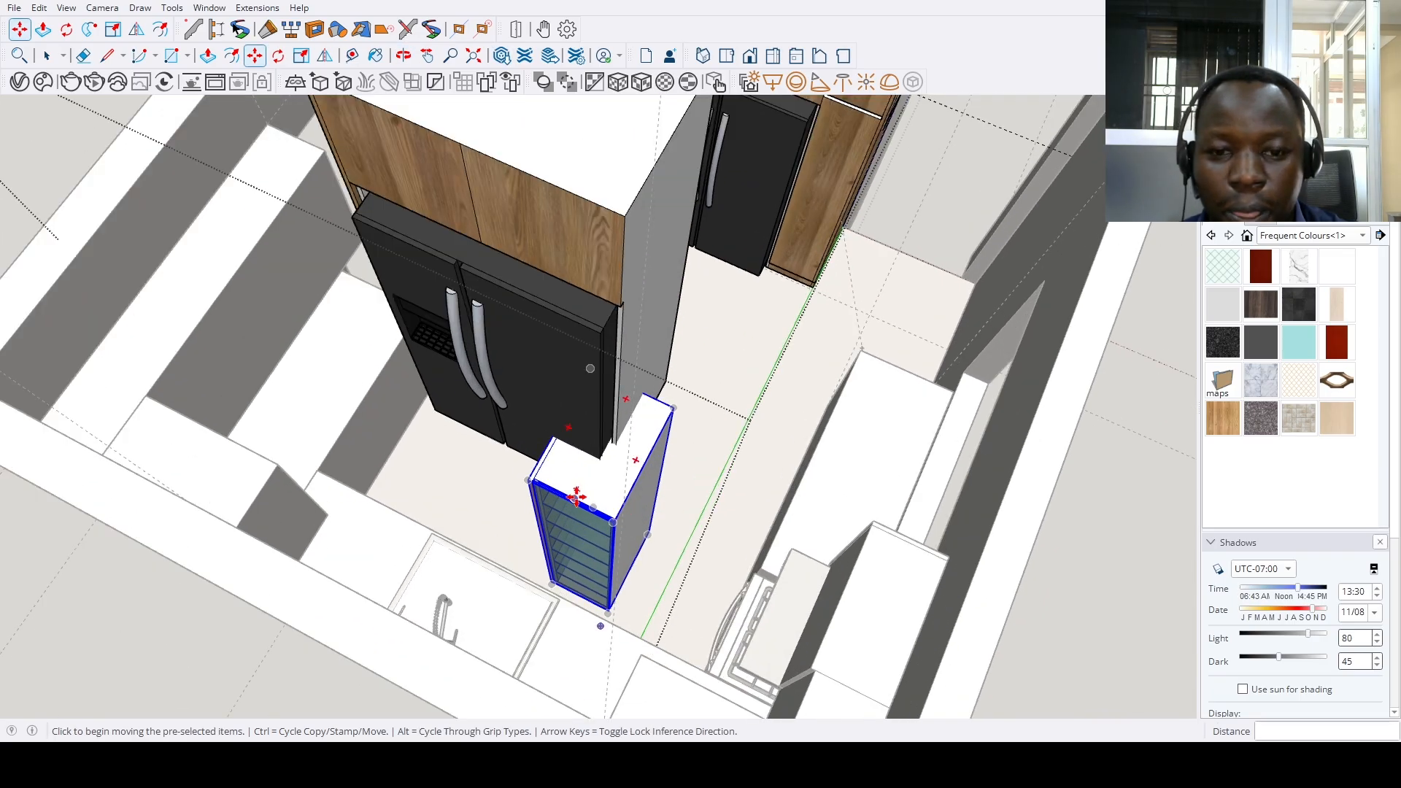
{"action": "left_click", "coordinate": [137, 29]}
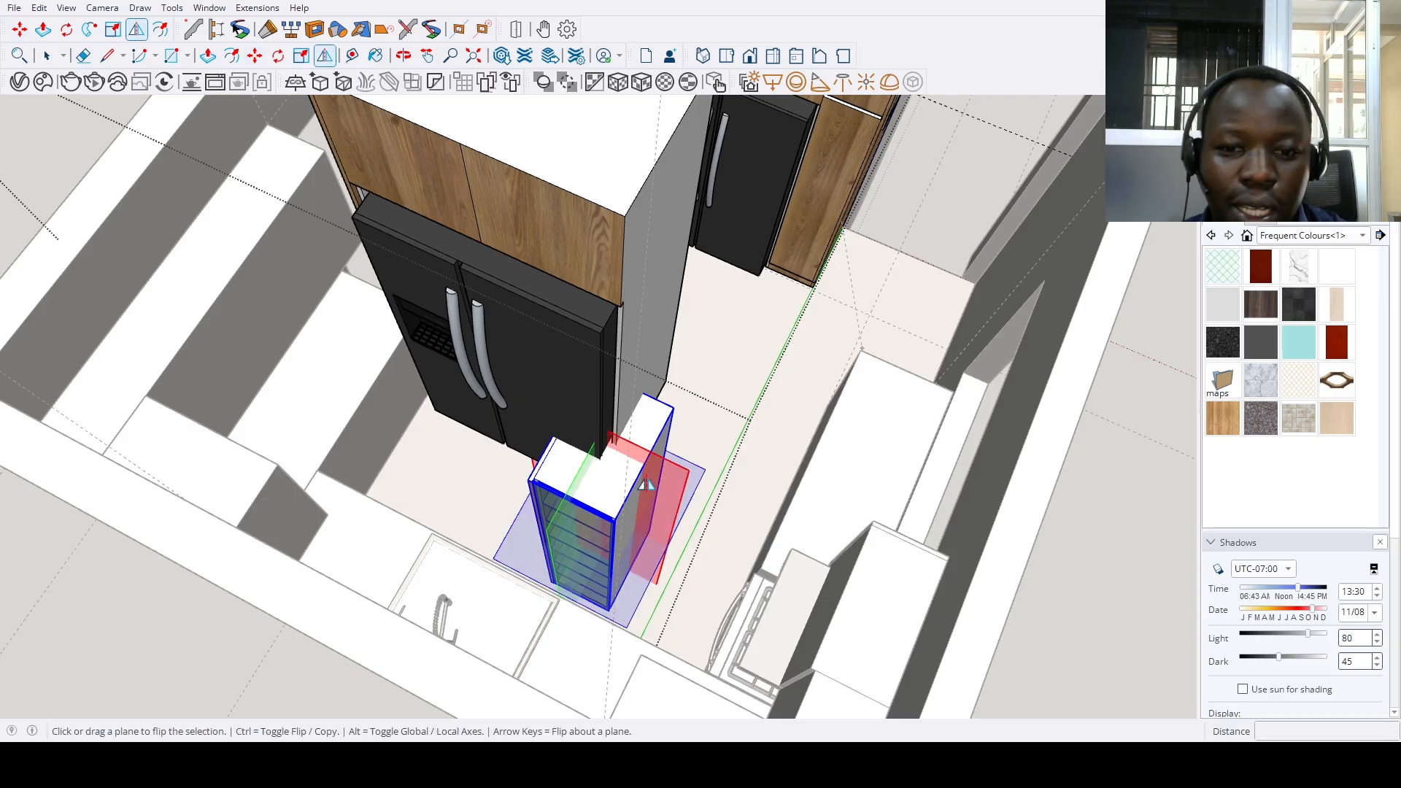
{"action": "left_click", "coordinate": [561, 518]}
{"action": "key", "text": "space"}
Move the glass-door cabinet by its inner rear top corner onto the adjoining rear top corner of the pasted refrigerator unit
{"action": "scroll", "coordinate": [640, 406], "scroll_direction": "up", "scroll_amount": 3}
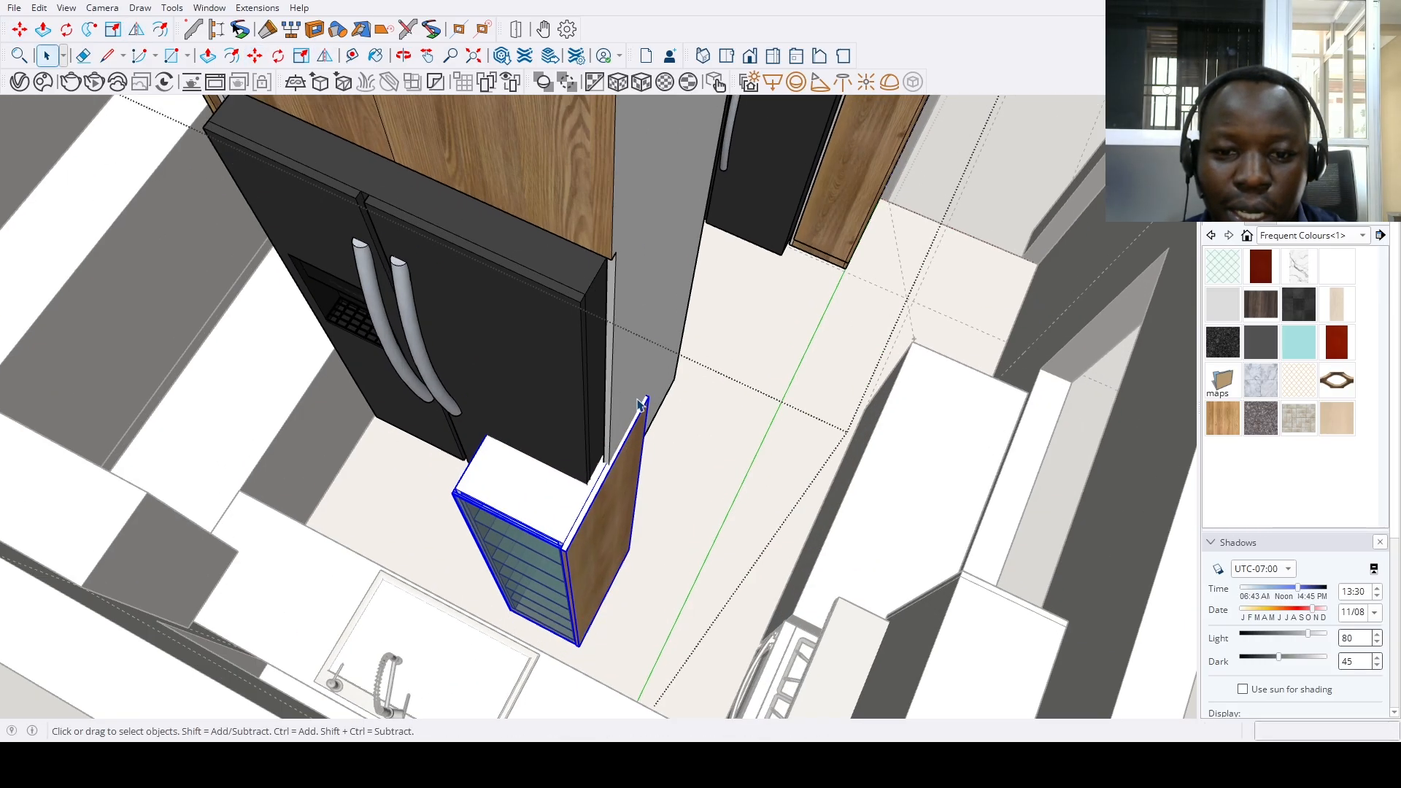
{"action": "scroll", "coordinate": [640, 406], "scroll_direction": "up", "scroll_amount": 2}
{"action": "scroll", "coordinate": [495, 479], "scroll_direction": "up", "scroll_amount": 5}
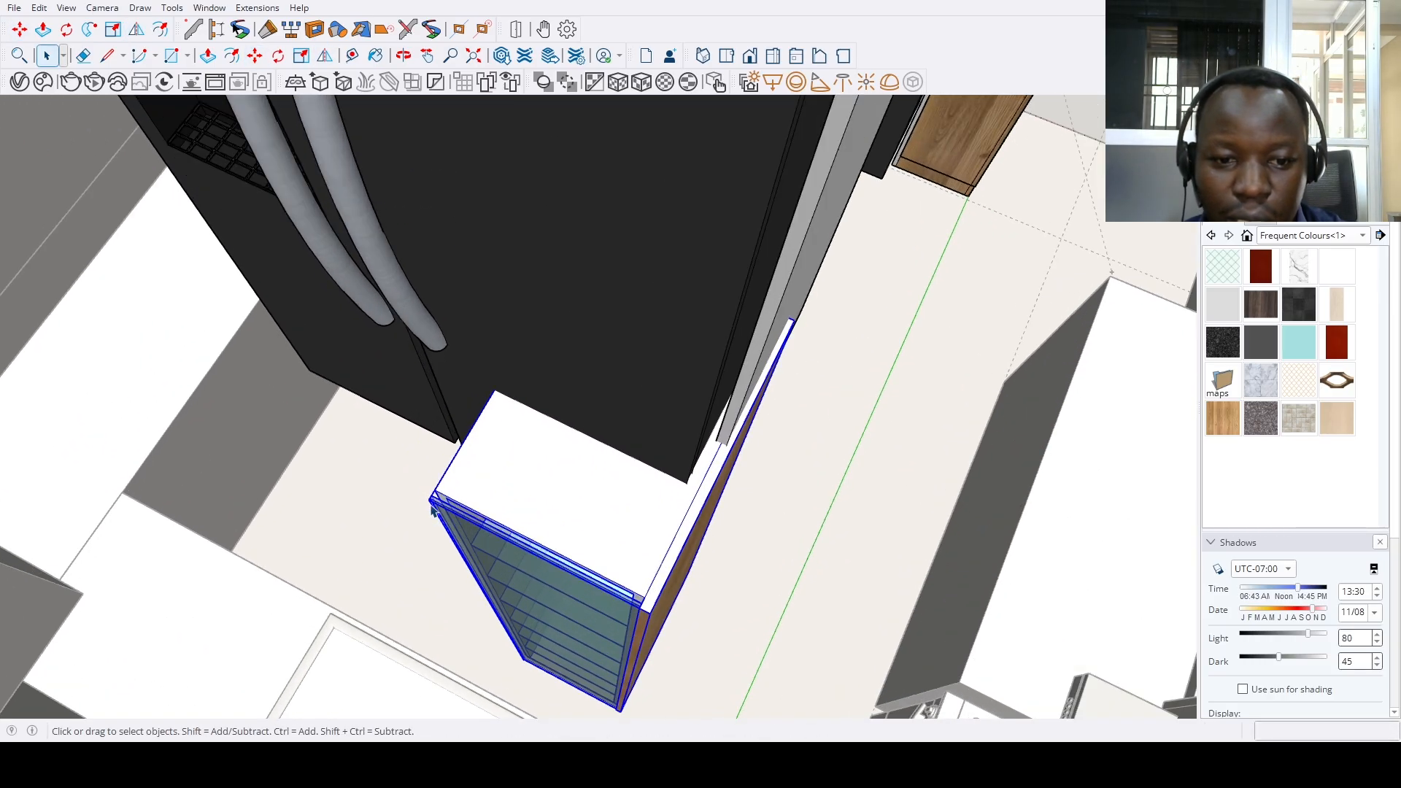
{"action": "key", "text": "m"}
{"action": "left_click", "coordinate": [429, 494]}
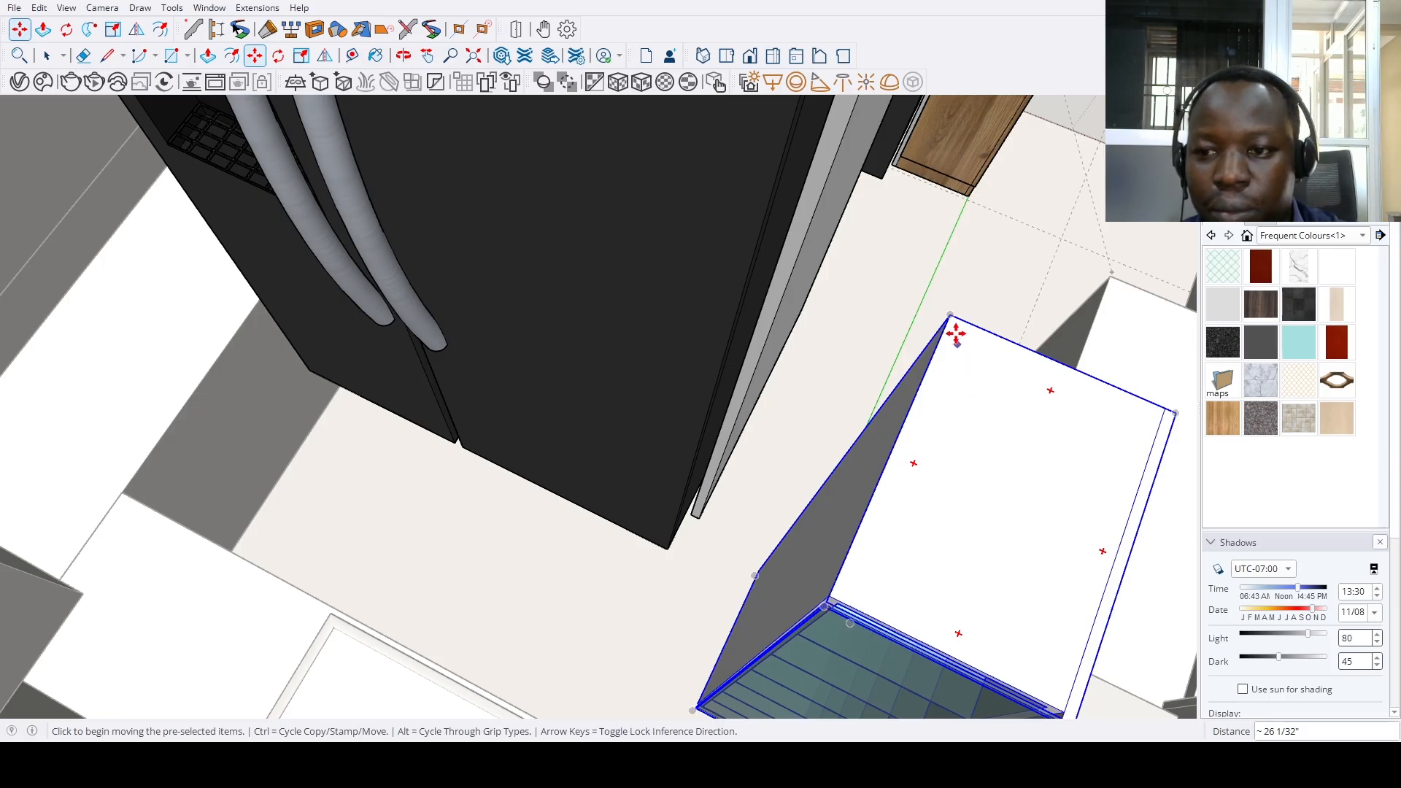
{"action": "scroll", "coordinate": [761, 600], "scroll_direction": "down", "scroll_amount": 3}
{"action": "scroll", "coordinate": [761, 599], "scroll_direction": "down", "scroll_amount": 4}
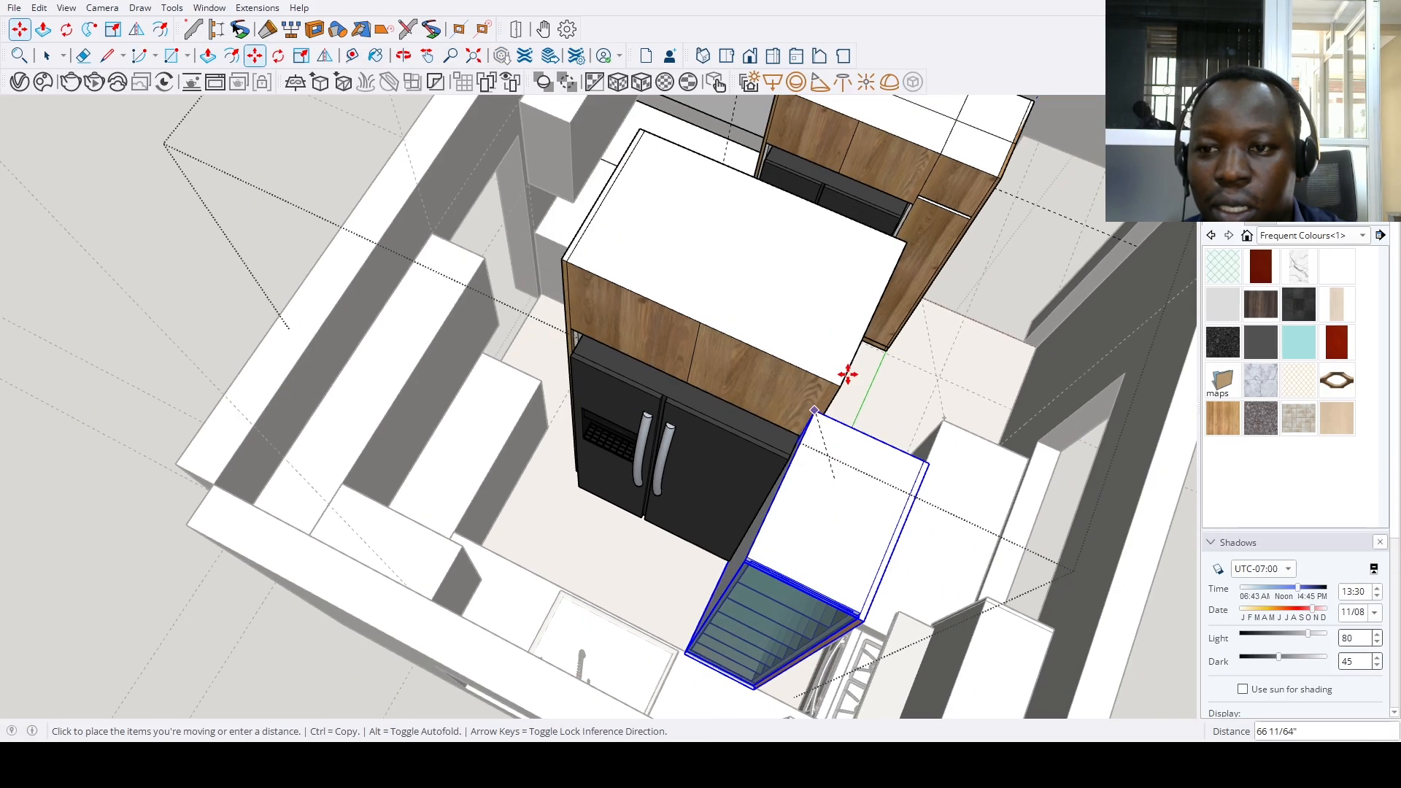
{"action": "left_click", "coordinate": [897, 241]}
Delete the old refrigerator unit with the tall wood cabinet that stands against the wall
{"action": "key", "text": "space"}
{"action": "scroll", "coordinate": [788, 412], "scroll_direction": "down", "scroll_amount": 2}
{"action": "middle_click_drag", "start_coordinate": [789, 412], "coordinate": [730, 188]}
{"action": "left_click", "coordinate": [729, 186]}
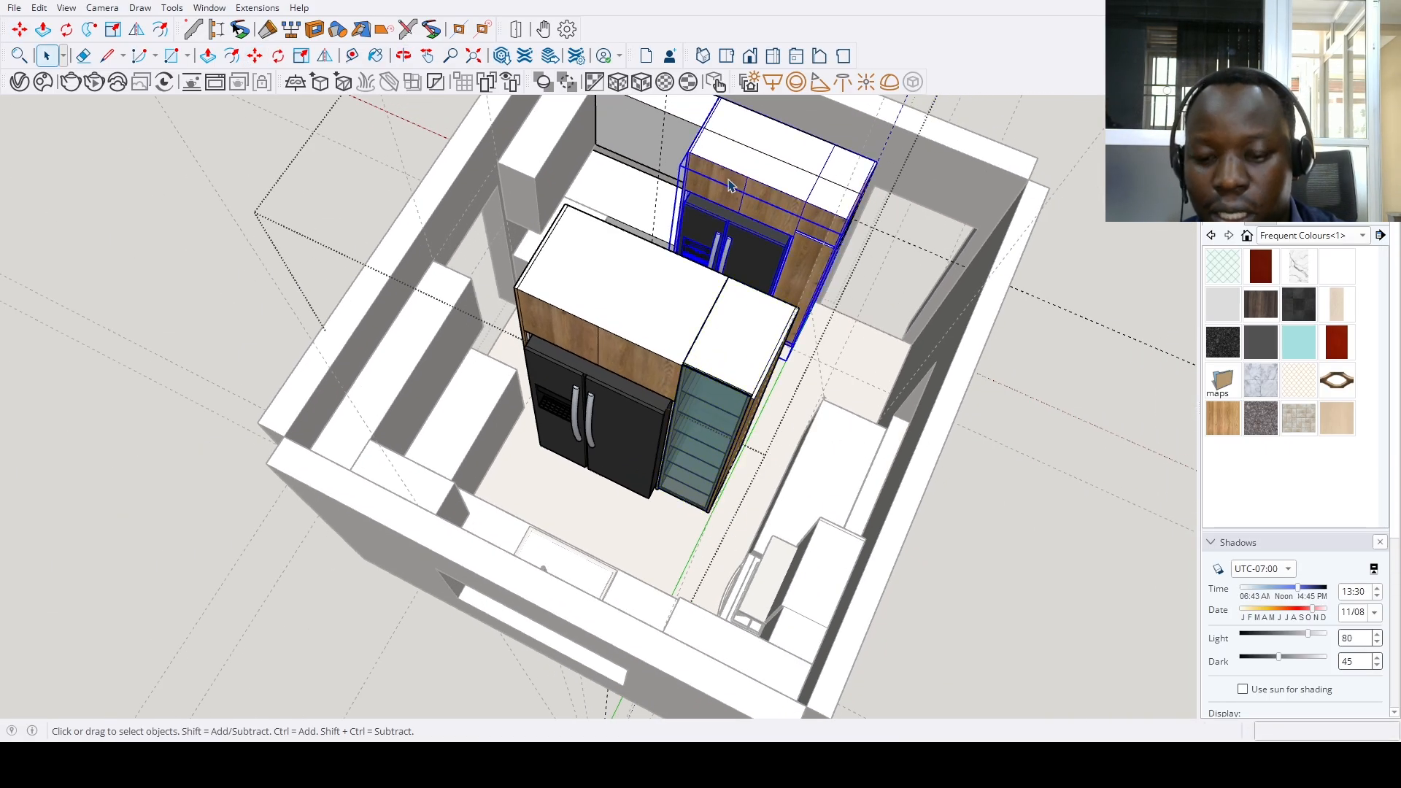
{"action": "key", "text": "Delete"}
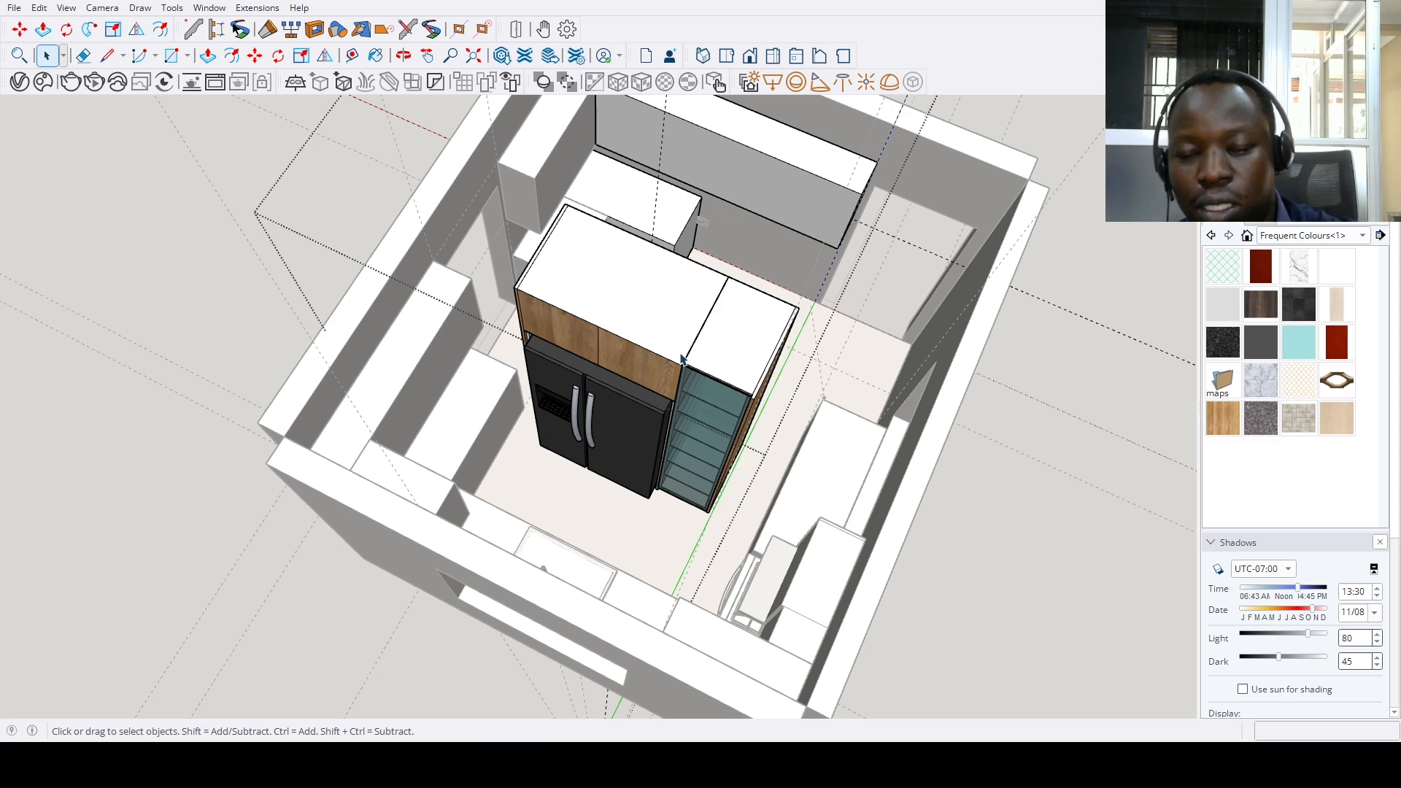
Move the pasted refrigerator unit and glass-door cabinet together by their outer rear top corner onto the door-side end corner of the upper cabinets
{"action": "left_click", "coordinate": [818, 365]}
{"action": "left_click", "coordinate": [715, 368]}
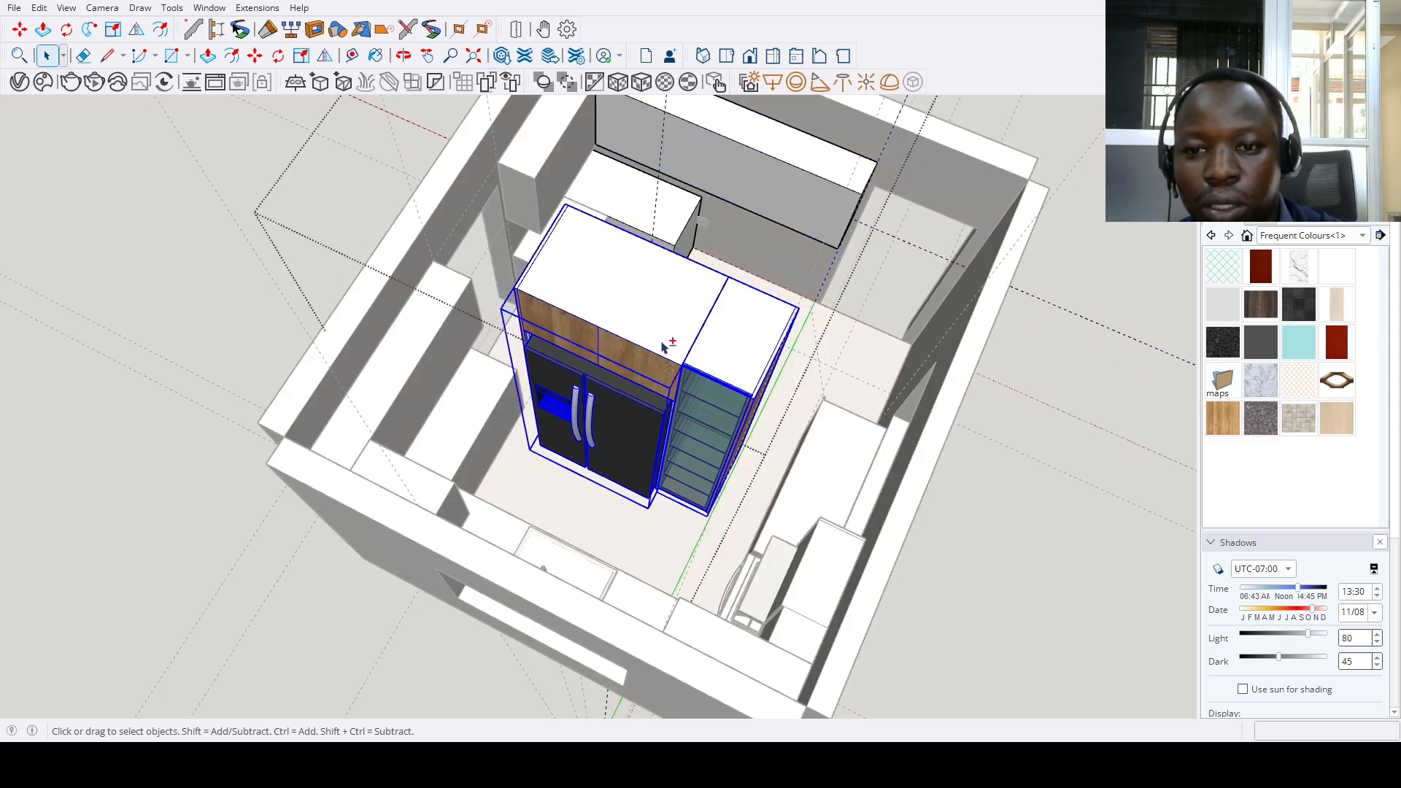
{"action": "middle_click_drag", "start_coordinate": [663, 345], "coordinate": [801, 303]}
{"action": "key", "text": "m"}
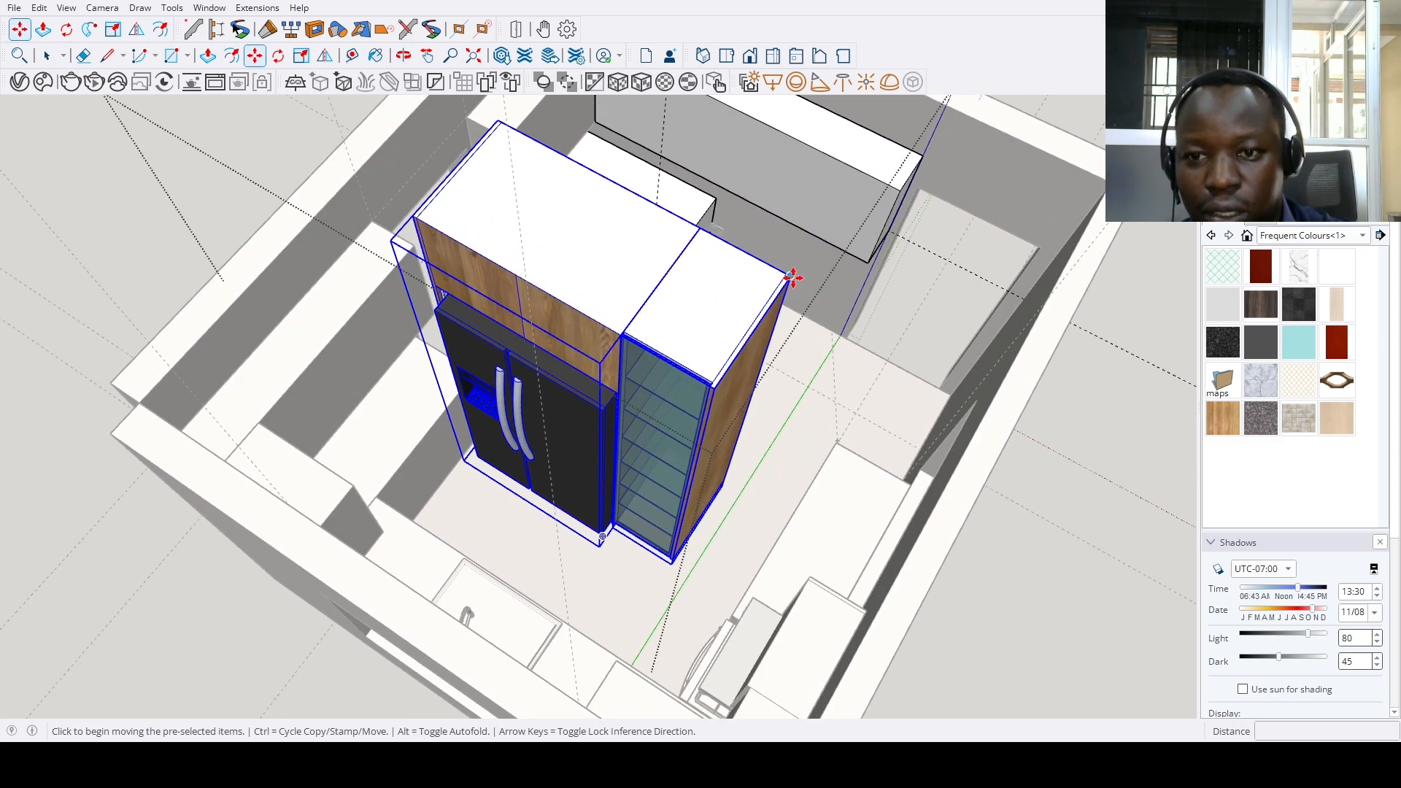
{"action": "left_click", "coordinate": [792, 278]}
{"action": "scroll", "coordinate": [929, 149], "scroll_direction": "up", "scroll_amount": 3}
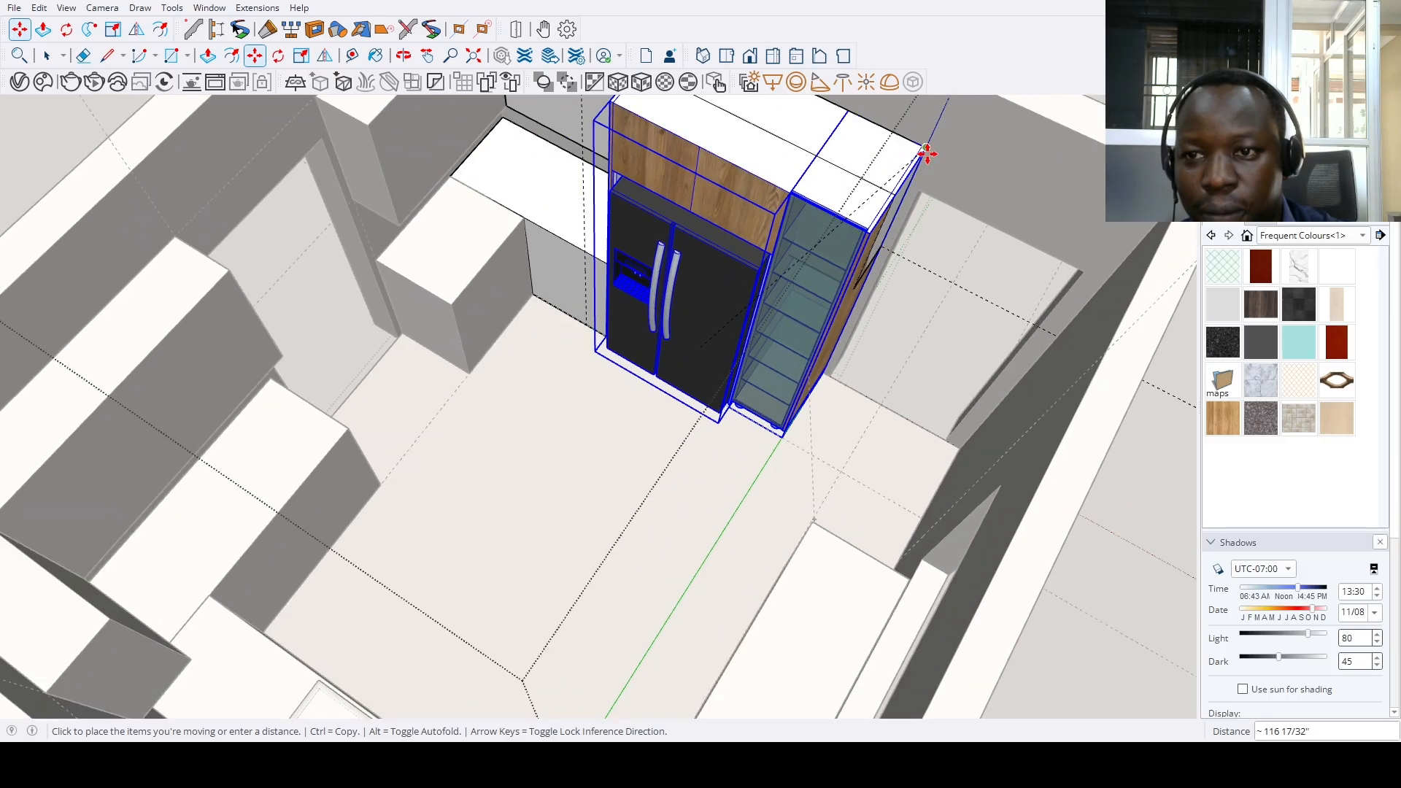
{"action": "scroll", "coordinate": [926, 148], "scroll_direction": "up", "scroll_amount": 2}
{"action": "left_click", "coordinate": [926, 146]}
Push/Pull the end faces of the upper and base cabinets to line up with the side panel of the new refrigerator unit
{"action": "middle_click_drag", "start_coordinate": [844, 313], "coordinate": [738, 272]}
{"action": "scroll", "coordinate": [867, 264], "scroll_direction": "up", "scroll_amount": 2}
{"action": "key", "text": "p"}
{"action": "left_click", "coordinate": [866, 265]}
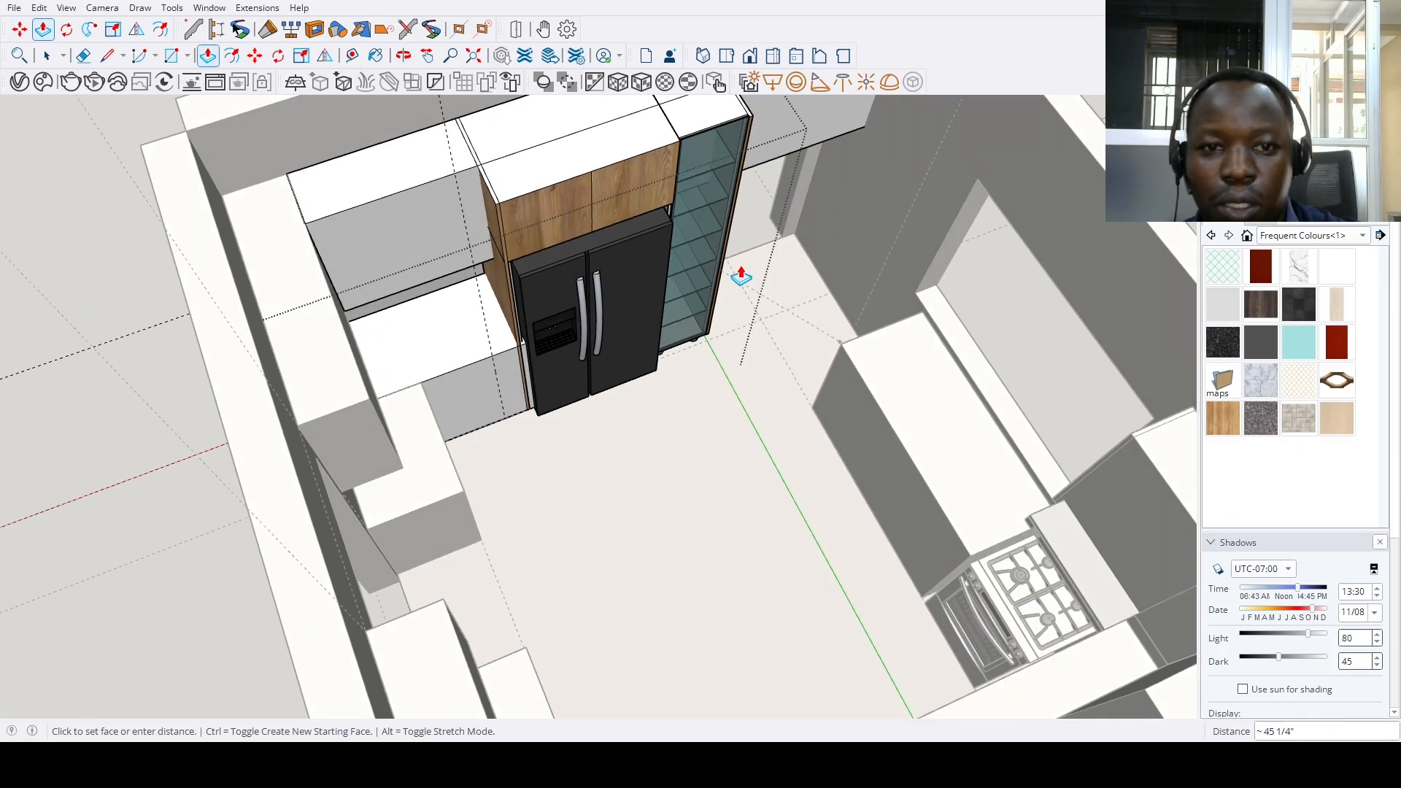
{"action": "left_click", "coordinate": [495, 226]}
{"action": "middle_click_drag", "start_coordinate": [499, 339], "coordinate": [592, 316]}
{"action": "scroll", "coordinate": [635, 347], "scroll_direction": "up", "scroll_amount": 2}
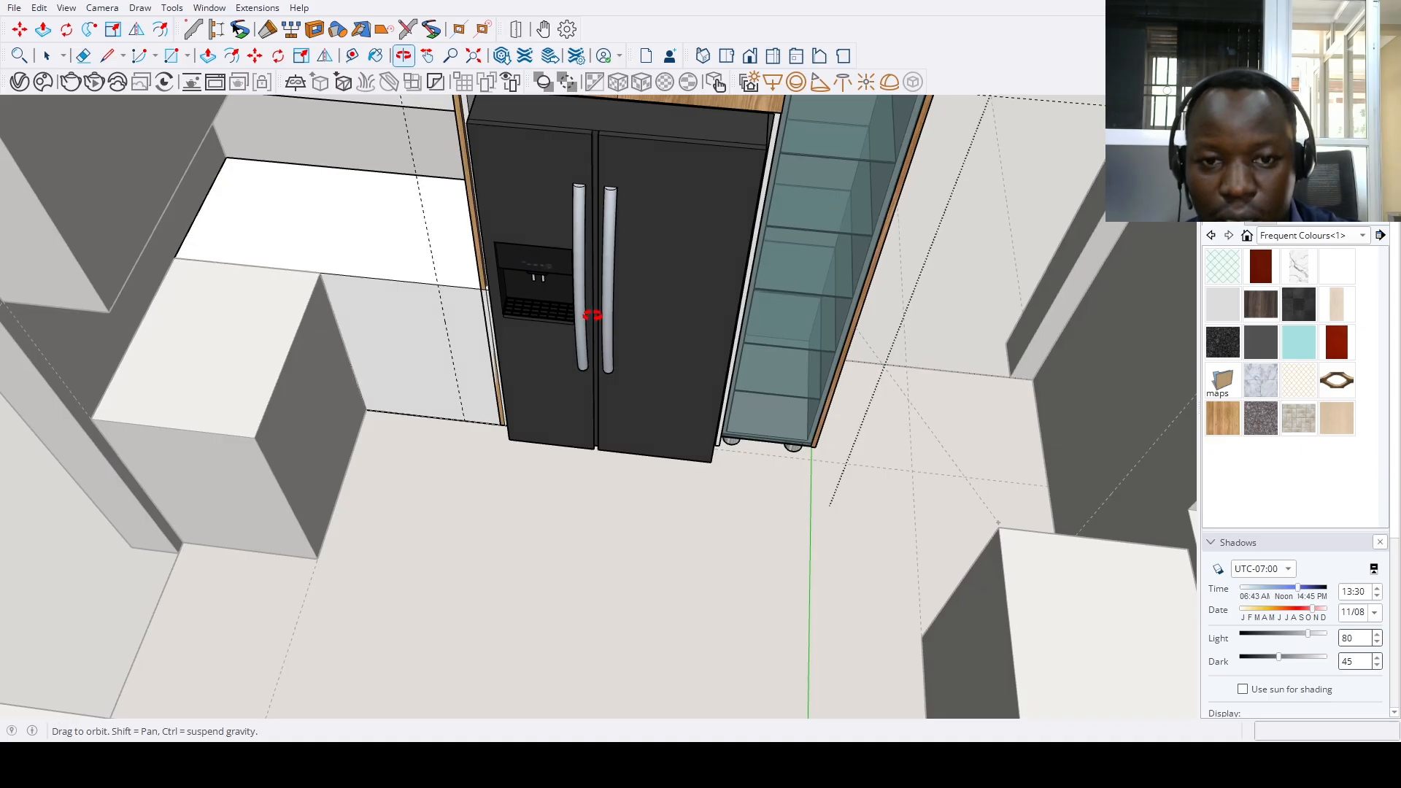
{"action": "left_click", "coordinate": [527, 310]}
{"action": "middle_click_drag", "start_coordinate": [447, 329], "coordinate": [543, 336]}
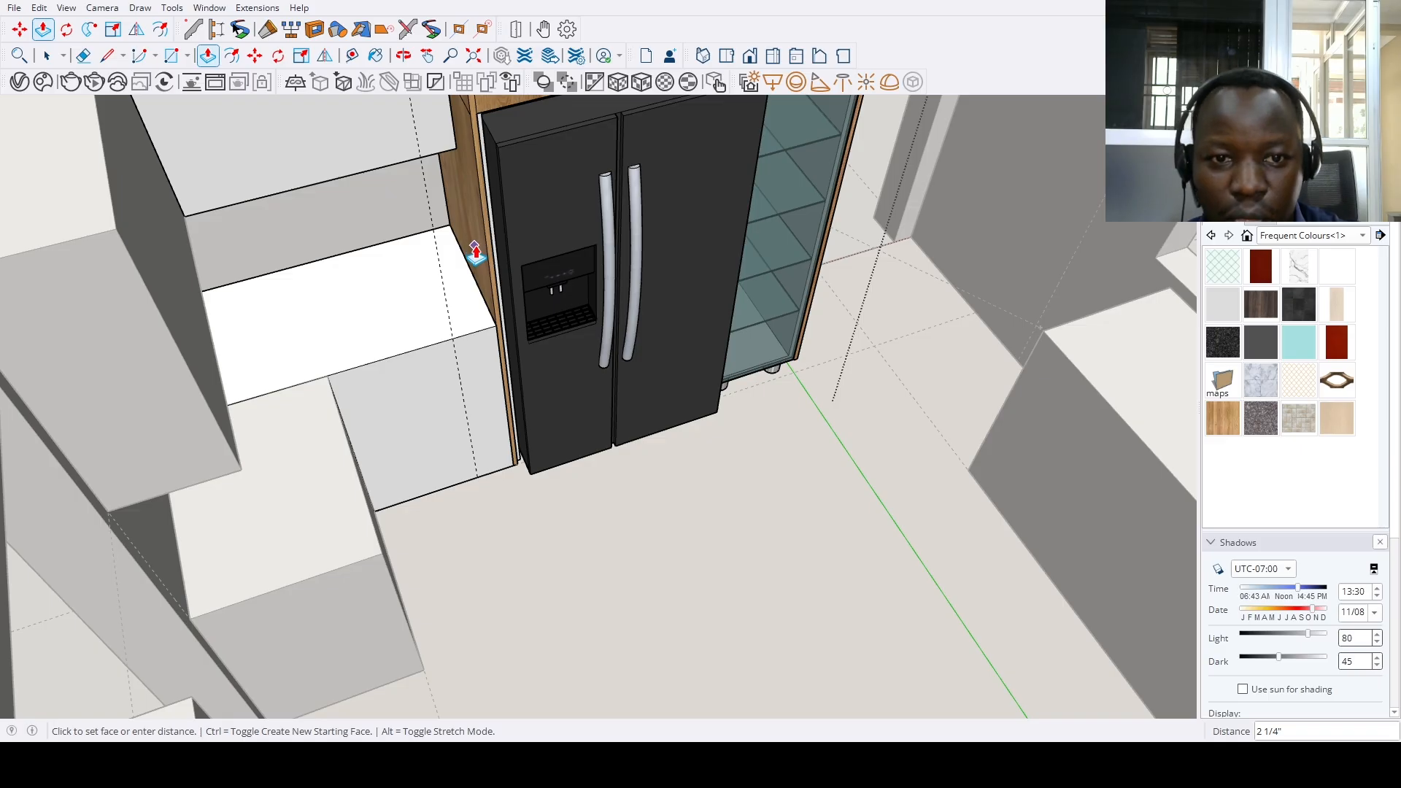
{"action": "middle_click_drag", "start_coordinate": [475, 252], "coordinate": [586, 385]}
{"action": "key", "text": "space"}
Move the refrigerator unit 2" away from the glass-door cabinet, toward the corner cabinets
{"action": "scroll", "coordinate": [485, 398], "scroll_direction": "up", "scroll_amount": 2}
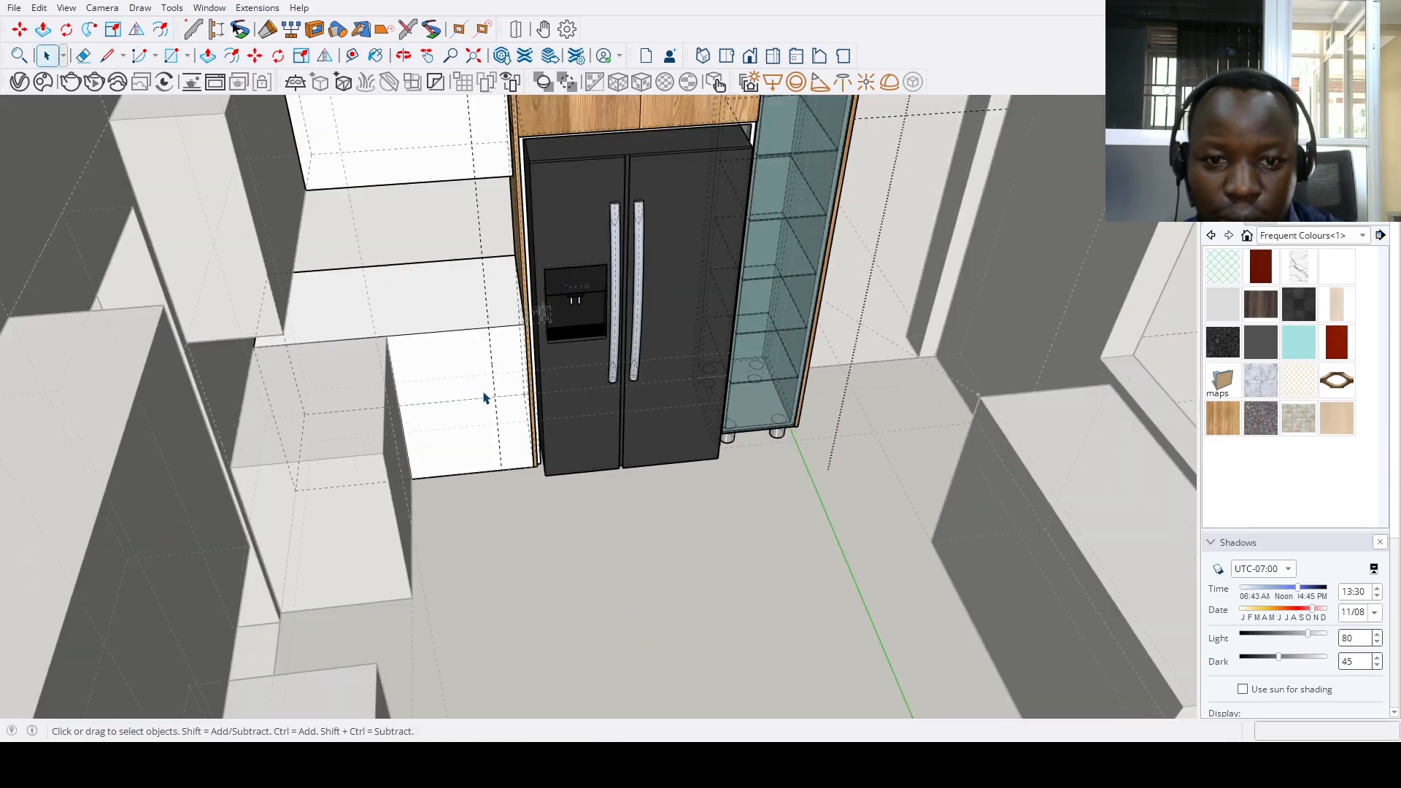
{"action": "scroll", "coordinate": [485, 398], "scroll_direction": "up", "scroll_amount": 1}
{"action": "scroll", "coordinate": [530, 332], "scroll_direction": "down", "scroll_amount": 3}
{"action": "mouse_move", "coordinate": [568, 314]}
{"action": "middle_mouse_down"}
{"action": "mouse_move", "coordinate": [542, 288]}
{"action": "mouse_move", "coordinate": [546, 330]}
{"action": "middle_mouse_up"}
{"action": "scroll", "coordinate": [554, 339], "scroll_direction": "down", "scroll_amount": 3}
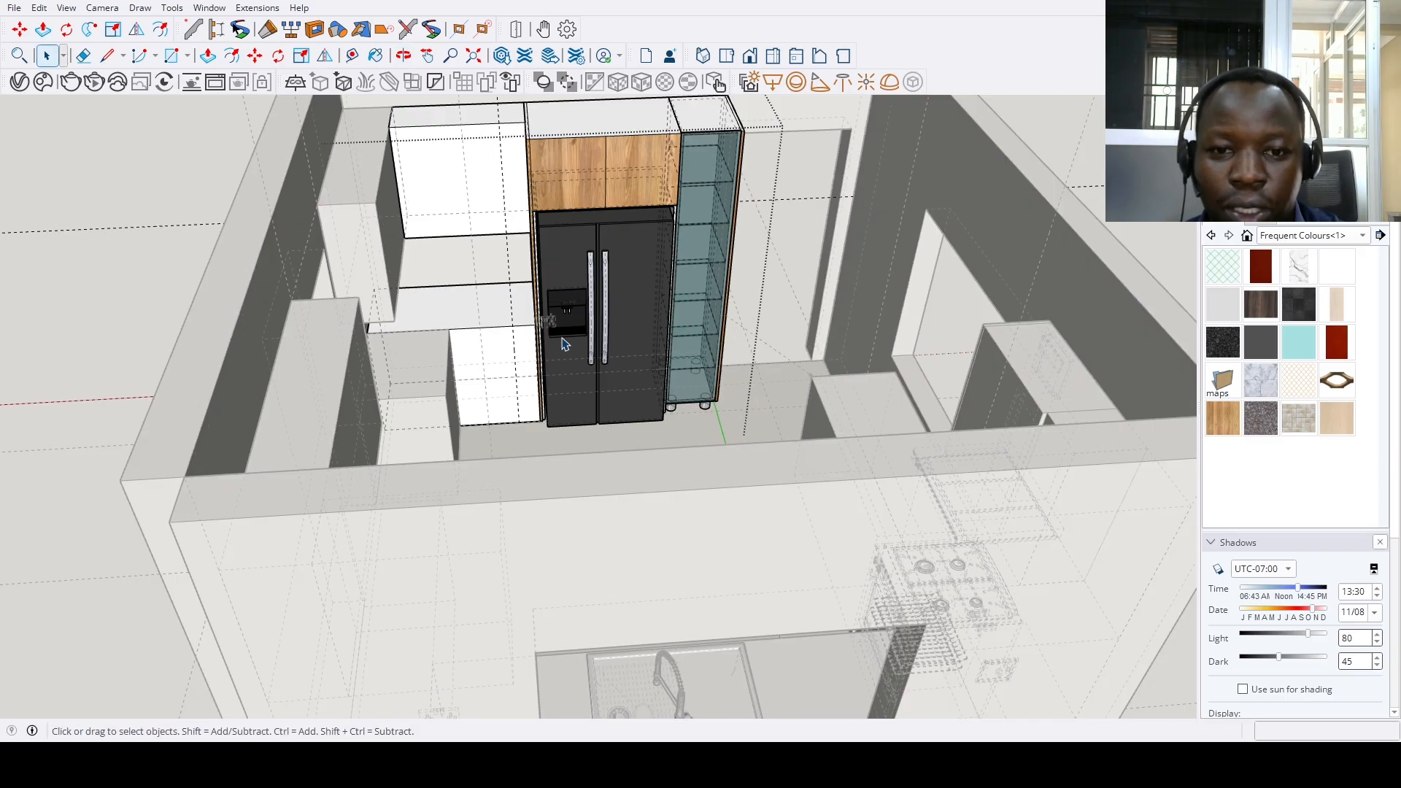
{"action": "left_click", "coordinate": [605, 199]}
{"action": "scroll", "coordinate": [604, 303], "scroll_direction": "up", "scroll_amount": 3}
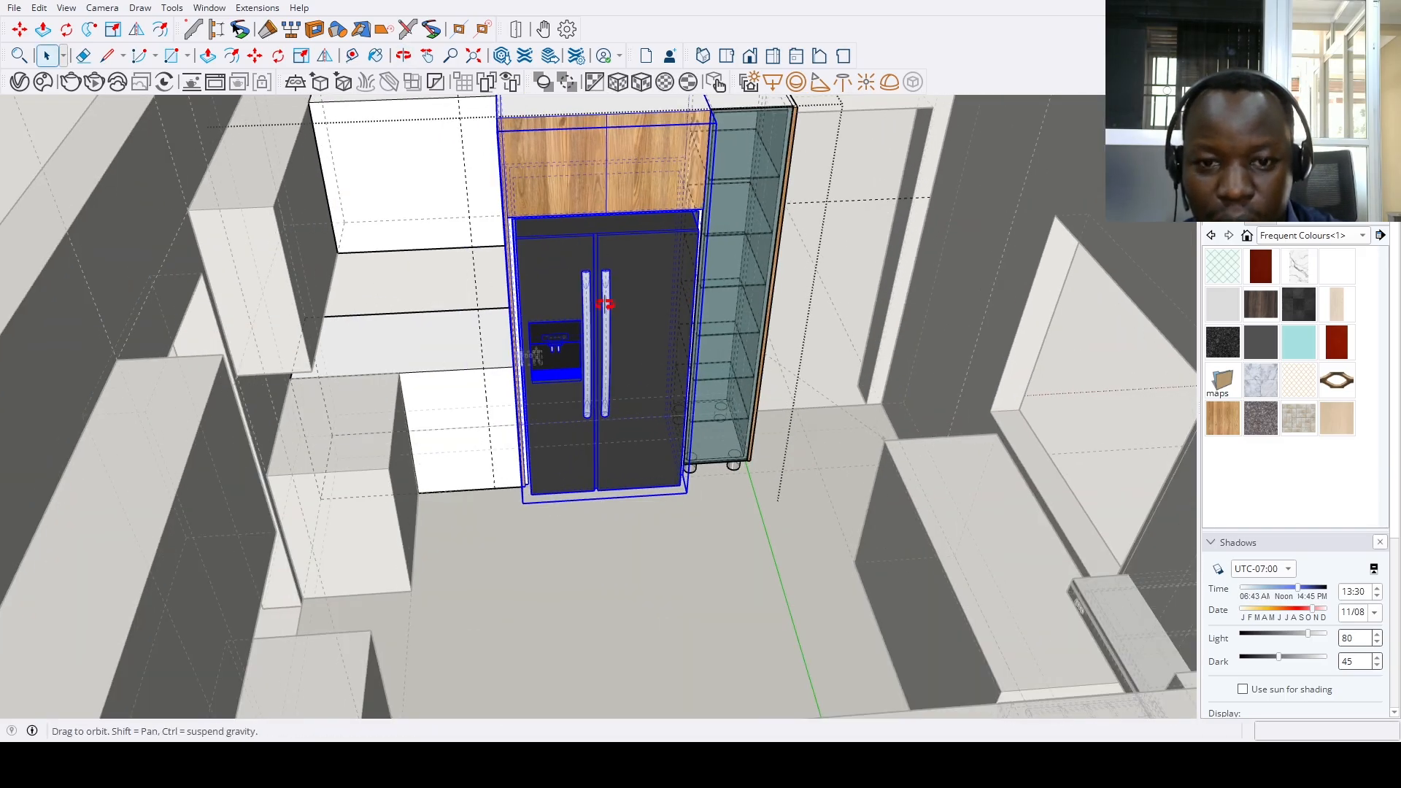
{"action": "key", "text": "m"}
{"action": "left_click", "coordinate": [635, 310]}
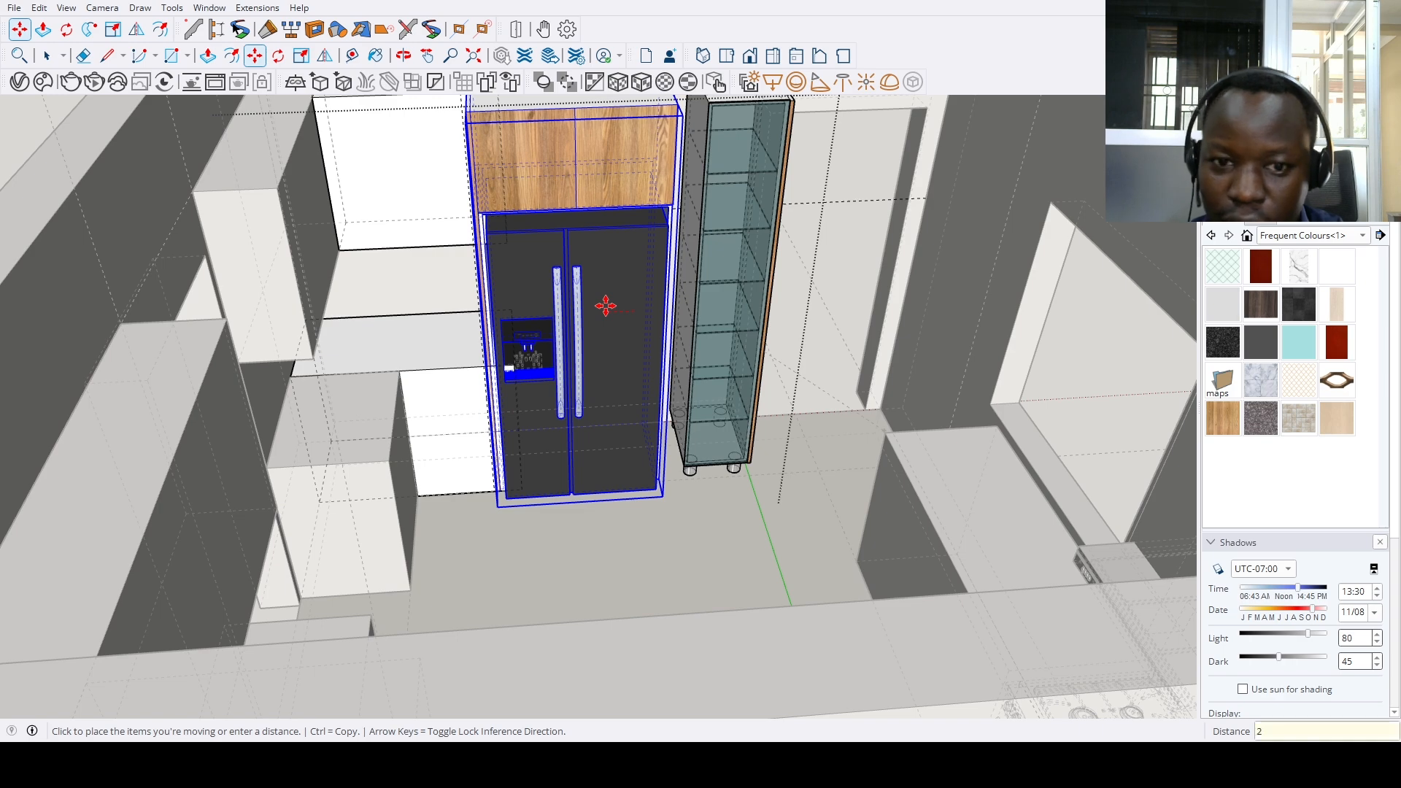
{"action": "type", "text": "2"}
{"action": "key", "text": "Return"}
Open the glass-door cabinet for editing and move its inner side face 3" to meet the refrigerator unit
{"action": "scroll", "coordinate": [580, 322], "scroll_direction": "up", "scroll_amount": 5}
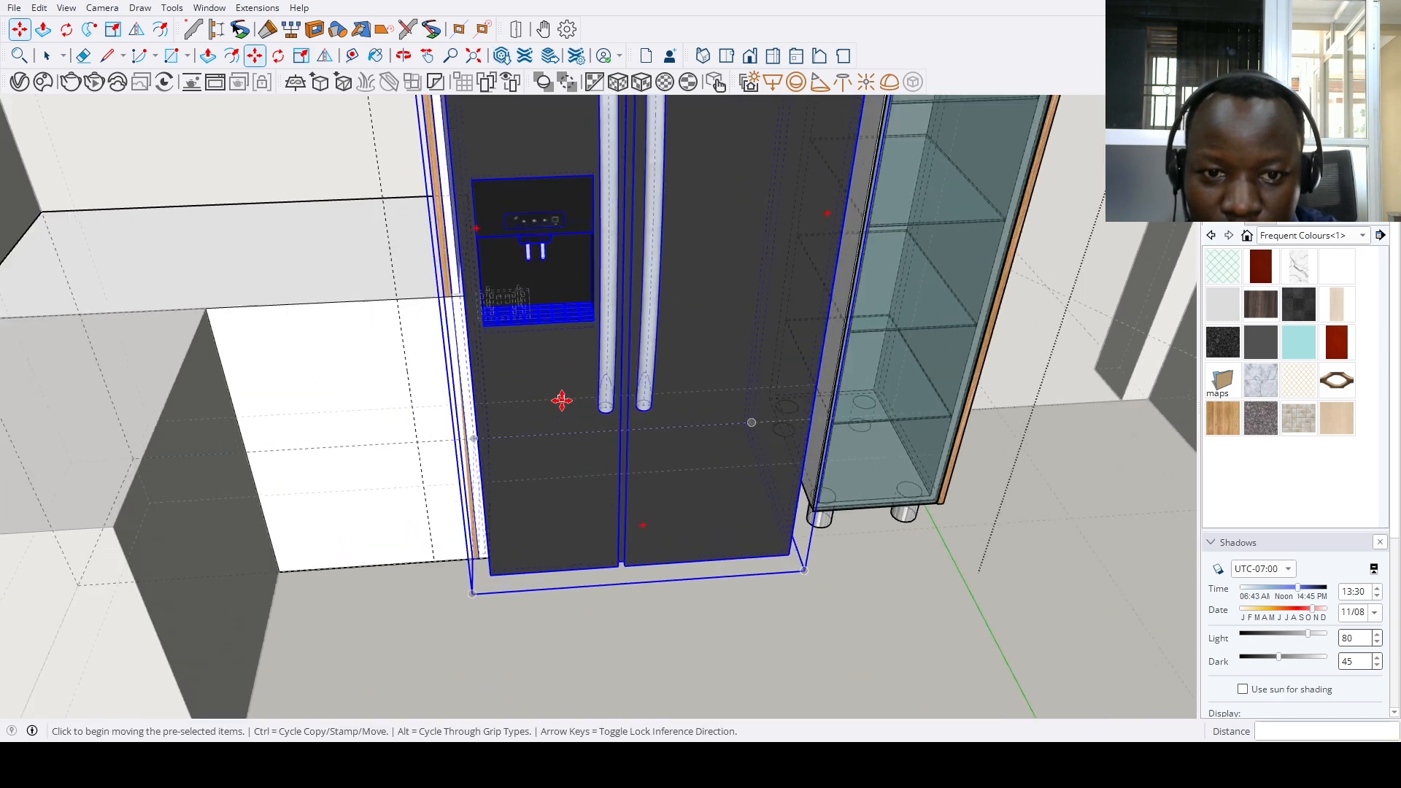
{"action": "scroll", "coordinate": [562, 400], "scroll_direction": "up", "scroll_amount": 1}
{"action": "scroll", "coordinate": [562, 400], "scroll_direction": "down", "scroll_amount": 10}
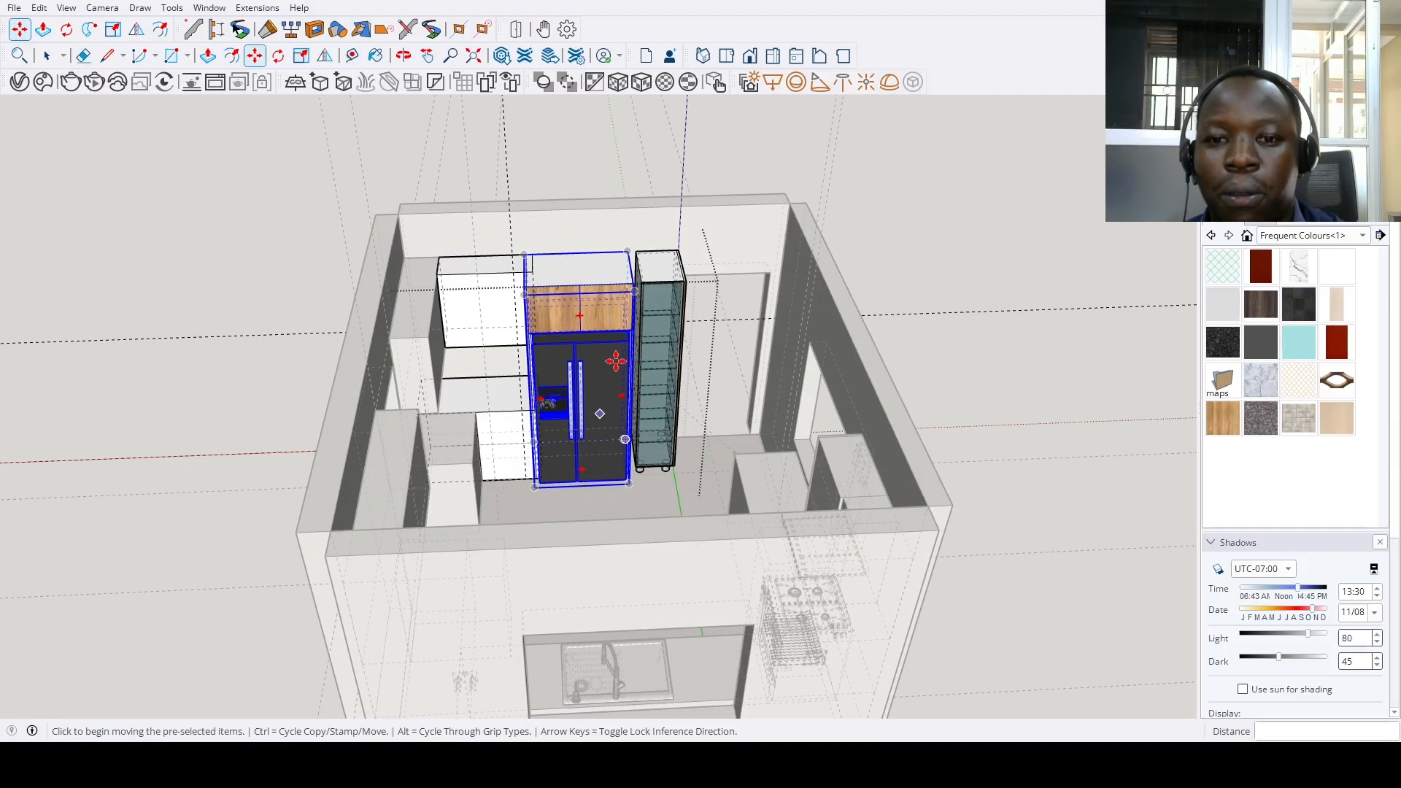
{"action": "key", "text": "space"}
{"action": "double_click", "coordinate": [645, 336]}
{"action": "middle_click_drag", "start_coordinate": [645, 335], "coordinate": [633, 301]}
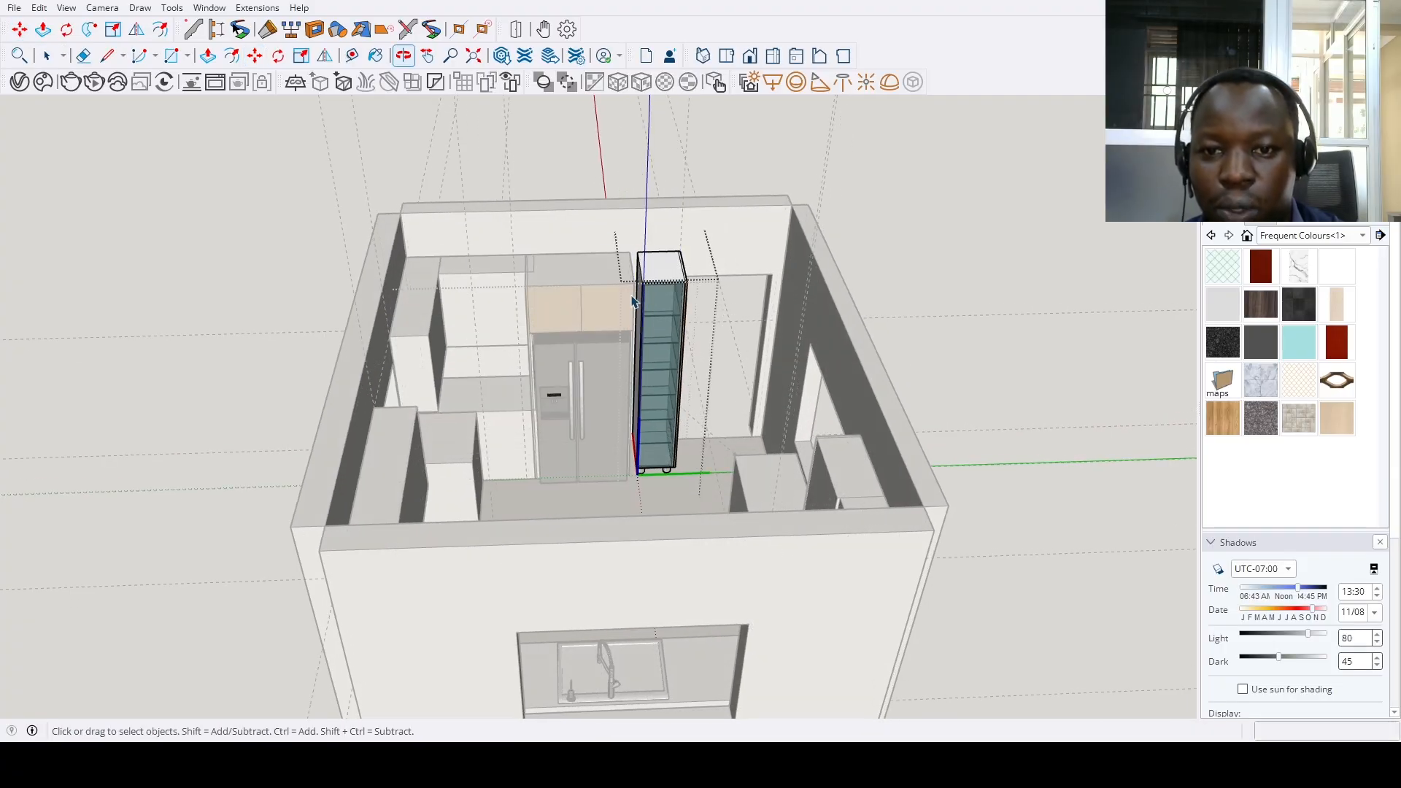
{"action": "left_click_drag", "start_coordinate": [664, 571], "coordinate": [664, 571]}
{"action": "scroll", "coordinate": [657, 215], "scroll_direction": "up", "scroll_amount": 8}
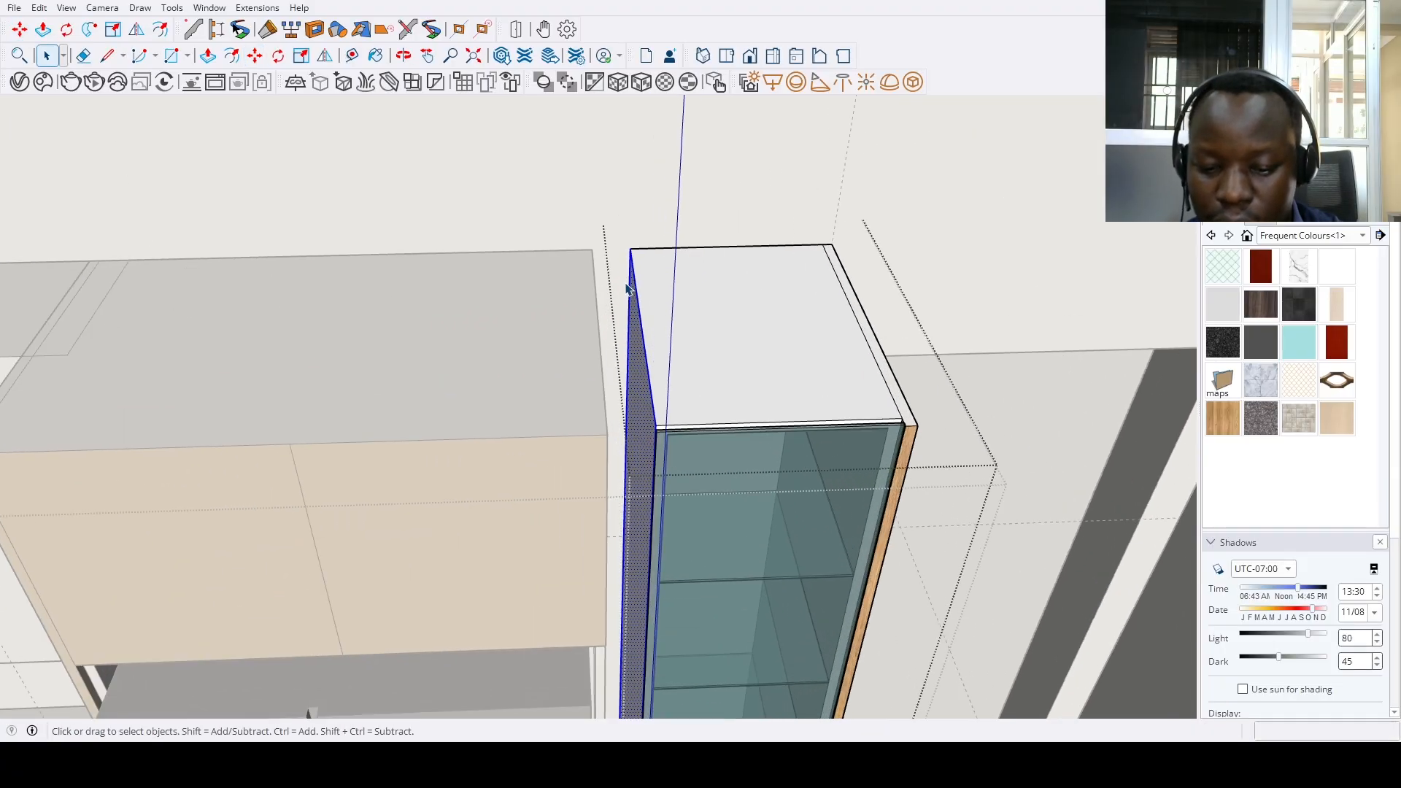
{"action": "key", "text": "m"}
{"action": "left_click", "coordinate": [629, 251]}
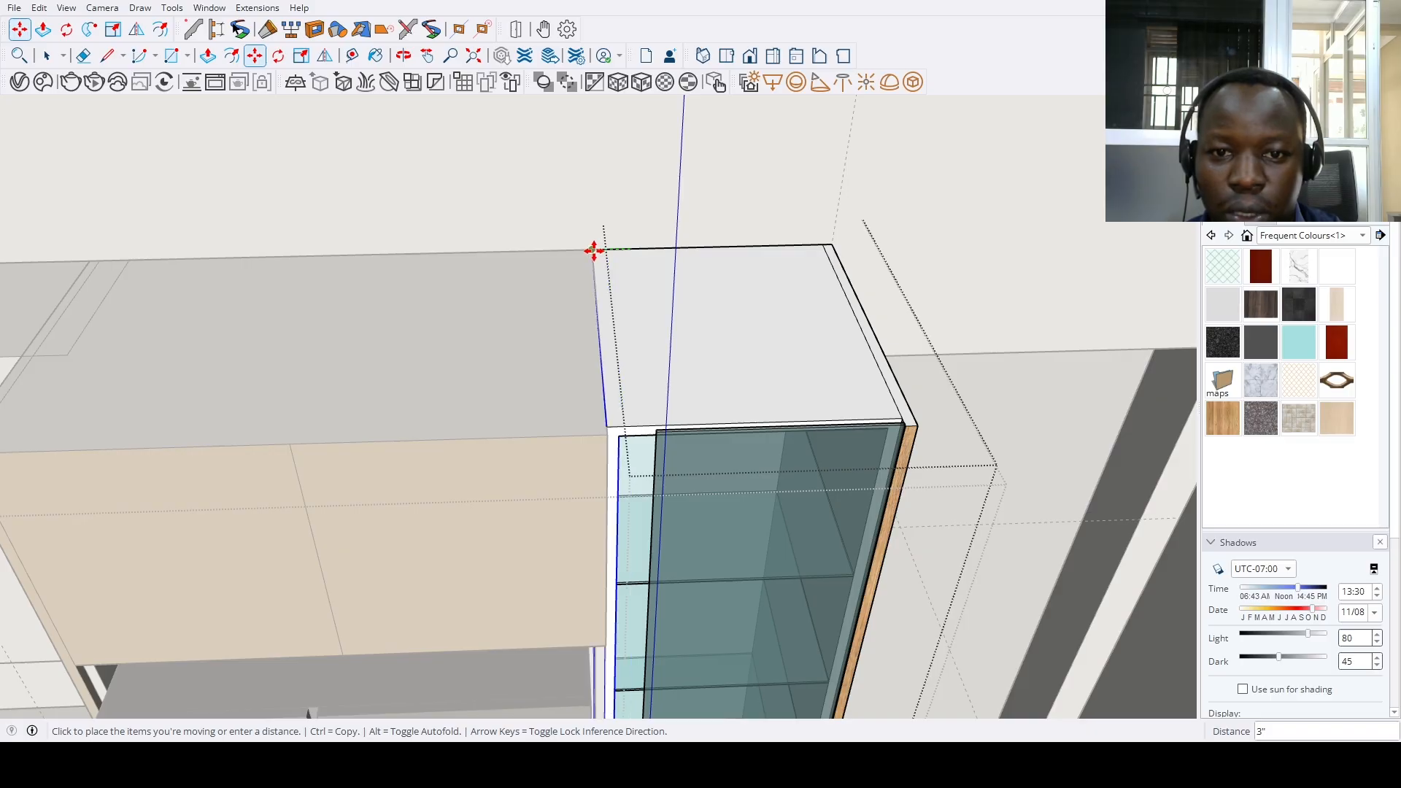
{"action": "key", "text": "Escape"}
Push/Pull the glass door's inner edge to line up with the cabinet's relocated side beside the refrigerator unit
{"action": "scroll", "coordinate": [604, 428], "scroll_direction": "down", "scroll_amount": 3}
{"action": "key", "text": "space"}
{"action": "scroll", "coordinate": [684, 449], "scroll_direction": "up", "scroll_amount": 2}
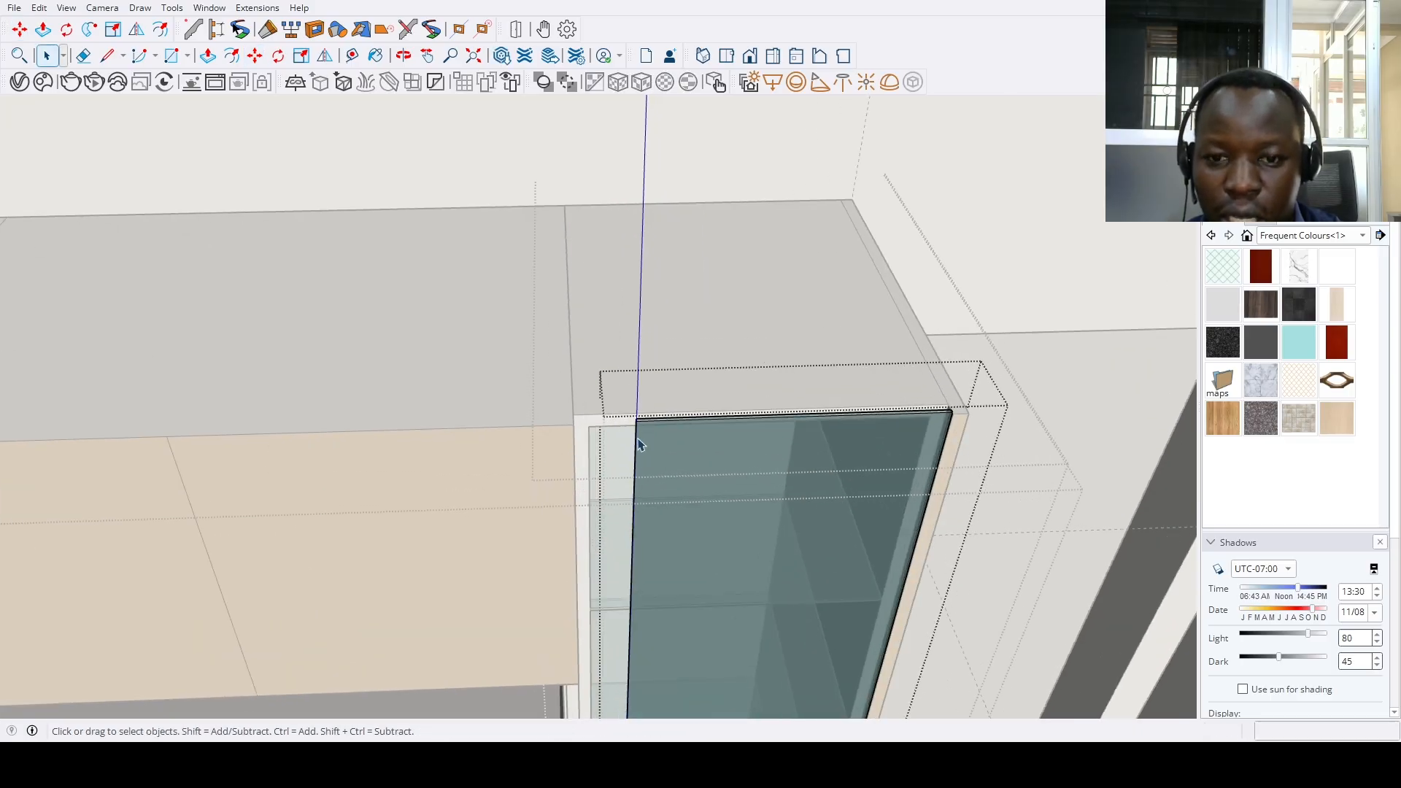
{"action": "scroll", "coordinate": [638, 446], "scroll_direction": "up", "scroll_amount": 8}
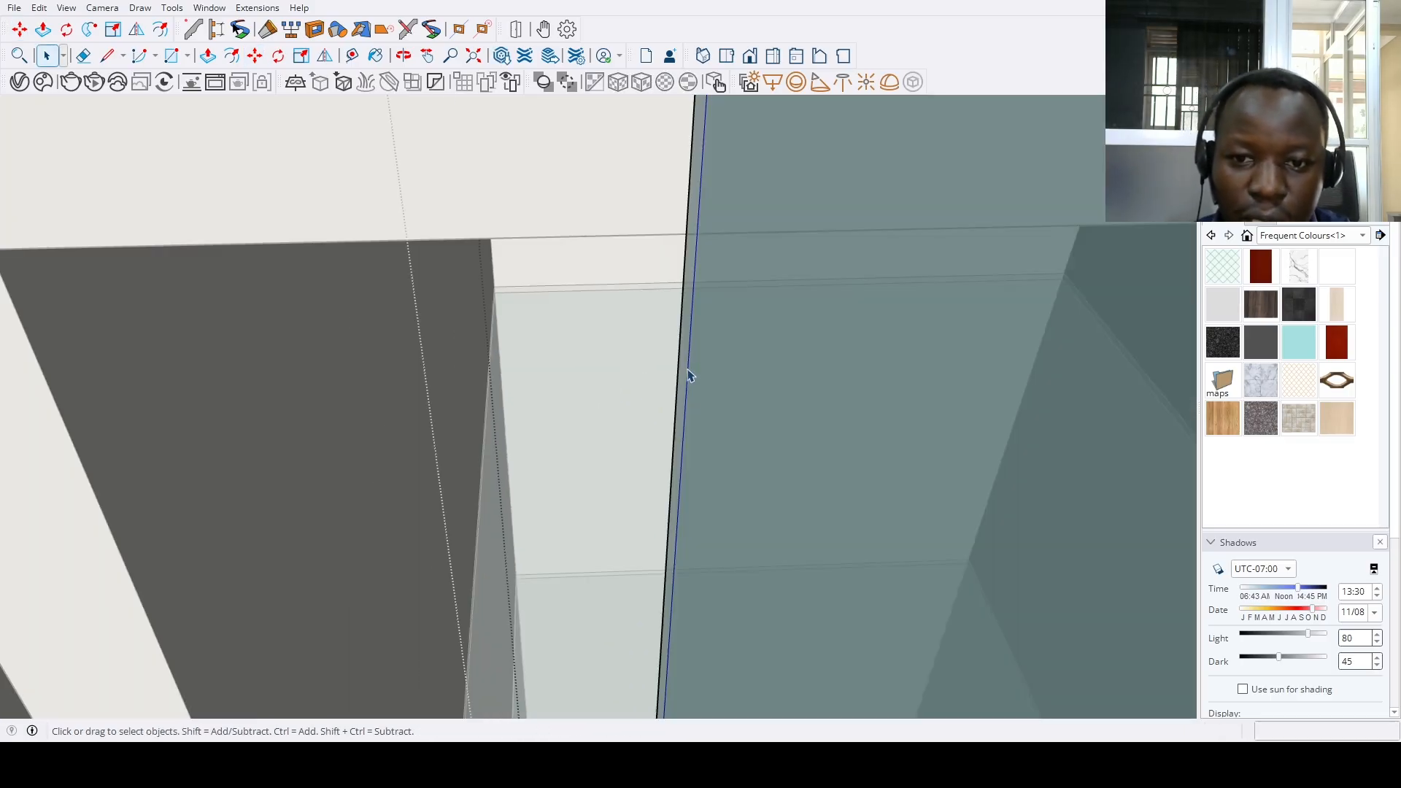
{"action": "key", "text": "p"}
{"action": "scroll", "coordinate": [678, 379], "scroll_direction": "down", "scroll_amount": 5}
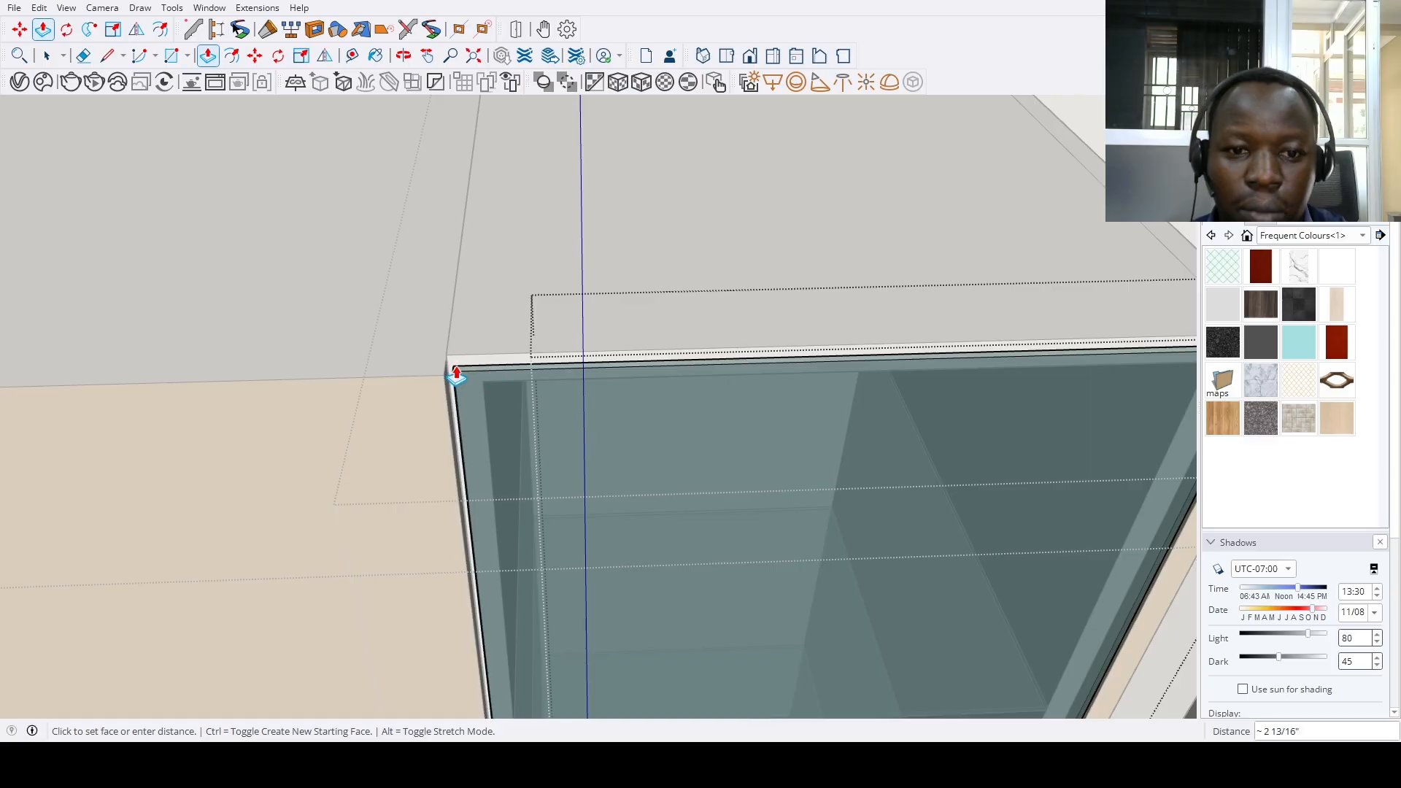
{"action": "key", "text": "space"}
{"action": "scroll", "coordinate": [445, 379], "scroll_direction": "down", "scroll_amount": 8}
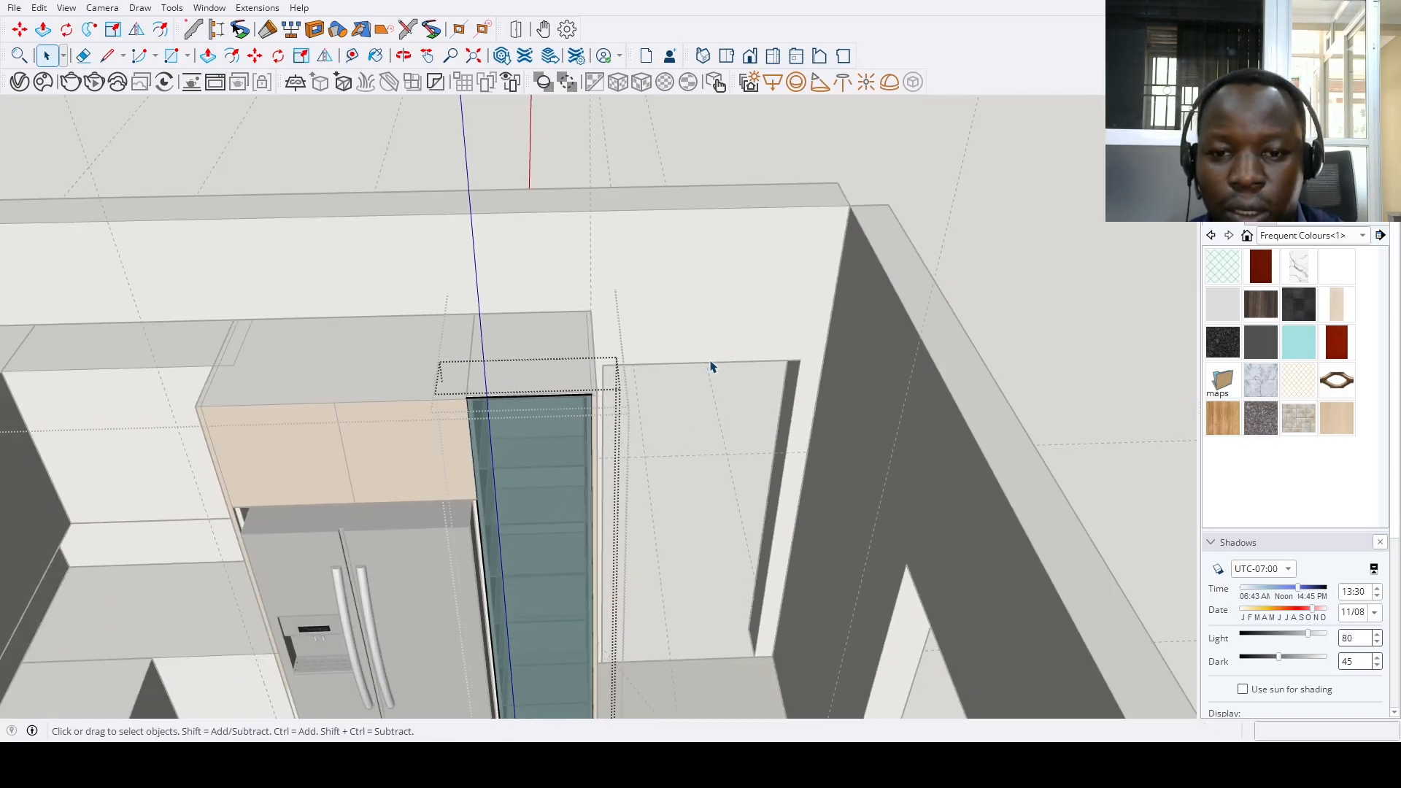
{"action": "scroll", "coordinate": [515, 354], "scroll_direction": "up", "scroll_amount": 2}
{"action": "key", "text": "t"}
{"action": "left_click", "coordinate": [460, 350]}
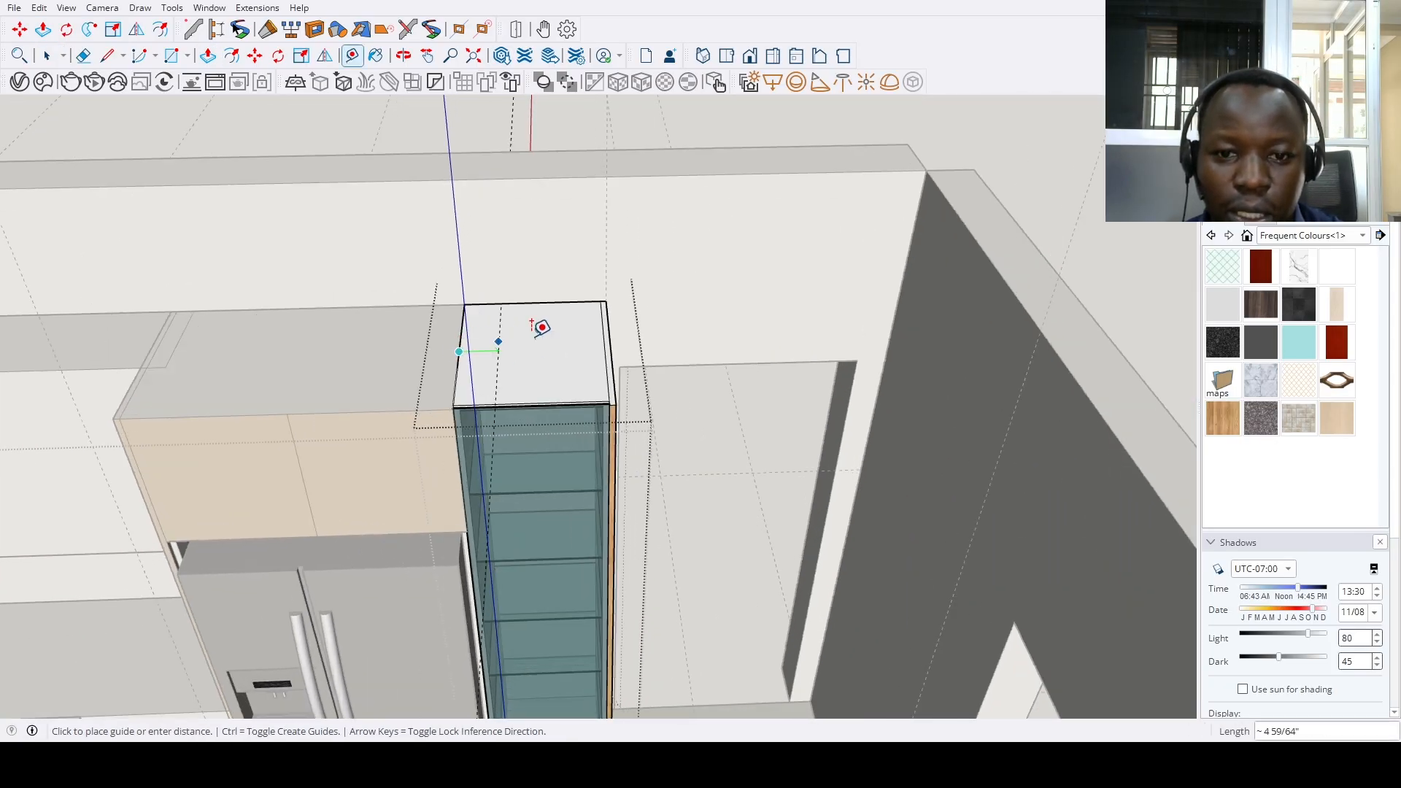
{"action": "key", "text": "space"}
Leave the glass-door cabinet and move the end edges of the upper and base cabinets onto the refrigerator unit's side panel
{"action": "scroll", "coordinate": [625, 380], "scroll_direction": "down", "scroll_amount": 6}
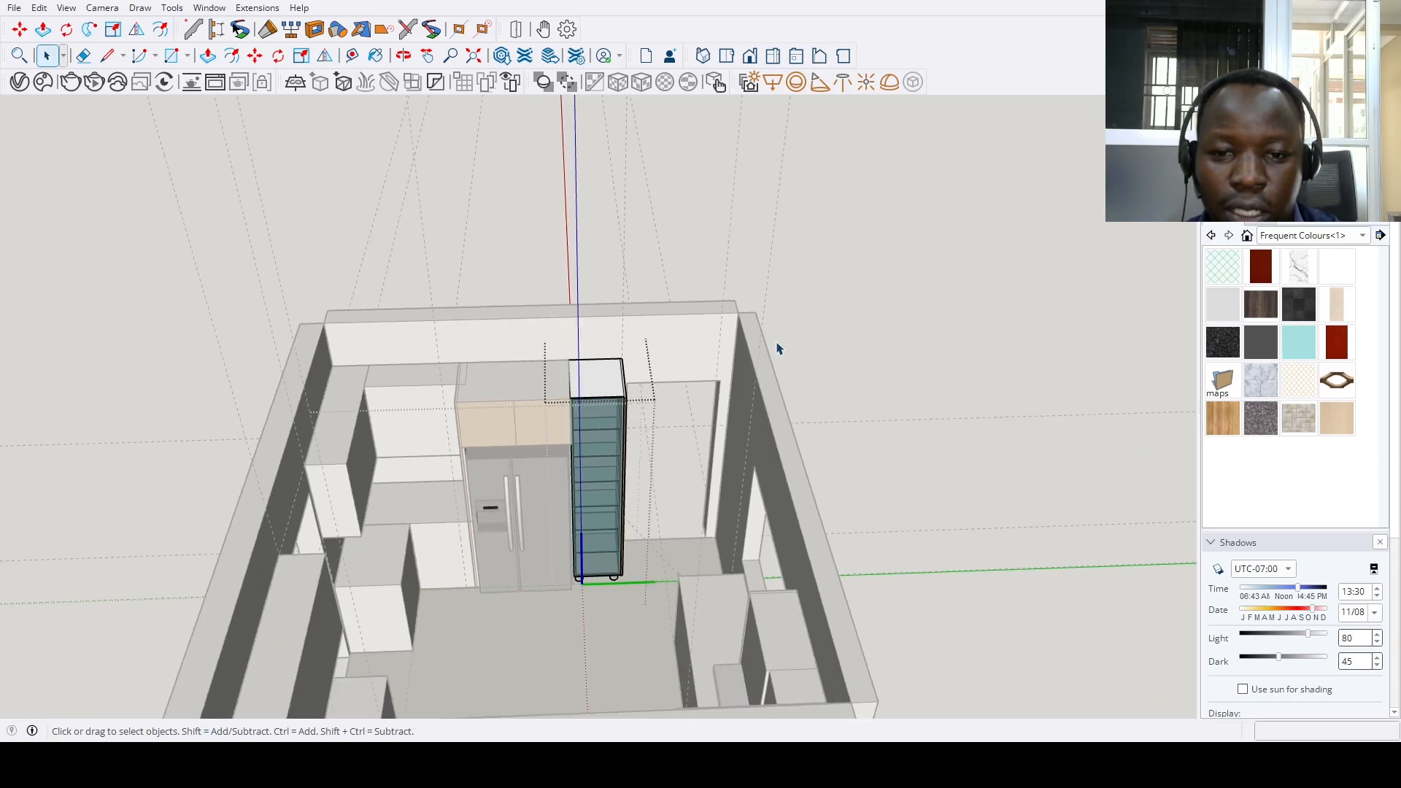
{"action": "left_click", "coordinate": [776, 347]}
{"action": "scroll", "coordinate": [772, 351], "scroll_direction": "down", "scroll_amount": 2}
{"action": "middle_click_drag", "start_coordinate": [707, 459], "coordinate": [525, 397]}
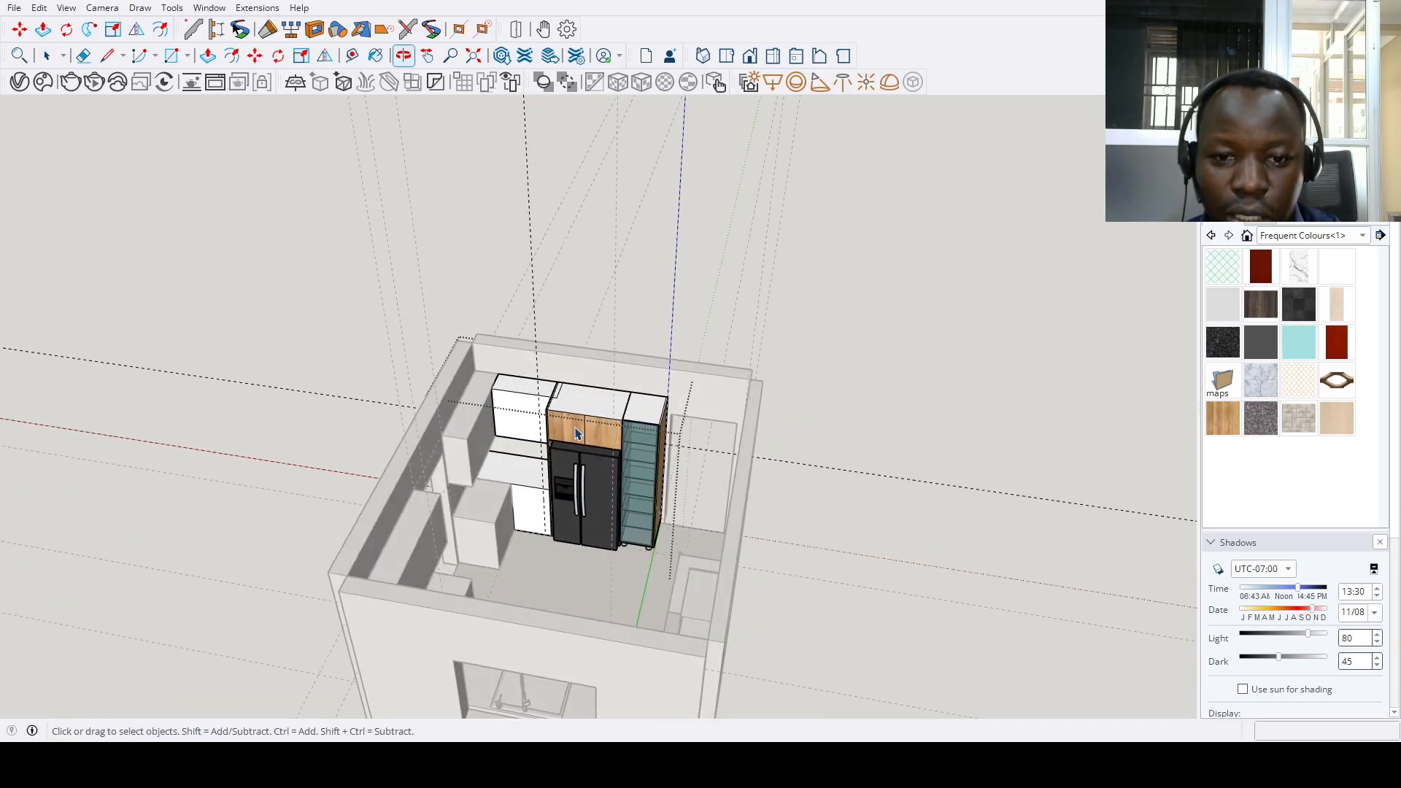
{"action": "scroll", "coordinate": [540, 383], "scroll_direction": "up", "scroll_amount": 5}
{"action": "left_click_drag", "start_coordinate": [570, 546], "coordinate": [573, 548]}
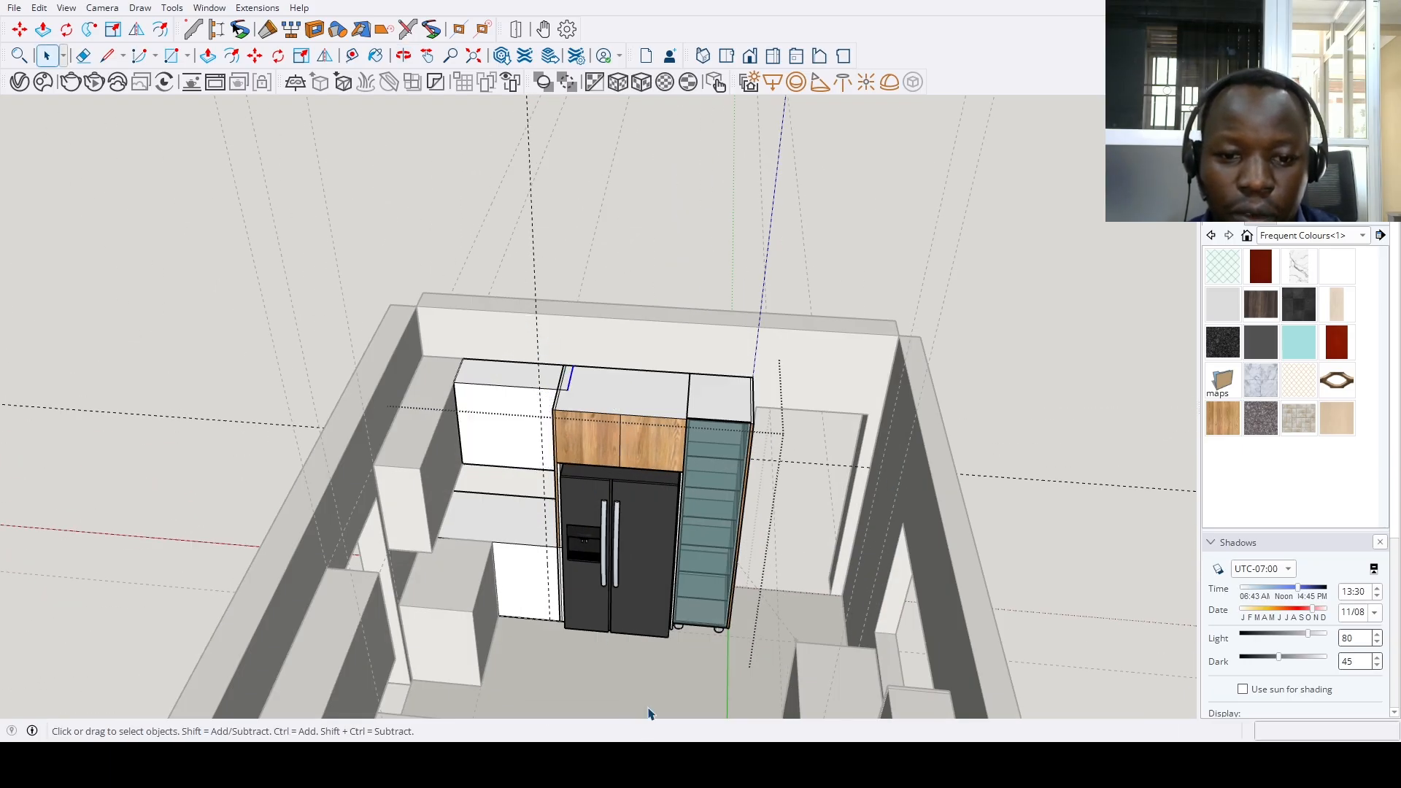
{"action": "scroll", "coordinate": [576, 343], "scroll_direction": "up", "scroll_amount": 5}
{"action": "key", "text": "m"}
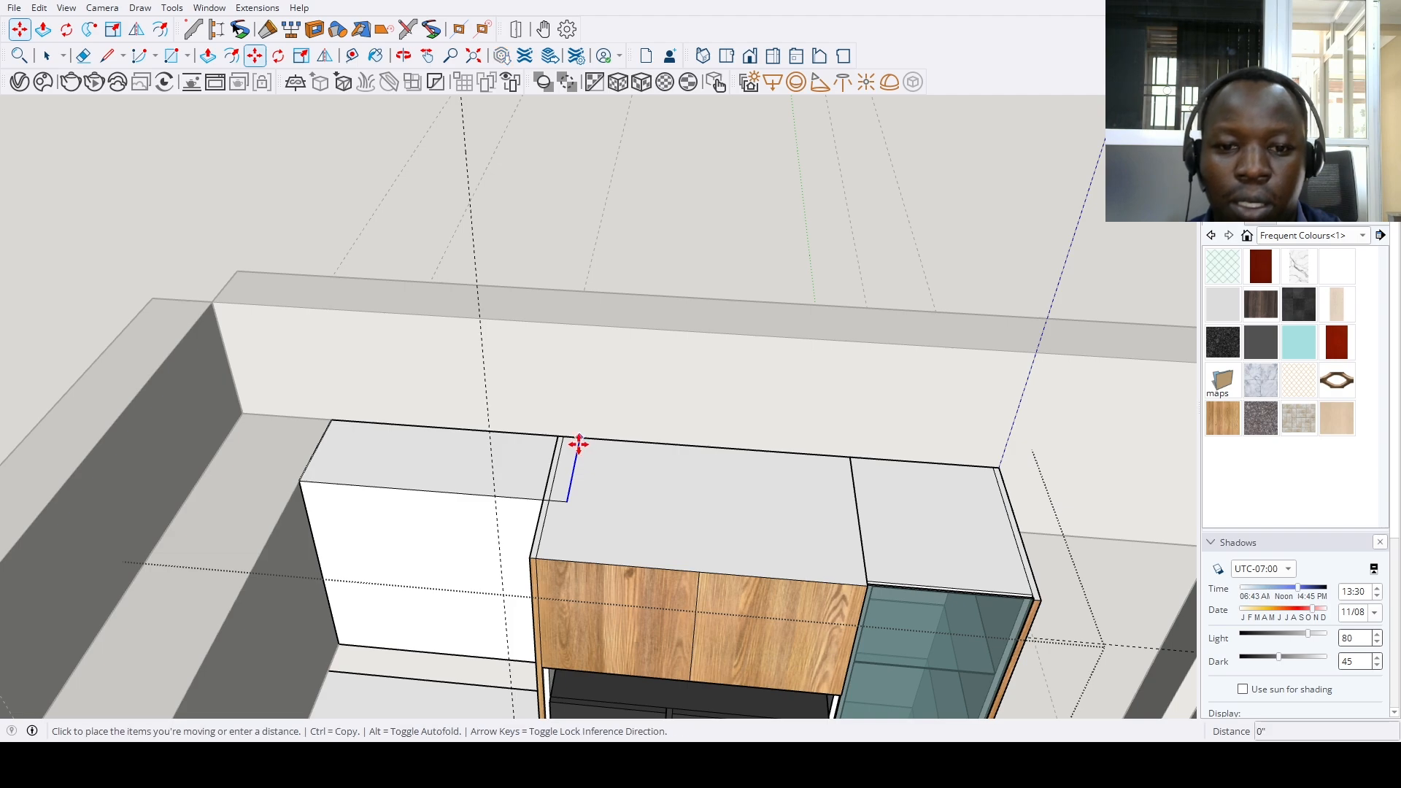
{"action": "scroll", "coordinate": [556, 445], "scroll_direction": "down", "scroll_amount": 8}
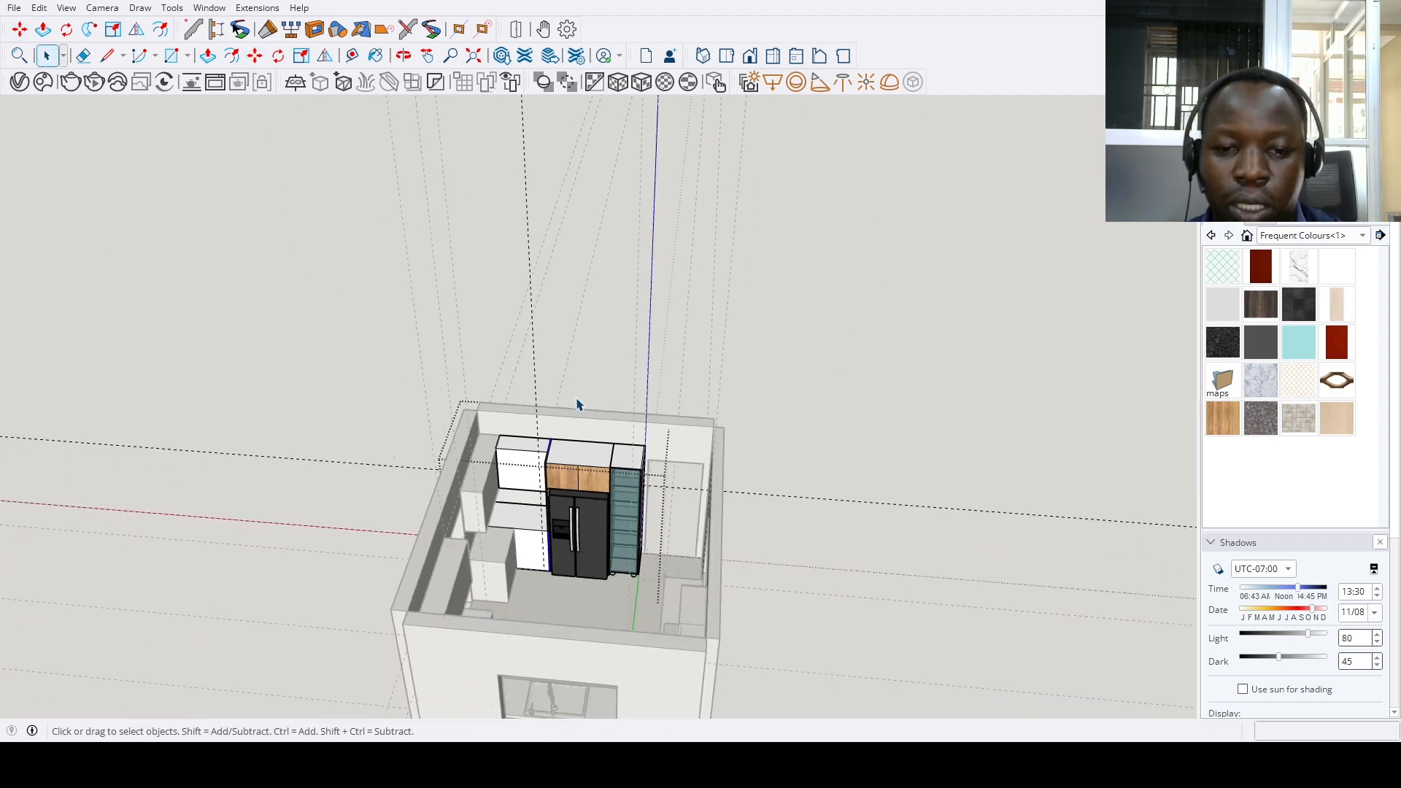
Measure the exposed base cabinet front beside the refrigerator unit and the front width of the adjoining base cabinet near the door
{"action": "middle_click_drag", "start_coordinate": [578, 399], "coordinate": [741, 496]}
{"action": "scroll", "coordinate": [569, 522], "scroll_direction": "up", "scroll_amount": 10}
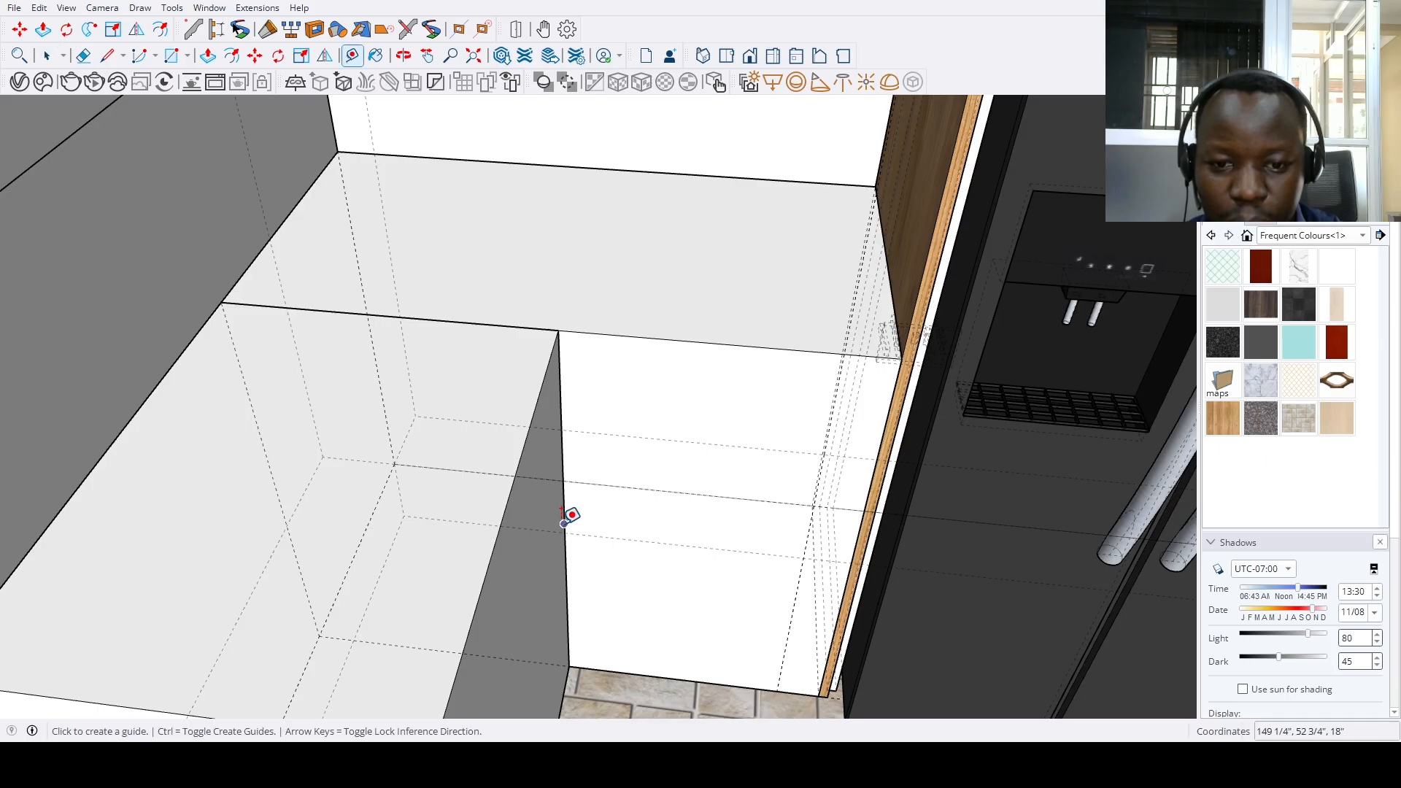
{"action": "left_click", "coordinate": [564, 523]}
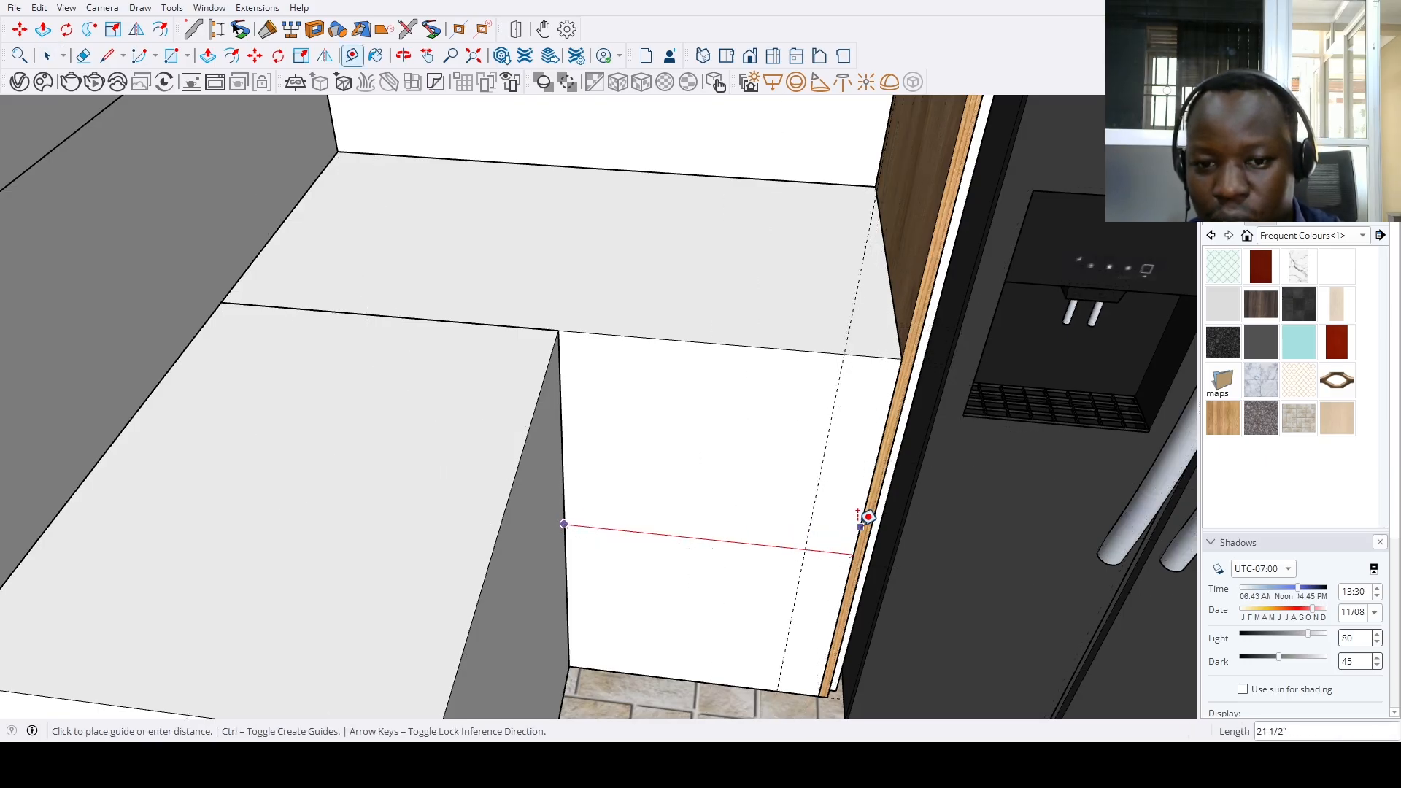
{"action": "scroll", "coordinate": [855, 516], "scroll_direction": "down", "scroll_amount": 10}
{"action": "middle_click_drag", "start_coordinate": [656, 485], "coordinate": [245, 522]}
{"action": "scroll", "coordinate": [599, 506], "scroll_direction": "up", "scroll_amount": 4}
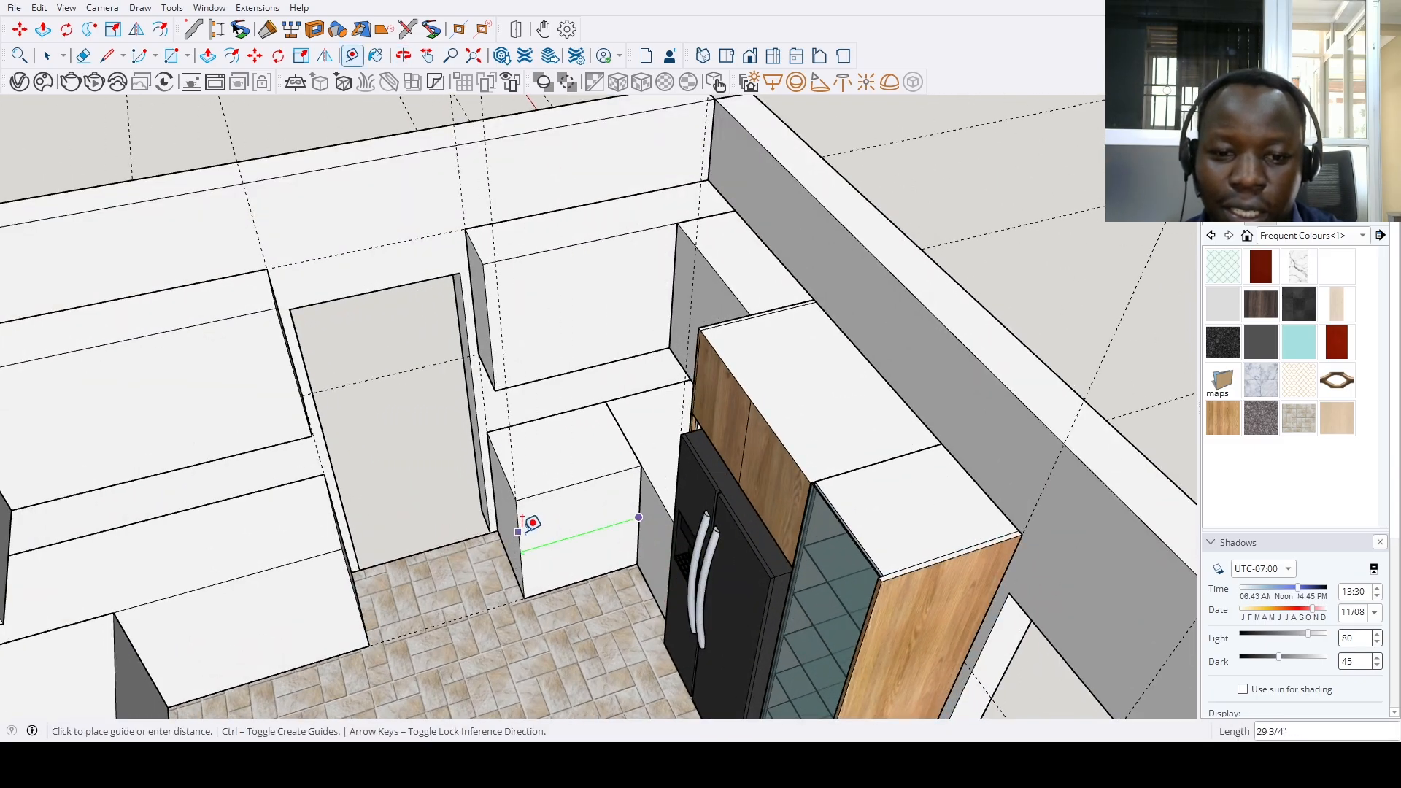
{"action": "scroll", "coordinate": [523, 532], "scroll_direction": "down", "scroll_amount": 4}
{"action": "middle_click_drag", "start_coordinate": [524, 530], "coordinate": [619, 447]}
{"action": "scroll", "coordinate": [609, 452], "scroll_direction": "up", "scroll_amount": 4}
{"action": "key", "text": "space"}
Examine the cabinet layout along the sink wall, the range side and the door side from several viewpoints
{"action": "scroll", "coordinate": [565, 487], "scroll_direction": "down", "scroll_amount": 6}
{"action": "middle_click_drag", "start_coordinate": [562, 489], "coordinate": [235, 569]}
{"action": "scroll", "coordinate": [504, 475], "scroll_direction": "up", "scroll_amount": 5}
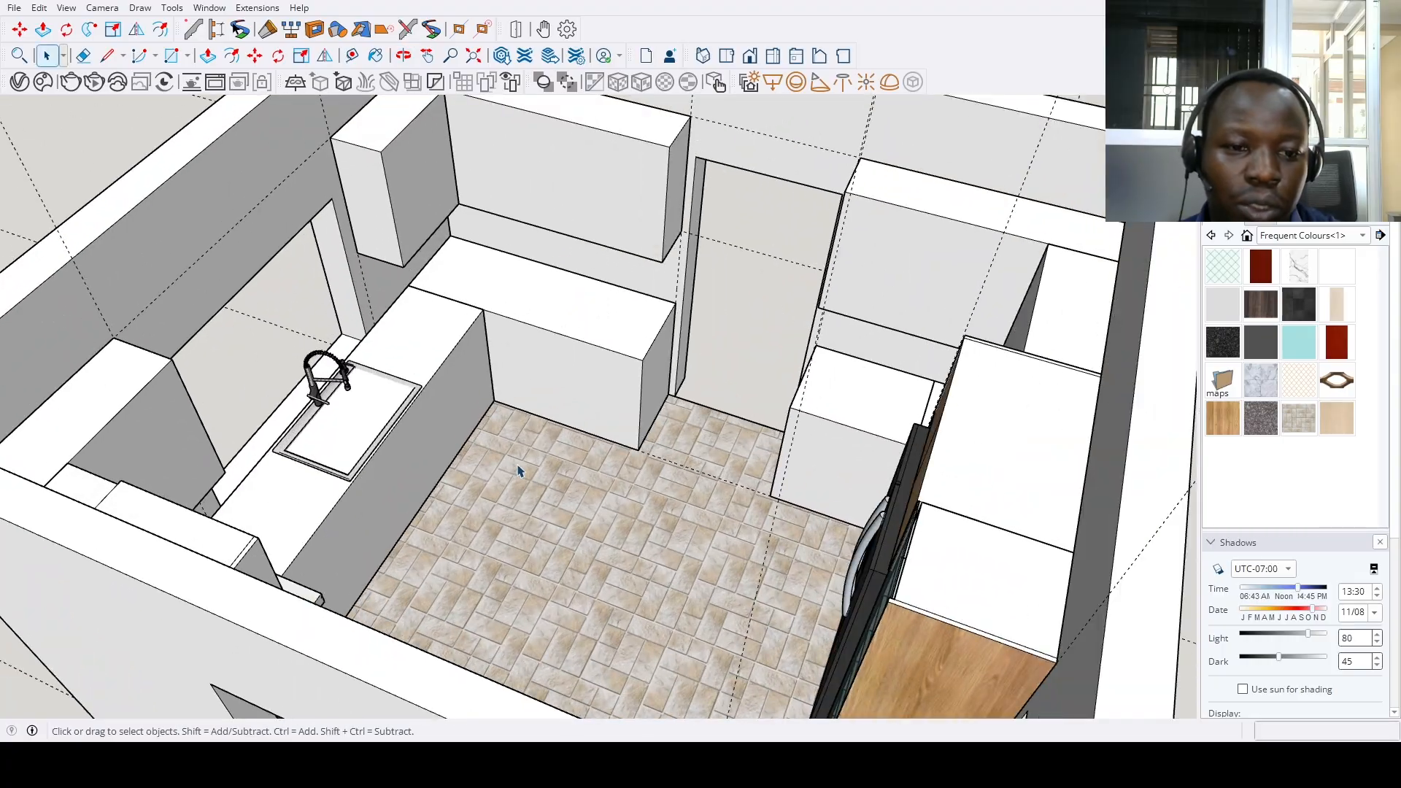
{"action": "middle_click_drag", "start_coordinate": [519, 472], "coordinate": [319, 372]}
{"action": "scroll", "coordinate": [519, 429], "scroll_direction": "down", "scroll_amount": 2}
{"action": "scroll", "coordinate": [523, 430], "scroll_direction": "down", "scroll_amount": 2}
{"action": "middle_click_drag", "start_coordinate": [485, 382], "coordinate": [372, 409]}
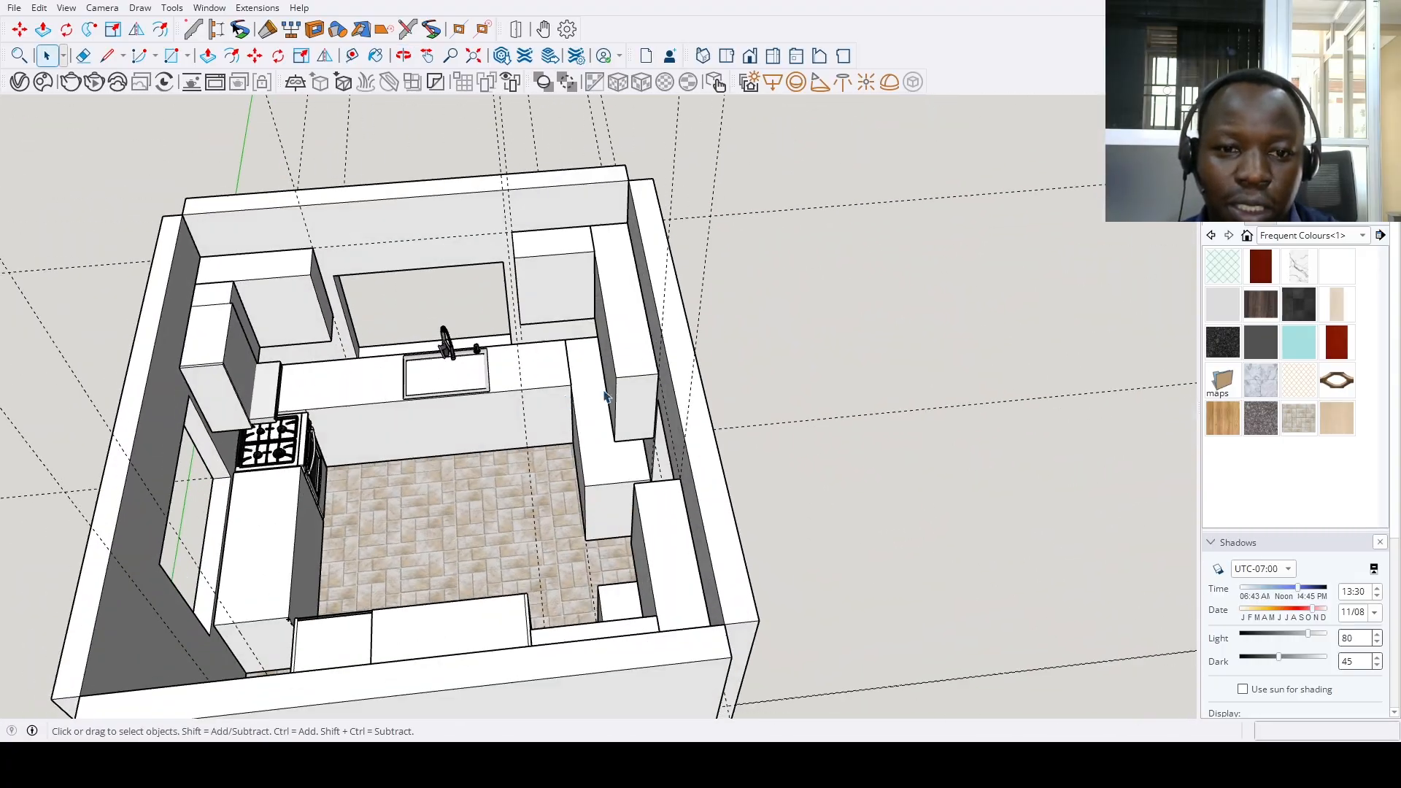
{"action": "middle_click_drag", "start_coordinate": [649, 385], "coordinate": [526, 499]}
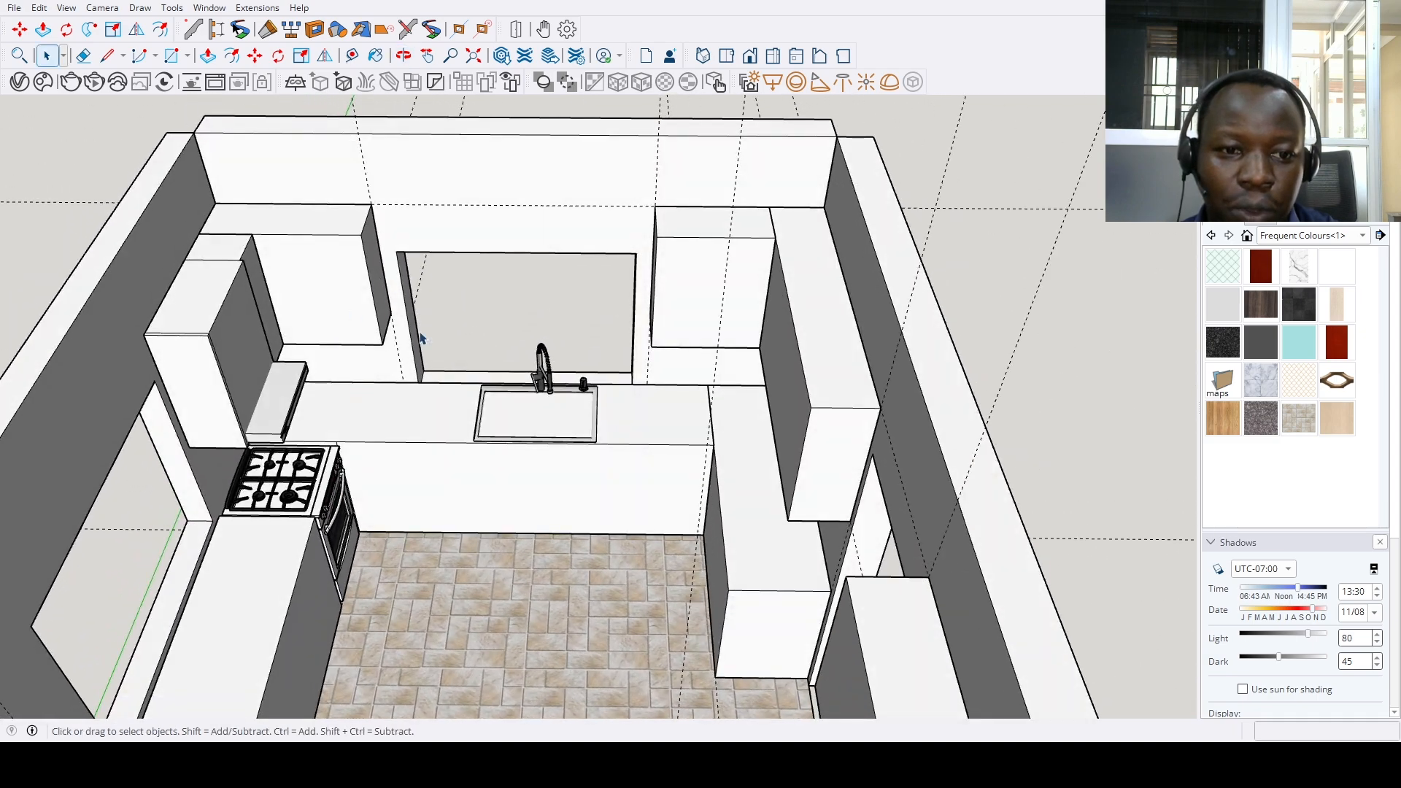
{"action": "middle_click_drag", "start_coordinate": [421, 338], "coordinate": [190, 211]}
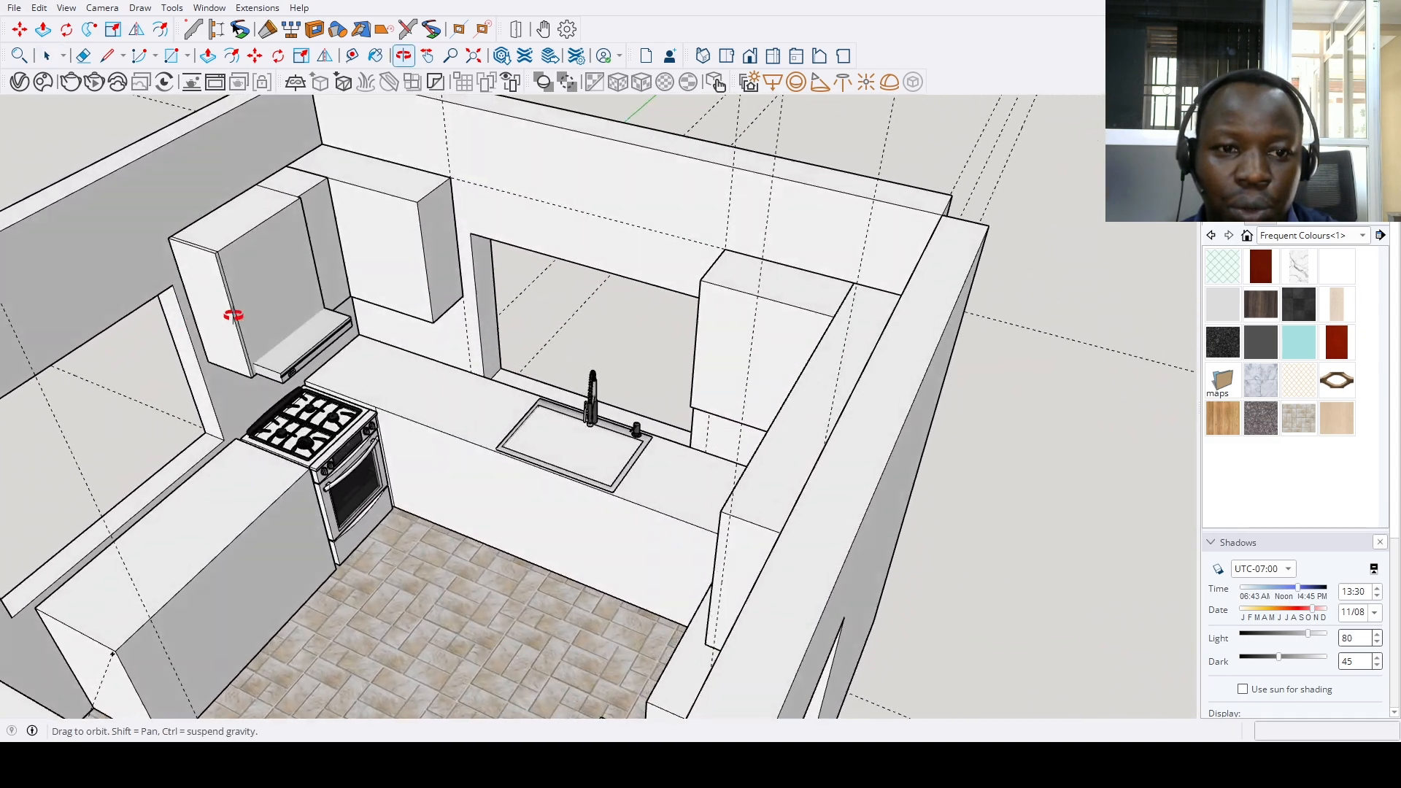
{"action": "middle_click_drag", "start_coordinate": [233, 315], "coordinate": [327, 358]}
{"action": "middle_click_drag", "start_coordinate": [298, 307], "coordinate": [66, 300]}
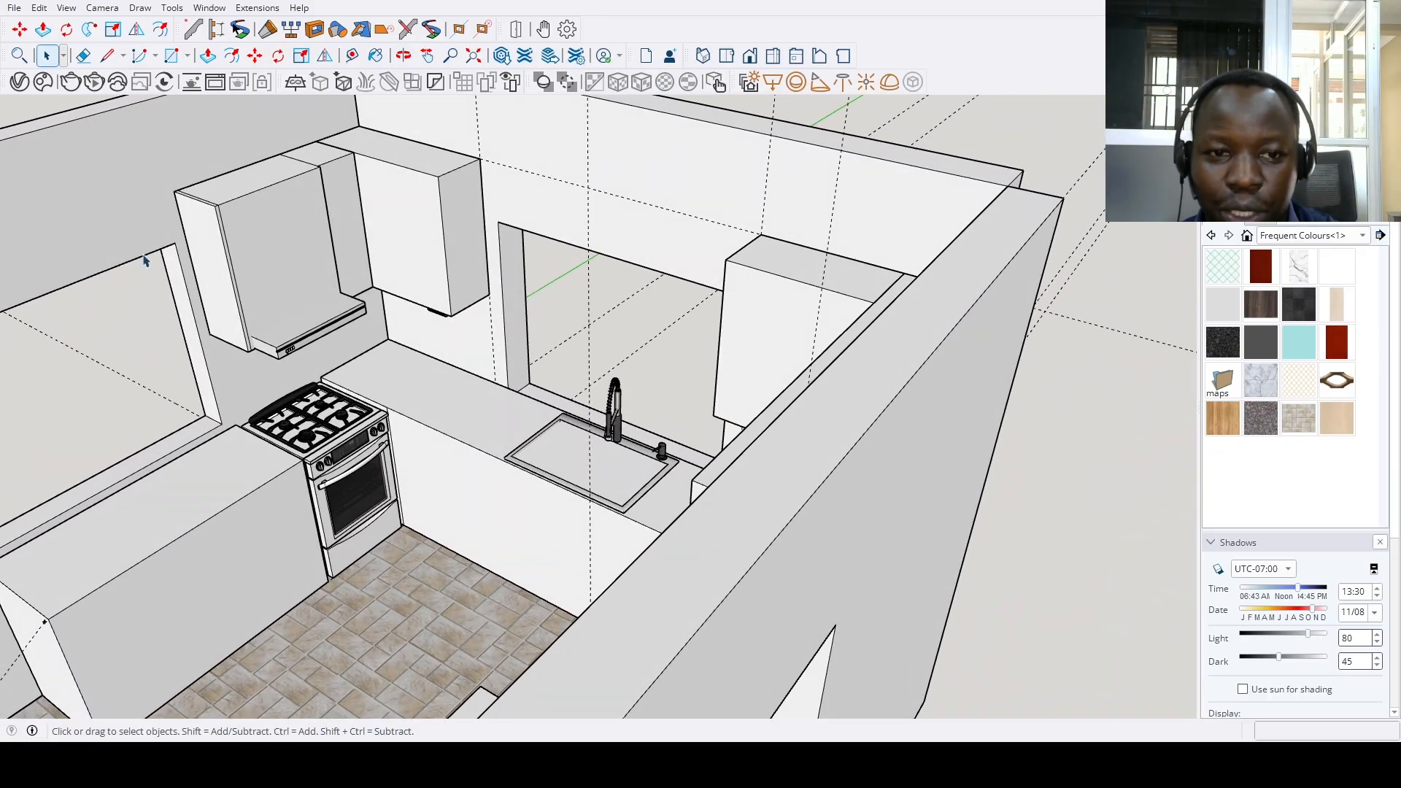
{"action": "middle_click_drag", "start_coordinate": [144, 261], "coordinate": [352, 381]}
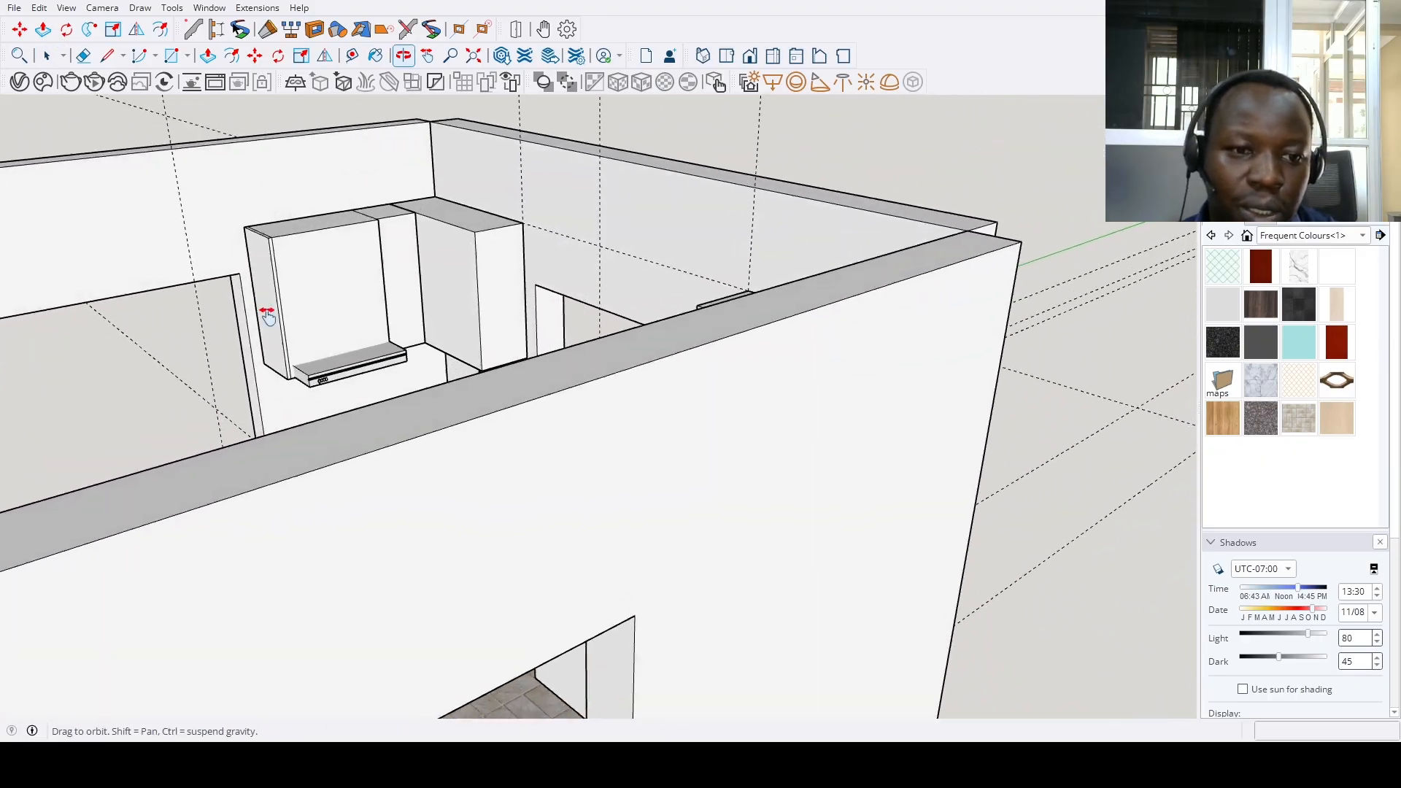
{"action": "middle_click_drag", "start_coordinate": [267, 316], "coordinate": [525, 396]}
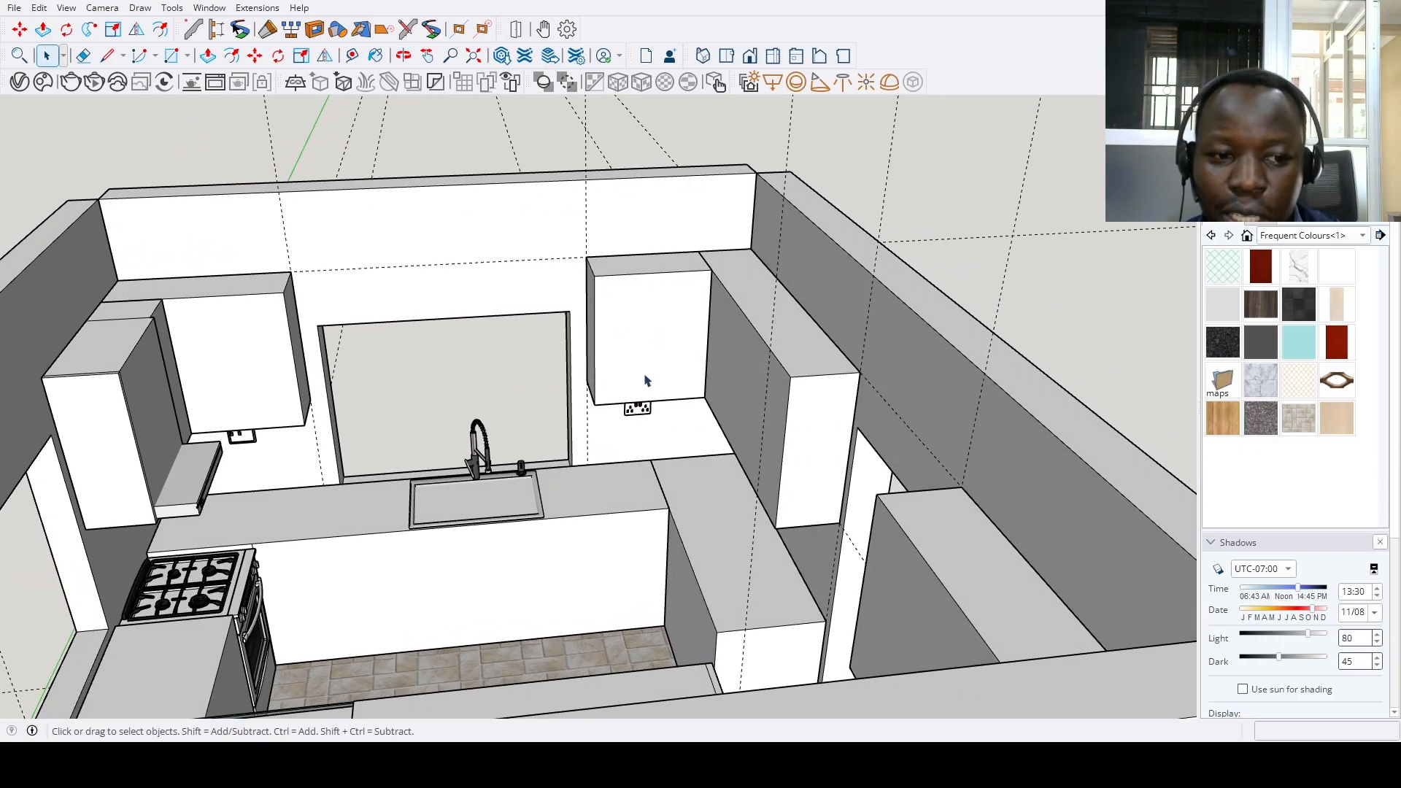
{"action": "middle_click_drag", "start_coordinate": [646, 380], "coordinate": [685, 377]}
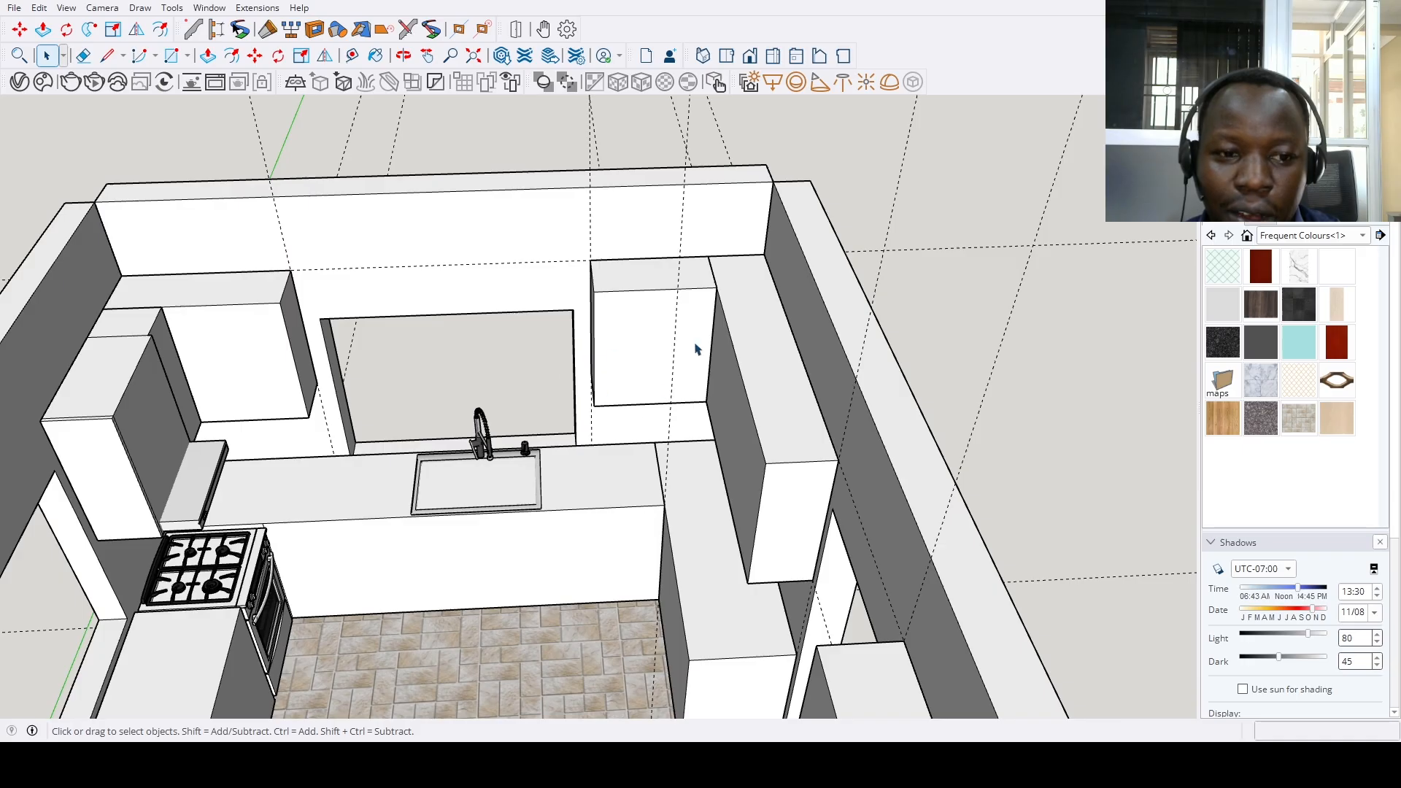
Inspect the corner around the gas range, the hood and the neighbouring upper cabinets
{"action": "scroll", "coordinate": [679, 352], "scroll_direction": "down", "scroll_amount": 5}
{"action": "middle_click_drag", "start_coordinate": [603, 363], "coordinate": [318, 279]}
{"action": "scroll", "coordinate": [460, 417], "scroll_direction": "up", "scroll_amount": 3}
{"action": "scroll", "coordinate": [421, 349], "scroll_direction": "down", "scroll_amount": 4}
{"action": "scroll", "coordinate": [408, 219], "scroll_direction": "up", "scroll_amount": 6}
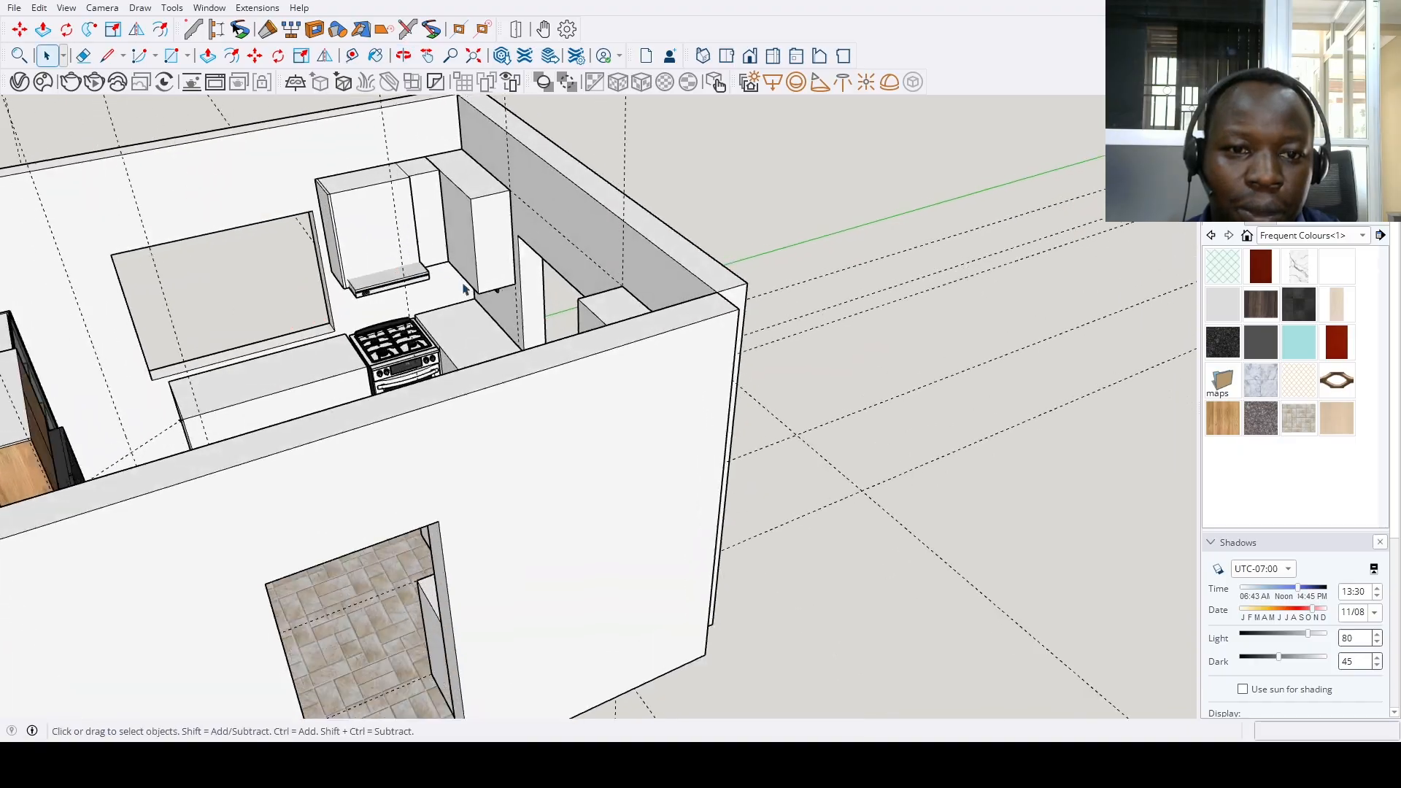
{"action": "scroll", "coordinate": [430, 248], "scroll_direction": "up", "scroll_amount": 3}
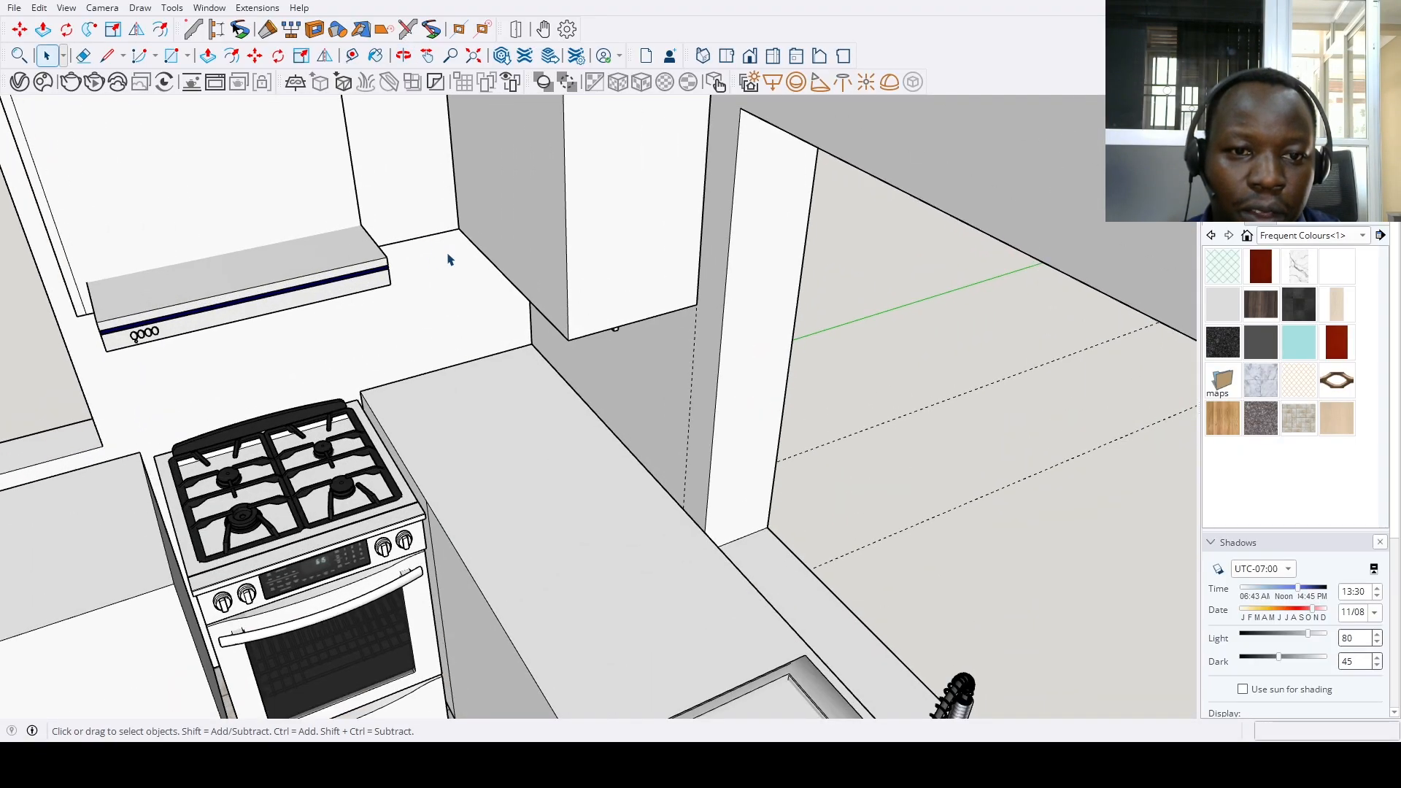
{"action": "middle_click_drag", "start_coordinate": [438, 255], "coordinate": [548, 297]}
{"action": "scroll", "coordinate": [520, 224], "scroll_direction": "down", "scroll_amount": 4}
{"action": "scroll", "coordinate": [423, 325], "scroll_direction": "down", "scroll_amount": 4}
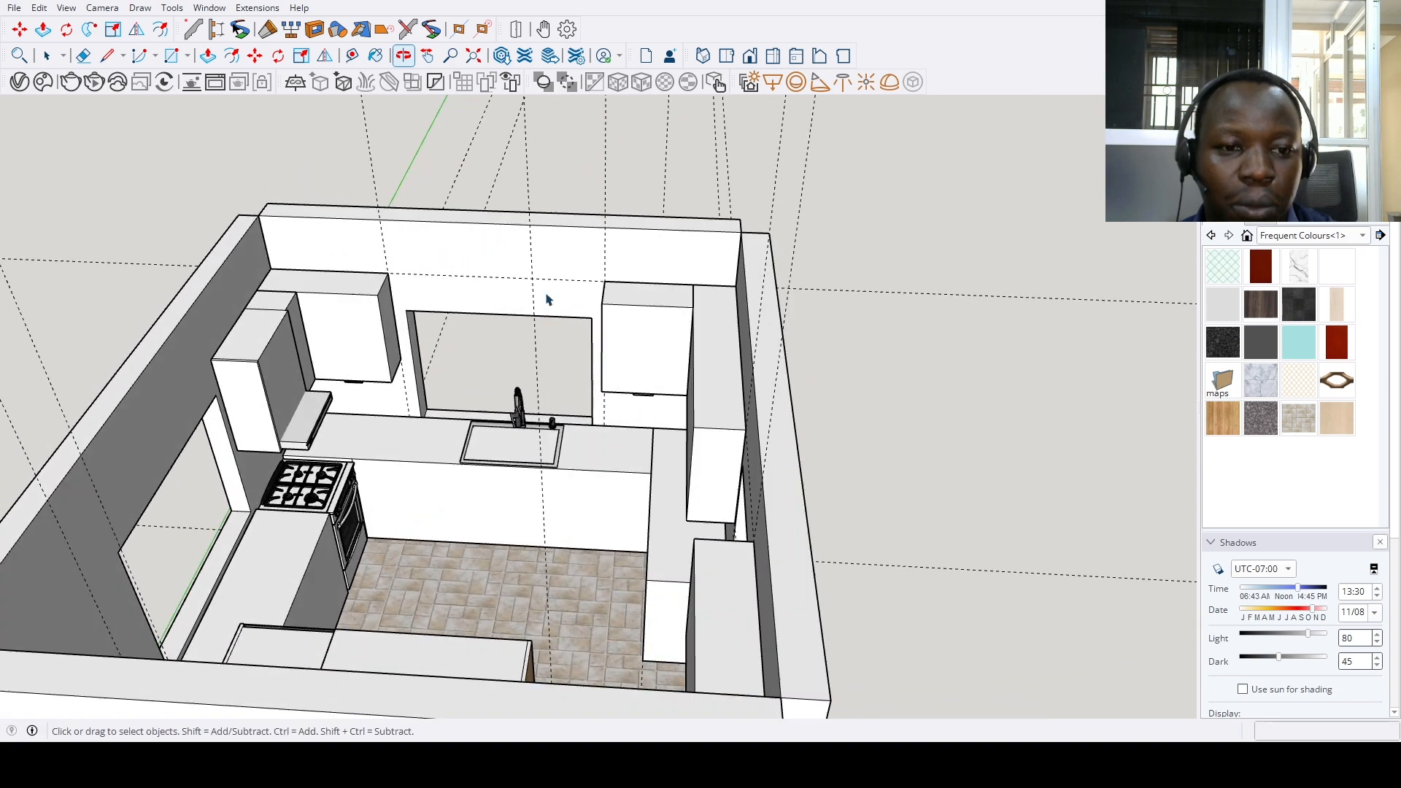
Measure the width of the upper cabinet between the range hood corner and the window, and check the surrounding corner
{"action": "scroll", "coordinate": [321, 365], "scroll_direction": "up", "scroll_amount": 4}
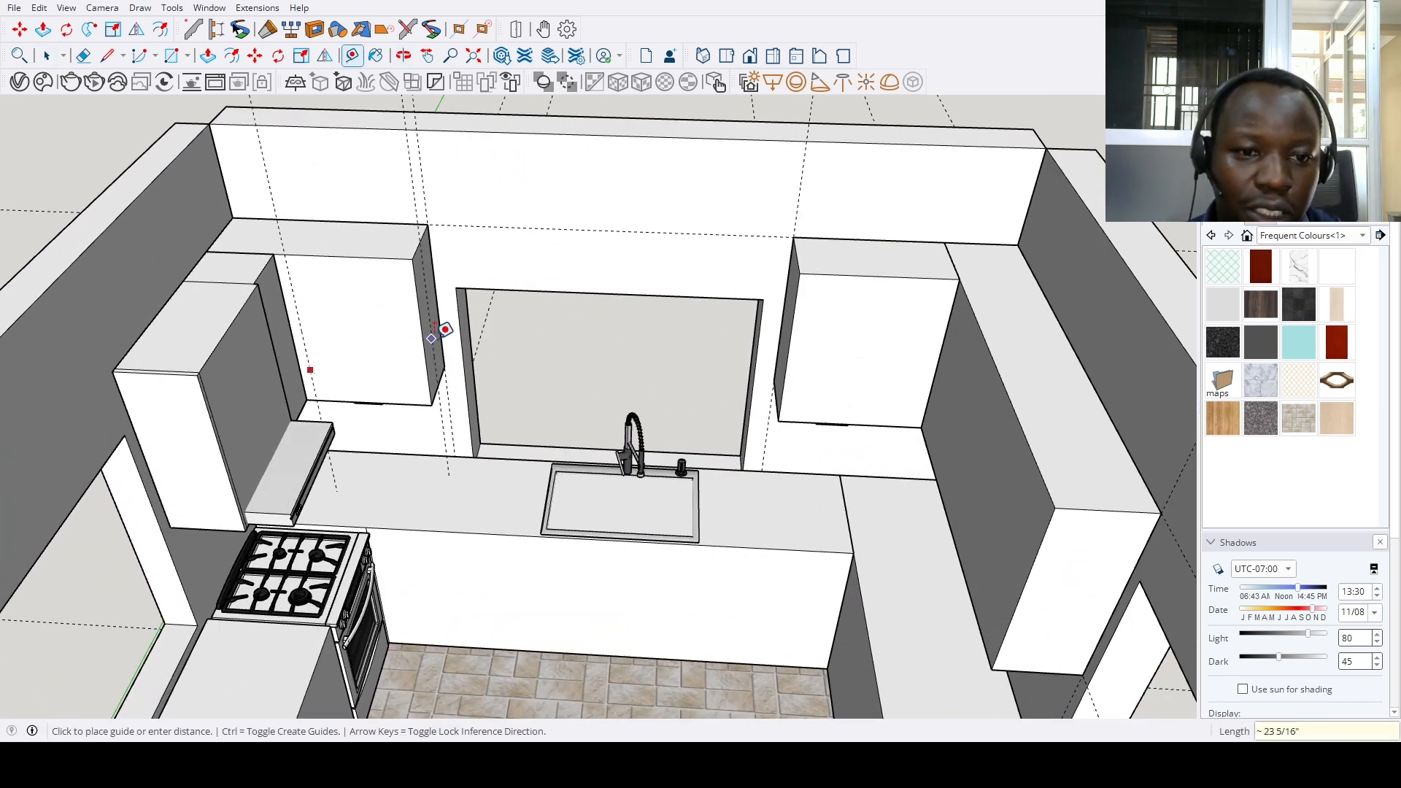
{"action": "scroll", "coordinate": [434, 337], "scroll_direction": "down", "scroll_amount": 3}
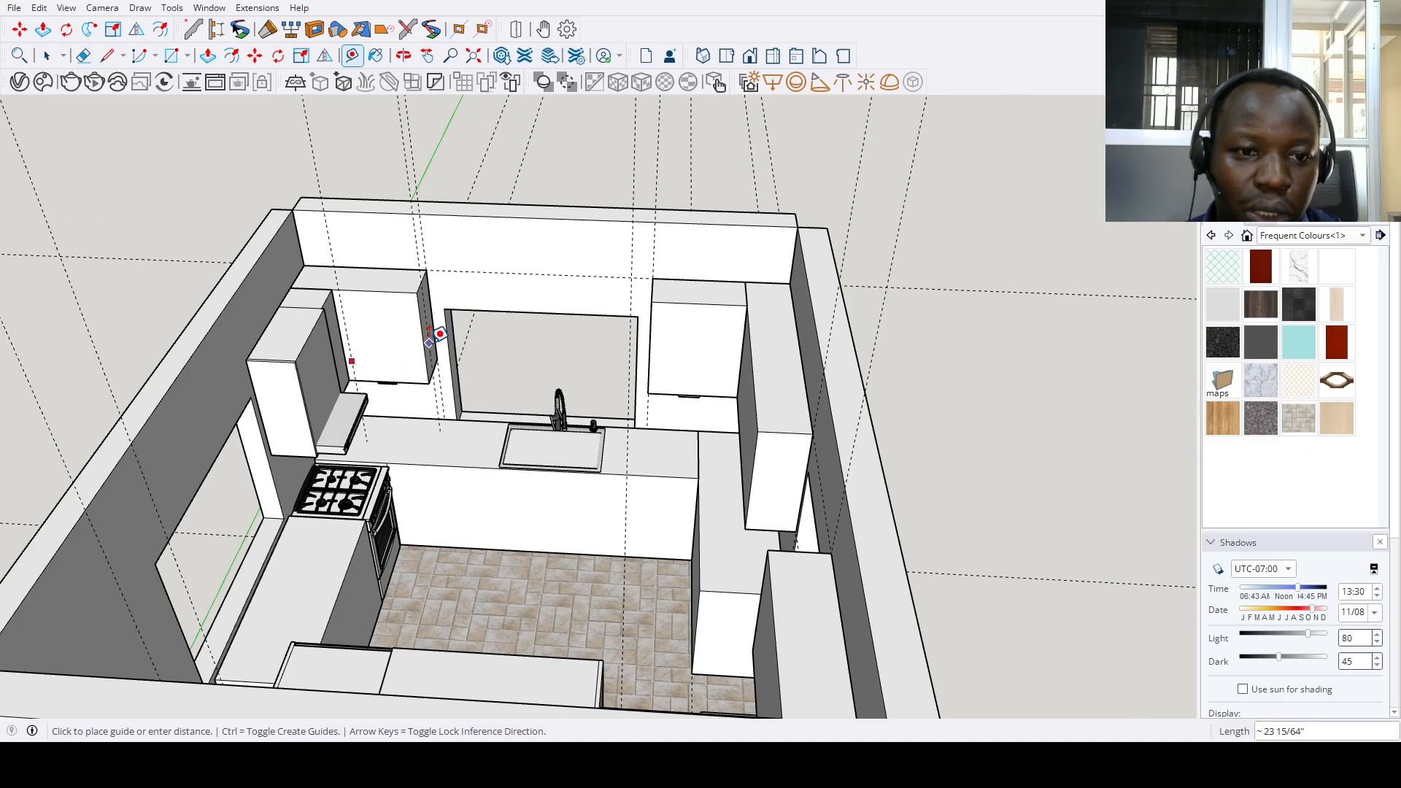
{"action": "middle_click_drag", "start_coordinate": [416, 363], "coordinate": [292, 321]}
{"action": "scroll", "coordinate": [421, 320], "scroll_direction": "up", "scroll_amount": 5}
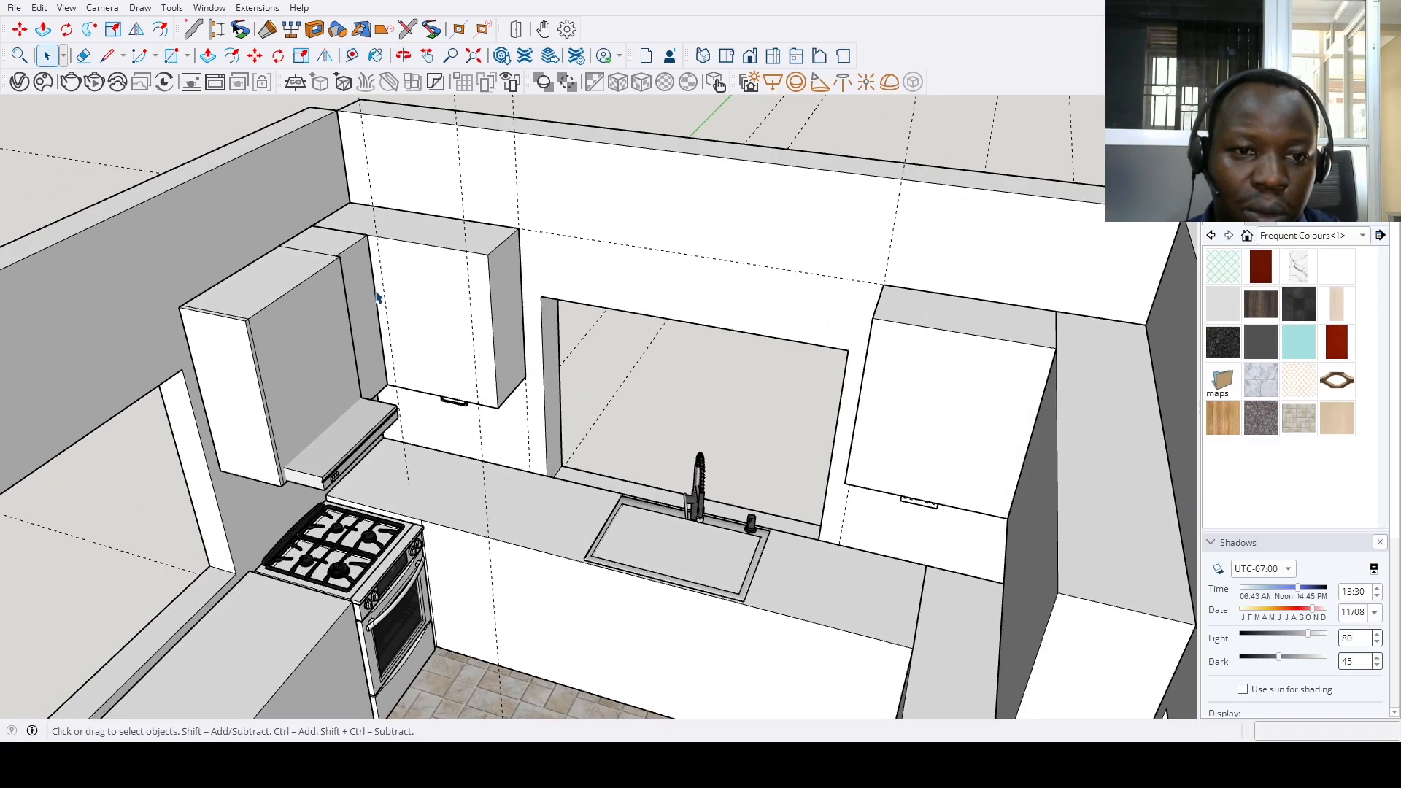
{"action": "middle_click_drag", "start_coordinate": [420, 321], "coordinate": [301, 372]}
{"action": "scroll", "coordinate": [384, 309], "scroll_direction": "down", "scroll_amount": 3}
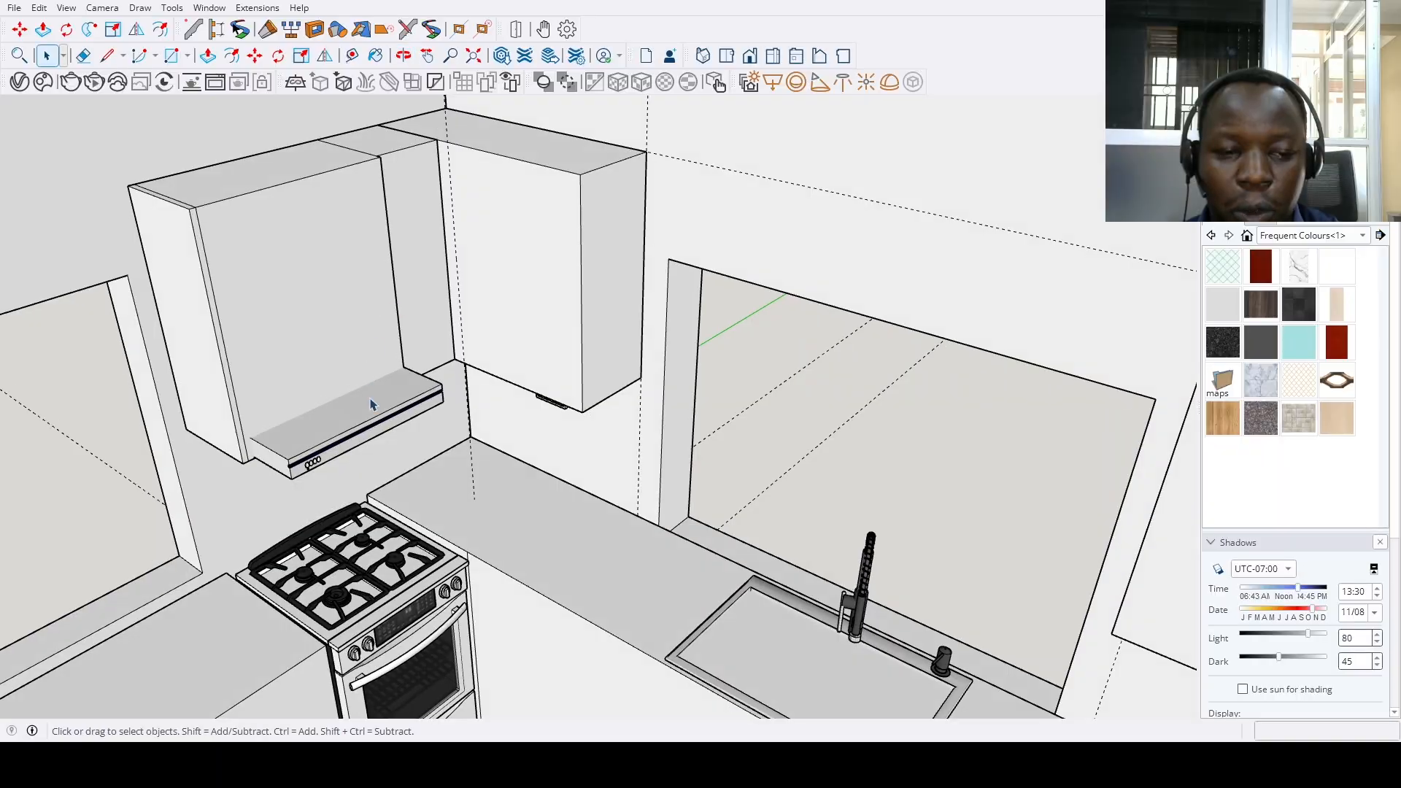
{"action": "scroll", "coordinate": [523, 451], "scroll_direction": "down", "scroll_amount": 5}
{"action": "left_click_drag", "start_coordinate": [523, 451], "coordinate": [620, 409]}
{"action": "key", "text": "space"}
{"action": "scroll", "coordinate": [641, 401], "scroll_direction": "up", "scroll_amount": 8}
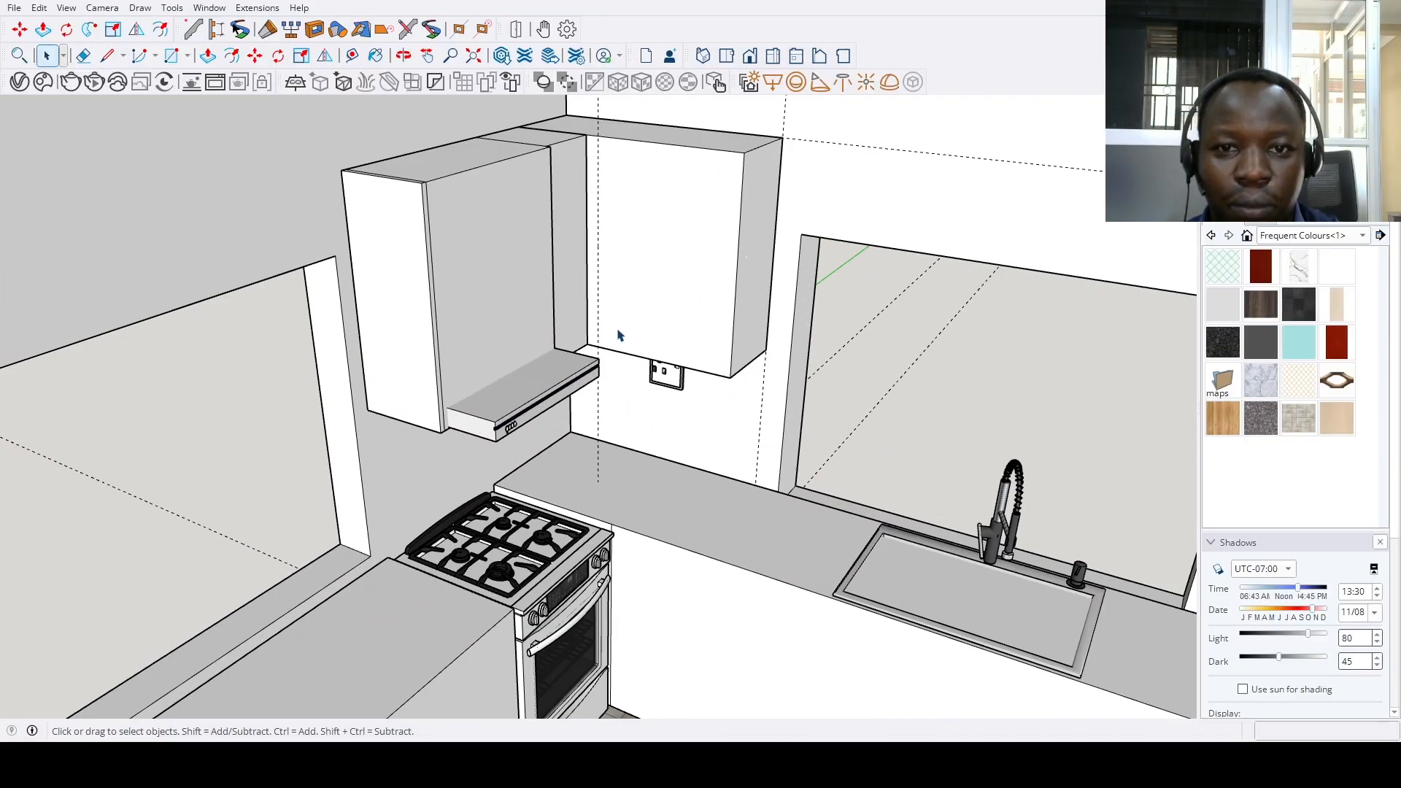
Push/Pull the base cabinet beside the refrigerator unit into separate toe-kick, body and countertop sections
{"action": "scroll", "coordinate": [714, 372], "scroll_direction": "down", "scroll_amount": 10}
{"action": "middle_click_drag", "start_coordinate": [714, 372], "coordinate": [470, 532]}
{"action": "scroll", "coordinate": [485, 438], "scroll_direction": "up", "scroll_amount": 5}
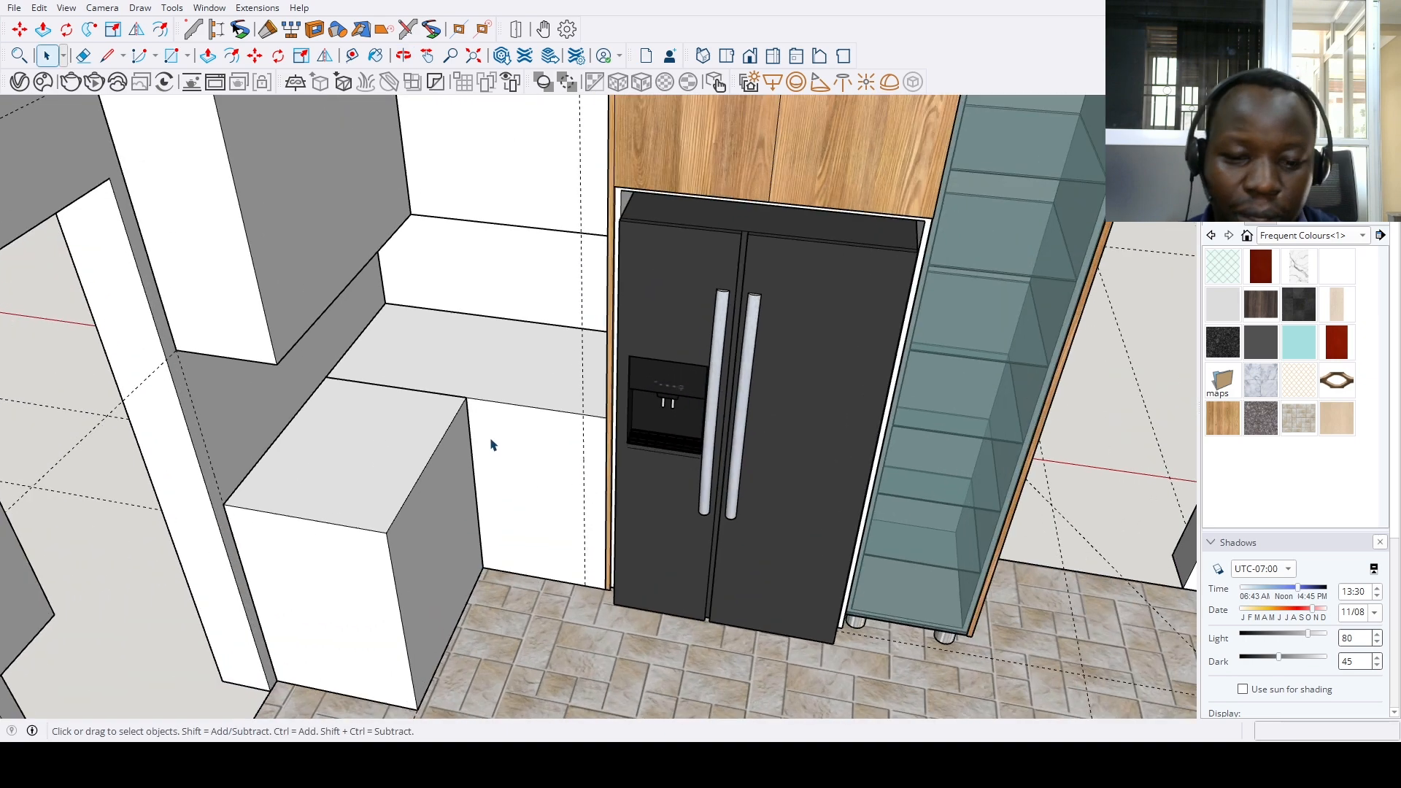
{"action": "key", "text": "p"}
{"action": "left_click", "coordinate": [531, 396]}
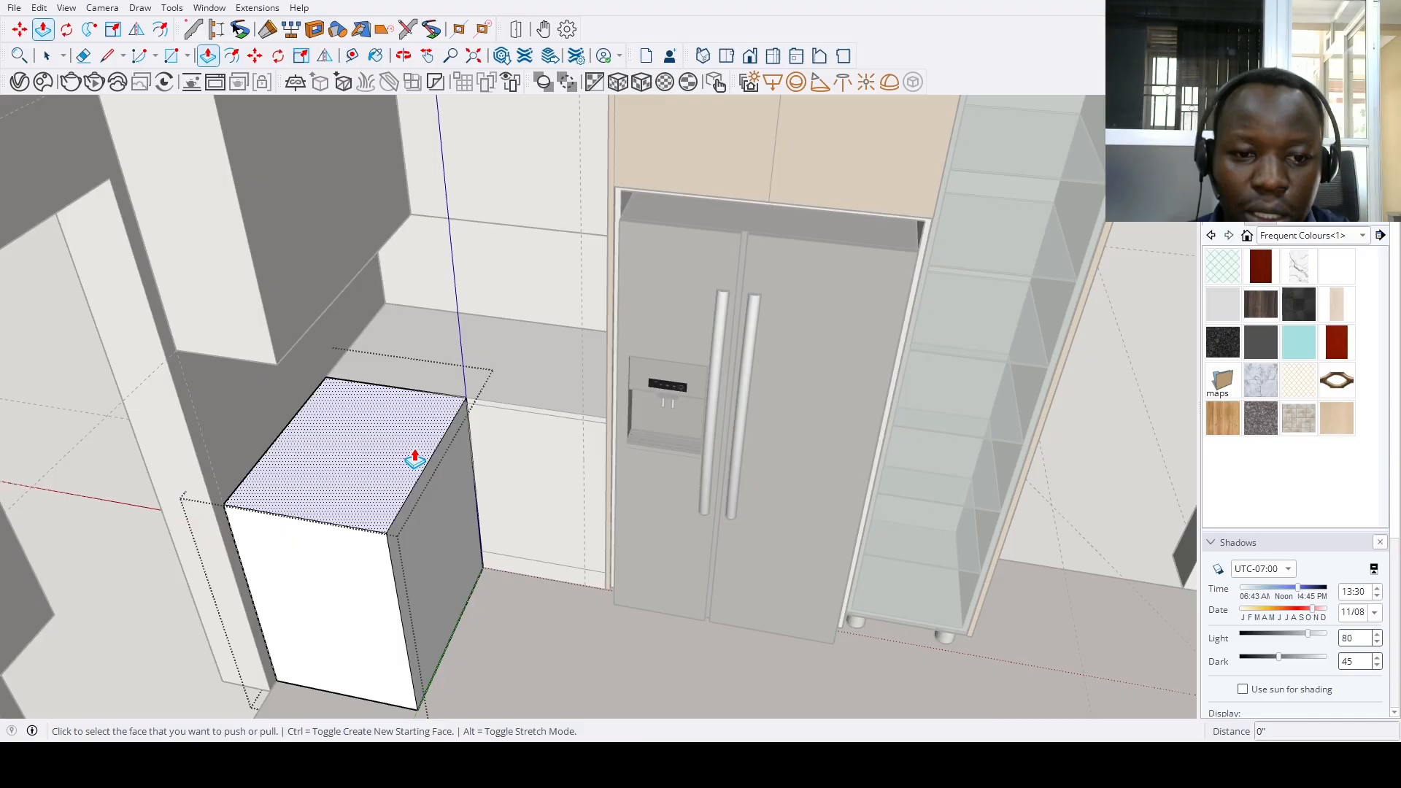
Push/Pull the adjoining base cabinet near the door with new starting faces to form its body and countertop above the toe kick
{"action": "left_click", "coordinate": [412, 458]}
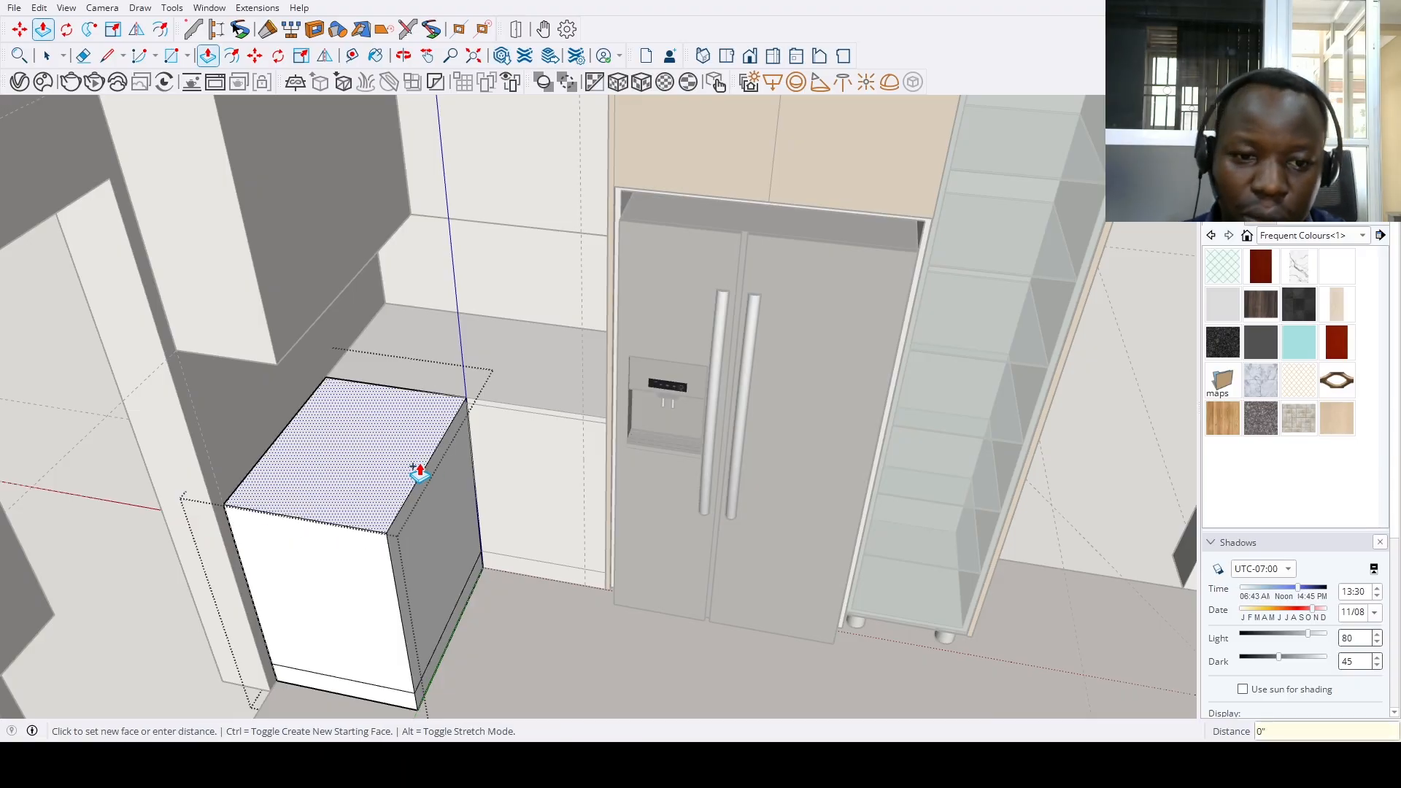
{"action": "left_click", "coordinate": [419, 473]}
{"action": "key", "text": "Return"}
{"action": "key", "text": "space"}
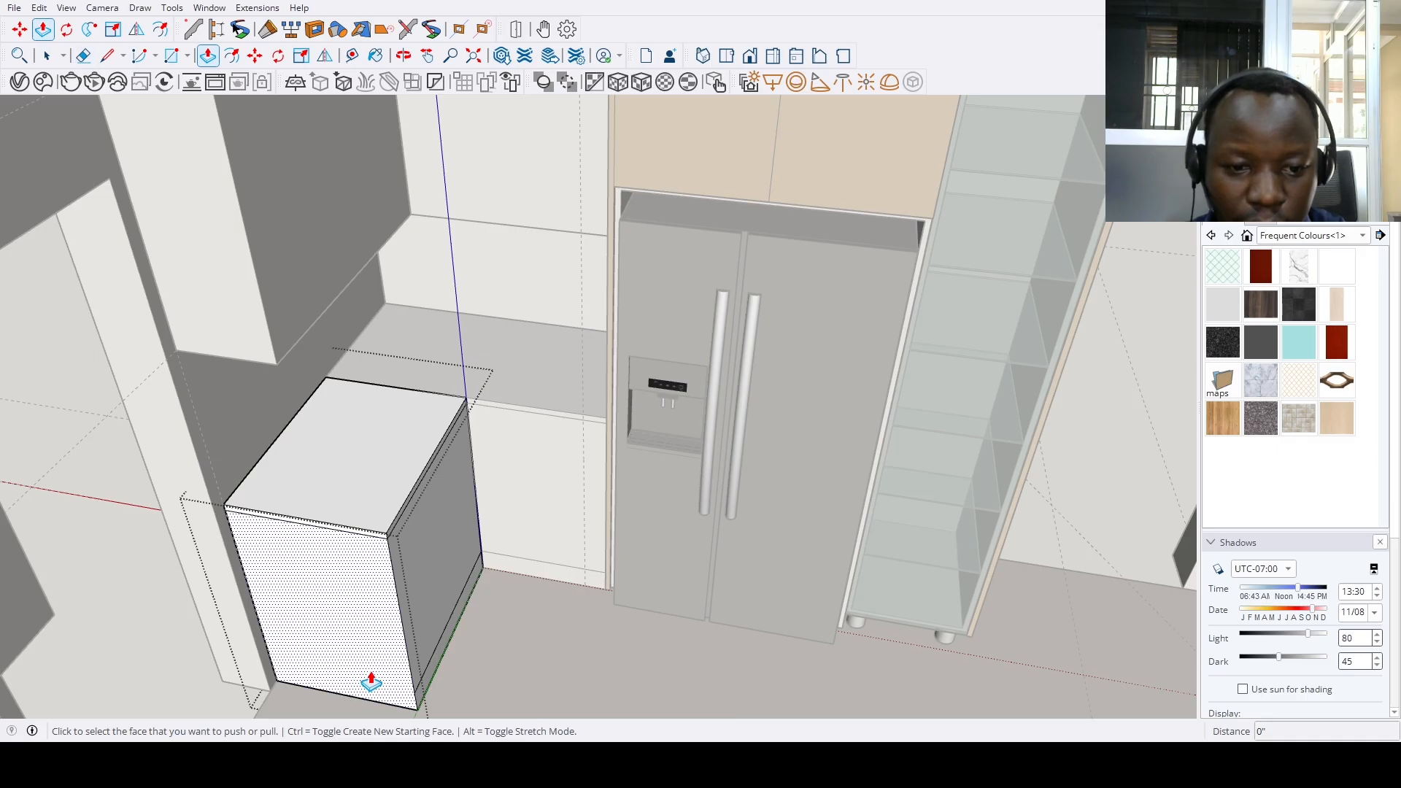
Push/Pull the front face of the base cabinet near the door by 3/4" with a new starting face to form a front panel
{"action": "left_click", "coordinate": [371, 678]}
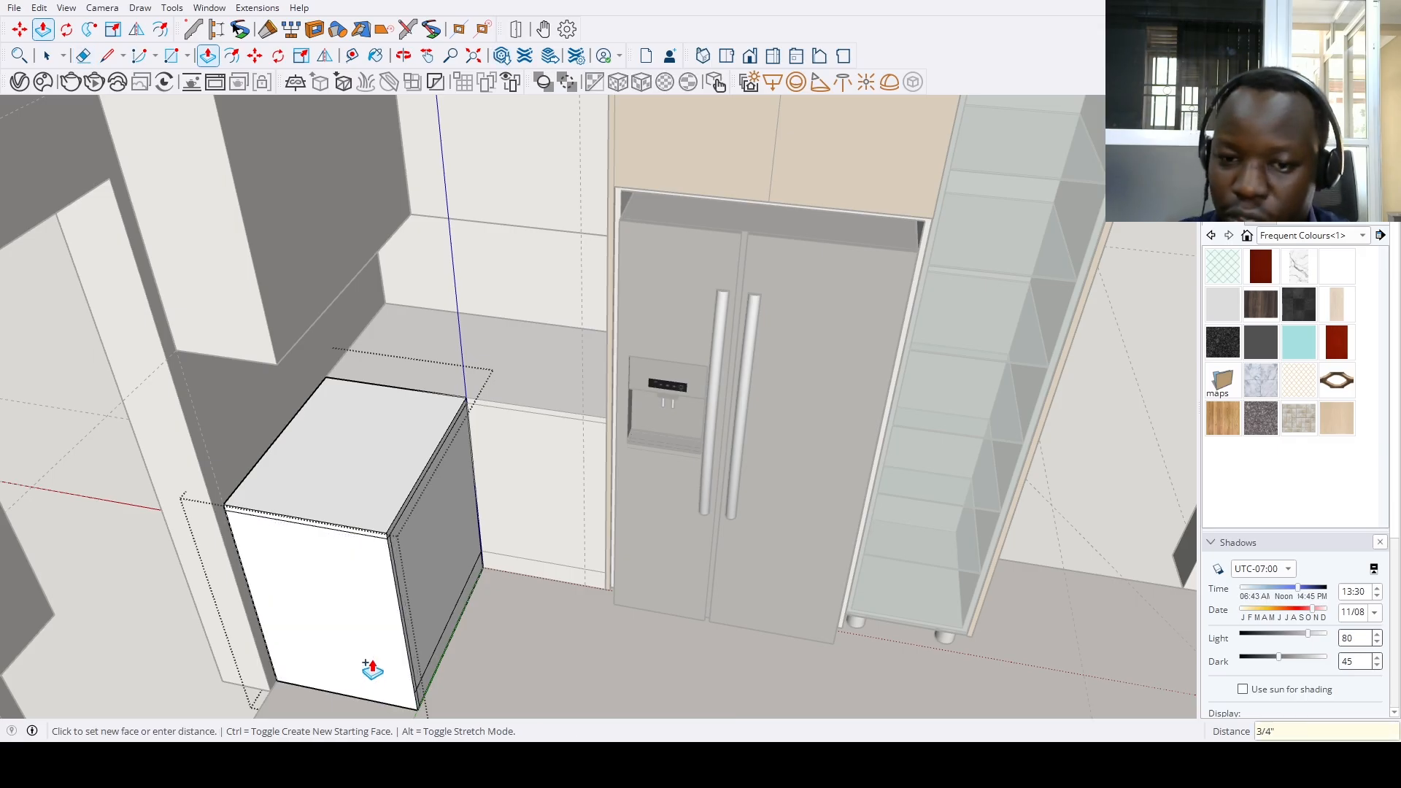
{"action": "key", "text": "Return"}
{"action": "key", "text": "space"}
{"action": "scroll", "coordinate": [371, 671], "scroll_direction": "down", "scroll_amount": 5}
{"action": "middle_click_drag", "start_coordinate": [371, 670], "coordinate": [552, 446]}
{"action": "scroll", "coordinate": [553, 446], "scroll_direction": "up", "scroll_amount": 5}
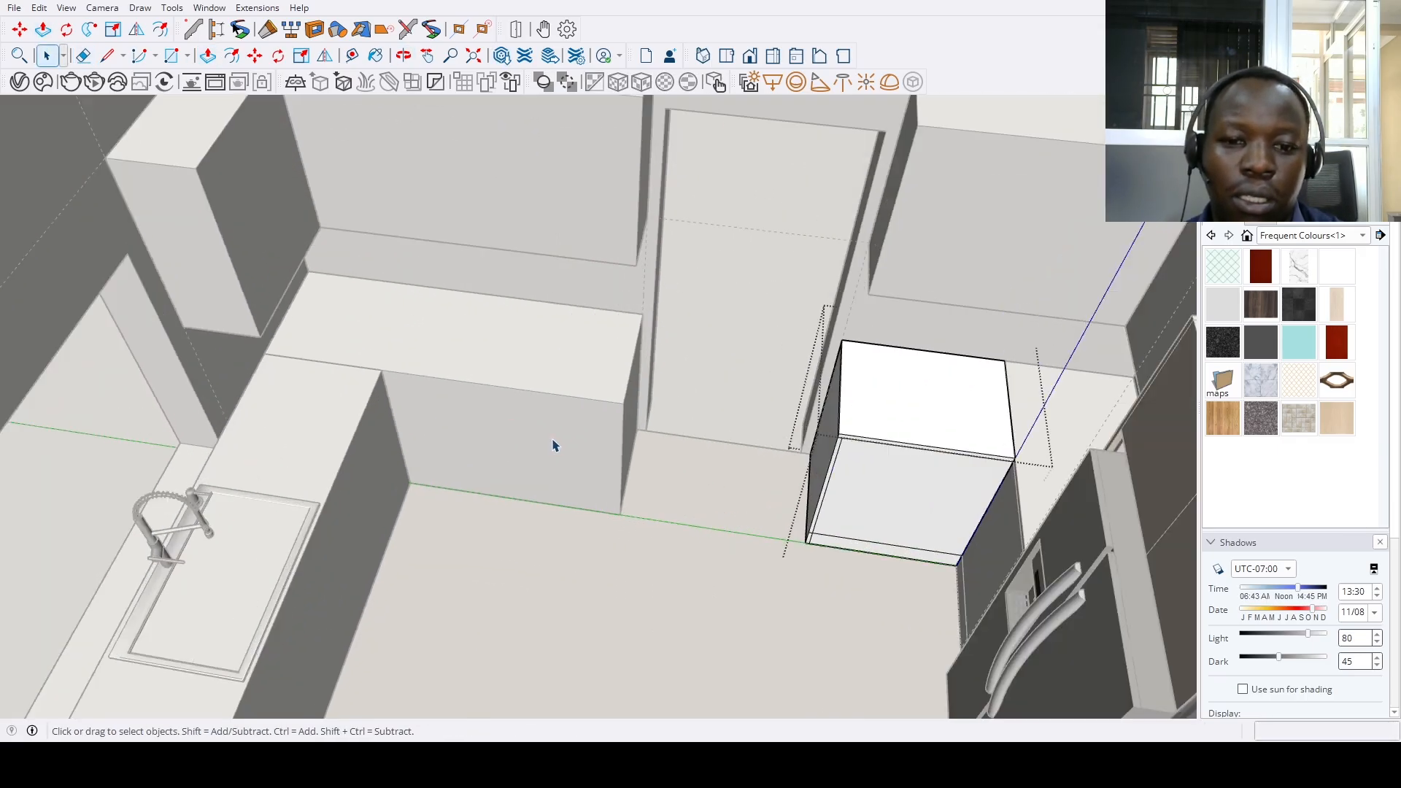
Push/Pull the base cabinet between the sink counter and the doorway with new starting faces to form its toe kick, body and countertop
{"action": "scroll", "coordinate": [555, 444], "scroll_direction": "up", "scroll_amount": 5}
{"action": "key", "text": "p"}
{"action": "left_click", "coordinate": [625, 319]}
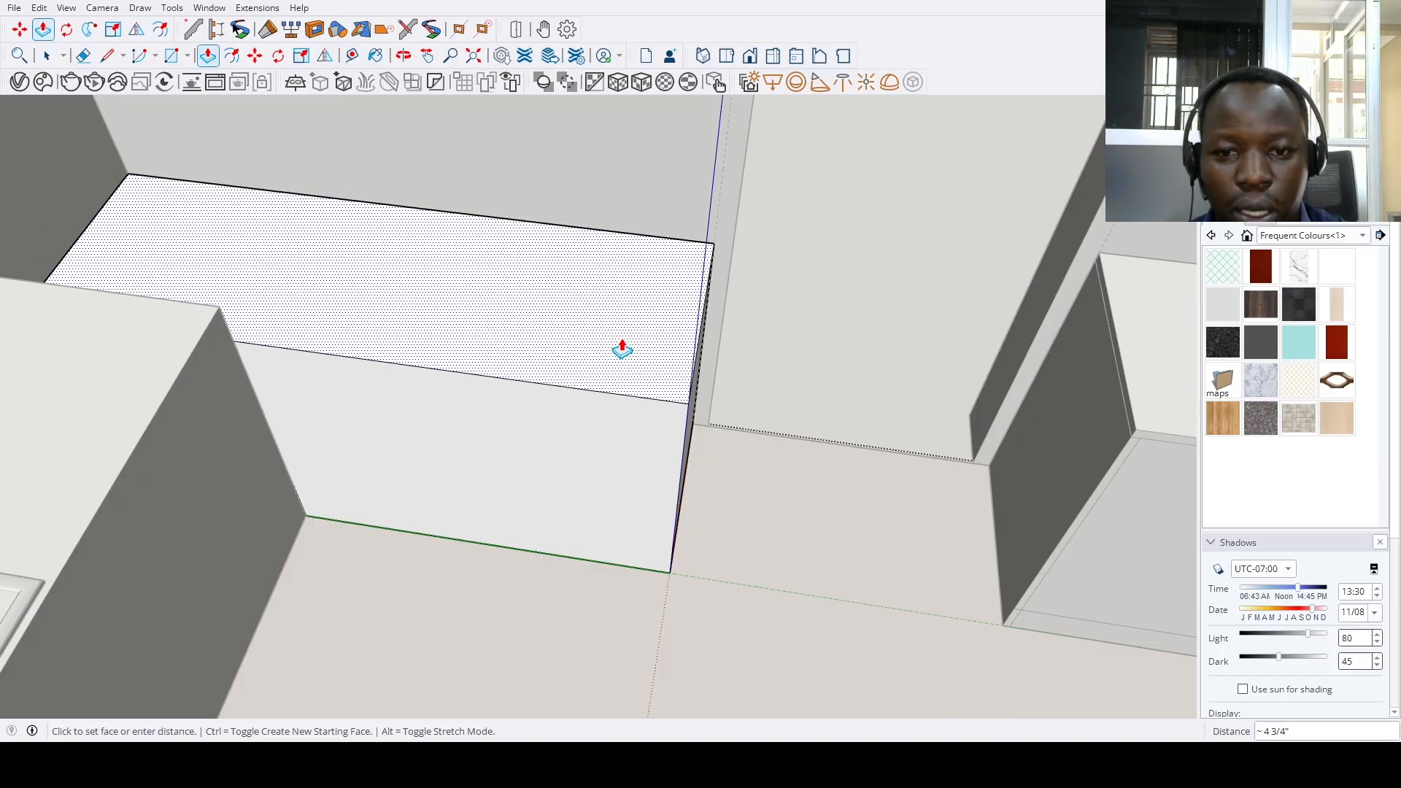
{"action": "key", "text": "ctrl"}
{"action": "left_click", "coordinate": [617, 350]}
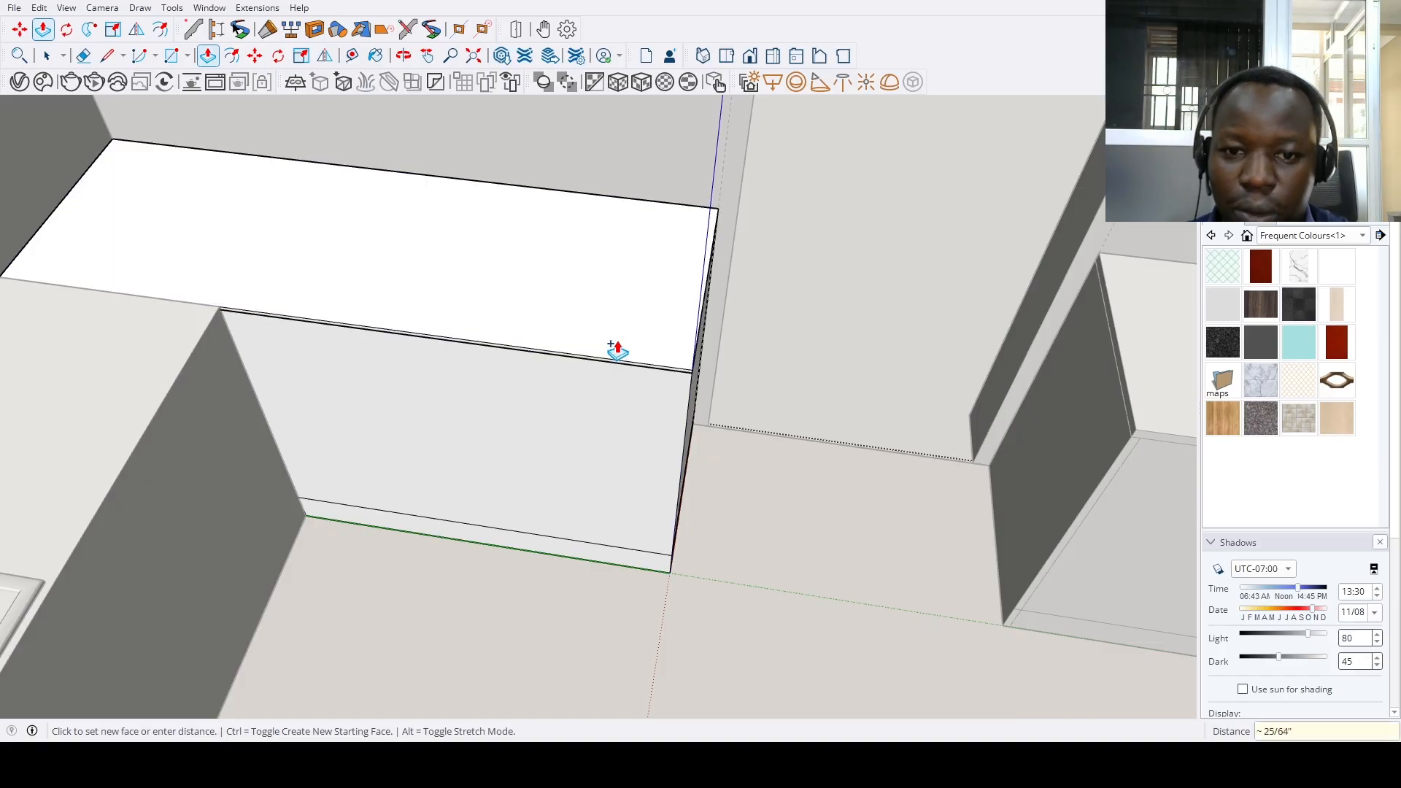
{"action": "type", "text": "1"}
{"action": "key", "text": "Return"}
{"action": "key", "text": "e"}
Push/Pull the doorway-side end face of this base cabinet with a new starting face to form an end panel beneath the countertop
{"action": "mouse_move", "coordinate": [718, 416]}
{"action": "middle_mouse_down"}
{"action": "mouse_move", "coordinate": [694, 459]}
{"action": "mouse_move", "coordinate": [637, 498]}
{"action": "middle_mouse_up"}
{"action": "key", "text": "p"}
{"action": "left_click", "coordinate": [626, 473]}
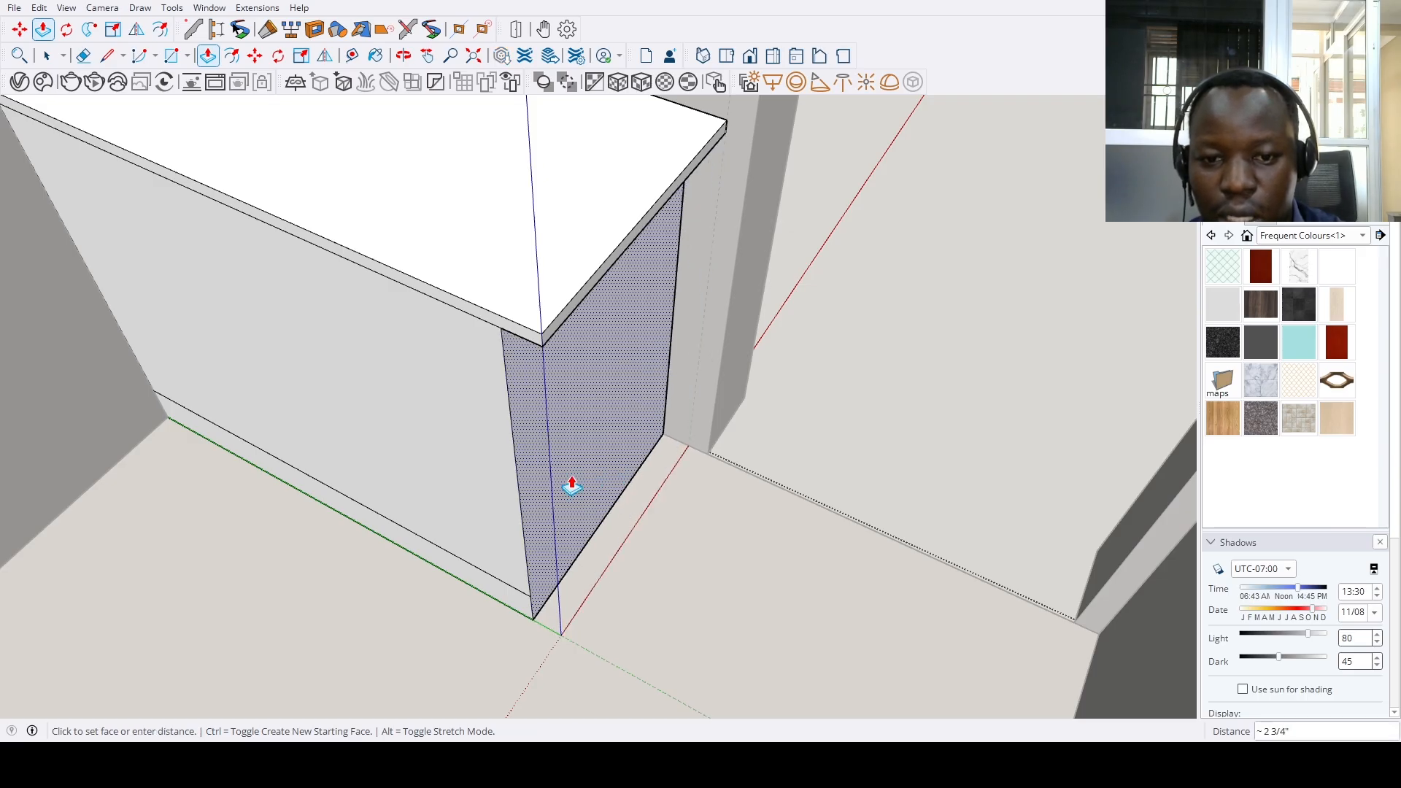
{"action": "key", "text": "space"}
Copy the vertical edge at the inside corner of the base cabinet's front 2" along the face to mark a filler strip
{"action": "scroll", "coordinate": [584, 471], "scroll_direction": "down", "scroll_amount": 8}
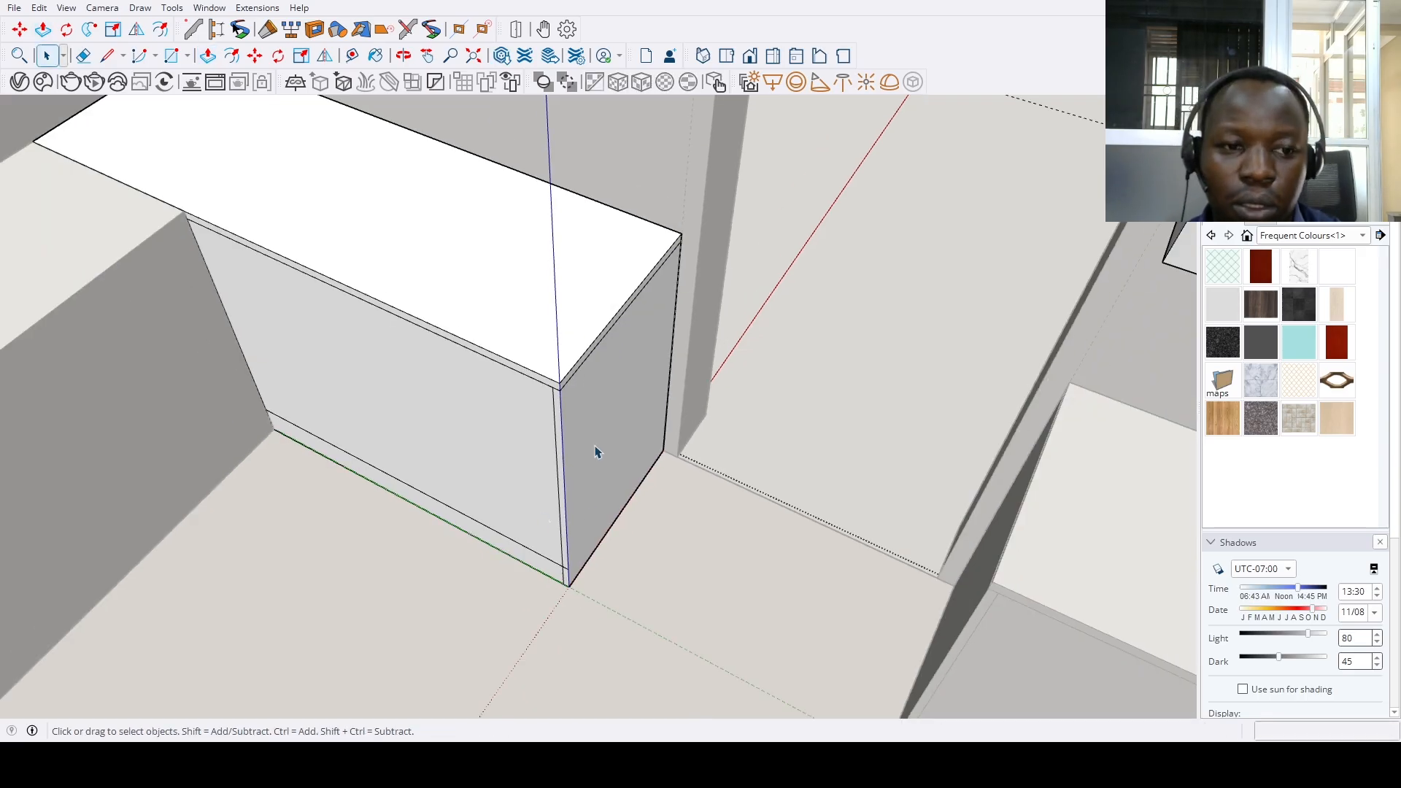
{"action": "middle_click_drag", "start_coordinate": [629, 581], "coordinate": [471, 409]}
{"action": "scroll", "coordinate": [467, 452], "scroll_direction": "up", "scroll_amount": 3}
{"action": "left_click", "coordinate": [468, 454]}
{"action": "scroll", "coordinate": [467, 453], "scroll_direction": "up", "scroll_amount": 4}
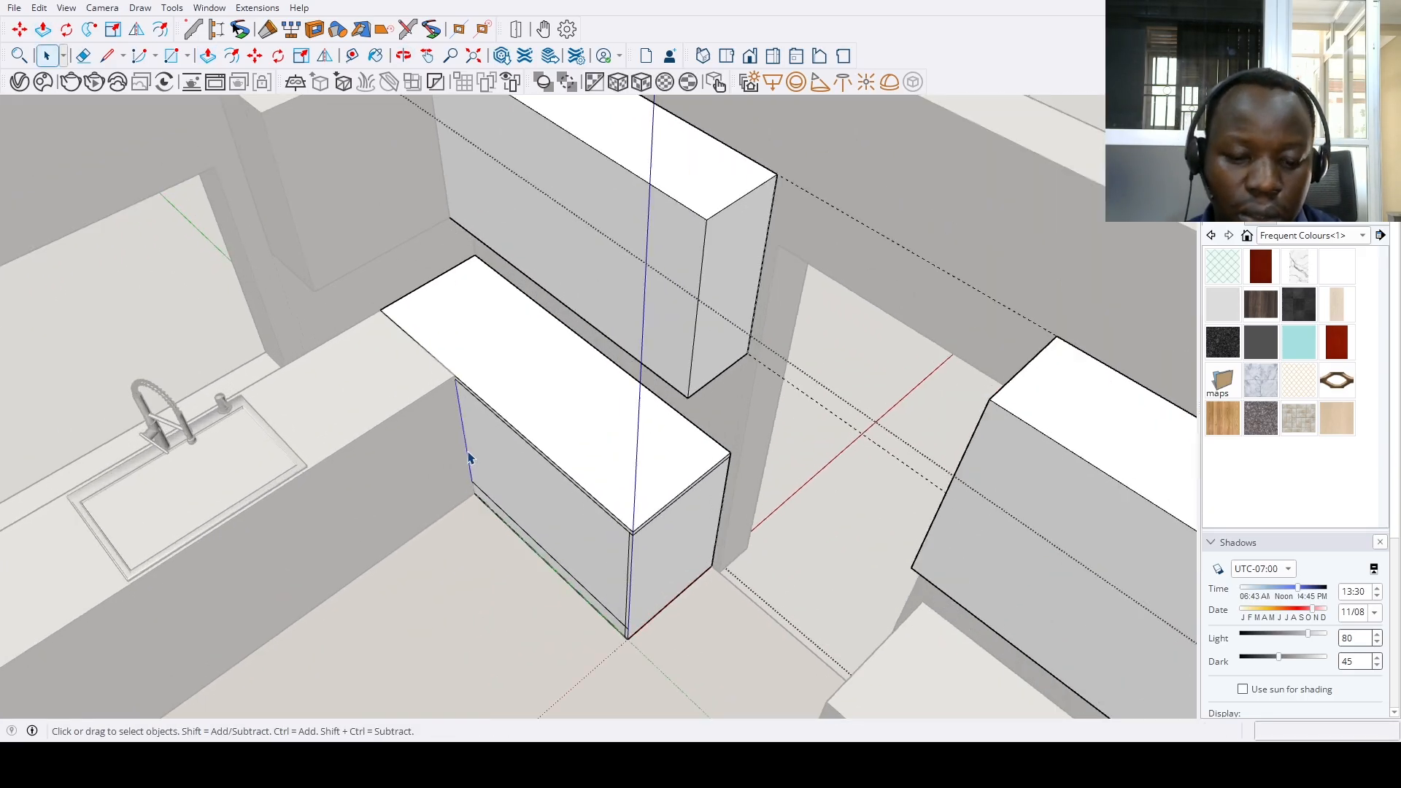
{"action": "key", "text": "m"}
{"action": "key", "text": "ctrl"}
{"action": "left_click", "coordinate": [489, 476]}
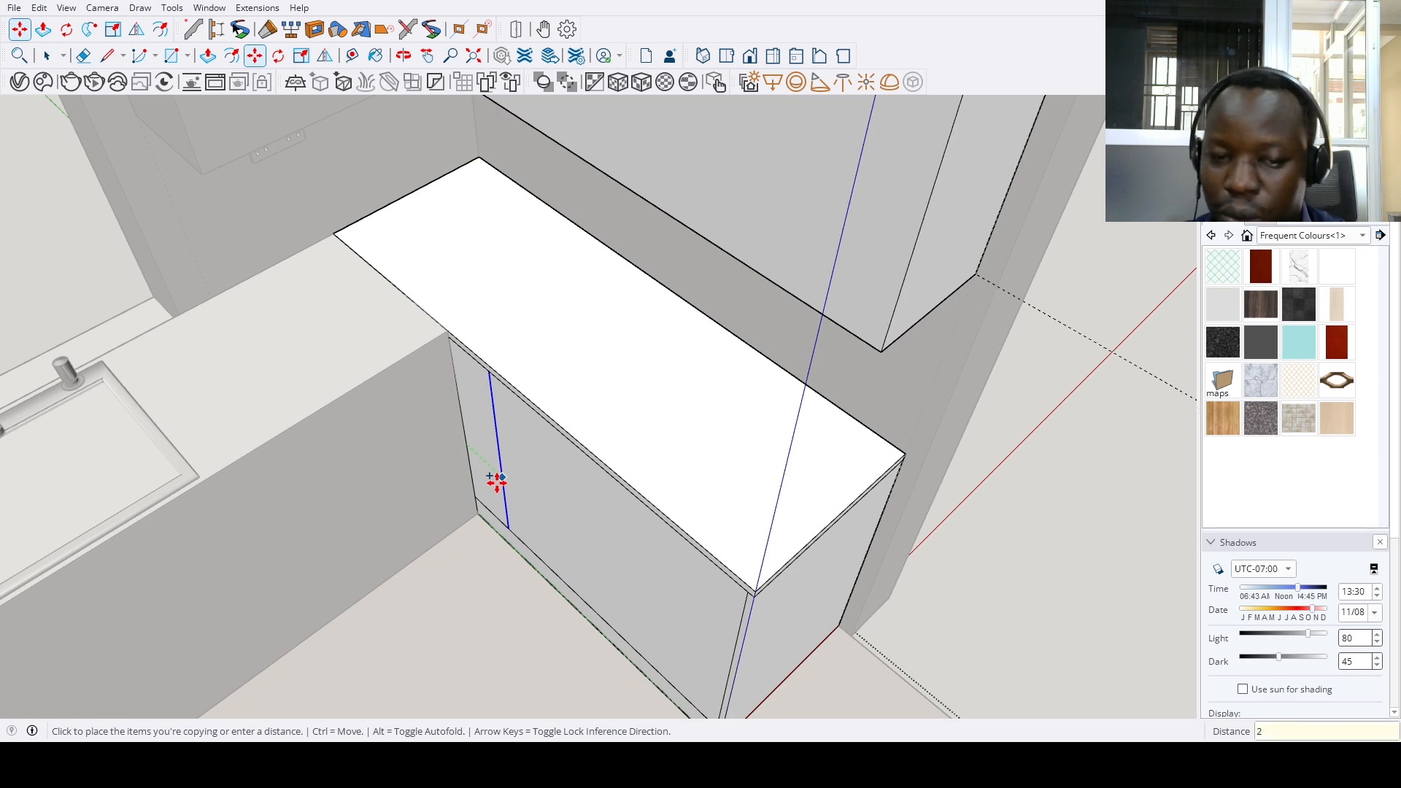
{"action": "type", "text": "2"}
{"action": "key", "text": "Return"}
{"action": "key", "text": "space"}
Draw a 32" vertical line on the upper cabinet's front at the inside corner and copy it along the face as a filler strip
{"action": "scroll", "coordinate": [496, 479], "scroll_direction": "down", "scroll_amount": 5}
{"action": "scroll", "coordinate": [448, 241], "scroll_direction": "up", "scroll_amount": 3}
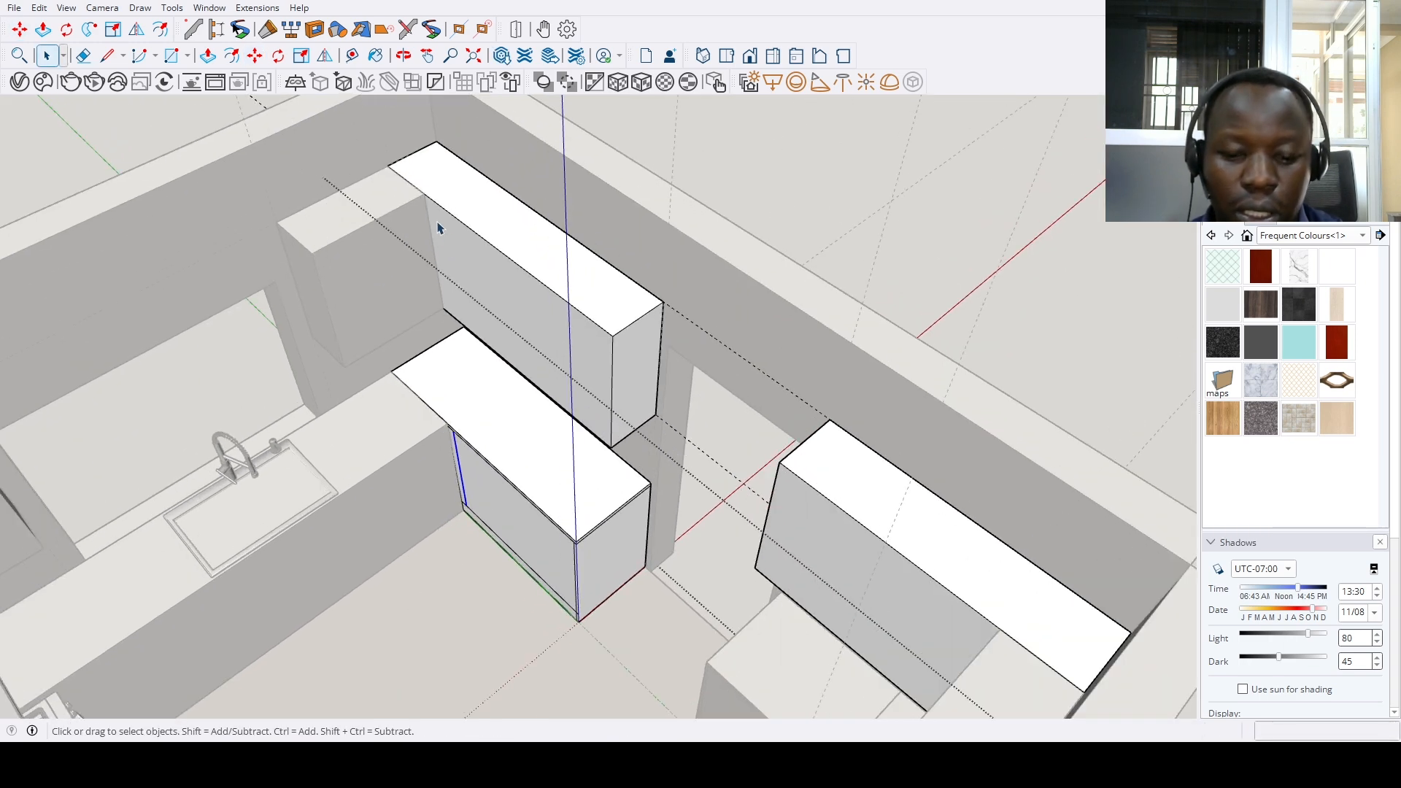
{"action": "key", "text": "l"}
{"action": "left_click", "coordinate": [421, 183]}
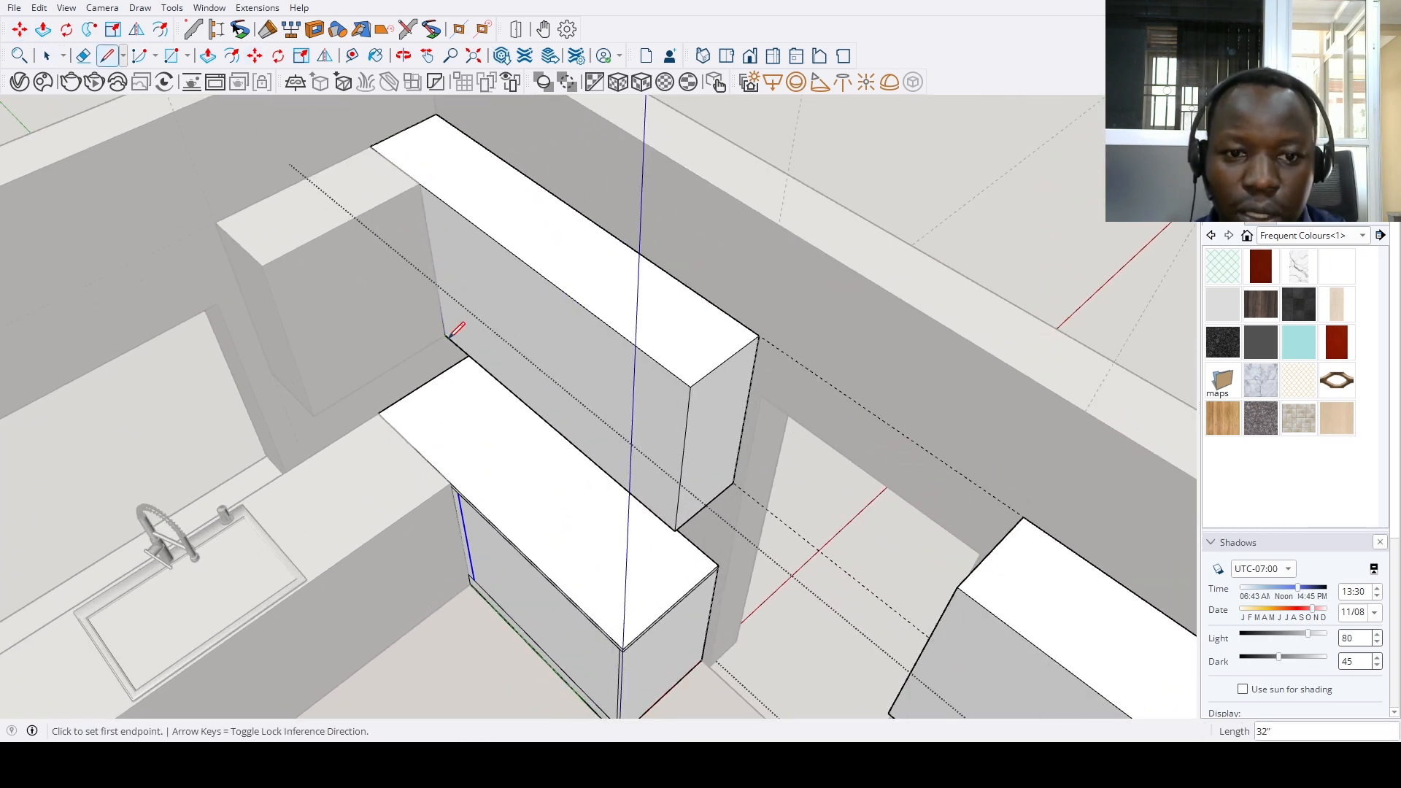
{"action": "key", "text": "space"}
{"action": "left_click", "coordinate": [443, 325]}
{"action": "scroll", "coordinate": [440, 306], "scroll_direction": "up", "scroll_amount": 3}
{"action": "key", "text": "m"}
{"action": "left_click", "coordinate": [439, 277]}
{"action": "key", "text": "ctrl"}
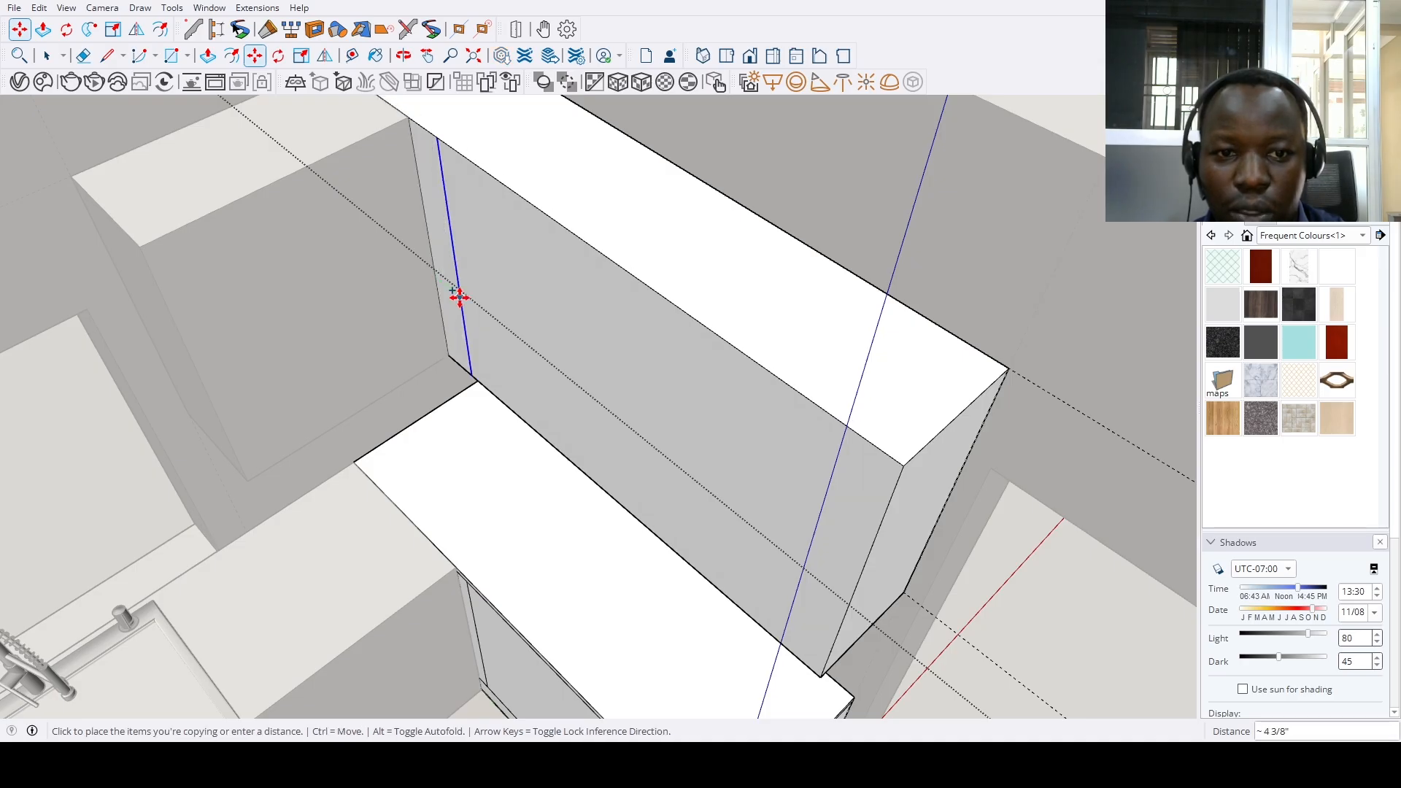
{"action": "scroll", "coordinate": [450, 291], "scroll_direction": "down", "scroll_amount": 3}
{"action": "key", "text": "p"}
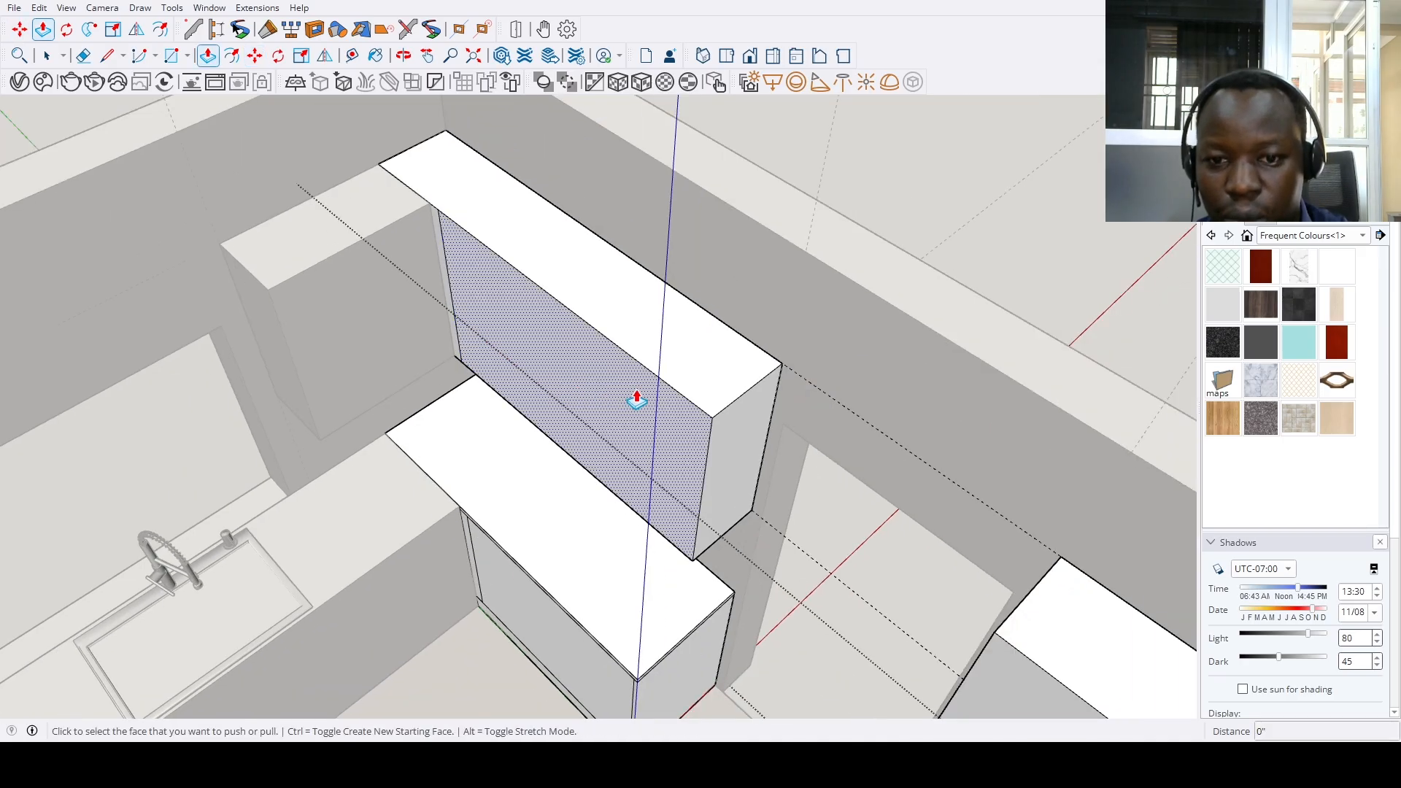
Open the upper cabinet between the window and the doorway-side corner and Push/Pull its window-side face with a new starting face for an end panel
{"action": "scroll", "coordinate": [729, 464], "scroll_direction": "down", "scroll_amount": 4}
{"action": "middle_click_drag", "start_coordinate": [701, 469], "coordinate": [494, 407]}
{"action": "scroll", "coordinate": [541, 411], "scroll_direction": "up", "scroll_amount": 3}
{"action": "key", "text": "space"}
{"action": "double_click", "coordinate": [543, 408]}
{"action": "scroll", "coordinate": [543, 407], "scroll_direction": "up", "scroll_amount": 2}
{"action": "key", "text": "p"}
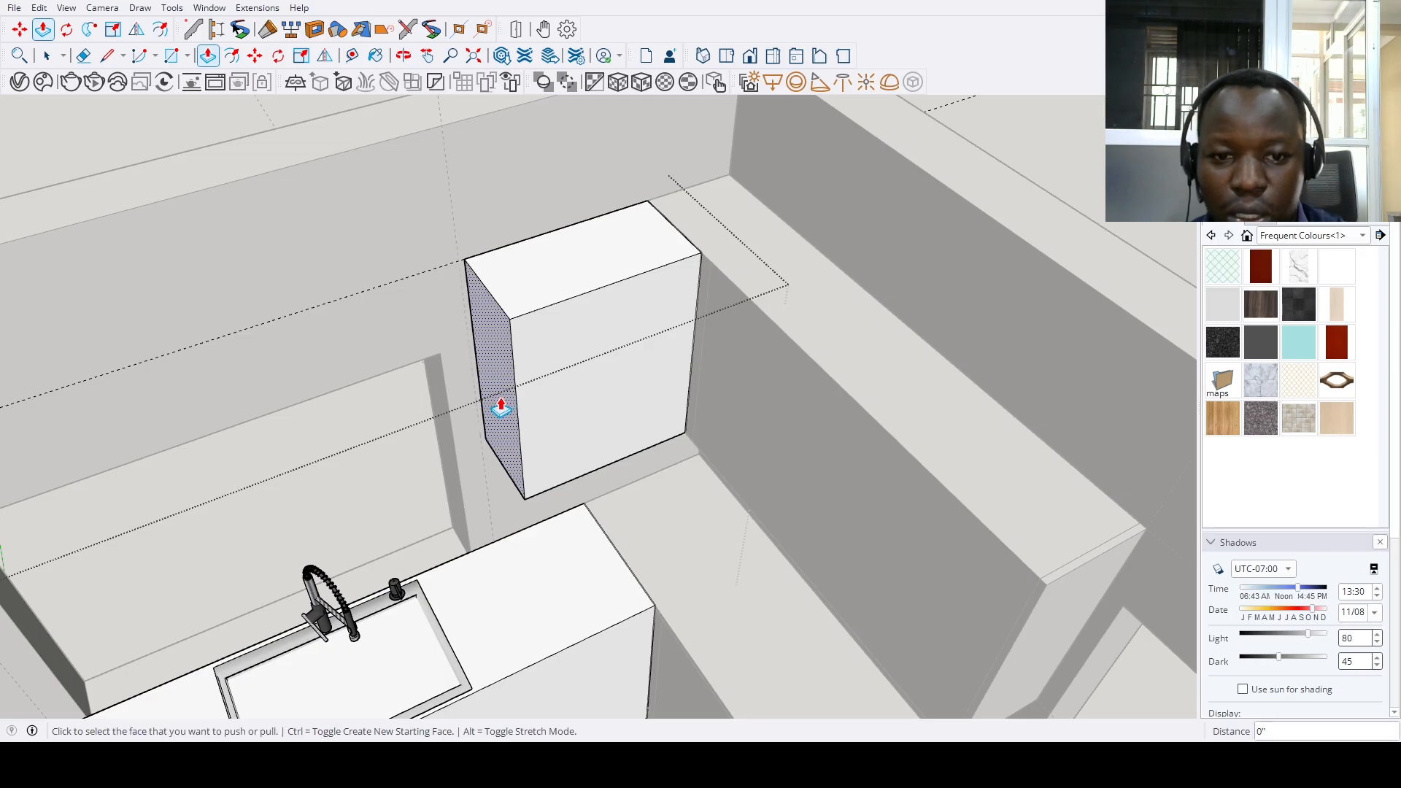
{"action": "left_click_drag", "start_coordinate": [501, 406], "coordinate": [499, 406]}
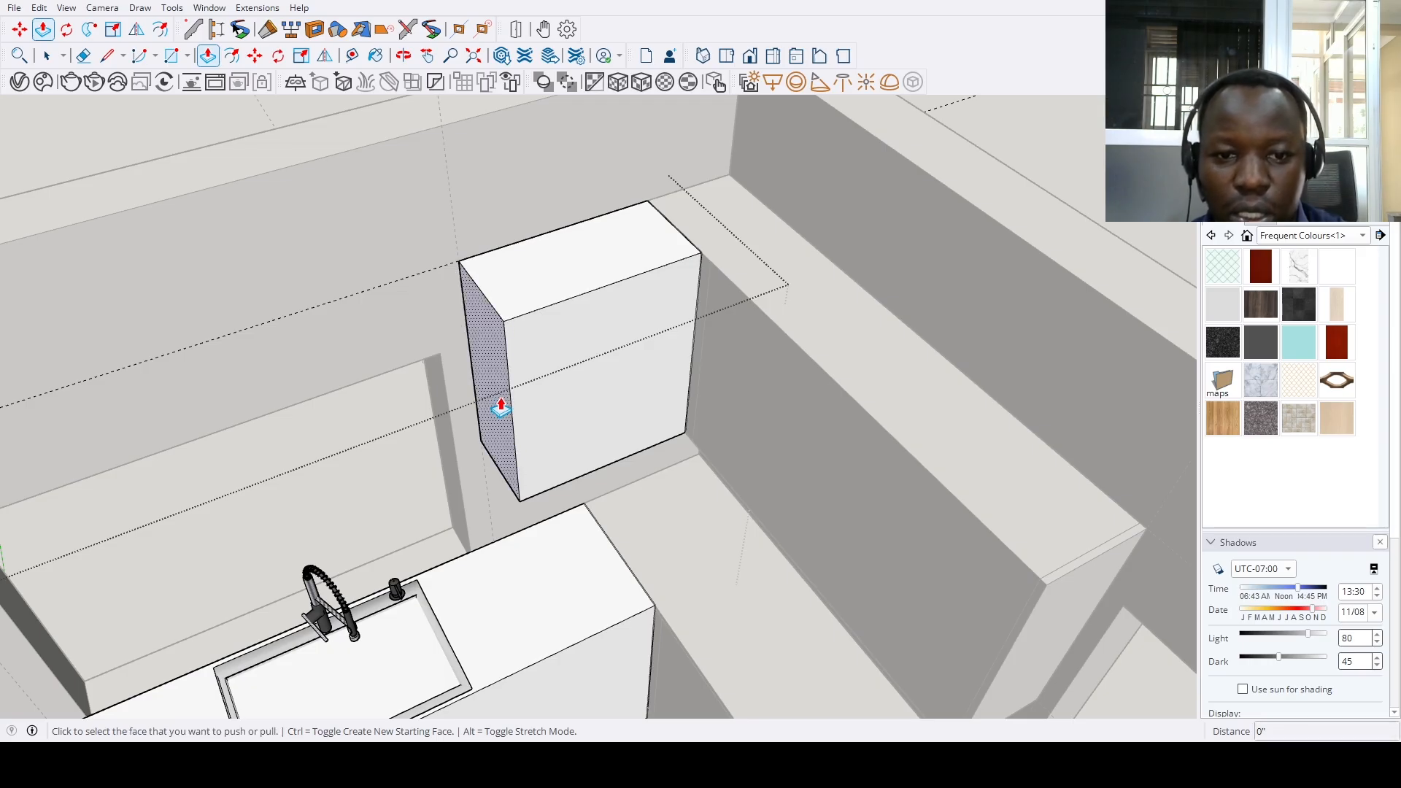
{"action": "key", "text": "space"}
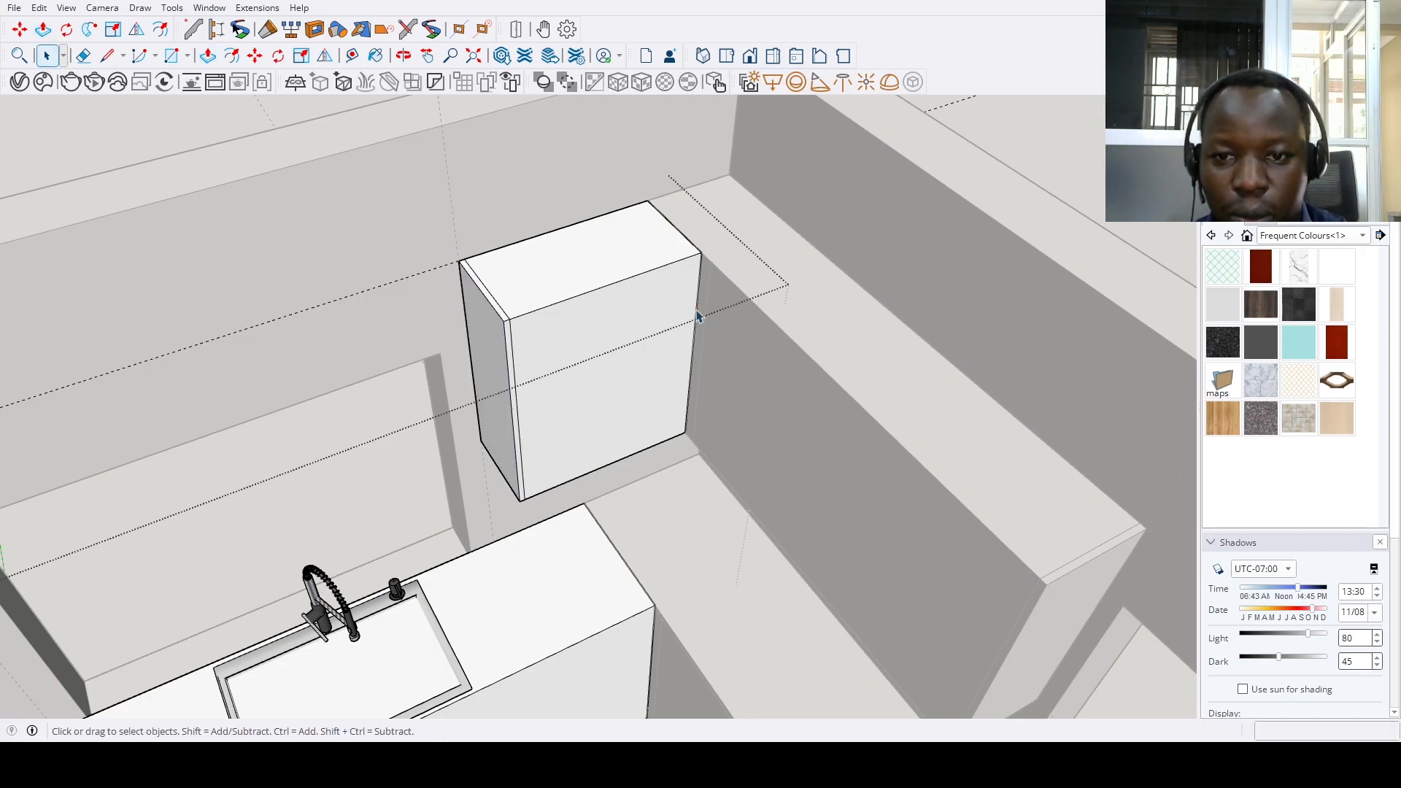
Copy the corner-side vertical edge of this upper cabinet's front 2" inward to mark a filler strip
{"action": "scroll", "coordinate": [696, 316], "scroll_direction": "up", "scroll_amount": 2}
{"action": "key", "text": "m"}
{"action": "key", "text": "ctrl"}
{"action": "left_click", "coordinate": [696, 318]}
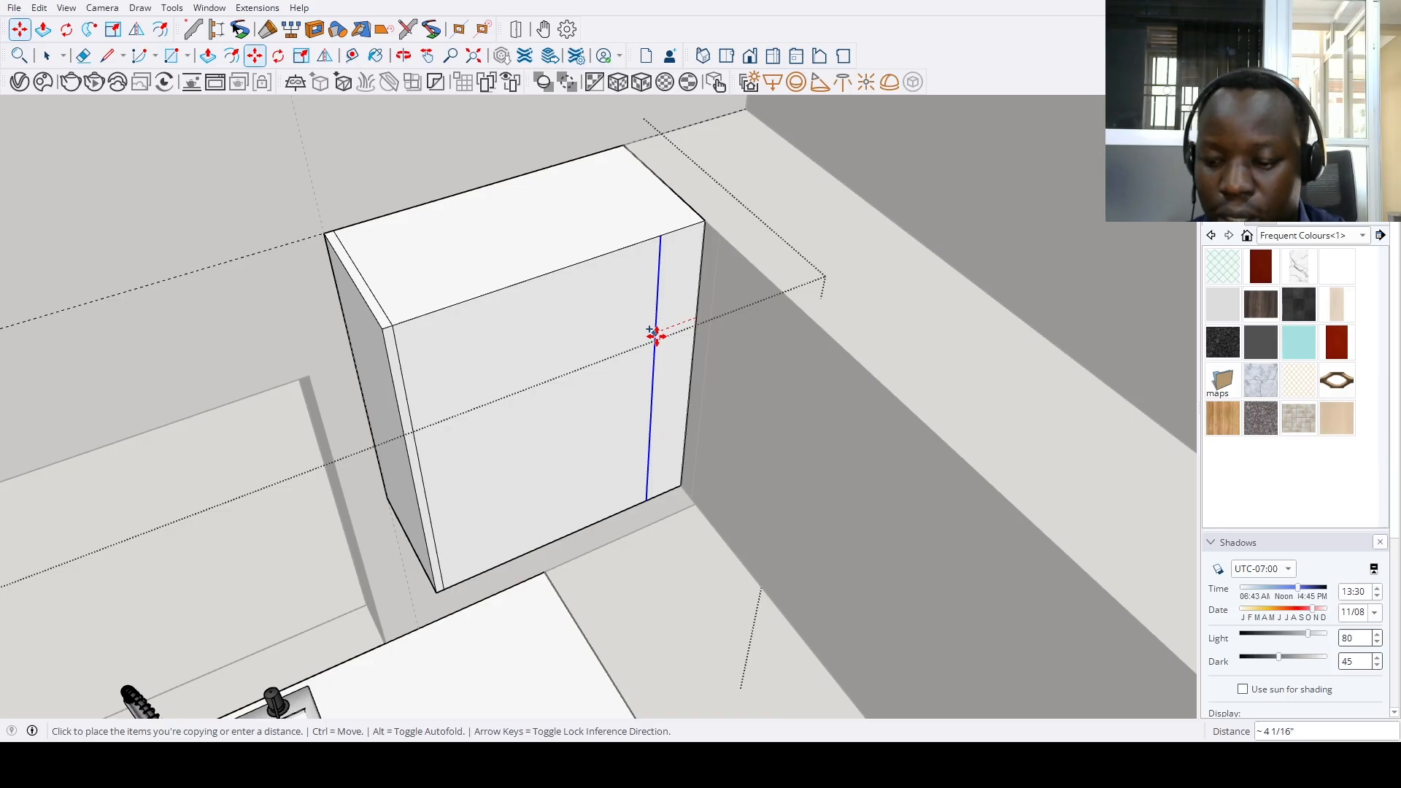
{"action": "type", "text": "2"}
{"action": "key", "text": "Return"}
{"action": "key", "text": "space"}
Copy the corner-side vertical edge on the front of the upper cabinet near the range hood to mark a filler strip
{"action": "scroll", "coordinate": [652, 328], "scroll_direction": "down", "scroll_amount": 7}
{"action": "middle_click_drag", "start_coordinate": [757, 435], "coordinate": [441, 413]}
{"action": "scroll", "coordinate": [441, 412], "scroll_direction": "up", "scroll_amount": 3}
{"action": "scroll", "coordinate": [441, 421], "scroll_direction": "up", "scroll_amount": 5}
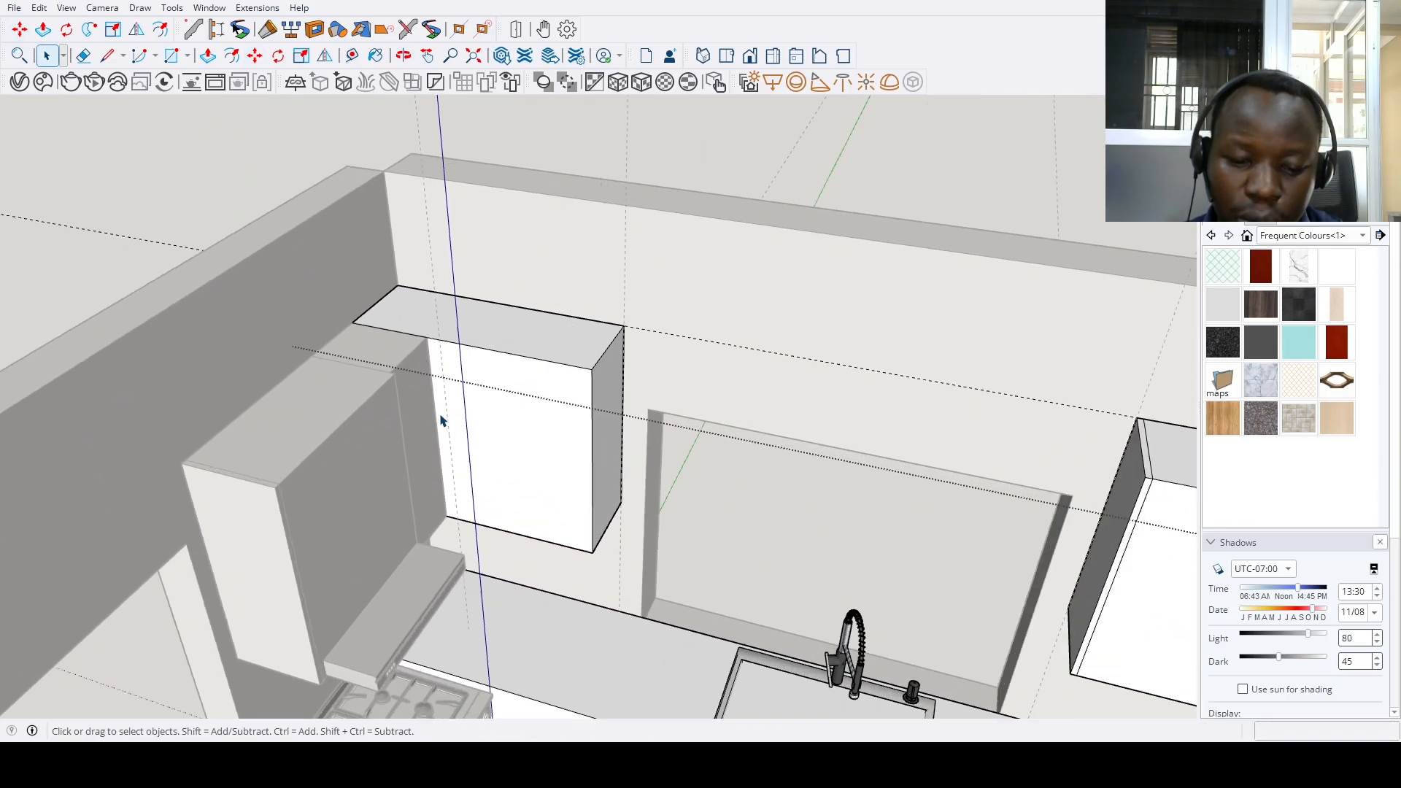
{"action": "key", "text": "m"}
{"action": "key", "text": "ctrl"}
{"action": "key", "text": "space"}
{"action": "scroll", "coordinate": [583, 465], "scroll_direction": "down", "scroll_amount": 4}
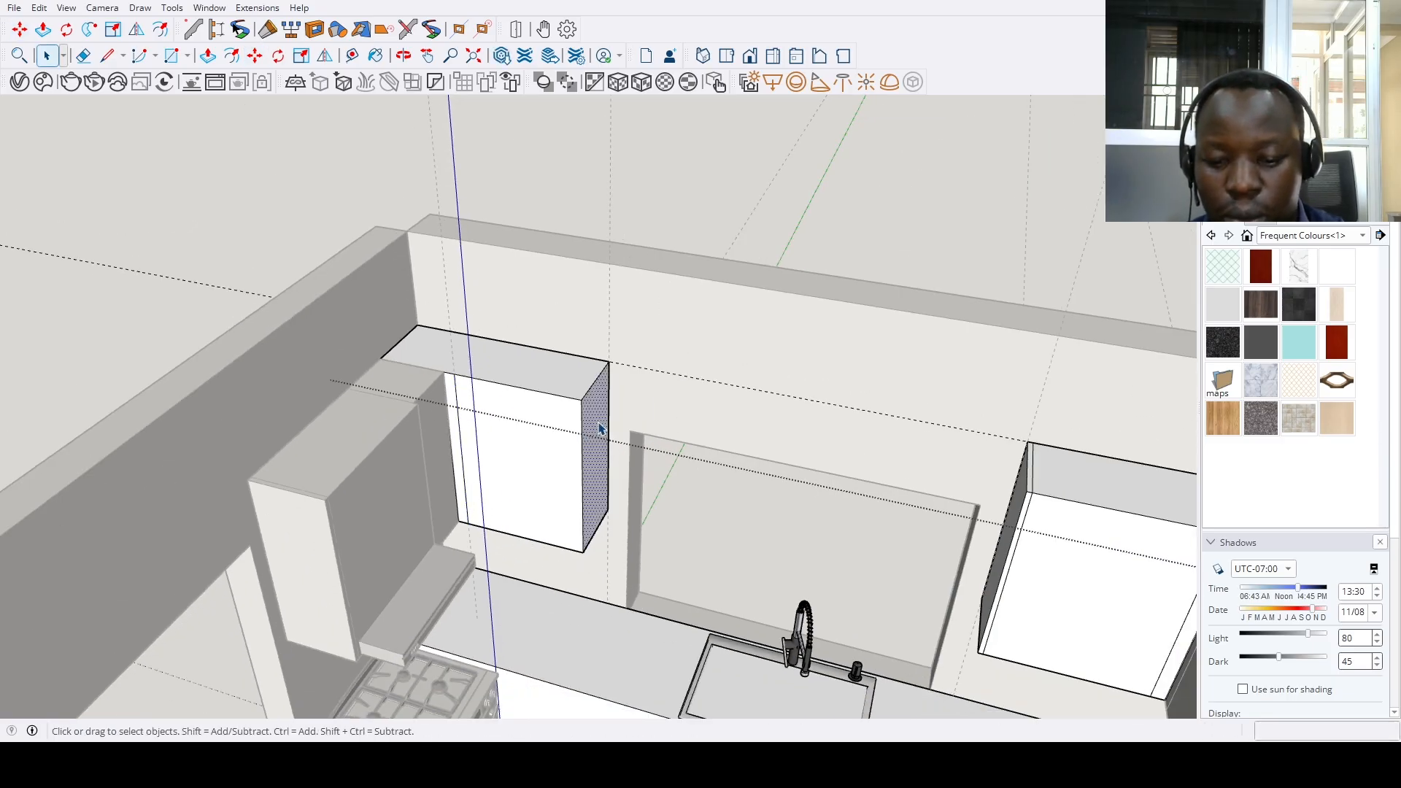
Push/Pull the window-side face of the upper cabinet near the range hood with a new starting face to form an end panel
{"action": "key", "text": "ctrl"}
{"action": "double_click", "coordinate": [598, 432]}
{"action": "key", "text": "space"}
Push/Pull the base cabinet beside the range with new starting faces to form its toe kick, body and countertop
{"action": "scroll", "coordinate": [595, 444], "scroll_direction": "down", "scroll_amount": 5}
{"action": "middle_click_drag", "start_coordinate": [595, 443], "coordinate": [476, 532]}
{"action": "scroll", "coordinate": [510, 409], "scroll_direction": "down", "scroll_amount": 5}
{"action": "scroll", "coordinate": [476, 532], "scroll_direction": "up", "scroll_amount": 6}
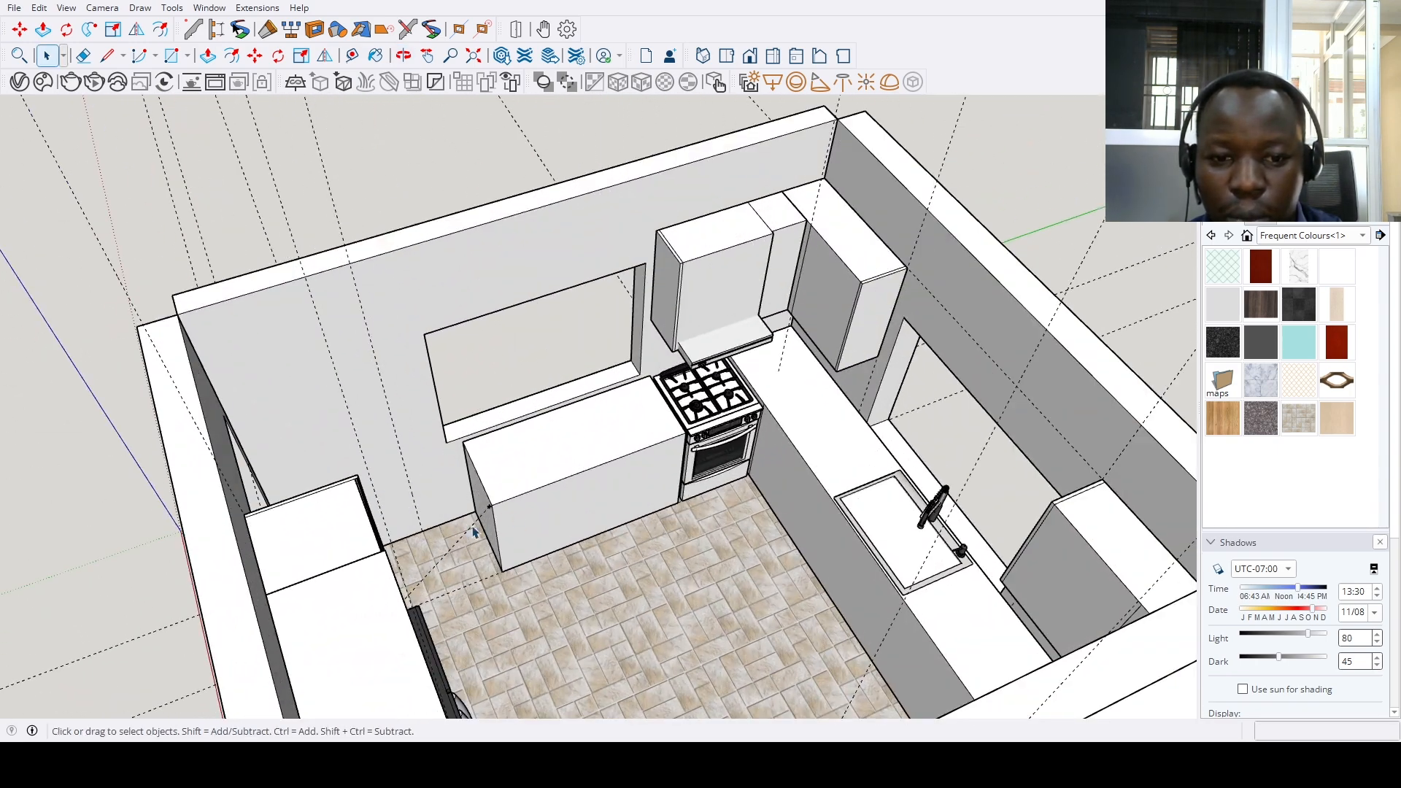
{"action": "scroll", "coordinate": [540, 504], "scroll_direction": "up", "scroll_amount": 3}
{"action": "key", "text": "p"}
{"action": "left_click", "coordinate": [660, 406]}
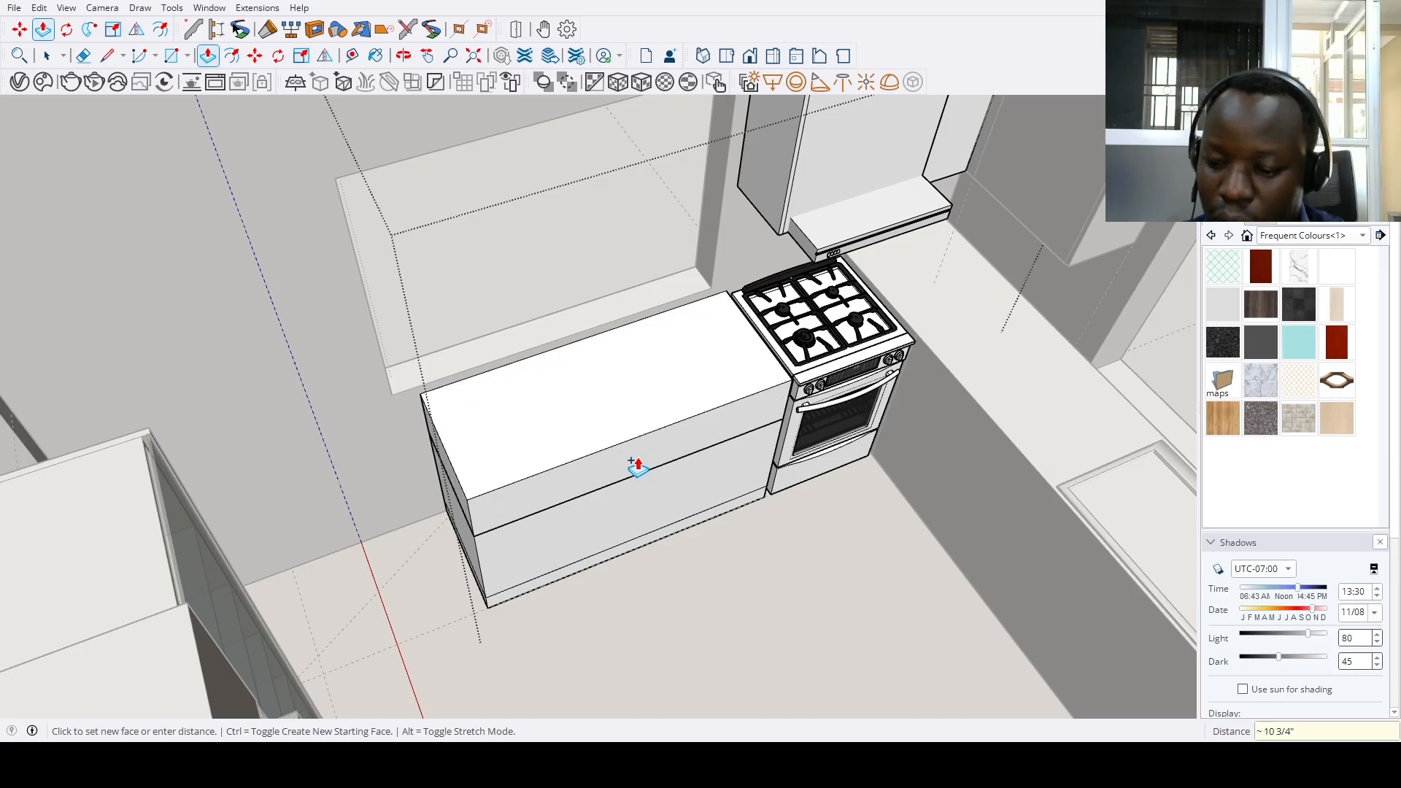
{"action": "left_click", "coordinate": [637, 467]}
{"action": "scroll", "coordinate": [469, 579], "scroll_direction": "up", "scroll_amount": 5}
{"action": "key", "text": "e"}
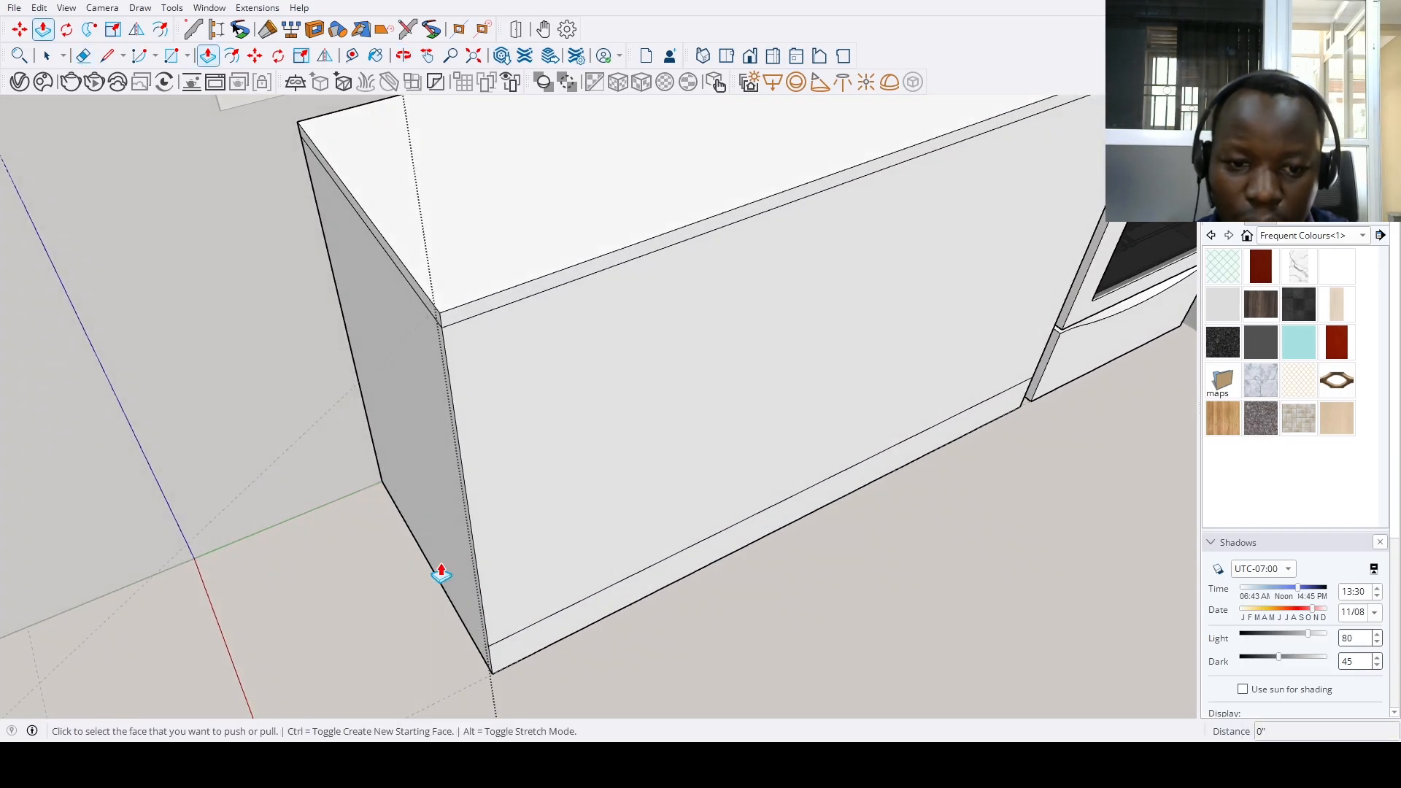
Push/Pull the exposed end face of the base cabinet beside the range by 0.75" with a new starting face to form an end panel
{"action": "left_click", "coordinate": [441, 546]}
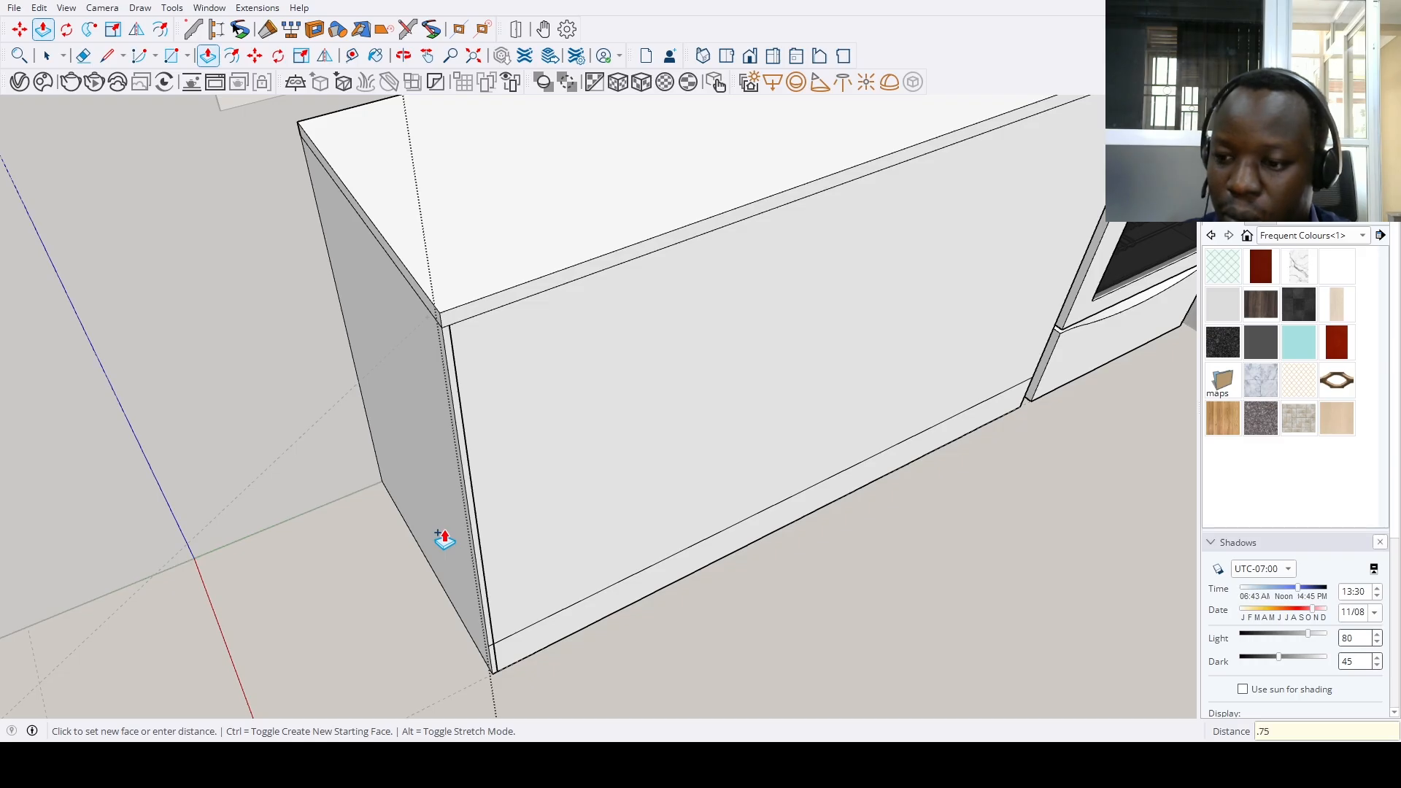
{"action": "key", "text": "Return"}
{"action": "key", "text": "space"}
Push/Pull the sink base cabinet with new starting faces to form its toe kick, body and countertop
{"action": "scroll", "coordinate": [577, 584], "scroll_direction": "down", "scroll_amount": 7}
{"action": "middle_click_drag", "start_coordinate": [566, 694], "coordinate": [774, 527]}
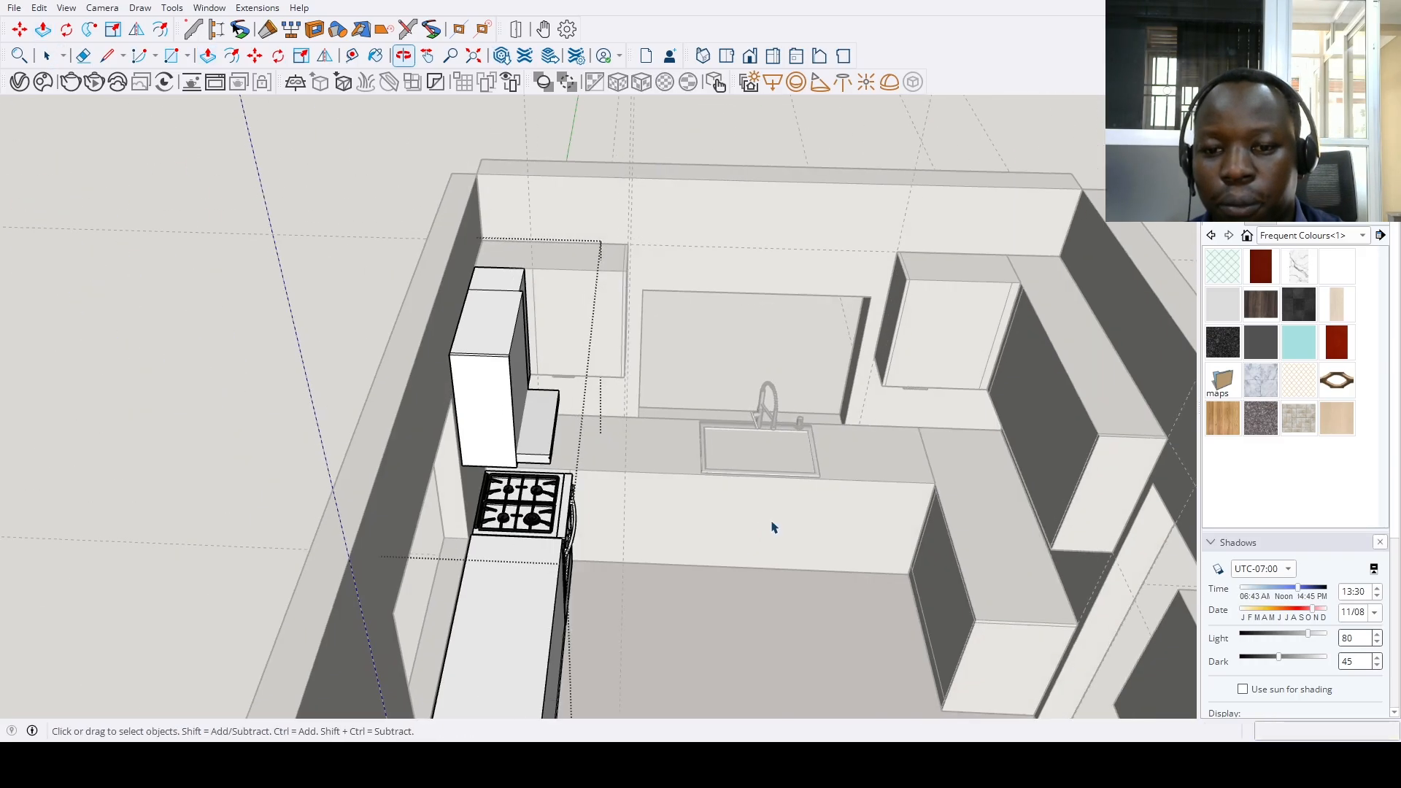
{"action": "scroll", "coordinate": [774, 527], "scroll_direction": "up", "scroll_amount": 4}
{"action": "key", "text": "p"}
{"action": "left_click", "coordinate": [947, 446]}
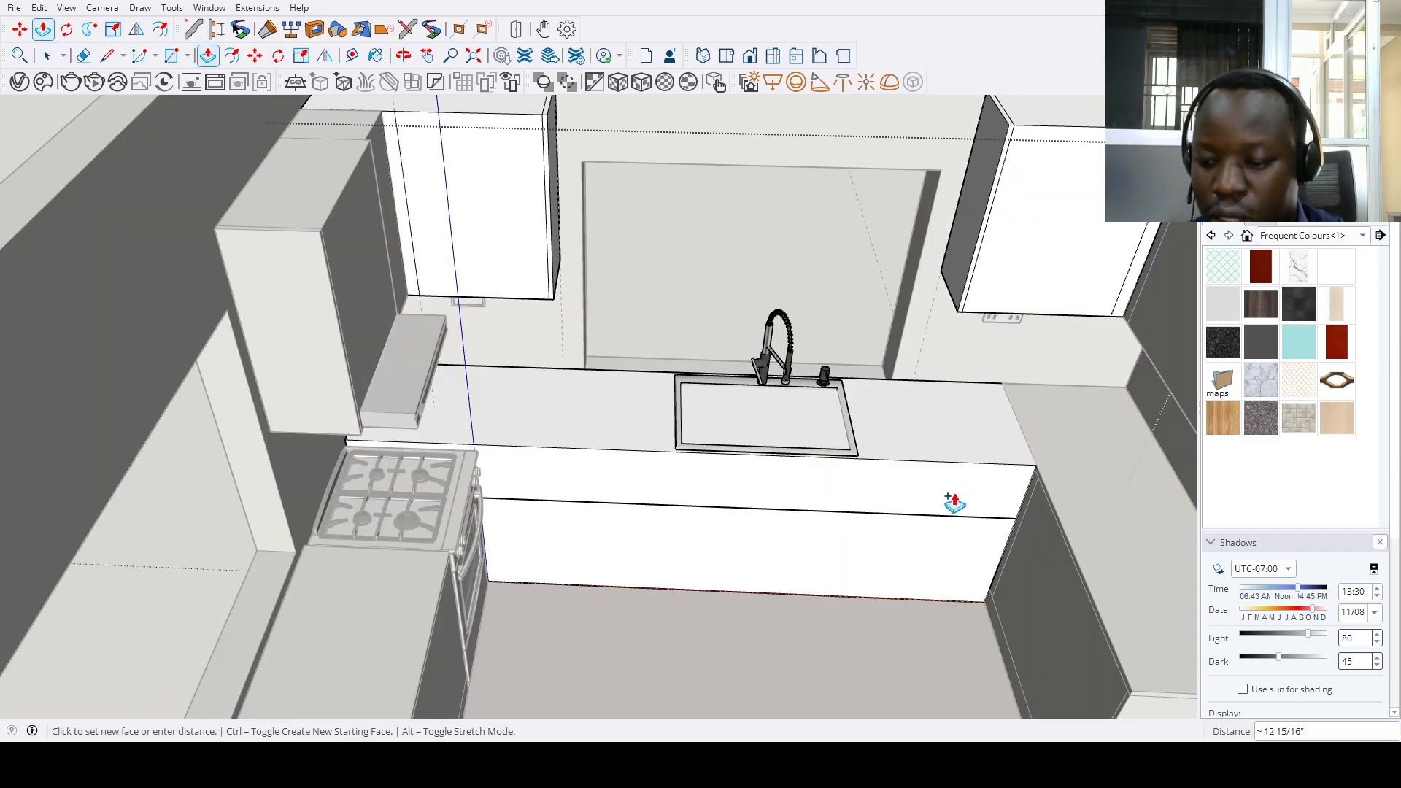
{"action": "key", "text": "Return"}
{"action": "left_click", "coordinate": [971, 474]}
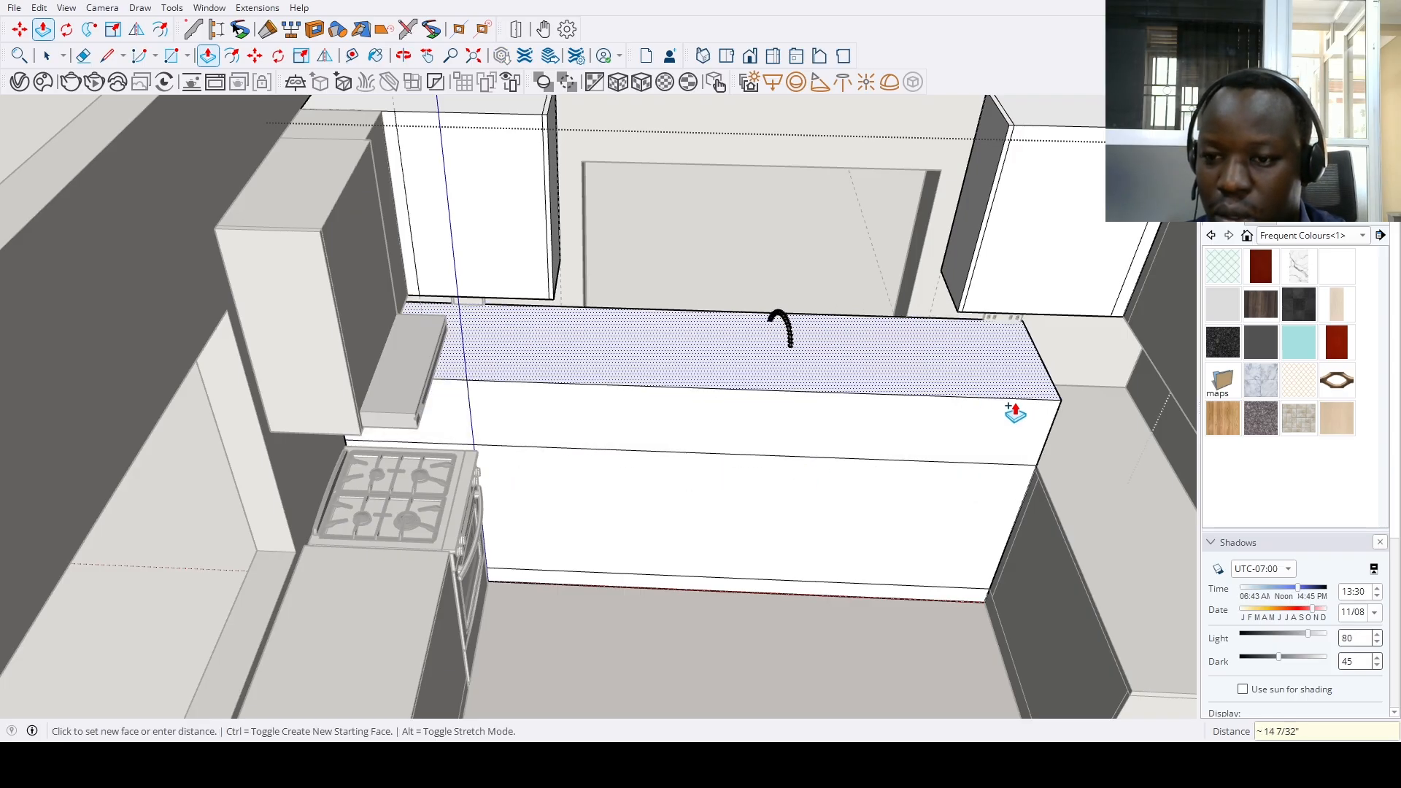
{"action": "key", "text": "space"}
Copy the vertical edge of the sink cabinet's front at the corner opposite the range 2" inward to mark a filler strip
{"action": "scroll", "coordinate": [860, 494], "scroll_direction": "down", "scroll_amount": 5}
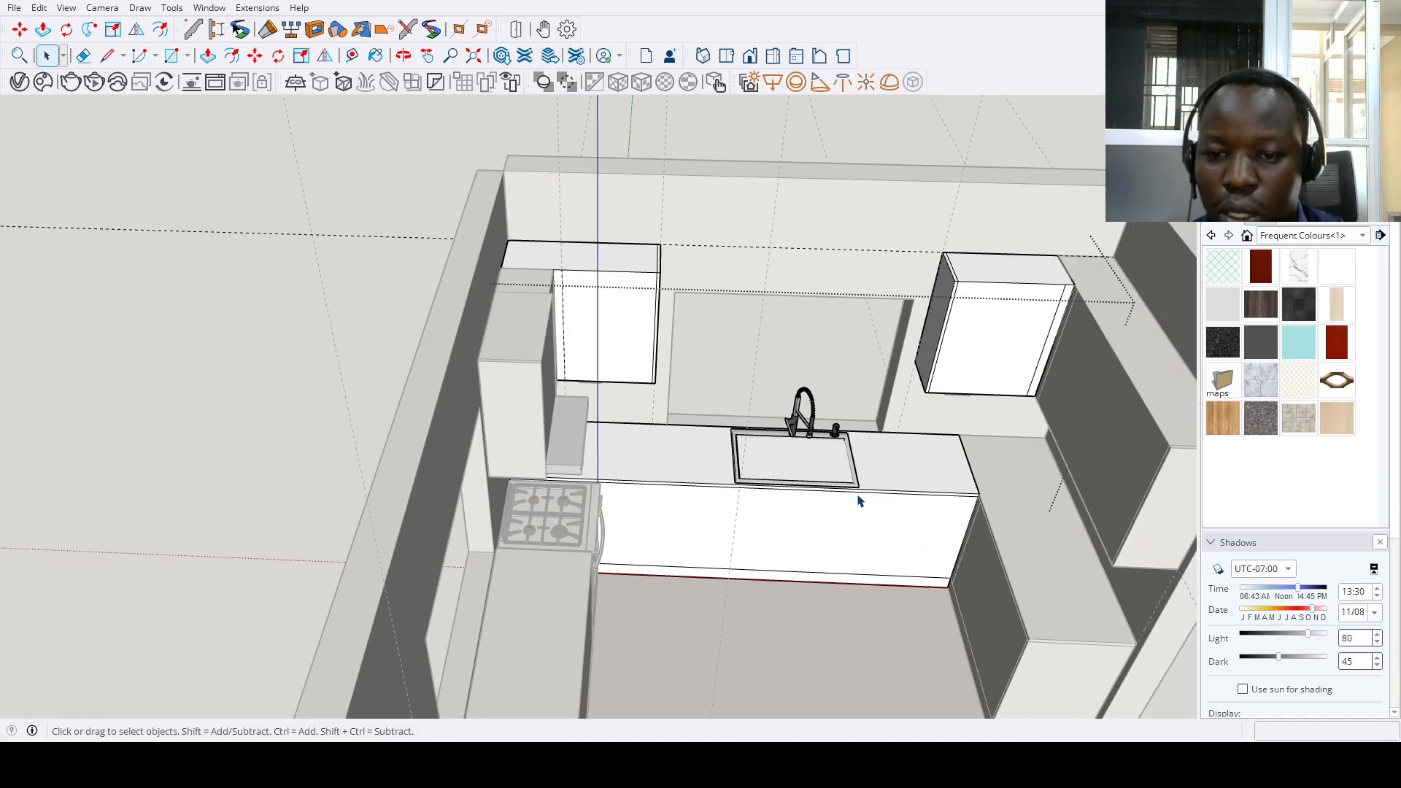
{"action": "scroll", "coordinate": [781, 410], "scroll_direction": "up", "scroll_amount": 6}
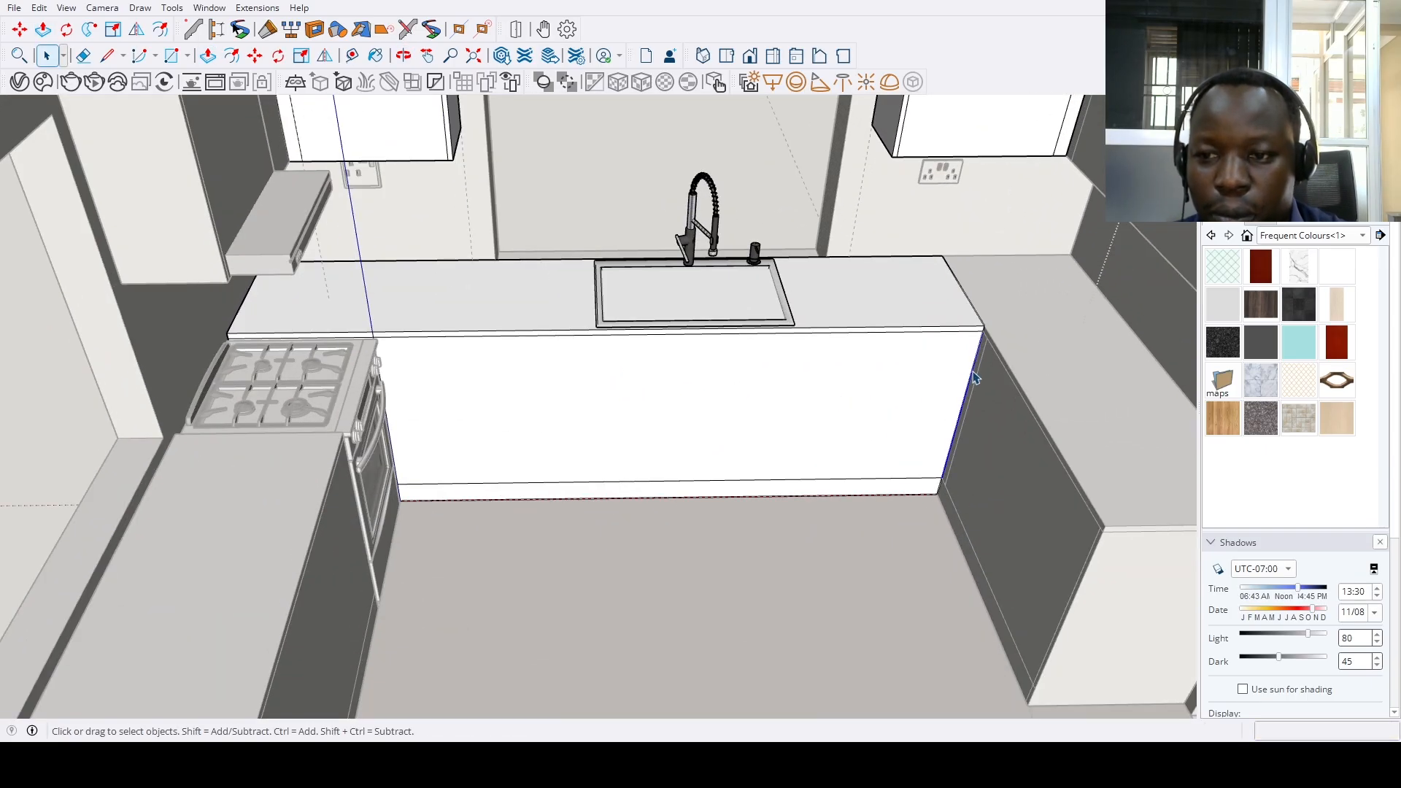
{"action": "scroll", "coordinate": [974, 377], "scroll_direction": "up", "scroll_amount": 3}
{"action": "key", "text": "m"}
{"action": "left_click", "coordinate": [970, 371]}
{"action": "key", "text": "ctrl"}
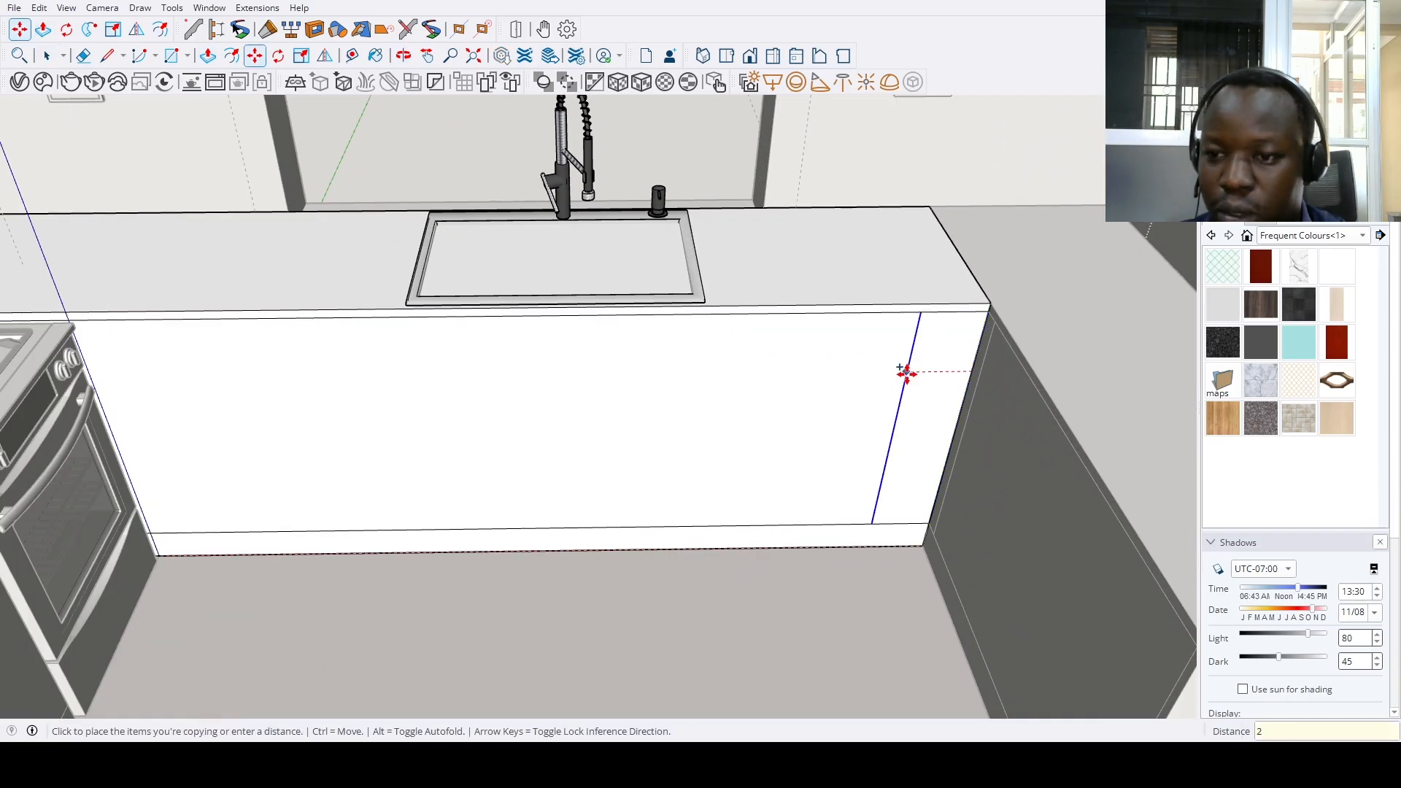
{"action": "key", "text": "Return"}
{"action": "key", "text": "space"}
Copy the vertical edge of the sink cabinet's front beside the range inward to mark a second filler strip
{"action": "scroll", "coordinate": [581, 466], "scroll_direction": "down", "scroll_amount": 4}
{"action": "scroll", "coordinate": [357, 416], "scroll_direction": "up", "scroll_amount": 4}
{"action": "left_click", "coordinate": [328, 450]}
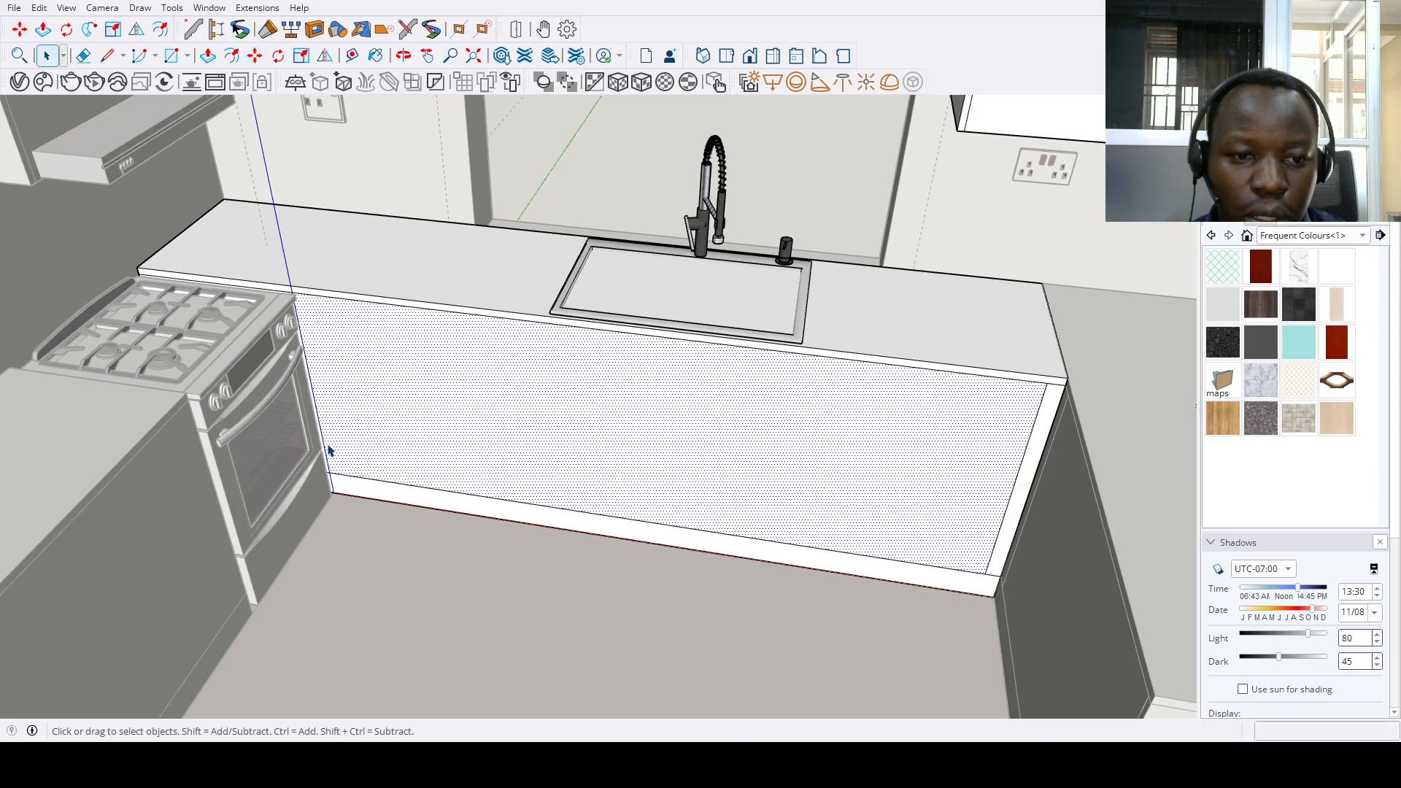
{"action": "left_click", "coordinate": [327, 449]}
{"action": "scroll", "coordinate": [329, 441], "scroll_direction": "up", "scroll_amount": 2}
{"action": "key", "text": "m"}
{"action": "left_click", "coordinate": [361, 429]}
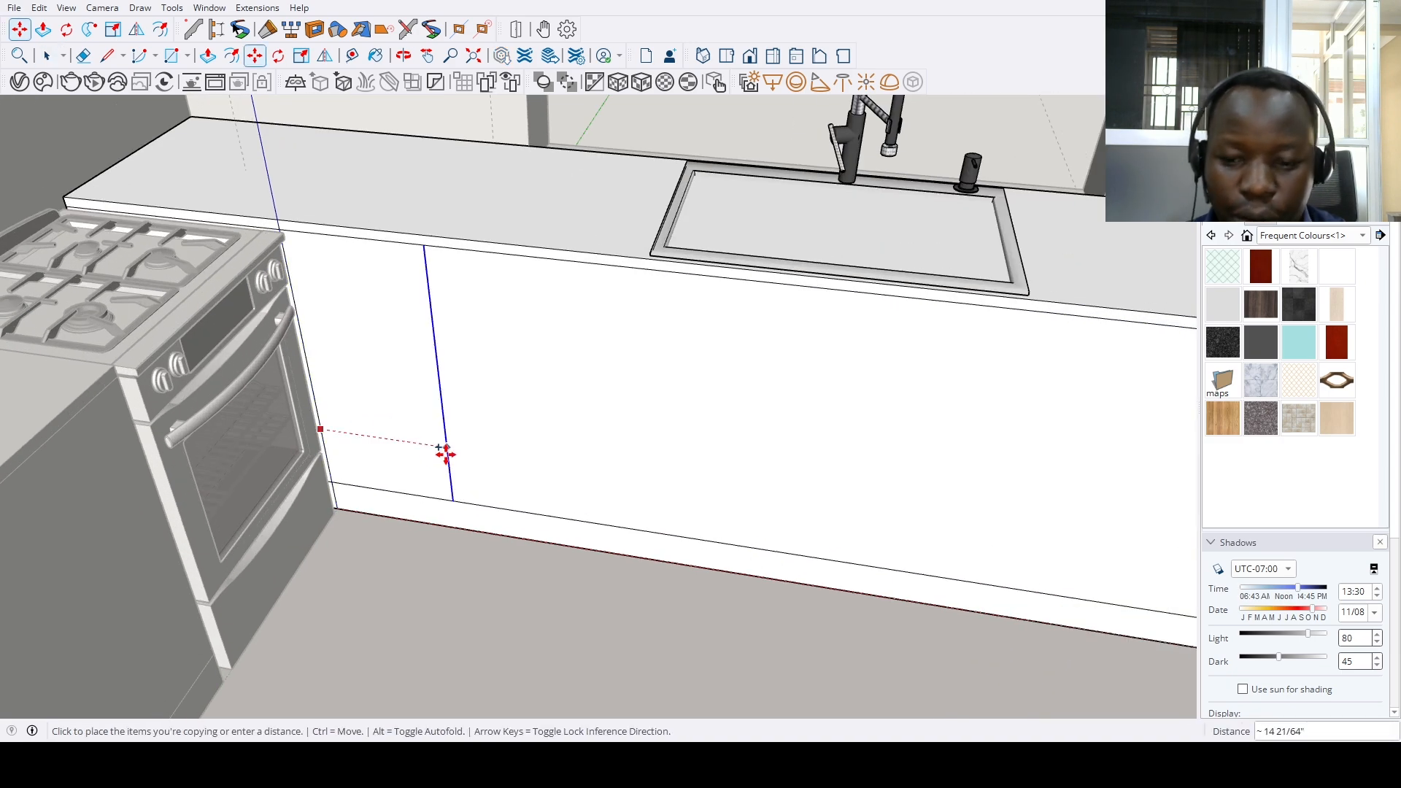
{"action": "scroll", "coordinate": [445, 454], "scroll_direction": "down", "scroll_amount": 5}
{"action": "middle_click_drag", "start_coordinate": [557, 460], "coordinate": [642, 562]}
{"action": "key", "text": "space"}
{"action": "scroll", "coordinate": [507, 540], "scroll_direction": "up", "scroll_amount": 3}
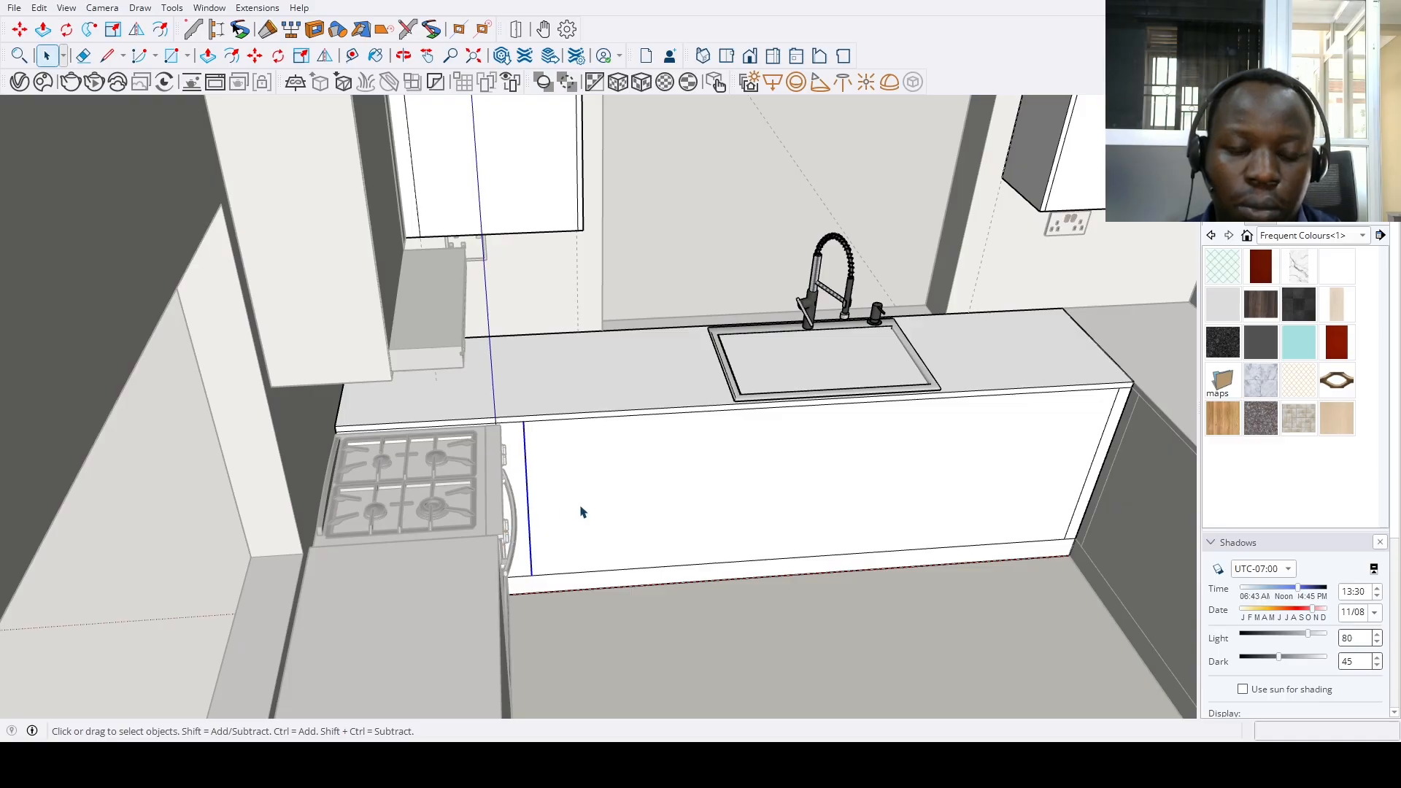
Check the width of the filler strip beside the range and adjust the position of its vertical edge
{"action": "middle_click_drag", "start_coordinate": [582, 513], "coordinate": [536, 502]}
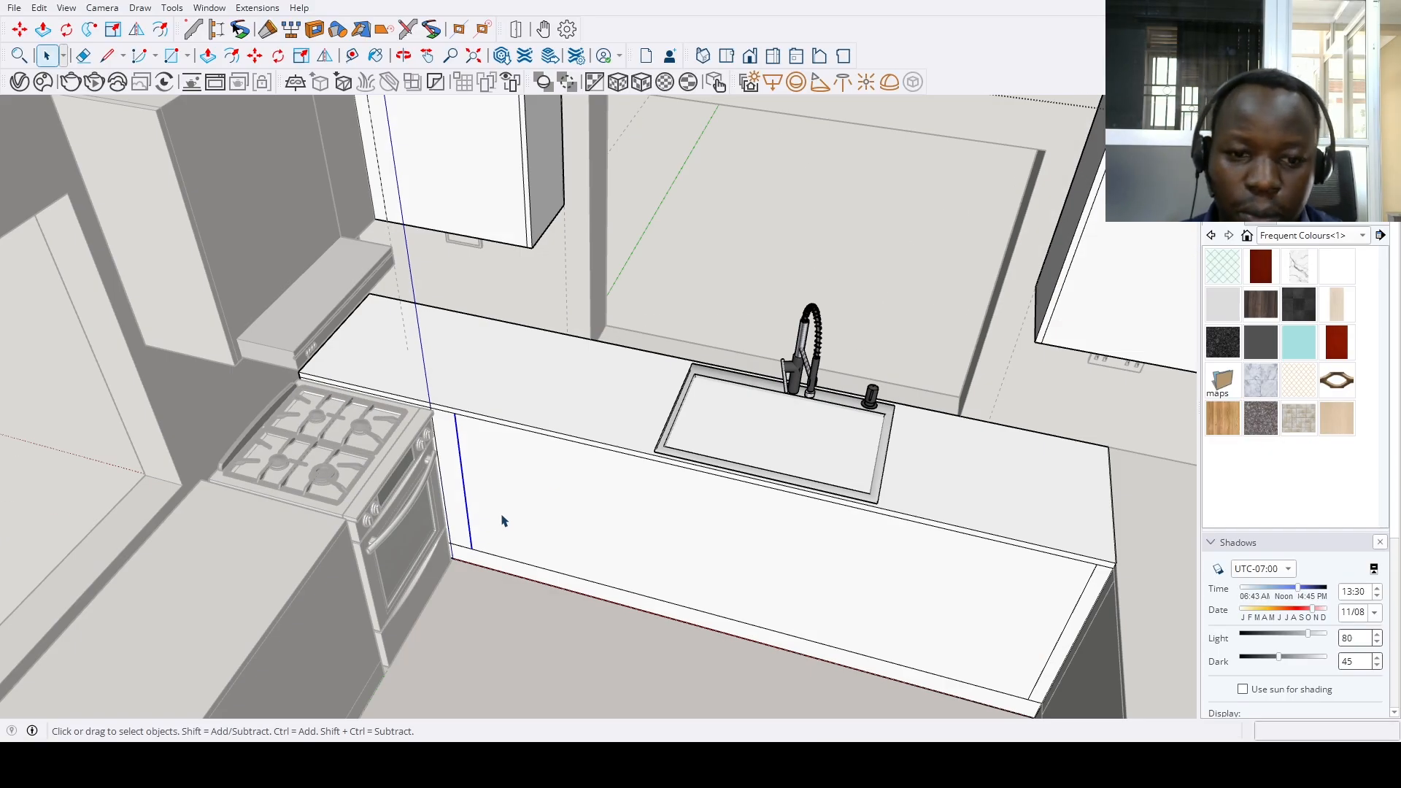
{"action": "scroll", "coordinate": [485, 523], "scroll_direction": "up", "scroll_amount": 3}
{"action": "key", "text": "t"}
{"action": "middle_click_drag", "start_coordinate": [445, 521], "coordinate": [520, 463]}
{"action": "scroll", "coordinate": [469, 487], "scroll_direction": "down", "scroll_amount": 3}
{"action": "key", "text": "space"}
{"action": "scroll", "coordinate": [515, 475], "scroll_direction": "up", "scroll_amount": 3}
{"action": "scroll", "coordinate": [514, 475], "scroll_direction": "up", "scroll_amount": 2}
{"action": "key", "text": "m"}
{"action": "left_click", "coordinate": [494, 477]}
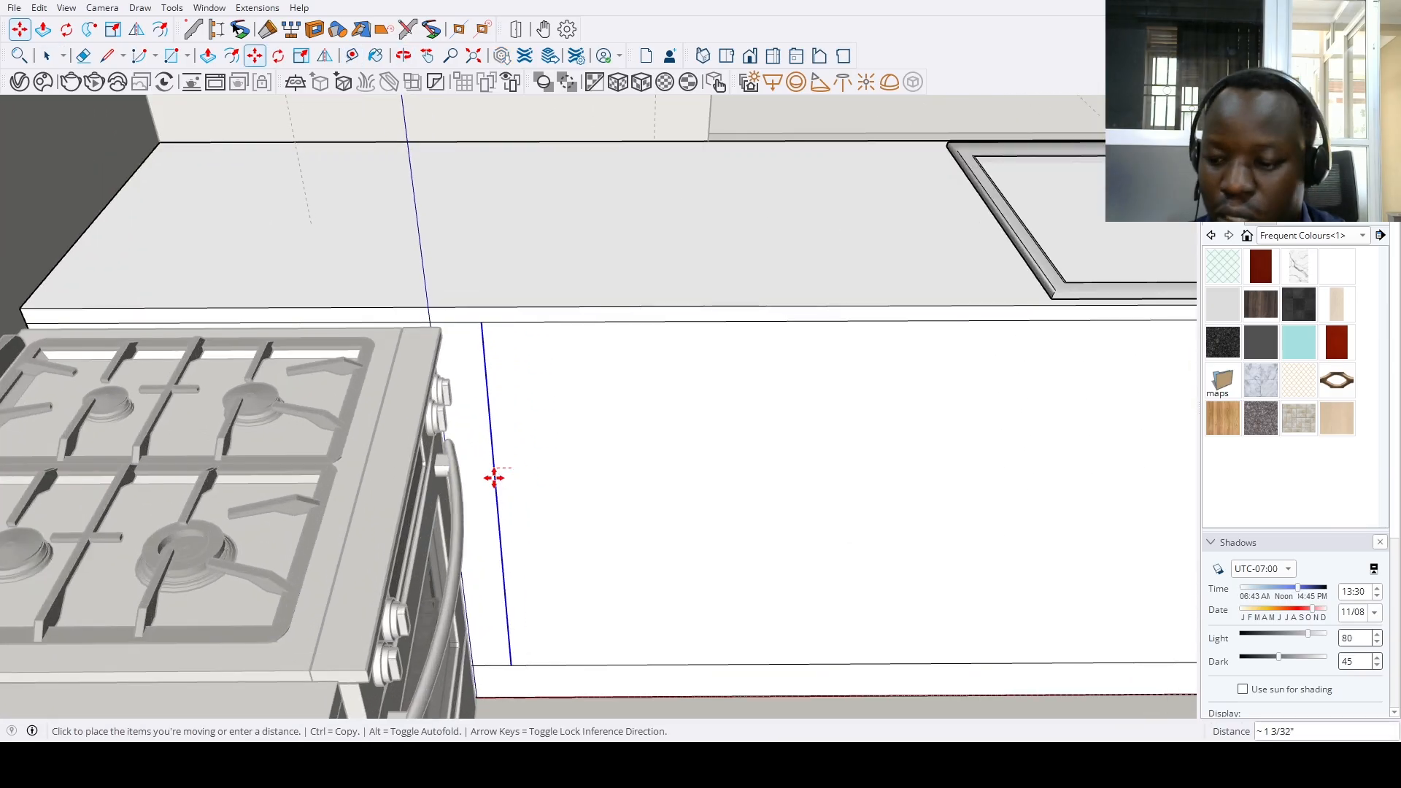
{"action": "scroll", "coordinate": [511, 438], "scroll_direction": "down", "scroll_amount": 5}
{"action": "mouse_move", "coordinate": [650, 441]}
{"action": "middle_mouse_down"}
{"action": "mouse_move", "coordinate": [324, 473]}
{"action": "mouse_move", "coordinate": [566, 401]}
{"action": "mouse_move", "coordinate": [559, 441]}
{"action": "mouse_move", "coordinate": [691, 428]}
{"action": "mouse_move", "coordinate": [728, 401]}
{"action": "middle_mouse_up"}
{"action": "scroll", "coordinate": [719, 383], "scroll_direction": "up", "scroll_amount": 3}
{"action": "key", "text": "space"}
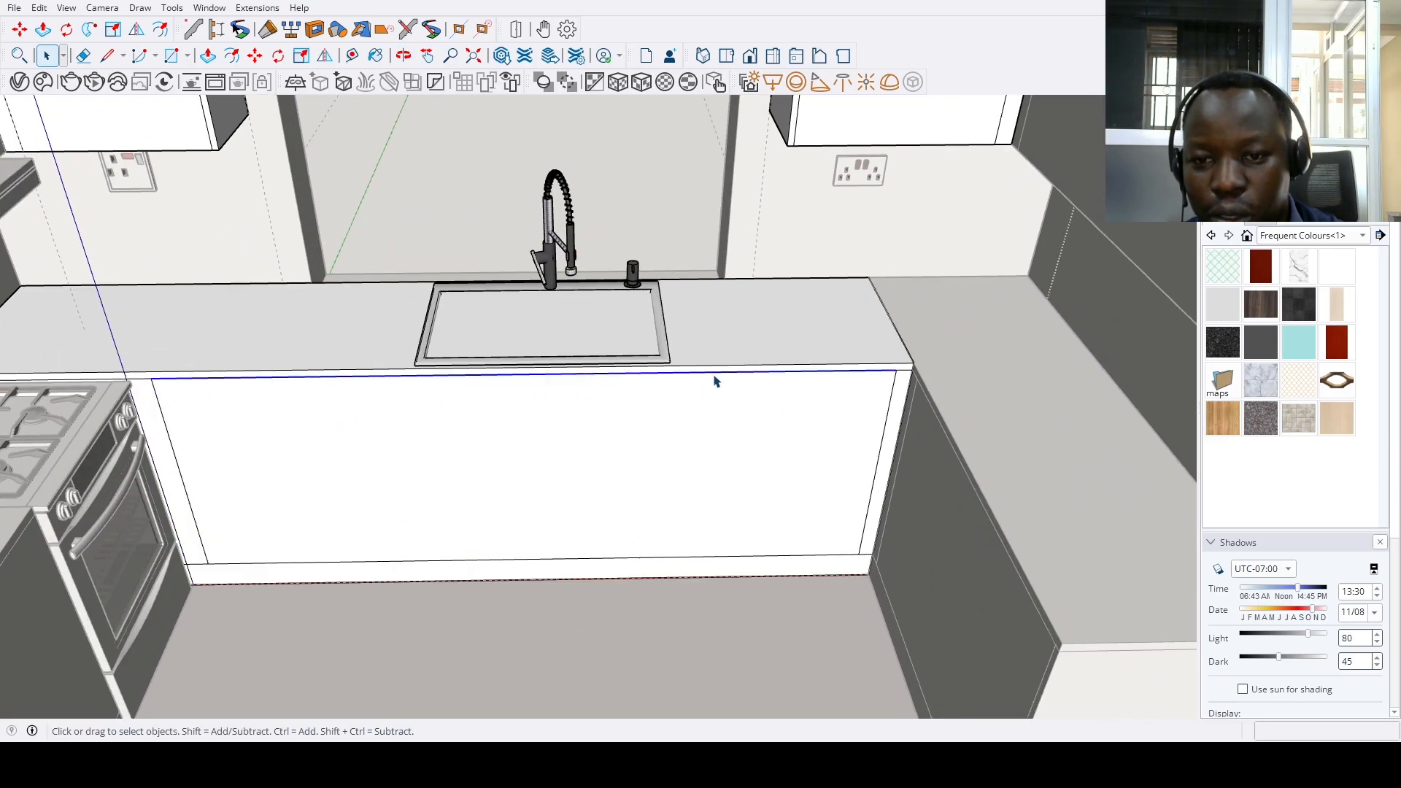
{"action": "scroll", "coordinate": [714, 381], "scroll_direction": "up", "scroll_amount": 2}
{"action": "left_click", "coordinate": [740, 372]}
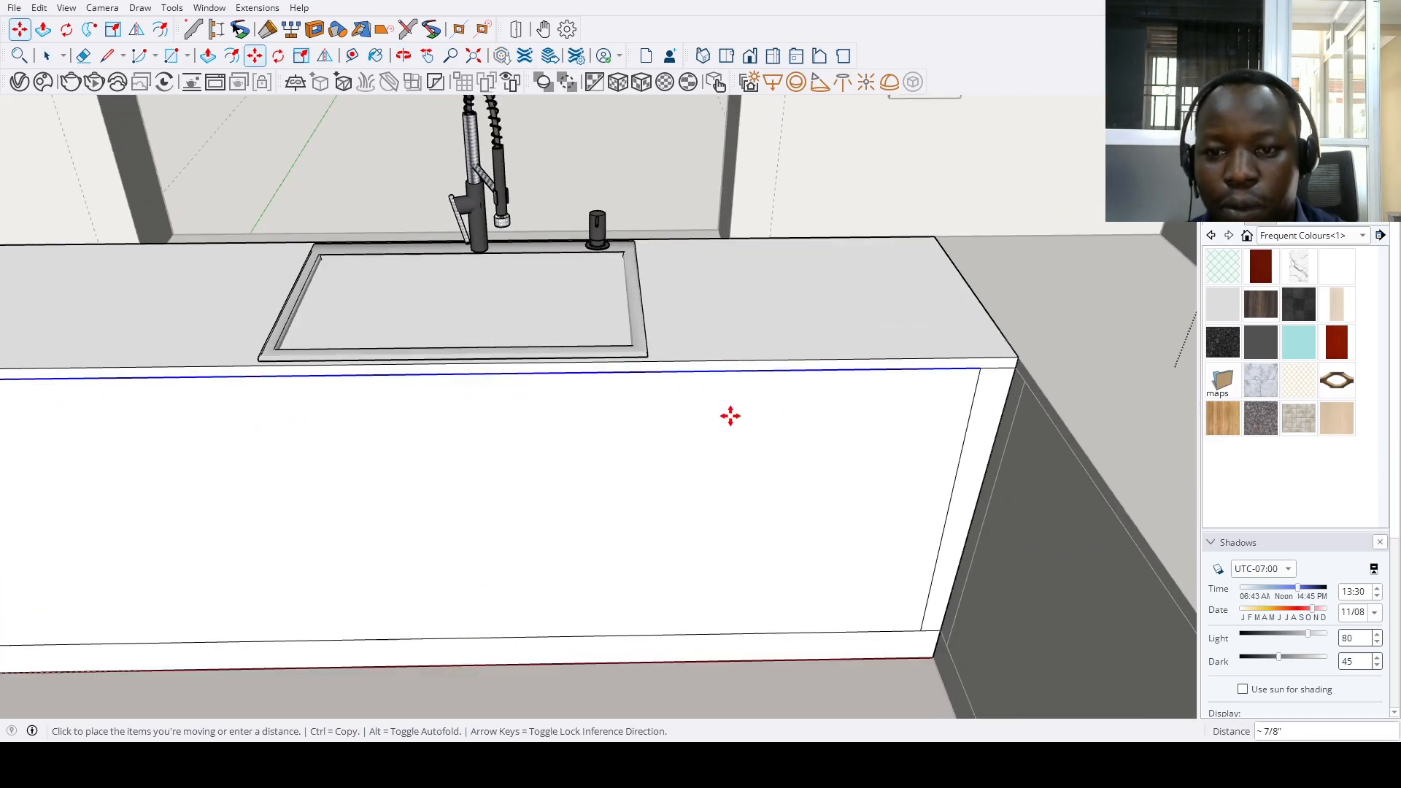
{"action": "scroll", "coordinate": [756, 387], "scroll_direction": "up", "scroll_amount": 3}
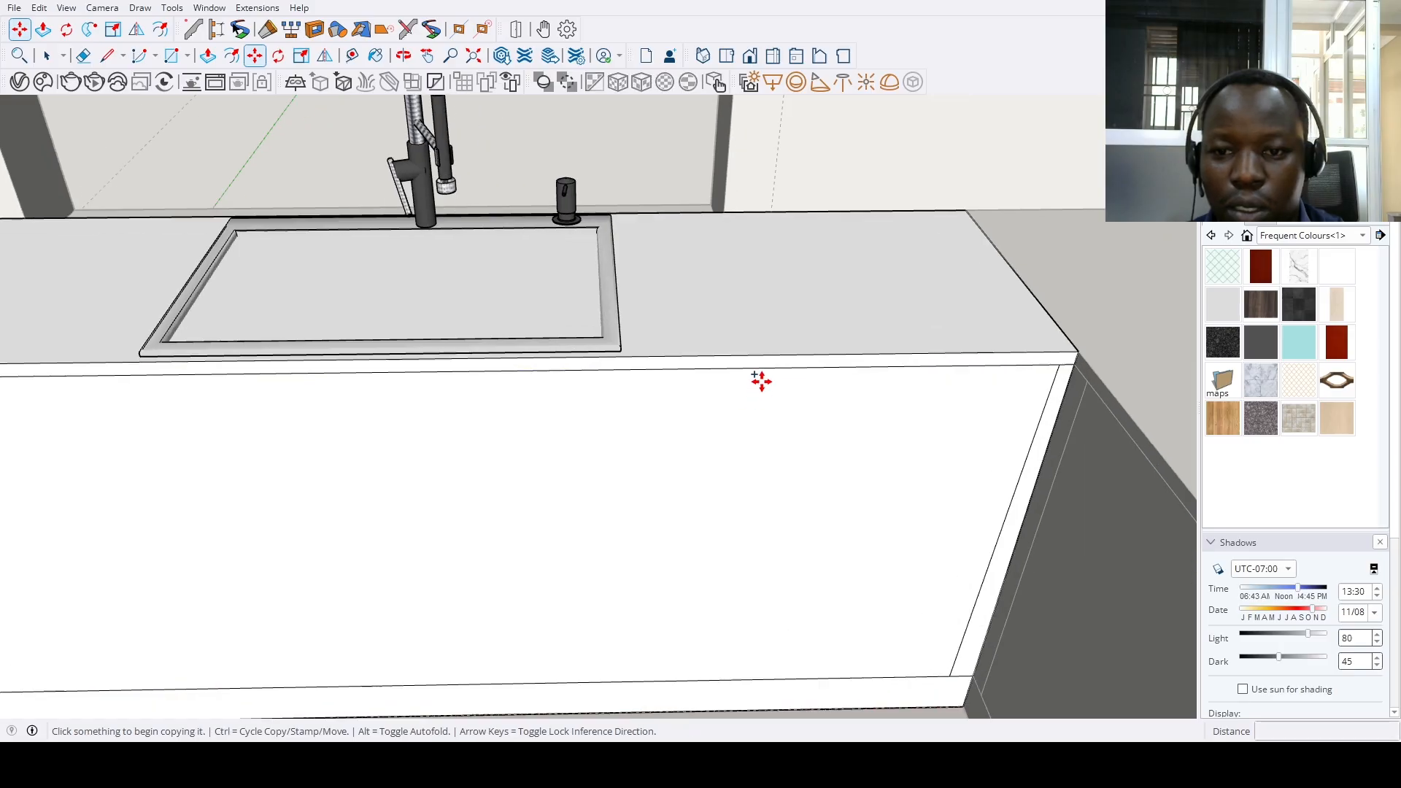
{"action": "left_click", "coordinate": [768, 367]}
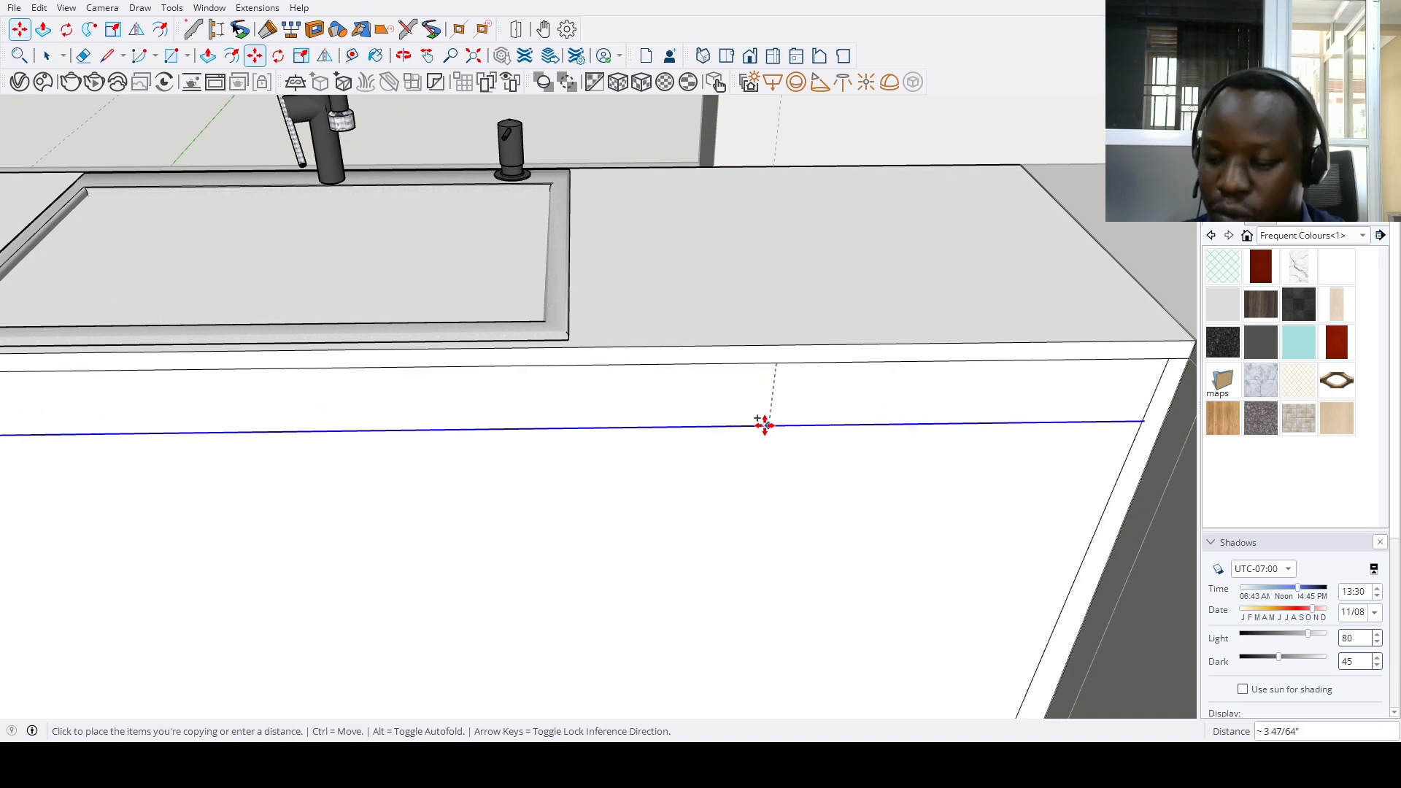
{"action": "key", "text": "space"}
{"action": "middle_click_drag", "start_coordinate": [764, 423], "coordinate": [813, 454]}
{"action": "scroll", "coordinate": [778, 459], "scroll_direction": "down", "scroll_amount": 3}
{"action": "scroll", "coordinate": [745, 438], "scroll_direction": "up", "scroll_amount": 3}
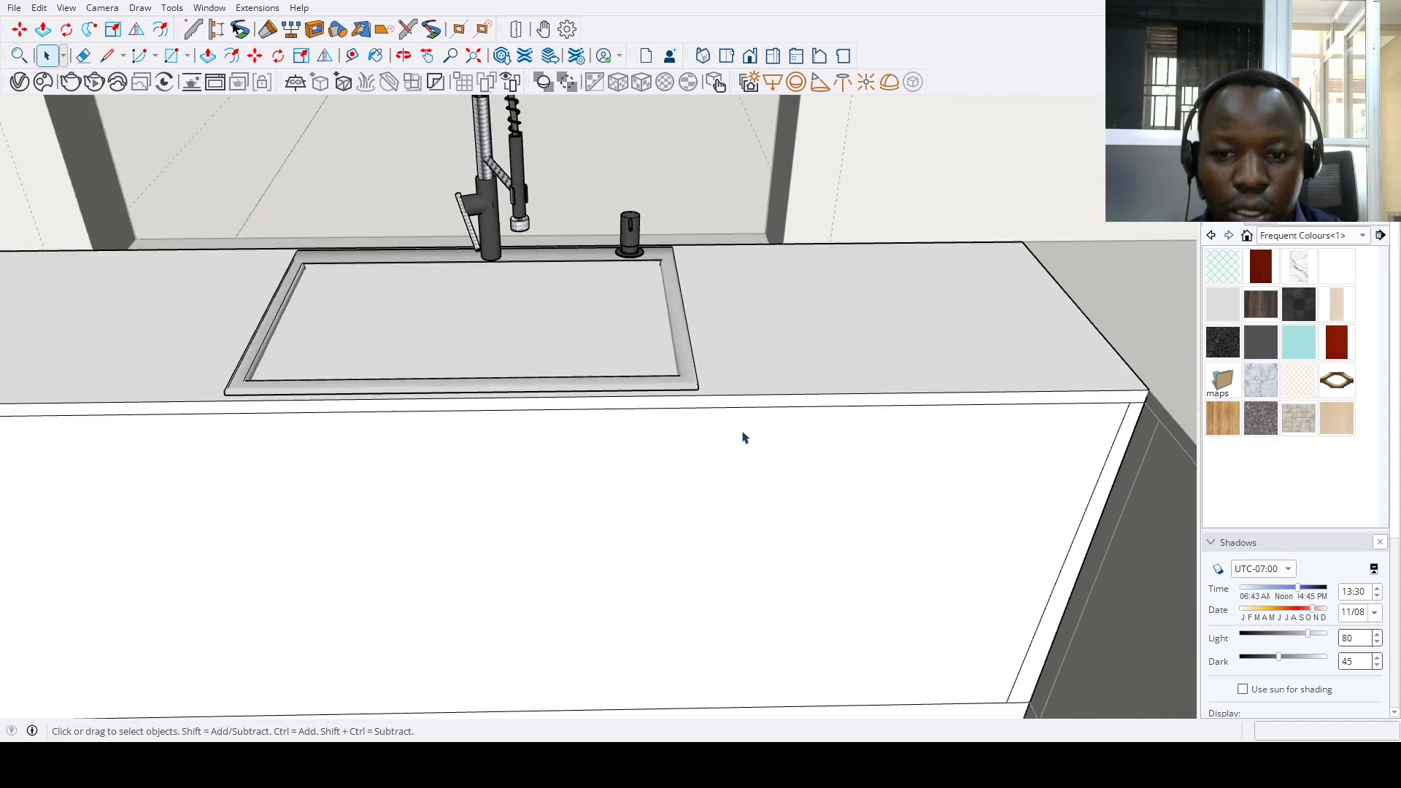
Copy the top edge of the sink cabinet's front, between the two filler strips, 1" downward
{"action": "scroll", "coordinate": [752, 412], "scroll_direction": "up", "scroll_amount": 4}
{"action": "key", "text": "m"}
{"action": "left_click", "coordinate": [786, 406]}
{"action": "key", "text": "ctrl"}
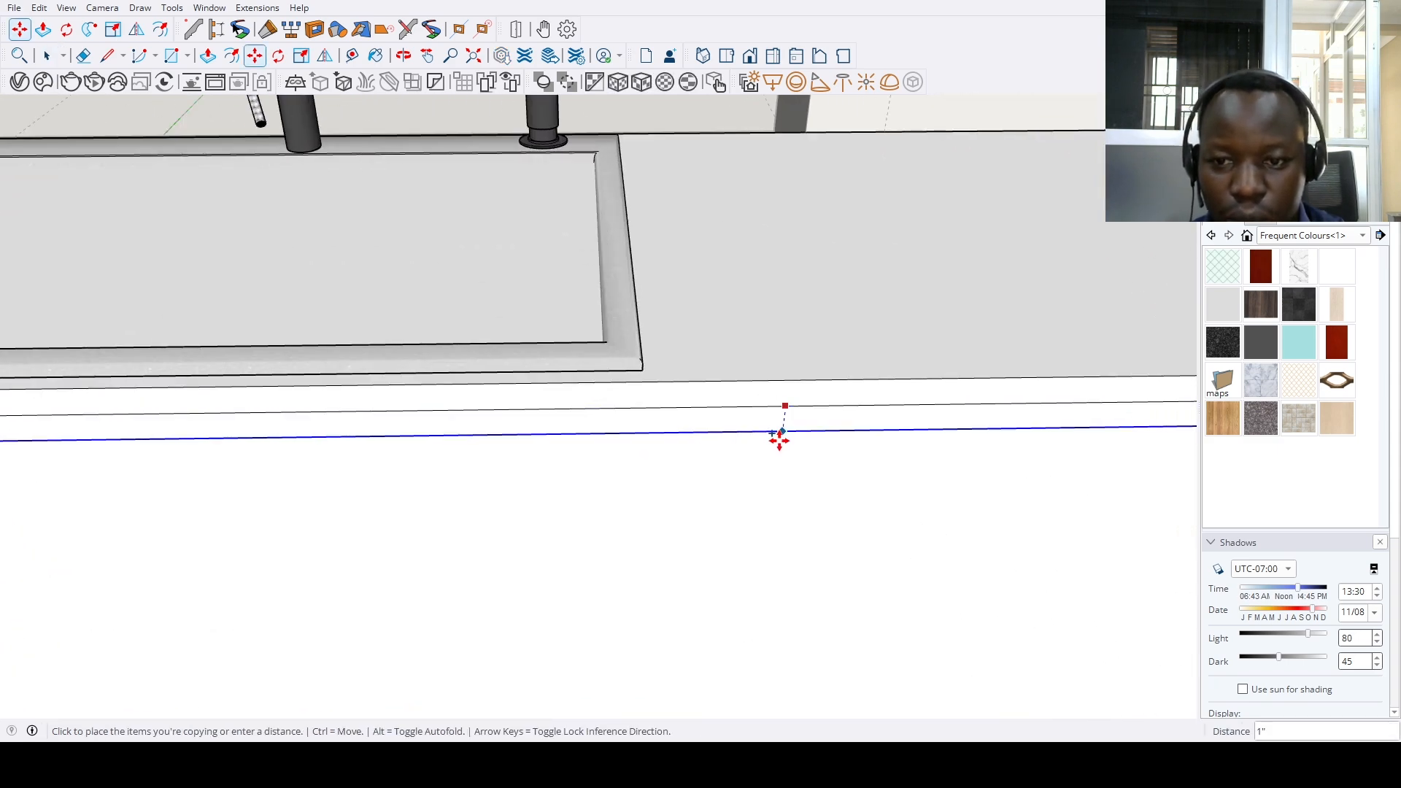
{"action": "key", "text": "space"}
{"action": "scroll", "coordinate": [759, 416], "scroll_direction": "down", "scroll_amount": 3}
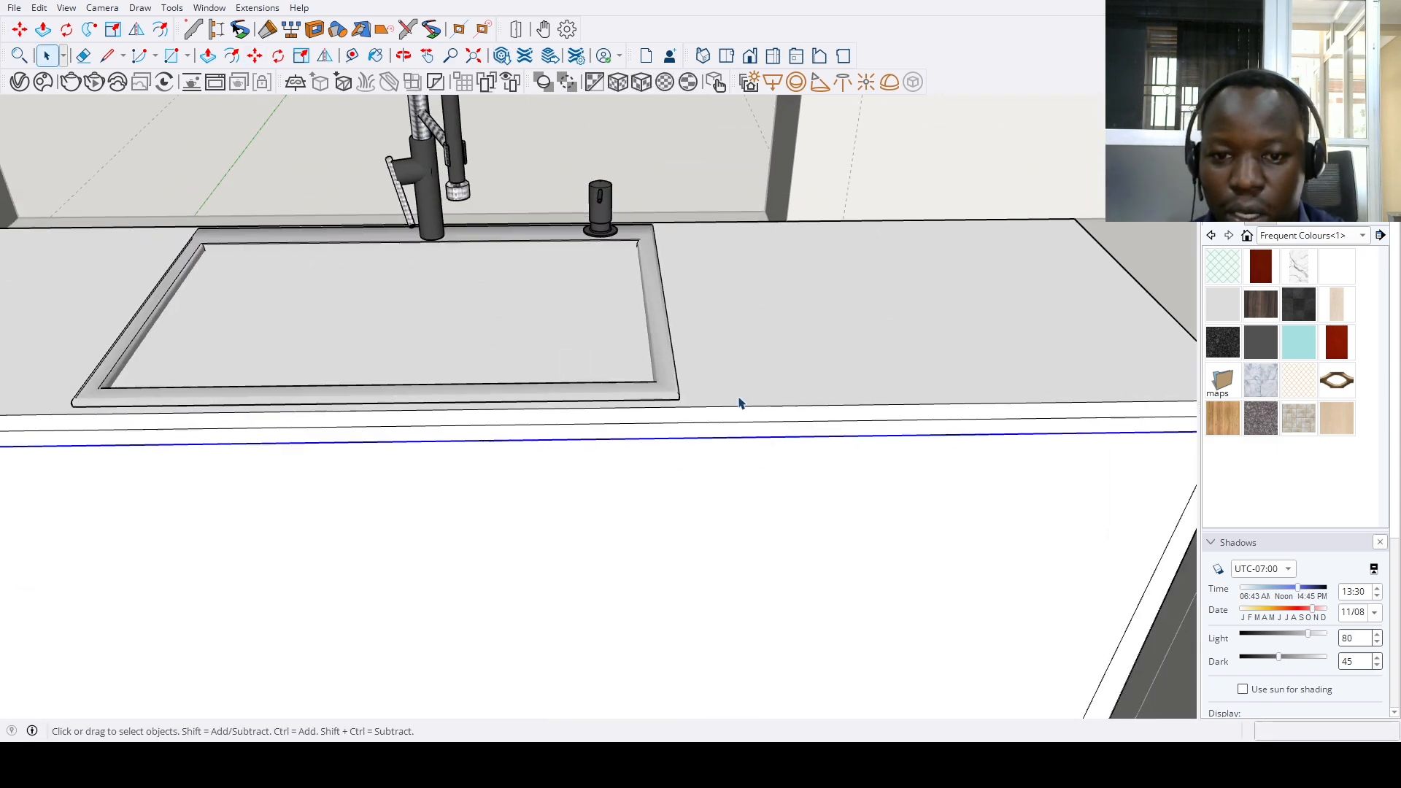
Delete the copied horizontal edge below the sink countertop and erase its leftover stub on the filler strip at the corner opposite the range
{"action": "left_click", "coordinate": [736, 438]}
{"action": "scroll", "coordinate": [724, 513], "scroll_direction": "up", "scroll_amount": 2}
{"action": "scroll", "coordinate": [725, 513], "scroll_direction": "down", "scroll_amount": 3}
{"action": "middle_click_drag", "start_coordinate": [635, 550], "coordinate": [663, 503]}
{"action": "scroll", "coordinate": [842, 458], "scroll_direction": "up", "scroll_amount": 3}
{"action": "scroll", "coordinate": [841, 458], "scroll_direction": "up", "scroll_amount": 4}
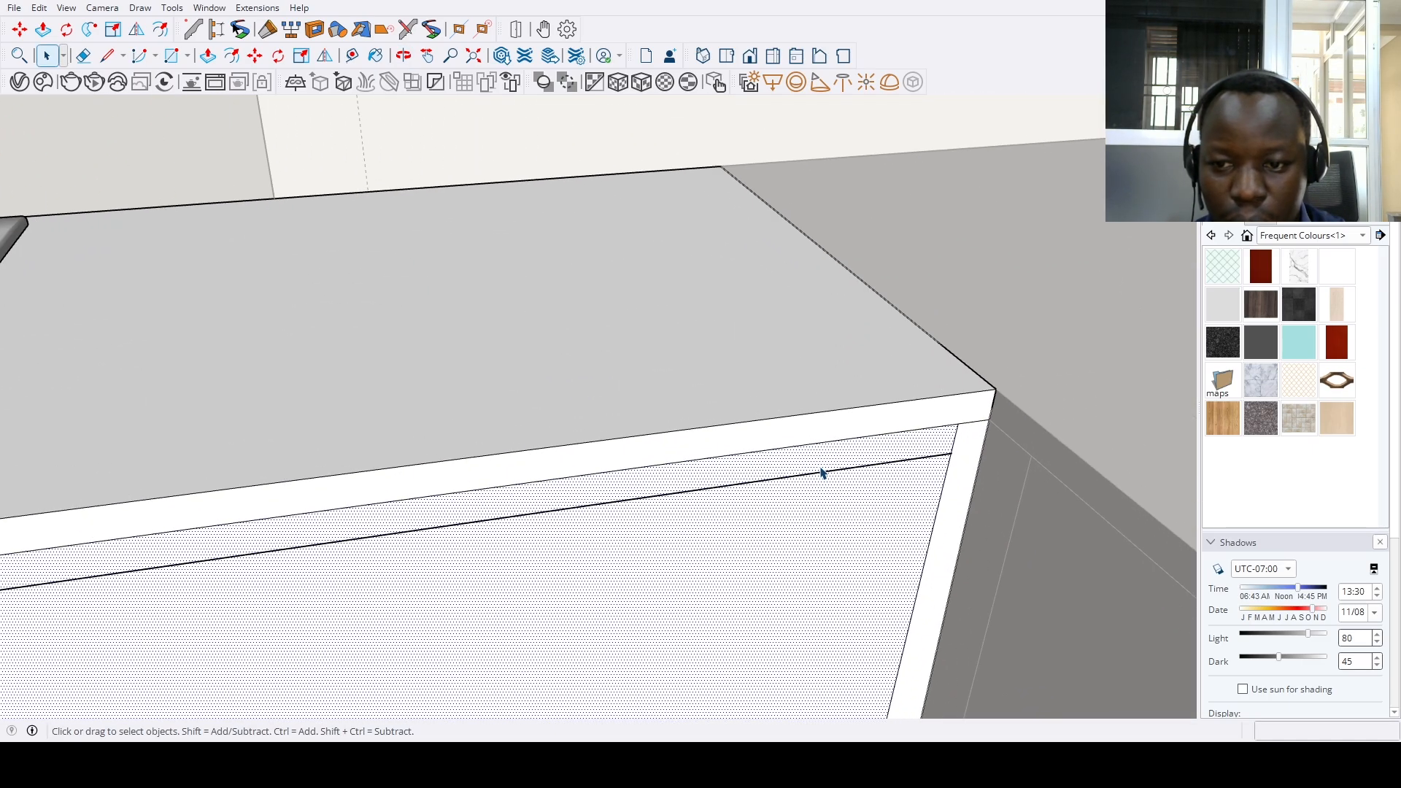
{"action": "left_click", "coordinate": [832, 469]}
{"action": "left_click", "coordinate": [936, 430]}
{"action": "scroll", "coordinate": [949, 449], "scroll_direction": "up", "scroll_amount": 1}
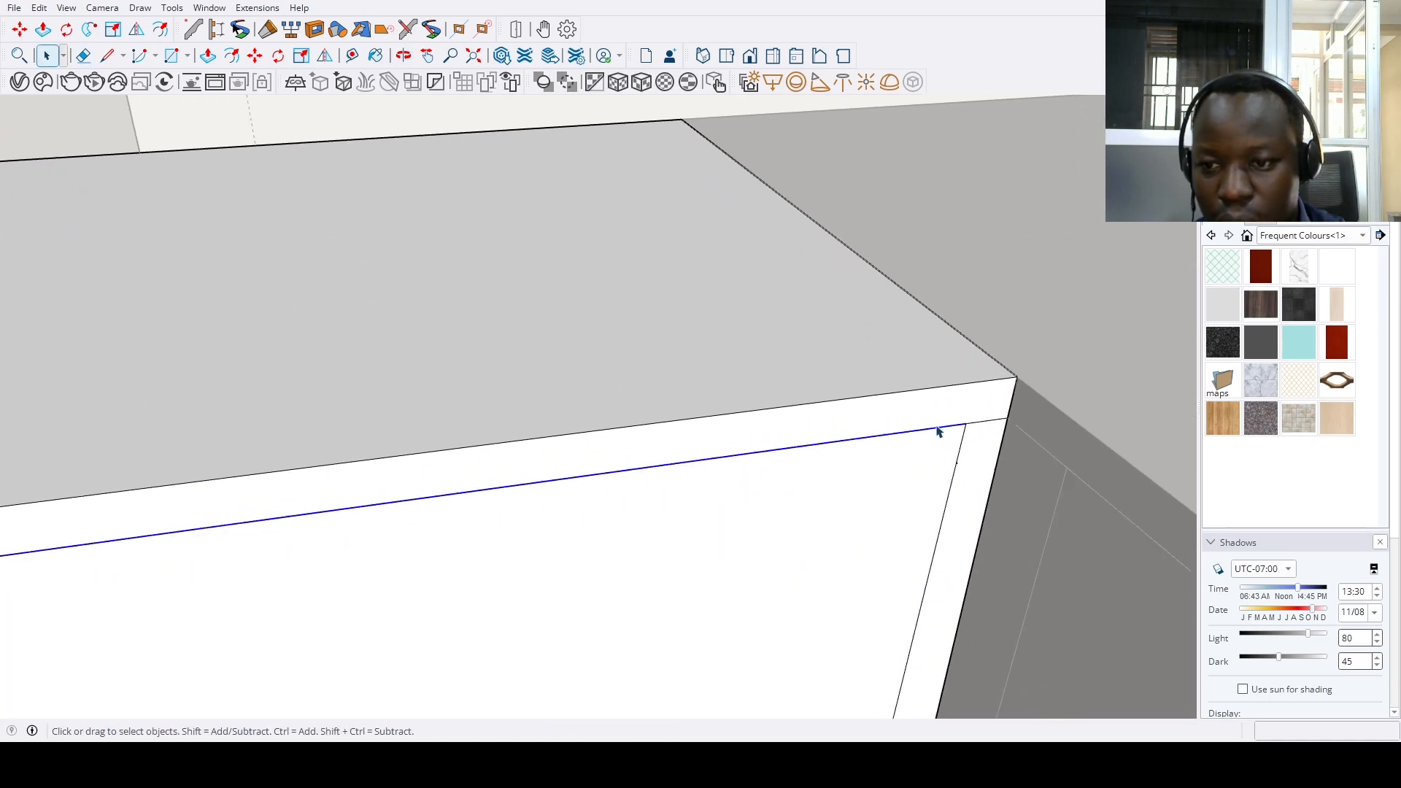
{"action": "scroll", "coordinate": [960, 474], "scroll_direction": "up", "scroll_amount": 5}
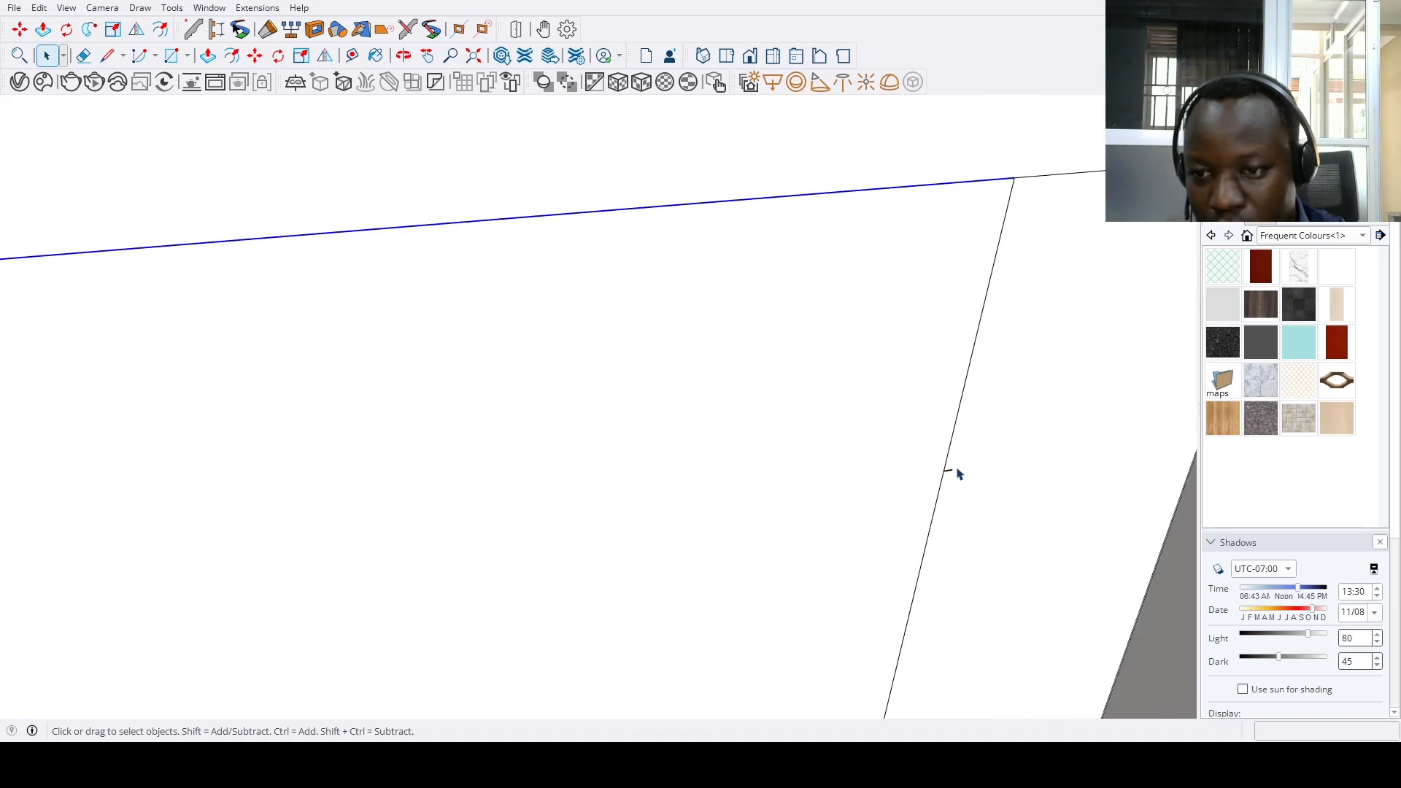
{"action": "scroll", "coordinate": [905, 494], "scroll_direction": "down", "scroll_amount": 5}
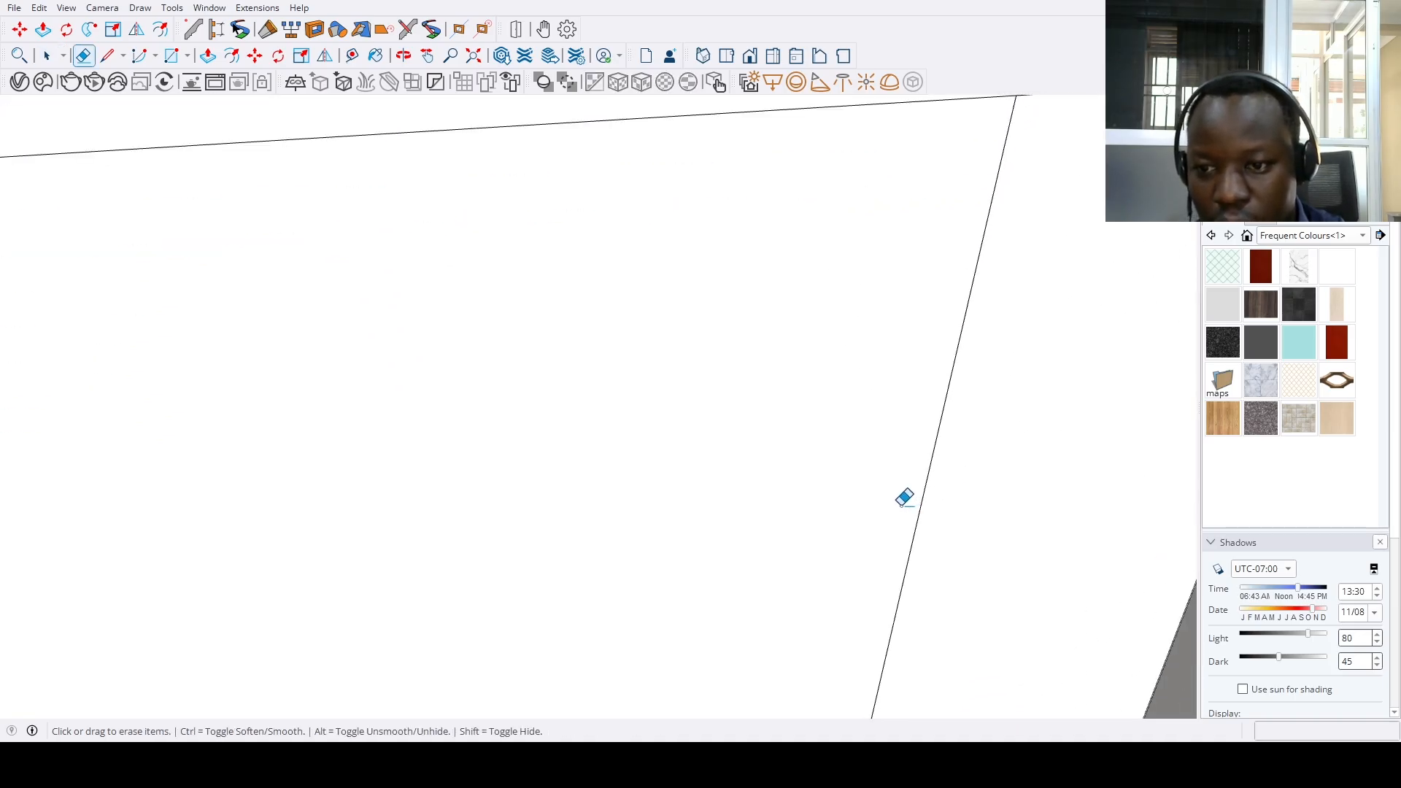
Select the top edge of the sink cabinet's front between the filler strips, directly under the countertop
{"action": "key", "text": "space"}
{"action": "left_click", "coordinate": [869, 349]}
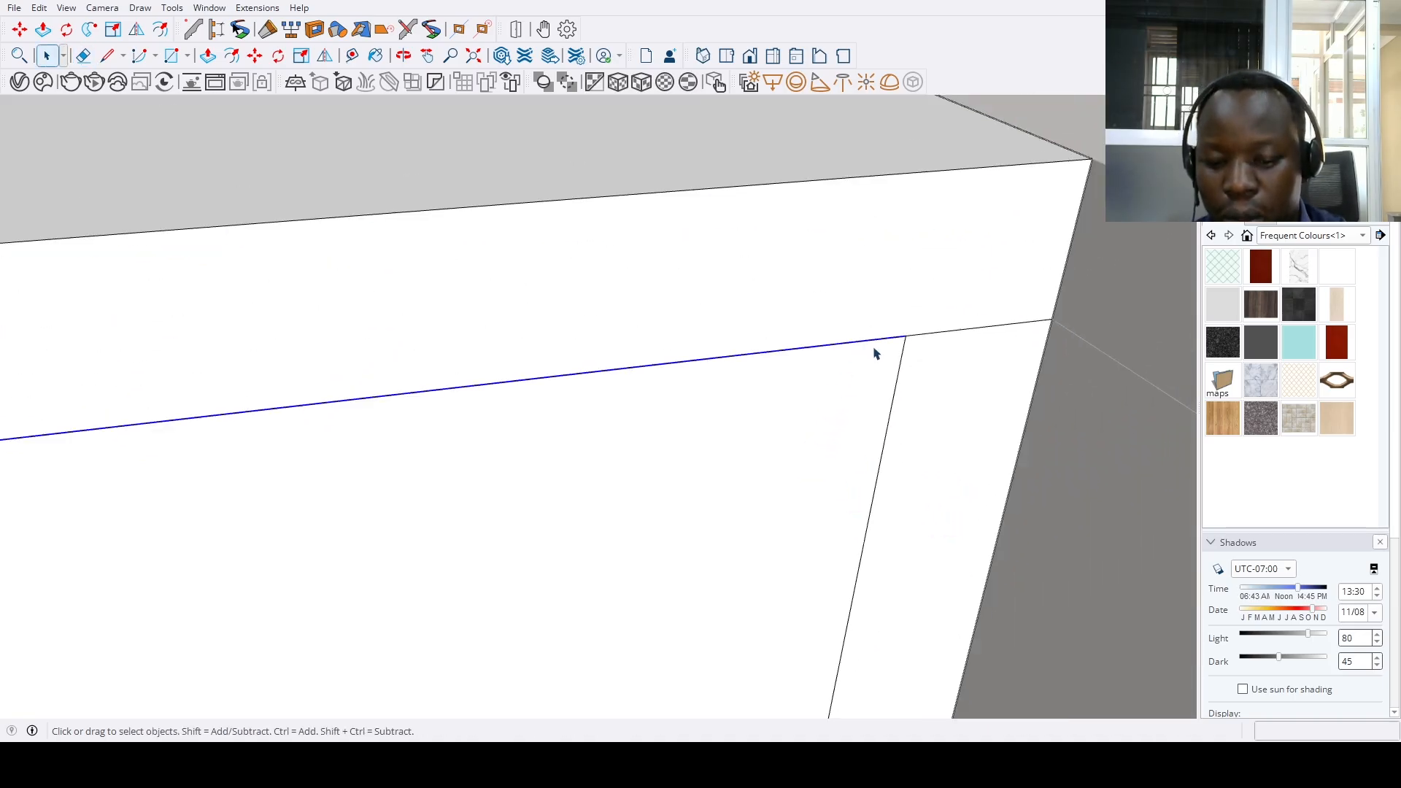
Copy the top edge of the sink cabinet's front a short distance down to form a strip below the countertop
{"action": "scroll", "coordinate": [912, 335], "scroll_direction": "up", "scroll_amount": 1}
{"action": "key", "text": "m"}
{"action": "key", "text": "ctrl"}
{"action": "left_click", "coordinate": [915, 332]}
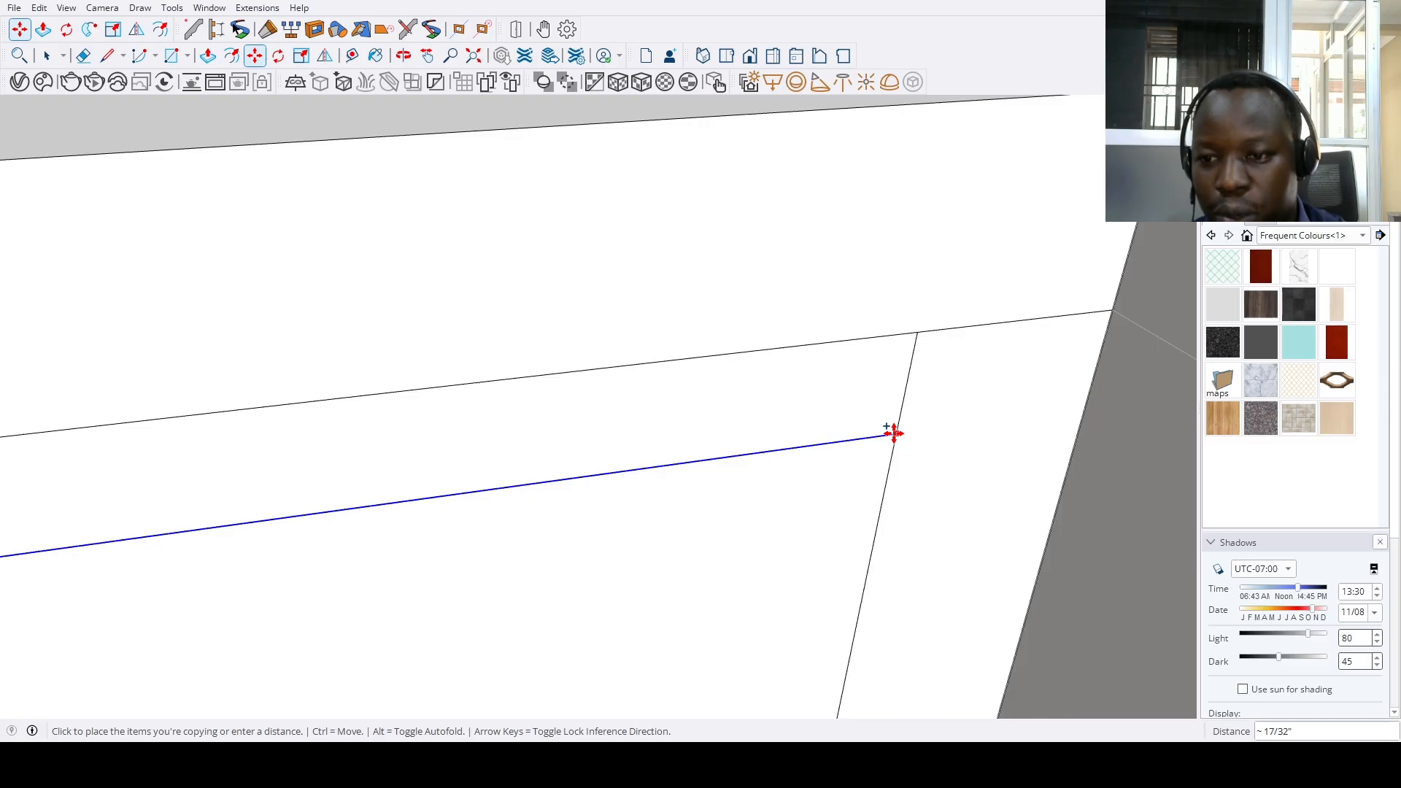
{"action": "scroll", "coordinate": [889, 474], "scroll_direction": "down", "scroll_amount": 1}
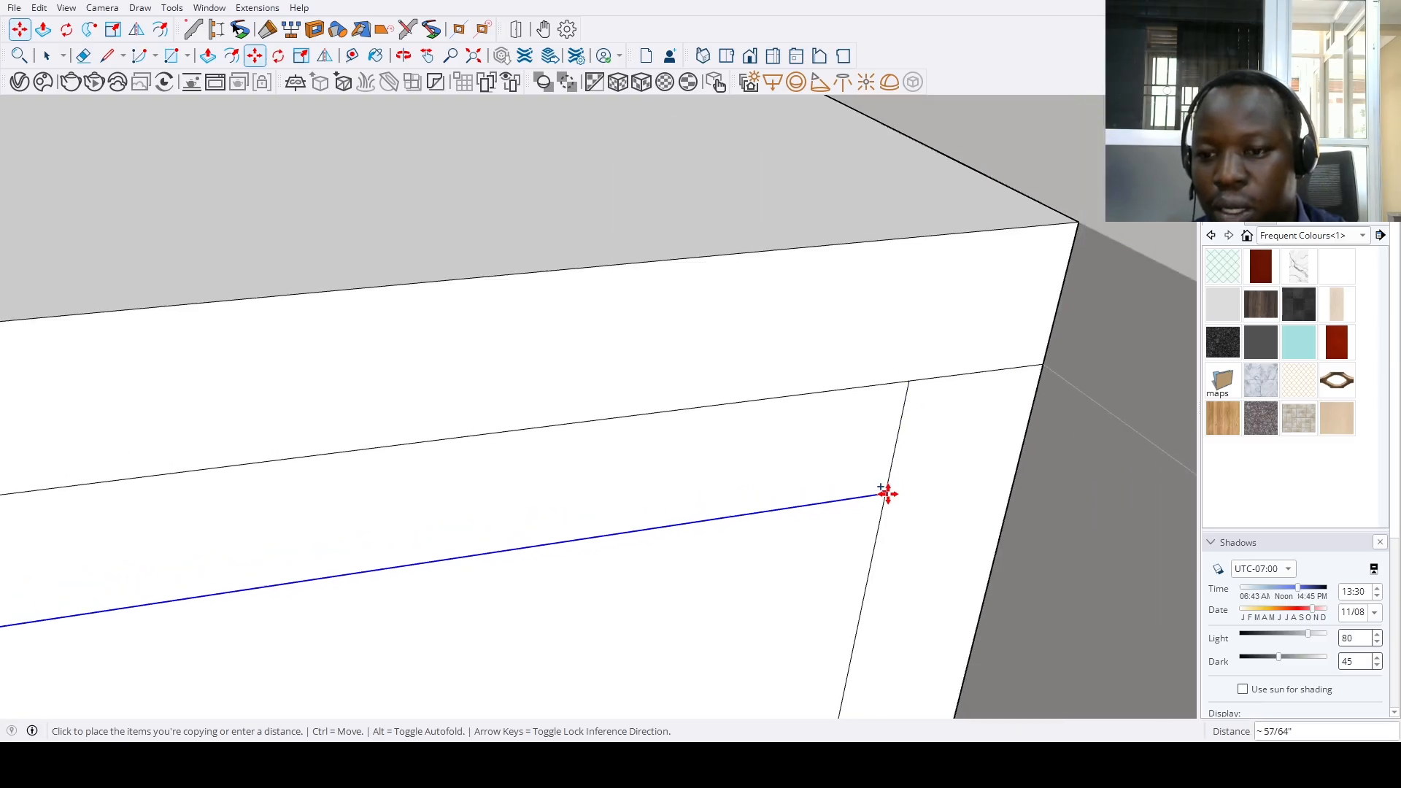
{"action": "scroll", "coordinate": [694, 567], "scroll_direction": "down", "scroll_amount": 5}
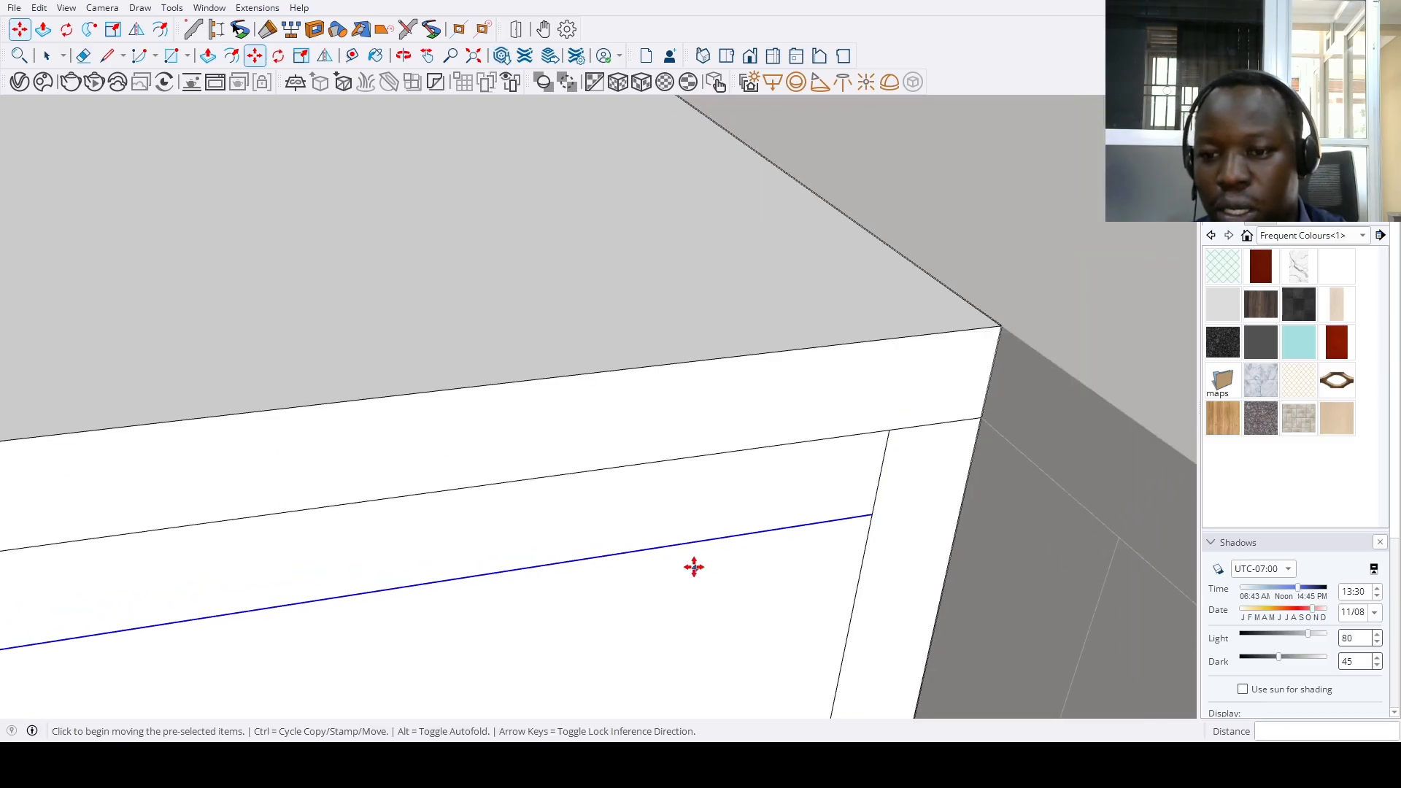
{"action": "key", "text": "space"}
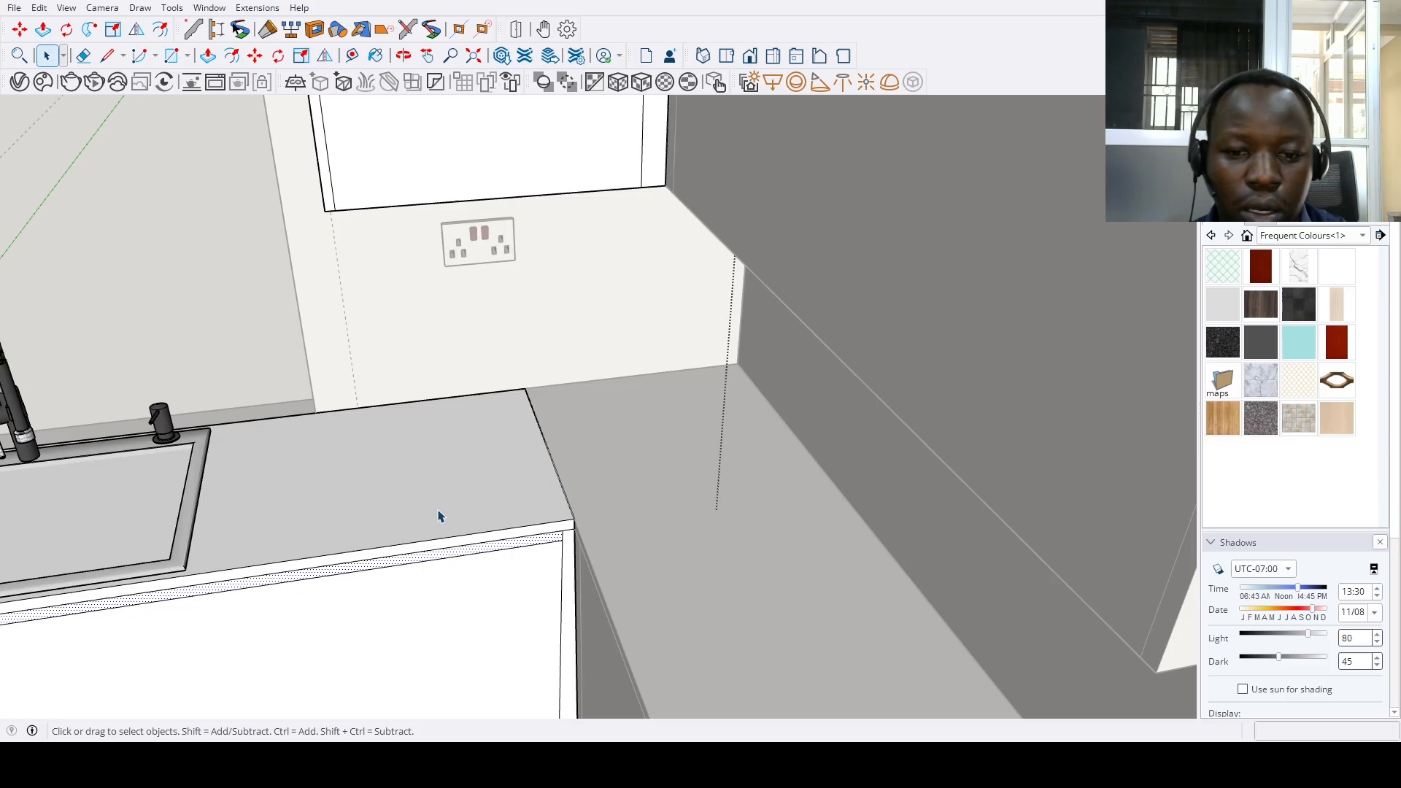
Paint the sink base cabinet's front panel, plinth and both side strips with the dark grey material
{"action": "middle_click_drag", "start_coordinate": [438, 517], "coordinate": [520, 437]}
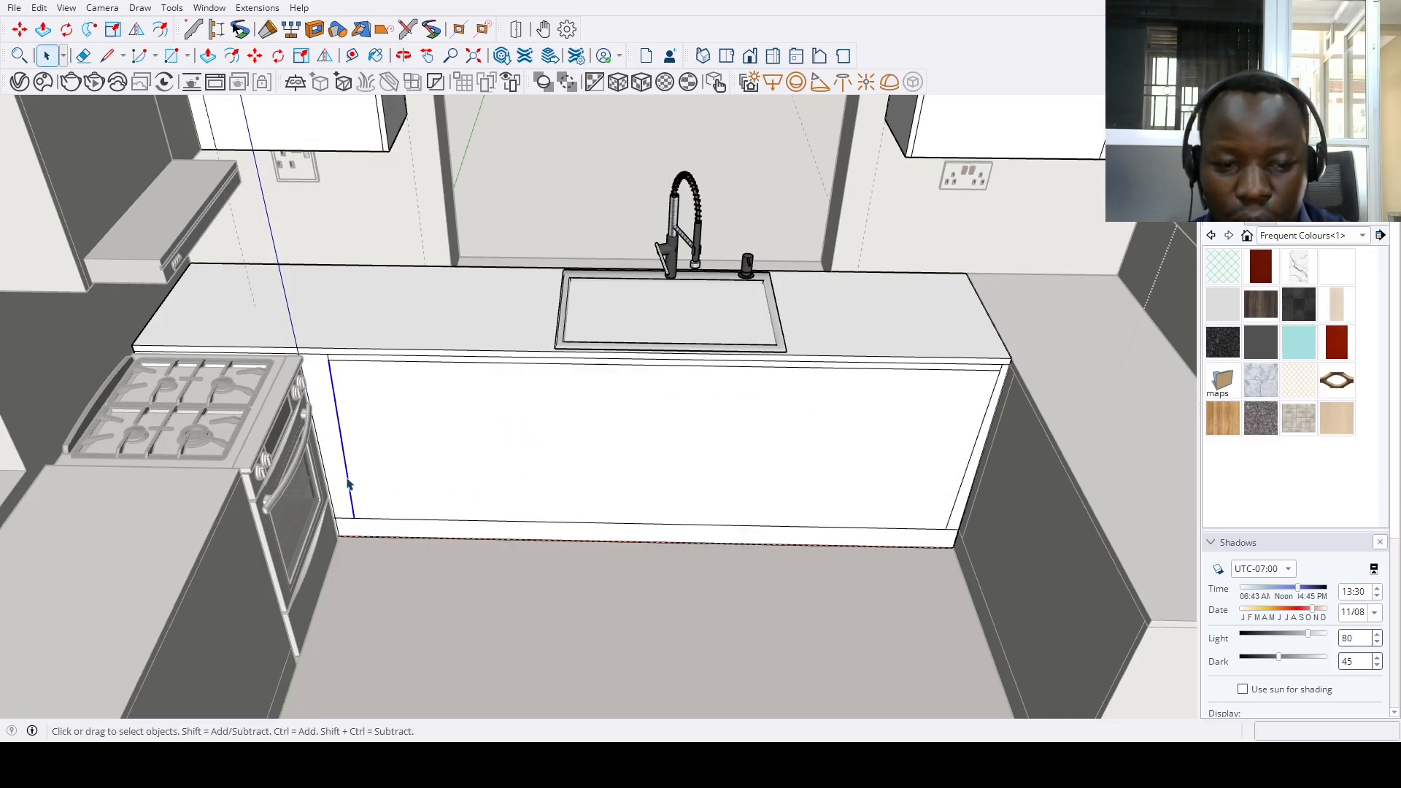
{"action": "left_click", "coordinate": [1263, 335]}
{"action": "left_click", "coordinate": [876, 465]}
{"action": "scroll", "coordinate": [891, 522], "scroll_direction": "up", "scroll_amount": 3}
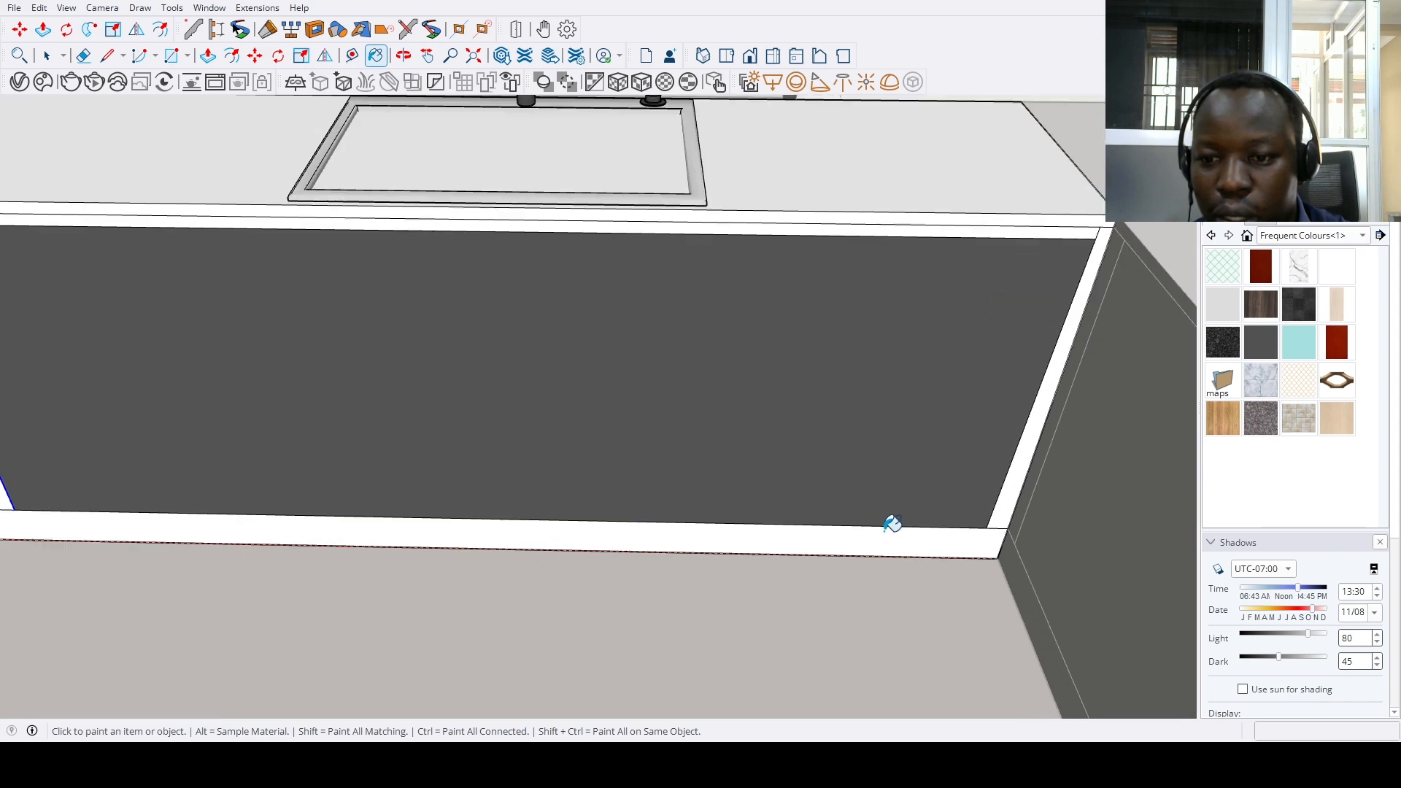
{"action": "left_click", "coordinate": [894, 527]}
{"action": "left_click", "coordinate": [1020, 487]}
{"action": "scroll", "coordinate": [510, 484], "scroll_direction": "down", "scroll_amount": 5}
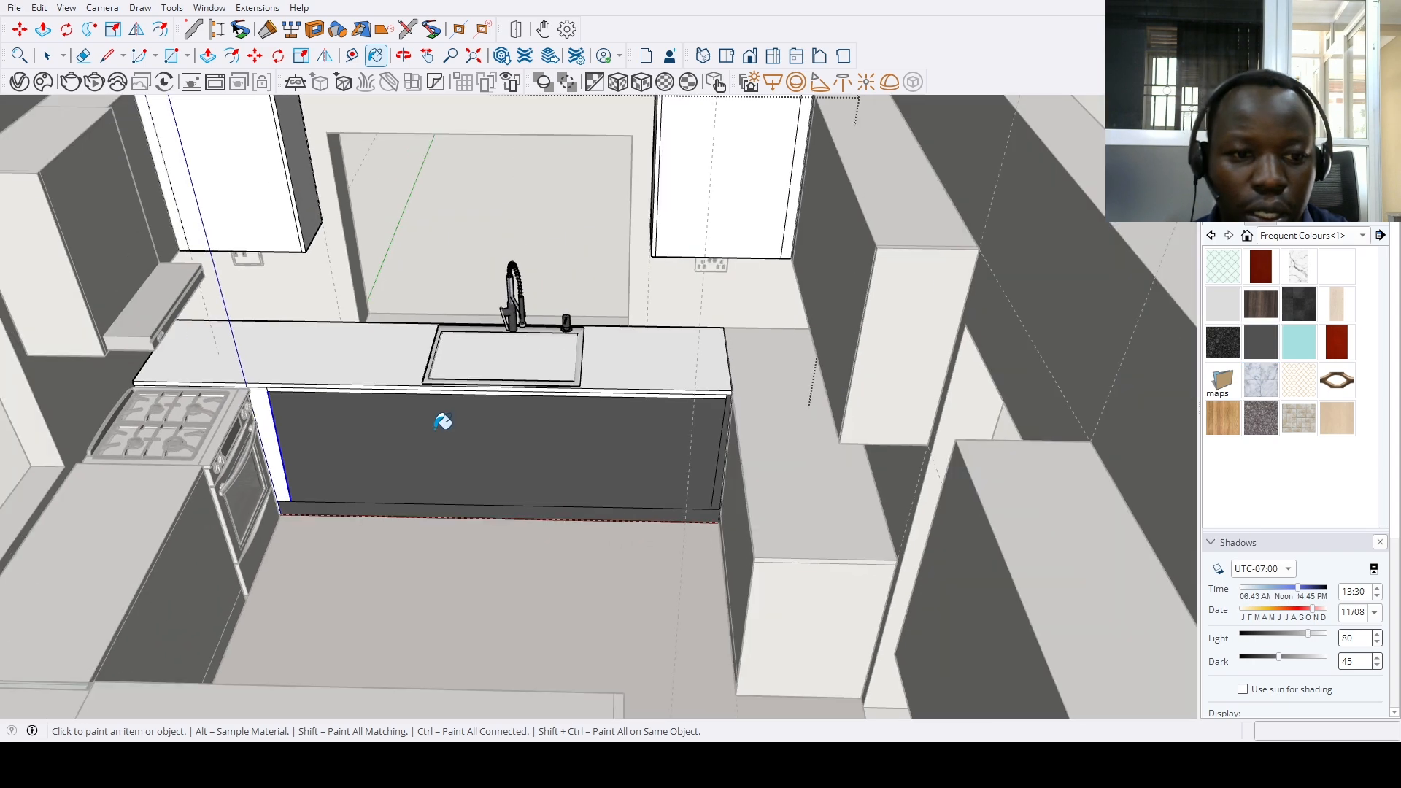
{"action": "left_click", "coordinate": [294, 495]}
Paint the front, side and edge strips of the wall cabinet to the right of the sink window dark grey
{"action": "scroll", "coordinate": [294, 495], "scroll_direction": "down", "scroll_amount": 5}
{"action": "mouse_move", "coordinate": [310, 572]}
{"action": "middle_mouse_down"}
{"action": "mouse_move", "coordinate": [538, 523]}
{"action": "mouse_move", "coordinate": [540, 441]}
{"action": "mouse_move", "coordinate": [493, 416]}
{"action": "middle_mouse_up"}
{"action": "left_click", "coordinate": [490, 412]}
{"action": "scroll", "coordinate": [490, 413], "scroll_direction": "up", "scroll_amount": 4}
{"action": "key", "text": "t"}
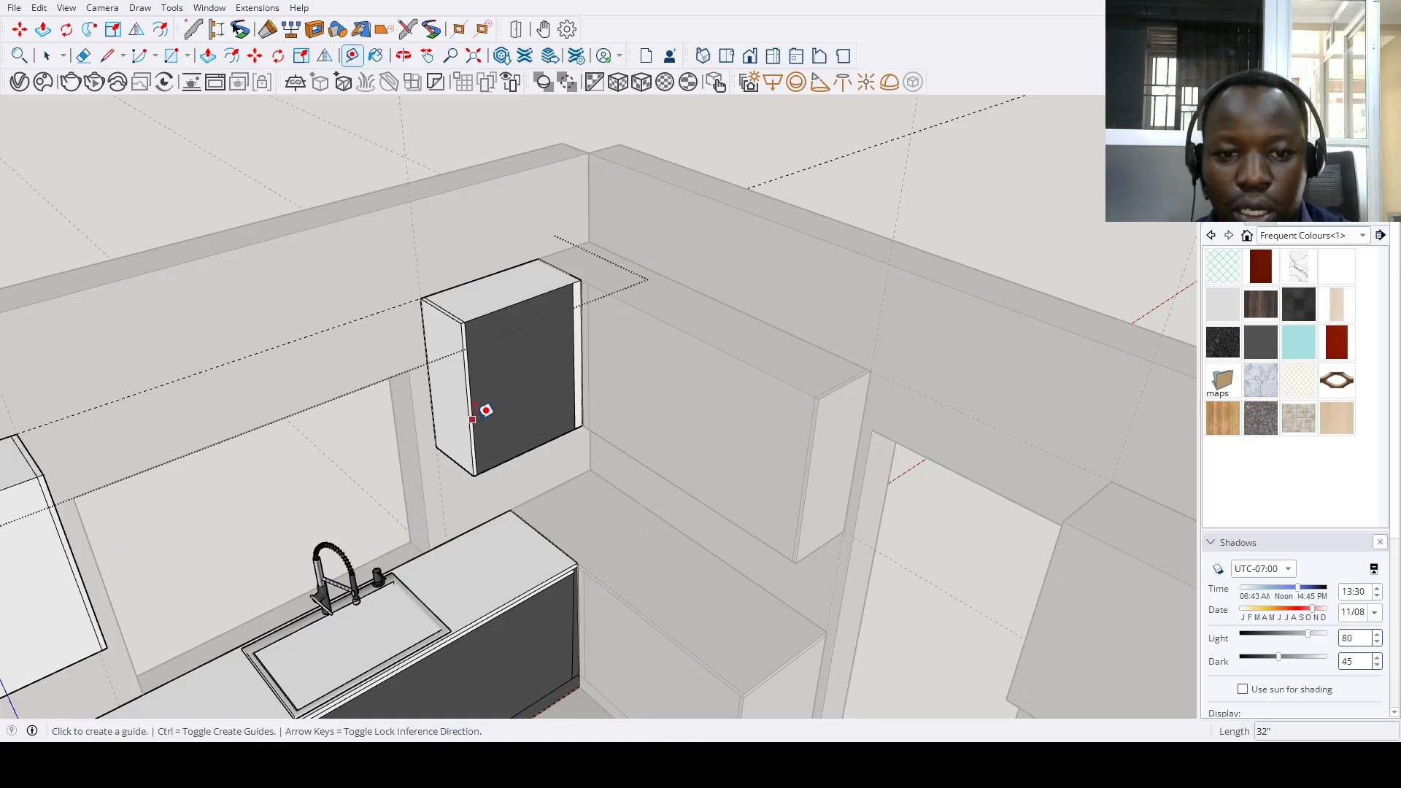
{"action": "left_click", "coordinate": [472, 419]}
{"action": "scroll", "coordinate": [479, 417], "scroll_direction": "up", "scroll_amount": 5}
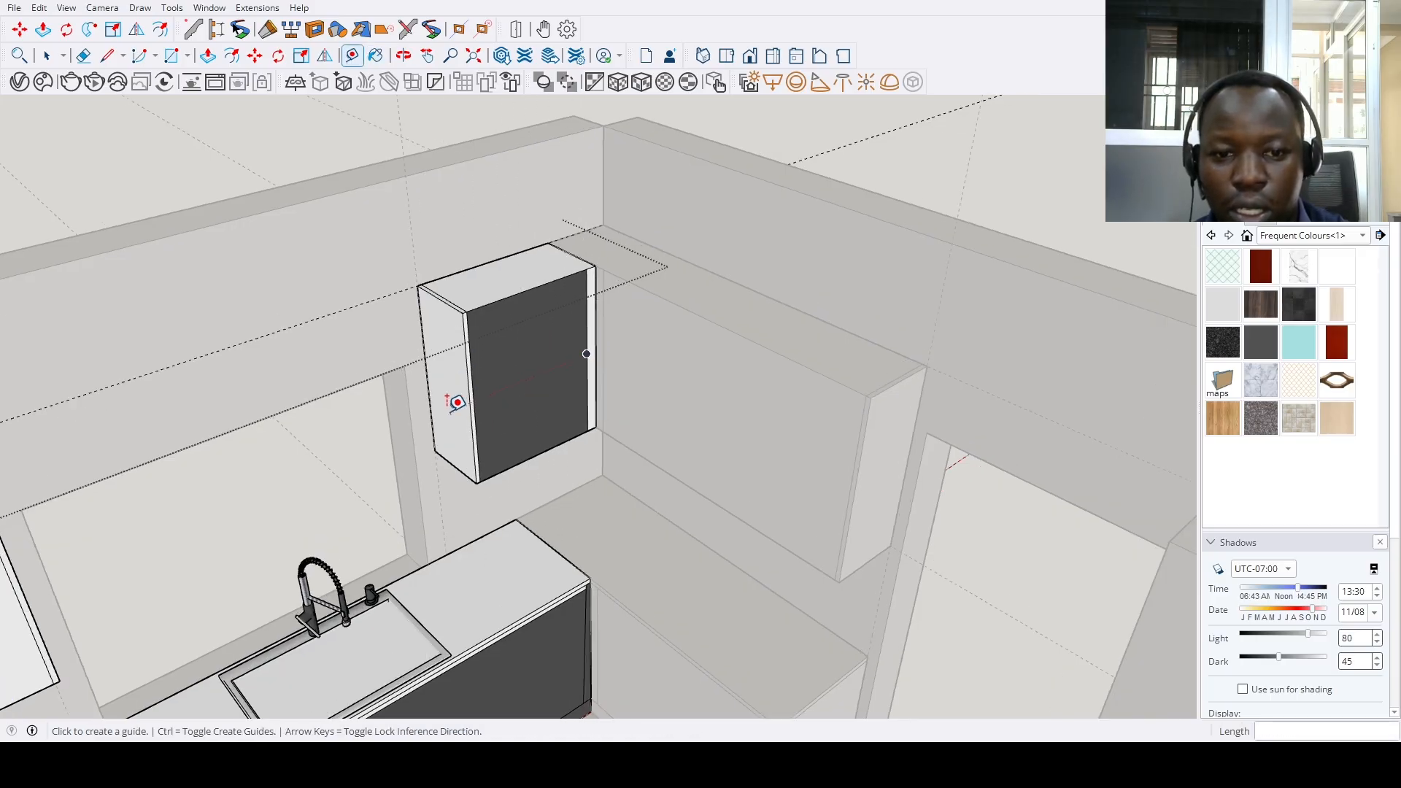
{"action": "key", "text": "b"}
{"action": "scroll", "coordinate": [698, 335], "scroll_direction": "down", "scroll_amount": 6}
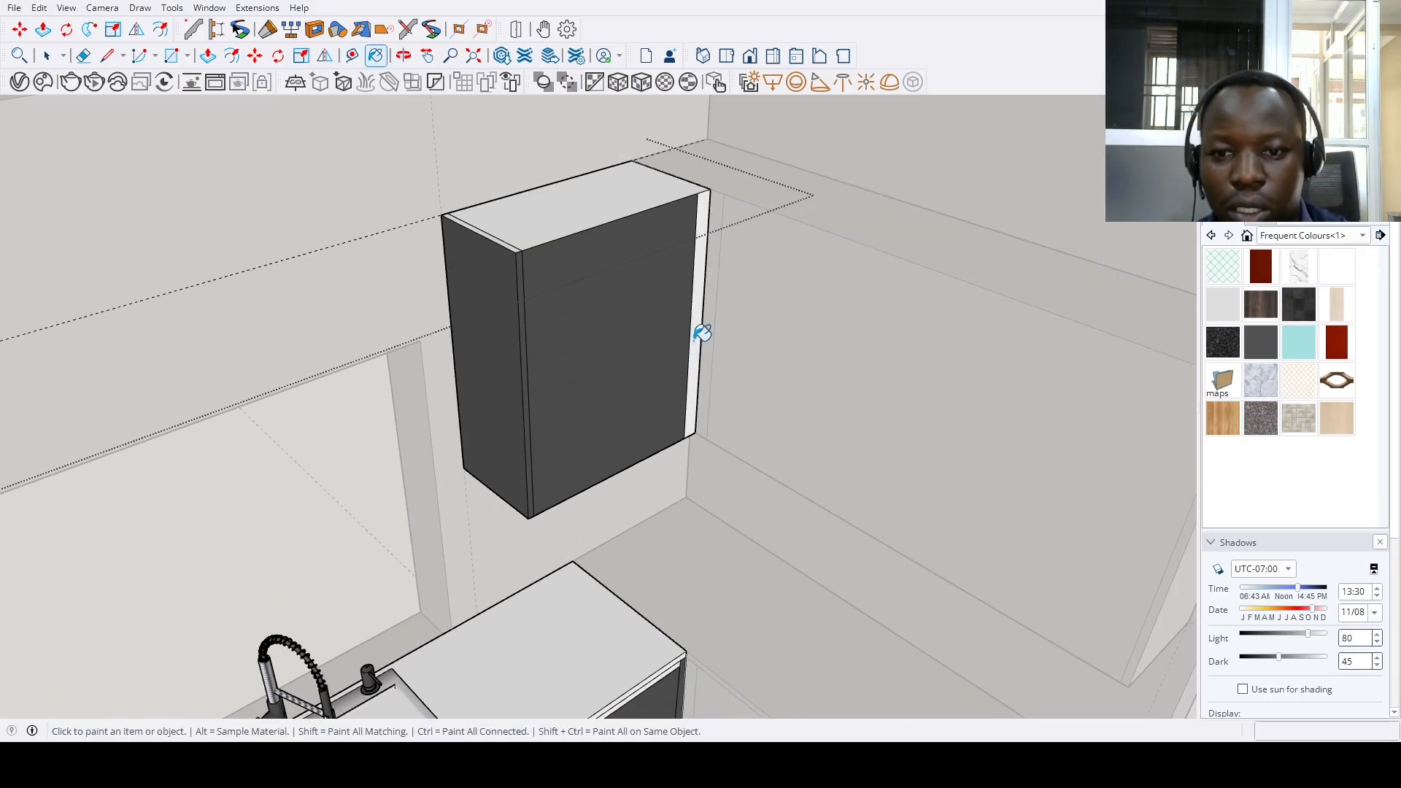
Paint the side, front and edge strip of the wall cabinet to the left of the sink window dark grey
{"action": "middle_click_drag", "start_coordinate": [641, 588], "coordinate": [559, 543]}
{"action": "scroll", "coordinate": [532, 438], "scroll_direction": "up", "scroll_amount": 5}
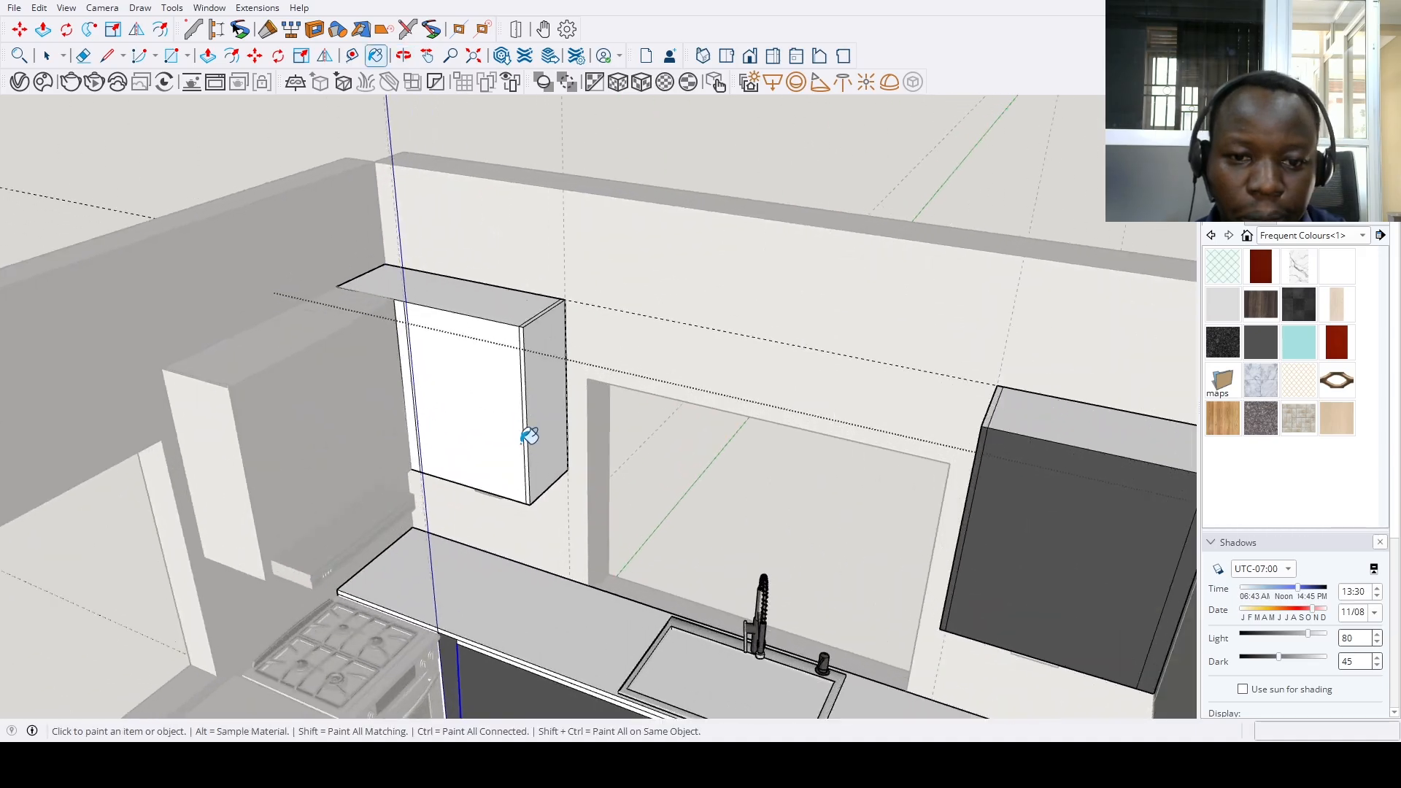
{"action": "left_click", "coordinate": [544, 408]}
{"action": "left_click", "coordinate": [463, 438]}
{"action": "left_click", "coordinate": [333, 473]}
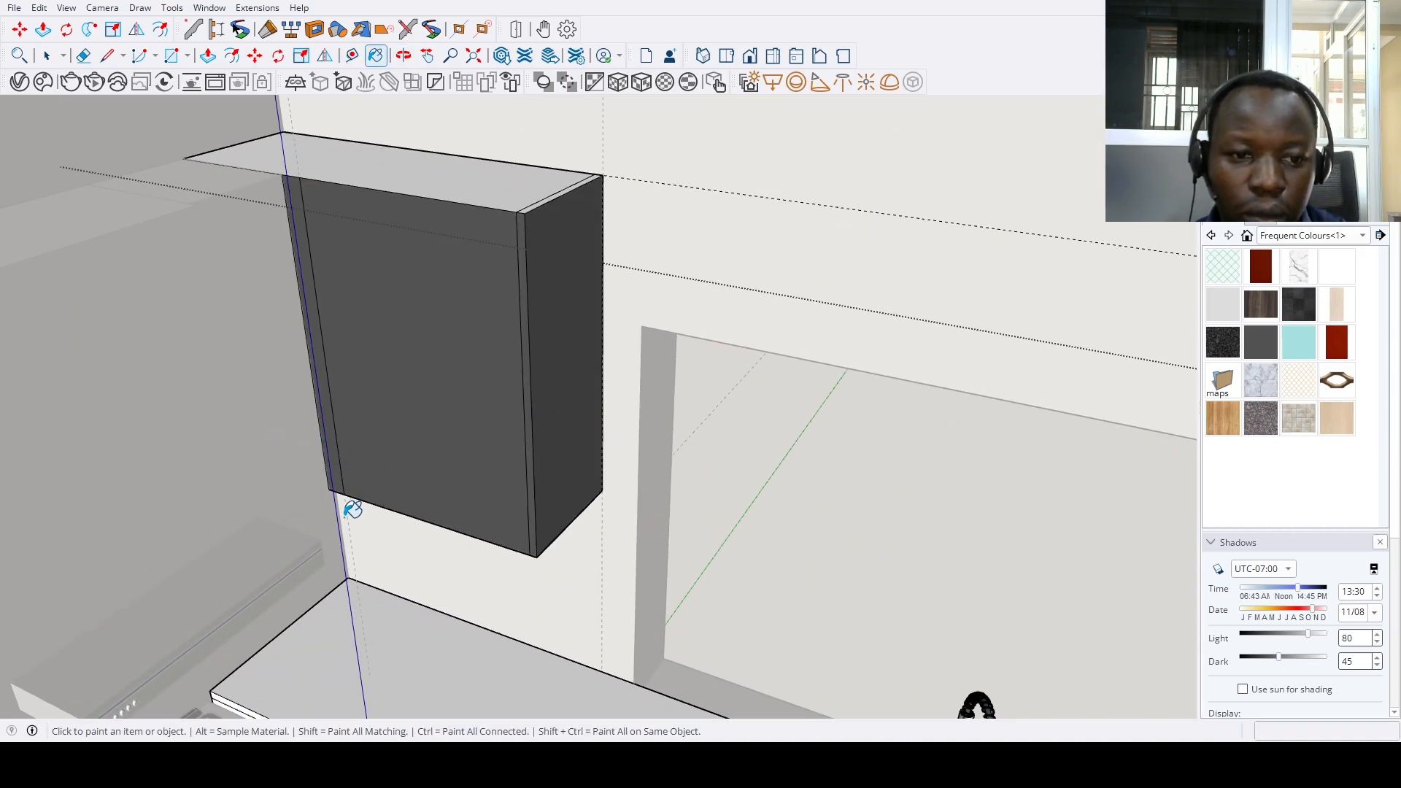
Paint the front, edge strip and side of the wall cabinet behind the range hood dark grey
{"action": "scroll", "coordinate": [577, 437], "scroll_direction": "down", "scroll_amount": 5}
{"action": "mouse_move", "coordinate": [661, 477]}
{"action": "middle_mouse_down"}
{"action": "mouse_move", "coordinate": [654, 491]}
{"action": "mouse_move", "coordinate": [447, 388]}
{"action": "middle_mouse_up"}
{"action": "scroll", "coordinate": [445, 390], "scroll_direction": "down", "scroll_amount": 4}
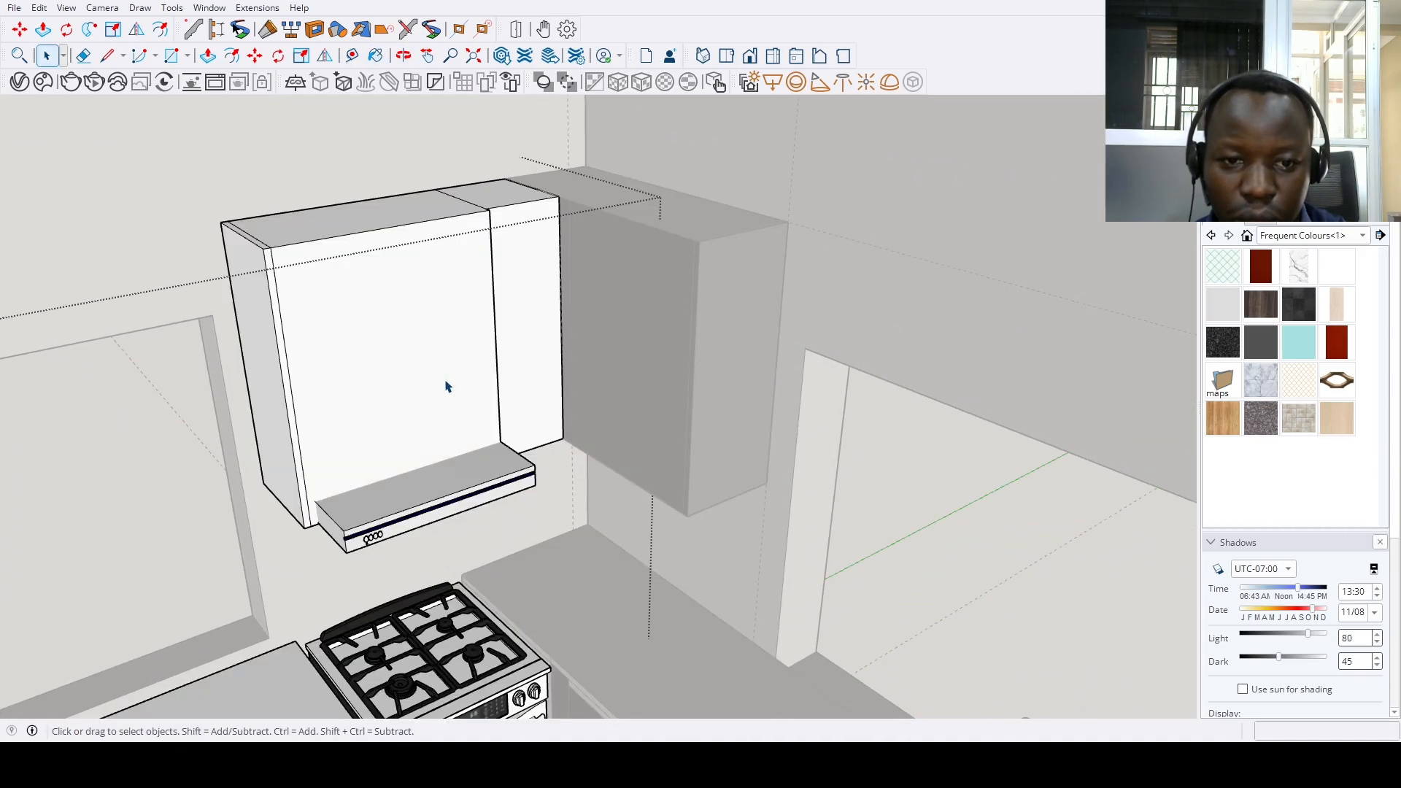
{"action": "left_click", "coordinate": [377, 417]}
{"action": "scroll", "coordinate": [365, 429], "scroll_direction": "up", "scroll_amount": 3}
{"action": "left_click", "coordinate": [357, 441]}
{"action": "left_click", "coordinate": [352, 479]}
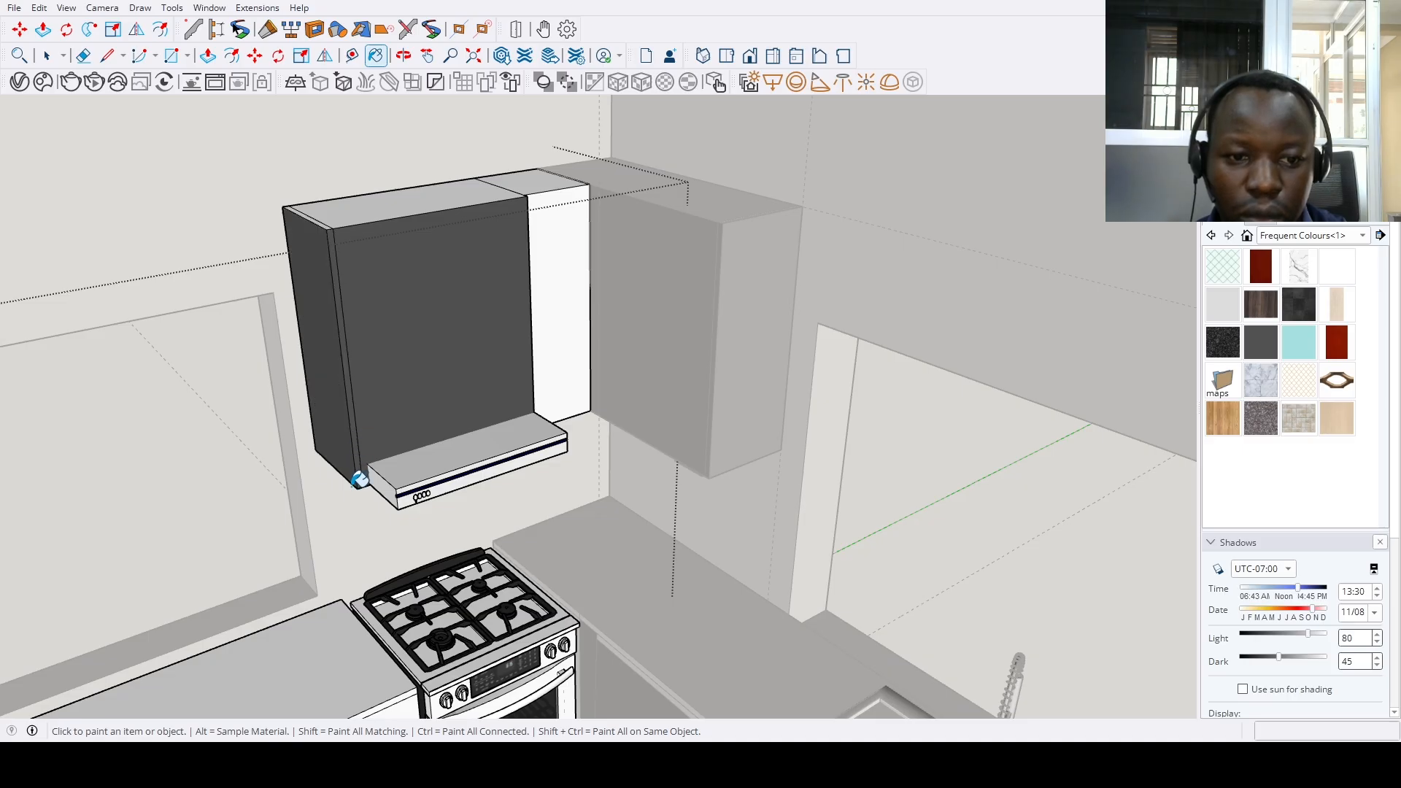
Paint the narrow wall cabinet front beside the range hood cabinet with the wood material
{"action": "scroll", "coordinate": [354, 482], "scroll_direction": "down", "scroll_amount": 3}
{"action": "scroll", "coordinate": [441, 397], "scroll_direction": "up", "scroll_amount": 3}
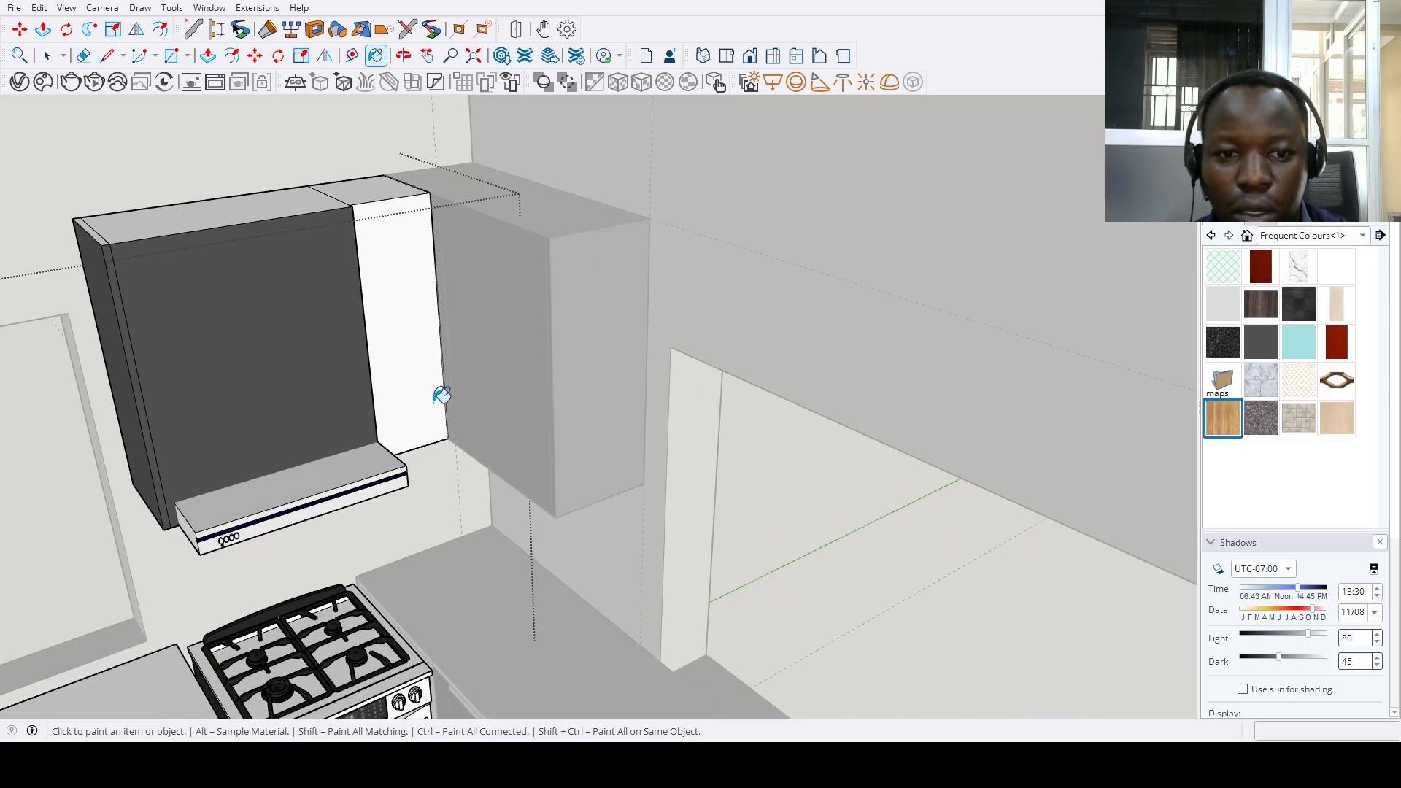
{"action": "left_click", "coordinate": [1223, 419]}
{"action": "left_click", "coordinate": [420, 409]}
{"action": "scroll", "coordinate": [440, 447], "scroll_direction": "down", "scroll_amount": 2}
{"action": "scroll", "coordinate": [438, 416], "scroll_direction": "up", "scroll_amount": 2}
Try to offset the outline of the narrow wood front inward by 0.75"
{"action": "key", "text": "f"}
{"action": "left_click", "coordinate": [429, 410]}
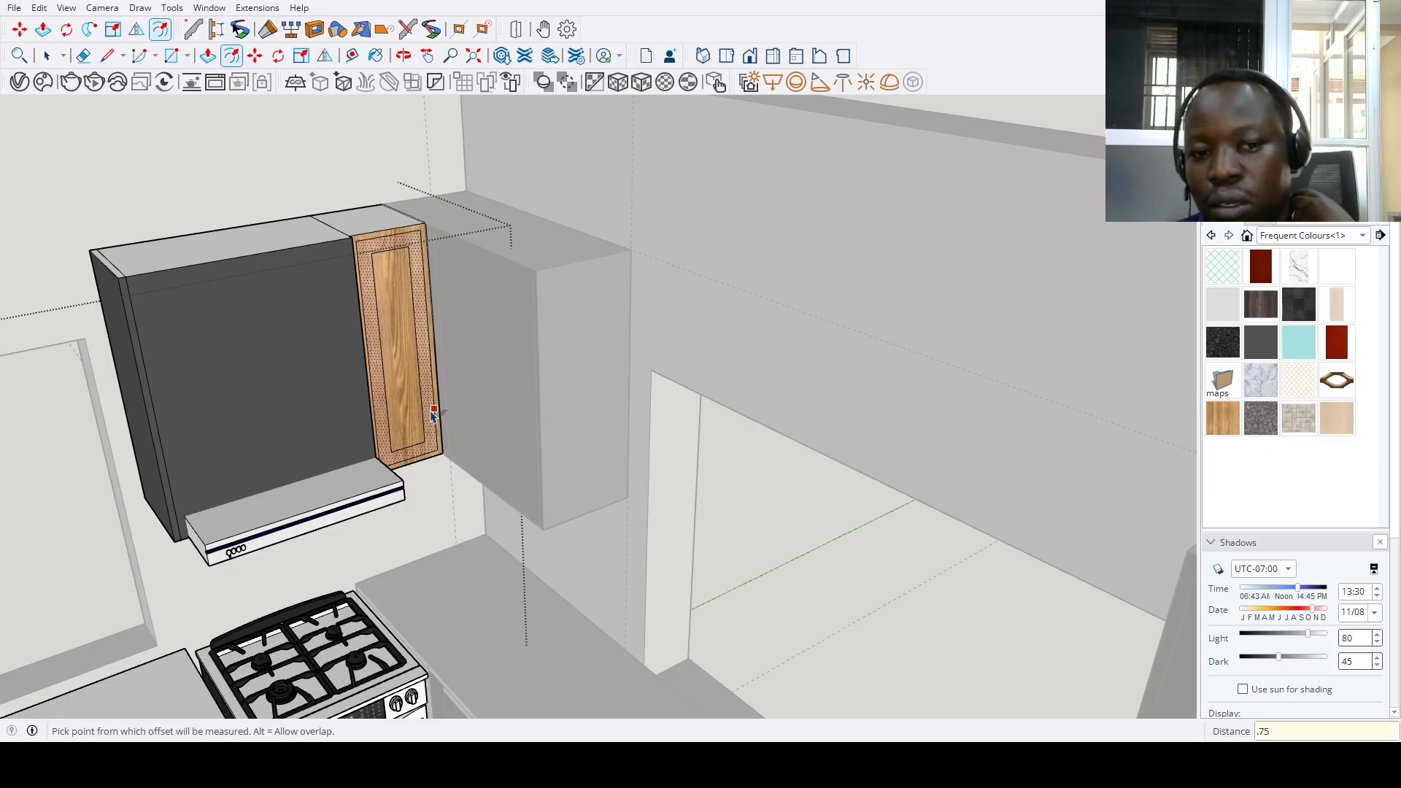
{"action": "scroll", "coordinate": [433, 415], "scroll_direction": "up", "scroll_amount": 3}
{"action": "key", "text": "e"}
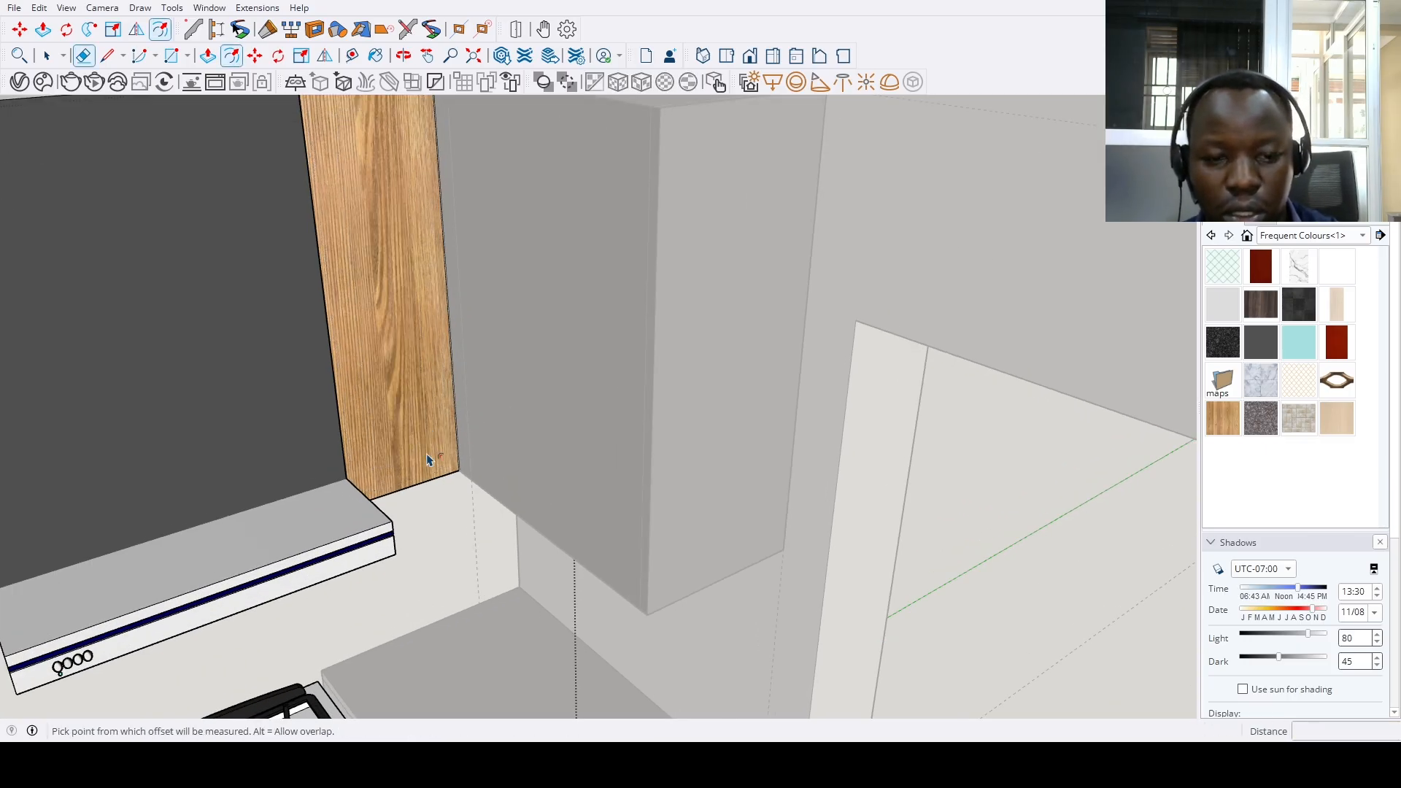
{"action": "key", "text": "space"}
Copy the corner-side vertical edge of the wall cabinet next to the fridge 2" inward across its front
{"action": "scroll", "coordinate": [438, 467], "scroll_direction": "down", "scroll_amount": 8}
{"action": "mouse_move", "coordinate": [456, 472]}
{"action": "middle_mouse_down"}
{"action": "mouse_move", "coordinate": [667, 434]}
{"action": "mouse_move", "coordinate": [132, 442]}
{"action": "mouse_move", "coordinate": [416, 416]}
{"action": "mouse_move", "coordinate": [563, 475]}
{"action": "mouse_move", "coordinate": [632, 463]}
{"action": "mouse_move", "coordinate": [257, 480]}
{"action": "middle_mouse_up"}
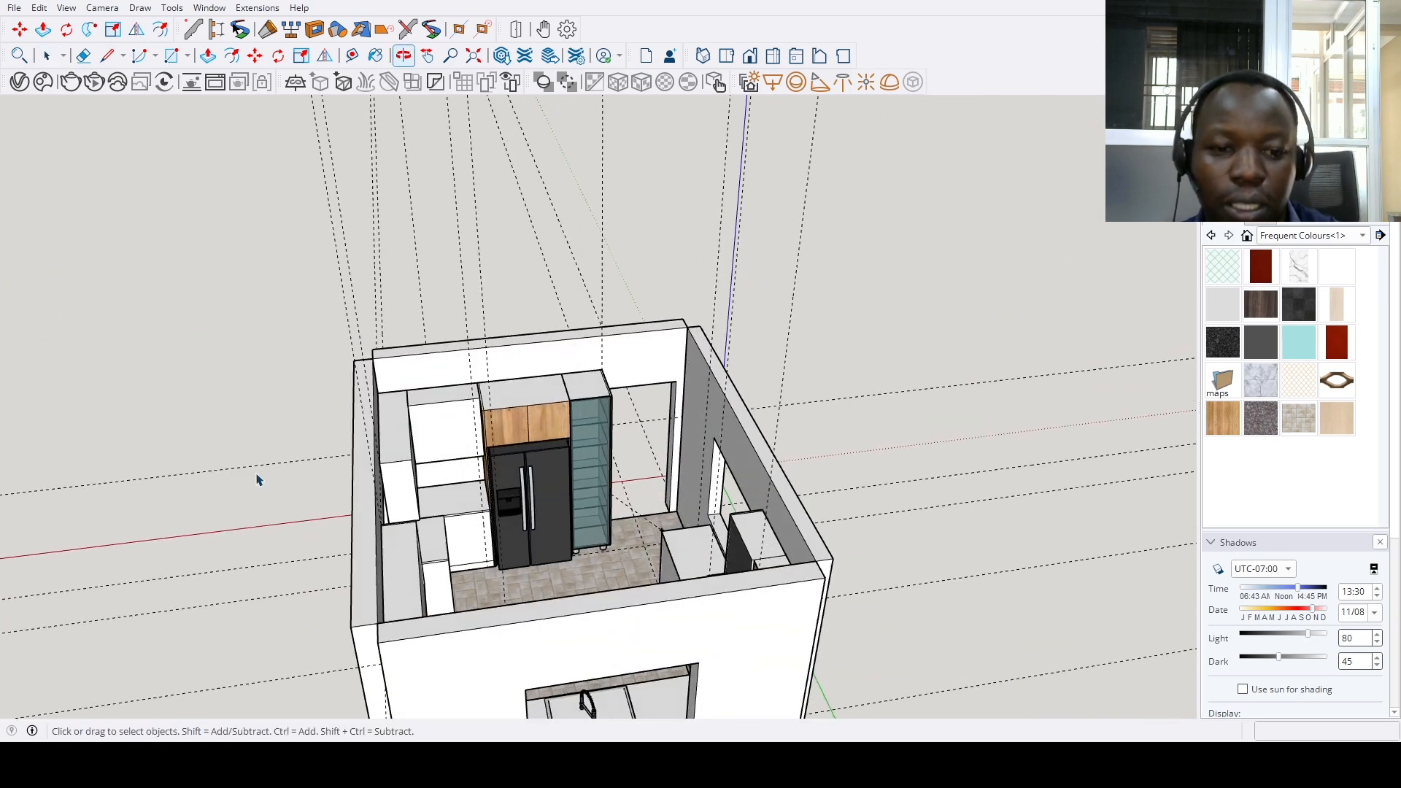
{"action": "scroll", "coordinate": [394, 438], "scroll_direction": "up", "scroll_amount": 3}
{"action": "scroll", "coordinate": [388, 431], "scroll_direction": "up", "scroll_amount": 4}
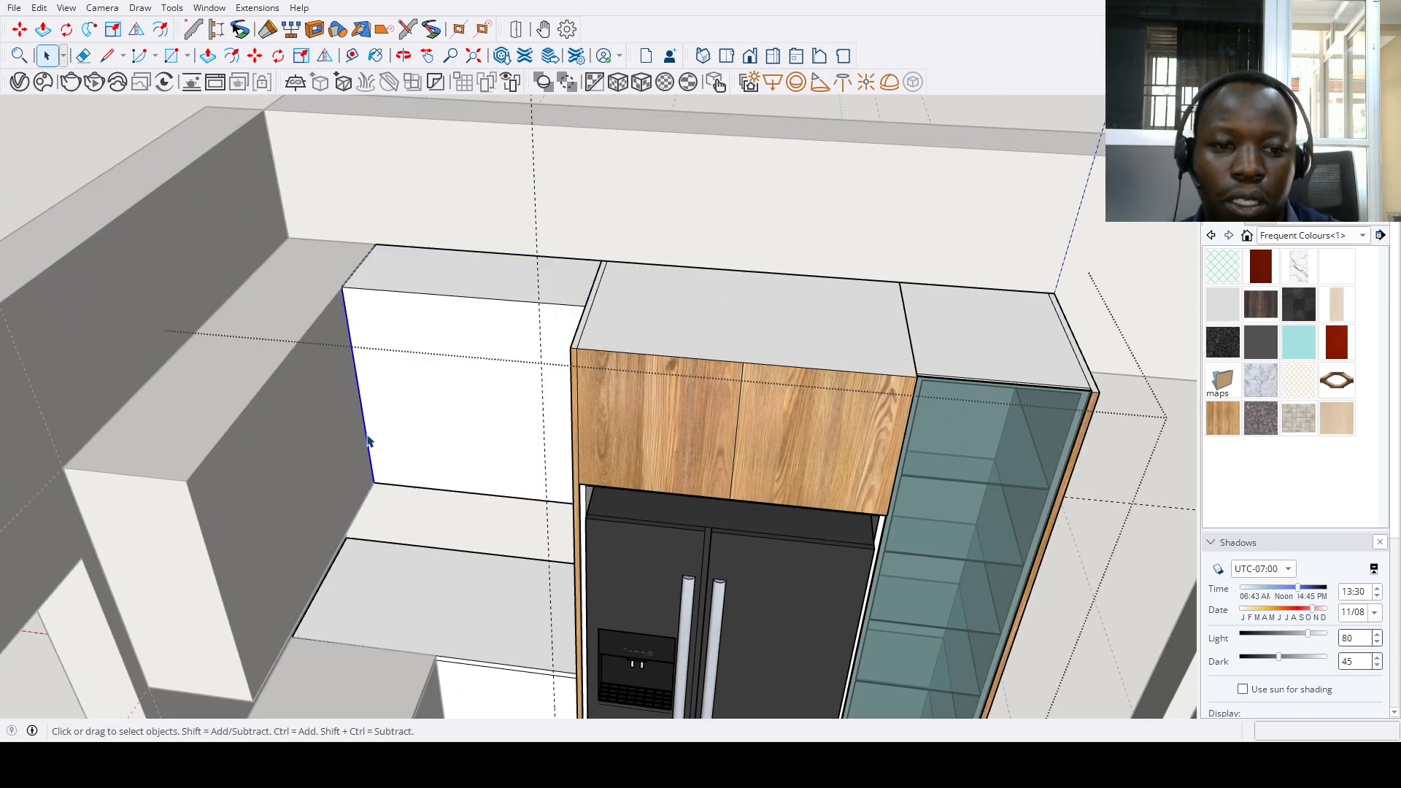
{"action": "scroll", "coordinate": [367, 441], "scroll_direction": "up", "scroll_amount": 3}
{"action": "key", "text": "m"}
{"action": "left_click", "coordinate": [366, 422]}
{"action": "key", "text": "ctrl"}
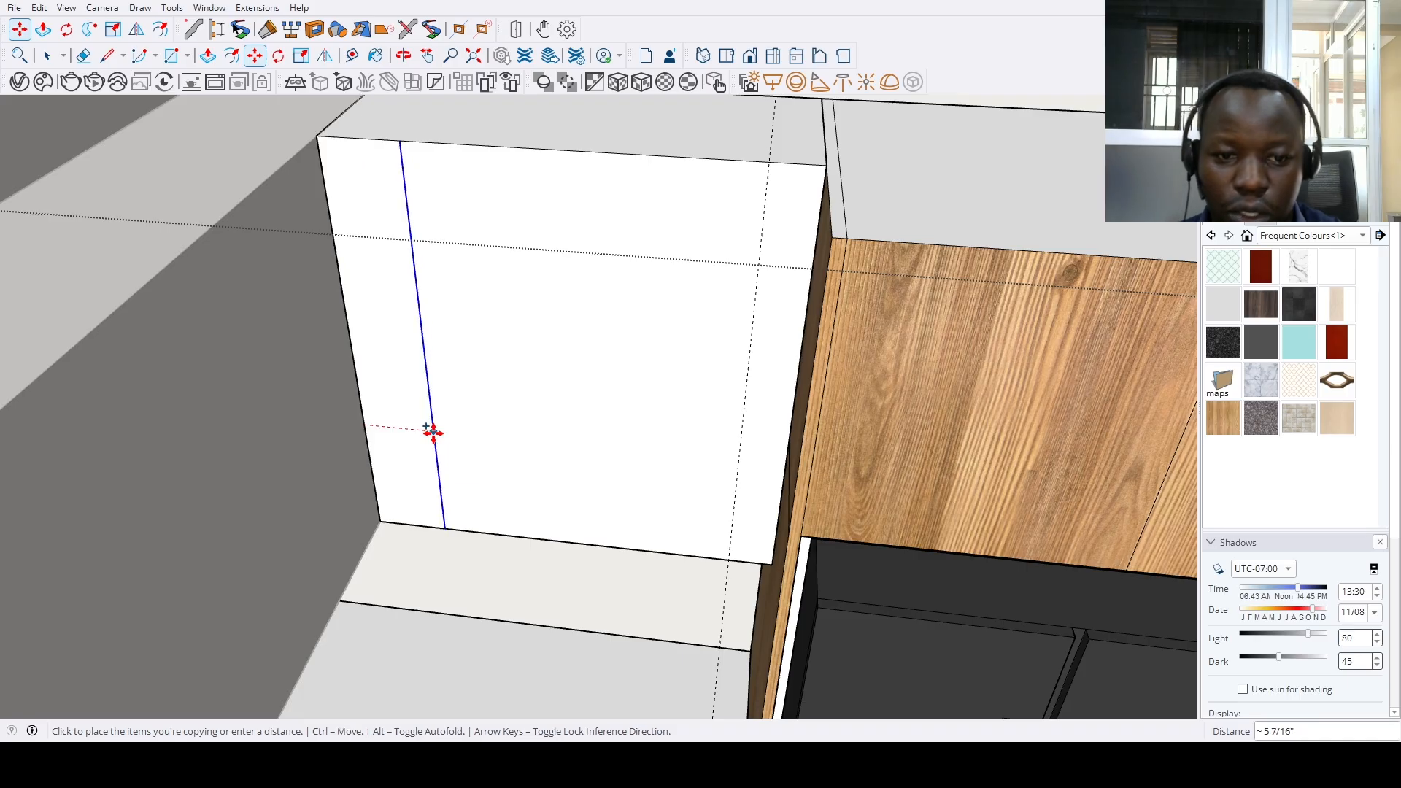
{"action": "type", "text": "2"}
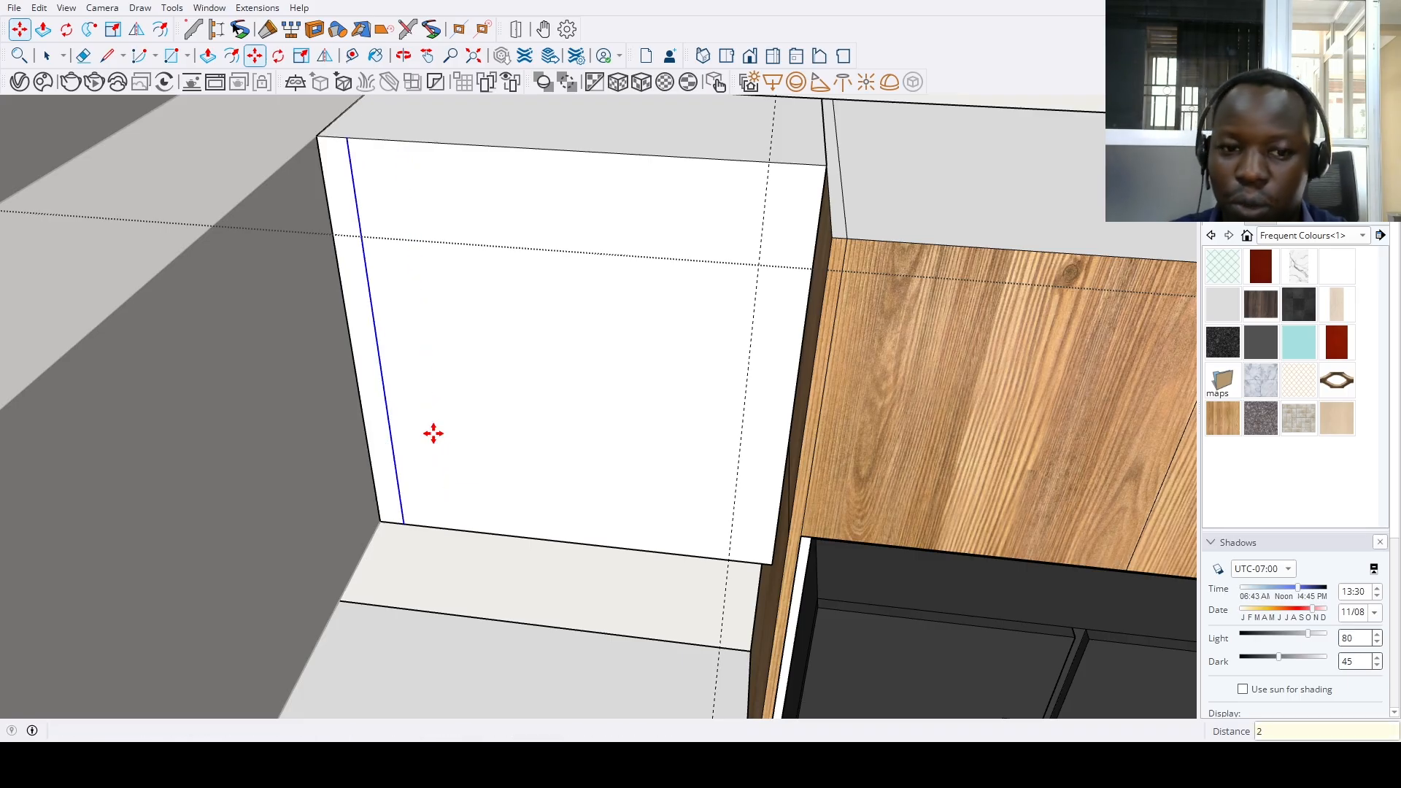
{"action": "key", "text": "Return"}
Paint the front and narrow corner strip of the wall cabinet next to the fridge dark grey
{"action": "key", "text": "b"}
{"action": "left_click", "coordinate": [421, 450]}
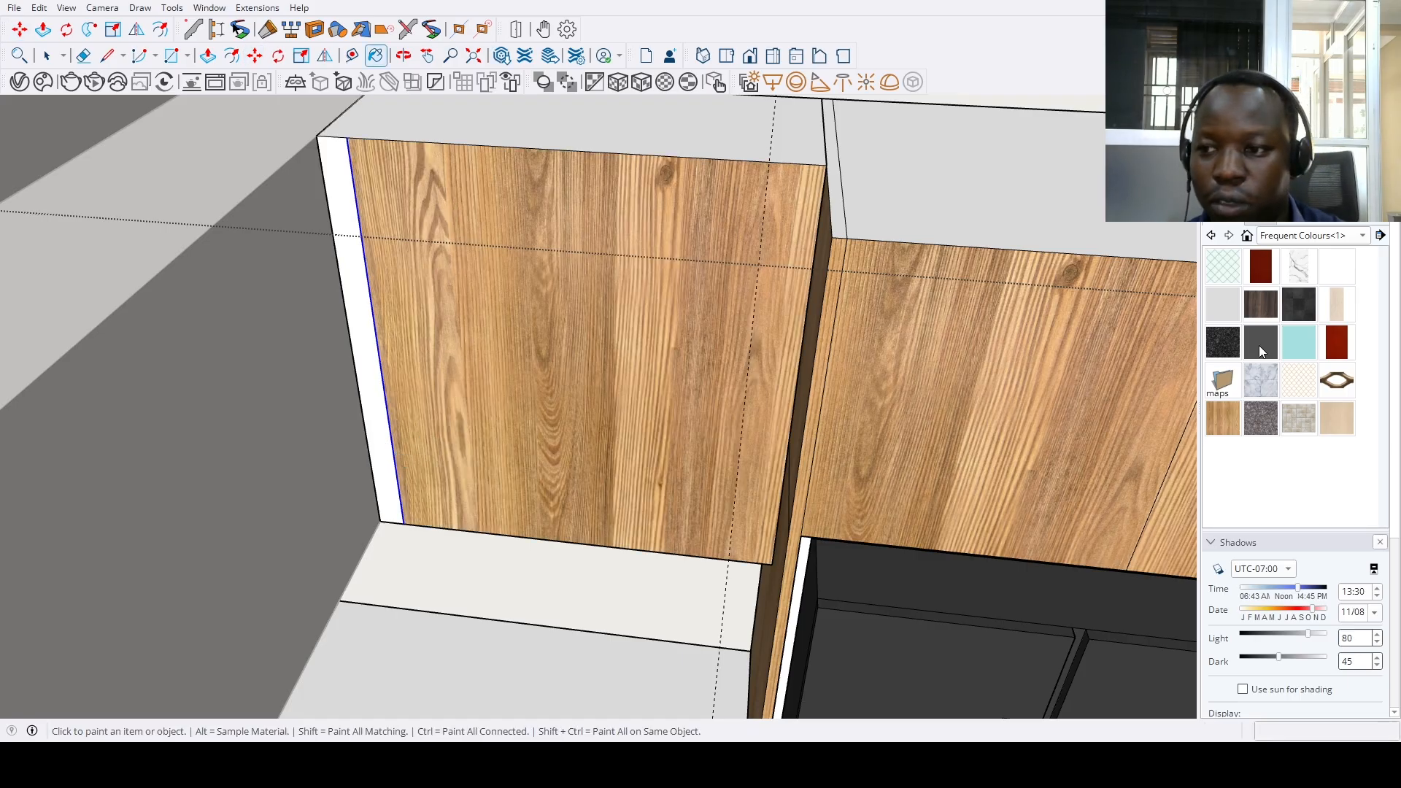
{"action": "left_click", "coordinate": [1262, 351]}
{"action": "left_click", "coordinate": [693, 438]}
{"action": "left_click", "coordinate": [382, 419]}
{"action": "key", "text": "space"}
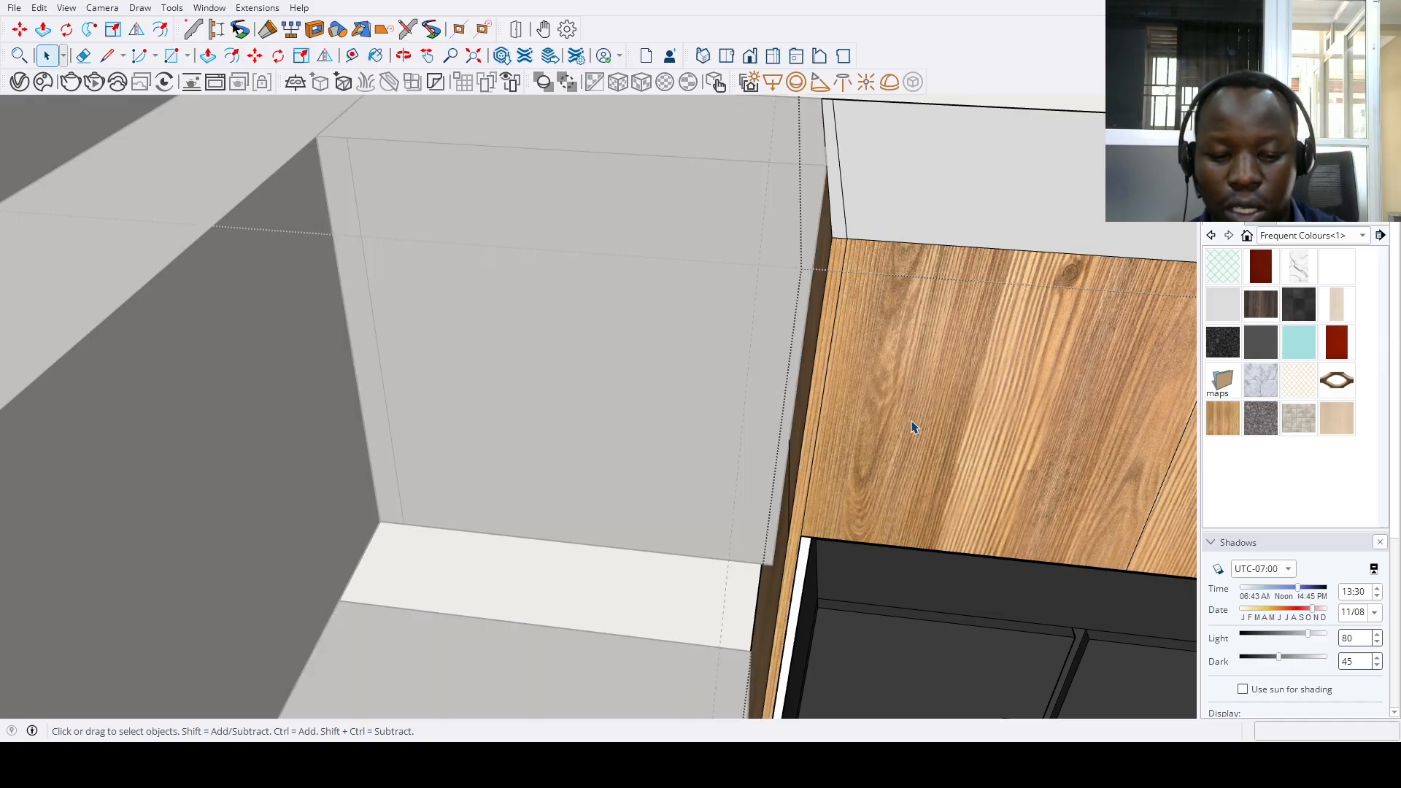
Paint the tall glass cabinet's side panel and the cabinet doors above the fridge dark grey
{"action": "scroll", "coordinate": [932, 407], "scroll_direction": "down", "scroll_amount": 5}
{"action": "mouse_move", "coordinate": [807, 485]}
{"action": "middle_mouse_down"}
{"action": "mouse_move", "coordinate": [694, 494]}
{"action": "mouse_move", "coordinate": [547, 406]}
{"action": "mouse_move", "coordinate": [621, 409]}
{"action": "middle_mouse_up"}
{"action": "key", "text": "space"}
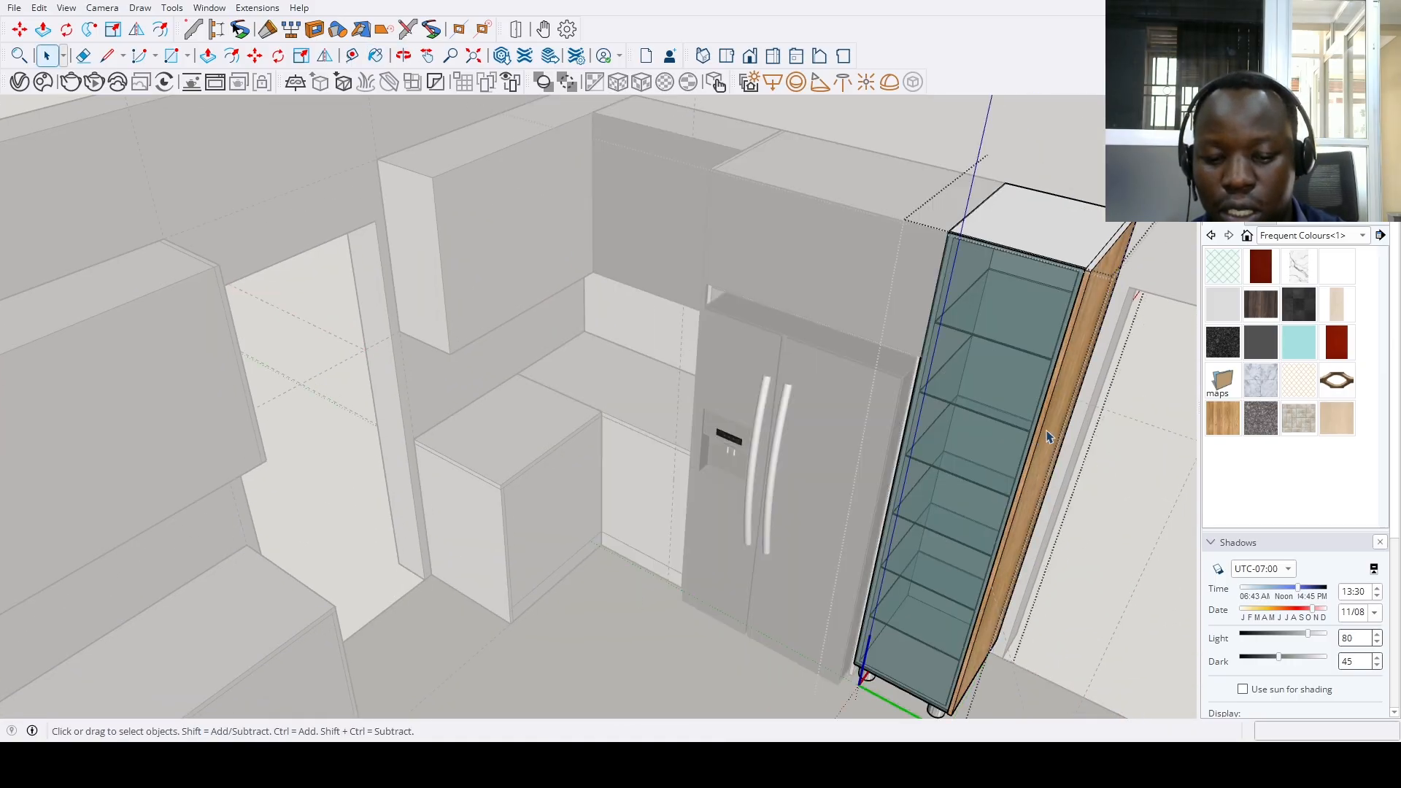
{"action": "scroll", "coordinate": [1079, 408], "scroll_direction": "up", "scroll_amount": 3}
{"action": "scroll", "coordinate": [776, 582], "scroll_direction": "down", "scroll_amount": 3}
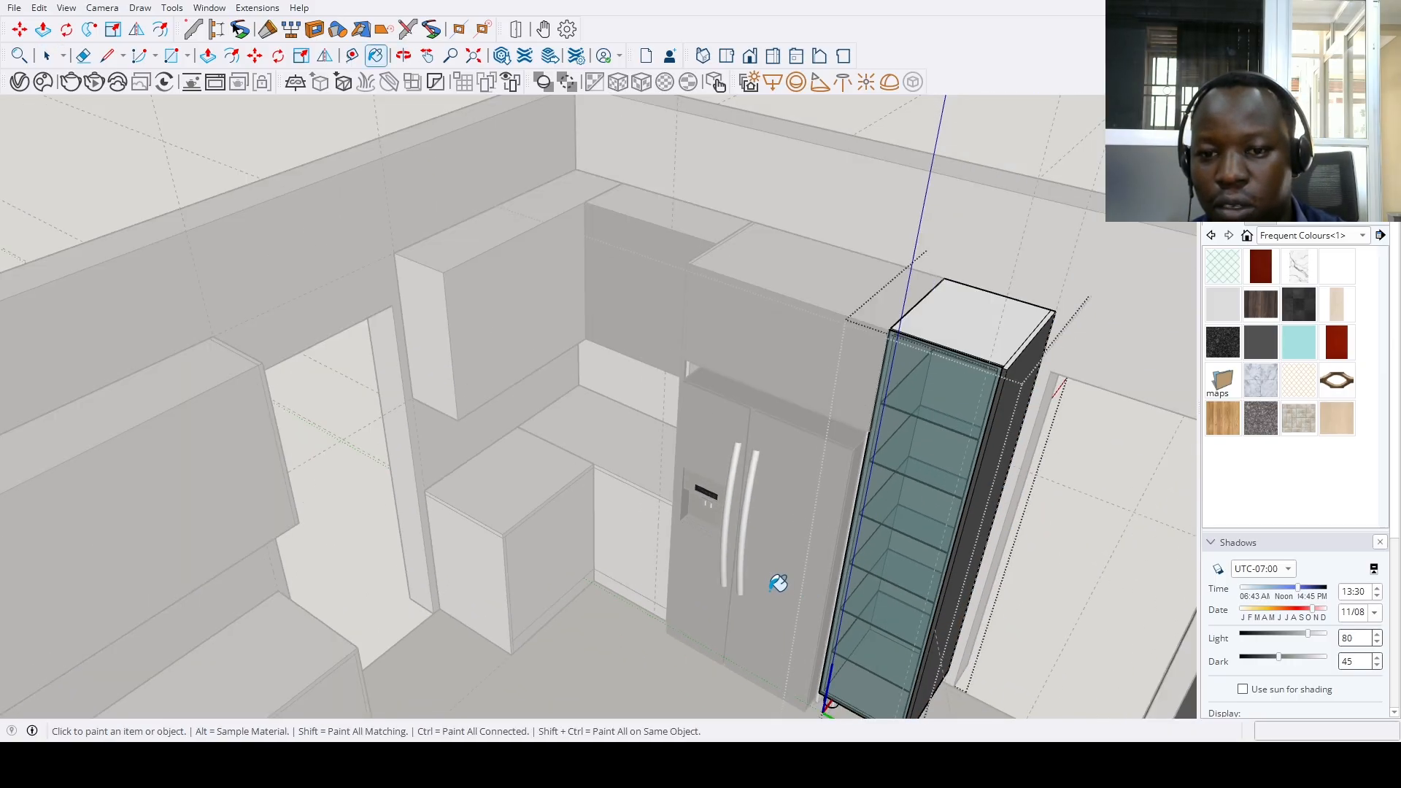
{"action": "scroll", "coordinate": [619, 554], "scroll_direction": "up", "scroll_amount": 3}
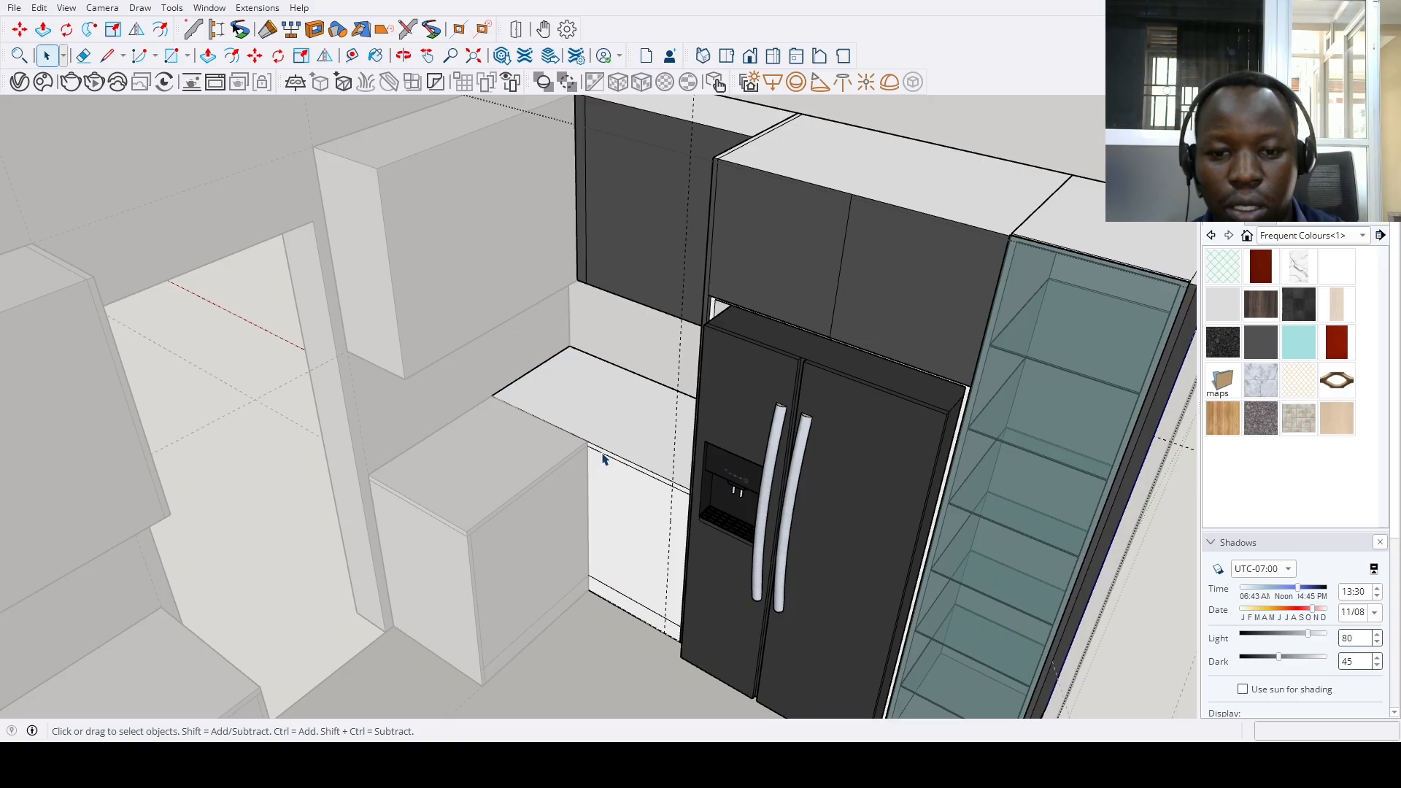
Paint the front and plinth of the base cabinet beside the fridge dark grey
{"action": "scroll", "coordinate": [603, 458], "scroll_direction": "up", "scroll_amount": 3}
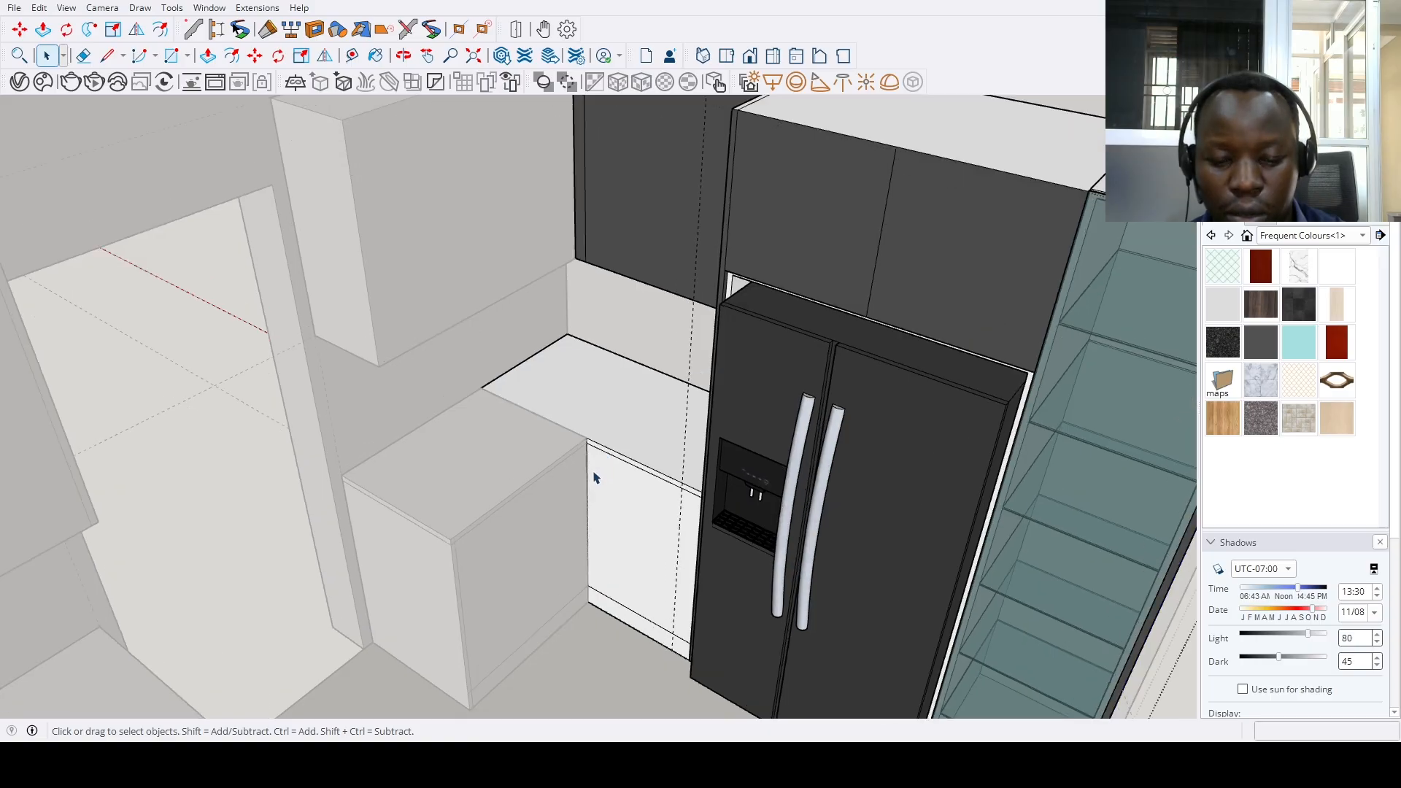
{"action": "key", "text": "b"}
{"action": "left_click", "coordinate": [635, 613]}
{"action": "scroll", "coordinate": [643, 622], "scroll_direction": "up", "scroll_amount": 3}
{"action": "left_click", "coordinate": [639, 625]}
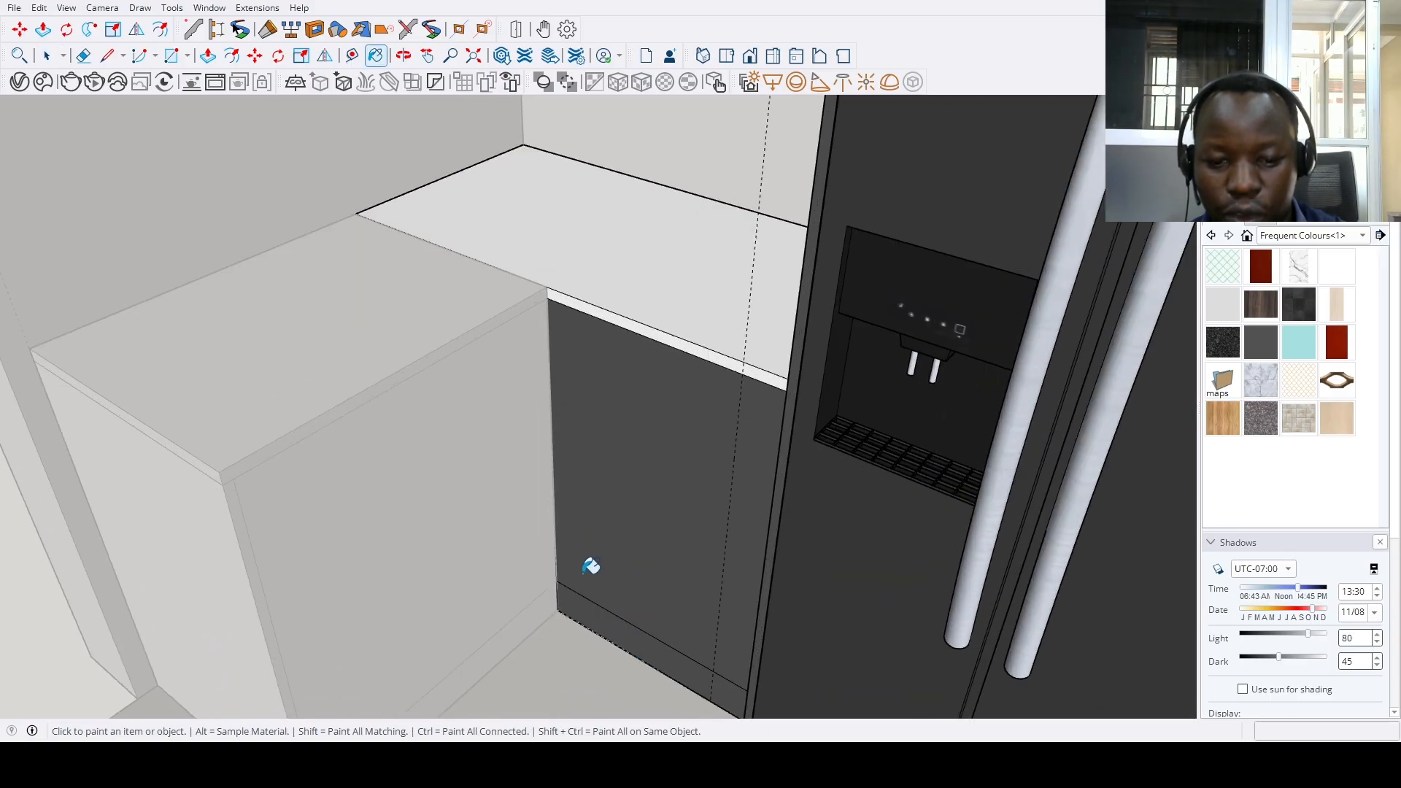
Copy the corner-side vertical edge of the base cabinet beside the fridge 1 3/4" inward across its front
{"action": "key", "text": "m"}
{"action": "scroll", "coordinate": [558, 451], "scroll_direction": "up", "scroll_amount": 2}
{"action": "key", "text": "space"}
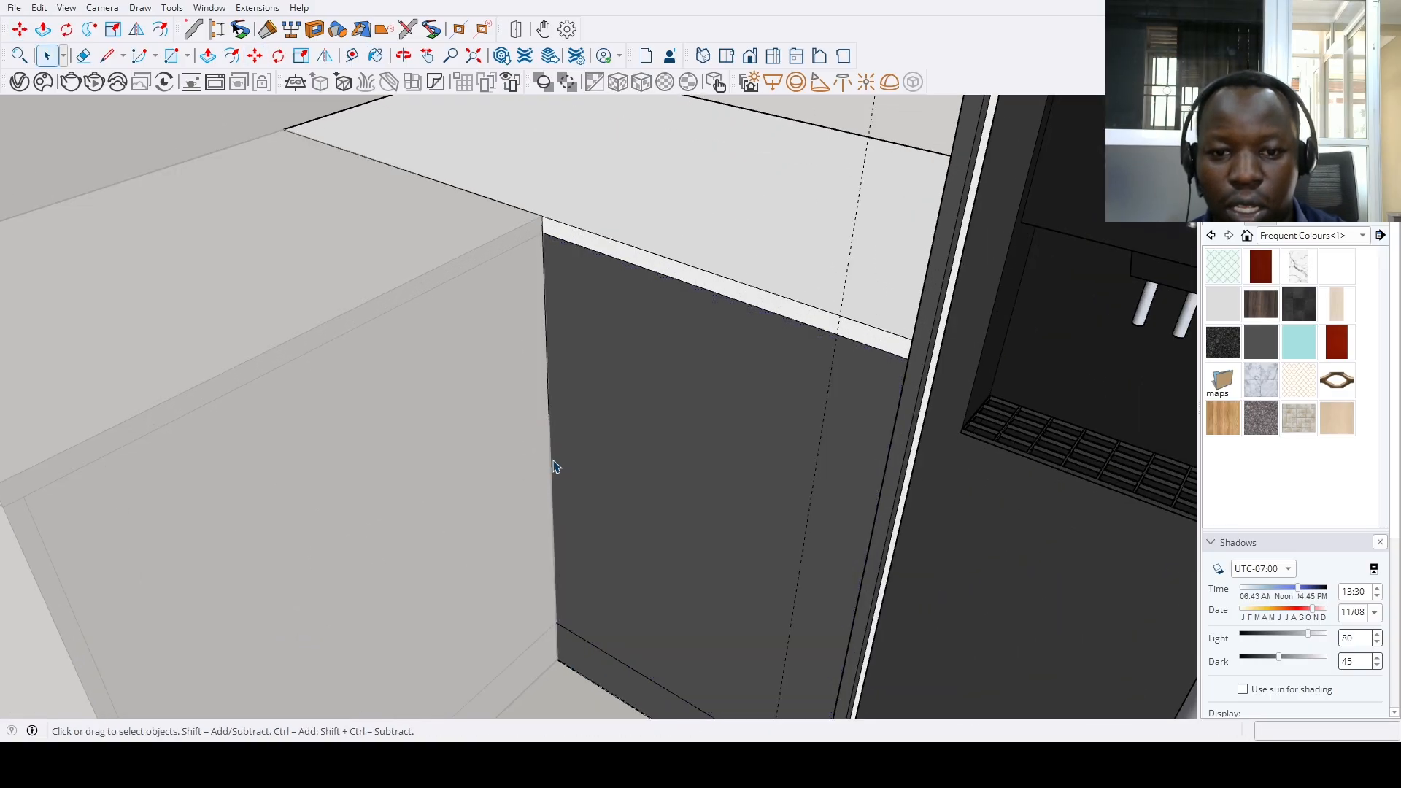
{"action": "key", "text": "m"}
{"action": "key", "text": "ctrl"}
{"action": "left_click", "coordinate": [550, 437]}
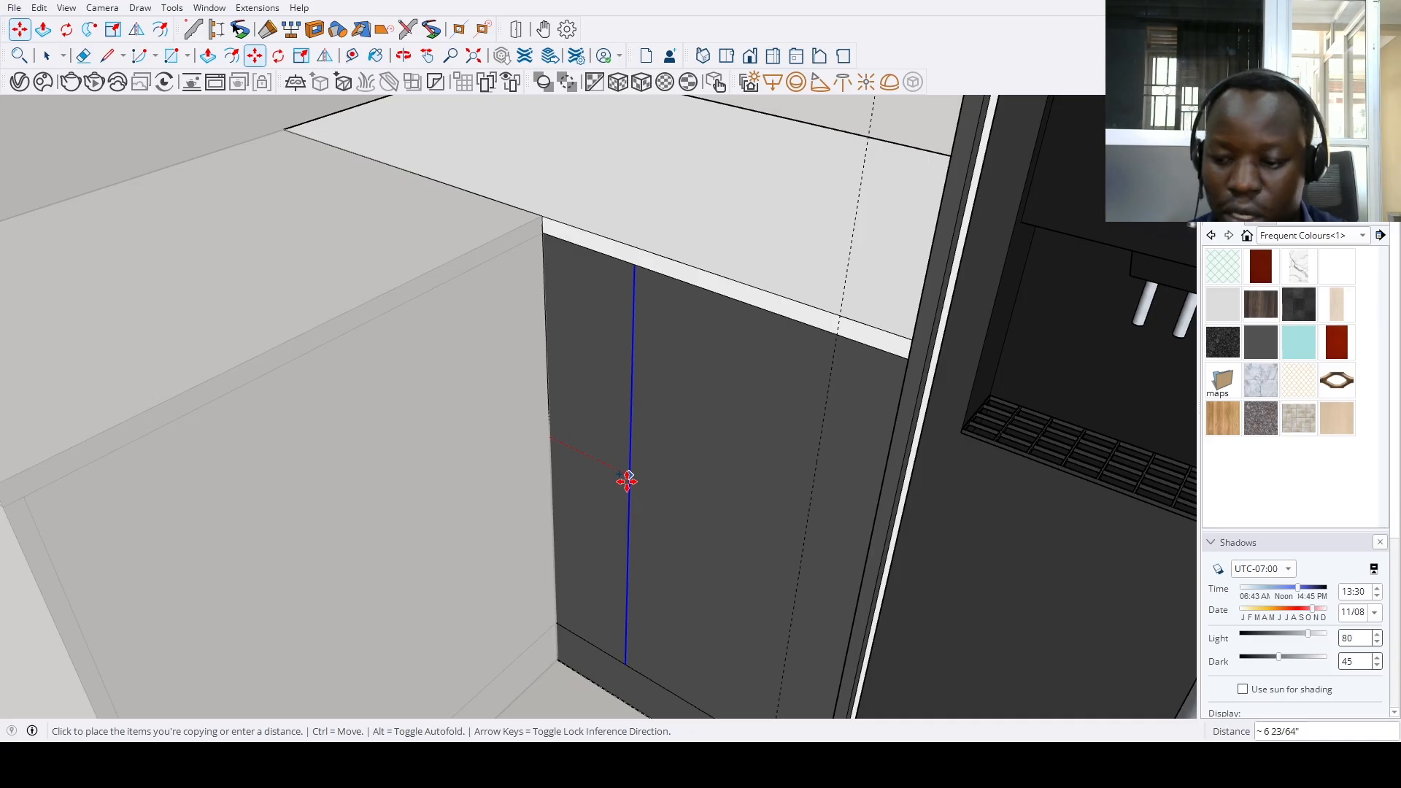
{"action": "type", "text": "1 3/4"}
{"action": "key", "text": "Return"}
Copy the top edge of that base cabinet's front 1.5" down and paint the resulting strip white
{"action": "left_click", "coordinate": [766, 314]}
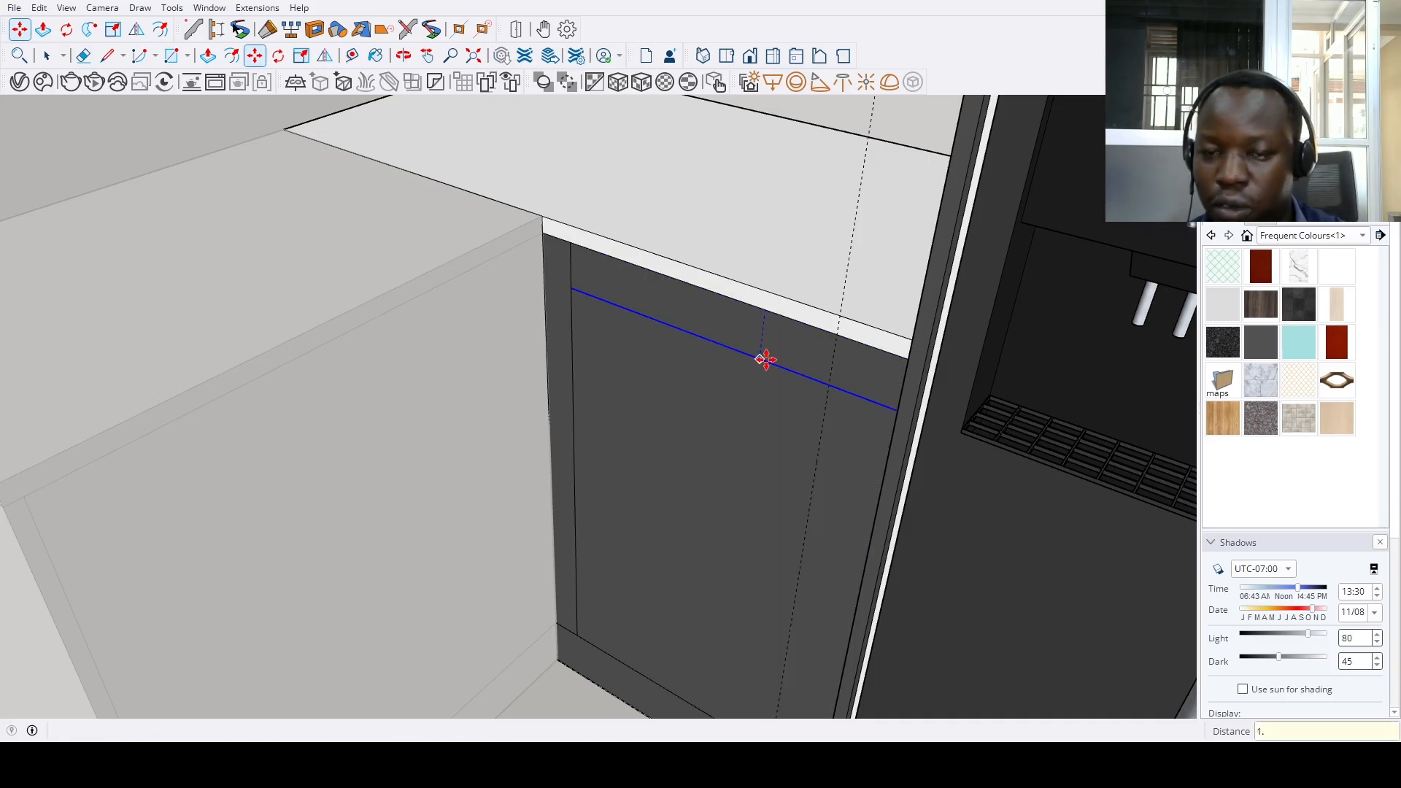
{"action": "type", "text": "1.5"}
{"action": "key", "text": "Return"}
{"action": "key", "text": "b"}
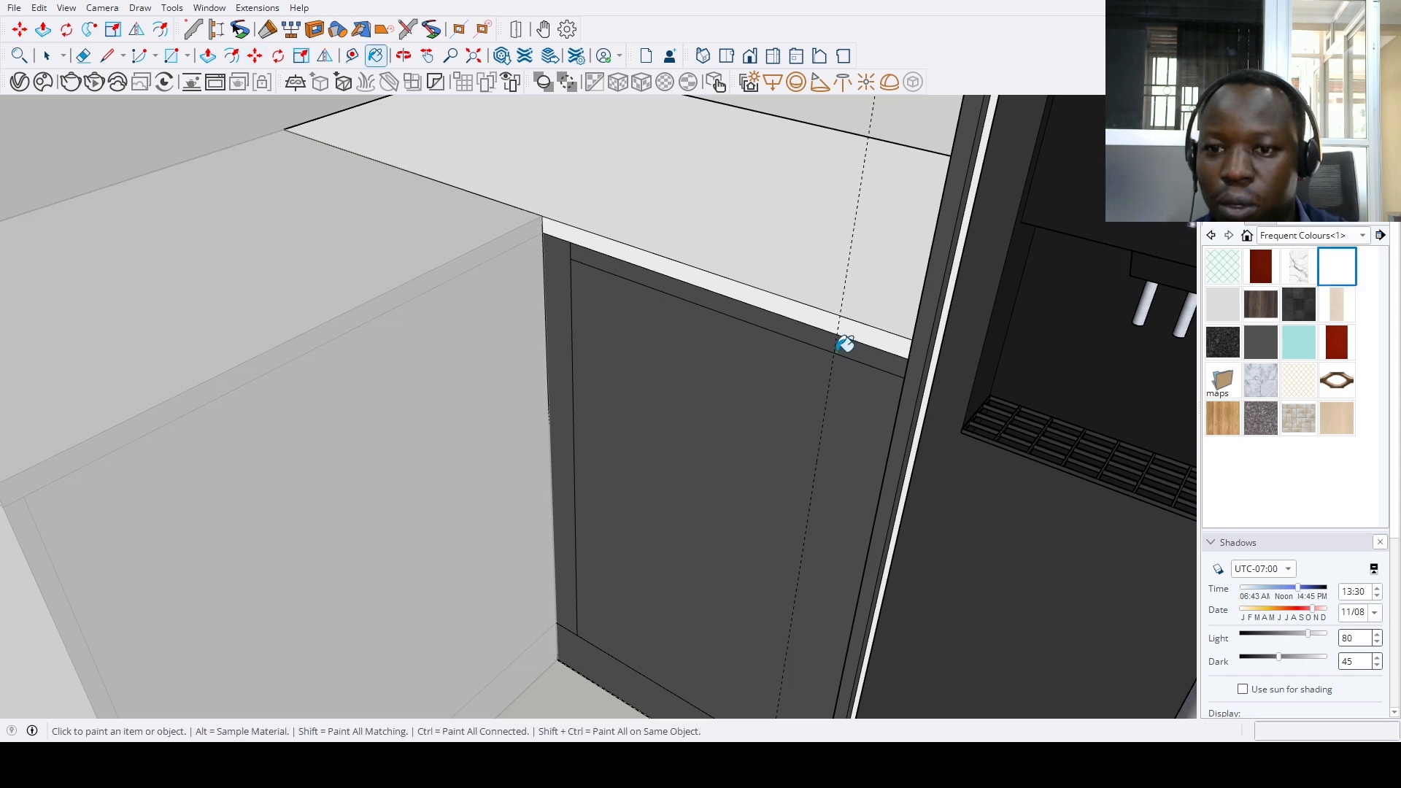
{"action": "left_click", "coordinate": [807, 332]}
{"action": "key", "text": "space"}
Paint the plinth of the adjoining base cabinet at the end of the counter dark grey
{"action": "scroll", "coordinate": [811, 326], "scroll_direction": "down", "scroll_amount": 5}
{"action": "middle_click_drag", "start_coordinate": [759, 438], "coordinate": [648, 470]}
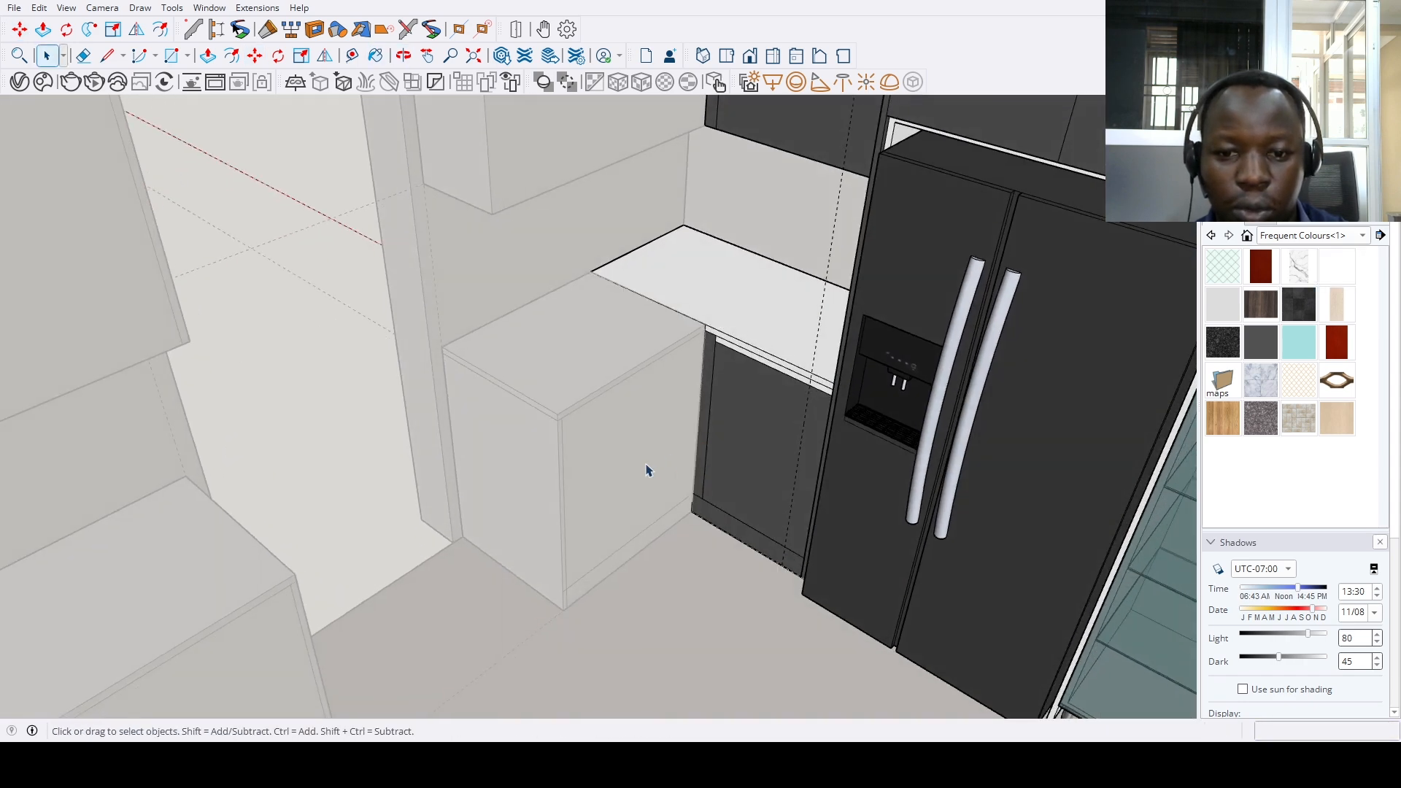
{"action": "scroll", "coordinate": [648, 528], "scroll_direction": "up", "scroll_amount": 4}
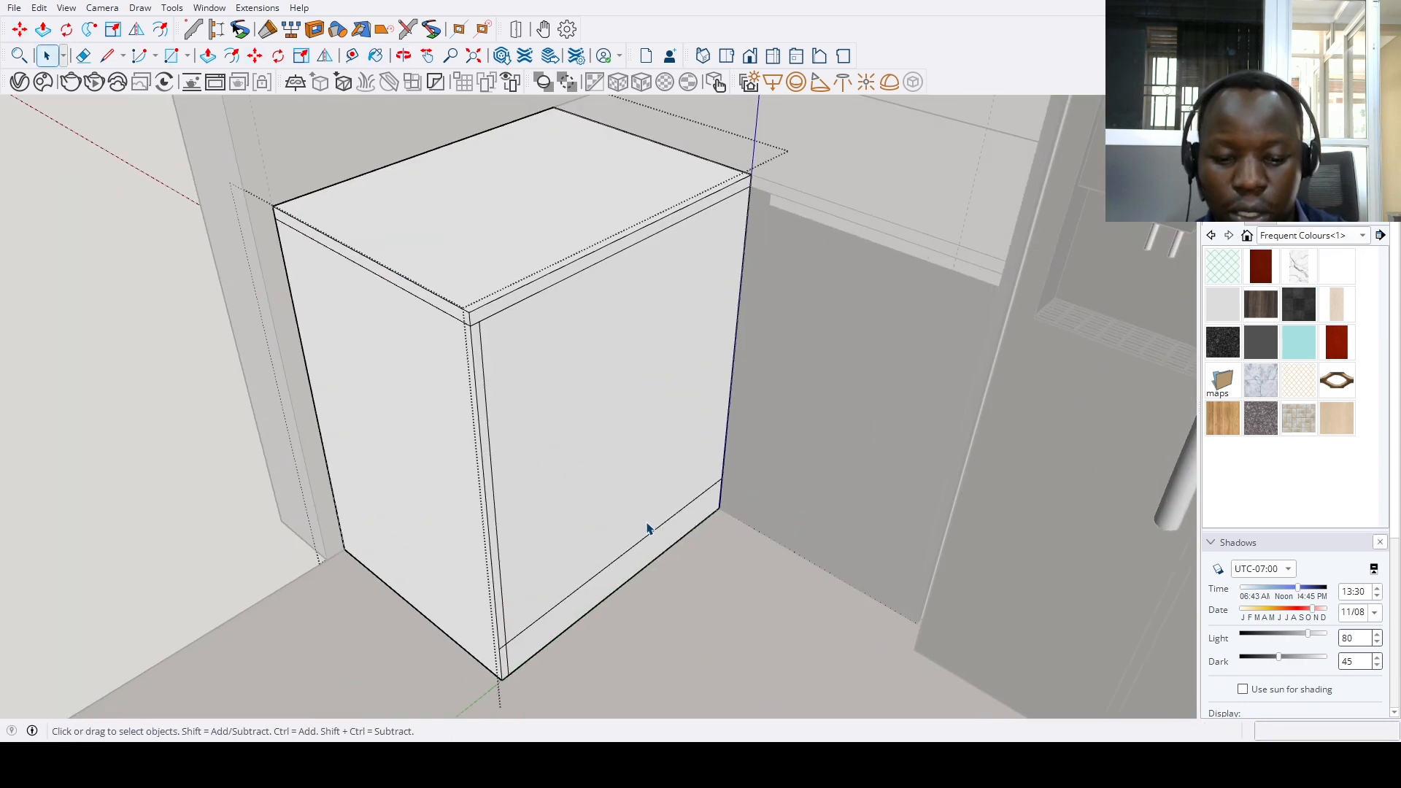
{"action": "left_click", "coordinate": [626, 560]}
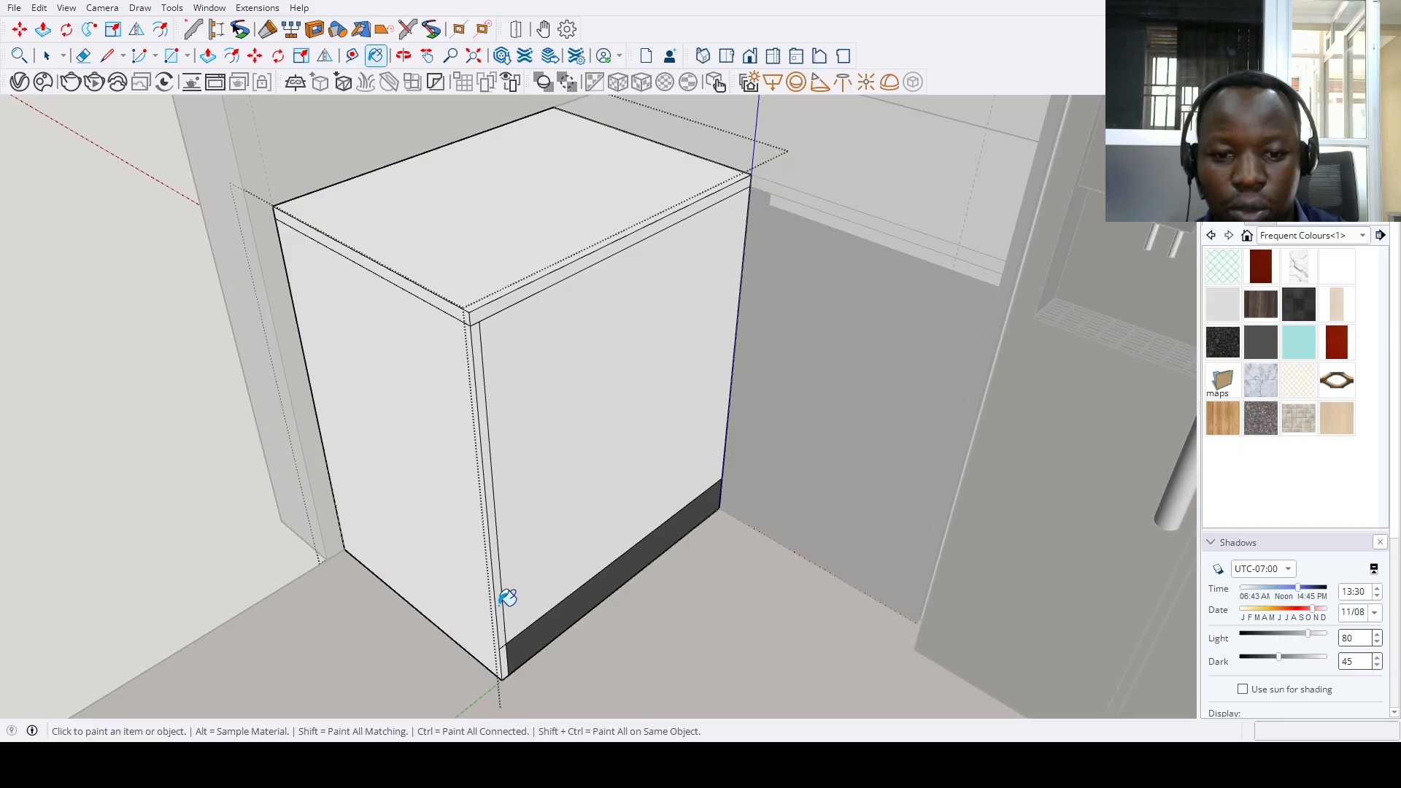
Paint the exposed side and the narrow vertical front strip of the end base cabinet dark grey
{"action": "scroll", "coordinate": [503, 660], "scroll_direction": "up", "scroll_amount": 2}
{"action": "left_click", "coordinate": [500, 651]}
{"action": "left_click", "coordinate": [469, 642]}
{"action": "scroll", "coordinate": [469, 642], "scroll_direction": "down", "scroll_amount": 5}
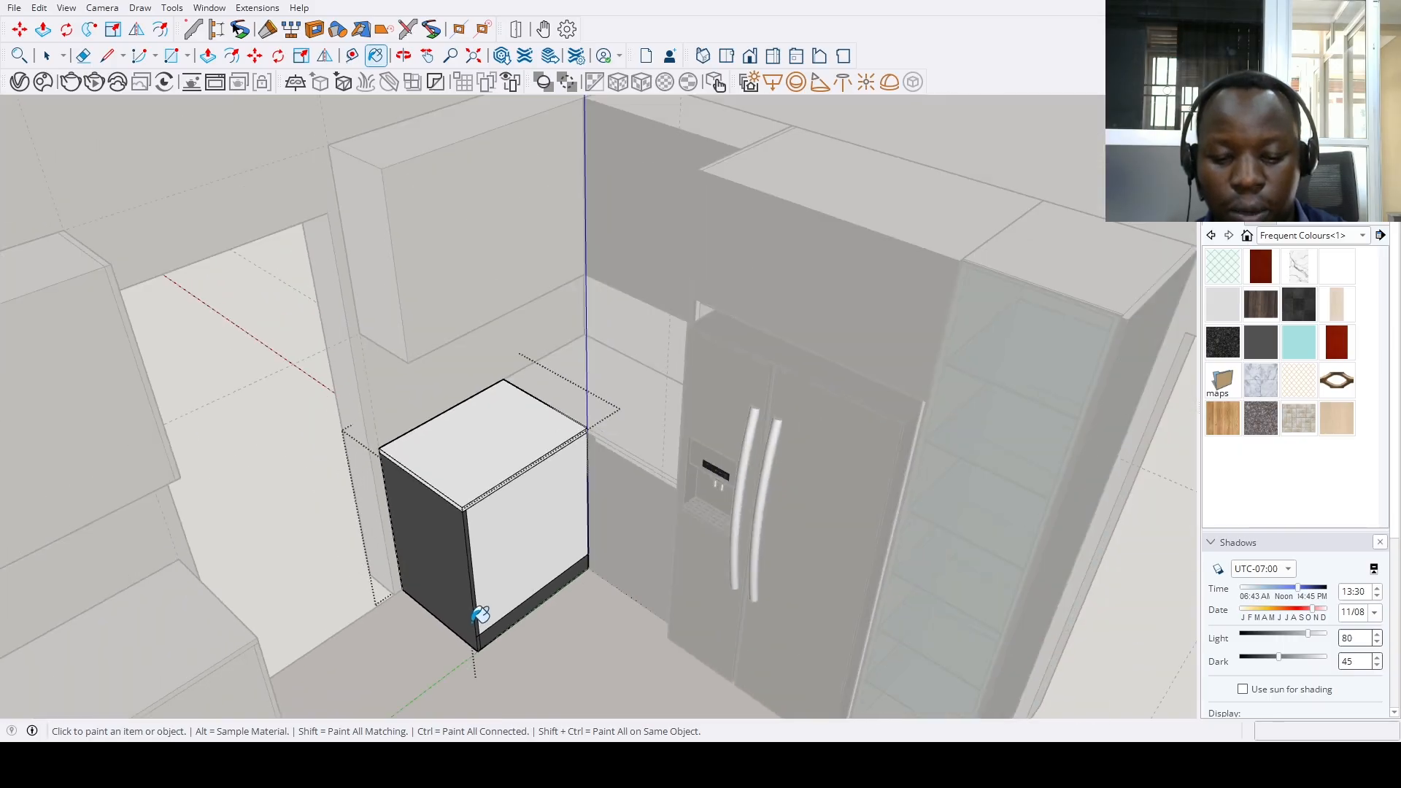
Copy the top edge of the end base cabinet's front down to form a thin strip and paint the front below dark grey
{"action": "scroll", "coordinate": [541, 479], "scroll_direction": "up", "scroll_amount": 2}
{"action": "key", "text": "m"}
{"action": "left_click", "coordinate": [541, 457]}
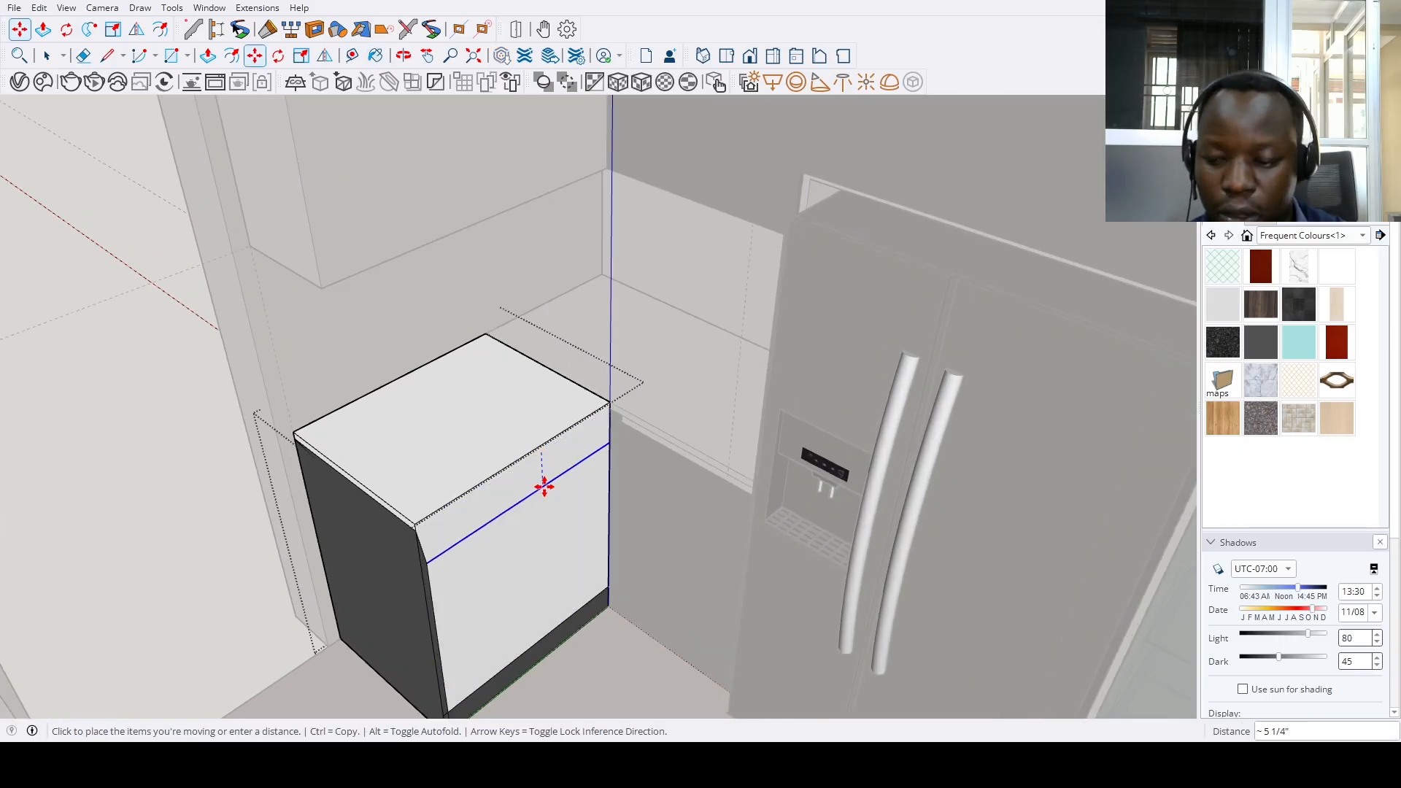
{"action": "left_click", "coordinate": [545, 486]}
{"action": "scroll", "coordinate": [546, 485], "scroll_direction": "up", "scroll_amount": 2}
{"action": "key", "text": "b"}
{"action": "left_click", "coordinate": [549, 508]}
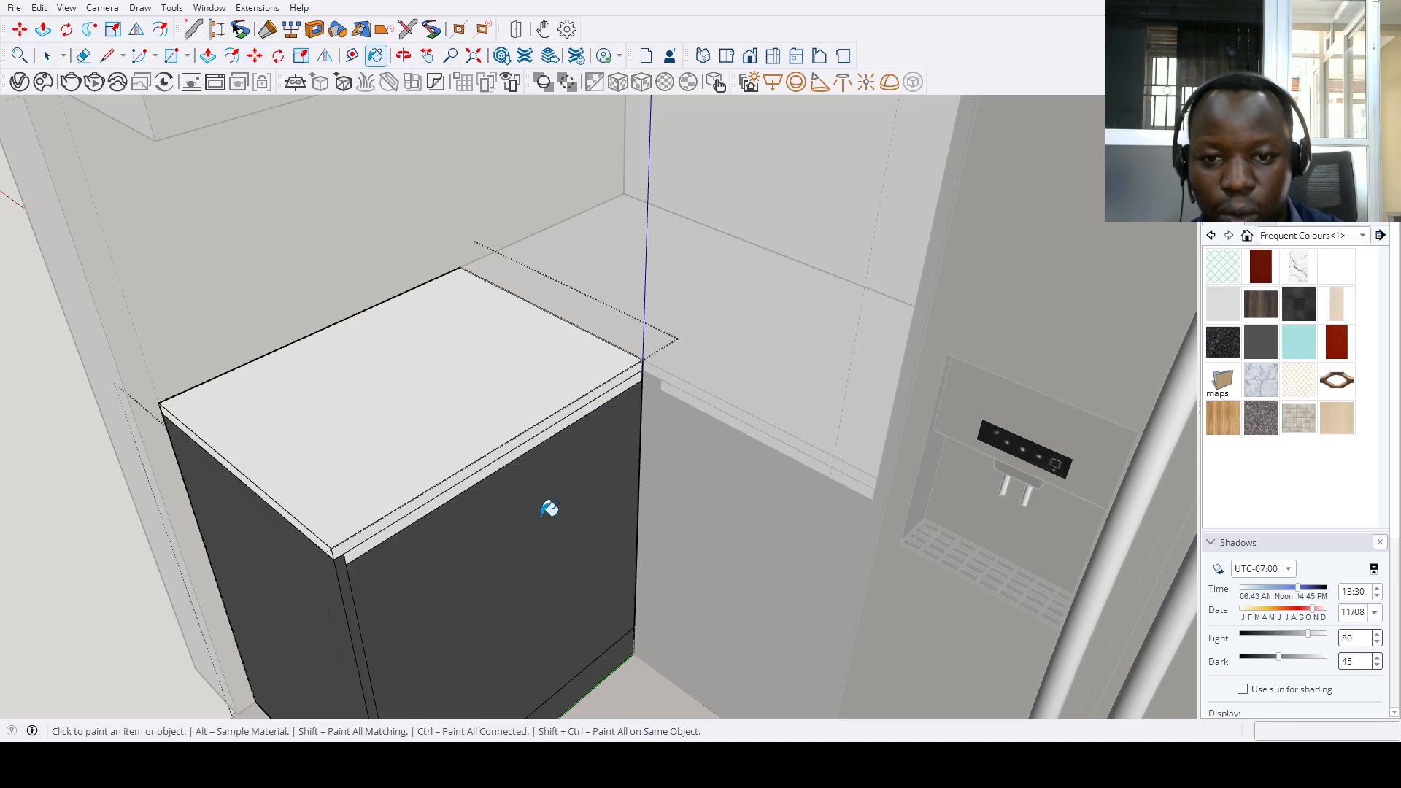
Copy the fridge-side vertical edge of the end base cabinet inward across its front to form a narrow strip
{"action": "key", "text": "m"}
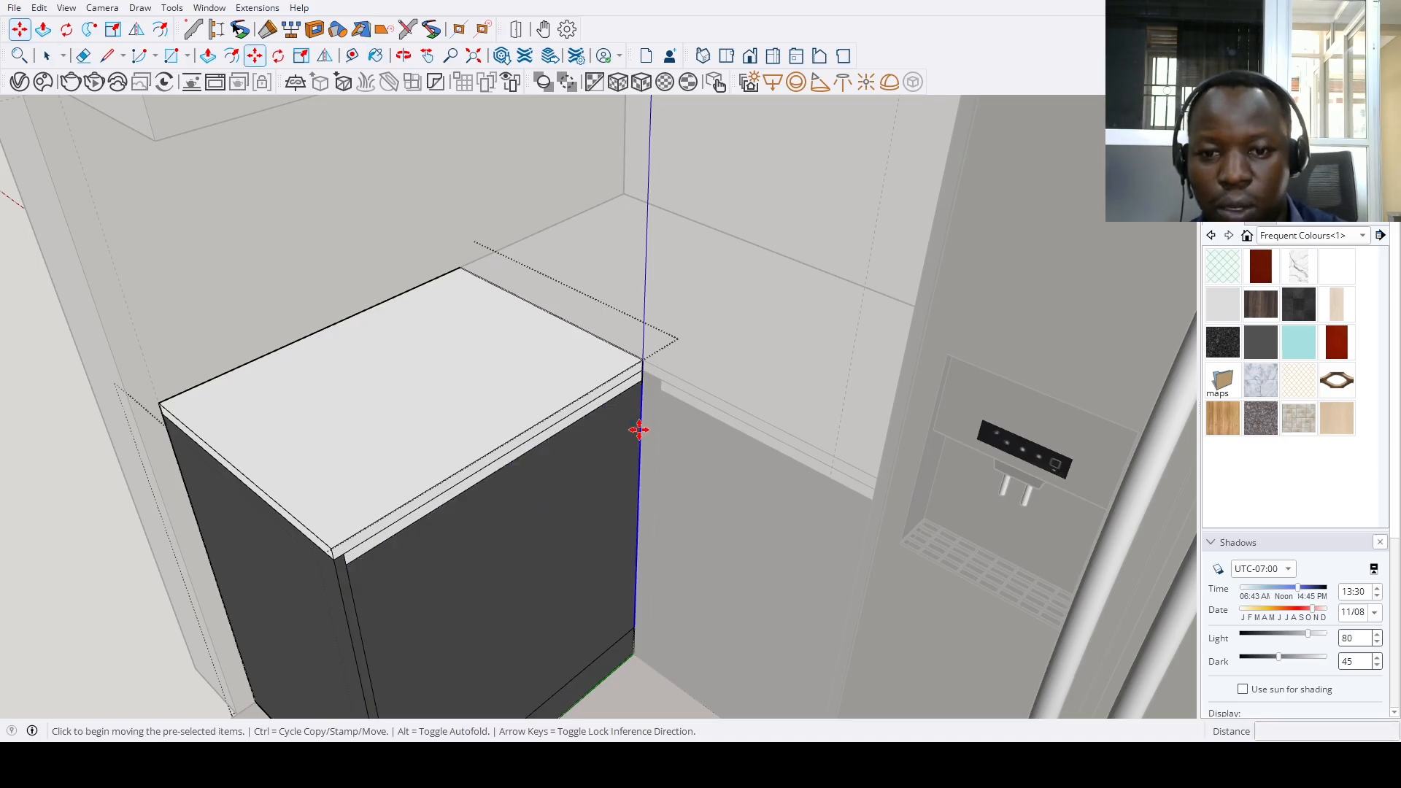
{"action": "left_click", "coordinate": [639, 430]}
{"action": "key", "text": "ctrl"}
{"action": "left_click", "coordinate": [619, 453]}
{"action": "key", "text": "space"}
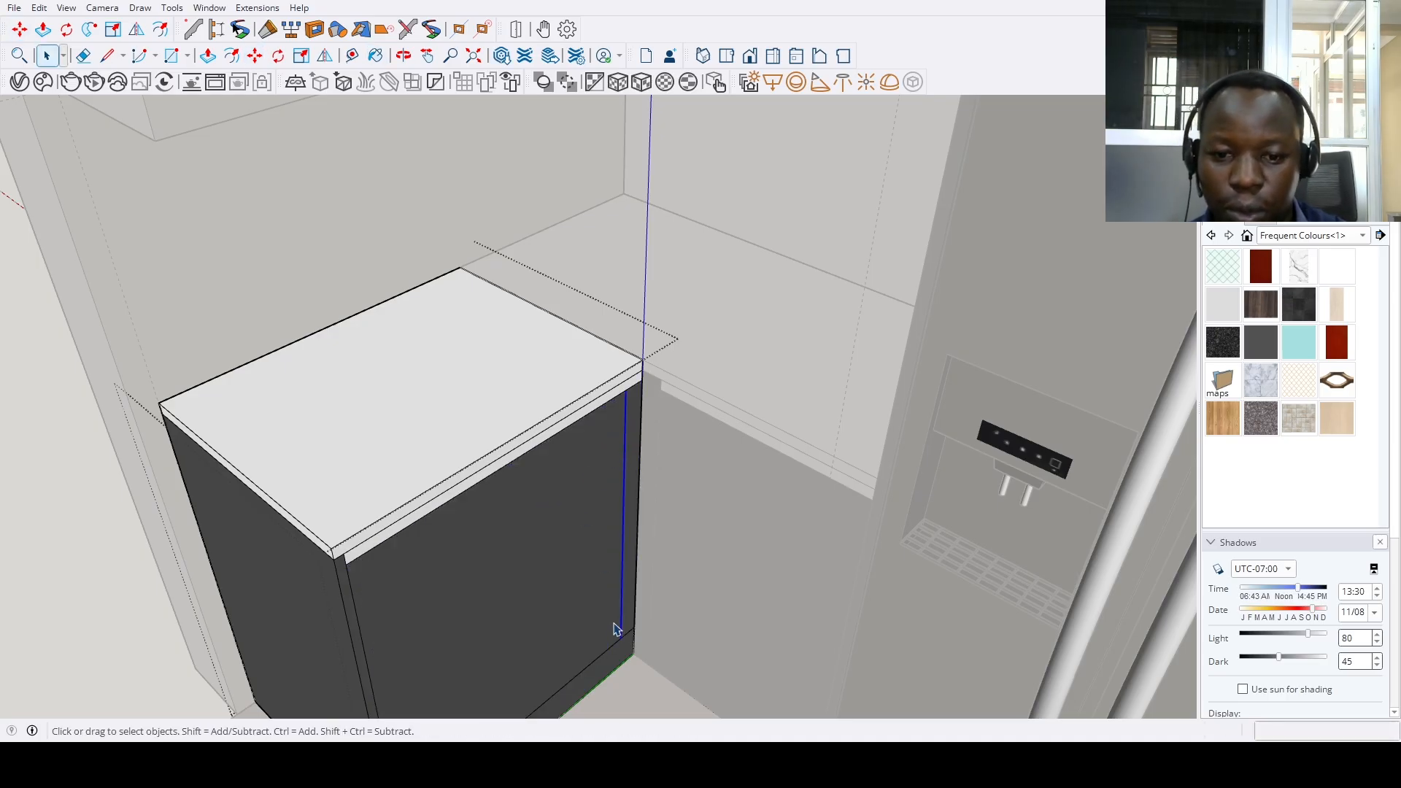
Copy the bottom edge of that front 12" upward and repeat it with *2 to divide the front into three drawers
{"action": "key", "text": "m"}
{"action": "left_click", "coordinate": [610, 653]}
{"action": "key", "text": "ctrl"}
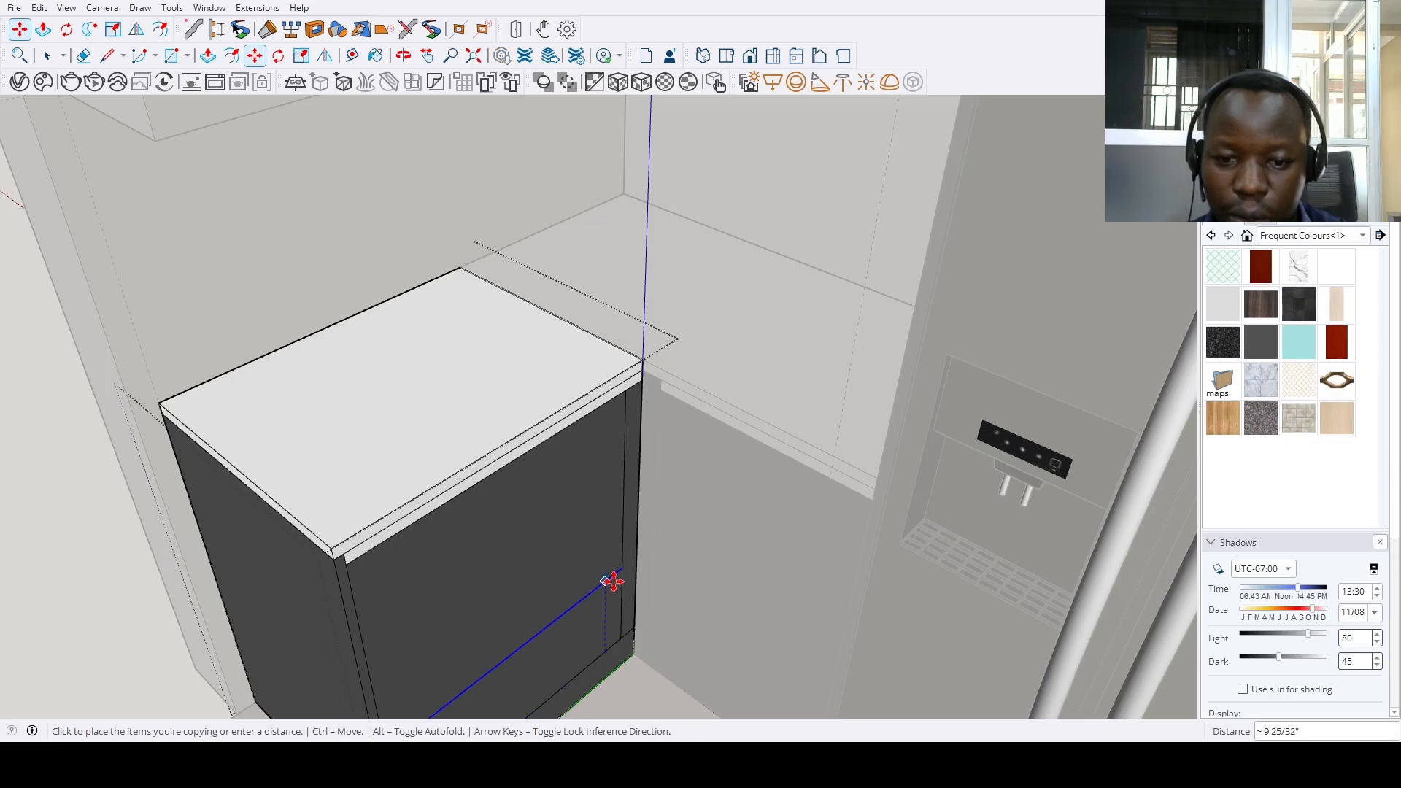
{"action": "type", "text": "12"}
{"action": "key", "text": "Return"}
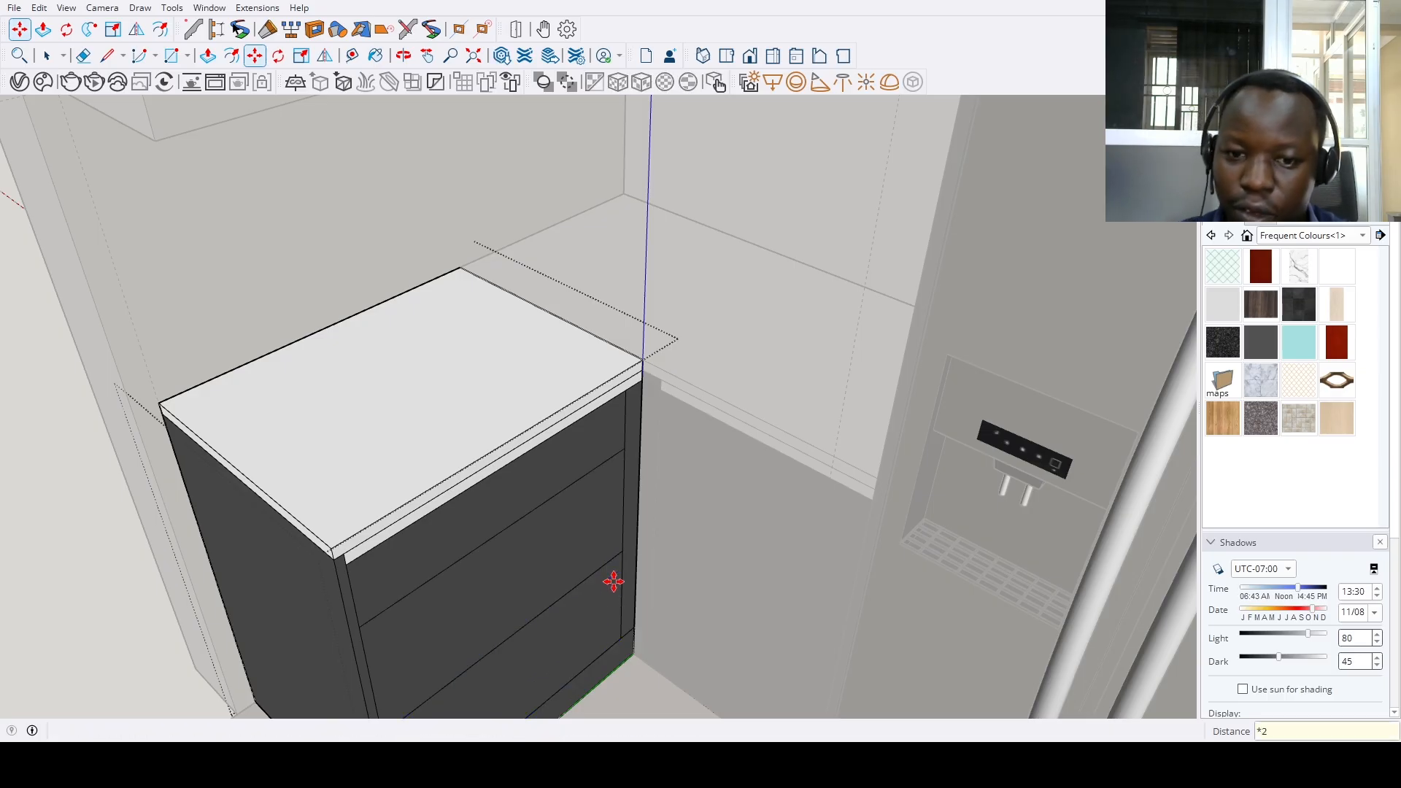
{"action": "key", "text": "space"}
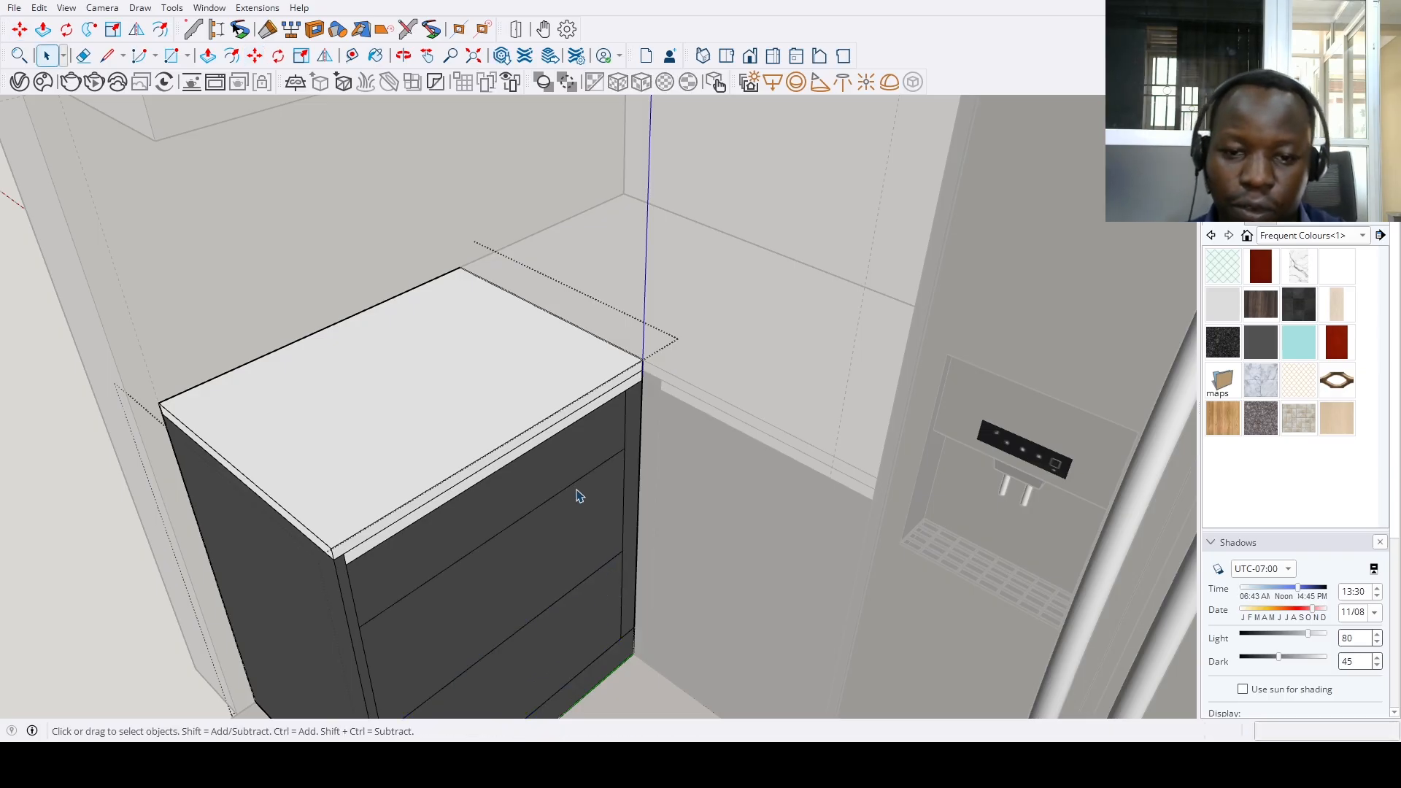
Copy the two horizontal drawer lines 1" down to form thin divider strips
{"action": "scroll", "coordinate": [597, 578], "scroll_direction": "up", "scroll_amount": 2}
{"action": "key", "text": "m"}
{"action": "left_click", "coordinate": [596, 573]}
{"action": "key", "text": "ctrl"}
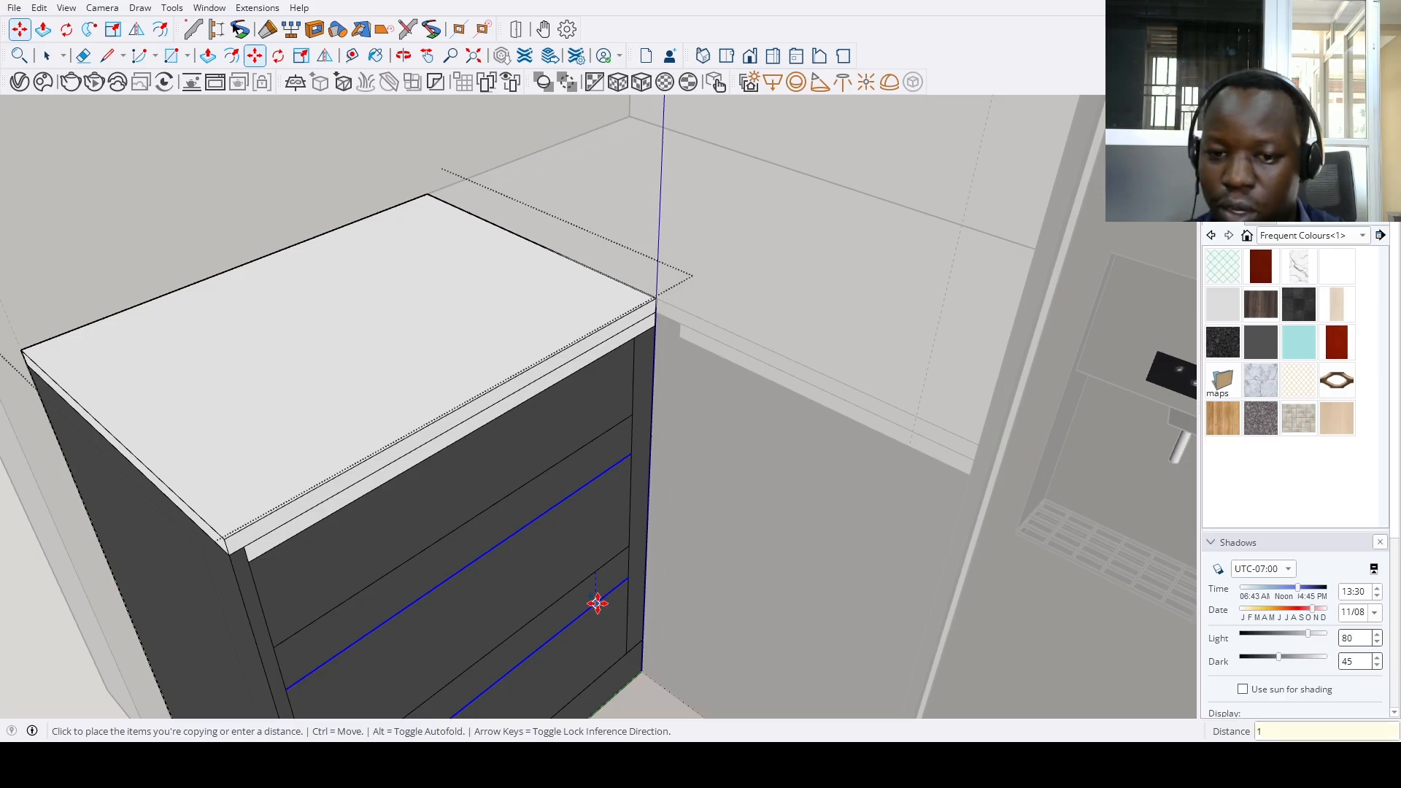
{"action": "key", "text": "Return"}
{"action": "key", "text": "space"}
Paint the thin strip beneath the top drawer white
{"action": "scroll", "coordinate": [716, 622], "scroll_direction": "down", "scroll_amount": 4}
{"action": "middle_click_drag", "start_coordinate": [650, 466], "coordinate": [535, 367]}
{"action": "scroll", "coordinate": [541, 444], "scroll_direction": "up", "scroll_amount": 2}
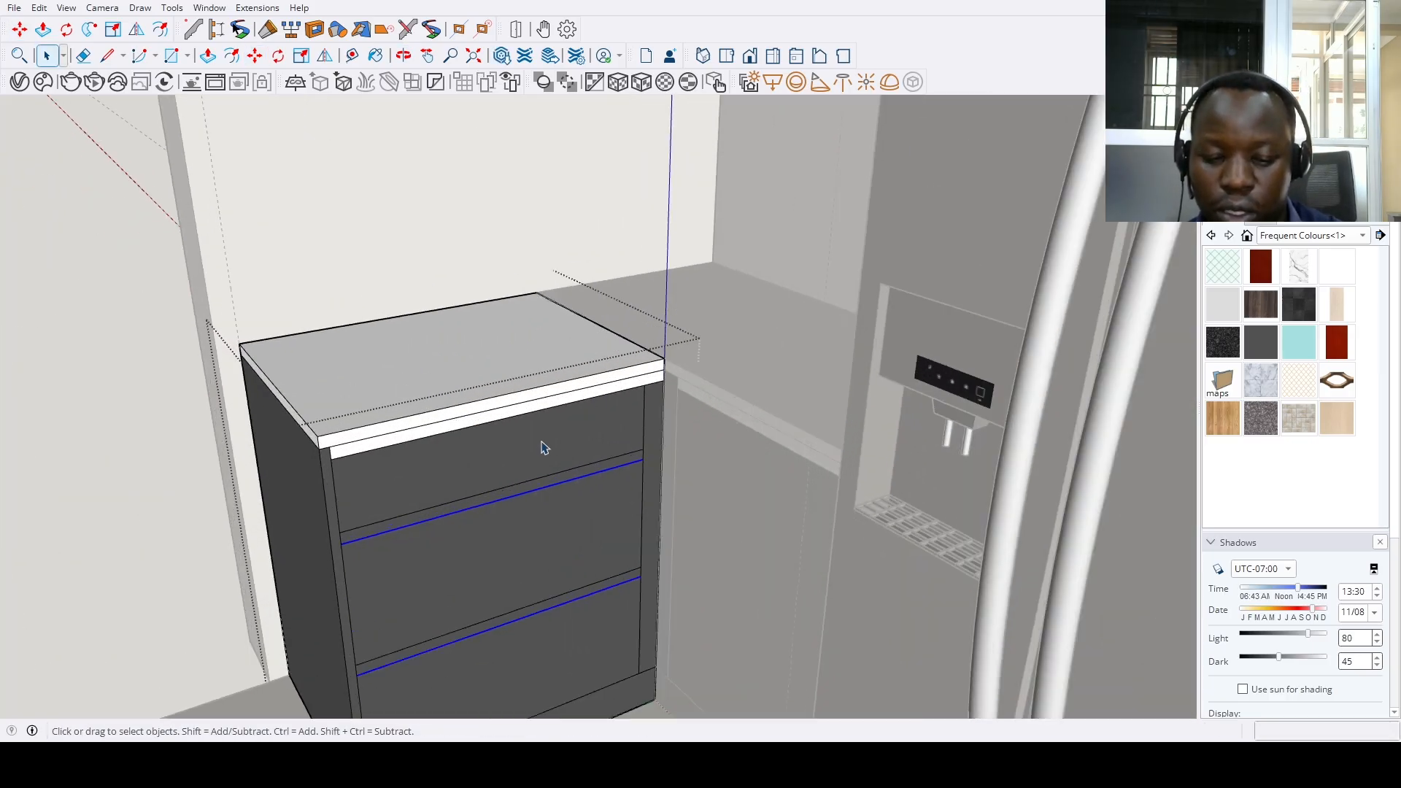
{"action": "scroll", "coordinate": [544, 448], "scroll_direction": "up", "scroll_amount": 1}
{"action": "scroll", "coordinate": [641, 457], "scroll_direction": "up", "scroll_amount": 2}
{"action": "left_click", "coordinate": [641, 460]}
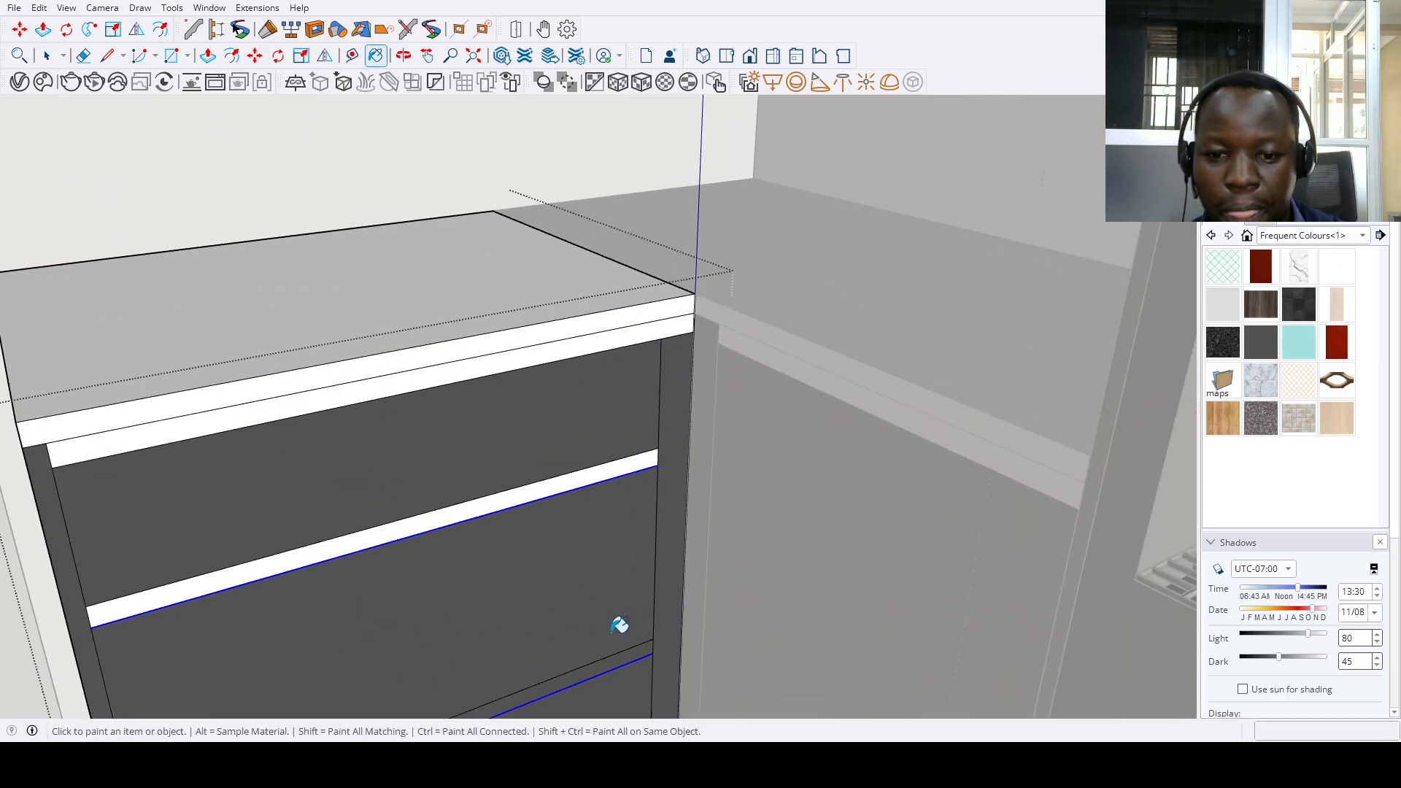
{"action": "scroll", "coordinate": [622, 649], "scroll_direction": "down", "scroll_amount": 4}
{"action": "middle_click_drag", "start_coordinate": [622, 648], "coordinate": [509, 345]}
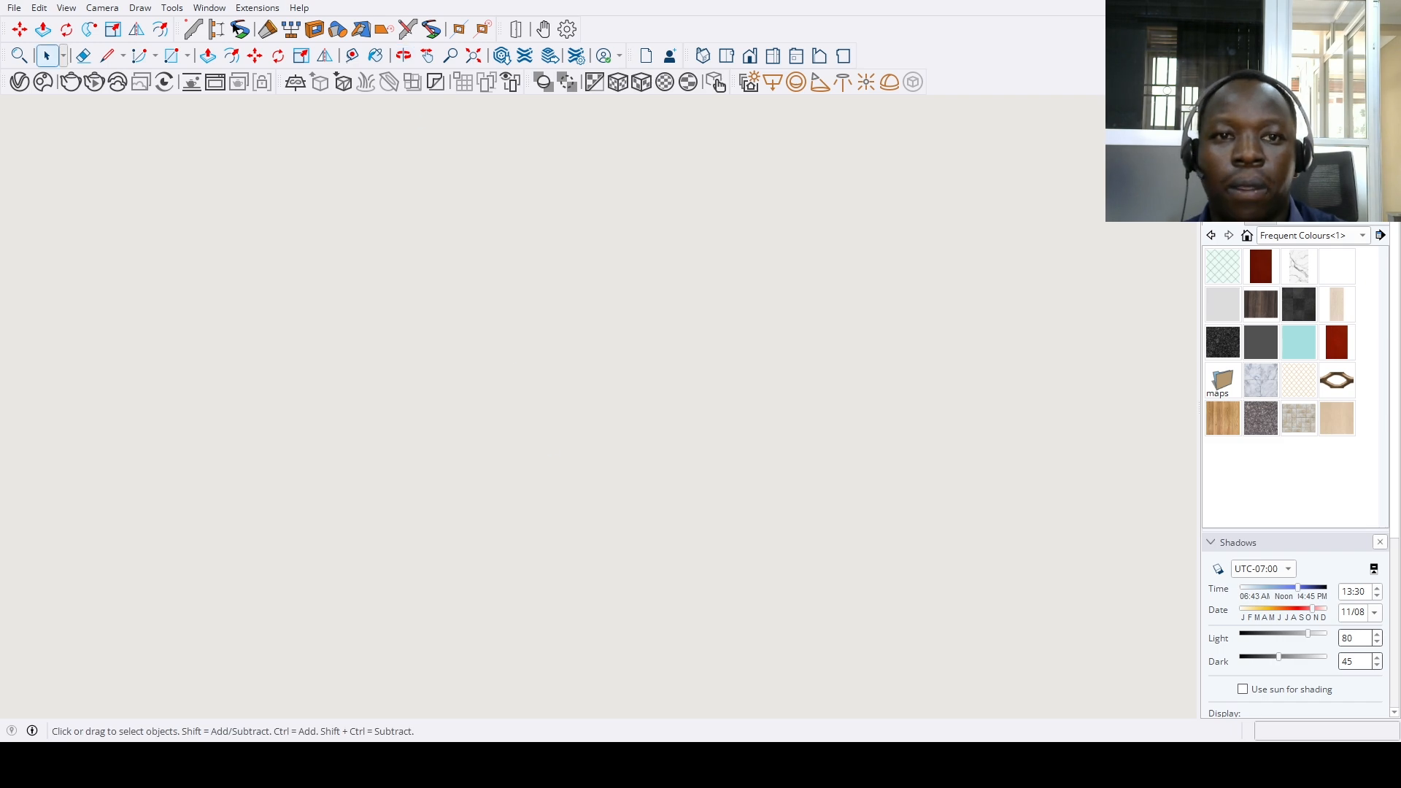
On the base cabinet at right angles to the sink counter, copy the front's top edge 1" down
{"action": "left_click", "coordinate": [475, 64]}
{"action": "middle_click_drag", "start_coordinate": [610, 275], "coordinate": [613, 390]}
{"action": "scroll", "coordinate": [728, 375], "scroll_direction": "up", "scroll_amount": 3}
{"action": "middle_click_drag", "start_coordinate": [728, 375], "coordinate": [810, 533]}
{"action": "scroll", "coordinate": [568, 394], "scroll_direction": "up", "scroll_amount": 3}
{"action": "scroll", "coordinate": [566, 395], "scroll_direction": "up", "scroll_amount": 5}
{"action": "key", "text": "m"}
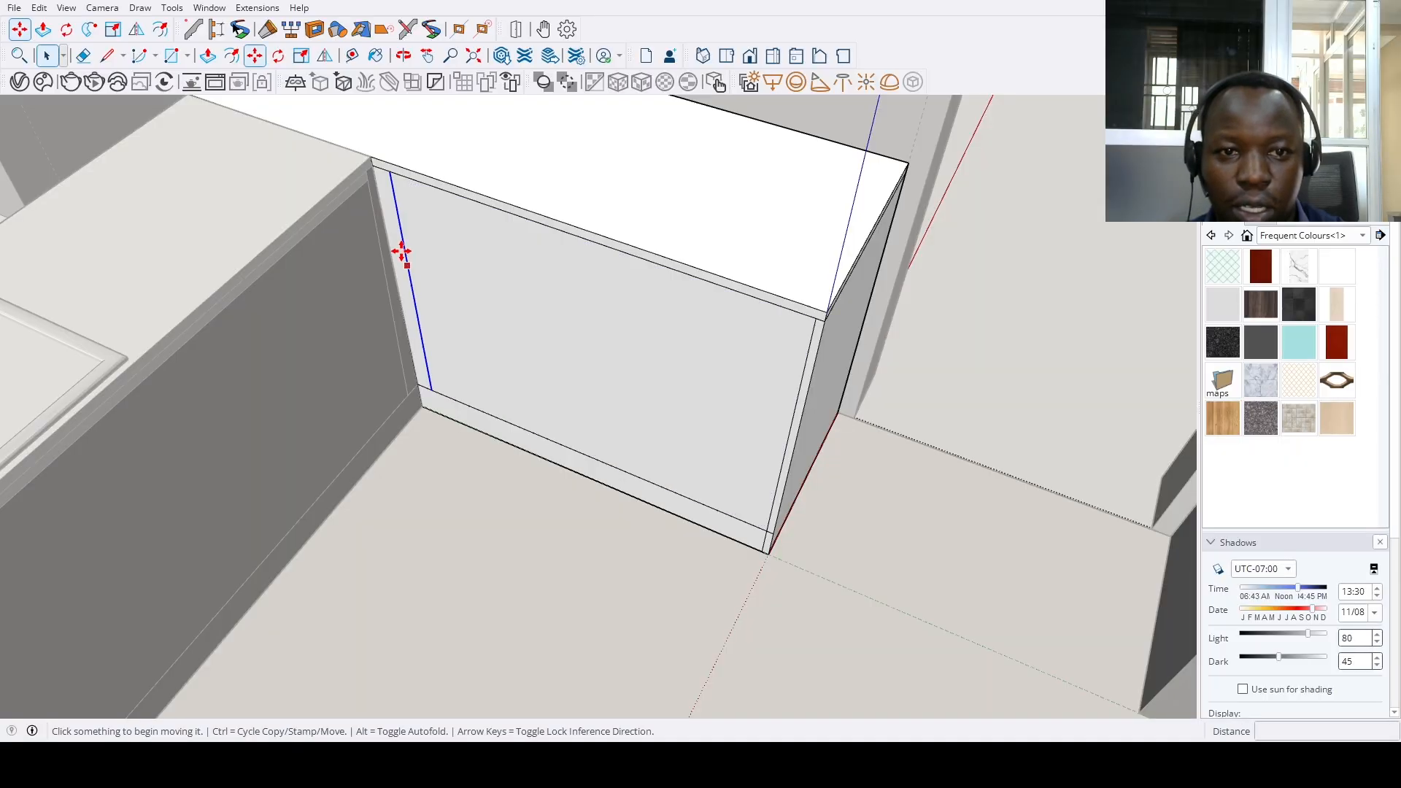
{"action": "left_click", "coordinate": [477, 200]}
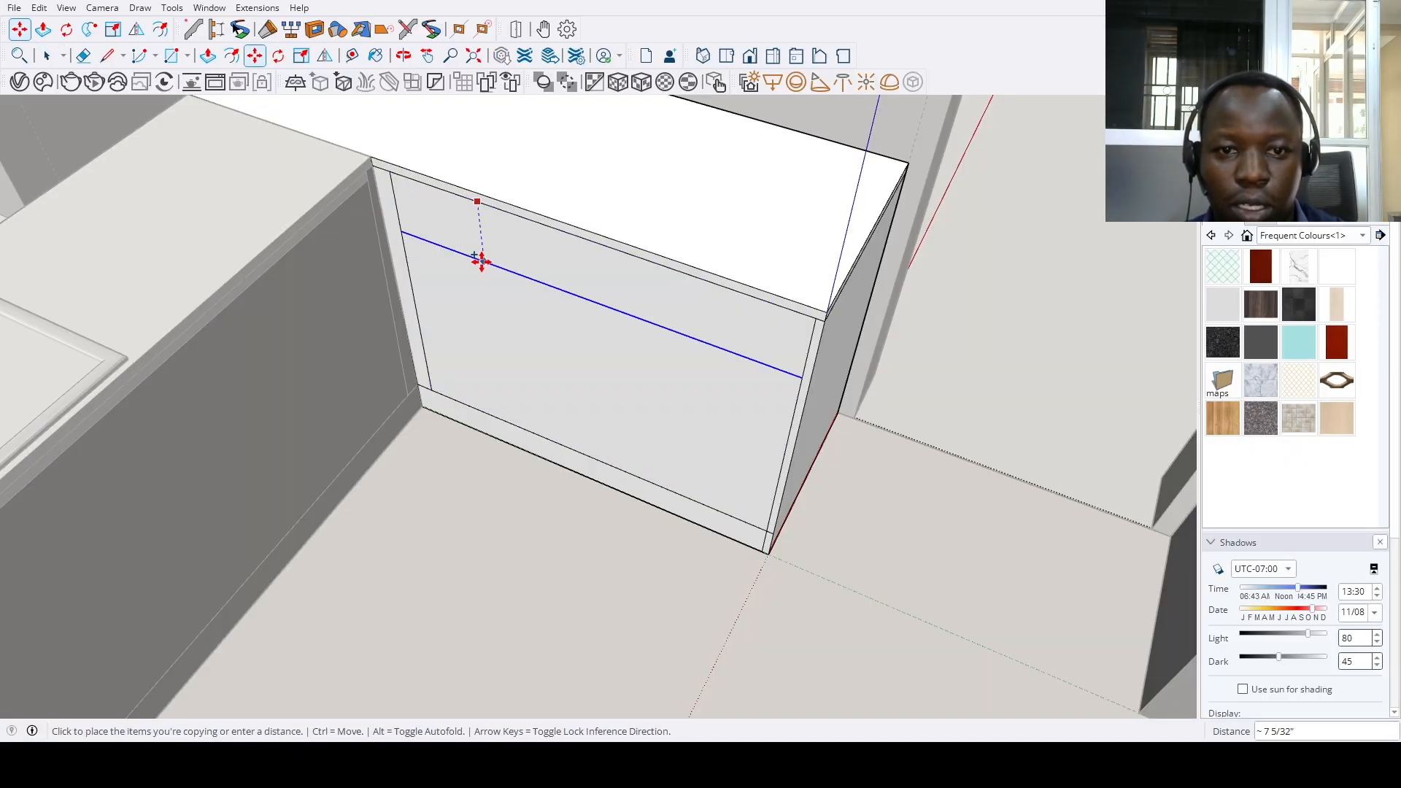
{"action": "type", "text": "1"}
{"action": "key", "text": "Return"}
Paint that cabinet's side, vertical strips, front and plinth dark grey, leaving the thin strip under the countertop unpainted
{"action": "key", "text": "b"}
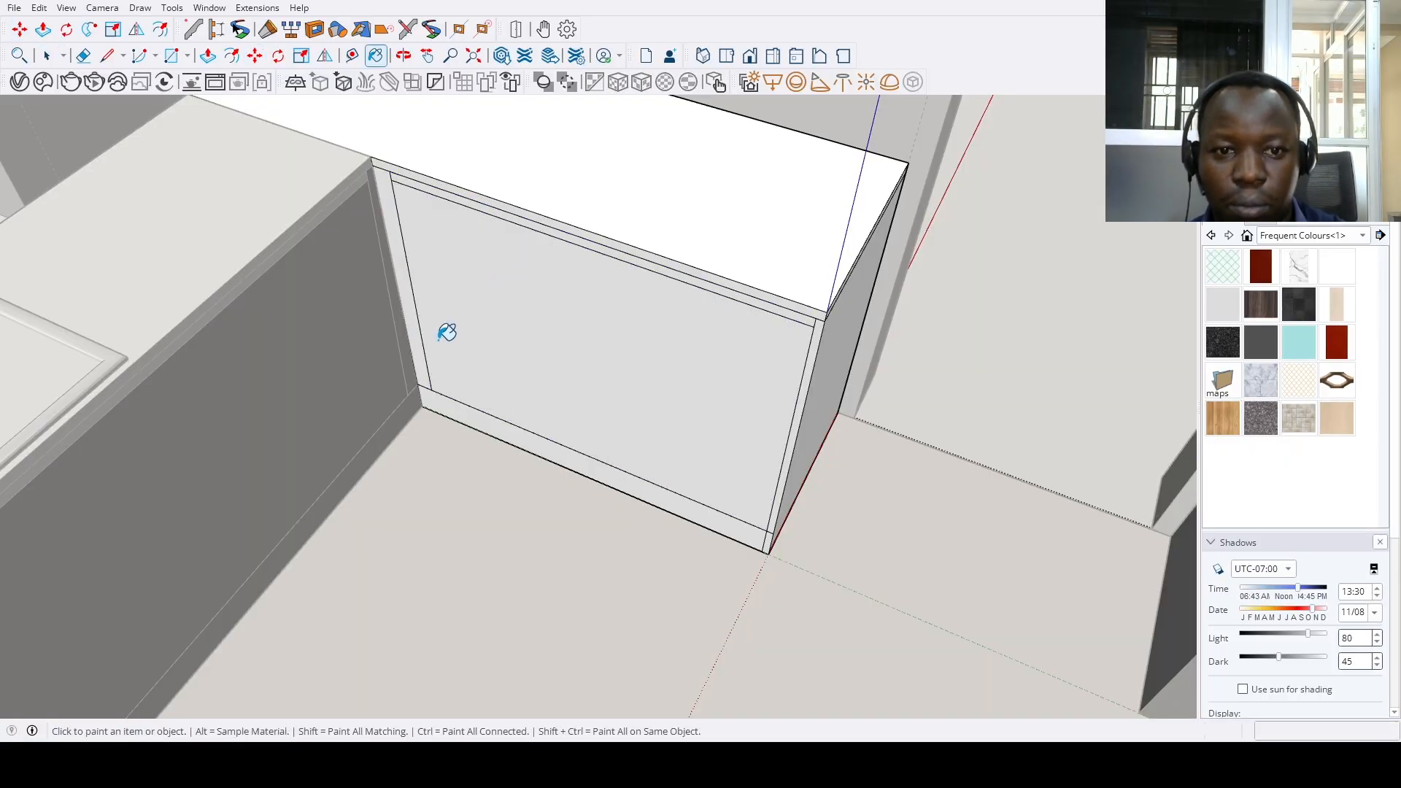
{"action": "left_click", "coordinate": [812, 439]}
{"action": "left_click", "coordinate": [770, 520]}
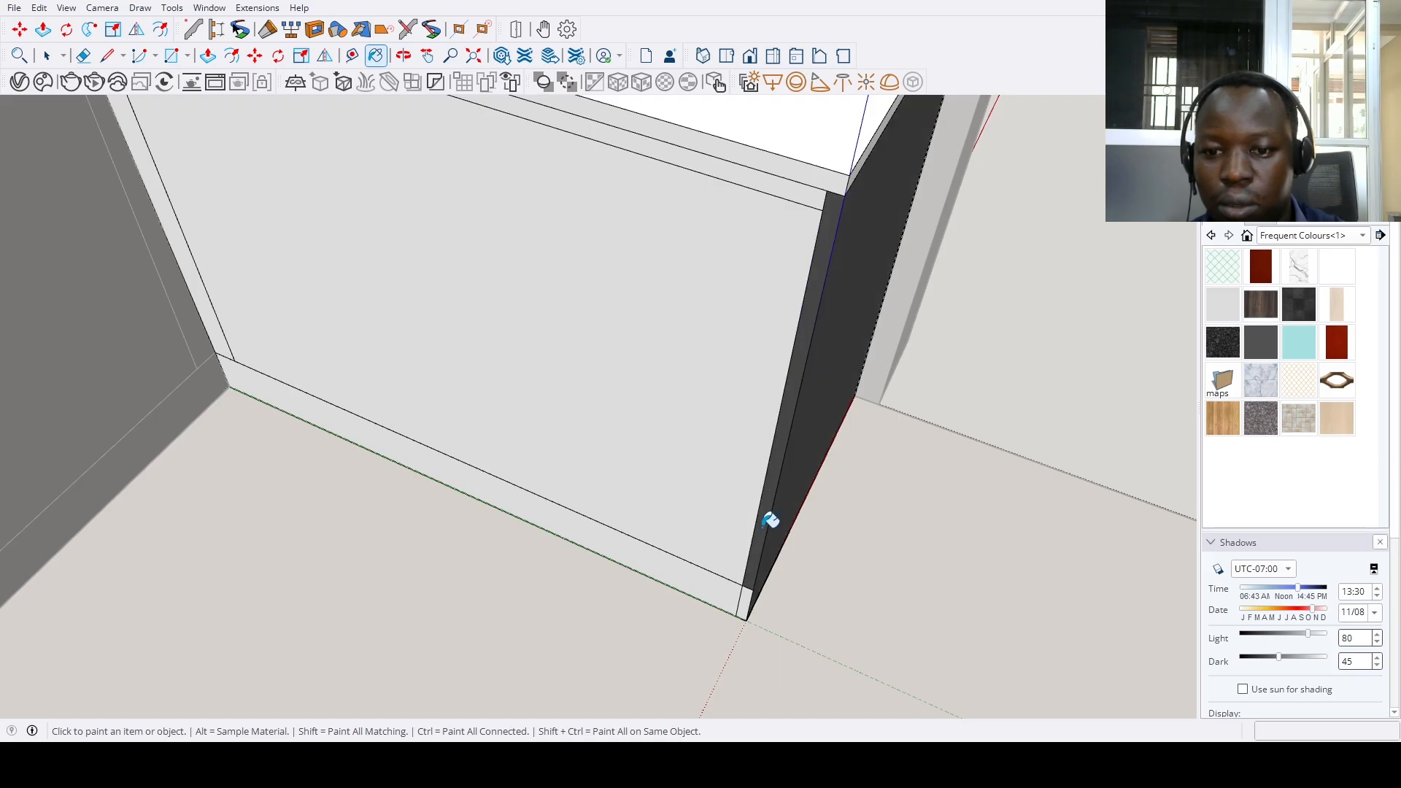
{"action": "left_click", "coordinate": [705, 576]}
{"action": "left_click", "coordinate": [620, 510]}
{"action": "mouse_move", "coordinate": [620, 511]}
{"action": "middle_mouse_down"}
{"action": "mouse_move", "coordinate": [225, 394]}
{"action": "mouse_move", "coordinate": [527, 382]}
{"action": "middle_mouse_up"}
{"action": "scroll", "coordinate": [527, 382], "scroll_direction": "up", "scroll_amount": 3}
{"action": "left_click", "coordinate": [617, 366]}
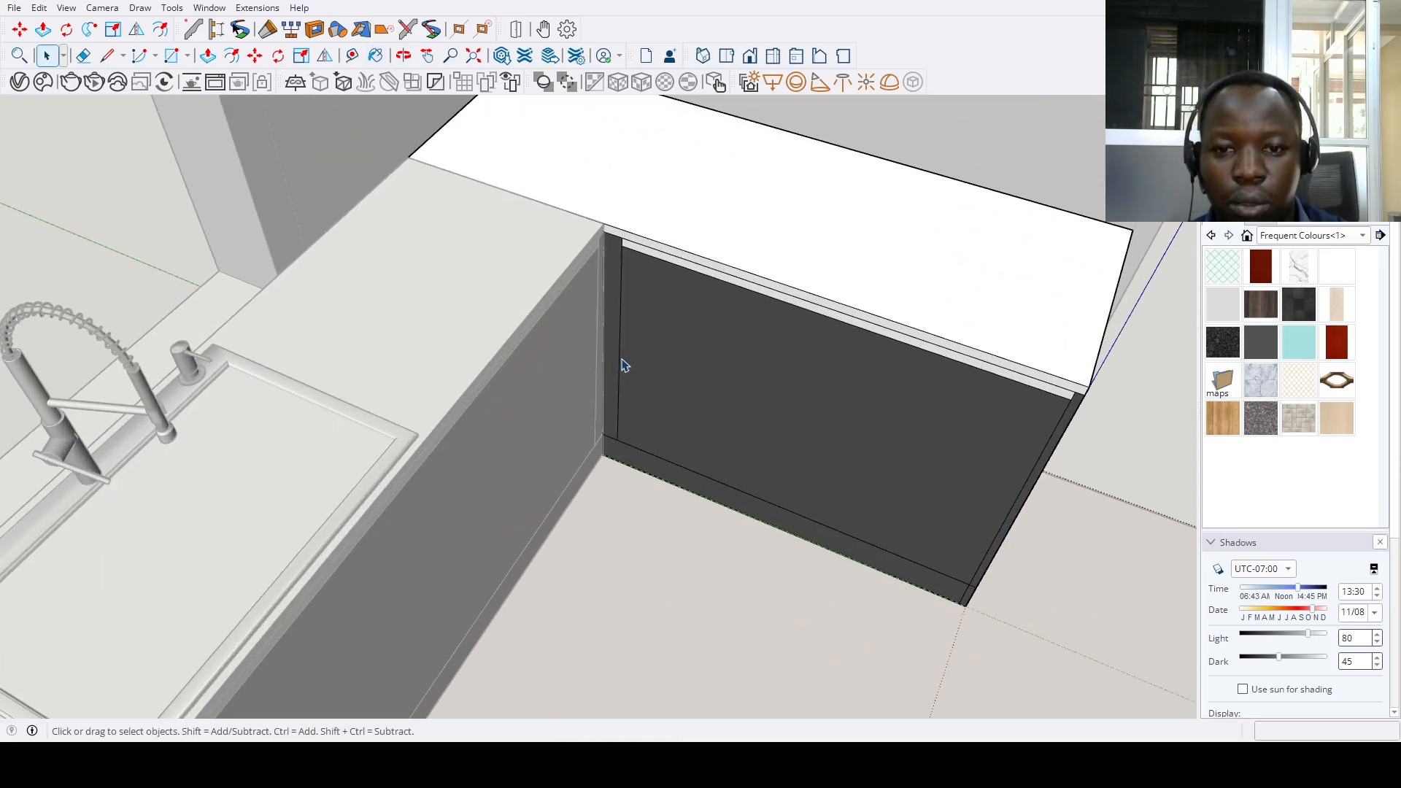
Copy the vertical line near the inner corner 17" along the front to split off a door panel
{"action": "key", "text": "space"}
{"action": "left_click", "coordinate": [620, 358]}
{"action": "key", "text": "m"}
{"action": "key", "text": "ctrl"}
{"action": "left_click", "coordinate": [618, 355]}
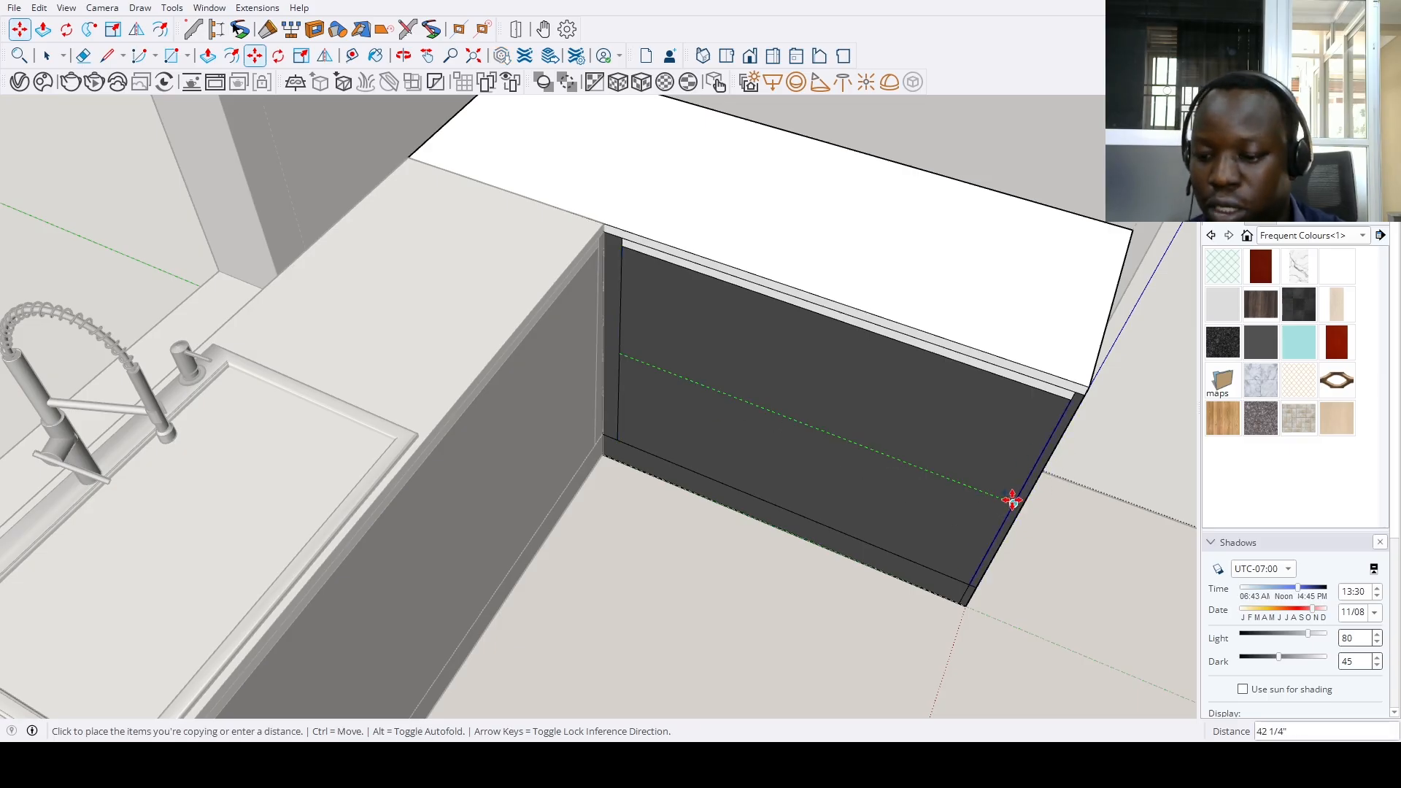
{"action": "key", "text": "Return"}
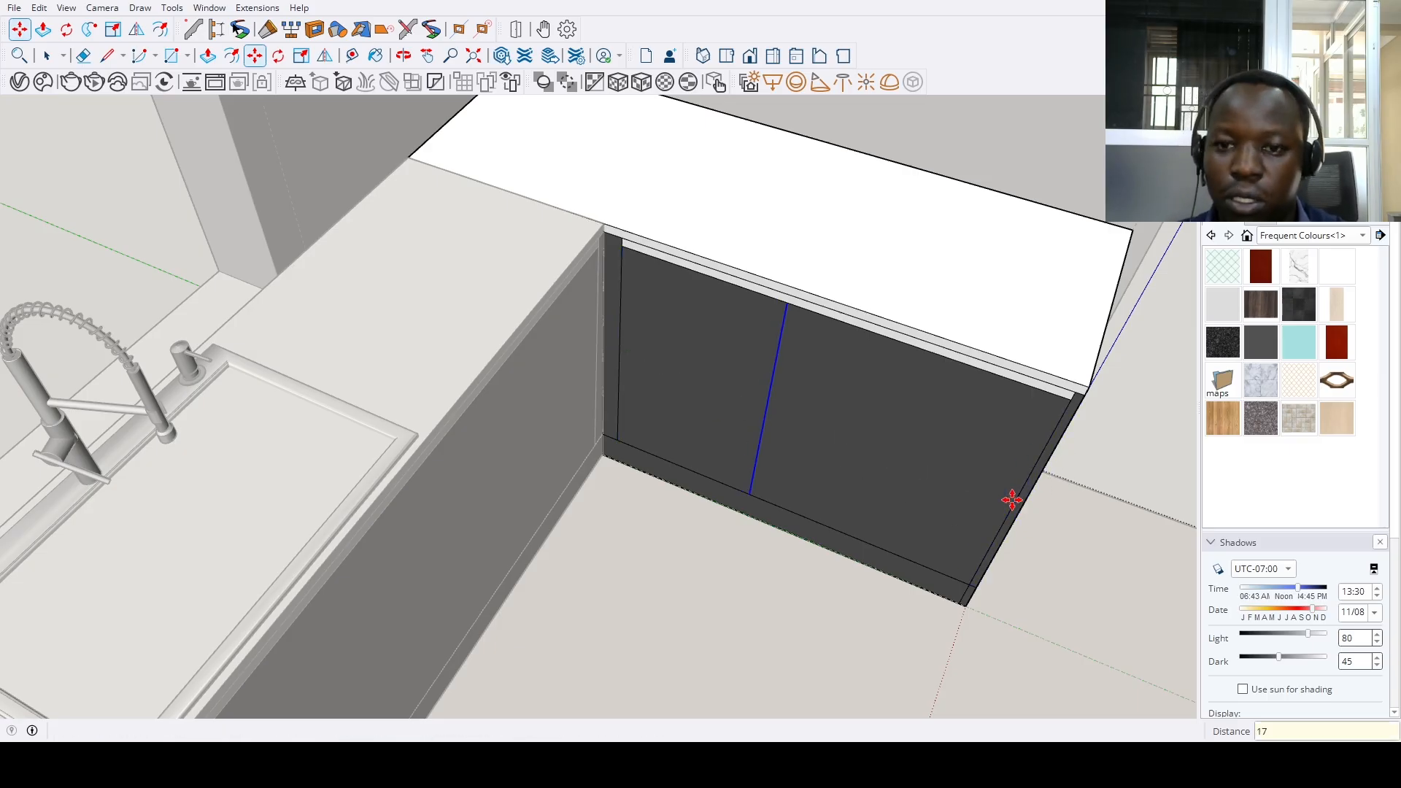
Copy the bottom edge of the wider front section upward, repeating it with *2 to make three drawers
{"action": "left_click", "coordinate": [909, 560]}
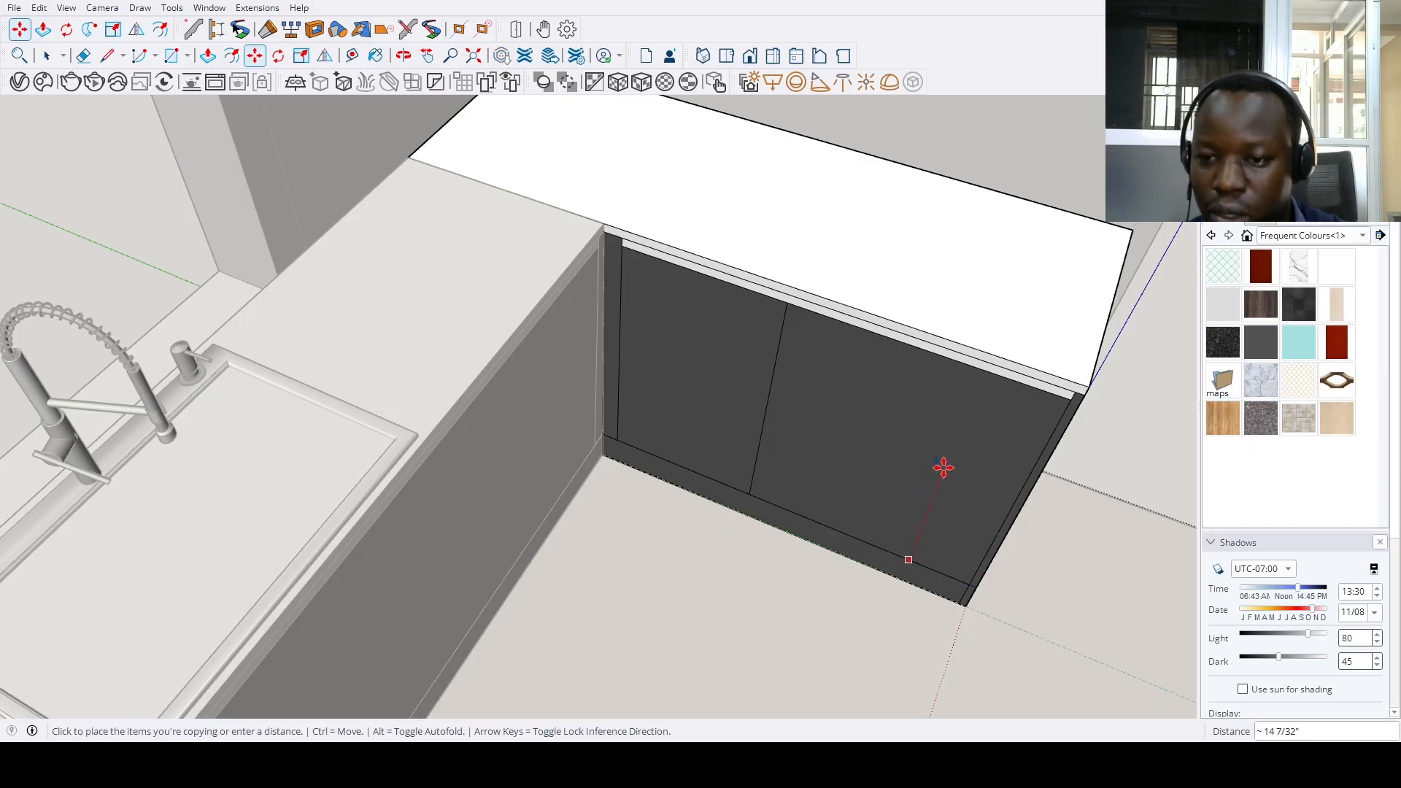
{"action": "scroll", "coordinate": [943, 467], "scroll_direction": "up", "scroll_amount": 5}
{"action": "key", "text": "Return"}
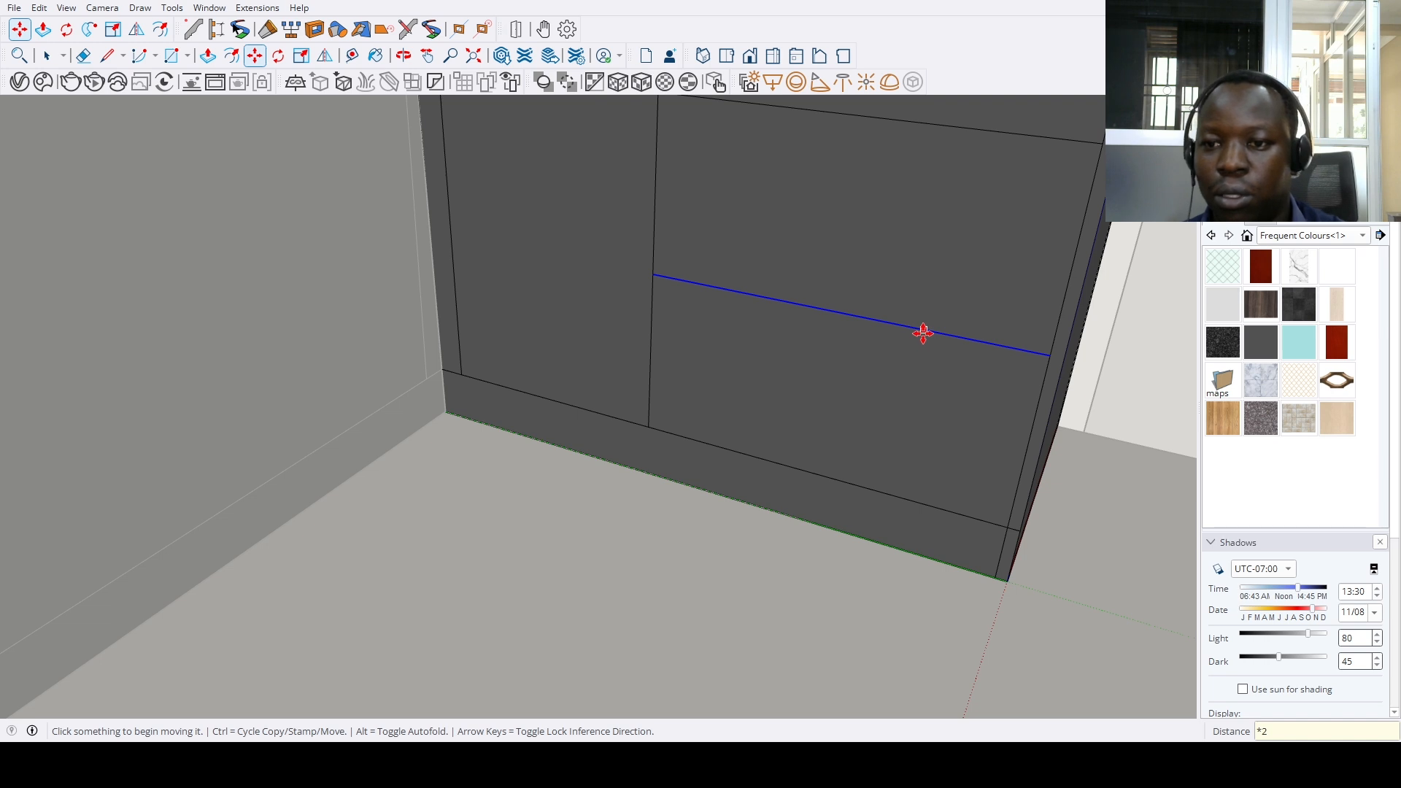
{"action": "key", "text": "space"}
Copy both horizontal drawer lines of the wider section 1" down to form divider strips
{"action": "left_click", "coordinate": [931, 350]}
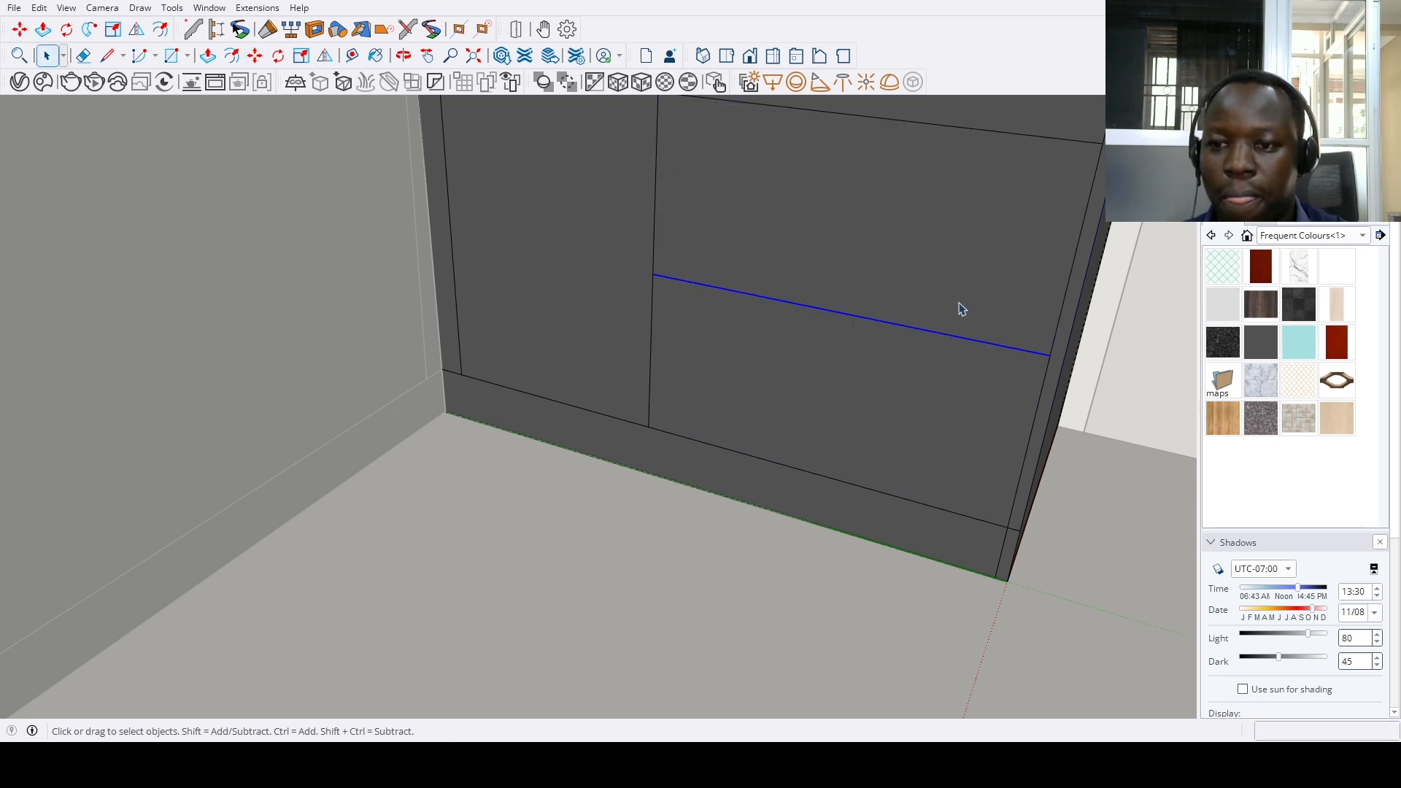
{"action": "scroll", "coordinate": [1005, 139], "scroll_direction": "up", "scroll_amount": 2}
{"action": "key", "text": "m"}
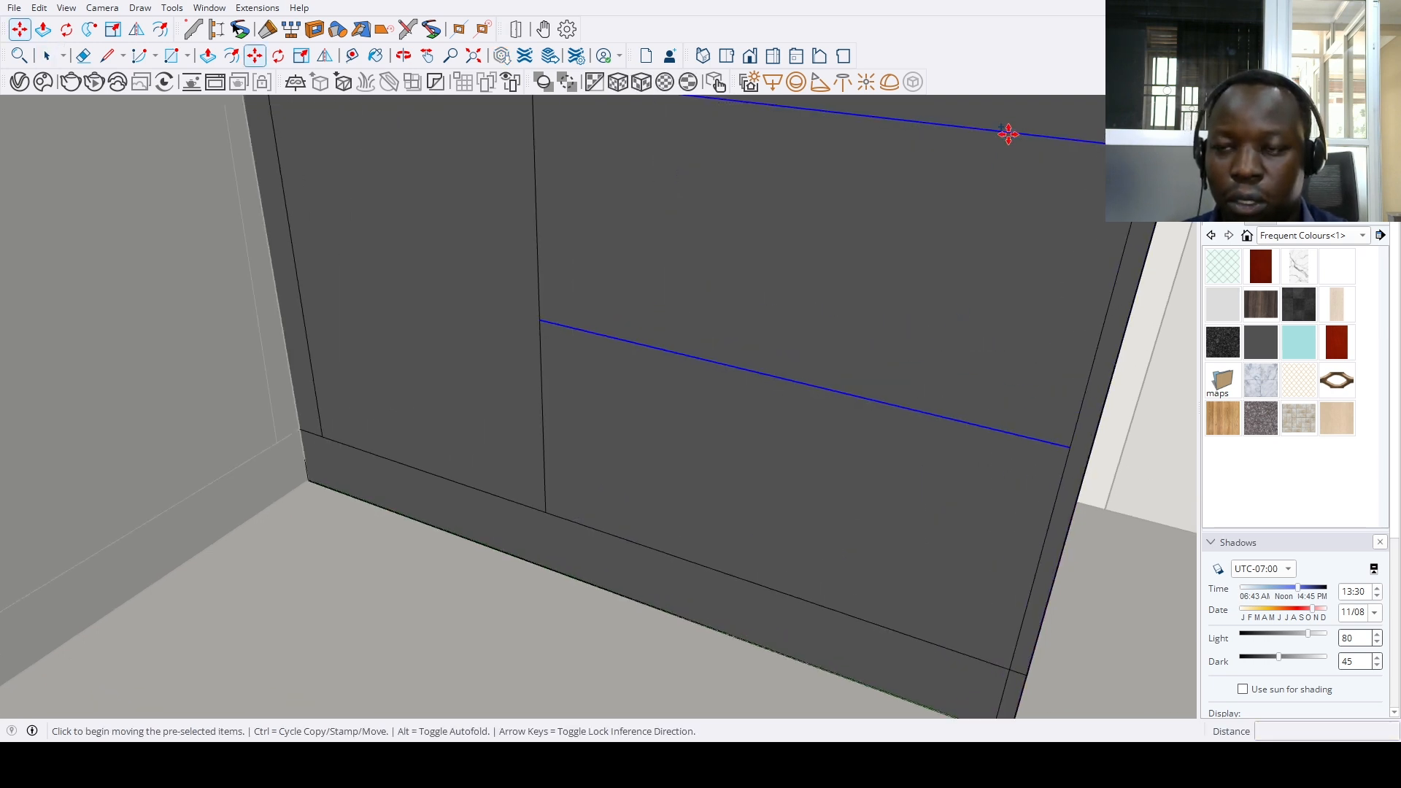
{"action": "left_click", "coordinate": [1001, 135]}
{"action": "key", "text": "ctrl"}
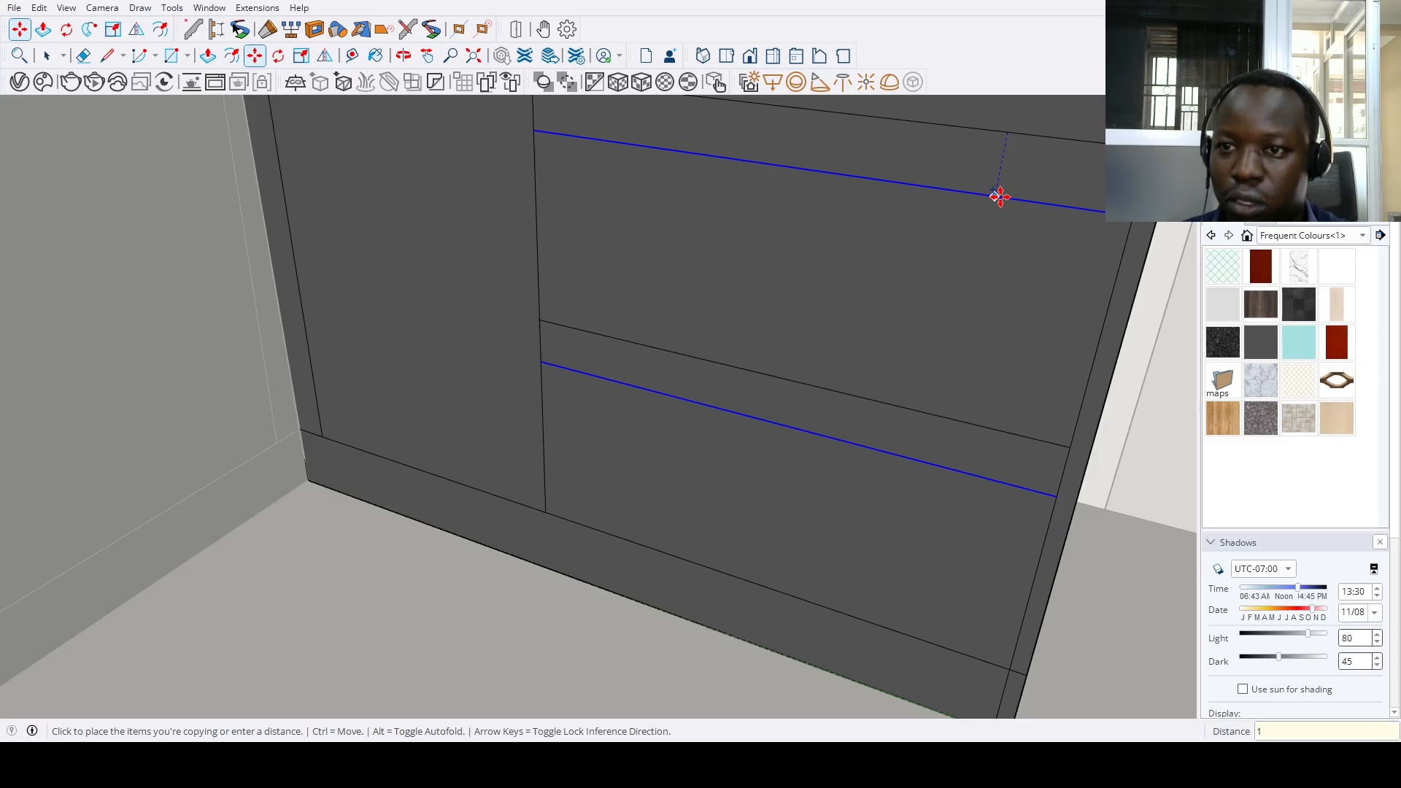
{"action": "type", "text": "1"}
{"action": "key", "text": "Return"}
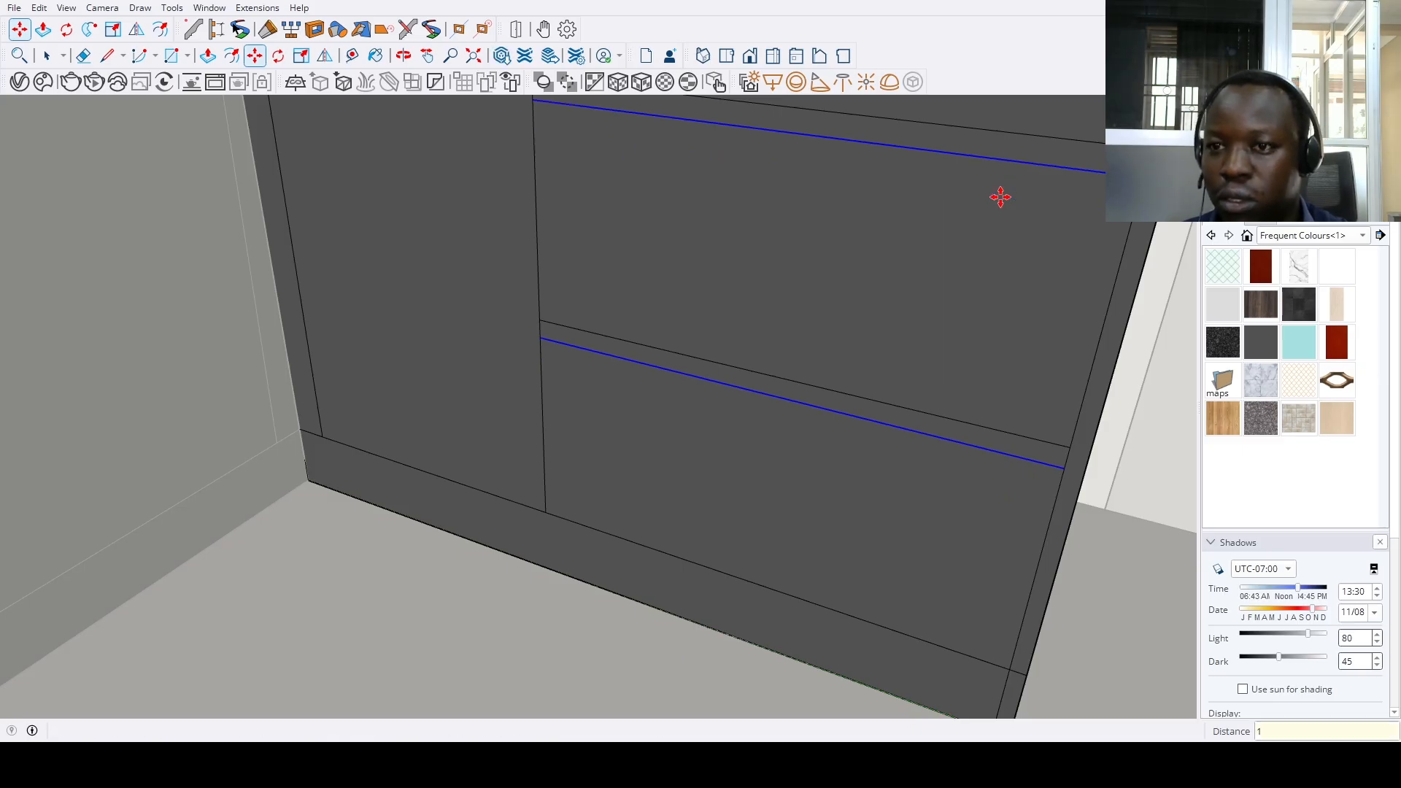
Paint the two thin strips between the drawers of the wider section white
{"action": "left_click", "coordinate": [1335, 267]}
{"action": "left_click", "coordinate": [1022, 146]}
{"action": "left_click", "coordinate": [953, 424]}
{"action": "scroll", "coordinate": [866, 440], "scroll_direction": "down", "scroll_amount": 5}
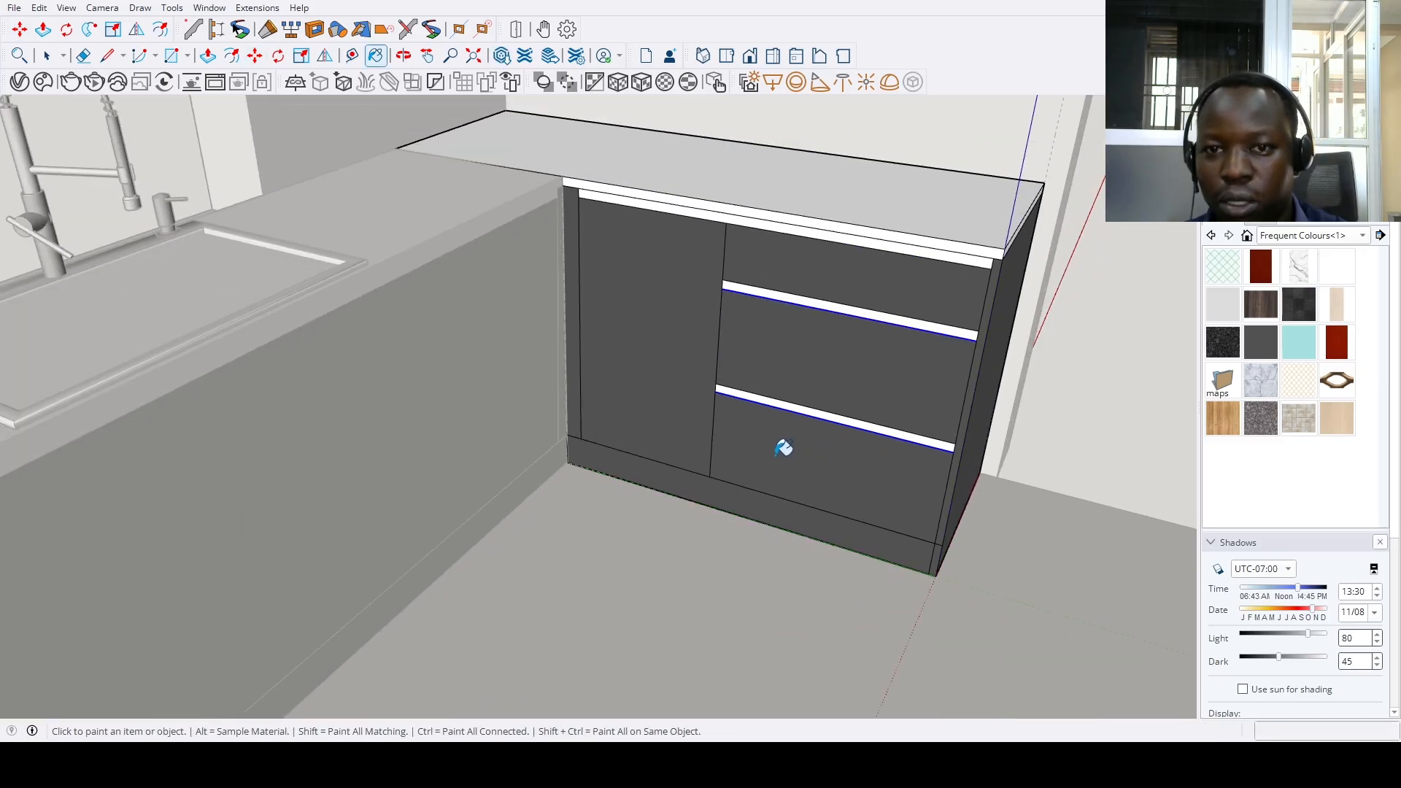
{"action": "scroll", "coordinate": [783, 447], "scroll_direction": "down", "scroll_amount": 3}
{"action": "middle_click_drag", "start_coordinate": [788, 456], "coordinate": [813, 504]}
Erase the vertical strip line near the inner corner on the front of the sink base cabinet
{"action": "left_click", "coordinate": [474, 56]}
{"action": "middle_click_drag", "start_coordinate": [983, 353], "coordinate": [606, 365]}
{"action": "scroll", "coordinate": [594, 363], "scroll_direction": "up", "scroll_amount": 3}
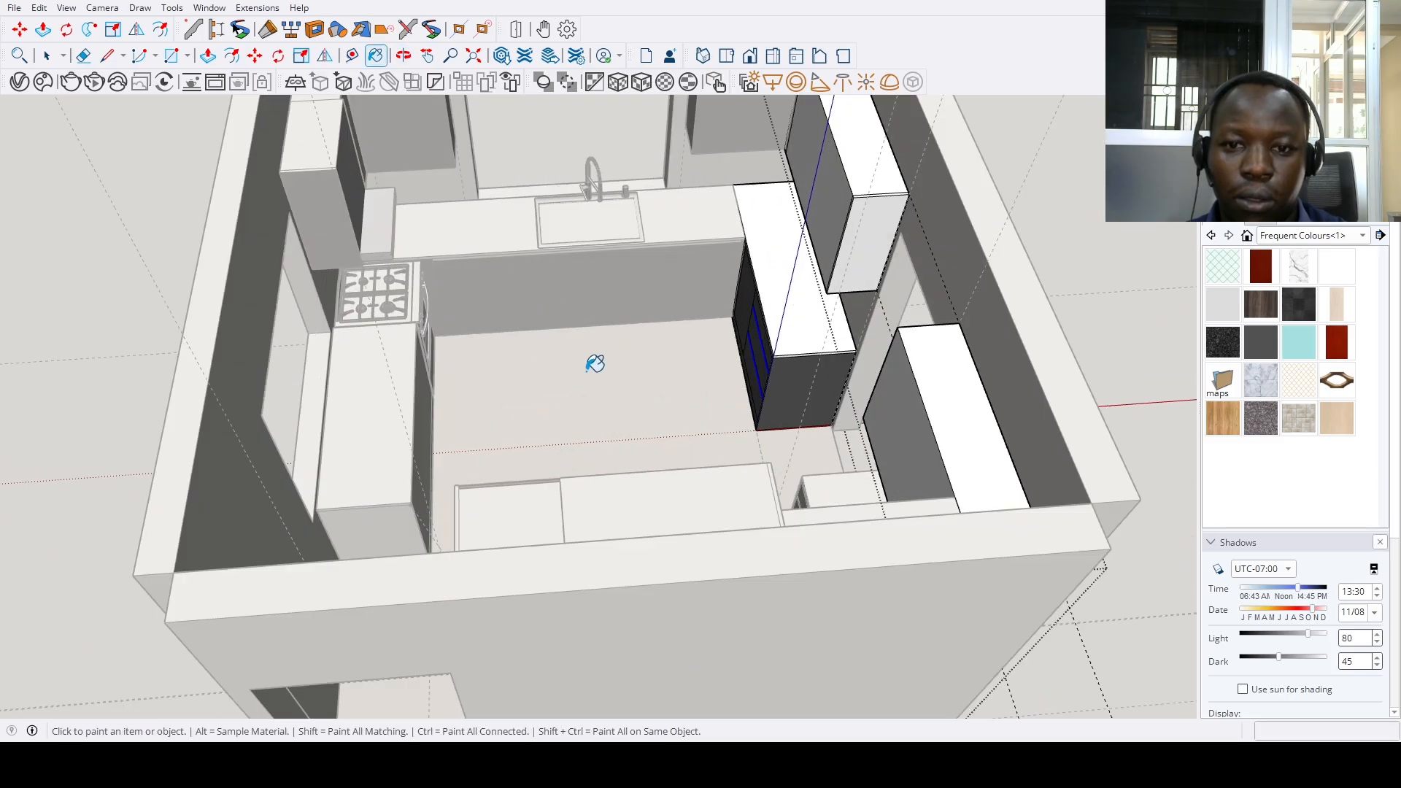
{"action": "key", "text": "space"}
{"action": "scroll", "coordinate": [595, 364], "scroll_direction": "up", "scroll_amount": 5}
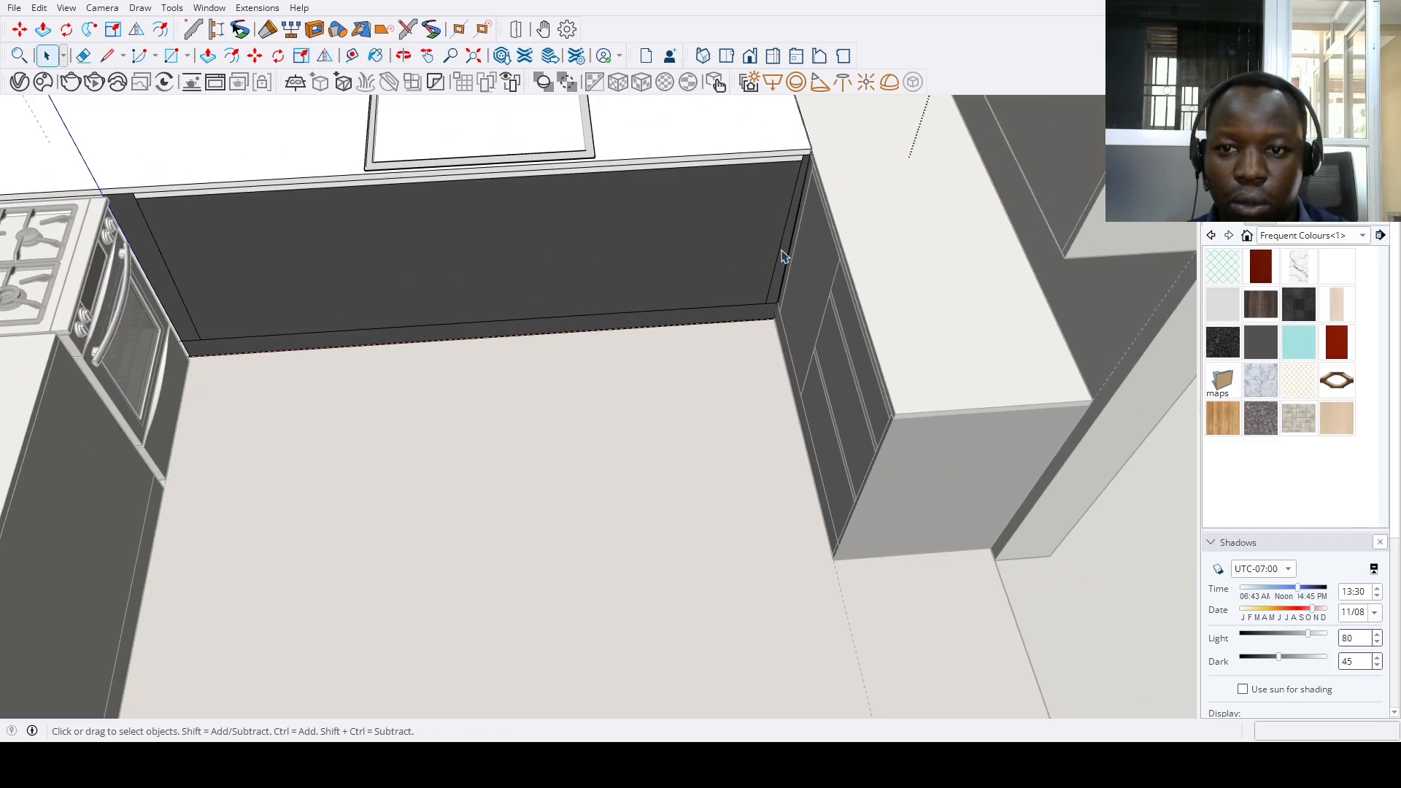
{"action": "middle_click_drag", "start_coordinate": [825, 234], "coordinate": [754, 166]}
{"action": "scroll", "coordinate": [785, 208], "scroll_direction": "up", "scroll_amount": 3}
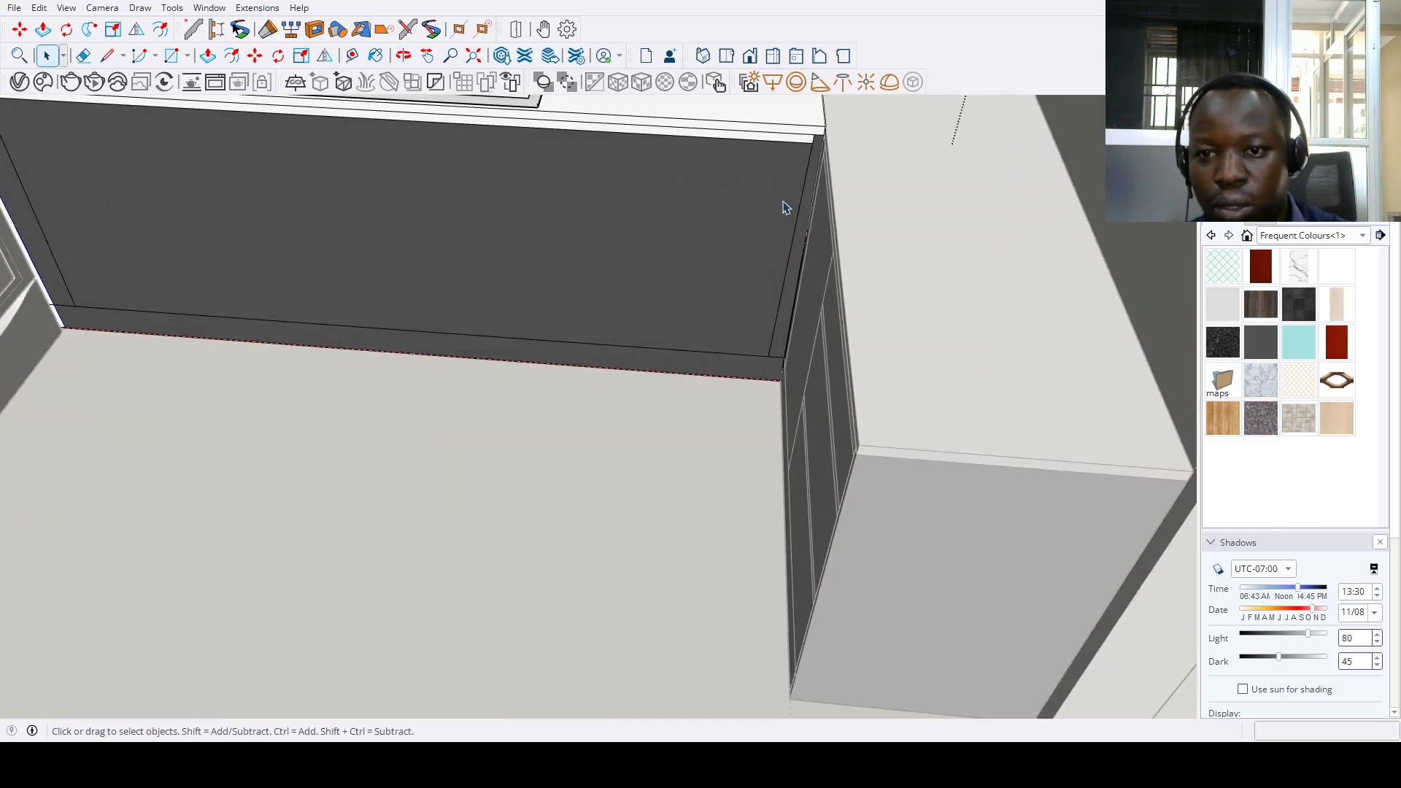
{"action": "scroll", "coordinate": [776, 312], "scroll_direction": "down", "scroll_amount": 3}
{"action": "middle_click_drag", "start_coordinate": [760, 304], "coordinate": [782, 304]}
{"action": "scroll", "coordinate": [781, 303], "scroll_direction": "up", "scroll_amount": 4}
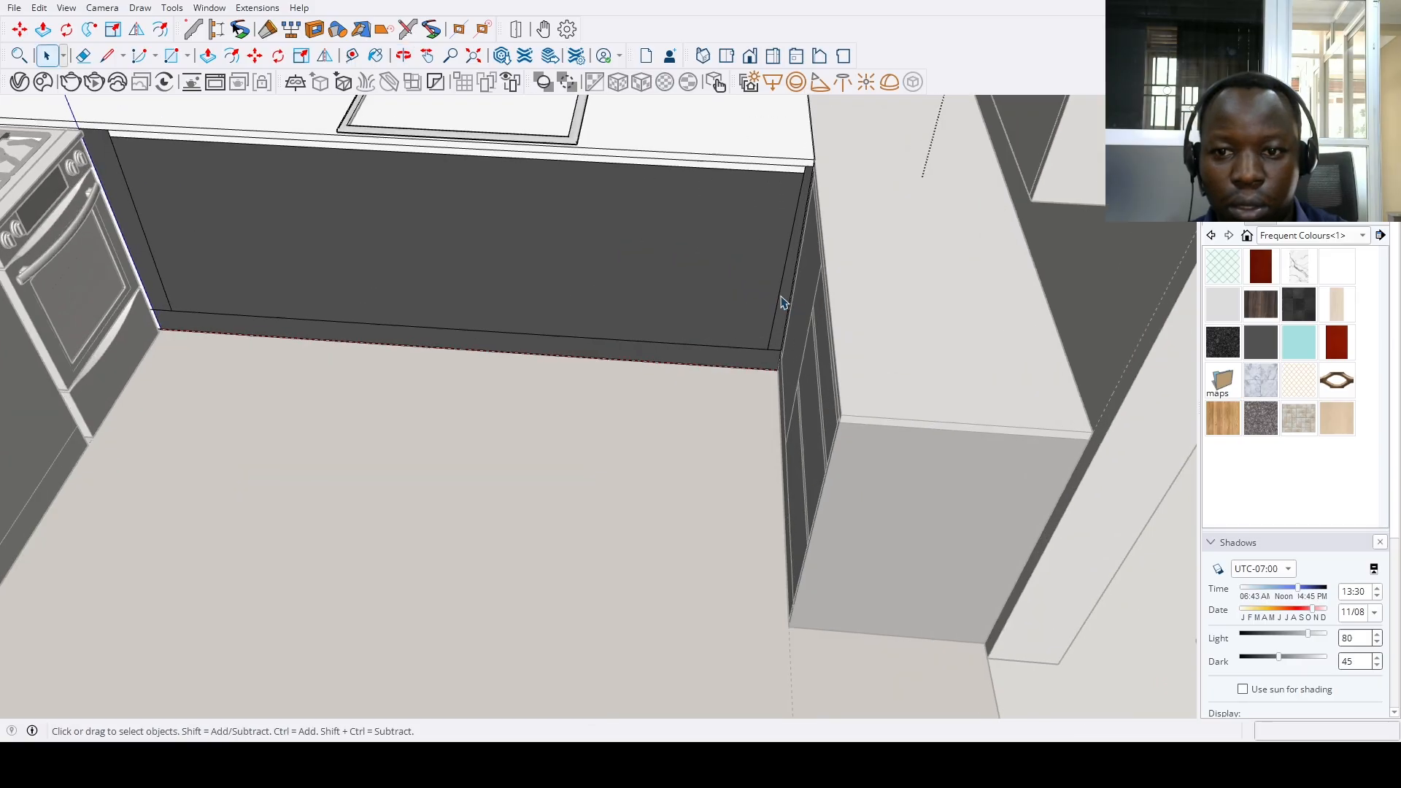
{"action": "scroll", "coordinate": [768, 273], "scroll_direction": "down", "scroll_amount": 3}
{"action": "scroll", "coordinate": [772, 269], "scroll_direction": "up", "scroll_amount": 4}
{"action": "key", "text": "e"}
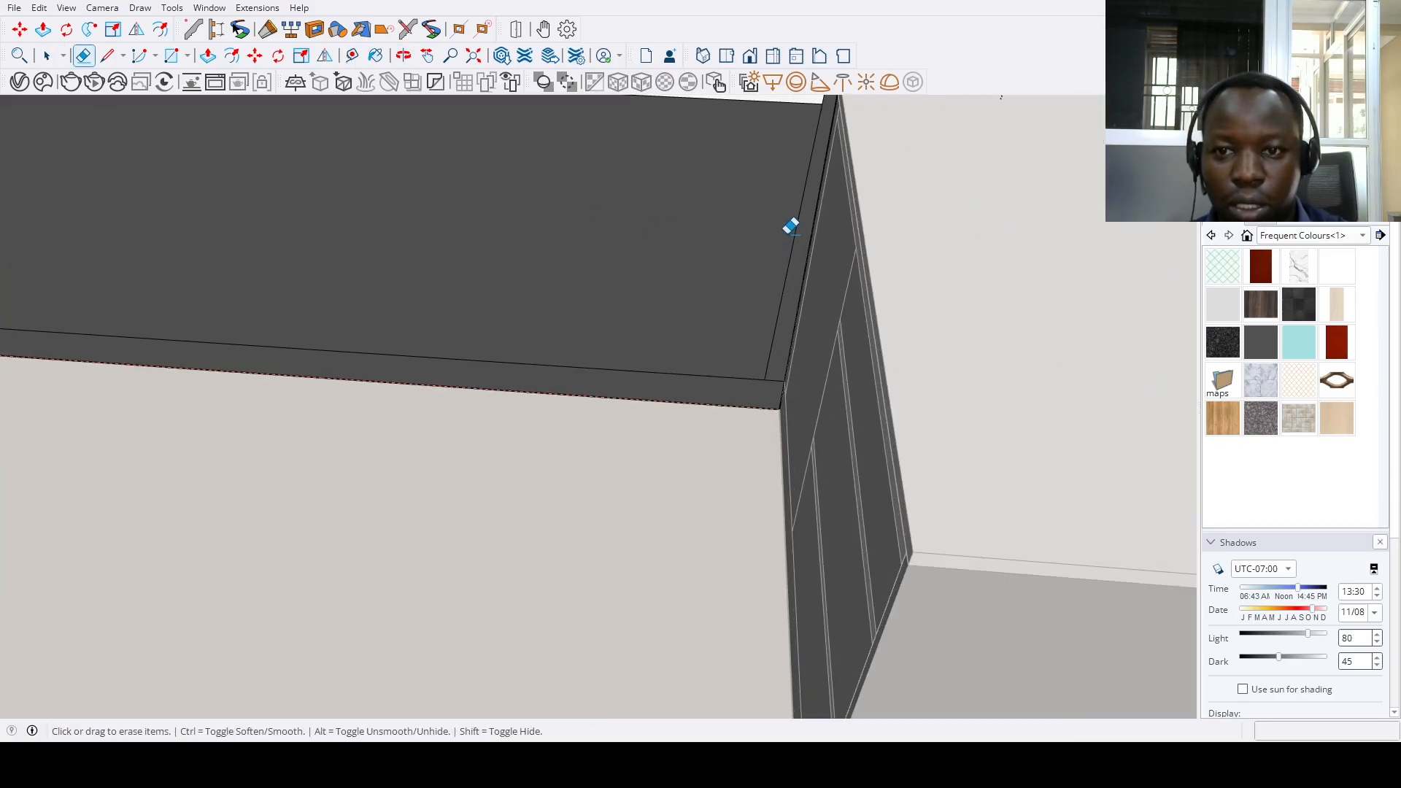
{"action": "scroll", "coordinate": [785, 316], "scroll_direction": "down", "scroll_amount": 3}
{"action": "scroll", "coordinate": [829, 176], "scroll_direction": "up", "scroll_amount": 3}
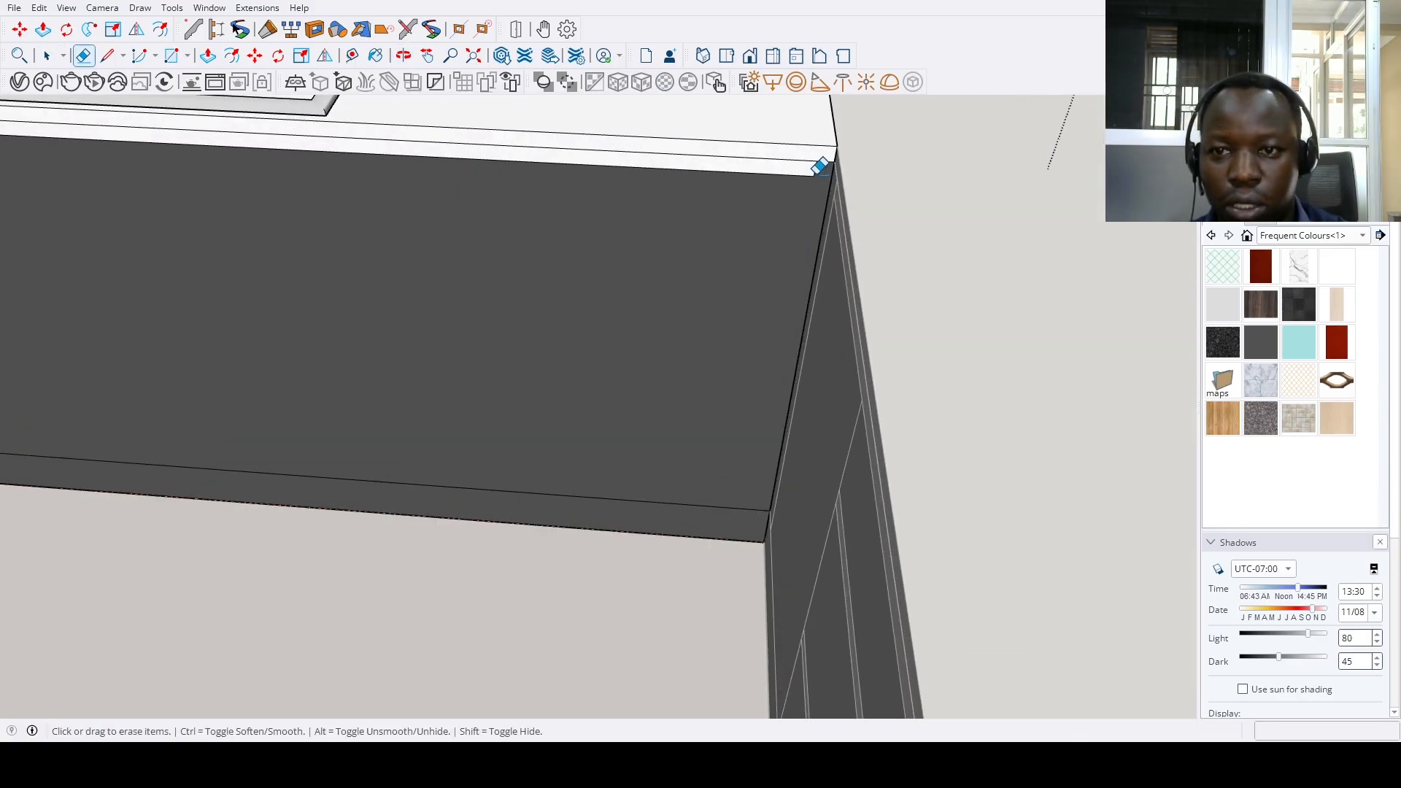
Erase the thin strip's lines beneath the sink countertop edge so the strip merges into the cabinet front
{"action": "left_click", "coordinate": [815, 172]}
{"action": "left_click", "coordinate": [814, 174]}
{"action": "scroll", "coordinate": [779, 293], "scroll_direction": "down", "scroll_amount": 3}
{"action": "scroll", "coordinate": [788, 291], "scroll_direction": "up", "scroll_amount": 2}
{"action": "key", "text": "space"}
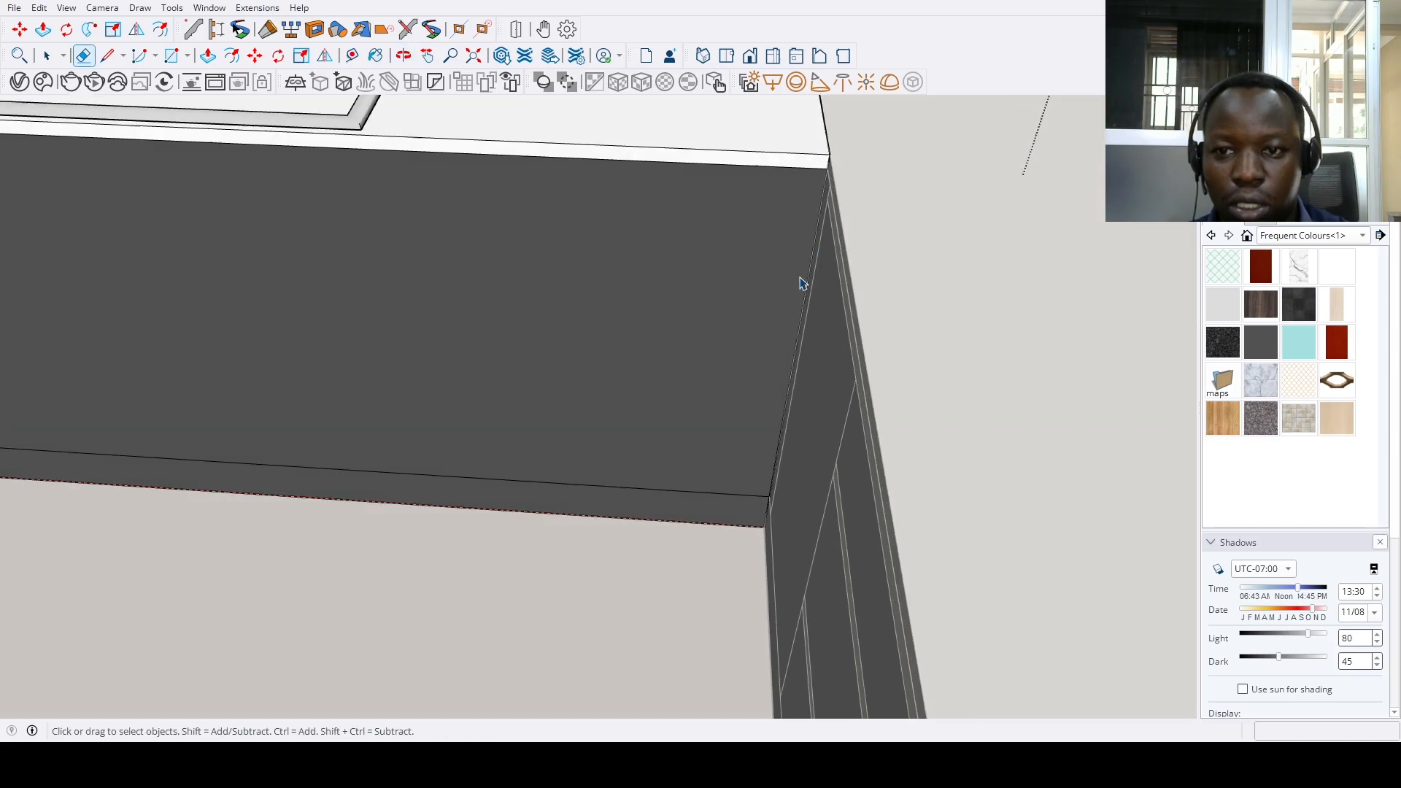
Copy the corner-side vertical edge of the sink base cabinet's front 2" inward
{"action": "scroll", "coordinate": [802, 277], "scroll_direction": "up", "scroll_amount": 1}
{"action": "left_click", "coordinate": [813, 258]}
{"action": "key", "text": "m"}
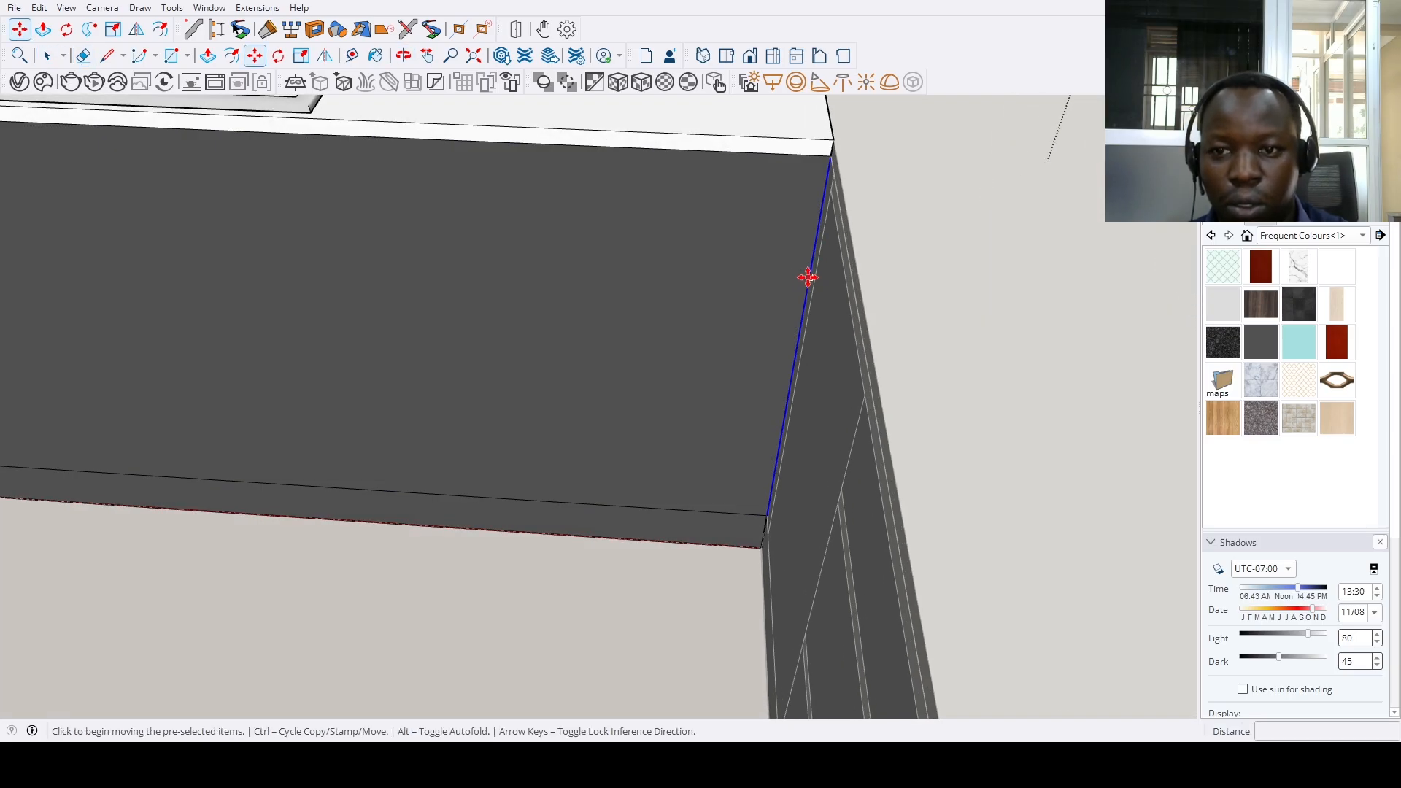
{"action": "left_click", "coordinate": [810, 278]}
{"action": "key", "text": "ctrl"}
{"action": "type", "text": "2"}
{"action": "key", "text": "Return"}
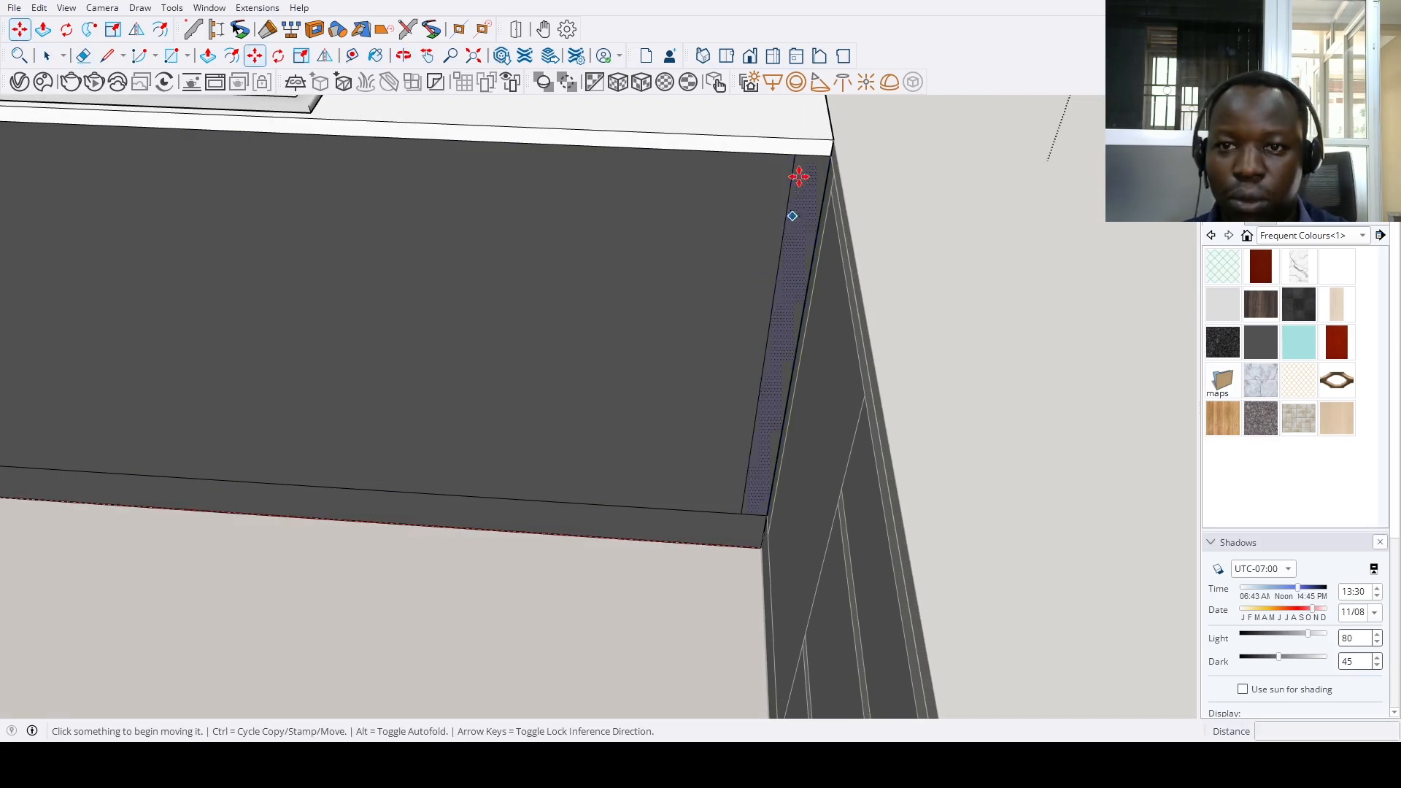
Copy the top edge of the sink base cabinet's front 1" downward
{"action": "key", "text": "ctrl"}
{"action": "left_click", "coordinate": [754, 153]}
{"action": "type", "text": "1"}
{"action": "key", "text": "Return"}
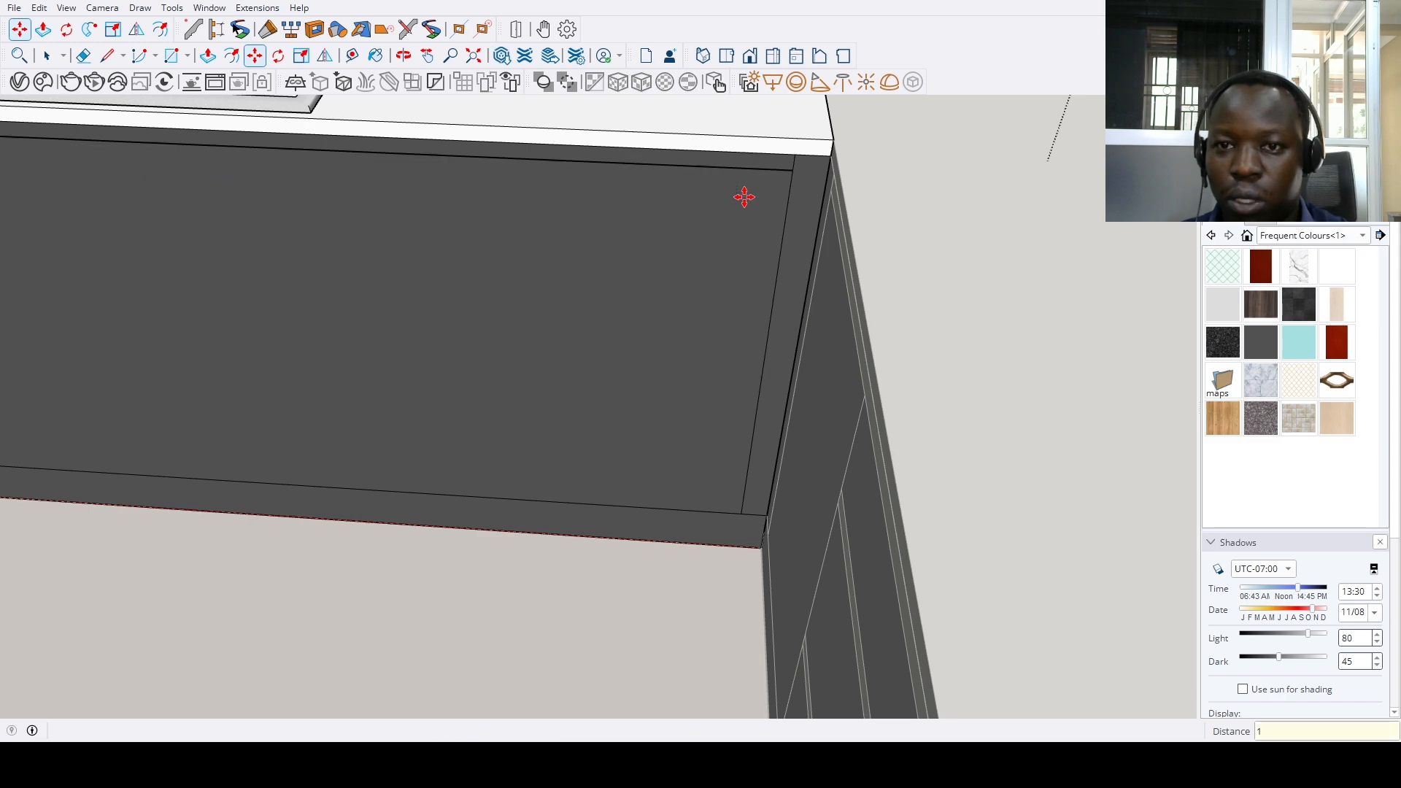
Delete the vertical line beside the stove on the sink base cabinet's front
{"action": "scroll", "coordinate": [679, 280], "scroll_direction": "down", "scroll_amount": 5}
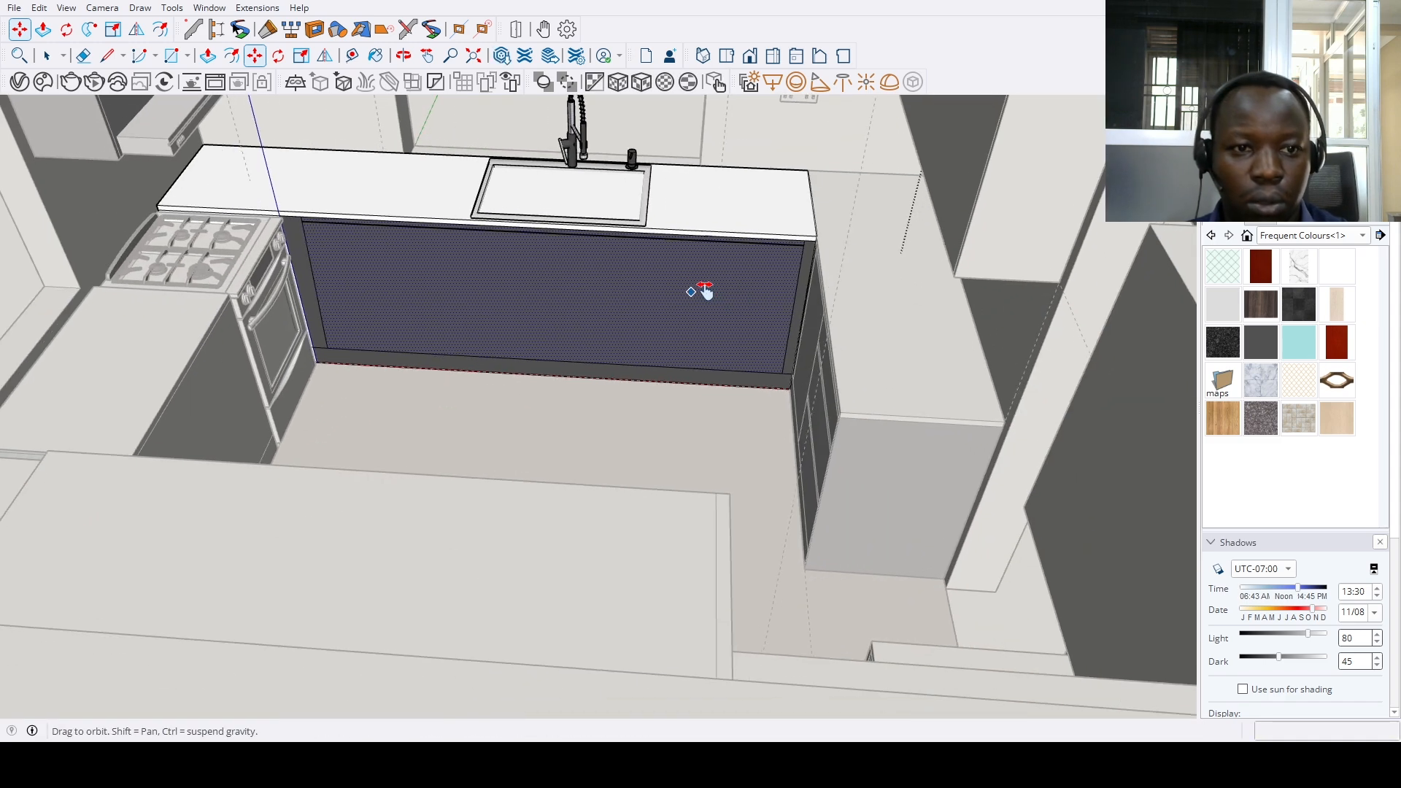
{"action": "scroll", "coordinate": [296, 232], "scroll_direction": "up", "scroll_amount": 3}
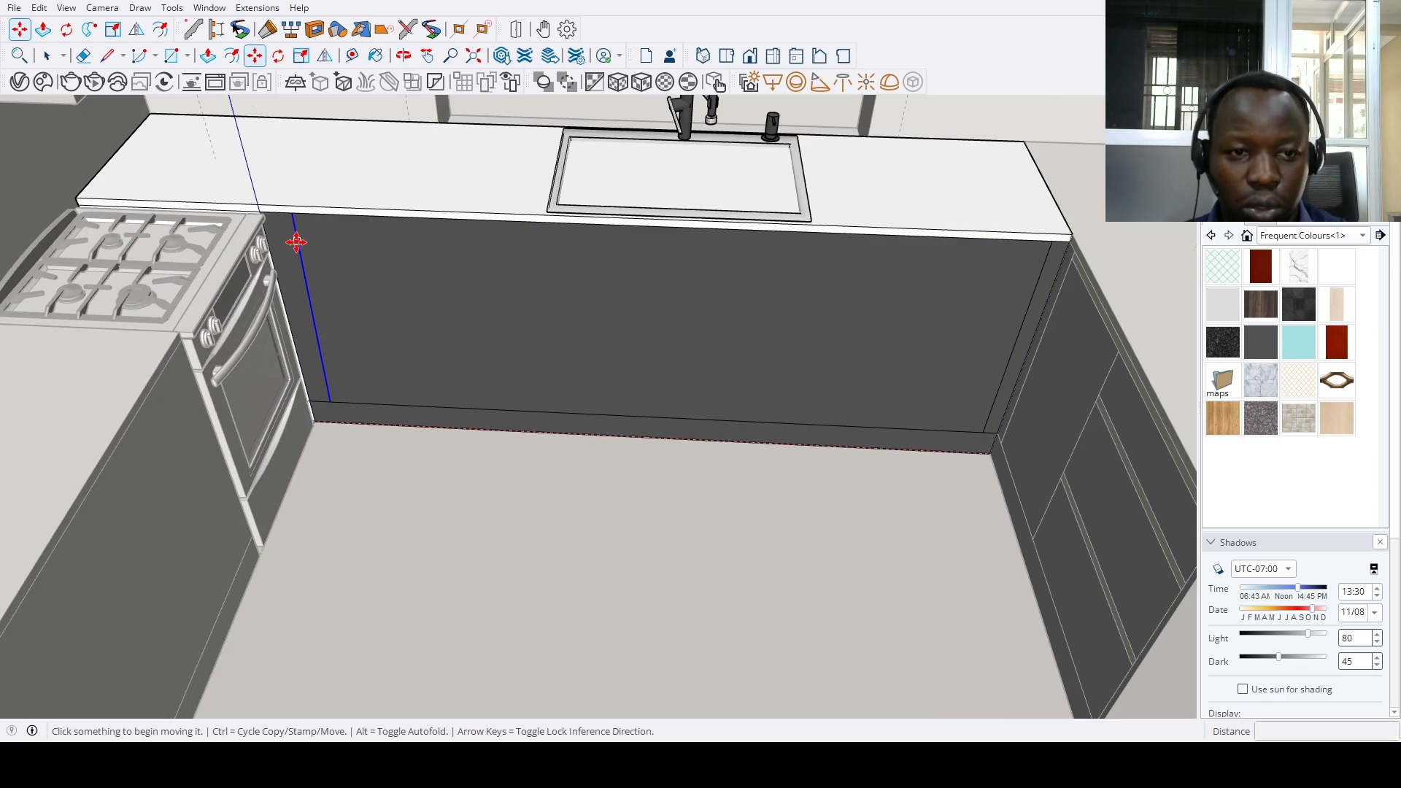
{"action": "scroll", "coordinate": [324, 277], "scroll_direction": "up", "scroll_amount": 1}
{"action": "middle_click_drag", "start_coordinate": [323, 280], "coordinate": [375, 204]}
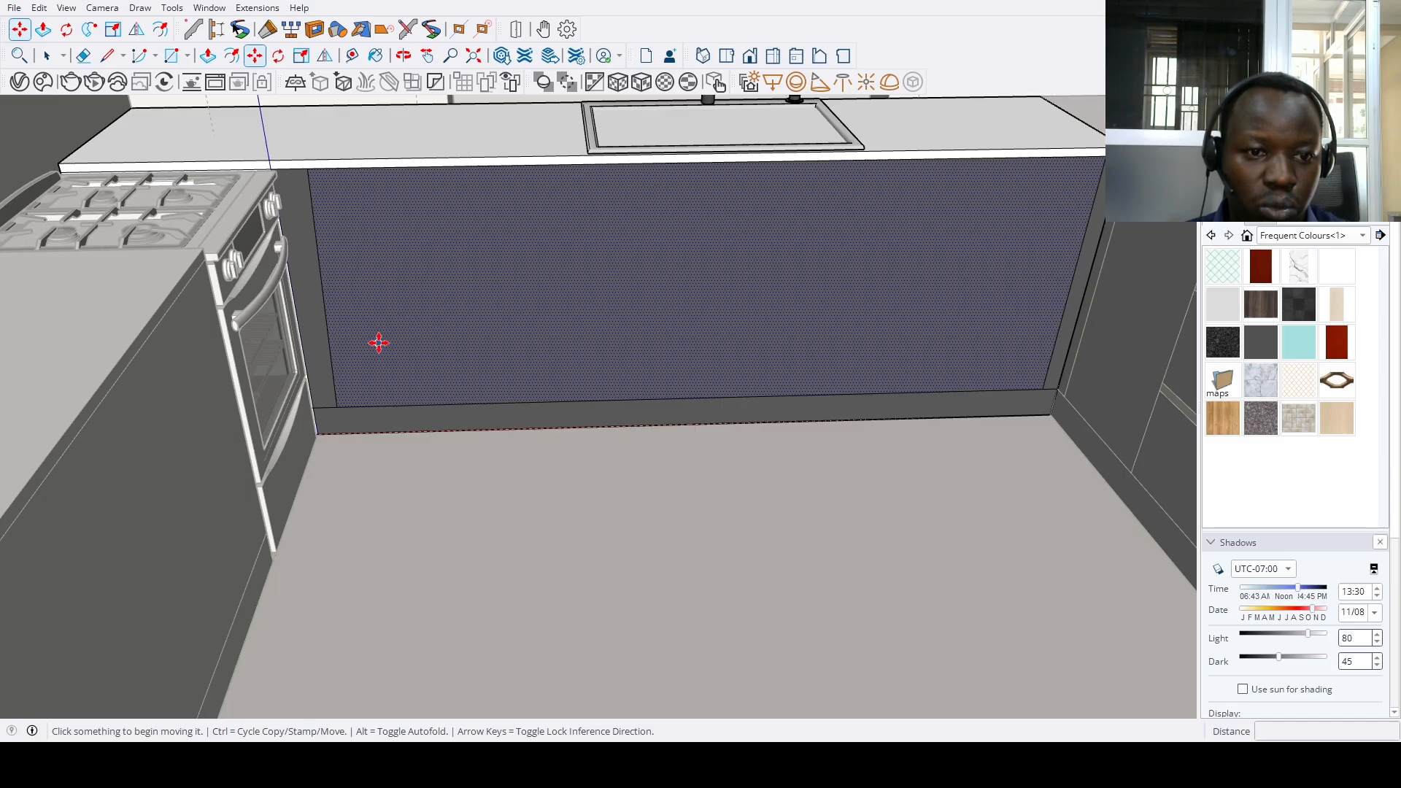
{"action": "key", "text": "space"}
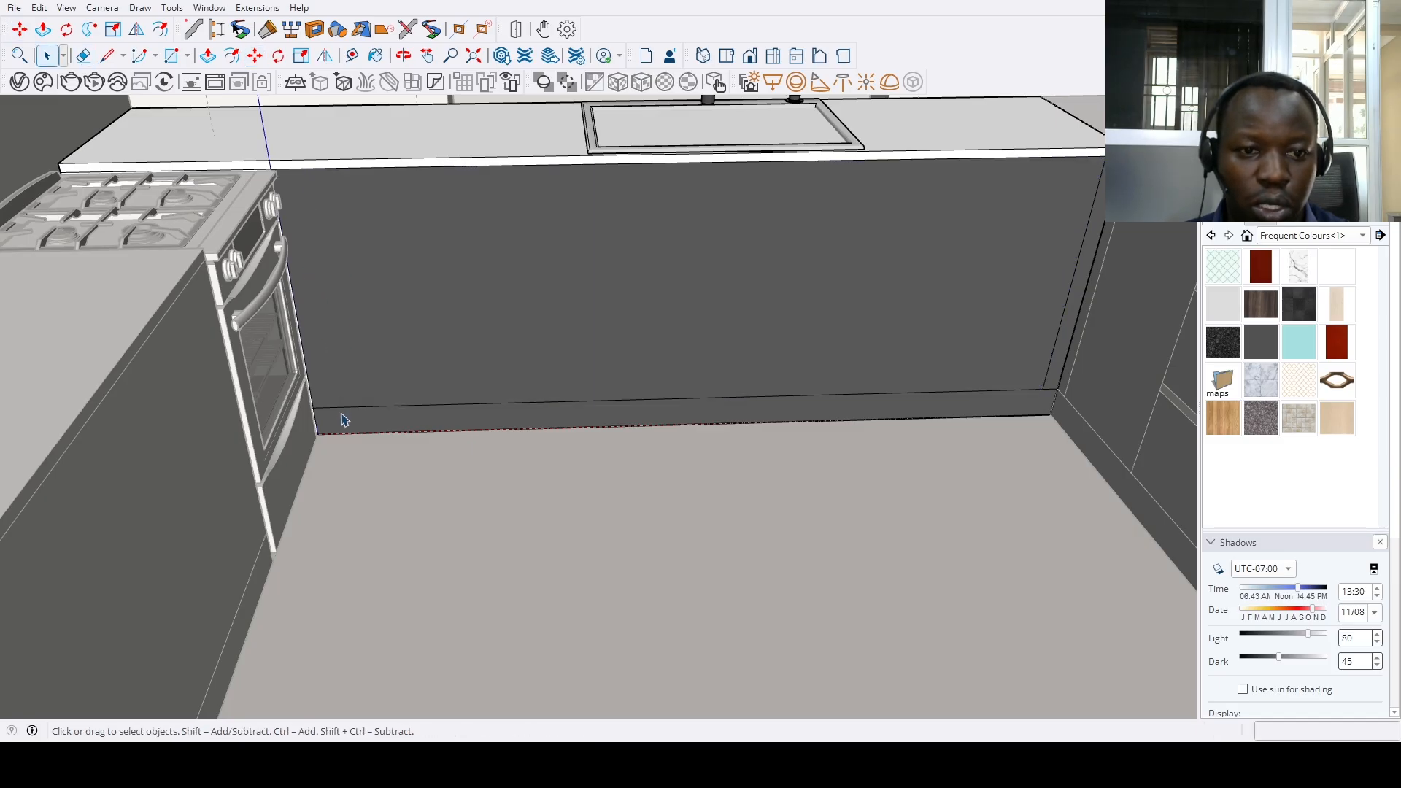
Measure the length of the sink base cabinet's front between the stove and the inner corner
{"action": "middle_click_drag", "start_coordinate": [401, 219], "coordinate": [277, 270]}
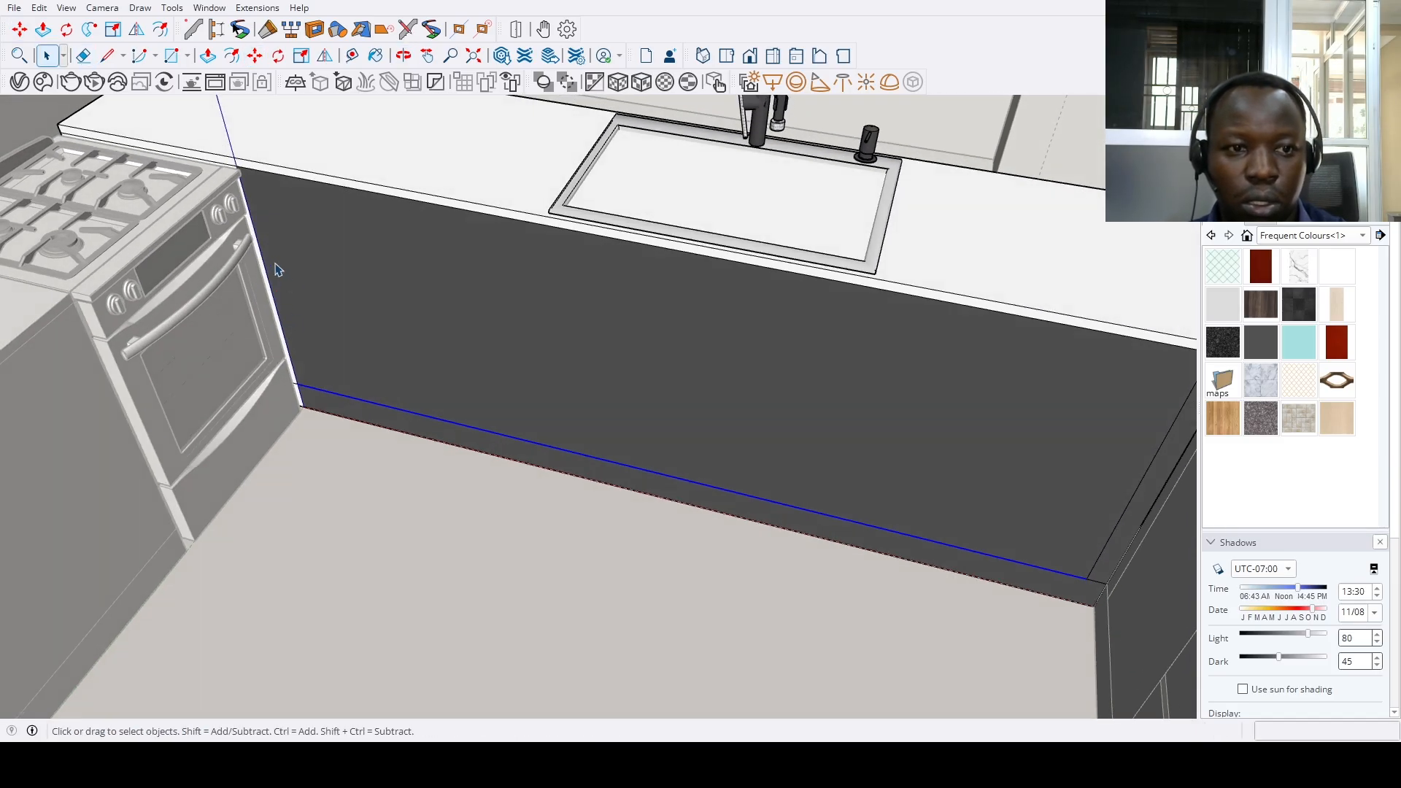
{"action": "left_click", "coordinate": [310, 183]}
{"action": "key", "text": "t"}
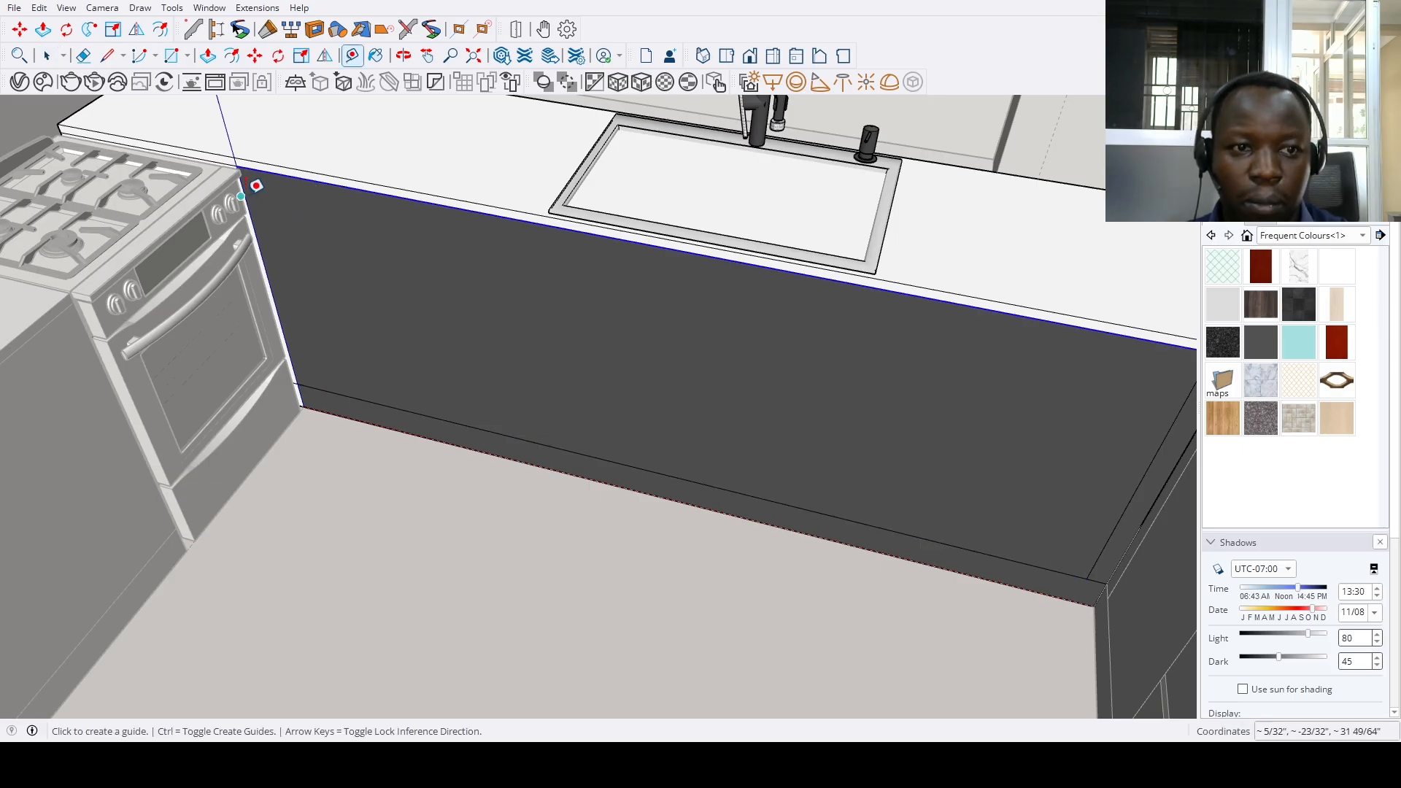
{"action": "left_click", "coordinate": [243, 179]}
{"action": "scroll", "coordinate": [722, 383], "scroll_direction": "down", "scroll_amount": 3}
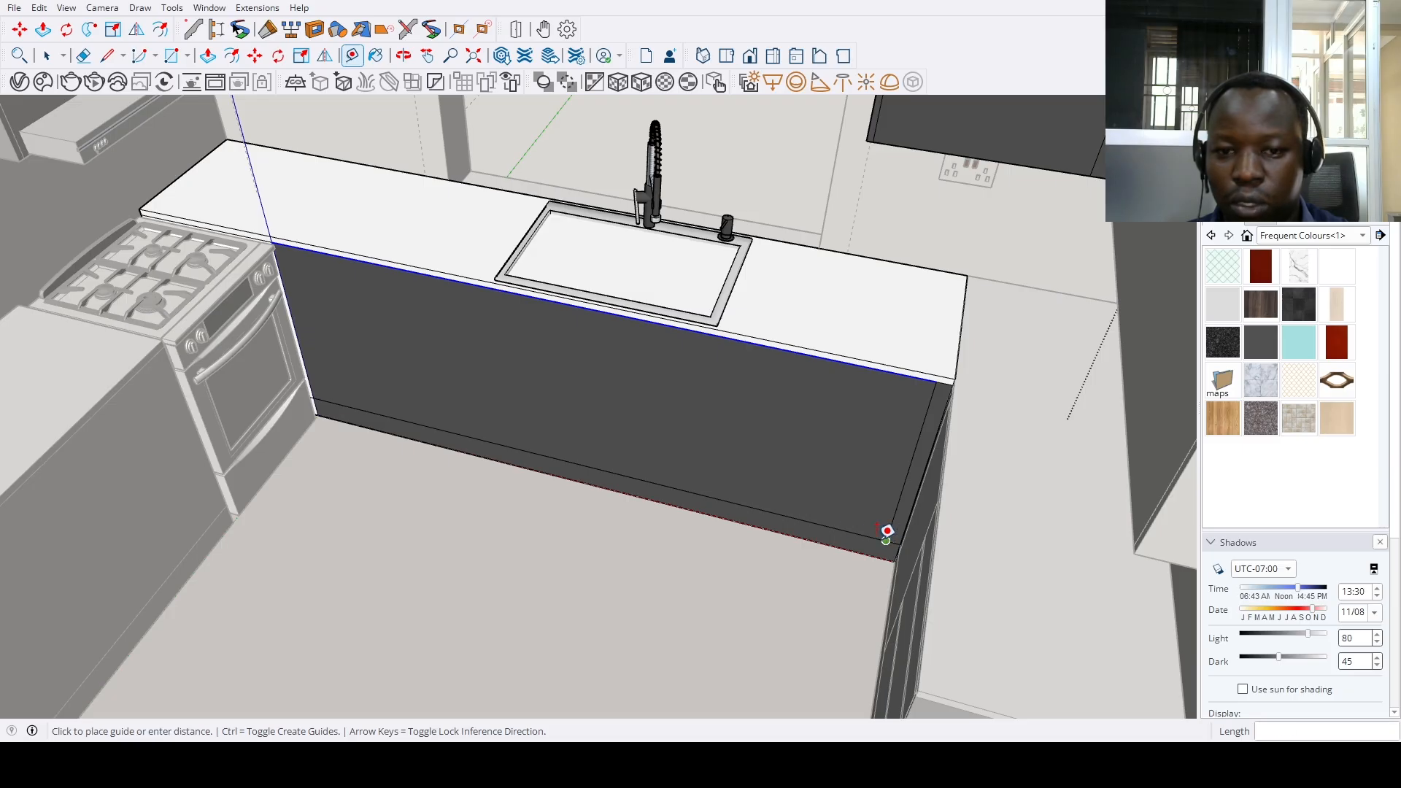
{"action": "scroll", "coordinate": [315, 394], "scroll_direction": "up", "scroll_amount": 4}
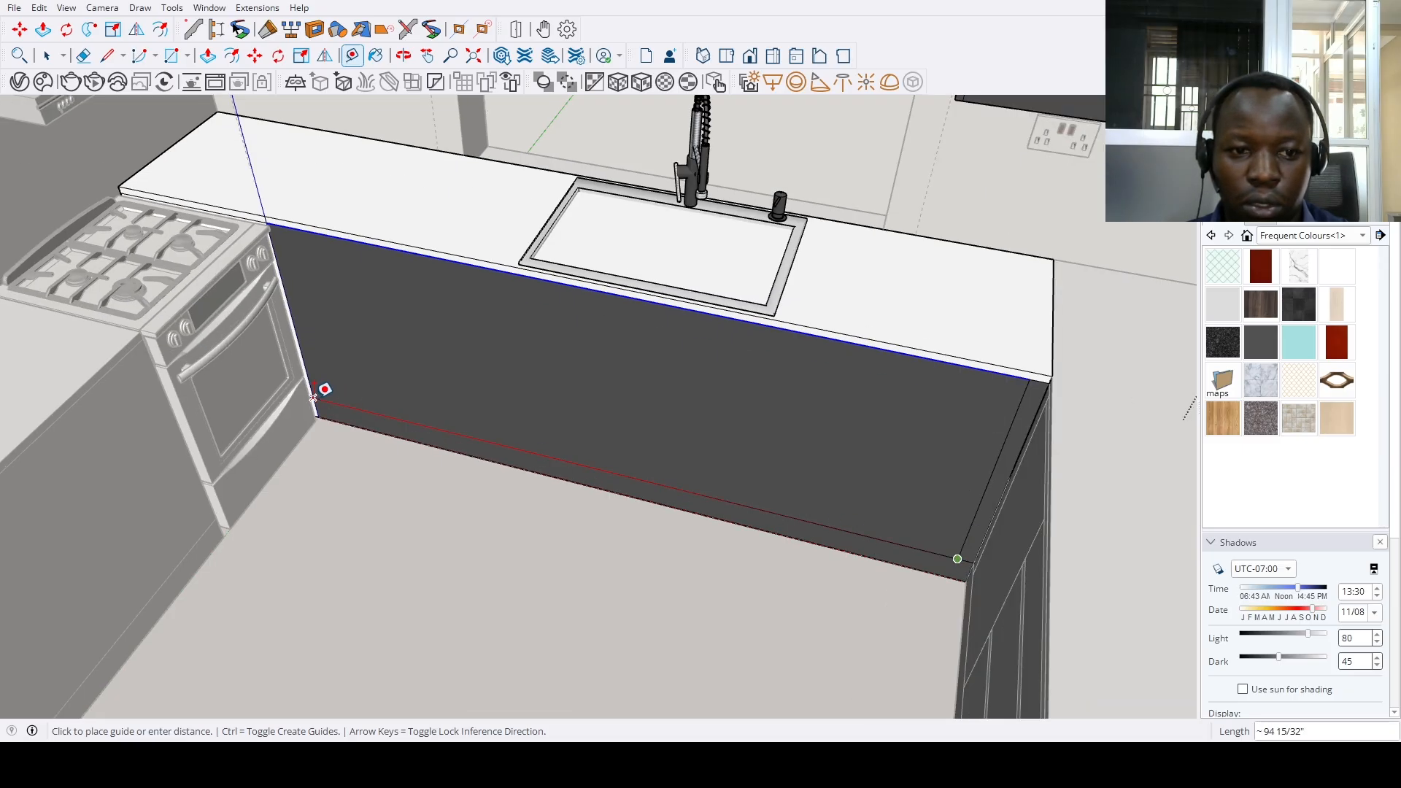
{"action": "left_click", "coordinate": [314, 394]}
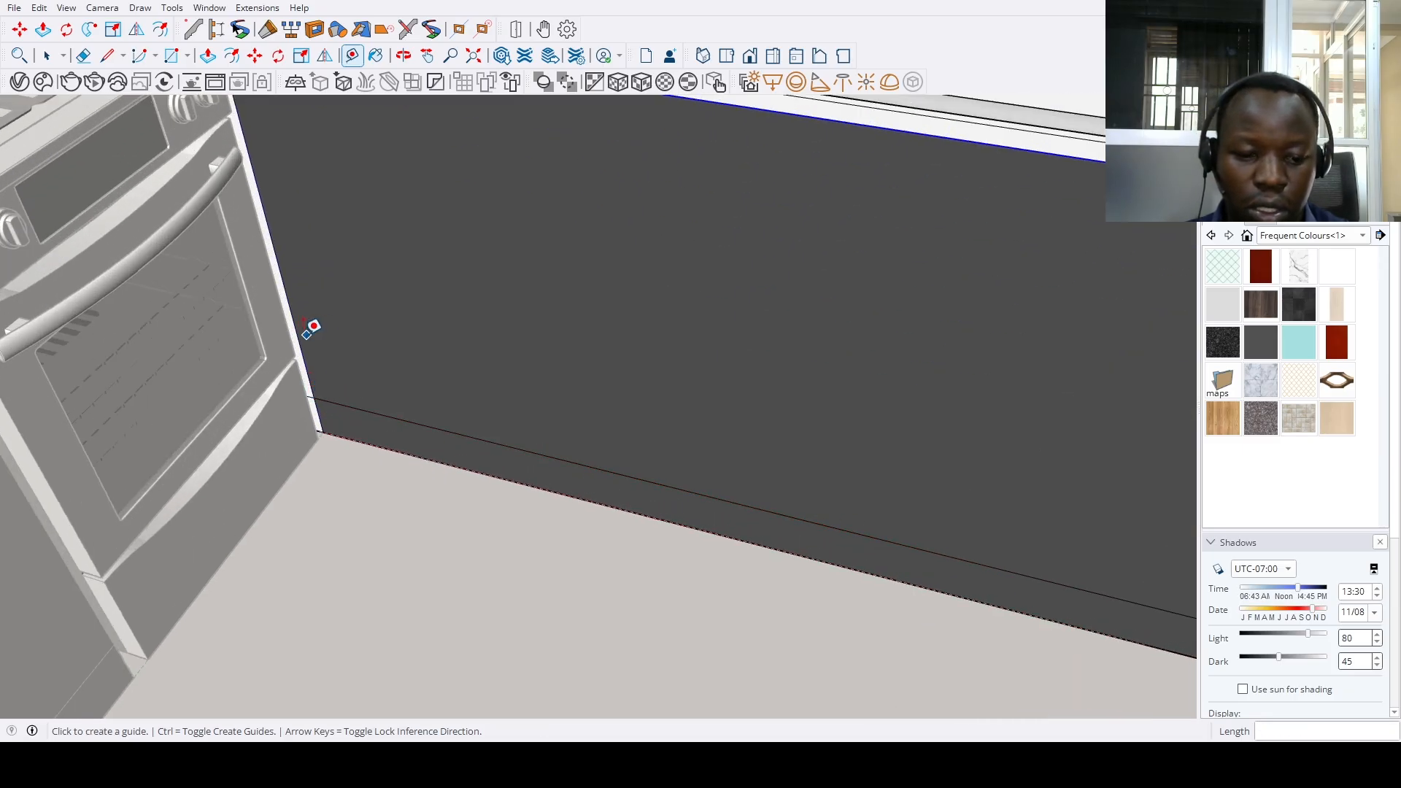
Hide the stove and its adjoining cabinets to expose the wall-side end of the sink base cabinet
{"action": "scroll", "coordinate": [311, 329], "scroll_direction": "down", "scroll_amount": 5}
{"action": "mouse_move", "coordinate": [348, 391]}
{"action": "middle_mouse_down"}
{"action": "mouse_move", "coordinate": [572, 342]}
{"action": "mouse_move", "coordinate": [435, 388]}
{"action": "middle_mouse_up"}
{"action": "scroll", "coordinate": [435, 388], "scroll_direction": "up", "scroll_amount": 3}
{"action": "key", "text": "e"}
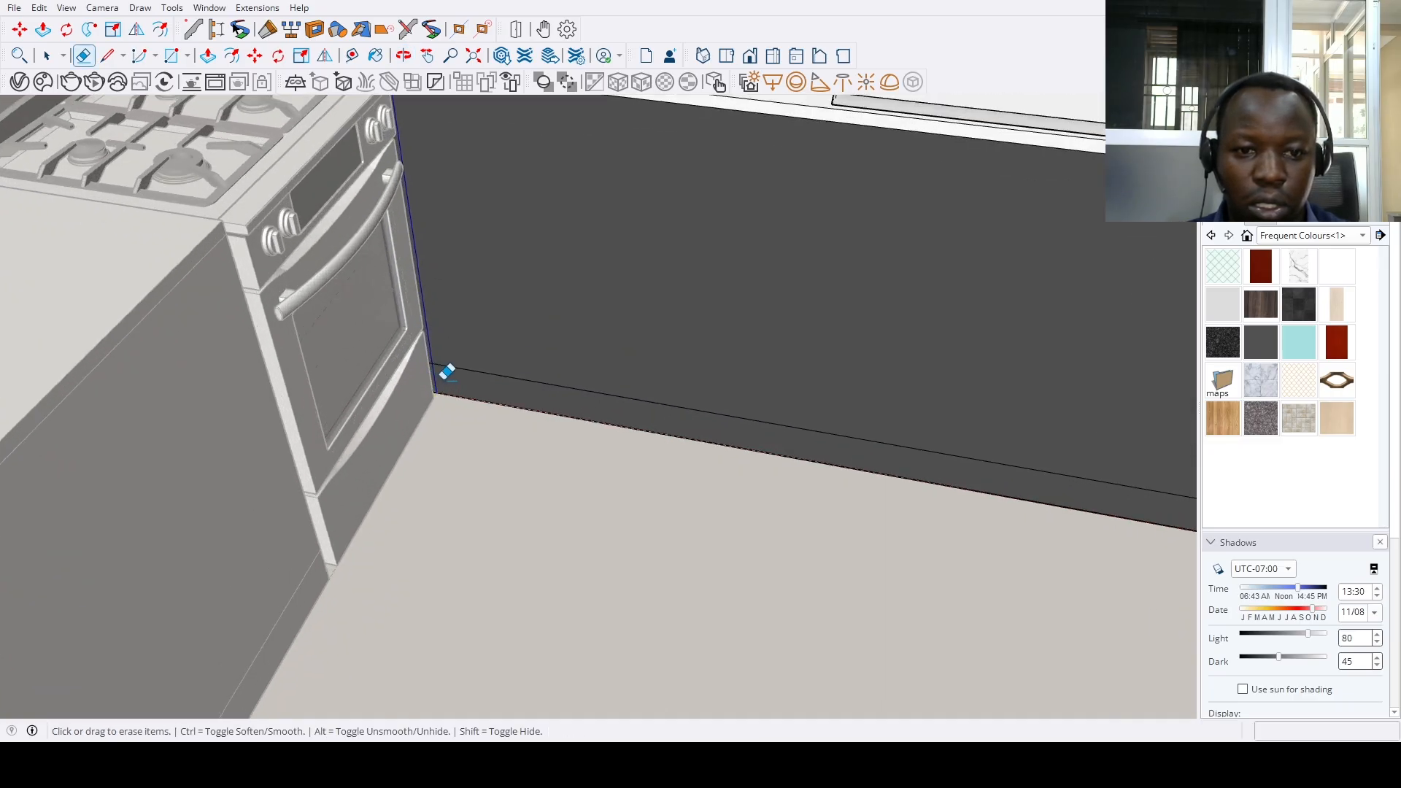
{"action": "scroll", "coordinate": [449, 421], "scroll_direction": "down", "scroll_amount": 4}
{"action": "middle_click_drag", "start_coordinate": [451, 435], "coordinate": [431, 428]}
{"action": "key", "text": "space"}
{"action": "scroll", "coordinate": [413, 358], "scroll_direction": "up", "scroll_amount": 2}
{"action": "left_click", "coordinate": [409, 417]}
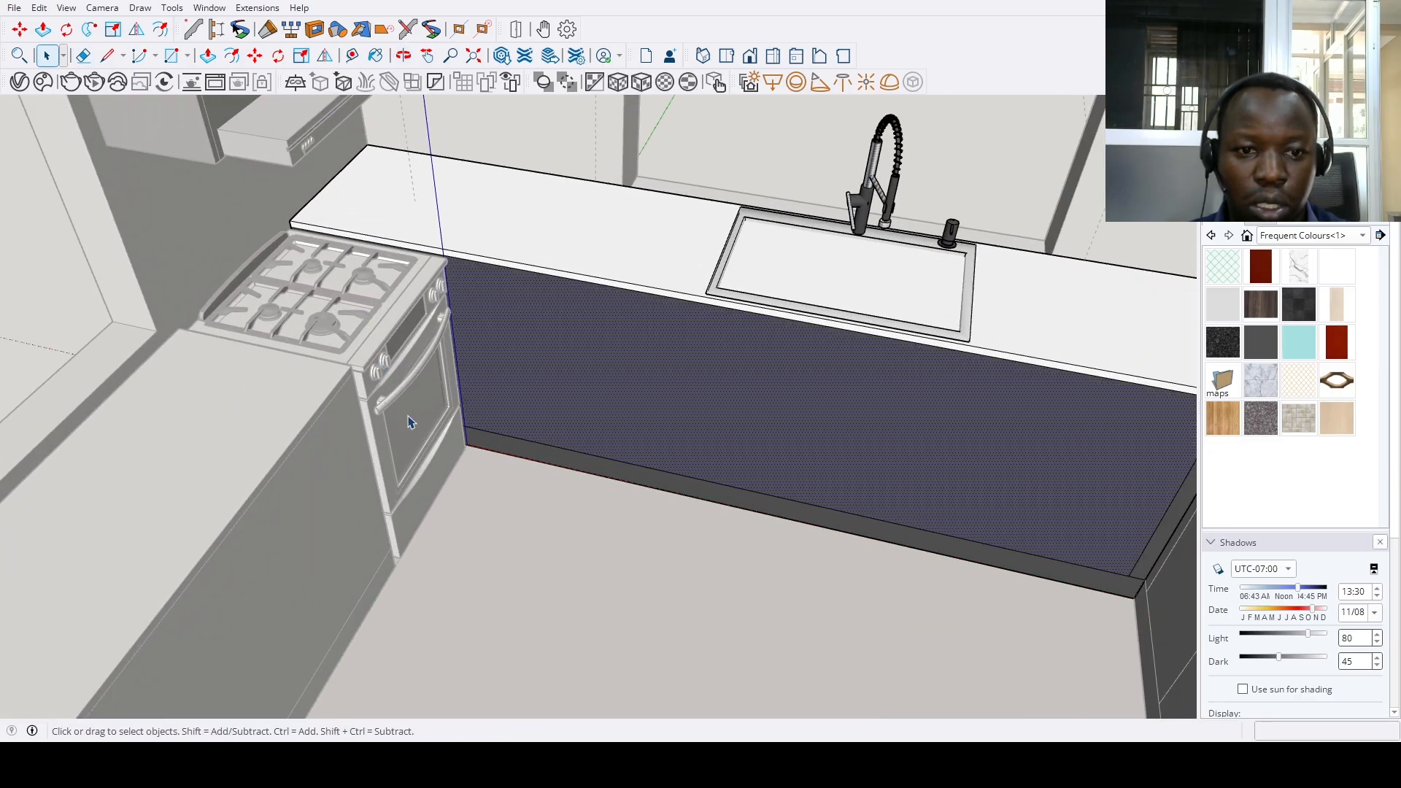
{"action": "left_click", "coordinate": [411, 473]}
{"action": "middle_click_drag", "start_coordinate": [413, 474], "coordinate": [450, 359]}
Copy the wall-side vertical edge of the sink base cabinet's front 22.75" along the front
{"action": "left_click", "coordinate": [350, 376]}
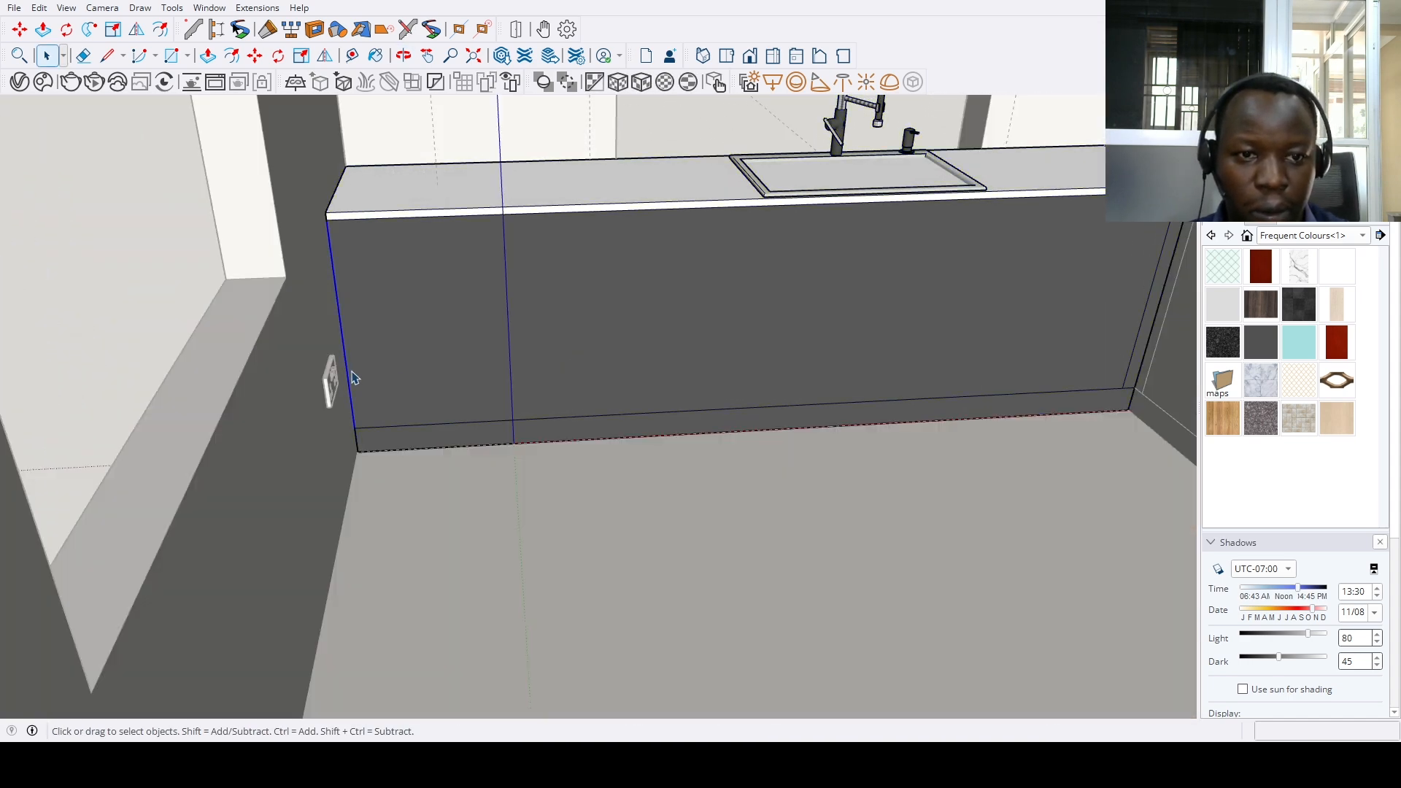
{"action": "scroll", "coordinate": [350, 376], "scroll_direction": "up", "scroll_amount": 3}
{"action": "key", "text": "m"}
{"action": "left_click", "coordinate": [340, 340]}
{"action": "key", "text": "ctrl"}
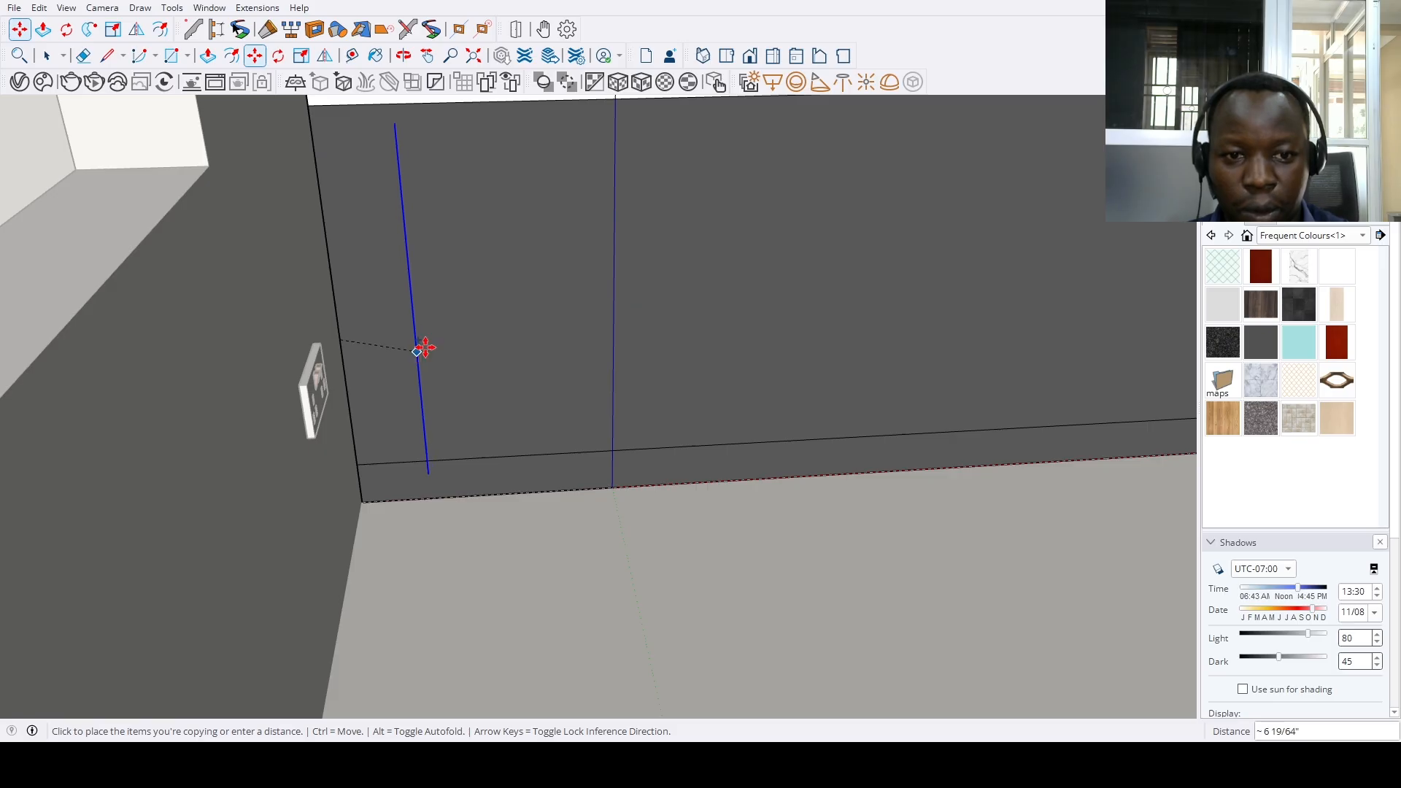
{"action": "type", "text": "22.75"}
{"action": "key", "text": "Return"}
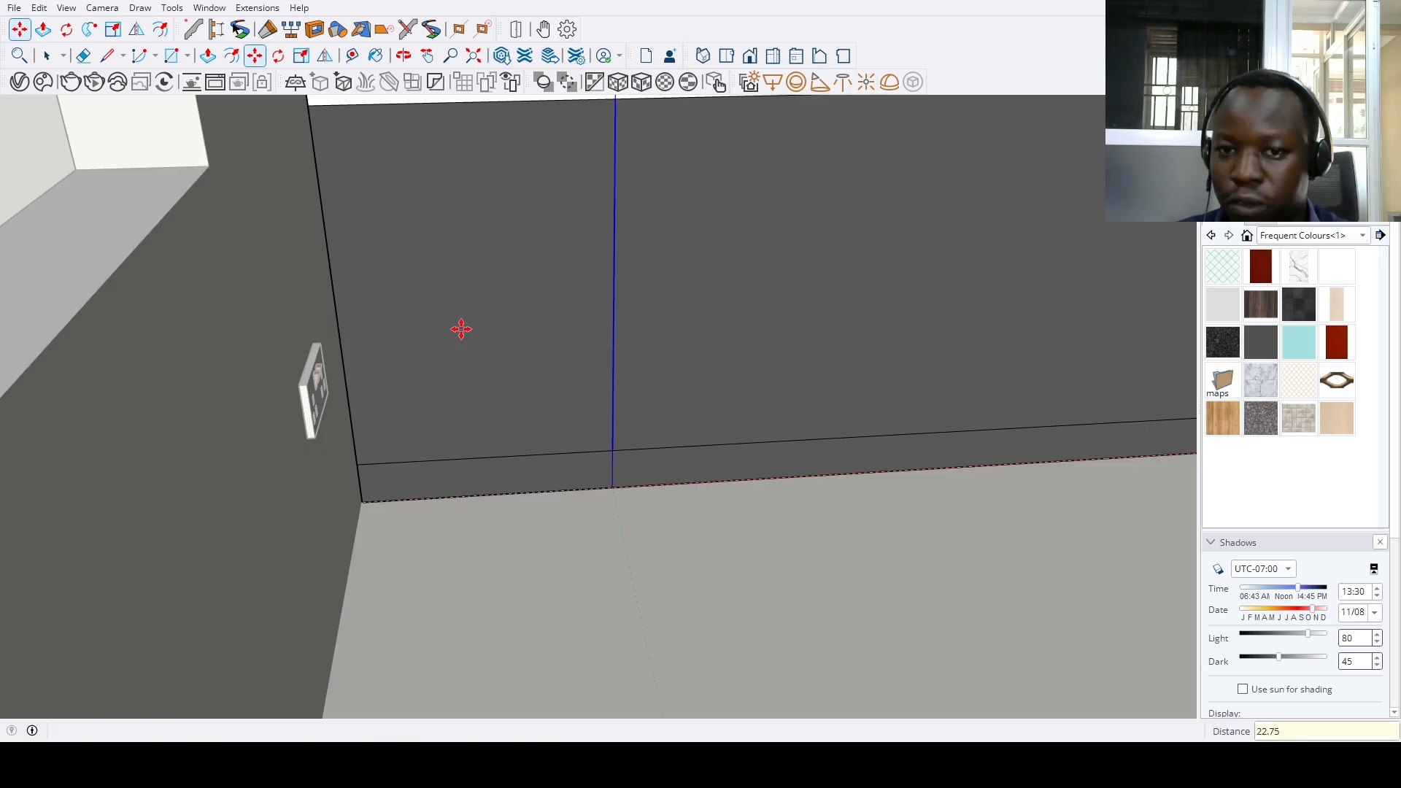
Unhide the stove and its adjoining cabinets, and hide the room's ceiling again
{"action": "scroll", "coordinate": [511, 408], "scroll_direction": "down", "scroll_amount": 4}
{"action": "key", "text": "space"}
{"action": "mouse_move", "coordinate": [729, 435]}
{"action": "middle_mouse_down"}
{"action": "mouse_move", "coordinate": [571, 362]}
{"action": "mouse_move", "coordinate": [604, 335]}
{"action": "mouse_move", "coordinate": [662, 435]}
{"action": "mouse_move", "coordinate": [661, 472]}
{"action": "middle_mouse_up"}
{"action": "left_click", "coordinate": [474, 56]}
{"action": "left_click", "coordinate": [661, 473]}
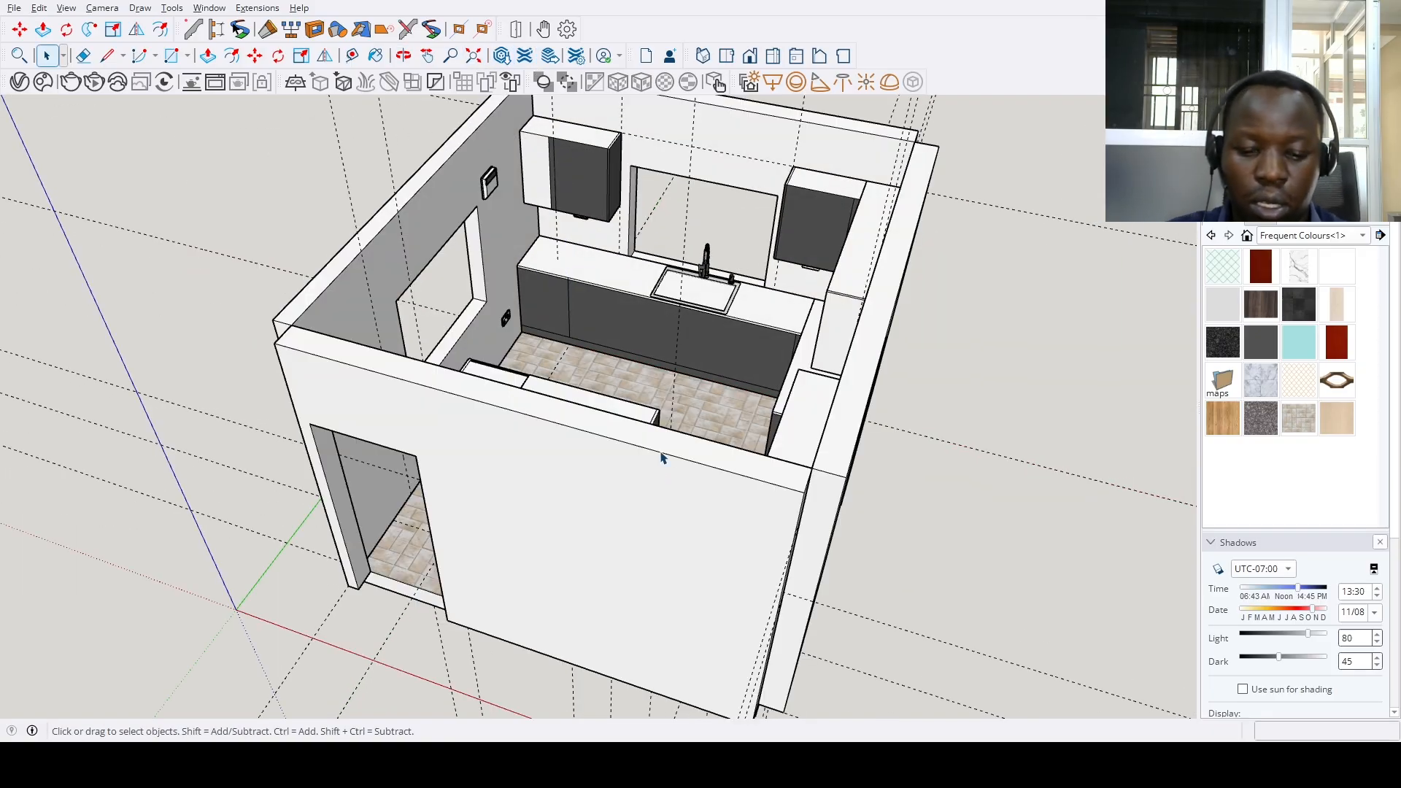
{"action": "left_click", "coordinate": [687, 478]}
{"action": "scroll", "coordinate": [627, 510], "scroll_direction": "down", "scroll_amount": 3}
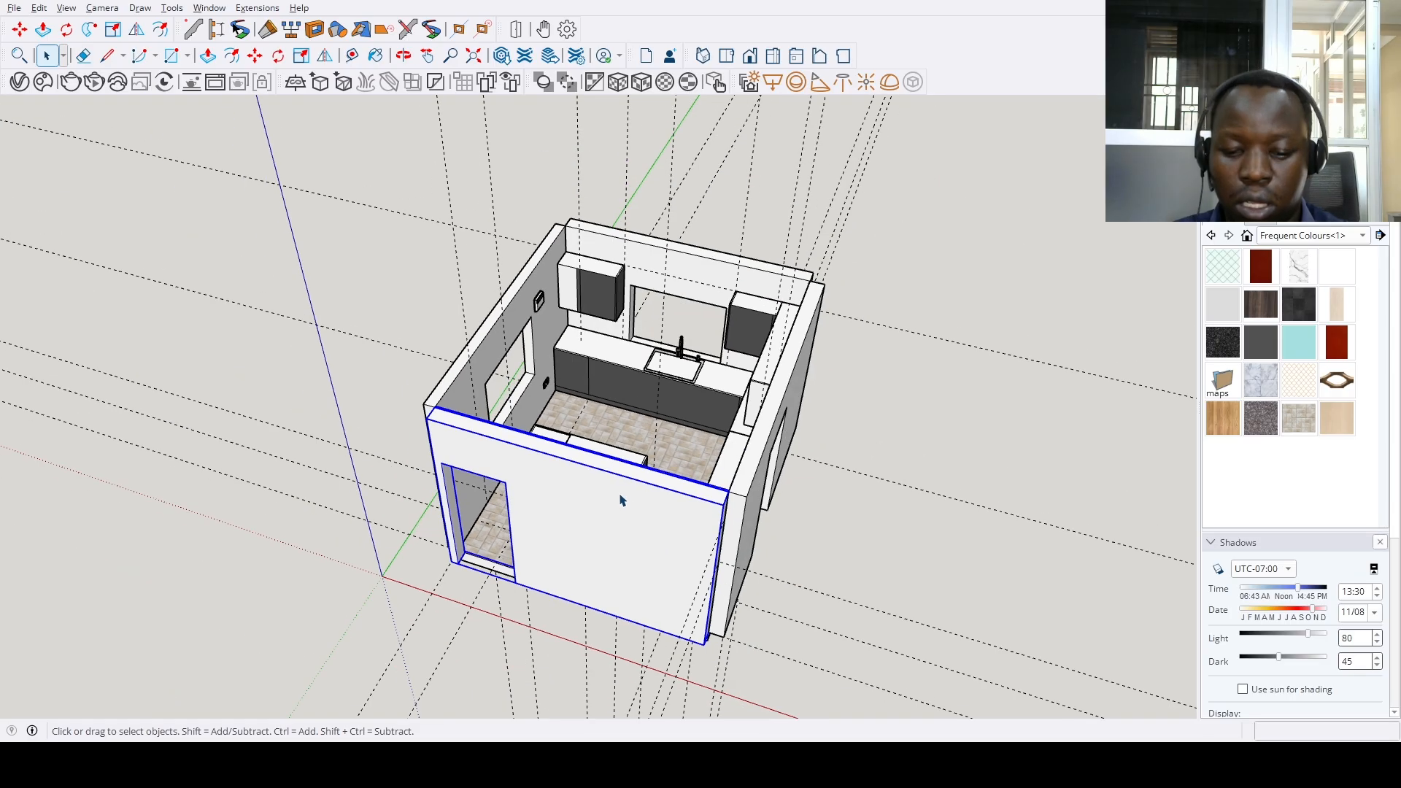
{"action": "key", "text": "ctrl+z"}
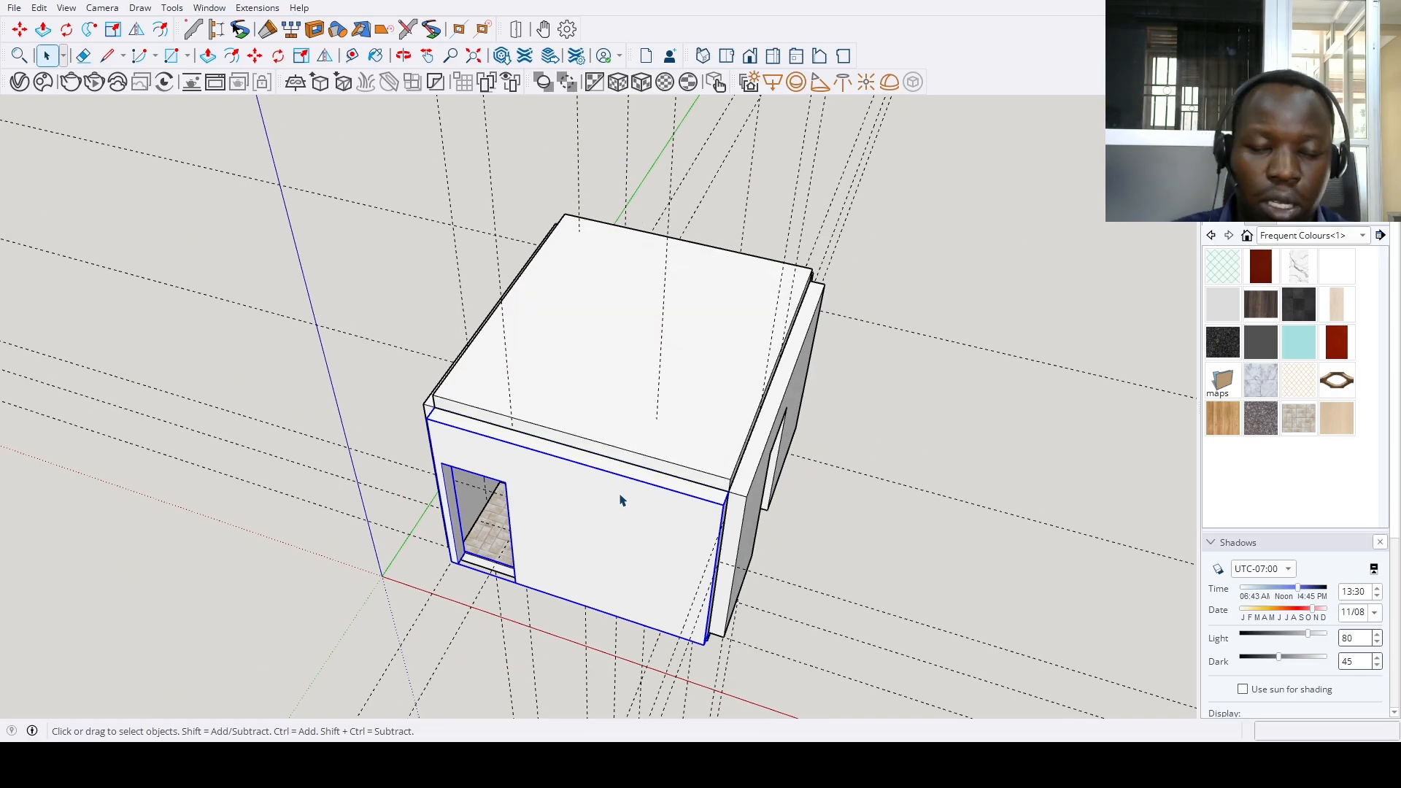
{"action": "left_click", "coordinate": [461, 326]}
{"action": "key", "text": "ctrl+z"}
{"action": "scroll", "coordinate": [578, 391], "scroll_direction": "up", "scroll_amount": 5}
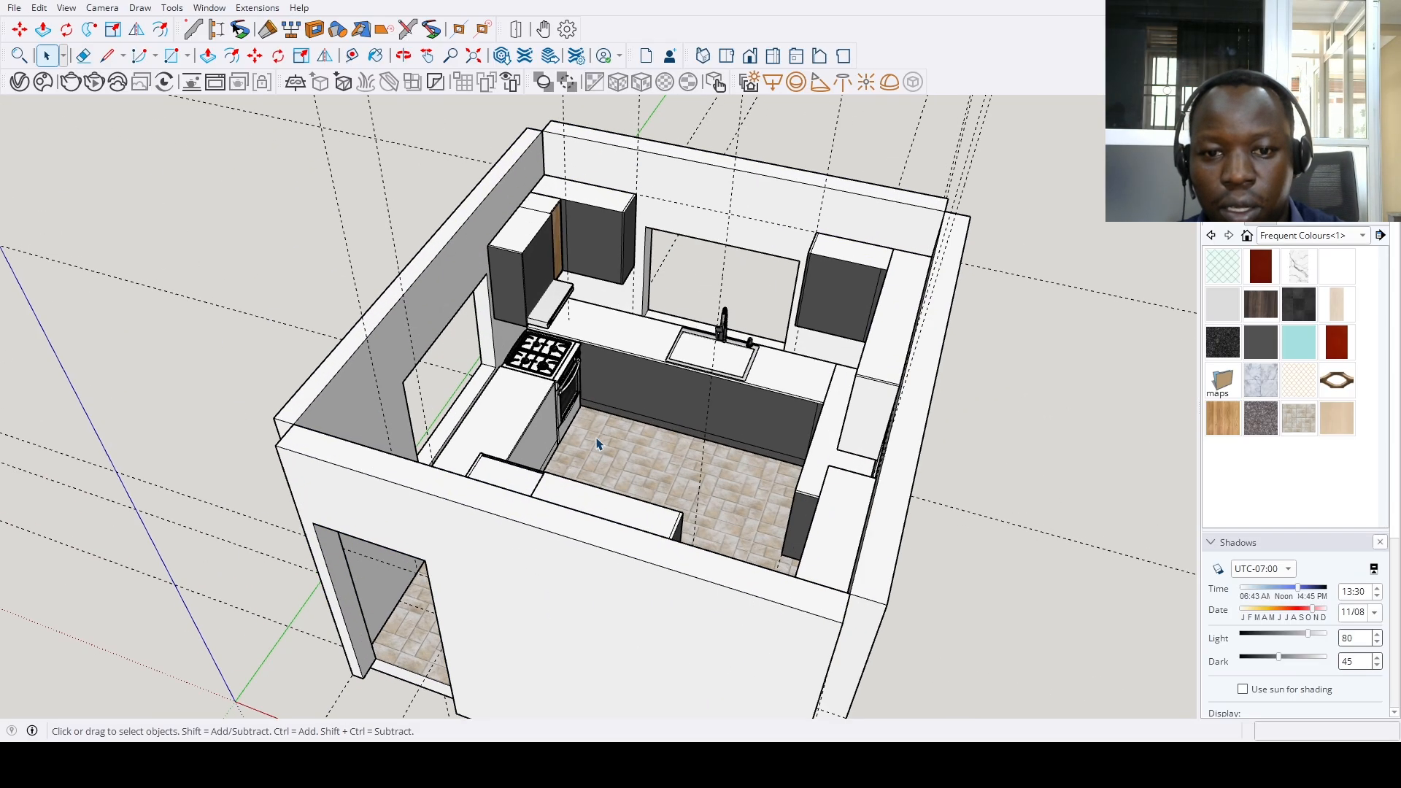
Open the sink base cabinet for editing and measure its front from the stove-side edge to the inner corner
{"action": "scroll", "coordinate": [595, 346], "scroll_direction": "up", "scroll_amount": 2}
{"action": "left_click", "coordinate": [603, 344]}
{"action": "scroll", "coordinate": [642, 364], "scroll_direction": "up", "scroll_amount": 6}
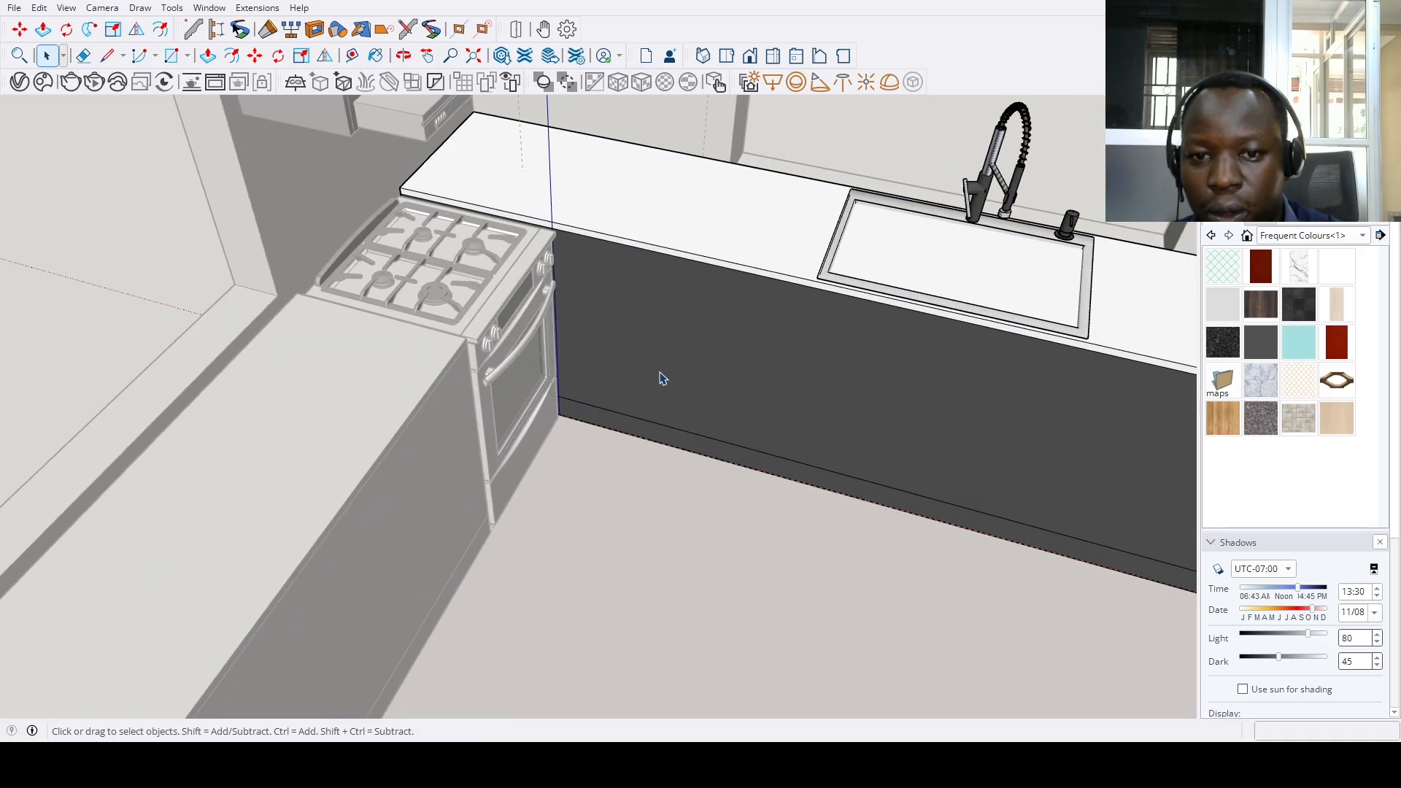
{"action": "key", "text": "t"}
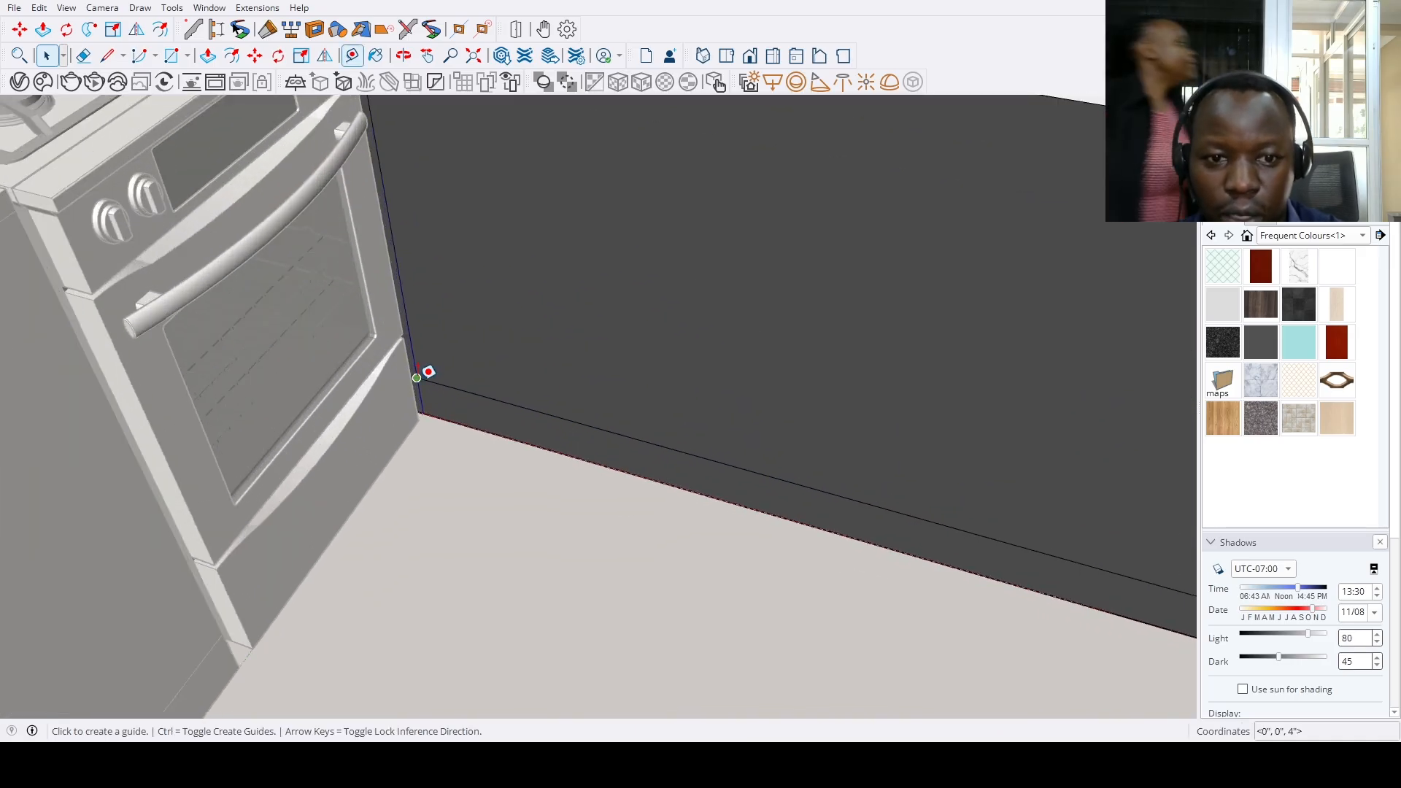
{"action": "left_click", "coordinate": [419, 378]}
{"action": "scroll", "coordinate": [467, 460], "scroll_direction": "down", "scroll_amount": 5}
{"action": "scroll", "coordinate": [1107, 616], "scroll_direction": "down", "scroll_amount": 3}
{"action": "scroll", "coordinate": [1110, 617], "scroll_direction": "up", "scroll_amount": 3}
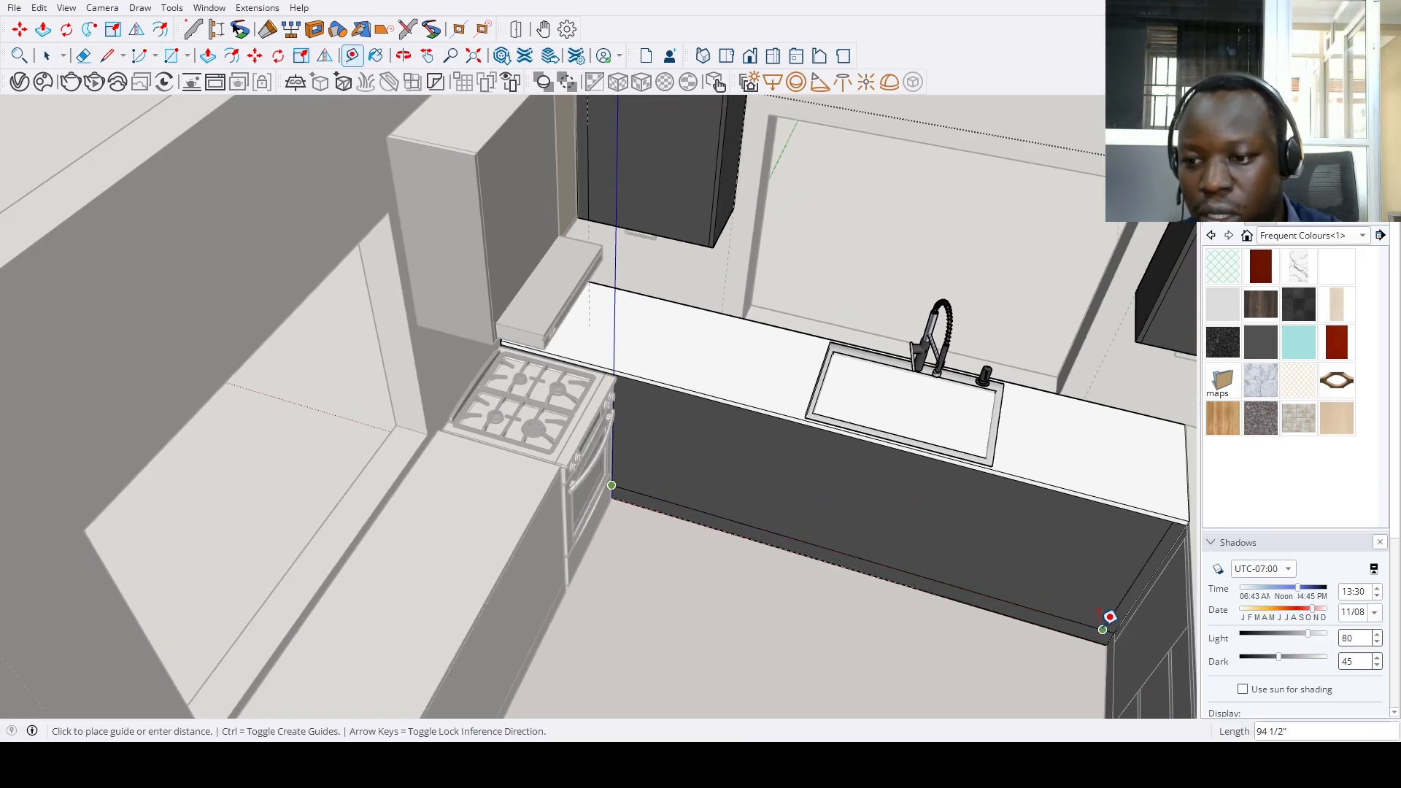
{"action": "key", "text": "Escape"}
{"action": "scroll", "coordinate": [963, 540], "scroll_direction": "up", "scroll_amount": 2}
{"action": "key", "text": "space"}
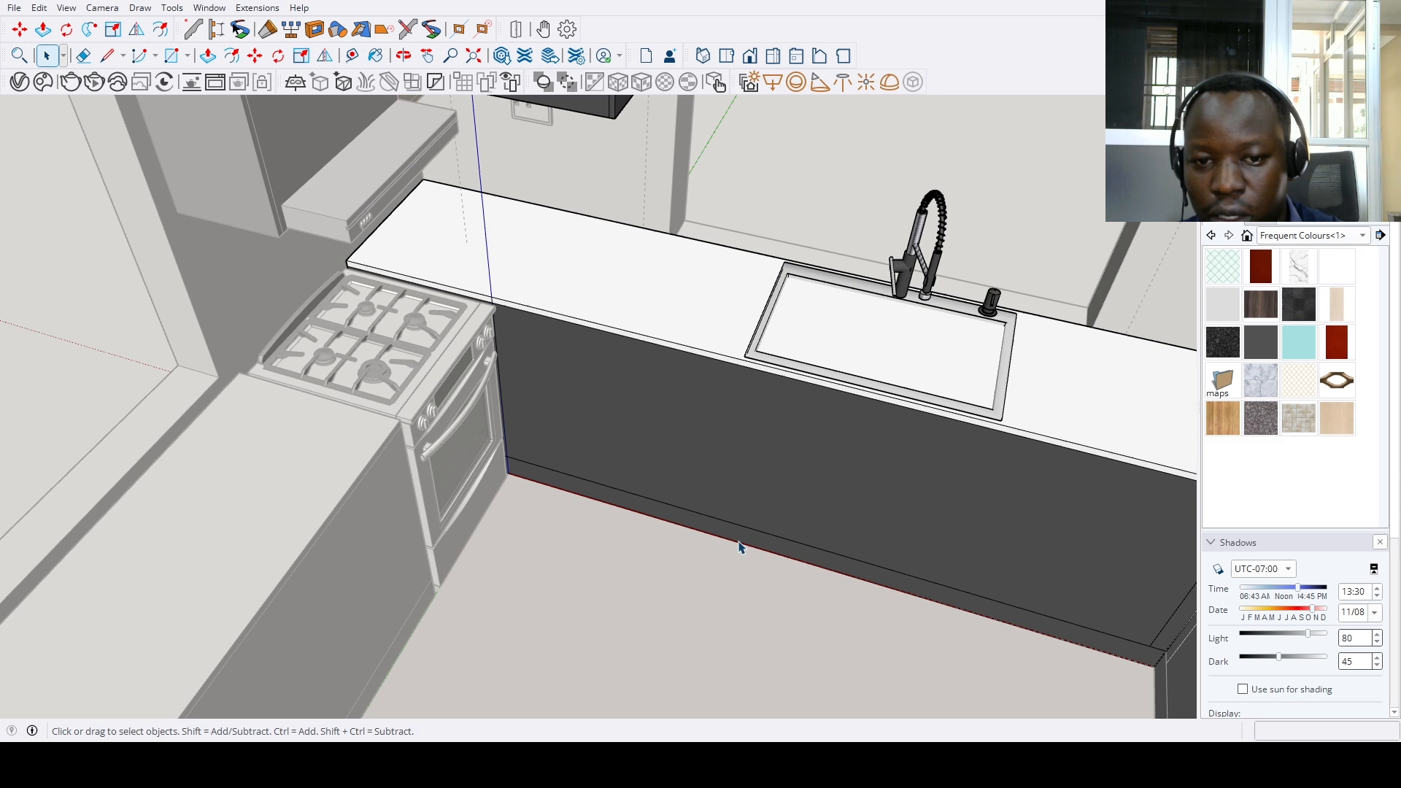
Copy the stove-side vertical edge of the sink base cabinet's front a short distance inward
{"action": "scroll", "coordinate": [509, 417], "scroll_direction": "up", "scroll_amount": 2}
{"action": "key", "text": "m"}
{"action": "key", "text": "ctrl"}
{"action": "left_click", "coordinate": [507, 399]}
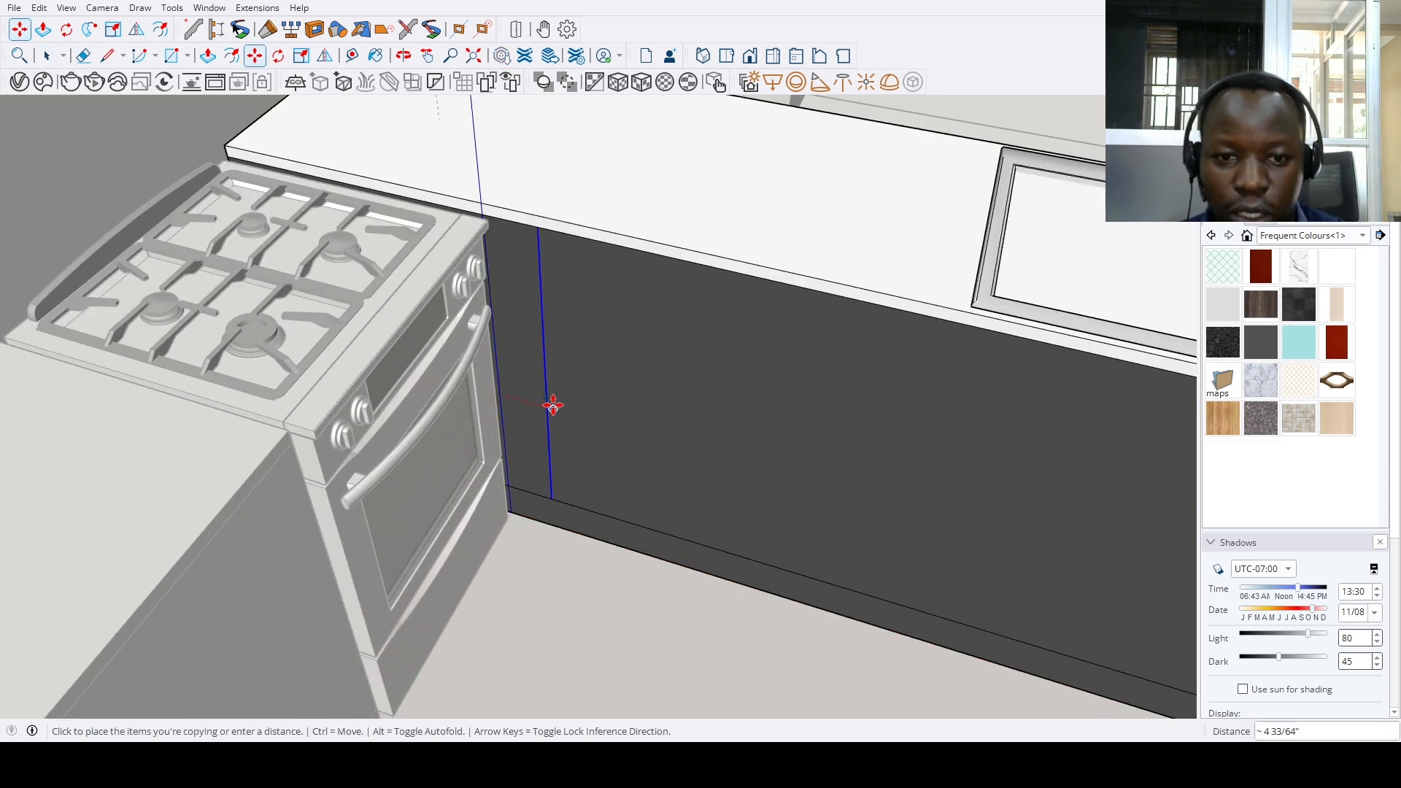
{"action": "left_click", "coordinate": [553, 406]}
{"action": "scroll", "coordinate": [760, 570], "scroll_direction": "down", "scroll_amount": 5}
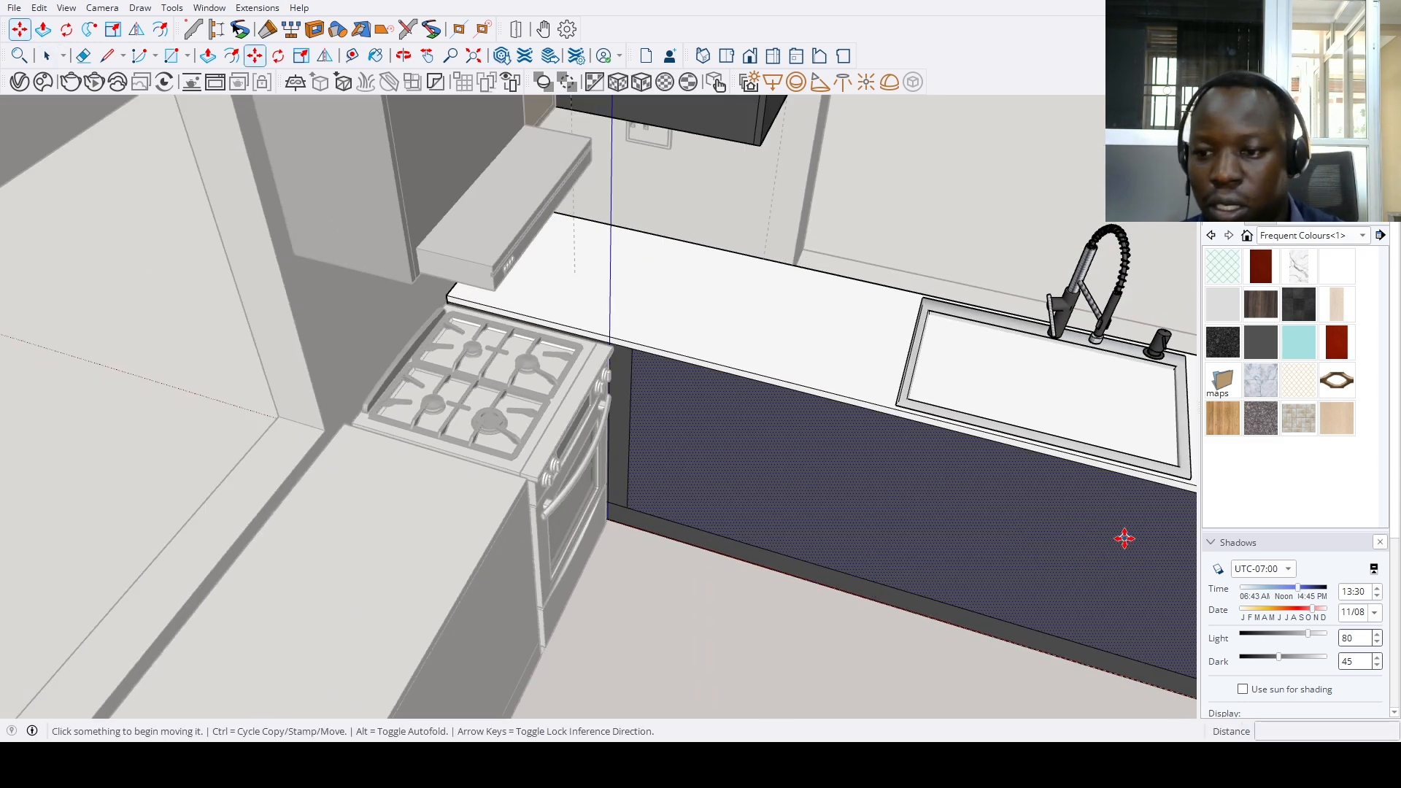
{"action": "scroll", "coordinate": [1004, 497], "scroll_direction": "up", "scroll_amount": 3}
{"action": "left_click", "coordinate": [1101, 516]}
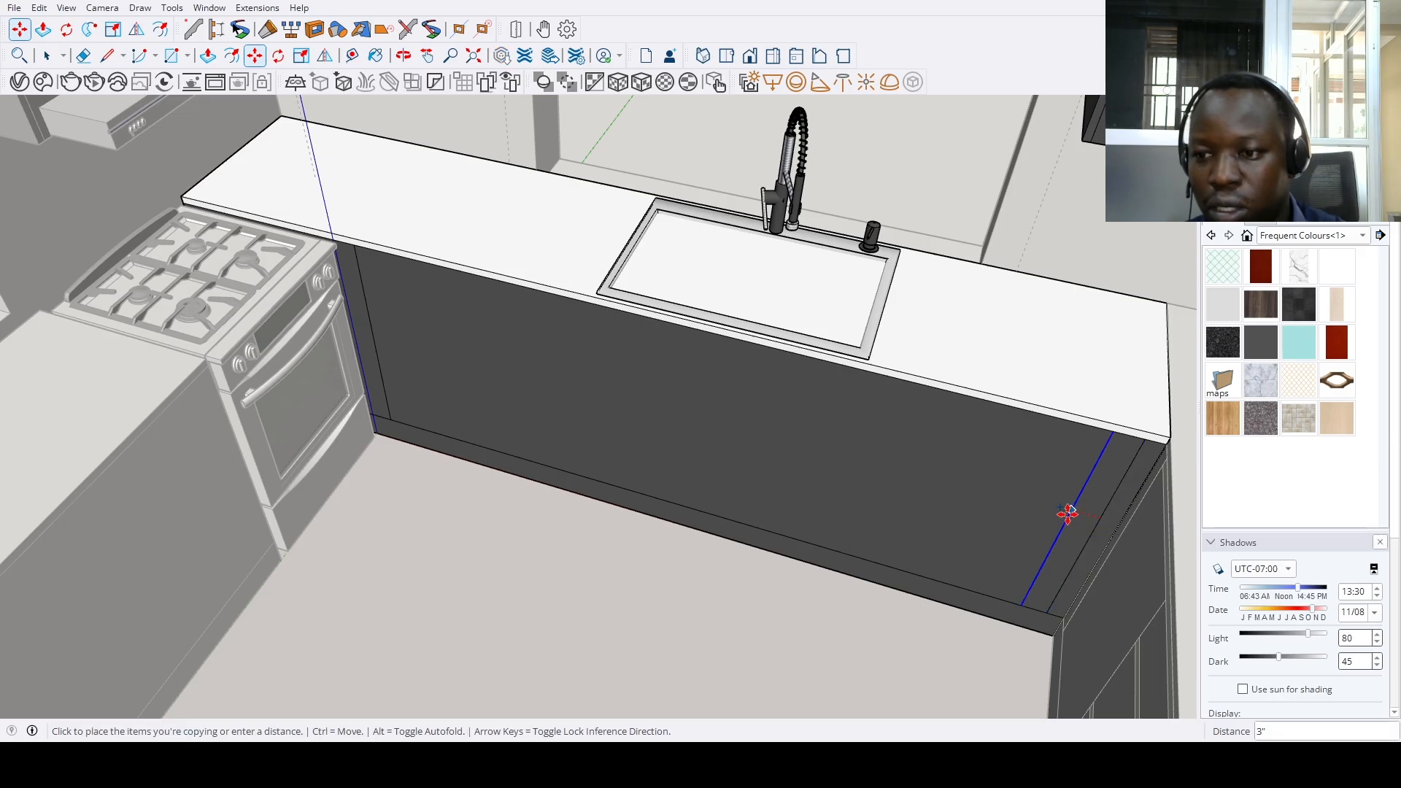
{"action": "key", "text": "Escape"}
{"action": "left_click", "coordinate": [1077, 423]}
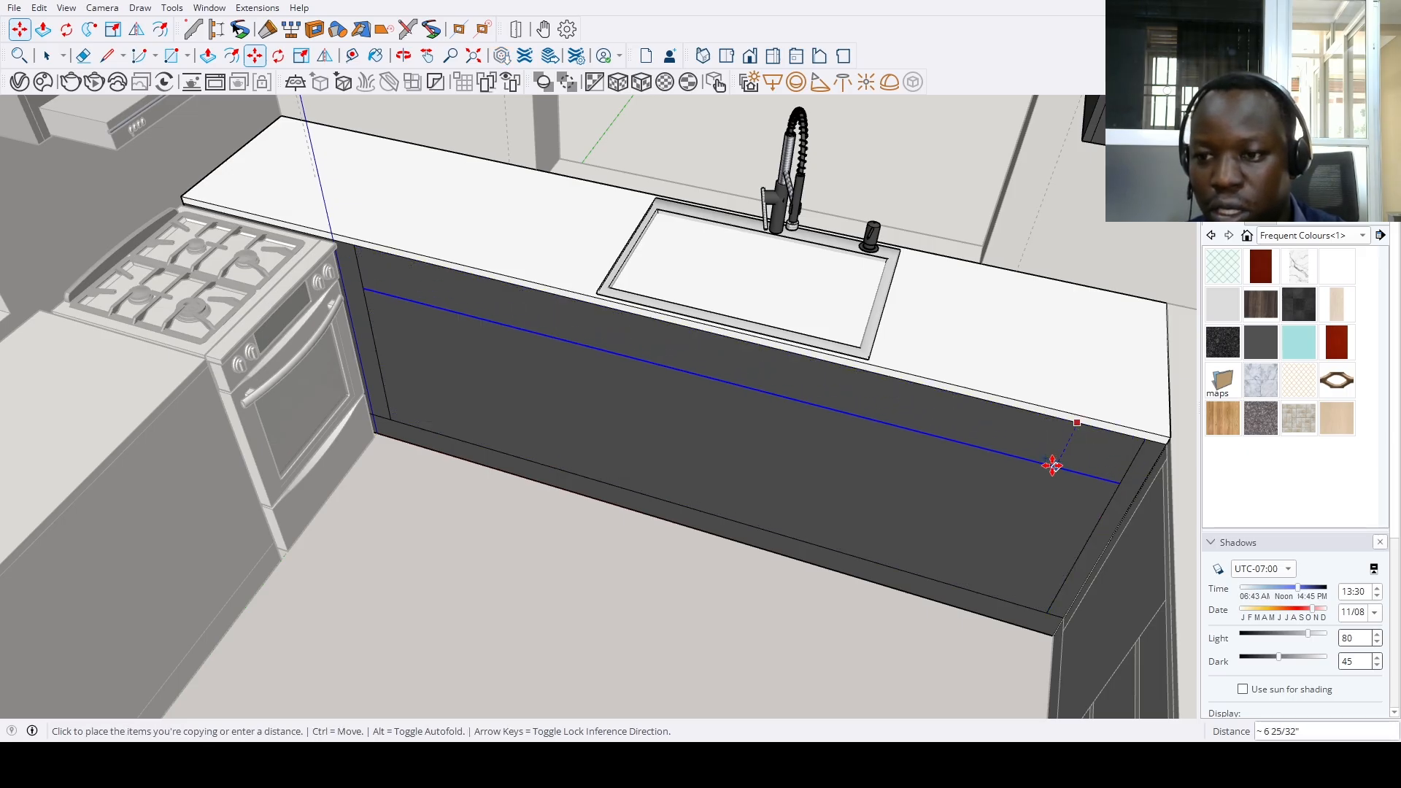
{"action": "key", "text": "Escape"}
Try to copy the stove-side strip line further along the sink base cabinet's front as a door division
{"action": "middle_click_drag", "start_coordinate": [1054, 484], "coordinate": [562, 353]}
{"action": "left_click", "coordinate": [543, 367]}
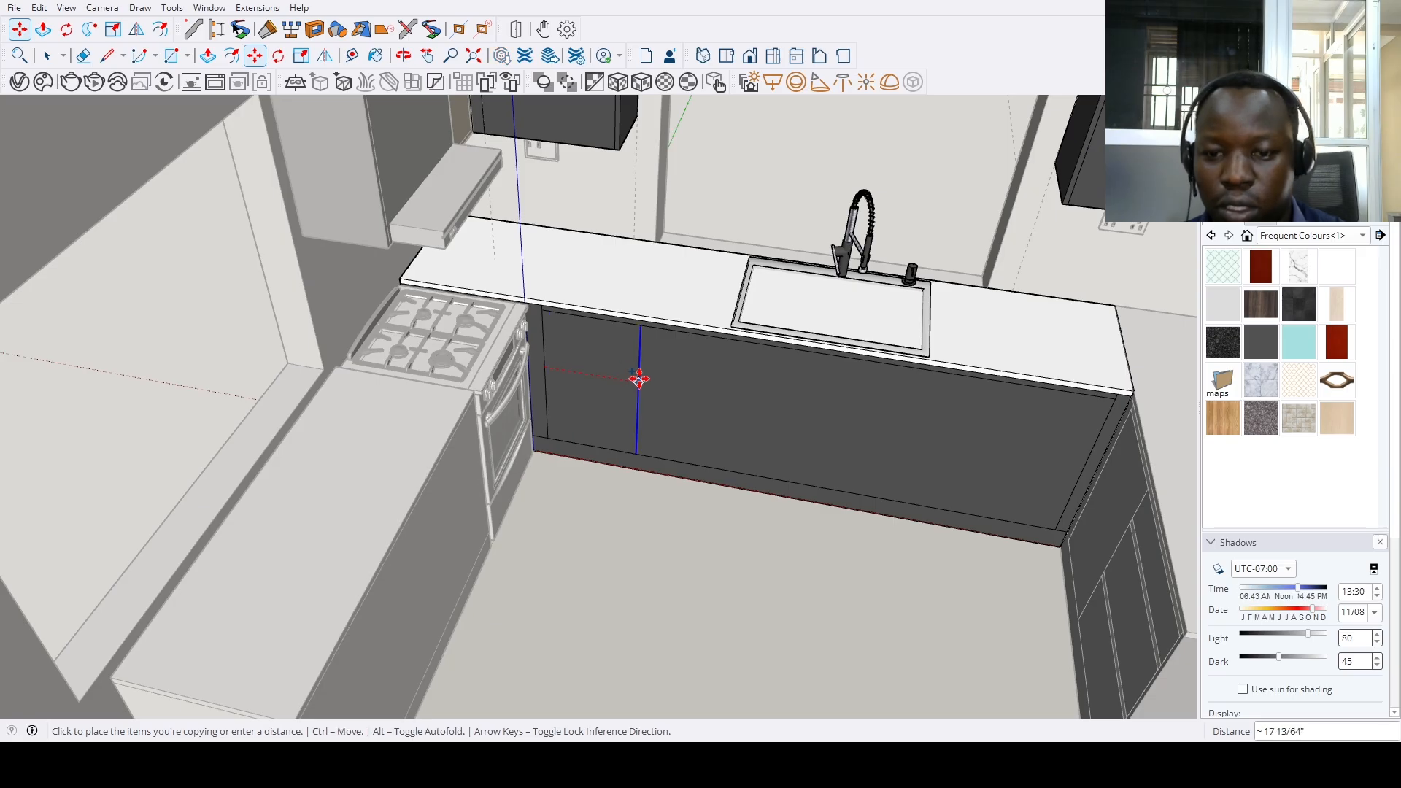
{"action": "type", "text": "1"}
{"action": "key", "text": "Return"}
{"action": "mouse_move", "coordinate": [640, 375]}
{"action": "middle_mouse_down"}
{"action": "mouse_move", "coordinate": [669, 407]}
{"action": "mouse_move", "coordinate": [667, 432]}
{"action": "mouse_move", "coordinate": [686, 433]}
{"action": "mouse_move", "coordinate": [616, 417]}
{"action": "middle_mouse_up"}
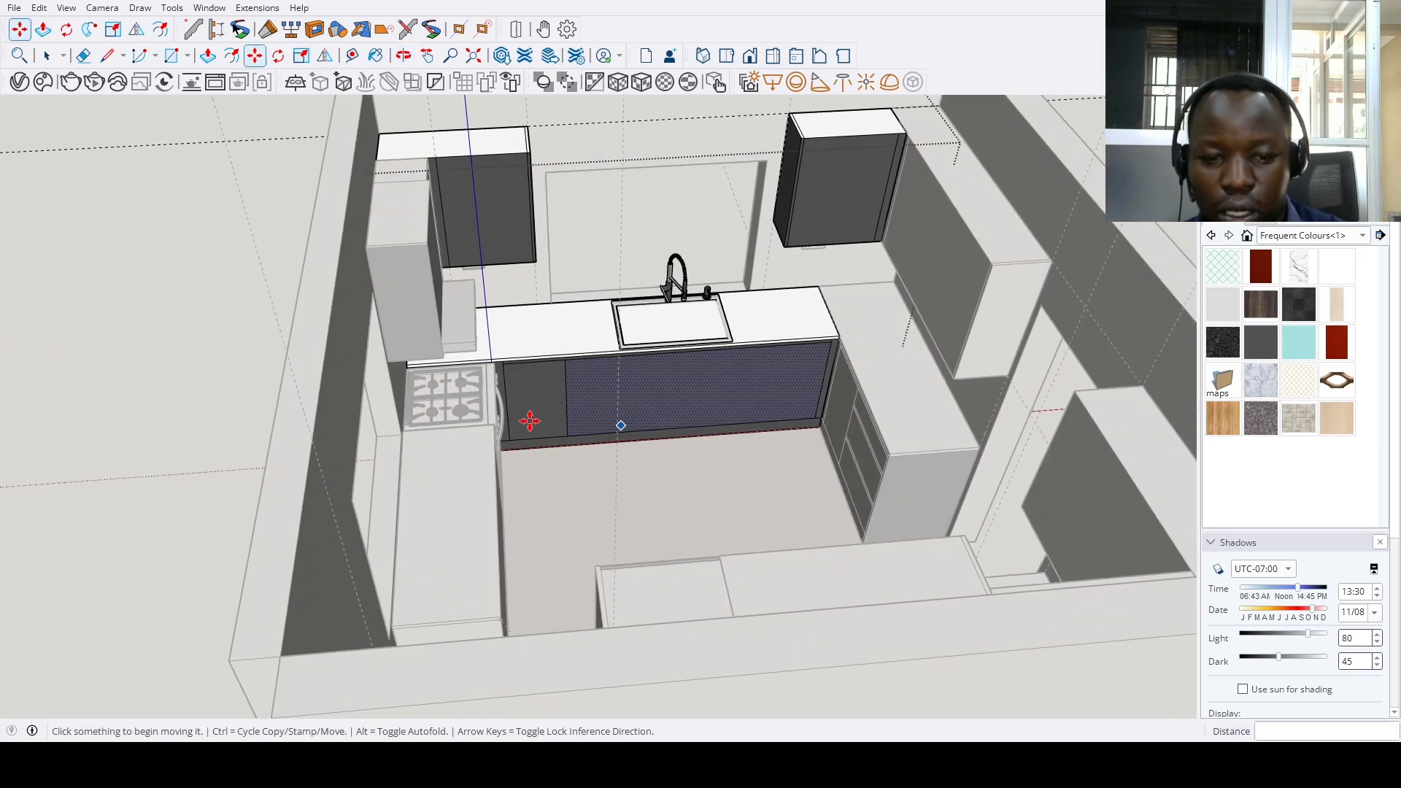
{"action": "key", "text": "e"}
{"action": "key", "text": "space"}
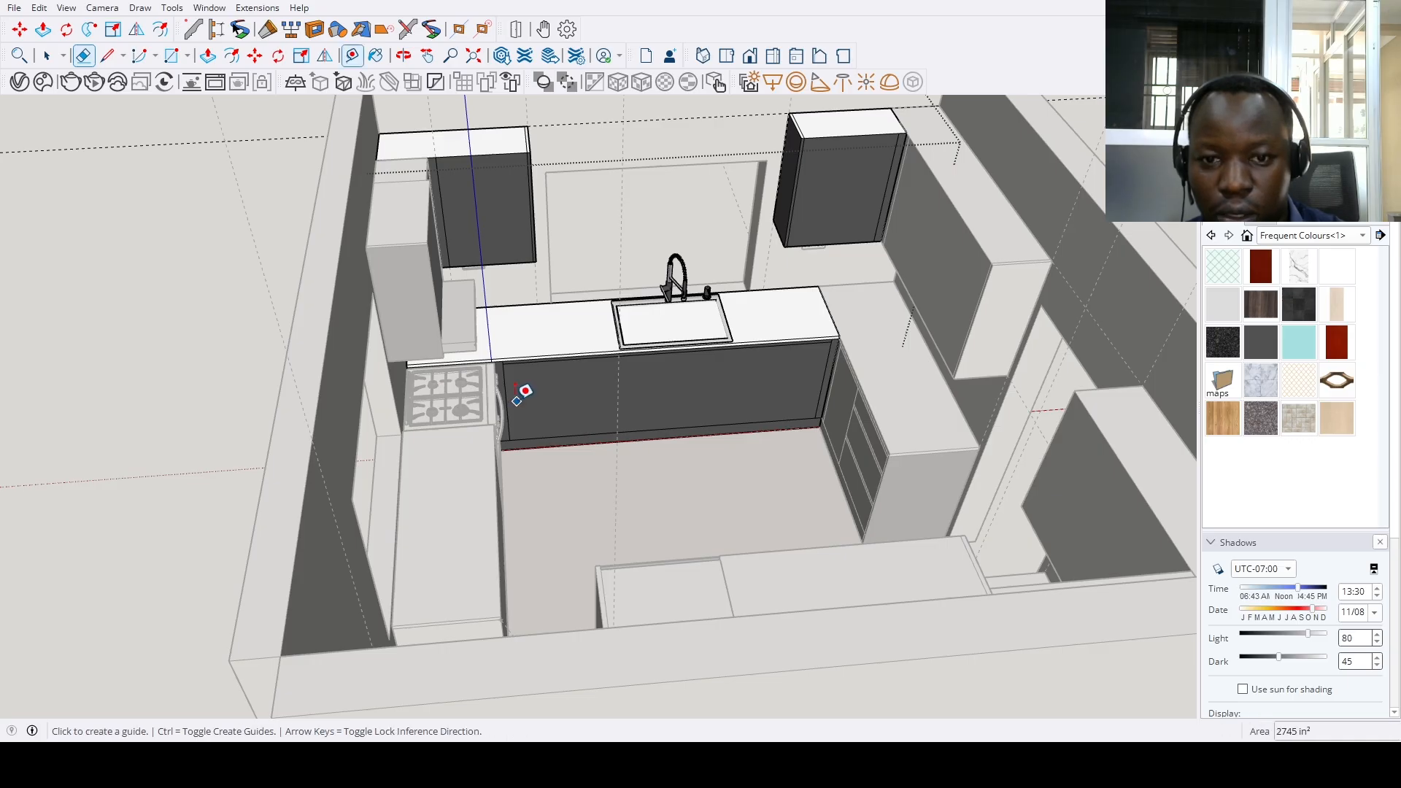
Copy the stove-side strip line 91 1/2" to the corner-side strip line and divide the span into six equal door panels
{"action": "scroll", "coordinate": [508, 399], "scroll_direction": "up", "scroll_amount": 2}
{"action": "key", "text": "m"}
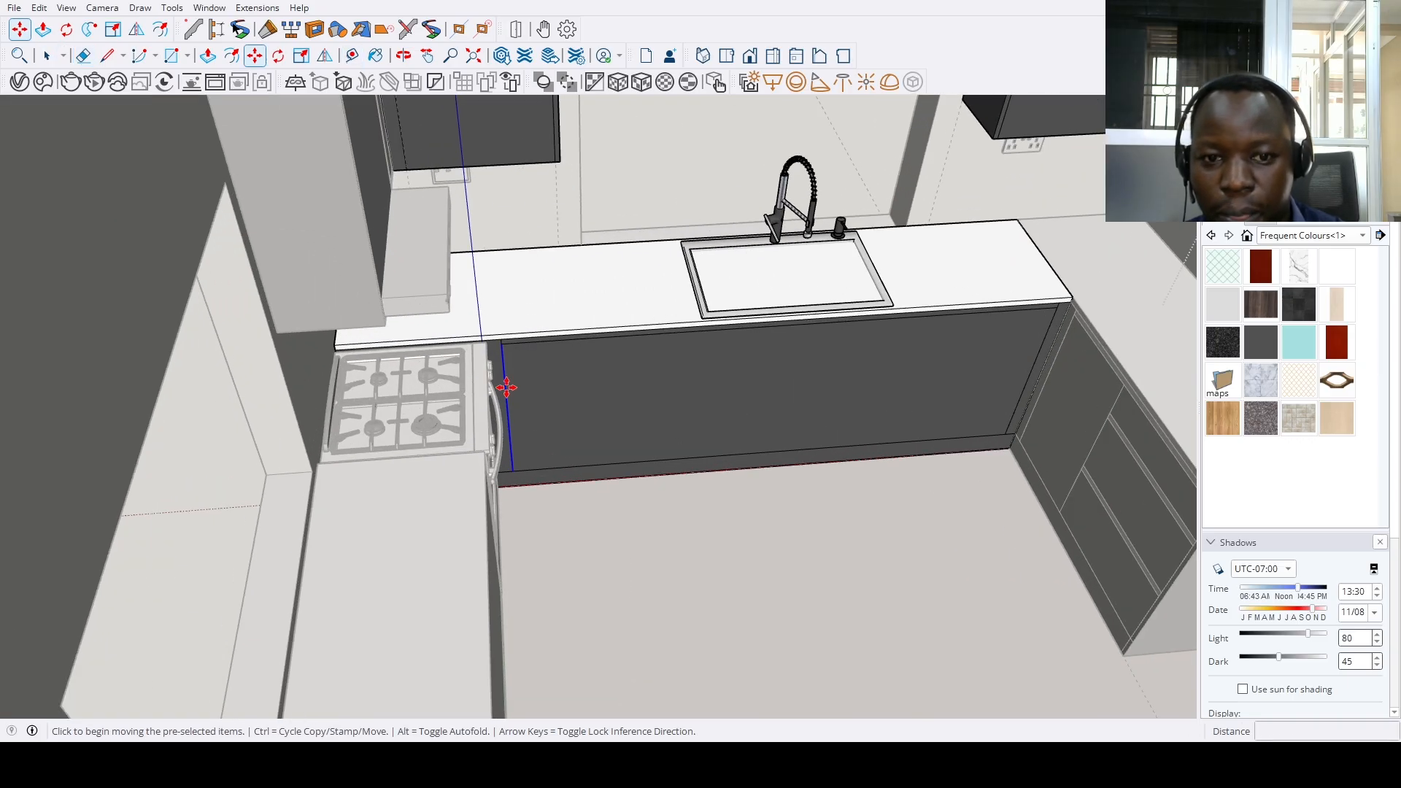
{"action": "key", "text": "ctrl"}
{"action": "left_click", "coordinate": [504, 392]}
{"action": "scroll", "coordinate": [670, 491], "scroll_direction": "down", "scroll_amount": 1}
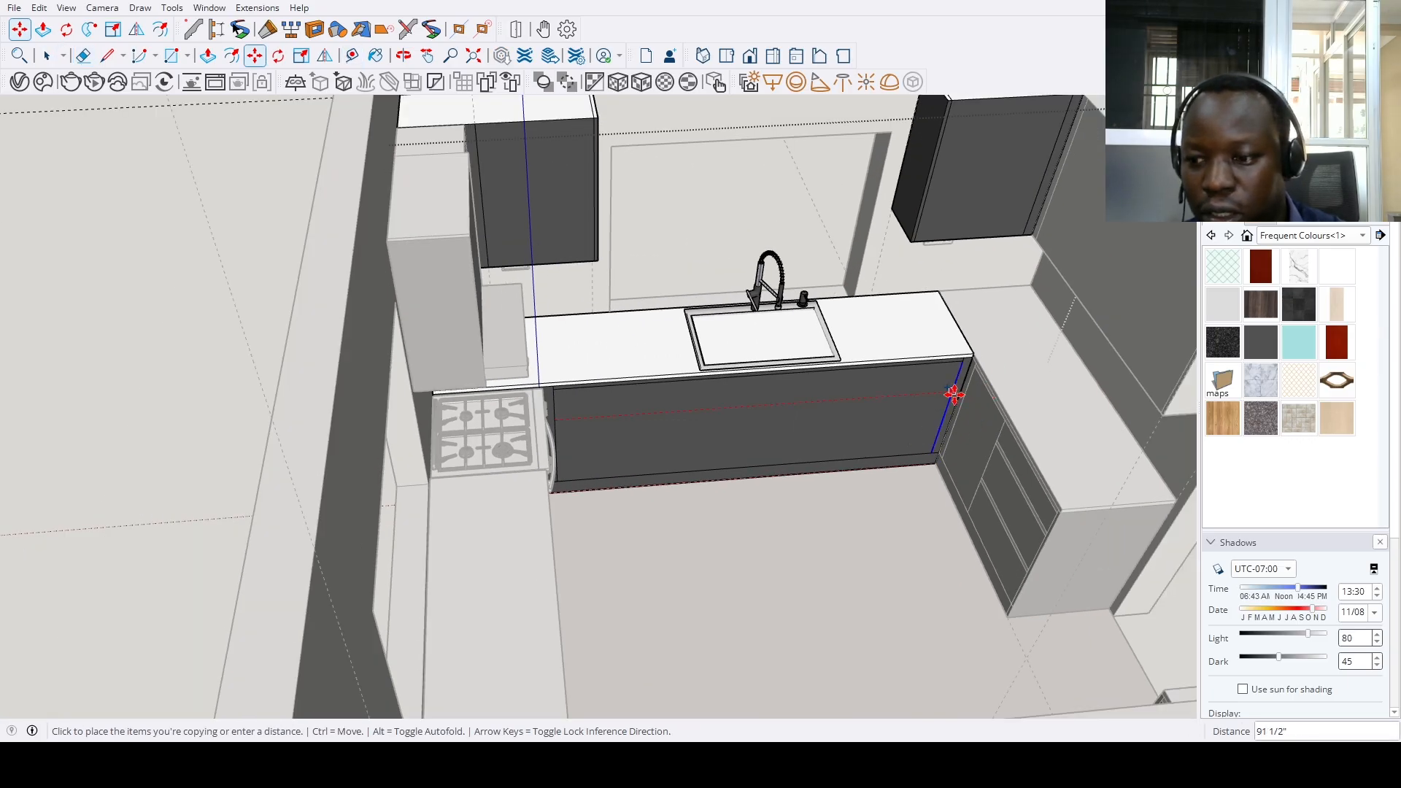
{"action": "left_click", "coordinate": [954, 394]}
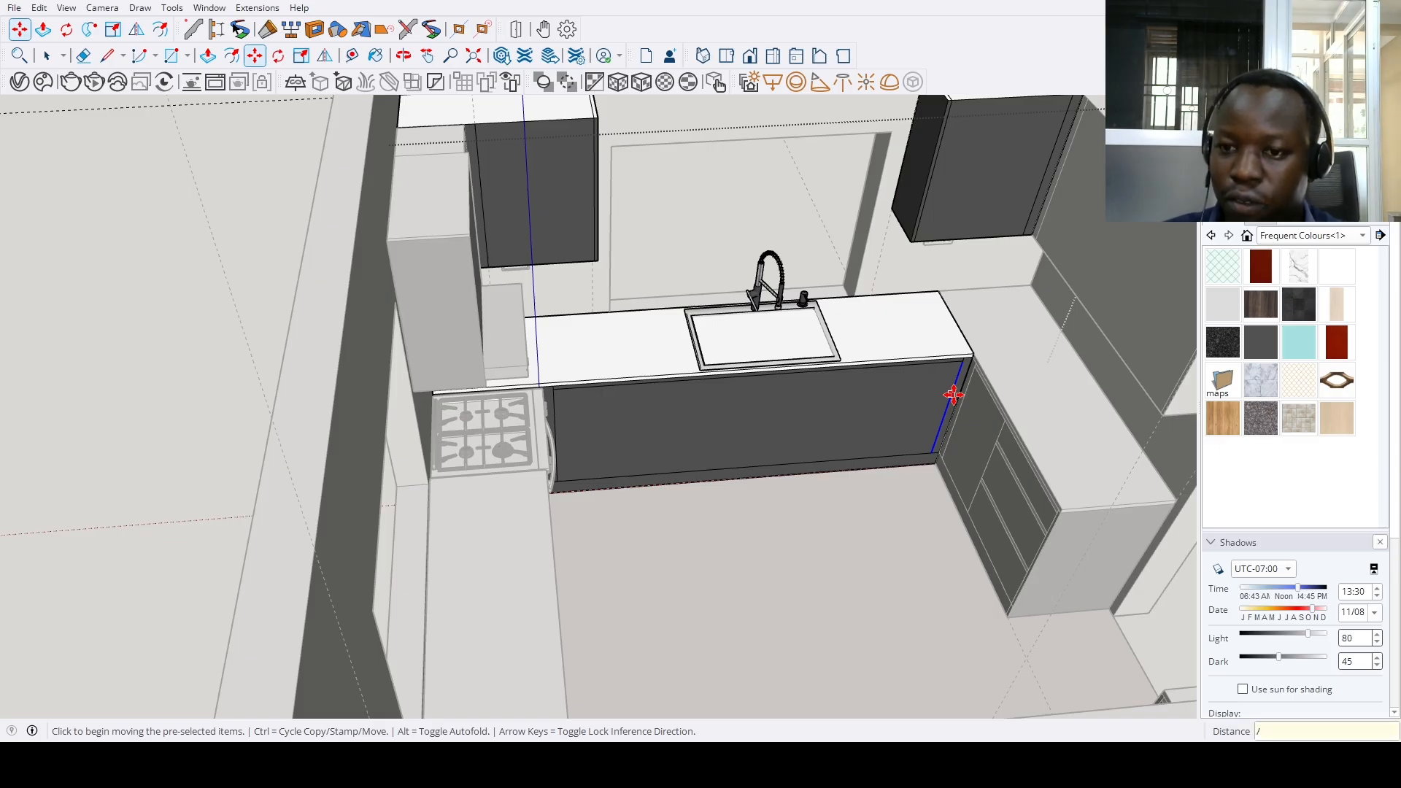
{"action": "scroll", "coordinate": [941, 437], "scroll_direction": "up", "scroll_amount": 2}
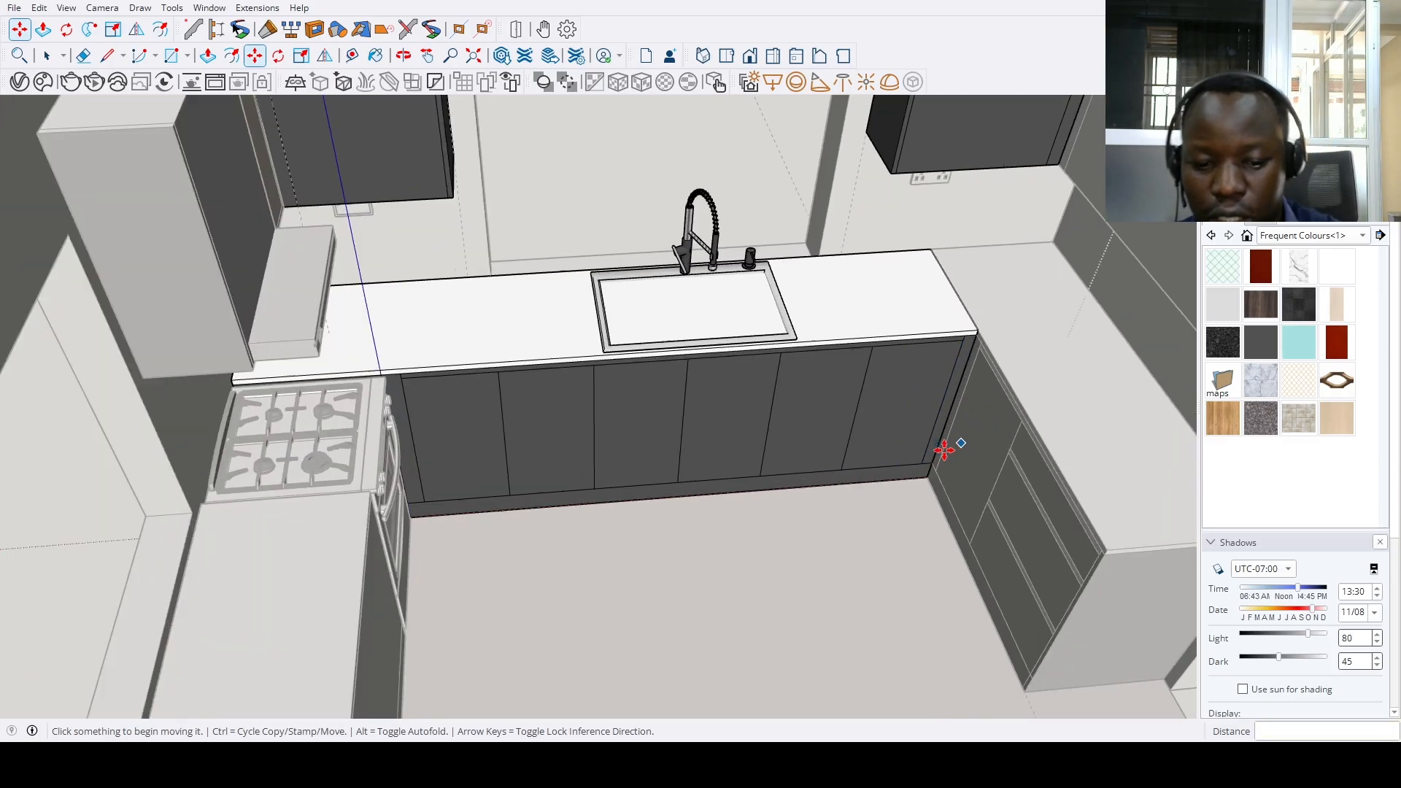
Measure the width of one door panel below the sink on the sink base cabinet's front
{"action": "key", "text": "t"}
{"action": "scroll", "coordinate": [812, 387], "scroll_direction": "up", "scroll_amount": 3}
{"action": "left_click", "coordinate": [737, 402]}
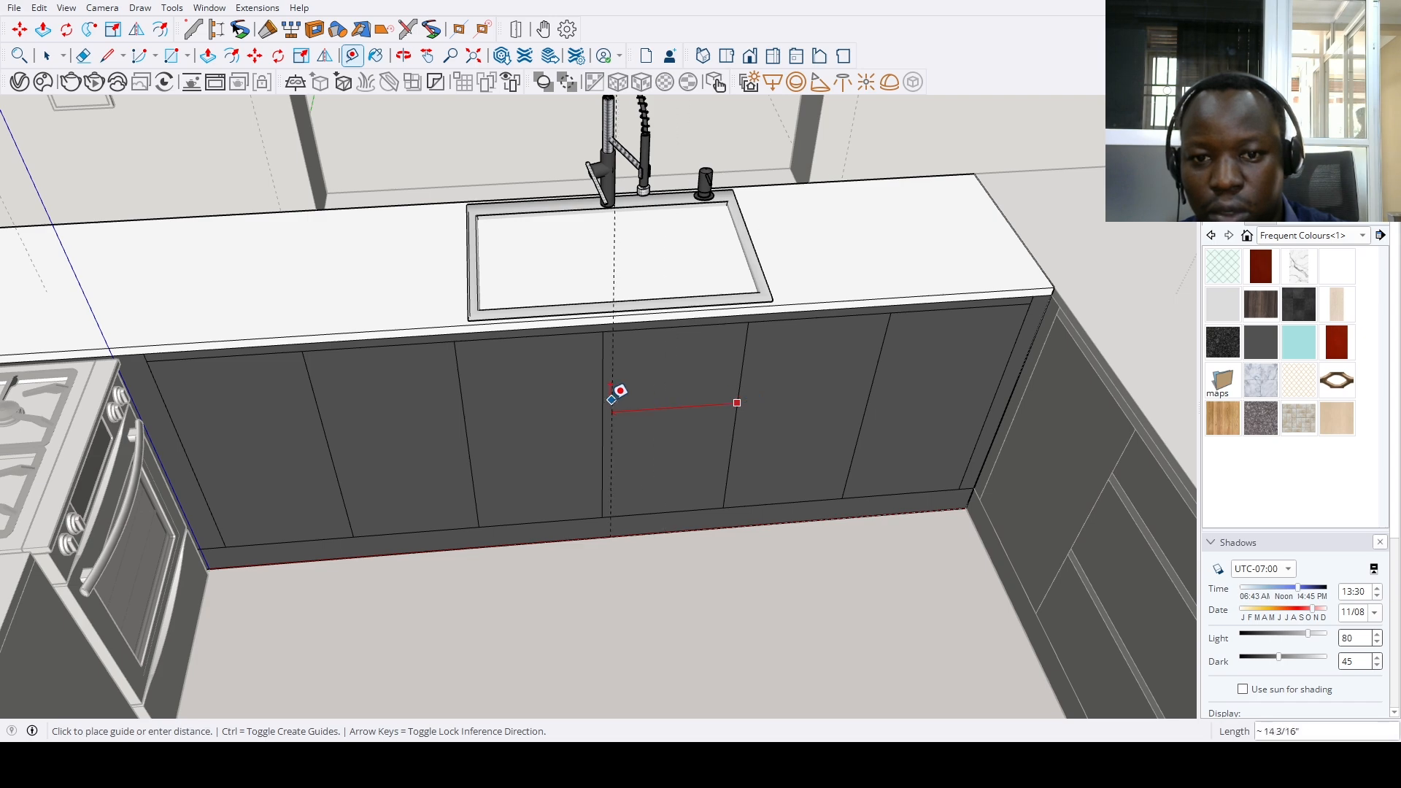
{"action": "scroll", "coordinate": [616, 392], "scroll_direction": "down", "scroll_amount": 5}
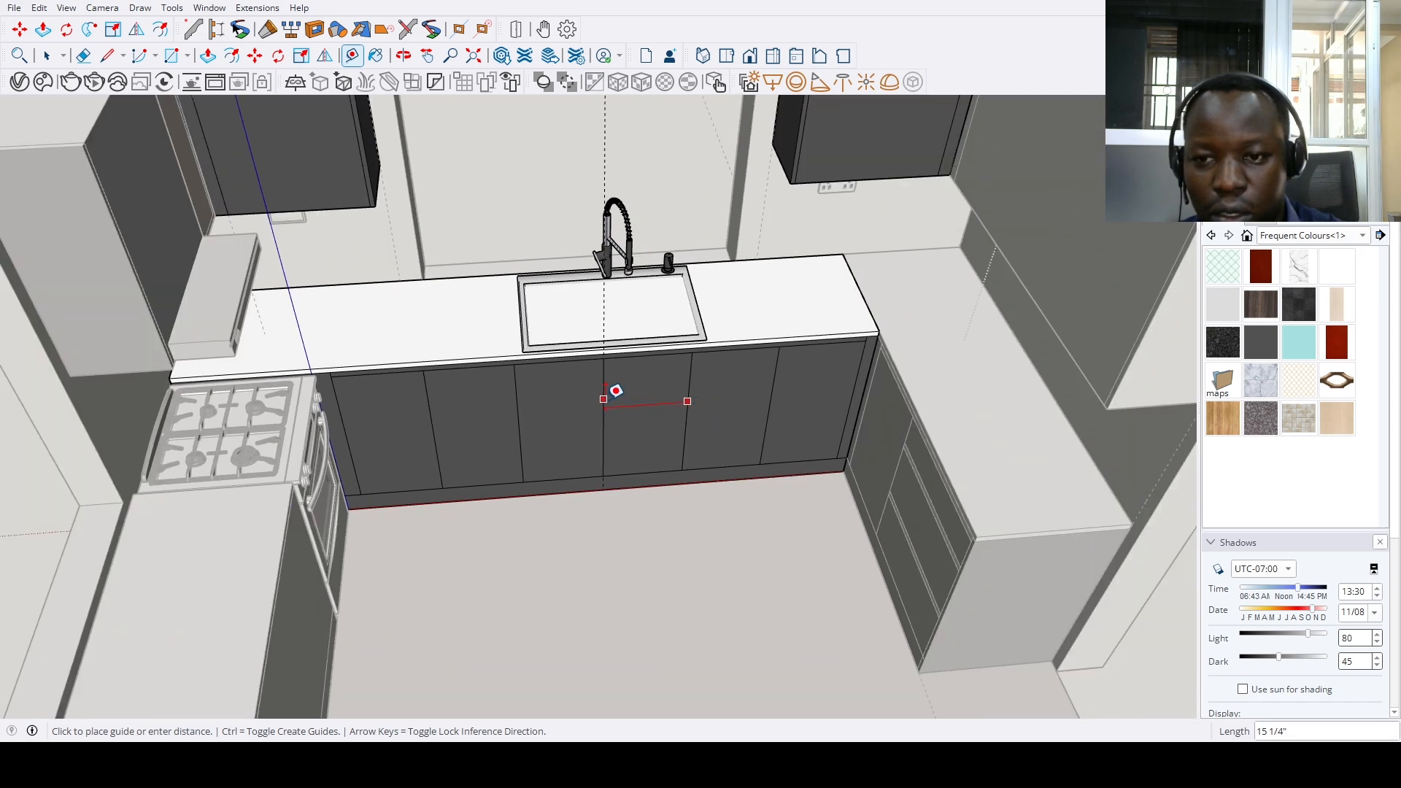
{"action": "scroll", "coordinate": [618, 391], "scroll_direction": "down", "scroll_amount": 3}
{"action": "middle_click_drag", "start_coordinate": [615, 403], "coordinate": [514, 418]}
{"action": "scroll", "coordinate": [616, 414], "scroll_direction": "up", "scroll_amount": 5}
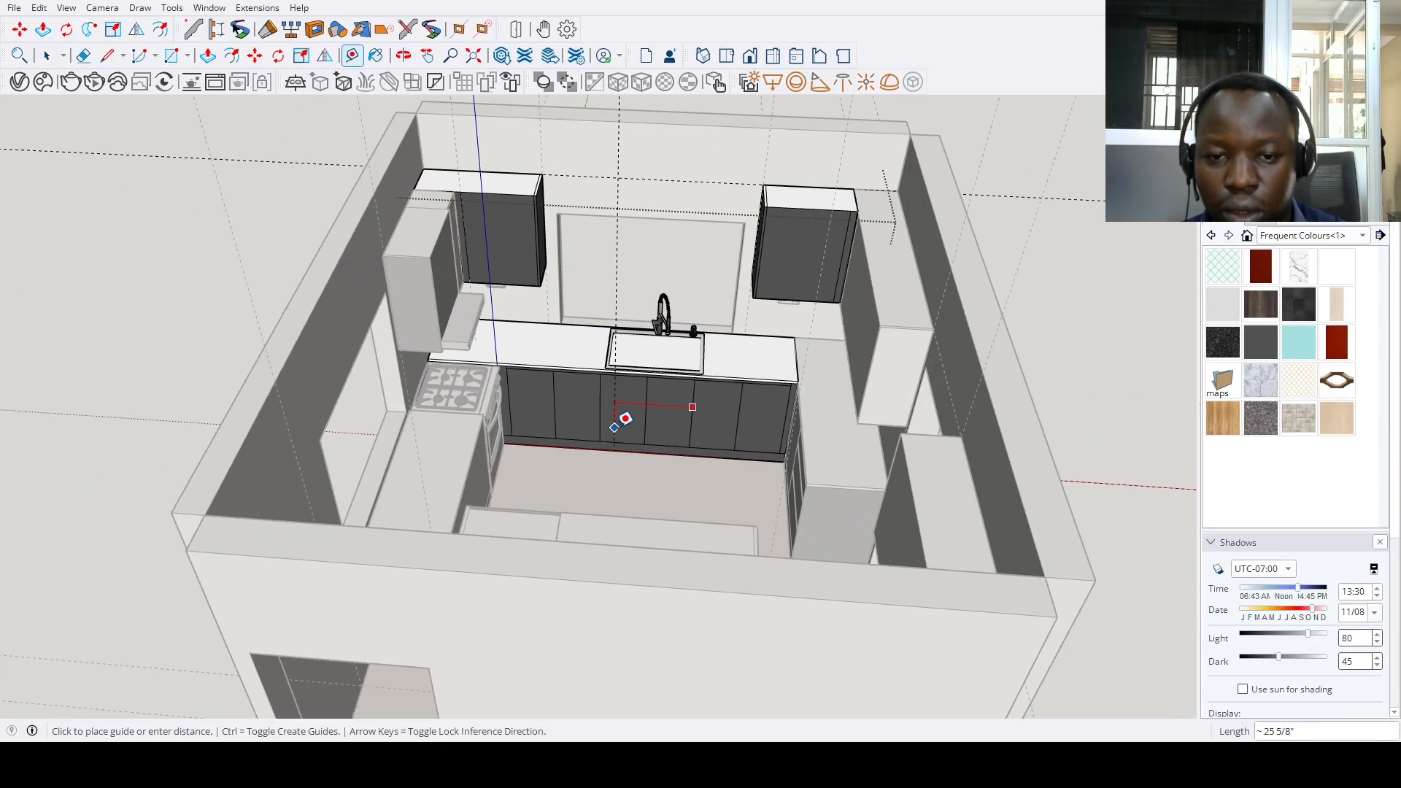
{"action": "scroll", "coordinate": [749, 420], "scroll_direction": "down", "scroll_amount": 1}
{"action": "key", "text": "space"}
{"action": "scroll", "coordinate": [803, 368], "scroll_direction": "up", "scroll_amount": 3}
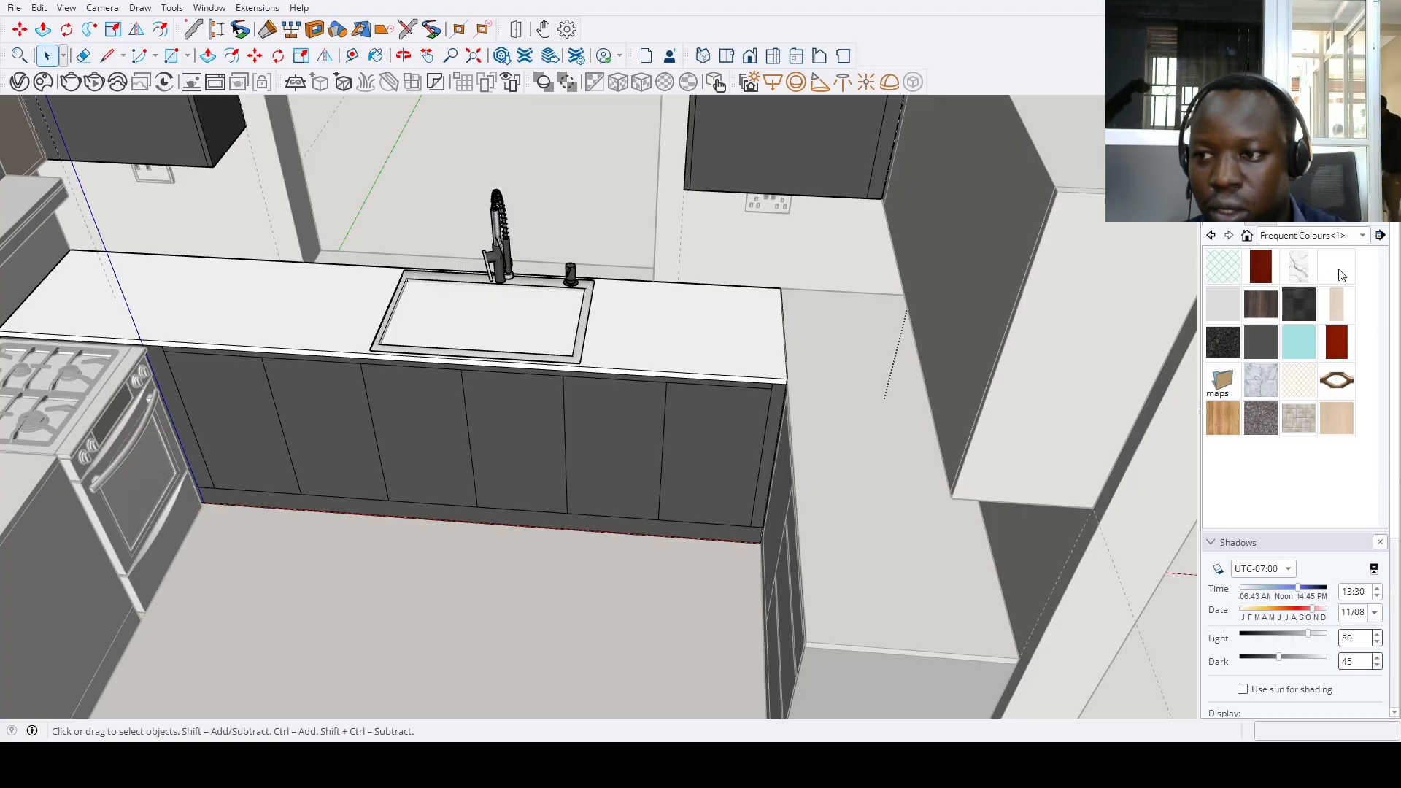
{"action": "scroll", "coordinate": [729, 384], "scroll_direction": "up", "scroll_amount": 3}
{"action": "scroll", "coordinate": [734, 365], "scroll_direction": "down", "scroll_amount": 5}
{"action": "middle_click_drag", "start_coordinate": [735, 366], "coordinate": [883, 407]}
{"action": "scroll", "coordinate": [604, 607], "scroll_direction": "up", "scroll_amount": 3}
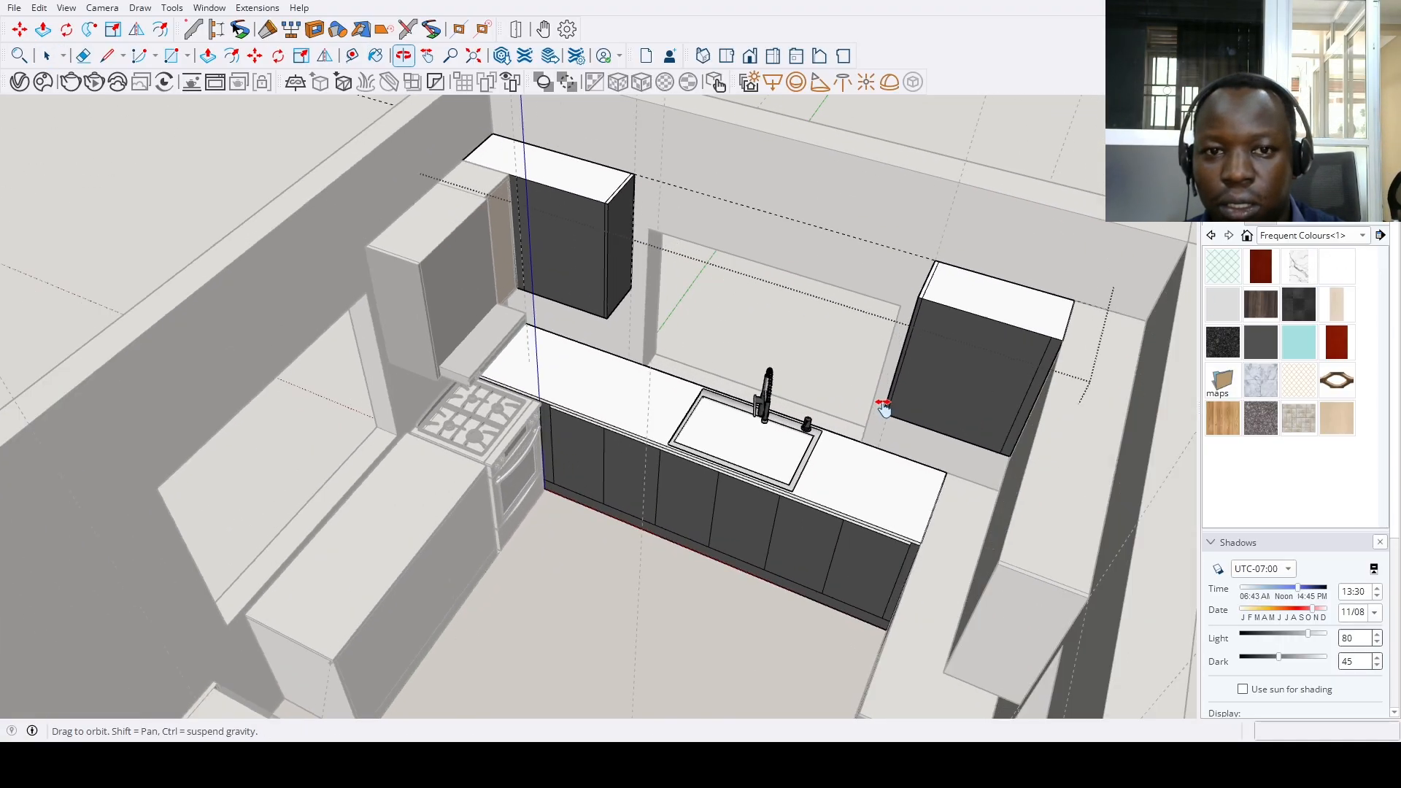
{"action": "scroll", "coordinate": [522, 244], "scroll_direction": "up", "scroll_amount": 3}
{"action": "key", "text": "t"}
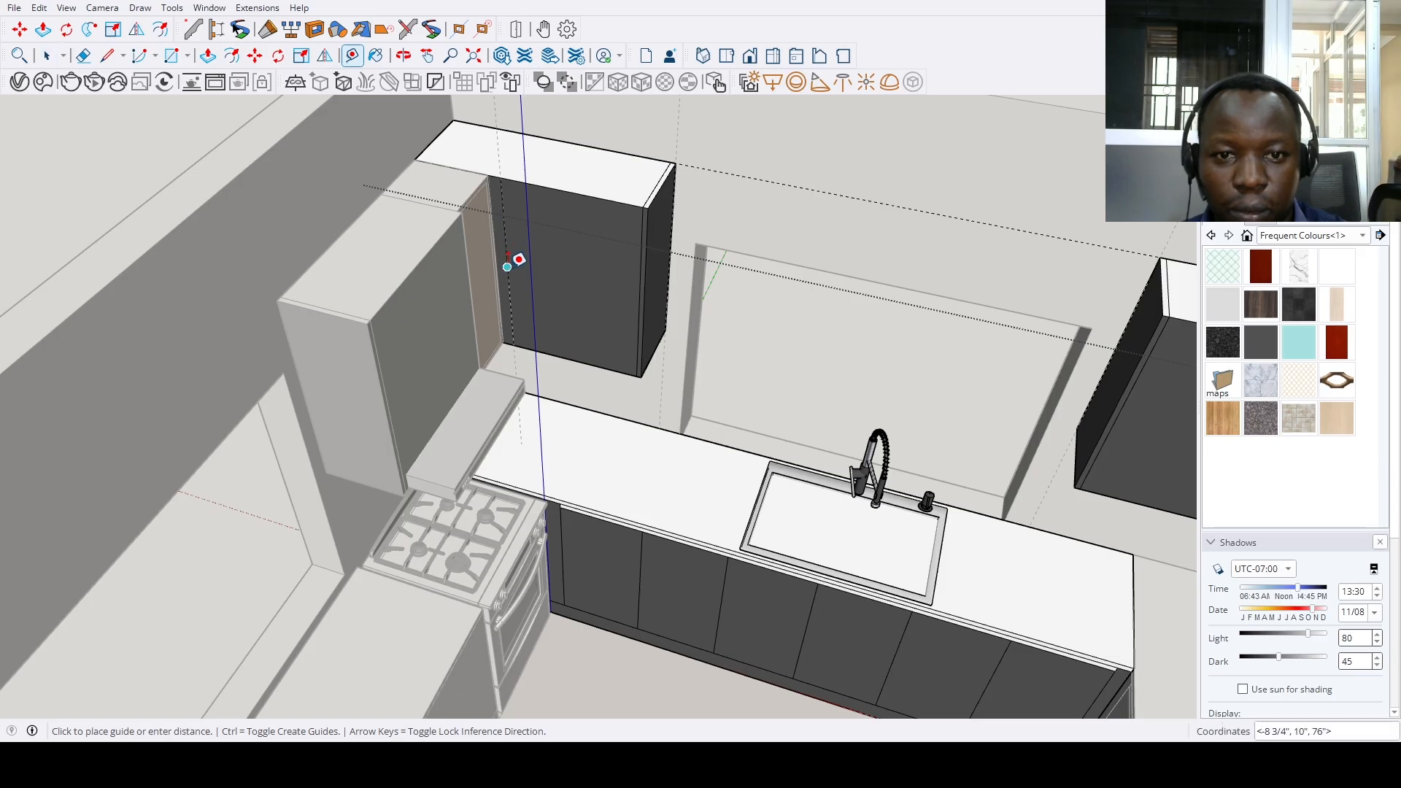
{"action": "key", "text": "space"}
{"action": "scroll", "coordinate": [650, 259], "scroll_direction": "down", "scroll_amount": 5}
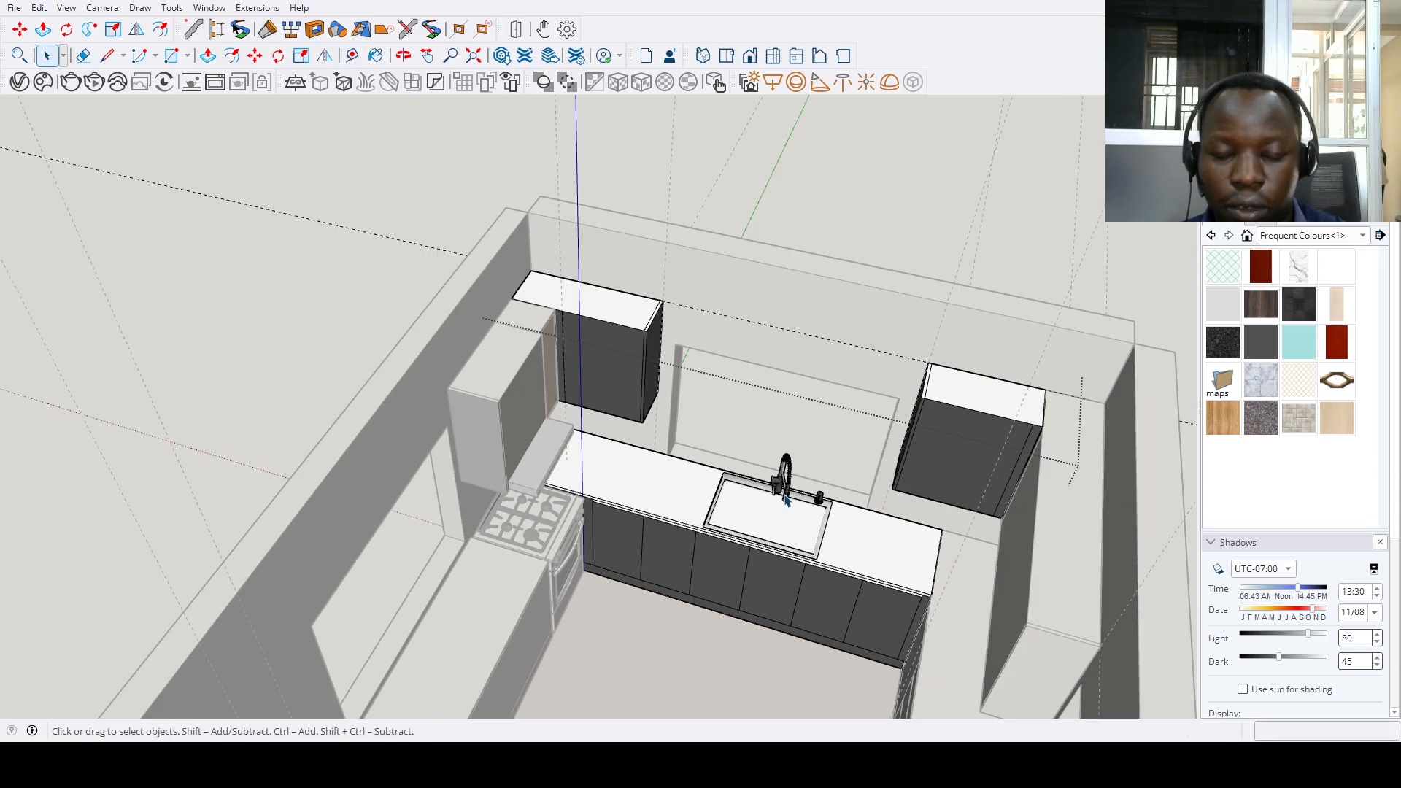
Copy the front's upper edge 1" downward on the base cabinet beside the stove, forming a strip under the countertop
{"action": "middle_click_drag", "start_coordinate": [650, 259], "coordinate": [568, 469]}
{"action": "scroll", "coordinate": [566, 473], "scroll_direction": "up", "scroll_amount": 8}
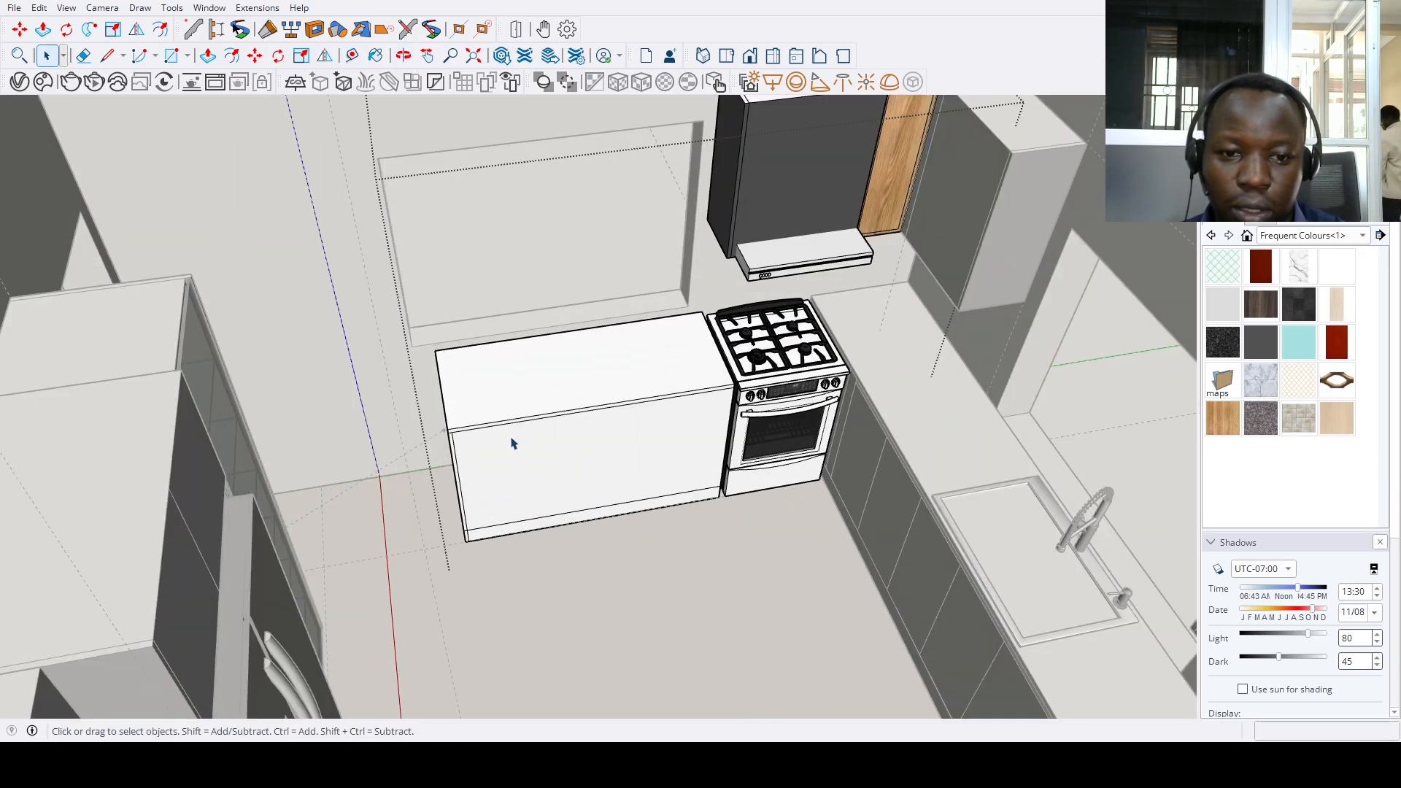
{"action": "scroll", "coordinate": [564, 475], "scroll_direction": "up", "scroll_amount": 5}
{"action": "key", "text": "m"}
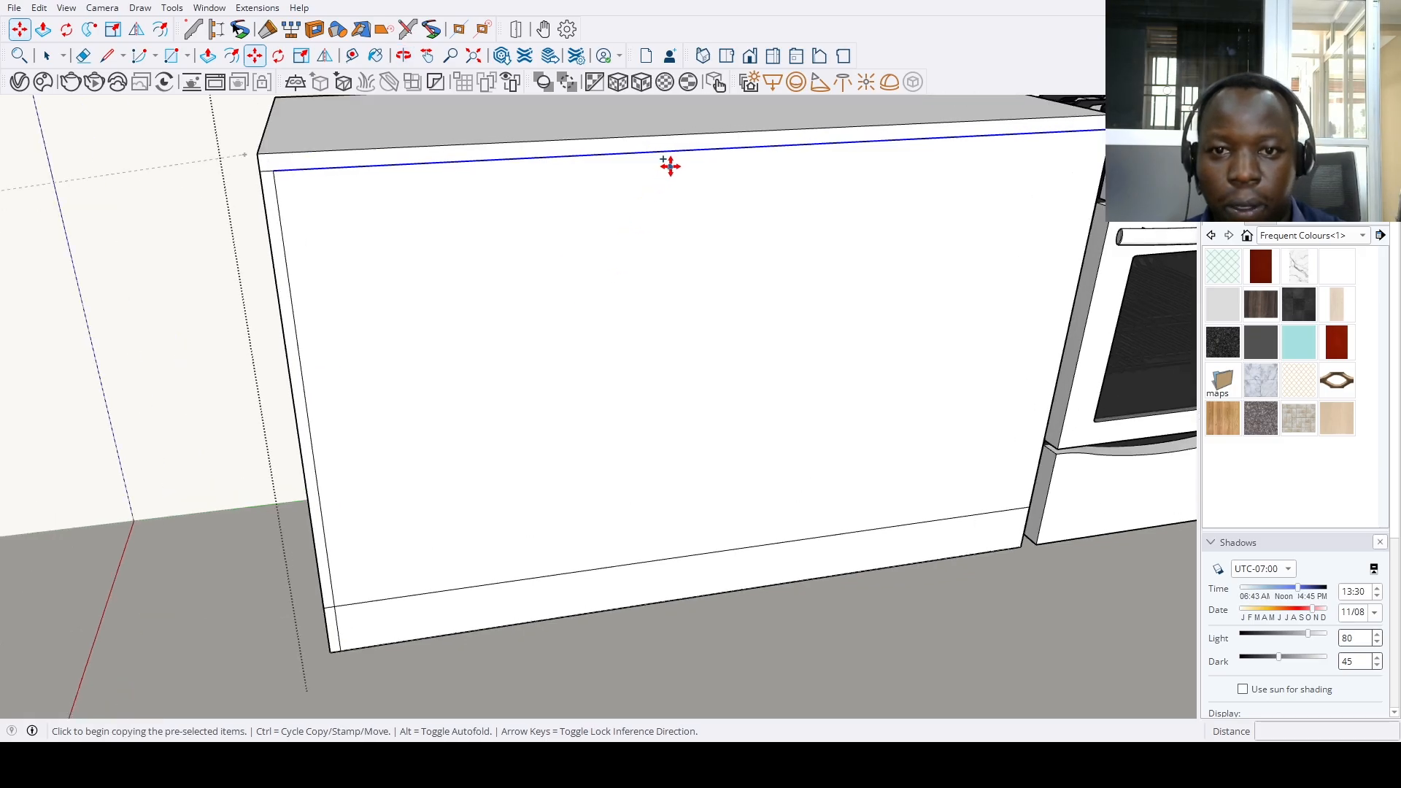
{"action": "left_click", "coordinate": [670, 168]}
{"action": "key", "text": "ctrl"}
{"action": "key", "text": "Escape"}
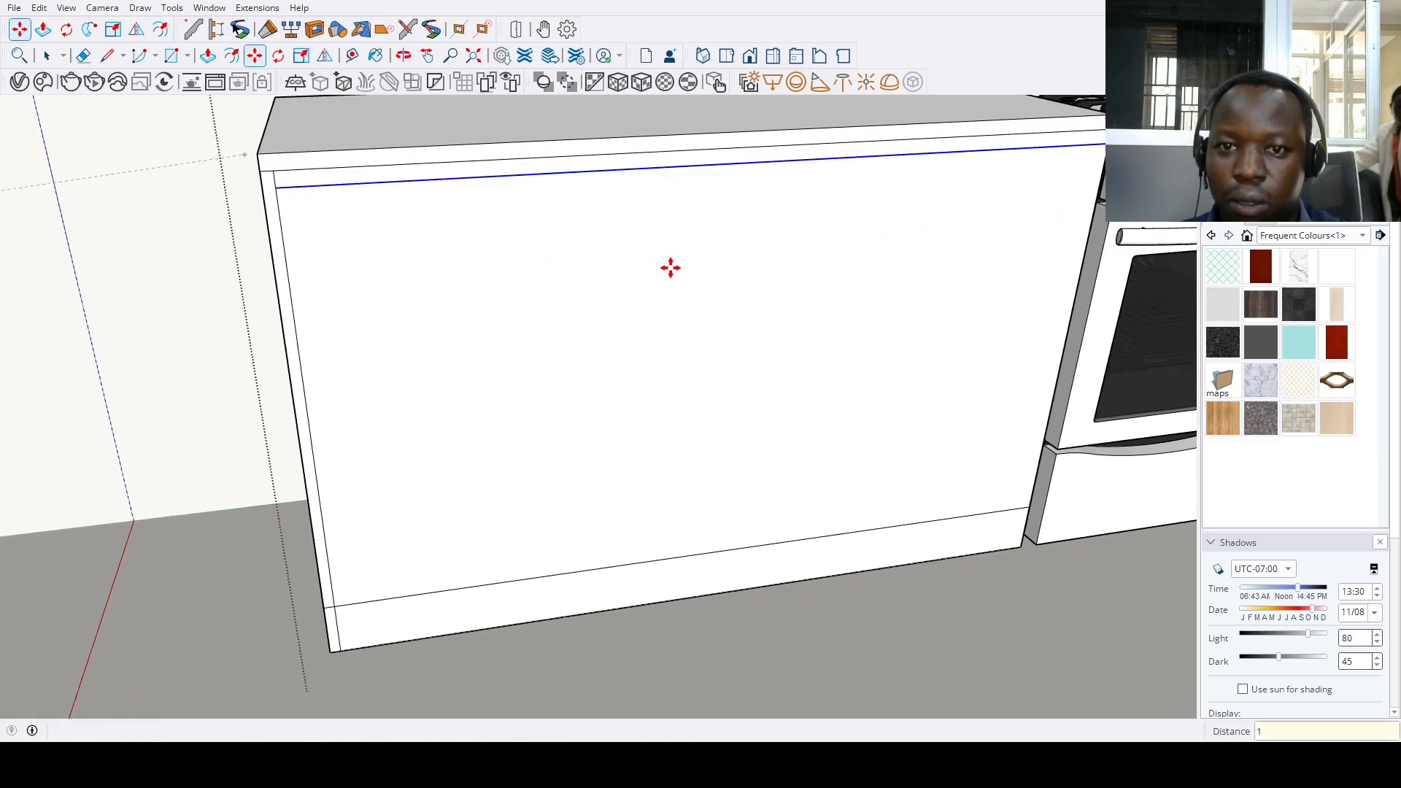
{"action": "key", "text": "space"}
{"action": "scroll", "coordinate": [730, 277], "scroll_direction": "down", "scroll_amount": 5}
{"action": "middle_click_drag", "start_coordinate": [758, 281], "coordinate": [704, 344]}
Paint the plinth, large front panel and narrow end strip of the base cabinet beside the stove dark grey
{"action": "left_click", "coordinate": [471, 66]}
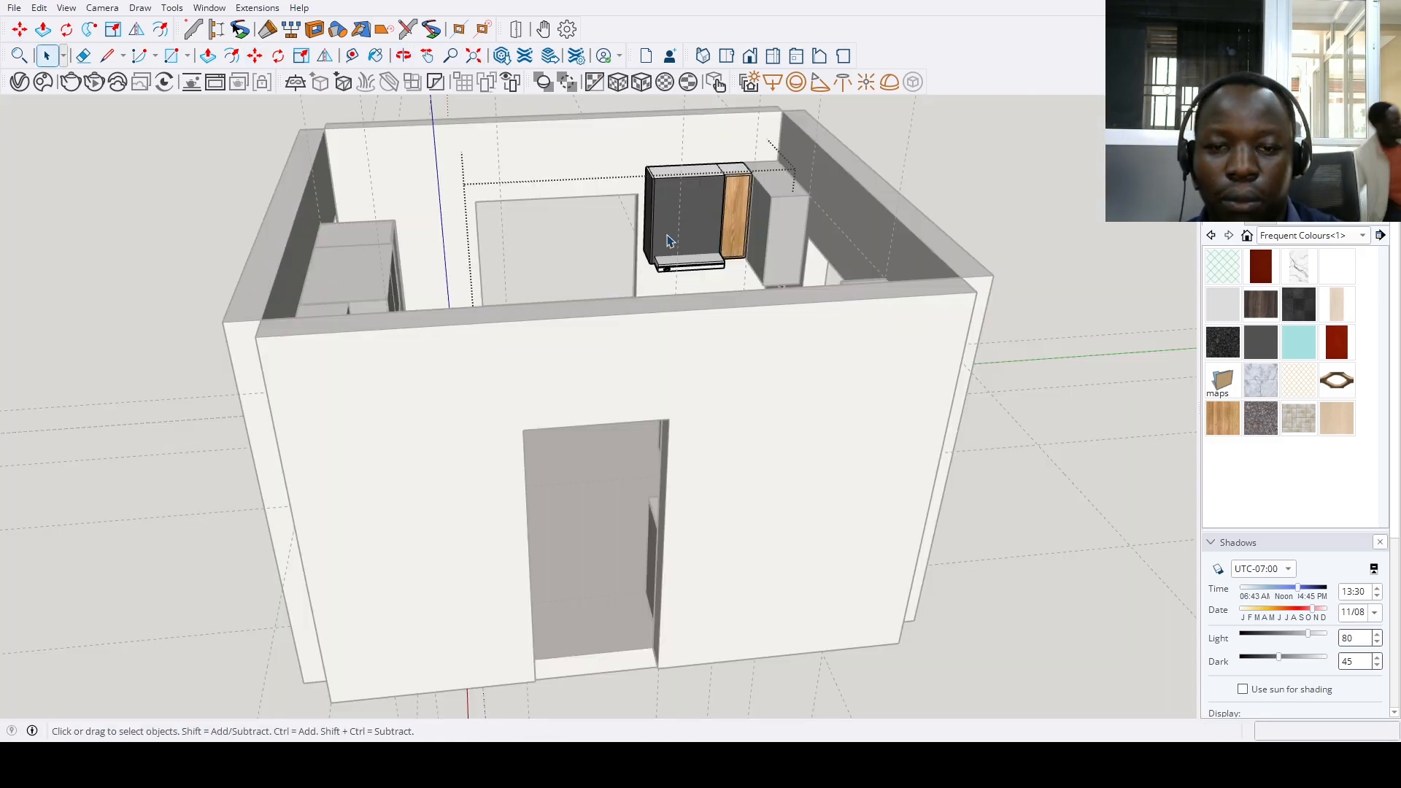
{"action": "scroll", "coordinate": [613, 350], "scroll_direction": "up", "scroll_amount": 10}
{"action": "left_click", "coordinate": [391, 360]}
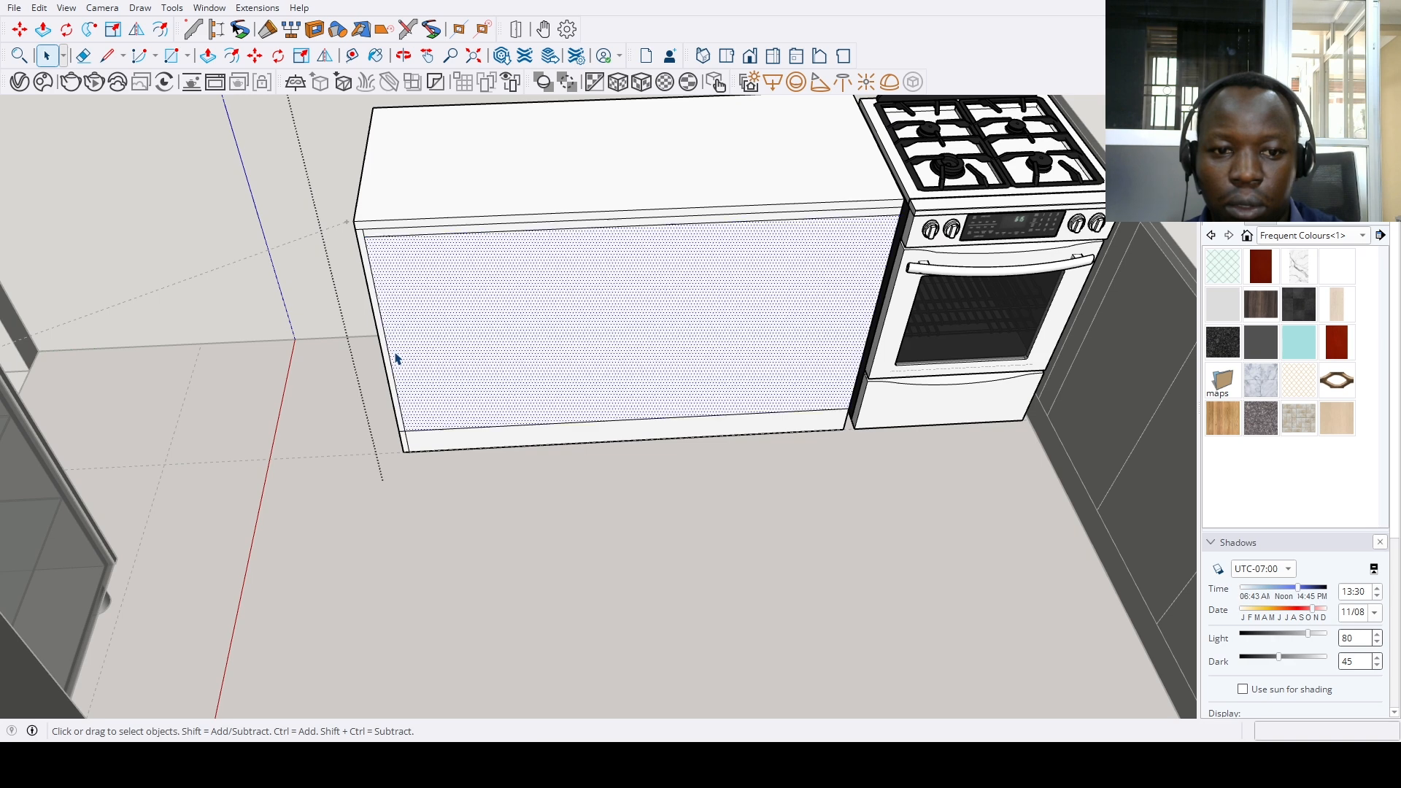
{"action": "scroll", "coordinate": [398, 362], "scroll_direction": "up", "scroll_amount": 2}
{"action": "left_click", "coordinate": [1272, 355]}
{"action": "scroll", "coordinate": [942, 440], "scroll_direction": "up", "scroll_amount": 1}
{"action": "left_click", "coordinate": [942, 438]}
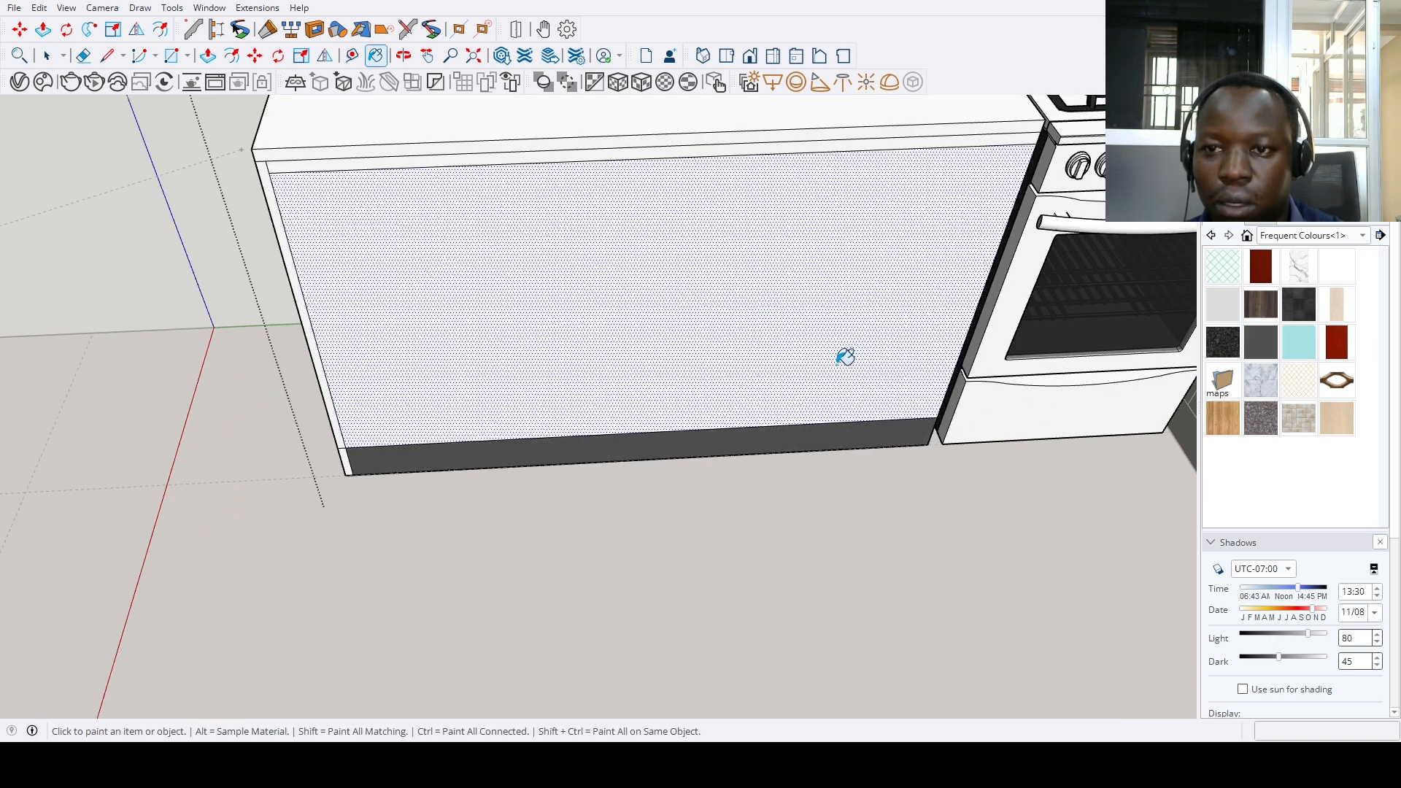
{"action": "left_click", "coordinate": [610, 365]}
{"action": "scroll", "coordinate": [301, 485], "scroll_direction": "up", "scroll_amount": 1}
{"action": "scroll", "coordinate": [301, 485], "scroll_direction": "up", "scroll_amount": 1}
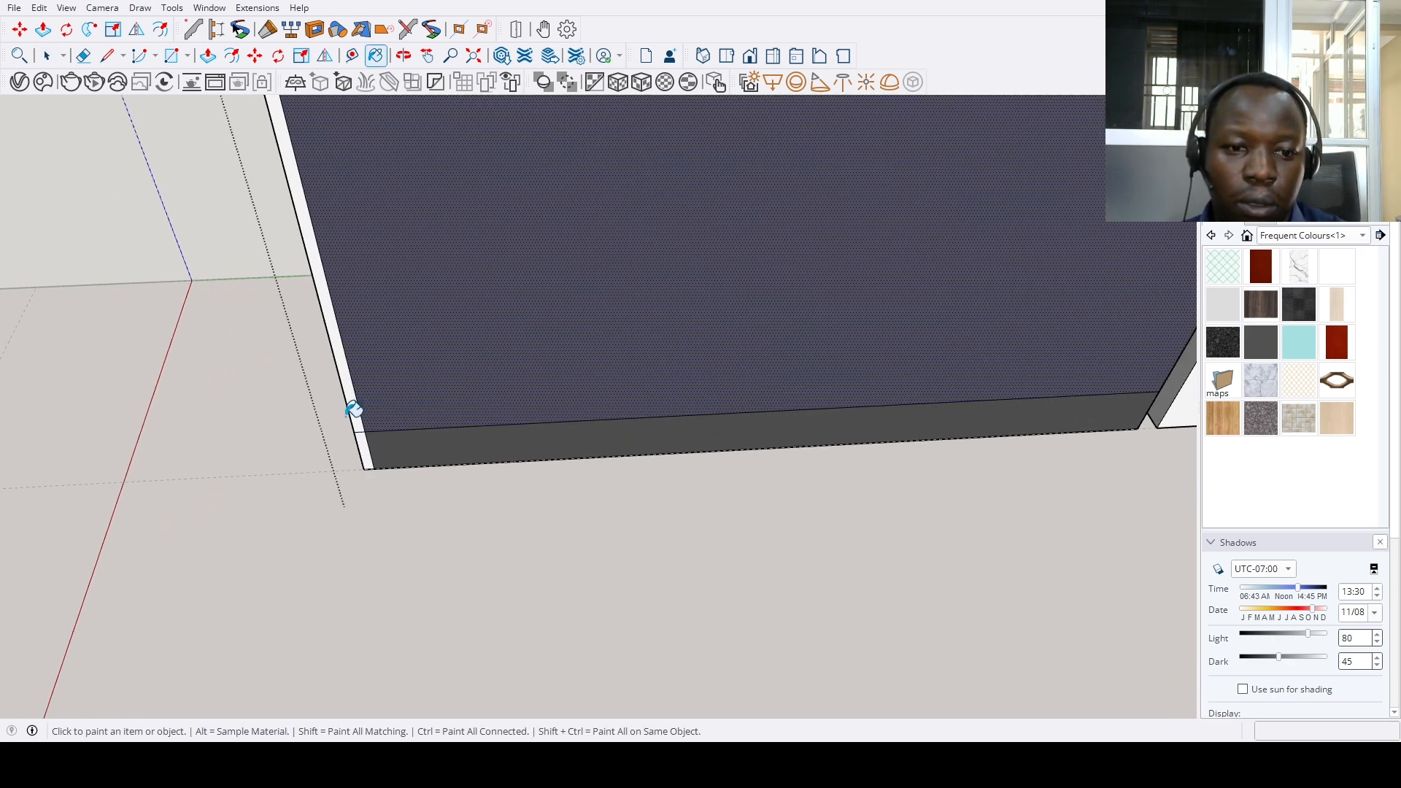
{"action": "left_click", "coordinate": [353, 410]}
{"action": "left_click", "coordinate": [366, 445]}
{"action": "middle_click_drag", "start_coordinate": [328, 445], "coordinate": [600, 438]}
{"action": "scroll", "coordinate": [511, 517], "scroll_direction": "down", "scroll_amount": 1}
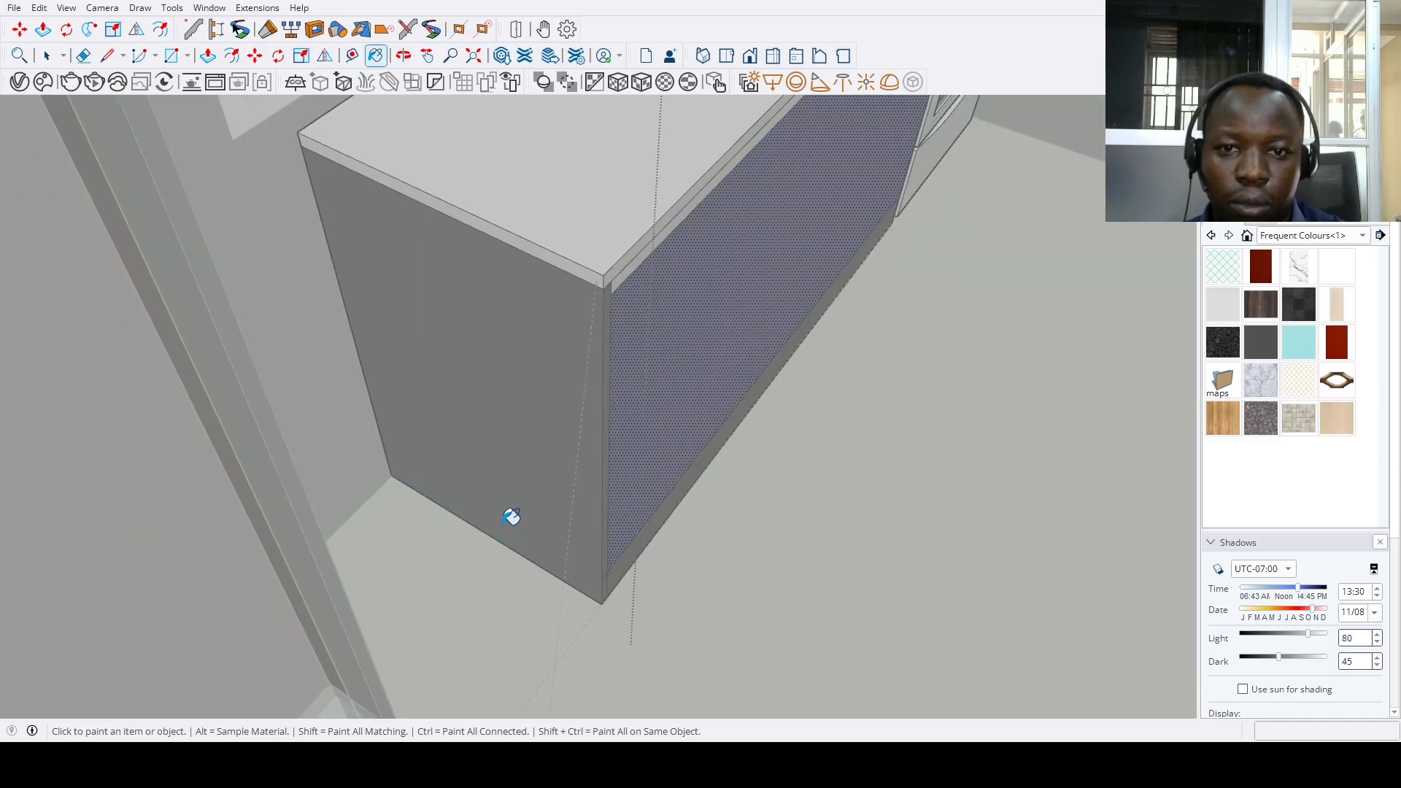
Copy the stove-side vertical edge of the dark grey base cabinet front 16" inward as a door division
{"action": "left_click", "coordinate": [474, 57]}
{"action": "middle_click_drag", "start_coordinate": [761, 319], "coordinate": [633, 353]}
{"action": "scroll", "coordinate": [737, 329], "scroll_direction": "up", "scroll_amount": 2}
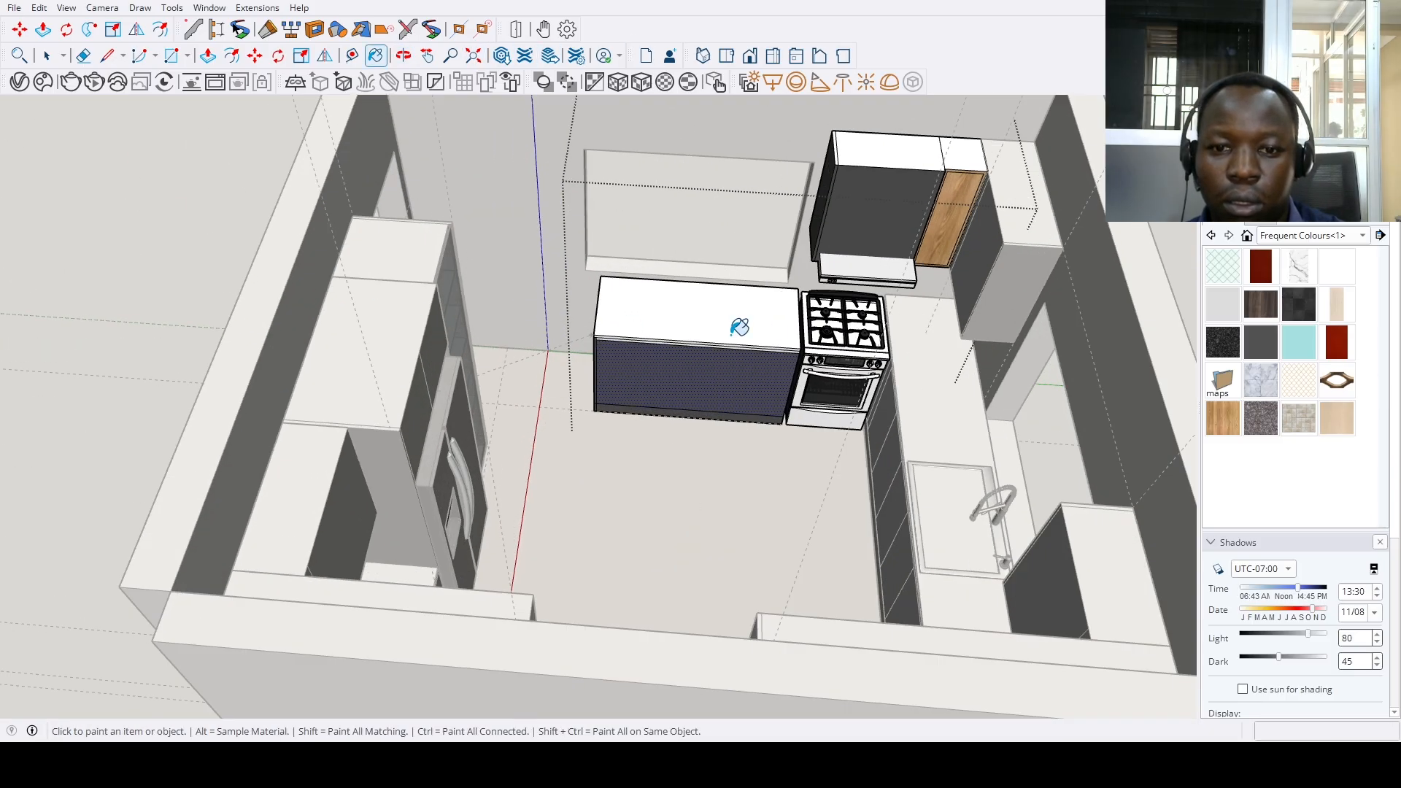
{"action": "scroll", "coordinate": [810, 397], "scroll_direction": "up", "scroll_amount": 4}
{"action": "key", "text": "space"}
{"action": "scroll", "coordinate": [737, 418], "scroll_direction": "up", "scroll_amount": 2}
{"action": "left_click", "coordinate": [734, 409]}
{"action": "scroll", "coordinate": [719, 426], "scroll_direction": "down", "scroll_amount": 2}
{"action": "scroll", "coordinate": [716, 423], "scroll_direction": "up", "scroll_amount": 1}
{"action": "scroll", "coordinate": [715, 422], "scroll_direction": "down", "scroll_amount": 1}
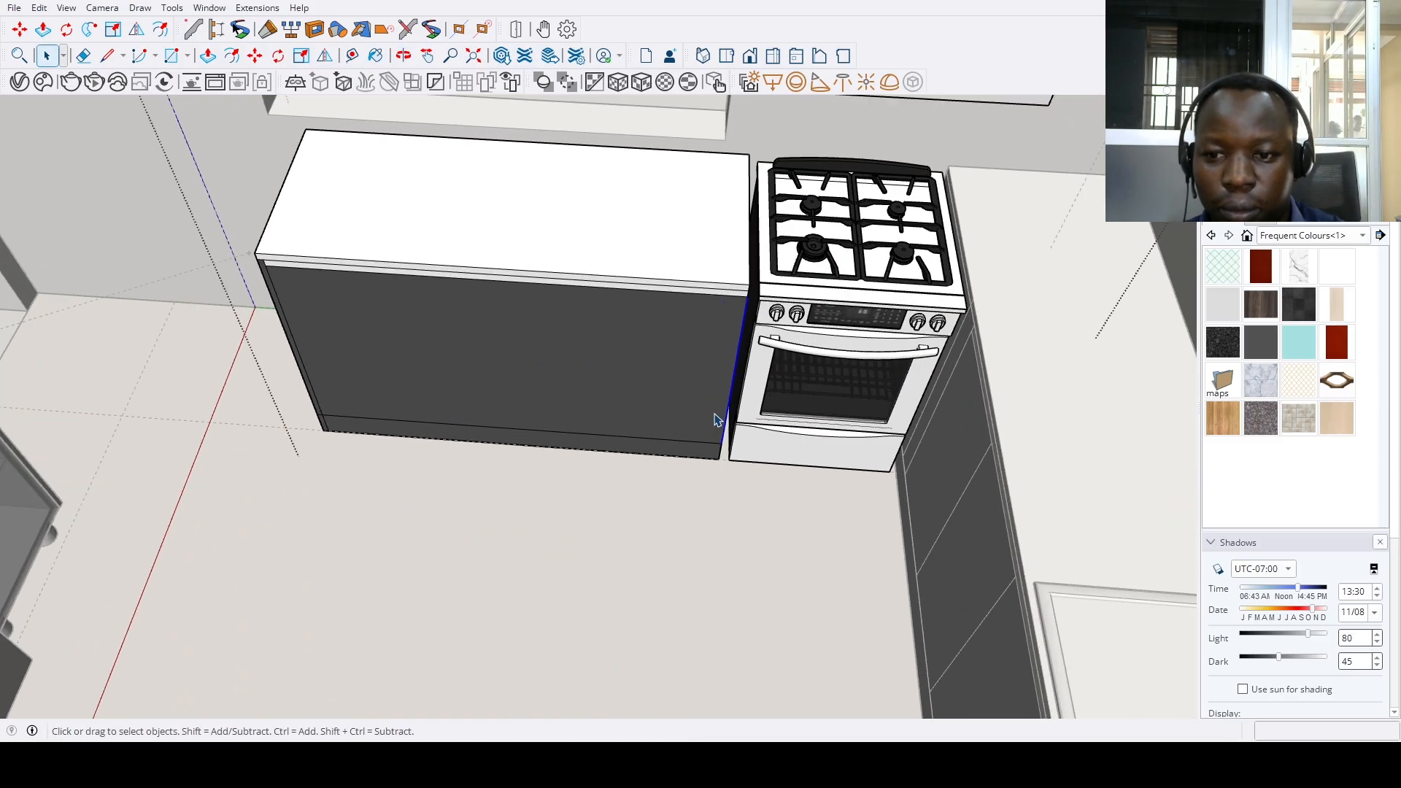
{"action": "scroll", "coordinate": [715, 421], "scroll_direction": "down", "scroll_amount": 3}
{"action": "scroll", "coordinate": [719, 417], "scroll_direction": "up", "scroll_amount": 1}
{"action": "scroll", "coordinate": [722, 409], "scroll_direction": "up", "scroll_amount": 2}
{"action": "key", "text": "m"}
{"action": "key", "text": "ctrl"}
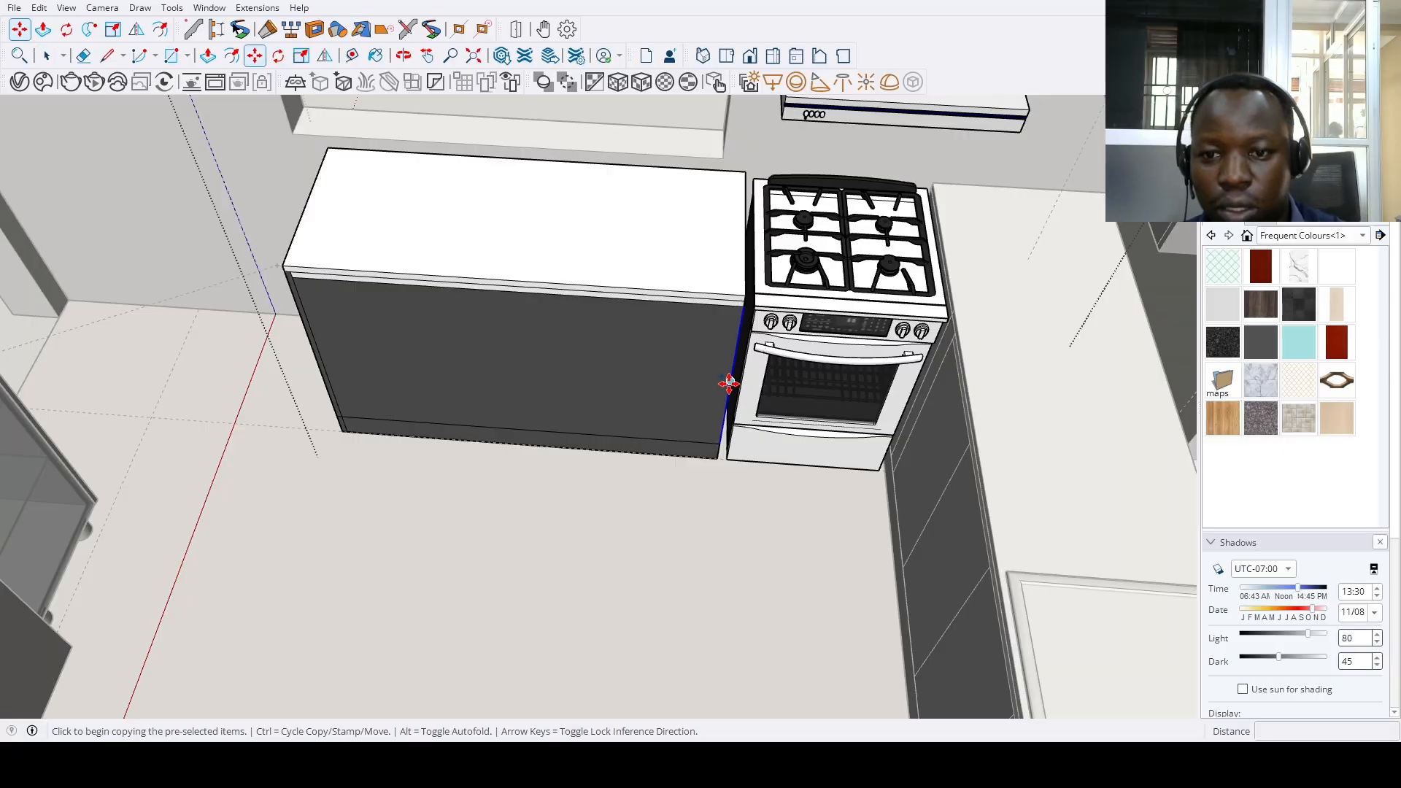
{"action": "left_click", "coordinate": [730, 381]}
{"action": "type", "text": "18"}
{"action": "key", "text": "Return"}
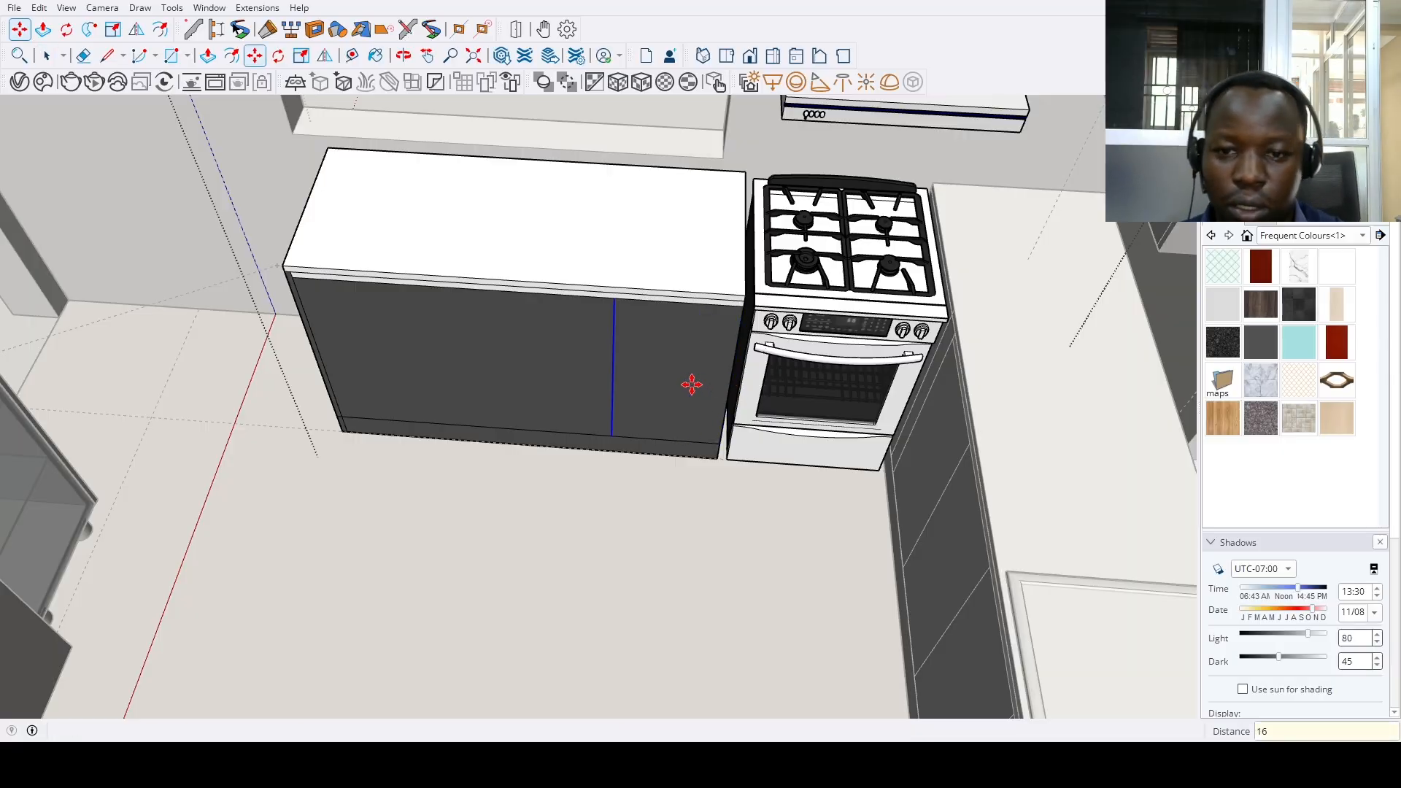
Measure from the division line to the far end of the base cabinet's front
{"action": "key", "text": "t"}
{"action": "scroll", "coordinate": [706, 400], "scroll_direction": "down", "scroll_amount": 3}
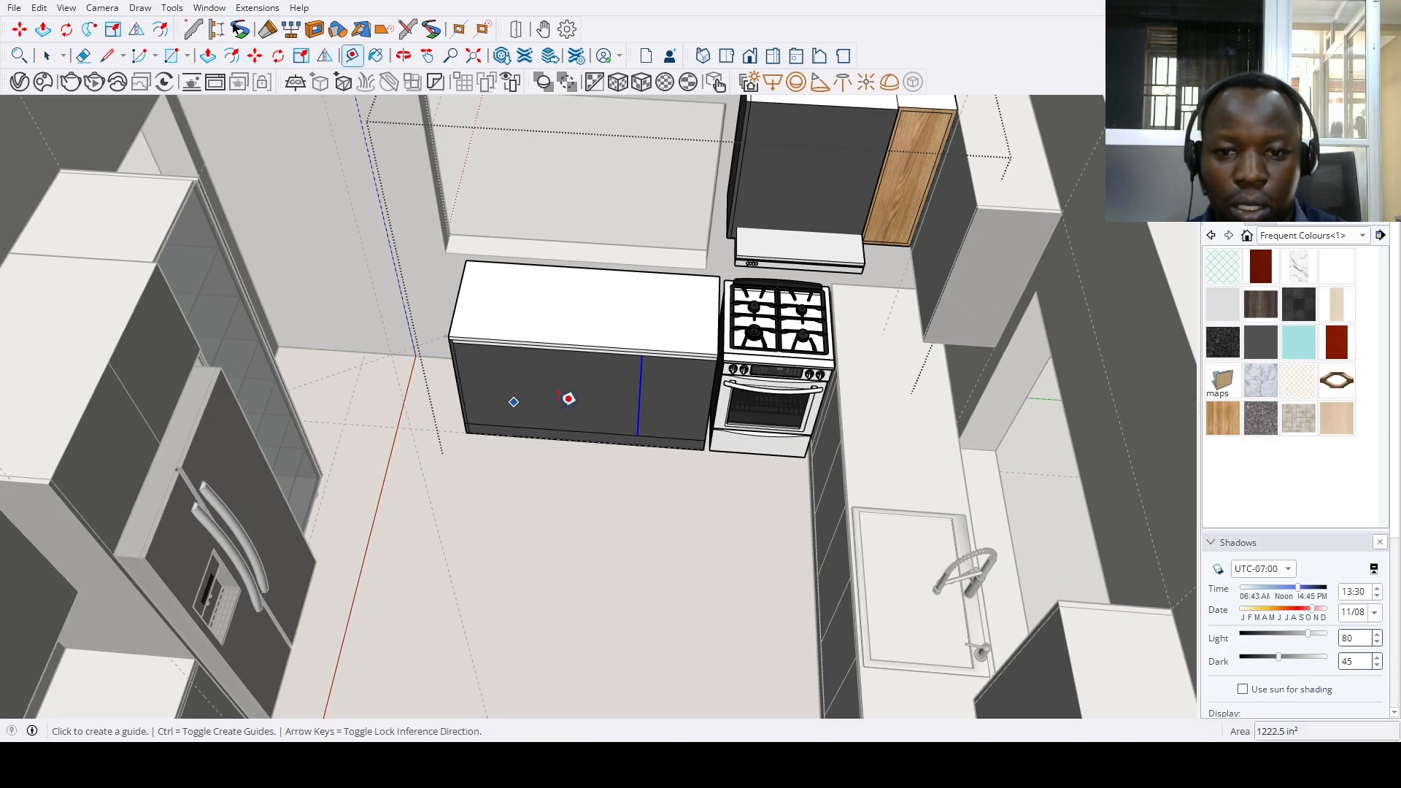
{"action": "left_click", "coordinate": [640, 387]}
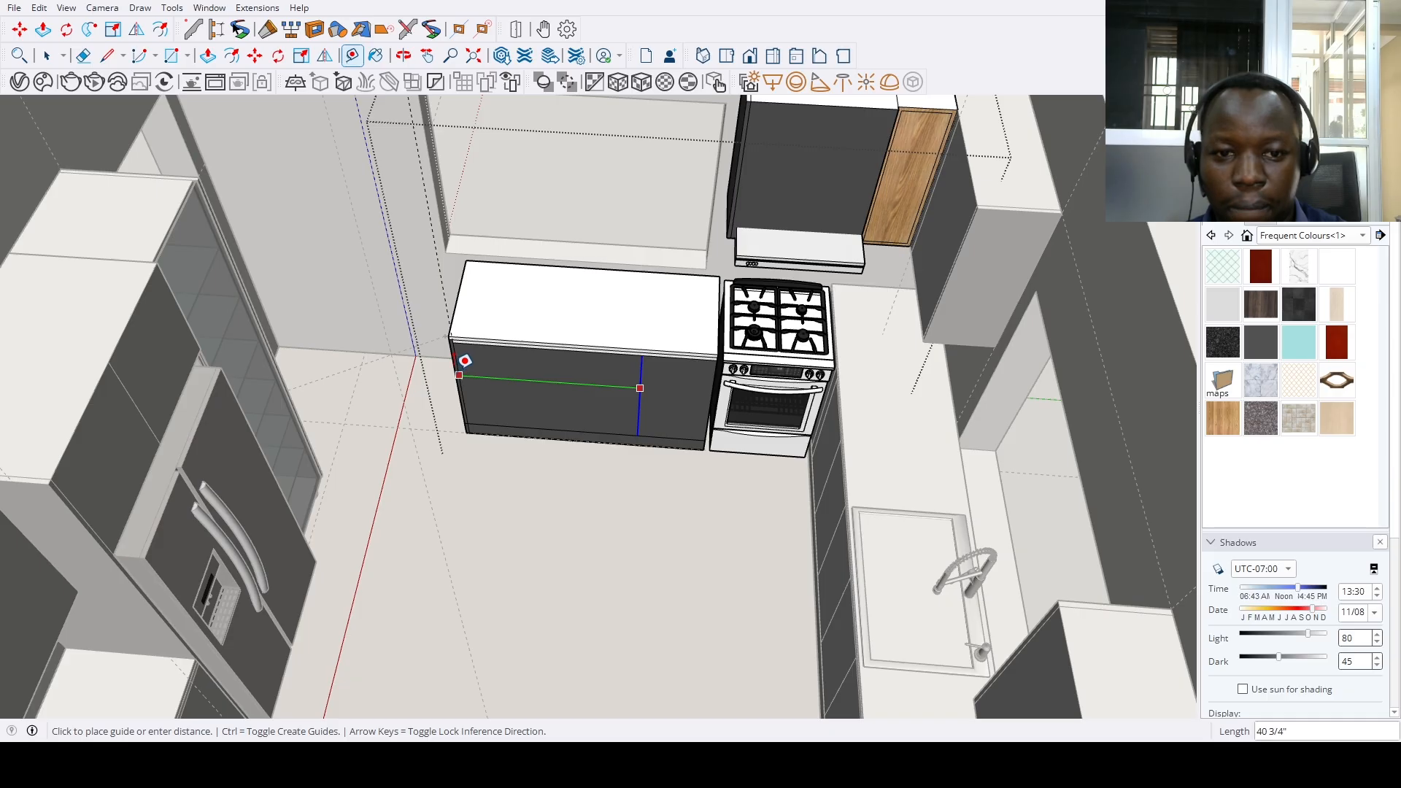
{"action": "scroll", "coordinate": [465, 361], "scroll_direction": "up", "scroll_amount": 4}
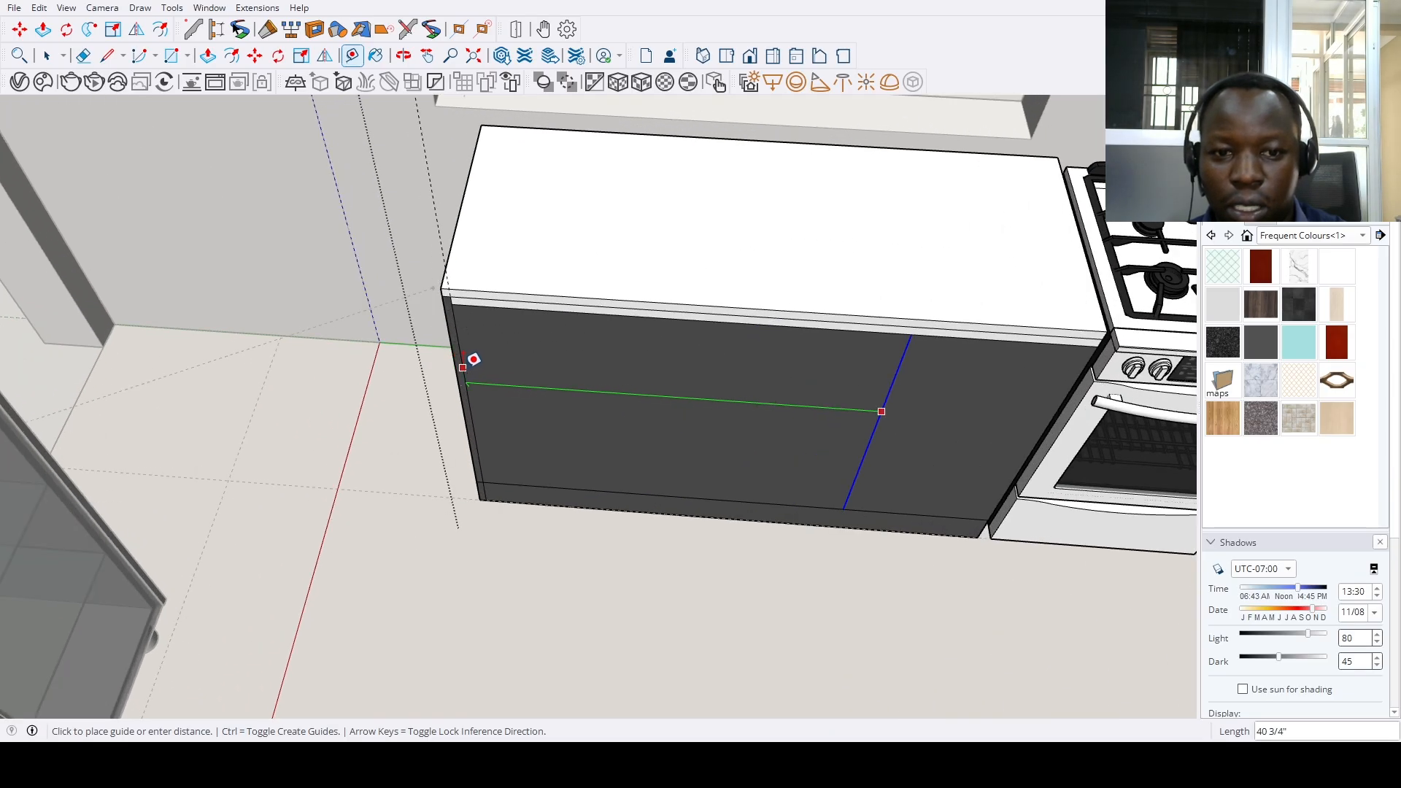
{"action": "scroll", "coordinate": [474, 359], "scroll_direction": "down", "scroll_amount": 5}
{"action": "mouse_move", "coordinate": [466, 372]}
{"action": "middle_mouse_down"}
{"action": "mouse_move", "coordinate": [503, 387]}
{"action": "mouse_move", "coordinate": [833, 404]}
{"action": "mouse_move", "coordinate": [642, 394]}
{"action": "mouse_move", "coordinate": [822, 385]}
{"action": "mouse_move", "coordinate": [1022, 436]}
{"action": "mouse_move", "coordinate": [1063, 472]}
{"action": "mouse_move", "coordinate": [567, 396]}
{"action": "middle_mouse_up"}
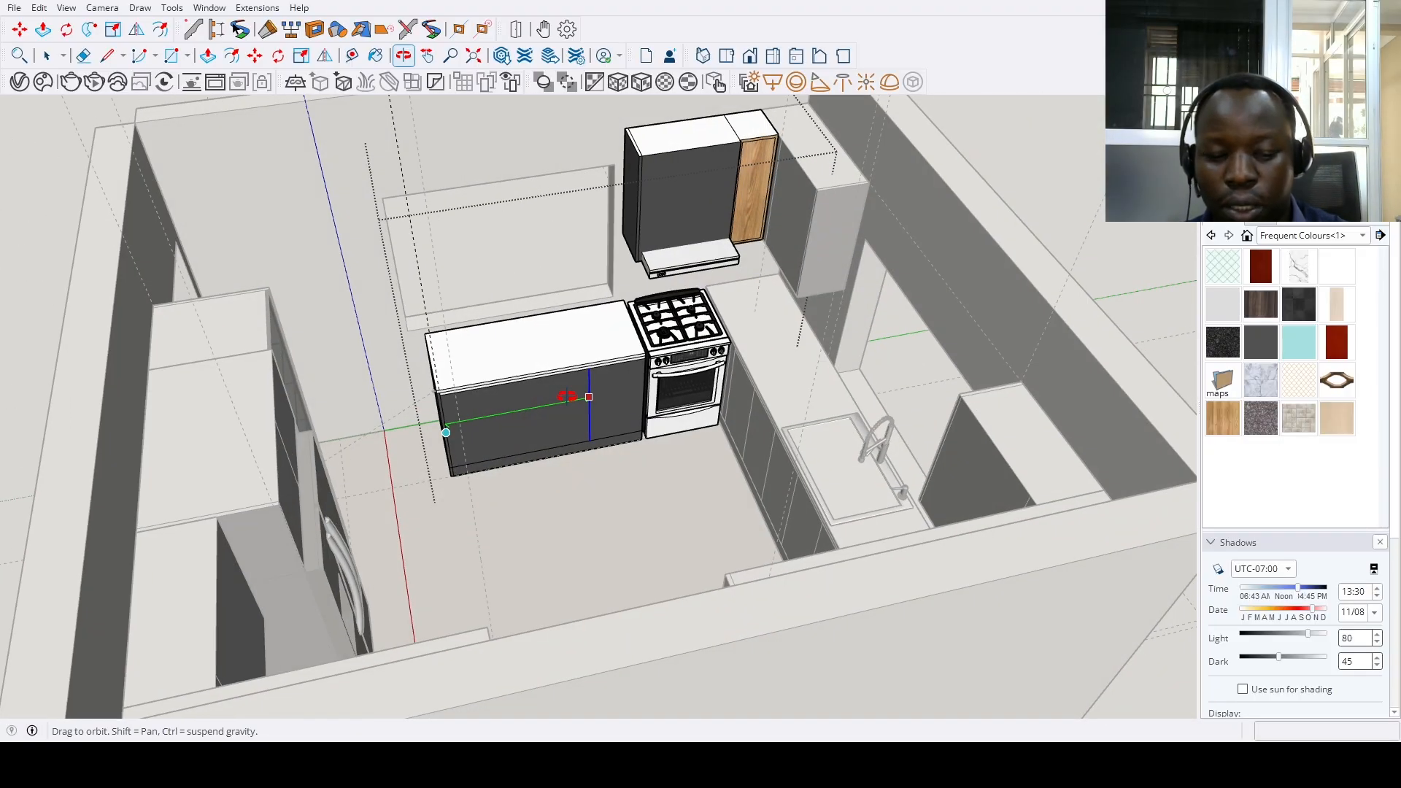
Erase the vertical division line from the base cabinet's front
{"action": "key", "text": "e"}
{"action": "scroll", "coordinate": [584, 389], "scroll_direction": "up", "scroll_amount": 2}
{"action": "left_click", "coordinate": [598, 376]}
Copy the front's stove-side vertical edge 7" inward, and copy the resulting line another 32" towards the far end
{"action": "key", "text": "space"}
{"action": "scroll", "coordinate": [672, 385], "scroll_direction": "up", "scroll_amount": 2}
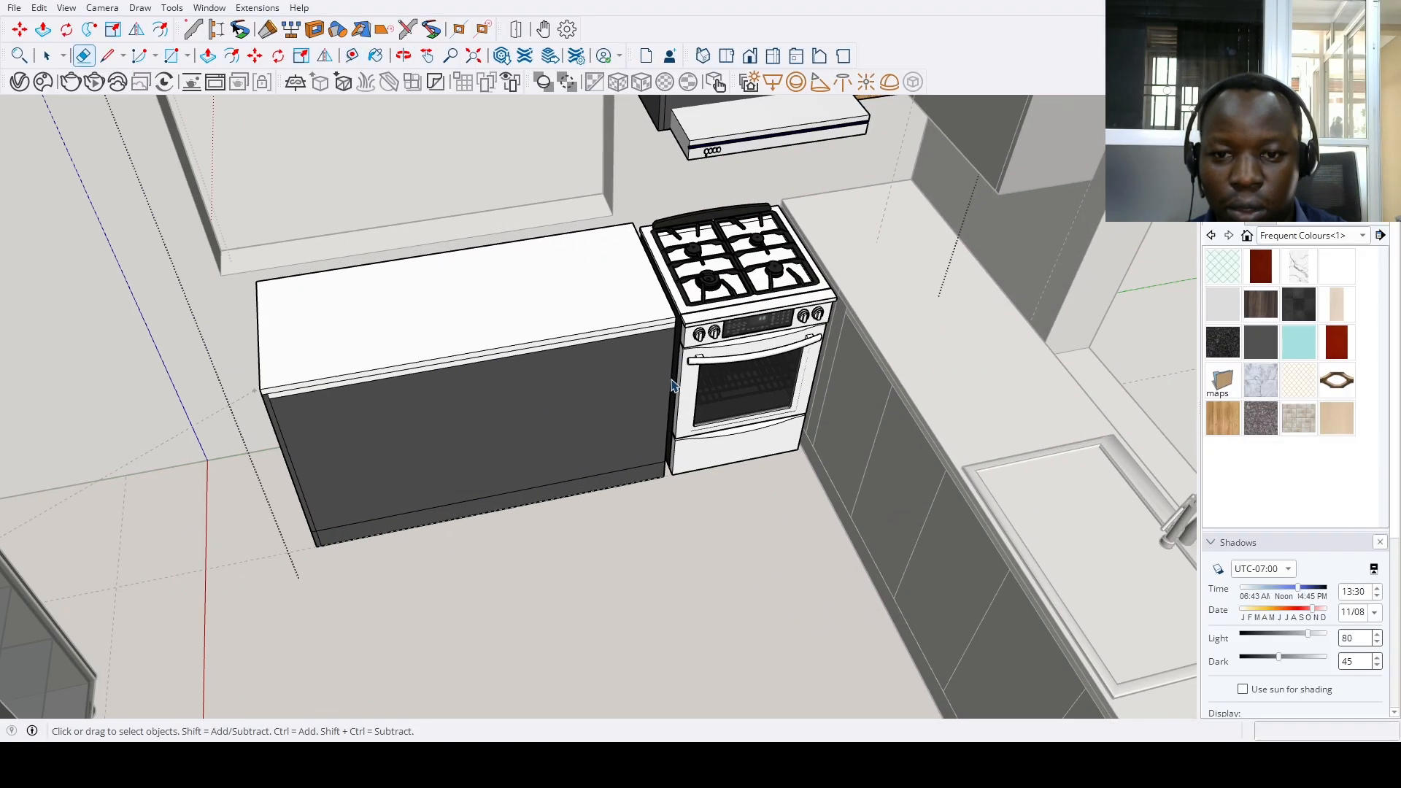
{"action": "key", "text": "m"}
{"action": "key", "text": "ctrl"}
{"action": "left_click", "coordinate": [665, 392]}
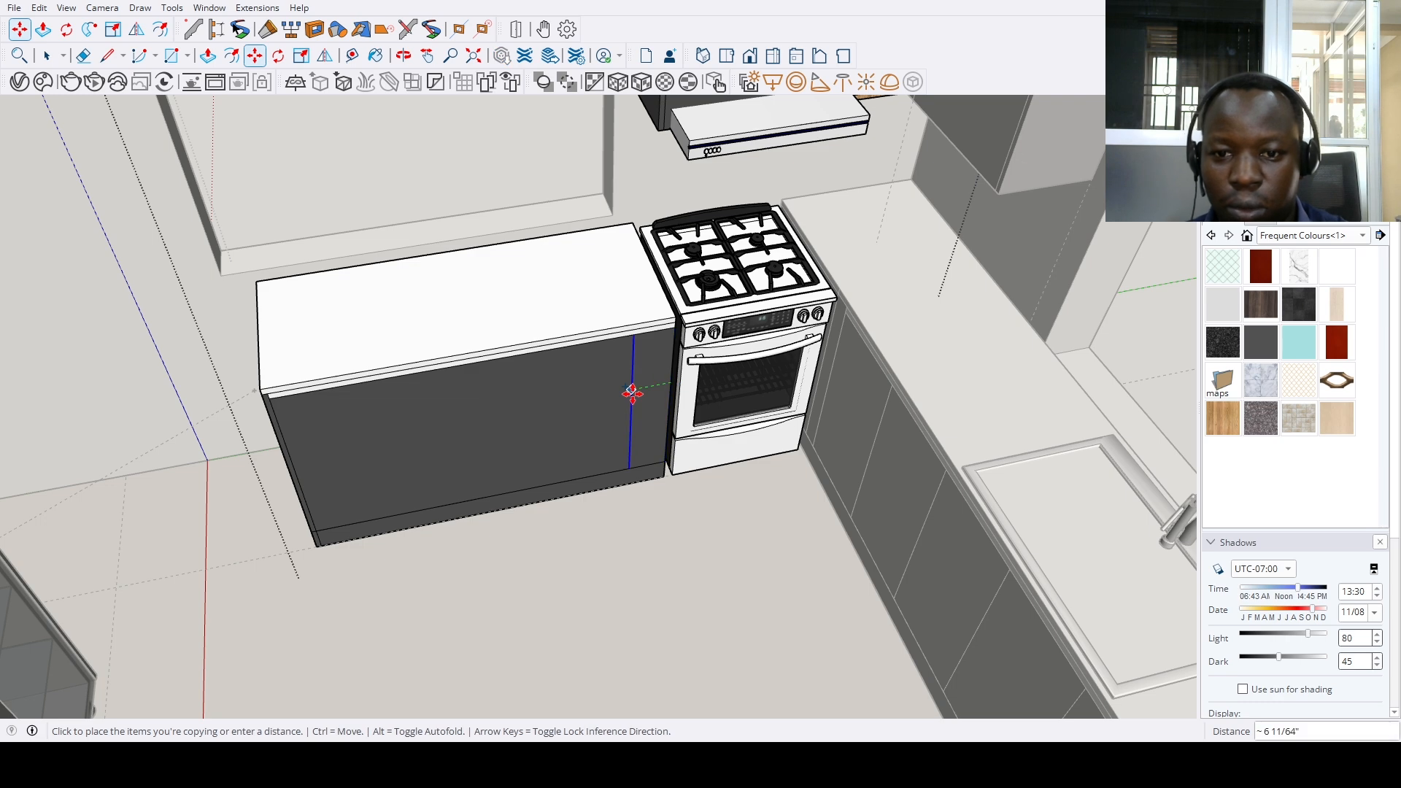
{"action": "key", "text": "Return"}
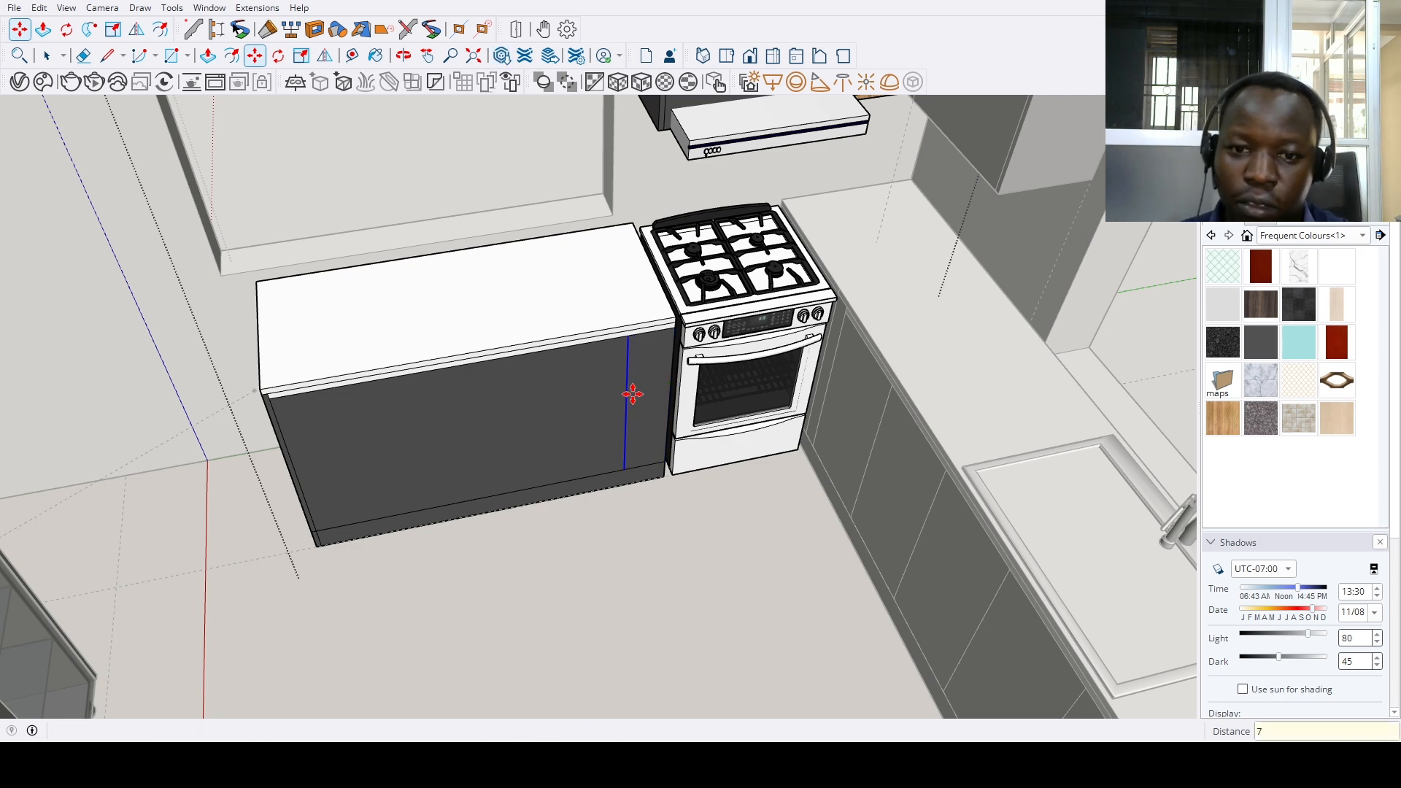
{"action": "left_click", "coordinate": [625, 407]}
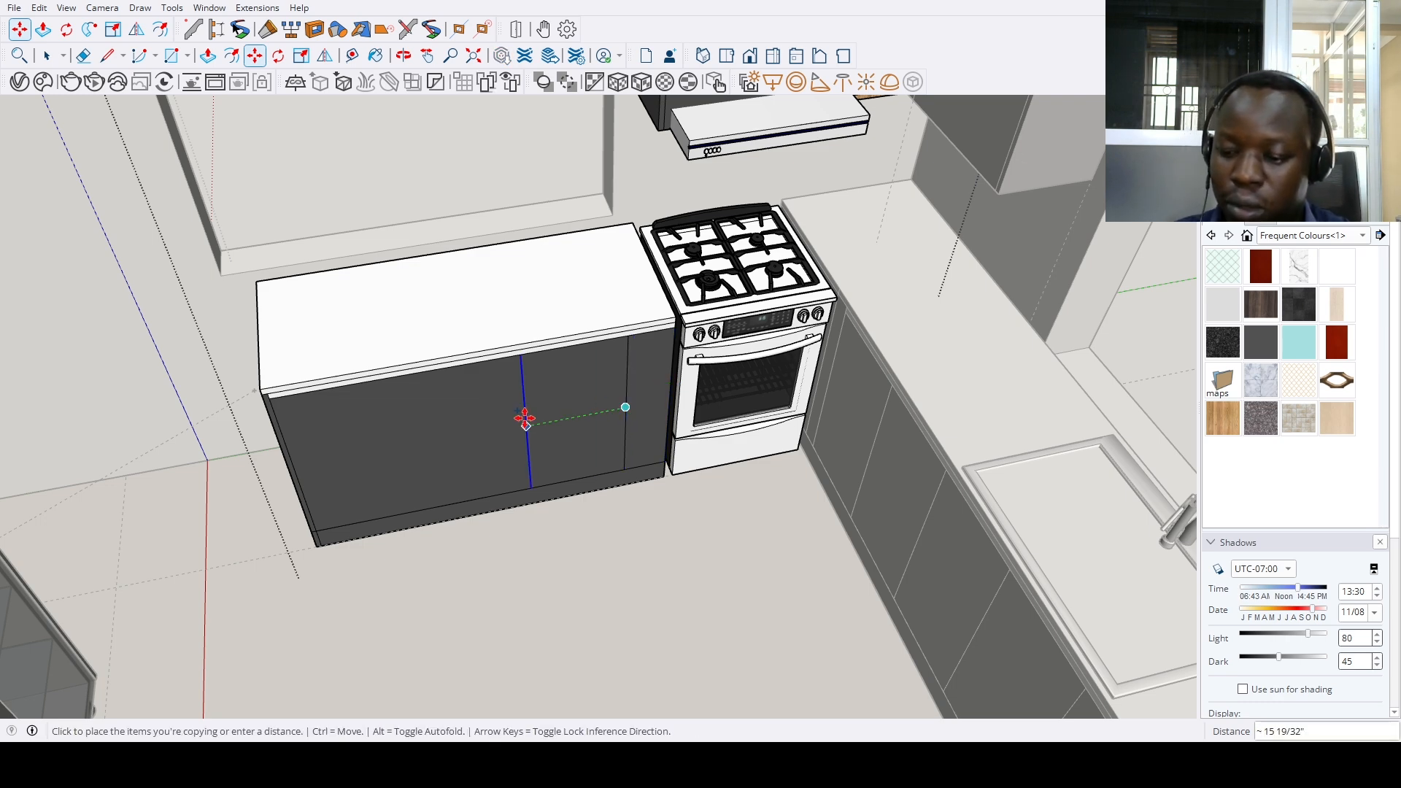
{"action": "type", "text": "32"}
{"action": "key", "text": "Return"}
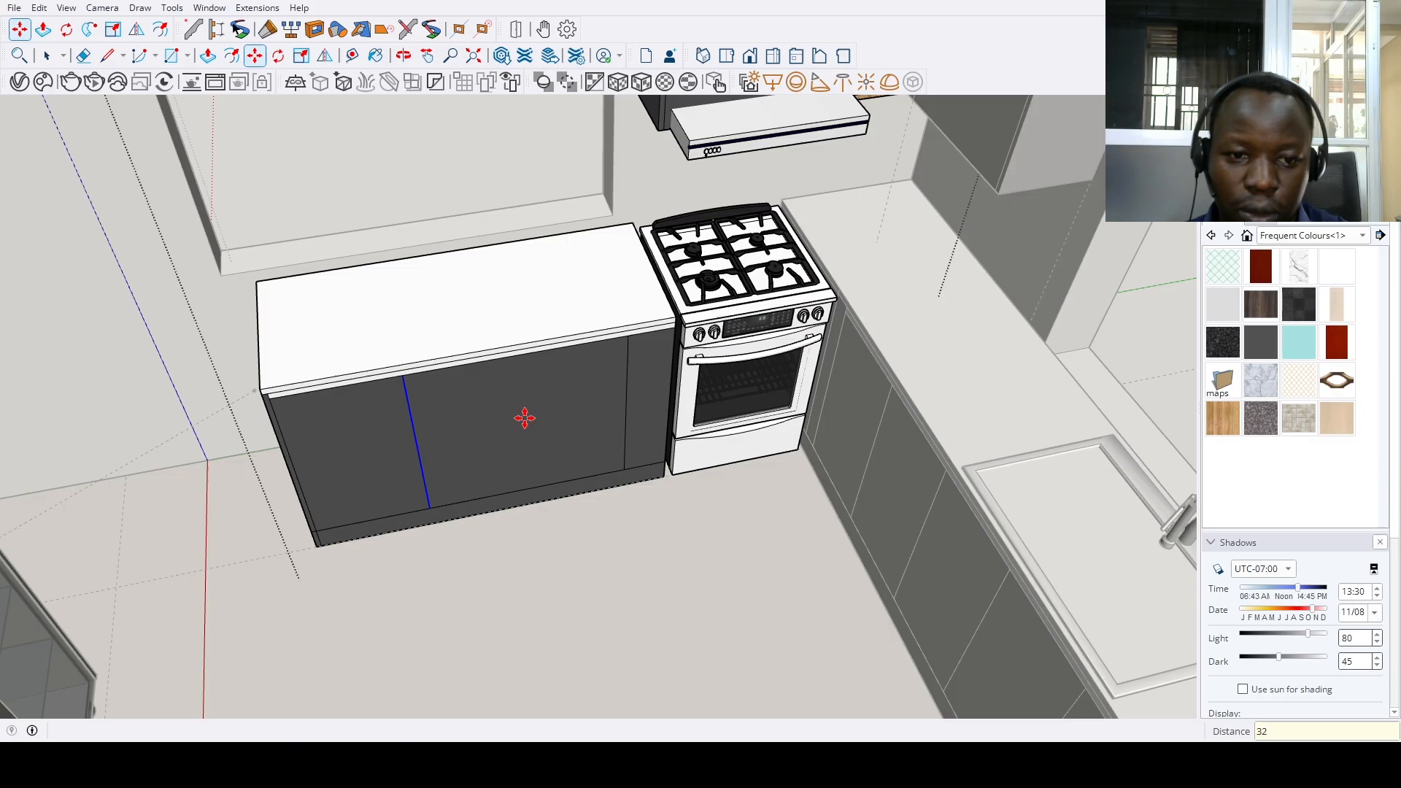
Copy the middle panel's lower edge 15.5" upward, and copy that line 1" down to form a strip between two drawers
{"action": "left_click", "coordinate": [531, 486]}
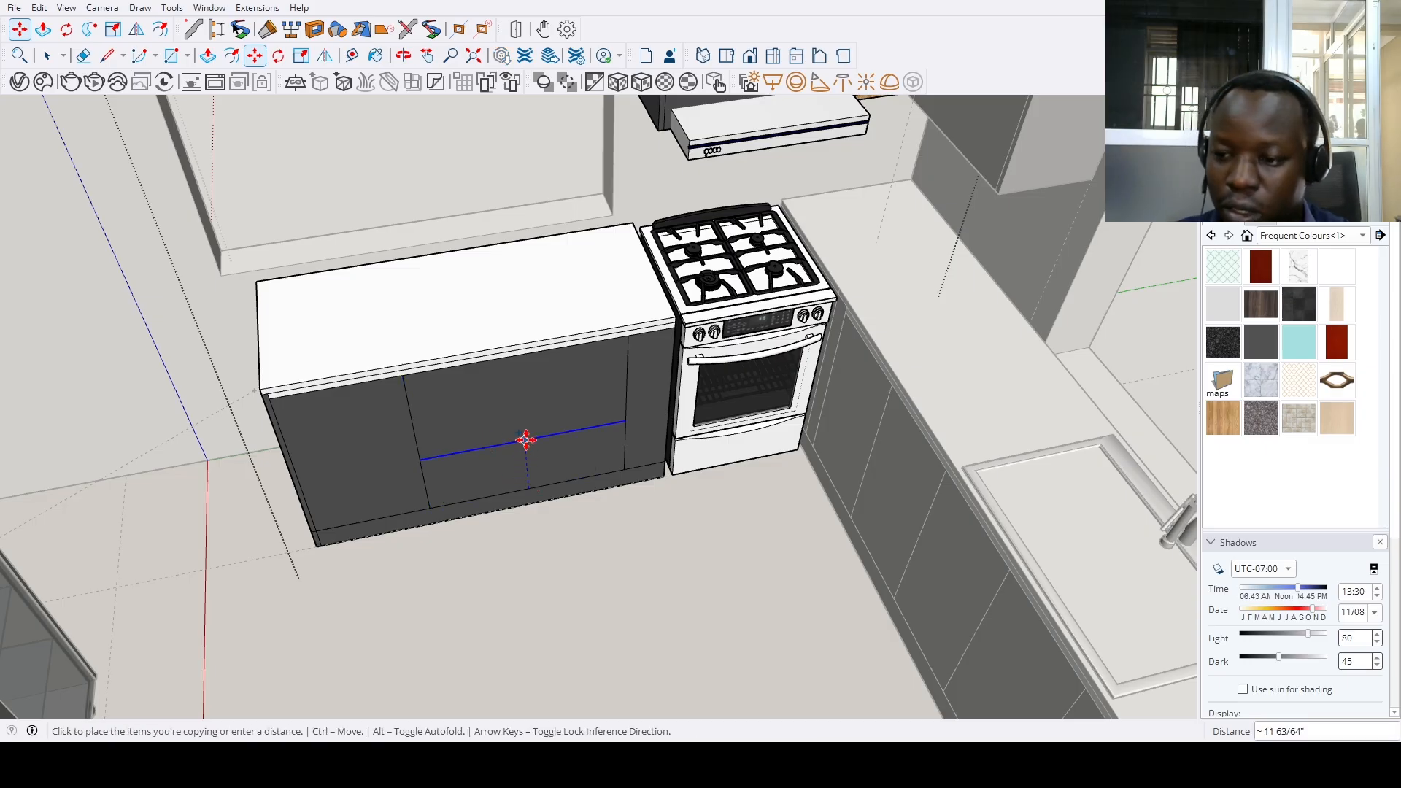
{"action": "type", "text": "15.5"}
{"action": "key", "text": "Return"}
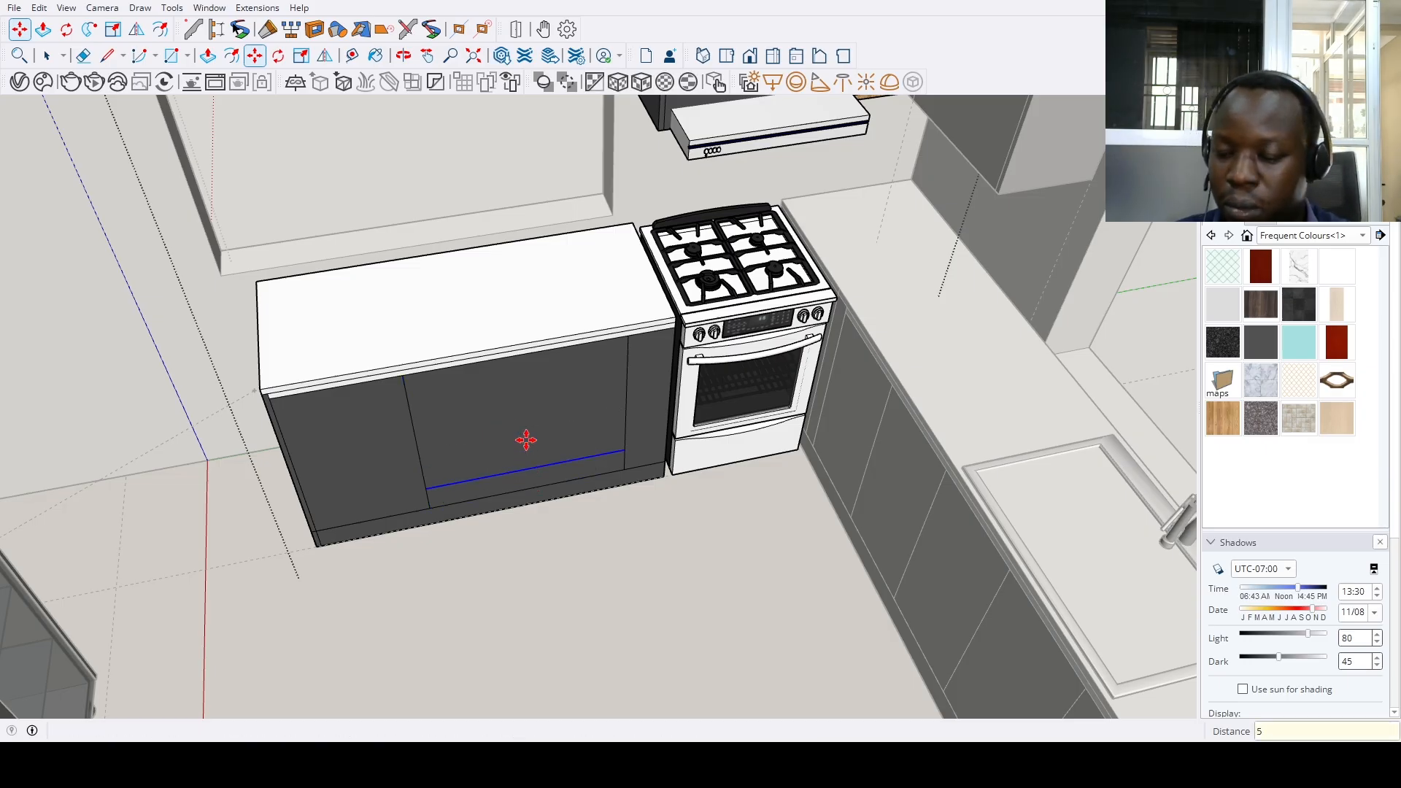
{"action": "left_click", "coordinate": [551, 418]}
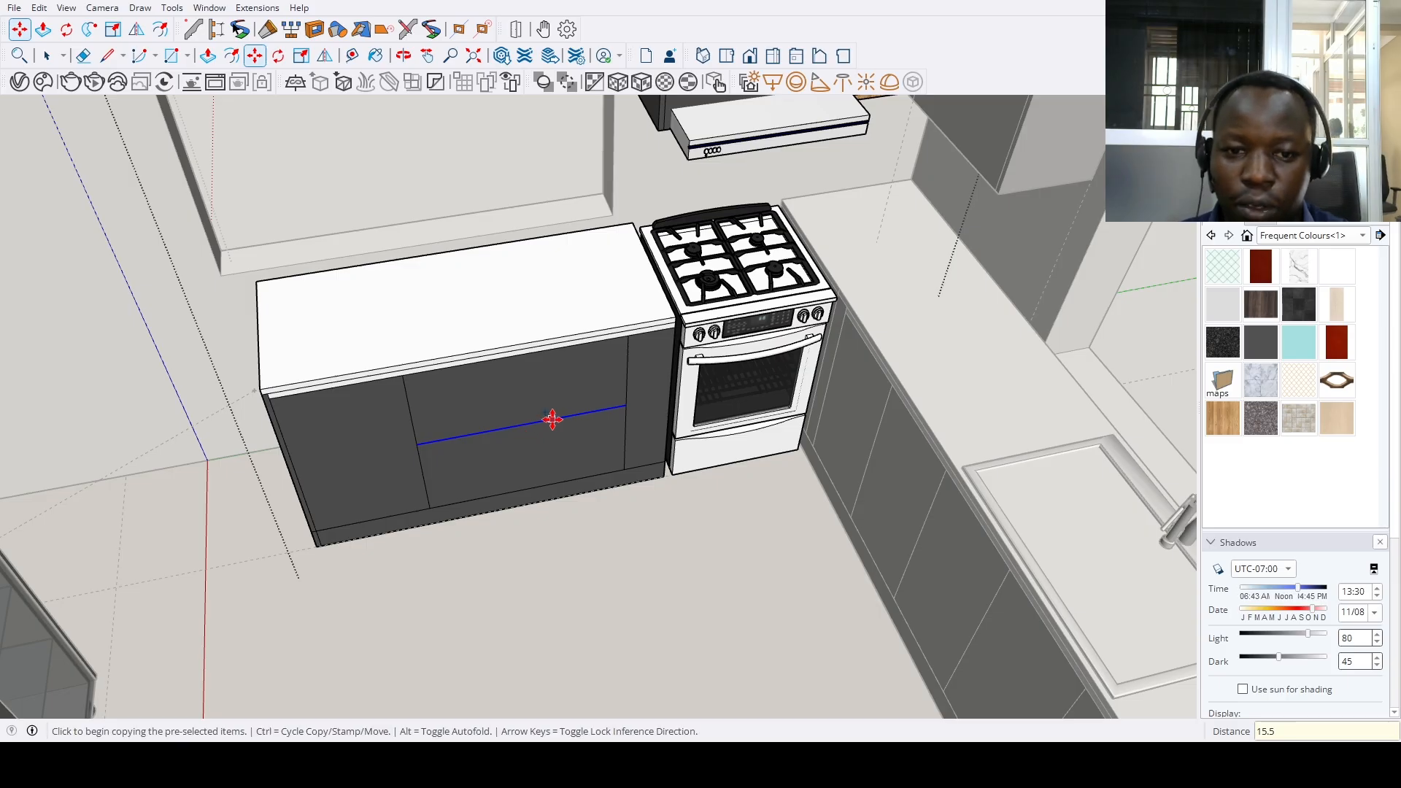
{"action": "type", "text": "1"}
{"action": "key", "text": "Return"}
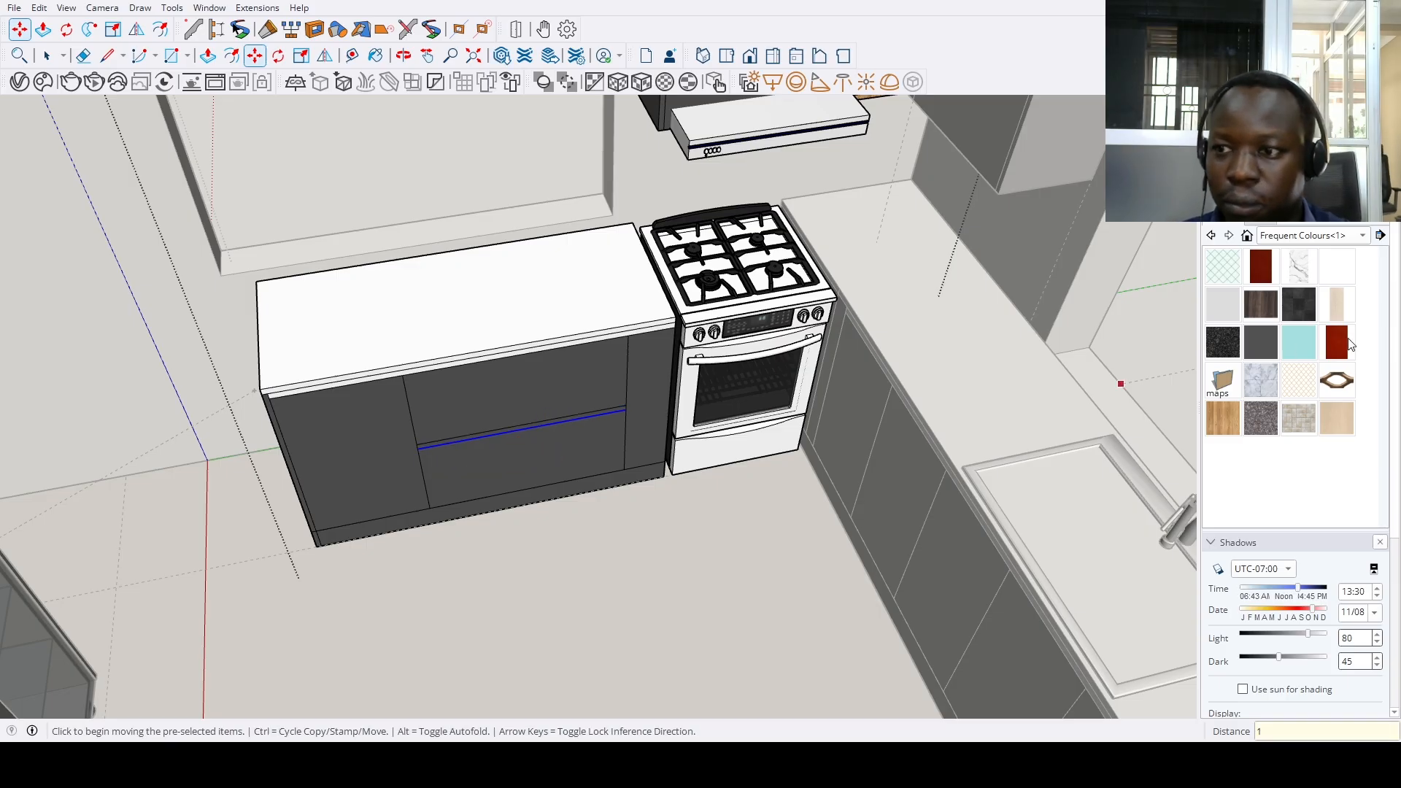
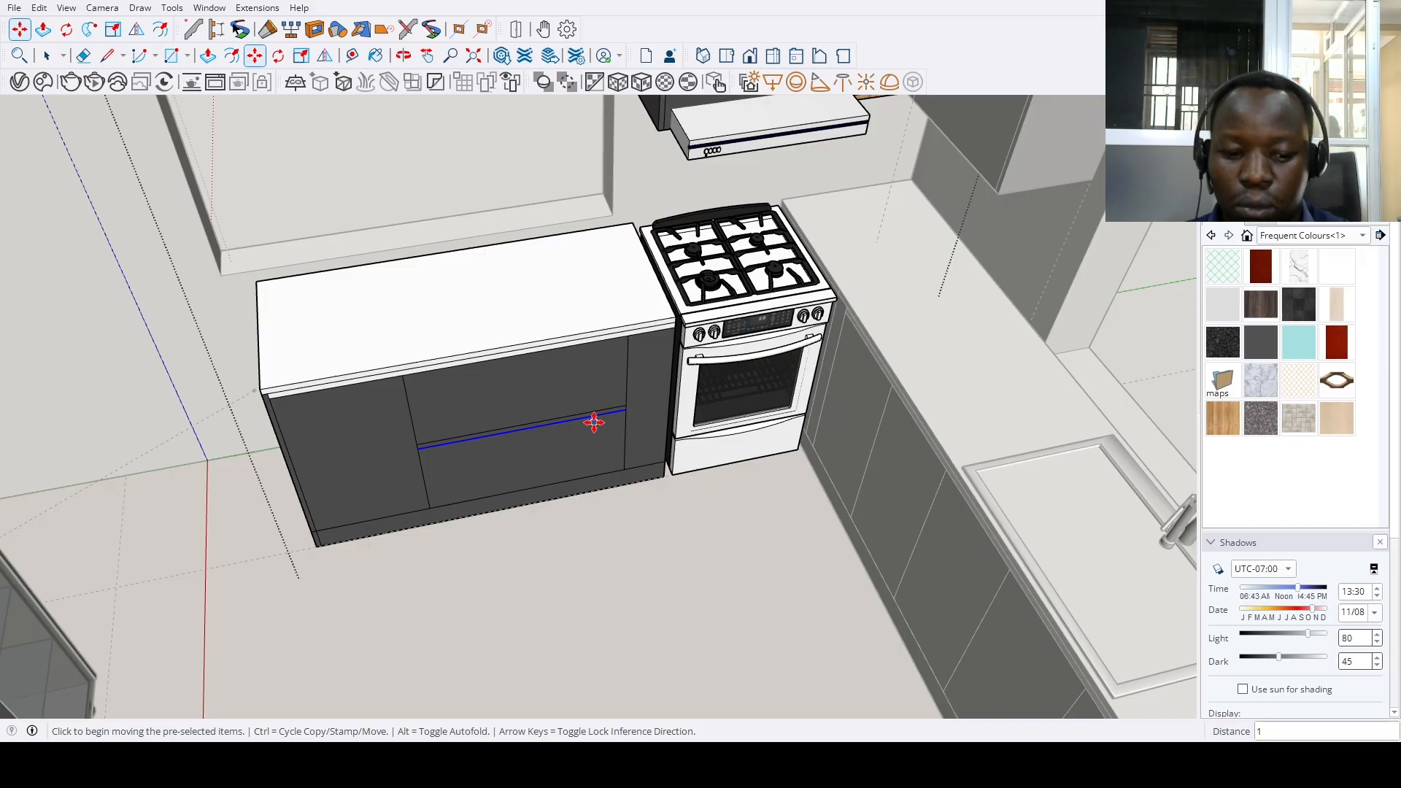
Paint the narrow strip between the two middle drawers white
{"action": "left_click", "coordinate": [1335, 277]}
{"action": "scroll", "coordinate": [676, 442], "scroll_direction": "up", "scroll_amount": 6}
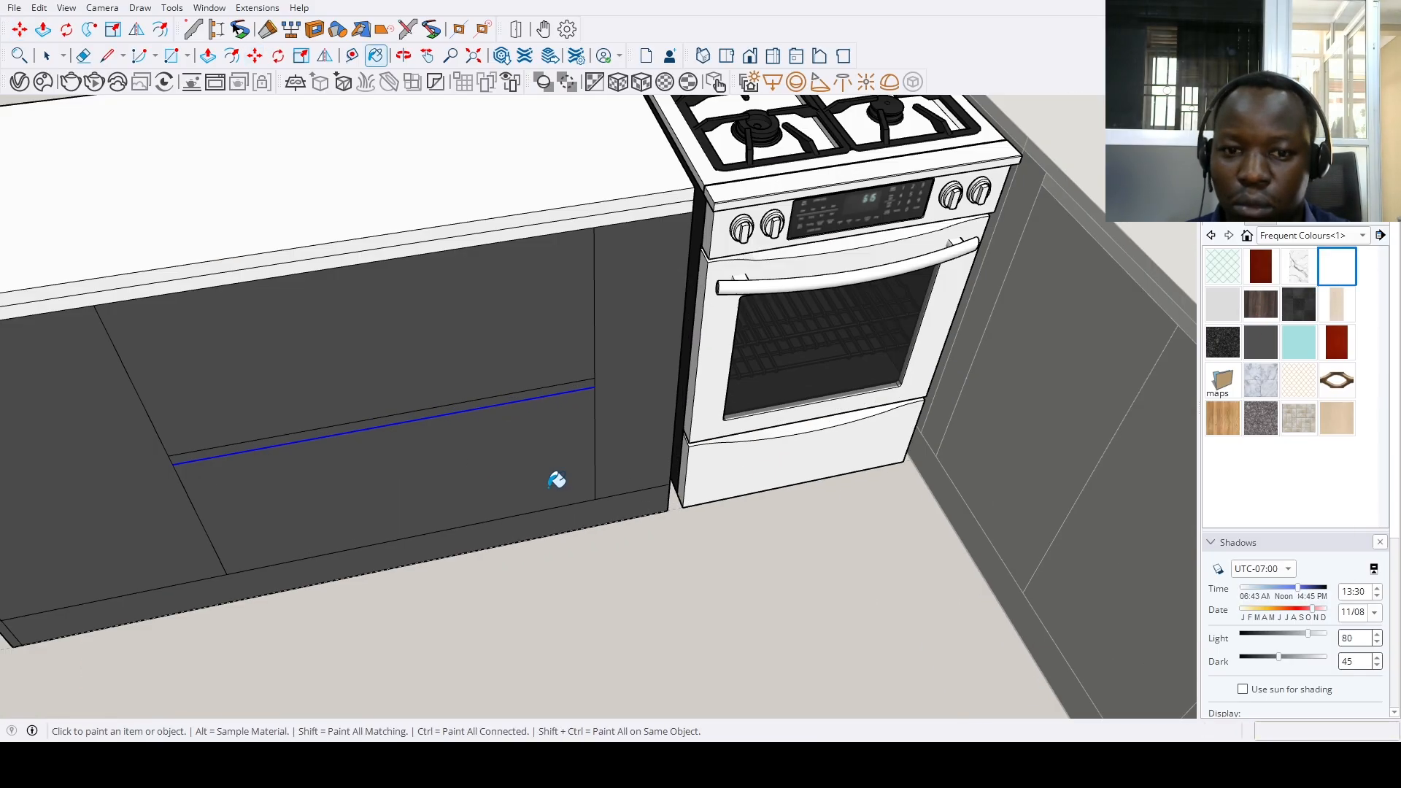
{"action": "left_click", "coordinate": [543, 377]}
{"action": "scroll", "coordinate": [604, 540], "scroll_direction": "down", "scroll_amount": 5}
{"action": "key", "text": "space"}
{"action": "scroll", "coordinate": [612, 538], "scroll_direction": "down", "scroll_amount": 10}
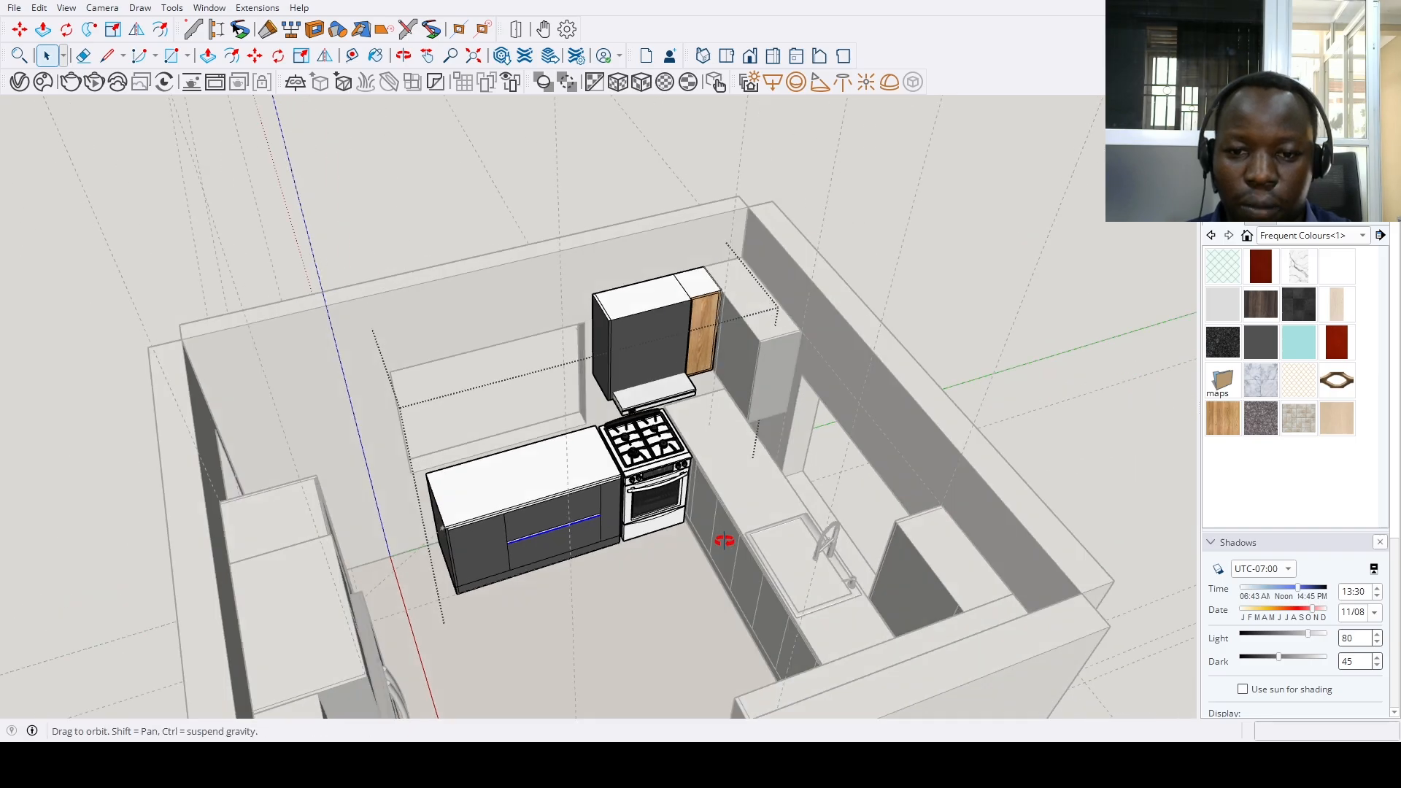
{"action": "scroll", "coordinate": [673, 617], "scroll_direction": "up", "scroll_amount": 3}
{"action": "middle_click_drag", "start_coordinate": [673, 616], "coordinate": [895, 615]}
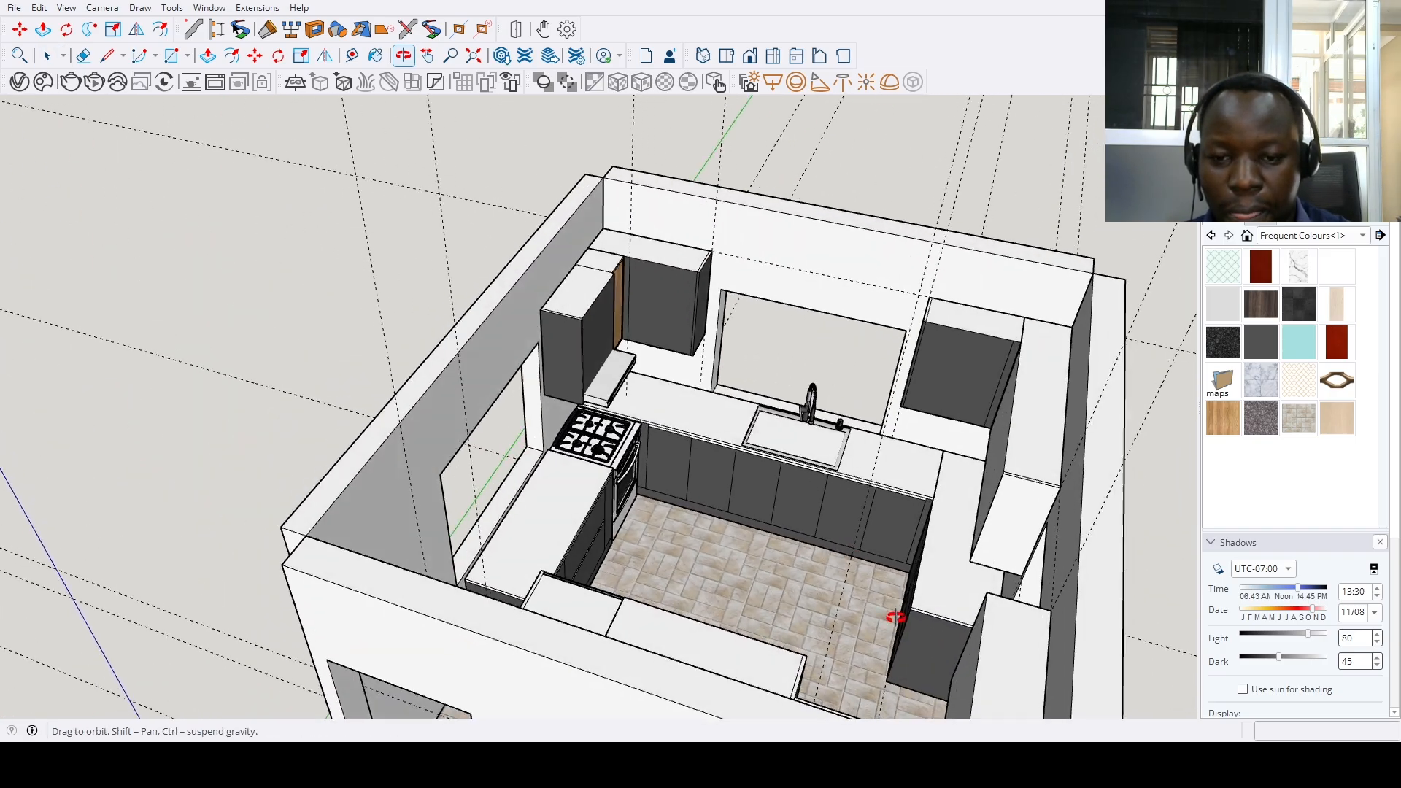
{"action": "scroll", "coordinate": [707, 501], "scroll_direction": "up", "scroll_amount": 6}
{"action": "scroll", "coordinate": [557, 475], "scroll_direction": "down", "scroll_amount": 5}
{"action": "middle_click_drag", "start_coordinate": [557, 475], "coordinate": [923, 513]}
{"action": "scroll", "coordinate": [903, 399], "scroll_direction": "up", "scroll_amount": 5}
{"action": "scroll", "coordinate": [903, 400], "scroll_direction": "up", "scroll_amount": 1}
{"action": "scroll", "coordinate": [664, 305], "scroll_direction": "up", "scroll_amount": 6}
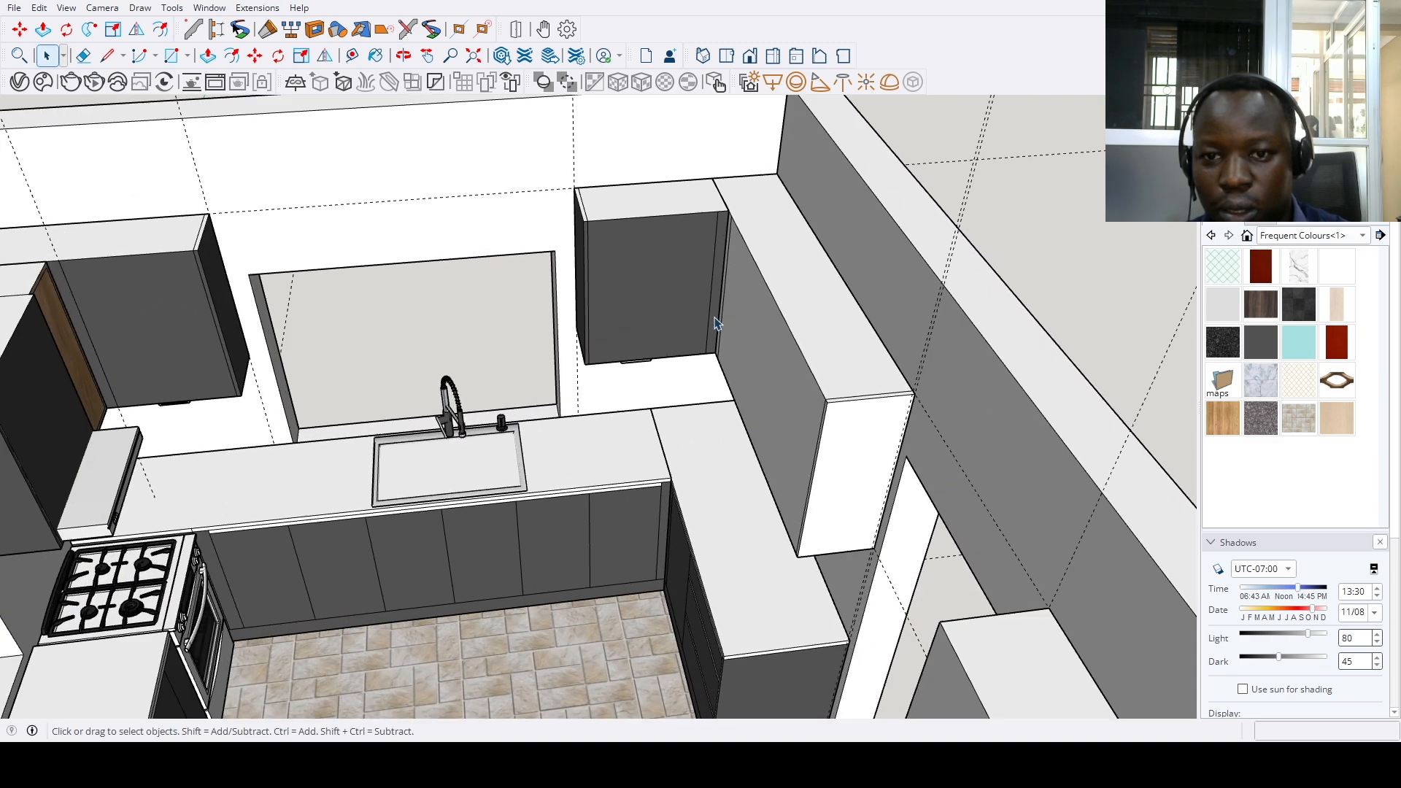
{"action": "key", "text": "p"}
{"action": "left_click", "coordinate": [664, 305]}
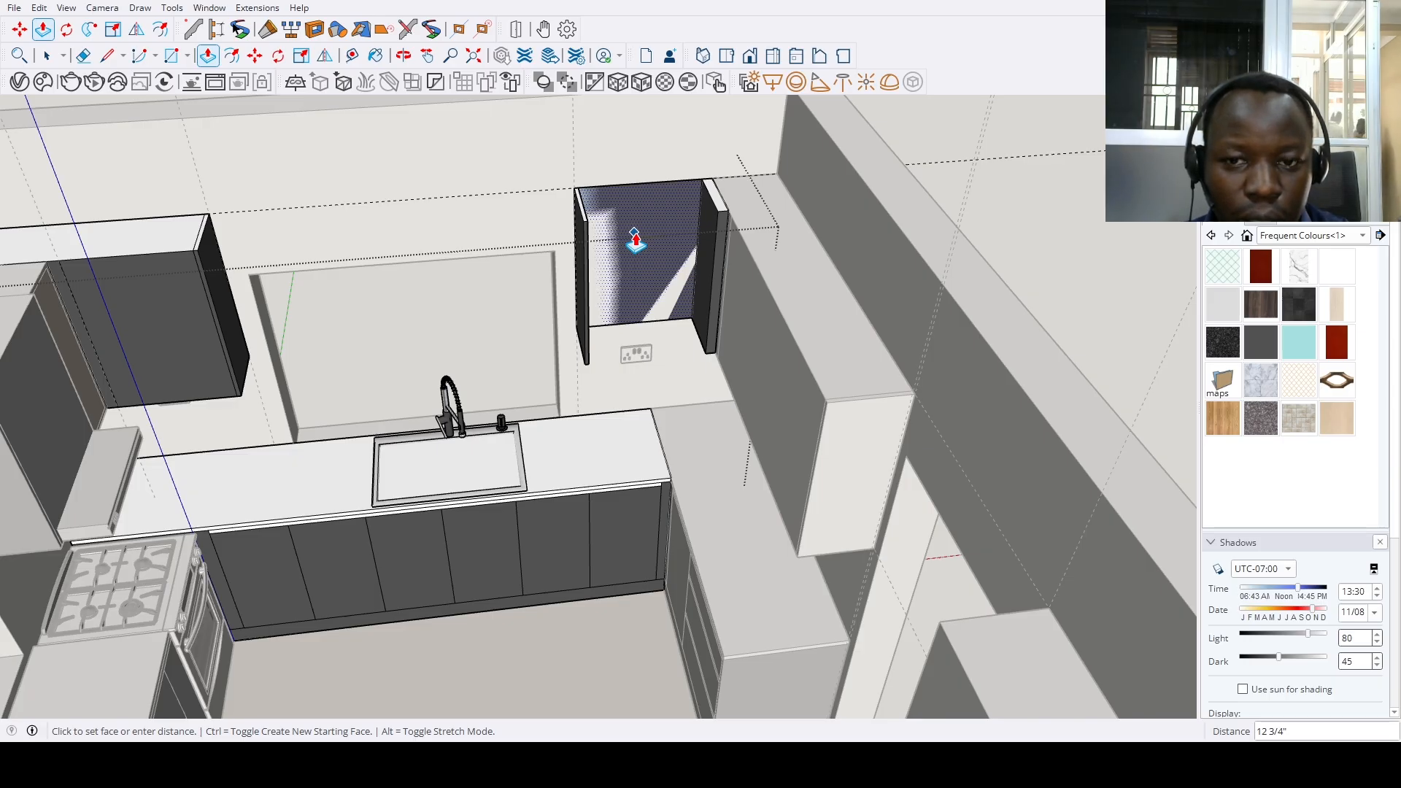
{"action": "key", "text": "Escape"}
Copy the filler line on the wall cabinet's front twice at 15" spacing towards the doorway to divide it into three panels
{"action": "scroll", "coordinate": [636, 243], "scroll_direction": "down", "scroll_amount": 6}
{"action": "middle_click_drag", "start_coordinate": [635, 251], "coordinate": [1004, 328]}
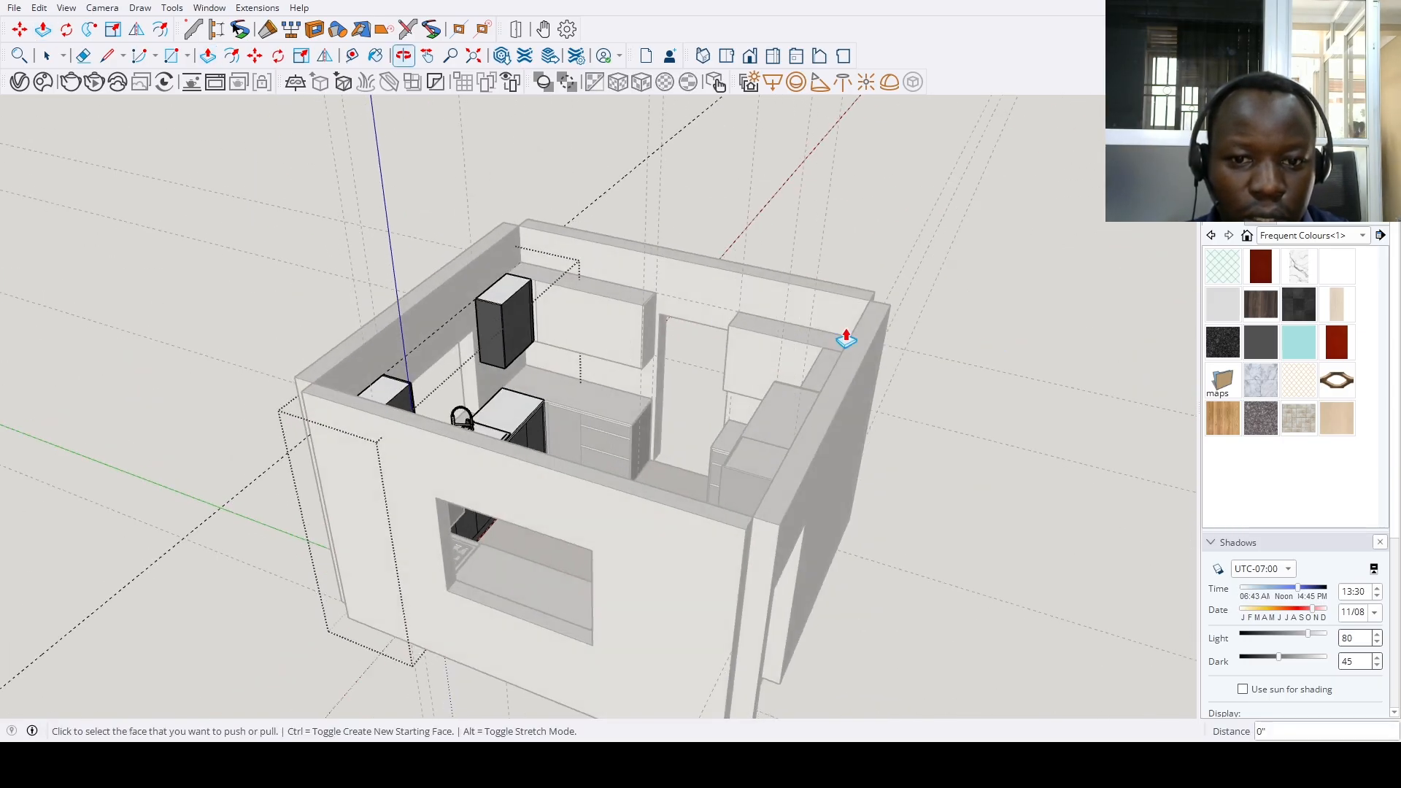
{"action": "key", "text": "space"}
{"action": "middle_click_drag", "start_coordinate": [846, 338], "coordinate": [577, 329]}
{"action": "scroll", "coordinate": [566, 335], "scroll_direction": "up", "scroll_amount": 4}
{"action": "left_click", "coordinate": [494, 351]}
{"action": "scroll", "coordinate": [492, 349], "scroll_direction": "up", "scroll_amount": 3}
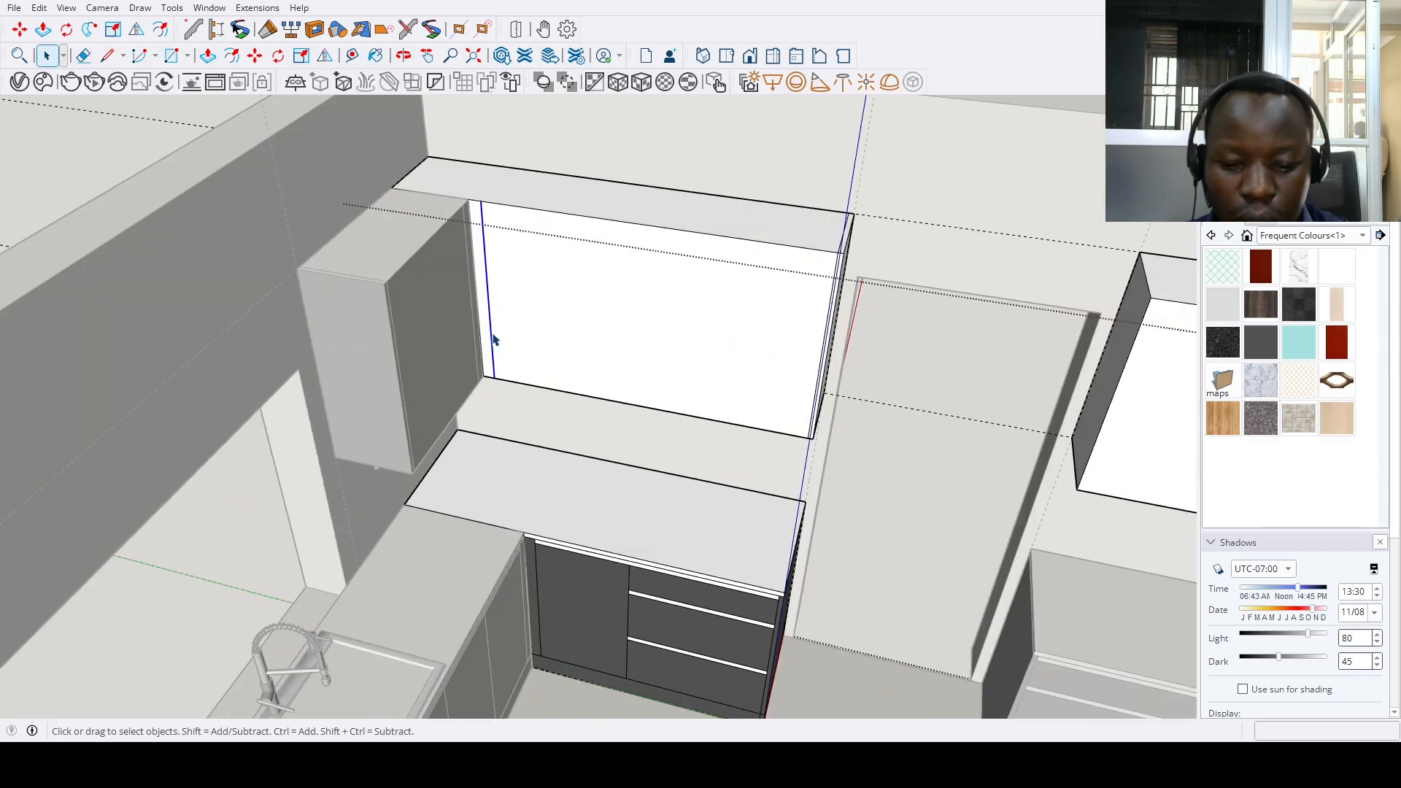
{"action": "key", "text": "m"}
{"action": "left_click", "coordinate": [491, 305]}
{"action": "key", "text": "ctrl"}
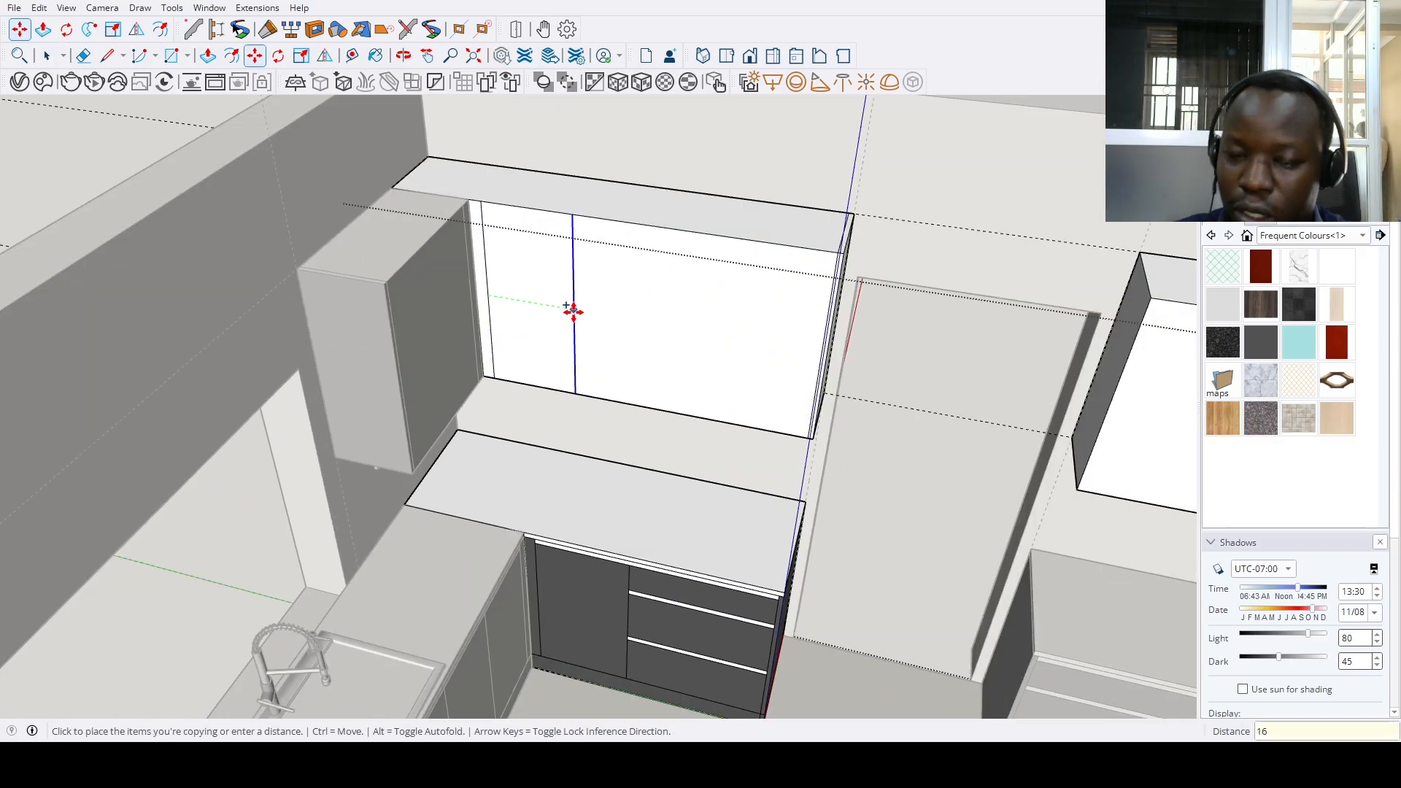
{"action": "key", "text": "Return"}
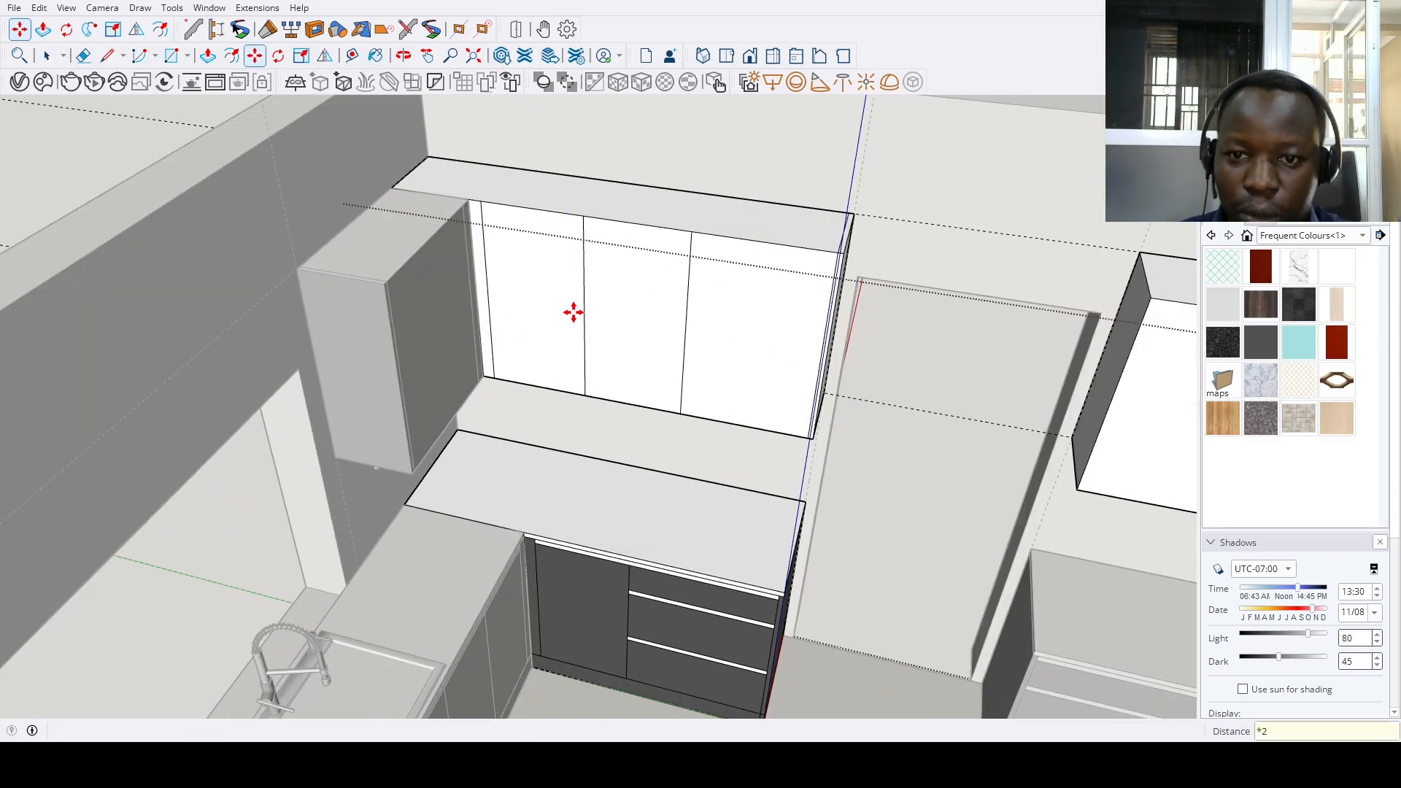
{"action": "middle_click_drag", "start_coordinate": [574, 312], "coordinate": [699, 331]}
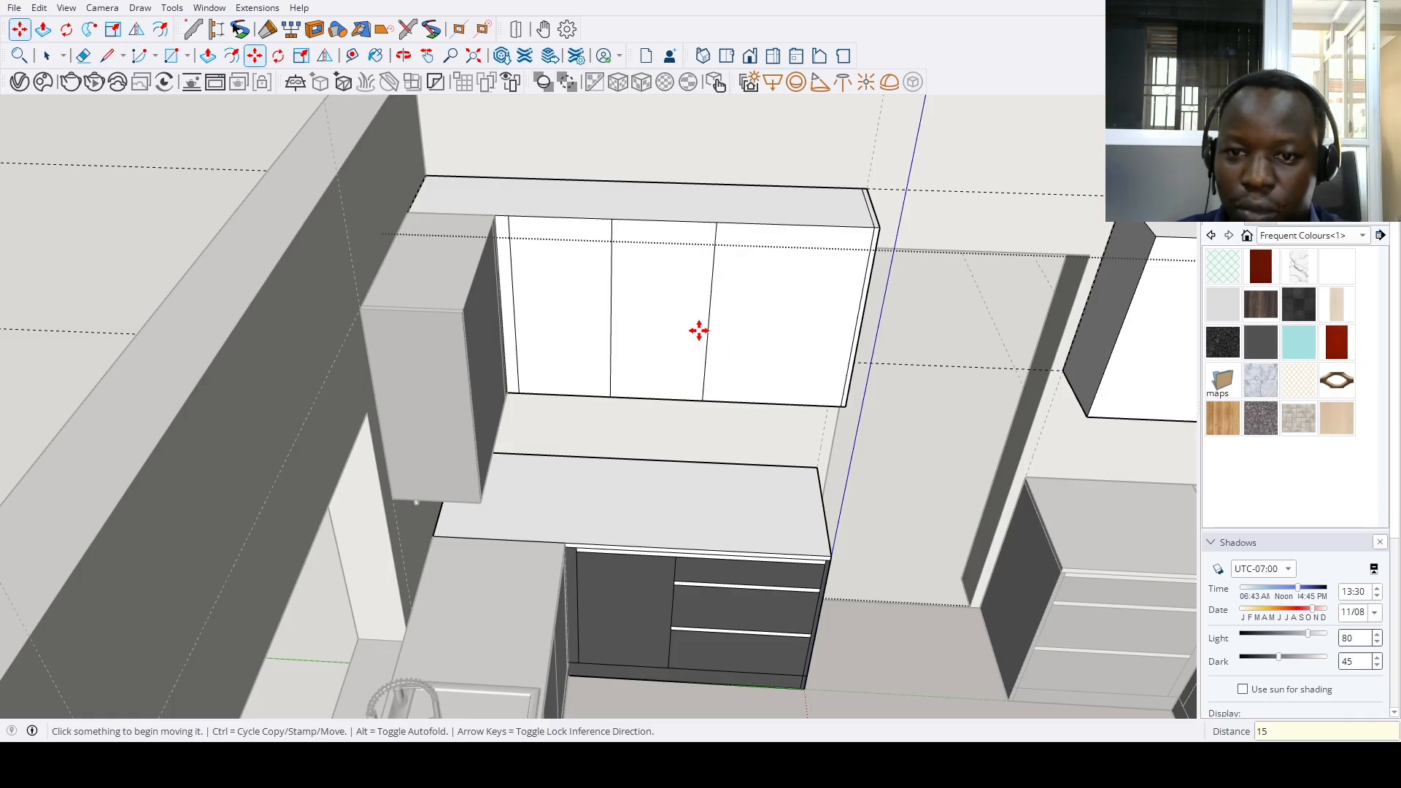
Copy the doorway-side panel's lower edge upward, and copy that line 1" down to form a narrow horizontal strip
{"action": "left_click", "coordinate": [792, 402]}
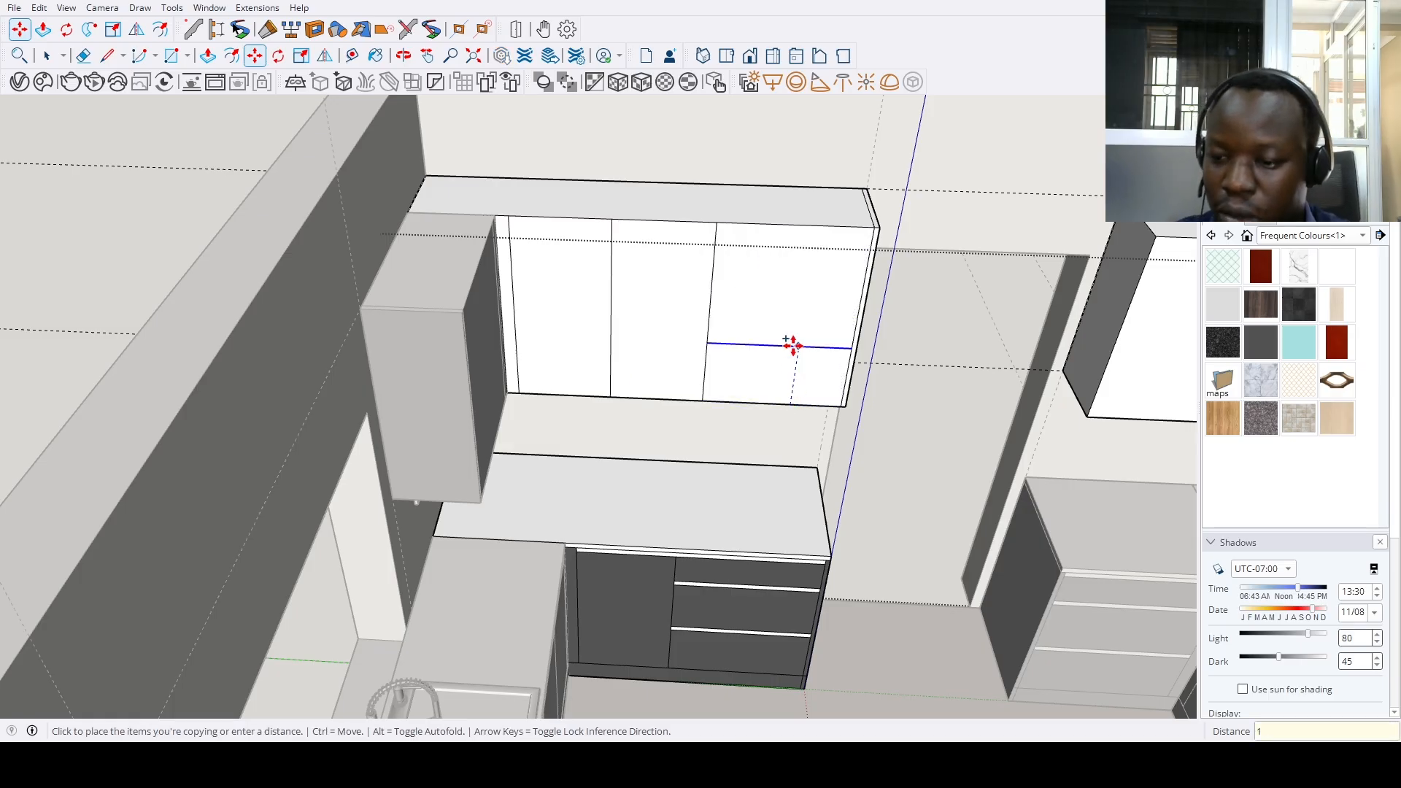
{"action": "key", "text": "Return"}
{"action": "left_click", "coordinate": [801, 319]}
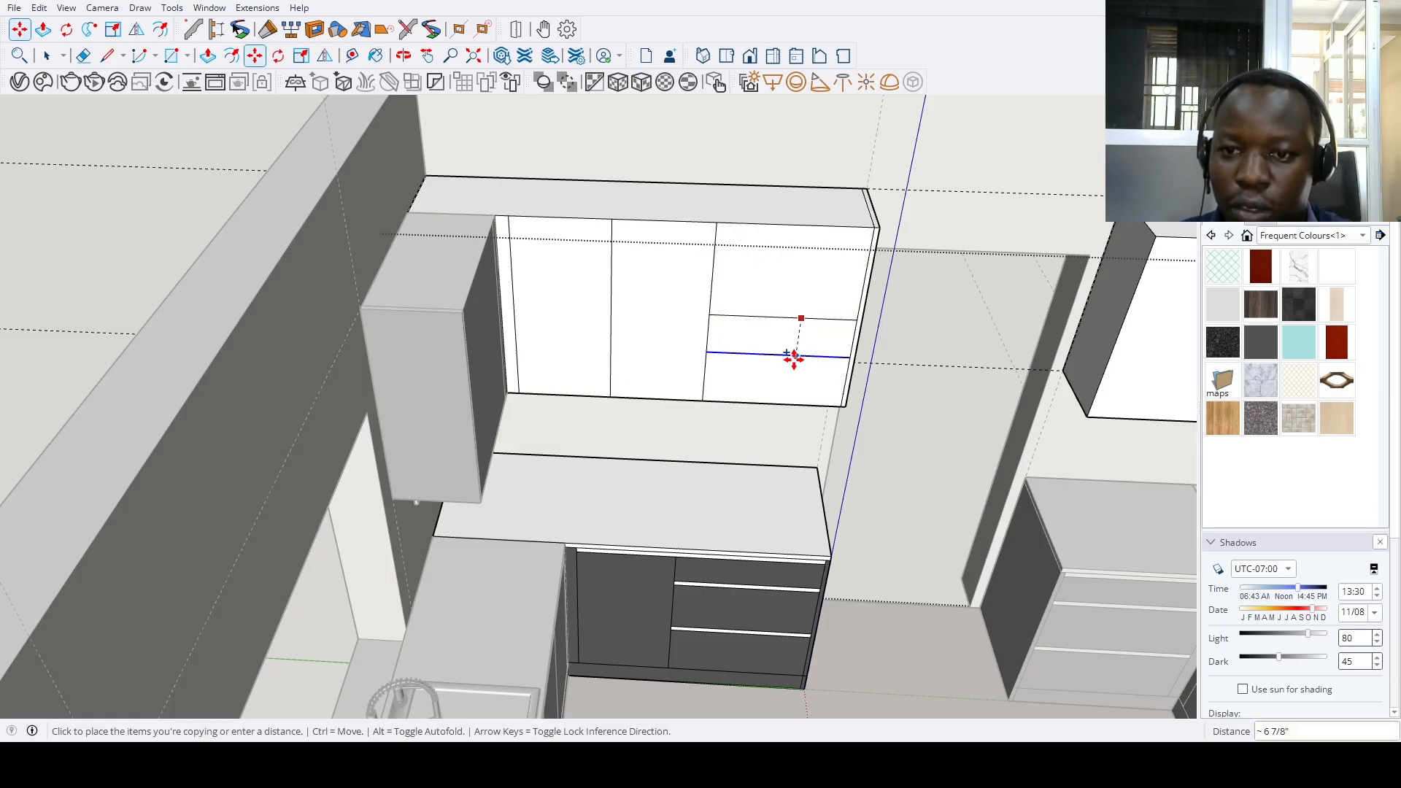
{"action": "type", "text": "1"}
{"action": "key", "text": "Return"}
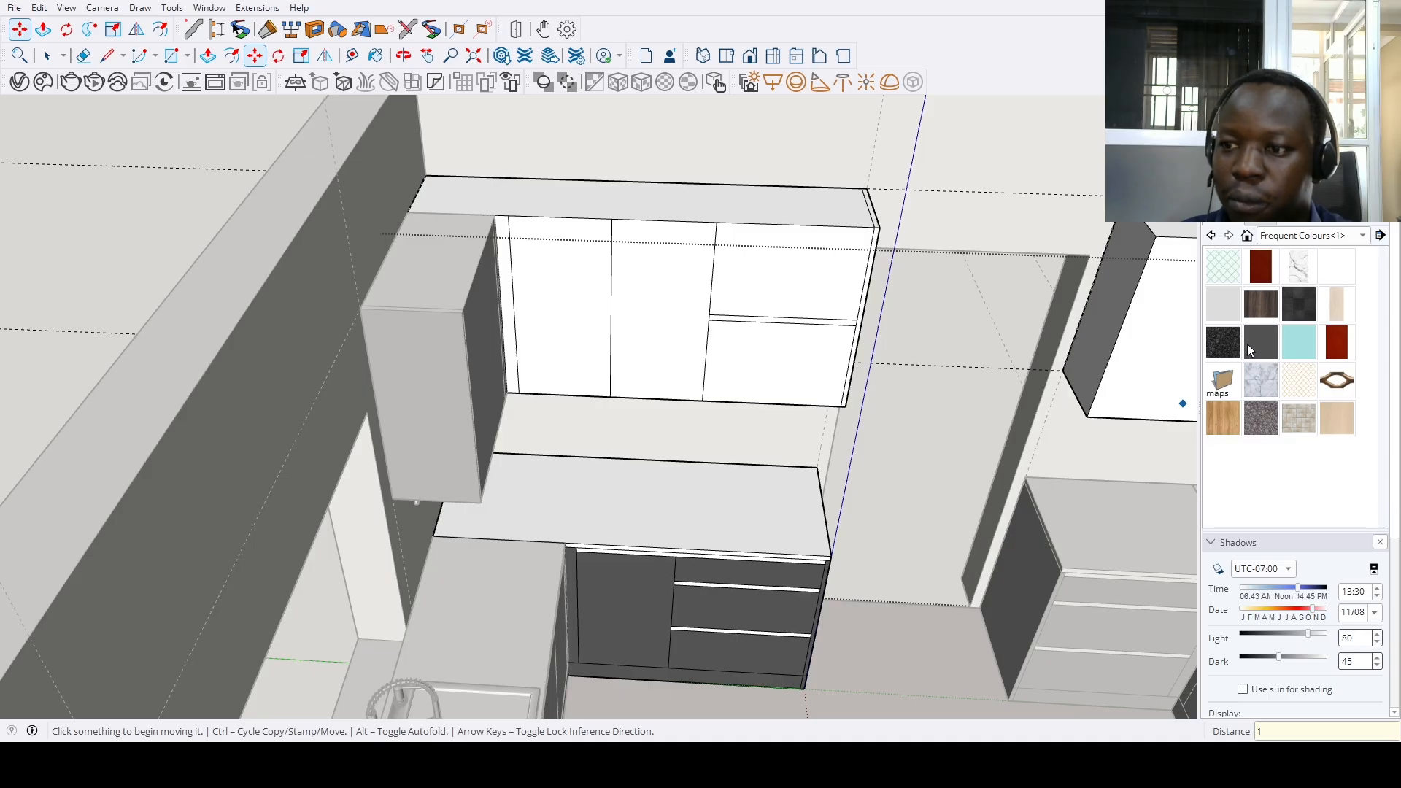
Paint the wall cabinet's front panels, filler and doorway-side end dark grey, leaving the narrow horizontal strip white
{"action": "left_click", "coordinate": [1249, 351]}
{"action": "left_click", "coordinate": [837, 350]}
{"action": "left_click", "coordinate": [735, 291]}
{"action": "left_click", "coordinate": [664, 307]}
{"action": "left_click", "coordinate": [555, 316]}
{"action": "left_click", "coordinate": [511, 321]}
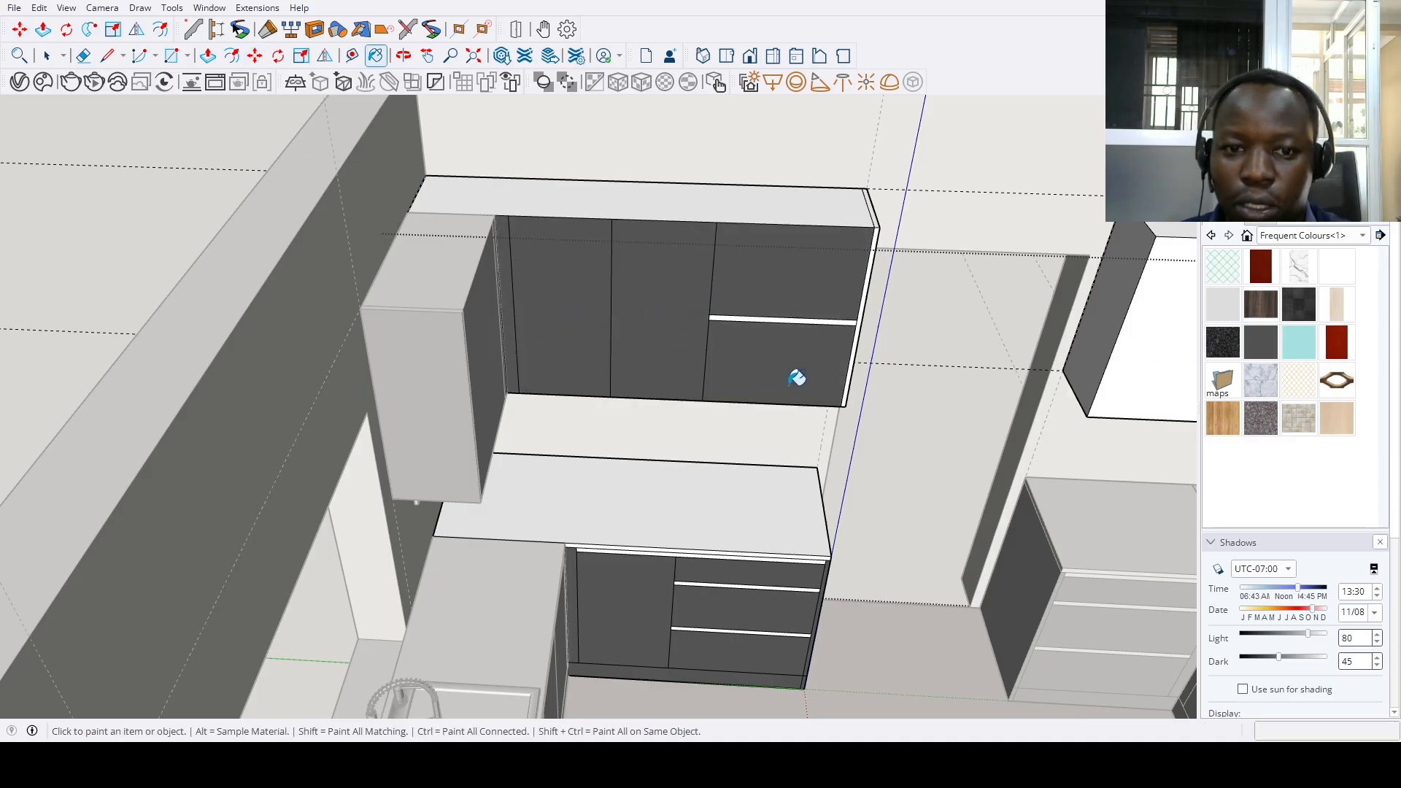
{"action": "mouse_move", "coordinate": [797, 377]}
{"action": "middle_mouse_down"}
{"action": "mouse_move", "coordinate": [632, 334]}
{"action": "mouse_move", "coordinate": [659, 360]}
{"action": "mouse_move", "coordinate": [653, 476]}
{"action": "mouse_move", "coordinate": [563, 416]}
{"action": "mouse_move", "coordinate": [815, 456]}
{"action": "middle_mouse_up"}
{"action": "left_click", "coordinate": [659, 361]}
{"action": "scroll", "coordinate": [653, 476], "scroll_direction": "up", "scroll_amount": 3}
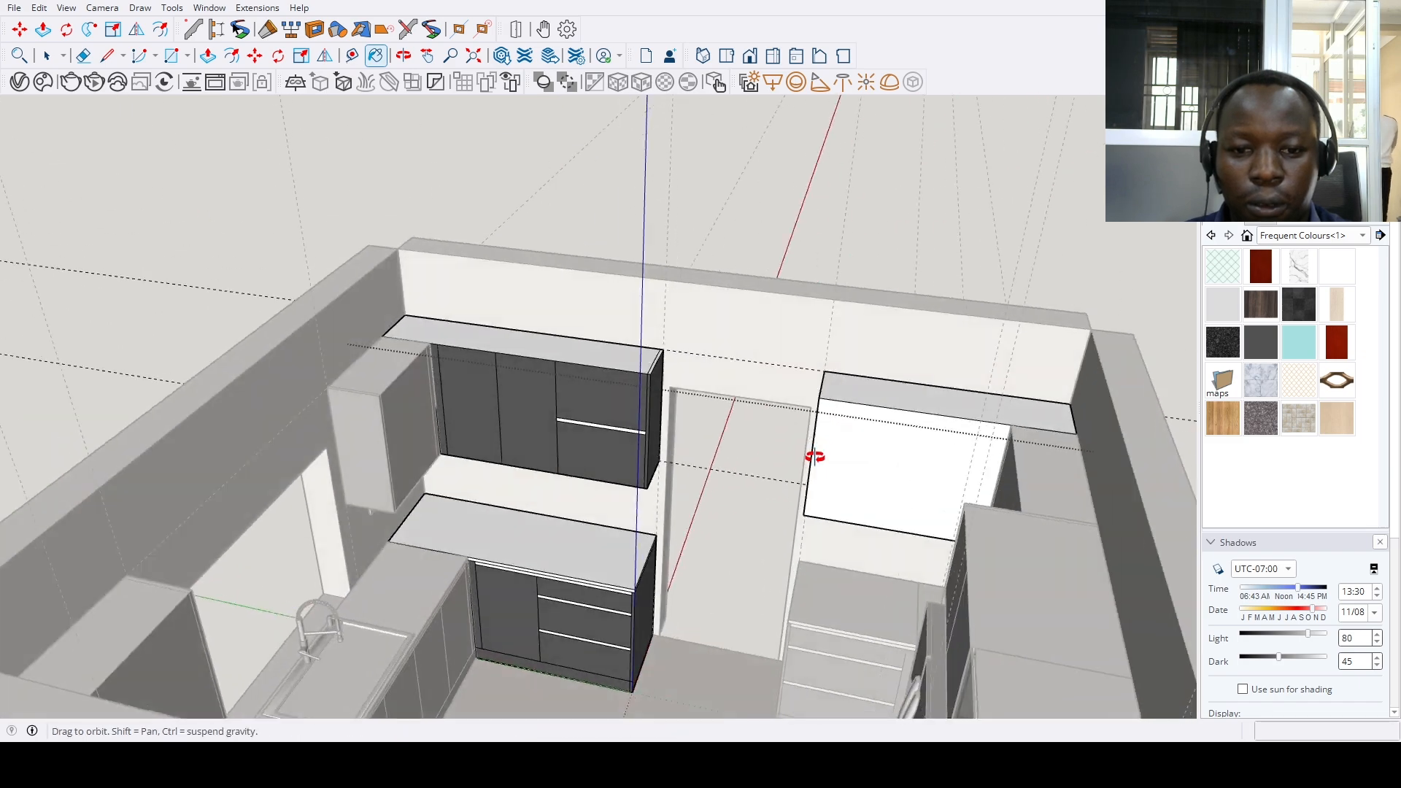
Try to push the doorway-side end of the wall cabinet across the doorway inward to form a thin side panel
{"action": "scroll", "coordinate": [770, 547], "scroll_direction": "down", "scroll_amount": 3}
{"action": "middle_click_drag", "start_coordinate": [788, 529], "coordinate": [856, 478]}
{"action": "scroll", "coordinate": [855, 477], "scroll_direction": "up", "scroll_amount": 5}
{"action": "key", "text": "p"}
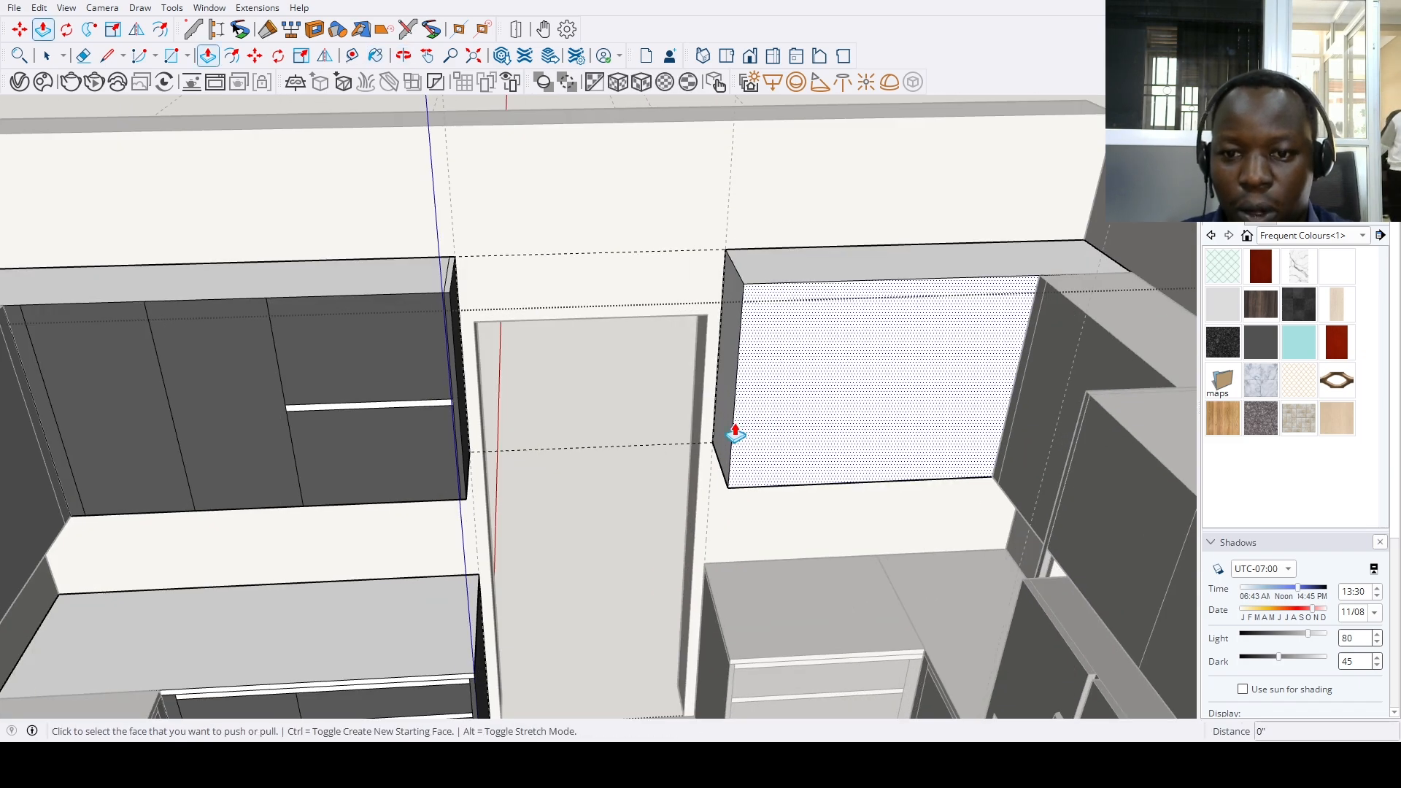
{"action": "left_click", "coordinate": [734, 432]}
{"action": "key", "text": "Return"}
{"action": "key", "text": "space"}
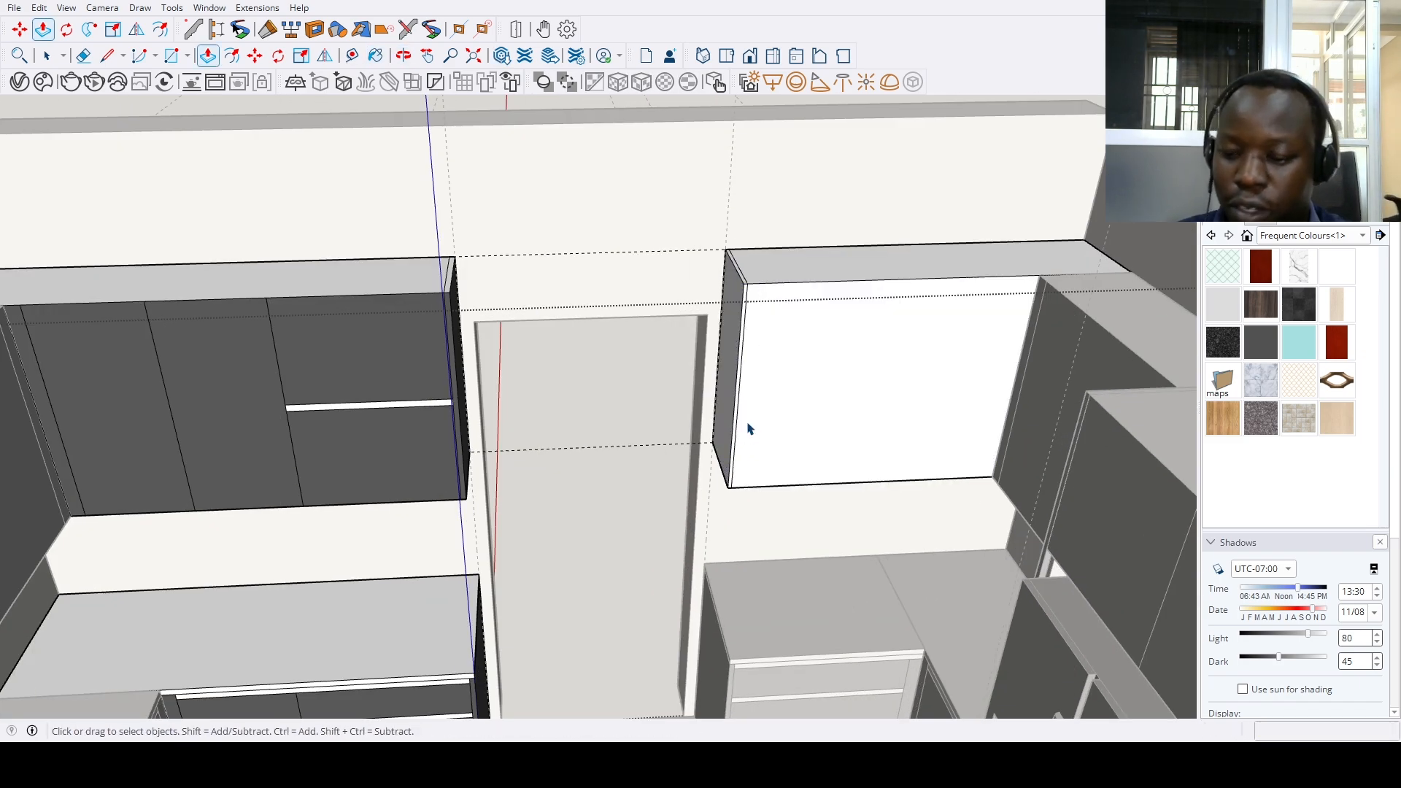
Push/Pull the blank wall cabinet's doorway-side end inward as a new face to form a thin side panel
{"action": "scroll", "coordinate": [729, 409], "scroll_direction": "up", "scroll_amount": 2}
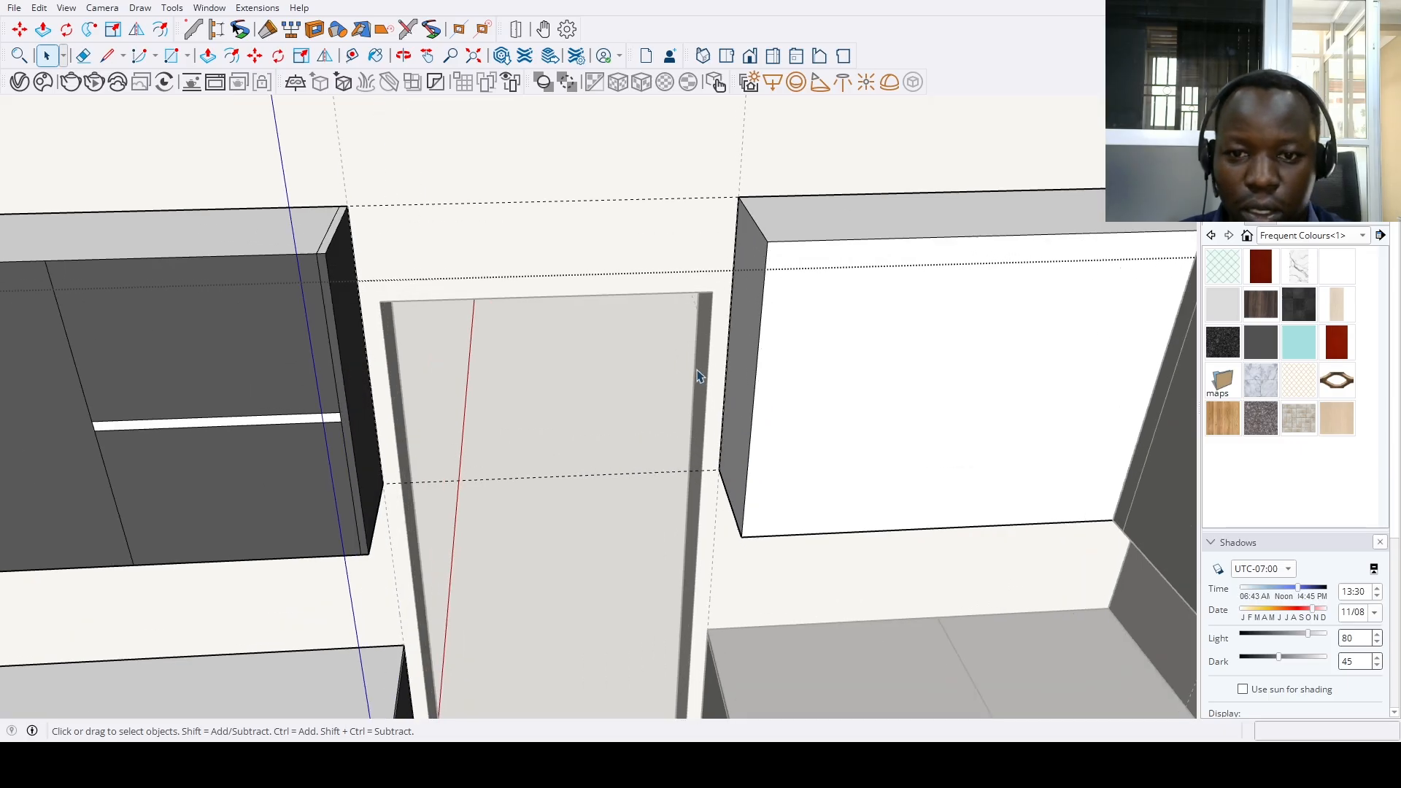
{"action": "key", "text": "p"}
{"action": "left_click", "coordinate": [749, 366]}
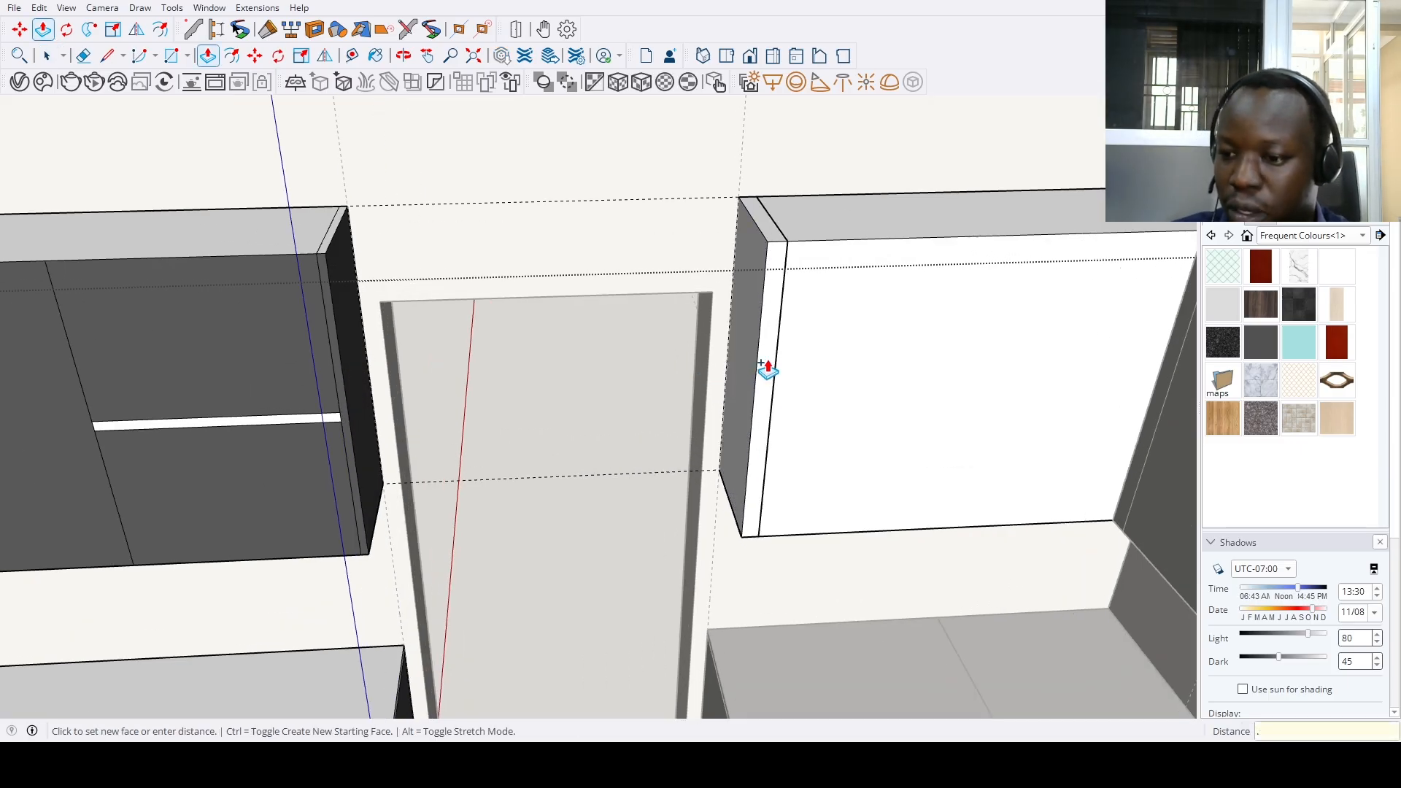
{"action": "key", "text": "Return"}
{"action": "key", "text": "space"}
{"action": "scroll", "coordinate": [959, 297], "scroll_direction": "down", "scroll_amount": 3}
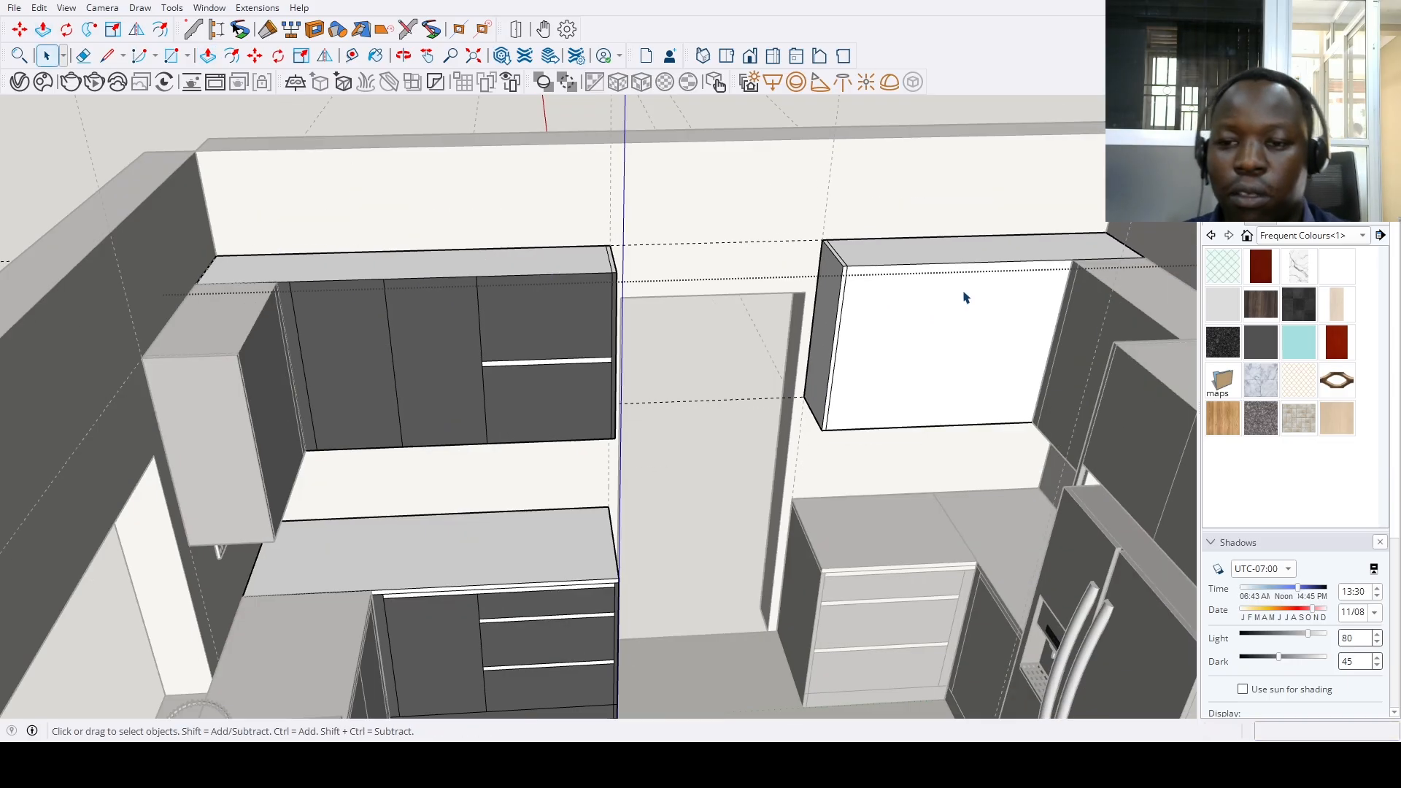
Draw a vertical line on the blank wall cabinet's front where it meets the adjoining corner cabinet
{"action": "scroll", "coordinate": [993, 312], "scroll_direction": "down", "scroll_amount": 2}
{"action": "scroll", "coordinate": [1031, 294], "scroll_direction": "up", "scroll_amount": 3}
{"action": "scroll", "coordinate": [1033, 292], "scroll_direction": "up", "scroll_amount": 2}
{"action": "key", "text": "l"}
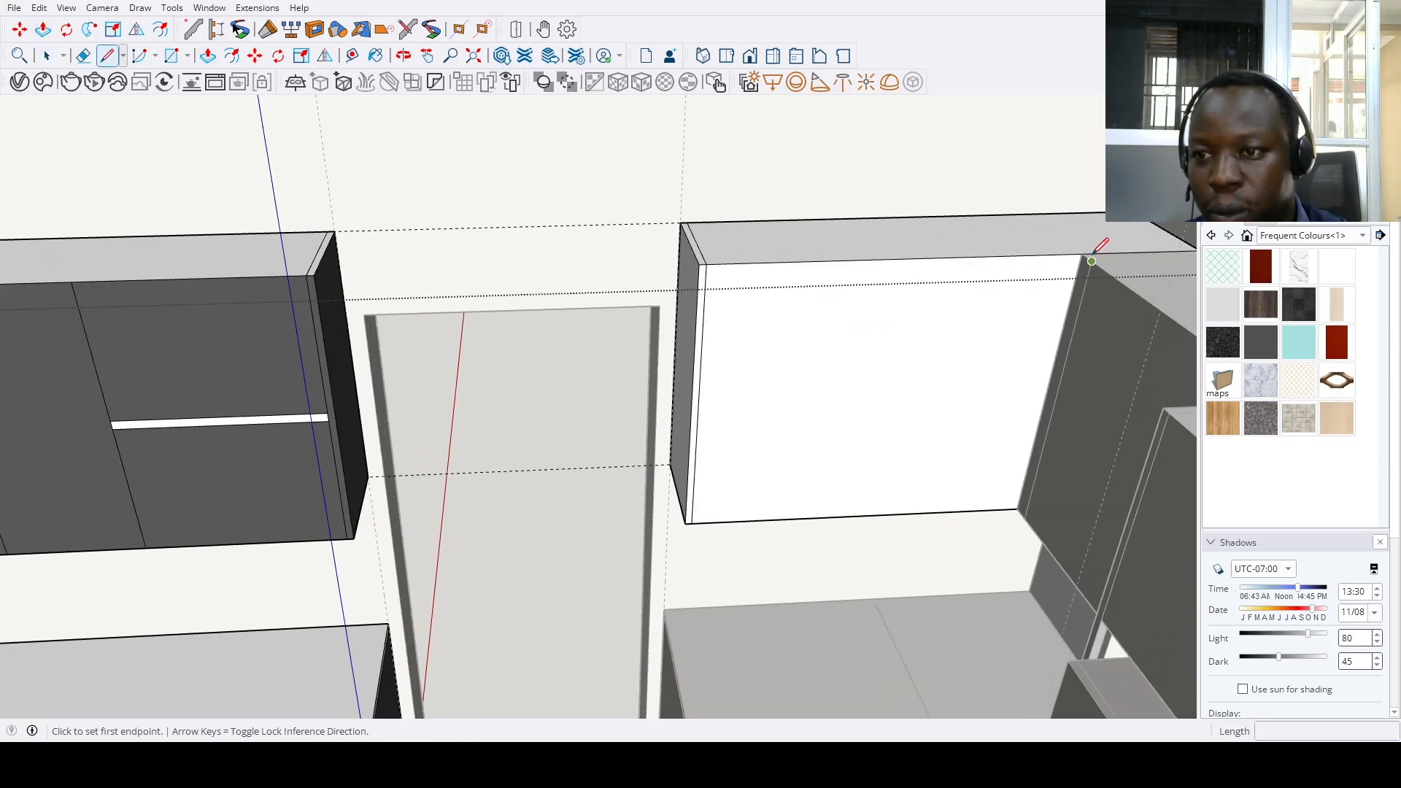
{"action": "left_click", "coordinate": [1082, 255]}
{"action": "left_click", "coordinate": [1018, 508]}
{"action": "key", "text": "space"}
Copy the new vertical corner line 2" towards the doorway to form a filler strip
{"action": "left_click", "coordinate": [1024, 486]}
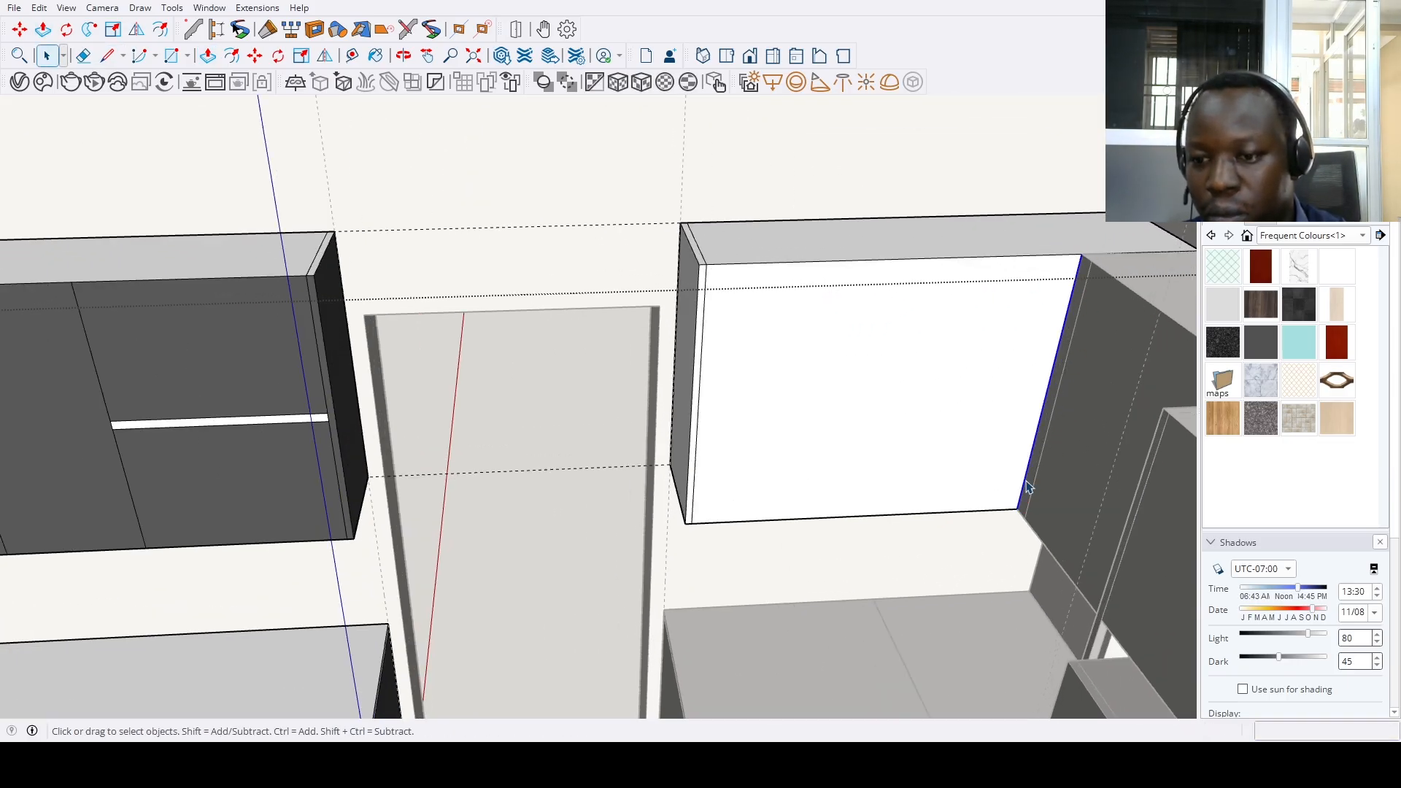
{"action": "key", "text": "m"}
{"action": "left_click", "coordinate": [1036, 418]}
{"action": "key", "text": "ctrl"}
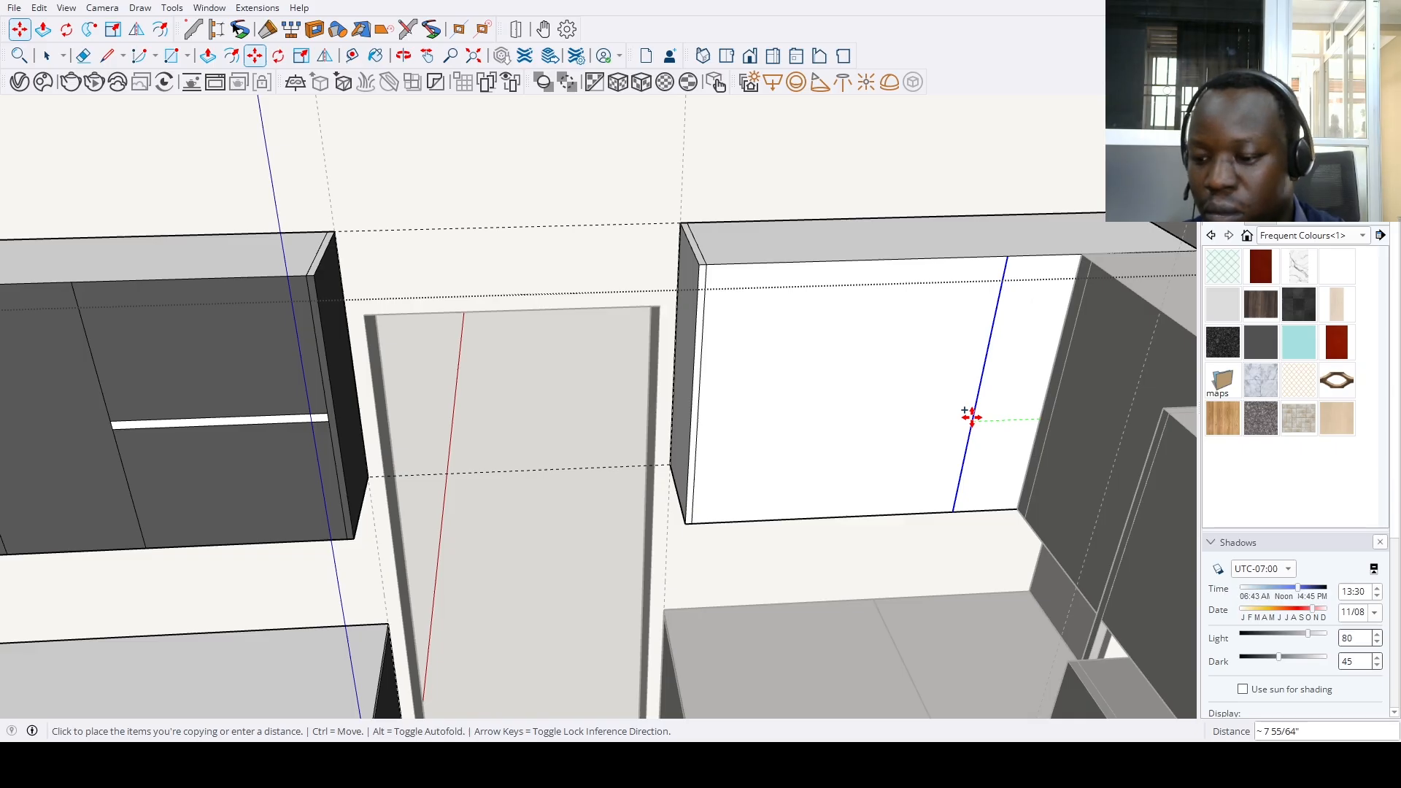
{"action": "type", "text": "2"}
{"action": "key", "text": "Return"}
{"action": "key", "text": "space"}
Paint the wall cabinet's front, corner filler strip and doorway-side panel dark grey
{"action": "scroll", "coordinate": [1020, 423], "scroll_direction": "down", "scroll_amount": 3}
{"action": "key", "text": "b"}
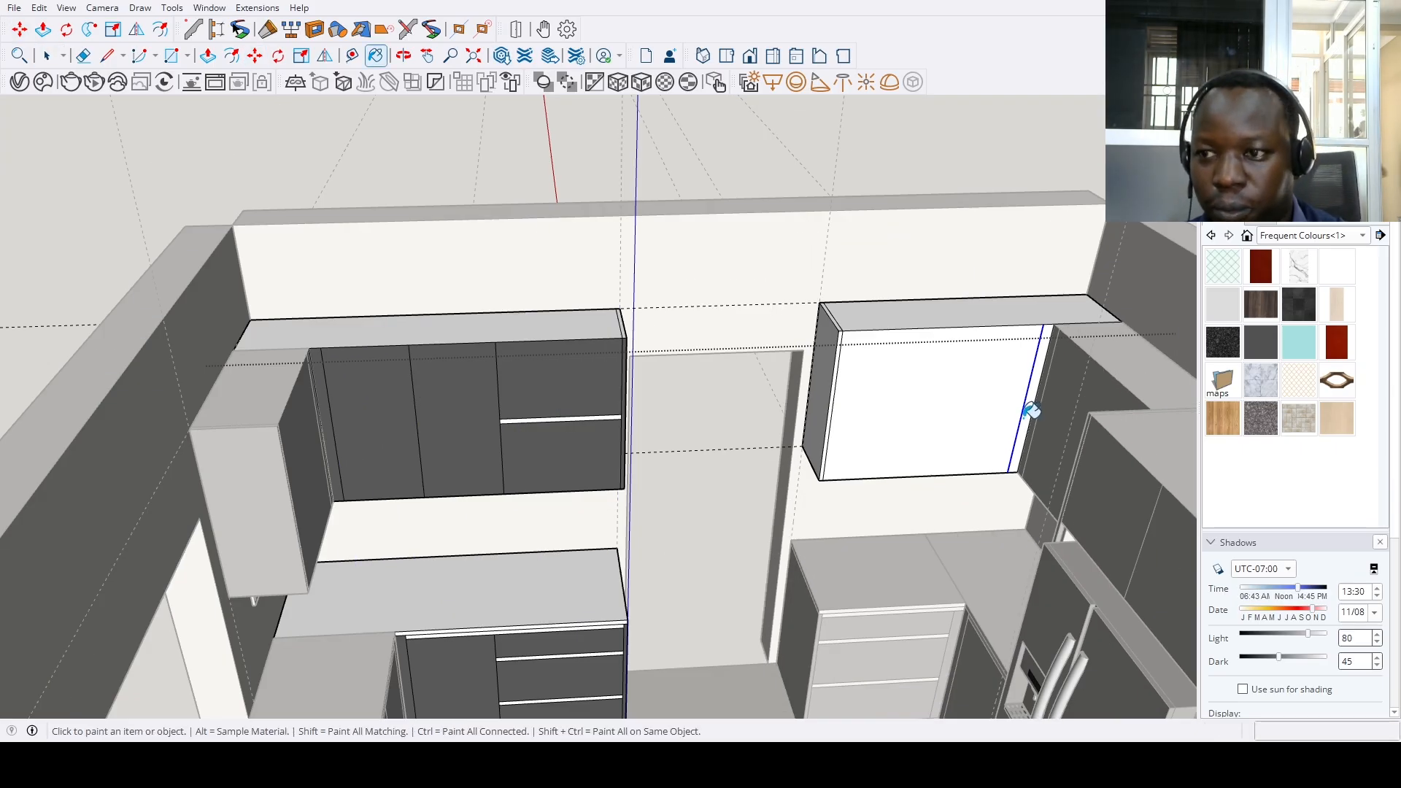
{"action": "left_click", "coordinate": [1022, 434]}
{"action": "scroll", "coordinate": [1000, 436], "scroll_direction": "up", "scroll_amount": 3}
{"action": "left_click", "coordinate": [1035, 427]}
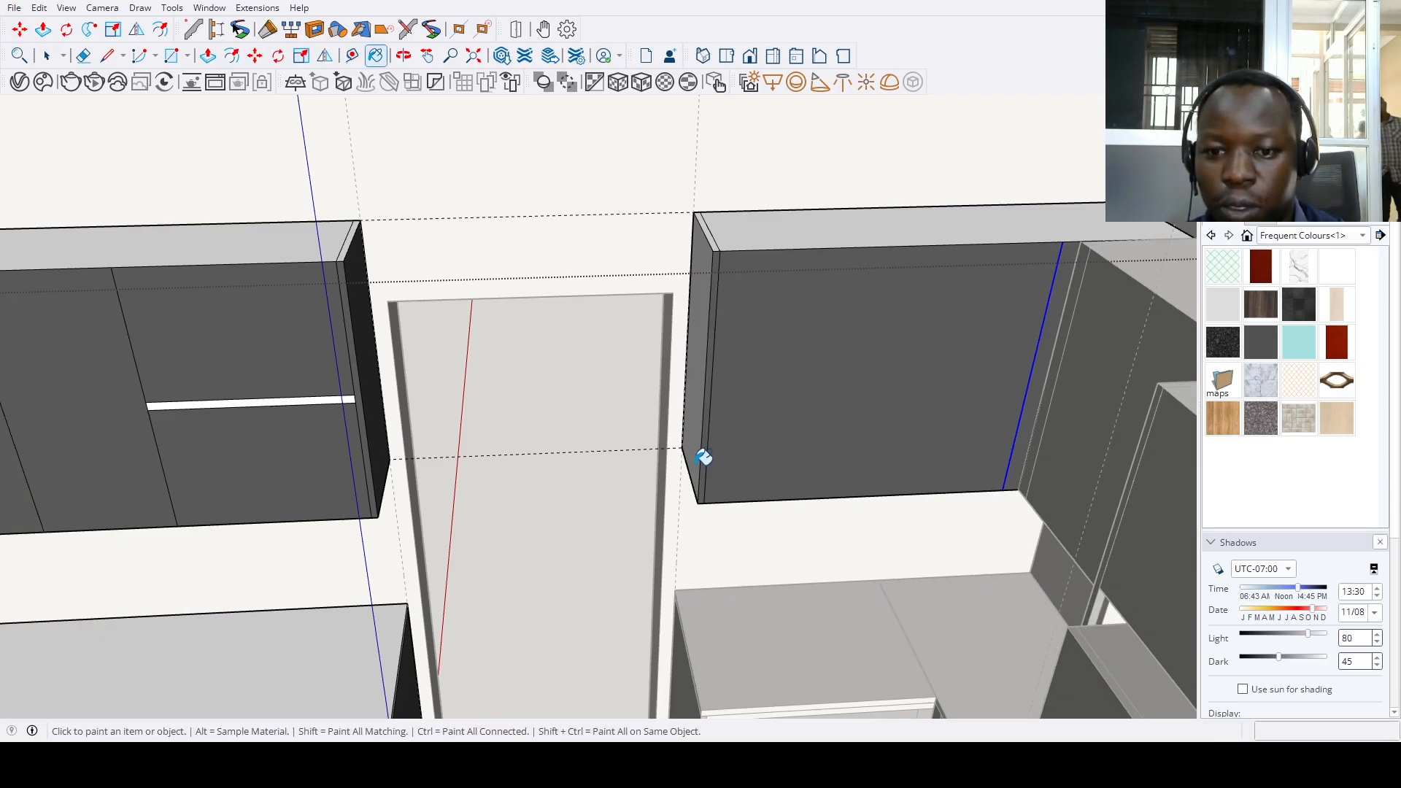
{"action": "left_click", "coordinate": [699, 461]}
{"action": "scroll", "coordinate": [699, 461], "scroll_direction": "down", "scroll_amount": 3}
Copy the filler line 15" towards the doorway to divide the wall cabinet's front into two panels
{"action": "key", "text": "space"}
{"action": "key", "text": "m"}
{"action": "scroll", "coordinate": [934, 447], "scroll_direction": "down", "scroll_amount": 4}
{"action": "left_click", "coordinate": [939, 441]}
{"action": "key", "text": "ctrl"}
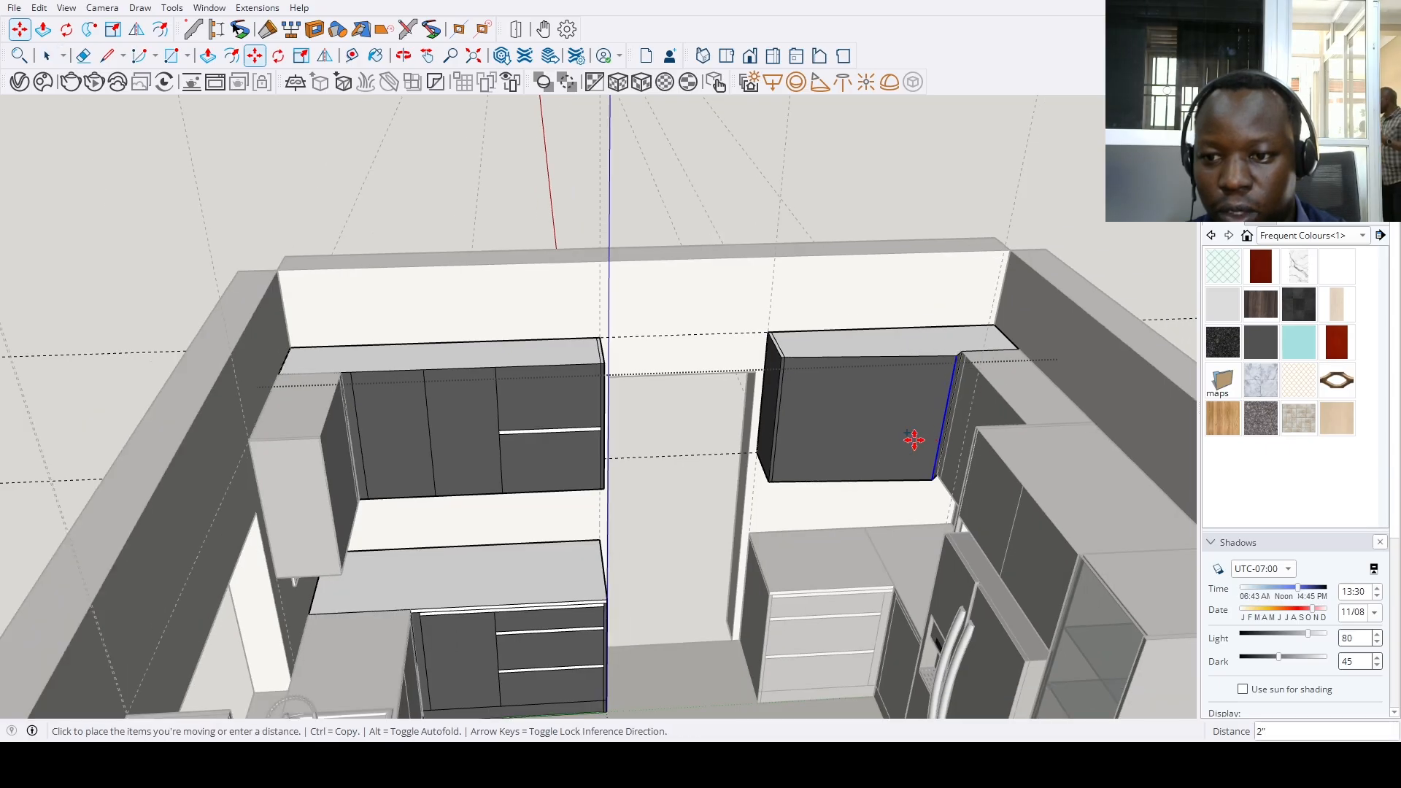
{"action": "type", "text": "16"}
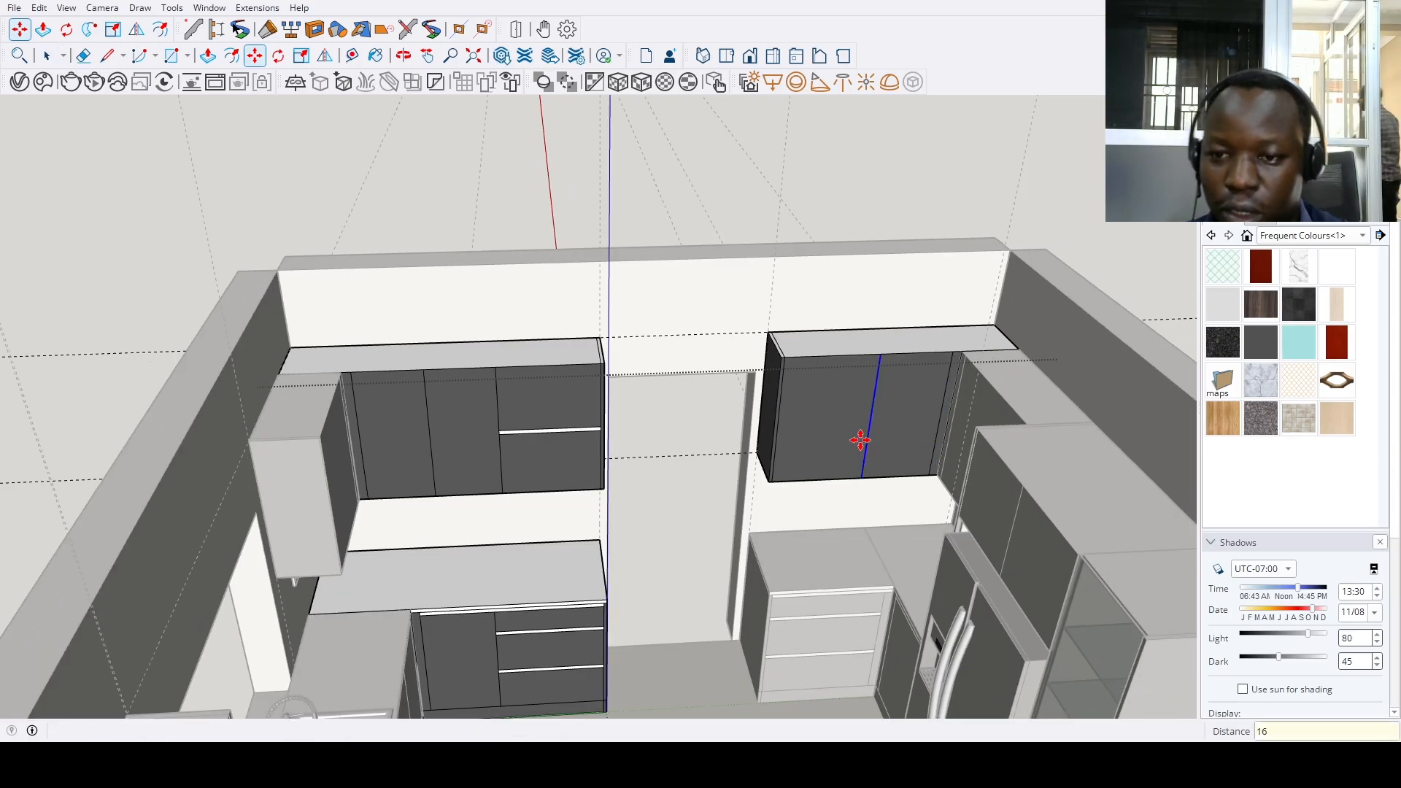
{"action": "key", "text": "Return"}
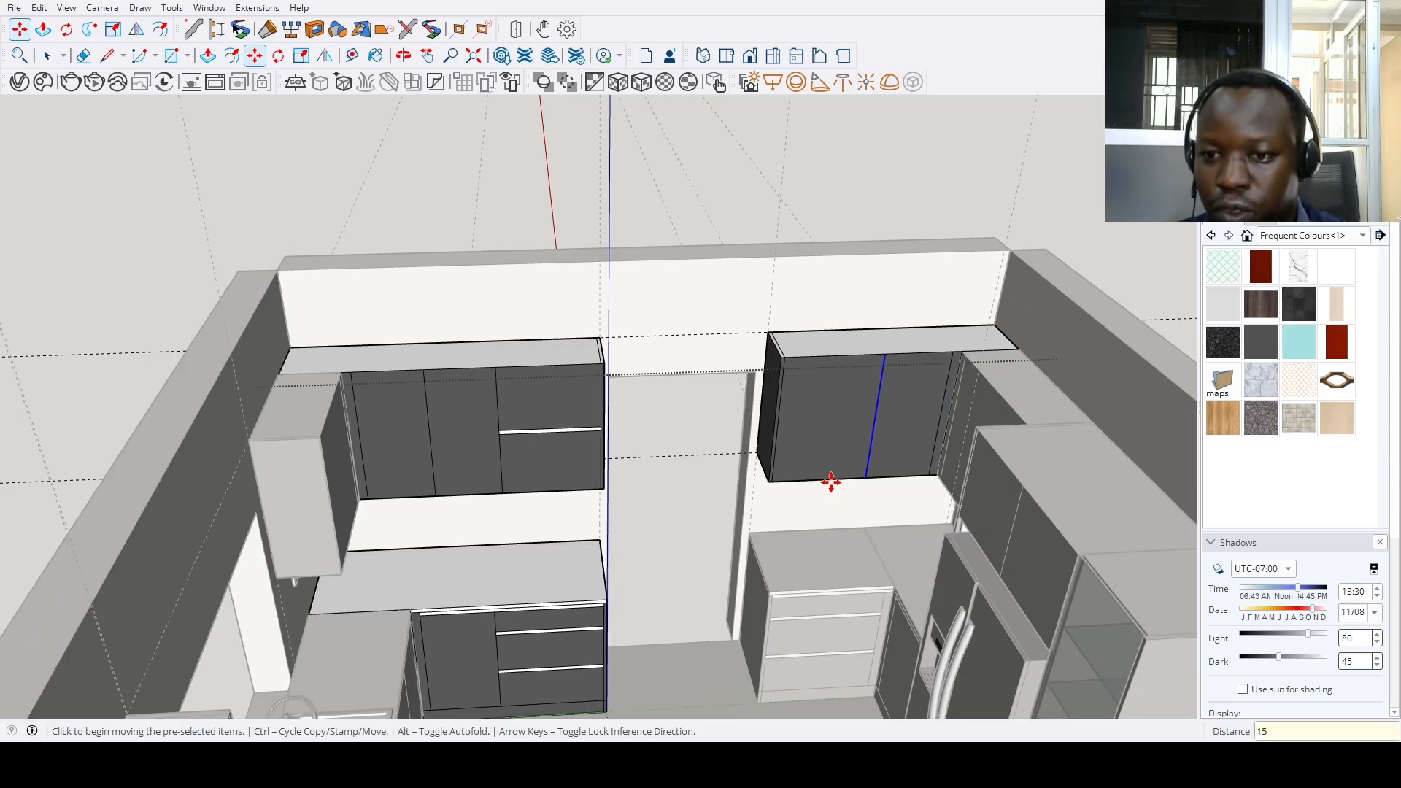
Copy the doorway-side panel's lower edge 16.5" upward, and copy that line 1" down to form a narrow strip
{"action": "left_click", "coordinate": [830, 480]}
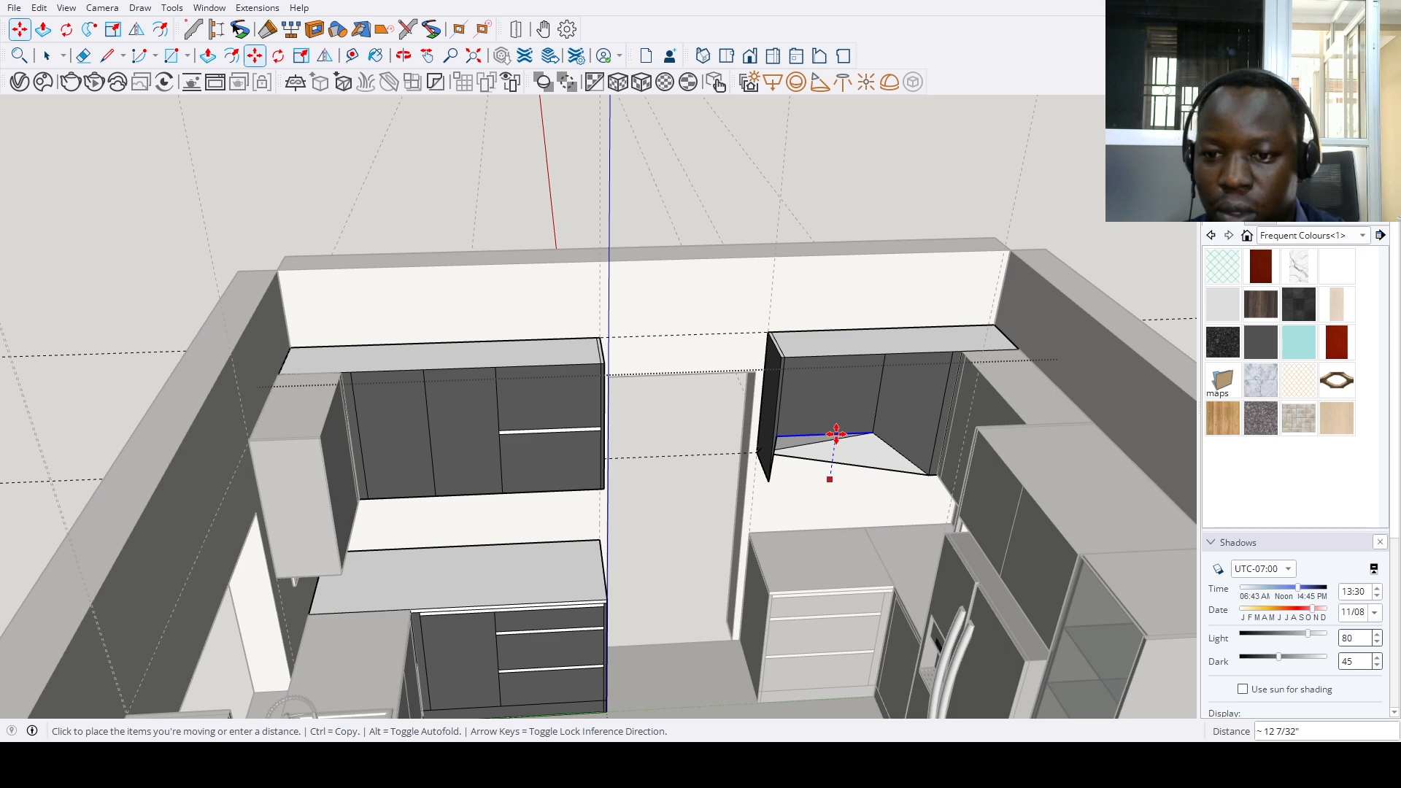
{"action": "key", "text": "ctrl"}
{"action": "type", "text": "16.5"}
{"action": "key", "text": "Return"}
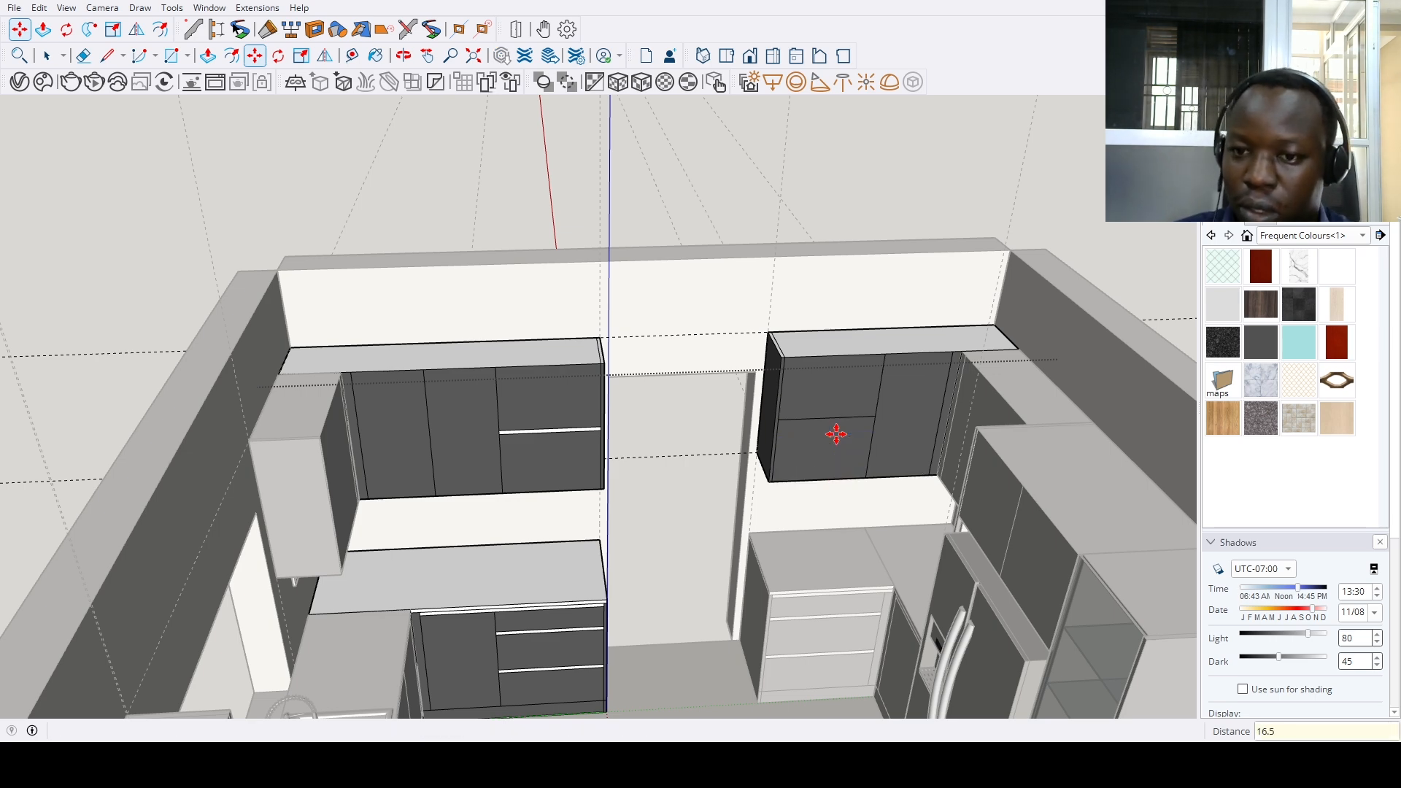
{"action": "left_click", "coordinate": [841, 418]}
{"action": "key", "text": "ctrl"}
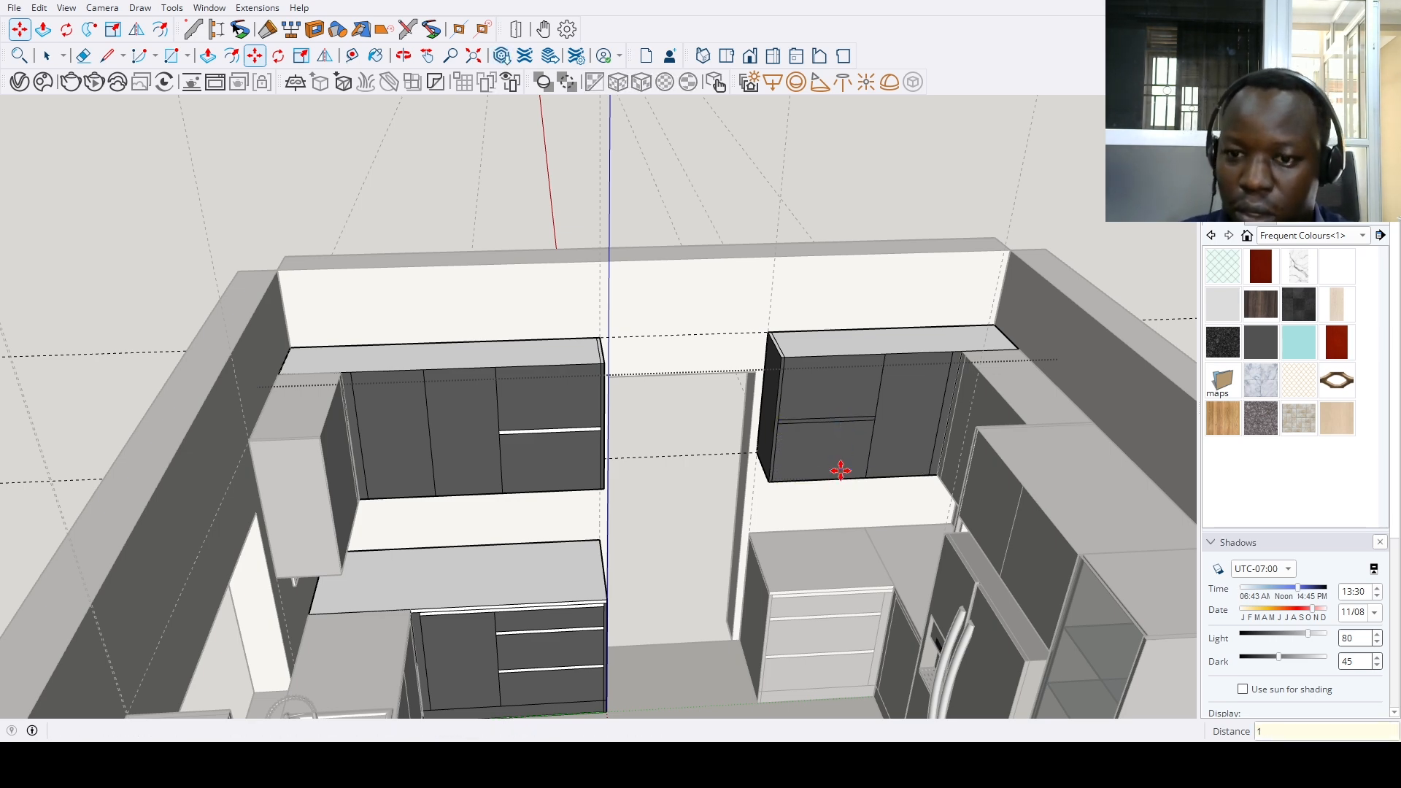
Paint the narrow strip between the wall cabinet's upper and lower doorway-side panels white
{"action": "left_click", "coordinate": [376, 56]}
{"action": "scroll", "coordinate": [792, 428], "scroll_direction": "up", "scroll_amount": 3}
{"action": "left_click", "coordinate": [793, 441]}
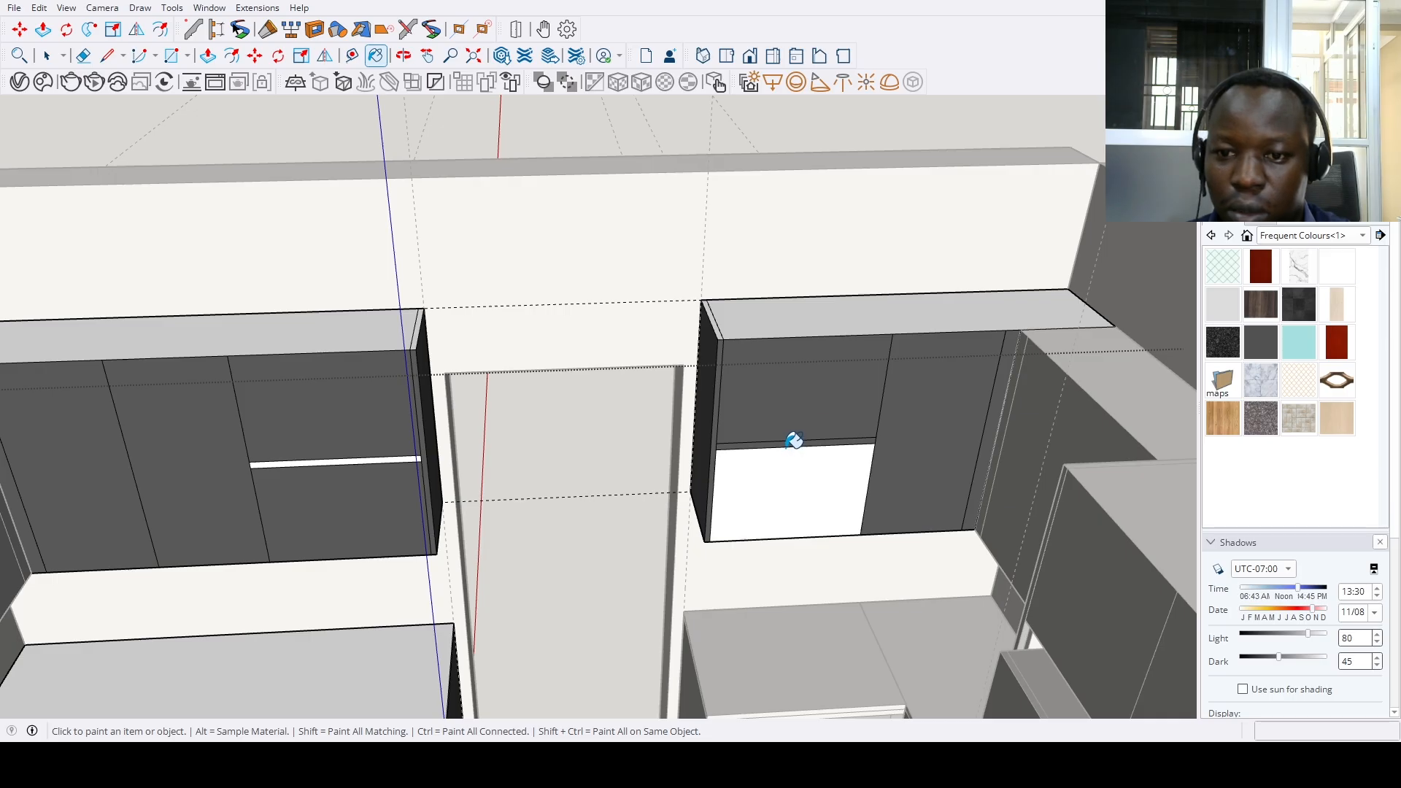
{"action": "key", "text": "ctrl+z"}
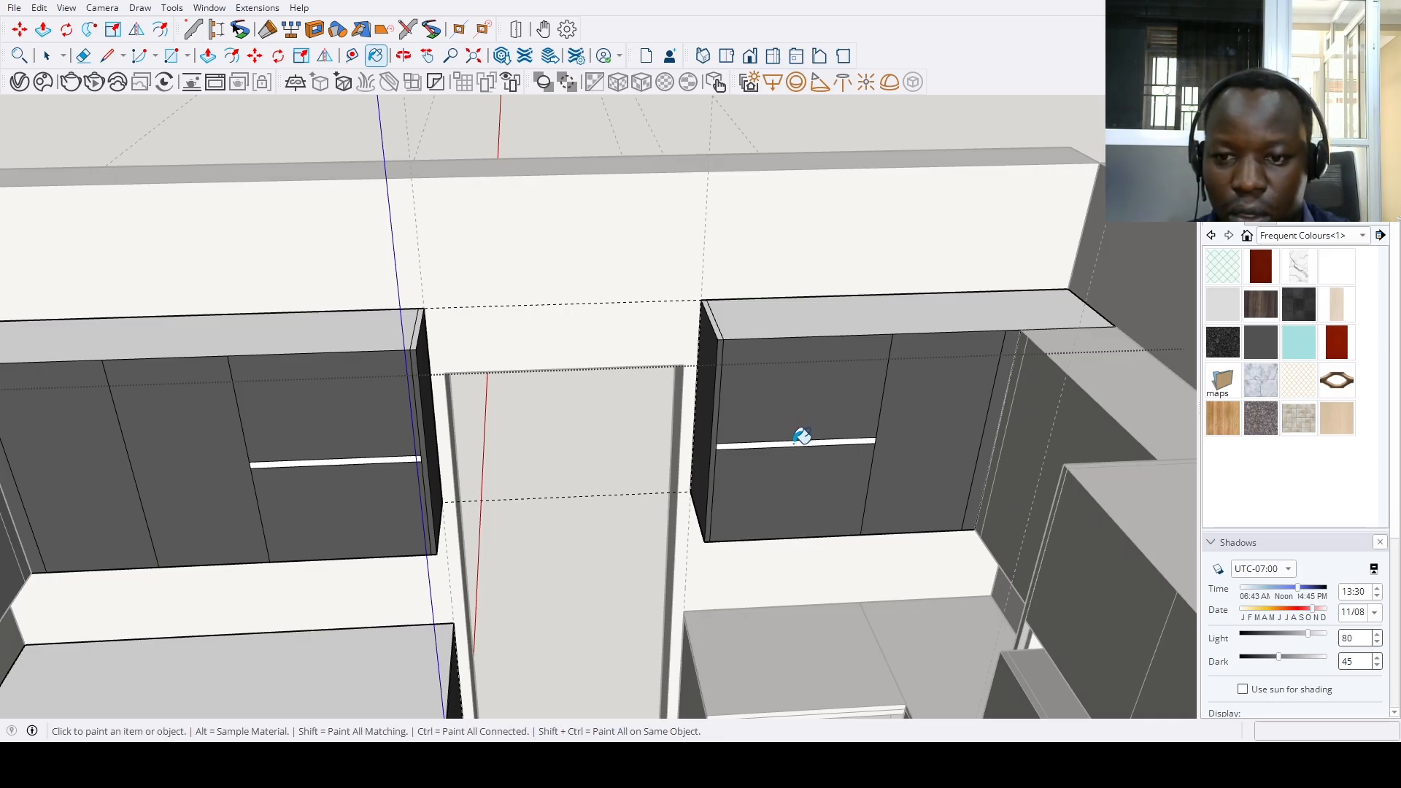
{"action": "scroll", "coordinate": [801, 461], "scroll_direction": "down", "scroll_amount": 7}
{"action": "key", "text": "space"}
{"action": "left_click", "coordinate": [841, 379]}
Push the front of the wall cabinet between the window and the corner back 12 3/4" to remove its body
{"action": "middle_click_drag", "start_coordinate": [841, 378], "coordinate": [314, 456]}
{"action": "scroll", "coordinate": [531, 494], "scroll_direction": "up", "scroll_amount": 5}
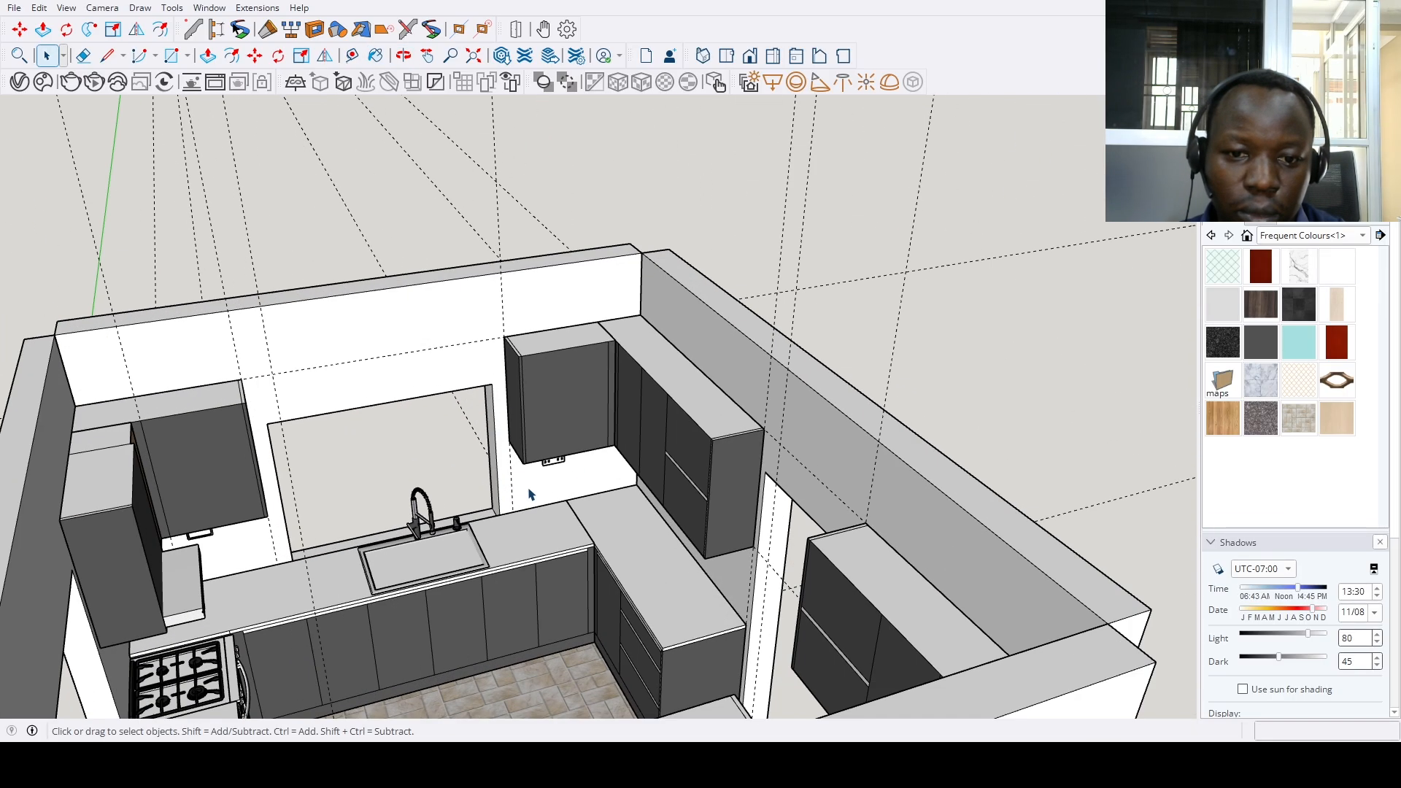
{"action": "scroll", "coordinate": [532, 495], "scroll_direction": "down", "scroll_amount": 6}
{"action": "middle_click_drag", "start_coordinate": [581, 448], "coordinate": [730, 467]}
{"action": "scroll", "coordinate": [803, 452], "scroll_direction": "up", "scroll_amount": 5}
{"action": "key", "text": "p"}
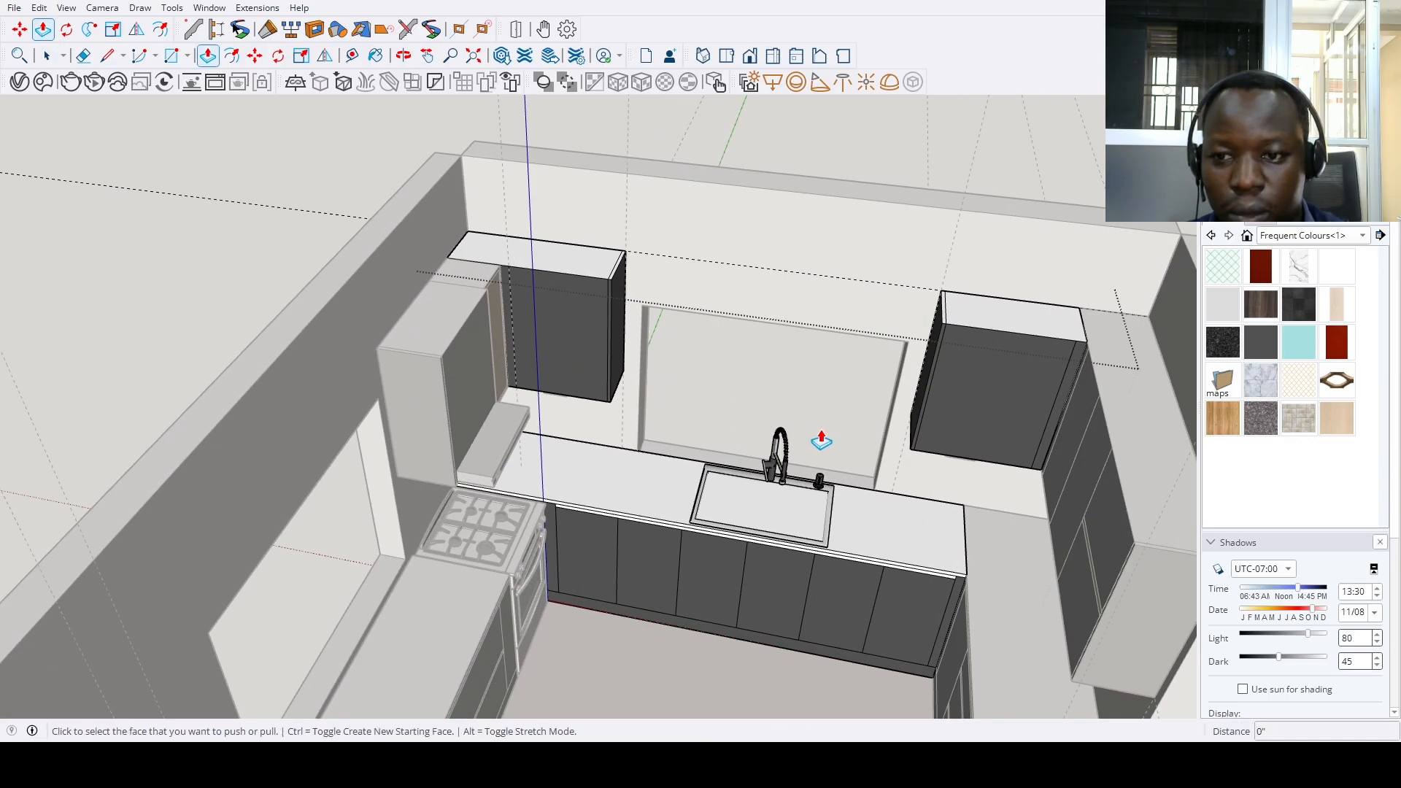
{"action": "left_click", "coordinate": [974, 442]}
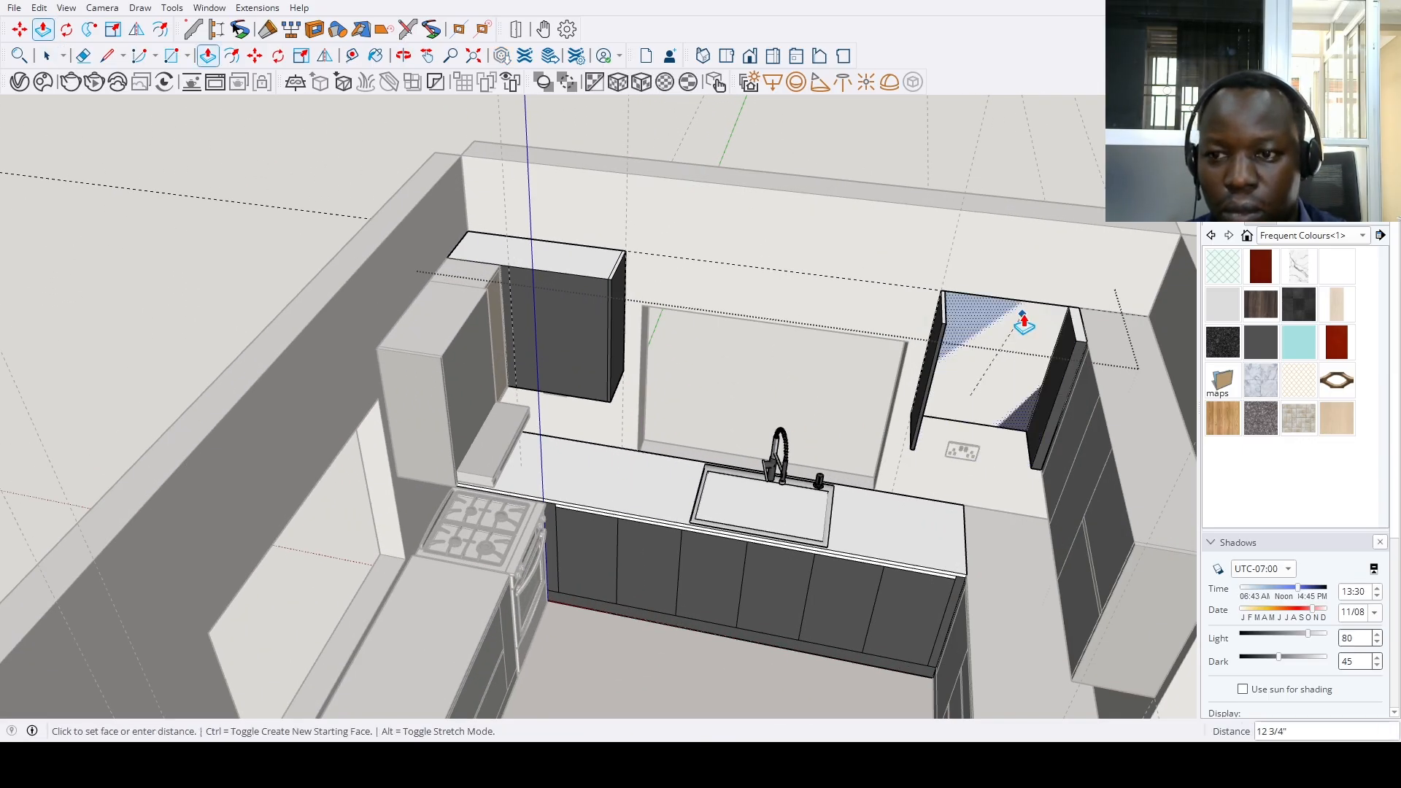
{"action": "left_click", "coordinate": [1024, 324]}
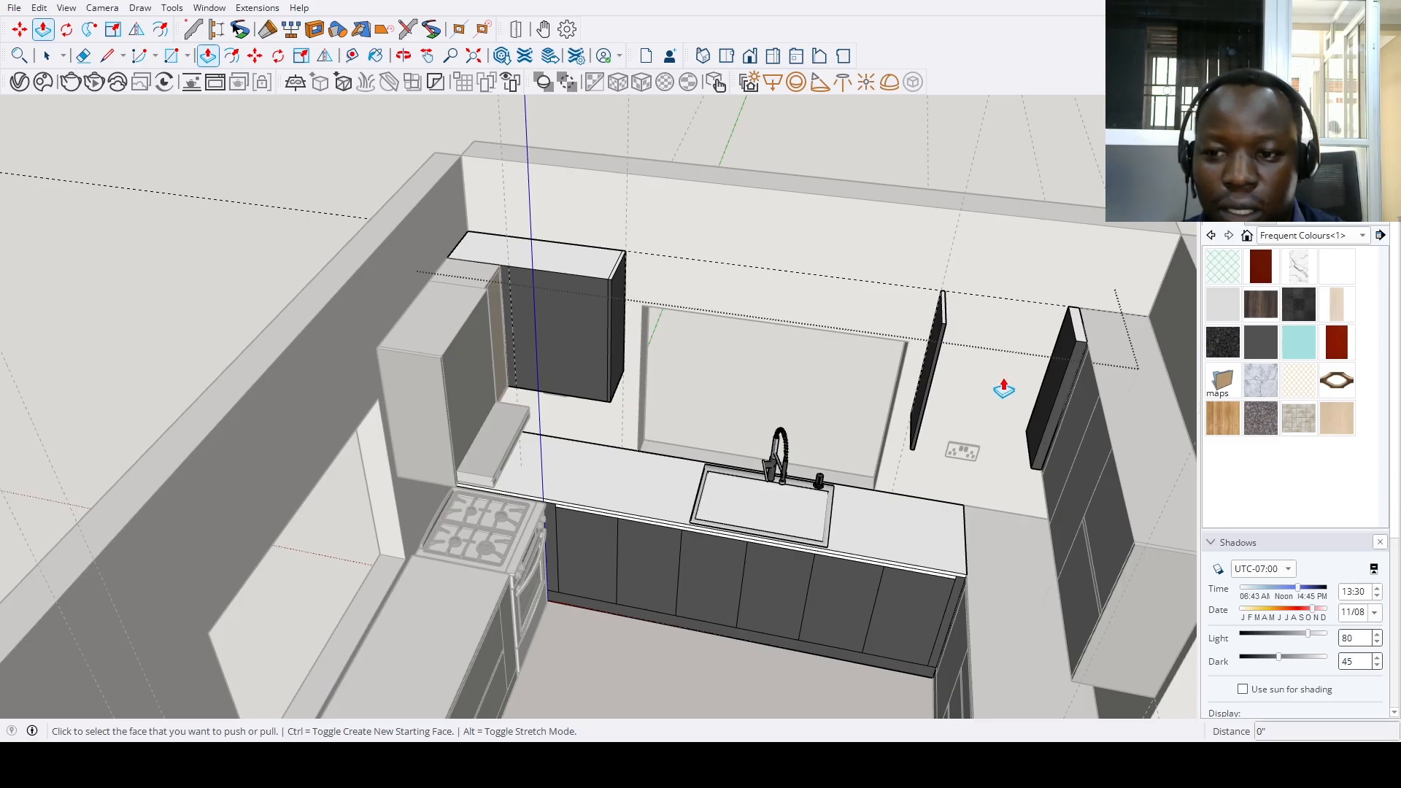
Copy the lower edge of the wall cabinet between the window and the corner 12" upward across its front panel
{"action": "scroll", "coordinate": [964, 423], "scroll_direction": "up", "scroll_amount": 5}
{"action": "key", "text": "space"}
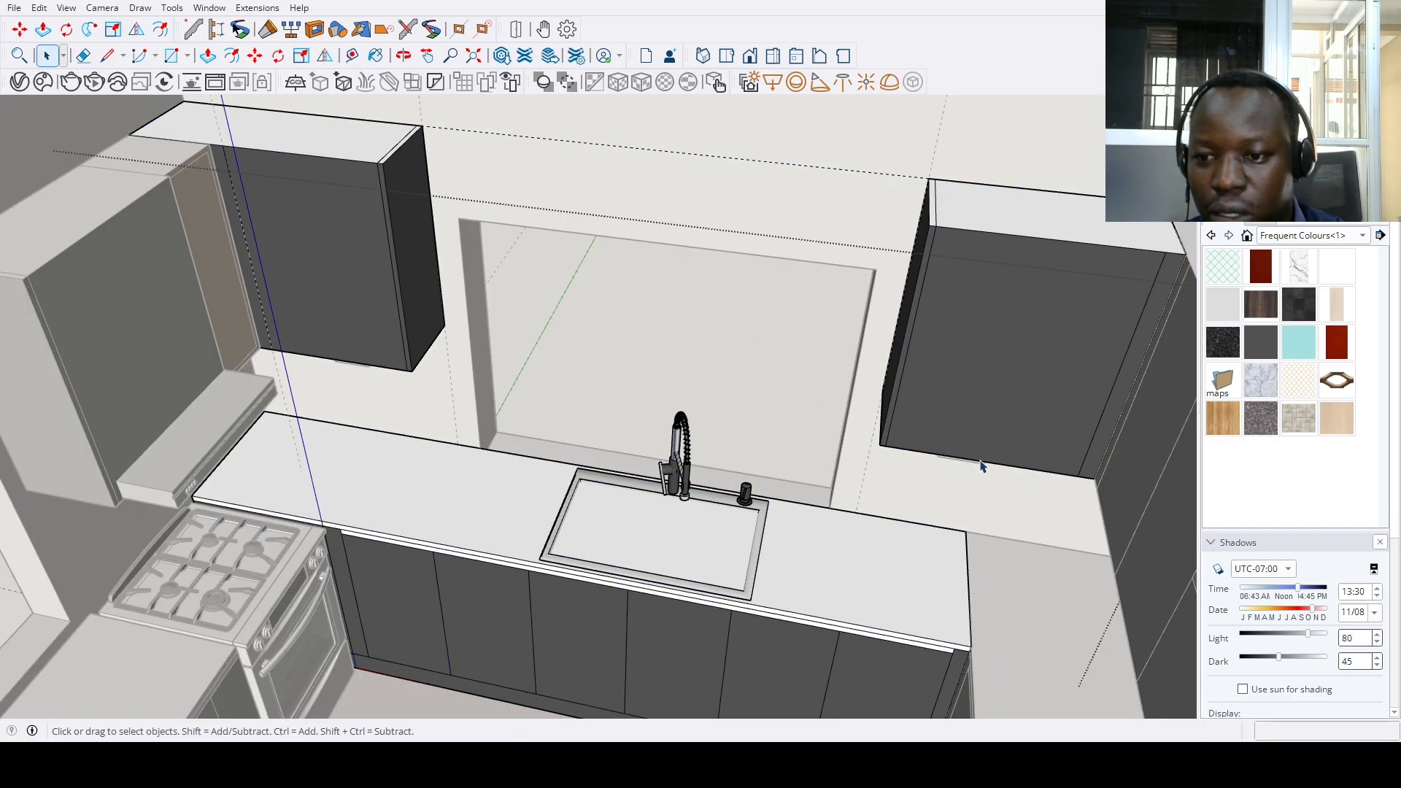
{"action": "key", "text": "m"}
{"action": "left_click", "coordinate": [1016, 466]}
{"action": "key", "text": "ctrl"}
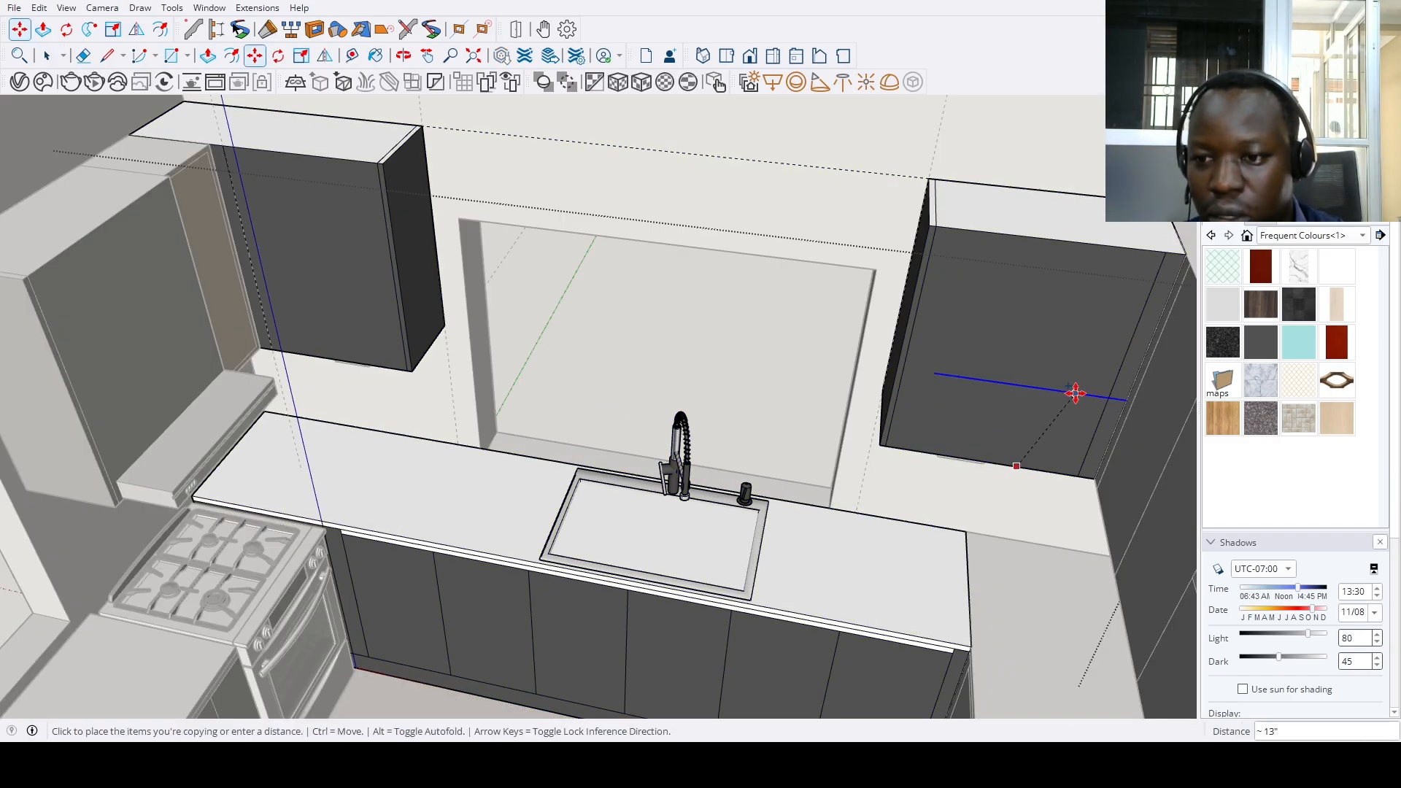
{"action": "type", "text": "12"}
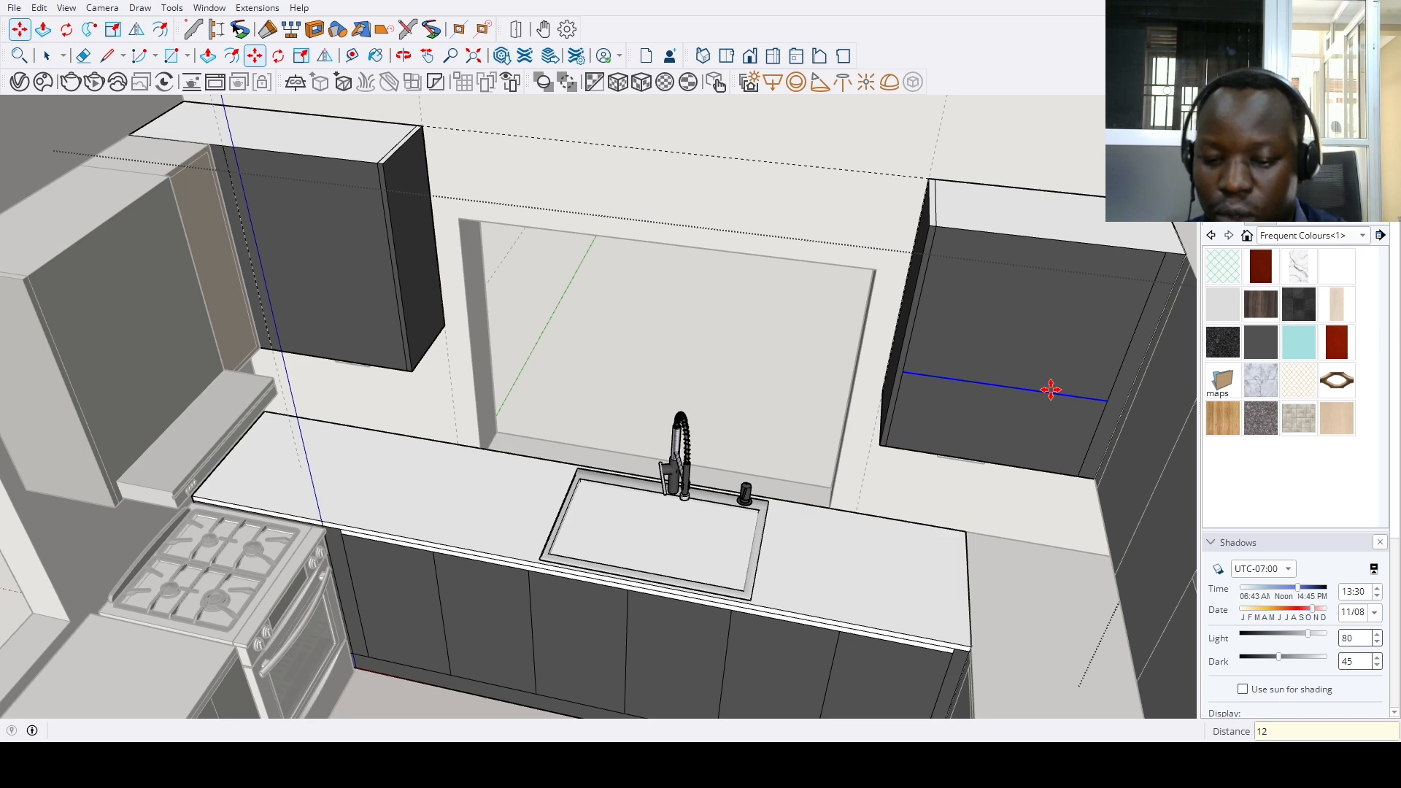
{"action": "key", "text": "Return"}
Push the panel below the new line back 12 3/4" to open a recess at the bottom of the wall cabinet
{"action": "scroll", "coordinate": [1051, 390], "scroll_direction": "down", "scroll_amount": 3}
{"action": "key", "text": "p"}
{"action": "left_click", "coordinate": [1032, 445]}
{"action": "left_click", "coordinate": [1064, 231]}
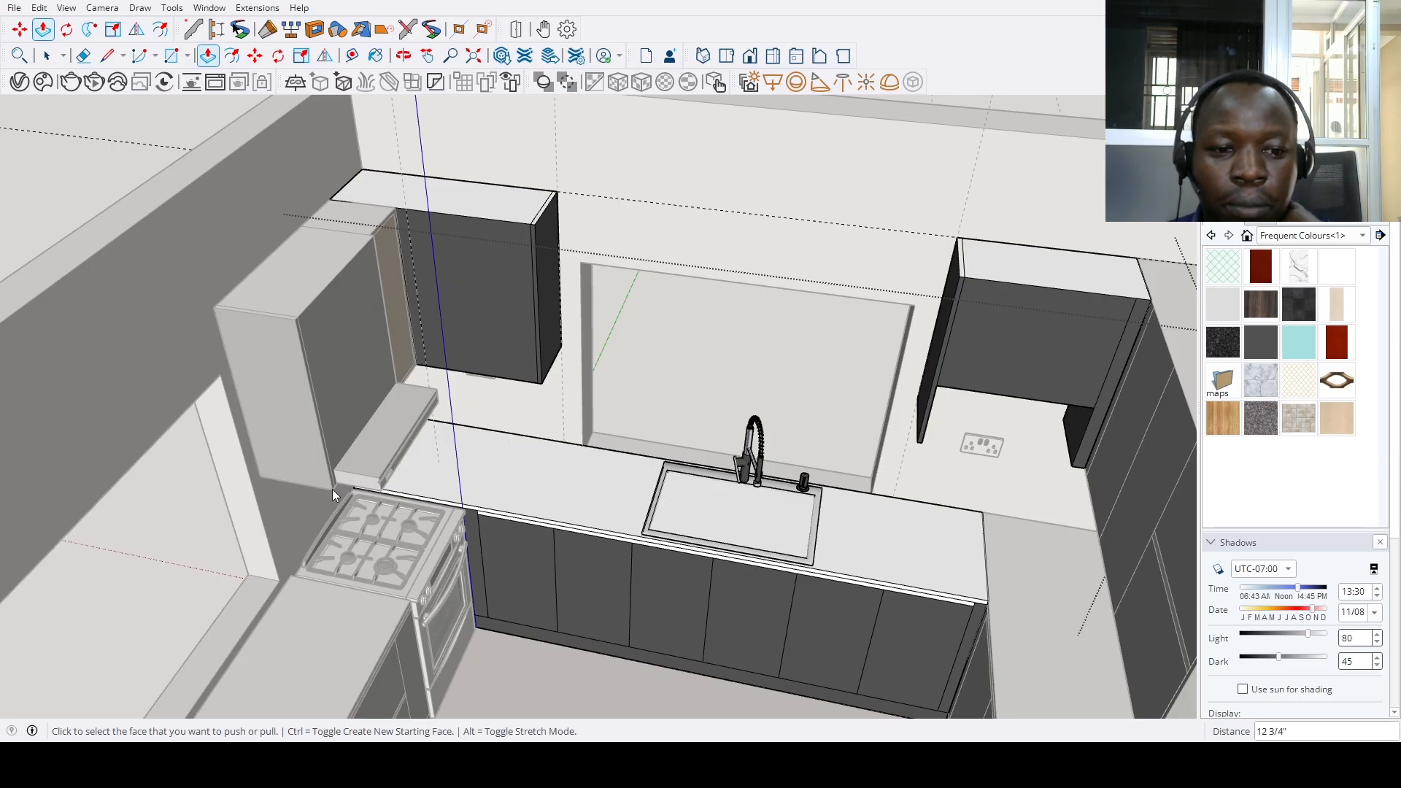
Paste the microwave with its wooden shelf and place it in the recess under the wall cabinet
{"action": "key", "text": "ctrl+v"}
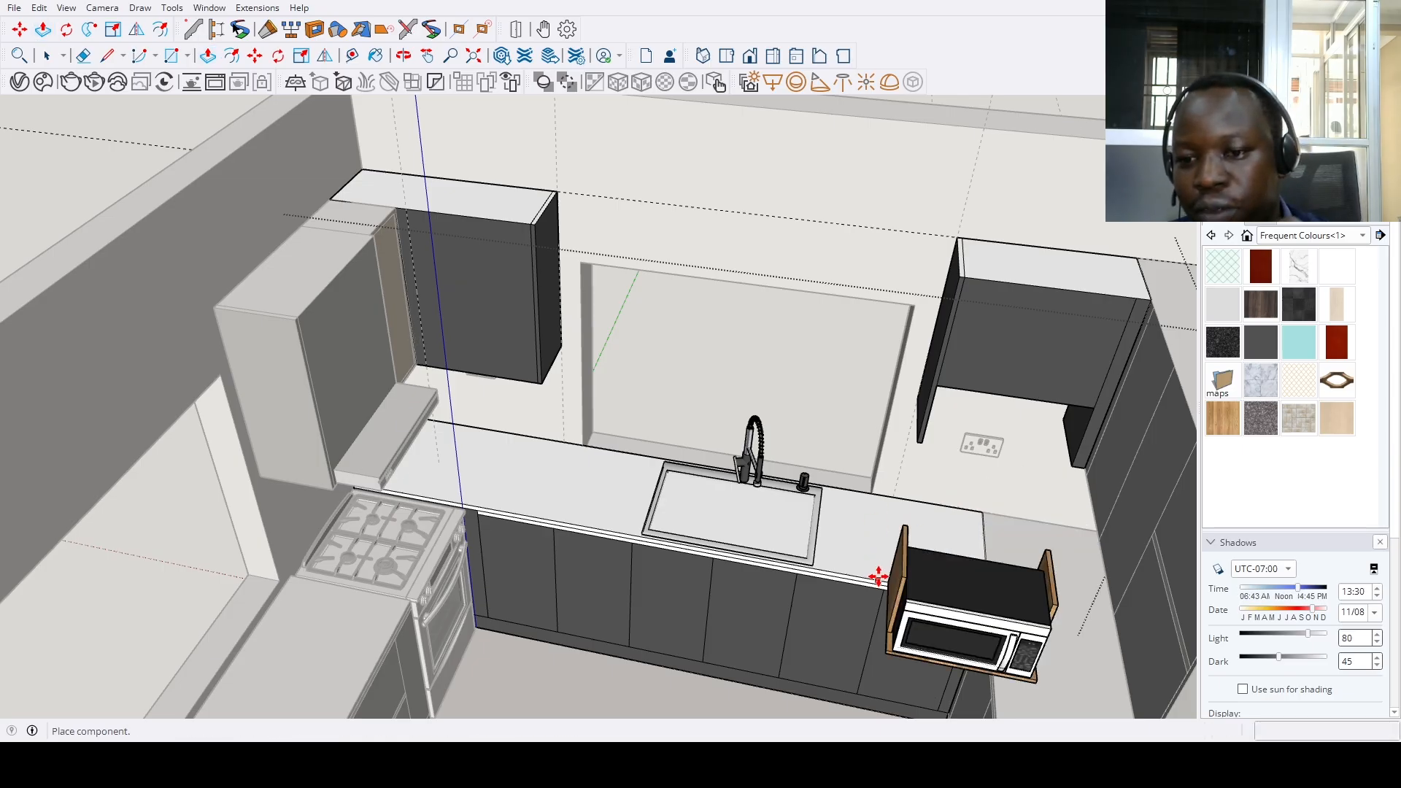
{"action": "left_click", "coordinate": [864, 557]}
{"action": "scroll", "coordinate": [868, 526], "scroll_direction": "up", "scroll_amount": 3}
{"action": "scroll", "coordinate": [886, 496], "scroll_direction": "up", "scroll_amount": 1}
{"action": "left_click", "coordinate": [888, 494]}
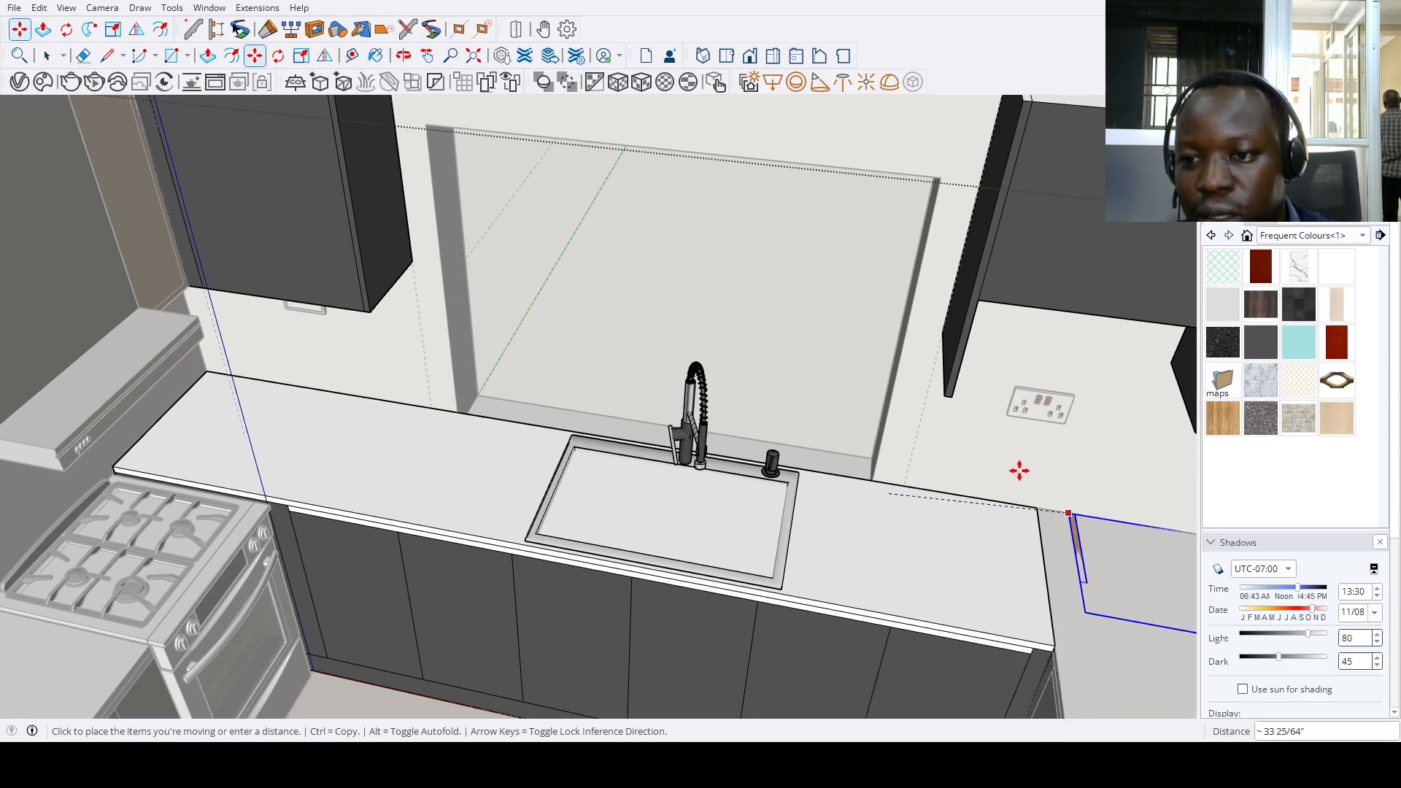
{"action": "middle_click_drag", "start_coordinate": [1019, 470], "coordinate": [876, 351]}
{"action": "scroll", "coordinate": [904, 265], "scroll_direction": "up", "scroll_amount": 1}
{"action": "scroll", "coordinate": [915, 209], "scroll_direction": "down", "scroll_amount": 2}
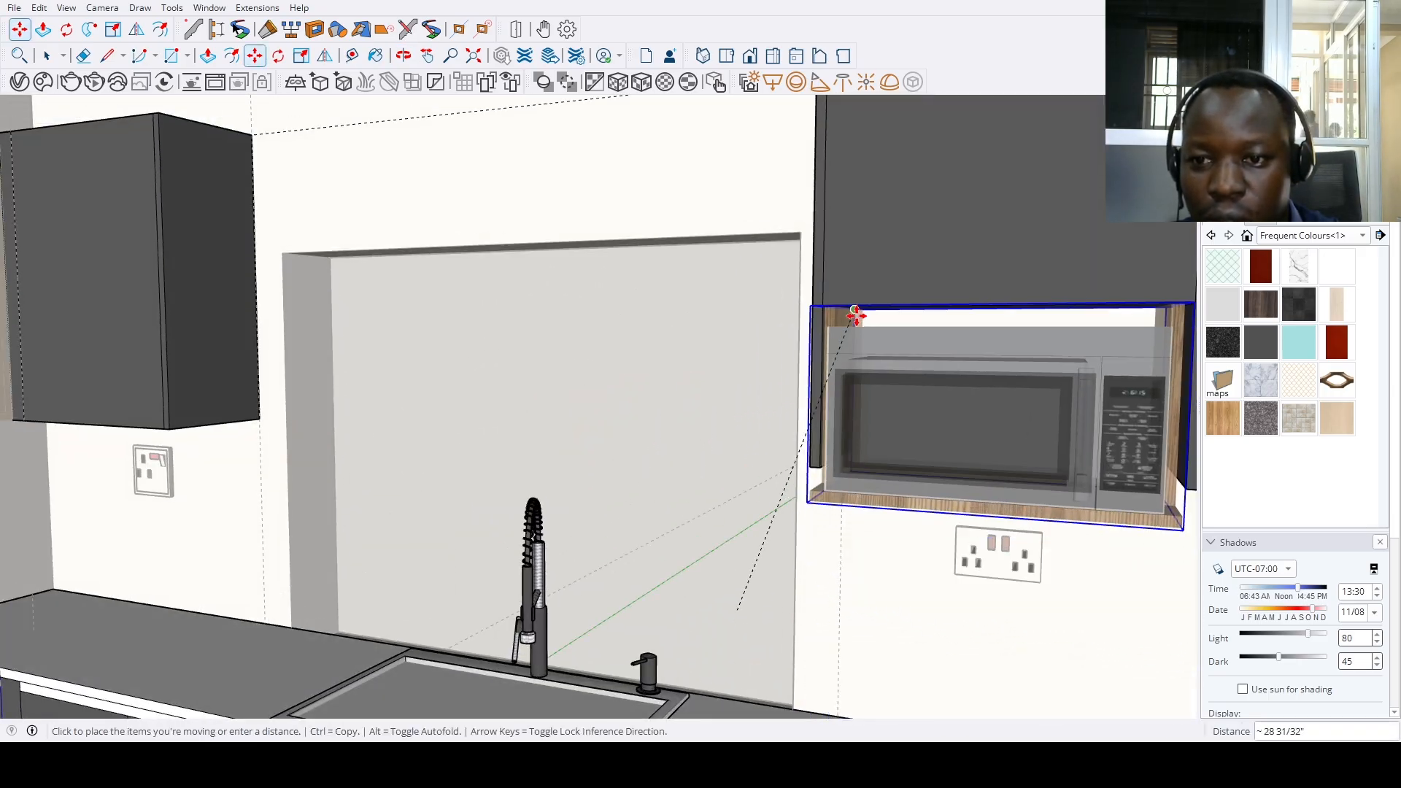
{"action": "left_click", "coordinate": [851, 315]}
Move the microwave shelf up 2" so its base aligns with the lower end of the wall cabinet's sides
{"action": "scroll", "coordinate": [716, 675], "scroll_direction": "up", "scroll_amount": 3}
{"action": "scroll", "coordinate": [716, 675], "scroll_direction": "down", "scroll_amount": 1}
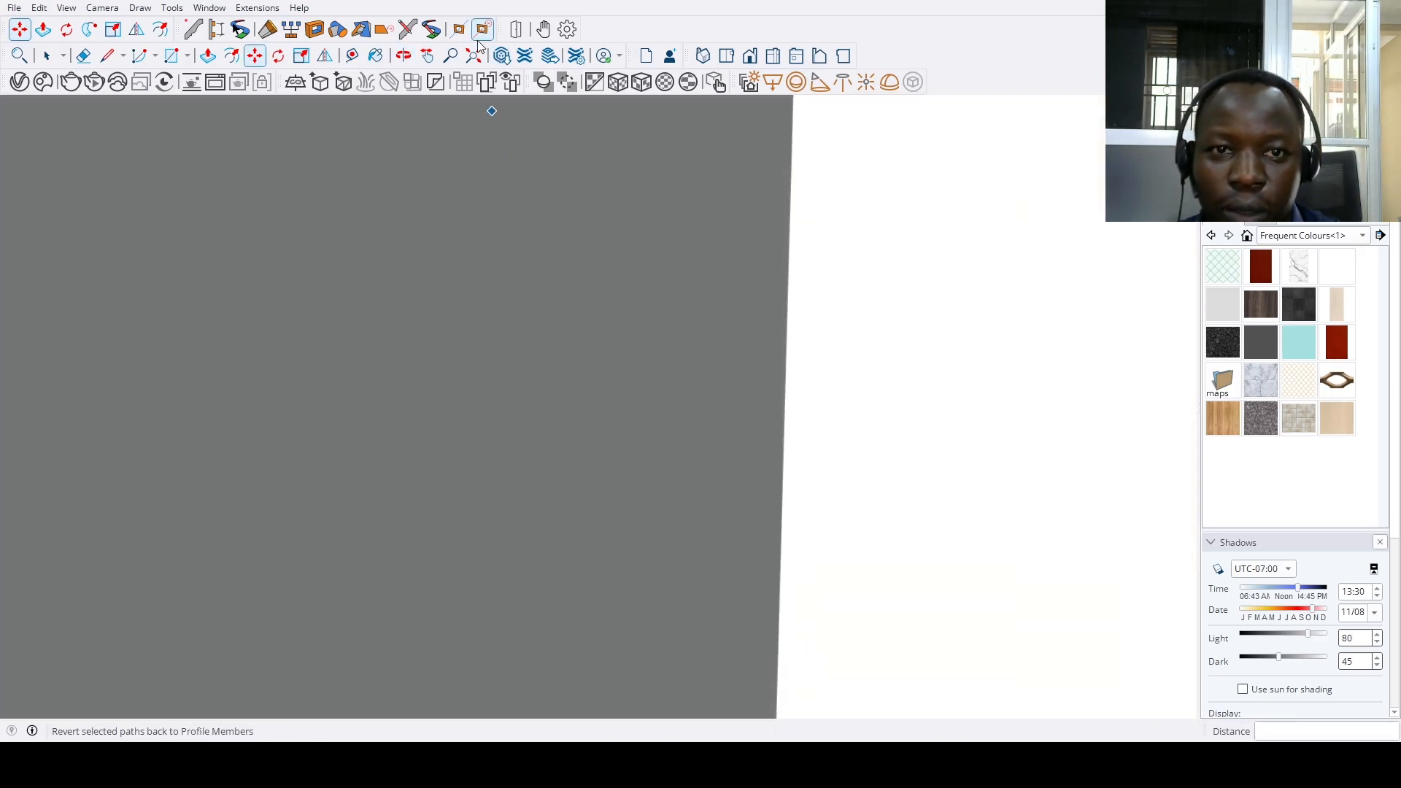
{"action": "scroll", "coordinate": [516, 168], "scroll_direction": "down", "scroll_amount": 5}
{"action": "middle_click_drag", "start_coordinate": [516, 168], "coordinate": [620, 377]}
{"action": "scroll", "coordinate": [620, 377], "scroll_direction": "up", "scroll_amount": 8}
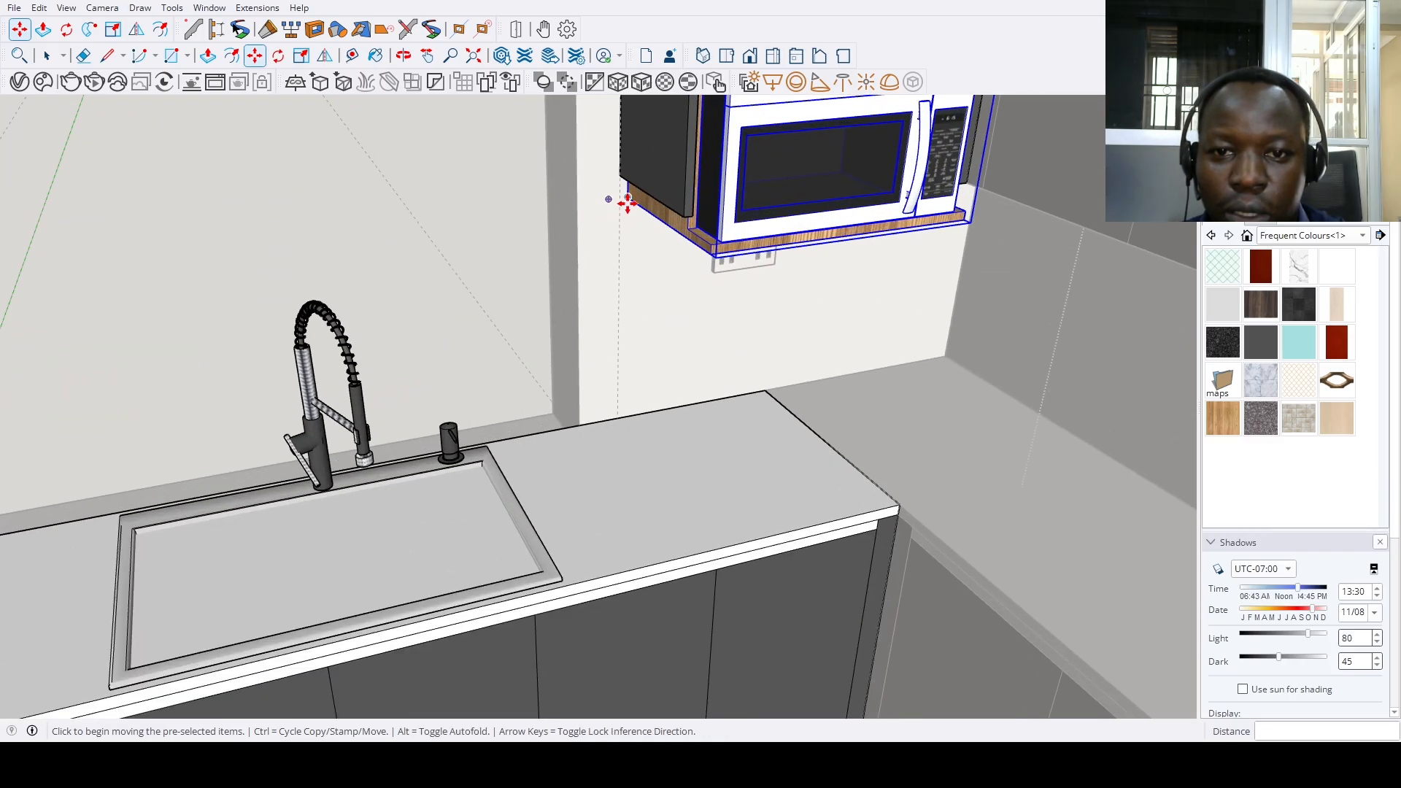
{"action": "left_click", "coordinate": [628, 203]}
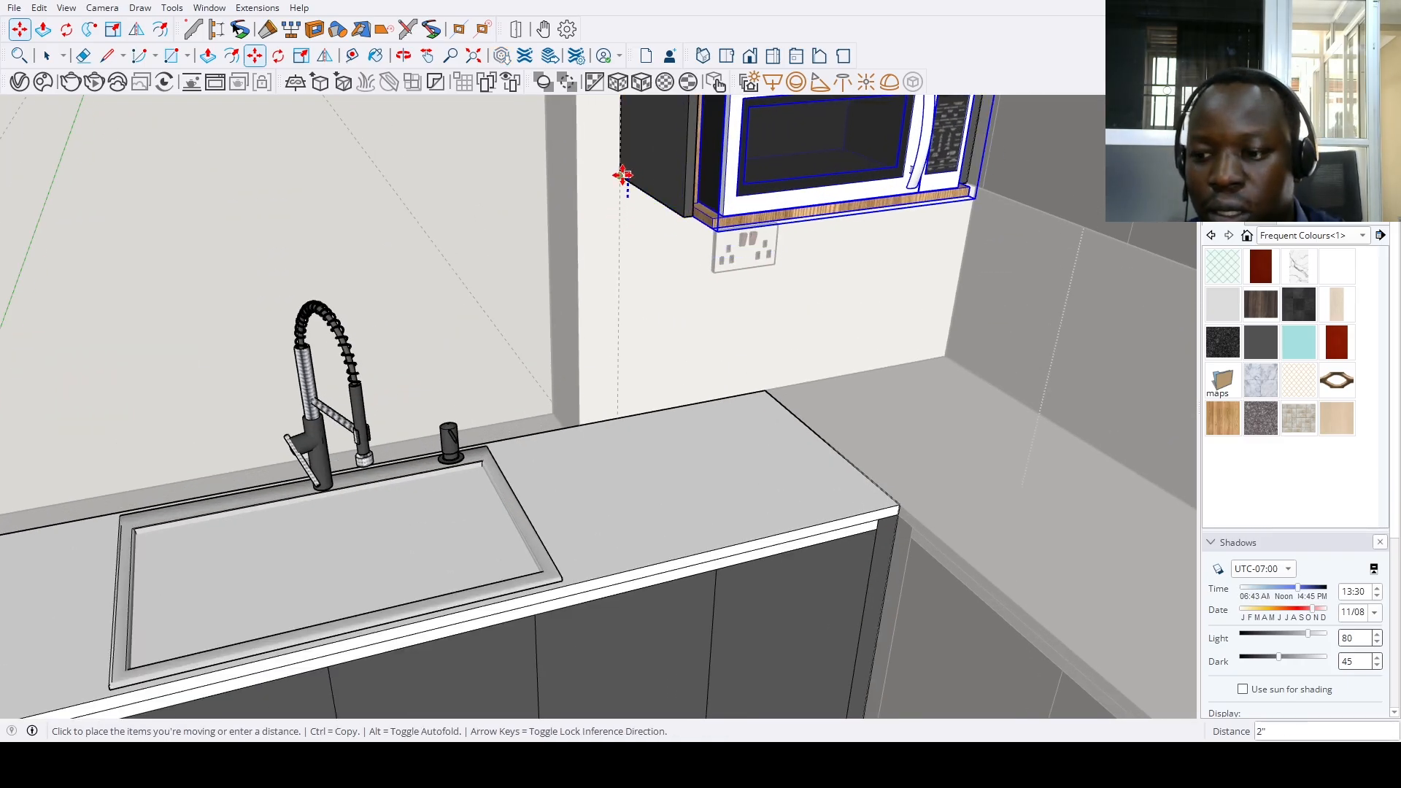
{"action": "scroll", "coordinate": [623, 175], "scroll_direction": "down", "scroll_amount": 5}
Extend the wooden sides of the microwave shelf 2" upward to meet the cabinet above
{"action": "key", "text": "p"}
{"action": "middle_click_drag", "start_coordinate": [632, 325], "coordinate": [713, 360]}
{"action": "scroll", "coordinate": [653, 264], "scroll_direction": "up", "scroll_amount": 4}
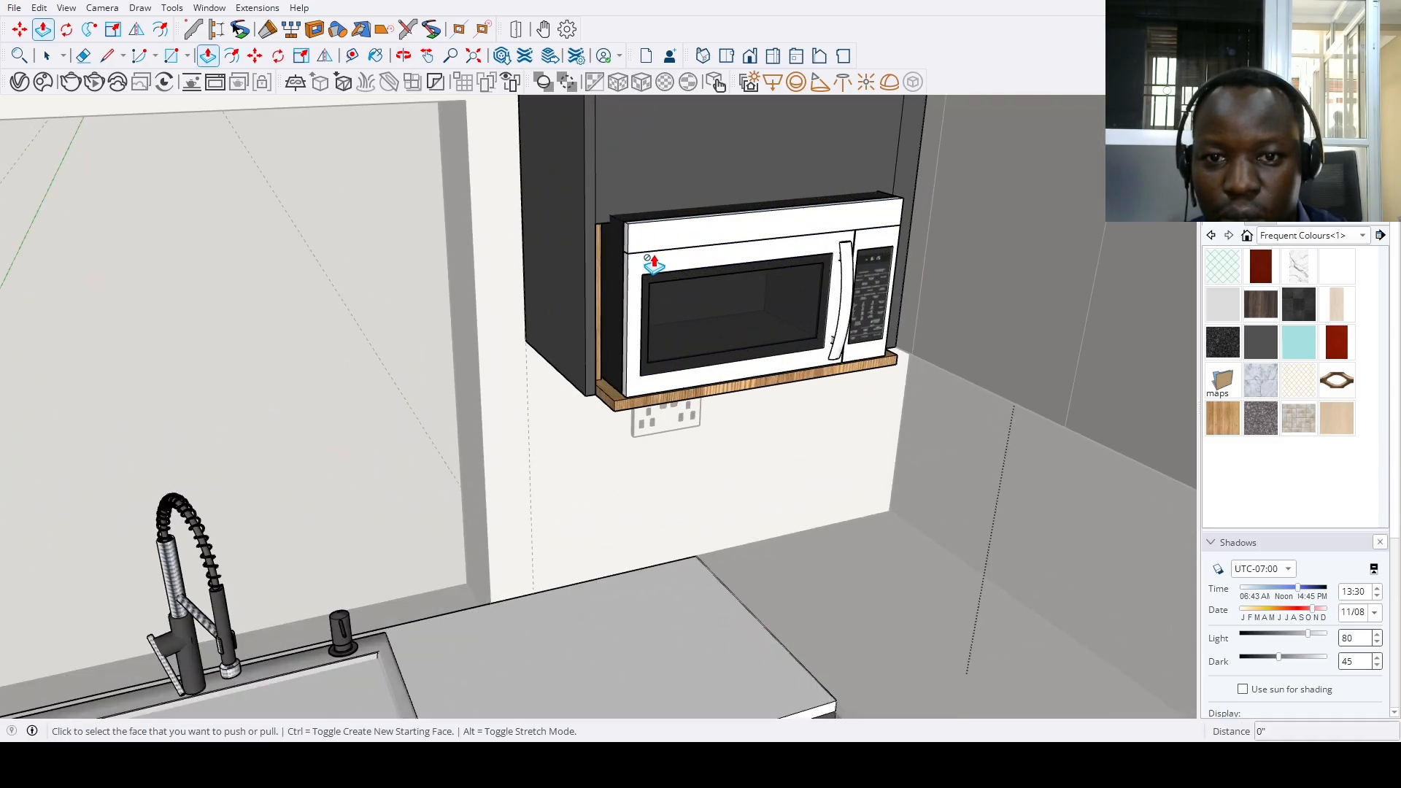
{"action": "scroll", "coordinate": [651, 264], "scroll_direction": "up", "scroll_amount": 3}
{"action": "middle_click_drag", "start_coordinate": [634, 248], "coordinate": [571, 213]}
{"action": "scroll", "coordinate": [571, 213], "scroll_direction": "up", "scroll_amount": 4}
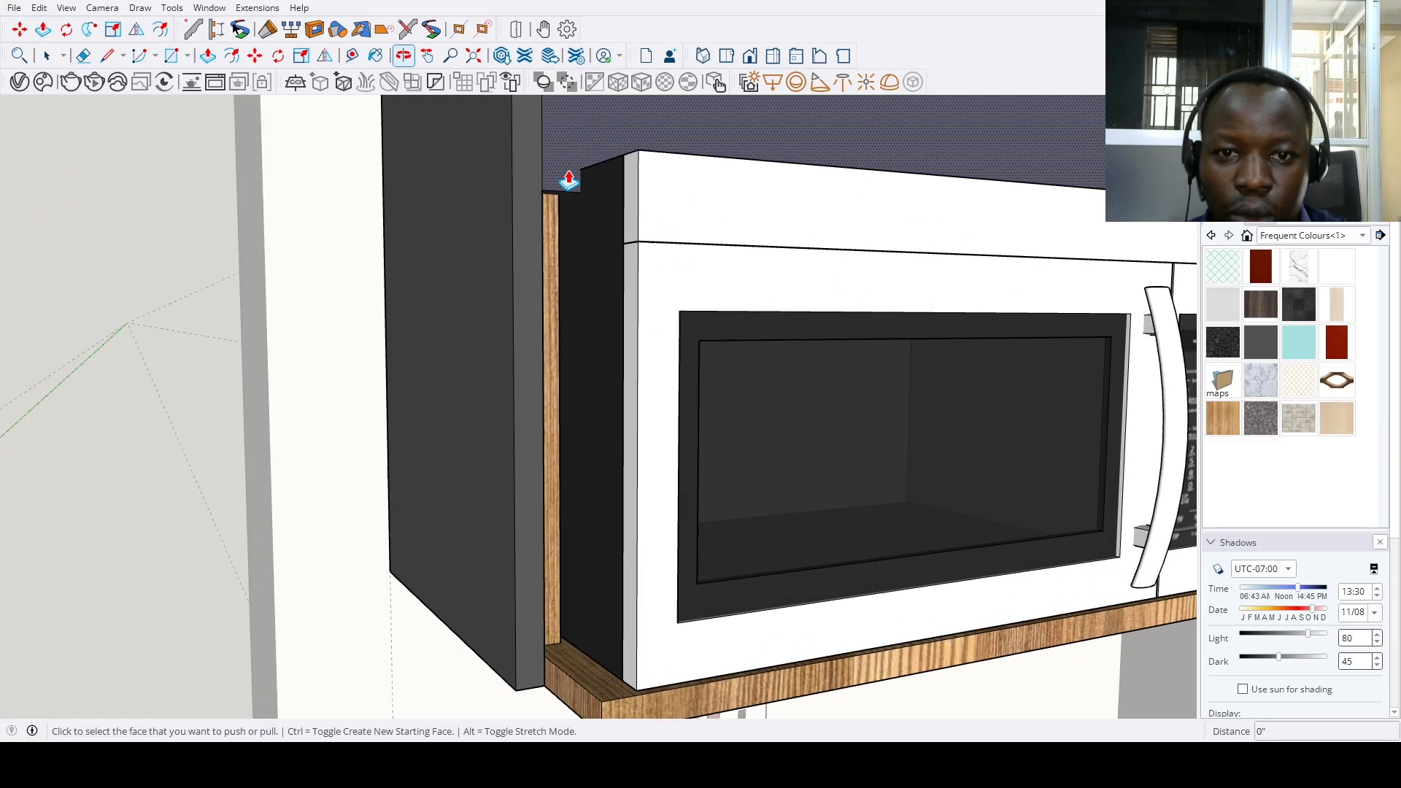
{"action": "left_click", "coordinate": [556, 193]}
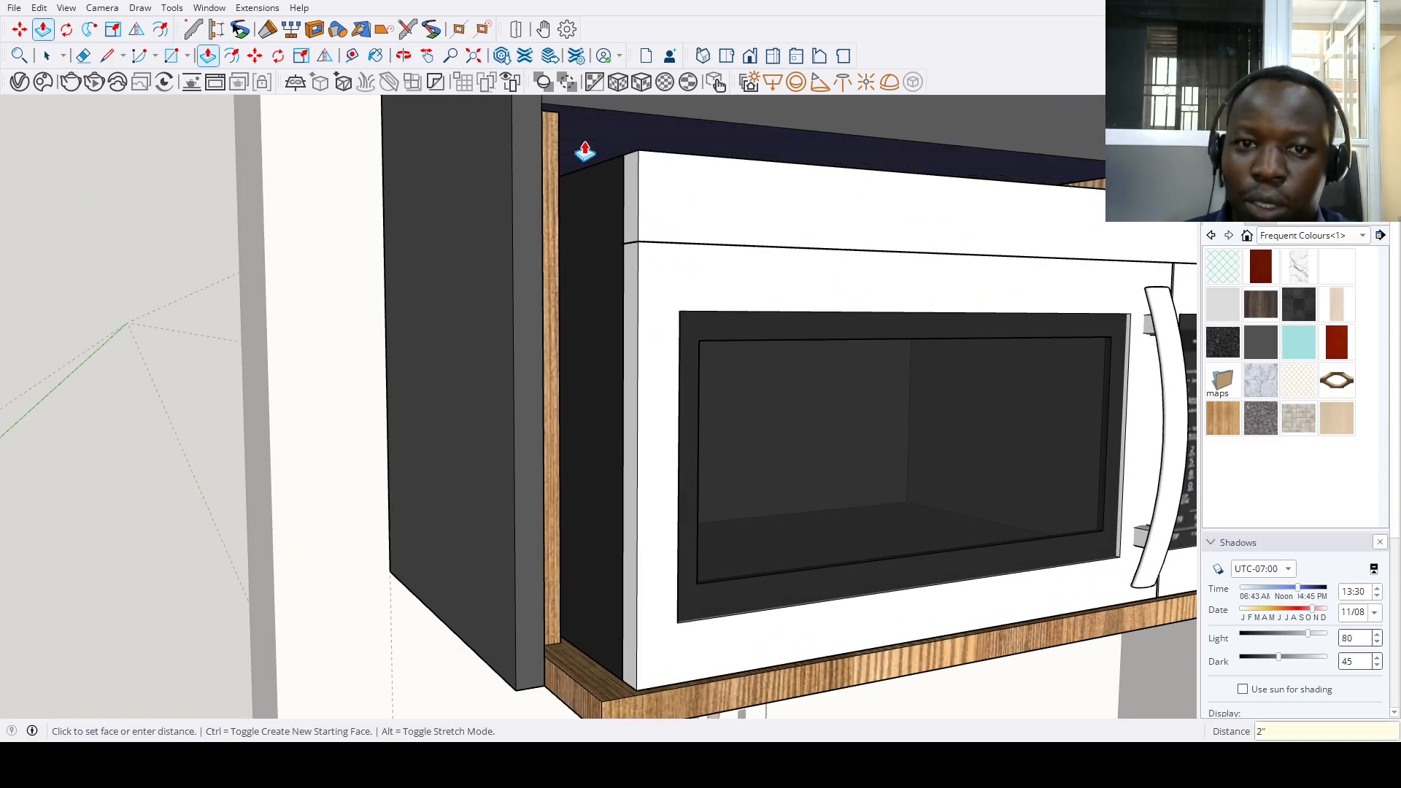
{"action": "scroll", "coordinate": [584, 151], "scroll_direction": "down", "scroll_amount": 5}
{"action": "scroll", "coordinate": [485, 462], "scroll_direction": "up", "scroll_amount": 6}
{"action": "key", "text": "Escape"}
Copy the lower edge of the panel above the microwave 1" upward and paint the resulting strip white
{"action": "key", "text": "m"}
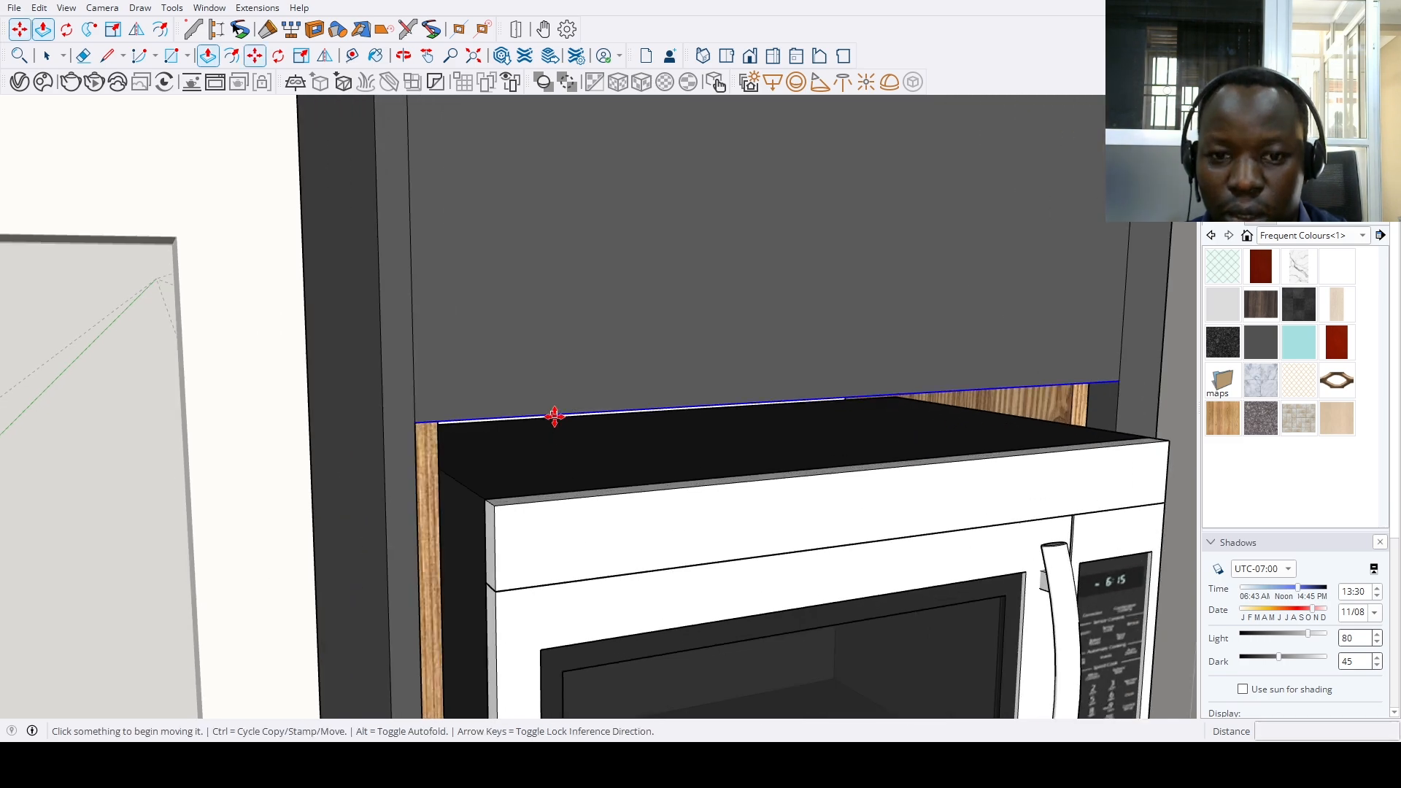
{"action": "left_click", "coordinate": [555, 416]}
{"action": "type", "text": "1"}
{"action": "key", "text": "Return"}
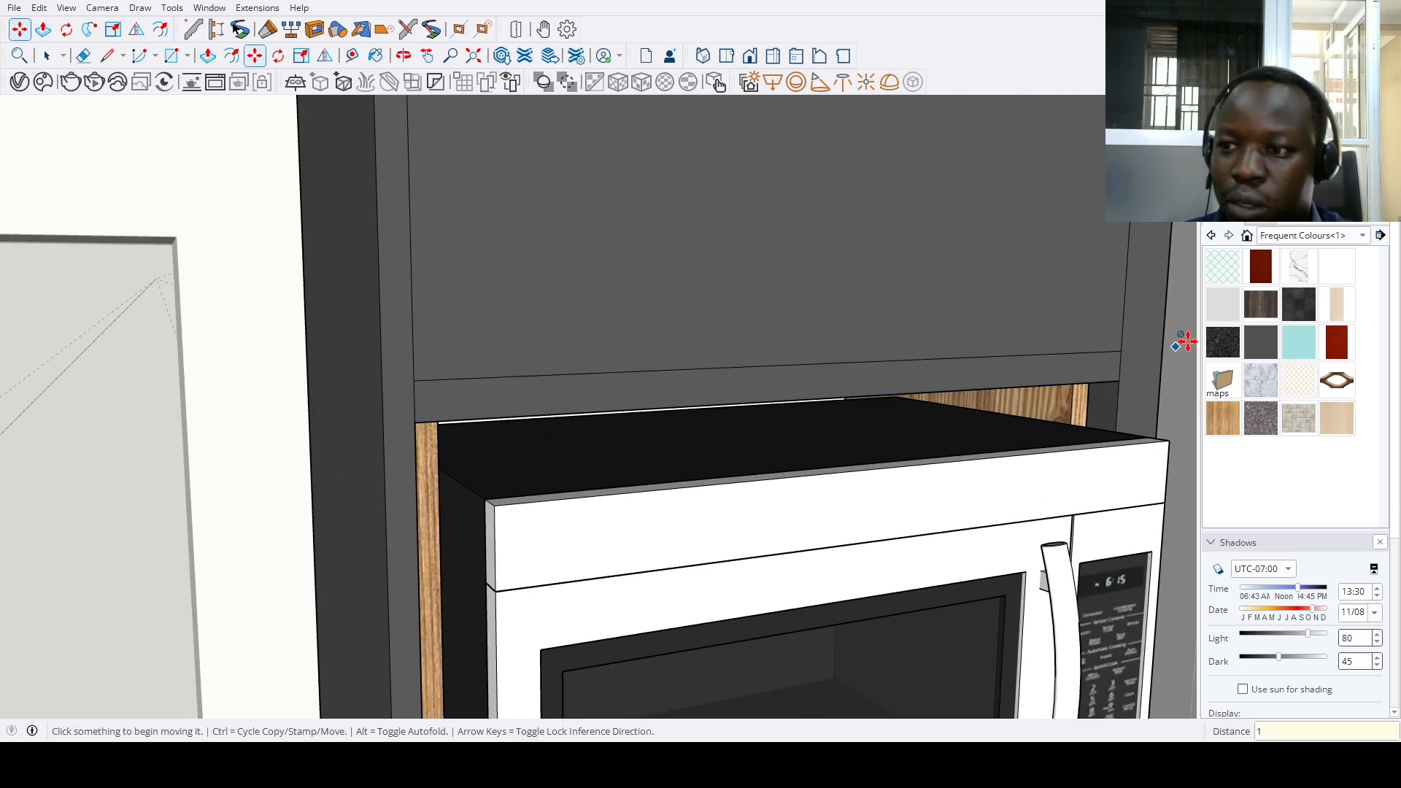
{"action": "key", "text": "space"}
{"action": "scroll", "coordinate": [796, 587], "scroll_direction": "down", "scroll_amount": 5}
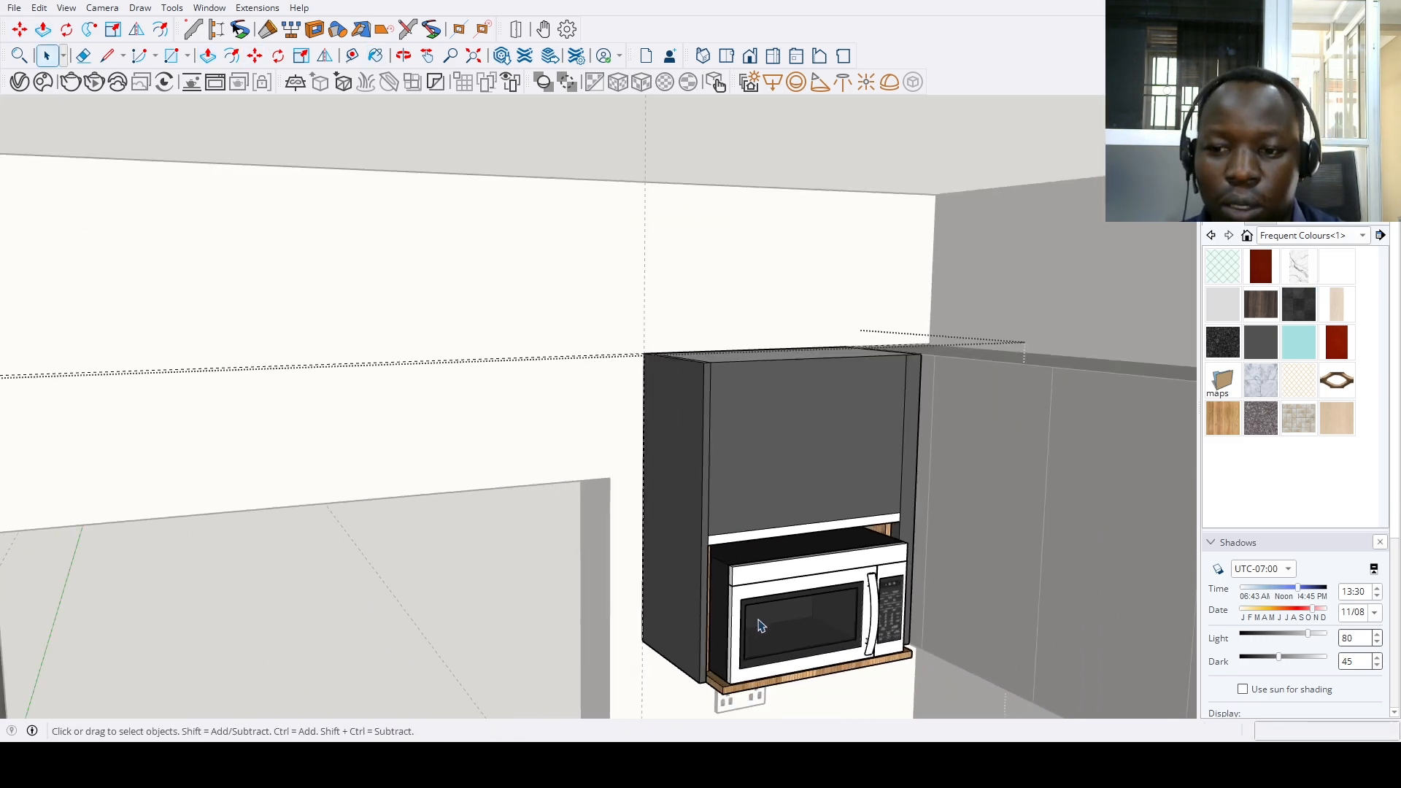
Copy the lower edge of the wall cabinet above the range hood 6" upward and paint the strip below it white
{"action": "scroll", "coordinate": [759, 626], "scroll_direction": "down", "scroll_amount": 5}
{"action": "middle_click_drag", "start_coordinate": [475, 700], "coordinate": [318, 406]}
{"action": "scroll", "coordinate": [616, 603], "scroll_direction": "up", "scroll_amount": 6}
{"action": "left_click", "coordinate": [490, 532]}
{"action": "scroll", "coordinate": [490, 533], "scroll_direction": "down", "scroll_amount": 6}
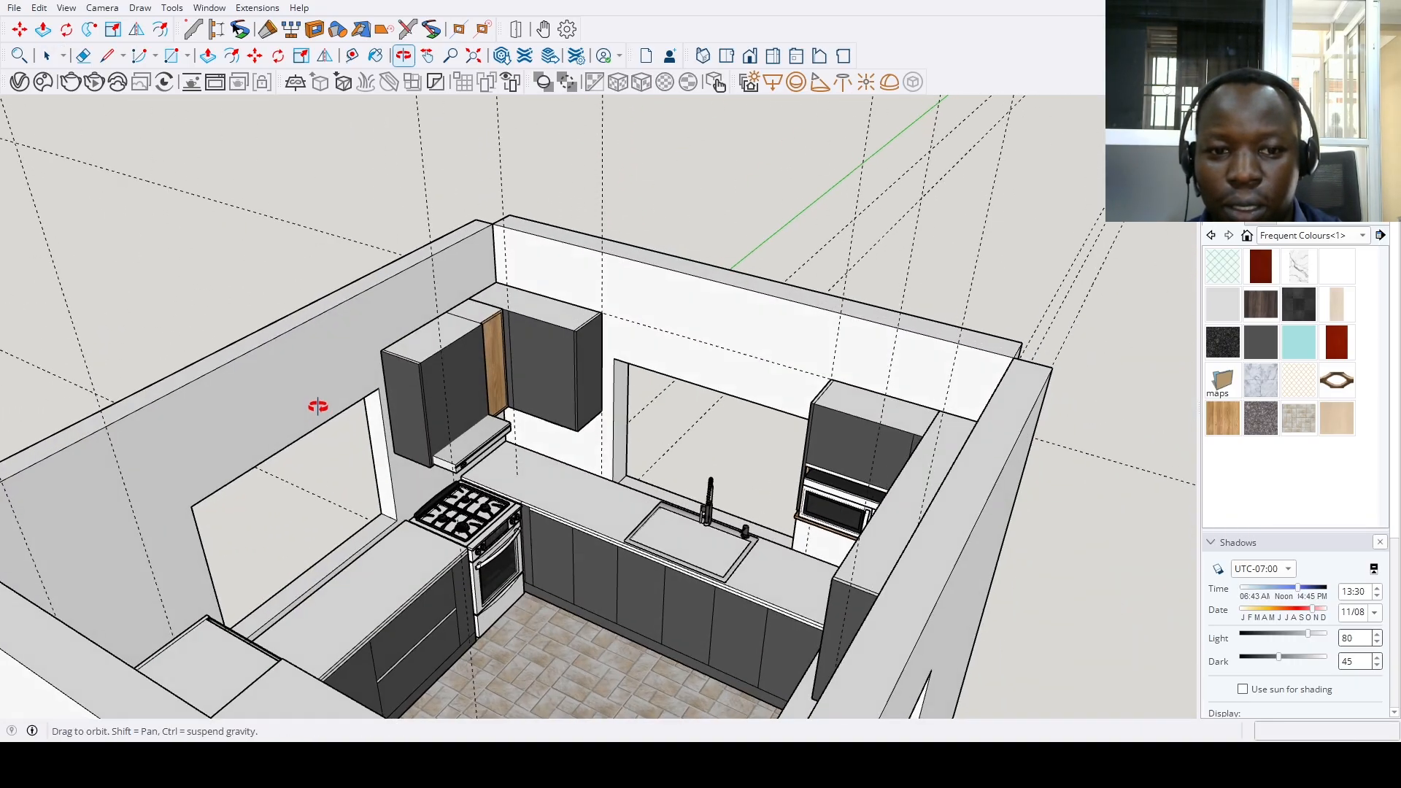
{"action": "scroll", "coordinate": [447, 438], "scroll_direction": "up", "scroll_amount": 8}
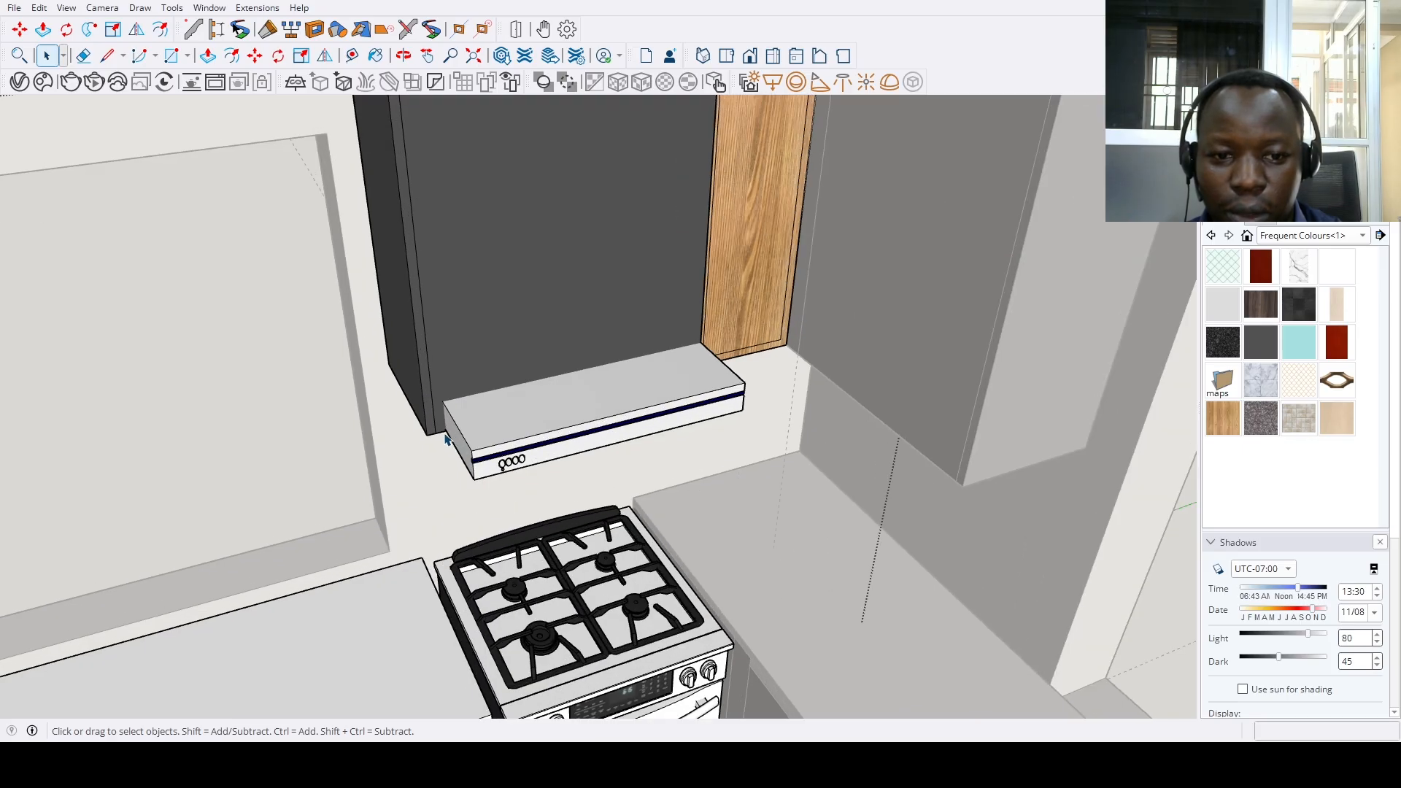
{"action": "scroll", "coordinate": [447, 439], "scroll_direction": "up", "scroll_amount": 5}
{"action": "key", "text": "m"}
{"action": "left_click", "coordinate": [433, 439]}
{"action": "key", "text": "ctrl"}
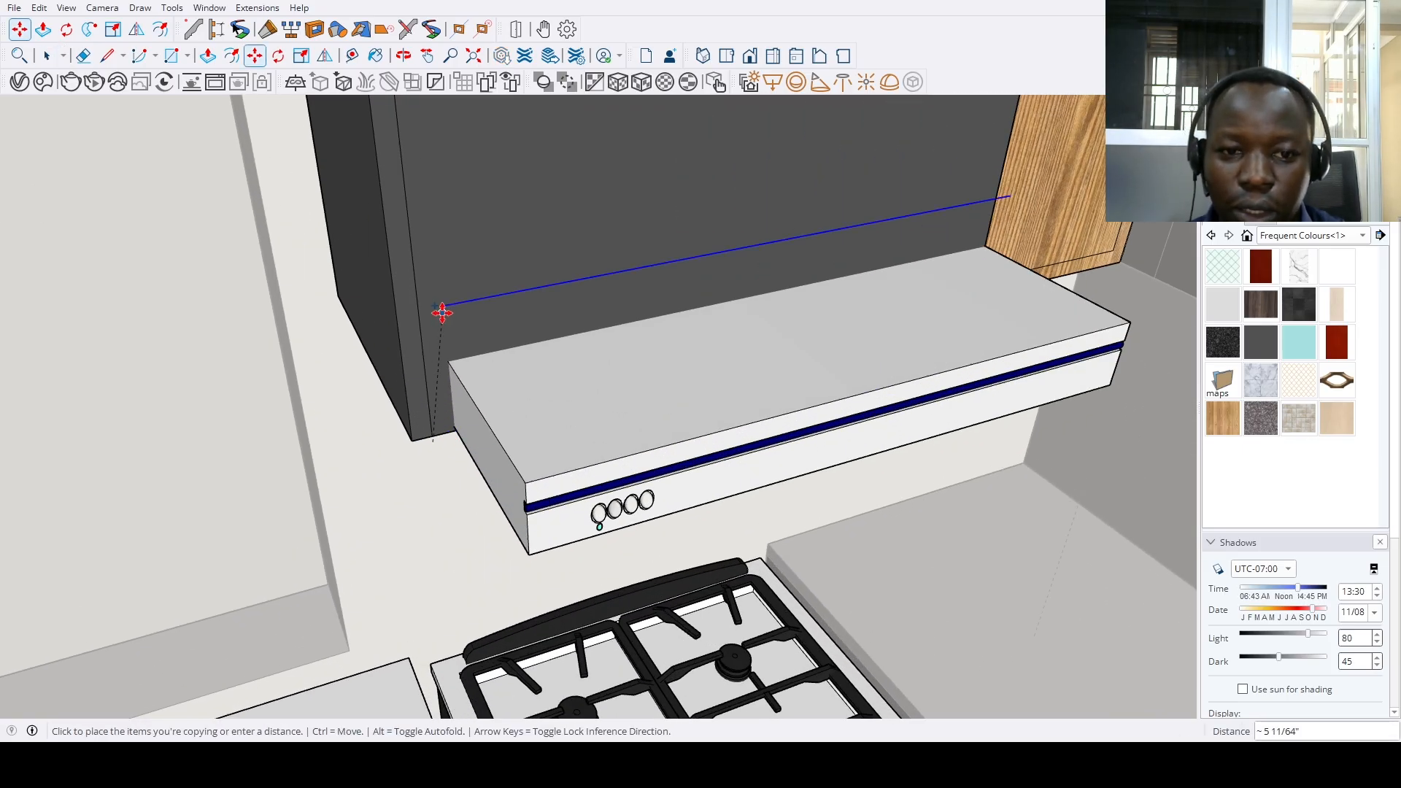
{"action": "type", "text": "6"}
{"action": "key", "text": "Return"}
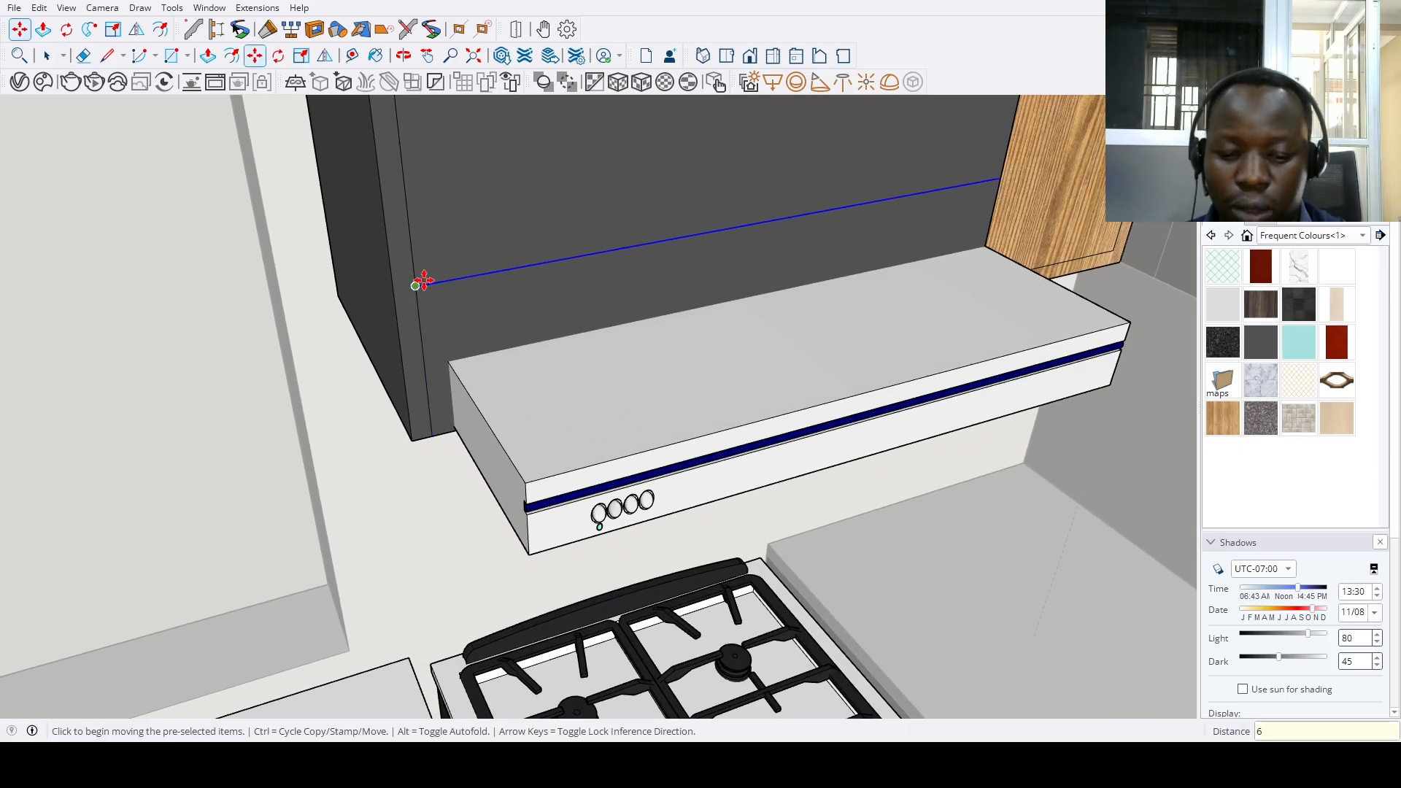
{"action": "scroll", "coordinate": [491, 303], "scroll_direction": "down", "scroll_amount": 10}
Draw a vertical line through the middle of the range hood cabinet's dark front to divide it into two doors
{"action": "key", "text": "p"}
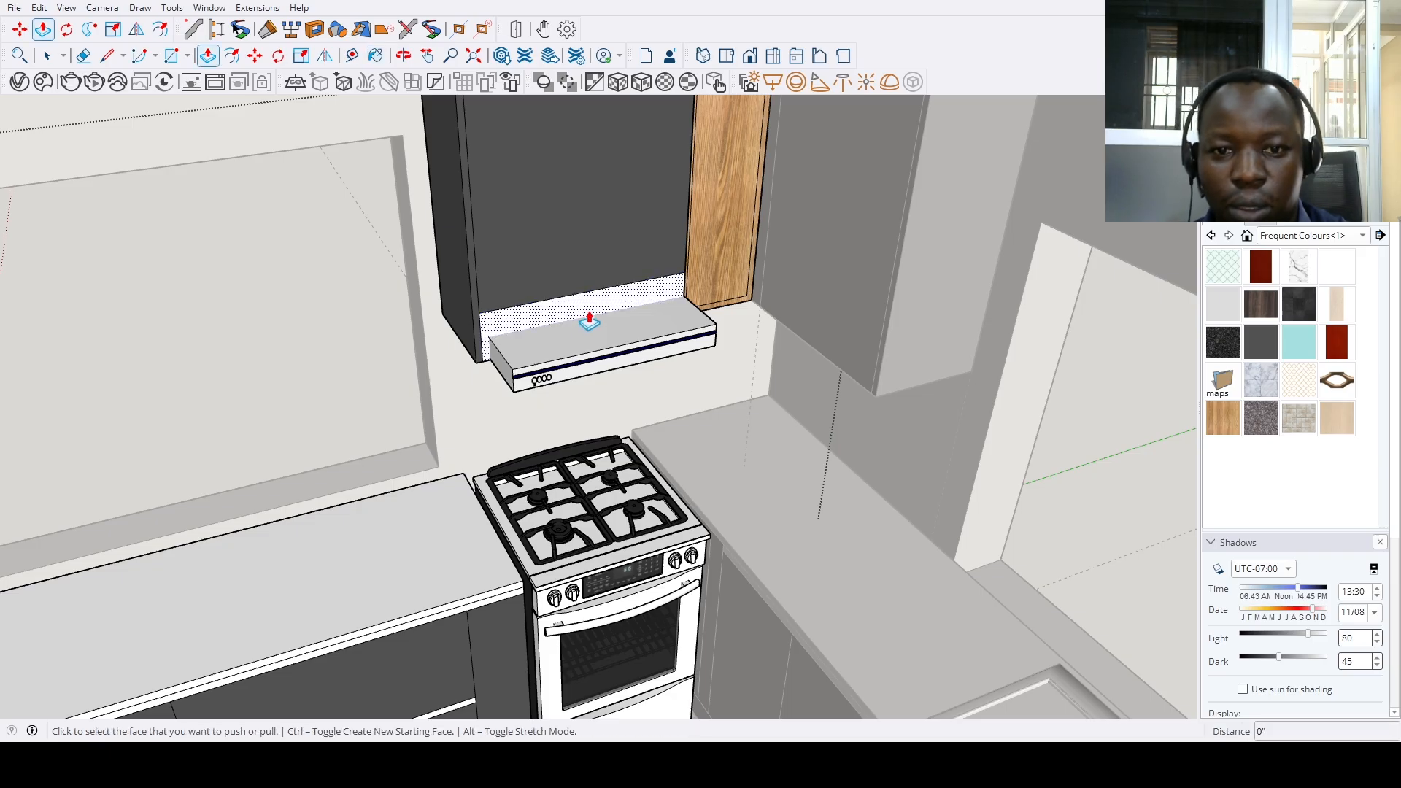
{"action": "key", "text": "l"}
{"action": "left_click", "coordinate": [582, 294]}
{"action": "scroll", "coordinate": [592, 225], "scroll_direction": "down", "scroll_amount": 3}
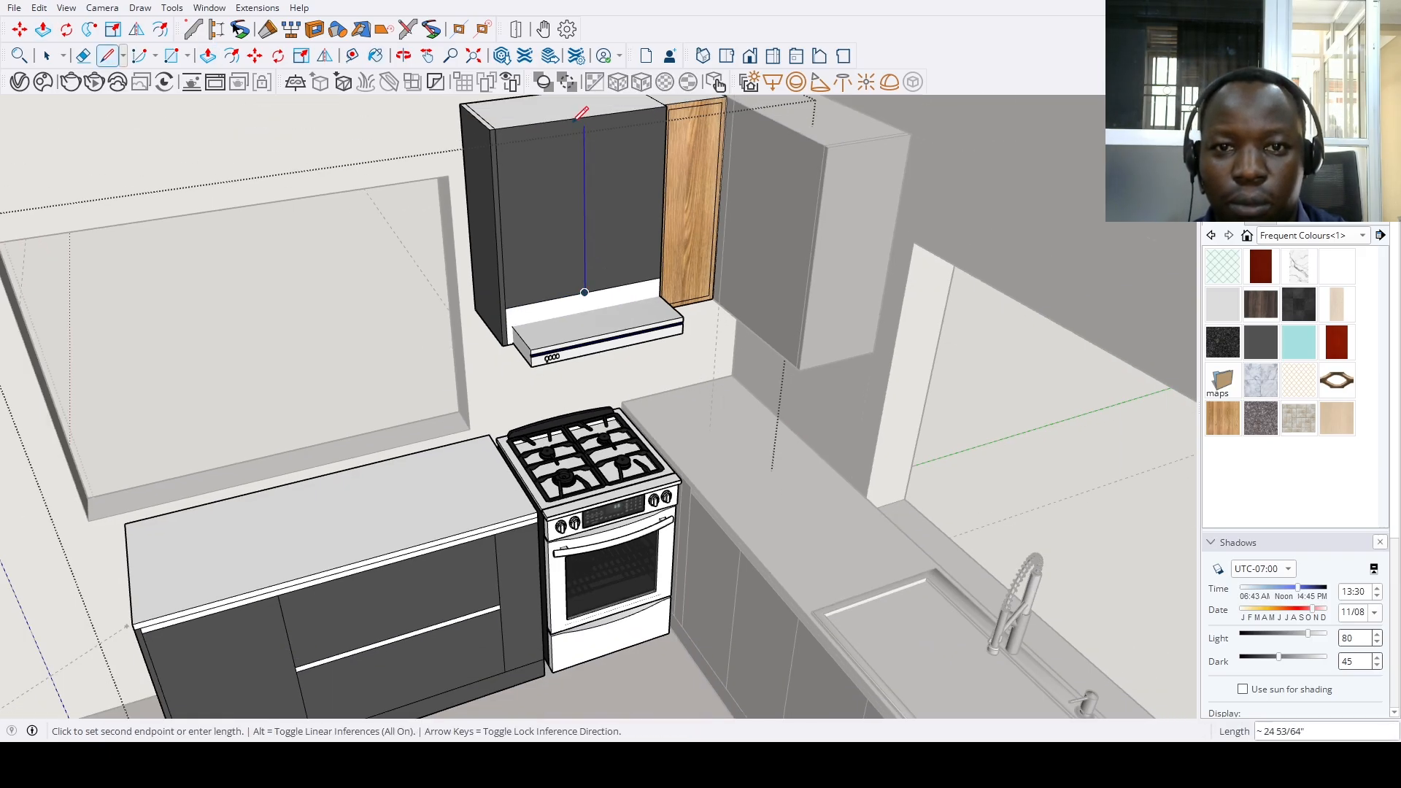
{"action": "scroll", "coordinate": [563, 255], "scroll_direction": "down", "scroll_amount": 4}
Push/Pull the white strip directly above the range hood by 3/4"
{"action": "key", "text": "p"}
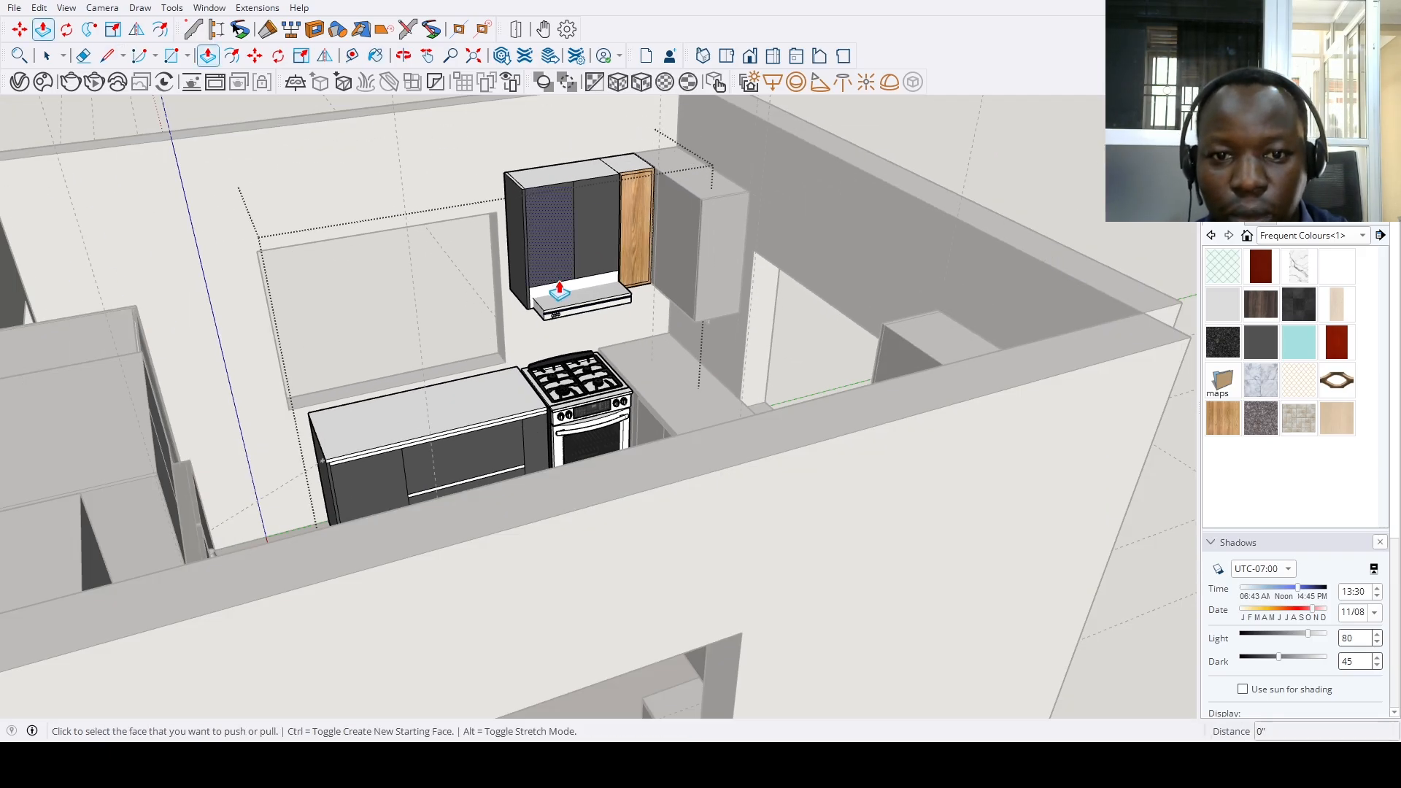
{"action": "left_click", "coordinate": [557, 289]}
{"action": "scroll", "coordinate": [529, 363], "scroll_direction": "up", "scroll_amount": 3}
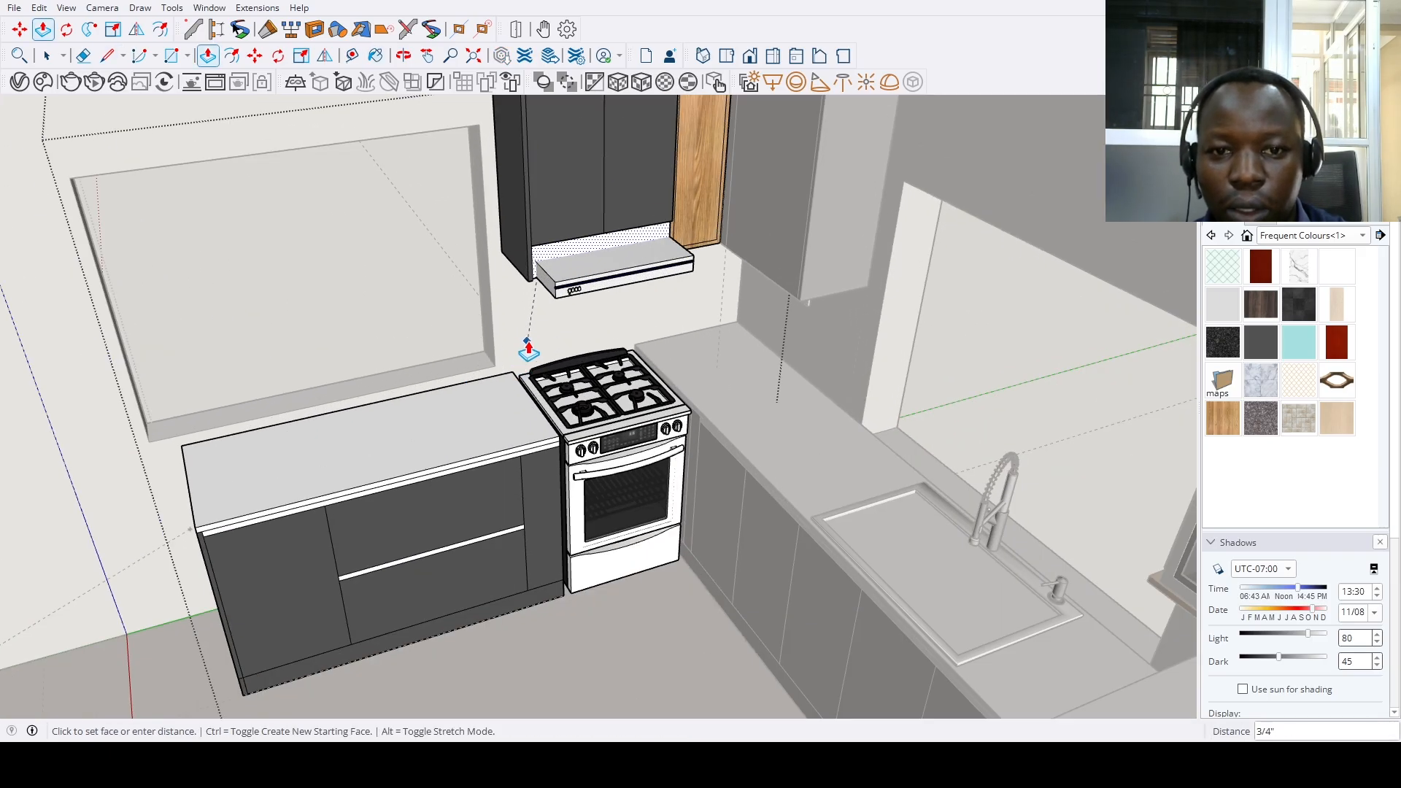
{"action": "left_click", "coordinate": [564, 261]}
{"action": "left_click", "coordinate": [545, 323]}
Erase the strip lines on the long wall cabinet's doorway-side front to merge it into one panel
{"action": "scroll", "coordinate": [545, 323], "scroll_direction": "down", "scroll_amount": 6}
{"action": "key", "text": "space"}
{"action": "middle_click_drag", "start_coordinate": [471, 397], "coordinate": [1116, 538]}
{"action": "scroll", "coordinate": [647, 418], "scroll_direction": "up", "scroll_amount": 3}
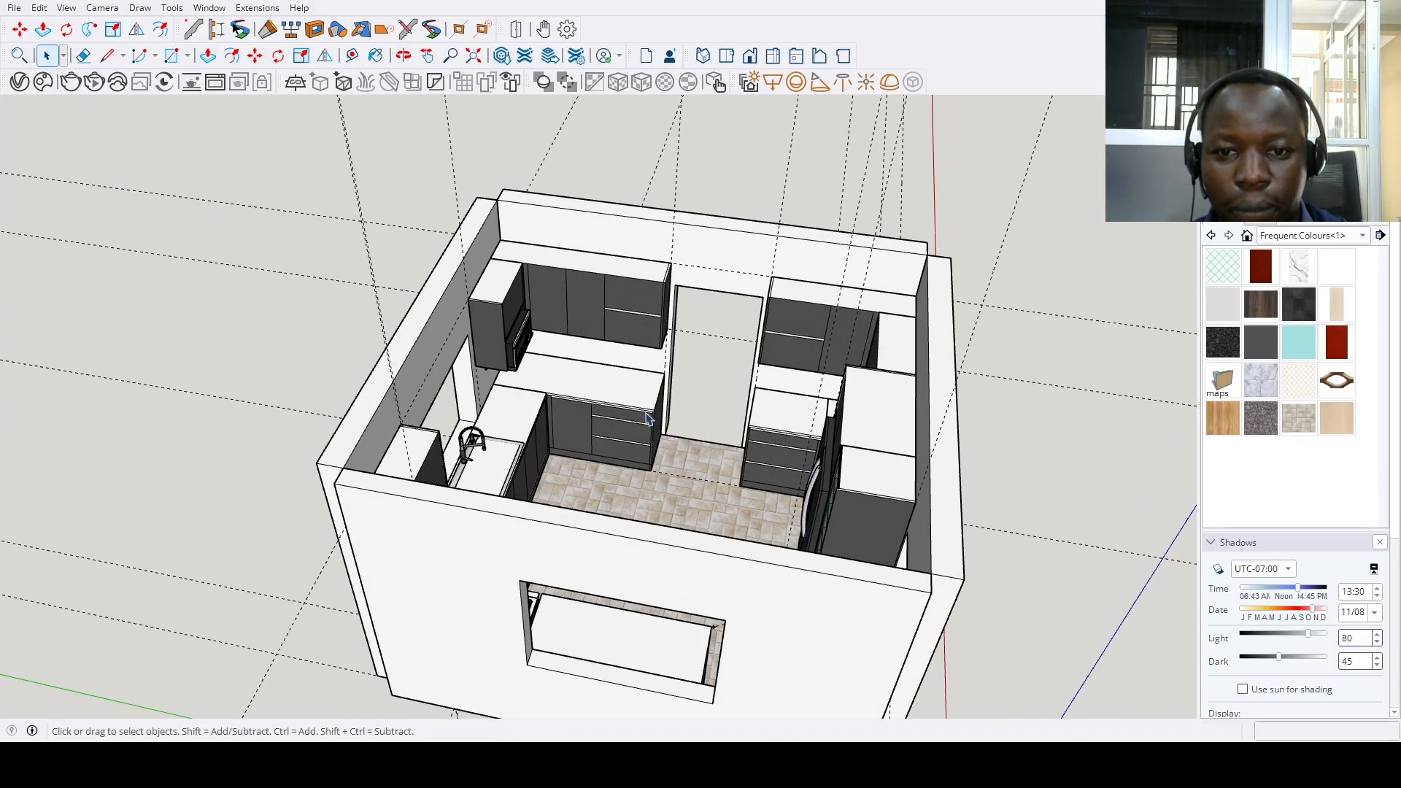
{"action": "middle_click_drag", "start_coordinate": [647, 417], "coordinate": [710, 379]}
{"action": "scroll", "coordinate": [719, 375], "scroll_direction": "up", "scroll_amount": 6}
{"action": "scroll", "coordinate": [721, 402], "scroll_direction": "down", "scroll_amount": 5}
{"action": "key", "text": "p"}
{"action": "left_click", "coordinate": [728, 383]}
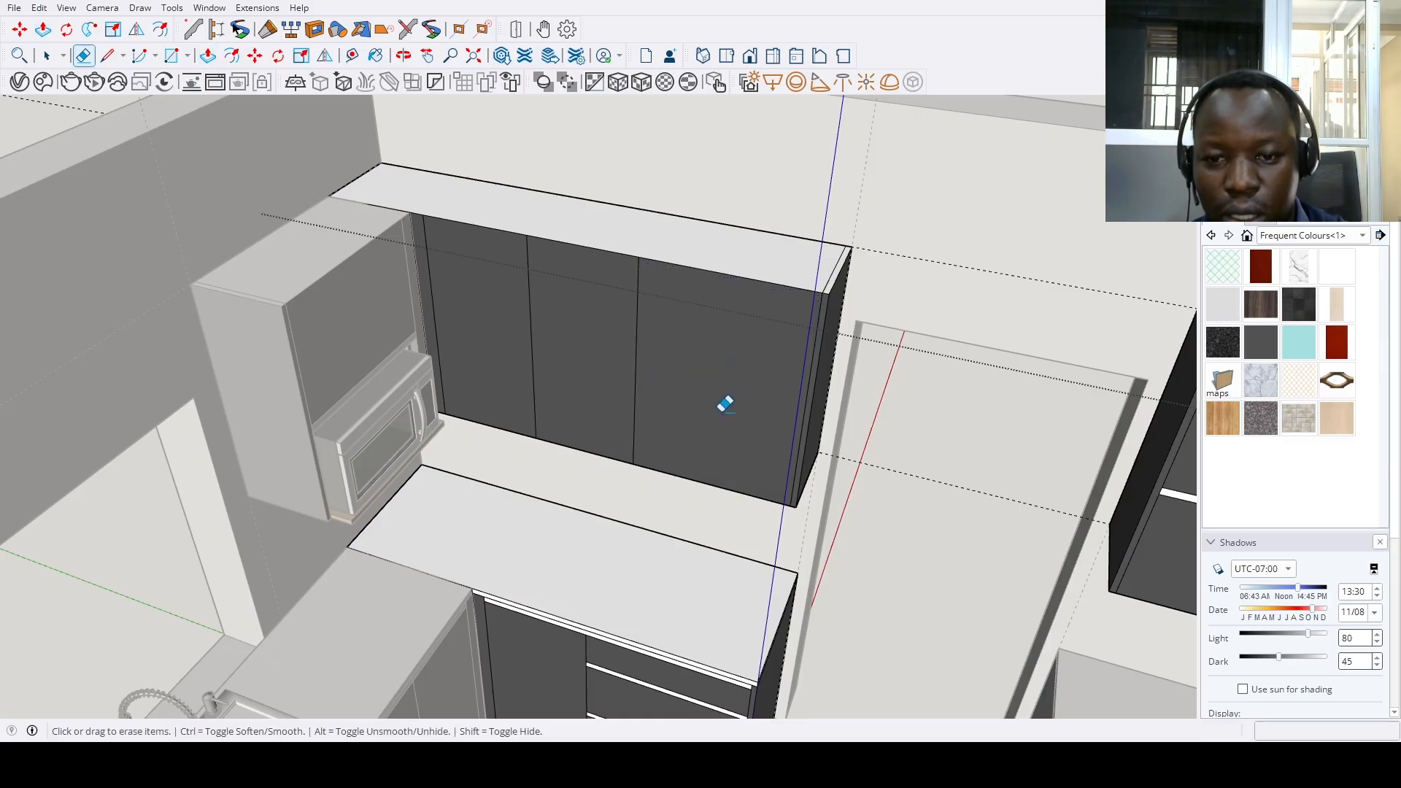
Push the merged doorway-side panel back to the wall to remove that section of the wall cabinet's body
{"action": "left_click", "coordinate": [716, 423]}
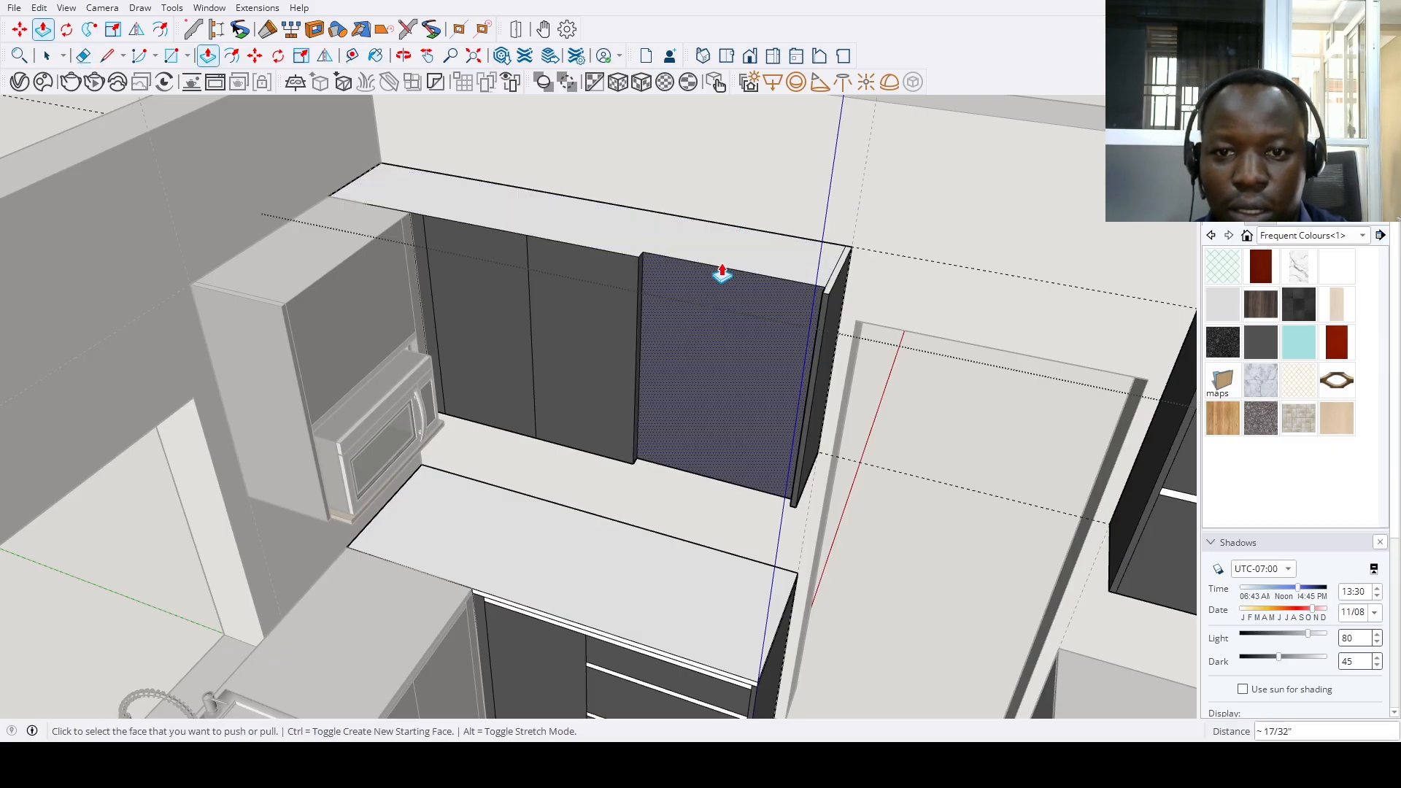
{"action": "left_click", "coordinate": [694, 401]}
{"action": "left_click", "coordinate": [719, 222]}
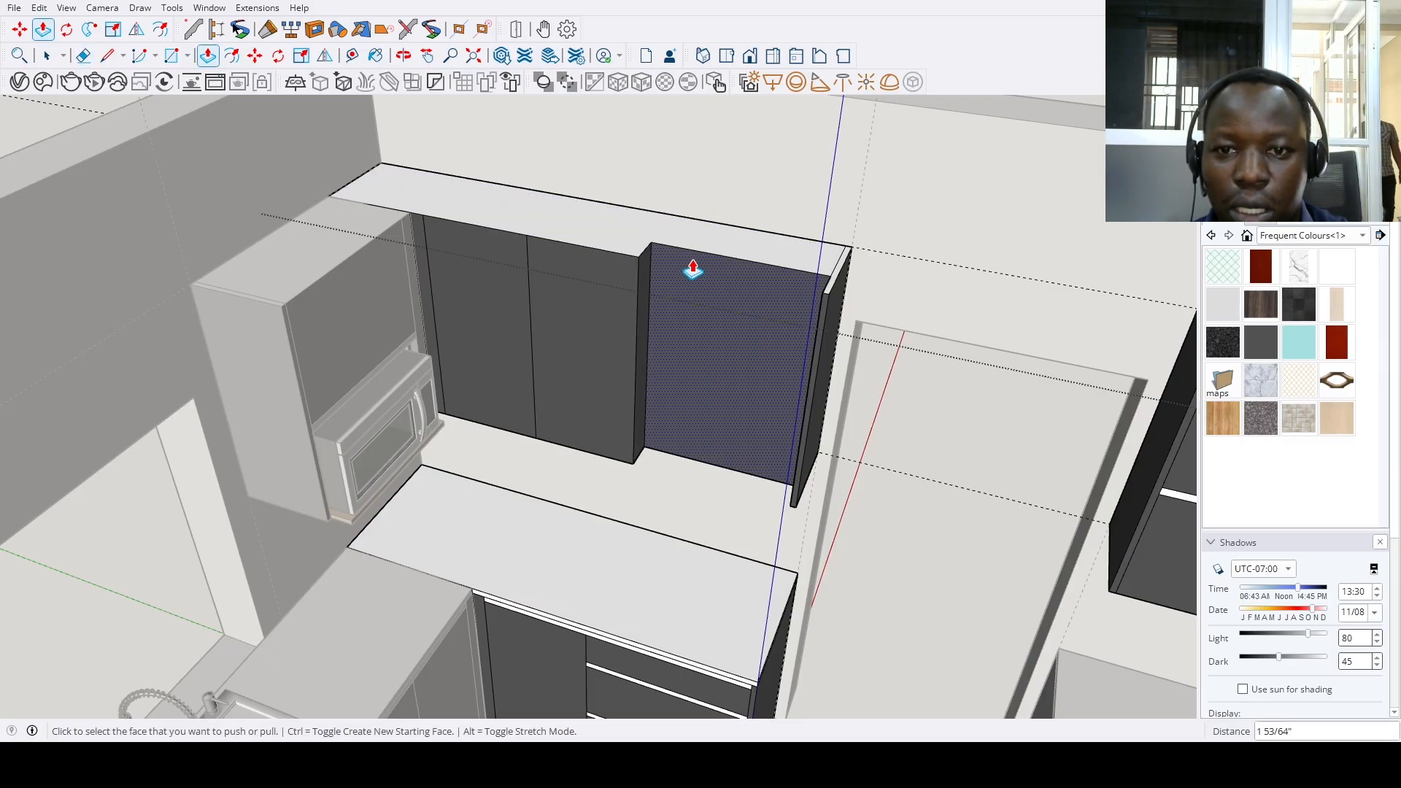
{"action": "left_click", "coordinate": [686, 304]}
{"action": "left_click", "coordinate": [691, 315]}
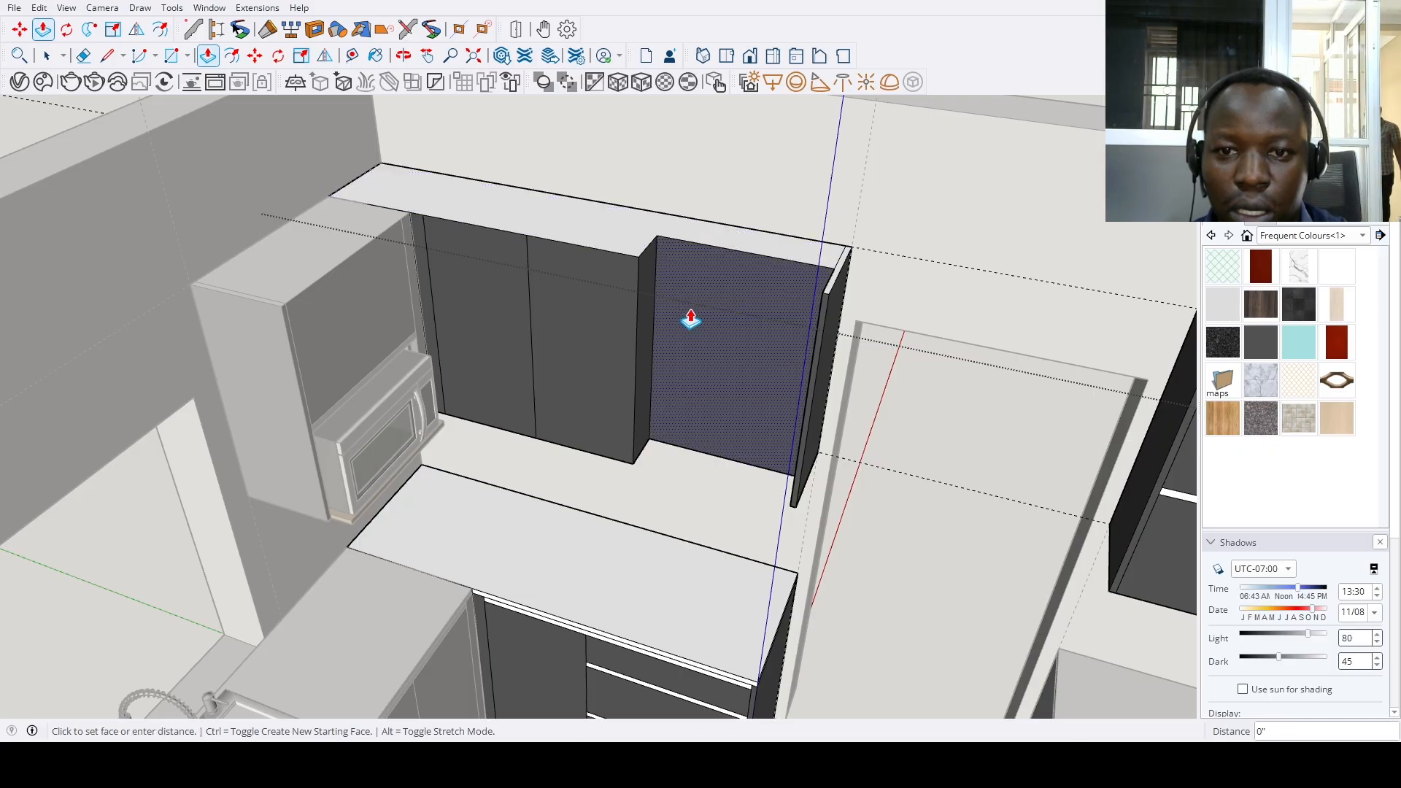
{"action": "left_click", "coordinate": [757, 165]}
Paste the glass-front cabinet, rotate it 90 degrees and fit it into the gap at the wall cabinet's doorway end
{"action": "scroll", "coordinate": [686, 339], "scroll_direction": "down", "scroll_amount": 5}
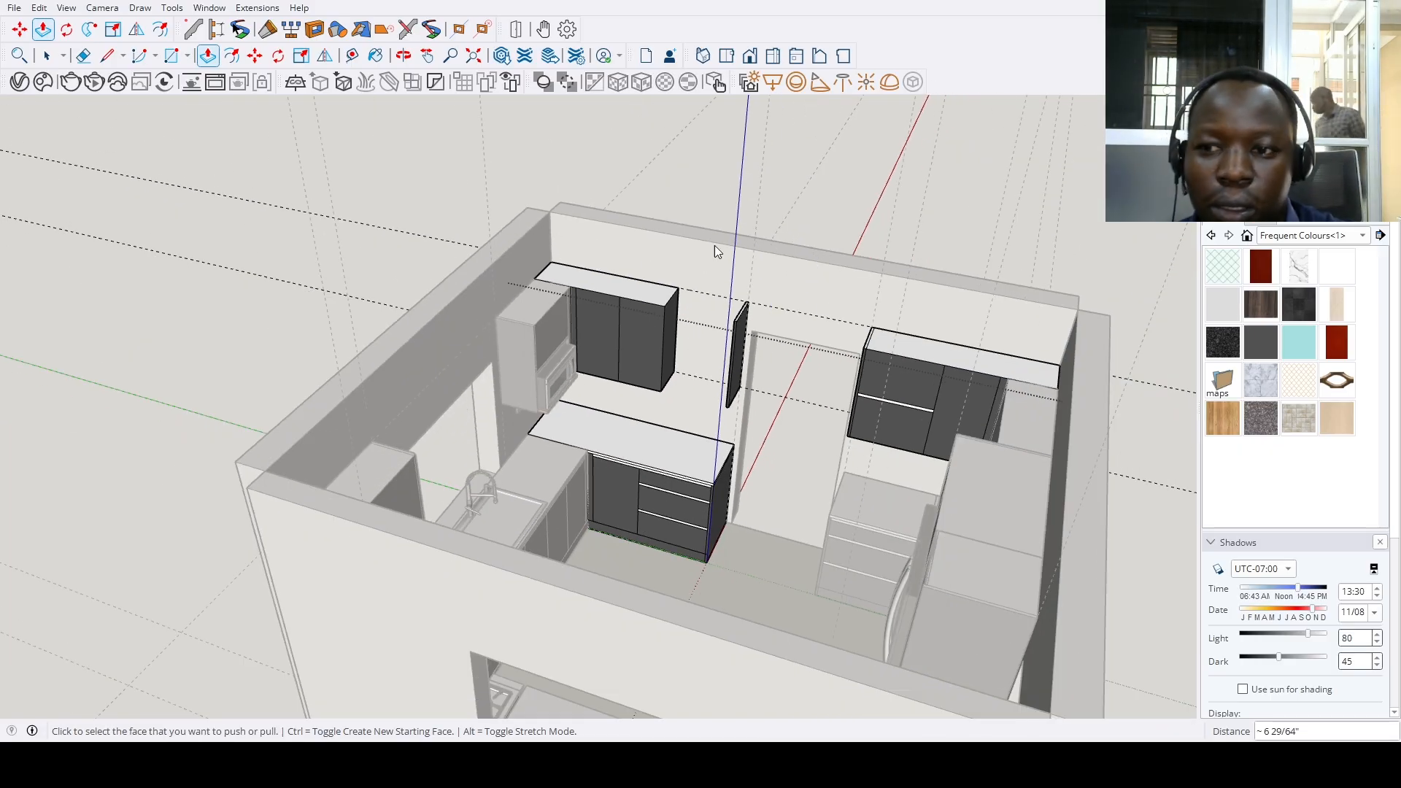
{"action": "key", "text": "ctrl+v"}
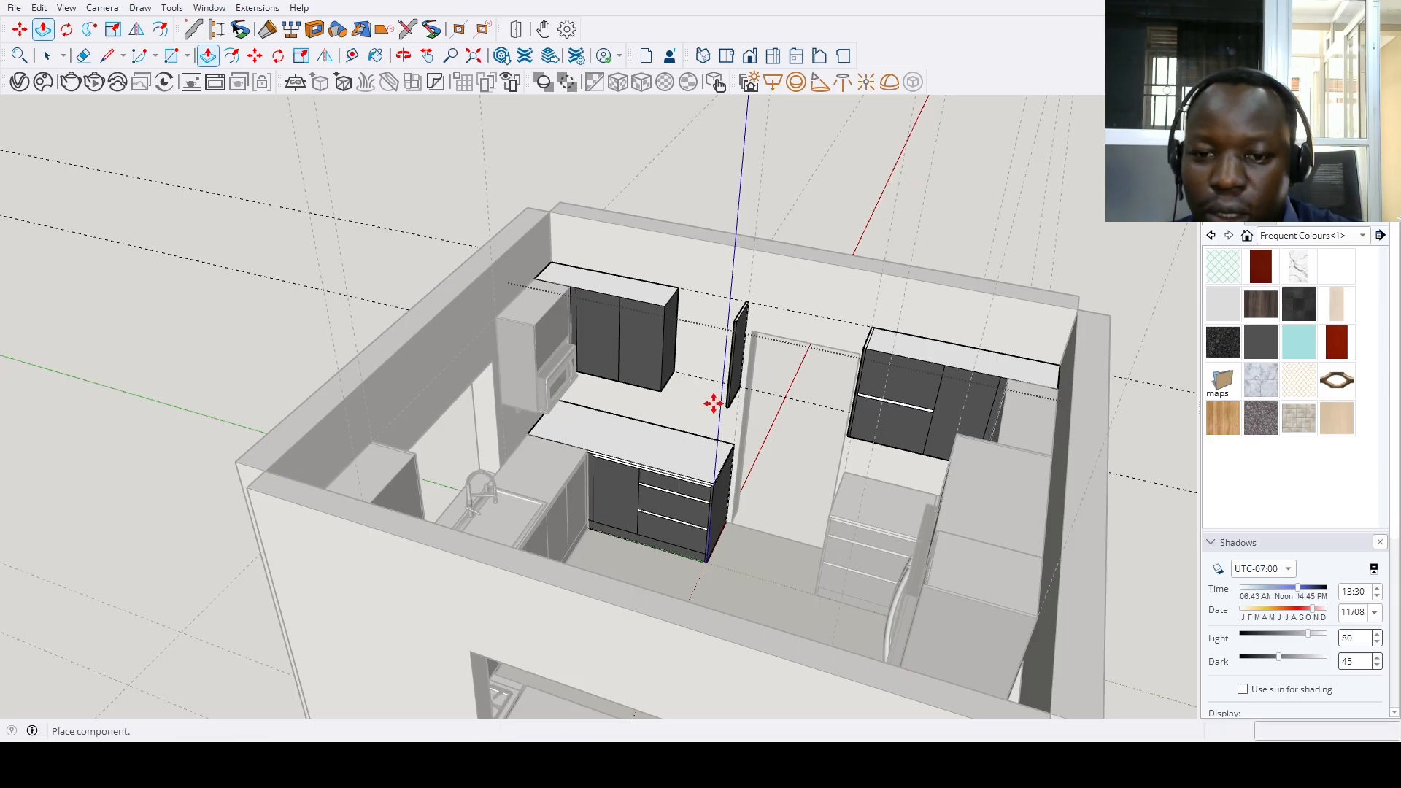
{"action": "left_click", "coordinate": [705, 441]}
{"action": "scroll", "coordinate": [713, 413], "scroll_direction": "up", "scroll_amount": 4}
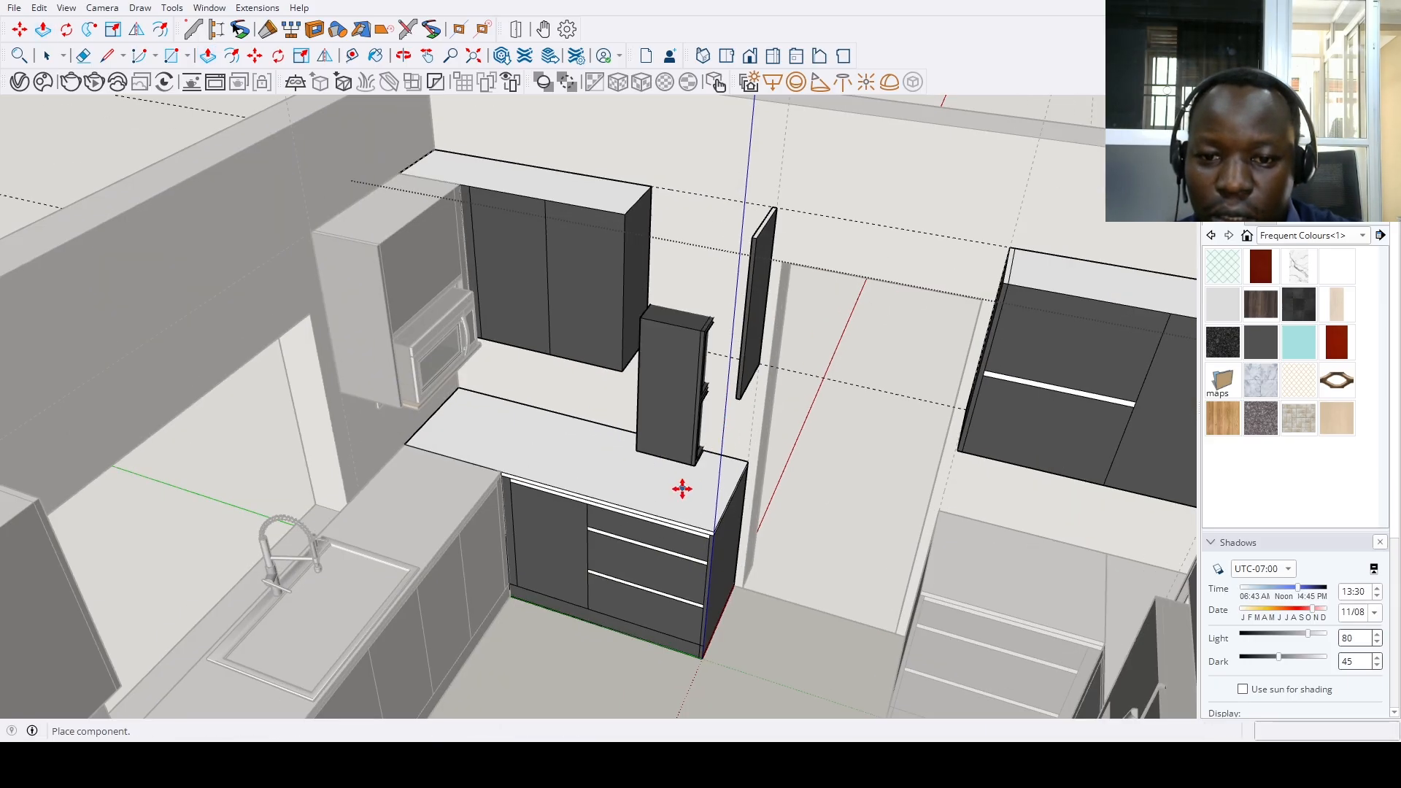
{"action": "key", "text": "m"}
{"action": "scroll", "coordinate": [681, 246], "scroll_direction": "up", "scroll_amount": 3}
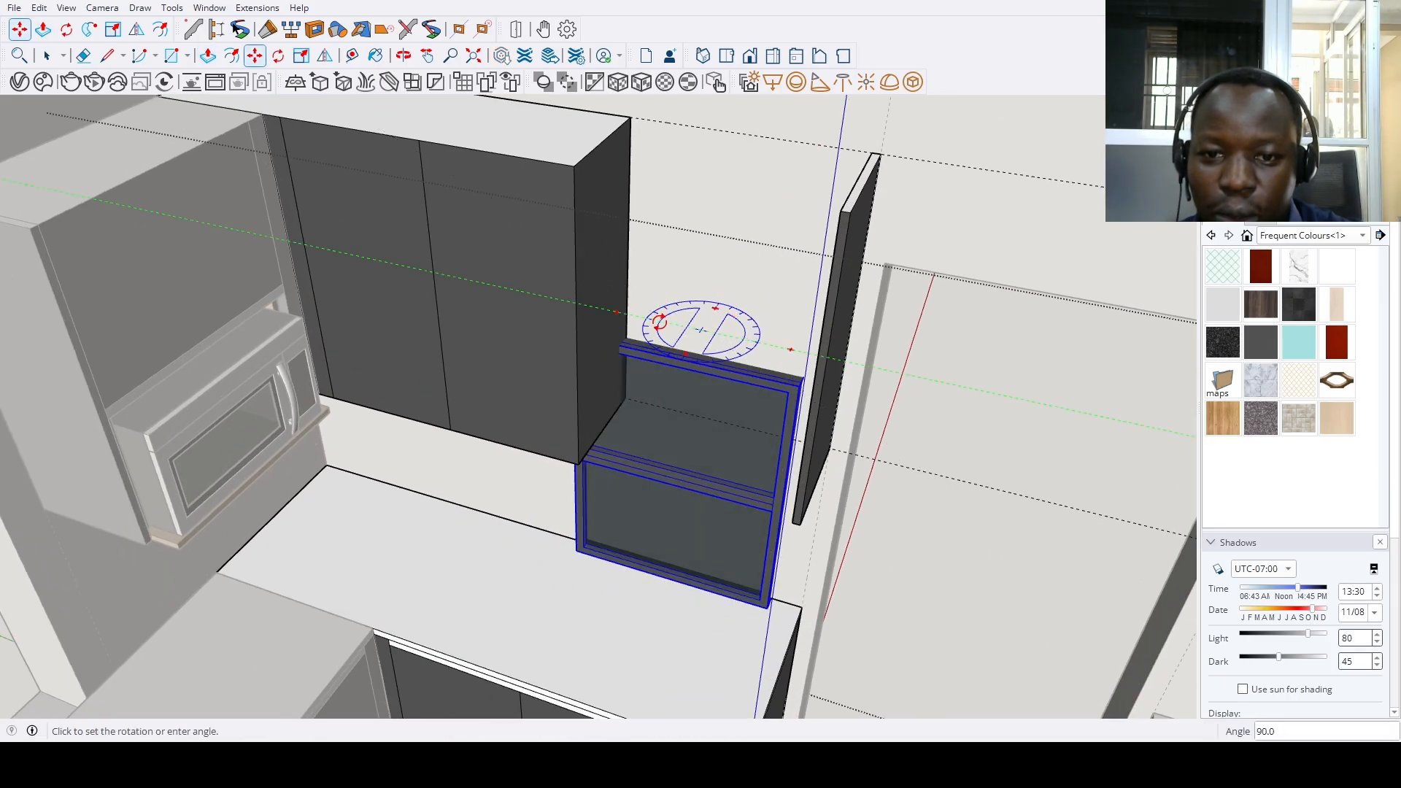
{"action": "mouse_move", "coordinate": [618, 287]}
{"action": "middle_mouse_down"}
{"action": "mouse_move", "coordinate": [626, 182]}
{"action": "mouse_move", "coordinate": [715, 263]}
{"action": "mouse_move", "coordinate": [725, 239]}
{"action": "middle_mouse_up"}
{"action": "scroll", "coordinate": [725, 238], "scroll_direction": "up", "scroll_amount": 2}
{"action": "key", "text": "space"}
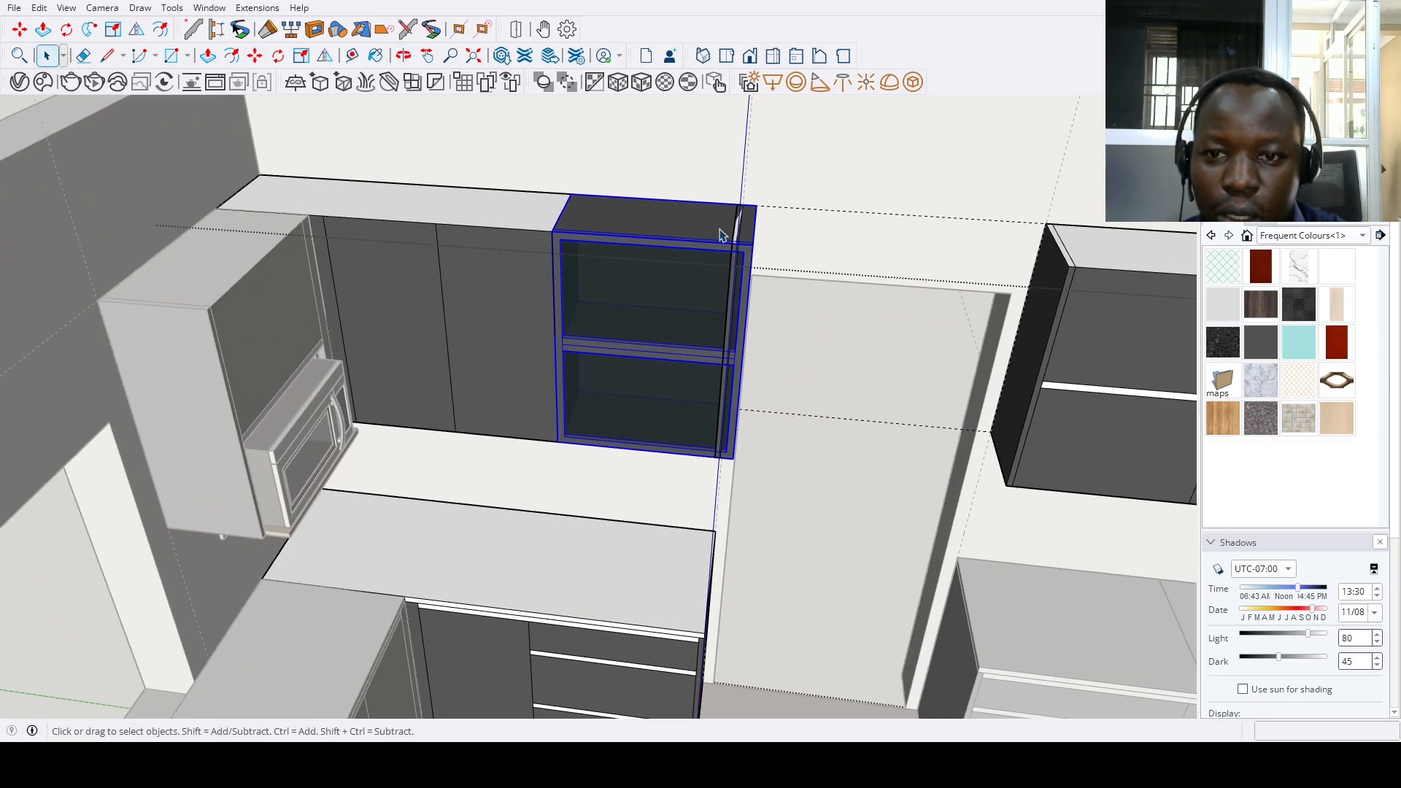
Open the glass-front wall unit and move its doorway-side end inward to line up with the wall cabinet's end panel
{"action": "double_click", "coordinate": [725, 234]}
{"action": "left_click_drag", "start_coordinate": [688, 156], "coordinate": [762, 467]}
{"action": "scroll", "coordinate": [759, 216], "scroll_direction": "up", "scroll_amount": 5}
{"action": "key", "text": "m"}
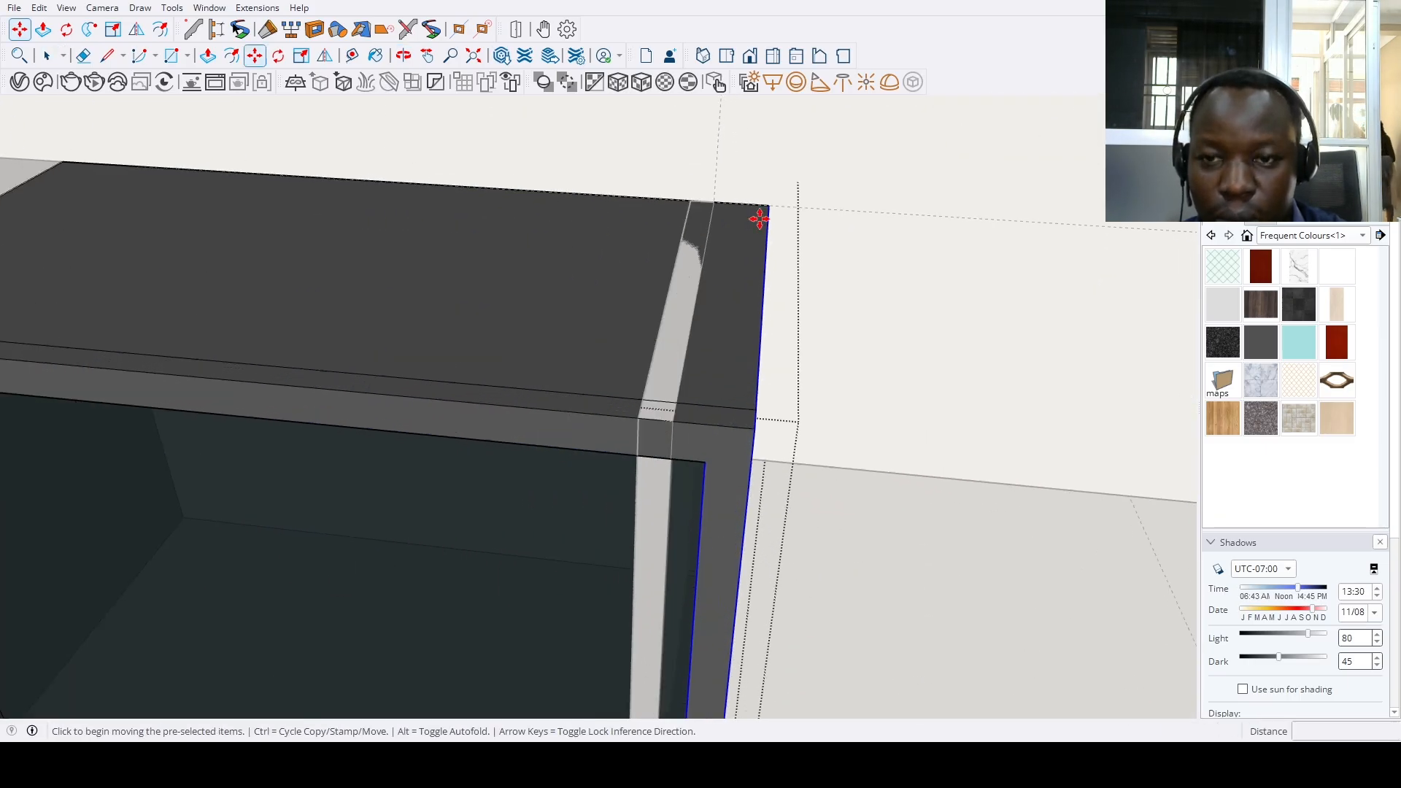
{"action": "left_click", "coordinate": [769, 206]}
{"action": "left_click", "coordinate": [691, 202]}
{"action": "key", "text": "space"}
{"action": "scroll", "coordinate": [642, 371], "scroll_direction": "down", "scroll_amount": 6}
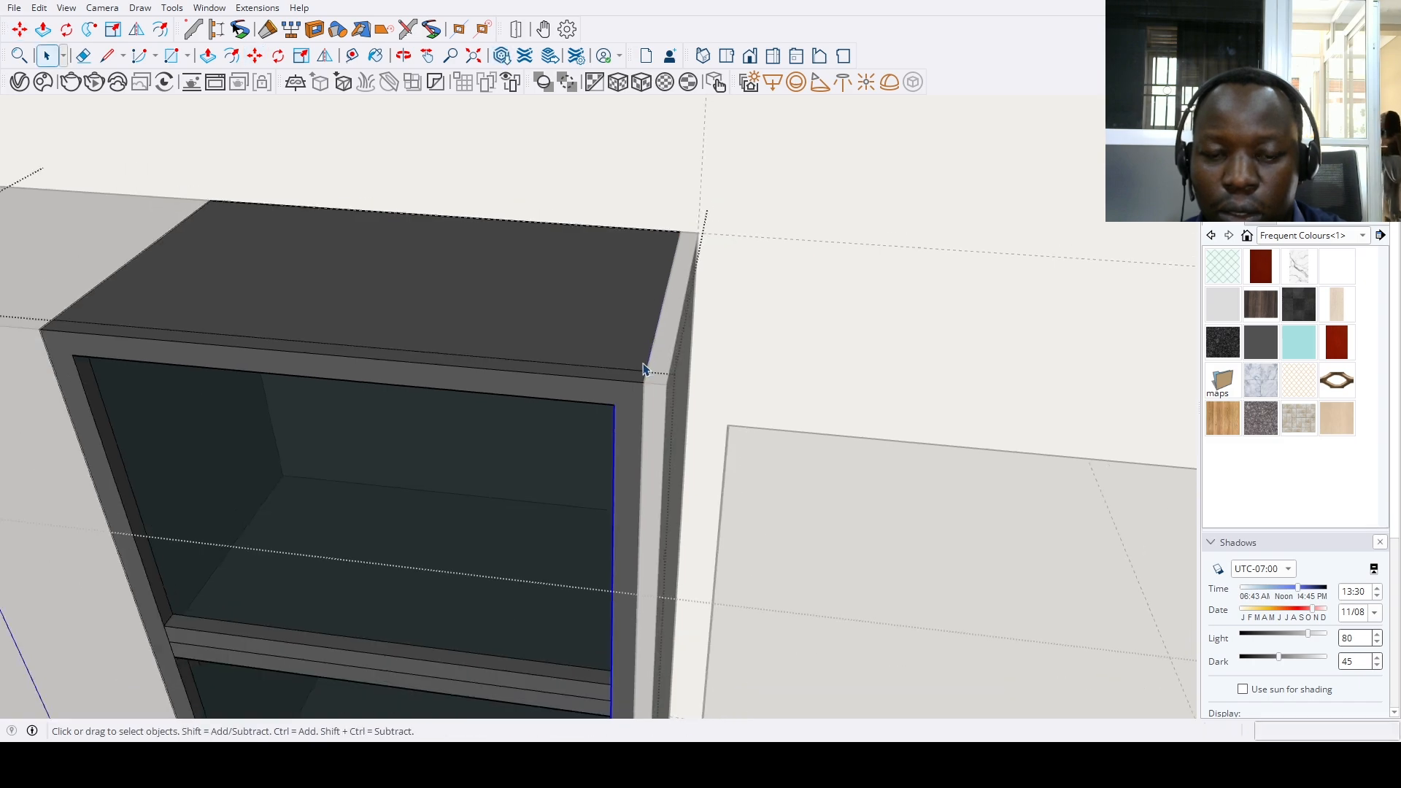
{"action": "scroll", "coordinate": [624, 374], "scroll_direction": "down", "scroll_amount": 3}
{"action": "mouse_move", "coordinate": [685, 300]}
{"action": "middle_mouse_down"}
{"action": "mouse_move", "coordinate": [532, 328]}
{"action": "mouse_move", "coordinate": [803, 378]}
{"action": "mouse_move", "coordinate": [822, 353]}
{"action": "mouse_move", "coordinate": [709, 307]}
{"action": "middle_mouse_up"}
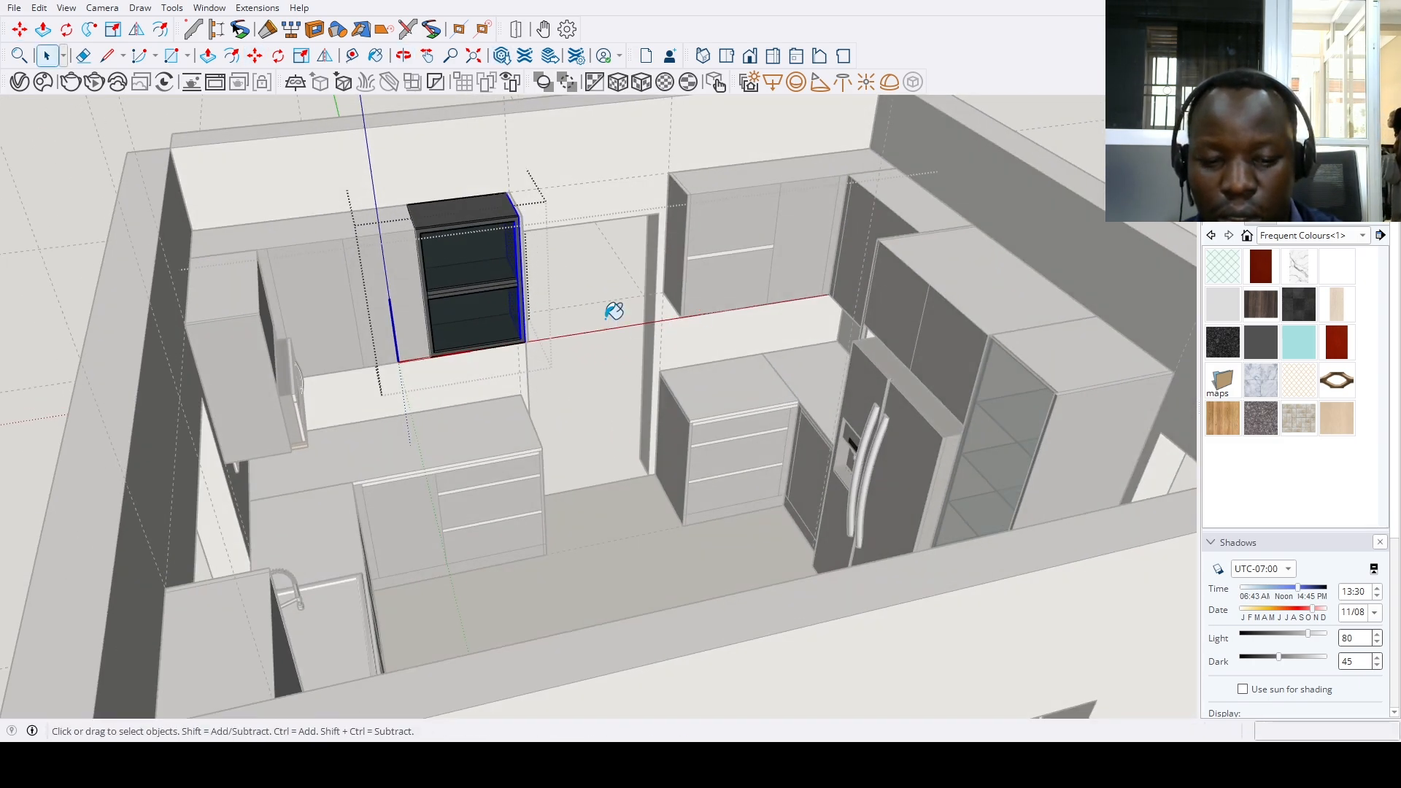
Sample the glass material of the wall unit, try applying it to the tall glass cabinet beside the refrigerator, and undo the attempt
{"action": "left_click", "coordinate": [476, 261], "text": "alt"}
{"action": "scroll", "coordinate": [562, 365], "scroll_direction": "down", "scroll_amount": 2}
{"action": "middle_click_drag", "start_coordinate": [563, 366], "coordinate": [912, 378]}
{"action": "key", "text": "space"}
{"action": "scroll", "coordinate": [912, 377], "scroll_direction": "up", "scroll_amount": 4}
{"action": "double_click", "coordinate": [913, 376]}
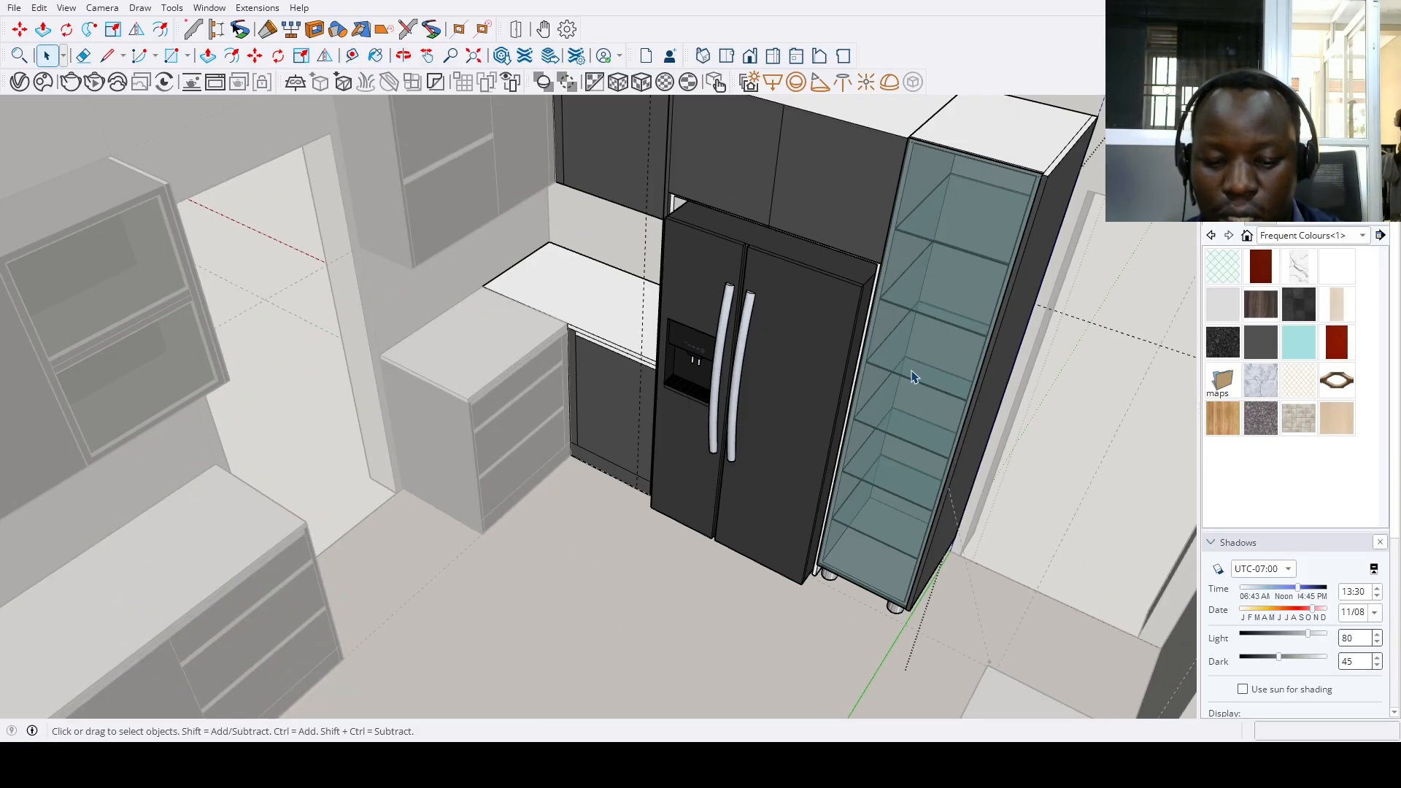
{"action": "left_click", "coordinate": [969, 269]}
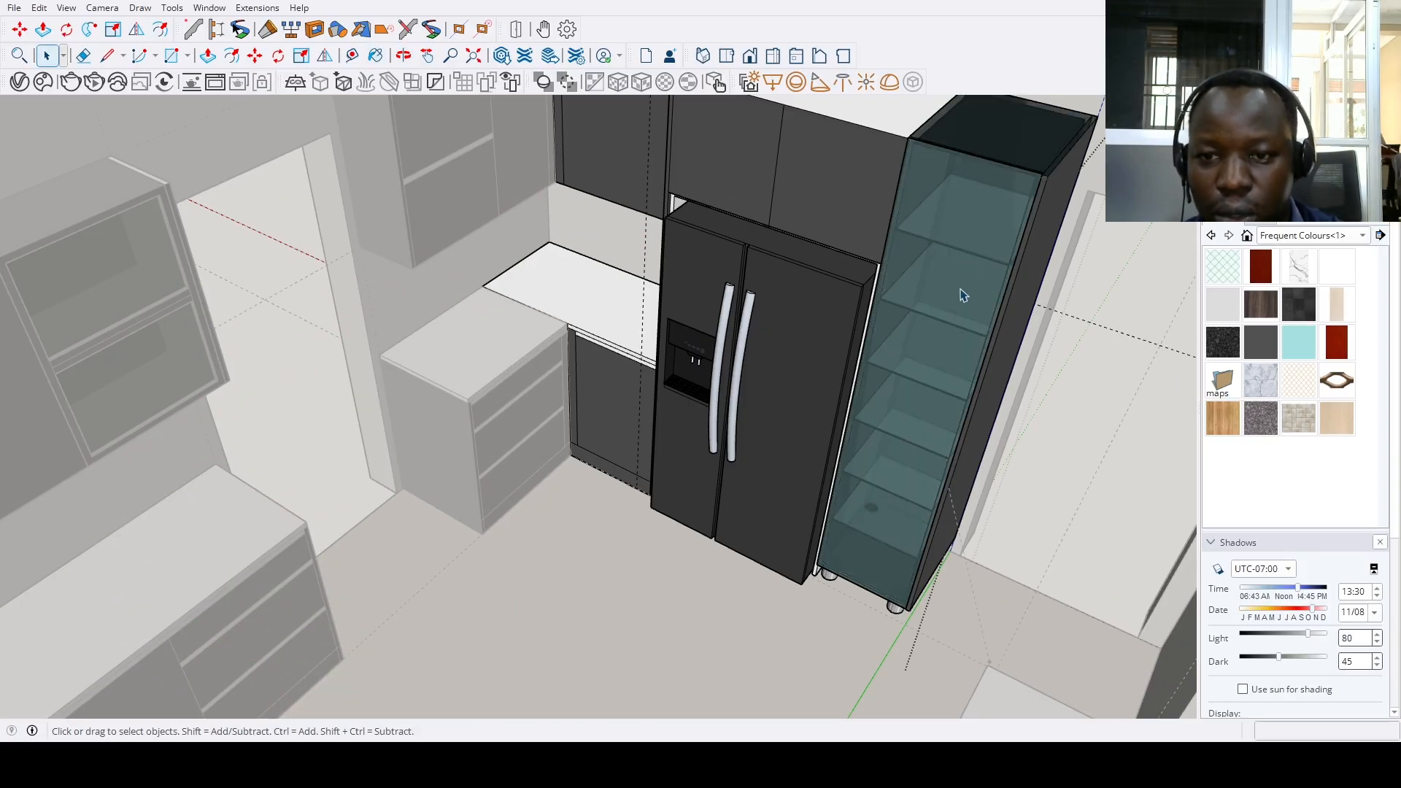
{"action": "key", "text": "ctrl+z"}
Paint the glass door inside the tall cabinet beside the refrigerator with the wall unit's dark glass material
{"action": "double_click", "coordinate": [959, 252]}
{"action": "scroll", "coordinate": [962, 267], "scroll_direction": "up", "scroll_amount": 3}
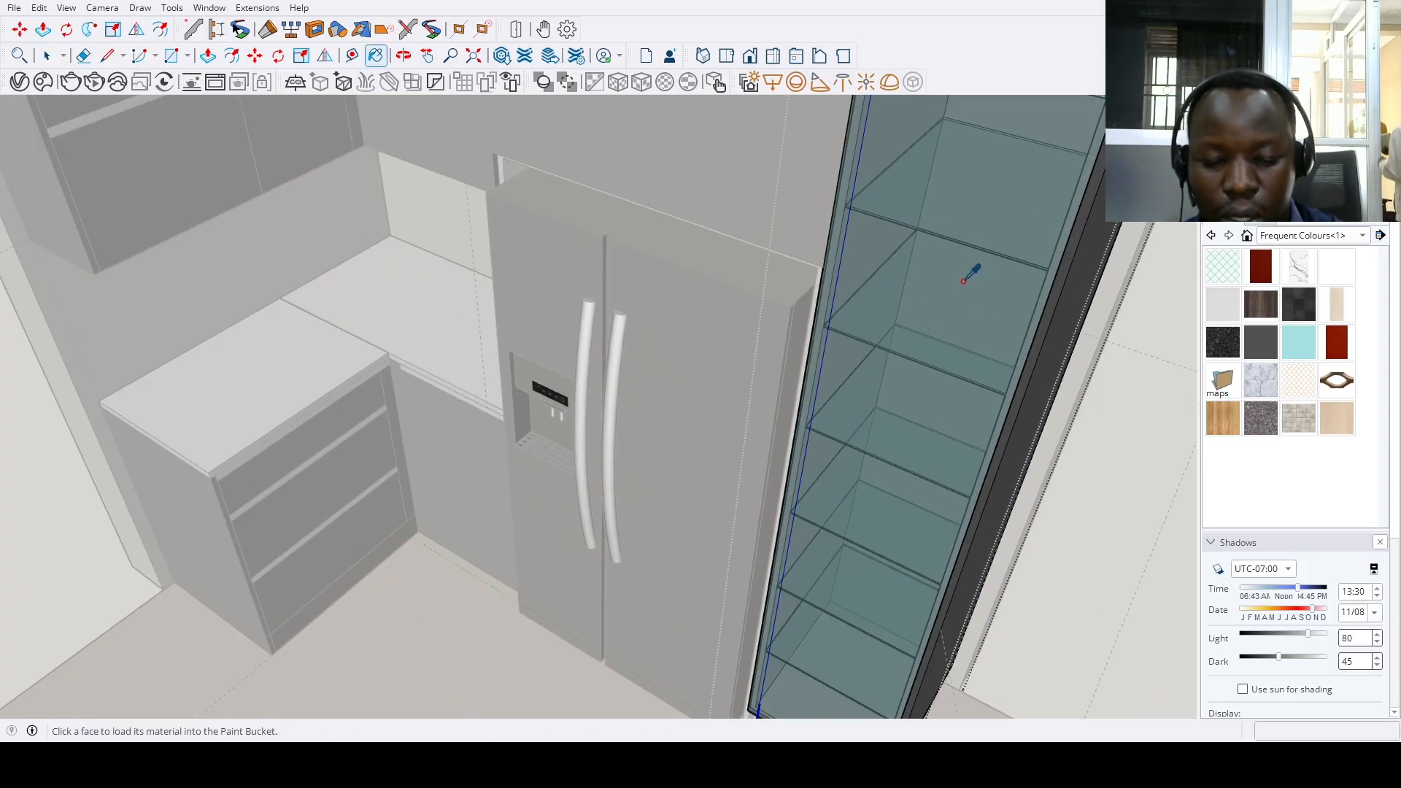
{"action": "scroll", "coordinate": [932, 350], "scroll_direction": "down", "scroll_amount": 3}
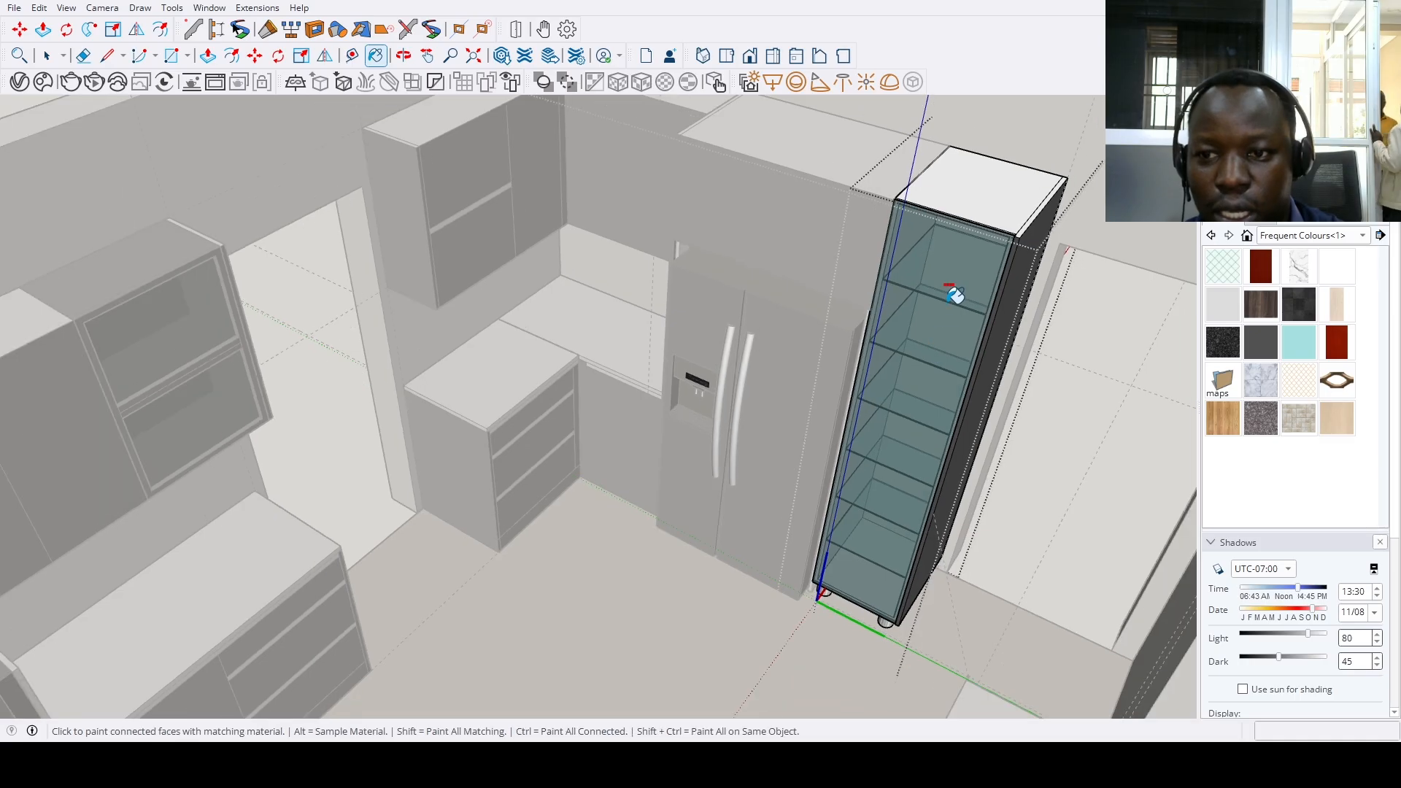
{"action": "scroll", "coordinate": [941, 345], "scroll_direction": "down", "scroll_amount": 4}
{"action": "key", "text": "space"}
{"action": "scroll", "coordinate": [942, 324], "scroll_direction": "up", "scroll_amount": 2}
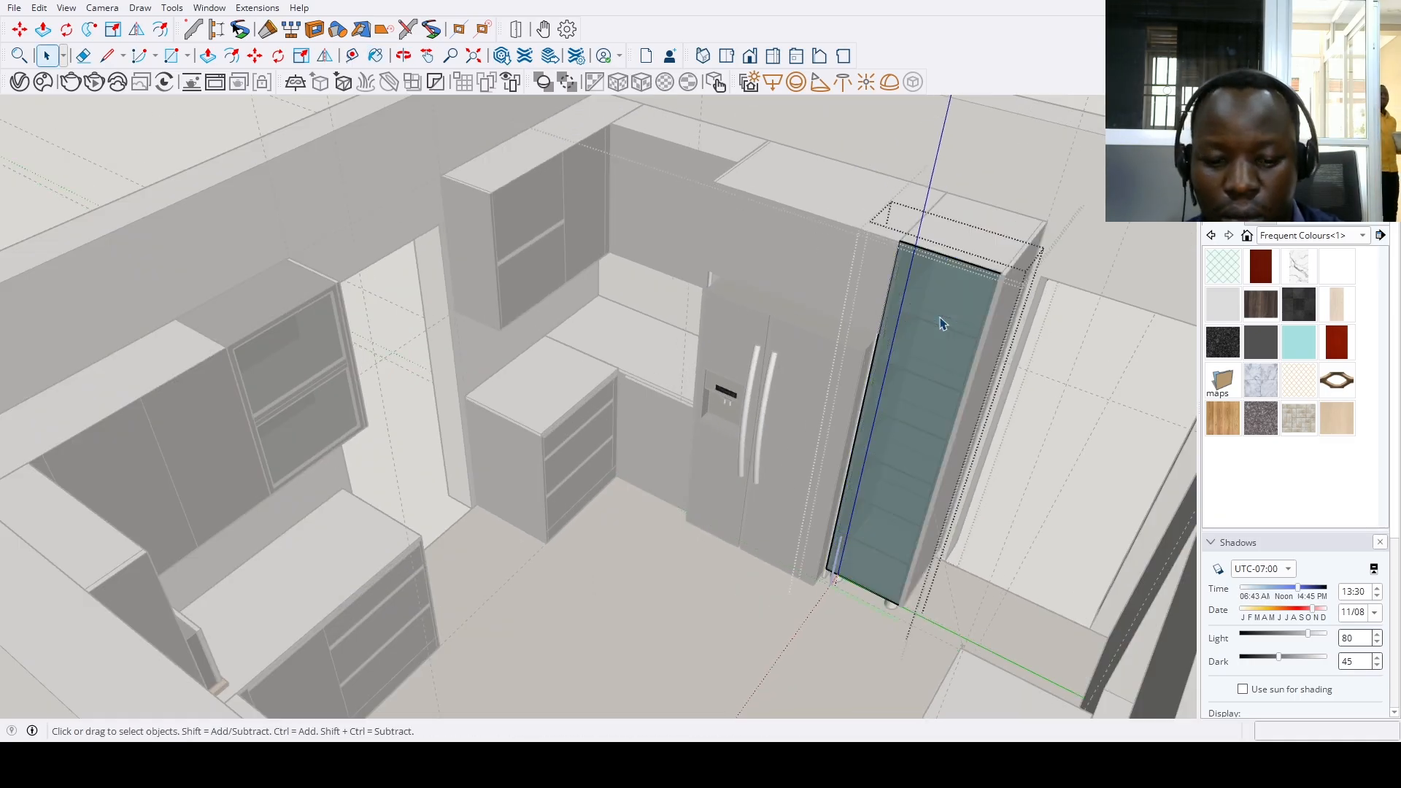
{"action": "left_click", "coordinate": [951, 349]}
{"action": "scroll", "coordinate": [926, 364], "scroll_direction": "down", "scroll_amount": 3}
{"action": "key", "text": "space"}
{"action": "left_click", "coordinate": [885, 265]}
{"action": "scroll", "coordinate": [817, 301], "scroll_direction": "down", "scroll_amount": 4}
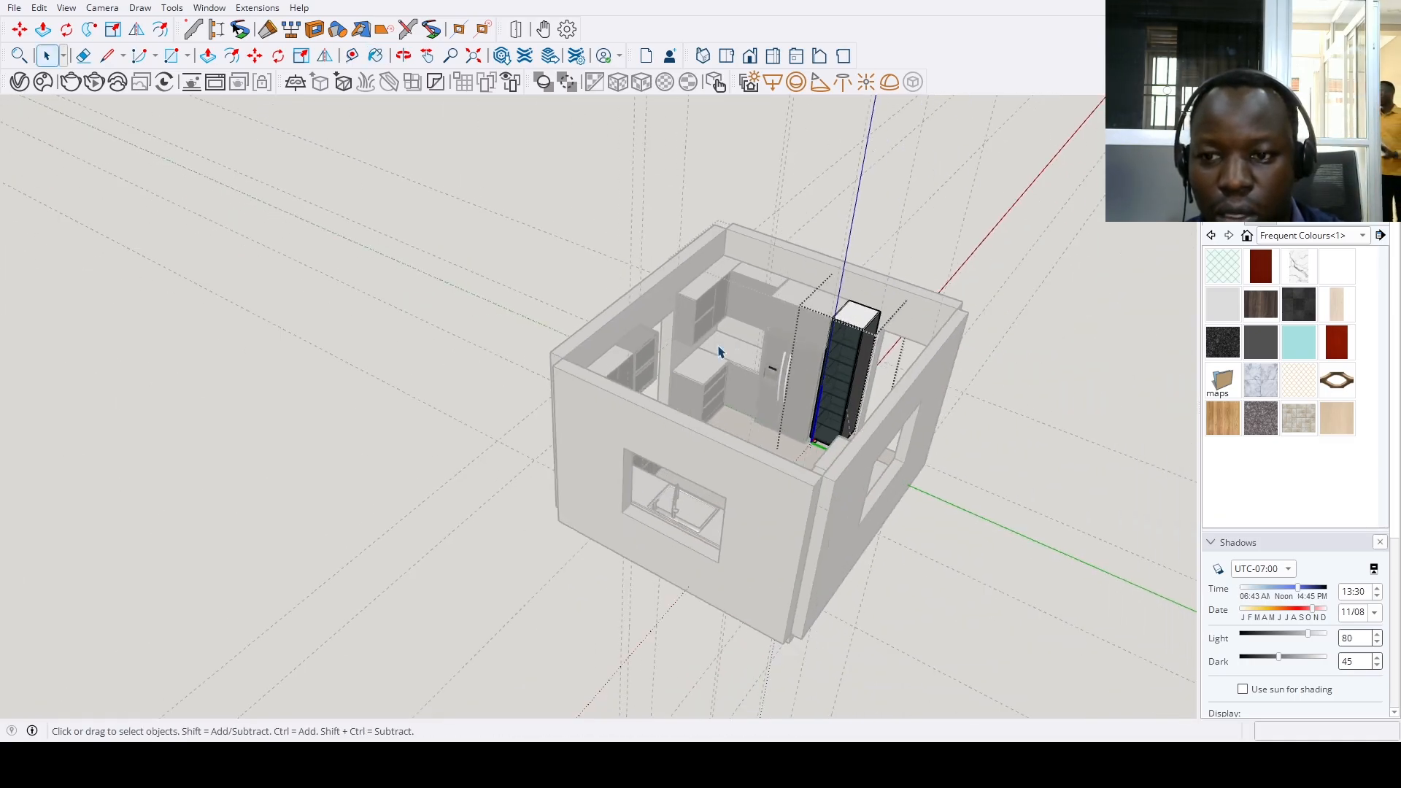
Paint the top face of the glass-front wall unit white to match the neighbouring cabinet tops
{"action": "mouse_move", "coordinate": [720, 351]}
{"action": "middle_mouse_down"}
{"action": "mouse_move", "coordinate": [630, 287]}
{"action": "mouse_move", "coordinate": [555, 307]}
{"action": "mouse_move", "coordinate": [606, 438]}
{"action": "middle_mouse_up"}
{"action": "scroll", "coordinate": [610, 445], "scroll_direction": "up", "scroll_amount": 5}
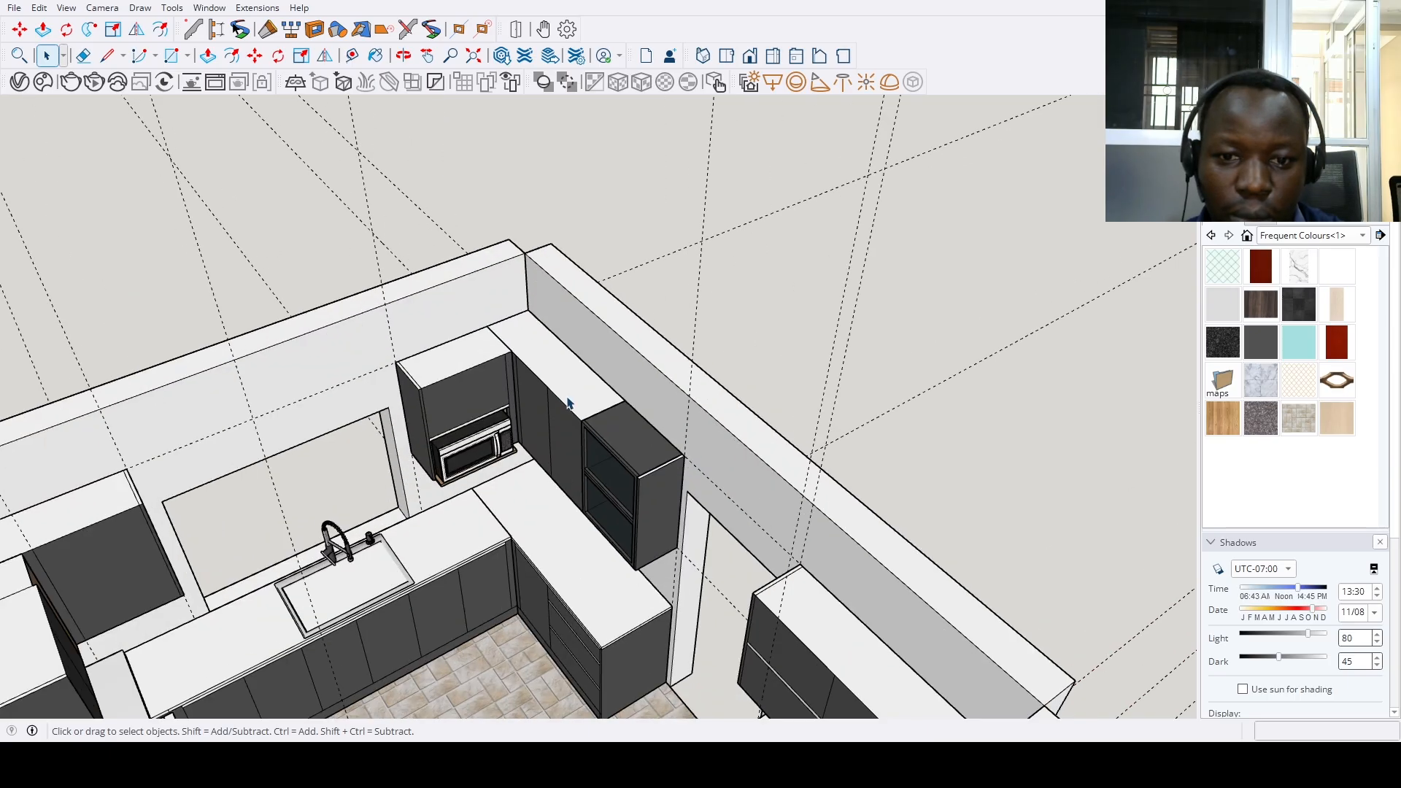
{"action": "double_click", "coordinate": [609, 445]}
{"action": "double_click", "coordinate": [645, 446]}
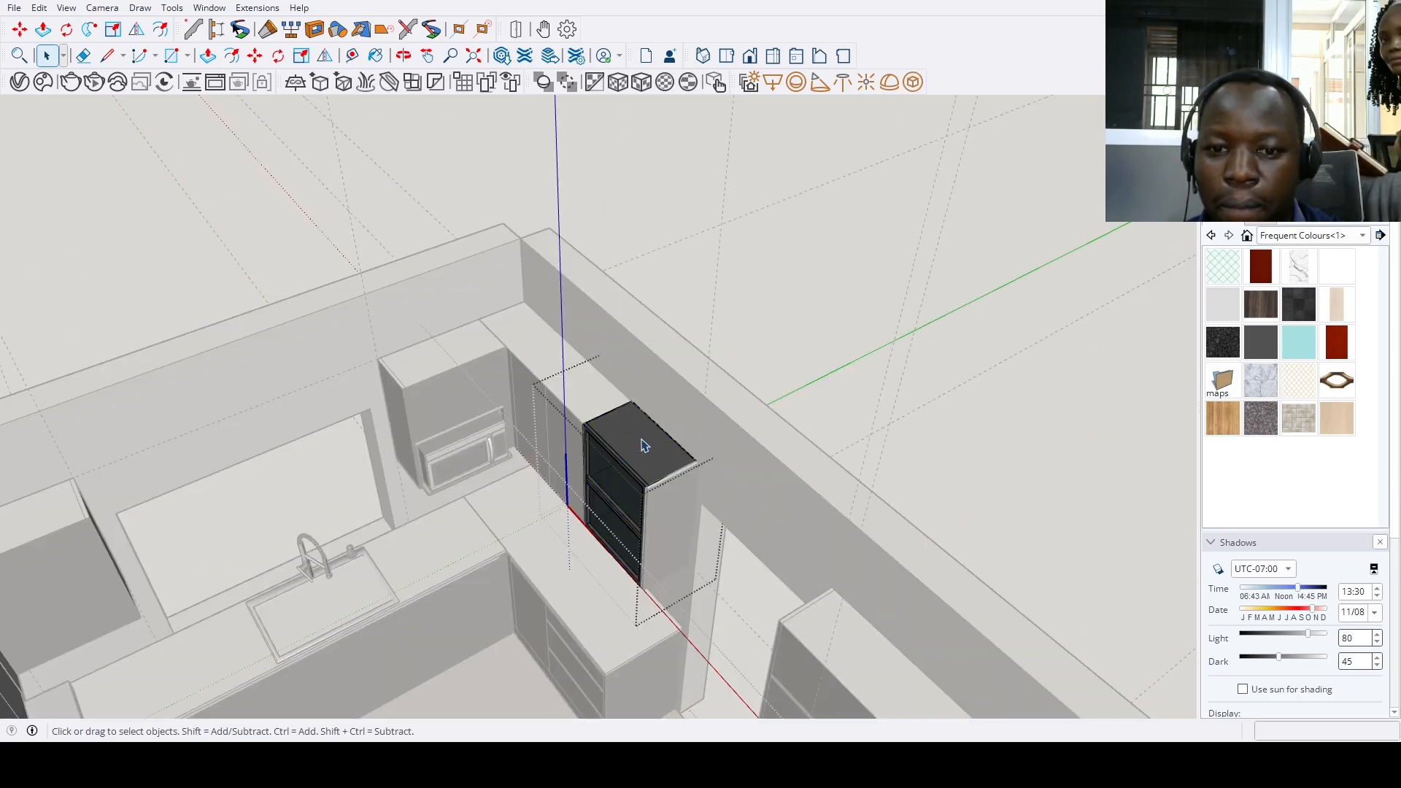
{"action": "left_click", "coordinate": [662, 441]}
{"action": "key", "text": "space"}
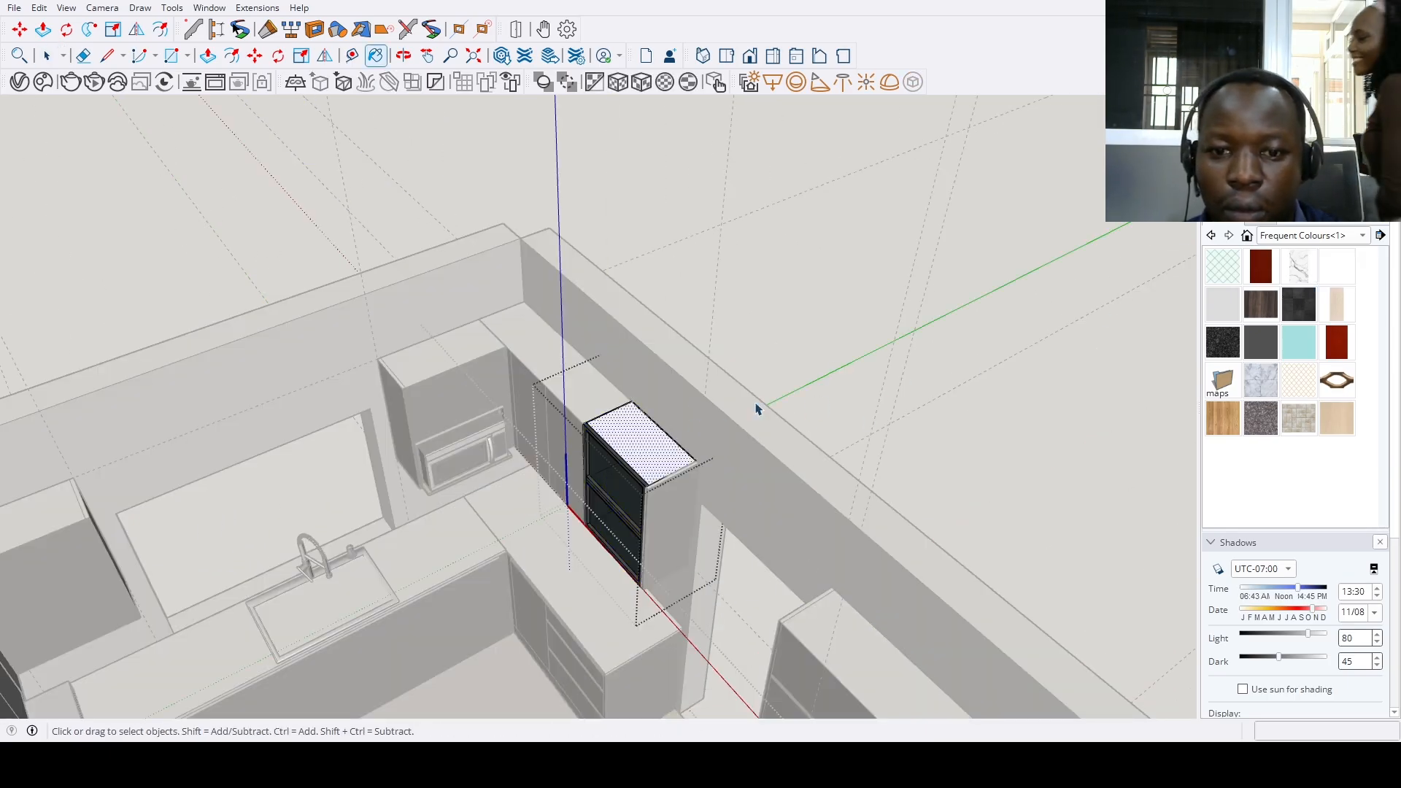
{"action": "left_click", "coordinate": [757, 406]}
{"action": "scroll", "coordinate": [757, 407], "scroll_direction": "down", "scroll_amount": 3}
{"action": "middle_click_drag", "start_coordinate": [841, 460], "coordinate": [606, 475]}
{"action": "left_click", "coordinate": [353, 271]}
Examine the whole kitchen from several sides to check the cabinets' finishes and fronts
{"action": "scroll", "coordinate": [631, 149], "scroll_direction": "down", "scroll_amount": 3}
{"action": "middle_click_drag", "start_coordinate": [631, 146], "coordinate": [218, 205]}
{"action": "scroll", "coordinate": [438, 305], "scroll_direction": "up", "scroll_amount": 4}
{"action": "middle_click_drag", "start_coordinate": [492, 308], "coordinate": [857, 321]}
{"action": "scroll", "coordinate": [781, 222], "scroll_direction": "up", "scroll_amount": 3}
{"action": "scroll", "coordinate": [619, 298], "scroll_direction": "down", "scroll_amount": 5}
{"action": "scroll", "coordinate": [617, 298], "scroll_direction": "down", "scroll_amount": 3}
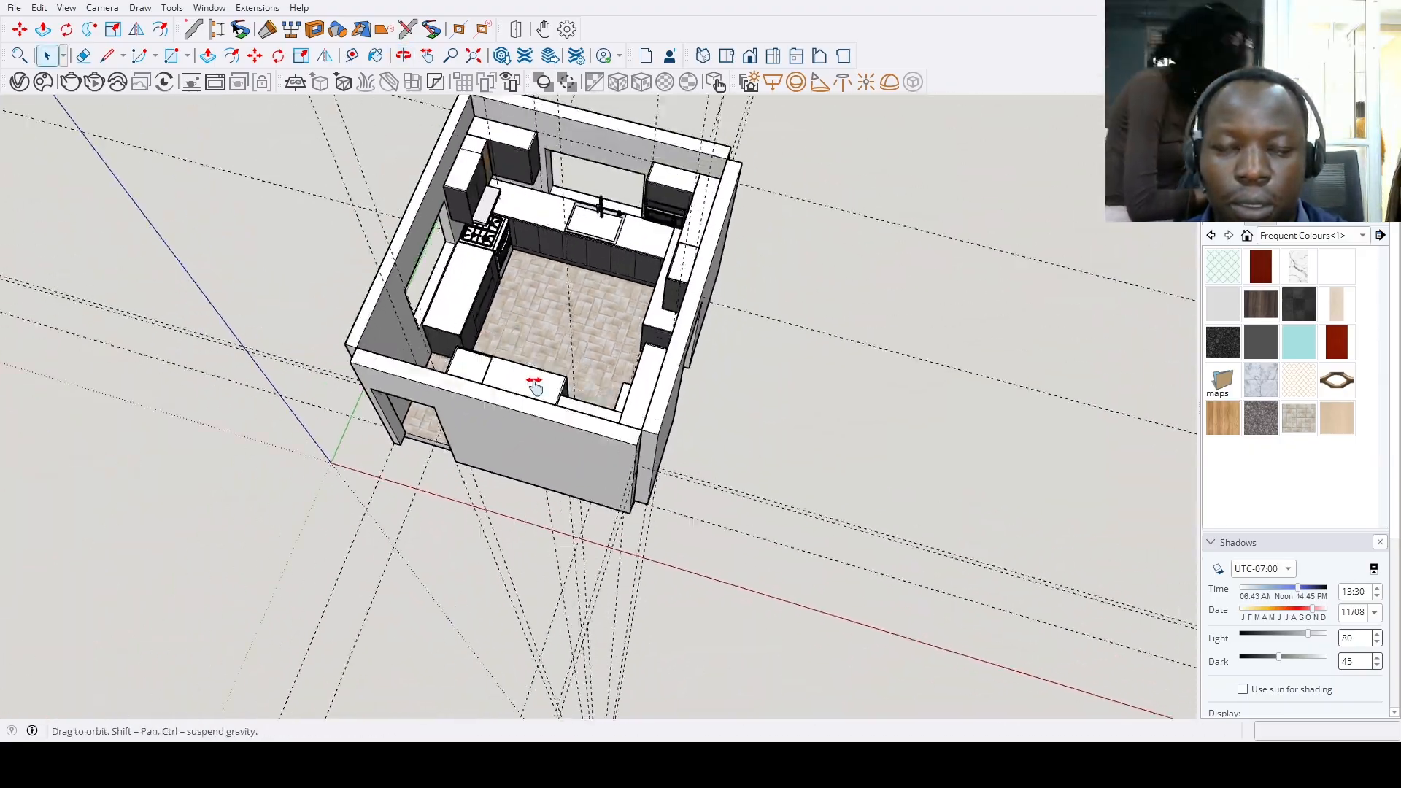
{"action": "middle_click_drag", "start_coordinate": [617, 297], "coordinate": [475, 339]}
{"action": "scroll", "coordinate": [476, 339], "scroll_direction": "up", "scroll_amount": 5}
{"action": "scroll", "coordinate": [478, 347], "scroll_direction": "down", "scroll_amount": 3}
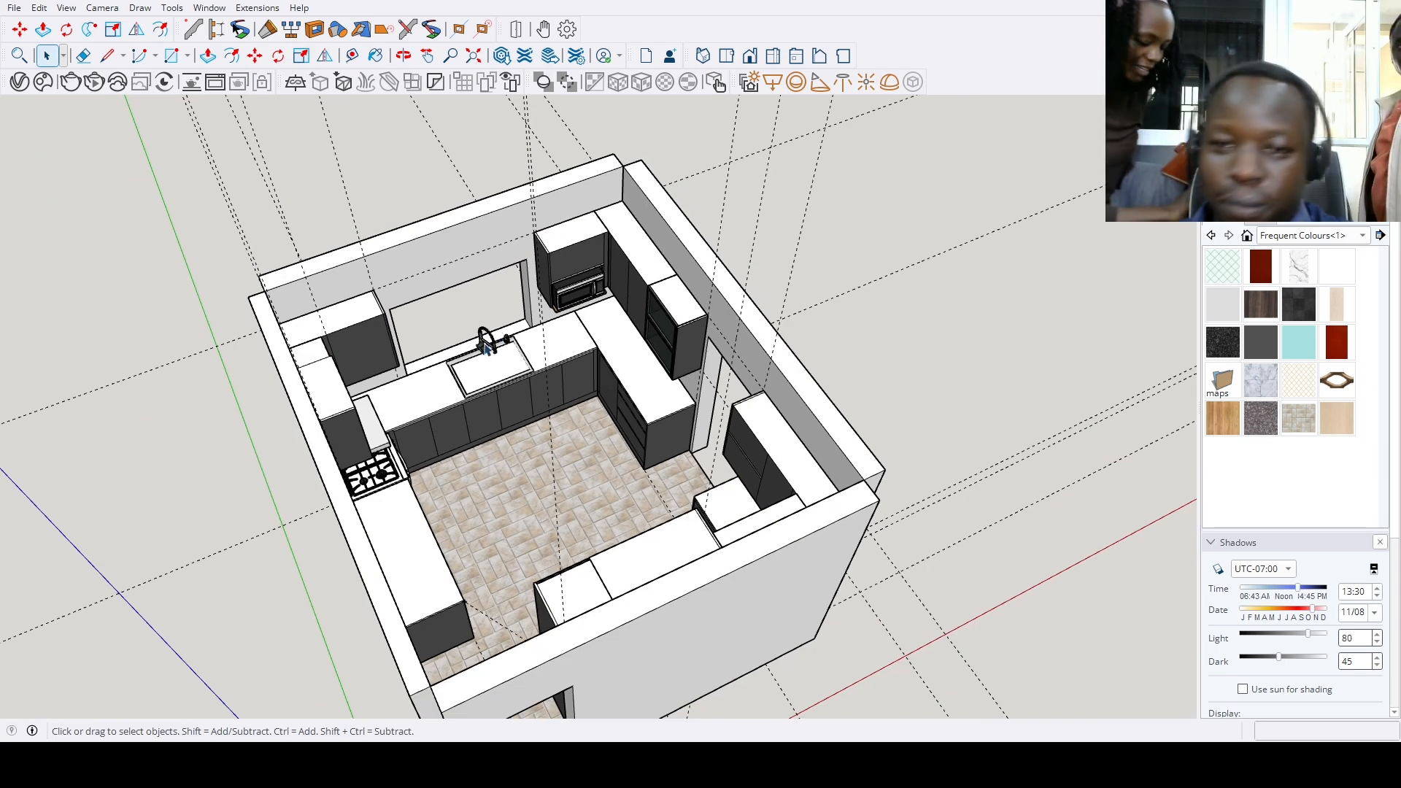
{"action": "middle_click_drag", "start_coordinate": [534, 346], "coordinate": [319, 269]}
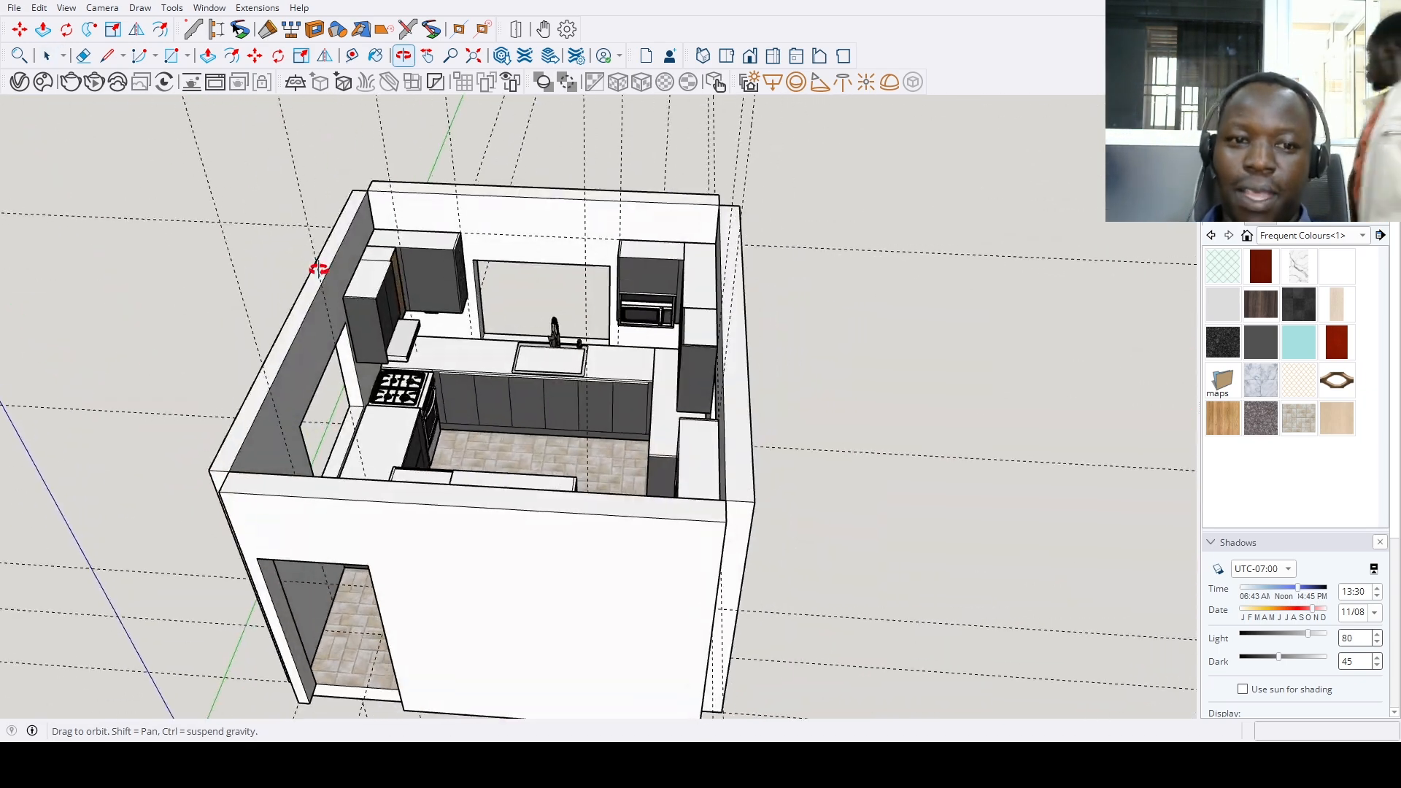
Draw a horizontal line across the front of the wall cabinet between the range hood and window, and copy it 1" downward
{"action": "scroll", "coordinate": [428, 340], "scroll_direction": "up", "scroll_amount": 5}
{"action": "scroll", "coordinate": [428, 341], "scroll_direction": "up", "scroll_amount": 5}
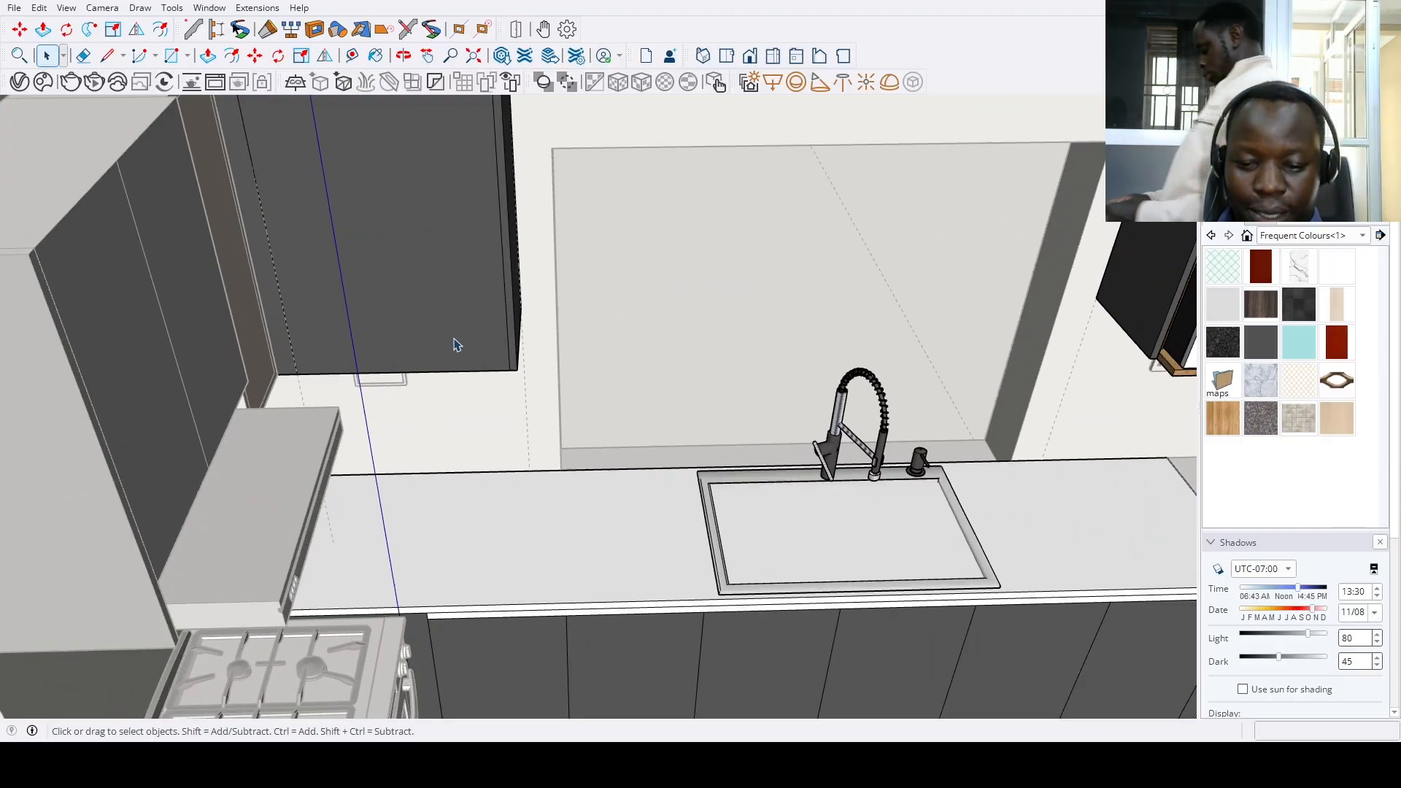
{"action": "left_click", "coordinate": [501, 228]}
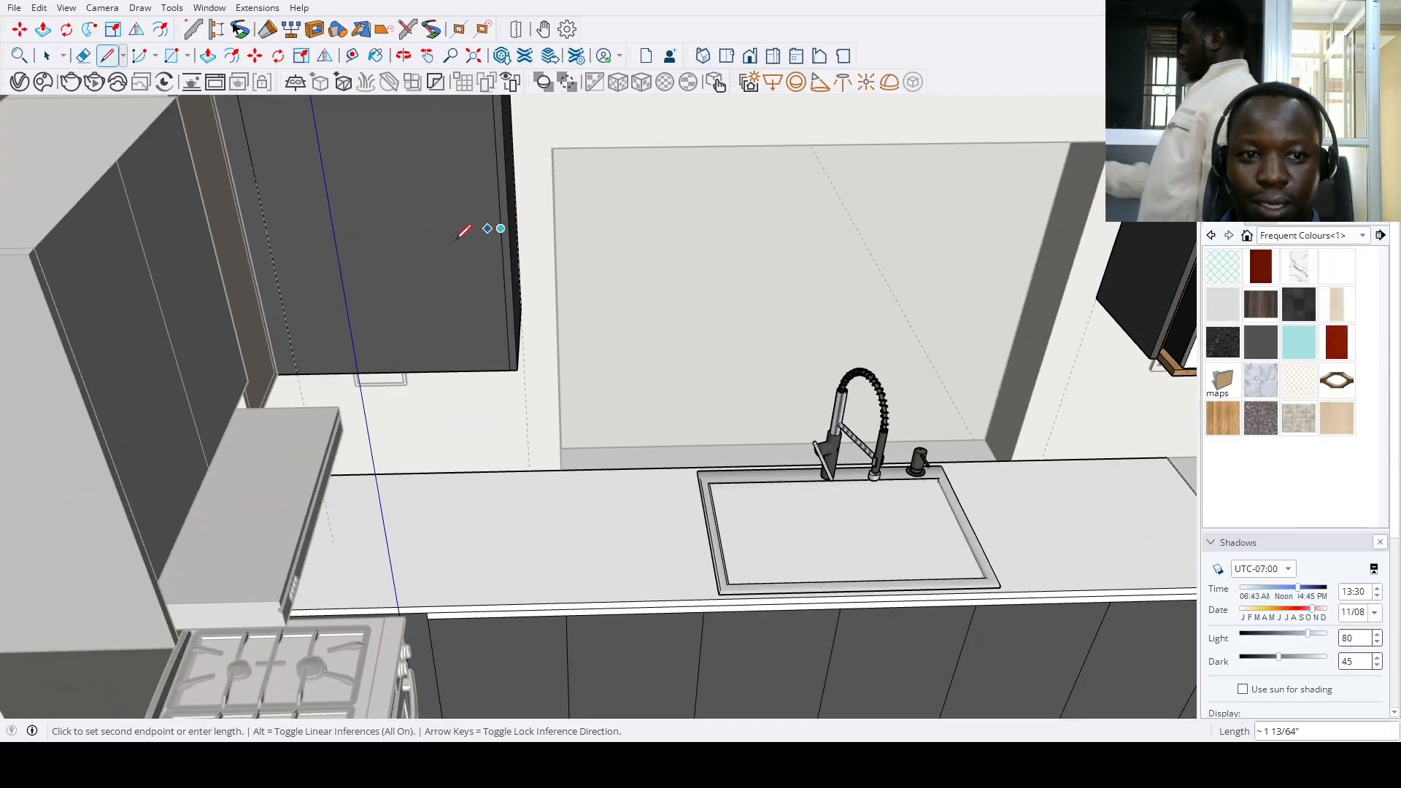
{"action": "left_click", "coordinate": [266, 231]}
{"action": "key", "text": "space"}
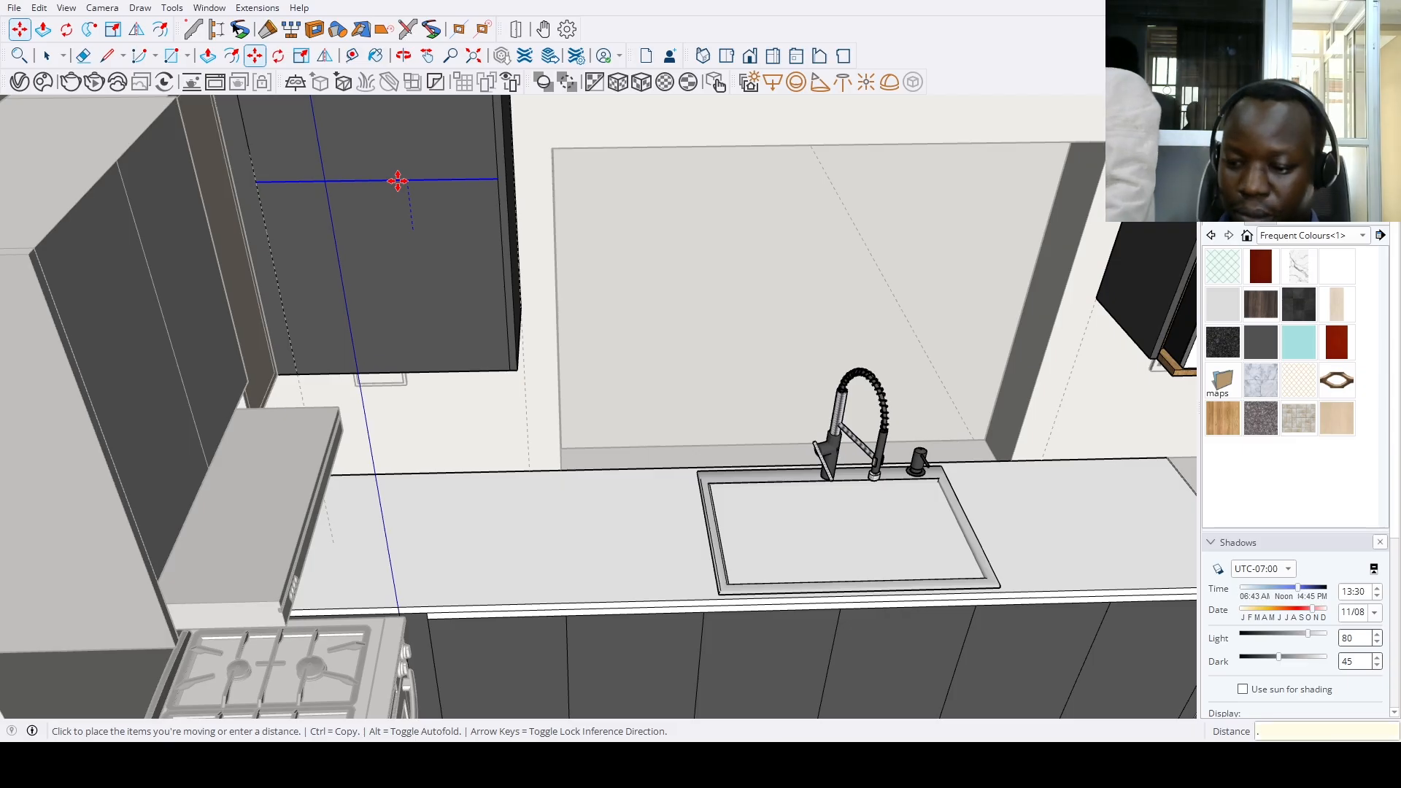
{"action": "key", "text": "ctrl"}
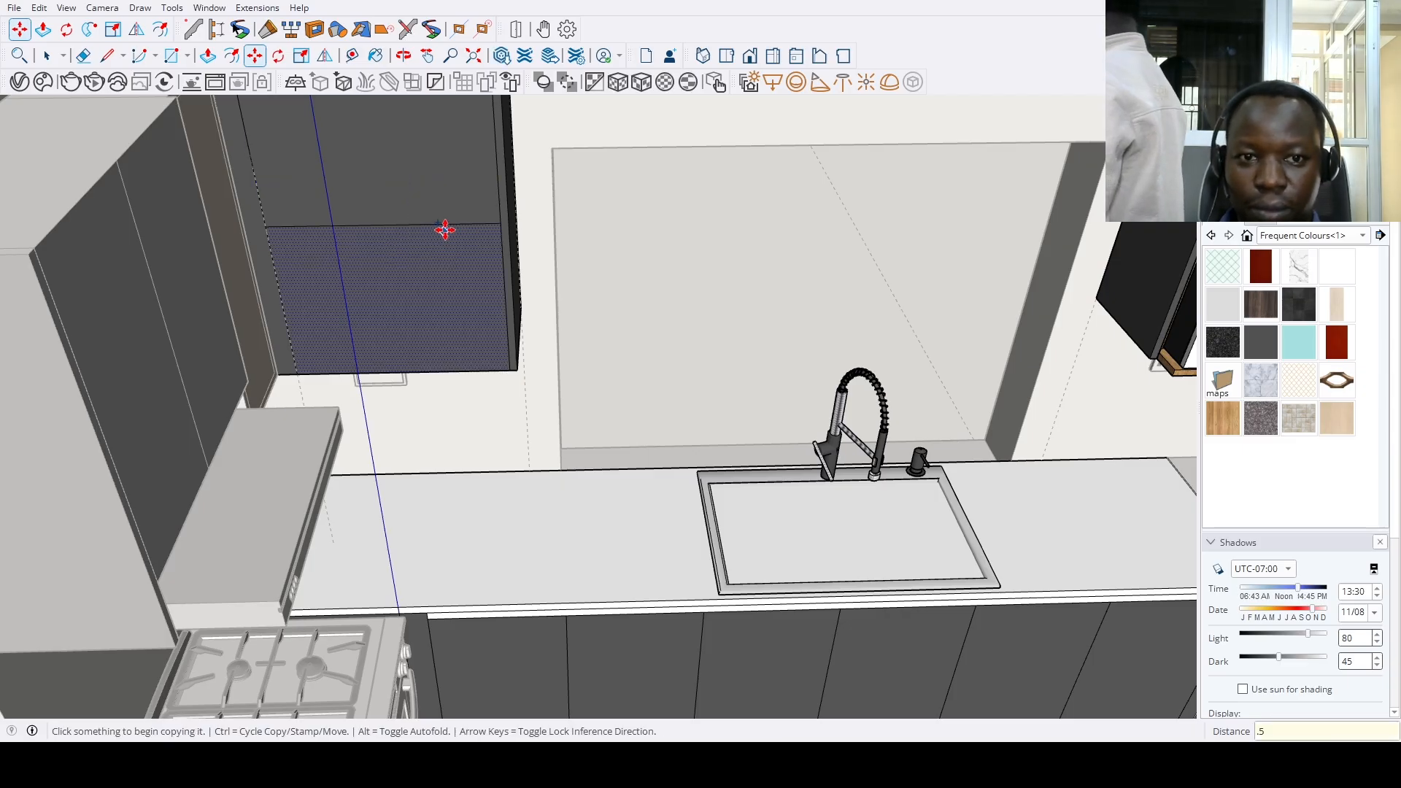
{"action": "left_click", "coordinate": [446, 224]}
{"action": "key", "text": "Return"}
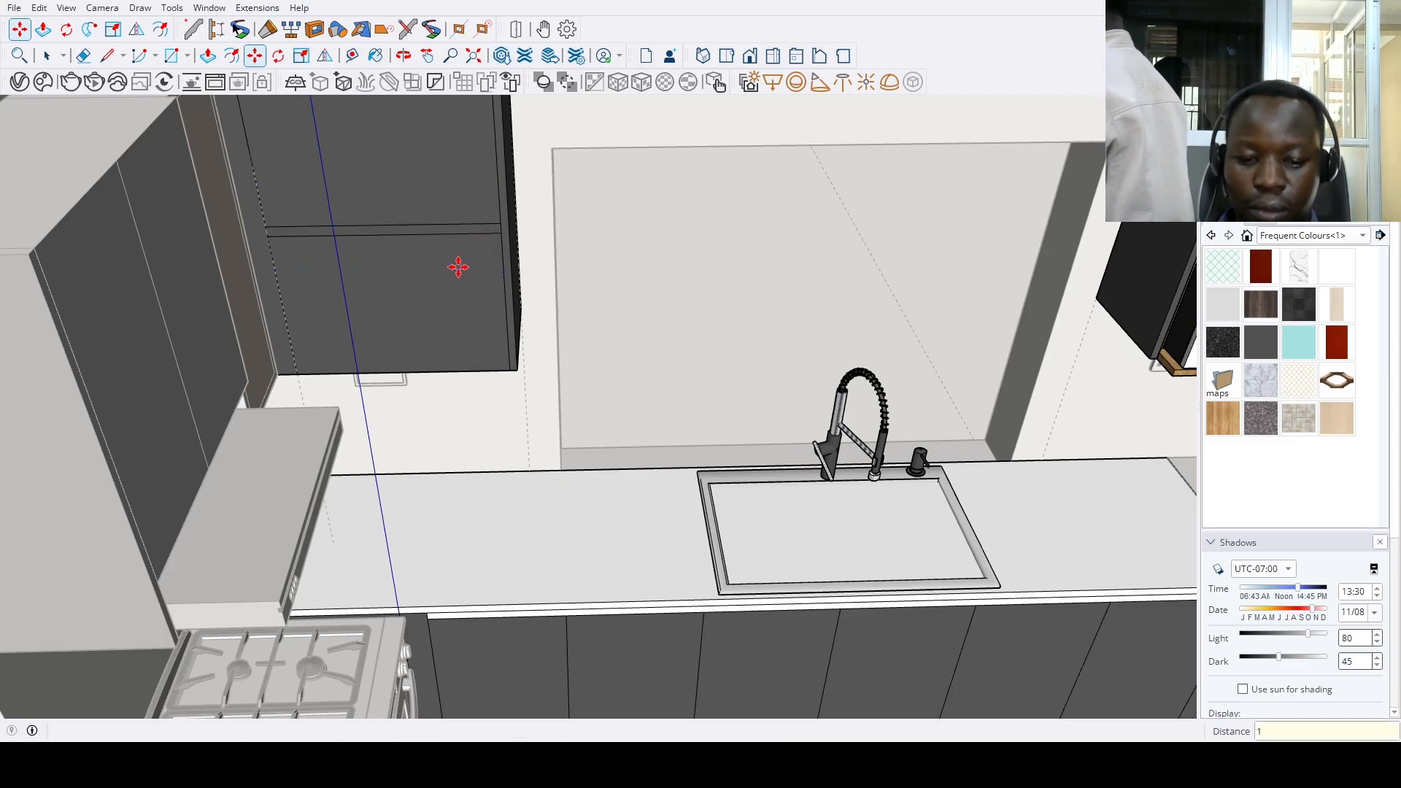
Paint the new strip on the wall cabinet beside the window white and push it inward
{"action": "left_click", "coordinate": [1345, 276]}
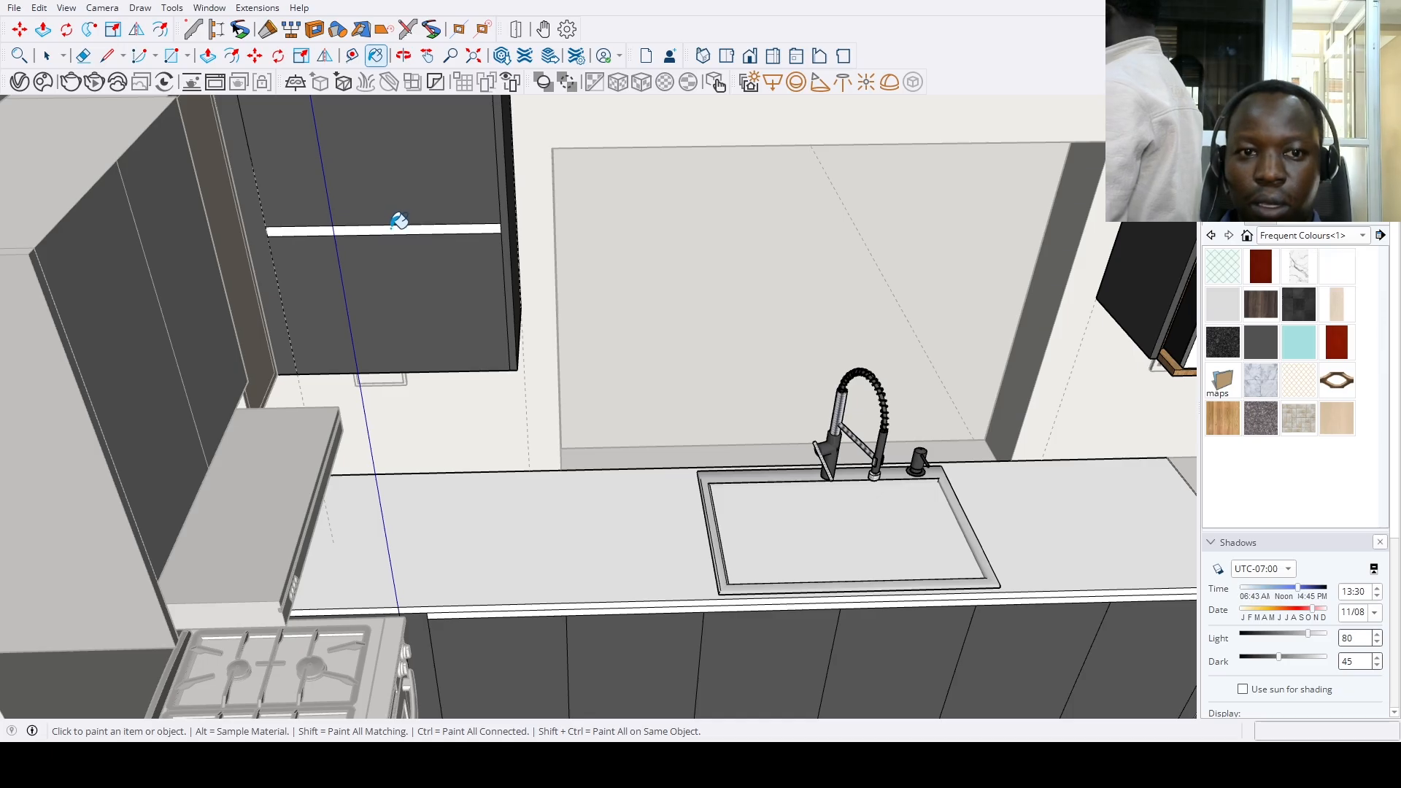
{"action": "scroll", "coordinate": [398, 221], "scroll_direction": "up", "scroll_amount": 2}
{"action": "key", "text": "p"}
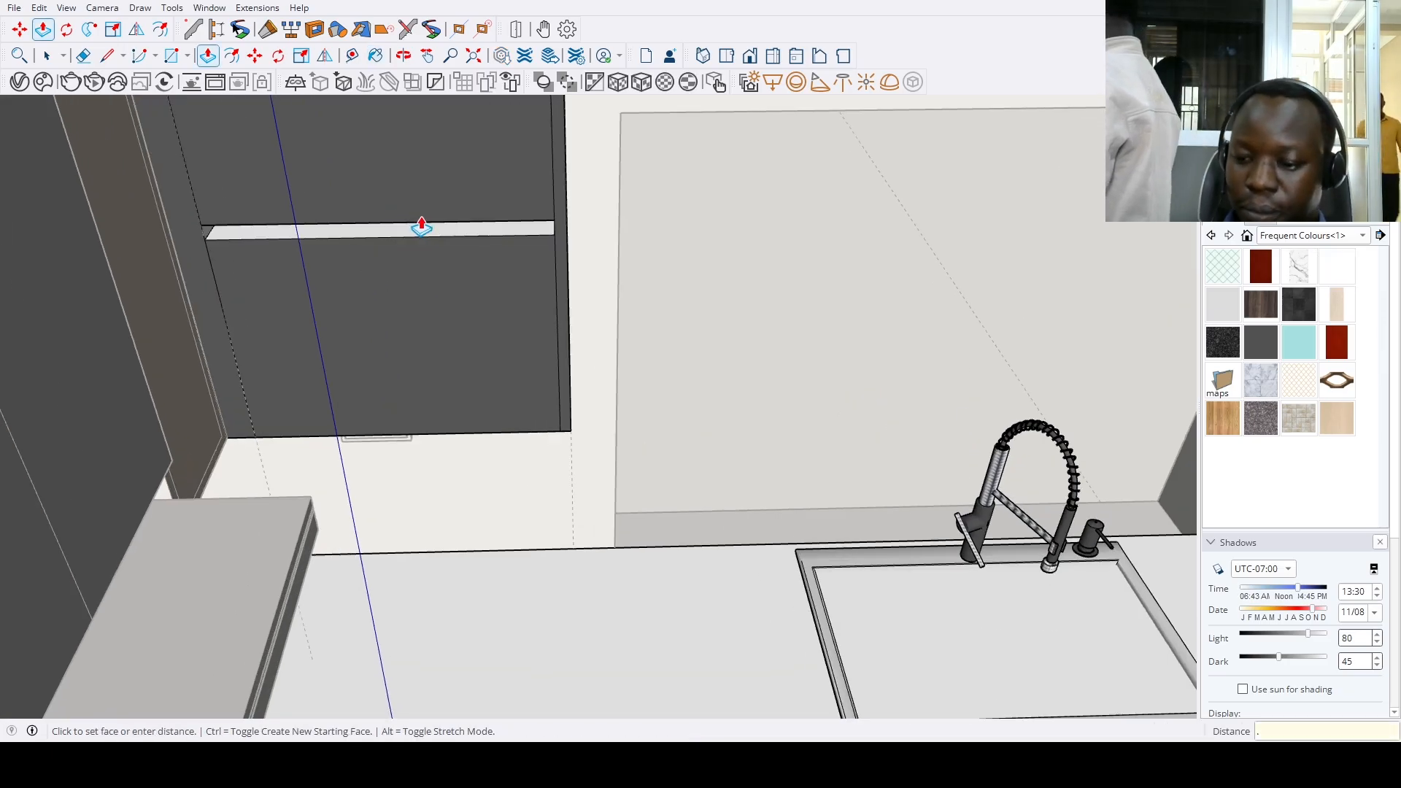
{"action": "key", "text": "Return"}
{"action": "key", "text": "space"}
{"action": "scroll", "coordinate": [648, 335], "scroll_direction": "down", "scroll_amount": 5}
{"action": "scroll", "coordinate": [1007, 342], "scroll_direction": "up", "scroll_amount": 4}
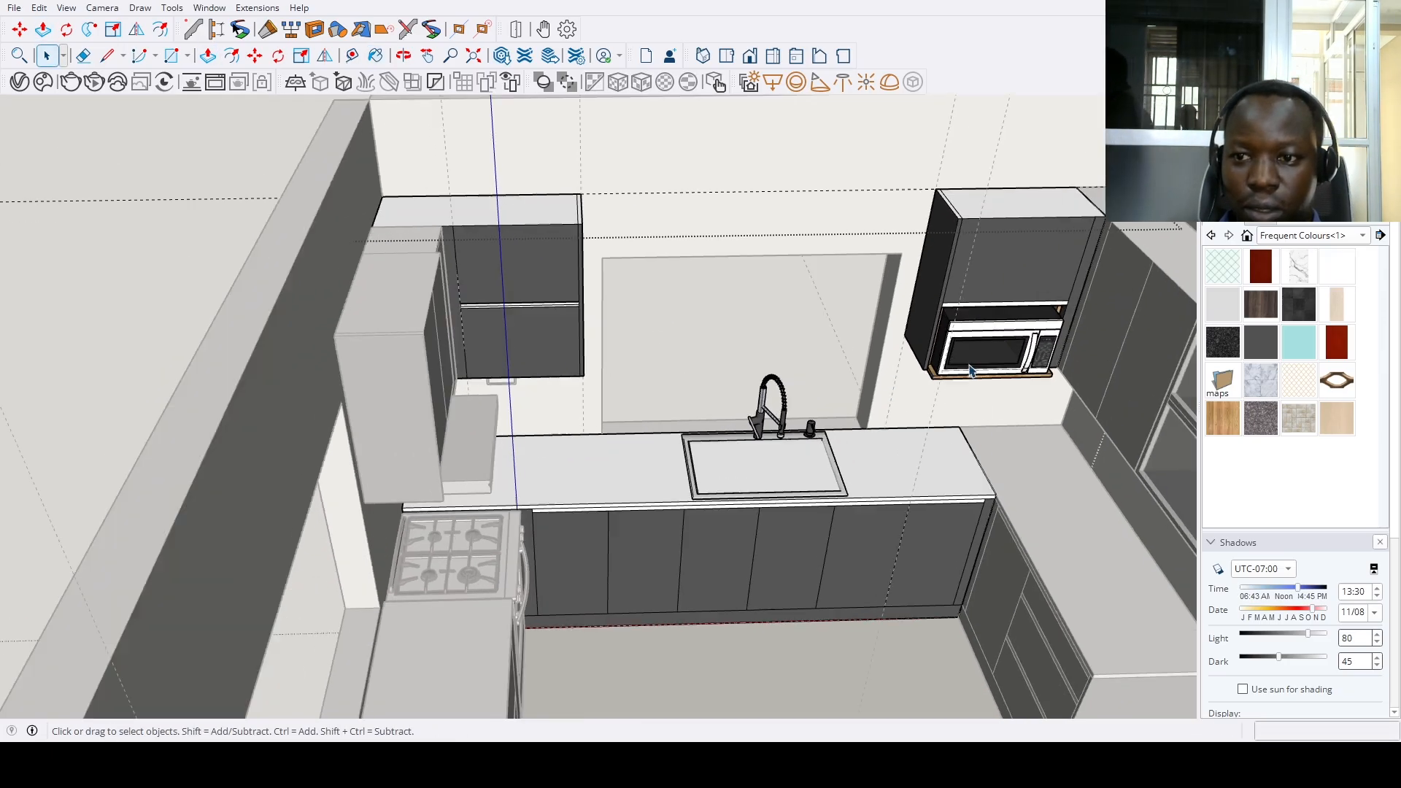
Push the white strip on the refrigerator-side wall cabinet next to the doorway inward by the same depth
{"action": "scroll", "coordinate": [1040, 271], "scroll_direction": "down", "scroll_amount": 8}
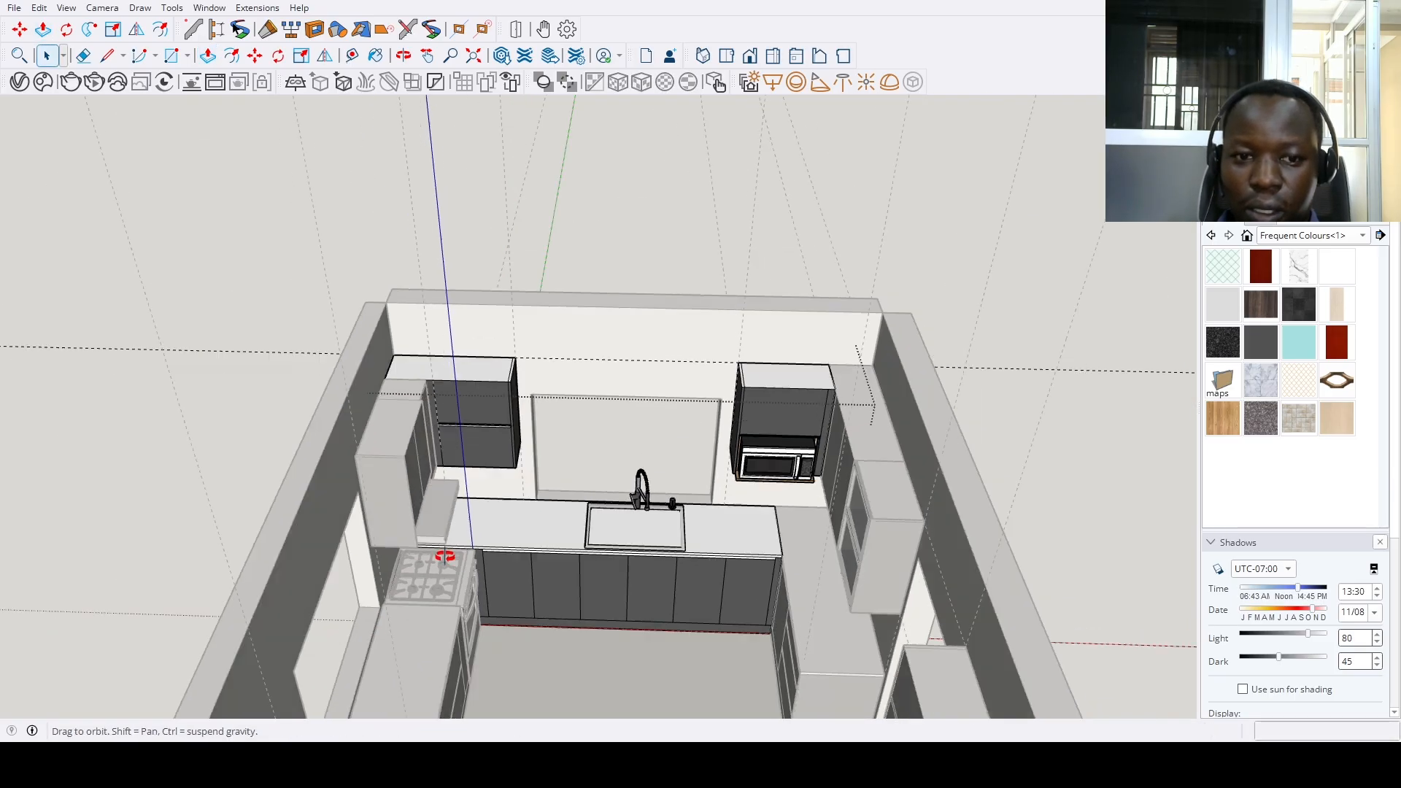
{"action": "middle_click_drag", "start_coordinate": [1040, 271], "coordinate": [1058, 560]}
{"action": "scroll", "coordinate": [1057, 563], "scroll_direction": "up", "scroll_amount": 10}
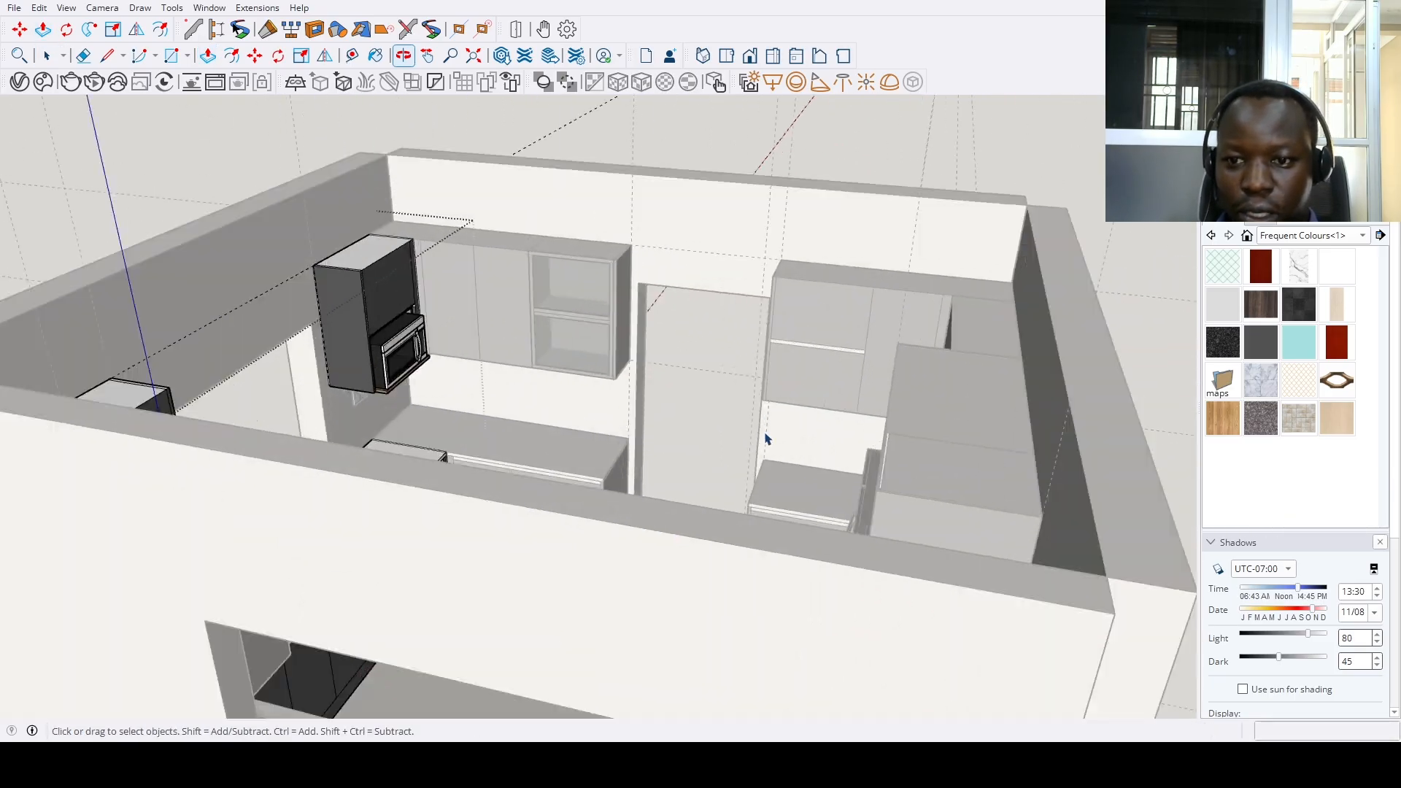
{"action": "key", "text": "p"}
{"action": "scroll", "coordinate": [850, 314], "scroll_direction": "up", "scroll_amount": 5}
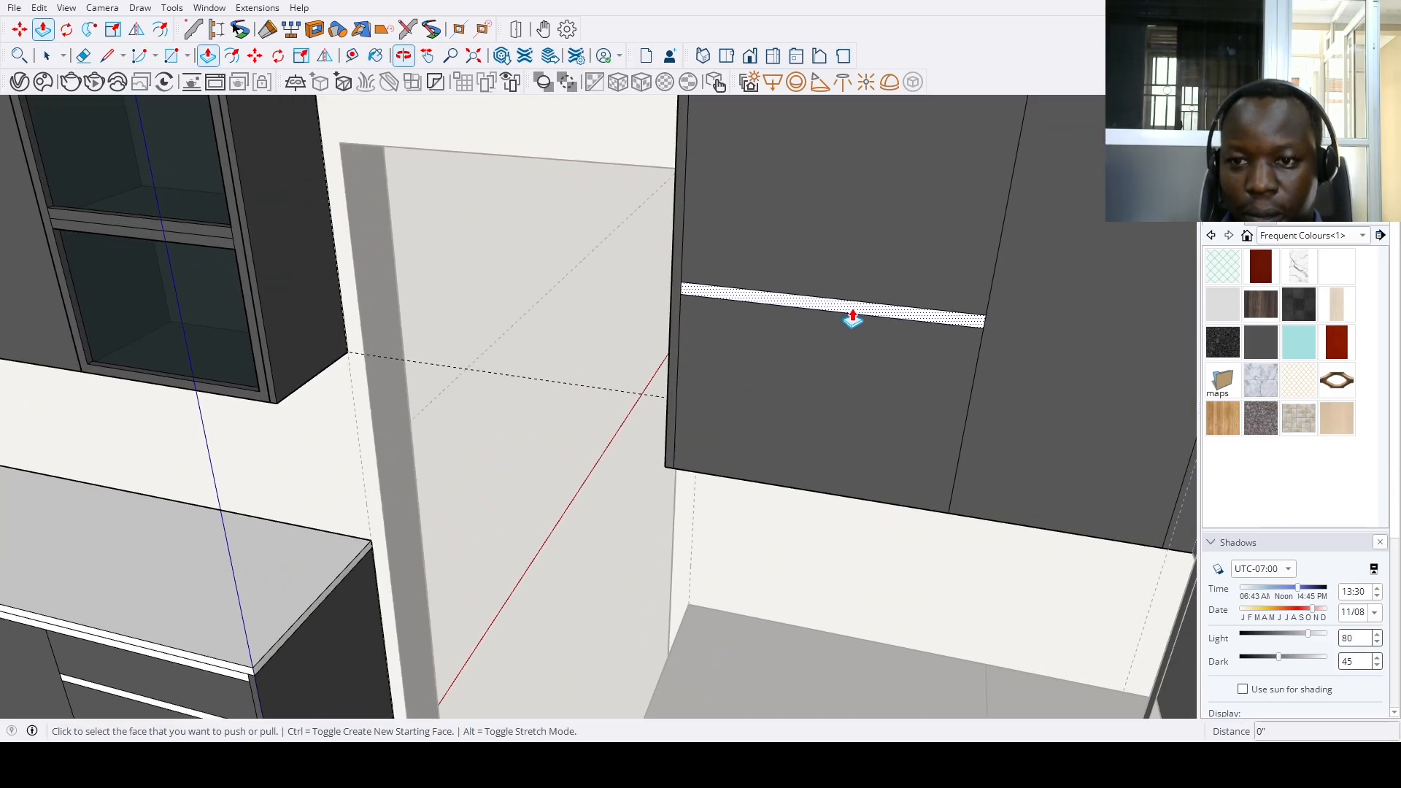
{"action": "scroll", "coordinate": [803, 307], "scroll_direction": "down", "scroll_amount": 3}
{"action": "scroll", "coordinate": [788, 467], "scroll_direction": "up", "scroll_amount": 2}
{"action": "key", "text": "space"}
{"action": "double_click", "coordinate": [723, 550]}
{"action": "middle_click_drag", "start_coordinate": [722, 551], "coordinate": [783, 583]}
{"action": "scroll", "coordinate": [703, 559], "scroll_direction": "down", "scroll_amount": 5}
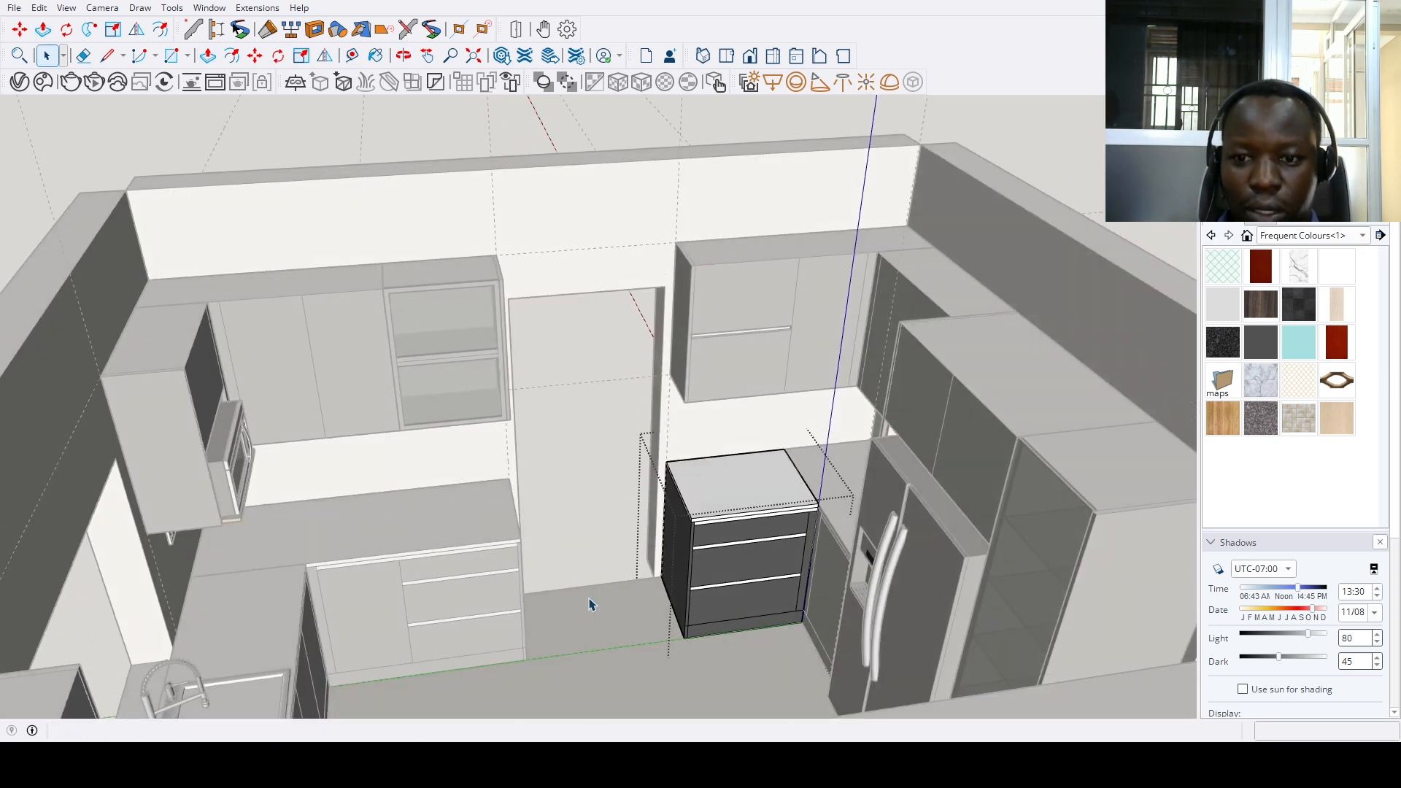
{"action": "scroll", "coordinate": [452, 591], "scroll_direction": "up", "scroll_amount": 2}
{"action": "double_click", "coordinate": [453, 591]}
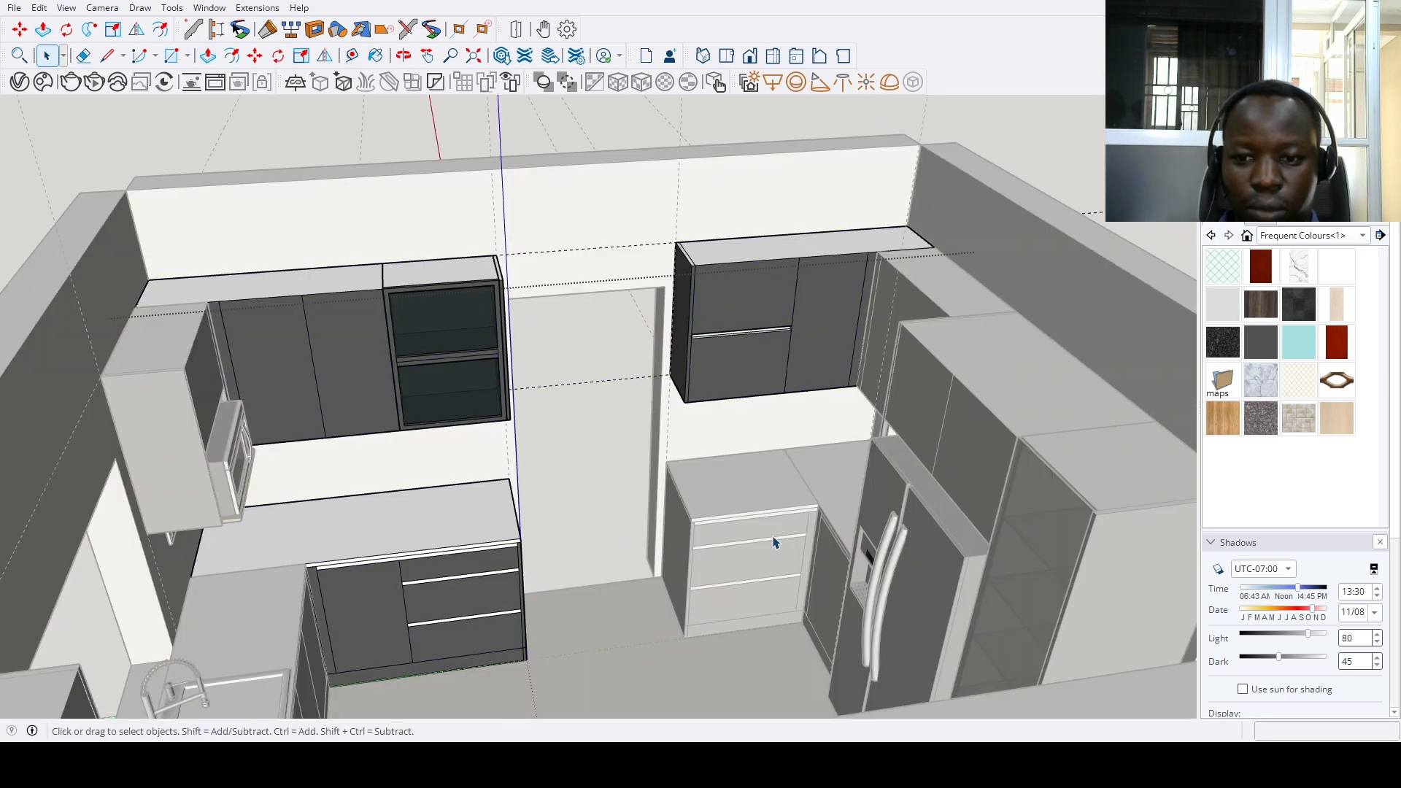
{"action": "left_click", "coordinate": [616, 641]}
{"action": "scroll", "coordinate": [615, 642], "scroll_direction": "down", "scroll_amount": 2}
{"action": "left_click", "coordinate": [690, 589]}
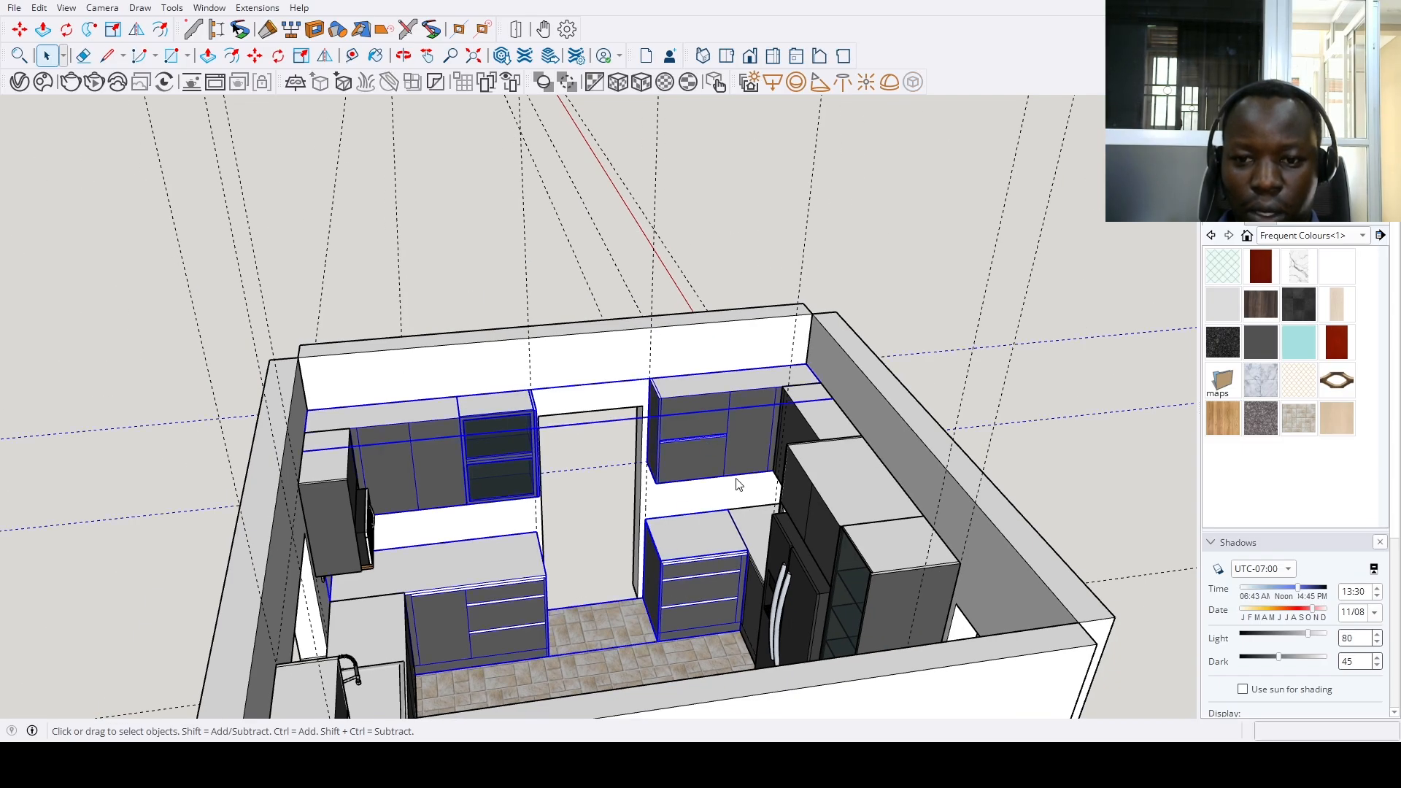
Push the white strips on the three-drawer base cabinet at the refrigerator side of the doorway inward by the same depth
{"action": "scroll", "coordinate": [703, 576], "scroll_direction": "up", "scroll_amount": 6}
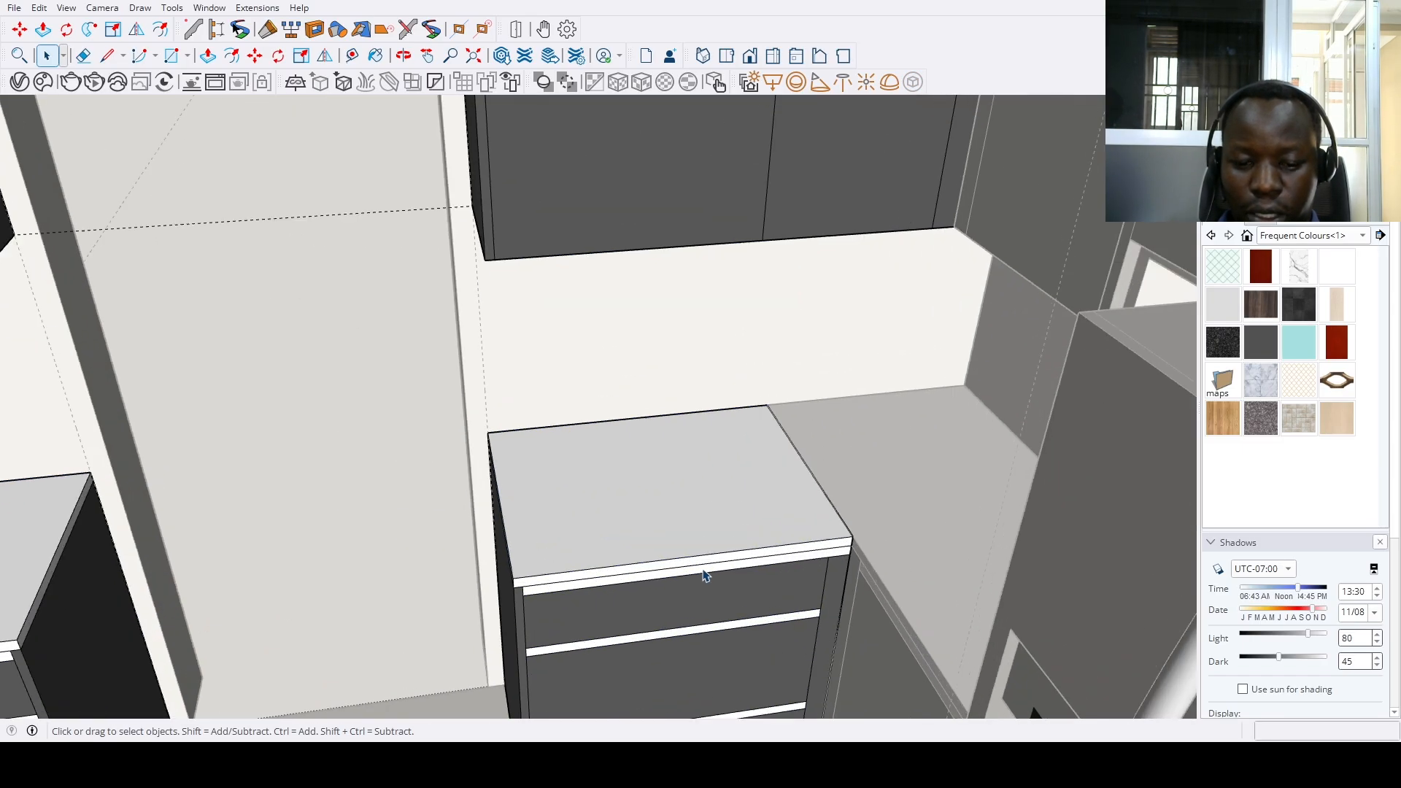
{"action": "middle_click_drag", "start_coordinate": [703, 569], "coordinate": [703, 567]}
{"action": "key", "text": "p"}
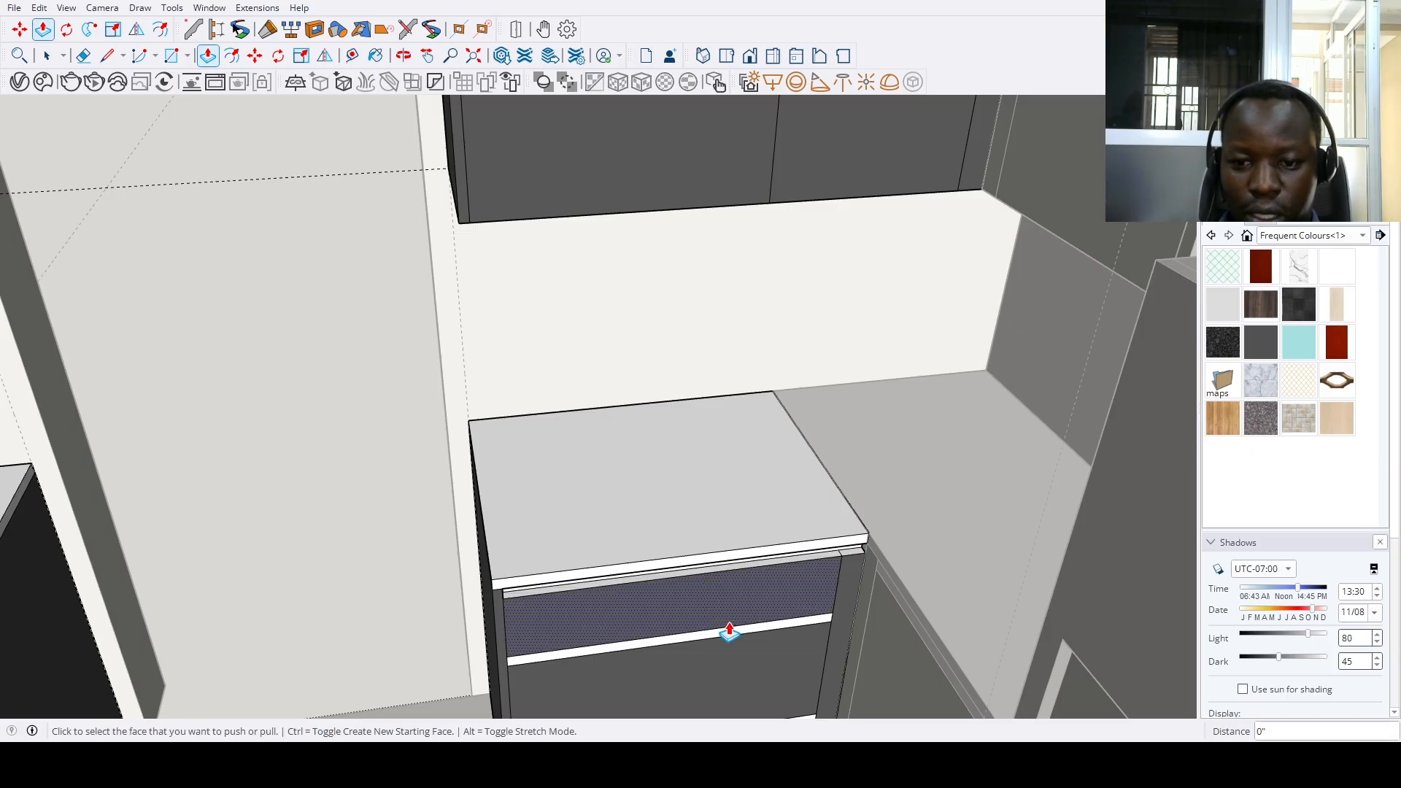
{"action": "scroll", "coordinate": [730, 641], "scroll_direction": "down", "scroll_amount": 5}
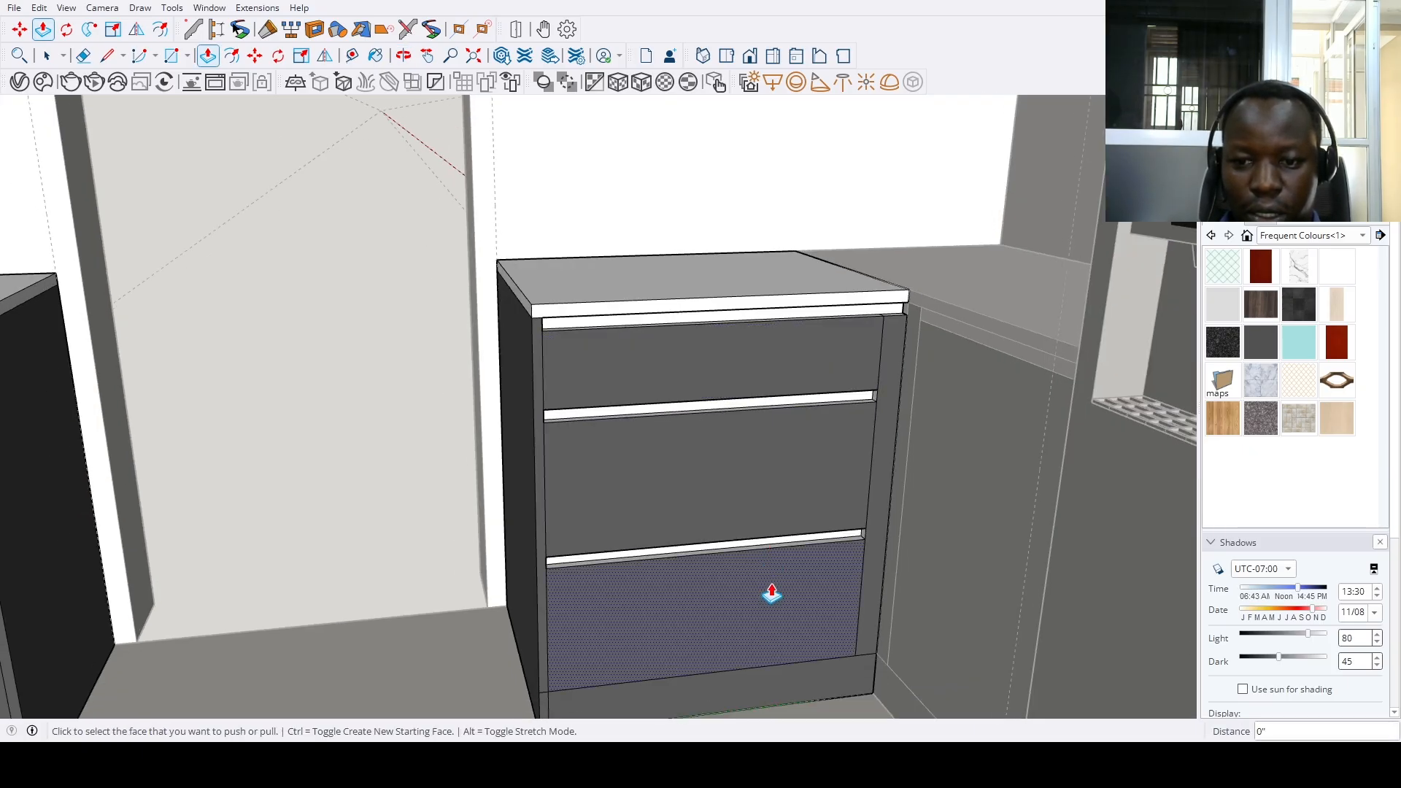
{"action": "scroll", "coordinate": [703, 594], "scroll_direction": "down", "scroll_amount": 5}
Push the white strips on the drawer base cabinet at the sink side of the doorway inward by the same depth
{"action": "scroll", "coordinate": [615, 578], "scroll_direction": "up", "scroll_amount": 8}
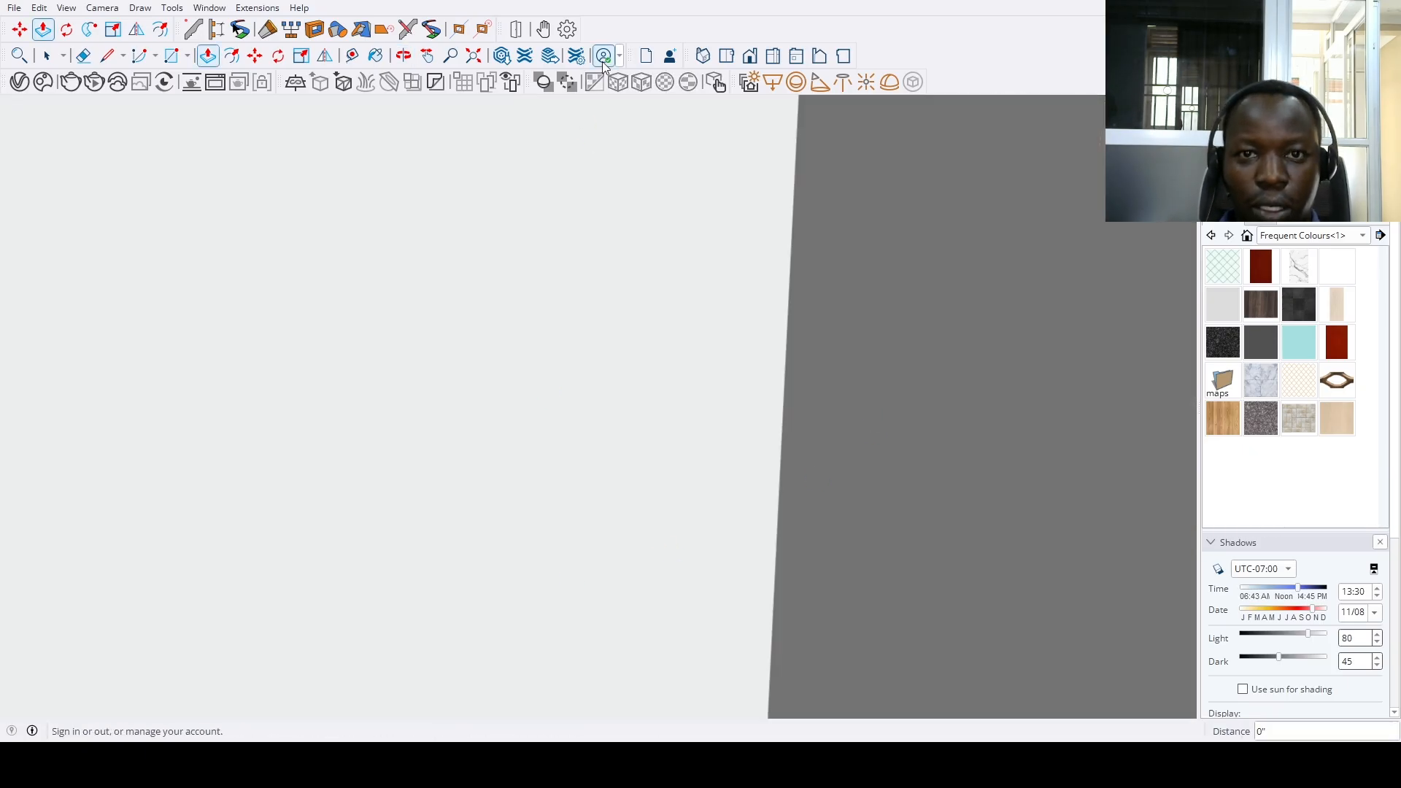
{"action": "left_click", "coordinate": [474, 56]}
{"action": "middle_click_drag", "start_coordinate": [824, 343], "coordinate": [774, 482]}
{"action": "scroll", "coordinate": [591, 310], "scroll_direction": "up", "scroll_amount": 5}
{"action": "scroll", "coordinate": [529, 357], "scroll_direction": "up", "scroll_amount": 6}
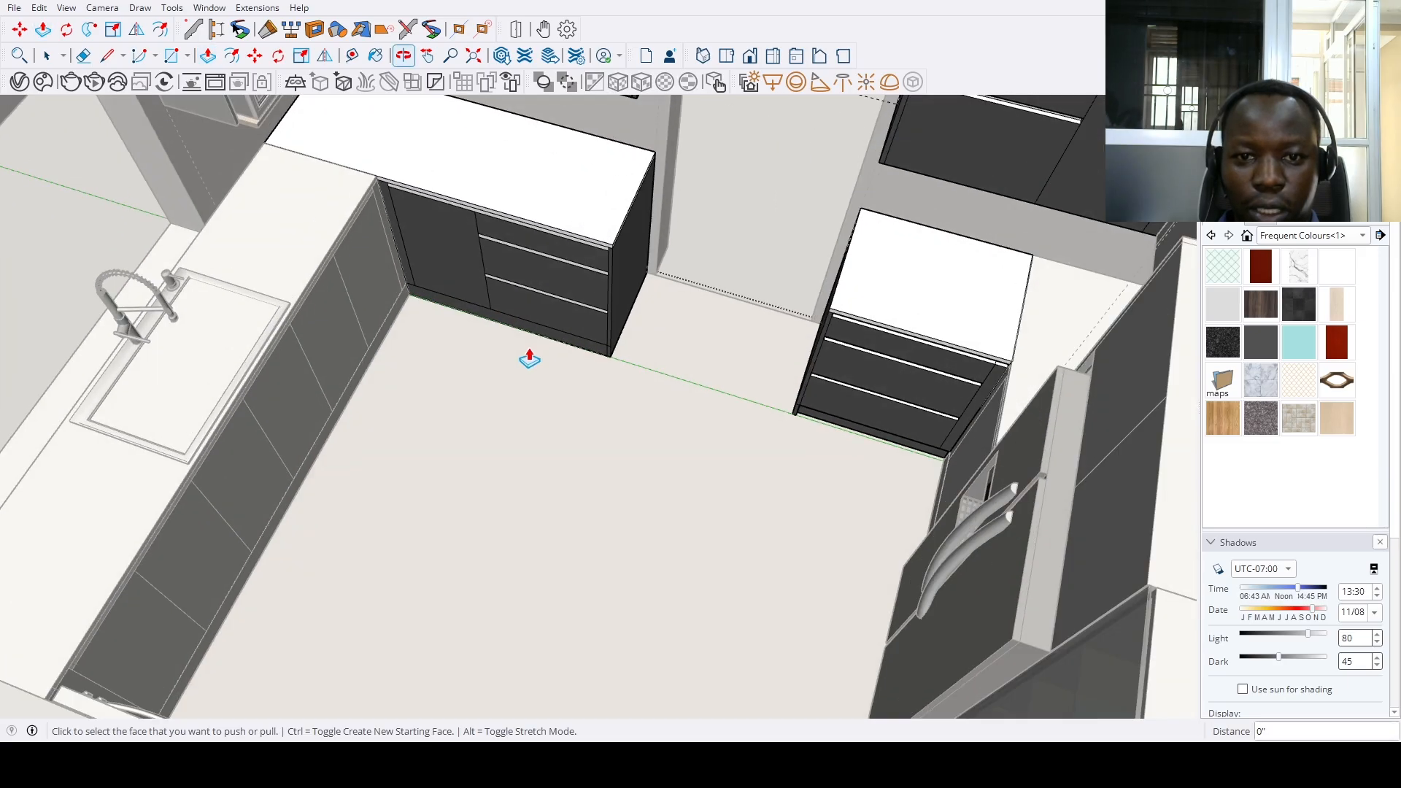
{"action": "scroll", "coordinate": [584, 306], "scroll_direction": "up", "scroll_amount": 5}
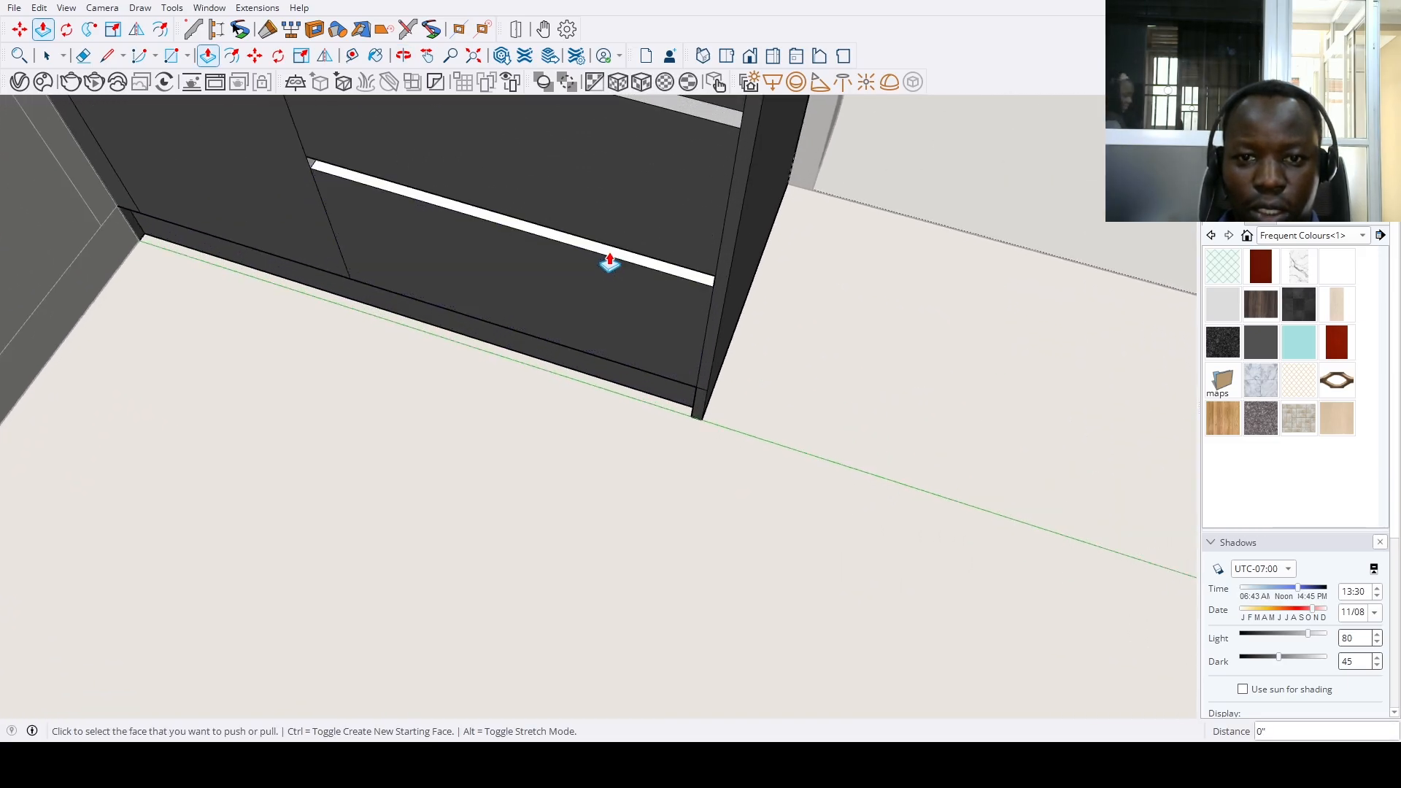
{"action": "middle_click_drag", "start_coordinate": [613, 262], "coordinate": [631, 279]}
{"action": "scroll", "coordinate": [598, 659], "scroll_direction": "down", "scroll_amount": 3}
{"action": "middle_click_drag", "start_coordinate": [599, 659], "coordinate": [640, 272]}
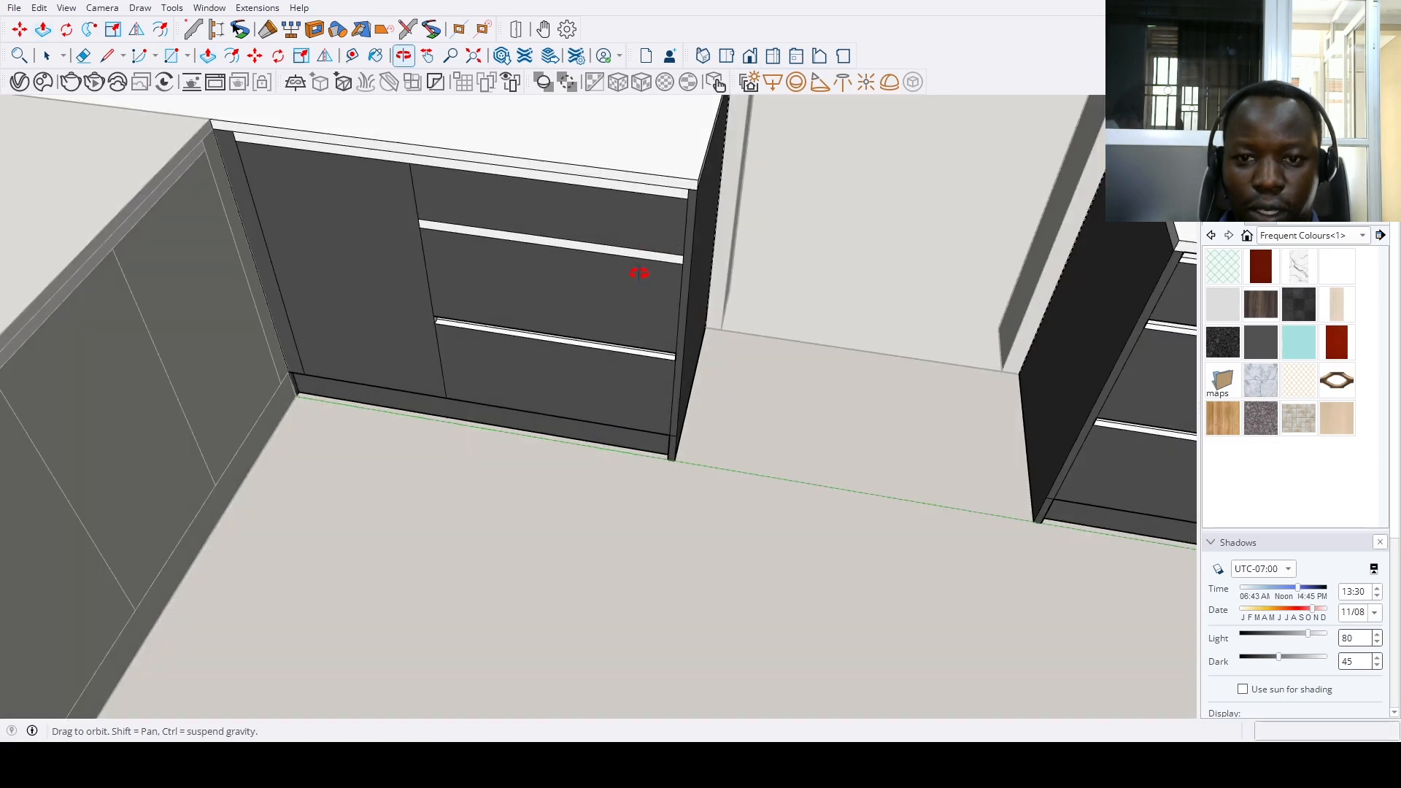
{"action": "left_click", "coordinate": [643, 258]}
{"action": "scroll", "coordinate": [635, 345], "scroll_direction": "up", "scroll_amount": 2}
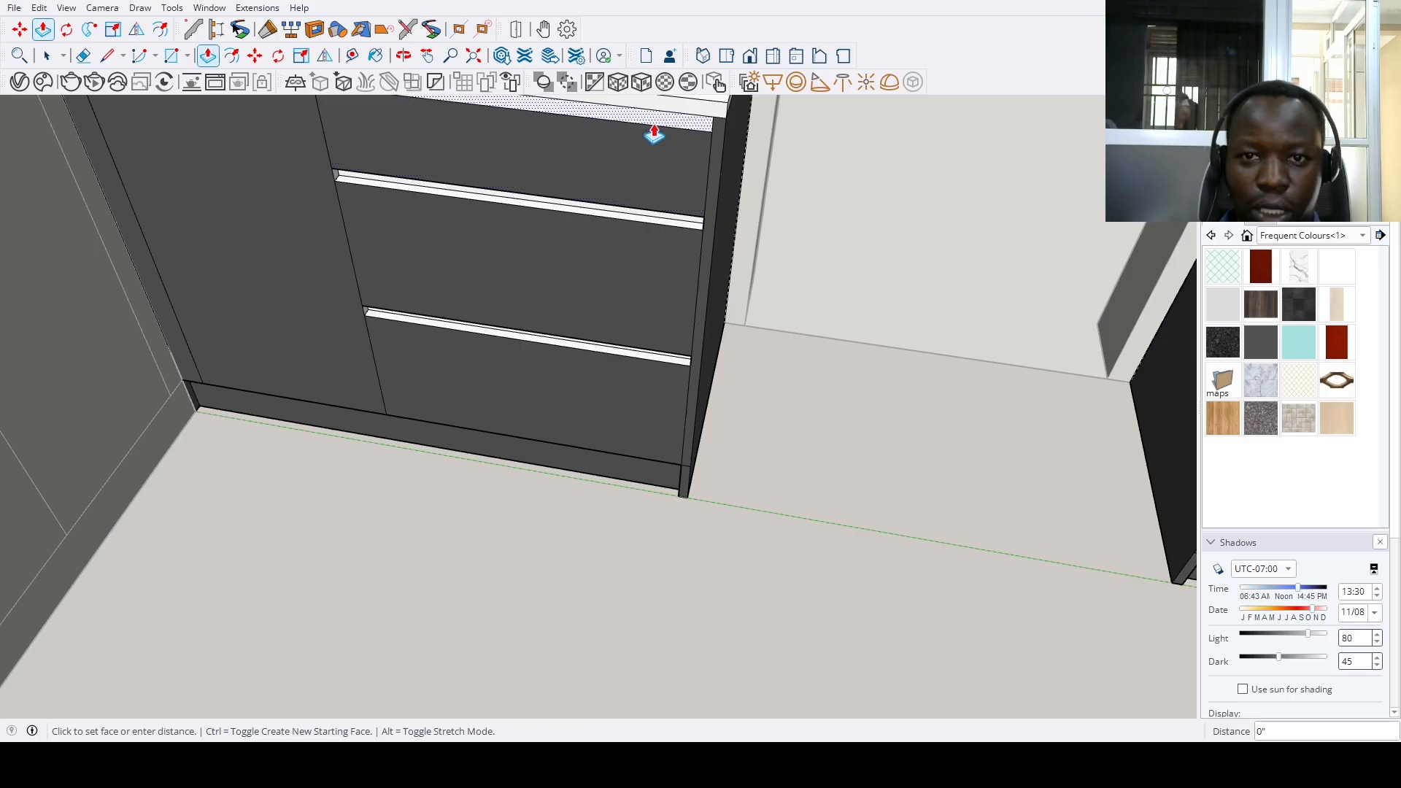
{"action": "key", "text": "Escape"}
{"action": "scroll", "coordinate": [632, 475], "scroll_direction": "down", "scroll_amount": 8}
{"action": "scroll", "coordinate": [546, 460], "scroll_direction": "up", "scroll_amount": 4}
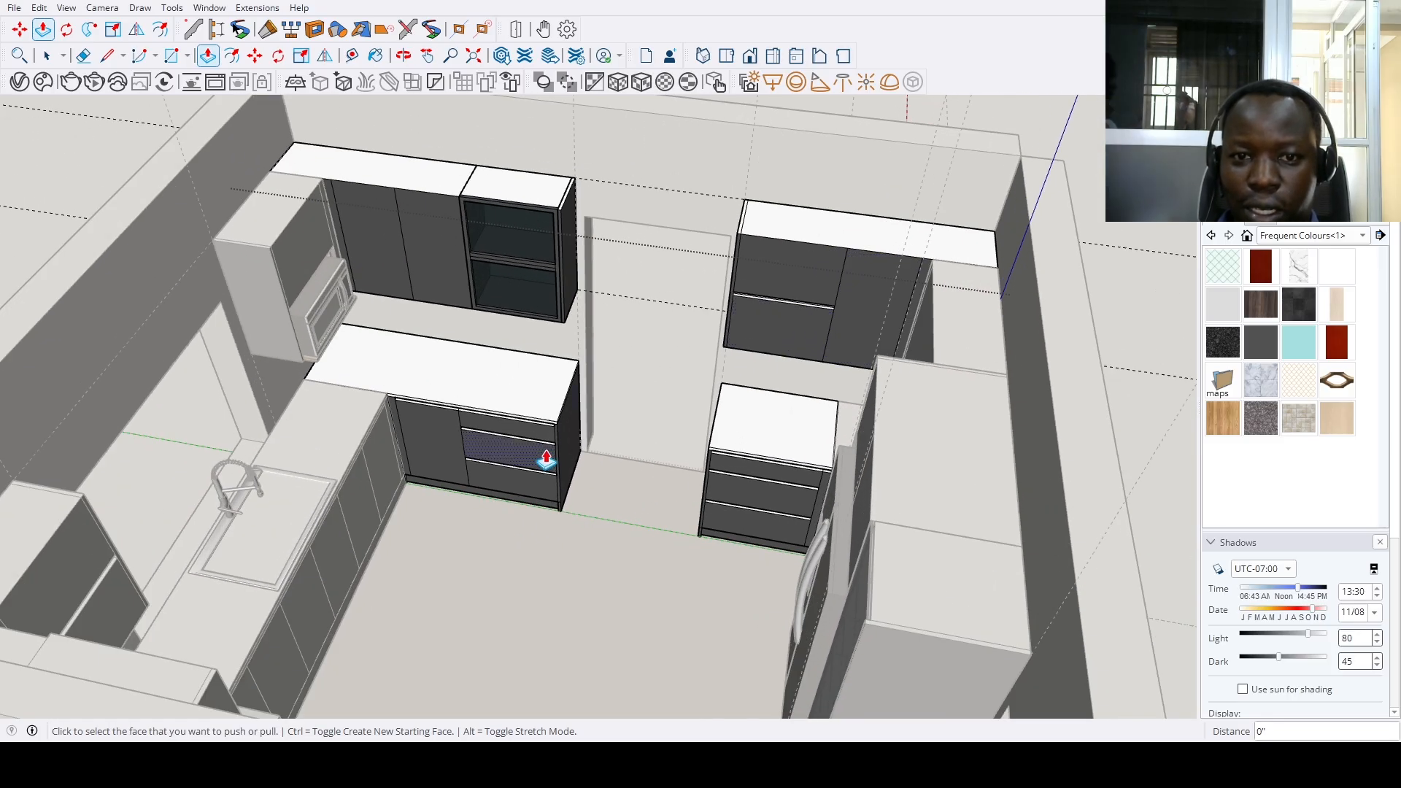
Push the white strip under the countertop of the base cabinet beside the refrigerator inward by the same depth
{"action": "middle_click_drag", "start_coordinate": [546, 460], "coordinate": [826, 326]}
{"action": "key", "text": "space"}
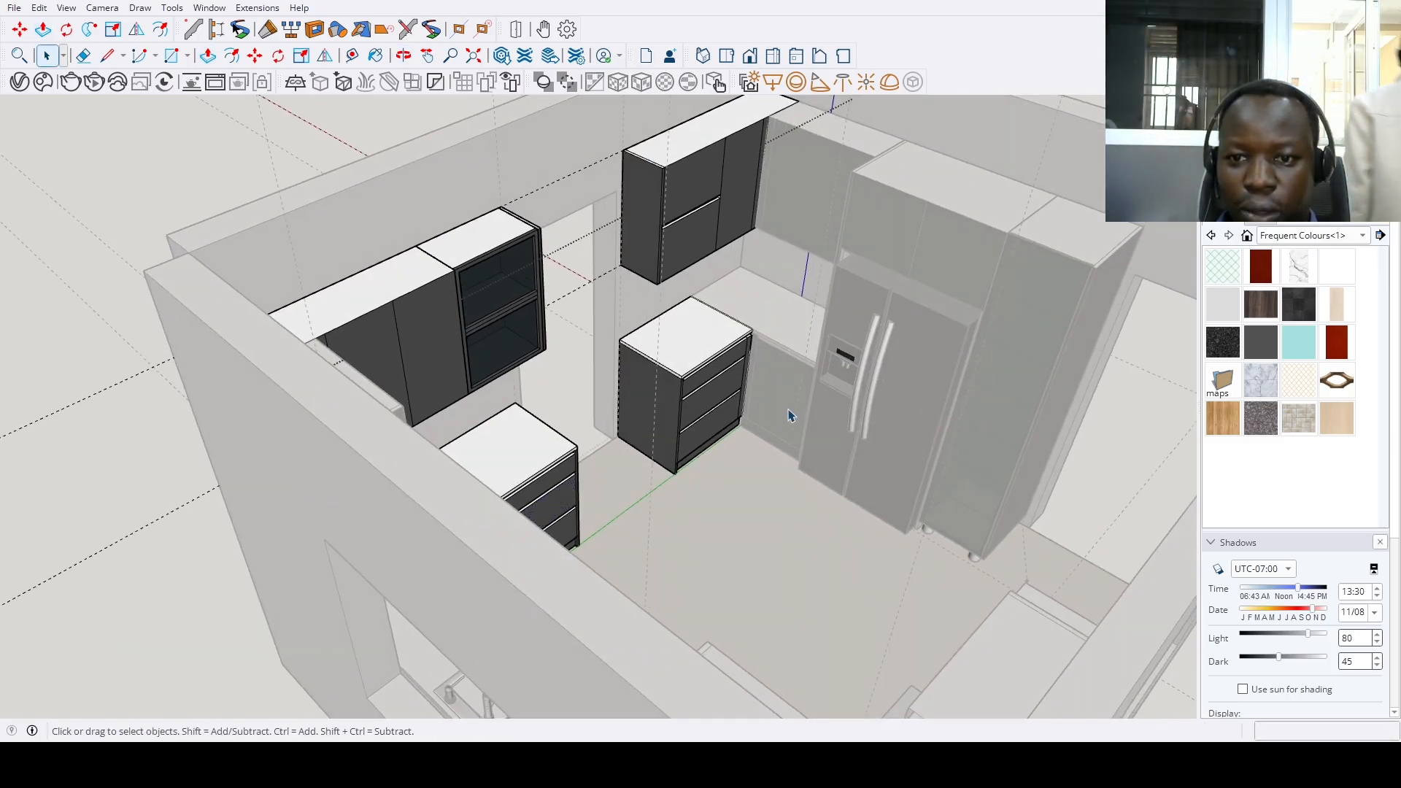
{"action": "scroll", "coordinate": [788, 416], "scroll_direction": "up", "scroll_amount": 5}
{"action": "key", "text": "p"}
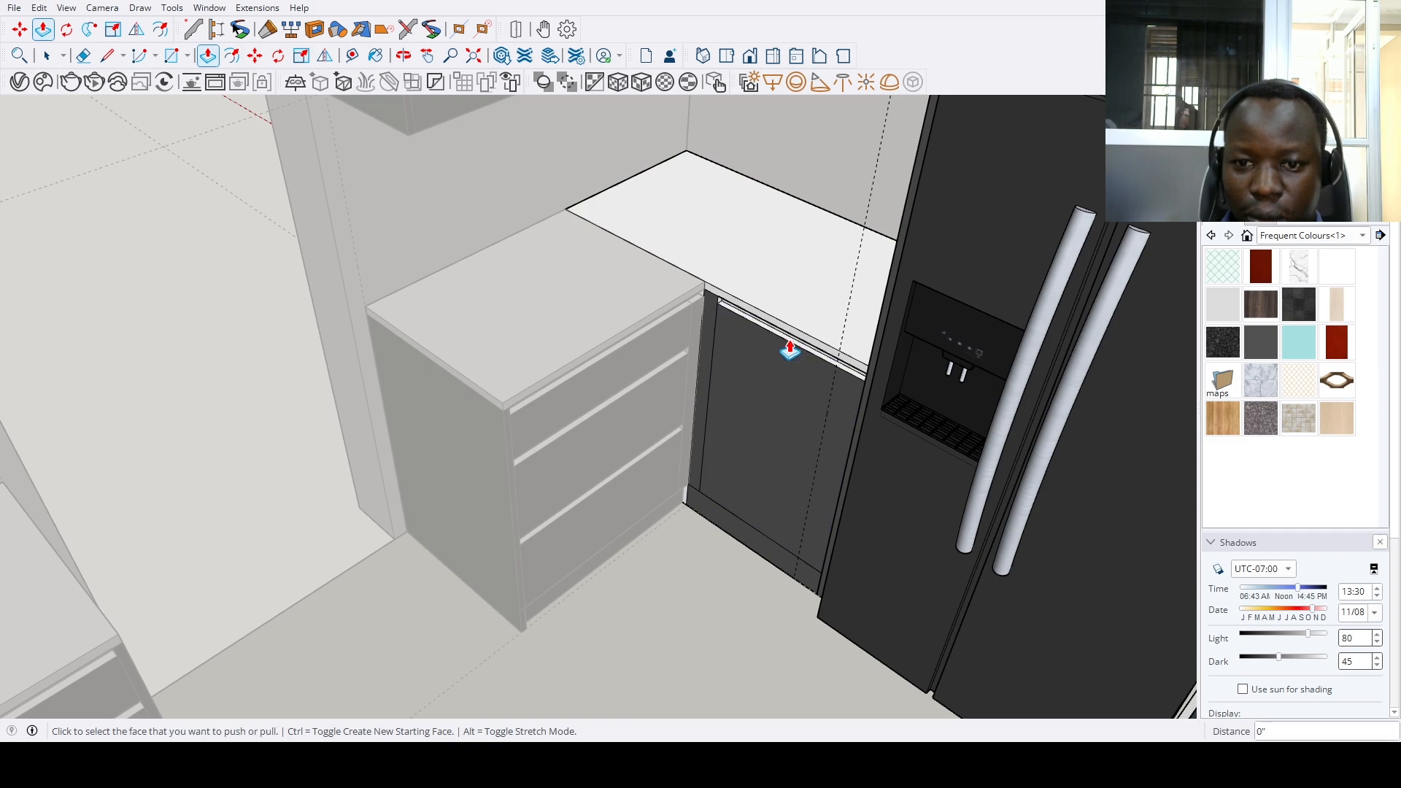
{"action": "scroll", "coordinate": [689, 547], "scroll_direction": "up", "scroll_amount": 5}
{"action": "scroll", "coordinate": [643, 541], "scroll_direction": "down", "scroll_amount": 10}
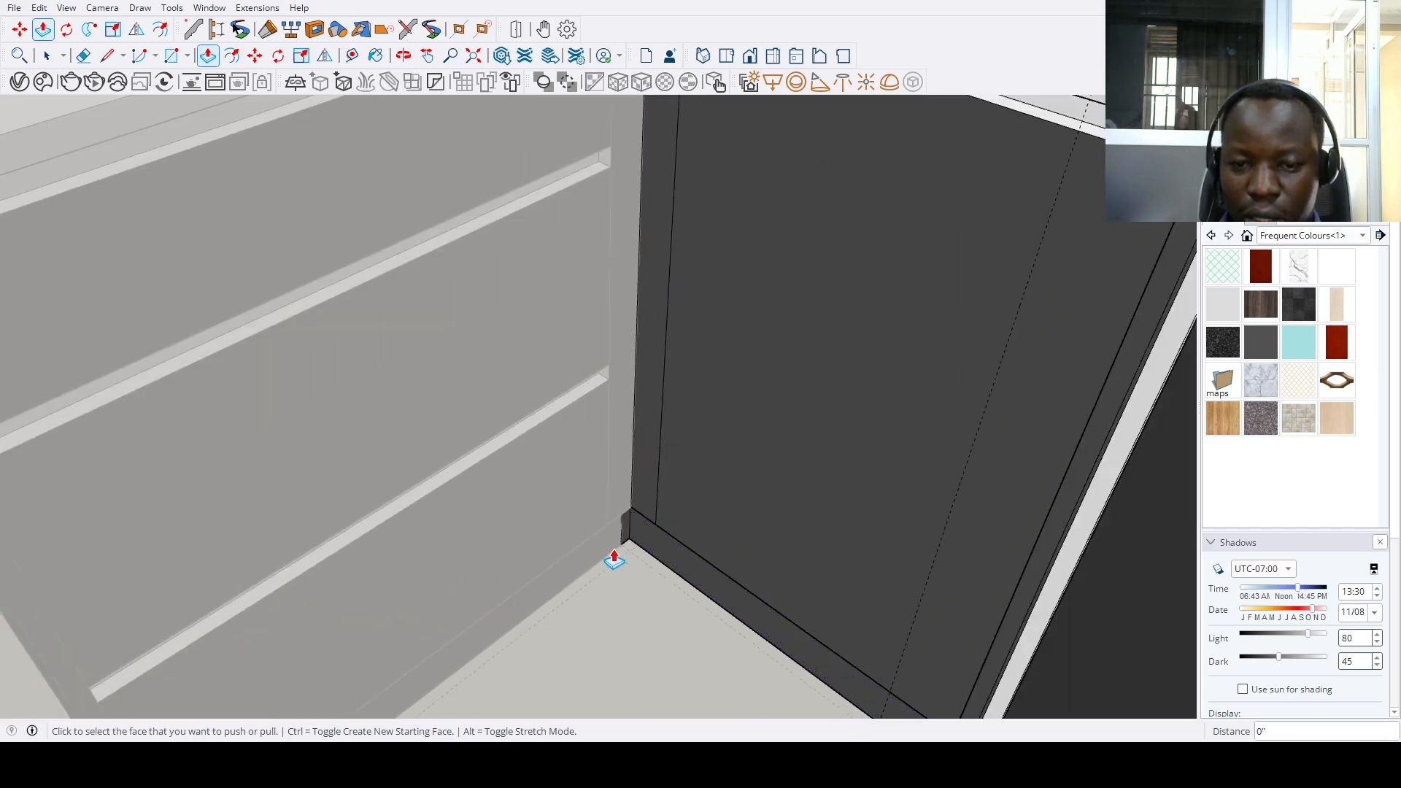
{"action": "middle_click_drag", "start_coordinate": [572, 585], "coordinate": [749, 481]}
{"action": "scroll", "coordinate": [572, 316], "scroll_direction": "up", "scroll_amount": 4}
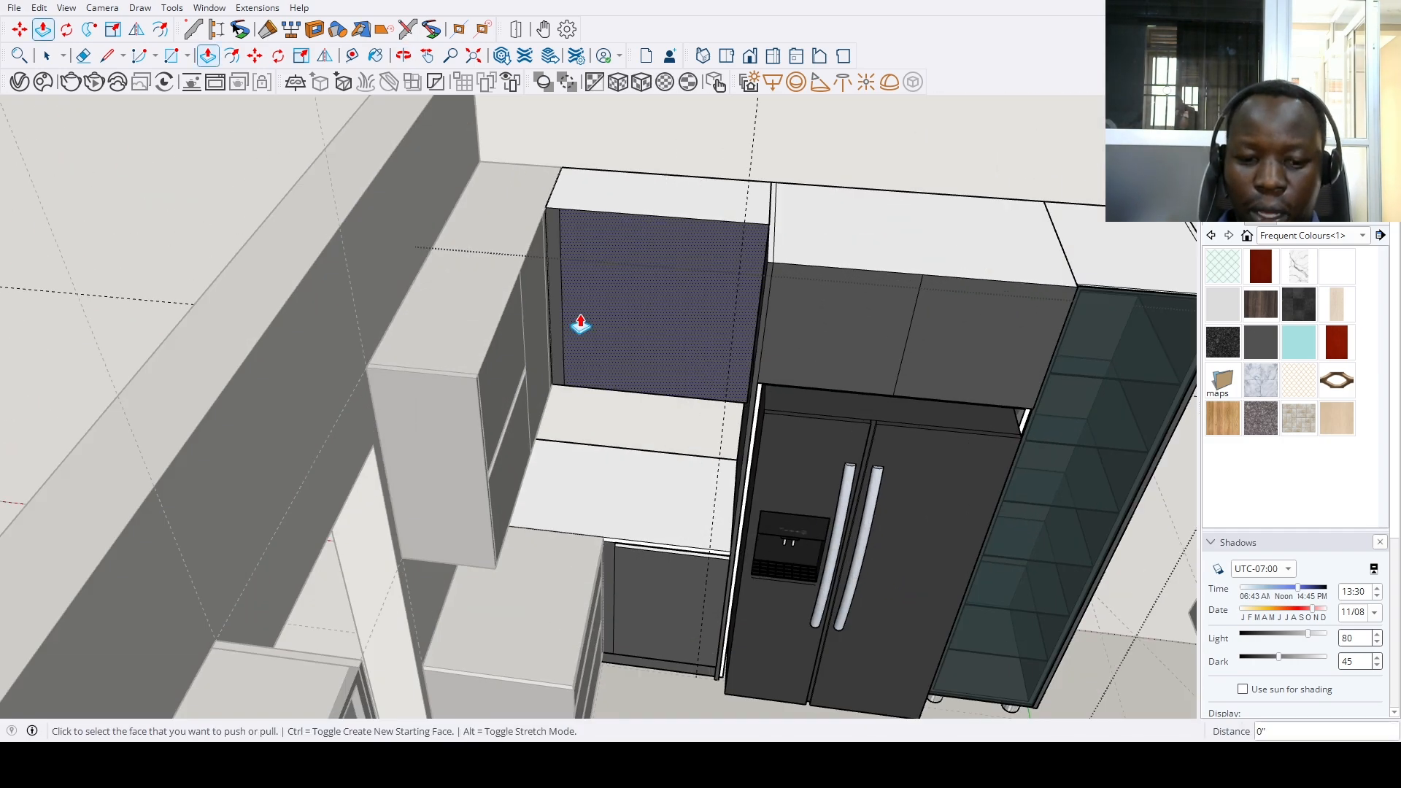
Measure the front width of the wall cabinet between the corner unit and the refrigerator
{"action": "key", "text": "t"}
{"action": "scroll", "coordinate": [566, 304], "scroll_direction": "up", "scroll_amount": 3}
{"action": "left_click", "coordinate": [592, 309]}
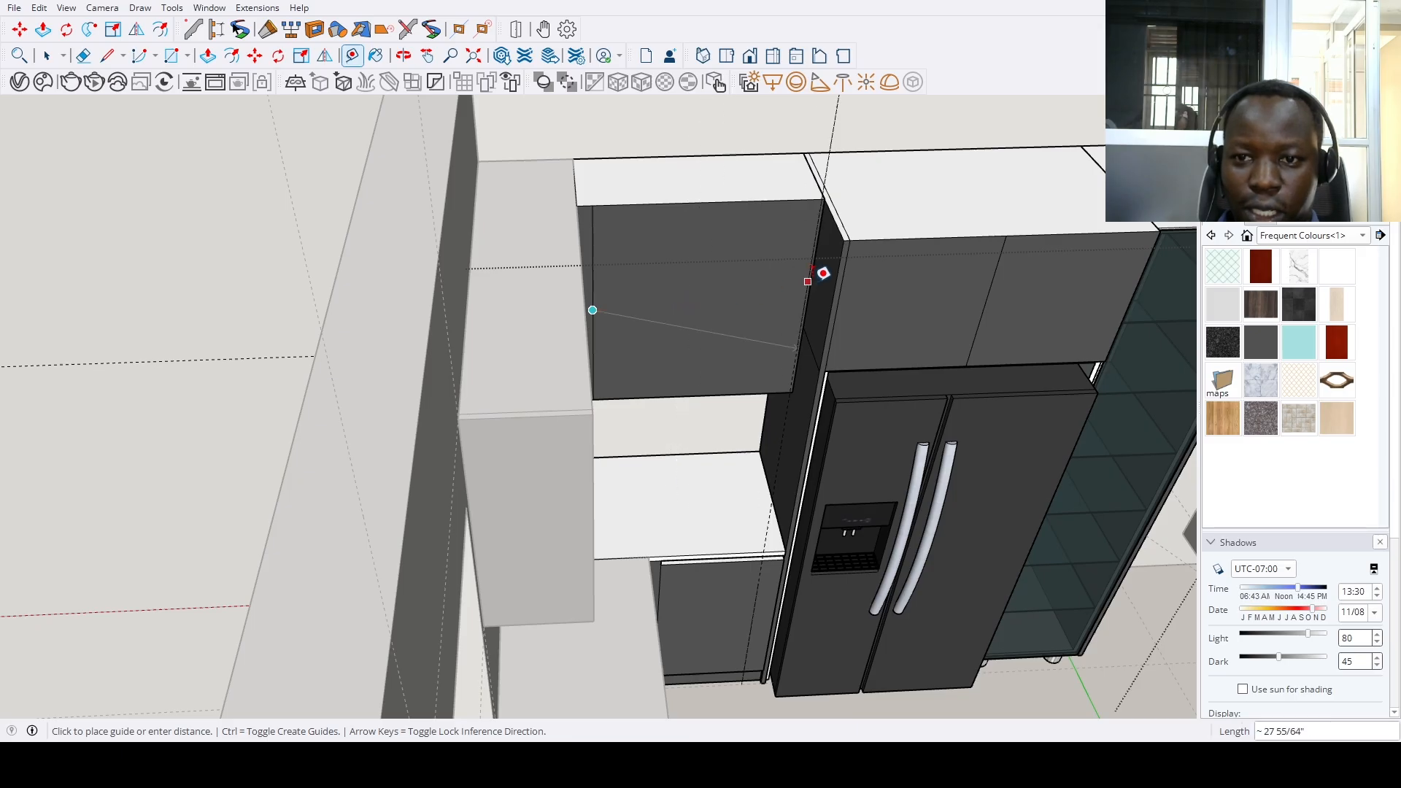
{"action": "scroll", "coordinate": [826, 216], "scroll_direction": "up", "scroll_amount": 3}
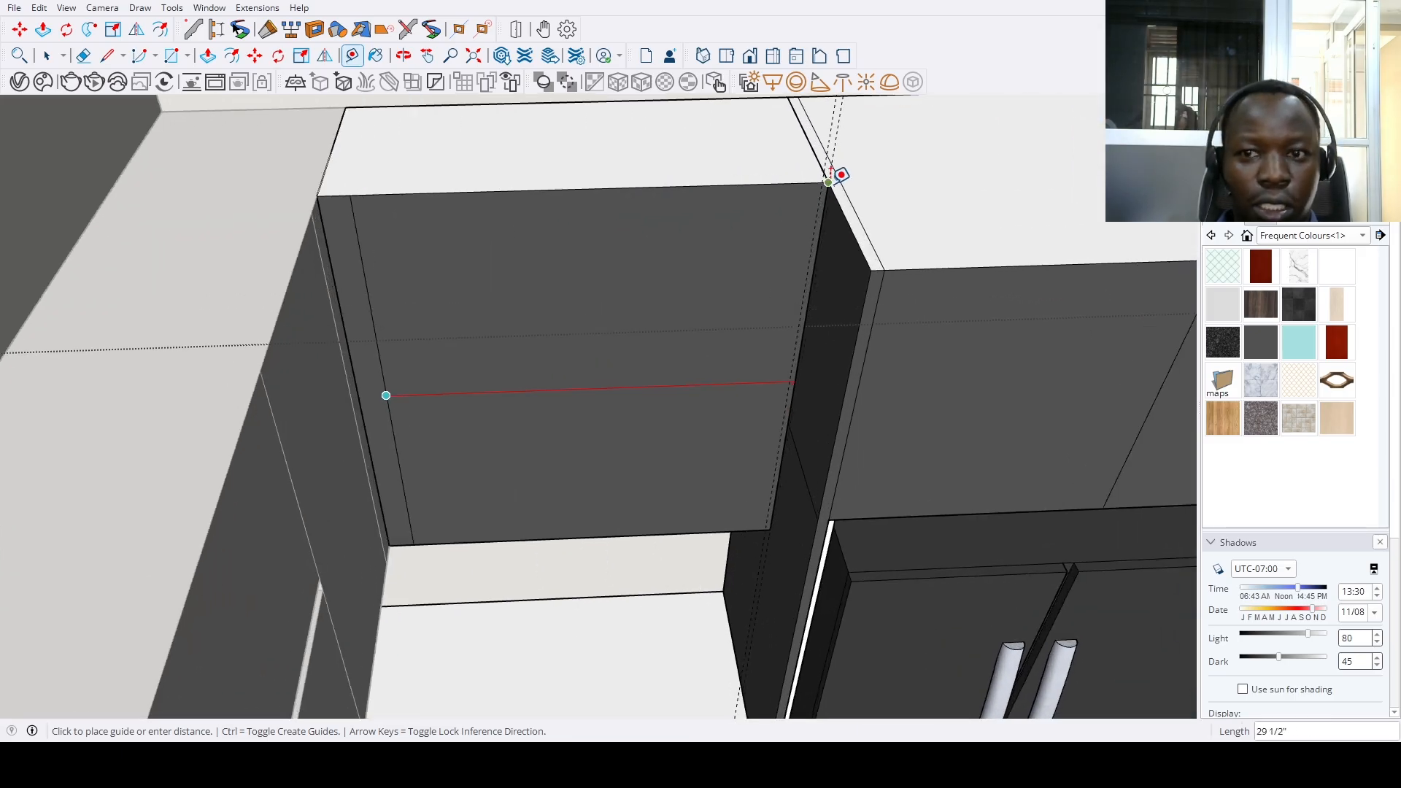
Split that wall cabinet's front with a vertical line at its midpoint and push the refrigerator-side half back 12 3/4" to remove it
{"action": "key", "text": "l"}
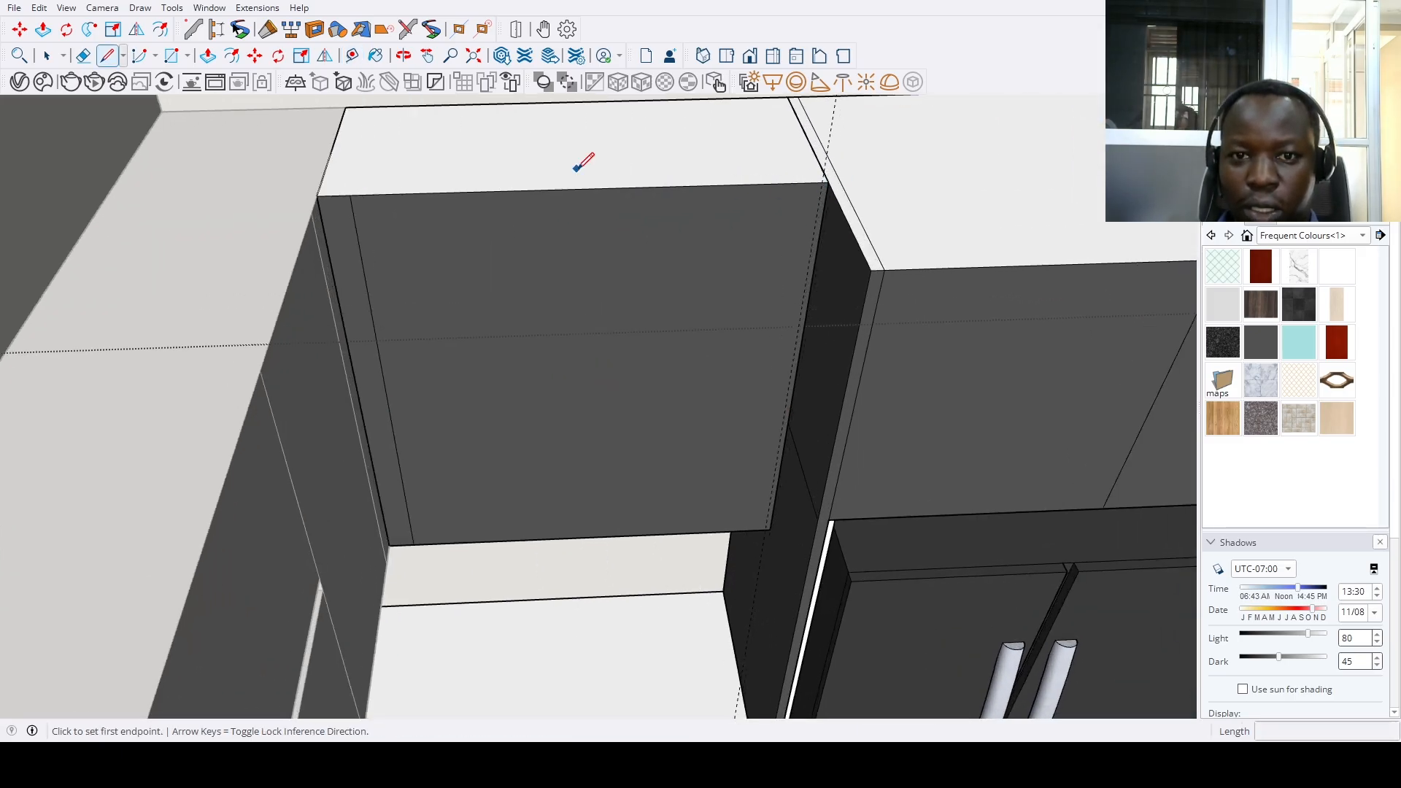
{"action": "left_click", "coordinate": [591, 188]}
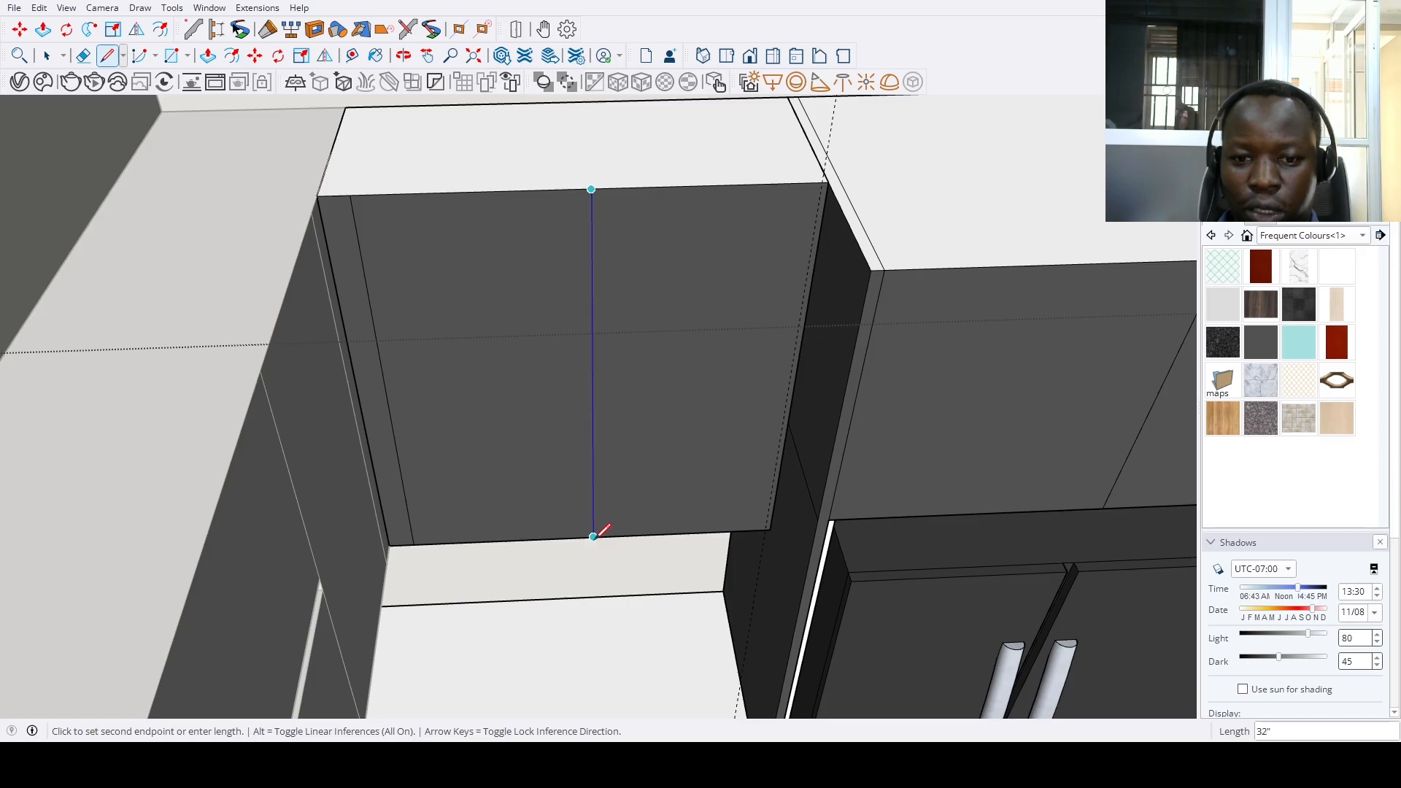
{"action": "left_click", "coordinate": [593, 537]}
{"action": "scroll", "coordinate": [591, 537], "scroll_direction": "down", "scroll_amount": 5}
{"action": "key", "text": "p"}
{"action": "left_click", "coordinate": [621, 511]}
{"action": "left_click", "coordinate": [637, 358]}
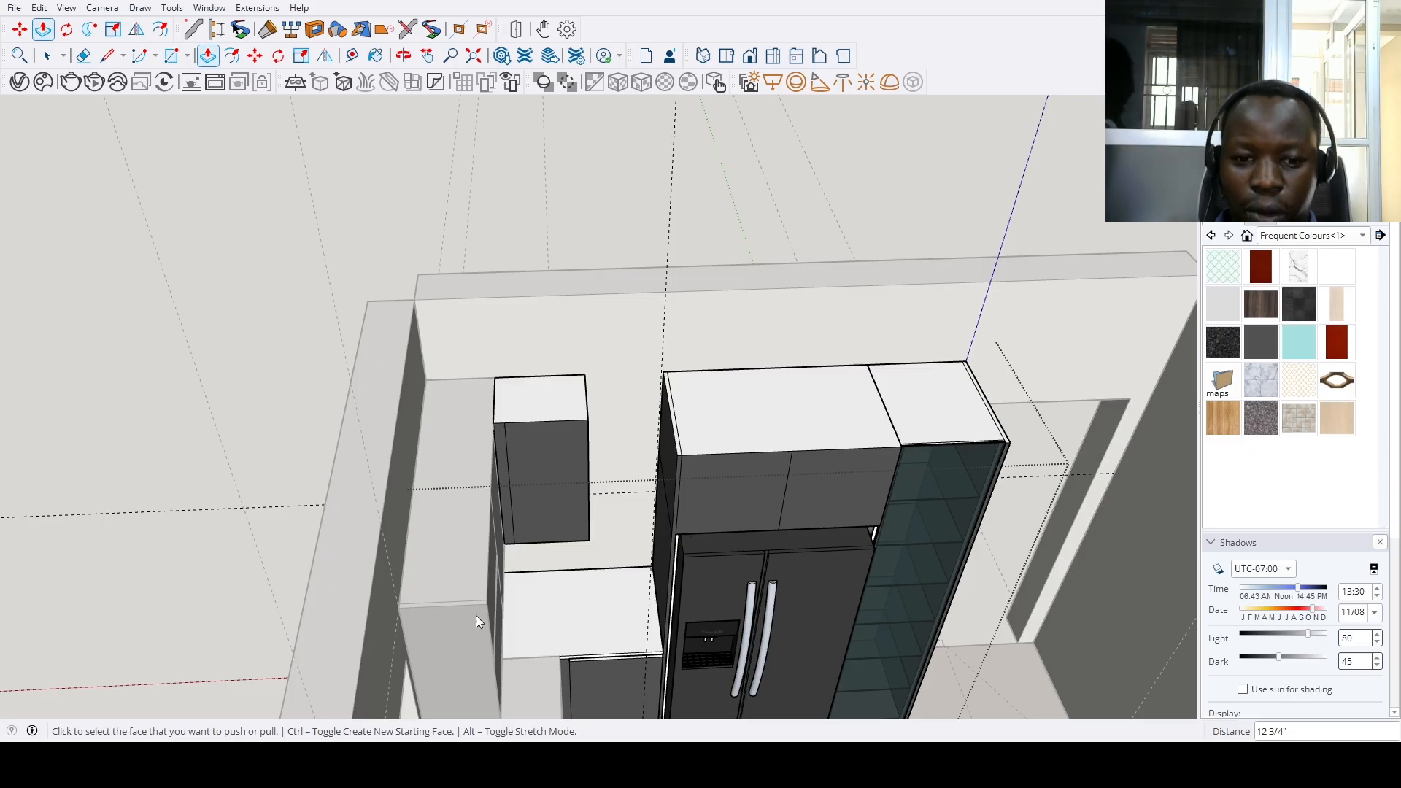
Paste the wooden wine rack beside the shortened wall cabinet and rotate it 180 degrees so its open side faces the kitchen
{"action": "key", "text": "ctrl+v"}
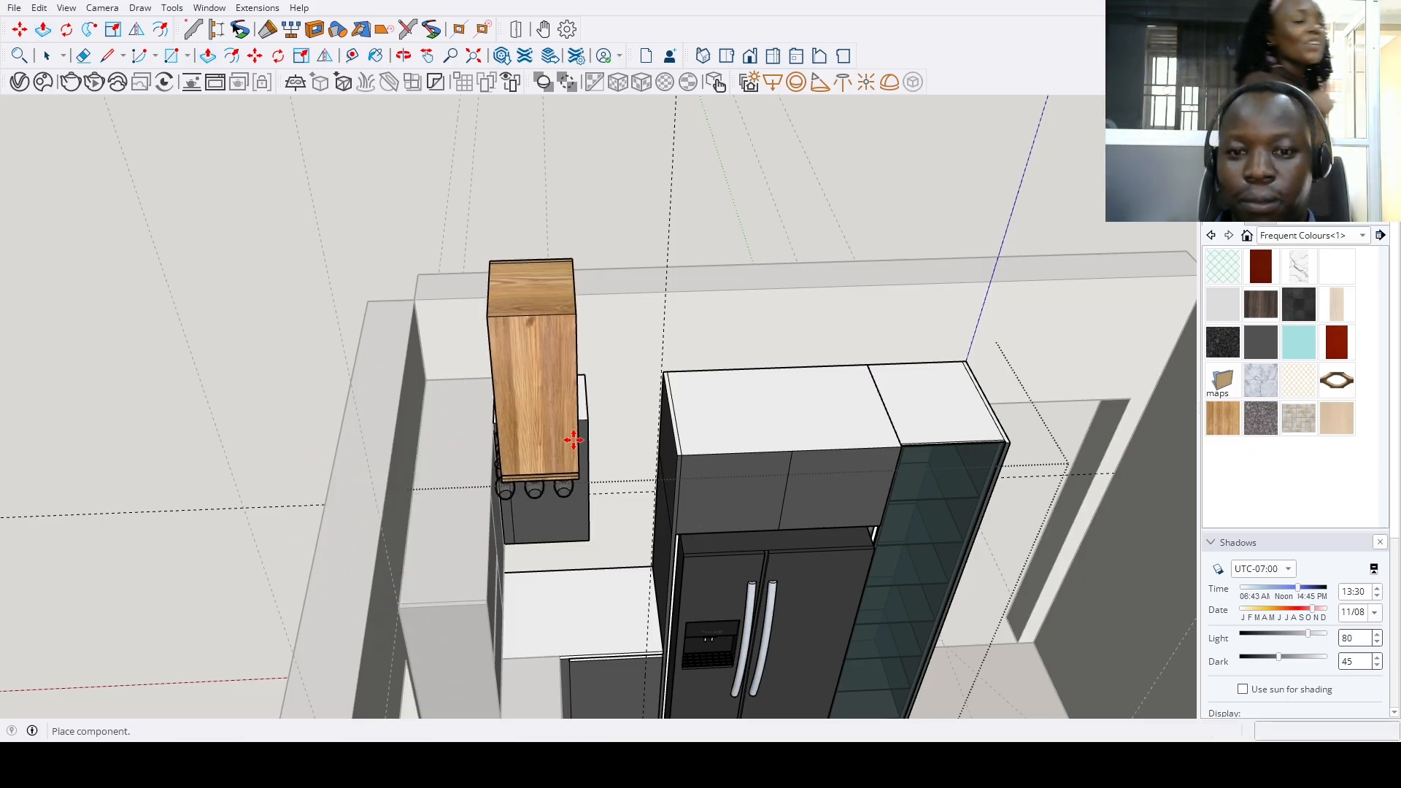
{"action": "left_click", "coordinate": [564, 517]}
{"action": "scroll", "coordinate": [533, 391], "scroll_direction": "up", "scroll_amount": 2}
{"action": "left_click", "coordinate": [453, 386]}
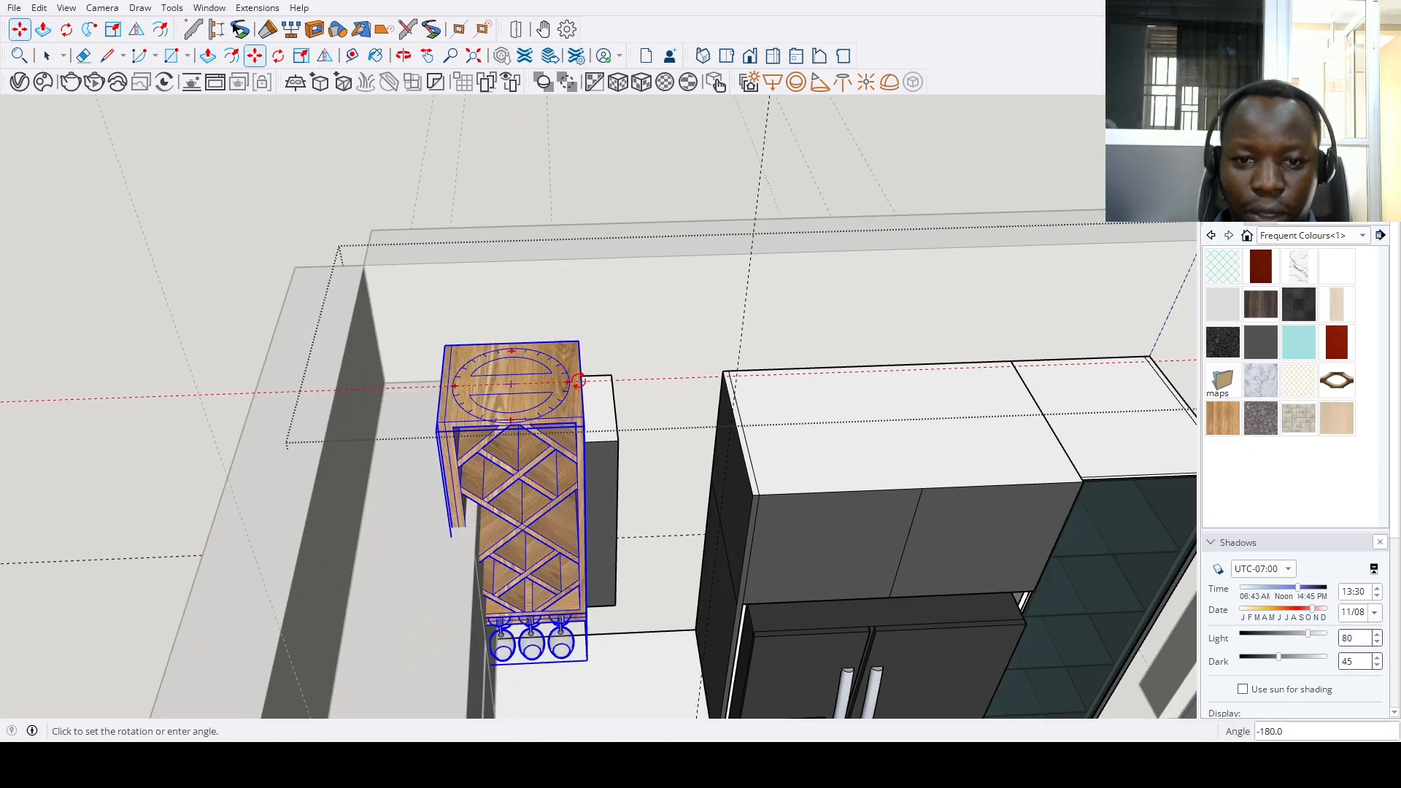
{"action": "left_click", "coordinate": [578, 381]}
{"action": "scroll", "coordinate": [471, 413], "scroll_direction": "up", "scroll_amount": 1}
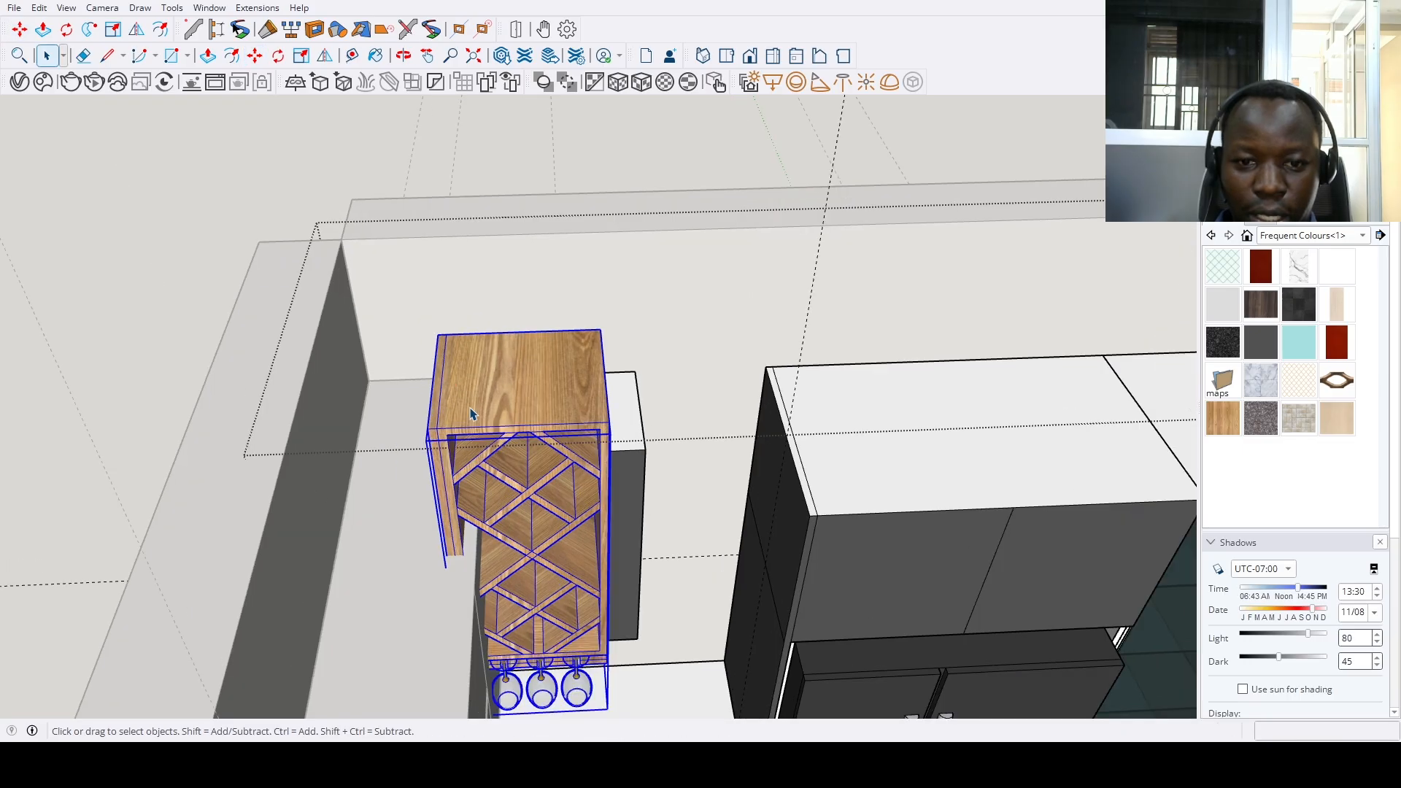
Remove the wine rack's outer side panel by pushing its front face back to the rear edge
{"action": "key", "text": "space"}
{"action": "double_click", "coordinate": [471, 414]}
{"action": "left_click", "coordinate": [440, 454]}
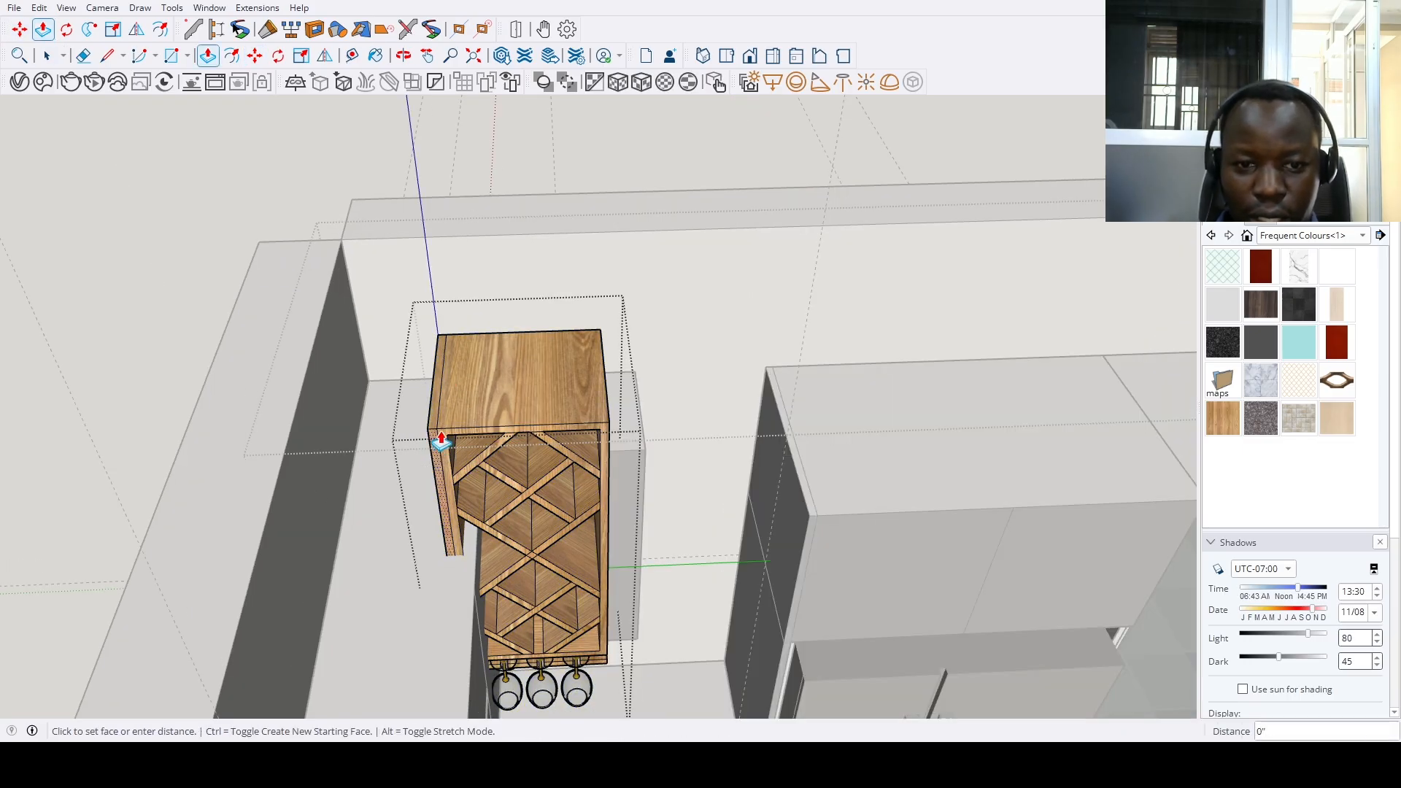
{"action": "left_click", "coordinate": [481, 341]}
{"action": "key", "text": "space"}
{"action": "key", "text": "Escape"}
Move the wine rack by its rear top corner against the rear top corner of the refrigerator surround
{"action": "left_click", "coordinate": [570, 389]}
{"action": "key", "text": "m"}
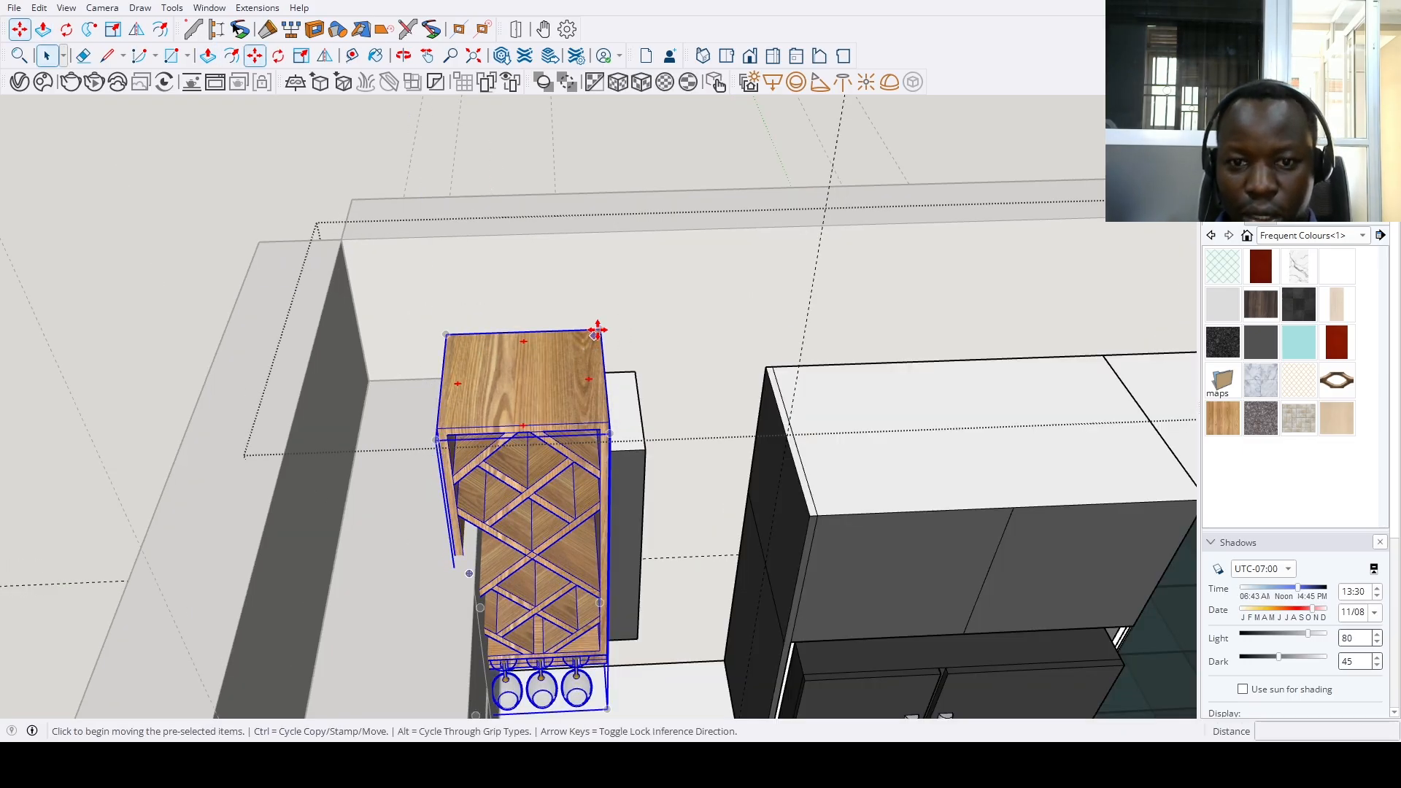
{"action": "left_click", "coordinate": [600, 329]}
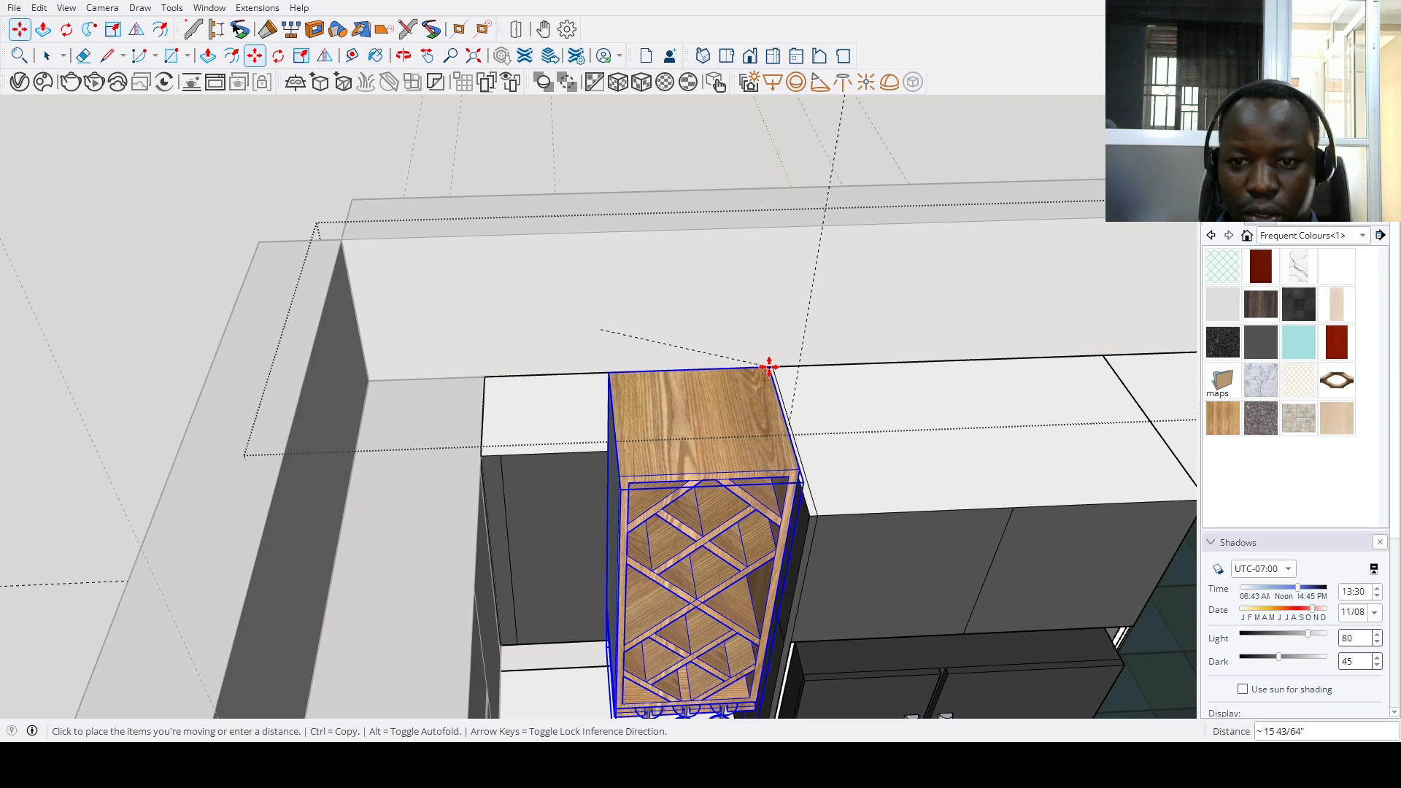
{"action": "scroll", "coordinate": [762, 378], "scroll_direction": "up", "scroll_amount": 3}
{"action": "scroll", "coordinate": [761, 378], "scroll_direction": "up", "scroll_amount": 4}
{"action": "scroll", "coordinate": [760, 366], "scroll_direction": "down", "scroll_amount": 5}
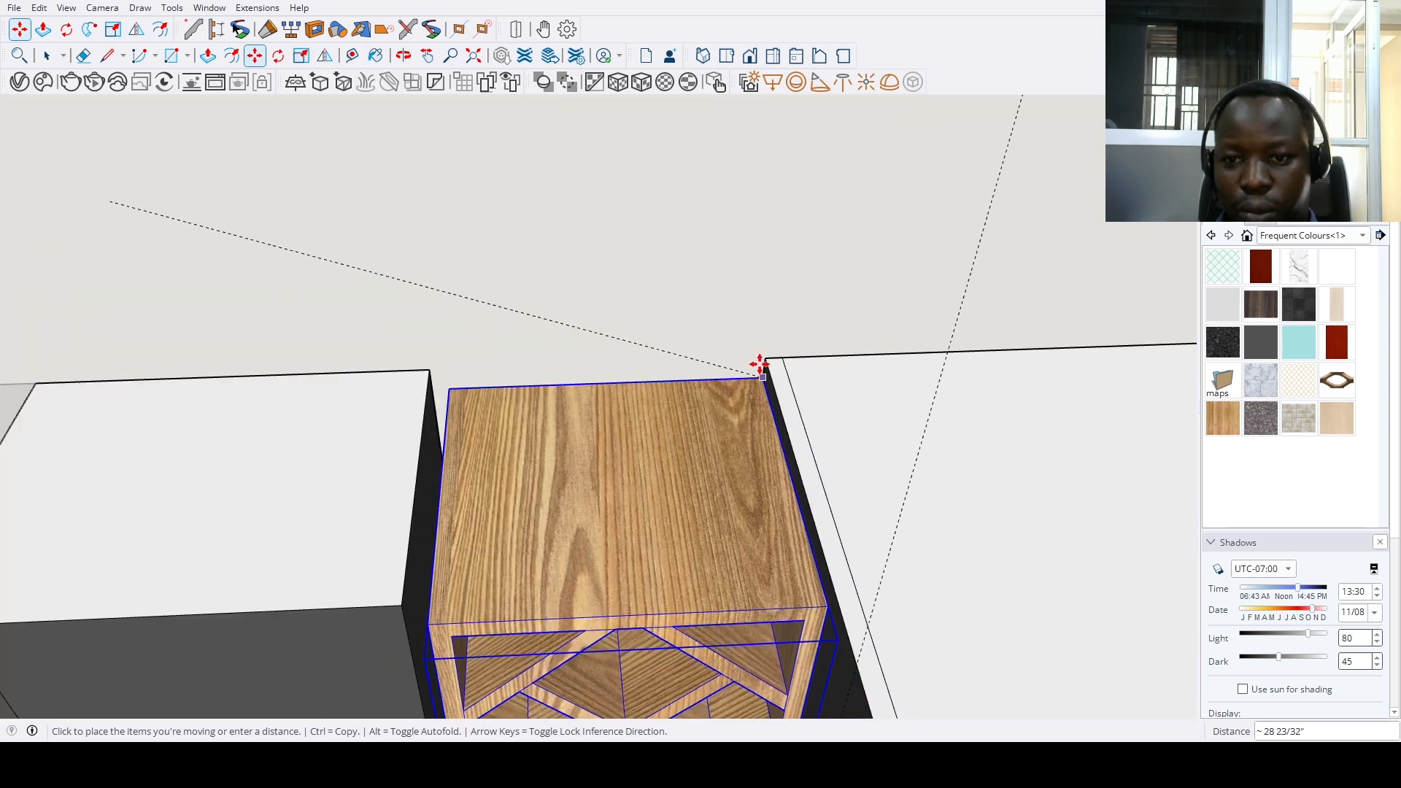
{"action": "scroll", "coordinate": [764, 363], "scroll_direction": "up", "scroll_amount": 5}
{"action": "scroll", "coordinate": [766, 357], "scroll_direction": "down", "scroll_amount": 4}
{"action": "scroll", "coordinate": [713, 400], "scroll_direction": "up", "scroll_amount": 4}
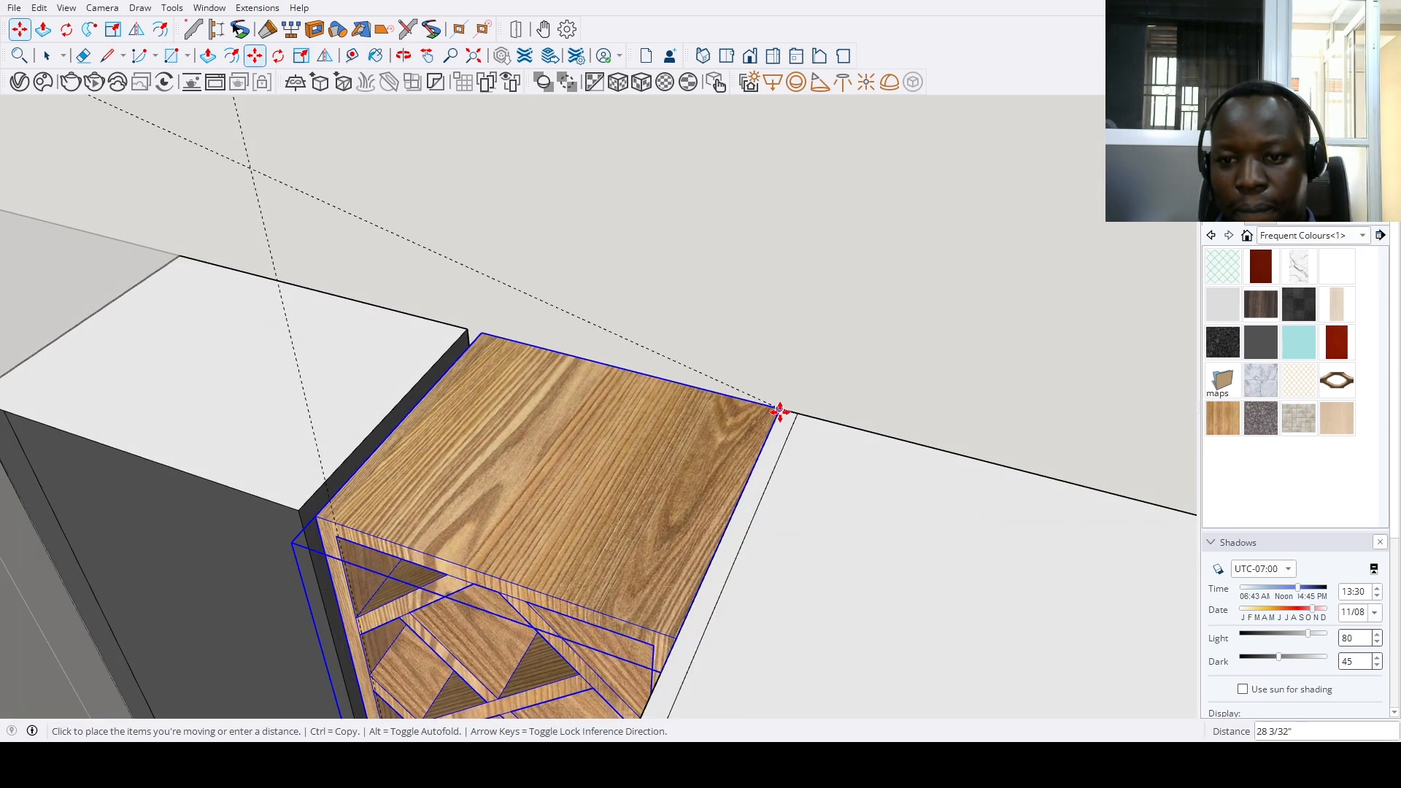
{"action": "left_click", "coordinate": [779, 409]}
Measure the gap beside the wine rack and scale the rack's width until it meets the wall cabinet
{"action": "middle_click_drag", "start_coordinate": [678, 491], "coordinate": [651, 397]}
{"action": "scroll", "coordinate": [651, 397], "scroll_direction": "up", "scroll_amount": 3}
{"action": "key", "text": "t"}
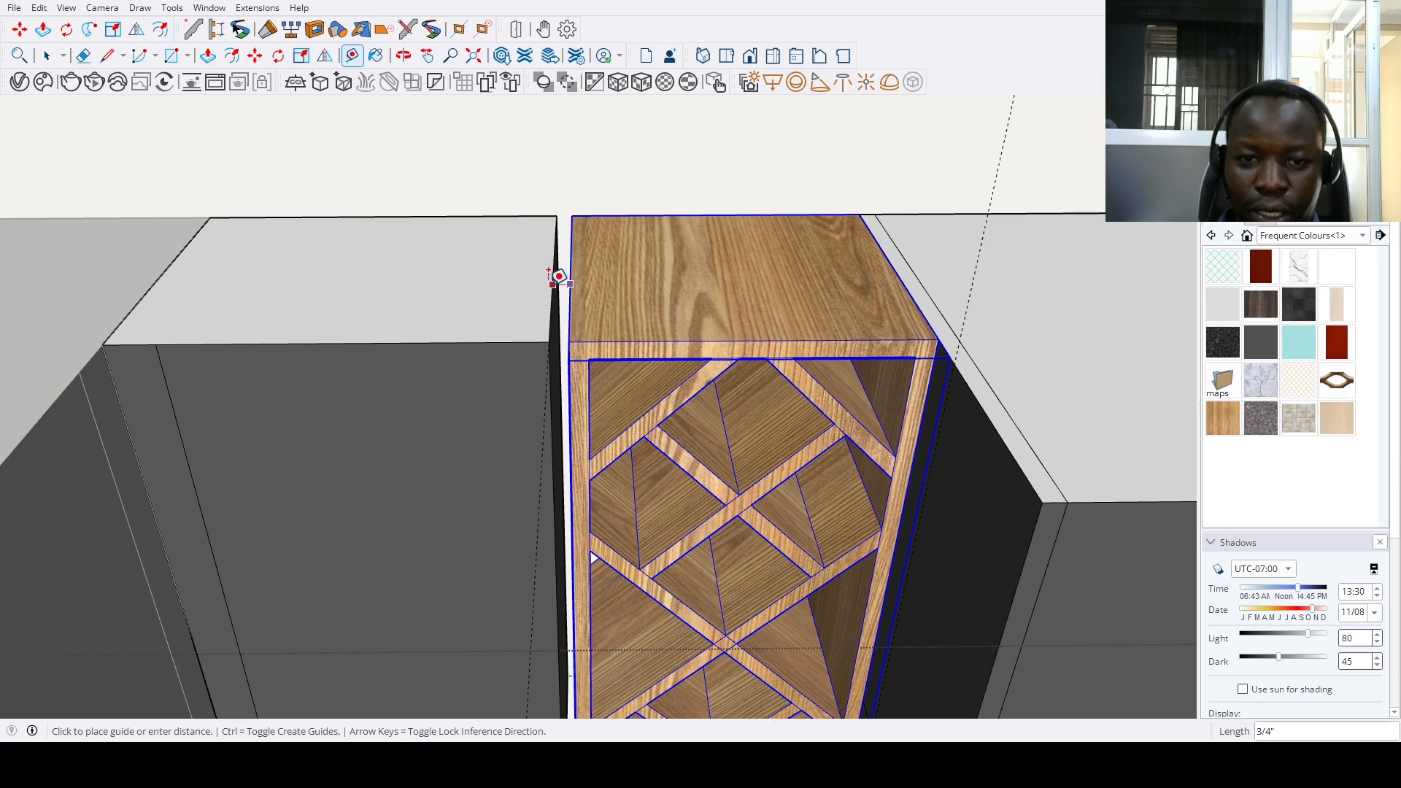
{"action": "key", "text": "s"}
{"action": "scroll", "coordinate": [559, 277], "scroll_direction": "down", "scroll_amount": 3}
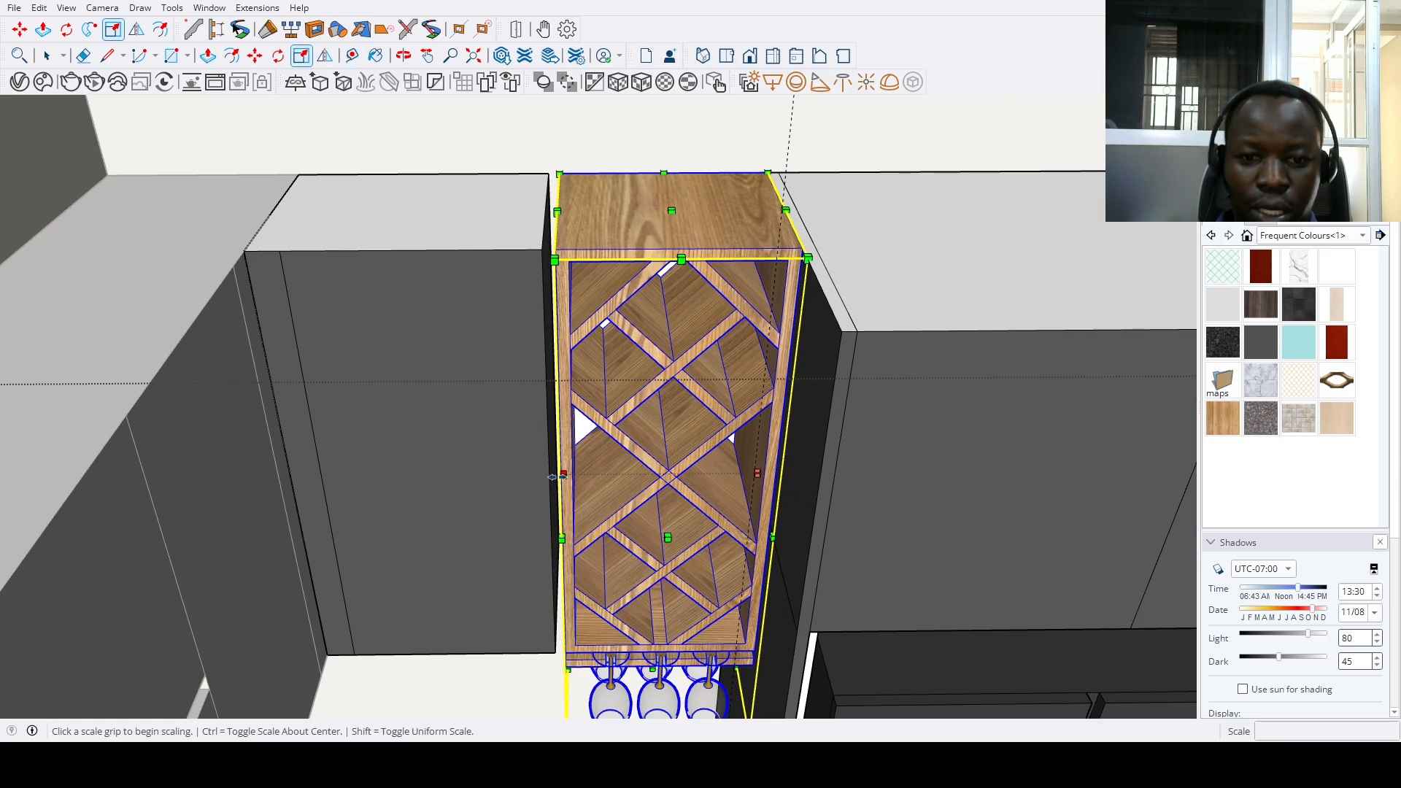
{"action": "left_click", "coordinate": [564, 473]}
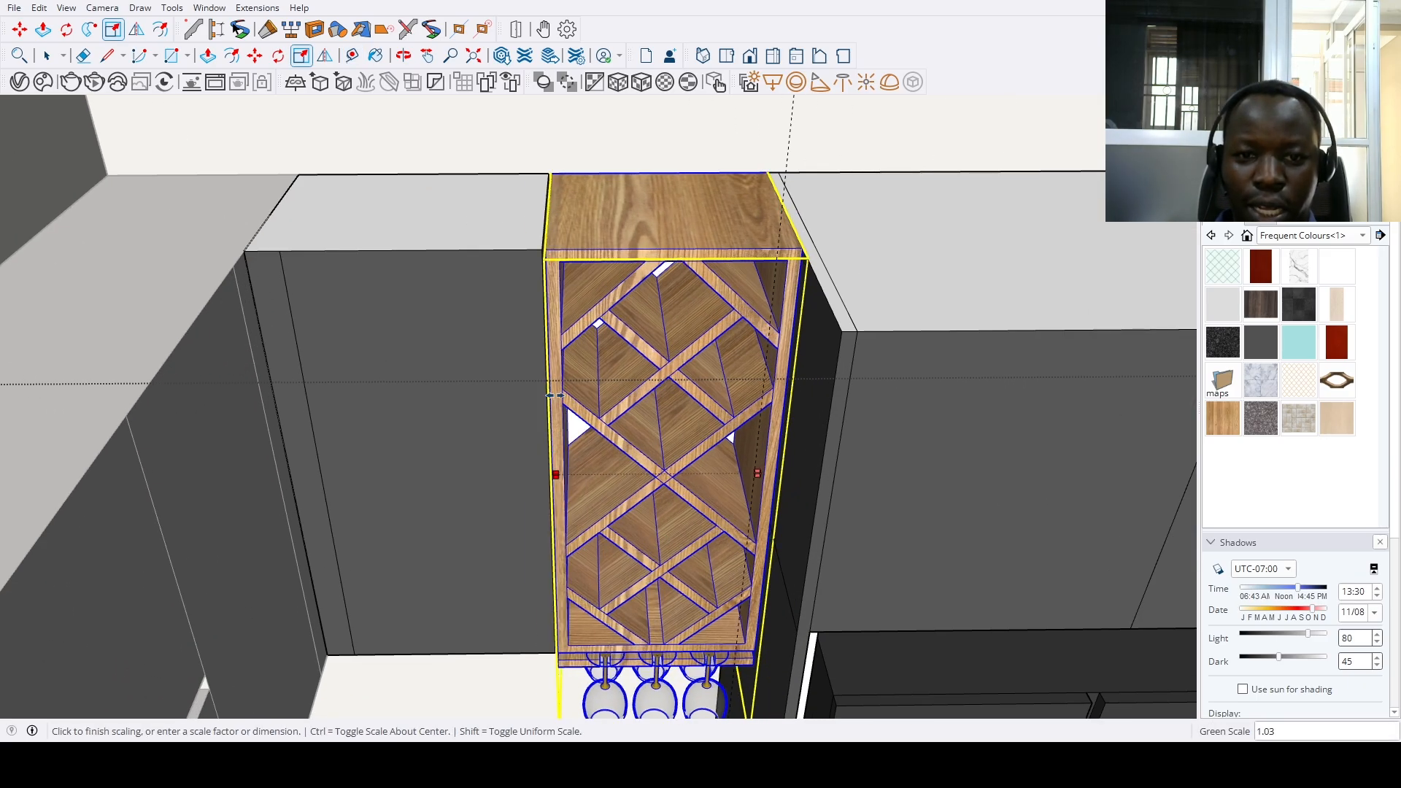
{"action": "left_click", "coordinate": [540, 251]}
{"action": "key", "text": "space"}
Inspect the fitted wine rack and the base cabinets around the kitchen from several angles
{"action": "scroll", "coordinate": [540, 470], "scroll_direction": "down", "scroll_amount": 5}
{"action": "middle_click_drag", "start_coordinate": [737, 373], "coordinate": [602, 516]}
{"action": "scroll", "coordinate": [628, 474], "scroll_direction": "up", "scroll_amount": 6}
{"action": "scroll", "coordinate": [637, 394], "scroll_direction": "down", "scroll_amount": 10}
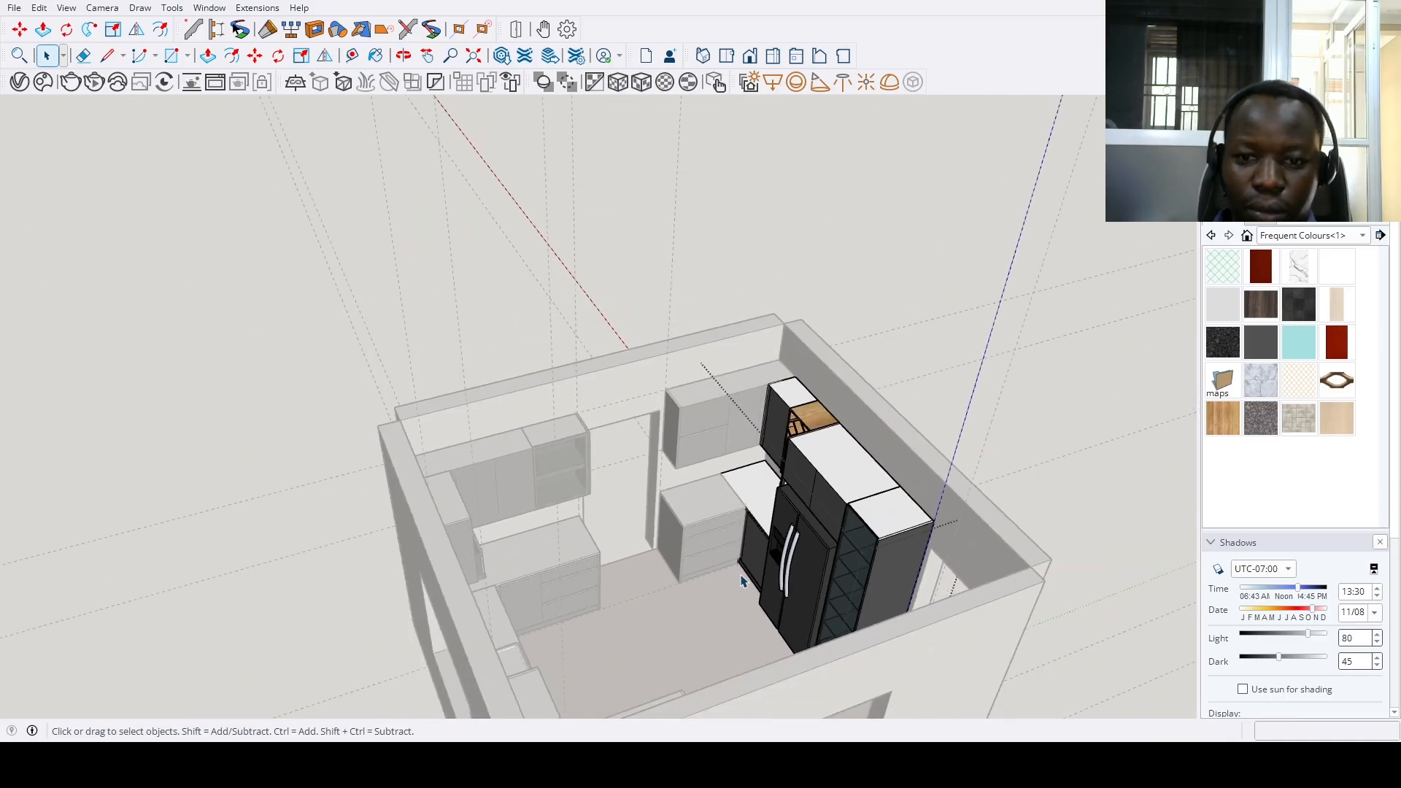
{"action": "scroll", "coordinate": [676, 600], "scroll_direction": "up", "scroll_amount": 3}
{"action": "middle_click_drag", "start_coordinate": [676, 600], "coordinate": [538, 416]}
{"action": "scroll", "coordinate": [595, 619], "scroll_direction": "up", "scroll_amount": 6}
{"action": "scroll", "coordinate": [596, 618], "scroll_direction": "down", "scroll_amount": 8}
{"action": "scroll", "coordinate": [695, 562], "scroll_direction": "up", "scroll_amount": 8}
{"action": "scroll", "coordinate": [735, 552], "scroll_direction": "down", "scroll_amount": 8}
Push the sink base cabinet's toe kick inward 0.75" and recess the white strip under its countertop
{"action": "scroll", "coordinate": [579, 434], "scroll_direction": "up", "scroll_amount": 3}
{"action": "scroll", "coordinate": [745, 500], "scroll_direction": "up", "scroll_amount": 6}
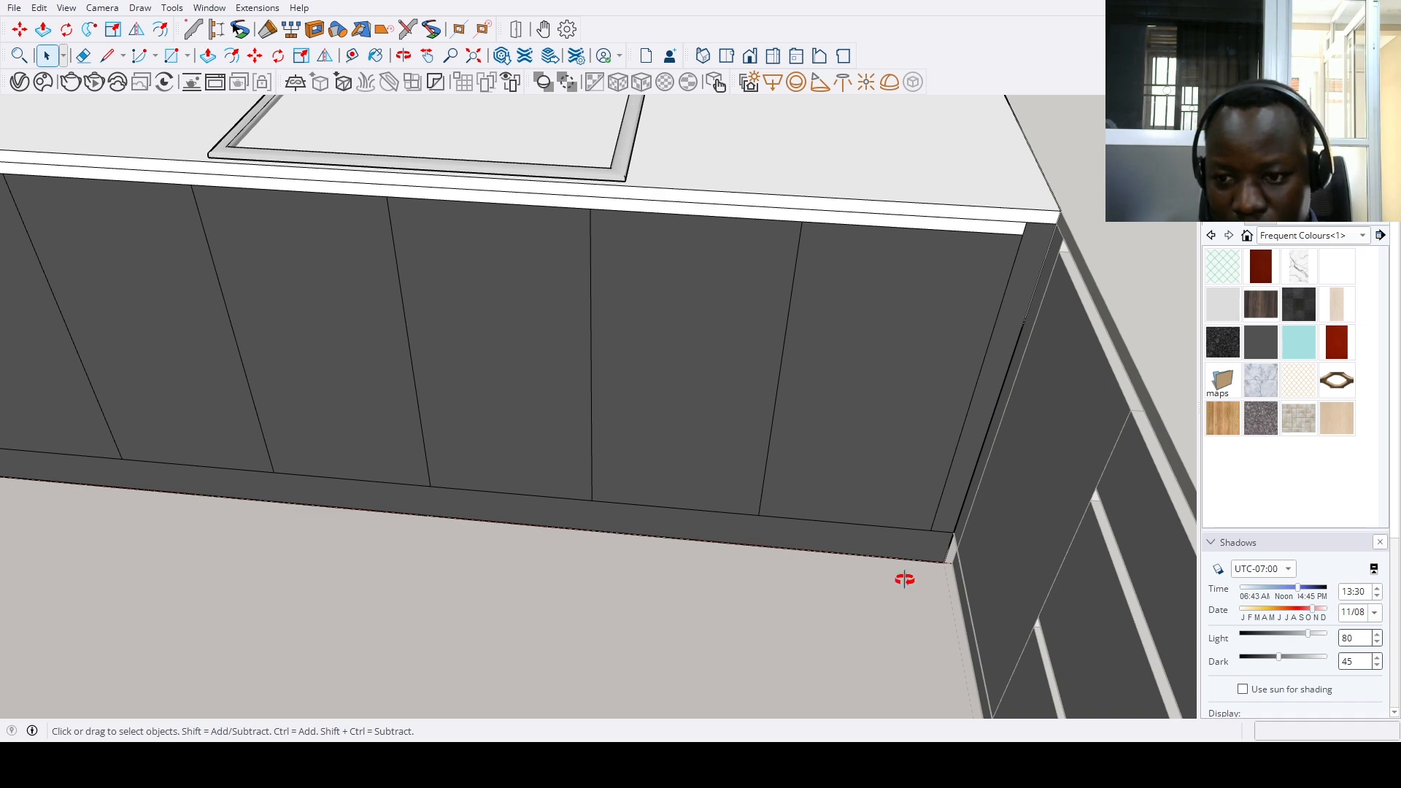
{"action": "scroll", "coordinate": [905, 578], "scroll_direction": "up", "scroll_amount": 3}
{"action": "key", "text": "p"}
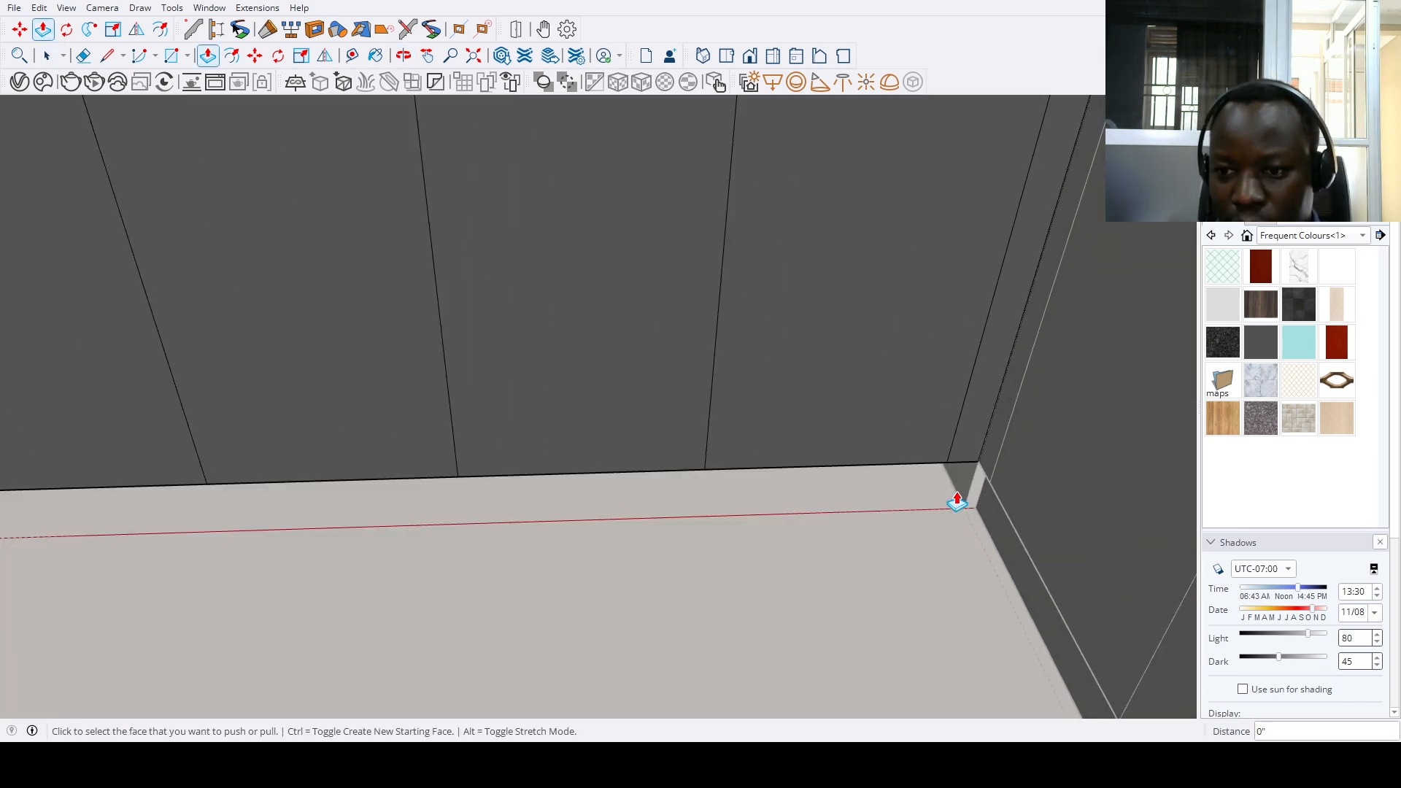
{"action": "left_click", "coordinate": [957, 497]}
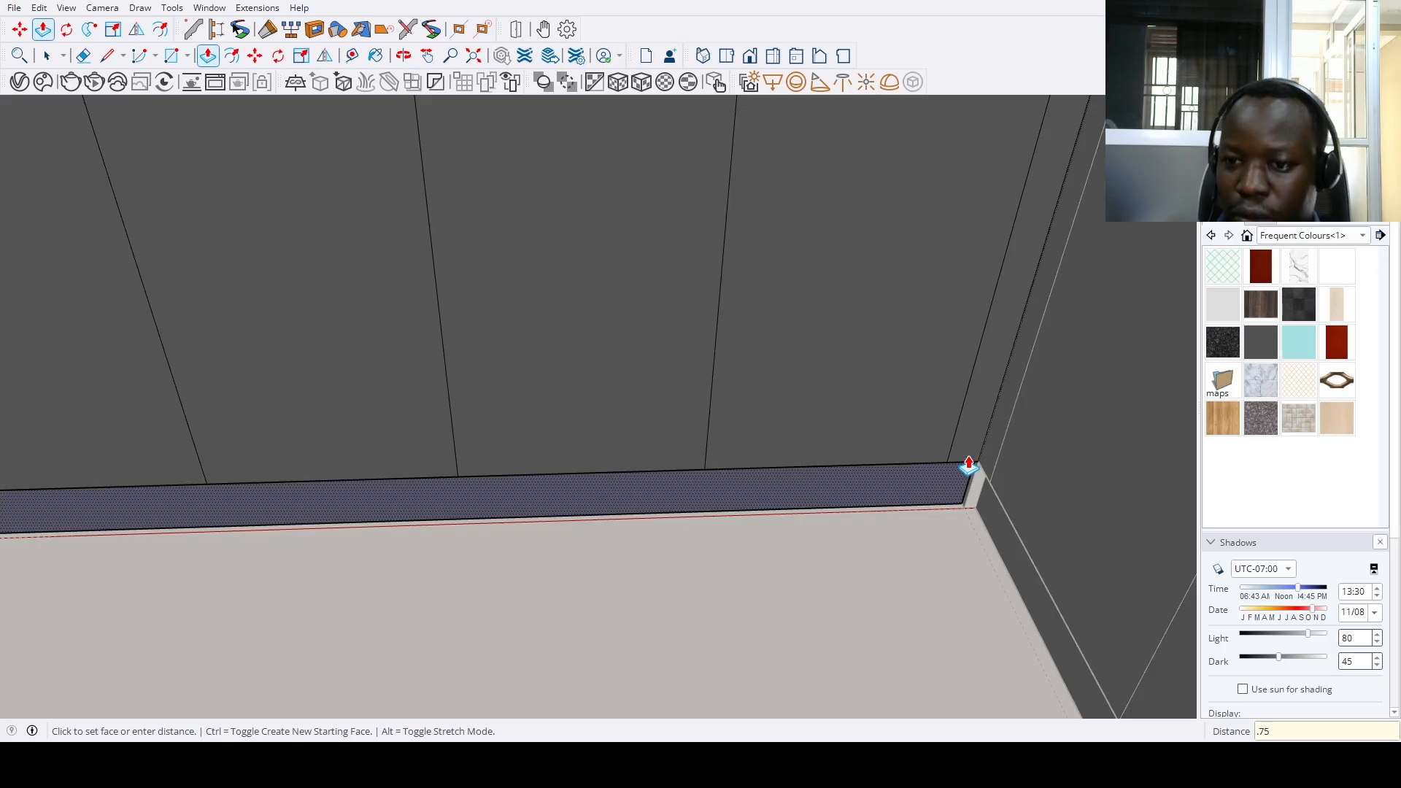
{"action": "key", "text": "Return"}
{"action": "scroll", "coordinate": [969, 467], "scroll_direction": "down", "scroll_amount": 3}
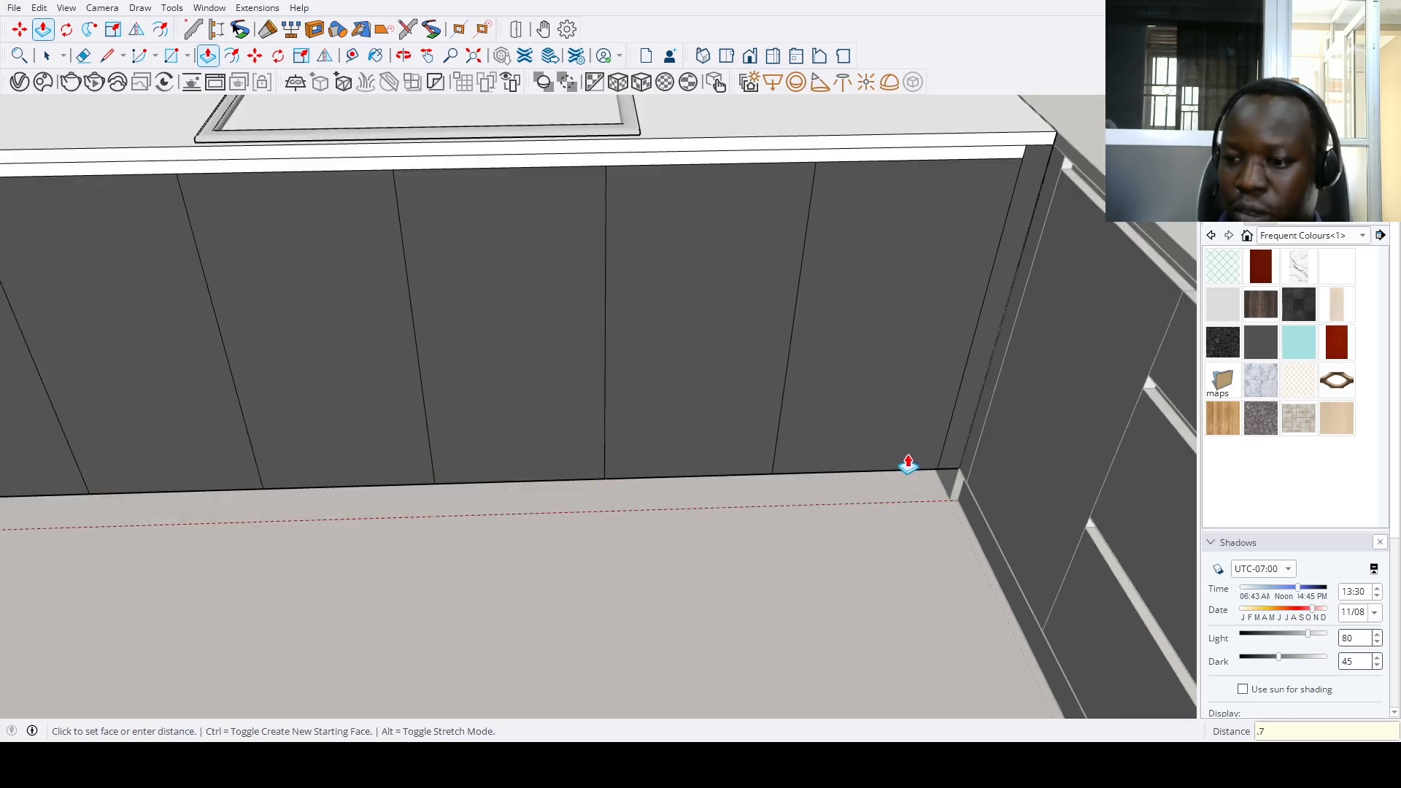
{"action": "key", "text": "Return"}
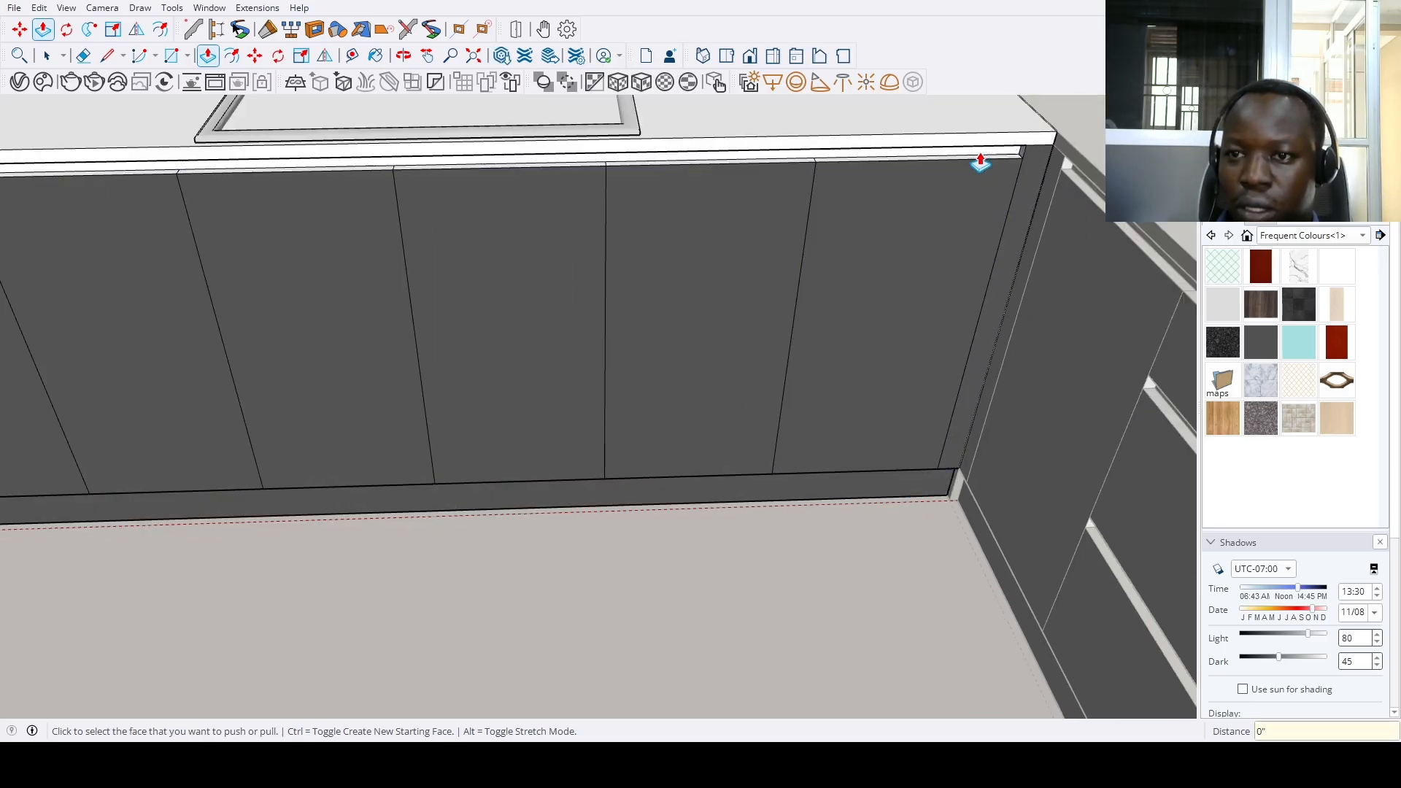
Push the toe kick of the drawer base cabinet adjoining the sink run inward by the same depth
{"action": "key", "text": "space"}
{"action": "scroll", "coordinate": [949, 499], "scroll_direction": "up", "scroll_amount": 5}
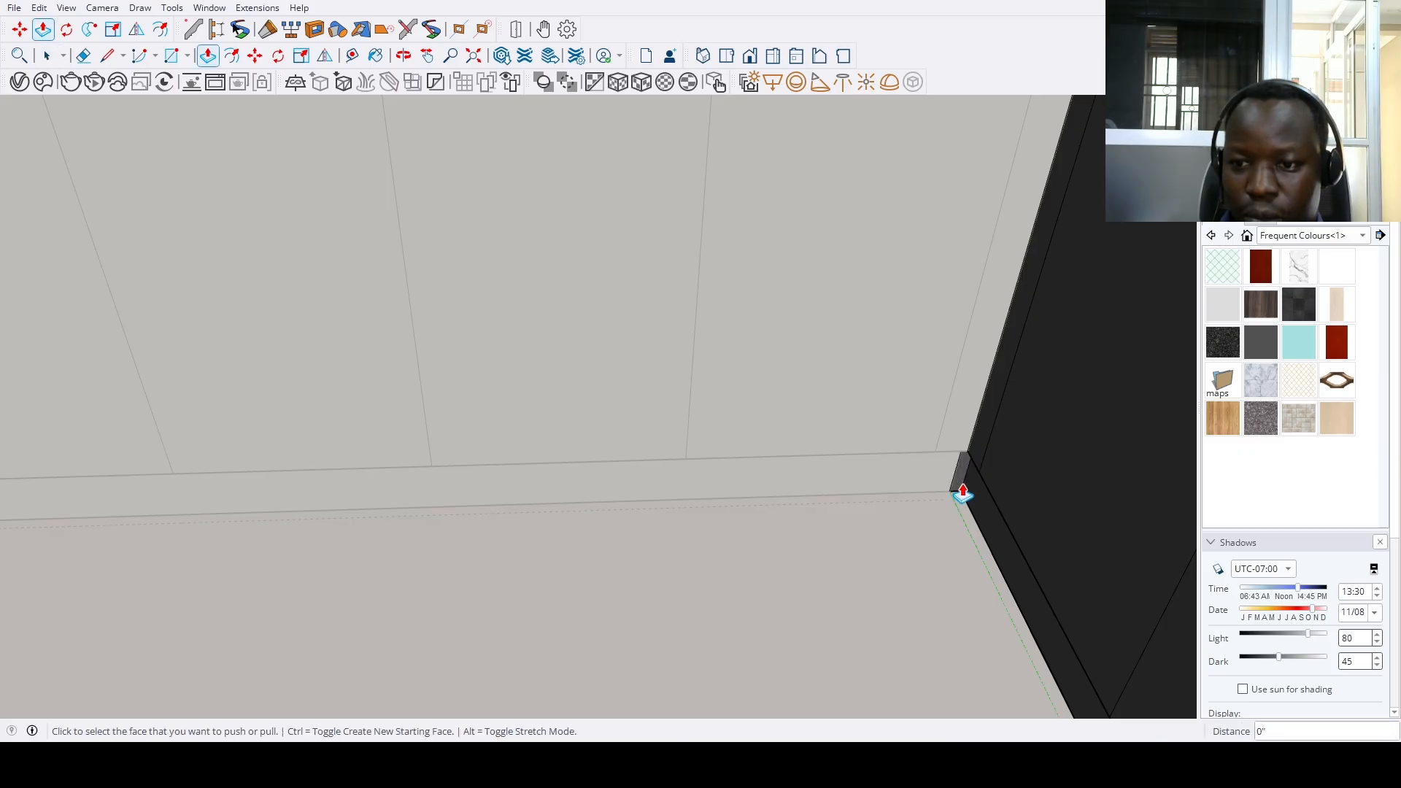
{"action": "scroll", "coordinate": [760, 606], "scroll_direction": "down", "scroll_amount": 10}
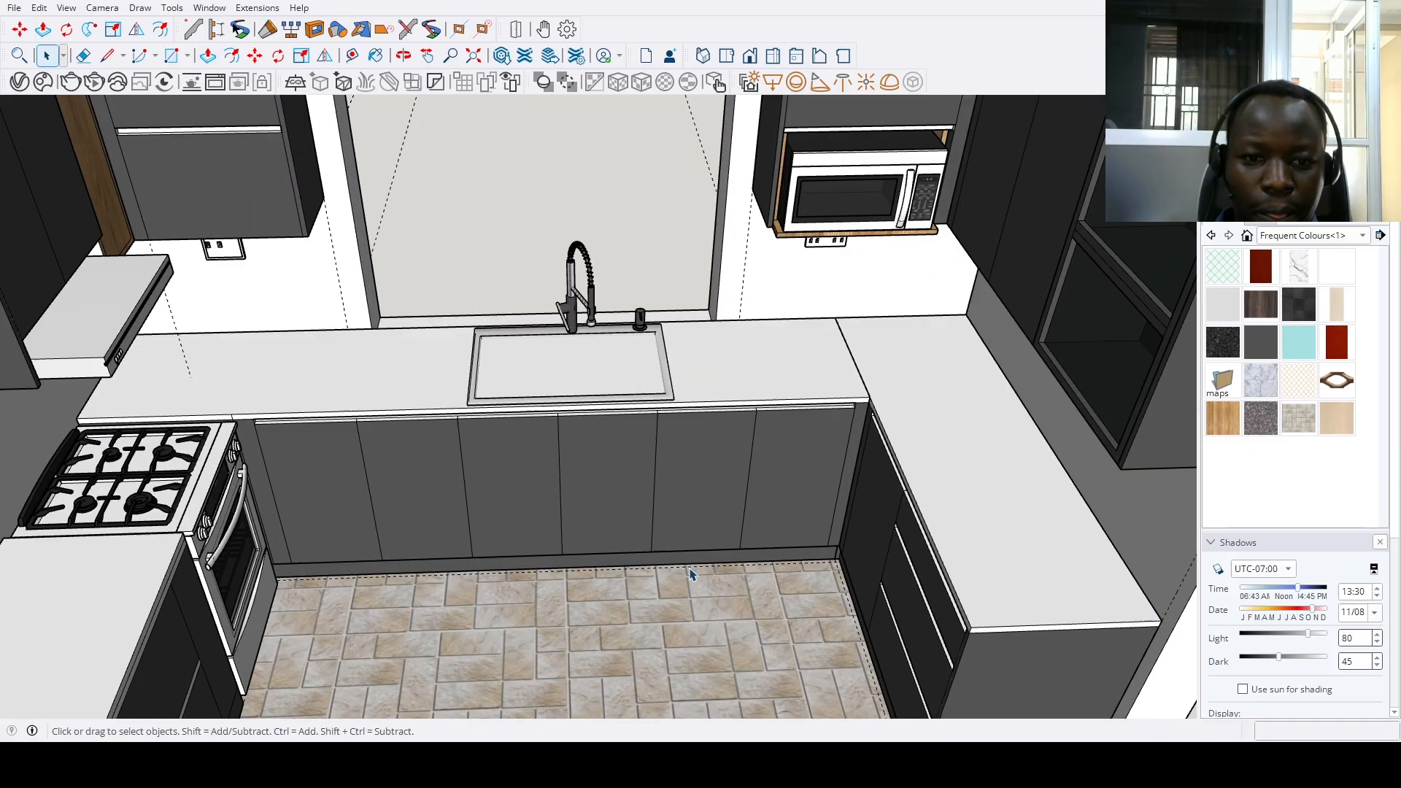
{"action": "middle_click_drag", "start_coordinate": [691, 575], "coordinate": [729, 473]}
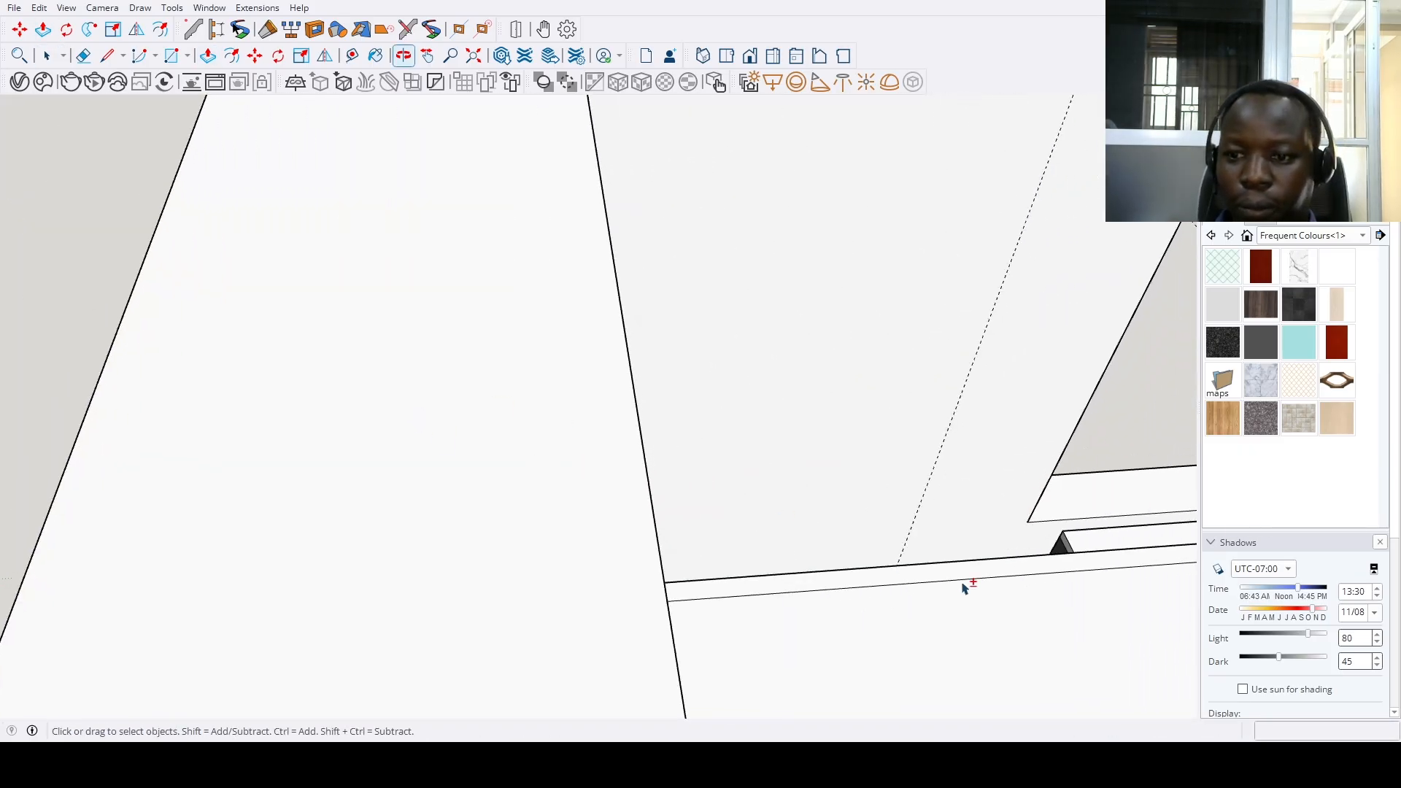
Recess the toe kick and white strips of the drawer base cabinet beside the stove by the same depth
{"action": "scroll", "coordinate": [966, 585], "scroll_direction": "down", "scroll_amount": 3}
{"action": "middle_click_drag", "start_coordinate": [1001, 470], "coordinate": [694, 319], "text": "shift"}
{"action": "scroll", "coordinate": [965, 604], "scroll_direction": "up", "scroll_amount": 3}
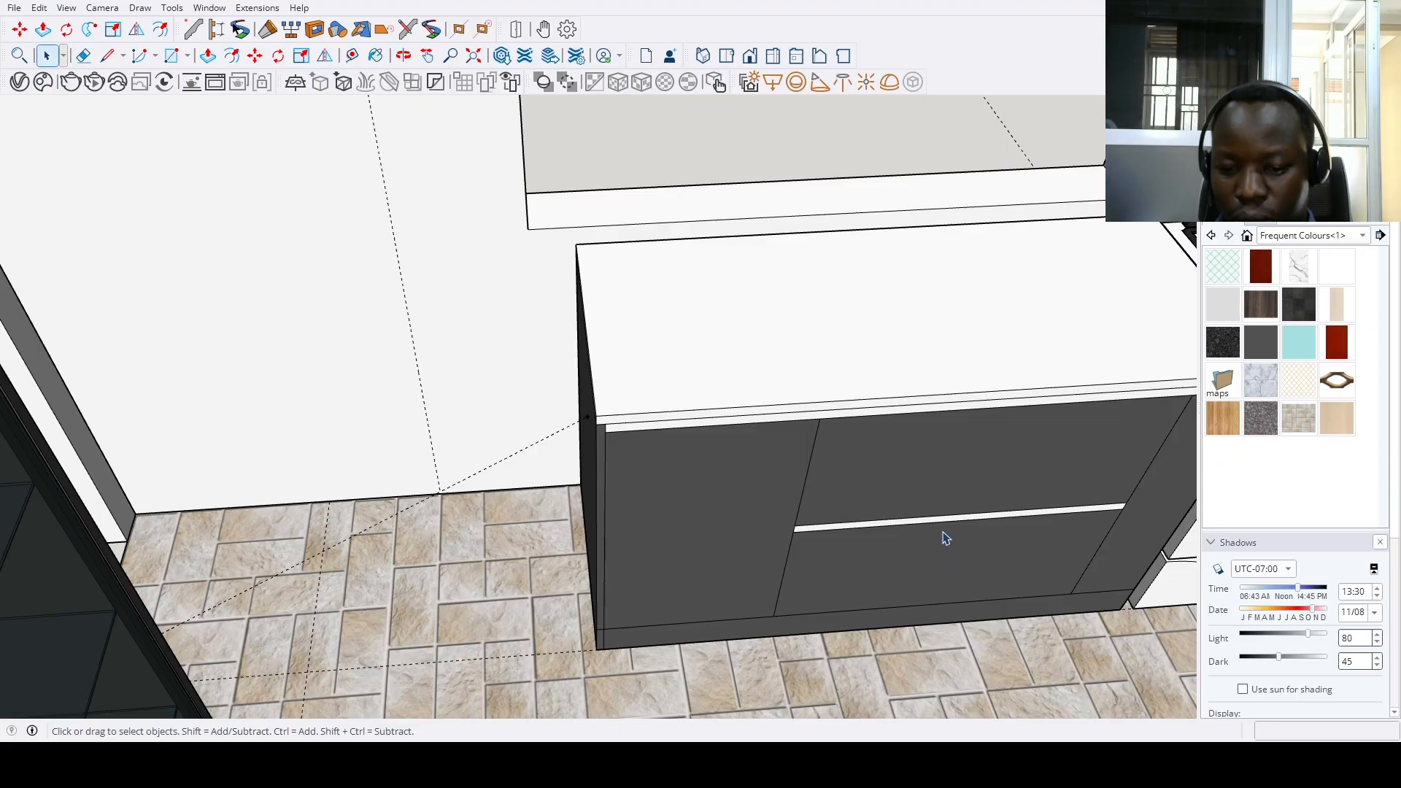
{"action": "double_click", "coordinate": [945, 538]}
{"action": "key", "text": "p"}
{"action": "scroll", "coordinate": [1017, 513], "scroll_direction": "up", "scroll_amount": 3}
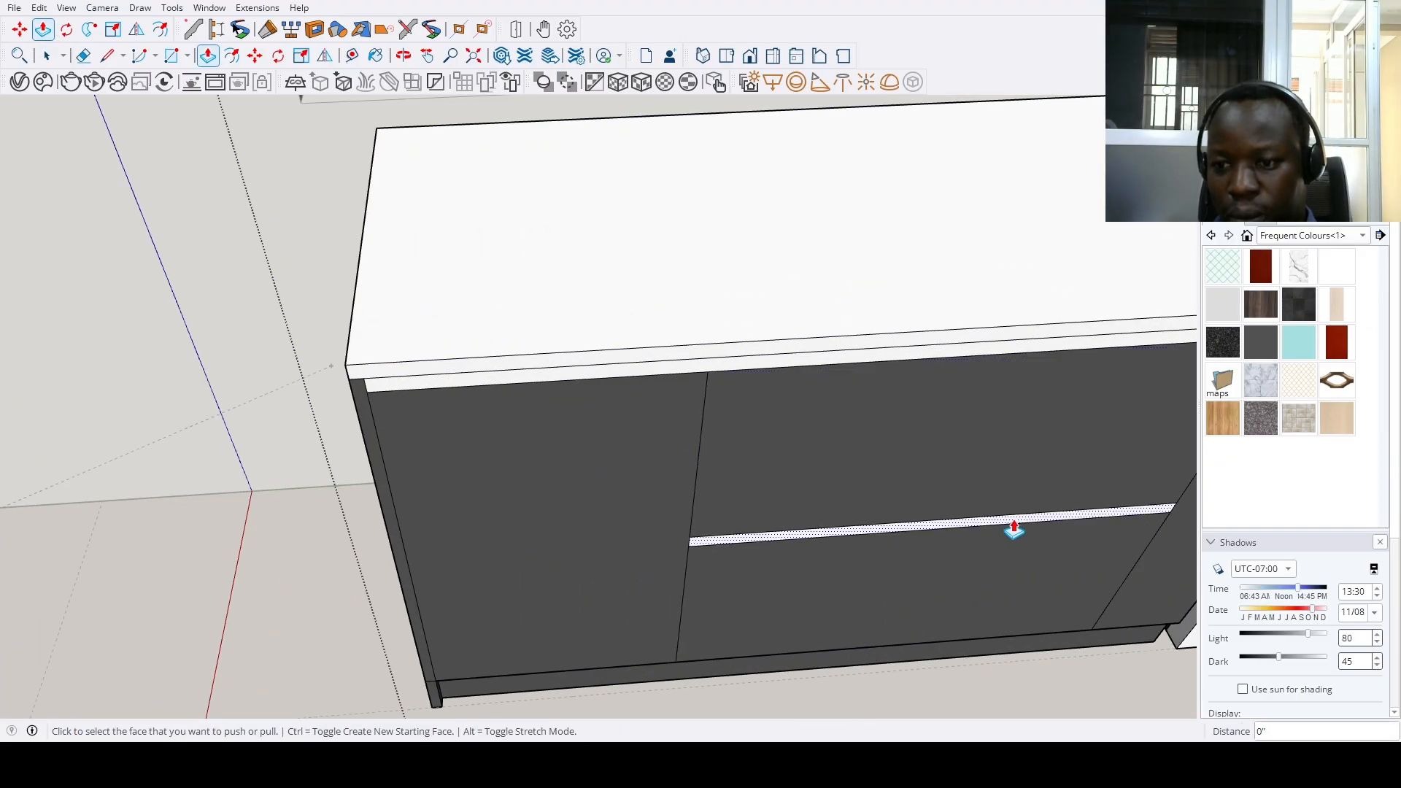
{"action": "scroll", "coordinate": [983, 395], "scroll_direction": "down", "scroll_amount": 6}
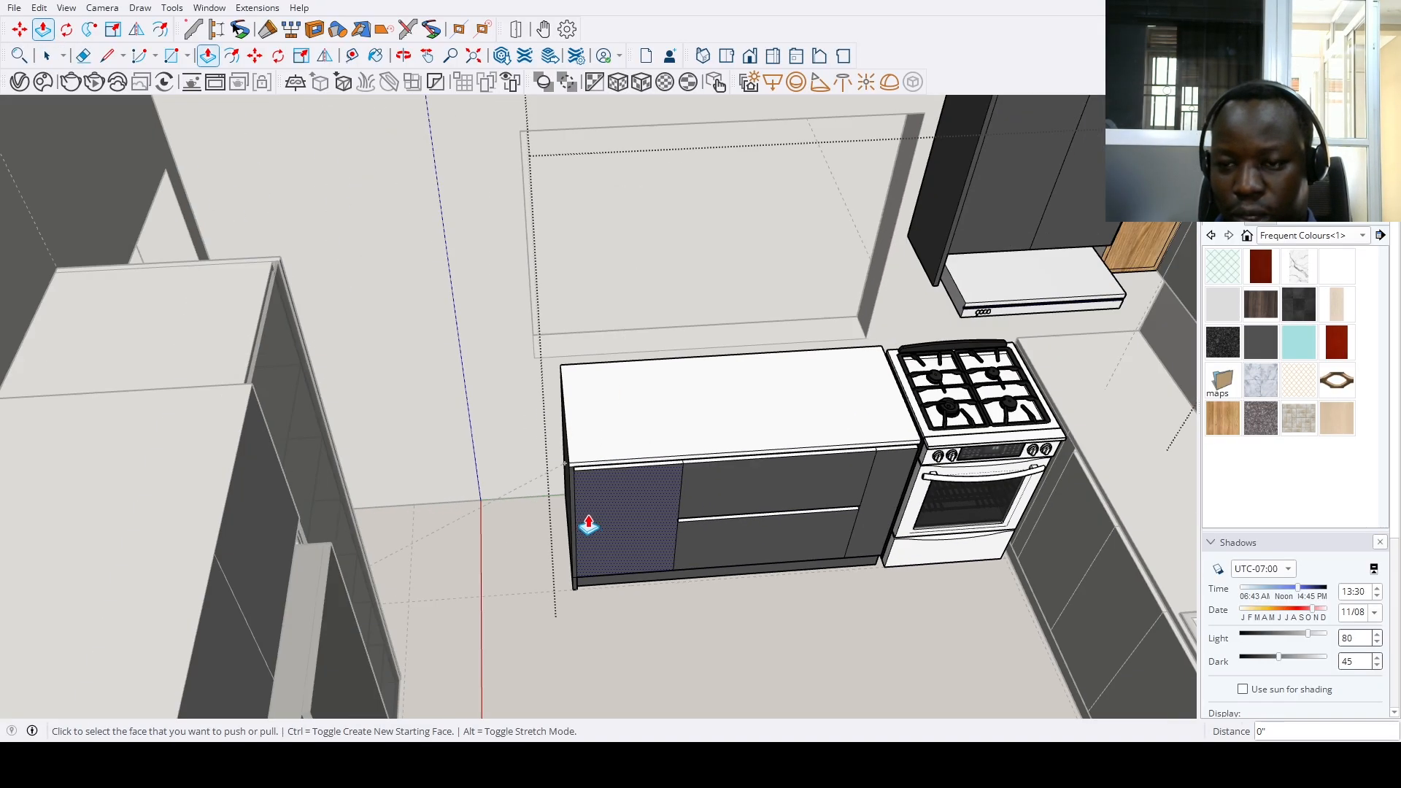
{"action": "middle_click_drag", "start_coordinate": [582, 525], "coordinate": [724, 459]}
{"action": "key", "text": "space"}
{"action": "middle_click_drag", "start_coordinate": [1035, 503], "coordinate": [785, 488]}
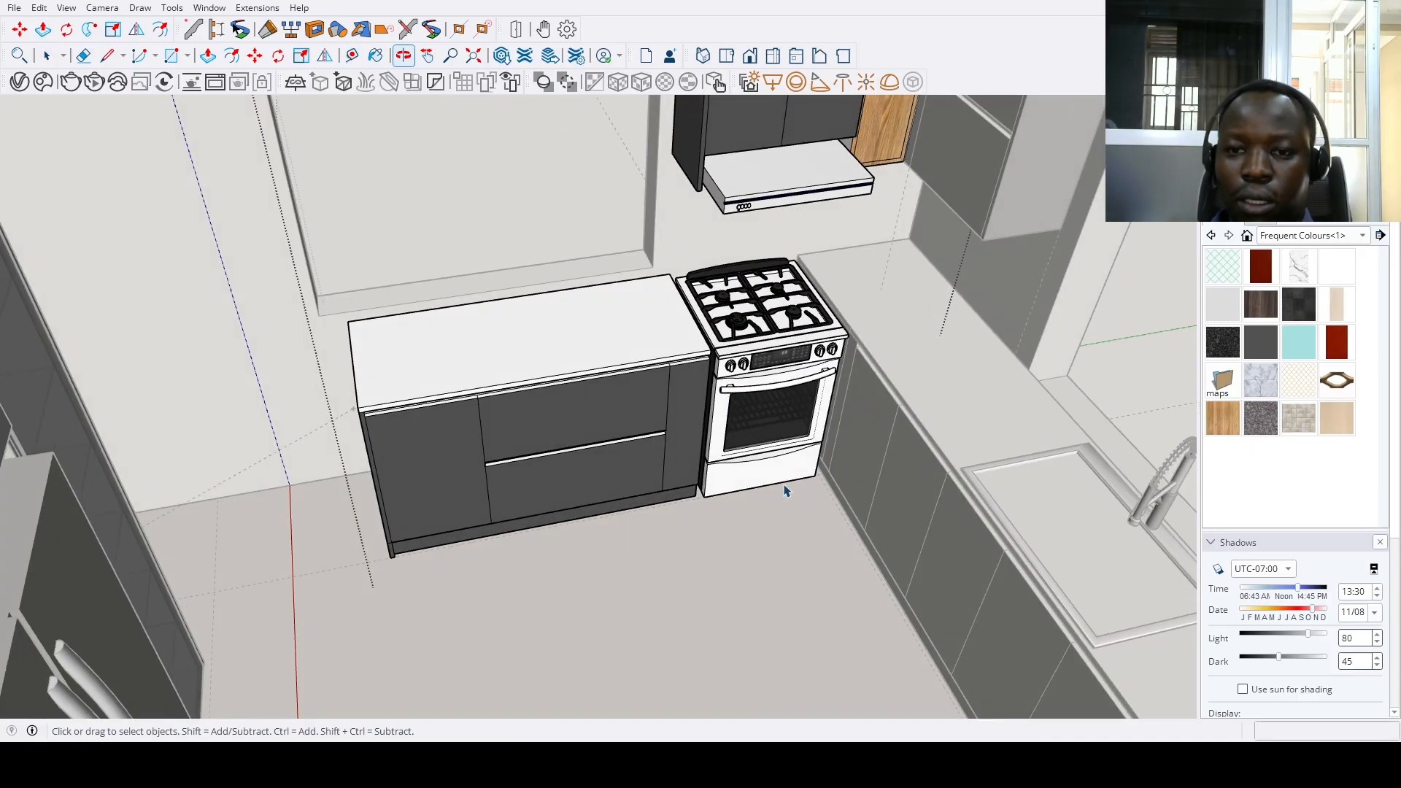
{"action": "left_click", "coordinate": [763, 559]}
Copy the inner bottom edge of the wood wall unit upward in alternating 9.666" and 0.75" offsets to mark out two shelves
{"action": "scroll", "coordinate": [764, 559], "scroll_direction": "down", "scroll_amount": 5}
{"action": "scroll", "coordinate": [739, 422], "scroll_direction": "up", "scroll_amount": 10}
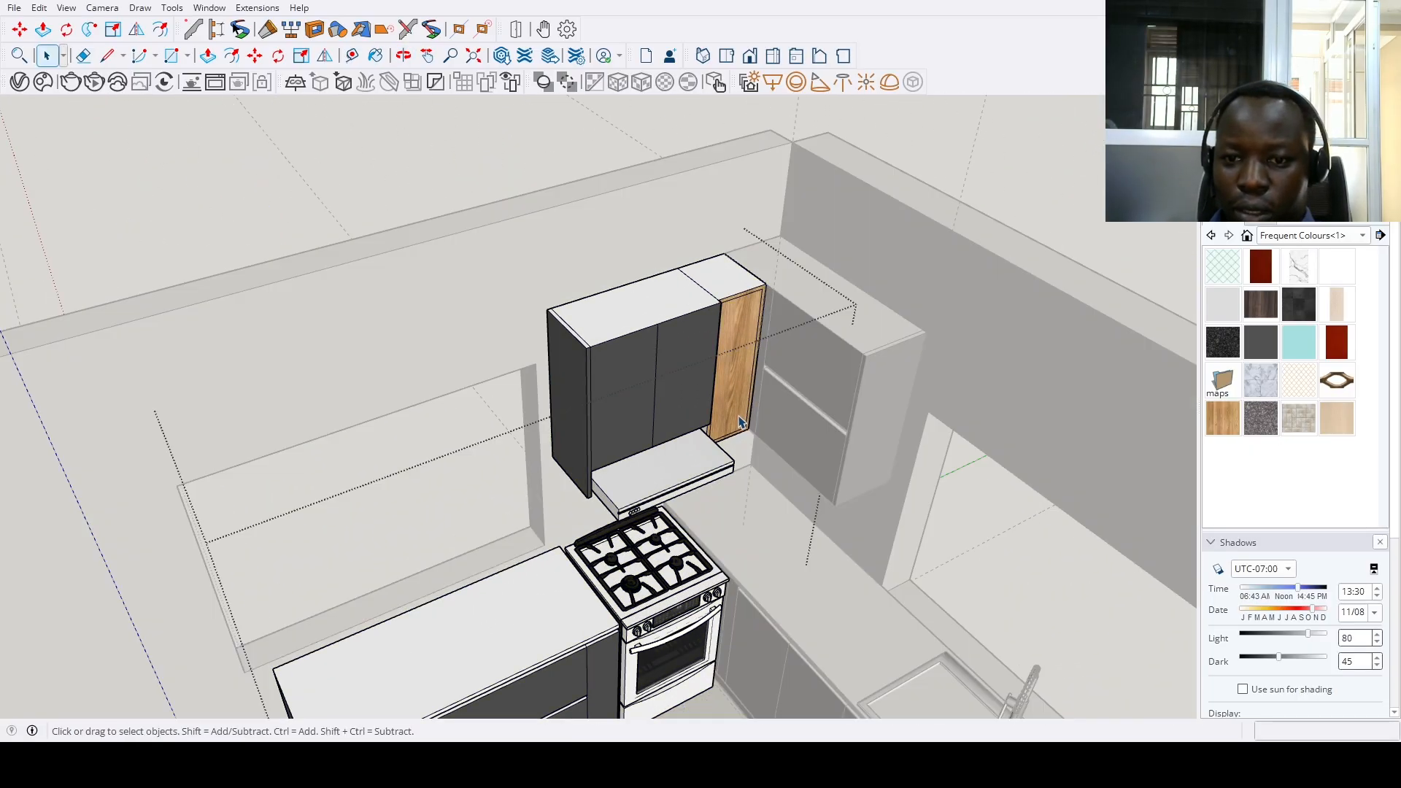
{"action": "scroll", "coordinate": [740, 422], "scroll_direction": "up", "scroll_amount": 5}
{"action": "key", "text": "m"}
{"action": "left_click", "coordinate": [737, 436]}
{"action": "key", "text": "ctrl"}
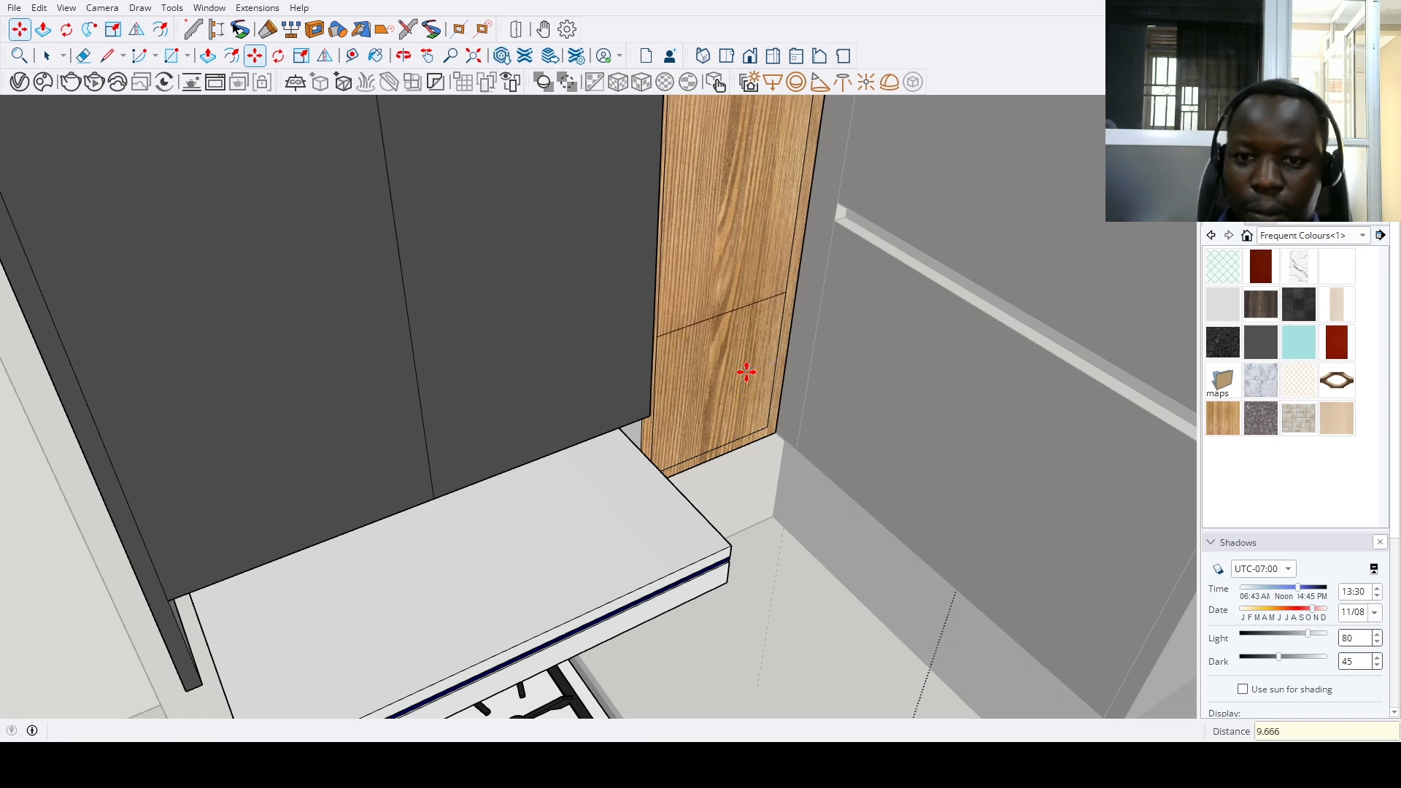
{"action": "left_click", "coordinate": [762, 300]}
{"action": "left_click", "coordinate": [762, 300]}
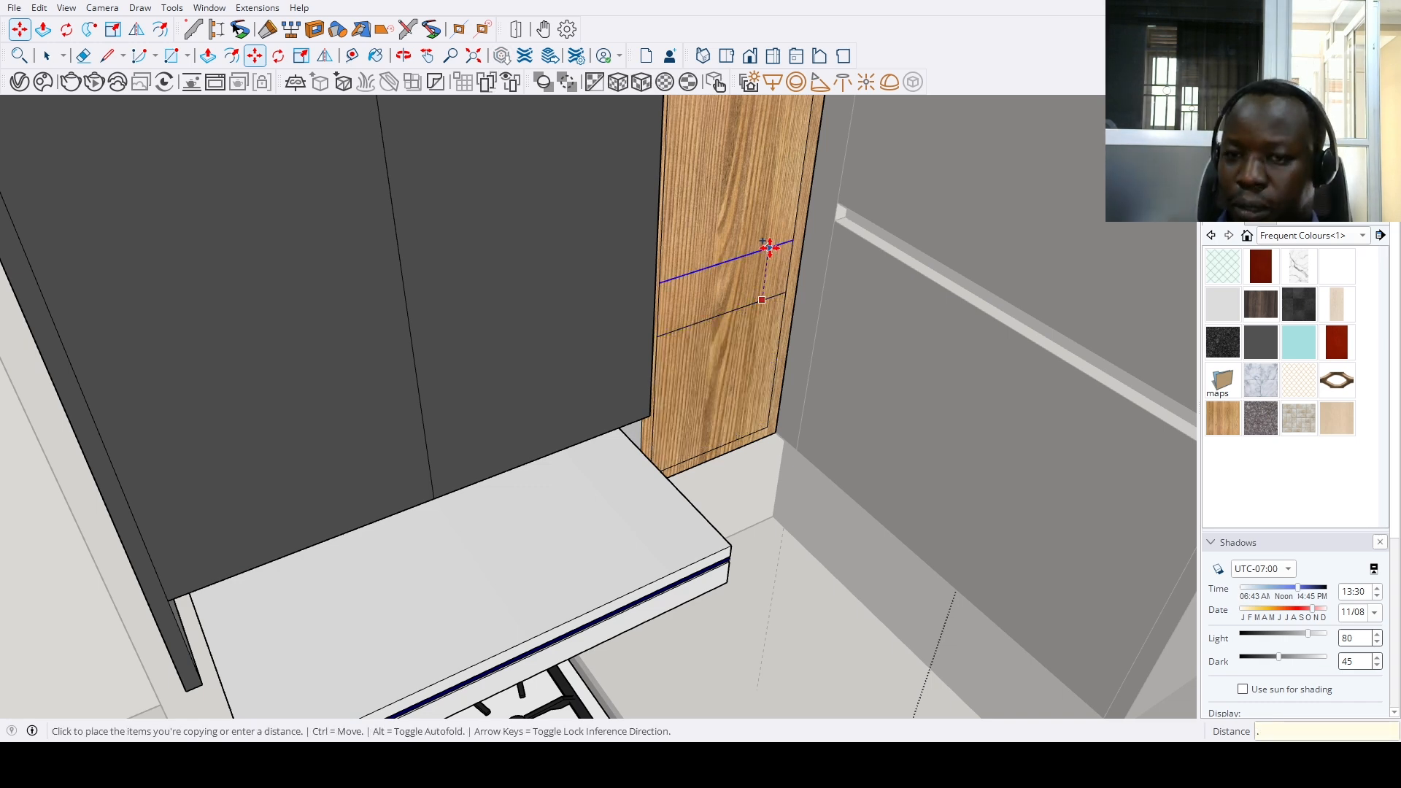
{"action": "key", "text": "Return"}
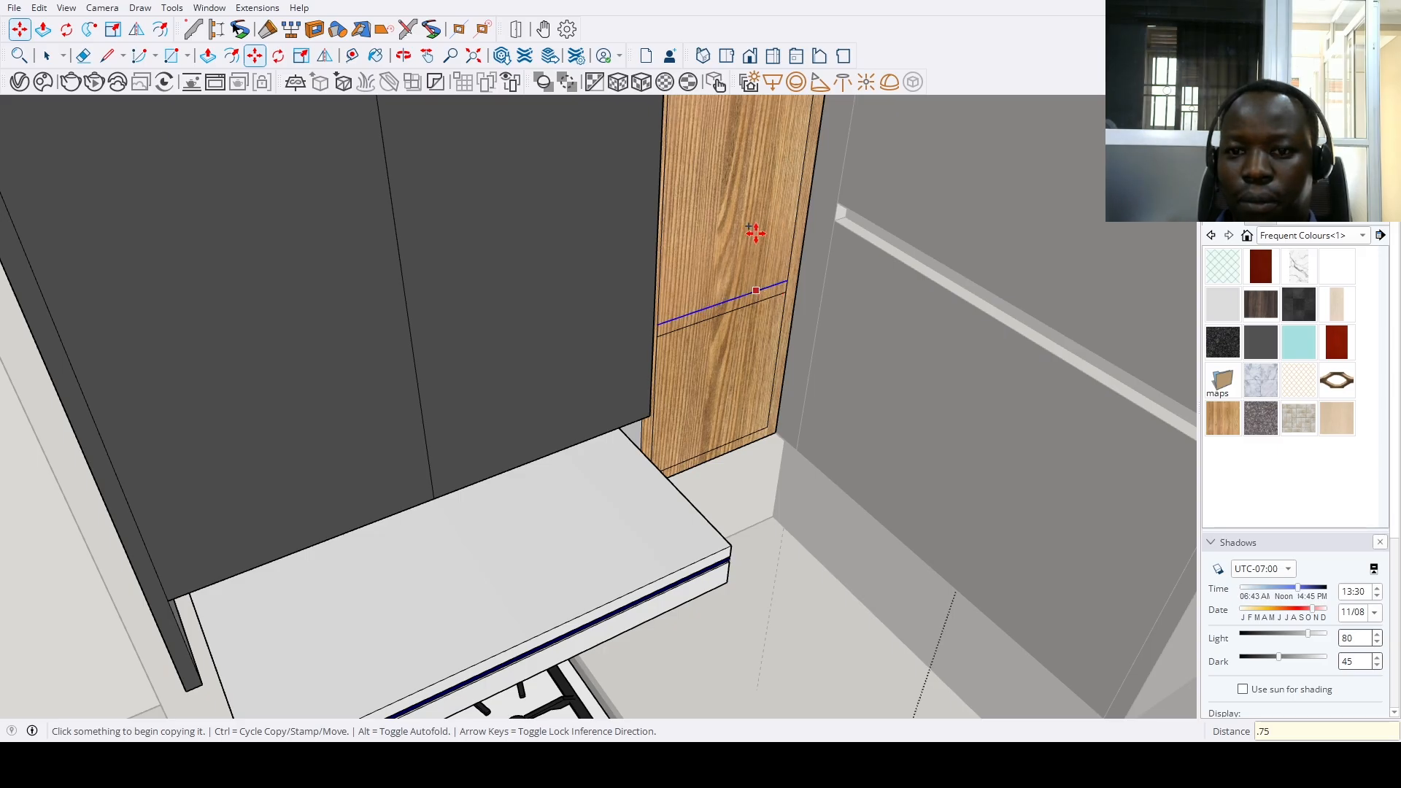
{"action": "left_click", "coordinate": [756, 290]}
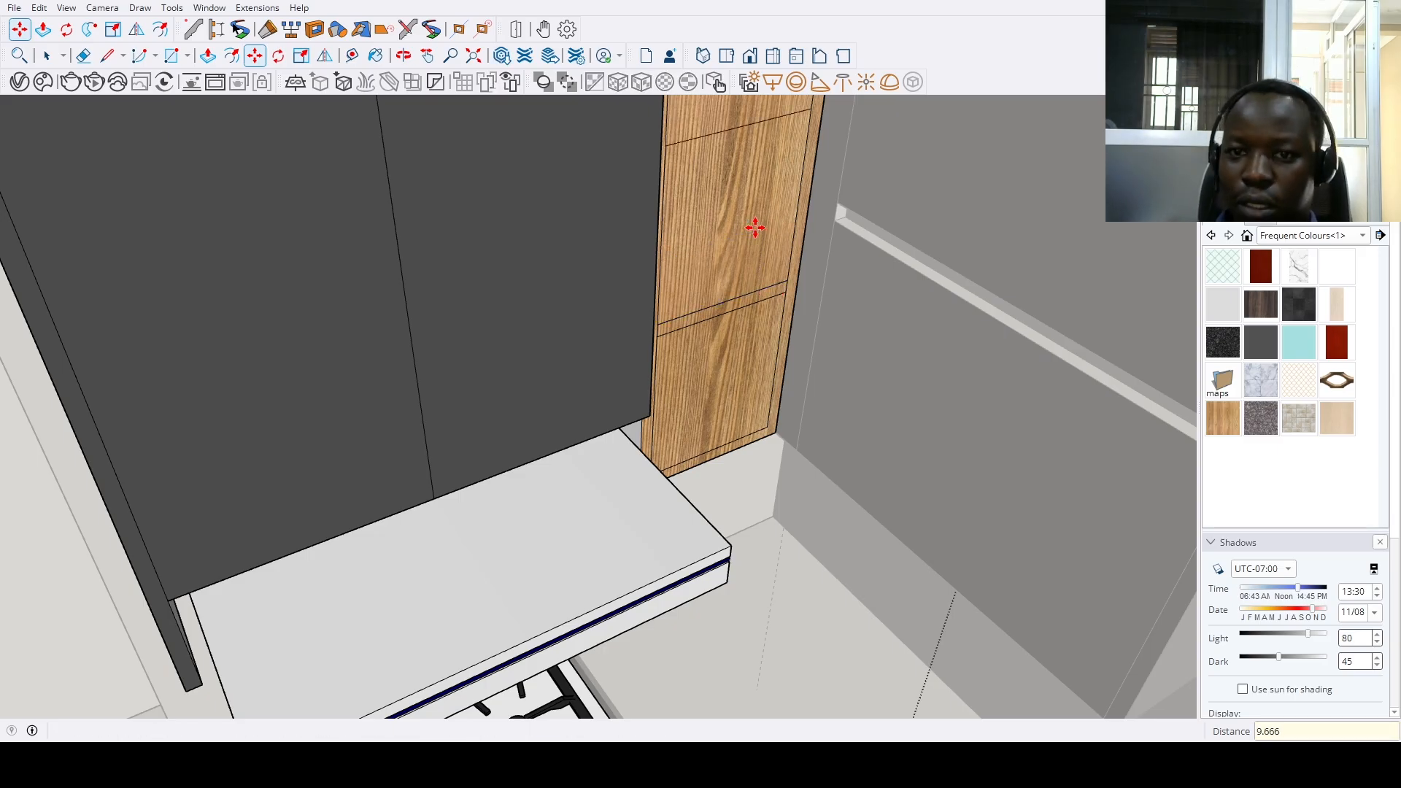
{"action": "key", "text": "Return"}
{"action": "scroll", "coordinate": [754, 201], "scroll_direction": "down", "scroll_amount": 3}
{"action": "left_click", "coordinate": [743, 150]}
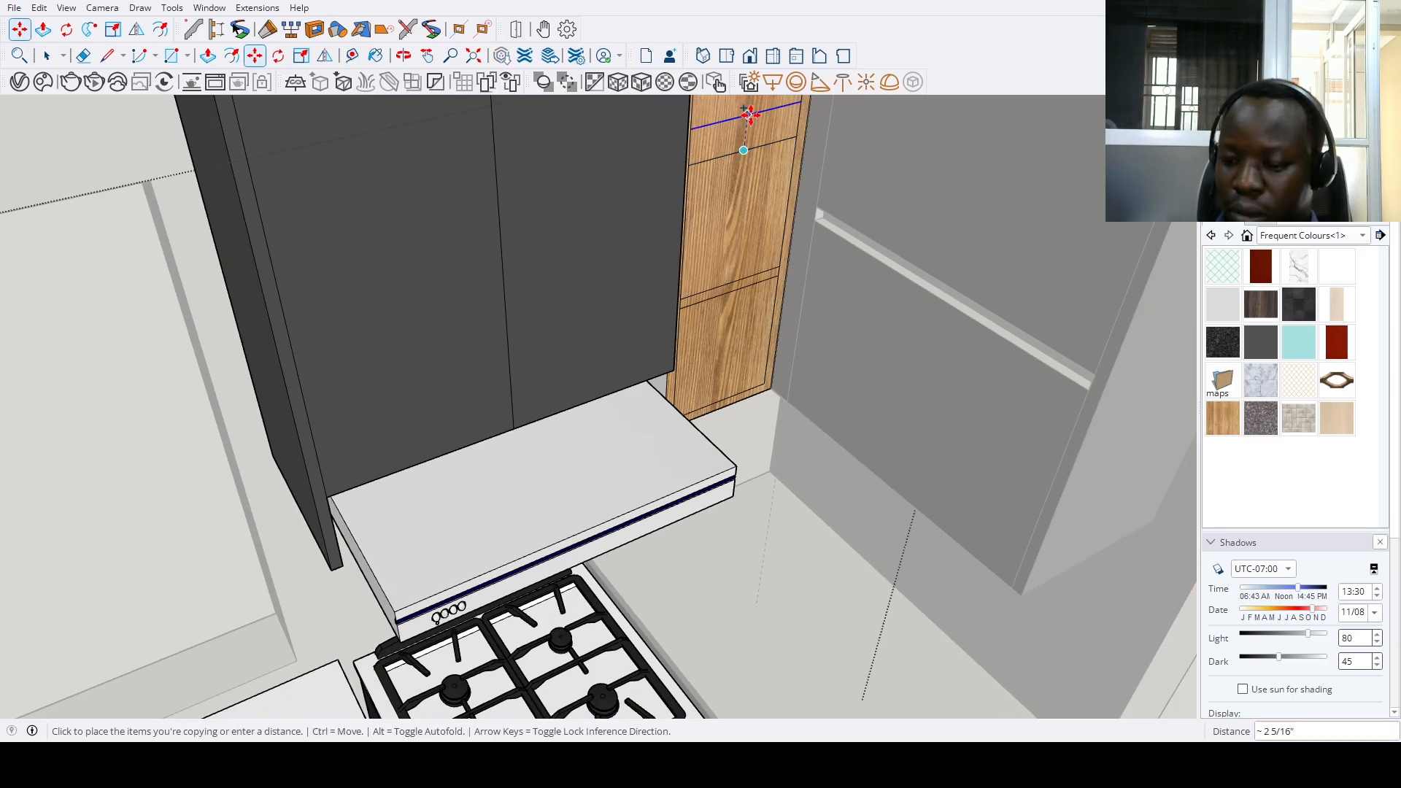
Push the lowest compartment of the wood wall unit inward 11.75"
{"action": "scroll", "coordinate": [816, 252], "scroll_direction": "down", "scroll_amount": 5}
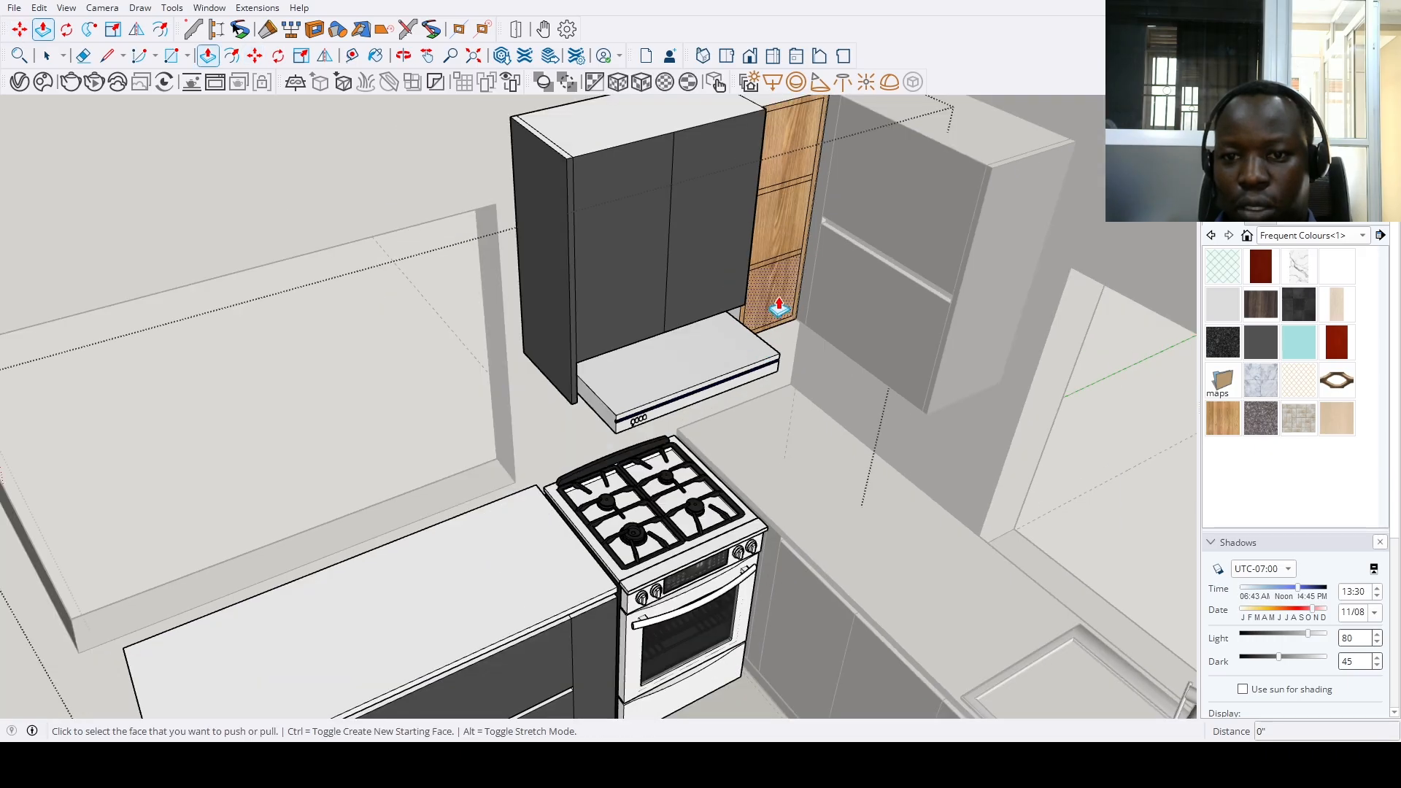
{"action": "middle_click_drag", "start_coordinate": [578, 147], "coordinate": [595, 243]}
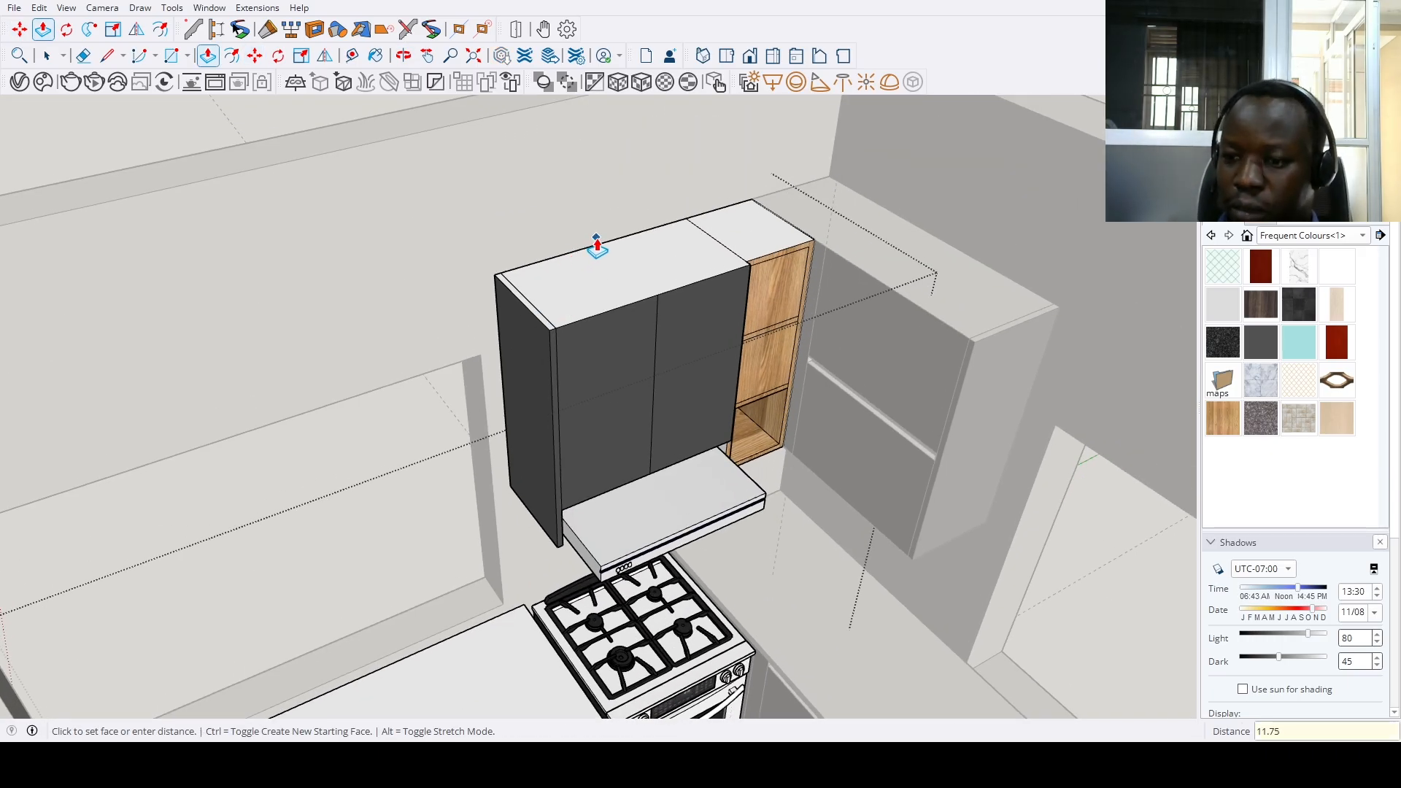
{"action": "left_click_drag", "start_coordinate": [754, 303], "coordinate": [767, 385]}
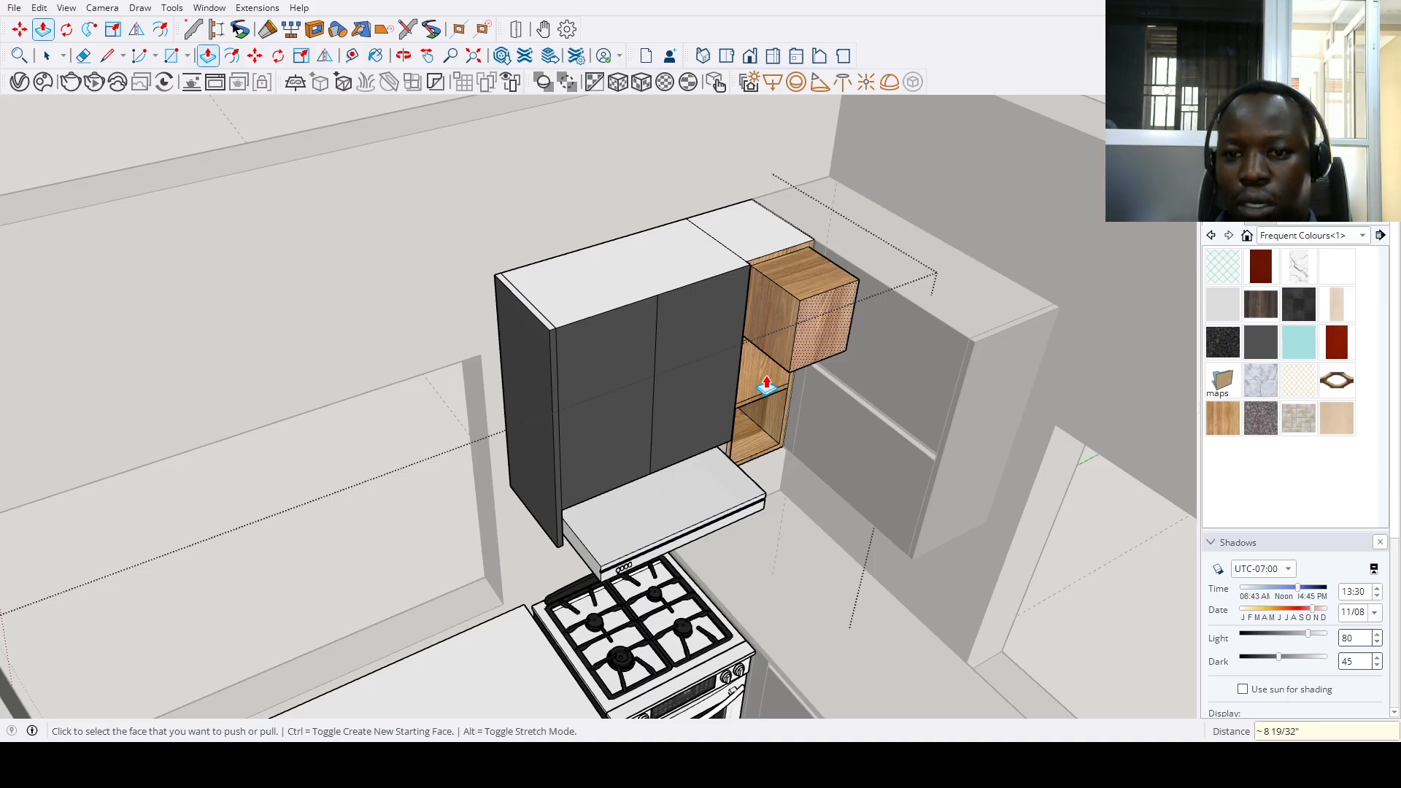
{"action": "middle_click_drag", "start_coordinate": [766, 385], "coordinate": [594, 328]}
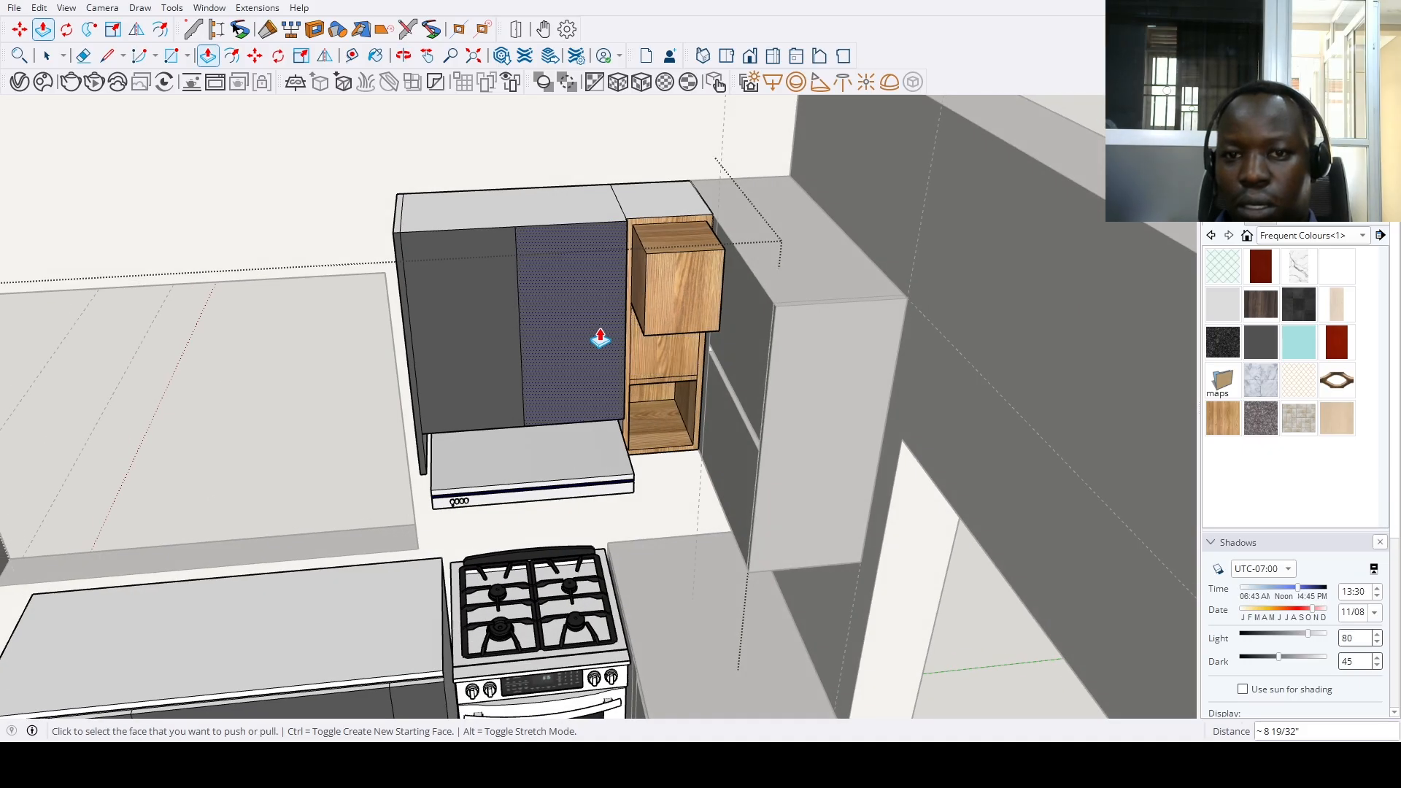
{"action": "key", "text": "ctrl+z"}
Push the upper and middle compartments of the wood wall unit inward 11.75" and leave the unit's group
{"action": "left_click", "coordinate": [665, 403]}
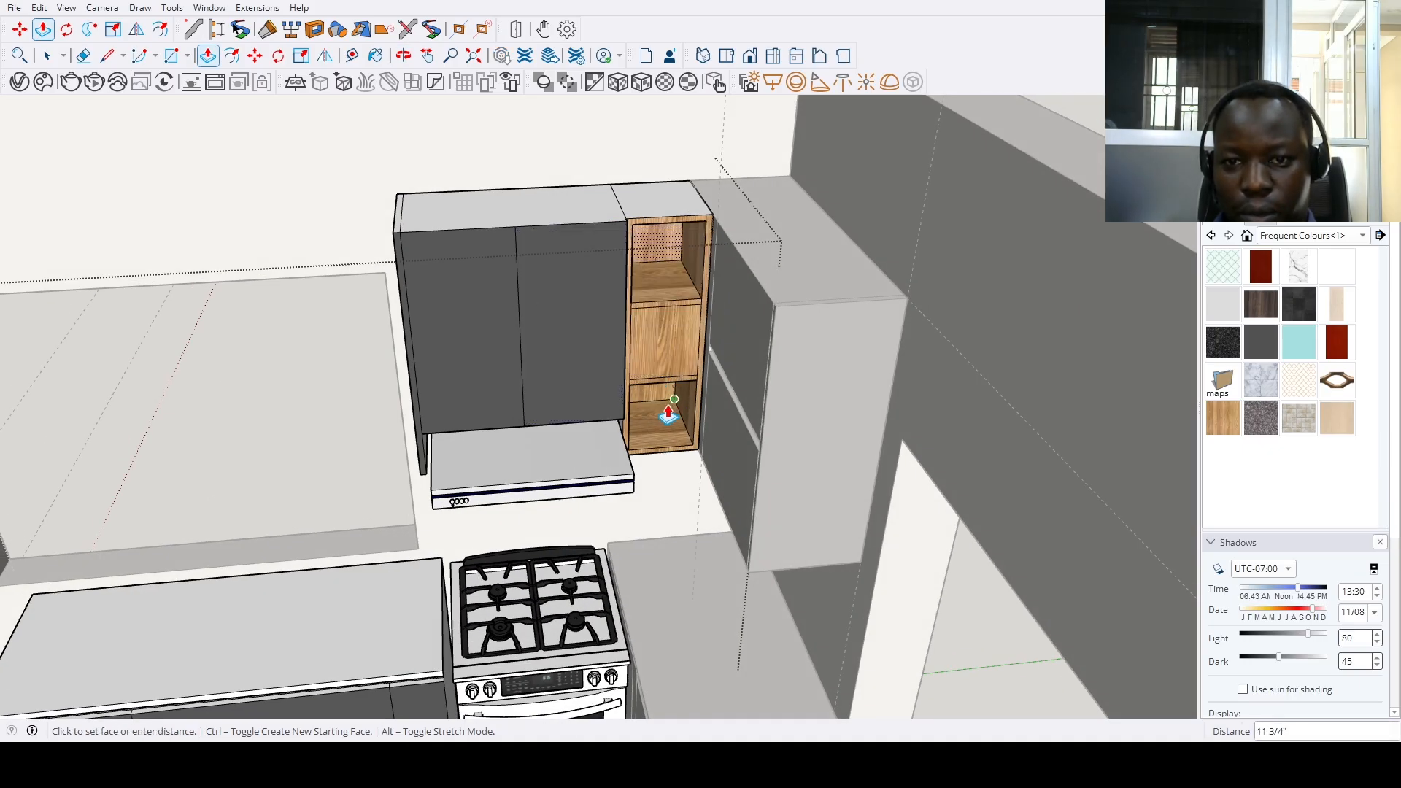
{"action": "left_click", "coordinate": [669, 395]}
{"action": "key", "text": "space"}
{"action": "scroll", "coordinate": [690, 381], "scroll_direction": "down", "scroll_amount": 3}
{"action": "scroll", "coordinate": [842, 351], "scroll_direction": "down", "scroll_amount": 5}
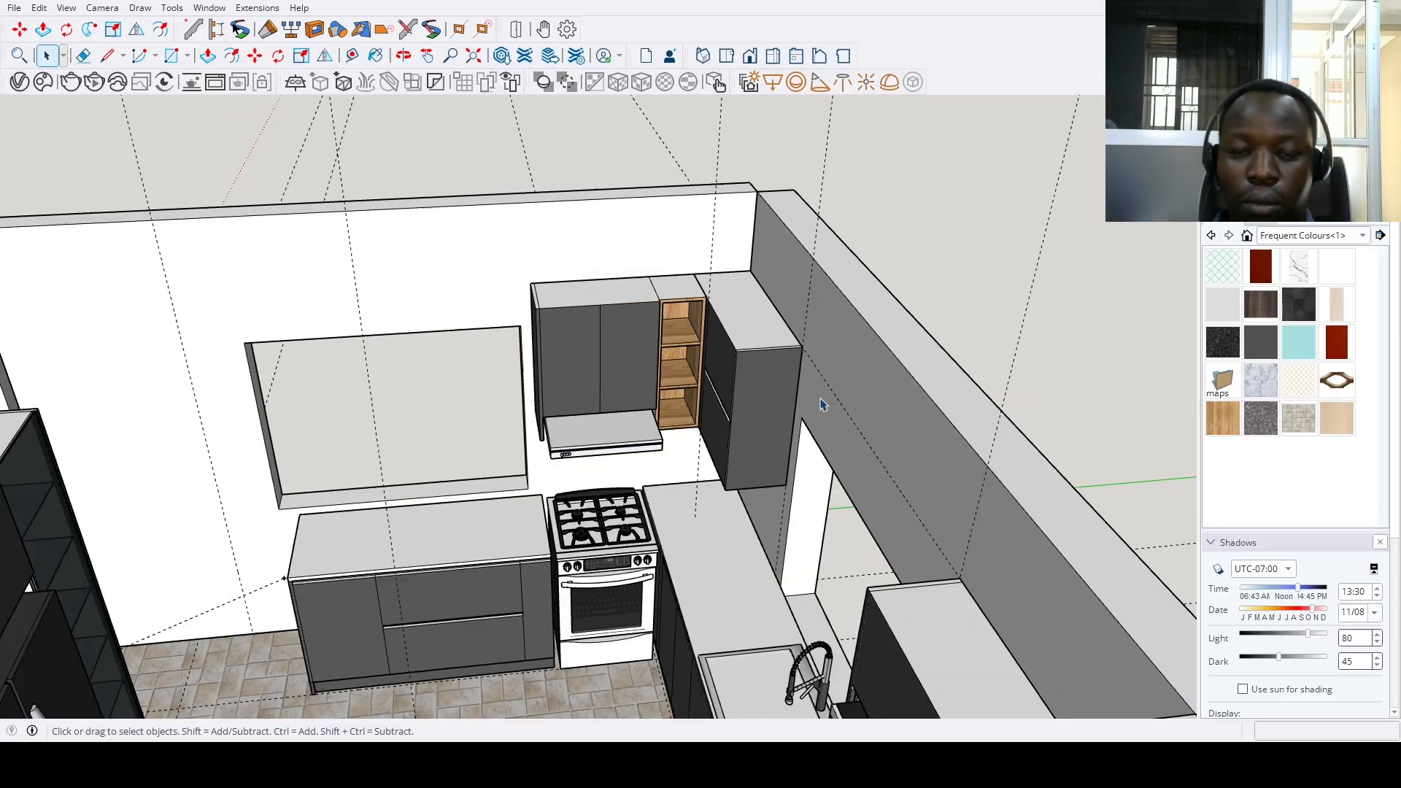
{"action": "middle_click_drag", "start_coordinate": [843, 351], "coordinate": [773, 237]}
{"action": "scroll", "coordinate": [813, 391], "scroll_direction": "up", "scroll_amount": 5}
{"action": "scroll", "coordinate": [1012, 522], "scroll_direction": "down", "scroll_amount": 5}
{"action": "scroll", "coordinate": [772, 237], "scroll_direction": "up", "scroll_amount": 6}
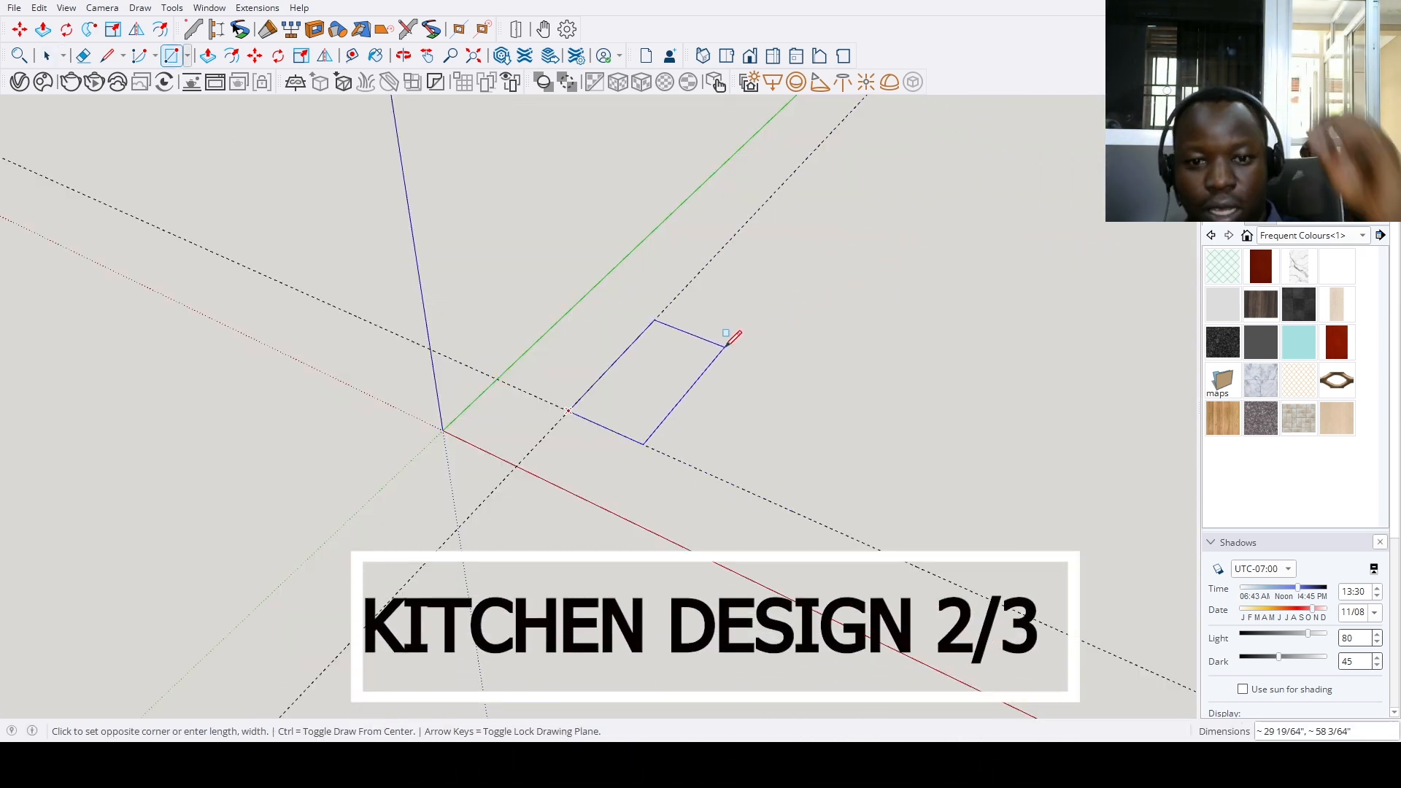
Draw a 200" by 124" rectangle on the ground from the intersection of the guides
{"action": "type", "text": "200"}
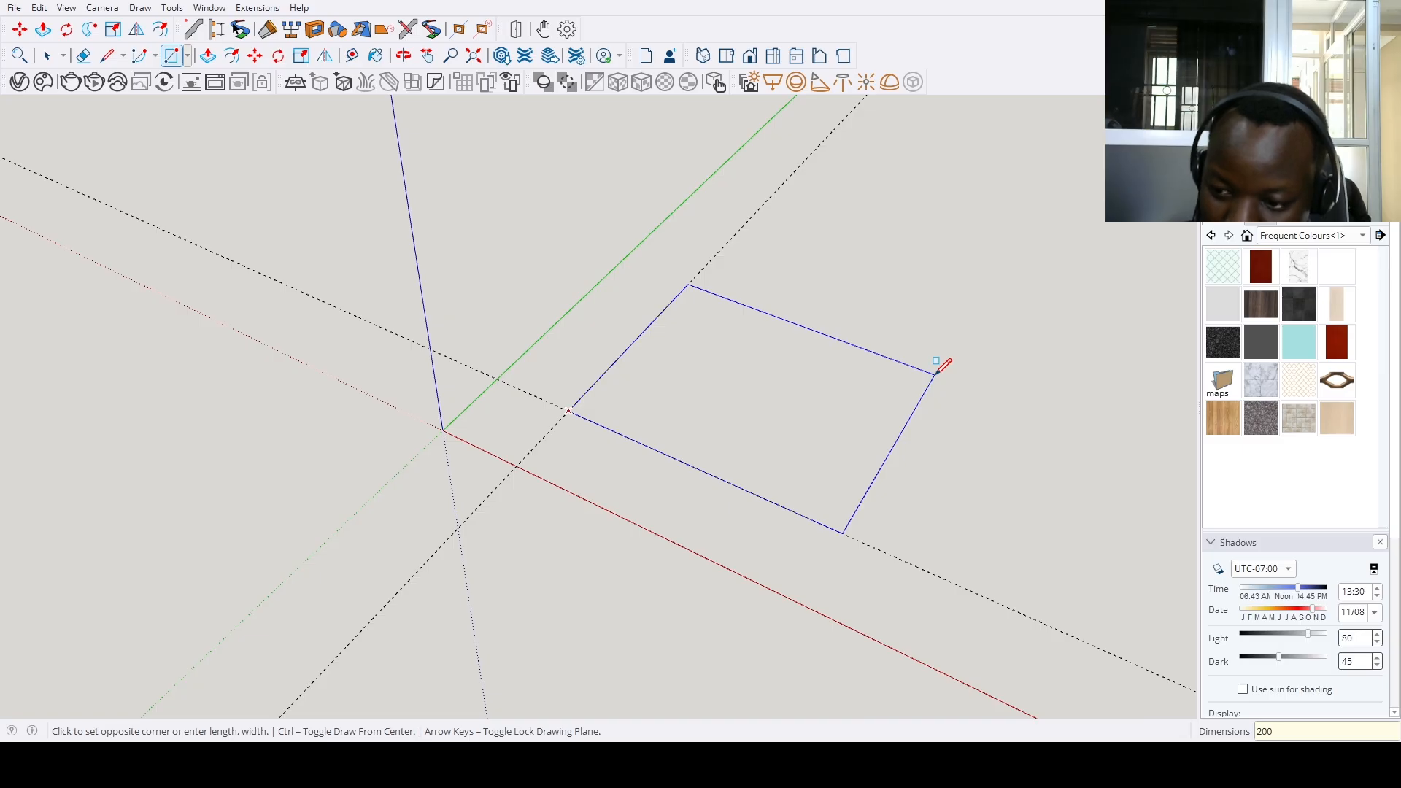
{"action": "type", "text": ",124"}
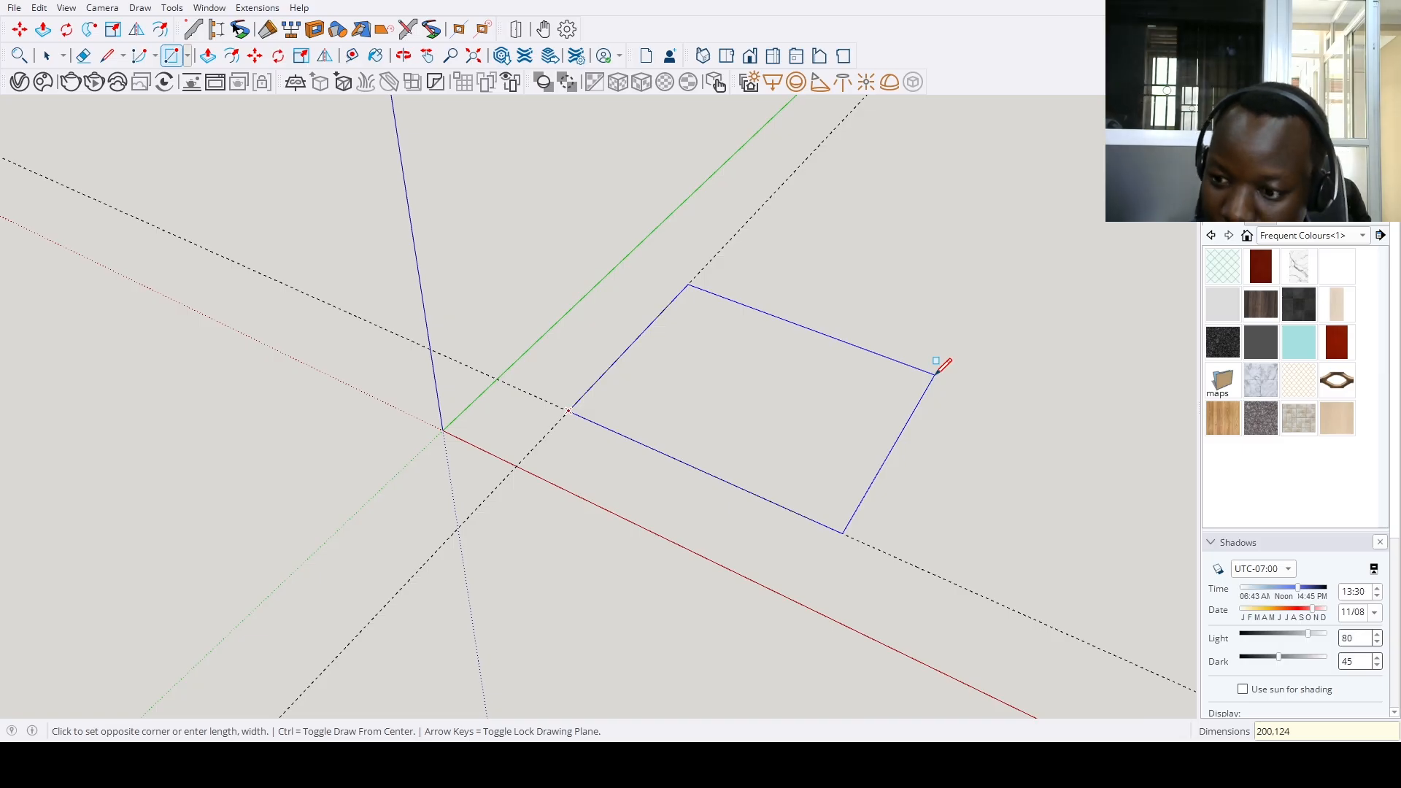
{"action": "key", "text": "Return"}
Pull the room rectangle up 134.25" into a box
{"action": "key", "text": "p"}
{"action": "left_click", "coordinate": [869, 445]}
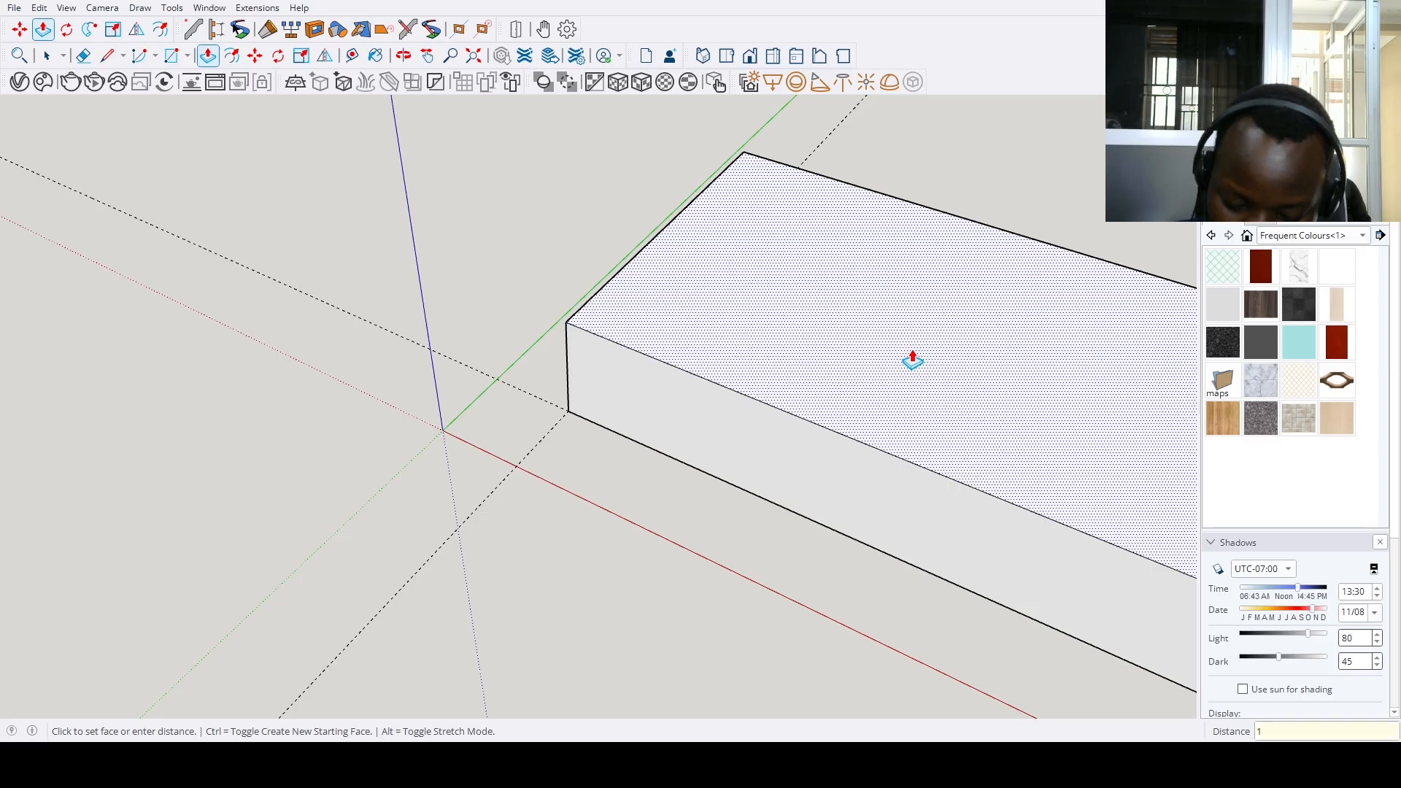
{"action": "type", "text": "11.25"}
{"action": "key", "text": "Return"}
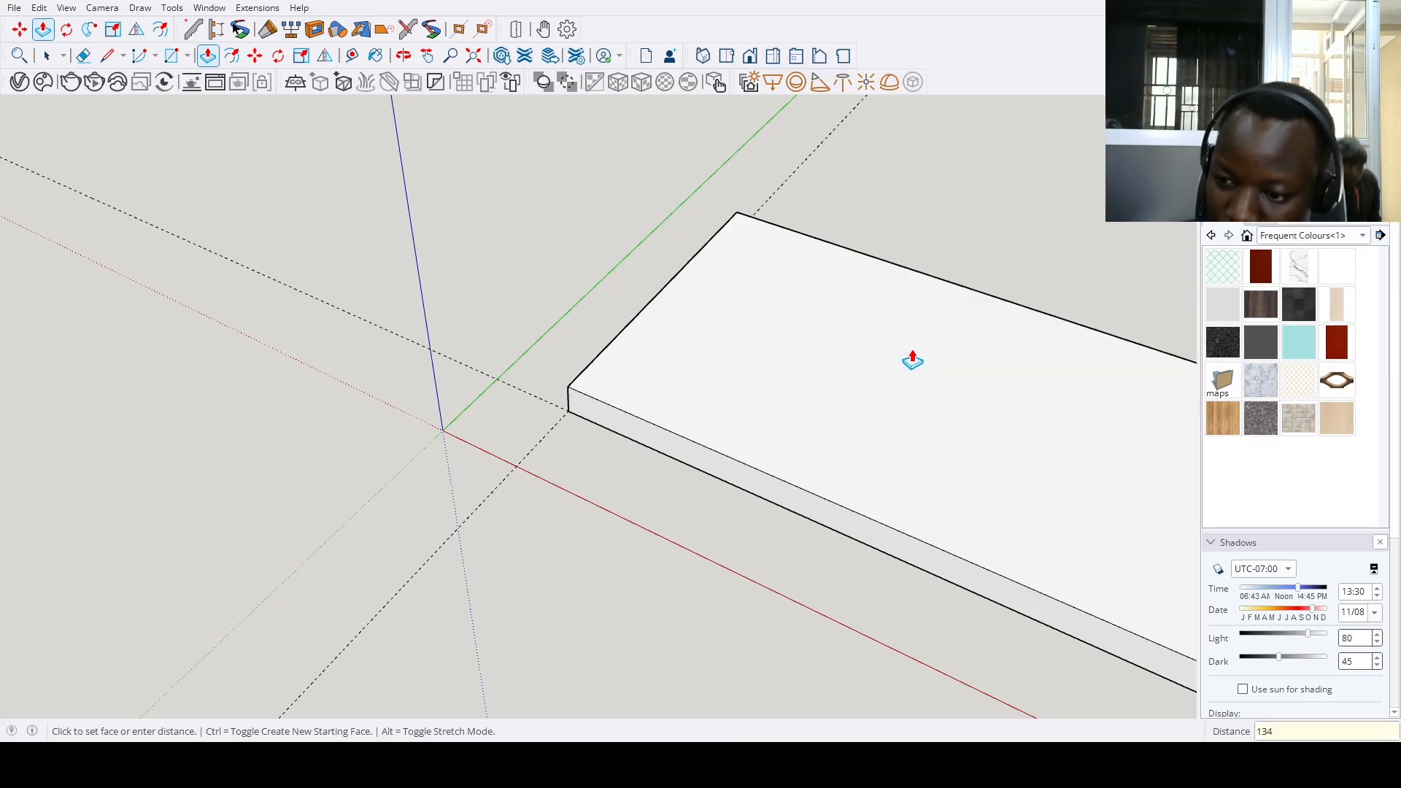
{"action": "scroll", "coordinate": [912, 362], "scroll_direction": "down", "scroll_amount": 8}
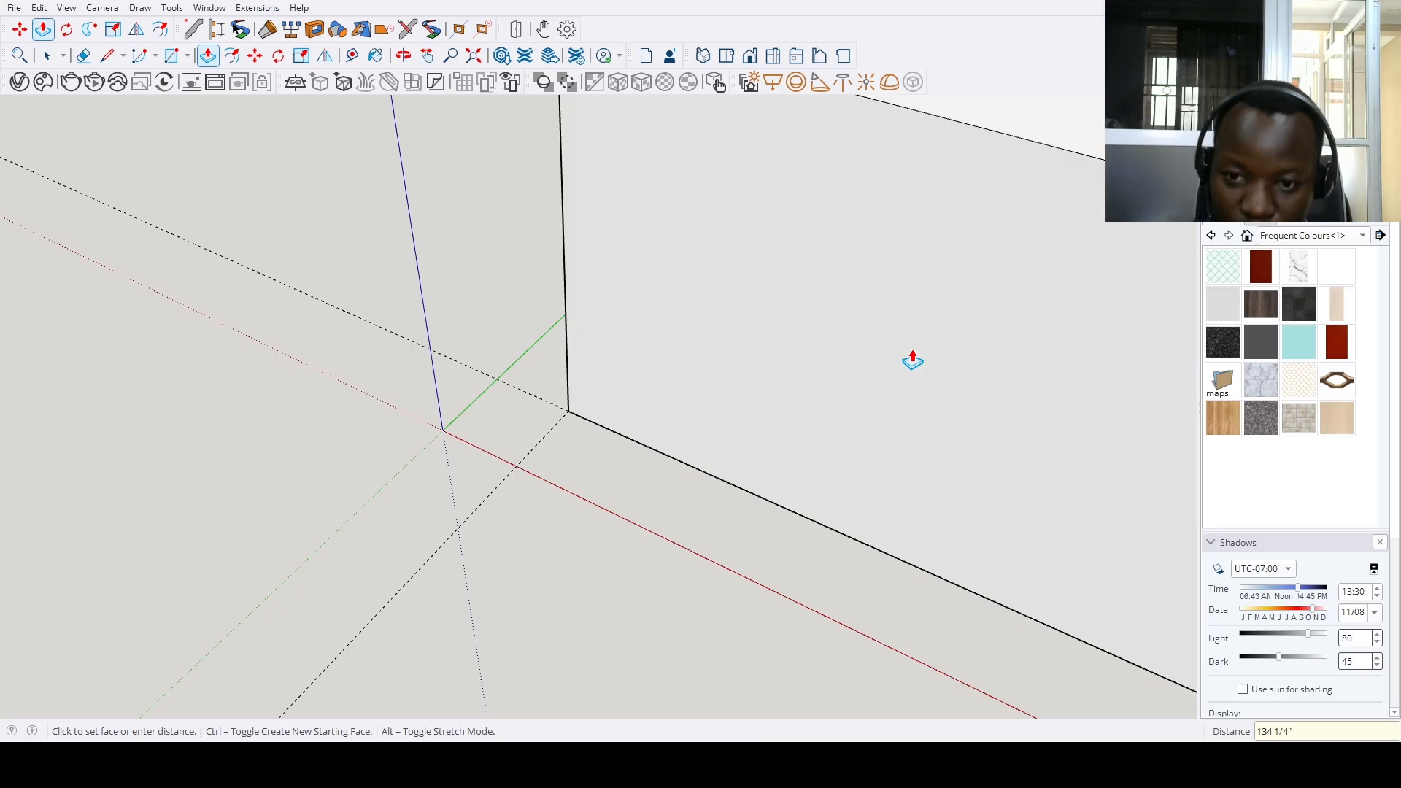
{"action": "key", "text": "space"}
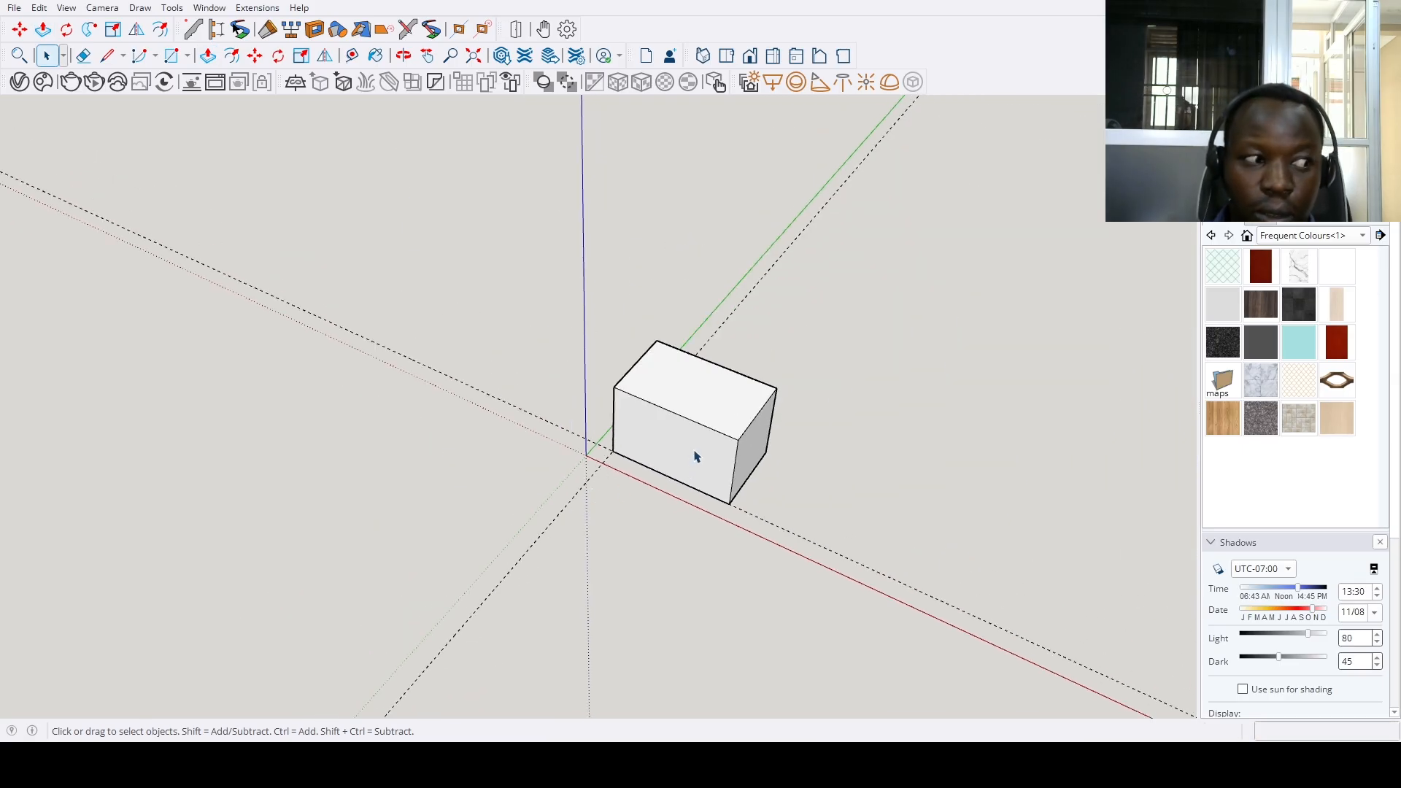
Turn the box's top, side and bottom faces with their edges into separate groups
{"action": "double_click", "coordinate": [695, 452]}
{"action": "scroll", "coordinate": [694, 453], "scroll_direction": "up", "scroll_amount": 3}
{"action": "double_click", "coordinate": [733, 392]}
{"action": "scroll", "coordinate": [766, 427], "scroll_direction": "up", "scroll_amount": 3}
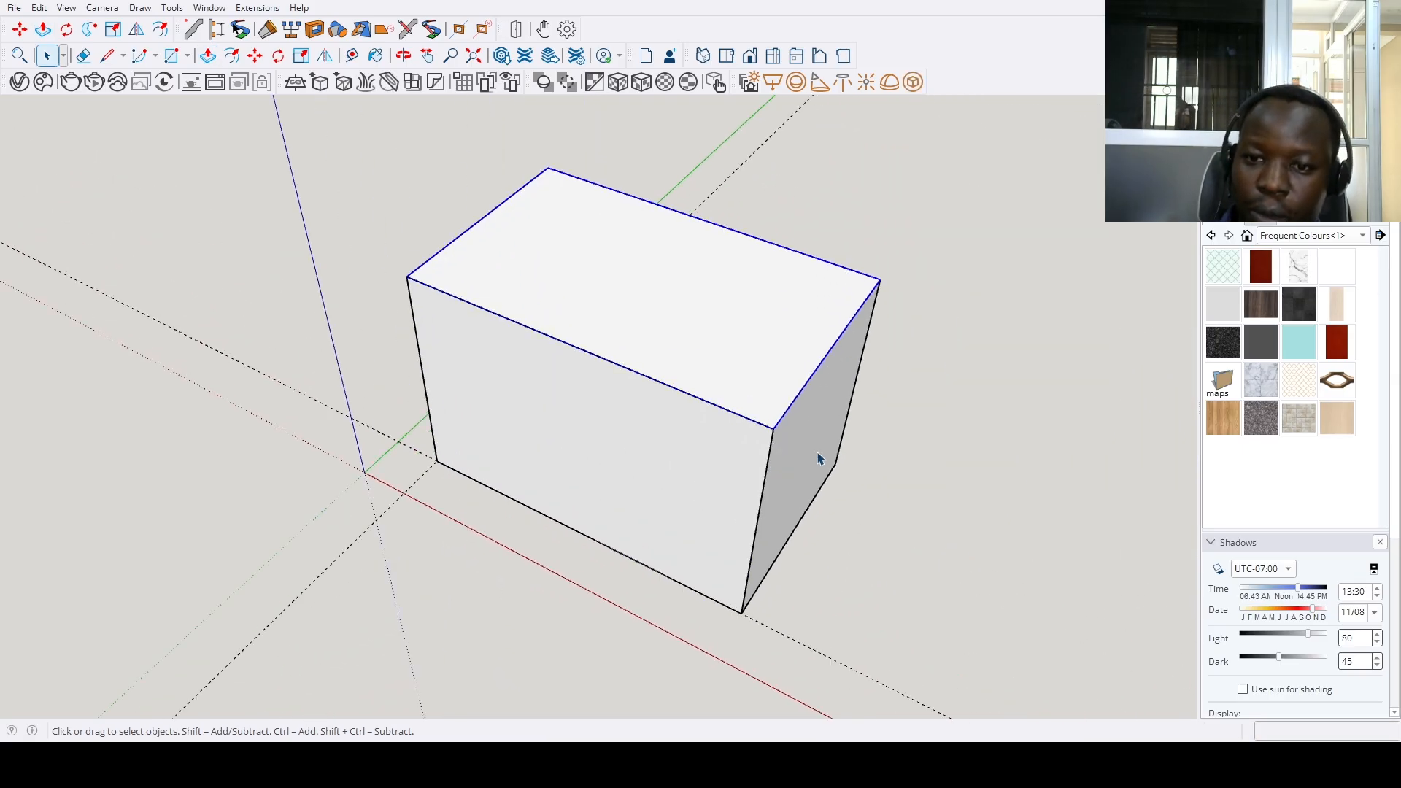
{"action": "left_click", "coordinate": [818, 458]}
{"action": "middle_click_drag", "start_coordinate": [817, 459], "coordinate": [397, 435]}
{"action": "left_click", "coordinate": [597, 468]}
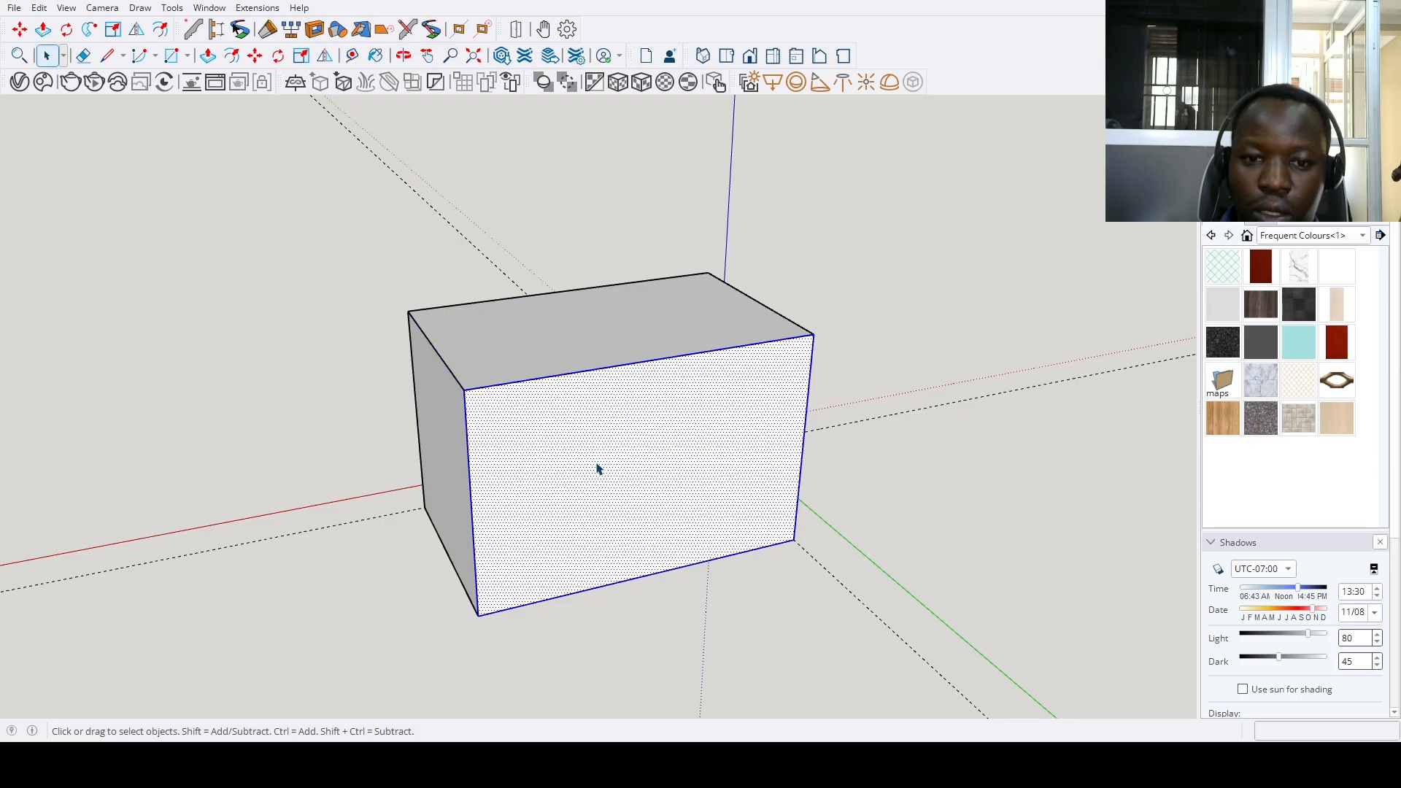
{"action": "middle_click_drag", "start_coordinate": [597, 469], "coordinate": [300, 453]}
{"action": "mouse_move", "coordinate": [657, 482]}
{"action": "middle_mouse_down"}
{"action": "mouse_move", "coordinate": [678, 207]}
{"action": "mouse_move", "coordinate": [640, 497]}
{"action": "middle_mouse_up"}
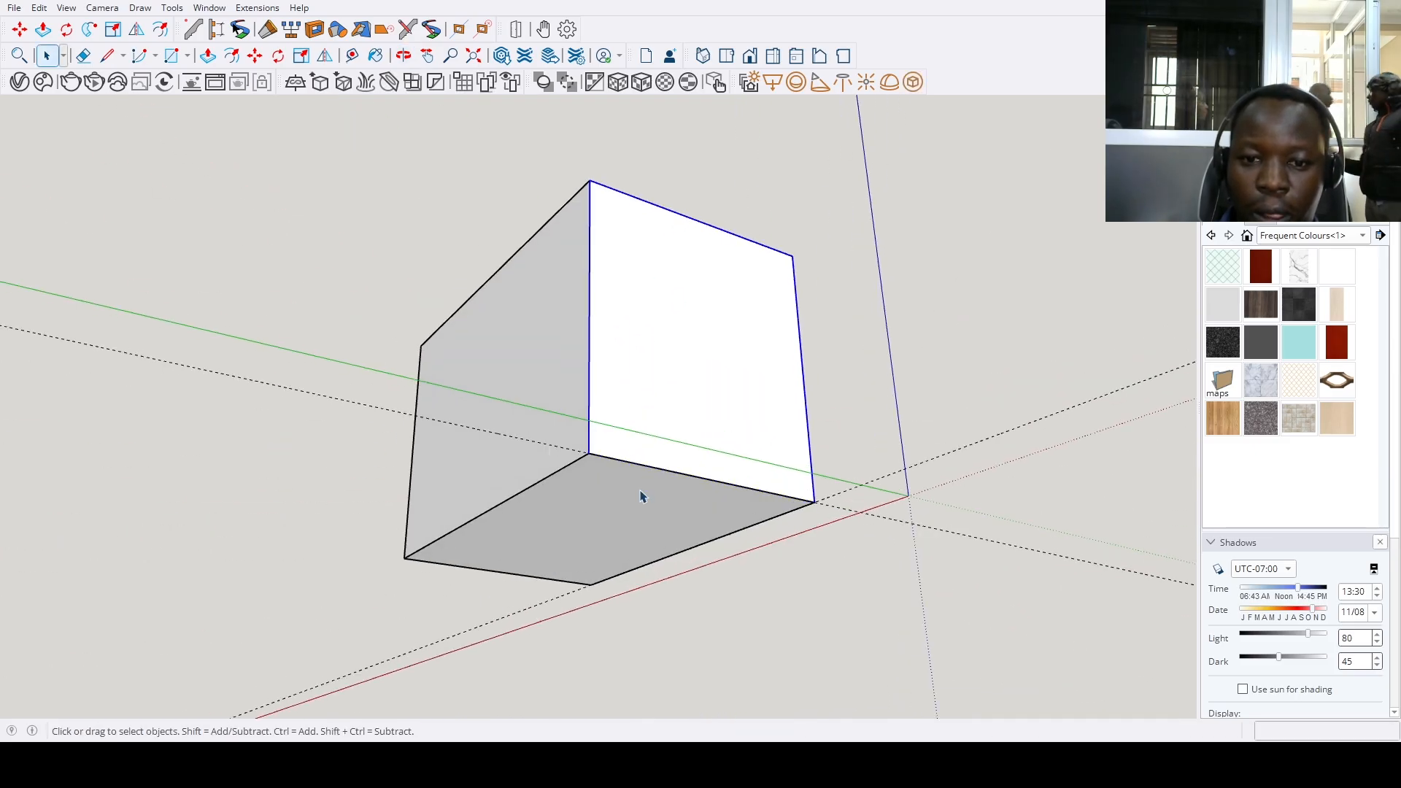
{"action": "left_click", "coordinate": [640, 496]}
Open the floor and wall groups one by one and pull each face outward 8" to give it thickness
{"action": "key", "text": "p"}
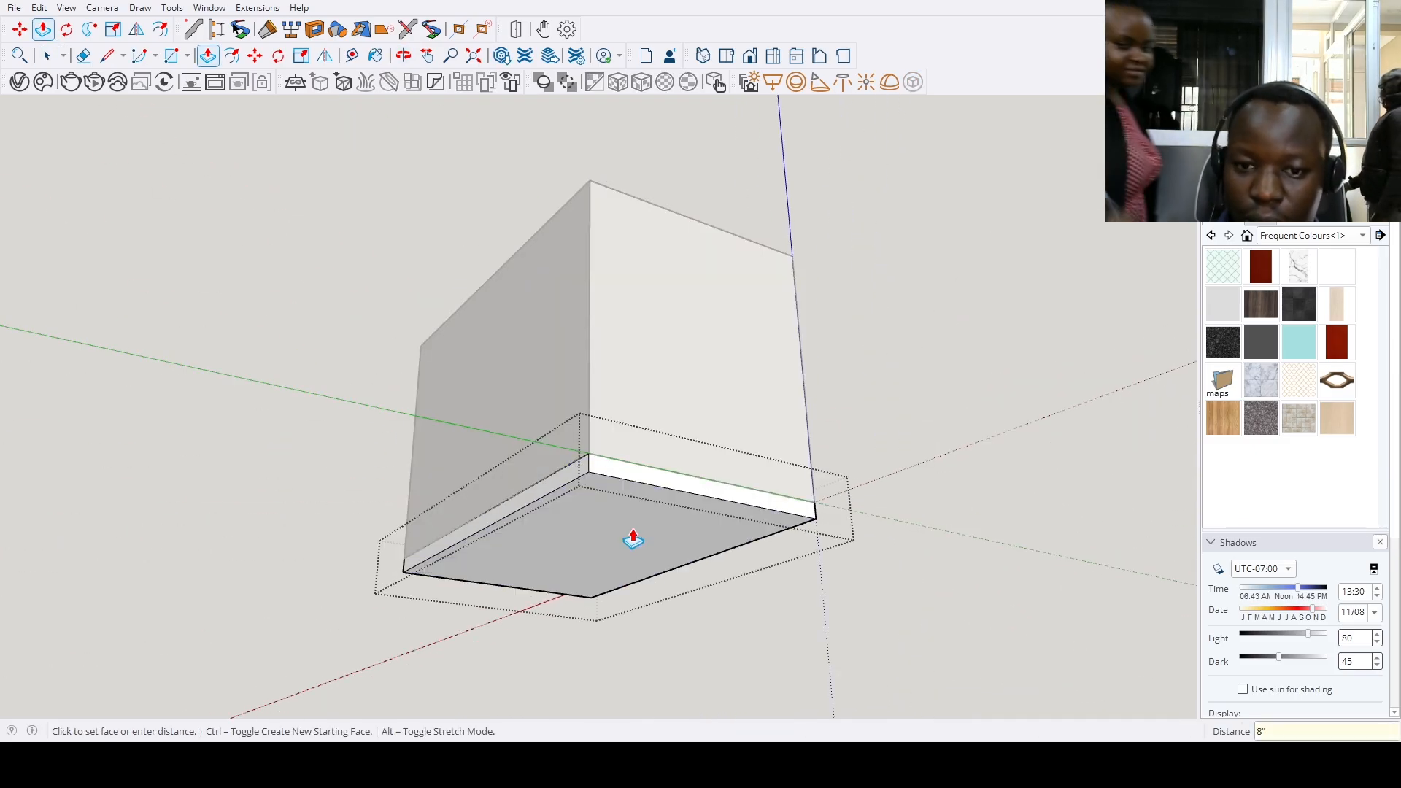
{"action": "key", "text": "space"}
{"action": "double_click", "coordinate": [671, 446]}
{"action": "key", "text": "p"}
{"action": "double_click", "coordinate": [679, 436]}
{"action": "key", "text": "space"}
{"action": "double_click", "coordinate": [450, 431]}
{"action": "key", "text": "p"}
{"action": "double_click", "coordinate": [450, 437]}
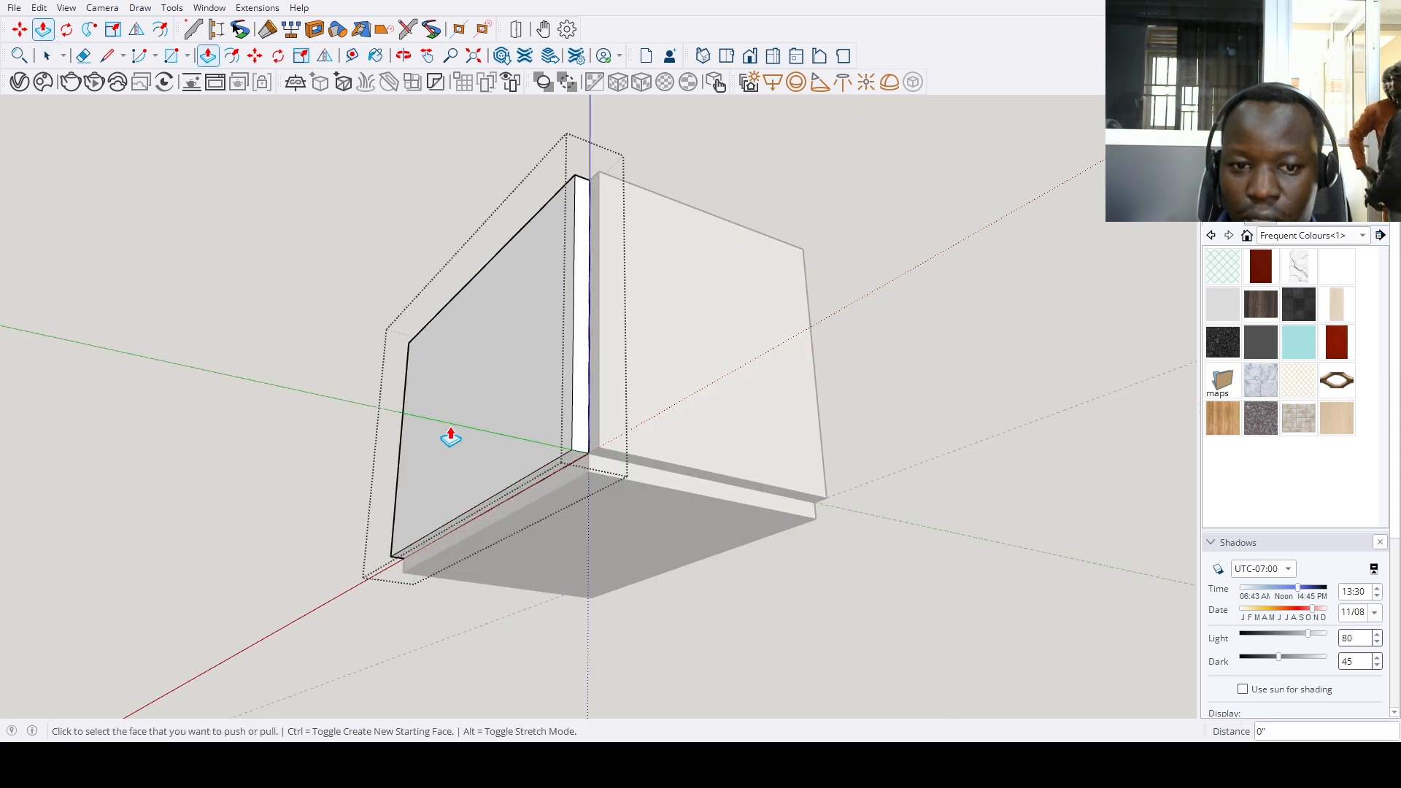
{"action": "middle_click_drag", "start_coordinate": [450, 436], "coordinate": [710, 475]}
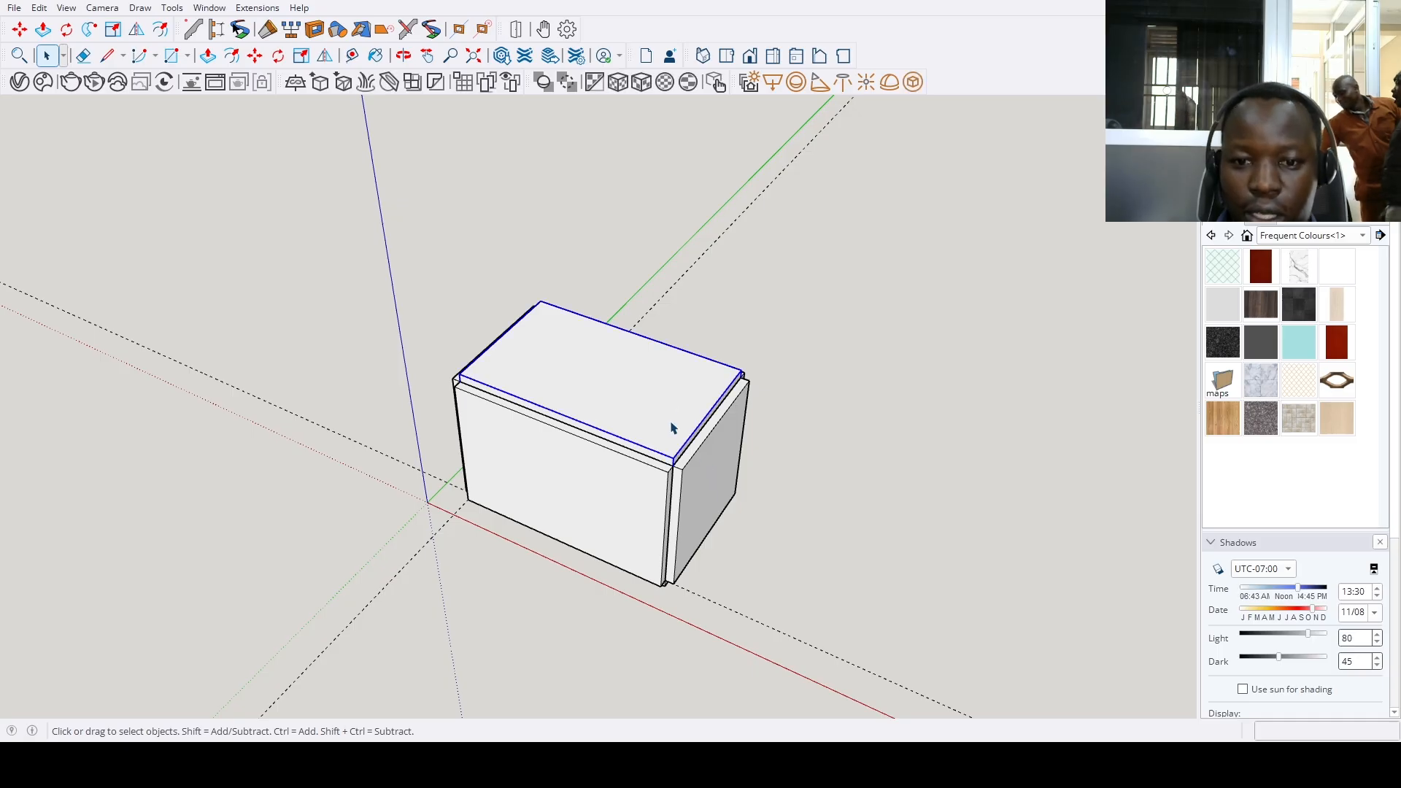
Delete the top slab of the box to open the room from above
{"action": "key", "text": "Delete"}
{"action": "middle_click_drag", "start_coordinate": [672, 429], "coordinate": [823, 548]}
{"action": "scroll", "coordinate": [654, 430], "scroll_direction": "up", "scroll_amount": 4}
Open the floor group, paint its top face with the beige stone tile material, and leave the group
{"action": "double_click", "coordinate": [594, 435]}
{"action": "left_click", "coordinate": [594, 435]}
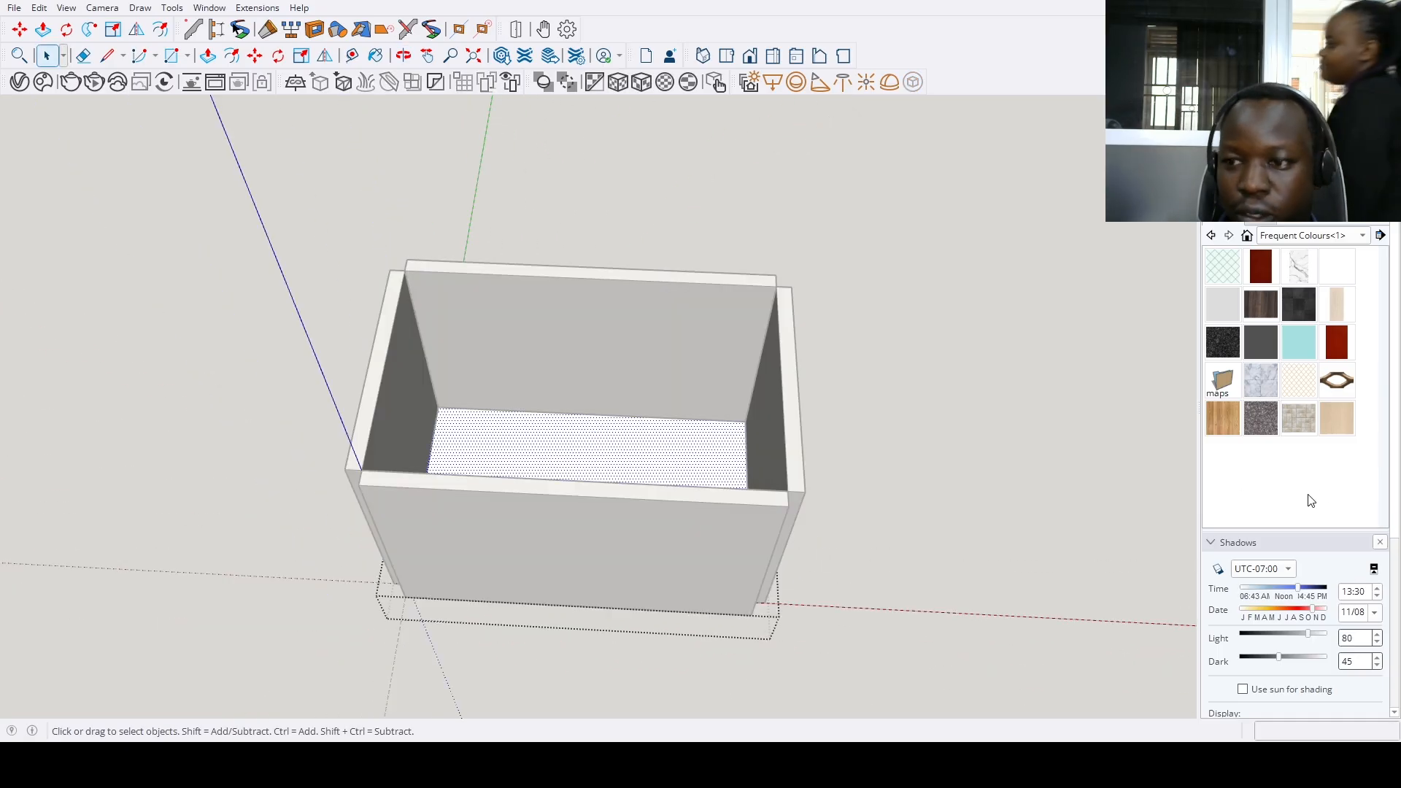
{"action": "left_click", "coordinate": [1286, 429]}
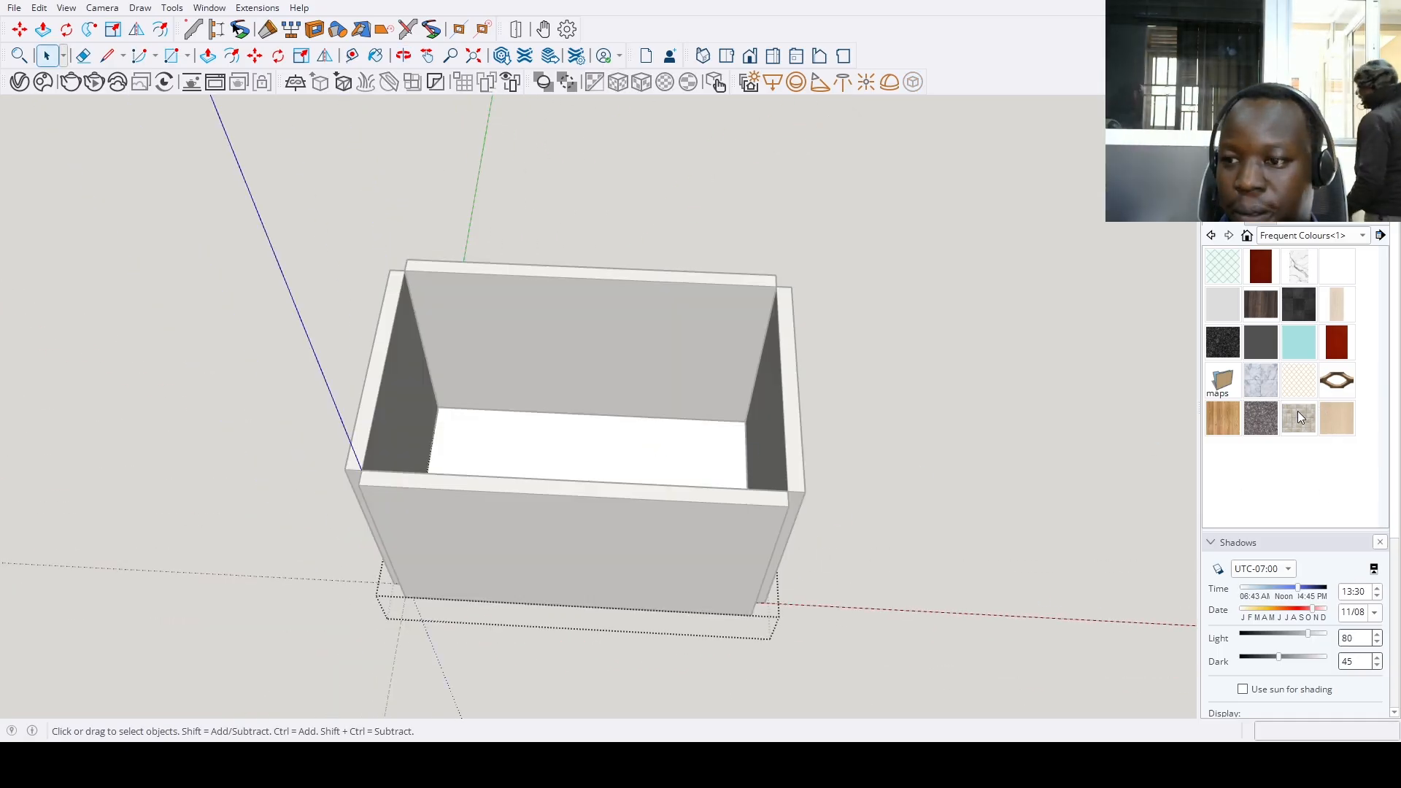
{"action": "left_click", "coordinate": [634, 428]}
{"action": "key", "text": "space"}
{"action": "scroll", "coordinate": [694, 597], "scroll_direction": "down", "scroll_amount": 4}
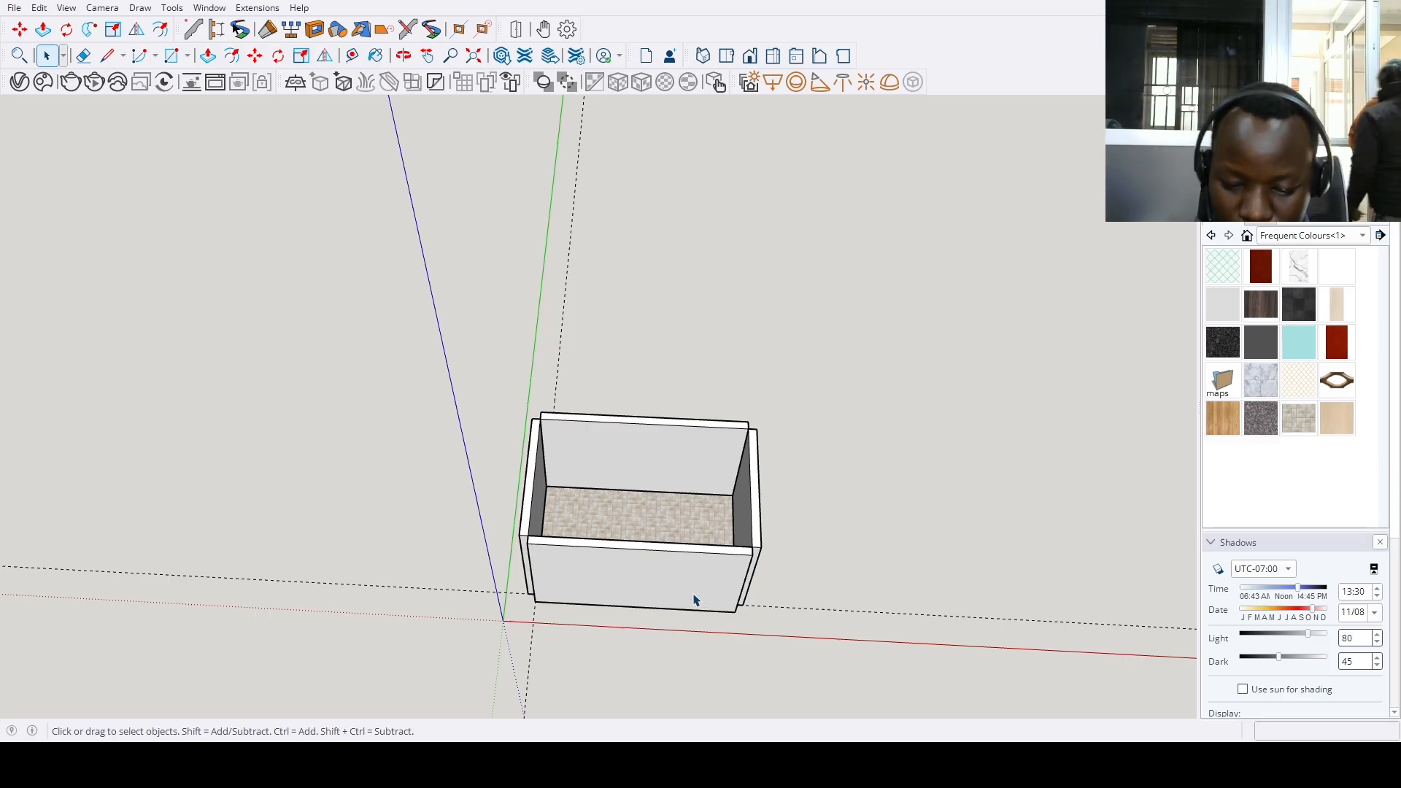
On the inner face of the end wall, place guides 59.25" from the right vertical edge and 105.25" above the floor
{"action": "middle_click_drag", "start_coordinate": [672, 516], "coordinate": [759, 313]}
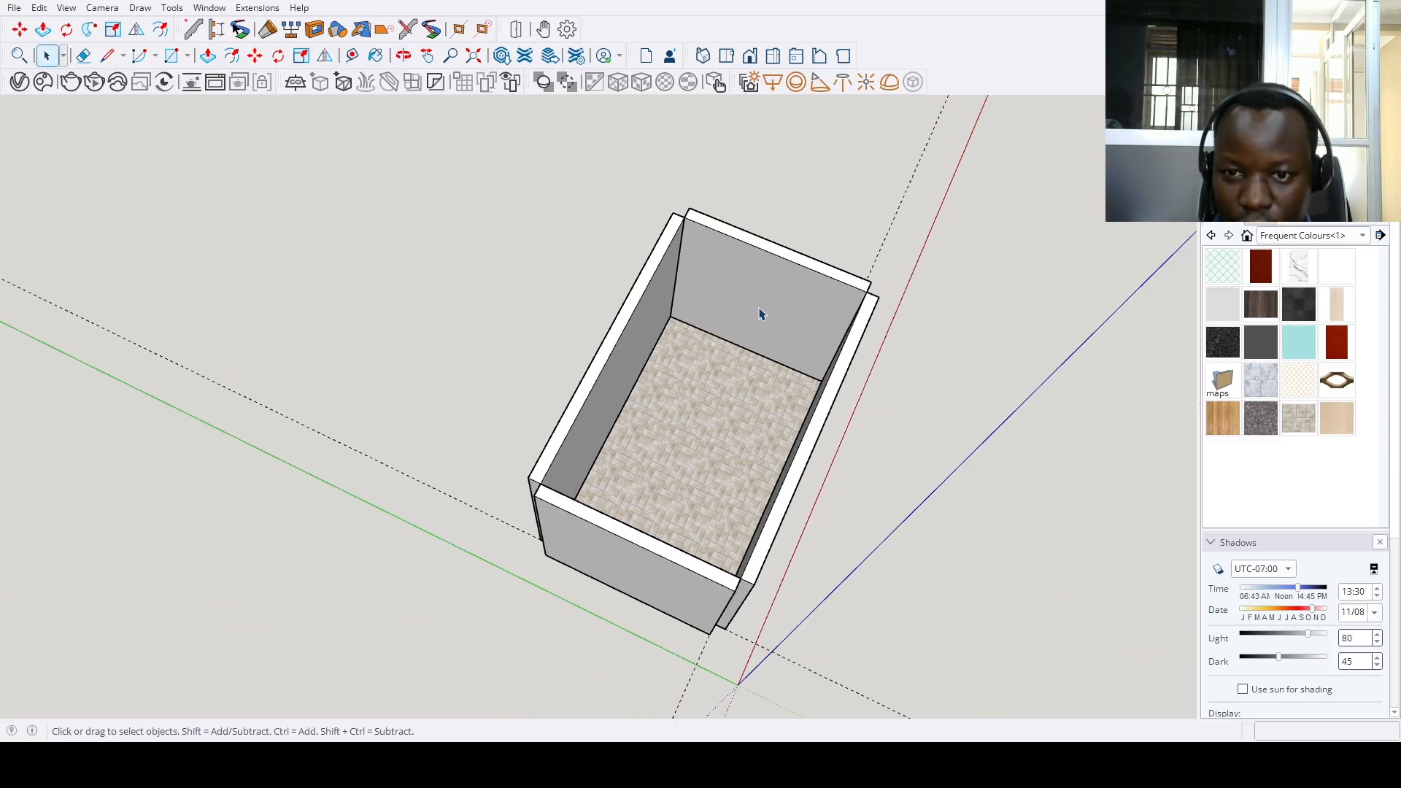
{"action": "scroll", "coordinate": [745, 345], "scroll_direction": "up", "scroll_amount": 5}
{"action": "key", "text": "t"}
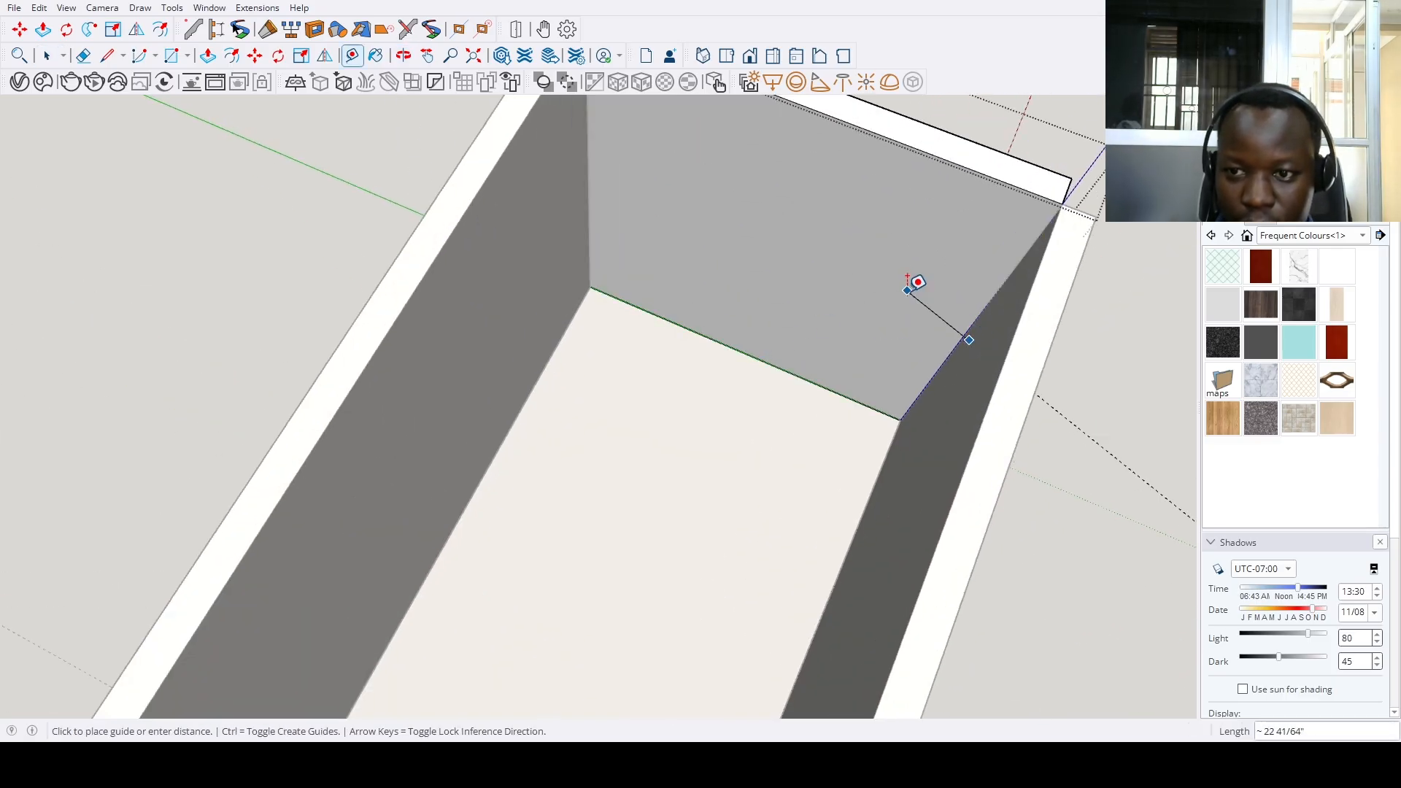
{"action": "left_click", "coordinate": [984, 307]}
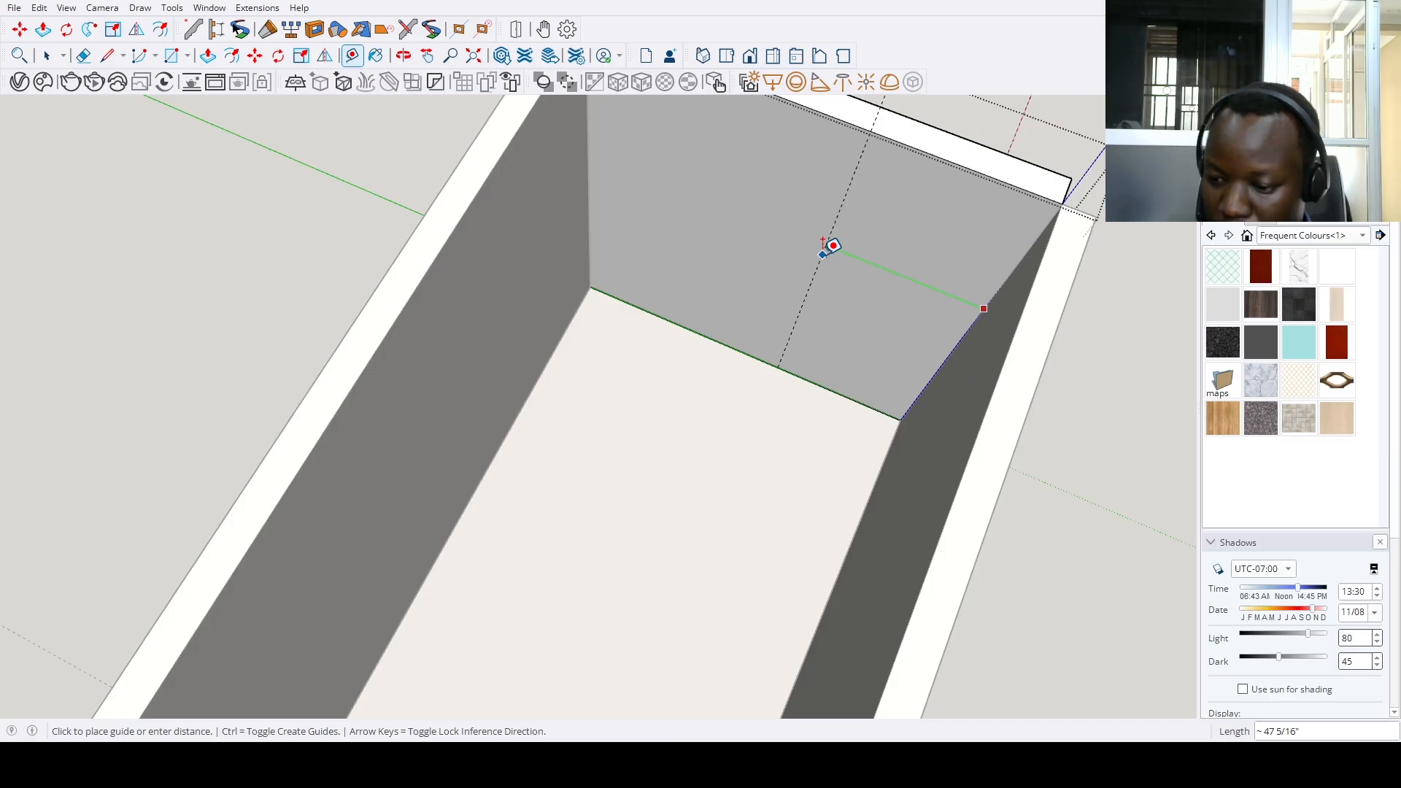
{"action": "left_click", "coordinate": [823, 243]}
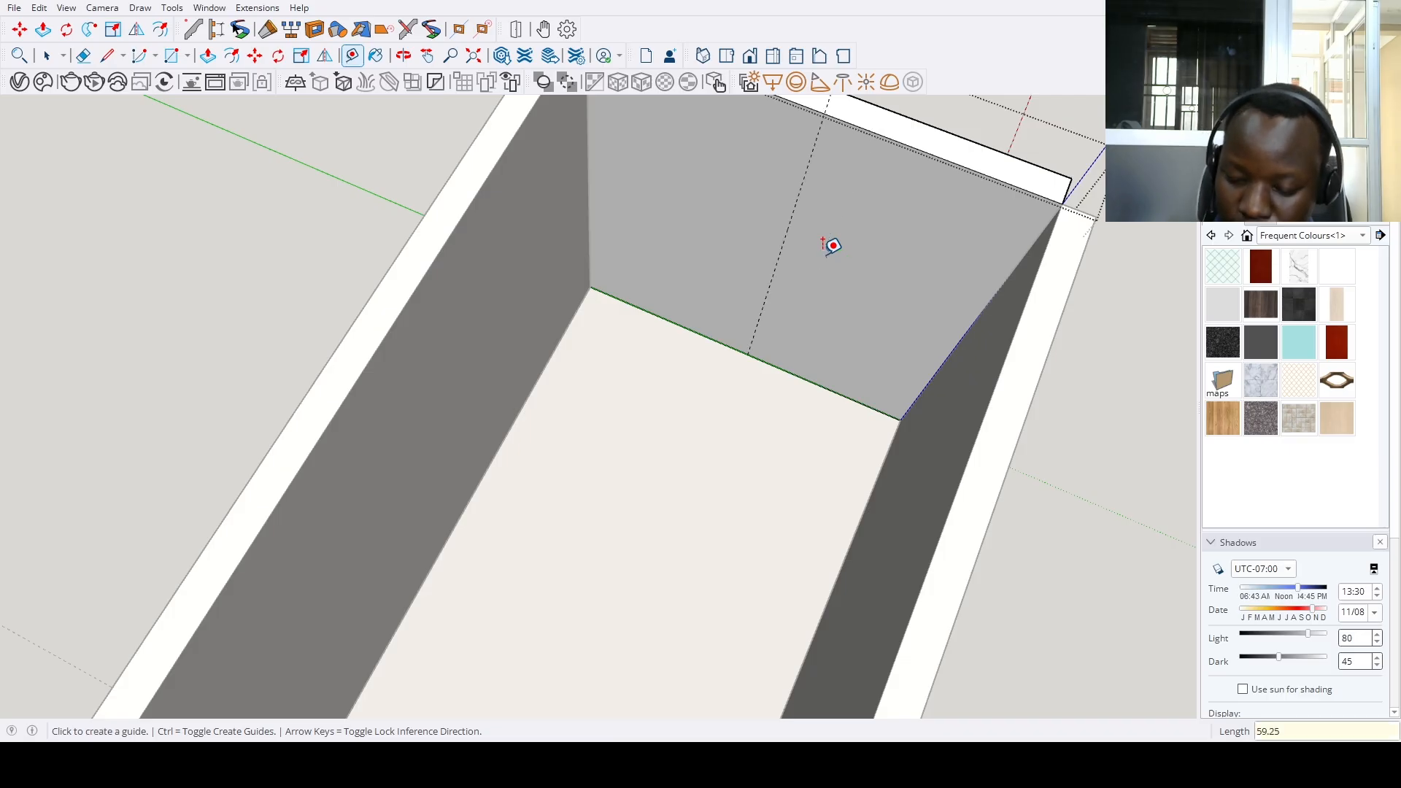
{"action": "left_click", "coordinate": [829, 390]}
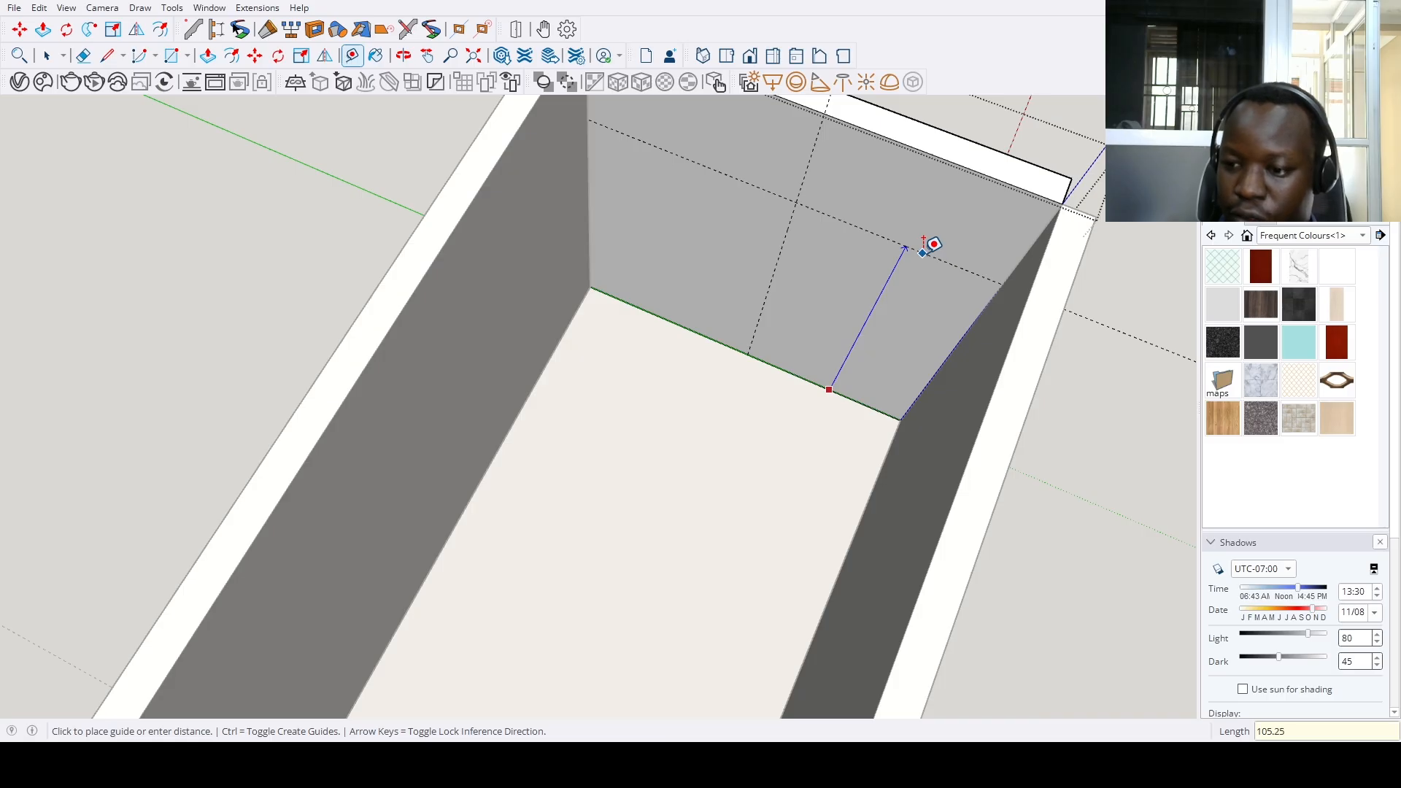
{"action": "left_click", "coordinate": [926, 235]}
Draw a rectangle from the guides' intersection to the lower wall corner and push it through the wall to cut an opening
{"action": "key", "text": "r"}
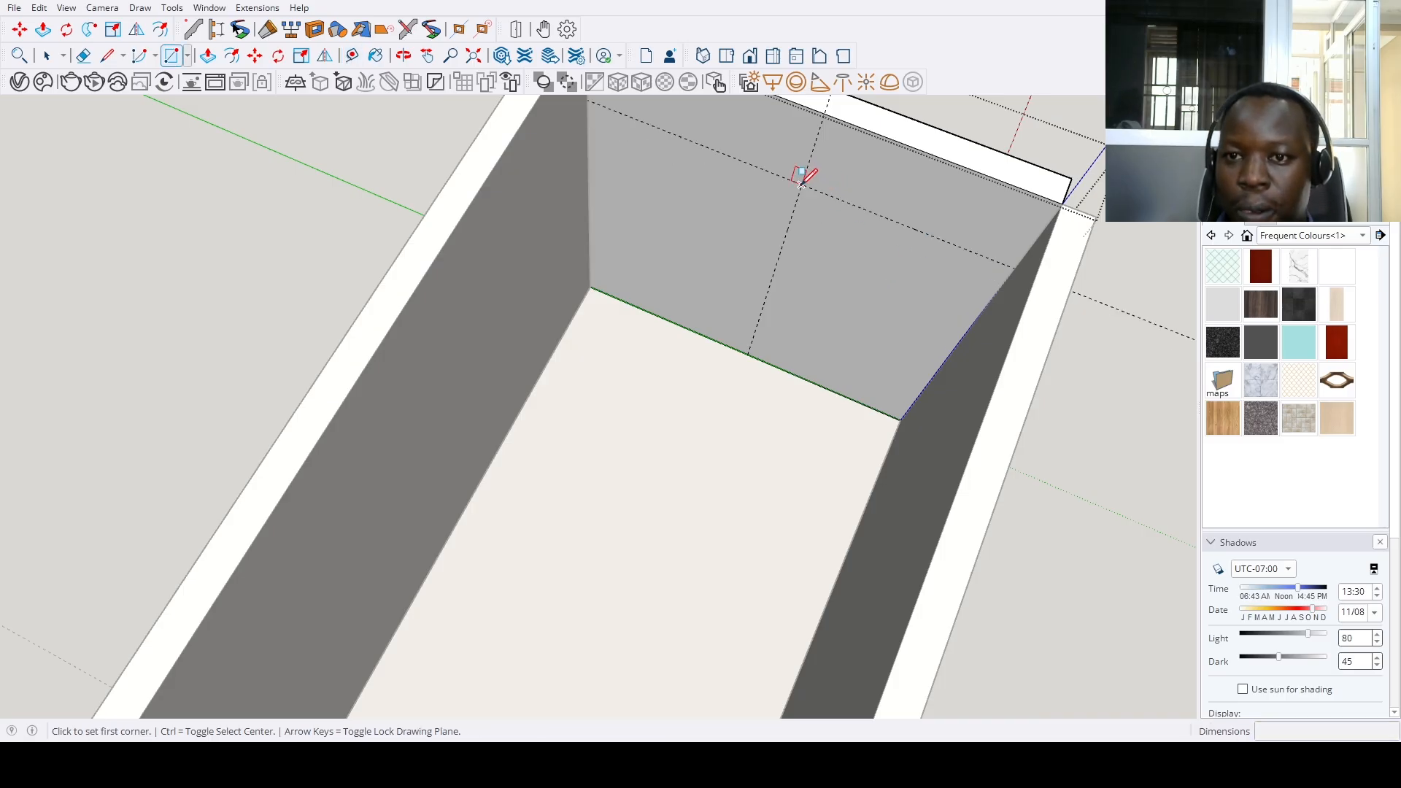
{"action": "left_click", "coordinate": [802, 185]}
{"action": "left_click", "coordinate": [902, 419]}
{"action": "key", "text": "p"}
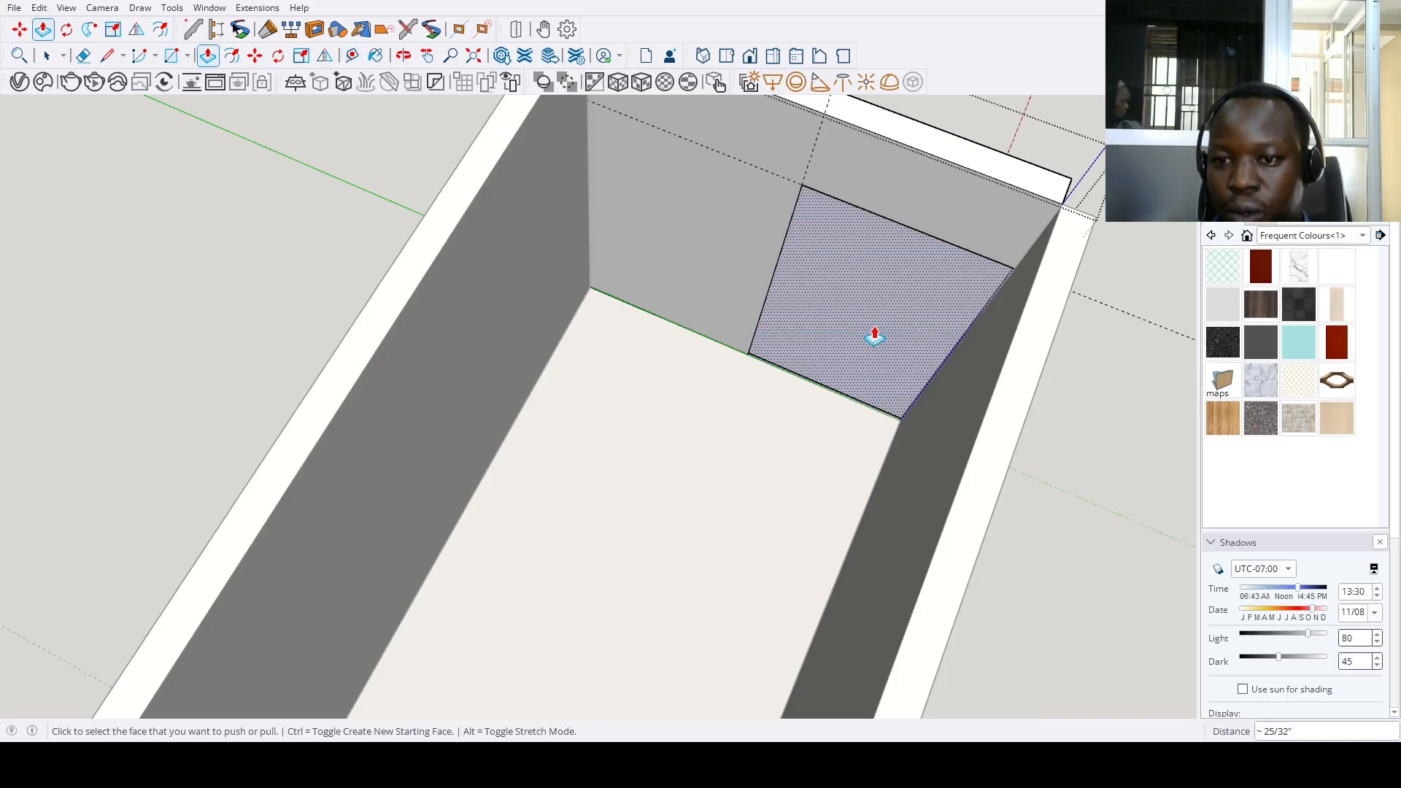
{"action": "left_click", "coordinate": [867, 347]}
{"action": "left_click", "coordinate": [904, 283]}
{"action": "scroll", "coordinate": [795, 542], "scroll_direction": "down", "scroll_amount": 3}
{"action": "key", "text": "ctrl+z"}
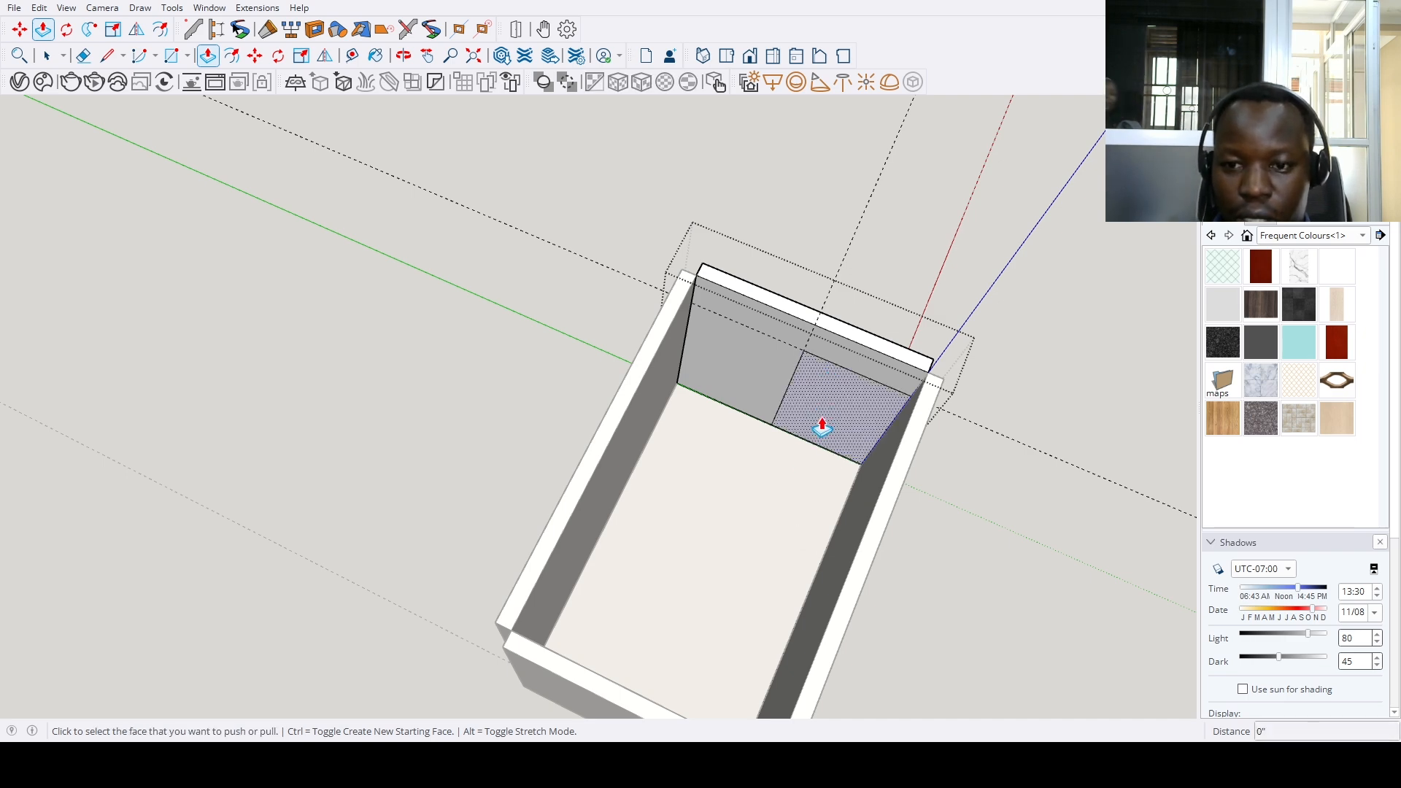
{"action": "scroll", "coordinate": [802, 467], "scroll_direction": "down", "scroll_amount": 3}
{"action": "middle_click_drag", "start_coordinate": [788, 488], "coordinate": [578, 516]}
{"action": "key", "text": "space"}
{"action": "scroll", "coordinate": [575, 585], "scroll_direction": "up", "scroll_amount": 3}
{"action": "scroll", "coordinate": [578, 516], "scroll_direction": "up", "scroll_amount": 3}
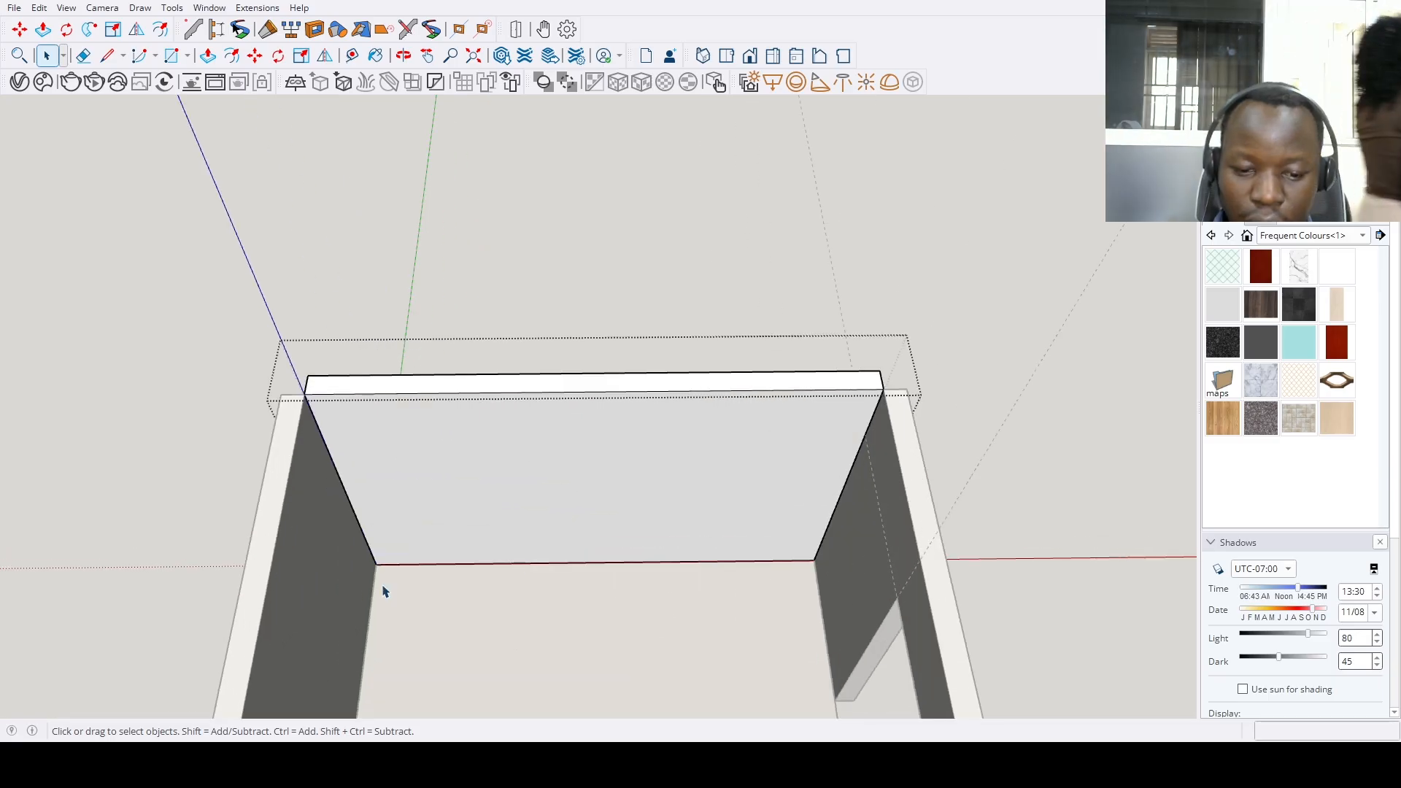
{"action": "scroll", "coordinate": [384, 591], "scroll_direction": "up", "scroll_amount": 2}
{"action": "key", "text": "t"}
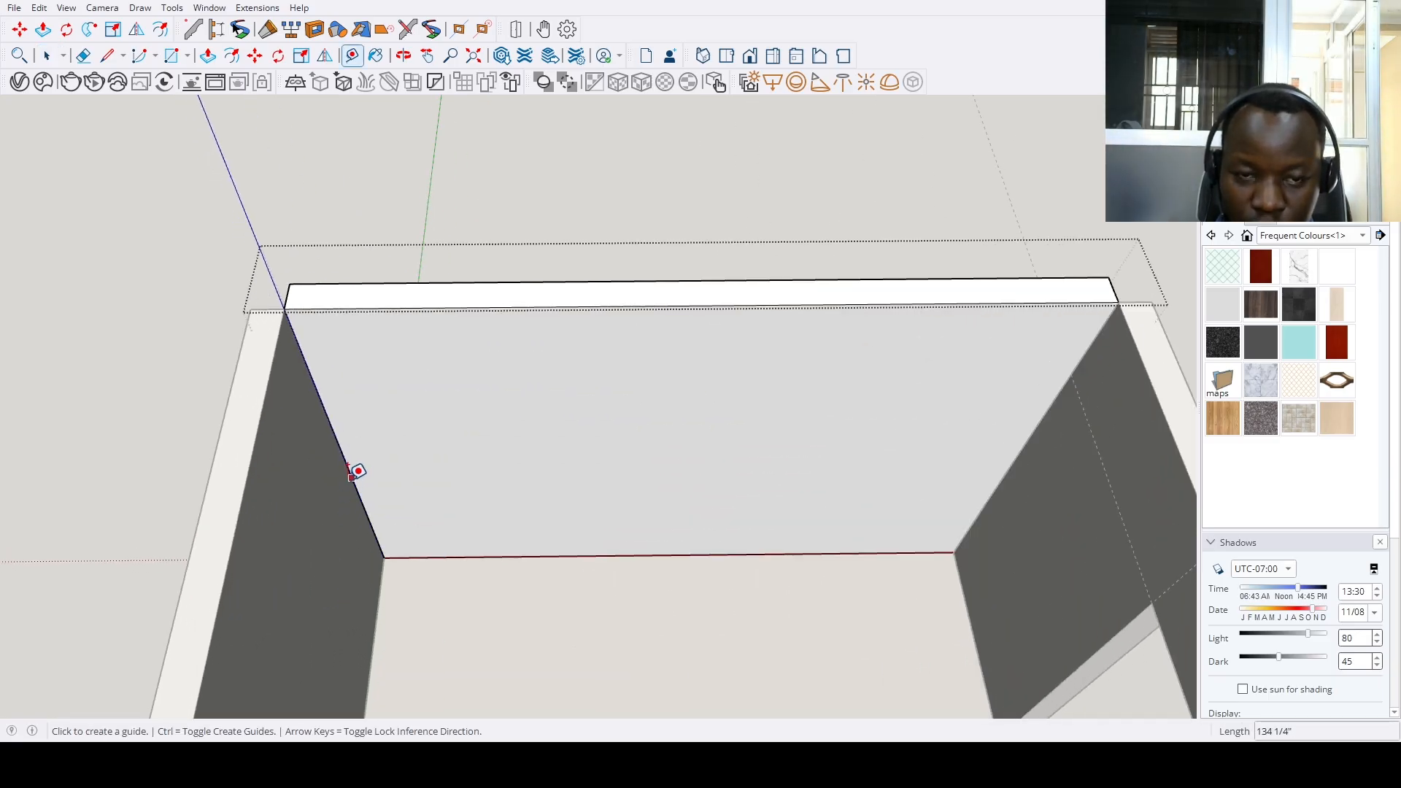
Open the opposite end wall's group and place a vertical guide 35.75" from its left vertical edge
{"action": "scroll", "coordinate": [353, 473], "scroll_direction": "down", "scroll_amount": 3}
{"action": "middle_click_drag", "start_coordinate": [381, 569], "coordinate": [409, 501]}
{"action": "key", "text": "space"}
{"action": "scroll", "coordinate": [306, 460], "scroll_direction": "up", "scroll_amount": 3}
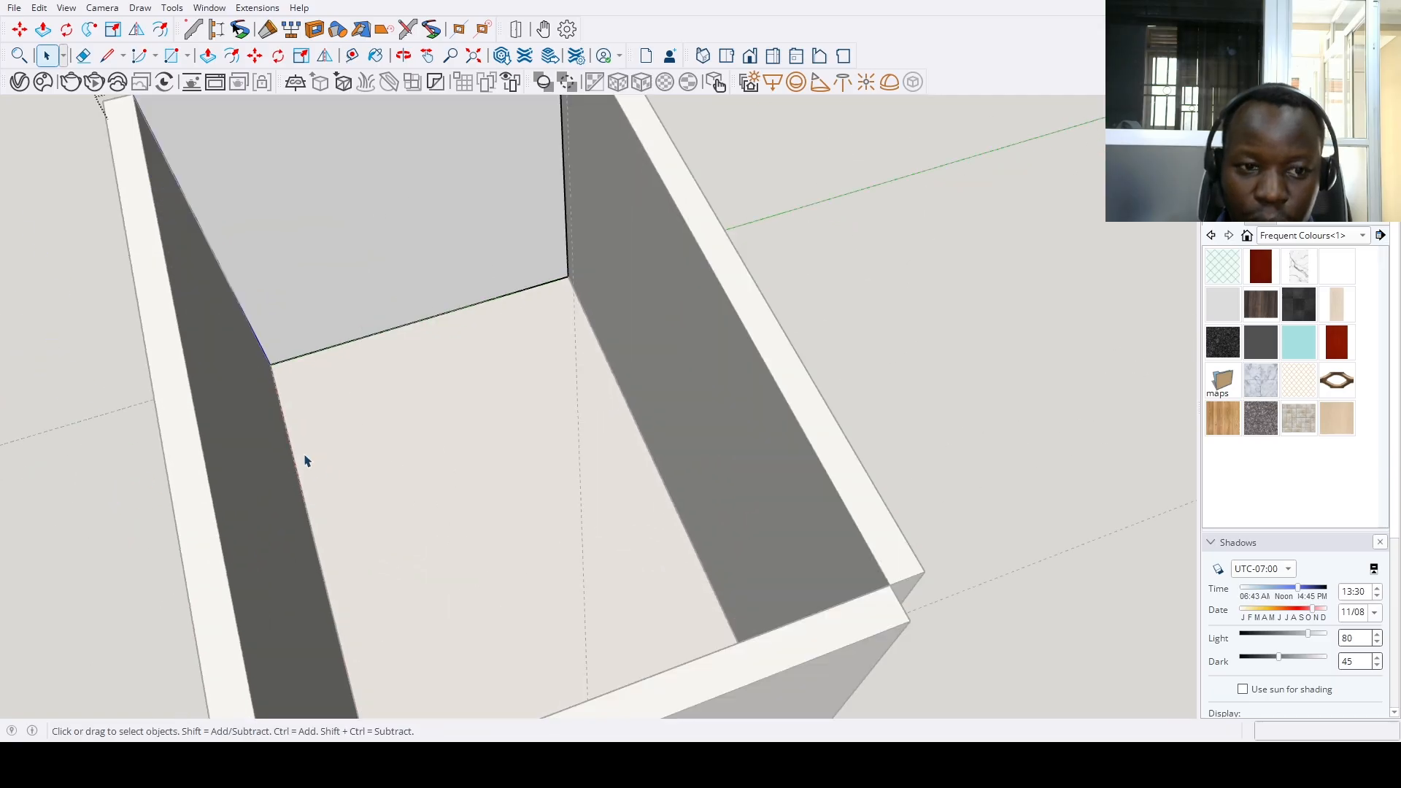
{"action": "key", "text": "t"}
{"action": "left_click", "coordinate": [227, 280]}
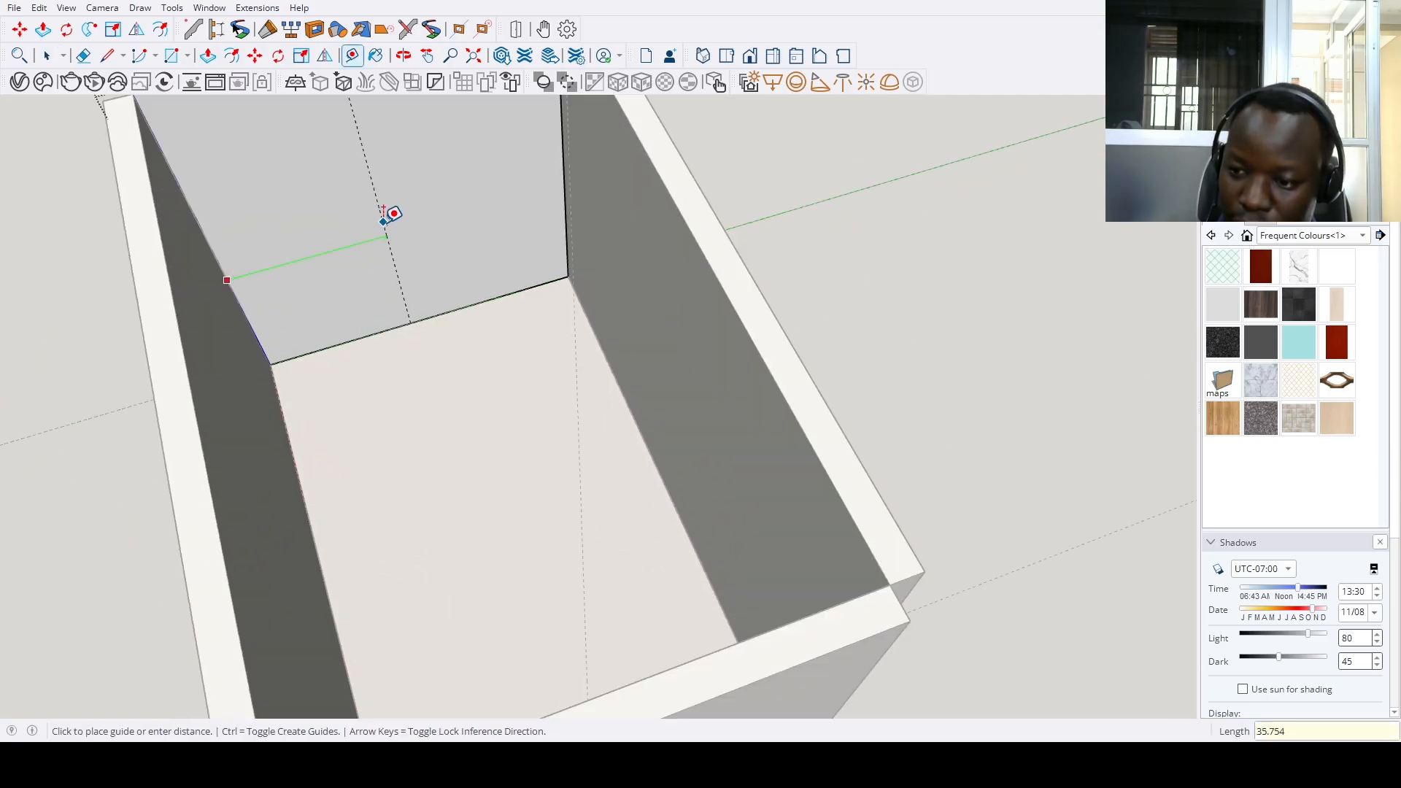
{"action": "left_click", "coordinate": [384, 216]}
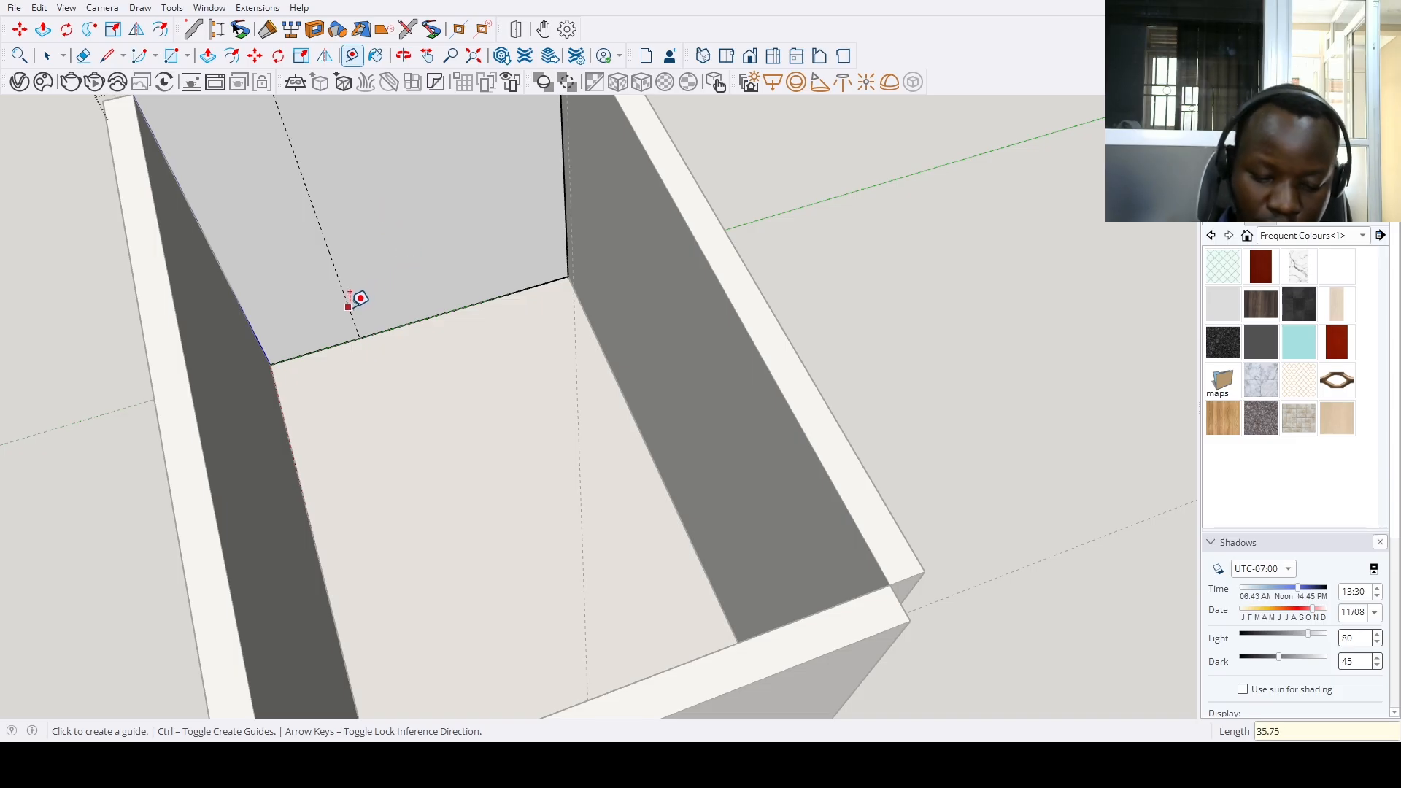
{"action": "middle_click_drag", "start_coordinate": [348, 302], "coordinate": [415, 366]}
Place a vertical guide 18.5" from the wall's right edge and another one 46.25" further in from it
{"action": "left_click", "coordinate": [632, 283]}
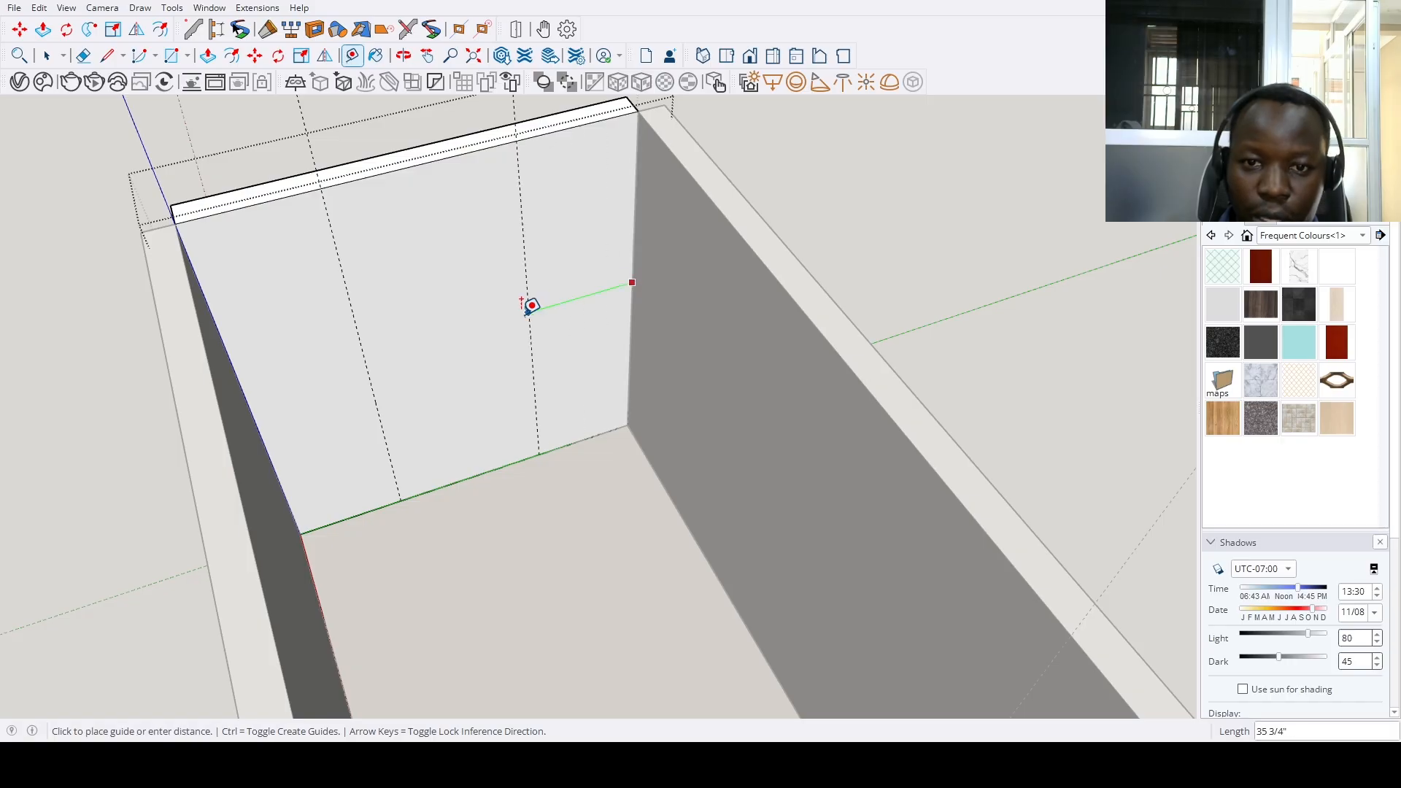
{"action": "type", "text": "18.5"}
{"action": "key", "text": "Return"}
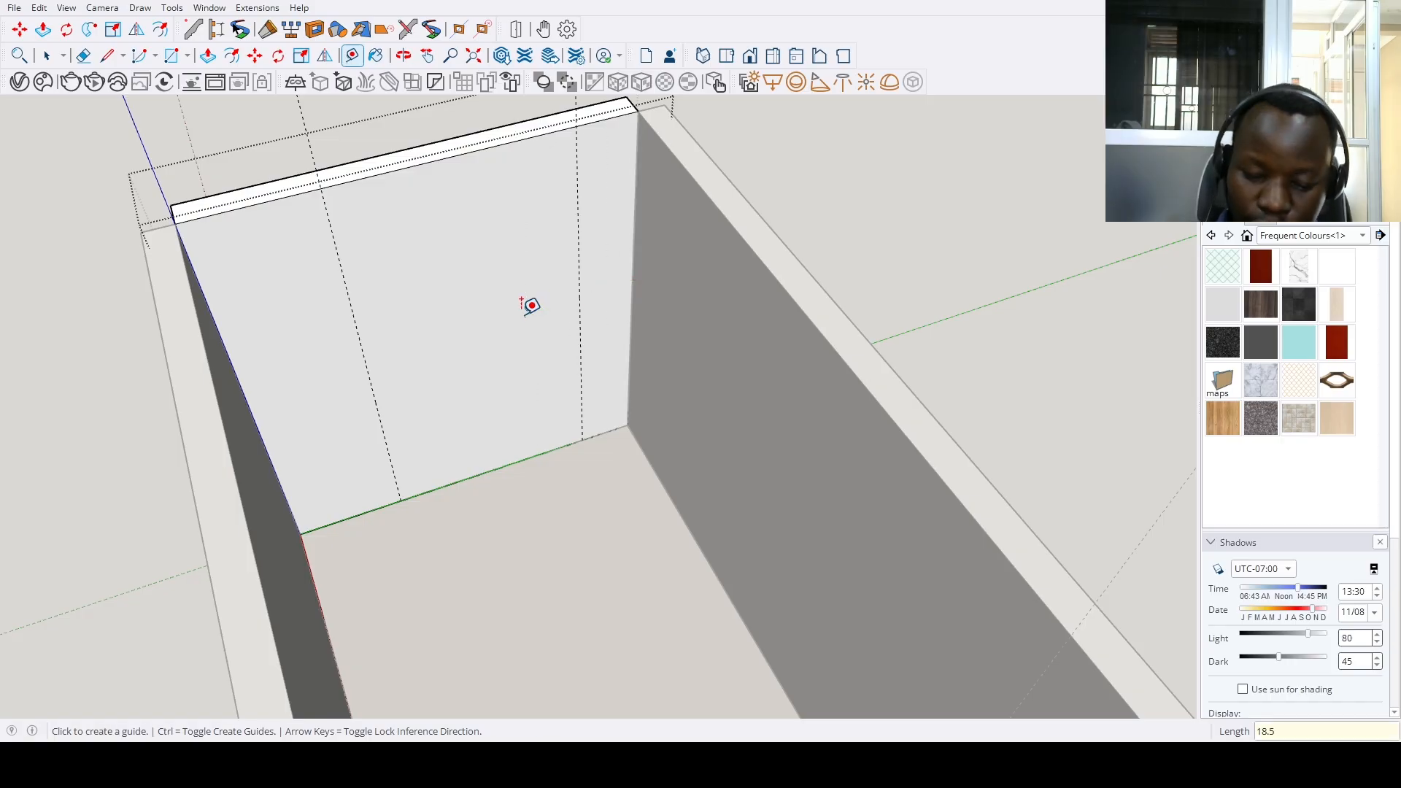
{"action": "left_click", "coordinate": [578, 283]}
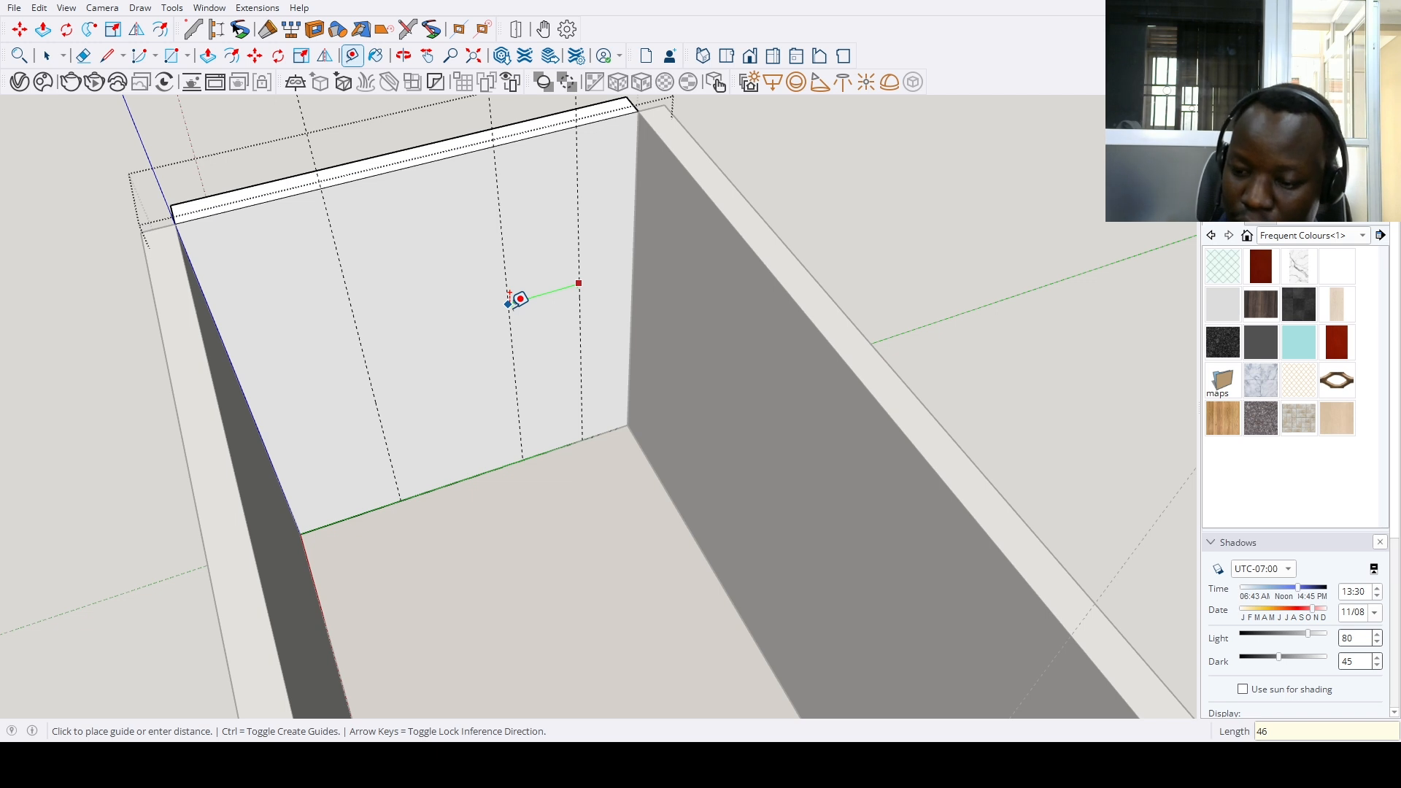
{"action": "key", "text": "Return"}
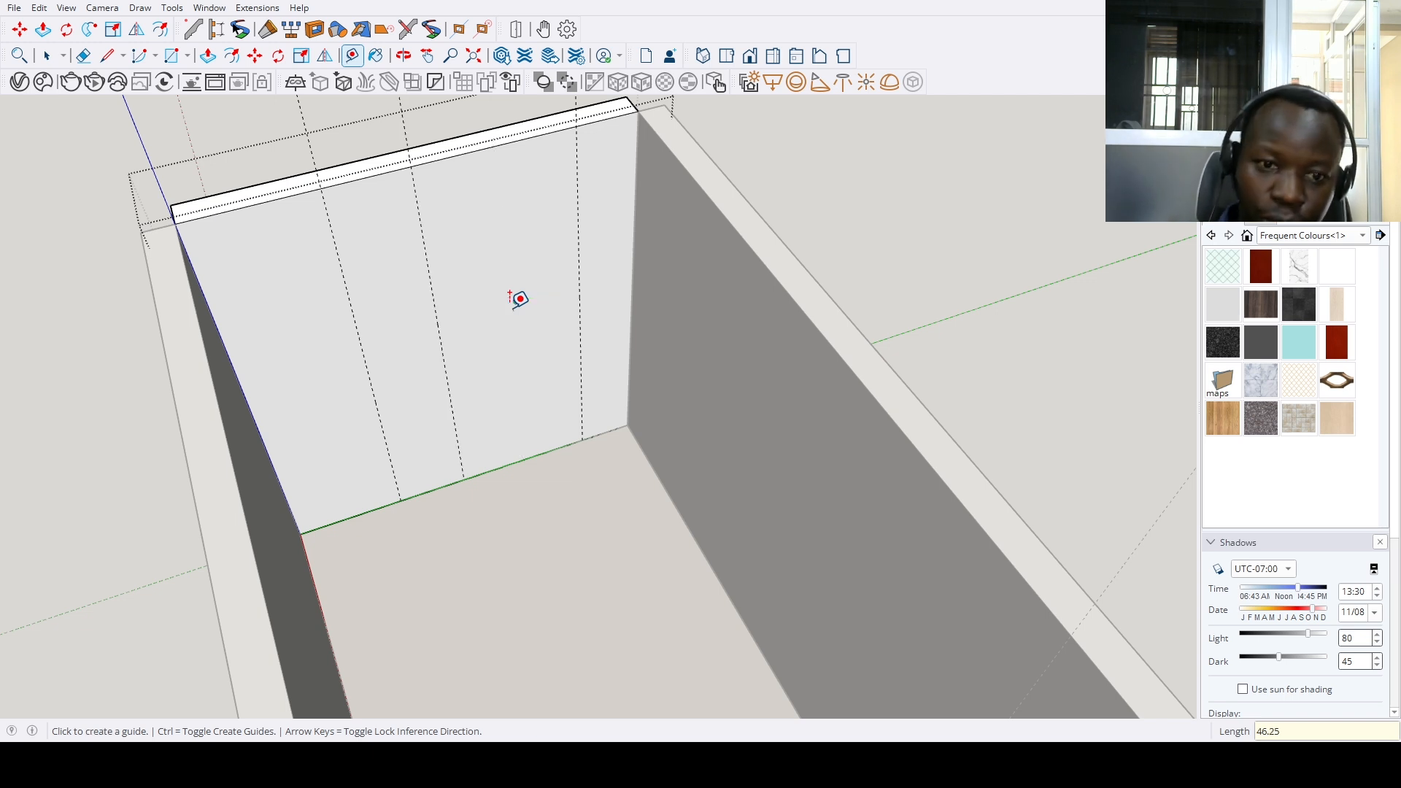
Place a horizontal guide 47.5" above the floor on this wall and a second one above it for the window head
{"action": "left_click", "coordinate": [523, 460]}
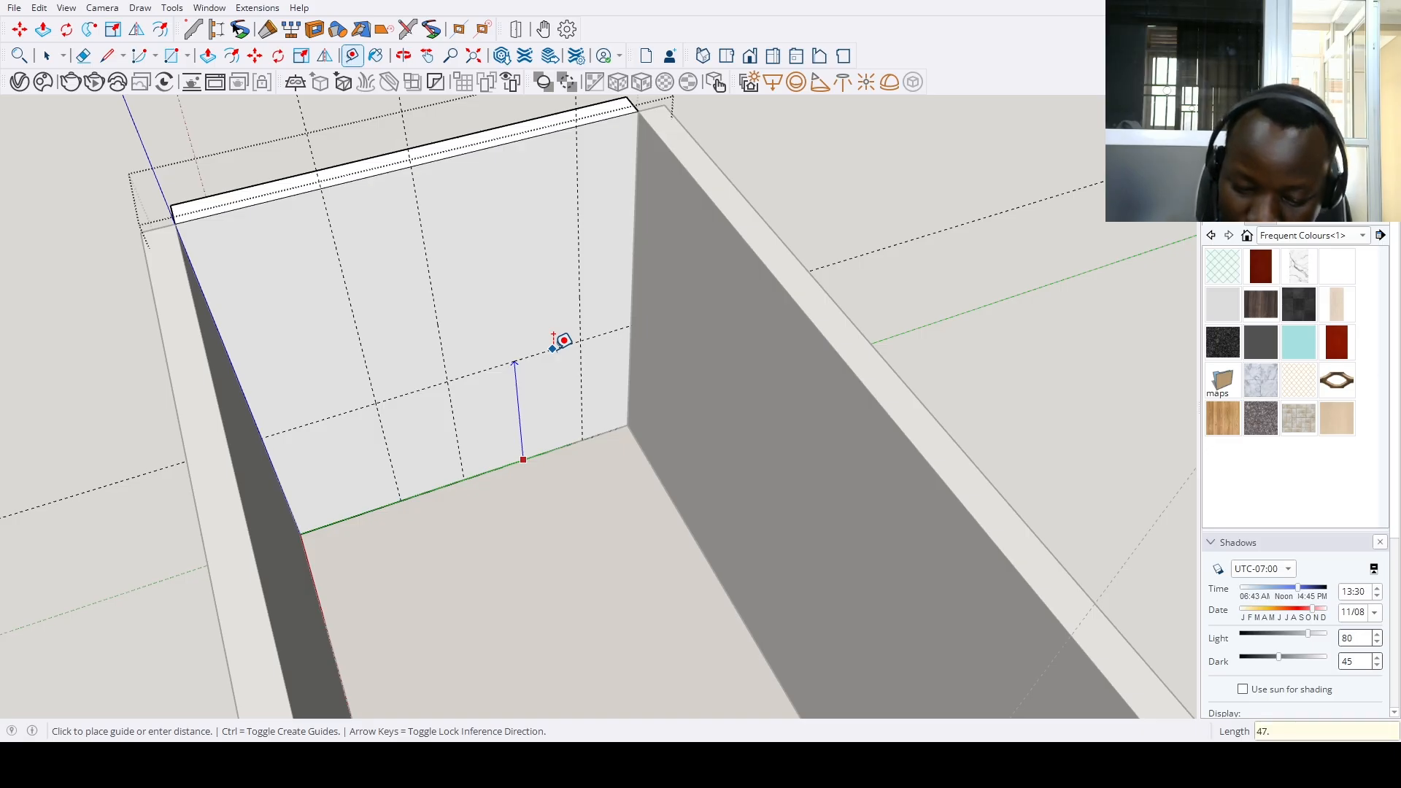
{"action": "key", "text": "Return"}
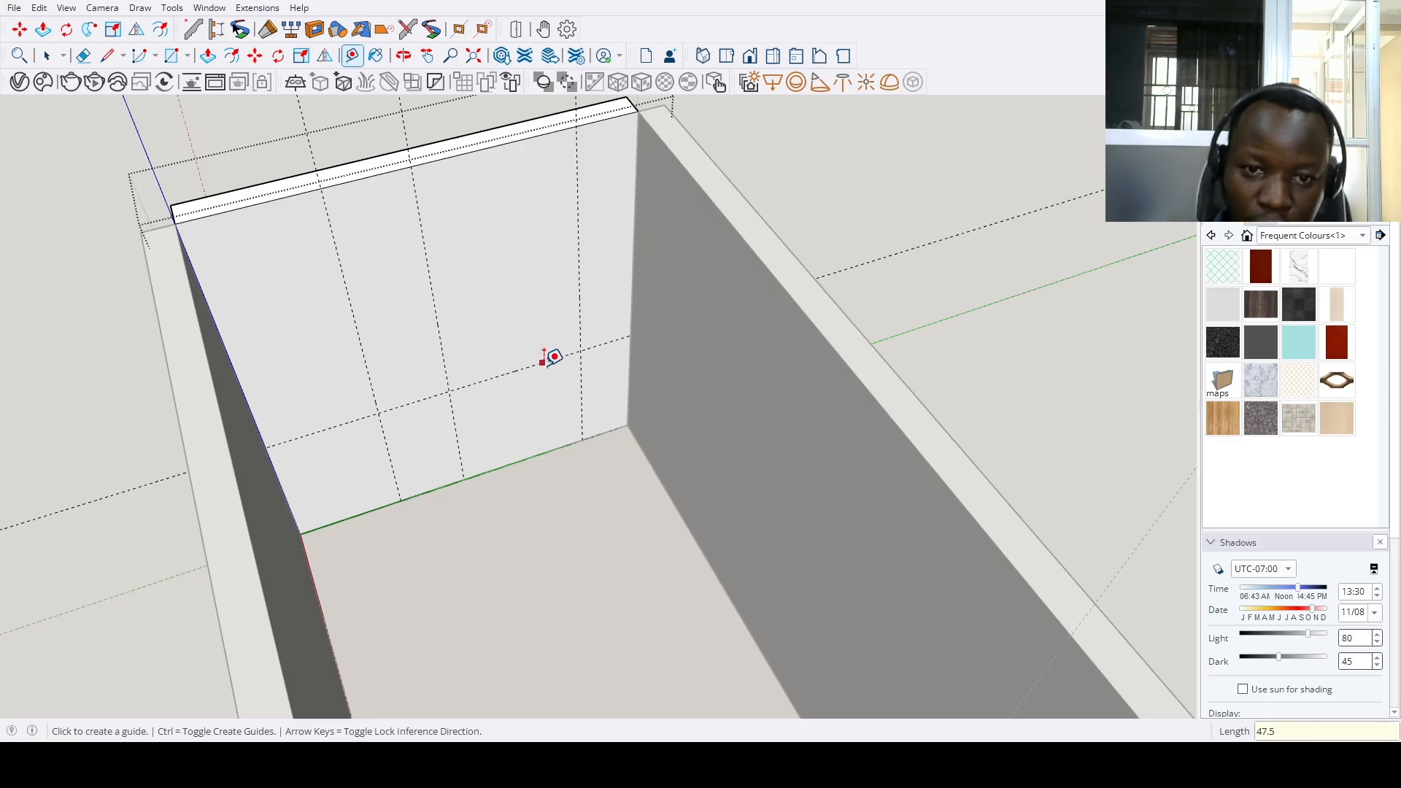
{"action": "left_click", "coordinate": [542, 363]}
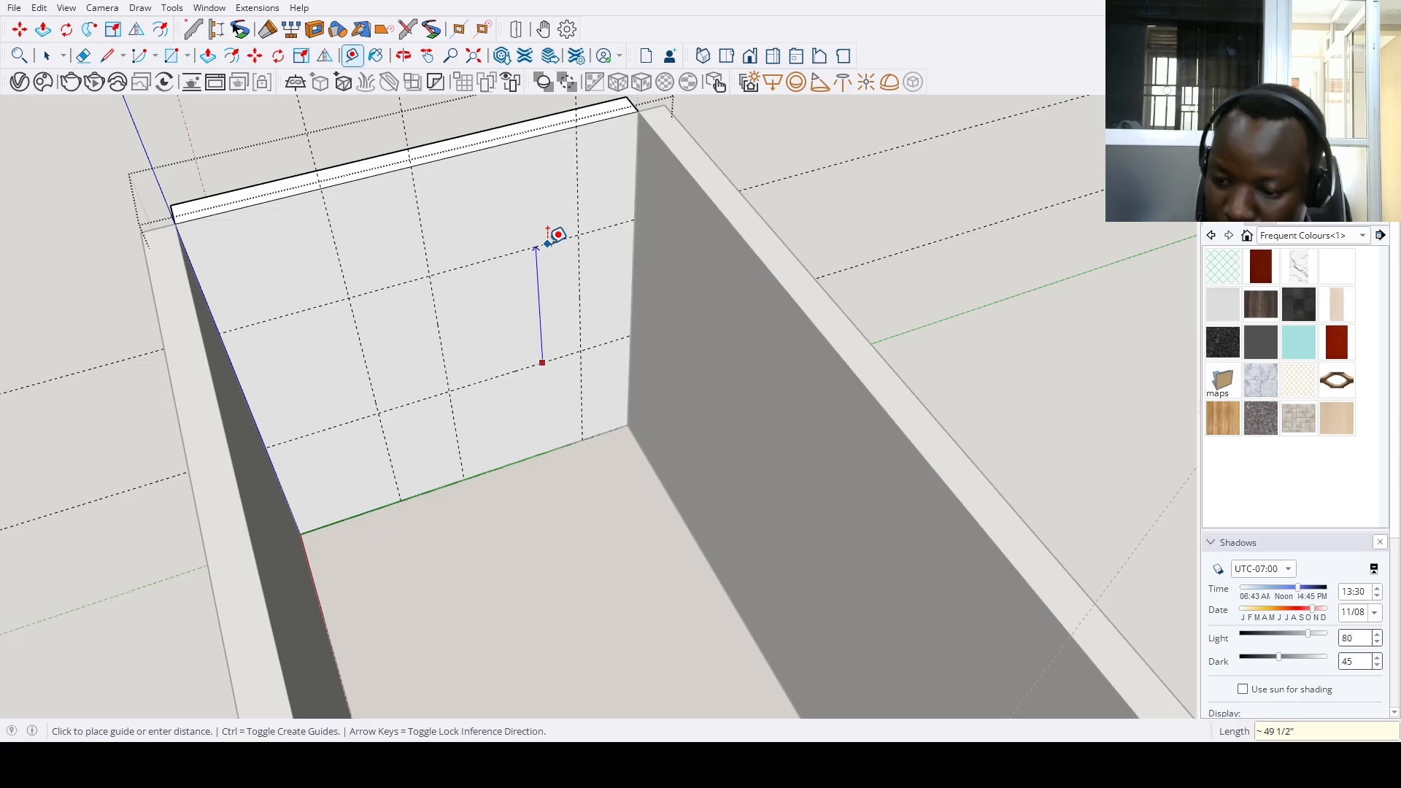
{"action": "key", "text": "Return"}
Draw a rectangle between the window guides' intersections and push it through the wall to cut the window opening
{"action": "key", "text": "r"}
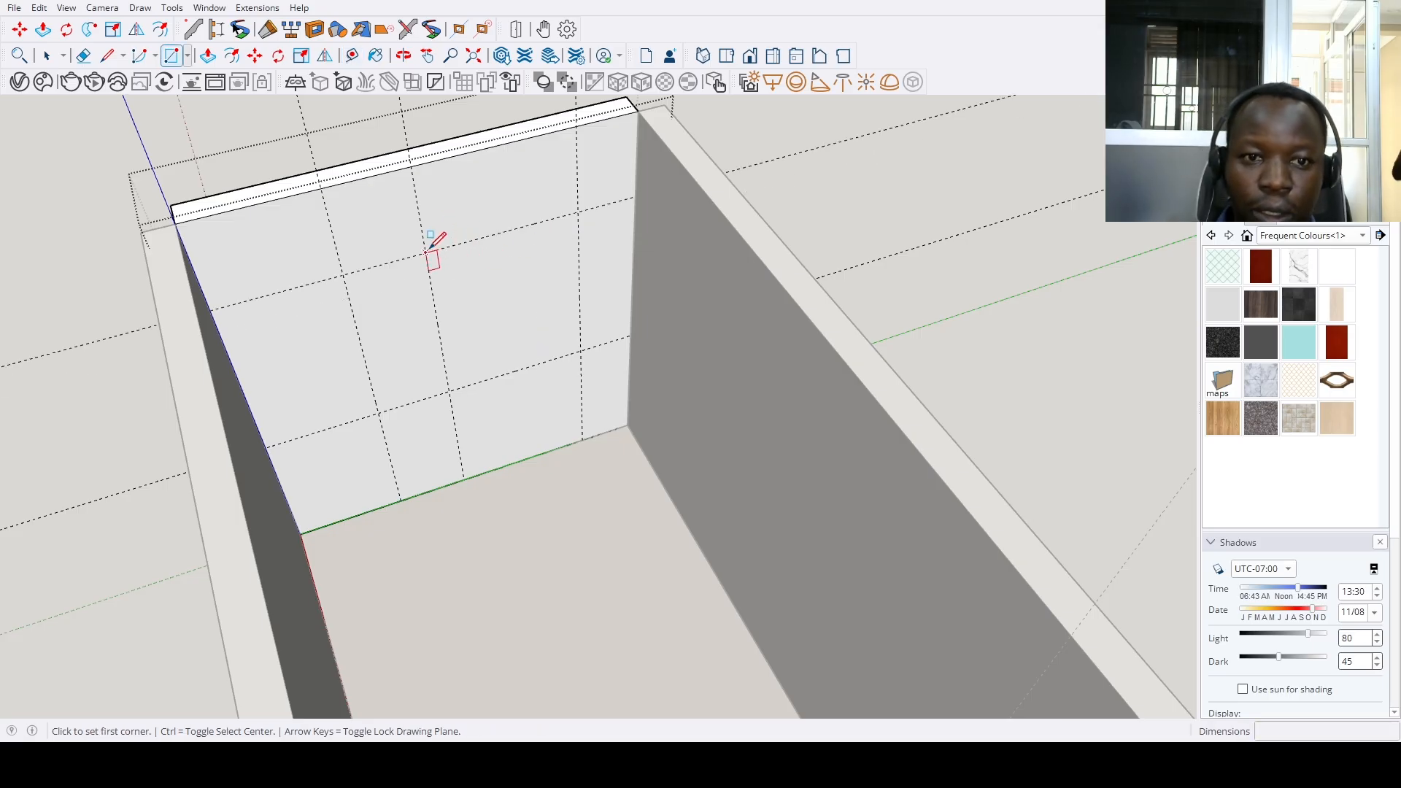
{"action": "left_click", "coordinate": [421, 254]}
{"action": "key", "text": "Escape"}
{"action": "left_click", "coordinate": [425, 252]}
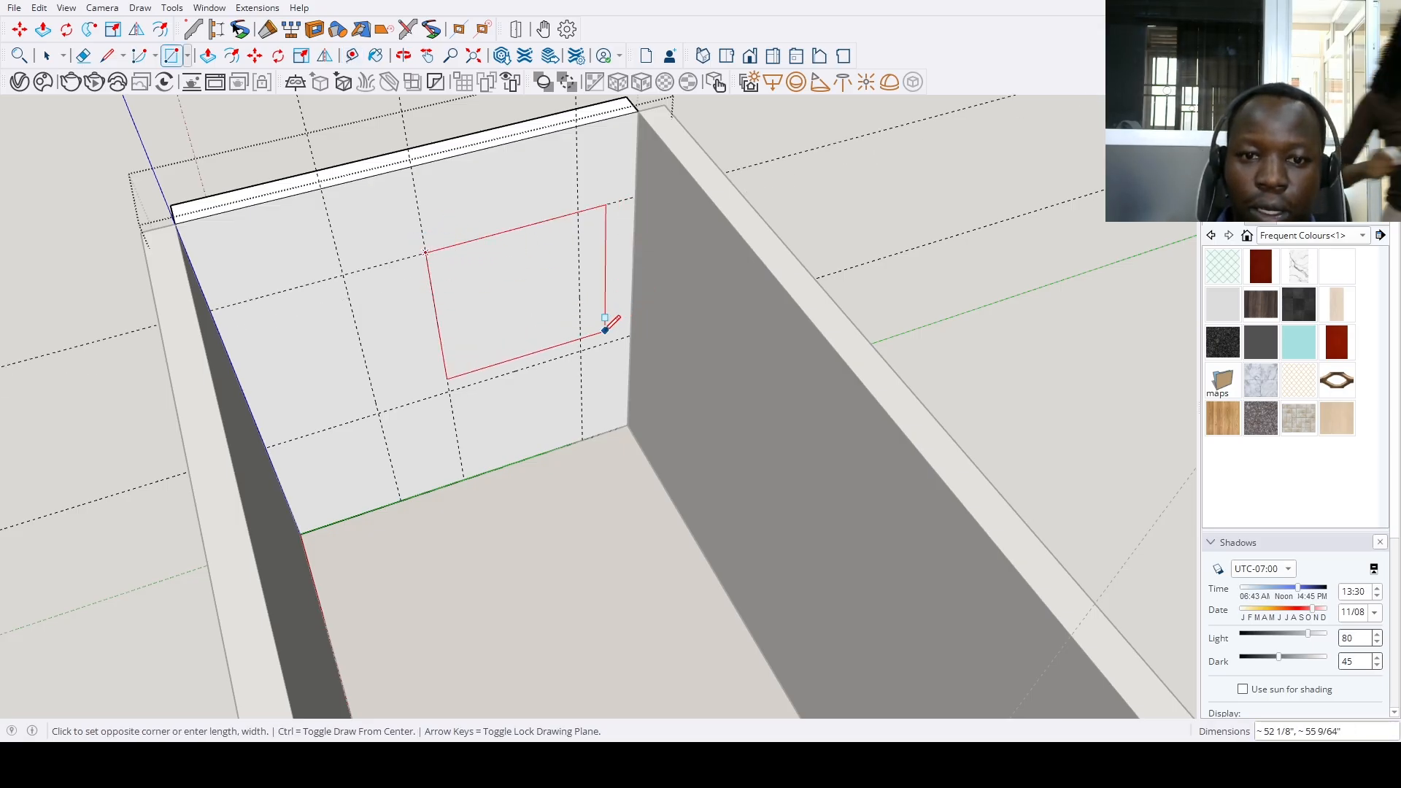
{"action": "left_click", "coordinate": [581, 351]}
{"action": "key", "text": "p"}
{"action": "double_click", "coordinate": [537, 347]}
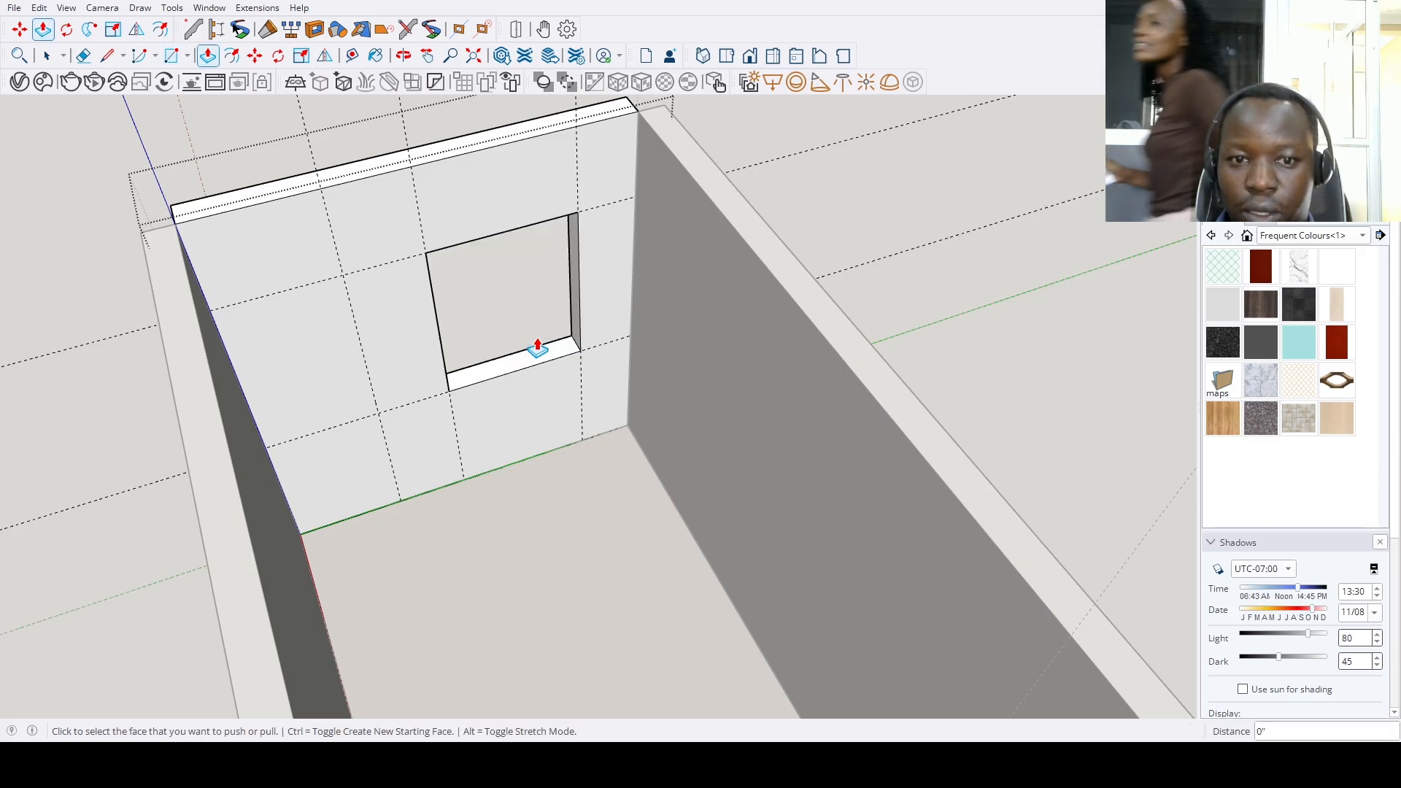
Cut a door opening through the wall between the left corner and the first vertical guide, from the floor to the window-head guide
{"action": "key", "text": "t"}
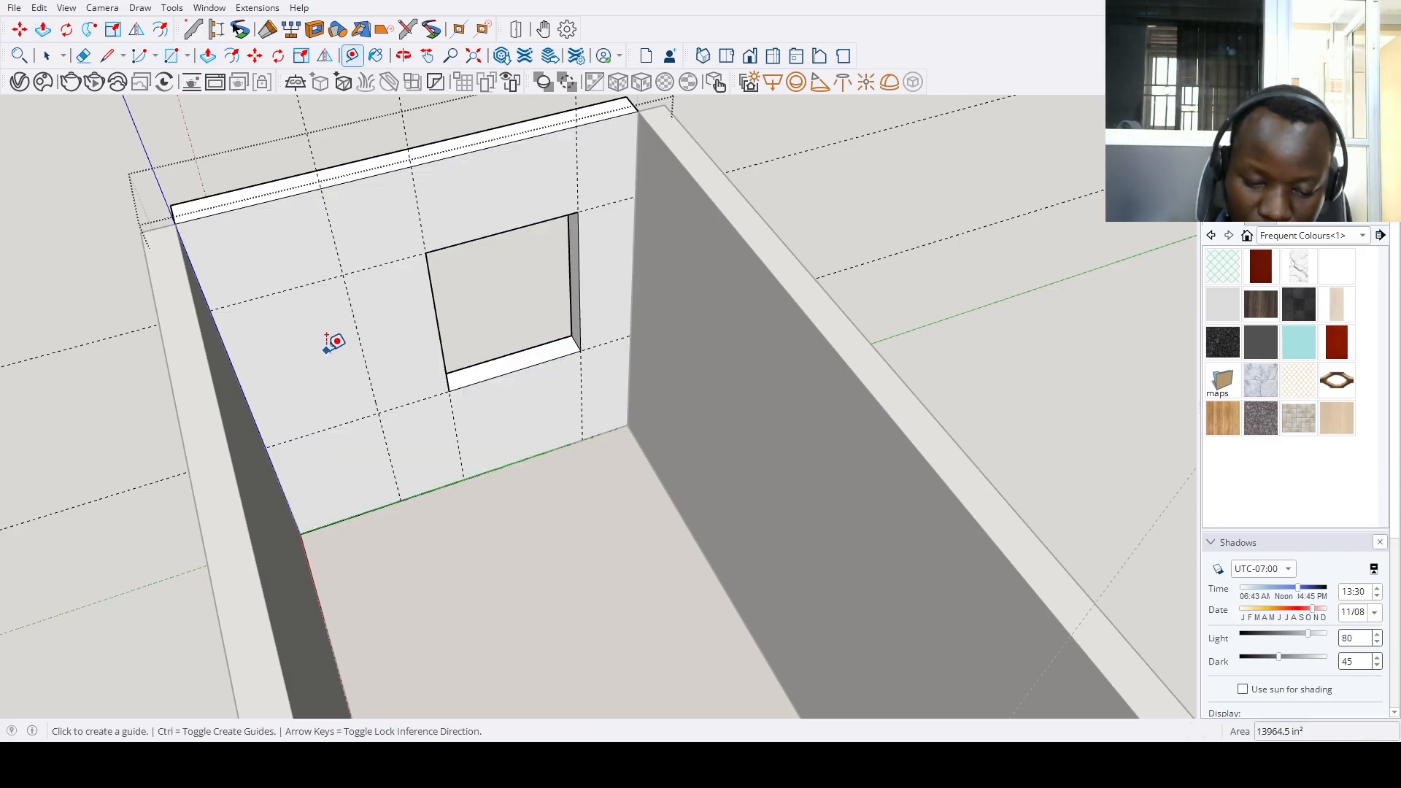
{"action": "left_click", "coordinate": [342, 520]}
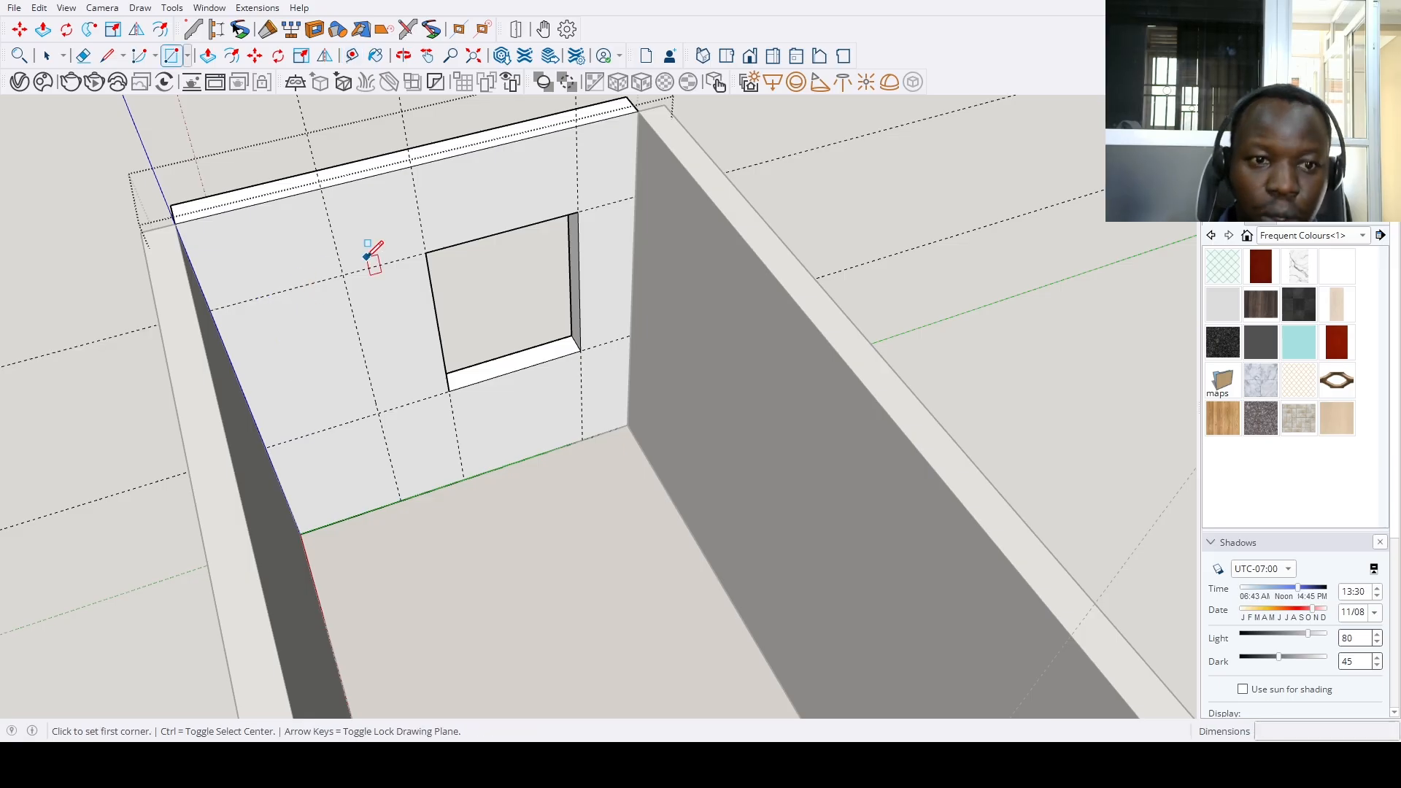
{"action": "middle_click_drag", "start_coordinate": [360, 304], "coordinate": [382, 398]}
{"action": "key", "text": "r"}
{"action": "key", "text": "p"}
{"action": "scroll", "coordinate": [383, 423], "scroll_direction": "up", "scroll_amount": 2}
Place a vertical guide 19.25" from the door opening's edge and a horizontal guide 18" above the floor
{"action": "key", "text": "t"}
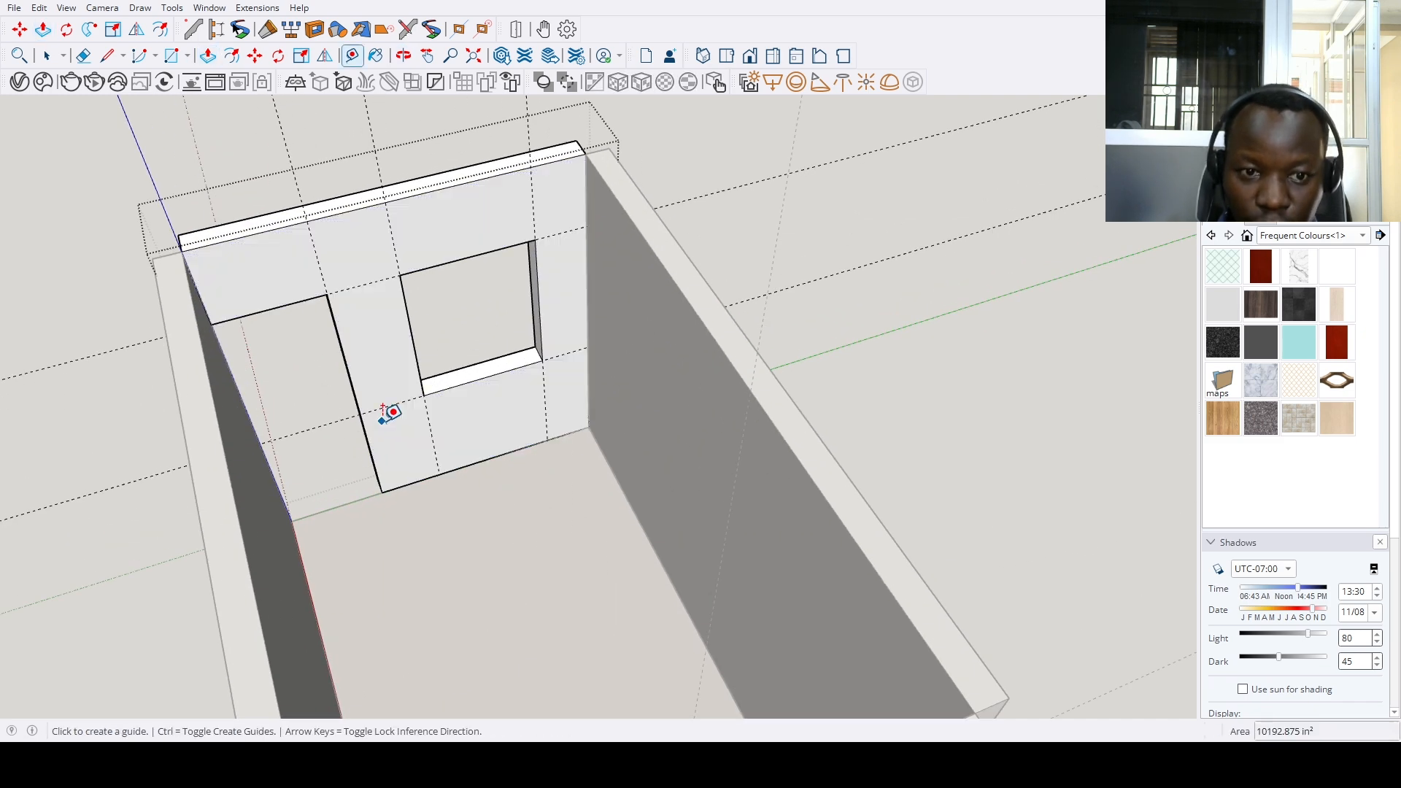
{"action": "left_click", "coordinate": [374, 465]}
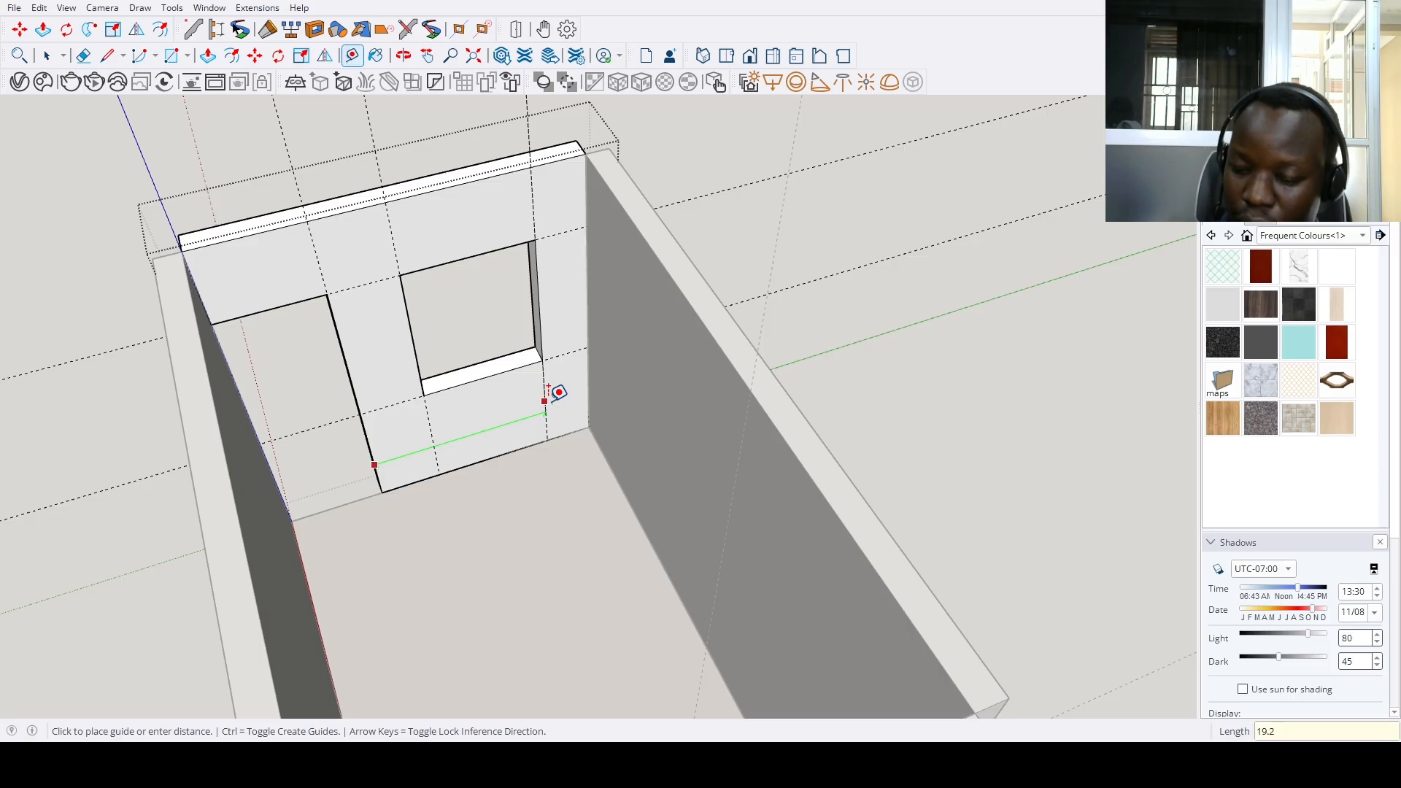
{"action": "key", "text": "Return"}
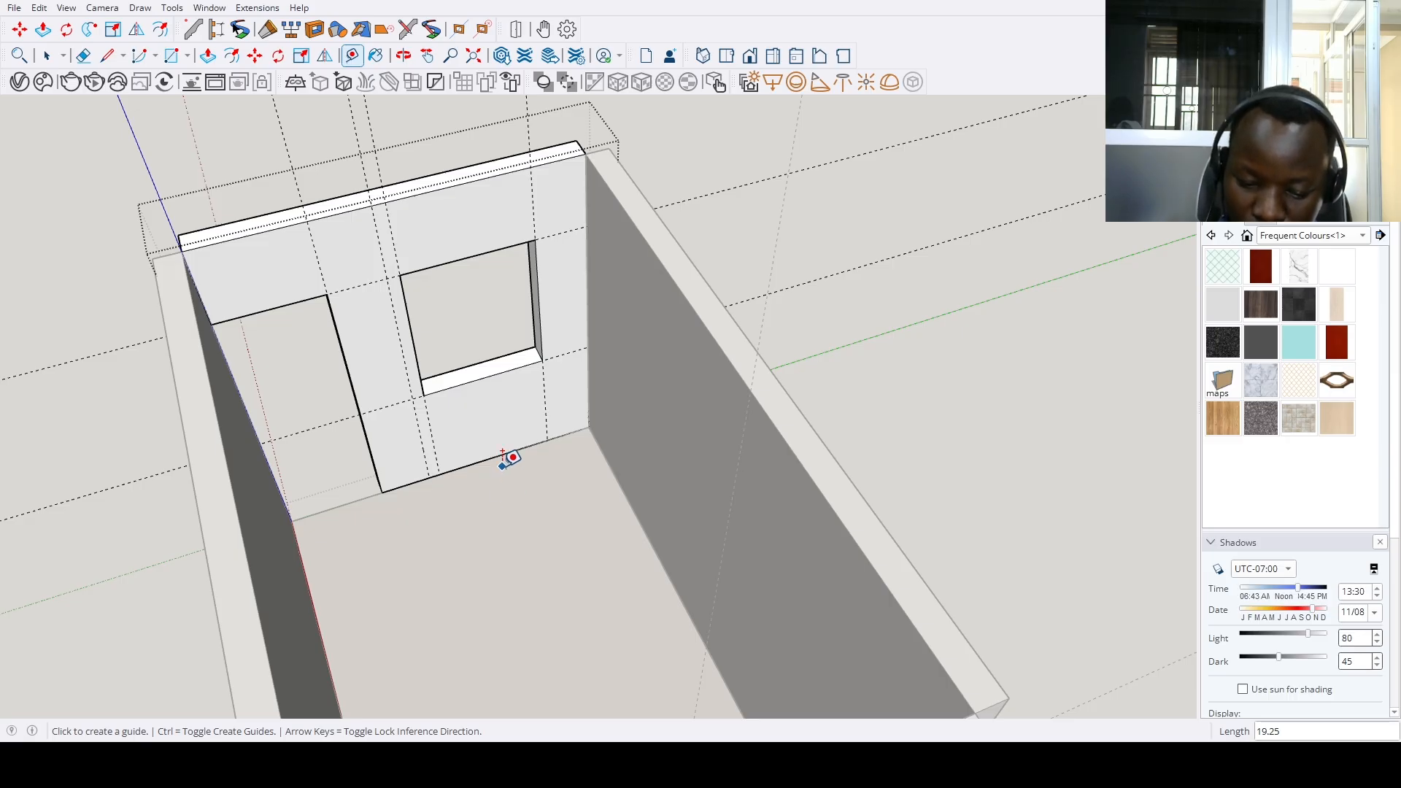
{"action": "left_click", "coordinate": [488, 459]}
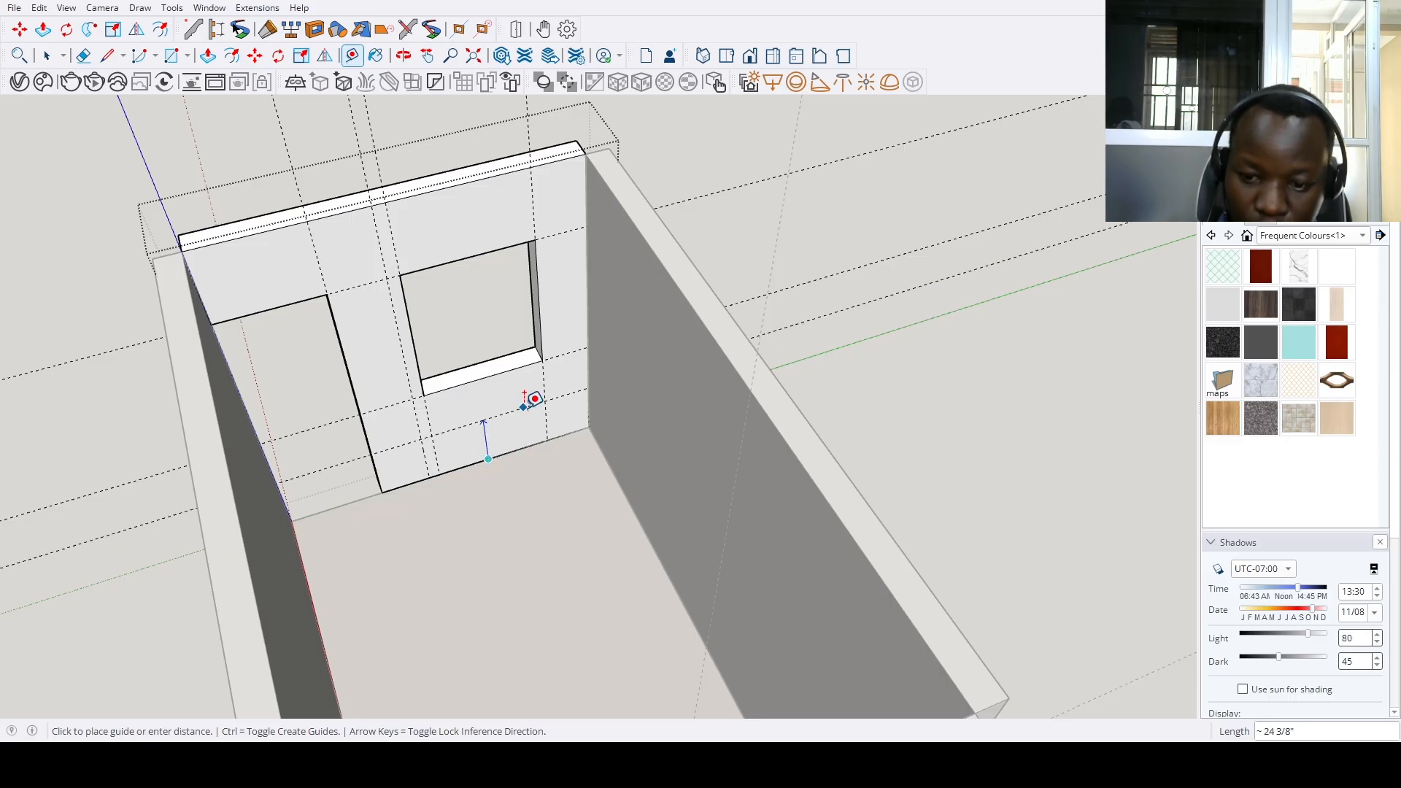
{"action": "type", "text": "18"}
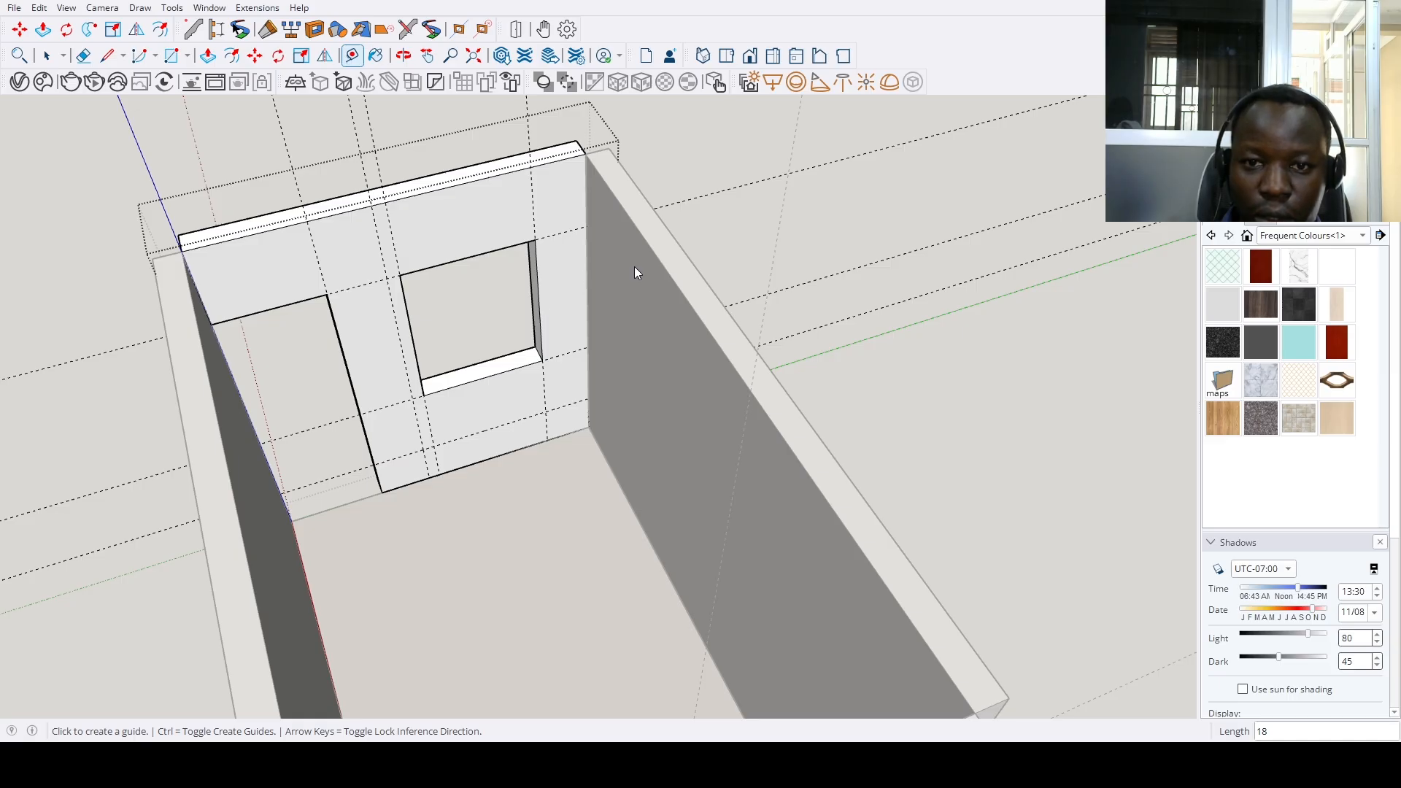
Place the double socket component on the wall below the window, at the intersection of the socket guides
{"action": "scroll", "coordinate": [429, 470], "scroll_direction": "up", "scroll_amount": 5}
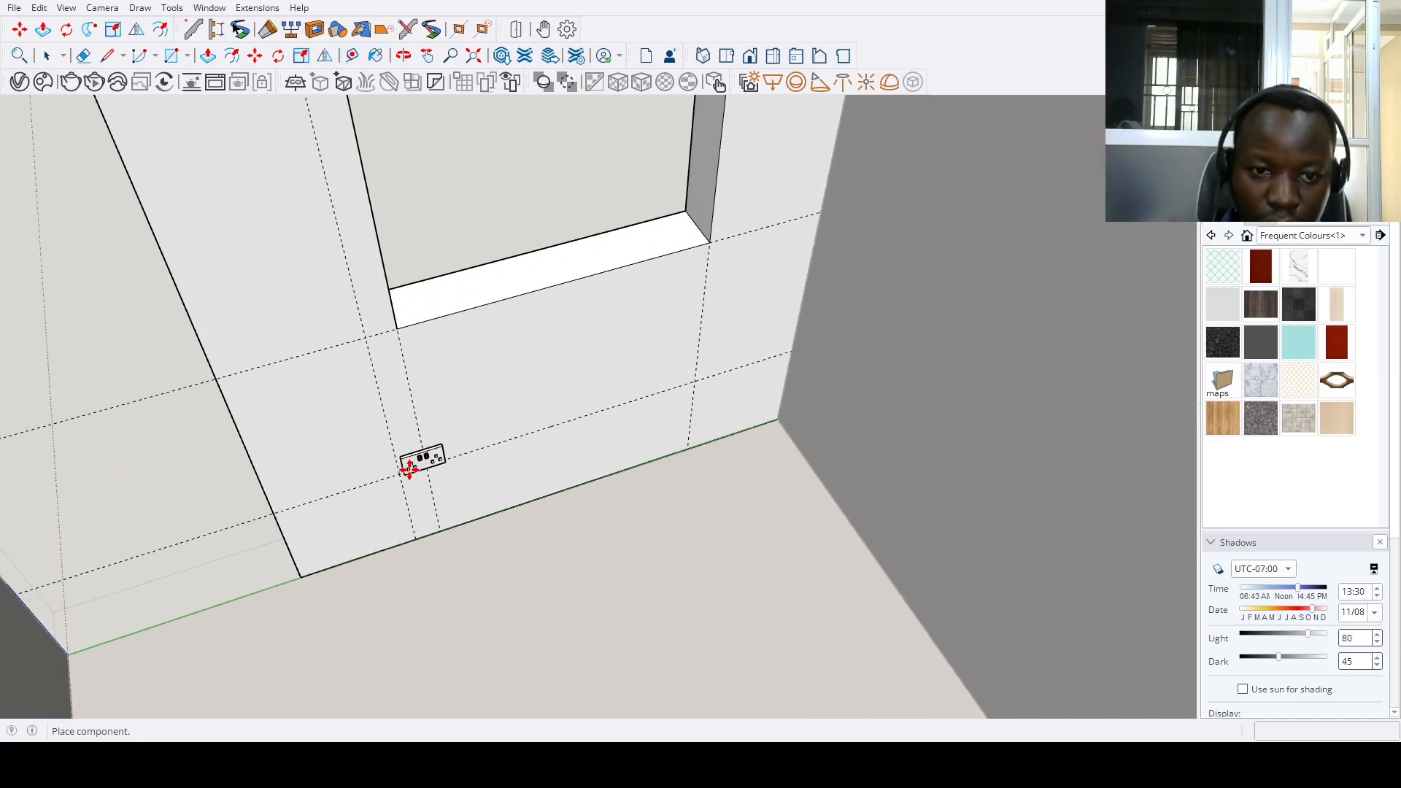
{"action": "scroll", "coordinate": [409, 469], "scroll_direction": "up", "scroll_amount": 4}
{"action": "left_click", "coordinate": [397, 465]}
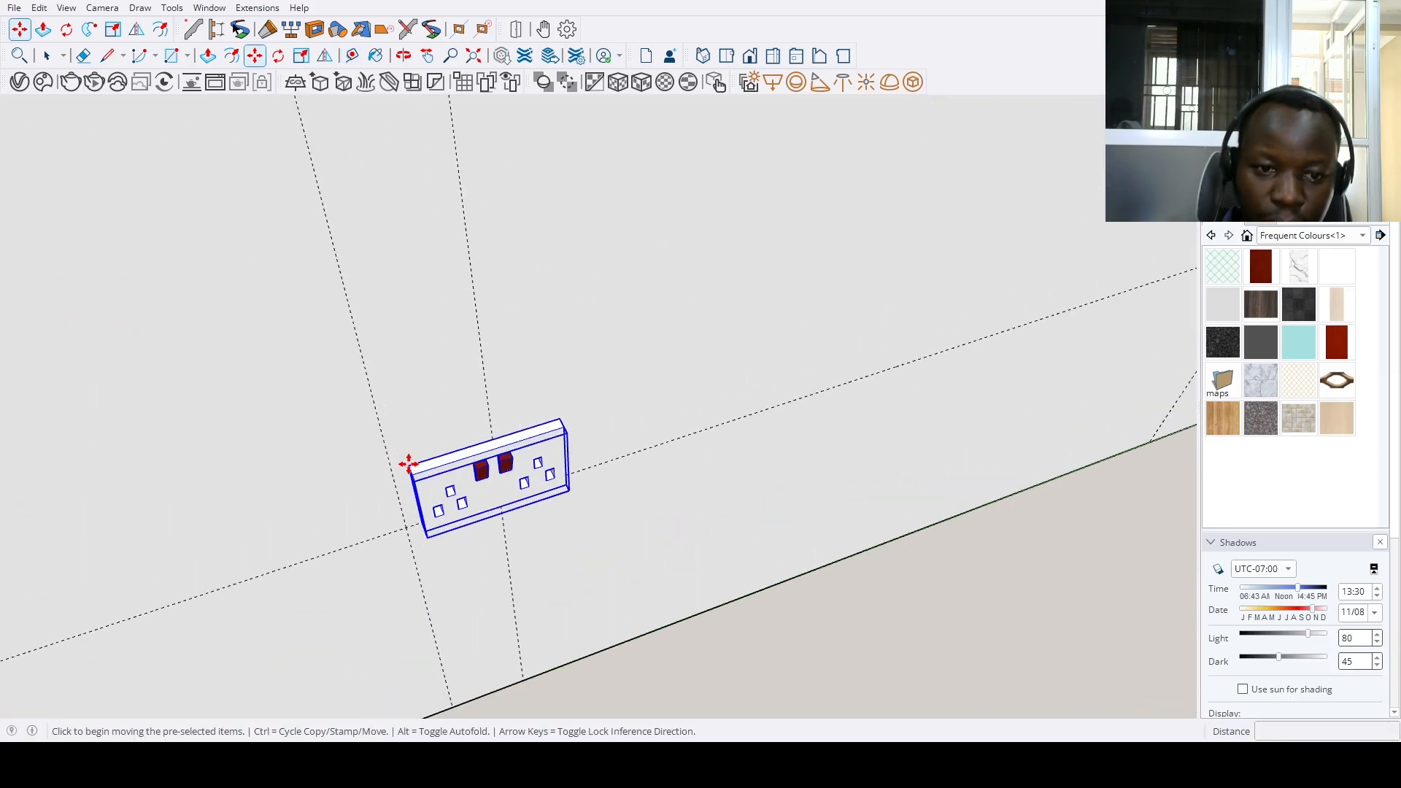
{"action": "left_click", "coordinate": [395, 470]}
{"action": "scroll", "coordinate": [394, 472], "scroll_direction": "down", "scroll_amount": 5}
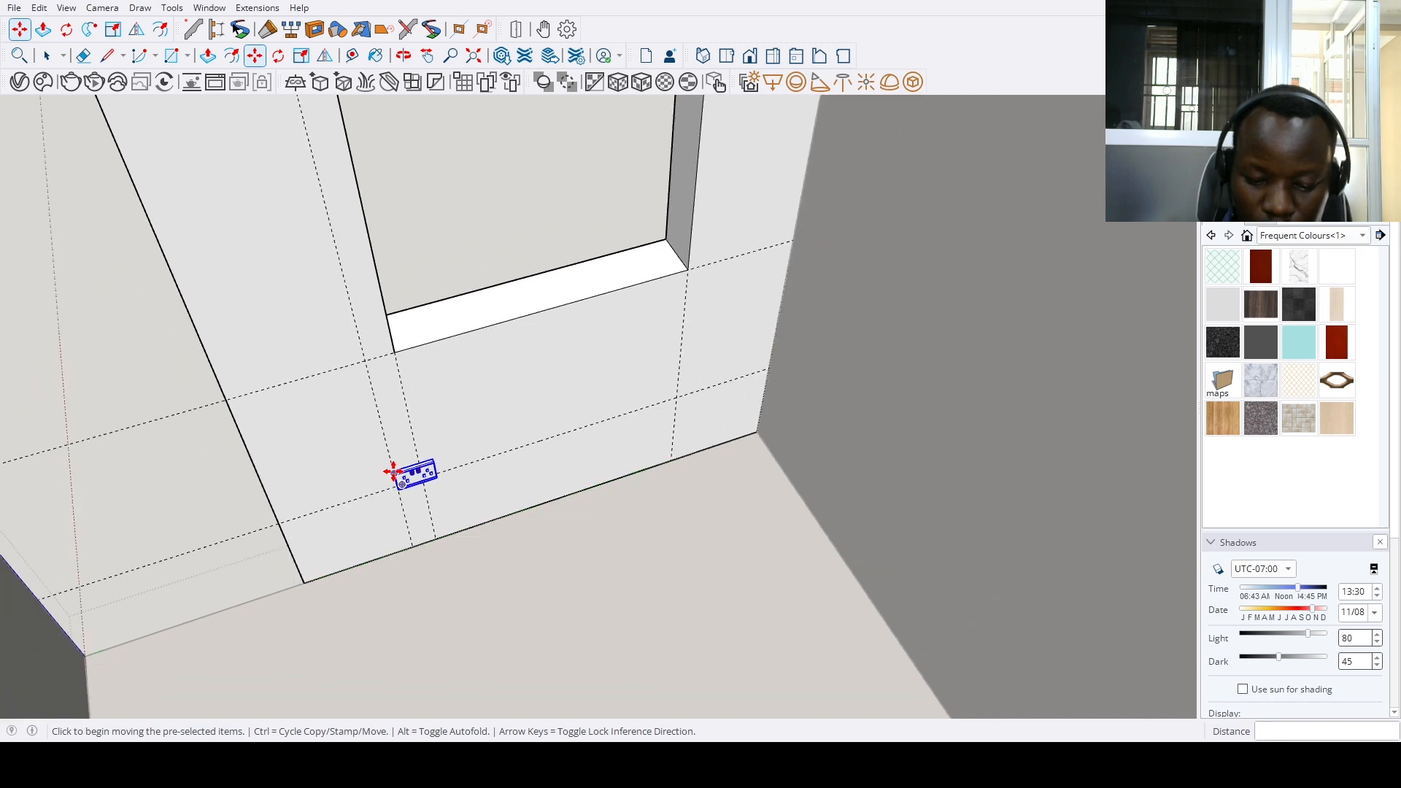
{"action": "scroll", "coordinate": [397, 473], "scroll_direction": "down", "scroll_amount": 3}
Place a vertical guide 48.75" from the right-hand corner of the wall containing the door and window openings
{"action": "key", "text": "t"}
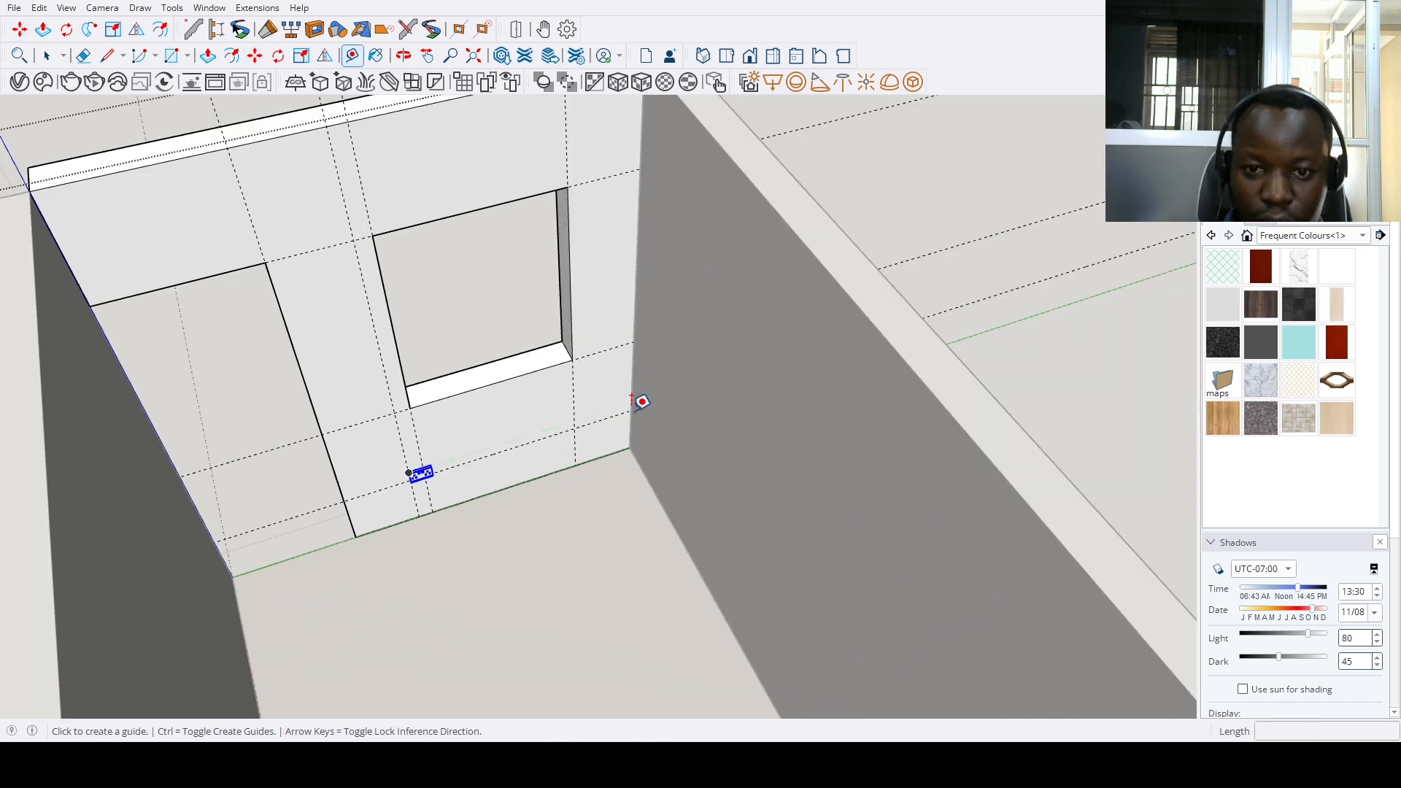
{"action": "left_click", "coordinate": [631, 390]}
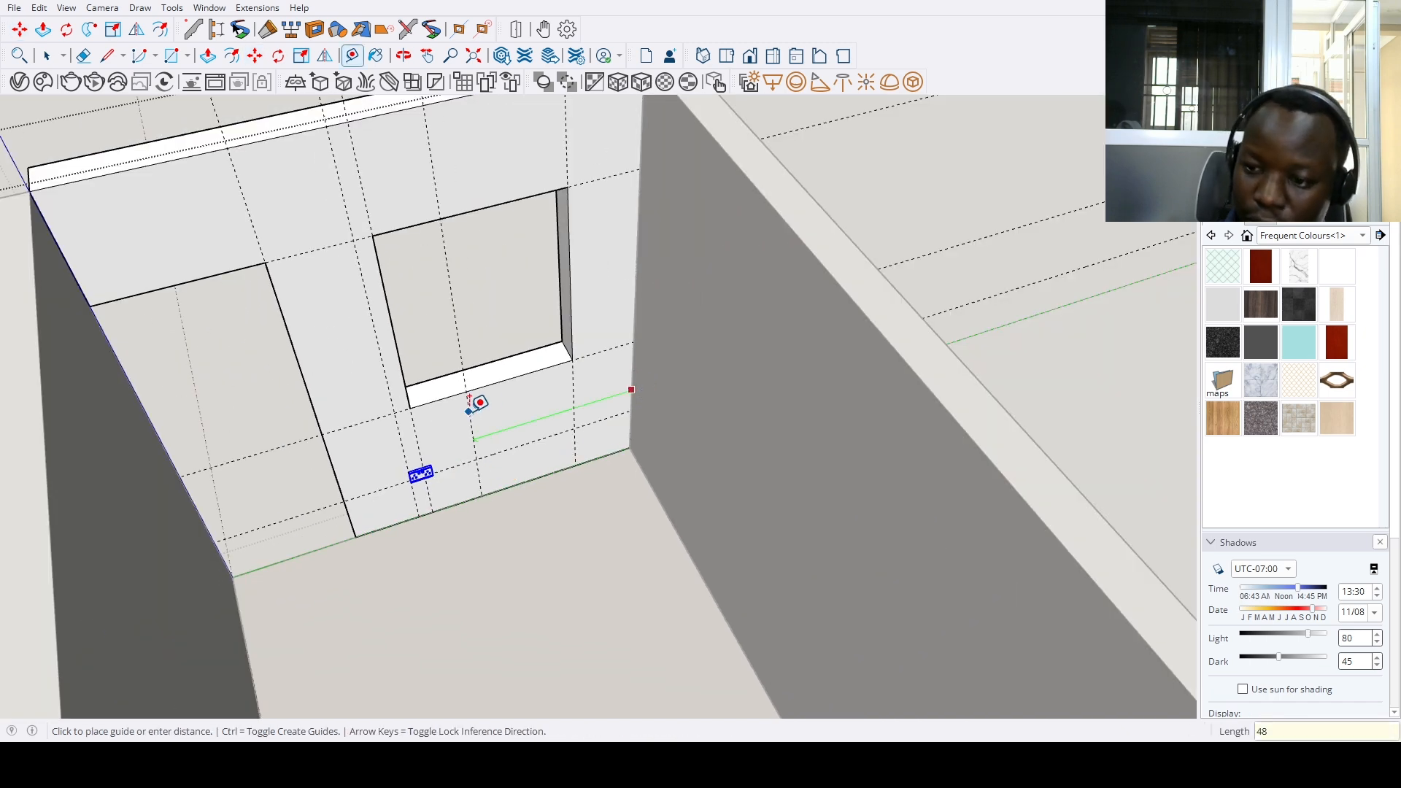
{"action": "left_click", "coordinate": [470, 399]}
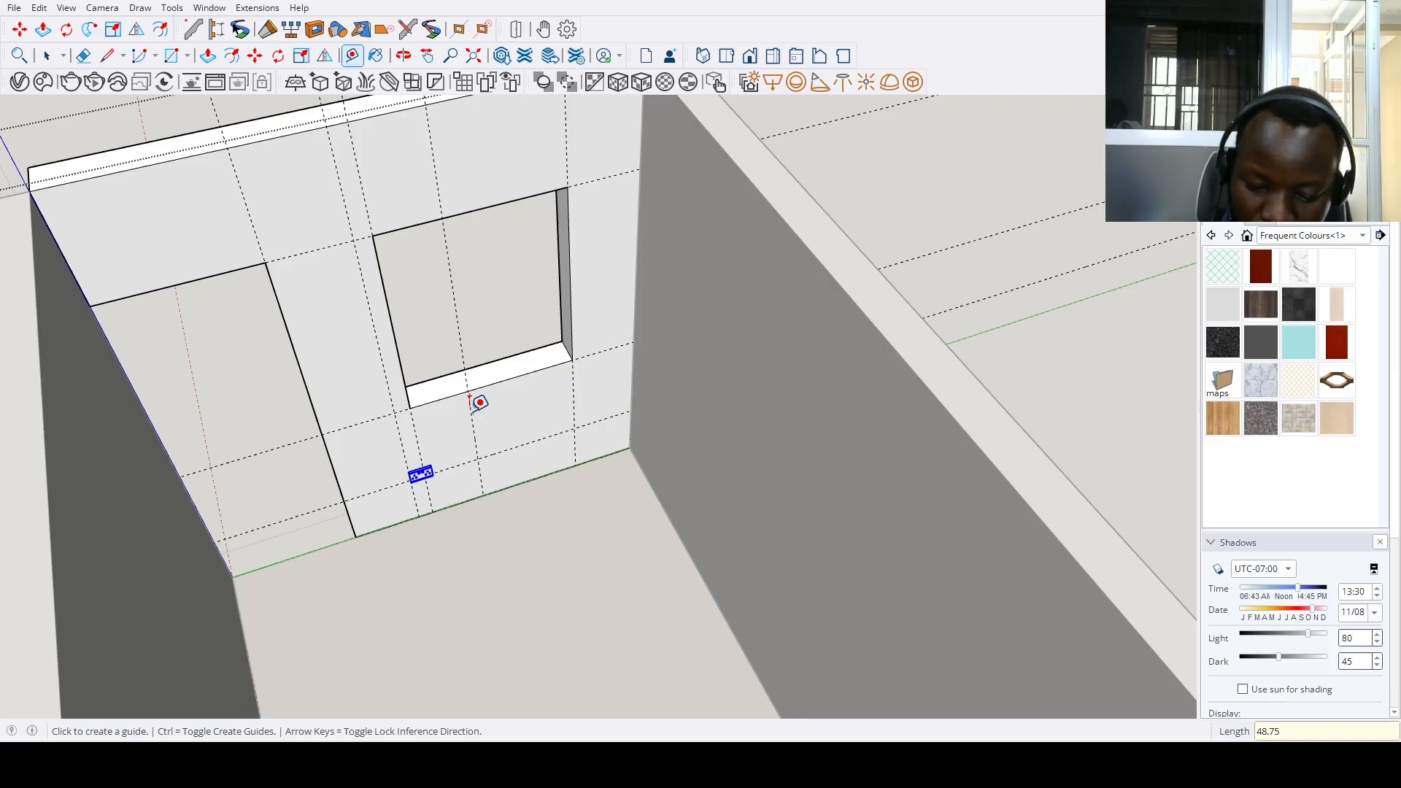
Draw a circle of 1.5" radius where the new guide crosses the socket-height guide and extrude it 6" as a pipe stub
{"action": "scroll", "coordinate": [484, 459], "scroll_direction": "up", "scroll_amount": 4}
{"action": "key", "text": "c"}
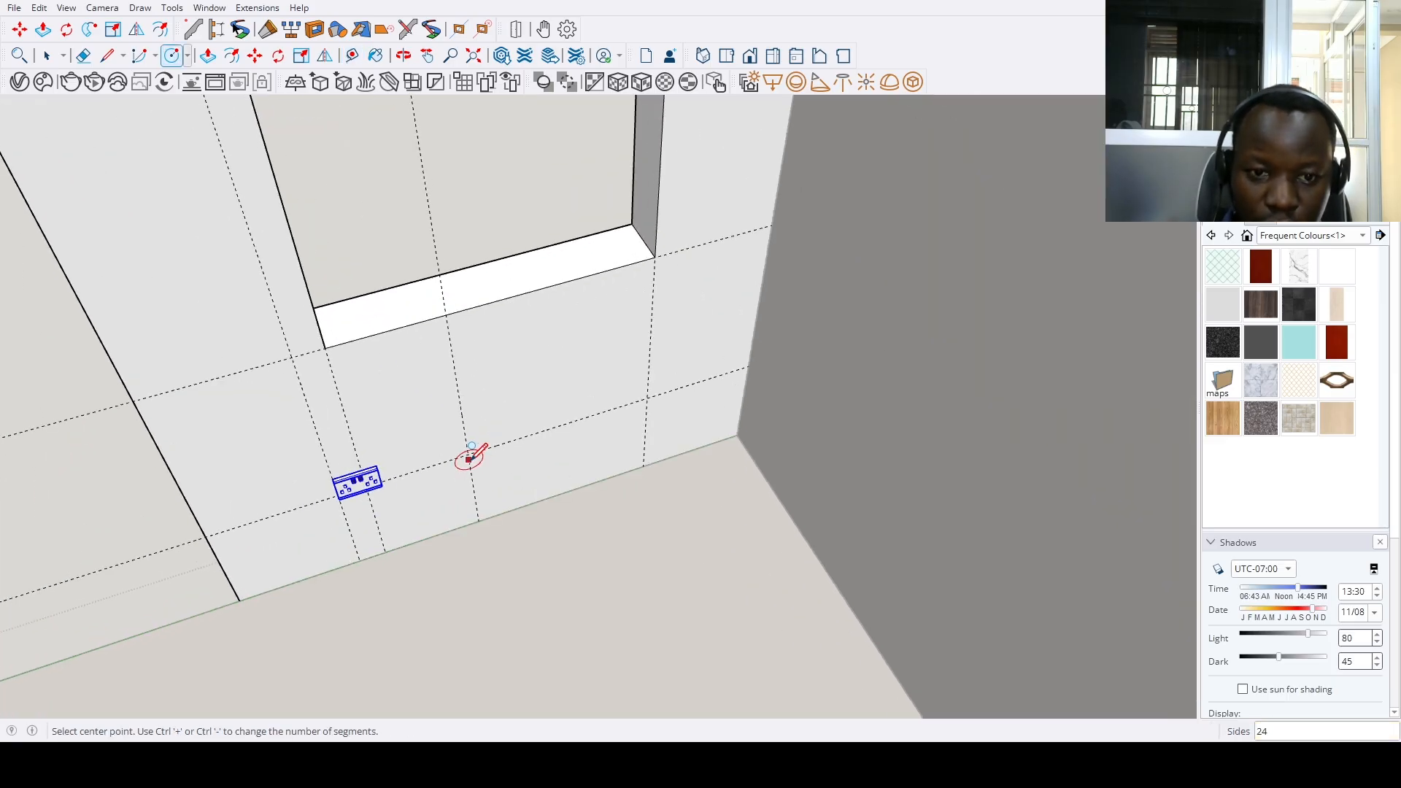
{"action": "left_click", "coordinate": [468, 457]}
{"action": "type", "text": "1.5"}
{"action": "key", "text": "Return"}
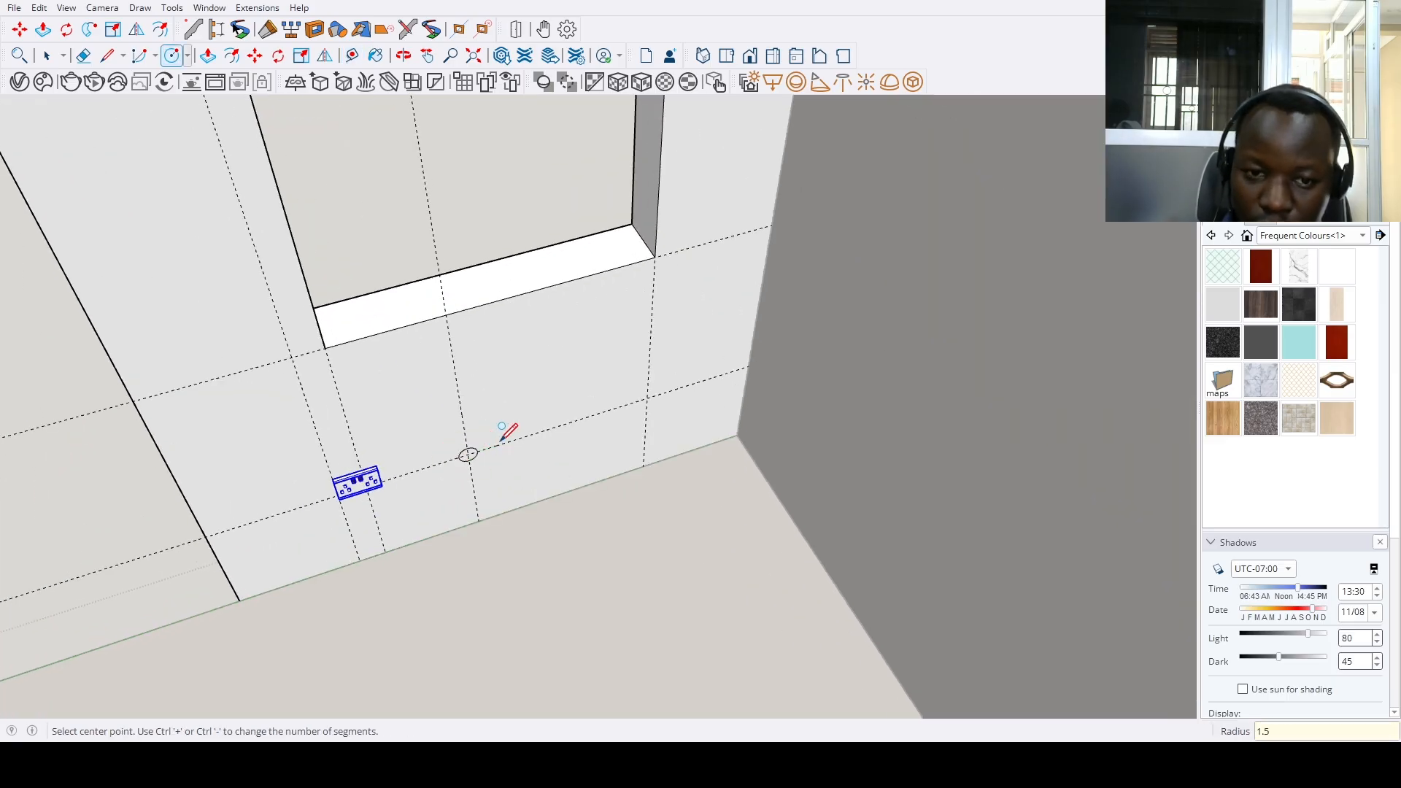
{"action": "scroll", "coordinate": [484, 447], "scroll_direction": "up", "scroll_amount": 2}
{"action": "key", "text": "p"}
{"action": "left_click", "coordinate": [467, 471]}
{"action": "type", "text": "6"}
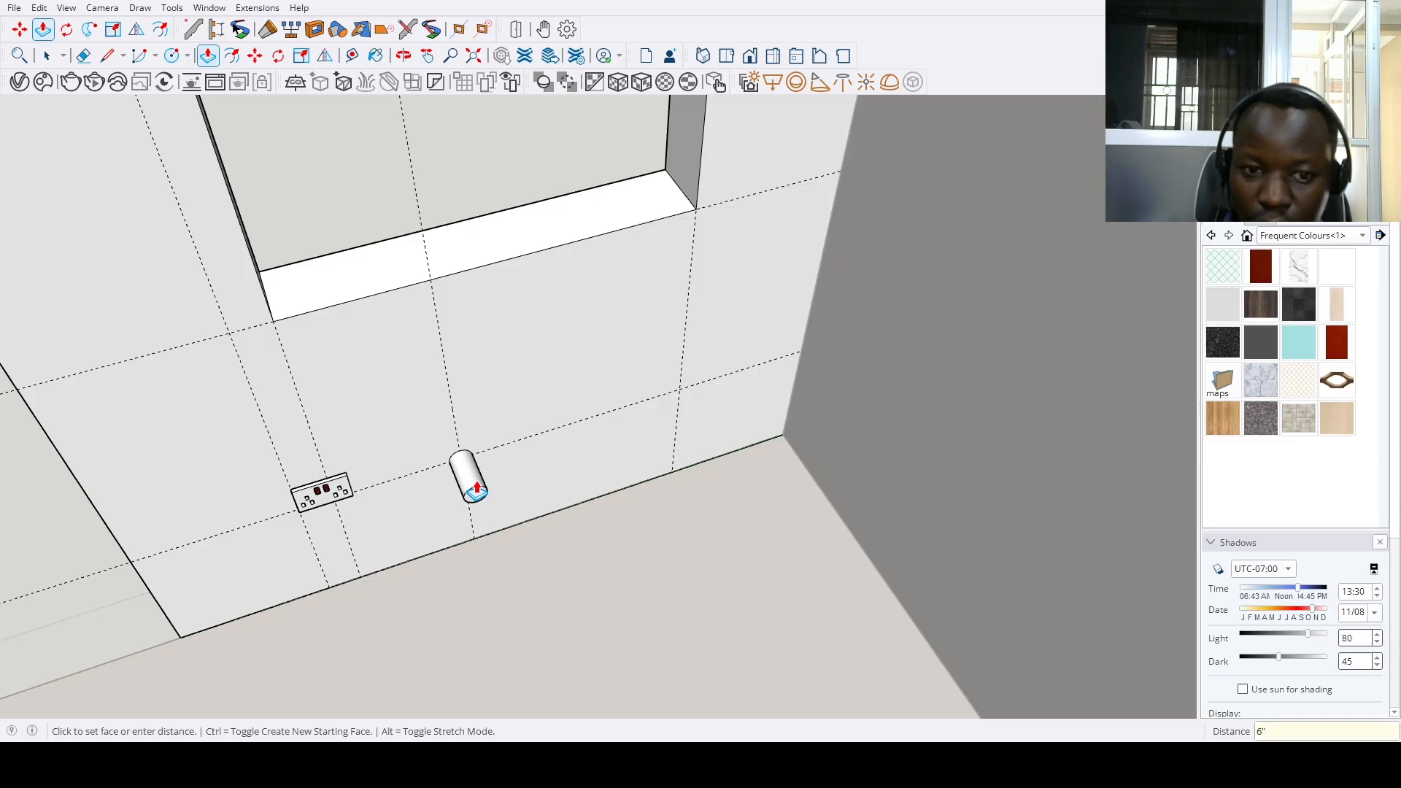
{"action": "key", "text": "Return"}
{"action": "scroll", "coordinate": [470, 490], "scroll_direction": "down", "scroll_amount": 5}
{"action": "scroll", "coordinate": [469, 492], "scroll_direction": "down", "scroll_amount": 3}
{"action": "key", "text": "space"}
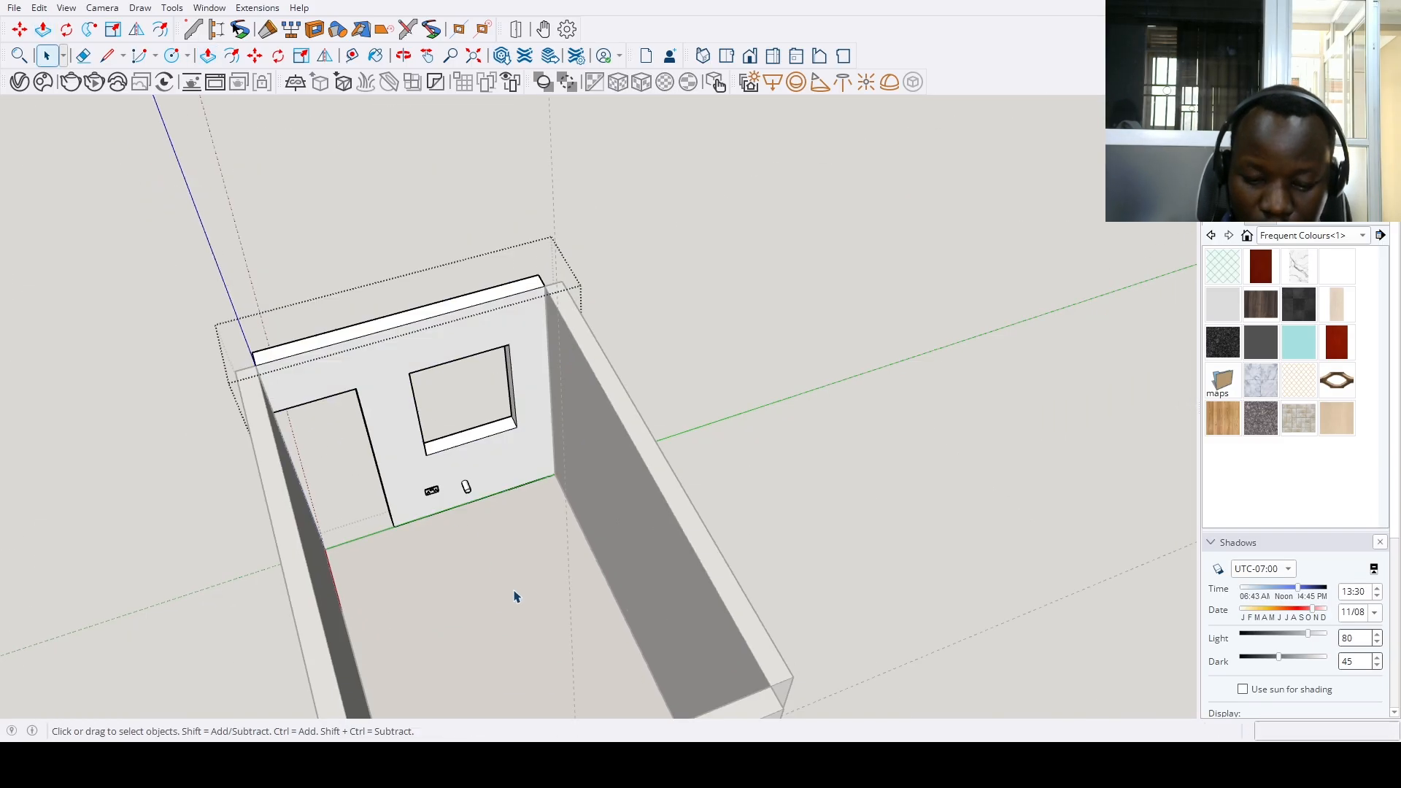
On the blank long wall, place a vertical guide 11.75" from the left corner and a horizontal guide 50.5" above the floor
{"action": "middle_click_drag", "start_coordinate": [516, 594], "coordinate": [469, 491]}
{"action": "scroll", "coordinate": [654, 501], "scroll_direction": "up", "scroll_amount": 5}
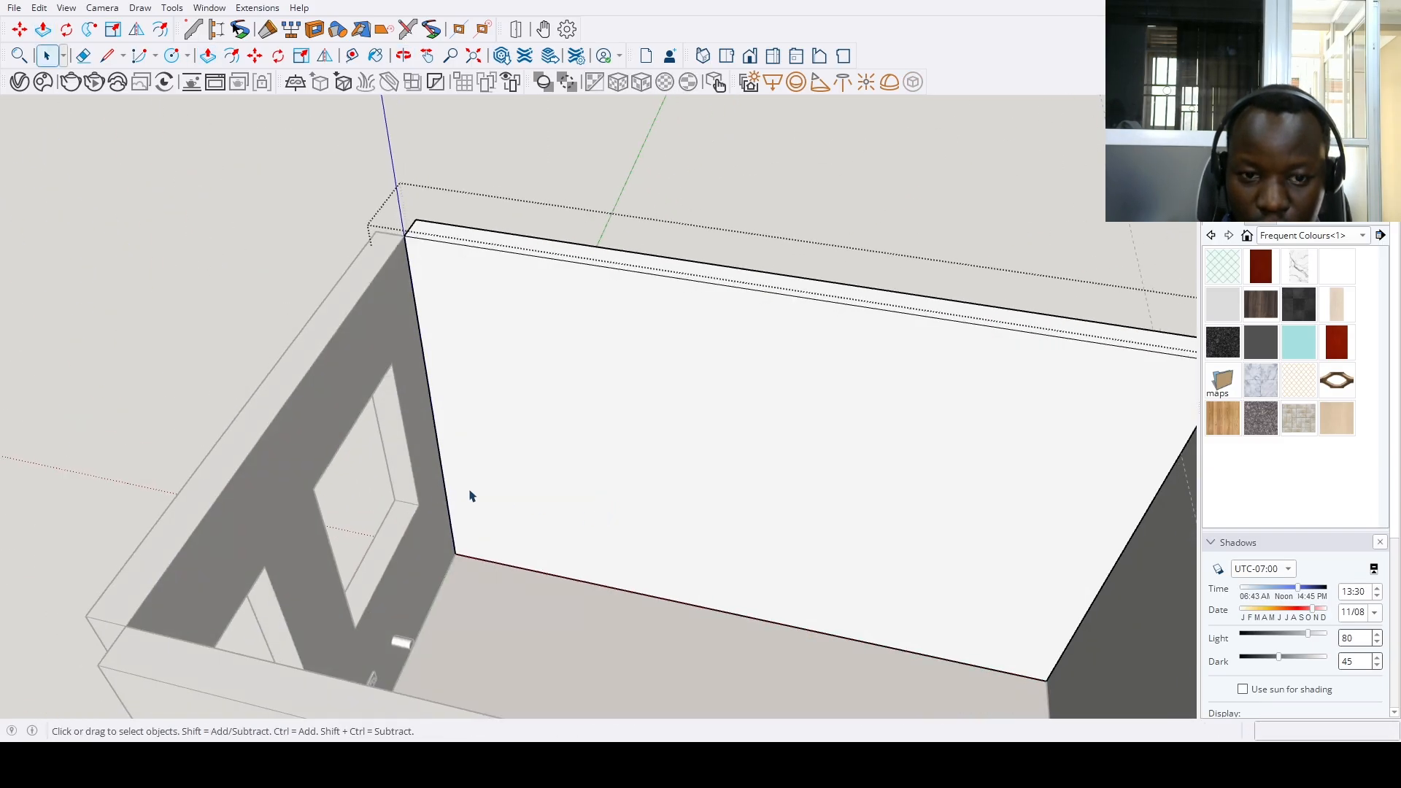
{"action": "key", "text": "t"}
{"action": "left_click", "coordinate": [441, 471]}
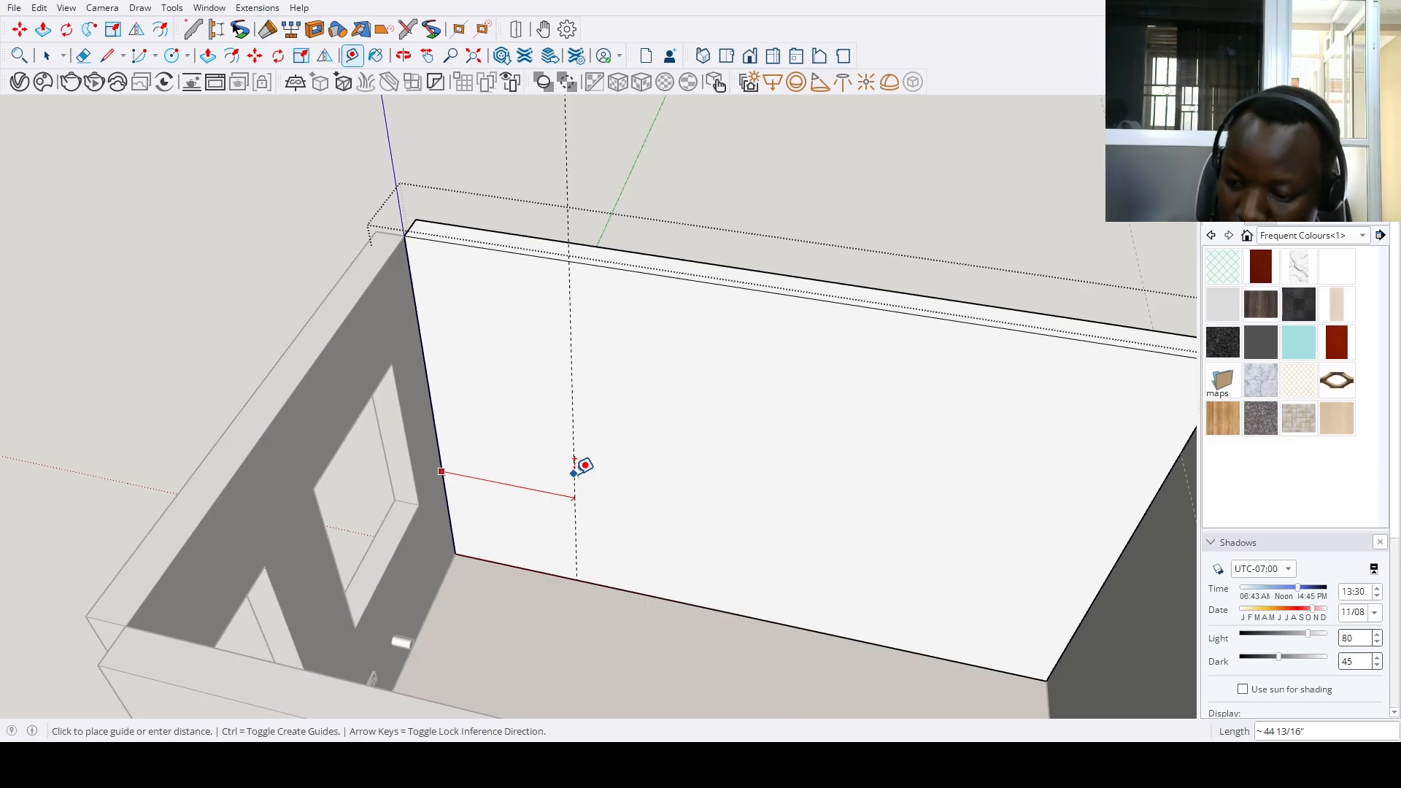
{"action": "key", "text": "Return"}
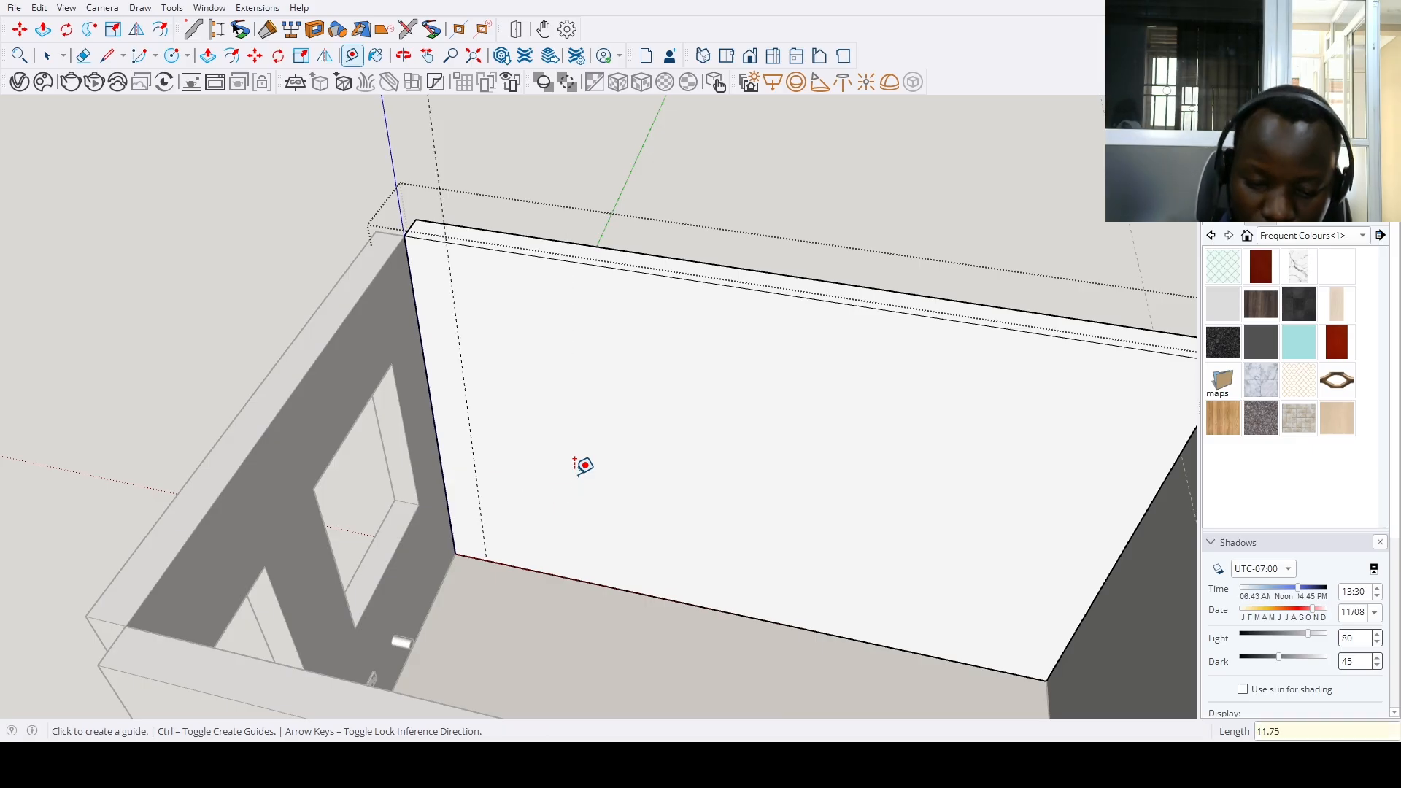
{"action": "scroll", "coordinate": [575, 461], "scroll_direction": "down", "scroll_amount": 5}
{"action": "left_click", "coordinate": [599, 553]}
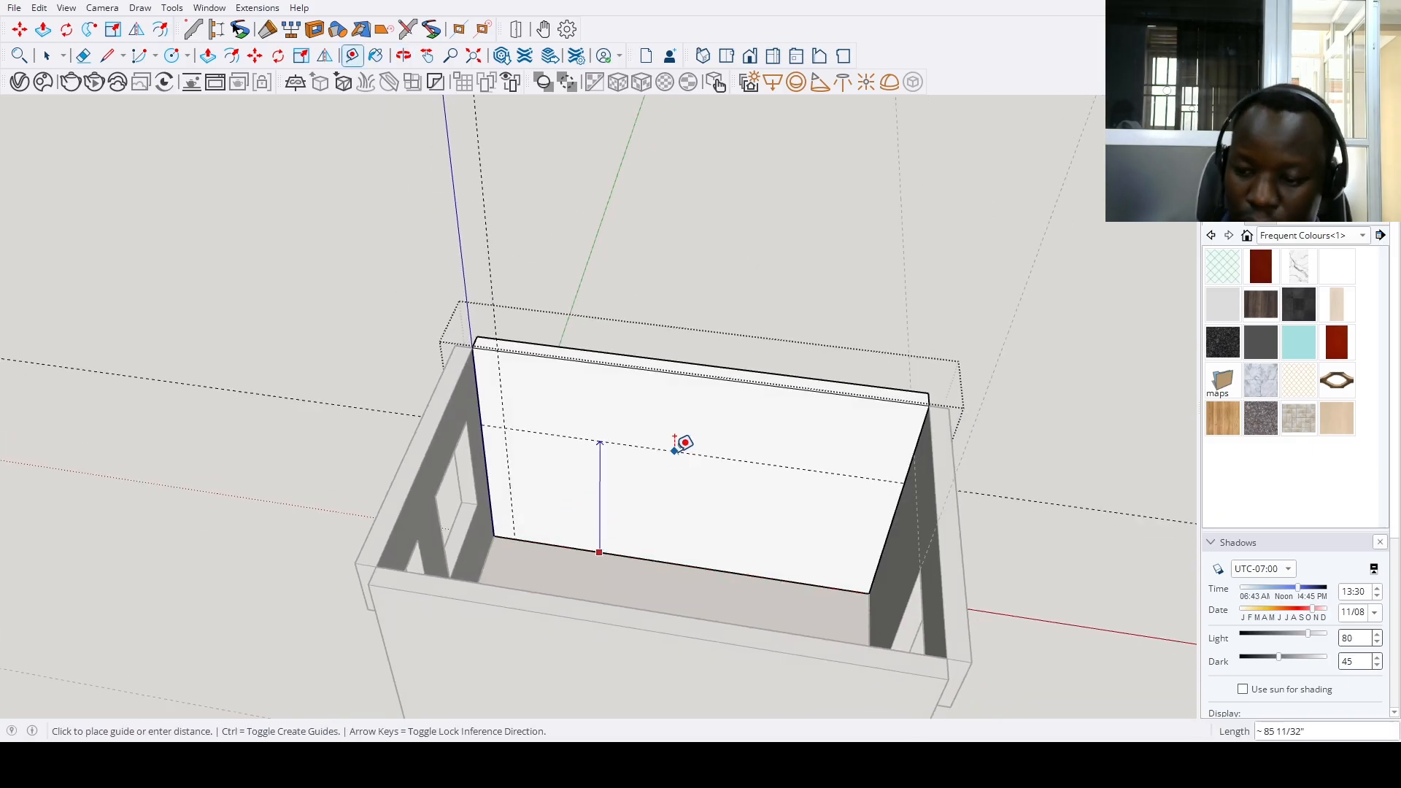
{"action": "type", "text": "50.5"}
{"action": "key", "text": "Return"}
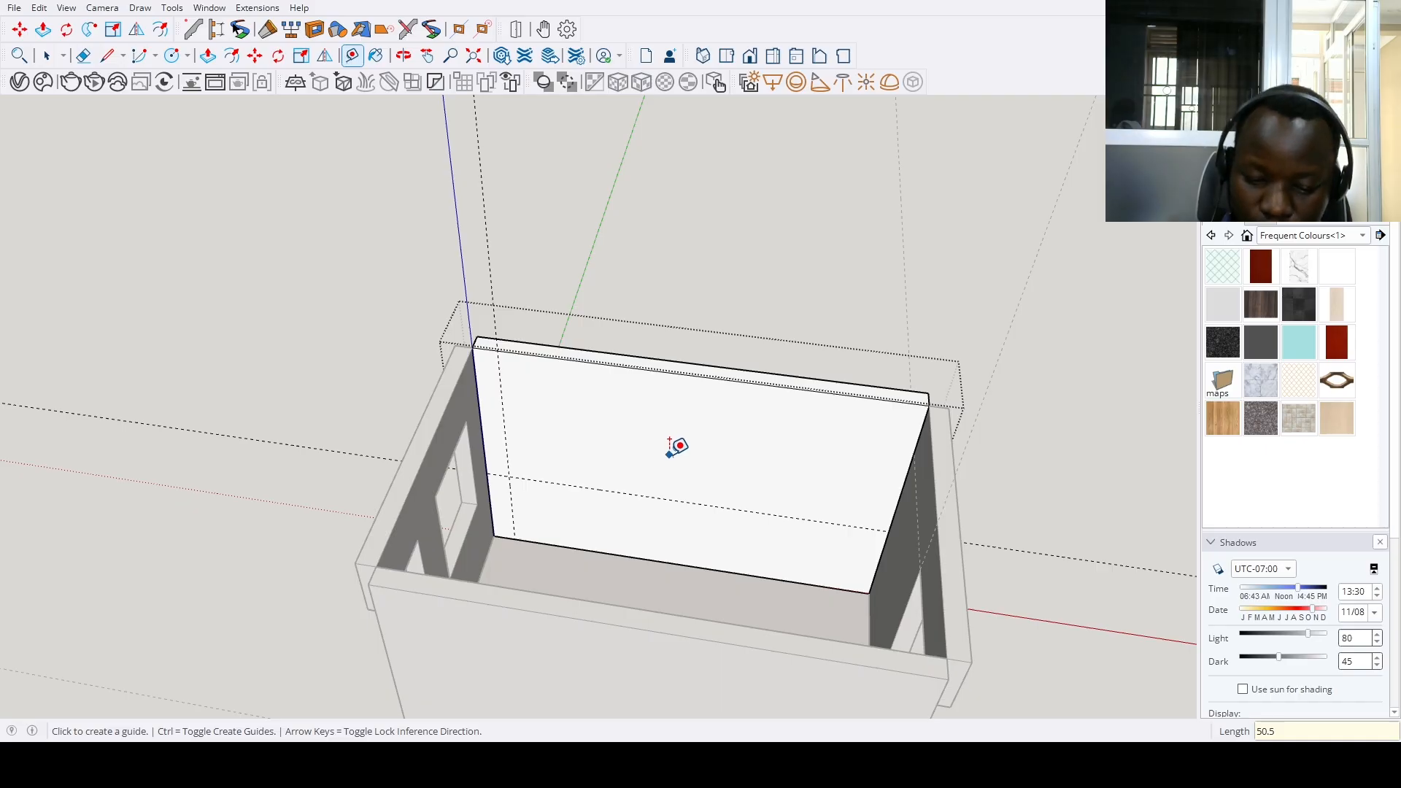
Place vertical window guides on the long wall, one 35.25" from the left corner and another 47.75" beyond it
{"action": "middle_click_drag", "start_coordinate": [672, 448], "coordinate": [673, 441]}
{"action": "left_click", "coordinate": [477, 435]}
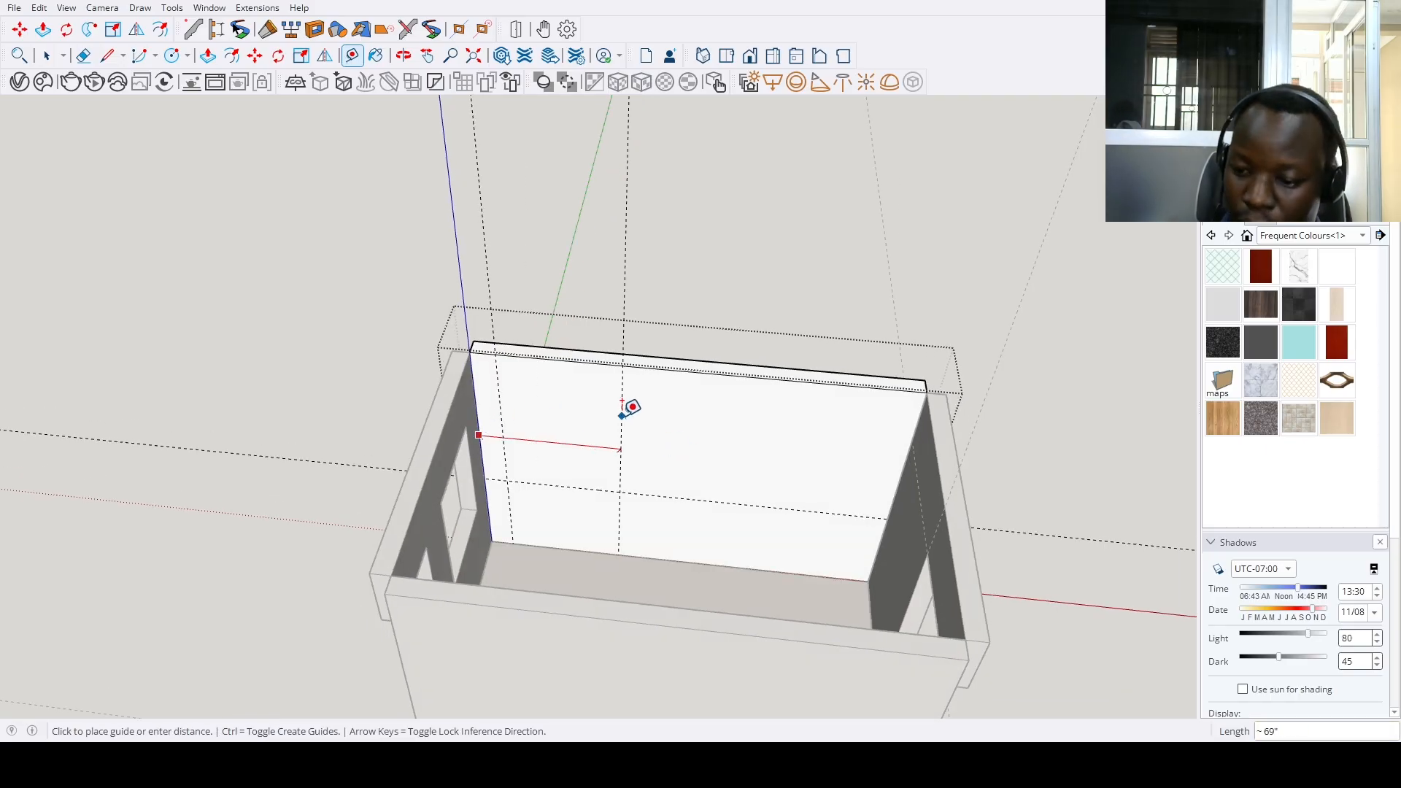
{"action": "key", "text": "Return"}
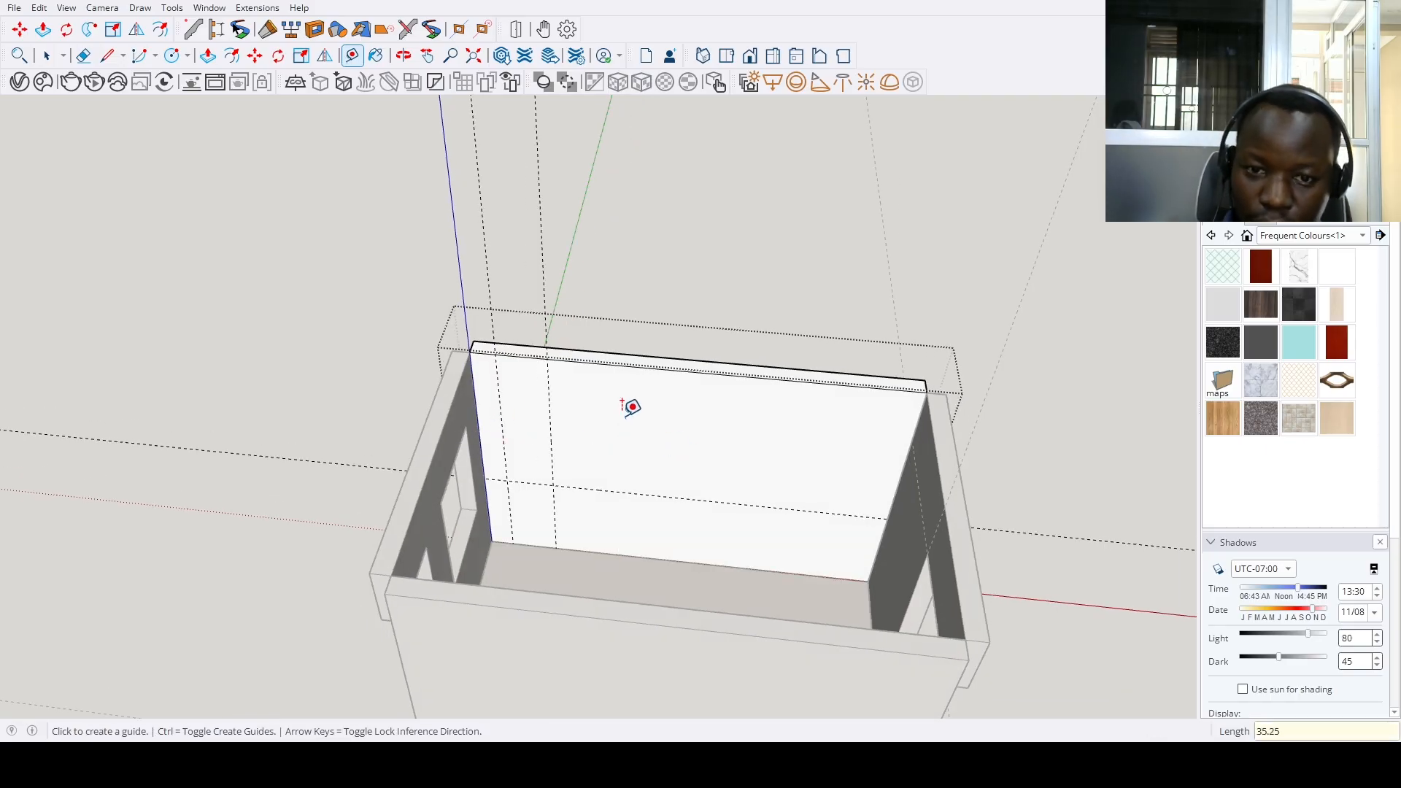
{"action": "left_click", "coordinate": [551, 454]}
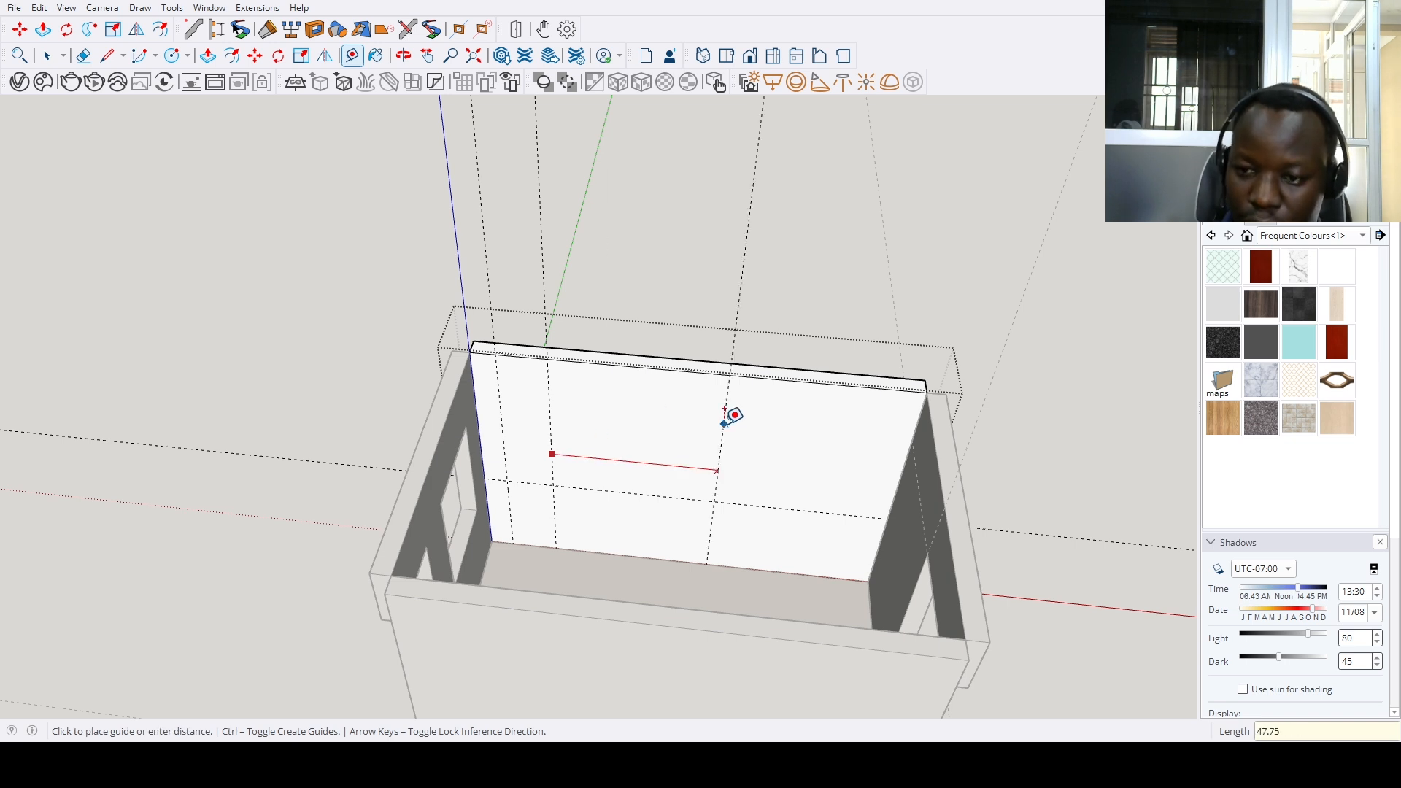
{"action": "left_click", "coordinate": [724, 413]}
{"action": "middle_click_drag", "start_coordinate": [730, 414], "coordinate": [751, 423]}
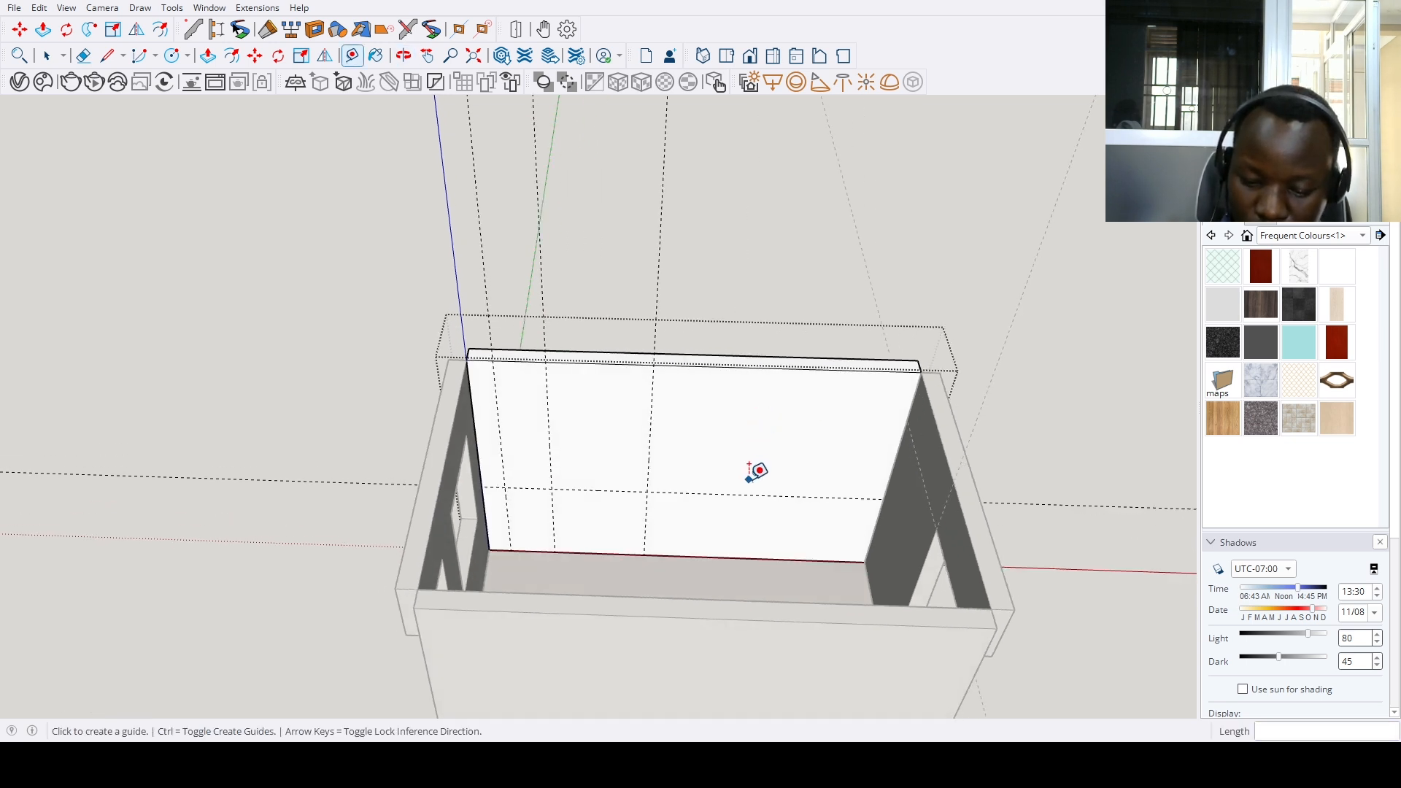
Place a horizontal sill guide about 47.7" above the floor and a window-head guide 58.75" above the sill guide
{"action": "left_click", "coordinate": [702, 556]}
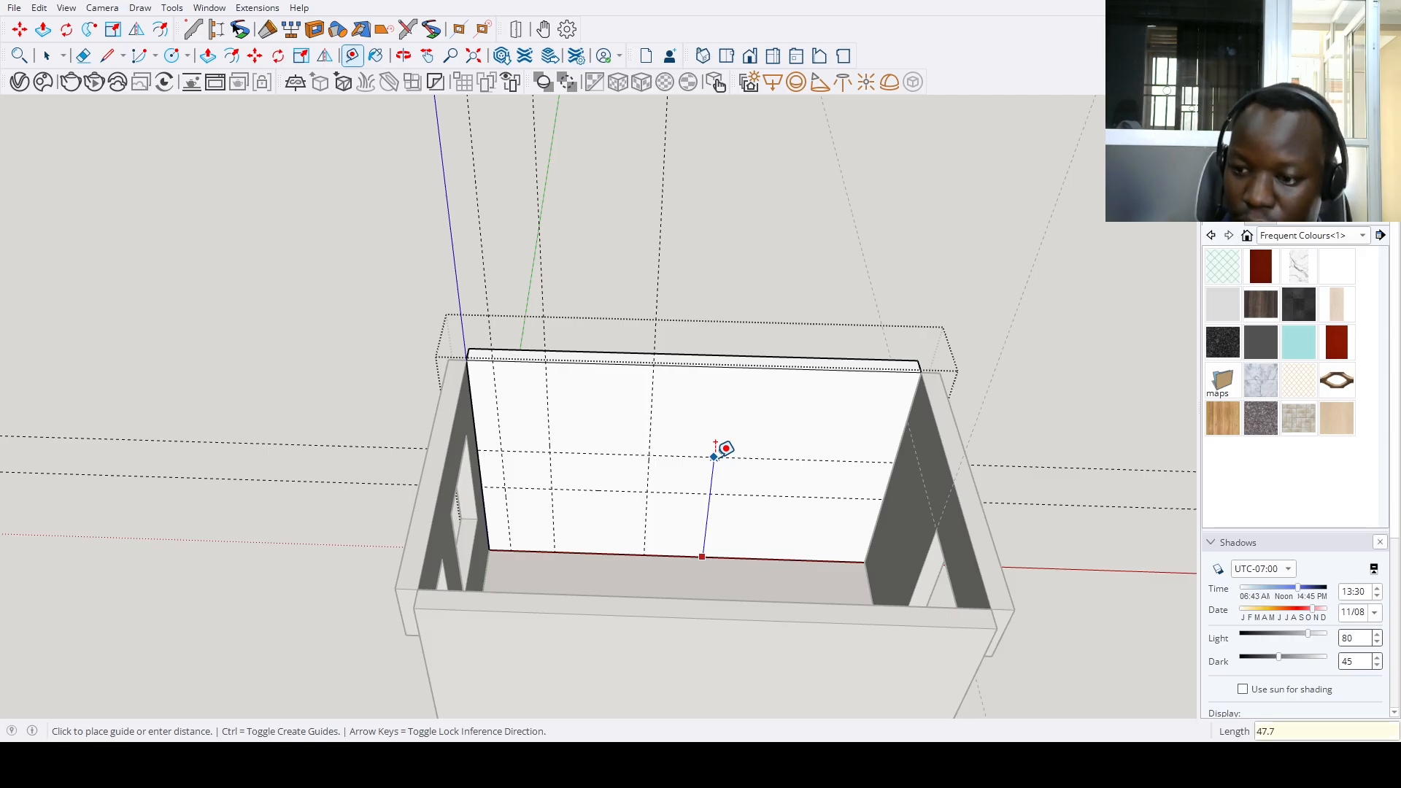
{"action": "left_click", "coordinate": [725, 449]}
{"action": "scroll", "coordinate": [645, 479], "scroll_direction": "up", "scroll_amount": 5}
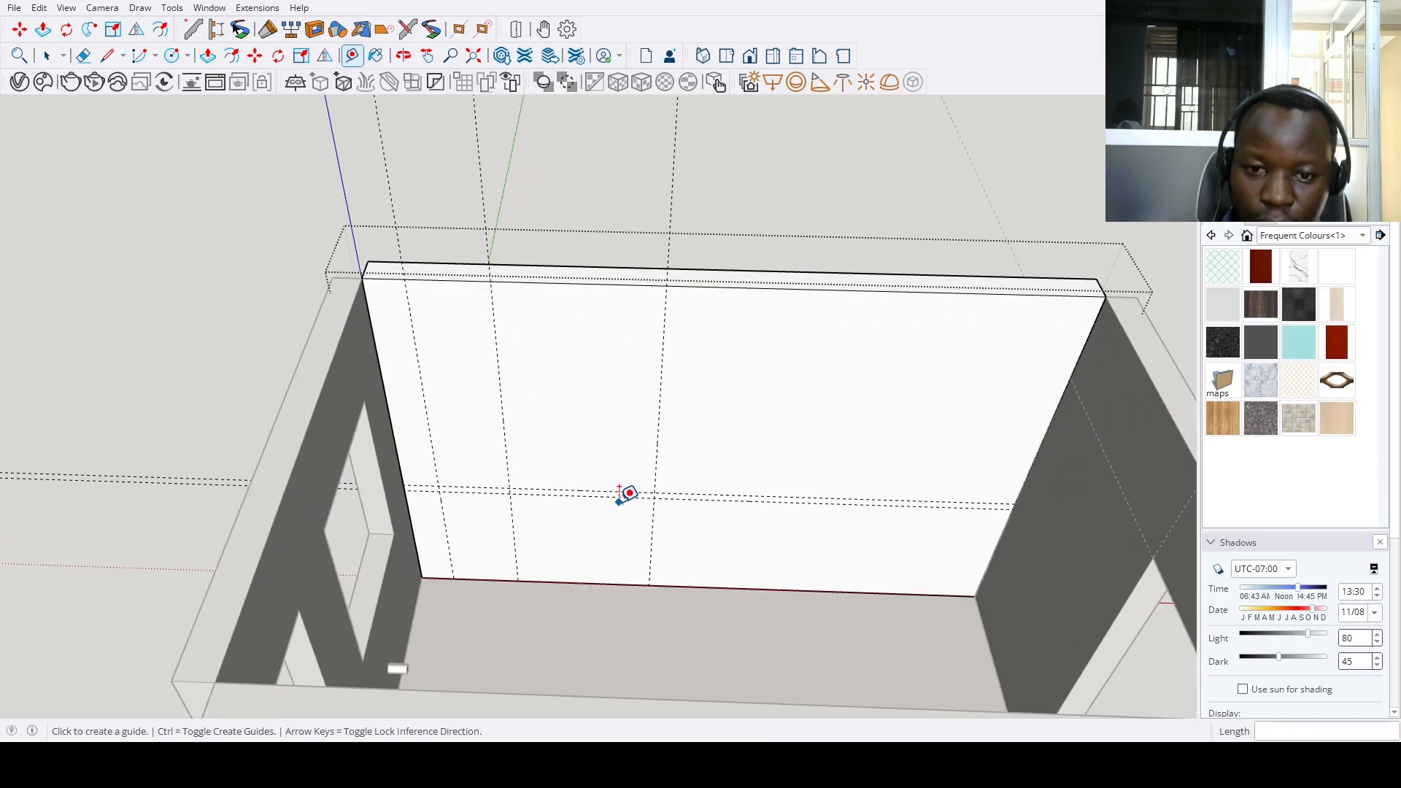
{"action": "left_click", "coordinate": [611, 497]}
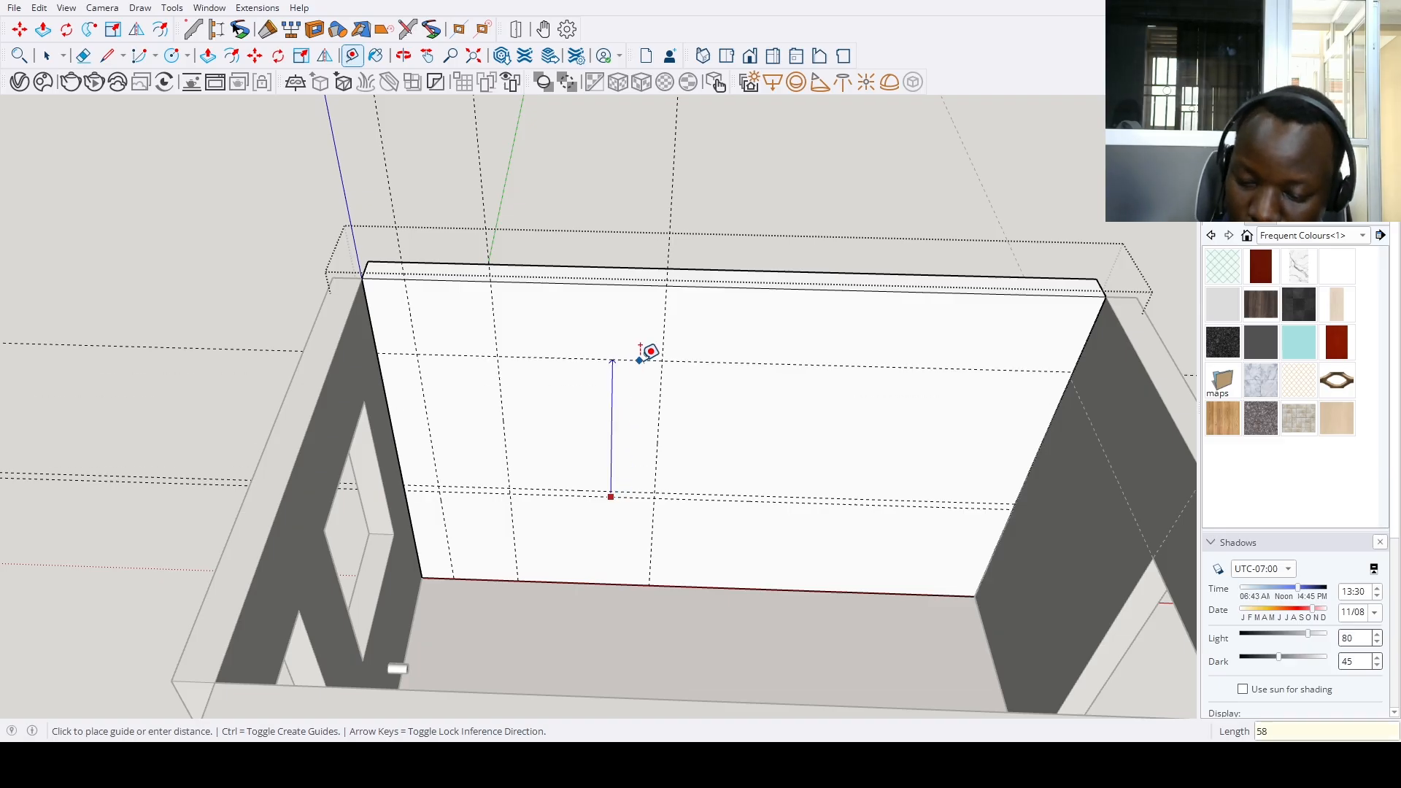
{"action": "type", "text": "58.75"}
{"action": "key", "text": "Return"}
Draw a 47 3/4" by 58 3/4" window rectangle between the guide intersections on the long wall
{"action": "key", "text": "r"}
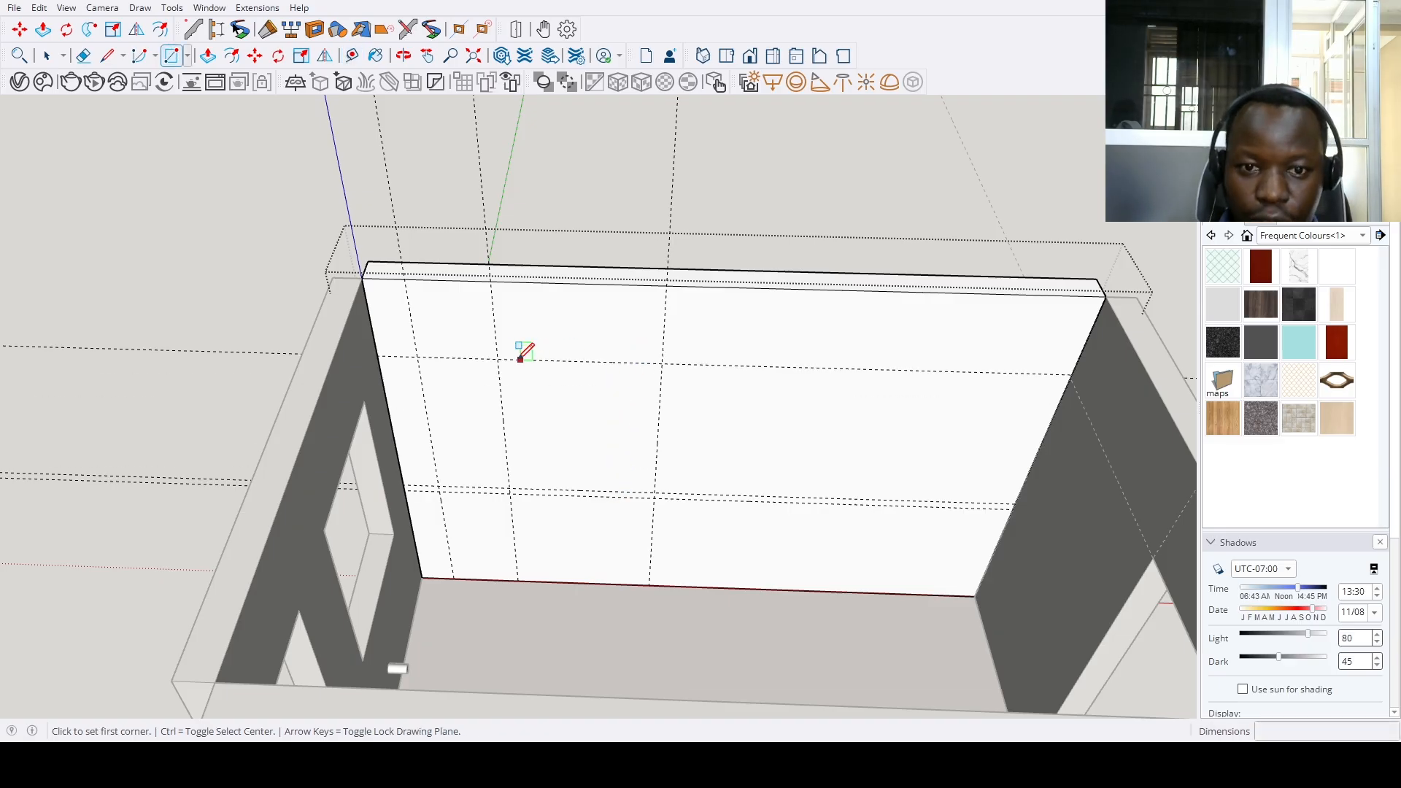
{"action": "left_click", "coordinate": [498, 360]}
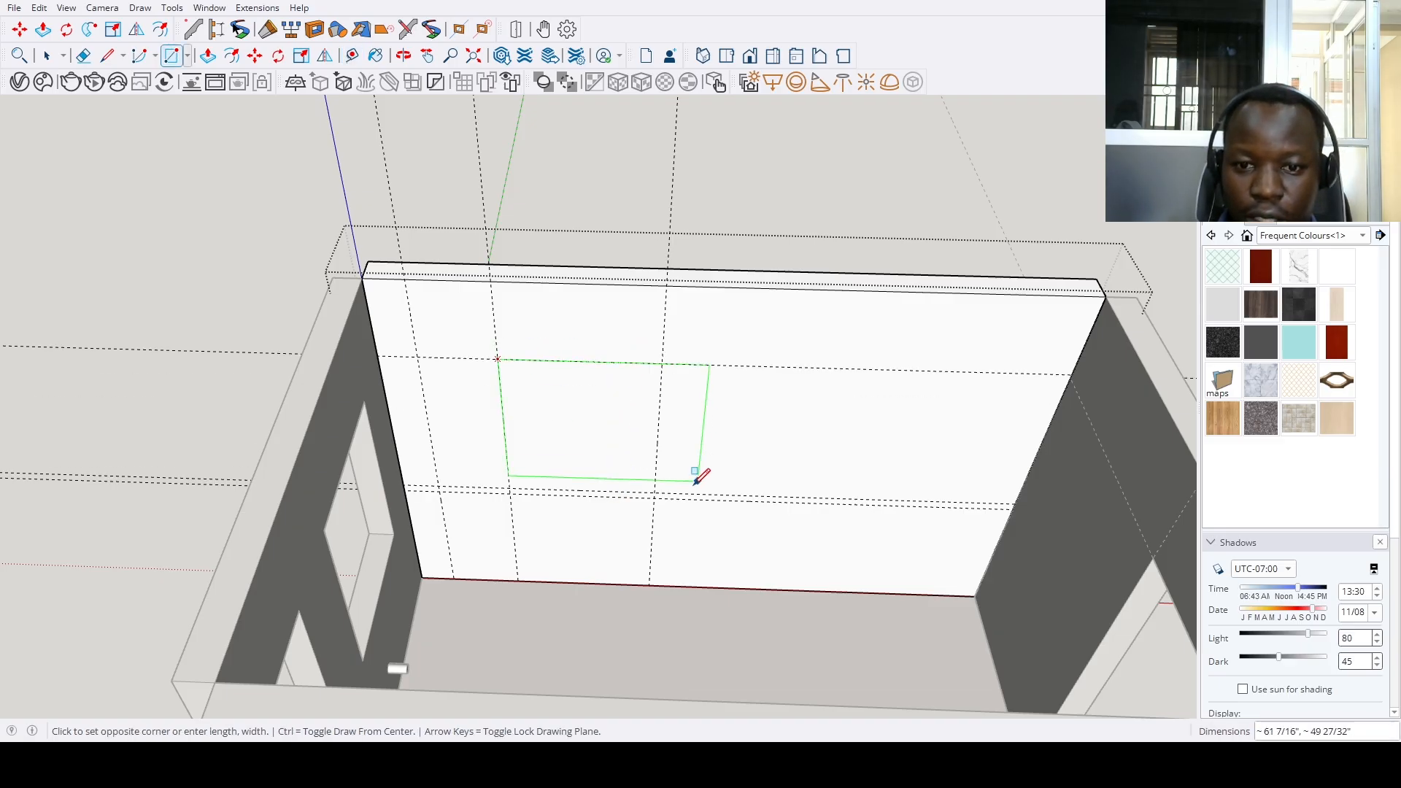
{"action": "left_click", "coordinate": [654, 496]}
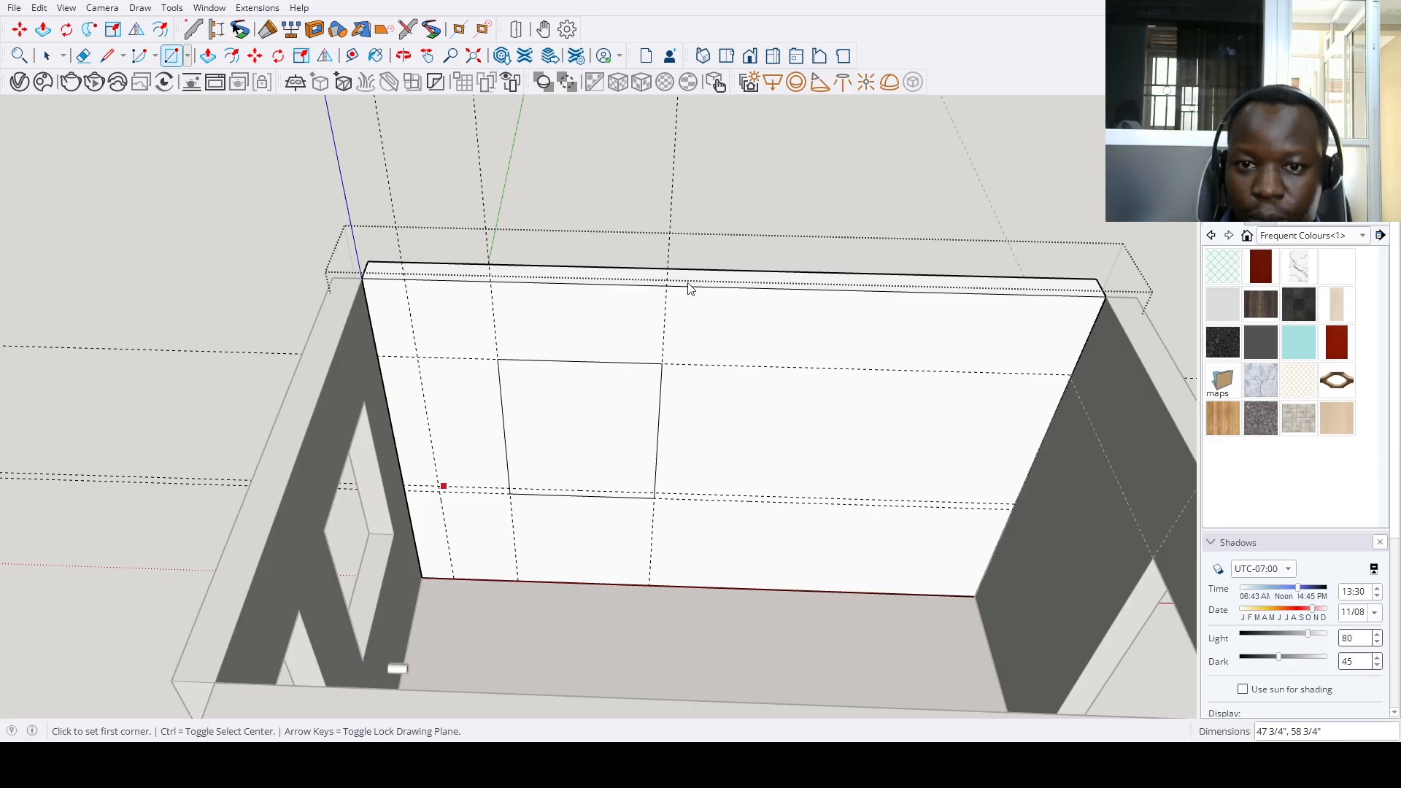
Paste the double socket component beside the window outline and align it with the socket guide nearest the left corner
{"action": "key", "text": "ctrl+v"}
{"action": "scroll", "coordinate": [440, 484], "scroll_direction": "up", "scroll_amount": 5}
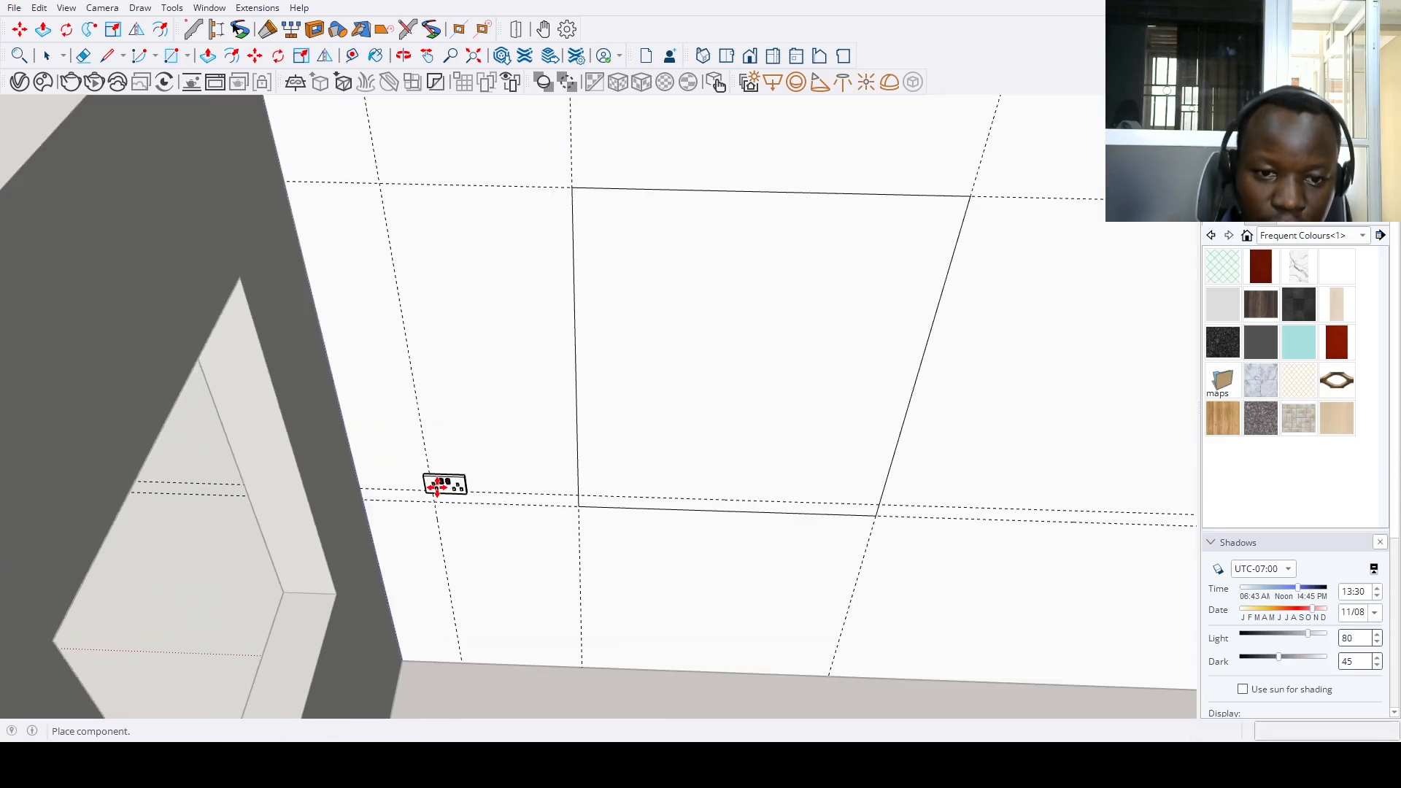
{"action": "left_click", "coordinate": [438, 484]}
{"action": "scroll", "coordinate": [438, 485], "scroll_direction": "up", "scroll_amount": 5}
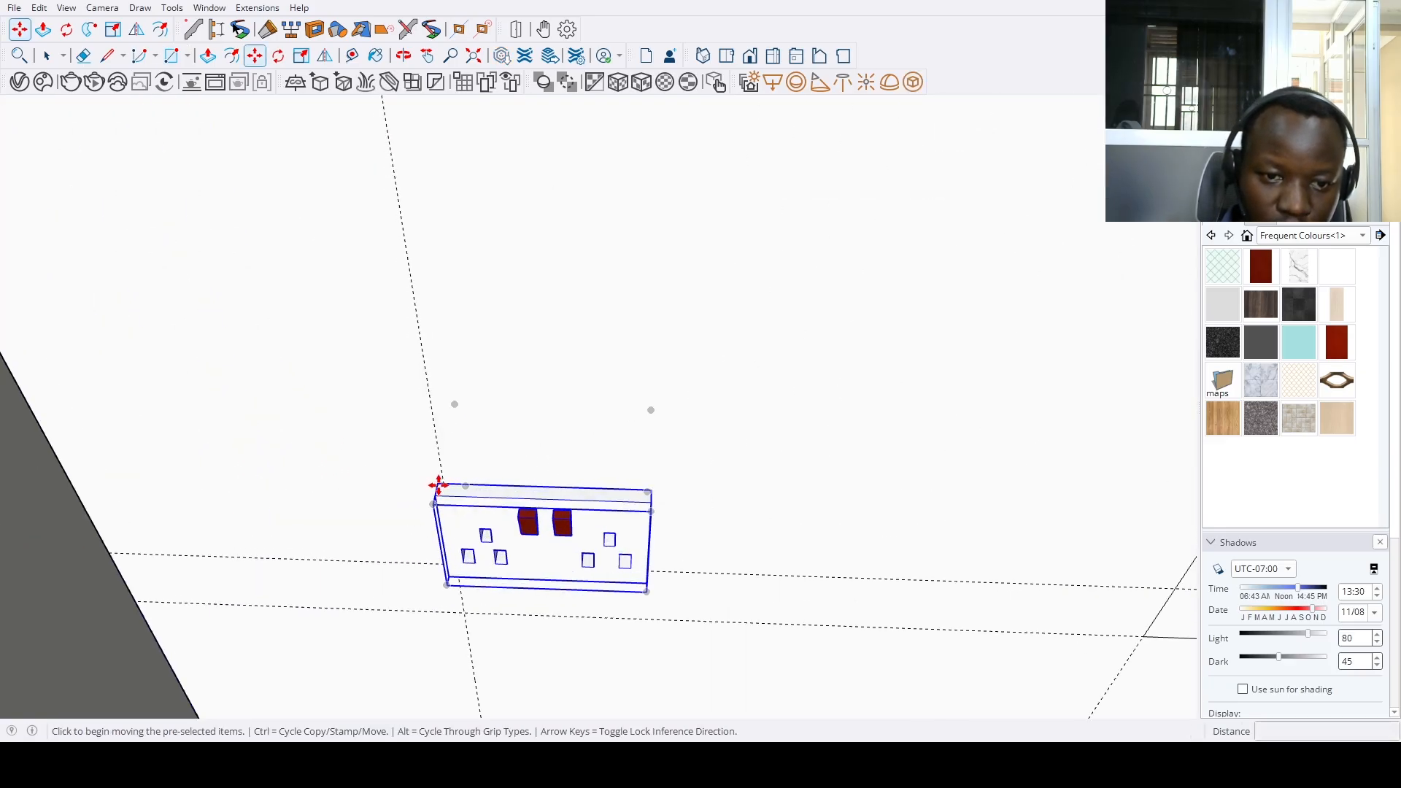
{"action": "left_click", "coordinate": [443, 484]}
{"action": "left_click", "coordinate": [443, 482]}
Push the window rectangle through the long wall to cut the opening
{"action": "scroll", "coordinate": [587, 560], "scroll_direction": "down", "scroll_amount": 4}
{"action": "middle_click_drag", "start_coordinate": [778, 591], "coordinate": [688, 551]}
{"action": "scroll", "coordinate": [704, 543], "scroll_direction": "down", "scroll_amount": 4}
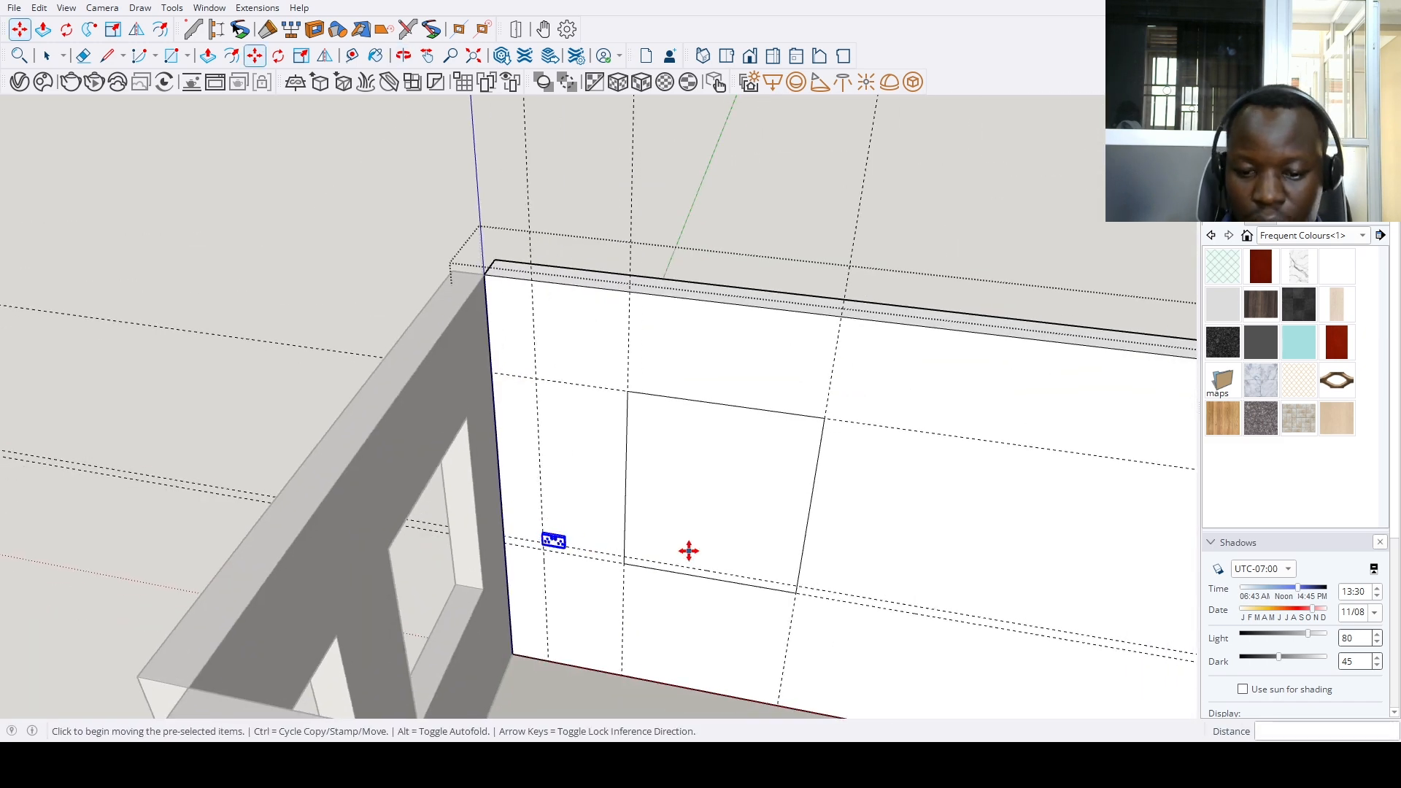
{"action": "key", "text": "p"}
{"action": "double_click", "coordinate": [764, 538]}
Place a vertical guide 61.25" from the new window's right edge and another 36.75" beyond it
{"action": "mouse_move", "coordinate": [757, 478]}
{"action": "middle_mouse_down"}
{"action": "mouse_move", "coordinate": [672, 550]}
{"action": "mouse_move", "coordinate": [511, 501]}
{"action": "mouse_move", "coordinate": [657, 546]}
{"action": "middle_mouse_up"}
{"action": "key", "text": "t"}
{"action": "left_click", "coordinate": [680, 503]}
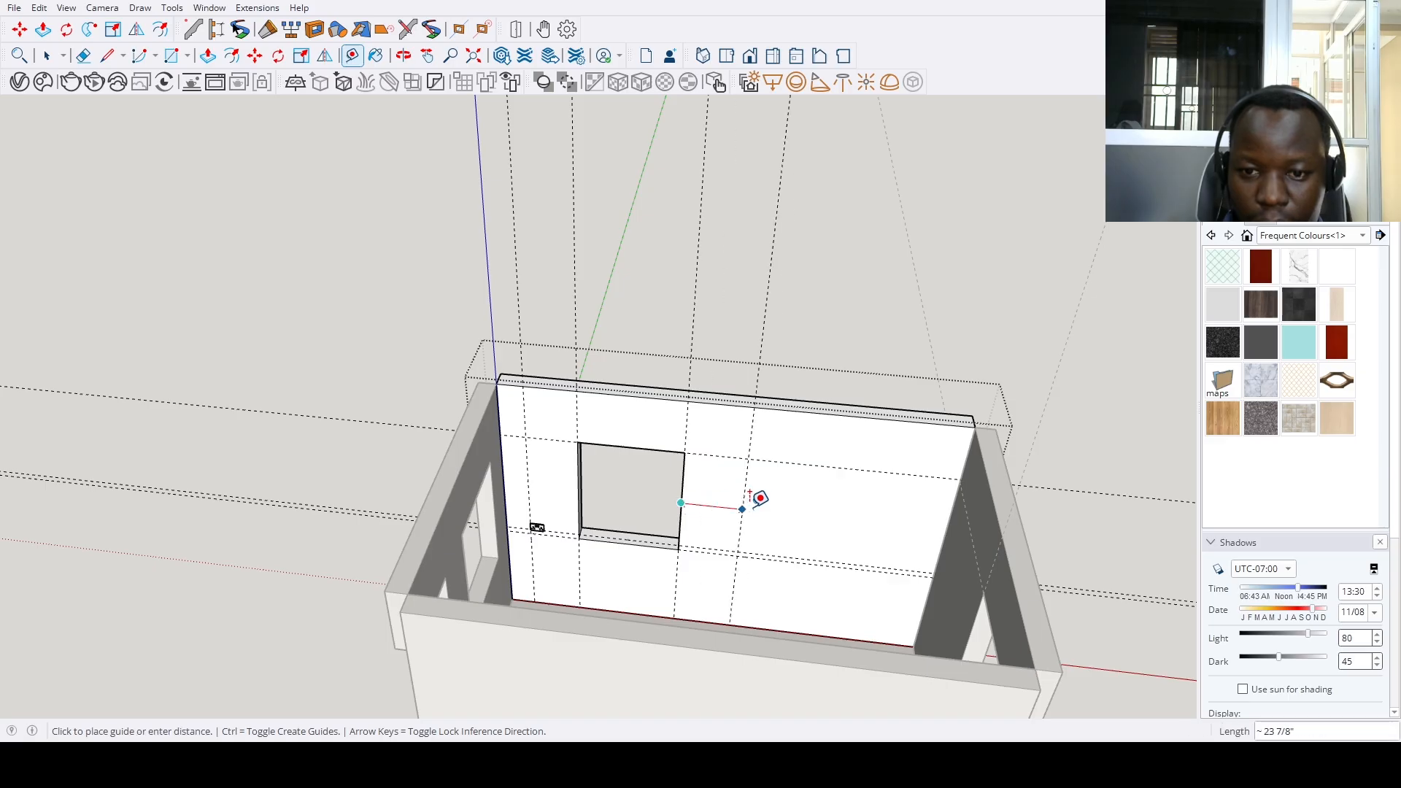
{"action": "type", "text": "61.2"}
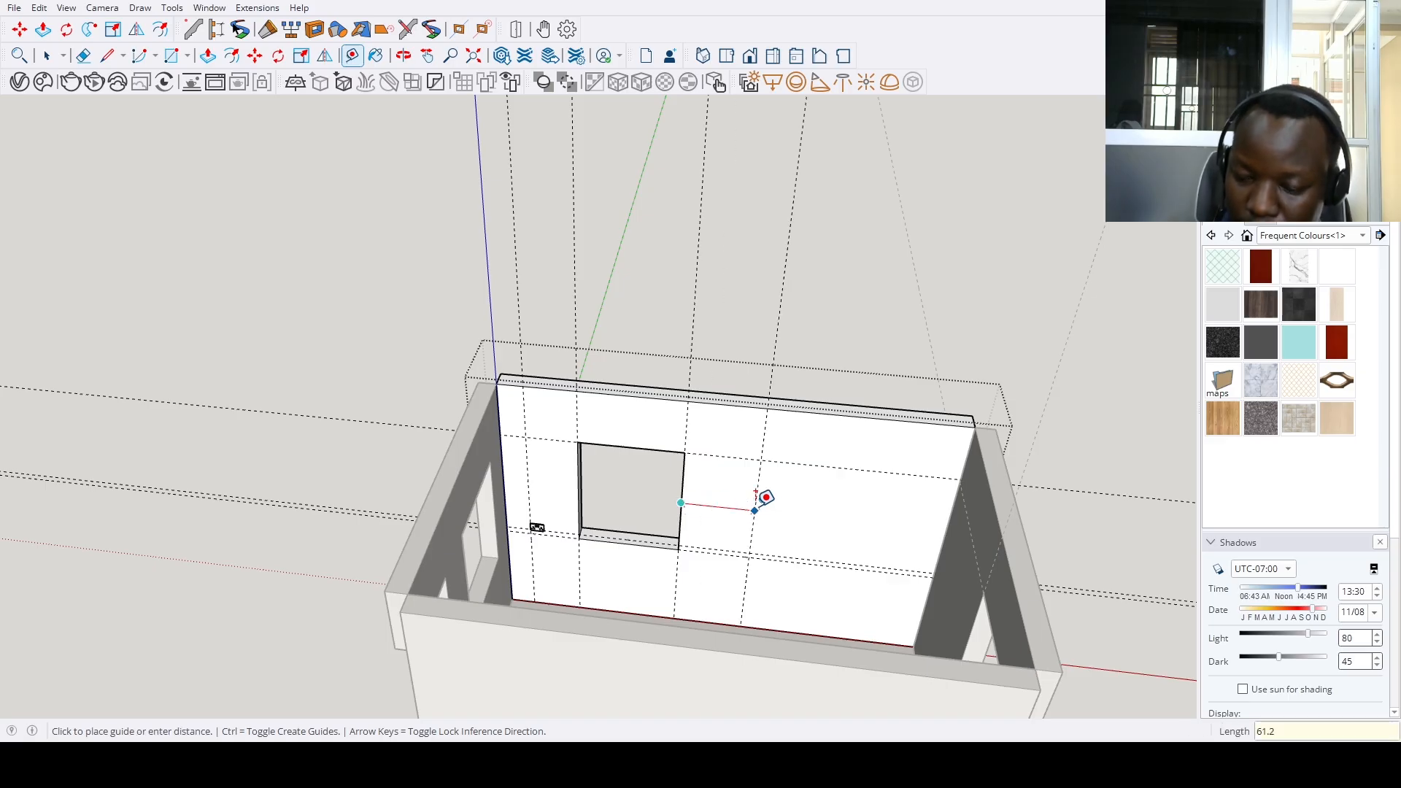
{"action": "type", "text": "5"}
{"action": "key", "text": "Return"}
{"action": "scroll", "coordinate": [764, 498], "scroll_direction": "up", "scroll_amount": 5}
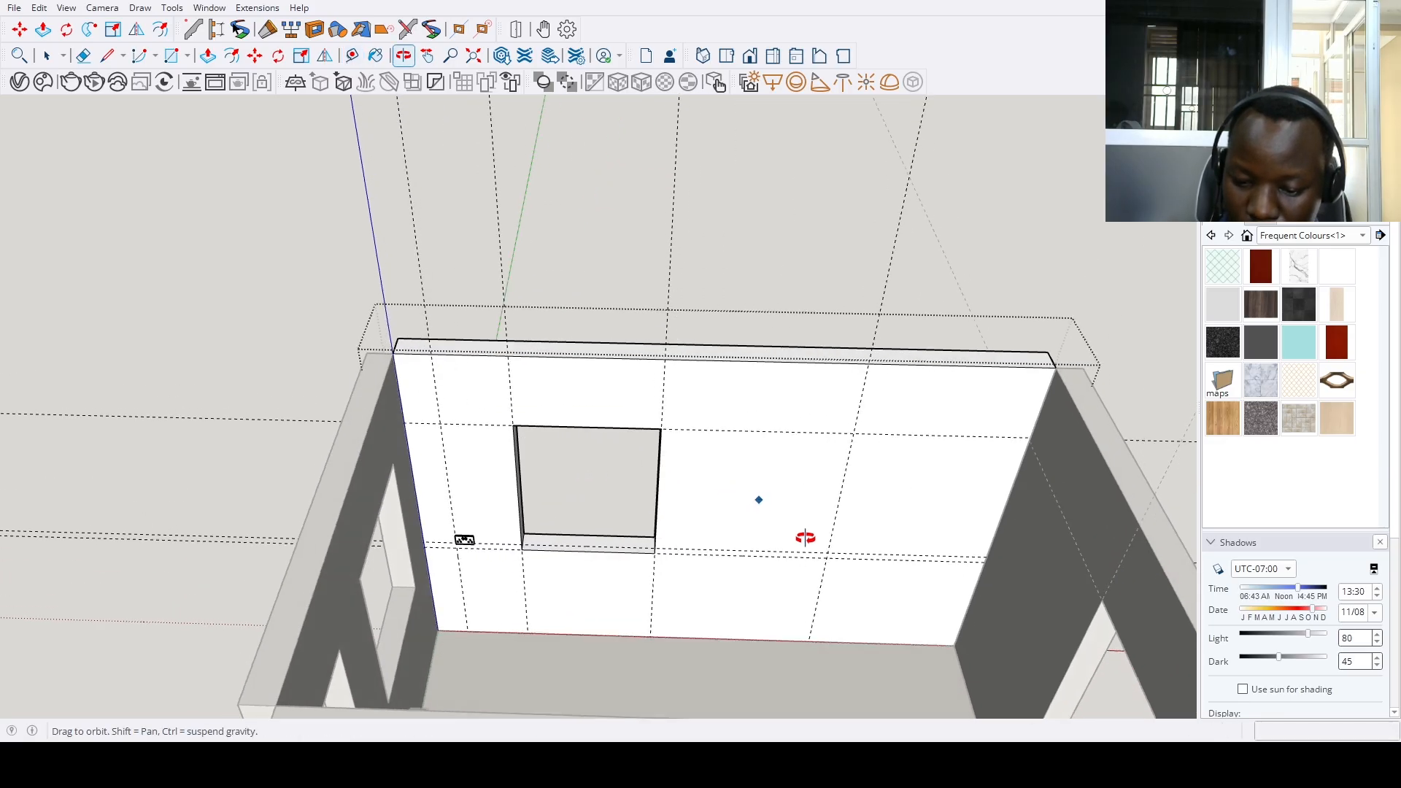
{"action": "left_click", "coordinate": [844, 499]}
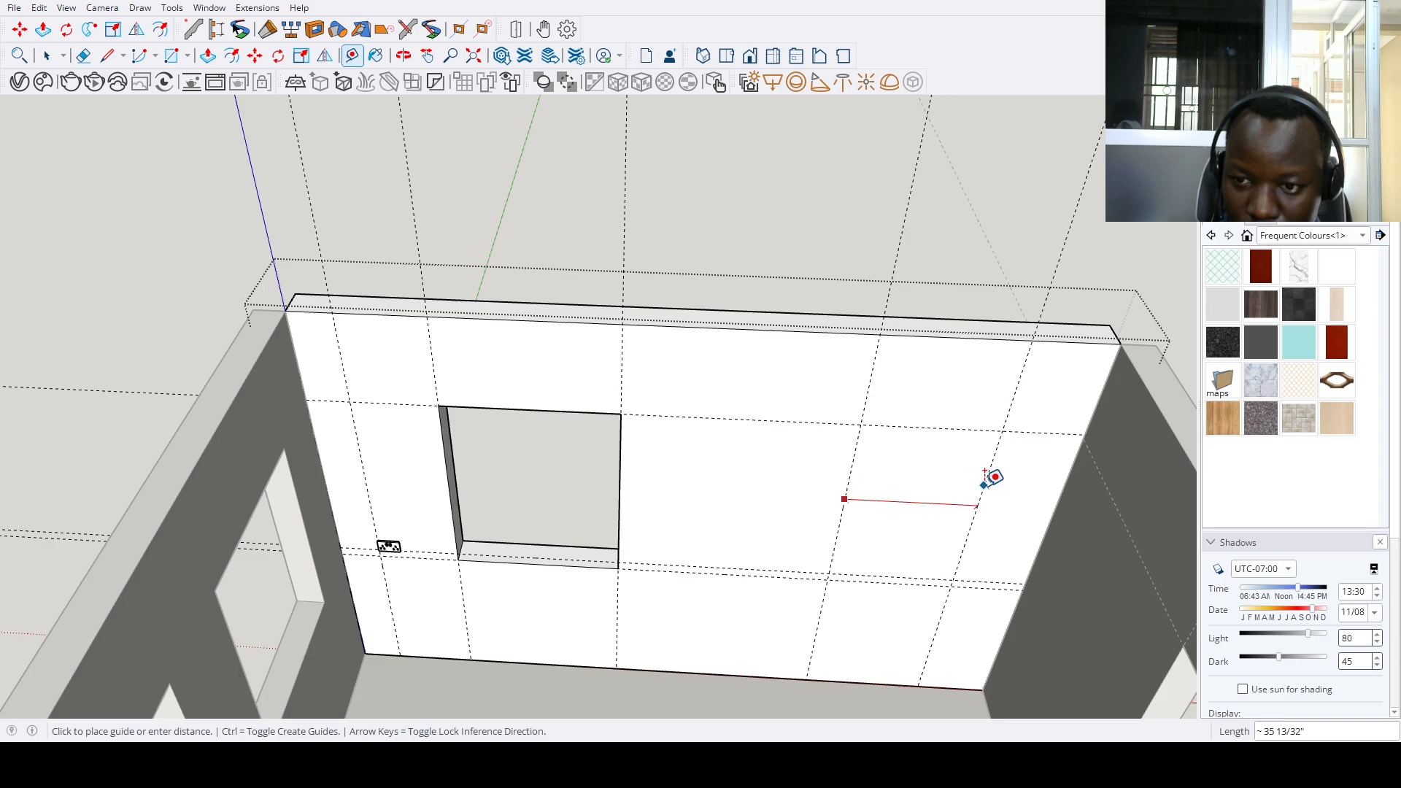
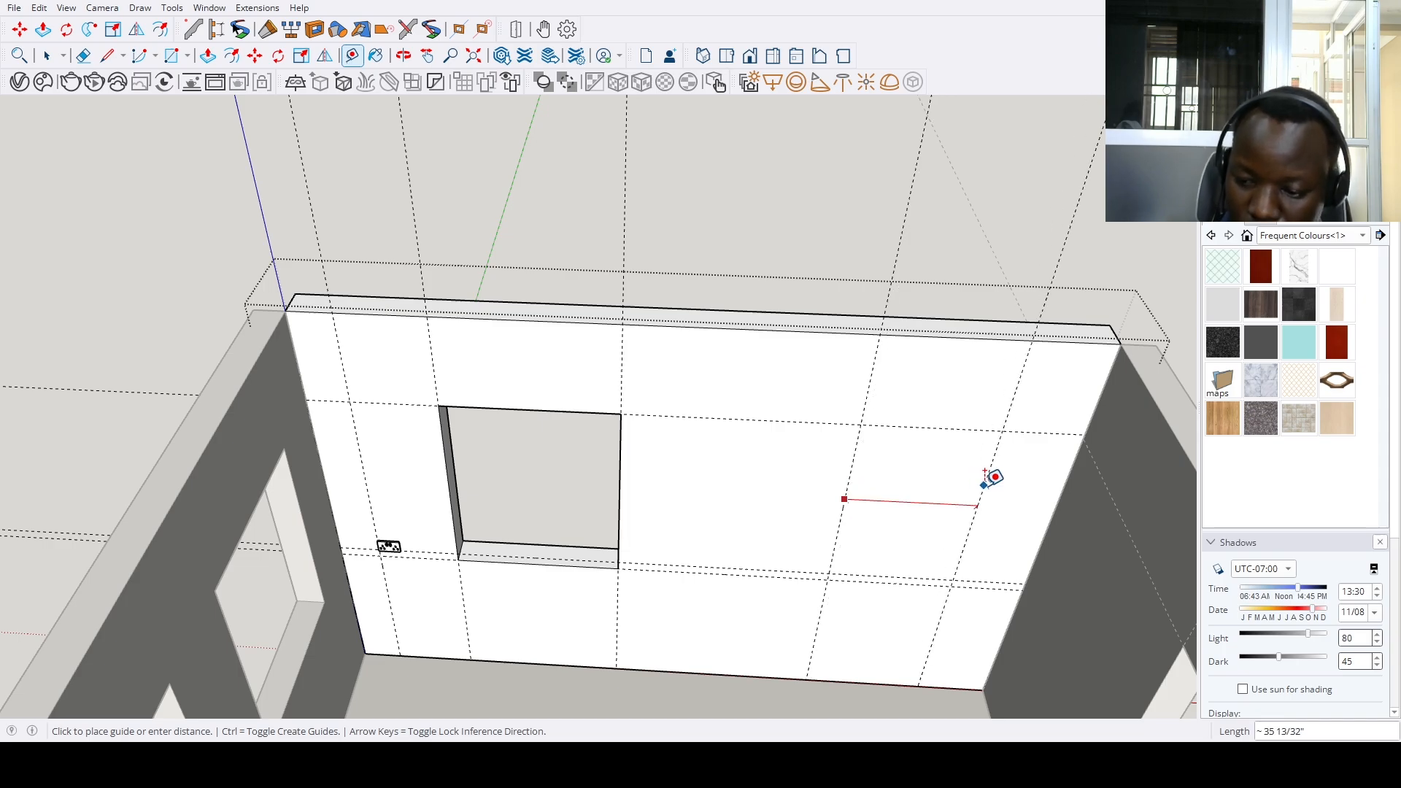
{"action": "type", "text": "36.75"}
{"action": "key", "text": "Return"}
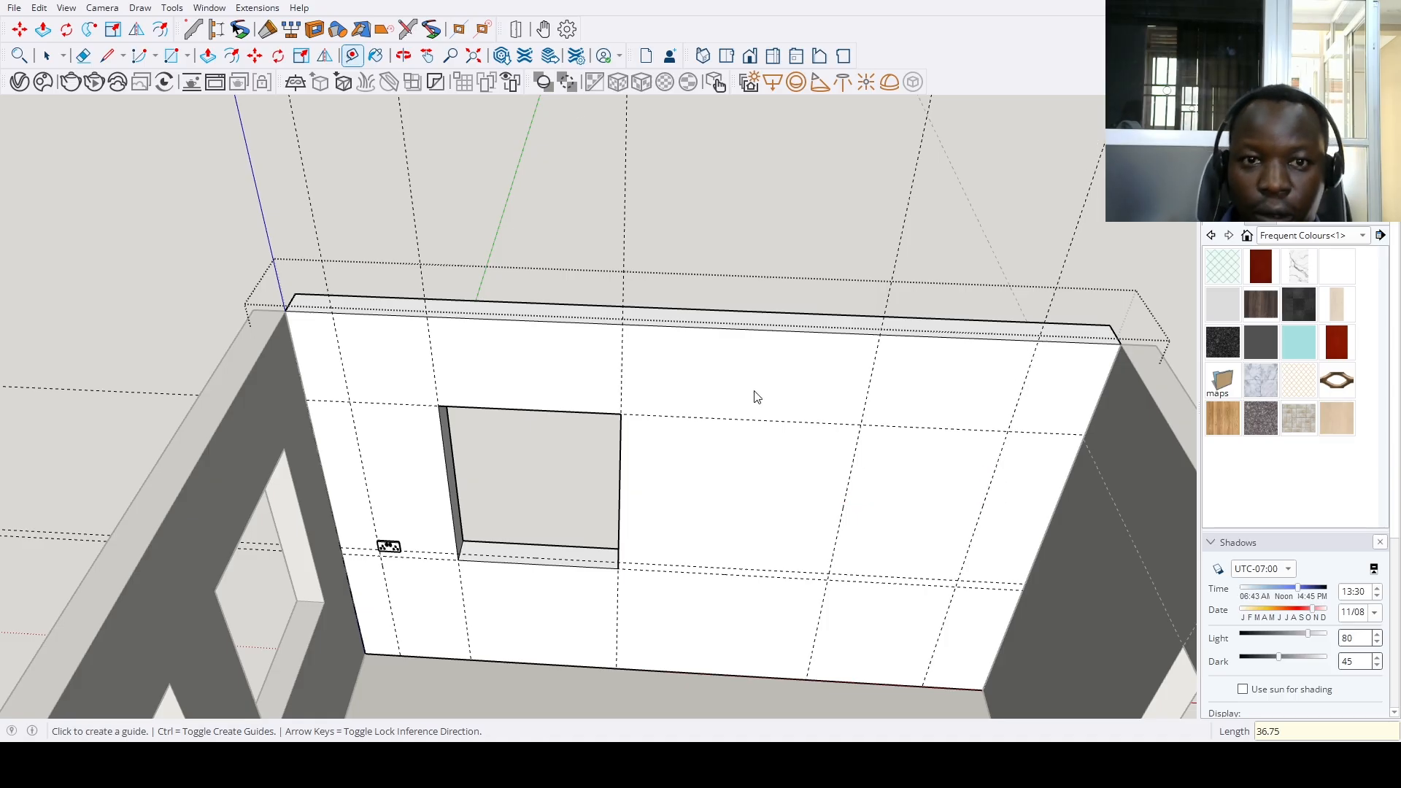
Paste the single socket component where the first new vertical guide meets the 50.5" horizontal guide
{"action": "key", "text": "ctrl+v"}
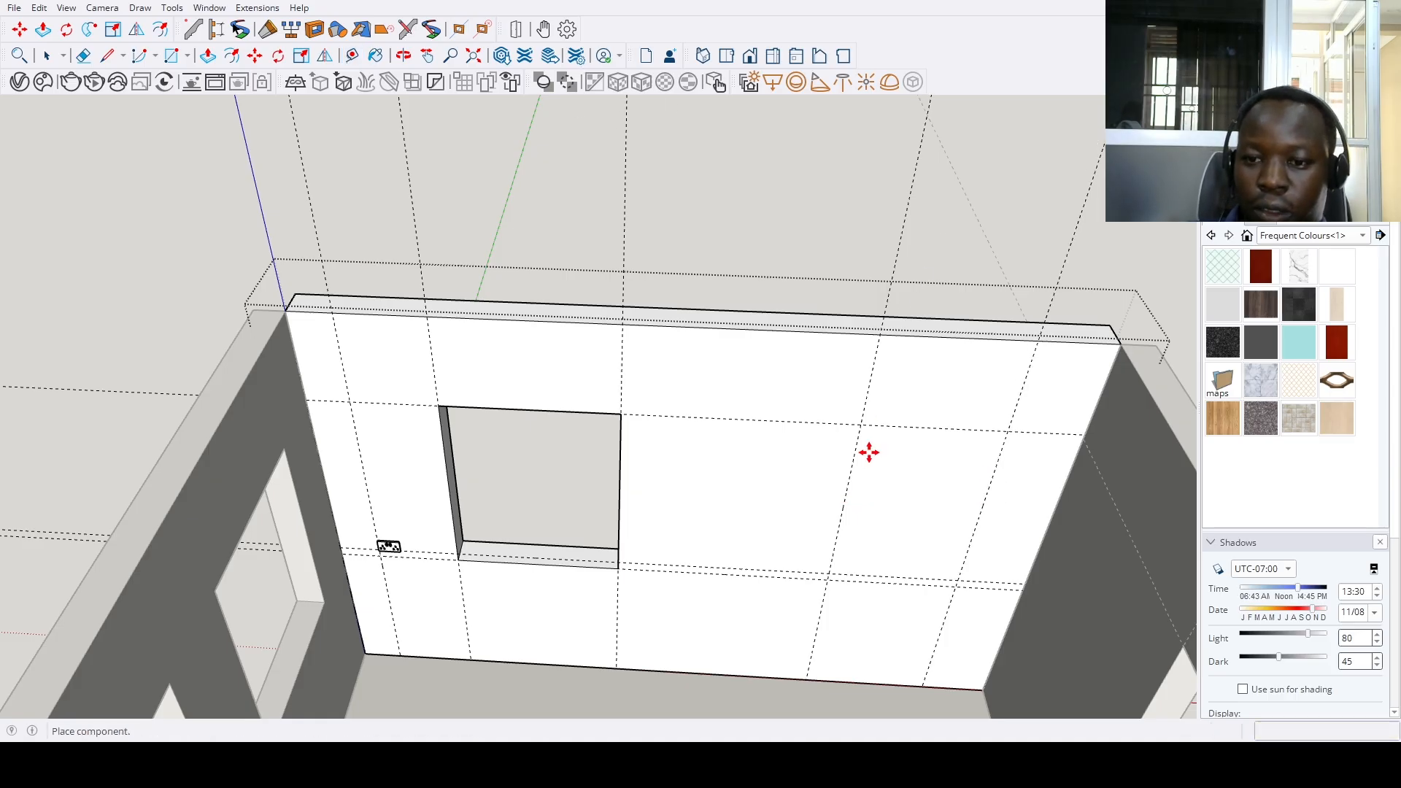
{"action": "left_click", "coordinate": [831, 574]}
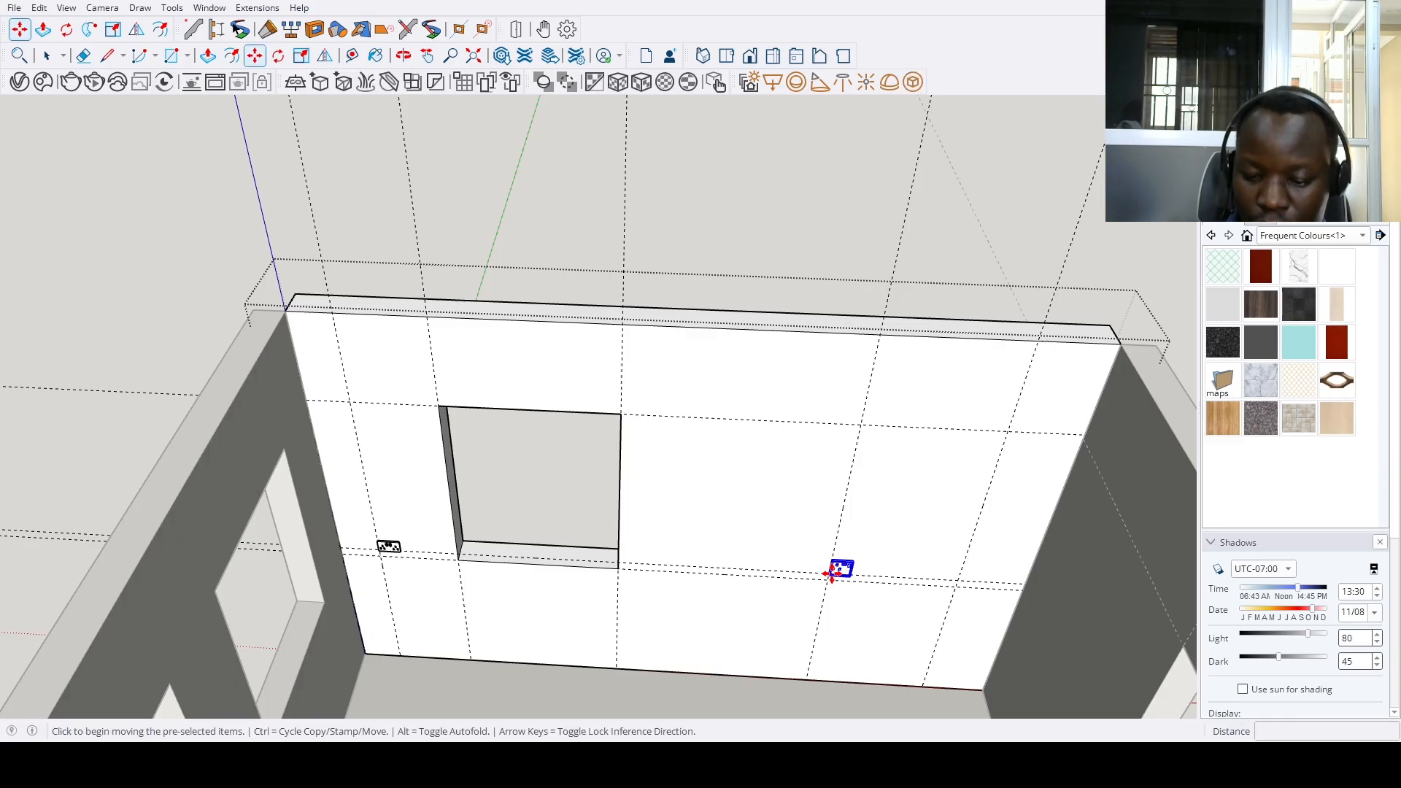
{"action": "scroll", "coordinate": [839, 569], "scroll_direction": "down", "scroll_amount": 3}
{"action": "scroll", "coordinate": [798, 523], "scroll_direction": "up", "scroll_amount": 6}
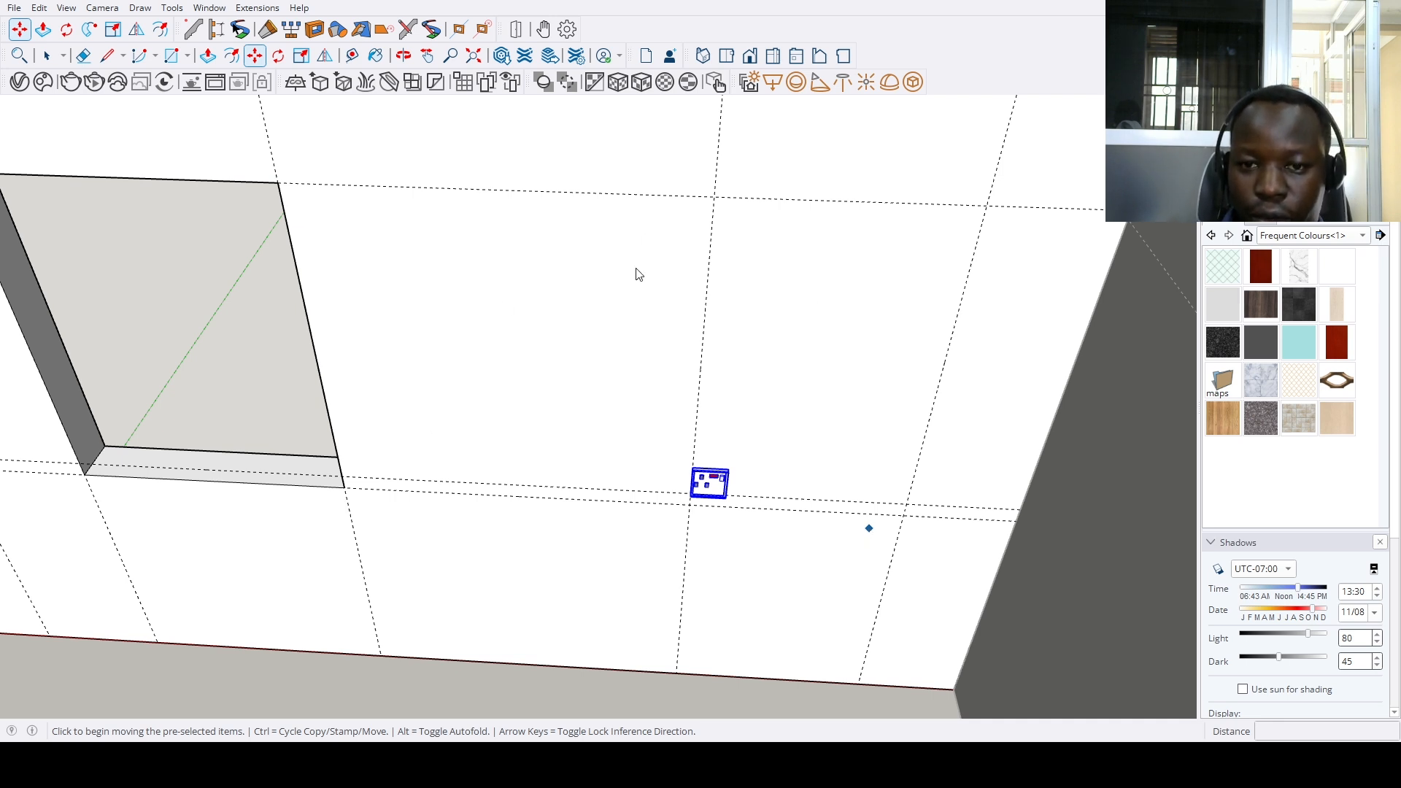
Paste the double socket component where the vertical guide nearest the right corner meets the 50.5" horizontal guide
{"action": "key", "text": "ctrl+v"}
{"action": "left_click", "coordinate": [907, 504]}
{"action": "scroll", "coordinate": [910, 480], "scroll_direction": "up", "scroll_amount": 3}
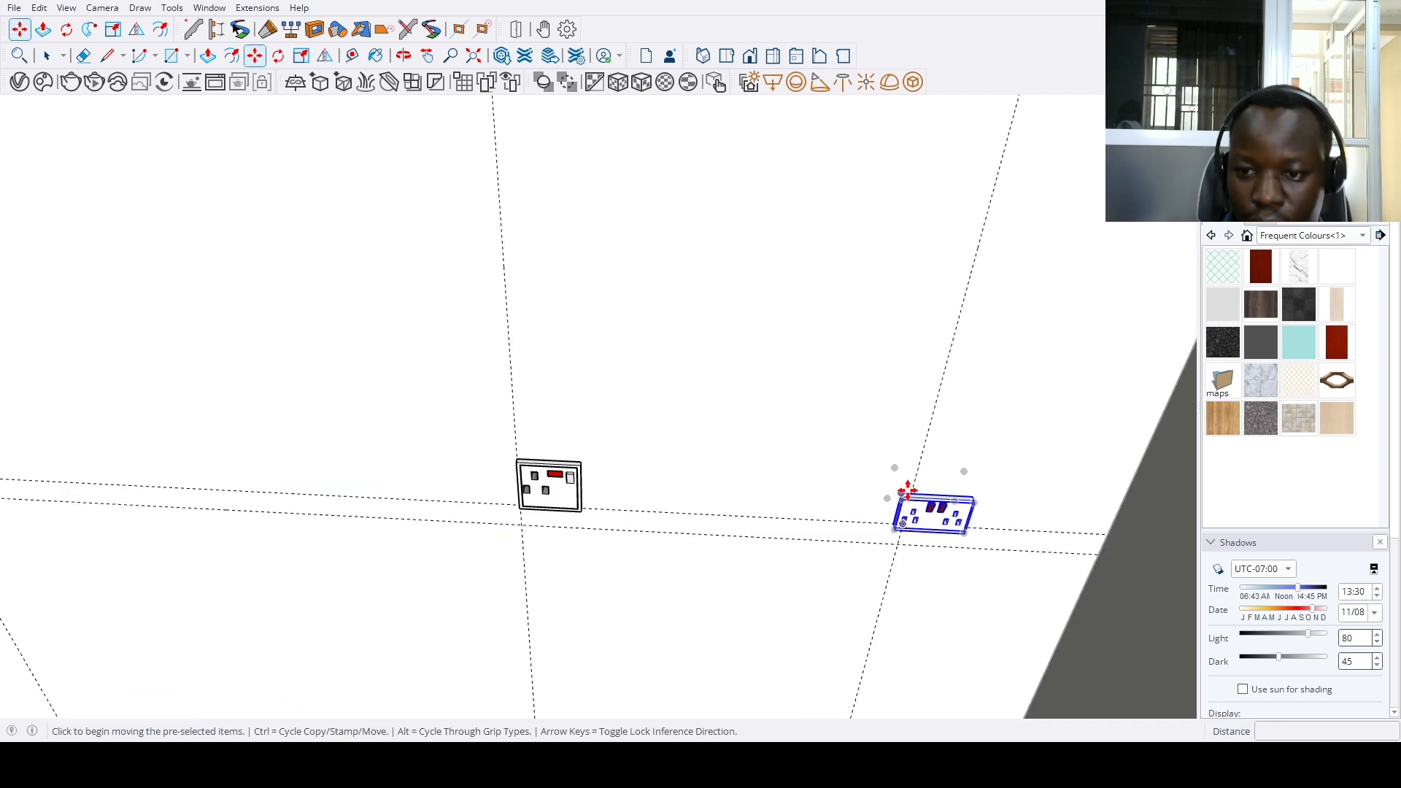
{"action": "scroll", "coordinate": [906, 489], "scroll_direction": "up", "scroll_amount": 3}
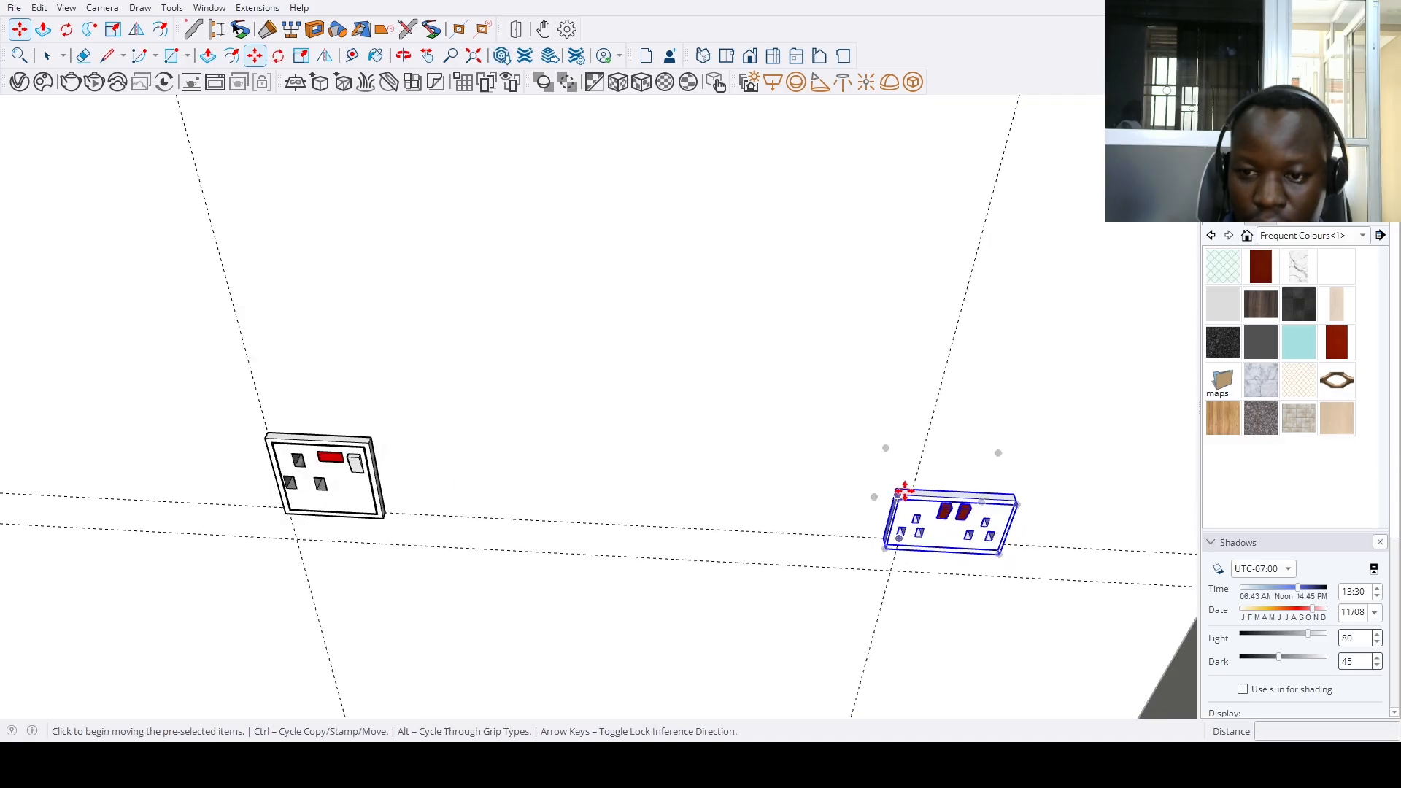
{"action": "scroll", "coordinate": [905, 491], "scroll_direction": "down", "scroll_amount": 5}
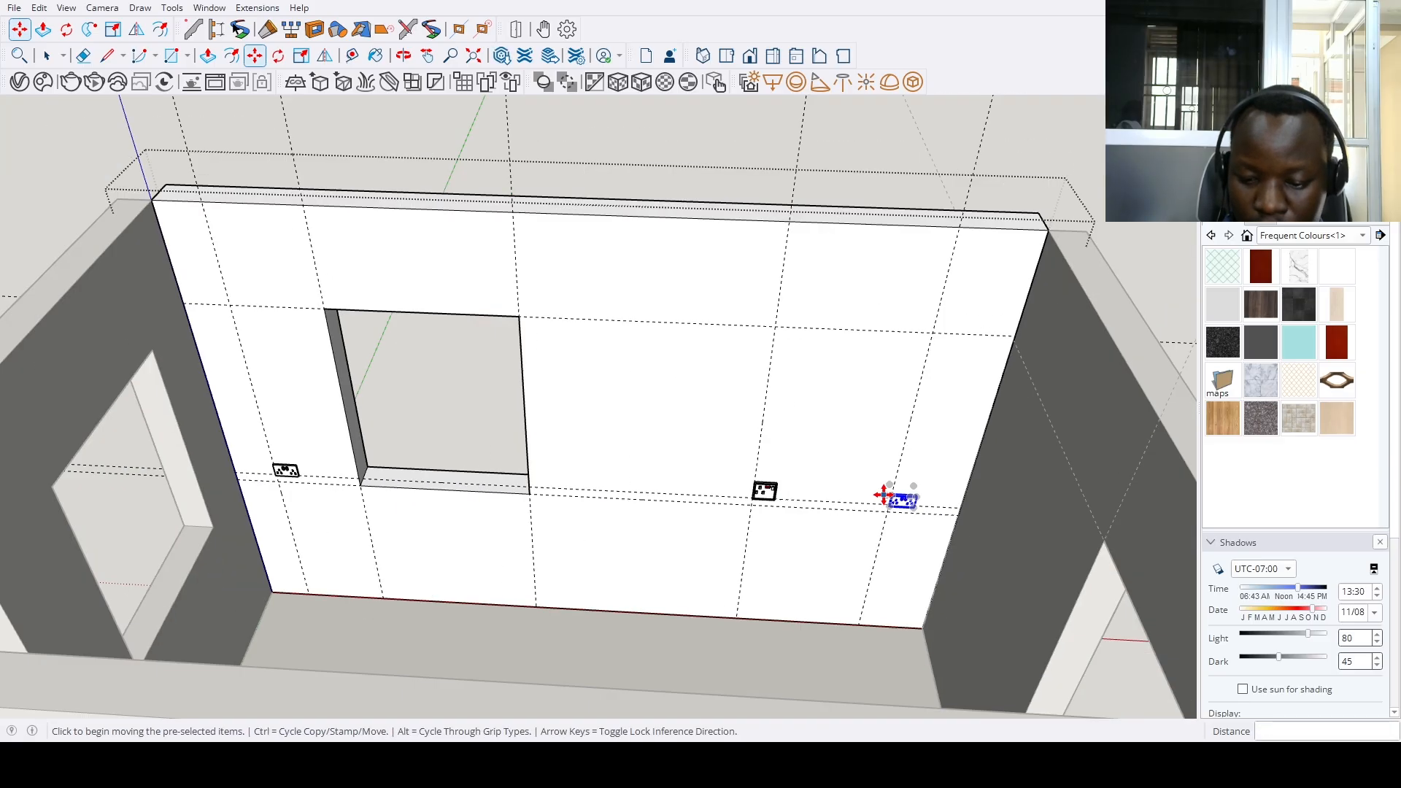
{"action": "scroll", "coordinate": [885, 496], "scroll_direction": "down", "scroll_amount": 5}
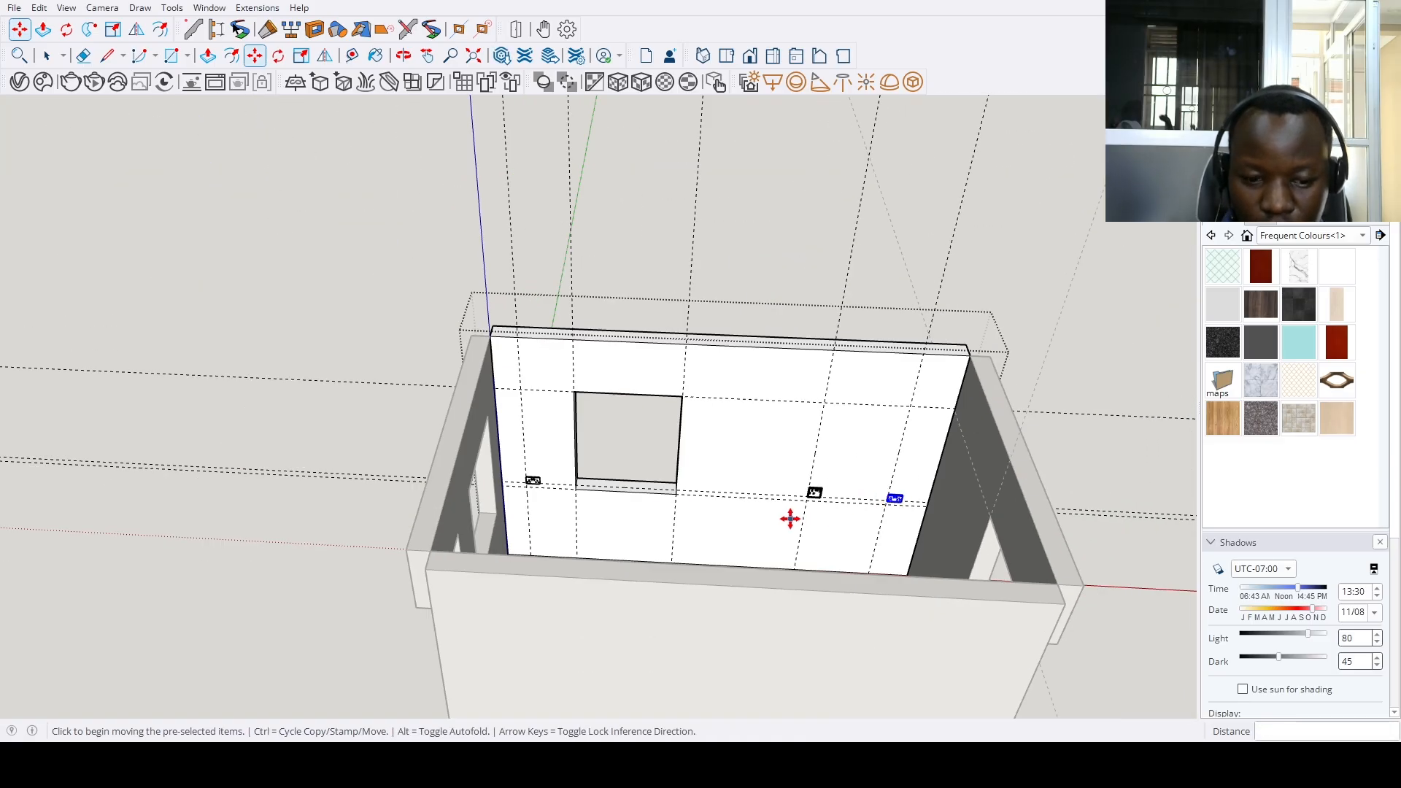
Place a horizontal guide just above the long wall's floor edge and a vertical guide 58" from the wall's left corner
{"action": "key", "text": "t"}
{"action": "left_click", "coordinate": [635, 552]}
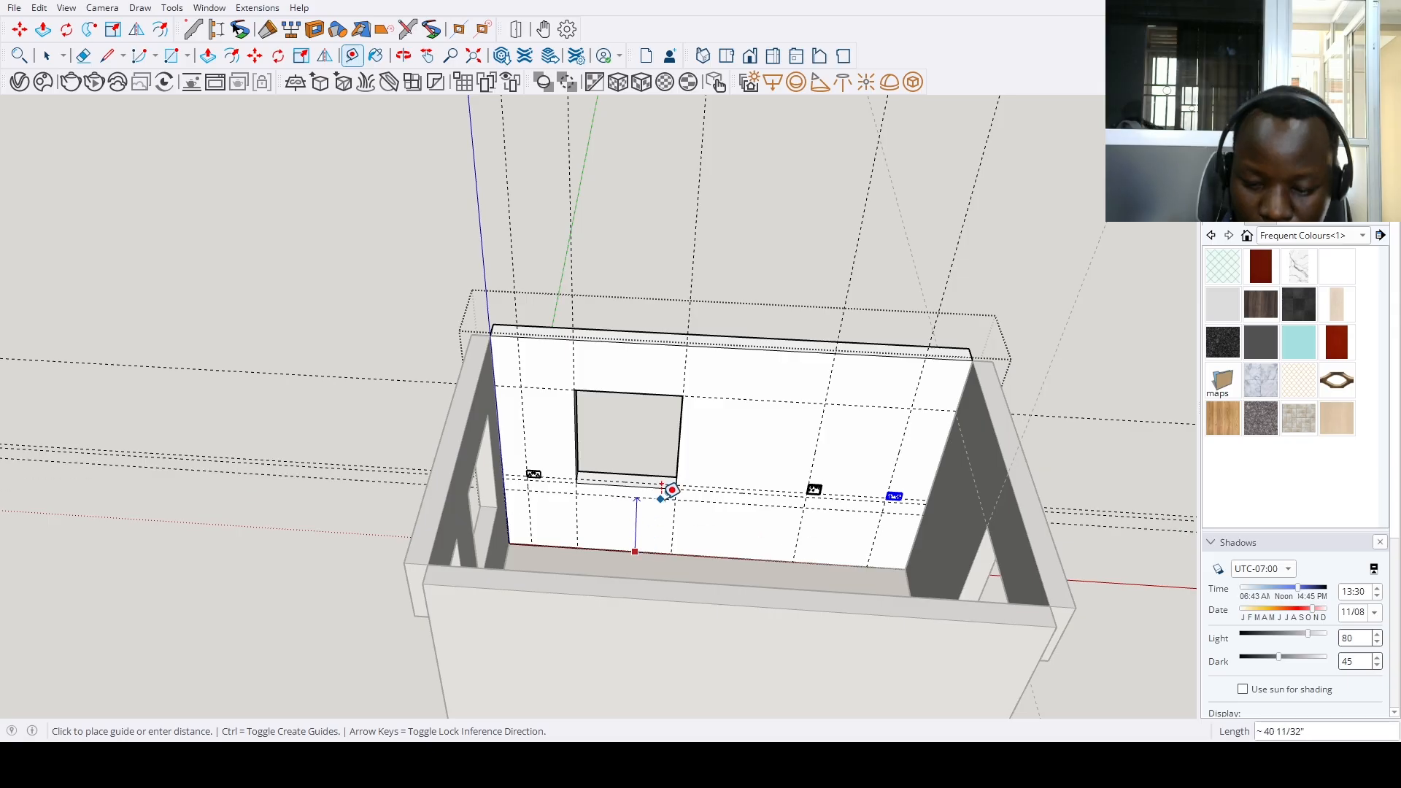
{"action": "key", "text": "Return"}
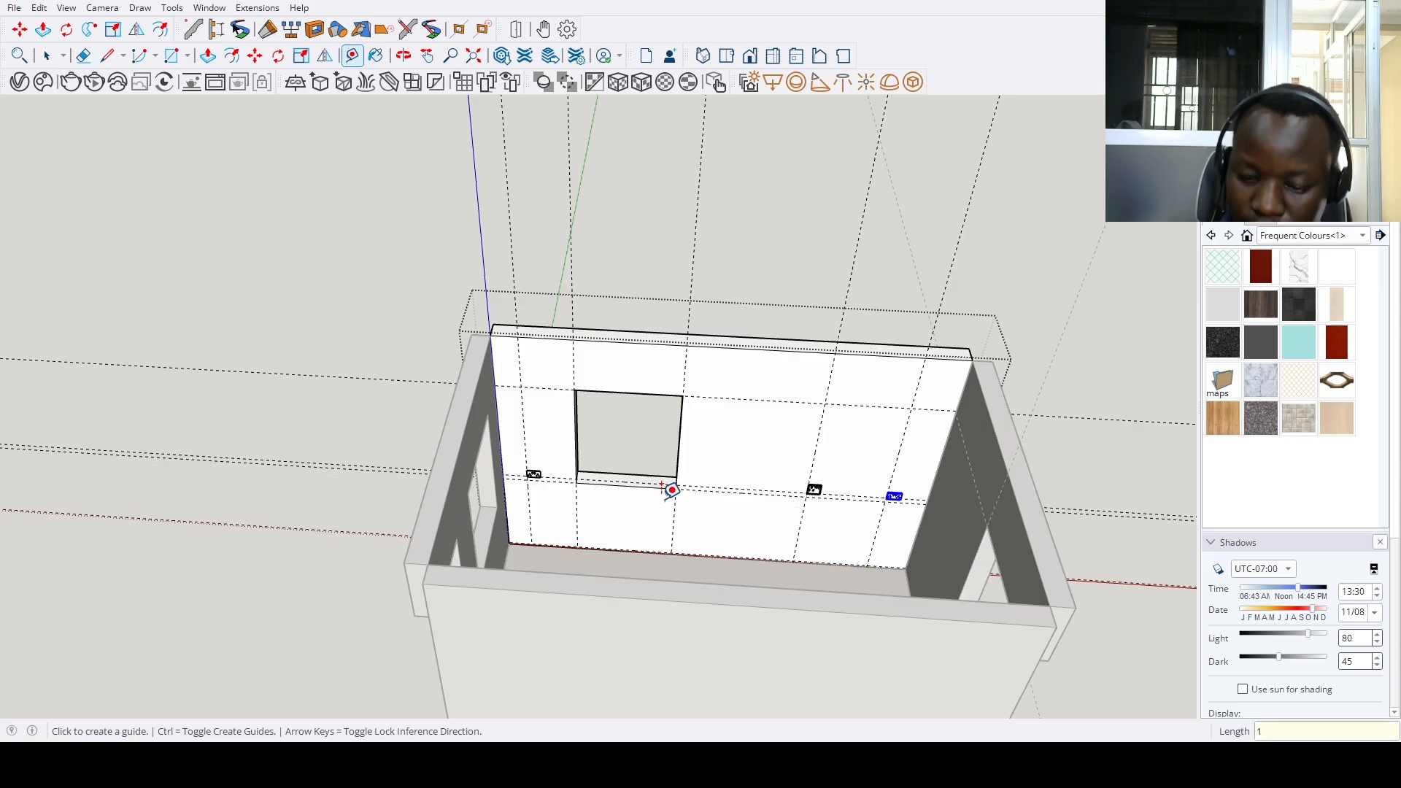
{"action": "scroll", "coordinate": [663, 484], "scroll_direction": "up", "scroll_amount": 3}
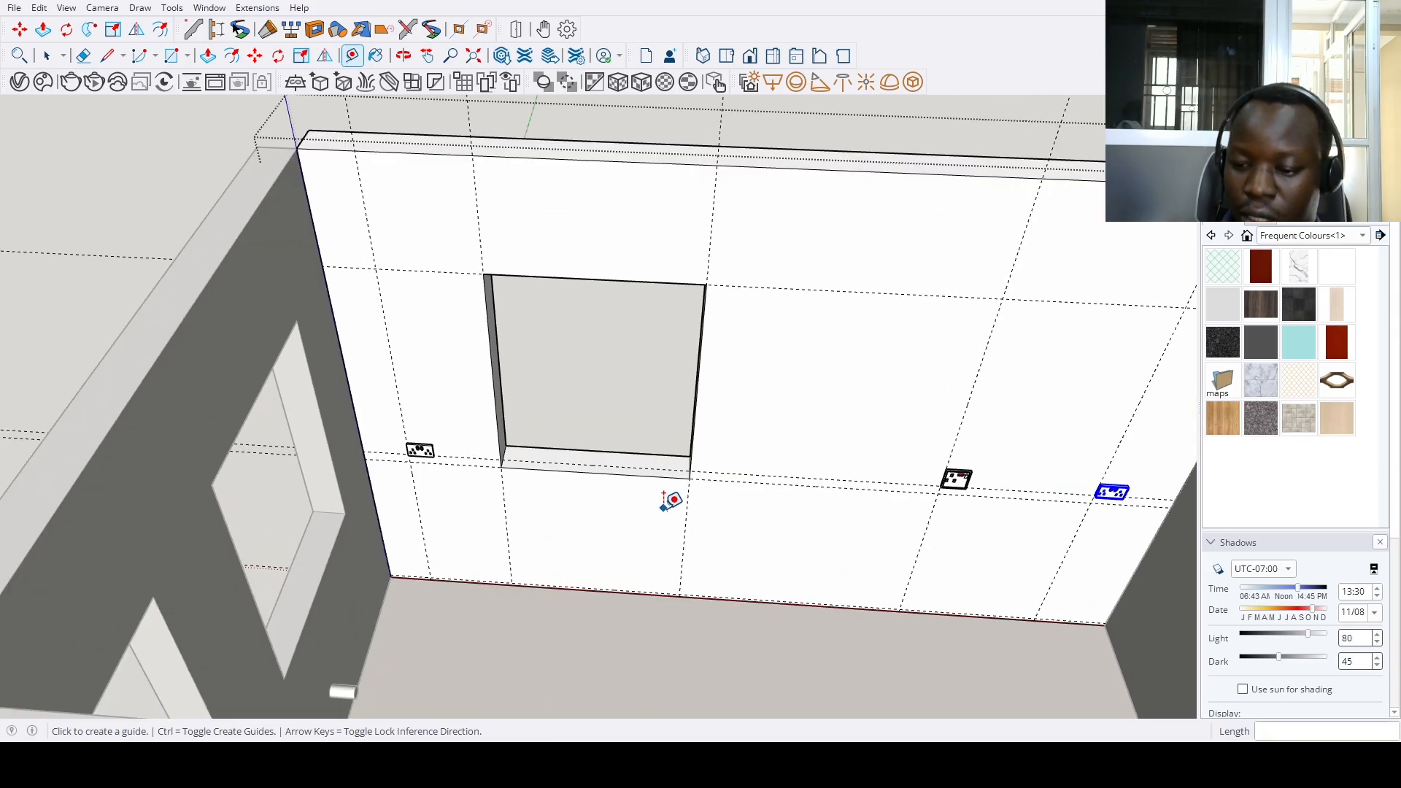
{"action": "left_click", "coordinate": [377, 512]}
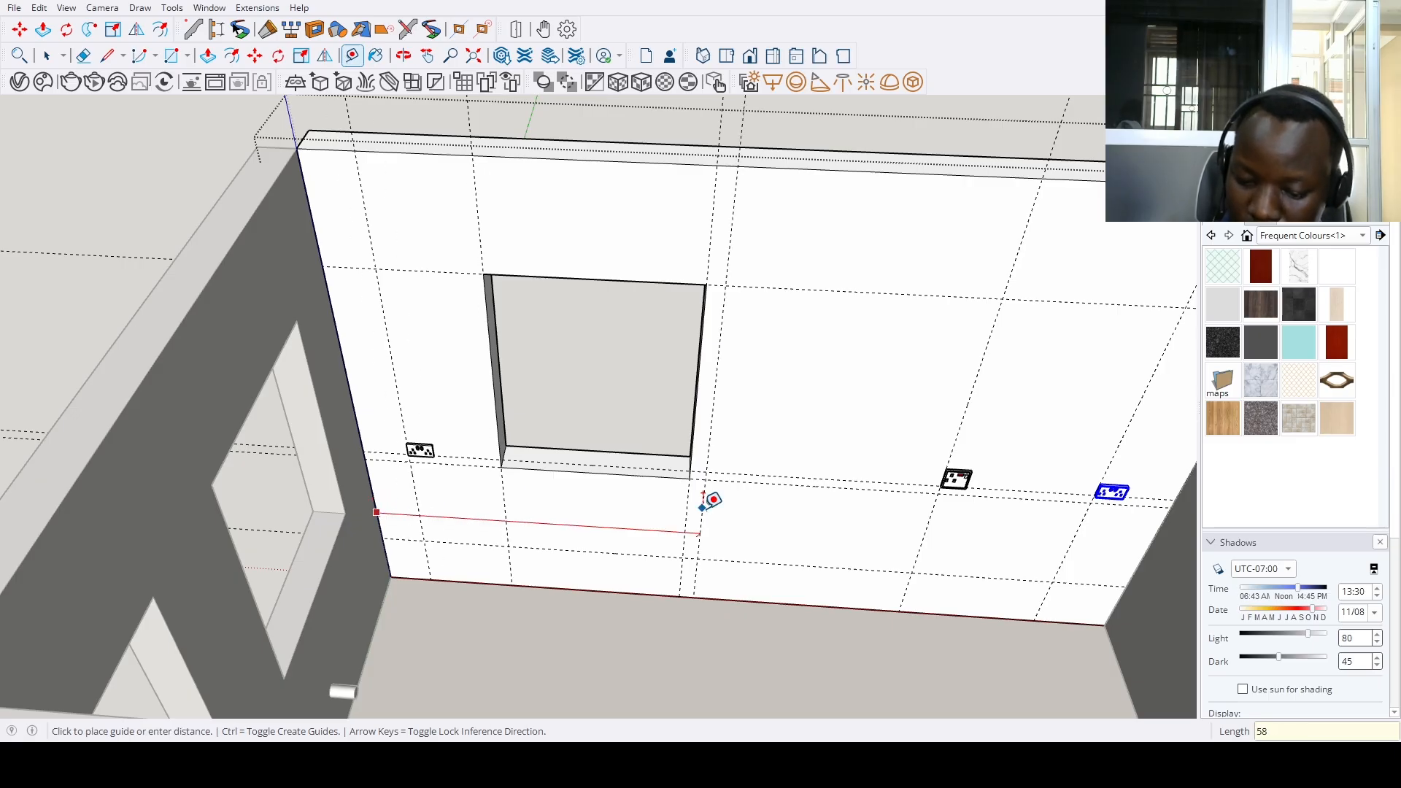
Place a vertical guide 58.75 inches from the window wall's corner and draw a 1.5-inch-radius circle where it crosses the lowest horizontal guide
{"action": "key", "text": "Return"}
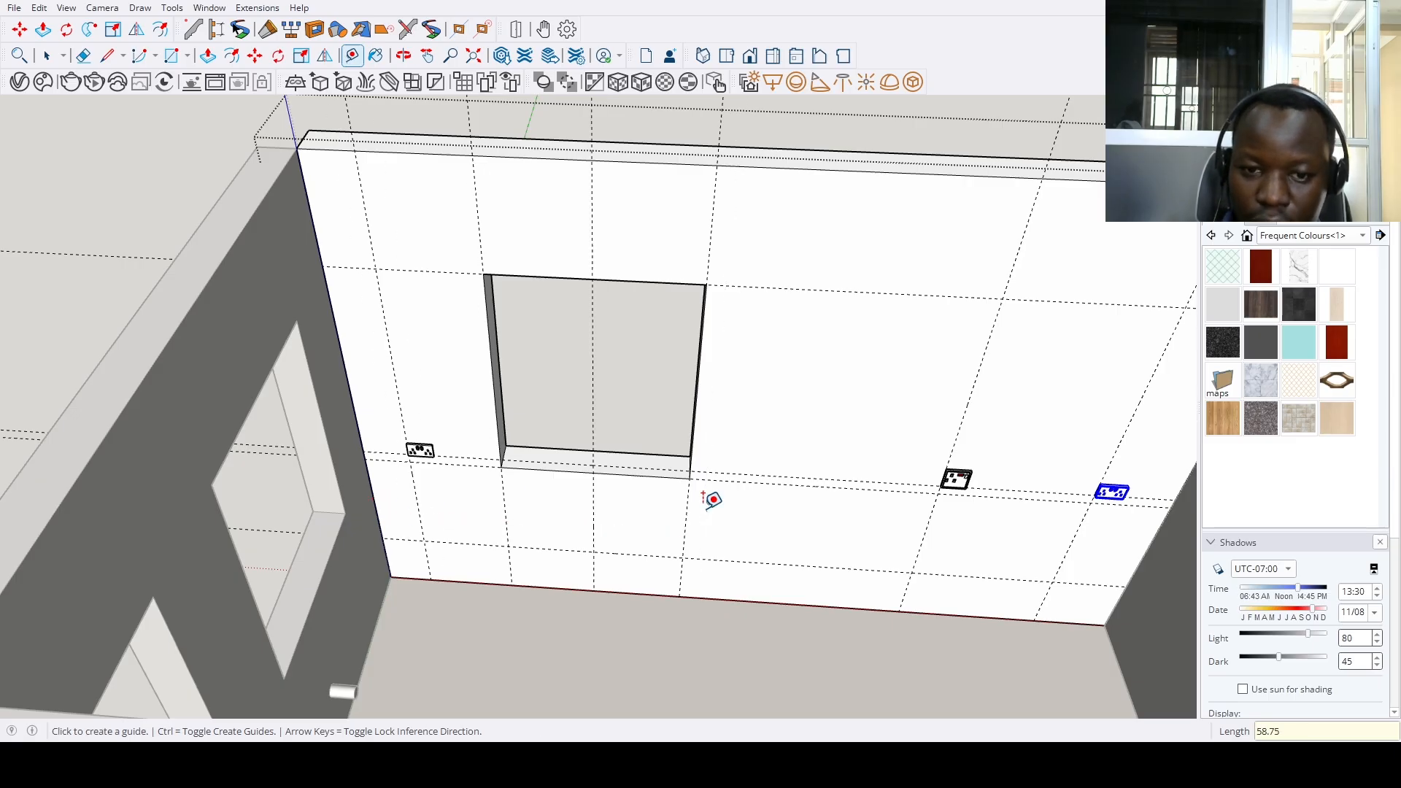
{"action": "scroll", "coordinate": [705, 497], "scroll_direction": "up", "scroll_amount": 2}
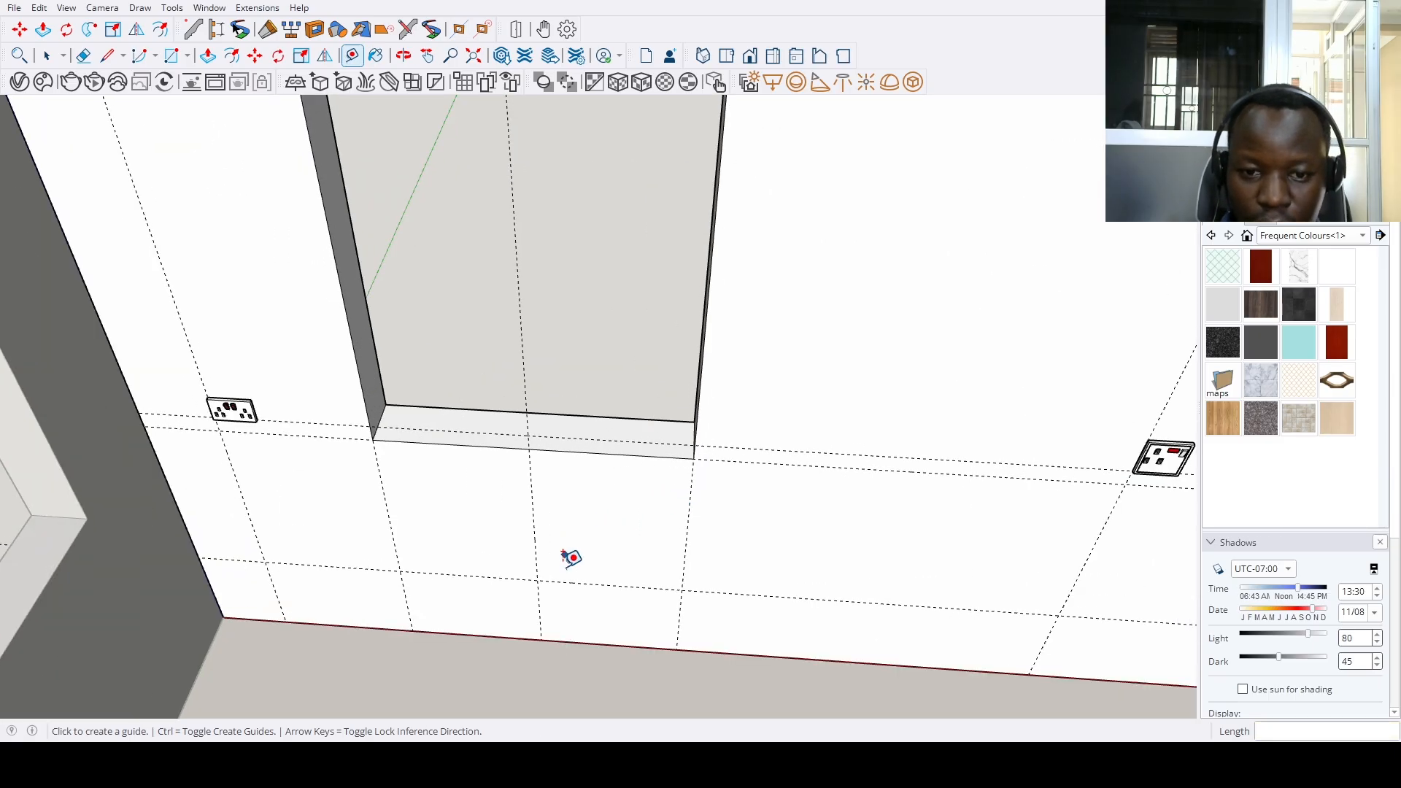
{"action": "scroll", "coordinate": [539, 578], "scroll_direction": "up", "scroll_amount": 2}
{"action": "key", "text": "c"}
{"action": "left_click", "coordinate": [538, 581]}
{"action": "type", "text": "1.5"}
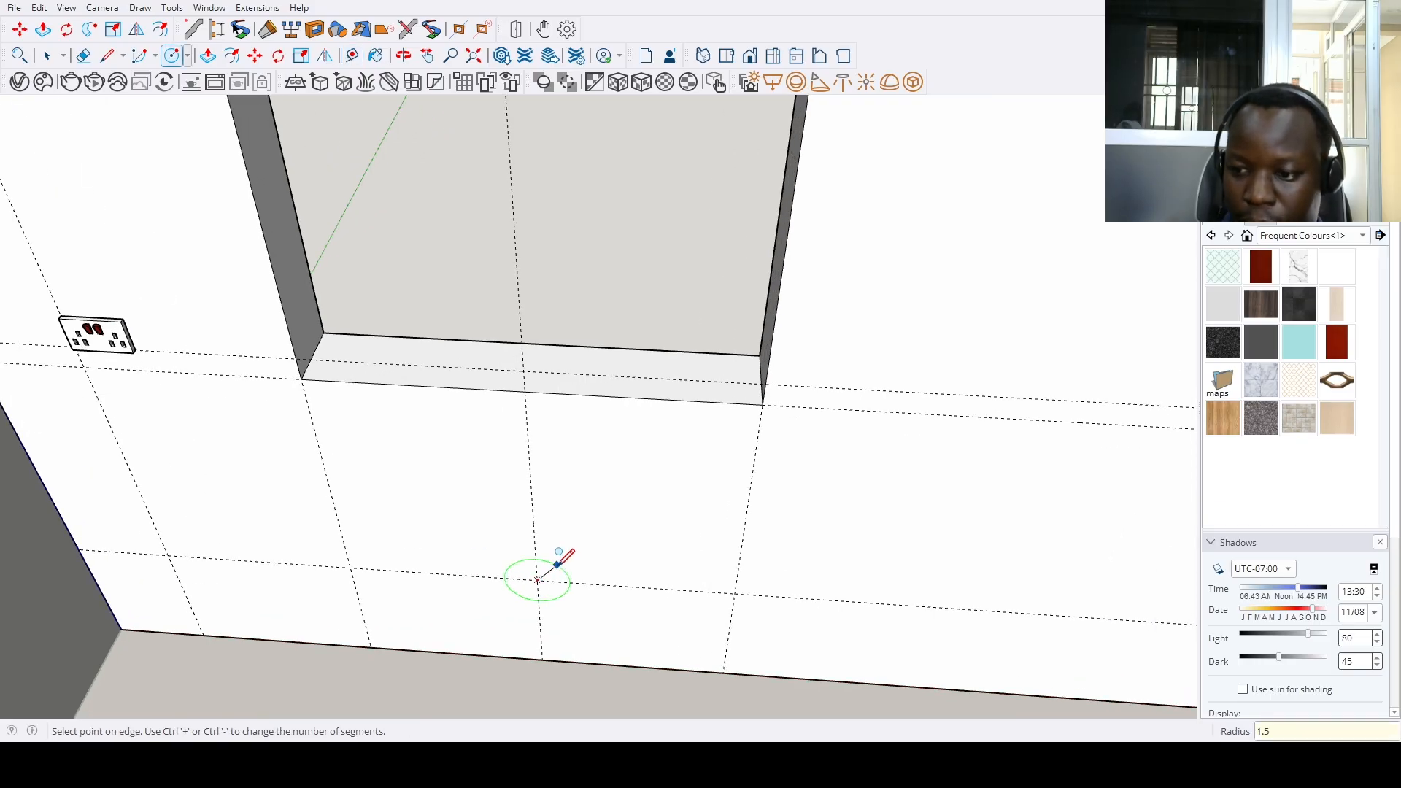
{"action": "key", "text": "Return"}
Push/Pull the circle under the window out 6 inches to form a pipe stub
{"action": "key", "text": "p"}
{"action": "scroll", "coordinate": [536, 582], "scroll_direction": "up", "scroll_amount": 2}
{"action": "left_click", "coordinate": [531, 587]}
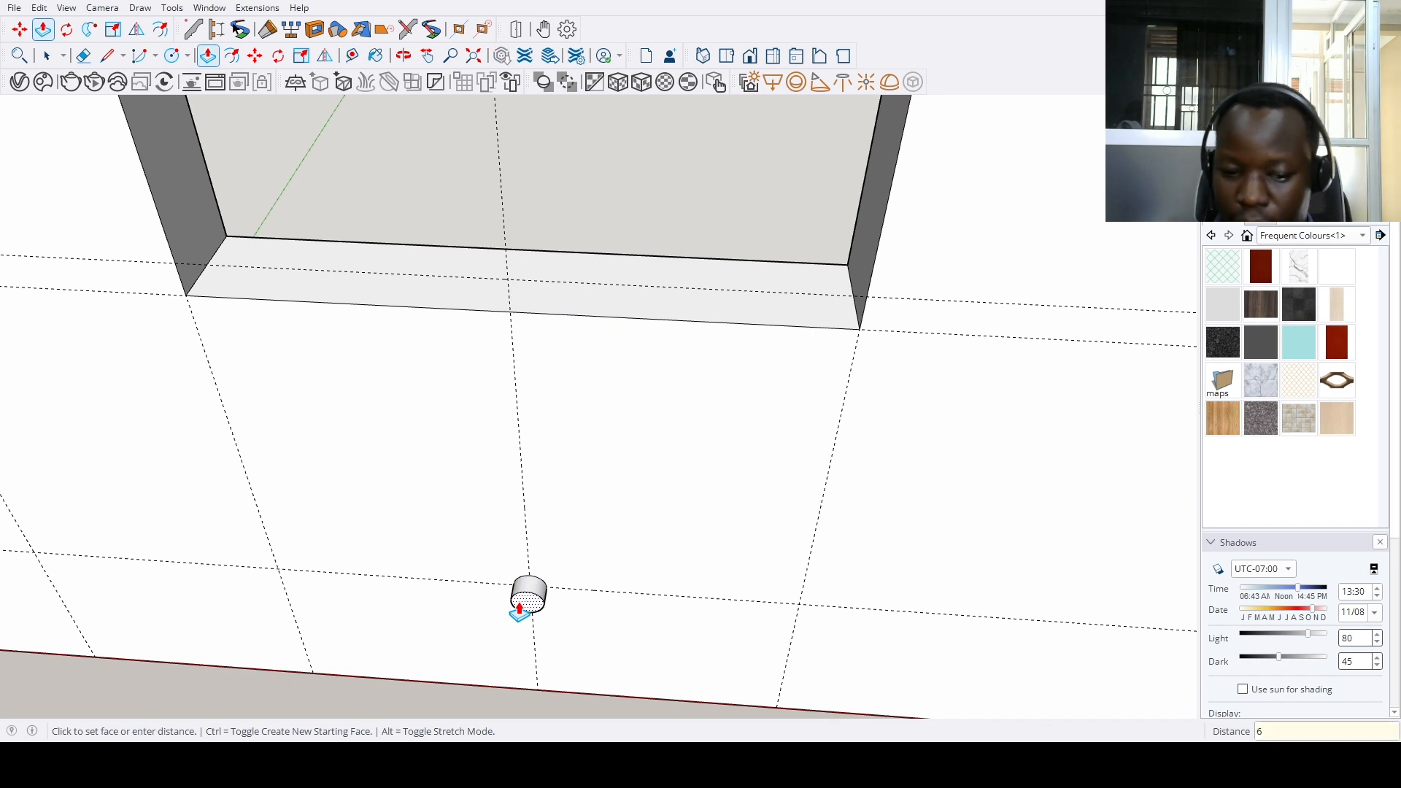
{"action": "type", "text": "6"}
{"action": "key", "text": "Return"}
{"action": "key", "text": "space"}
On the long windowless wall, place a vertical guide 67 inches from its side edge and a horizontal guide level with the adjacent opening's top
{"action": "scroll", "coordinate": [573, 536], "scroll_direction": "down", "scroll_amount": 10}
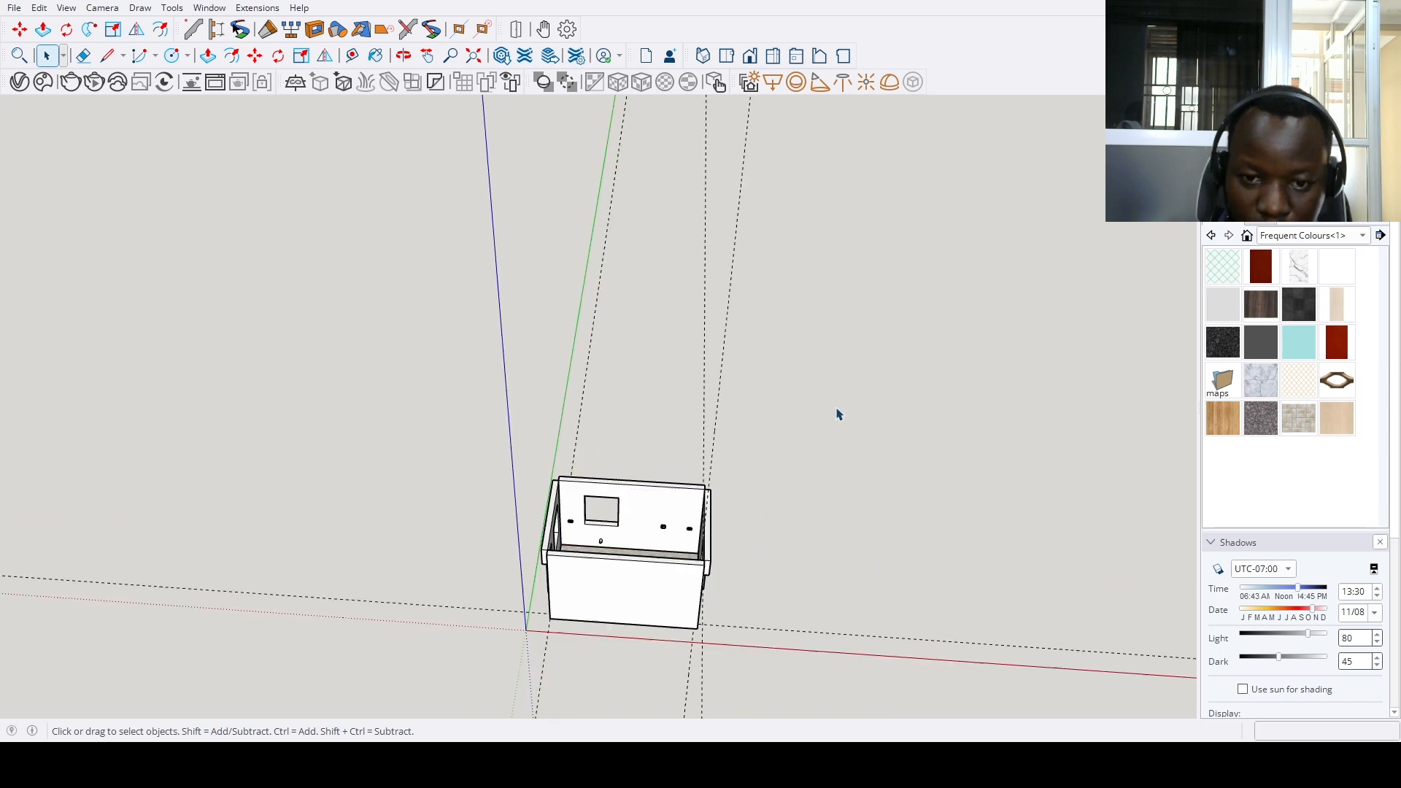
{"action": "middle_click_drag", "start_coordinate": [837, 414], "coordinate": [517, 502]}
{"action": "scroll", "coordinate": [519, 504], "scroll_direction": "up", "scroll_amount": 6}
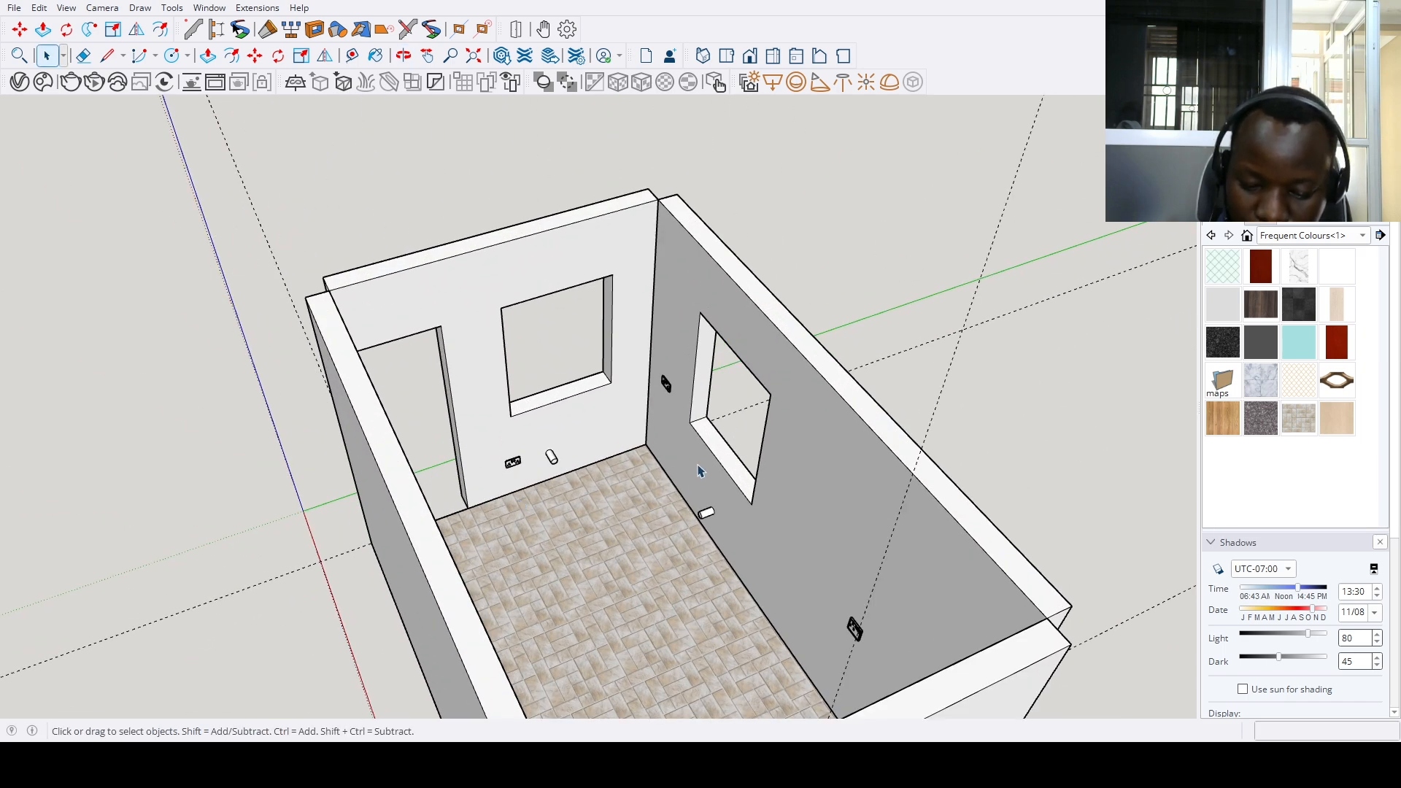
{"action": "middle_click_drag", "start_coordinate": [664, 400], "coordinate": [100, 380]}
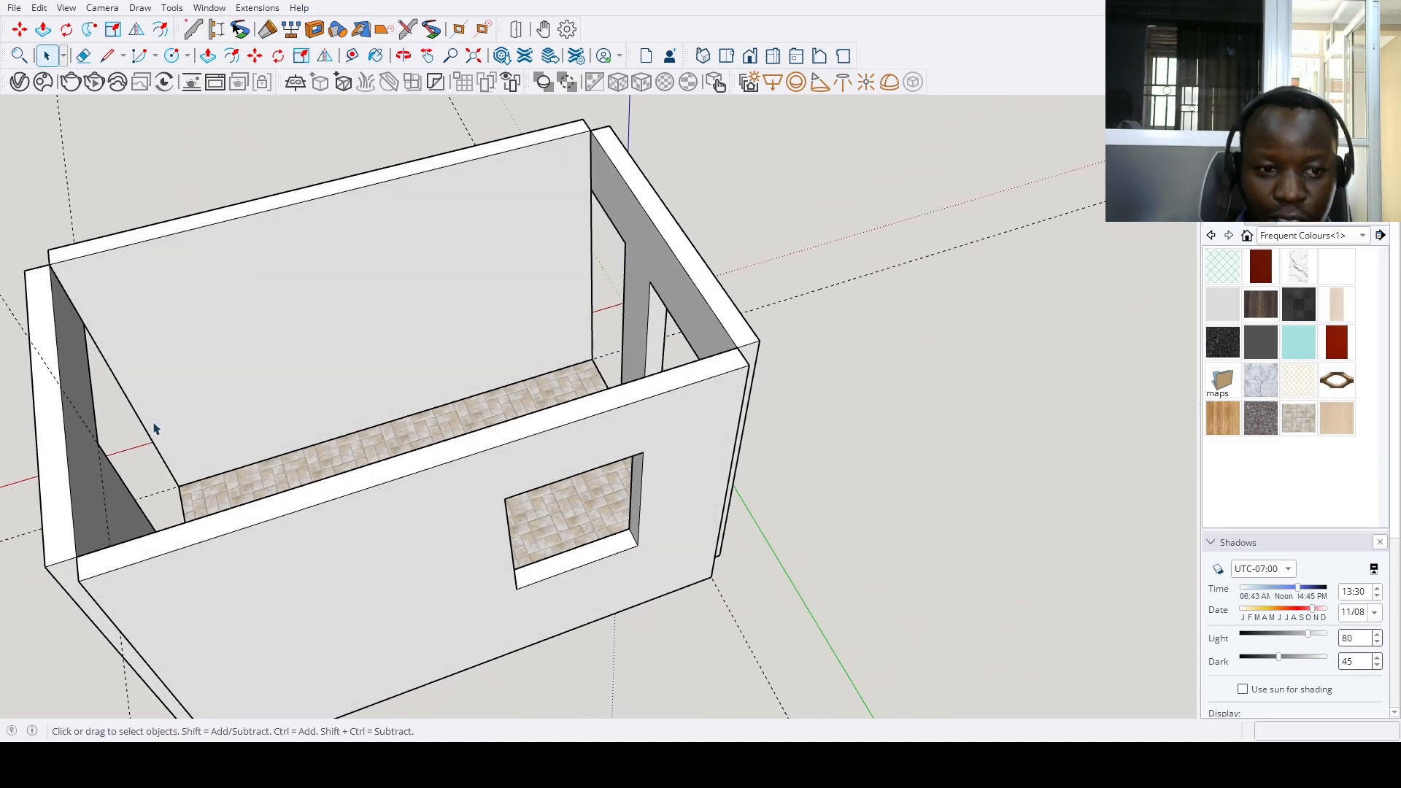
{"action": "scroll", "coordinate": [237, 401], "scroll_direction": "up", "scroll_amount": 3}
{"action": "scroll", "coordinate": [137, 445], "scroll_direction": "up", "scroll_amount": 3}
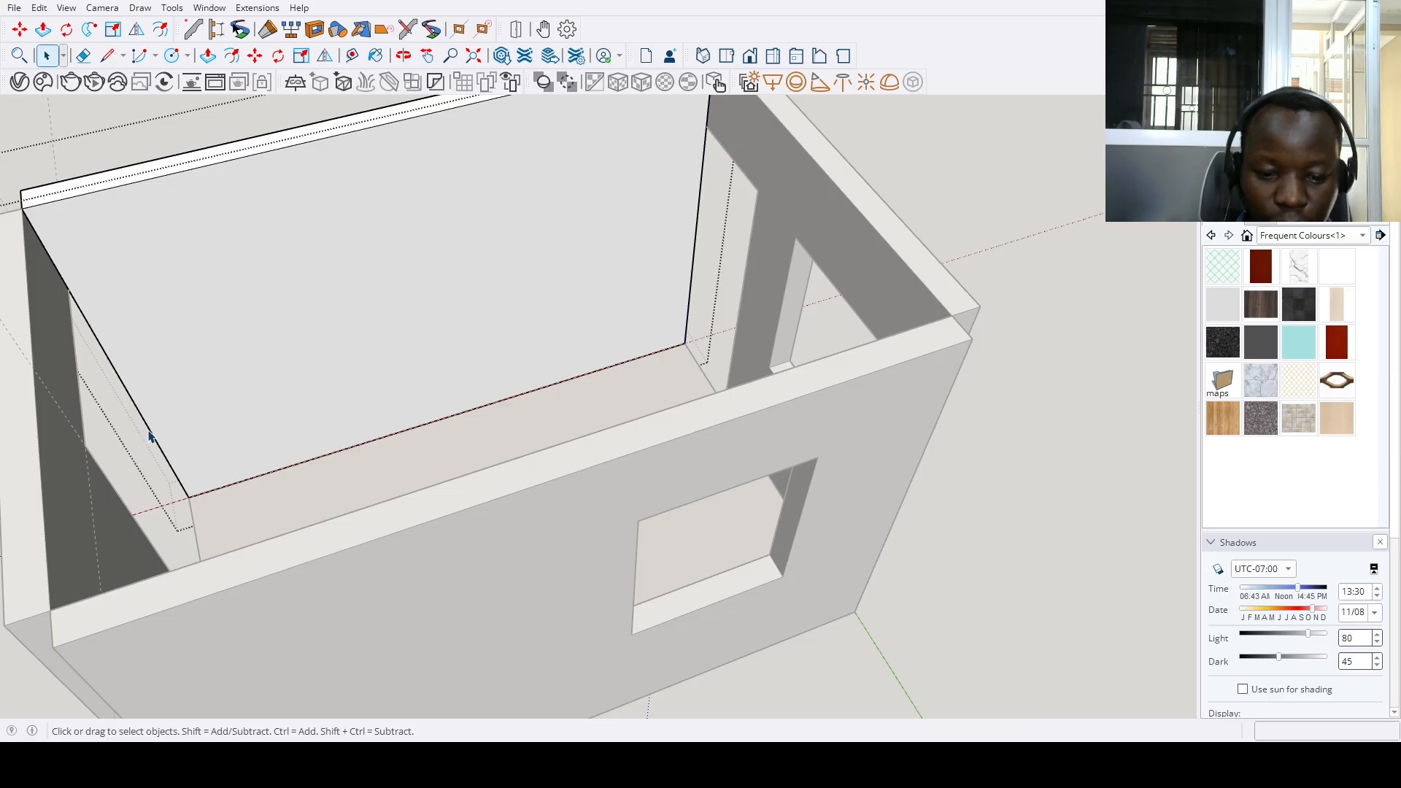
{"action": "key", "text": "t"}
{"action": "left_click", "coordinate": [149, 431]}
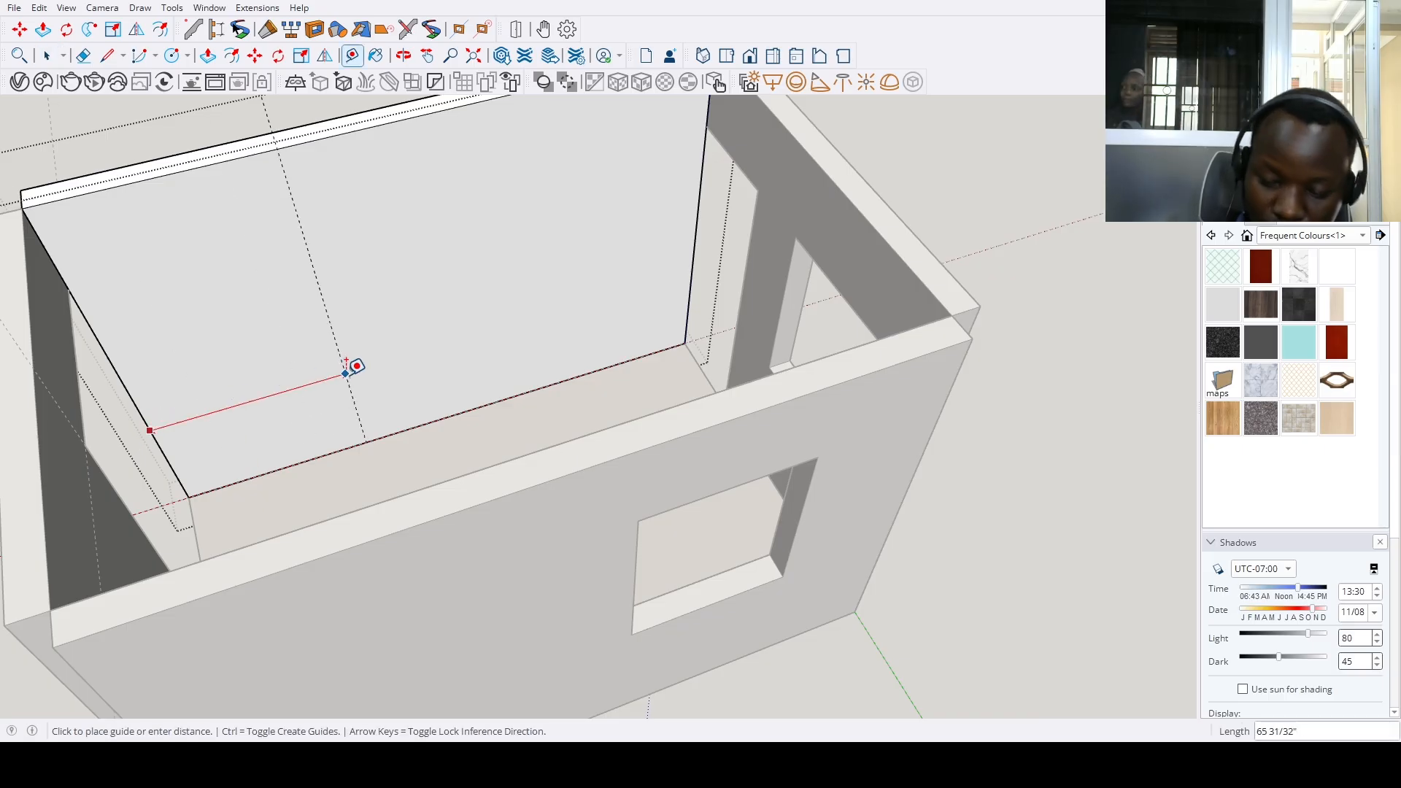
{"action": "type", "text": "67"}
{"action": "key", "text": "Return"}
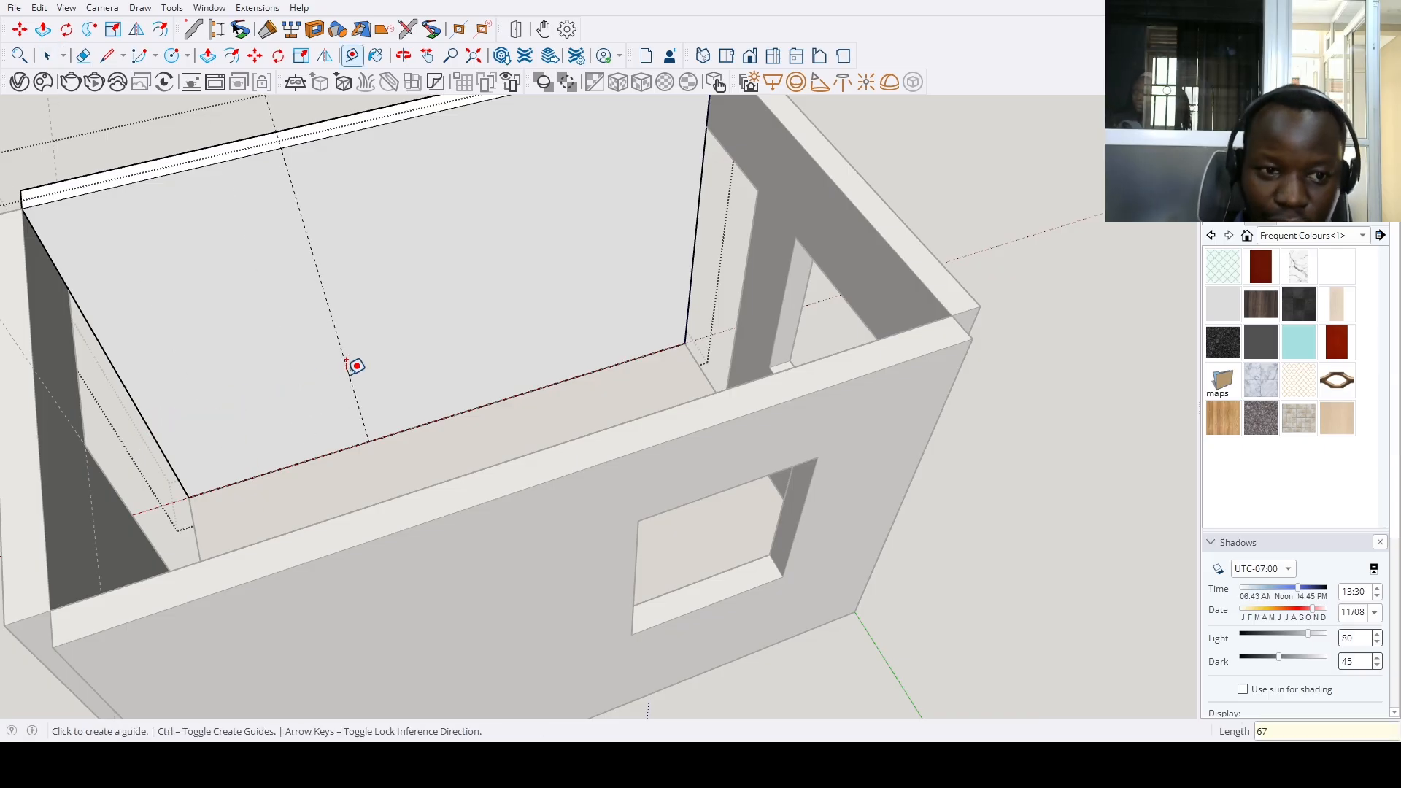
{"action": "left_click", "coordinate": [510, 397]}
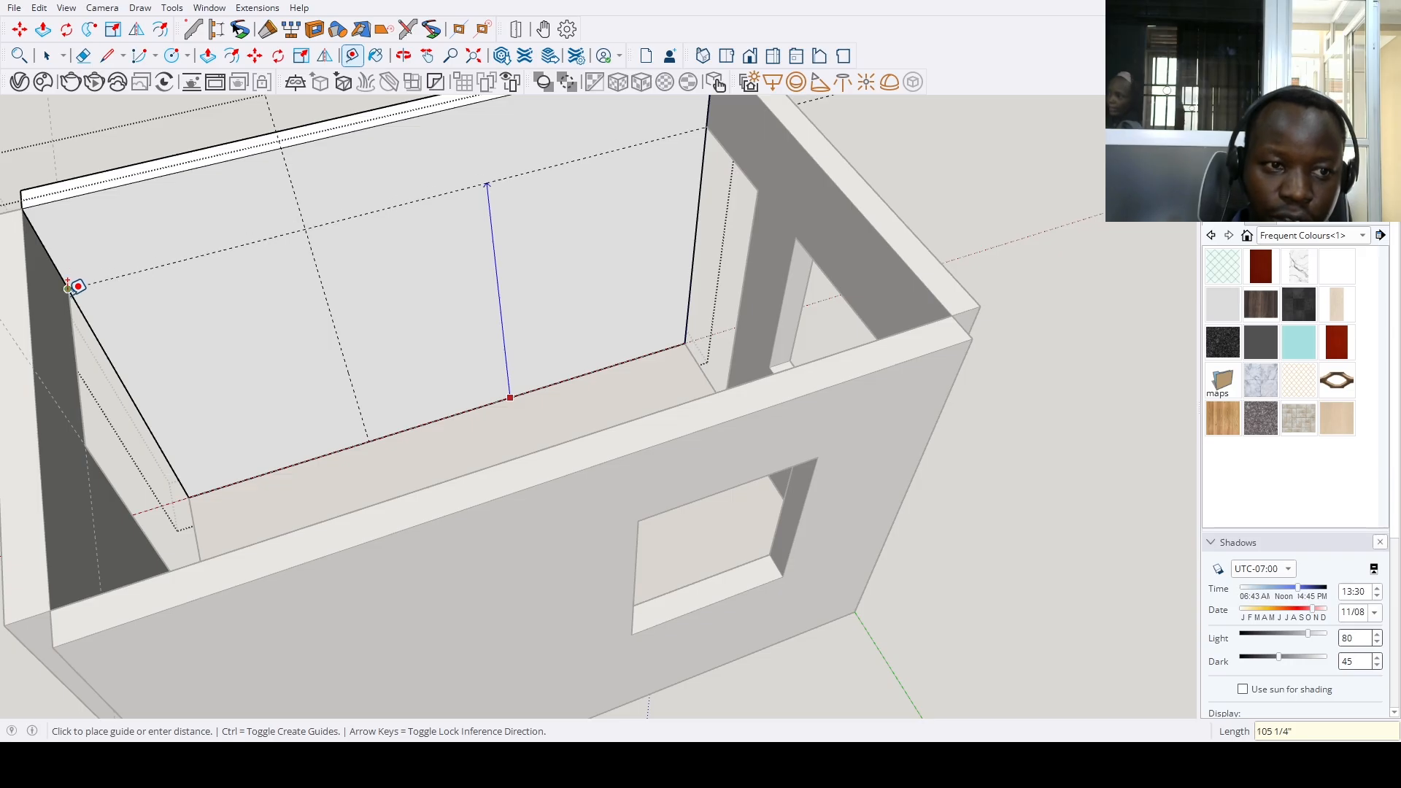
{"action": "key", "text": "Escape"}
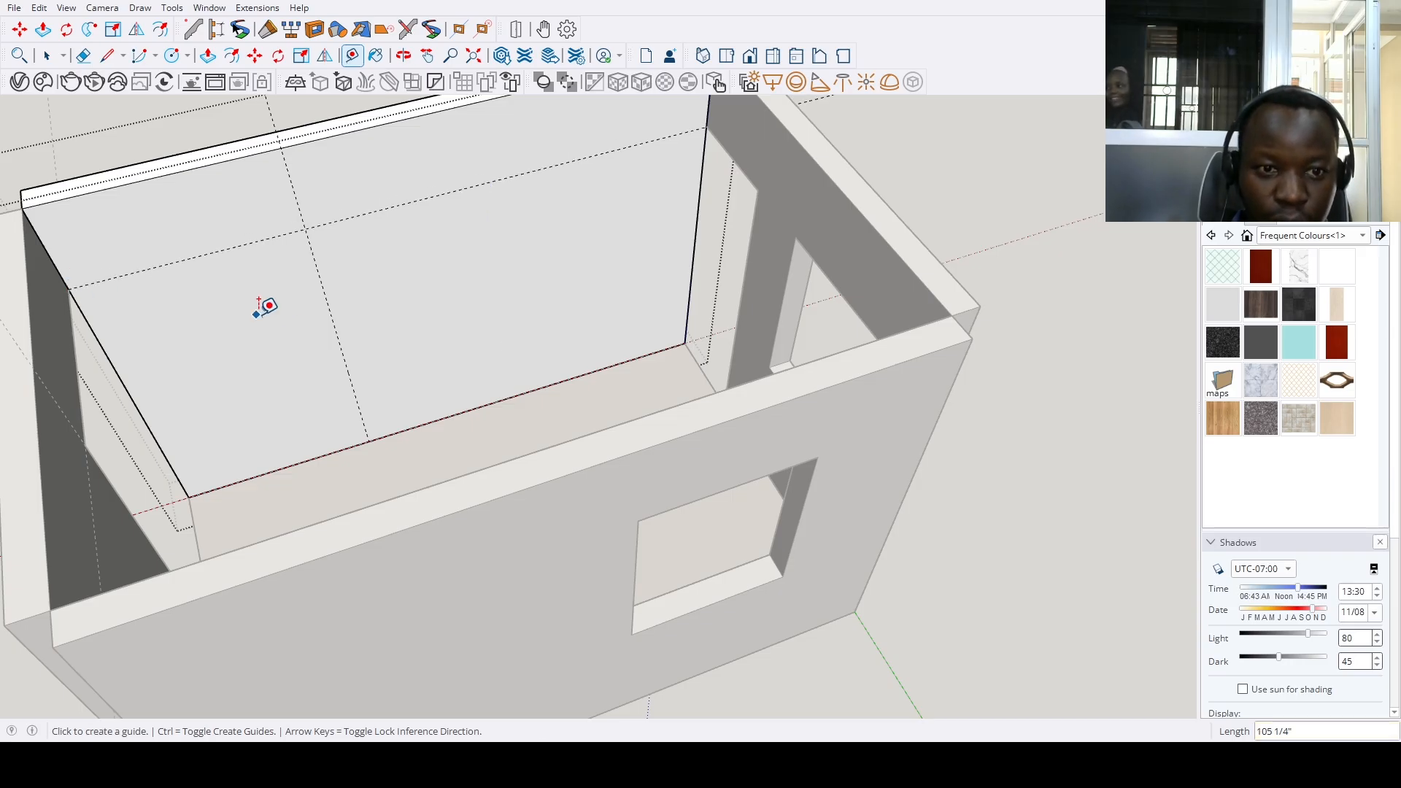
Add a vertical guide 57 inches beyond the 67-inch guide and a horizontal guide 77 inches above the wall's floor edge
{"action": "left_click", "coordinate": [328, 306]}
{"action": "type", "text": "5"}
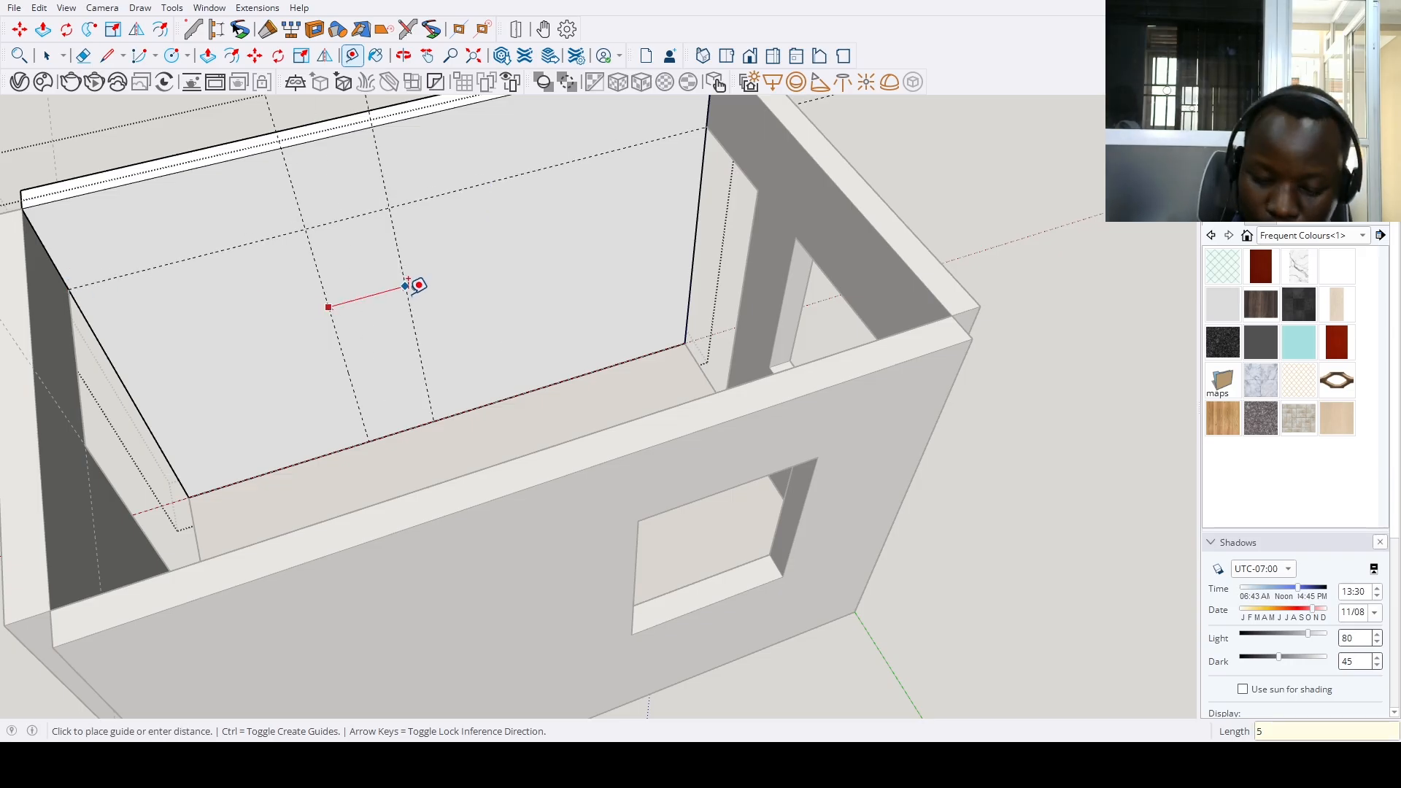
{"action": "type", "text": "7"}
{"action": "key", "text": "Return"}
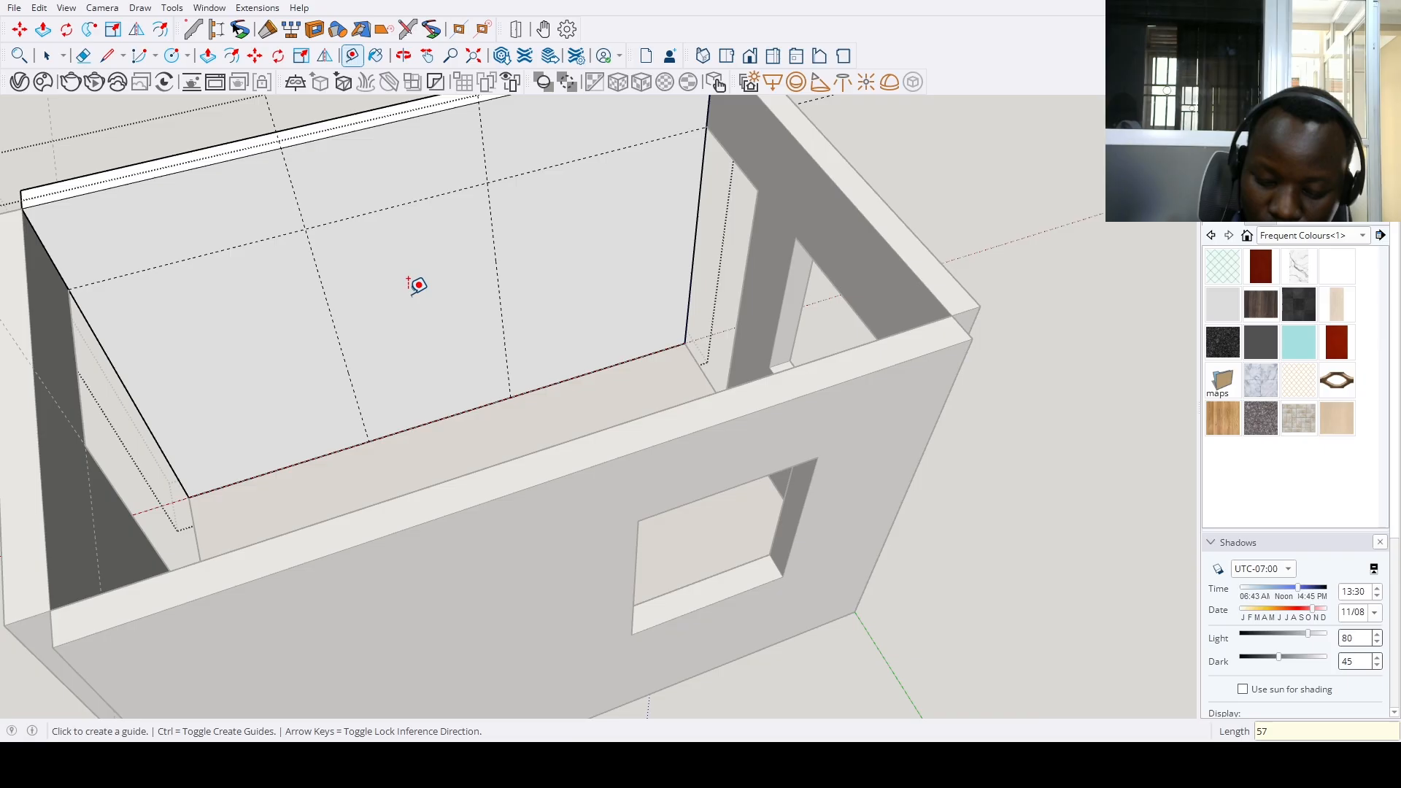
{"action": "left_click", "coordinate": [564, 380]}
{"action": "key", "text": "Return"}
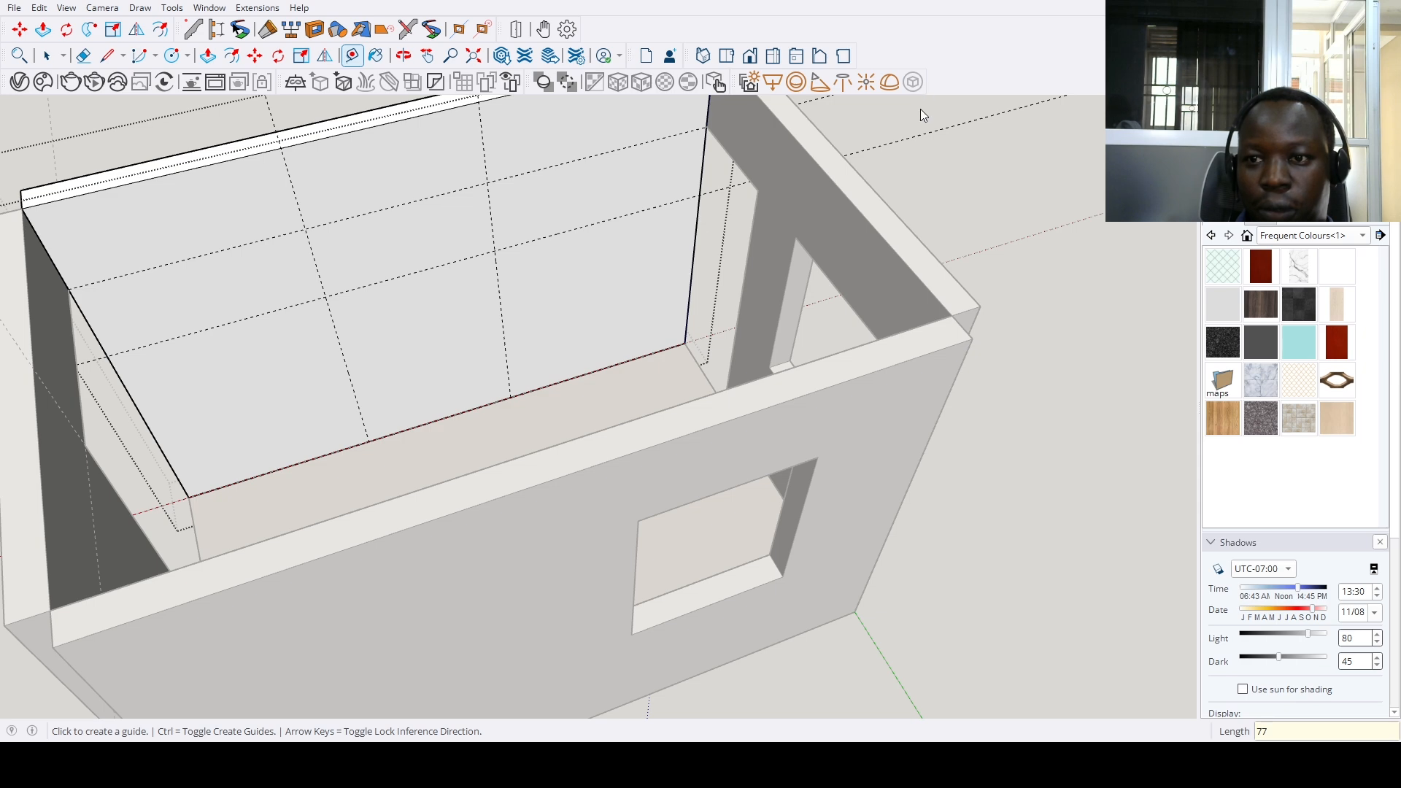
Paste the copied electrical panel component near the new guide intersection and rotate it to lie parallel to the wall
{"action": "key", "text": "ctrl+v"}
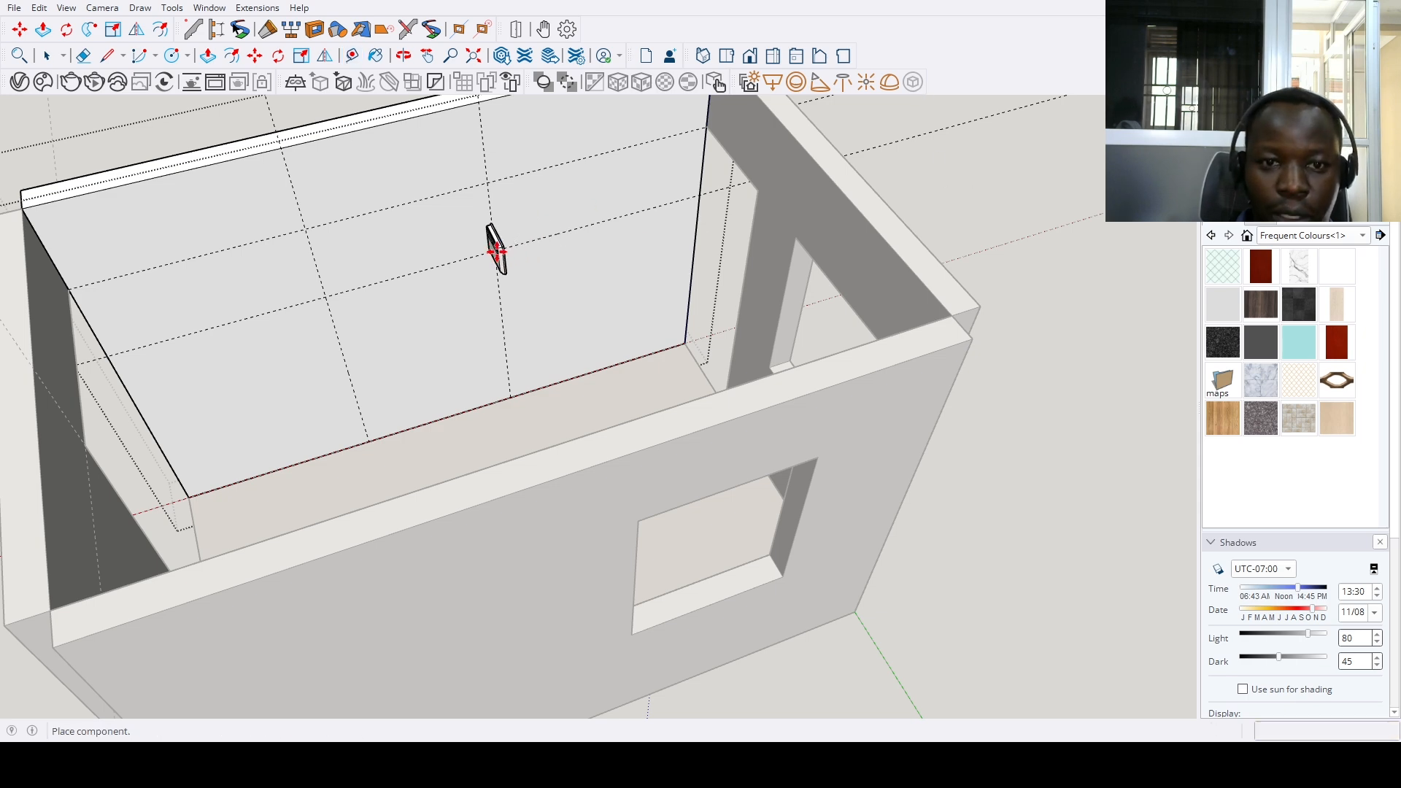
{"action": "left_click", "coordinate": [494, 251]}
{"action": "scroll", "coordinate": [502, 242], "scroll_direction": "up", "scroll_amount": 4}
{"action": "left_click", "coordinate": [499, 243]}
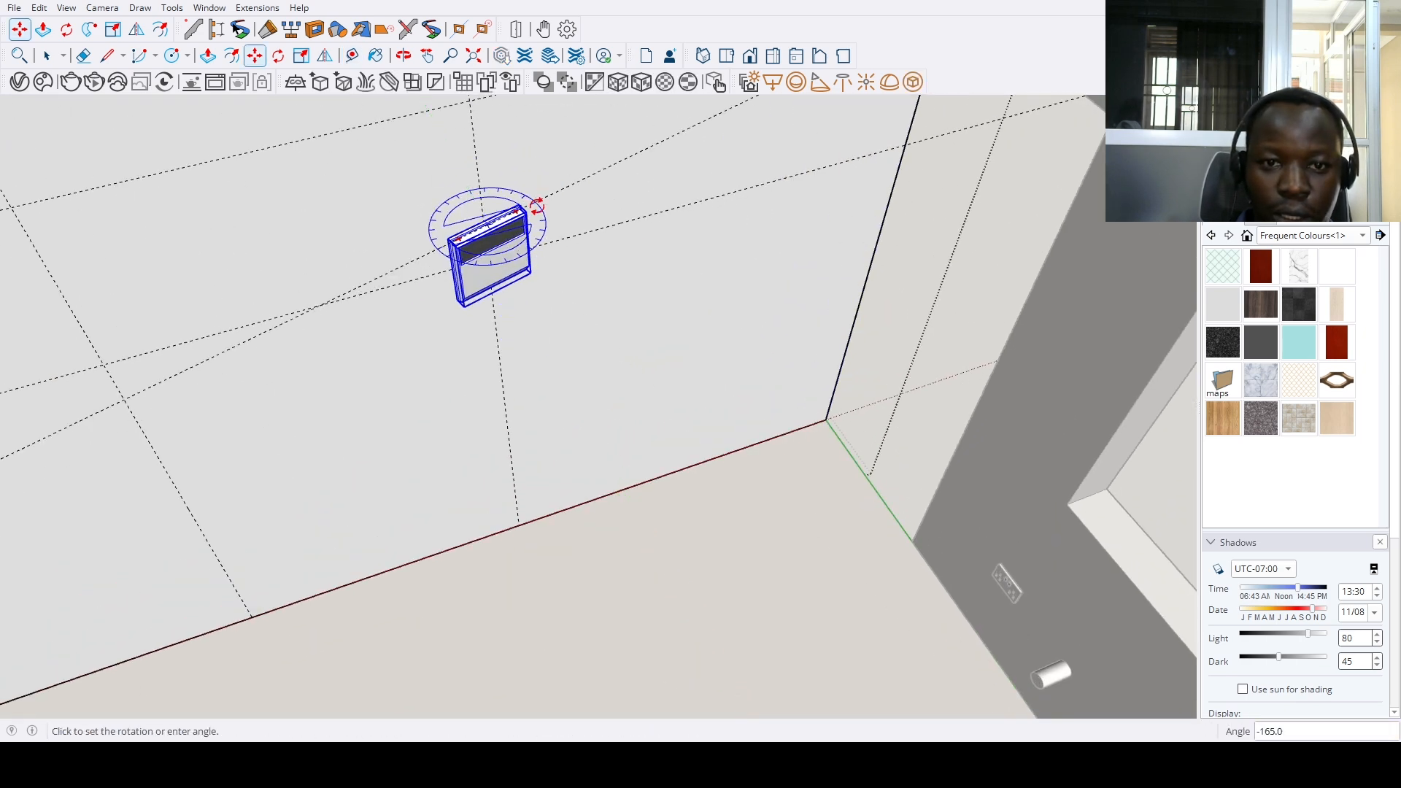
{"action": "left_click", "coordinate": [535, 212]}
Move the panel by its lower back corner onto the intersection of the 57-inch vertical and 77-inch horizontal guides
{"action": "scroll", "coordinate": [427, 221], "scroll_direction": "up", "scroll_amount": 3}
{"action": "scroll", "coordinate": [435, 316], "scroll_direction": "up", "scroll_amount": 5}
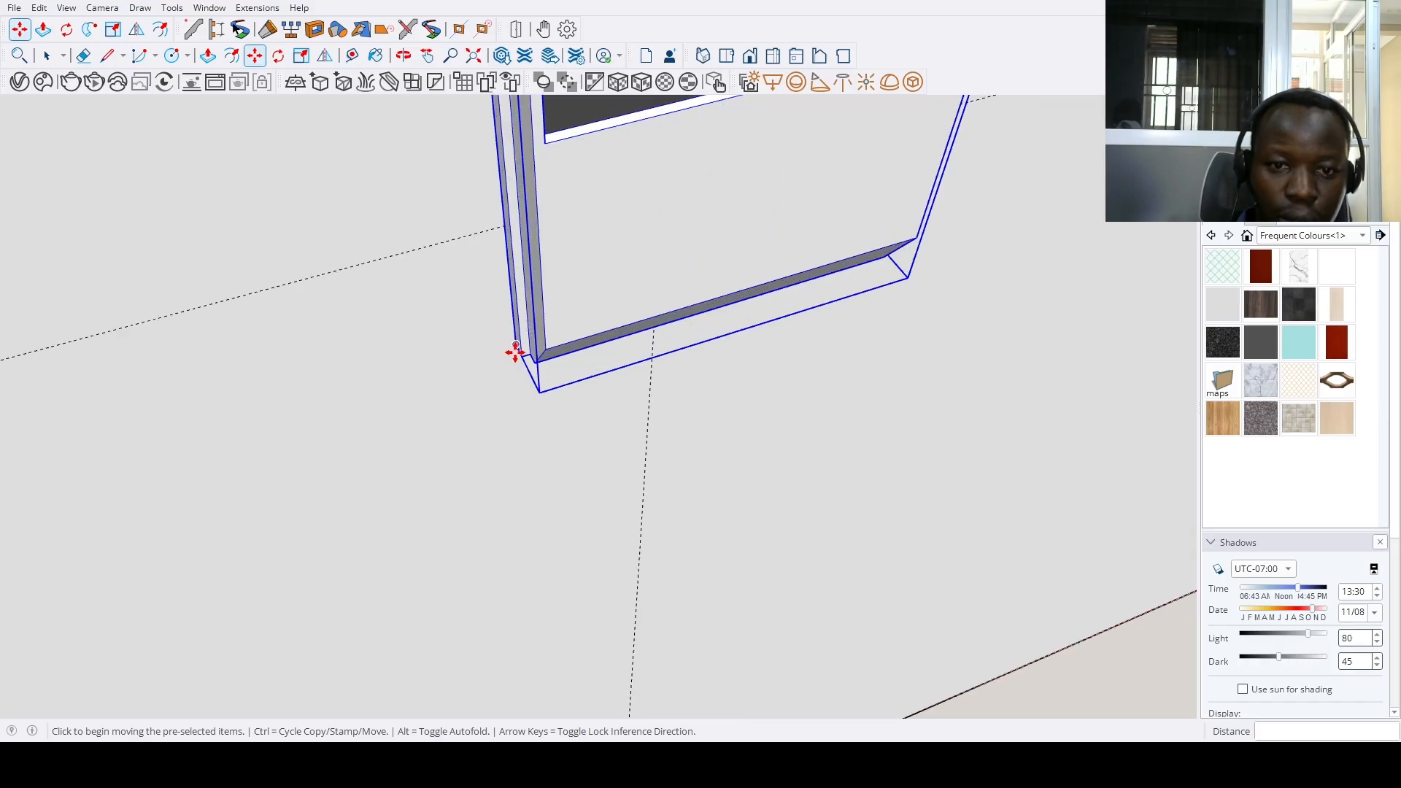
{"action": "left_click", "coordinate": [513, 351]}
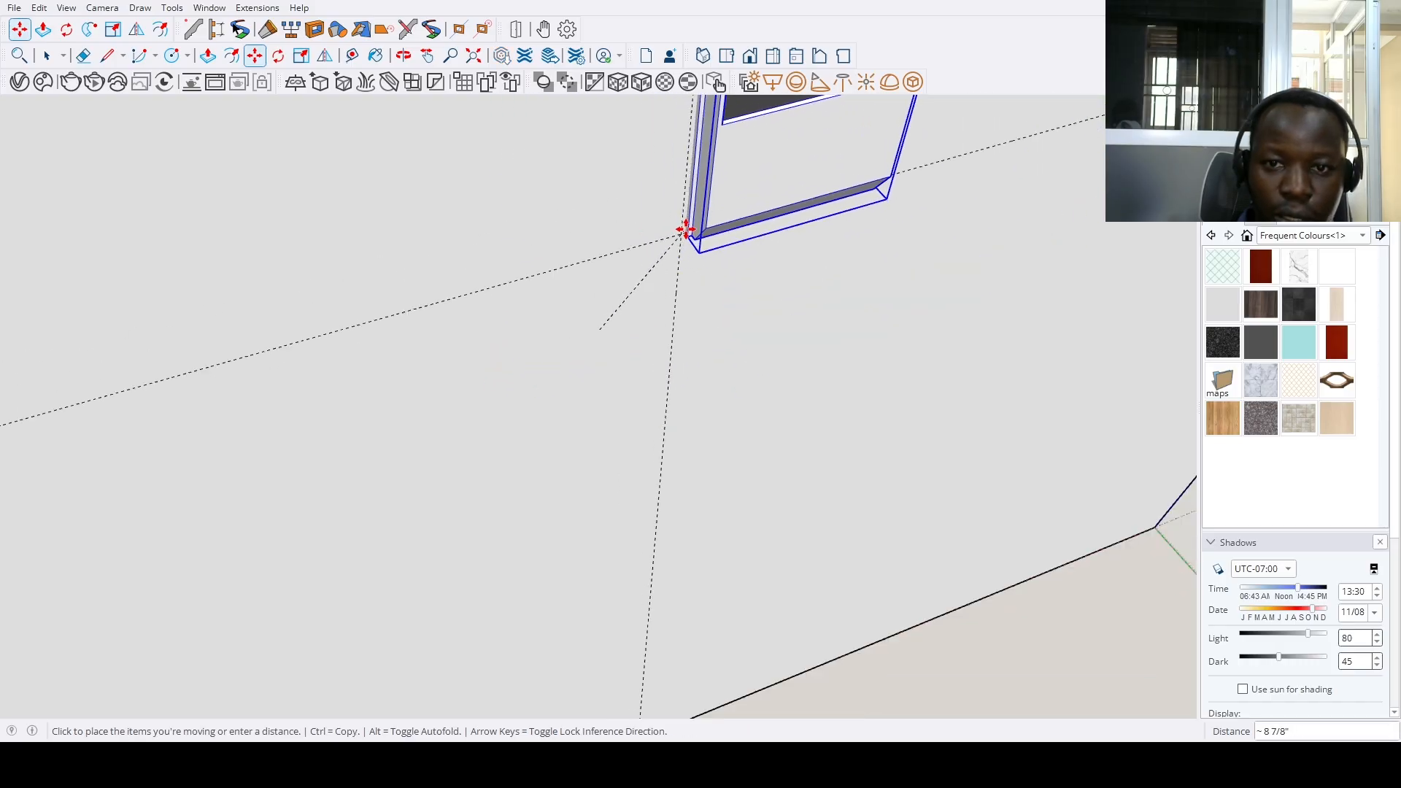
{"action": "left_click", "coordinate": [682, 236]}
{"action": "scroll", "coordinate": [633, 309], "scroll_direction": "down", "scroll_amount": 10}
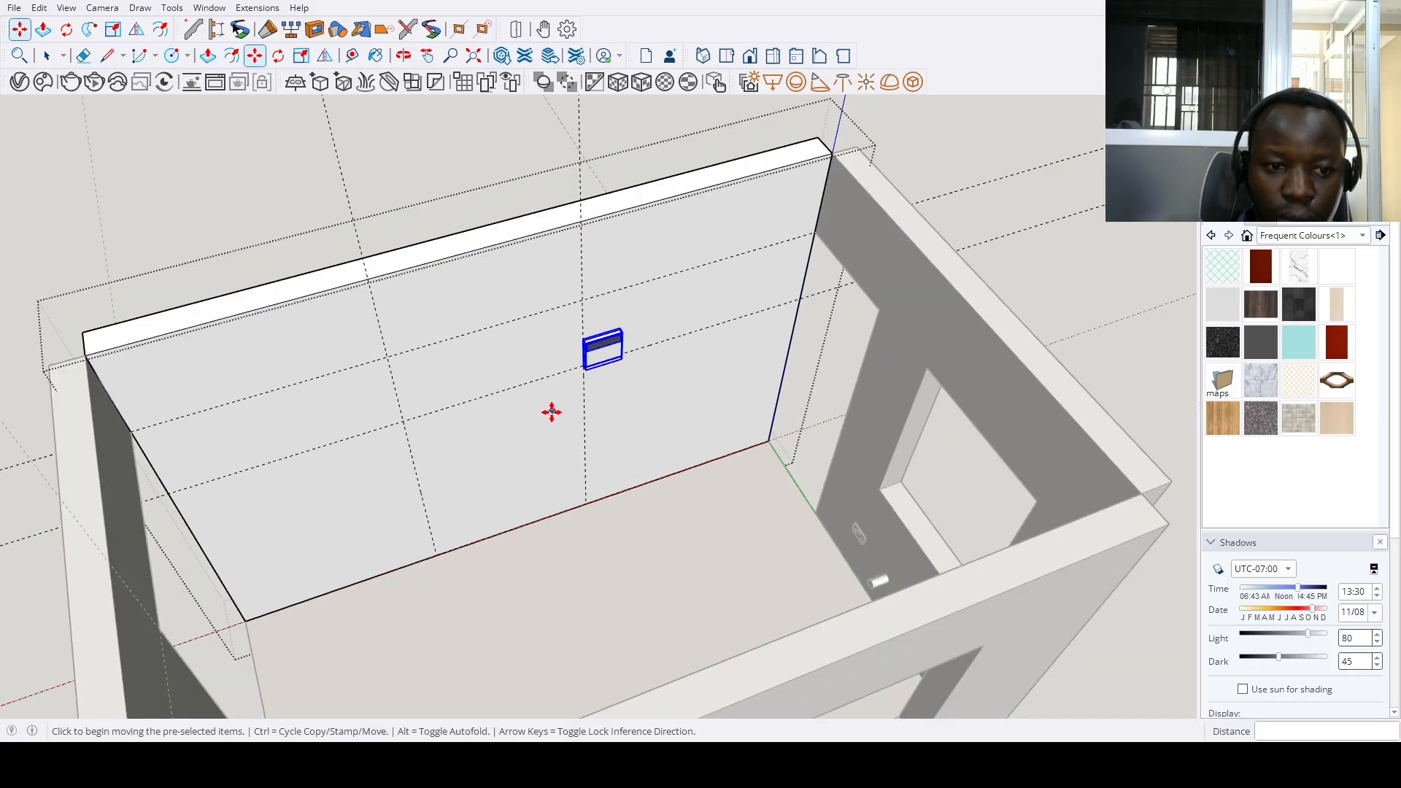
Cut an opening 8 inches through the wall, using a rectangle from the upper intersection on the 67-inch guide to the wall's lower corner
{"action": "key", "text": "r"}
{"action": "left_click", "coordinate": [457, 373]}
{"action": "middle_click_drag", "start_coordinate": [458, 373], "coordinate": [375, 422]}
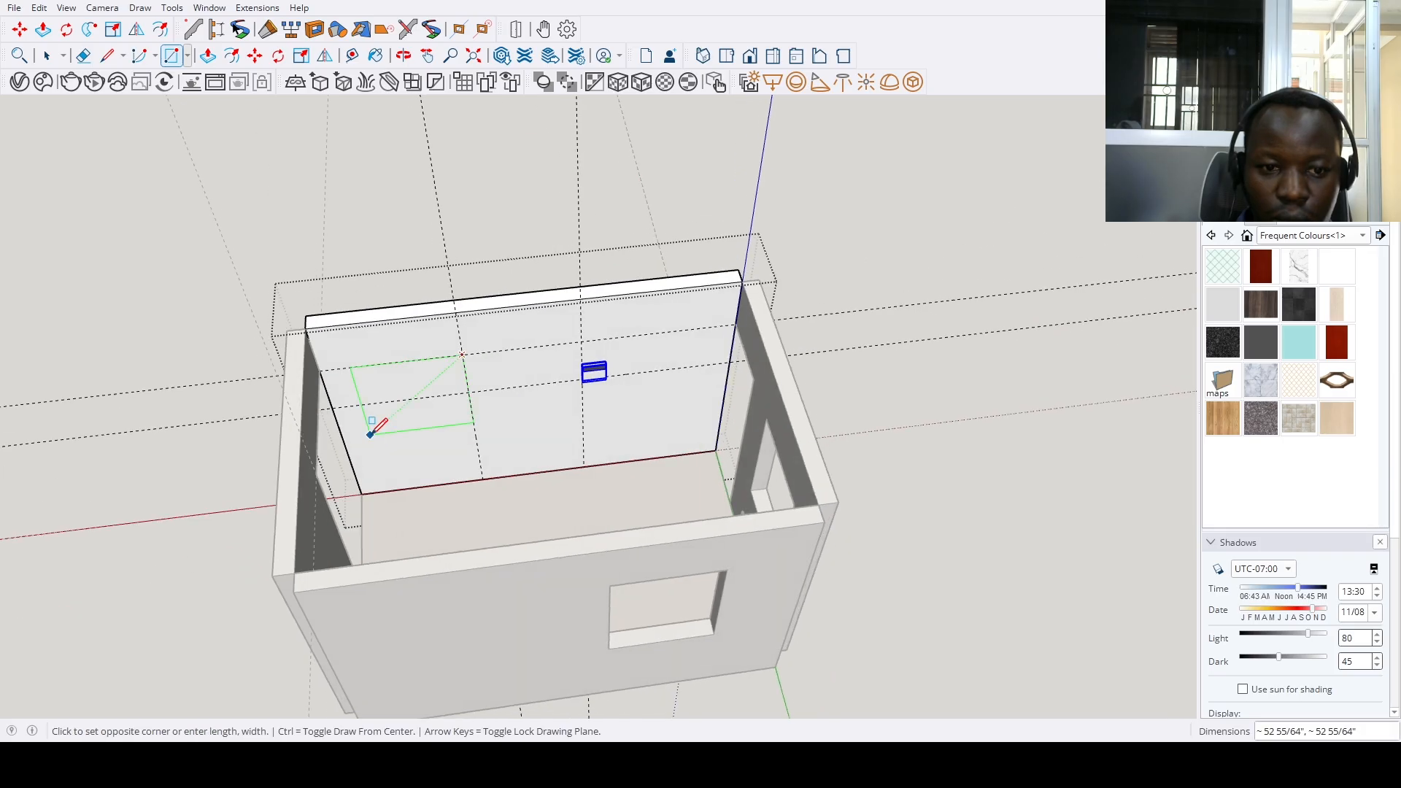
{"action": "left_click", "coordinate": [373, 486]}
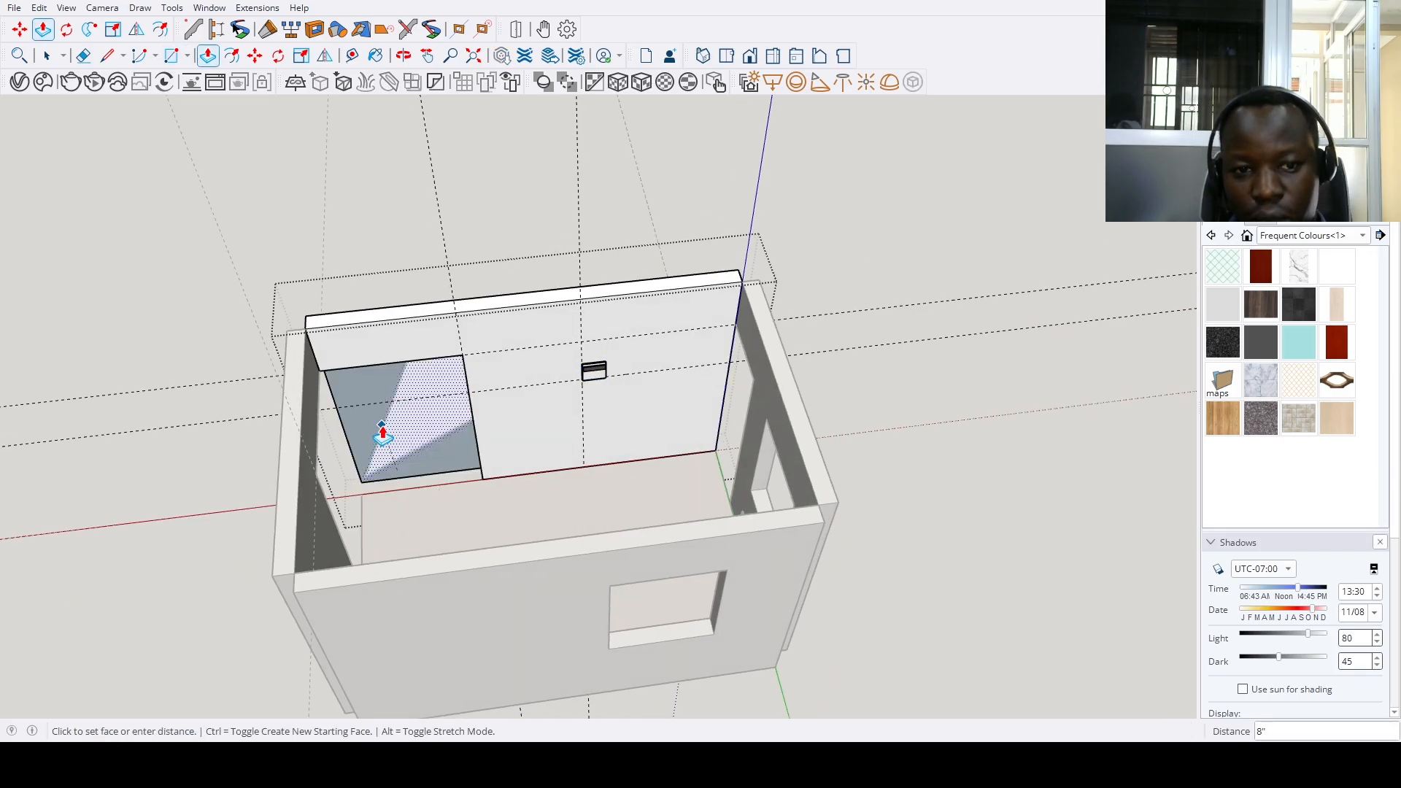
{"action": "scroll", "coordinate": [397, 449], "scroll_direction": "down", "scroll_amount": 8}
{"action": "key", "text": "space"}
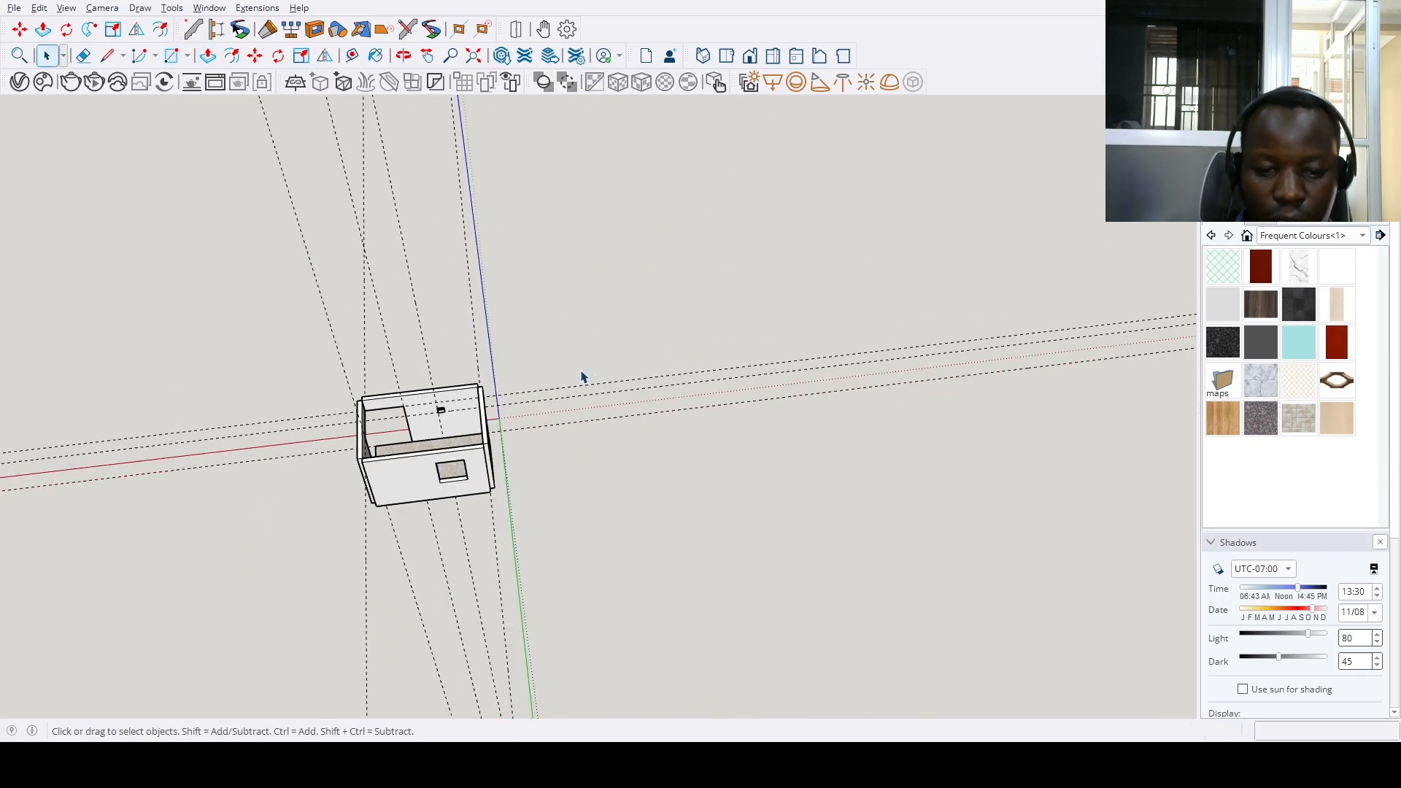
{"action": "middle_click_drag", "start_coordinate": [582, 377], "coordinate": [509, 397]}
{"action": "scroll", "coordinate": [532, 416], "scroll_direction": "up", "scroll_amount": 4}
{"action": "left_click", "coordinate": [504, 387]}
{"action": "key", "text": "Delete"}
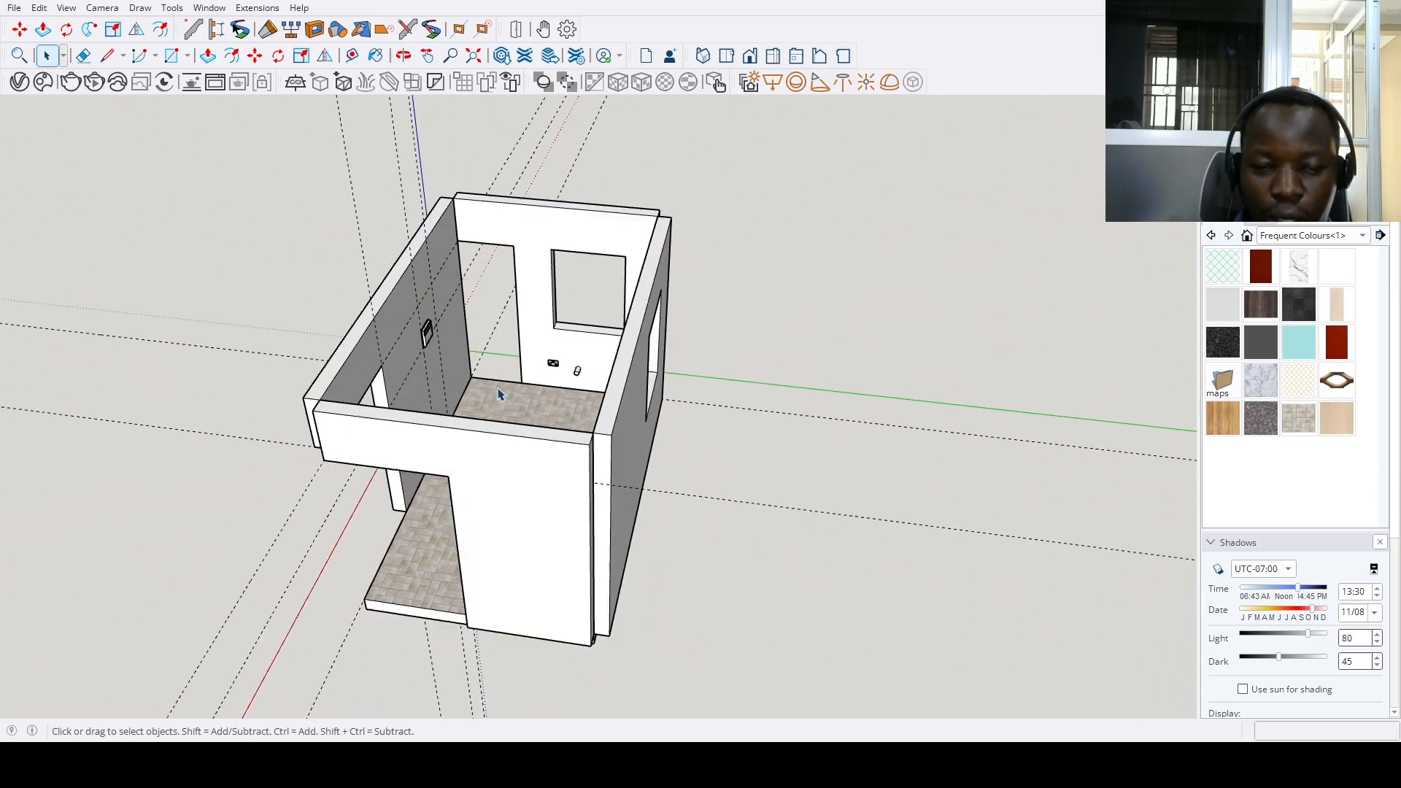
Place a vertical guide 2 inches from the door opening's edge on the end wall with the window
{"action": "scroll", "coordinate": [499, 394], "scroll_direction": "up", "scroll_amount": 10}
{"action": "key", "text": "t"}
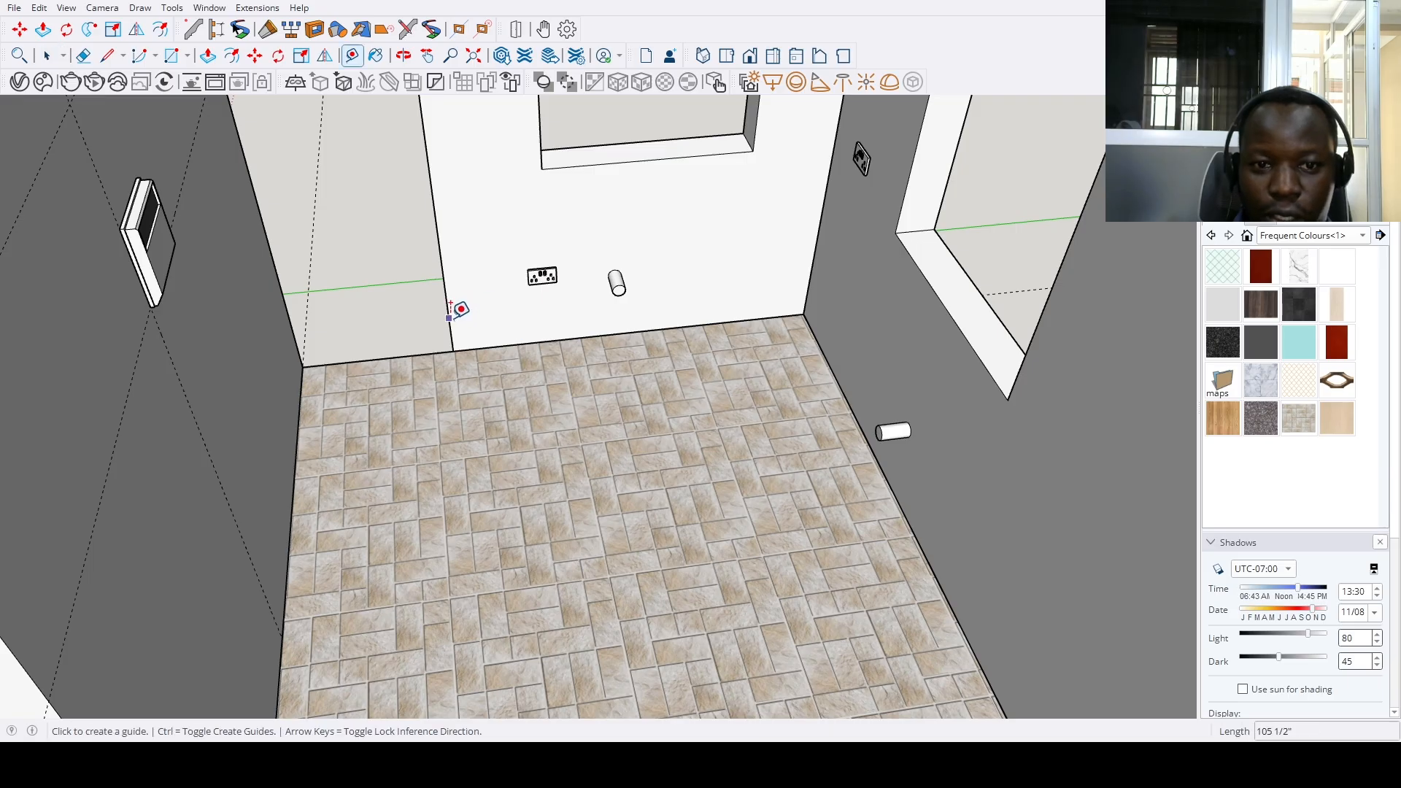
{"action": "left_click", "coordinate": [450, 317]}
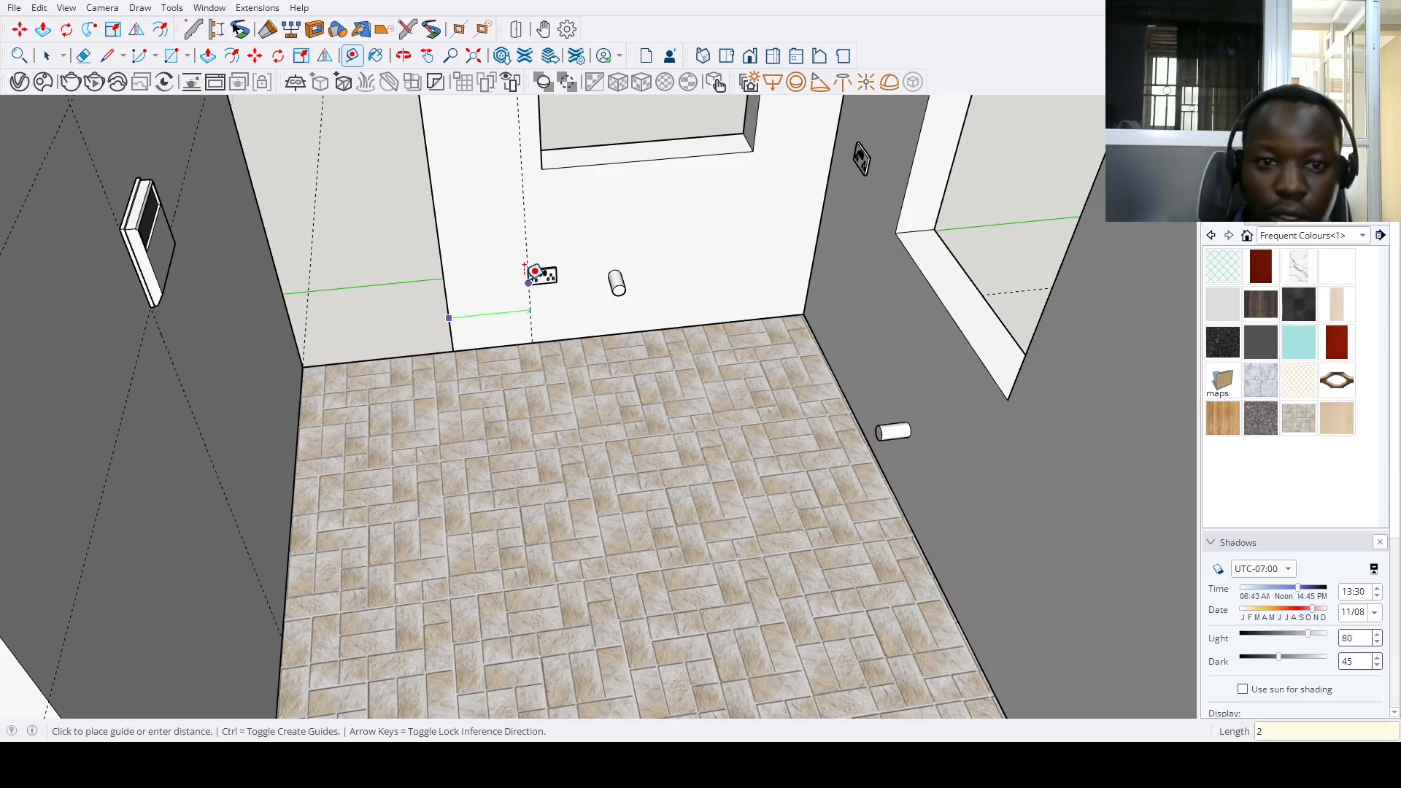
{"action": "key", "text": "Return"}
Place a vertical guide 2 inches from the opening's edge on the opposite end wall
{"action": "scroll", "coordinate": [528, 281], "scroll_direction": "down", "scroll_amount": 10}
{"action": "middle_click_drag", "start_coordinate": [491, 304], "coordinate": [900, 416]}
{"action": "scroll", "coordinate": [807, 520], "scroll_direction": "up", "scroll_amount": 10}
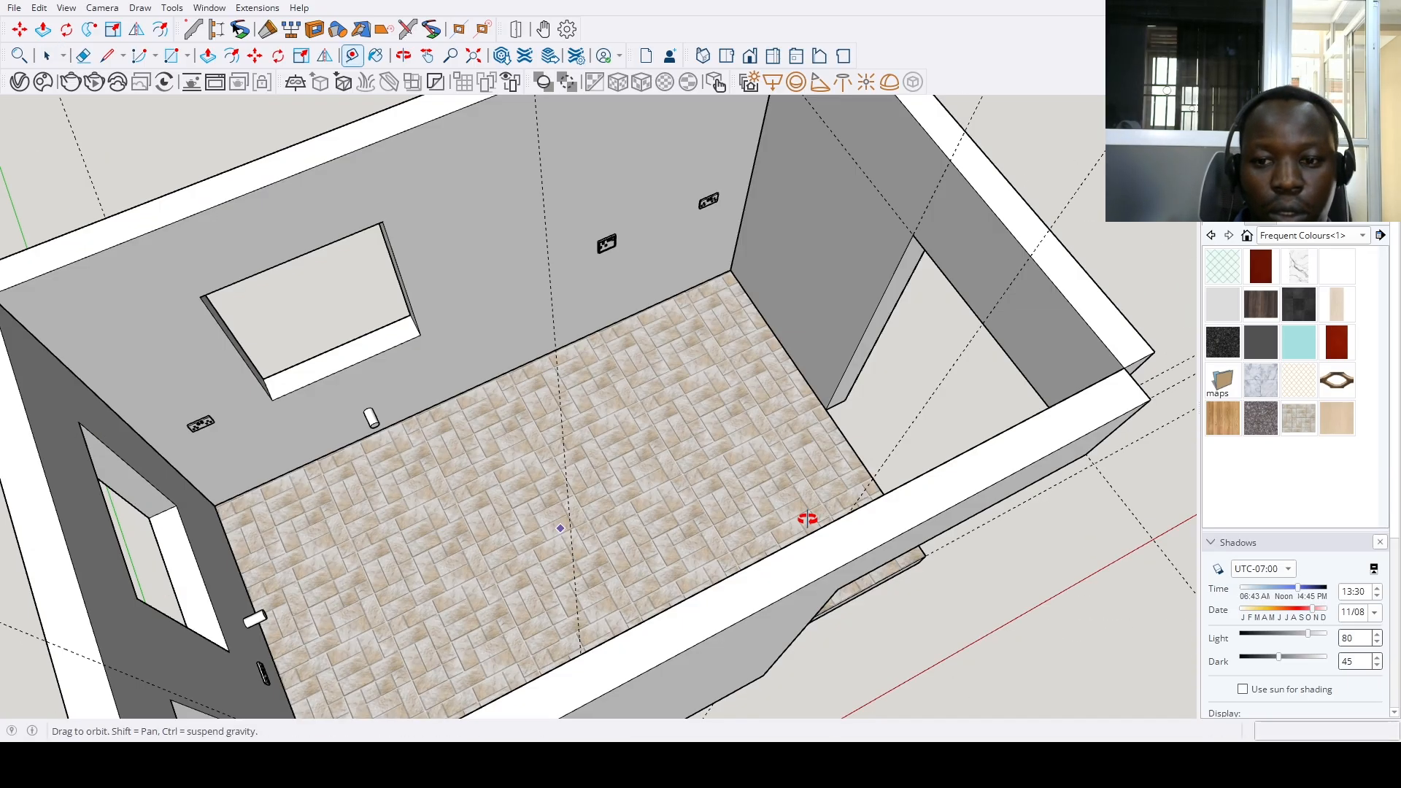
{"action": "scroll", "coordinate": [807, 520], "scroll_direction": "up", "scroll_amount": 3}
{"action": "type", "text": "2"}
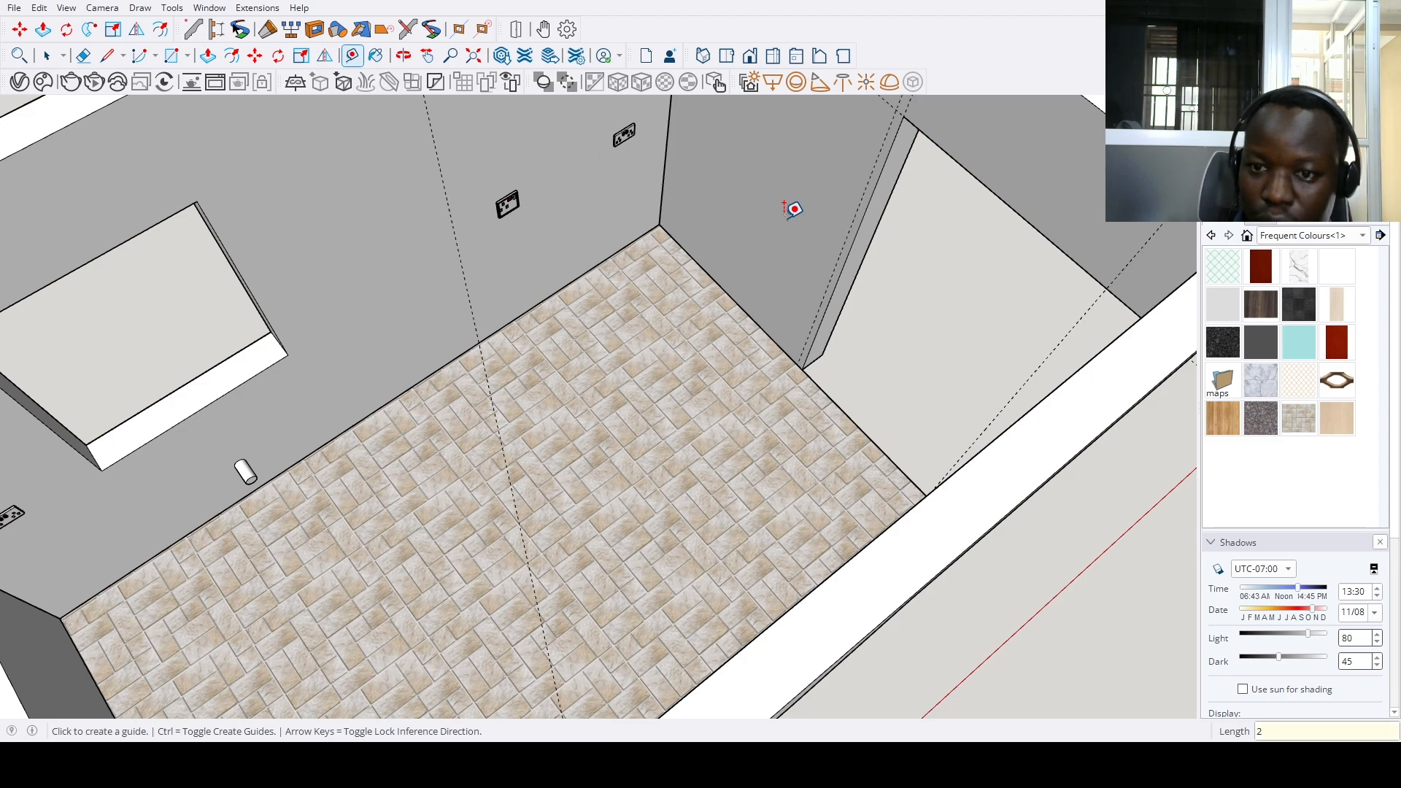
Place a guide on the tiled floor 22.75 inches in from the base of the end wall with the window
{"action": "scroll", "coordinate": [793, 210], "scroll_direction": "down", "scroll_amount": 5}
{"action": "scroll", "coordinate": [756, 285], "scroll_direction": "down", "scroll_amount": 4}
{"action": "middle_click_drag", "start_coordinate": [642, 425], "coordinate": [744, 238]}
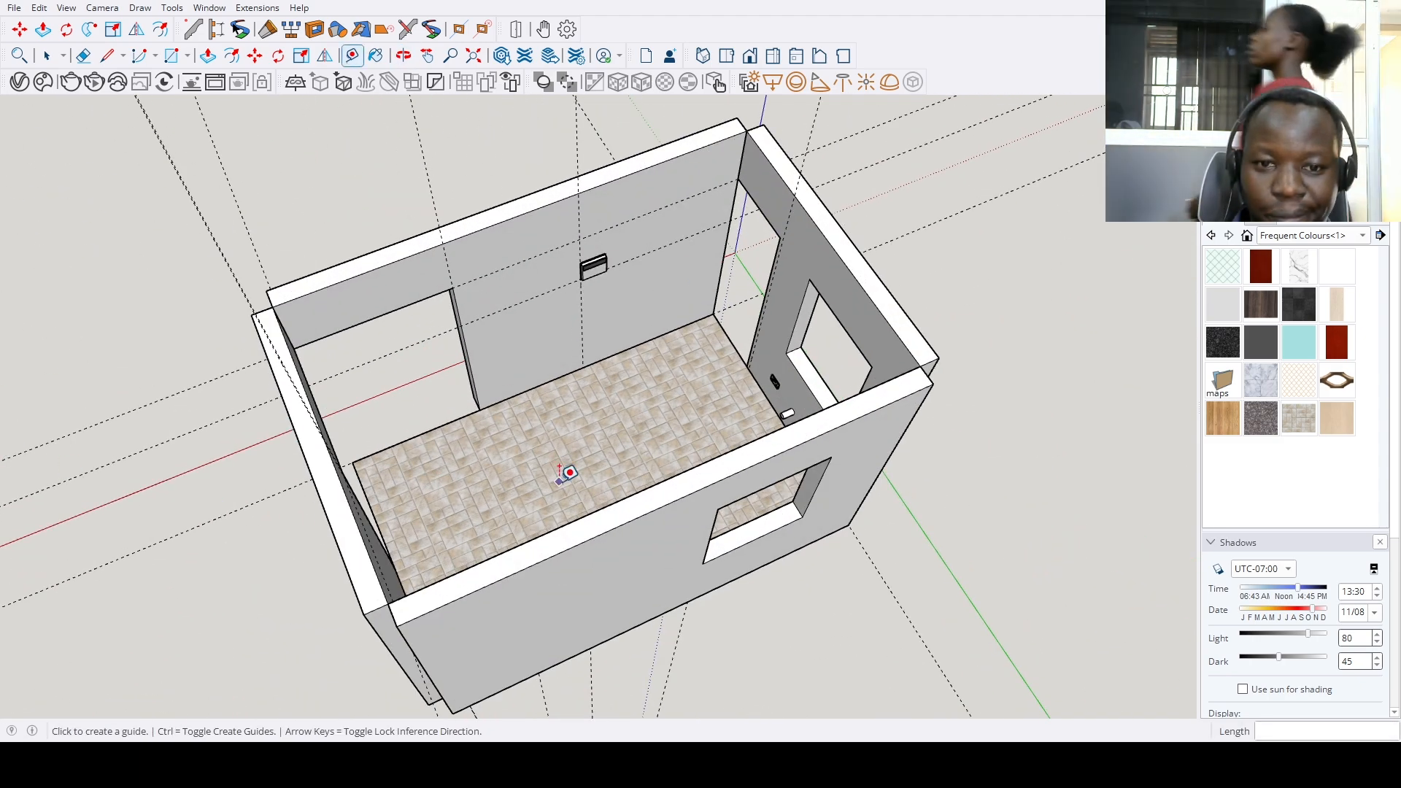
{"action": "middle_click_drag", "start_coordinate": [635, 491], "coordinate": [753, 438]}
{"action": "scroll", "coordinate": [433, 452], "scroll_direction": "up", "scroll_amount": 5}
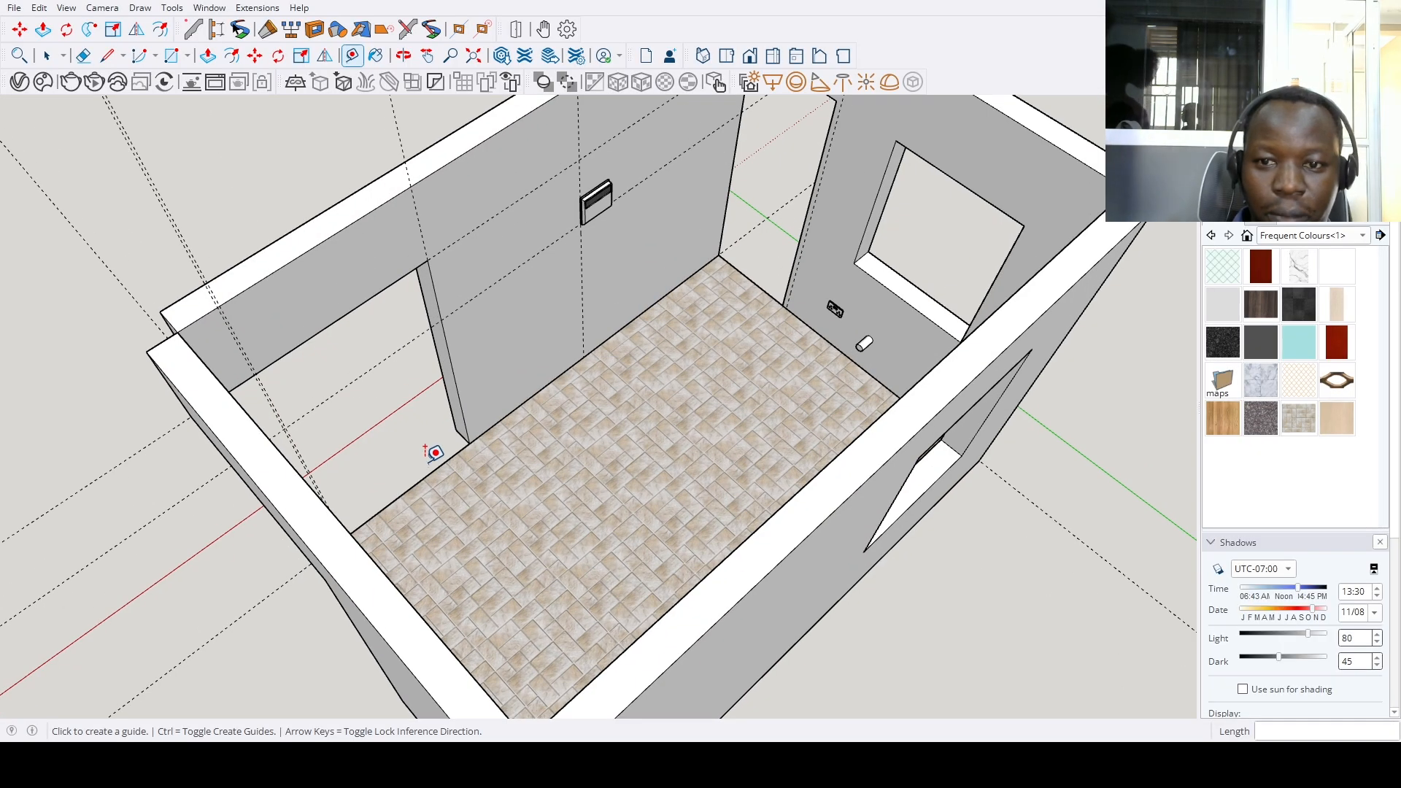
{"action": "scroll", "coordinate": [660, 372], "scroll_direction": "down", "scroll_amount": 4}
{"action": "mouse_move", "coordinate": [660, 372]}
{"action": "middle_mouse_down"}
{"action": "mouse_move", "coordinate": [616, 381]}
{"action": "mouse_move", "coordinate": [956, 406]}
{"action": "mouse_move", "coordinate": [794, 403]}
{"action": "middle_mouse_up"}
{"action": "scroll", "coordinate": [469, 401], "scroll_direction": "up", "scroll_amount": 4}
{"action": "scroll", "coordinate": [469, 401], "scroll_direction": "down", "scroll_amount": 3}
{"action": "scroll", "coordinate": [454, 292], "scroll_direction": "up", "scroll_amount": 5}
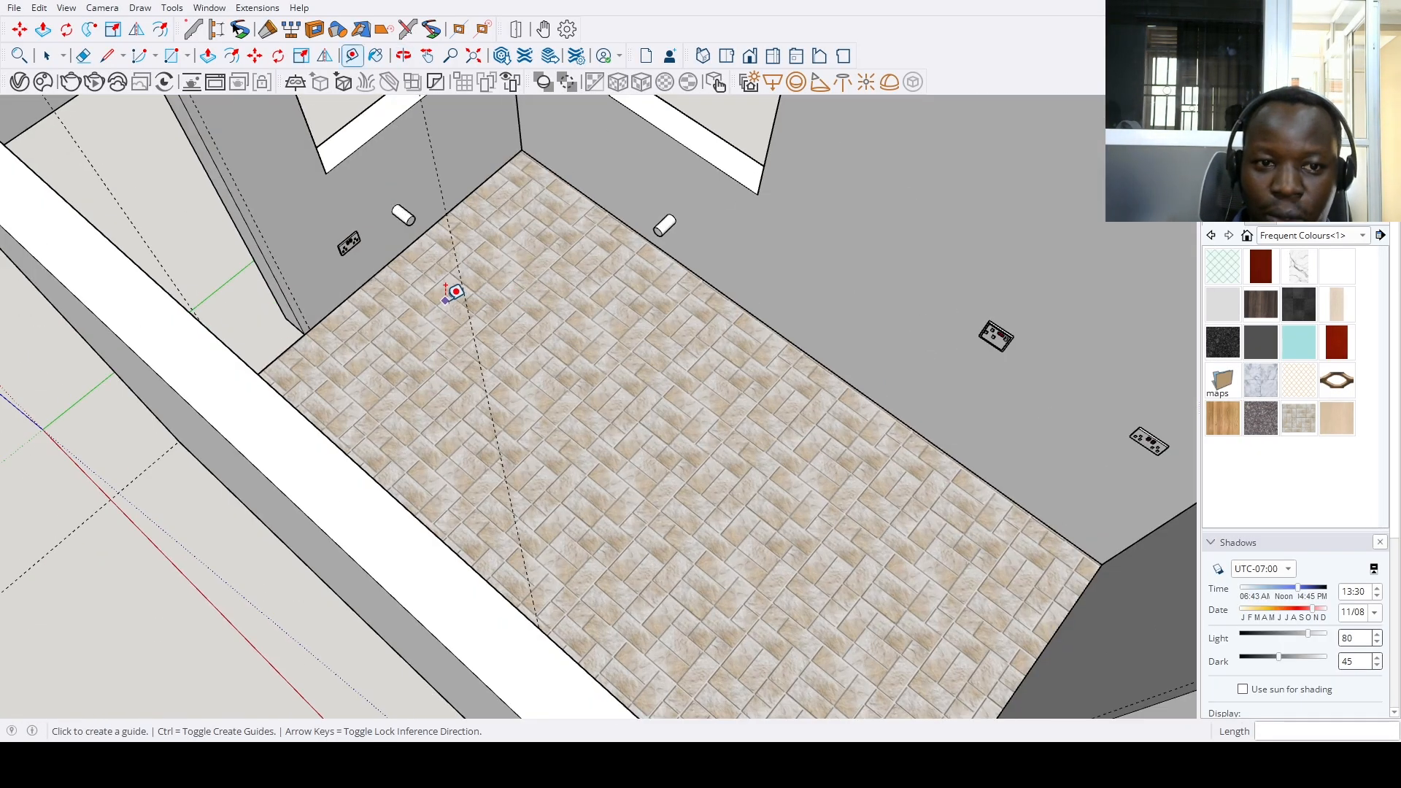
{"action": "left_click", "coordinate": [469, 194]}
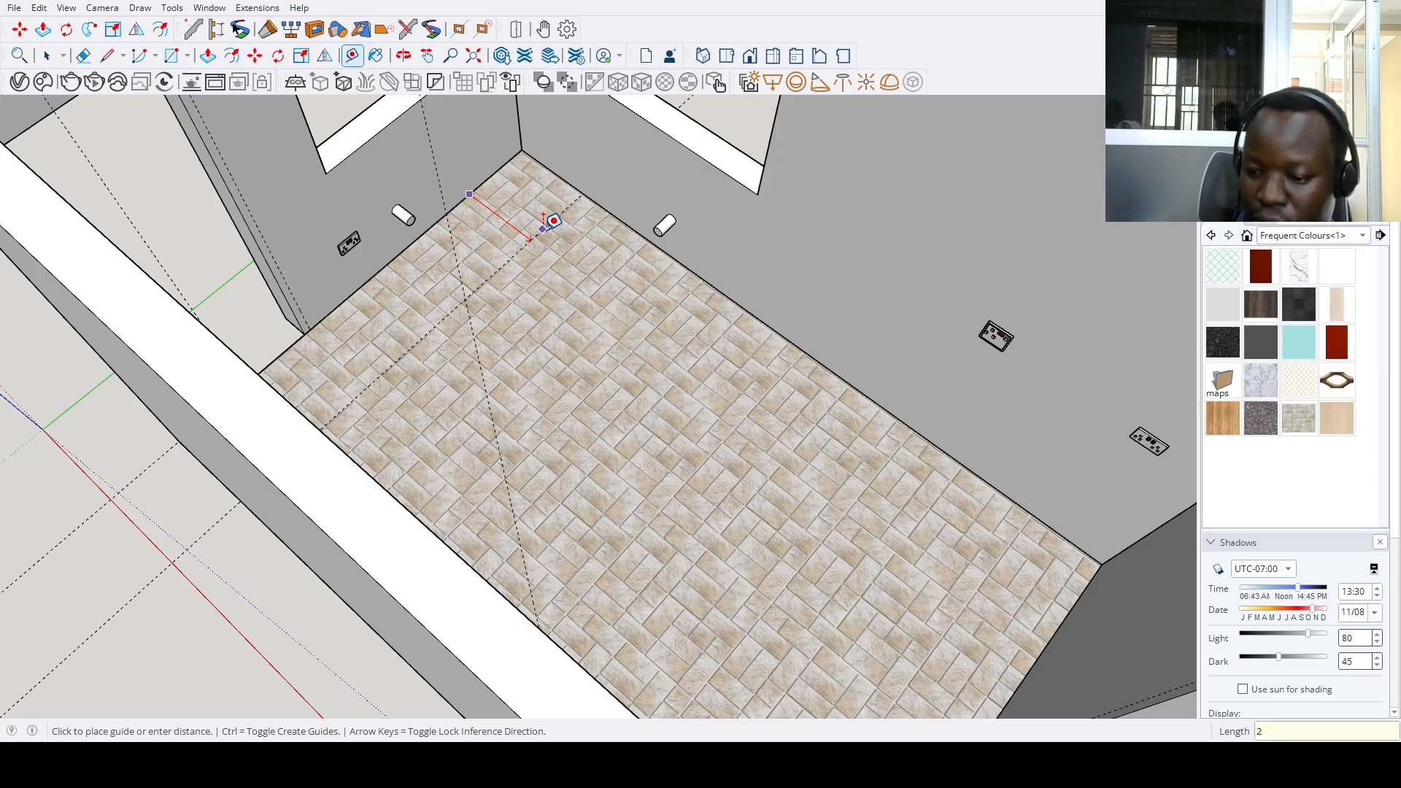
{"action": "key", "text": "Return"}
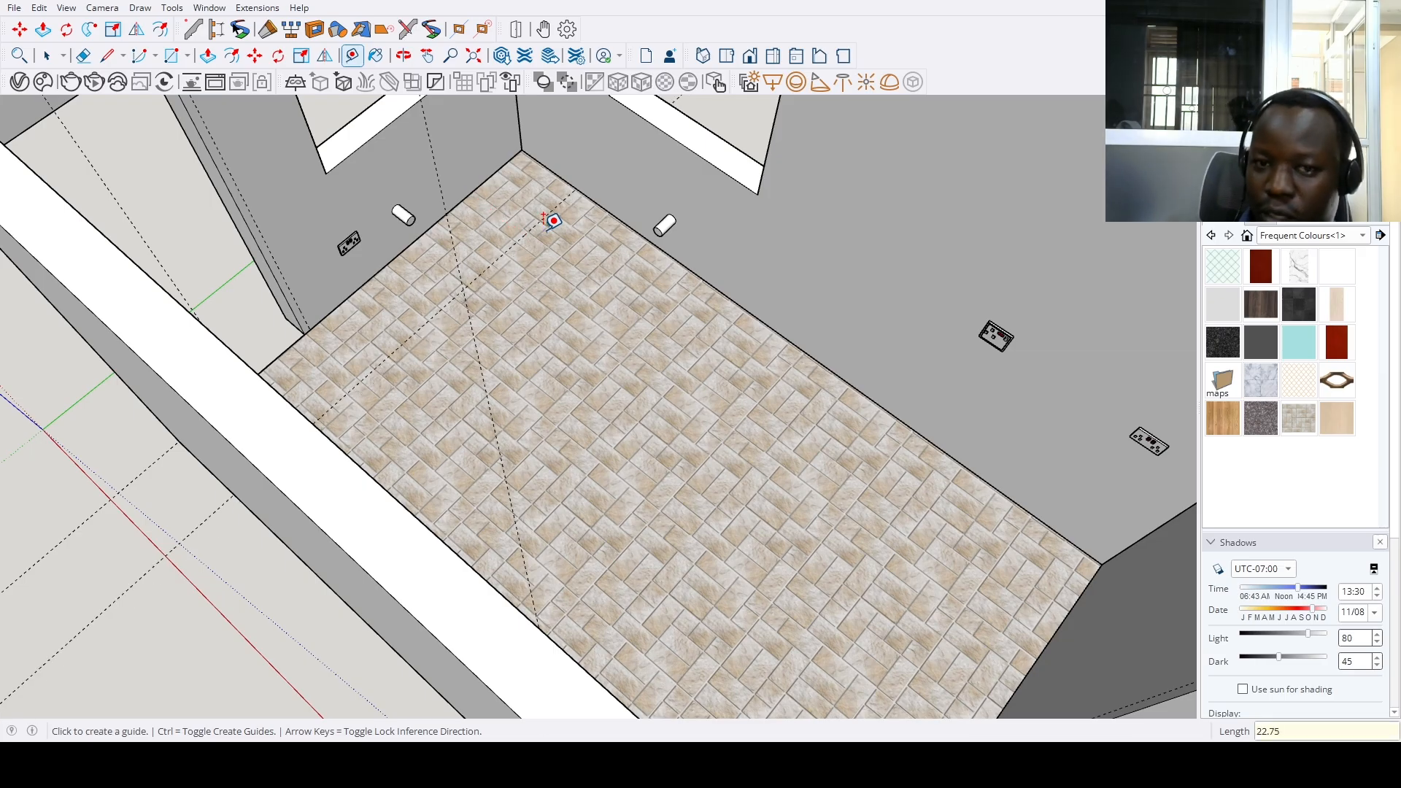
{"action": "left_click", "coordinate": [714, 287]}
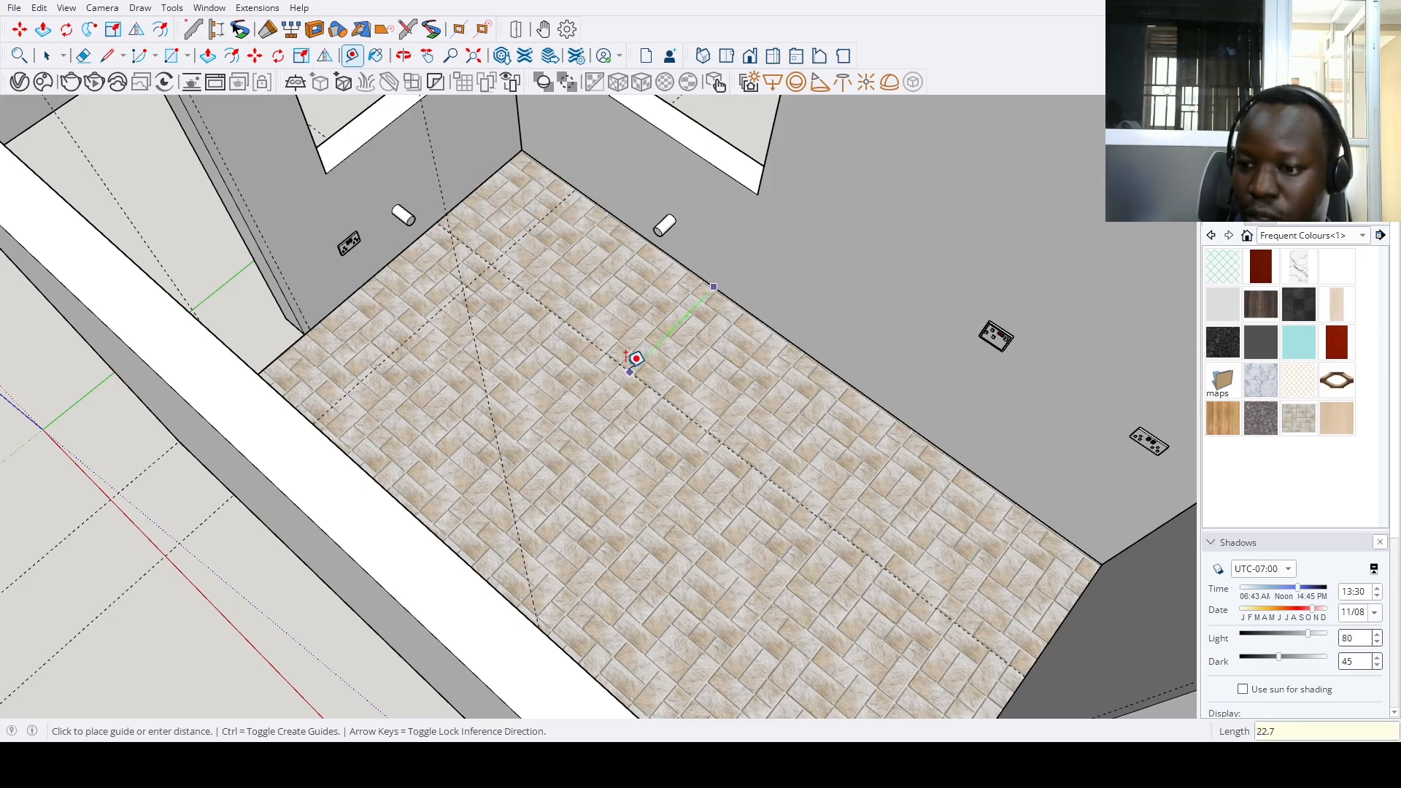
{"action": "type", "text": "22.7"}
{"action": "key", "text": "Return"}
{"action": "type", "text": "232"}
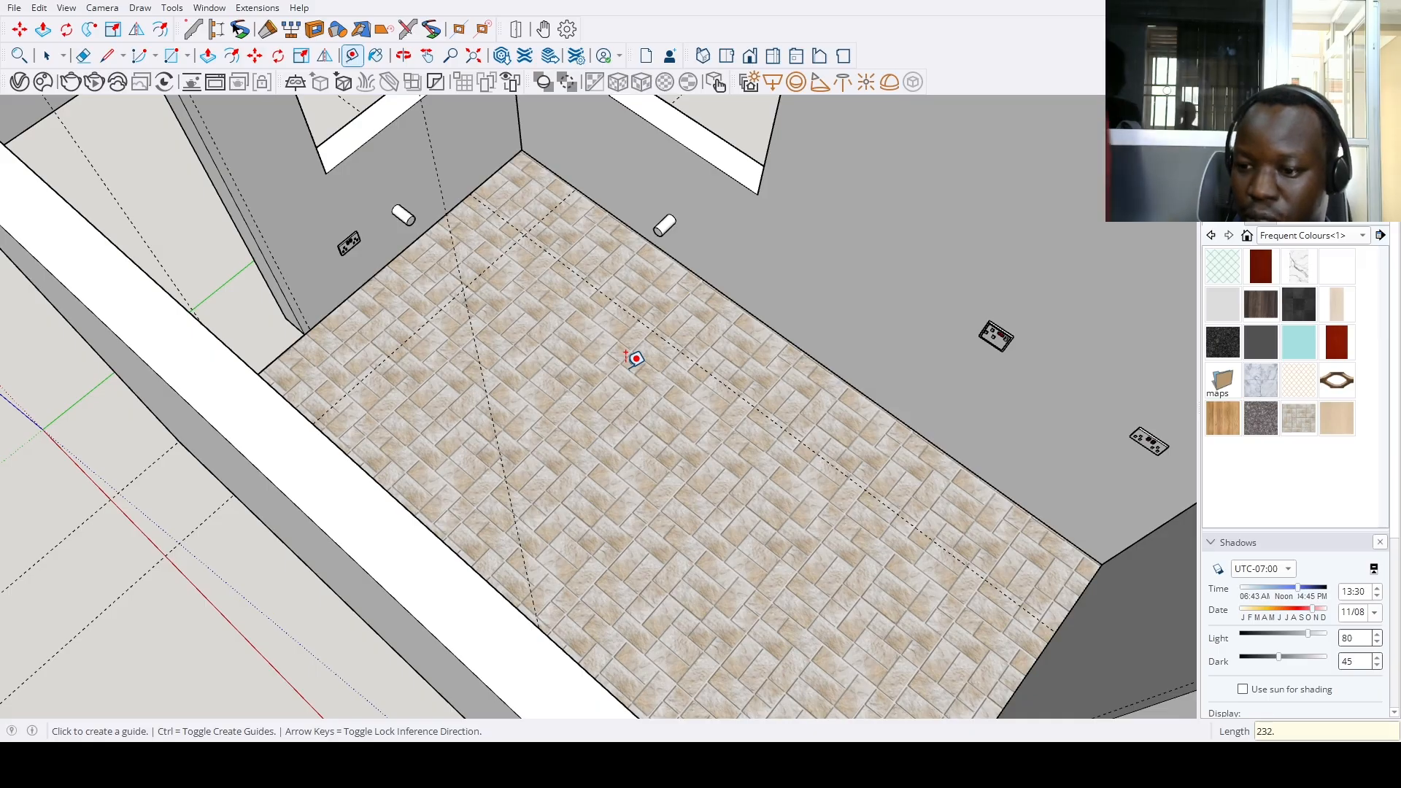
{"action": "type", "text": "."}
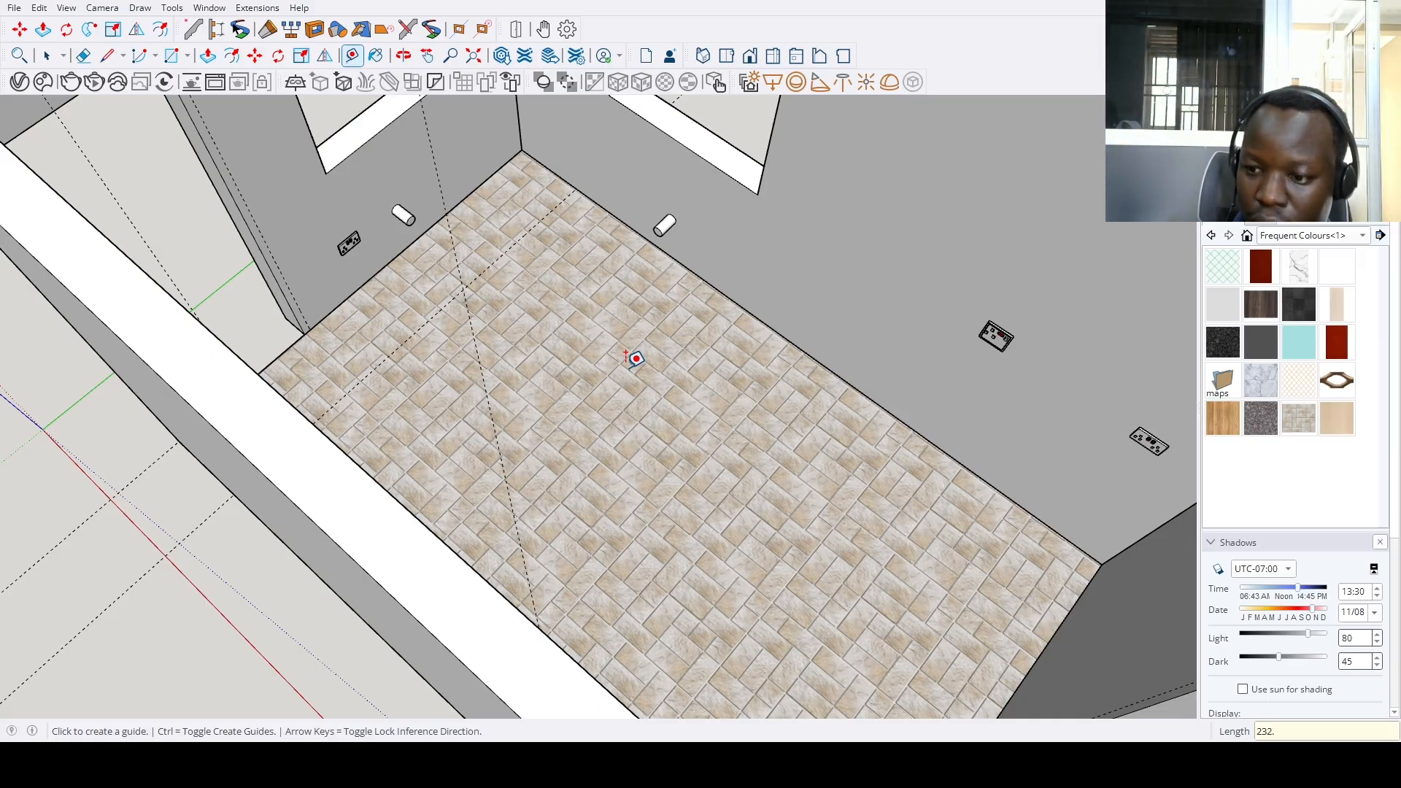
{"action": "left_click", "coordinate": [760, 320]}
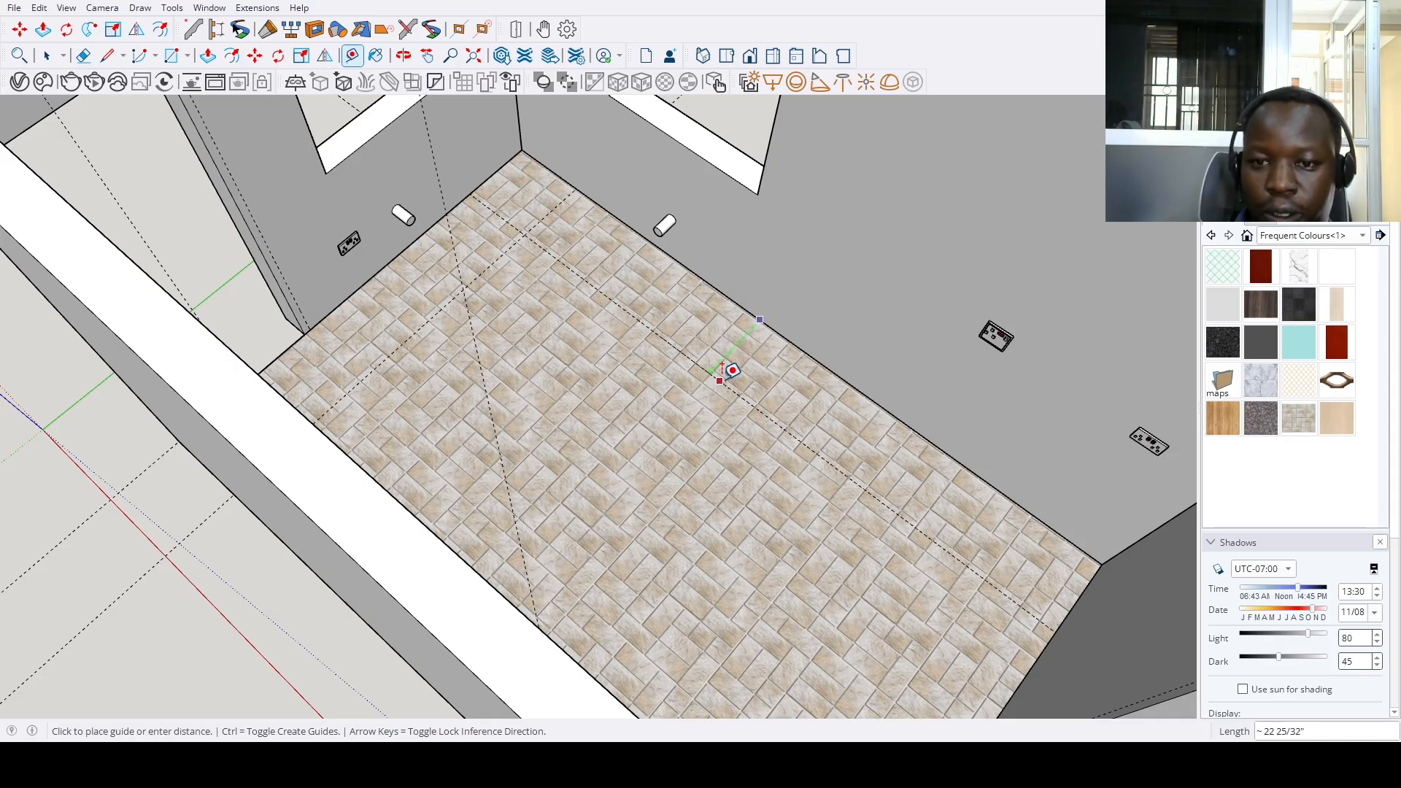
{"action": "left_click", "coordinate": [728, 372]}
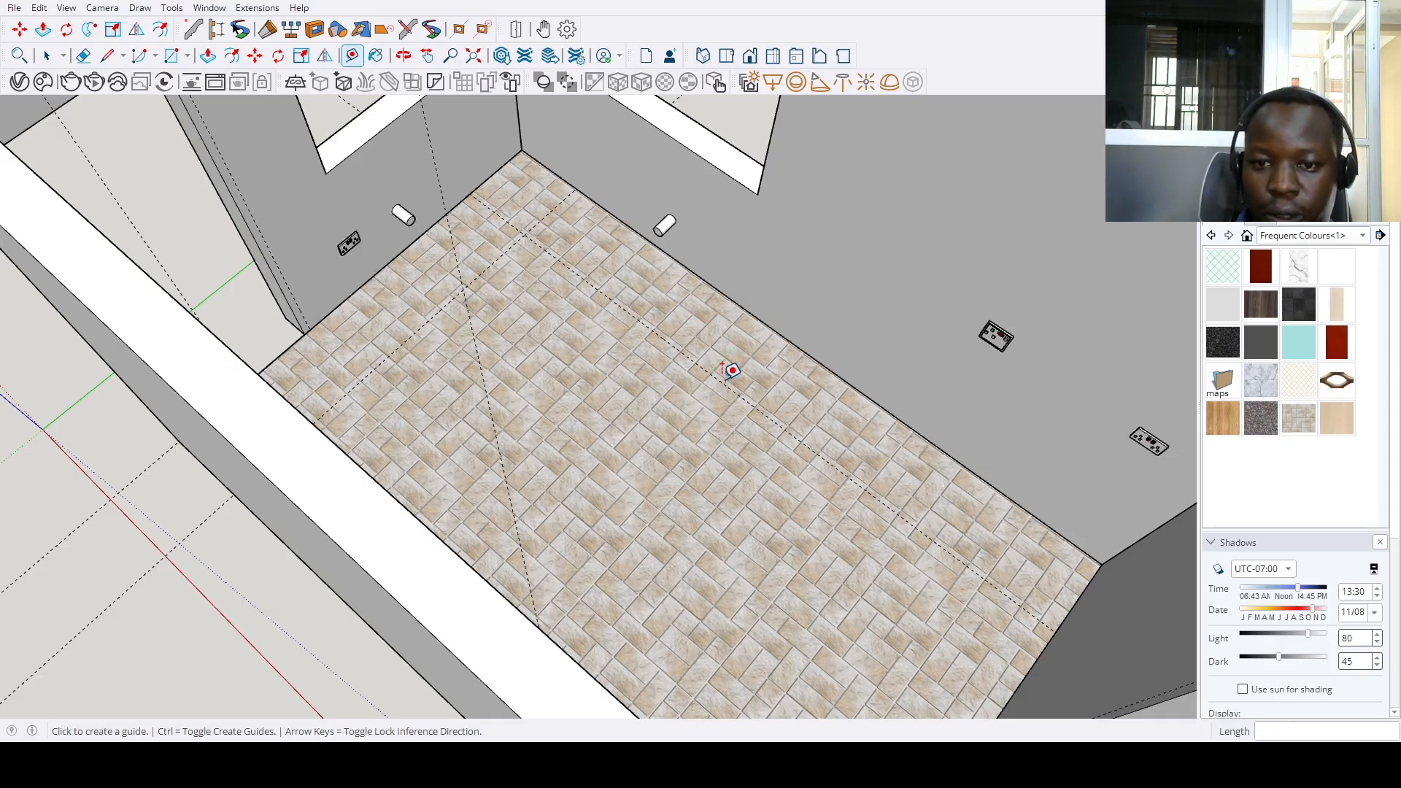
Place a floor guide 22.75 inches in from the base of the long wall with the window and sockets
{"action": "left_click", "coordinate": [771, 328]}
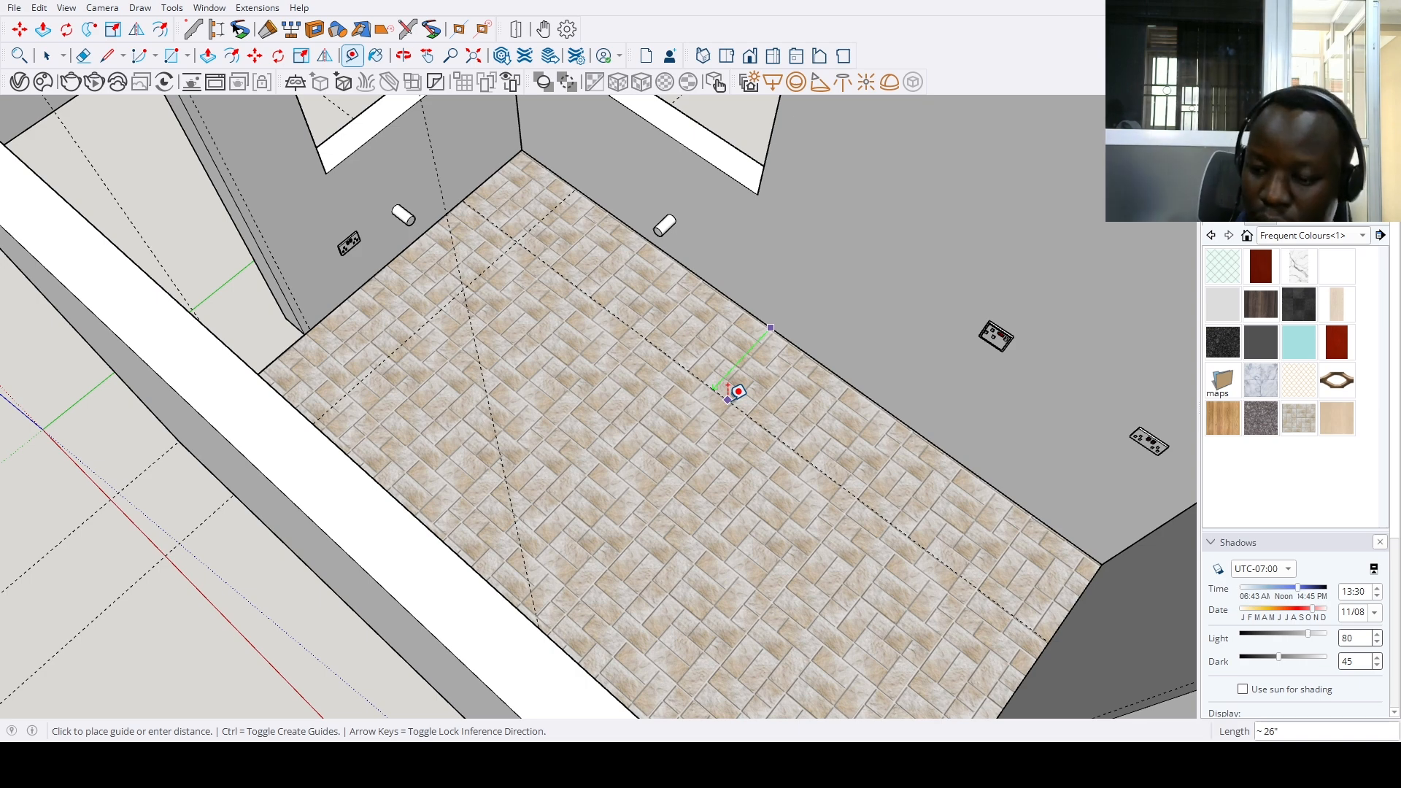
{"action": "type", "text": "22.75"}
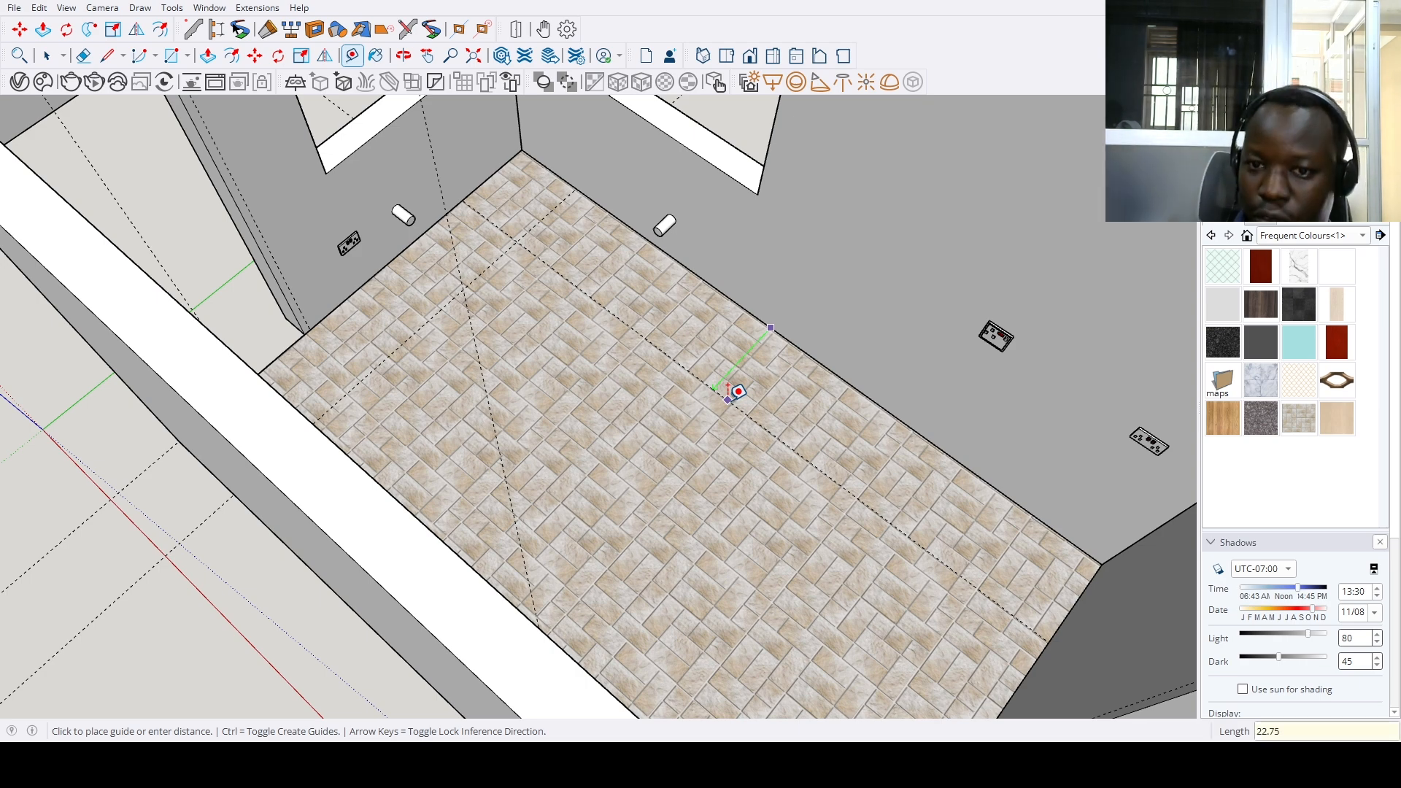
{"action": "key", "text": "Return"}
Place a floor guide 22.75 inches in from the base of the end wall opposite the window end wall
{"action": "scroll", "coordinate": [727, 400], "scroll_direction": "down", "scroll_amount": 3}
{"action": "middle_click_drag", "start_coordinate": [728, 400], "coordinate": [819, 450]}
{"action": "scroll", "coordinate": [820, 449], "scroll_direction": "up", "scroll_amount": 2}
{"action": "scroll", "coordinate": [816, 449], "scroll_direction": "up", "scroll_amount": 1}
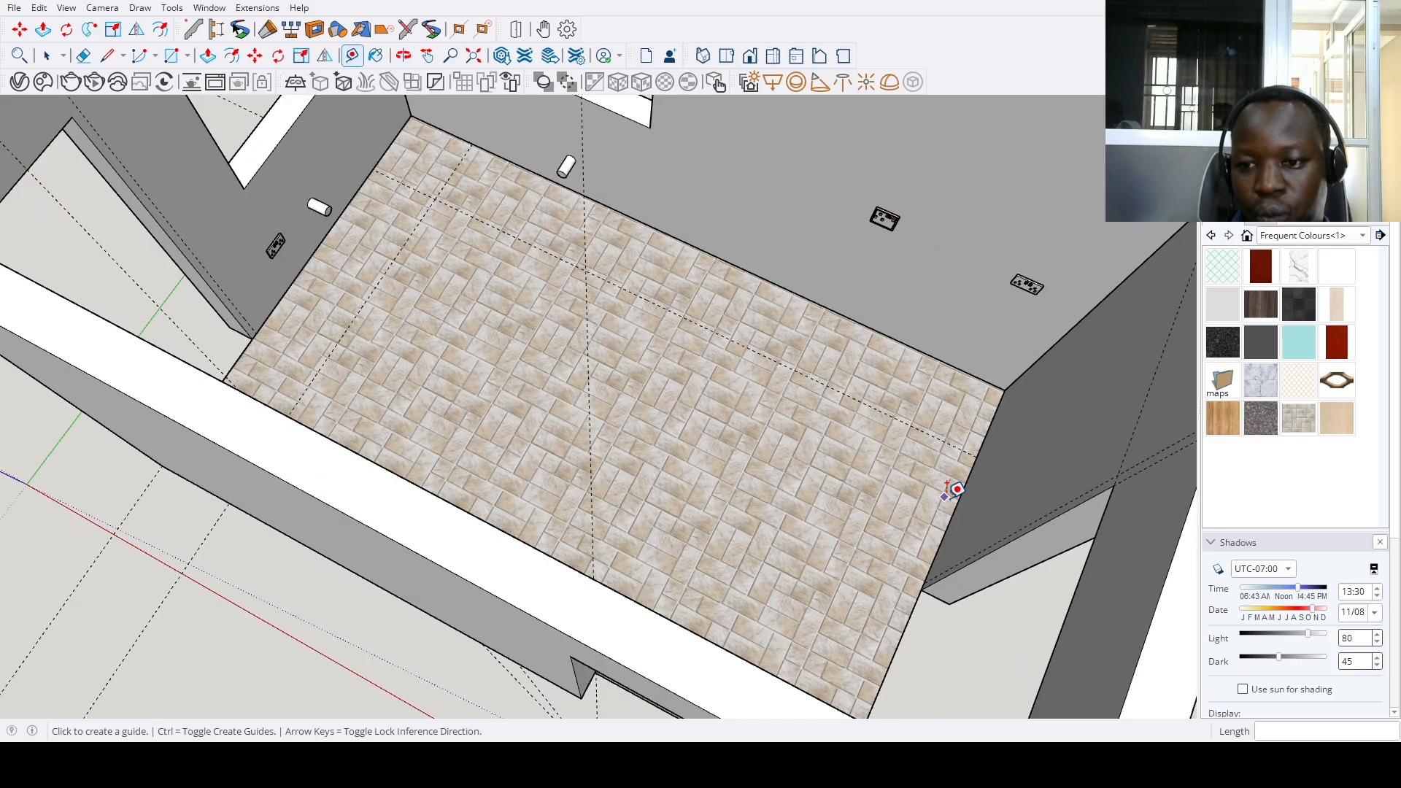
{"action": "left_click", "coordinate": [948, 521]}
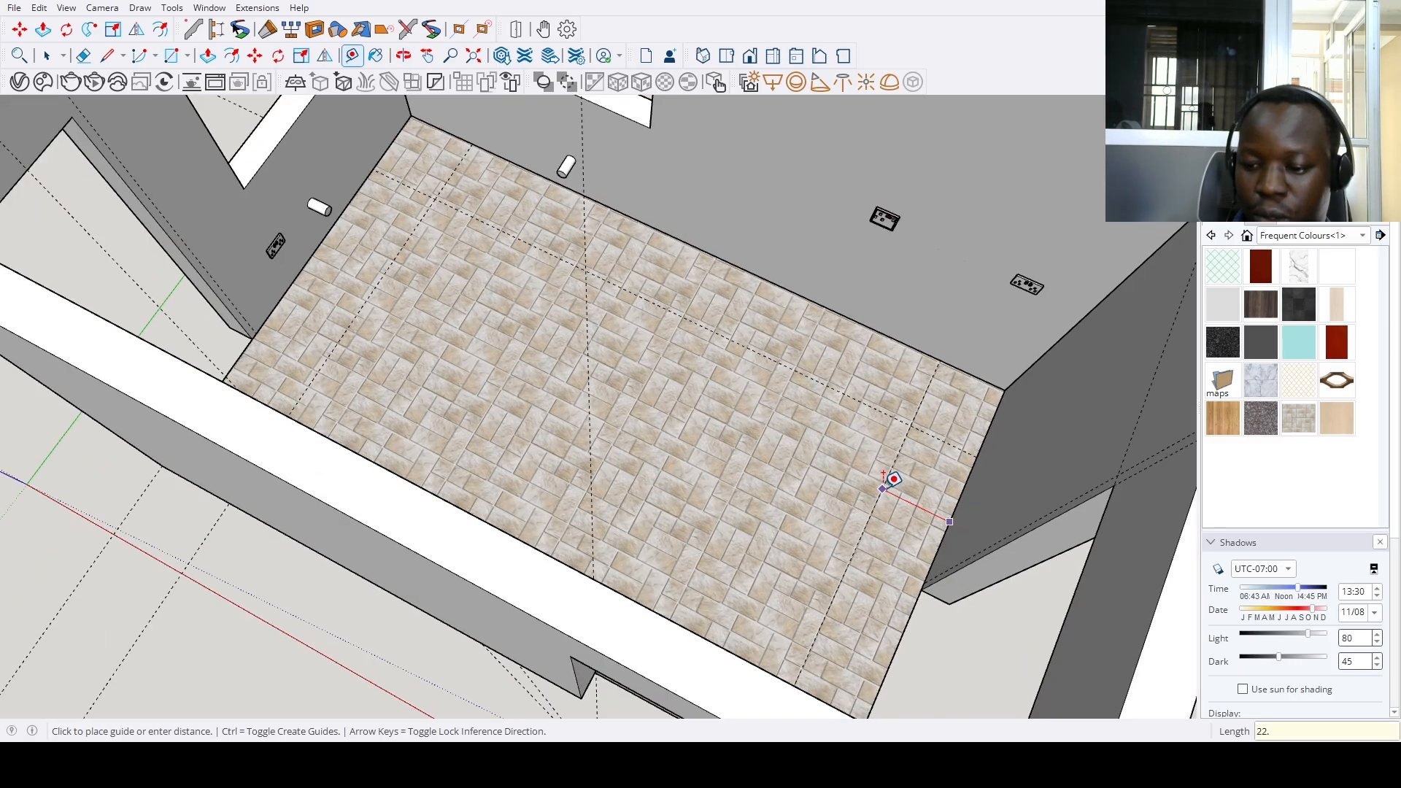
{"action": "left_click", "coordinate": [891, 479]}
Draw a 40 by 22.75 inch floor rectangle from the guide intersection to the opening's guide at the base of the end wall without a window
{"action": "scroll", "coordinate": [891, 479], "scroll_direction": "down", "scroll_amount": 4}
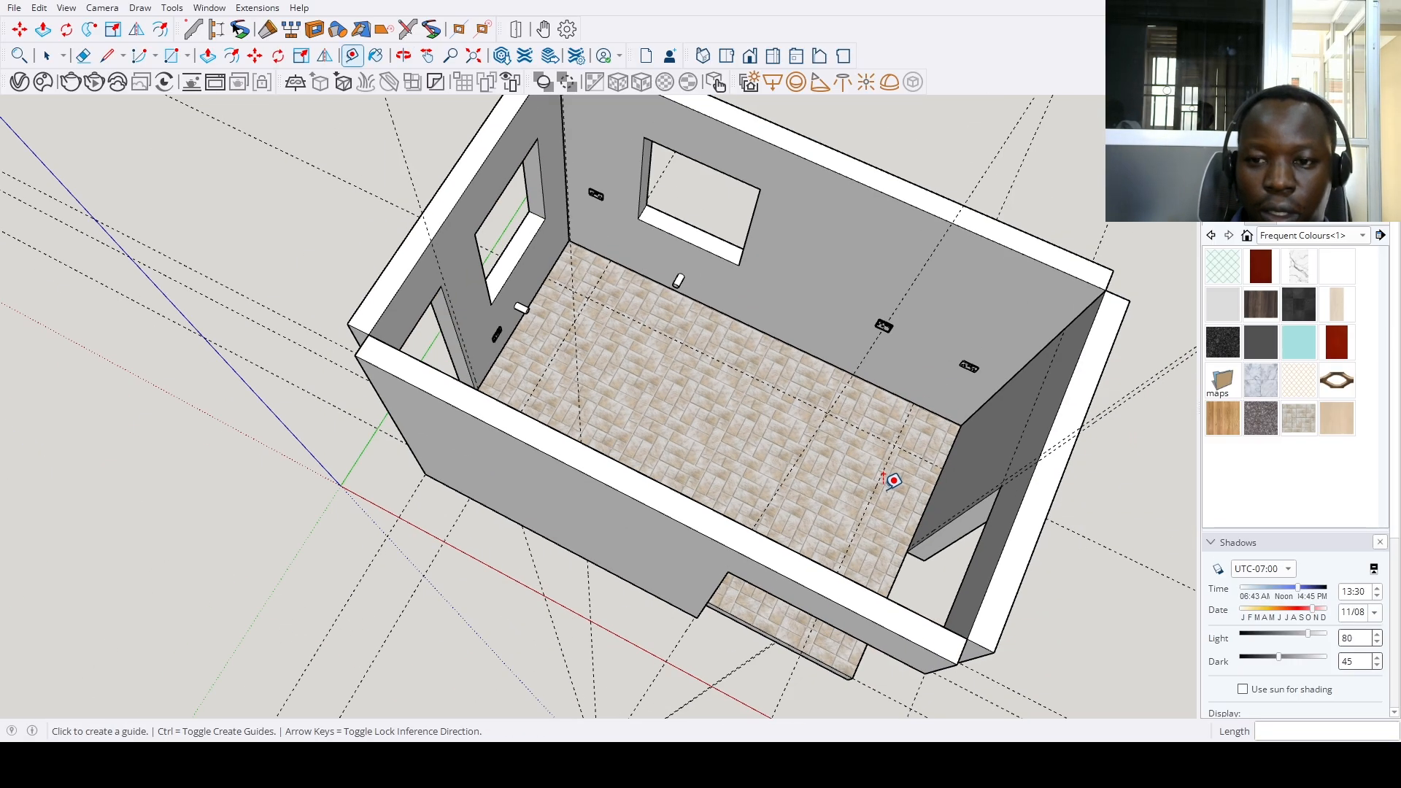
{"action": "middle_click_drag", "start_coordinate": [891, 478], "coordinate": [505, 353]}
{"action": "scroll", "coordinate": [514, 373], "scroll_direction": "up", "scroll_amount": 2}
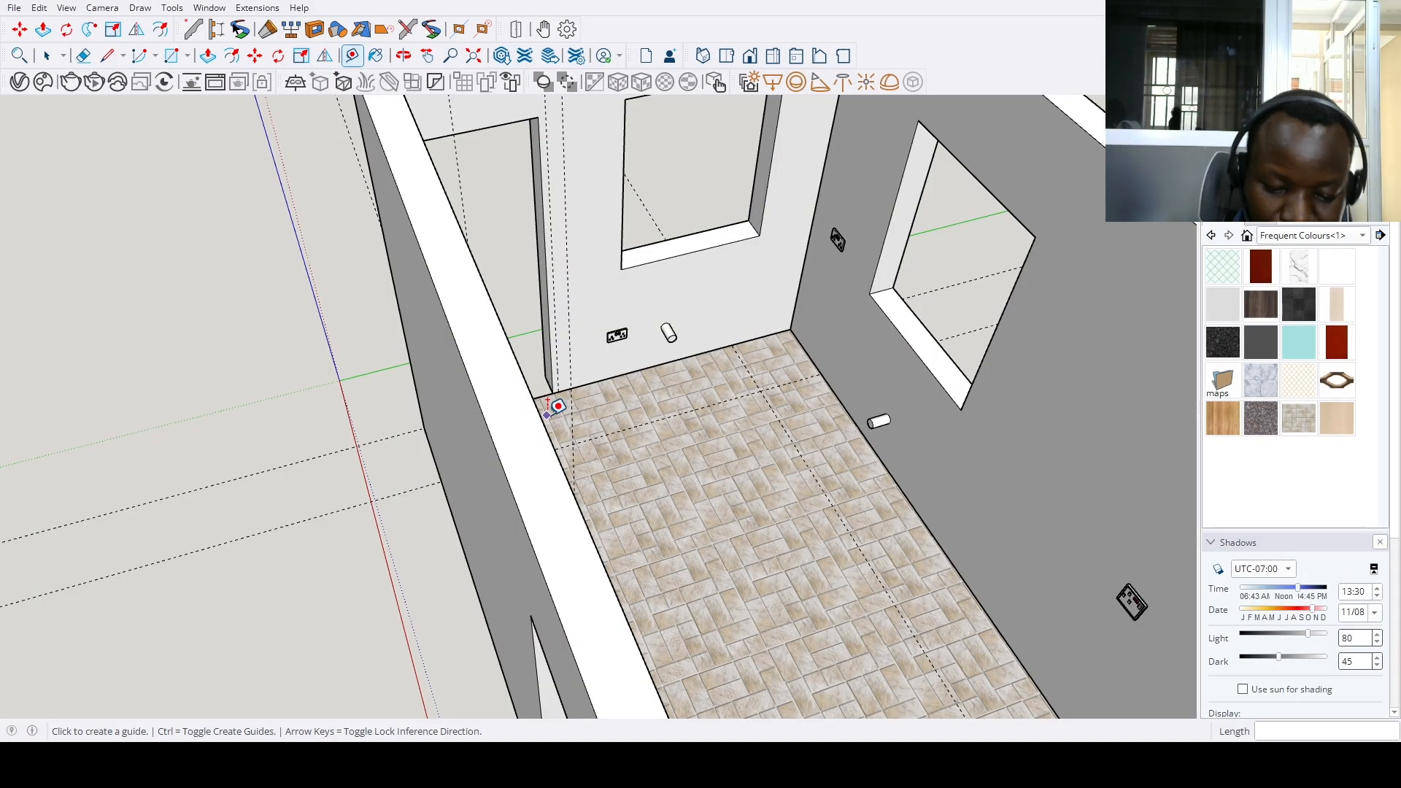
{"action": "scroll", "coordinate": [725, 431], "scroll_direction": "down", "scroll_amount": 3}
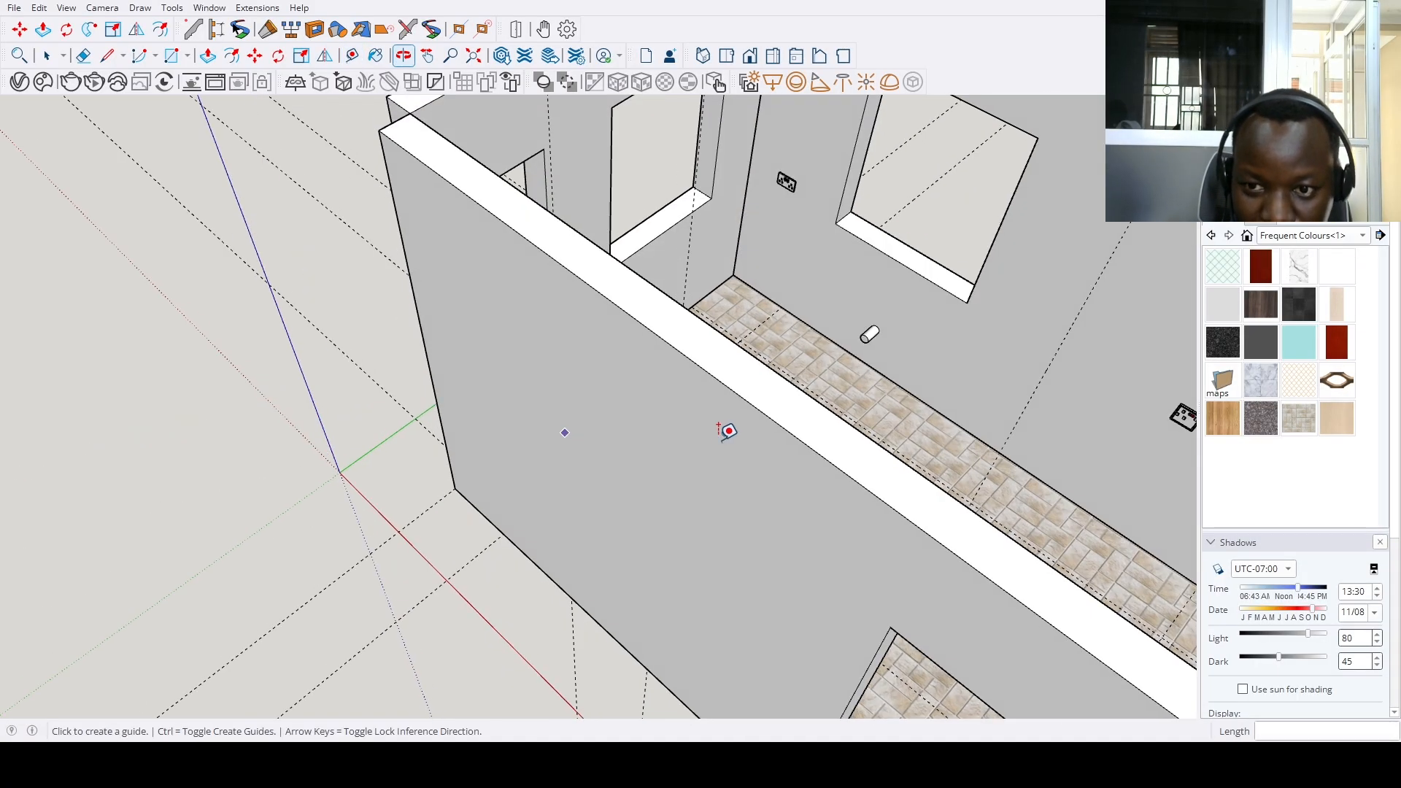
{"action": "middle_click_drag", "start_coordinate": [725, 431], "coordinate": [849, 341]}
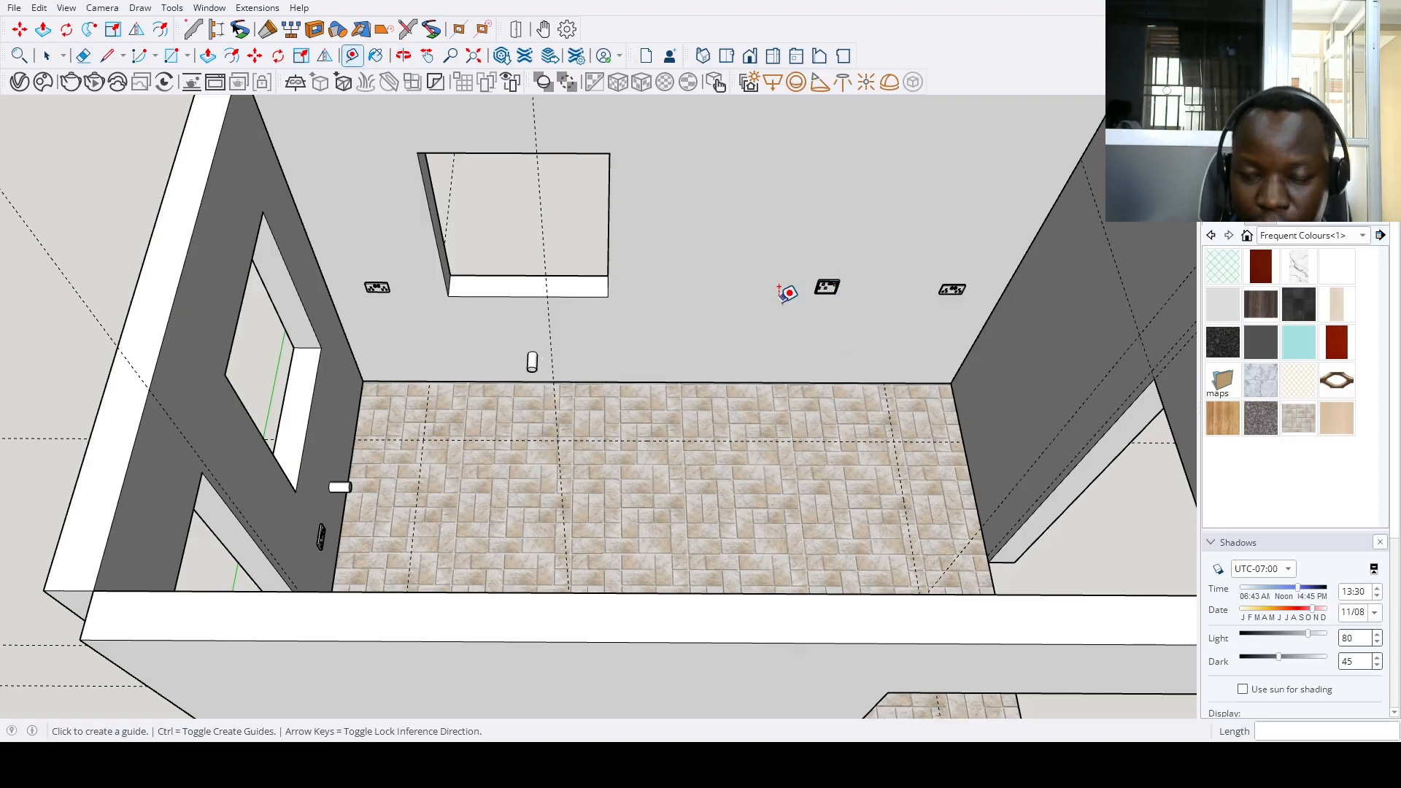
{"action": "middle_click_drag", "start_coordinate": [860, 288], "coordinate": [744, 311]}
{"action": "left_click_drag", "start_coordinate": [782, 338], "coordinate": [867, 365]}
{"action": "key", "text": "r"}
{"action": "scroll", "coordinate": [782, 366], "scroll_direction": "up", "scroll_amount": 3}
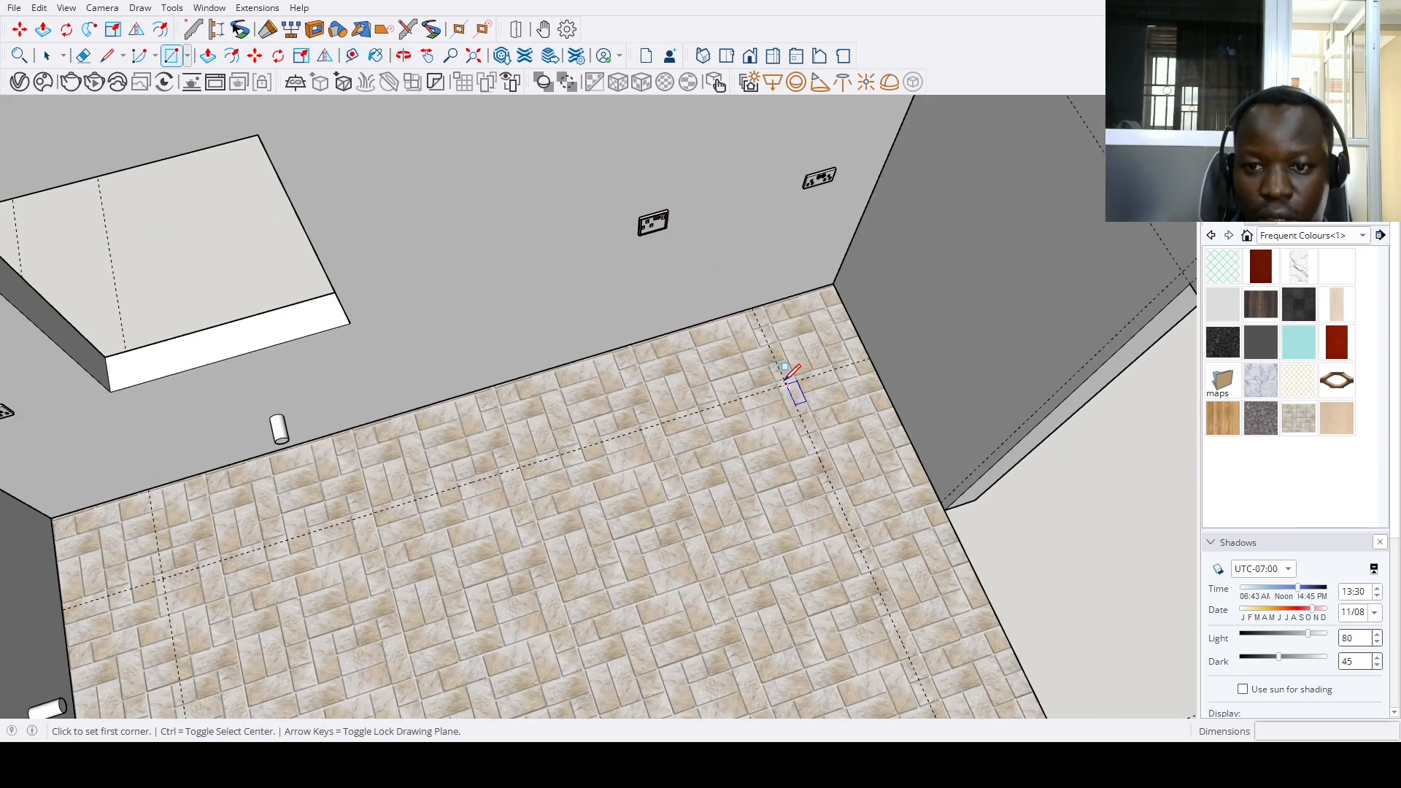
{"action": "left_click", "coordinate": [786, 381]}
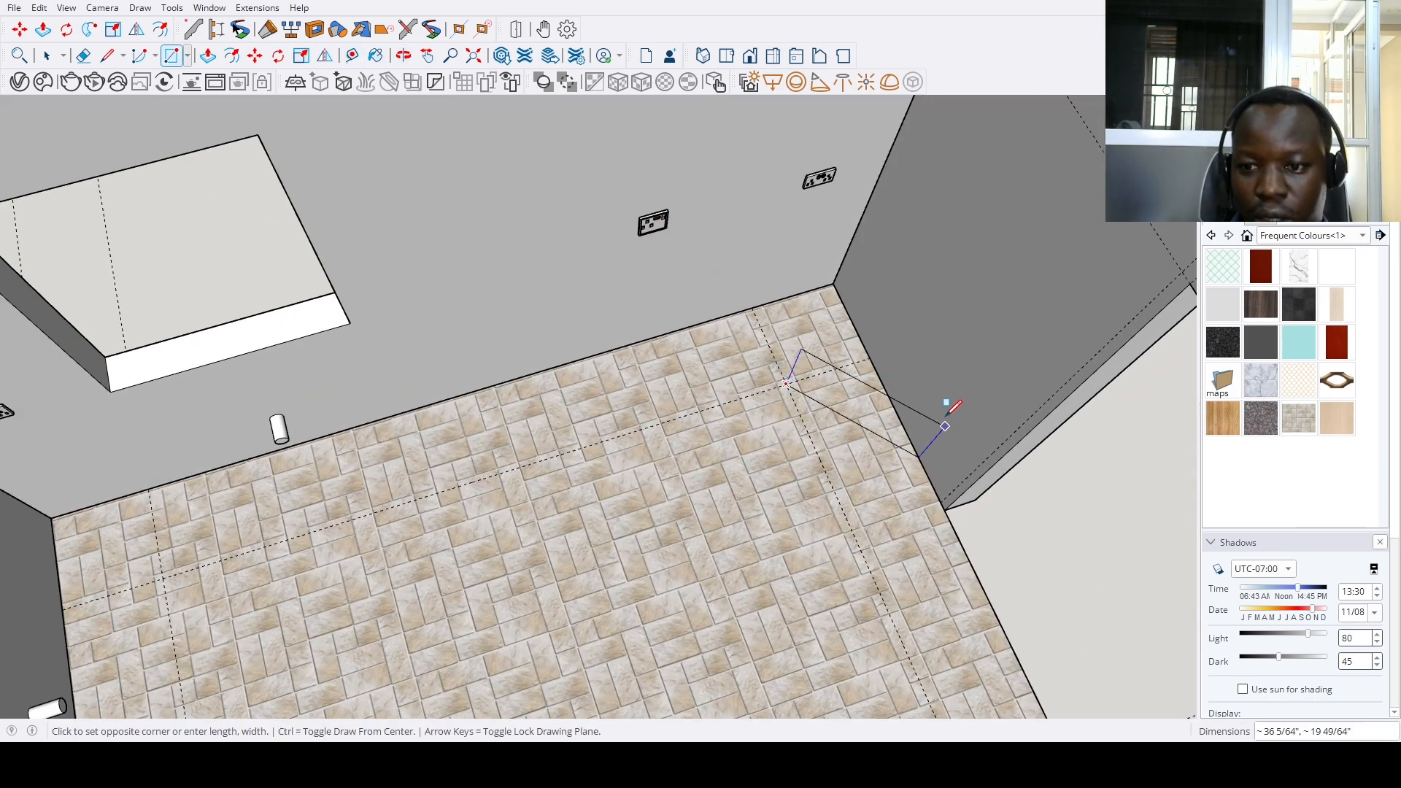
{"action": "left_click", "coordinate": [943, 502]}
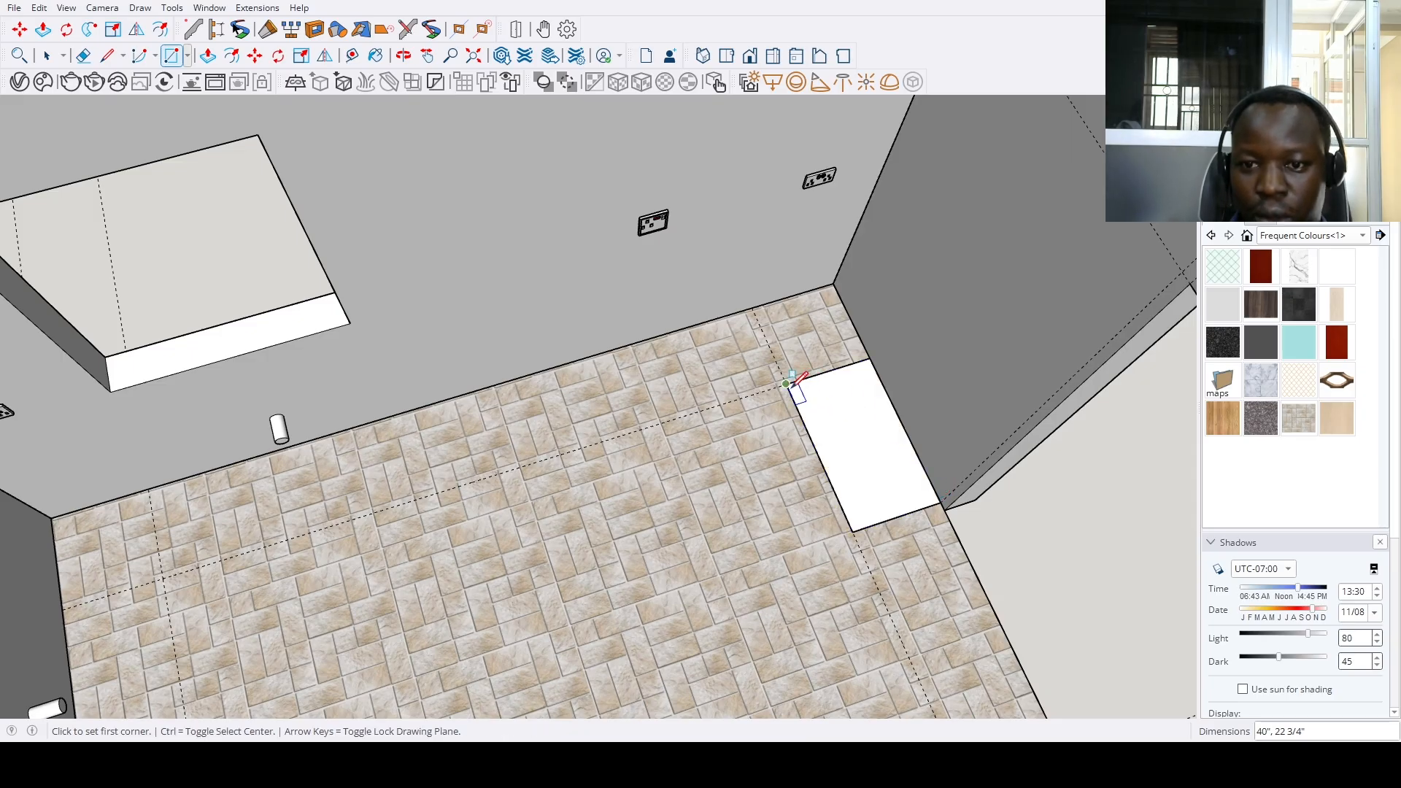
Draw a floor rectangle along the long wall, from the first rectangle's wall corner to where the window end wall's floor guide meets the long wall
{"action": "left_click", "coordinate": [870, 358]}
{"action": "scroll", "coordinate": [724, 556], "scroll_direction": "down", "scroll_amount": 4}
{"action": "middle_click_drag", "start_coordinate": [724, 556], "coordinate": [413, 425]}
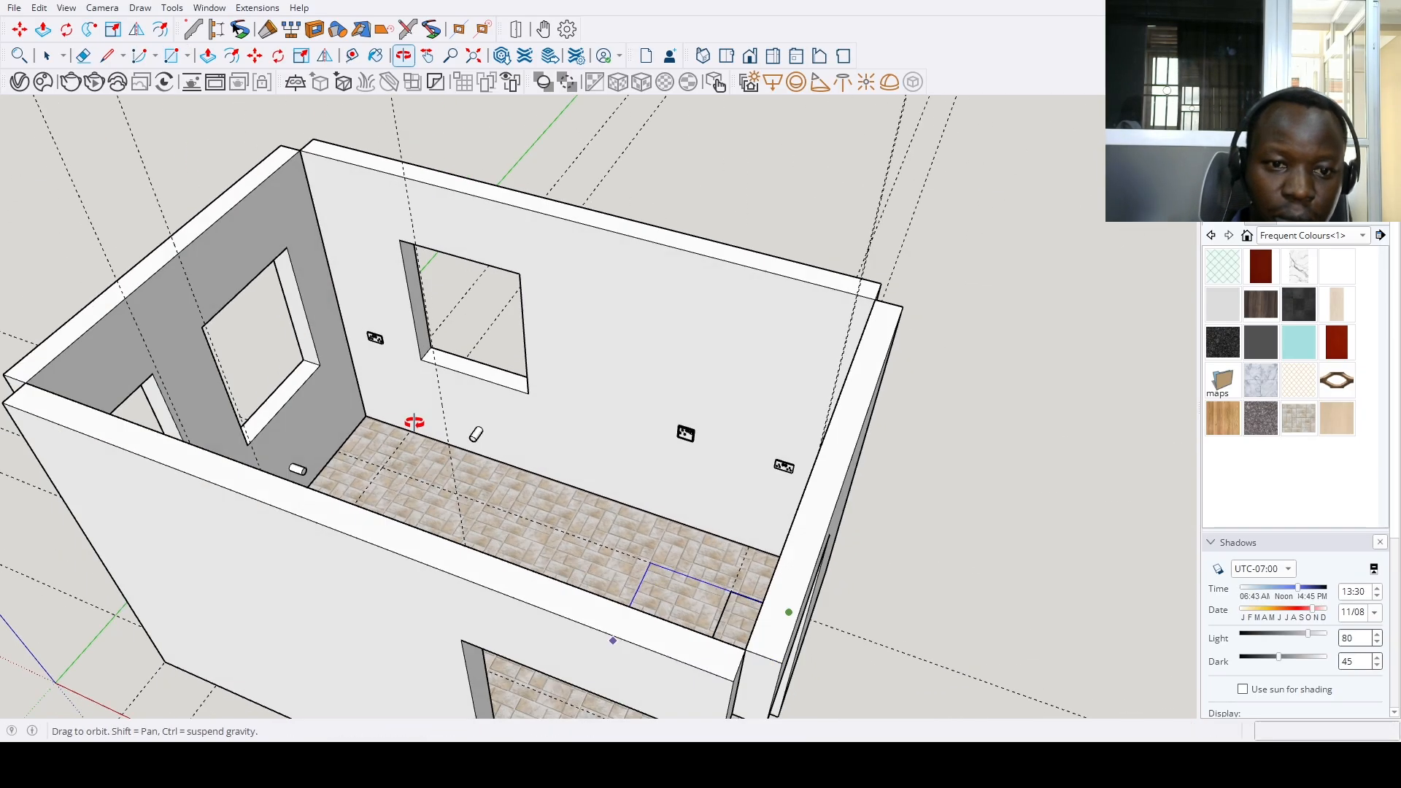
{"action": "scroll", "coordinate": [410, 431], "scroll_direction": "up", "scroll_amount": 2}
{"action": "left_click", "coordinate": [412, 426]}
Draw a floor rectangle along the window end wall, from the base of the door-side guide to the long strip's corner at the long wall
{"action": "scroll", "coordinate": [384, 532], "scroll_direction": "down", "scroll_amount": 2}
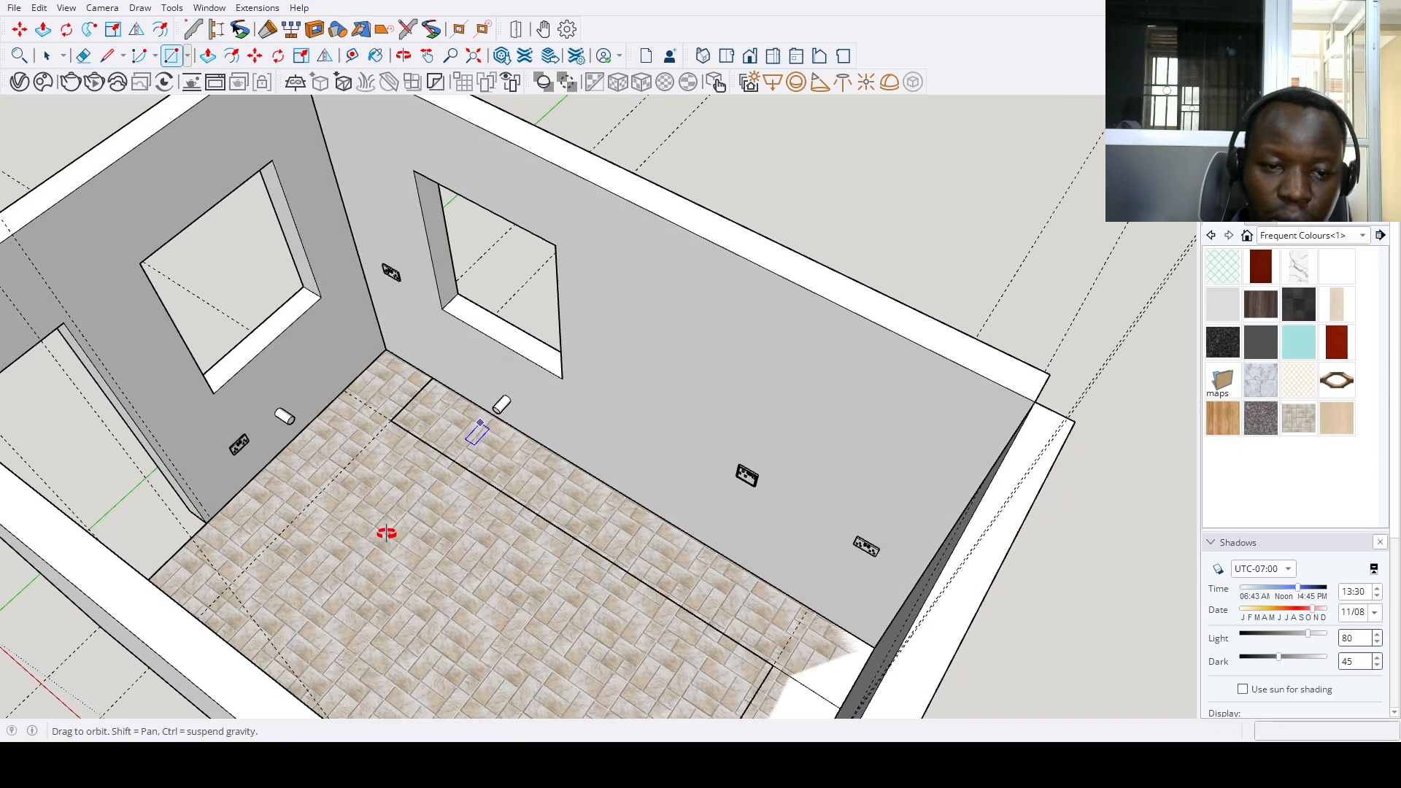
{"action": "scroll", "coordinate": [283, 432], "scroll_direction": "up", "scroll_amount": 4}
{"action": "scroll", "coordinate": [185, 461], "scroll_direction": "down", "scroll_amount": 3}
{"action": "middle_click_drag", "start_coordinate": [185, 462], "coordinate": [212, 488]}
{"action": "scroll", "coordinate": [204, 409], "scroll_direction": "up", "scroll_amount": 3}
{"action": "left_click", "coordinate": [202, 353]}
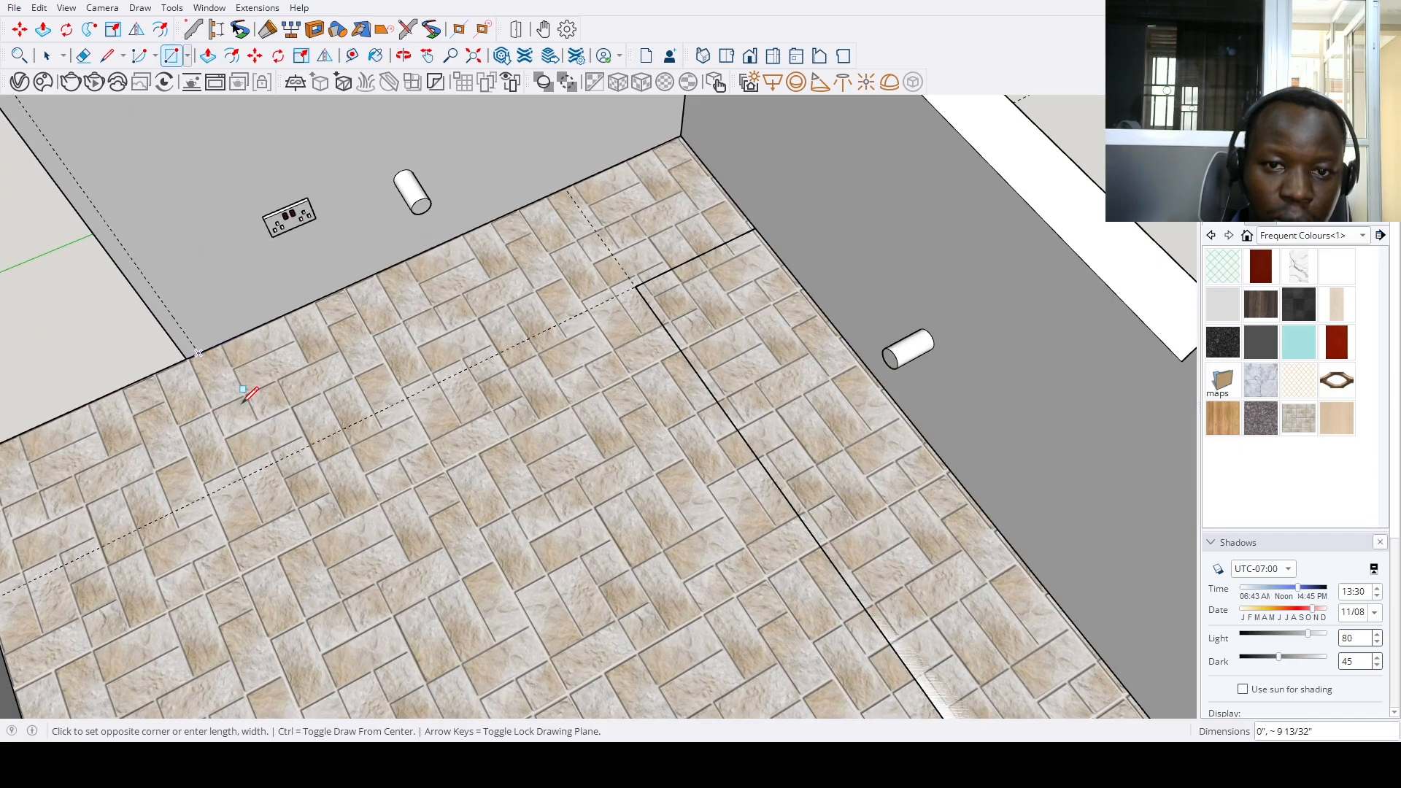
{"action": "left_click", "coordinate": [759, 224]}
Make each of the three floor rectangles a separate group
{"action": "key", "text": "space"}
{"action": "scroll", "coordinate": [558, 369], "scroll_direction": "down", "scroll_amount": 3}
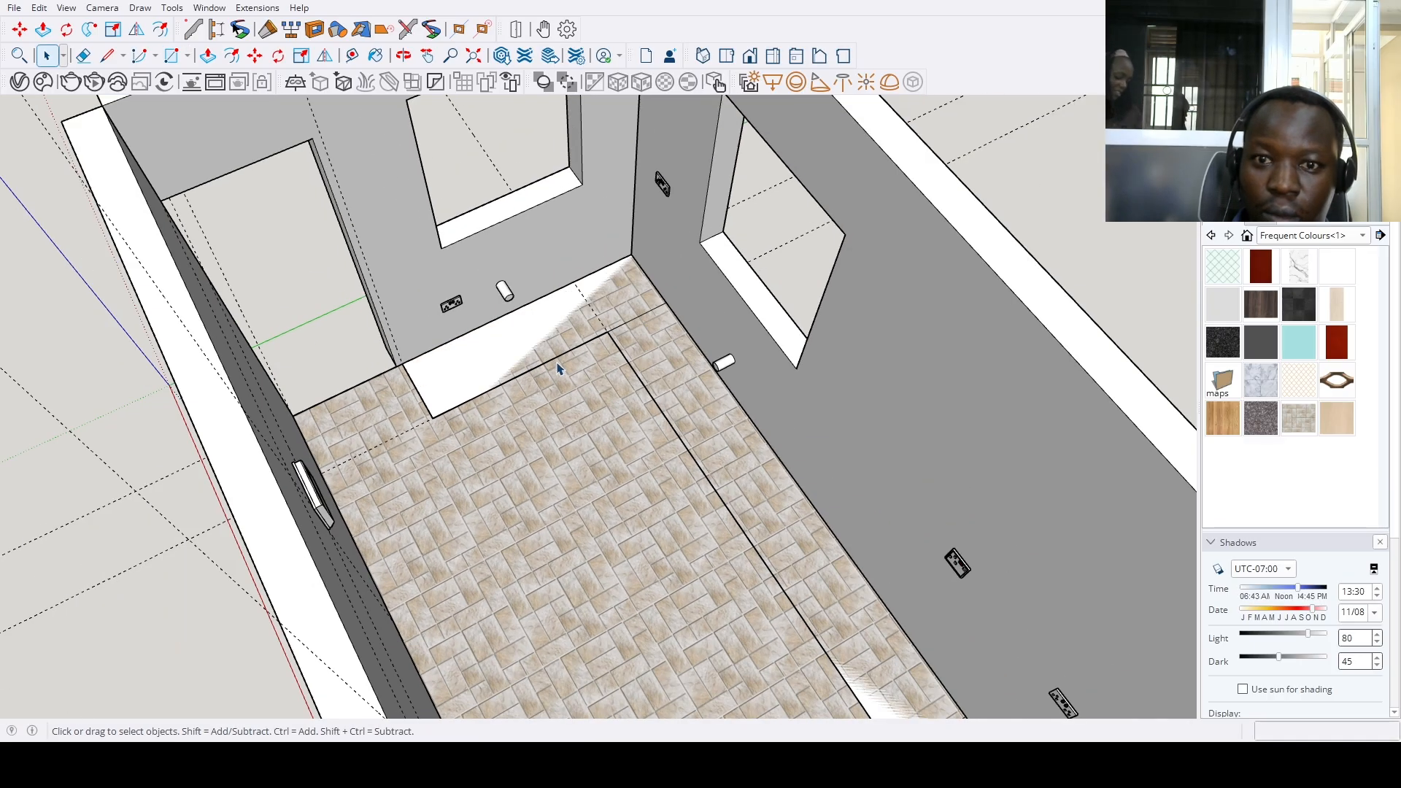
{"action": "double_click", "coordinate": [522, 348]}
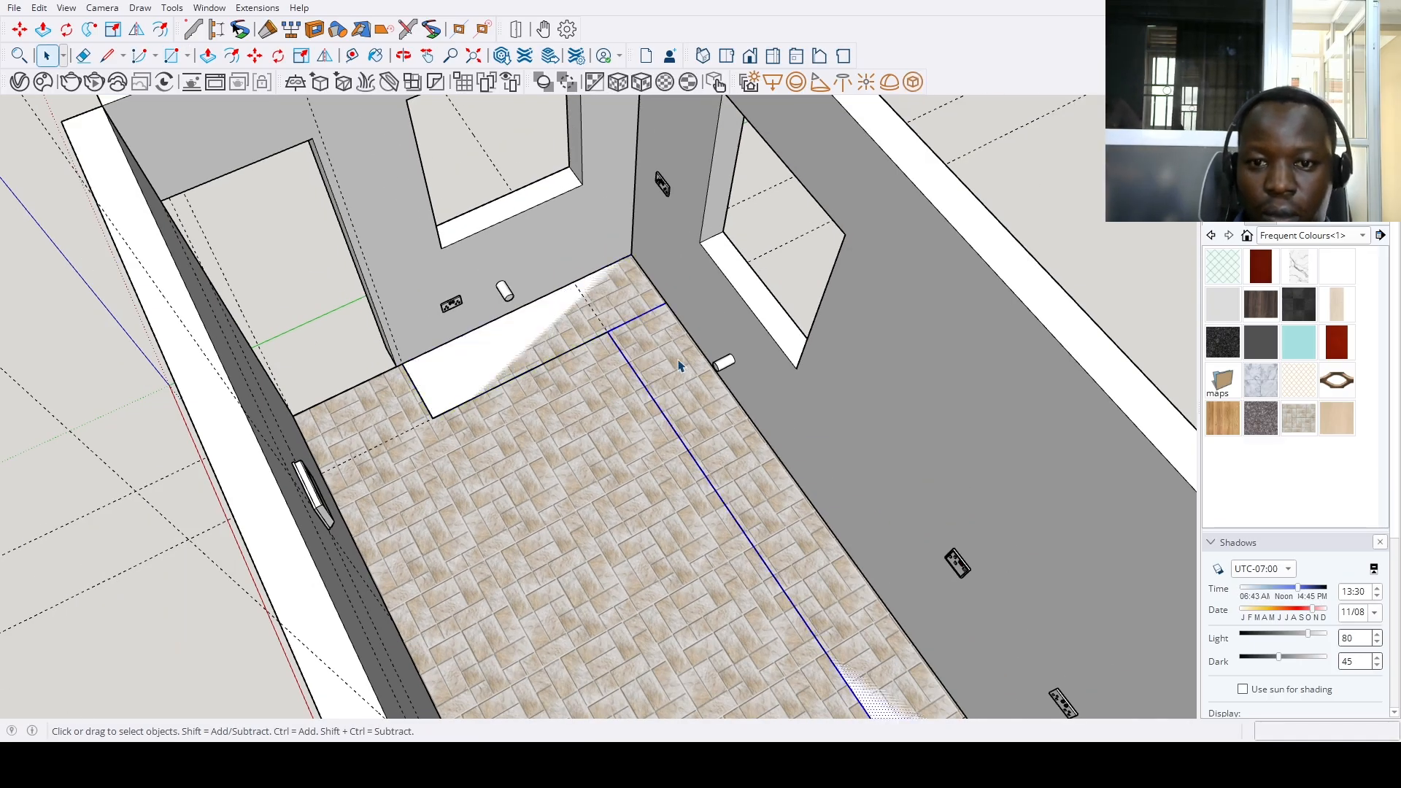
{"action": "scroll", "coordinate": [678, 367], "scroll_direction": "down", "scroll_amount": 3}
{"action": "middle_click_drag", "start_coordinate": [679, 366], "coordinate": [854, 395]}
{"action": "scroll", "coordinate": [854, 395], "scroll_direction": "up", "scroll_amount": 3}
{"action": "double_click", "coordinate": [734, 331]}
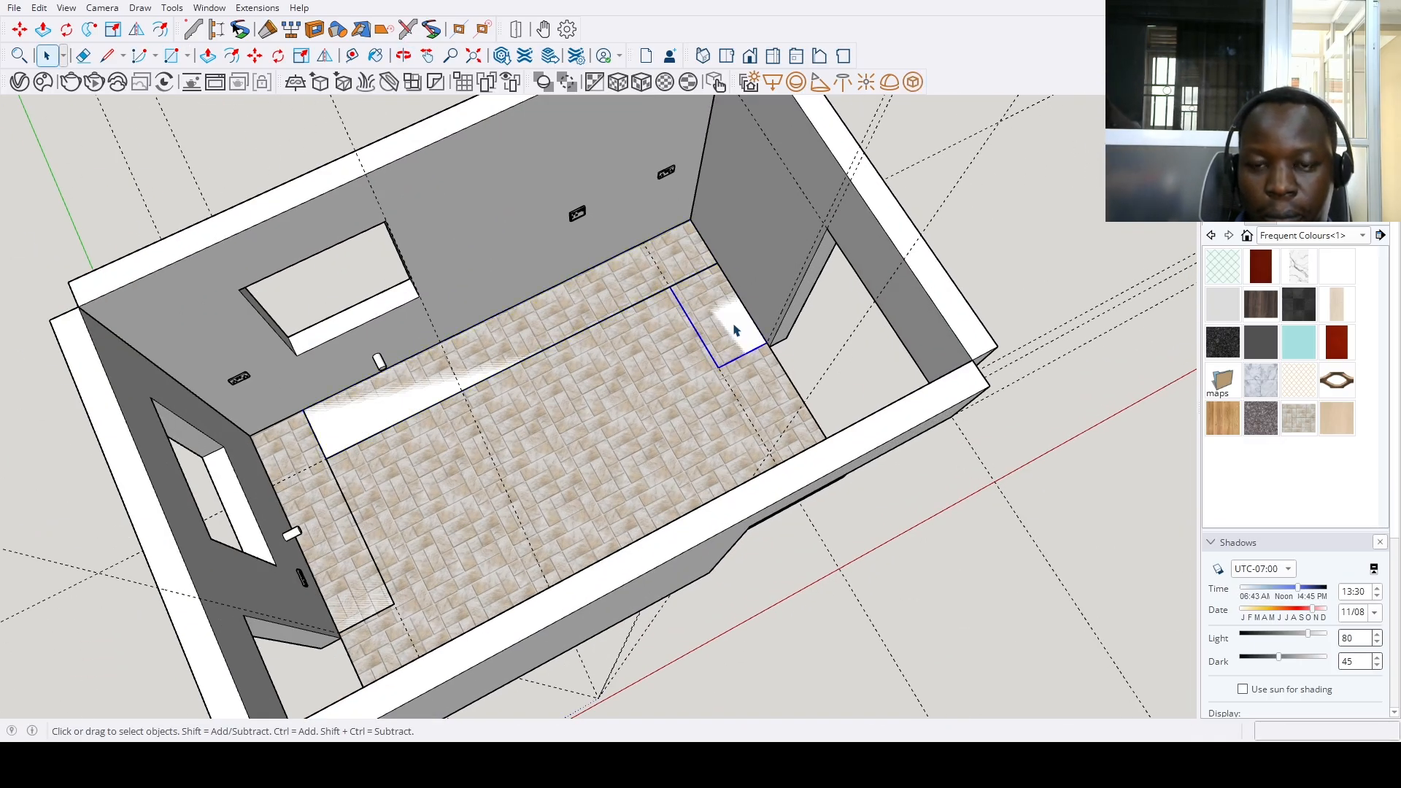
{"action": "scroll", "coordinate": [735, 330], "scroll_direction": "down", "scroll_amount": 2}
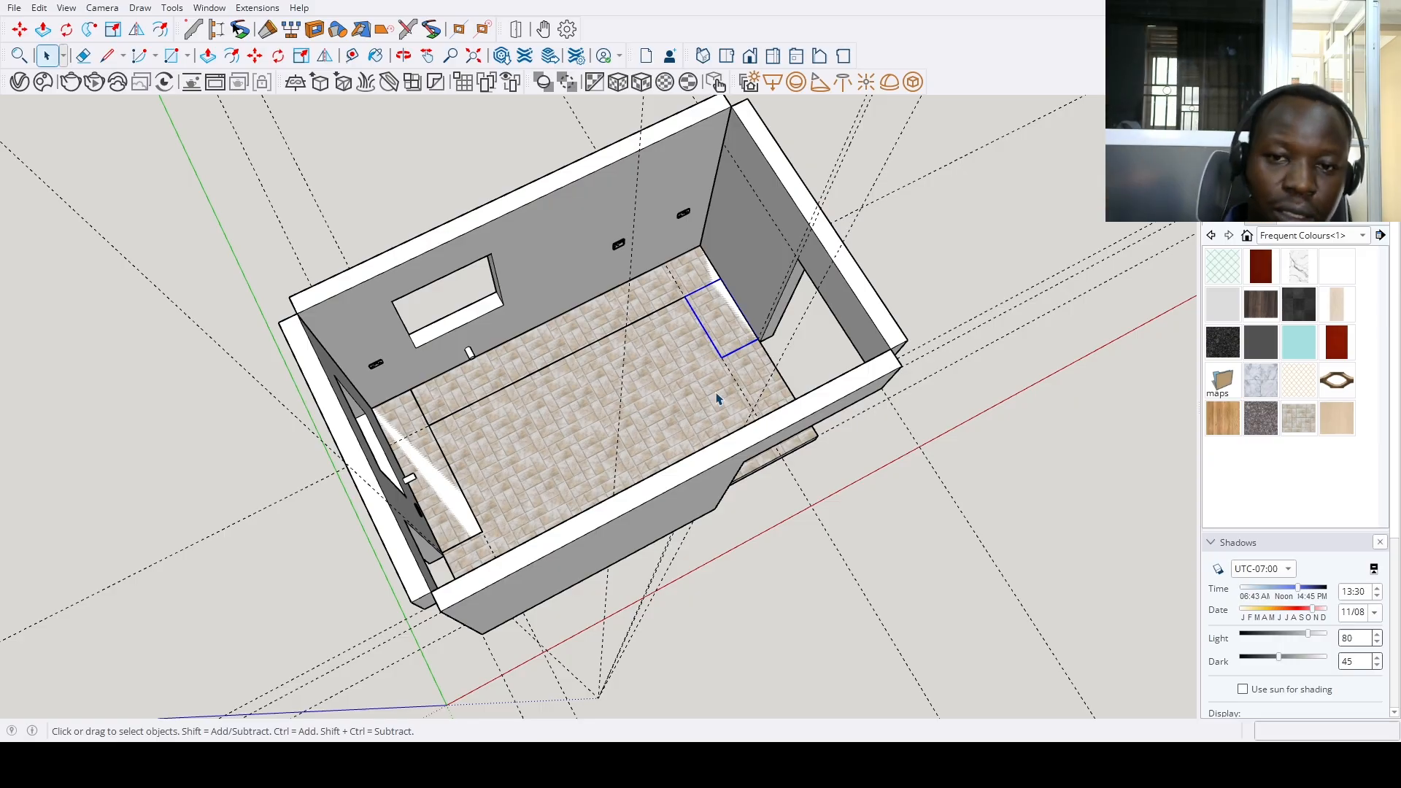
{"action": "middle_click_drag", "start_coordinate": [717, 398], "coordinate": [484, 375]}
{"action": "scroll", "coordinate": [641, 378], "scroll_direction": "up", "scroll_amount": 3}
{"action": "middle_click_drag", "start_coordinate": [641, 378], "coordinate": [252, 278]}
Open the rectangle group along the window end wall and extrude its face upward into a base counter block
{"action": "double_click", "coordinate": [469, 262]}
{"action": "key", "text": "p"}
{"action": "left_click", "coordinate": [471, 262]}
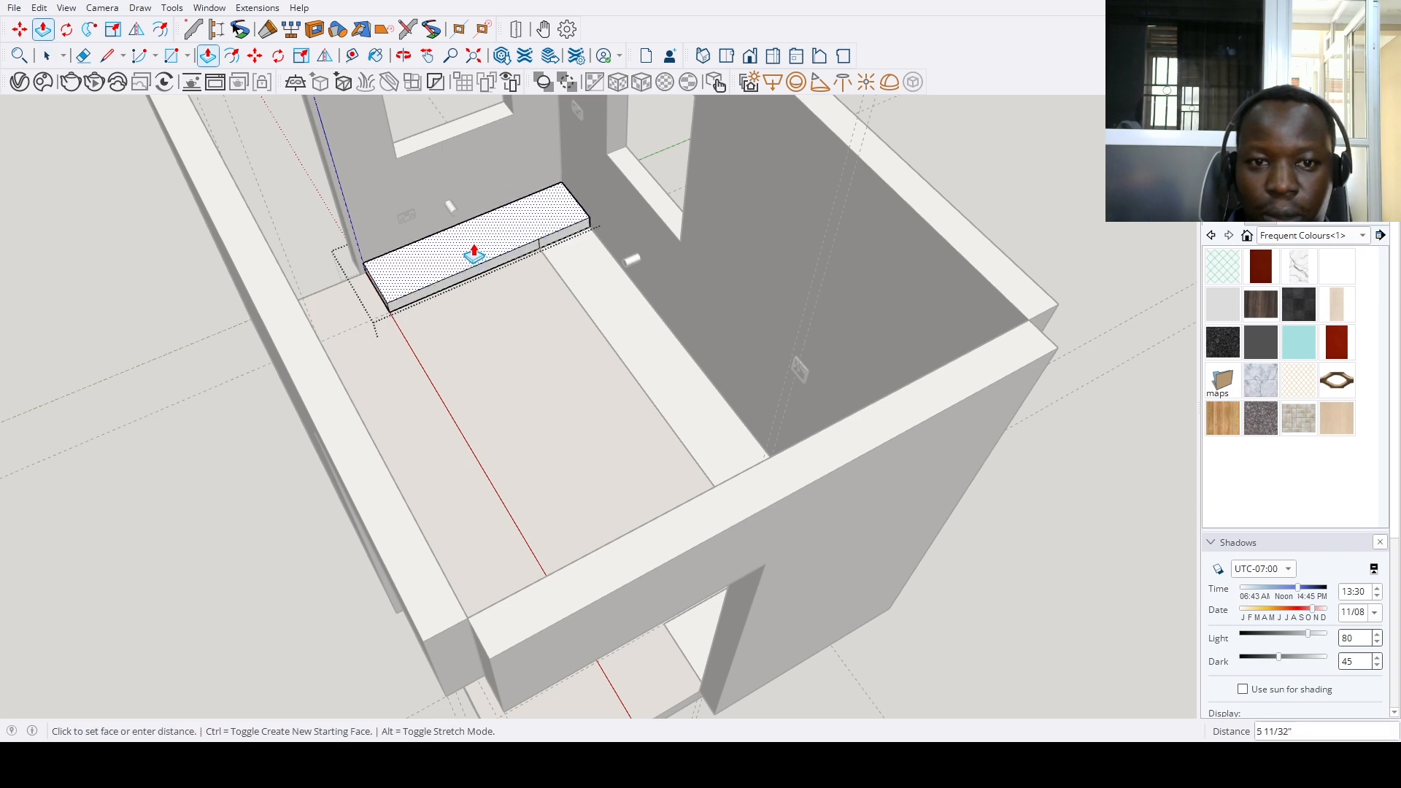
{"action": "key", "text": "Return"}
{"action": "key", "text": "space"}
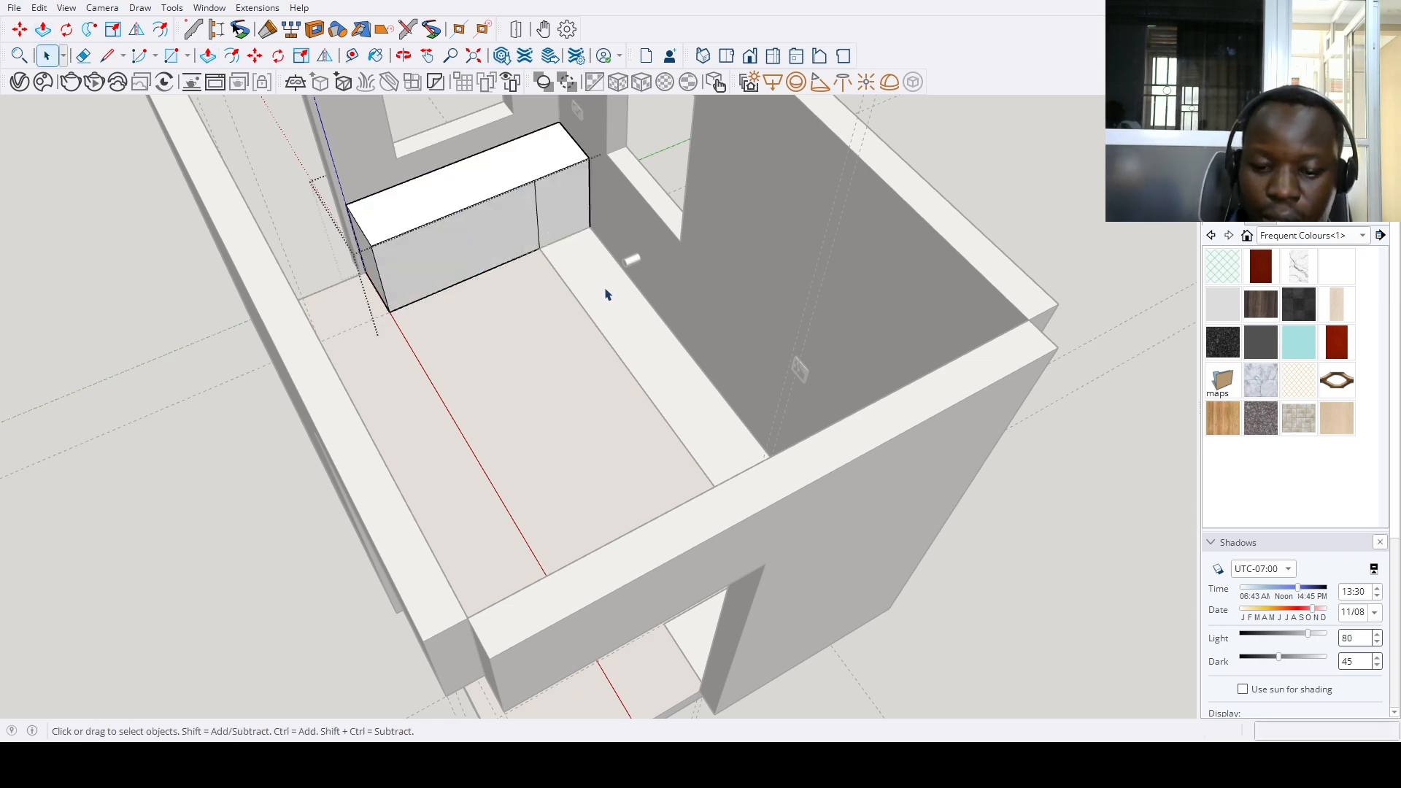
Extrude the grouped rectangles along the long wall and beside the opposite opening to the same height as the first counter block
{"action": "scroll", "coordinate": [606, 294], "scroll_direction": "down", "scroll_amount": 3}
{"action": "middle_click_drag", "start_coordinate": [604, 272], "coordinate": [751, 444]}
{"action": "scroll", "coordinate": [694, 484], "scroll_direction": "up", "scroll_amount": 4}
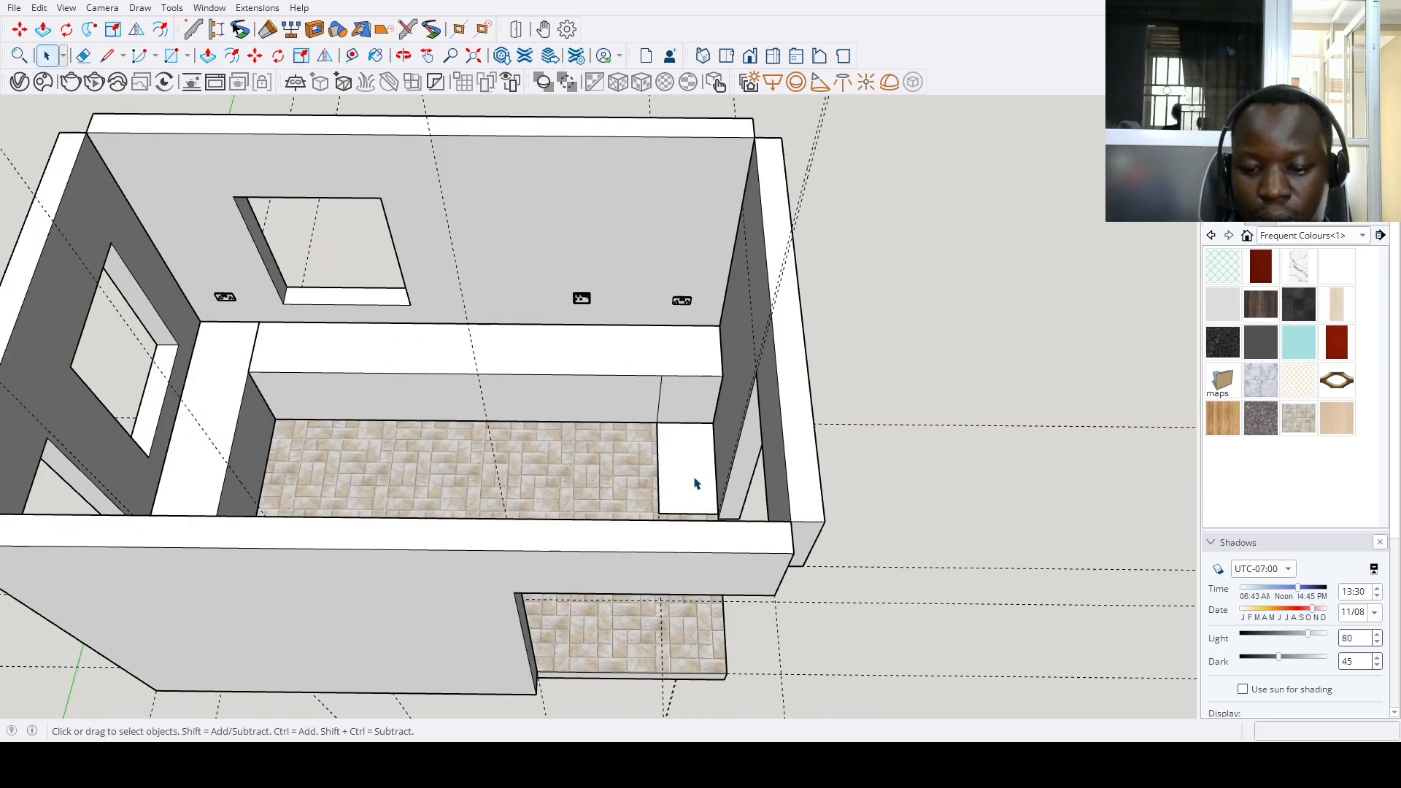
{"action": "left_click", "coordinate": [694, 483]}
{"action": "scroll", "coordinate": [695, 484], "scroll_direction": "down", "scroll_amount": 3}
{"action": "scroll", "coordinate": [664, 458], "scroll_direction": "up", "scroll_amount": 2}
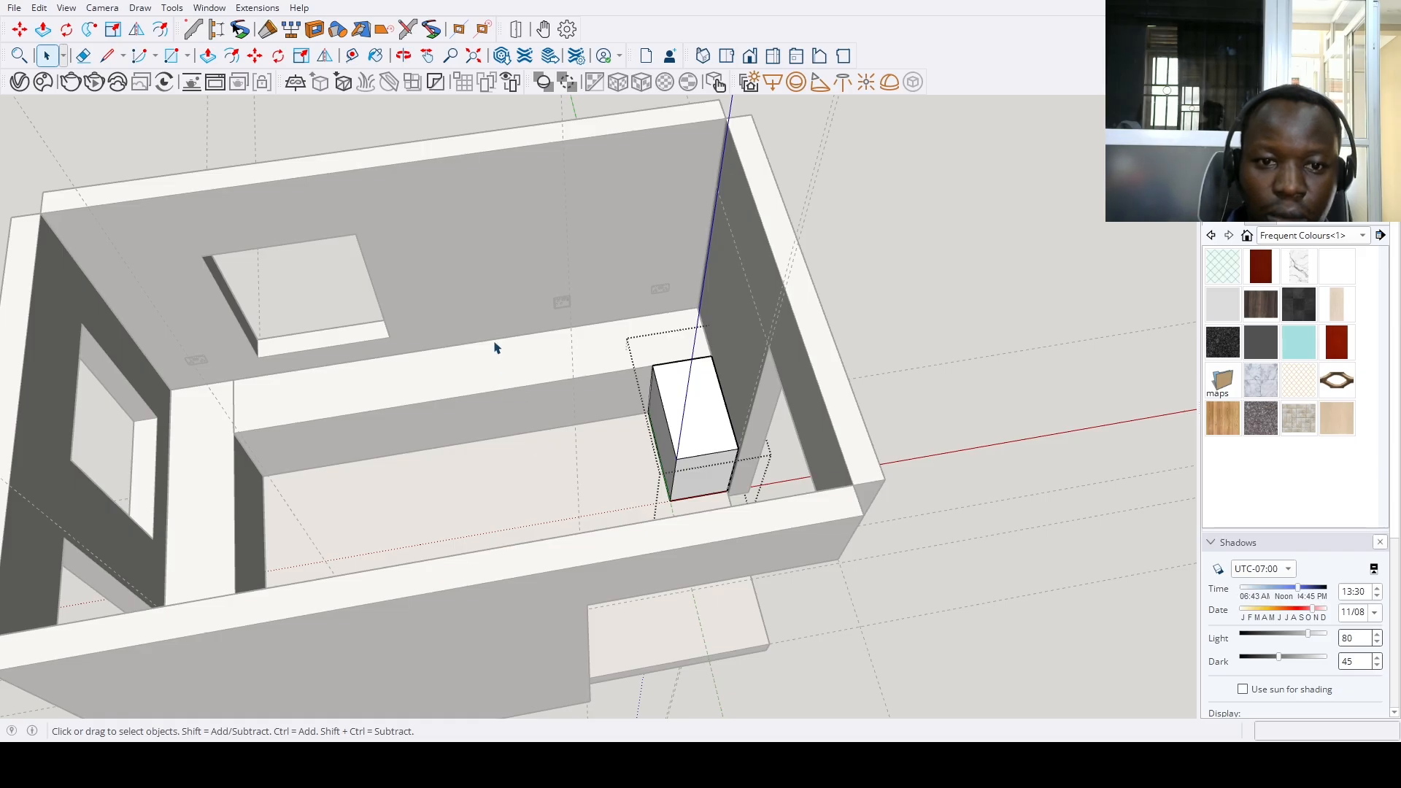
Open the long counter group and place a vertical guide 4 inches outside the long-wall window's edge nearest the double sockets
{"action": "double_click", "coordinate": [494, 348]}
{"action": "key", "text": "t"}
{"action": "left_click", "coordinate": [373, 289]}
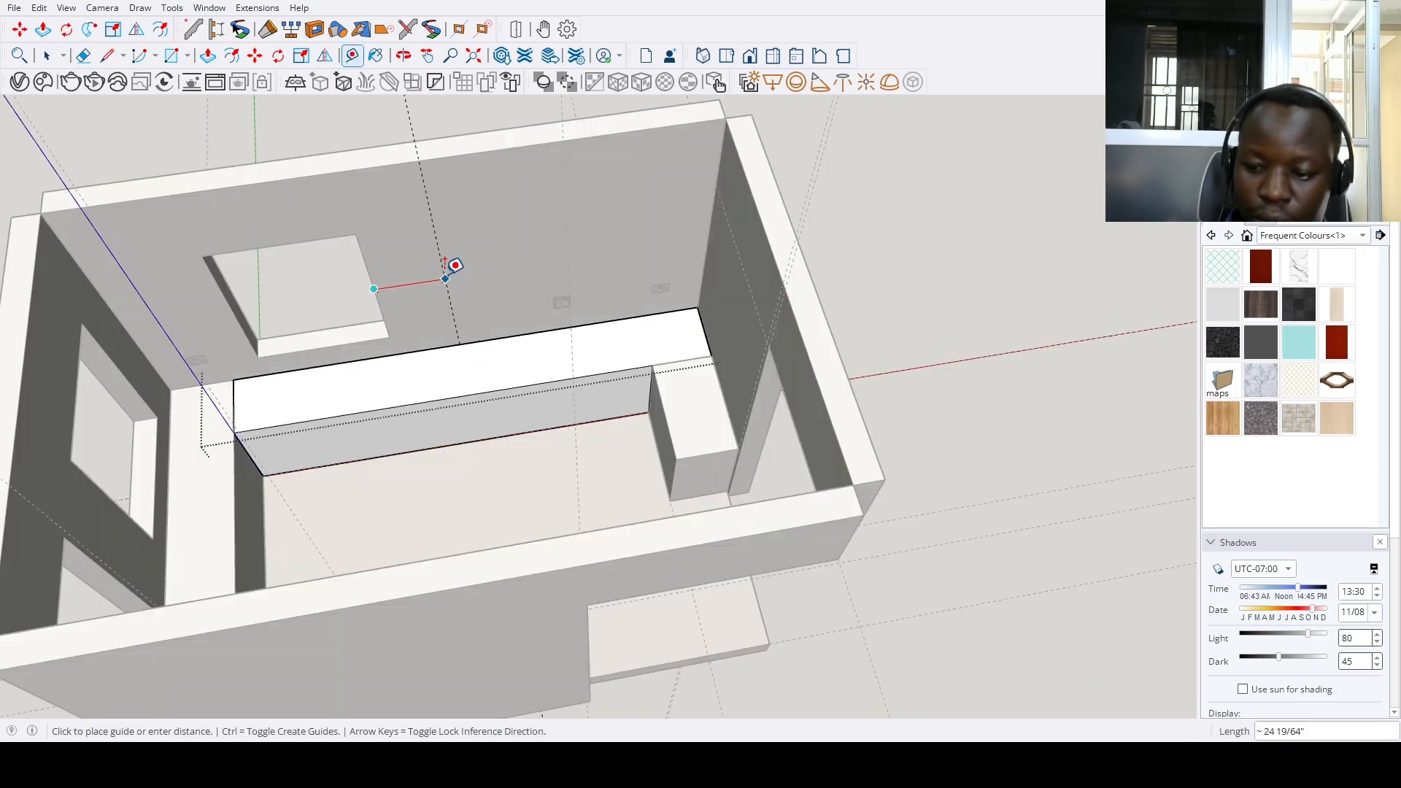
{"action": "type", "text": "43"}
{"action": "key", "text": "Return"}
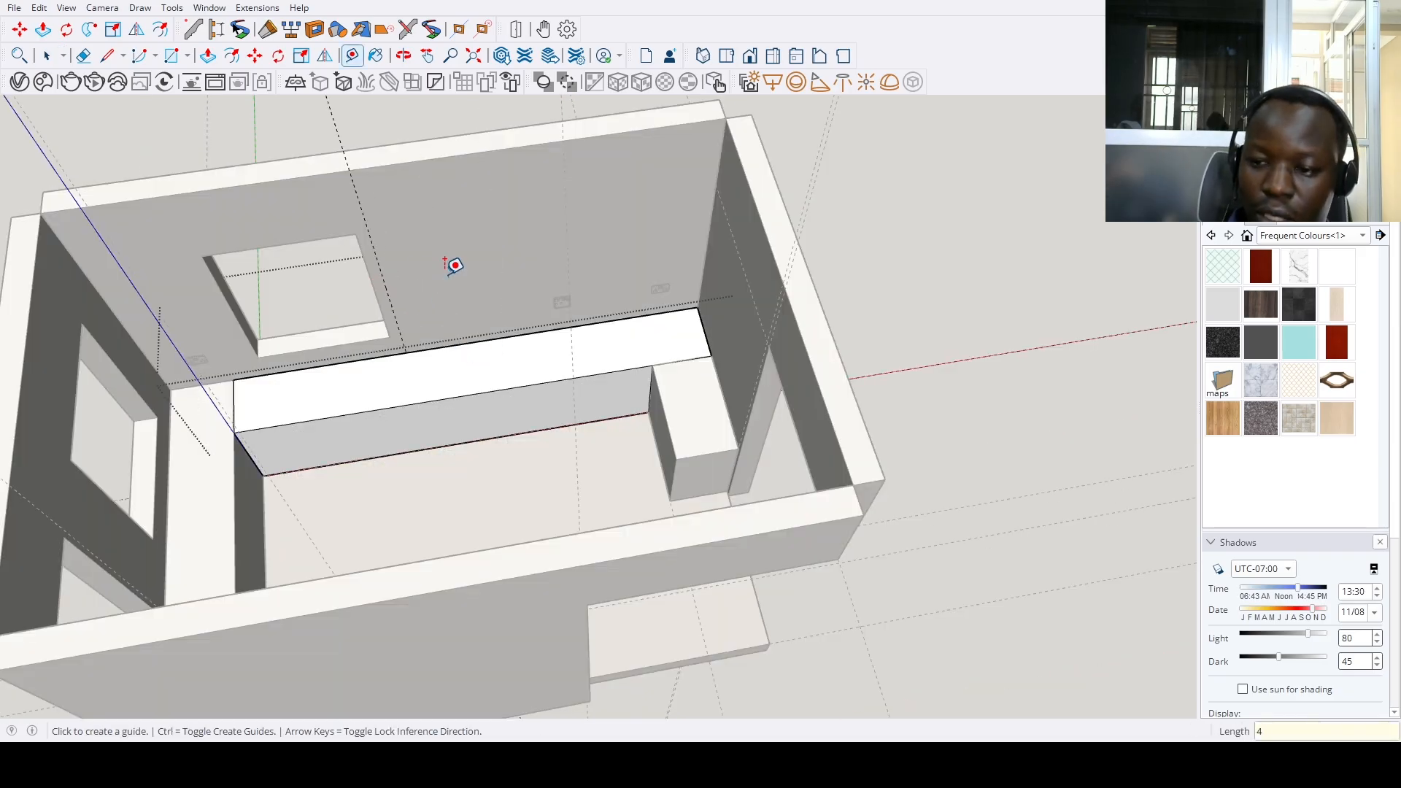
Place a vertical guide 4 inches outside the long-wall window's other edge, toward the room corner
{"action": "scroll", "coordinate": [474, 273], "scroll_direction": "down", "scroll_amount": 3}
{"action": "middle_click_drag", "start_coordinate": [586, 298], "coordinate": [366, 222]}
{"action": "scroll", "coordinate": [504, 193], "scroll_direction": "up", "scroll_amount": 4}
{"action": "middle_click_drag", "start_coordinate": [594, 156], "coordinate": [649, 332], "text": "shift"}
{"action": "scroll", "coordinate": [648, 332], "scroll_direction": "up", "scroll_amount": 2}
{"action": "left_click", "coordinate": [634, 340]}
{"action": "type", "text": "4"}
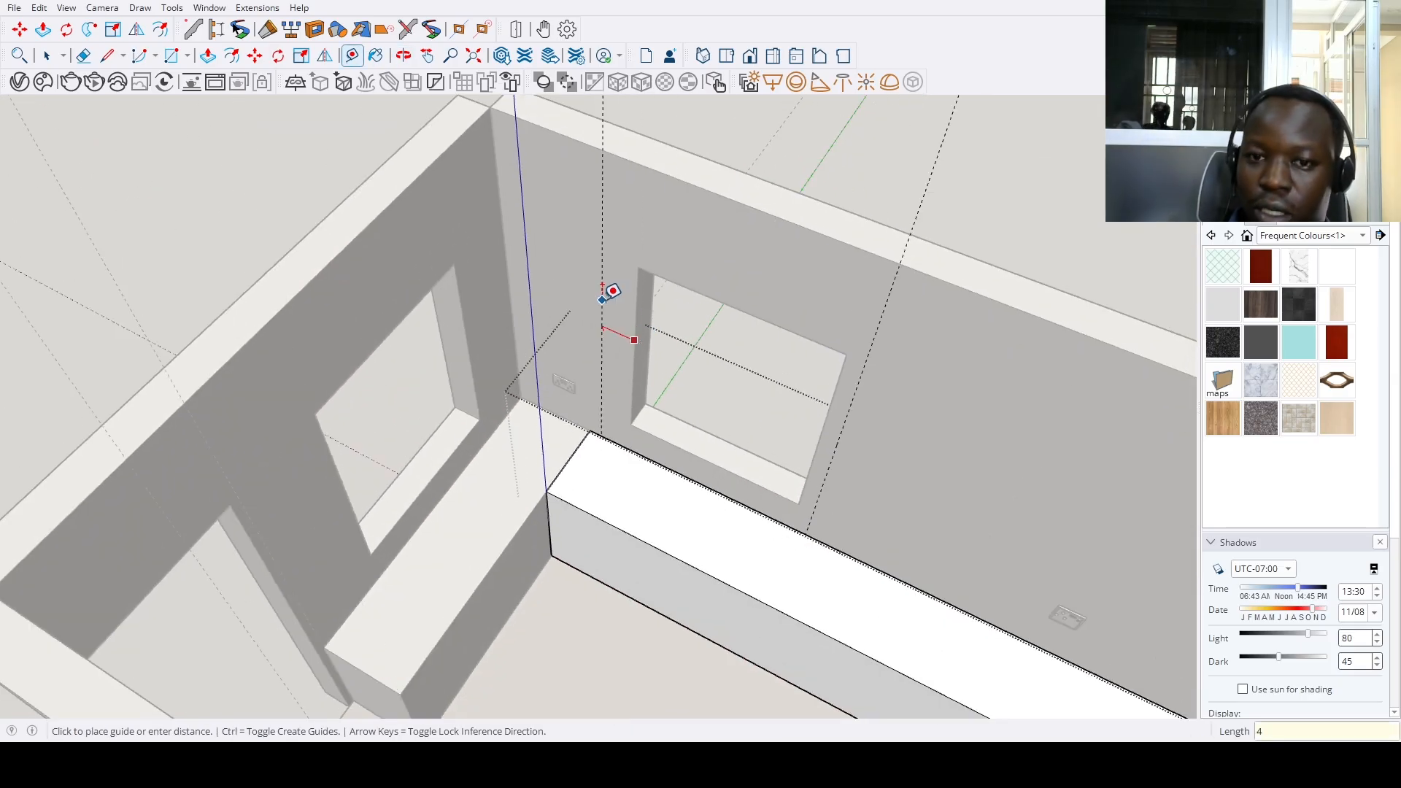
{"action": "type", "text": "3"}
{"action": "key", "text": "Return"}
Place a vertical guide on the end wall just outside the window's edge nearest the door opening
{"action": "scroll", "coordinate": [602, 300], "scroll_direction": "down", "scroll_amount": 3}
{"action": "middle_click_drag", "start_coordinate": [675, 445], "coordinate": [430, 315]}
{"action": "scroll", "coordinate": [429, 315], "scroll_direction": "up", "scroll_amount": 2}
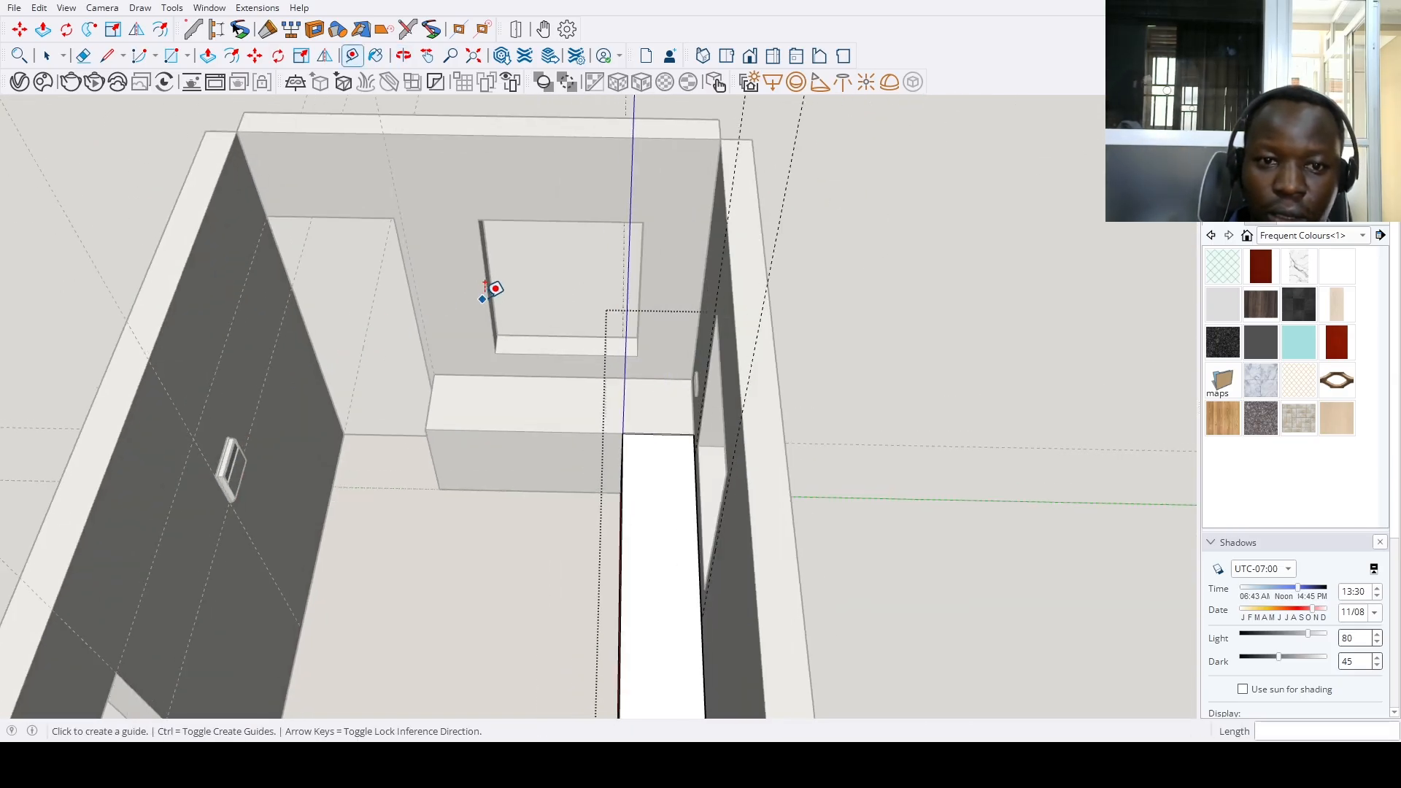
{"action": "left_click", "coordinate": [486, 292]}
{"action": "scroll", "coordinate": [470, 281], "scroll_direction": "up", "scroll_amount": 2}
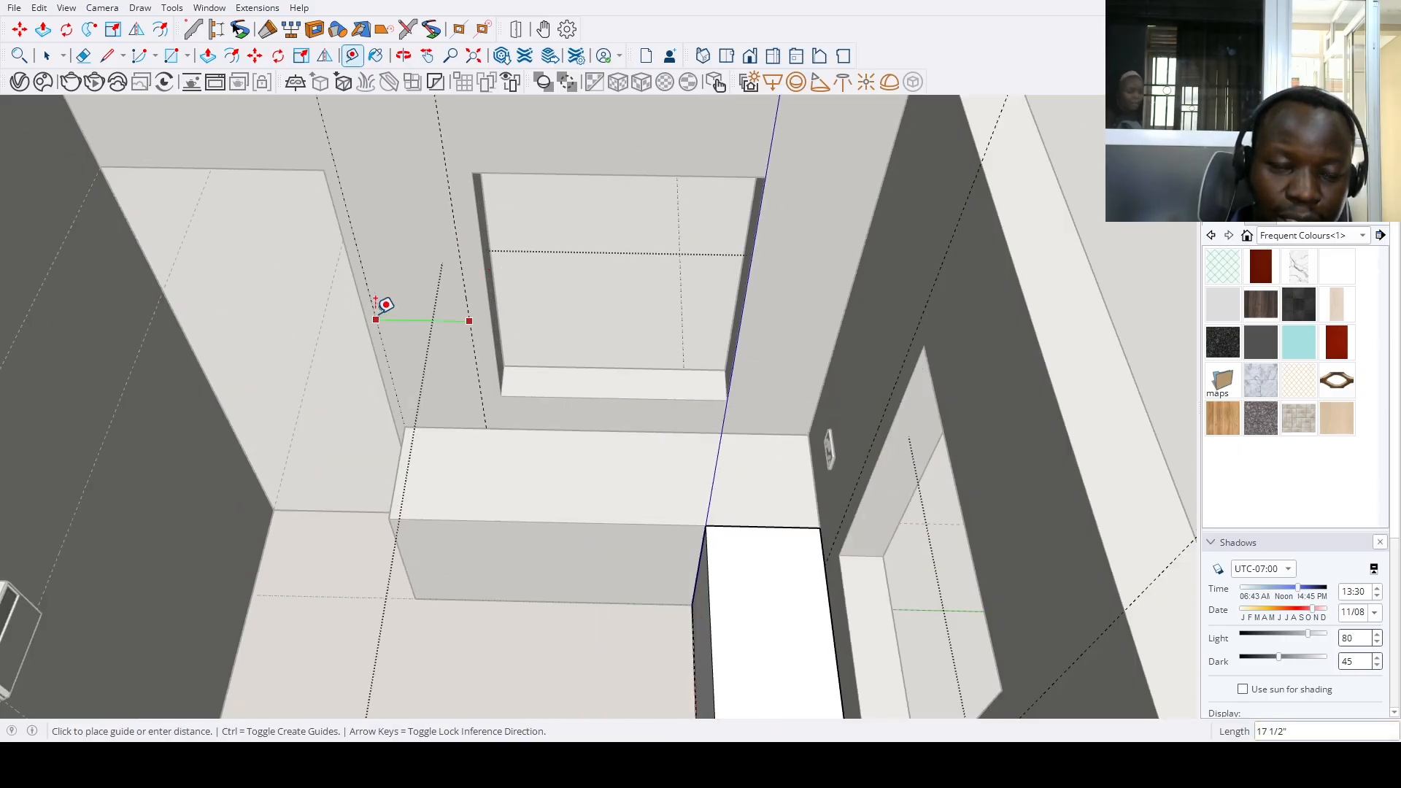
Measure the distance between the end-wall window's new guide and the guide beside the door opening
{"action": "scroll", "coordinate": [376, 320], "scroll_direction": "down", "scroll_amount": 1}
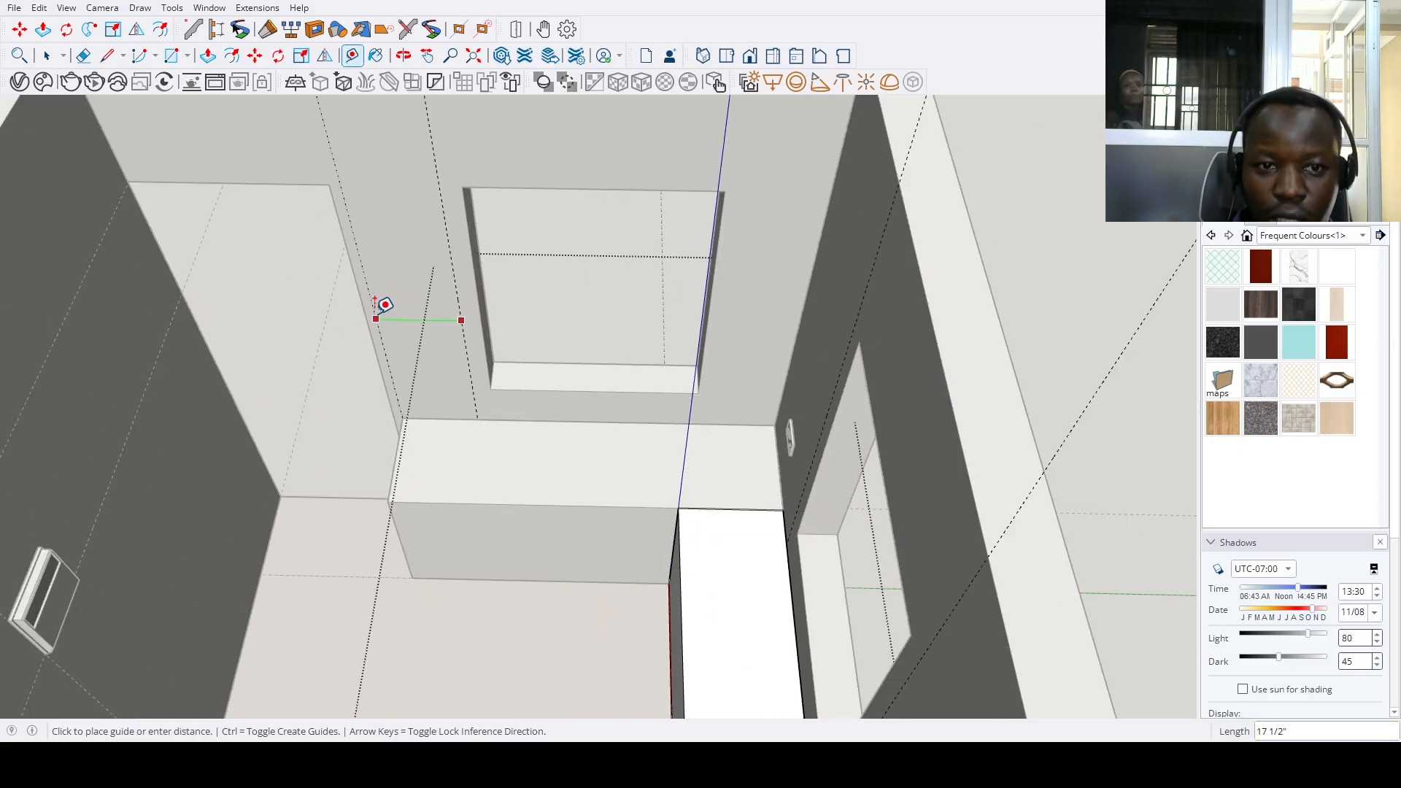
{"action": "middle_click_drag", "start_coordinate": [375, 319], "coordinate": [409, 303]}
{"action": "key", "text": "Escape"}
Place a horizontal guide on the window end wall 24 inches above the counter top's back edge
{"action": "left_click", "coordinate": [442, 427]}
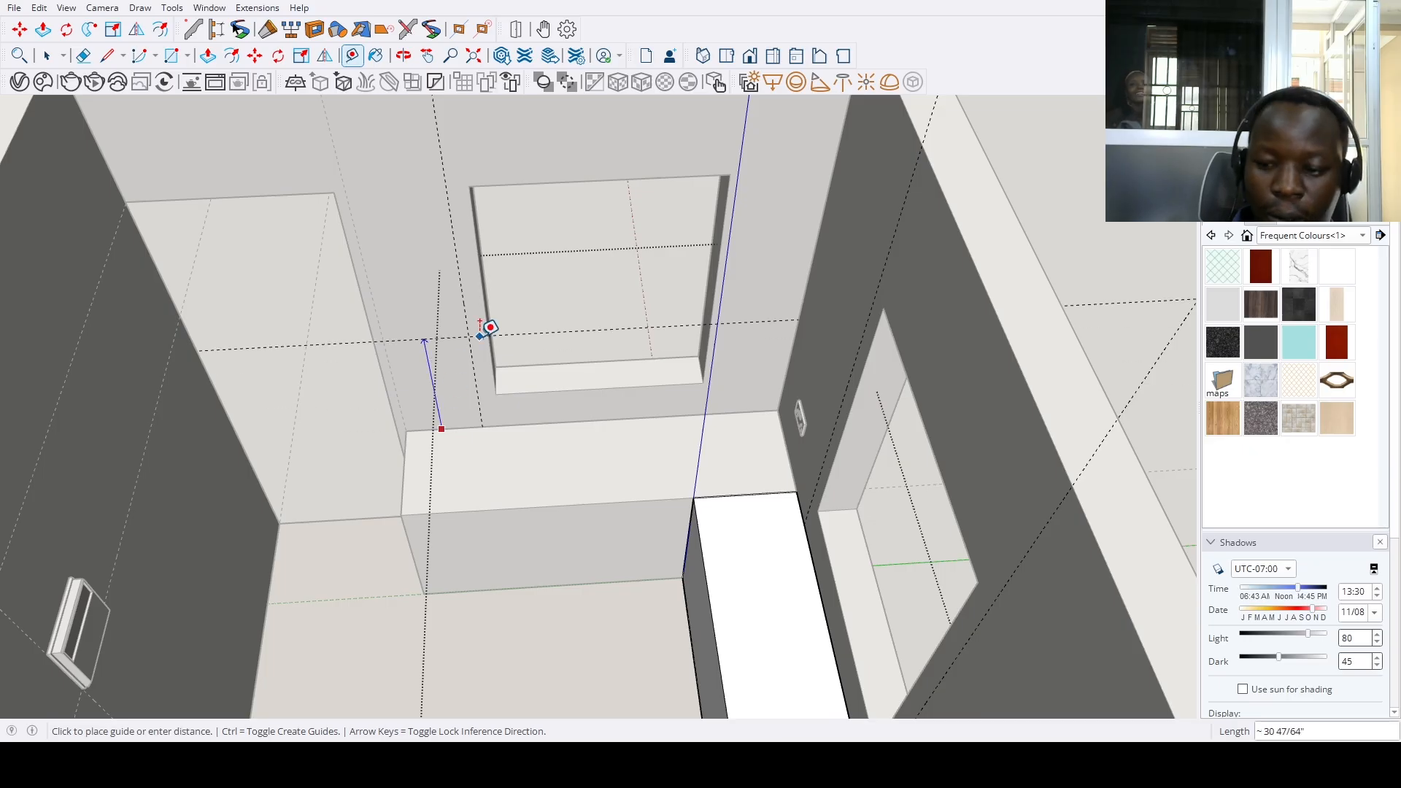
{"action": "type", "text": "24"}
{"action": "key", "text": "Return"}
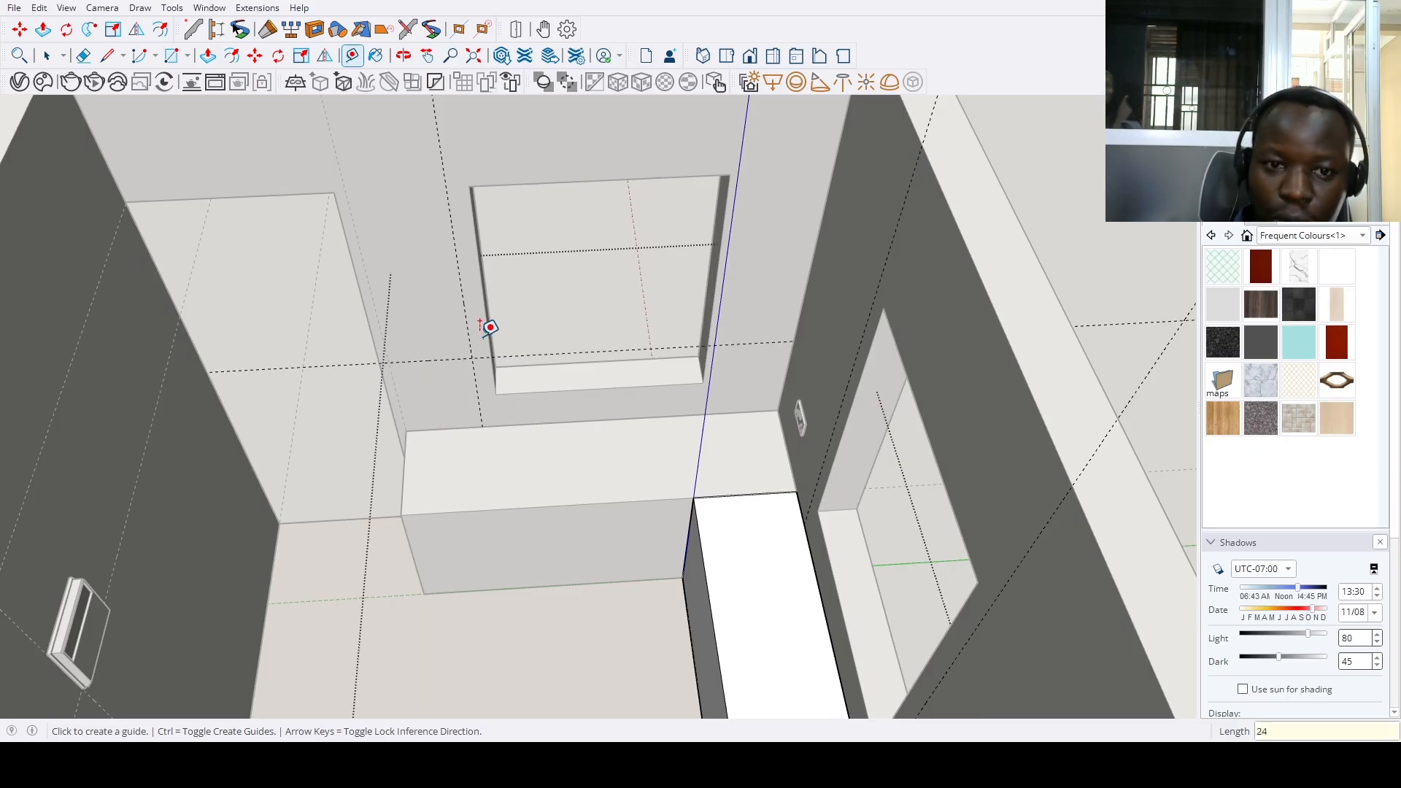
Place a second horizontal guide on the window end wall 32 inches above the guide over the counter
{"action": "left_click", "coordinate": [442, 359]}
{"action": "type", "text": "3"}
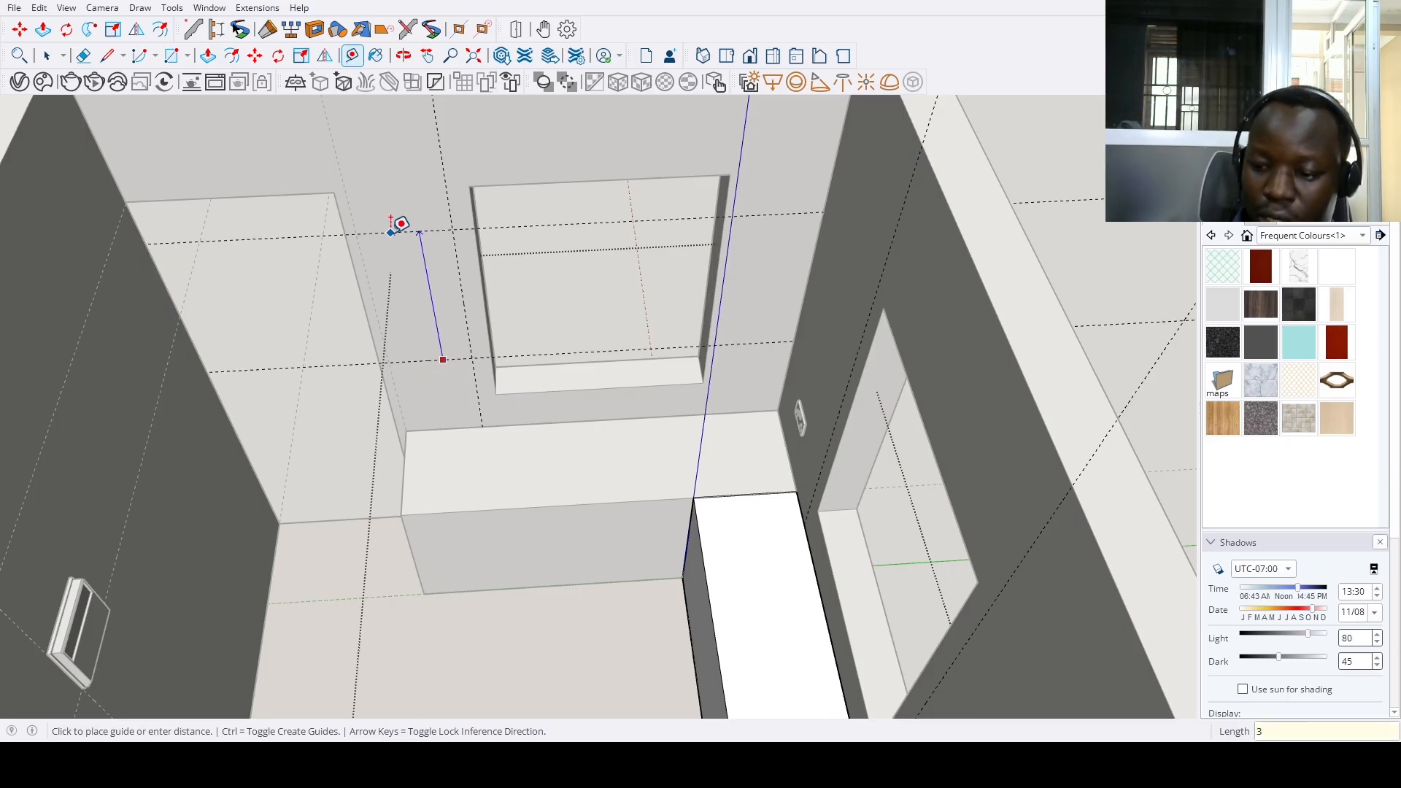
{"action": "type", "text": "2"}
{"action": "key", "text": "Return"}
Place horizontal guides on the long wall, one 24 inches above the counter top's back edge and another 32 inches above that
{"action": "middle_click_drag", "start_coordinate": [390, 238], "coordinate": [1007, 223]}
{"action": "middle_click_drag", "start_coordinate": [742, 289], "coordinate": [730, 345]}
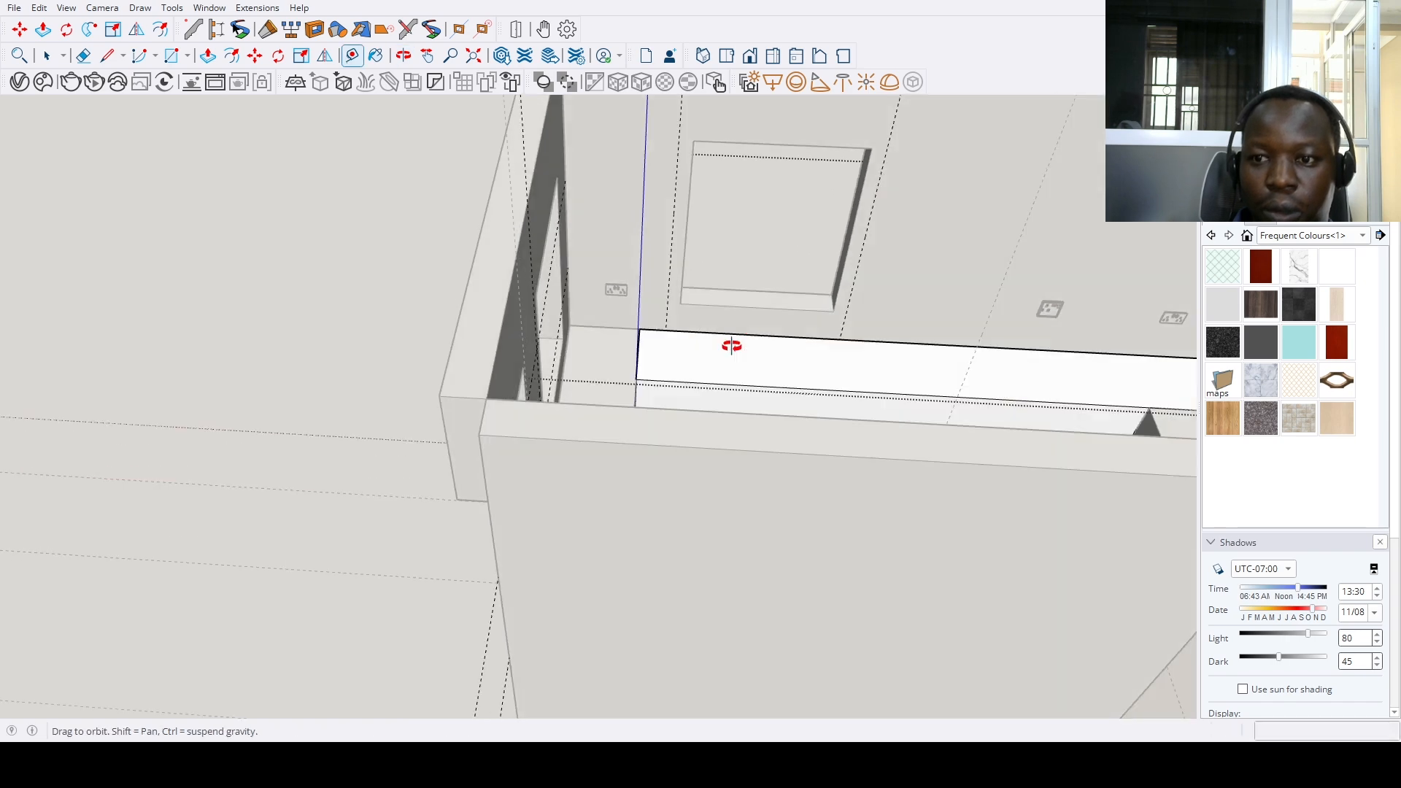
{"action": "left_click", "coordinate": [866, 339]}
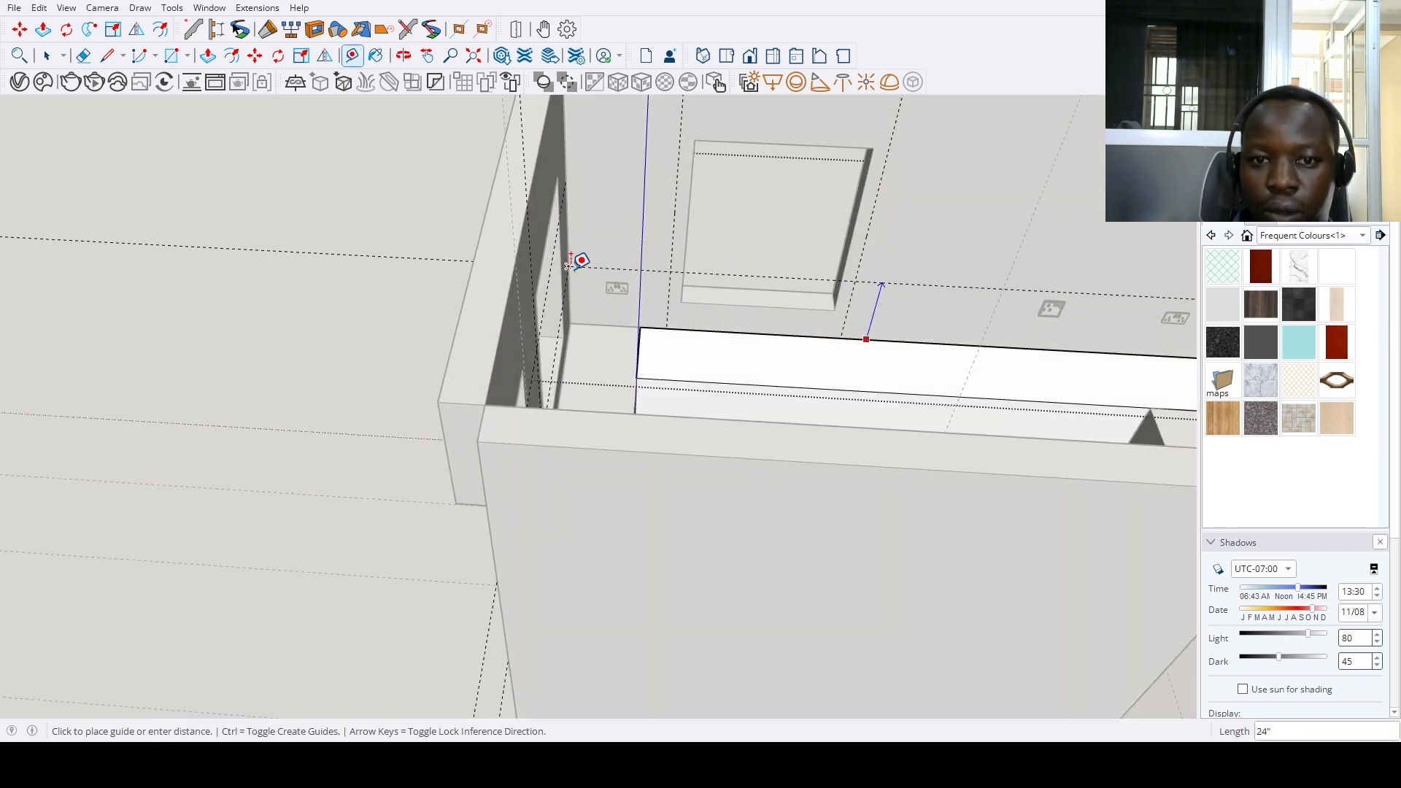
{"action": "type", "text": "24"}
{"action": "key", "text": "Return"}
{"action": "left_click", "coordinate": [597, 268]}
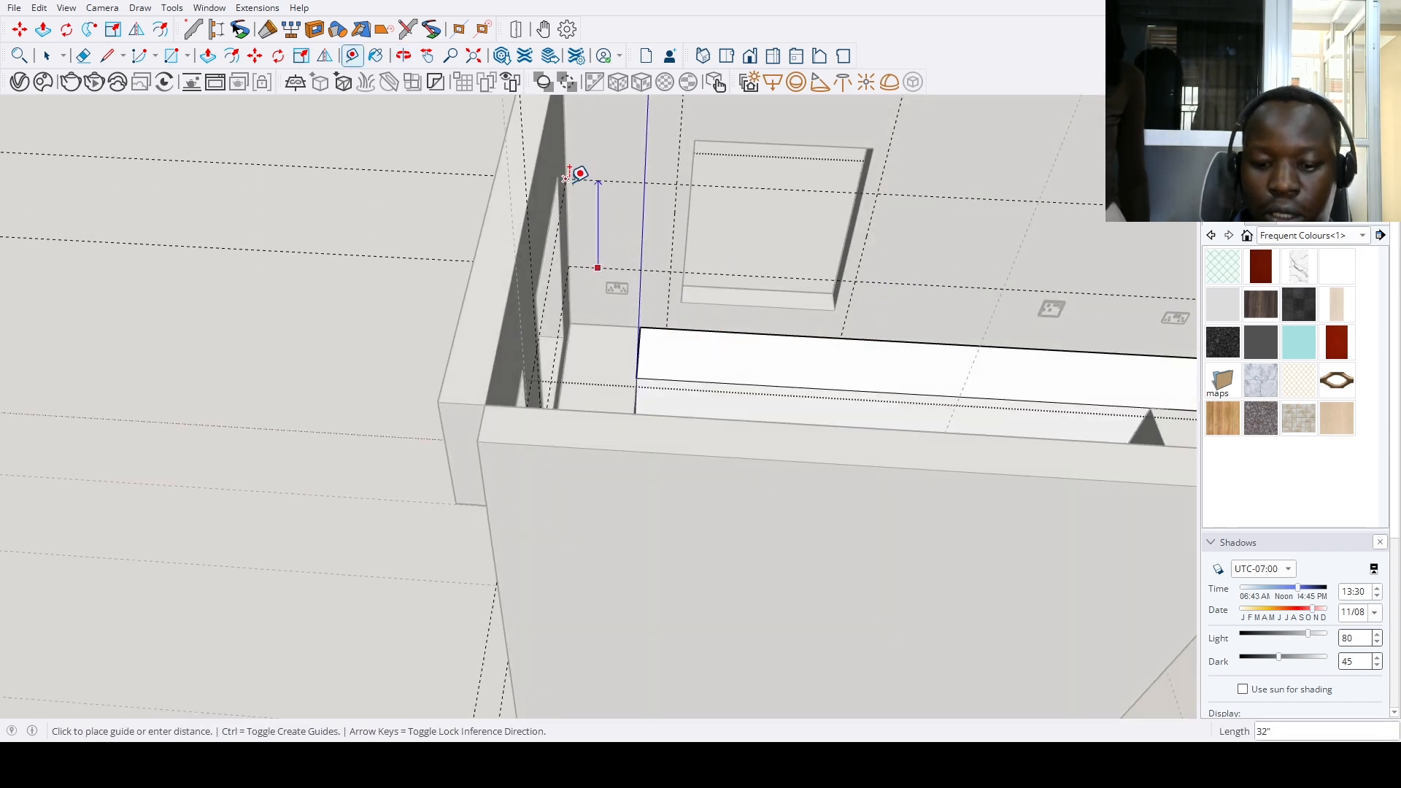
{"action": "scroll", "coordinate": [584, 218], "scroll_direction": "down", "scroll_amount": 5}
Paste the copied gas cooker and range hood onto the floor in front of the long-wall counter
{"action": "middle_click_drag", "start_coordinate": [772, 260], "coordinate": [829, 397]}
{"action": "scroll", "coordinate": [829, 397], "scroll_direction": "up", "scroll_amount": 3}
{"action": "key", "text": "space"}
{"action": "left_click", "coordinate": [726, 387]}
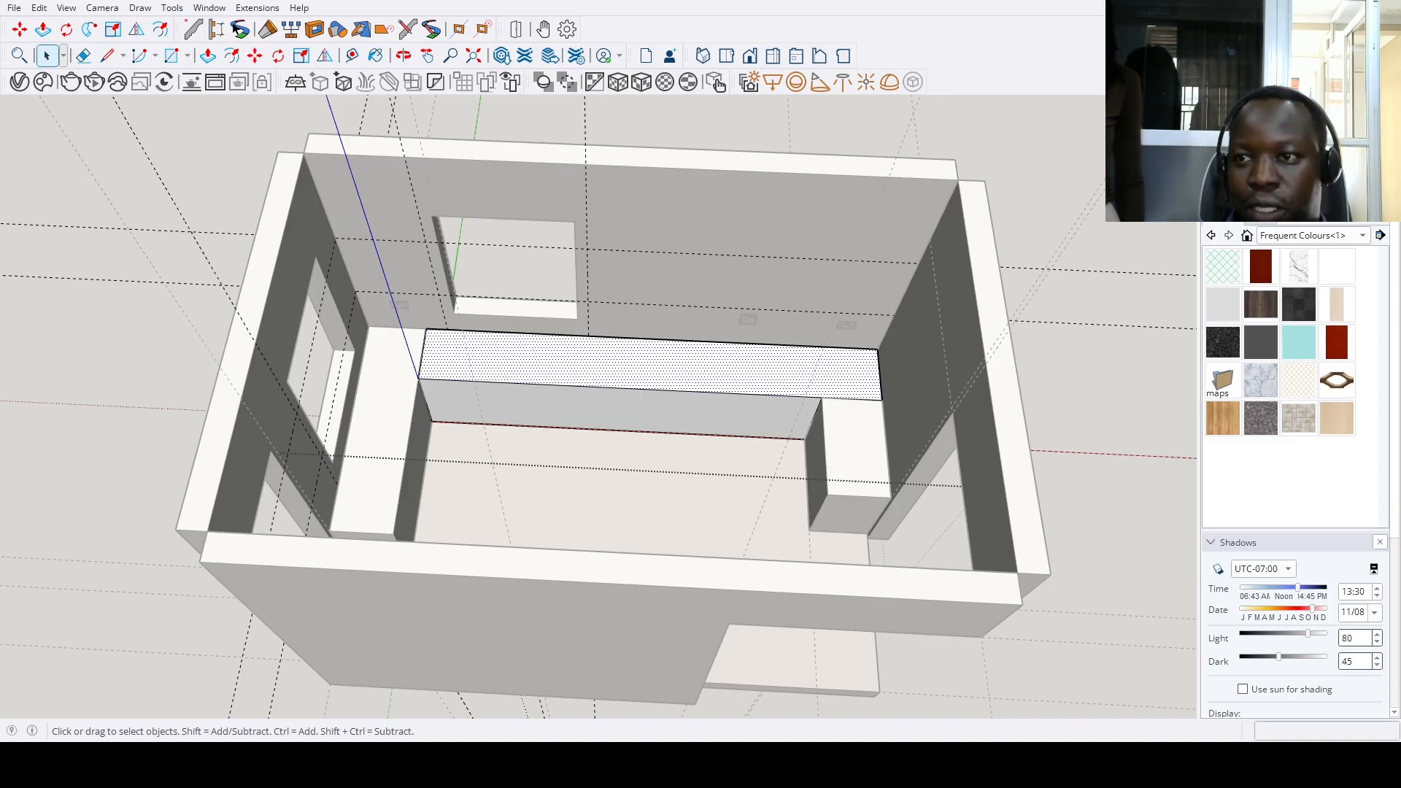
{"action": "key", "text": "ctrl+v"}
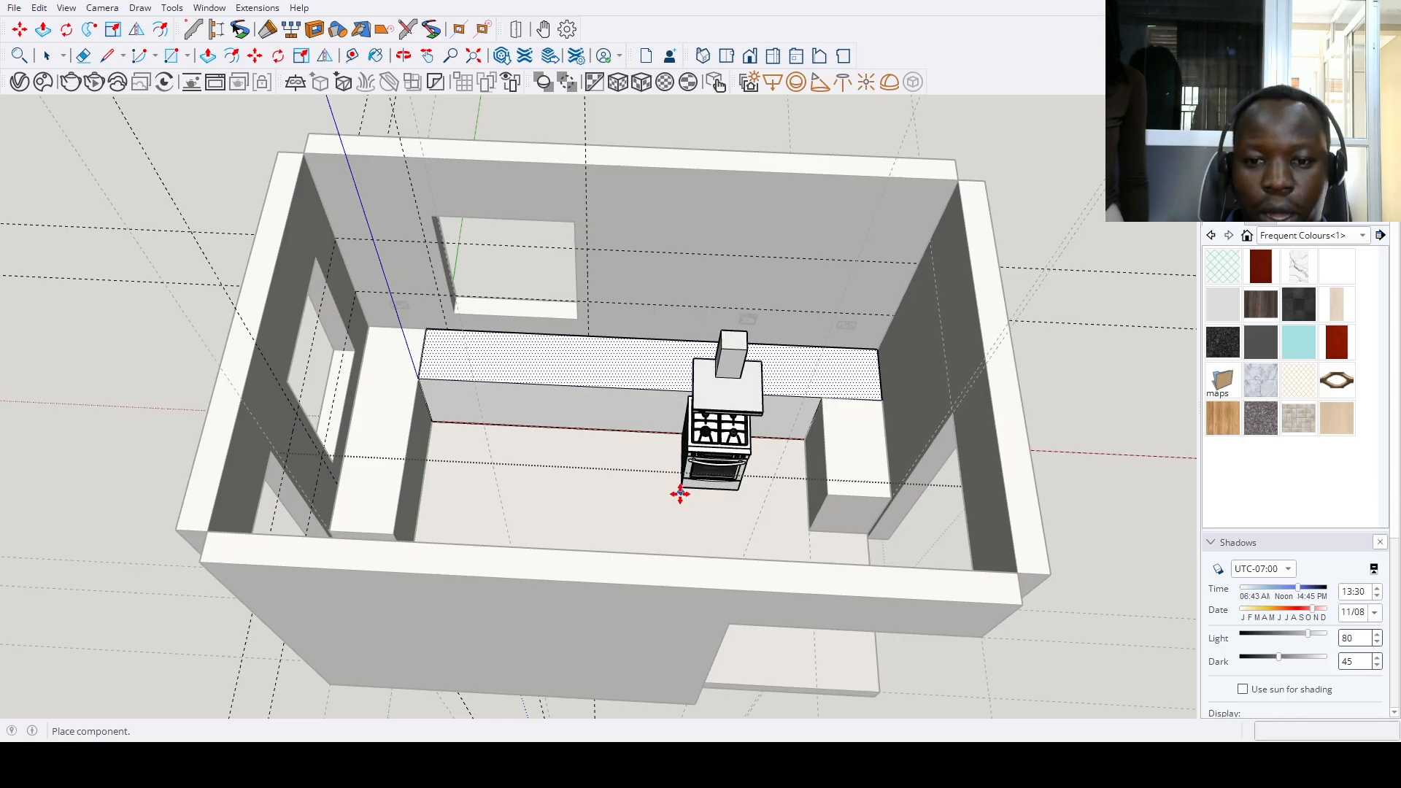
{"action": "scroll", "coordinate": [664, 487], "scroll_direction": "up", "scroll_amount": 5}
{"action": "left_click", "coordinate": [688, 351]}
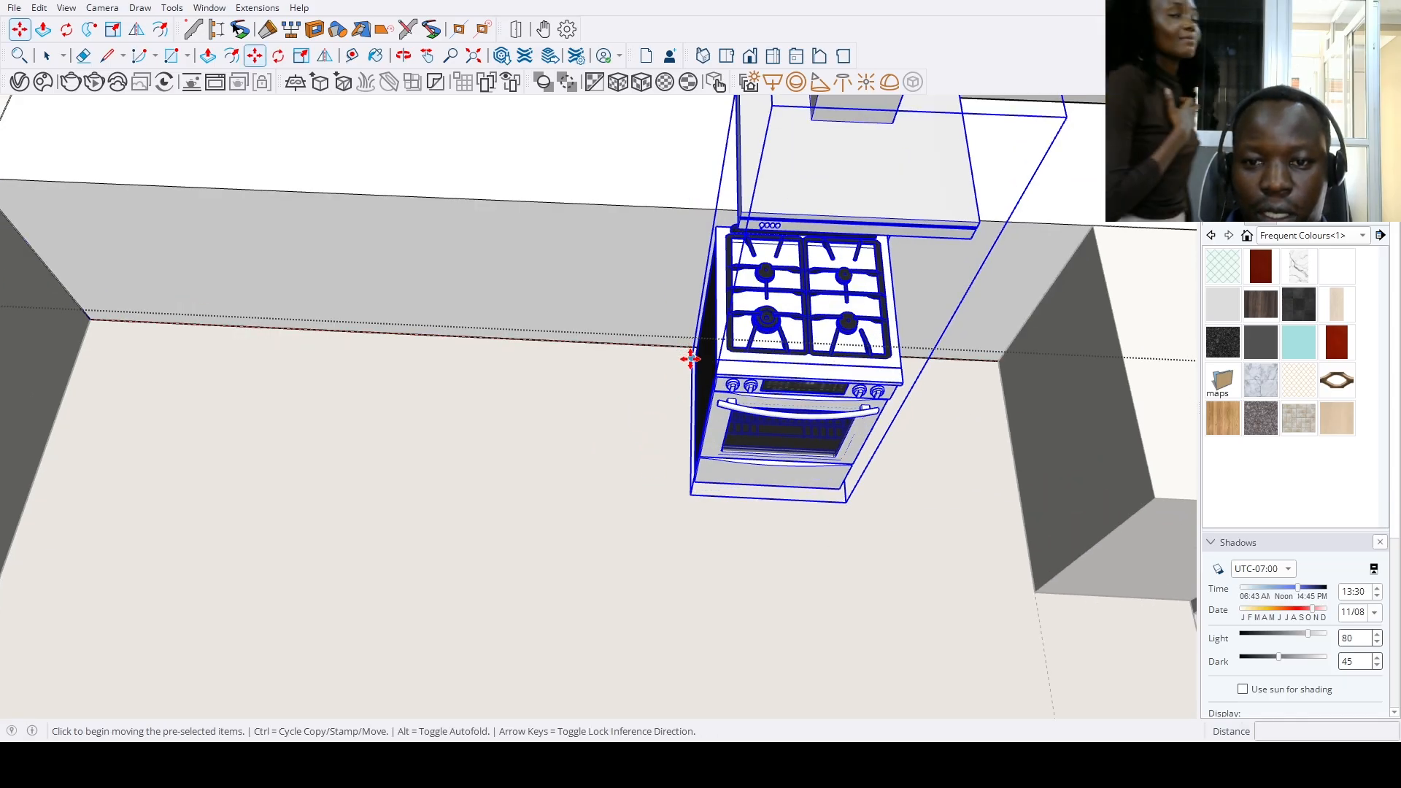
Move the cooker and hood back into the long-wall counter so the cooker's front base edge meets the counter's front line
{"action": "scroll", "coordinate": [690, 503], "scroll_direction": "down", "scroll_amount": 5}
{"action": "scroll", "coordinate": [689, 503], "scroll_direction": "down", "scroll_amount": 2}
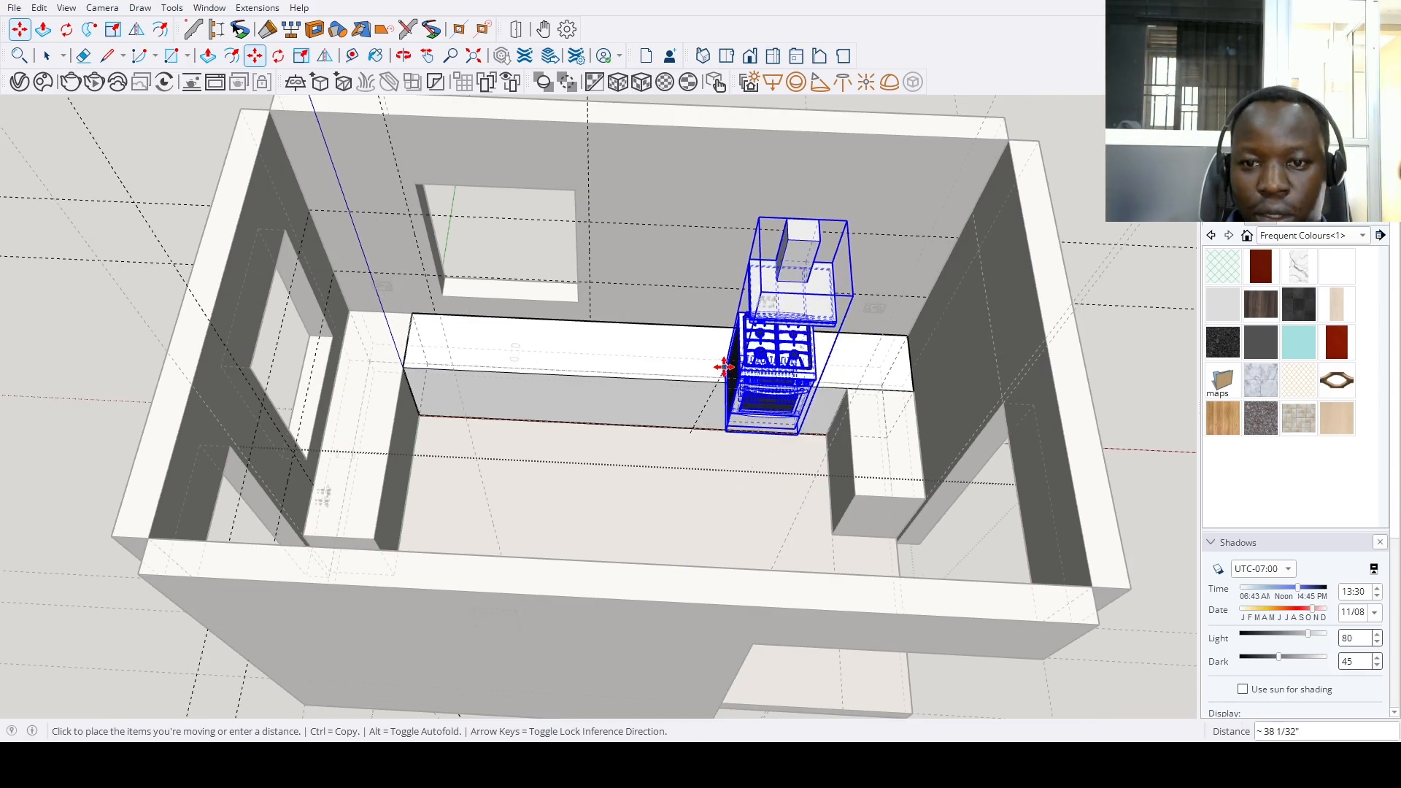
{"action": "mouse_move", "coordinate": [729, 369]}
{"action": "middle_mouse_down"}
{"action": "mouse_move", "coordinate": [710, 401]}
{"action": "mouse_move", "coordinate": [718, 383]}
{"action": "middle_mouse_up"}
{"action": "left_click", "coordinate": [716, 365]}
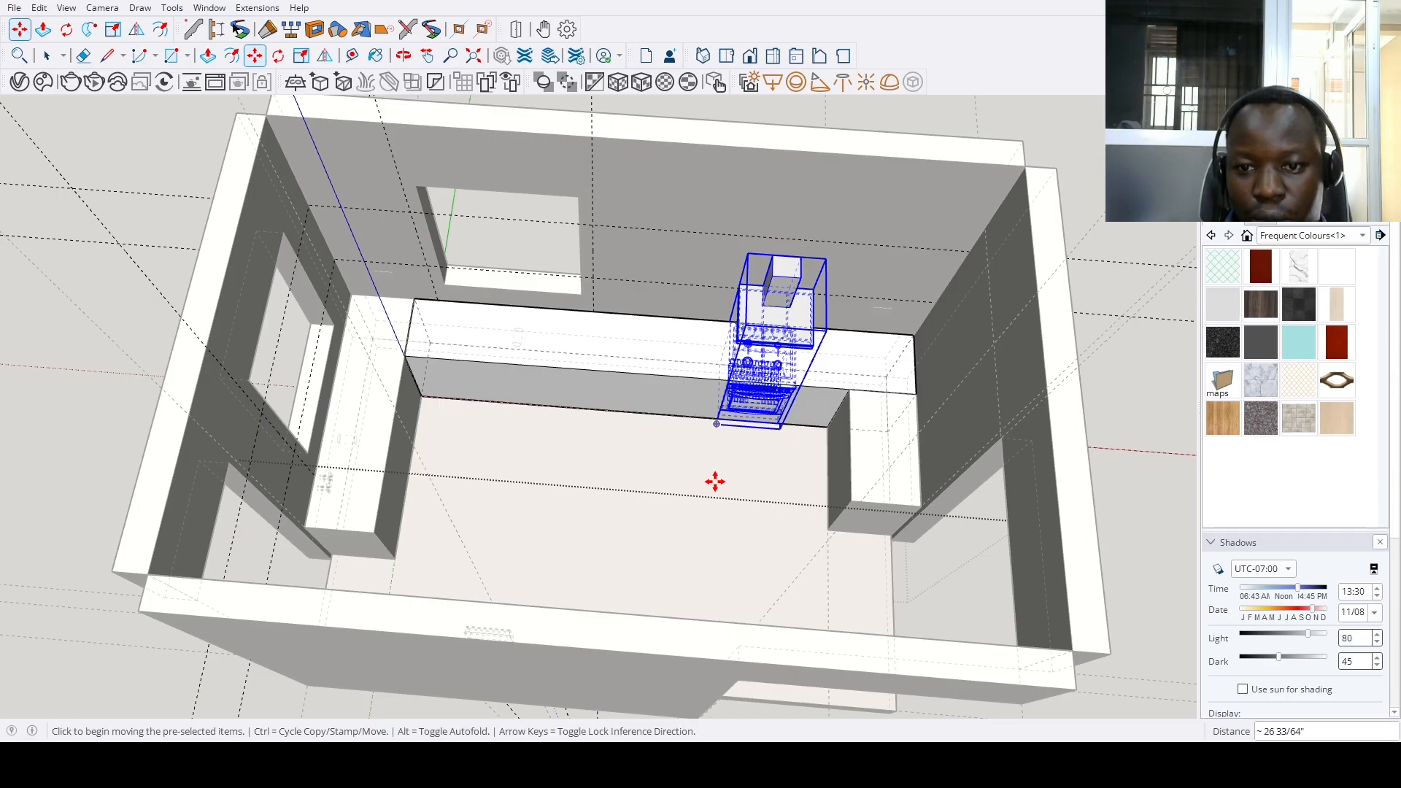
{"action": "key", "text": "space"}
Draw a narrow rectangle across the long counter top beside the cooker and push it down 36 inches to cut through
{"action": "scroll", "coordinate": [711, 478], "scroll_direction": "up", "scroll_amount": 3}
{"action": "key", "text": "r"}
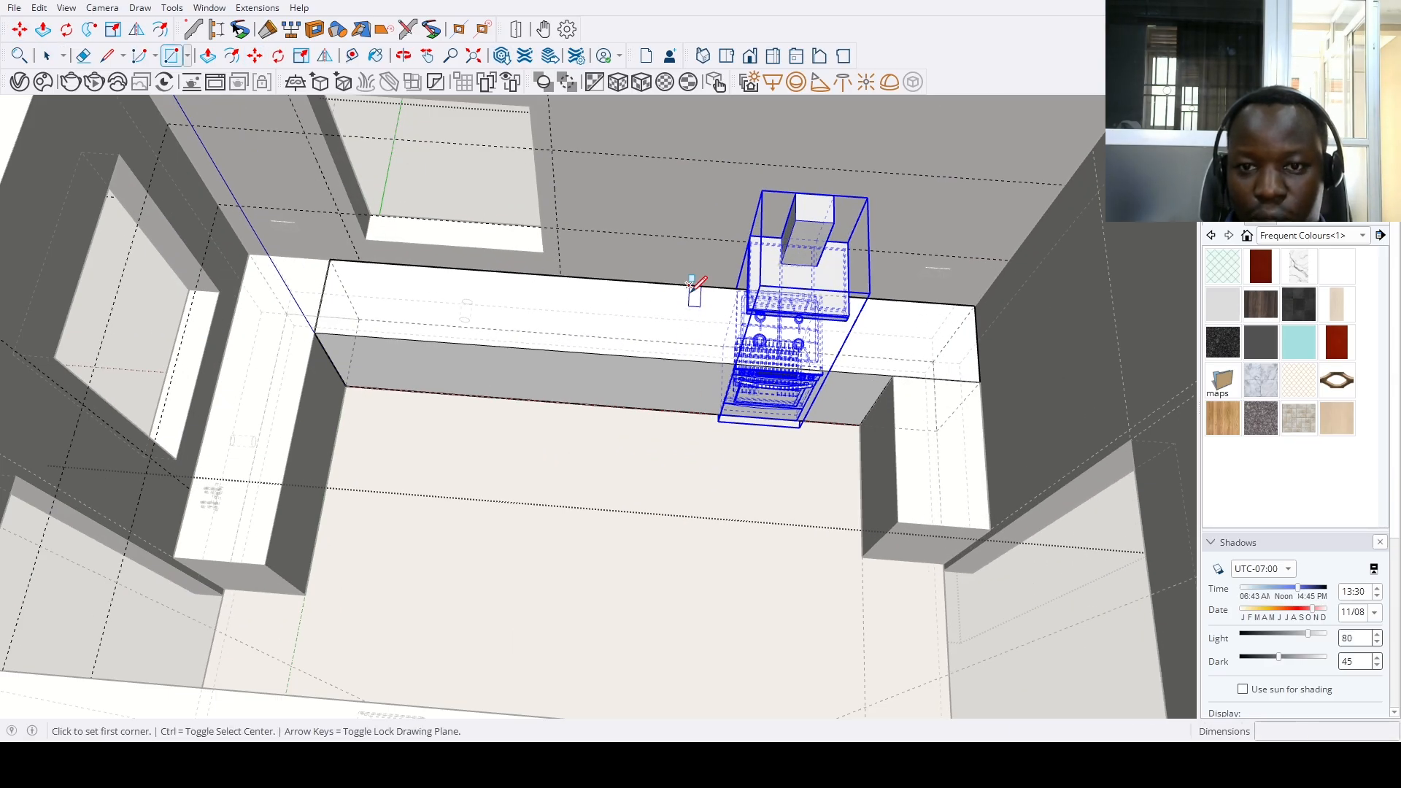
{"action": "left_click", "coordinate": [691, 285]}
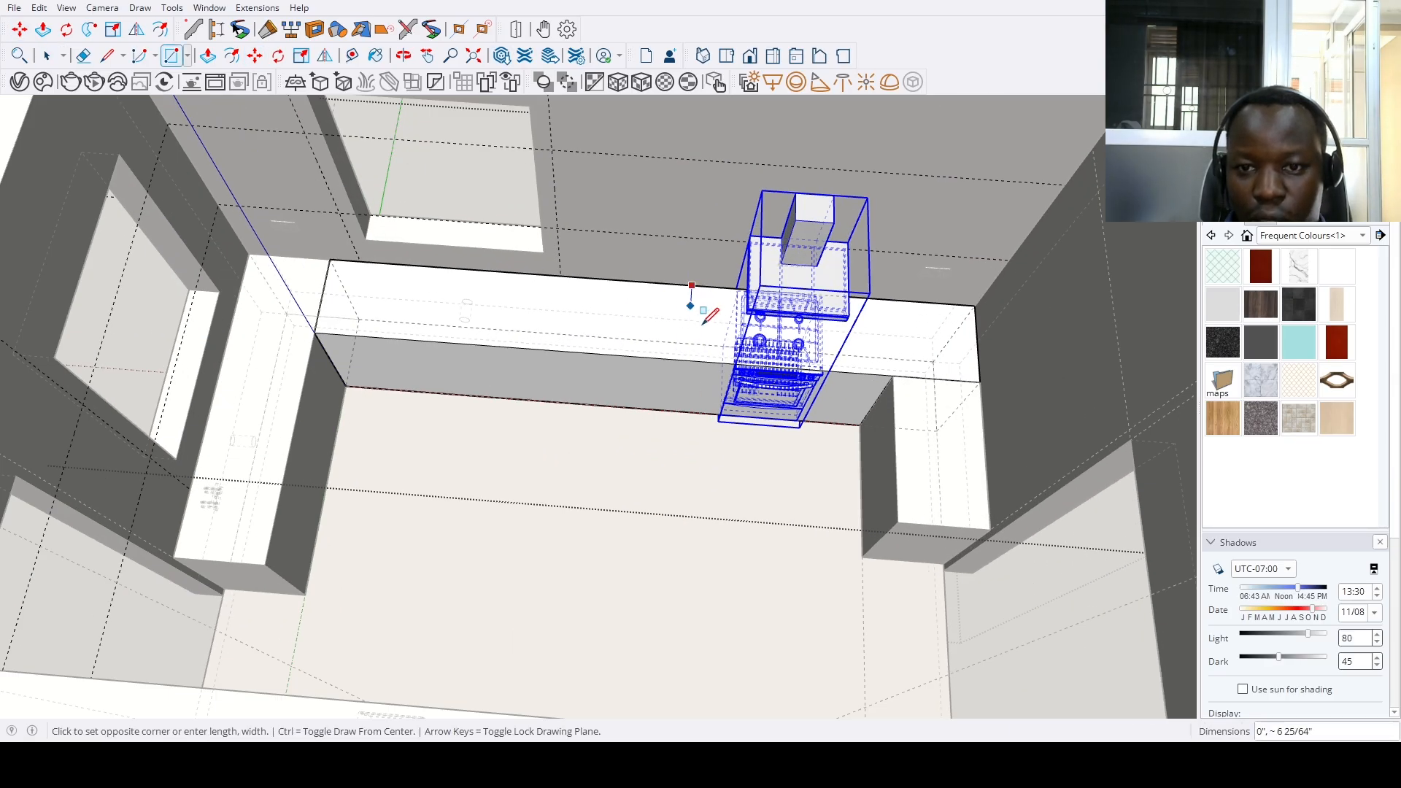
{"action": "left_click", "coordinate": [715, 362]}
{"action": "key", "text": "p"}
{"action": "left_click", "coordinate": [706, 343]}
{"action": "left_click", "coordinate": [684, 448]}
{"action": "scroll", "coordinate": [685, 448], "scroll_direction": "up", "scroll_amount": 5}
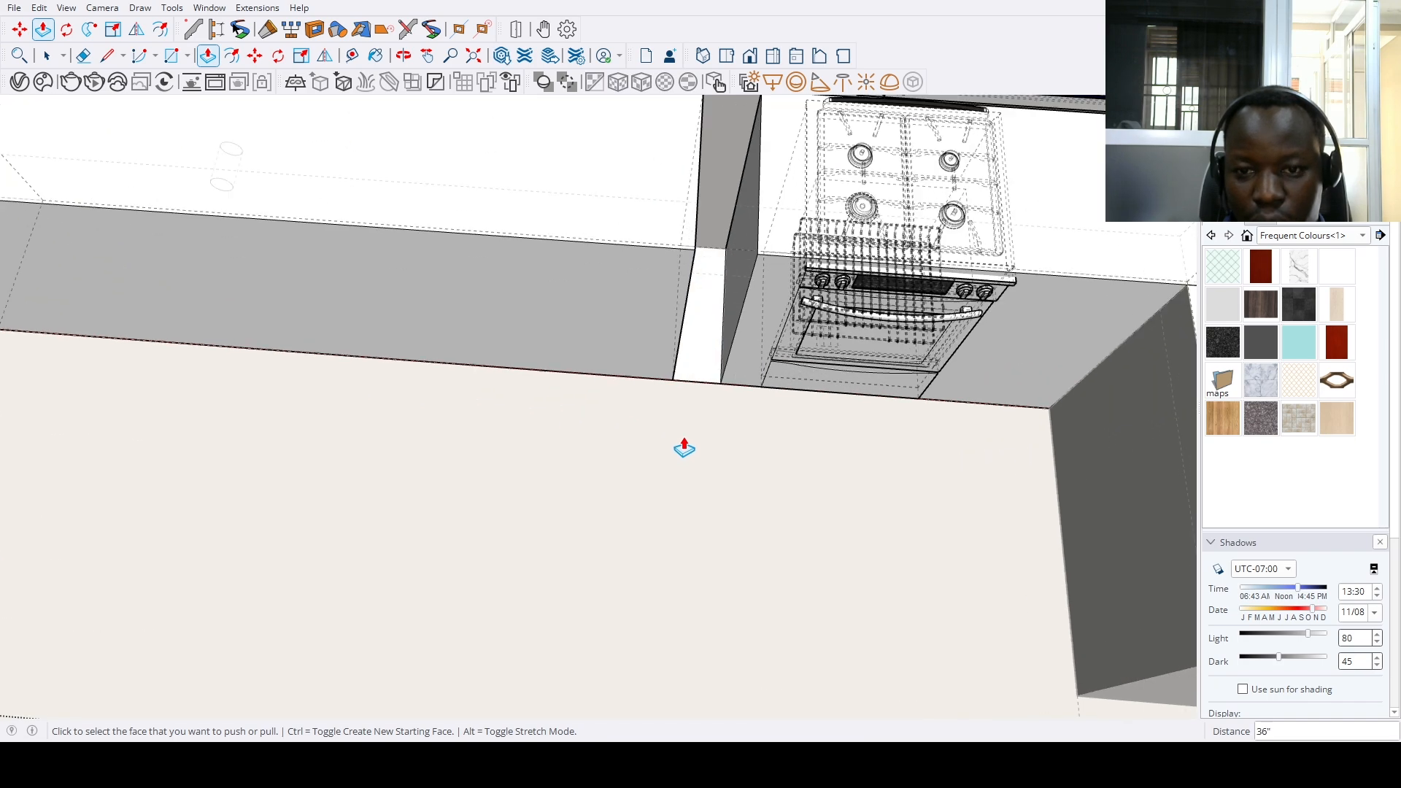
{"action": "key", "text": "e"}
{"action": "scroll", "coordinate": [672, 463], "scroll_direction": "down", "scroll_amount": 5}
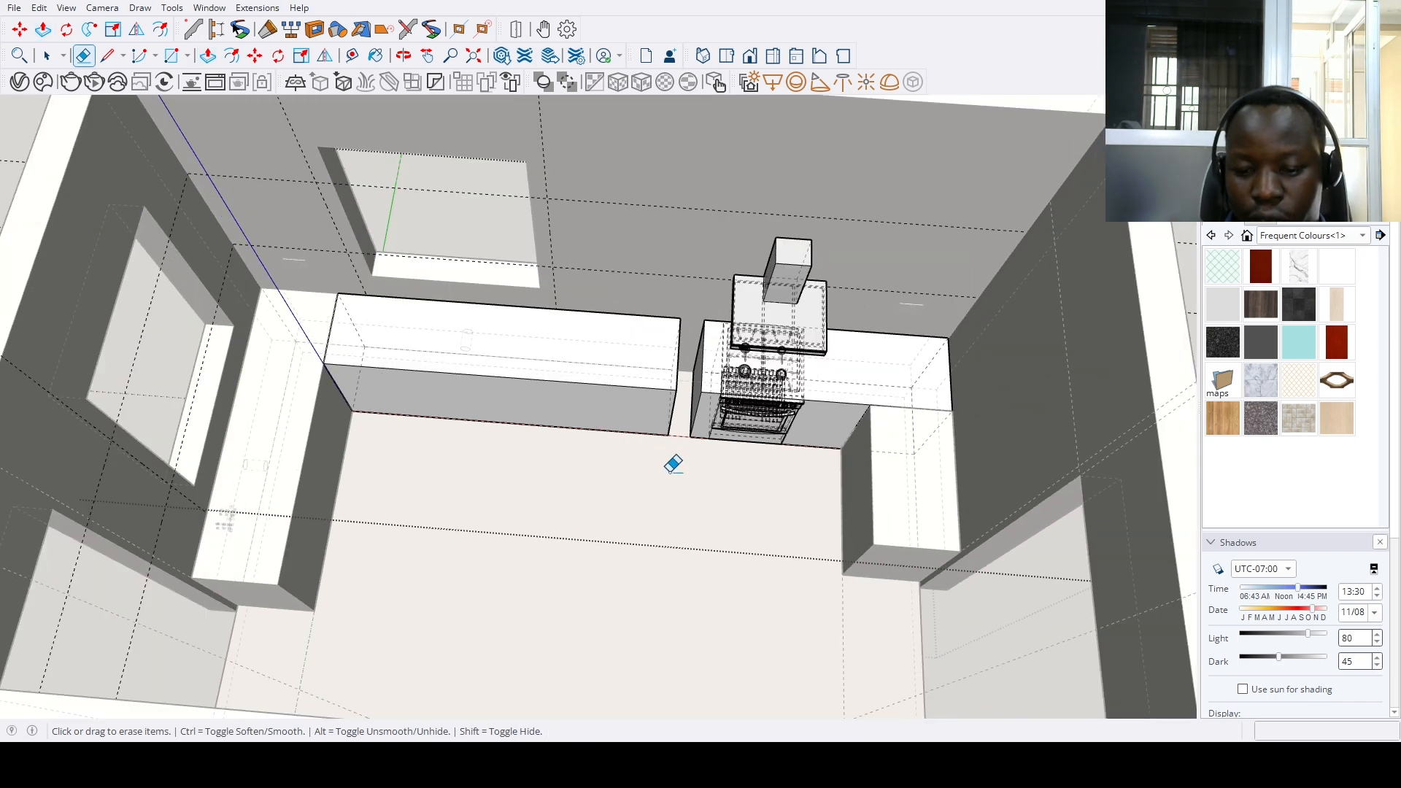
Push the cut's side face back past the cooker to clear the counter around it
{"action": "scroll", "coordinate": [686, 372], "scroll_direction": "up", "scroll_amount": 3}
{"action": "key", "text": "p"}
{"action": "left_click", "coordinate": [757, 372]}
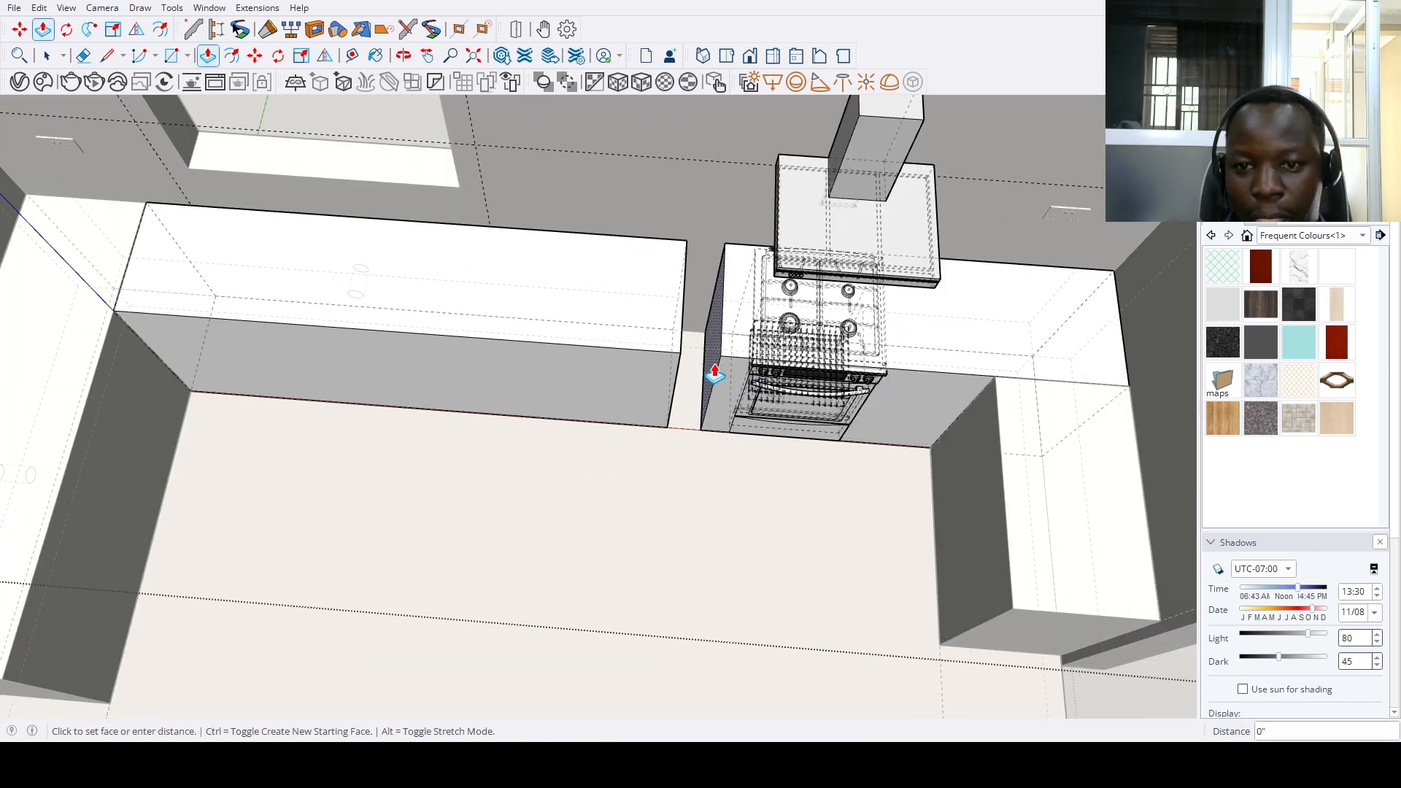
{"action": "left_click", "coordinate": [885, 463]}
{"action": "key", "text": "space"}
Paste the fridge cabinet unit beside the short counter block and rotate it so its doors face into the room
{"action": "scroll", "coordinate": [754, 619], "scroll_direction": "down", "scroll_amount": 5}
{"action": "scroll", "coordinate": [632, 554], "scroll_direction": "up", "scroll_amount": 4}
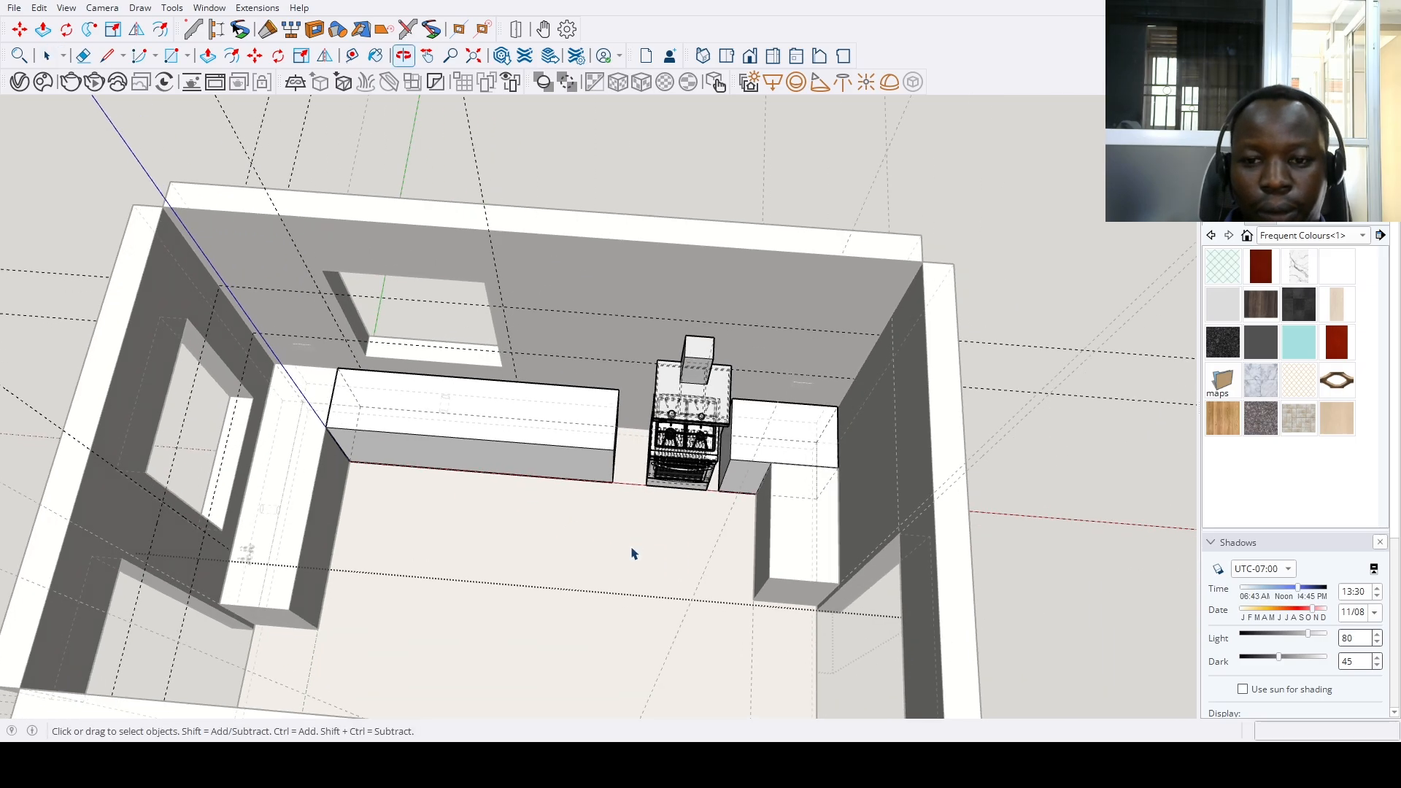
{"action": "scroll", "coordinate": [644, 582], "scroll_direction": "down", "scroll_amount": 4}
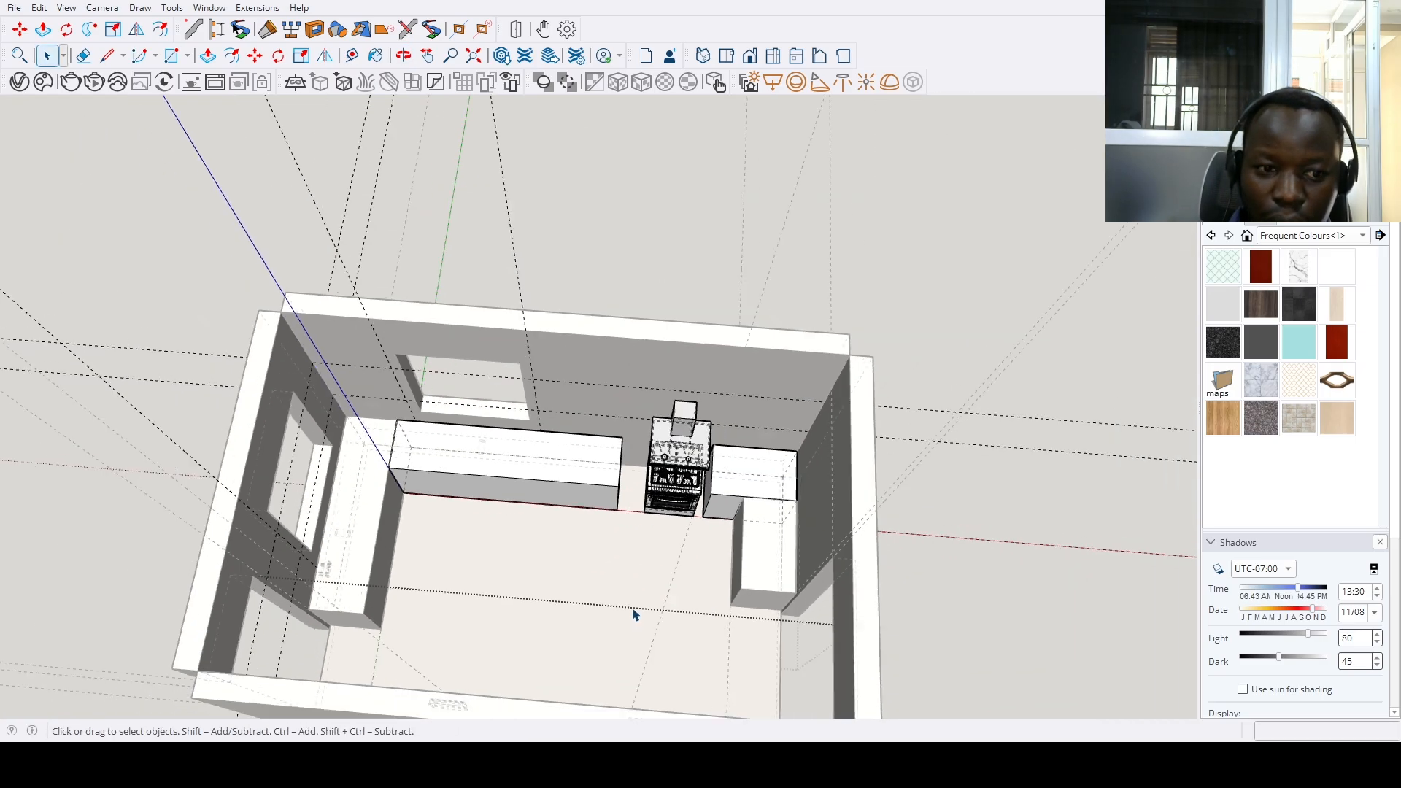
{"action": "middle_click_drag", "start_coordinate": [635, 610], "coordinate": [774, 511]}
{"action": "scroll", "coordinate": [788, 504], "scroll_direction": "up", "scroll_amount": 5}
{"action": "scroll", "coordinate": [801, 492], "scroll_direction": "up", "scroll_amount": 2}
{"action": "left_click", "coordinate": [811, 446]}
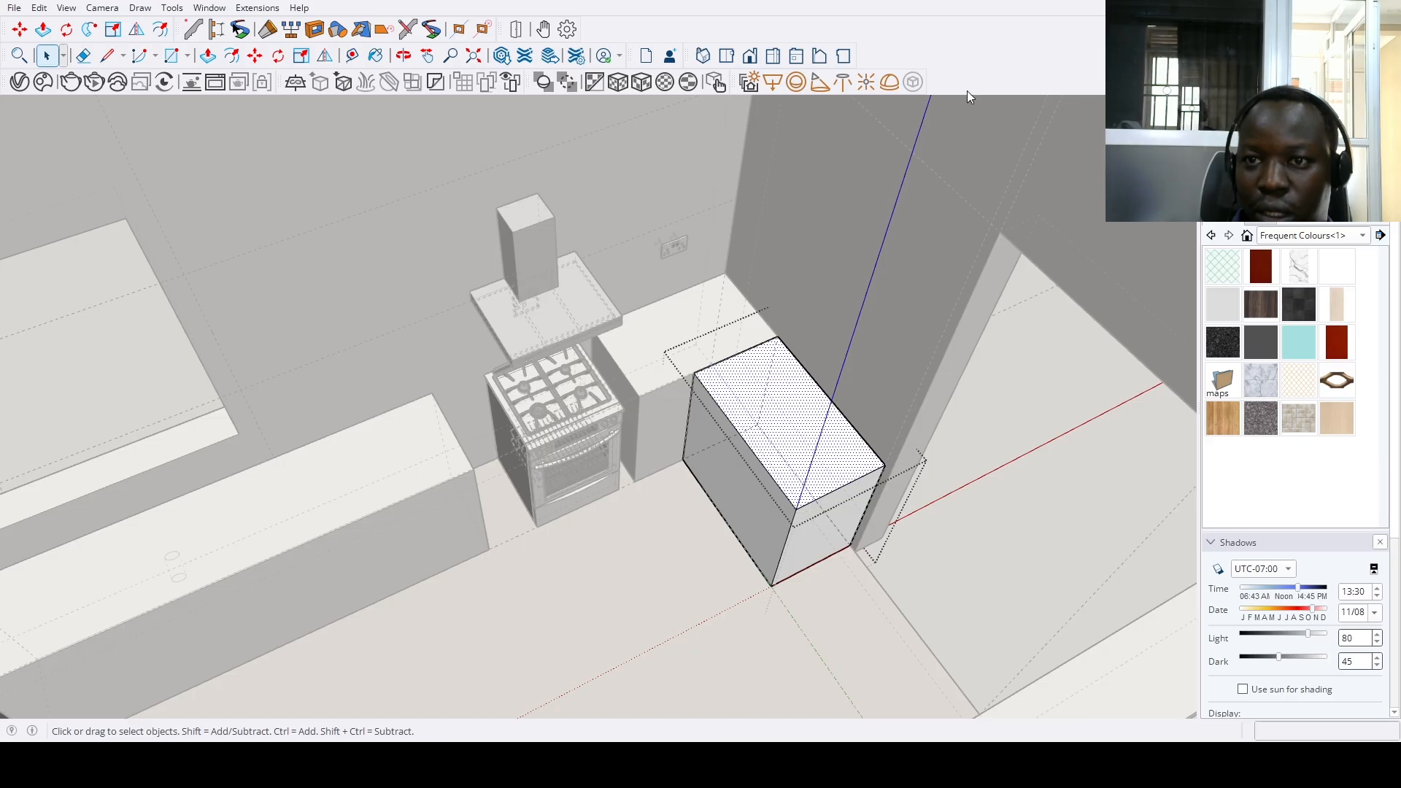
{"action": "key", "text": "m"}
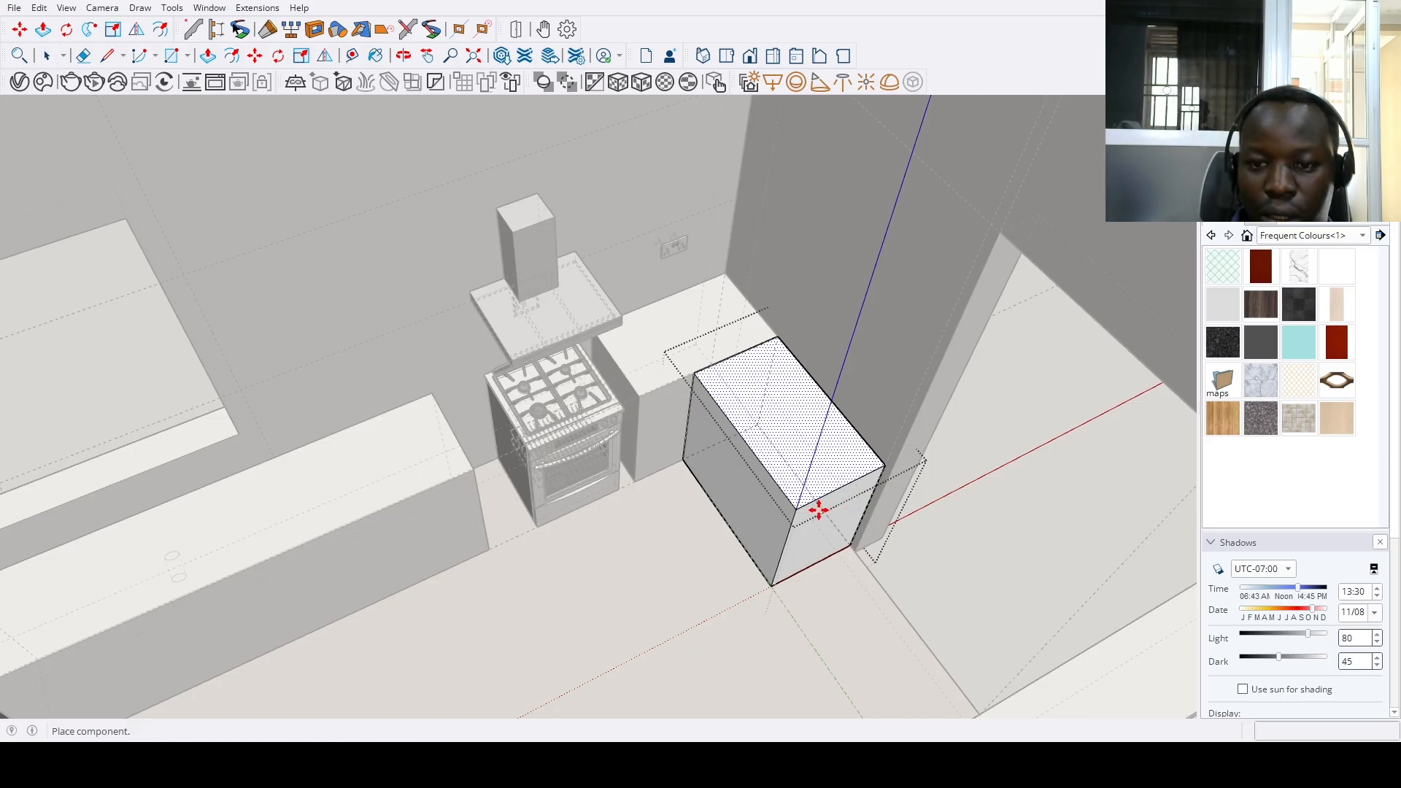
{"action": "scroll", "coordinate": [695, 648], "scroll_direction": "down", "scroll_amount": 5}
{"action": "scroll", "coordinate": [684, 509], "scroll_direction": "up", "scroll_amount": 2}
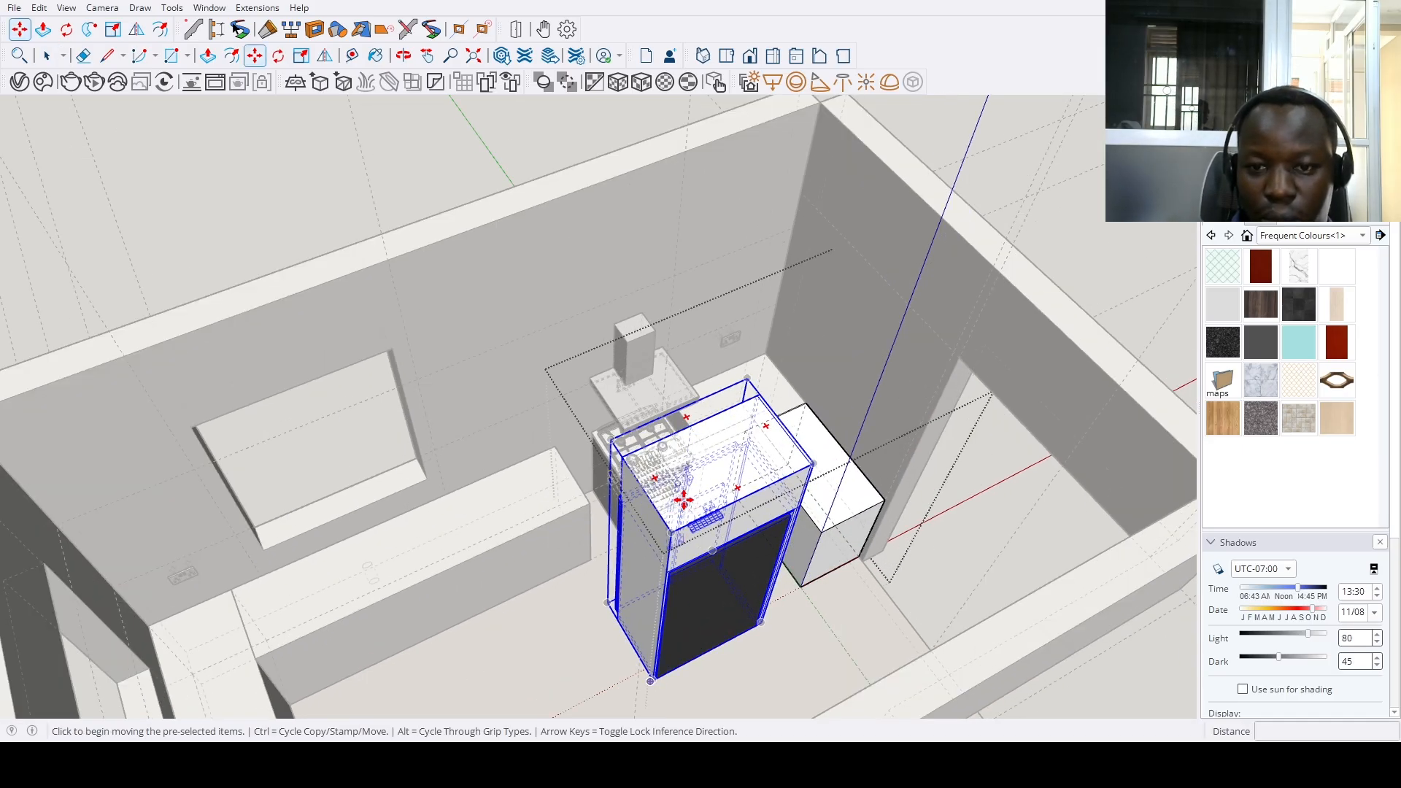
{"action": "left_click", "coordinate": [657, 478]}
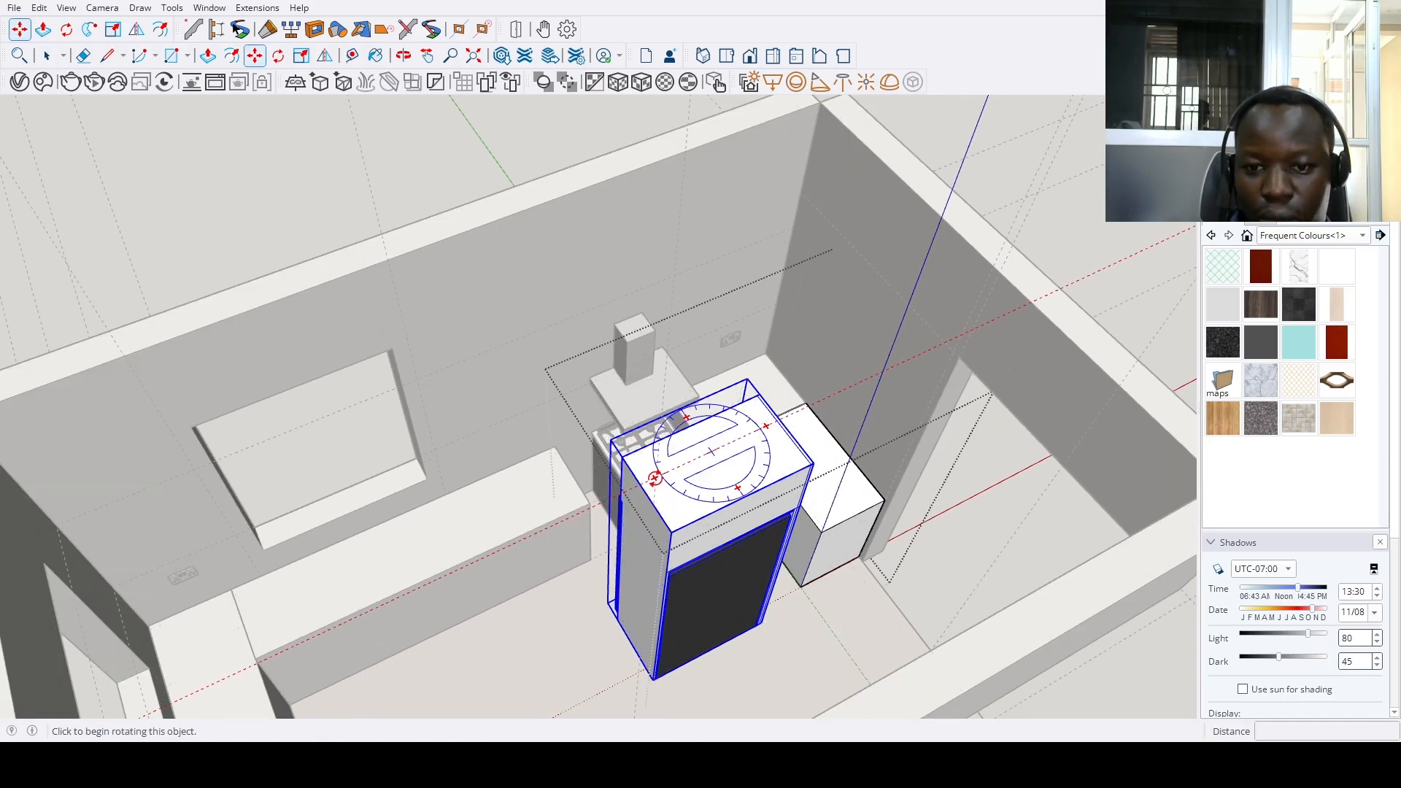
{"action": "left_click", "coordinate": [745, 494]}
Move the fridge unit by its bottom corner onto the short counter block, against the corner counter
{"action": "scroll", "coordinate": [757, 638], "scroll_direction": "up", "scroll_amount": 5}
{"action": "middle_click_drag", "start_coordinate": [1004, 632], "coordinate": [676, 422]}
{"action": "scroll", "coordinate": [710, 525], "scroll_direction": "up", "scroll_amount": 4}
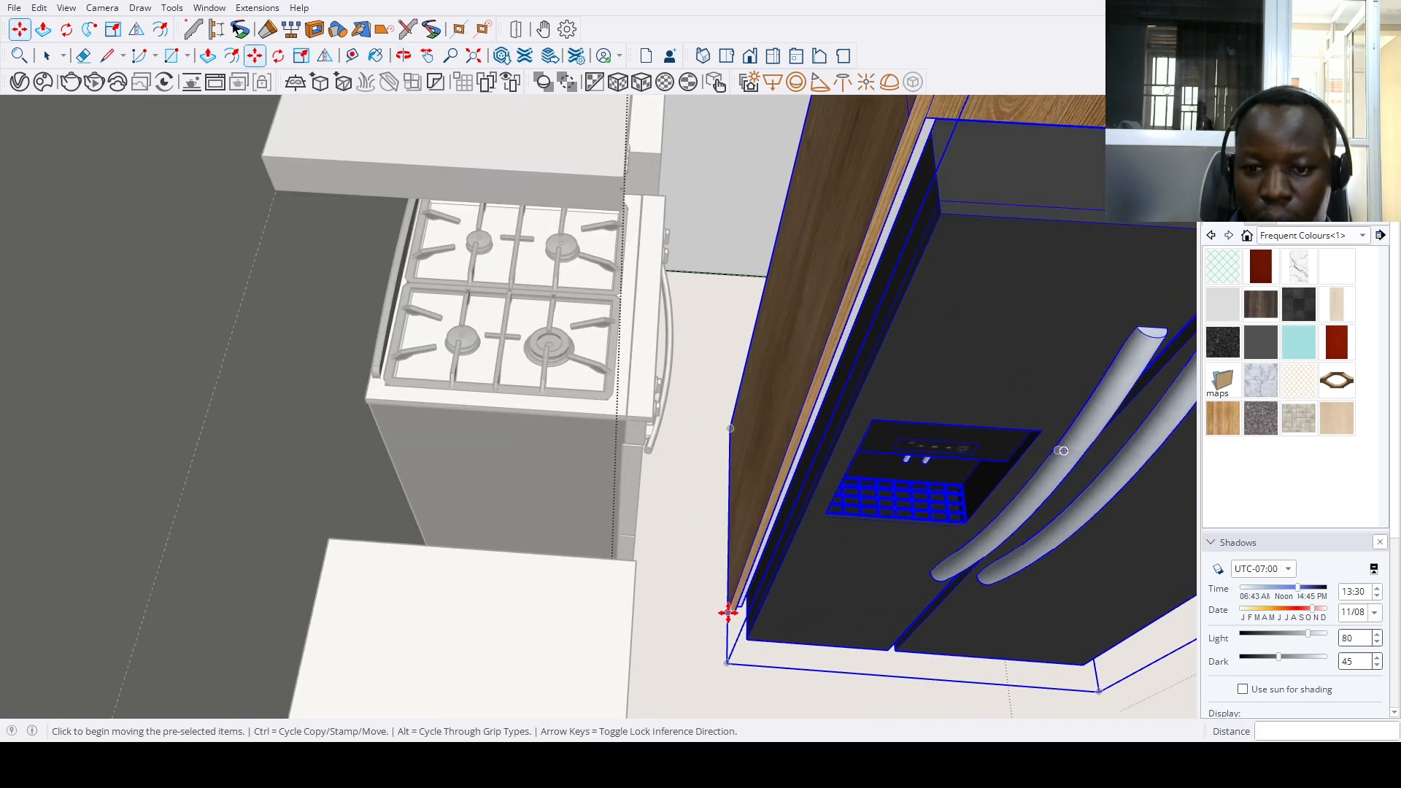
{"action": "left_click", "coordinate": [728, 613]}
{"action": "scroll", "coordinate": [901, 666], "scroll_direction": "down", "scroll_amount": 3}
{"action": "middle_click_drag", "start_coordinate": [901, 665], "coordinate": [745, 457]}
{"action": "scroll", "coordinate": [720, 419], "scroll_direction": "up", "scroll_amount": 4}
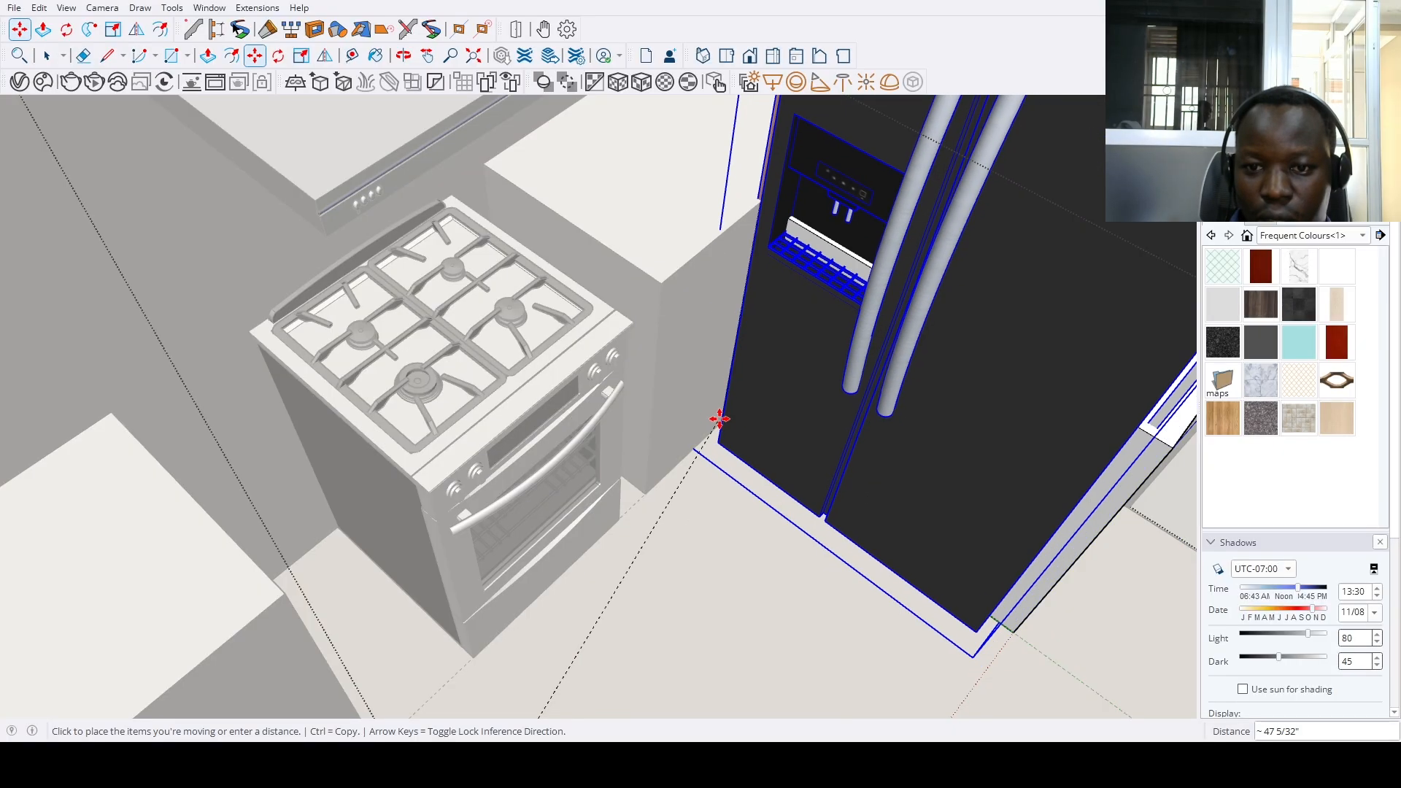
{"action": "scroll", "coordinate": [719, 419], "scroll_direction": "up", "scroll_amount": 5}
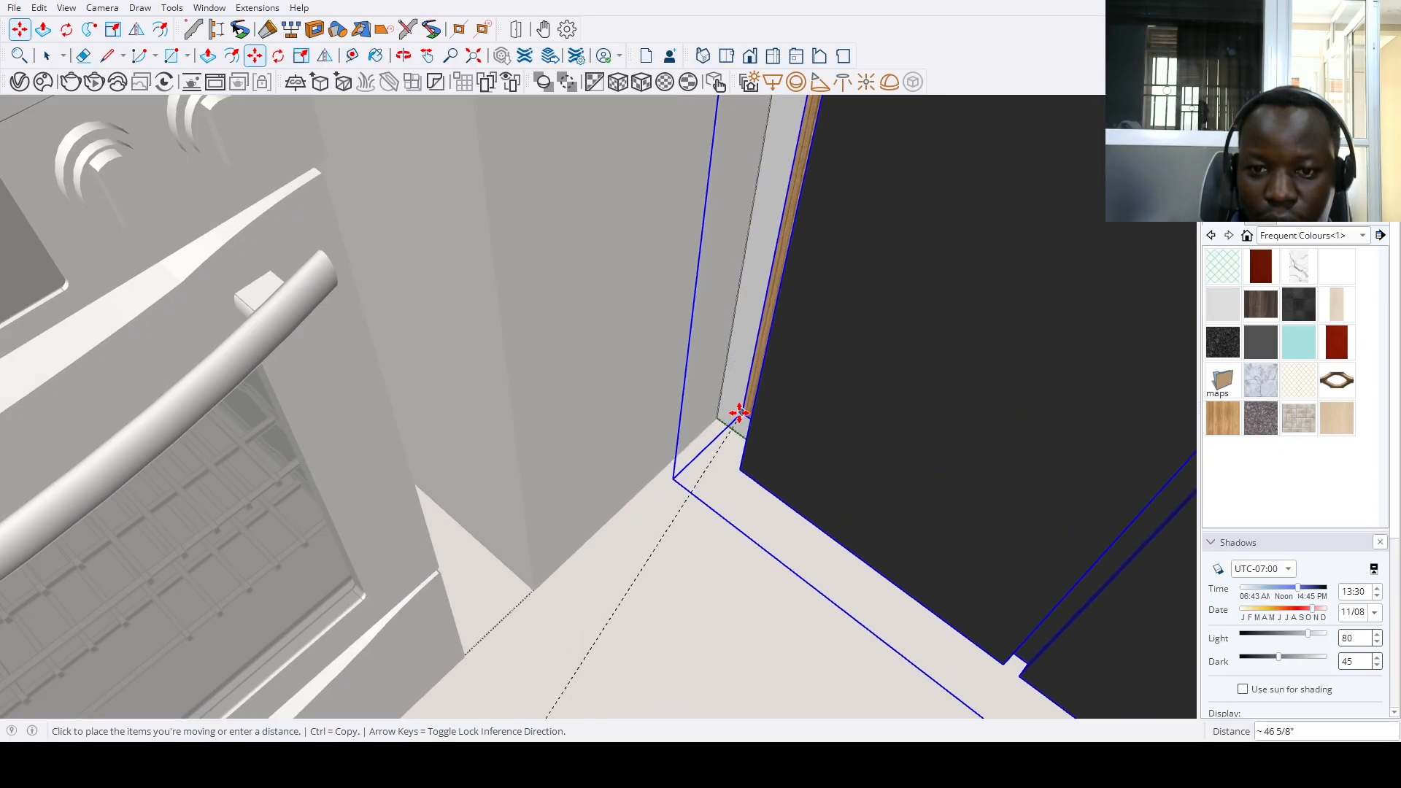
{"action": "left_click", "coordinate": [723, 415]}
{"action": "scroll", "coordinate": [684, 520], "scroll_direction": "down", "scroll_amount": 3}
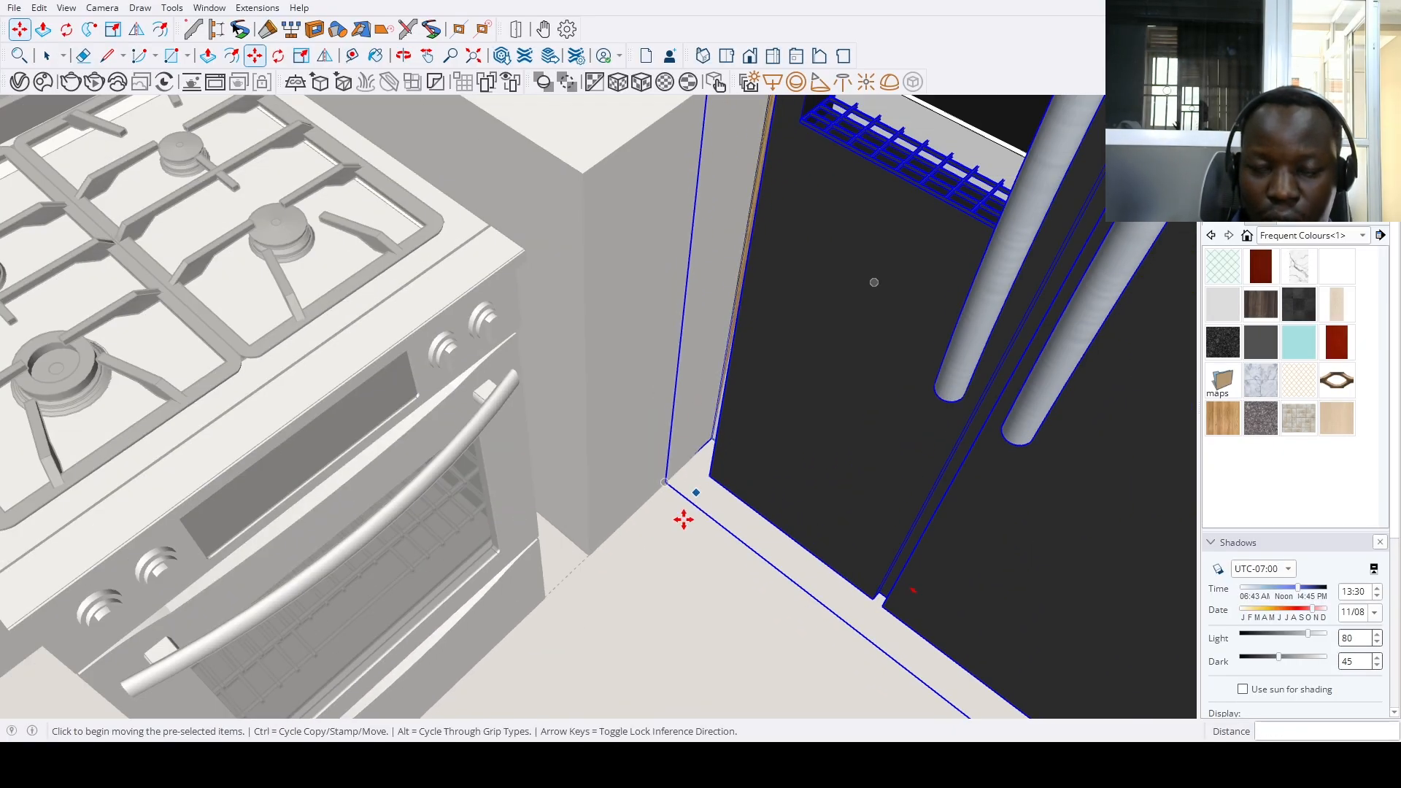
Shift the fridge unit 2 inches along the end wall toward the door opening
{"action": "scroll", "coordinate": [683, 520], "scroll_direction": "down", "scroll_amount": 3}
{"action": "middle_click_drag", "start_coordinate": [681, 510], "coordinate": [704, 681]}
{"action": "scroll", "coordinate": [494, 429], "scroll_direction": "up", "scroll_amount": 6}
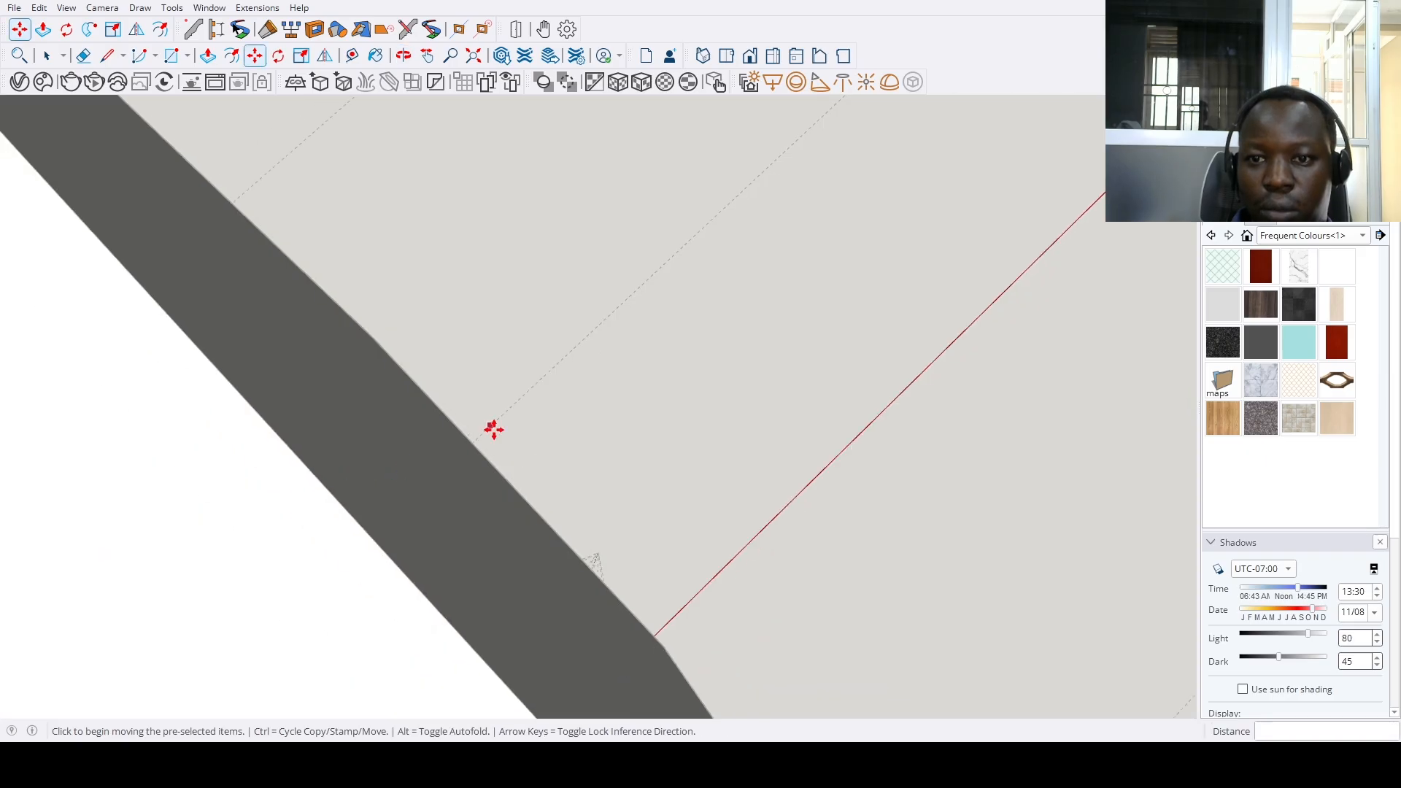
{"action": "scroll", "coordinate": [494, 430], "scroll_direction": "down", "scroll_amount": 5}
{"action": "middle_click_drag", "start_coordinate": [507, 291], "coordinate": [457, 441]}
{"action": "scroll", "coordinate": [214, 530], "scroll_direction": "up", "scroll_amount": 3}
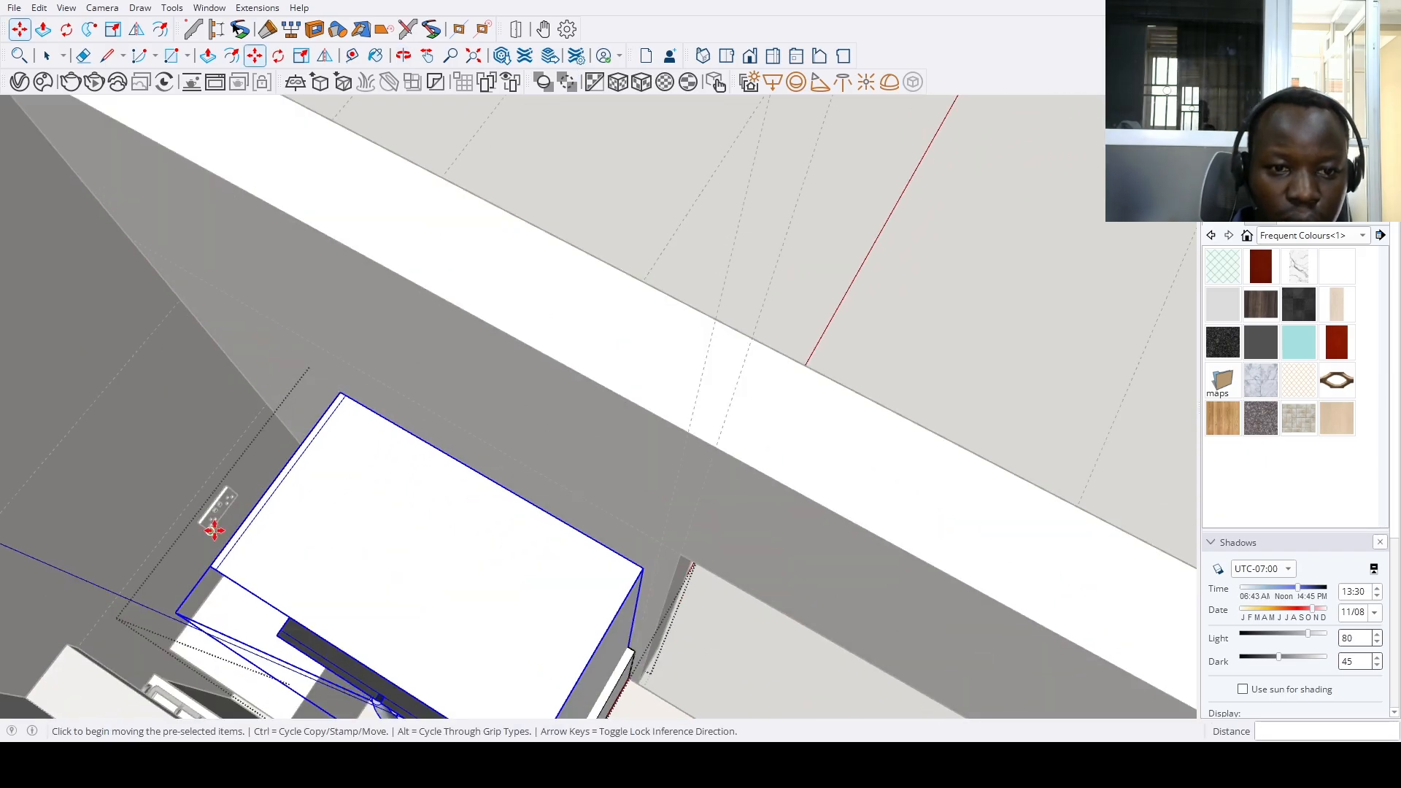
{"action": "middle_click_drag", "start_coordinate": [214, 531], "coordinate": [501, 485]}
{"action": "left_click", "coordinate": [500, 485]}
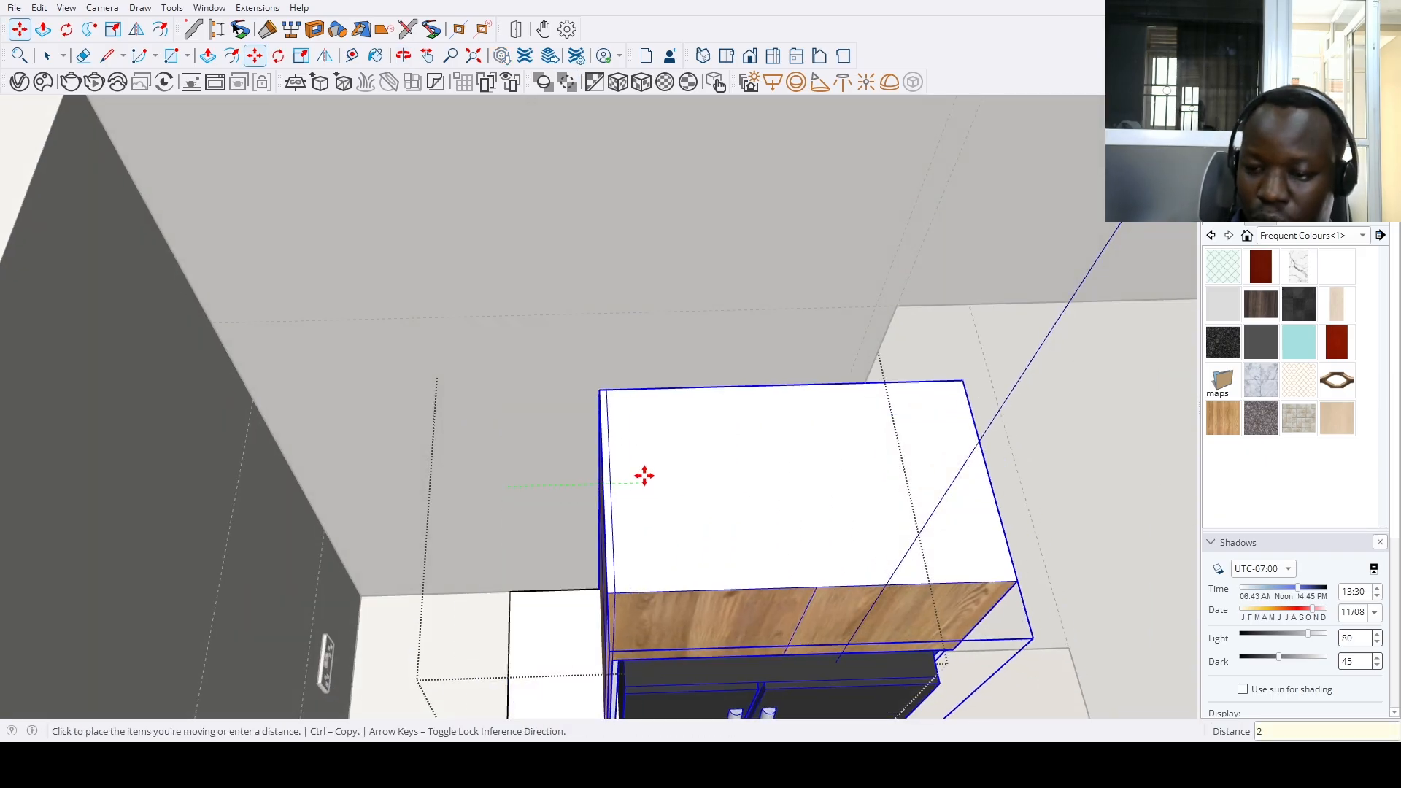
{"action": "key", "text": "Return"}
Push/Pull the fridge cabinet's side face toward the door opening by 3/4 inch as a new face to form a side panel
{"action": "scroll", "coordinate": [751, 448], "scroll_direction": "down", "scroll_amount": 5}
{"action": "middle_click_drag", "start_coordinate": [751, 447], "coordinate": [400, 397]}
{"action": "scroll", "coordinate": [553, 506], "scroll_direction": "up", "scroll_amount": 4}
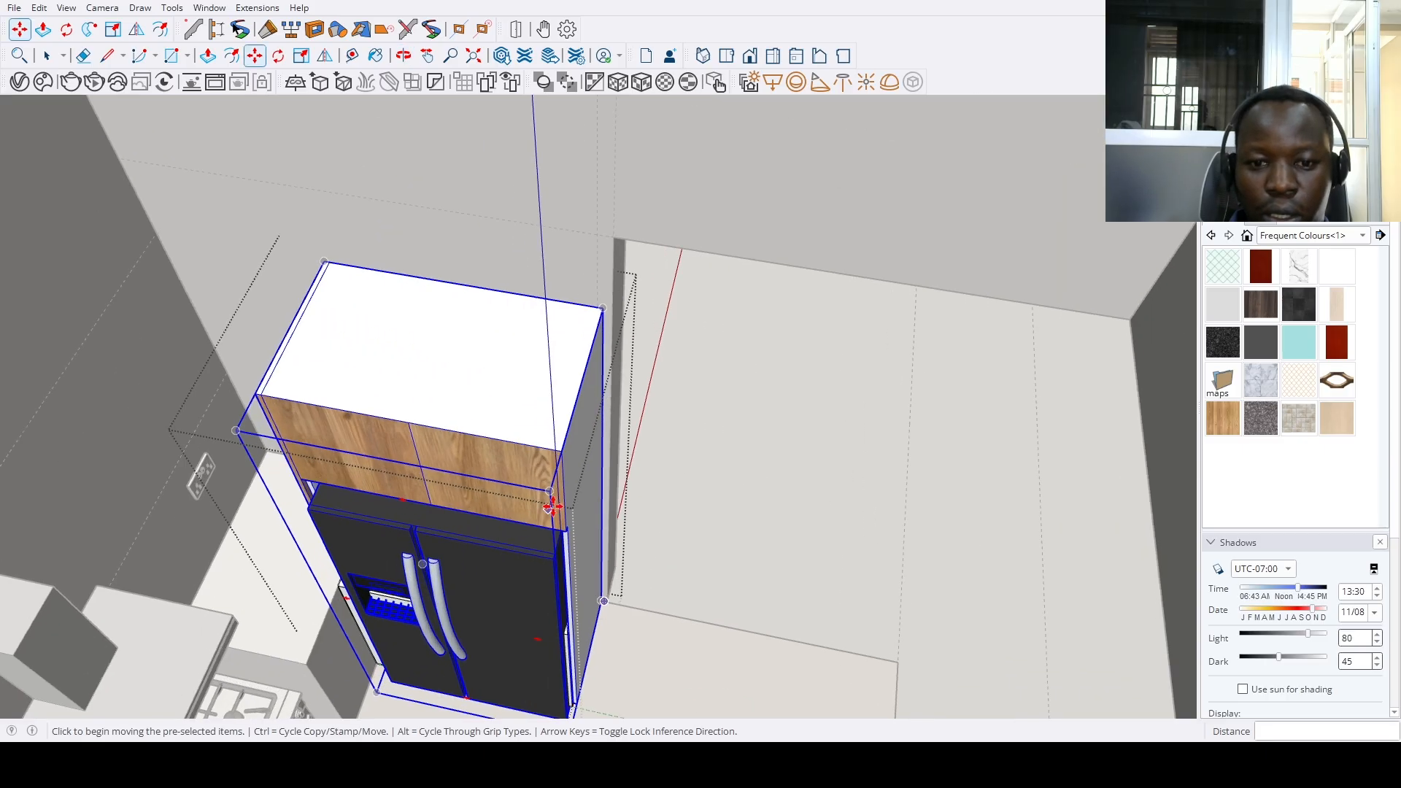
{"action": "key", "text": "p"}
{"action": "left_click", "coordinate": [588, 461]}
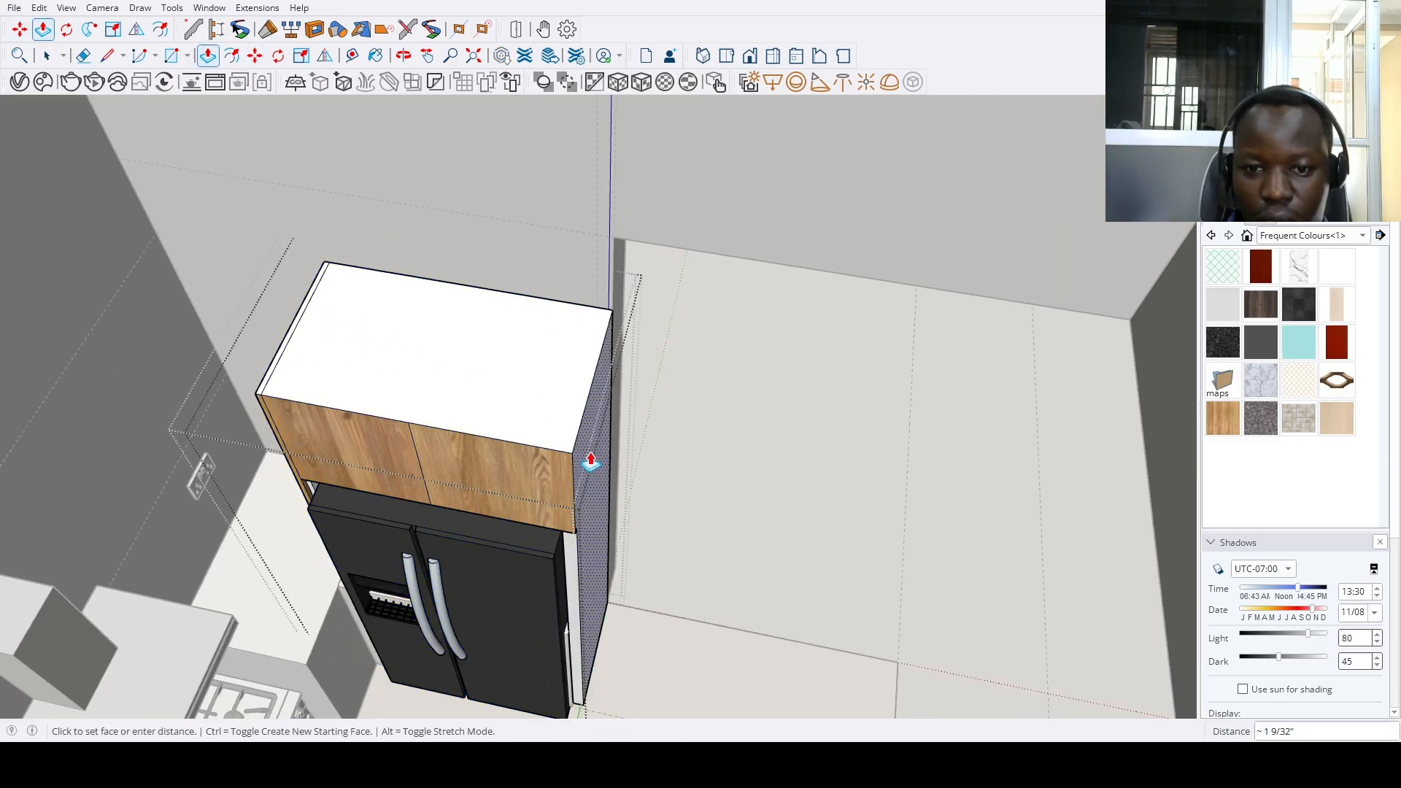
{"action": "key", "text": "ctrl"}
{"action": "key", "text": "Return"}
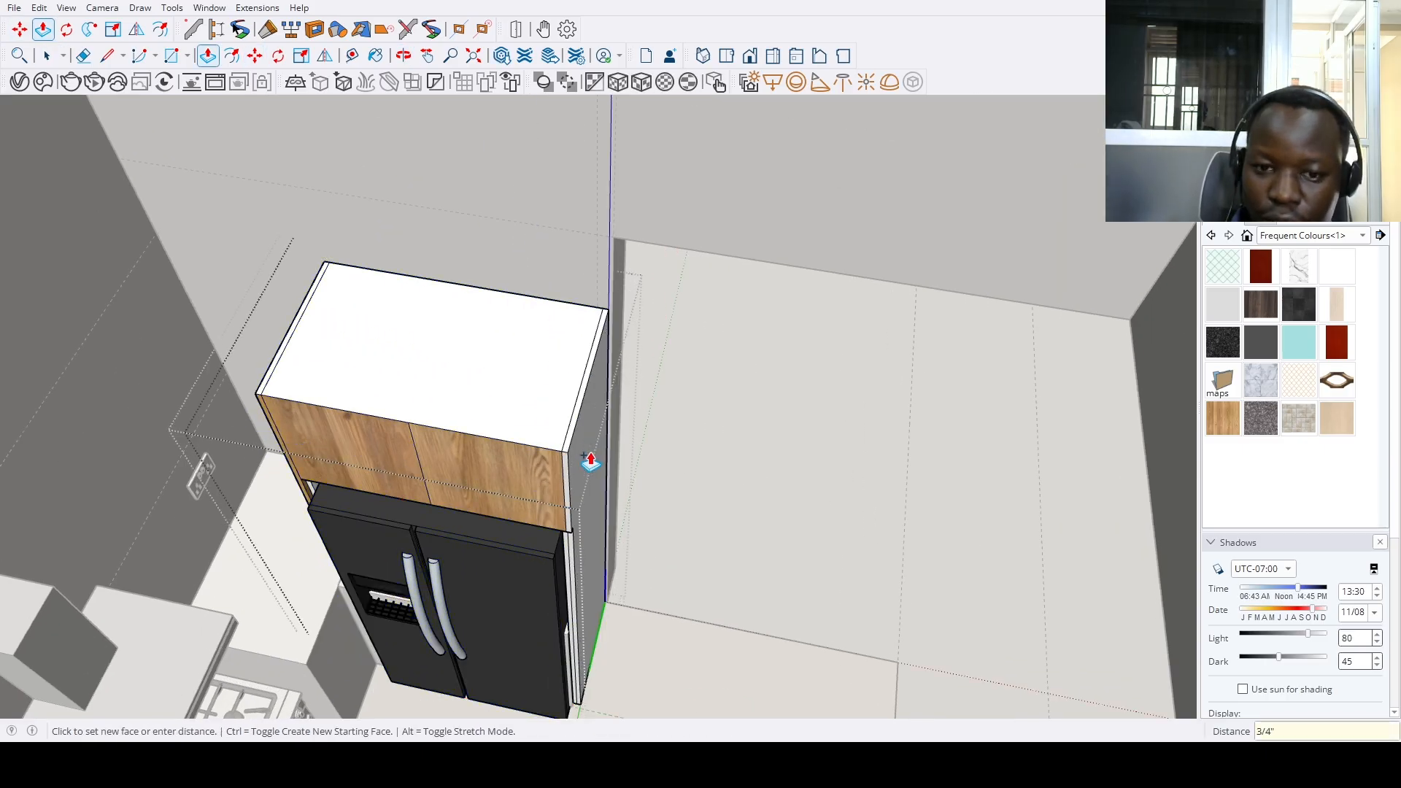
Erase the stray edge on the new side panel's front and paint the panel with the cabinet's wood material
{"action": "scroll", "coordinate": [590, 483], "scroll_direction": "up", "scroll_amount": 3}
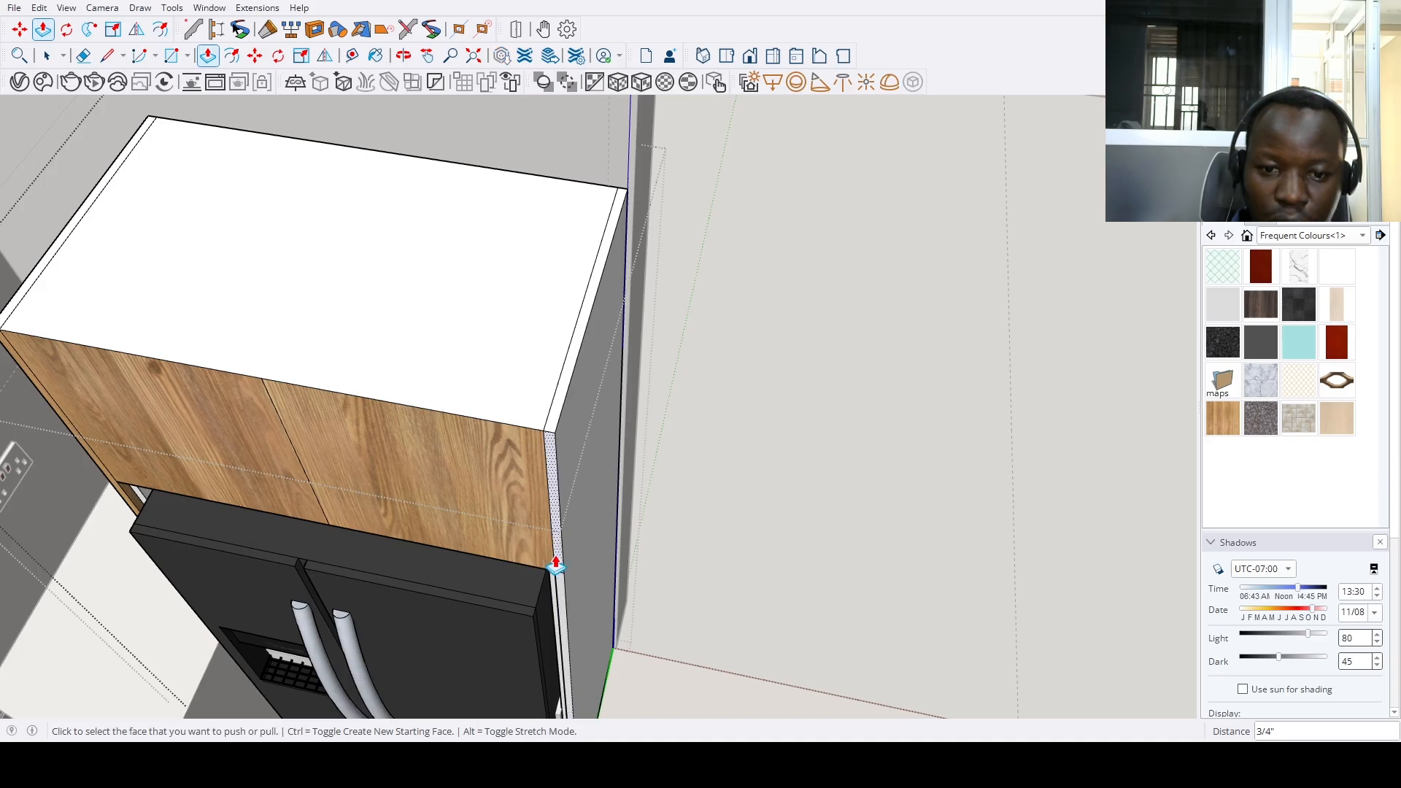
{"action": "scroll", "coordinate": [556, 566], "scroll_direction": "up", "scroll_amount": 3}
{"action": "key", "text": "e"}
{"action": "scroll", "coordinate": [547, 554], "scroll_direction": "down", "scroll_amount": 2}
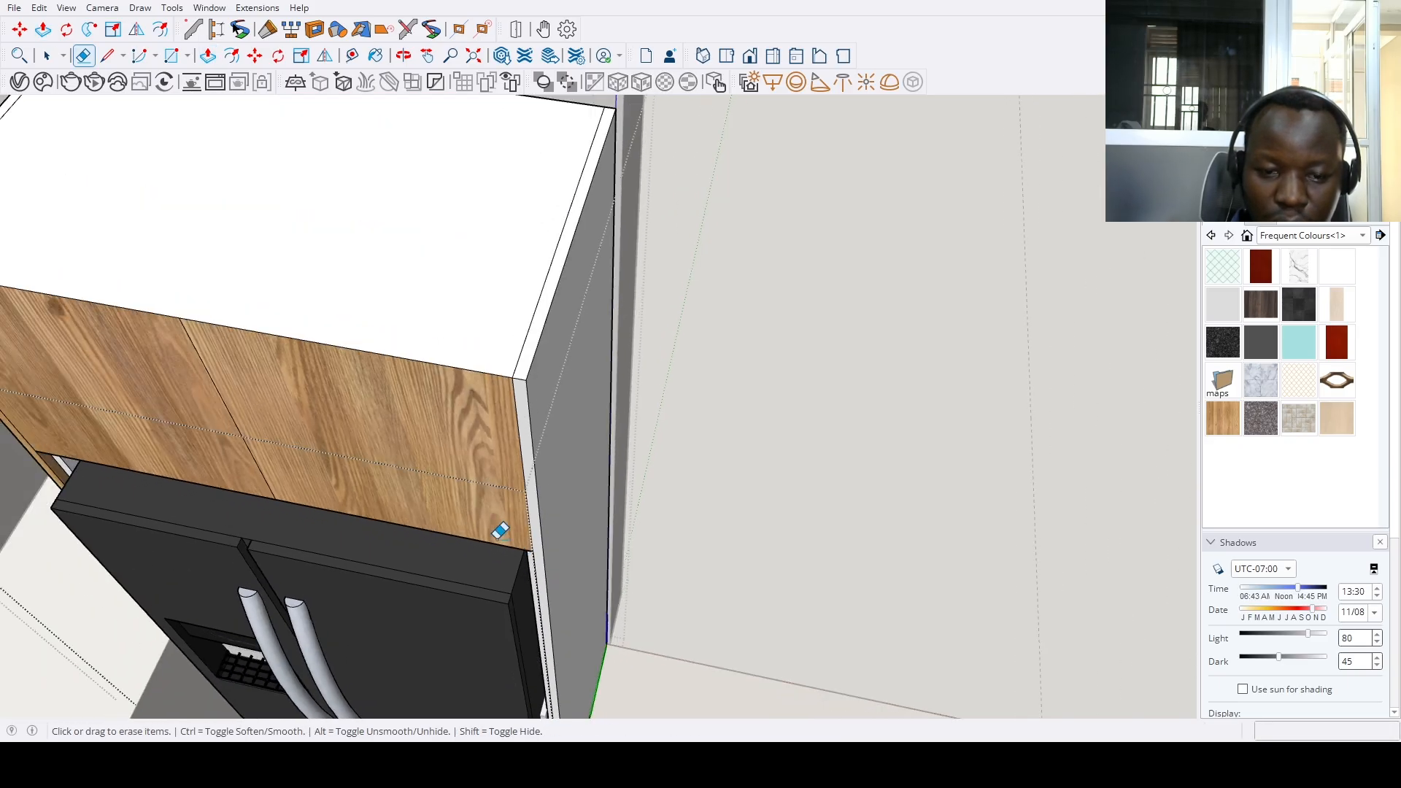
{"action": "left_click", "coordinate": [535, 494]}
{"action": "scroll", "coordinate": [540, 486], "scroll_direction": "down", "scroll_amount": 5}
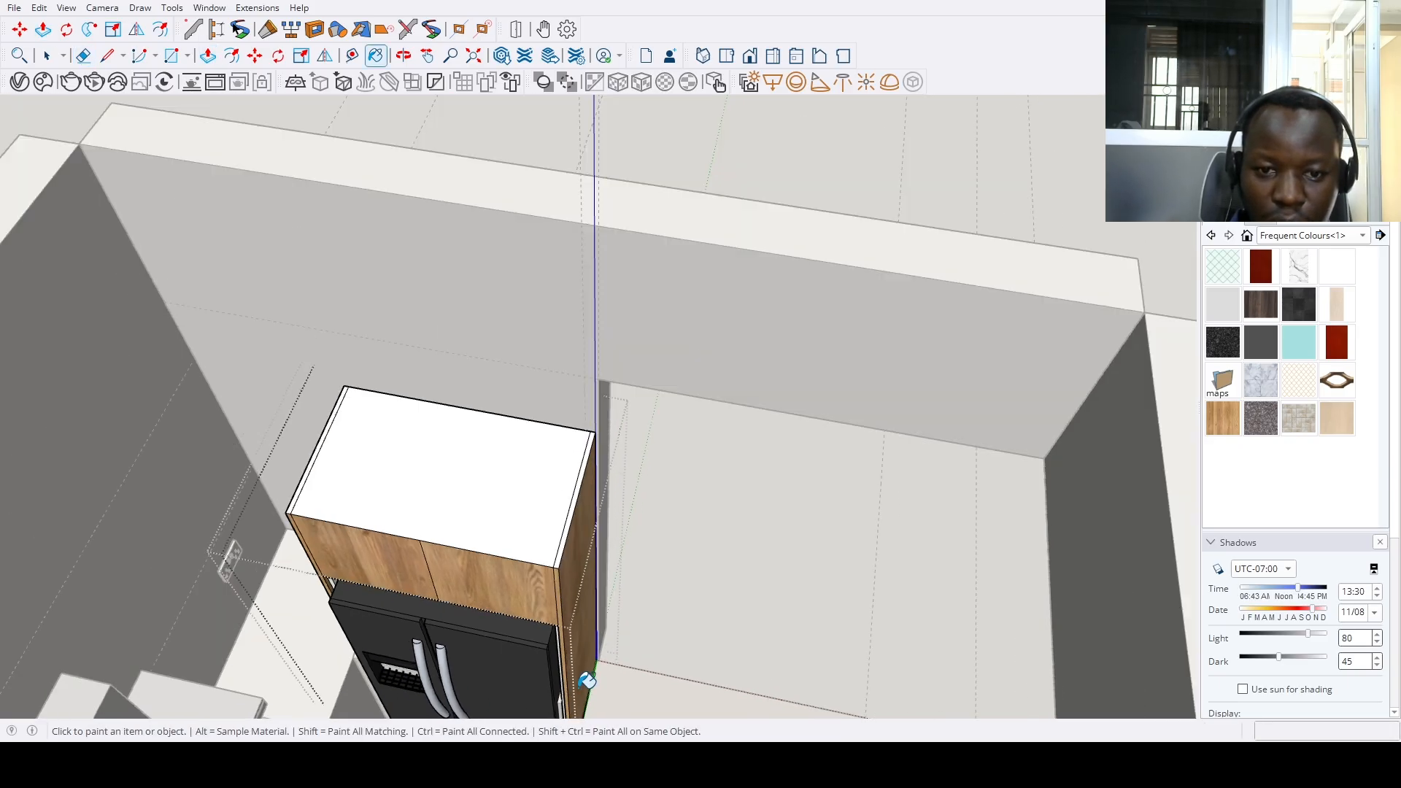
Undo the dark paint on the cabinet's top and paint its matching wood faces dark grey instead
{"action": "left_click", "coordinate": [526, 580]}
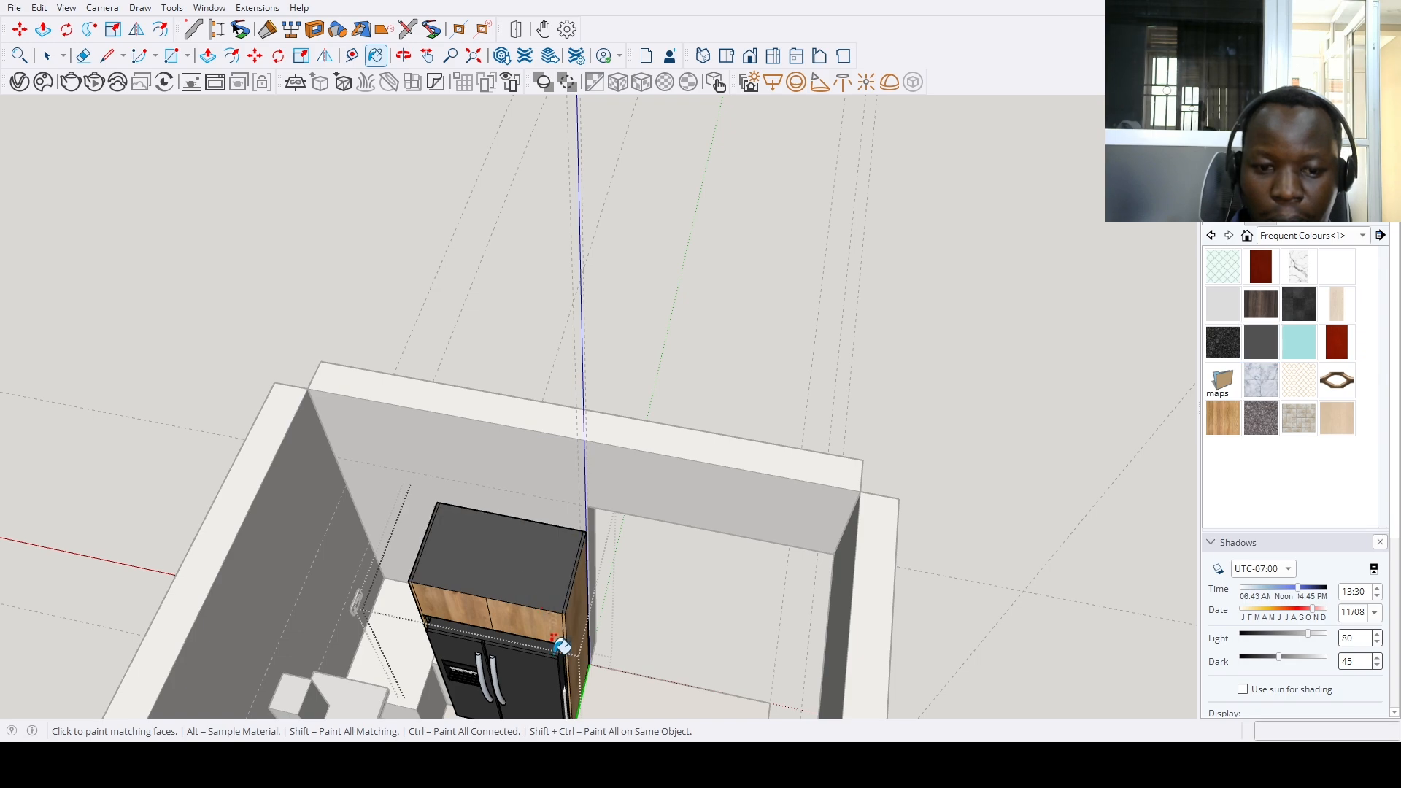
{"action": "key", "text": "ctrl+z"}
{"action": "left_click", "coordinate": [549, 619]}
{"action": "scroll", "coordinate": [555, 620], "scroll_direction": "down", "scroll_amount": 2}
{"action": "middle_click_drag", "start_coordinate": [562, 620], "coordinate": [639, 573]}
Exit editing of the short counter block that holds the fridge unit
{"action": "key", "text": "space"}
{"action": "scroll", "coordinate": [638, 573], "scroll_direction": "up", "scroll_amount": 3}
{"action": "scroll", "coordinate": [551, 617], "scroll_direction": "down", "scroll_amount": 2}
{"action": "middle_click_drag", "start_coordinate": [551, 616], "coordinate": [693, 522]}
{"action": "scroll", "coordinate": [941, 423], "scroll_direction": "down", "scroll_amount": 1}
{"action": "left_click", "coordinate": [941, 423]}
{"action": "scroll", "coordinate": [641, 650], "scroll_direction": "down", "scroll_amount": 4}
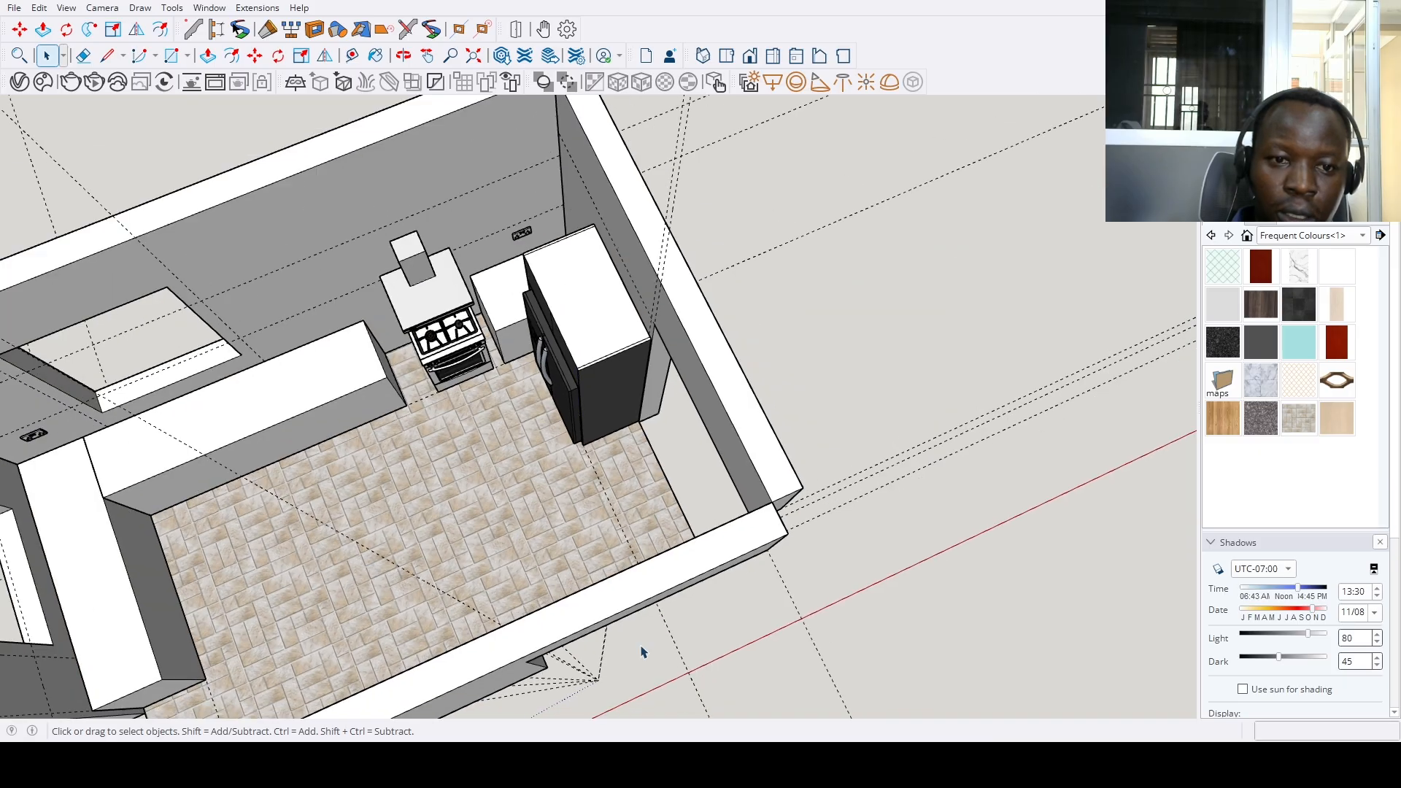
Place a guide on the short counter's front, offset 5 inches from its fridge-side edge toward the cooker
{"action": "middle_click_drag", "start_coordinate": [453, 646], "coordinate": [365, 584]}
{"action": "scroll", "coordinate": [453, 432], "scroll_direction": "up", "scroll_amount": 4}
{"action": "scroll", "coordinate": [453, 432], "scroll_direction": "up", "scroll_amount": 3}
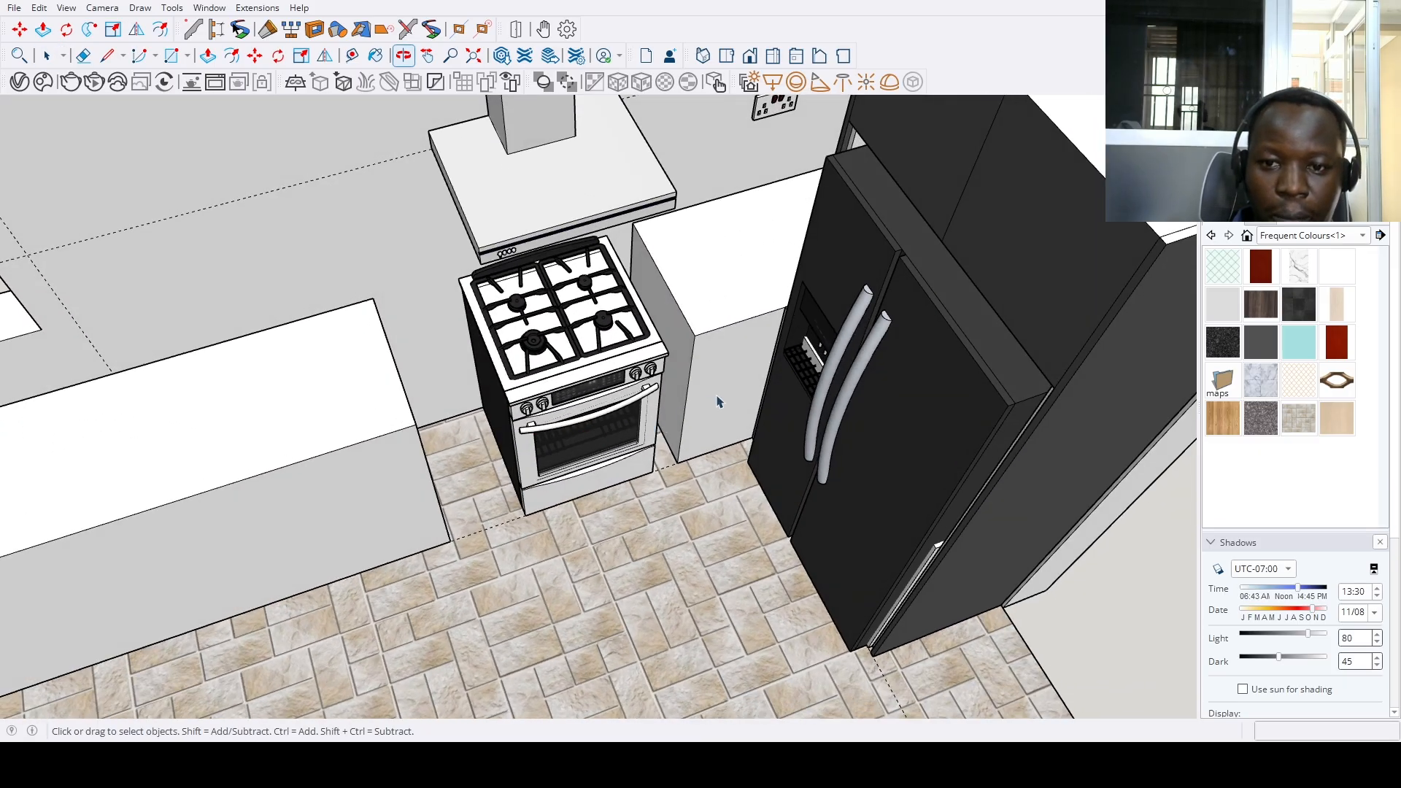
{"action": "scroll", "coordinate": [723, 397], "scroll_direction": "up", "scroll_amount": 4}
{"action": "scroll", "coordinate": [795, 324], "scroll_direction": "up", "scroll_amount": 2}
{"action": "key", "text": "m"}
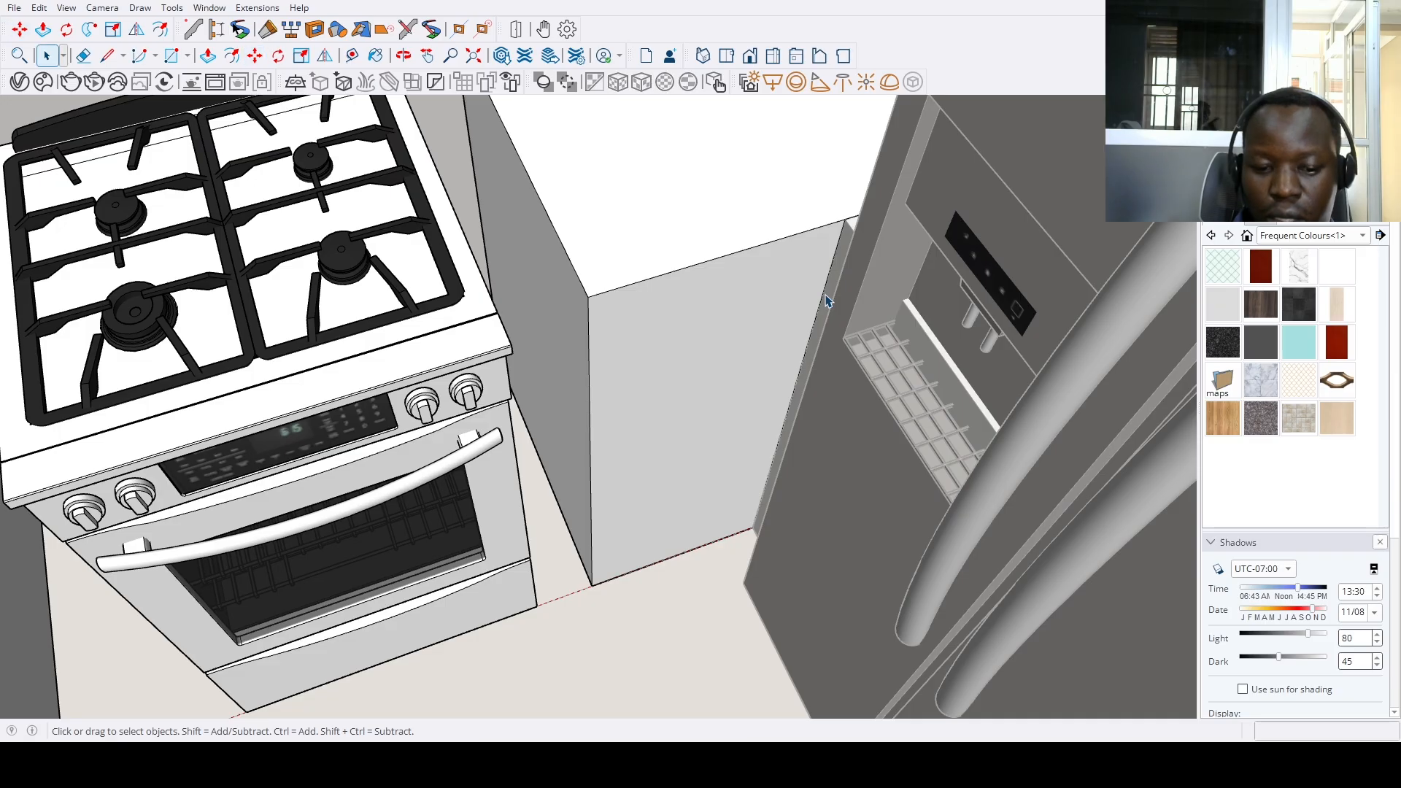
{"action": "key", "text": "t"}
{"action": "left_click", "coordinate": [825, 284]}
{"action": "left_click", "coordinate": [801, 294]}
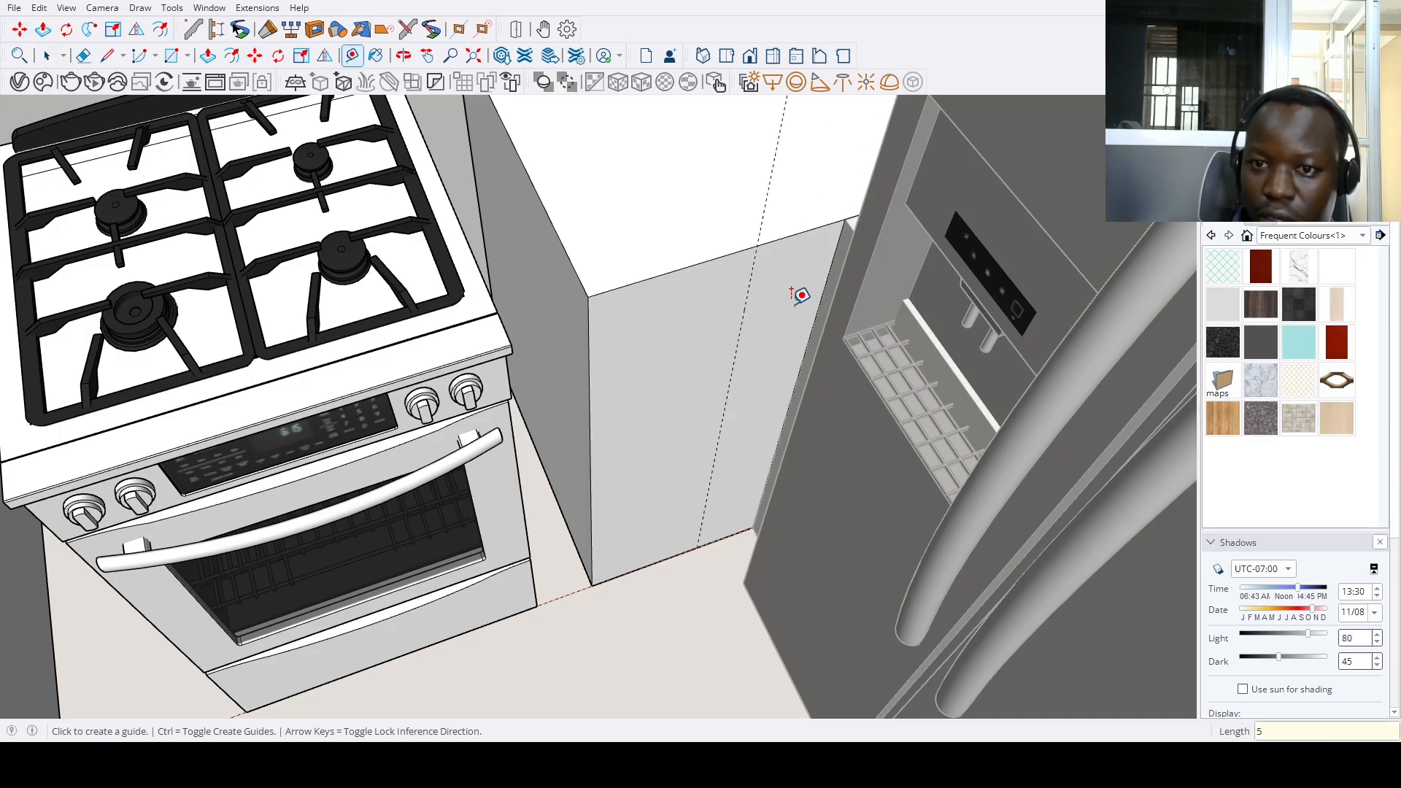
Offset a second guide 16 inches from the first one toward the cooker
{"action": "scroll", "coordinate": [798, 292], "scroll_direction": "down", "scroll_amount": 5}
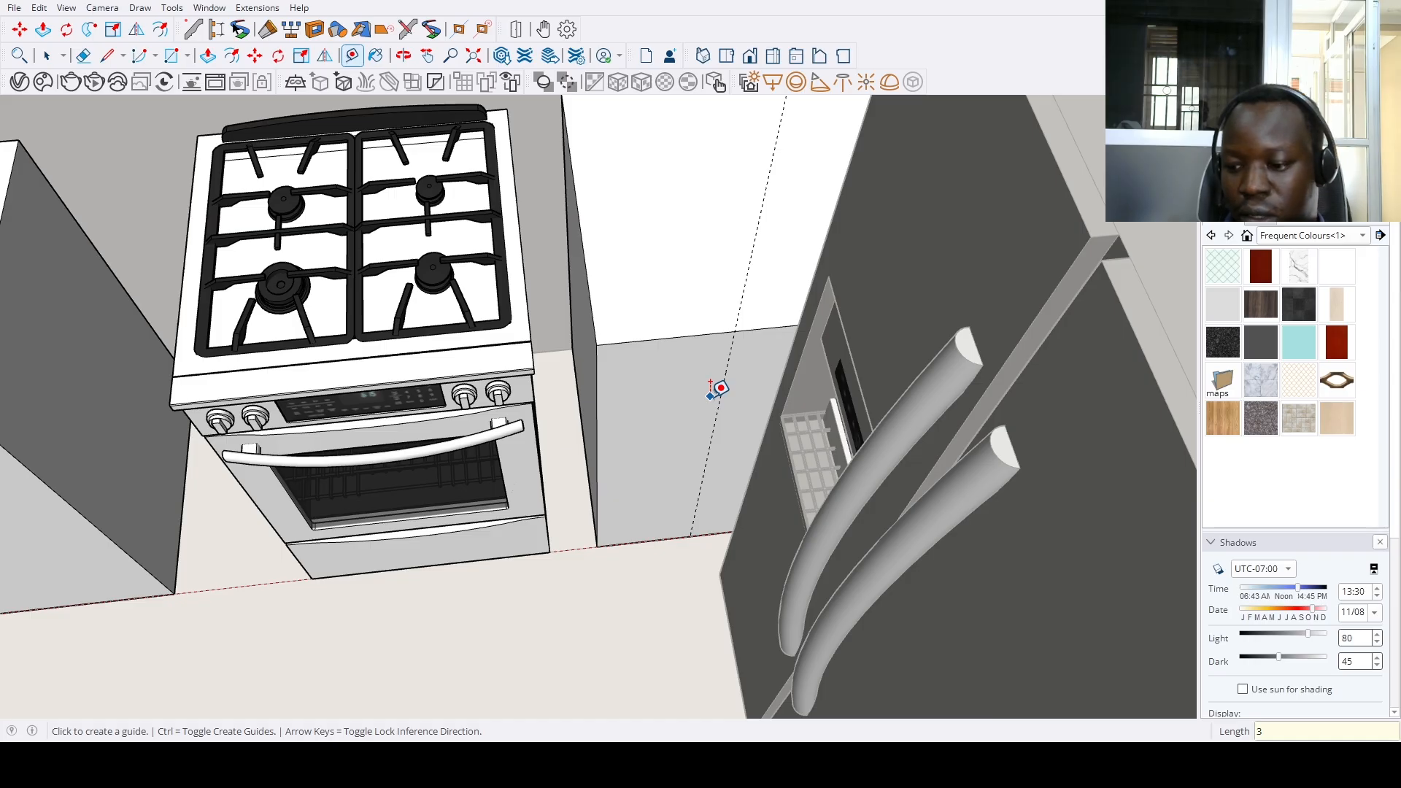
{"action": "scroll", "coordinate": [720, 388], "scroll_direction": "down", "scroll_amount": 3}
{"action": "scroll", "coordinate": [657, 435], "scroll_direction": "up", "scroll_amount": 4}
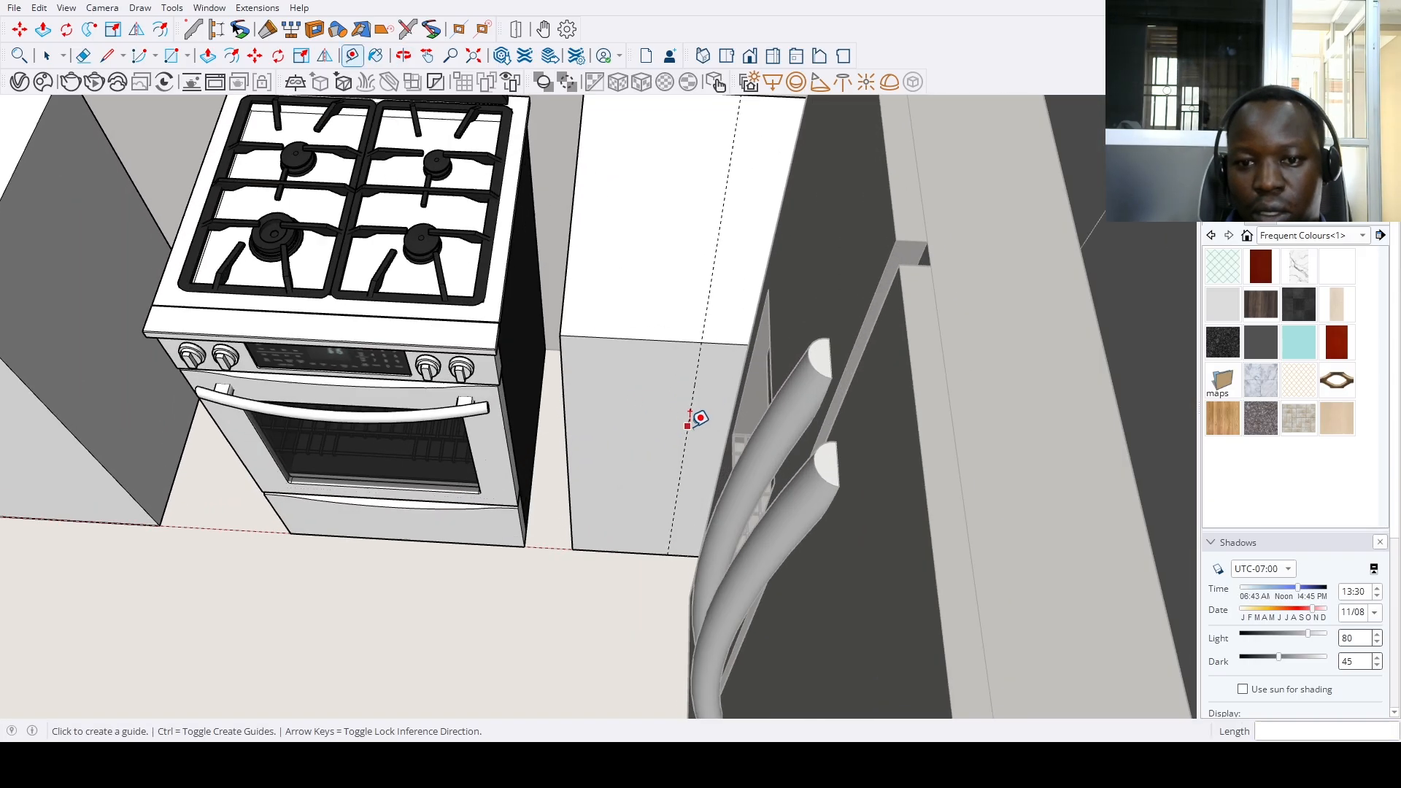
{"action": "left_click", "coordinate": [688, 426]}
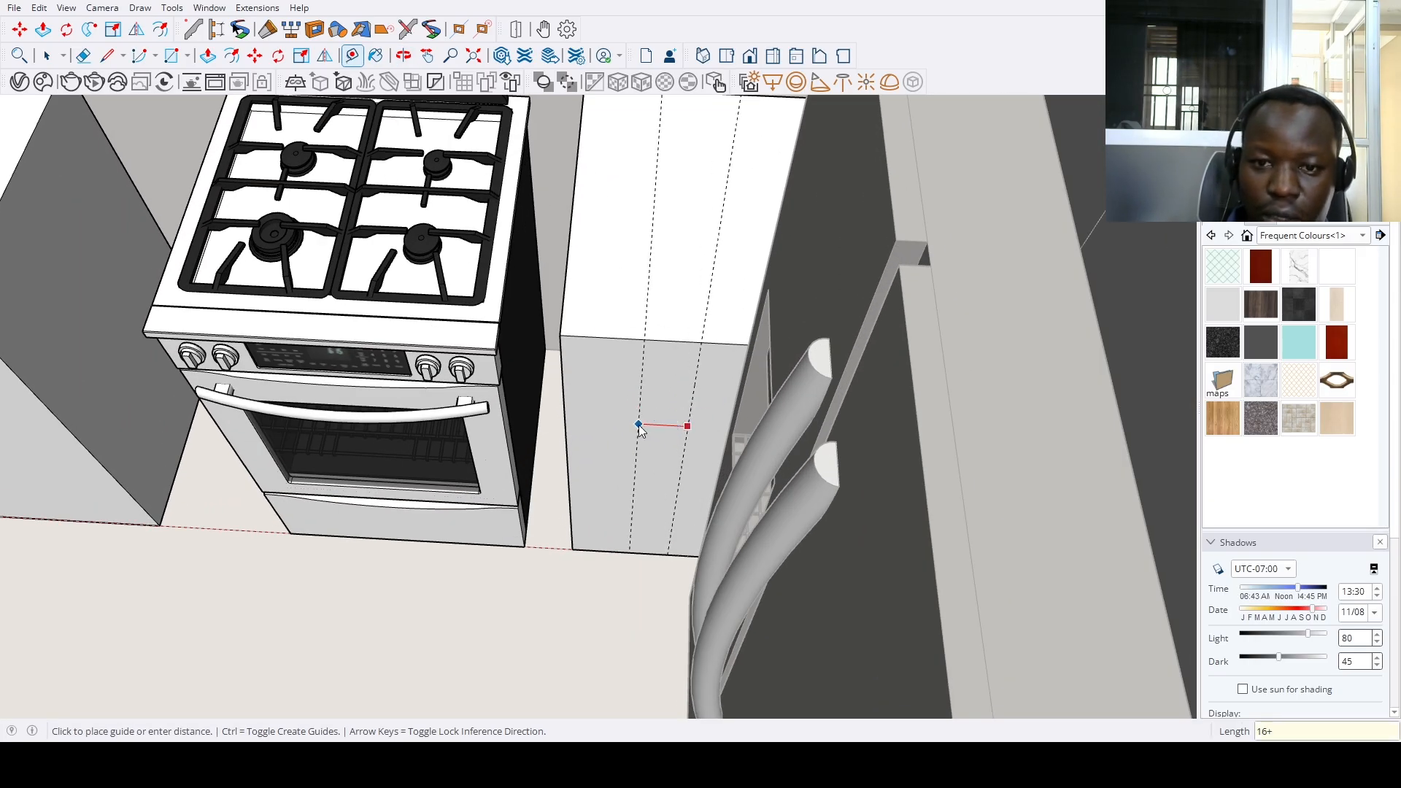
{"action": "type", "text": "1"}
{"action": "key", "text": "Return"}
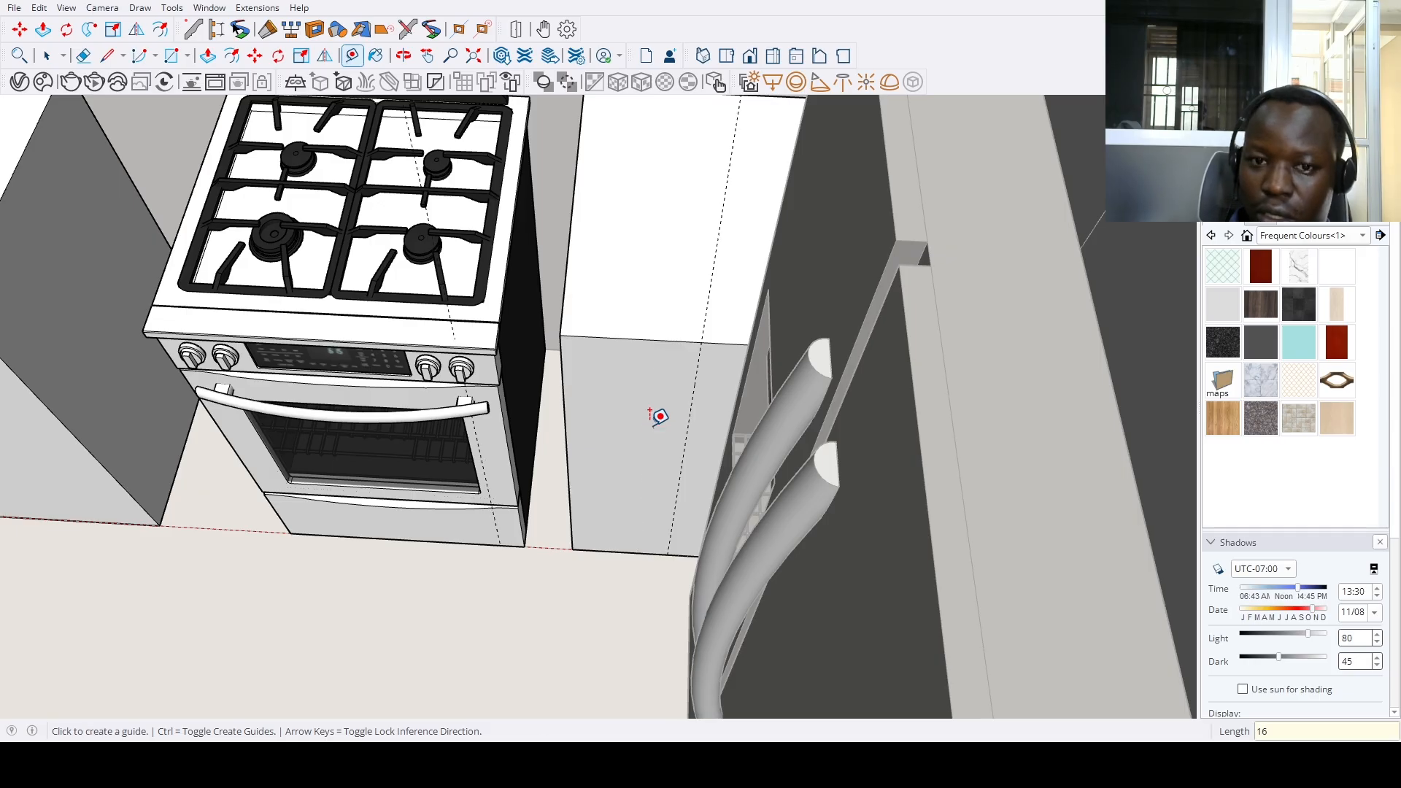
Push/Pull the short counter's cooker-side face out to the 16-inch guide
{"action": "scroll", "coordinate": [656, 416], "scroll_direction": "down", "scroll_amount": 5}
{"action": "key", "text": "p"}
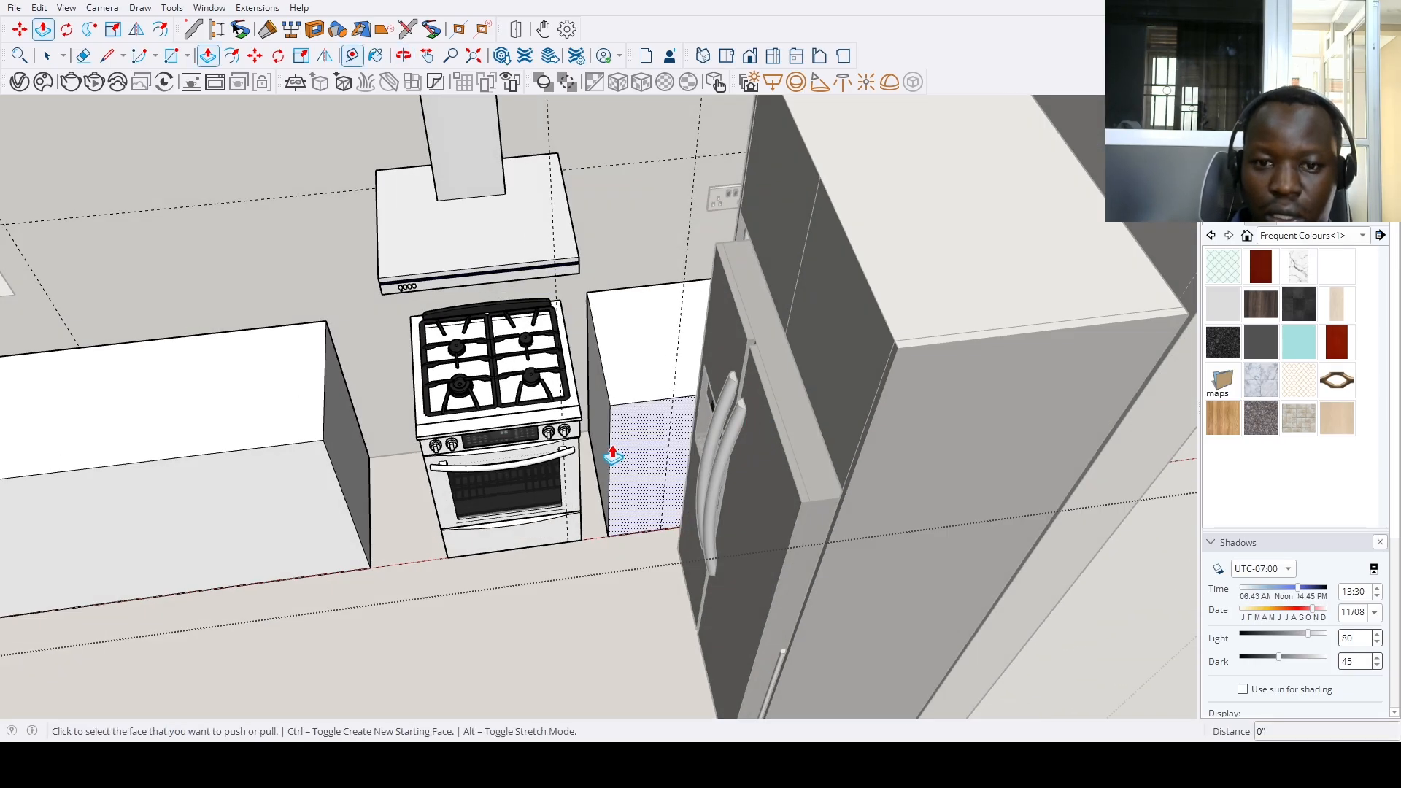
{"action": "left_click", "coordinate": [610, 447]}
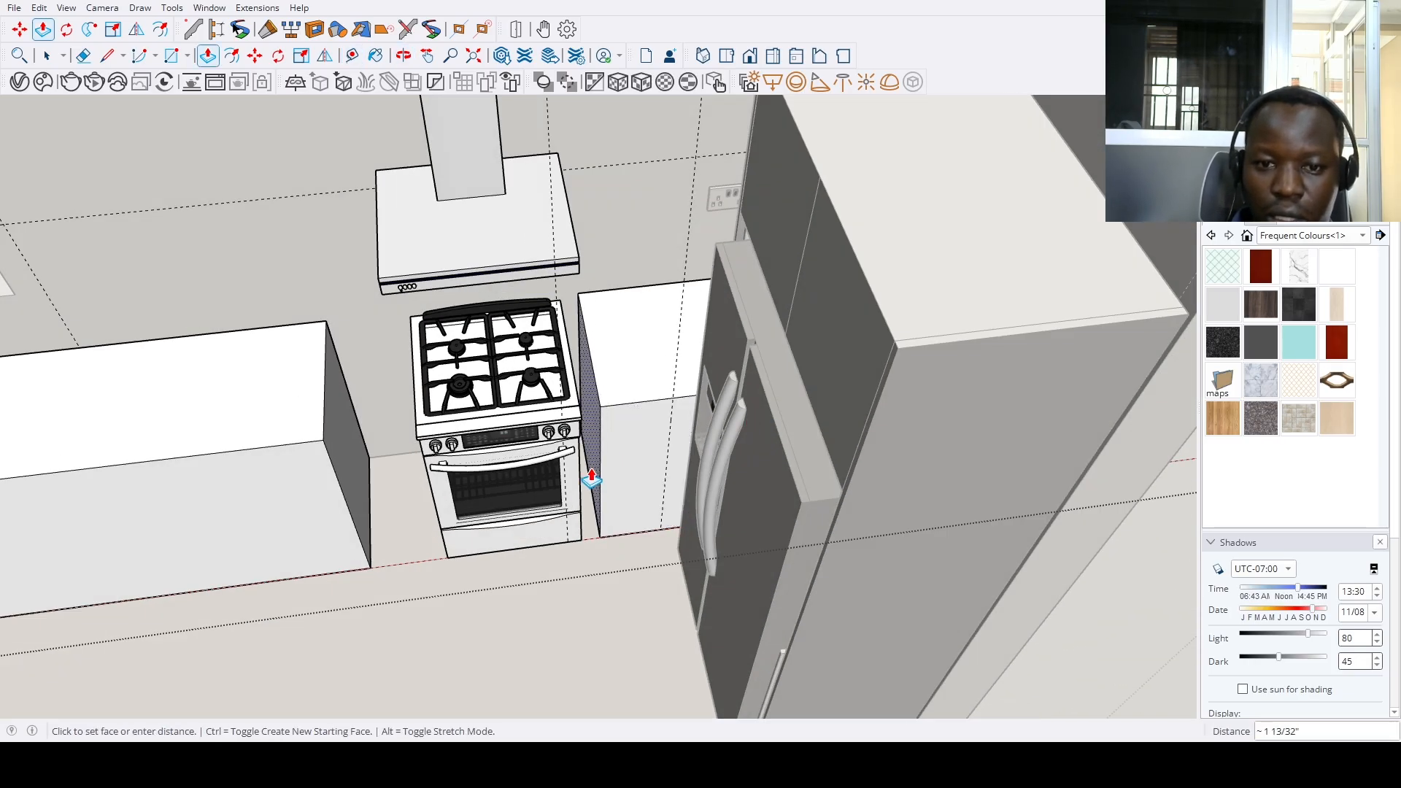
{"action": "left_click", "coordinate": [555, 303]}
Place a guide 25 inches from the short counter's cooker-side edge toward the long counter to mark the cooker opening
{"action": "scroll", "coordinate": [555, 306], "scroll_direction": "up", "scroll_amount": 4}
{"action": "scroll", "coordinate": [600, 393], "scroll_direction": "up", "scroll_amount": 2}
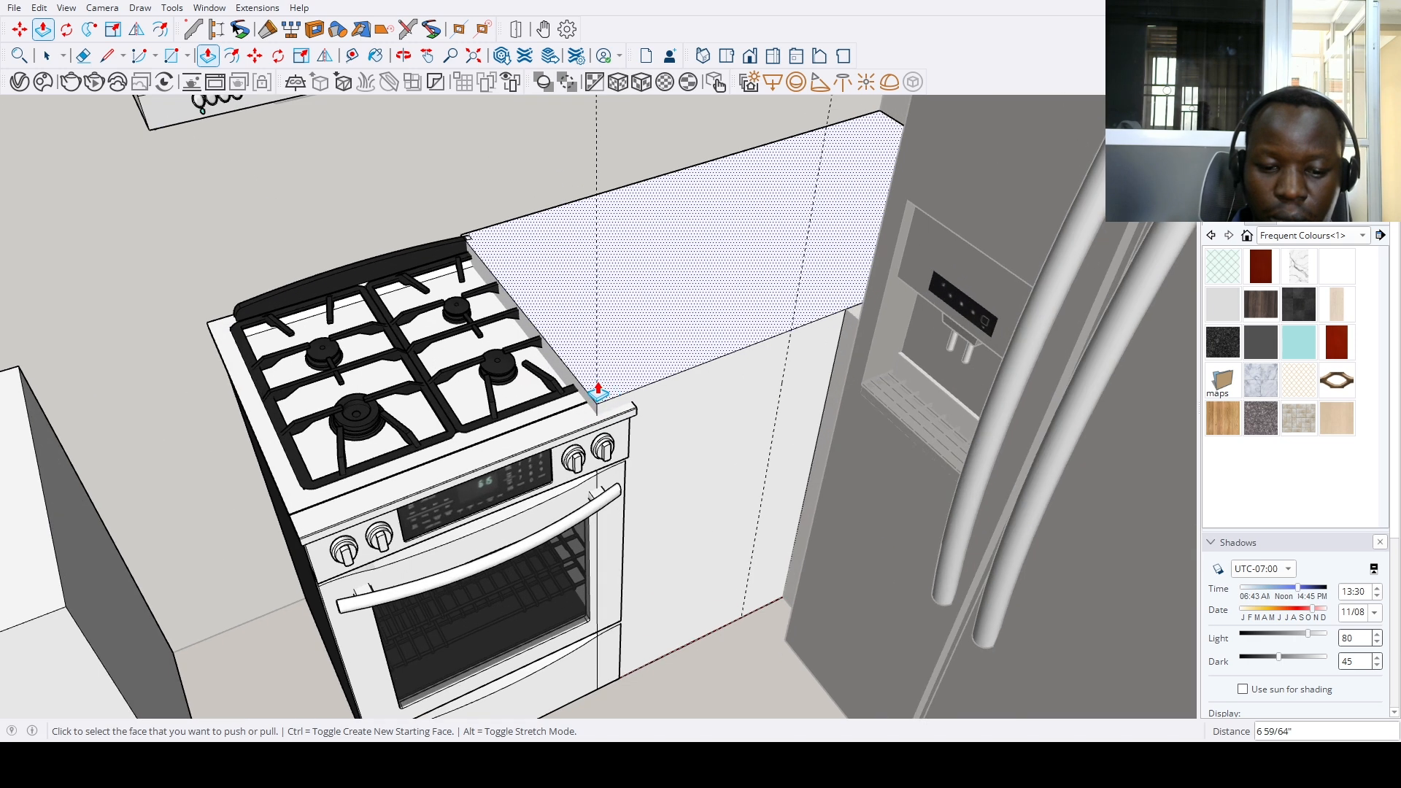
{"action": "key", "text": "t"}
{"action": "left_click", "coordinate": [574, 369]}
{"action": "scroll", "coordinate": [73, 562], "scroll_direction": "down", "scroll_amount": 3}
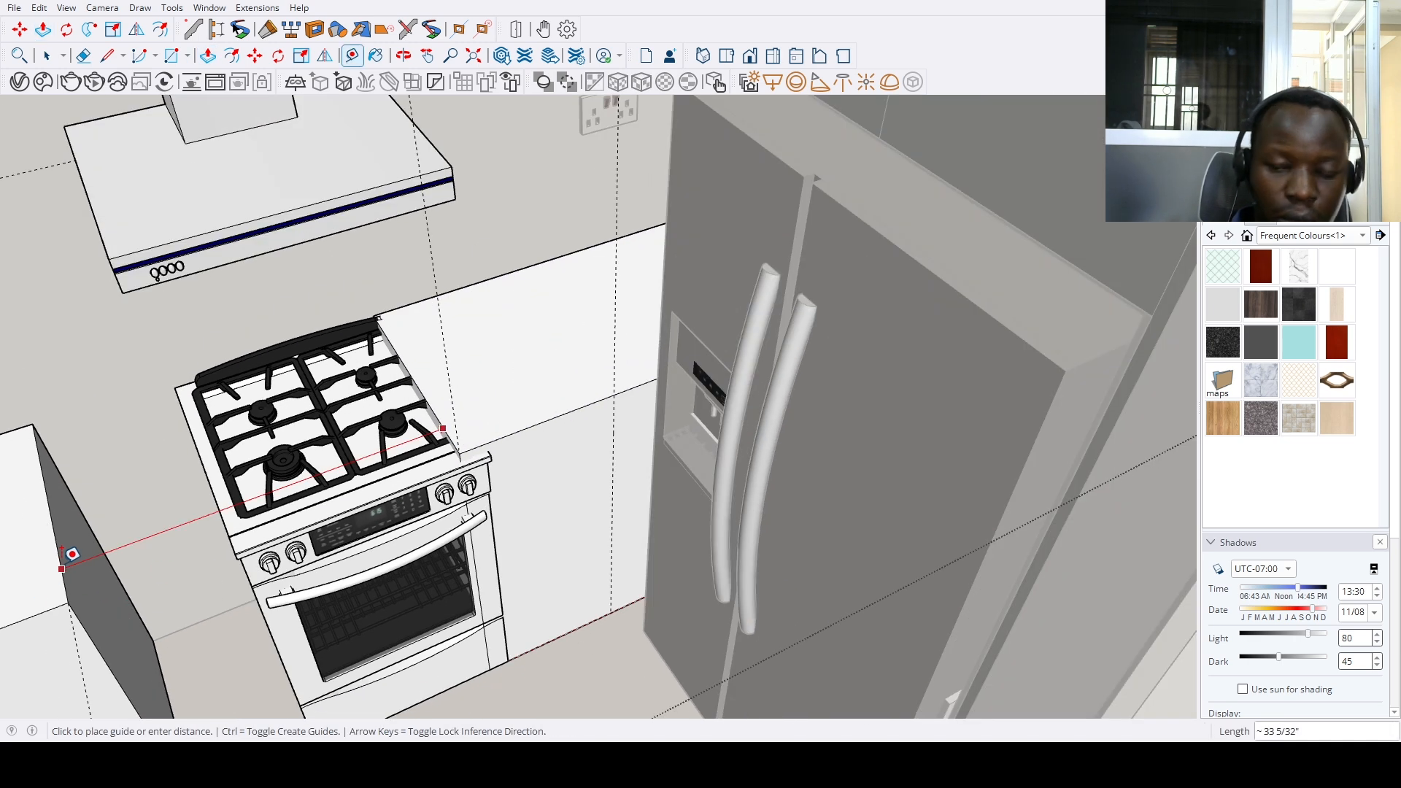
{"action": "type", "text": "25"}
{"action": "key", "text": "Return"}
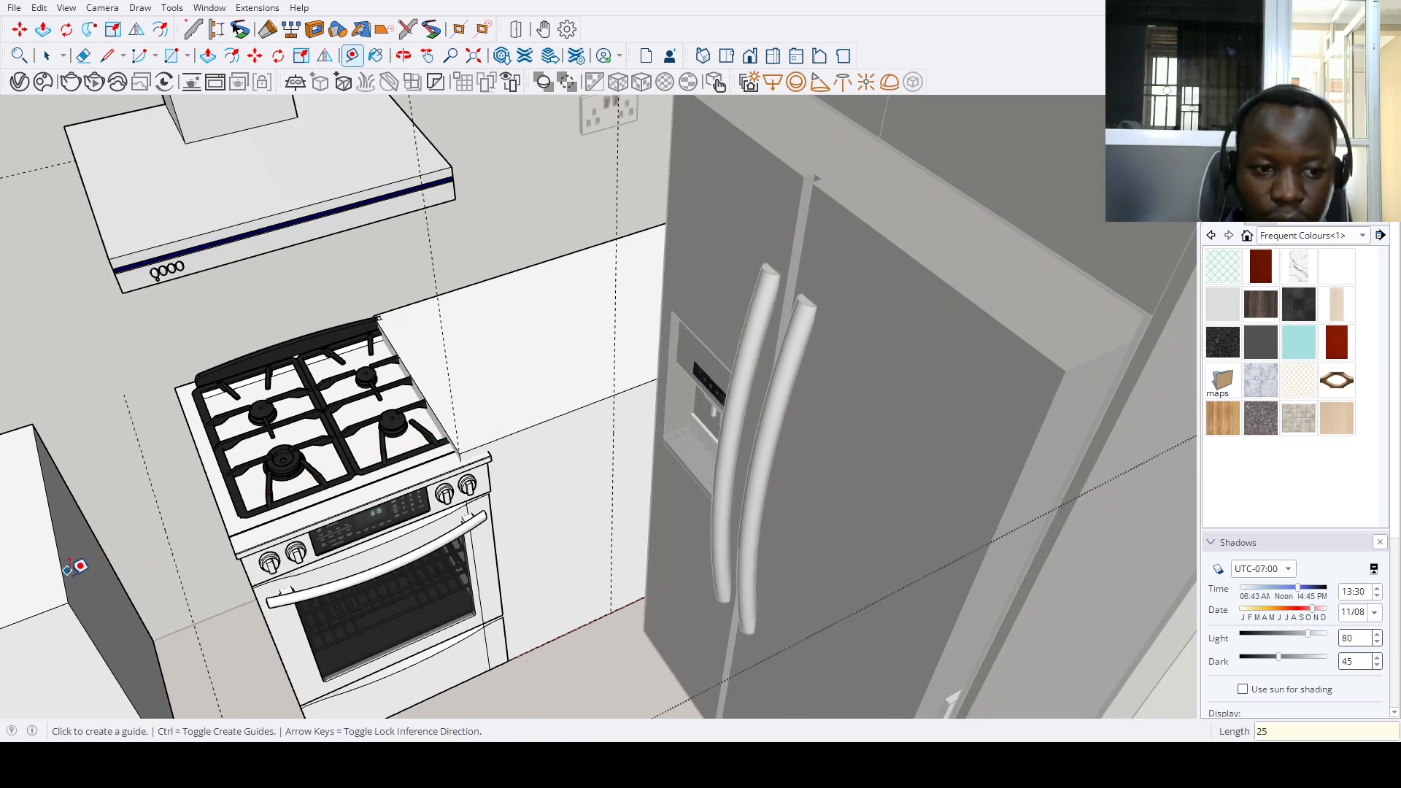
Push/Pull the long counter's end face out to the 25-inch guide beside the cooker
{"action": "key", "text": "p"}
{"action": "left_click", "coordinate": [75, 588]}
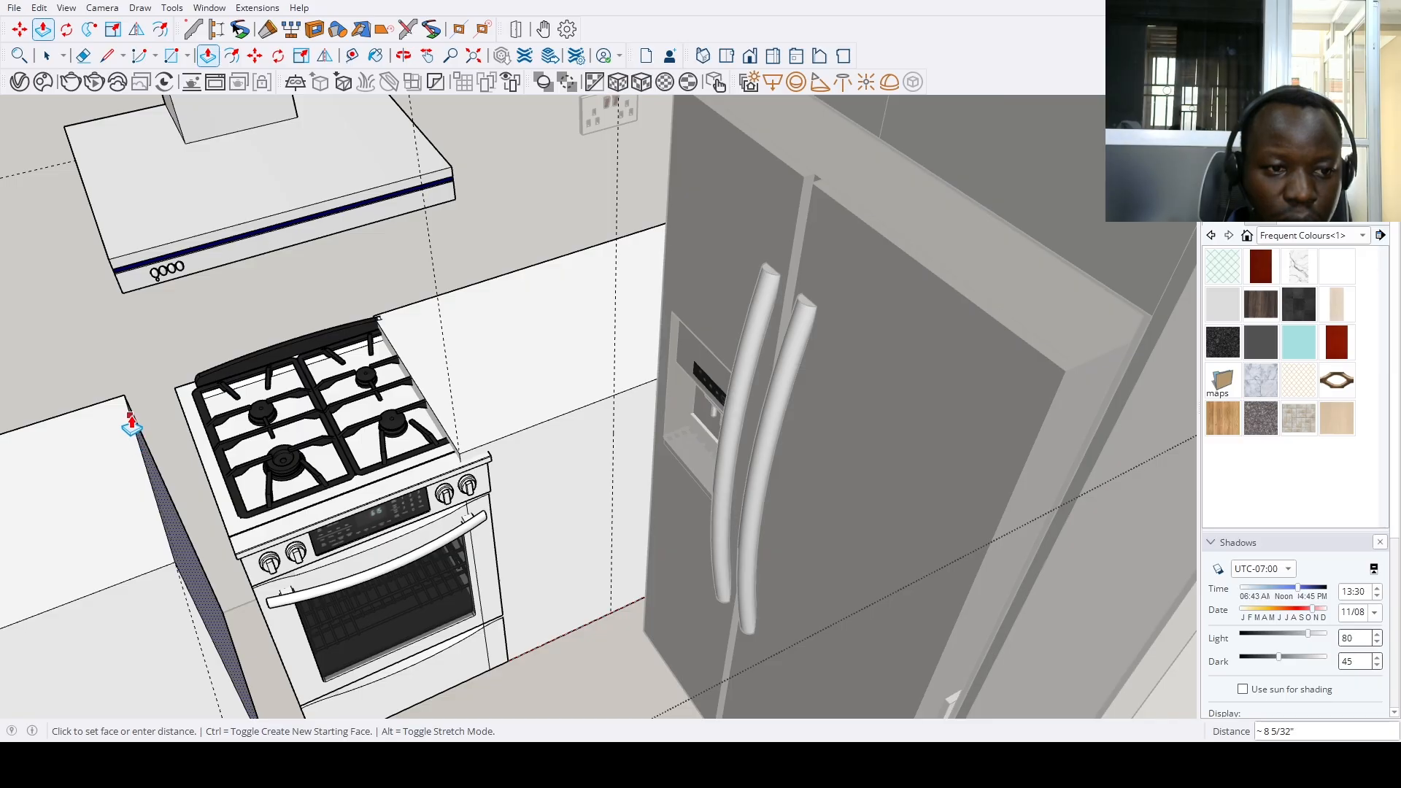
{"action": "left_click", "coordinate": [131, 418]}
{"action": "scroll", "coordinate": [204, 500], "scroll_direction": "down", "scroll_amount": 5}
{"action": "key", "text": "space"}
Draw an upper cabinet rectangle on the back wall from the guide intersection beside the window to the corner near the fridge
{"action": "middle_click_drag", "start_coordinate": [208, 503], "coordinate": [578, 469]}
{"action": "scroll", "coordinate": [575, 572], "scroll_direction": "down", "scroll_amount": 3}
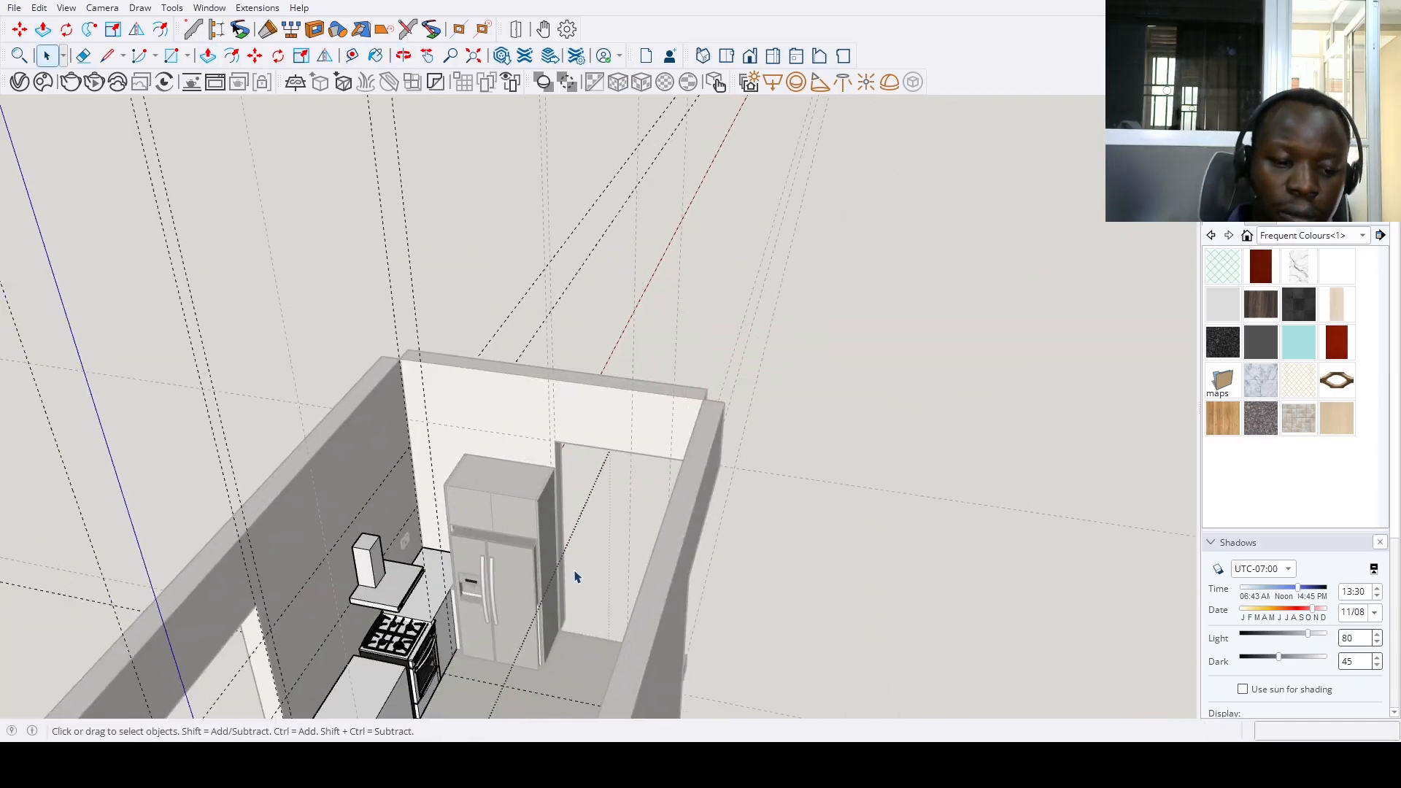
{"action": "middle_click_drag", "start_coordinate": [575, 577], "coordinate": [15, 392]}
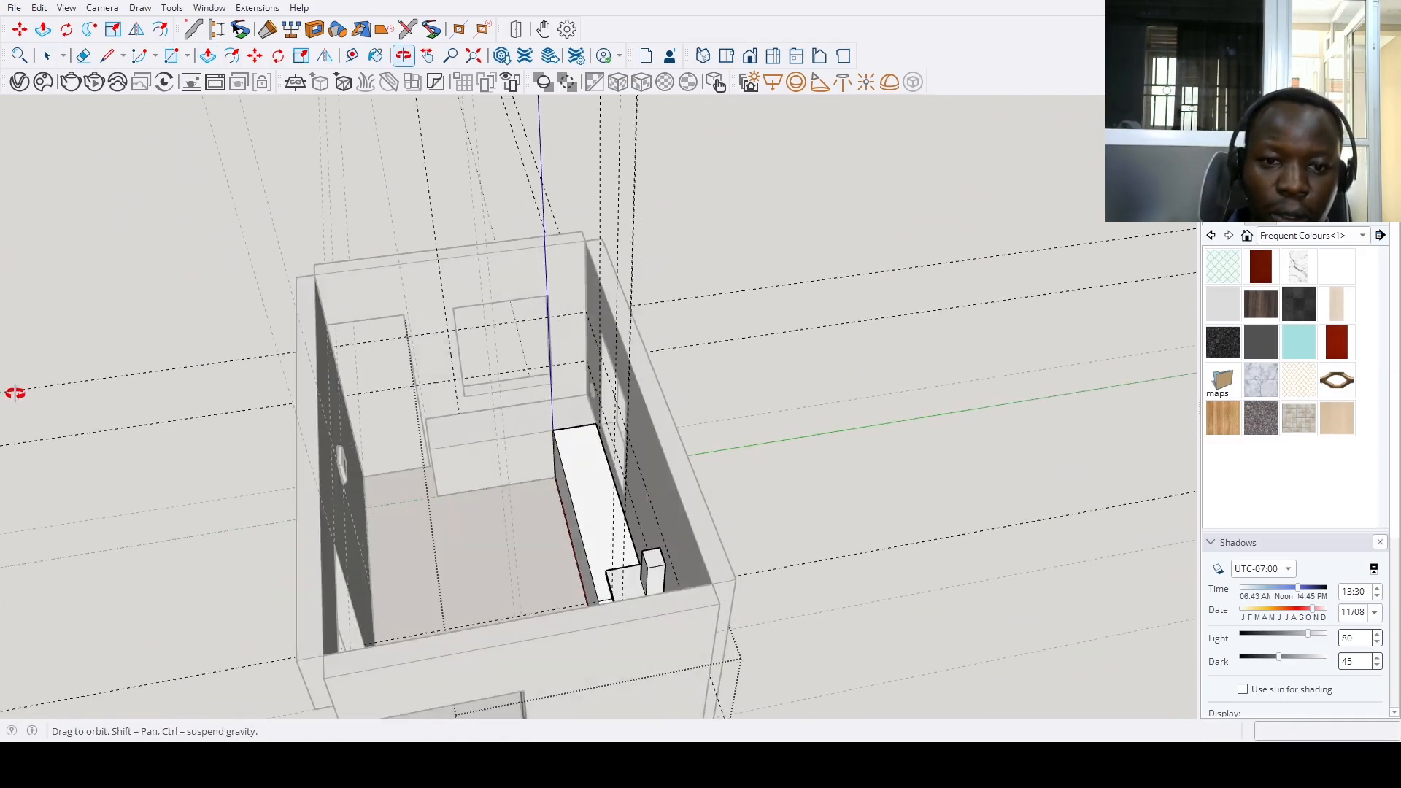
{"action": "scroll", "coordinate": [471, 501], "scroll_direction": "up", "scroll_amount": 2}
{"action": "left_click_drag", "start_coordinate": [734, 545], "coordinate": [891, 526]}
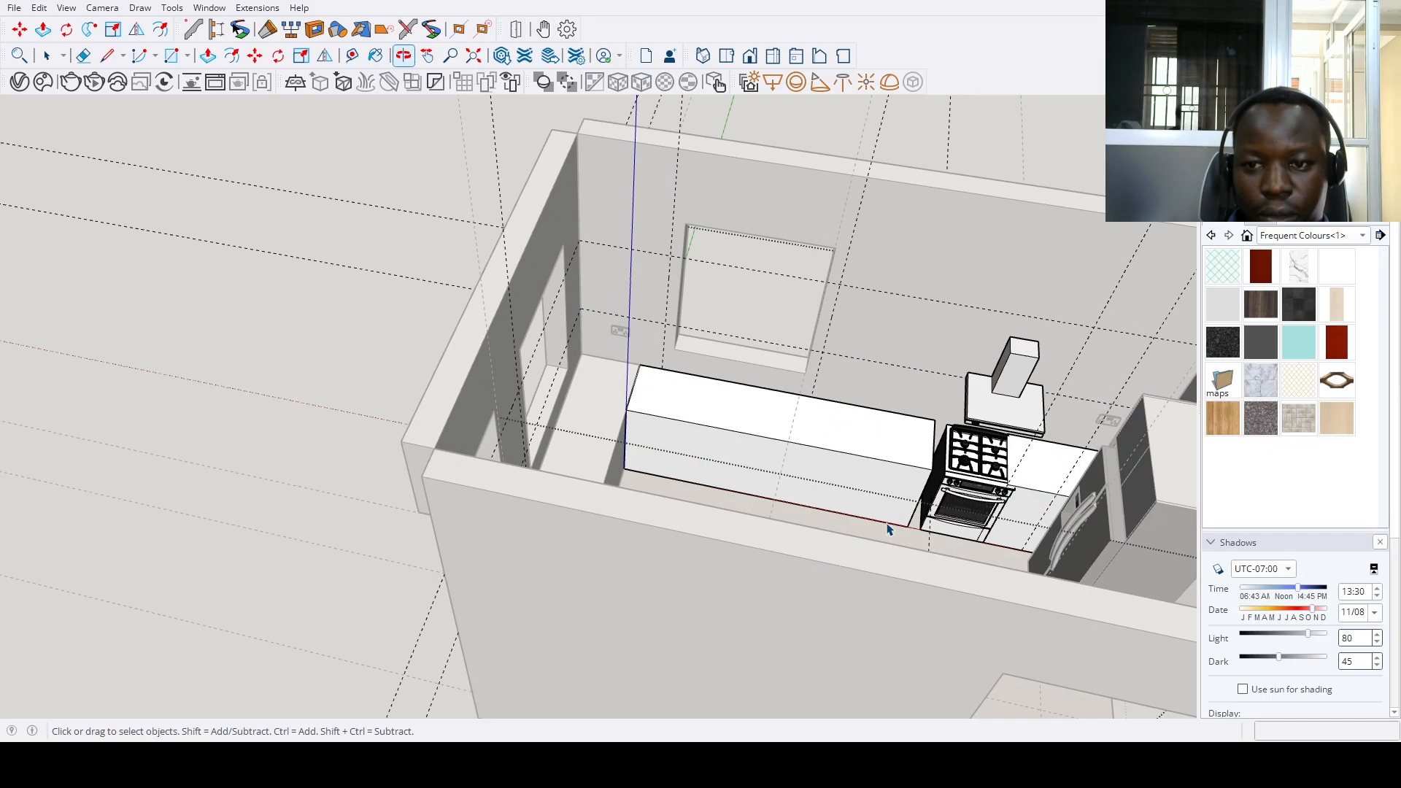
{"action": "key", "text": "space"}
{"action": "middle_click_drag", "start_coordinate": [891, 526], "coordinate": [791, 460]}
{"action": "key", "text": "r"}
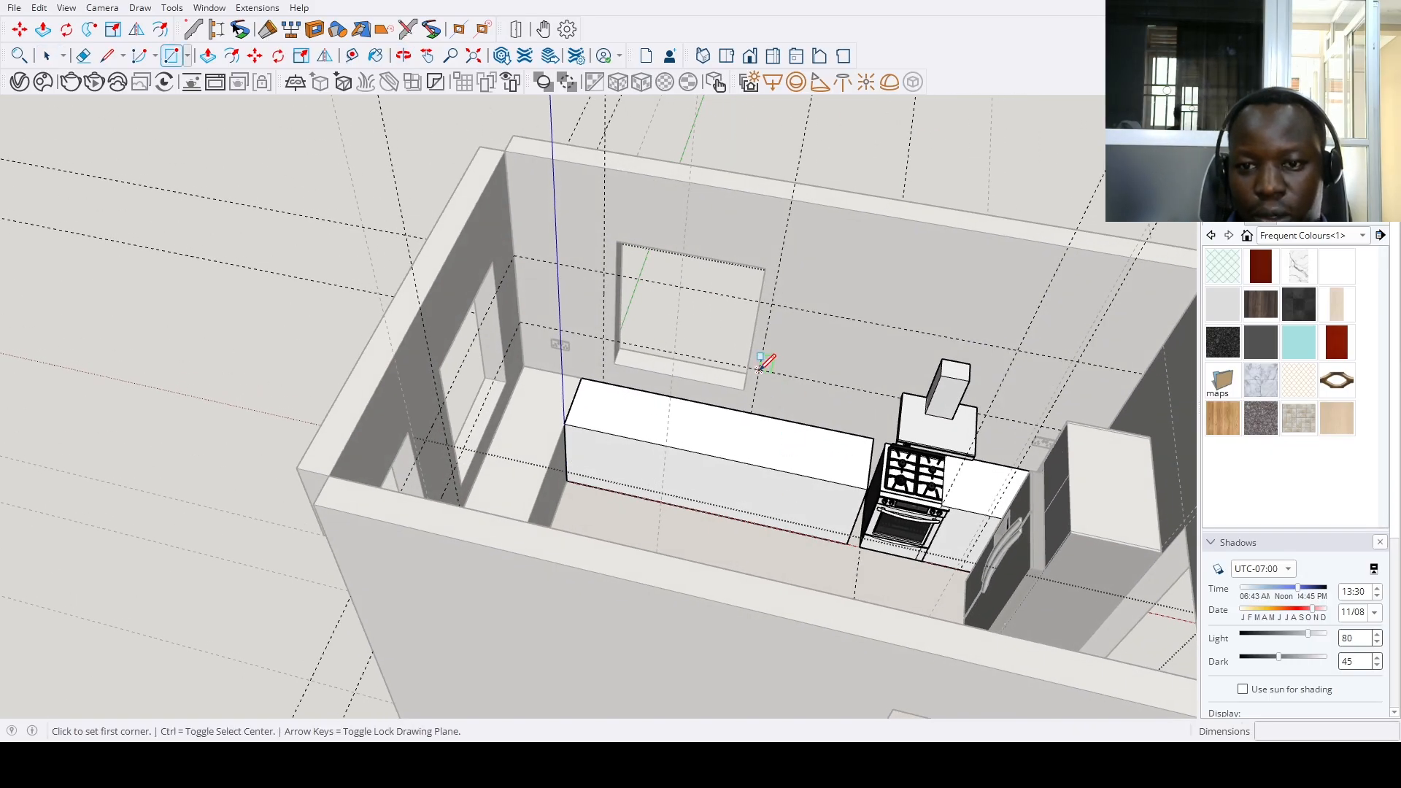
{"action": "left_click", "coordinate": [759, 369]}
{"action": "middle_click_drag", "start_coordinate": [760, 370], "coordinate": [963, 288]}
{"action": "scroll", "coordinate": [843, 383], "scroll_direction": "up", "scroll_amount": 3}
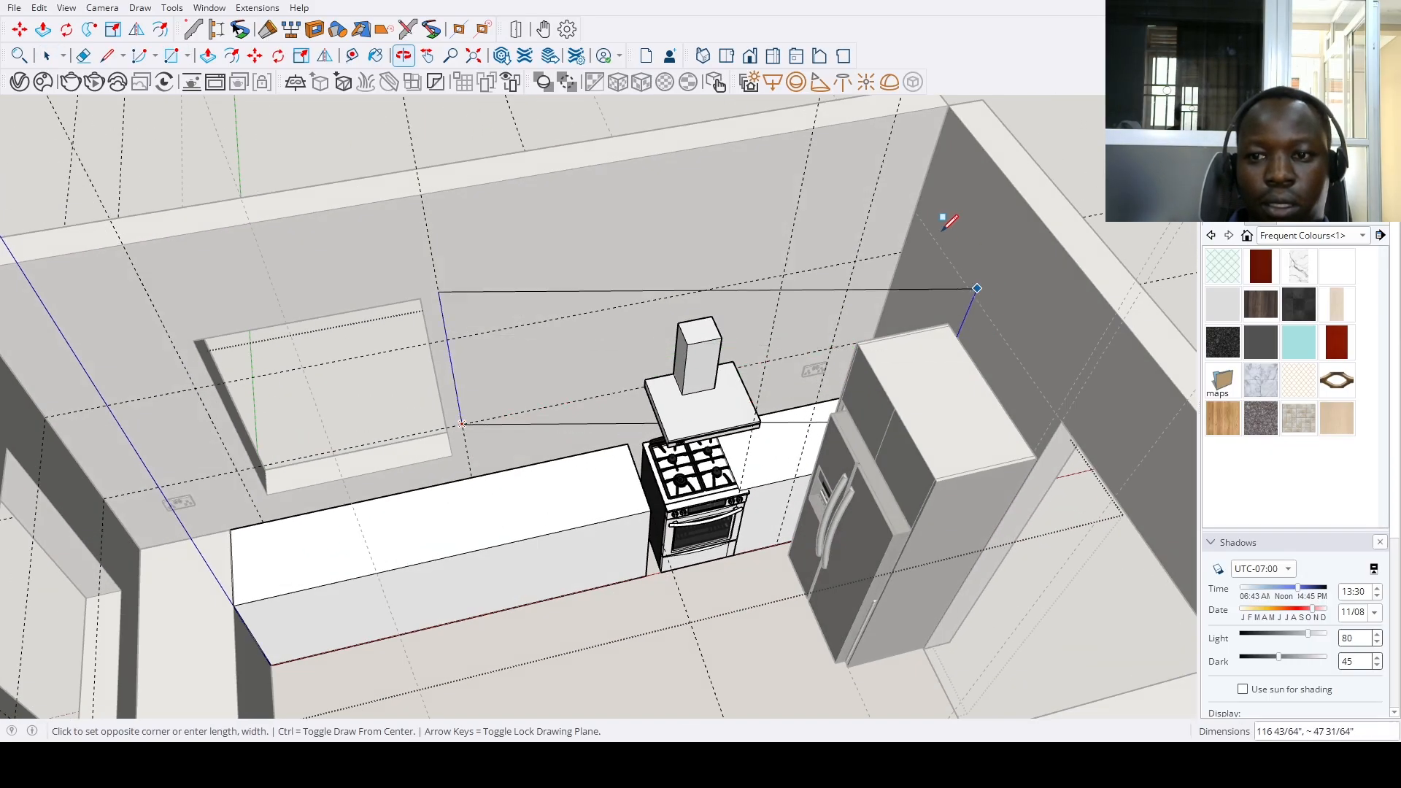
{"action": "scroll", "coordinate": [949, 221], "scroll_direction": "up", "scroll_amount": 2}
{"action": "middle_click_drag", "start_coordinate": [885, 256], "coordinate": [940, 360]}
{"action": "key", "text": "space"}
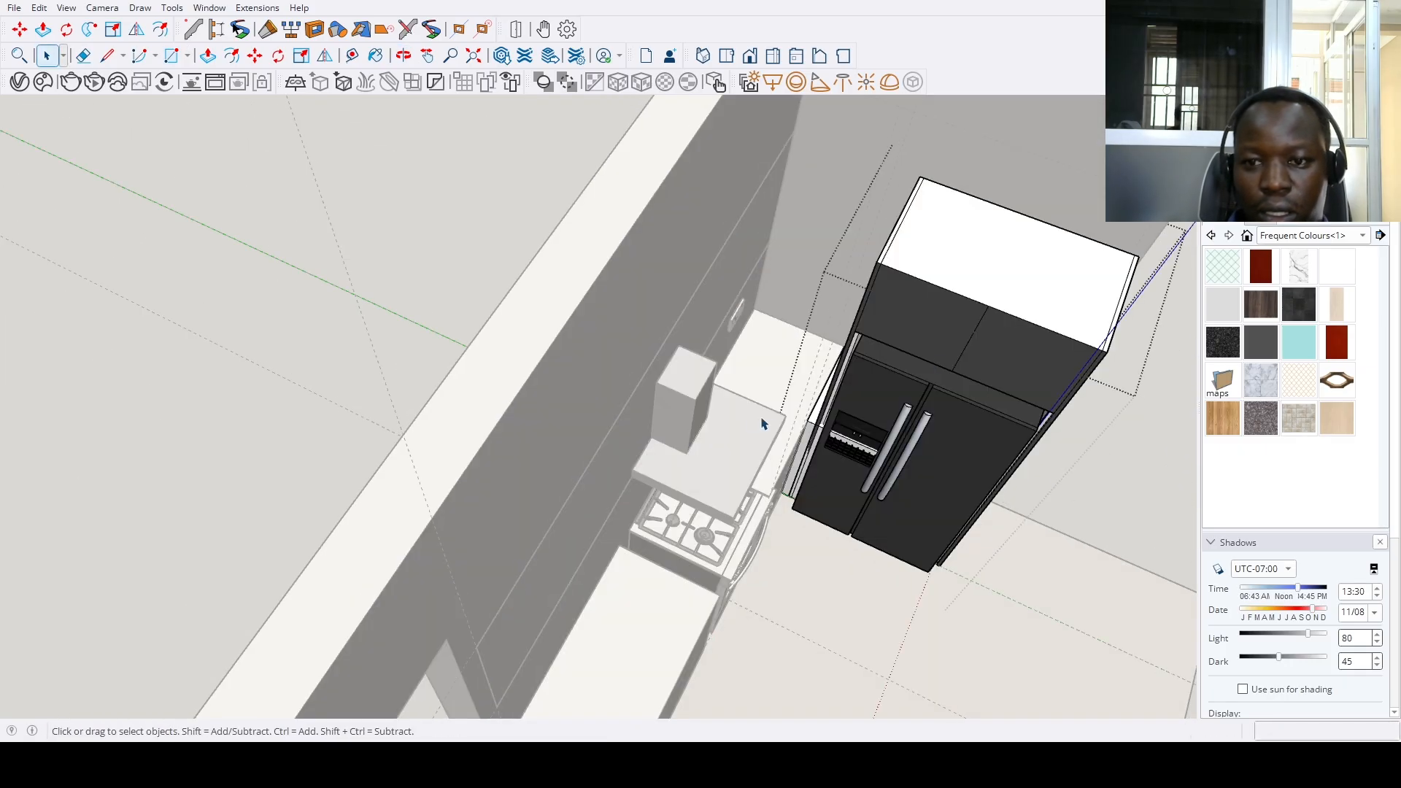
Draw a rectangle on the adjoining wall from the room corner to the top back corner of the fridge cabinet
{"action": "middle_click_drag", "start_coordinate": [767, 427], "coordinate": [719, 303]}
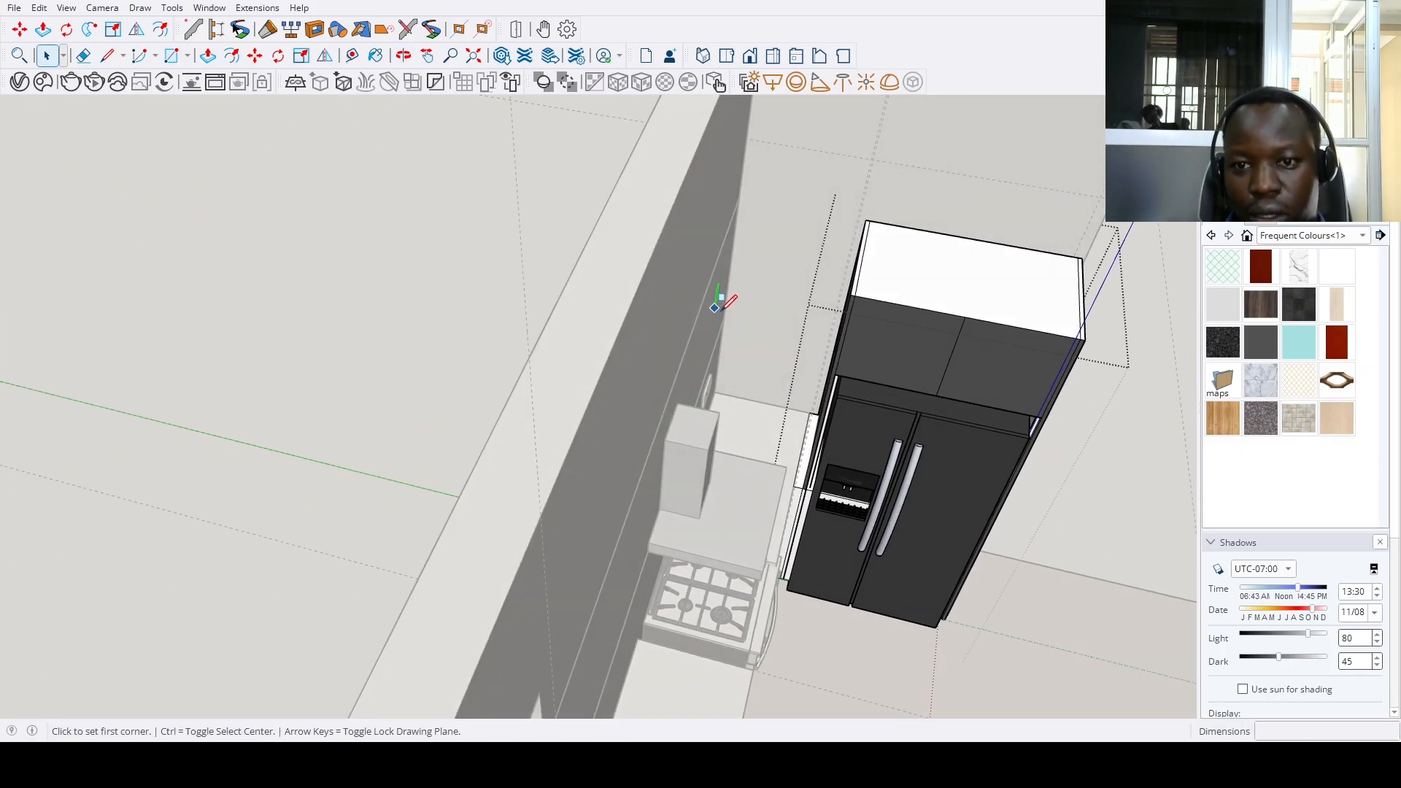
{"action": "left_click", "coordinate": [724, 317]}
{"action": "left_click", "coordinate": [866, 219]}
{"action": "key", "text": "space"}
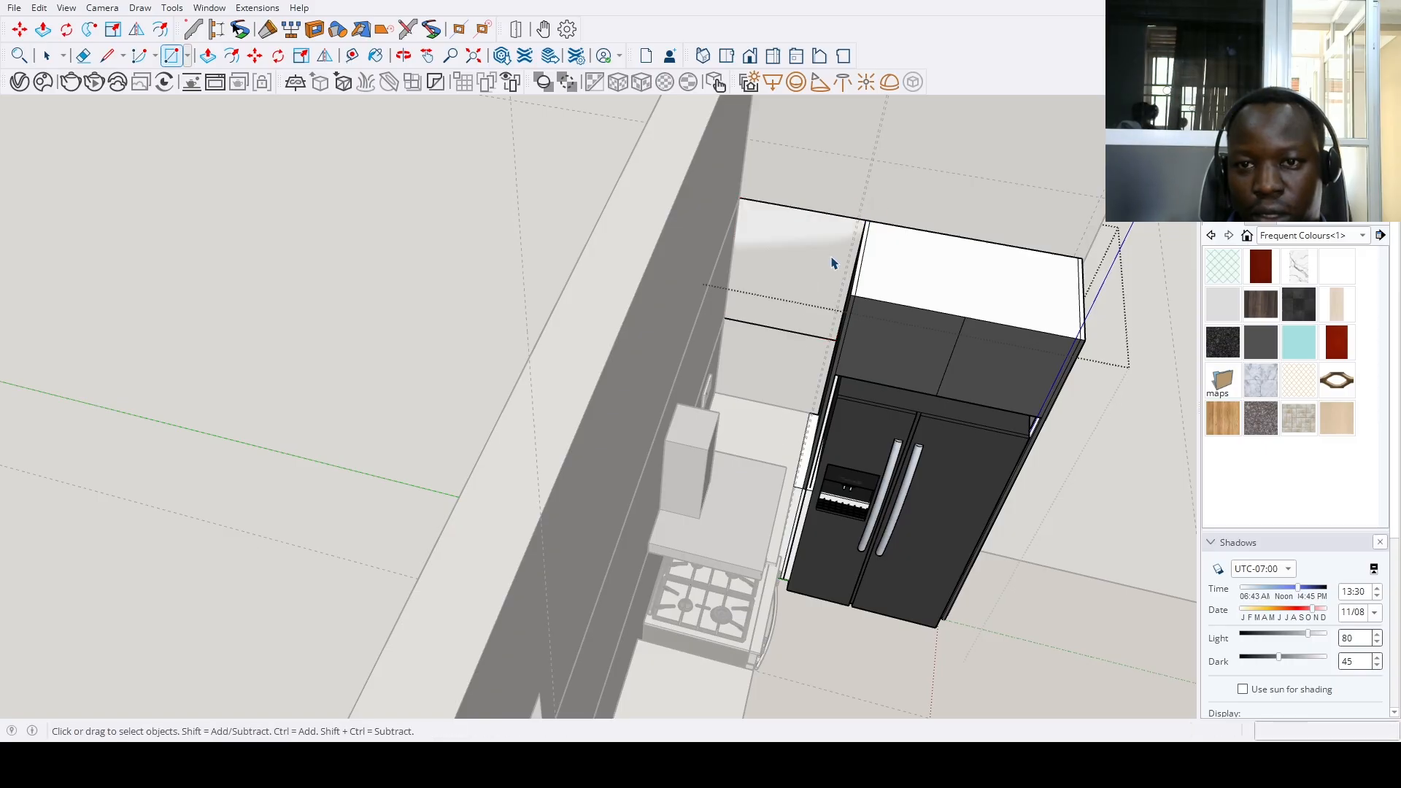
Try to Push/Pull the rectangle beside the fridge cabinet out 22.75 inches
{"action": "key", "text": "p"}
{"action": "left_click", "coordinate": [793, 261]}
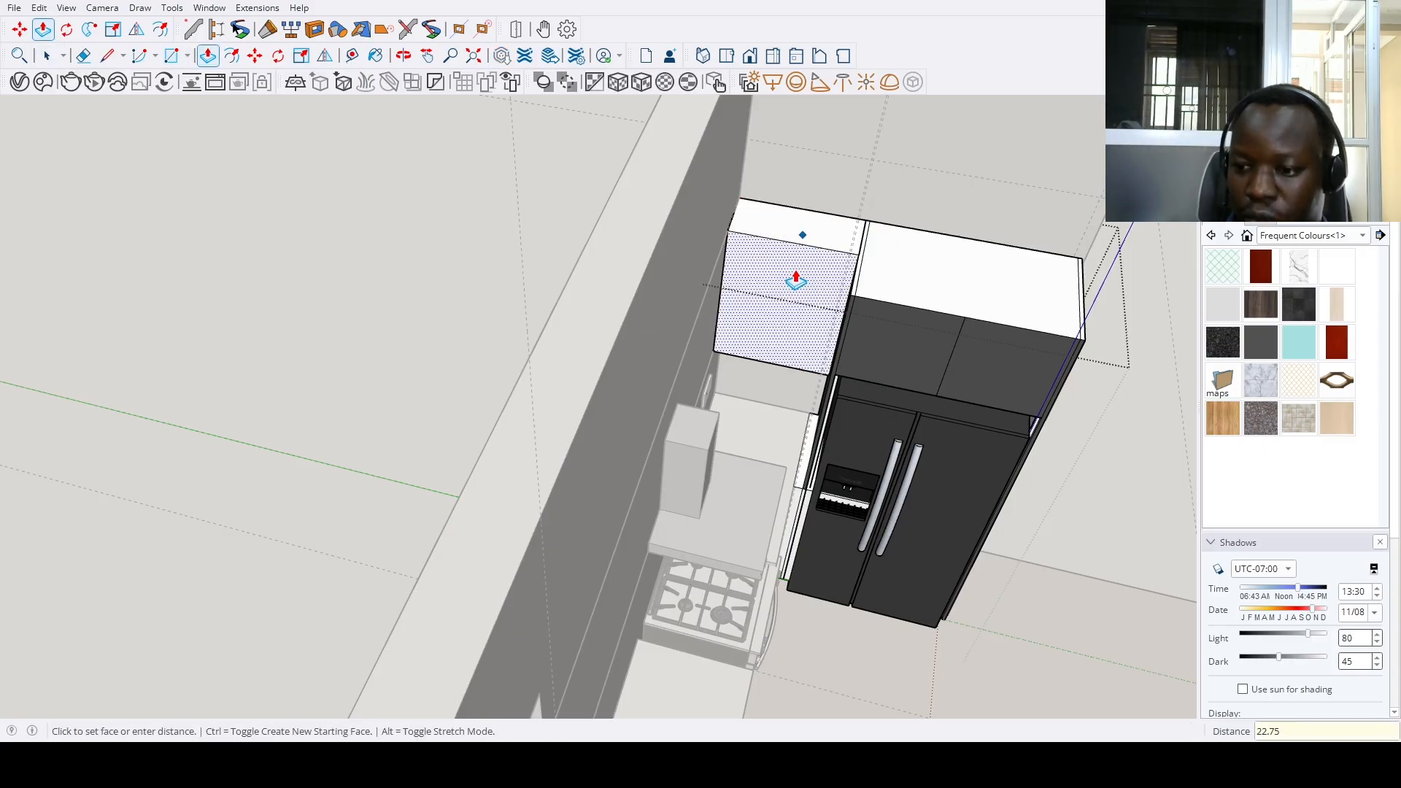
{"action": "left_click", "coordinate": [796, 279]}
{"action": "scroll", "coordinate": [797, 277], "scroll_direction": "down", "scroll_amount": 3}
{"action": "middle_click_drag", "start_coordinate": [797, 277], "coordinate": [718, 387]}
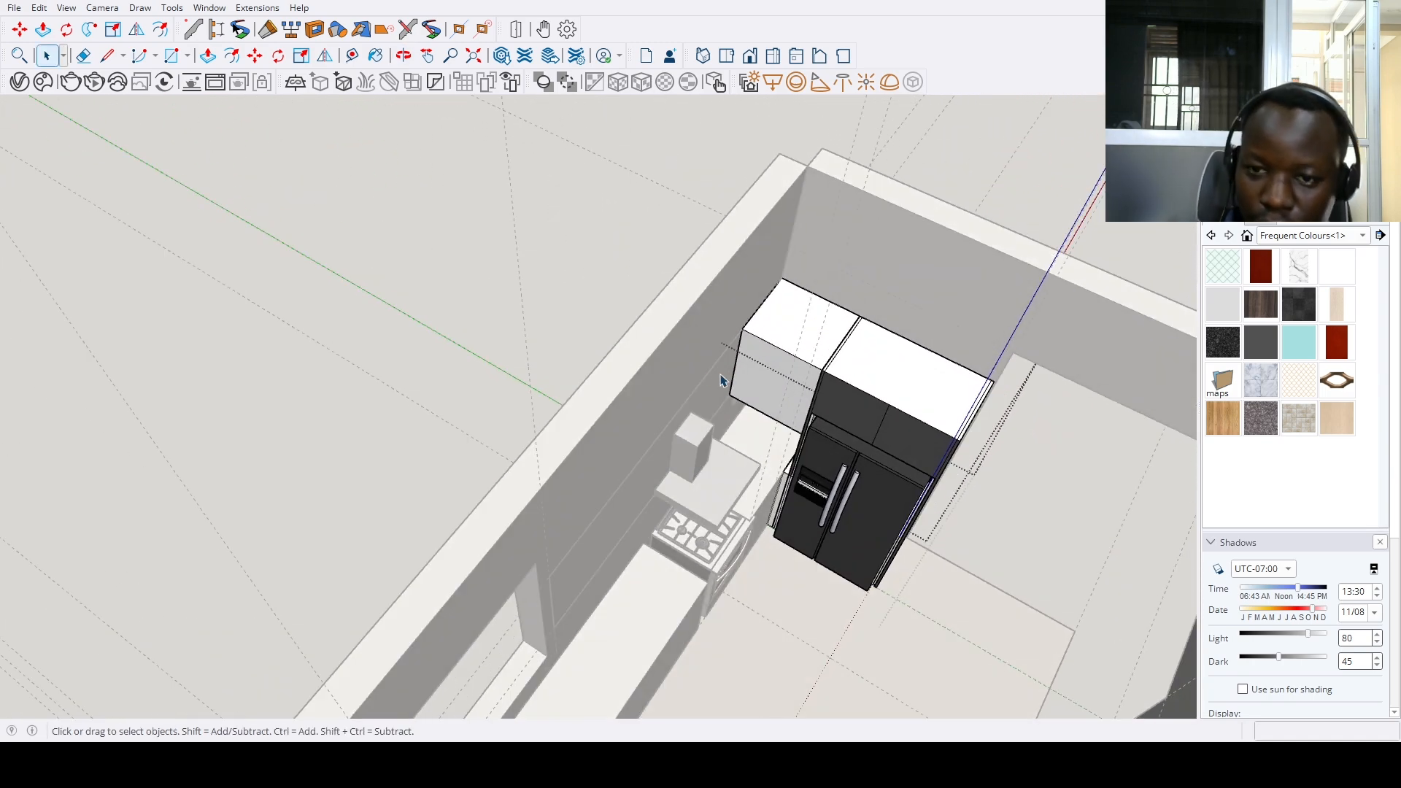
{"action": "key", "text": "ctrl+z"}
Push/Pull the rectangle beside the fridge cabinet out 12.75 inches to form an upper cabinet block
{"action": "key", "text": "p"}
{"action": "left_click", "coordinate": [819, 325]}
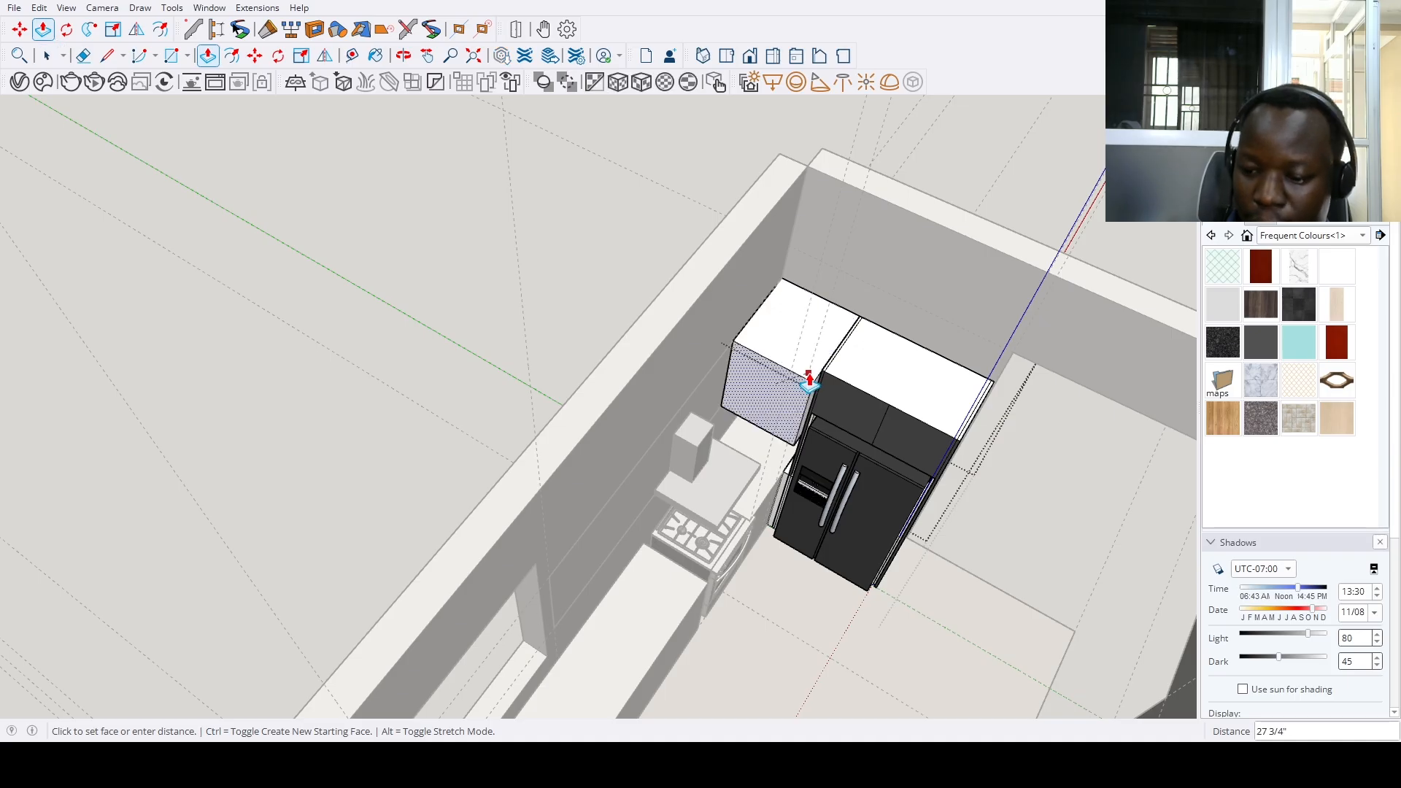
{"action": "type", "text": "1.75"}
{"action": "key", "text": "Return"}
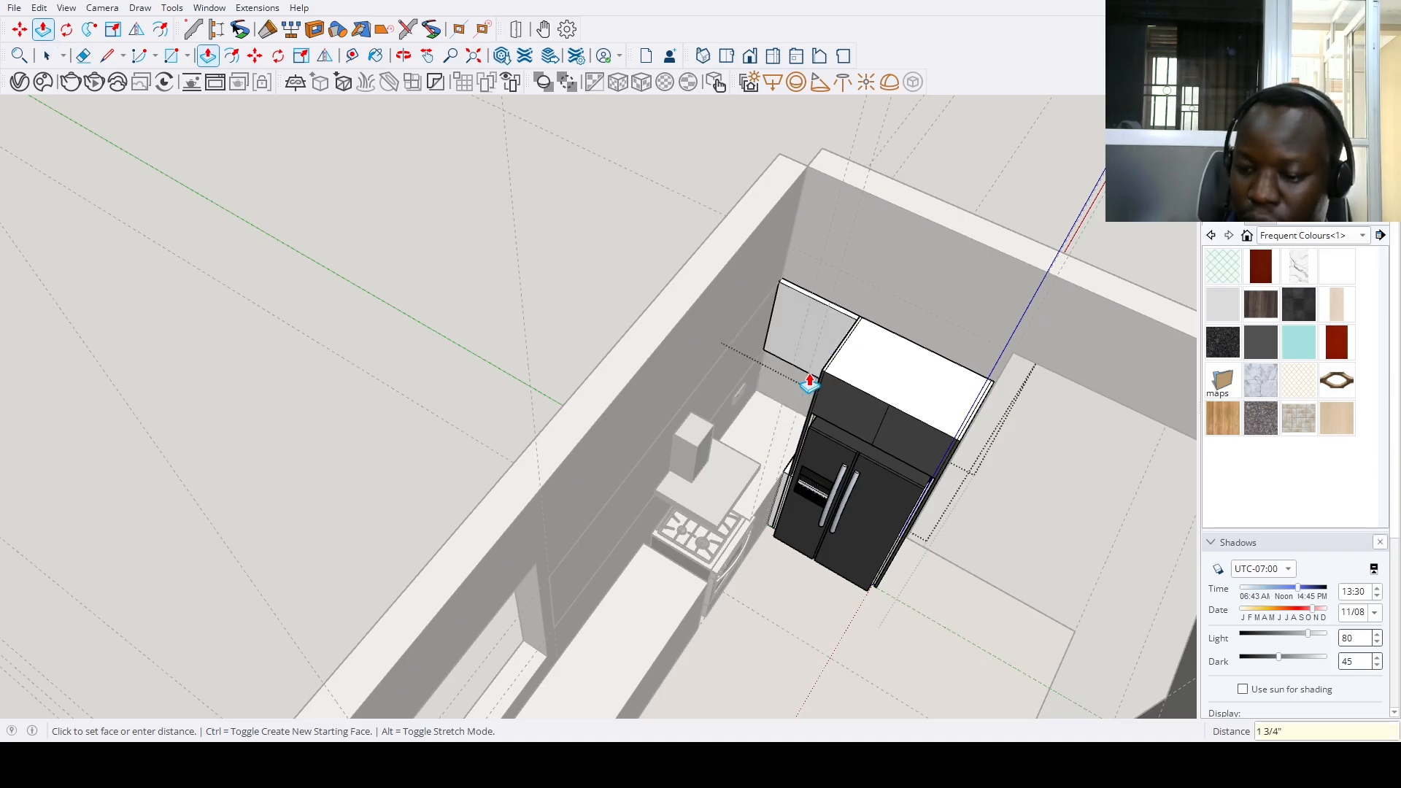
{"action": "type", "text": "12.75"}
{"action": "key", "text": "Return"}
{"action": "key", "text": "space"}
Extrude the back-wall rectangle into an upper cabinet block and push its corner end back to meet the block beside the fridge
{"action": "middle_click_drag", "start_coordinate": [807, 376], "coordinate": [694, 524]}
{"action": "scroll", "coordinate": [504, 656], "scroll_direction": "down", "scroll_amount": 5}
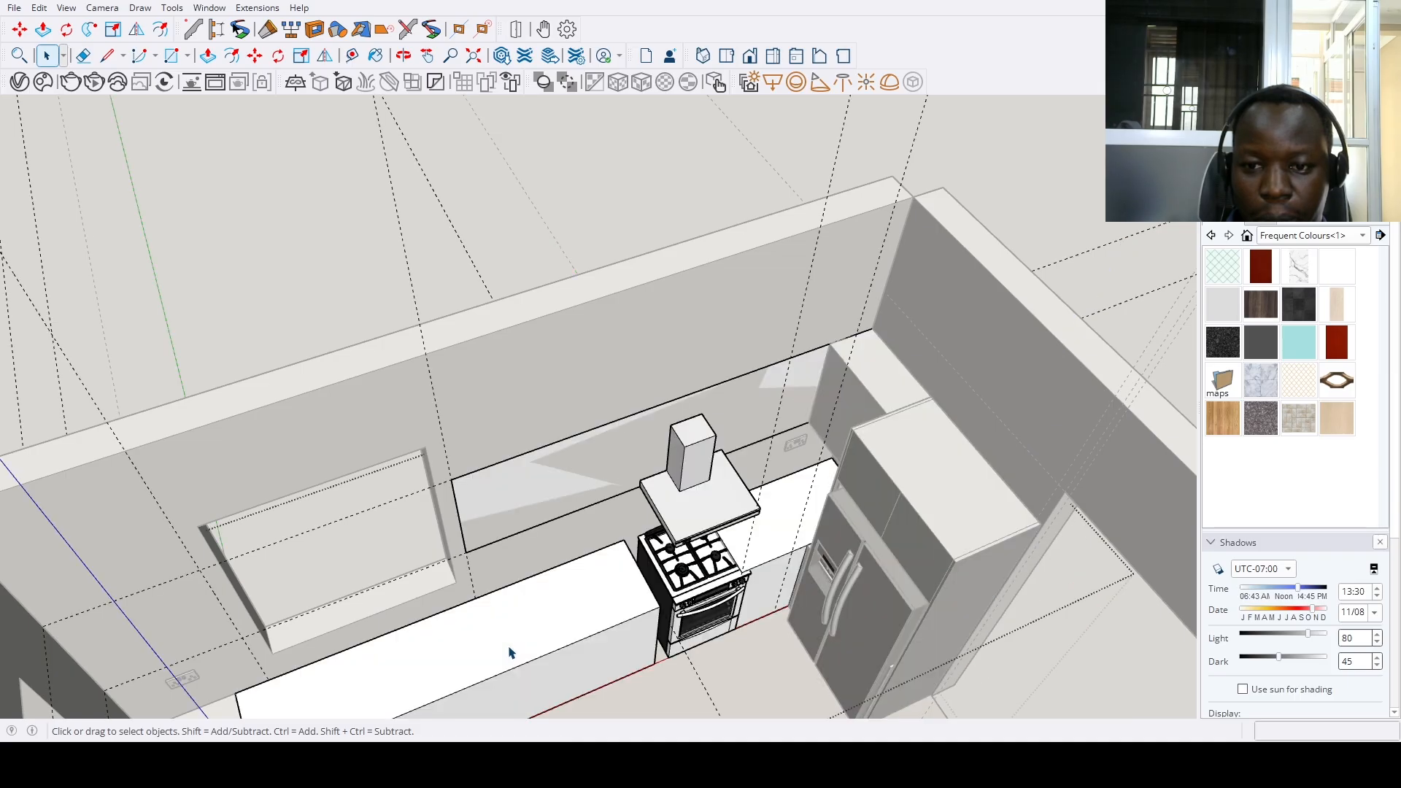
{"action": "scroll", "coordinate": [660, 503], "scroll_direction": "up", "scroll_amount": 5}
{"action": "key", "text": "p"}
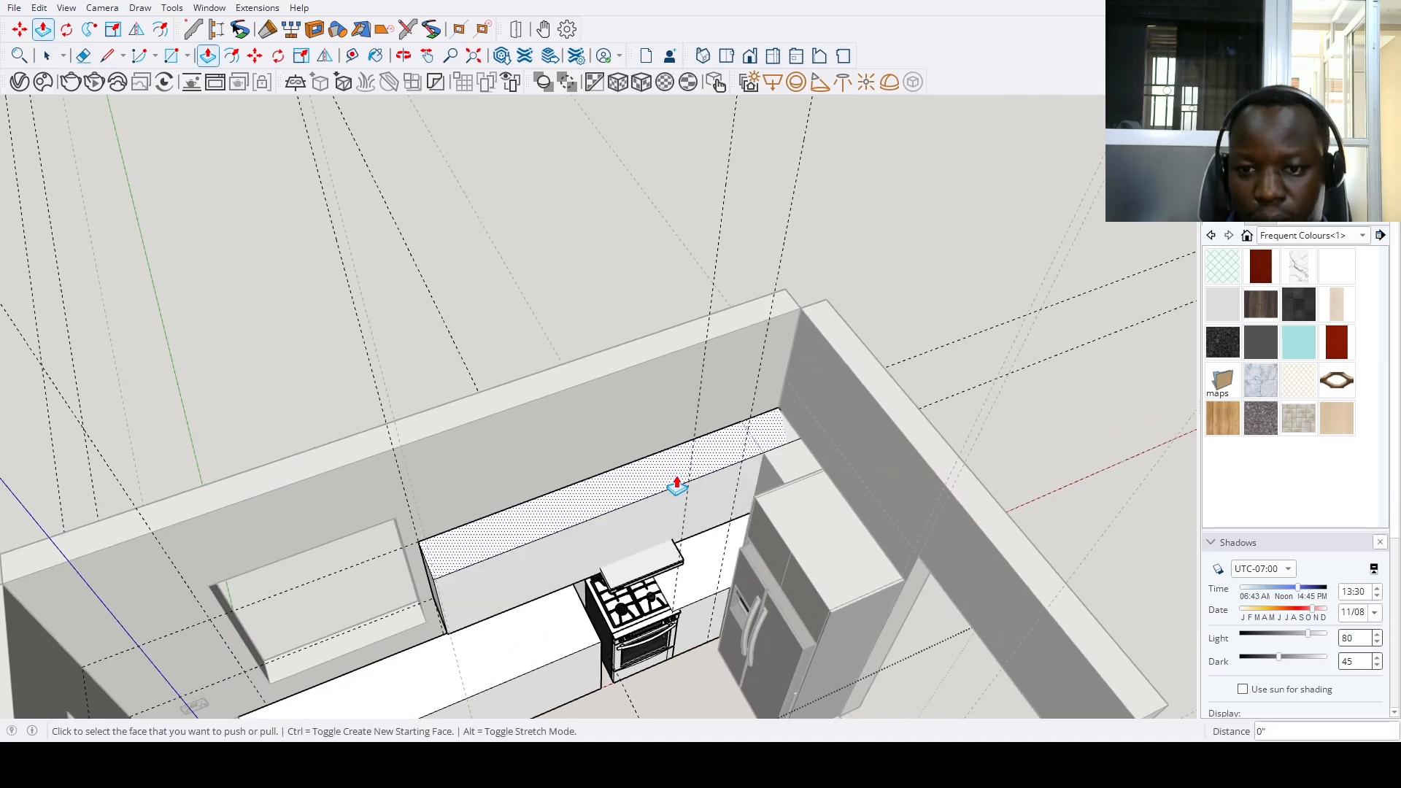
{"action": "middle_click_drag", "start_coordinate": [672, 485], "coordinate": [604, 582]}
{"action": "middle_click_drag", "start_coordinate": [493, 516], "coordinate": [844, 510]}
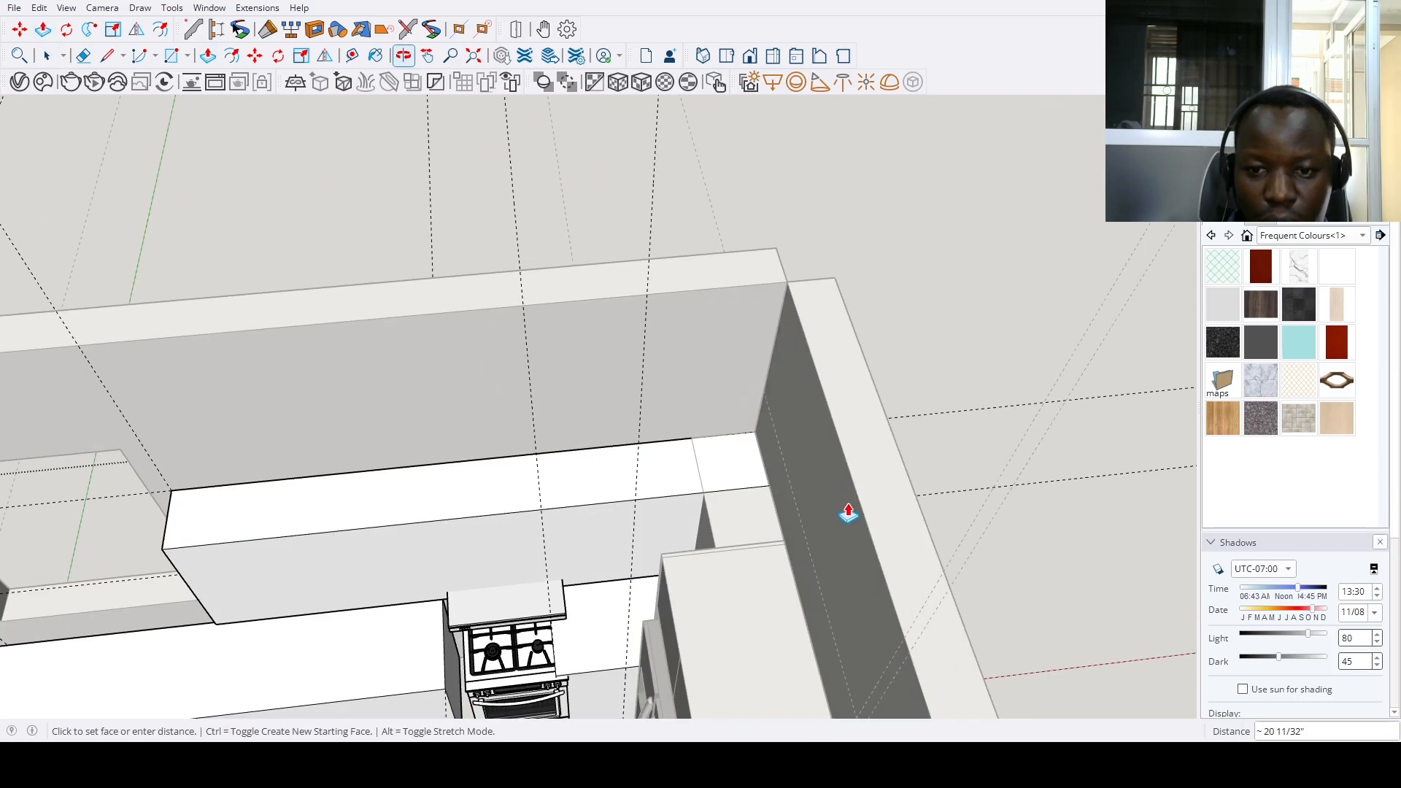
{"action": "key", "text": "space"}
Measure the gap between the fridge cabinet's side and the end of the back-wall upper block
{"action": "middle_click_drag", "start_coordinate": [700, 475], "coordinate": [934, 685]}
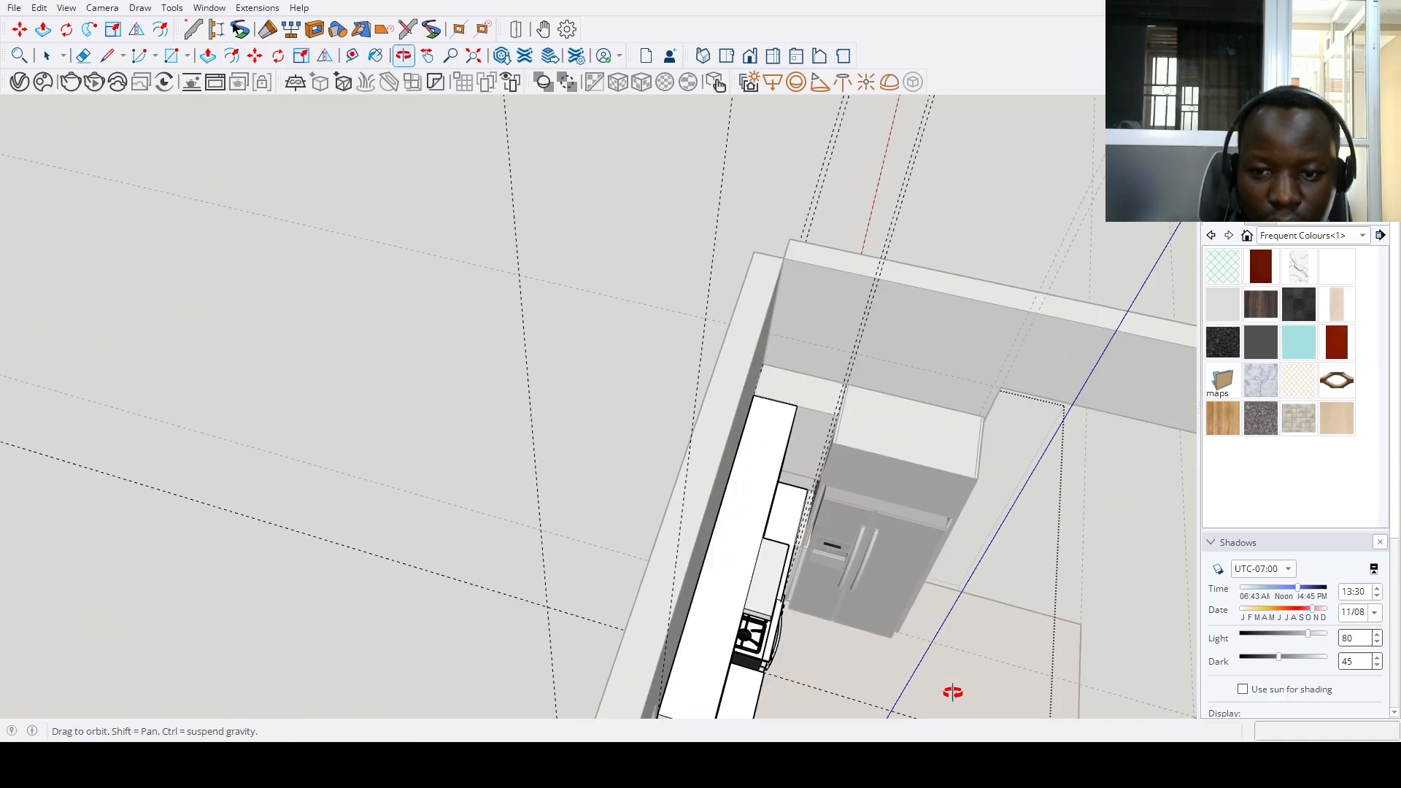
{"action": "scroll", "coordinate": [917, 613], "scroll_direction": "up", "scroll_amount": 3}
{"action": "scroll", "coordinate": [885, 505], "scroll_direction": "up", "scroll_amount": 3}
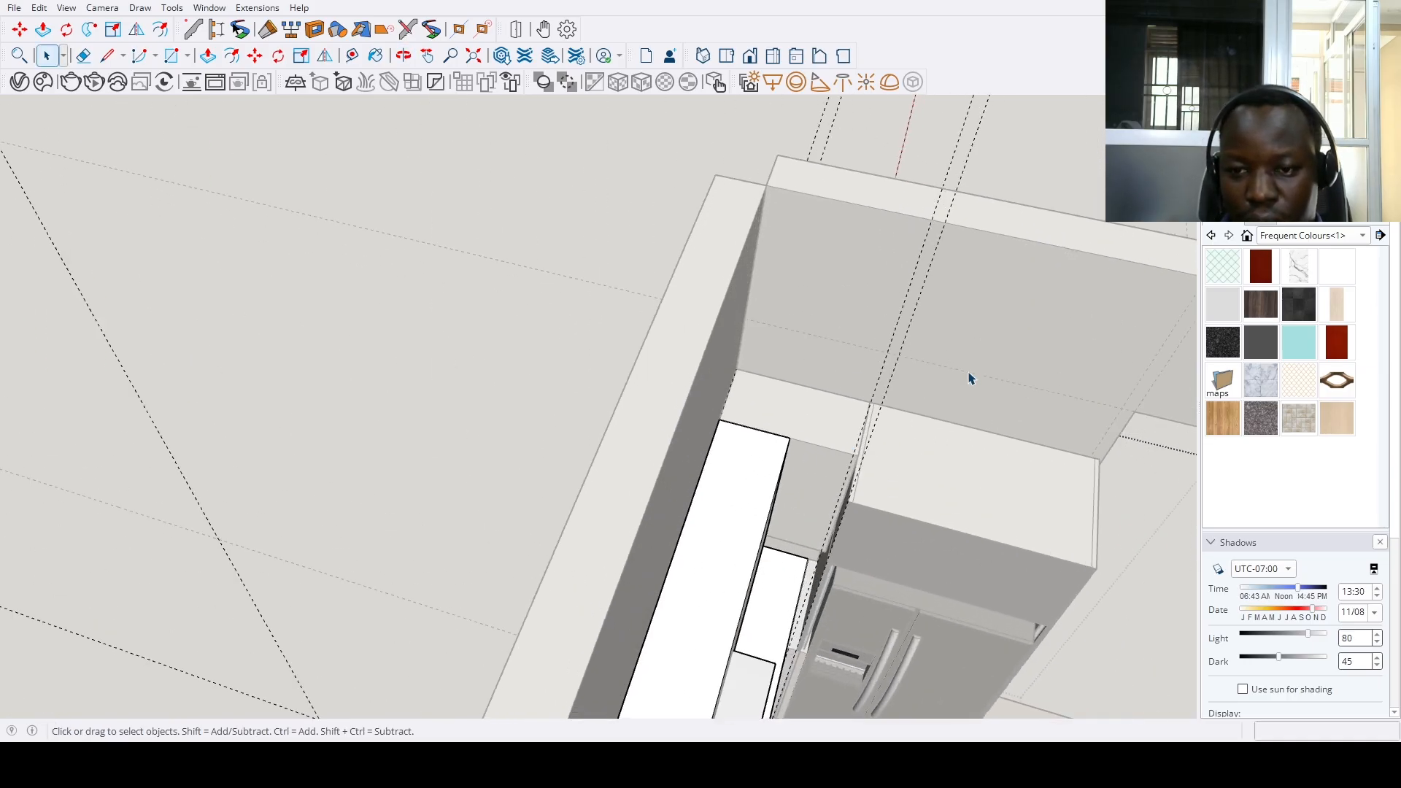
{"action": "scroll", "coordinate": [832, 463], "scroll_direction": "up", "scroll_amount": 3}
{"action": "key", "text": "t"}
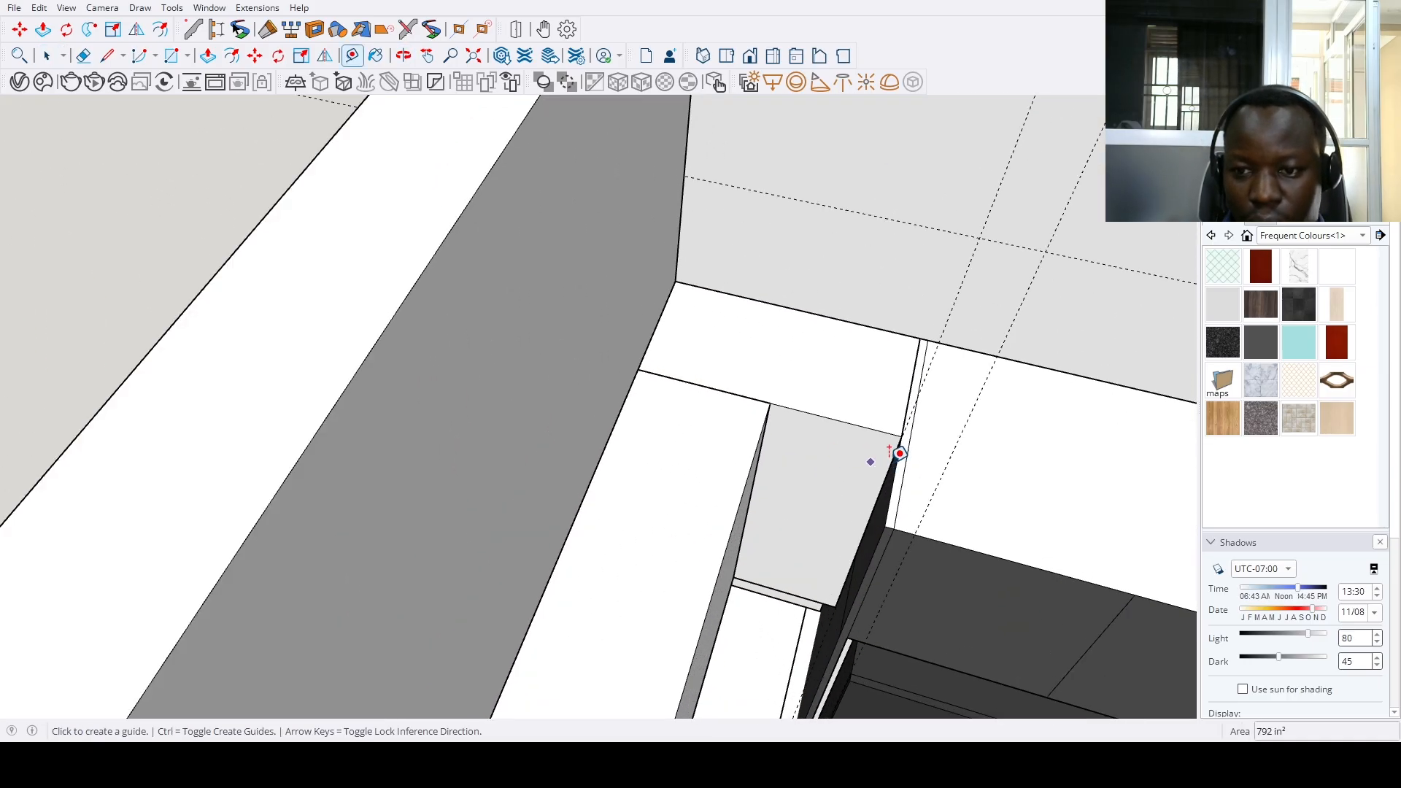
{"action": "left_click", "coordinate": [892, 459]}
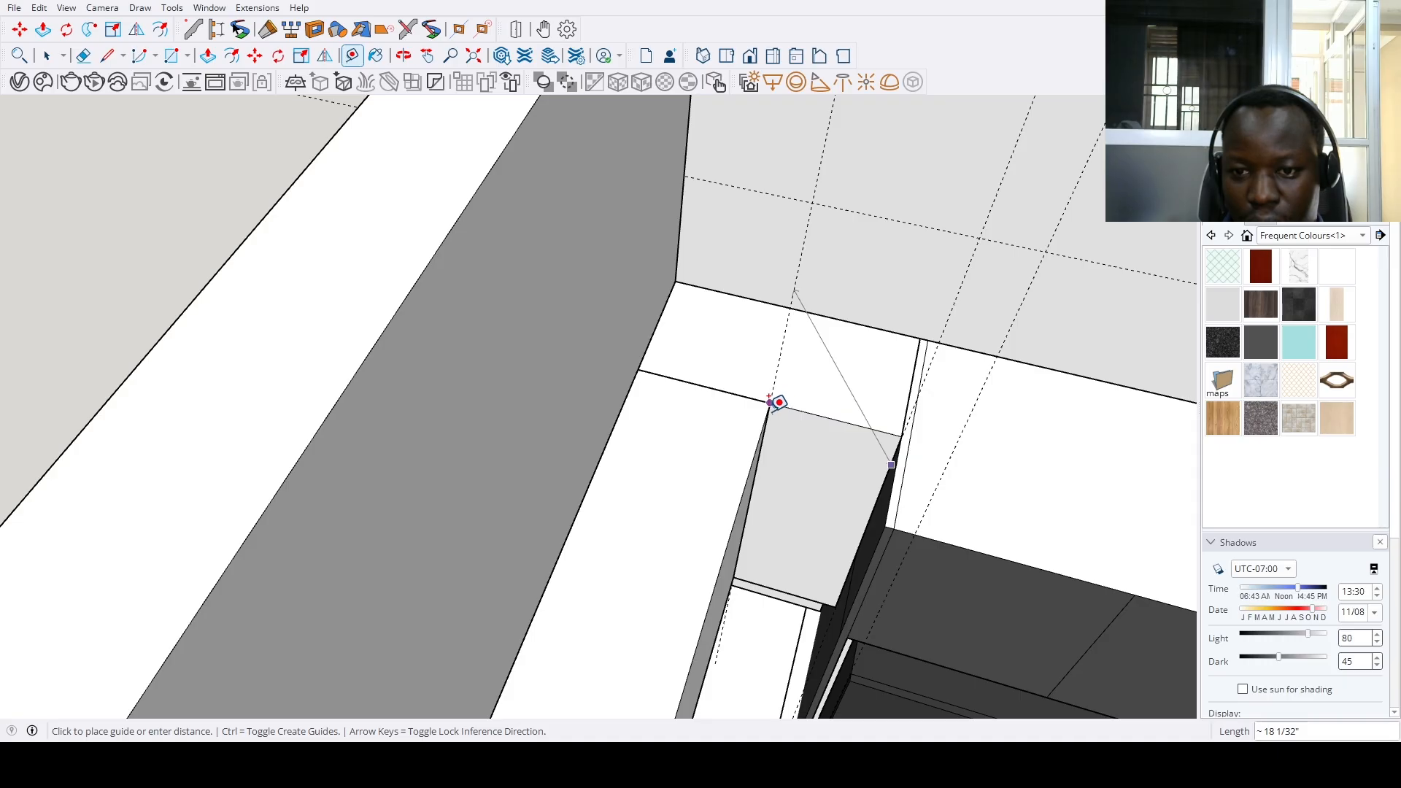
{"action": "key", "text": "Escape"}
{"action": "scroll", "coordinate": [875, 473], "scroll_direction": "up", "scroll_amount": 3}
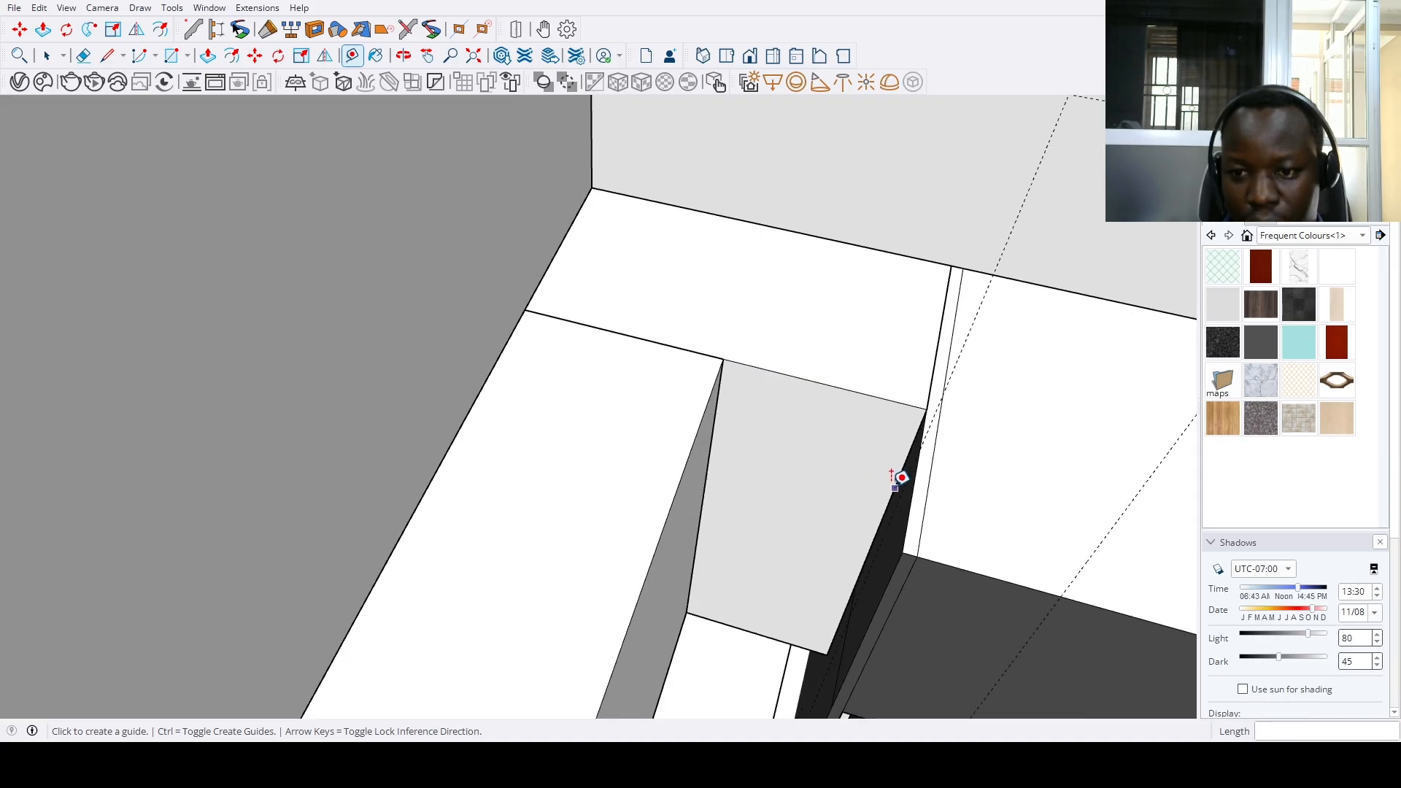
{"action": "scroll", "coordinate": [730, 437], "scroll_direction": "down", "scroll_amount": 6}
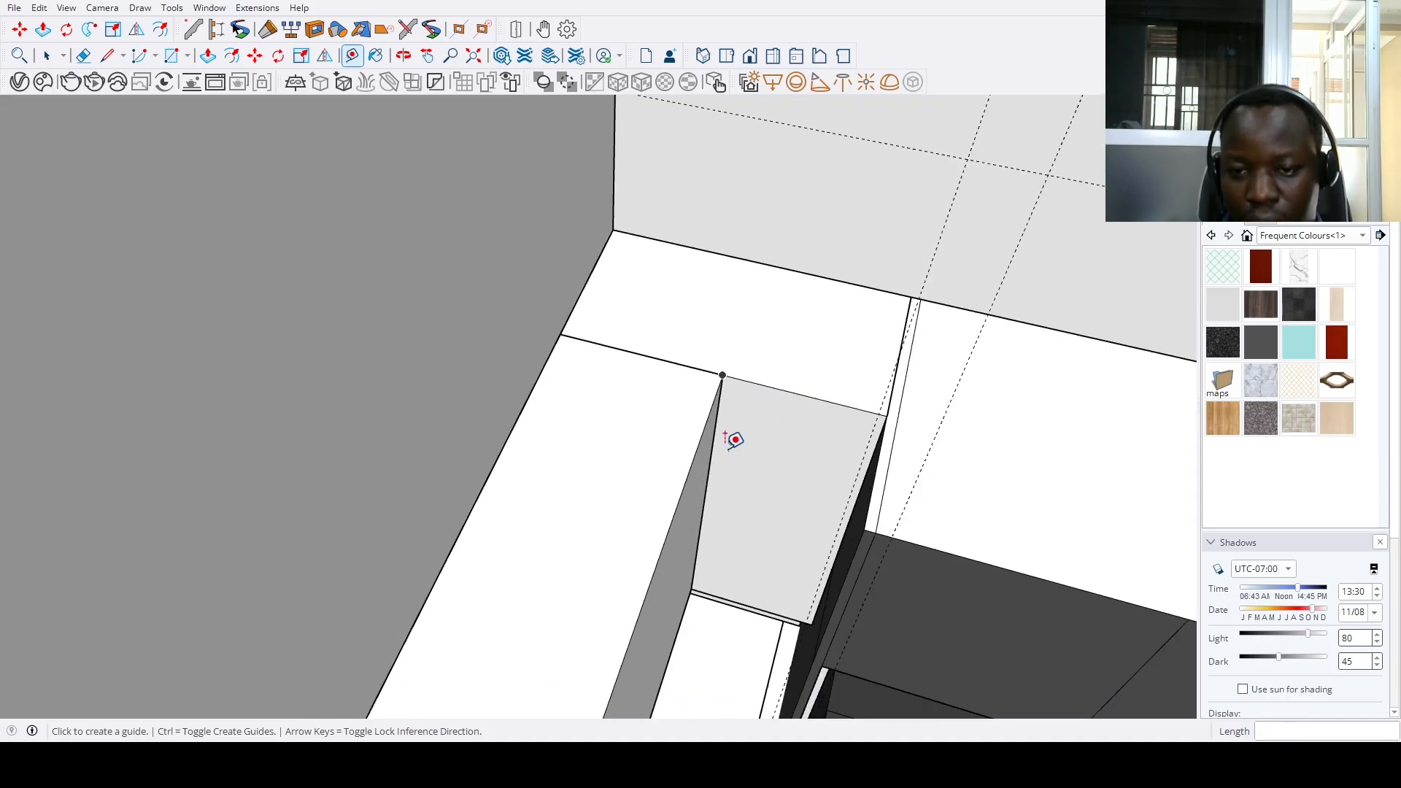
{"action": "middle_click_drag", "start_coordinate": [741, 467], "coordinate": [457, 400]}
{"action": "scroll", "coordinate": [764, 464], "scroll_direction": "up", "scroll_amount": 3}
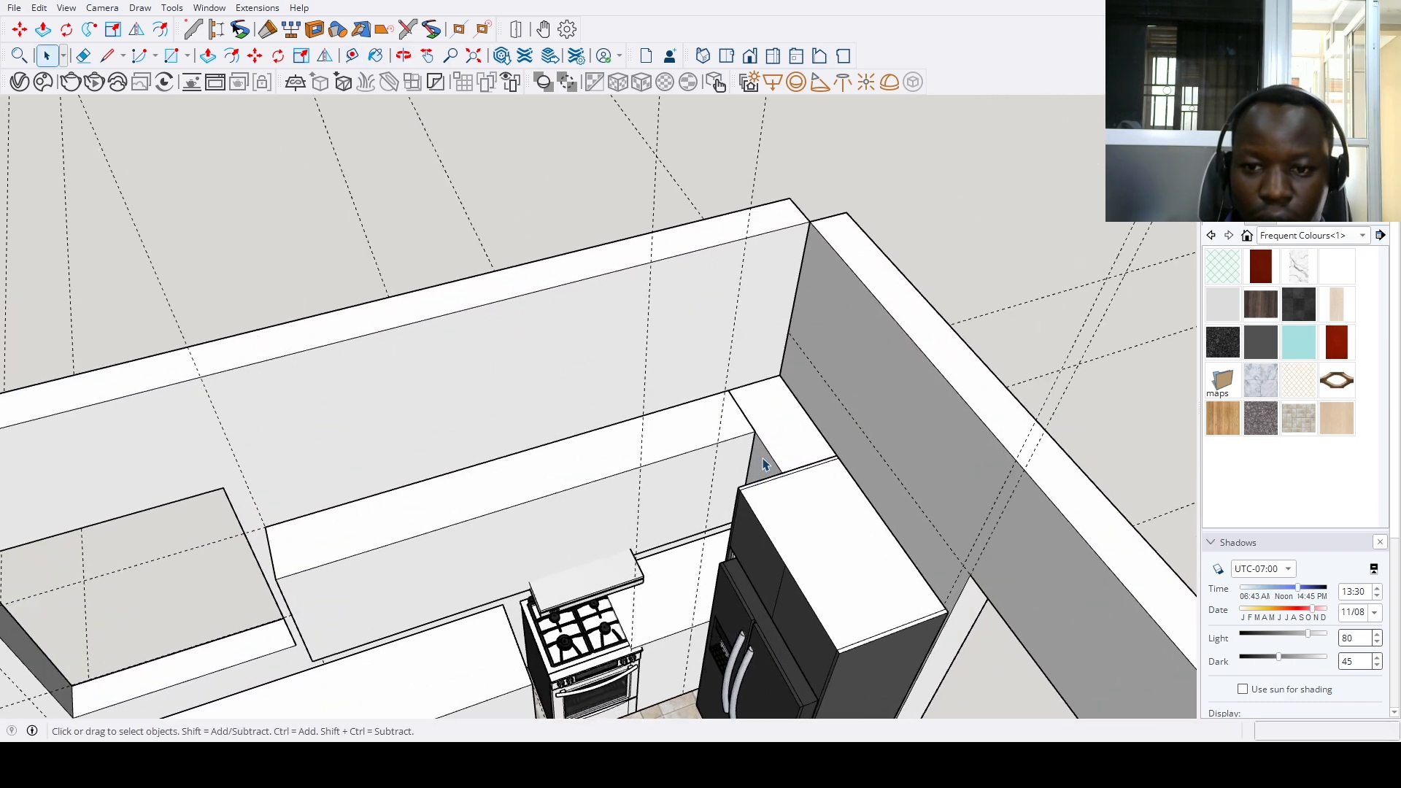
Push/Pull the front face of the upper cabinet block beside the fridge cabinet slightly further out from the wall
{"action": "scroll", "coordinate": [764, 464], "scroll_direction": "up", "scroll_amount": 4}
{"action": "key", "text": "p"}
{"action": "left_click", "coordinate": [768, 471]}
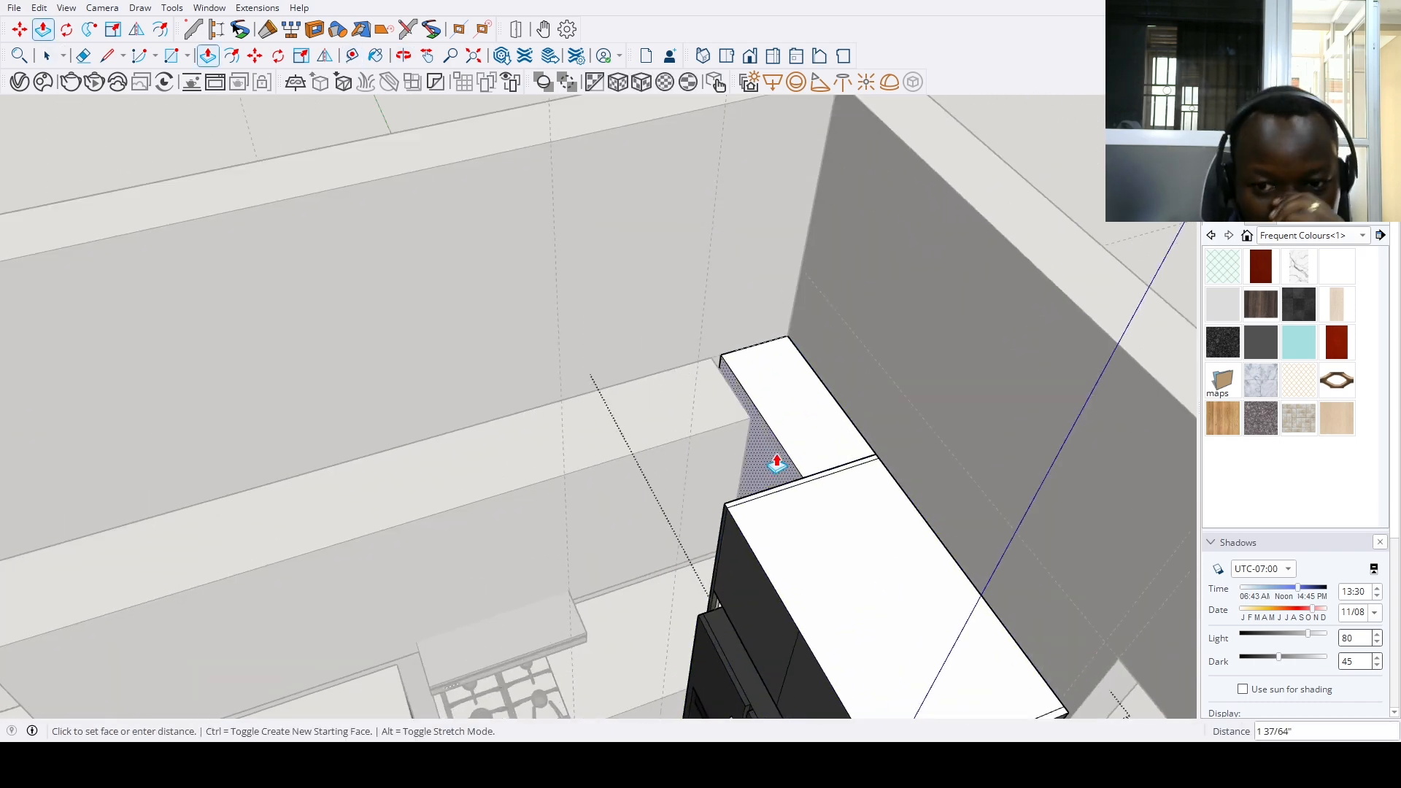
{"action": "left_click", "coordinate": [775, 462]}
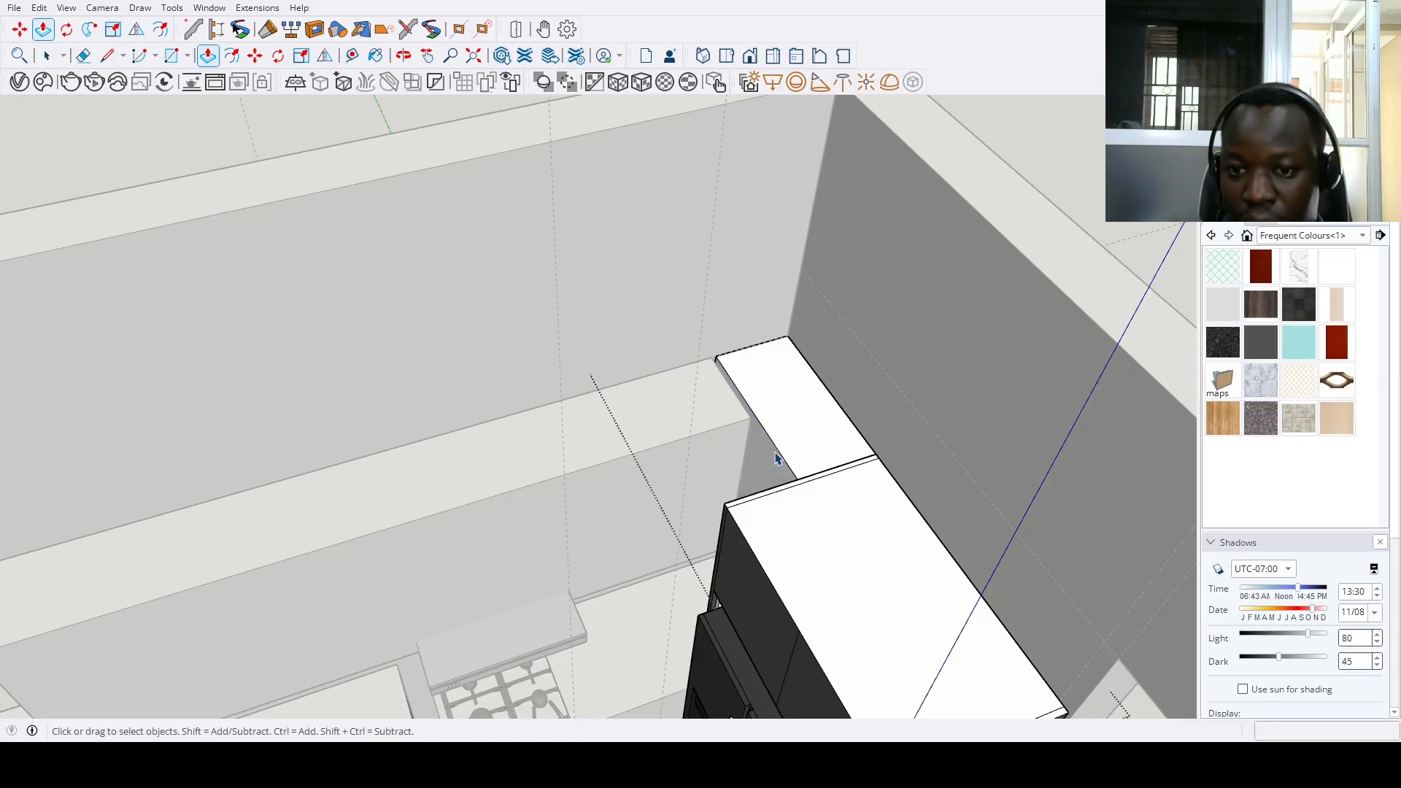
Push/Pull the corner end of the back-wall upper block 3/4 inch so it meets the block beside the fridge
{"action": "middle_click_drag", "start_coordinate": [775, 461], "coordinate": [533, 483]}
{"action": "scroll", "coordinate": [533, 483], "scroll_direction": "up", "scroll_amount": 6}
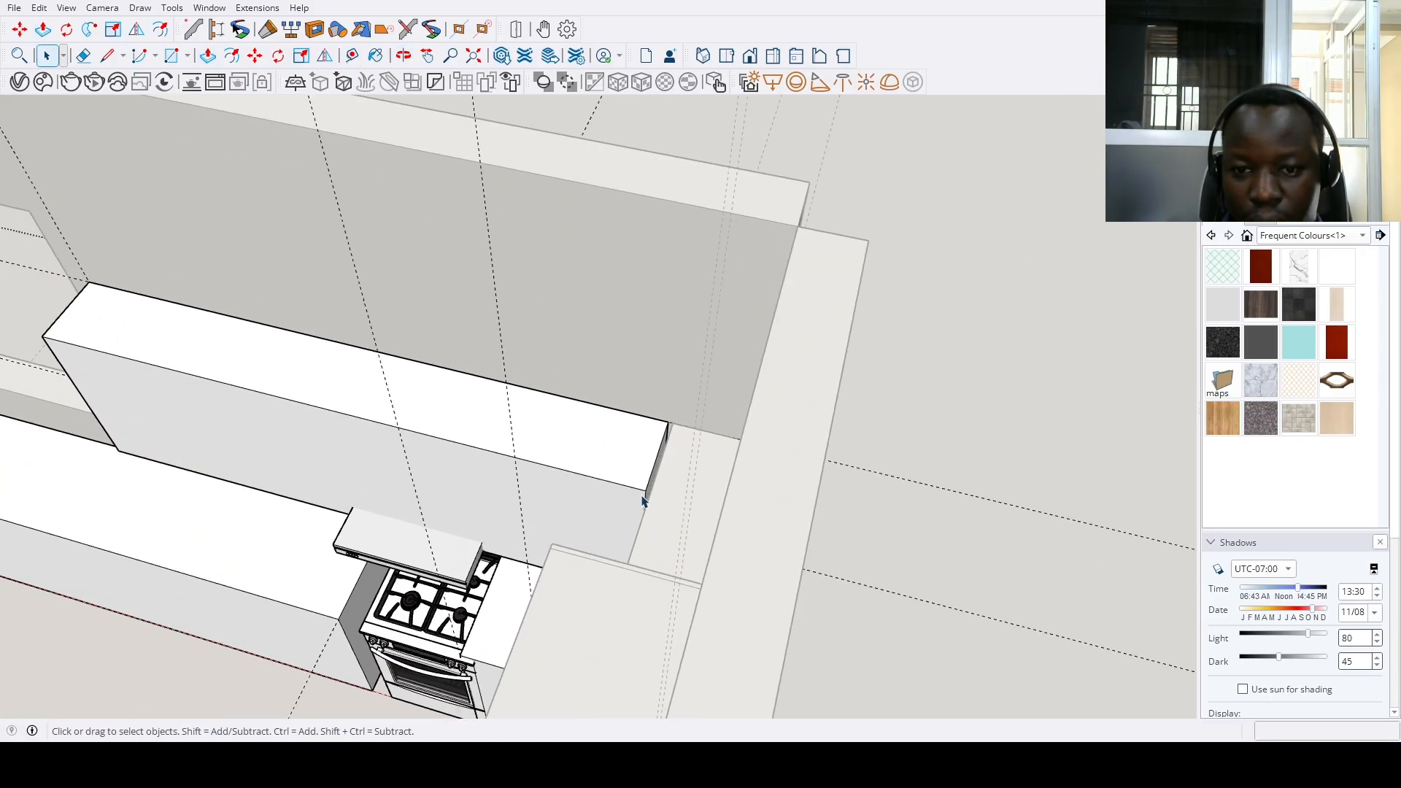
{"action": "key", "text": "p"}
{"action": "left_click", "coordinate": [657, 475]}
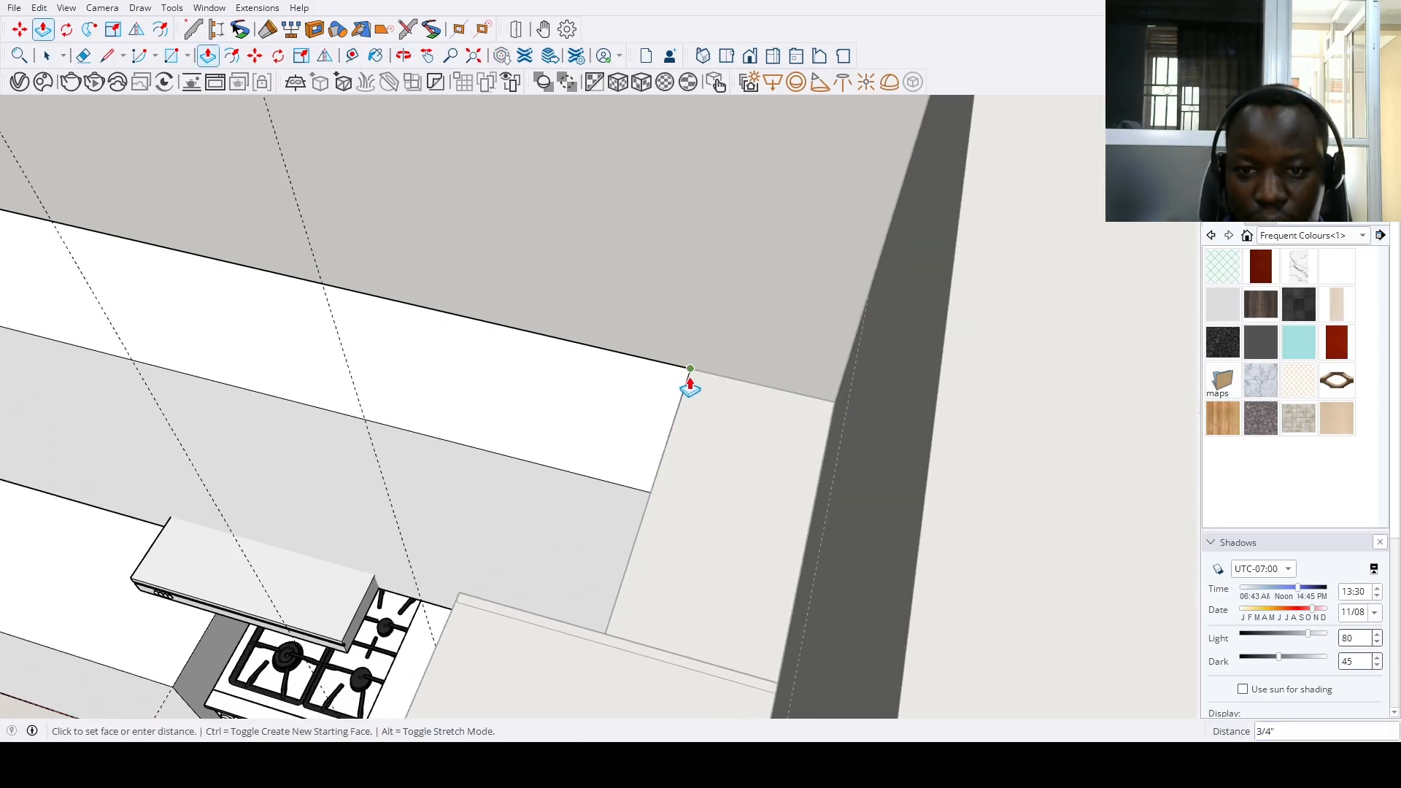
{"action": "left_click", "coordinate": [690, 370]}
{"action": "key", "text": "space"}
Draw an upper-cabinet rectangle on the back wall between the window and the far corner, using the guide intersections
{"action": "scroll", "coordinate": [591, 604], "scroll_direction": "down", "scroll_amount": 5}
{"action": "middle_click_drag", "start_coordinate": [541, 582], "coordinate": [801, 575]}
{"action": "scroll", "coordinate": [634, 618], "scroll_direction": "down", "scroll_amount": 2}
{"action": "middle_click_drag", "start_coordinate": [633, 618], "coordinate": [633, 618]}
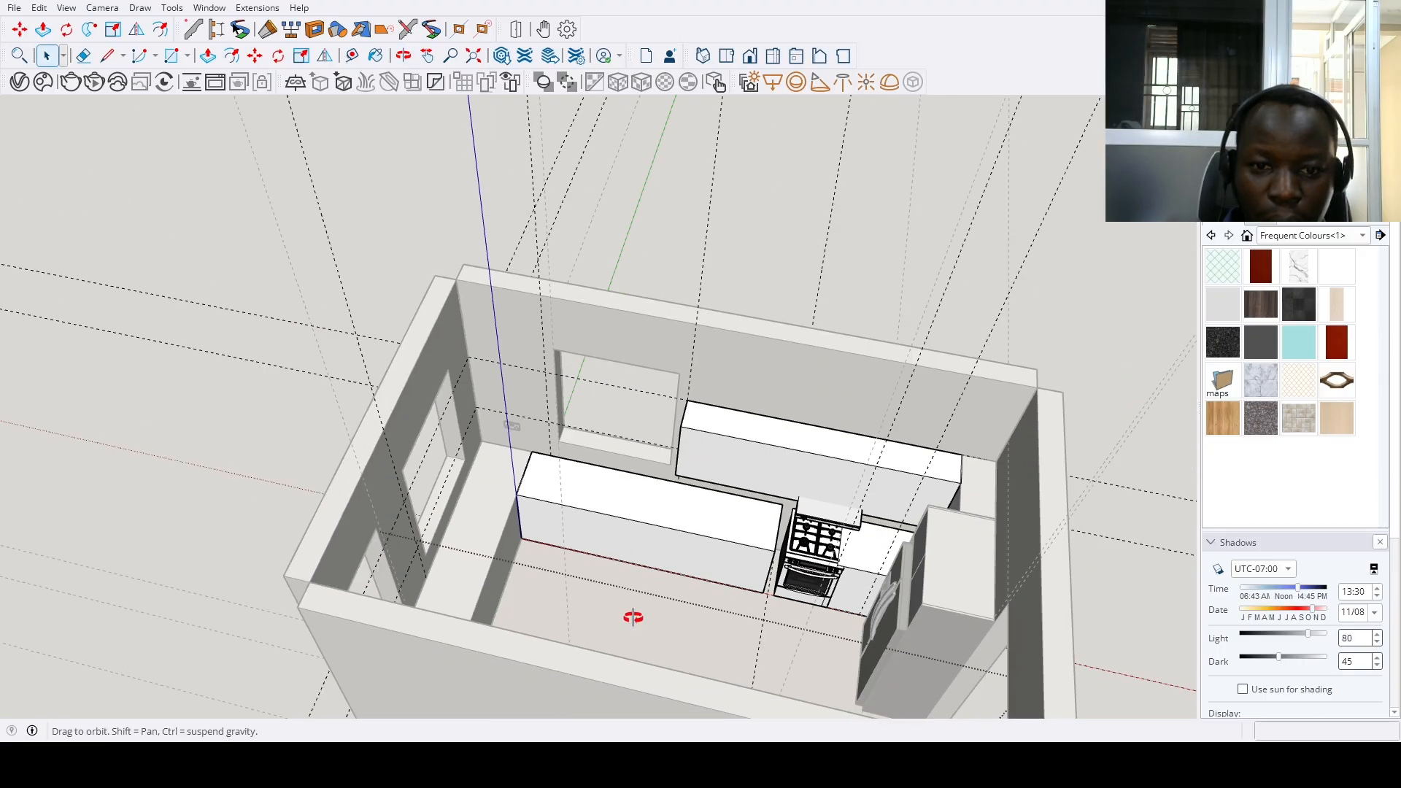
{"action": "scroll", "coordinate": [491, 456], "scroll_direction": "up", "scroll_amount": 6}
{"action": "key", "text": "r"}
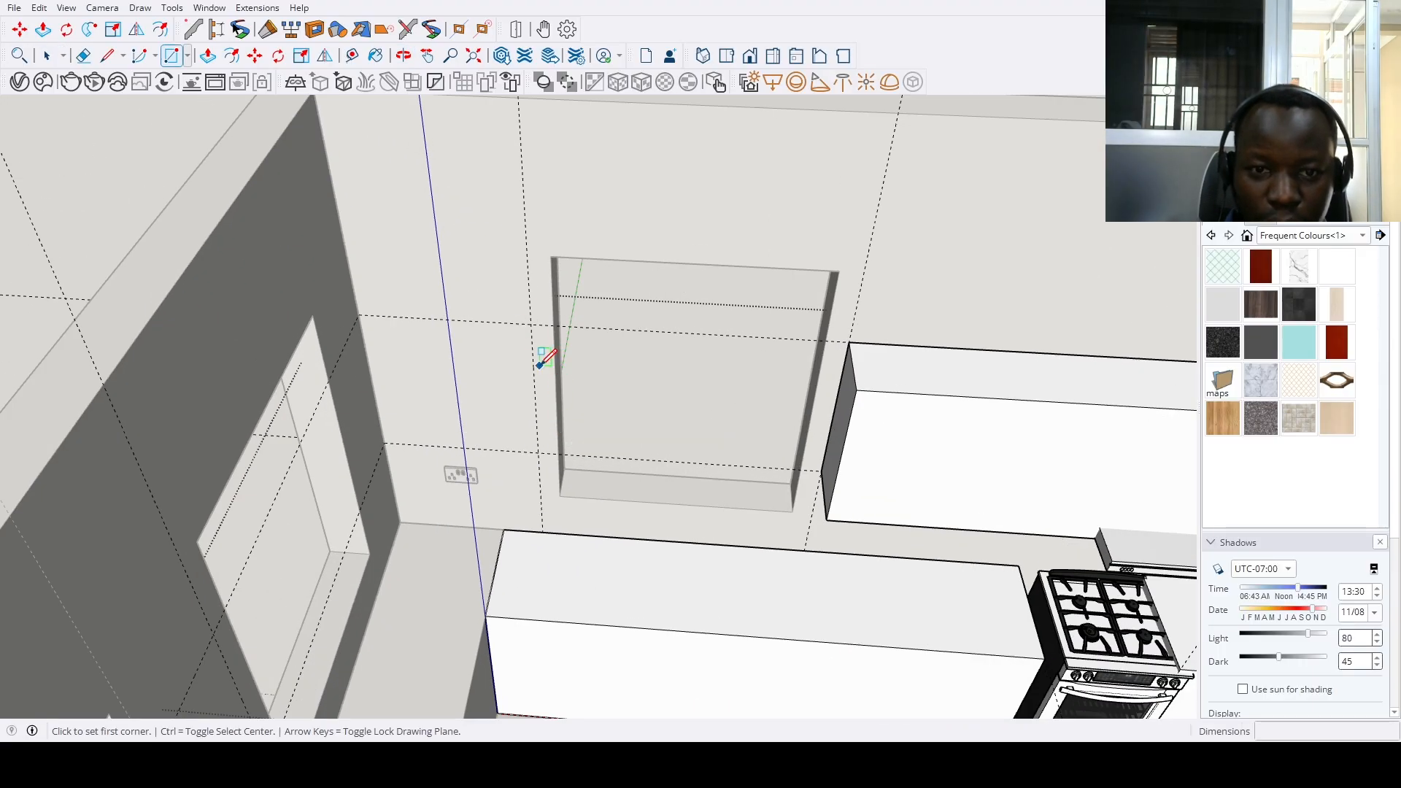
{"action": "left_click", "coordinate": [531, 323]}
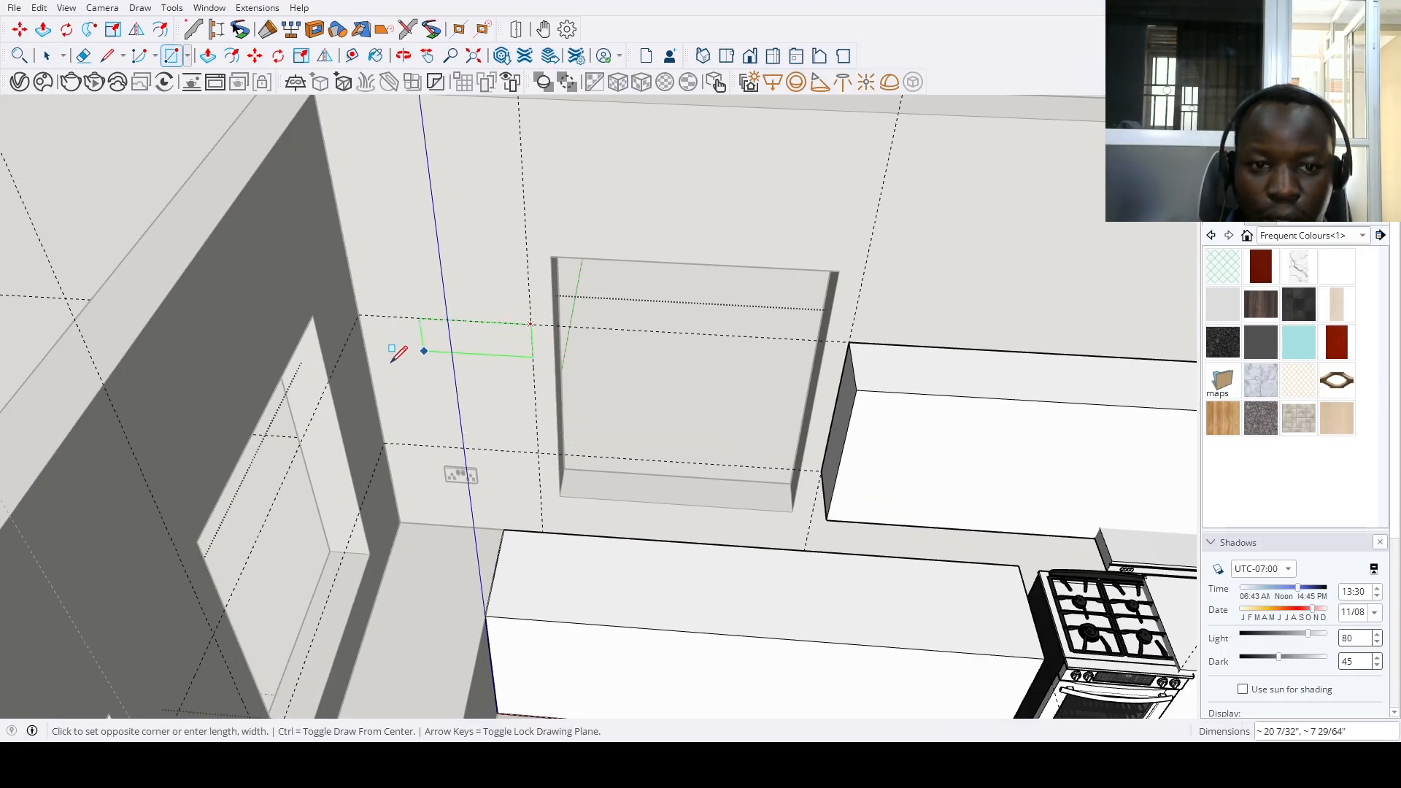
{"action": "left_click", "coordinate": [383, 443]}
Push/Pull the rectangle between the window and the corner out about 12 inches to form an upper cabinet block
{"action": "scroll", "coordinate": [382, 443], "scroll_direction": "down", "scroll_amount": 3}
{"action": "key", "text": "p"}
{"action": "left_click", "coordinate": [427, 405]}
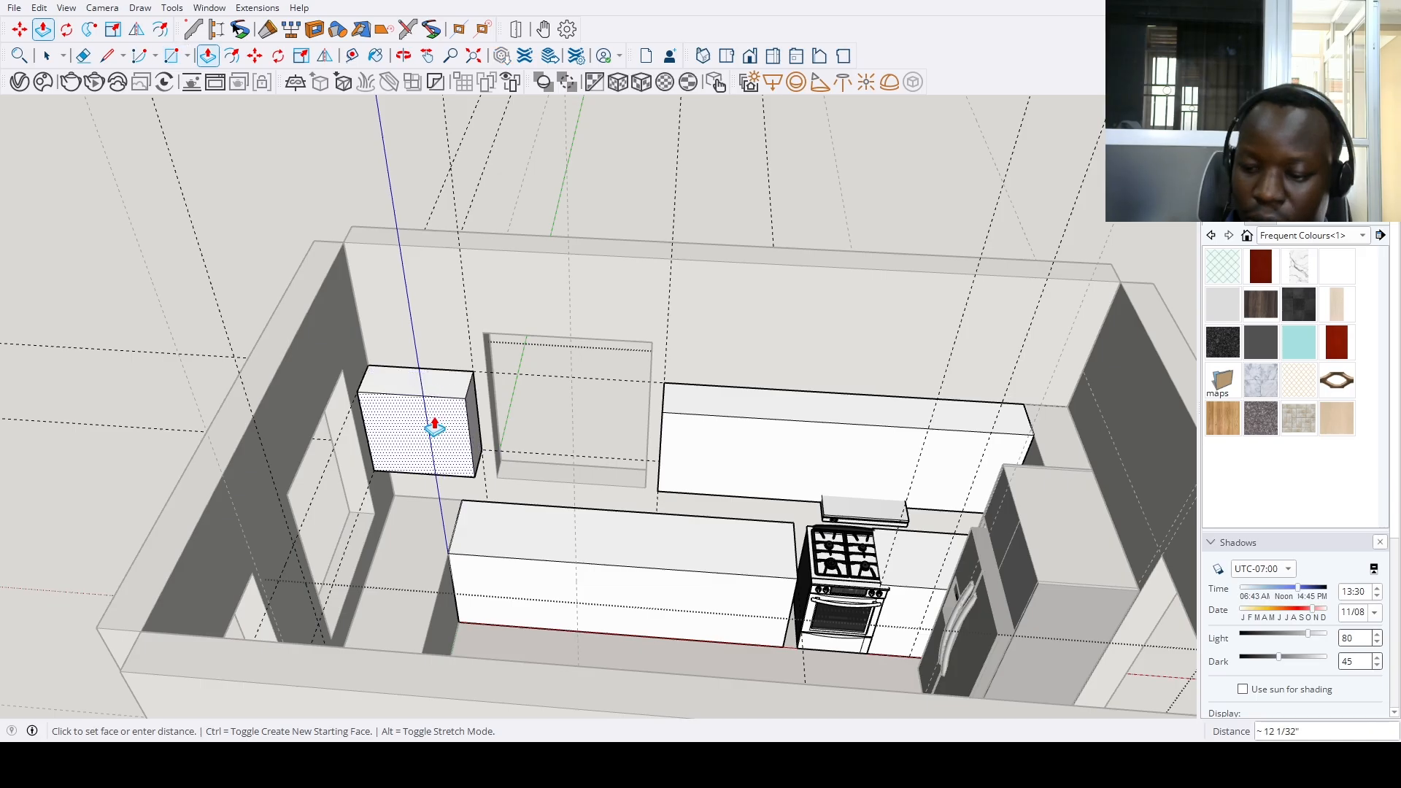
{"action": "left_click", "coordinate": [434, 427]}
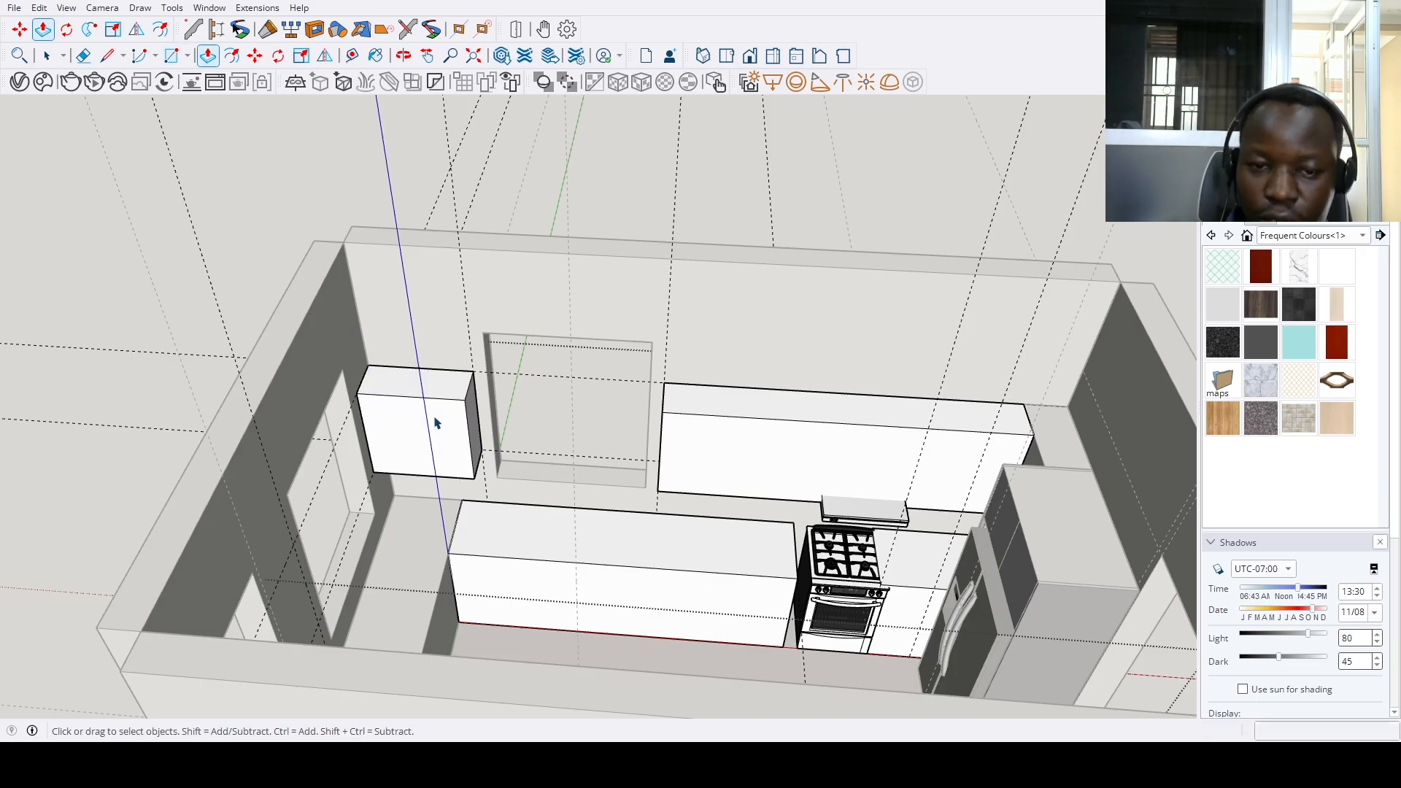
Draw a rectangle about 32 by 16 inches on the side wall above the counter's free end and extrude it to the same depth
{"action": "key", "text": "space"}
{"action": "middle_click_drag", "start_coordinate": [435, 427], "coordinate": [514, 410]}
{"action": "scroll", "coordinate": [514, 410], "scroll_direction": "up", "scroll_amount": 5}
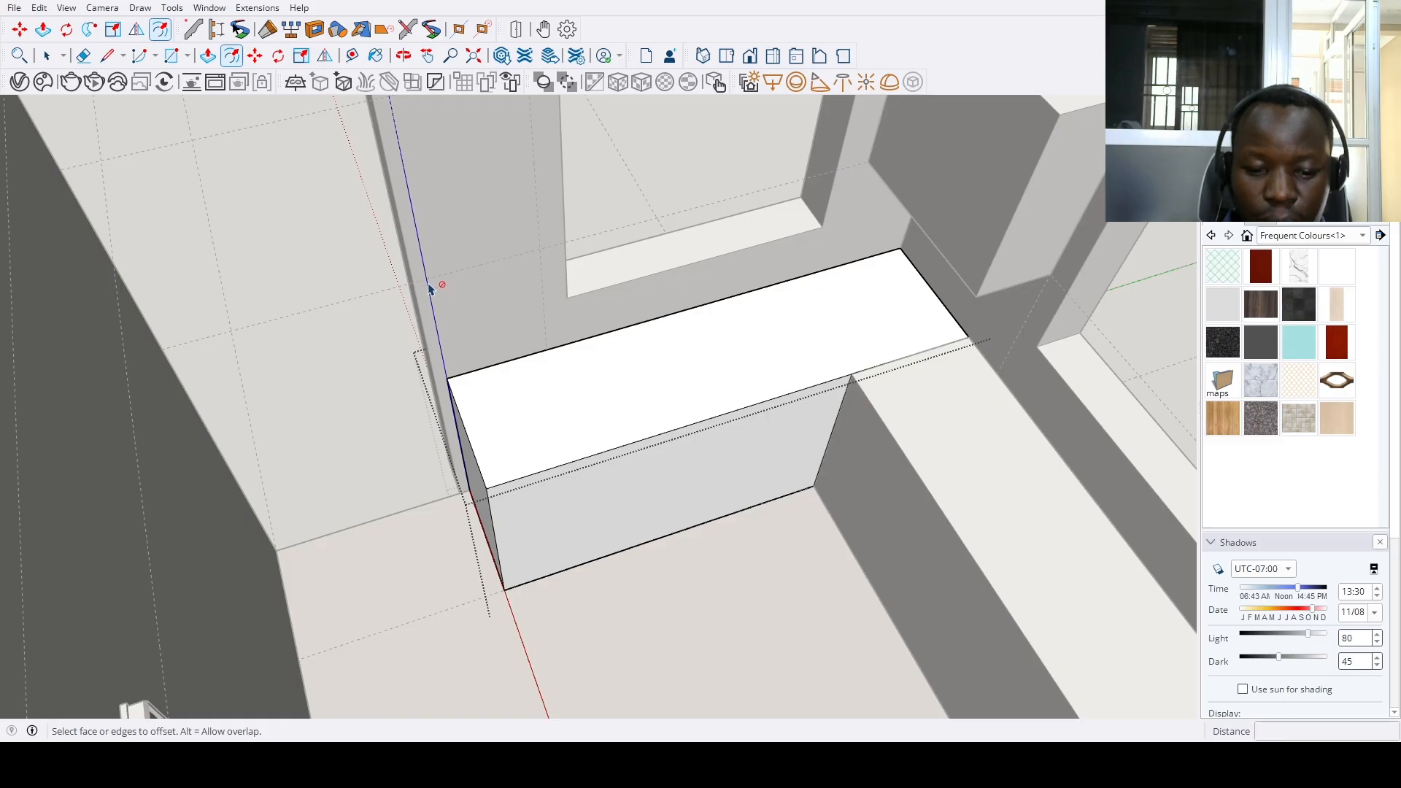
{"action": "scroll", "coordinate": [429, 289], "scroll_direction": "down", "scroll_amount": 2}
{"action": "key", "text": "r"}
{"action": "left_click", "coordinate": [428, 281]}
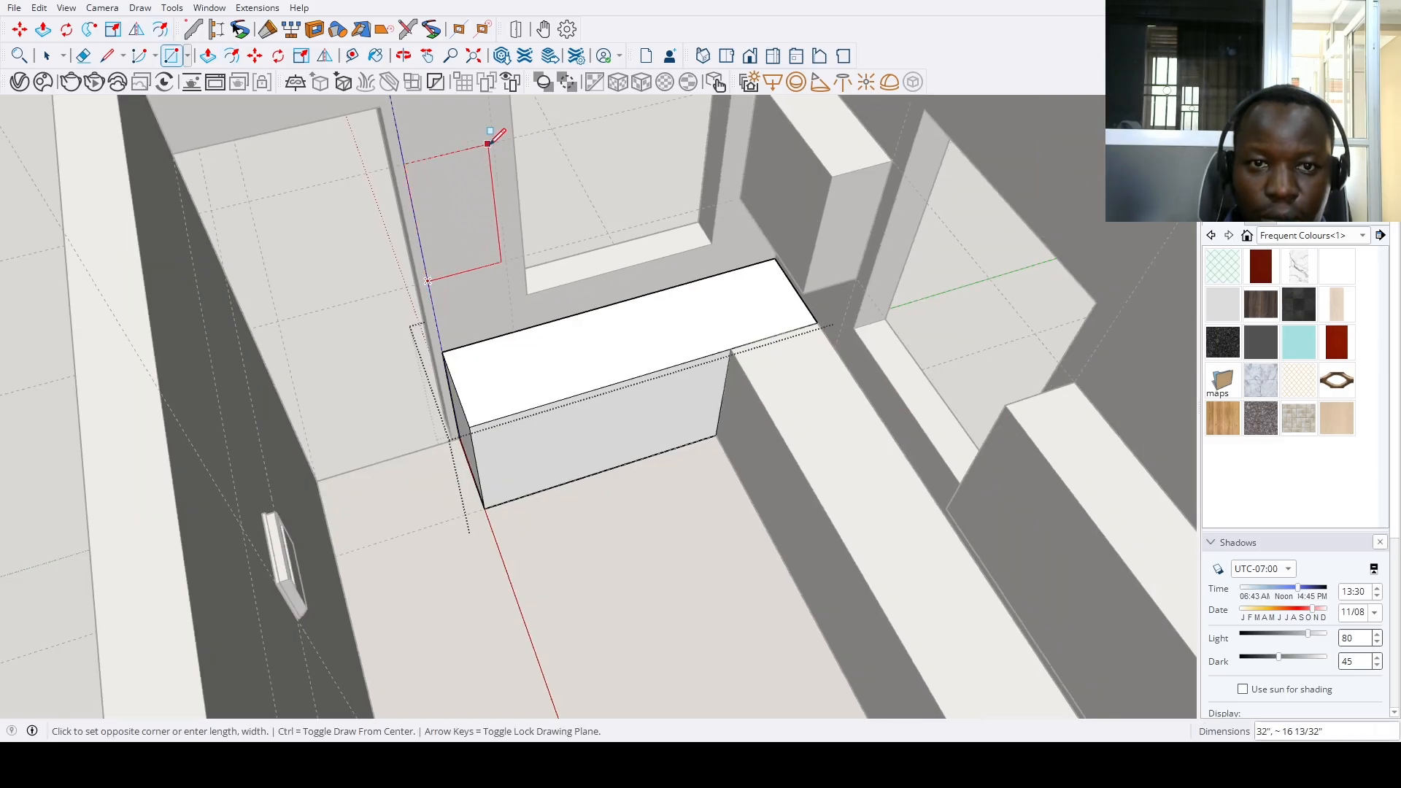
{"action": "left_click", "coordinate": [493, 142]}
{"action": "key", "text": "p"}
{"action": "double_click", "coordinate": [468, 214]}
{"action": "scroll", "coordinate": [455, 232], "scroll_direction": "down", "scroll_amount": 2}
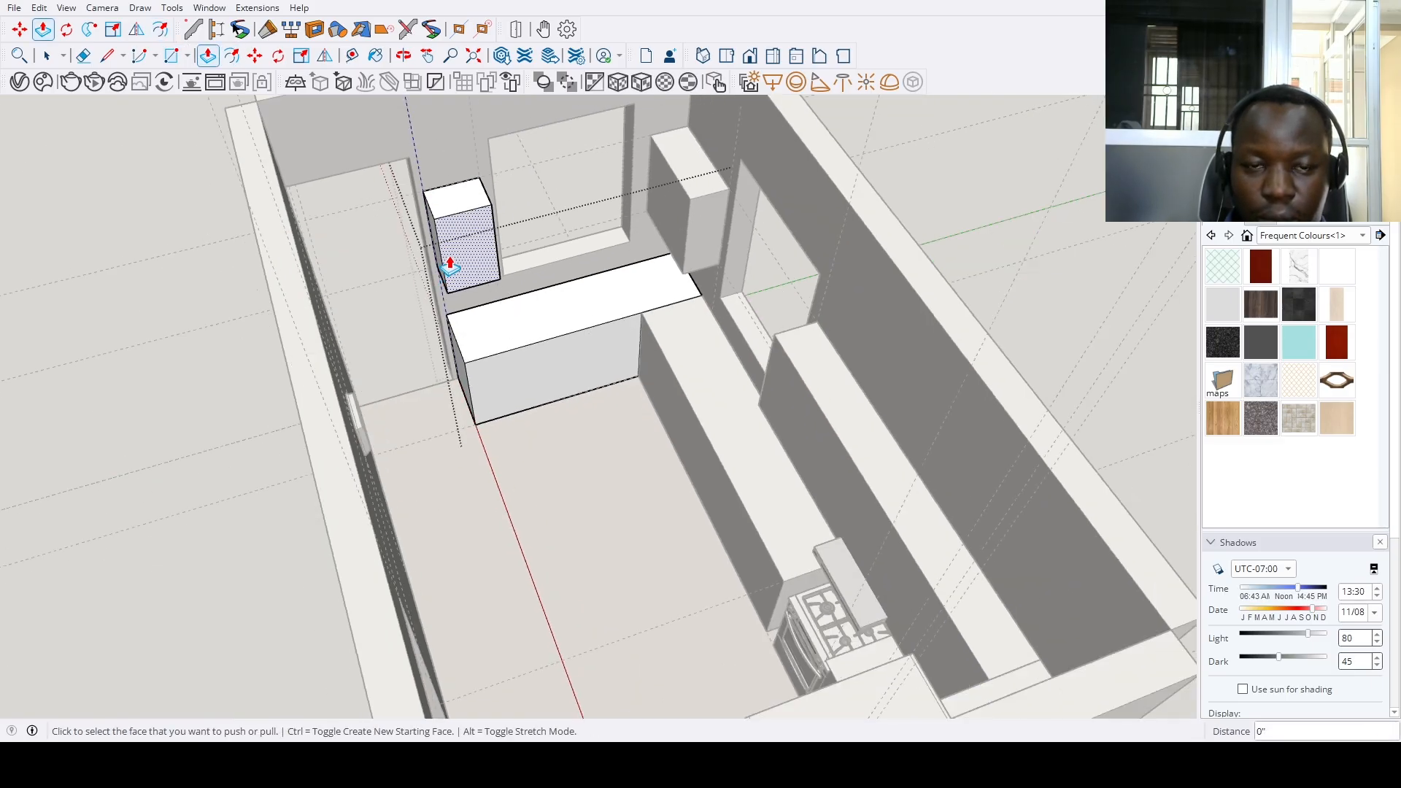
Push/Pull the side-wall upper block's end face with a new starting face to split off a thin side panel
{"action": "middle_click_drag", "start_coordinate": [447, 266], "coordinate": [446, 272]}
{"action": "scroll", "coordinate": [446, 273], "scroll_direction": "up", "scroll_amount": 2}
{"action": "left_click", "coordinate": [404, 273]}
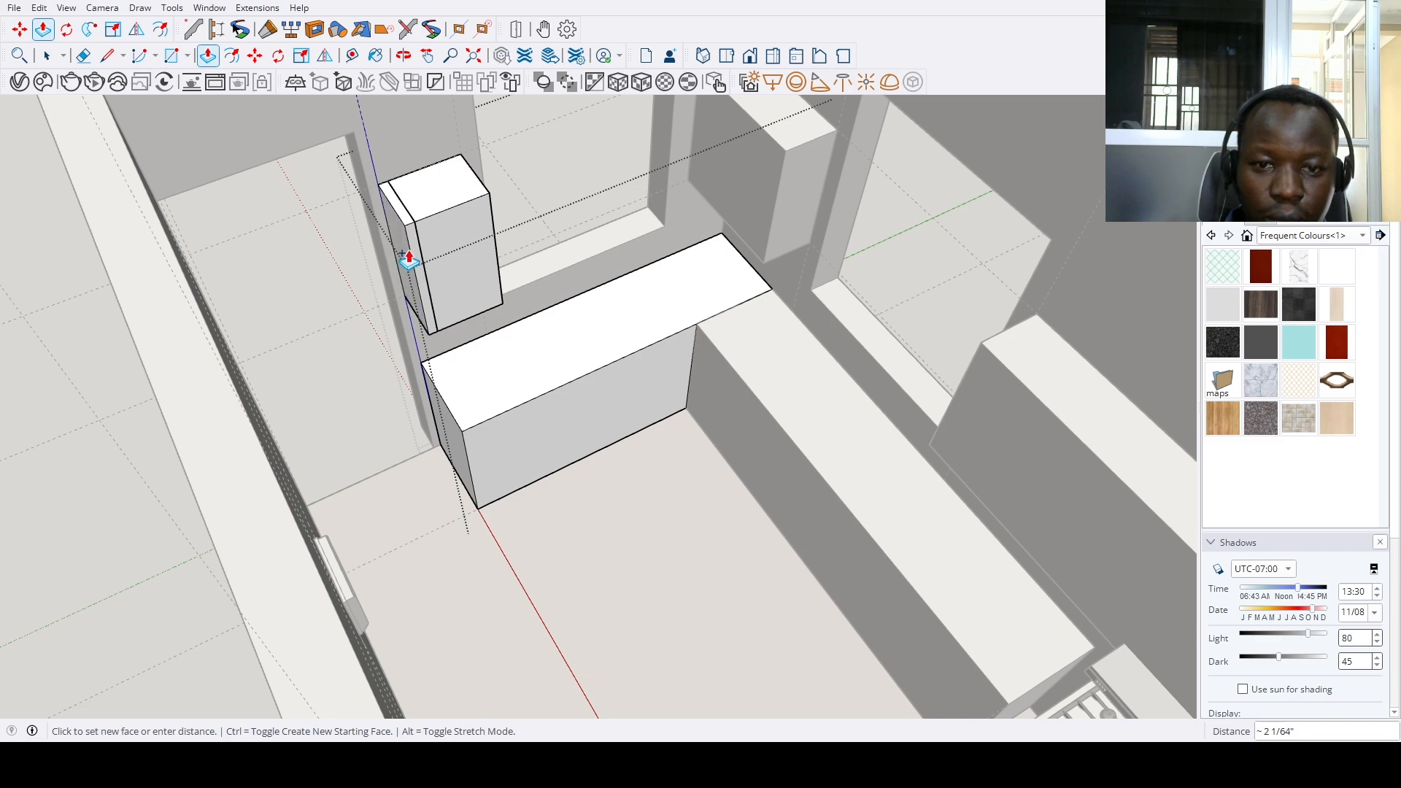
{"action": "key", "text": "Return"}
Split off matching thin side panels at the exposed ends of the remaining upper cabinet blocks
{"action": "scroll", "coordinate": [437, 252], "scroll_direction": "down", "scroll_amount": 2}
{"action": "middle_click_drag", "start_coordinate": [514, 239], "coordinate": [650, 213]}
{"action": "scroll", "coordinate": [646, 210], "scroll_direction": "up", "scroll_amount": 2}
{"action": "scroll", "coordinate": [603, 191], "scroll_direction": "down", "scroll_amount": 2}
{"action": "mouse_move", "coordinate": [605, 306]}
{"action": "middle_mouse_down"}
{"action": "mouse_move", "coordinate": [817, 319]}
{"action": "mouse_move", "coordinate": [604, 297]}
{"action": "mouse_move", "coordinate": [944, 381]}
{"action": "mouse_move", "coordinate": [609, 281]}
{"action": "middle_mouse_up"}
{"action": "key", "text": "space"}
{"action": "scroll", "coordinate": [607, 297], "scroll_direction": "up", "scroll_amount": 2}
{"action": "key", "text": "p"}
{"action": "scroll", "coordinate": [751, 484], "scroll_direction": "down", "scroll_amount": 2}
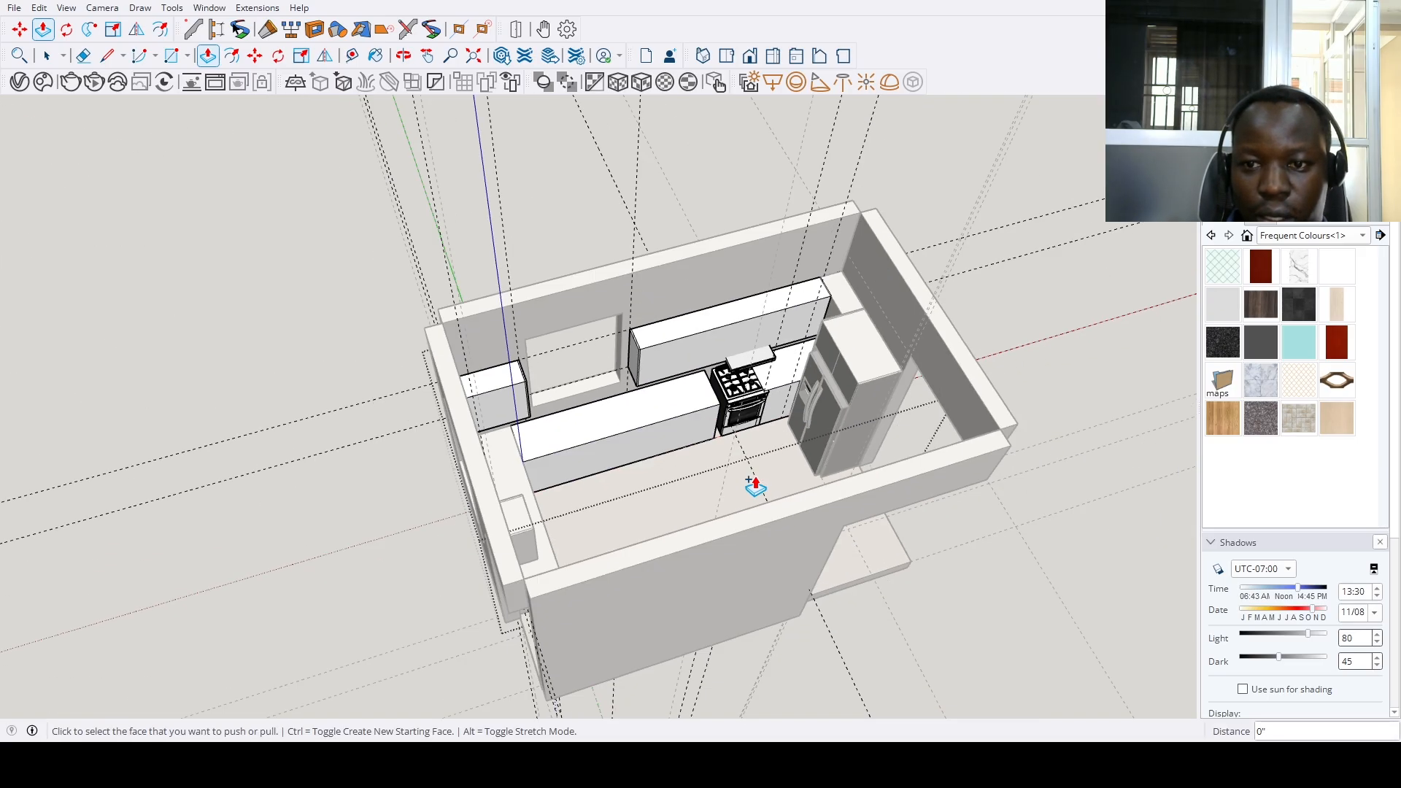
Split the small counter between the cooker and fridge horizontally with Push/Pull starting faces at 32 inches and 1 inch
{"action": "middle_click_drag", "start_coordinate": [751, 485], "coordinate": [163, 397]}
{"action": "key", "text": "space"}
{"action": "scroll", "coordinate": [494, 516], "scroll_direction": "up", "scroll_amount": 3}
{"action": "scroll", "coordinate": [834, 530], "scroll_direction": "down", "scroll_amount": 2}
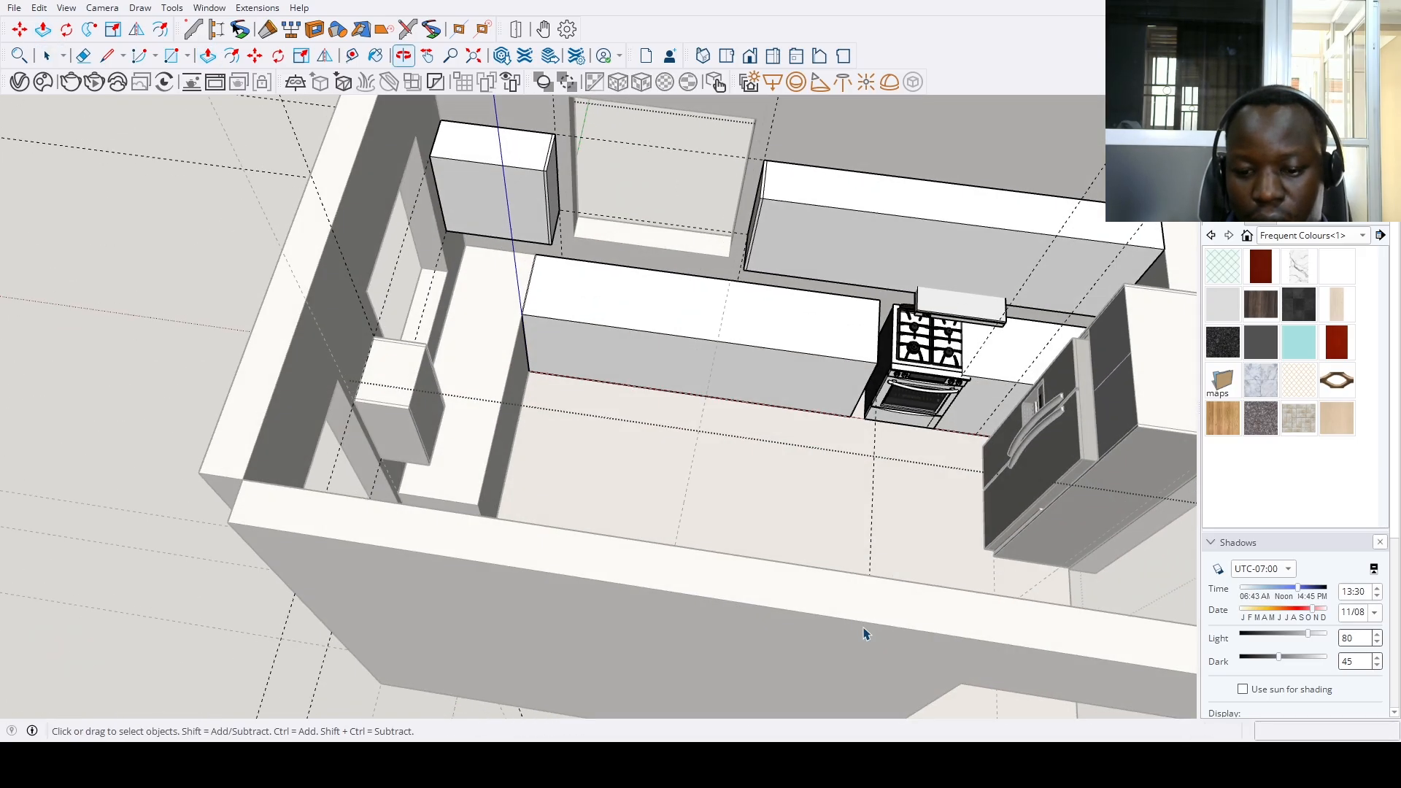
{"action": "key", "text": "p"}
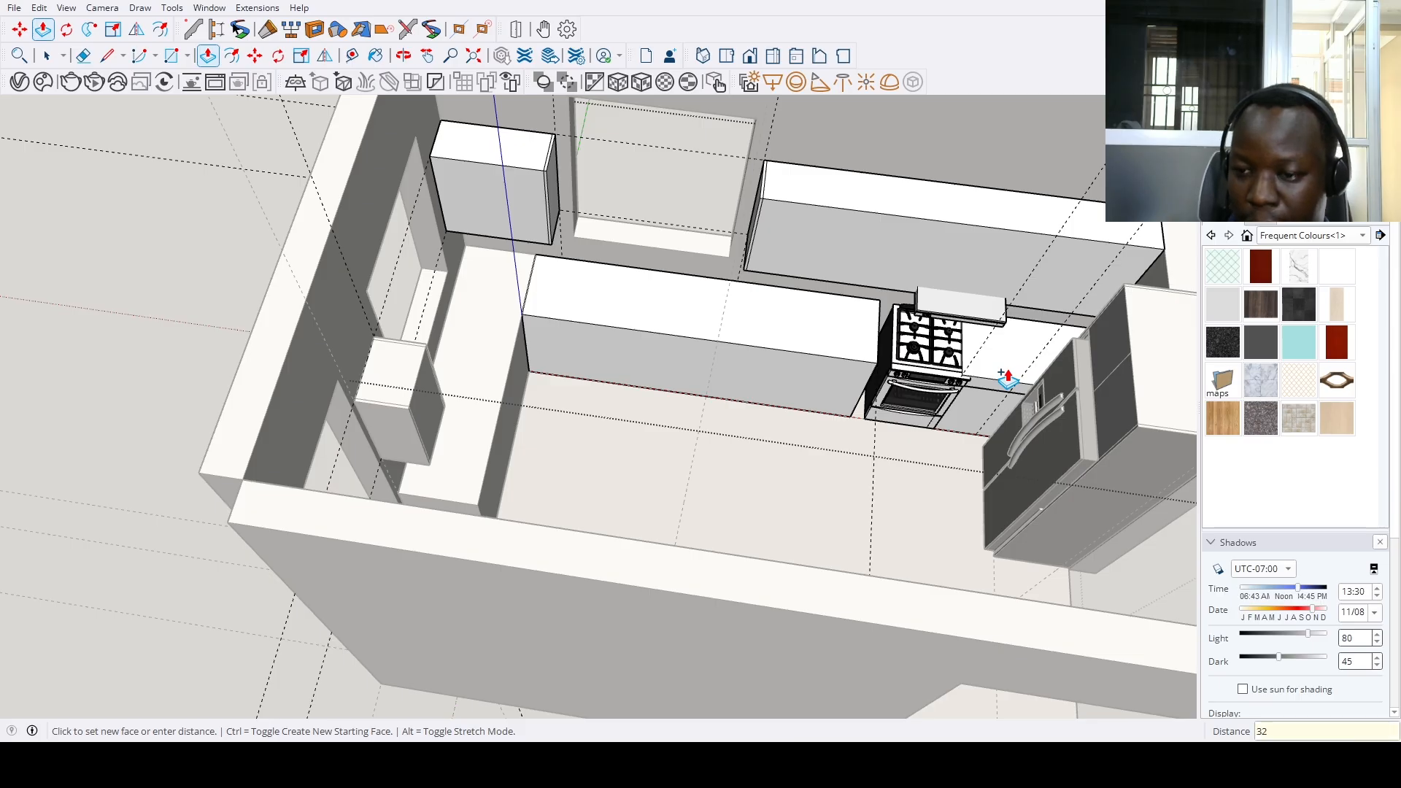
{"action": "left_click", "coordinate": [1008, 377]}
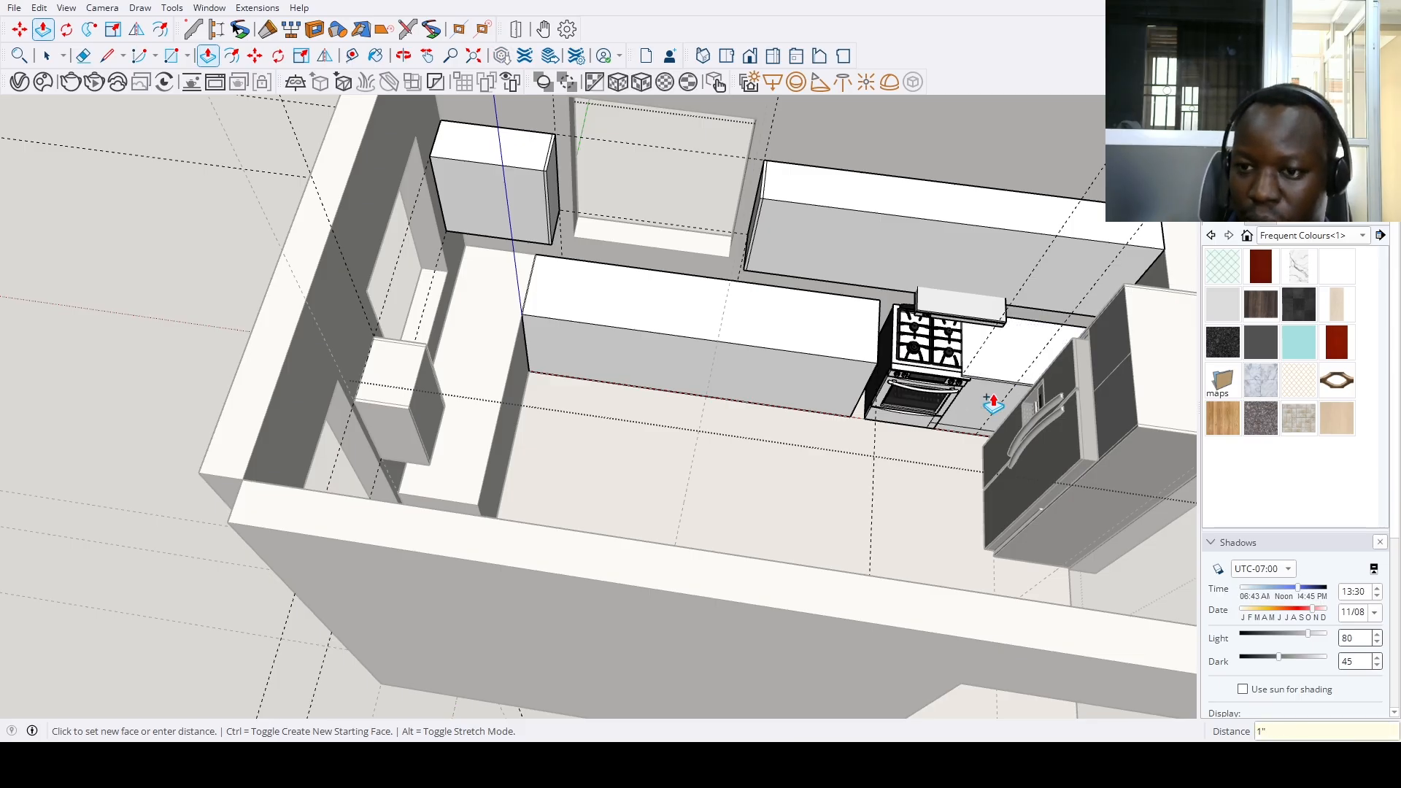
Split the long counter beside the cooker horizontally near its base and 1 inch below its top using new Push/Pull starting faces
{"action": "left_click", "coordinate": [807, 343]}
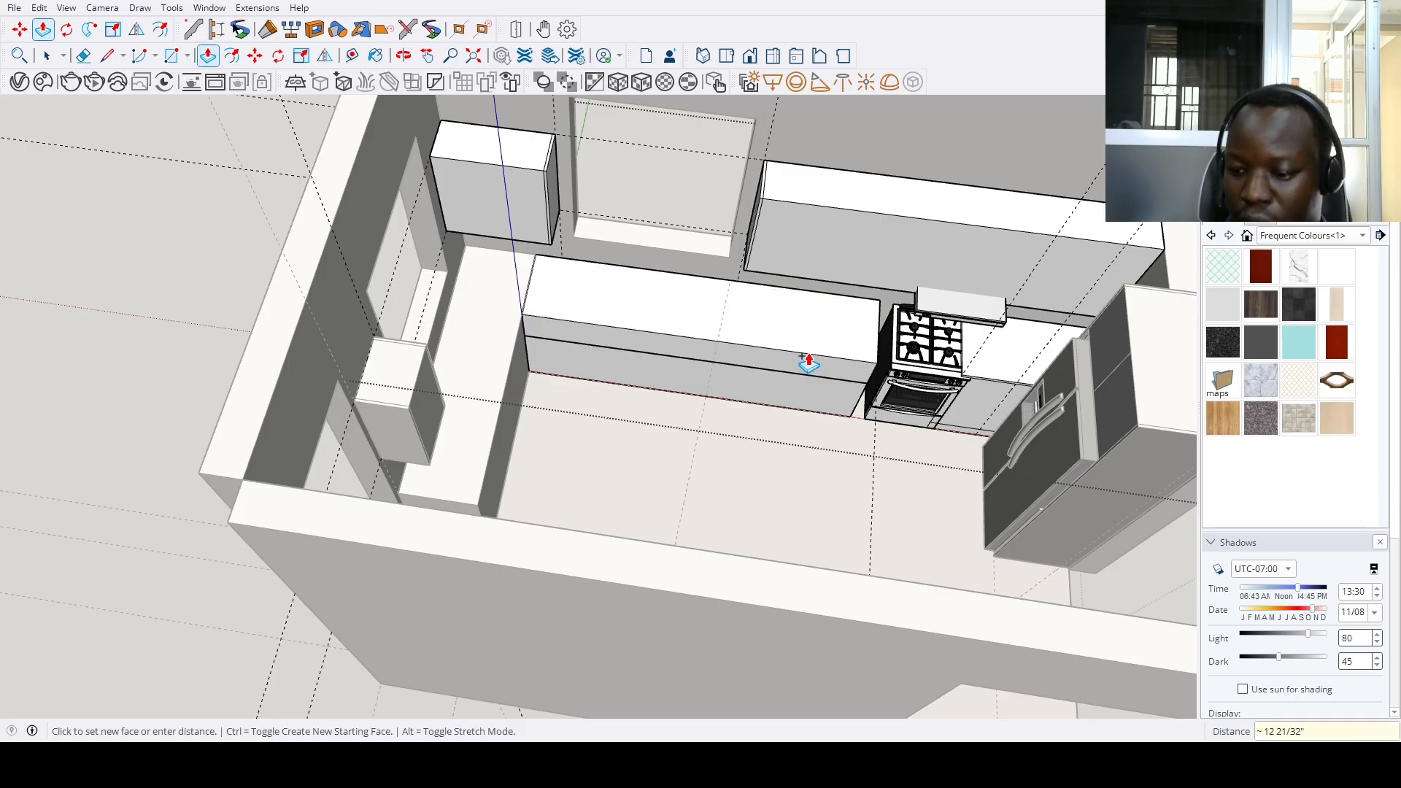
{"action": "left_click", "coordinate": [807, 362]}
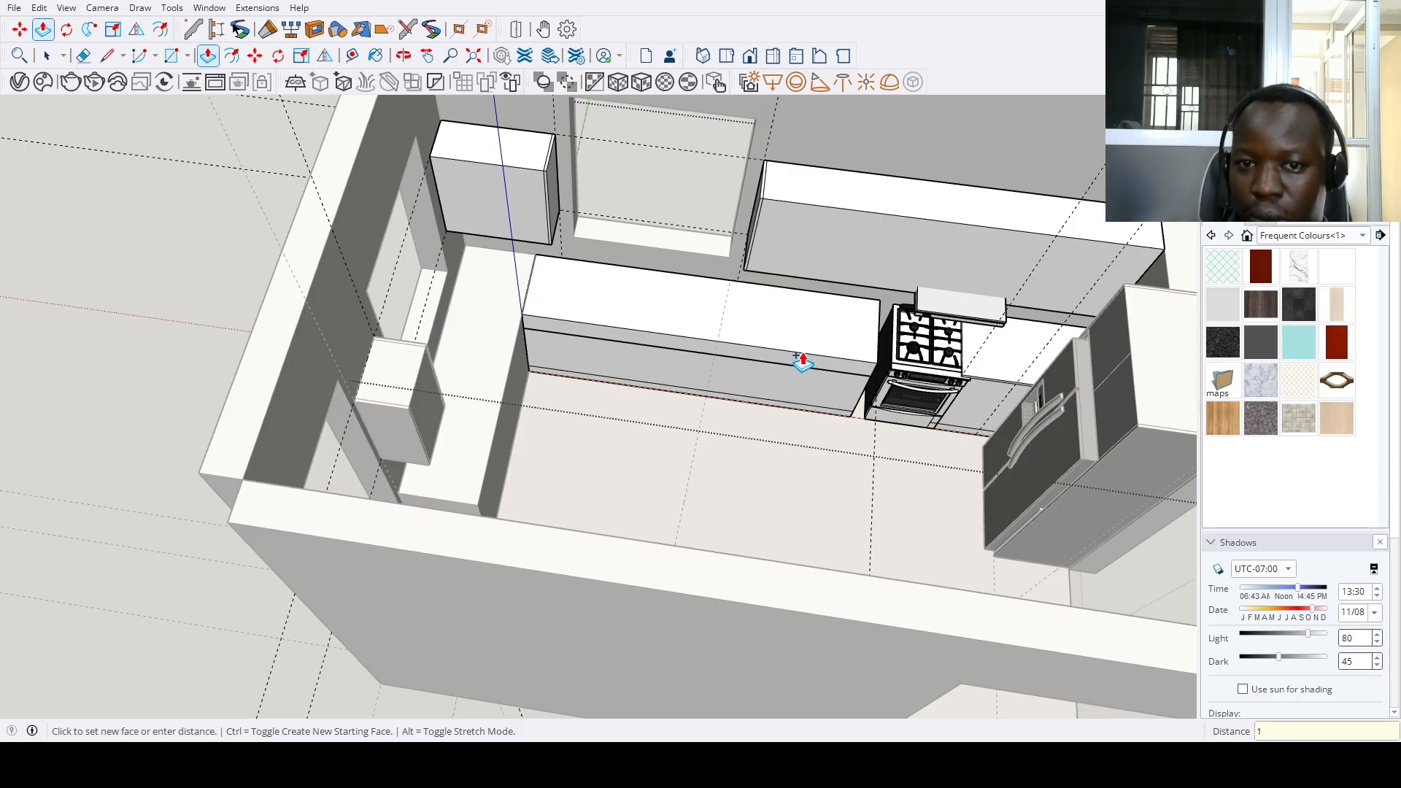
{"action": "type", "text": "1"}
{"action": "key", "text": "Return"}
Copy the vertical edge at the inner-corner end of the long counter's front face a short distance inward
{"action": "scroll", "coordinate": [519, 338], "scroll_direction": "down", "scroll_amount": 5}
{"action": "scroll", "coordinate": [667, 438], "scroll_direction": "up", "scroll_amount": 10}
{"action": "key", "text": "space"}
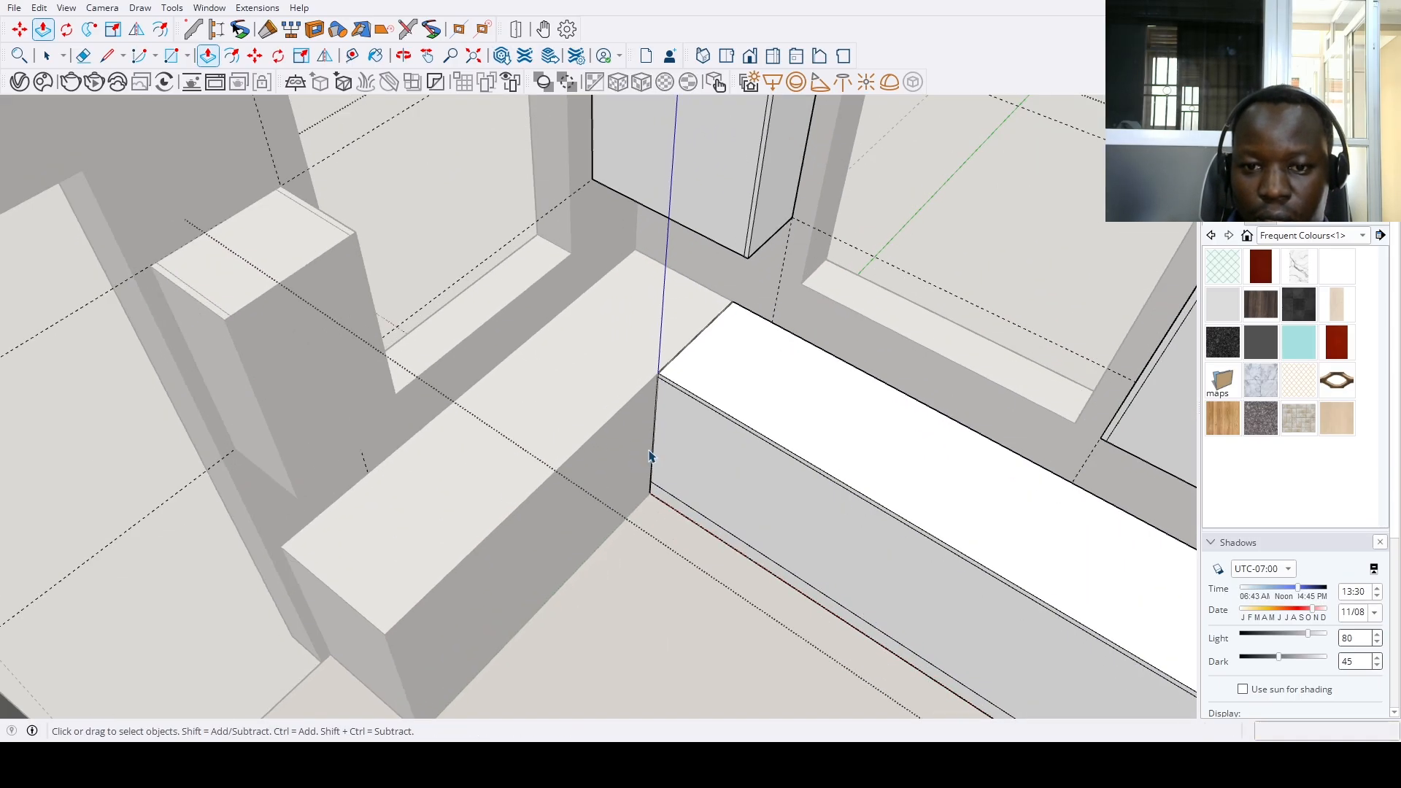
{"action": "scroll", "coordinate": [651, 456], "scroll_direction": "up", "scroll_amount": 2}
{"action": "key", "text": "m"}
{"action": "left_click", "coordinate": [656, 442]}
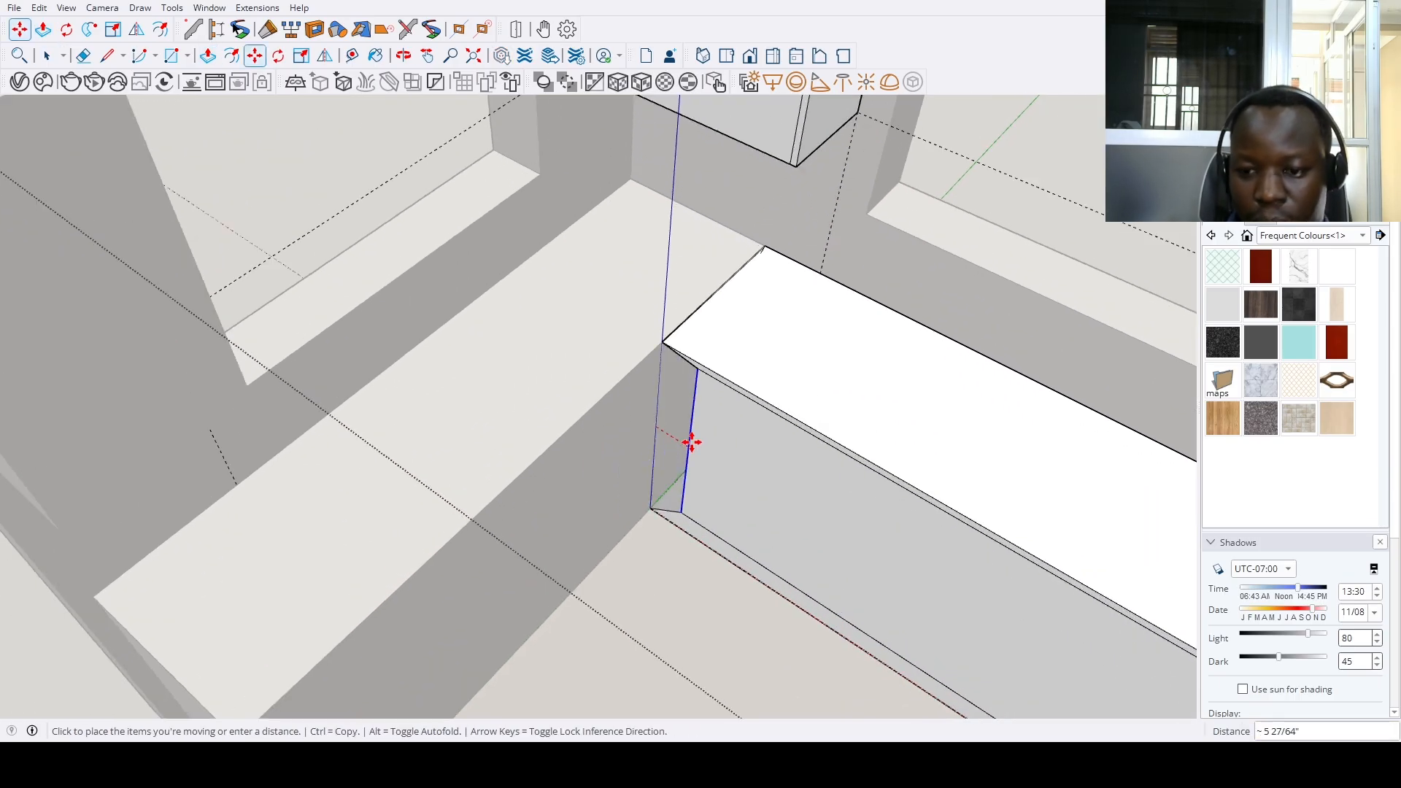
{"action": "key", "text": "Escape"}
{"action": "scroll", "coordinate": [691, 437], "scroll_direction": "down", "scroll_amount": 5}
{"action": "key", "text": "space"}
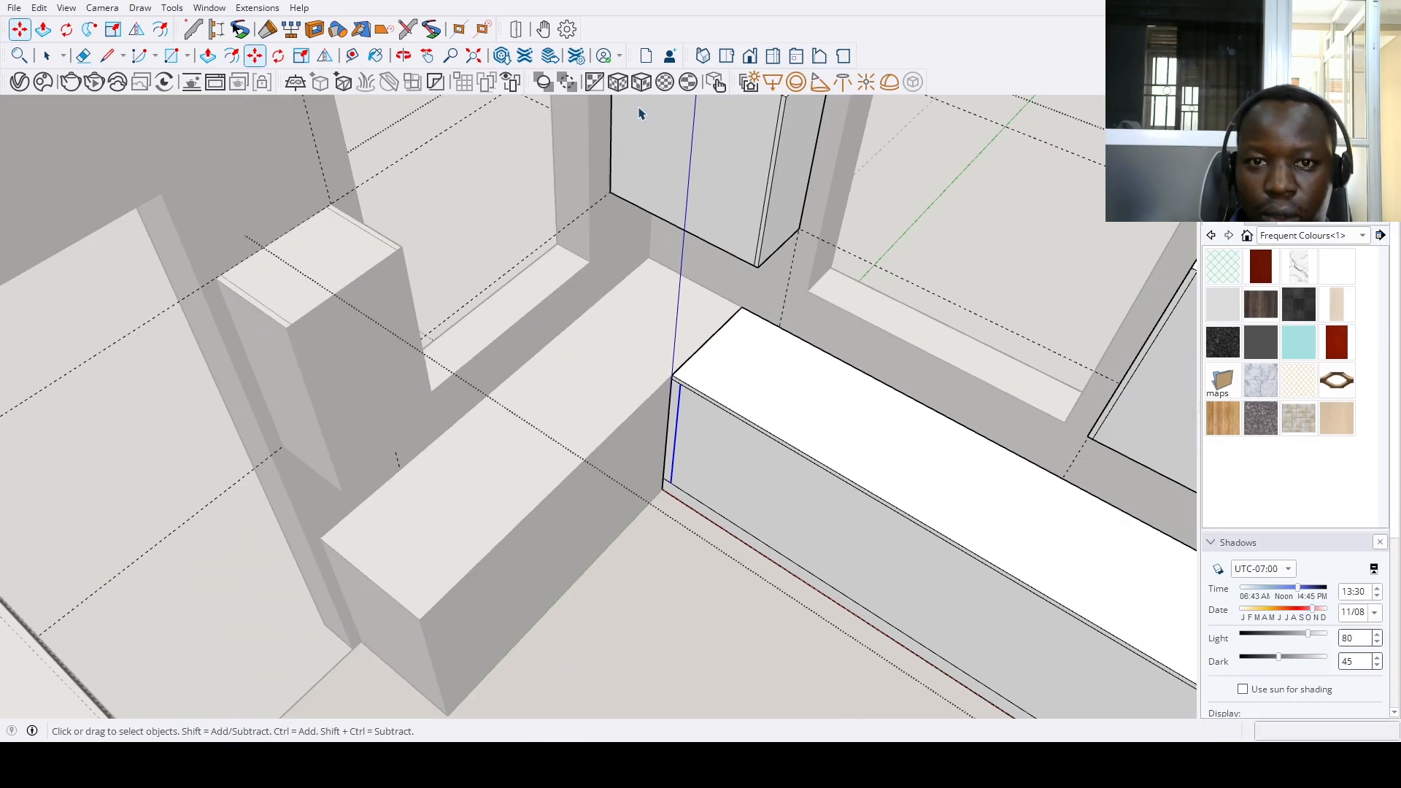
Open the side-wall counter and split it horizontally with Push/Pull starting faces 32 inches and 1 inch down from the top
{"action": "scroll", "coordinate": [651, 303], "scroll_direction": "down", "scroll_amount": 1}
{"action": "middle_click_drag", "start_coordinate": [413, 447], "coordinate": [552, 426]}
{"action": "double_click", "coordinate": [591, 417]}
{"action": "scroll", "coordinate": [633, 399], "scroll_direction": "up", "scroll_amount": 3}
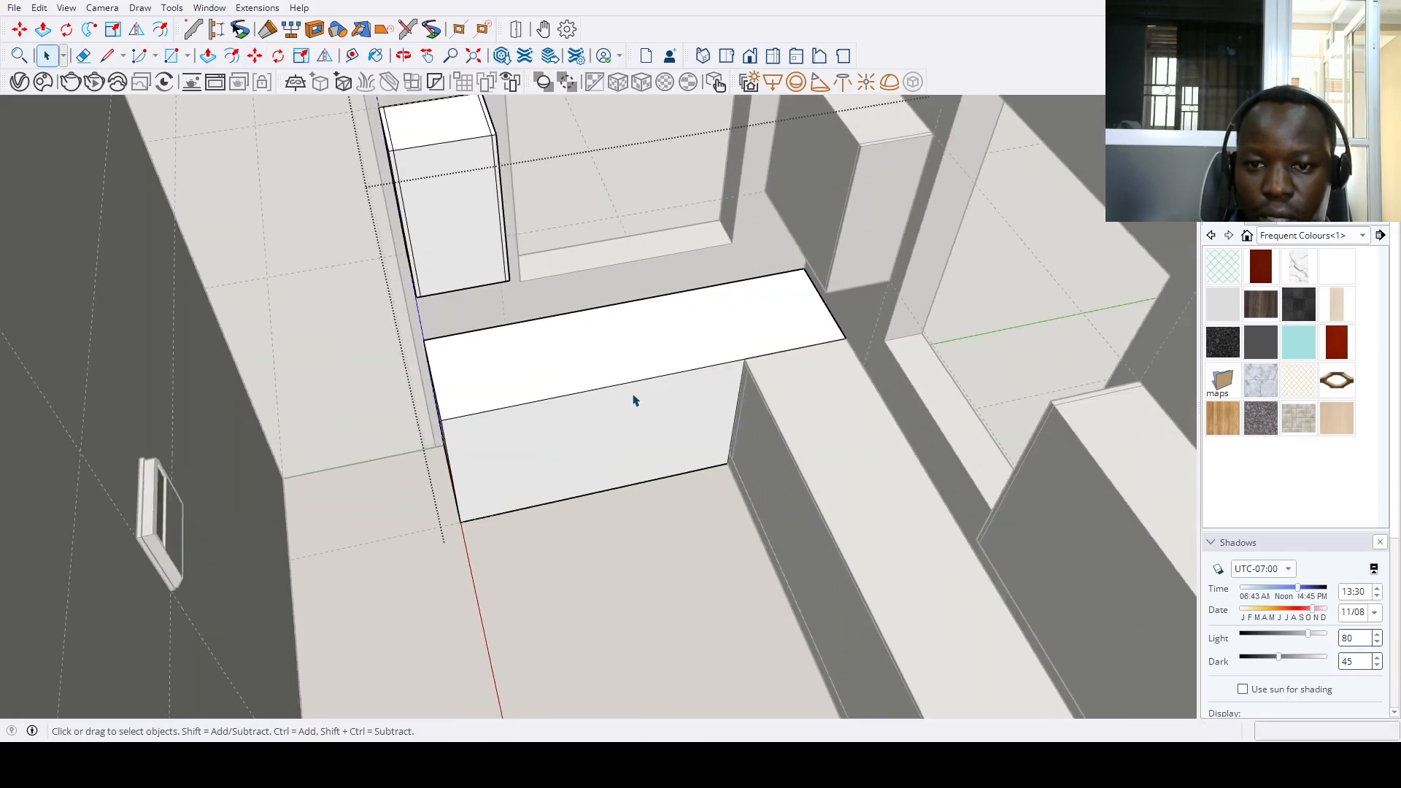
{"action": "key", "text": "p"}
{"action": "left_click", "coordinate": [700, 357]}
{"action": "type", "text": "3"}
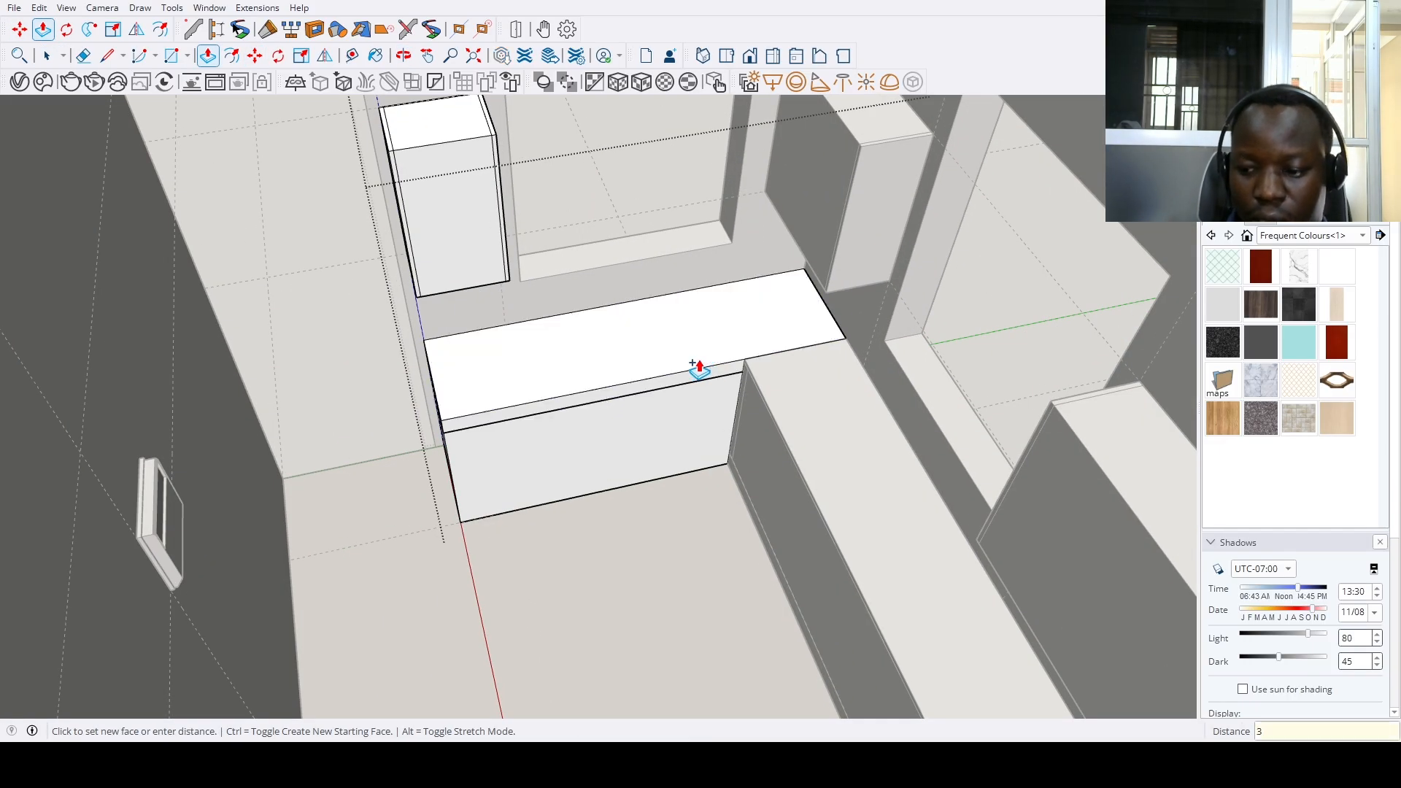
{"action": "type", "text": "2"}
{"action": "key", "text": "Return"}
{"action": "left_click", "coordinate": [701, 362]}
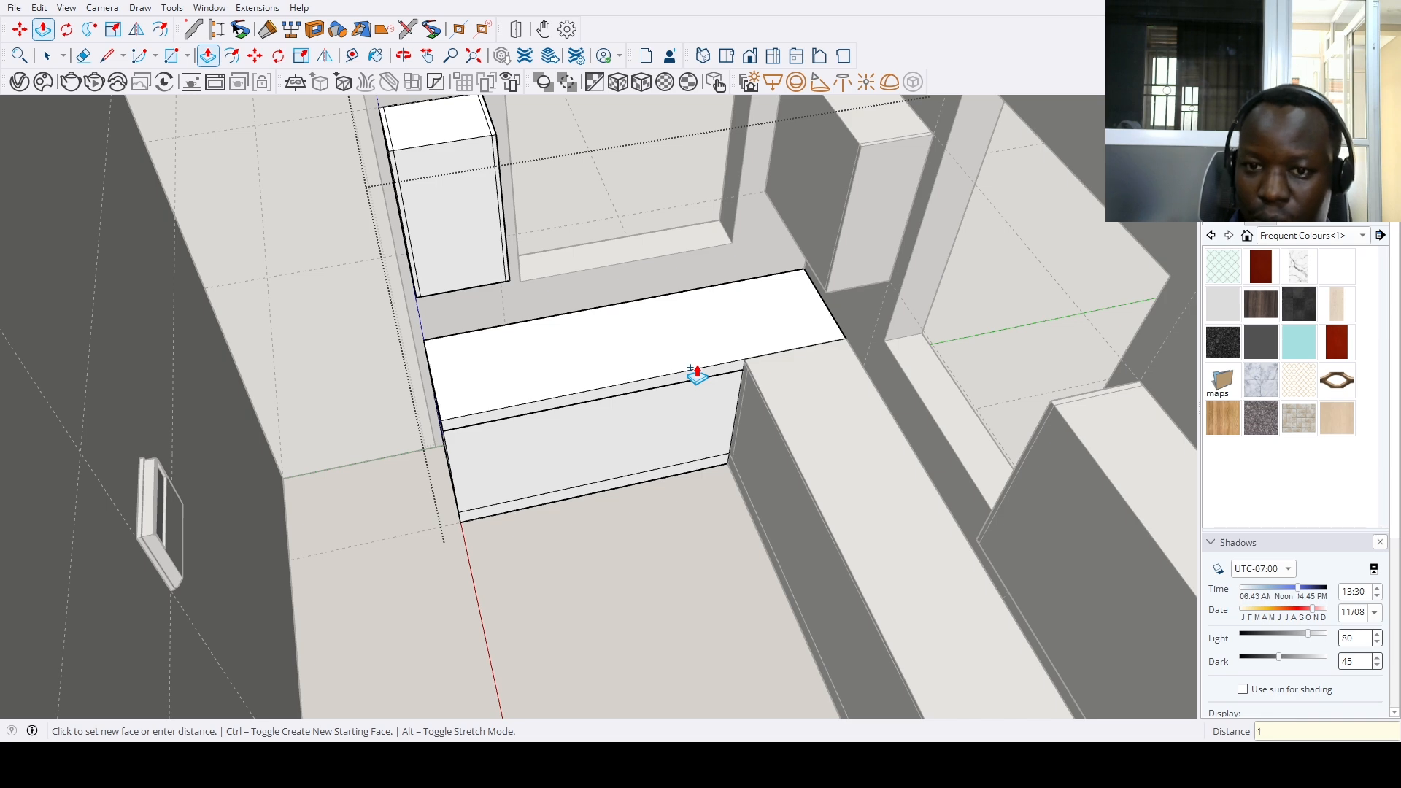
Copy the vertical edge at the inner-corner end of the side-wall counter's front face 2 inches inward
{"action": "scroll", "coordinate": [696, 375], "scroll_direction": "up", "scroll_amount": 3}
{"action": "key", "text": "m"}
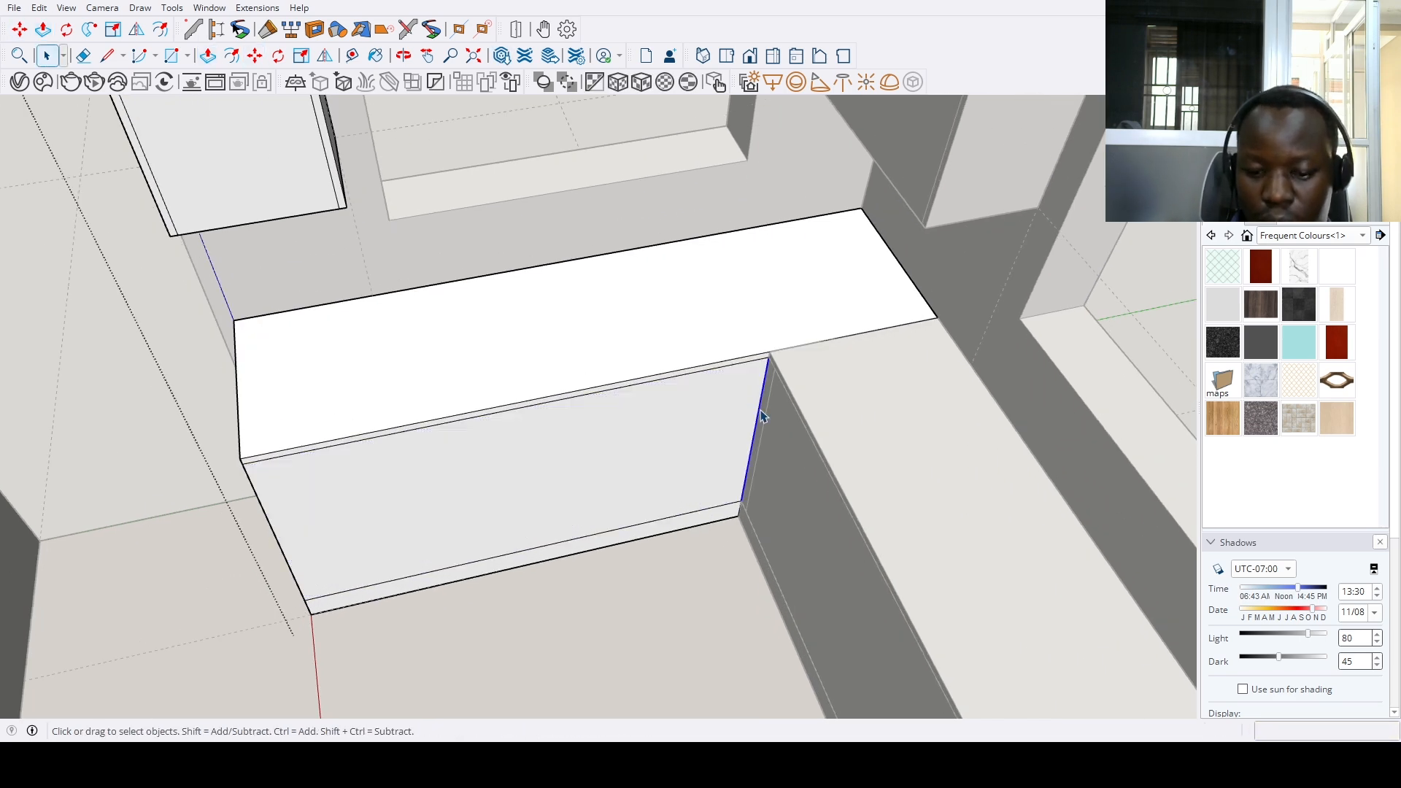
{"action": "scroll", "coordinate": [761, 416], "scroll_direction": "up", "scroll_amount": 3}
{"action": "key", "text": "m"}
{"action": "left_click", "coordinate": [759, 400]}
{"action": "key", "text": "ctrl"}
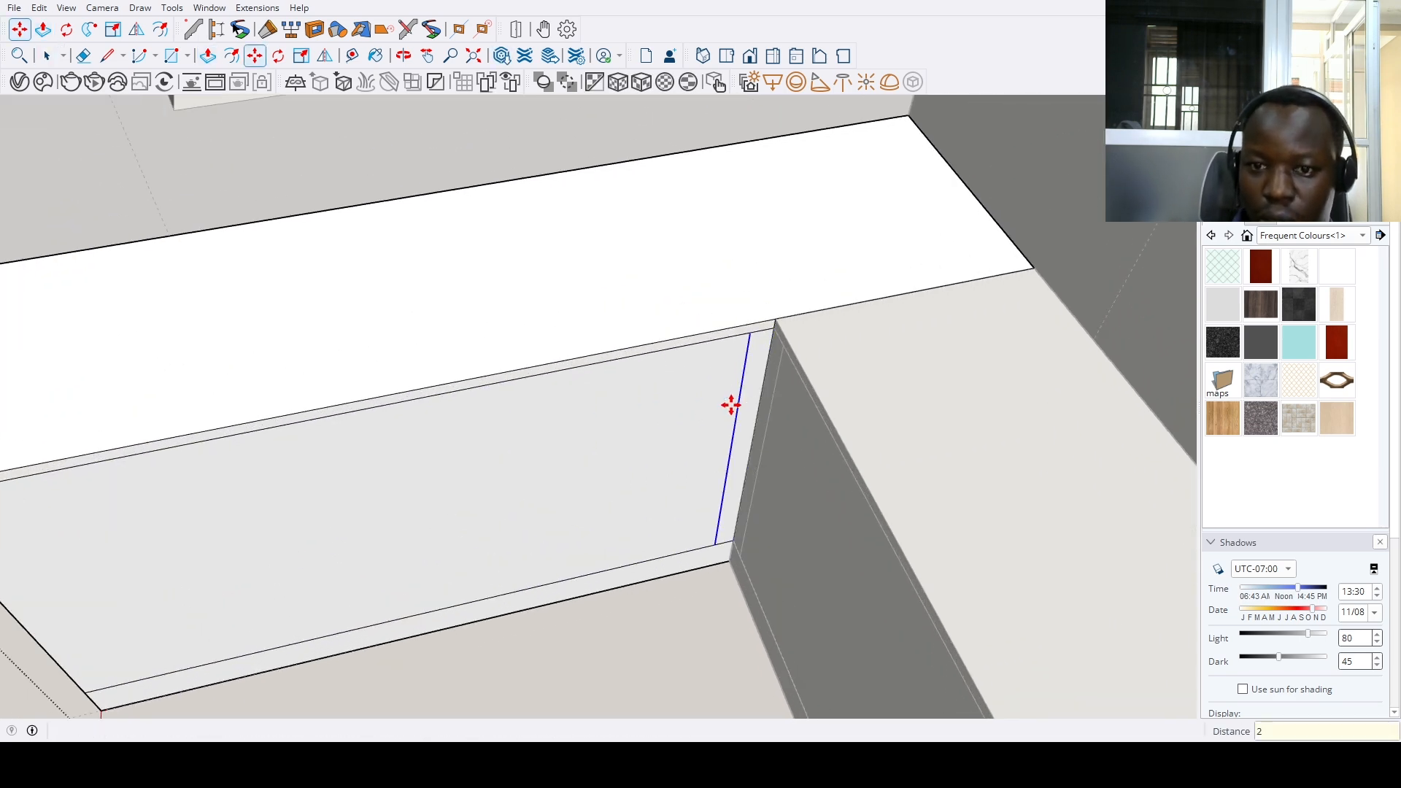
Erase the horizontal division lines on the free end face of the side-wall counter
{"action": "key", "text": "e"}
{"action": "scroll", "coordinate": [731, 405], "scroll_direction": "down", "scroll_amount": 5}
{"action": "scroll", "coordinate": [685, 469], "scroll_direction": "up", "scroll_amount": 6}
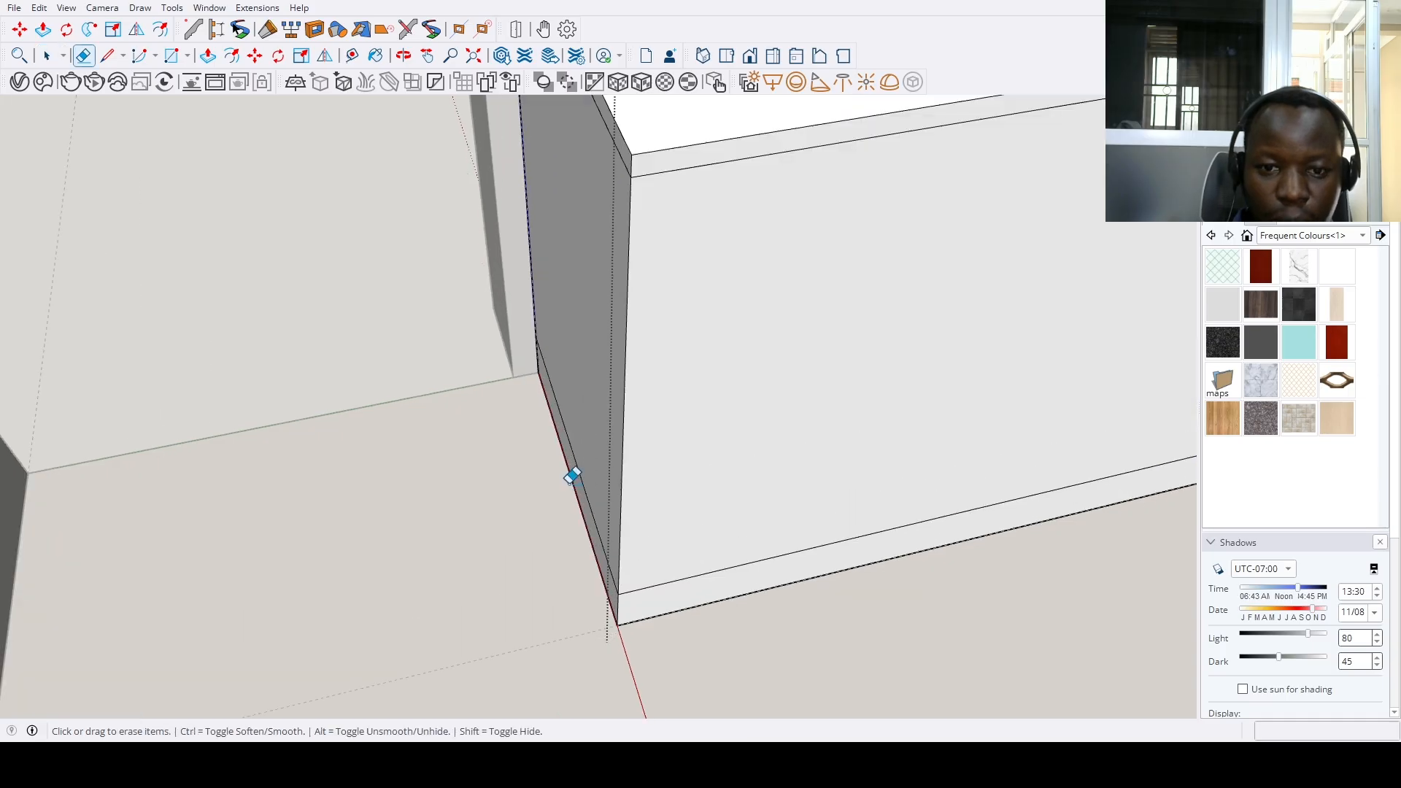
{"action": "scroll", "coordinate": [582, 465], "scroll_direction": "down", "scroll_amount": 2}
Push/Pull the side-wall counter's free end face 0.75 inch with a new starting face to form an end panel
{"action": "key", "text": "p"}
{"action": "left_click", "coordinate": [592, 454]}
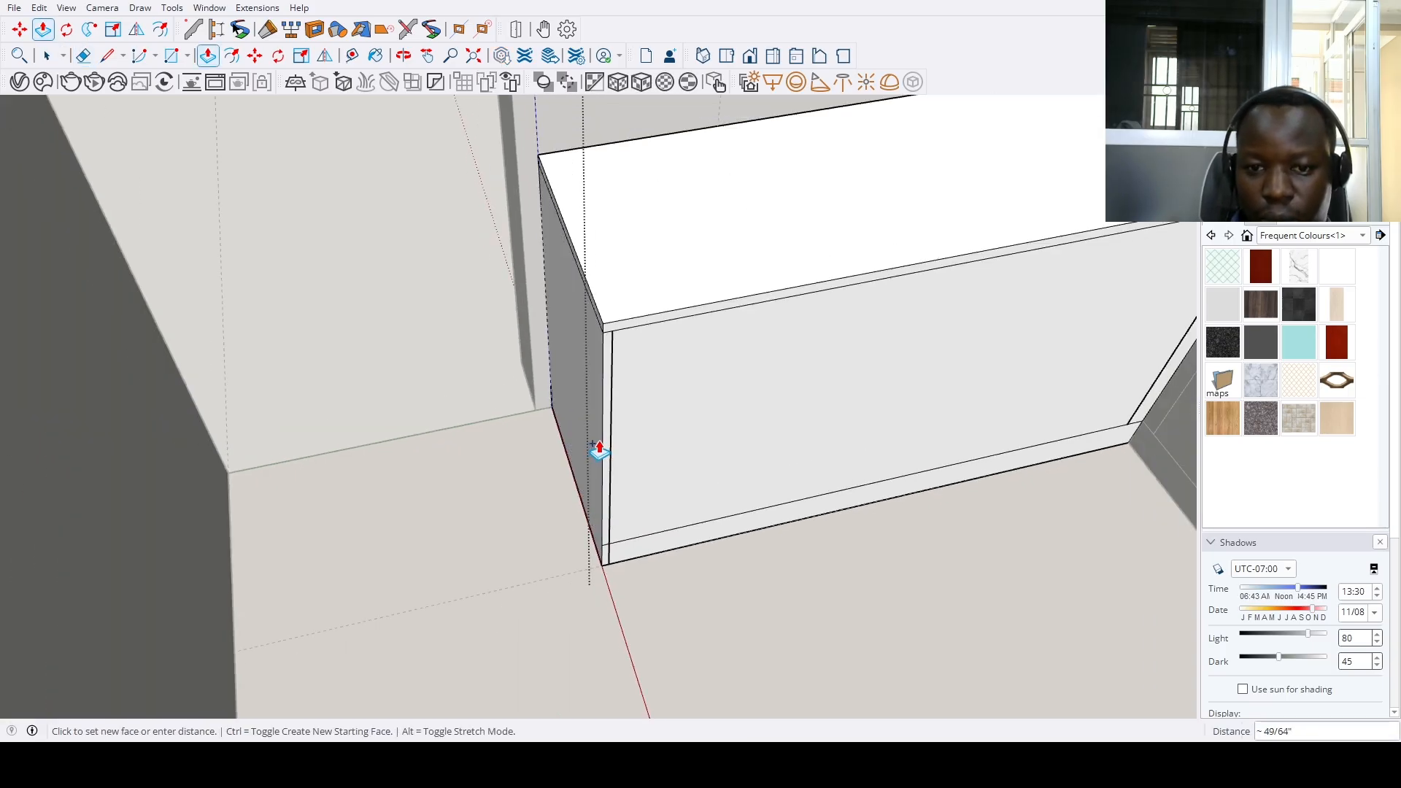
{"action": "type", "text": ".75"}
{"action": "key", "text": "Return"}
{"action": "key", "text": "space"}
Push/Pull the face of the counter section beside the fridge cabinet 38 inches
{"action": "scroll", "coordinate": [602, 449], "scroll_direction": "down", "scroll_amount": 4}
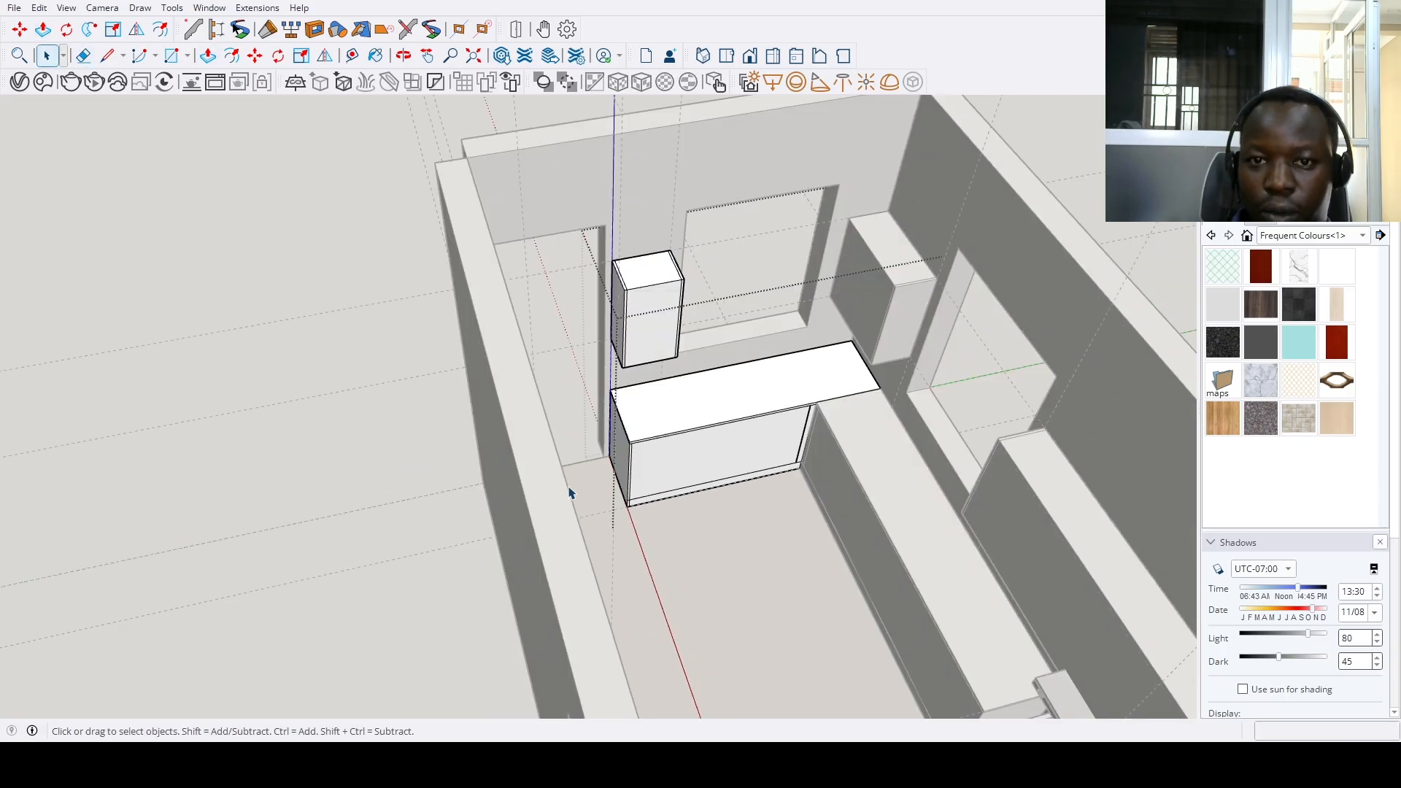
{"action": "middle_click_drag", "start_coordinate": [605, 467], "coordinate": [908, 391]}
{"action": "scroll", "coordinate": [832, 520], "scroll_direction": "up", "scroll_amount": 6}
{"action": "scroll", "coordinate": [774, 208], "scroll_direction": "up", "scroll_amount": 5}
{"action": "scroll", "coordinate": [774, 208], "scroll_direction": "down", "scroll_amount": 4}
{"action": "key", "text": "p"}
{"action": "left_click", "coordinate": [927, 391]}
{"action": "middle_click_drag", "start_coordinate": [907, 463], "coordinate": [794, 308]}
{"action": "scroll", "coordinate": [817, 219], "scroll_direction": "up", "scroll_amount": 8}
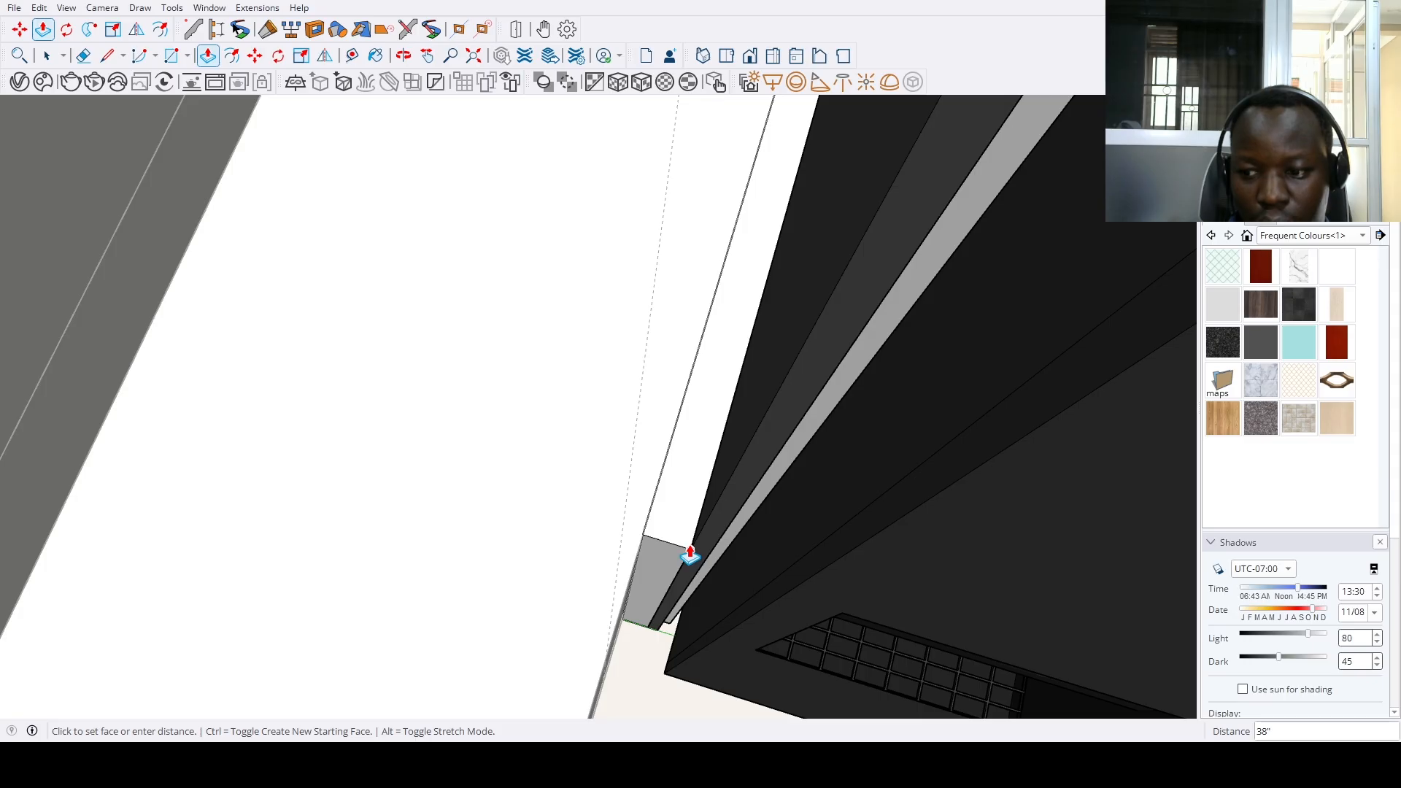
{"action": "key", "text": "space"}
Move the cooker sideways along the back wall so it sits centred in the opening between the two counters
{"action": "middle_click_drag", "start_coordinate": [686, 554], "coordinate": [754, 458]}
{"action": "scroll", "coordinate": [706, 443], "scroll_direction": "up", "scroll_amount": 3}
{"action": "scroll", "coordinate": [694, 485], "scroll_direction": "down", "scroll_amount": 3}
{"action": "scroll", "coordinate": [638, 419], "scroll_direction": "up", "scroll_amount": 8}
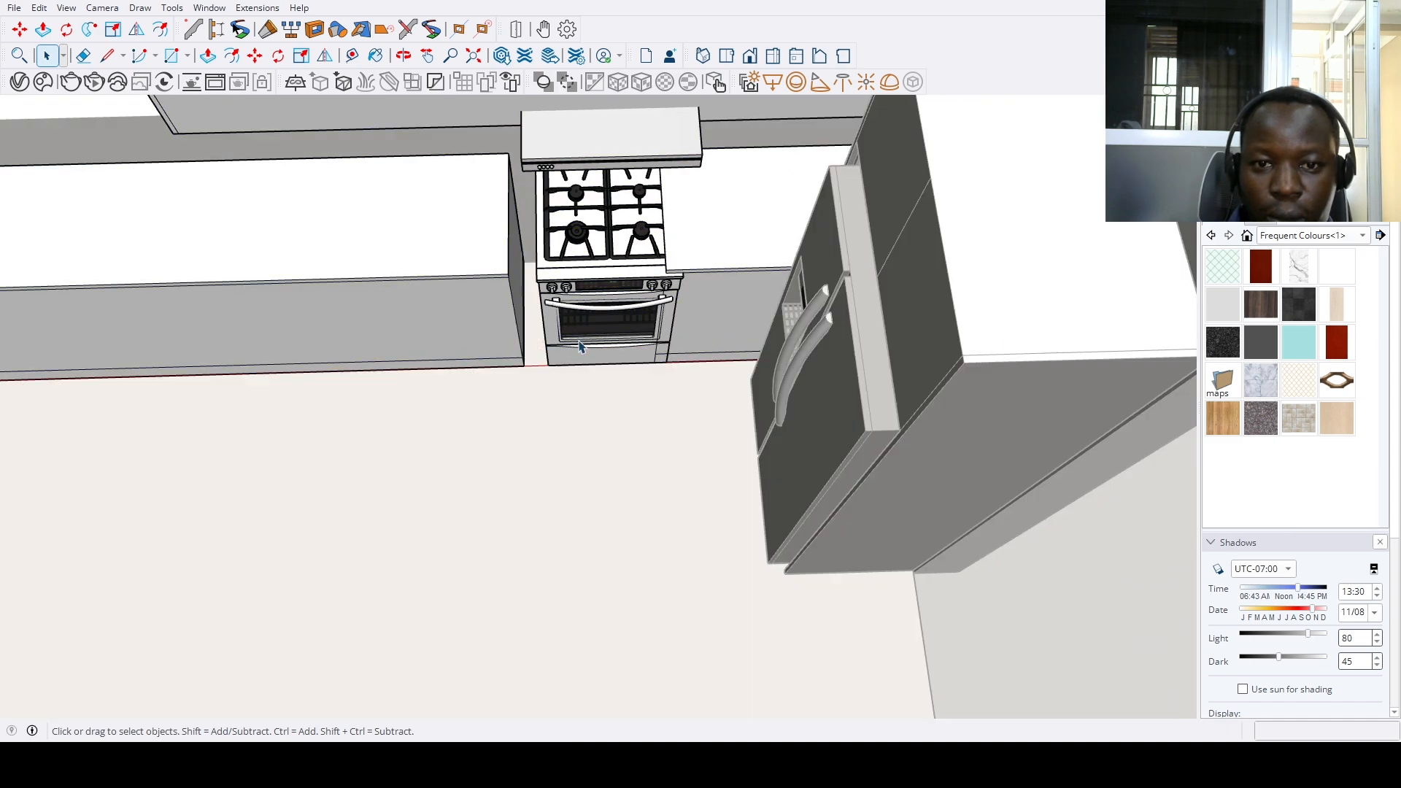
{"action": "scroll", "coordinate": [605, 374], "scroll_direction": "up", "scroll_amount": 3}
{"action": "left_click", "coordinate": [605, 374]}
{"action": "scroll", "coordinate": [606, 375], "scroll_direction": "up", "scroll_amount": 2}
{"action": "key", "text": "m"}
{"action": "left_click", "coordinate": [619, 356]}
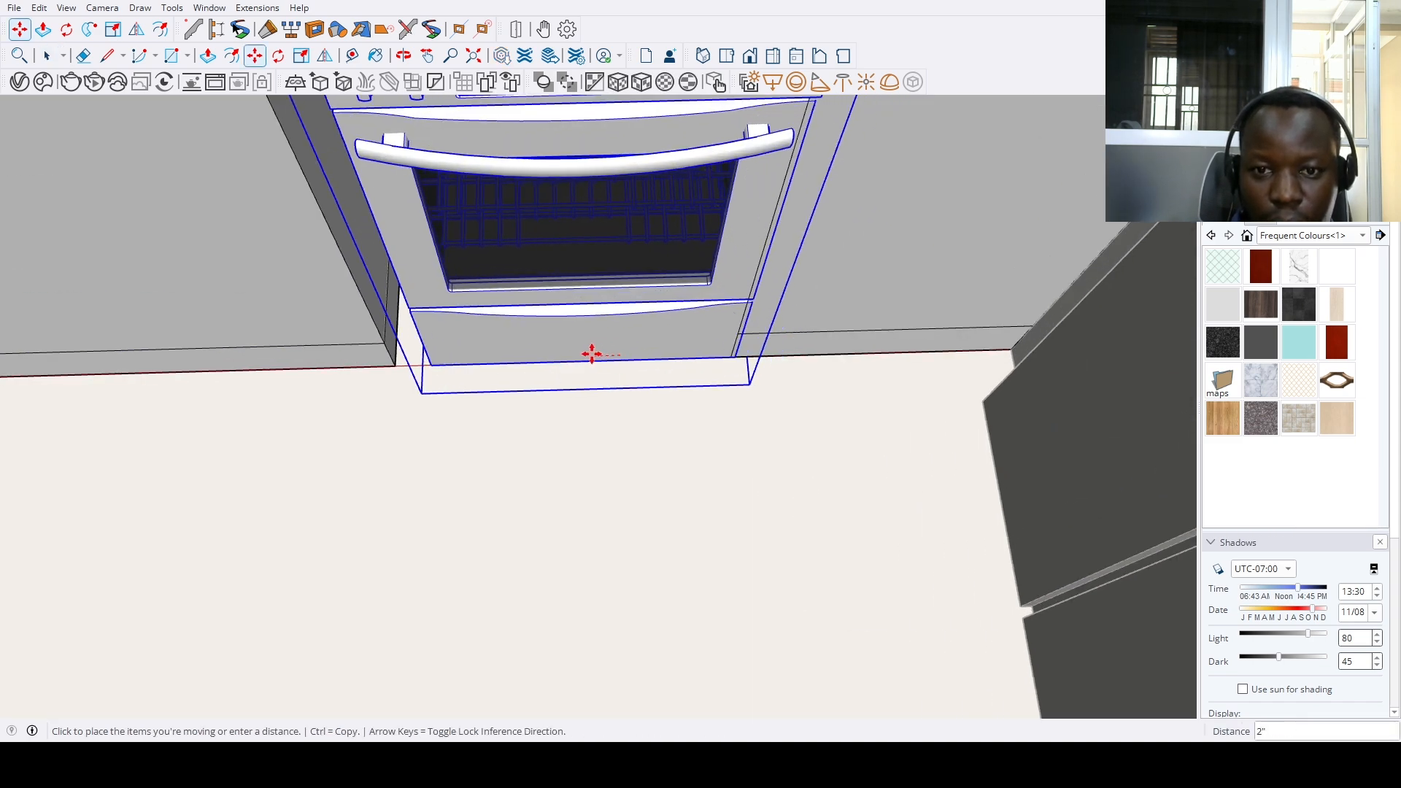
{"action": "left_click", "coordinate": [571, 355]}
{"action": "key", "text": "space"}
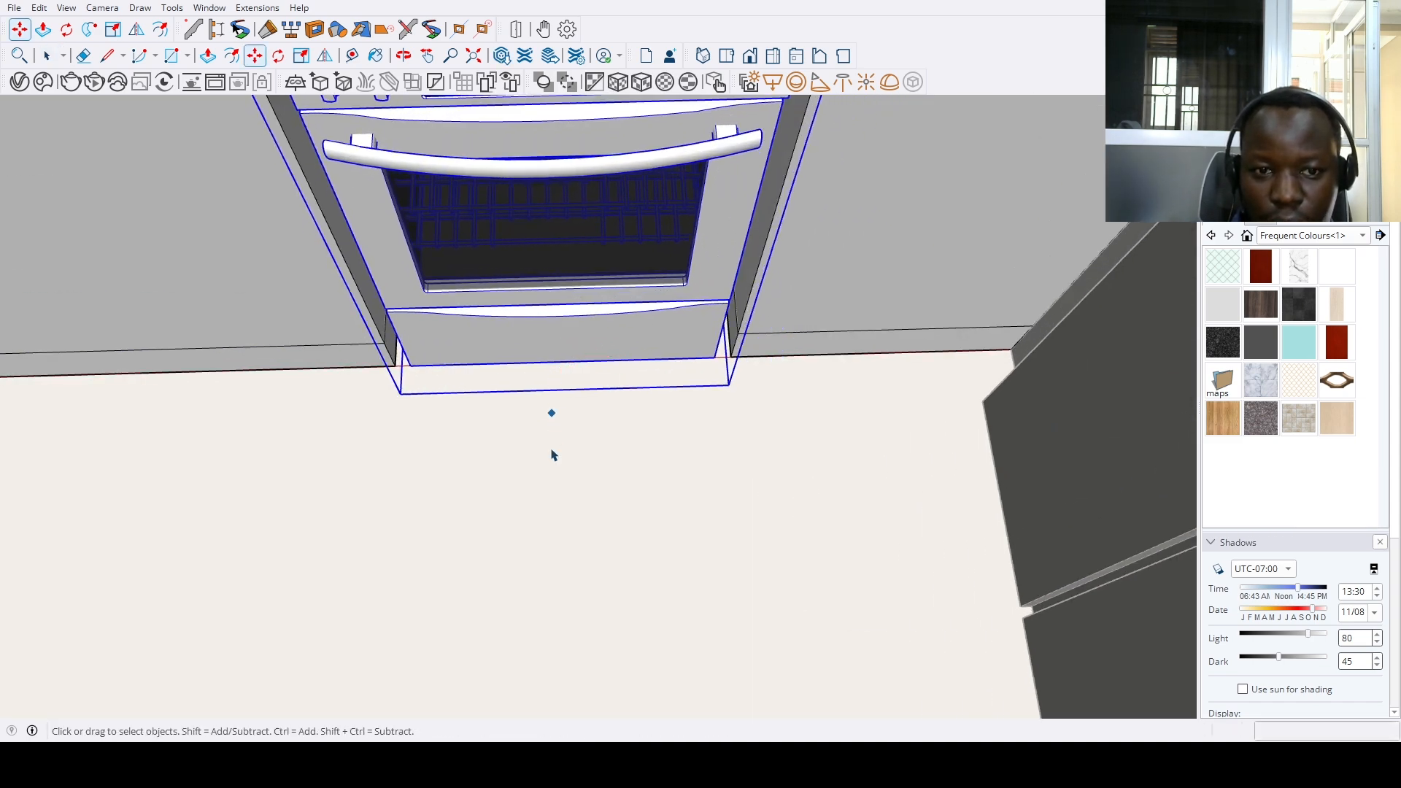
{"action": "scroll", "coordinate": [555, 453], "scroll_direction": "down", "scroll_amount": 10}
{"action": "scroll", "coordinate": [562, 454], "scroll_direction": "down", "scroll_amount": 3}
{"action": "scroll", "coordinate": [656, 474], "scroll_direction": "up", "scroll_amount": 12}
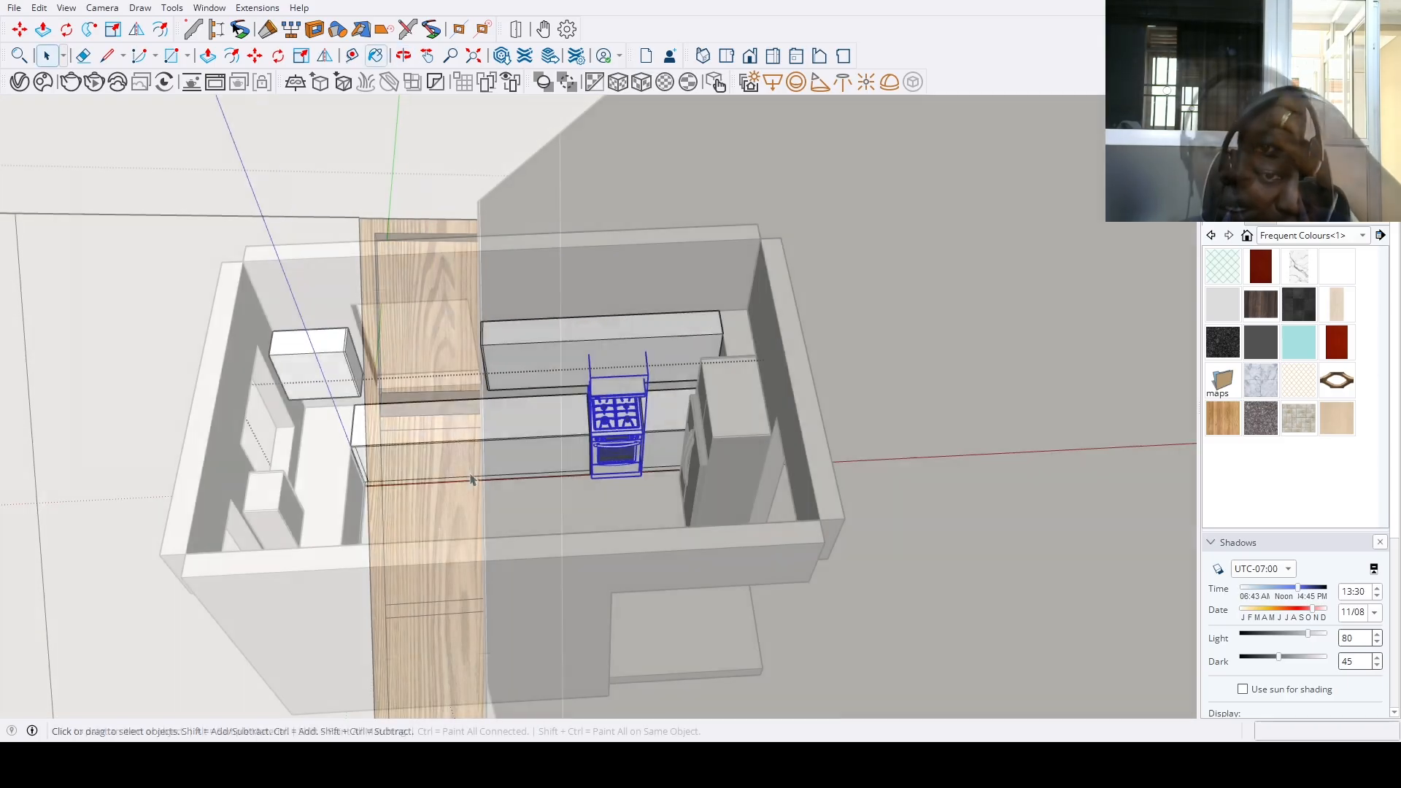
Push/Pull the wood-finished faces between the shelf lines inward to form open shelf compartments at the back-wall upper cabinet's end
{"action": "middle_click_drag", "start_coordinate": [773, 555], "coordinate": [465, 525]}
{"action": "scroll", "coordinate": [467, 523], "scroll_direction": "down", "scroll_amount": 1}
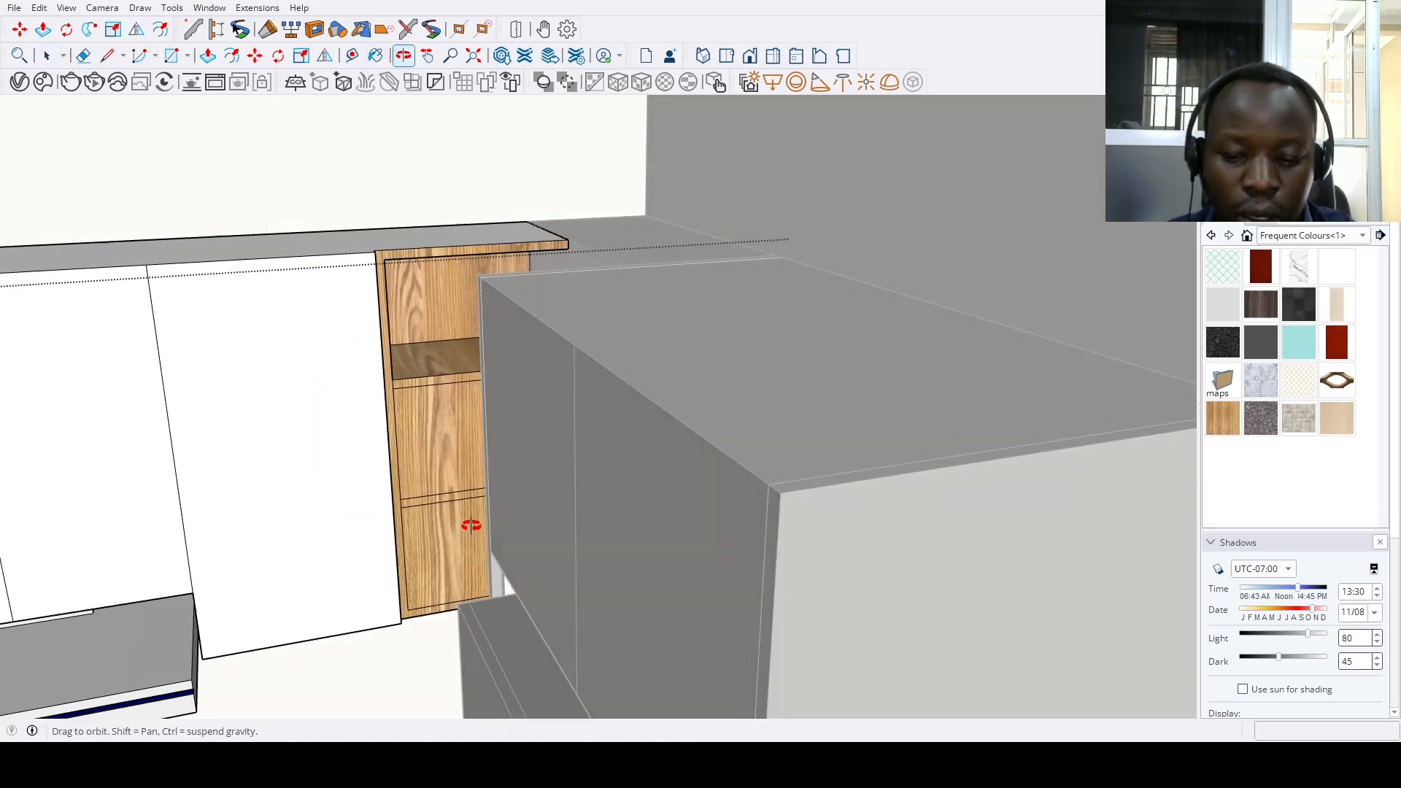
{"action": "scroll", "coordinate": [469, 519], "scroll_direction": "up", "scroll_amount": 3}
{"action": "key", "text": "p"}
{"action": "left_click", "coordinate": [433, 426]}
{"action": "left_click", "coordinate": [435, 431]}
{"action": "double_click", "coordinate": [438, 560]}
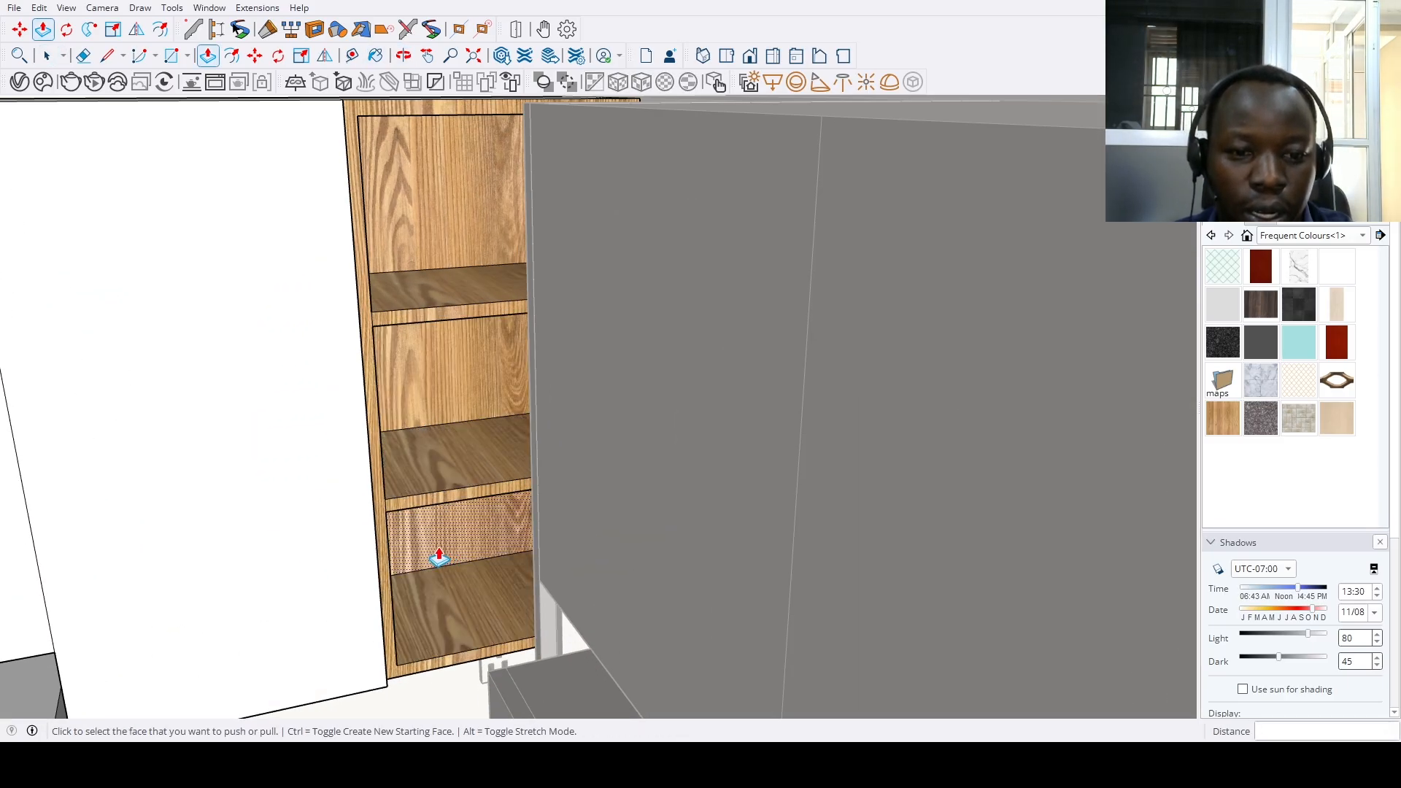
Paint the white upper cabinet face beside the fridge cabinet with the wood material
{"action": "middle_click_drag", "start_coordinate": [438, 563], "coordinate": [469, 438]}
{"action": "scroll", "coordinate": [504, 656], "scroll_direction": "up", "scroll_amount": 5}
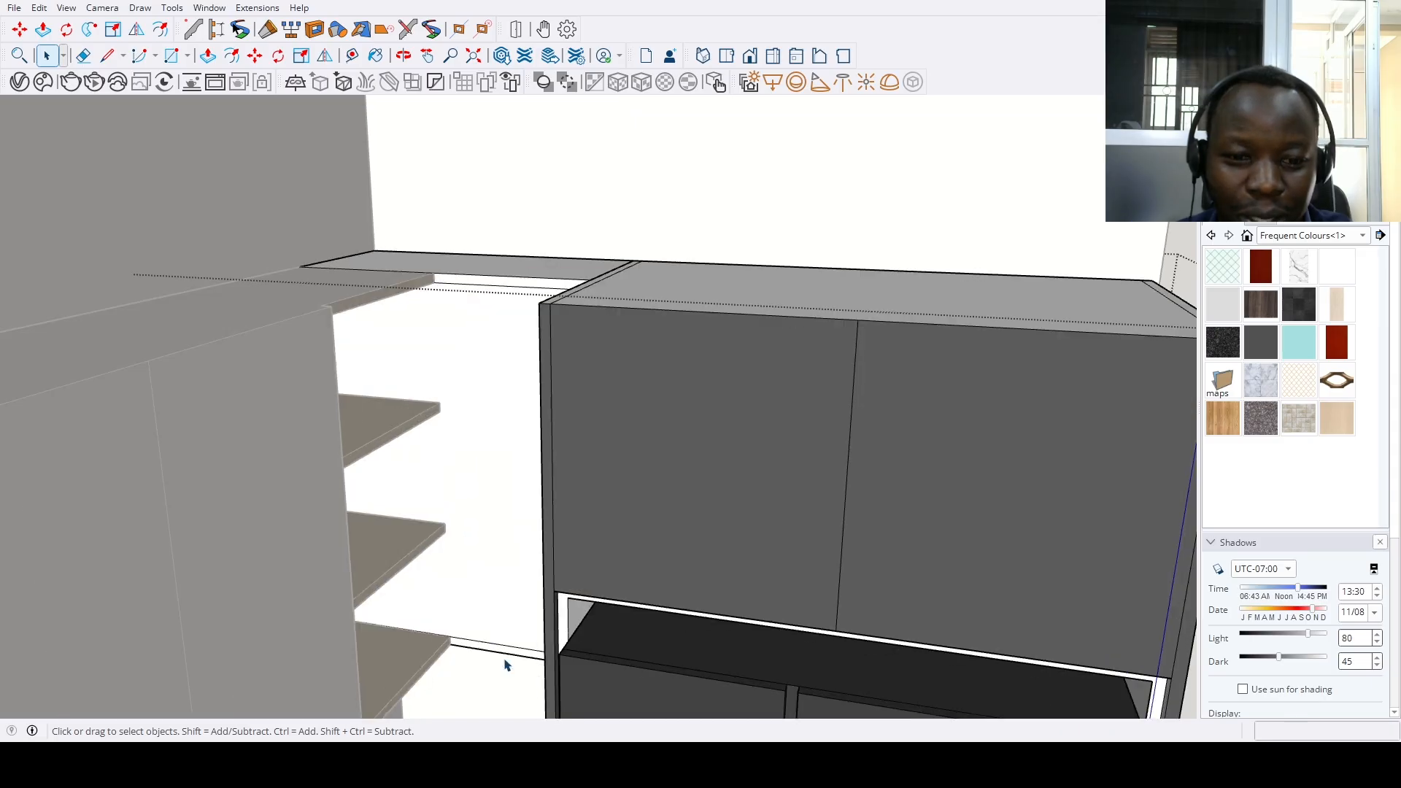
{"action": "key", "text": "b"}
{"action": "scroll", "coordinate": [491, 588], "scroll_direction": "down", "scroll_amount": 5}
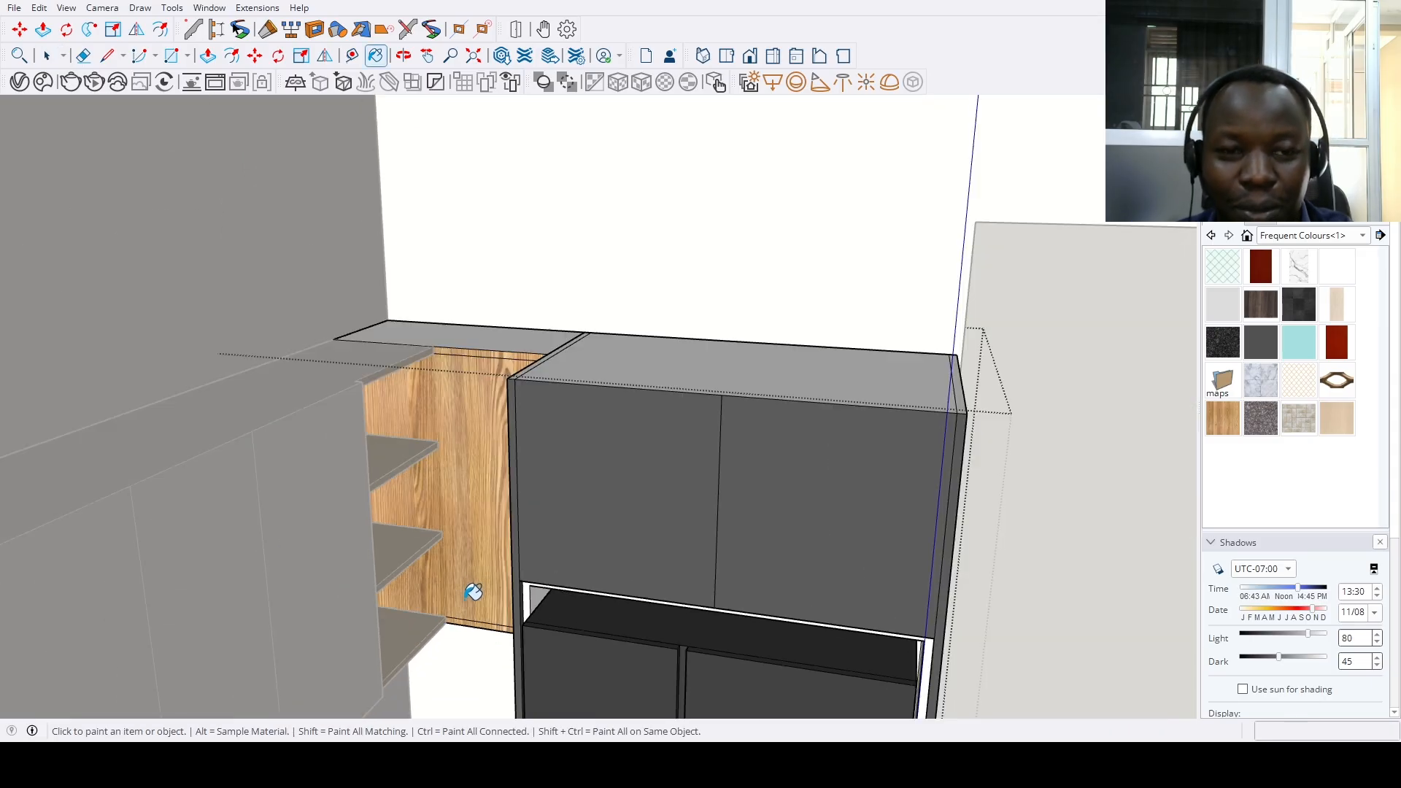
Copy the lower shelf line on the wood face beside the fridge cabinet upward by 9.666 inches
{"action": "key", "text": "space"}
{"action": "scroll", "coordinate": [467, 625], "scroll_direction": "up", "scroll_amount": 5}
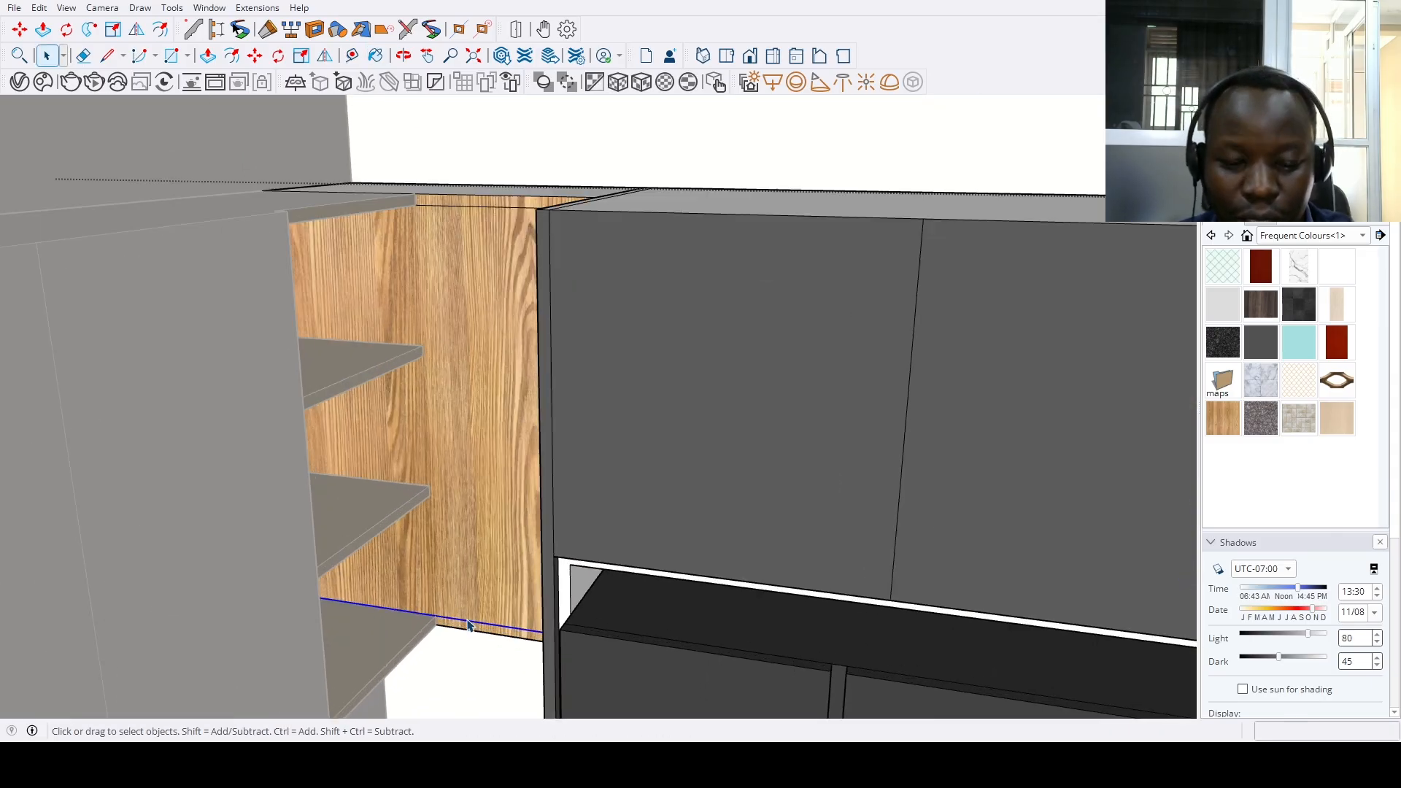
{"action": "key", "text": "m"}
{"action": "left_click", "coordinate": [465, 618]}
{"action": "key", "text": "ctrl"}
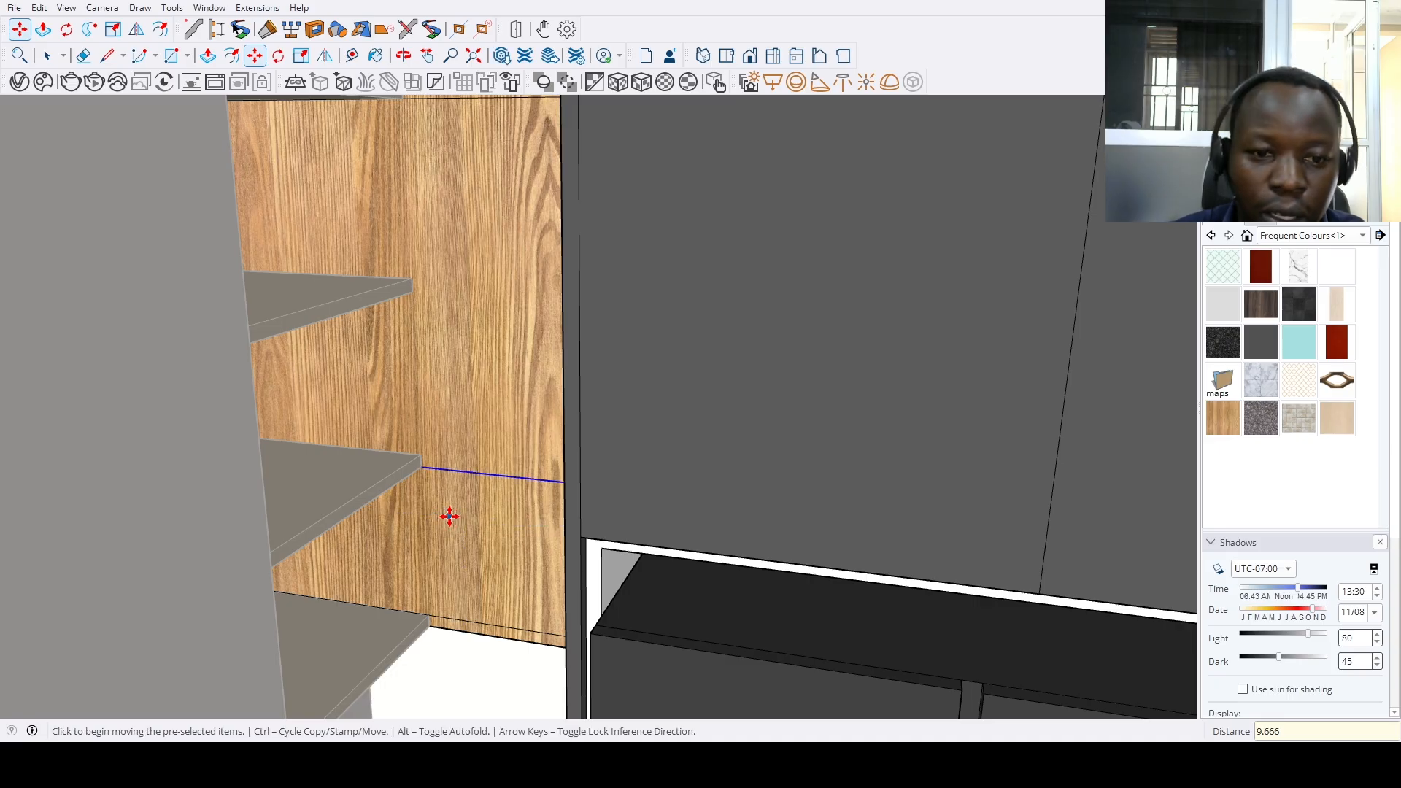
{"action": "key", "text": "Return"}
Copy the shelf line upward to give each shelf 0.75 inch thickness, spacing the next shelf 9.66 inches higher
{"action": "key", "text": "ctrl"}
{"action": "left_click", "coordinate": [492, 424]}
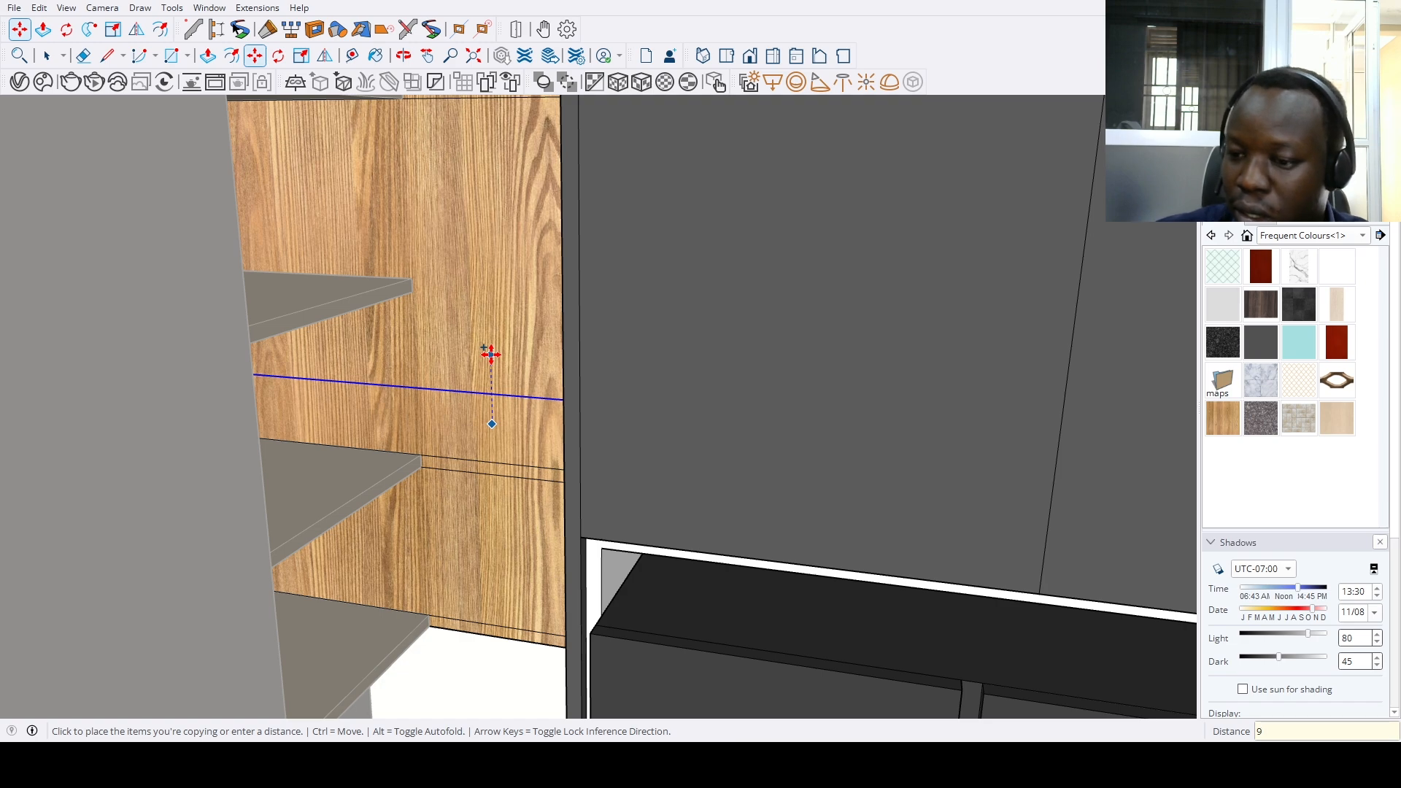
{"action": "type", "text": "9.66"}
{"action": "key", "text": "Return"}
{"action": "key", "text": "ctrl"}
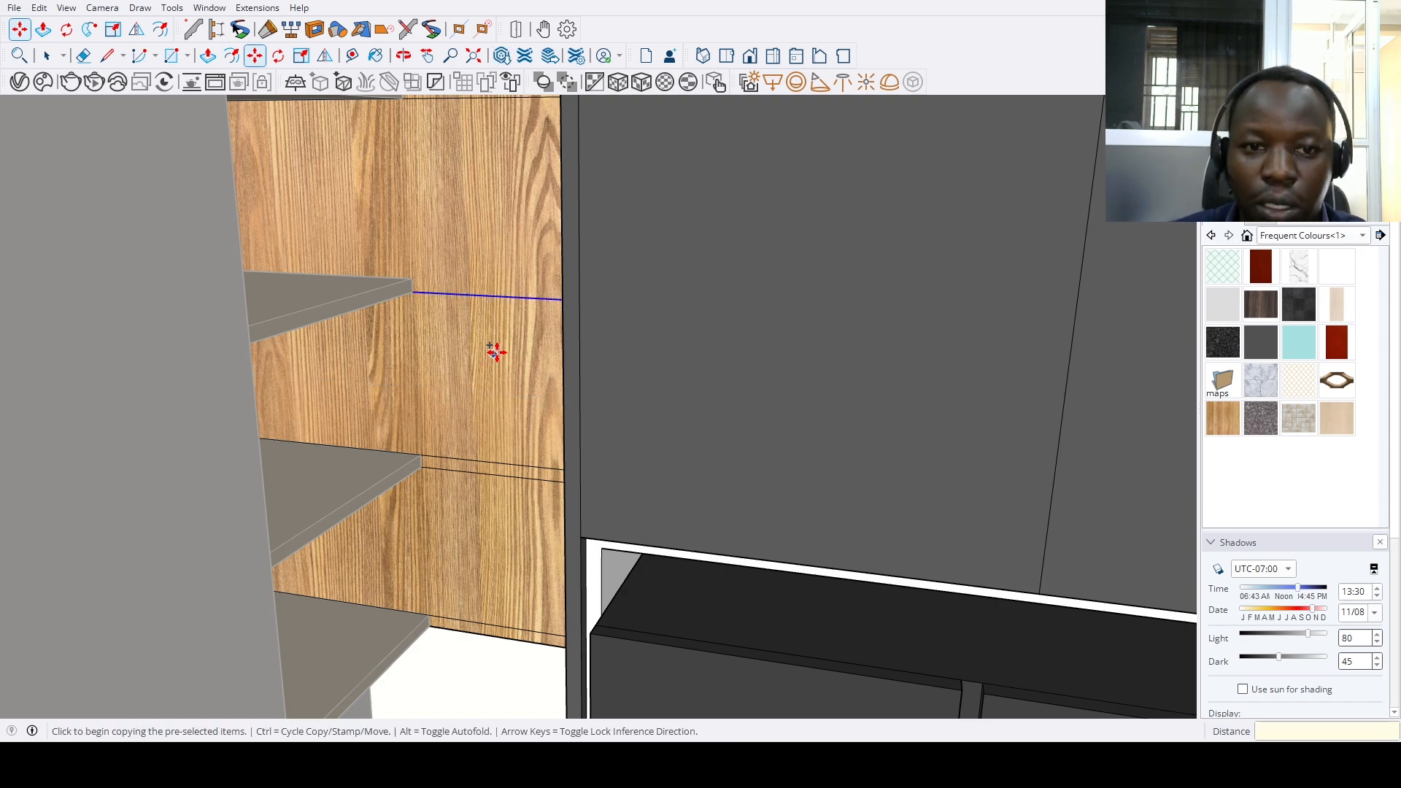
{"action": "left_click", "coordinate": [495, 352]}
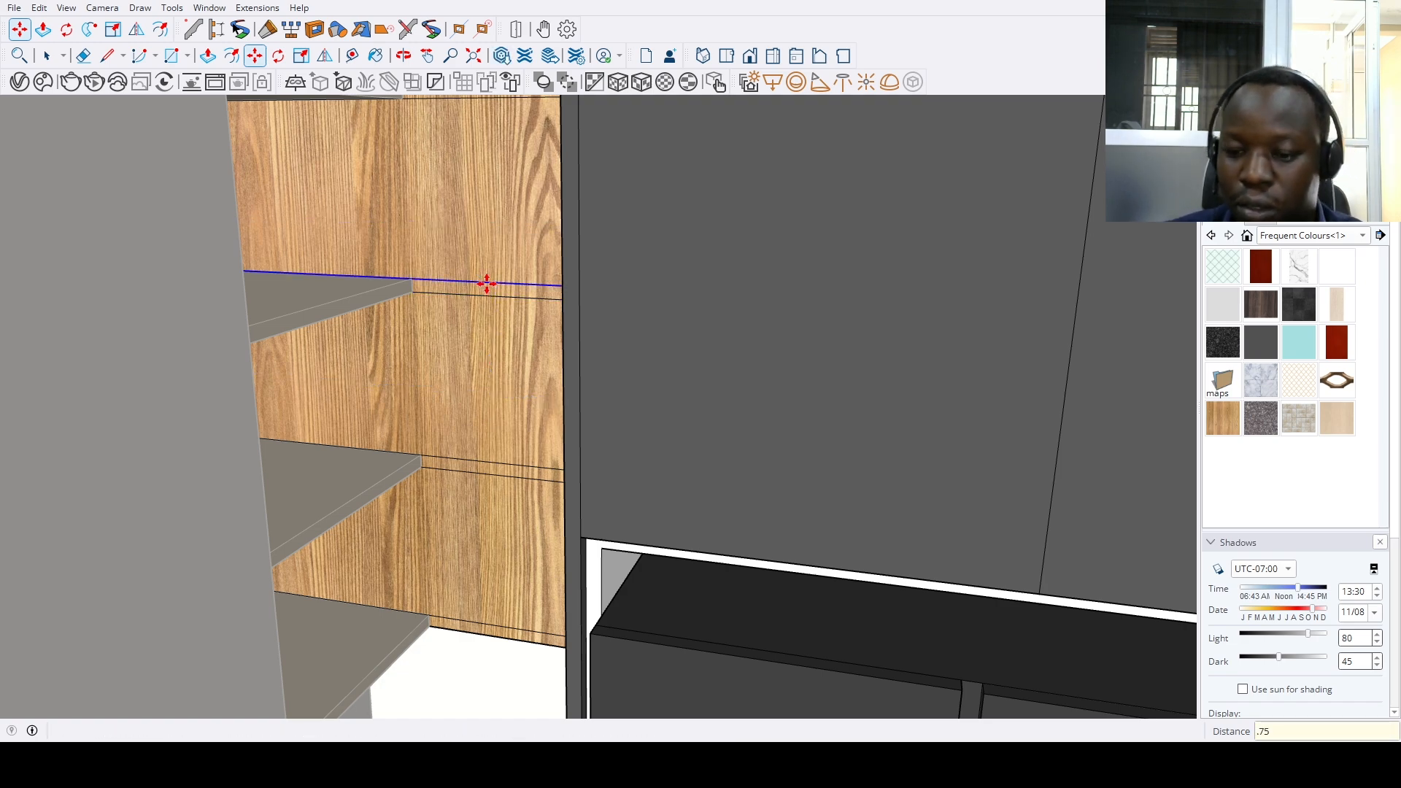
Push/Pull the compartment faces between the shelf lines beside the fridge cabinet inward to the same depth
{"action": "scroll", "coordinate": [462, 290], "scroll_direction": "down", "scroll_amount": 4}
{"action": "key", "text": "p"}
{"action": "double_click", "coordinate": [469, 436]}
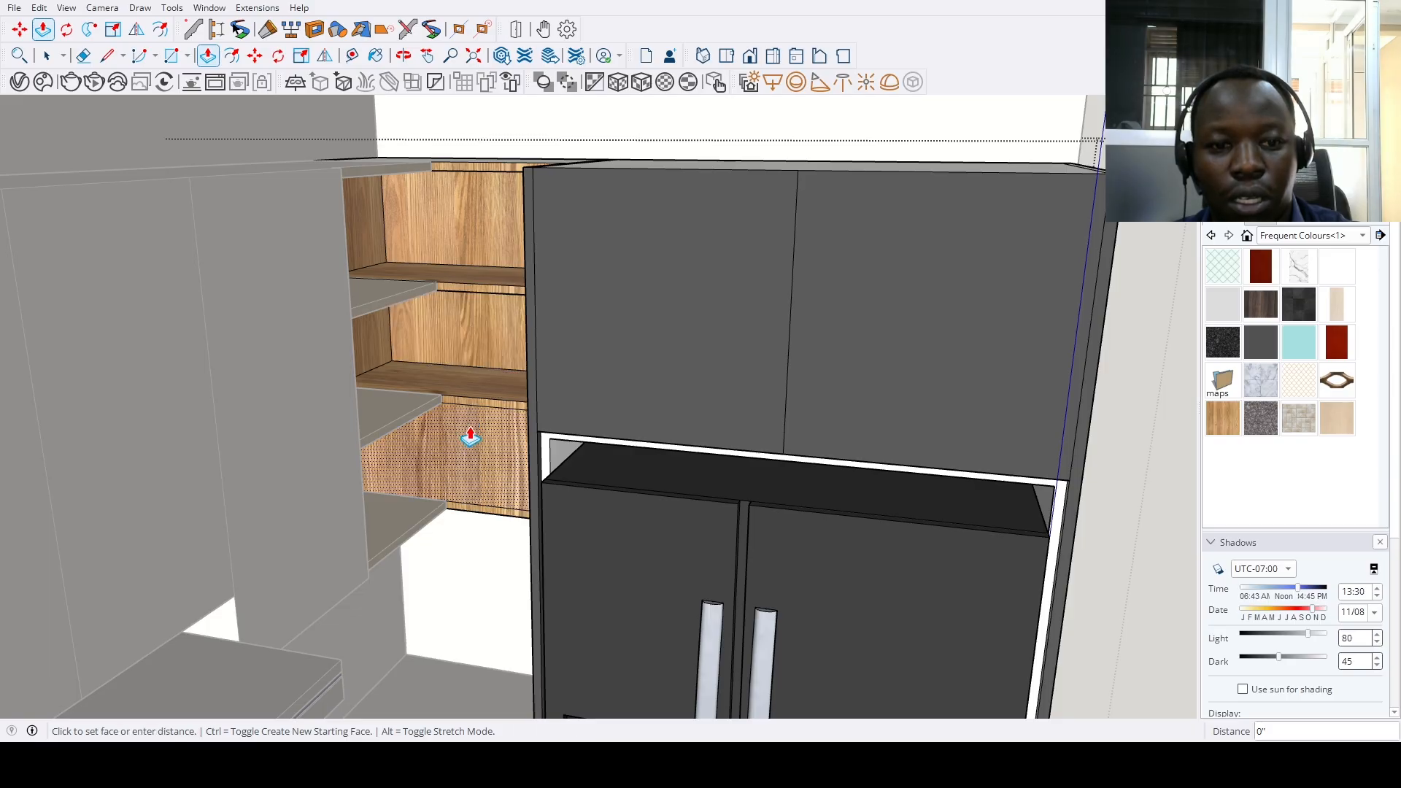
{"action": "key", "text": "space"}
Review the counters, wall cabinets, cooker and fridge from several angles around the kitchen
{"action": "scroll", "coordinate": [476, 445], "scroll_direction": "down", "scroll_amount": 7}
{"action": "left_click", "coordinate": [696, 379]}
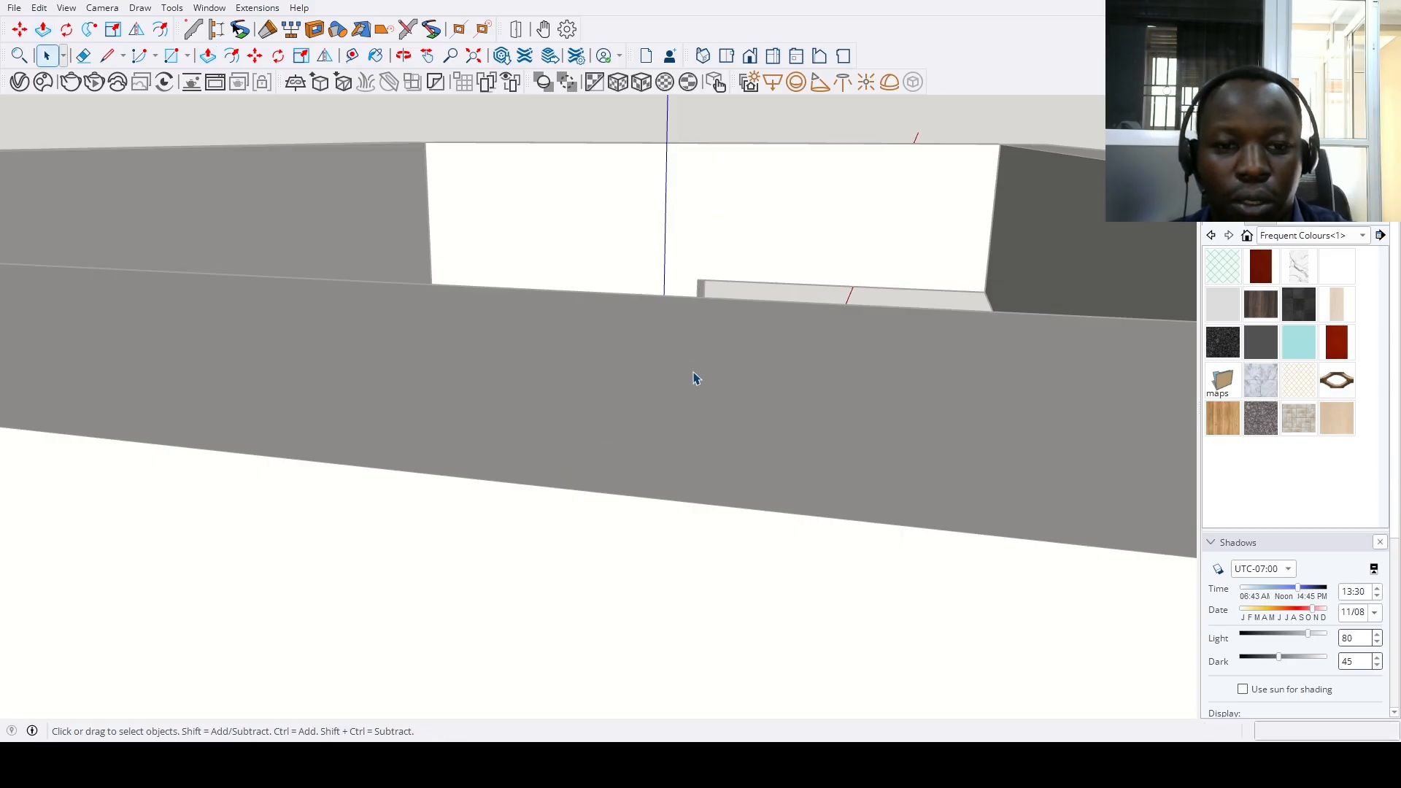
{"action": "left_click", "coordinate": [482, 64]}
{"action": "middle_click_drag", "start_coordinate": [566, 332], "coordinate": [645, 408]}
{"action": "scroll", "coordinate": [648, 328], "scroll_direction": "up", "scroll_amount": 5}
{"action": "left_click", "coordinate": [711, 320]}
{"action": "middle_click_drag", "start_coordinate": [711, 320], "coordinate": [768, 314]}
{"action": "scroll", "coordinate": [677, 280], "scroll_direction": "down", "scroll_amount": 4}
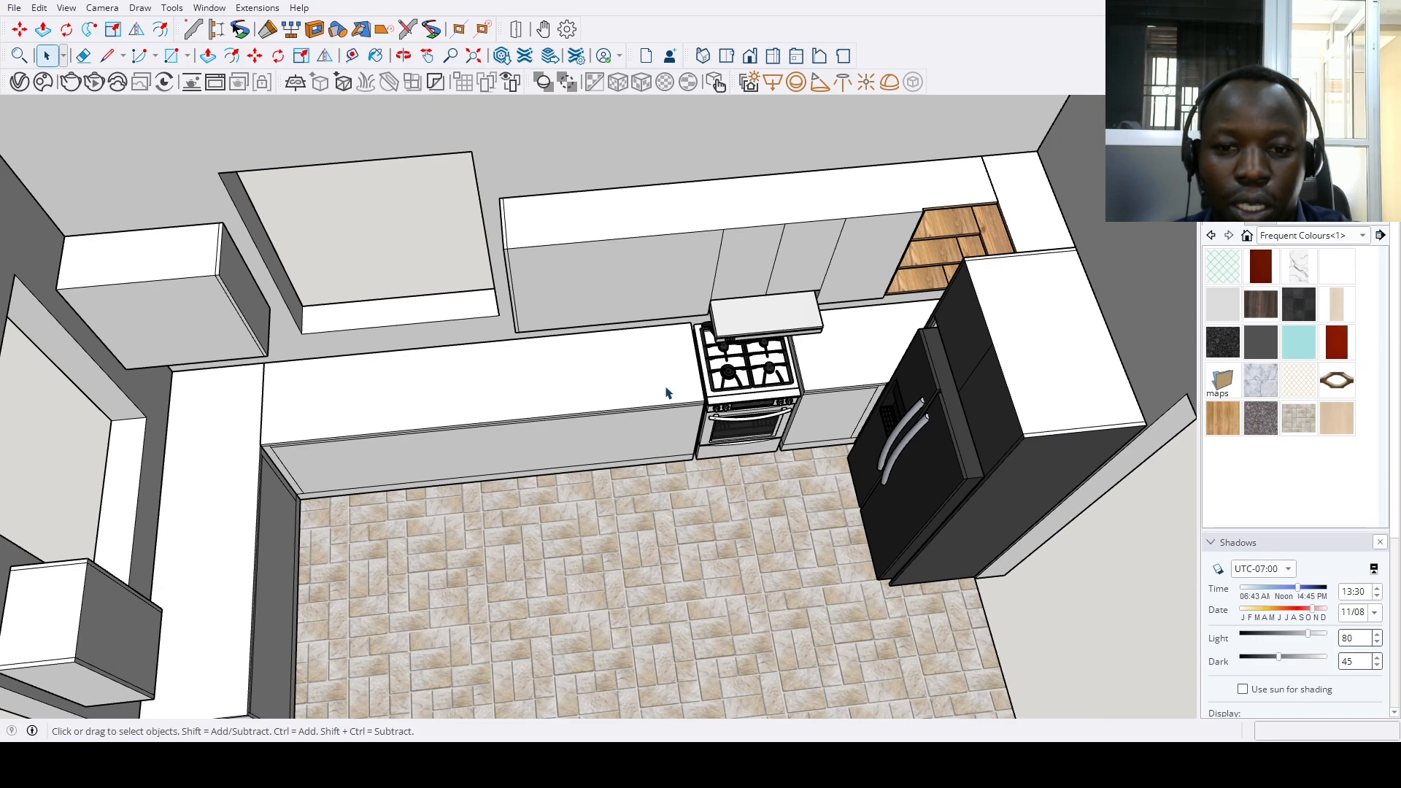
{"action": "middle_click_drag", "start_coordinate": [662, 420], "coordinate": [474, 431]}
{"action": "scroll", "coordinate": [472, 457], "scroll_direction": "up", "scroll_amount": 4}
{"action": "middle_click_drag", "start_coordinate": [456, 383], "coordinate": [398, 409]}
{"action": "scroll", "coordinate": [214, 371], "scroll_direction": "down", "scroll_amount": 2}
{"action": "scroll", "coordinate": [214, 372], "scroll_direction": "down", "scroll_amount": 6}
{"action": "scroll", "coordinate": [381, 391], "scroll_direction": "down", "scroll_amount": 2}
{"action": "scroll", "coordinate": [228, 349], "scroll_direction": "up", "scroll_amount": 4}
{"action": "scroll", "coordinate": [321, 313], "scroll_direction": "up", "scroll_amount": 8}
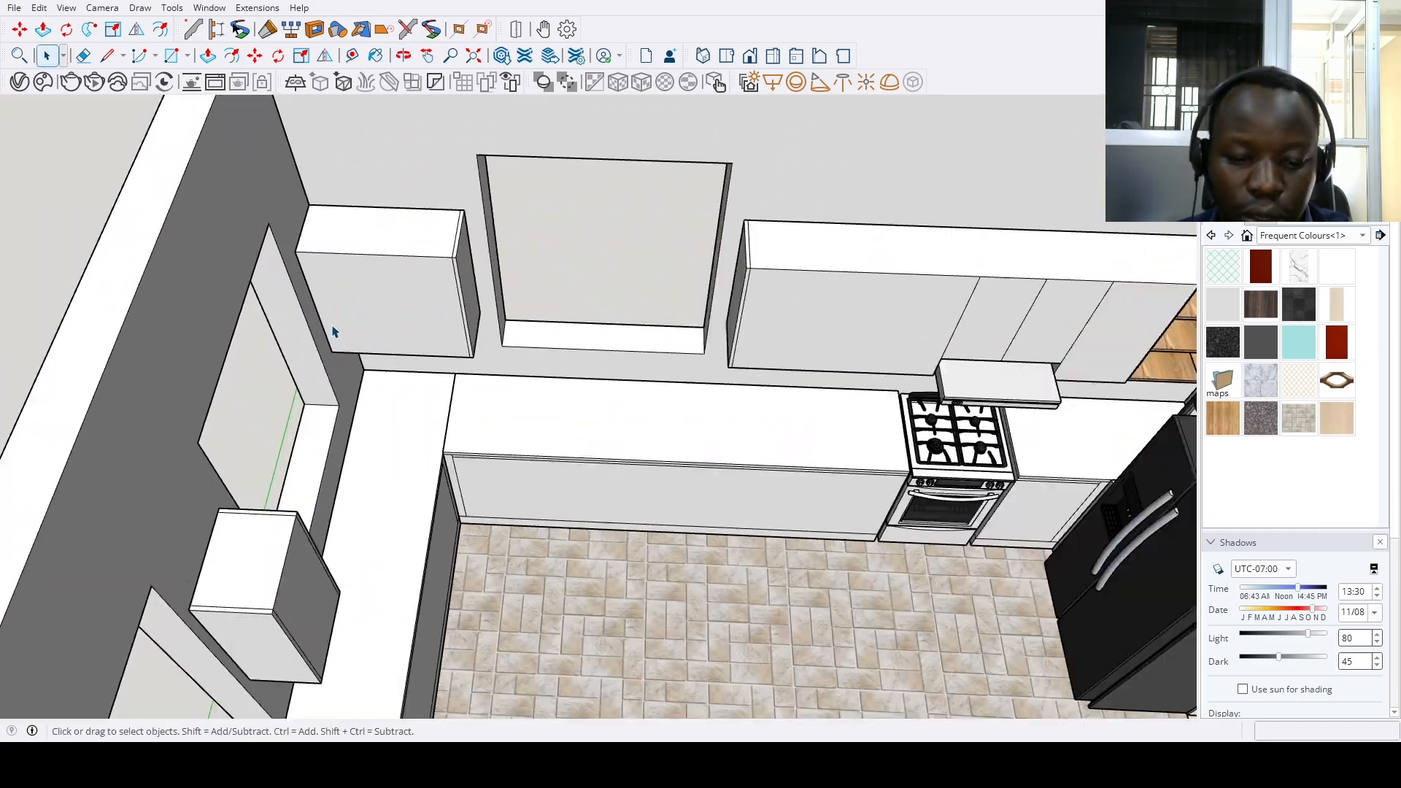
Measure the width of the corner upper cabinet from its wall-side edge to its end panel
{"action": "key", "text": "t"}
{"action": "left_click", "coordinate": [310, 298]}
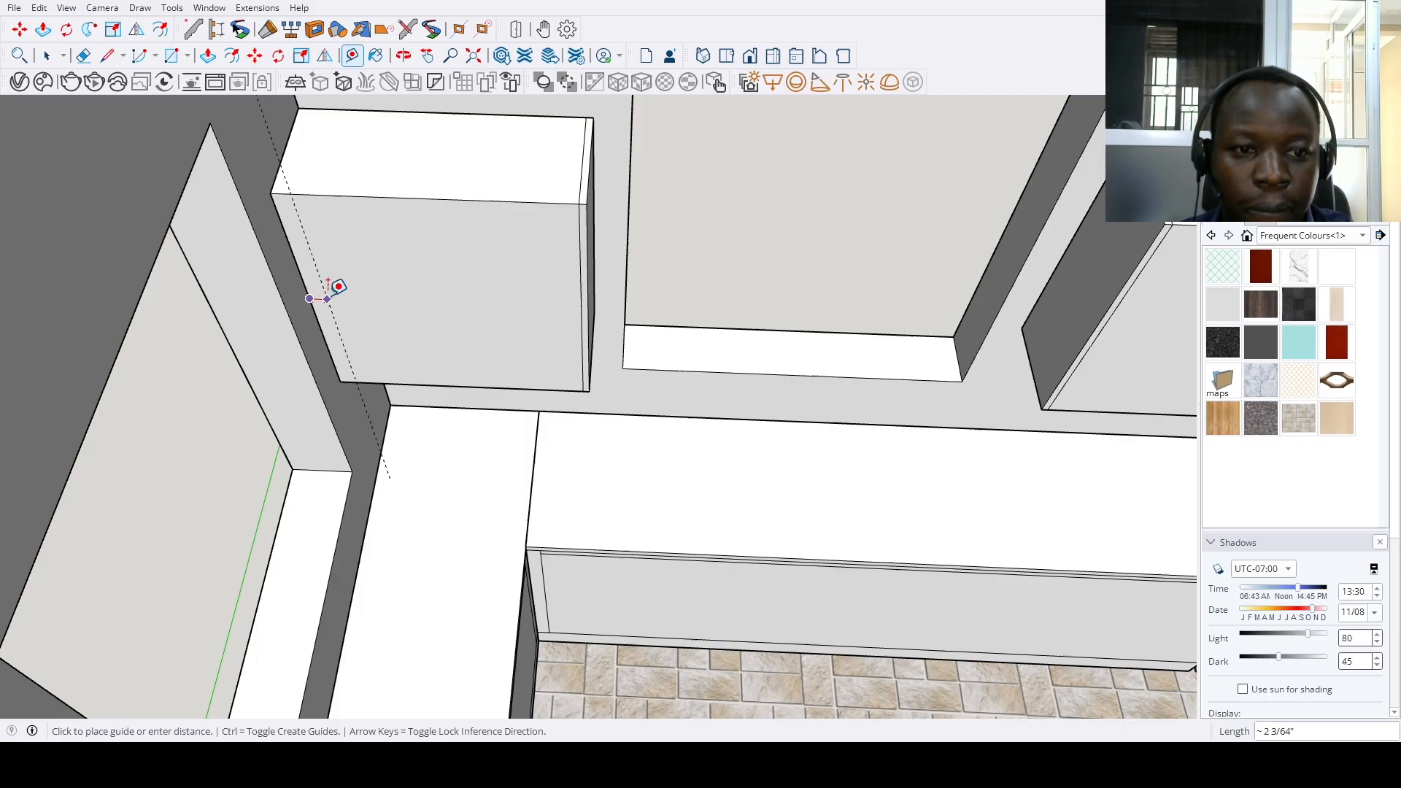
{"action": "left_click", "coordinate": [590, 265]}
{"action": "key", "text": "space"}
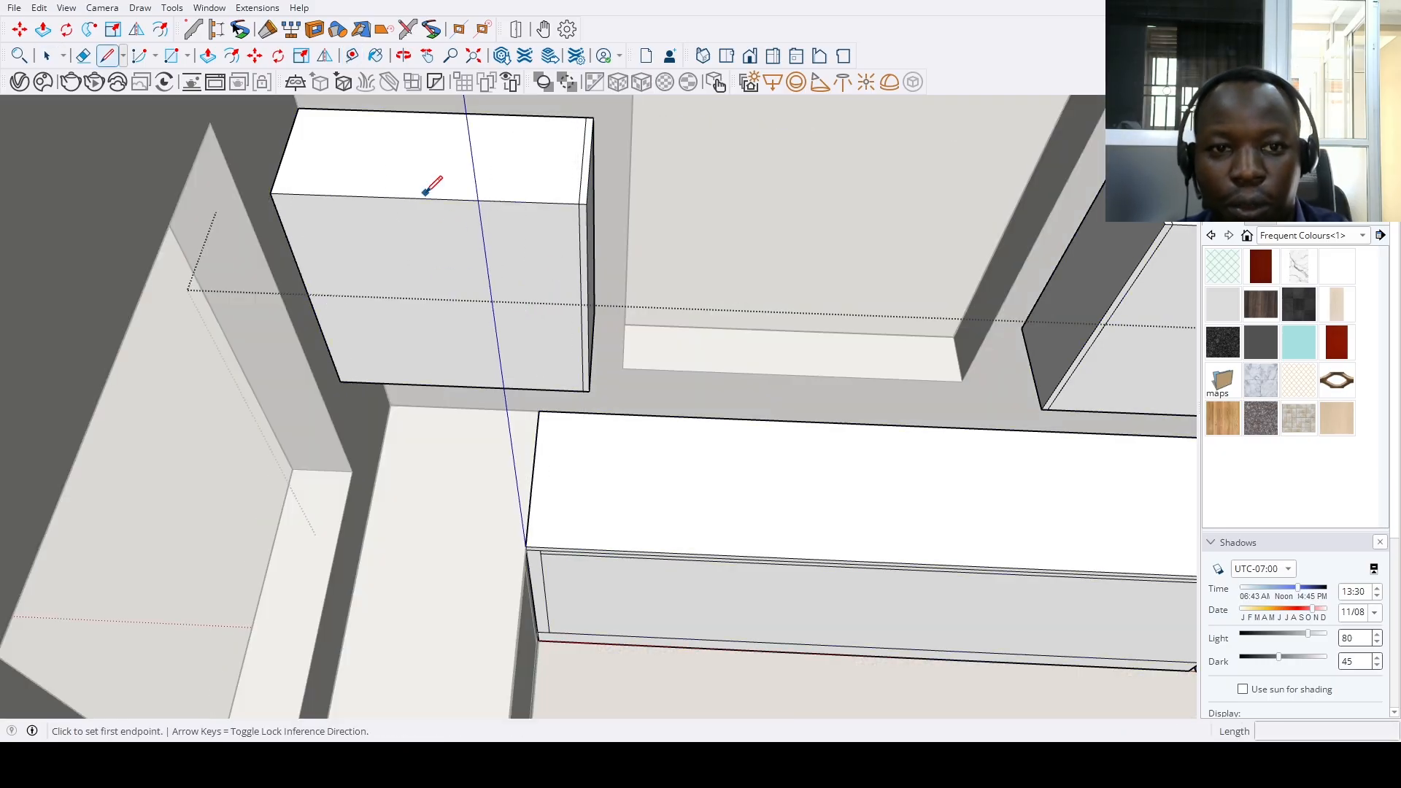
Split the corner upper cabinet's front with a centre line and Push/Pull it back 12 3/4 inches, leaving only the end panel
{"action": "left_click", "coordinate": [424, 198]}
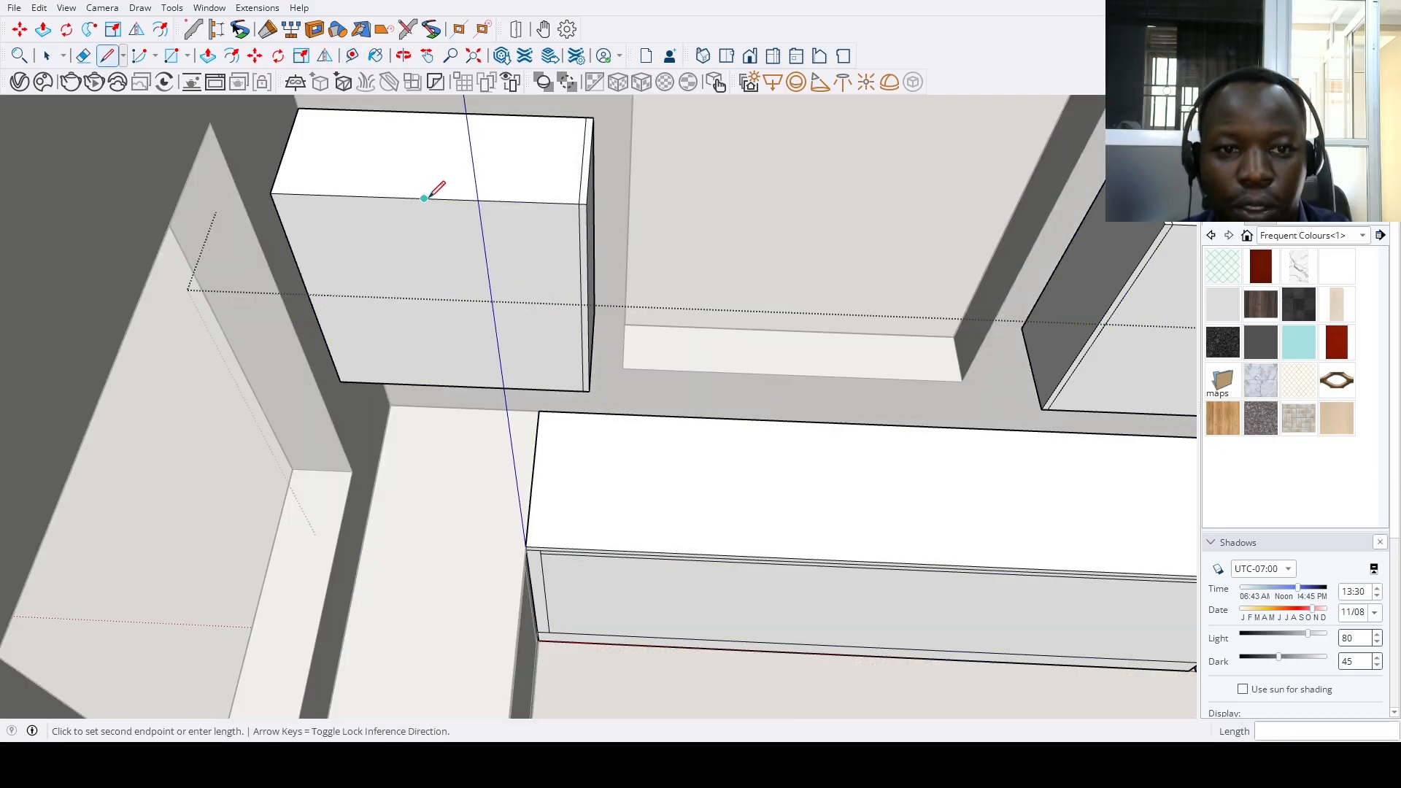
{"action": "left_click", "coordinate": [461, 386]}
{"action": "key", "text": "p"}
{"action": "left_click", "coordinate": [460, 393]}
{"action": "left_click", "coordinate": [474, 188]}
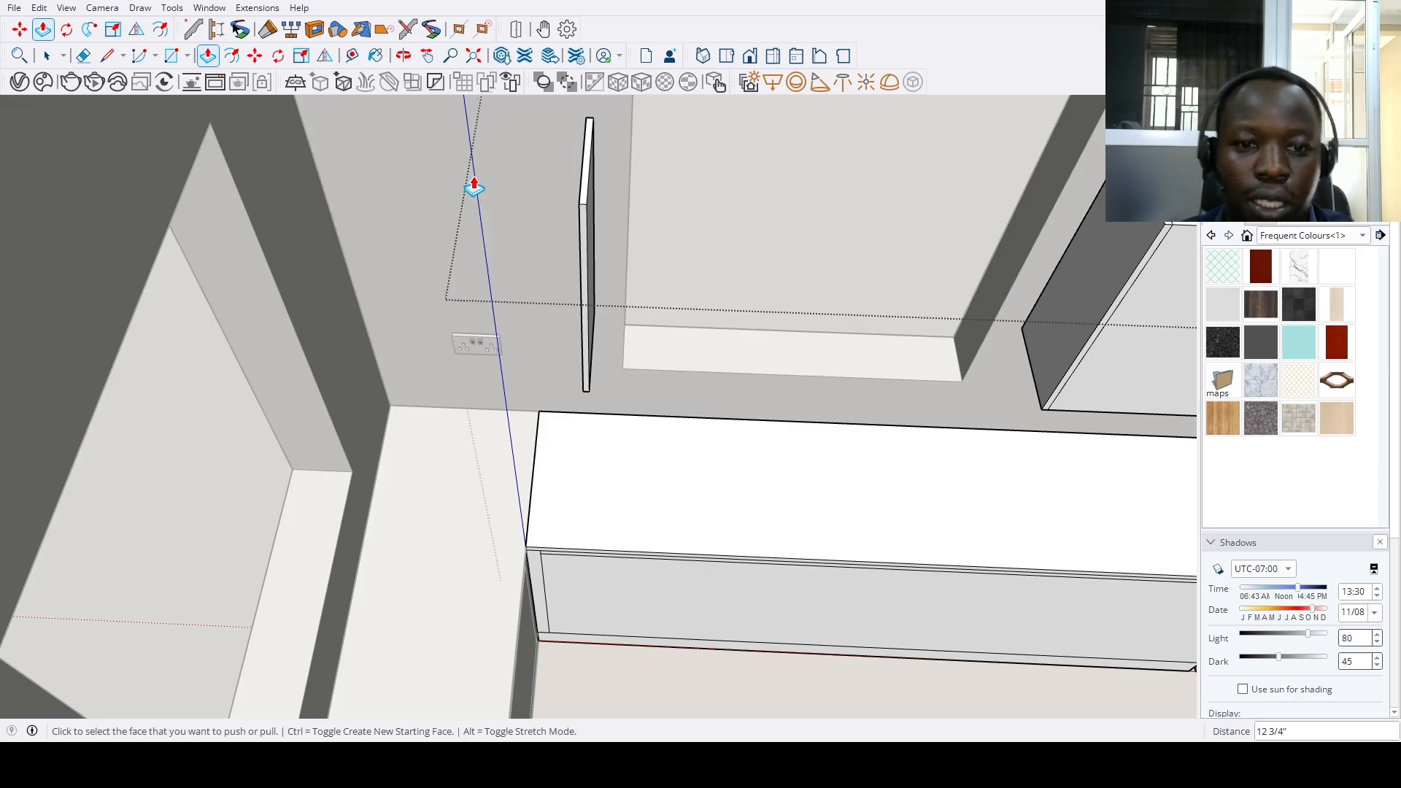
Place the two-door glass cabinet component and move it into the corner upper space against the end panel
{"action": "scroll", "coordinate": [477, 283], "scroll_direction": "down", "scroll_amount": 5}
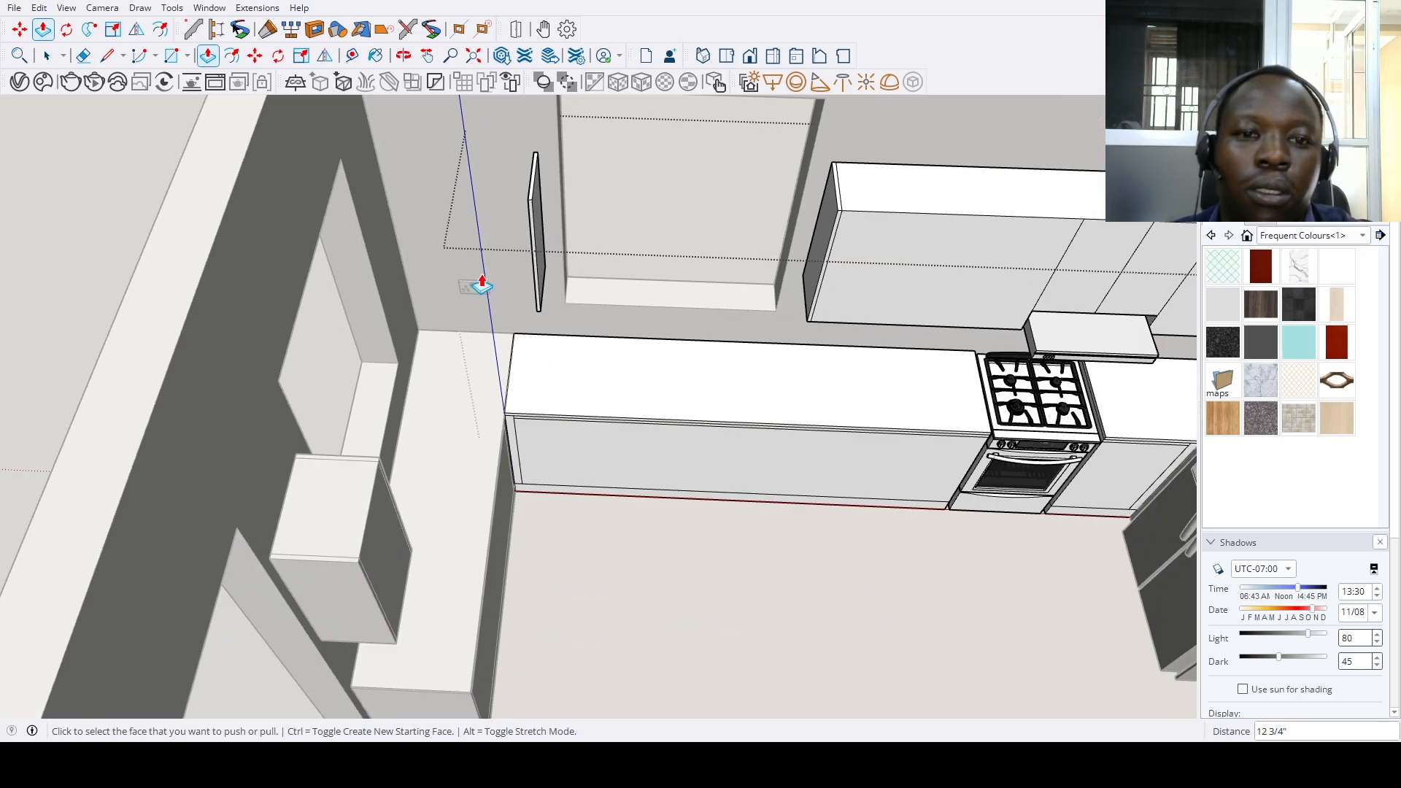
{"action": "scroll", "coordinate": [475, 292], "scroll_direction": "up", "scroll_amount": 2}
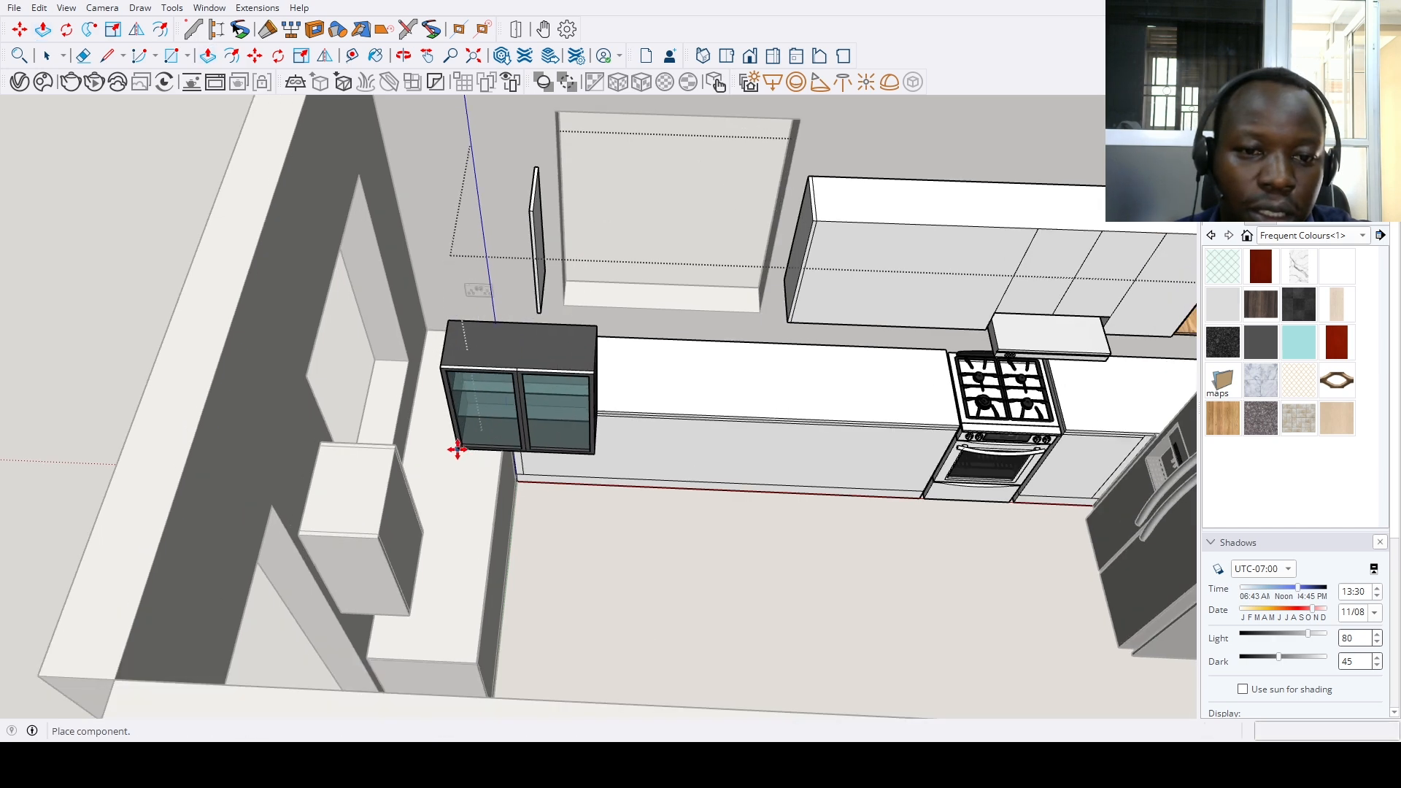
{"action": "left_click", "coordinate": [441, 459]}
{"action": "scroll", "coordinate": [606, 368], "scroll_direction": "up", "scroll_amount": 3}
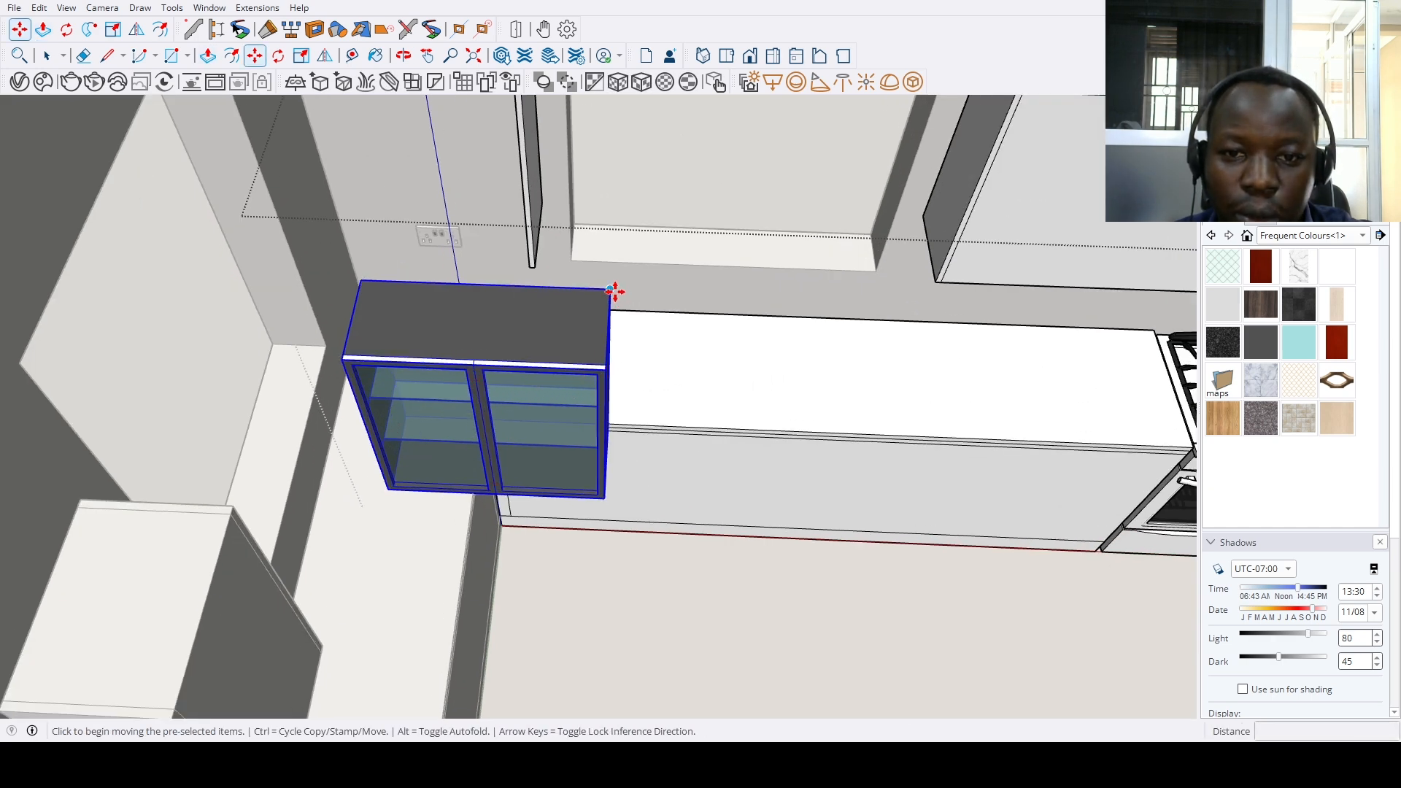
{"action": "scroll", "coordinate": [607, 289], "scroll_direction": "down", "scroll_amount": 5}
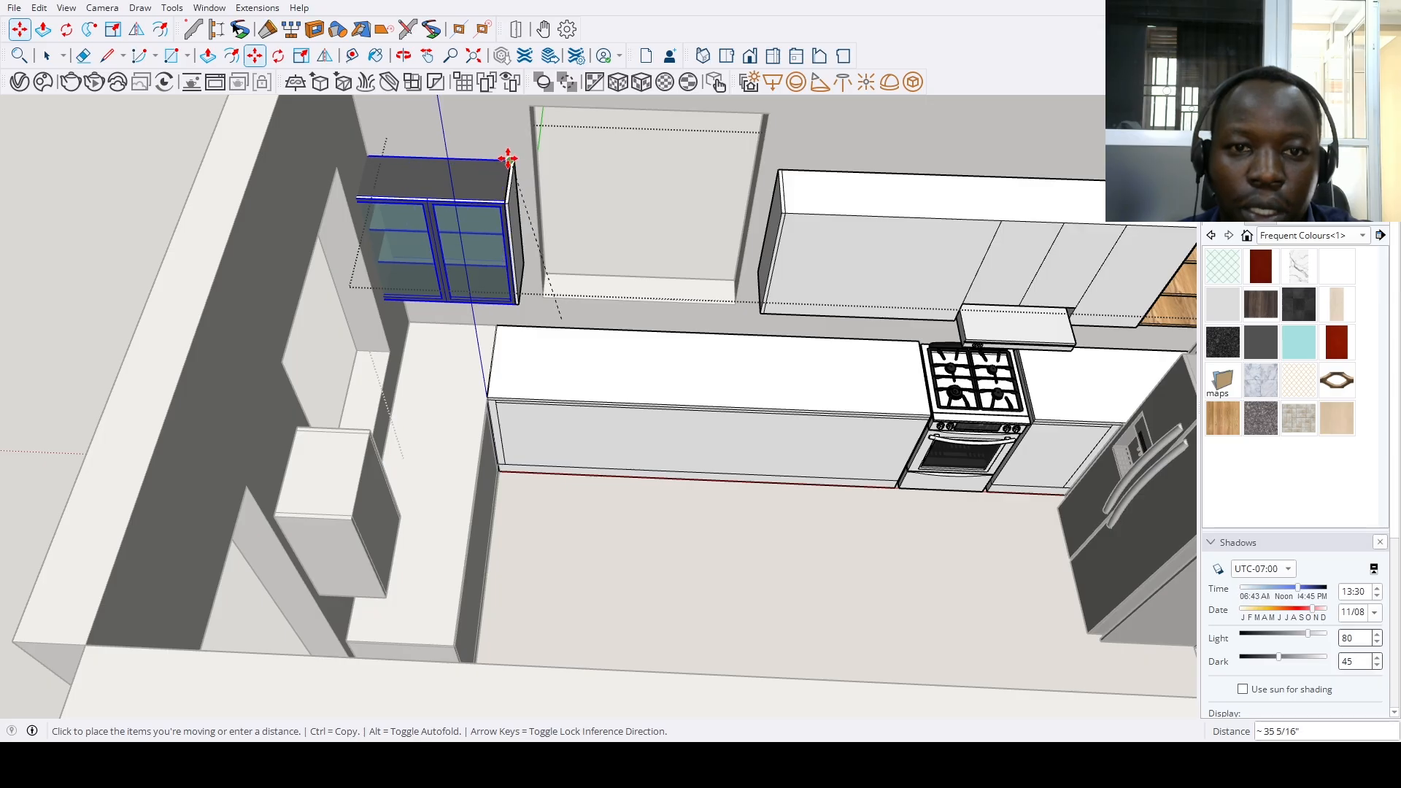
{"action": "key", "text": "q"}
{"action": "scroll", "coordinate": [380, 248], "scroll_direction": "down", "scroll_amount": 2}
Move the glass cabinet's wall-side edges about 6 47/64 inches so that end meets the side wall
{"action": "key", "text": "space"}
{"action": "left_click_drag", "start_coordinate": [287, 152], "coordinate": [448, 409]}
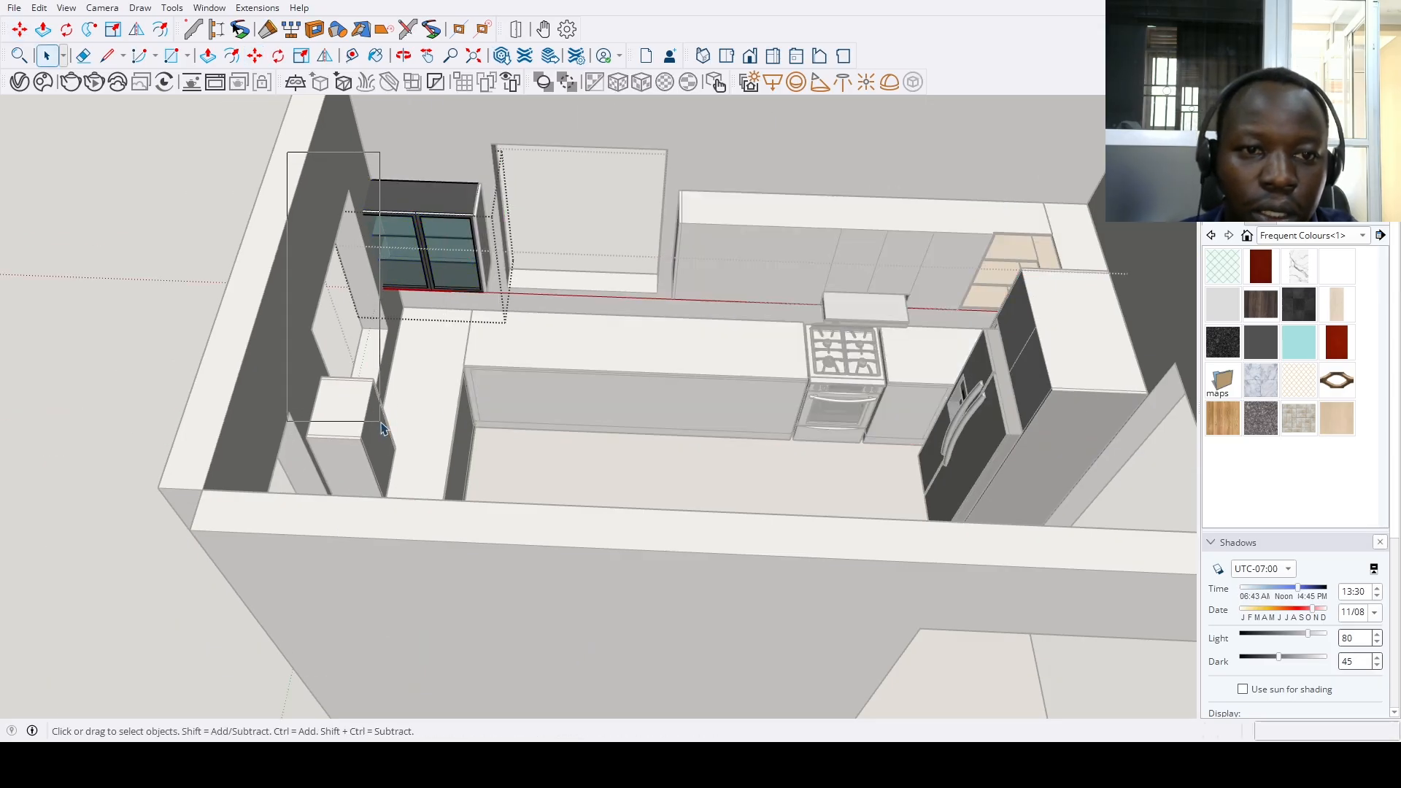
{"action": "scroll", "coordinate": [398, 232], "scroll_direction": "up", "scroll_amount": 3}
{"action": "key", "text": "m"}
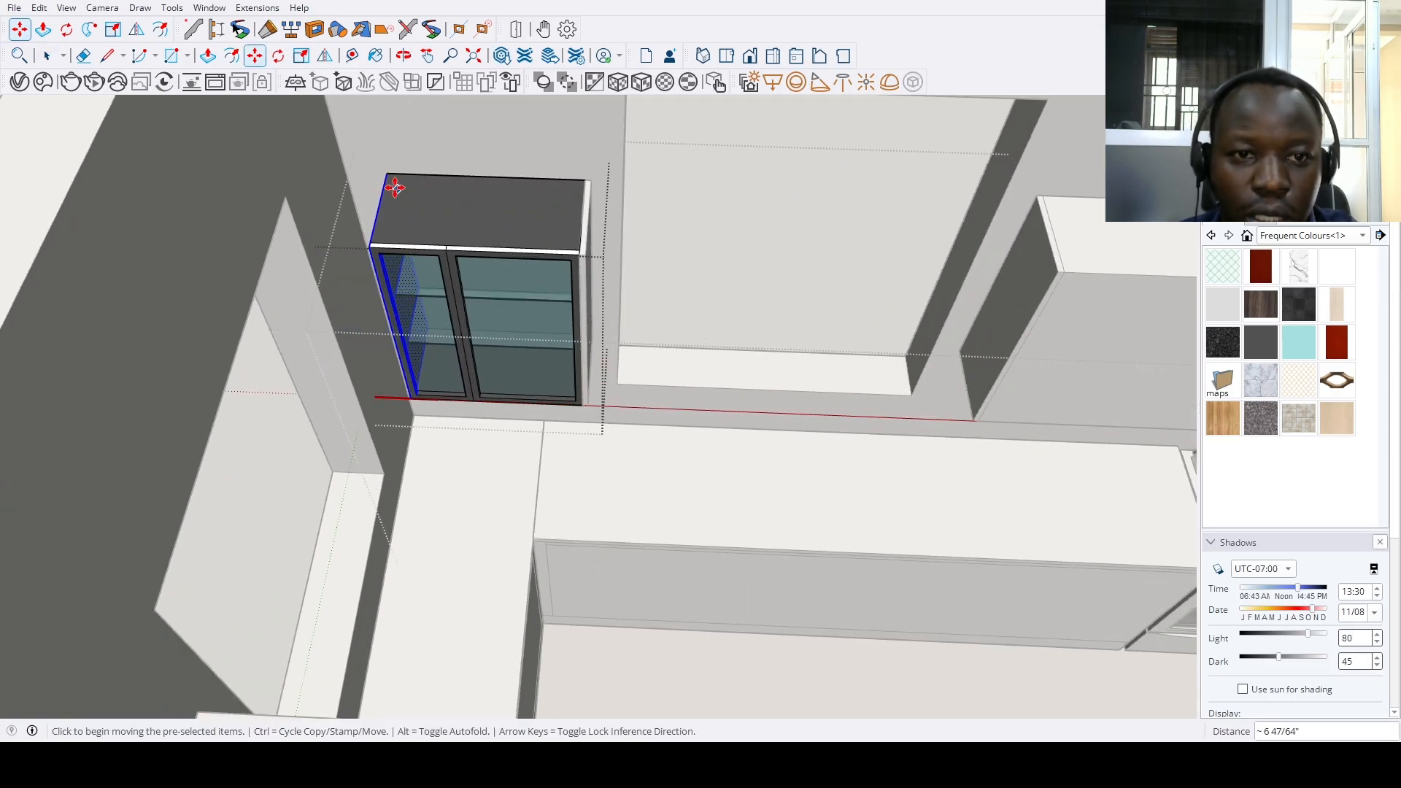
{"action": "key", "text": "space"}
Select the middle door stiles of the glass cabinet for moving
{"action": "scroll", "coordinate": [412, 219], "scroll_direction": "down", "scroll_amount": 4}
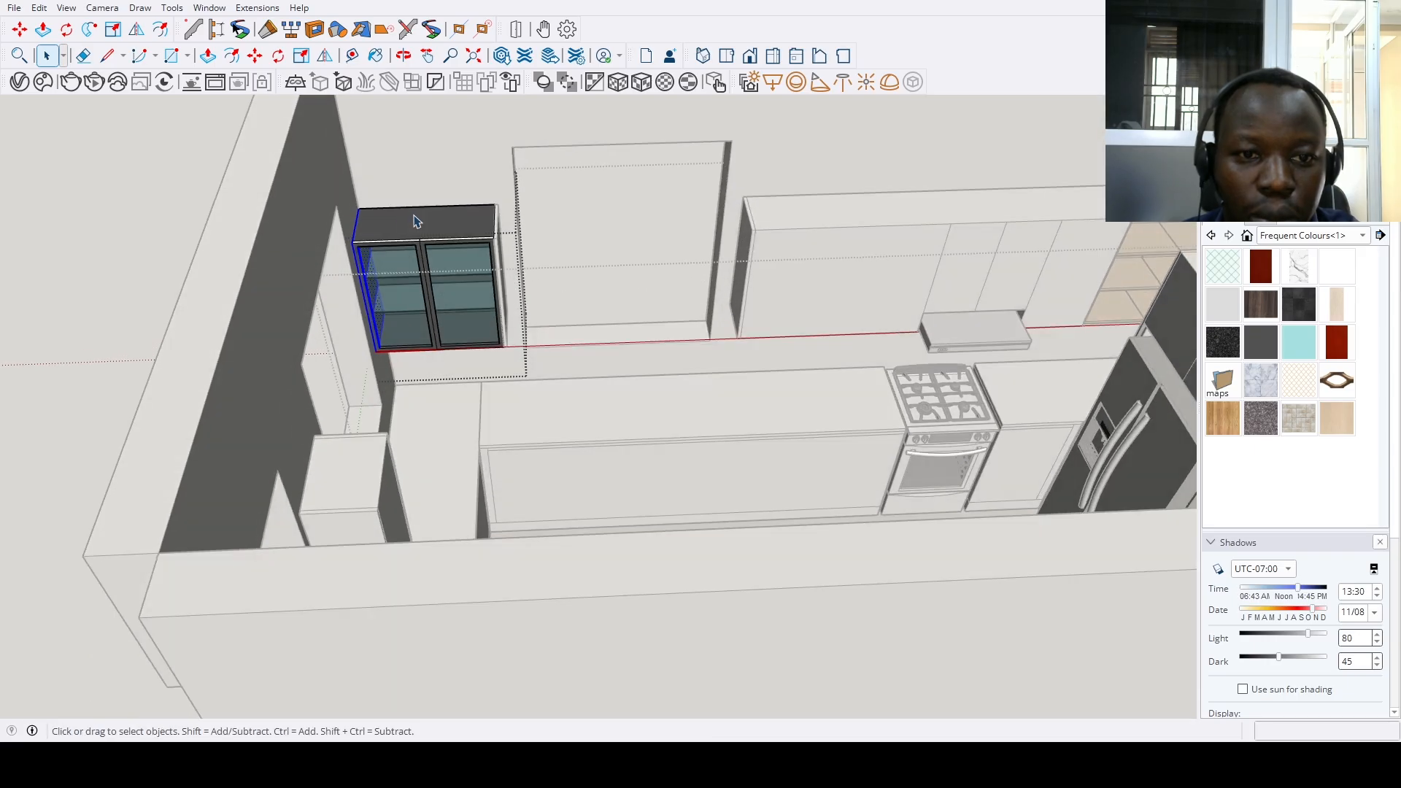
{"action": "left_click_drag", "start_coordinate": [398, 216], "coordinate": [465, 386]}
{"action": "scroll", "coordinate": [397, 212], "scroll_direction": "up", "scroll_amount": 4}
{"action": "key", "text": "m"}
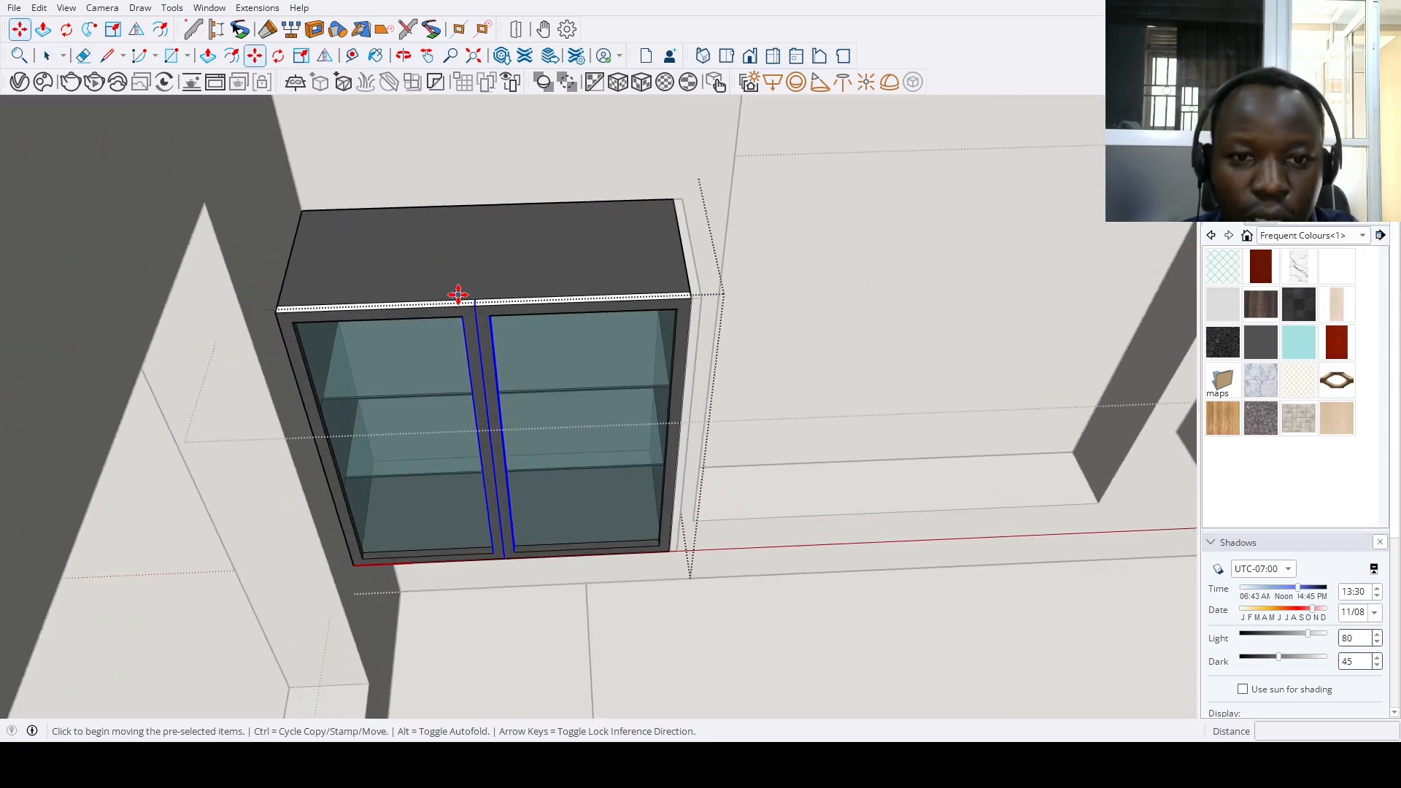
Try to move the glass cabinet's selected middle stiles sideways by 3/4 inch
{"action": "left_click", "coordinate": [457, 294]}
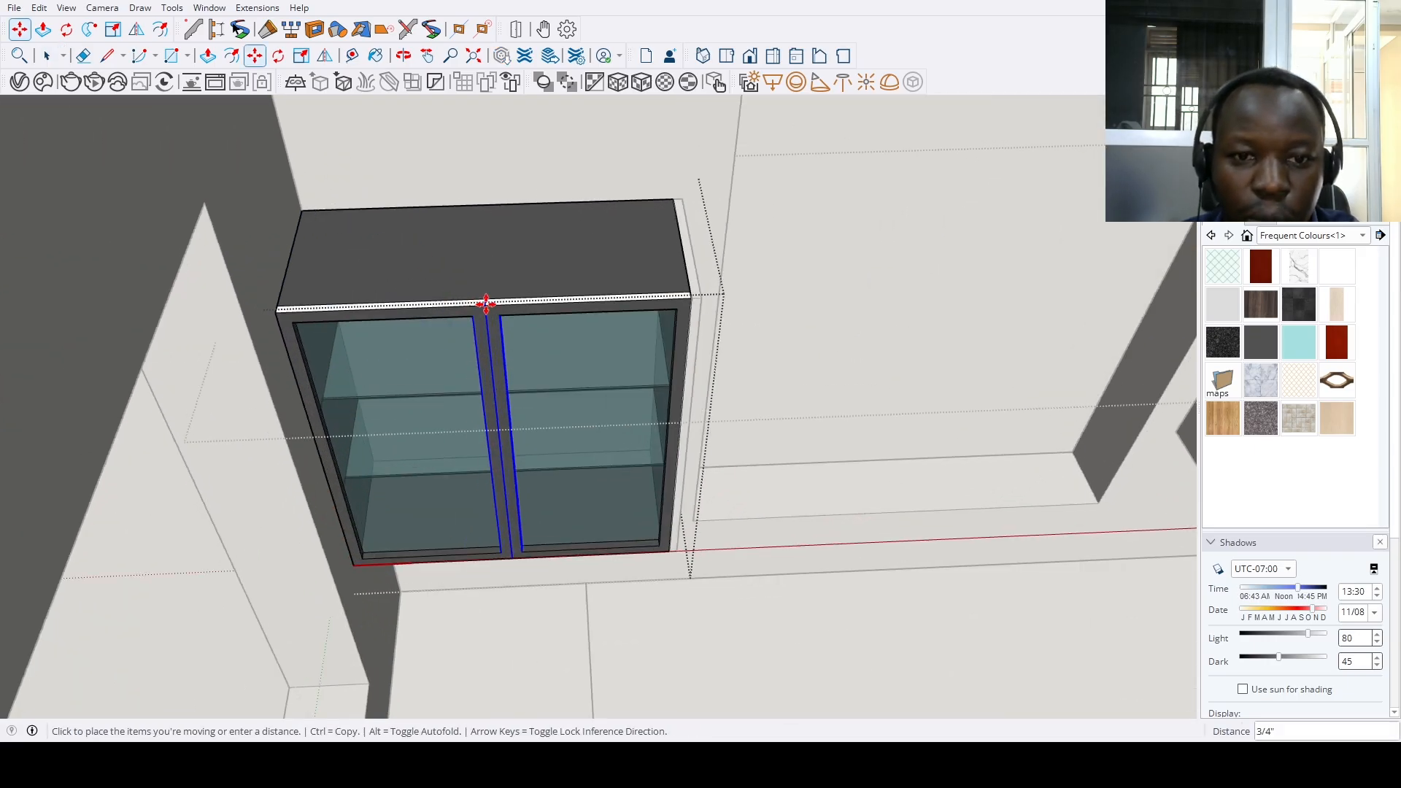
{"action": "scroll", "coordinate": [473, 205], "scroll_direction": "up", "scroll_amount": 3}
{"action": "left_click", "coordinate": [494, 203]}
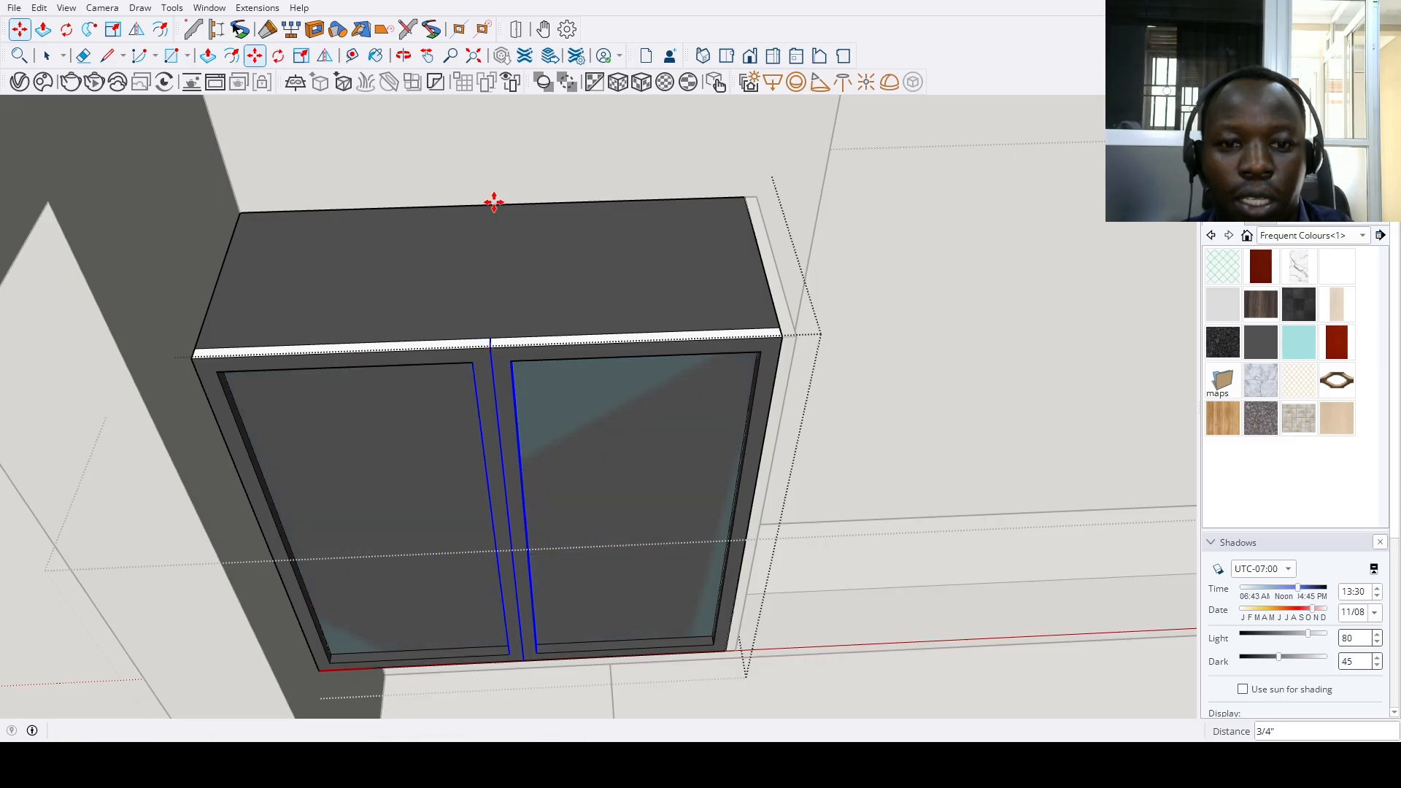
{"action": "scroll", "coordinate": [478, 351], "scroll_direction": "down", "scroll_amount": 4}
{"action": "key", "text": "space"}
{"action": "scroll", "coordinate": [482, 357], "scroll_direction": "down", "scroll_amount": 2}
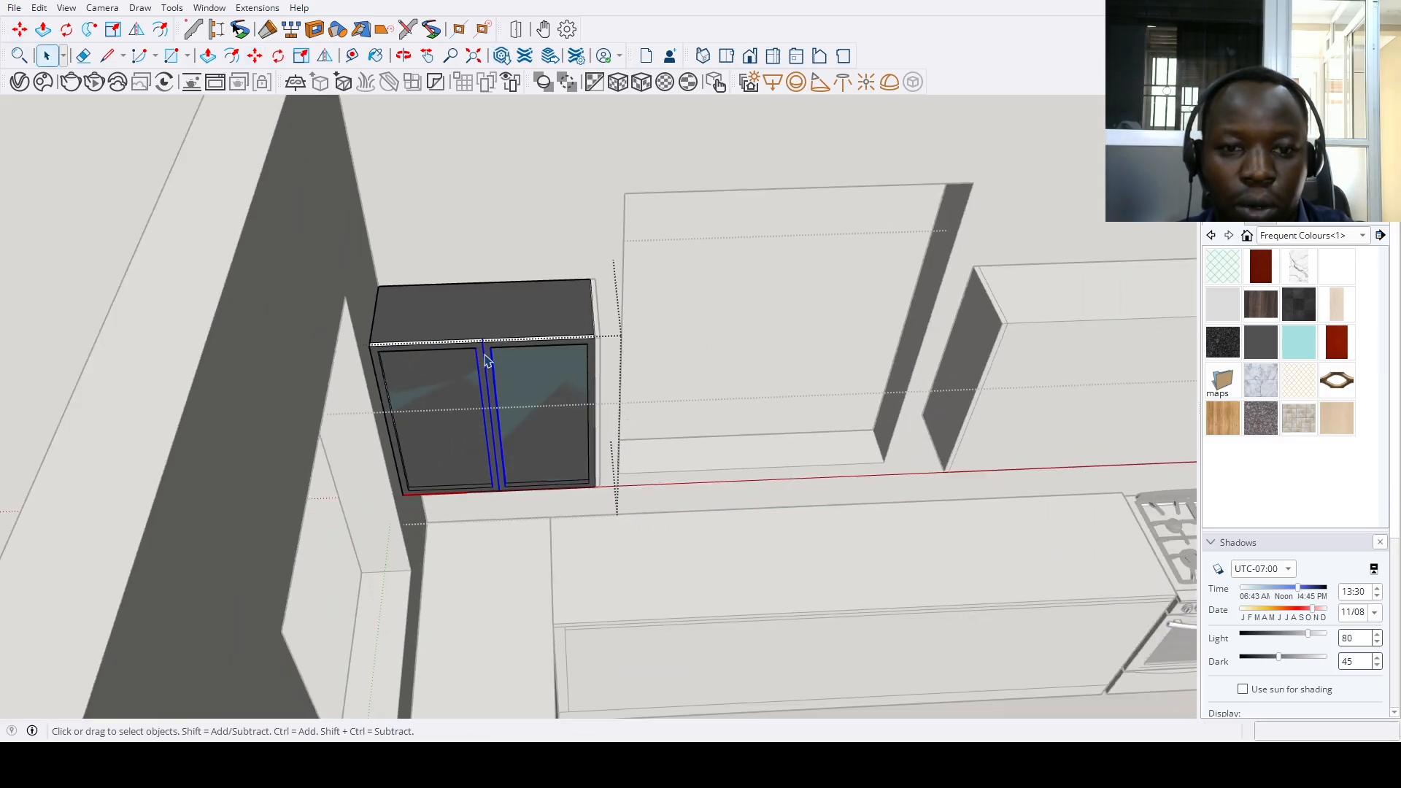
{"action": "key", "text": "ctrl+z"}
Move the glass cabinet's selected middle stiles 0.75 inch sideways to centre them between the cabinet's ends
{"action": "key", "text": "m"}
{"action": "scroll", "coordinate": [482, 352], "scroll_direction": "up", "scroll_amount": 2}
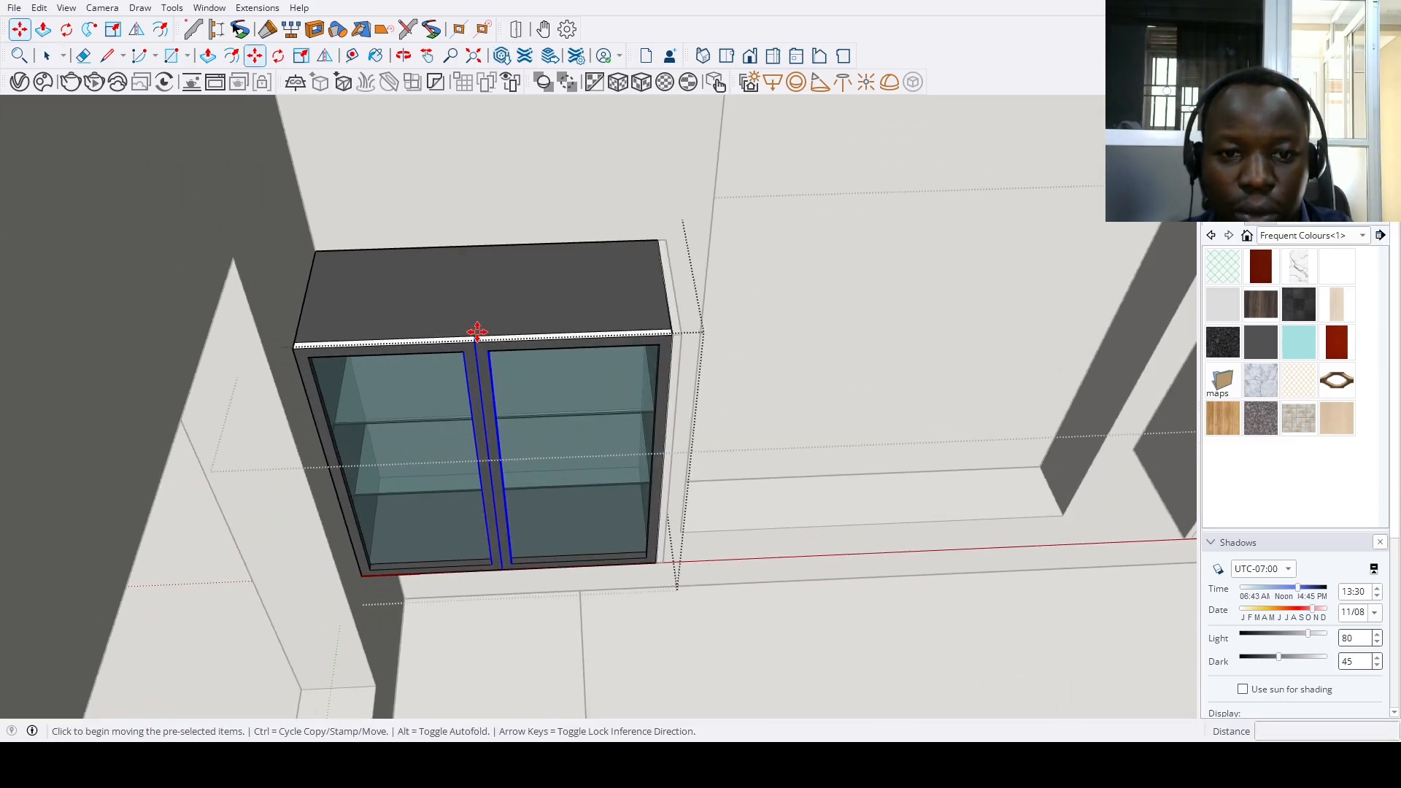
{"action": "left_click", "coordinate": [476, 334]}
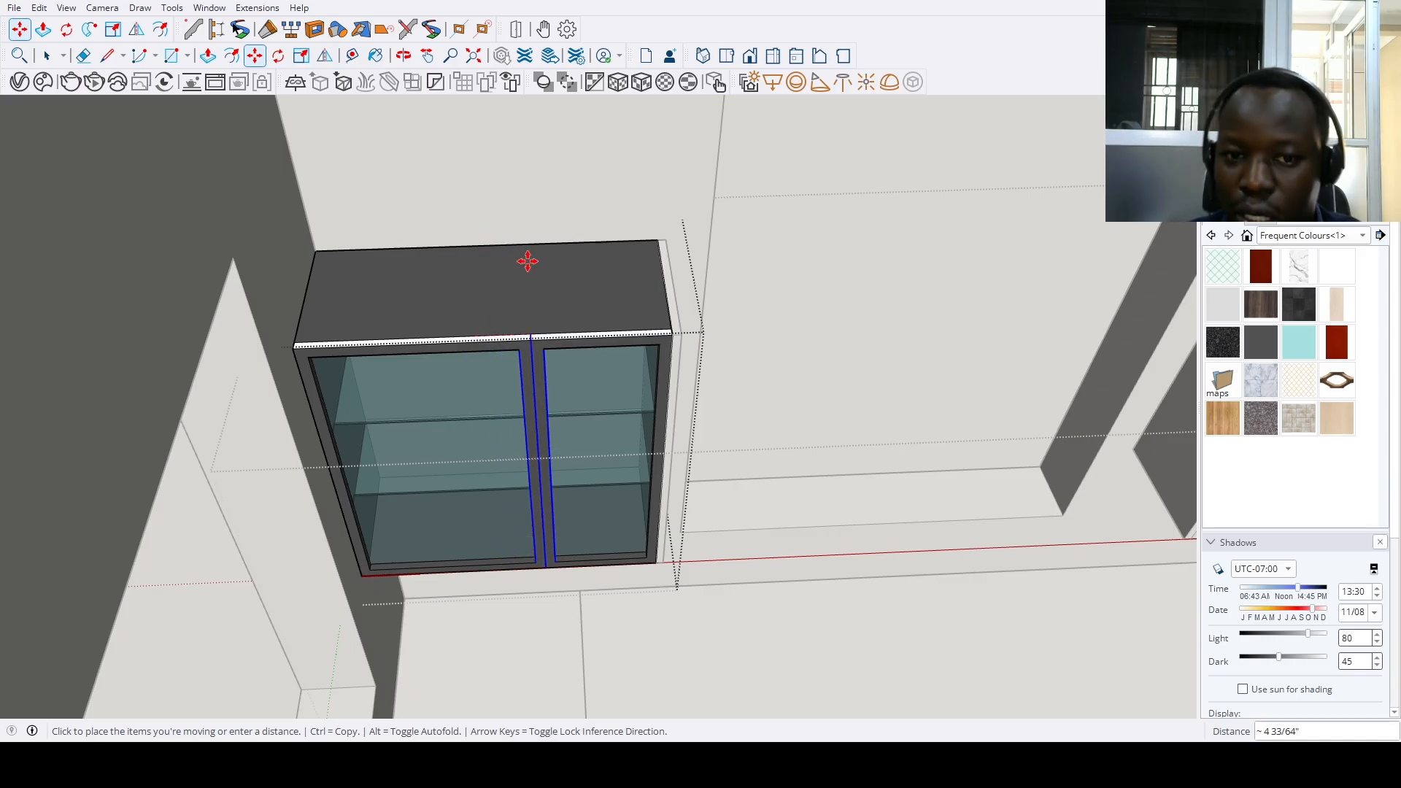
{"action": "type", "text": ".75"}
{"action": "key", "text": "Return"}
{"action": "key", "text": "space"}
{"action": "scroll", "coordinate": [573, 303], "scroll_direction": "down", "scroll_amount": 5}
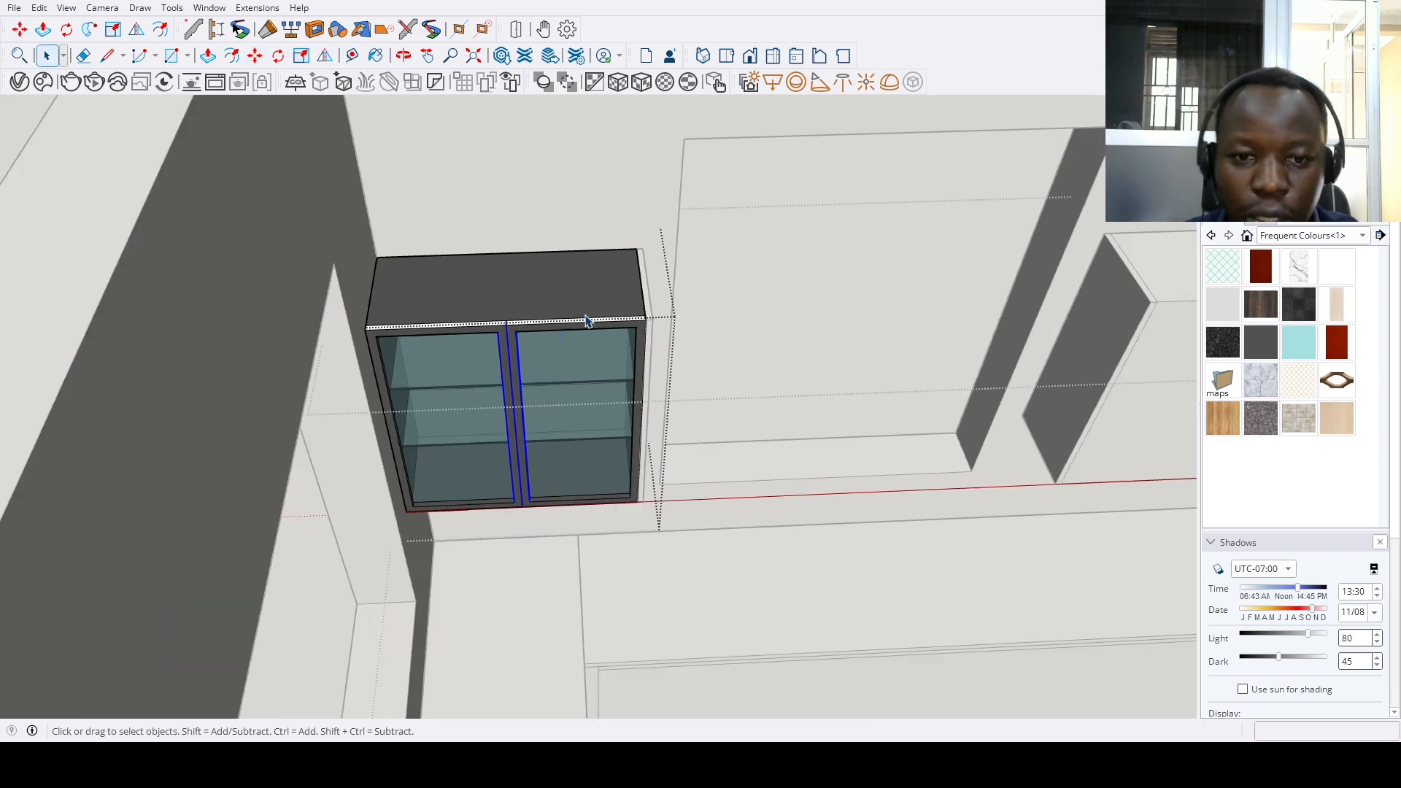
{"action": "left_click", "coordinate": [738, 510]}
Draw a line across the back-wall upper cabinet's top from the front corner of the open shelves to the back wall
{"action": "scroll", "coordinate": [733, 499], "scroll_direction": "up", "scroll_amount": 2}
{"action": "scroll", "coordinate": [686, 467], "scroll_direction": "up", "scroll_amount": 3}
{"action": "scroll", "coordinate": [701, 485], "scroll_direction": "down", "scroll_amount": 5}
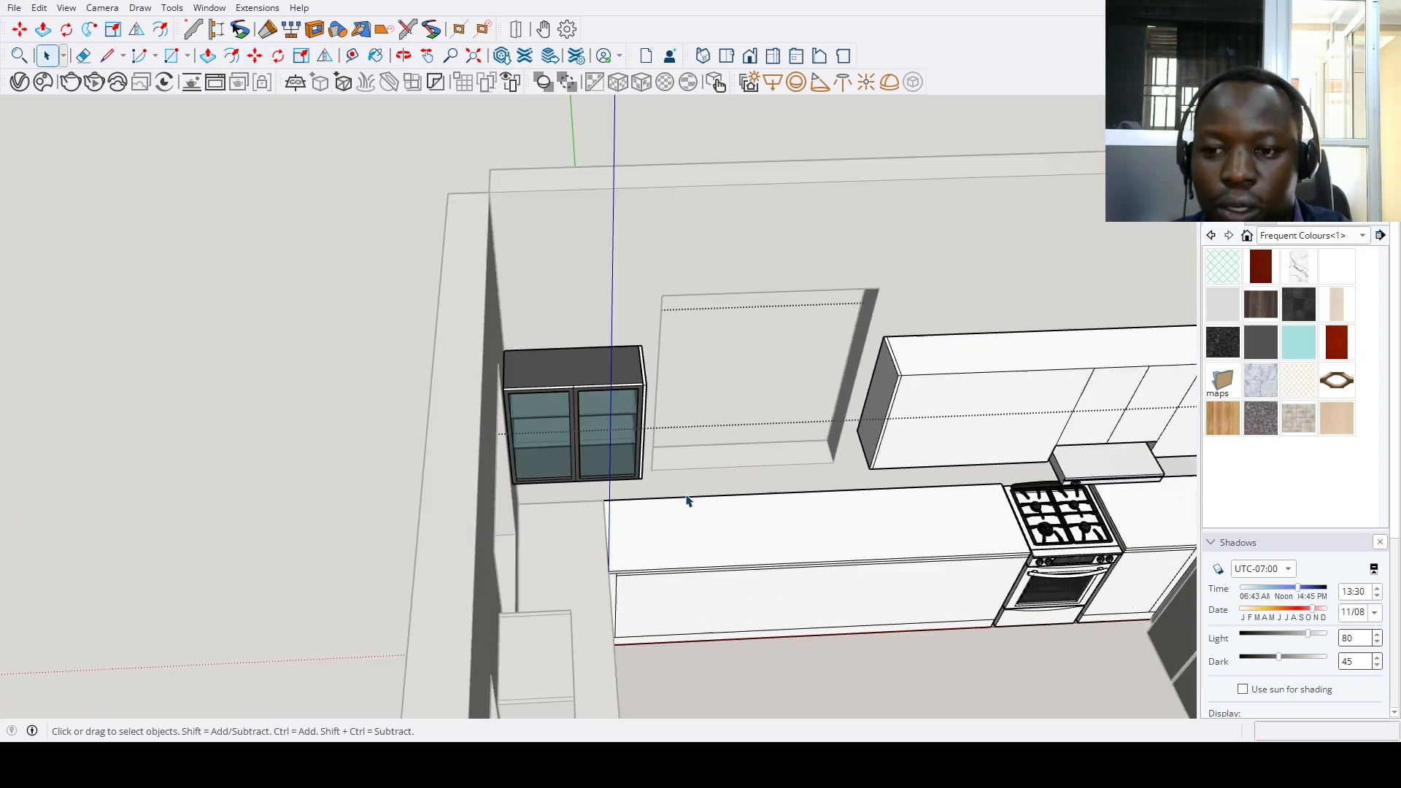
{"action": "middle_click_drag", "start_coordinate": [700, 484], "coordinate": [497, 394]}
{"action": "scroll", "coordinate": [826, 394], "scroll_direction": "down", "scroll_amount": 4}
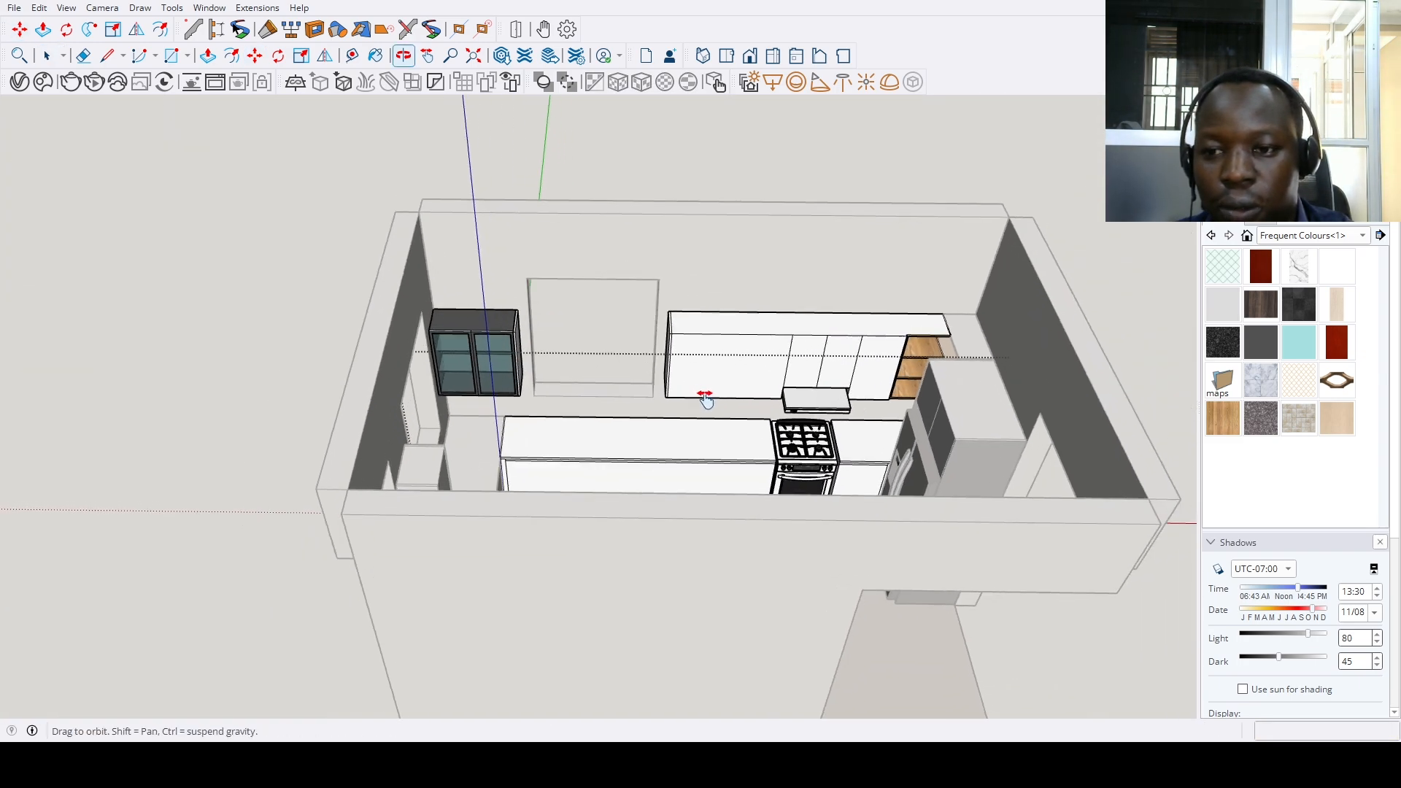
{"action": "scroll", "coordinate": [703, 394], "scroll_direction": "up", "scroll_amount": 4}
{"action": "scroll", "coordinate": [729, 409], "scroll_direction": "down", "scroll_amount": 4}
{"action": "scroll", "coordinate": [778, 425], "scroll_direction": "up", "scroll_amount": 5}
{"action": "scroll", "coordinate": [915, 353], "scroll_direction": "up", "scroll_amount": 2}
{"action": "key", "text": "l"}
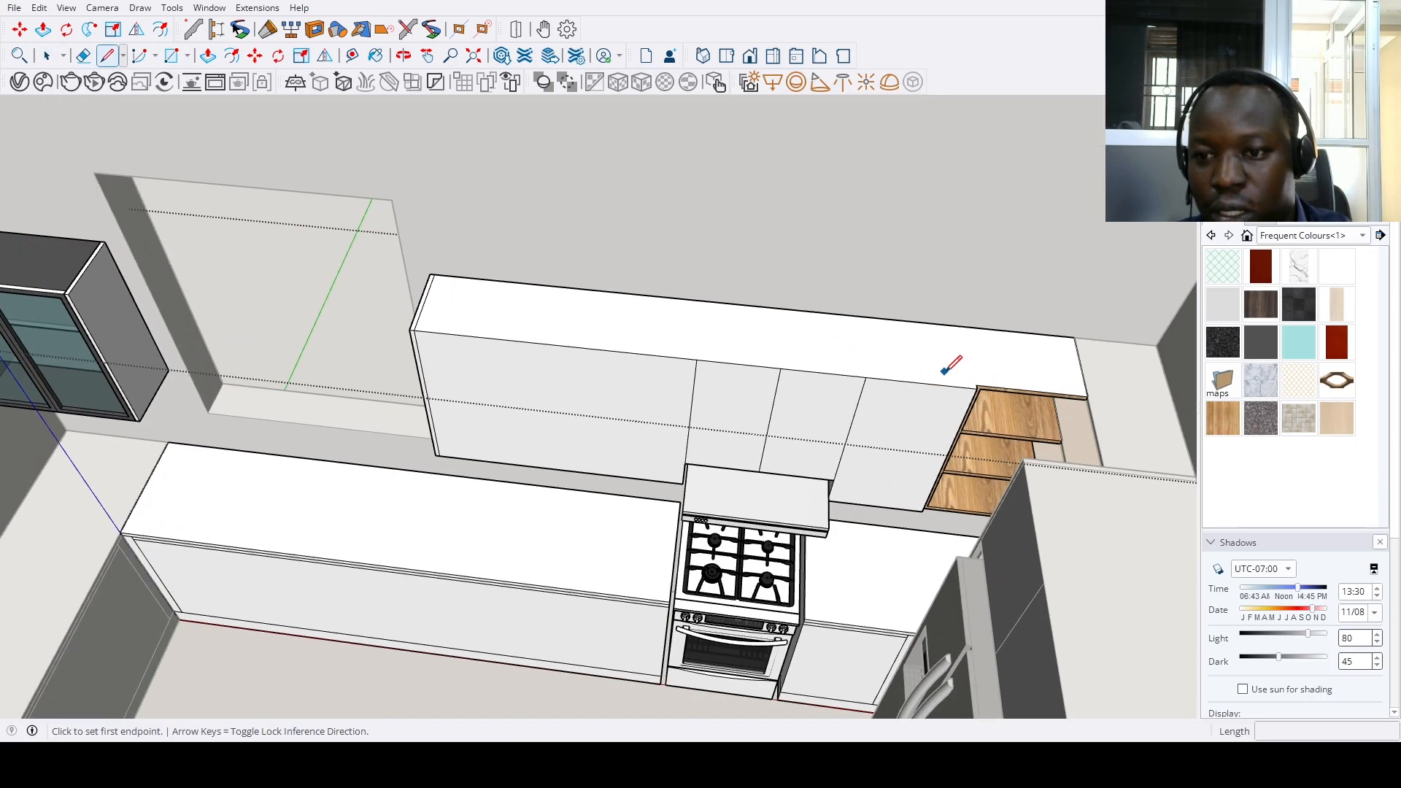
{"action": "left_click", "coordinate": [977, 389]}
{"action": "left_click", "coordinate": [973, 328]}
{"action": "key", "text": "space"}
{"action": "scroll", "coordinate": [715, 356], "scroll_direction": "down", "scroll_amount": 4}
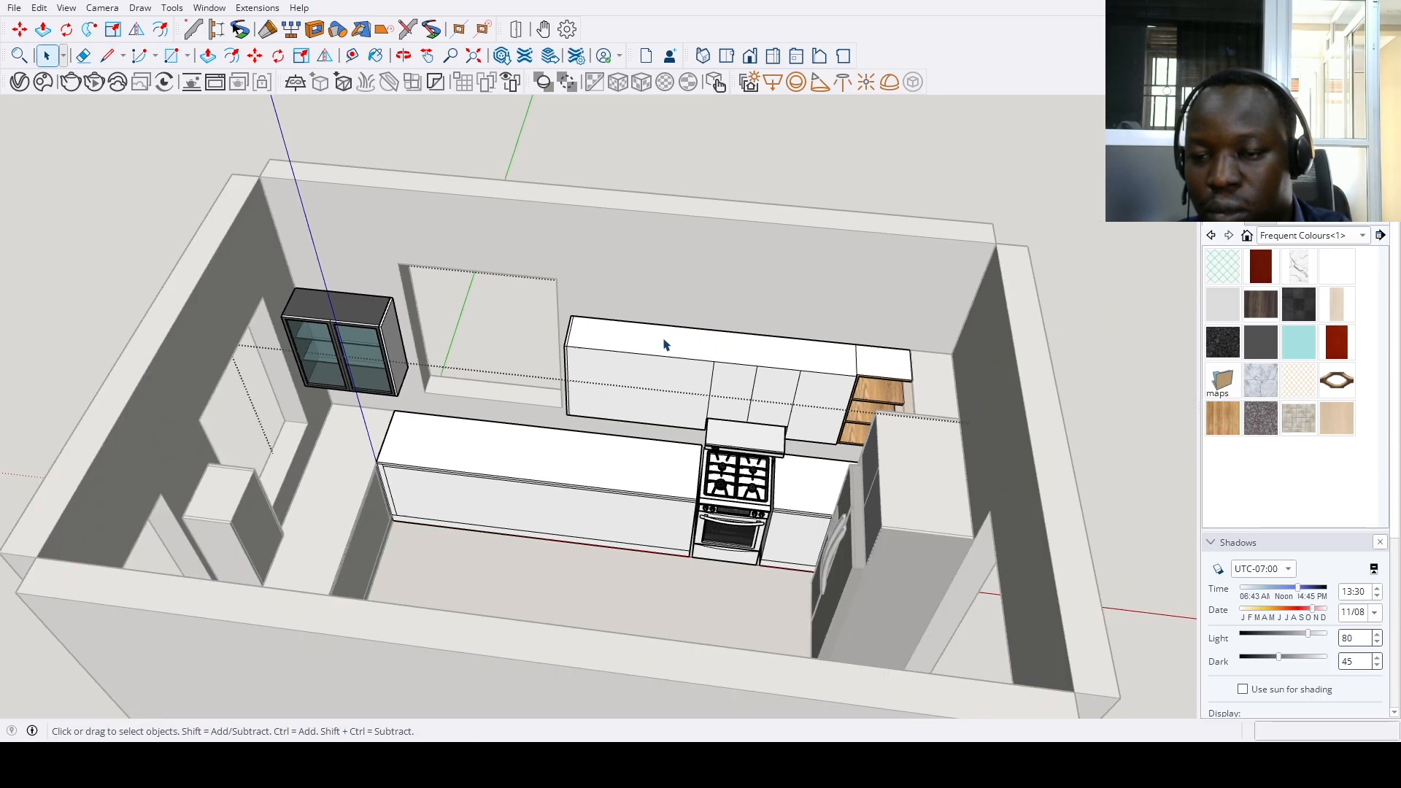
Leave the back-wall cabinet group and open the window-wall counter and wall cabinet group for editing
{"action": "left_click", "coordinate": [761, 281]}
{"action": "scroll", "coordinate": [693, 347], "scroll_direction": "down", "scroll_amount": 3}
{"action": "scroll", "coordinate": [577, 467], "scroll_direction": "up", "scroll_amount": 5}
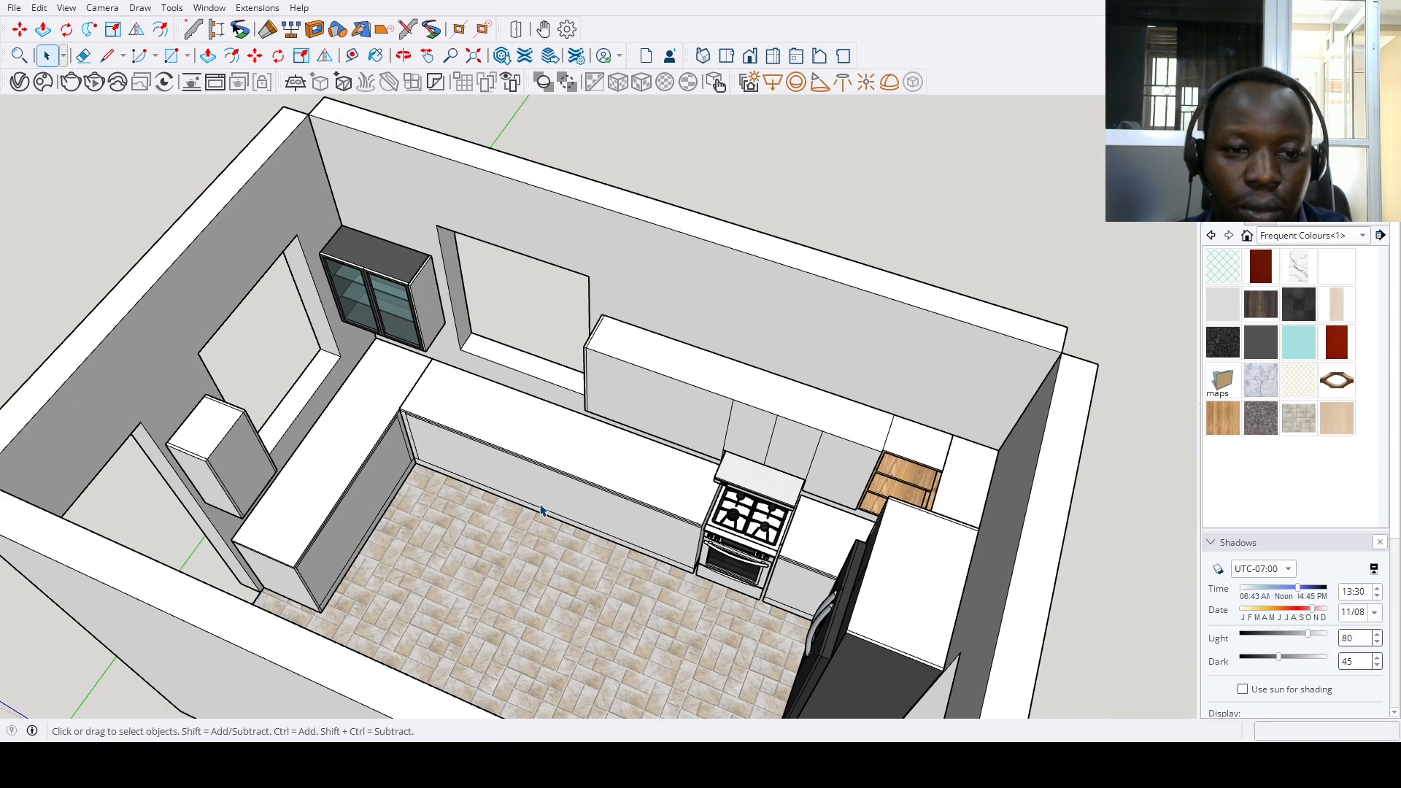
{"action": "scroll", "coordinate": [542, 511], "scroll_direction": "down", "scroll_amount": 3}
{"action": "middle_click_drag", "start_coordinate": [542, 510], "coordinate": [557, 350]}
{"action": "scroll", "coordinate": [556, 351], "scroll_direction": "up", "scroll_amount": 3}
{"action": "left_click", "coordinate": [568, 356]}
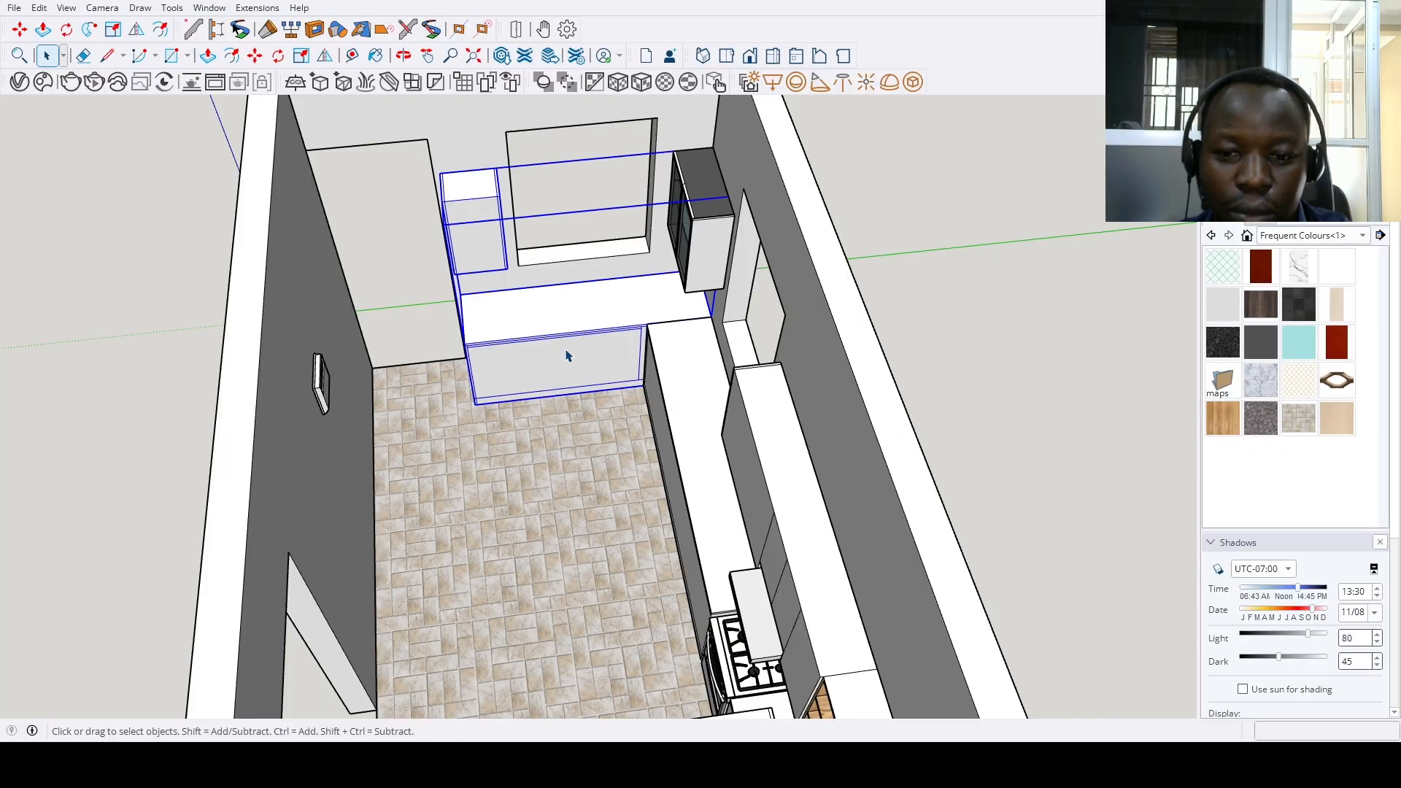
{"action": "double_click", "coordinate": [562, 359]}
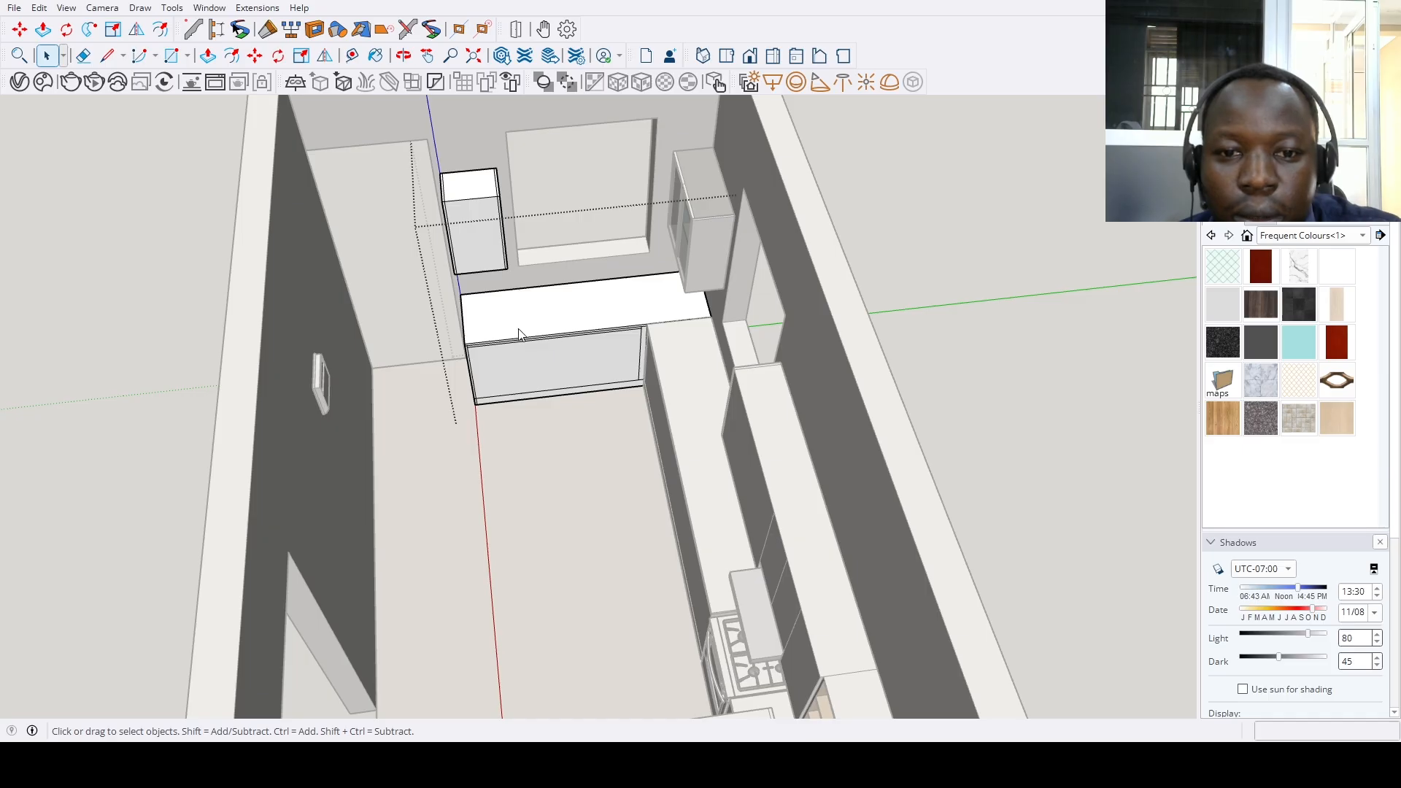
Place the kitchen sink component on the floor before the window-wall counter and rotate it 90 degrees to align with the counter
{"action": "scroll", "coordinate": [532, 337], "scroll_direction": "up", "scroll_amount": 2}
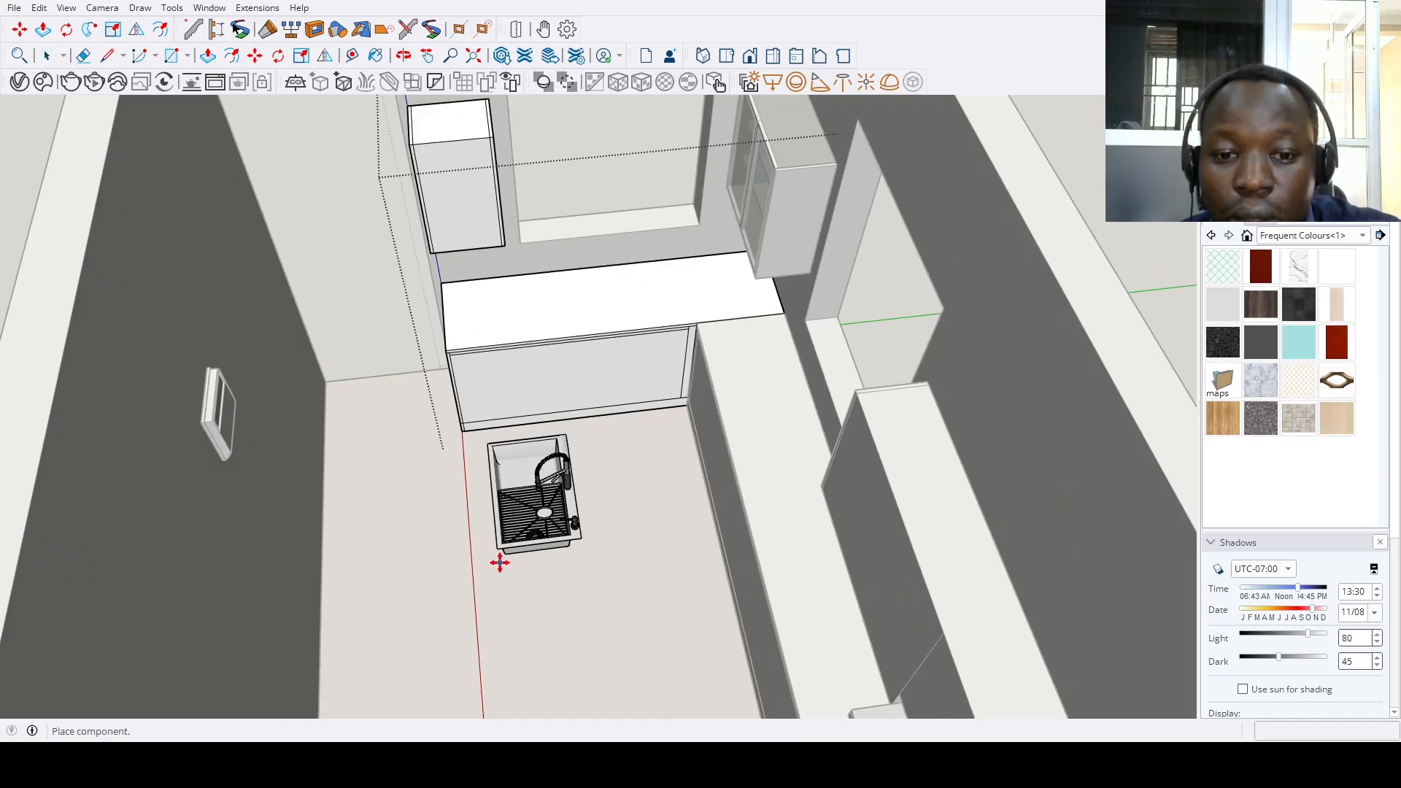
{"action": "left_click", "coordinate": [525, 538]}
{"action": "scroll", "coordinate": [566, 485], "scroll_direction": "up", "scroll_amount": 3}
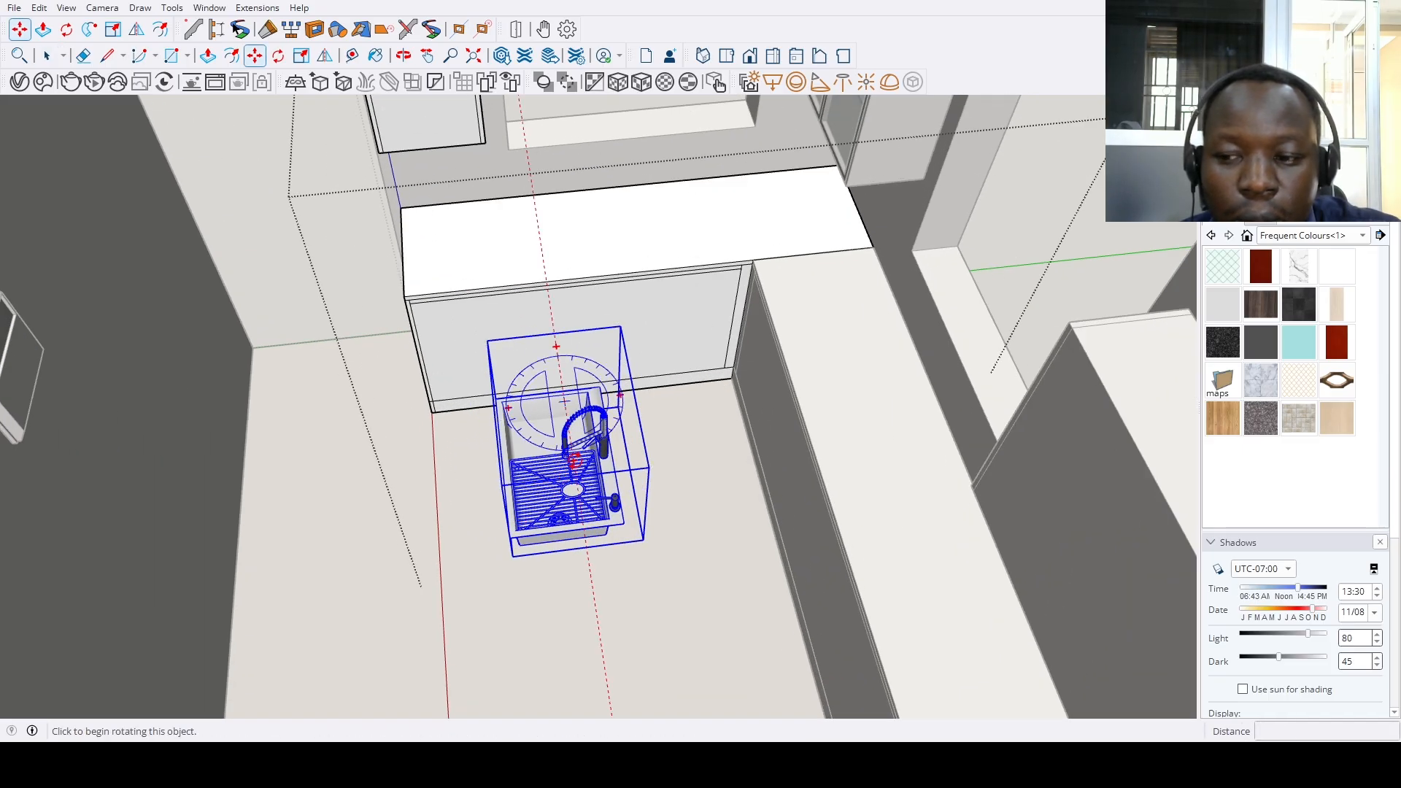
{"action": "left_click", "coordinate": [573, 460]}
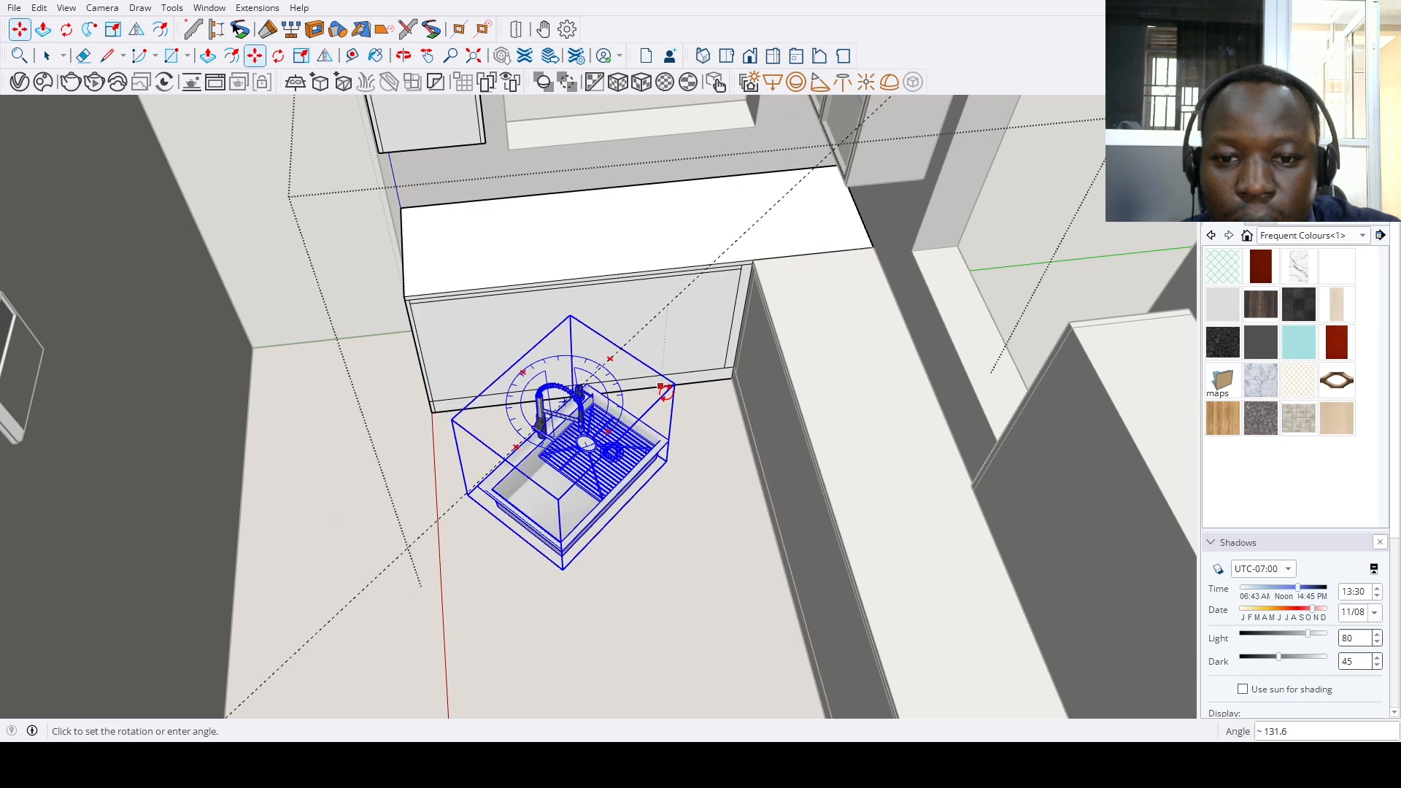
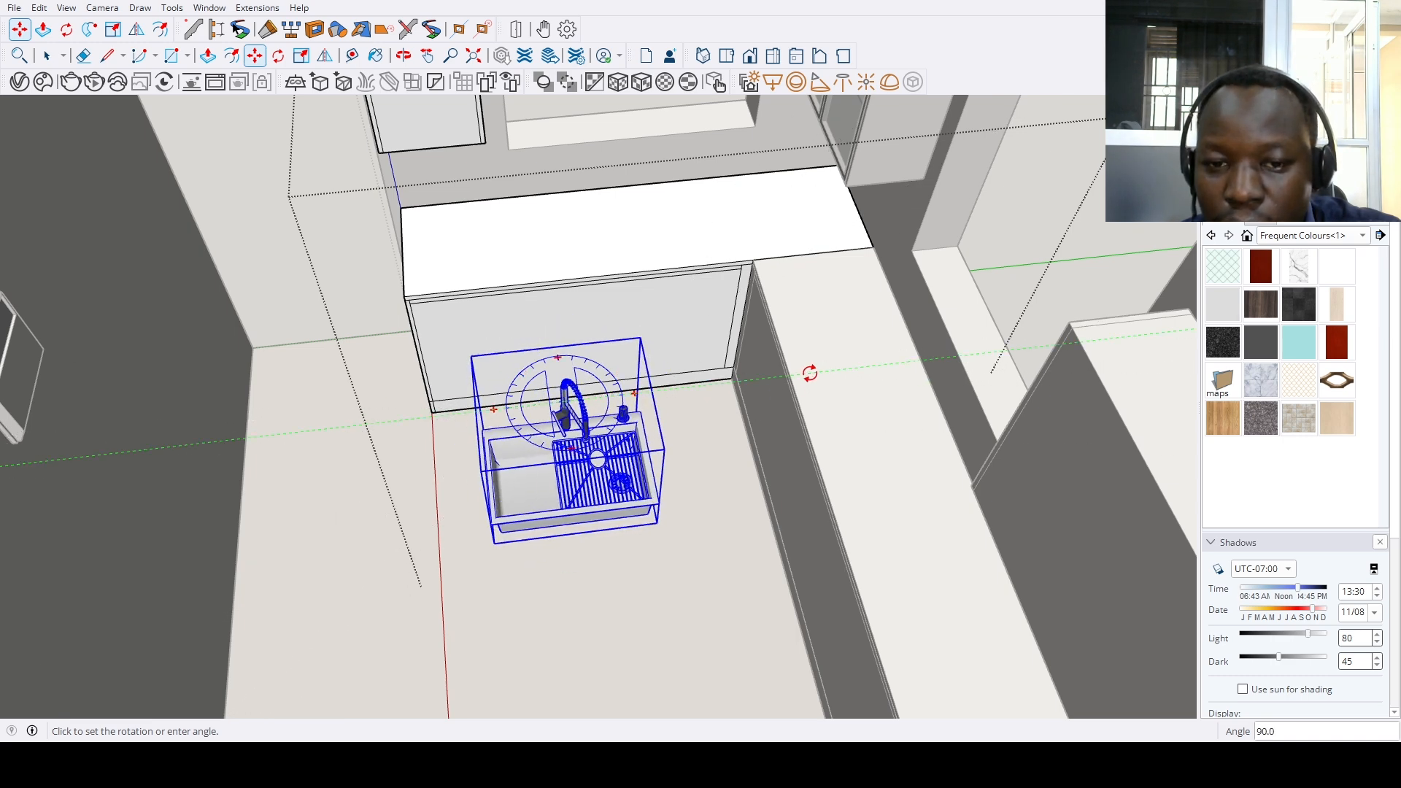
{"action": "left_click", "coordinate": [809, 373]}
Move the sink by its front rim corner onto the countertop, below the window and near the counter's front edge
{"action": "scroll", "coordinate": [622, 518], "scroll_direction": "up", "scroll_amount": 10}
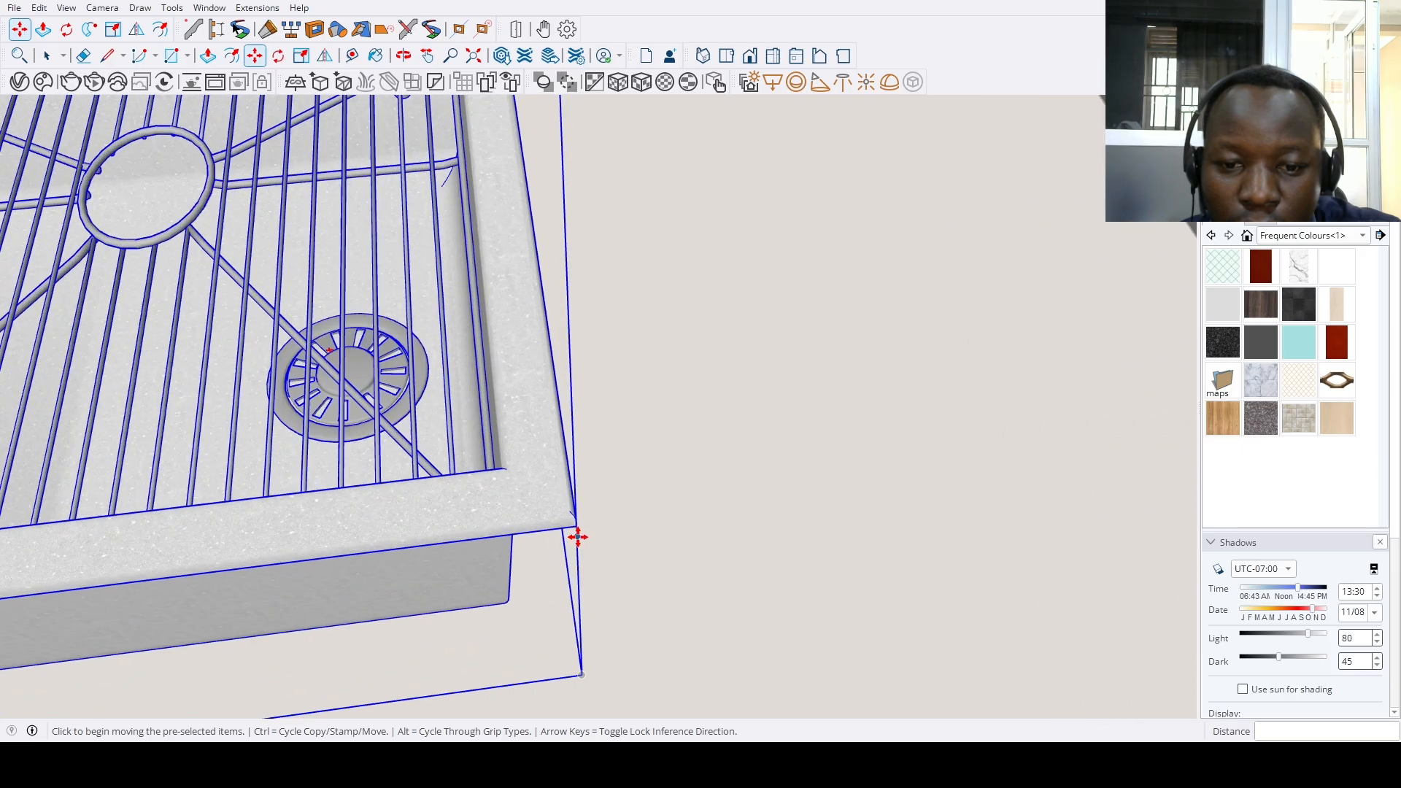
{"action": "scroll", "coordinate": [575, 530], "scroll_direction": "down", "scroll_amount": 2}
{"action": "left_click", "coordinate": [572, 523]}
{"action": "scroll", "coordinate": [447, 288], "scroll_direction": "down", "scroll_amount": 12}
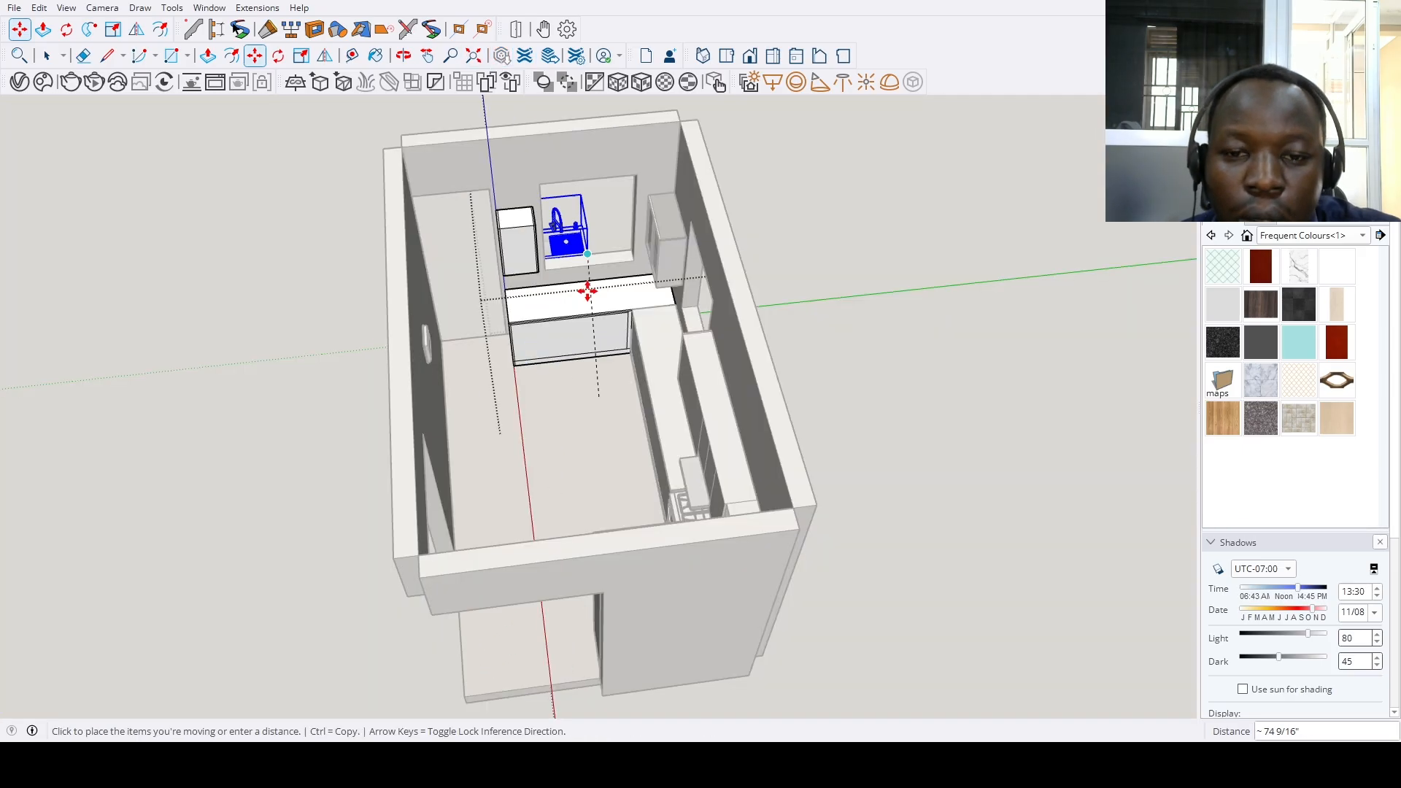
{"action": "scroll", "coordinate": [587, 291], "scroll_direction": "up", "scroll_amount": 8}
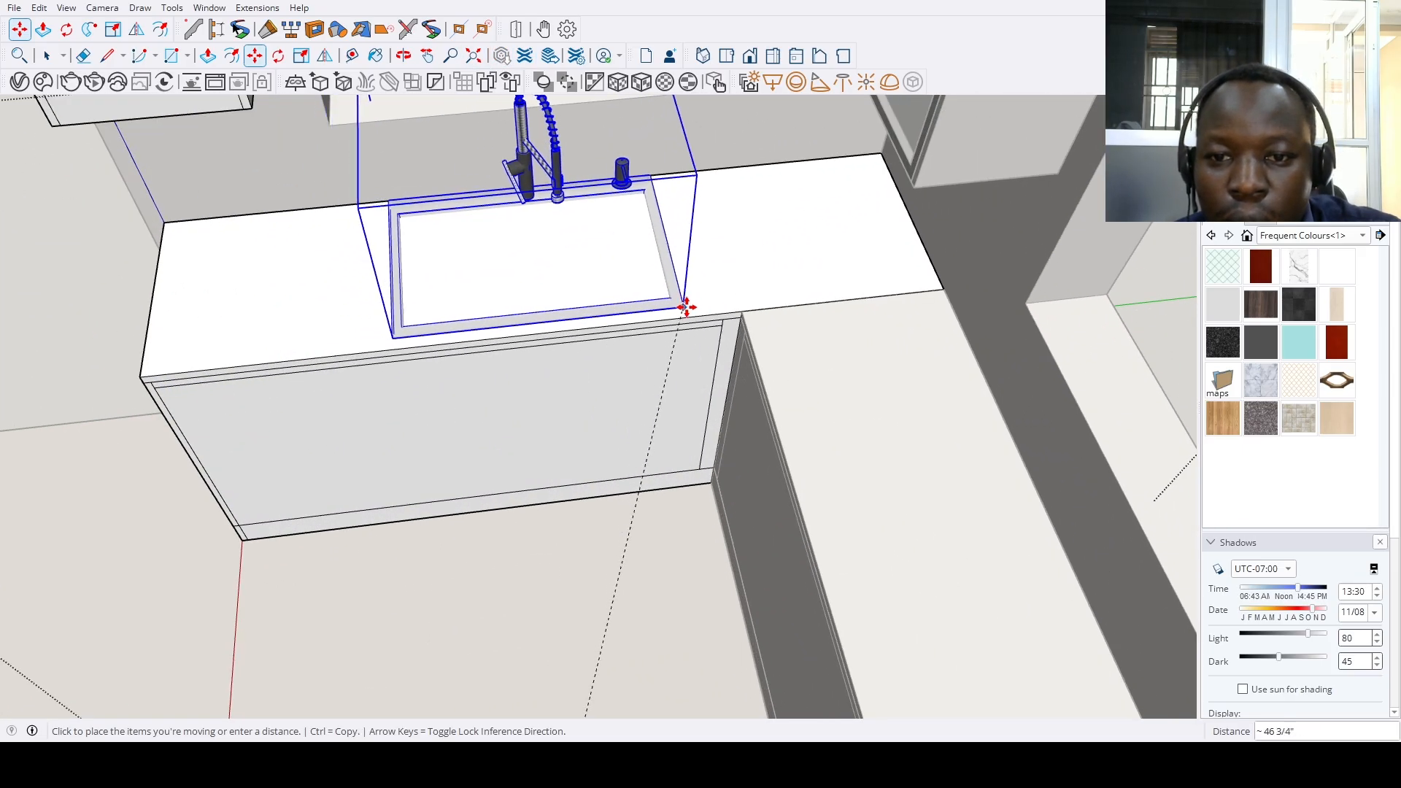
{"action": "left_click", "coordinate": [689, 307]}
{"action": "scroll", "coordinate": [694, 337], "scroll_direction": "down", "scroll_amount": 3}
Try to divide the sink counter's front into two equal doors by copying its end stile edge across to the other stile
{"action": "key", "text": "space"}
{"action": "left_click", "coordinate": [707, 359]}
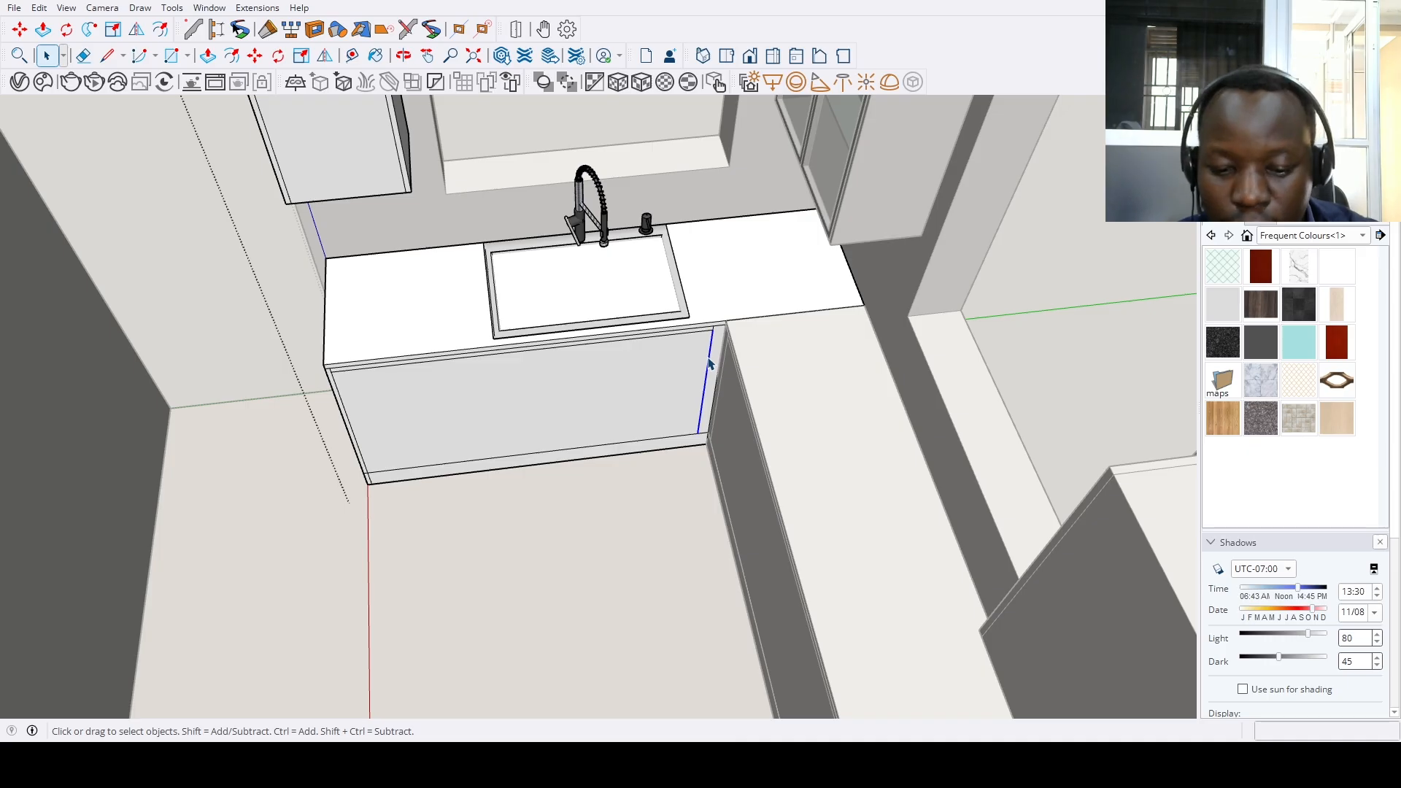
{"action": "key", "text": "m"}
{"action": "left_click", "coordinate": [707, 353]}
{"action": "key", "text": "ctrl"}
{"action": "scroll", "coordinate": [467, 412], "scroll_direction": "down", "scroll_amount": 2}
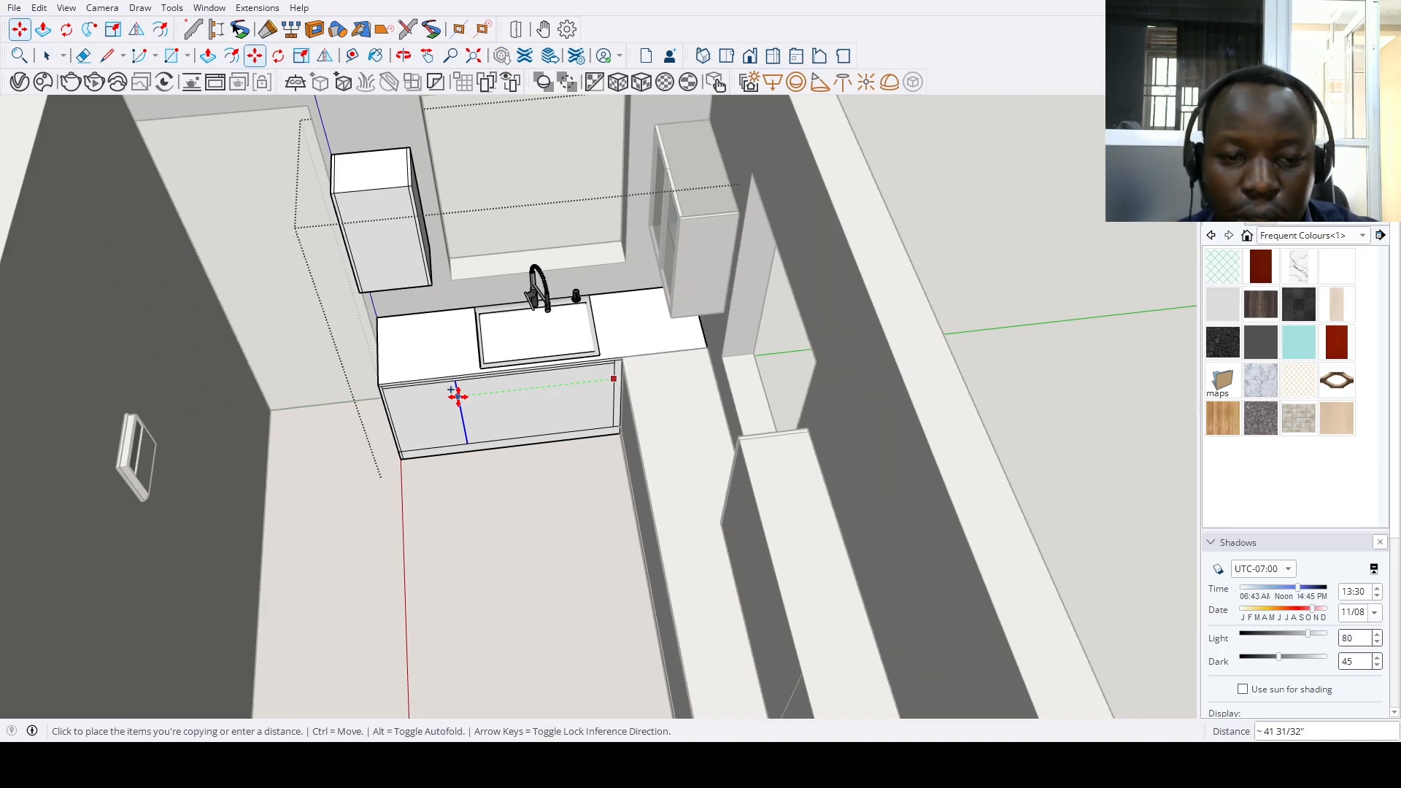
{"action": "scroll", "coordinate": [390, 400], "scroll_direction": "up", "scroll_amount": 4}
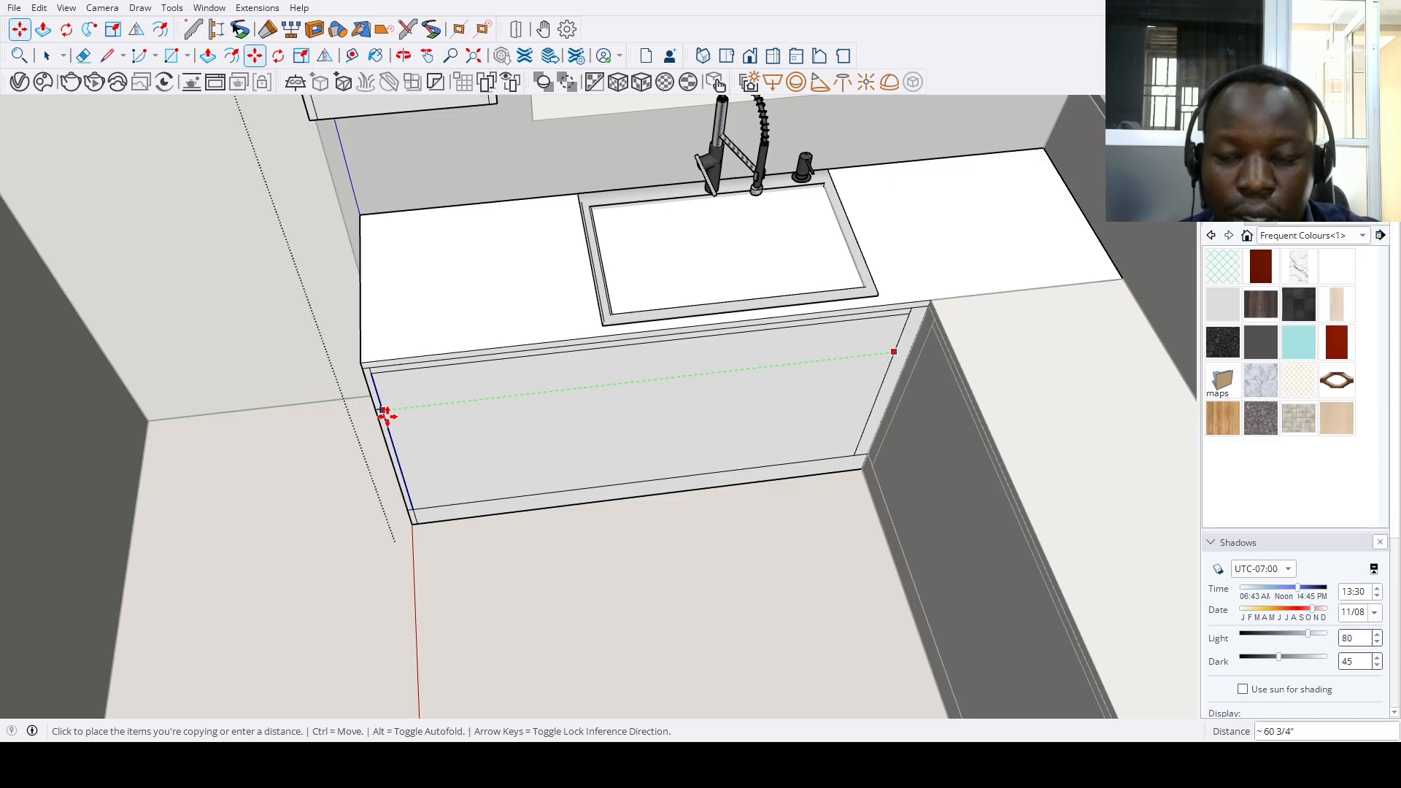
{"action": "key", "text": "Return"}
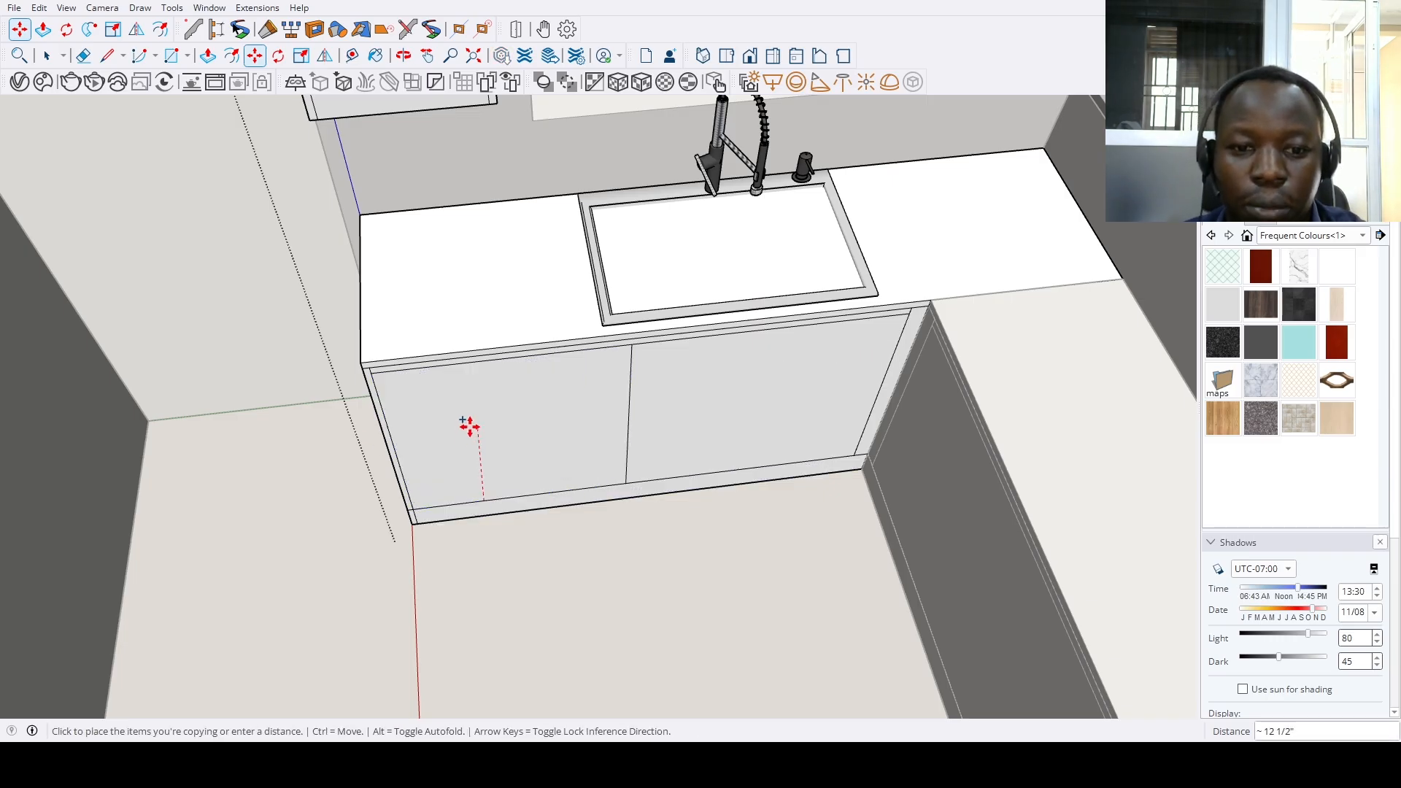
Measure the width of one of the two door panels under the sink counter
{"action": "scroll", "coordinate": [447, 447], "scroll_direction": "down", "scroll_amount": 4}
{"action": "middle_click_drag", "start_coordinate": [448, 447], "coordinate": [452, 396]}
{"action": "scroll", "coordinate": [454, 405], "scroll_direction": "up", "scroll_amount": 3}
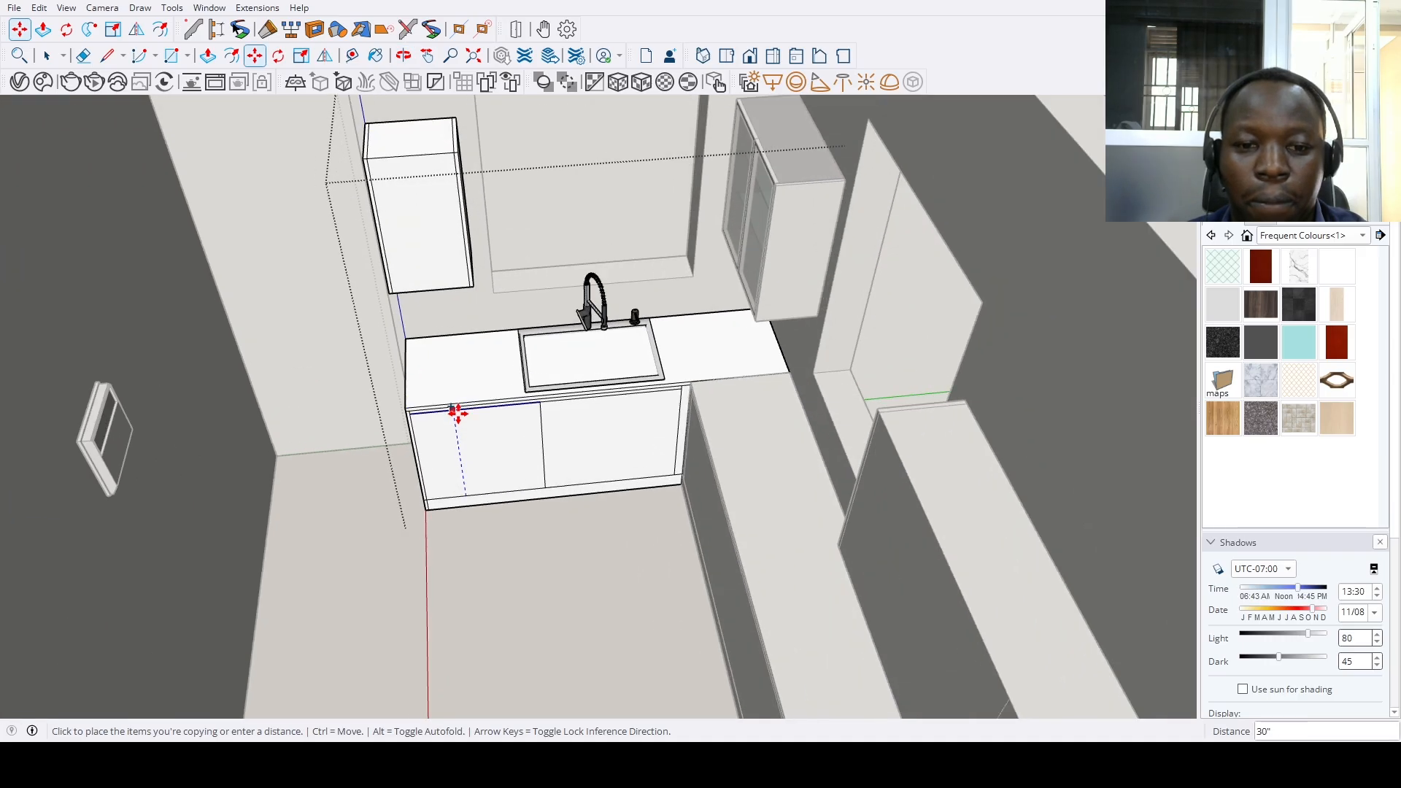
{"action": "key", "text": "t"}
{"action": "left_click", "coordinate": [543, 446]}
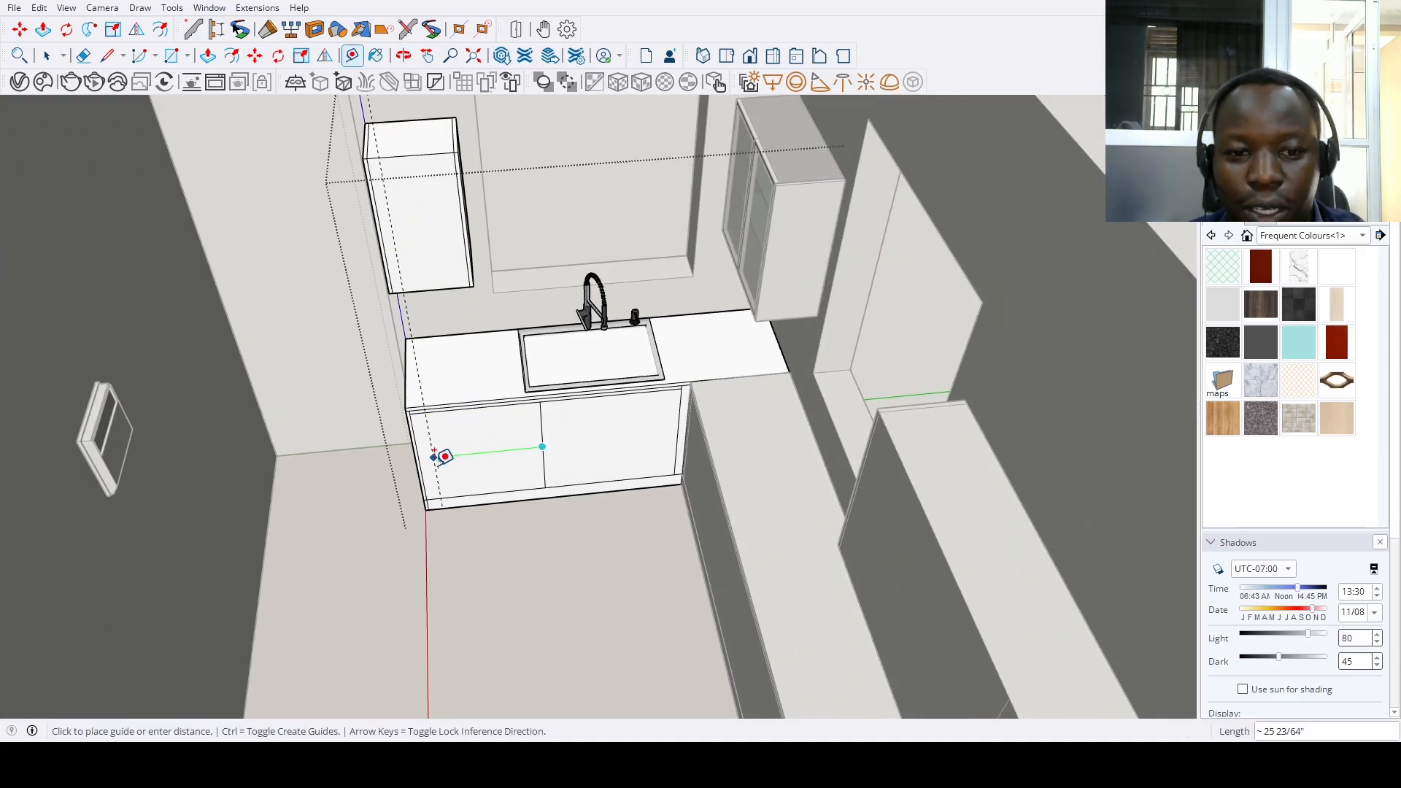
{"action": "scroll", "coordinate": [426, 456], "scroll_direction": "up", "scroll_amount": 1}
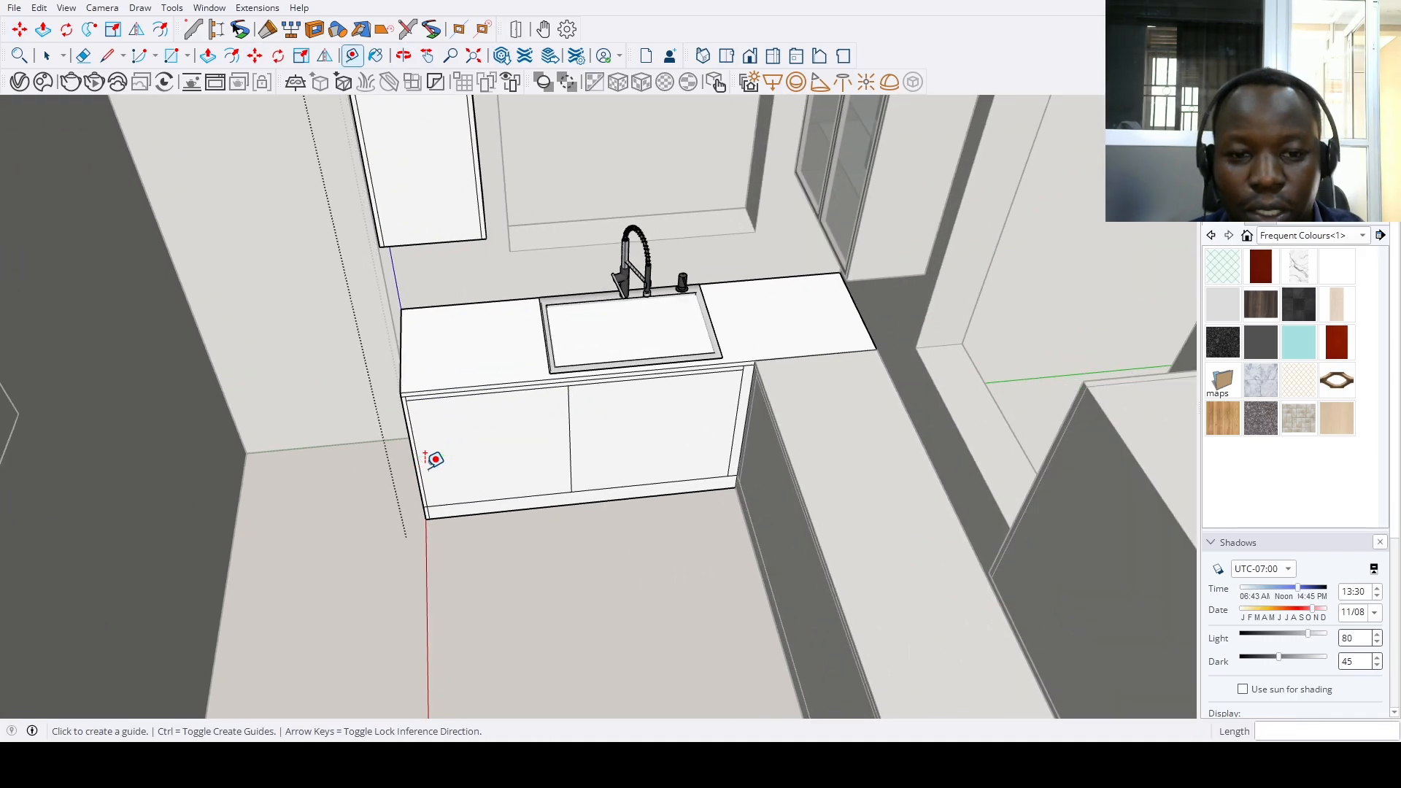
Copy the sink counter's end stile edge to the opposite stile and divide the span by 4 to mark four equal doors
{"action": "key", "text": "space"}
{"action": "scroll", "coordinate": [742, 410], "scroll_direction": "up", "scroll_amount": 2}
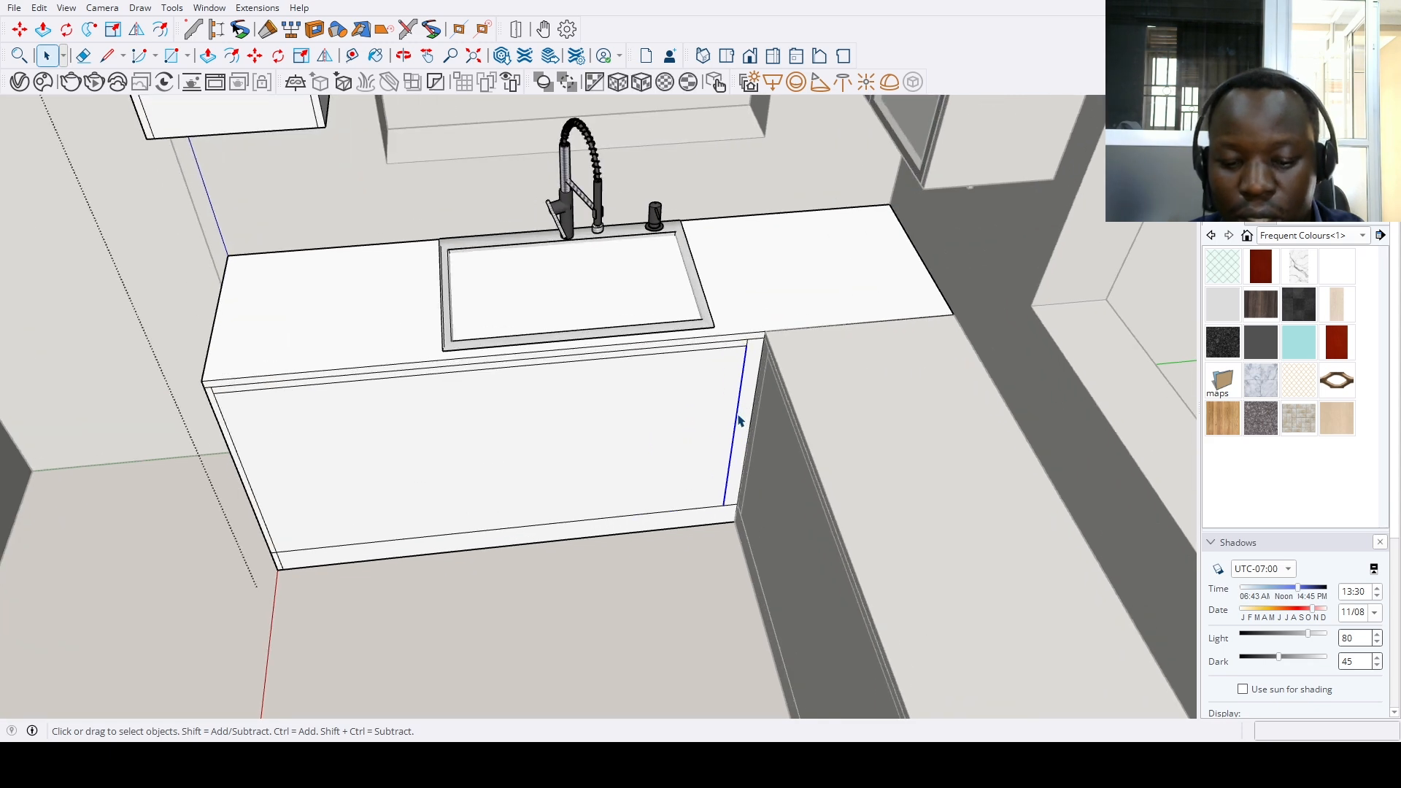
{"action": "key", "text": "m"}
{"action": "left_click", "coordinate": [738, 397]}
{"action": "left_click", "coordinate": [242, 454]}
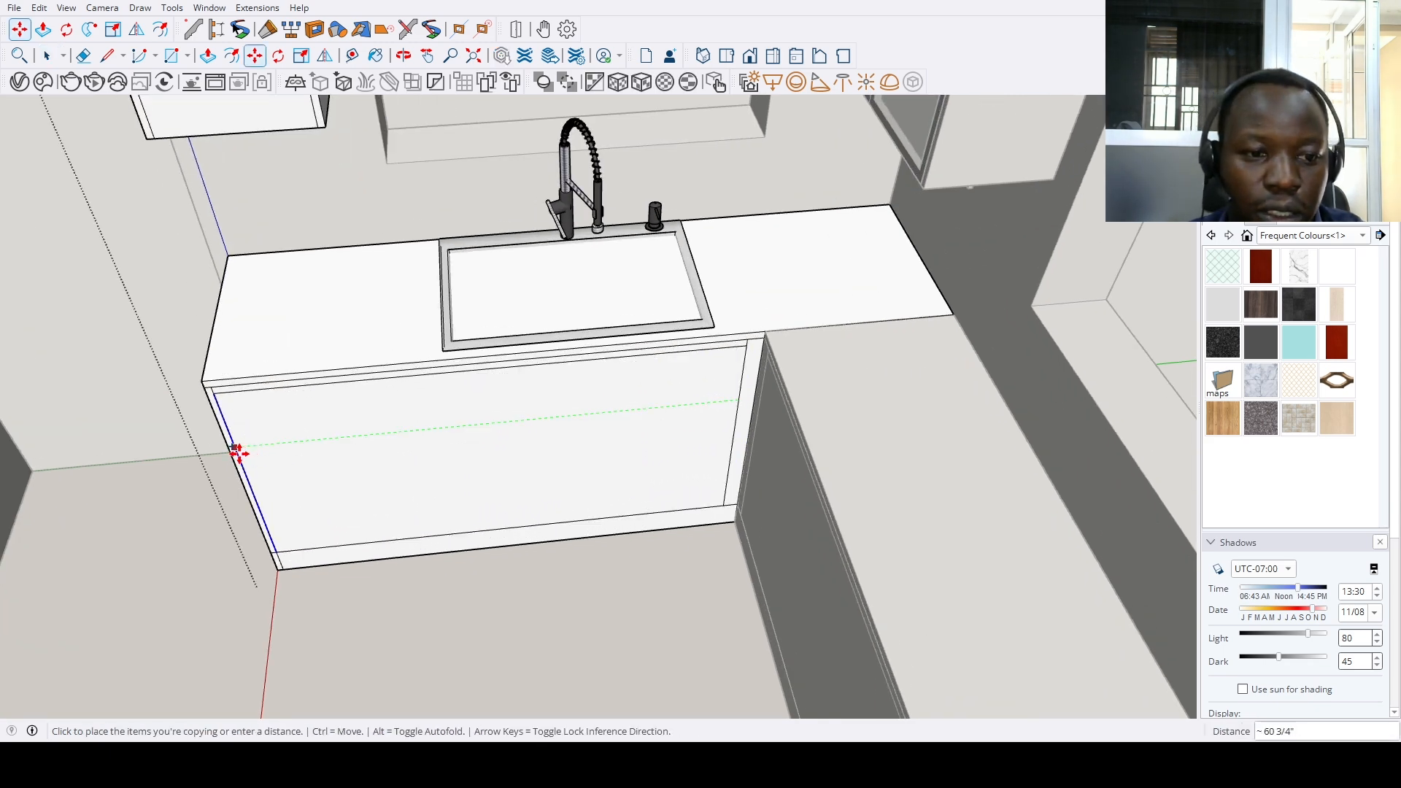
{"action": "key", "text": "Return"}
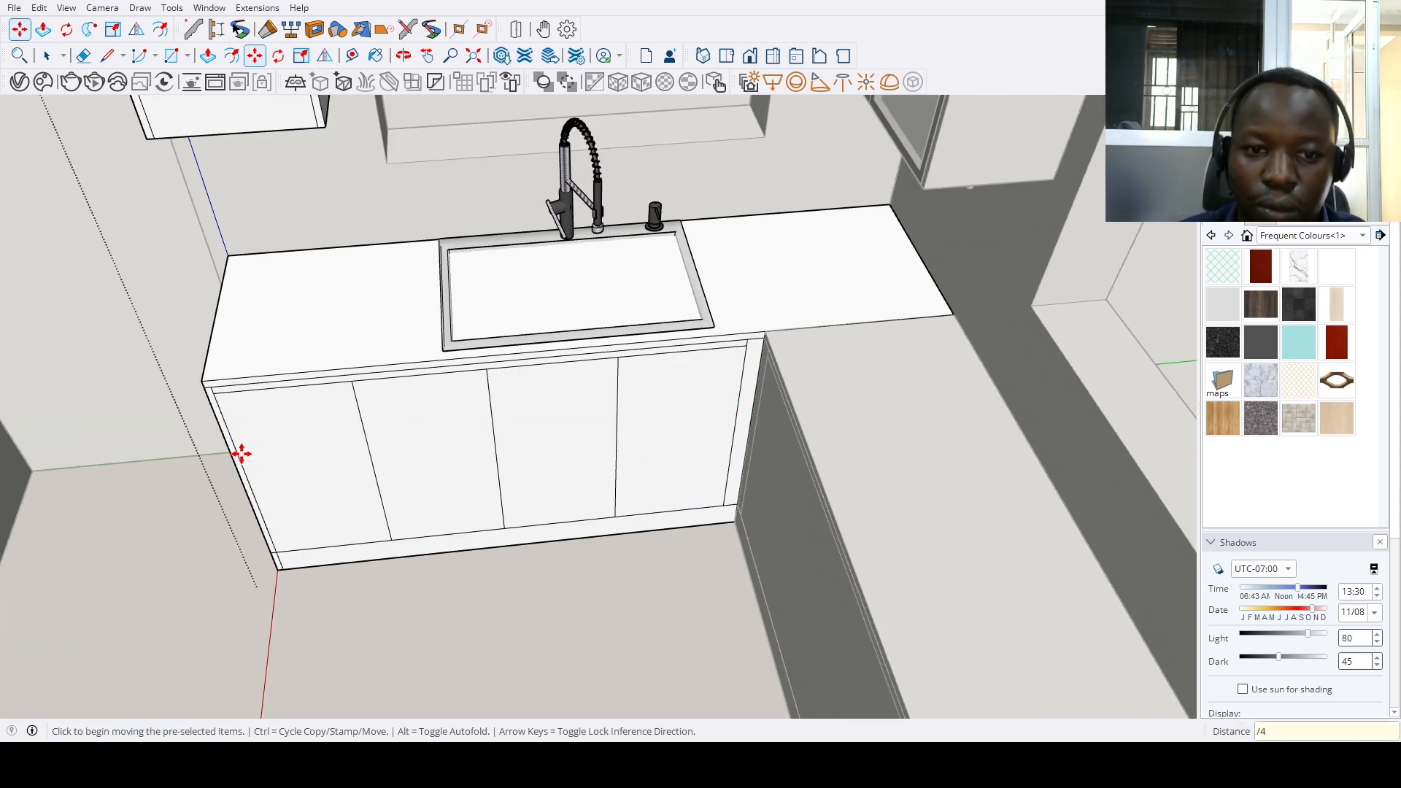
{"action": "key", "text": "space"}
Paint the sink counter's four door panels, stiles and toe kick dark grey
{"action": "scroll", "coordinate": [265, 477], "scroll_direction": "down", "scroll_amount": 2}
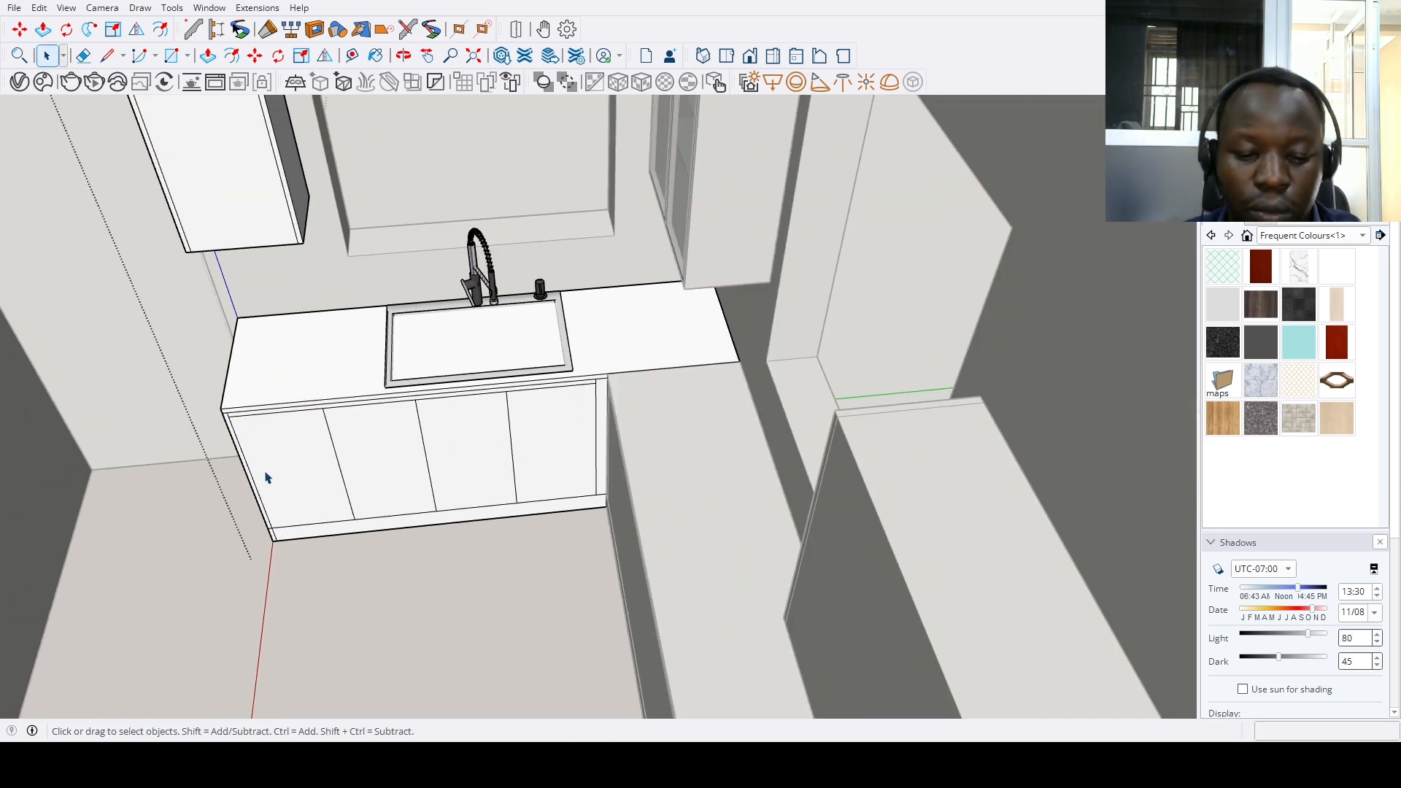
{"action": "left_click", "coordinate": [1267, 348]}
{"action": "left_click", "coordinate": [601, 490]}
{"action": "left_click", "coordinate": [562, 473]}
{"action": "left_click", "coordinate": [467, 482]}
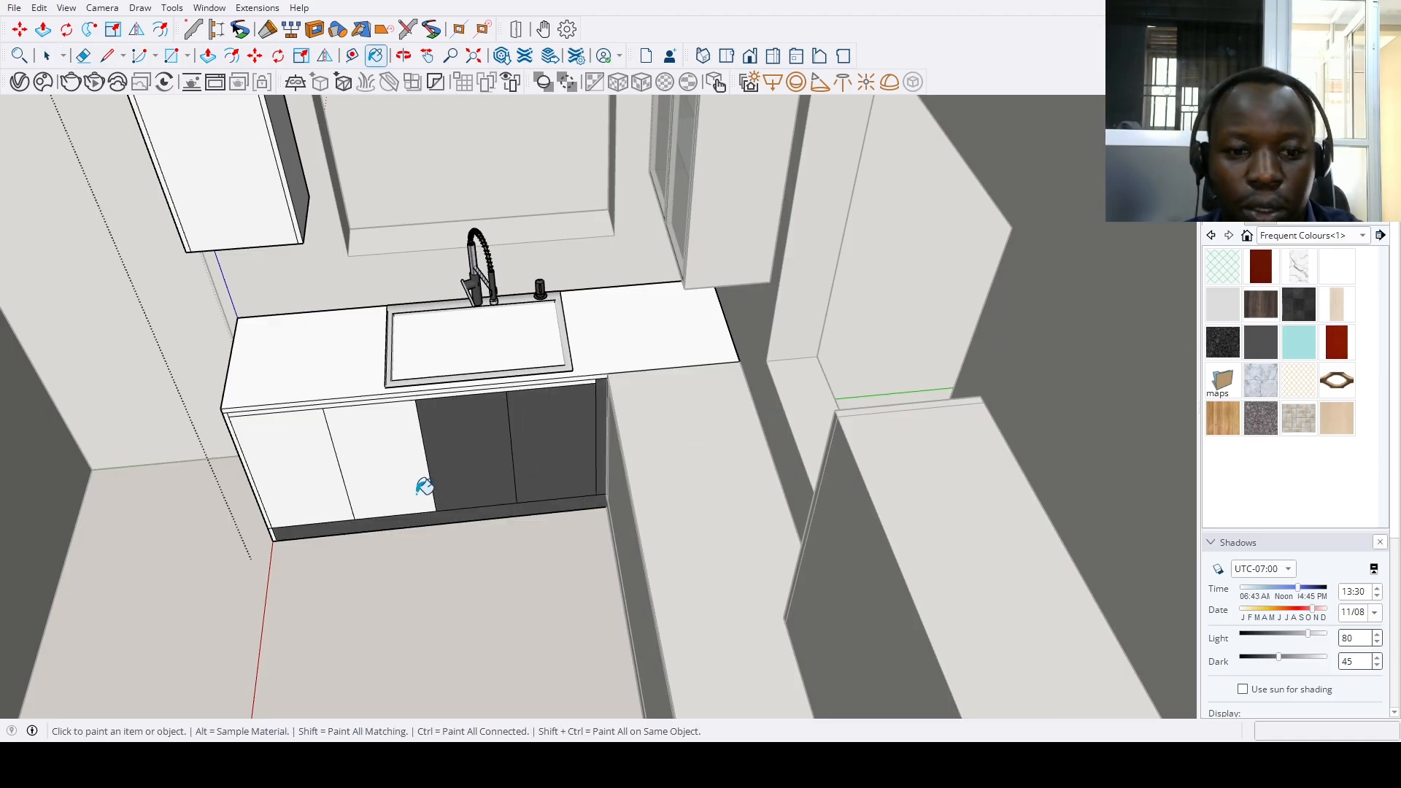
{"action": "left_click", "coordinate": [374, 490]}
{"action": "left_click", "coordinate": [306, 505]}
{"action": "scroll", "coordinate": [292, 511], "scroll_direction": "up", "scroll_amount": 2}
{"action": "scroll", "coordinate": [275, 529], "scroll_direction": "up", "scroll_amount": 3}
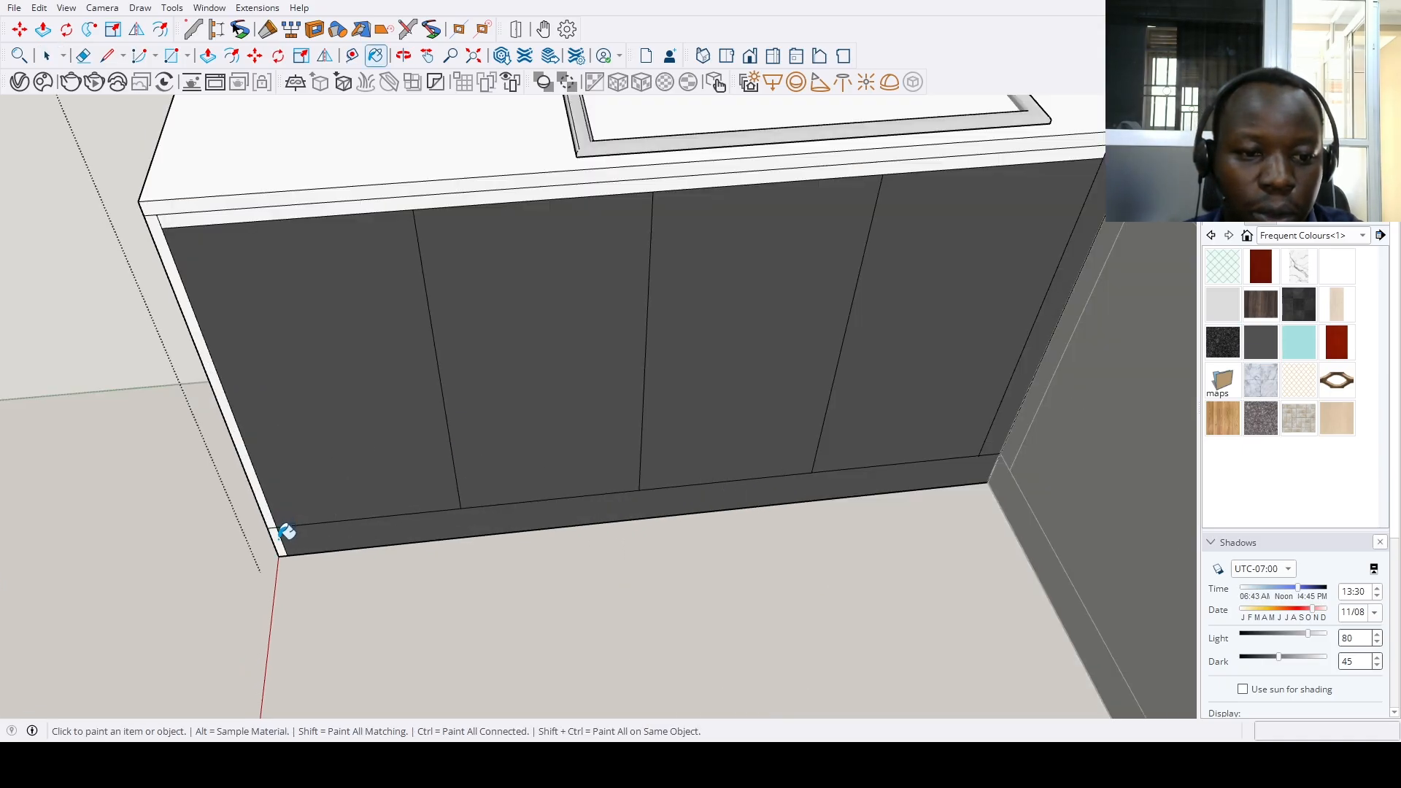
{"action": "scroll", "coordinate": [281, 511], "scroll_direction": "down", "scroll_amount": 2}
{"action": "middle_click_drag", "start_coordinate": [279, 513], "coordinate": [555, 444], "text": "shift"}
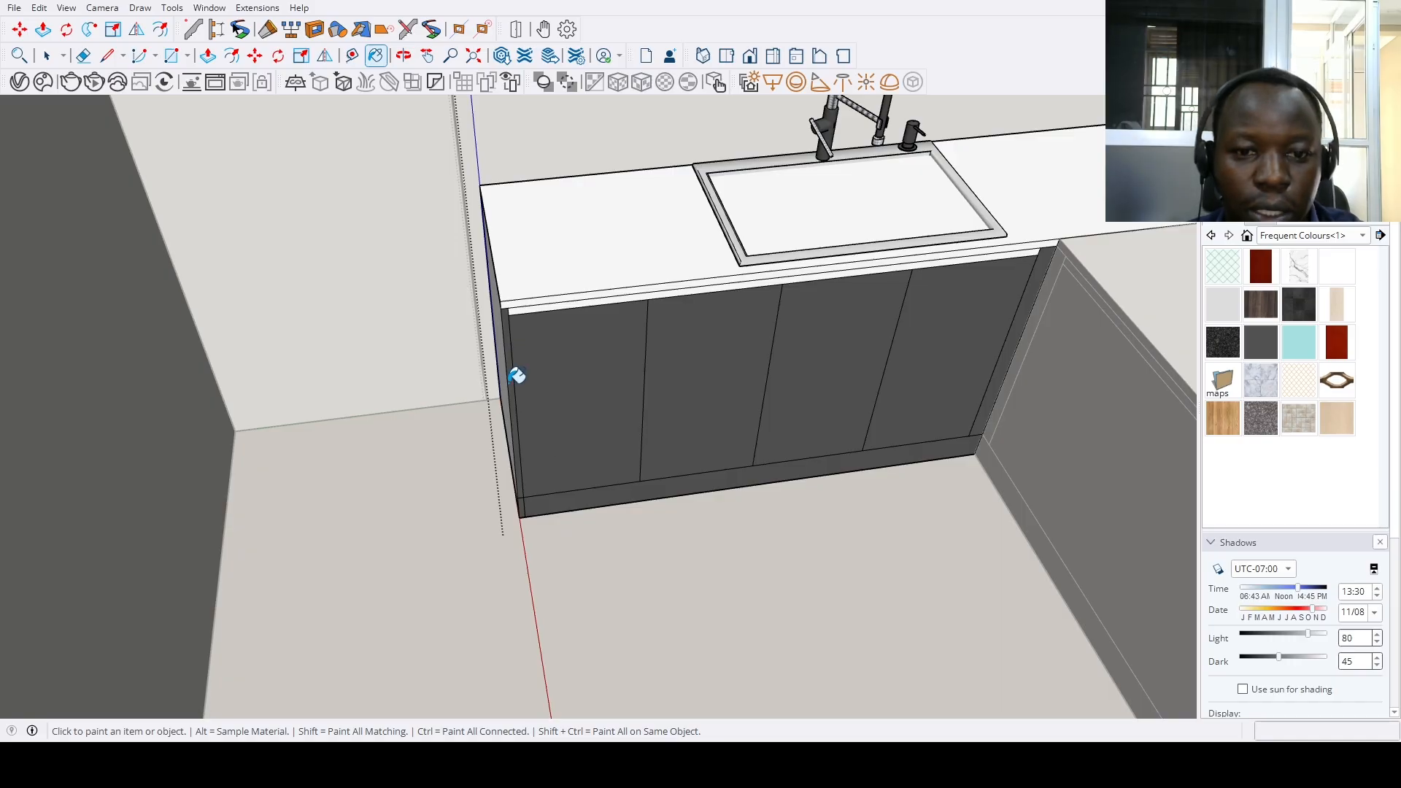
Paint the side, front and edge faces of the wall cabinet beside the window dark grey
{"action": "scroll", "coordinate": [482, 467], "scroll_direction": "down", "scroll_amount": 5}
{"action": "scroll", "coordinate": [501, 365], "scroll_direction": "up", "scroll_amount": 6}
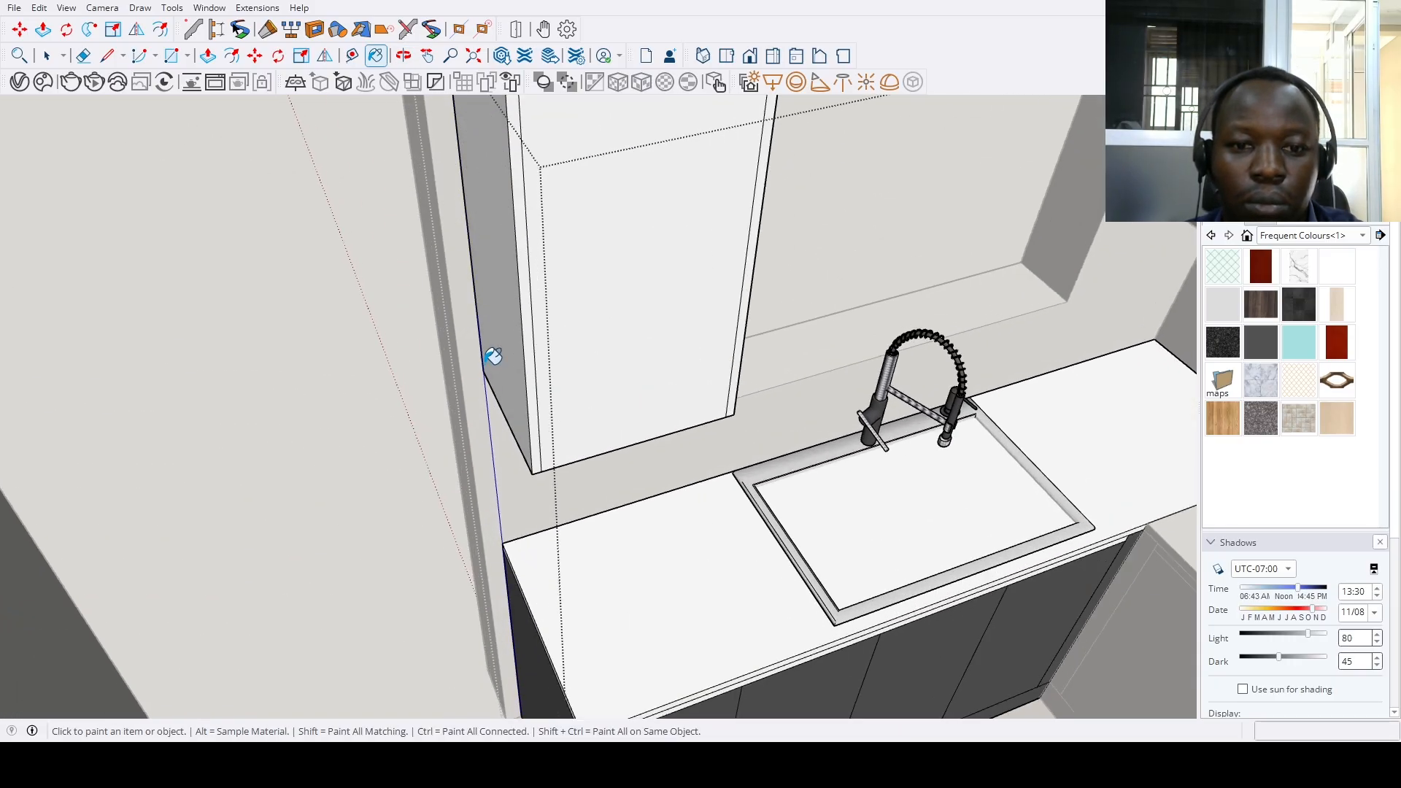
{"action": "left_click", "coordinate": [493, 356]}
{"action": "left_click", "coordinate": [563, 316]}
{"action": "scroll", "coordinate": [582, 394], "scroll_direction": "down", "scroll_amount": 3}
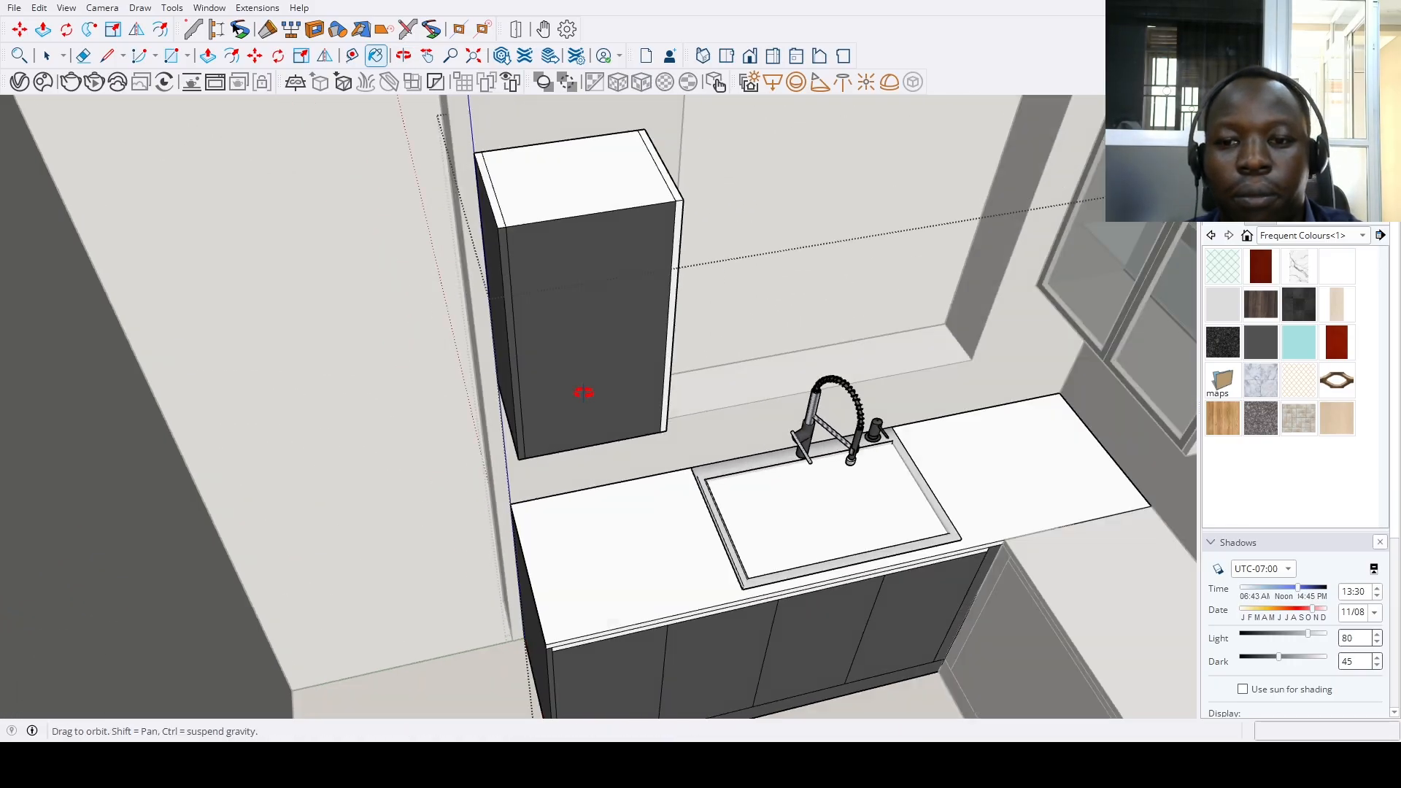
{"action": "scroll", "coordinate": [485, 359], "scroll_direction": "up", "scroll_amount": 5}
{"action": "left_click", "coordinate": [484, 359]}
{"action": "left_click", "coordinate": [464, 378]}
Paint the exposed end panel of the glass-door wall cabinet dark grey
{"action": "scroll", "coordinate": [453, 500], "scroll_direction": "down", "scroll_amount": 3}
{"action": "mouse_move", "coordinate": [453, 501]}
{"action": "middle_mouse_down"}
{"action": "mouse_move", "coordinate": [384, 475]}
{"action": "mouse_move", "coordinate": [807, 457]}
{"action": "middle_mouse_up"}
{"action": "scroll", "coordinate": [905, 397], "scroll_direction": "up", "scroll_amount": 5}
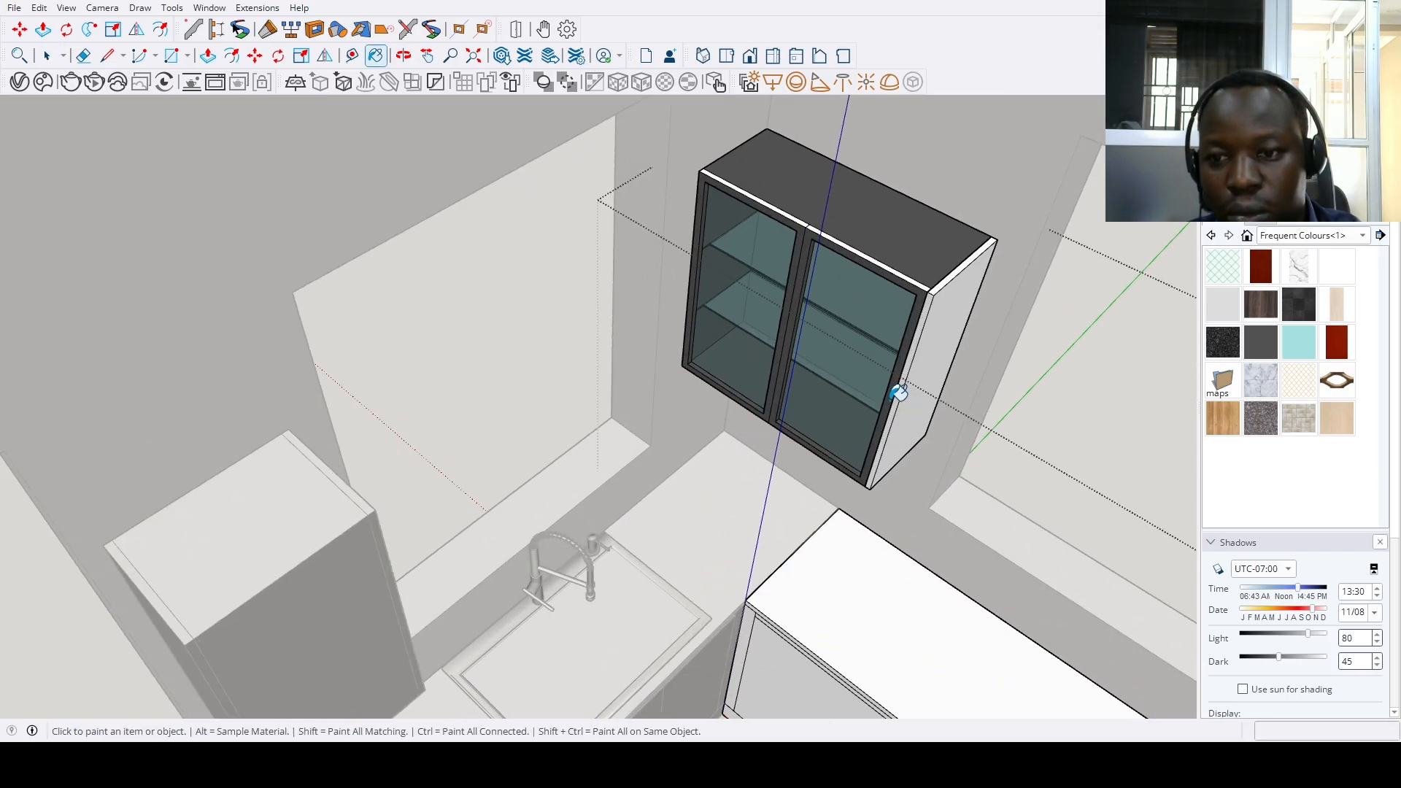
{"action": "left_click", "coordinate": [910, 380]}
{"action": "key", "text": "space"}
Push the toe kick beneath the sink counter's doors inward by 0.75 inch
{"action": "scroll", "coordinate": [910, 381], "scroll_direction": "down", "scroll_amount": 3}
{"action": "middle_click_drag", "start_coordinate": [910, 381], "coordinate": [650, 407]}
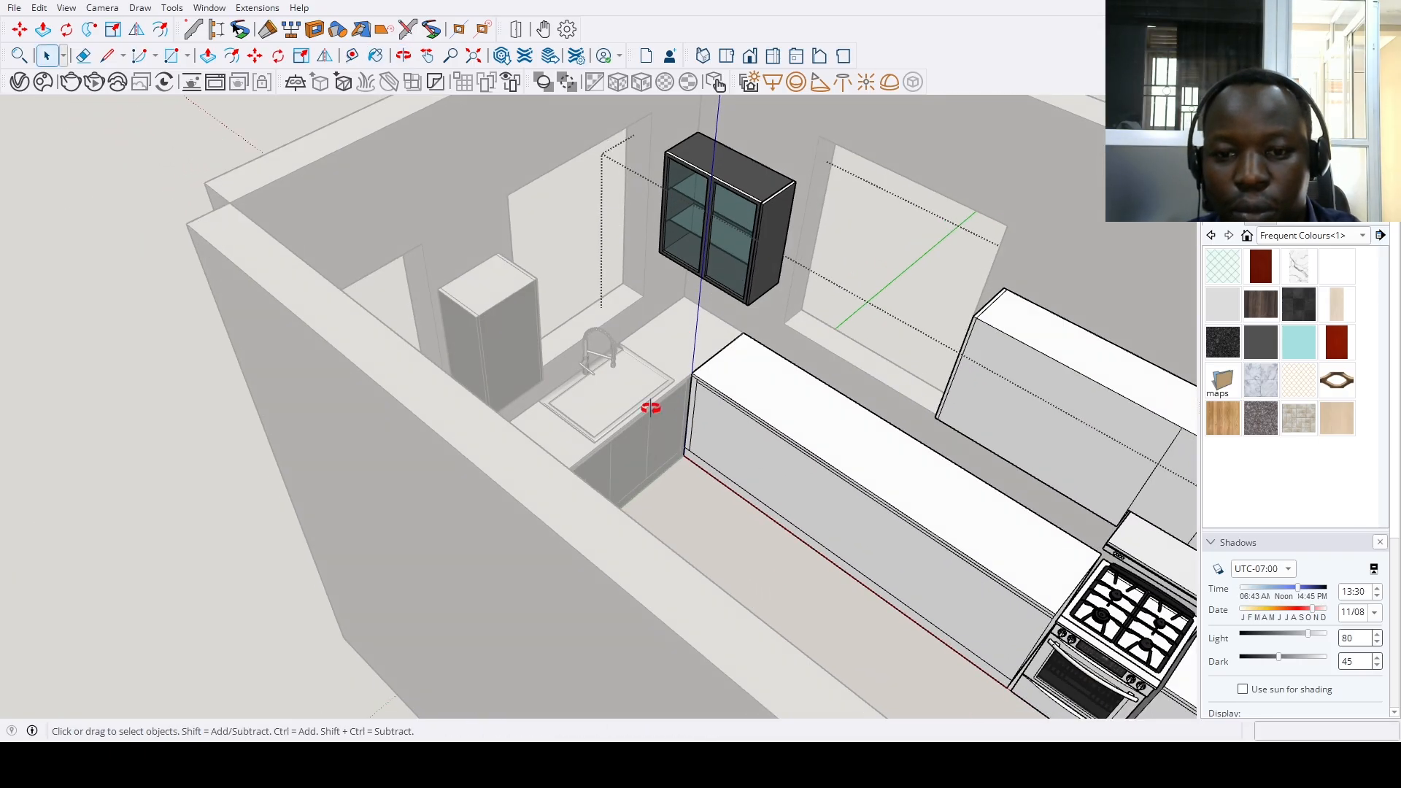
{"action": "scroll", "coordinate": [701, 559], "scroll_direction": "up", "scroll_amount": 5}
{"action": "scroll", "coordinate": [701, 559], "scroll_direction": "down", "scroll_amount": 3}
{"action": "middle_click_drag", "start_coordinate": [635, 585], "coordinate": [656, 511]}
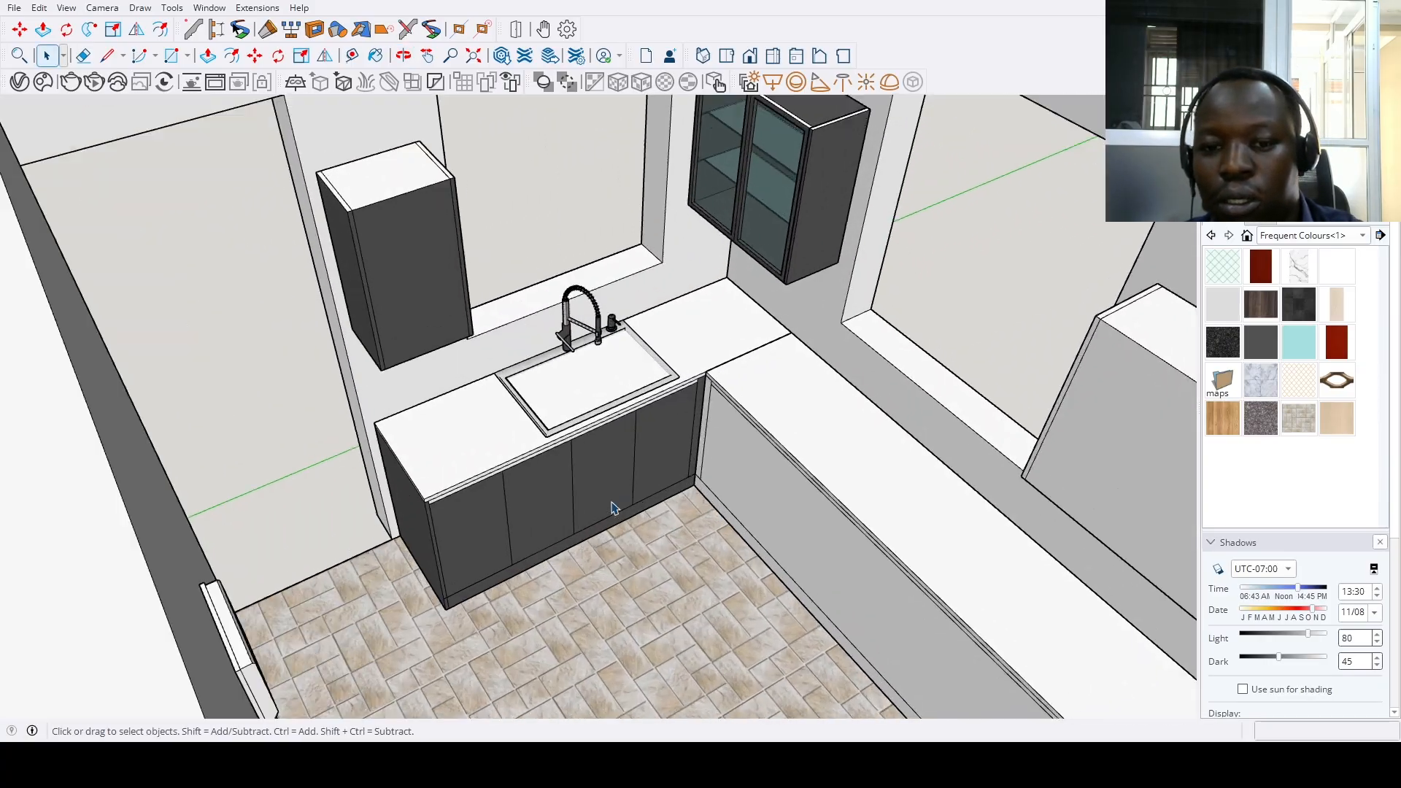
{"action": "scroll", "coordinate": [610, 509], "scroll_direction": "up", "scroll_amount": 4}
{"action": "left_click", "coordinate": [643, 544]}
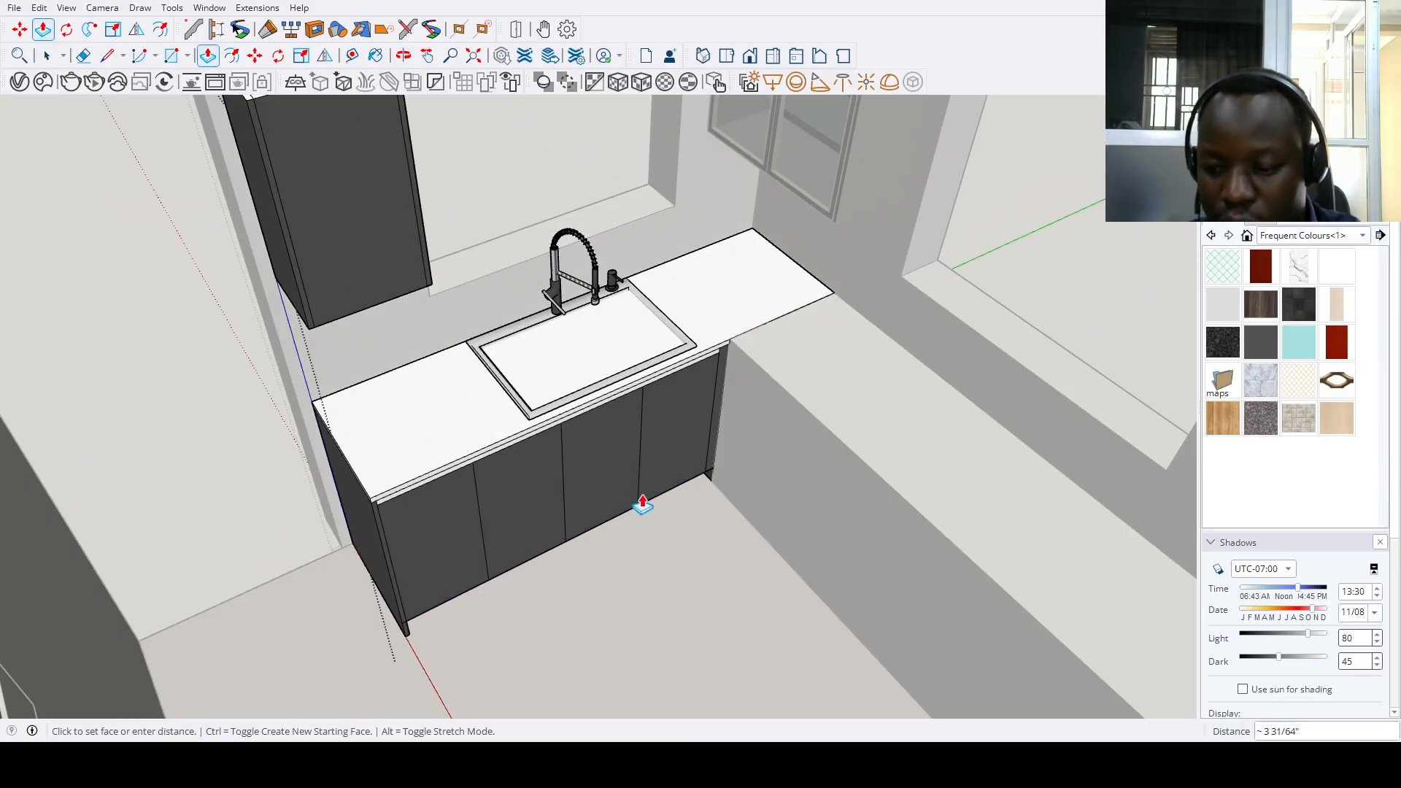
{"action": "type", "text": ".75"}
{"action": "key", "text": "Return"}
Paint the toe kick, corner stile and front panel of the long base counter dark grey
{"action": "scroll", "coordinate": [642, 503], "scroll_direction": "up", "scroll_amount": 5}
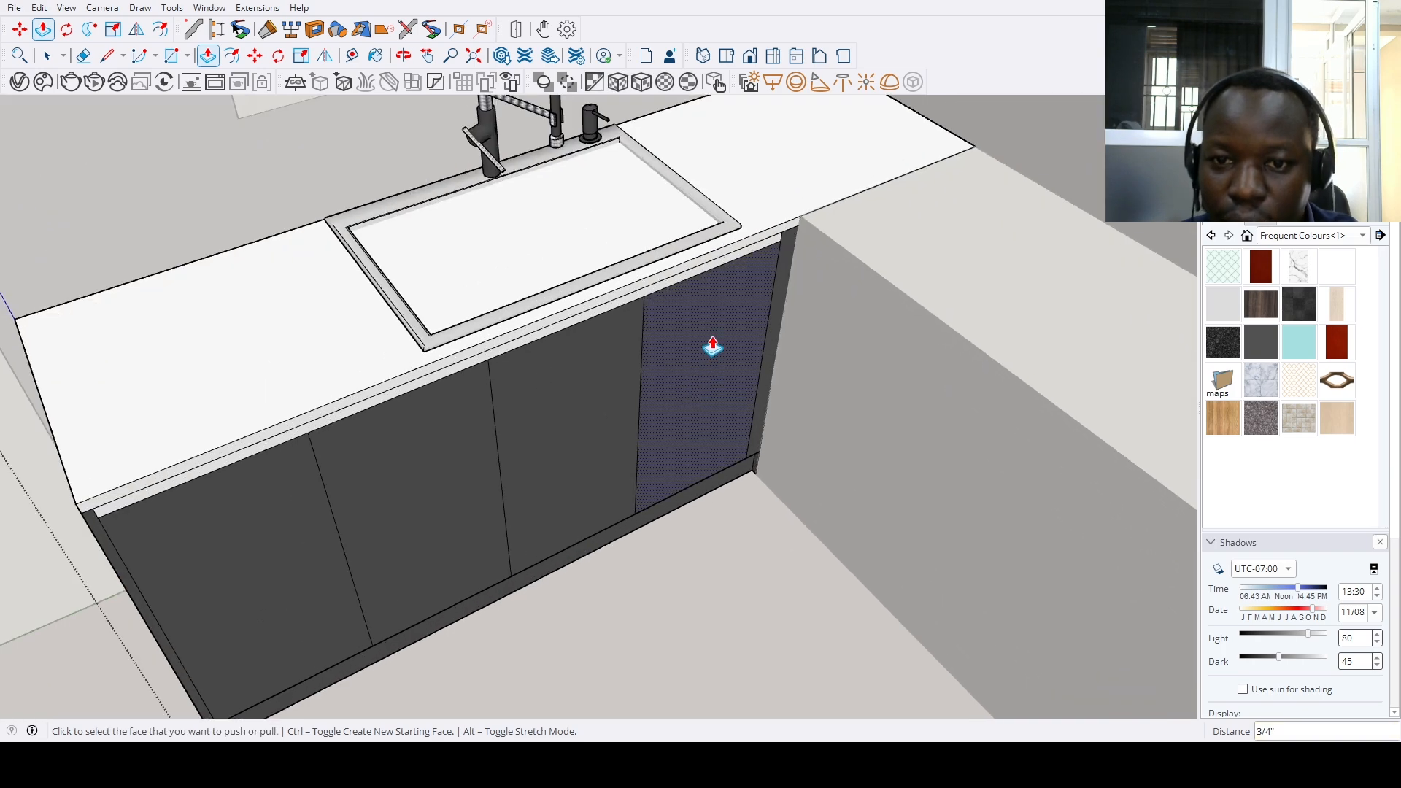
{"action": "scroll", "coordinate": [770, 531], "scroll_direction": "up", "scroll_amount": 3}
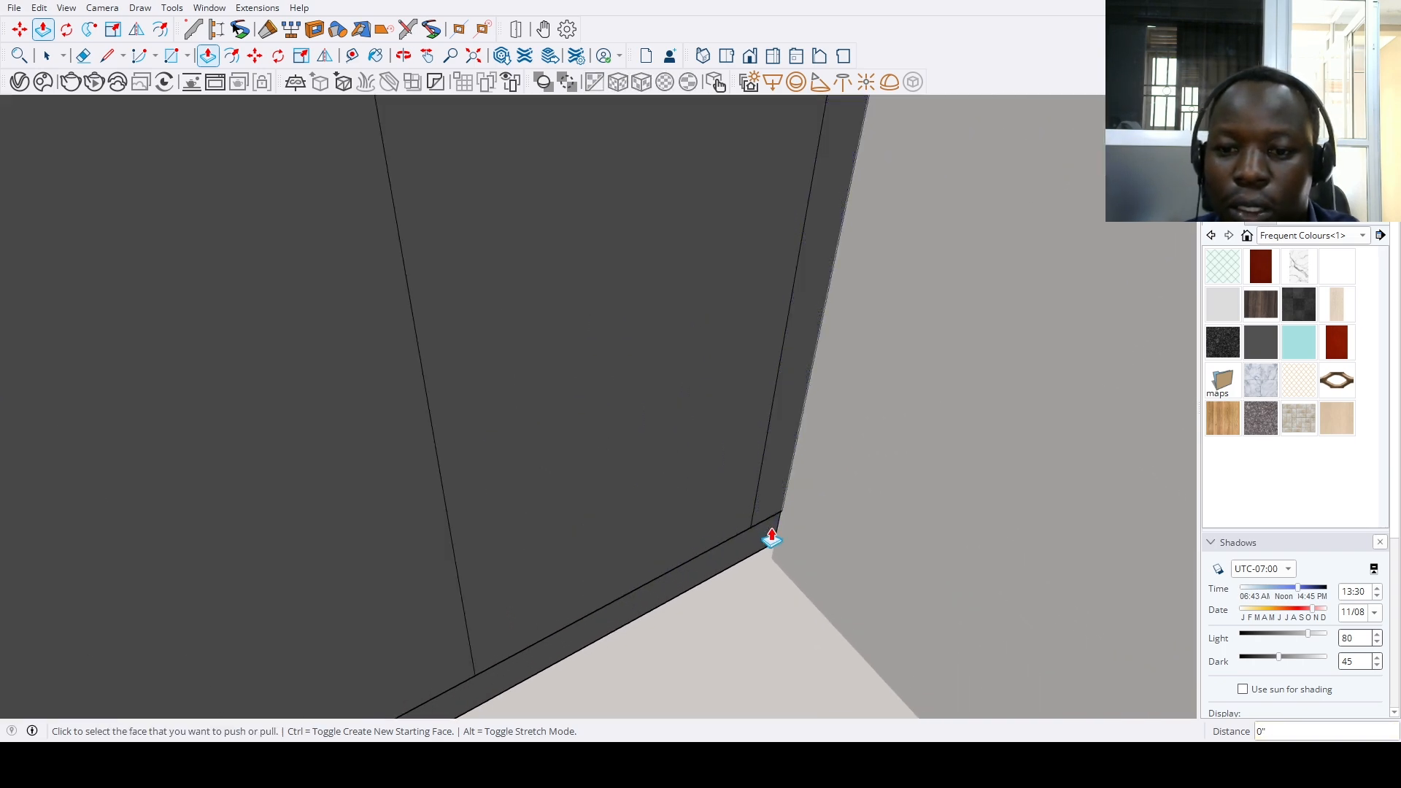
{"action": "scroll", "coordinate": [771, 539], "scroll_direction": "down", "scroll_amount": 10}
{"action": "middle_click_drag", "start_coordinate": [729, 501], "coordinate": [857, 527]}
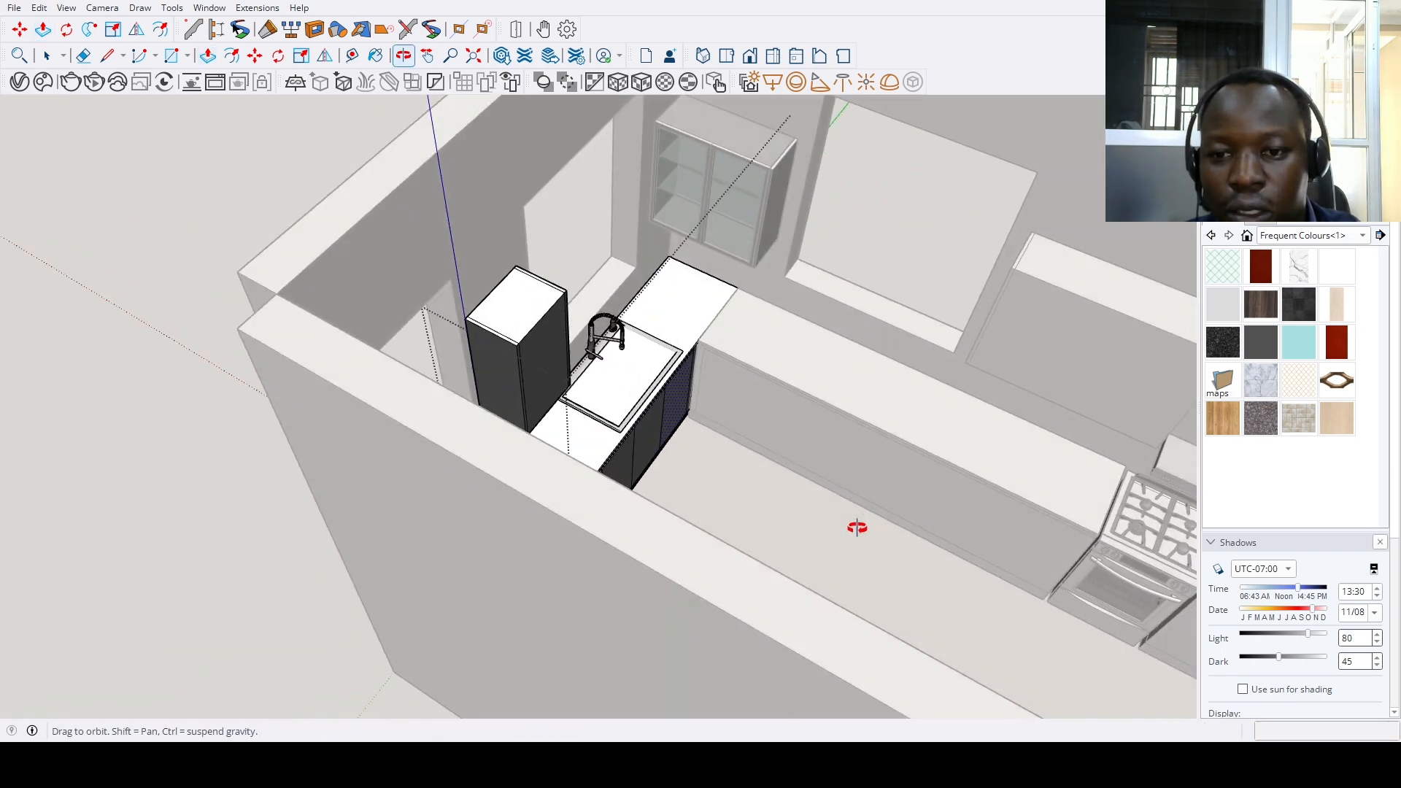
{"action": "scroll", "coordinate": [739, 398], "scroll_direction": "up", "scroll_amount": 10}
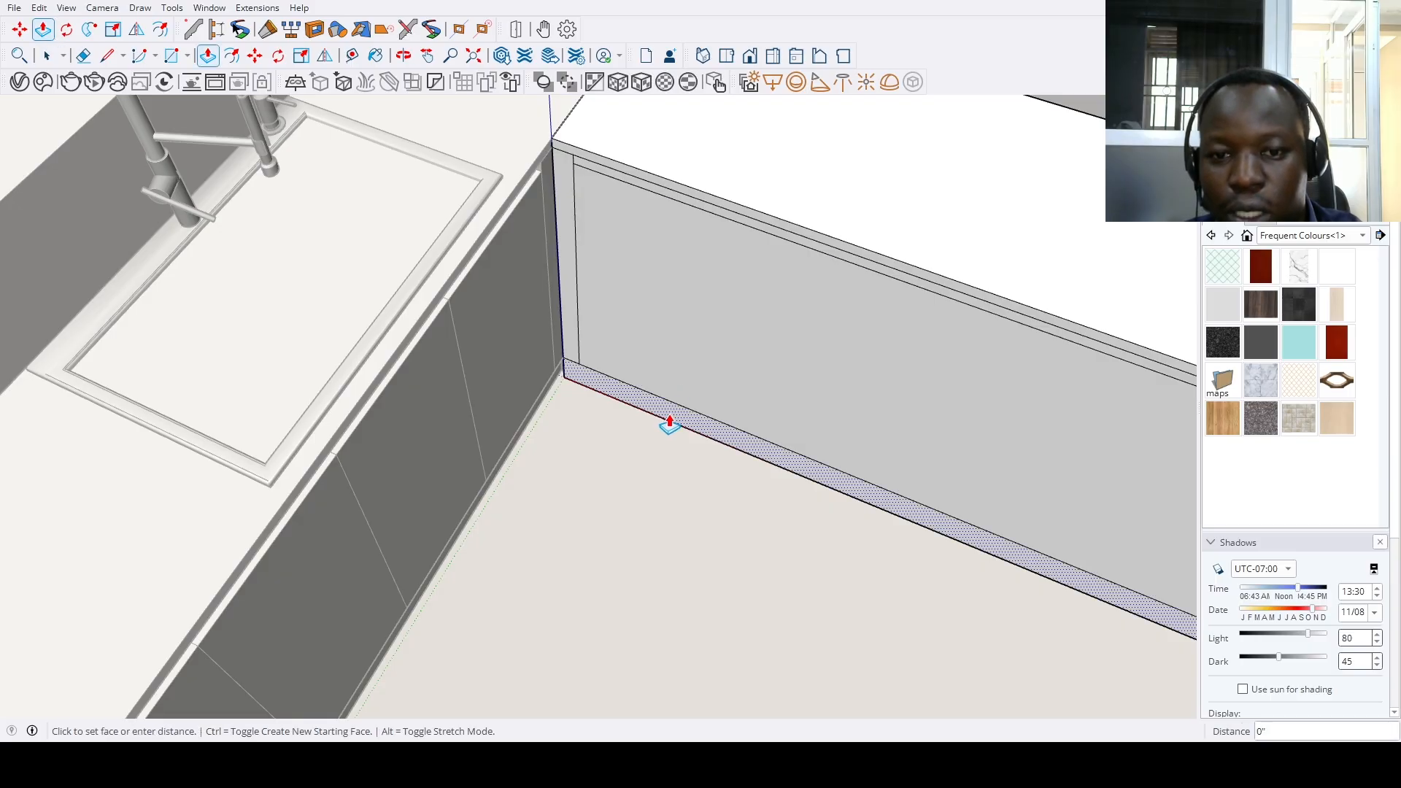
{"action": "key", "text": "b"}
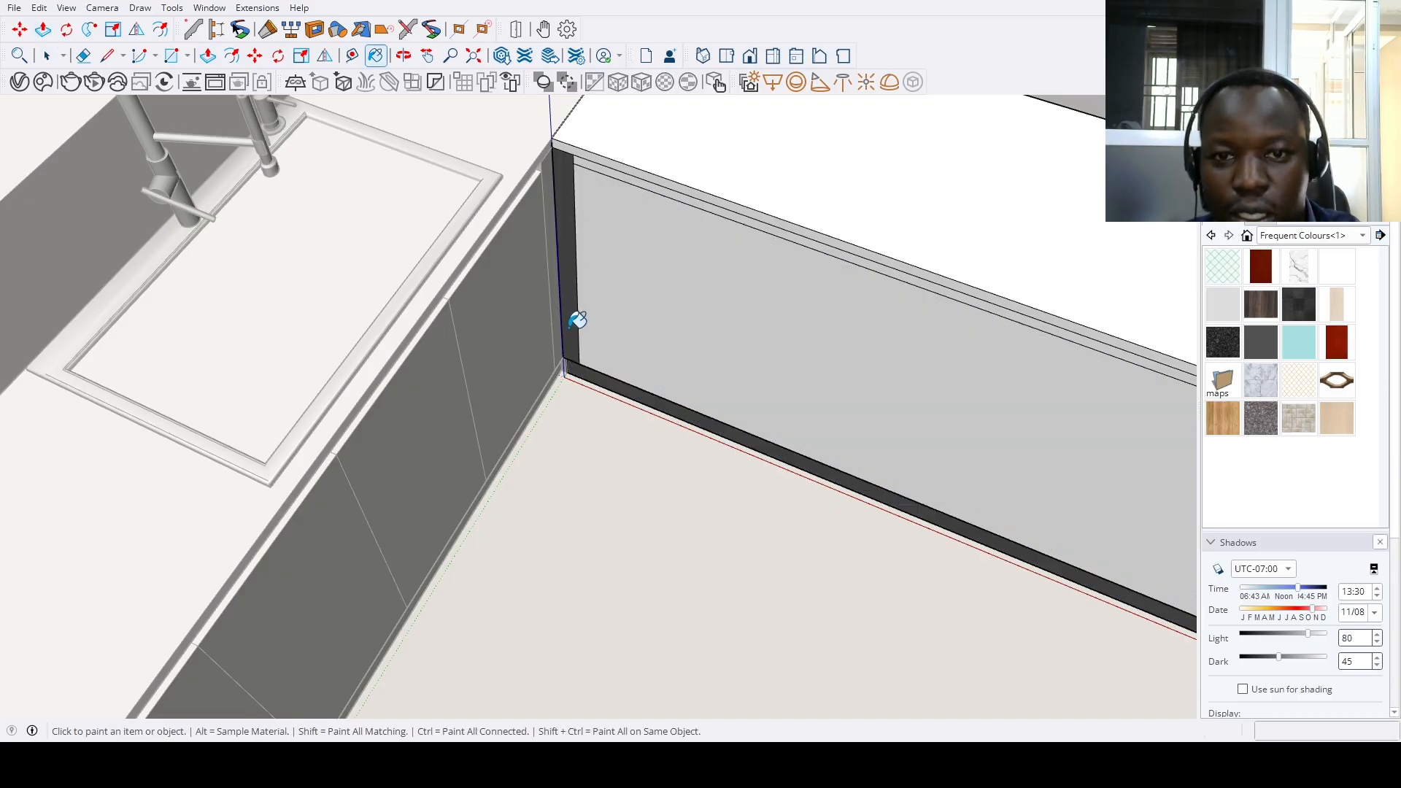
{"action": "left_click", "coordinate": [577, 320]}
{"action": "scroll", "coordinate": [635, 337], "scroll_direction": "down", "scroll_amount": 5}
{"action": "middle_click_drag", "start_coordinate": [601, 463], "coordinate": [310, 345]}
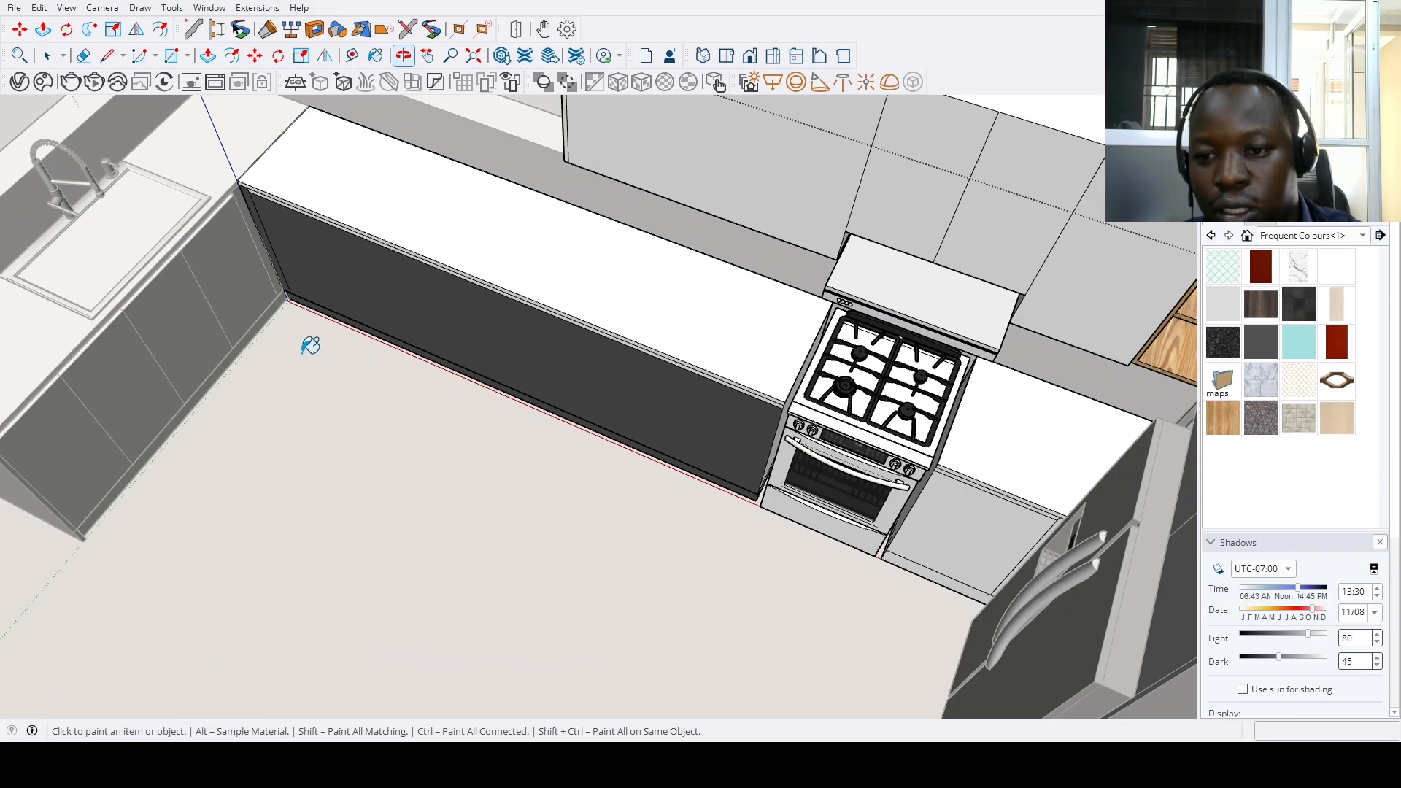
Paint the front and toe kick of the short base counter between the cooker and fridge dark grey
{"action": "left_click", "coordinate": [935, 503]}
{"action": "scroll", "coordinate": [935, 563], "scroll_direction": "up", "scroll_amount": 4}
{"action": "scroll", "coordinate": [747, 523], "scroll_direction": "down", "scroll_amount": 5}
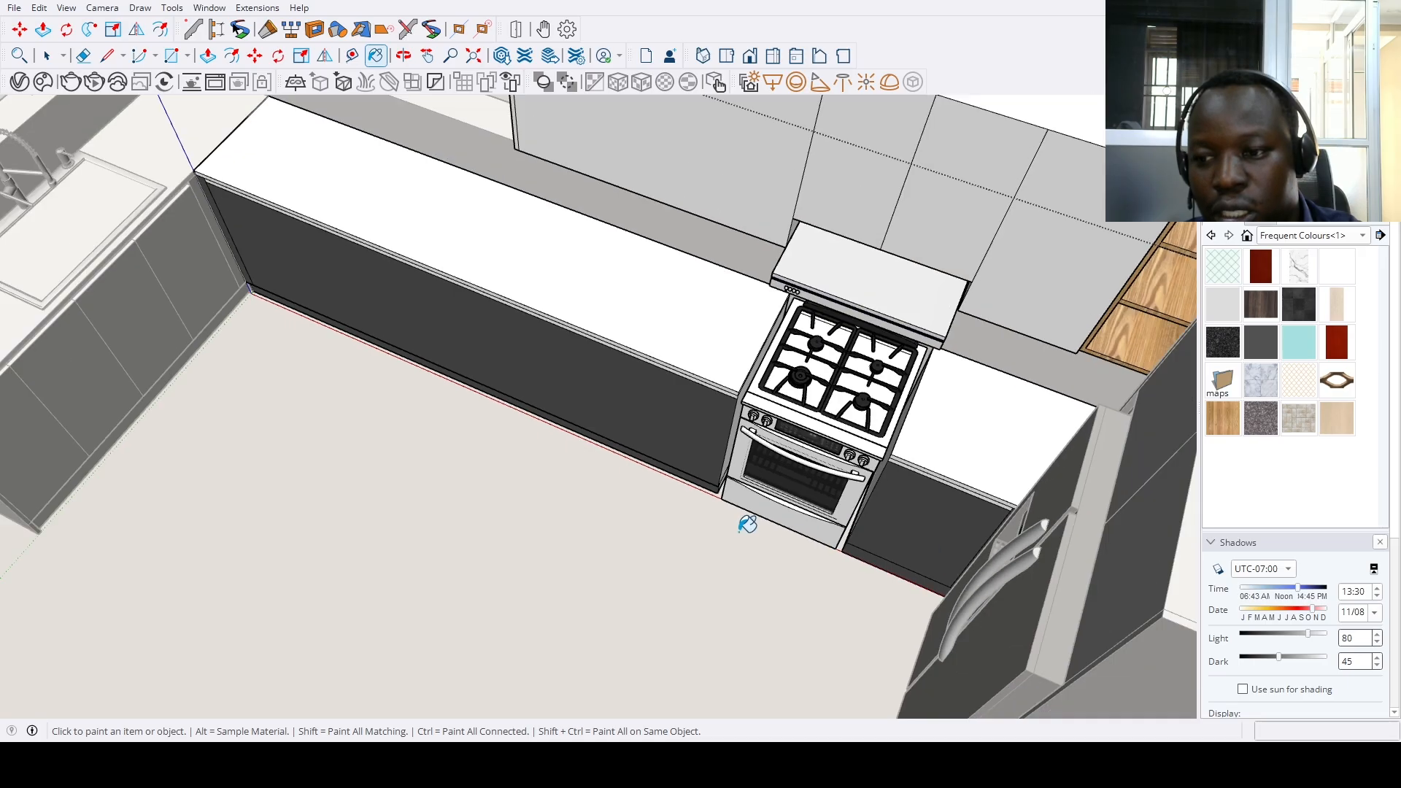
Paint the door panels and exposed end of the wall cabinets along the cooker wall dark grey
{"action": "mouse_move", "coordinate": [748, 523]}
{"action": "middle_mouse_down"}
{"action": "mouse_move", "coordinate": [856, 537]}
{"action": "mouse_move", "coordinate": [770, 527]}
{"action": "mouse_move", "coordinate": [832, 280]}
{"action": "middle_mouse_up"}
{"action": "left_click", "coordinate": [832, 281]}
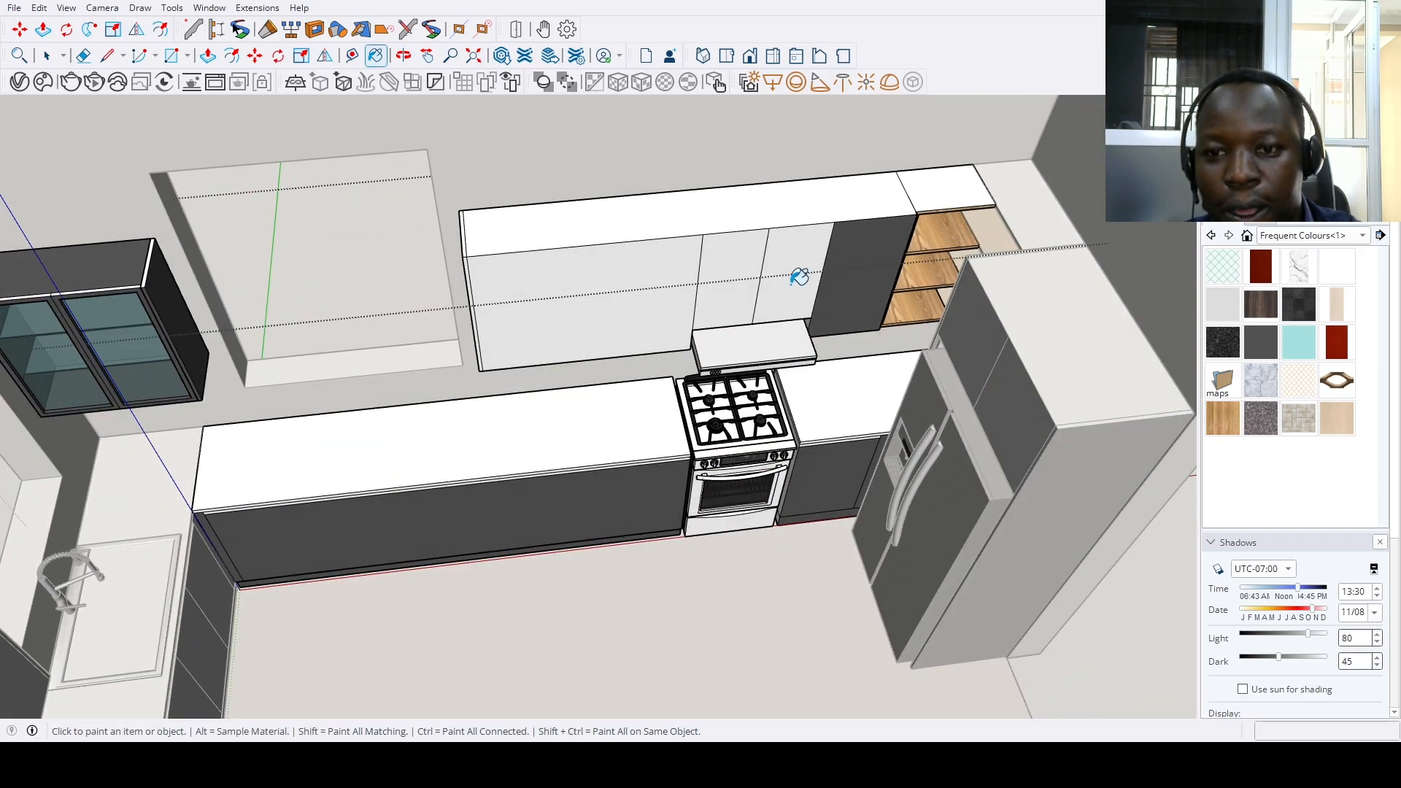
{"action": "scroll", "coordinate": [623, 300], "scroll_direction": "up", "scroll_amount": 1}
{"action": "scroll", "coordinate": [464, 324], "scroll_direction": "up", "scroll_amount": 3}
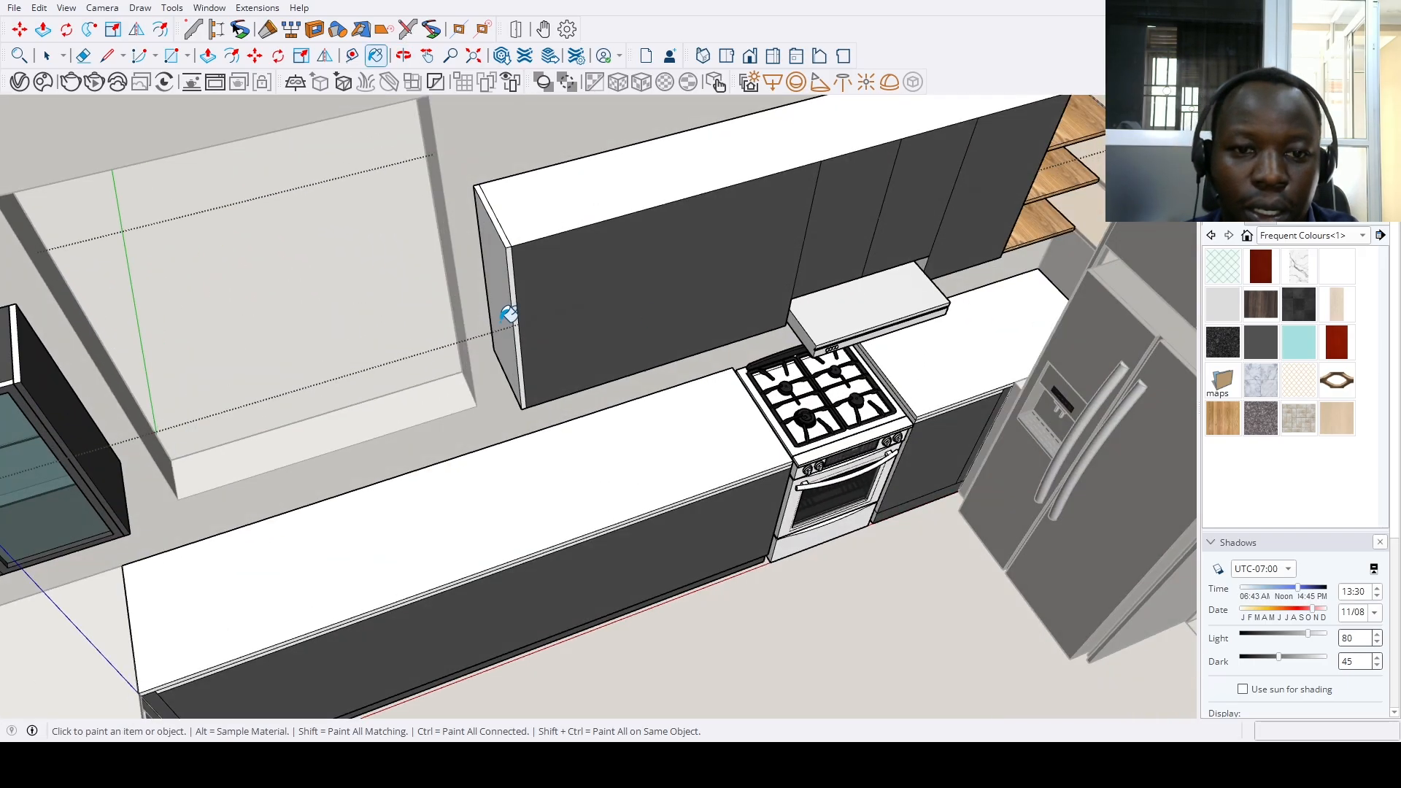
{"action": "scroll", "coordinate": [626, 576], "scroll_direction": "down", "scroll_amount": 5}
{"action": "mouse_move", "coordinate": [625, 576]}
{"action": "middle_mouse_down"}
{"action": "mouse_move", "coordinate": [416, 485]}
{"action": "mouse_move", "coordinate": [459, 491]}
{"action": "middle_mouse_up"}
{"action": "scroll", "coordinate": [358, 558], "scroll_direction": "up", "scroll_amount": 3}
Copy the corner stile's vertical edge 16 inches along the long counter's front, and copy the new edge 25 inches further
{"action": "key", "text": "space"}
{"action": "scroll", "coordinate": [339, 559], "scroll_direction": "down", "scroll_amount": 4}
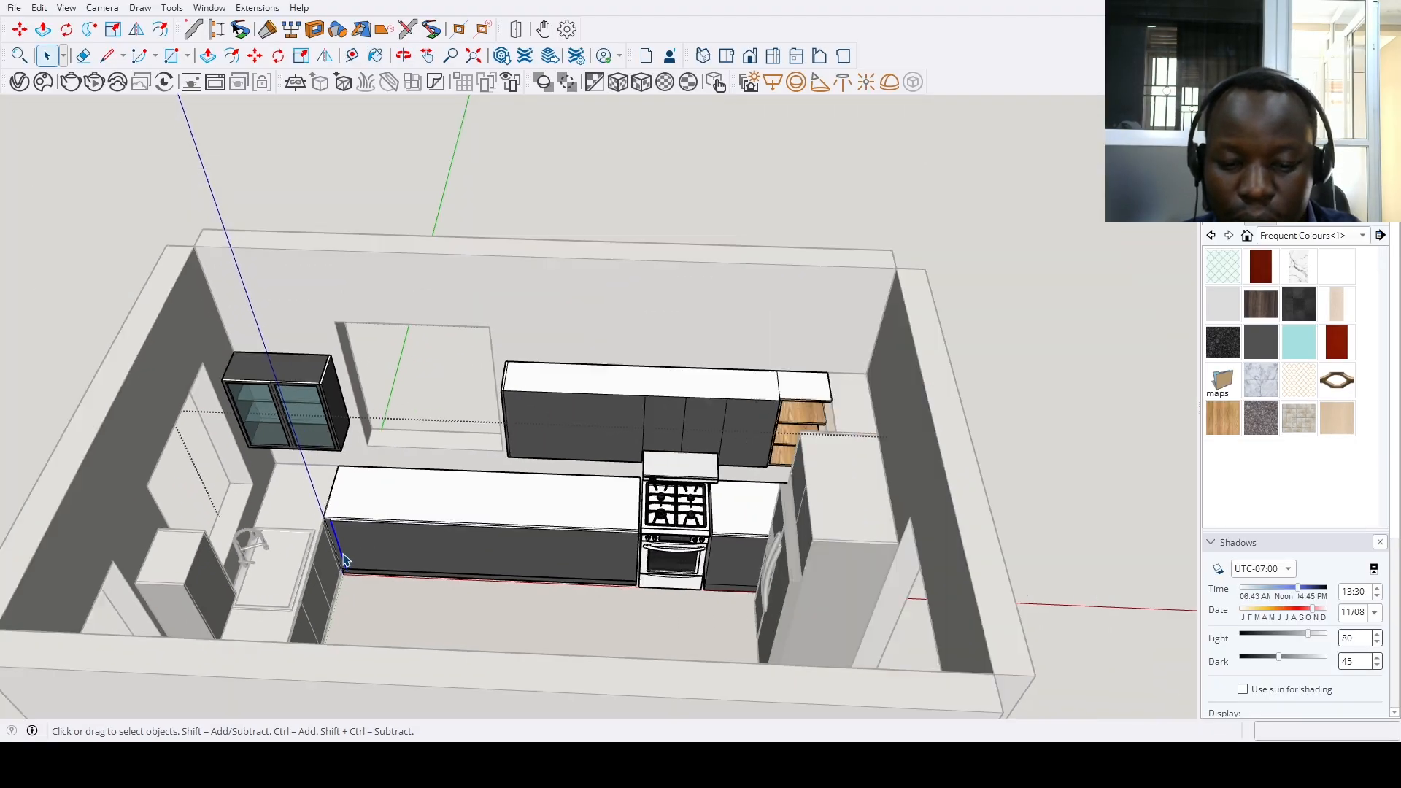
{"action": "middle_click_drag", "start_coordinate": [335, 557], "coordinate": [335, 638]}
{"action": "key", "text": "m"}
{"action": "scroll", "coordinate": [348, 491], "scroll_direction": "up", "scroll_amount": 3}
{"action": "scroll", "coordinate": [348, 491], "scroll_direction": "up", "scroll_amount": 2}
{"action": "left_click", "coordinate": [335, 454]}
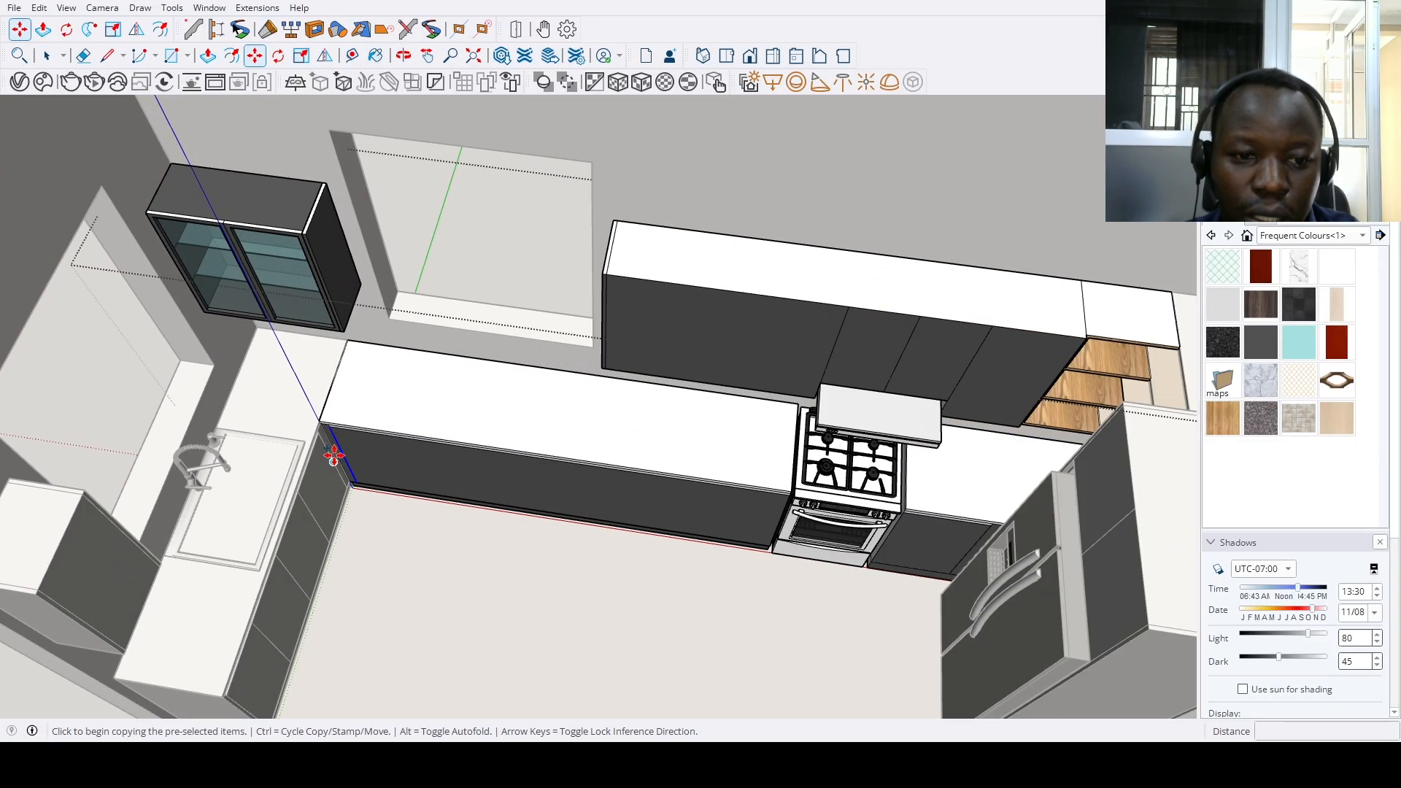
{"action": "key", "text": "ctrl"}
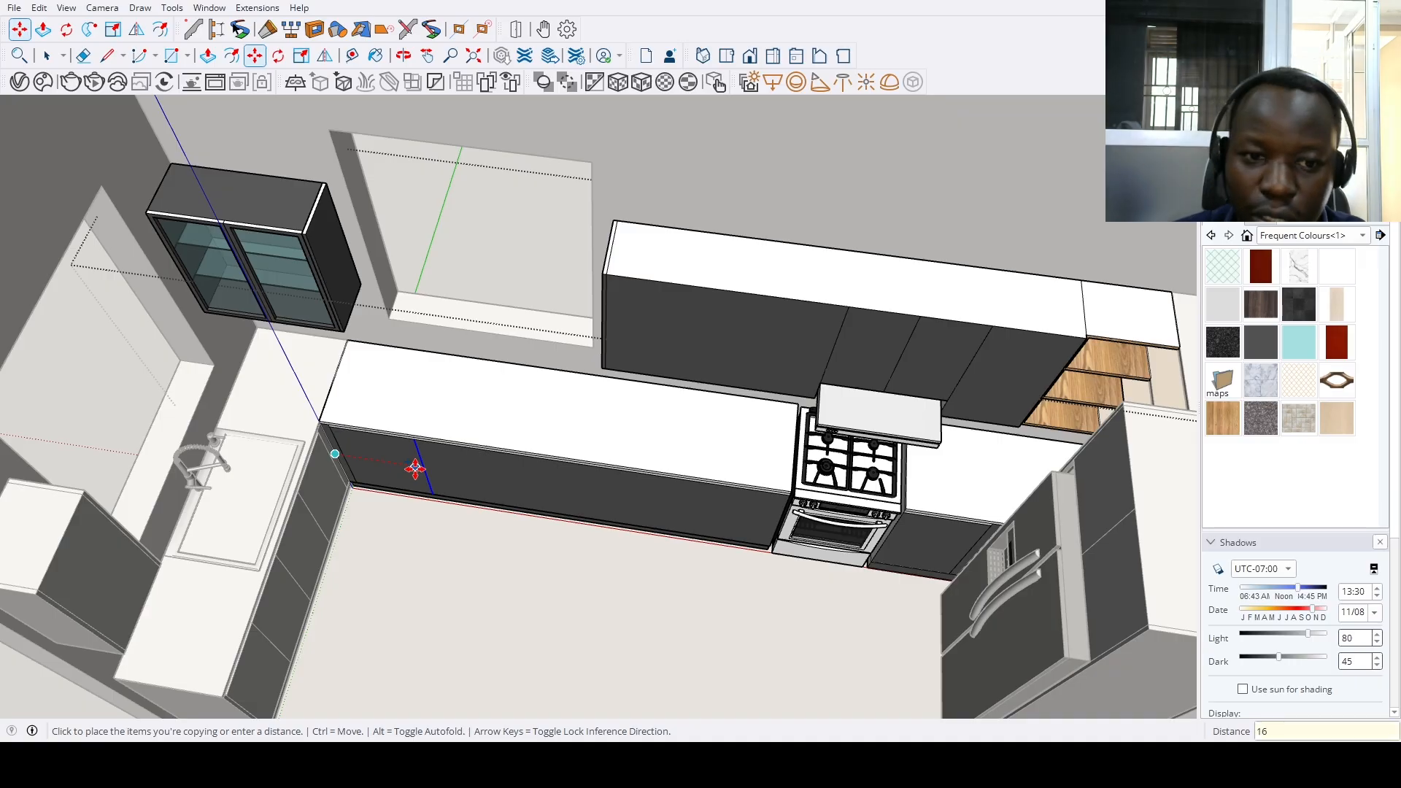
{"action": "left_click", "coordinate": [415, 468]}
{"action": "mouse_move", "coordinate": [416, 468]}
{"action": "middle_mouse_down"}
{"action": "mouse_move", "coordinate": [563, 335]}
{"action": "mouse_move", "coordinate": [526, 297]}
{"action": "mouse_move", "coordinate": [529, 257]}
{"action": "mouse_move", "coordinate": [537, 372]}
{"action": "mouse_move", "coordinate": [532, 326]}
{"action": "mouse_move", "coordinate": [554, 264]}
{"action": "mouse_move", "coordinate": [562, 310]}
{"action": "mouse_move", "coordinate": [523, 422]}
{"action": "middle_mouse_up"}
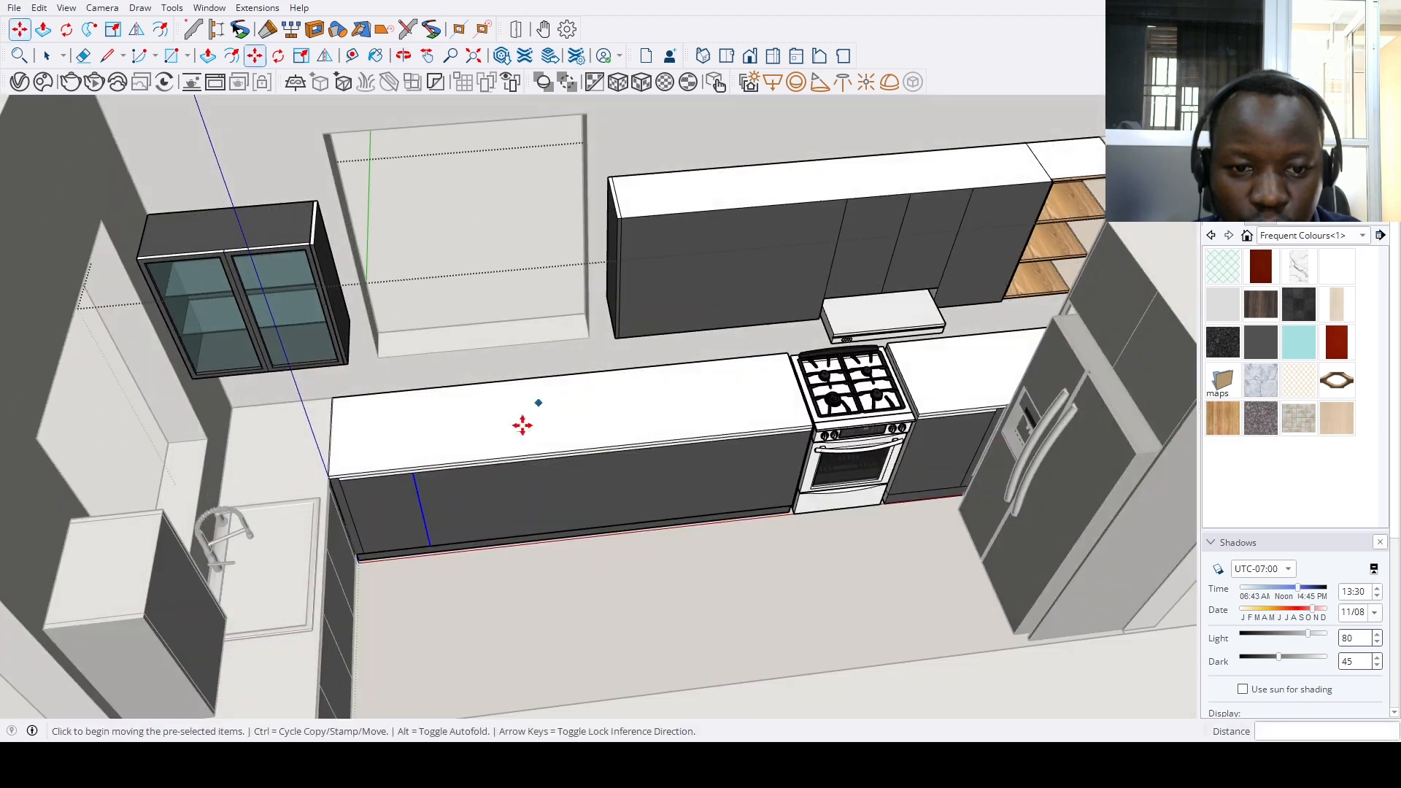
{"action": "scroll", "coordinate": [475, 468], "scroll_direction": "up", "scroll_amount": 4}
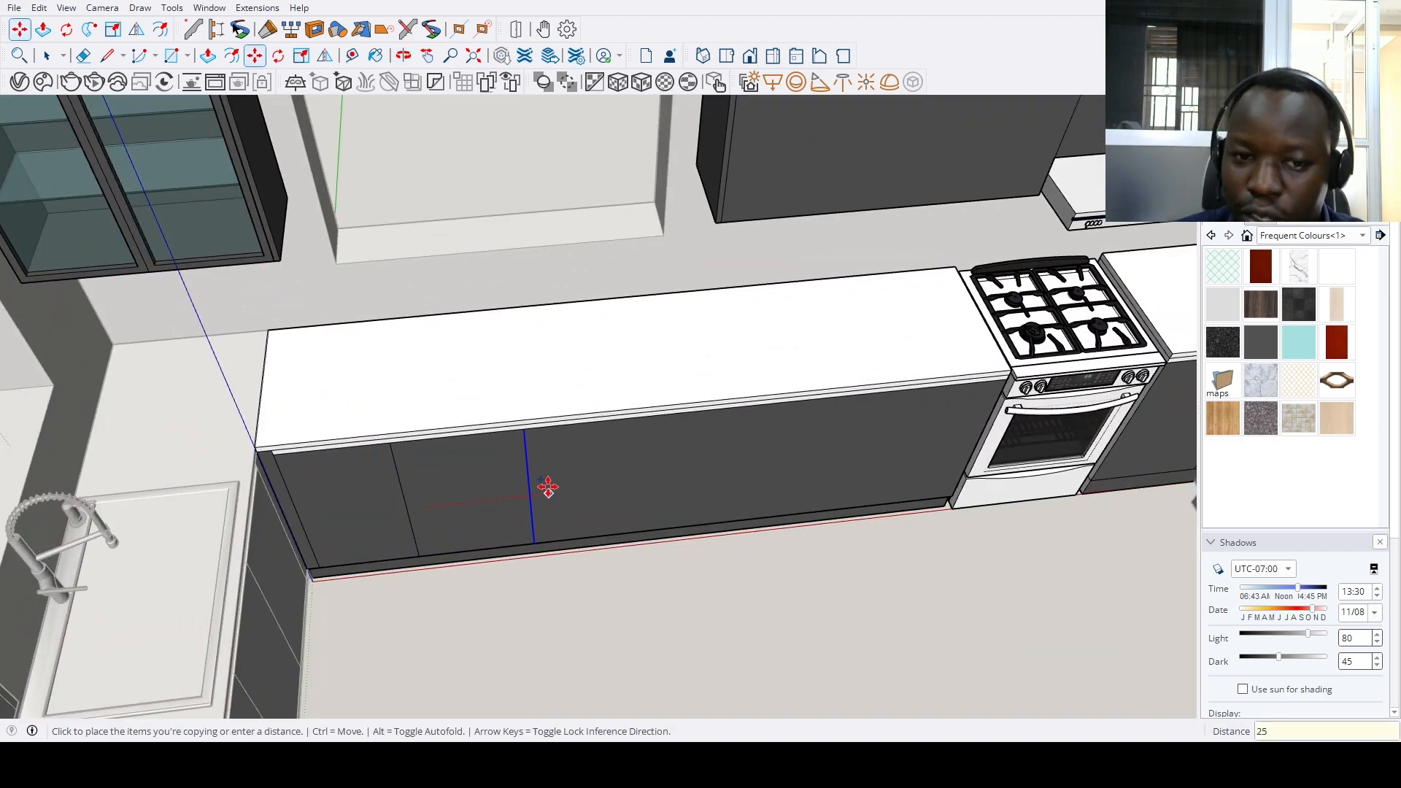
Push the 25-inch-wide front panel 22 inches inward to hollow out an appliance opening in the long counter
{"action": "scroll", "coordinate": [548, 488], "scroll_direction": "down", "scroll_amount": 8}
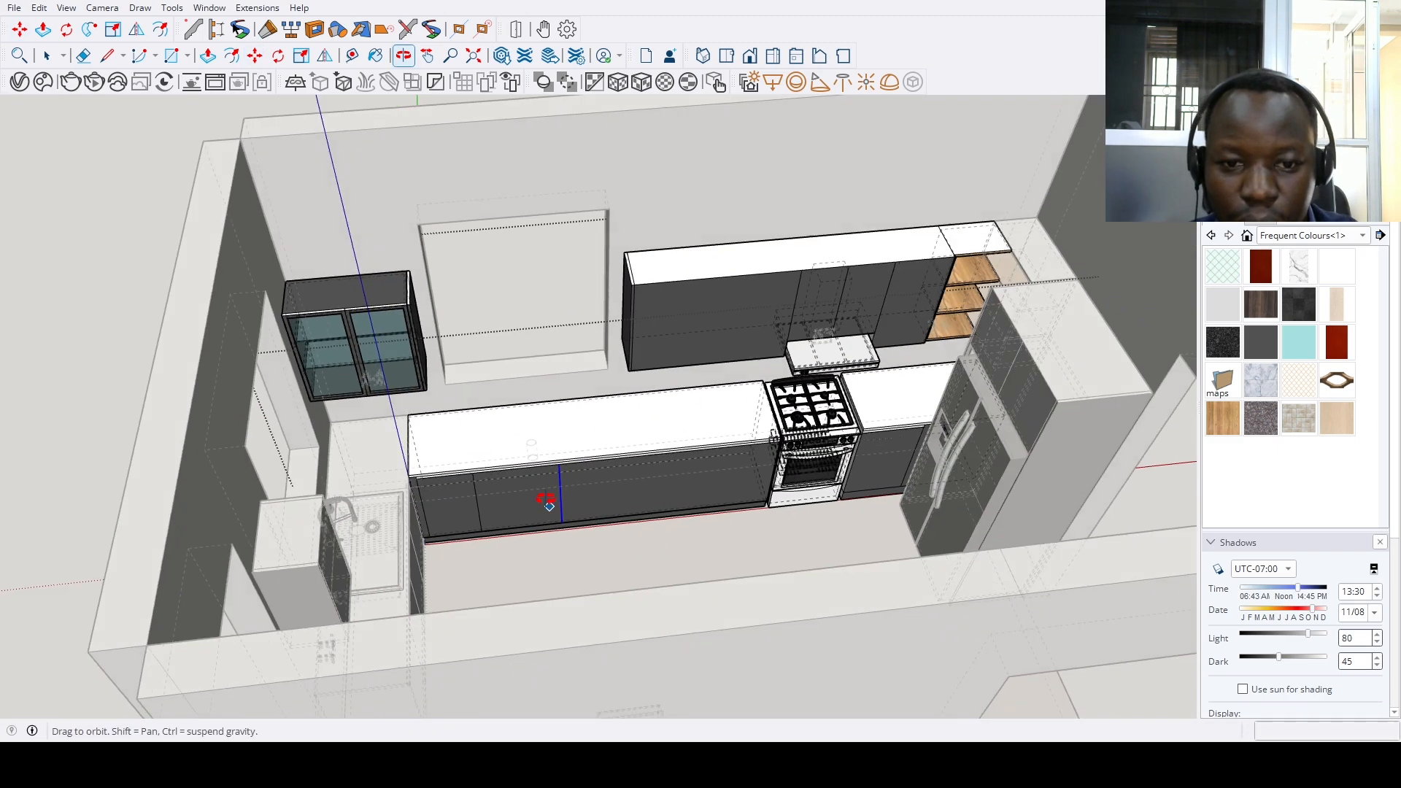
{"action": "middle_click_drag", "start_coordinate": [550, 488], "coordinate": [548, 533]}
{"action": "scroll", "coordinate": [546, 540], "scroll_direction": "up", "scroll_amount": 3}
{"action": "key", "text": "p"}
{"action": "left_click", "coordinate": [538, 453]}
{"action": "scroll", "coordinate": [536, 451], "scroll_direction": "up", "scroll_amount": 3}
{"action": "left_click", "coordinate": [522, 521]}
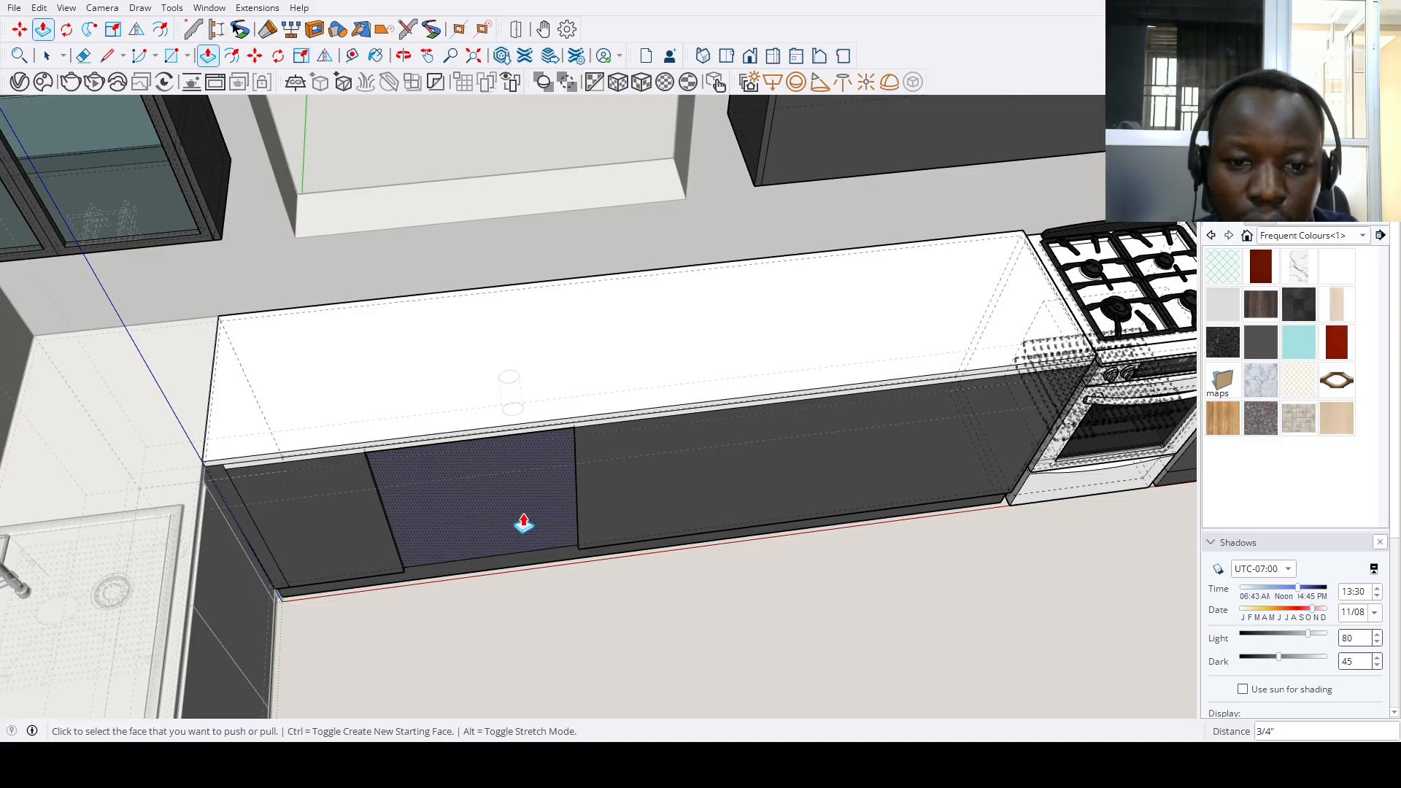
{"action": "scroll", "coordinate": [522, 521], "scroll_direction": "up", "scroll_amount": 2}
{"action": "left_click", "coordinate": [524, 523]}
{"action": "scroll", "coordinate": [503, 474], "scroll_direction": "down", "scroll_amount": 4}
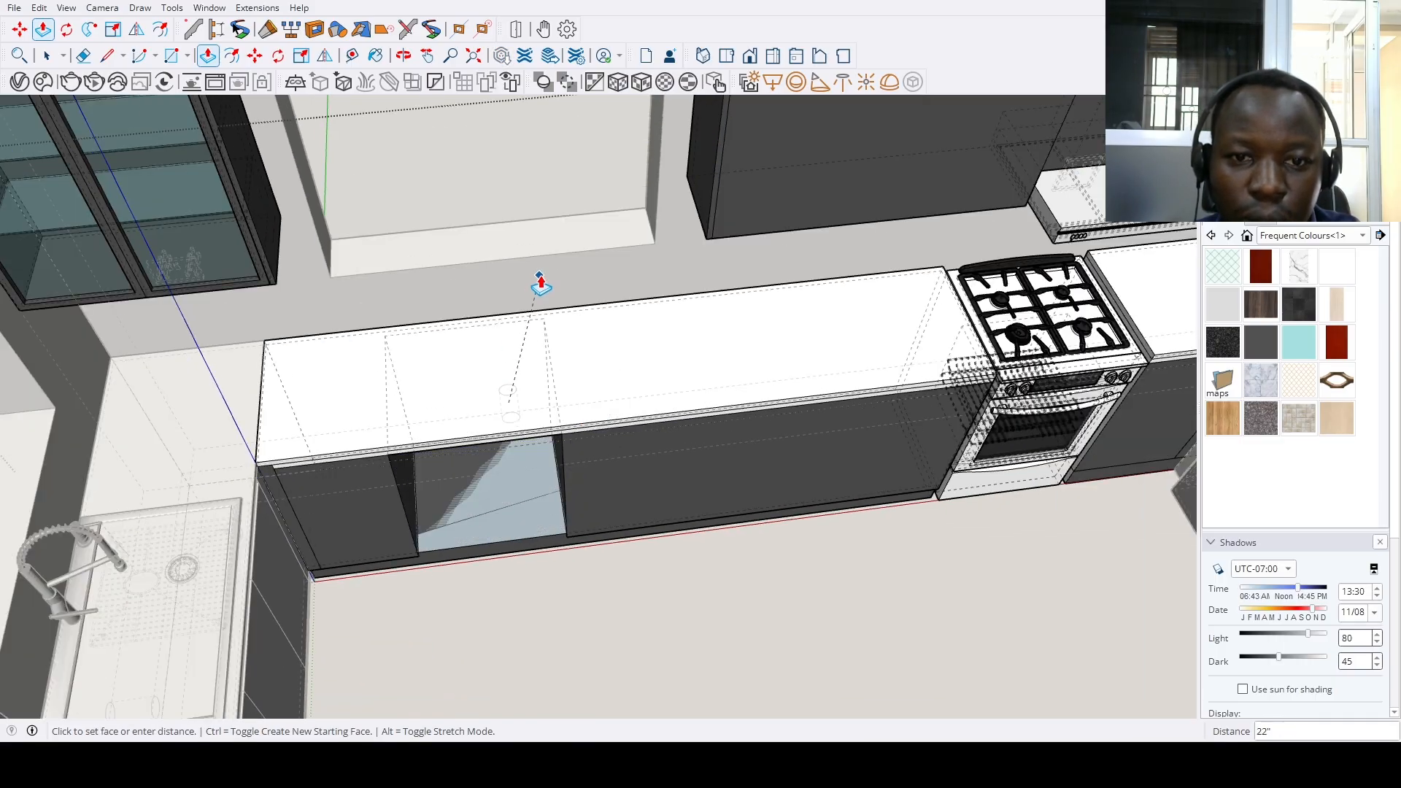
{"action": "type", "text": "4"}
{"action": "key", "text": "Return"}
{"action": "scroll", "coordinate": [532, 531], "scroll_direction": "up", "scroll_amount": 2}
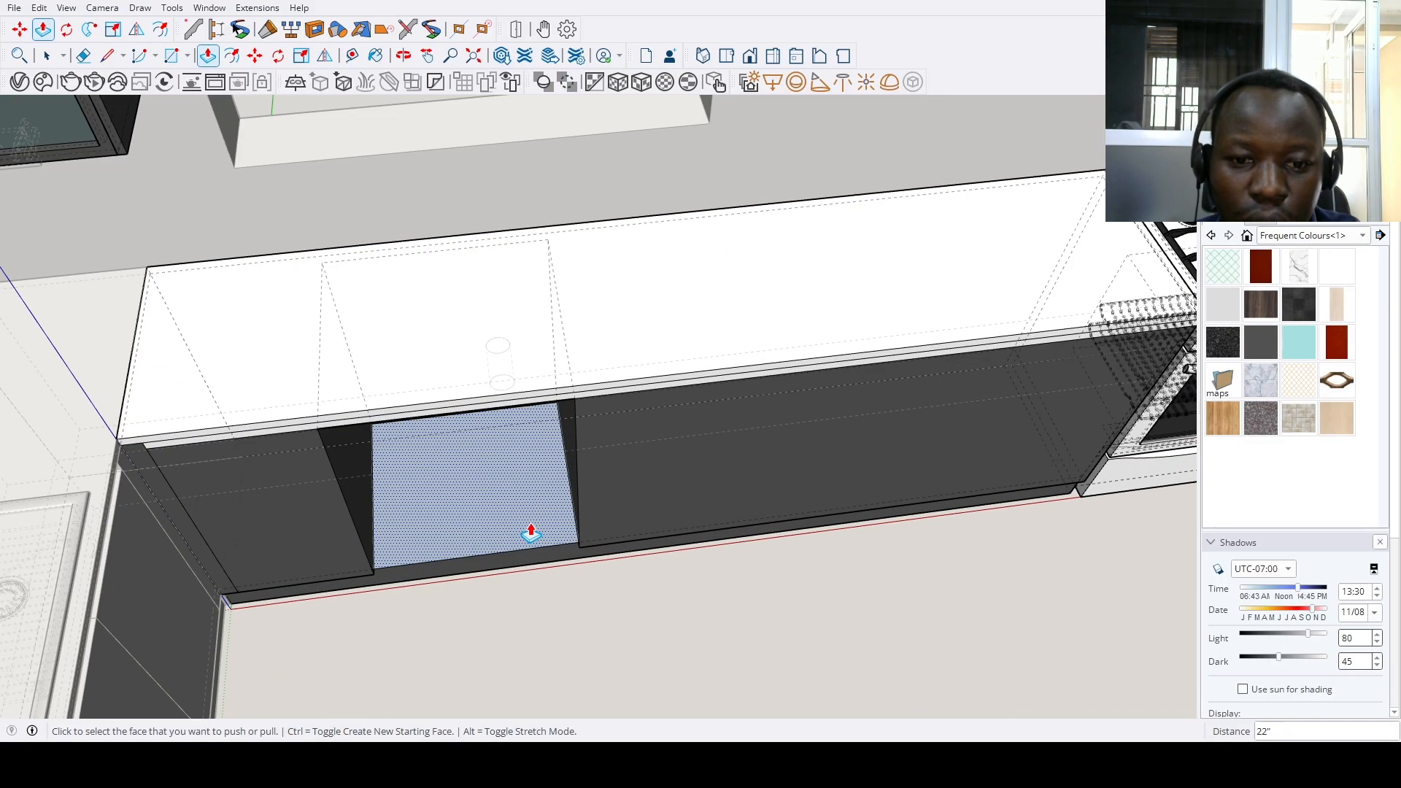
Remove the toe kick and base inside the appliance opening so that the opening reaches the floor
{"action": "left_click", "coordinate": [517, 577]}
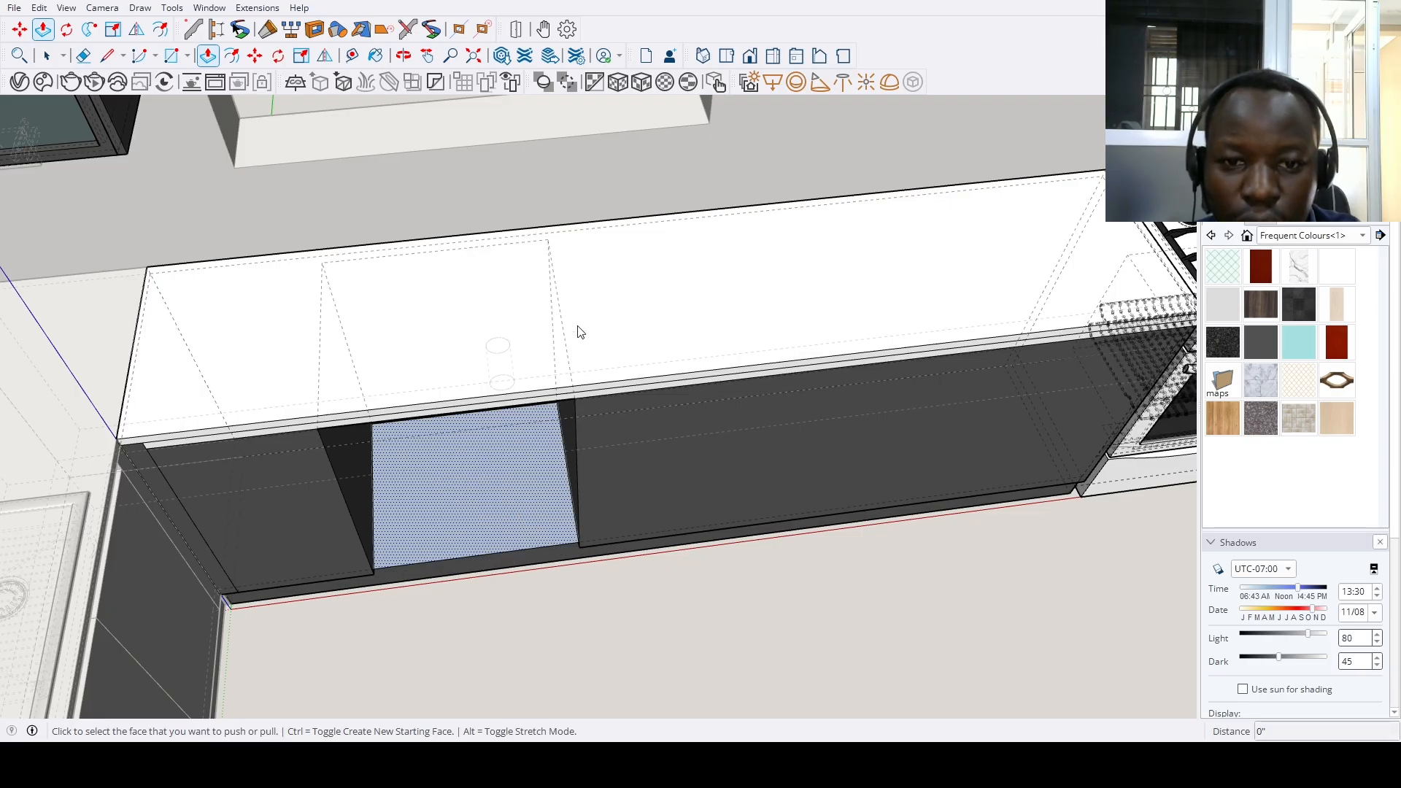
{"action": "left_click", "coordinate": [537, 551]}
{"action": "left_click", "coordinate": [519, 526]}
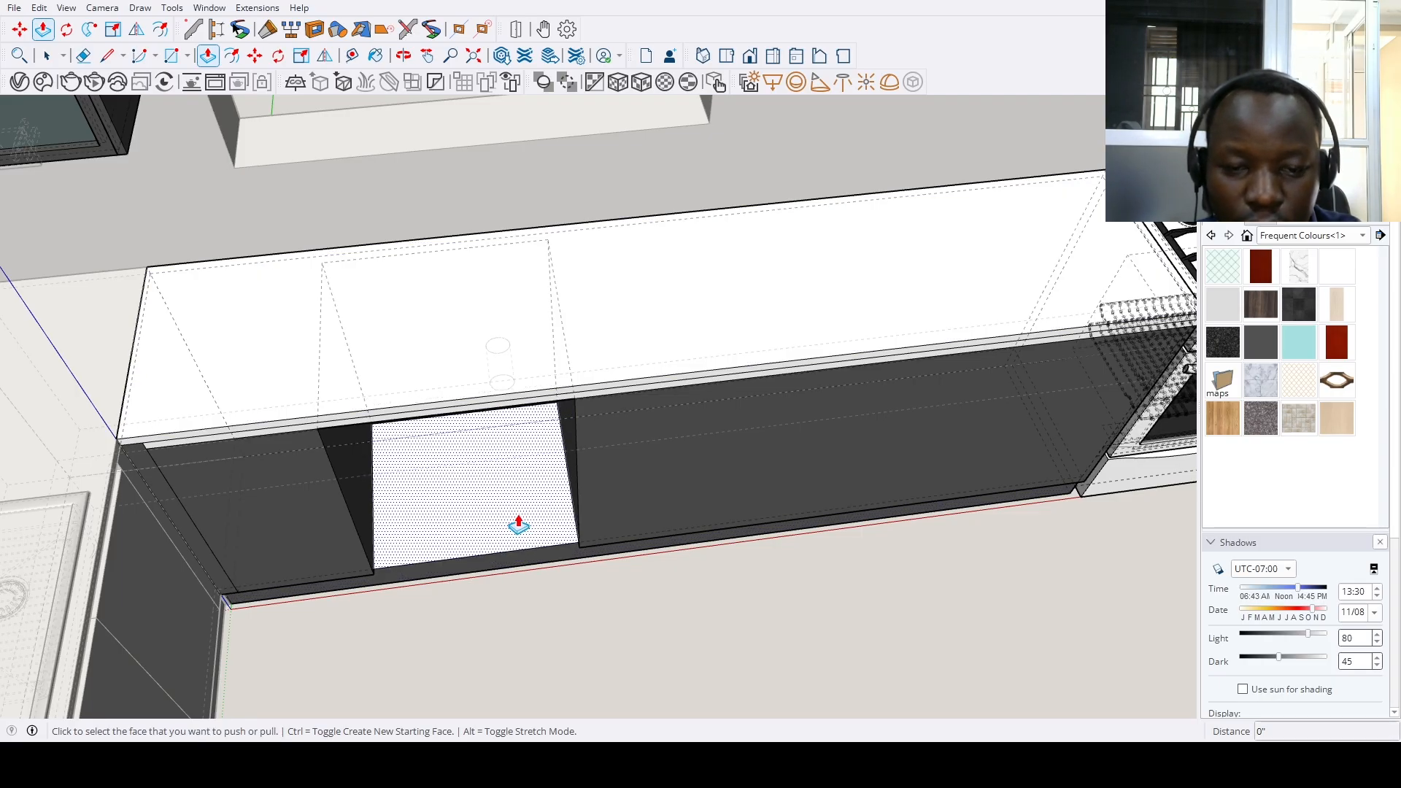
{"action": "left_click", "coordinate": [517, 576]}
{"action": "scroll", "coordinate": [508, 618], "scroll_direction": "down", "scroll_amount": 2}
{"action": "scroll", "coordinate": [507, 621], "scroll_direction": "up", "scroll_amount": 3}
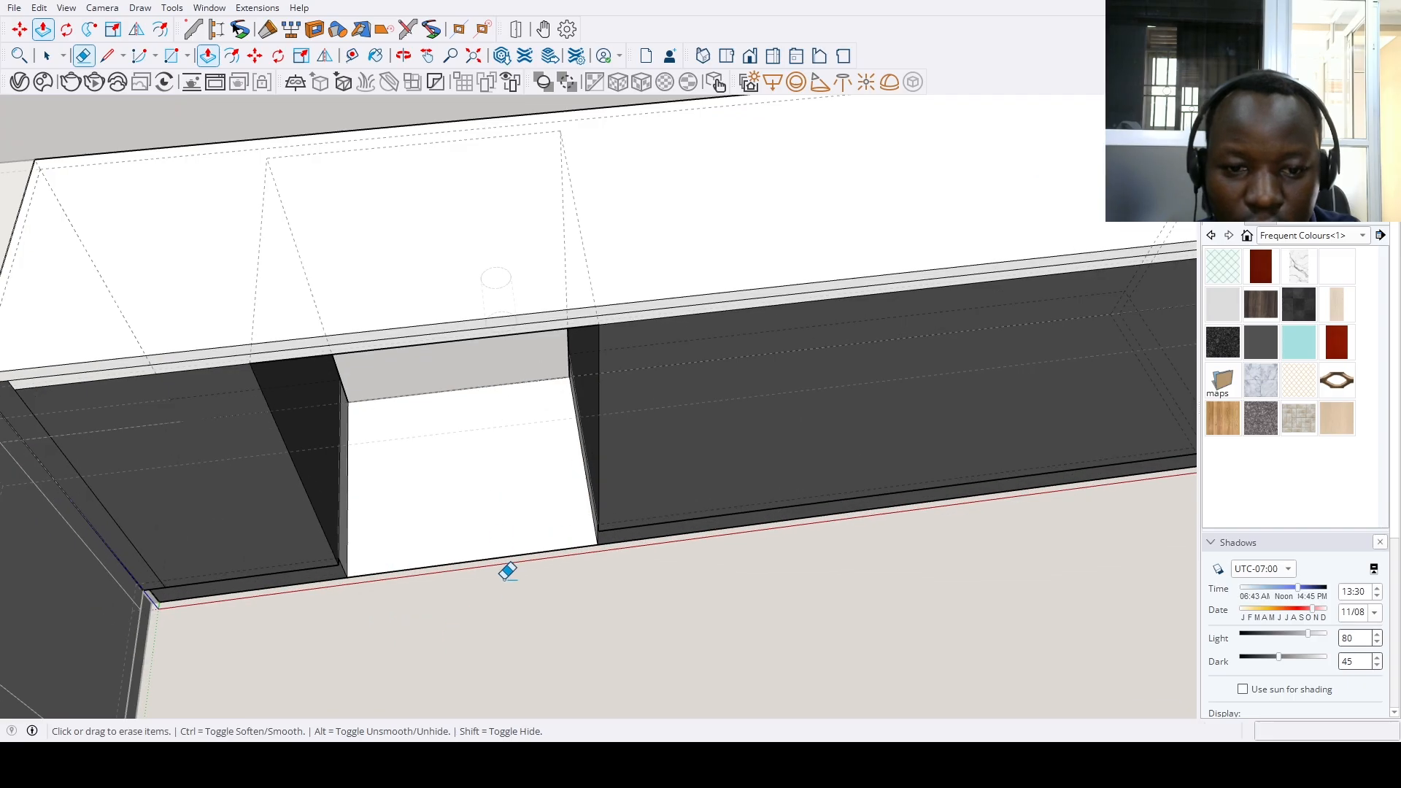
{"action": "mouse_move", "coordinate": [475, 404]}
{"action": "middle_mouse_down"}
{"action": "mouse_move", "coordinate": [441, 528]}
{"action": "mouse_move", "coordinate": [472, 449]}
{"action": "mouse_move", "coordinate": [500, 461]}
{"action": "middle_mouse_up"}
{"action": "key", "text": "e"}
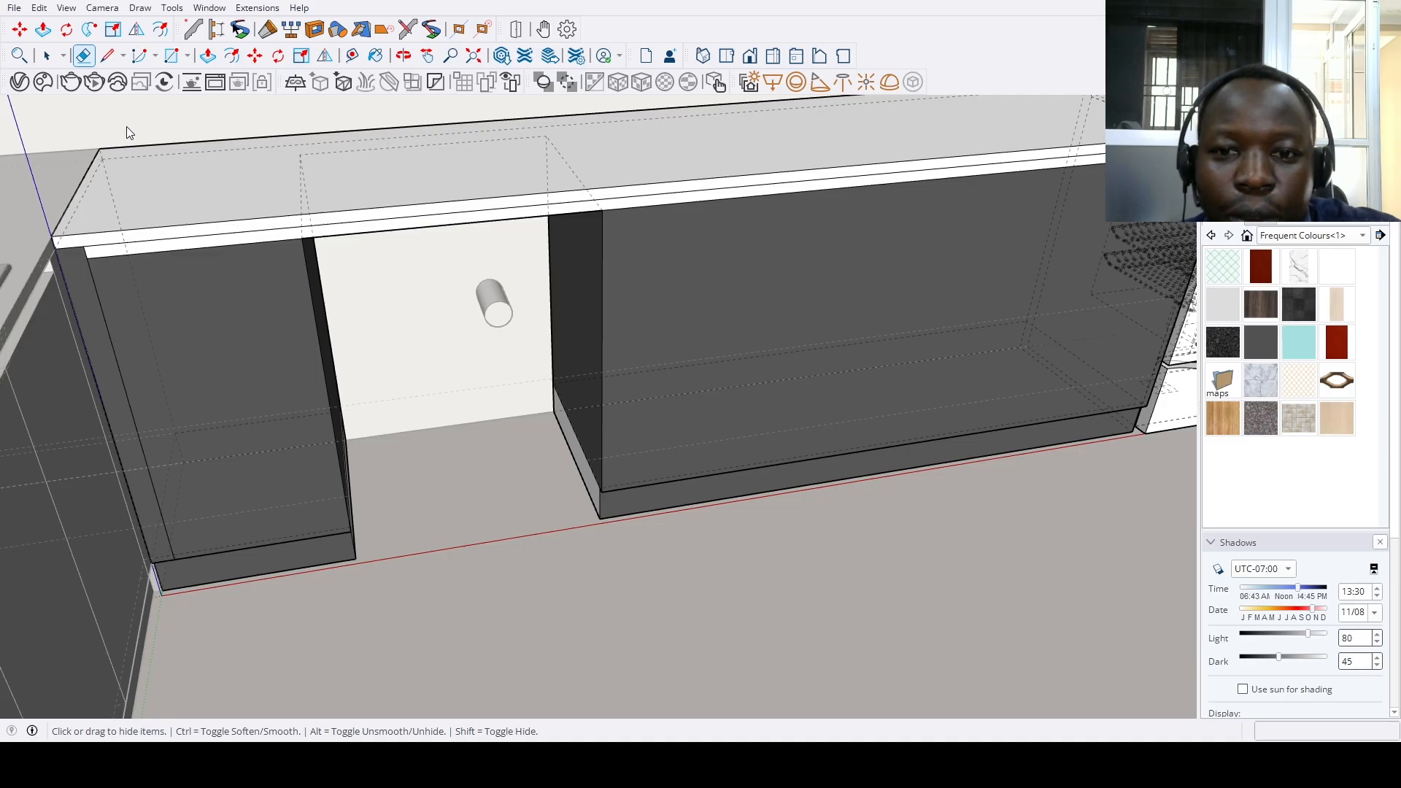
Paste the copied dishwasher component and place it inside the counter opening
{"action": "key", "text": "ctrl+v"}
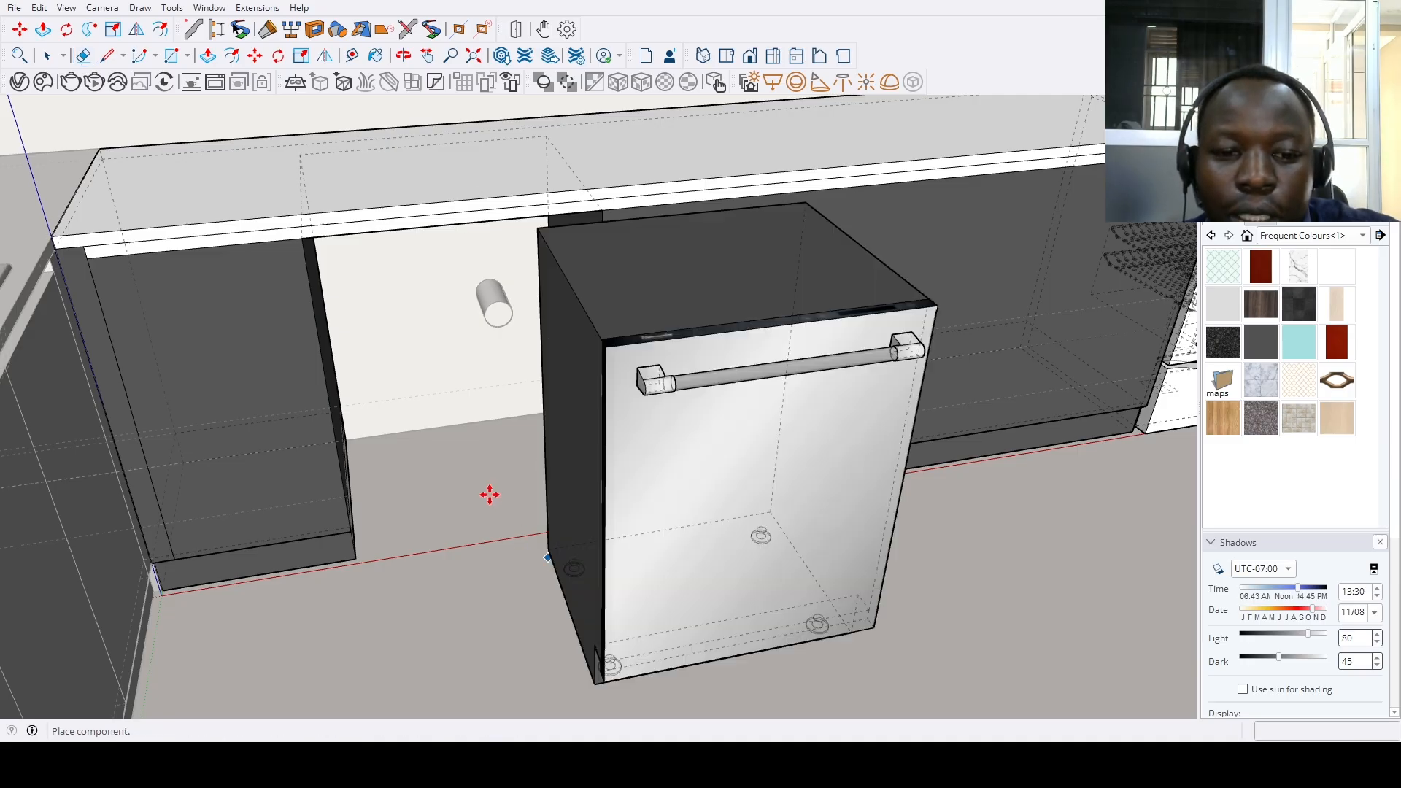
{"action": "scroll", "coordinate": [441, 603], "scroll_direction": "up", "scroll_amount": 5}
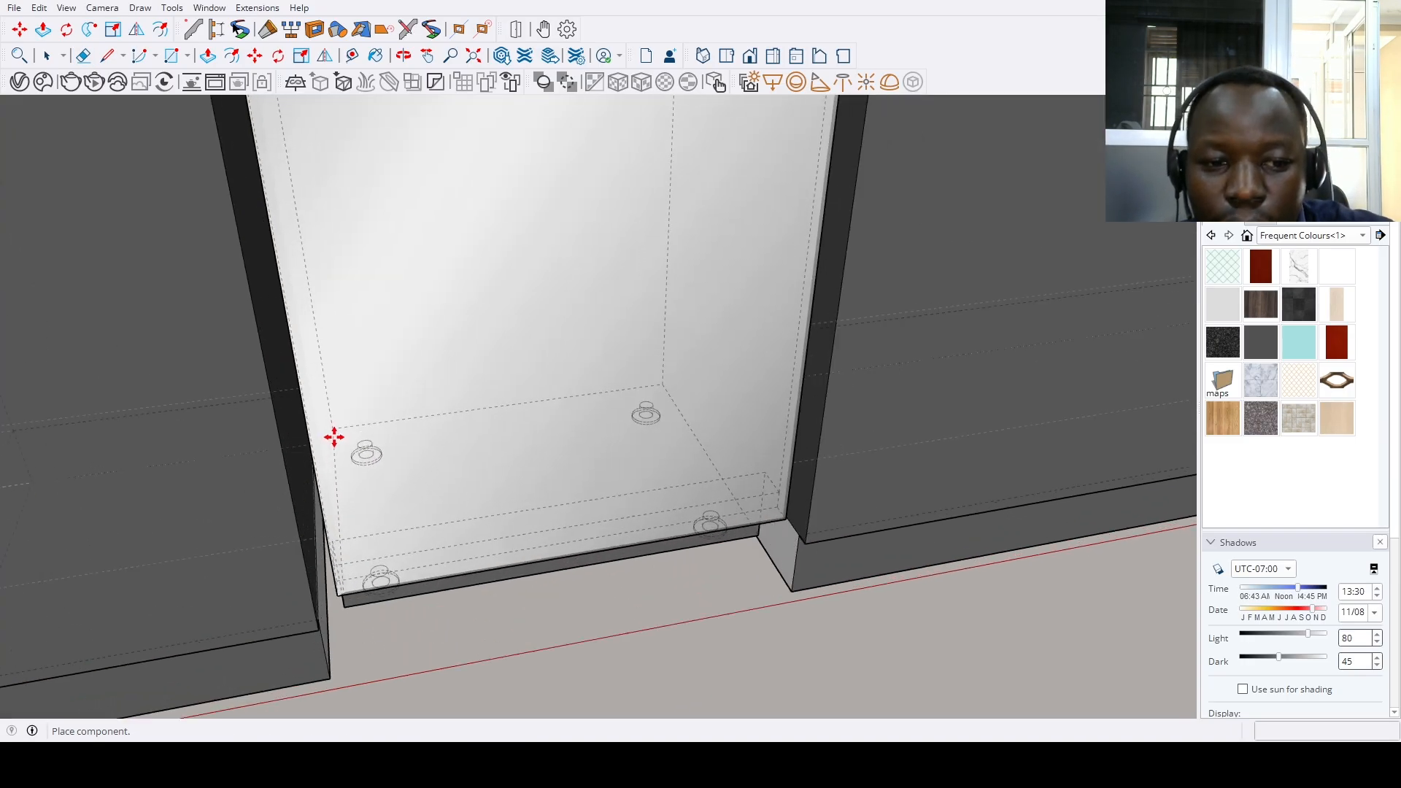
{"action": "left_click", "coordinate": [348, 454]}
{"action": "scroll", "coordinate": [354, 572], "scroll_direction": "down", "scroll_amount": 4}
{"action": "scroll", "coordinate": [688, 650], "scroll_direction": "down", "scroll_amount": 5}
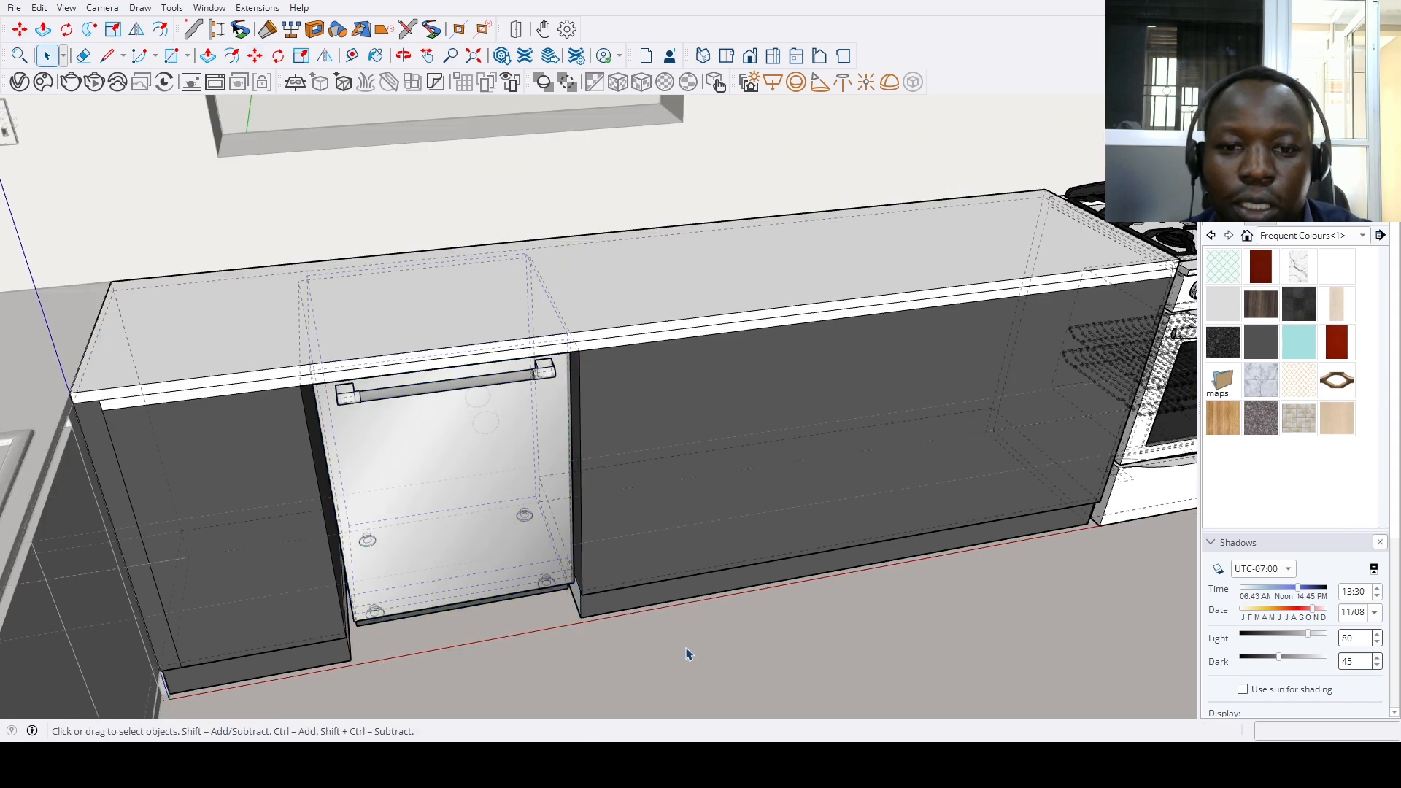
Move the dishwasher about 53/64 inch to adjust its position within the counter opening
{"action": "mouse_move", "coordinate": [688, 651]}
{"action": "middle_mouse_down"}
{"action": "mouse_move", "coordinate": [685, 619]}
{"action": "mouse_move", "coordinate": [680, 636]}
{"action": "middle_mouse_up"}
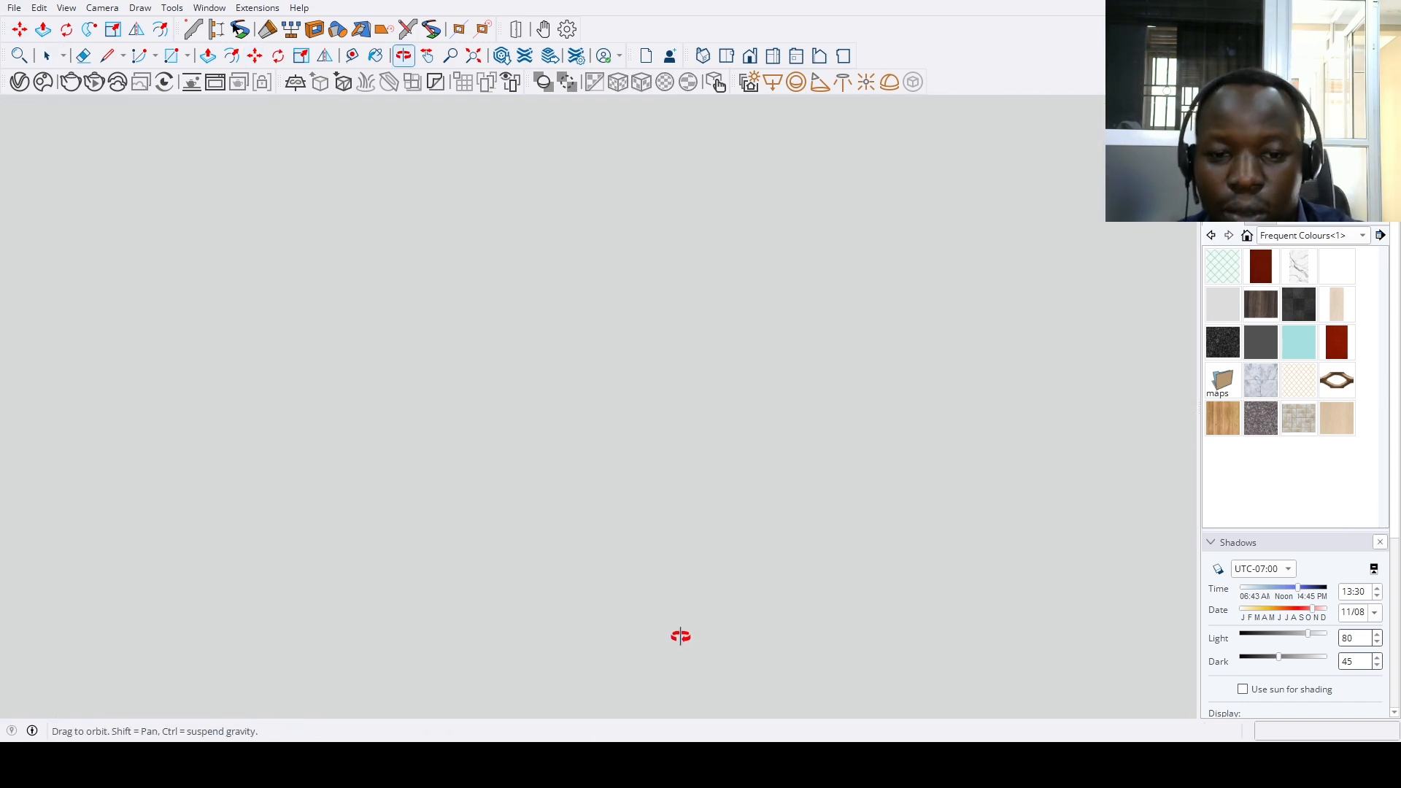
{"action": "left_click", "coordinate": [475, 59]}
{"action": "scroll", "coordinate": [513, 510], "scroll_direction": "up", "scroll_amount": 5}
{"action": "middle_click_drag", "start_coordinate": [513, 511], "coordinate": [625, 332]}
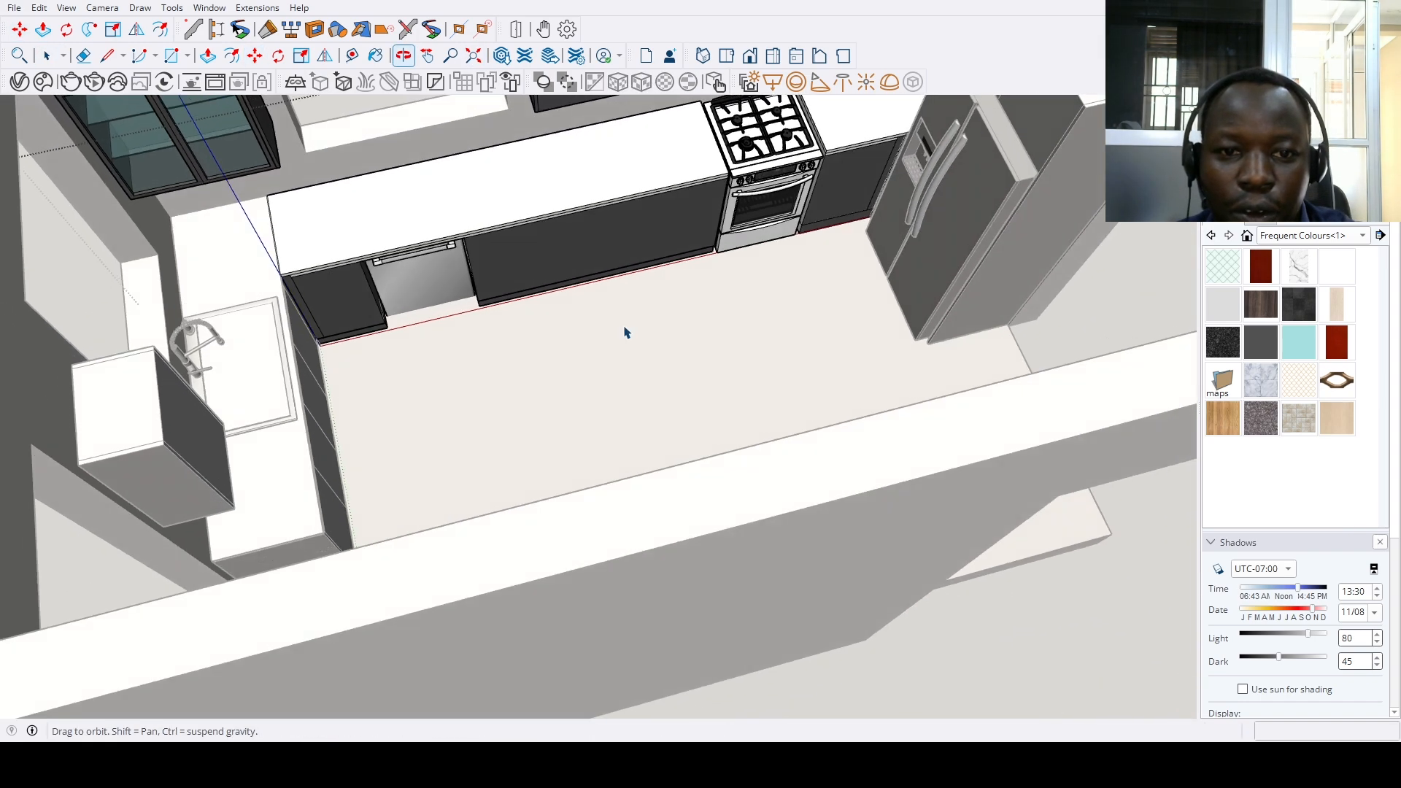
{"action": "scroll", "coordinate": [406, 297], "scroll_direction": "up", "scroll_amount": 5}
{"action": "middle_click_drag", "start_coordinate": [407, 297], "coordinate": [713, 388]}
{"action": "scroll", "coordinate": [686, 414], "scroll_direction": "up", "scroll_amount": 4}
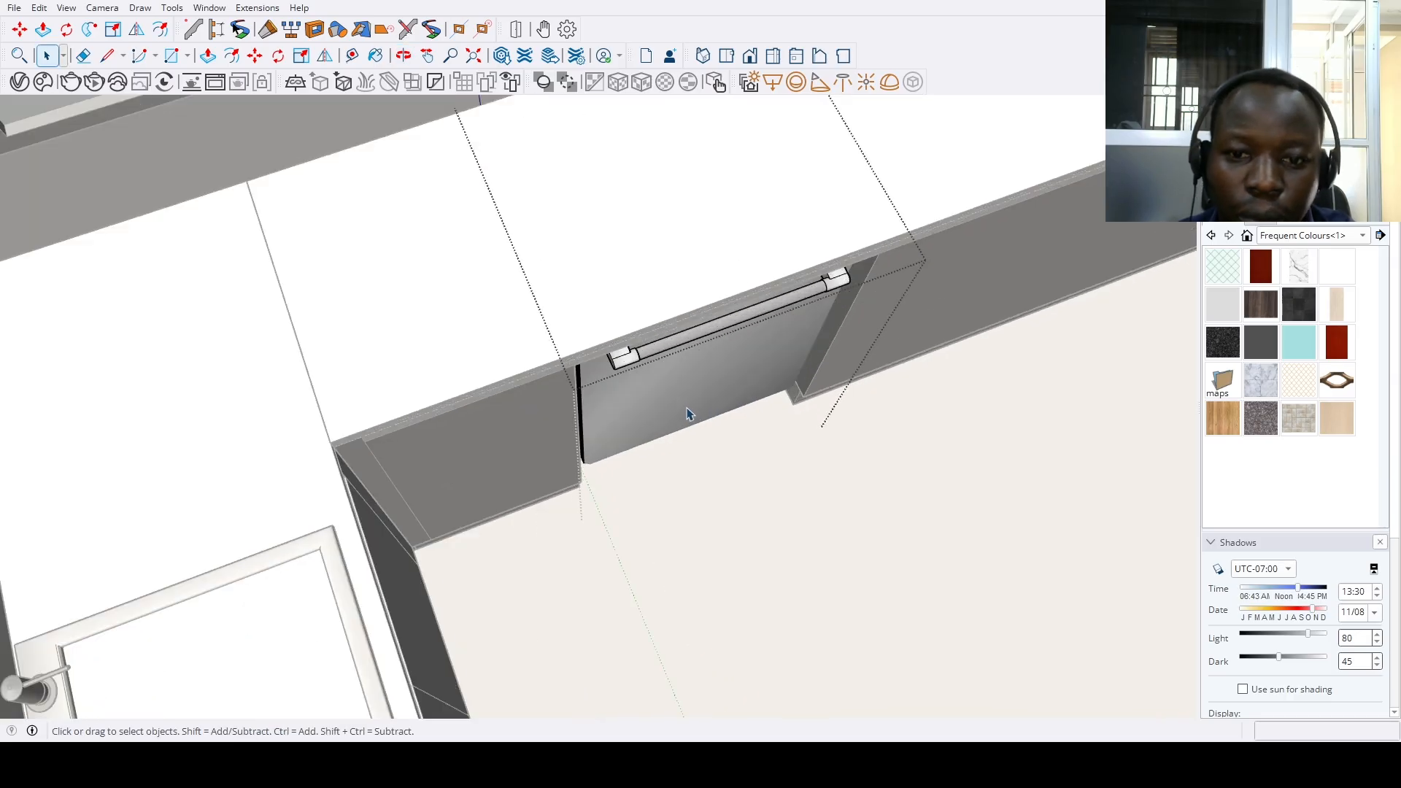
{"action": "left_click", "coordinate": [686, 414]}
{"action": "scroll", "coordinate": [684, 409], "scroll_direction": "up", "scroll_amount": 5}
{"action": "key", "text": "m"}
{"action": "left_click", "coordinate": [689, 385]}
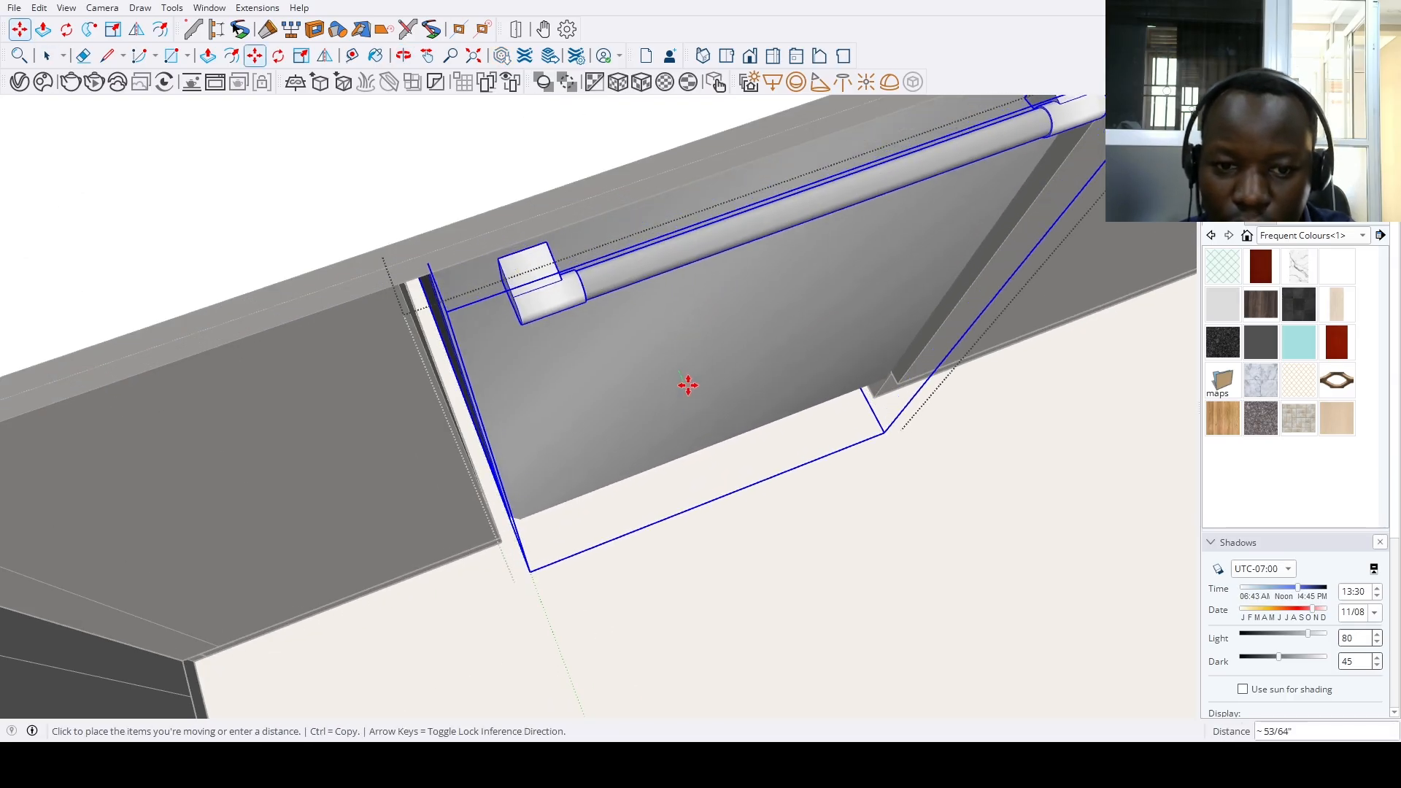
{"action": "left_click", "coordinate": [688, 385]}
{"action": "key", "text": "space"}
{"action": "scroll", "coordinate": [682, 398], "scroll_direction": "down", "scroll_amount": 3}
{"action": "scroll", "coordinate": [818, 474], "scroll_direction": "down", "scroll_amount": 1}
{"action": "scroll", "coordinate": [777, 496], "scroll_direction": "up", "scroll_amount": 1}
{"action": "scroll", "coordinate": [759, 522], "scroll_direction": "down", "scroll_amount": 2}
{"action": "left_click", "coordinate": [824, 542]}
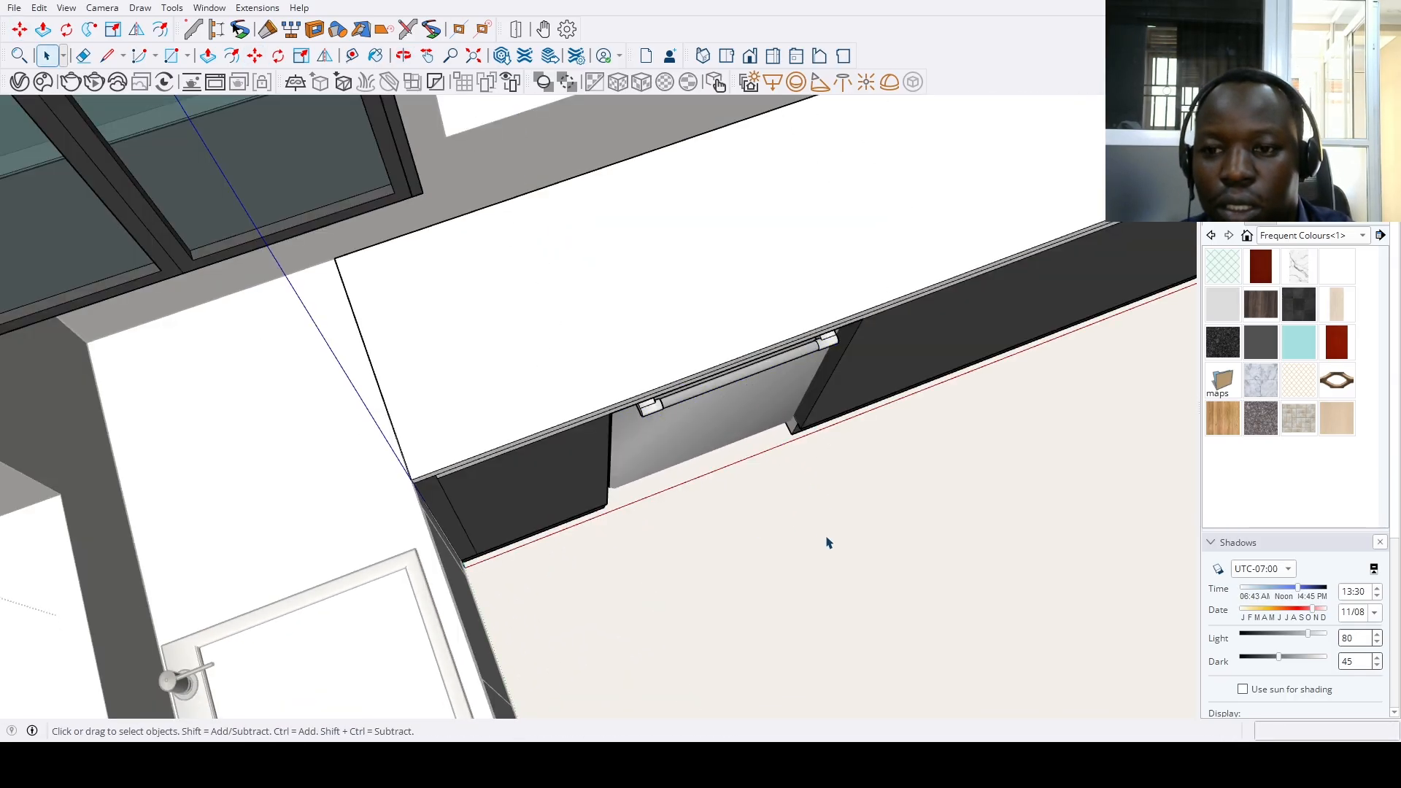
Copy the vertical edge on the cooker side of the dishwasher opening 32 inches along the counter front toward the cooker
{"action": "scroll", "coordinate": [597, 529], "scroll_direction": "down", "scroll_amount": 4}
{"action": "middle_click_drag", "start_coordinate": [598, 528], "coordinate": [437, 510]}
{"action": "scroll", "coordinate": [356, 409], "scroll_direction": "up", "scroll_amount": 3}
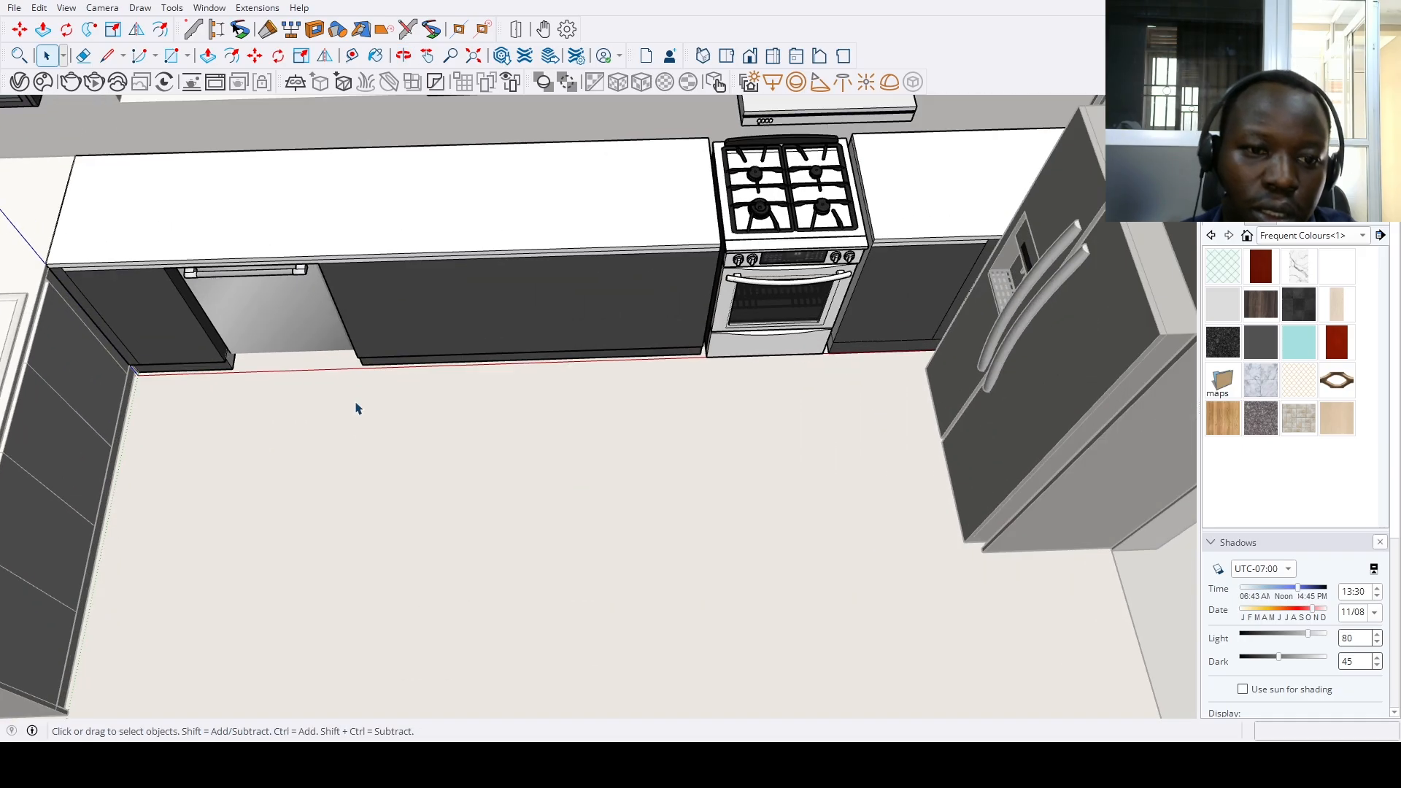
{"action": "scroll", "coordinate": [352, 348], "scroll_direction": "up", "scroll_amount": 2}
{"action": "key", "text": "m"}
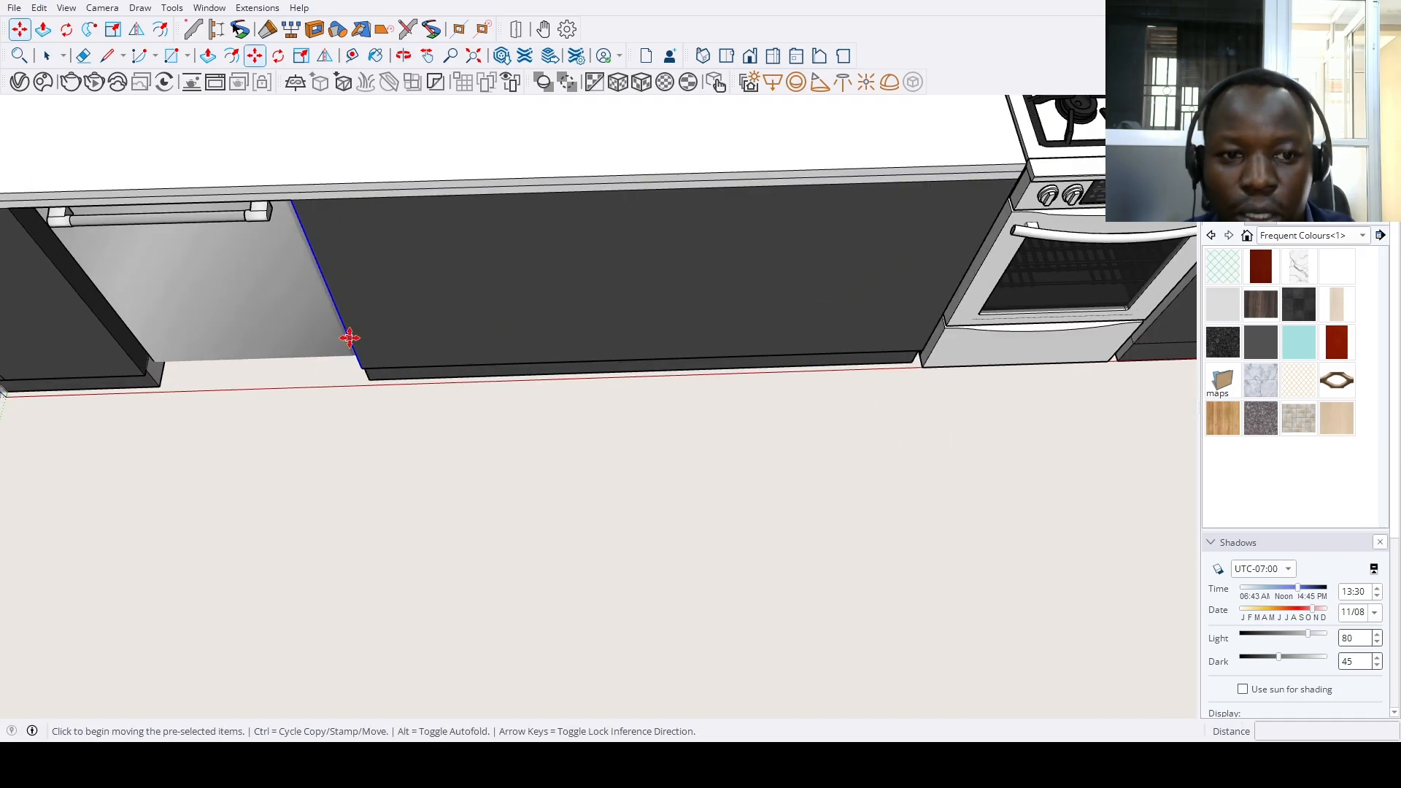
{"action": "left_click", "coordinate": [349, 338]}
{"action": "key", "text": "ctrl"}
{"action": "scroll", "coordinate": [487, 331], "scroll_direction": "down", "scroll_amount": 1}
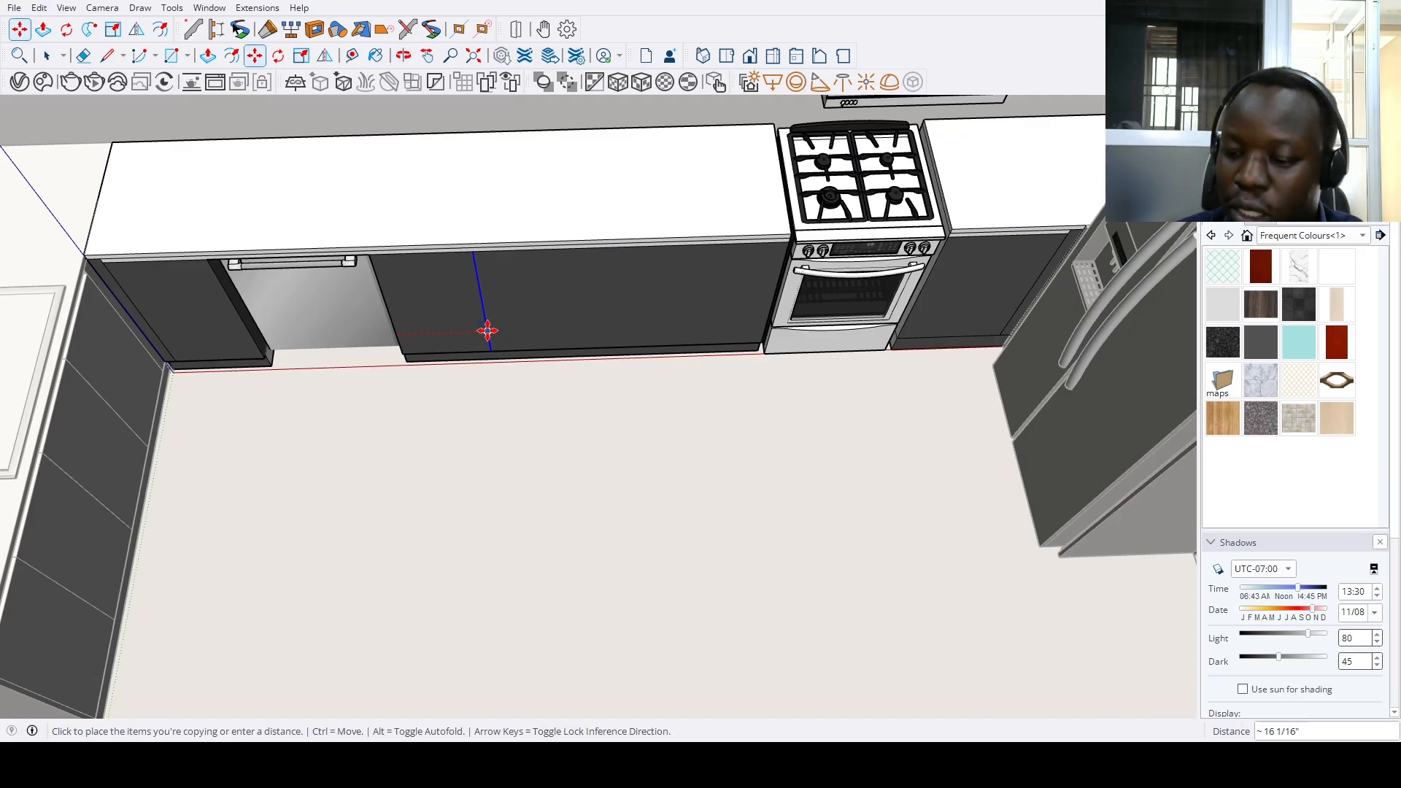
{"action": "left_click", "coordinate": [487, 330]}
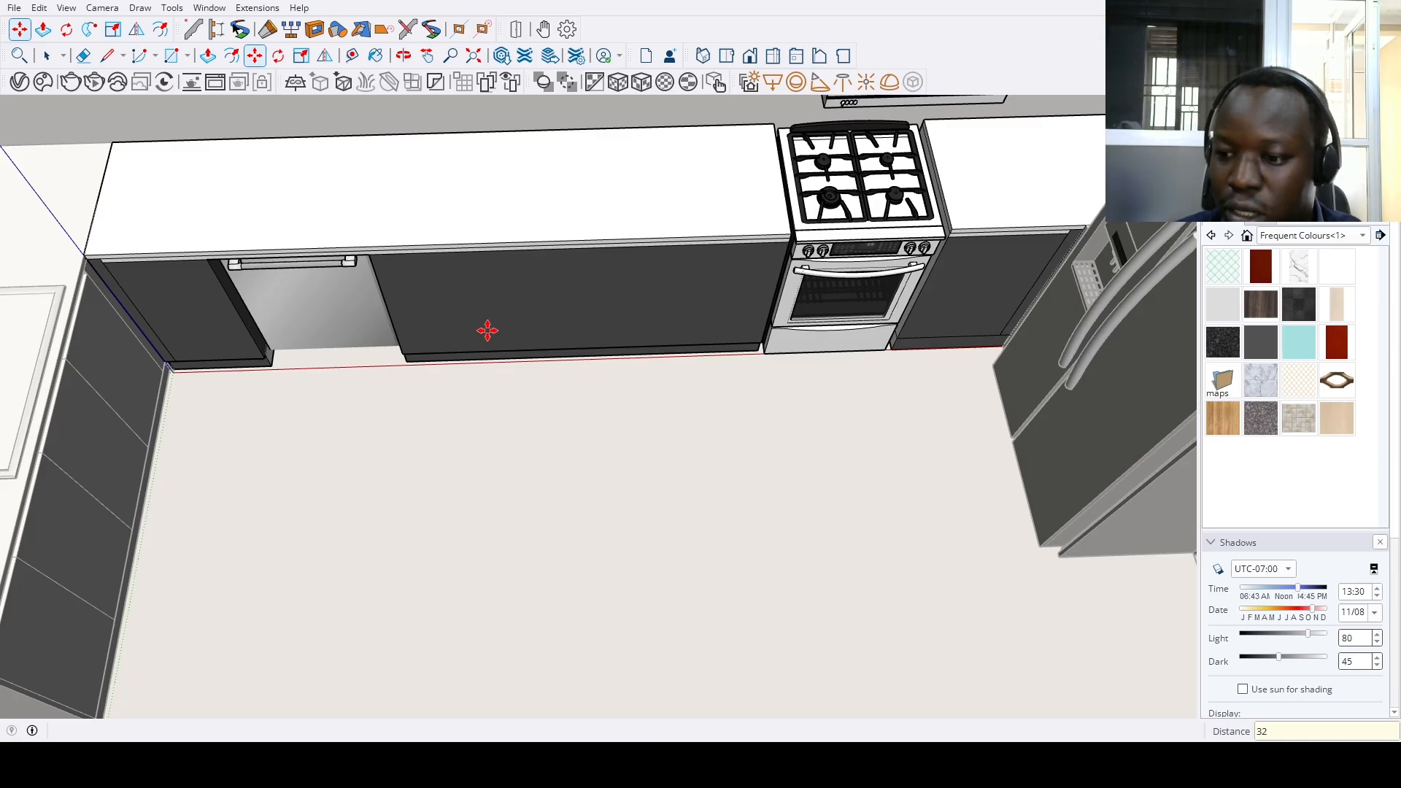
{"action": "scroll", "coordinate": [572, 326], "scroll_direction": "down", "scroll_amount": 2}
{"action": "scroll", "coordinate": [558, 323], "scroll_direction": "up", "scroll_amount": 2}
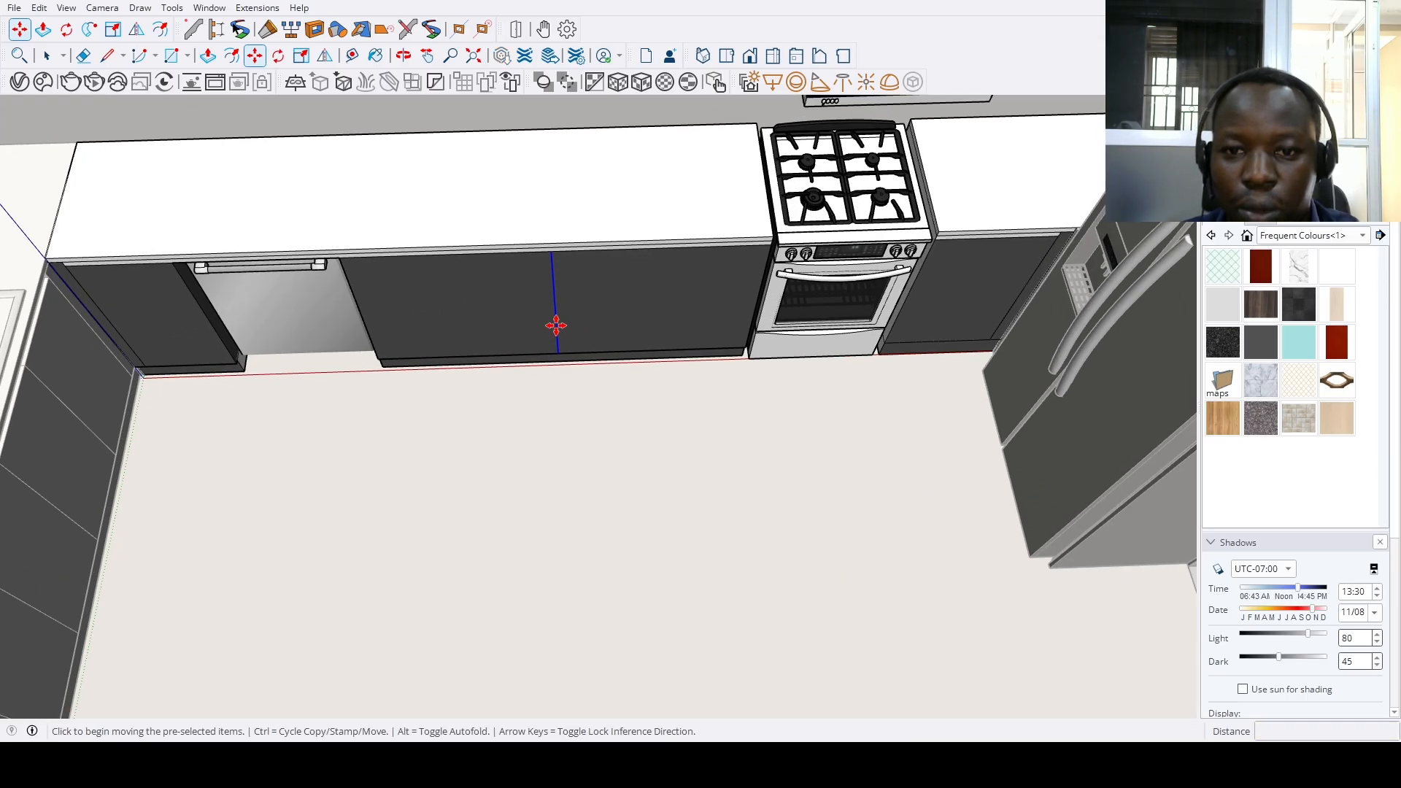
Copy the vertical divider on the counter front 24 inches toward the cooker
{"action": "left_click", "coordinate": [558, 324]}
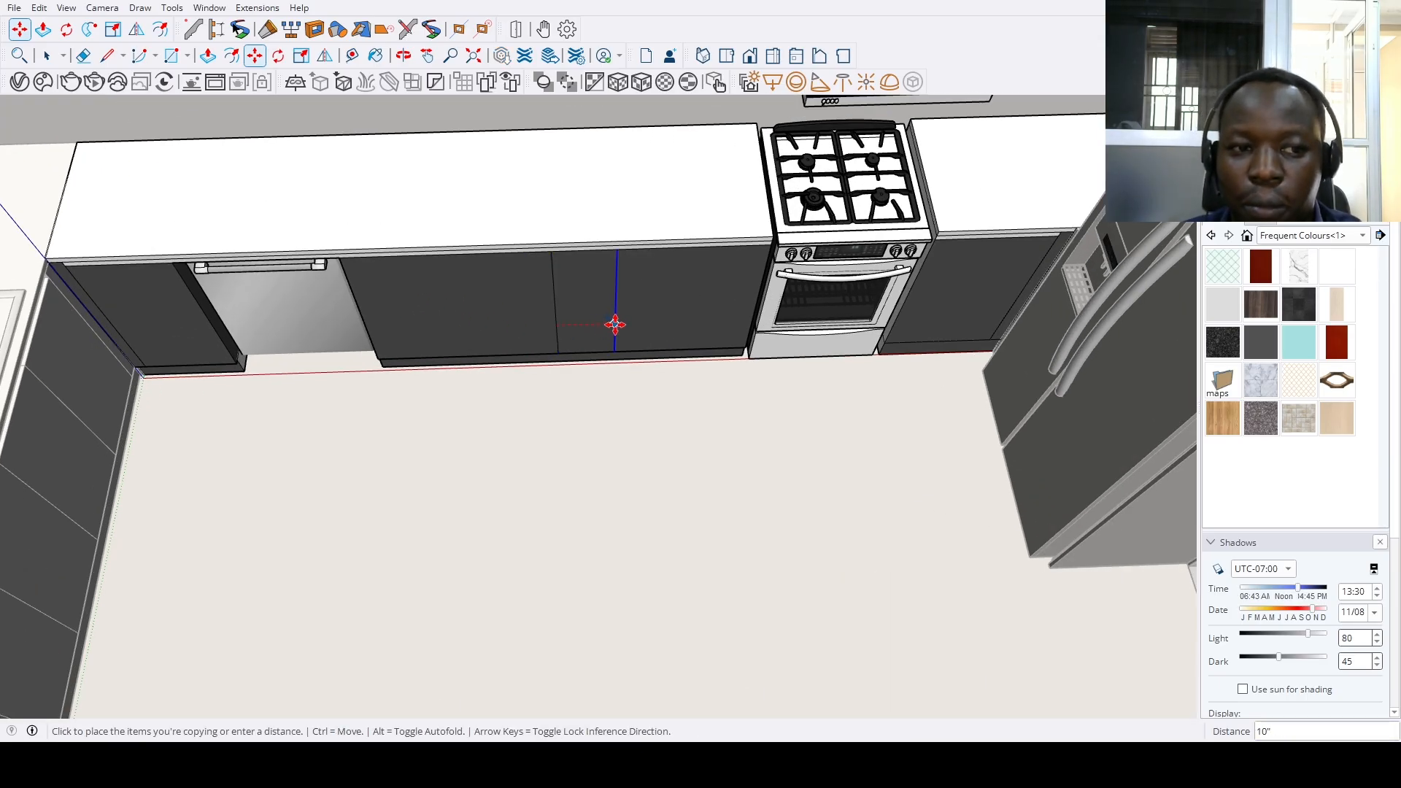
{"action": "scroll", "coordinate": [615, 325], "scroll_direction": "down", "scroll_amount": 5}
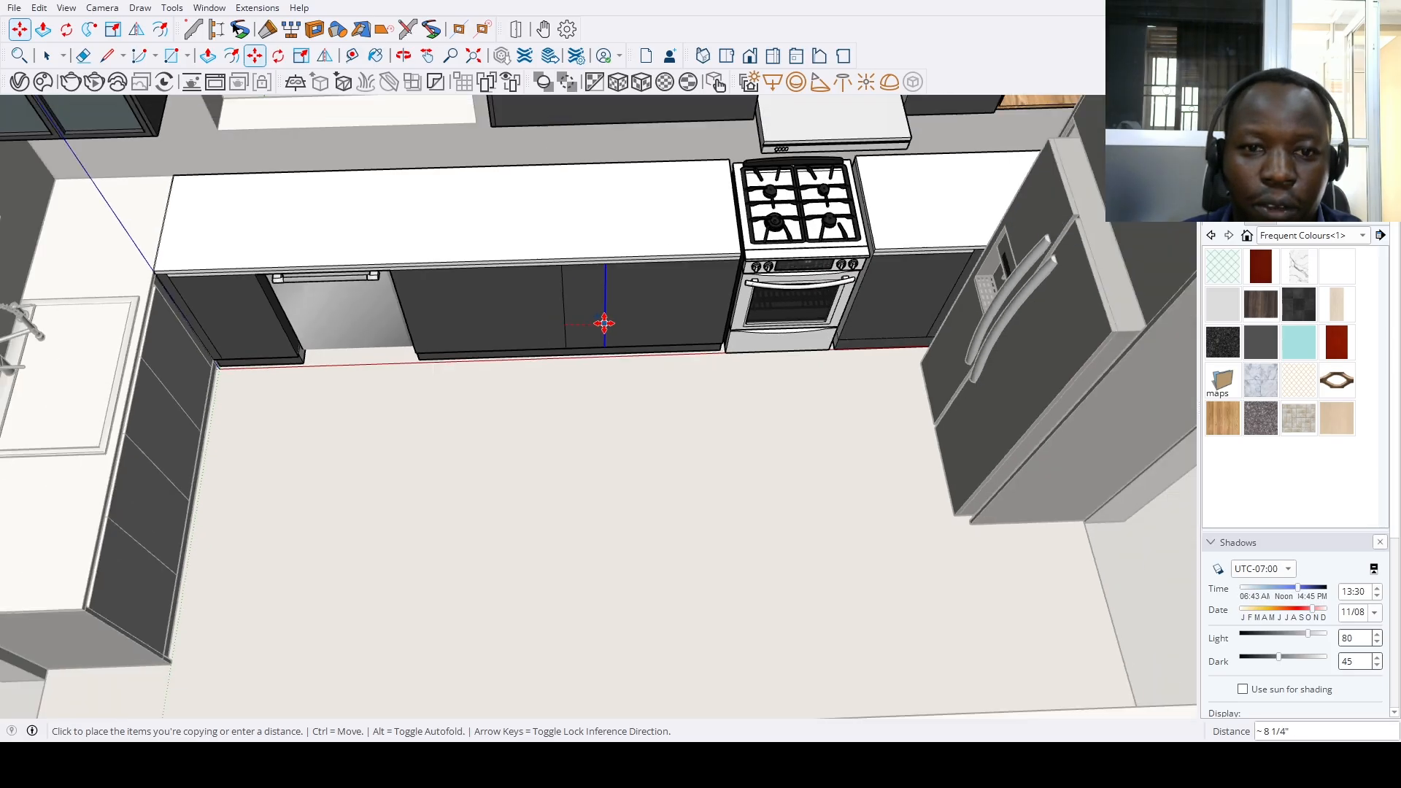
{"action": "middle_click_drag", "start_coordinate": [616, 326], "coordinate": [628, 322]}
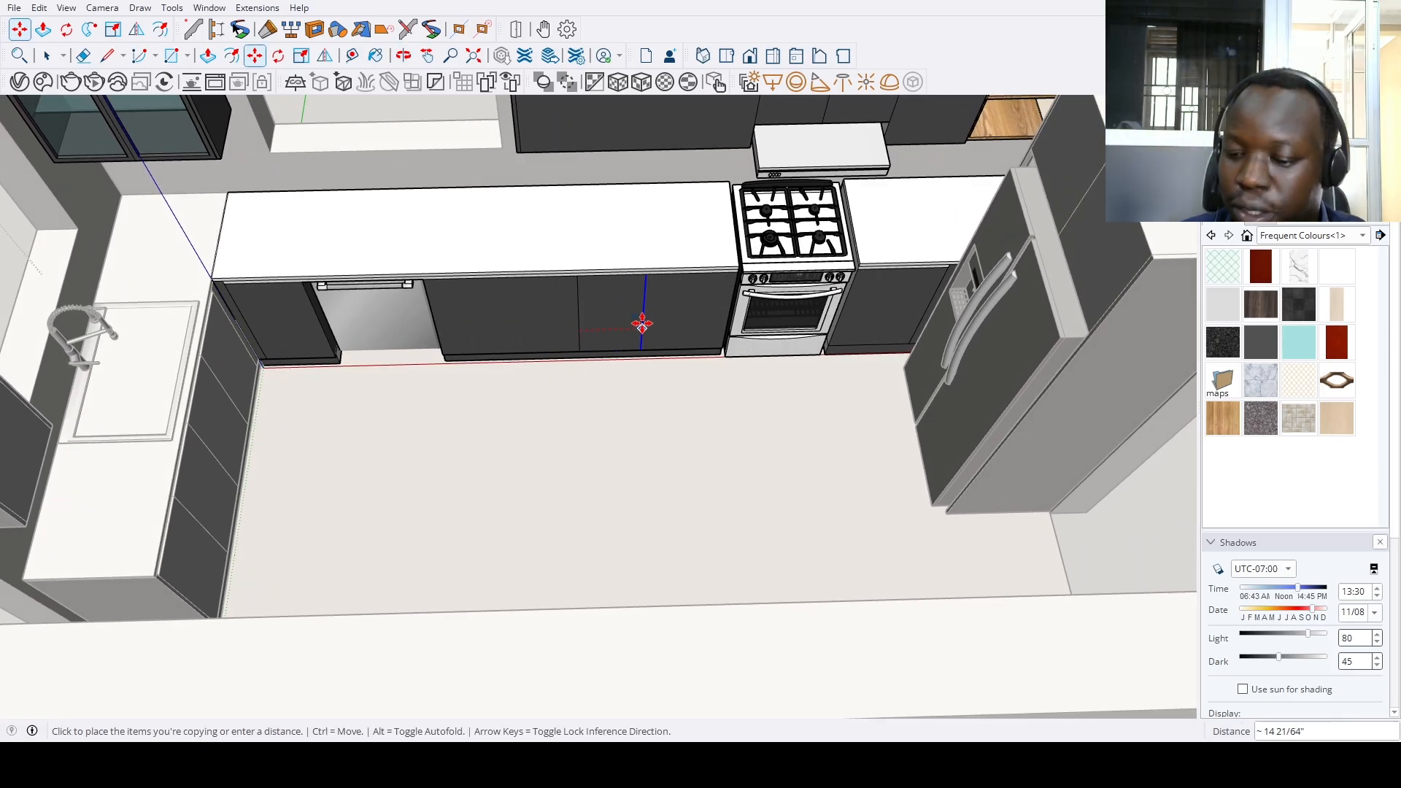
{"action": "left_click", "coordinate": [643, 324]}
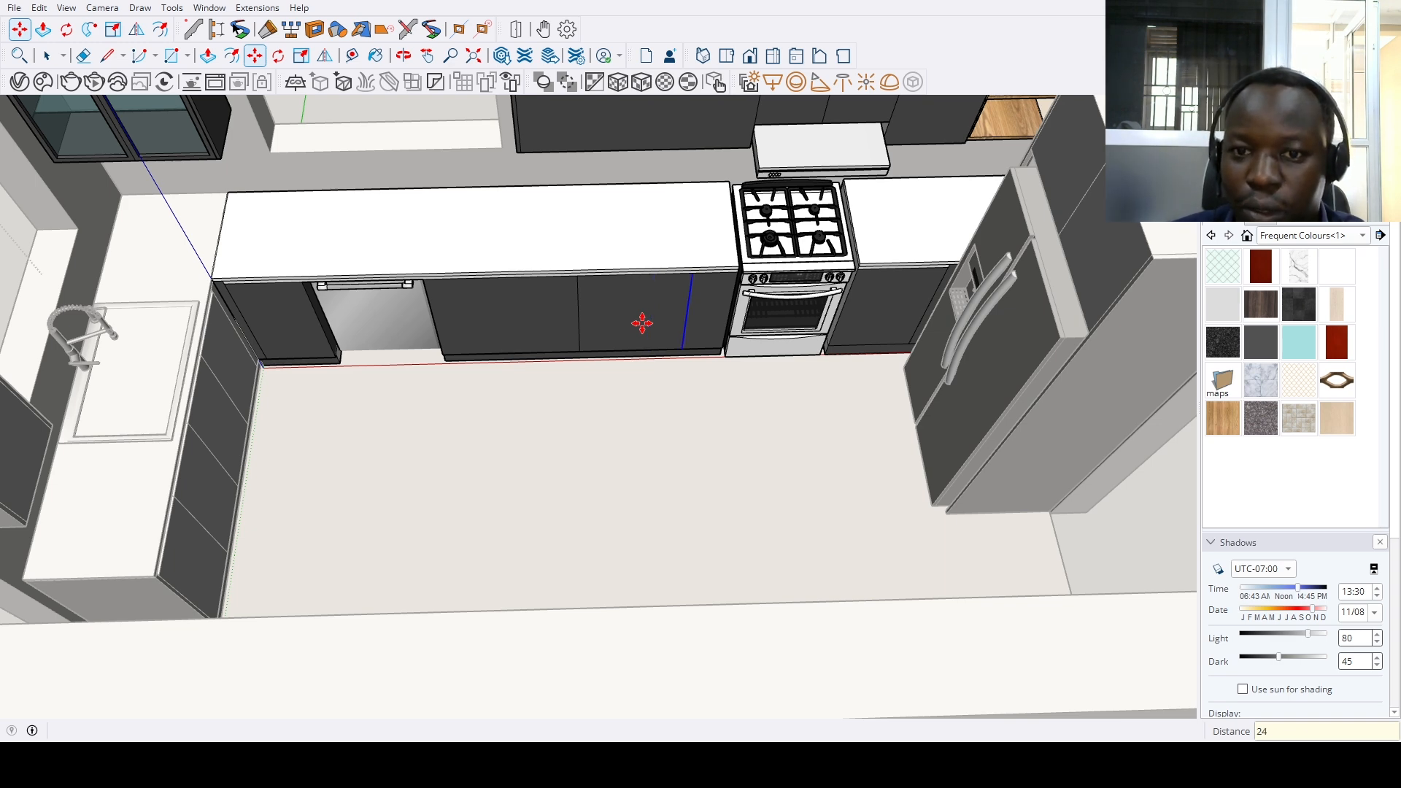
{"action": "key", "text": "t"}
{"action": "left_click", "coordinate": [691, 310]}
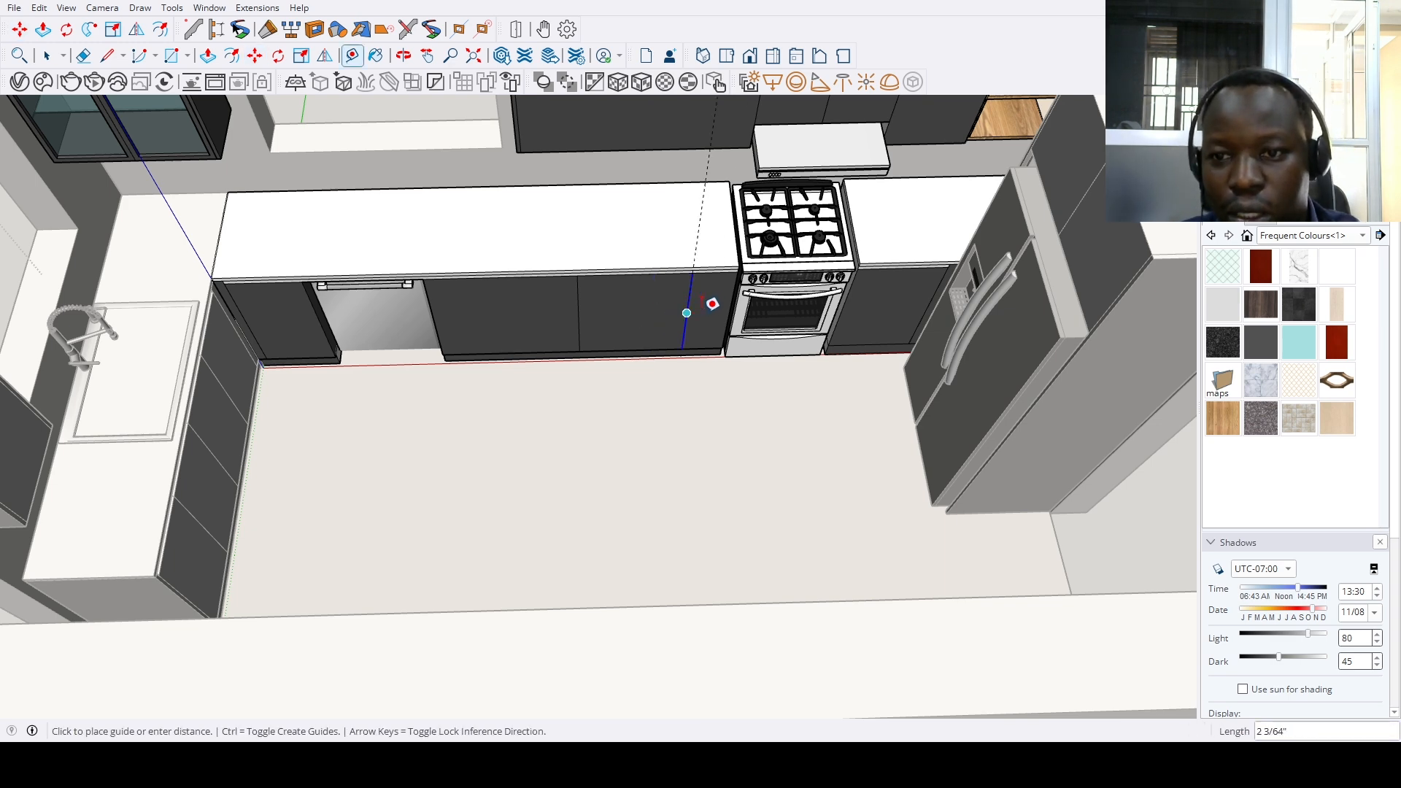
{"action": "key", "text": "Escape"}
{"action": "key", "text": "space"}
Place a guide 7 inches from the counter front's cooker-side edge and move the nearest divider 2 1/2 inches onto it
{"action": "scroll", "coordinate": [694, 330], "scroll_direction": "up", "scroll_amount": 4}
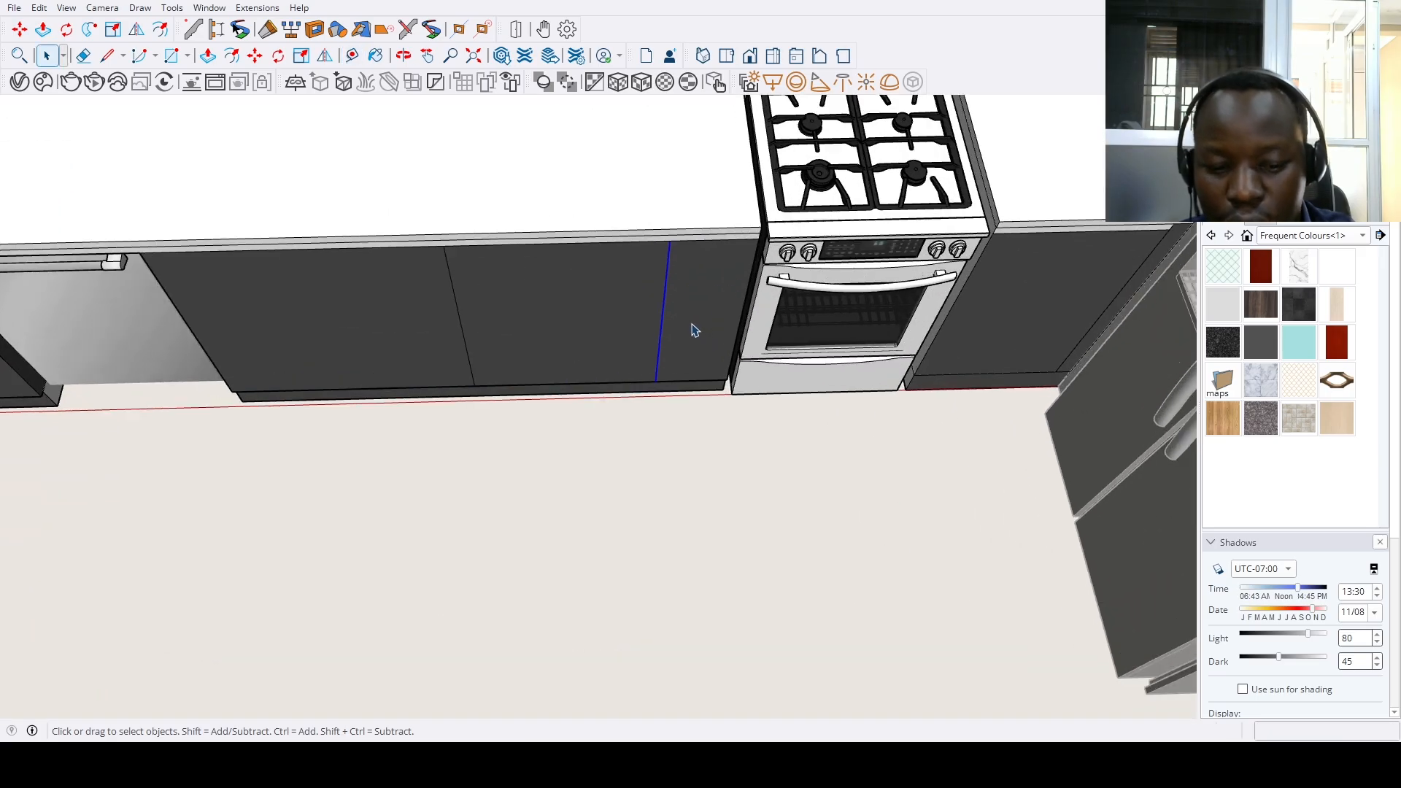
{"action": "key", "text": "t"}
{"action": "left_click", "coordinate": [755, 278]}
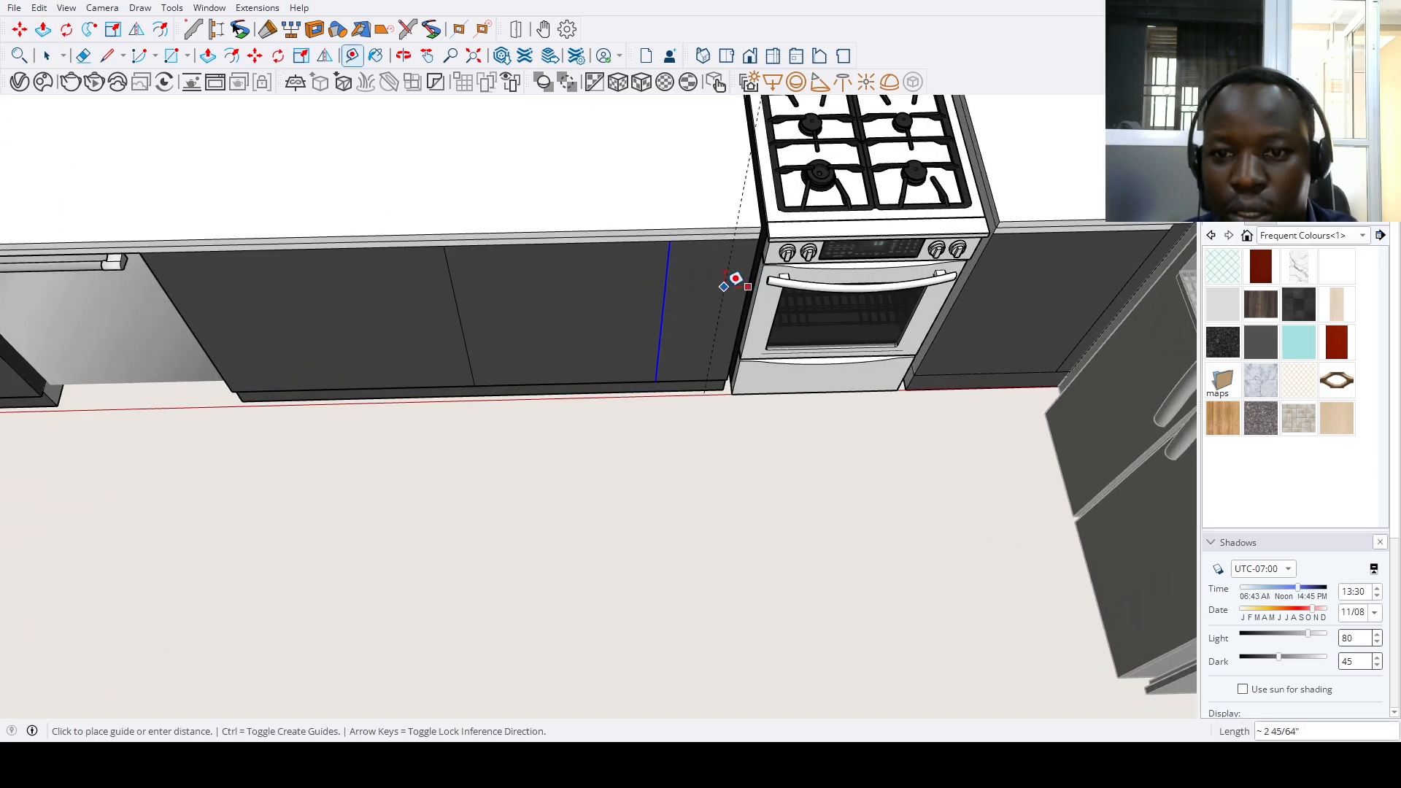
{"action": "type", "text": "7"}
{"action": "key", "text": "Return"}
{"action": "key", "text": "m"}
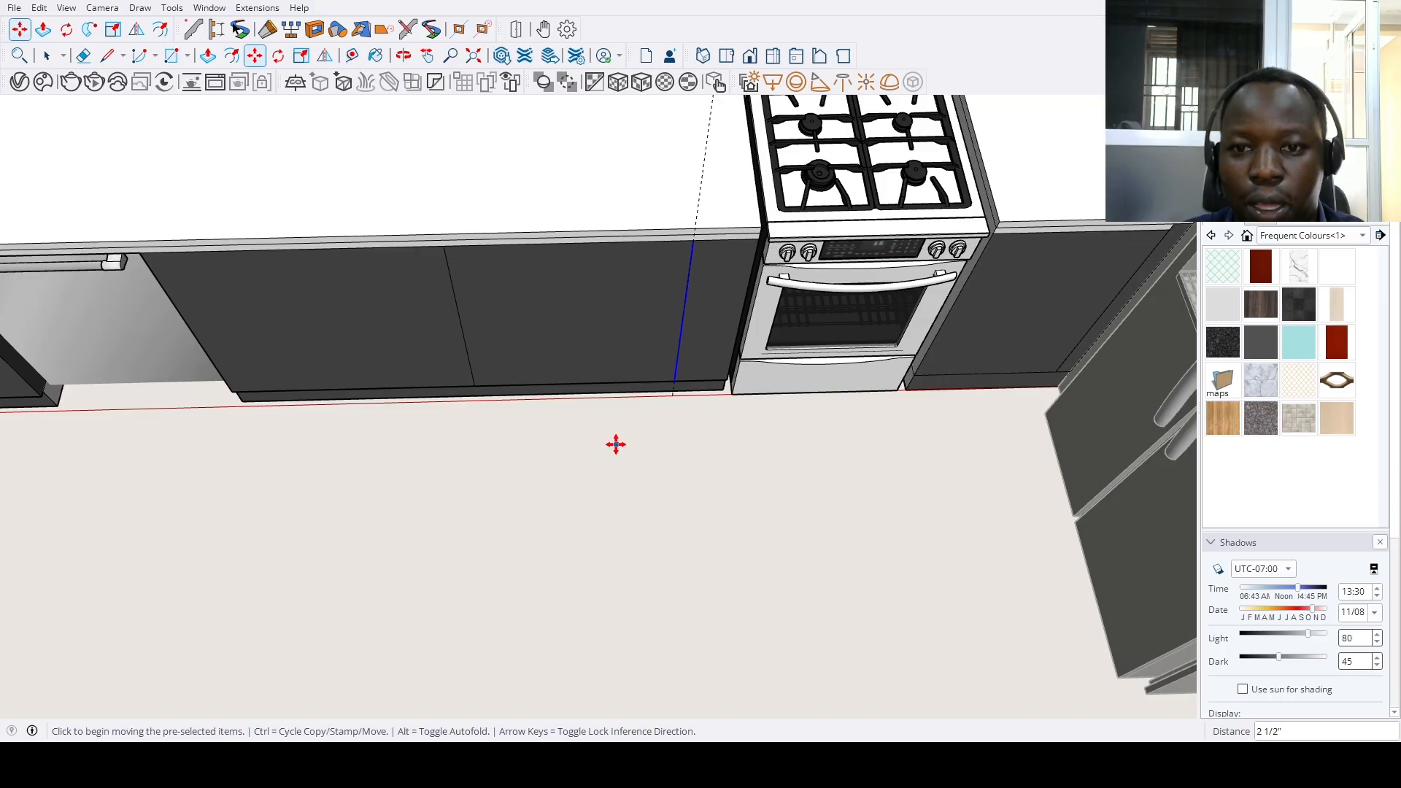
Copy the bottom edge of the front section beside the dishwasher 15 1/2 inches upward to split it into two drawers
{"action": "scroll", "coordinate": [616, 444], "scroll_direction": "down", "scroll_amount": 5}
{"action": "middle_click_drag", "start_coordinate": [594, 426], "coordinate": [491, 460]}
{"action": "scroll", "coordinate": [504, 467], "scroll_direction": "up", "scroll_amount": 3}
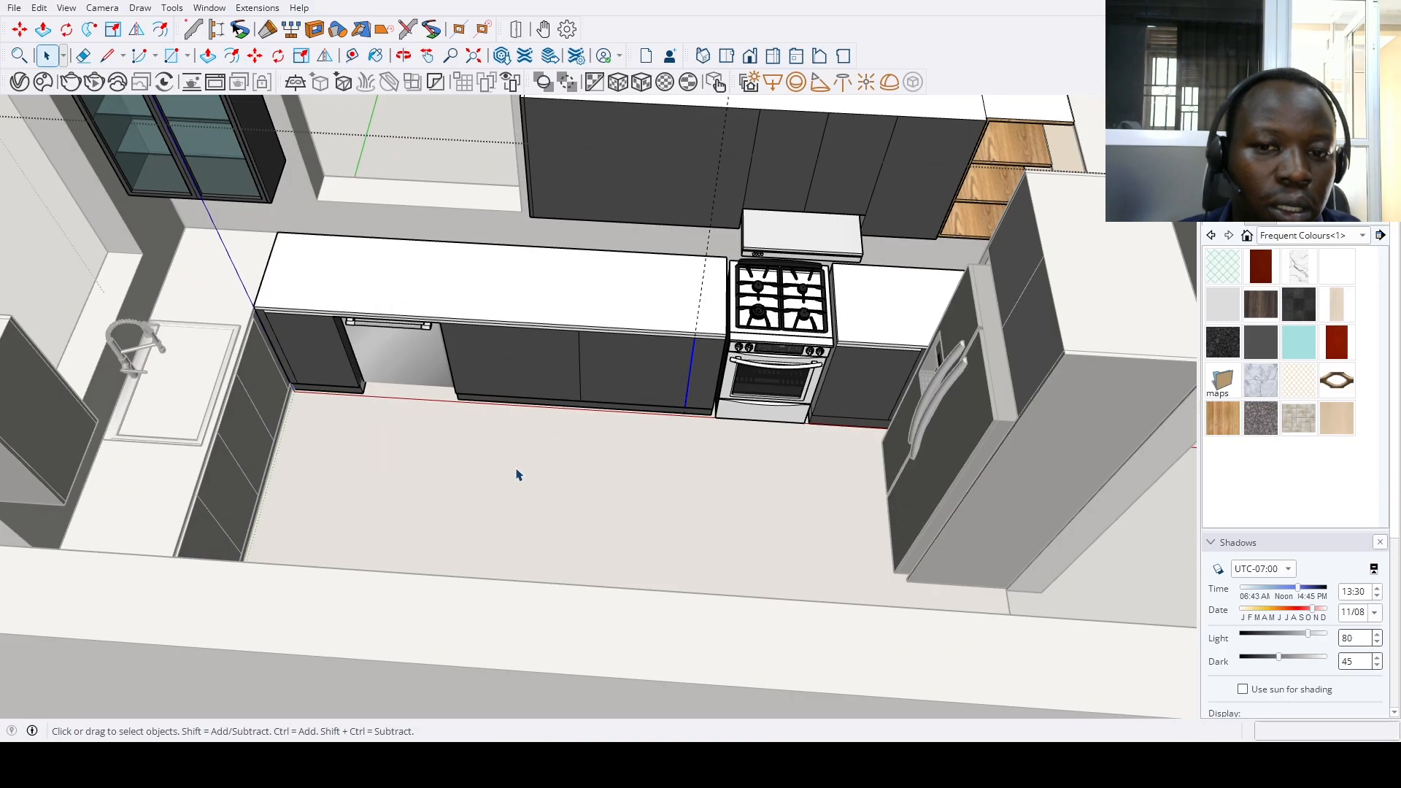
{"action": "scroll", "coordinate": [510, 493], "scroll_direction": "down", "scroll_amount": 5}
{"action": "scroll", "coordinate": [522, 438], "scroll_direction": "up", "scroll_amount": 7}
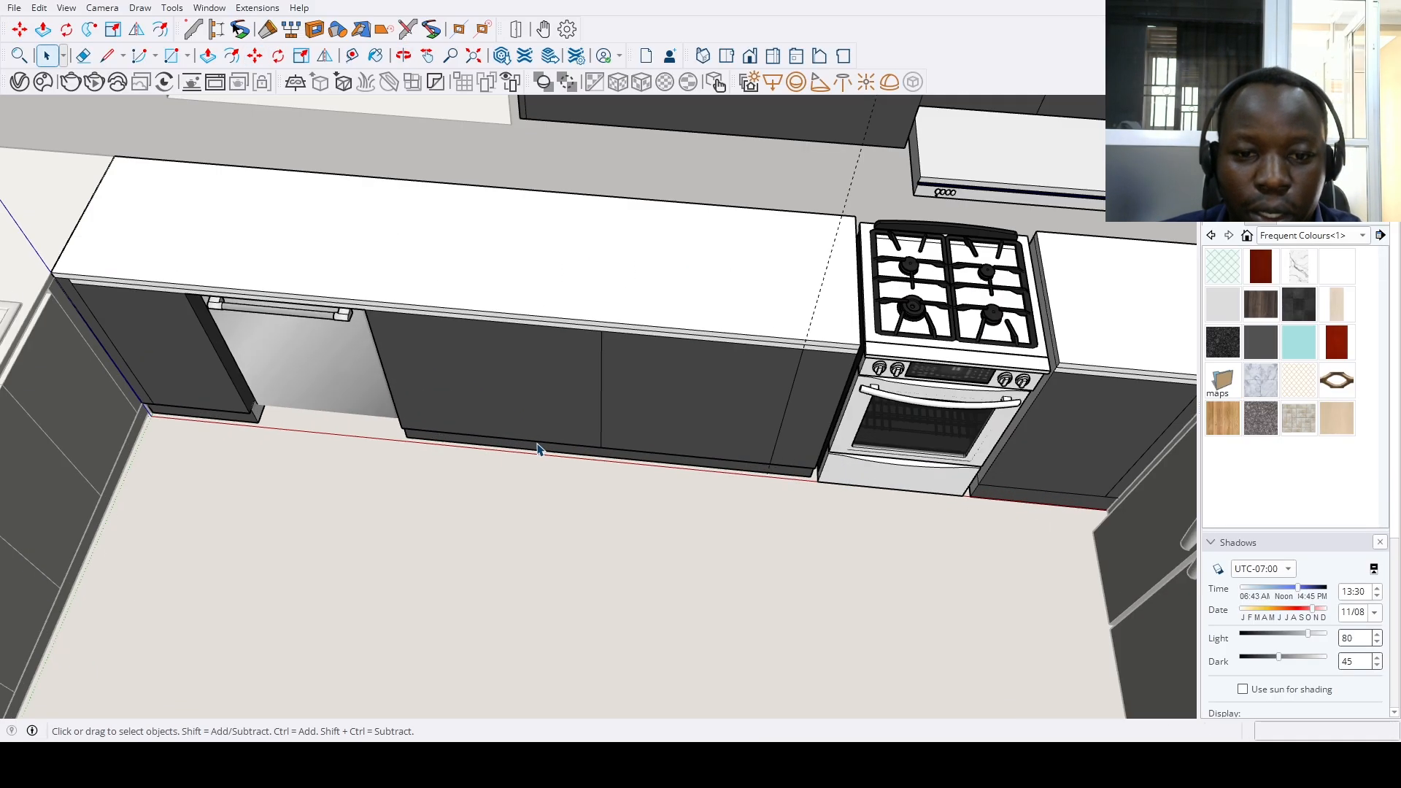
{"action": "scroll", "coordinate": [538, 449], "scroll_direction": "up", "scroll_amount": 2}
{"action": "key", "text": "m"}
{"action": "left_click", "coordinate": [560, 442]}
{"action": "key", "text": "ctrl"}
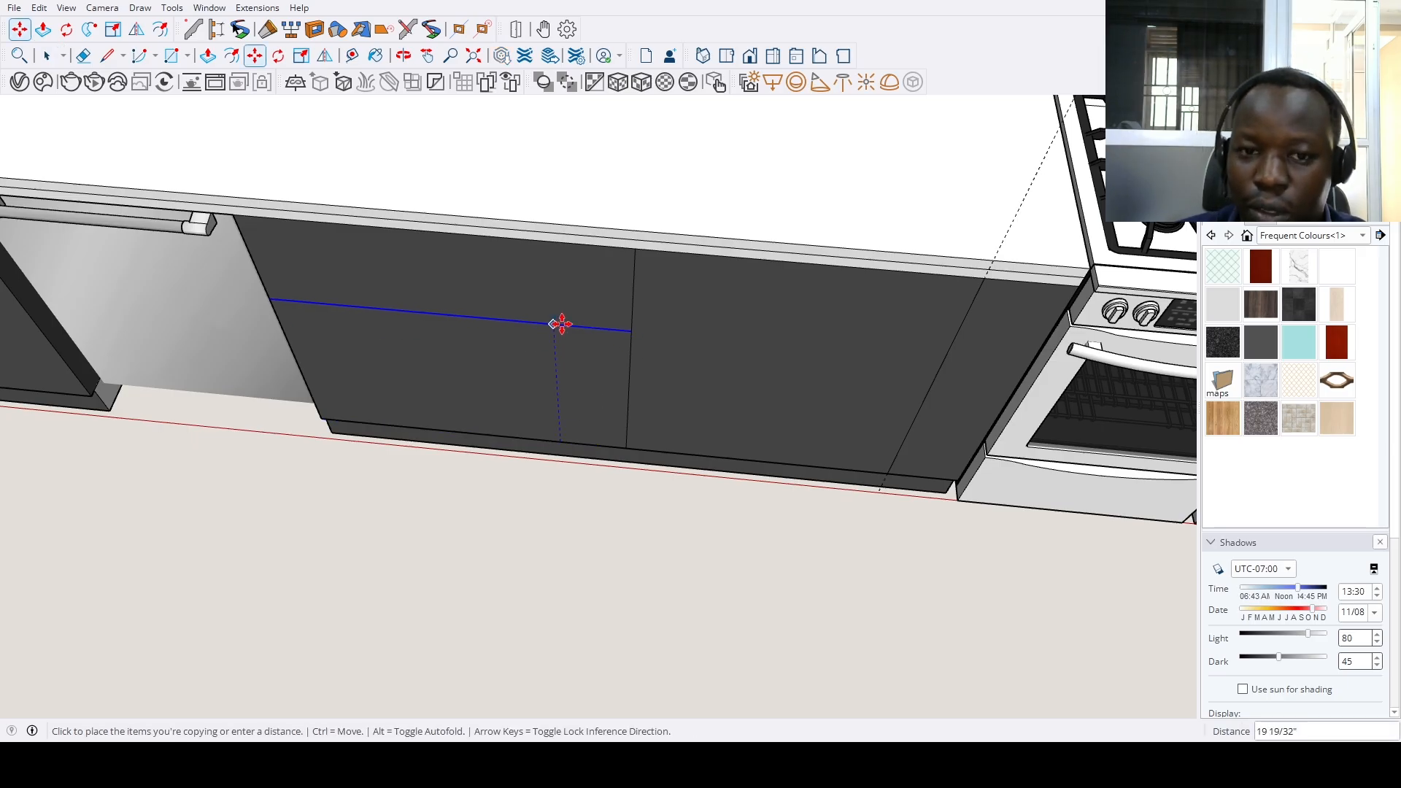
{"action": "type", "text": "15."}
{"action": "key", "text": "Return"}
{"action": "key", "text": "space"}
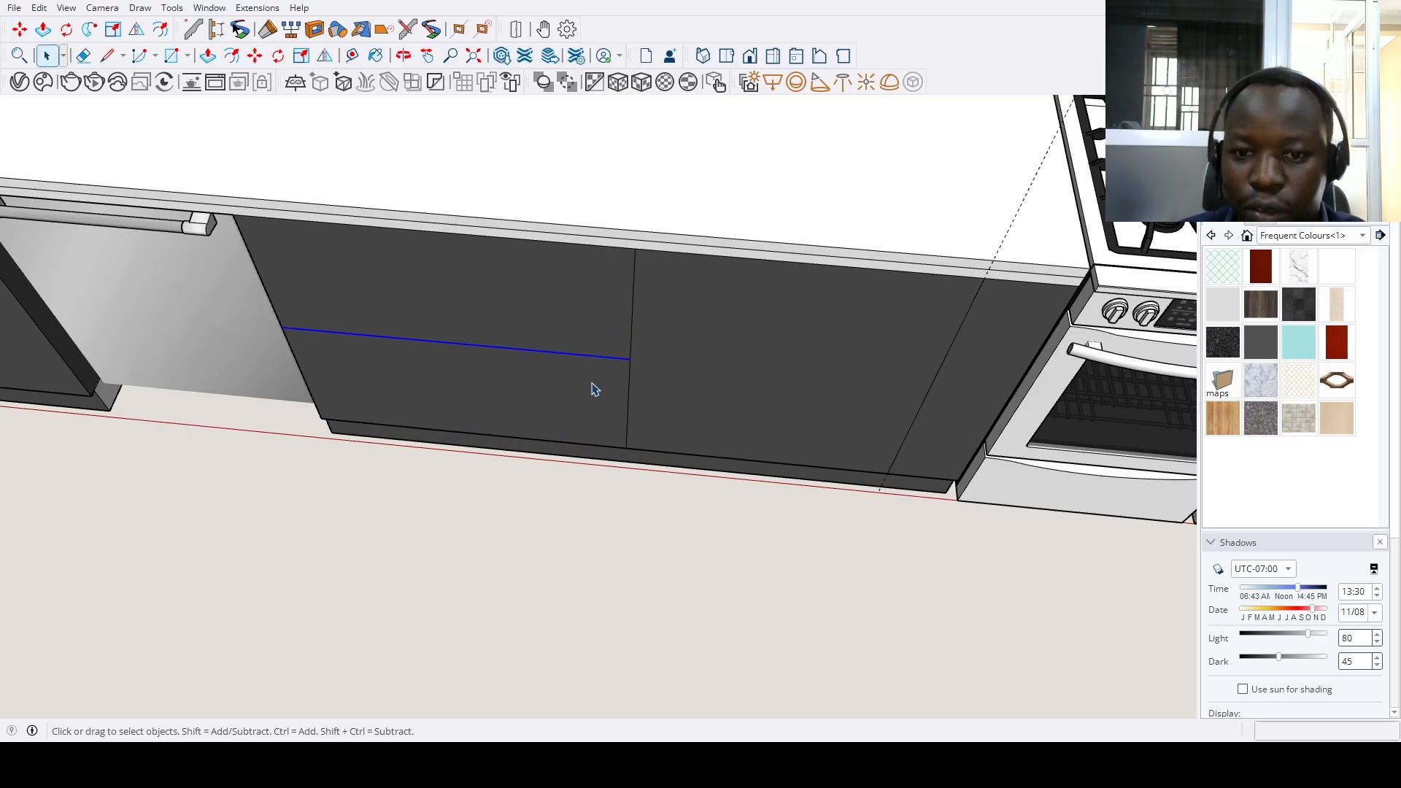
Copy the bottom edge of the middle front section upward twice at 12 inch spacing to divide it into three drawers
{"action": "key", "text": "m"}
{"action": "key", "text": "ctrl"}
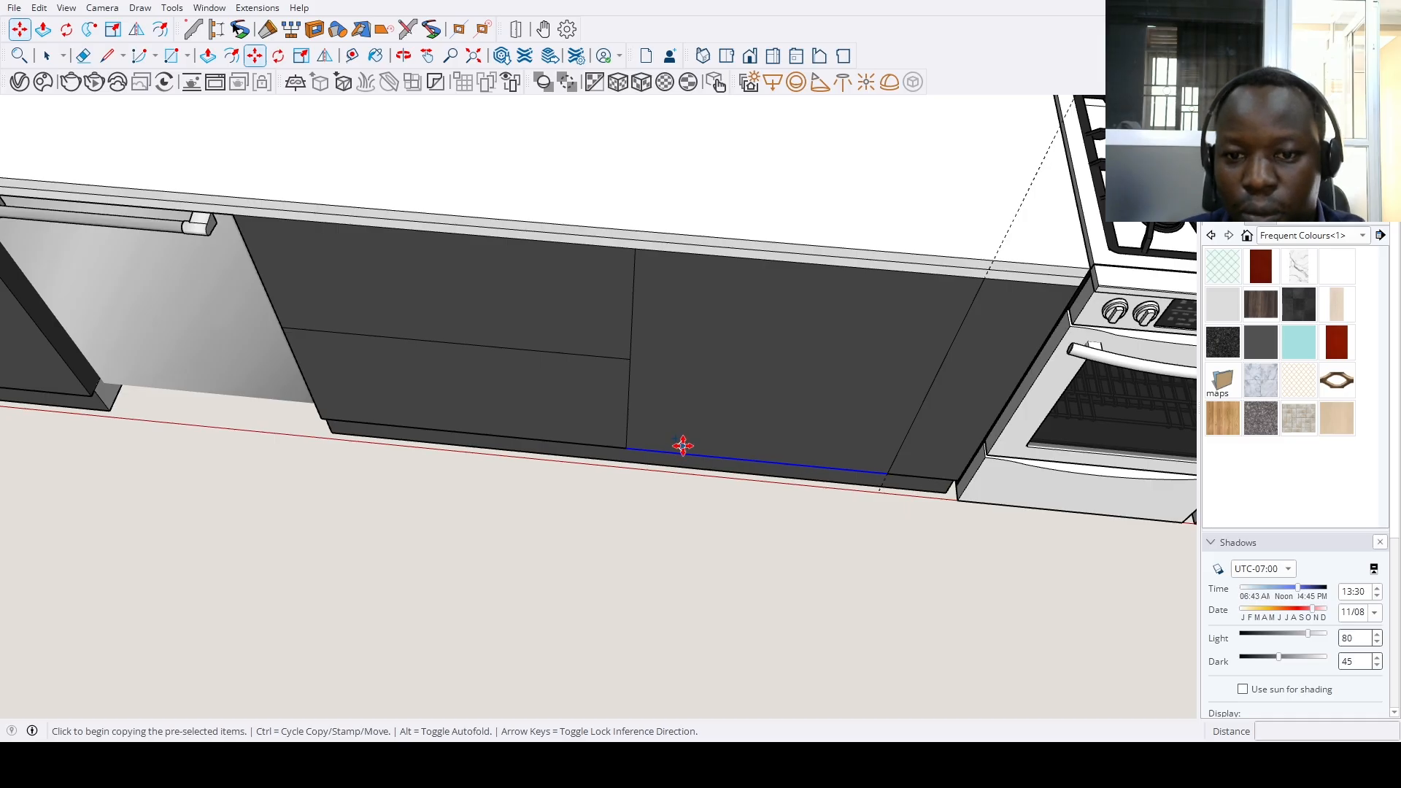
{"action": "left_click", "coordinate": [683, 446]}
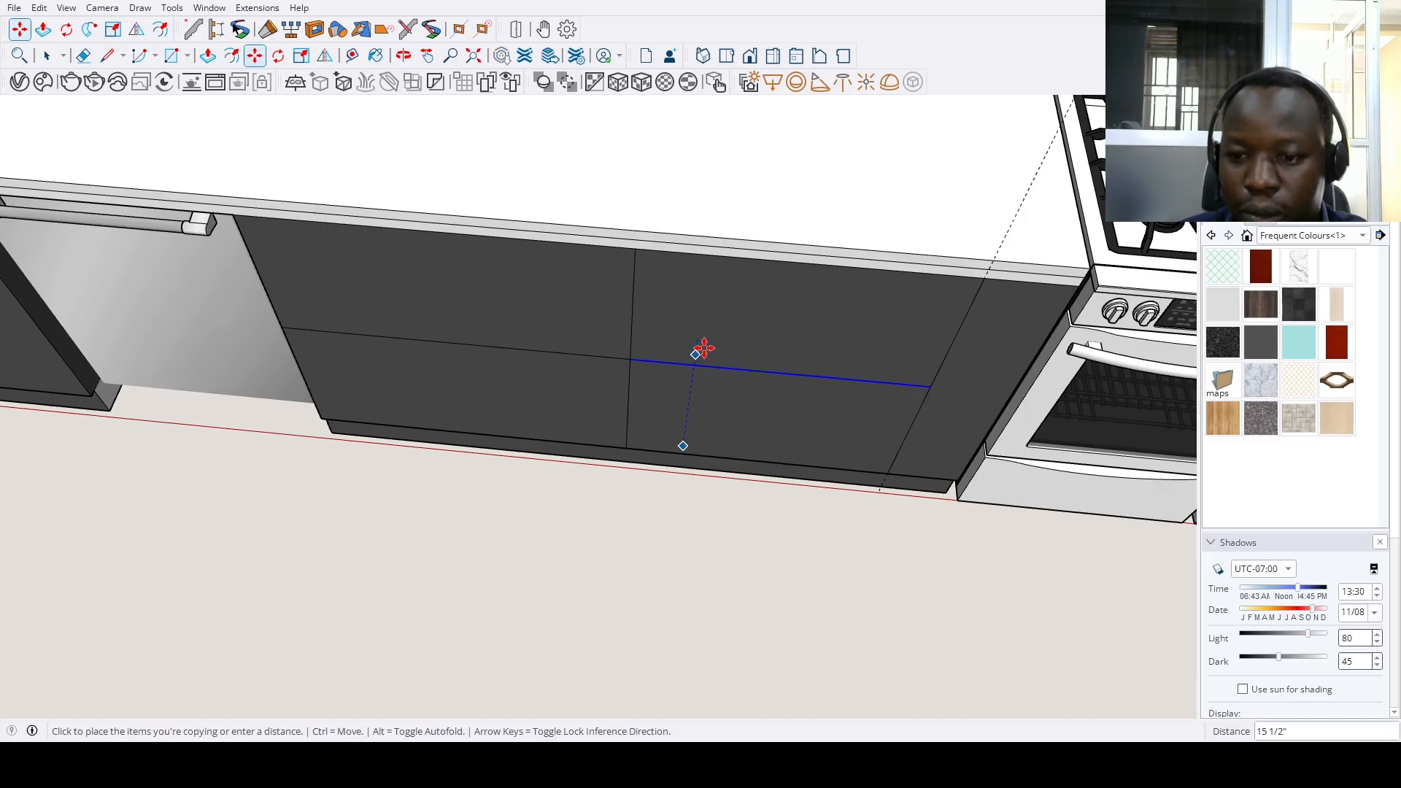
{"action": "type", "text": "12"}
{"action": "key", "text": "Return"}
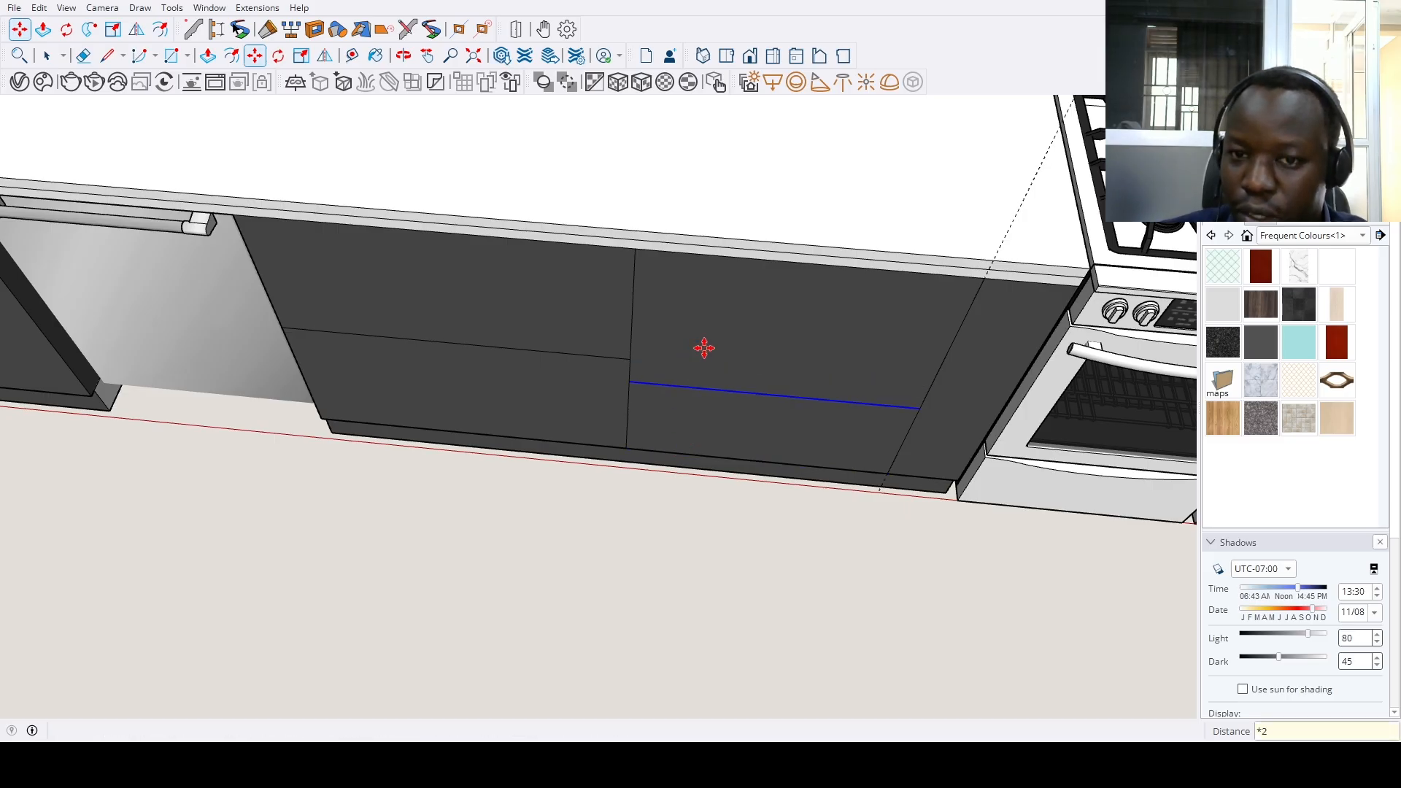
{"action": "key", "text": "Return"}
{"action": "key", "text": "space"}
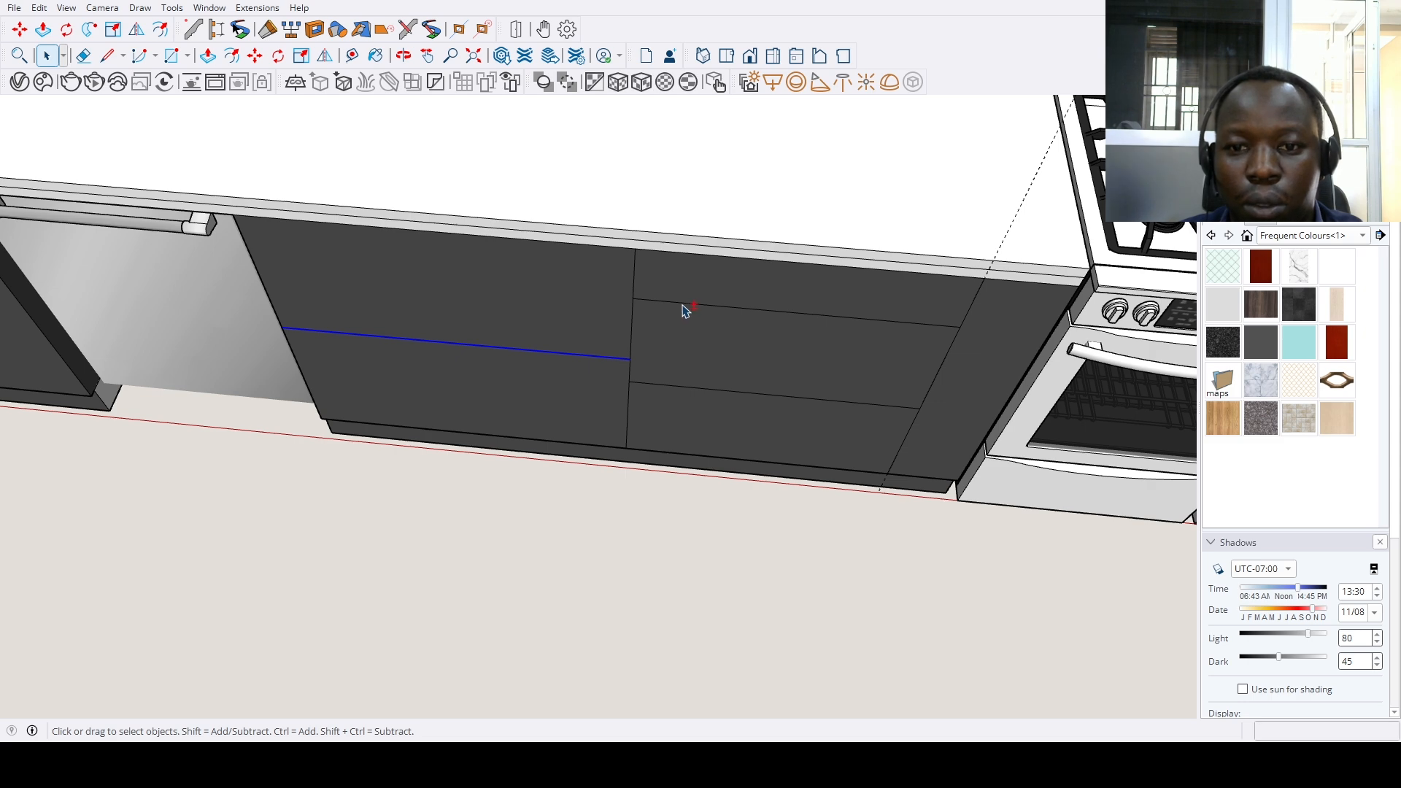
Copy the three horizontal drawer lines slightly downward to form narrow strips between the drawer fronts
{"action": "scroll", "coordinate": [772, 337], "scroll_direction": "up", "scroll_amount": 2}
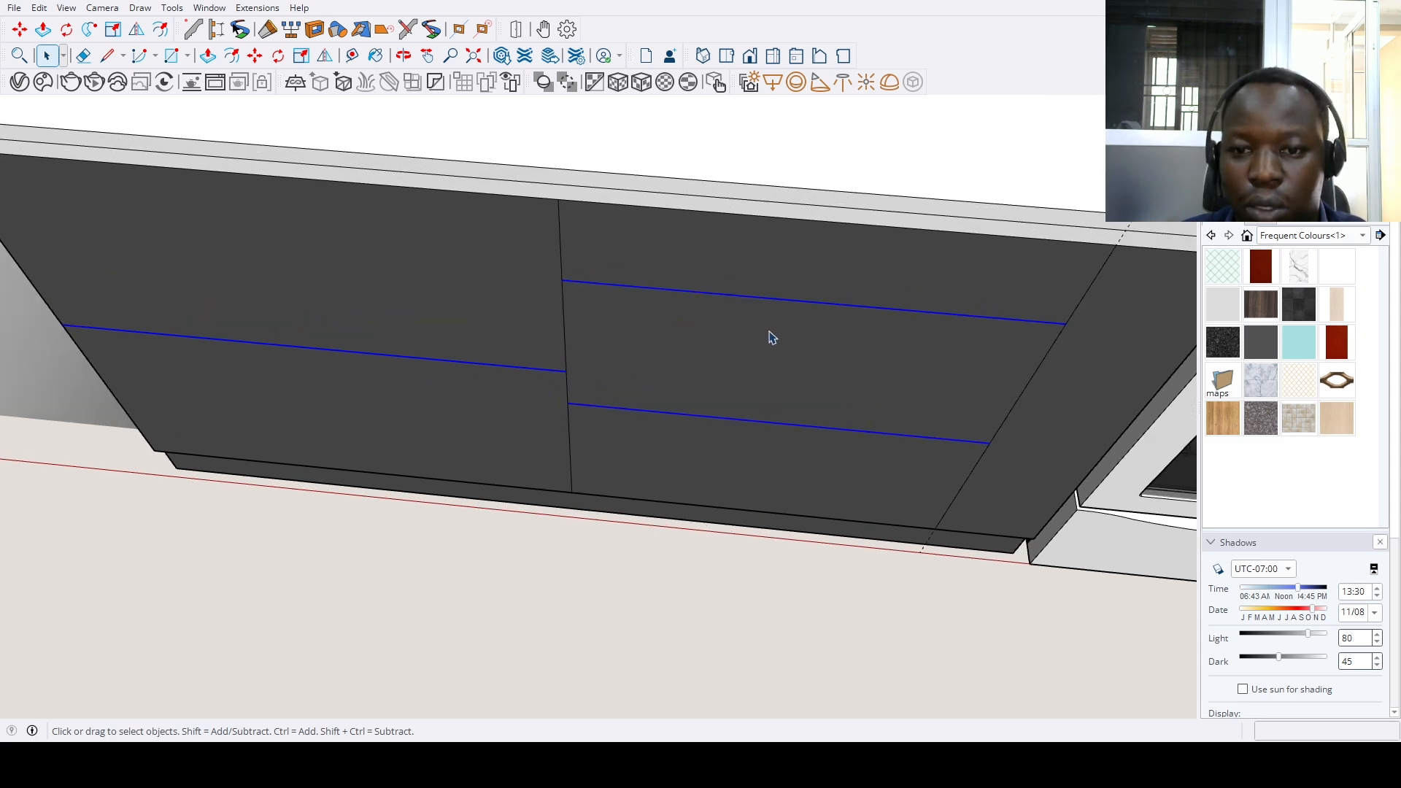
{"action": "key", "text": "m"}
{"action": "key", "text": "ctrl"}
{"action": "left_click", "coordinate": [837, 303]}
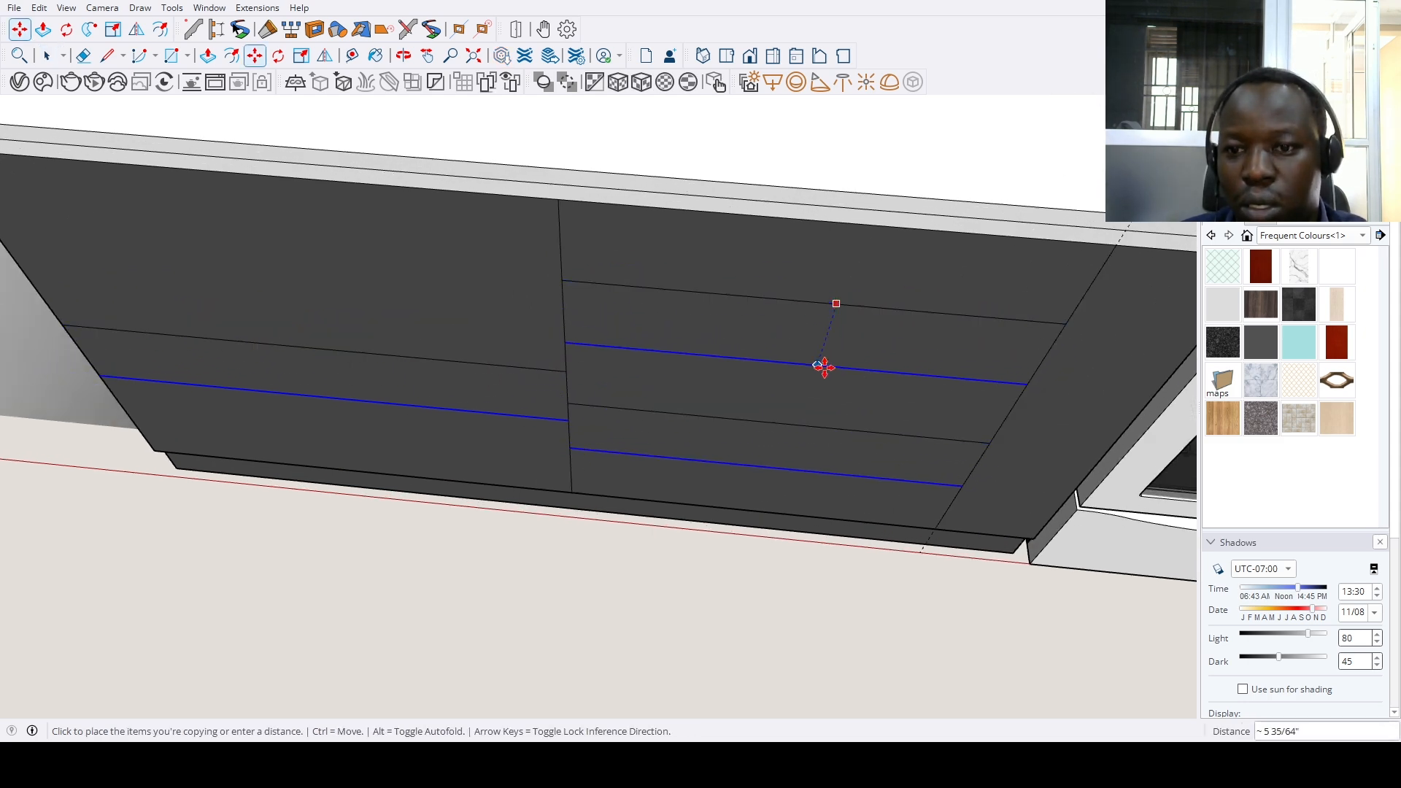
{"action": "key", "text": "space"}
{"action": "scroll", "coordinate": [817, 408], "scroll_direction": "down", "scroll_amount": 5}
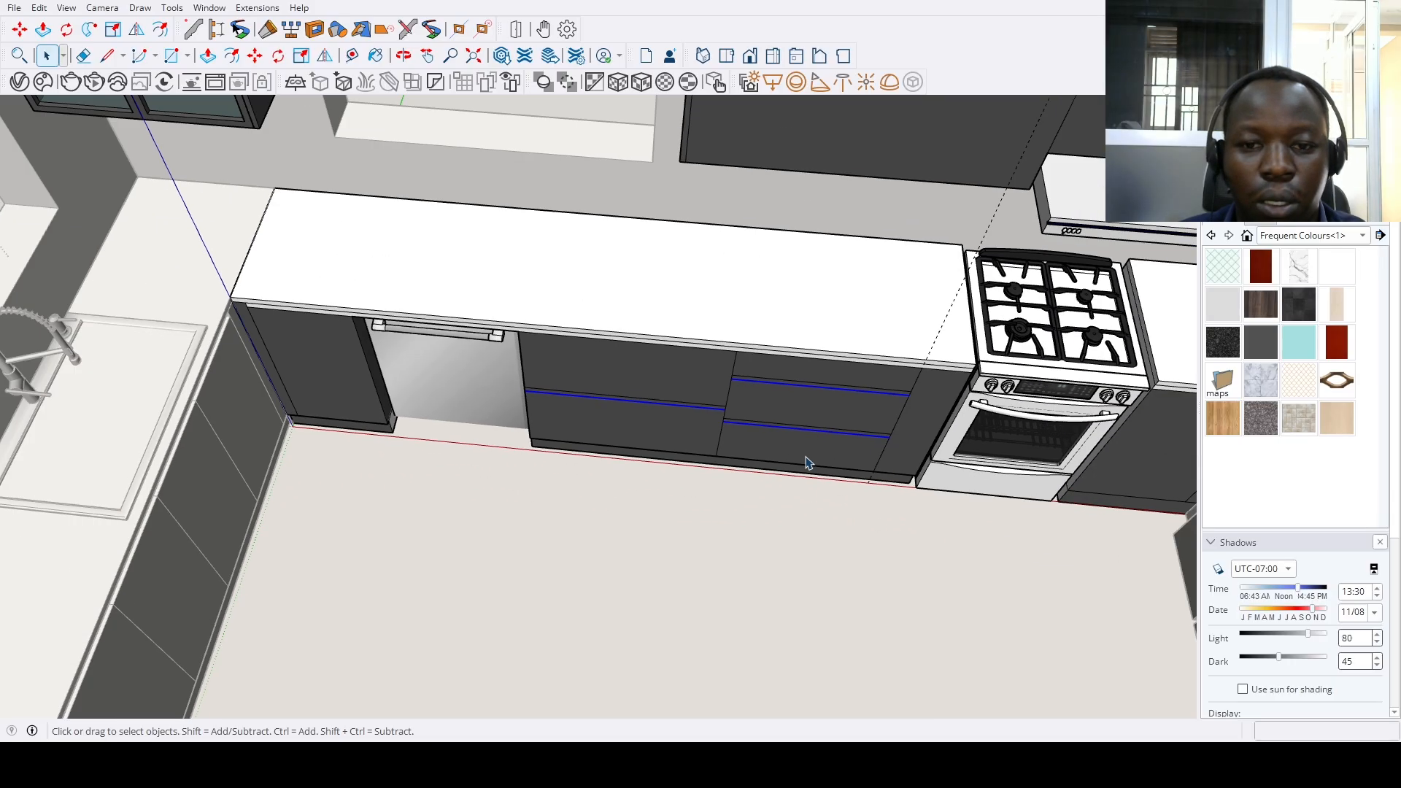
Paint the three narrow strips between the drawer fronts white
{"action": "left_click", "coordinate": [1337, 267]}
{"action": "scroll", "coordinate": [844, 431], "scroll_direction": "up", "scroll_amount": 5}
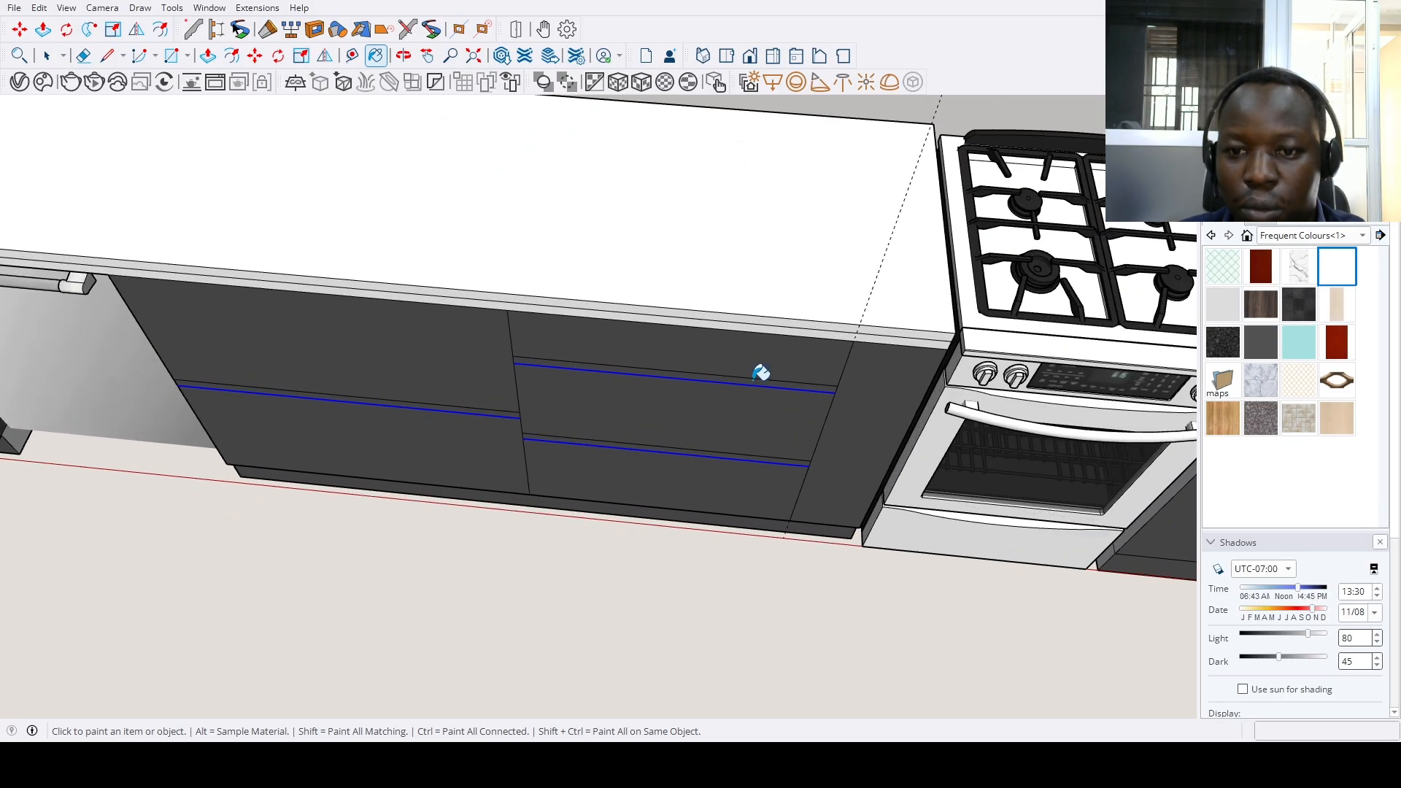
{"action": "scroll", "coordinate": [753, 416], "scroll_direction": "up", "scroll_amount": 3}
{"action": "left_click", "coordinate": [773, 329]}
{"action": "scroll", "coordinate": [766, 467], "scroll_direction": "up", "scroll_amount": 2}
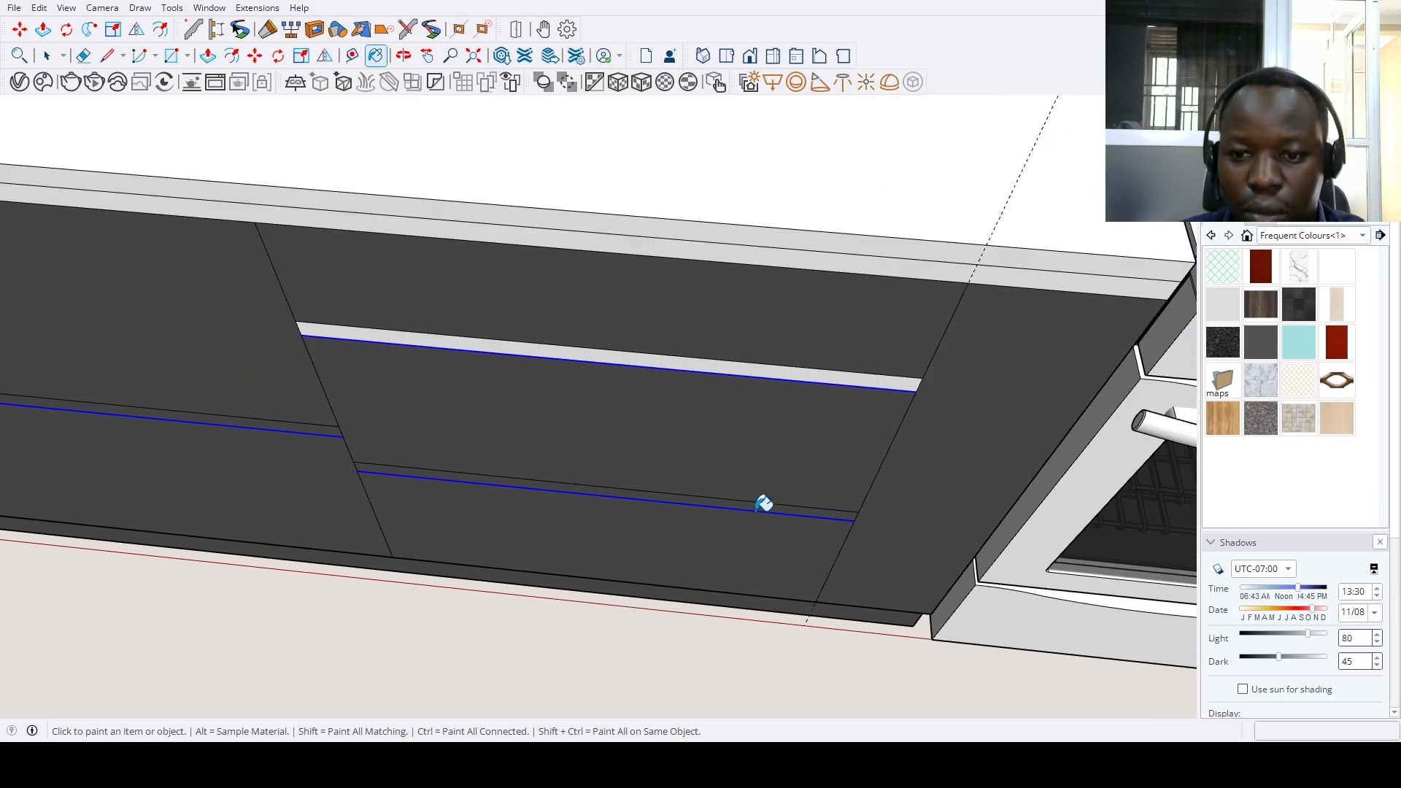
{"action": "left_click", "coordinate": [759, 511]}
{"action": "left_click", "coordinate": [325, 418]}
{"action": "scroll", "coordinate": [336, 438], "scroll_direction": "down", "scroll_amount": 4}
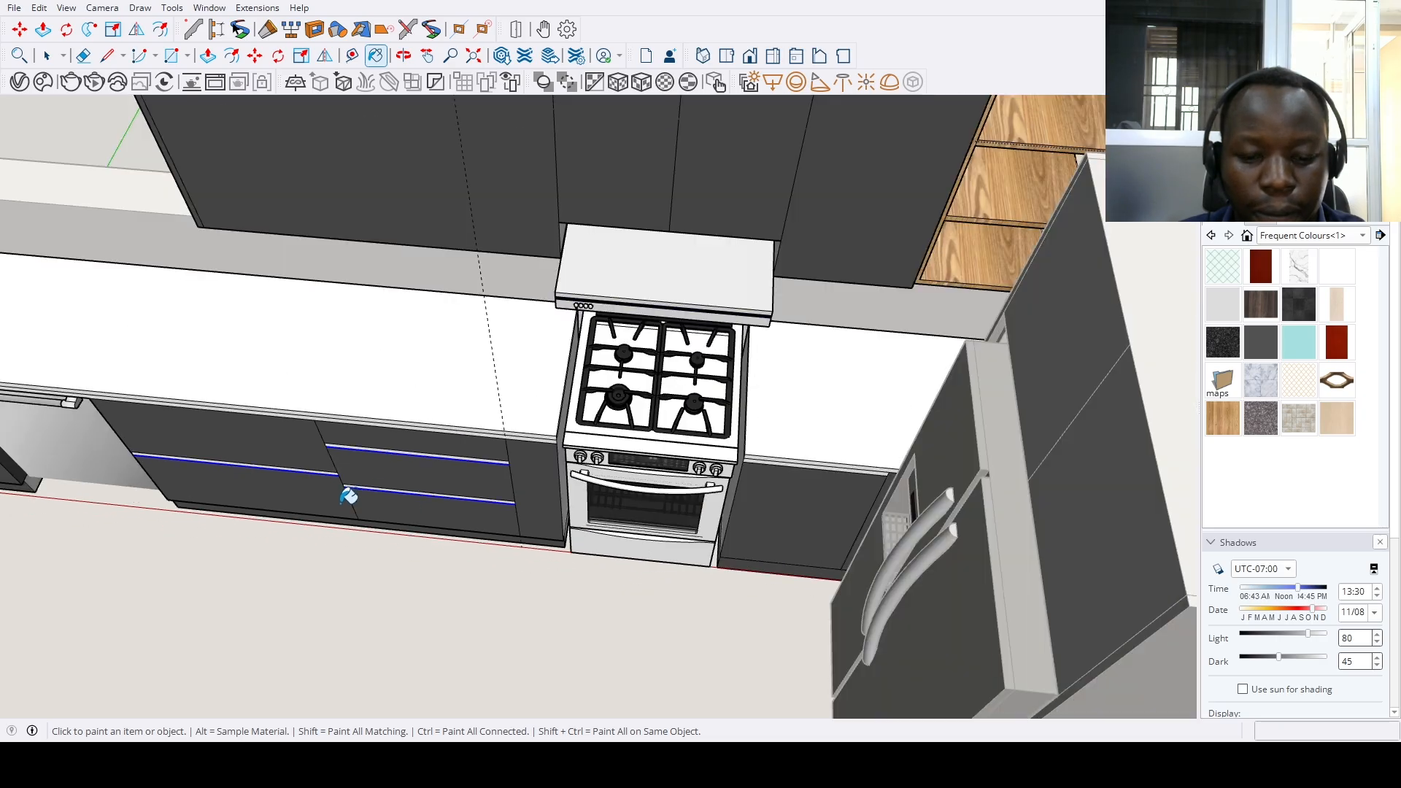
Try to push the painted strips between the drawer fronts inward
{"action": "scroll", "coordinate": [343, 493], "scroll_direction": "up", "scroll_amount": 4}
{"action": "key", "text": "p"}
{"action": "scroll", "coordinate": [436, 474], "scroll_direction": "up", "scroll_amount": 3}
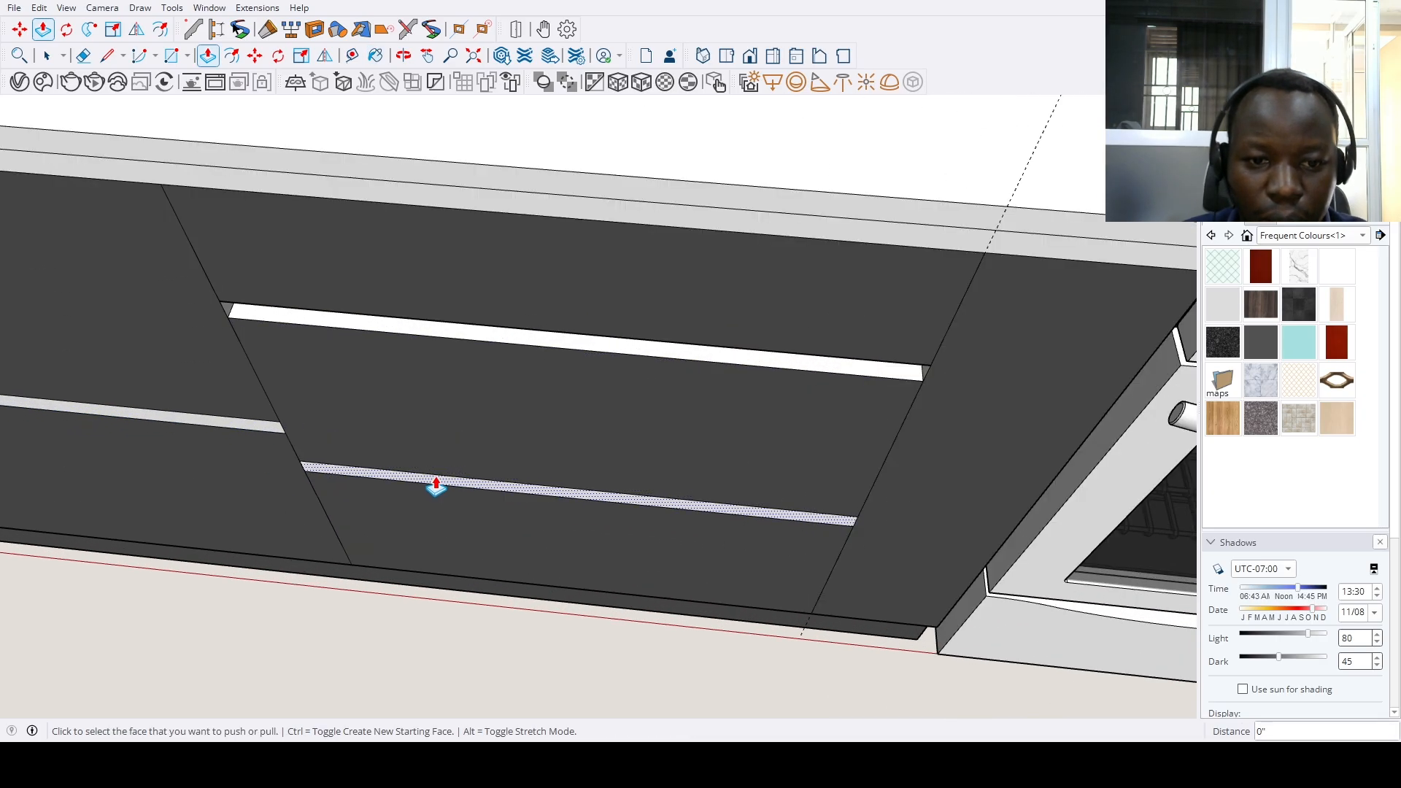
{"action": "middle_click_drag", "start_coordinate": [280, 445], "coordinate": [363, 275]}
{"action": "key", "text": "ctrl+z"}
{"action": "key", "text": "ctrl+z"}
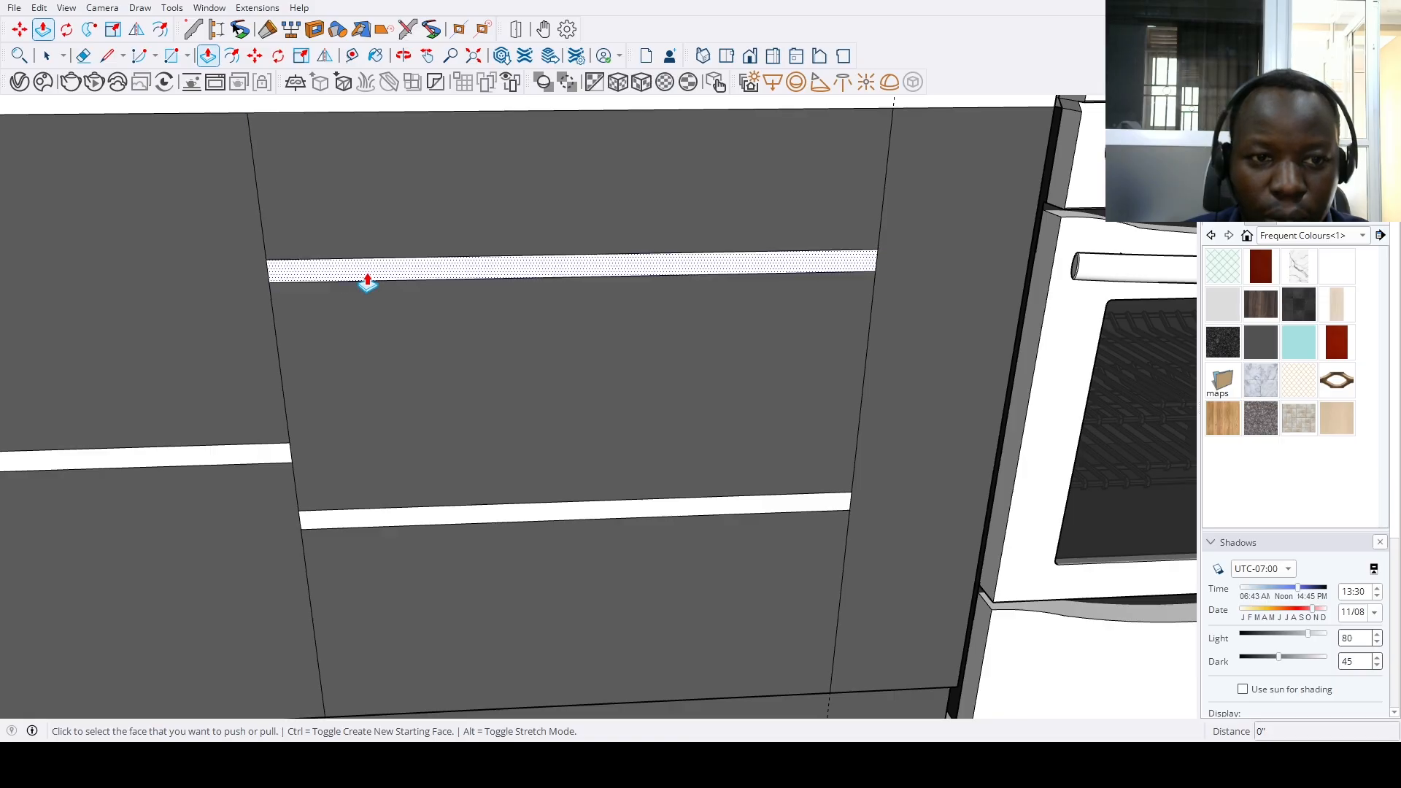
{"action": "key", "text": "ctrl+z"}
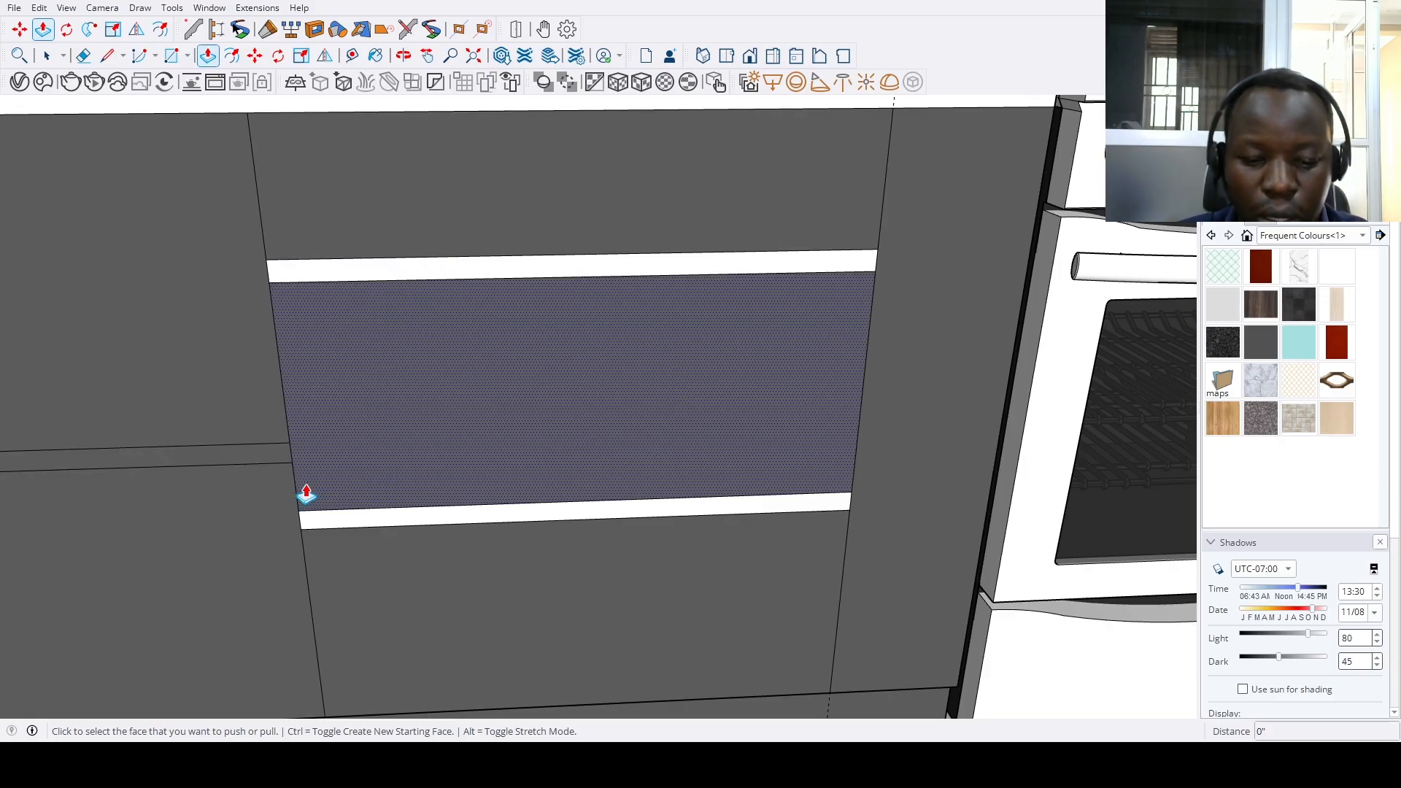
Push the strip between the two drawers inward 0.7 inch and repeat that depth on the two strips of the three-drawer section
{"action": "left_click", "coordinate": [279, 453]}
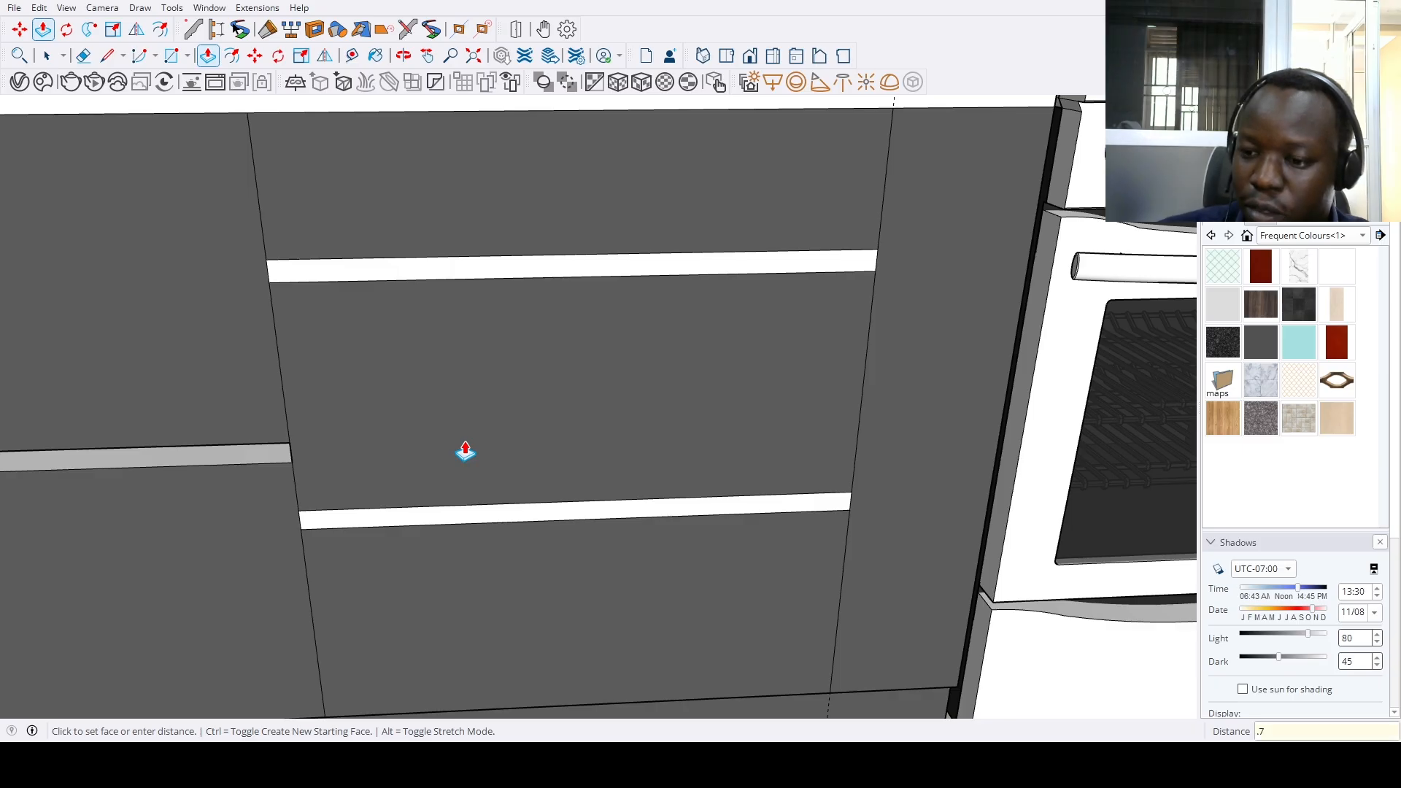
{"action": "type", "text": ".7"}
{"action": "key", "text": "Return"}
{"action": "double_click", "coordinate": [619, 517]}
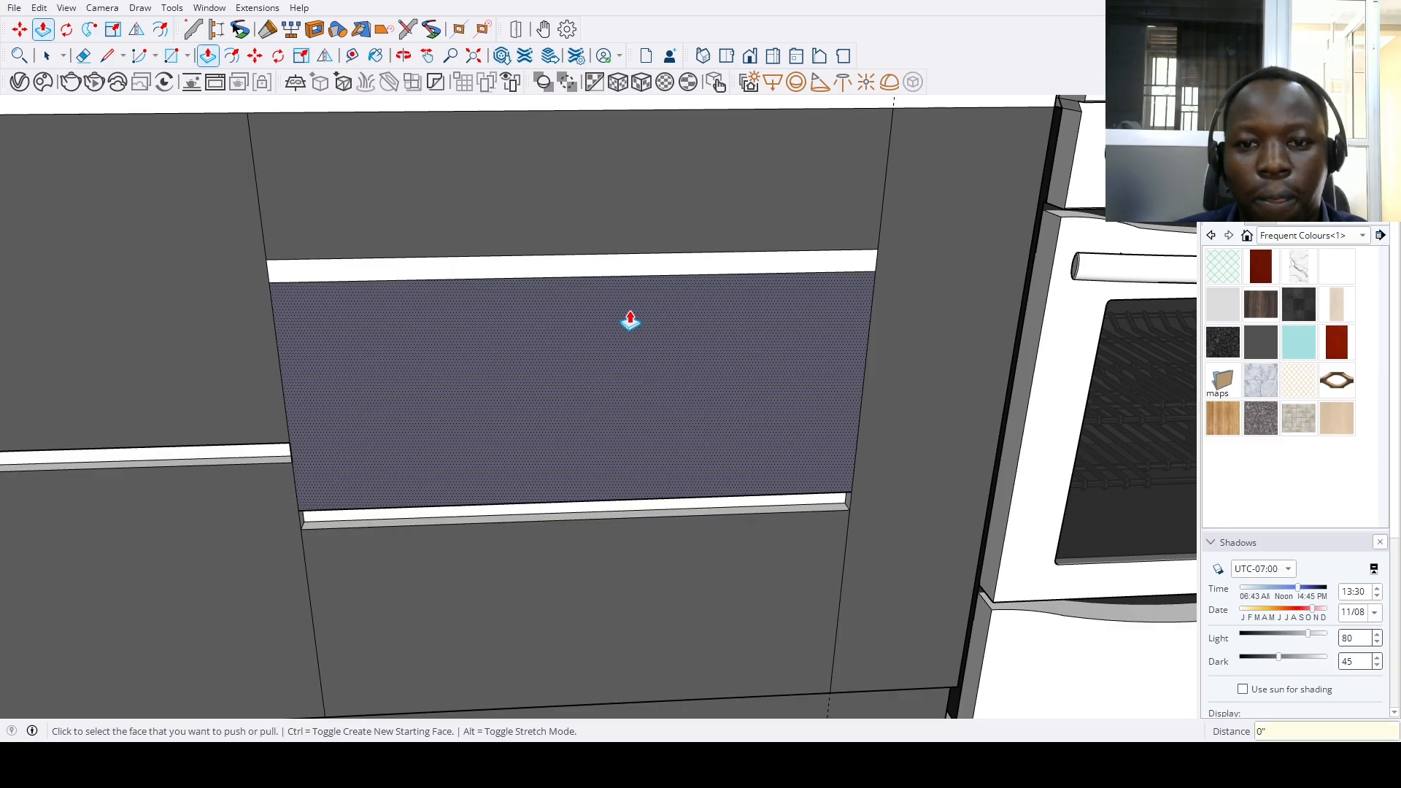
{"action": "double_click", "coordinate": [650, 272]}
Push the face under the countertop at the dishwasher opening's cooker-side corner by 1 inch
{"action": "scroll", "coordinate": [649, 545], "scroll_direction": "down", "scroll_amount": 5}
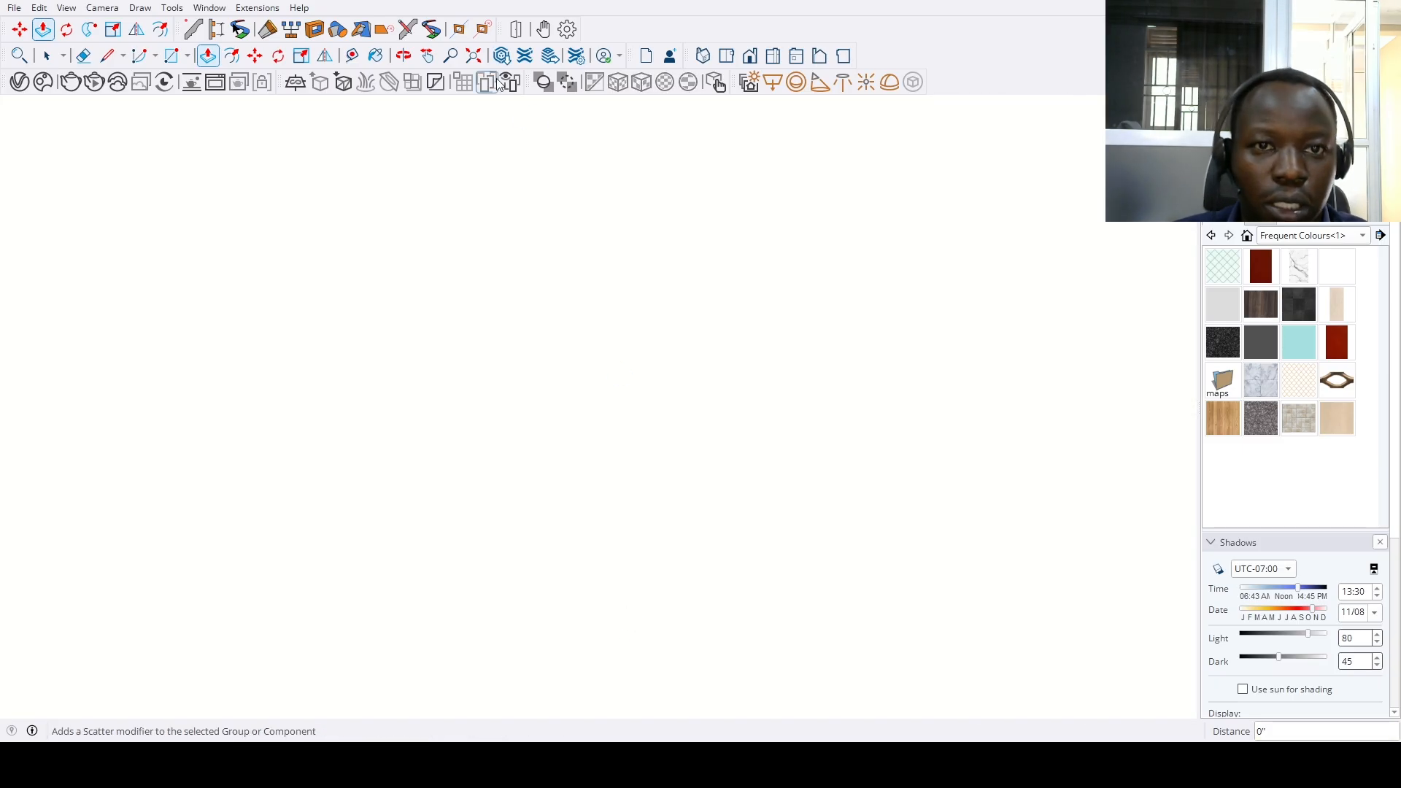
{"action": "scroll", "coordinate": [593, 438], "scroll_direction": "up", "scroll_amount": 10}
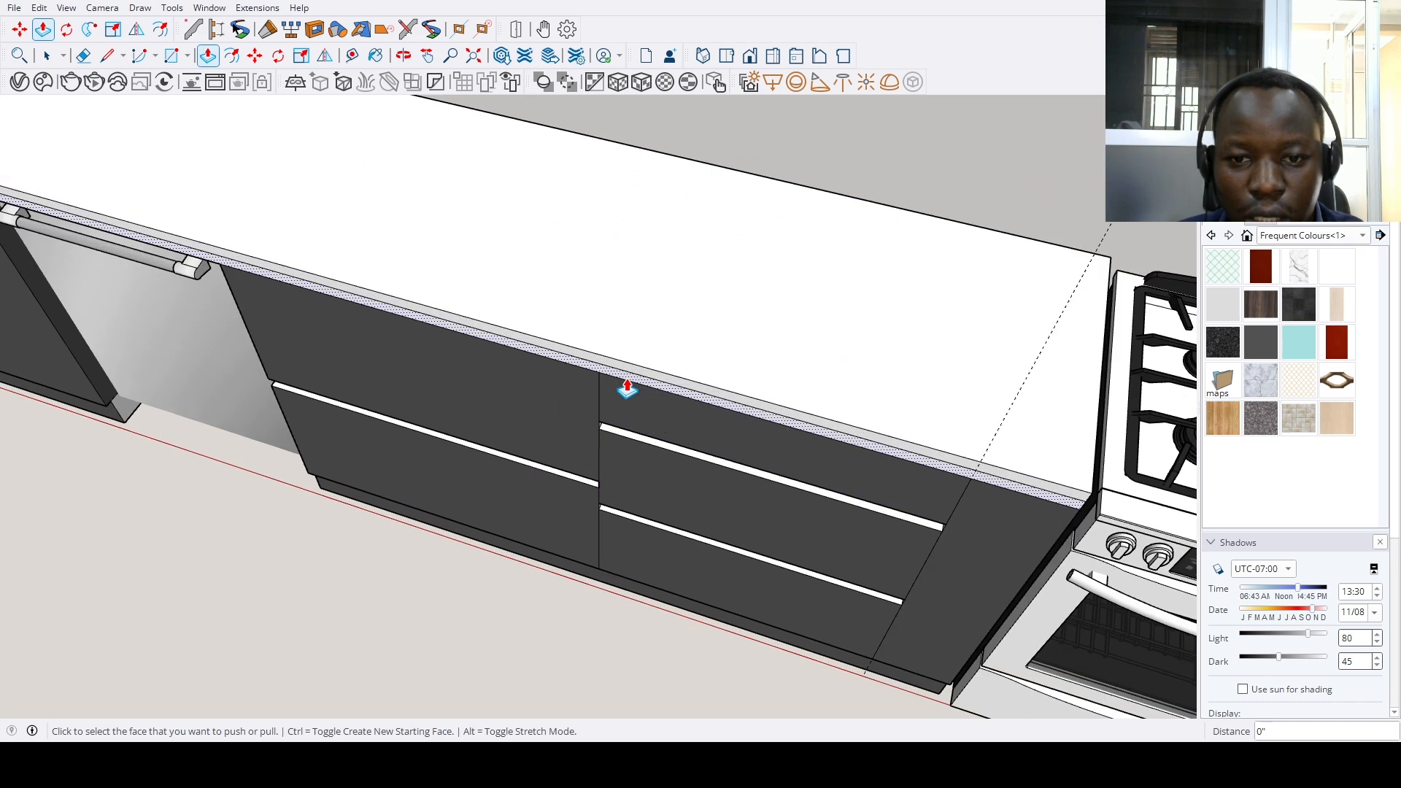
{"action": "scroll", "coordinate": [627, 389], "scroll_direction": "down", "scroll_amount": 6}
{"action": "middle_click_drag", "start_coordinate": [519, 438], "coordinate": [690, 403]}
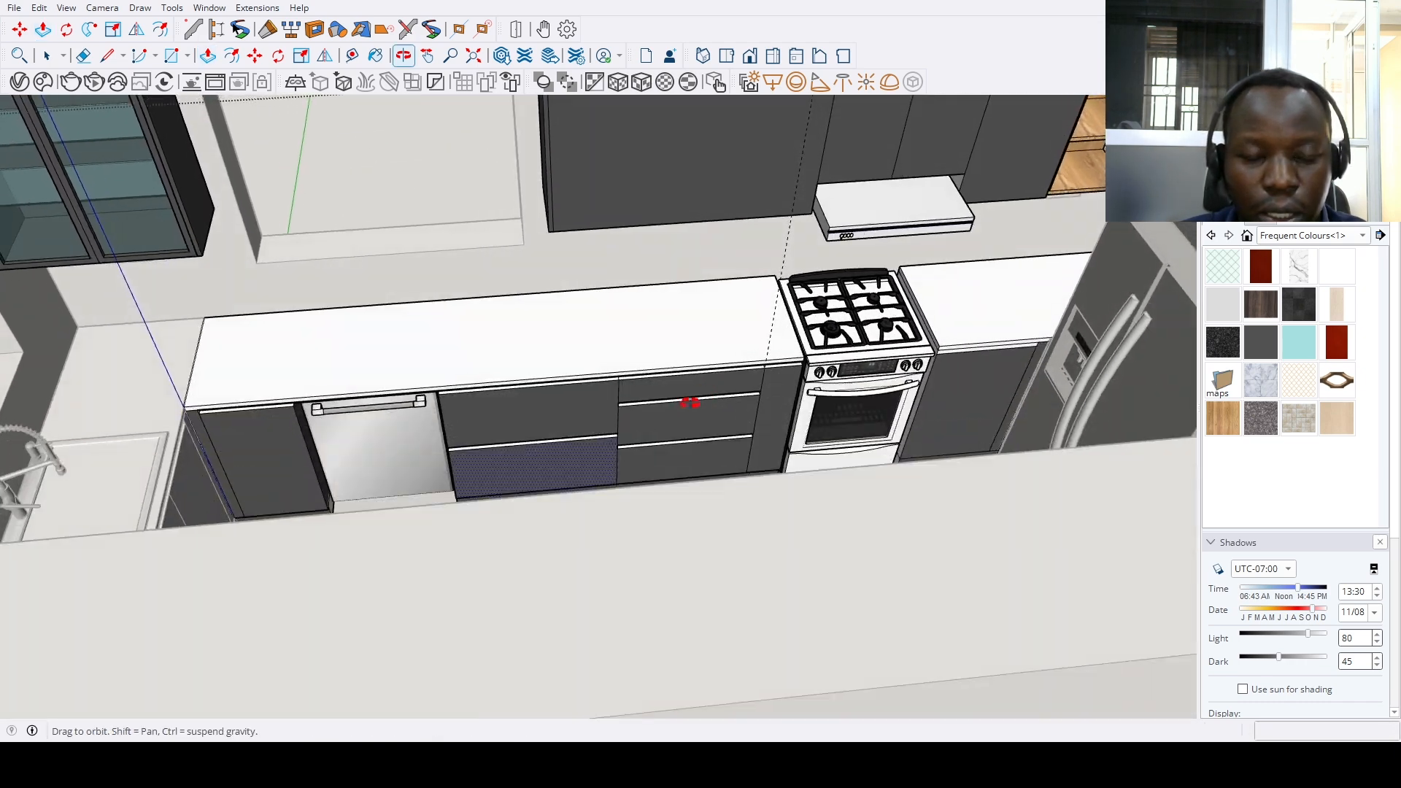
{"action": "scroll", "coordinate": [447, 467], "scroll_direction": "up", "scroll_amount": 6}
{"action": "middle_click_drag", "start_coordinate": [327, 374], "coordinate": [510, 351]}
{"action": "key", "text": "p"}
{"action": "scroll", "coordinate": [610, 187], "scroll_direction": "up", "scroll_amount": 3}
{"action": "left_click", "coordinate": [626, 152]}
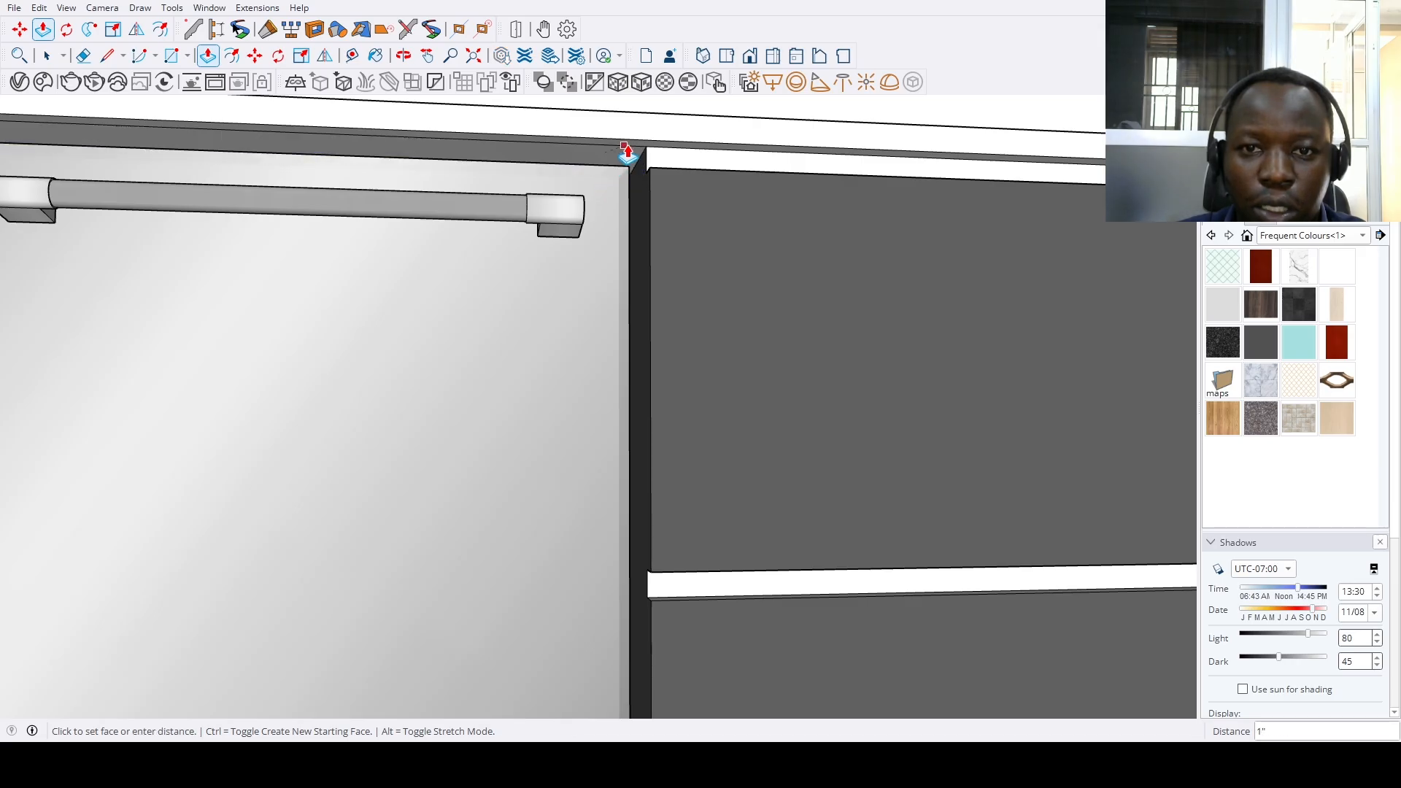
{"action": "left_click", "coordinate": [628, 152]}
Erase the leftover edge above the dishwasher's corner and paint the recessed strip under the countertop white
{"action": "scroll", "coordinate": [628, 152], "scroll_direction": "up", "scroll_amount": 3}
{"action": "key", "text": "e"}
{"action": "left_click", "coordinate": [625, 140]}
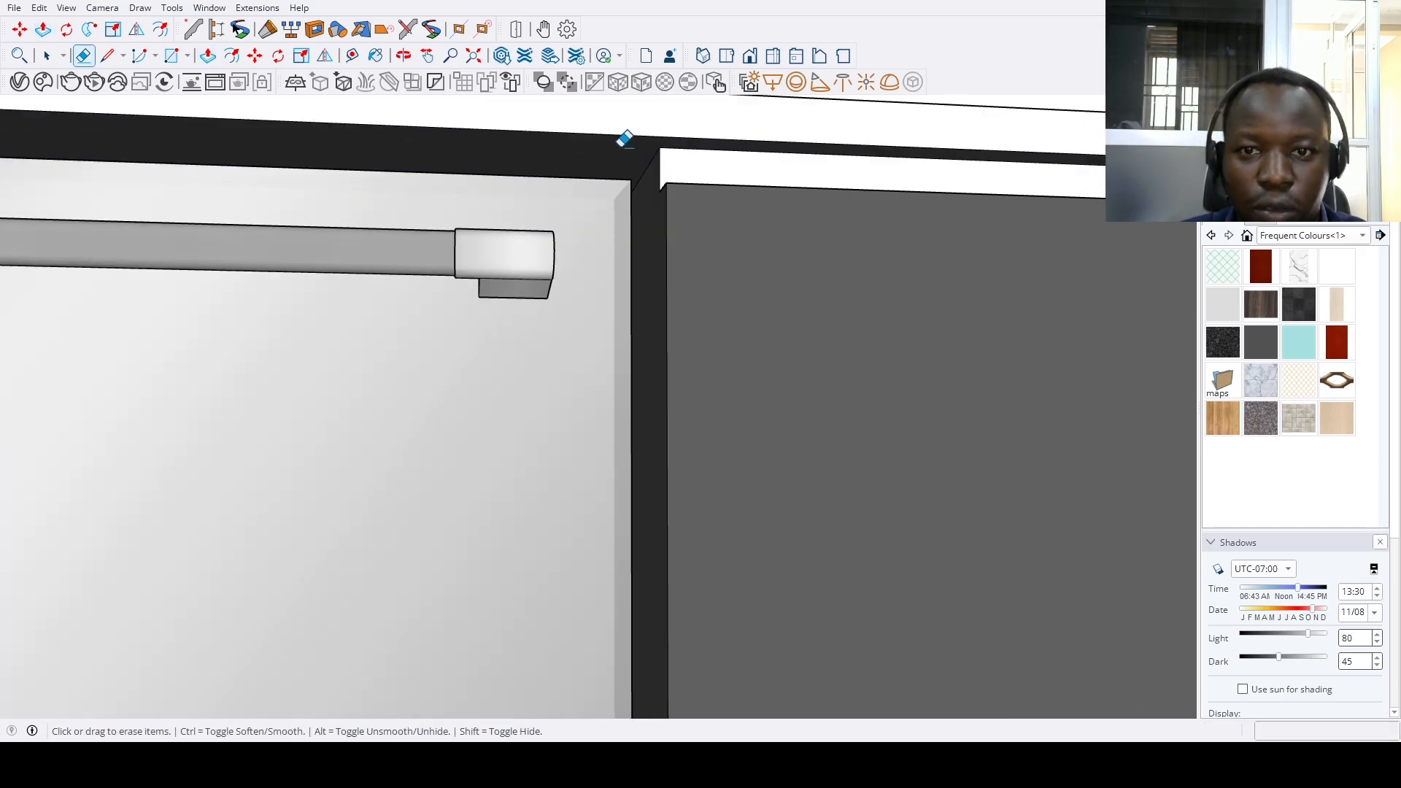
{"action": "middle_click_drag", "start_coordinate": [625, 140], "coordinate": [806, 193]}
{"action": "left_click", "coordinate": [1336, 267]}
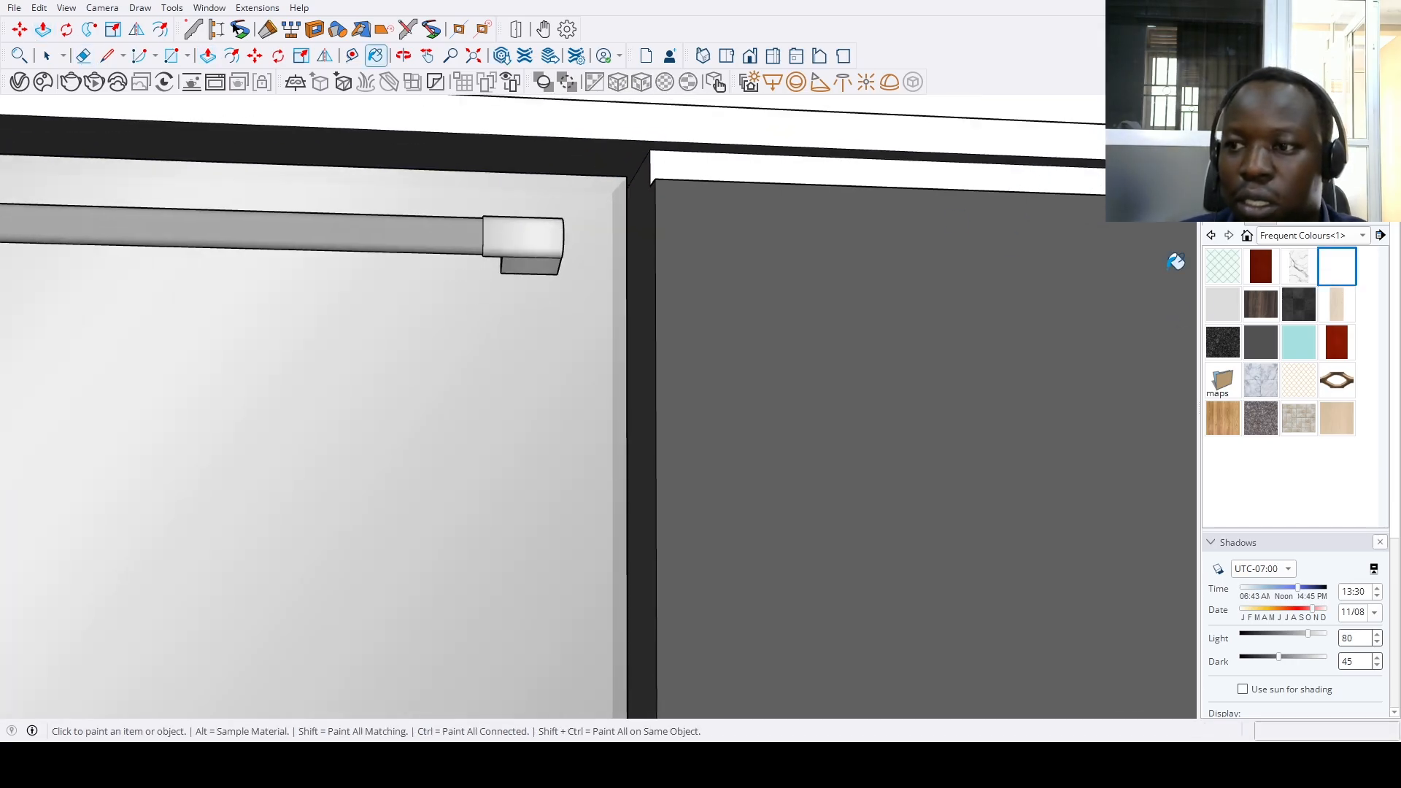
{"action": "left_click", "coordinate": [818, 157]}
{"action": "scroll", "coordinate": [751, 160], "scroll_direction": "down", "scroll_amount": 2}
Paint the top face of the glass-door wall cabinet white
{"action": "key", "text": "space"}
{"action": "left_click", "coordinate": [476, 59]}
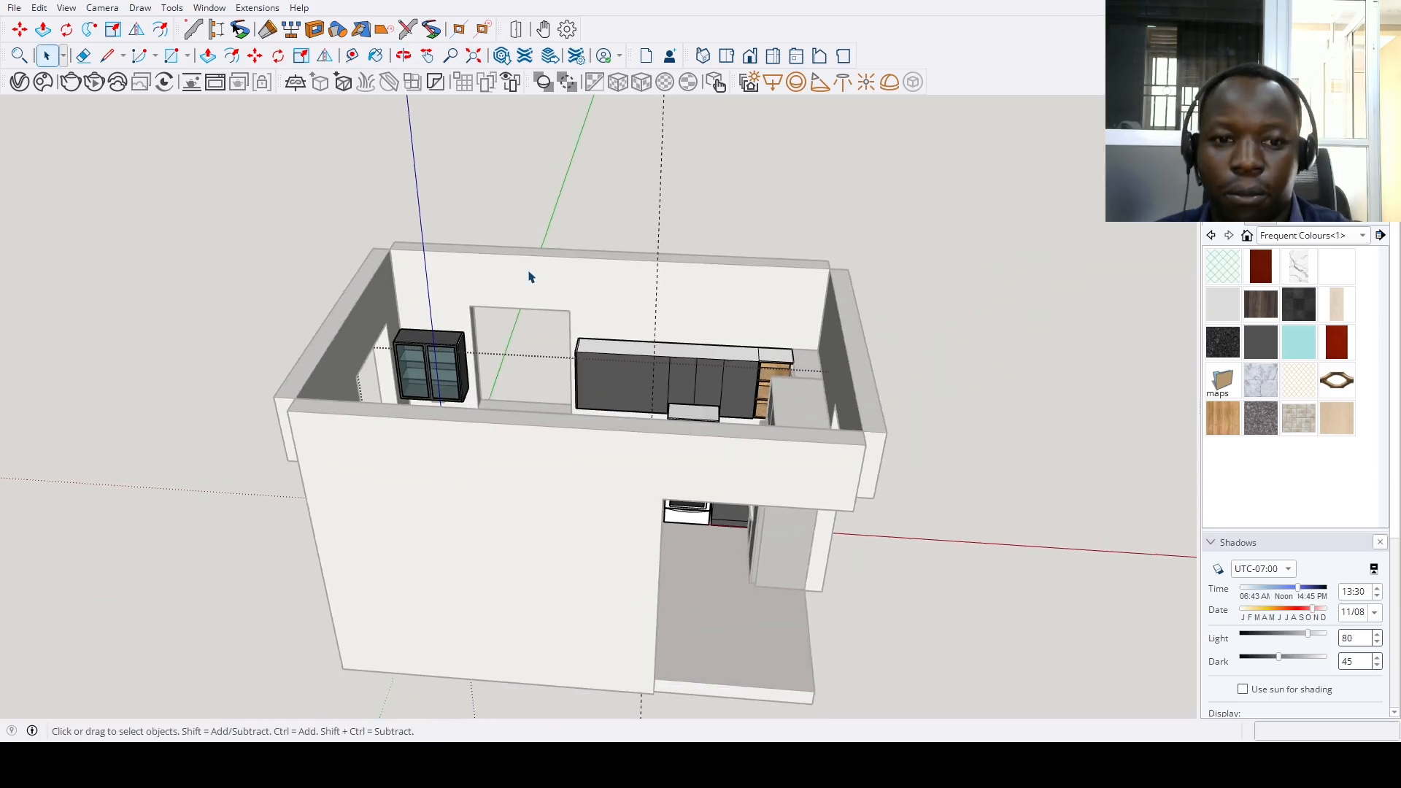
{"action": "middle_click_drag", "start_coordinate": [531, 277], "coordinate": [470, 475]}
{"action": "scroll", "coordinate": [470, 475], "scroll_direction": "up", "scroll_amount": 6}
{"action": "middle_click_drag", "start_coordinate": [438, 126], "coordinate": [444, 280], "text": "shift"}
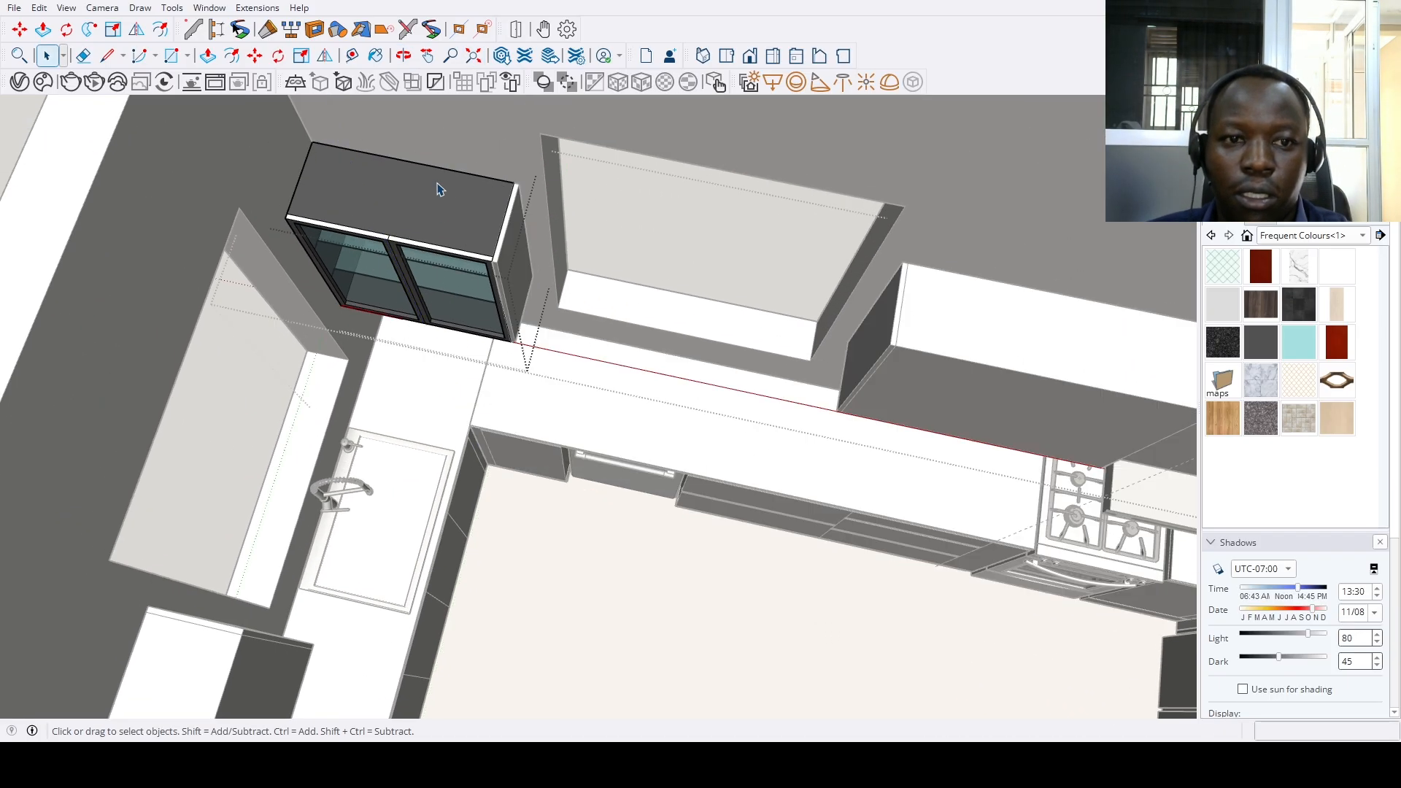
{"action": "key", "text": "b"}
{"action": "left_click", "coordinate": [447, 213]}
{"action": "key", "text": "space"}
{"action": "scroll", "coordinate": [567, 635], "scroll_direction": "down", "scroll_amount": 5}
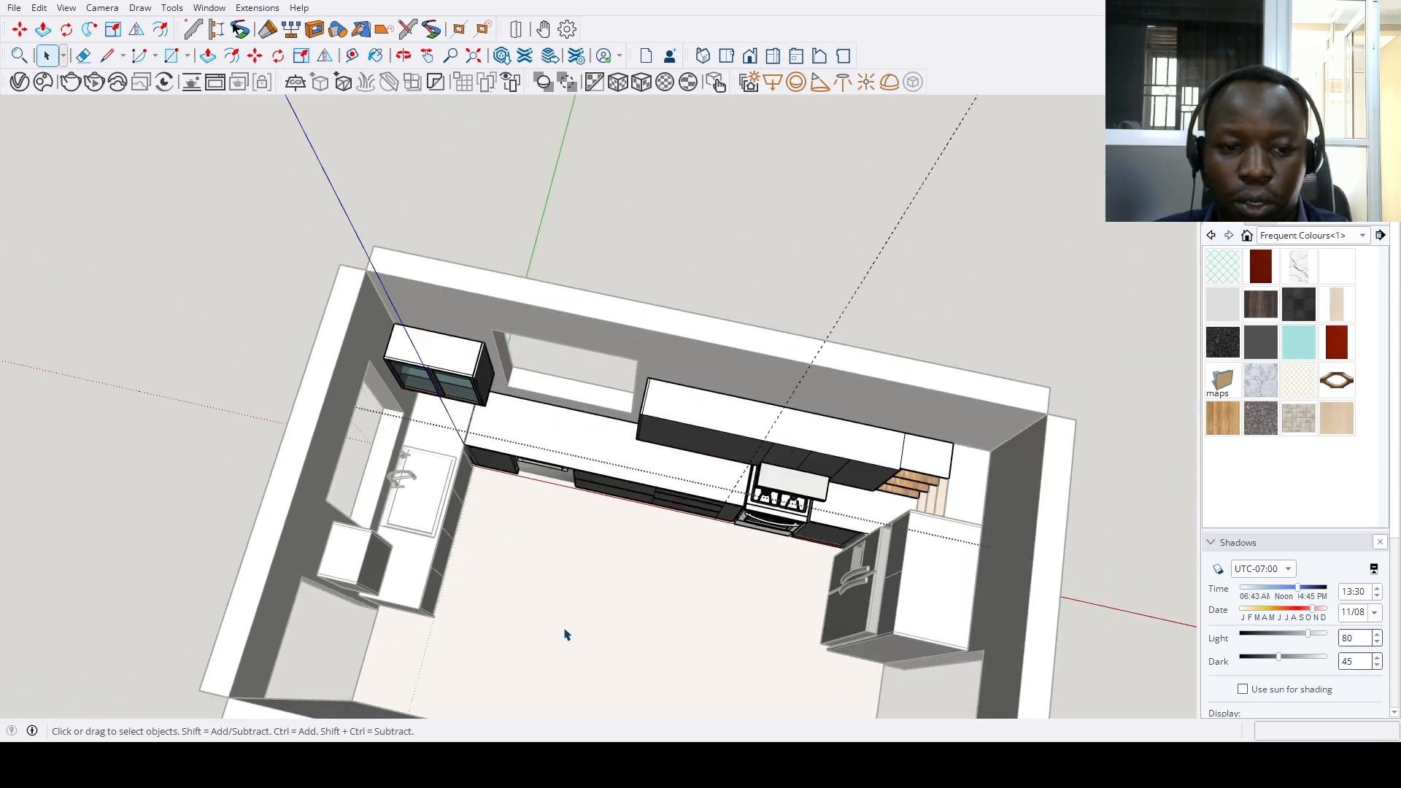
Measure the width of the wide undivided wall cabinet front between the window and the cooker hood
{"action": "scroll", "coordinate": [567, 634], "scroll_direction": "down", "scroll_amount": 3}
{"action": "middle_click_drag", "start_coordinate": [567, 635], "coordinate": [672, 474]}
{"action": "scroll", "coordinate": [691, 628], "scroll_direction": "up", "scroll_amount": 4}
{"action": "middle_click_drag", "start_coordinate": [691, 628], "coordinate": [719, 484]}
{"action": "scroll", "coordinate": [599, 405], "scroll_direction": "up", "scroll_amount": 4}
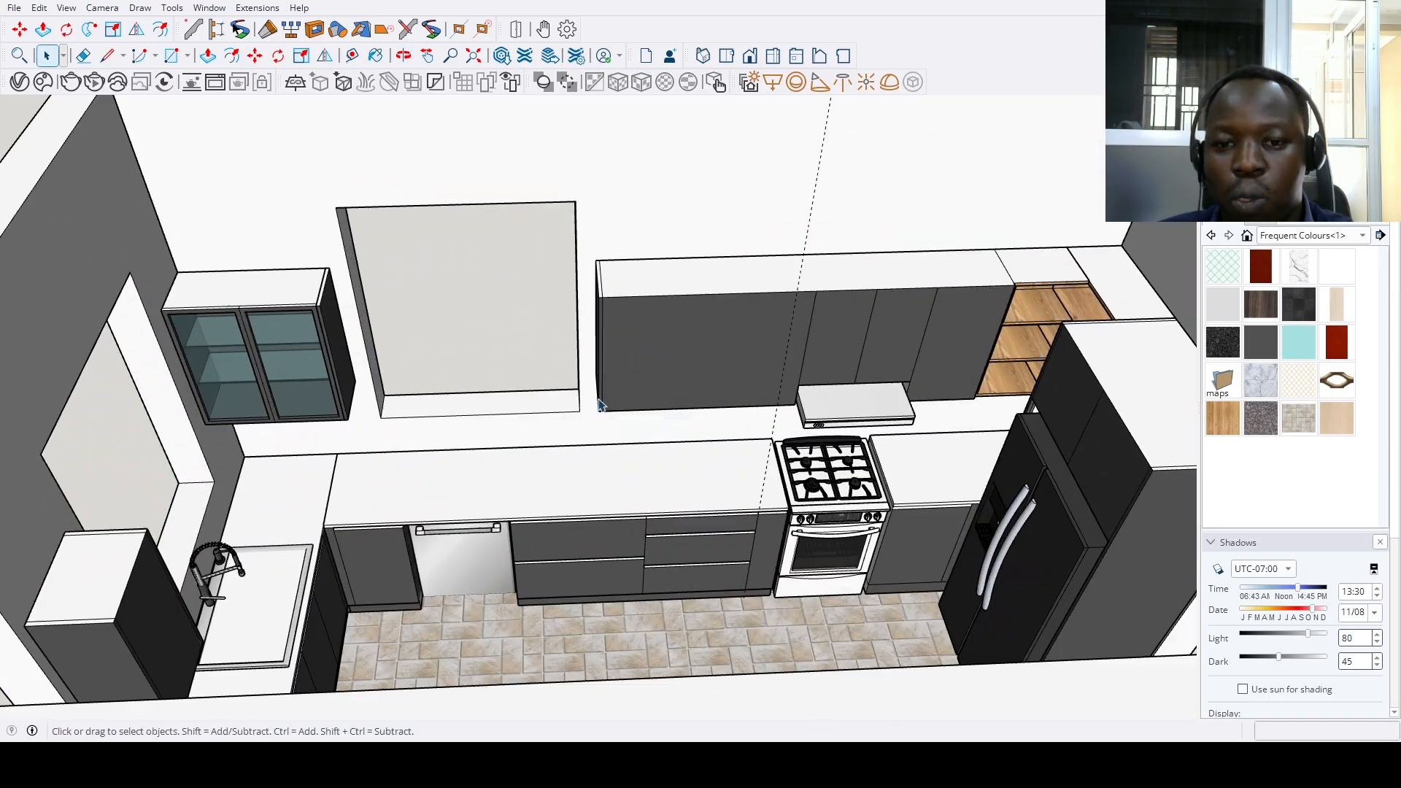
{"action": "scroll", "coordinate": [598, 405], "scroll_direction": "down", "scroll_amount": 3}
{"action": "scroll", "coordinate": [602, 394], "scroll_direction": "up", "scroll_amount": 5}
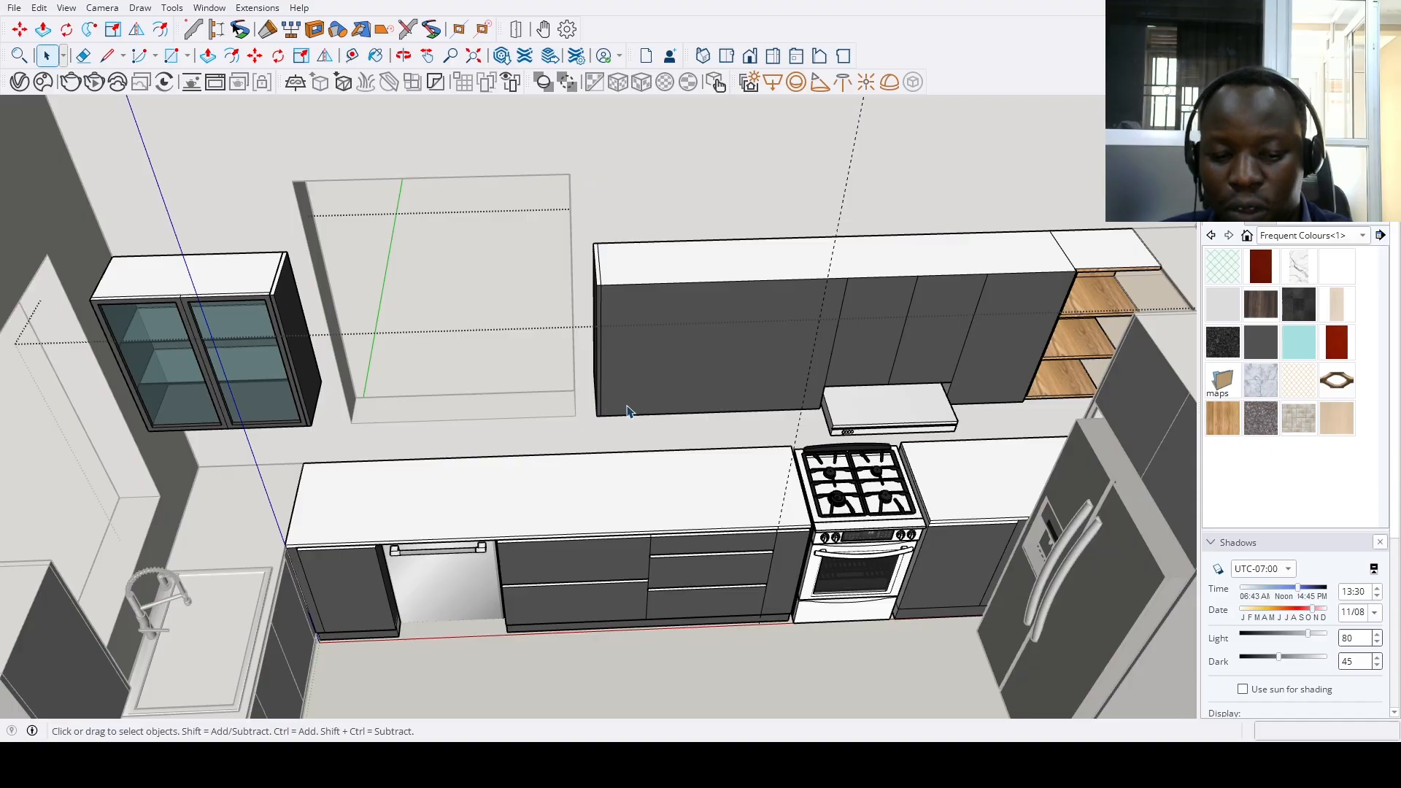
{"action": "key", "text": "t"}
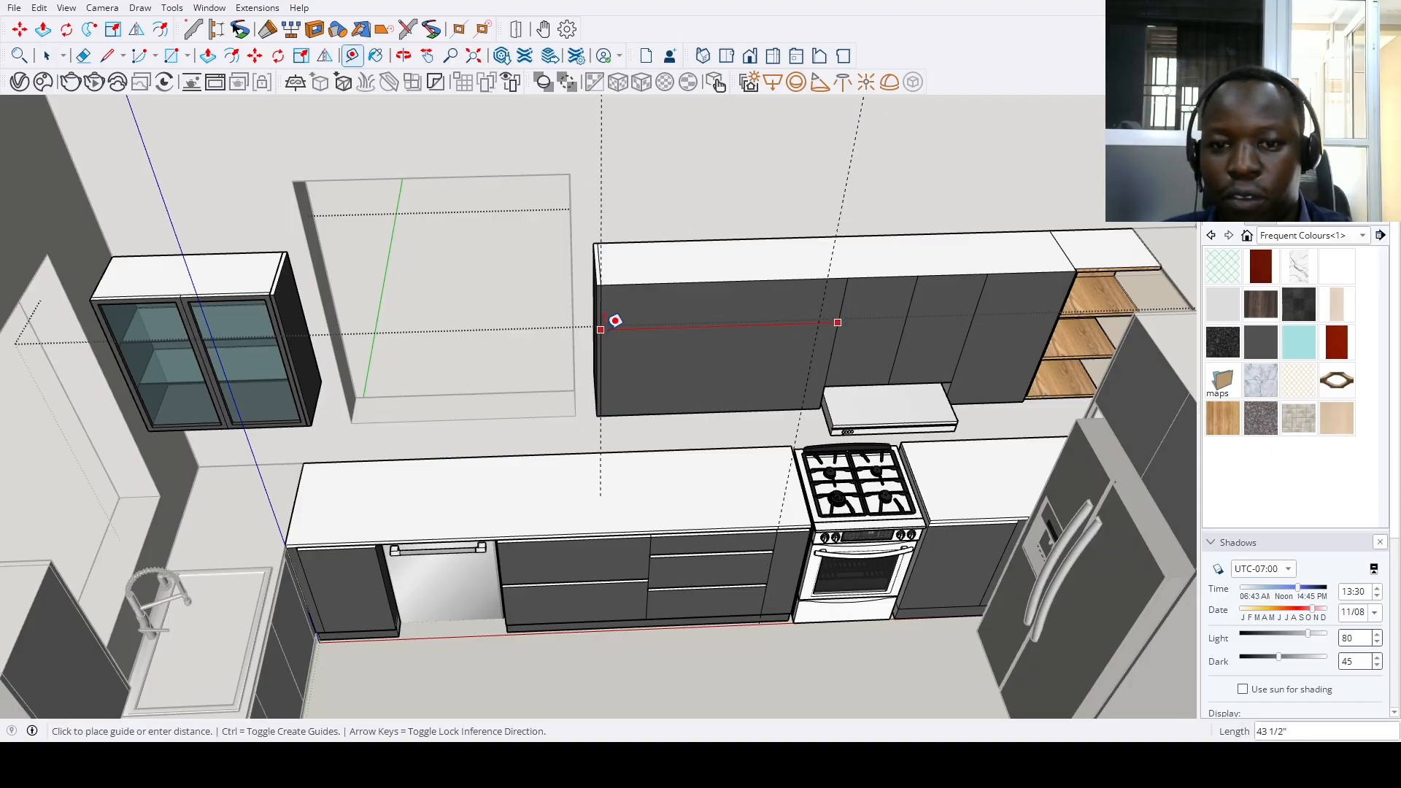
{"action": "key", "text": "space"}
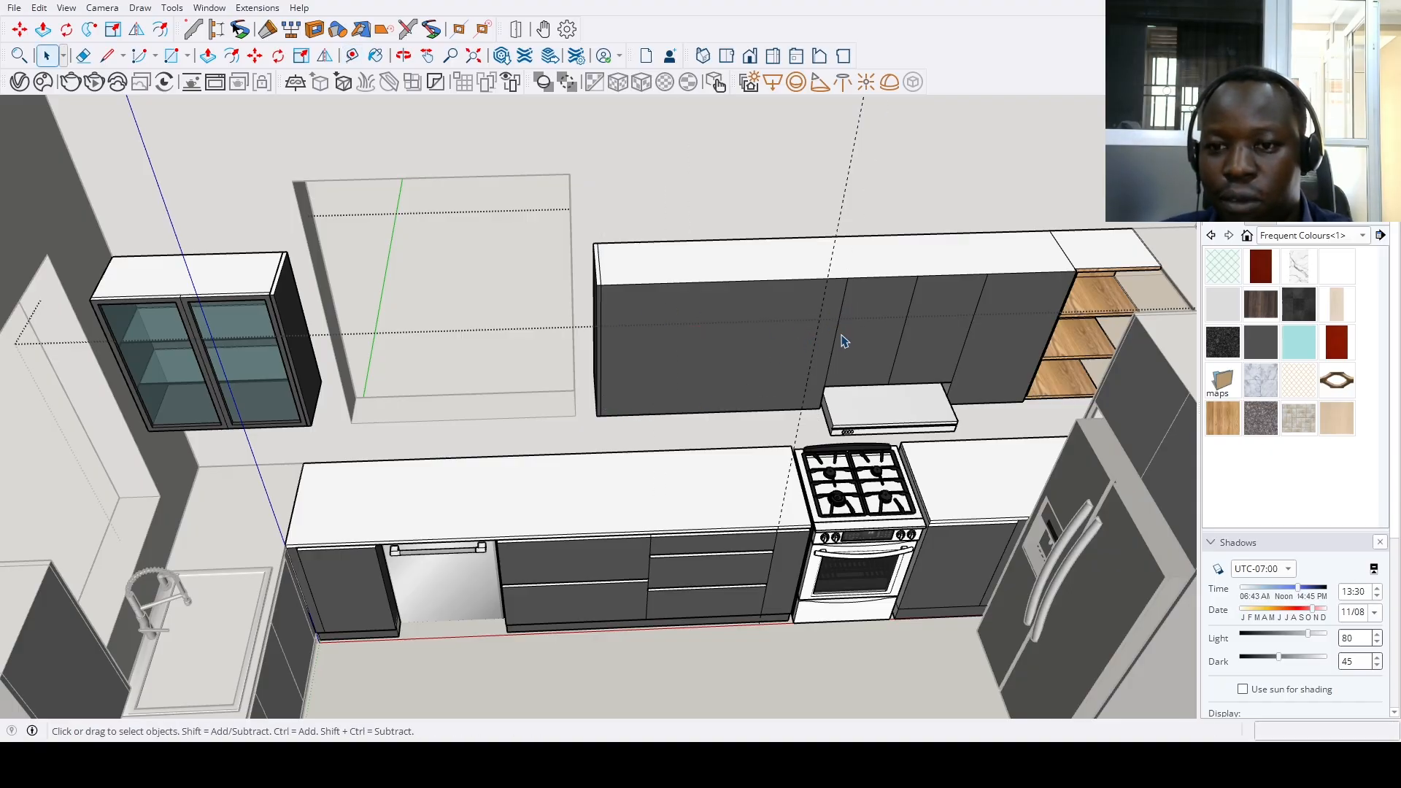
Copy the window-side vertical edge of the wide wall cabinet front sideways to divide off a narrow door
{"action": "scroll", "coordinate": [593, 367], "scroll_direction": "up", "scroll_amount": 3}
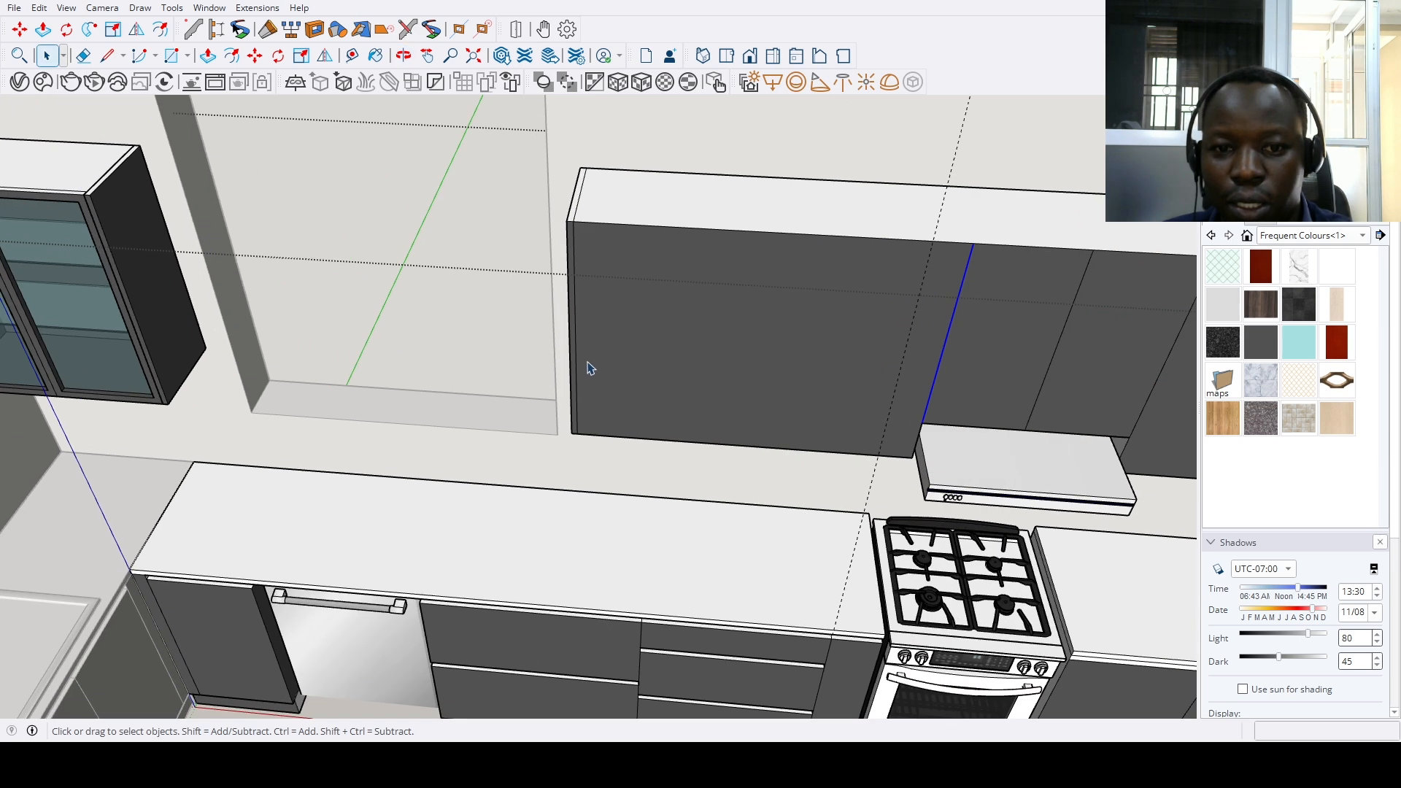
{"action": "key", "text": "m"}
{"action": "scroll", "coordinate": [580, 387], "scroll_direction": "down", "scroll_amount": 5}
{"action": "scroll", "coordinate": [576, 385], "scroll_direction": "up", "scroll_amount": 5}
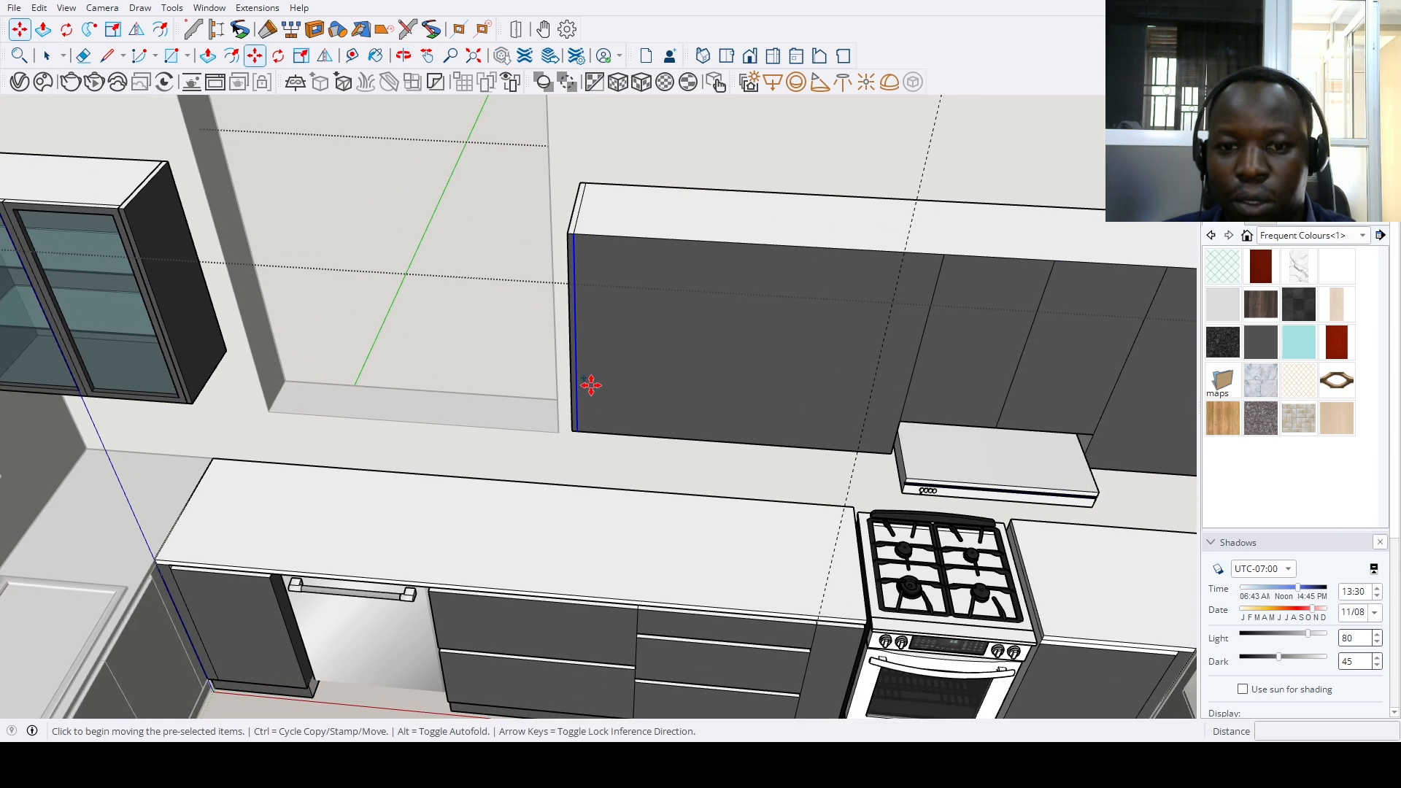
{"action": "left_click", "coordinate": [591, 385]}
{"action": "key", "text": "ctrl"}
{"action": "type", "text": "1/08"}
{"action": "key", "text": "Return"}
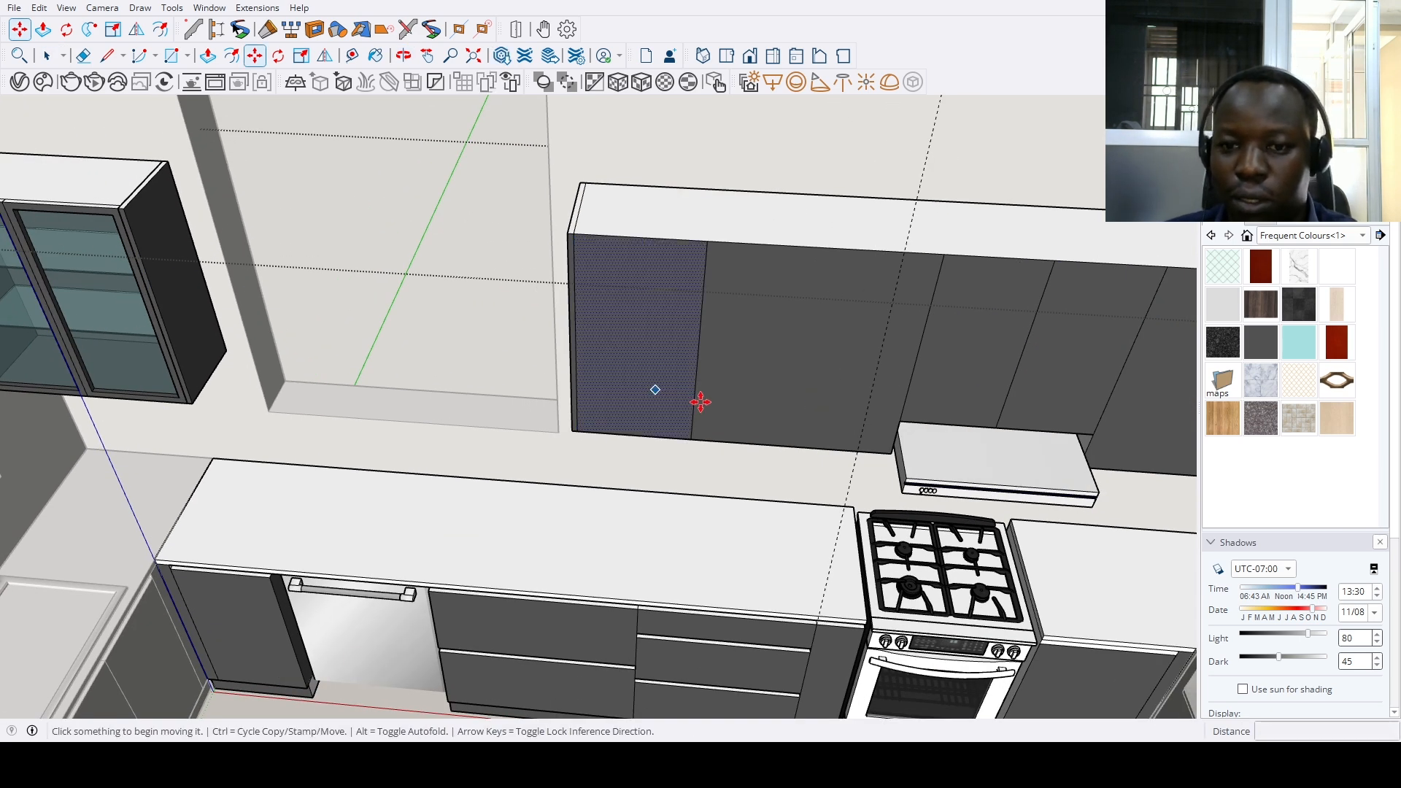
Copy the bottom edge of the remaining wide front up 16.5 inches, and copy the new line down 1 inch to outline a grip strip
{"action": "left_click", "coordinate": [748, 440]}
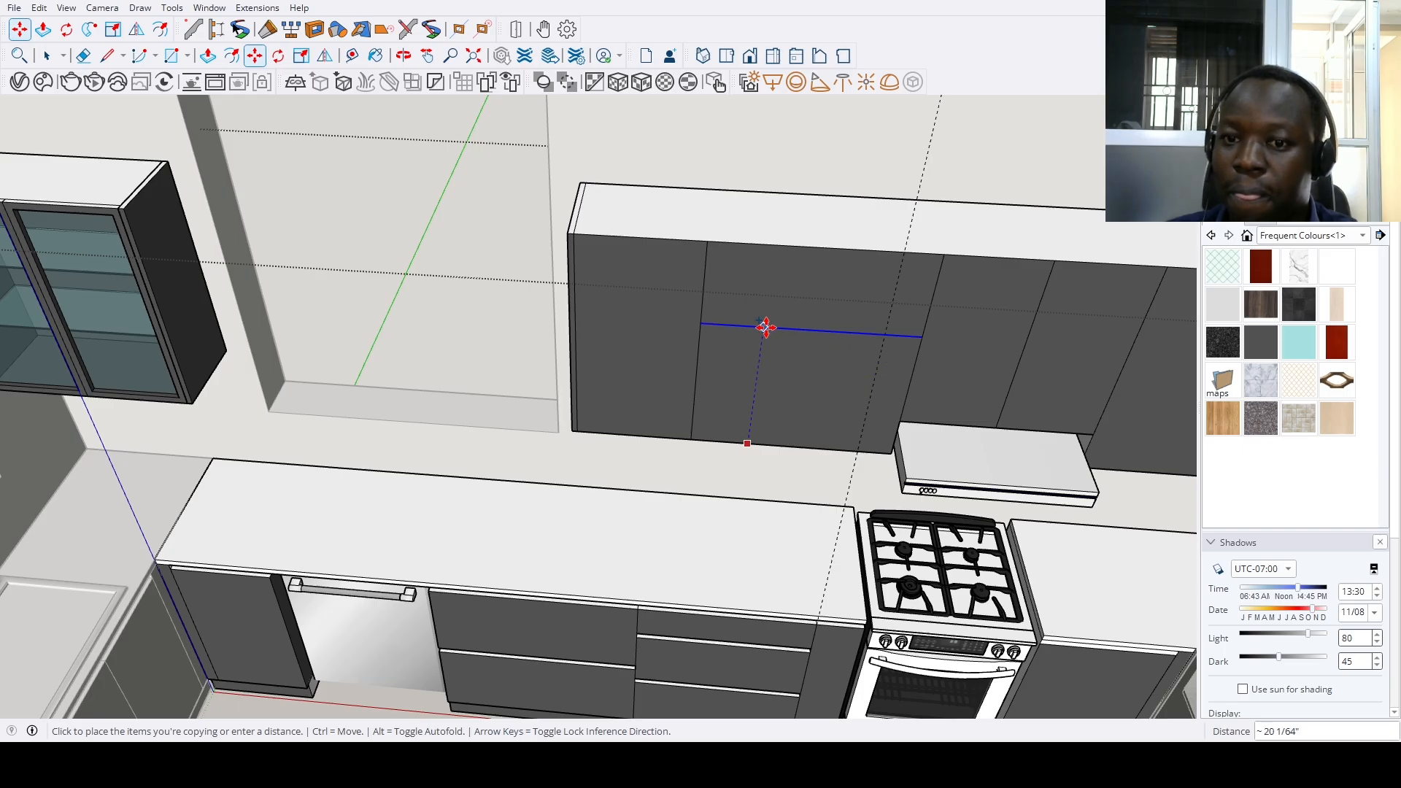
{"action": "key", "text": "Return"}
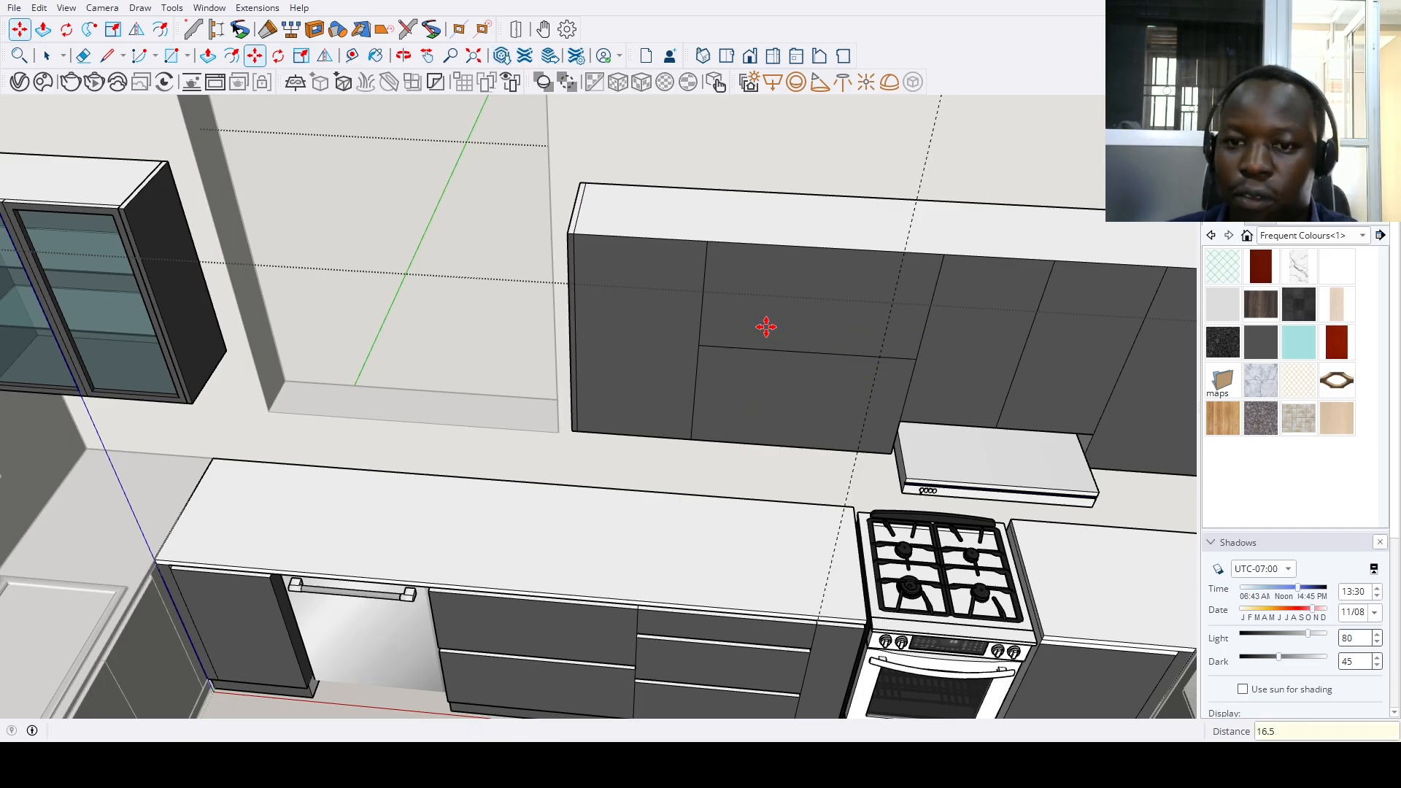
{"action": "left_click", "coordinate": [766, 328]}
{"action": "key", "text": "ctrl"}
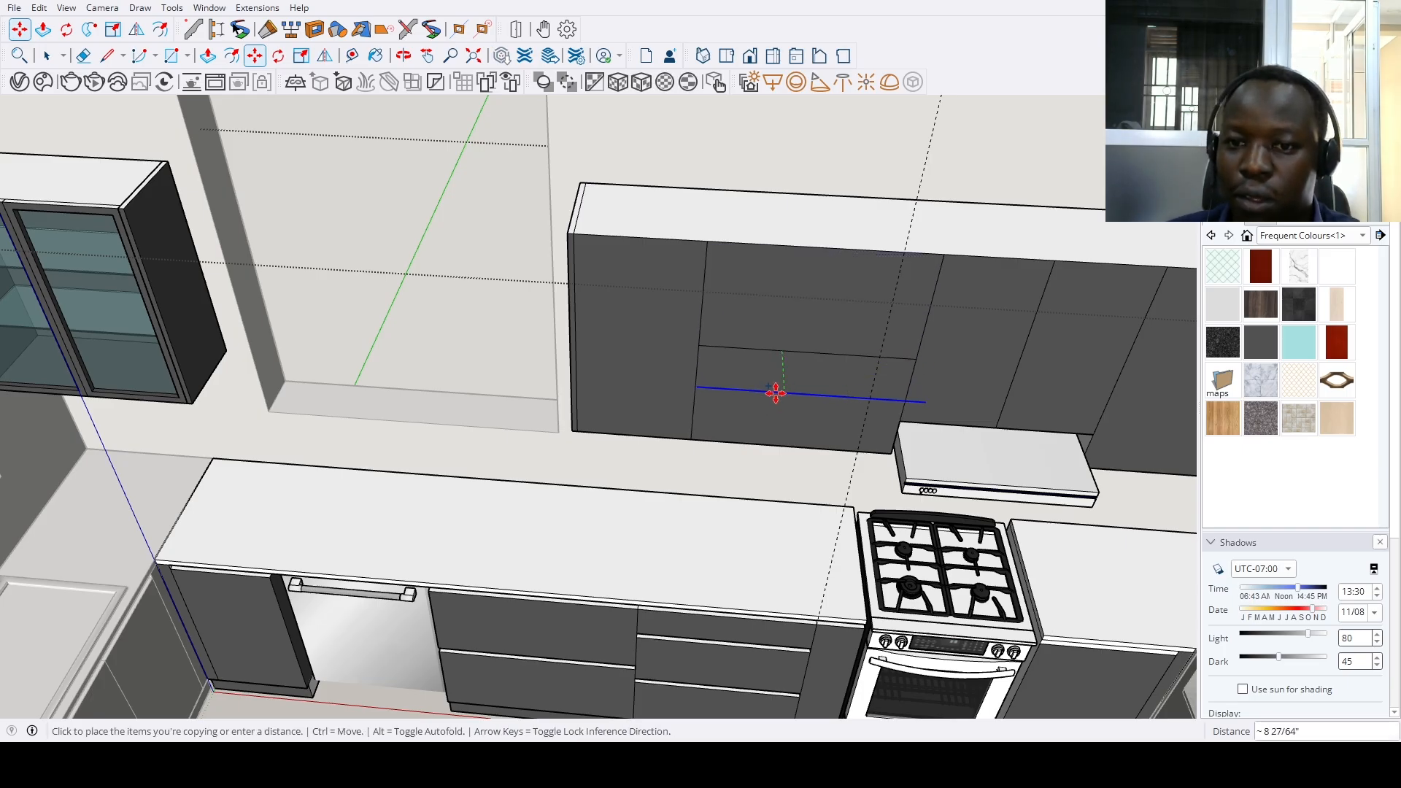
{"action": "type", "text": "1"}
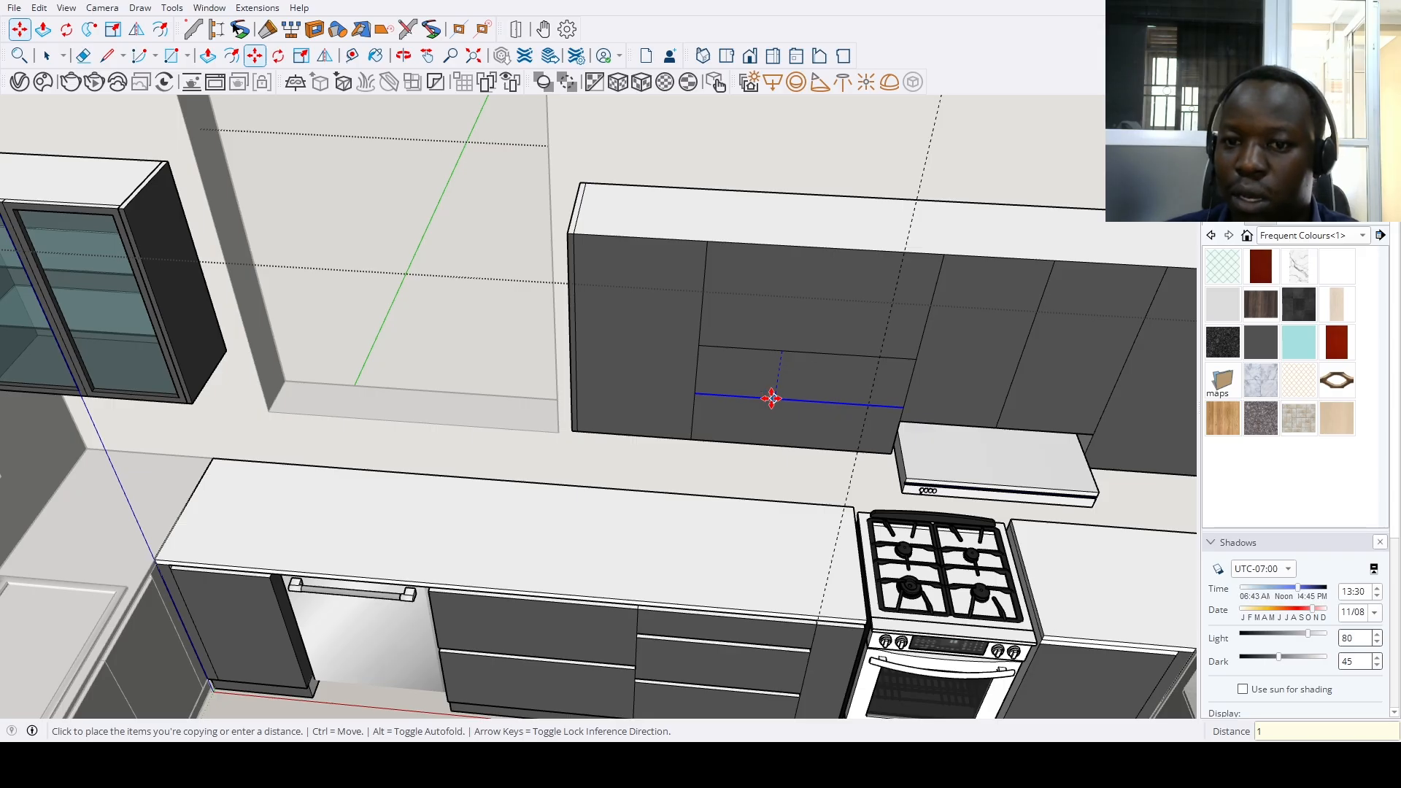
{"action": "key", "text": "Return"}
Paint the strip across the wide wall cabinet front white and push it inward
{"action": "key", "text": "b"}
{"action": "scroll", "coordinate": [797, 359], "scroll_direction": "up", "scroll_amount": 3}
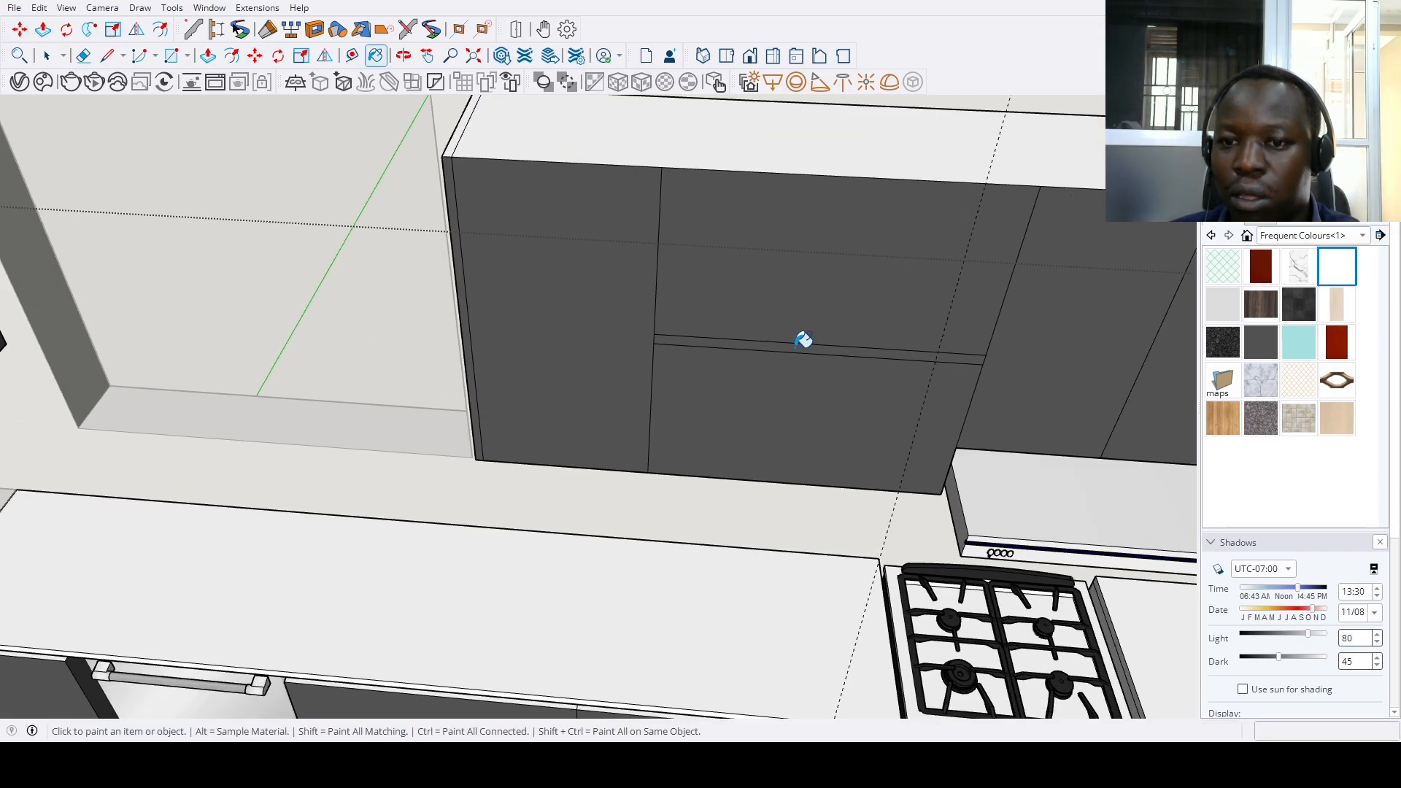
{"action": "left_click", "coordinate": [803, 340]}
{"action": "key", "text": "p"}
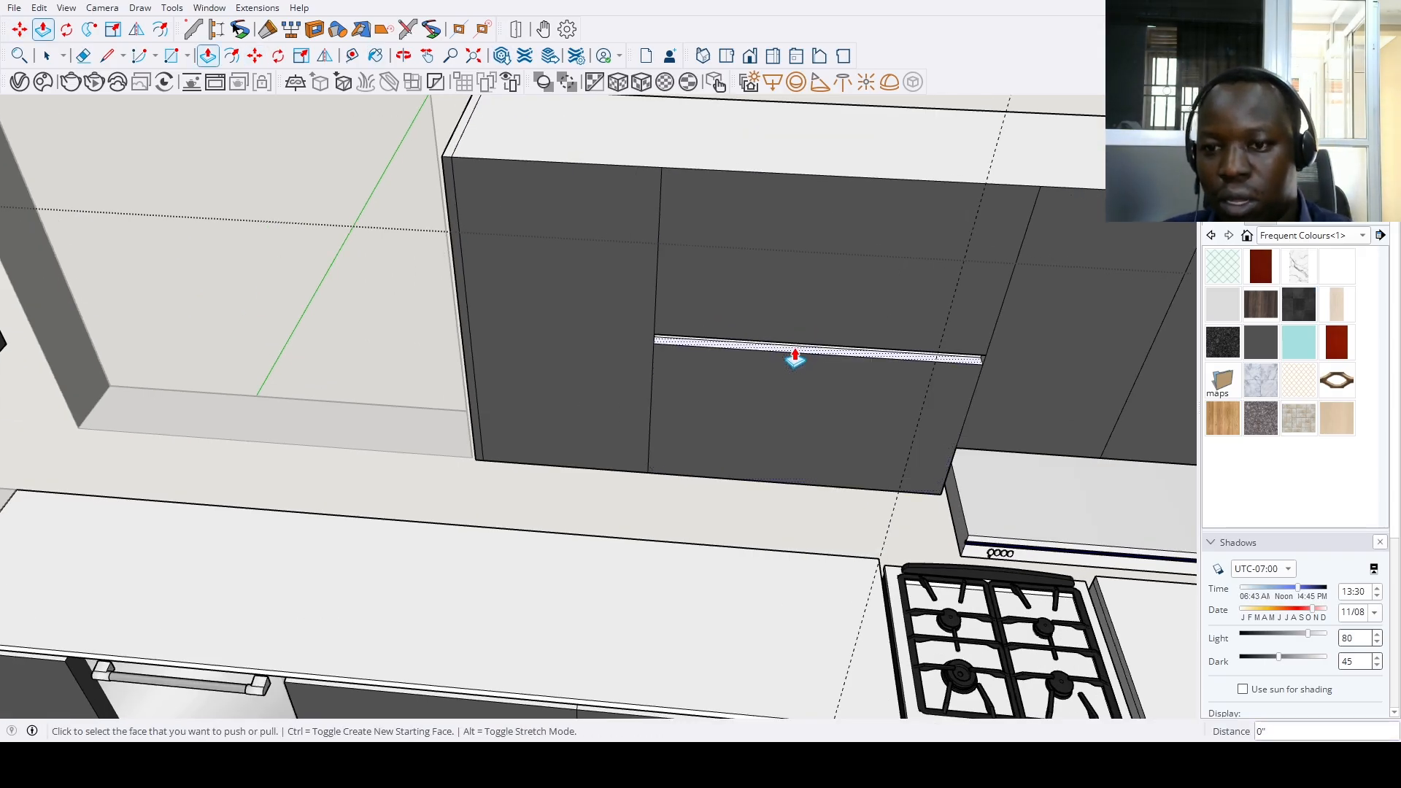
{"action": "scroll", "coordinate": [625, 406], "scroll_direction": "down", "scroll_amount": 10}
{"action": "key", "text": "space"}
Measure the width of the wall cabinet section with the white strip and the height of its lower front
{"action": "middle_click_drag", "start_coordinate": [594, 411], "coordinate": [751, 447]}
{"action": "scroll", "coordinate": [626, 392], "scroll_direction": "up", "scroll_amount": 6}
{"action": "key", "text": "t"}
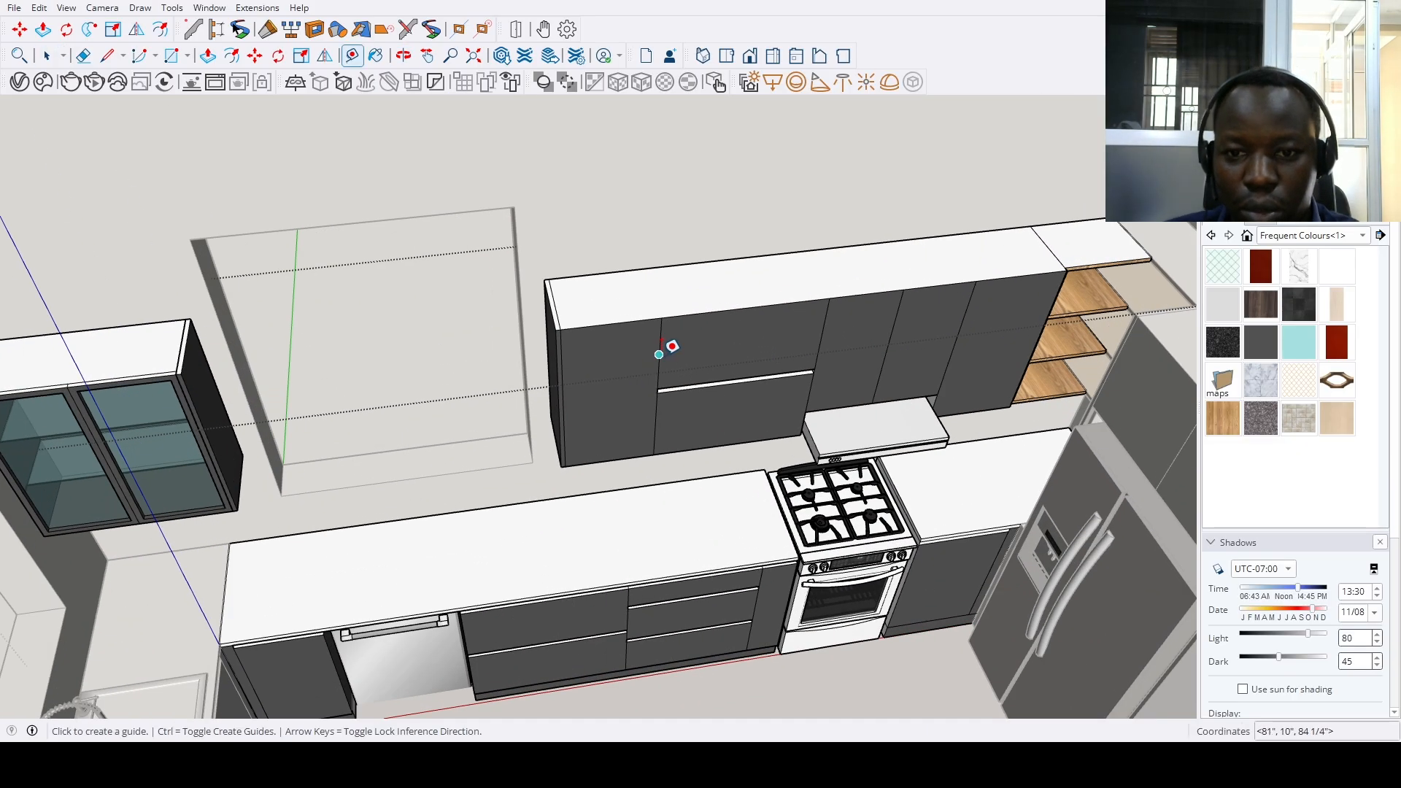
{"action": "left_click", "coordinate": [659, 355]}
{"action": "scroll", "coordinate": [835, 320], "scroll_direction": "down", "scroll_amount": 5}
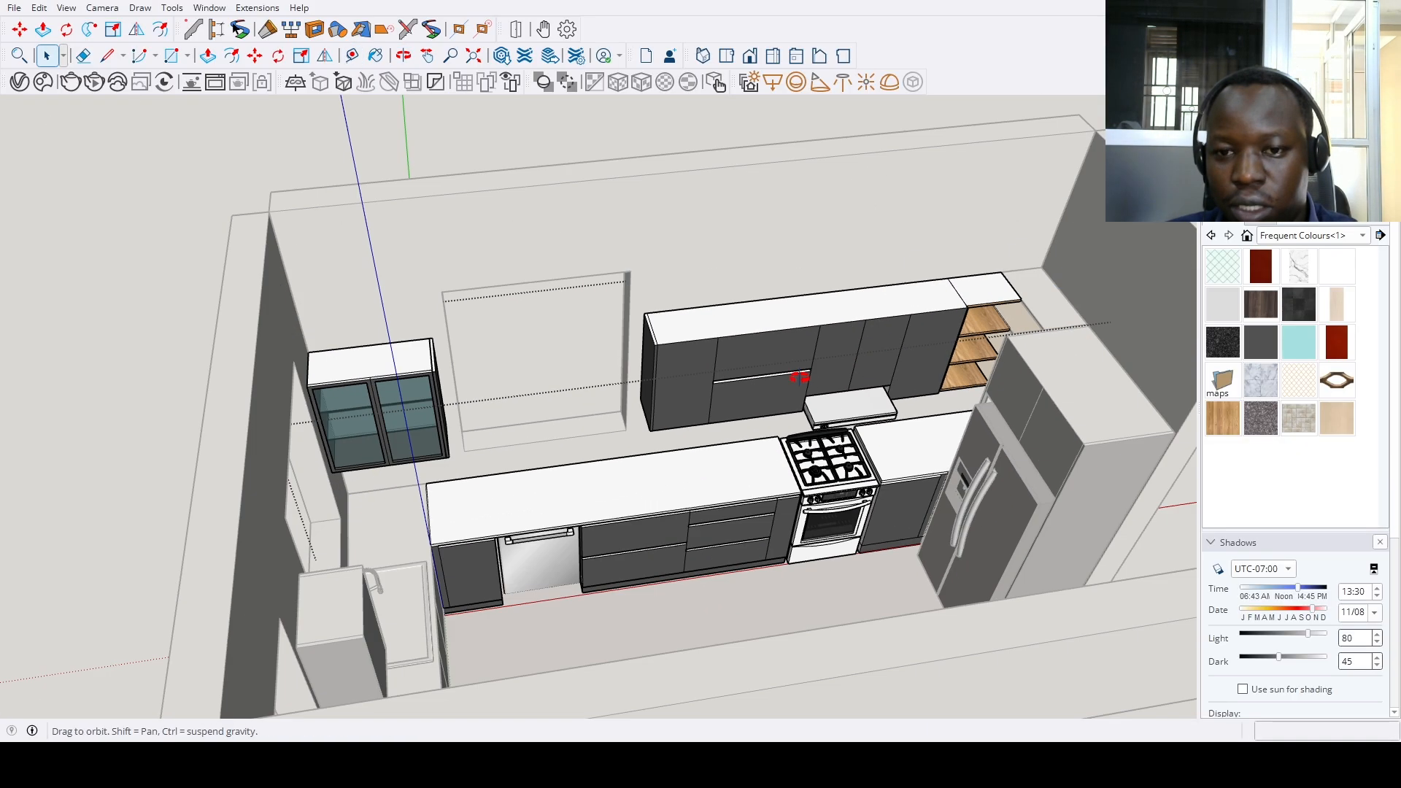
{"action": "middle_click_drag", "start_coordinate": [807, 375], "coordinate": [672, 416]}
{"action": "key", "text": "space"}
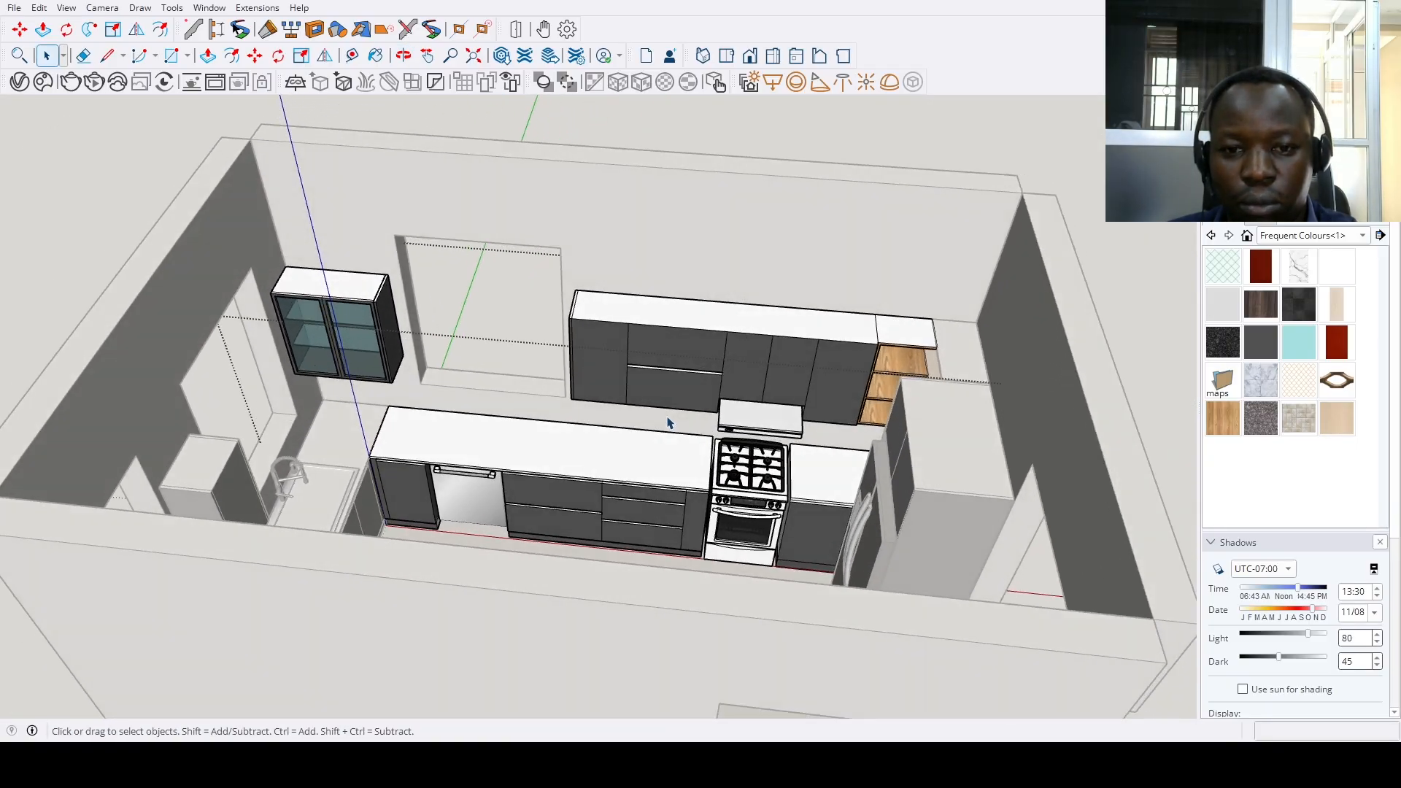
{"action": "scroll", "coordinate": [672, 412], "scroll_direction": "up", "scroll_amount": 3}
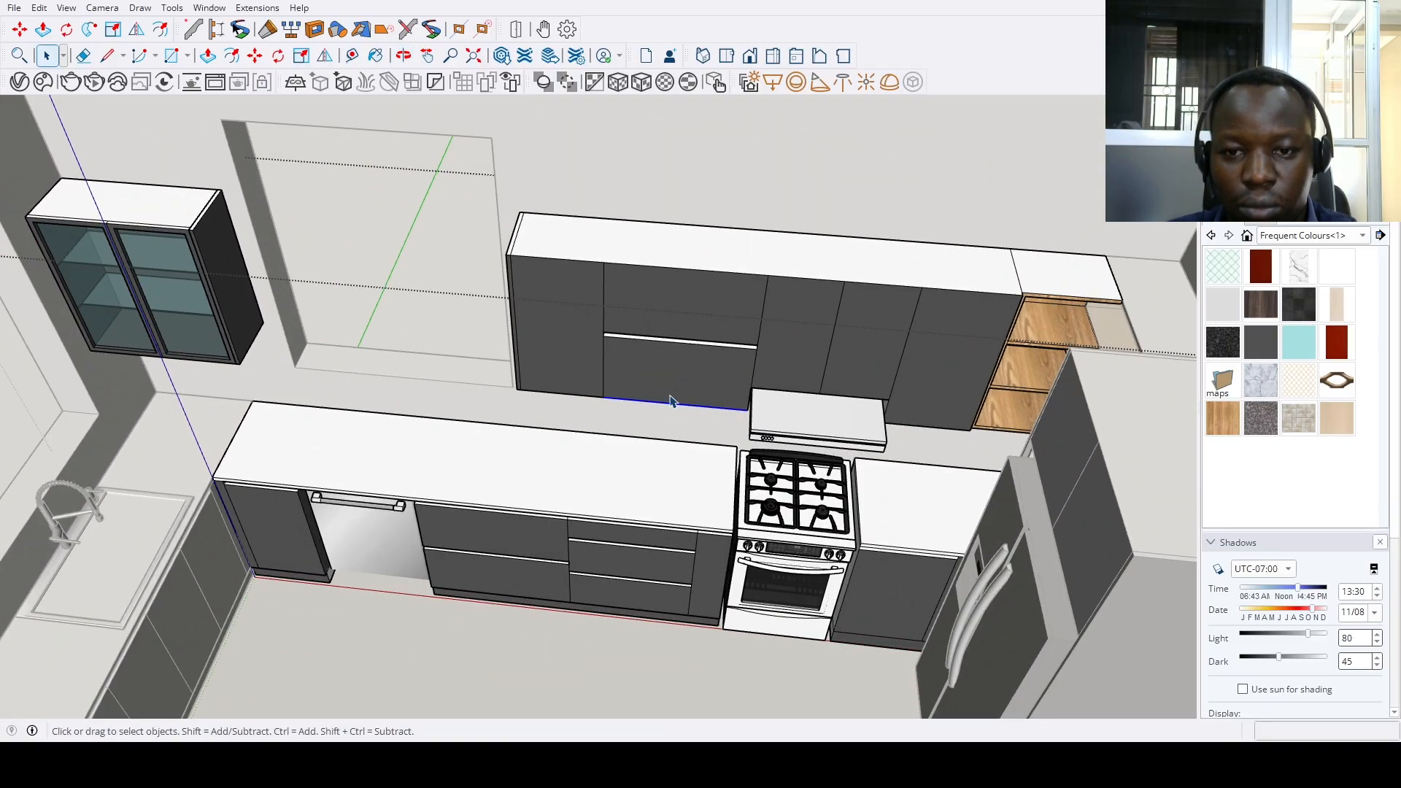
{"action": "scroll", "coordinate": [672, 411], "scroll_direction": "up", "scroll_amount": 3}
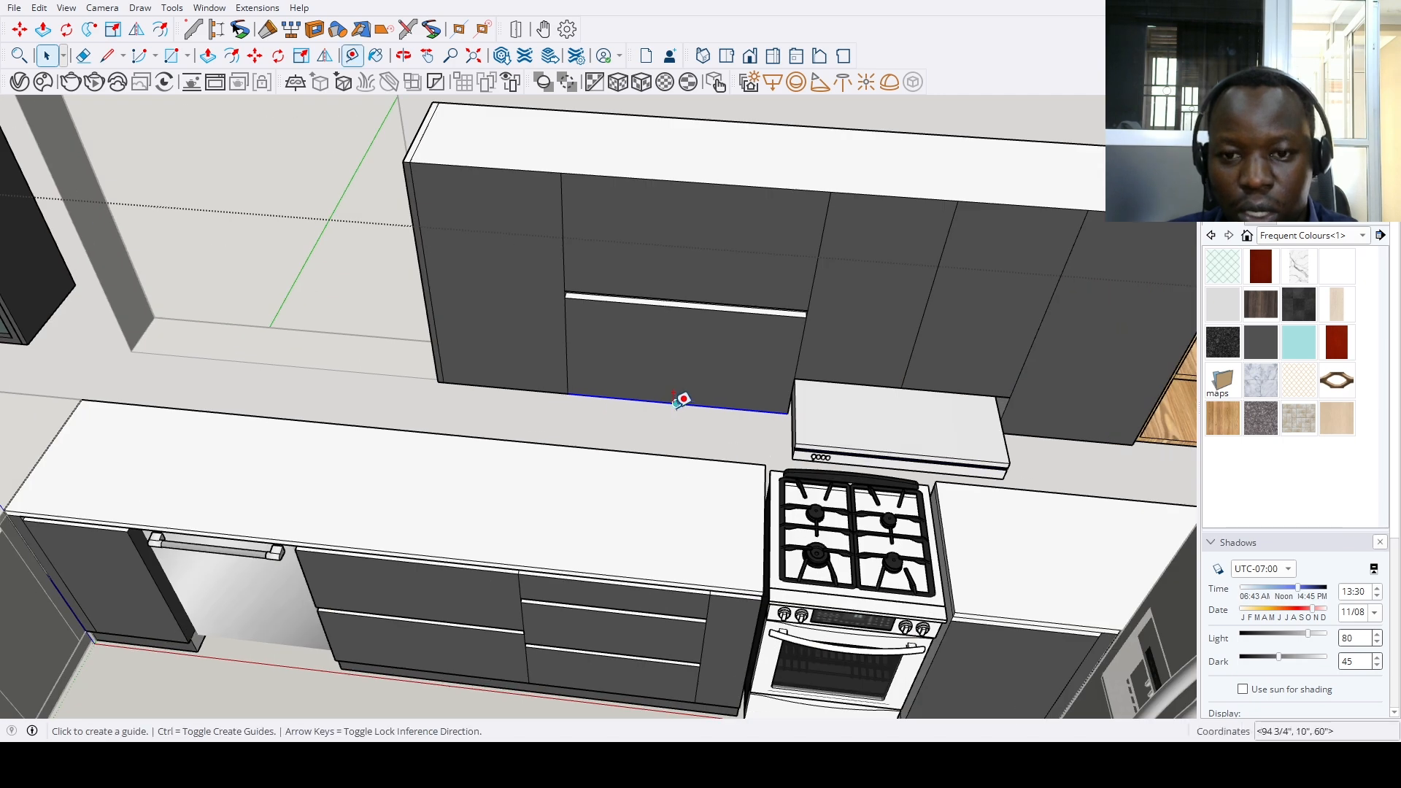
{"action": "key", "text": "t"}
{"action": "left_click", "coordinate": [676, 404]}
{"action": "left_click", "coordinate": [692, 305]}
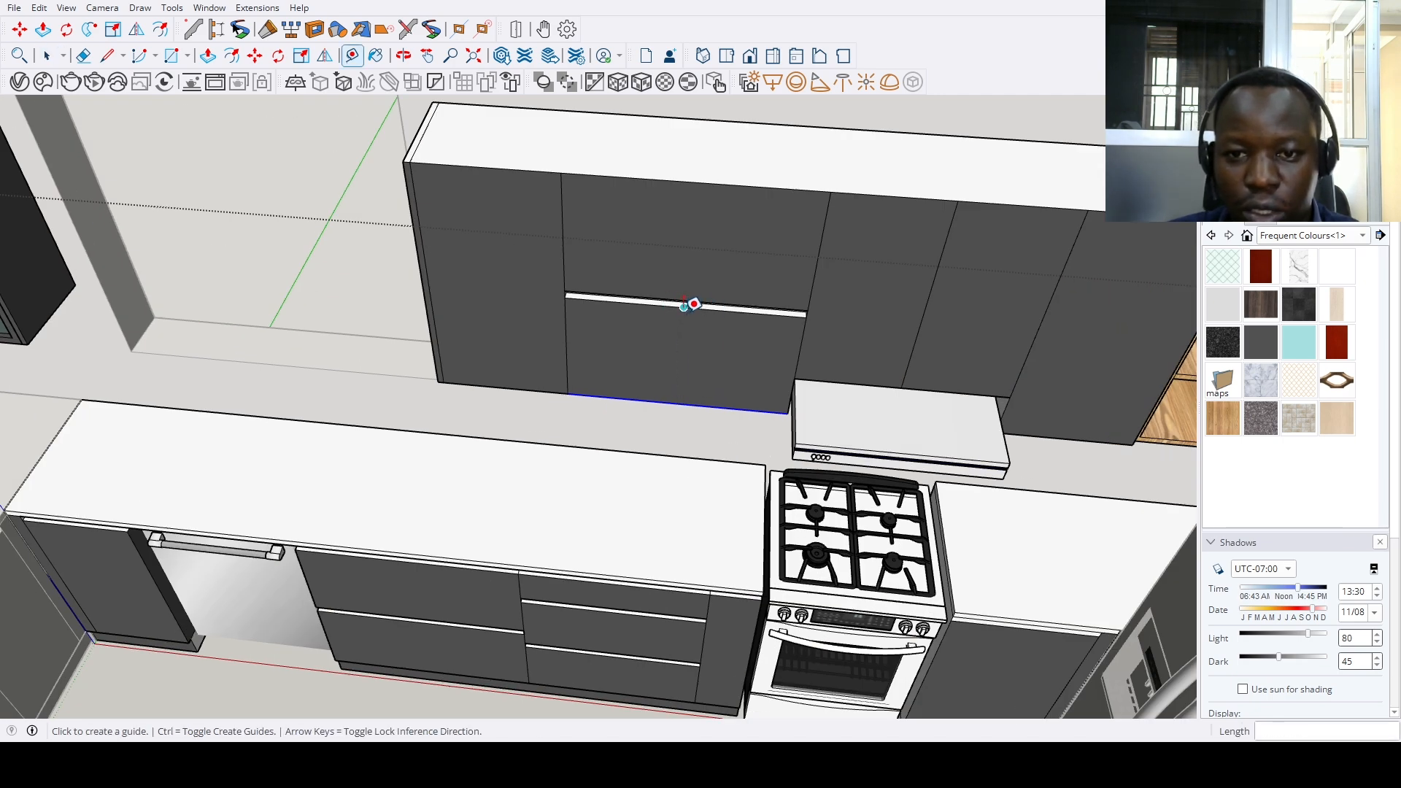
{"action": "scroll", "coordinate": [678, 413], "scroll_direction": "up", "scroll_amount": 2}
{"action": "left_click", "coordinate": [705, 413]}
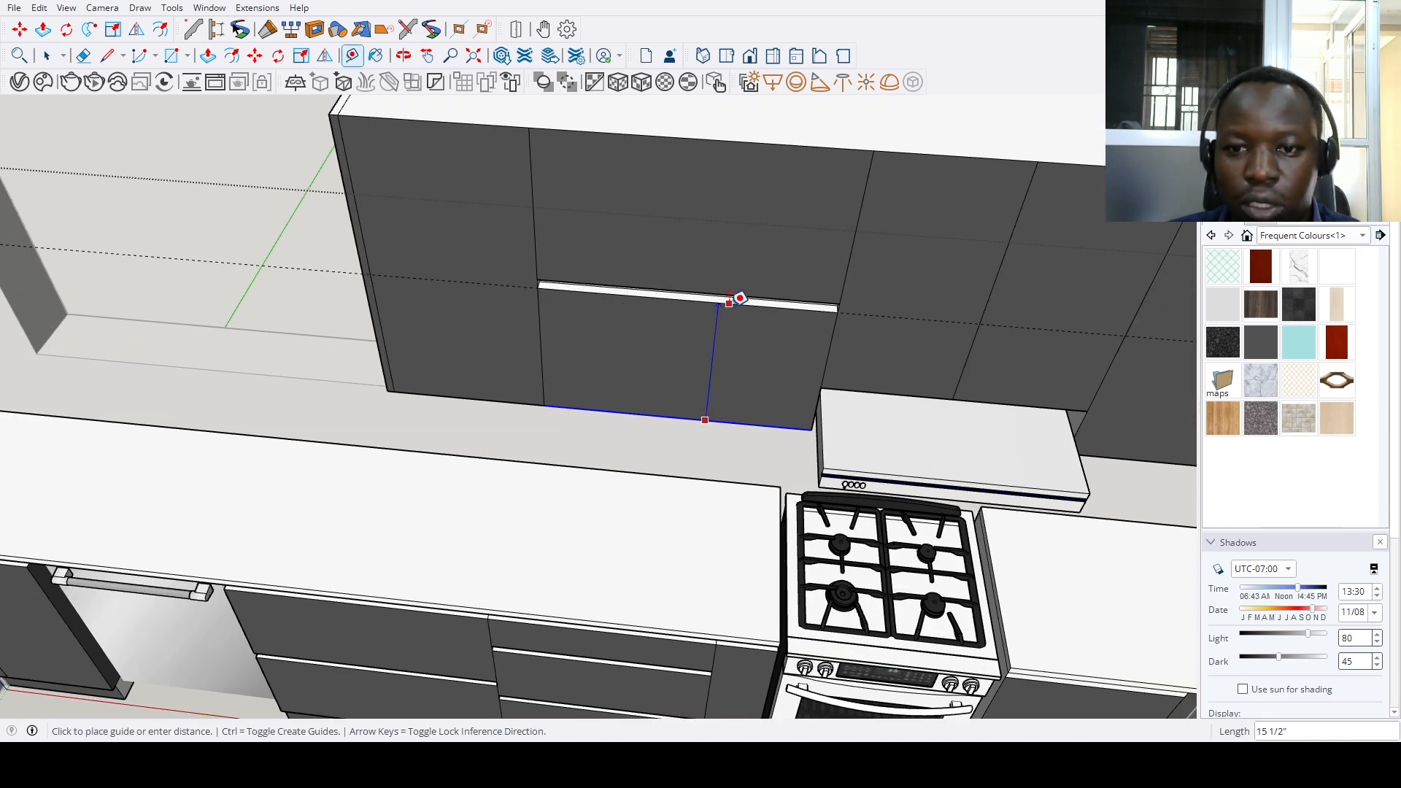
{"action": "scroll", "coordinate": [737, 302], "scroll_direction": "down", "scroll_amount": 3}
Delete the room's front wall that blocks the view of the kitchen
{"action": "middle_click_drag", "start_coordinate": [735, 303], "coordinate": [744, 272]}
{"action": "scroll", "coordinate": [686, 306], "scroll_direction": "up", "scroll_amount": 3}
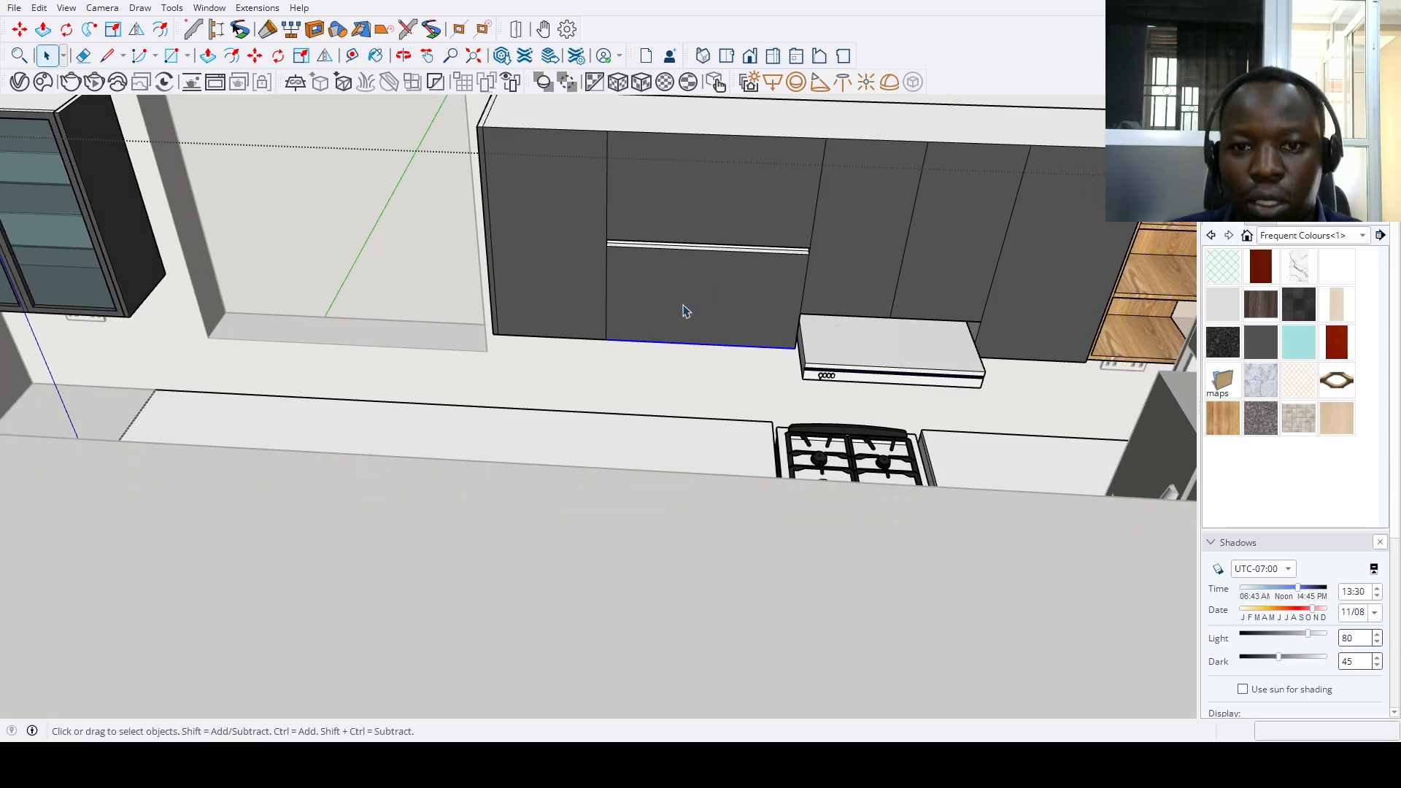
{"action": "middle_click_drag", "start_coordinate": [686, 306], "coordinate": [637, 275]}
{"action": "scroll", "coordinate": [637, 507], "scroll_direction": "down", "scroll_amount": 4}
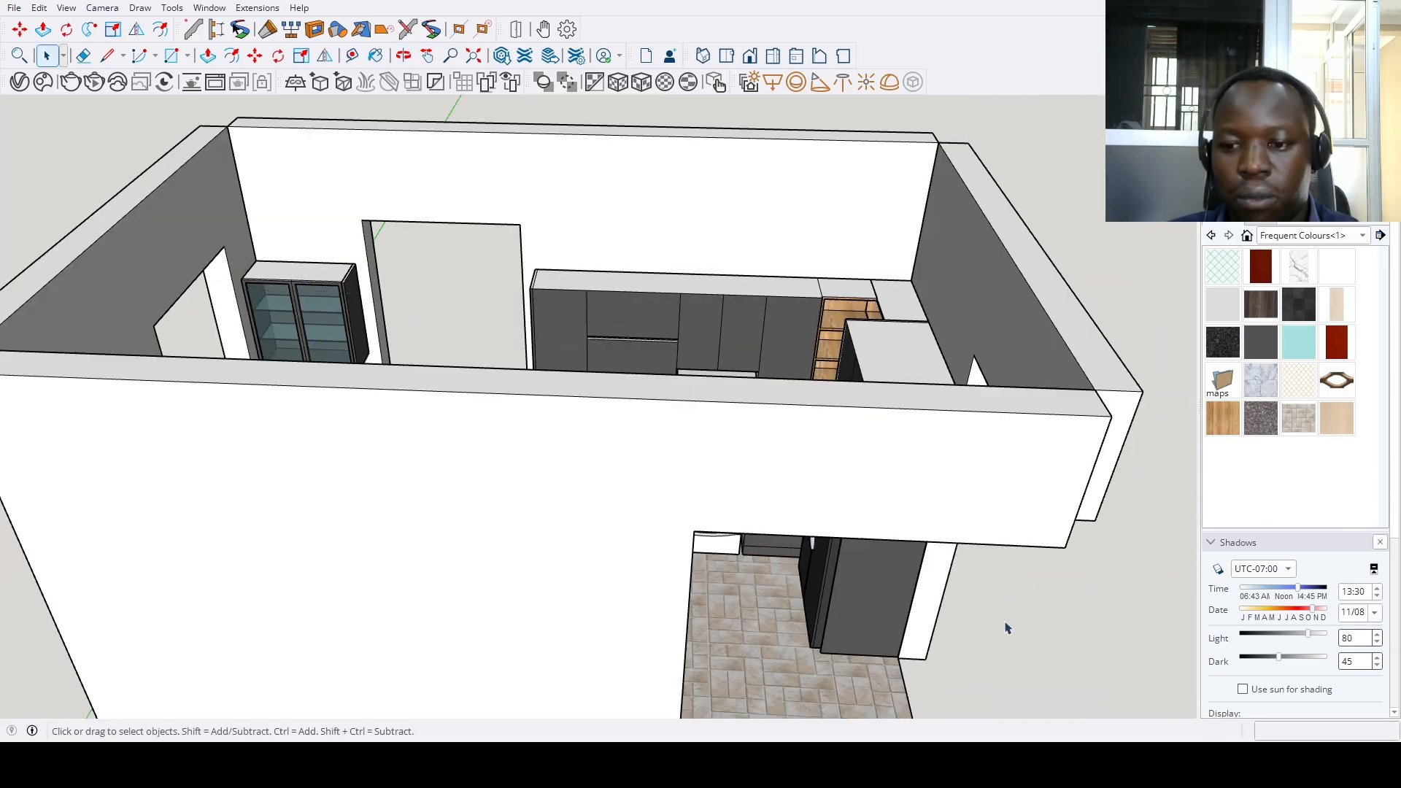
{"action": "left_click", "coordinate": [939, 505]}
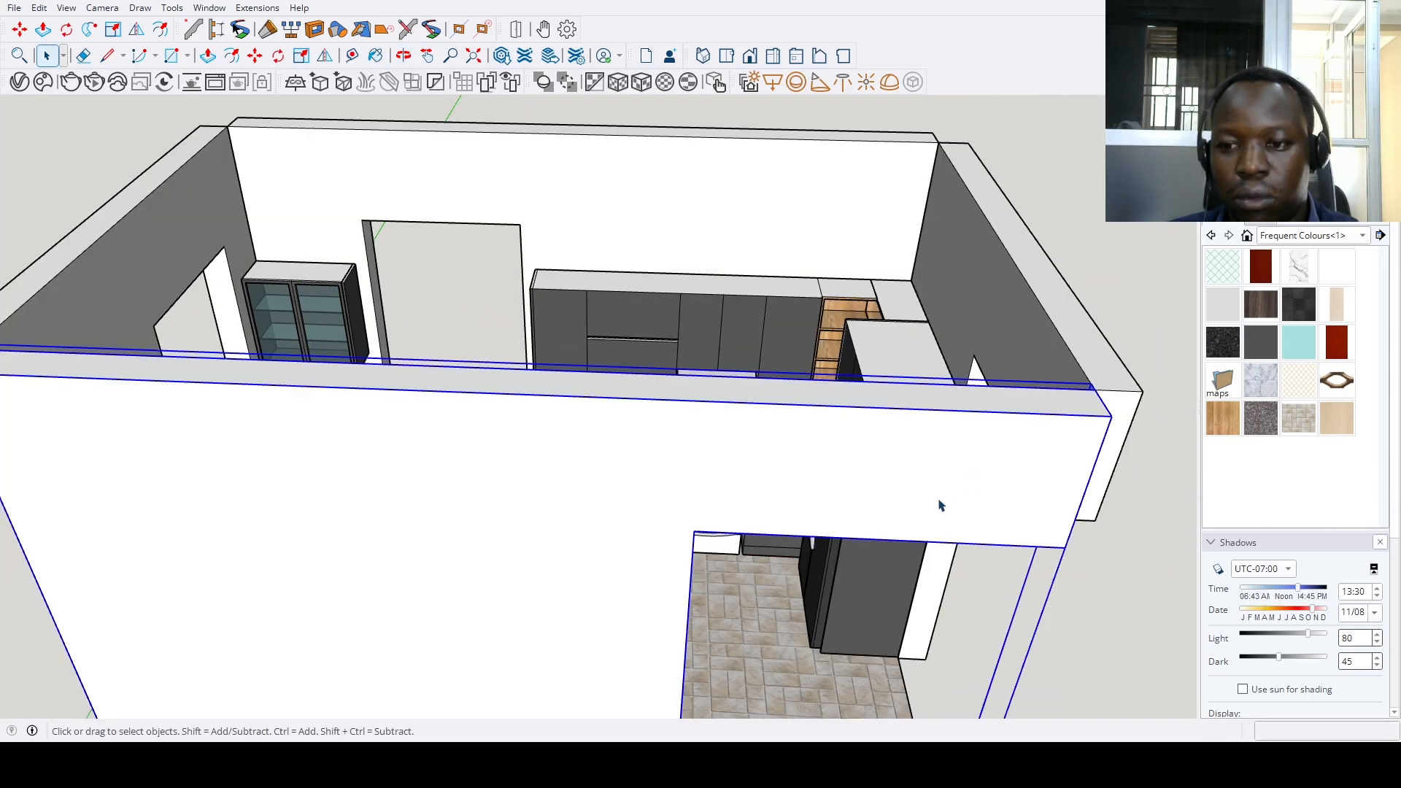
{"action": "key", "text": "Delete"}
Open the wall cabinet for editing and move the recessed white grip strip down 1.5 inches
{"action": "double_click", "coordinate": [584, 332]}
{"action": "scroll", "coordinate": [584, 332], "scroll_direction": "up", "scroll_amount": 3}
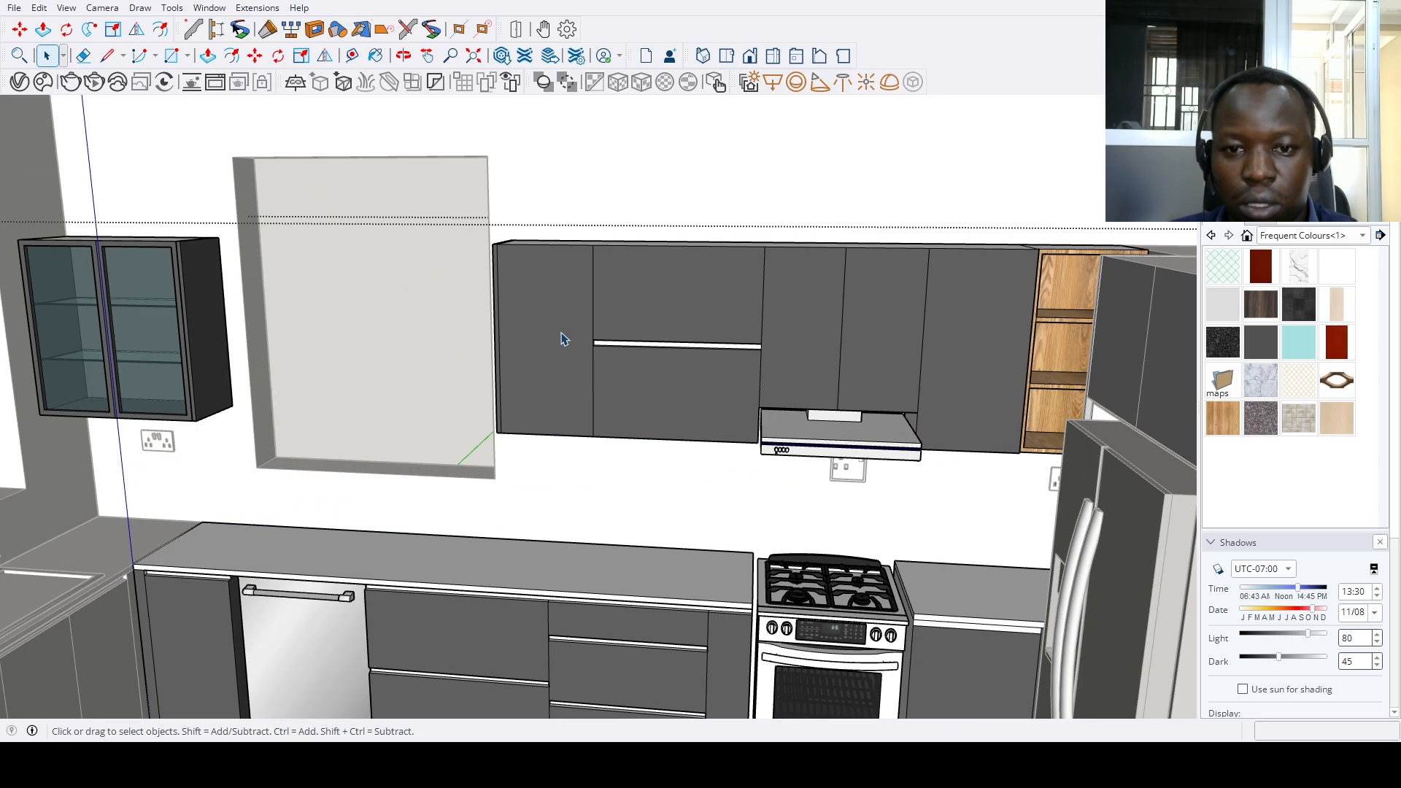
{"action": "left_click_drag", "start_coordinate": [557, 324], "coordinate": [794, 385]}
{"action": "scroll", "coordinate": [700, 382], "scroll_direction": "up", "scroll_amount": 5}
{"action": "key", "text": "m"}
{"action": "left_click", "coordinate": [716, 329]}
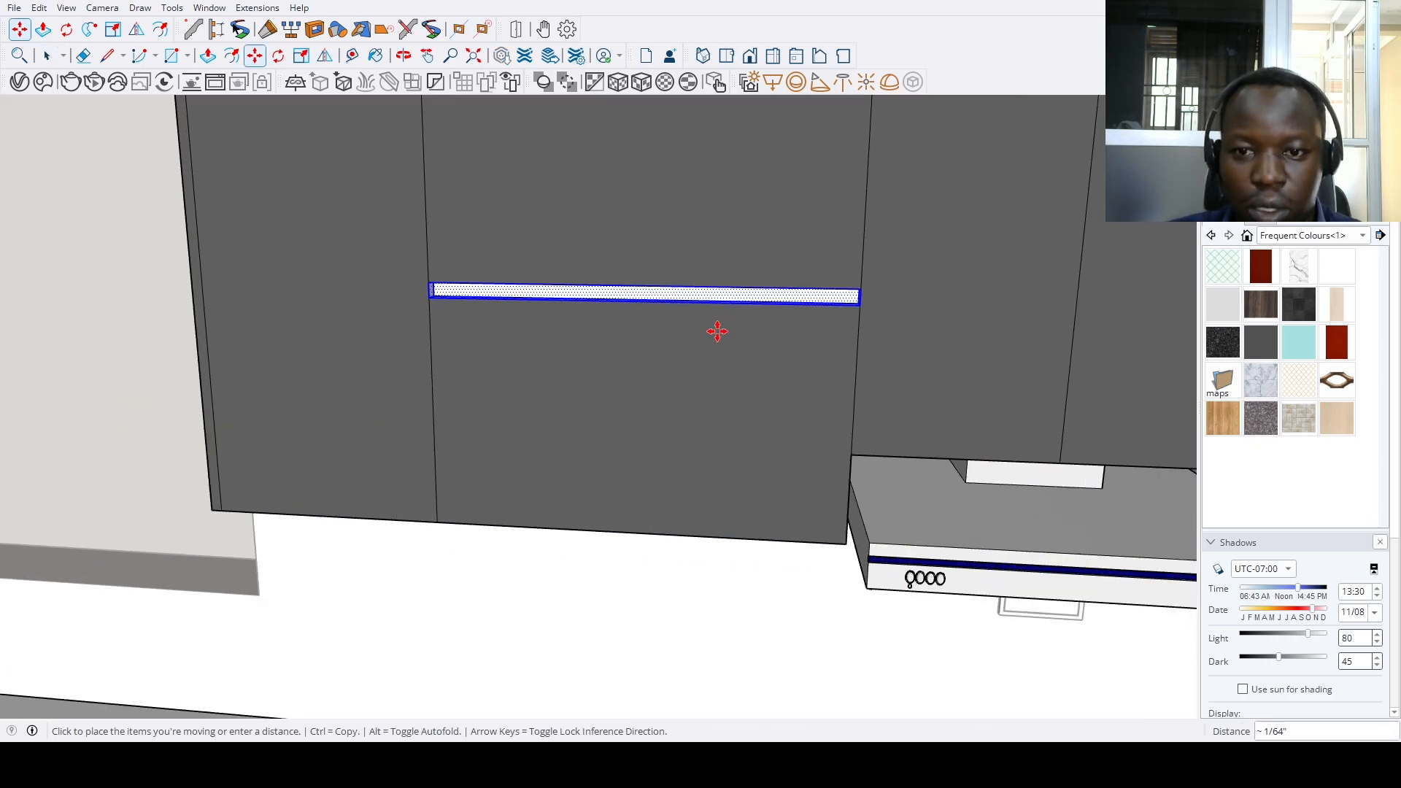
{"action": "key", "text": "Return"}
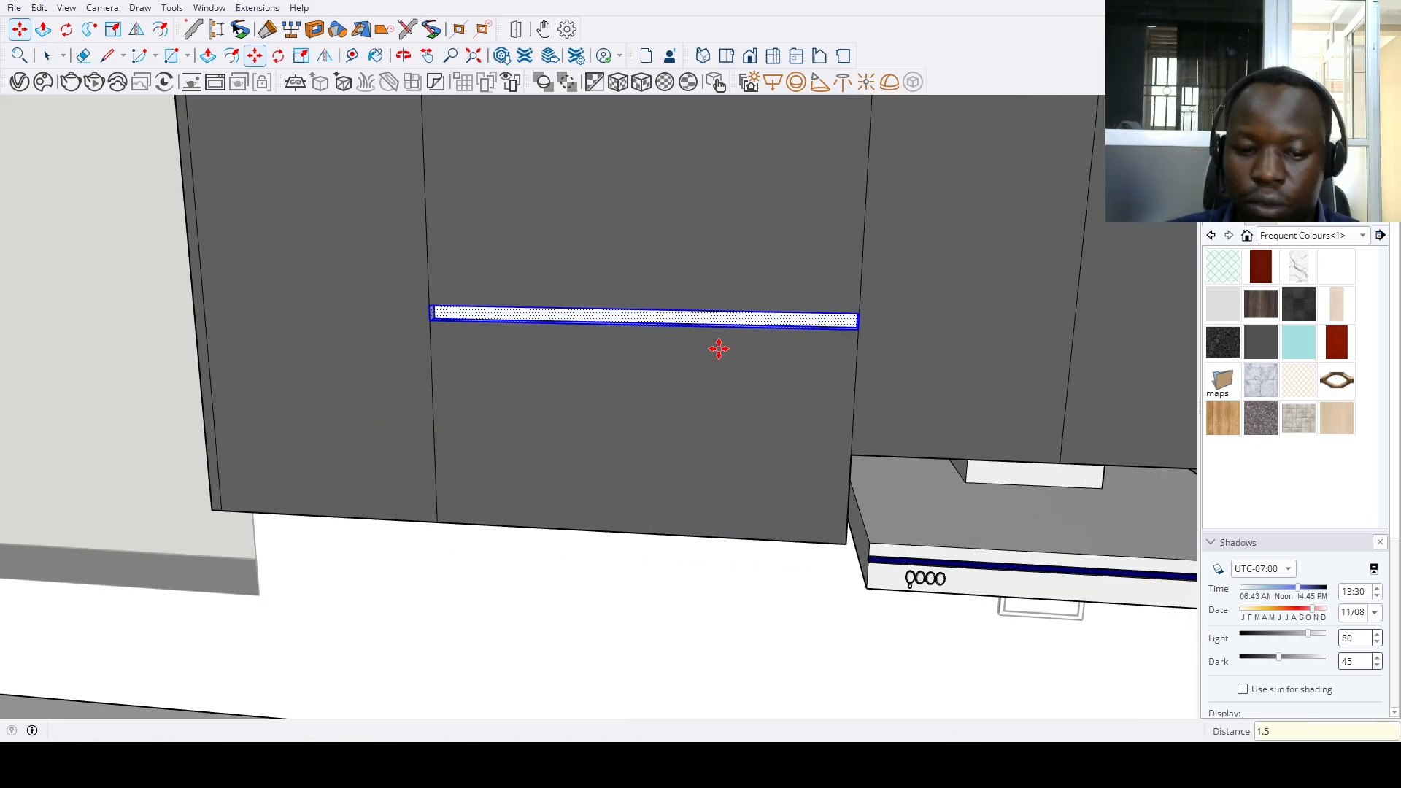
Push the front below the grip strip back 11 3/4 inches to open a niche in the wall cabinet
{"action": "scroll", "coordinate": [719, 349], "scroll_direction": "down", "scroll_amount": 5}
{"action": "type", "text": "p"}
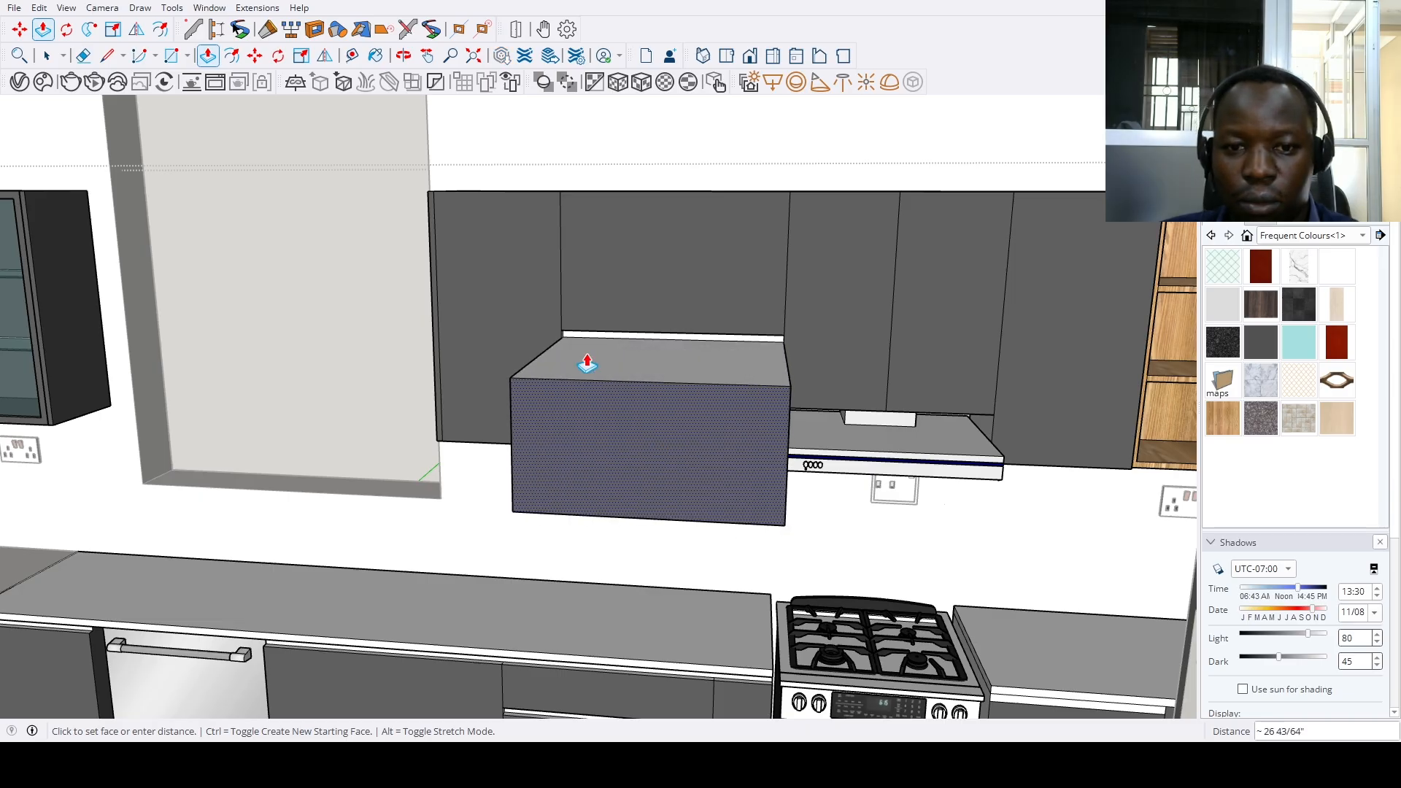
{"action": "type", "text": "1"}
{"action": "key", "text": "Return"}
{"action": "left_click", "coordinate": [666, 410]}
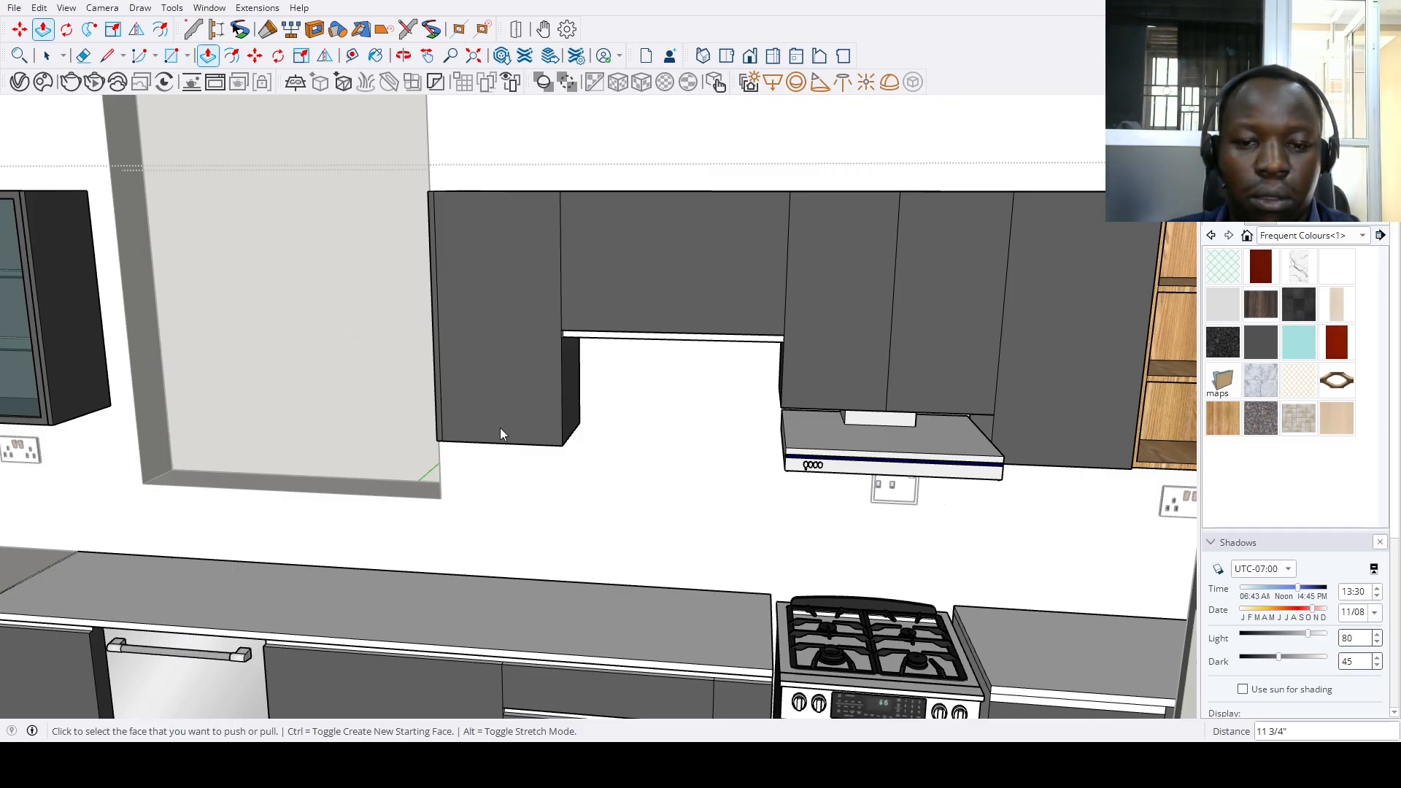
Paste the microwave with its wooden surround and move it by its upper back corner into the wall cabinet niche
{"action": "key", "text": "ctrl+v"}
{"action": "left_click", "coordinate": [603, 532]}
{"action": "scroll", "coordinate": [616, 437], "scroll_direction": "up", "scroll_amount": 5}
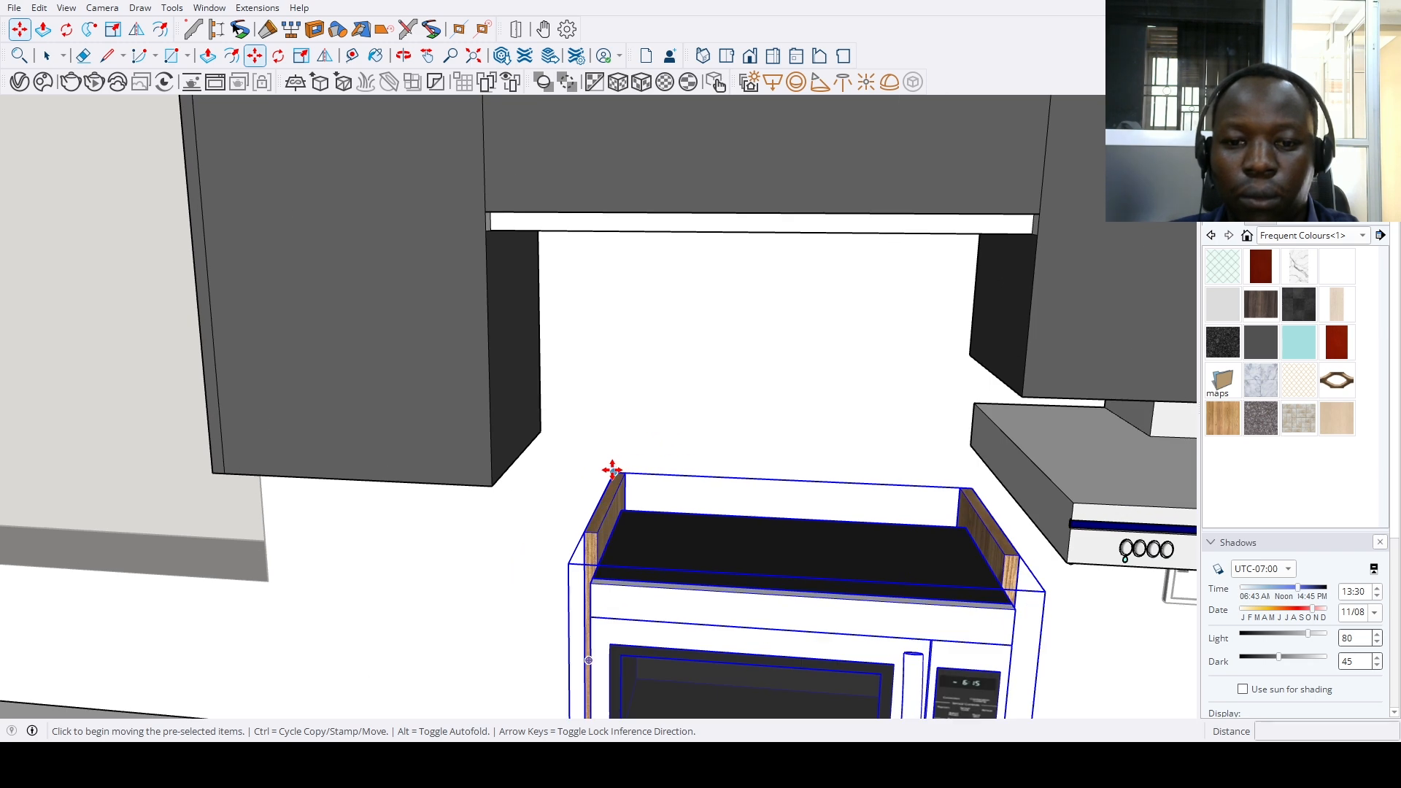
{"action": "left_click", "coordinate": [579, 375]}
{"action": "left_click", "coordinate": [537, 225]}
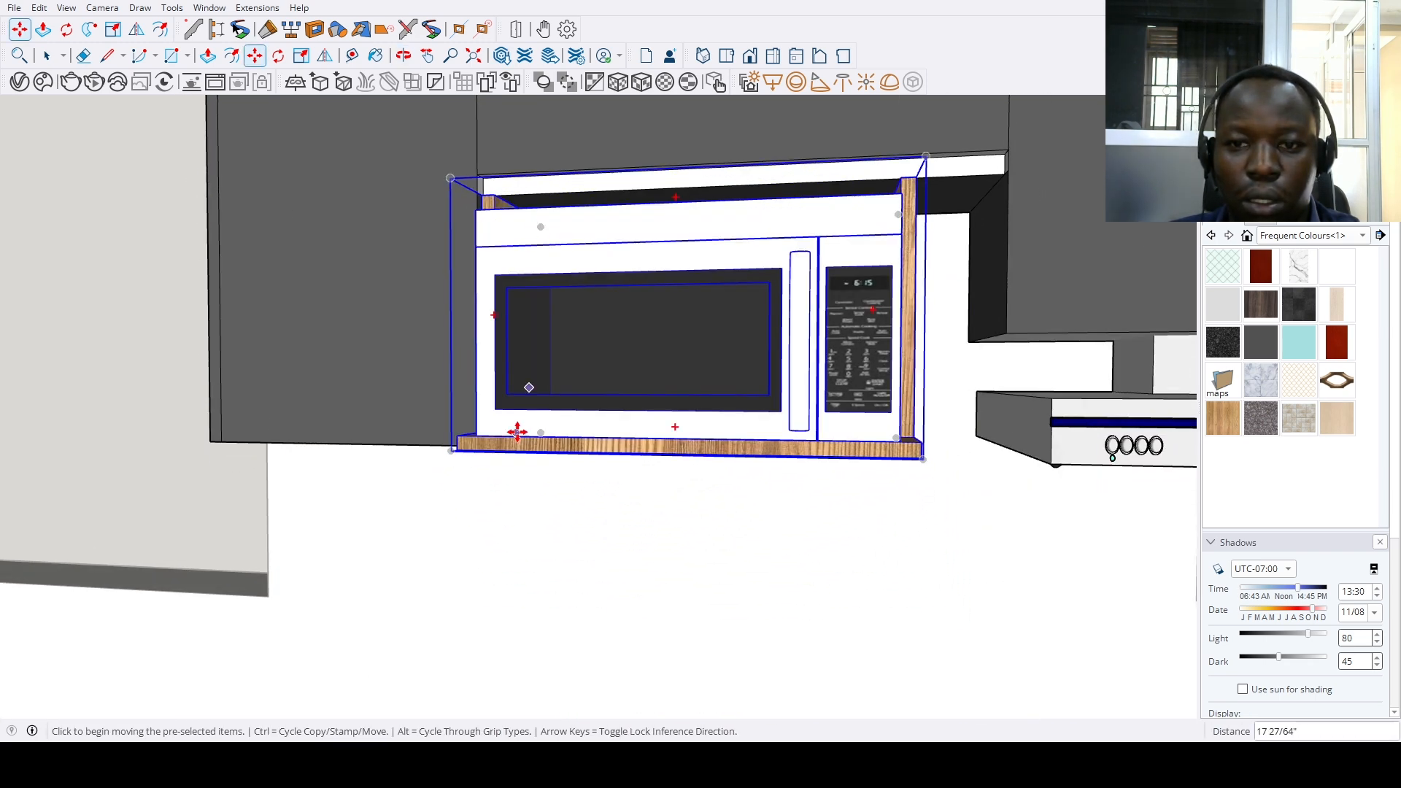
Open the microwave surround for editing and move its side board near the hood outward to the niche's edge
{"action": "scroll", "coordinate": [516, 431], "scroll_direction": "down", "scroll_amount": 3}
{"action": "key", "text": "space"}
{"action": "double_click", "coordinate": [728, 446]}
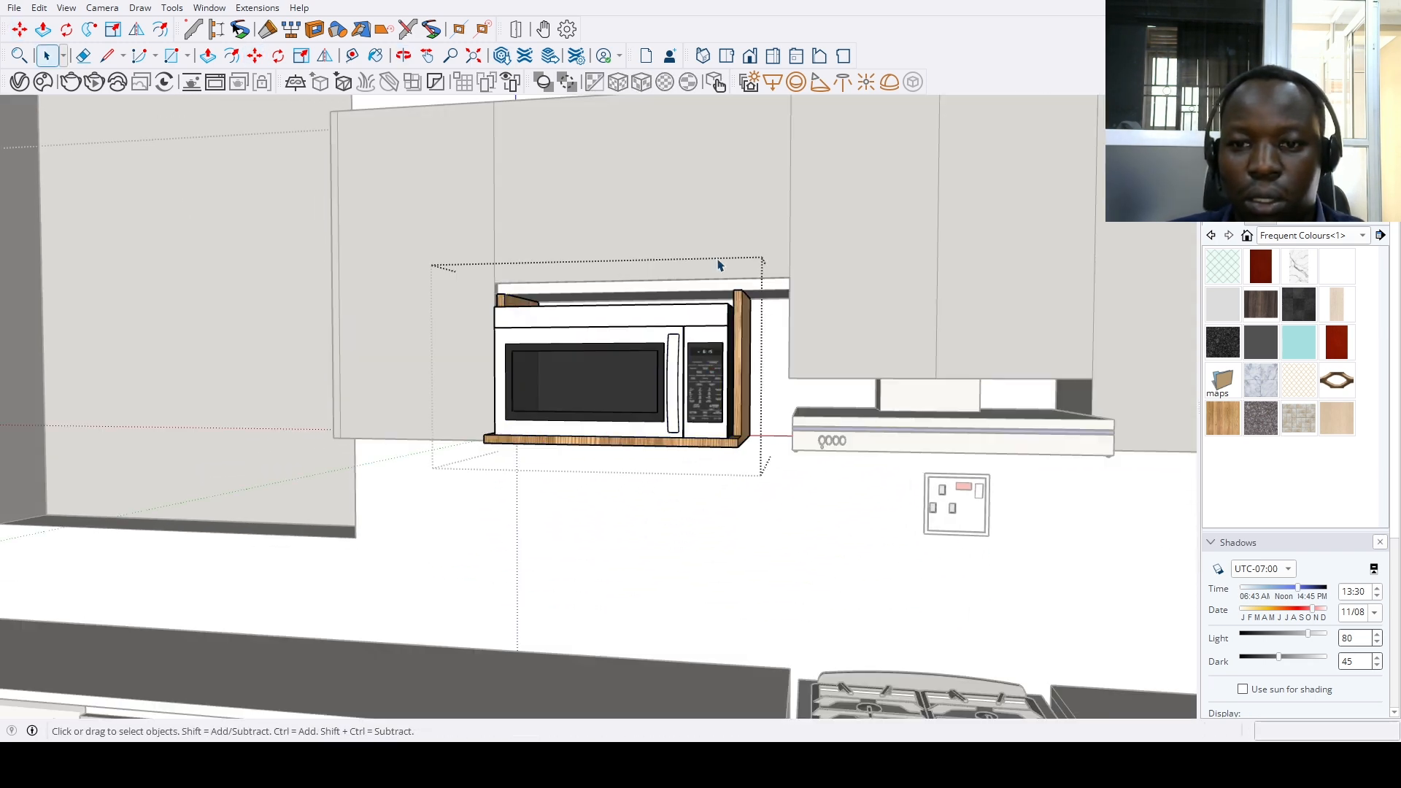
{"action": "left_click", "coordinate": [740, 365]}
{"action": "scroll", "coordinate": [771, 341], "scroll_direction": "up", "scroll_amount": 5}
{"action": "middle_click_drag", "start_coordinate": [745, 328], "coordinate": [705, 187]}
{"action": "key", "text": "m"}
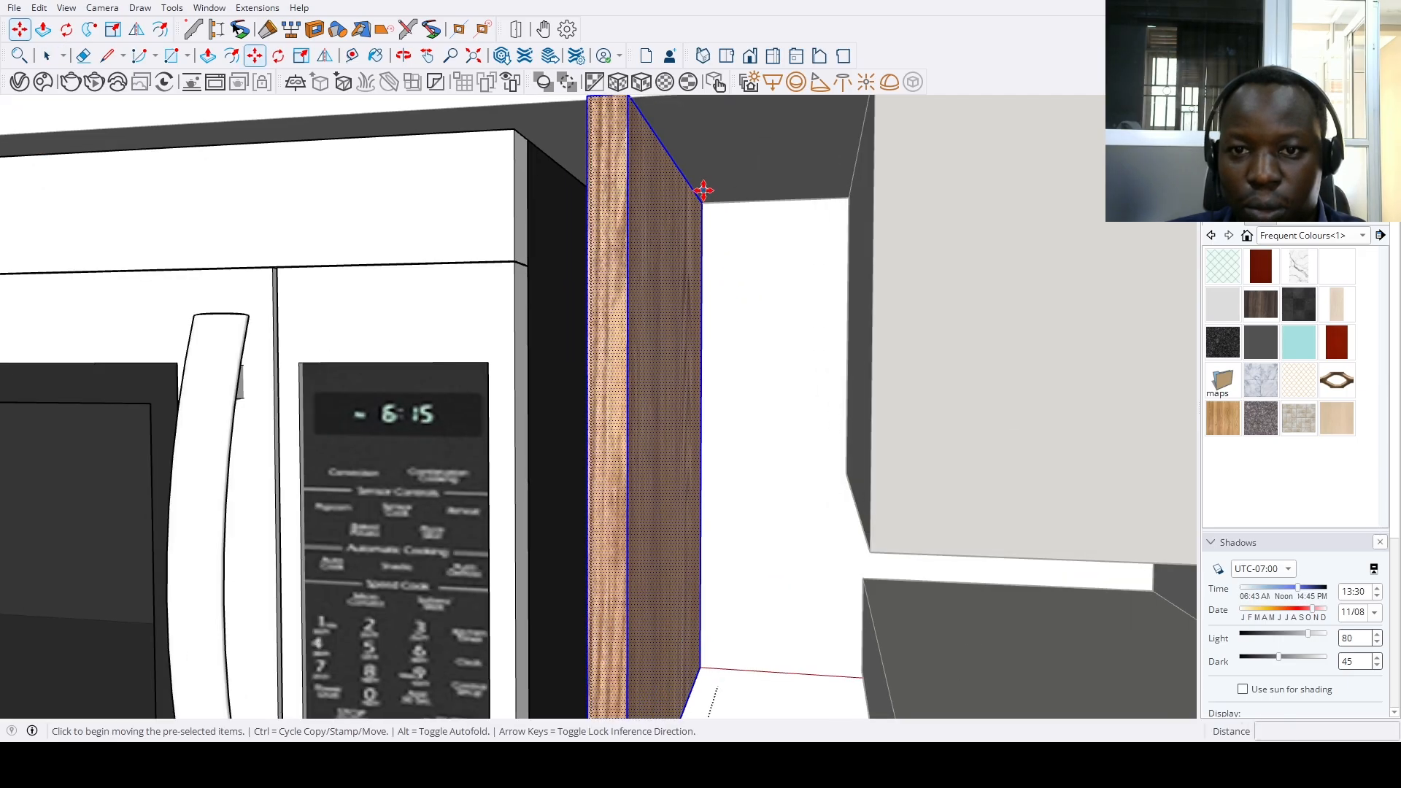
{"action": "left_click", "coordinate": [705, 189]}
{"action": "left_click", "coordinate": [845, 195]}
{"action": "key", "text": "space"}
{"action": "scroll", "coordinate": [604, 579], "scroll_direction": "down", "scroll_amount": 6}
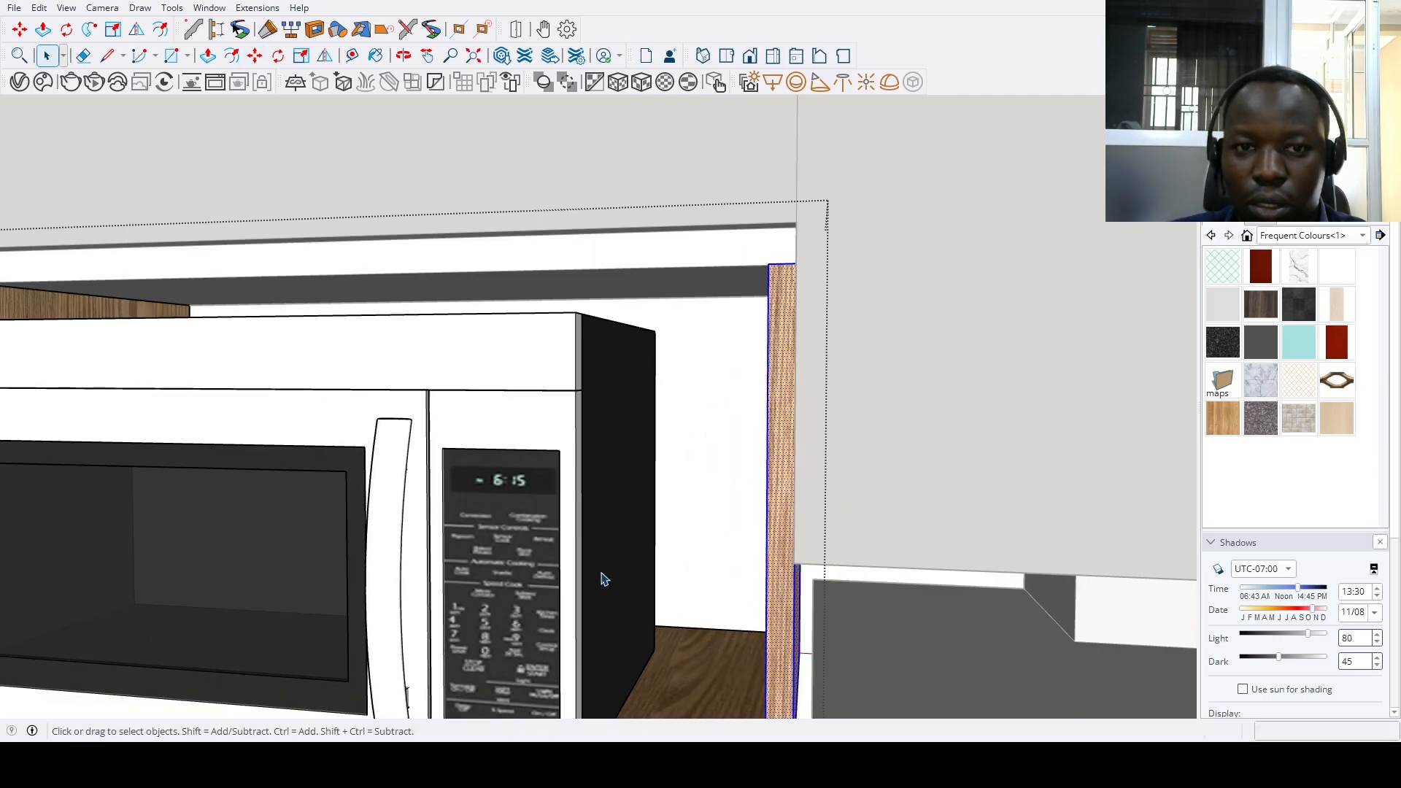
Move the microwave about 3 inches along its wooden shelf to centre it in the surround
{"action": "key", "text": "m"}
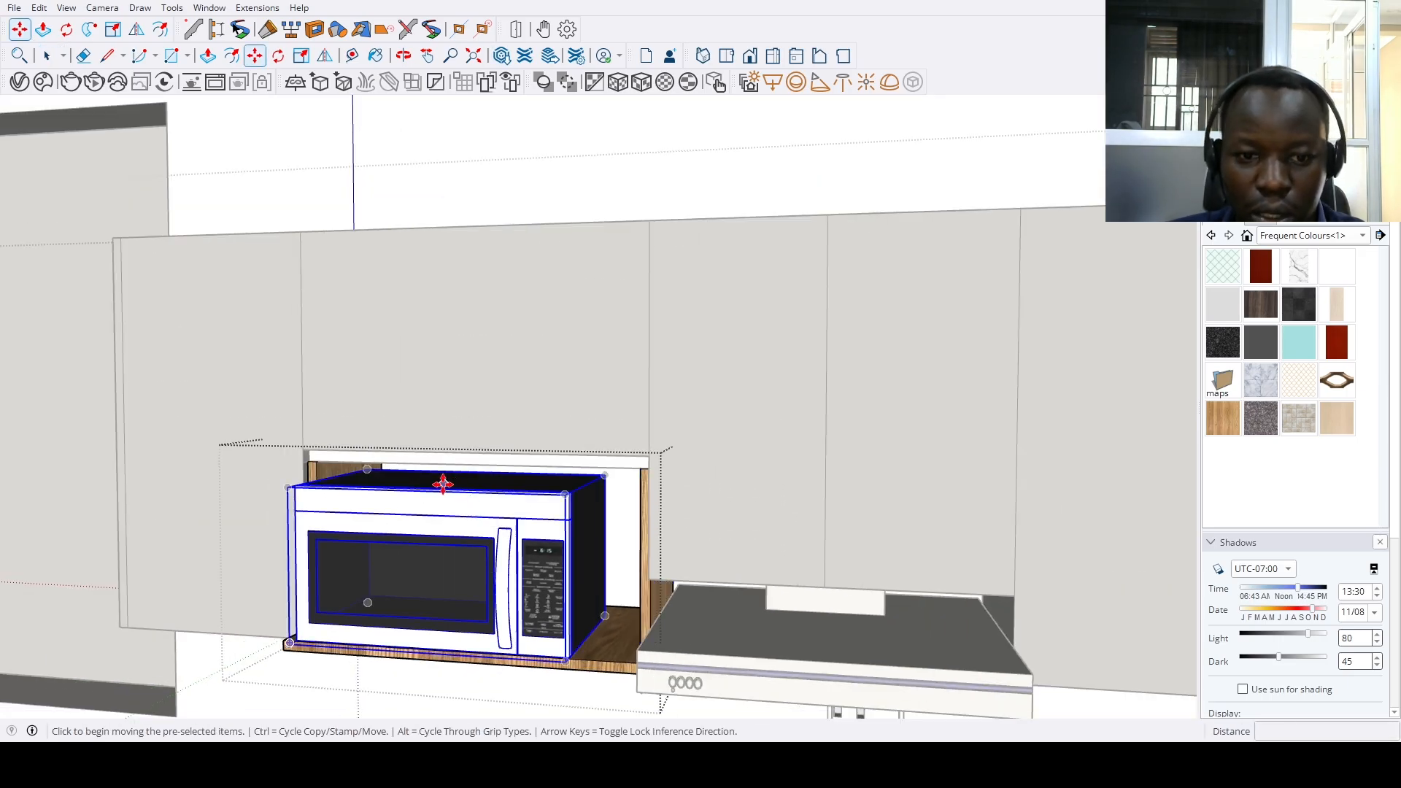
{"action": "left_click", "coordinate": [428, 488]}
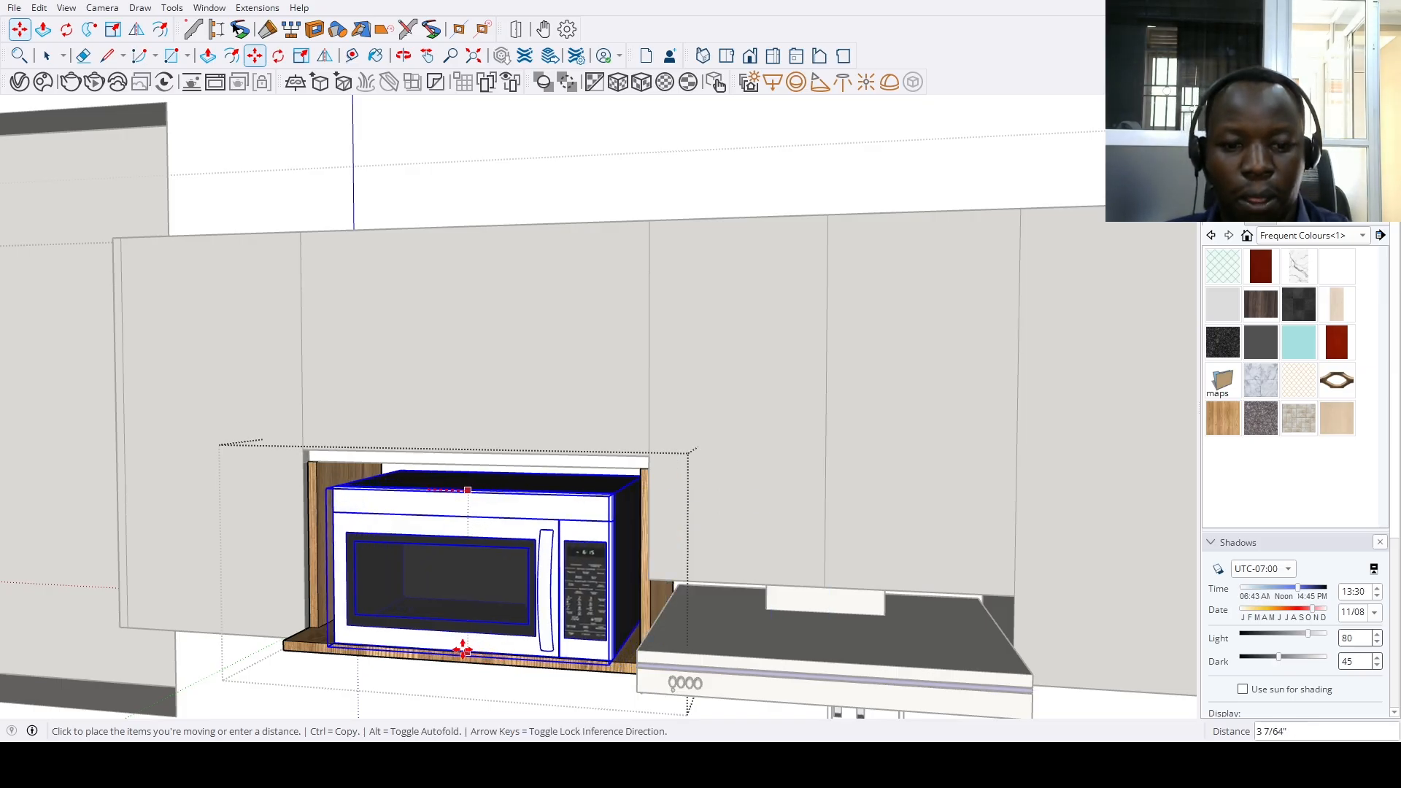
{"action": "scroll", "coordinate": [454, 649], "scroll_direction": "down", "scroll_amount": 2}
{"action": "middle_click_drag", "start_coordinate": [455, 649], "coordinate": [551, 669]}
{"action": "scroll", "coordinate": [570, 341], "scroll_direction": "down", "scroll_amount": 3}
Unhide the hidden parts of the room and hide the ceiling slab to expose the kitchen from above
{"action": "left_click", "coordinate": [571, 341]}
{"action": "scroll", "coordinate": [590, 494], "scroll_direction": "down", "scroll_amount": 3}
{"action": "middle_click_drag", "start_coordinate": [589, 495], "coordinate": [409, 660]}
{"action": "scroll", "coordinate": [539, 629], "scroll_direction": "down", "scroll_amount": 2}
{"action": "left_click", "coordinate": [590, 331]}
{"action": "key", "text": "shift+h"}
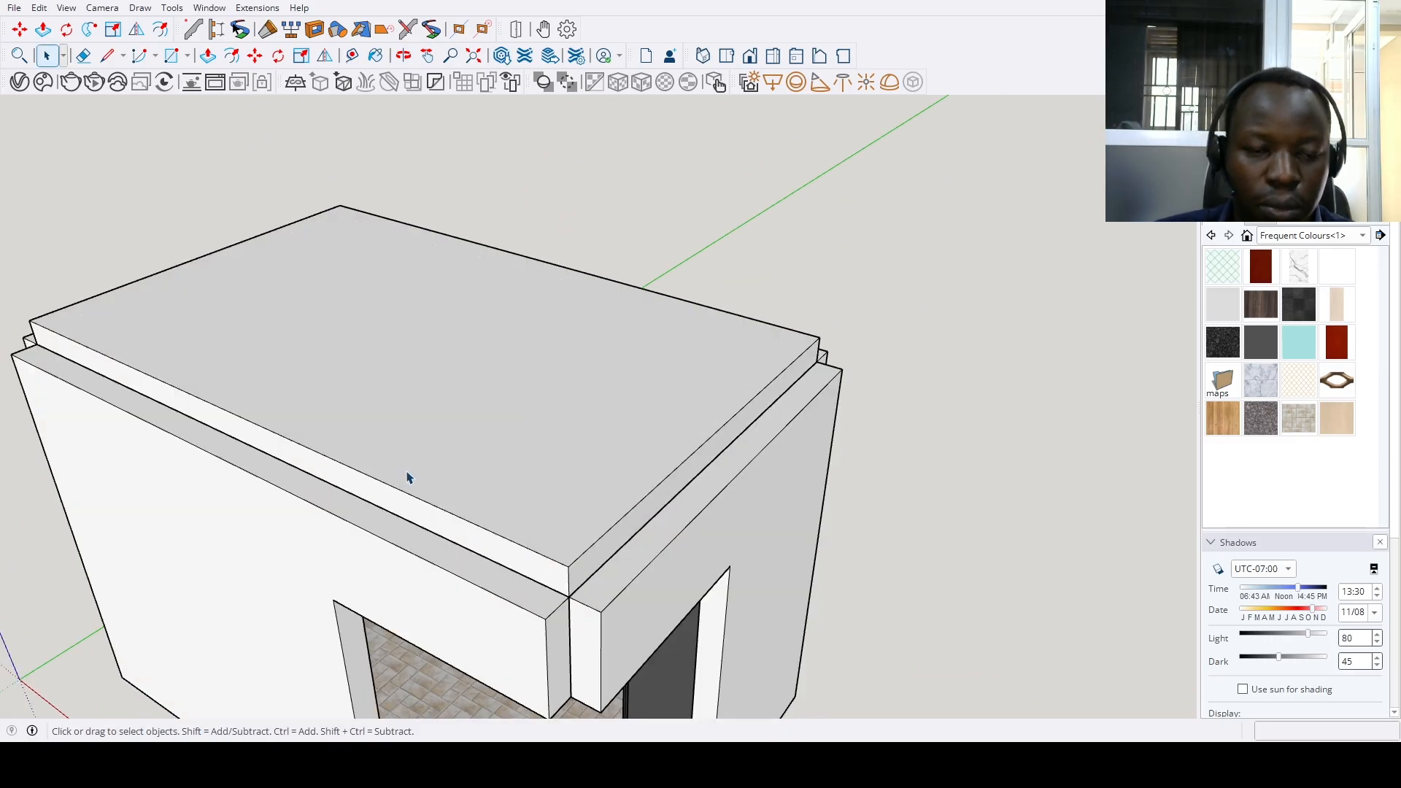
{"action": "left_click", "coordinate": [467, 416]}
{"action": "key", "text": "h"}
{"action": "middle_click_drag", "start_coordinate": [453, 448], "coordinate": [474, 387]}
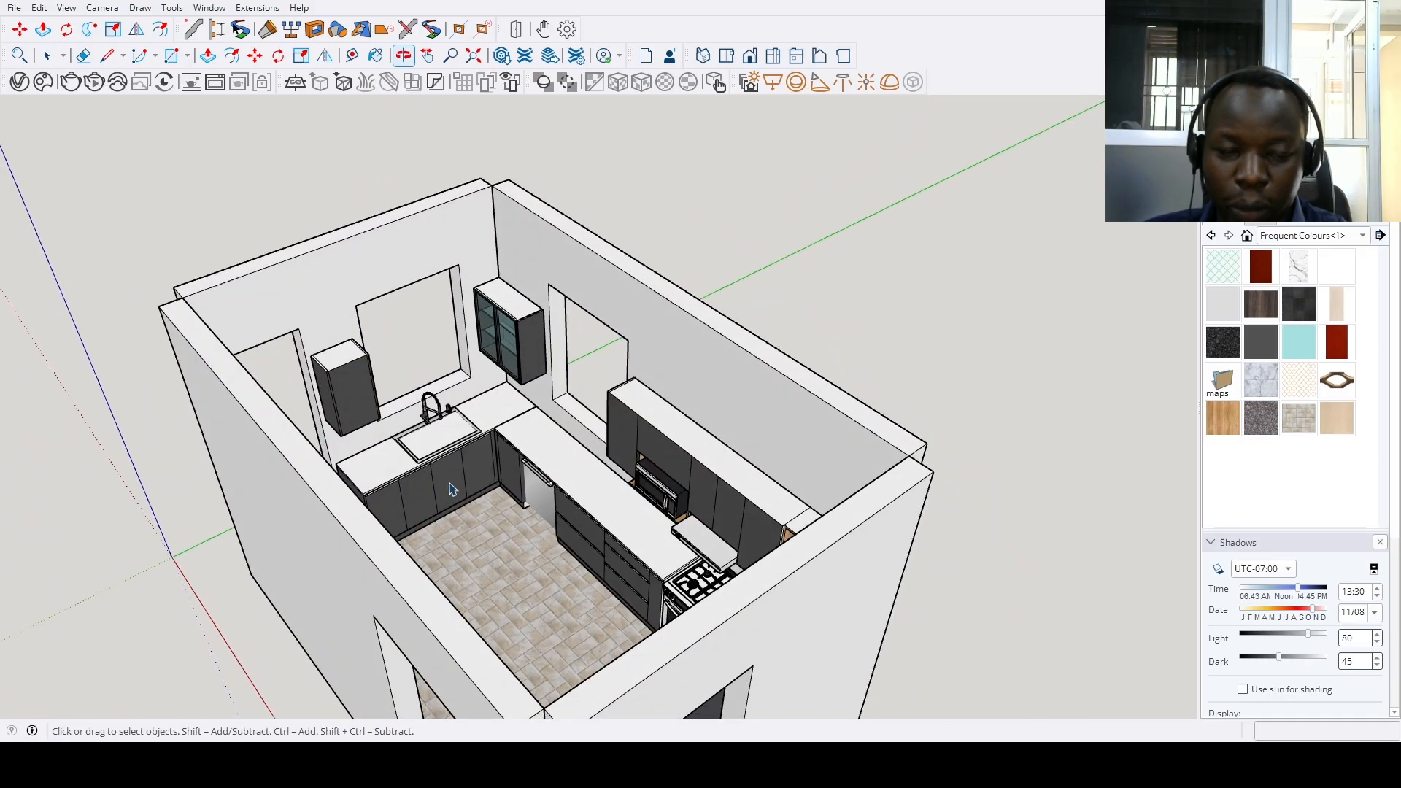
Insert the barred sliding window component inside the sink wall group, placing it on the kitchen floor area
{"action": "scroll", "coordinate": [473, 382], "scroll_direction": "up", "scroll_amount": 6}
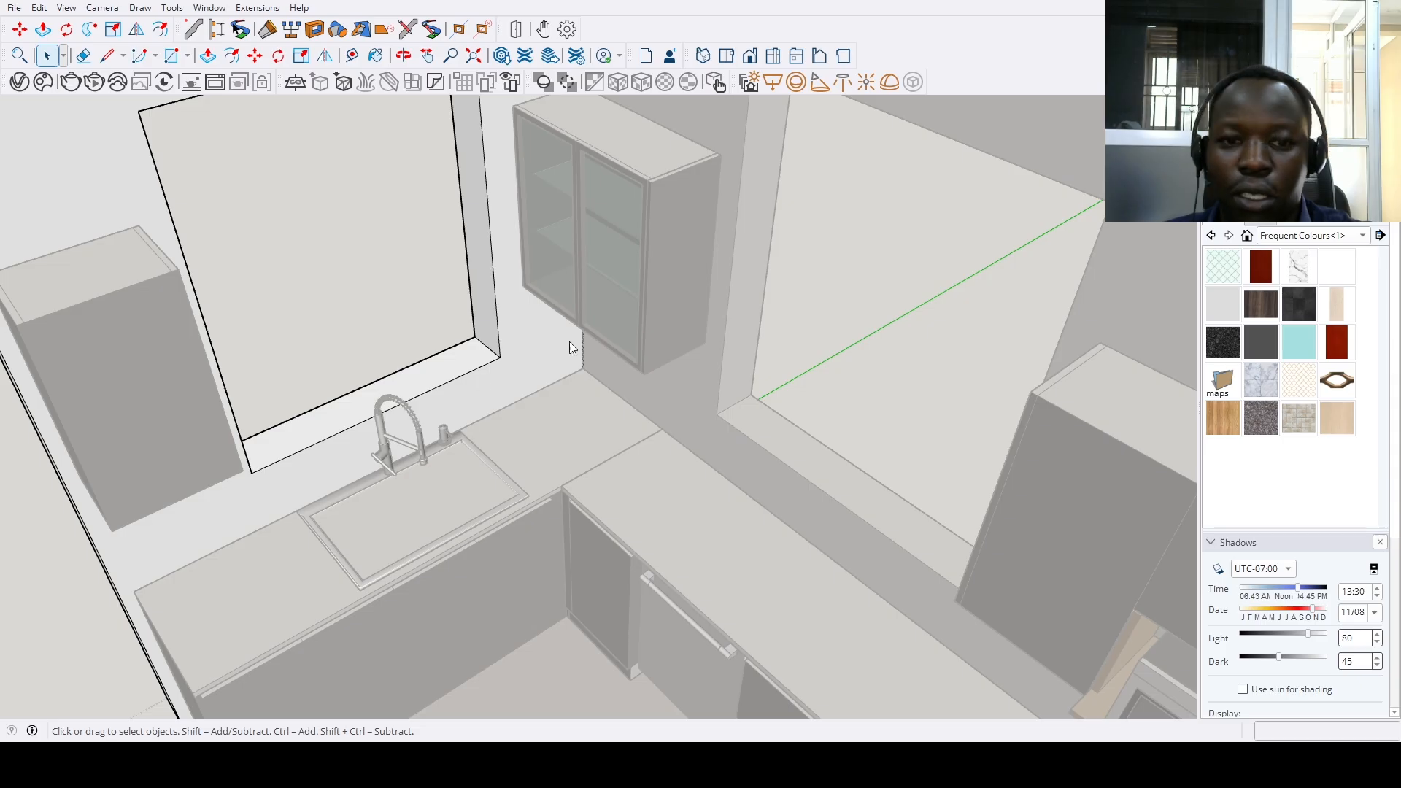
{"action": "key", "text": "ctrl+v"}
{"action": "scroll", "coordinate": [408, 610], "scroll_direction": "down", "scroll_amount": 5}
{"action": "middle_click_drag", "start_coordinate": [443, 620], "coordinate": [383, 642]}
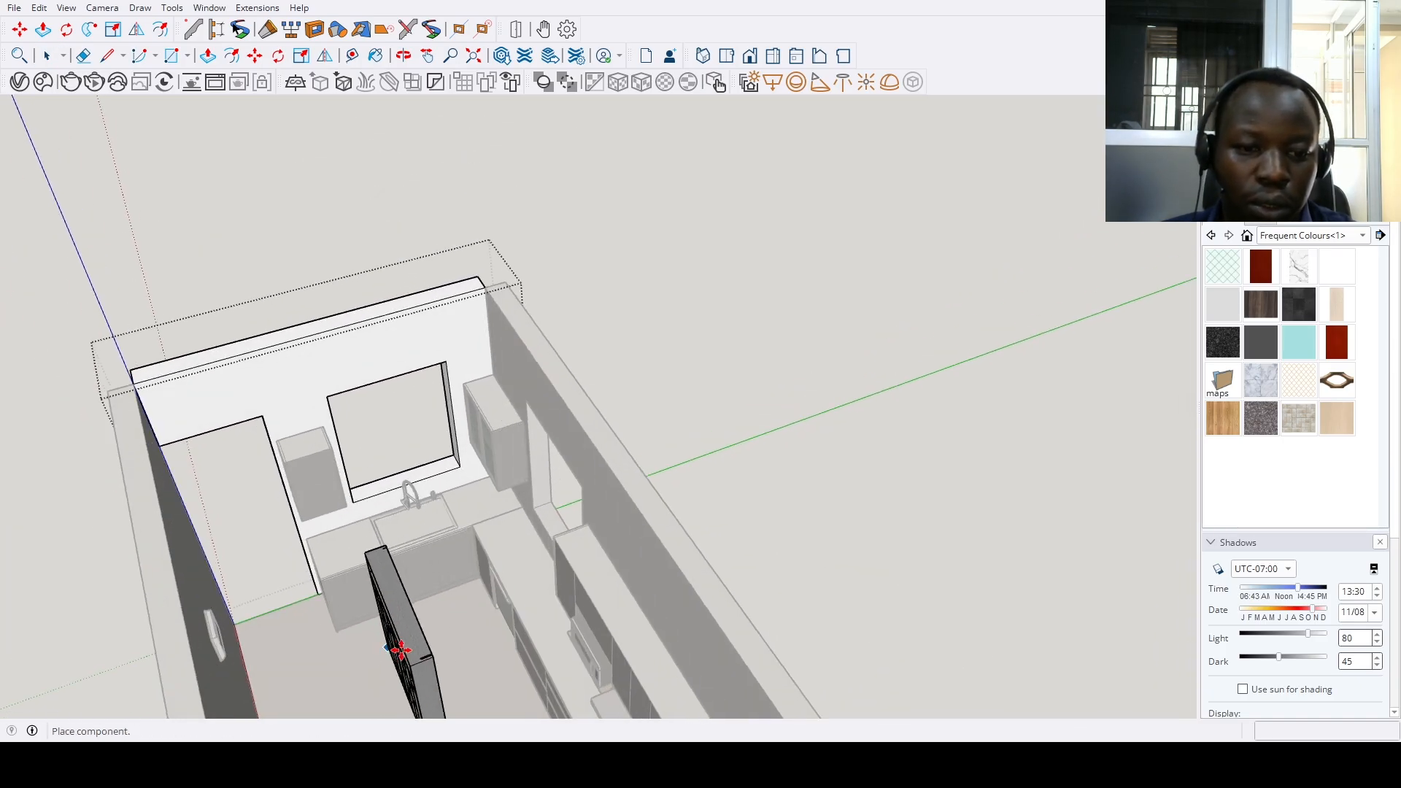
{"action": "left_click", "coordinate": [400, 650]}
{"action": "scroll", "coordinate": [408, 648], "scroll_direction": "up", "scroll_amount": 2}
Rotate the window 90 degrees and move it by its upper corner into the opening above the sink
{"action": "key", "text": "m"}
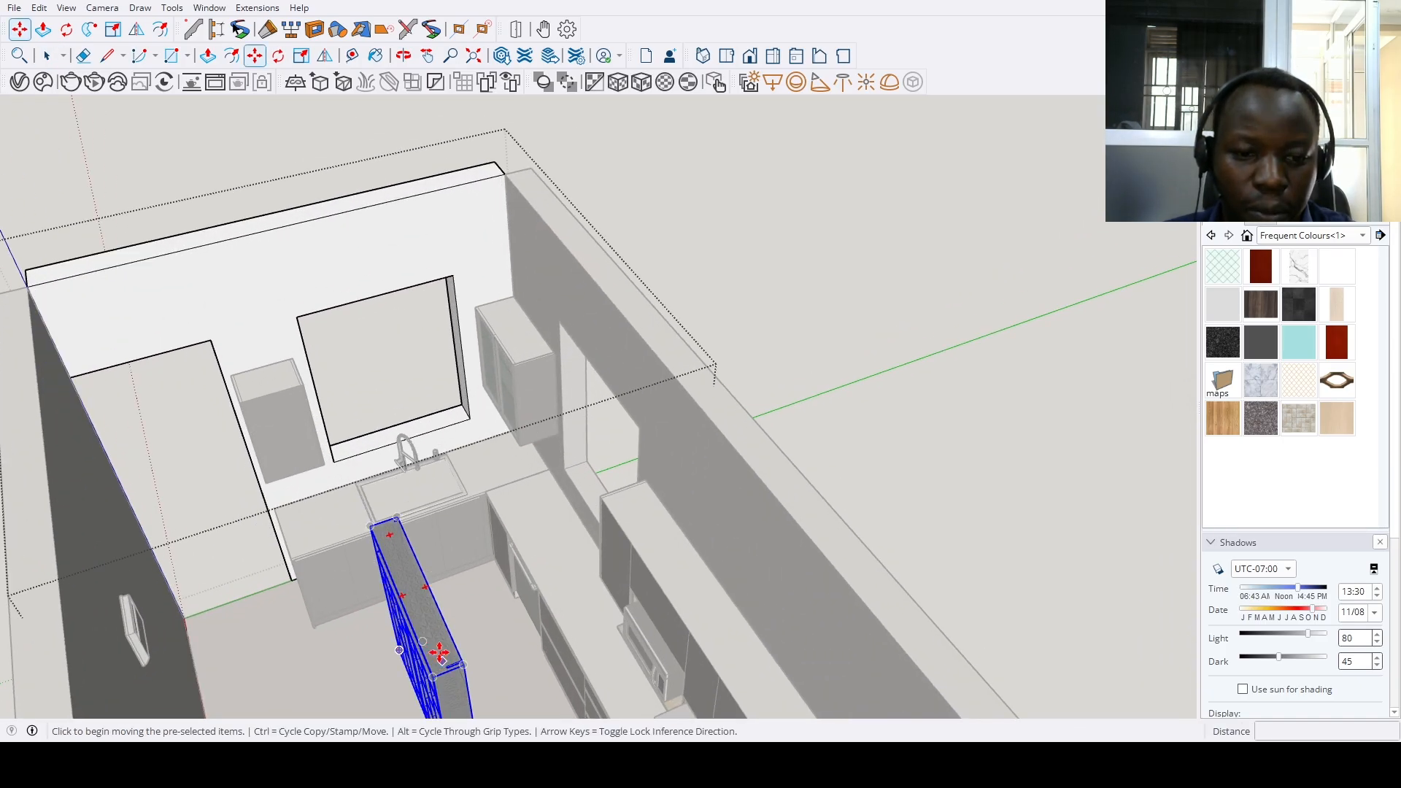
{"action": "left_click", "coordinate": [440, 650]}
{"action": "key", "text": "m"}
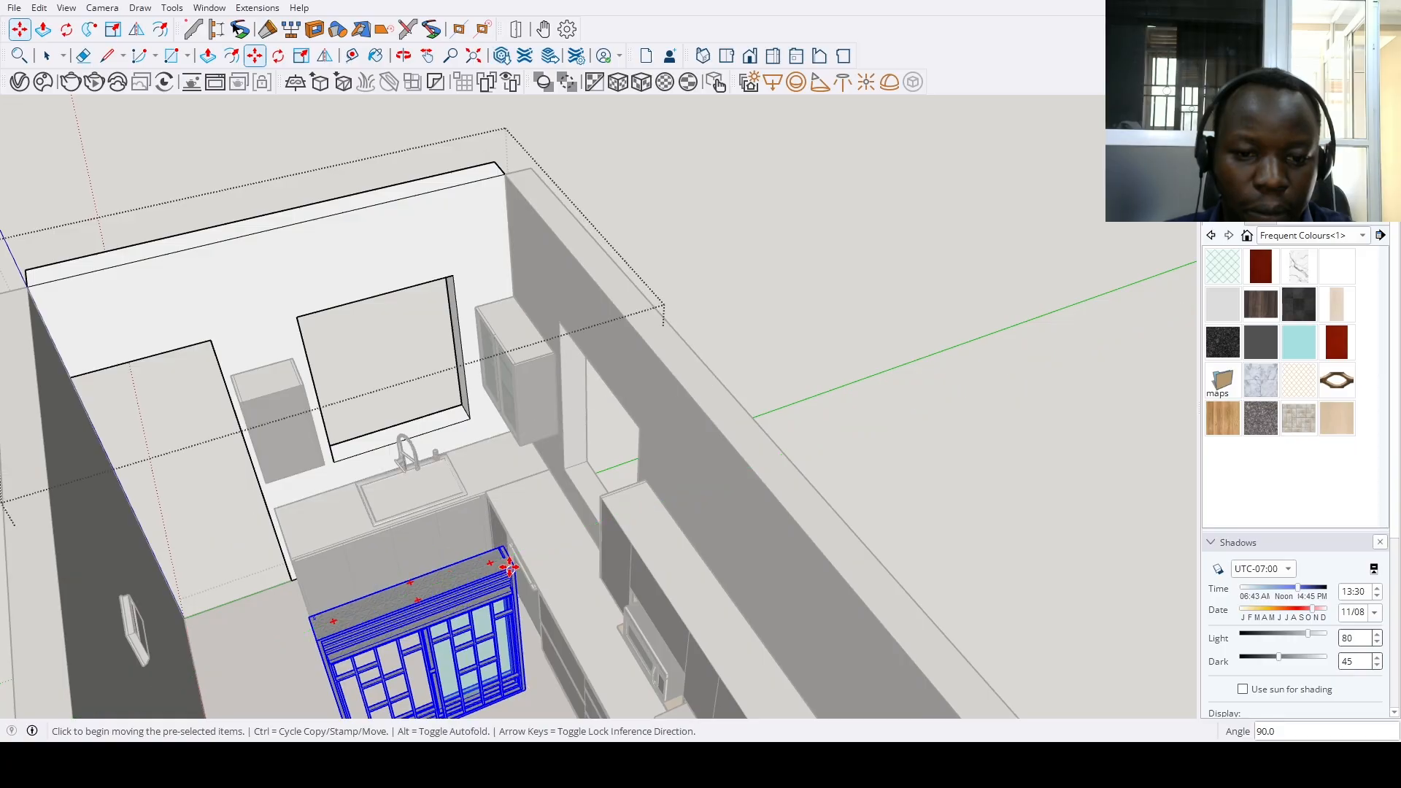
{"action": "left_click", "coordinate": [514, 564]}
{"action": "left_click", "coordinate": [447, 275]}
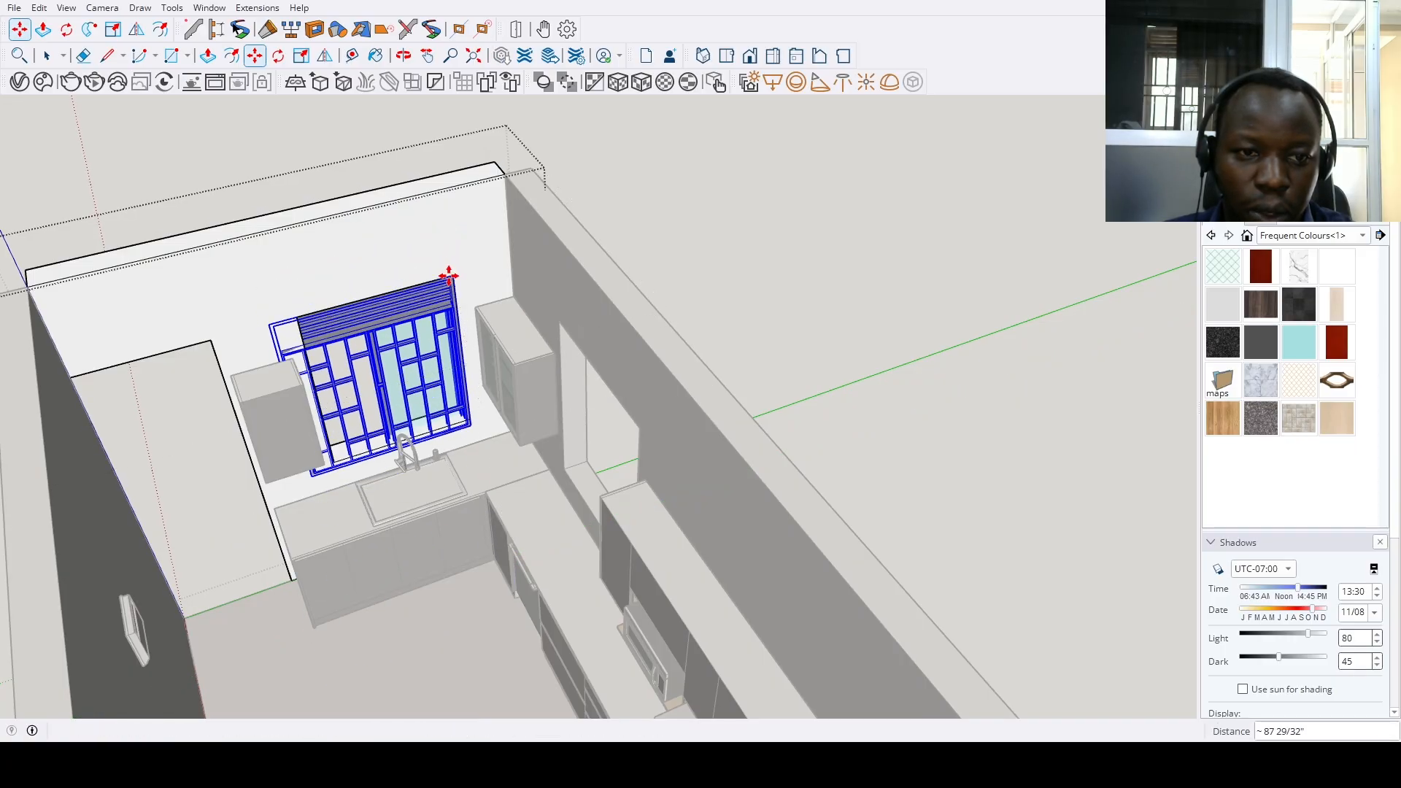
Scale the window's width to the opening above the sink and adjust its height with a final factor of about 1.07
{"action": "scroll", "coordinate": [414, 343], "scroll_direction": "down", "scroll_amount": 3}
{"action": "key", "text": "s"}
{"action": "left_click_drag", "start_coordinate": [332, 378], "coordinate": [352, 381]}
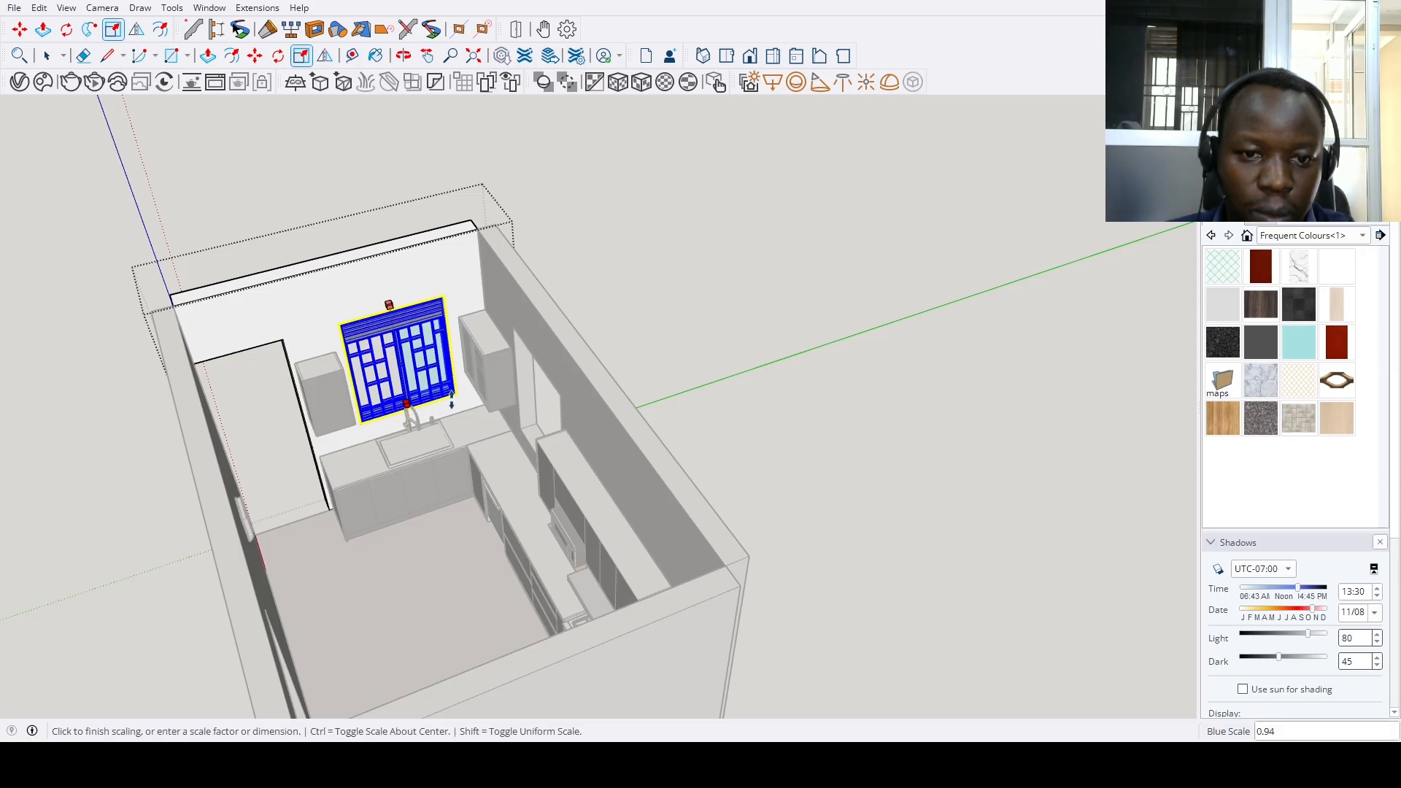
{"action": "key", "text": "space"}
{"action": "scroll", "coordinate": [434, 418], "scroll_direction": "up", "scroll_amount": 3}
{"action": "scroll", "coordinate": [434, 418], "scroll_direction": "up", "scroll_amount": 2}
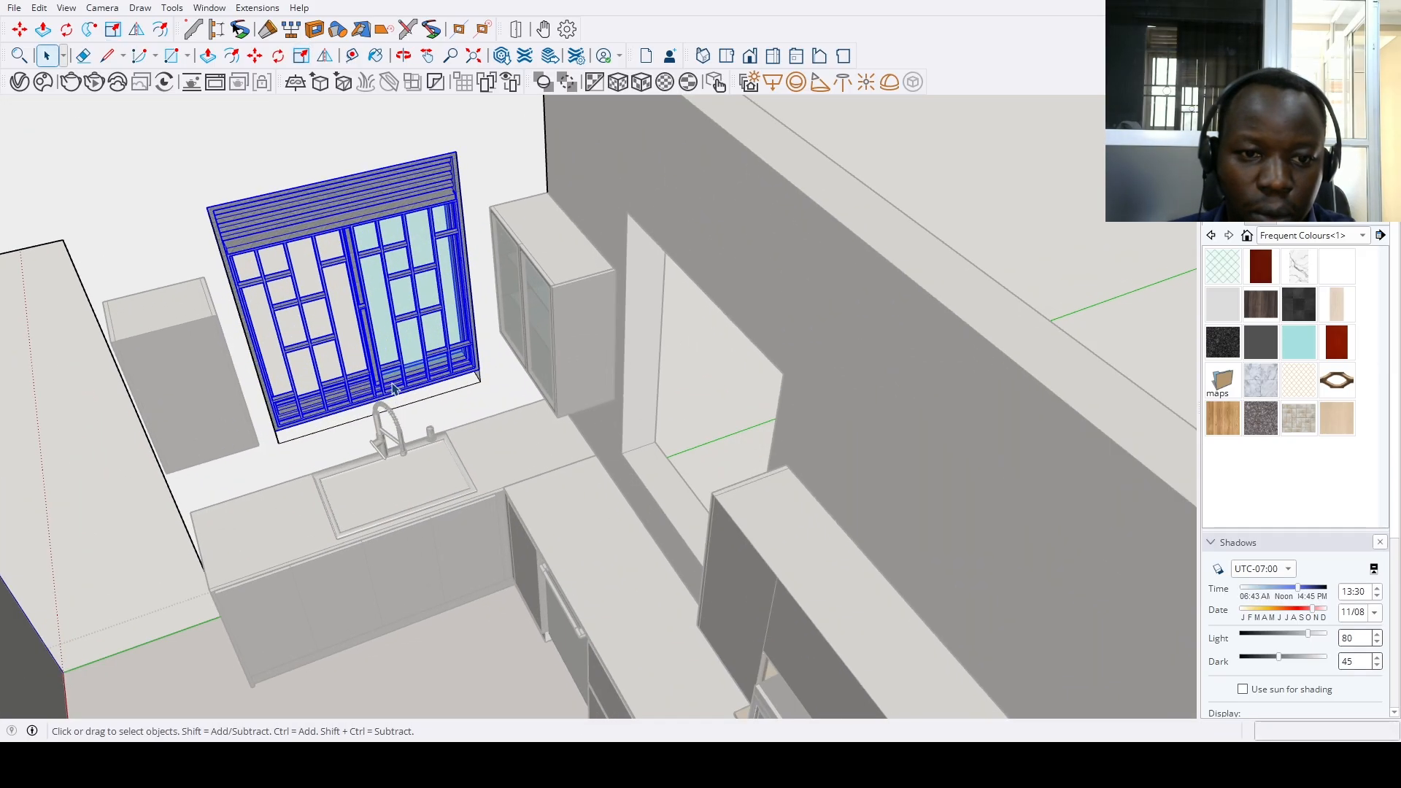
{"action": "key", "text": "s"}
{"action": "left_click", "coordinate": [375, 387]}
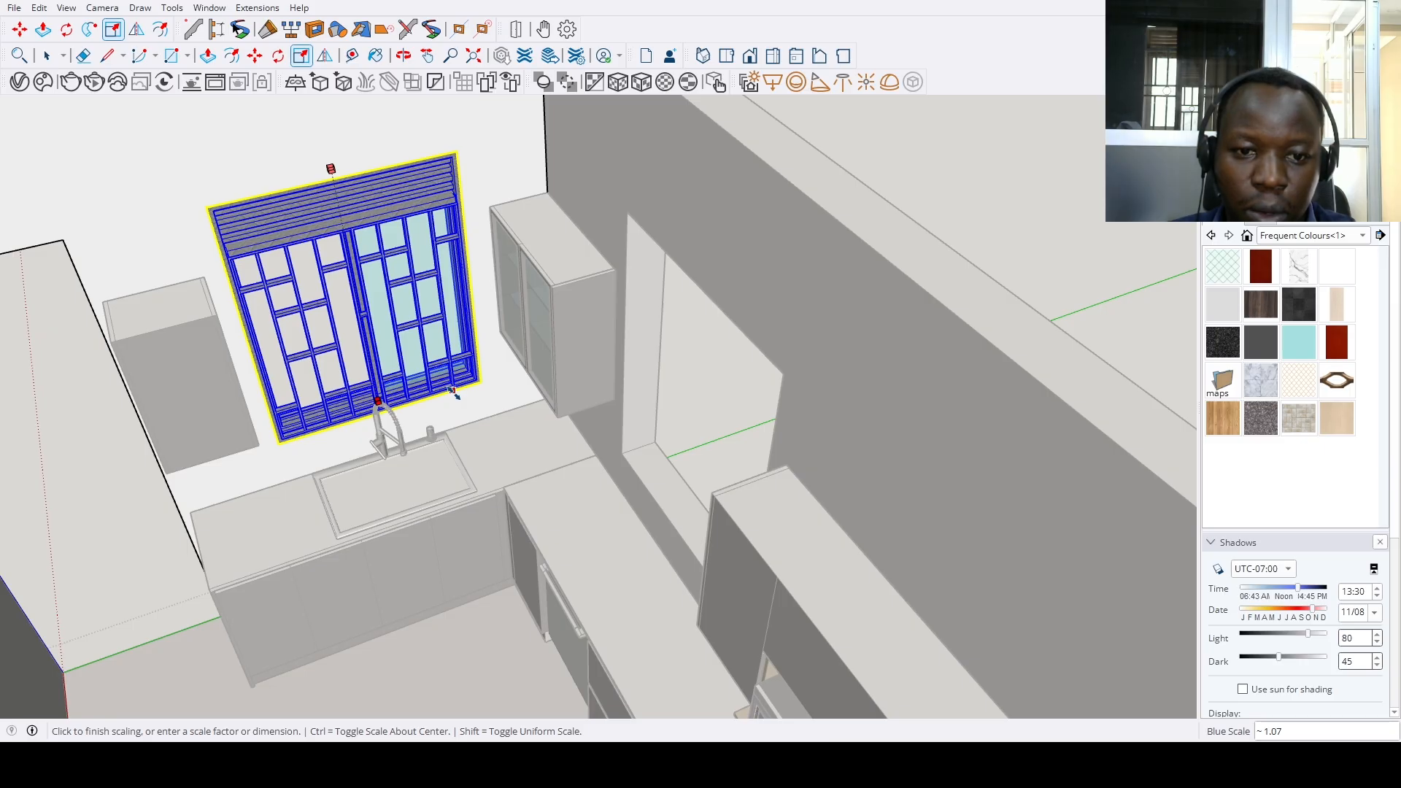
{"action": "key", "text": "space"}
{"action": "scroll", "coordinate": [460, 431], "scroll_direction": "down", "scroll_amount": 6}
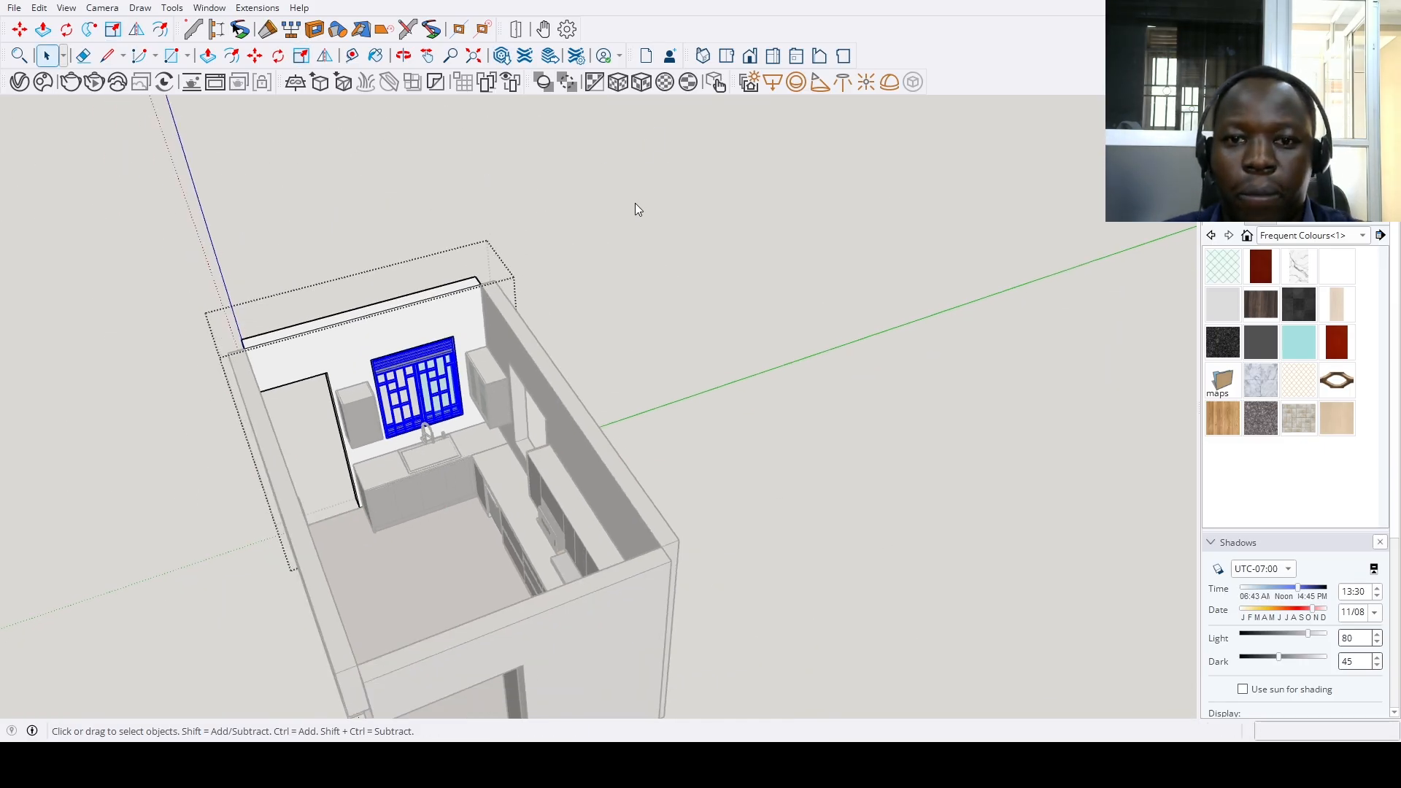
Insert the door component inside the sink wall group and rotate it parallel to that wall
{"action": "middle_click_drag", "start_coordinate": [409, 515], "coordinate": [361, 593]}
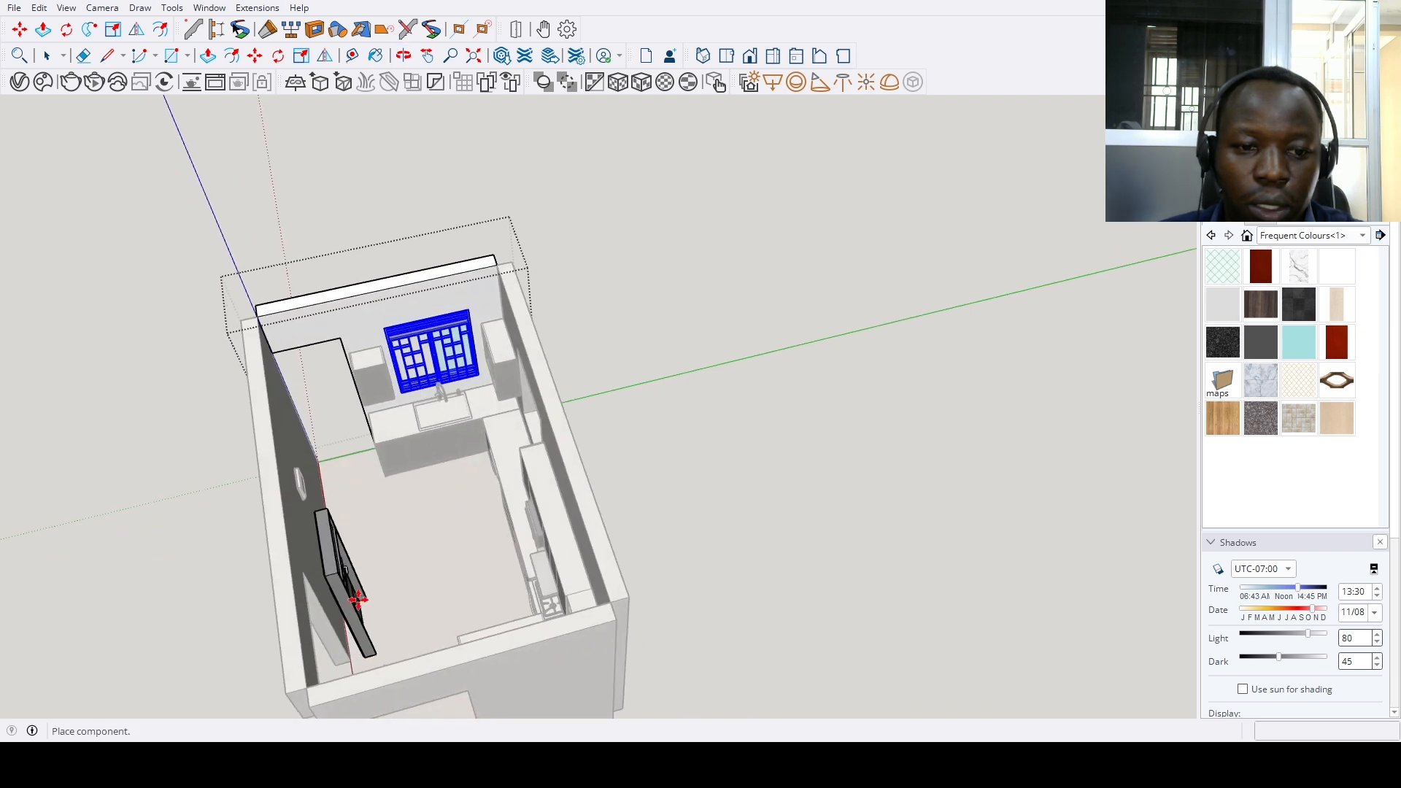
{"action": "left_click", "coordinate": [423, 585]}
{"action": "scroll", "coordinate": [407, 556], "scroll_direction": "up", "scroll_amount": 1}
{"action": "left_click", "coordinate": [406, 552]}
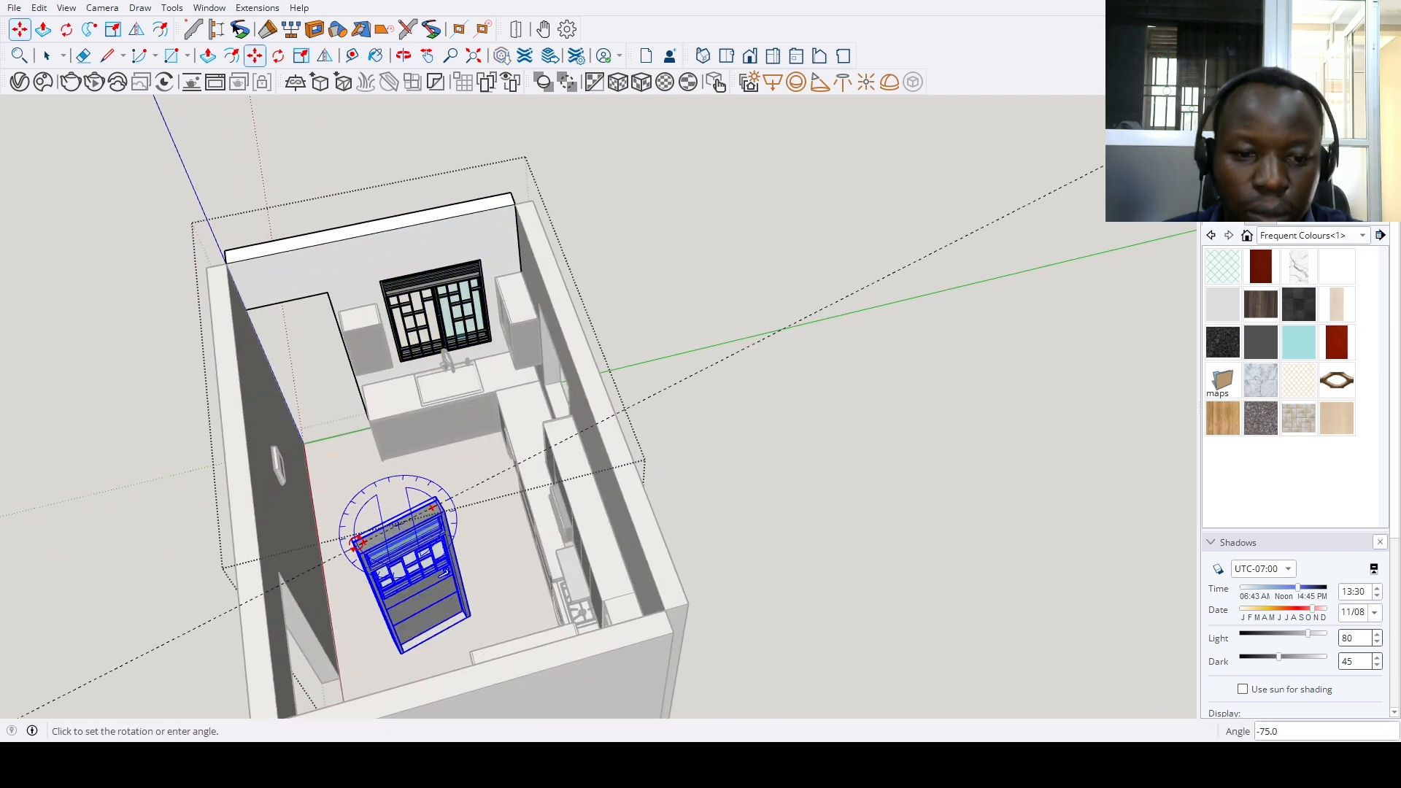
{"action": "left_click", "coordinate": [469, 524]}
{"action": "scroll", "coordinate": [469, 524], "scroll_direction": "up", "scroll_amount": 5}
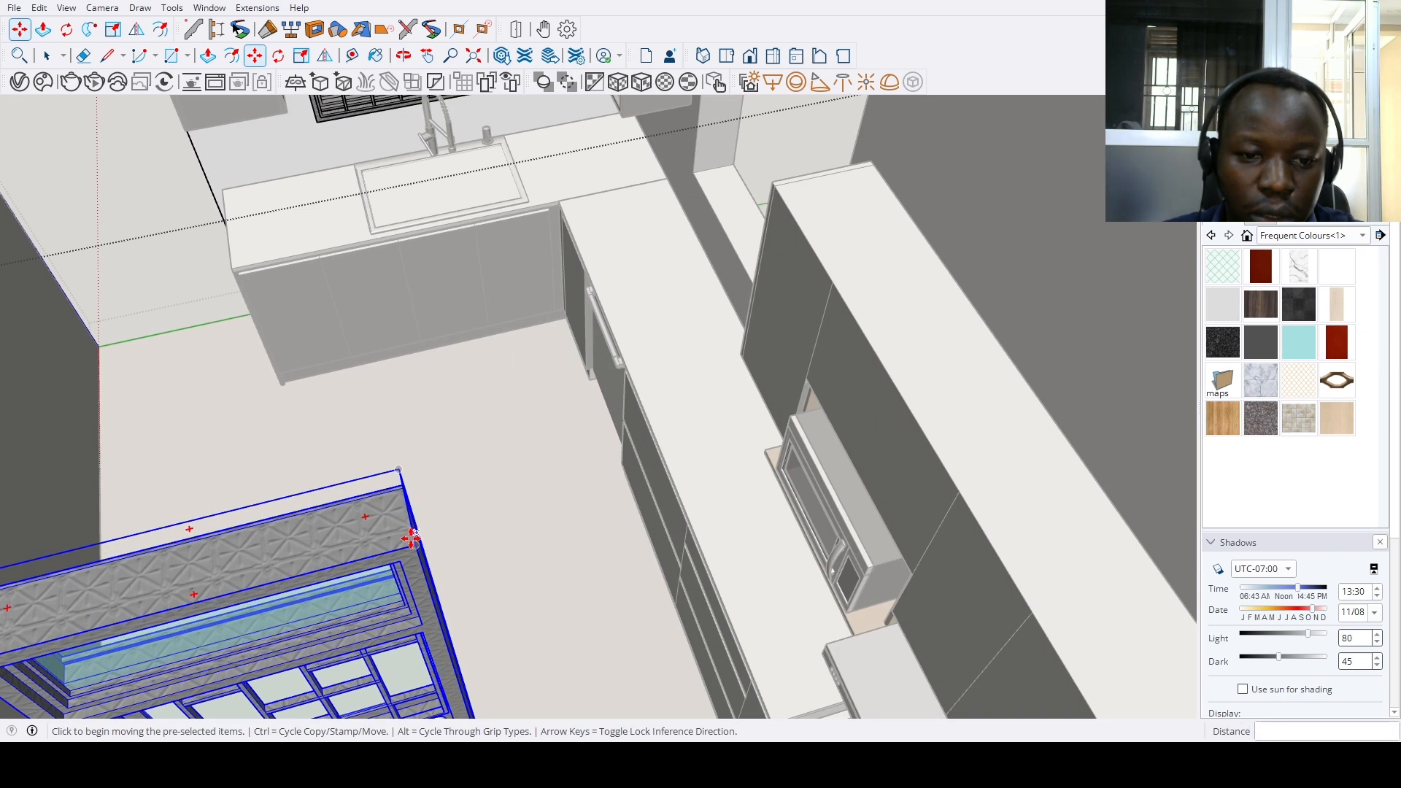
Turn the door around to reverse its face and move it by its upper corner into the doorway beside the sink counter
{"action": "scroll", "coordinate": [410, 544], "scroll_direction": "down", "scroll_amount": 5}
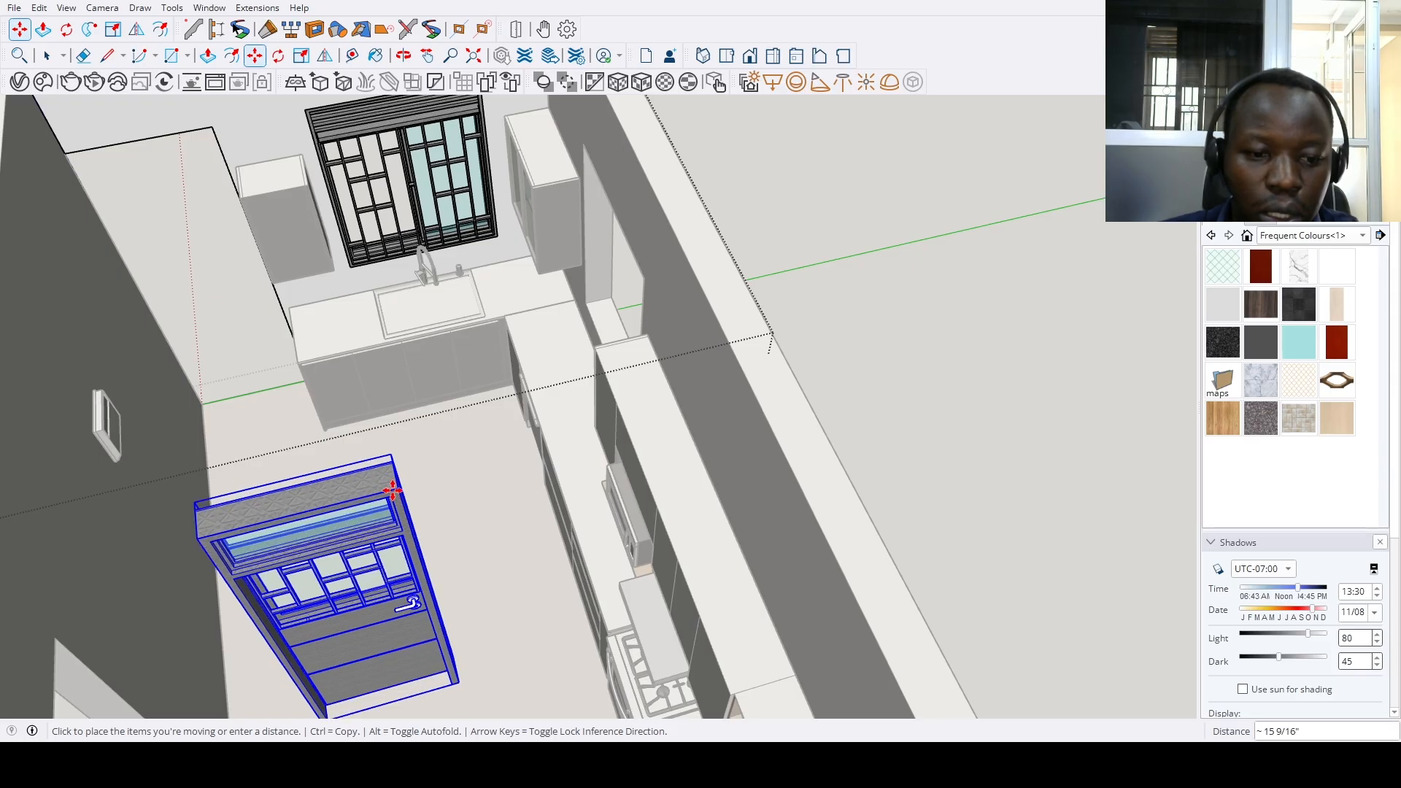
{"action": "left_click", "coordinate": [233, 557]}
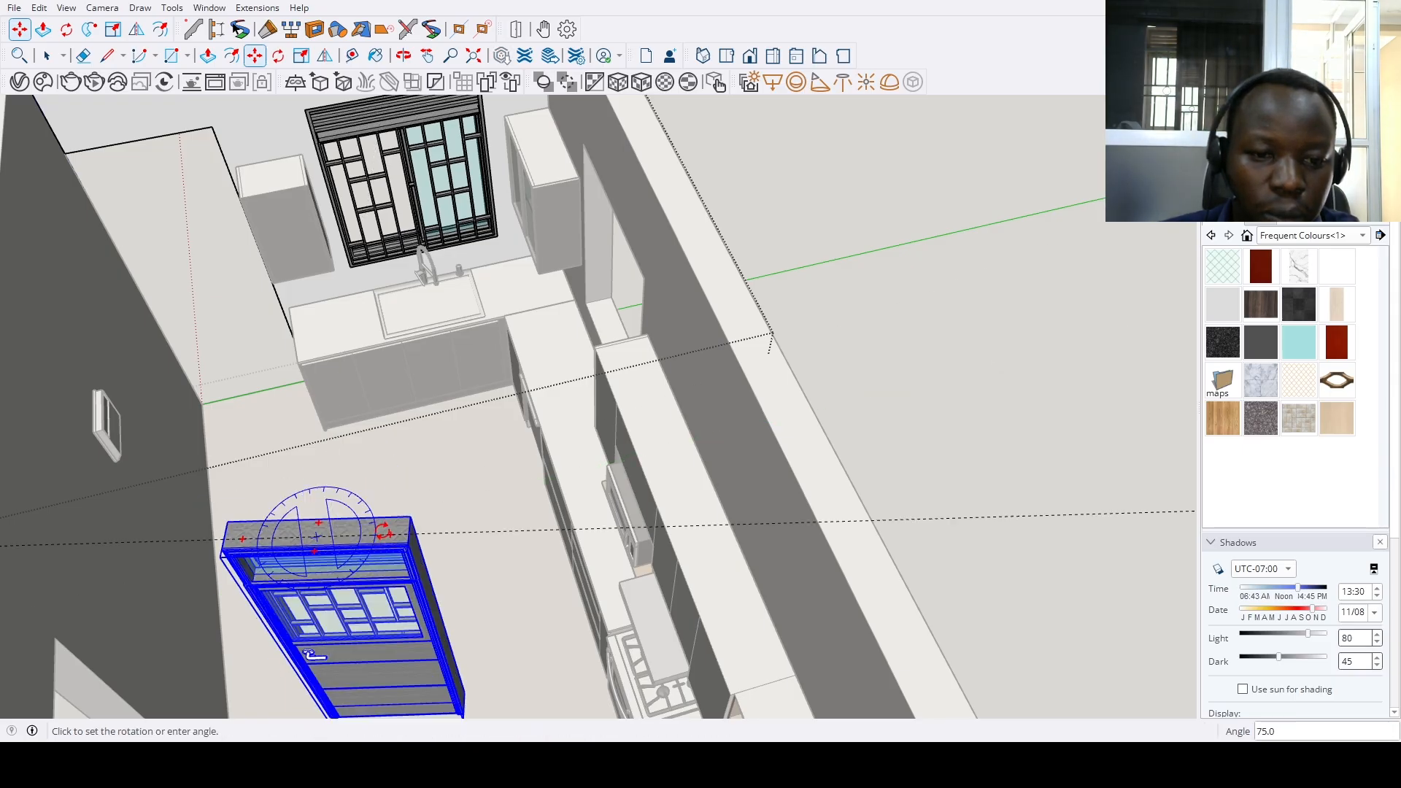
{"action": "left_click", "coordinate": [387, 519]}
{"action": "scroll", "coordinate": [419, 522], "scroll_direction": "up", "scroll_amount": 3}
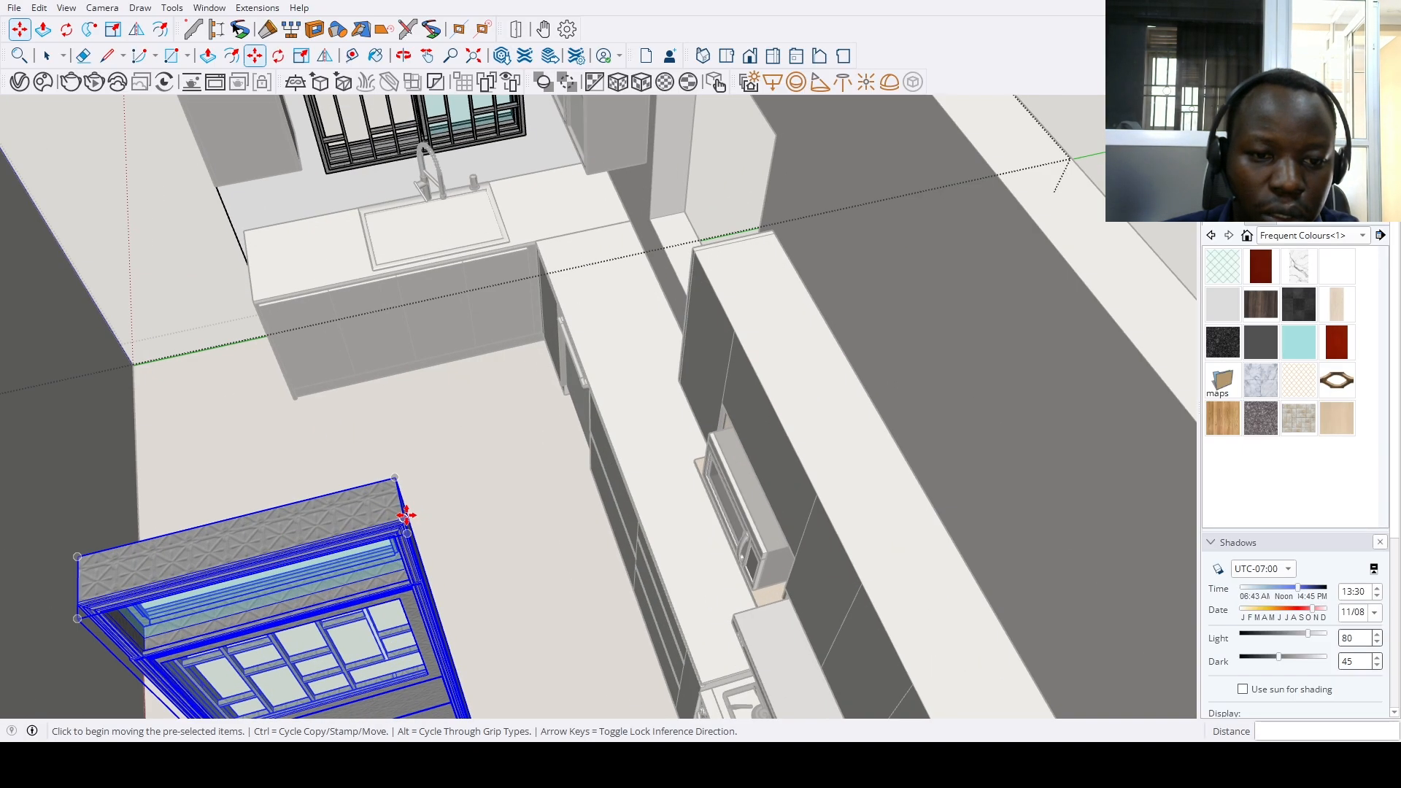
{"action": "left_click", "coordinate": [407, 515]}
{"action": "scroll", "coordinate": [407, 515], "scroll_direction": "down", "scroll_amount": 3}
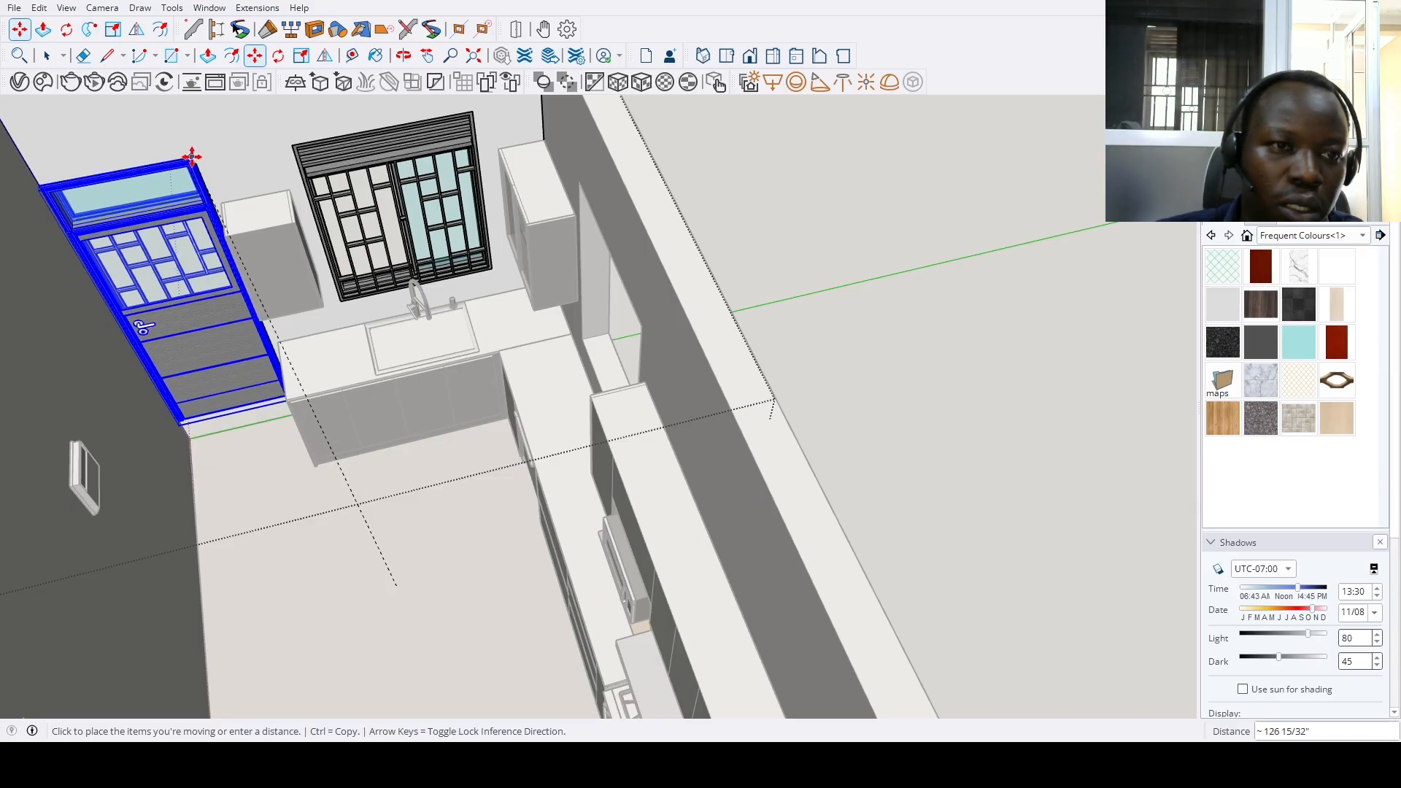
{"action": "scroll", "coordinate": [199, 164], "scroll_direction": "down", "scroll_amount": 5}
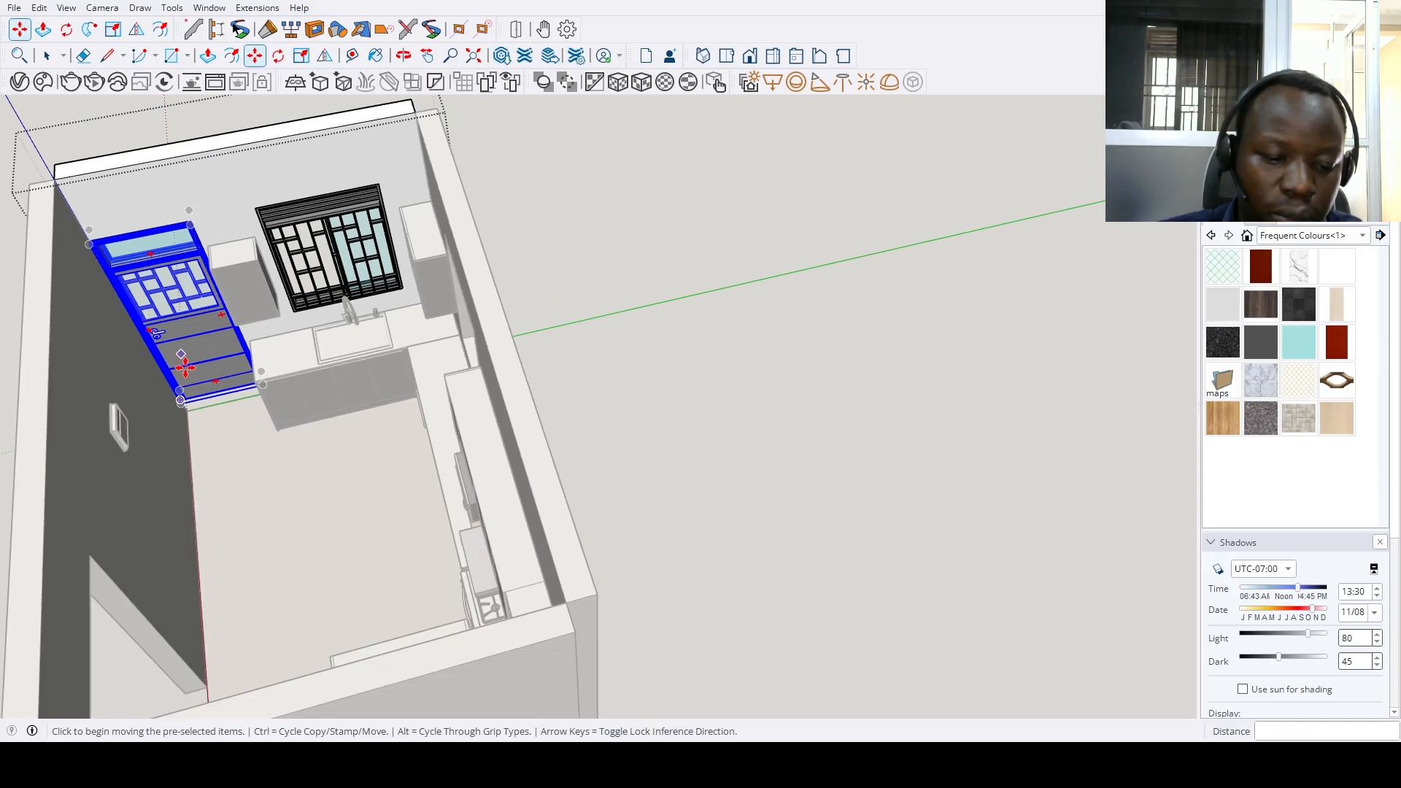
Scale the door's height by about 1.08 to fit the doorway
{"action": "key", "text": "s"}
{"action": "scroll", "coordinate": [216, 381], "scroll_direction": "down", "scroll_amount": 4}
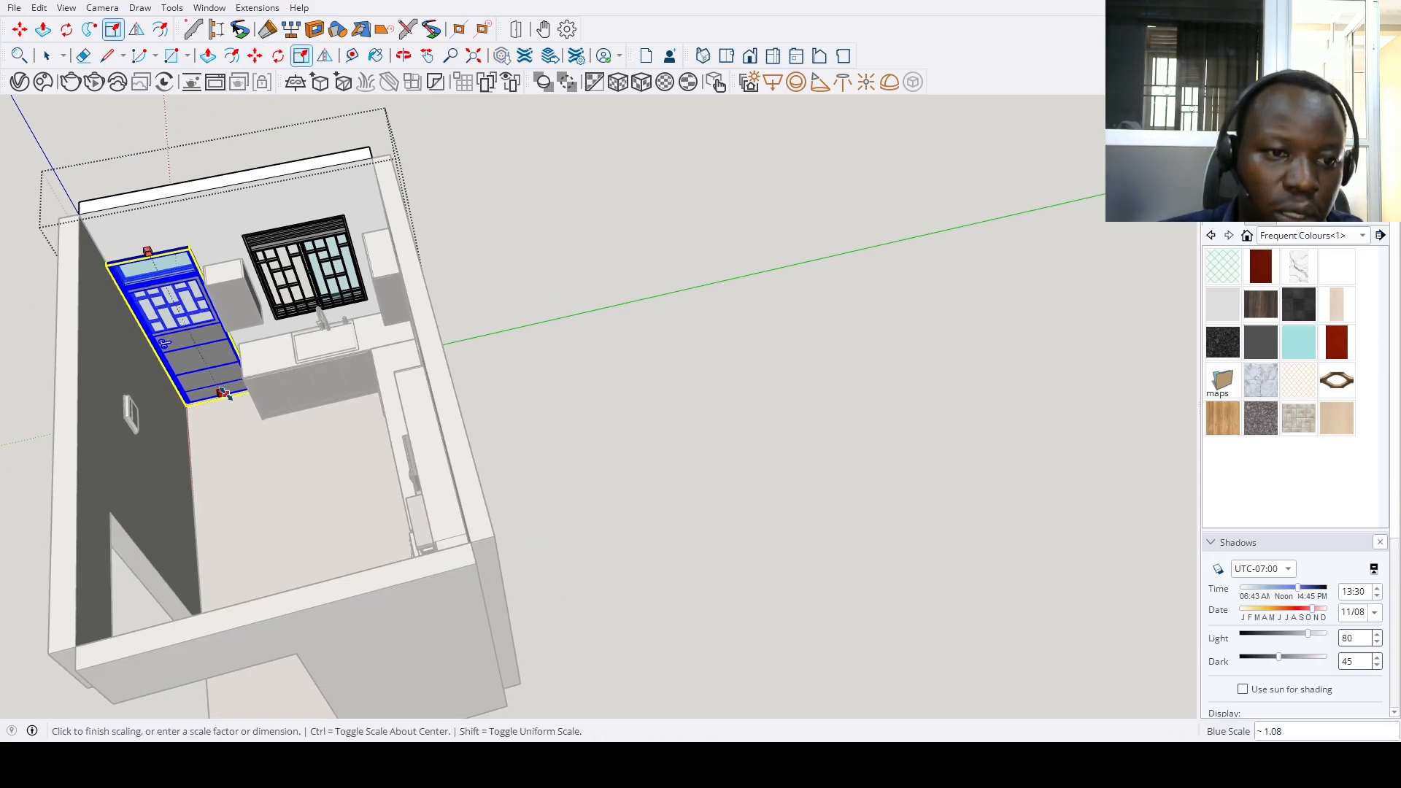
{"action": "middle_click_drag", "start_coordinate": [219, 463], "coordinate": [882, 532]}
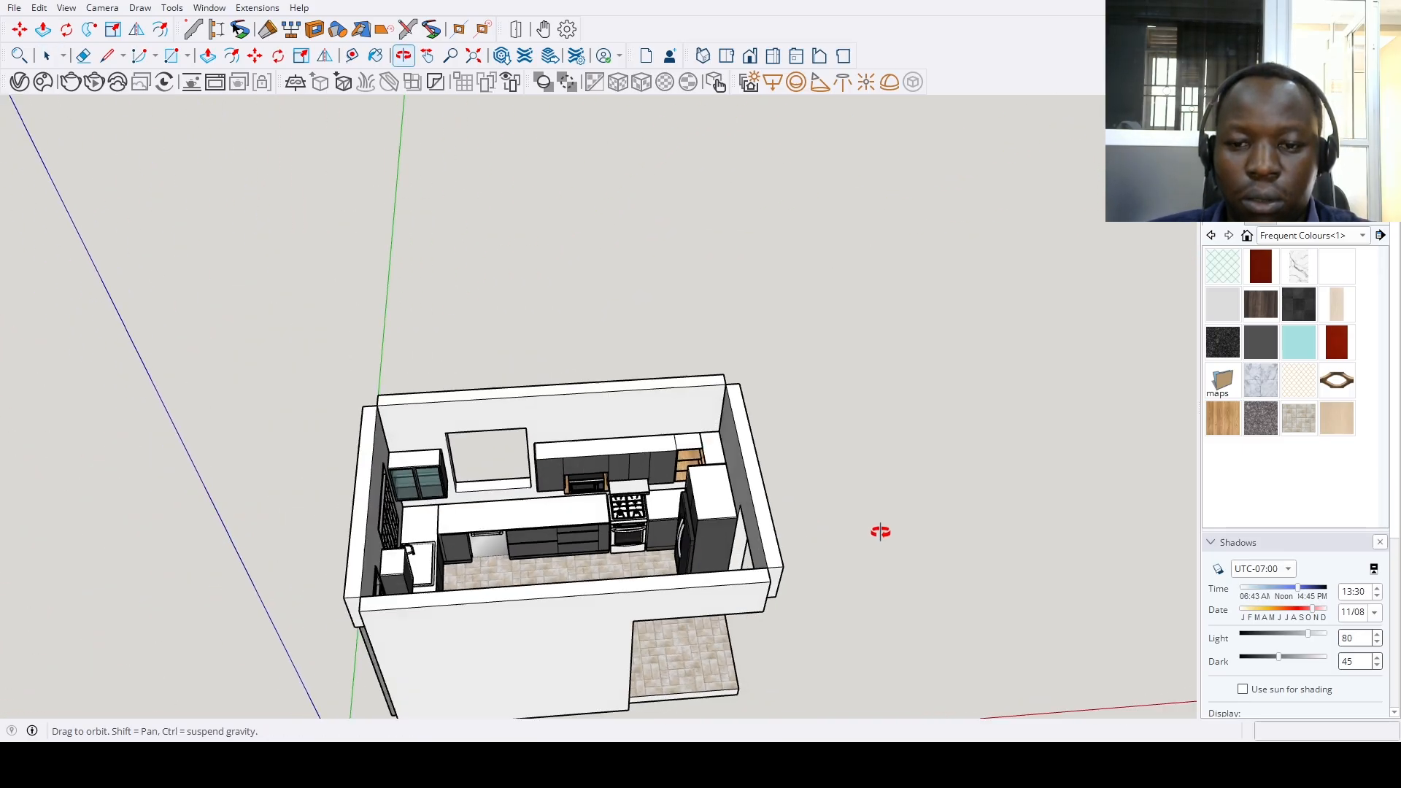
Open the sink wall group and copy the barred window above the sink
{"action": "scroll", "coordinate": [806, 448], "scroll_direction": "up", "scroll_amount": 10}
{"action": "scroll", "coordinate": [806, 448], "scroll_direction": "down", "scroll_amount": 10}
{"action": "middle_click_drag", "start_coordinate": [806, 448], "coordinate": [510, 453]}
{"action": "scroll", "coordinate": [438, 416], "scroll_direction": "up", "scroll_amount": 8}
{"action": "double_click", "coordinate": [403, 408]}
{"action": "left_click", "coordinate": [258, 413]}
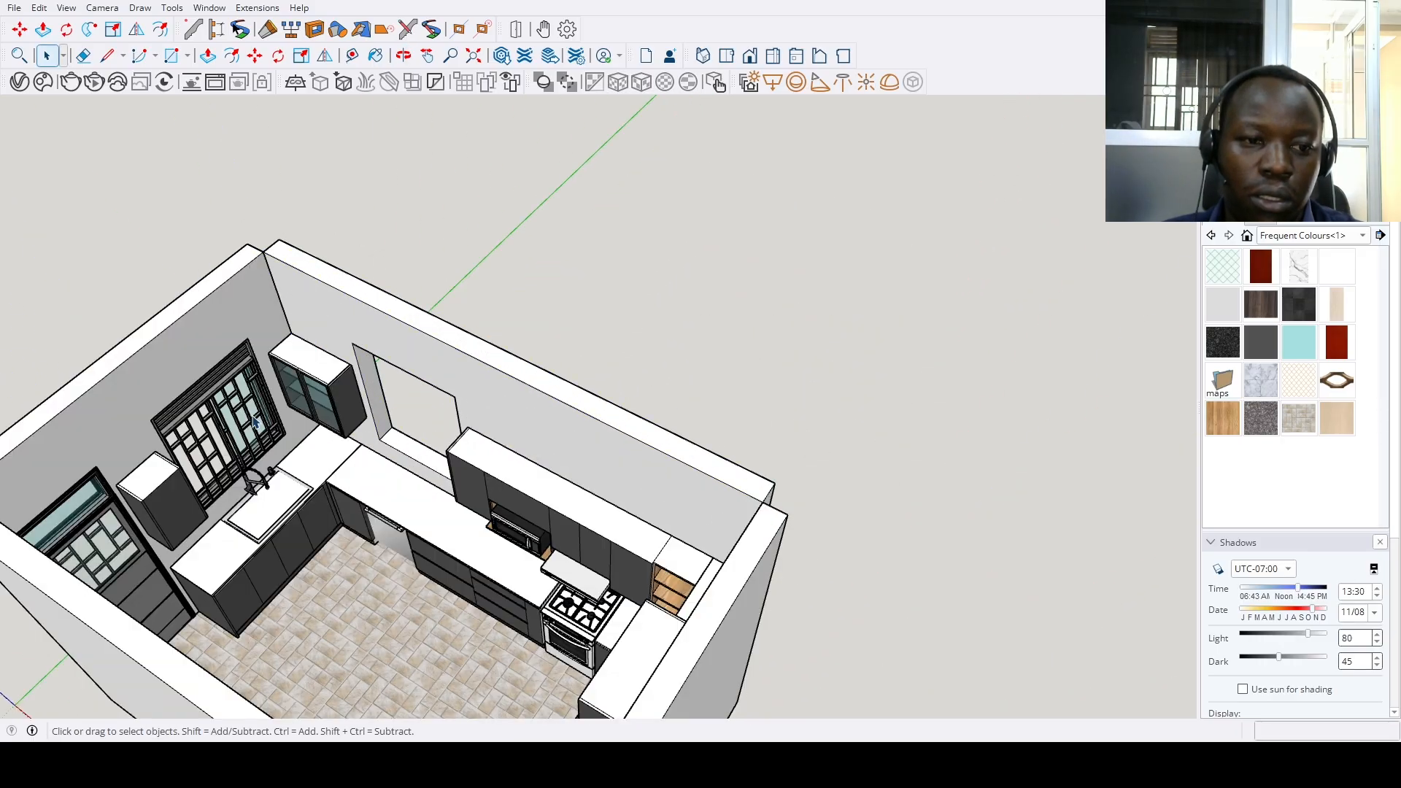
{"action": "double_click", "coordinate": [235, 420]}
{"action": "left_click", "coordinate": [235, 420]}
Open the long cooker-side wall for editing and paste the window copy near its empty opening
{"action": "double_click", "coordinate": [451, 380]}
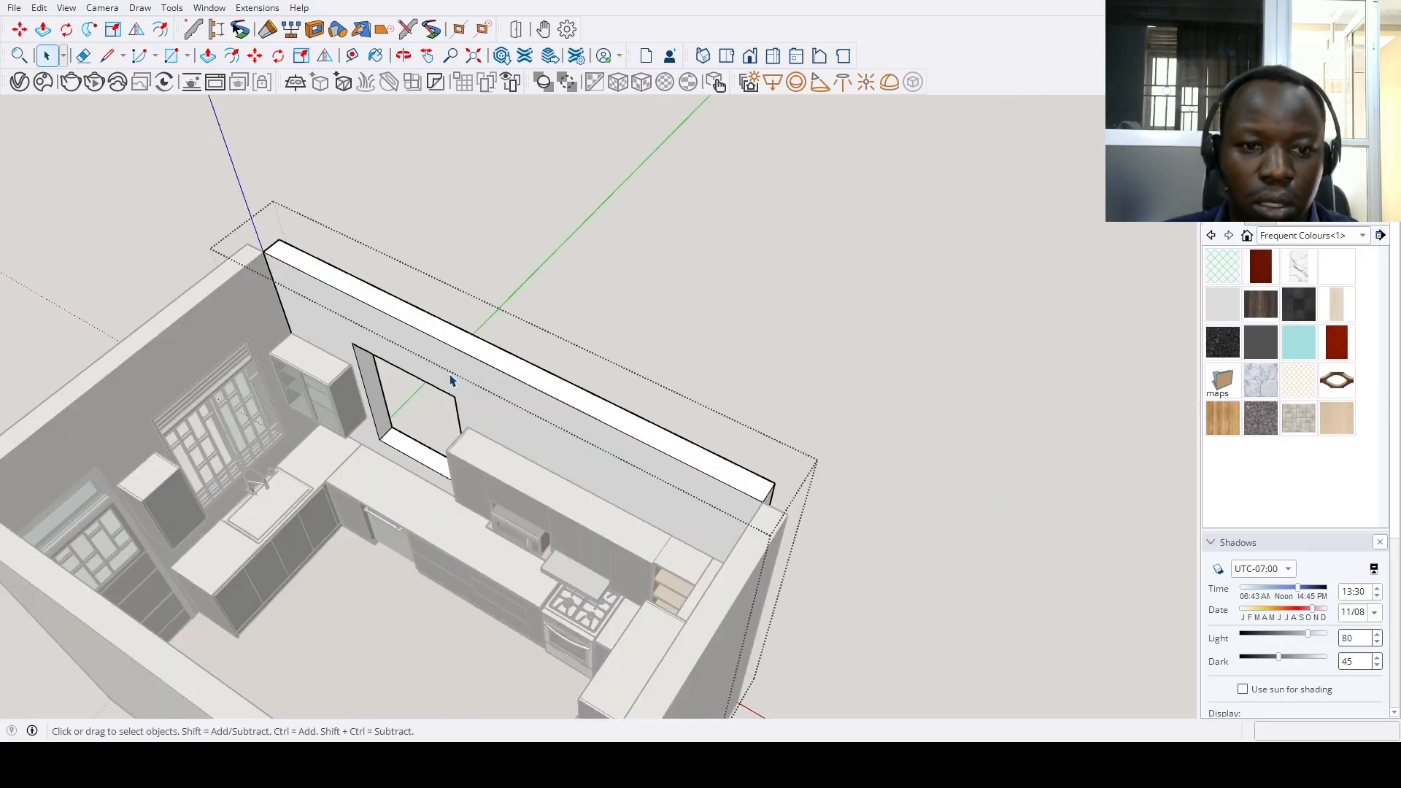
{"action": "key", "text": "ctrl+v"}
{"action": "scroll", "coordinate": [385, 436], "scroll_direction": "up", "scroll_amount": 4}
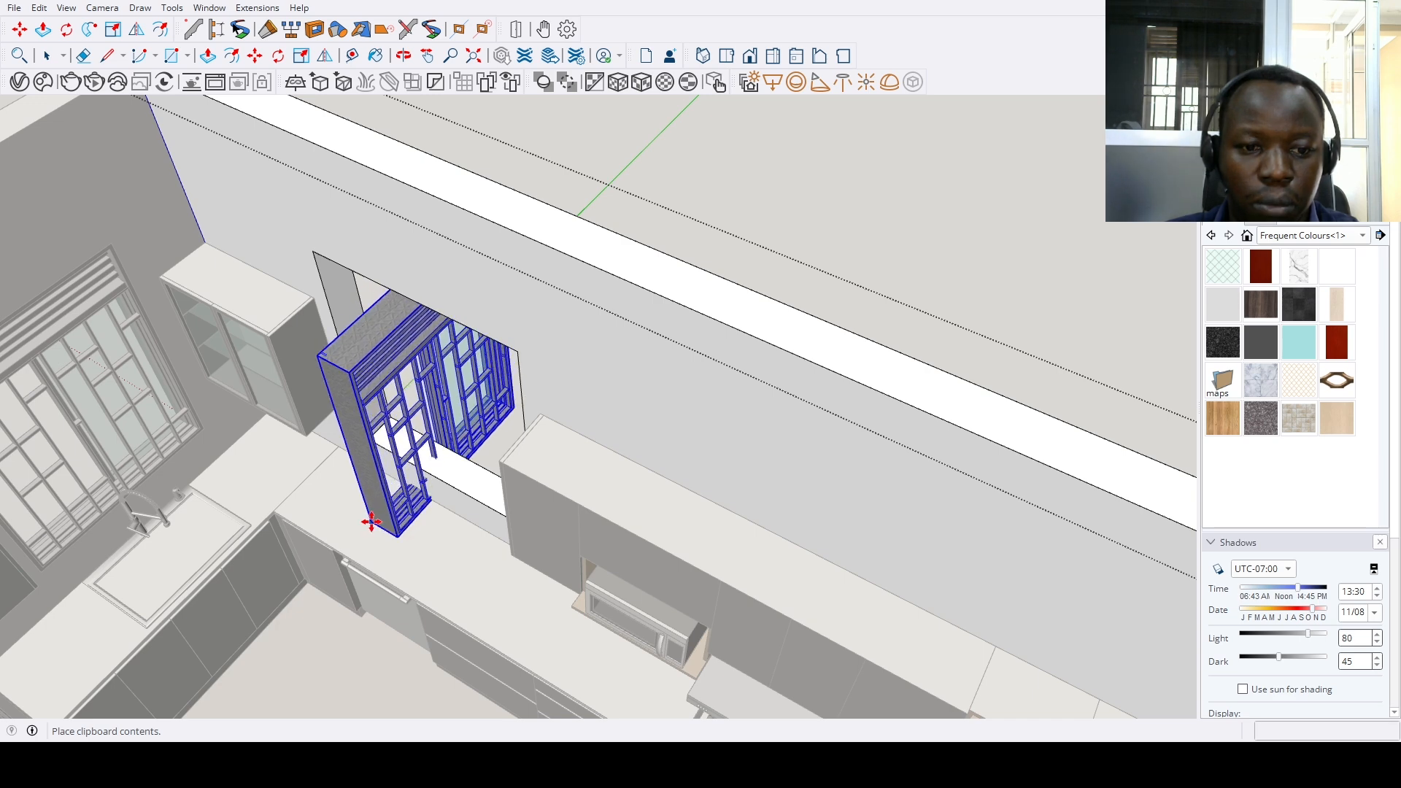
{"action": "left_click", "coordinate": [372, 521]}
Rotate the window copy parallel to the long wall and move it by its upper corner into the opening
{"action": "left_click", "coordinate": [348, 351]}
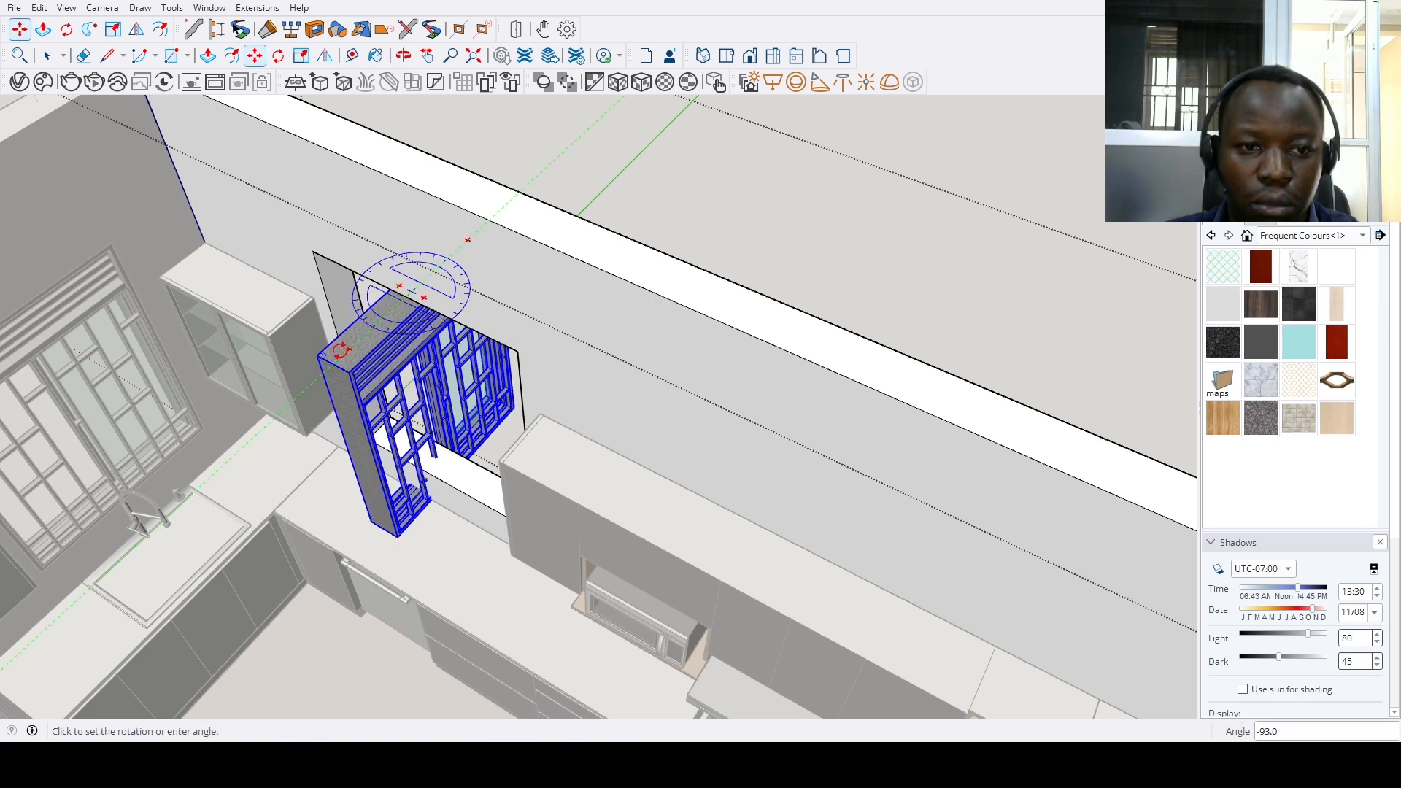
{"action": "scroll", "coordinate": [336, 347], "scroll_direction": "down", "scroll_amount": 2}
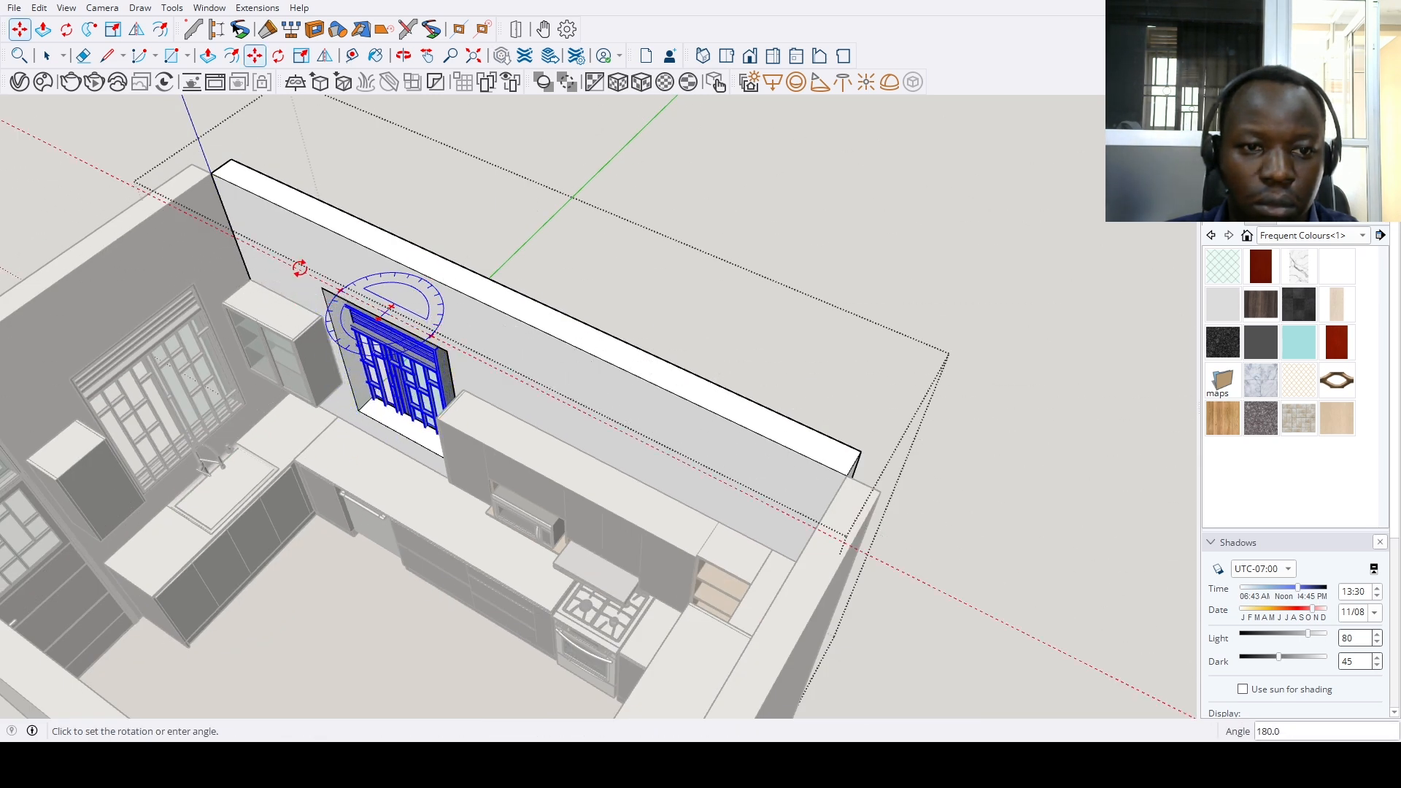
{"action": "left_click", "coordinate": [300, 269]}
{"action": "scroll", "coordinate": [321, 286], "scroll_direction": "up", "scroll_amount": 3}
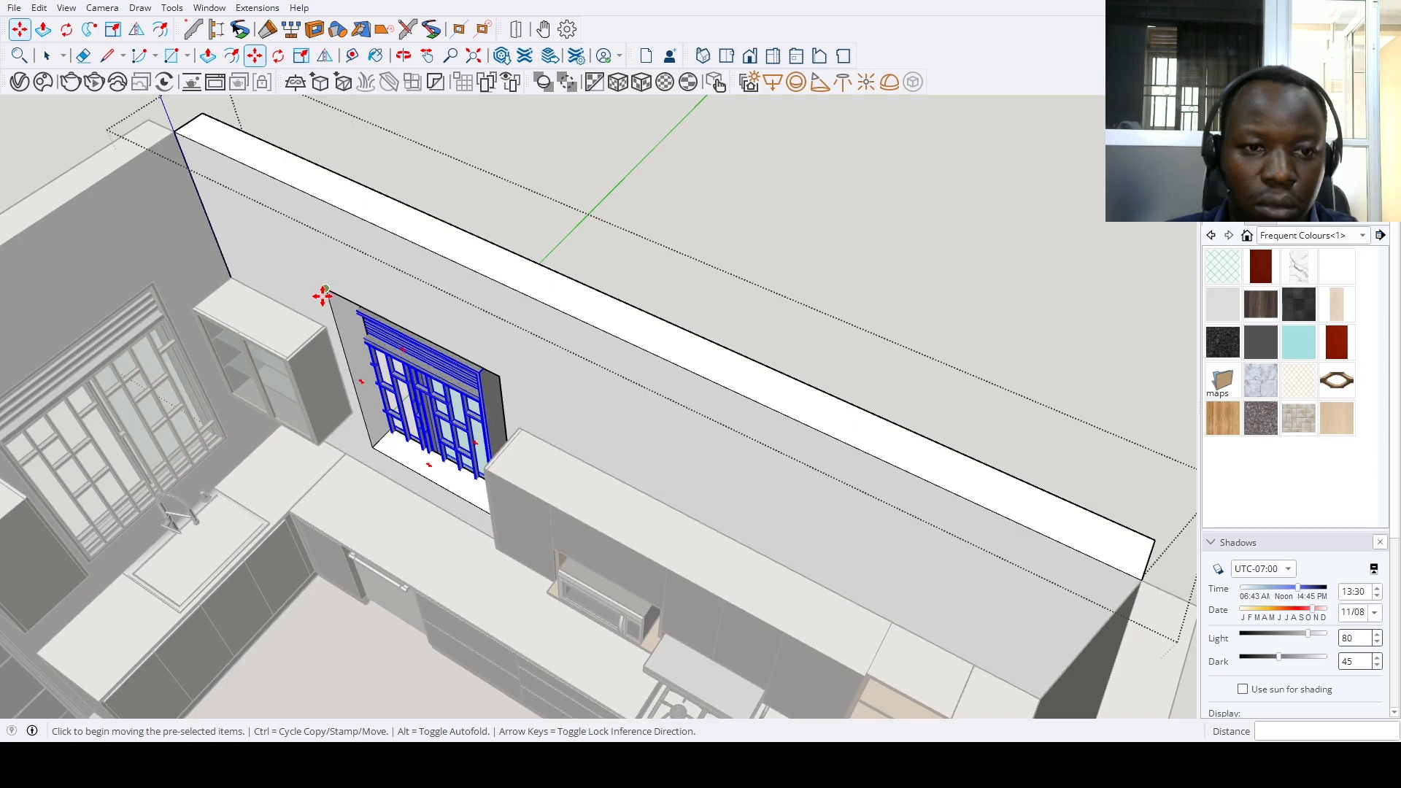
{"action": "scroll", "coordinate": [323, 296], "scroll_direction": "up", "scroll_amount": 3}
{"action": "left_click", "coordinate": [322, 292]}
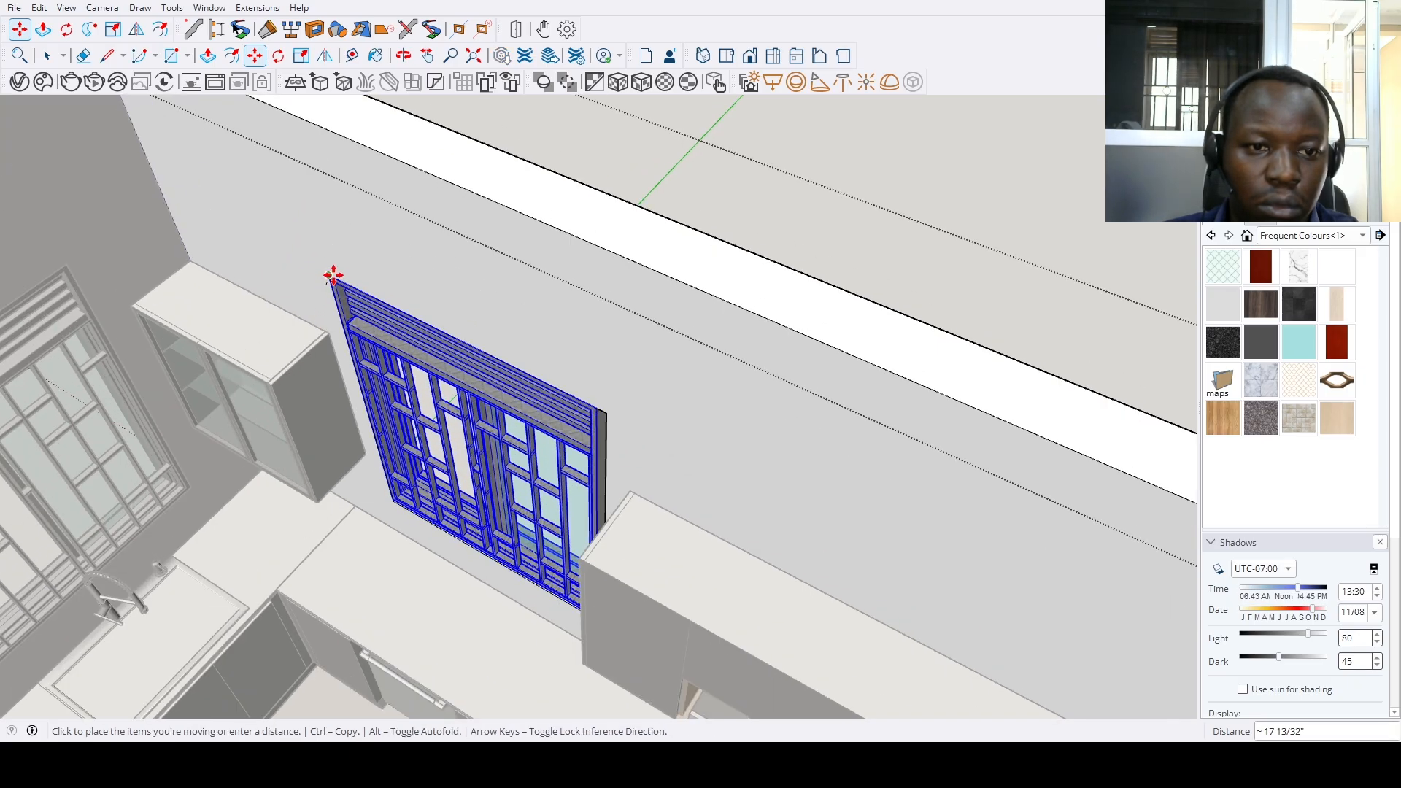
{"action": "left_click", "coordinate": [329, 278]}
Scale the window copy's width by about 1.03 to fit the long wall's opening
{"action": "scroll", "coordinate": [372, 485], "scroll_direction": "down", "scroll_amount": 5}
{"action": "middle_click_drag", "start_coordinate": [369, 488], "coordinate": [585, 462]}
{"action": "scroll", "coordinate": [516, 503], "scroll_direction": "up", "scroll_amount": 2}
{"action": "key", "text": "s"}
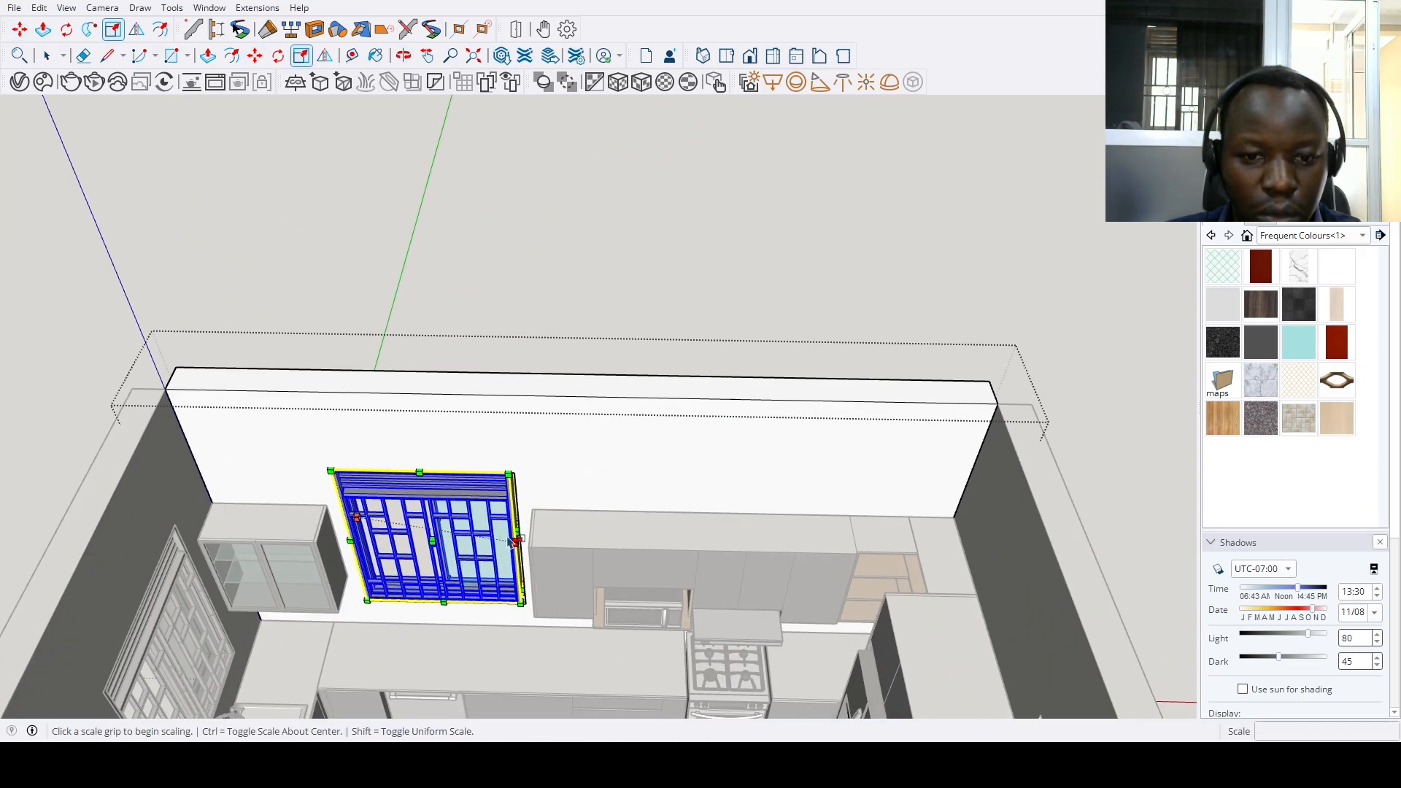
{"action": "left_click", "coordinate": [510, 527]}
{"action": "left_click", "coordinate": [514, 471]}
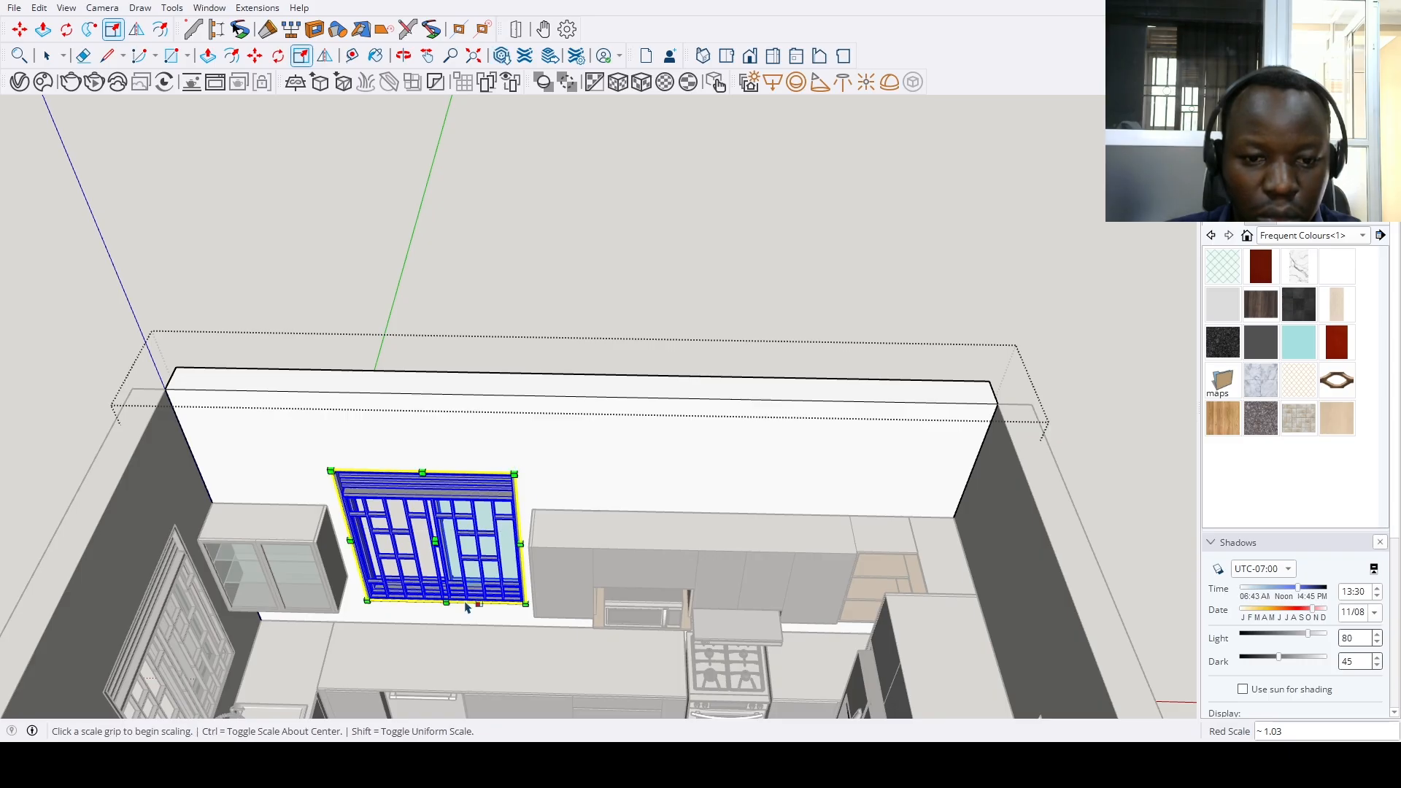
Scale the window copy's height by 1.16 from its lower edge in the long wall's opening
{"action": "left_click", "coordinate": [447, 591]}
{"action": "left_click", "coordinate": [475, 607]}
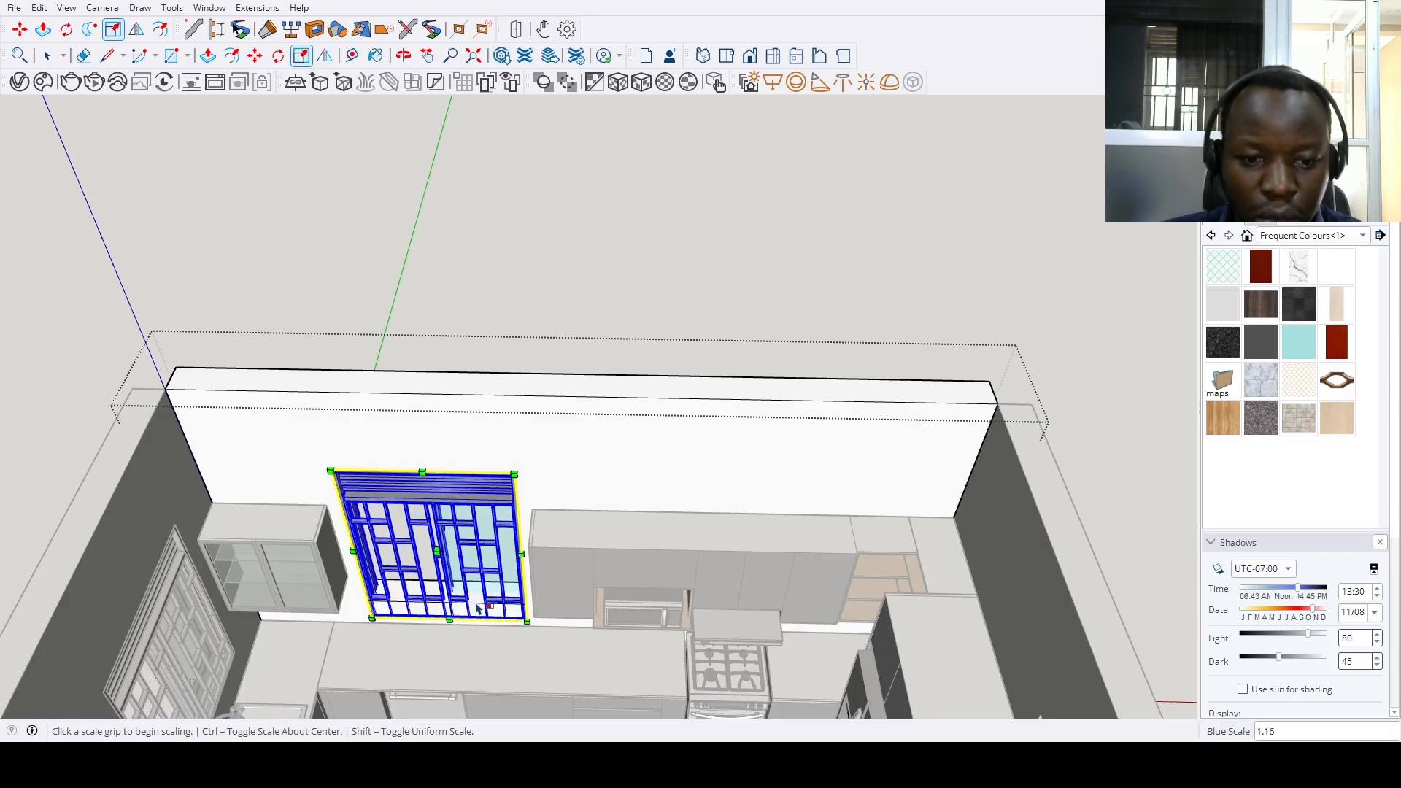
{"action": "key", "text": "space"}
{"action": "scroll", "coordinate": [475, 608], "scroll_direction": "up", "scroll_amount": 3}
{"action": "key", "text": "s"}
{"action": "left_click", "coordinate": [442, 613]}
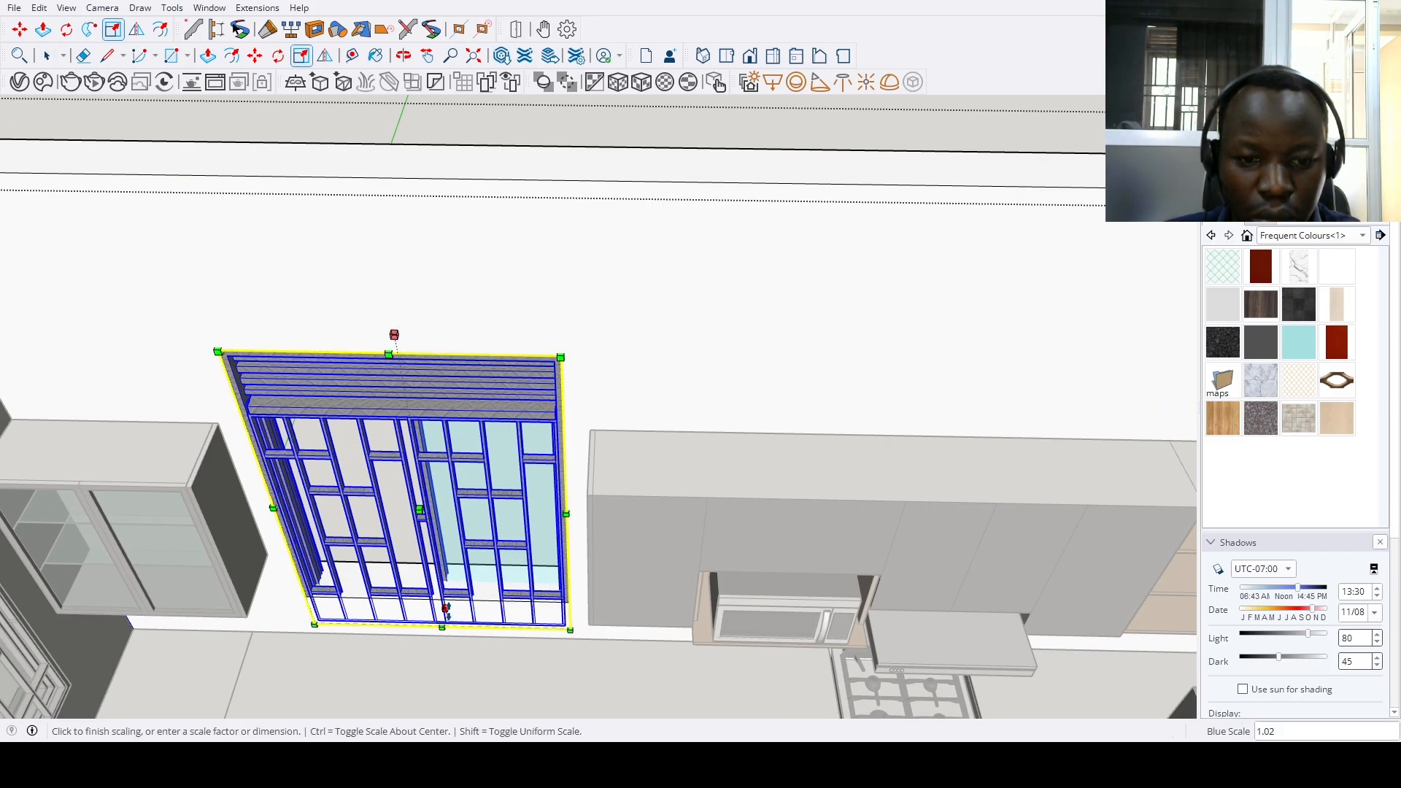
{"action": "key", "text": "Escape"}
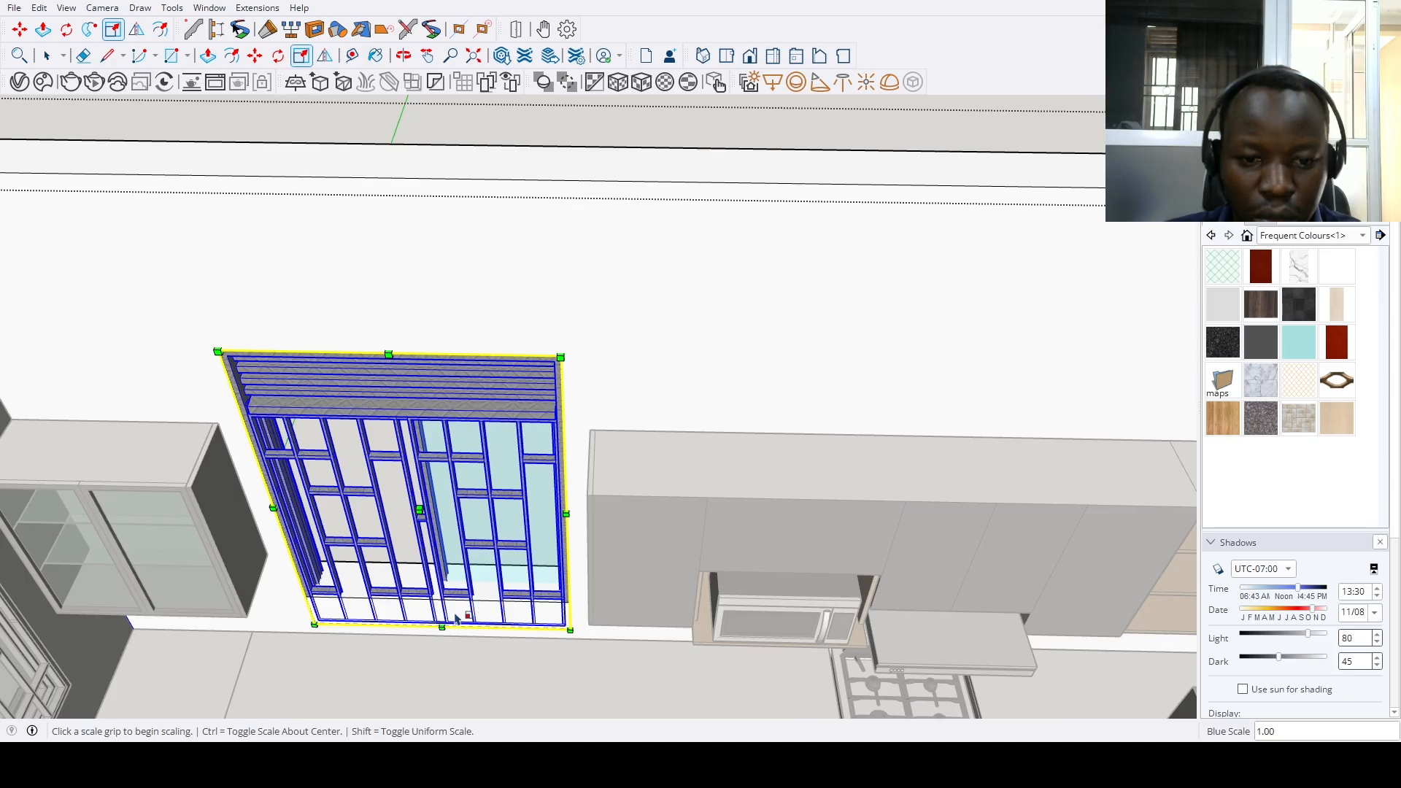
Scale the window copy's height by about 0.87 from its lower edge and leave the long wall group
{"action": "left_click", "coordinate": [442, 626]}
{"action": "left_click", "coordinate": [571, 603]}
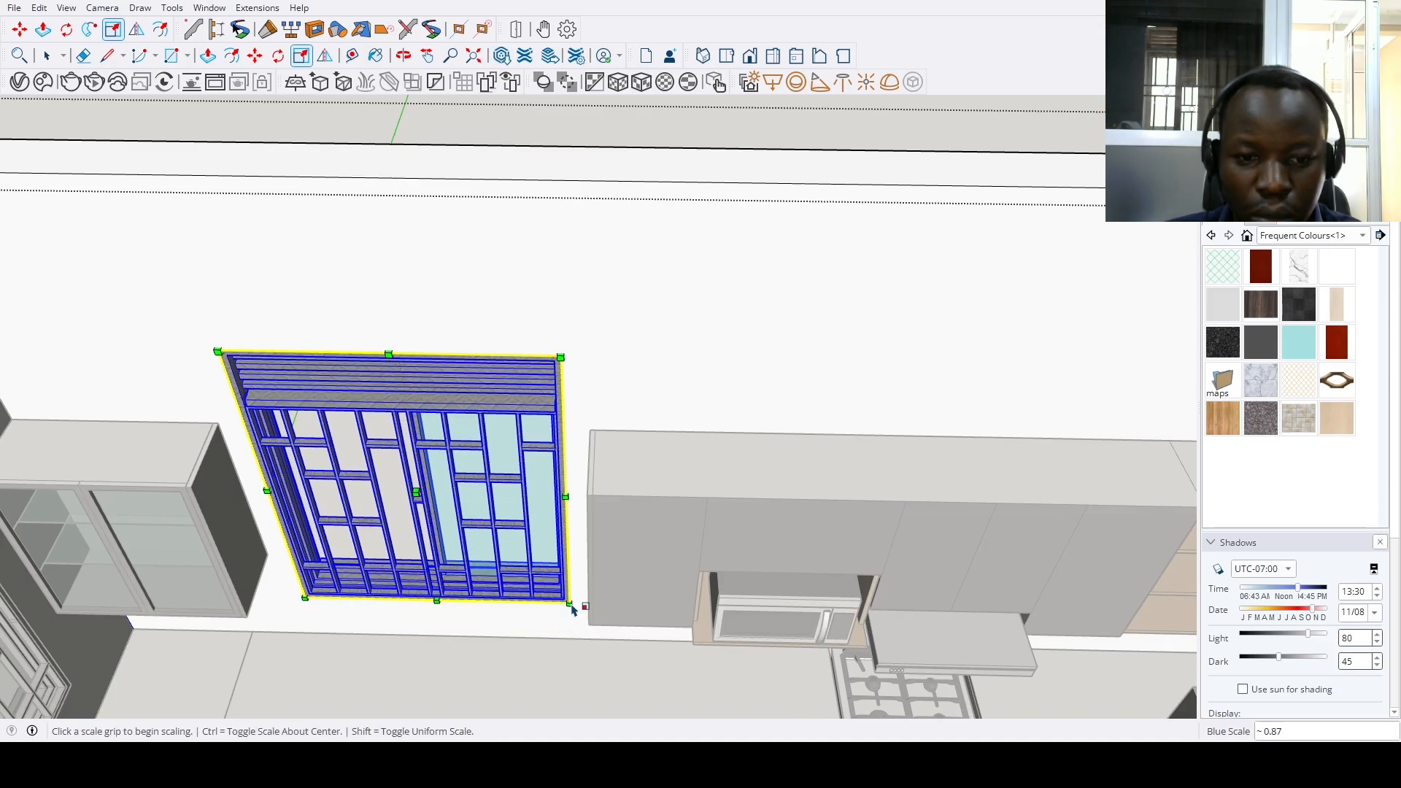
{"action": "key", "text": "space"}
{"action": "scroll", "coordinate": [620, 365], "scroll_direction": "down", "scroll_amount": 6}
{"action": "left_click", "coordinate": [611, 475]}
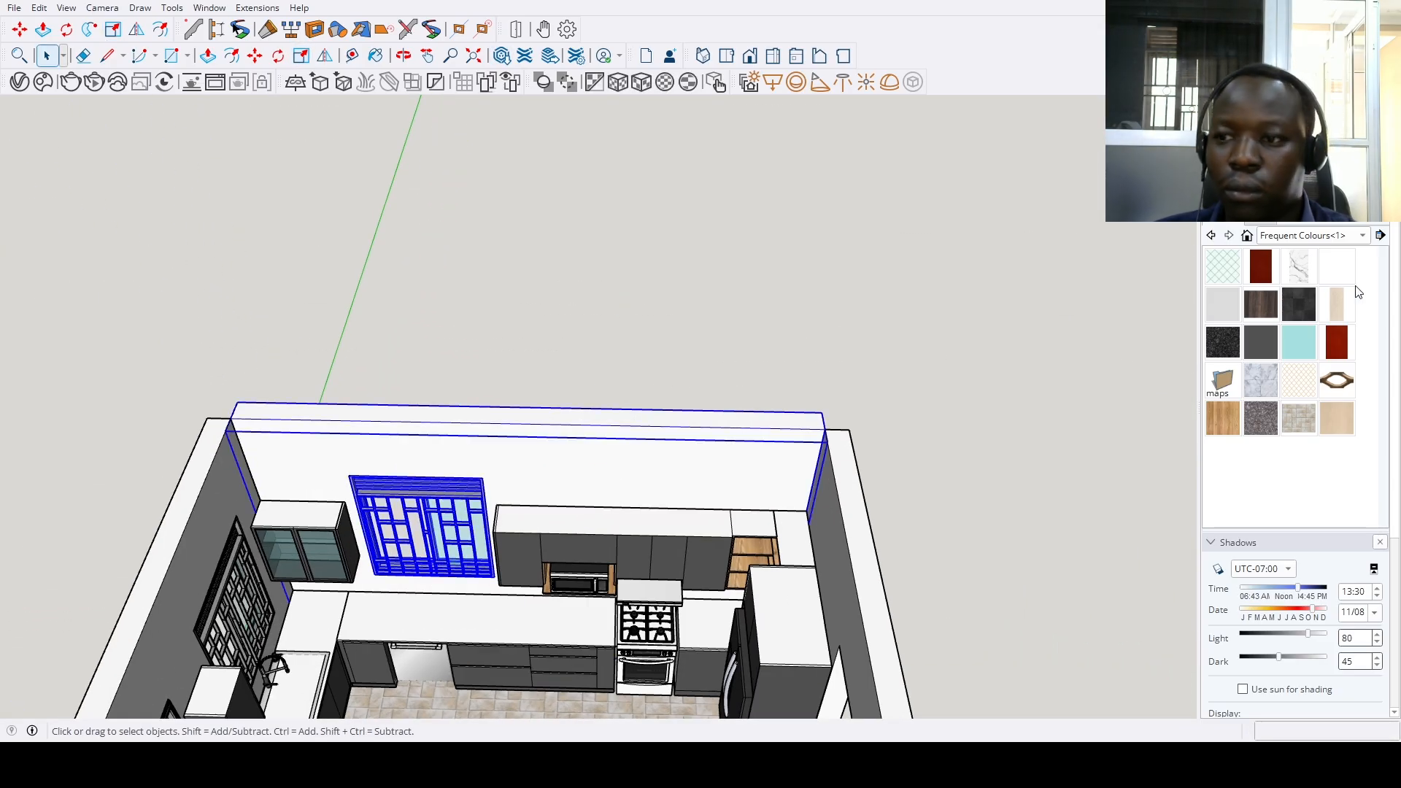
Open the long cooker-side wall for editing and choose a paint material from the Tile collection
{"action": "double_click", "coordinate": [800, 459]}
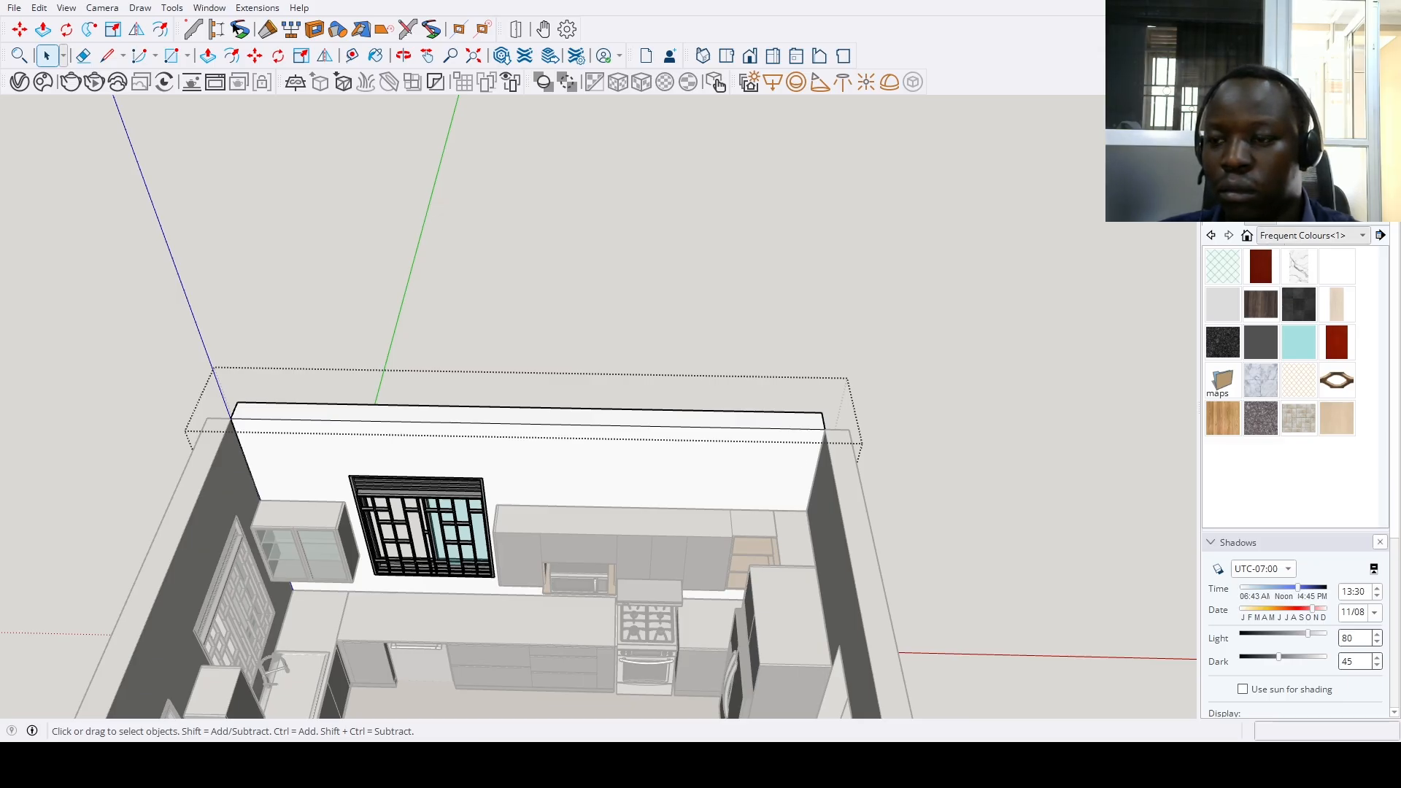
{"action": "left_click", "coordinate": [1274, 350]}
{"action": "scroll", "coordinate": [1274, 348], "scroll_direction": "down", "scroll_amount": 3}
{"action": "left_click", "coordinate": [1297, 418]}
Open the wall containing the window and door for editing from outside, with the Paint Bucket tool ready
{"action": "mouse_move", "coordinate": [861, 357]}
{"action": "middle_mouse_down"}
{"action": "mouse_move", "coordinate": [597, 349]}
{"action": "mouse_move", "coordinate": [555, 365]}
{"action": "middle_mouse_up"}
{"action": "left_click", "coordinate": [542, 482]}
{"action": "left_click", "coordinate": [537, 452]}
{"action": "scroll", "coordinate": [539, 450], "scroll_direction": "down", "scroll_amount": 3}
{"action": "mouse_move", "coordinate": [902, 373]}
{"action": "middle_mouse_down"}
{"action": "mouse_move", "coordinate": [695, 300]}
{"action": "mouse_move", "coordinate": [726, 331]}
{"action": "mouse_move", "coordinate": [585, 344]}
{"action": "middle_mouse_up"}
{"action": "scroll", "coordinate": [605, 343], "scroll_direction": "up", "scroll_amount": 3}
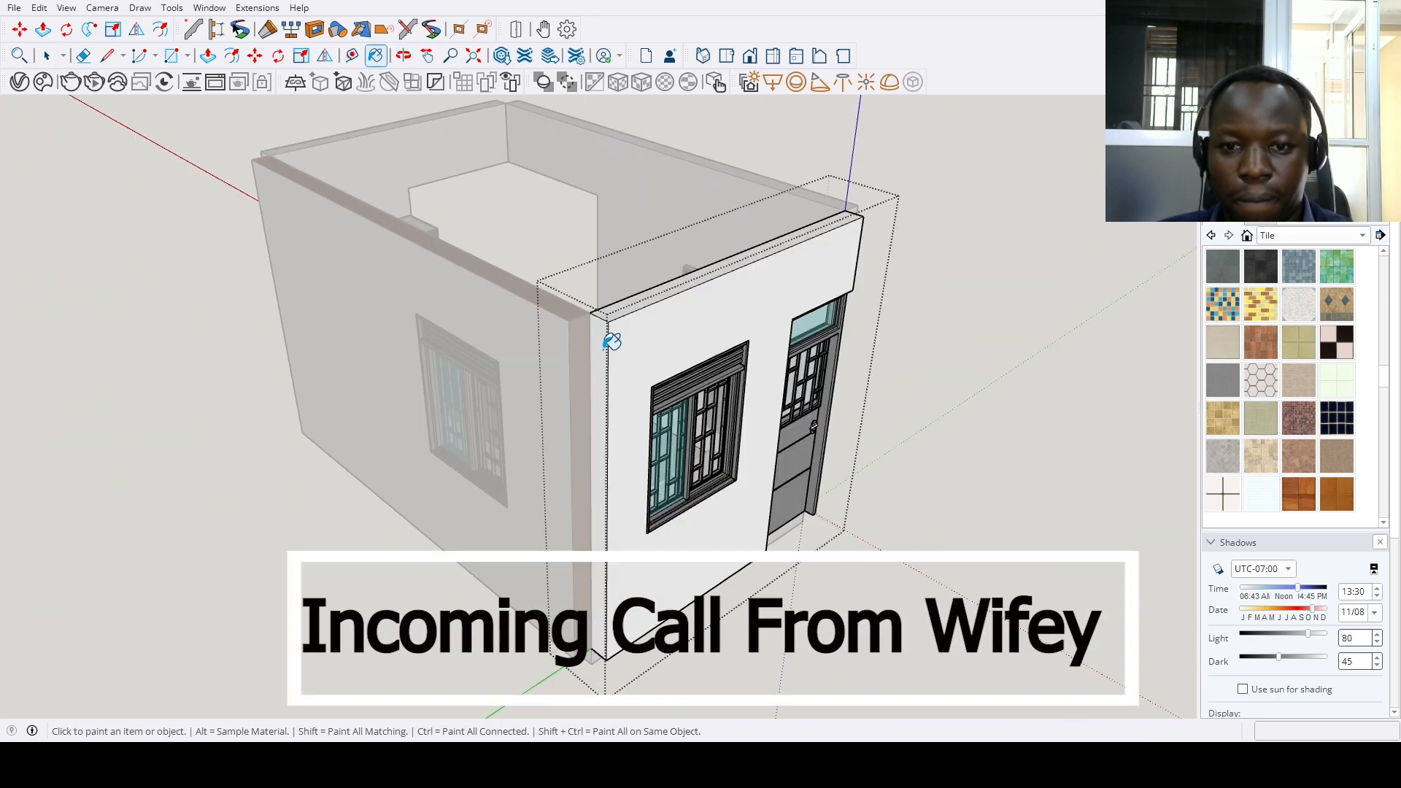
Paint the end and top faces of the window-and-door wall with the reddish-brown brick material
{"action": "left_click", "coordinate": [607, 345]}
{"action": "left_click", "coordinate": [729, 264]}
{"action": "middle_click_drag", "start_coordinate": [758, 299], "coordinate": [549, 332]}
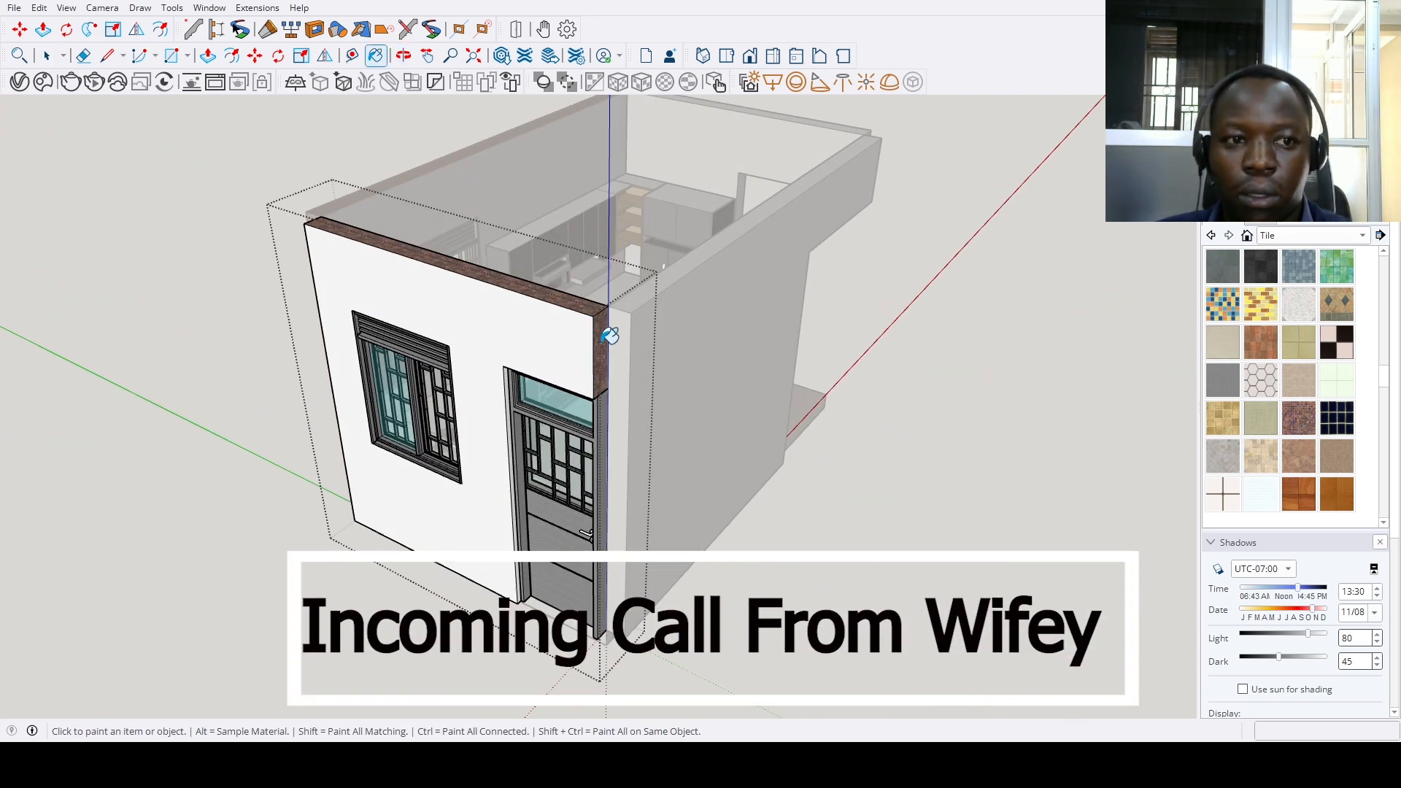
{"action": "key", "text": "space"}
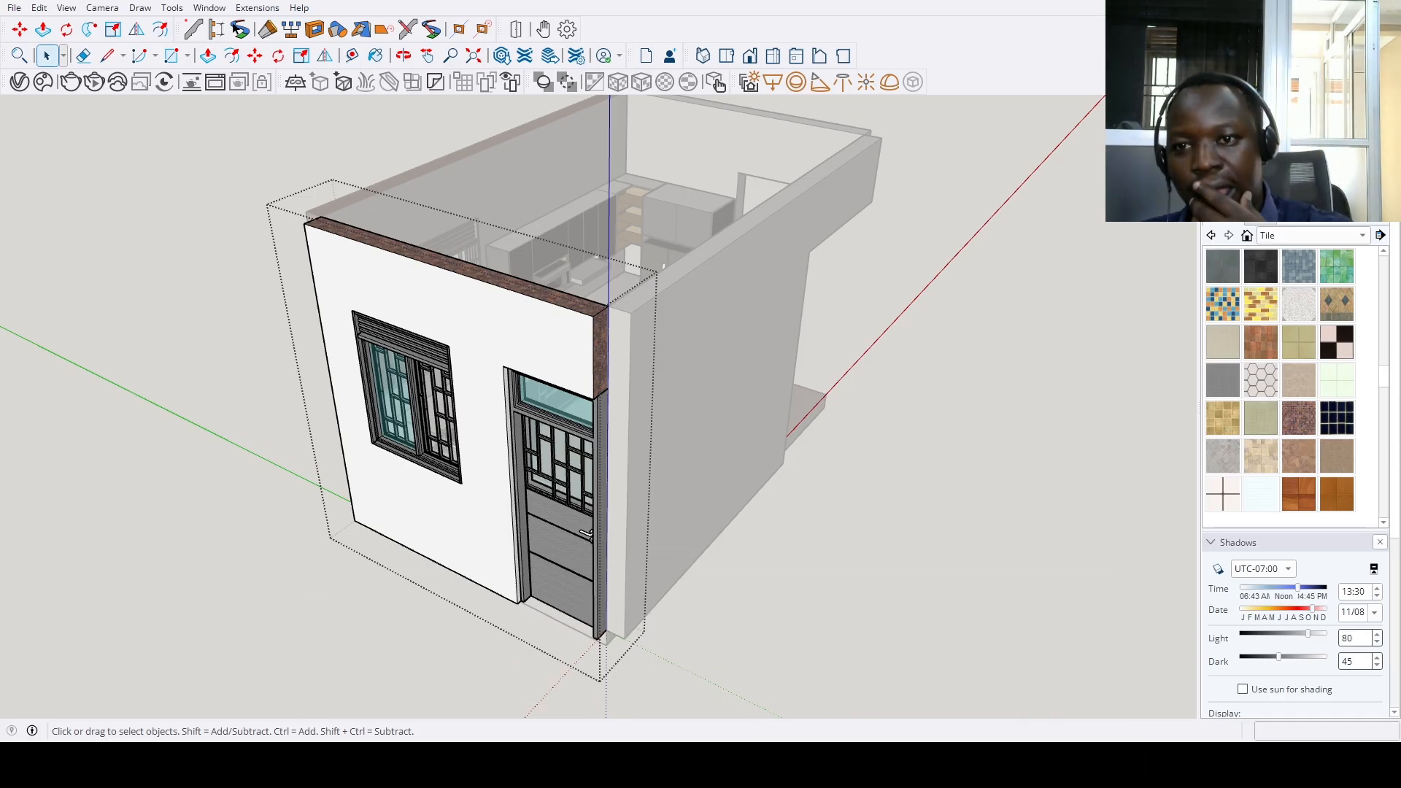
Open the adjoining long side wall and paint its end and top faces with the same reddish-brown brick material
{"action": "double_click", "coordinate": [648, 416]}
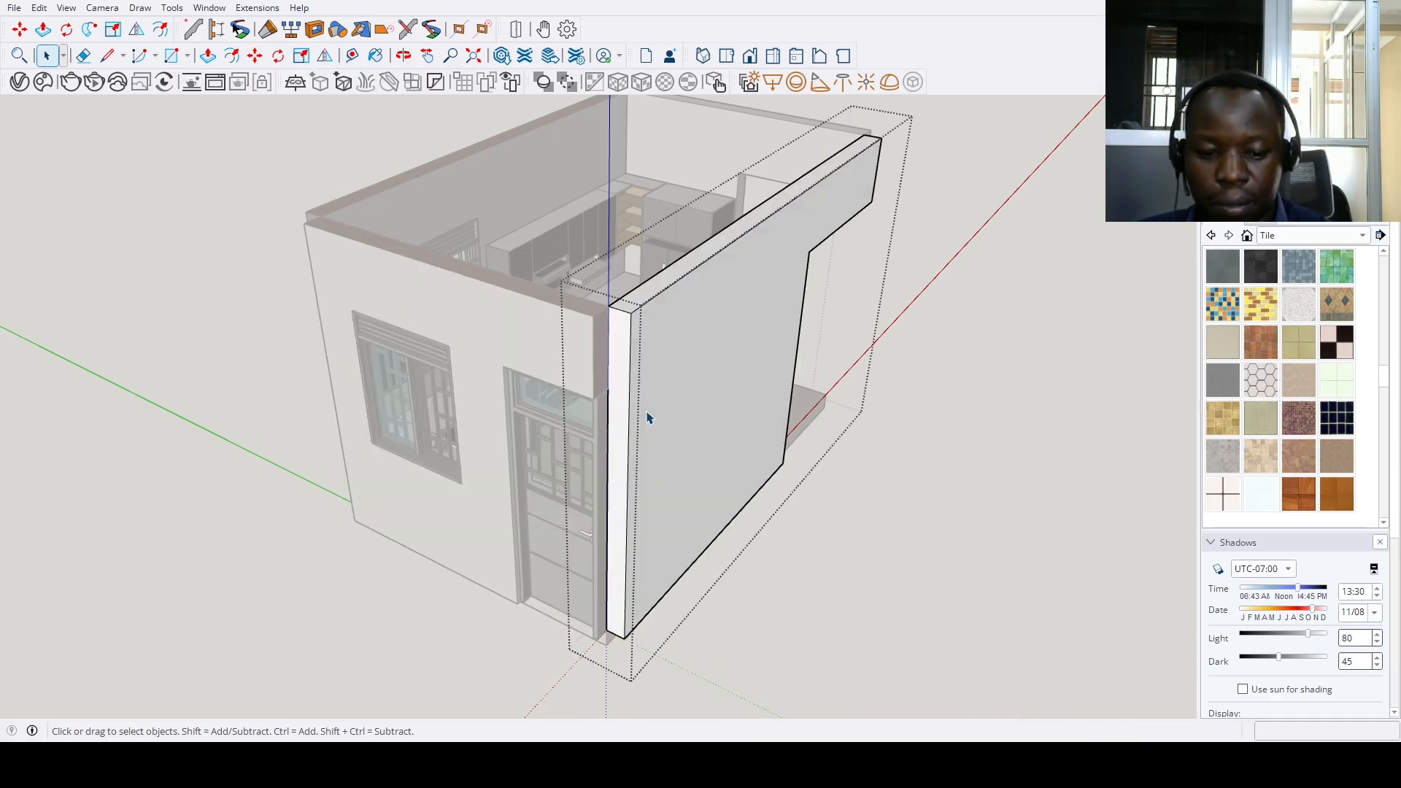
{"action": "scroll", "coordinate": [626, 416], "scroll_direction": "up", "scroll_amount": 3}
{"action": "key", "text": "b"}
{"action": "left_click", "coordinate": [612, 394]}
{"action": "left_click", "coordinate": [645, 224]}
{"action": "scroll", "coordinate": [605, 599], "scroll_direction": "down", "scroll_amount": 2}
{"action": "mouse_move", "coordinate": [606, 602]}
{"action": "middle_mouse_down"}
{"action": "mouse_move", "coordinate": [329, 577]}
{"action": "mouse_move", "coordinate": [212, 598]}
{"action": "middle_mouse_up"}
{"action": "scroll", "coordinate": [682, 403], "scroll_direction": "up", "scroll_amount": 2}
{"action": "mouse_move", "coordinate": [822, 436]}
{"action": "middle_mouse_down"}
{"action": "mouse_move", "coordinate": [694, 420]}
{"action": "mouse_move", "coordinate": [713, 397]}
{"action": "middle_mouse_up"}
{"action": "left_click", "coordinate": [680, 406]}
Paint the top and both end faces of the wall with the open doorway with the same reddish-brown brick material
{"action": "key", "text": "space"}
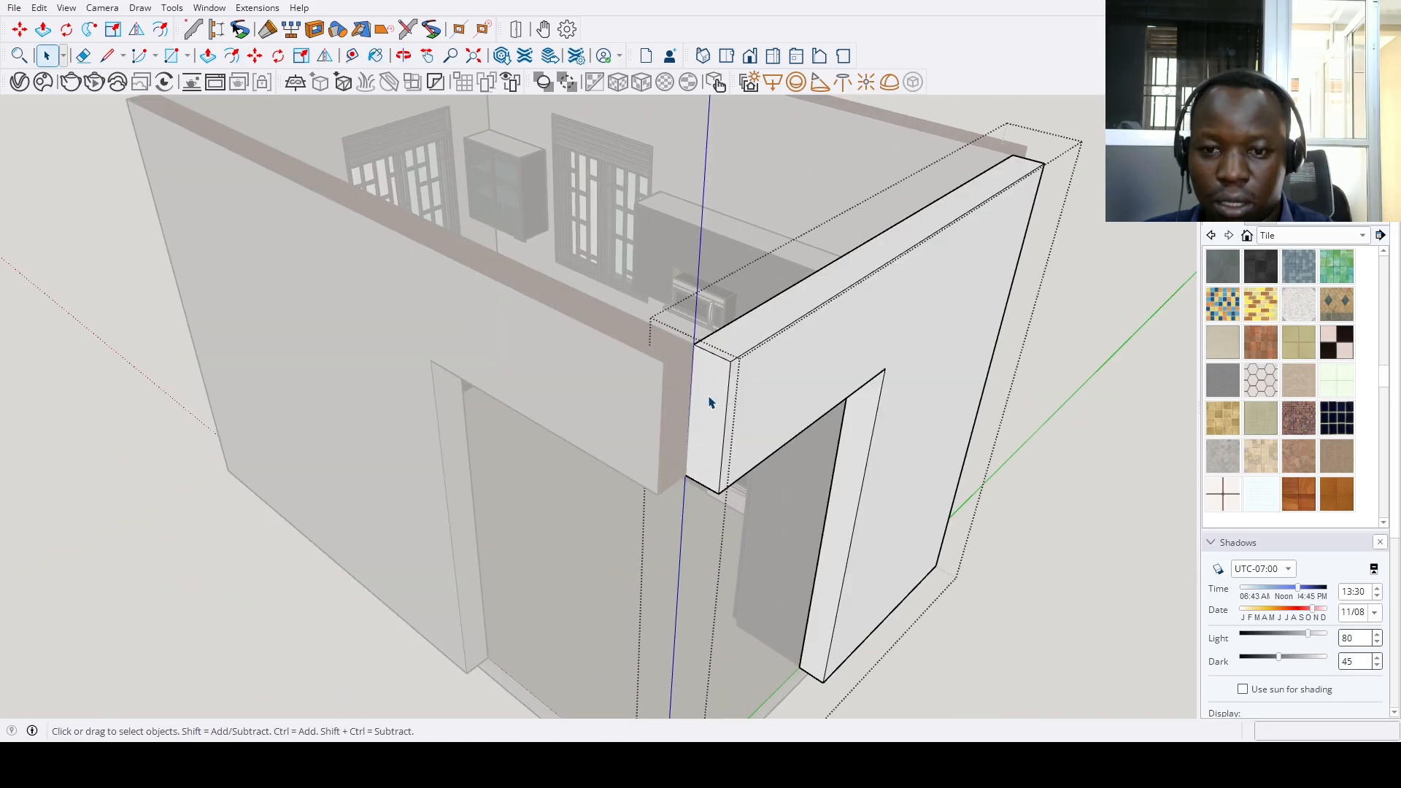
{"action": "key", "text": "b"}
{"action": "left_click", "coordinate": [712, 397]}
{"action": "left_click", "coordinate": [769, 325]}
{"action": "mouse_move", "coordinate": [769, 325]}
{"action": "middle_mouse_down"}
{"action": "mouse_move", "coordinate": [626, 491]}
{"action": "mouse_move", "coordinate": [699, 423]}
{"action": "middle_mouse_up"}
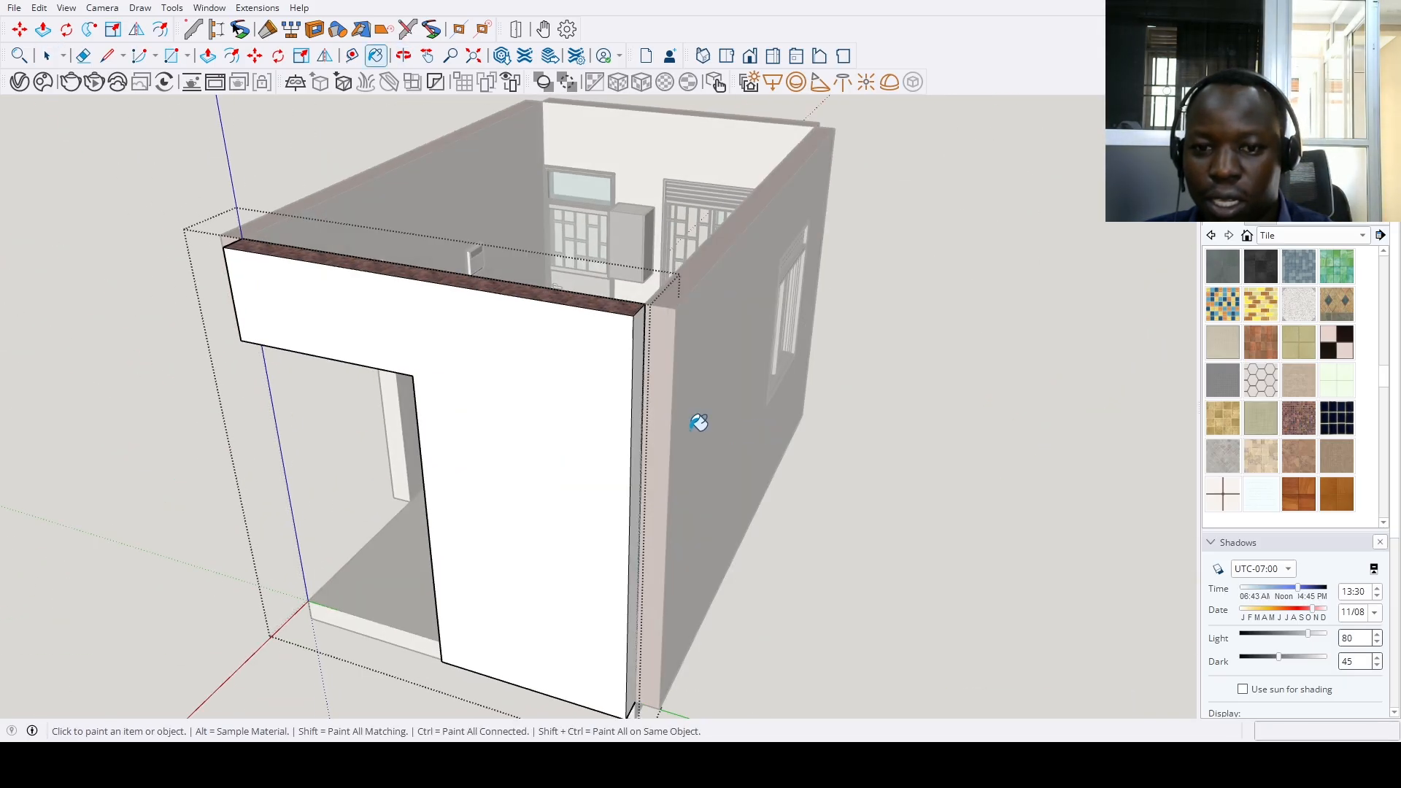
{"action": "left_click", "coordinate": [646, 374]}
{"action": "key", "text": "space"}
{"action": "middle_click_drag", "start_coordinate": [372, 628], "coordinate": [466, 581]}
{"action": "scroll", "coordinate": [416, 660], "scroll_direction": "up", "scroll_amount": 3}
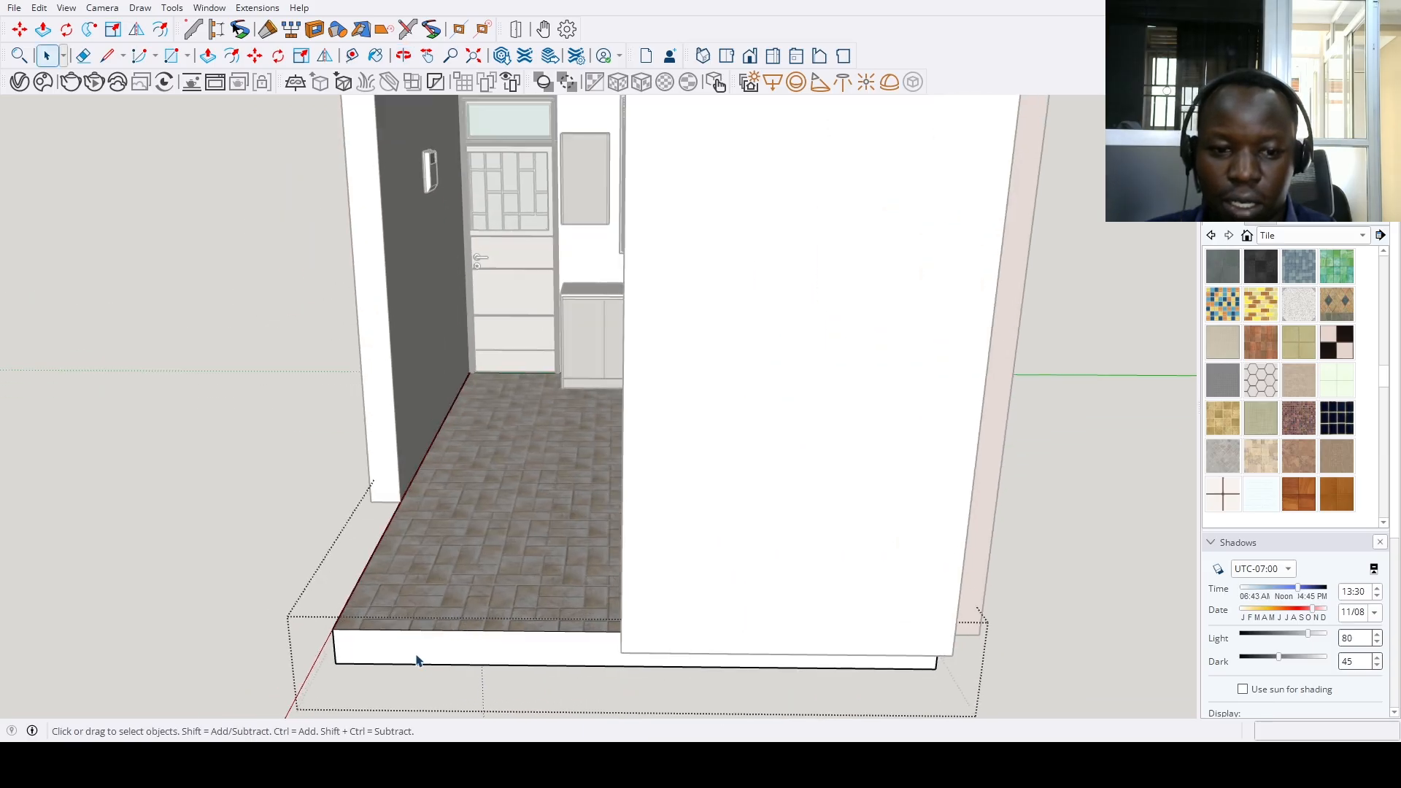
{"action": "key", "text": "l"}
Pull the front edge of the countertop beside the refrigerator outward by 2 inches
{"action": "middle_click_drag", "start_coordinate": [417, 661], "coordinate": [813, 312]}
{"action": "scroll", "coordinate": [827, 300], "scroll_direction": "up", "scroll_amount": 4}
{"action": "key", "text": "p"}
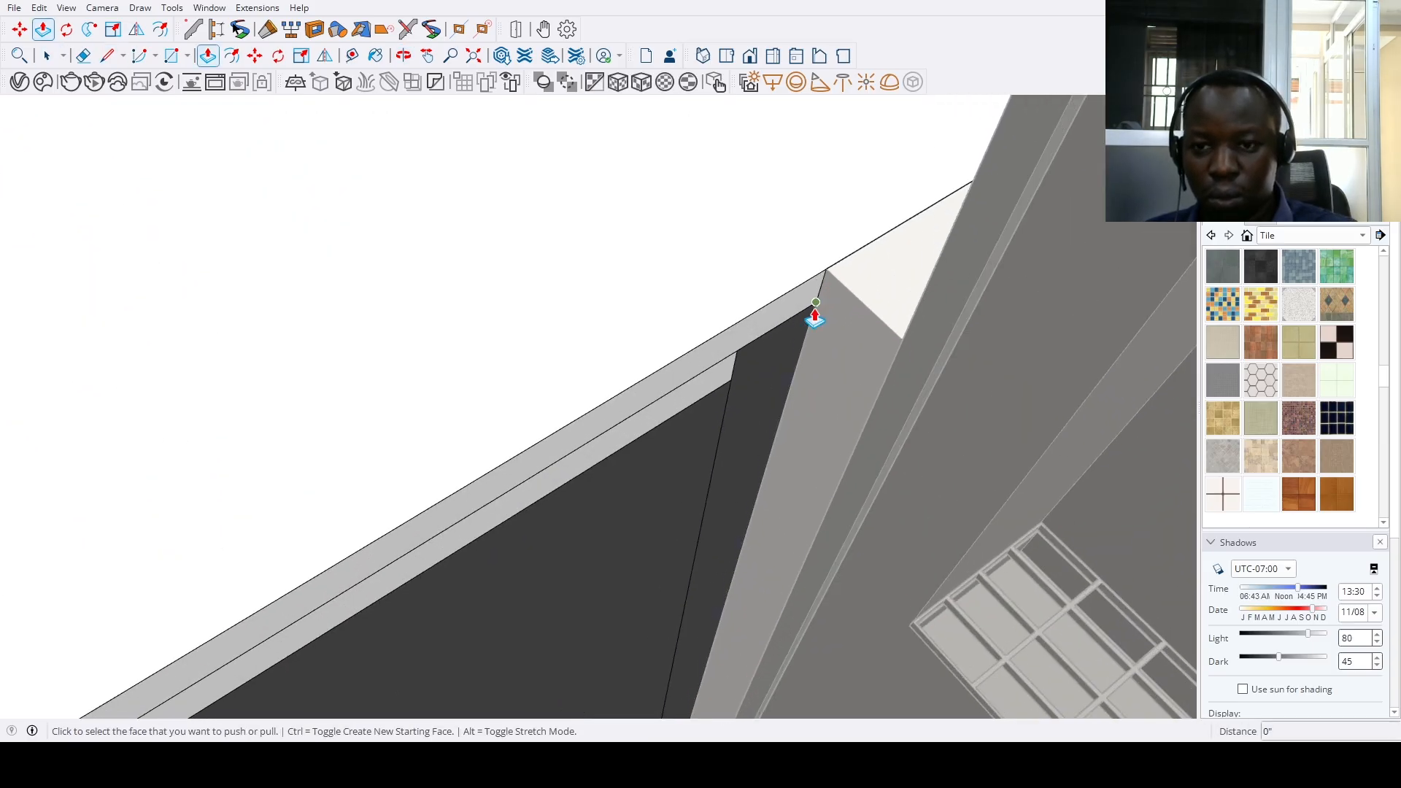
{"action": "left_click", "coordinate": [861, 312]}
{"action": "left_click", "coordinate": [868, 315]}
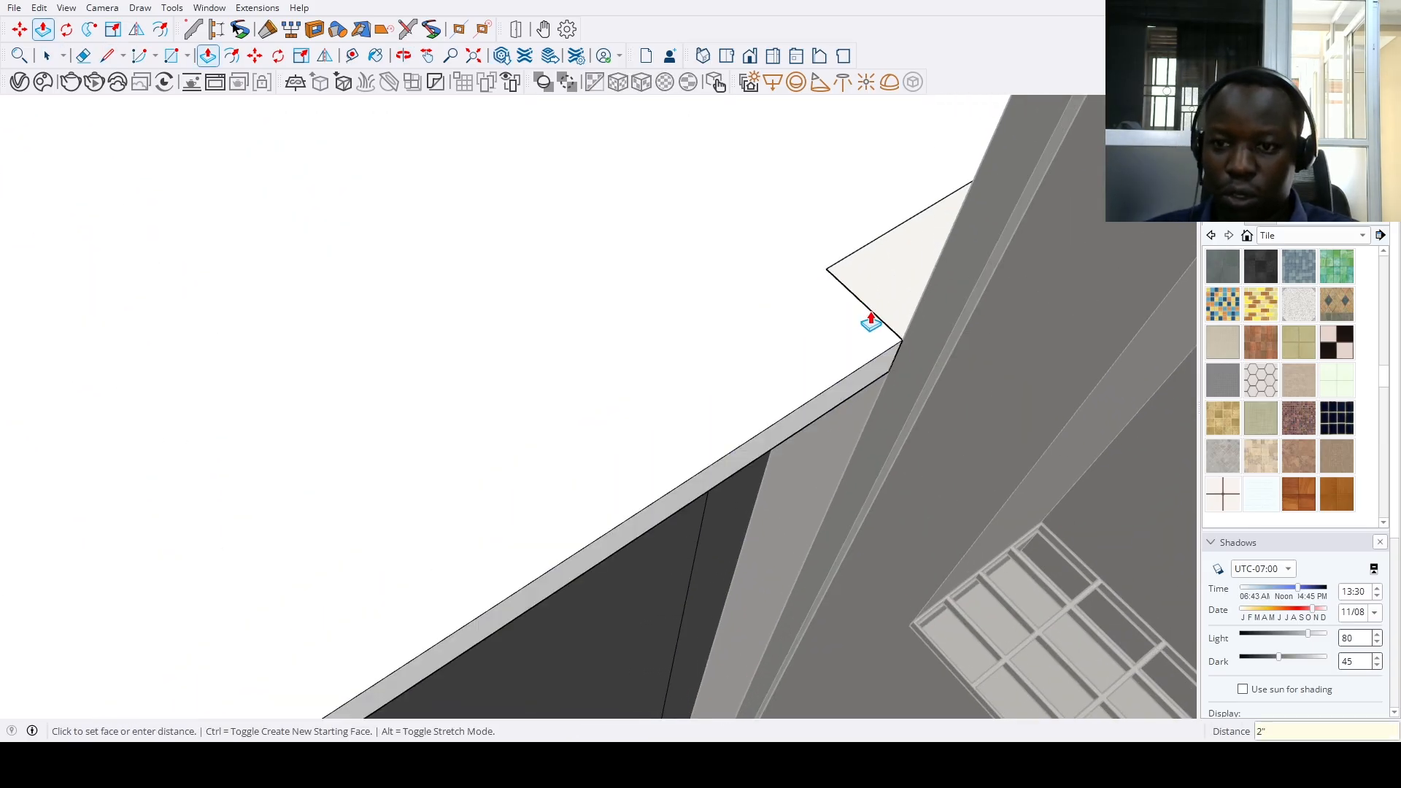
{"action": "key", "text": "space"}
{"action": "scroll", "coordinate": [679, 496], "scroll_direction": "down", "scroll_amount": 8}
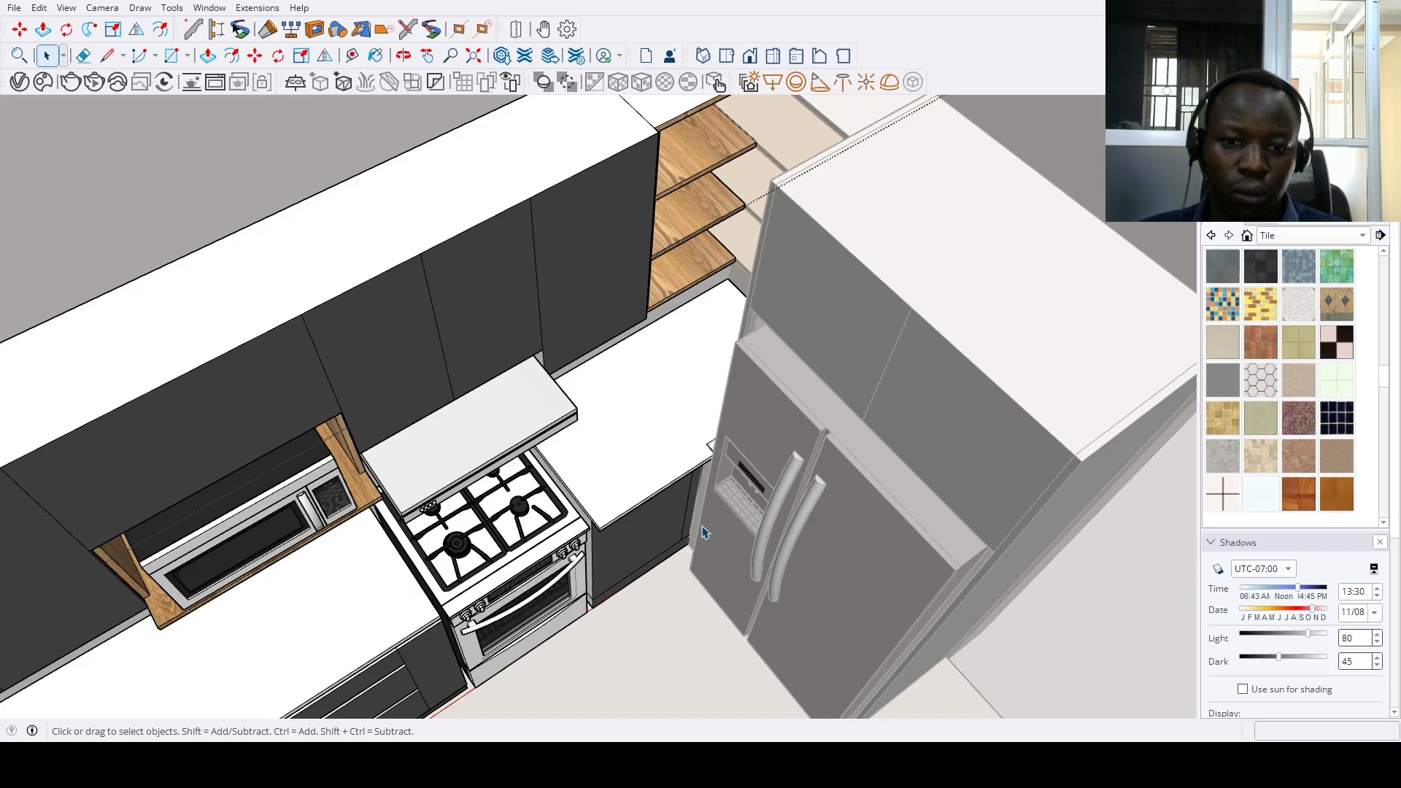
Pull out the front edge of the long countertop above the dishwasher and drawers so it overhangs the base cabinets
{"action": "middle_click_drag", "start_coordinate": [704, 533], "coordinate": [1007, 427]}
{"action": "scroll", "coordinate": [875, 368], "scroll_direction": "up", "scroll_amount": 5}
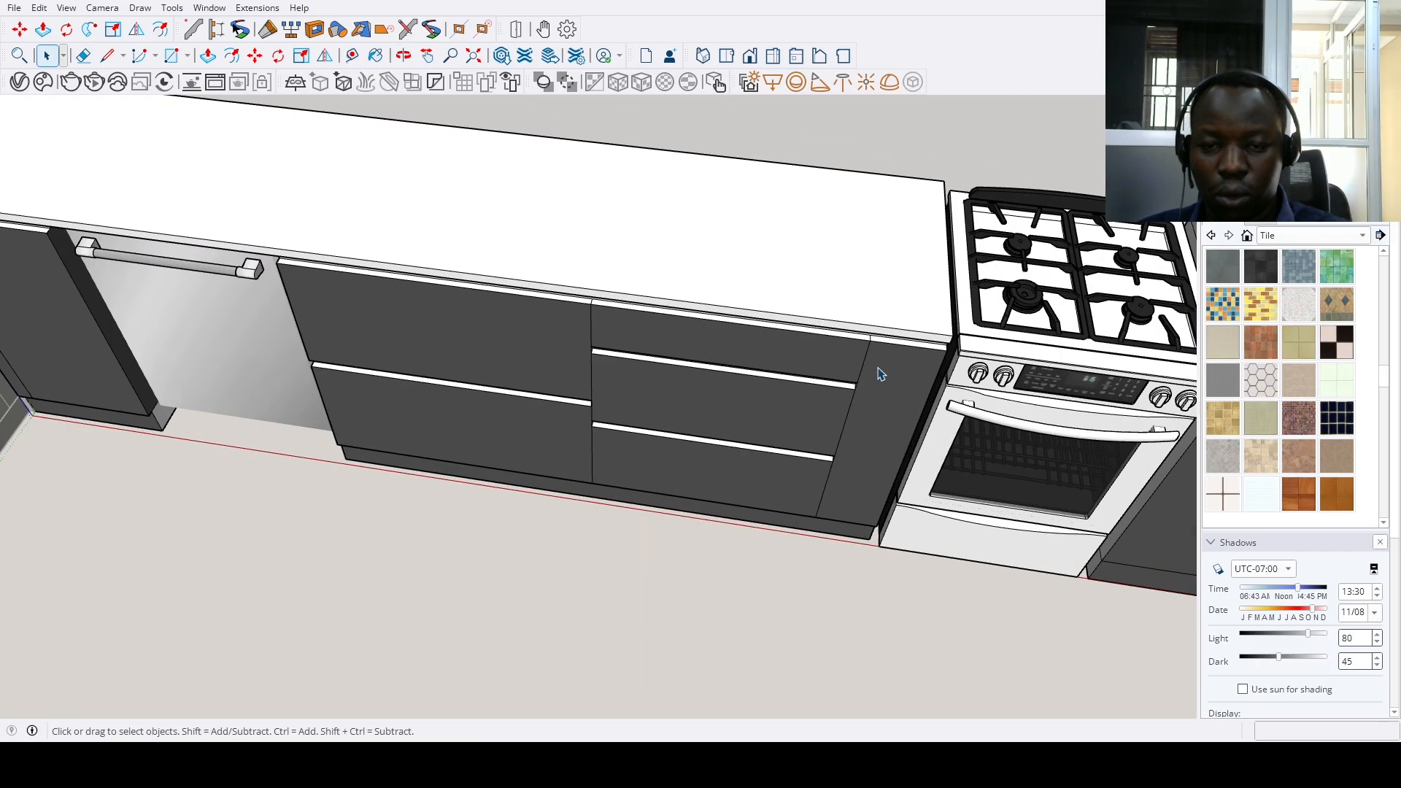
{"action": "key", "text": "p"}
{"action": "scroll", "coordinate": [820, 321], "scroll_direction": "down", "scroll_amount": 5}
{"action": "middle_click_drag", "start_coordinate": [656, 375], "coordinate": [460, 413]}
{"action": "key", "text": "space"}
Draw a 1-inch dividing line on the sink countertop's front edge at the inner corner and pull that edge outward
{"action": "scroll", "coordinate": [496, 131], "scroll_direction": "up", "scroll_amount": 2}
{"action": "scroll", "coordinate": [525, 194], "scroll_direction": "down", "scroll_amount": 3}
{"action": "scroll", "coordinate": [545, 188], "scroll_direction": "up", "scroll_amount": 6}
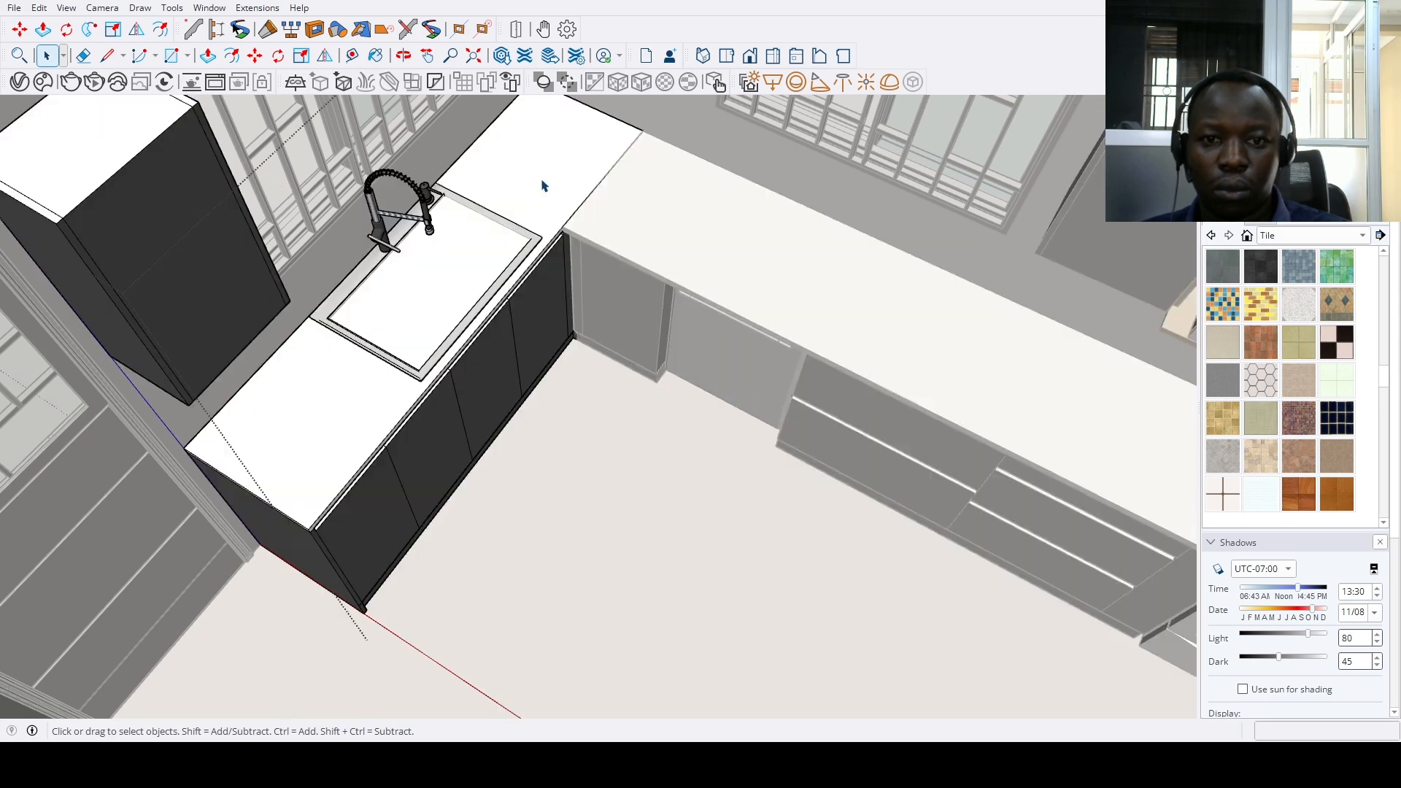
{"action": "scroll", "coordinate": [577, 270], "scroll_direction": "up", "scroll_amount": 1}
{"action": "key", "text": "p"}
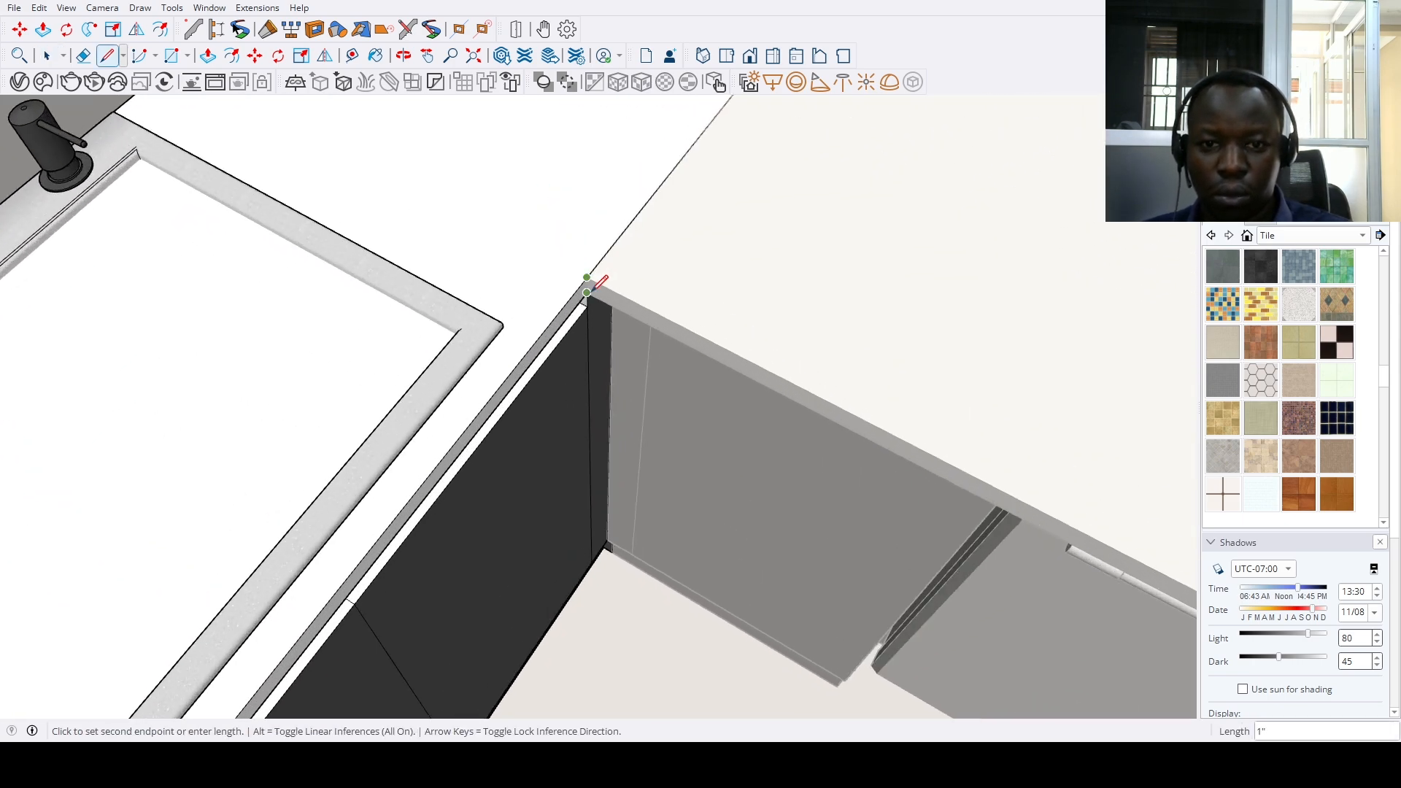
{"action": "scroll", "coordinate": [584, 277], "scroll_direction": "up", "scroll_amount": 2}
{"action": "scroll", "coordinate": [577, 307], "scroll_direction": "down", "scroll_amount": 6}
{"action": "key", "text": "space"}
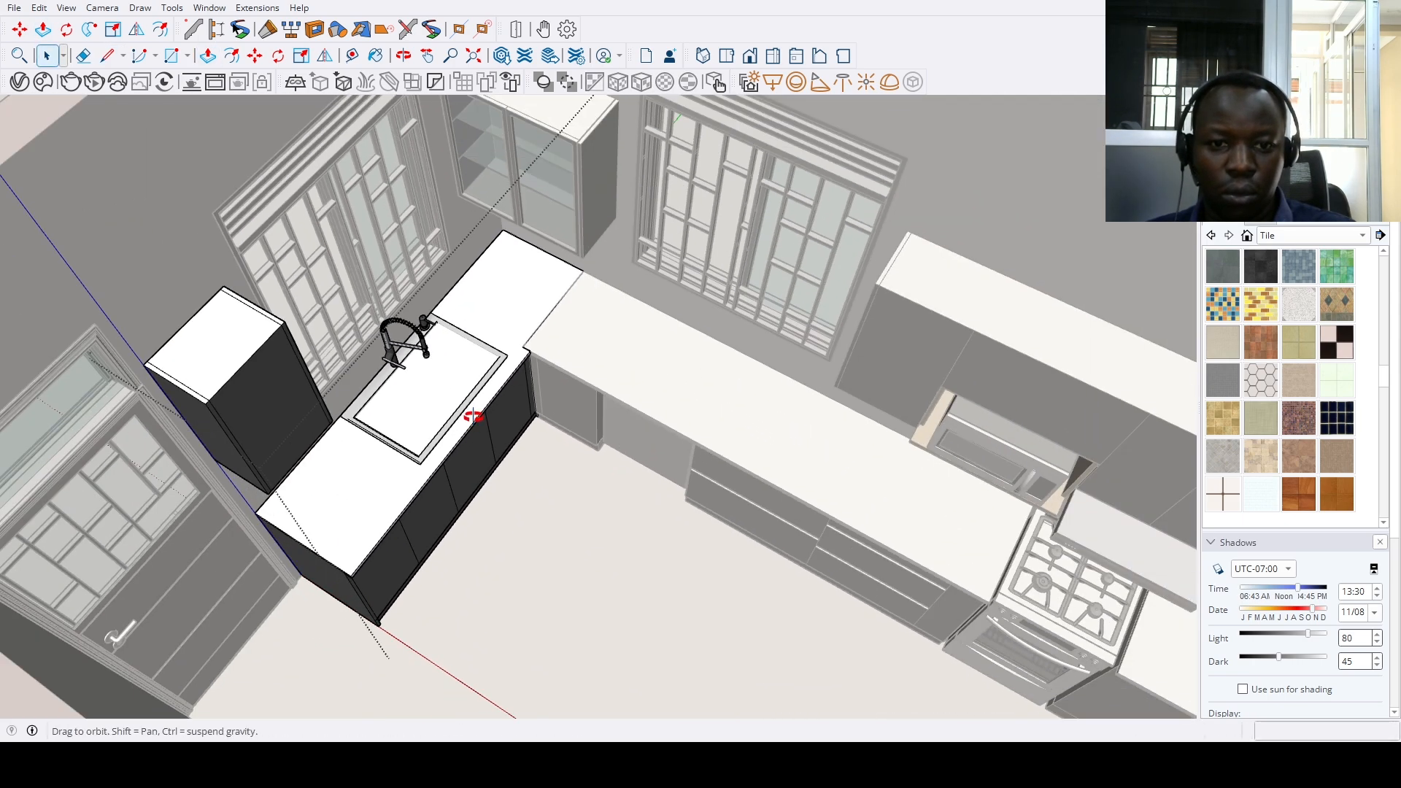
Pull the free end edge of the sink countertop outward so it overhangs the cabinet's side
{"action": "middle_click_drag", "start_coordinate": [474, 417], "coordinate": [319, 603]}
{"action": "scroll", "coordinate": [342, 583], "scroll_direction": "up", "scroll_amount": 5}
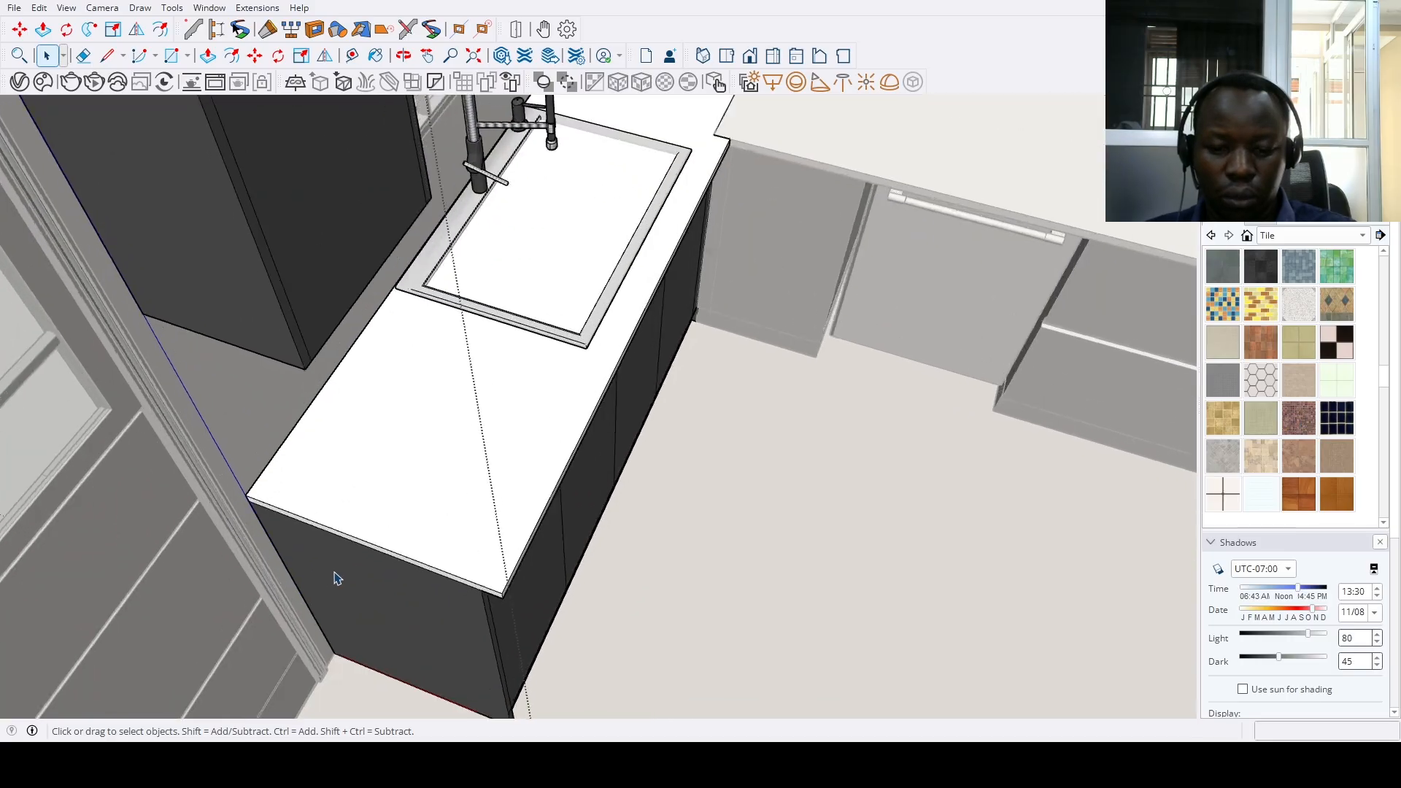
{"action": "key", "text": "p"}
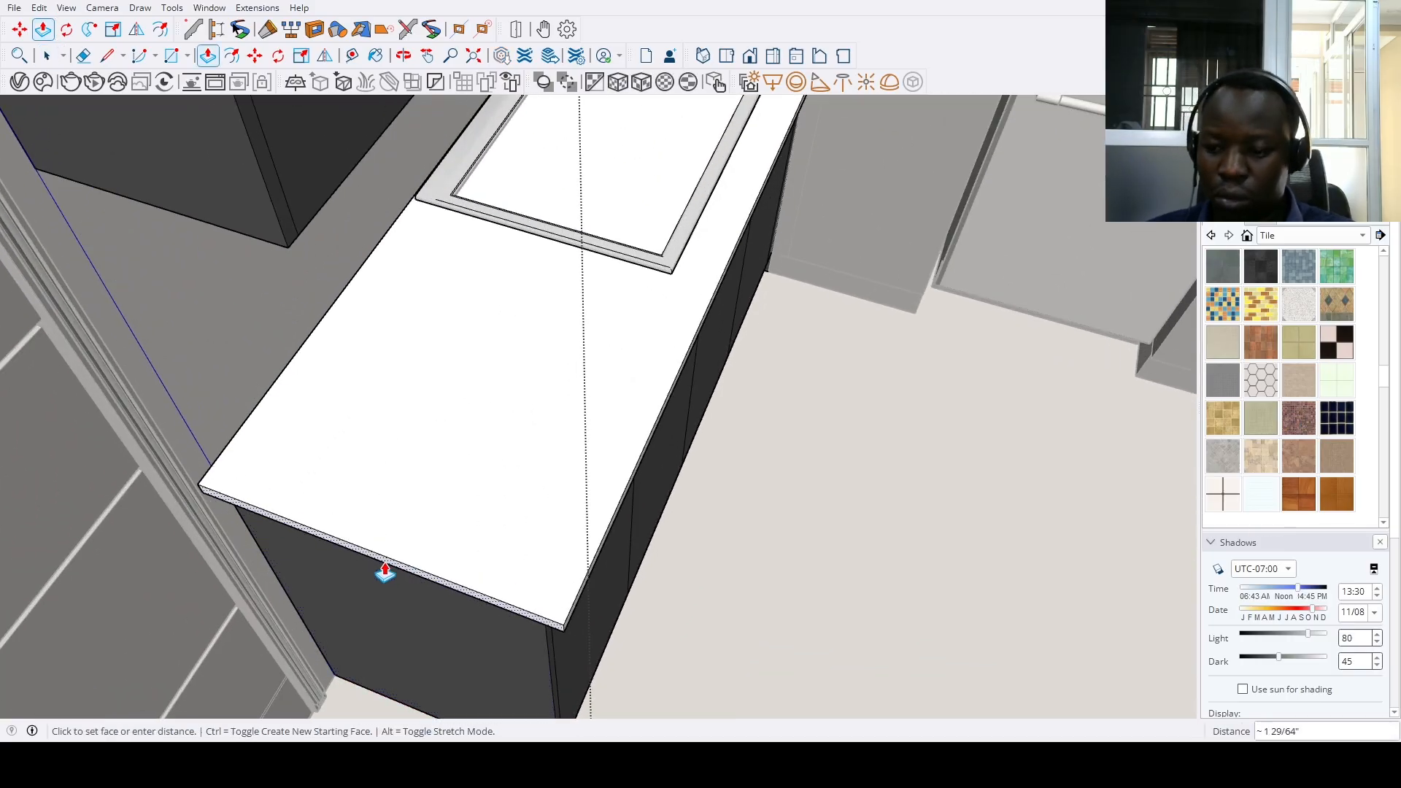
{"action": "key", "text": "space"}
Adjust the narrow base cabinet panel between the drawers and the cooker with Push/Pull
{"action": "scroll", "coordinate": [385, 573], "scroll_direction": "down", "scroll_amount": 3}
{"action": "scroll", "coordinate": [609, 257], "scroll_direction": "up", "scroll_amount": 5}
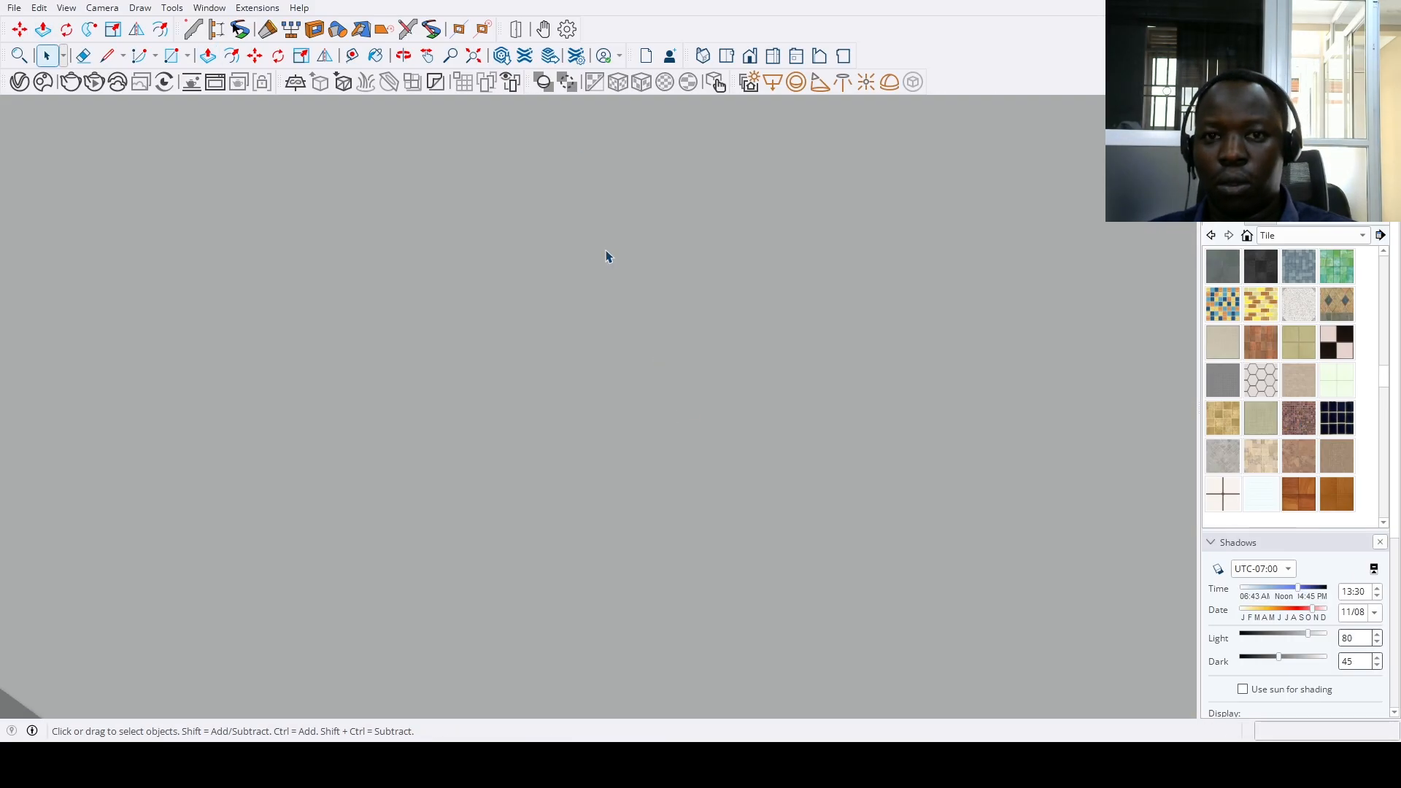
{"action": "left_click", "coordinate": [484, 58]}
{"action": "scroll", "coordinate": [751, 420], "scroll_direction": "up", "scroll_amount": 8}
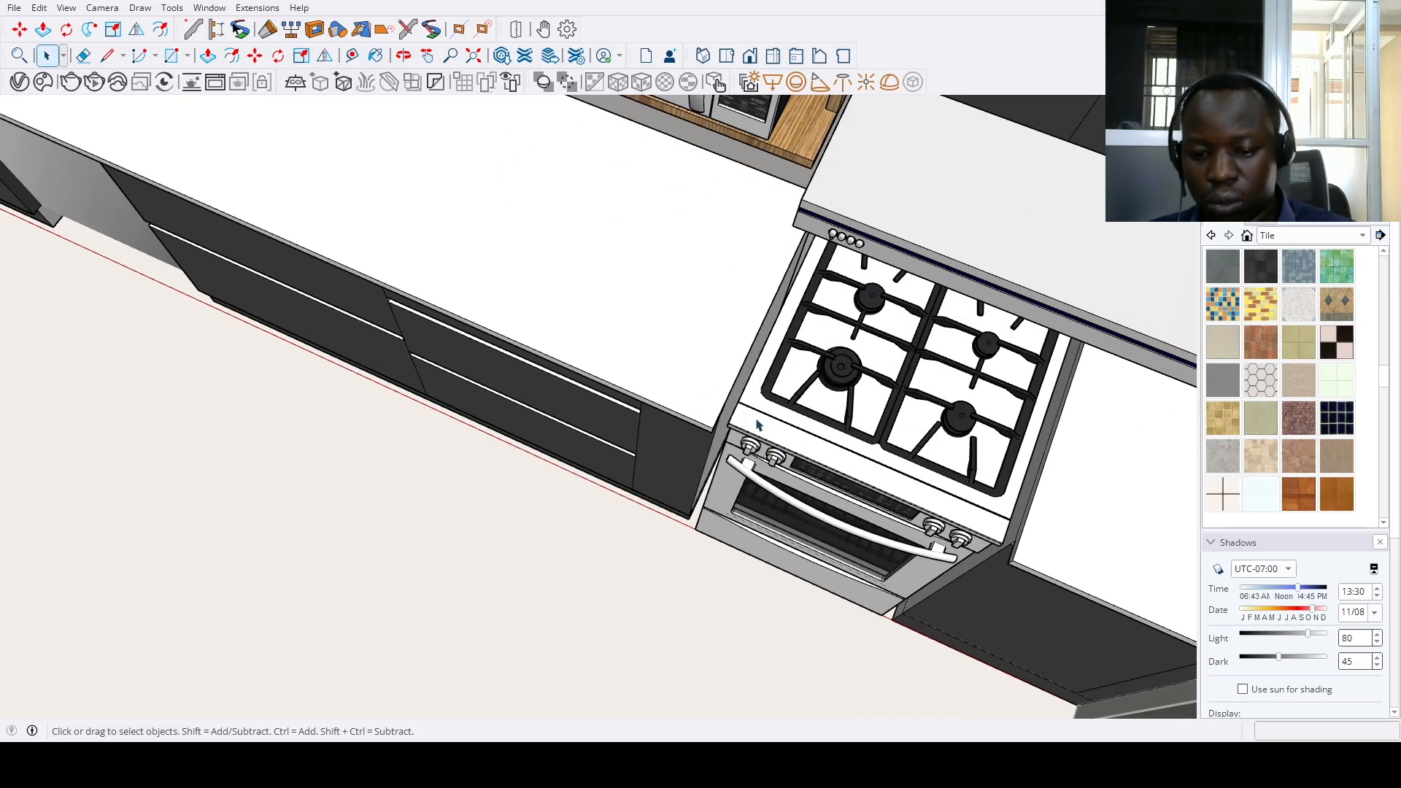
{"action": "scroll", "coordinate": [730, 379], "scroll_direction": "up", "scroll_amount": 5}
{"action": "key", "text": "p"}
{"action": "scroll", "coordinate": [691, 330], "scroll_direction": "down", "scroll_amount": 3}
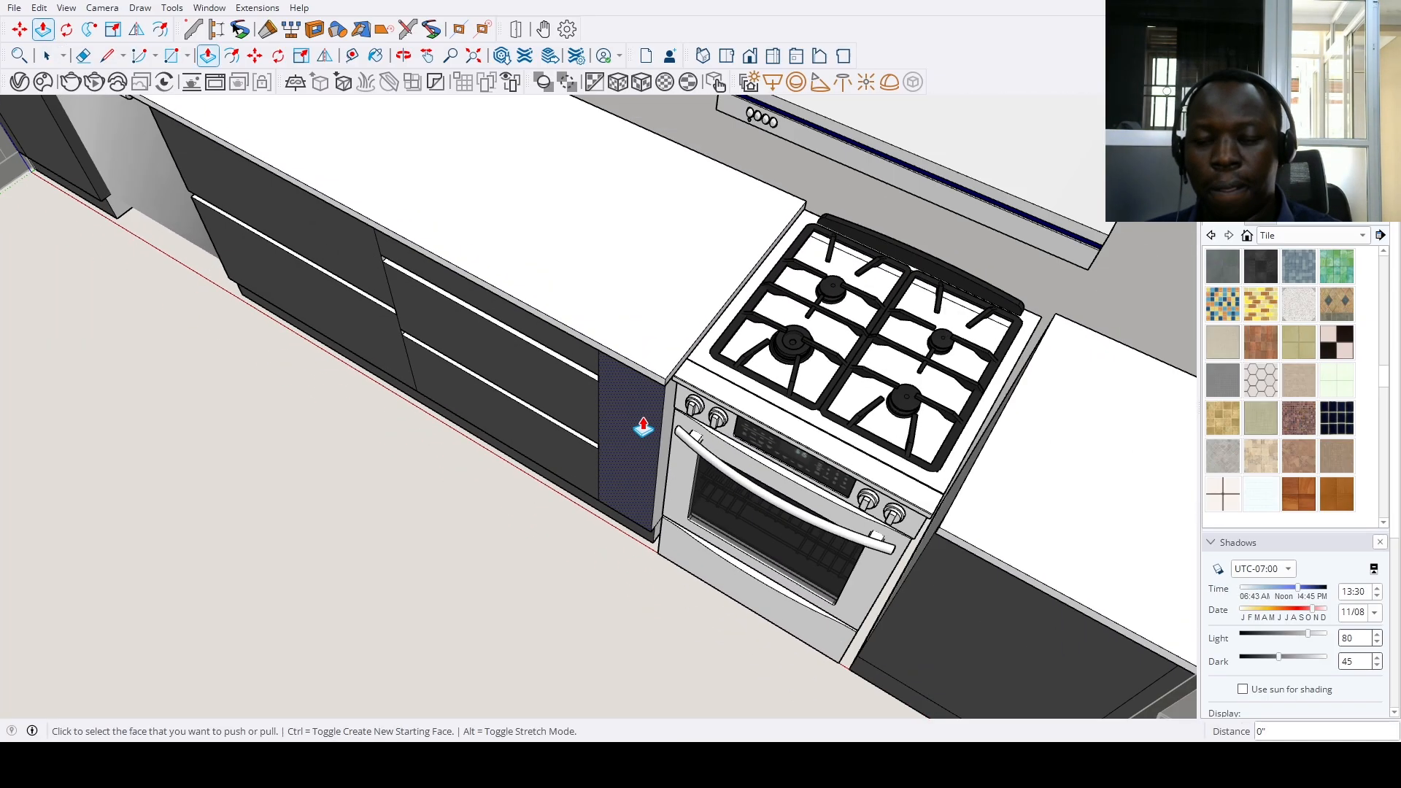
{"action": "middle_click_drag", "start_coordinate": [635, 416], "coordinate": [594, 350]}
{"action": "scroll", "coordinate": [1022, 329], "scroll_direction": "up", "scroll_amount": 3}
{"action": "scroll", "coordinate": [990, 341], "scroll_direction": "down", "scroll_amount": 3}
{"action": "key", "text": "space"}
Adjust the toe kick face along the base of the sink cabinet with Push/Pull
{"action": "scroll", "coordinate": [770, 490], "scroll_direction": "down", "scroll_amount": 6}
{"action": "scroll", "coordinate": [552, 369], "scroll_direction": "up", "scroll_amount": 3}
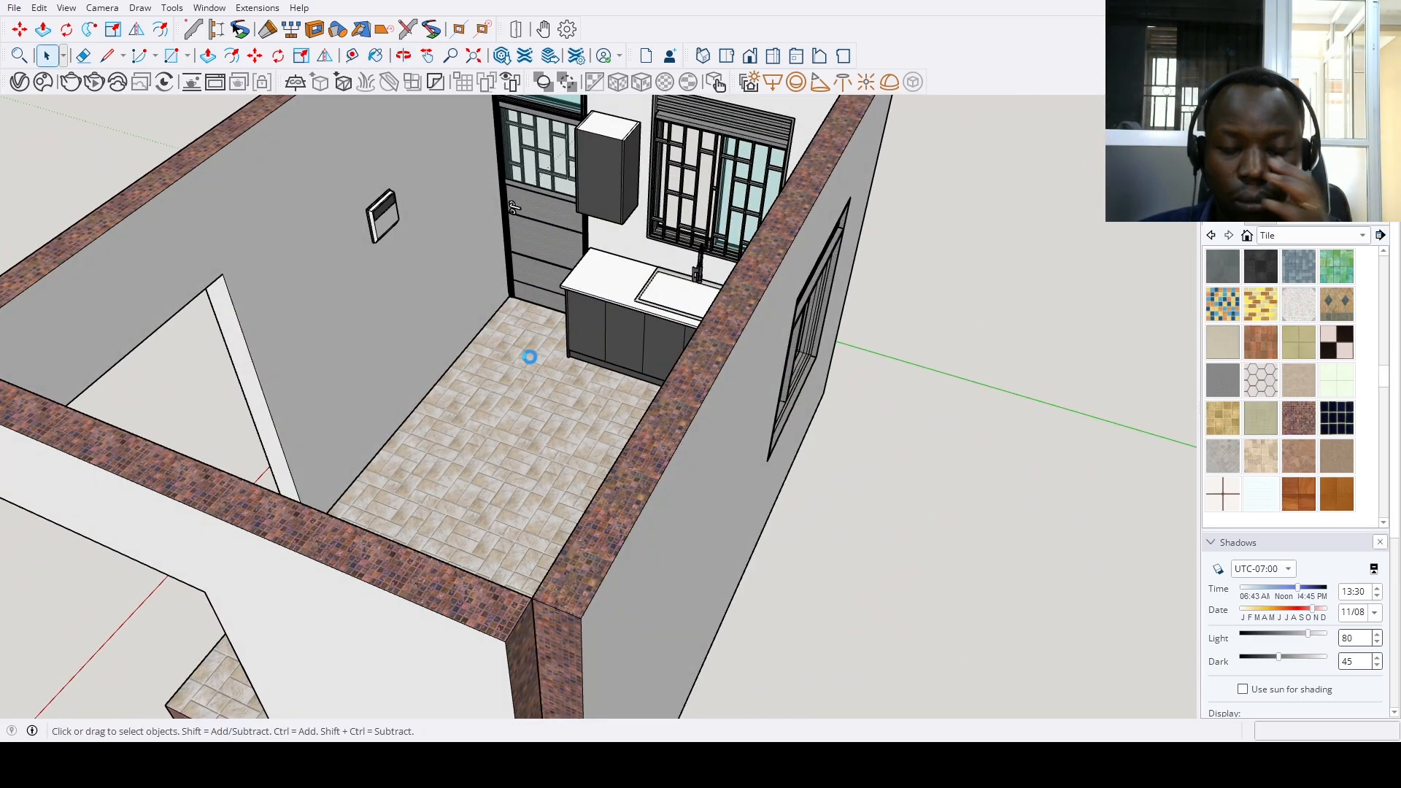
{"action": "scroll", "coordinate": [530, 356], "scroll_direction": "up", "scroll_amount": 8}
{"action": "key", "text": "p"}
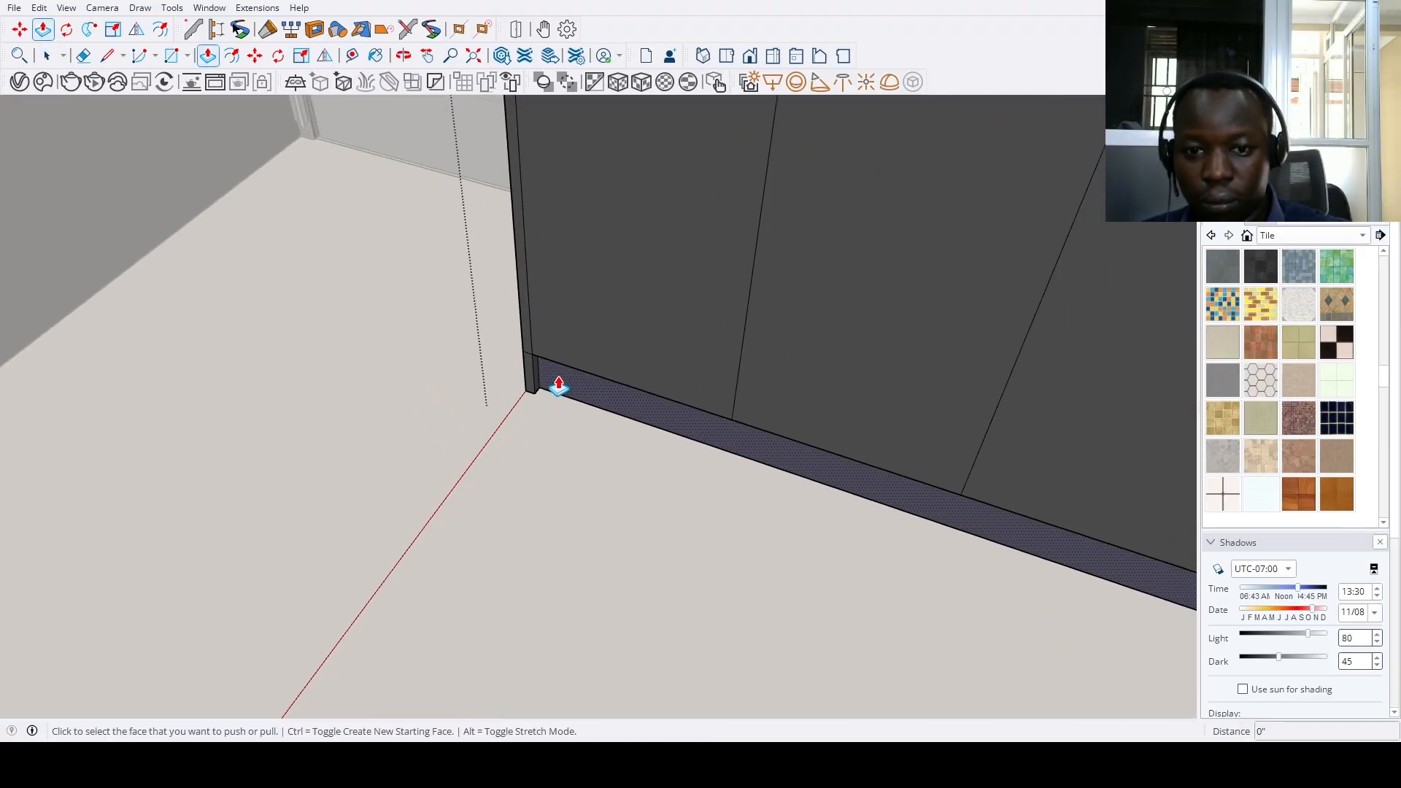
{"action": "key", "text": "space"}
{"action": "scroll", "coordinate": [470, 487], "scroll_direction": "down", "scroll_amount": 3}
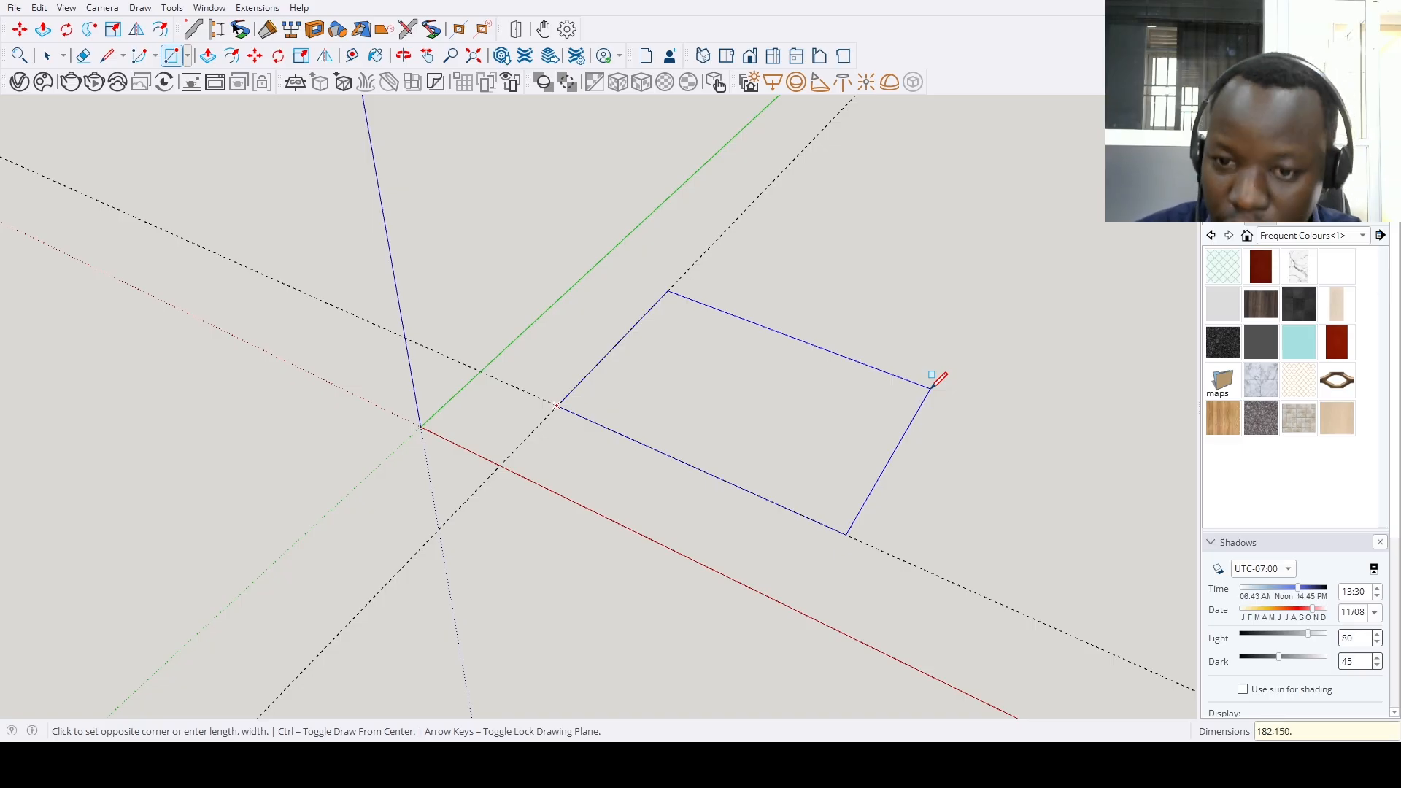
Draw a 182 by 150.5 inch rectangle from the guide intersection and extrude it upward 141 inches
{"action": "key", "text": "Return"}
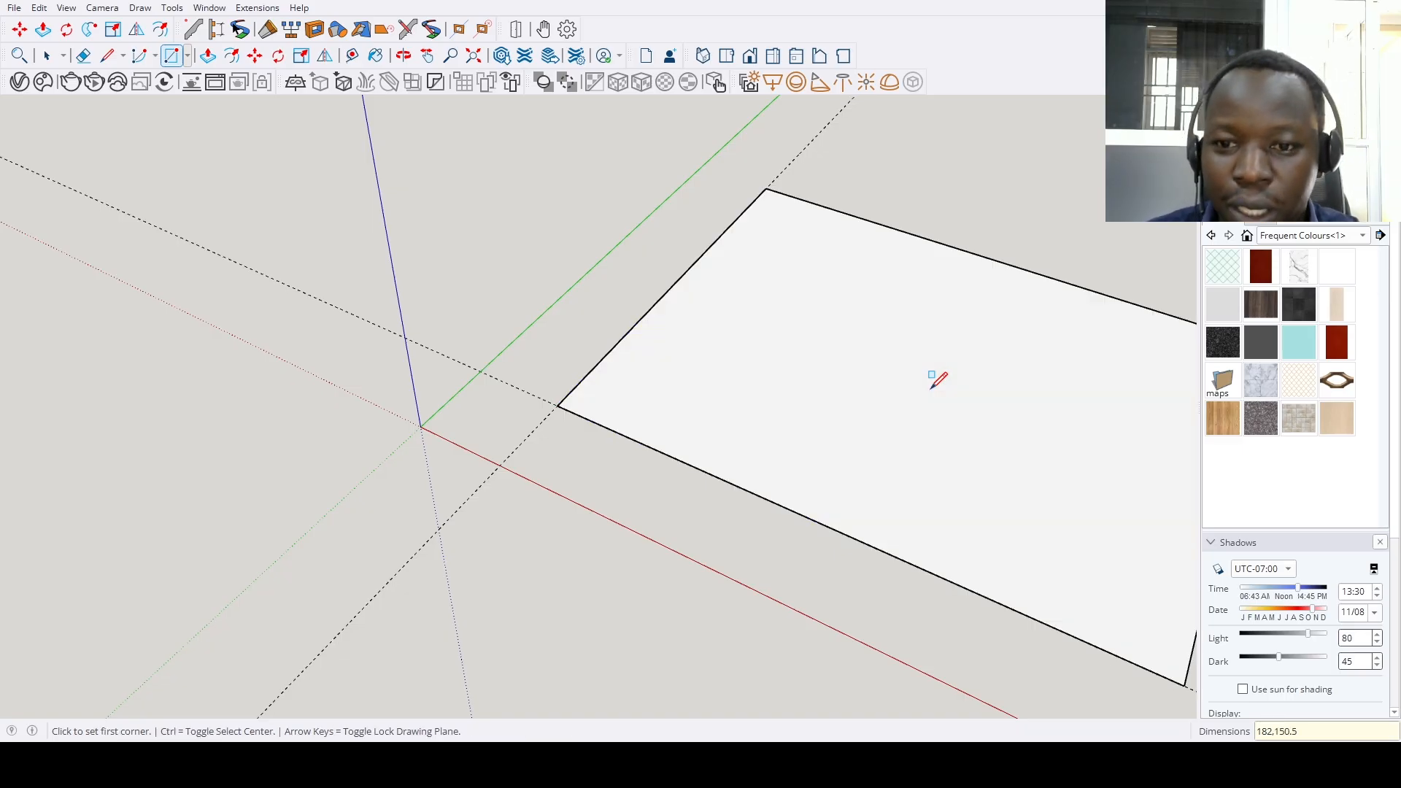
{"action": "scroll", "coordinate": [932, 379], "scroll_direction": "down", "scroll_amount": 5}
{"action": "key", "text": "p"}
{"action": "left_click", "coordinate": [910, 419]}
{"action": "middle_click_drag", "start_coordinate": [910, 418], "coordinate": [832, 285]}
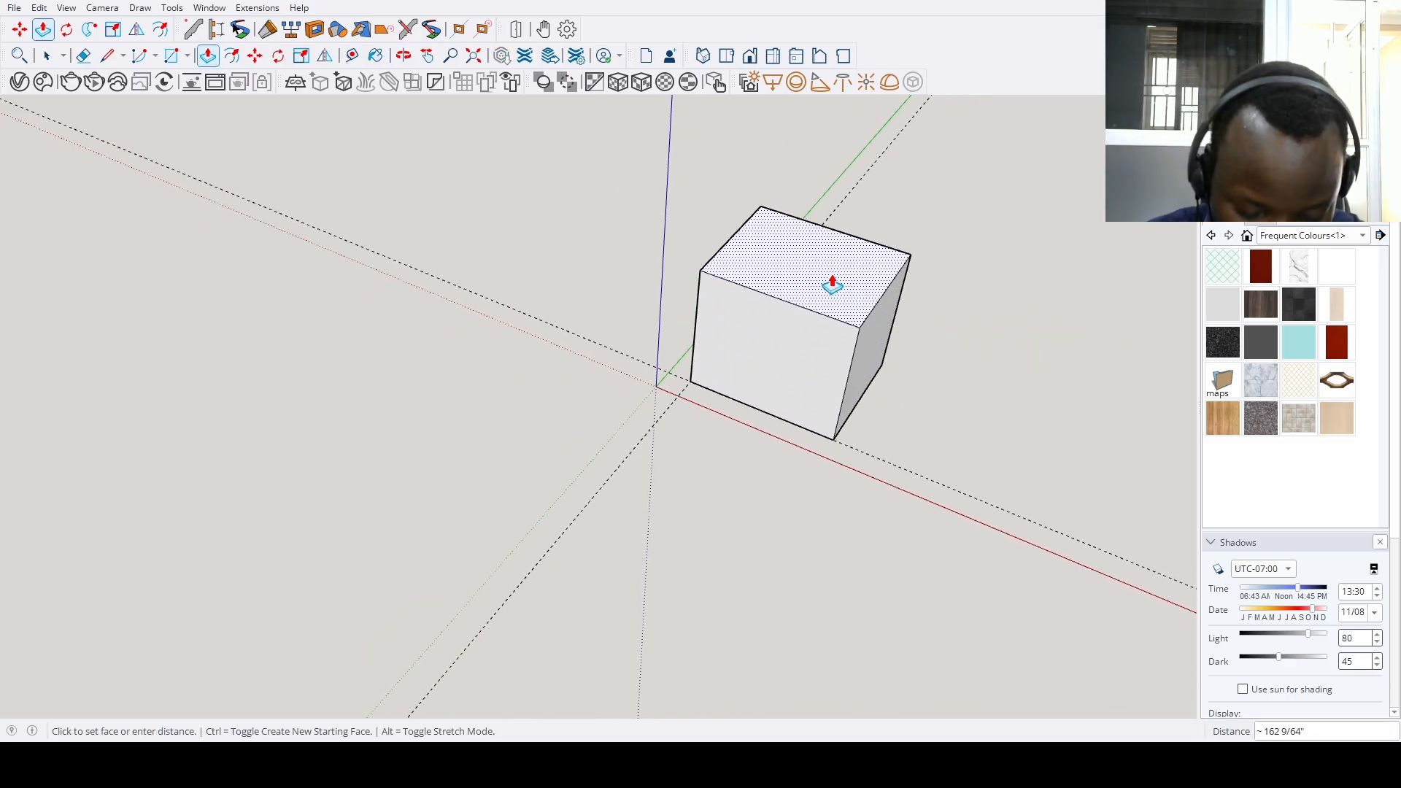
{"action": "key", "text": "Return"}
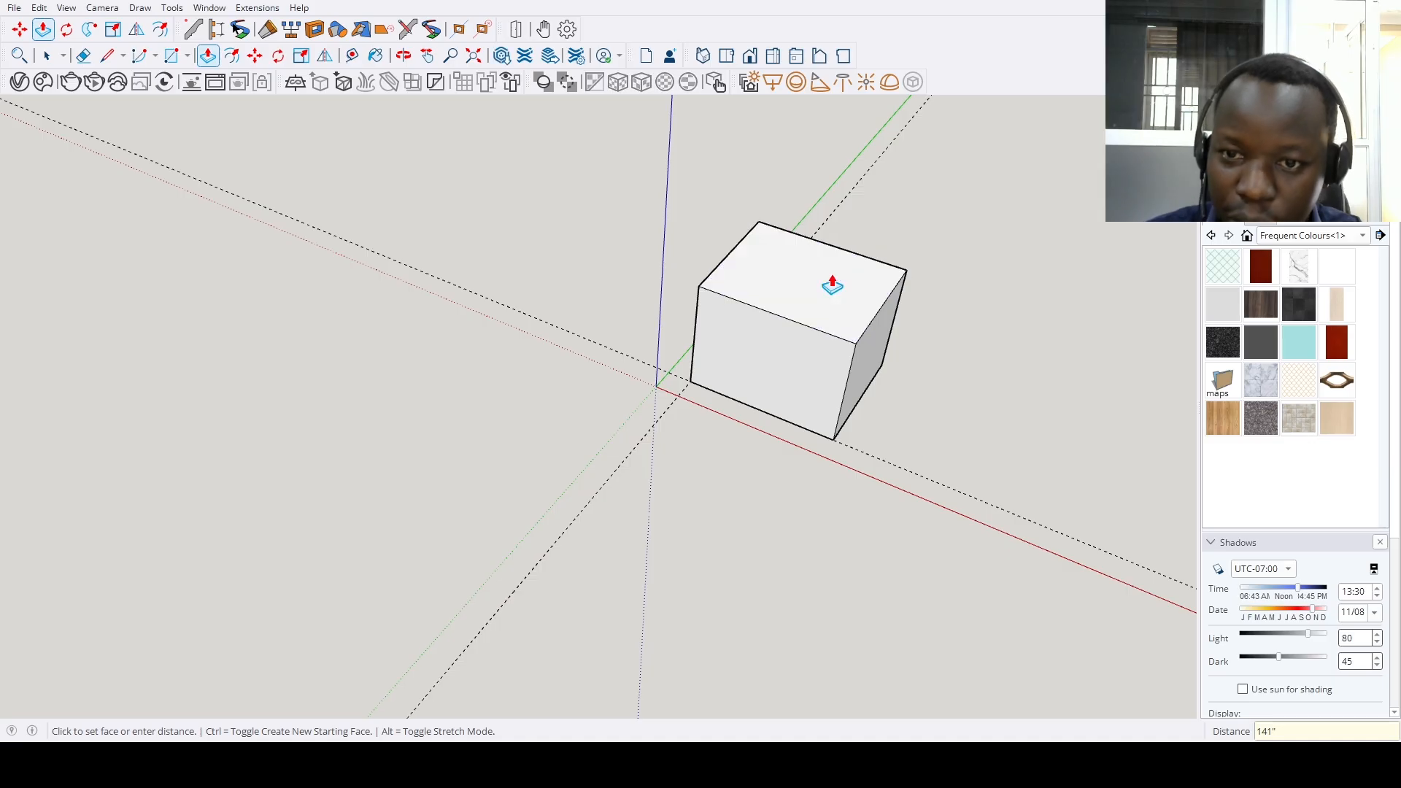
Turn the box's top face and wall faces into separate groups, one per face
{"action": "key", "text": "space"}
{"action": "scroll", "coordinate": [757, 409], "scroll_direction": "up", "scroll_amount": 3}
{"action": "left_click", "coordinate": [773, 377]}
{"action": "scroll", "coordinate": [773, 377], "scroll_direction": "down", "scroll_amount": 4}
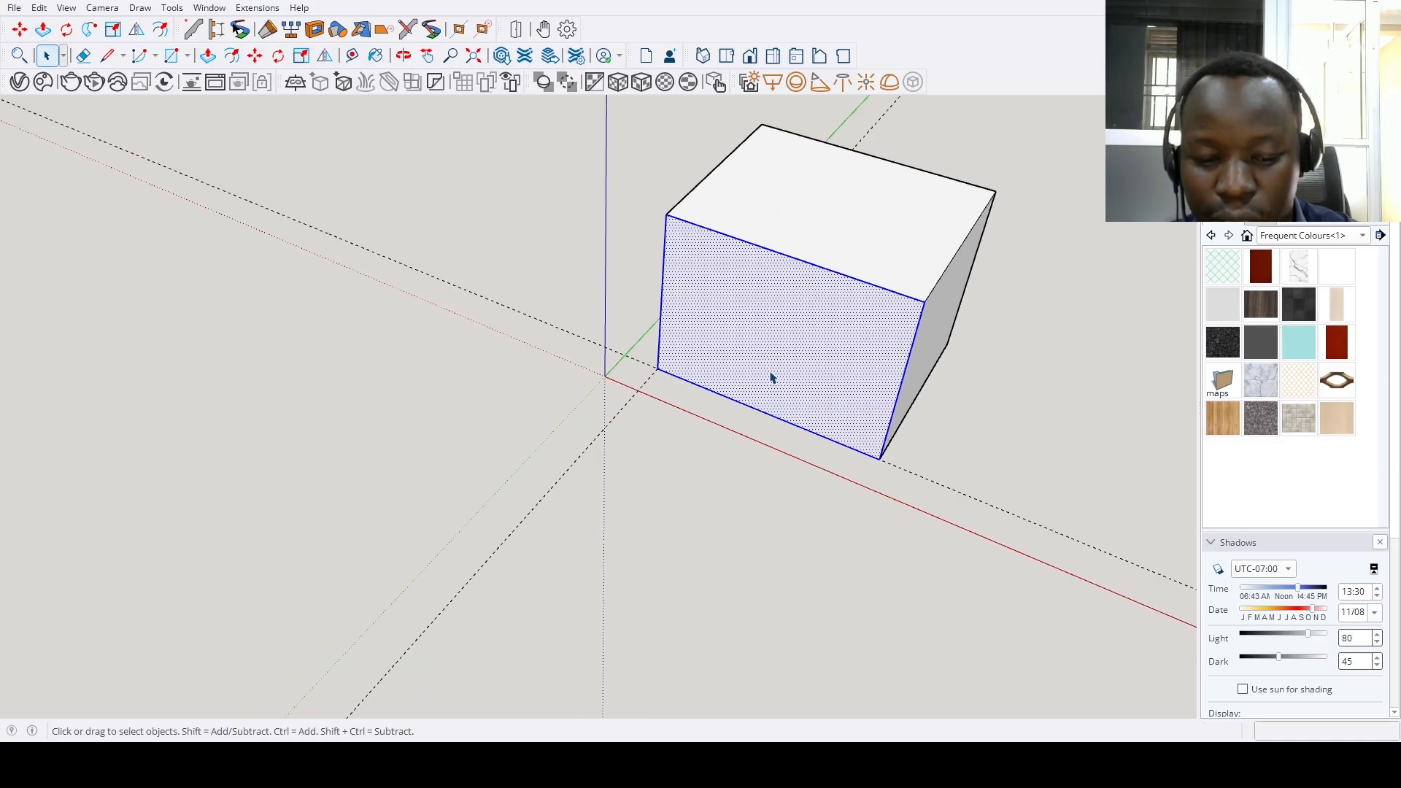
{"action": "double_click", "coordinate": [802, 286]}
{"action": "scroll", "coordinate": [838, 357], "scroll_direction": "up", "scroll_amount": 4}
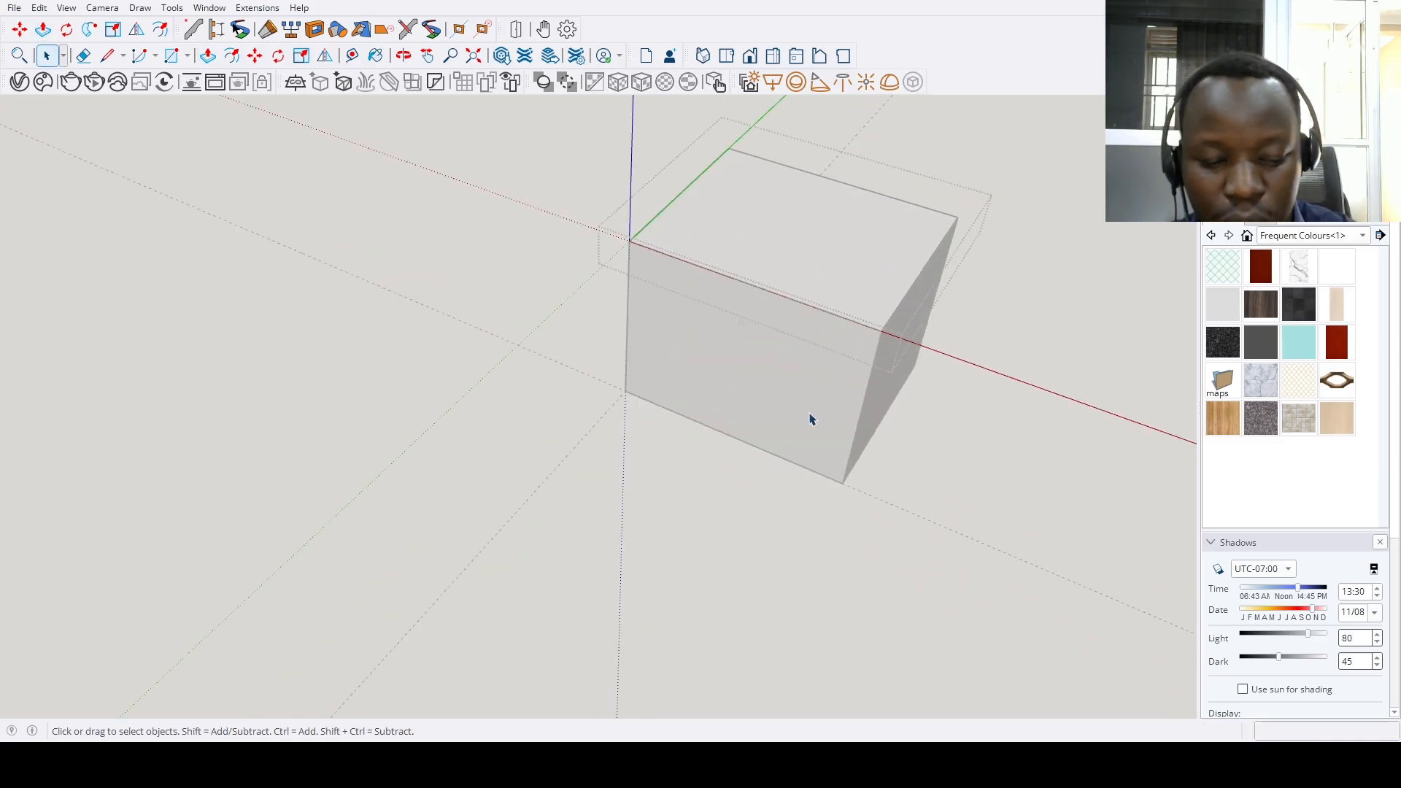
{"action": "scroll", "coordinate": [808, 422], "scroll_direction": "down", "scroll_amount": 3}
{"action": "scroll", "coordinate": [813, 400], "scroll_direction": "up", "scroll_amount": 3}
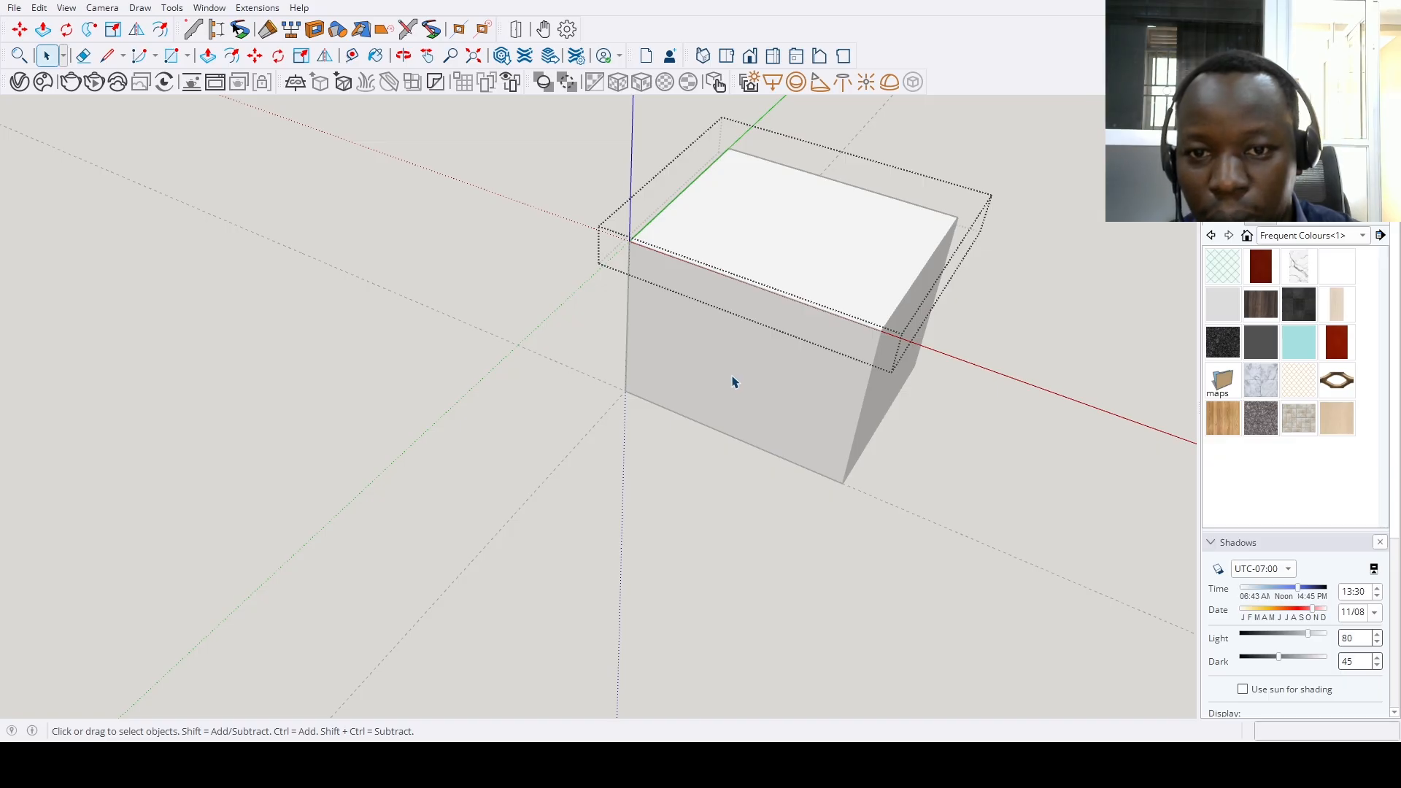
{"action": "left_click", "coordinate": [734, 385]}
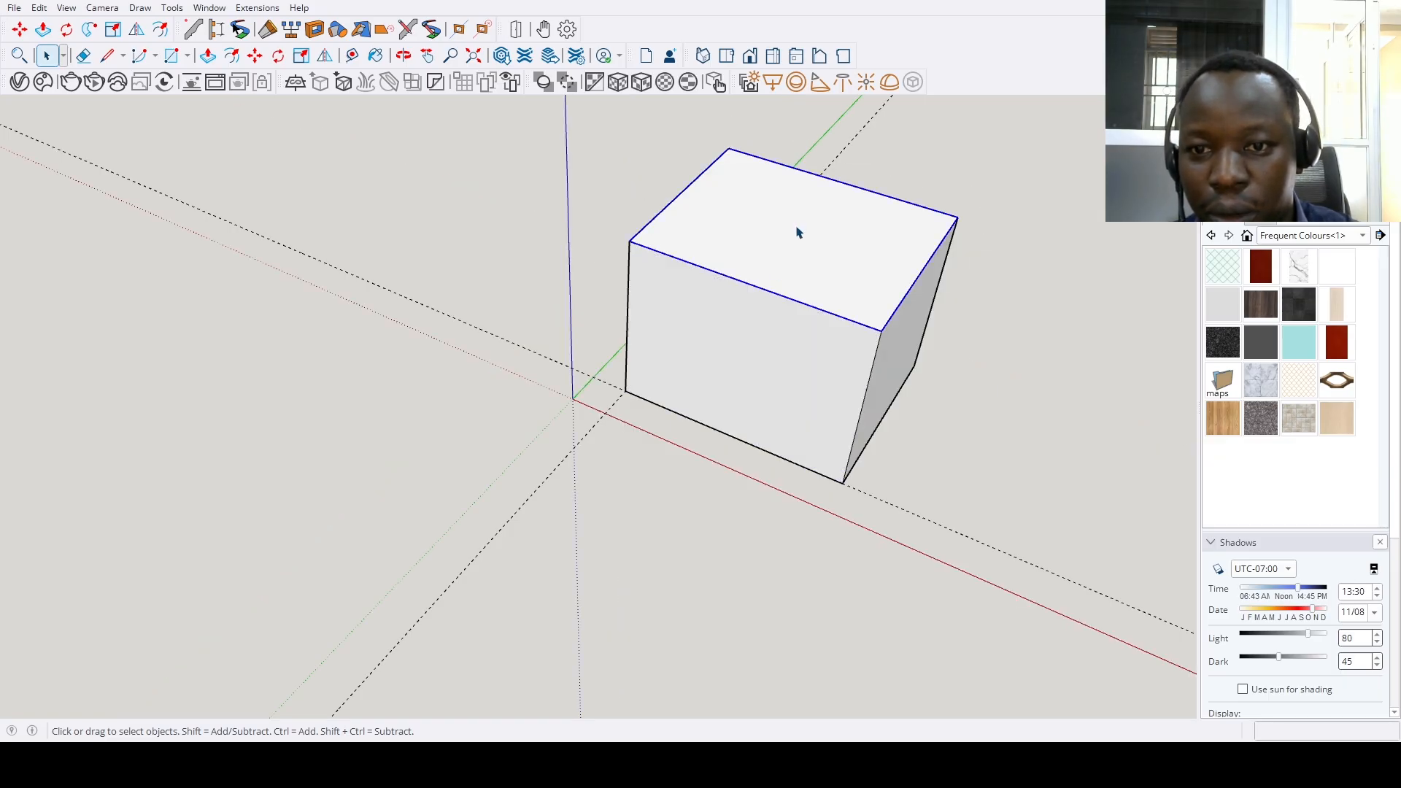
{"action": "left_click", "coordinate": [745, 362]}
{"action": "middle_click_drag", "start_coordinate": [909, 392], "coordinate": [786, 365]}
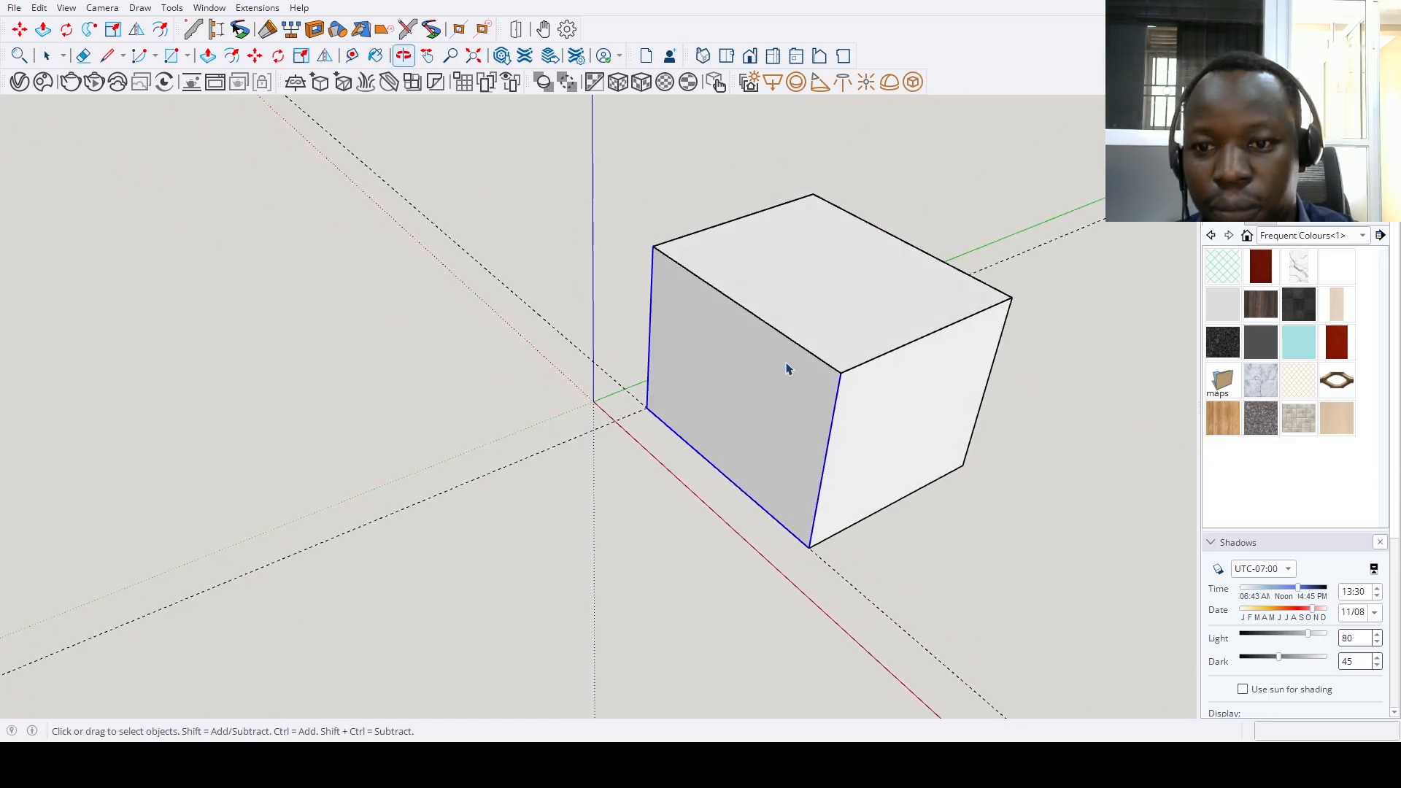
{"action": "middle_click_drag", "start_coordinate": [869, 406], "coordinate": [603, 491]}
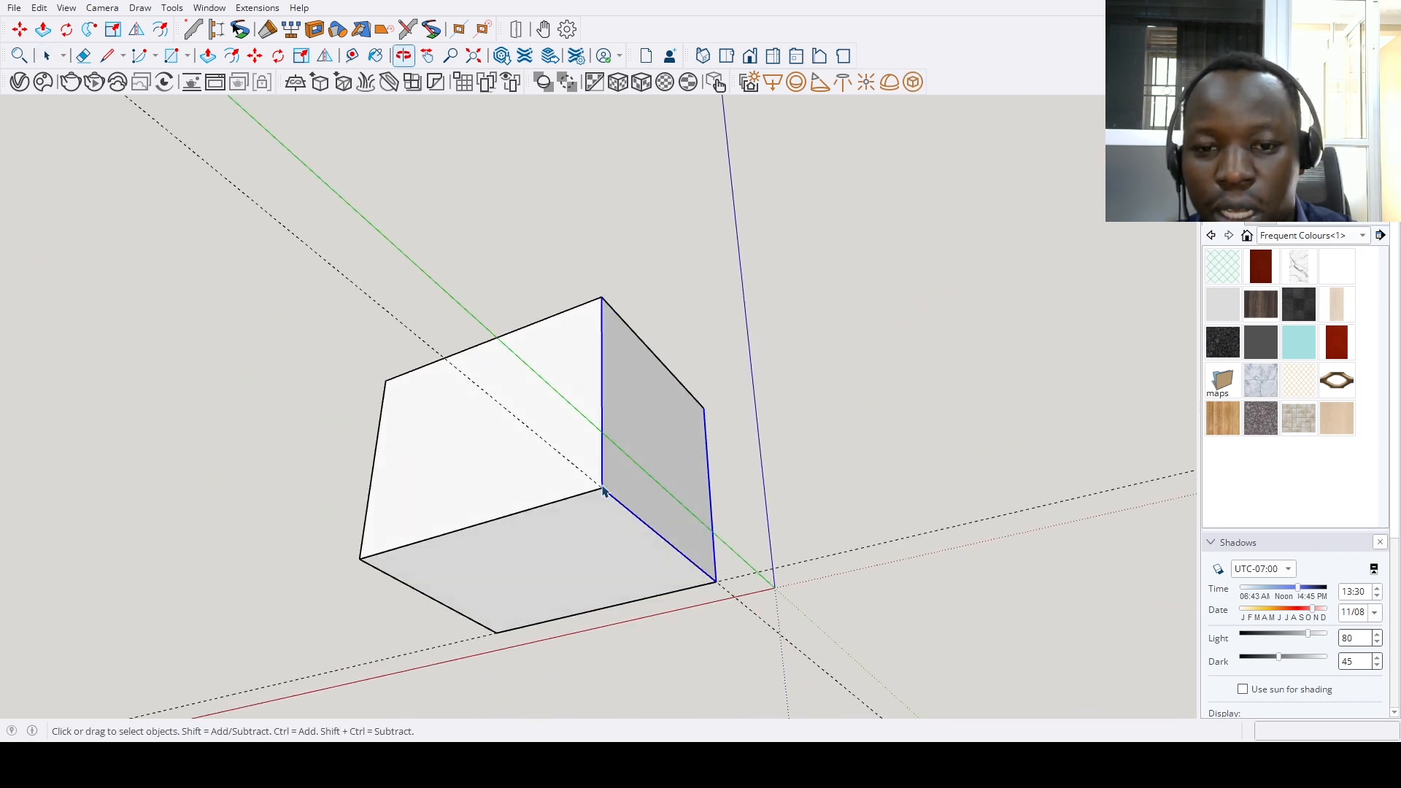
Group the bottom face of the box and extrude it 8 inches downward as the floor slab
{"action": "double_click", "coordinate": [579, 541]}
{"action": "key", "text": "ctrl+g"}
{"action": "triple_click", "coordinate": [579, 540]}
{"action": "key", "text": "p"}
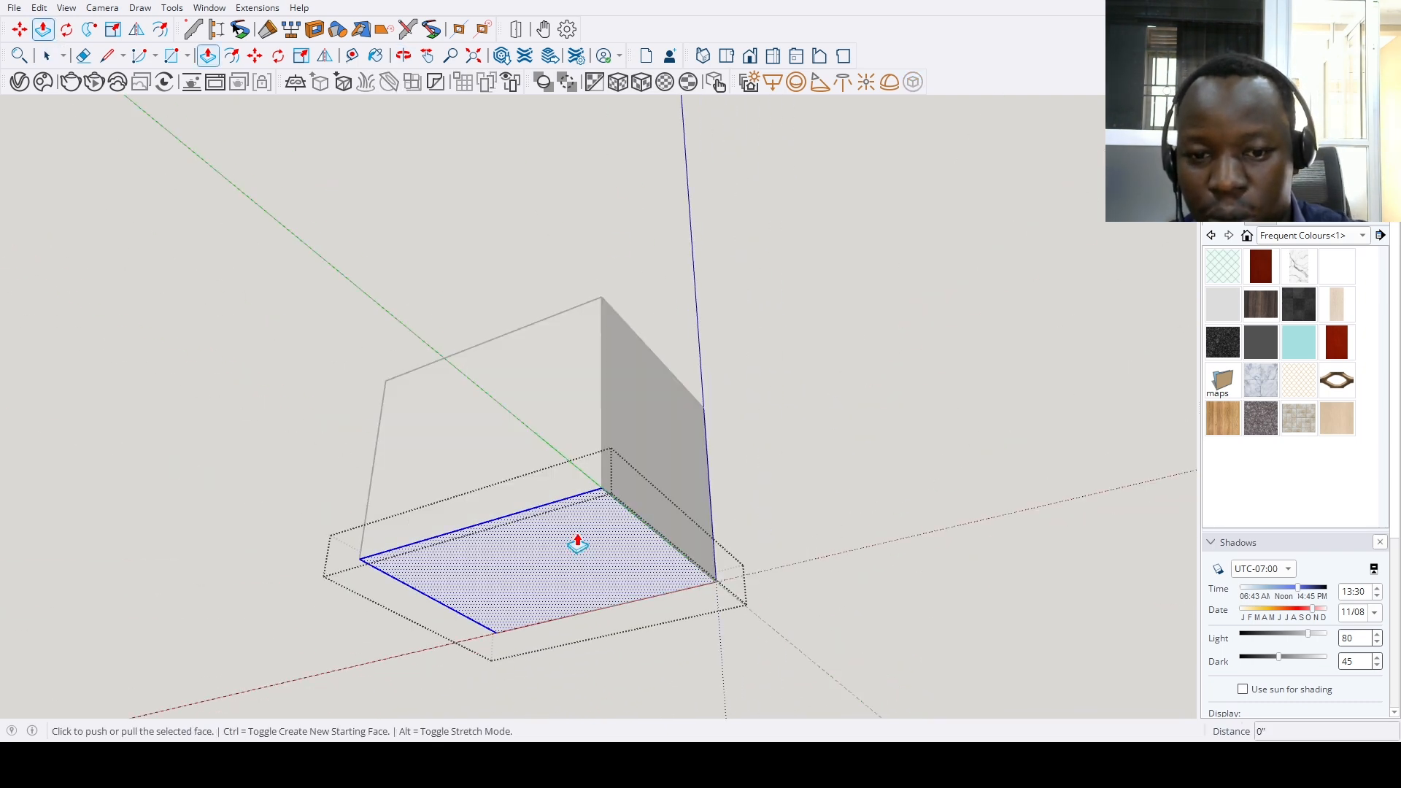
{"action": "left_click", "coordinate": [576, 541]}
{"action": "type", "text": "8"}
{"action": "key", "text": "Return"}
{"action": "key", "text": "space"}
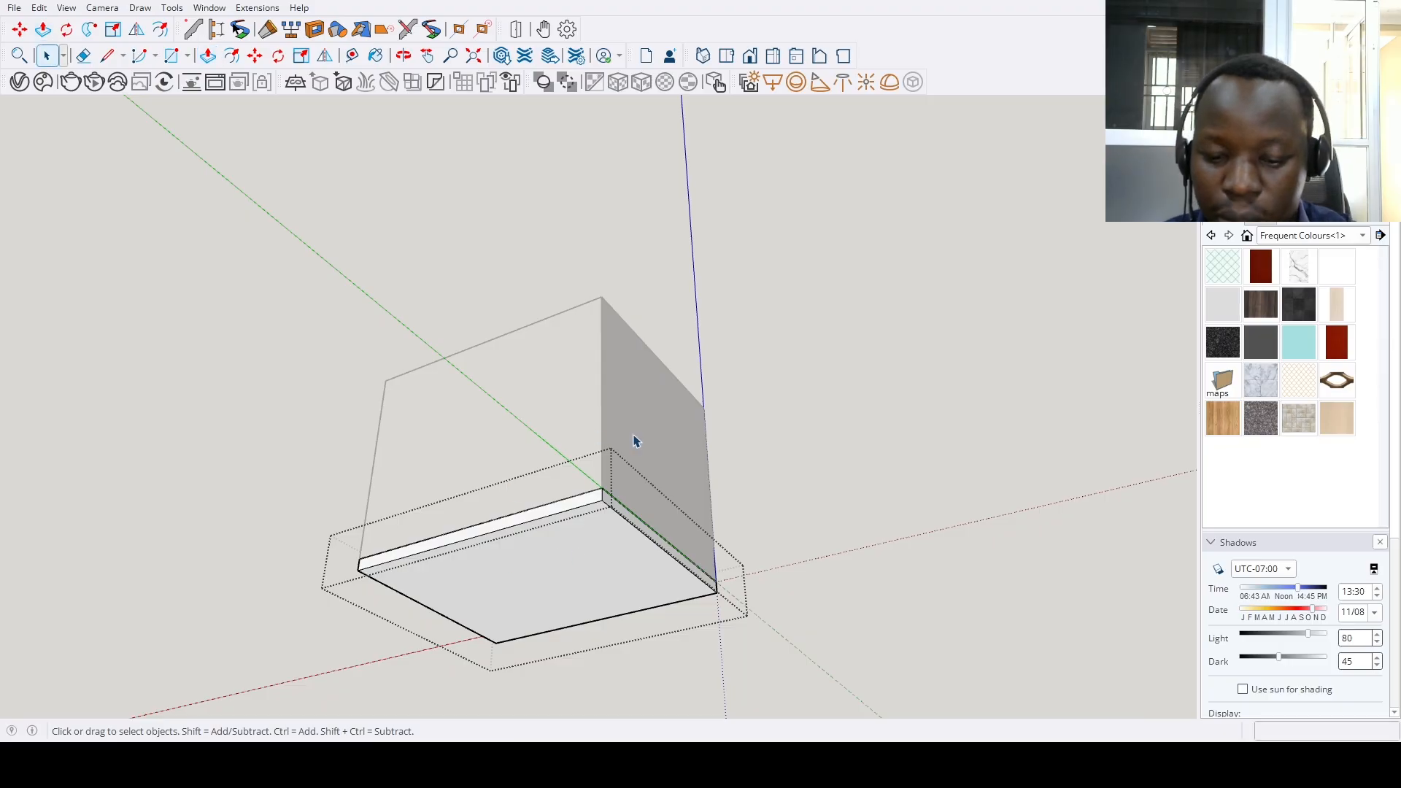
Repeat the 8-inch outward extrusion on the box's side wall groups, leaving the group being edited at the end
{"action": "middle_click_drag", "start_coordinate": [633, 441], "coordinate": [518, 603]}
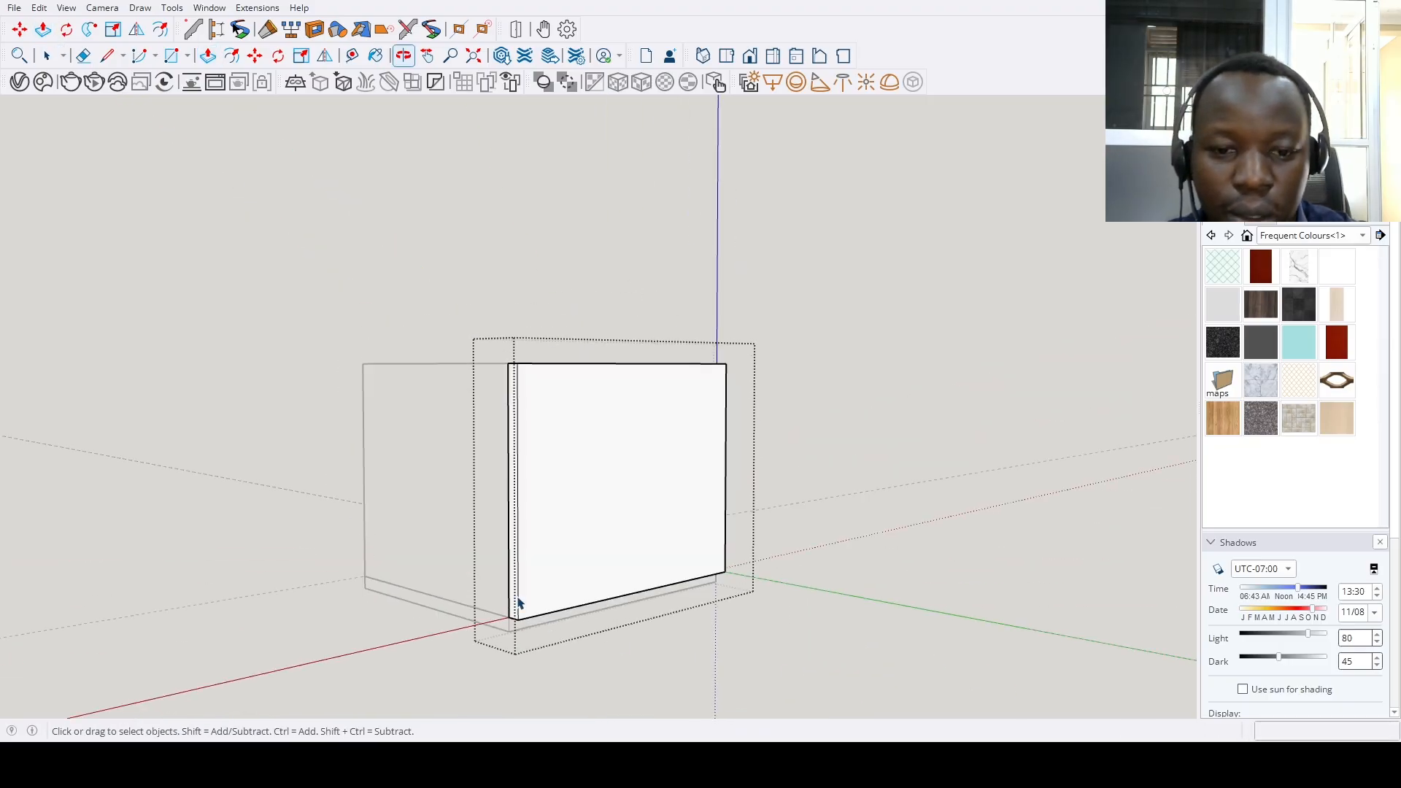
{"action": "double_click", "coordinate": [475, 545]}
{"action": "key", "text": "p"}
{"action": "double_click", "coordinate": [475, 545]}
{"action": "key", "text": "space"}
{"action": "mouse_move", "coordinate": [476, 547]}
{"action": "middle_mouse_down"}
{"action": "mouse_move", "coordinate": [594, 385]}
{"action": "mouse_move", "coordinate": [867, 491]}
{"action": "mouse_move", "coordinate": [469, 532]}
{"action": "middle_mouse_up"}
{"action": "double_click", "coordinate": [594, 385]}
{"action": "key", "text": "p"}
{"action": "double_click", "coordinate": [595, 387]}
{"action": "key", "text": "space"}
{"action": "double_click", "coordinate": [473, 539]}
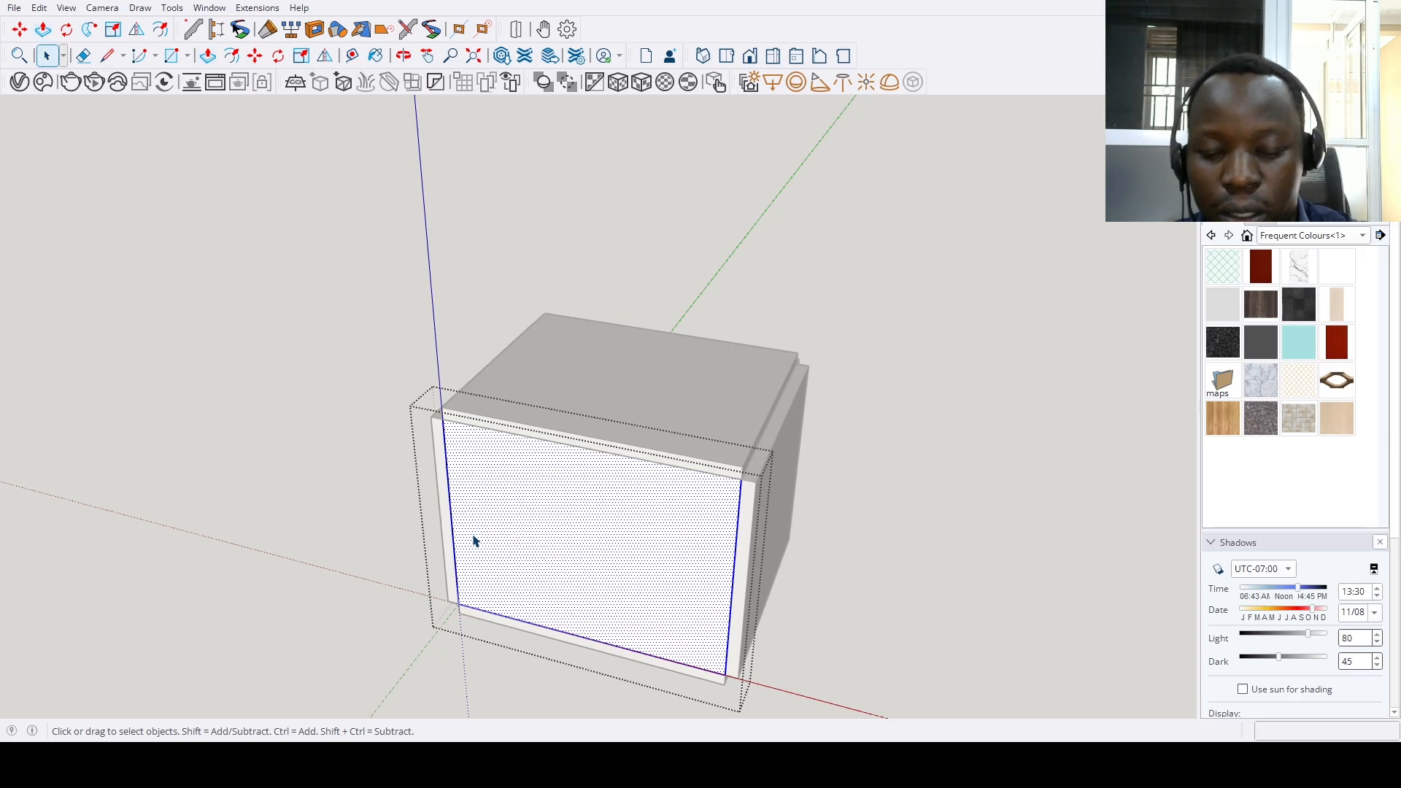
{"action": "key", "text": "Escape"}
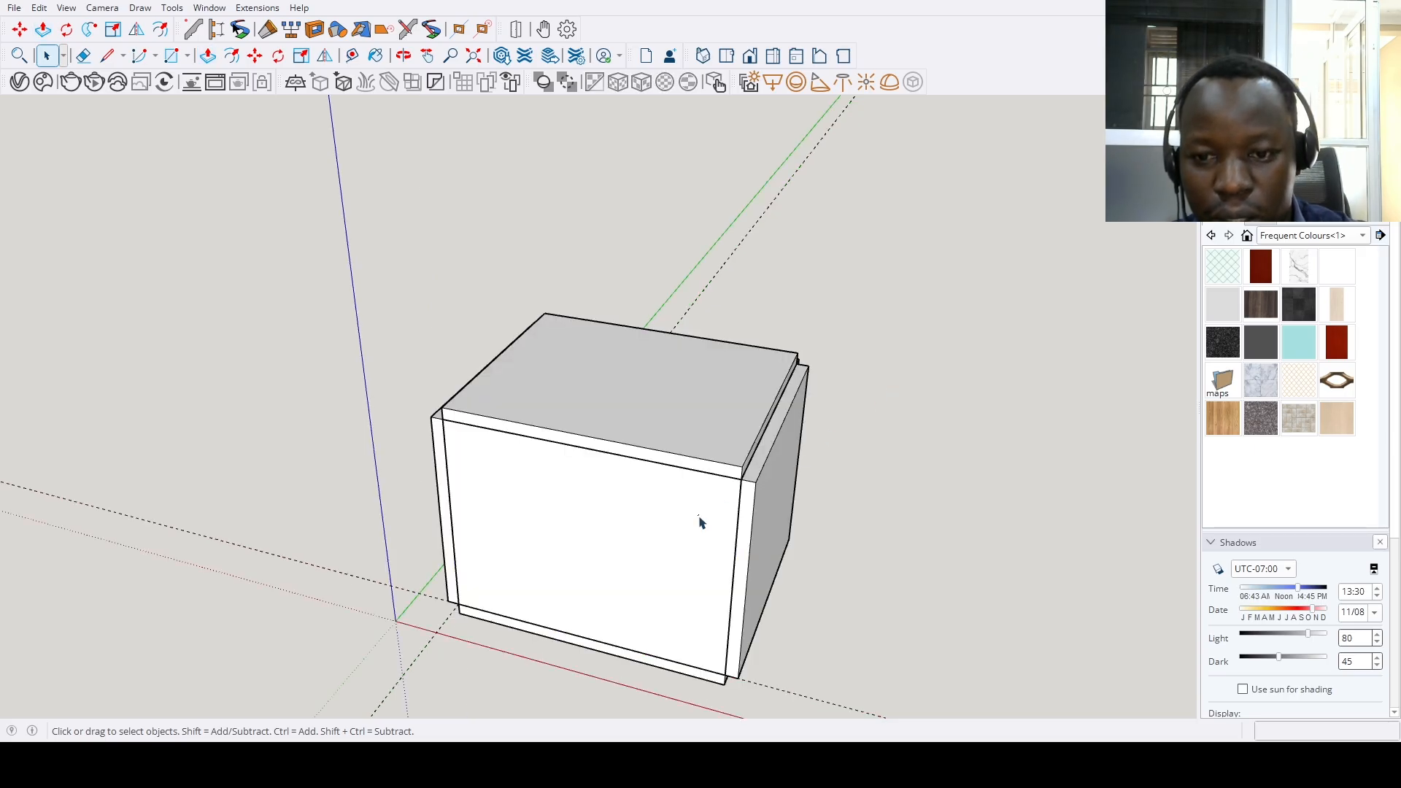
Extrude the remaining side wall group 8 inches outward and finish editing it
{"action": "double_click", "coordinate": [664, 531]}
{"action": "key", "text": "p"}
{"action": "double_click", "coordinate": [664, 531]}
{"action": "key", "text": "space"}
{"action": "left_click", "coordinate": [861, 556]}
Delete the box's top face group and apply the beige basket-weave tile material to the floor
{"action": "scroll", "coordinate": [861, 556], "scroll_direction": "down", "scroll_amount": 3}
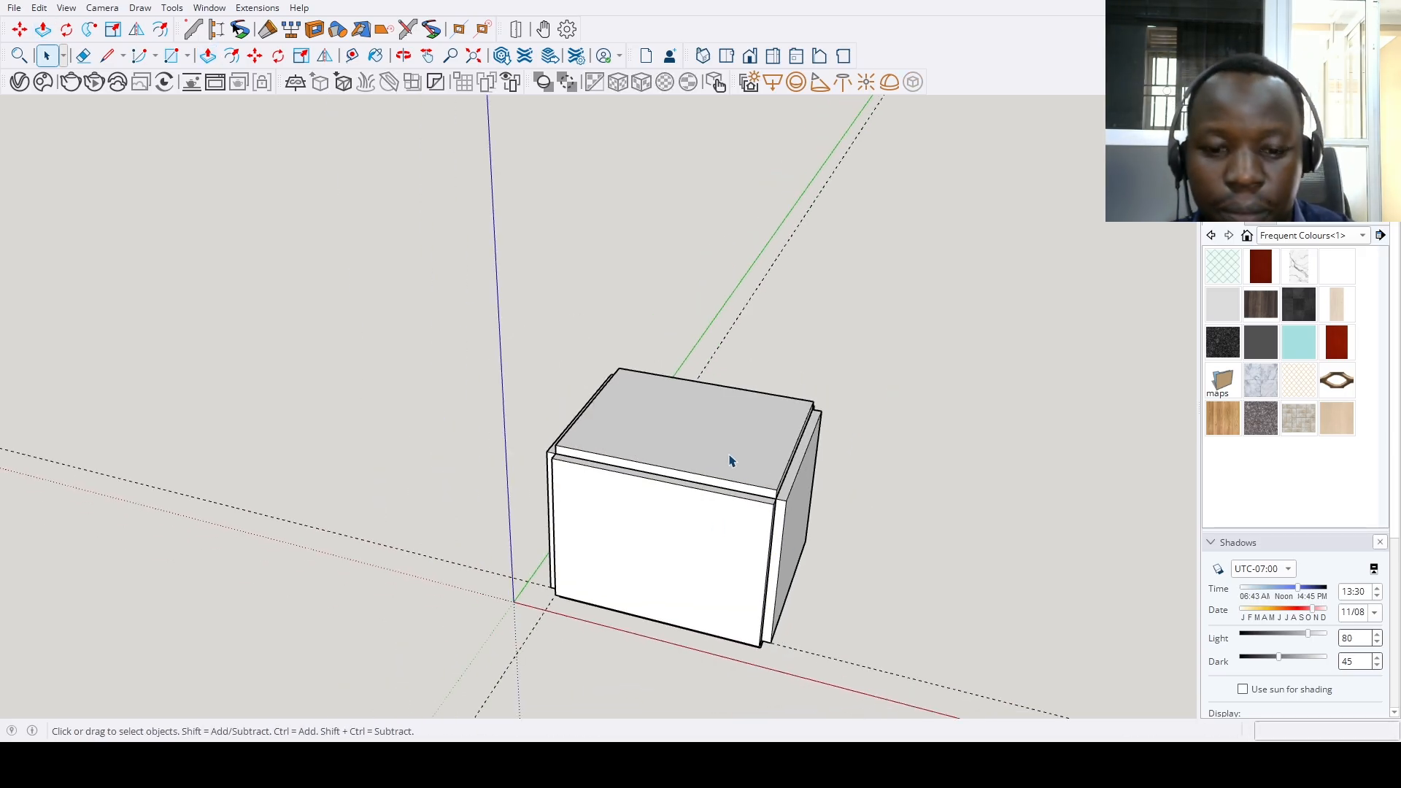
{"action": "key", "text": "Delete"}
{"action": "middle_click_drag", "start_coordinate": [729, 463], "coordinate": [991, 435]}
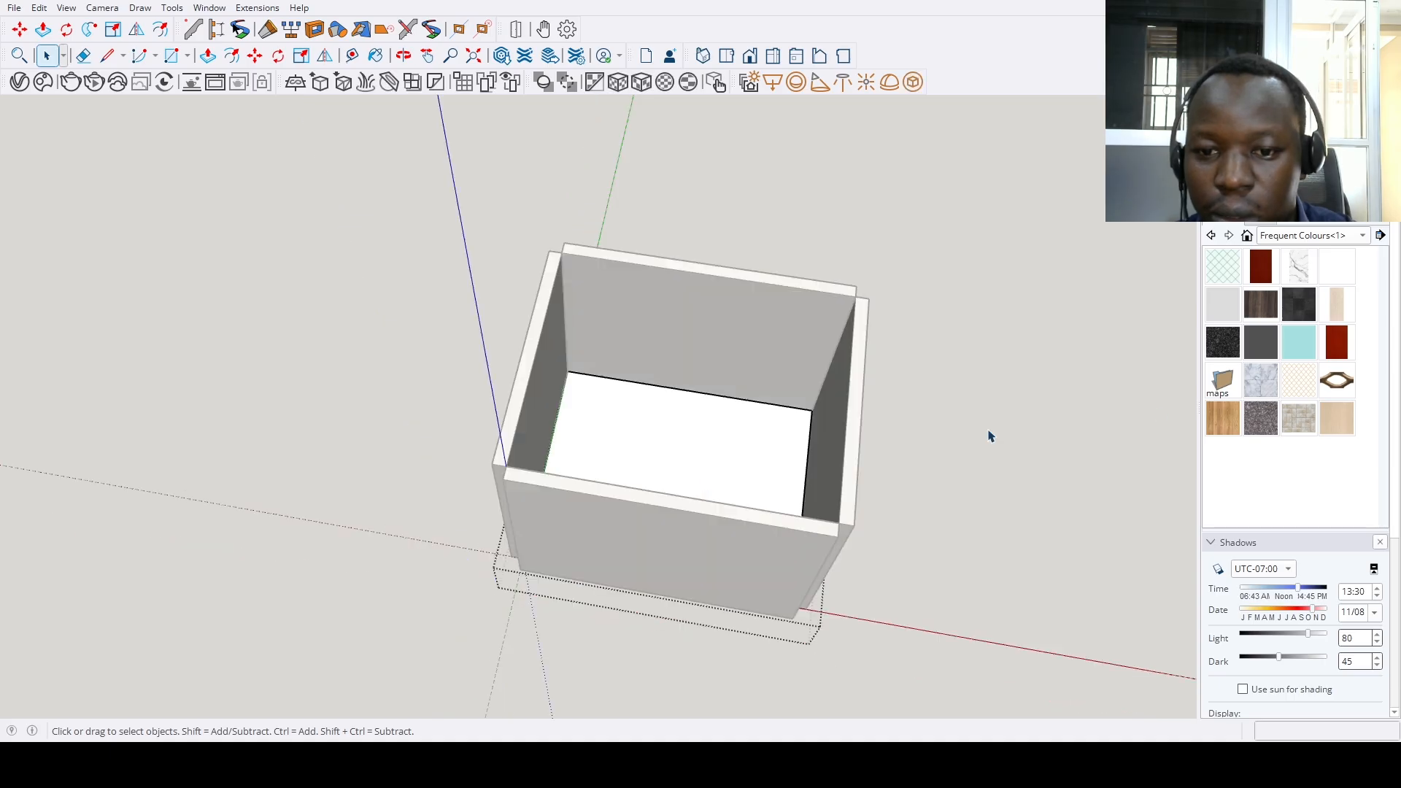
{"action": "left_click", "coordinate": [1302, 419]}
{"action": "left_click", "coordinate": [685, 459]}
Place doorway guides on the long wall 66.5 inches from its corner, 38 inches further along, and 96 inches above the floor
{"action": "mouse_move", "coordinate": [685, 460]}
{"action": "middle_mouse_down"}
{"action": "mouse_move", "coordinate": [807, 500]}
{"action": "mouse_move", "coordinate": [782, 570]}
{"action": "mouse_move", "coordinate": [740, 458]}
{"action": "mouse_move", "coordinate": [660, 441]}
{"action": "middle_mouse_up"}
{"action": "scroll", "coordinate": [592, 438], "scroll_direction": "up", "scroll_amount": 4}
{"action": "key", "text": "t"}
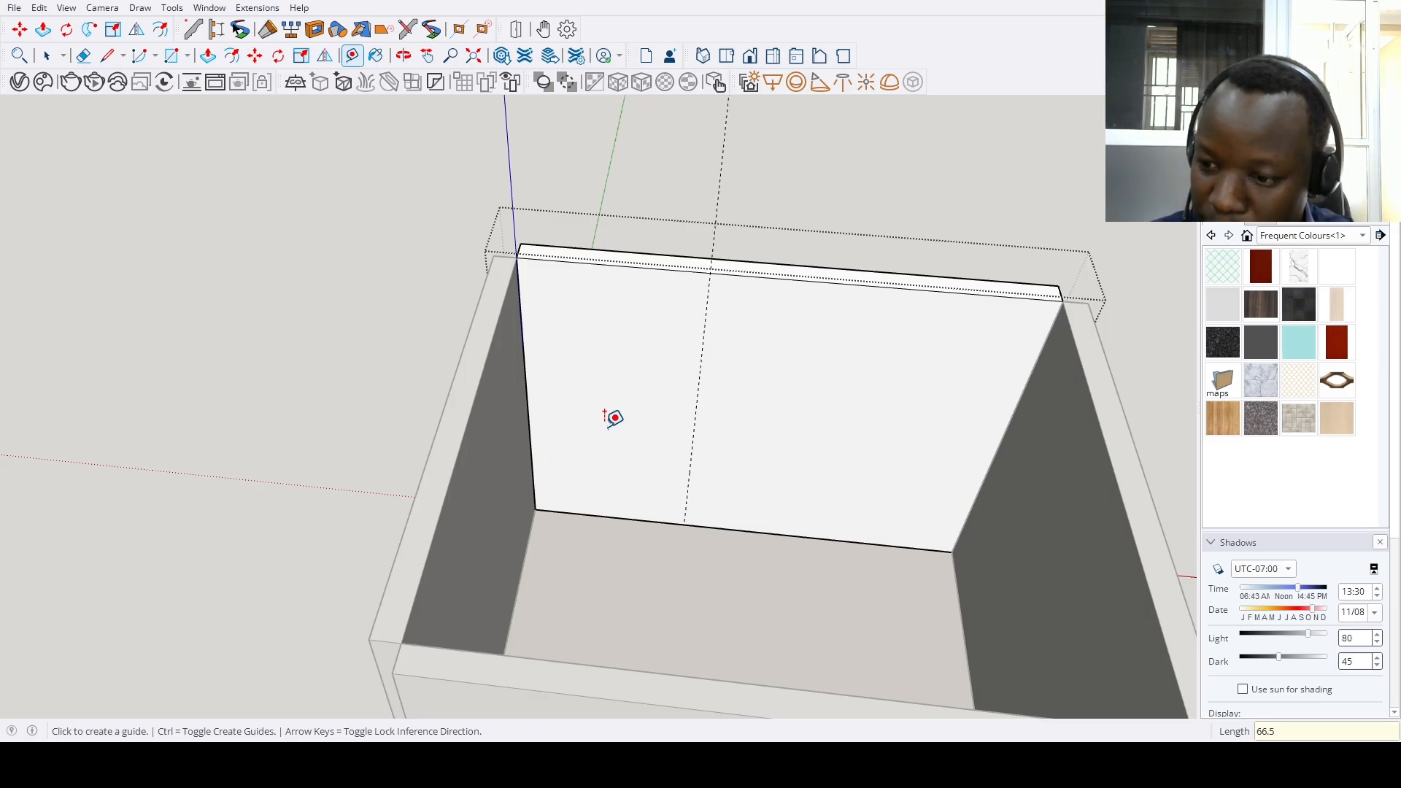
{"action": "scroll", "coordinate": [732, 408], "scroll_direction": "up", "scroll_amount": 2}
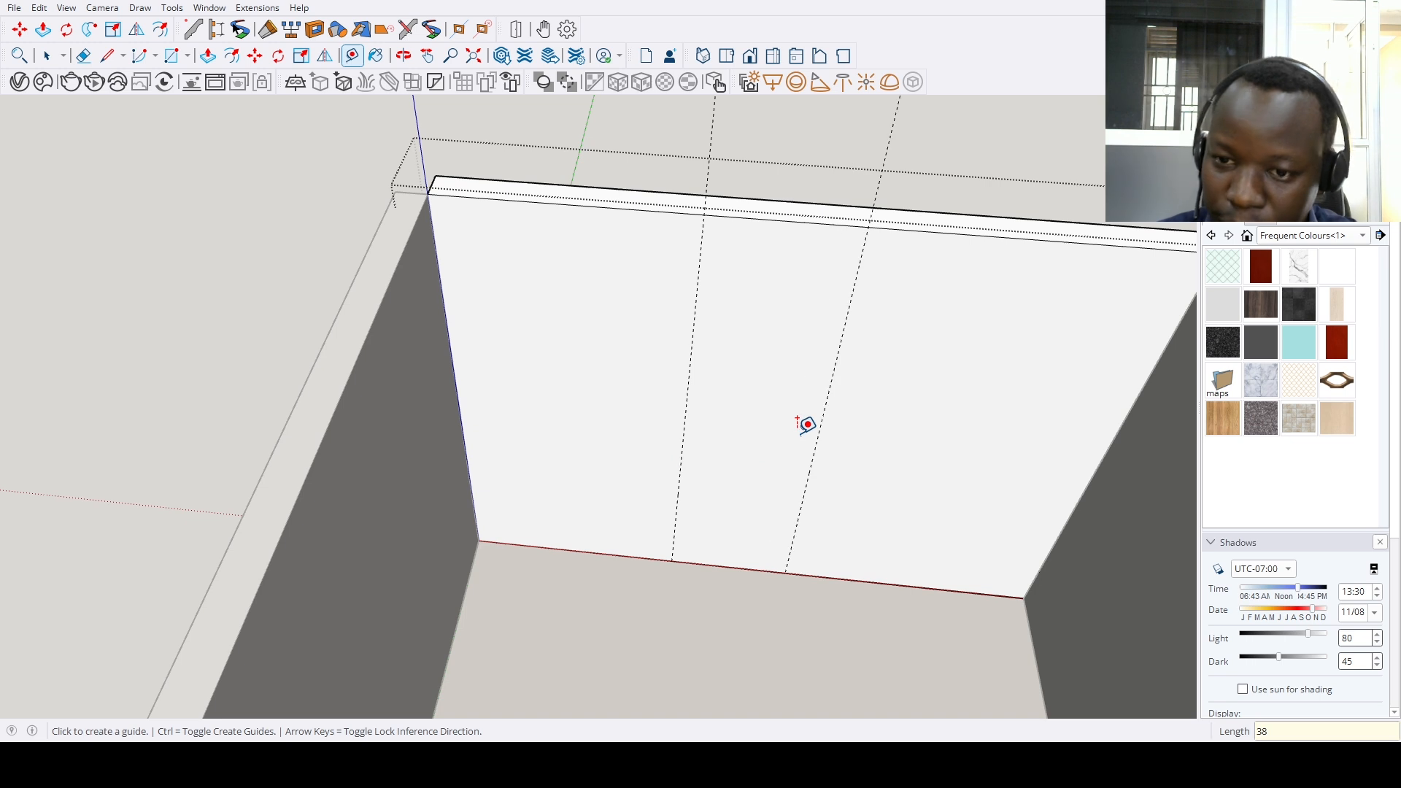
{"action": "left_click", "coordinate": [856, 579]}
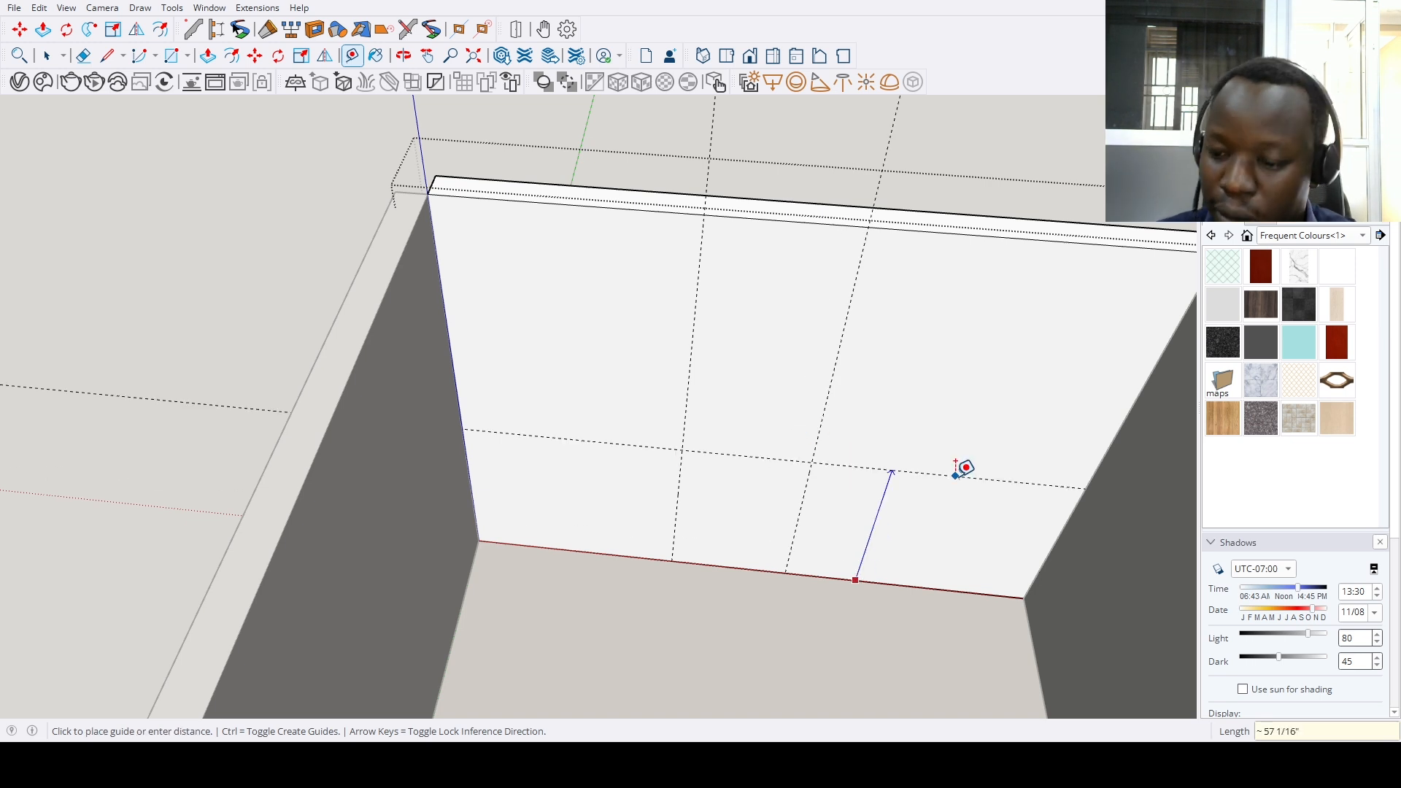
{"action": "type", "text": "96"}
{"action": "key", "text": "Return"}
Draw the doorway rectangle between the guides and the floor, and push it 8 inches through the wall to cut the opening
{"action": "key", "text": "r"}
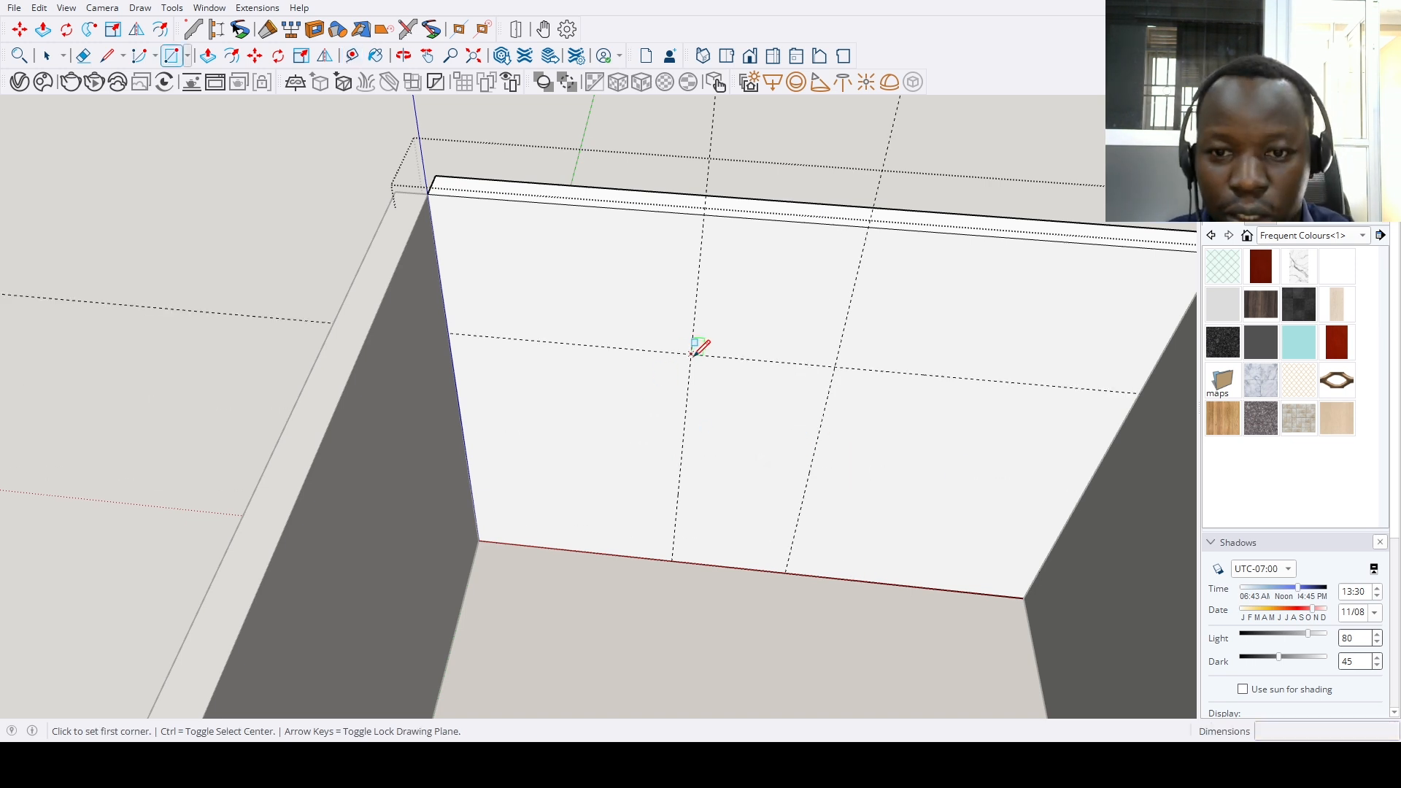
{"action": "left_click", "coordinate": [690, 356]}
{"action": "left_click", "coordinate": [788, 572]}
{"action": "key", "text": "p"}
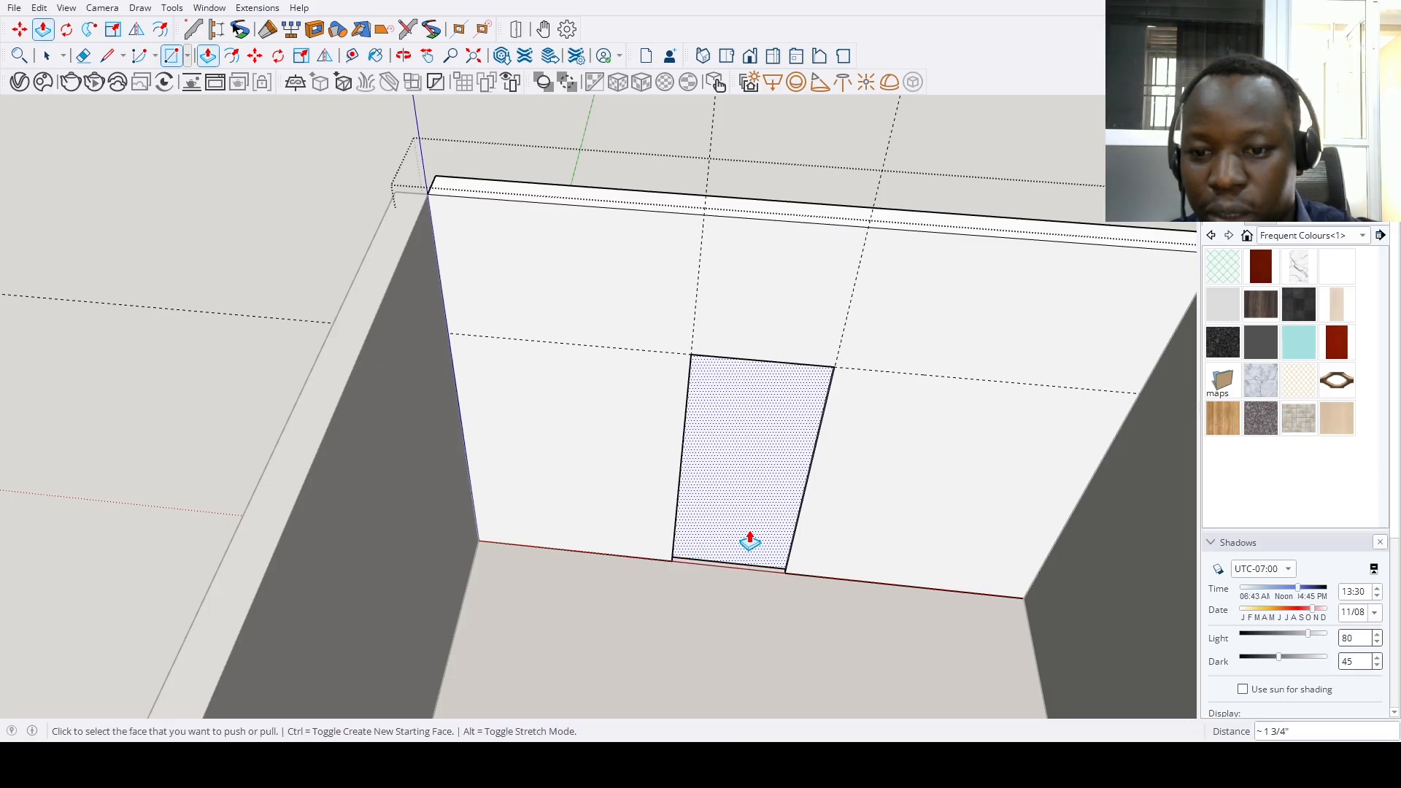
{"action": "left_click", "coordinate": [747, 467]}
{"action": "left_click", "coordinate": [747, 531]}
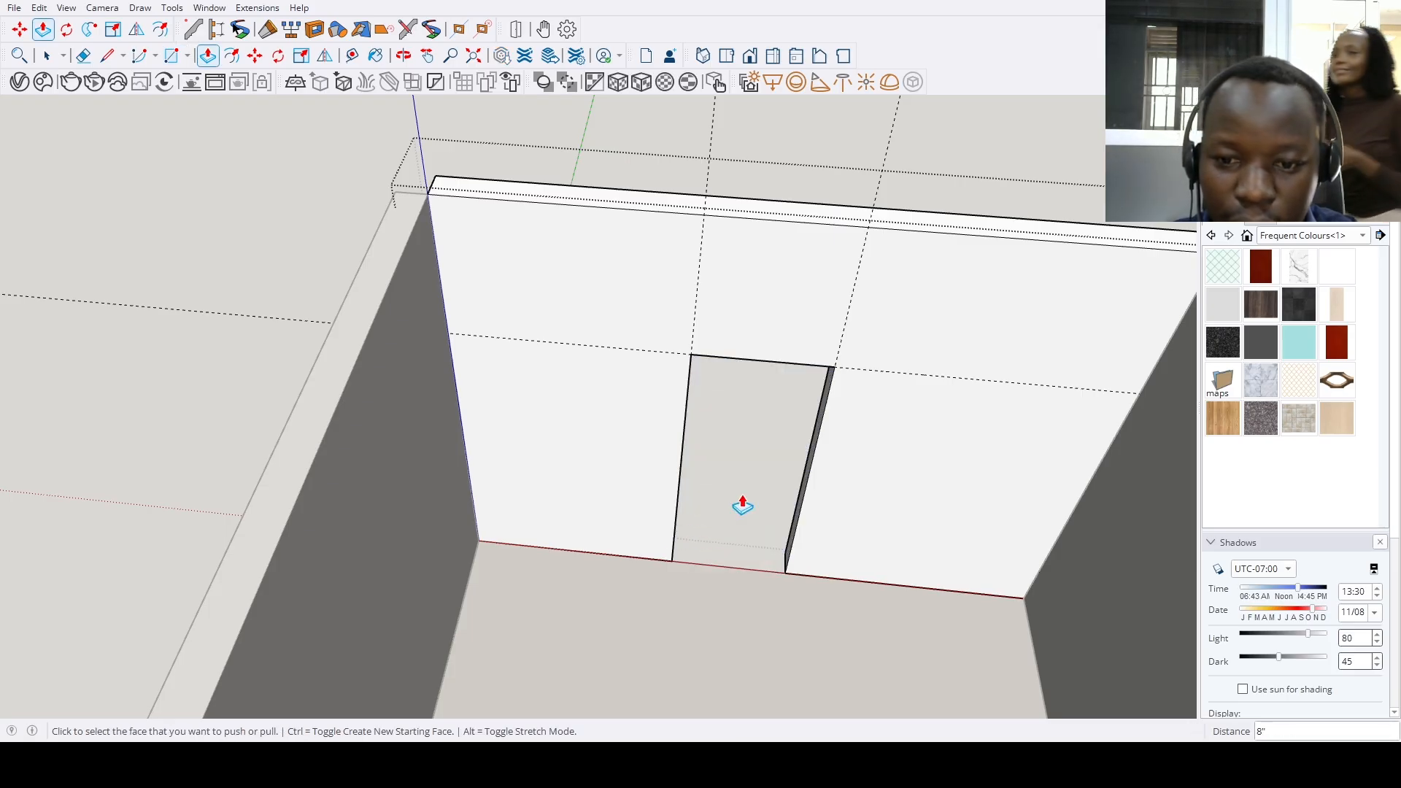
On the wall adjoining the doorway wall, place guides 27 inches from their shared corner and 57 inches above the floor
{"action": "middle_click_drag", "start_coordinate": [741, 500], "coordinate": [788, 489]}
{"action": "key", "text": "p"}
{"action": "scroll", "coordinate": [616, 469], "scroll_direction": "down", "scroll_amount": 2}
{"action": "key", "text": "space"}
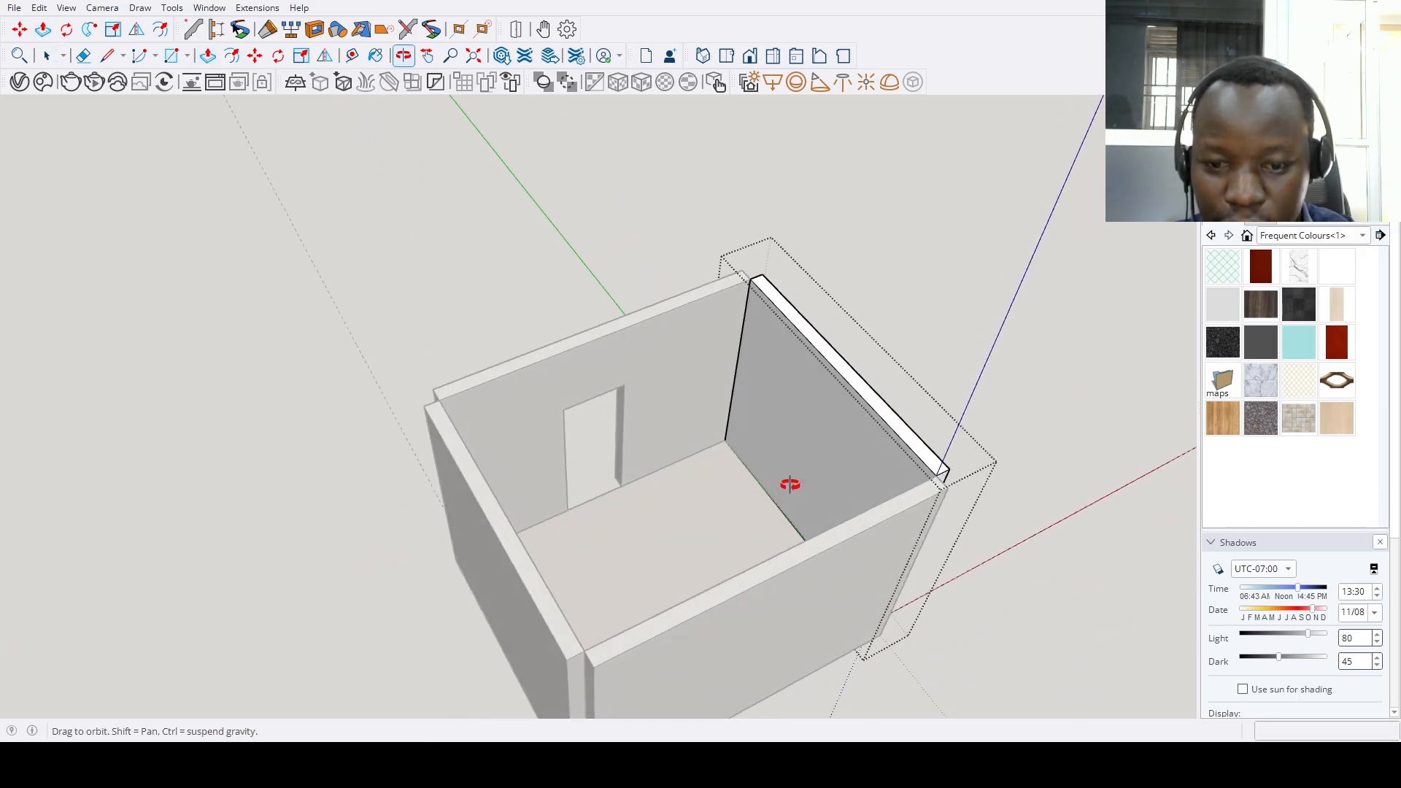
{"action": "scroll", "coordinate": [788, 488], "scroll_direction": "up", "scroll_amount": 3}
{"action": "key", "text": "t"}
{"action": "left_click", "coordinate": [709, 375]}
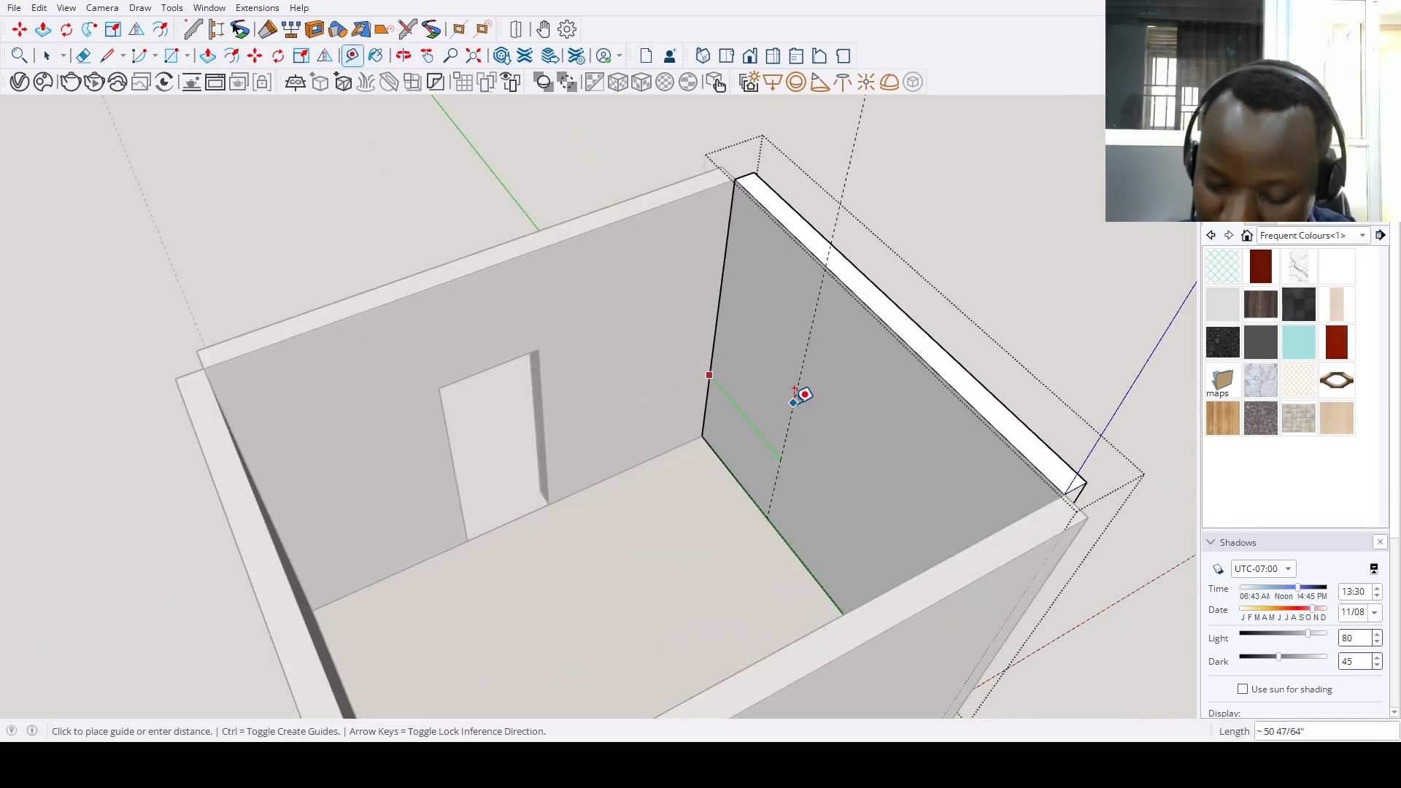
{"action": "type", "text": "27"}
{"action": "key", "text": "Return"}
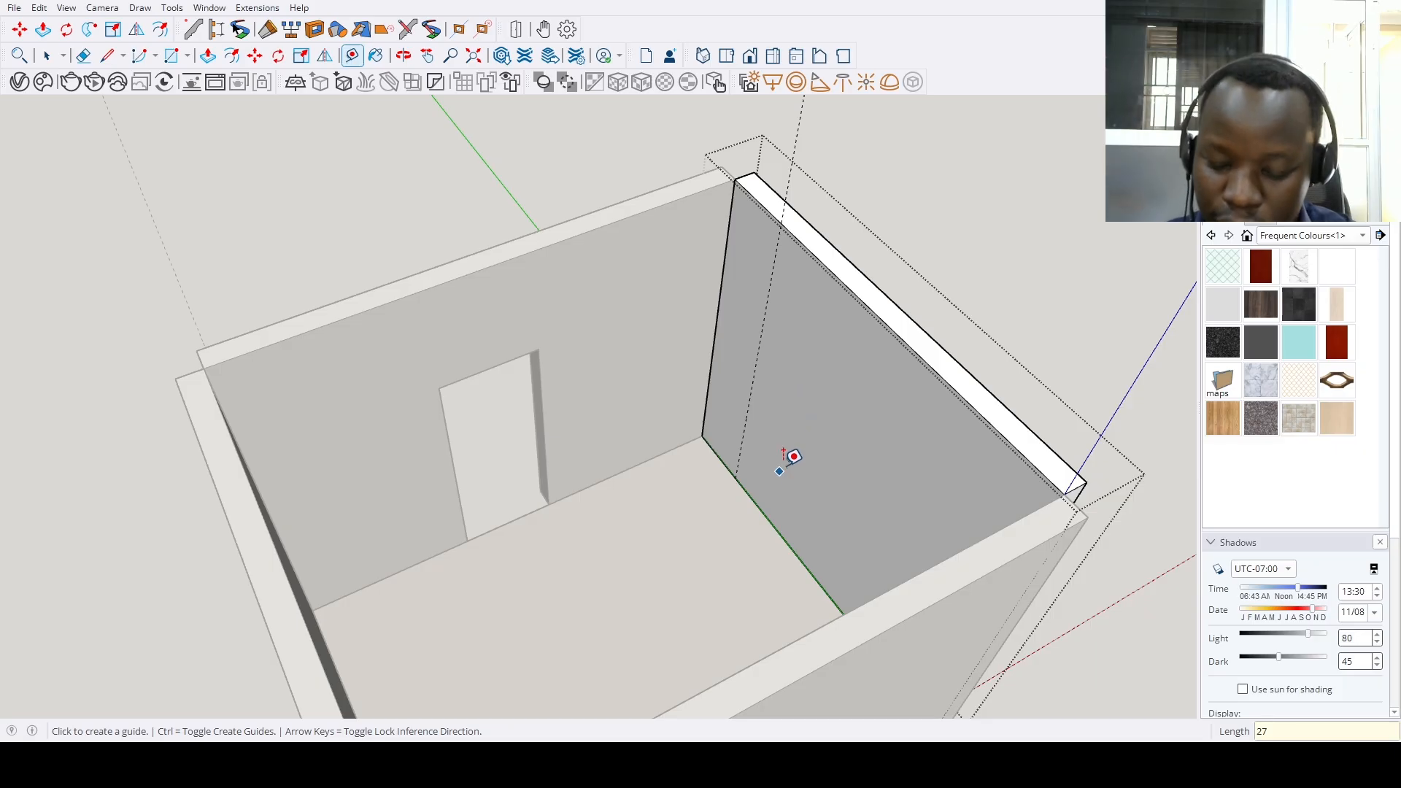
{"action": "left_click", "coordinate": [764, 514]}
{"action": "type", "text": "57"}
{"action": "key", "text": "Return"}
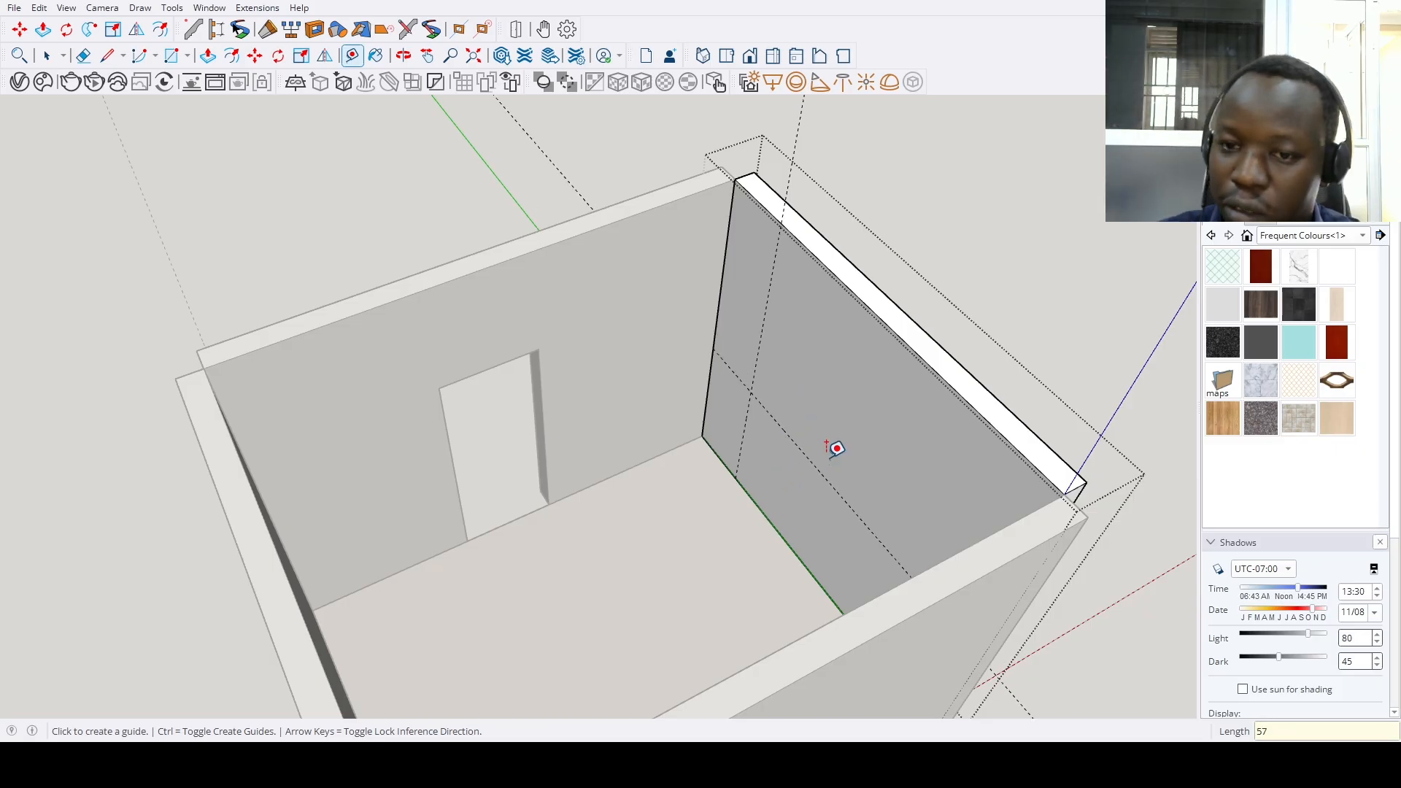
Paste the copied double socket at the wall's guide intersection and move it so its edge aligns with the vertical guide
{"action": "scroll", "coordinate": [657, 467], "scroll_direction": "down", "scroll_amount": 4}
{"action": "middle_click_drag", "start_coordinate": [635, 489], "coordinate": [864, 500]}
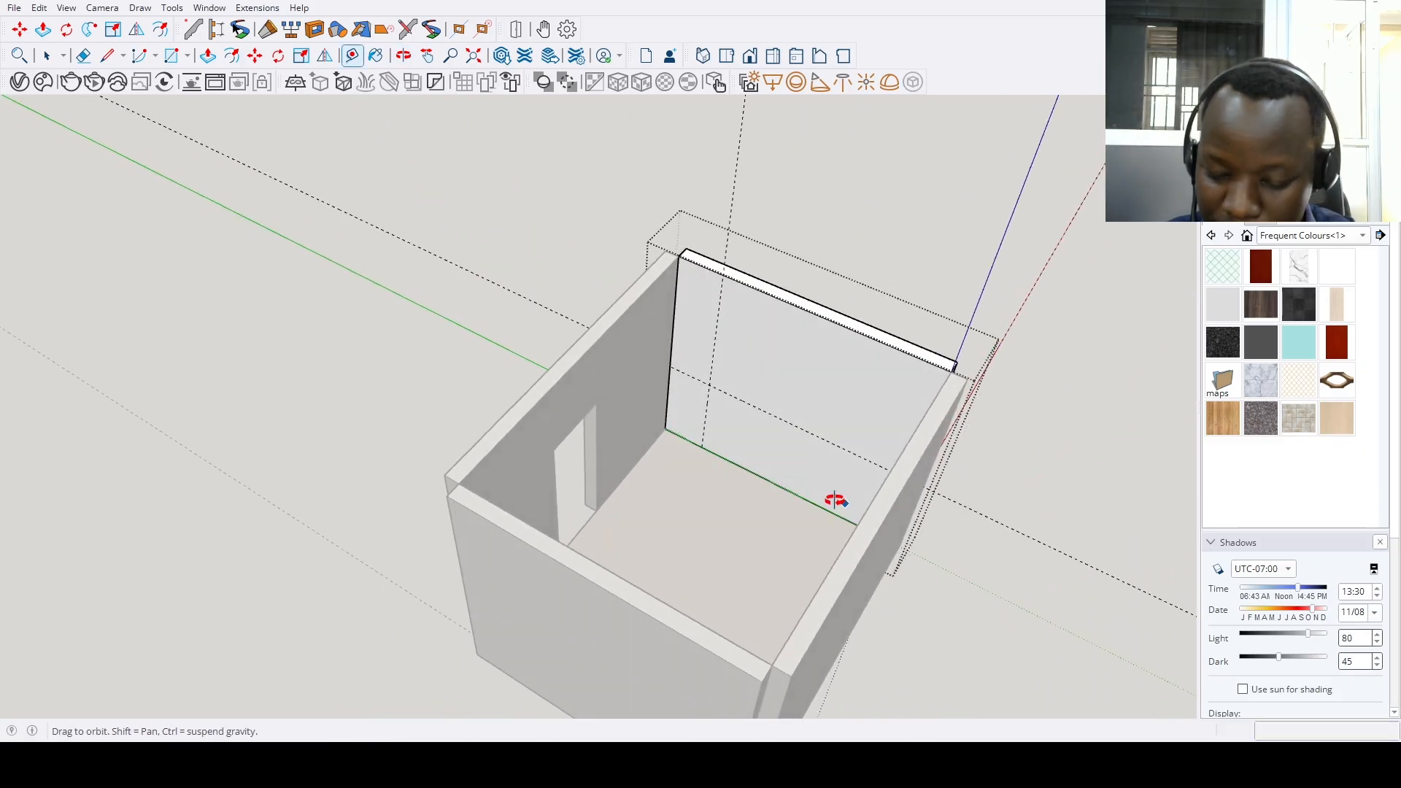
{"action": "scroll", "coordinate": [712, 412], "scroll_direction": "up", "scroll_amount": 3}
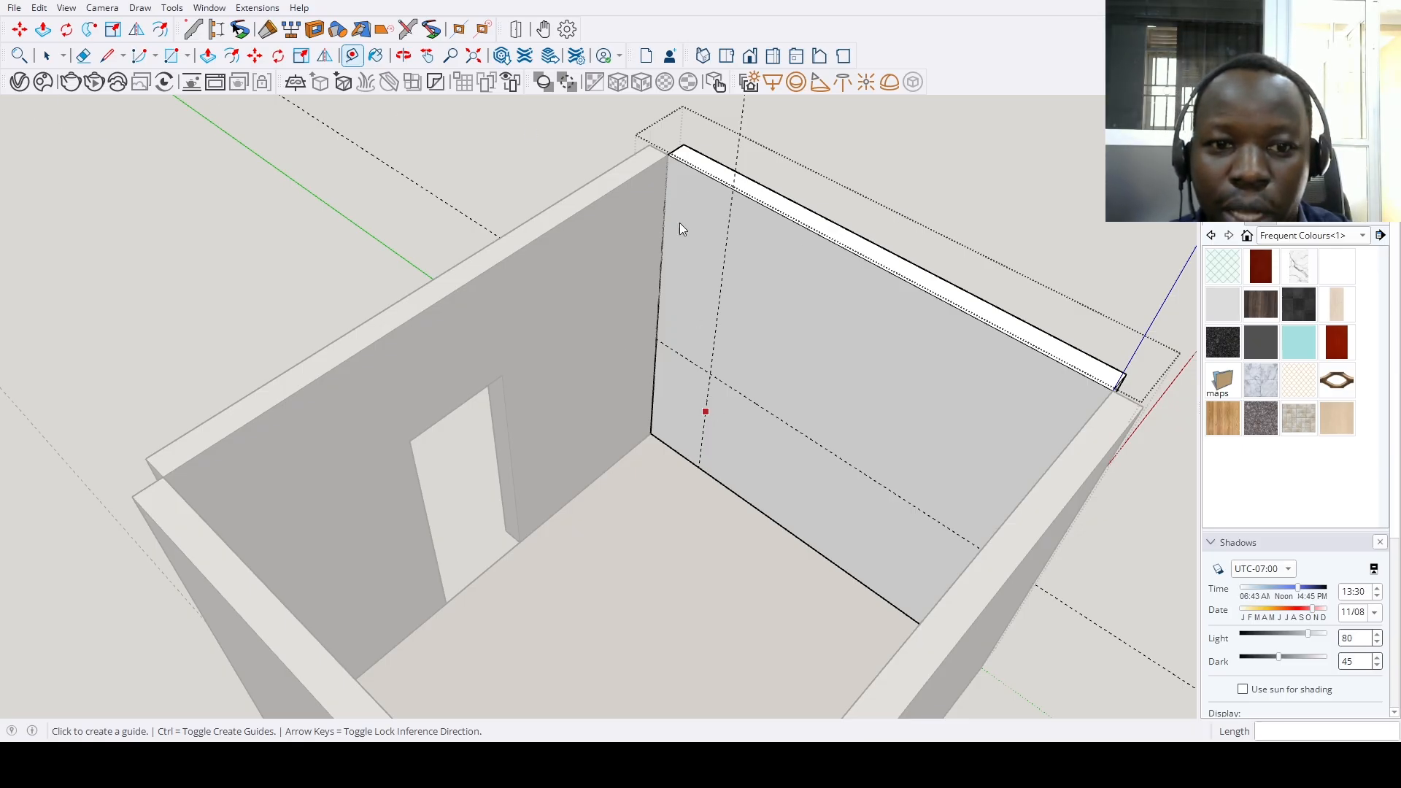
{"action": "key", "text": "ctrl+v"}
{"action": "scroll", "coordinate": [719, 394], "scroll_direction": "up", "scroll_amount": 3}
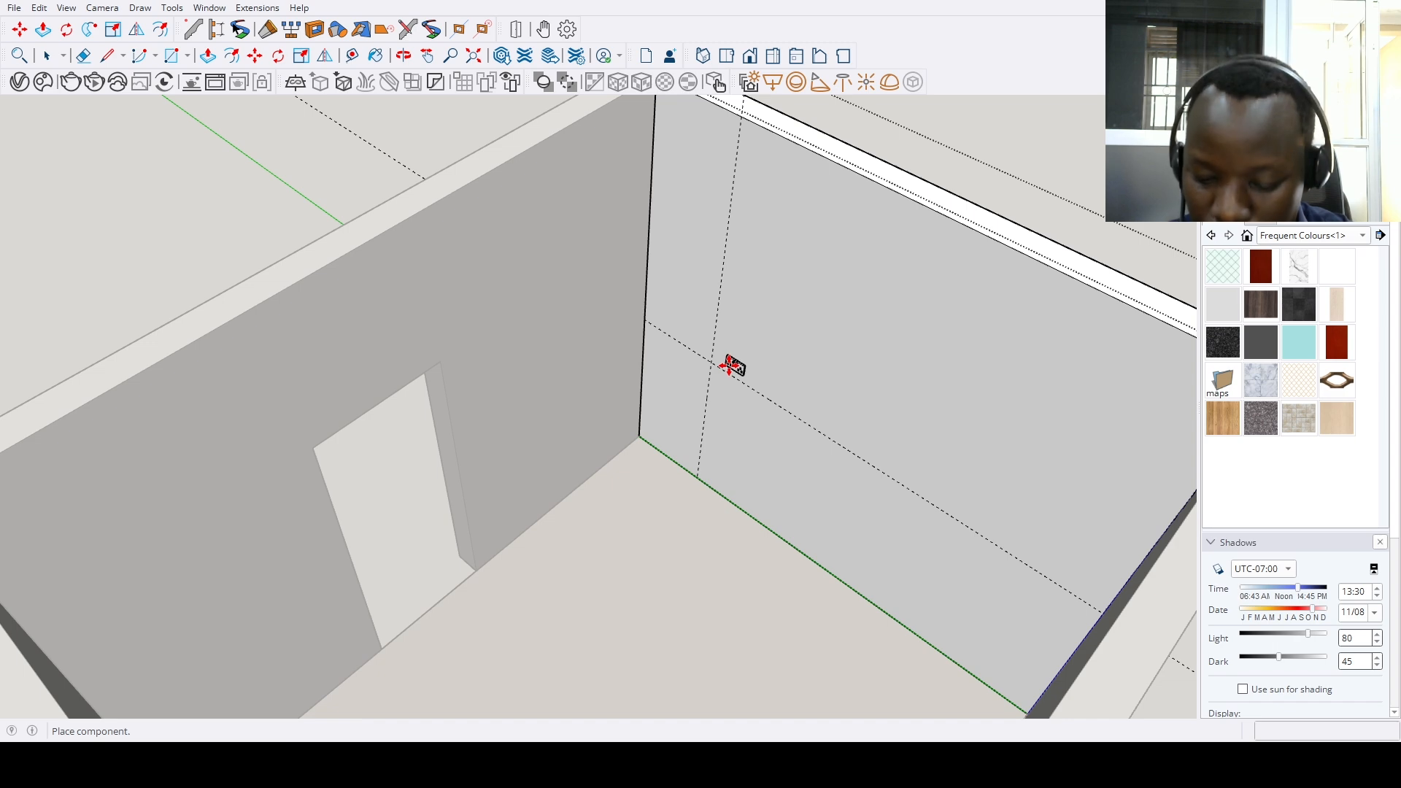
{"action": "scroll", "coordinate": [724, 368], "scroll_direction": "up", "scroll_amount": 2}
{"action": "left_click", "coordinate": [718, 365]}
{"action": "scroll", "coordinate": [717, 357], "scroll_direction": "up", "scroll_amount": 3}
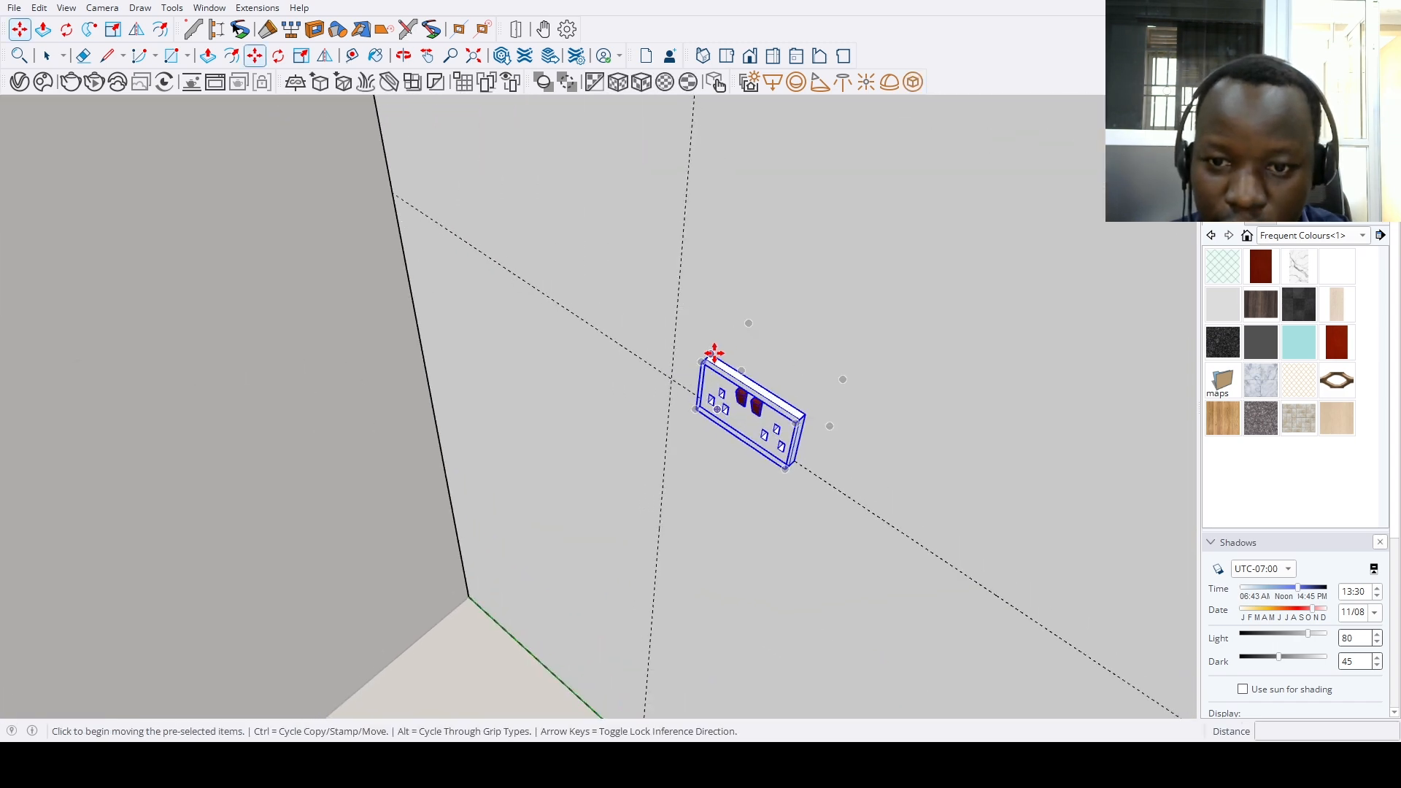
{"action": "left_click", "coordinate": [714, 354]}
{"action": "left_click", "coordinate": [670, 329]}
Place a vertical guide 40 inches from the socket's far edge and another 49 inches beyond it
{"action": "scroll", "coordinate": [643, 399], "scroll_direction": "down", "scroll_amount": 5}
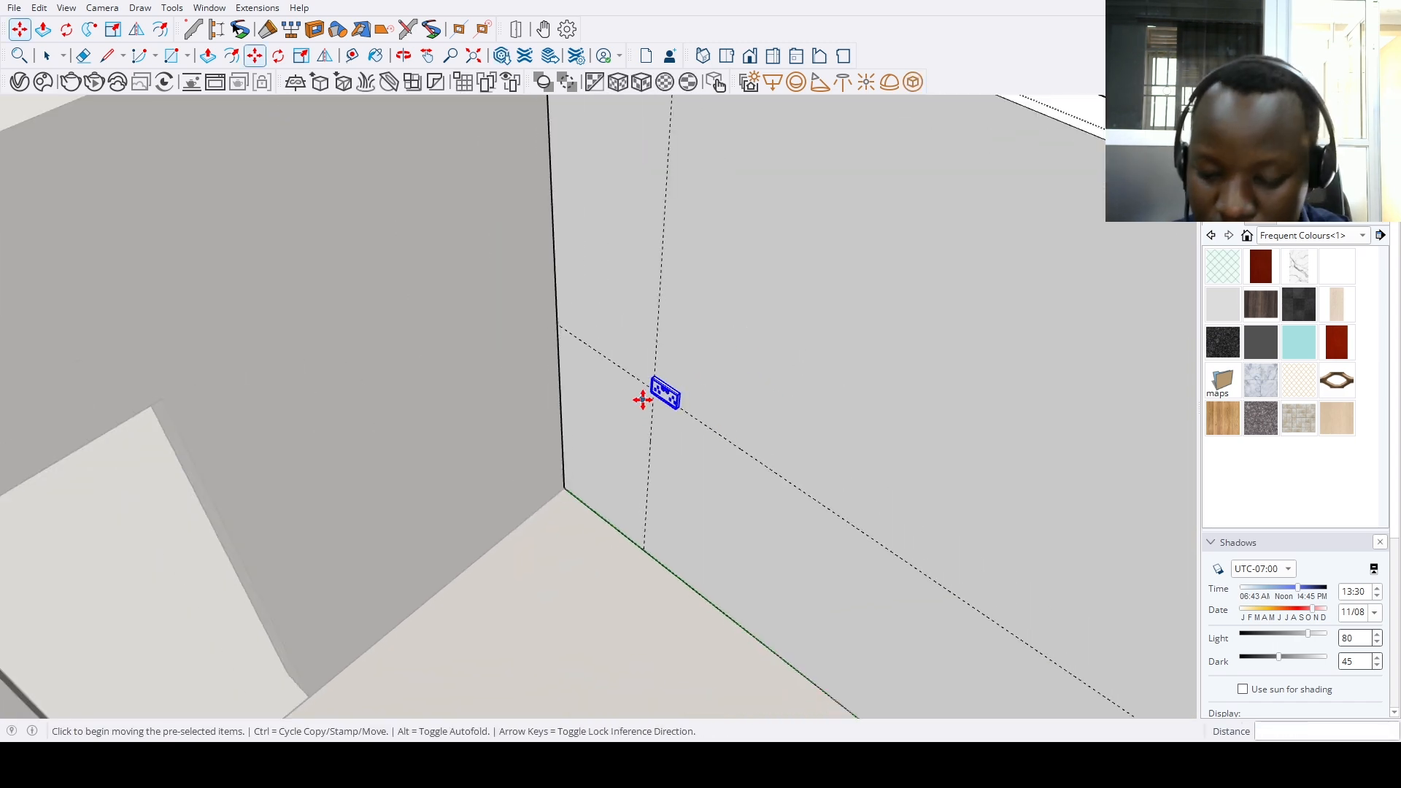
{"action": "scroll", "coordinate": [643, 399], "scroll_direction": "down", "scroll_amount": 5}
{"action": "scroll", "coordinate": [691, 399], "scroll_direction": "up", "scroll_amount": 6}
{"action": "key", "text": "t"}
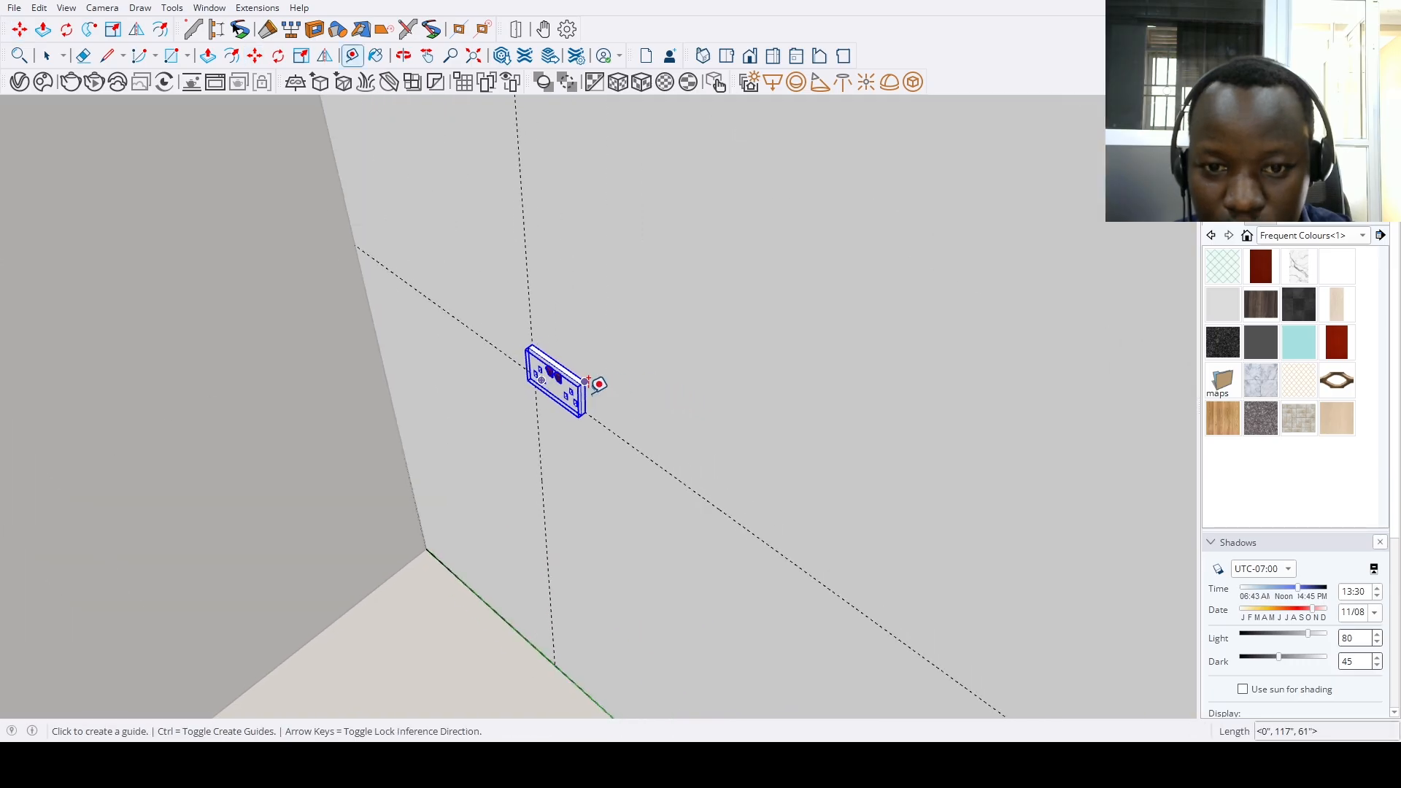
{"action": "scroll", "coordinate": [598, 384], "scroll_direction": "up", "scroll_amount": 1}
{"action": "left_click", "coordinate": [584, 396]}
{"action": "key", "text": "Return"}
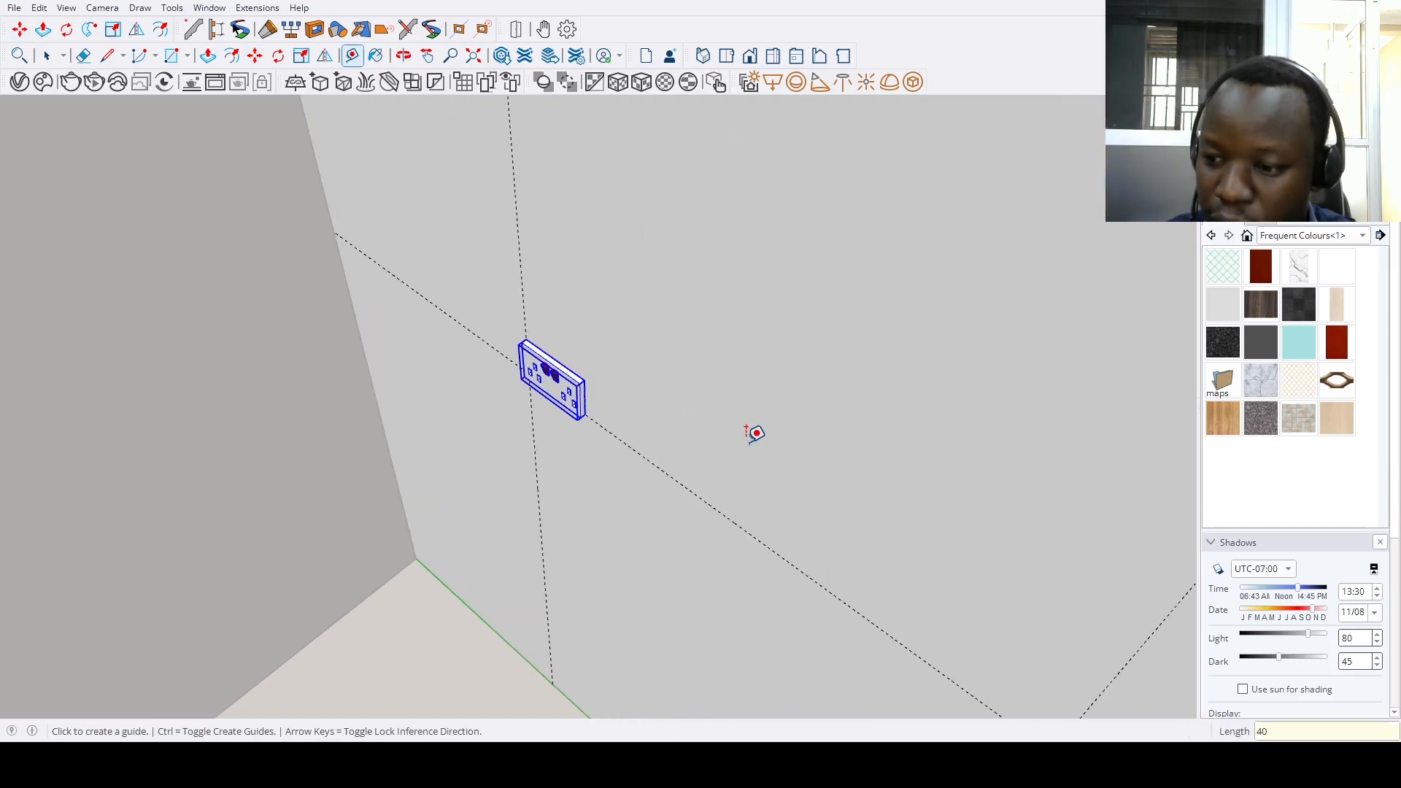
{"action": "scroll", "coordinate": [745, 420], "scroll_direction": "down", "scroll_amount": 6}
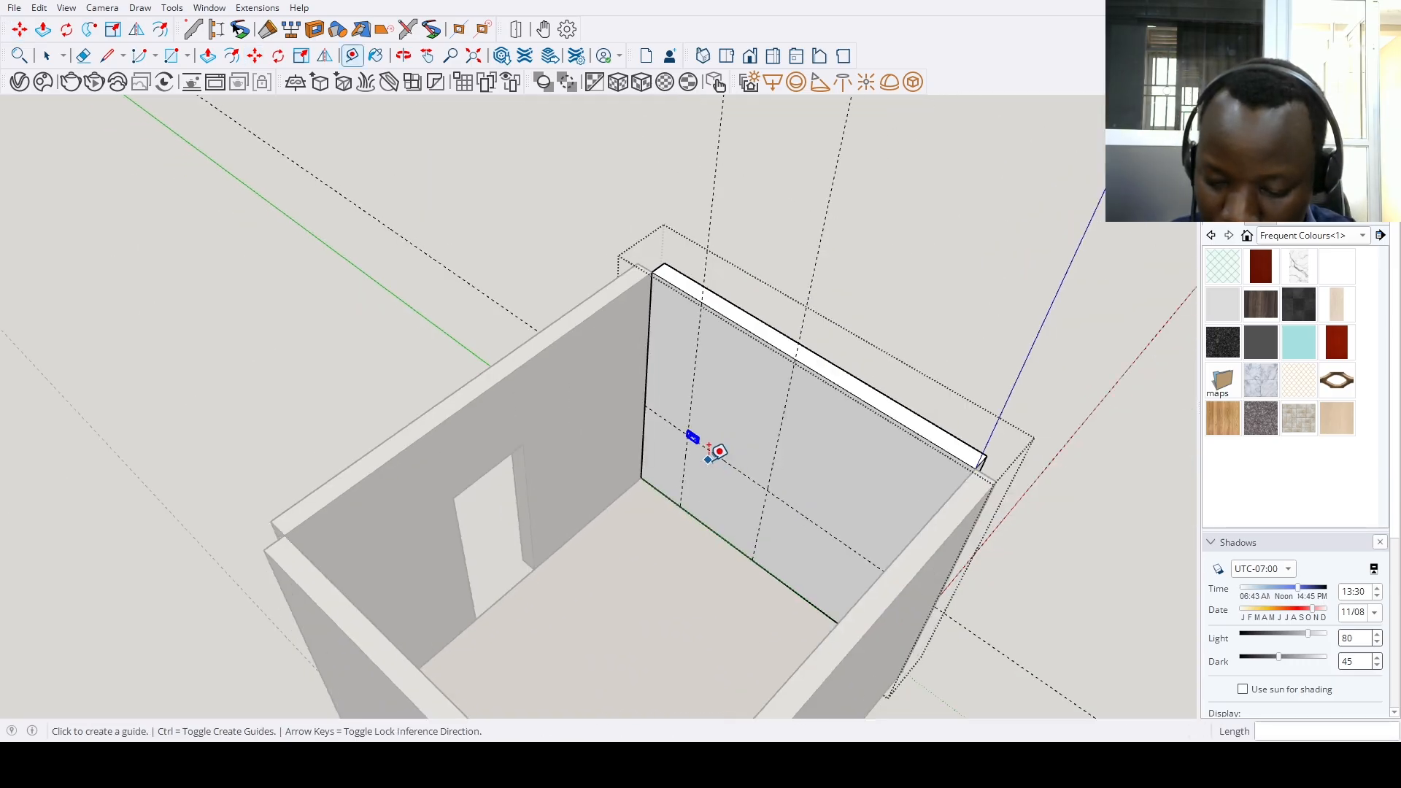
{"action": "middle_click_drag", "start_coordinate": [709, 448], "coordinate": [550, 431], "text": "shift"}
{"action": "left_click", "coordinate": [607, 453]}
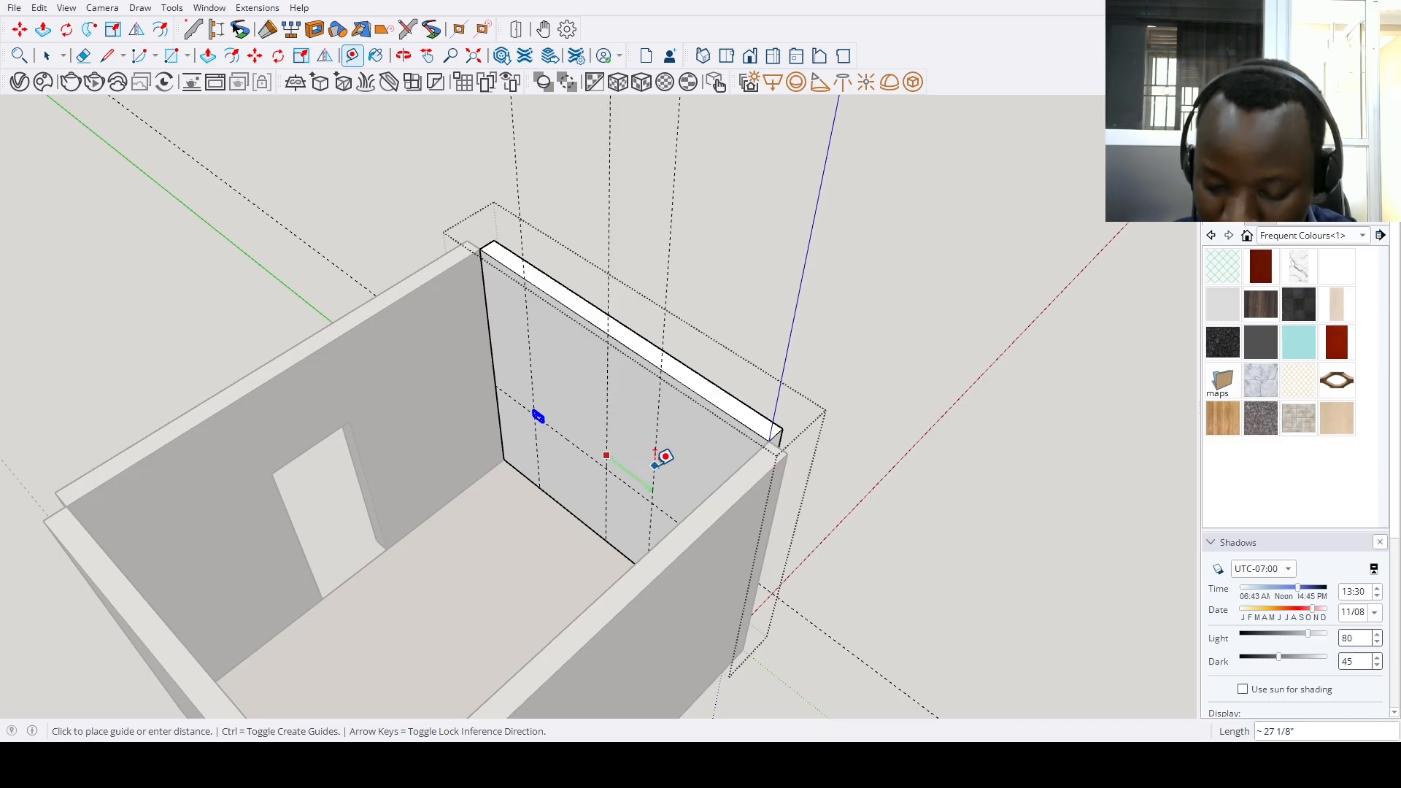
{"action": "key", "text": "Return"}
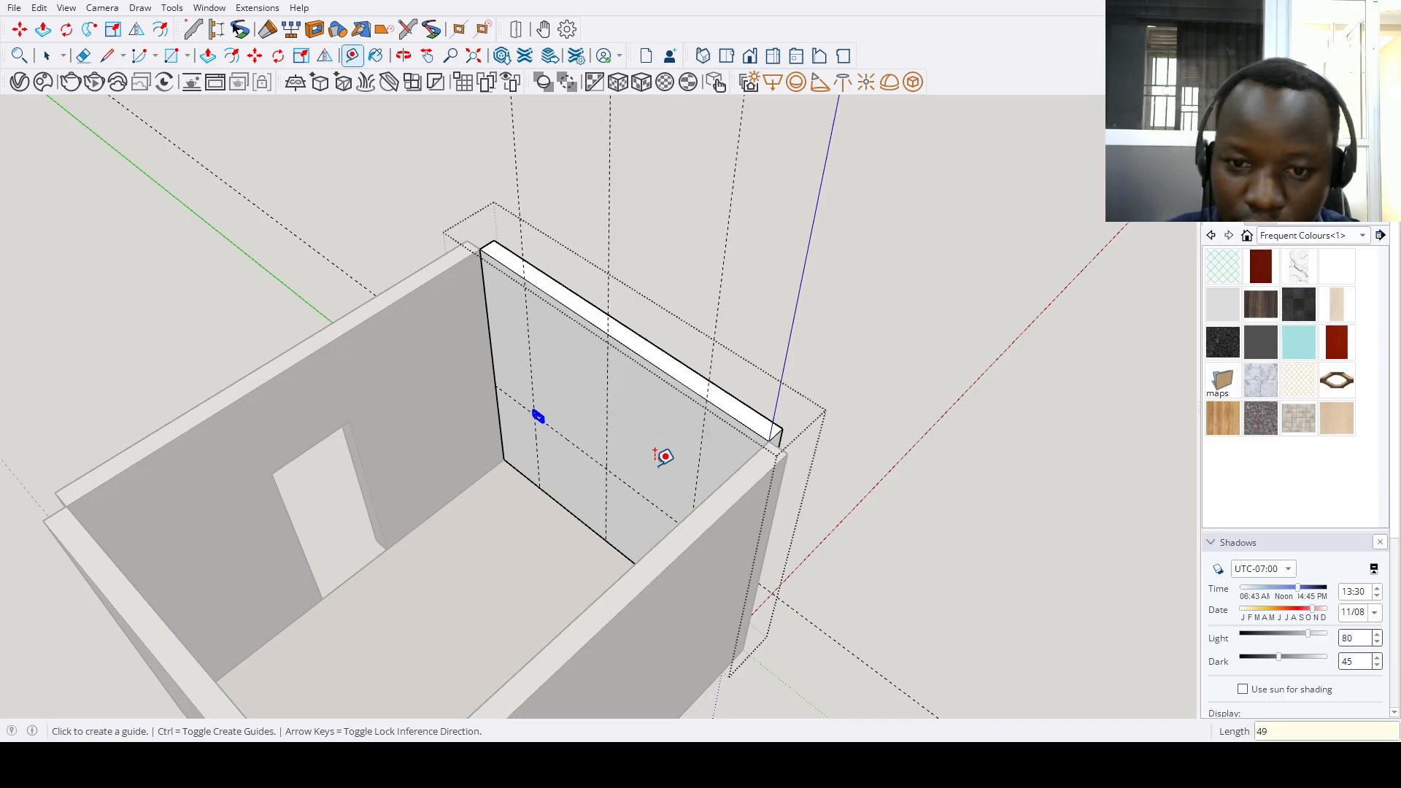
Paste a socket where the second vertical guide crosses the horizontal guide
{"action": "scroll", "coordinate": [660, 454], "scroll_direction": "up", "scroll_amount": 3}
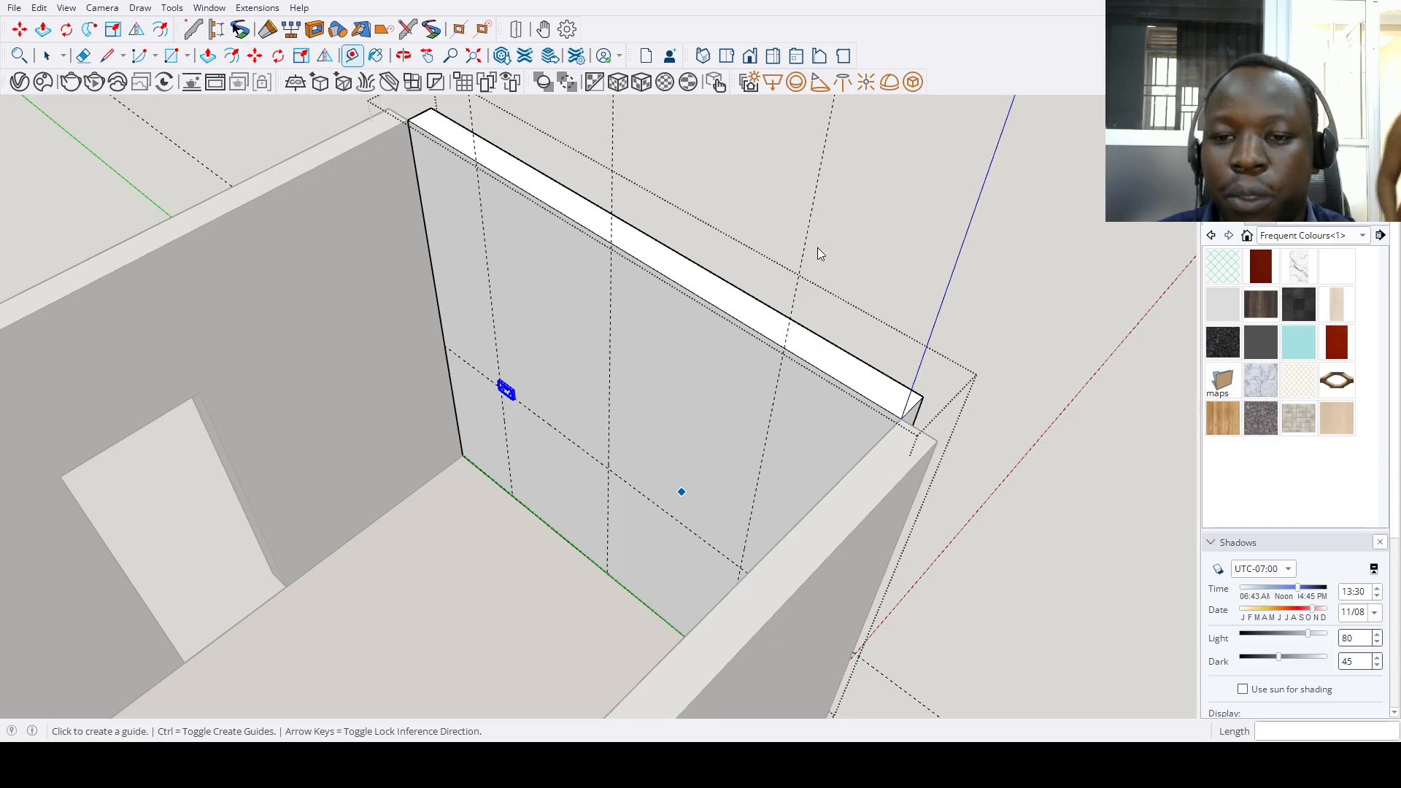
{"action": "scroll", "coordinate": [722, 350], "scroll_direction": "up", "scroll_amount": 2}
{"action": "key", "text": "ctrl+v"}
{"action": "left_click", "coordinate": [565, 518]}
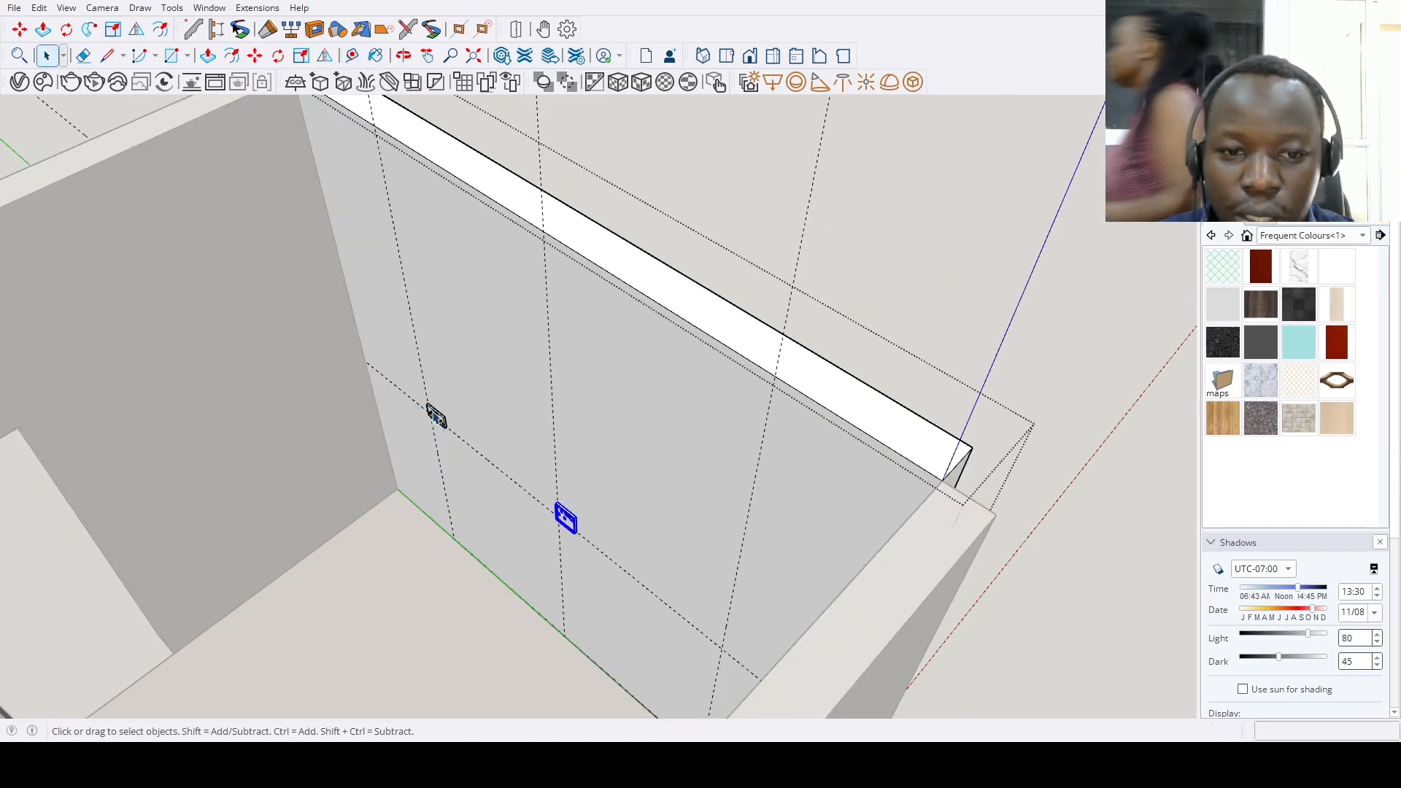
Copy the first double socket 95.5 inches along the wall to the third vertical guide
{"action": "left_click", "coordinate": [436, 415]}
{"action": "scroll", "coordinate": [434, 412], "scroll_direction": "up", "scroll_amount": 2}
{"action": "key", "text": "m"}
{"action": "key", "text": "ctrl"}
{"action": "left_click", "coordinate": [422, 383]}
{"action": "scroll", "coordinate": [458, 462], "scroll_direction": "down", "scroll_amount": 2}
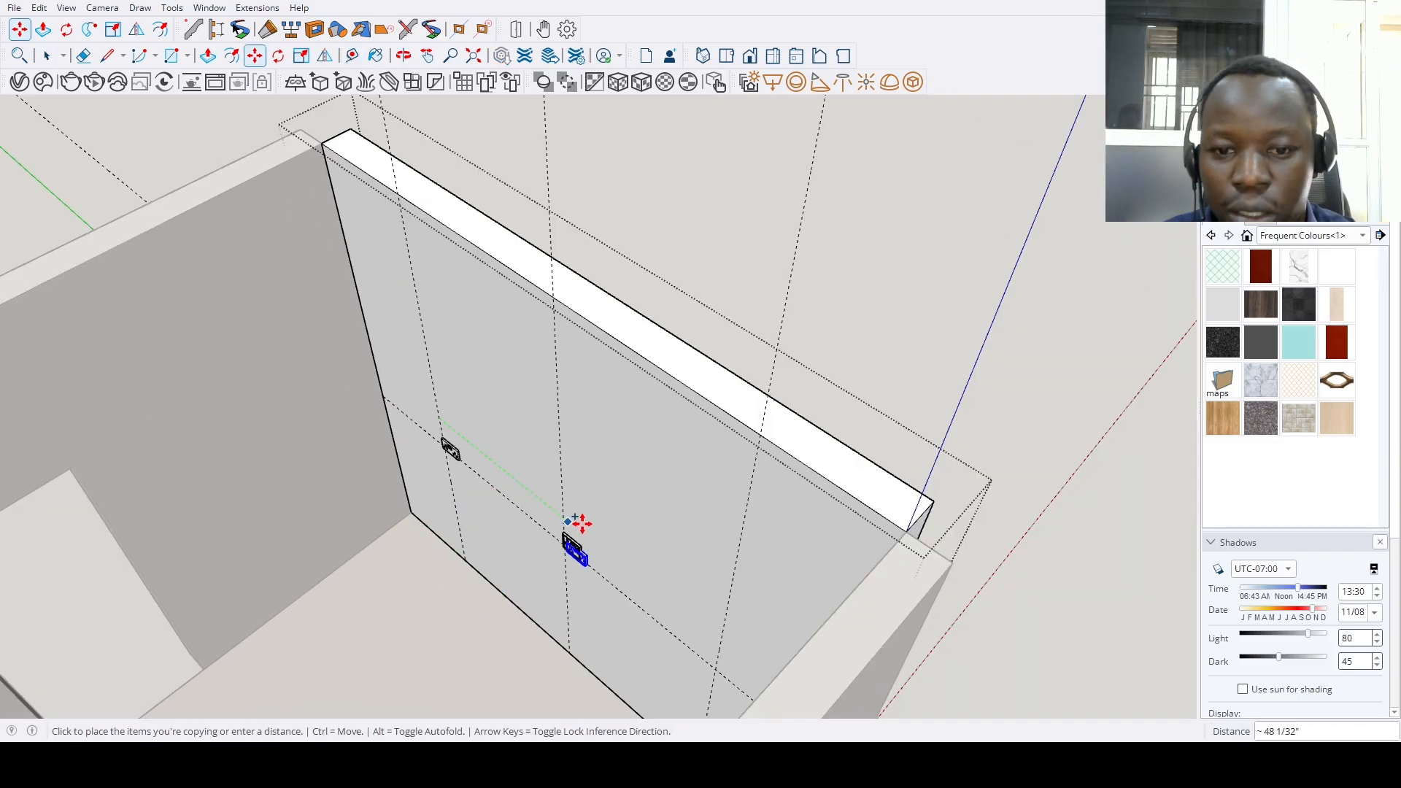
{"action": "scroll", "coordinate": [577, 522], "scroll_direction": "down", "scroll_amount": 2}
{"action": "left_click", "coordinate": [682, 605]}
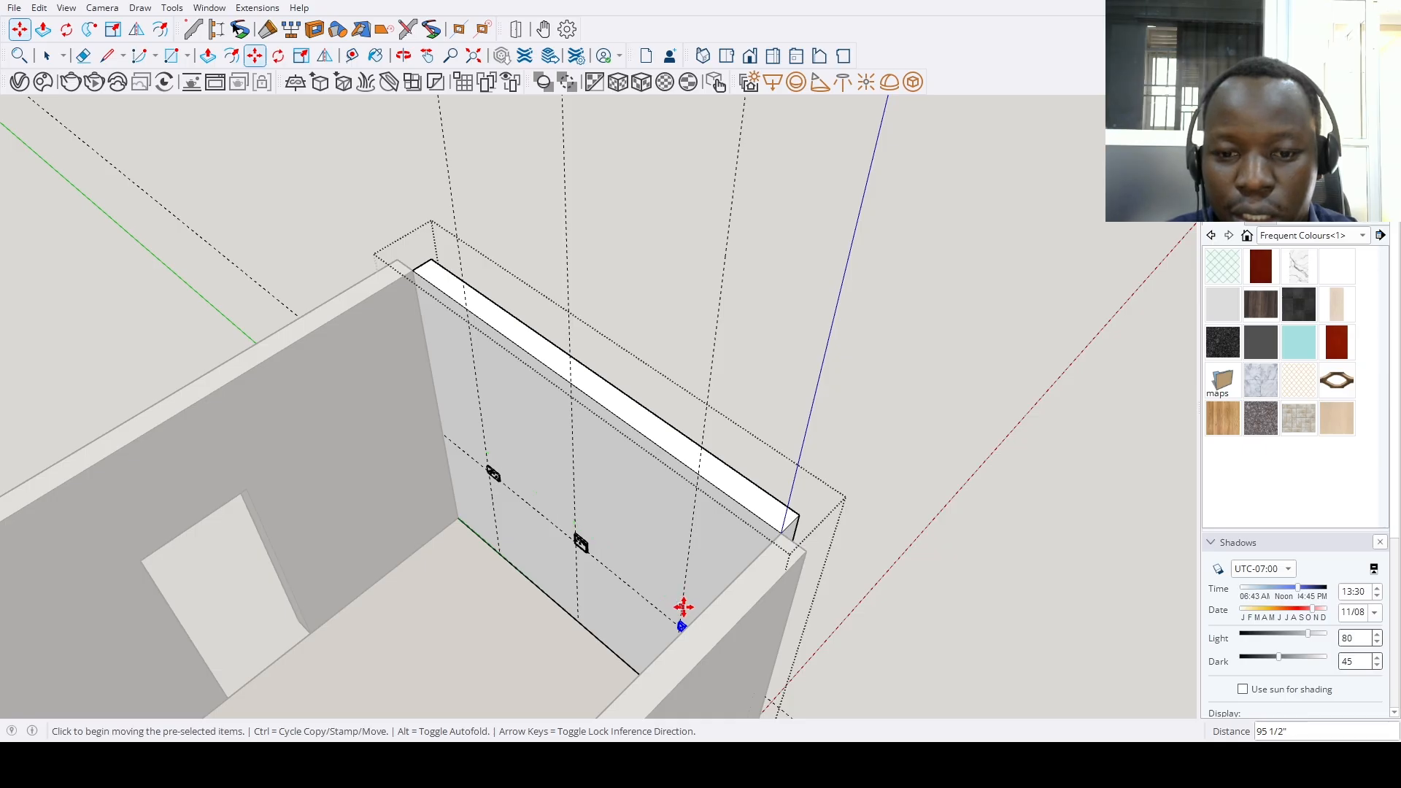
Measure the gap between the third socket and the middle socket
{"action": "scroll", "coordinate": [683, 607], "scroll_direction": "up", "scroll_amount": 4}
{"action": "key", "text": "t"}
{"action": "left_click", "coordinate": [741, 683]}
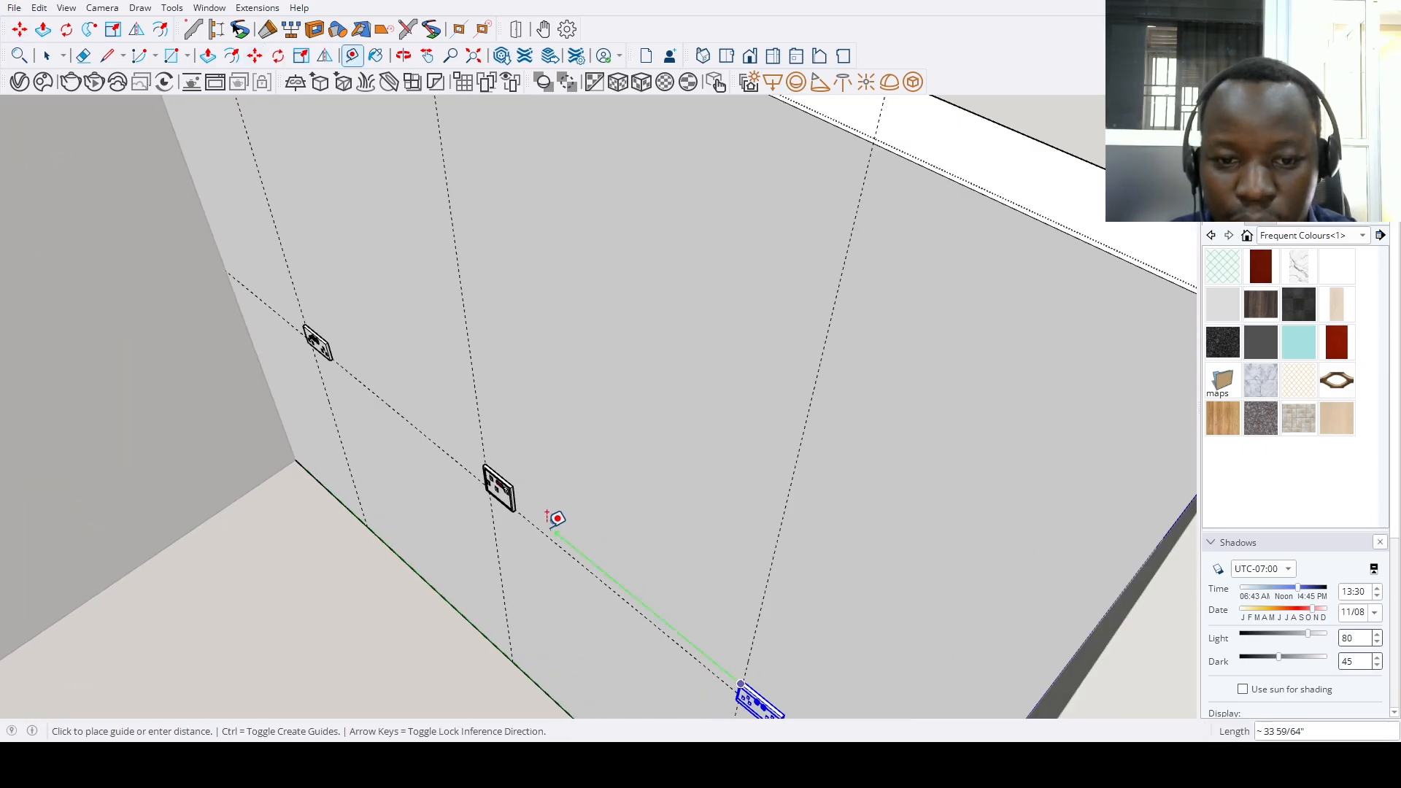
{"action": "scroll", "coordinate": [519, 481], "scroll_direction": "up", "scroll_amount": 3}
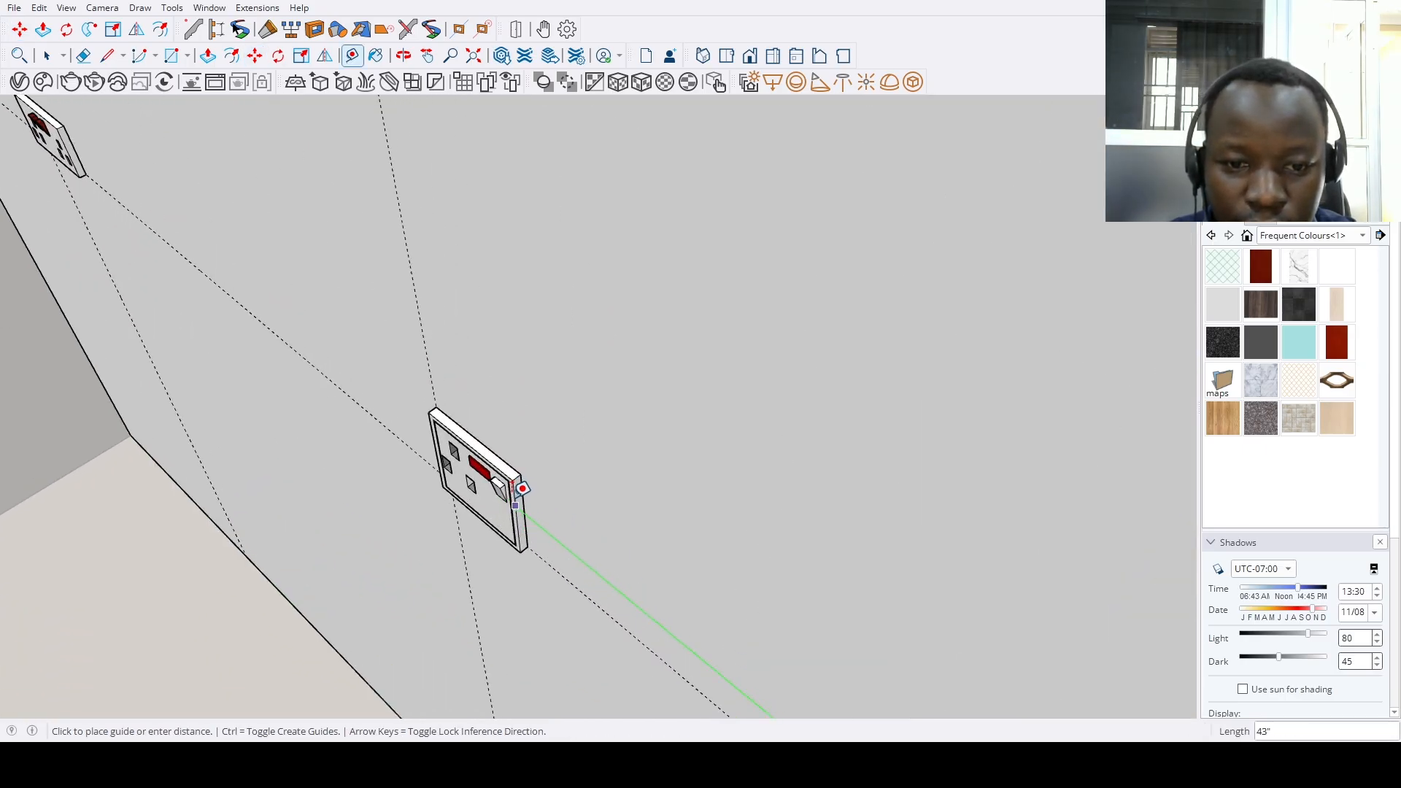
{"action": "scroll", "coordinate": [518, 489], "scroll_direction": "down", "scroll_amount": 10}
Delete the guides on the socket wall and finish editing its group
{"action": "key", "text": "space"}
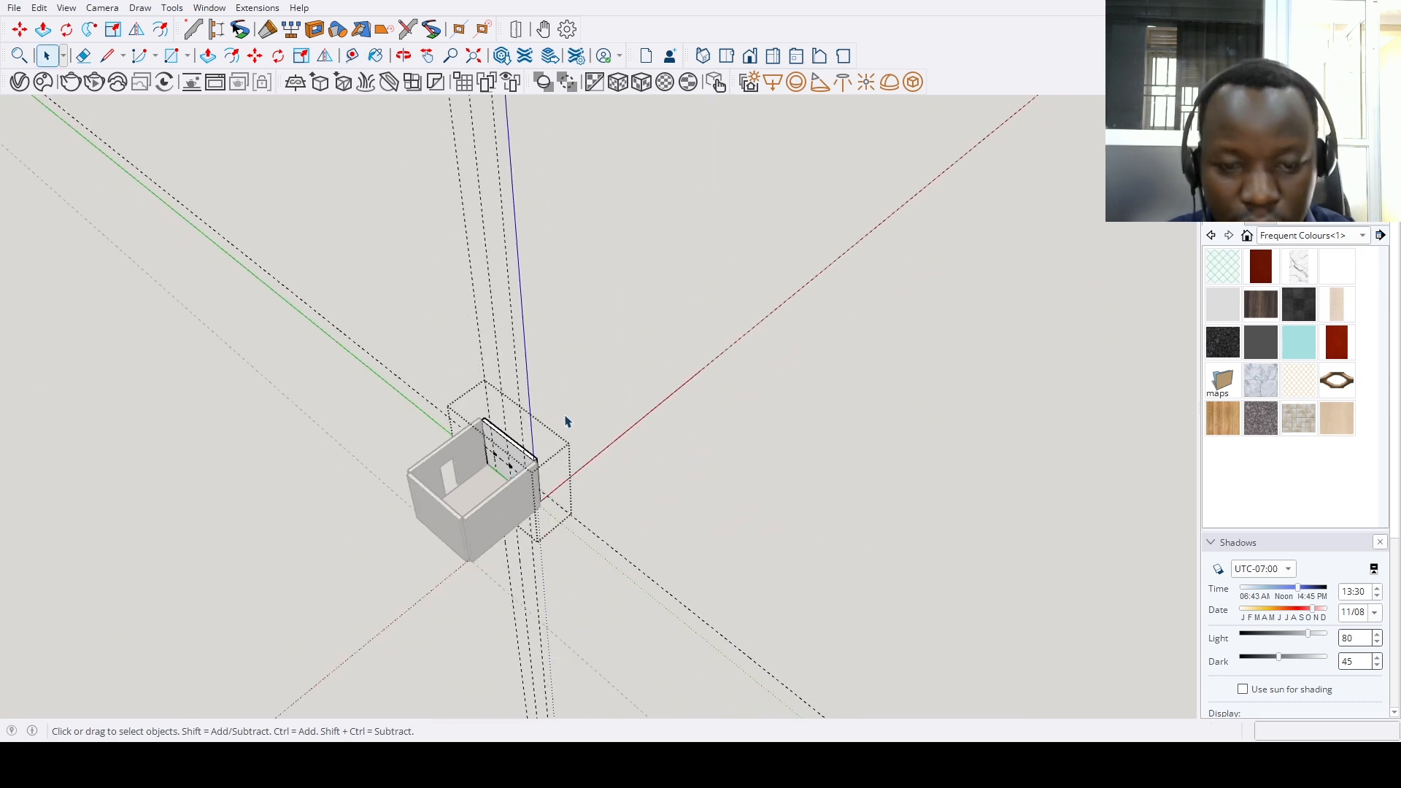
{"action": "key", "text": "shift+g"}
{"action": "scroll", "coordinate": [569, 424], "scroll_direction": "up", "scroll_amount": 3}
{"action": "left_click", "coordinate": [578, 466]}
On the wall opposite the sockets, place a vertical guide from the corner farthest from the doorway and a second one 16 inches beyond it
{"action": "middle_click_drag", "start_coordinate": [581, 464], "coordinate": [785, 416]}
{"action": "scroll", "coordinate": [538, 588], "scroll_direction": "up", "scroll_amount": 3}
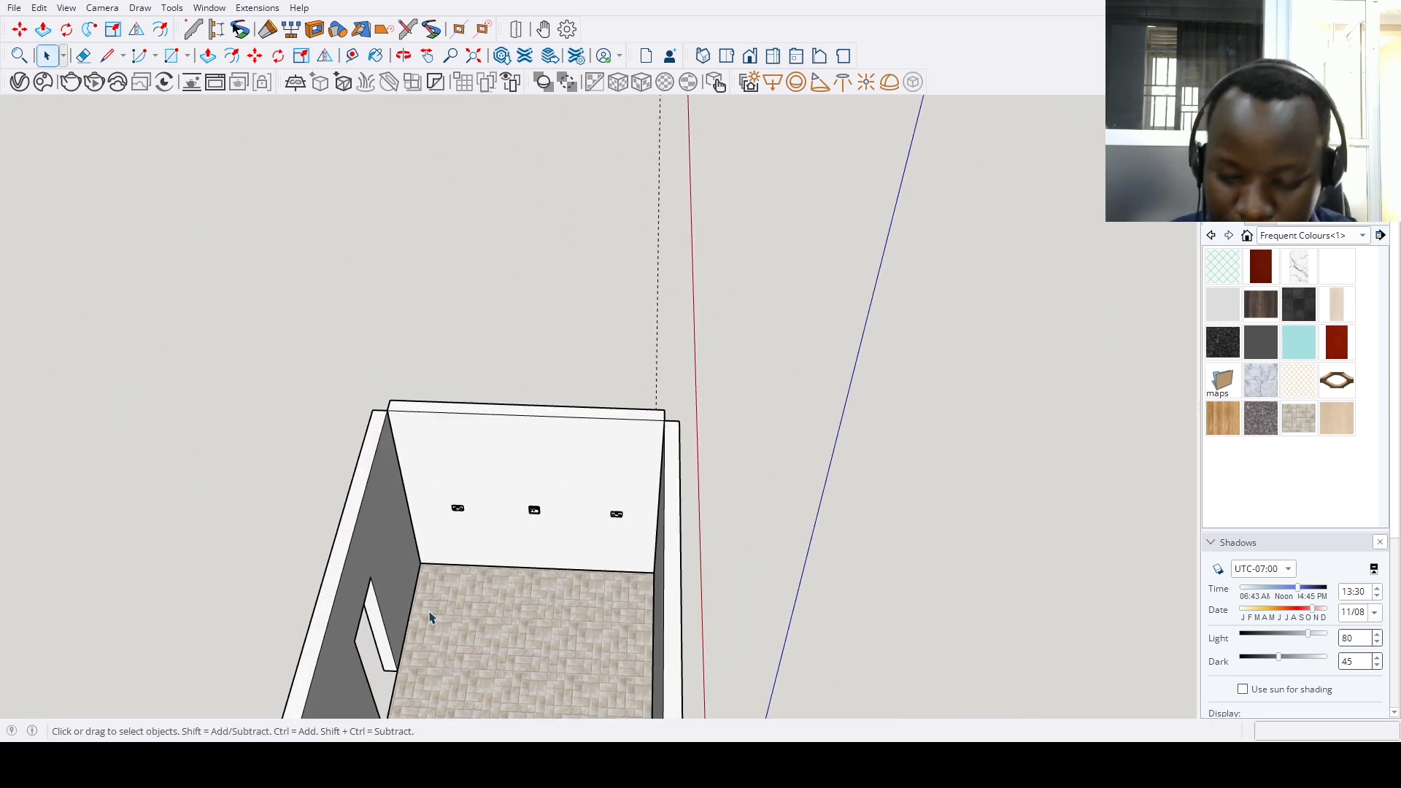
{"action": "scroll", "coordinate": [427, 612], "scroll_direction": "down", "scroll_amount": 5}
{"action": "middle_click_drag", "start_coordinate": [427, 612], "coordinate": [278, 702]}
{"action": "scroll", "coordinate": [494, 413], "scroll_direction": "up", "scroll_amount": 4}
{"action": "middle_click_drag", "start_coordinate": [494, 413], "coordinate": [353, 382]}
{"action": "scroll", "coordinate": [519, 447], "scroll_direction": "up", "scroll_amount": 2}
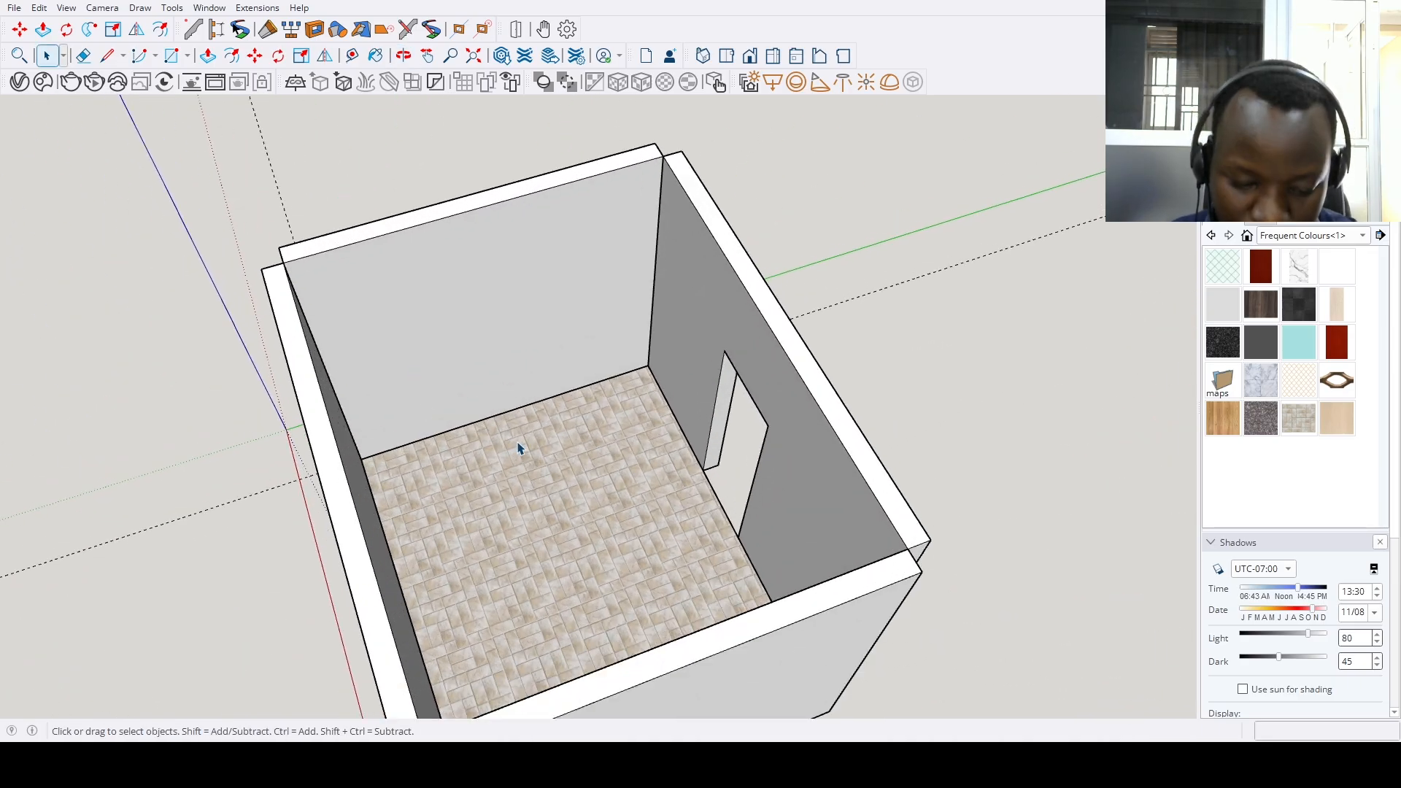
{"action": "scroll", "coordinate": [421, 368], "scroll_direction": "up", "scroll_amount": 3}
{"action": "scroll", "coordinate": [422, 368], "scroll_direction": "up", "scroll_amount": 5}
{"action": "key", "text": "t"}
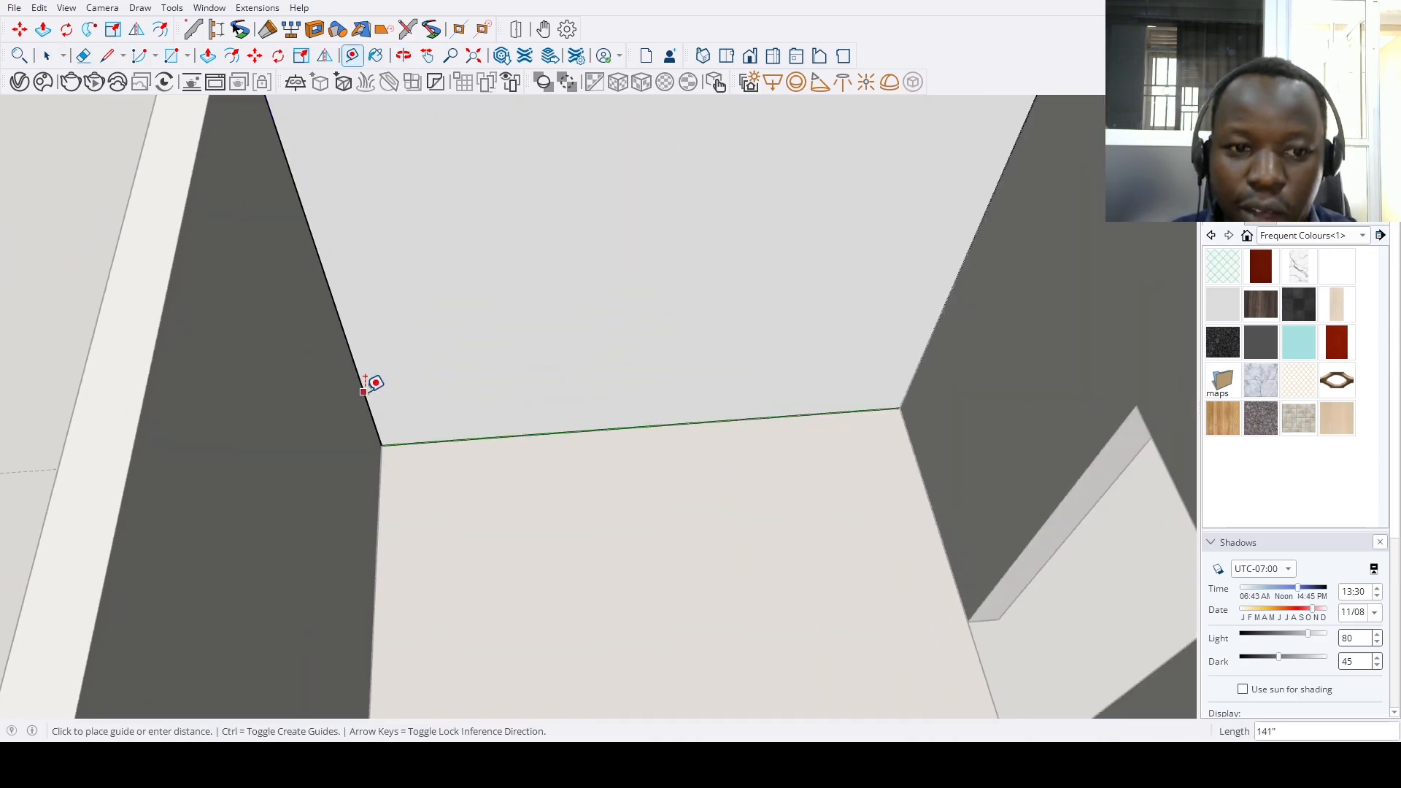
{"action": "left_click", "coordinate": [364, 392]}
{"action": "left_click", "coordinate": [461, 358]}
{"action": "scroll", "coordinate": [469, 351], "scroll_direction": "down", "scroll_amount": 4}
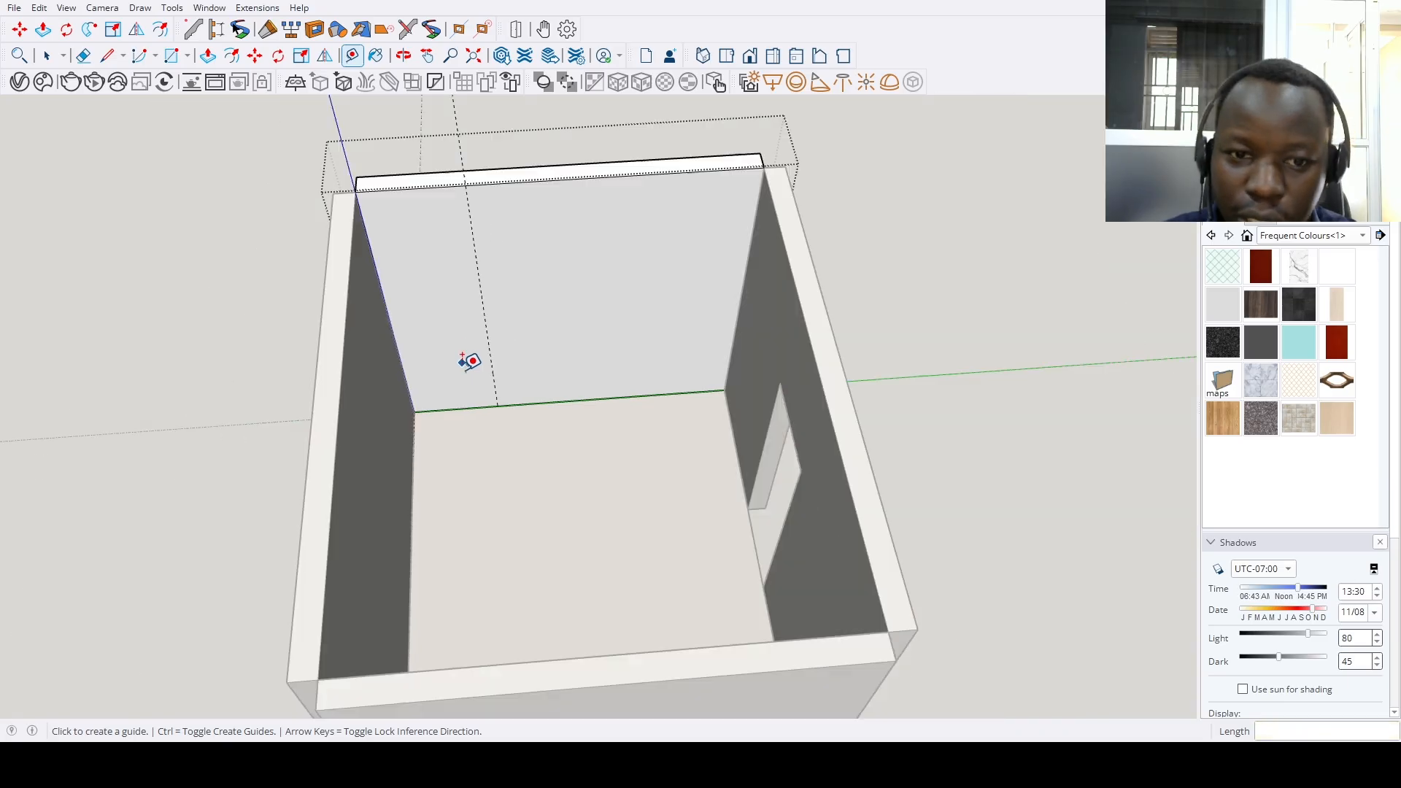
{"action": "left_click", "coordinate": [483, 353]}
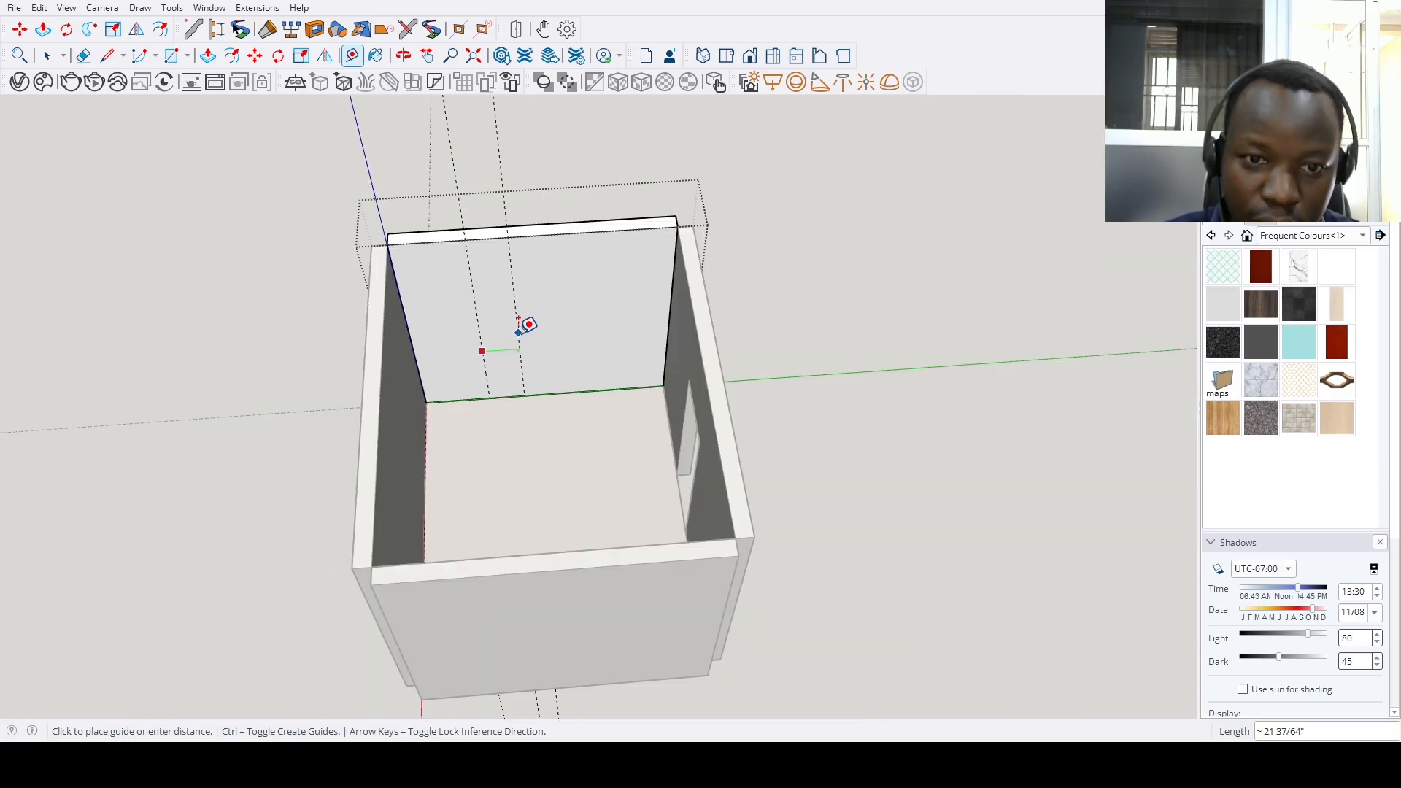
{"action": "type", "text": "16"}
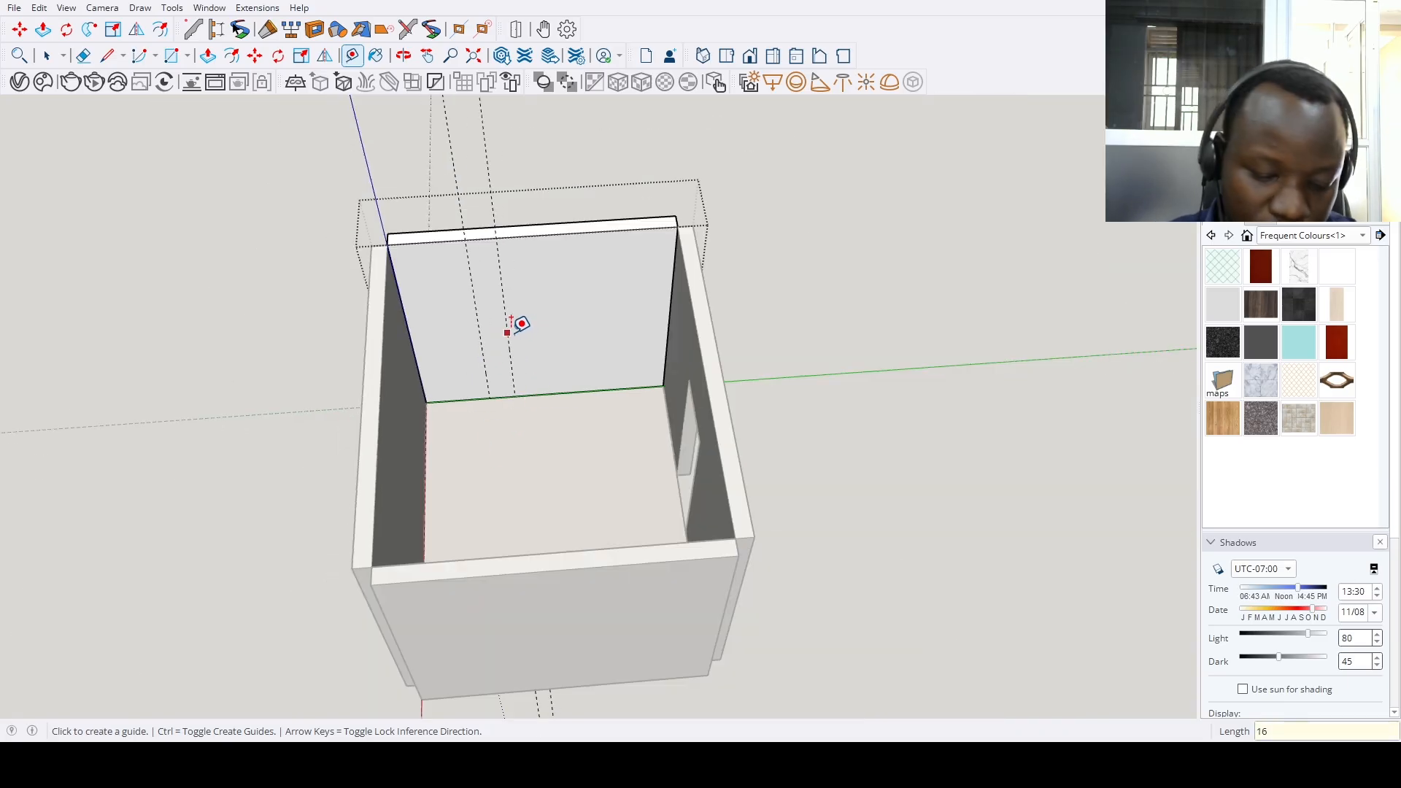
Add a vertical guide 78.75 inches beyond the second one, plus horizontal guides 40 inches above the floor and 55 inches above that
{"action": "key", "text": "Return"}
{"action": "left_click", "coordinate": [509, 343]}
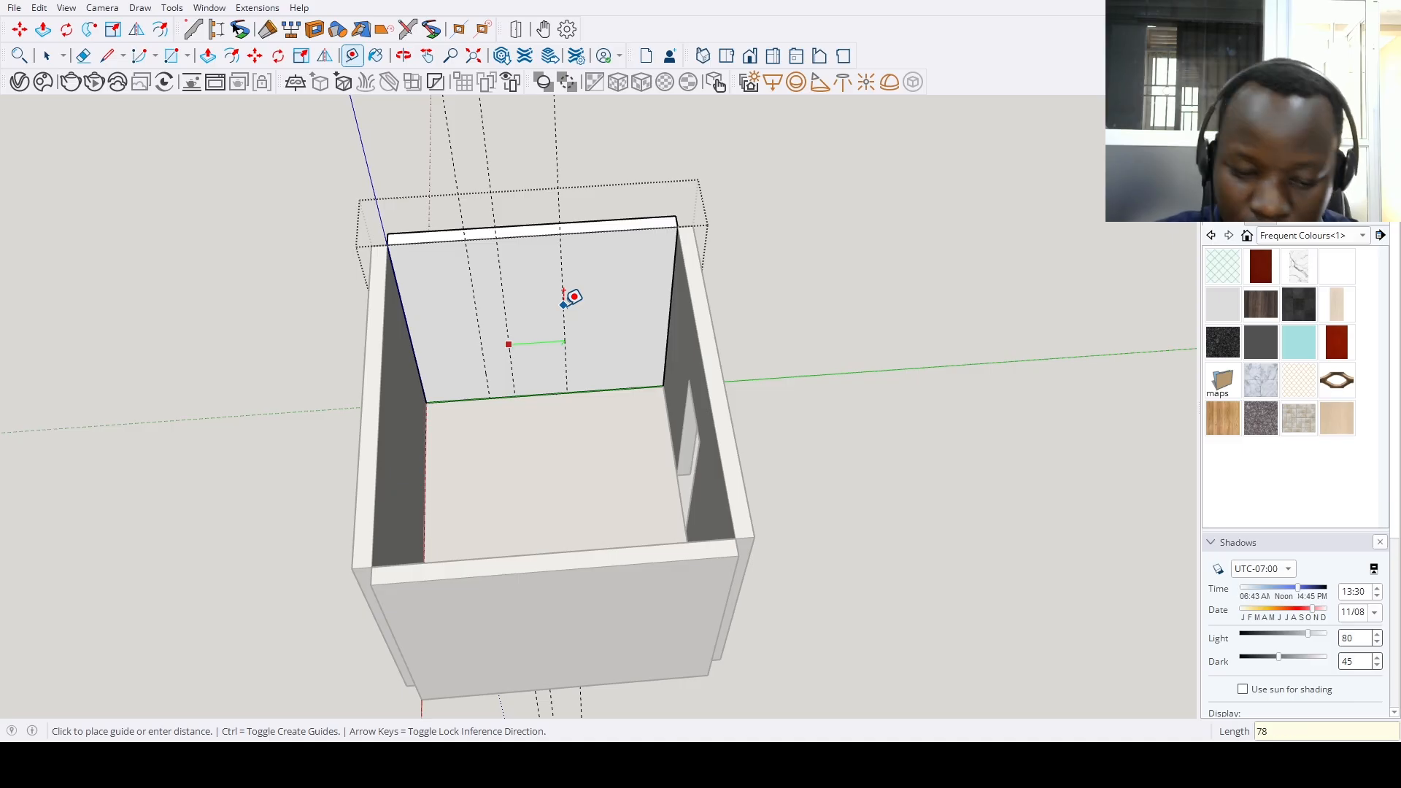
{"action": "key", "text": "Return"}
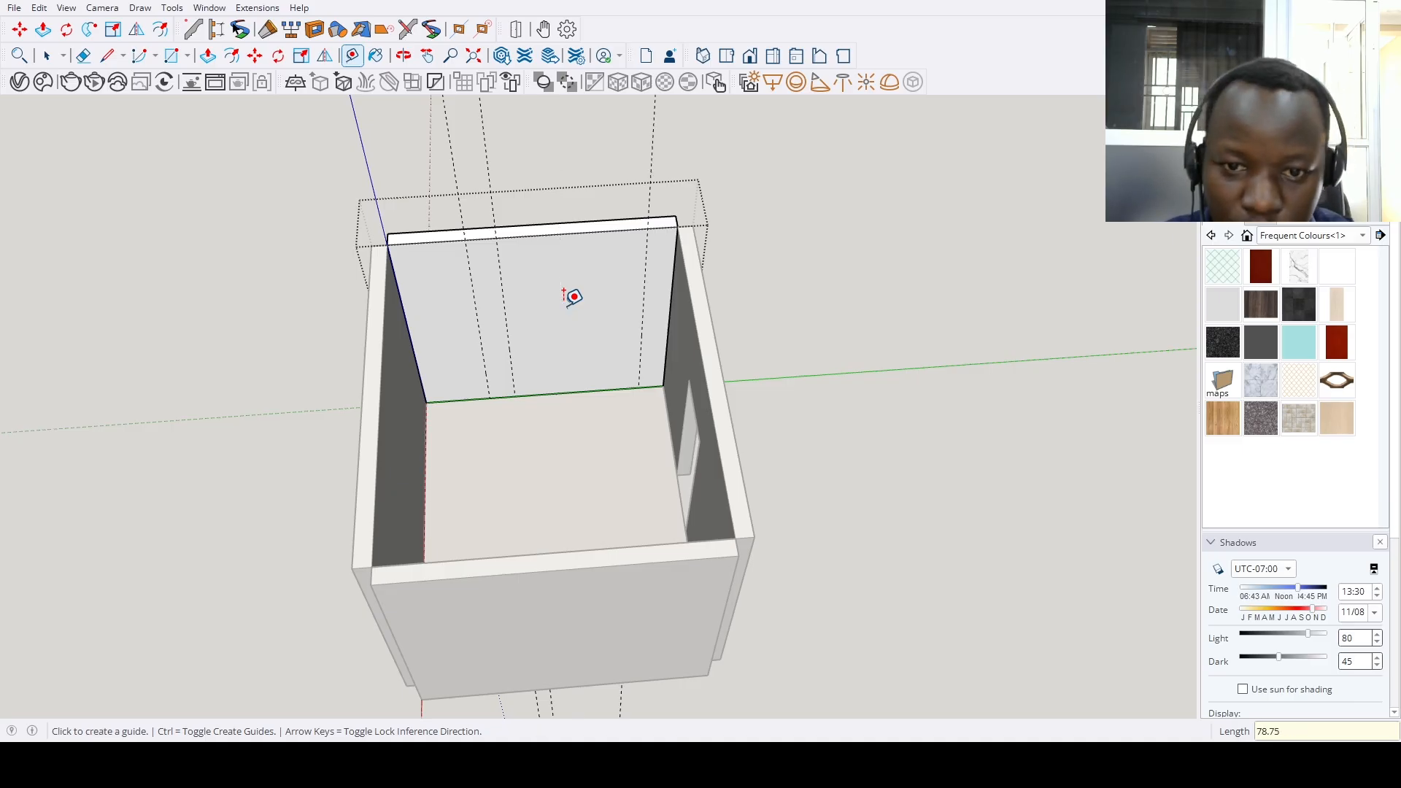
{"action": "left_click", "coordinate": [602, 387]}
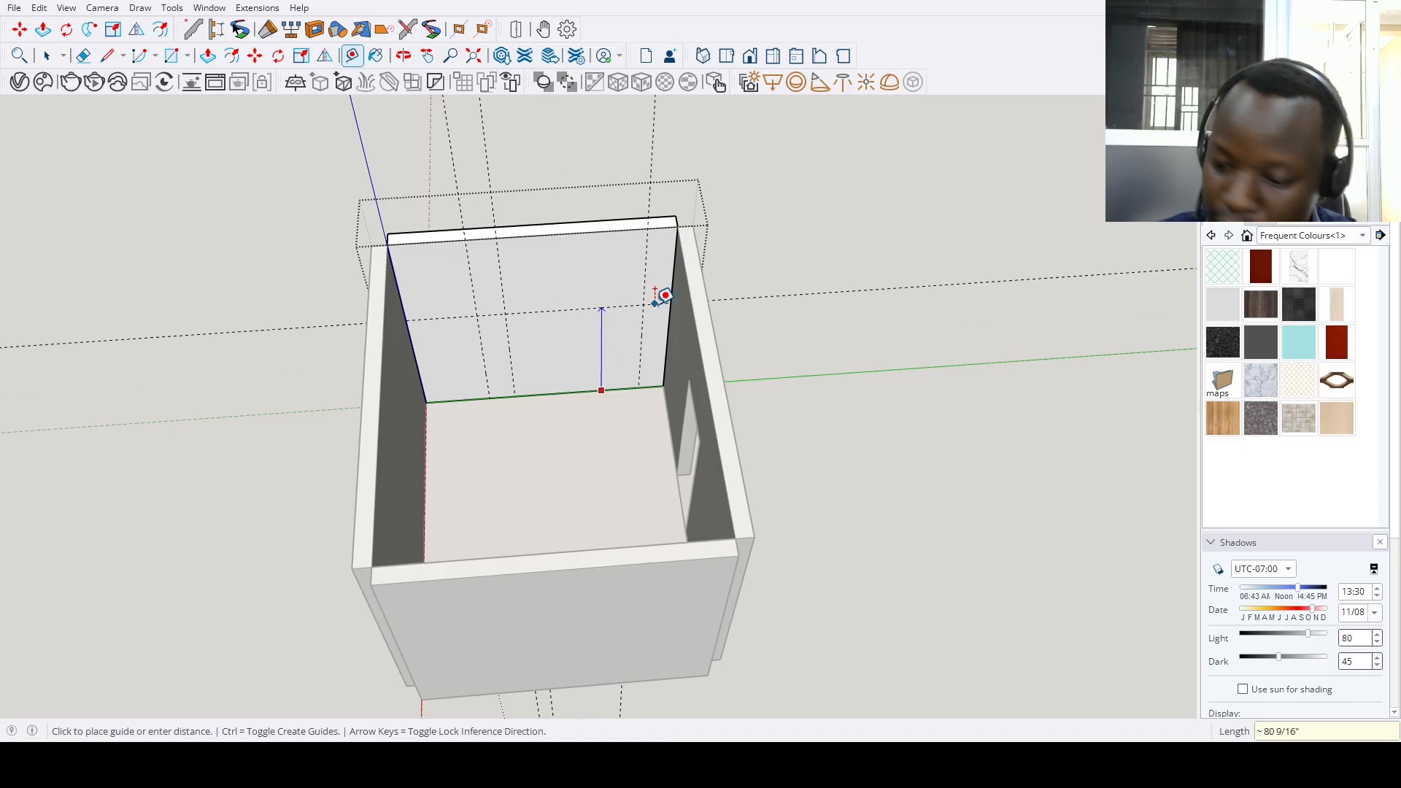
{"action": "key", "text": "Return"}
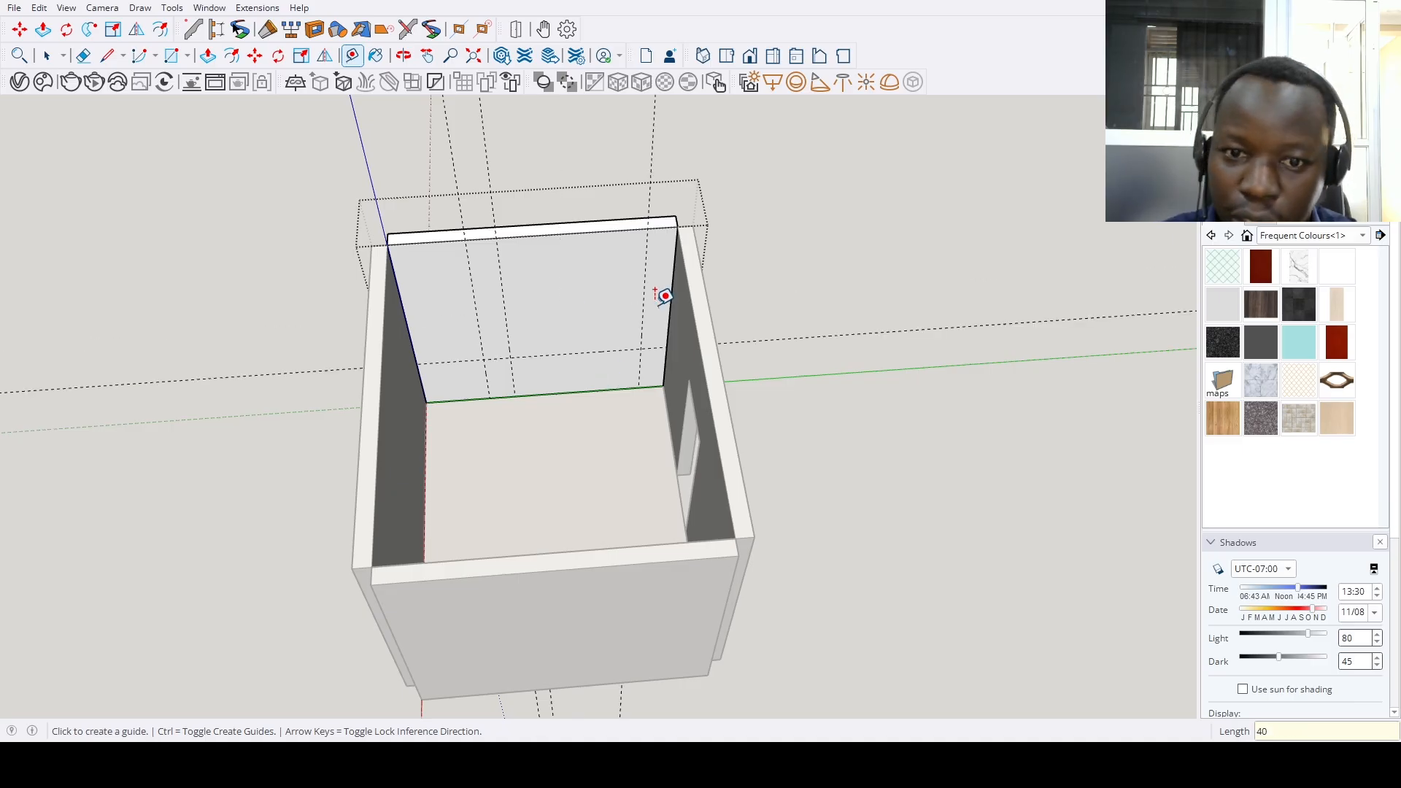
{"action": "left_click", "coordinate": [612, 351]}
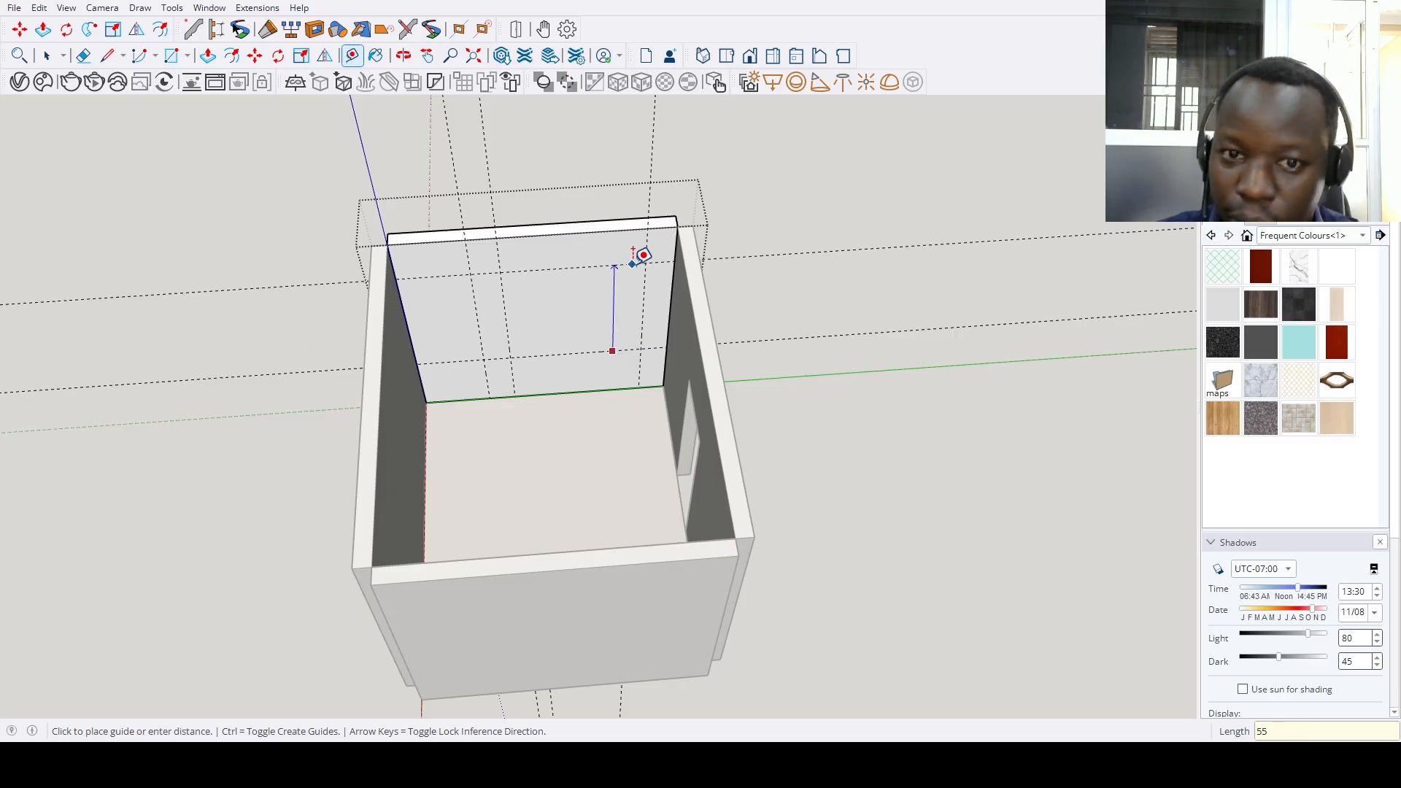
{"action": "key", "text": "Return"}
Draw the 55 by 78.75 inch window rectangle between the guide intersections on the wall
{"action": "key", "text": "r"}
{"action": "left_click", "coordinate": [503, 297]}
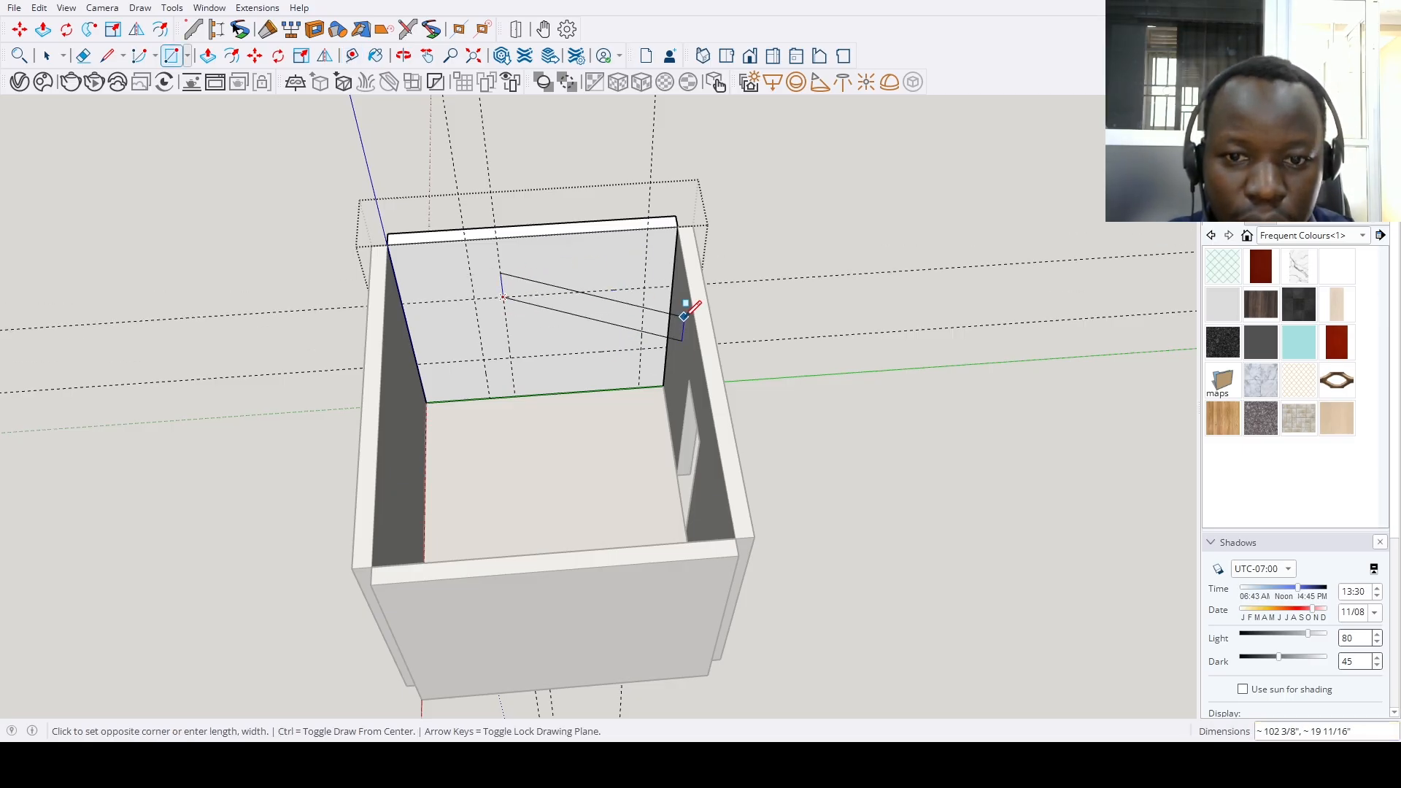
{"action": "left_click", "coordinate": [642, 348]}
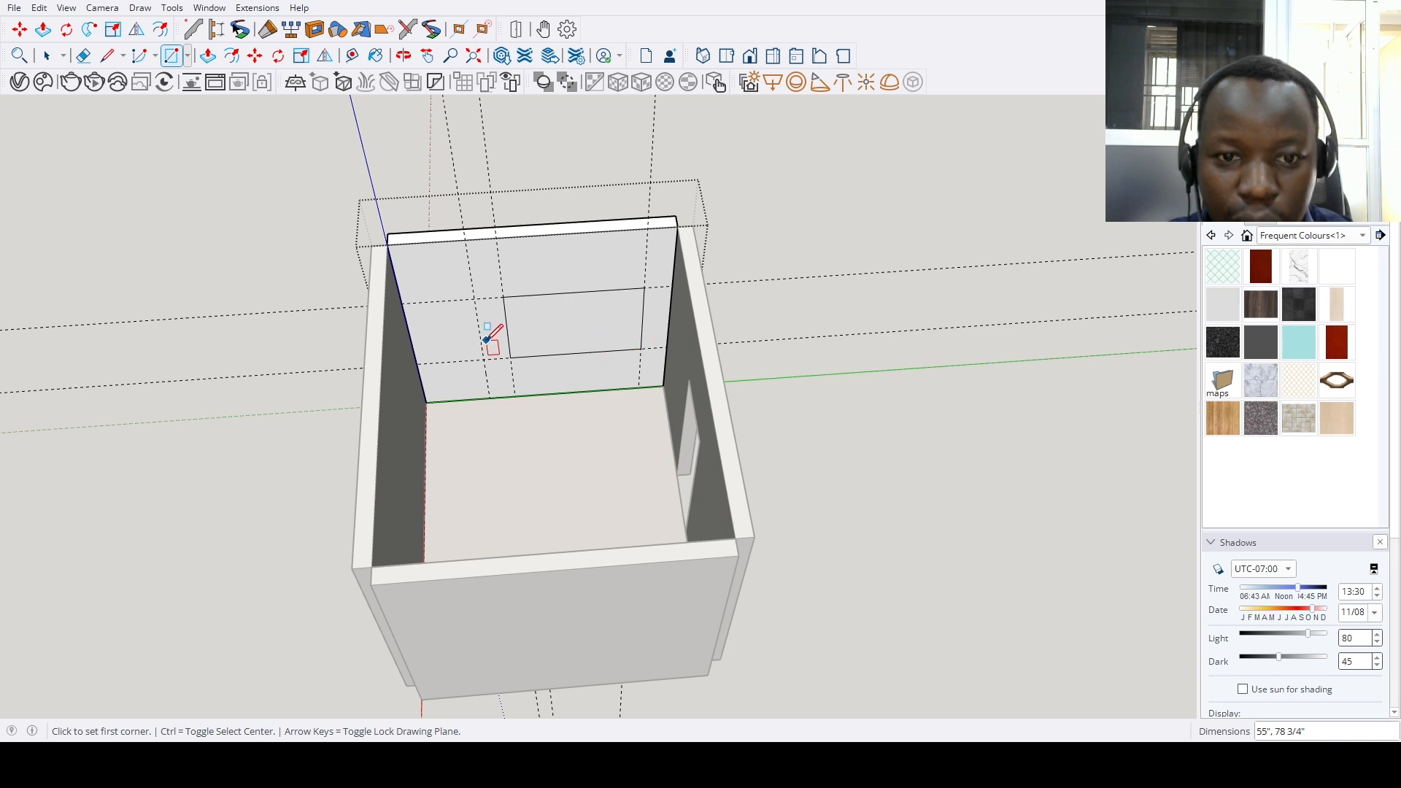
Add a horizontal guide 96 inches above the floor and draw a 96 by 40 inch doorway rectangle in the wall's corner
{"action": "key", "text": "t"}
{"action": "left_click", "coordinate": [454, 401]}
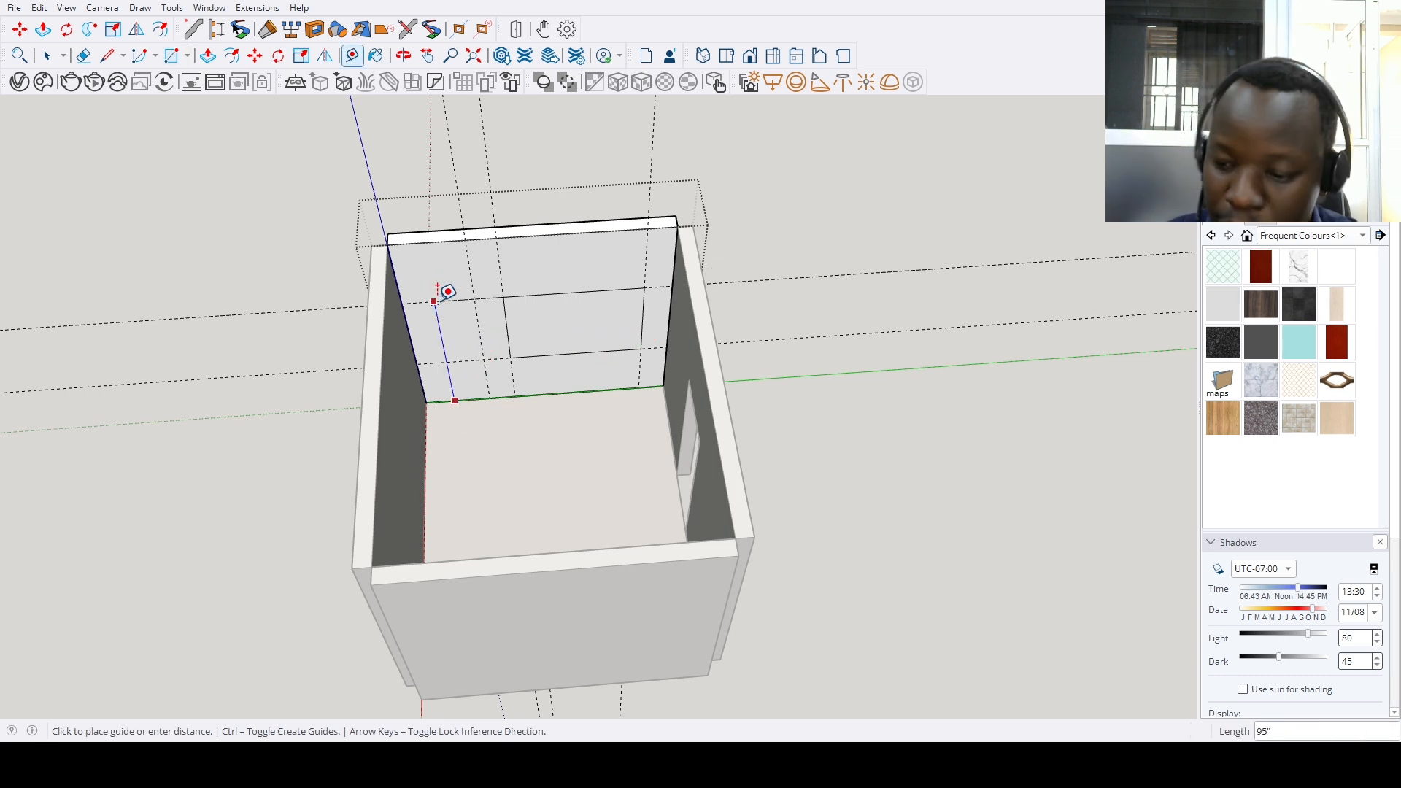
{"action": "key", "text": "Return"}
{"action": "scroll", "coordinate": [441, 295], "scroll_direction": "up", "scroll_amount": 5}
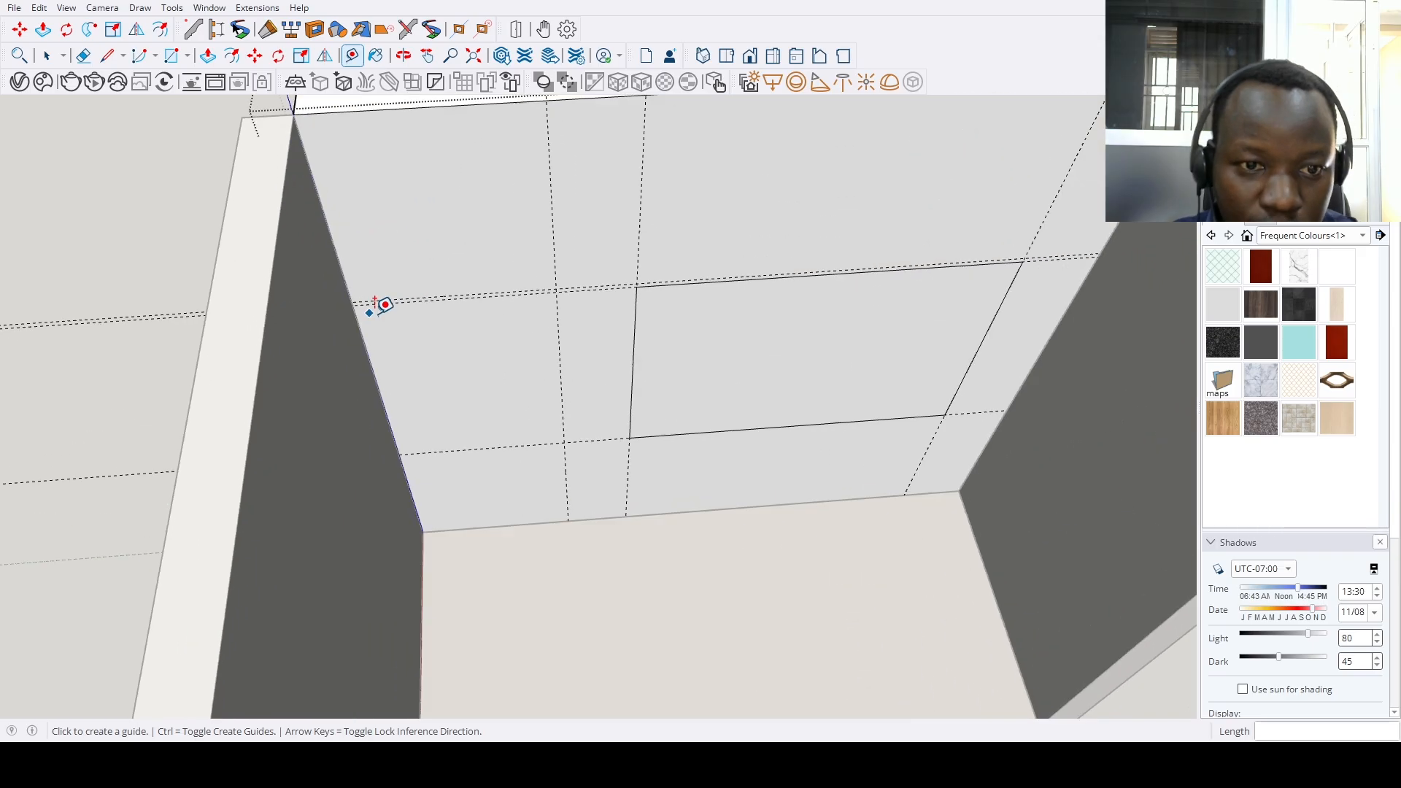
{"action": "key", "text": "r"}
{"action": "left_click", "coordinate": [347, 296]}
{"action": "scroll", "coordinate": [469, 365], "scroll_direction": "down", "scroll_amount": 5}
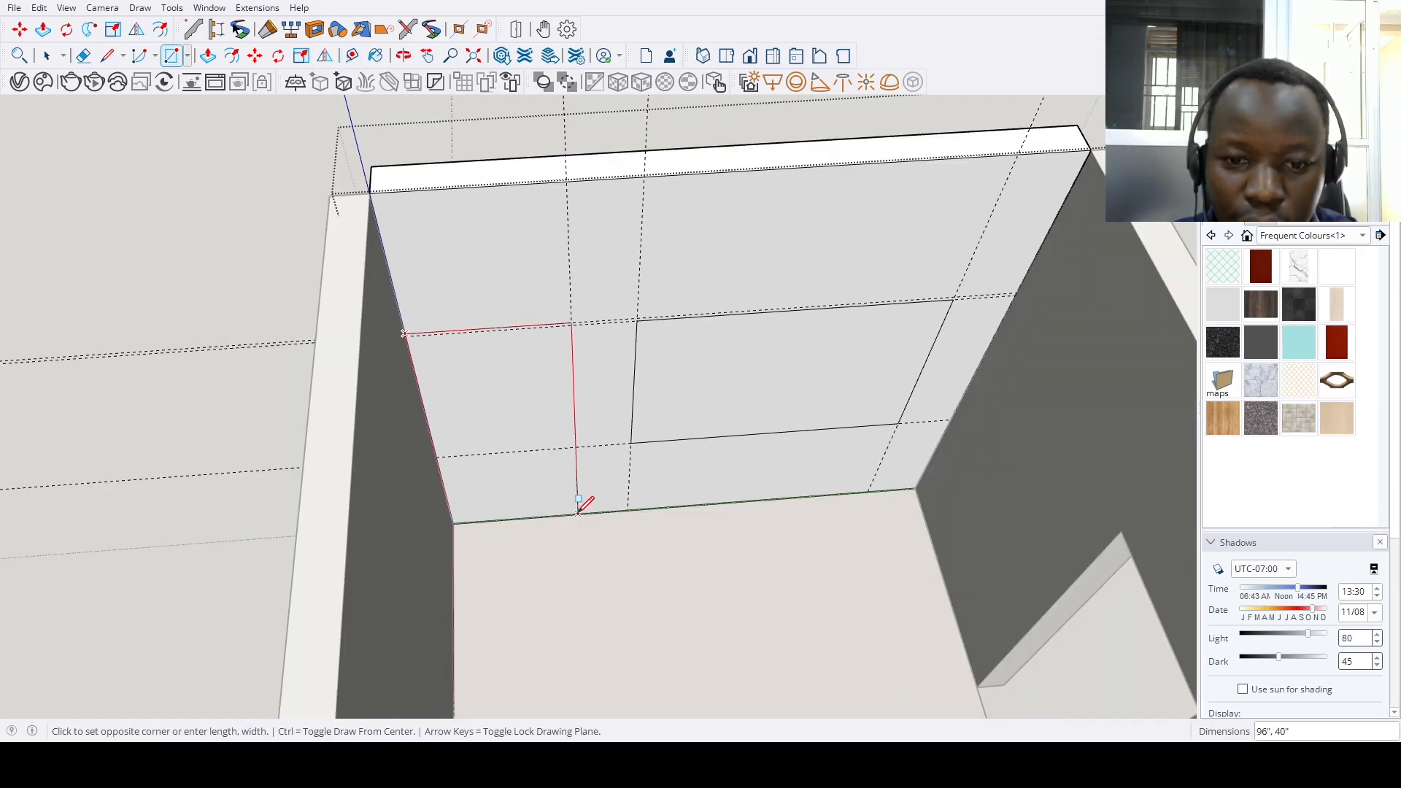
{"action": "left_click", "coordinate": [577, 511]}
Push the doorway and window rectangles through the wall thickness to cut both openings
{"action": "key", "text": "p"}
{"action": "left_click", "coordinate": [558, 511]}
{"action": "left_click", "coordinate": [540, 441]}
{"action": "double_click", "coordinate": [653, 442]}
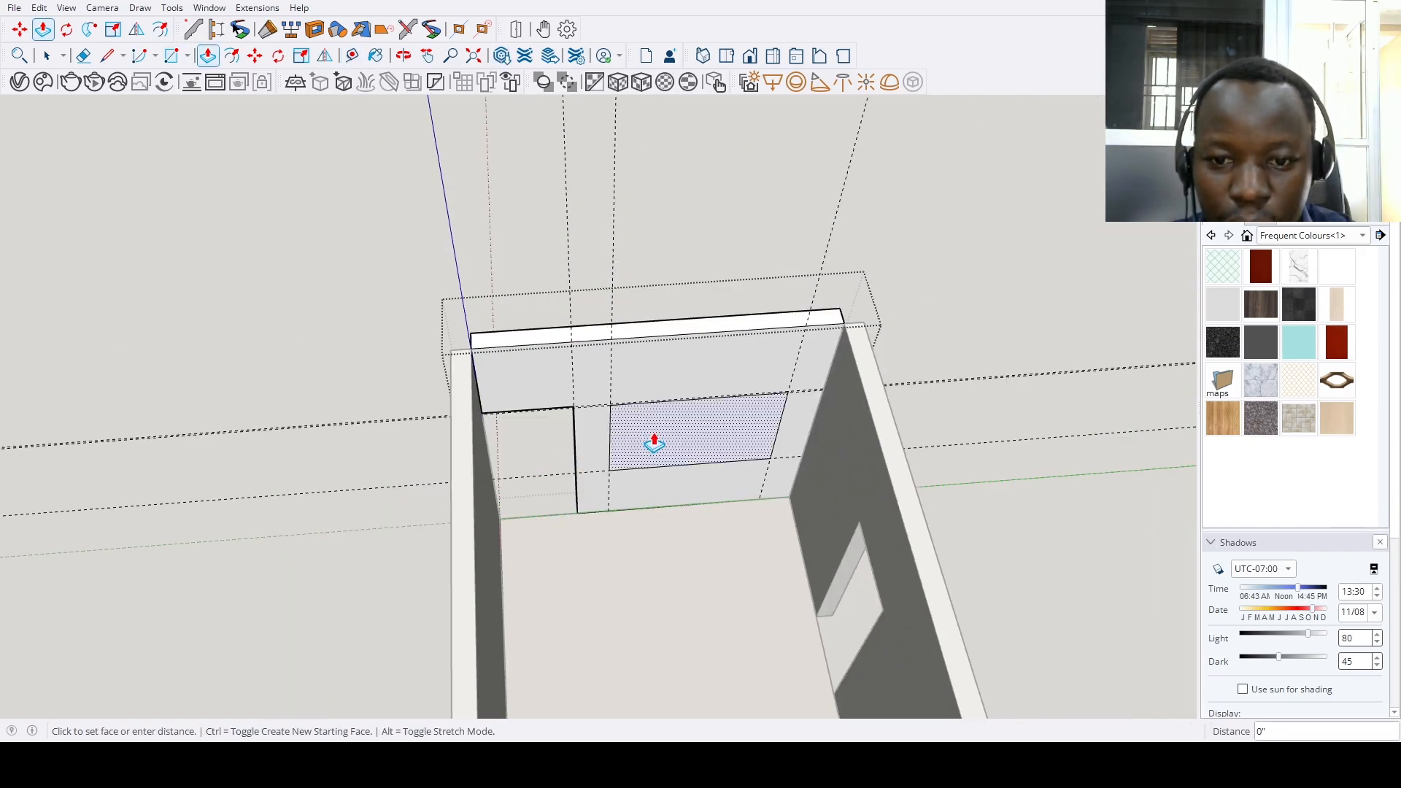
{"action": "scroll", "coordinate": [648, 442], "scroll_direction": "down", "scroll_amount": 3}
{"action": "scroll", "coordinate": [613, 479], "scroll_direction": "up", "scroll_amount": 5}
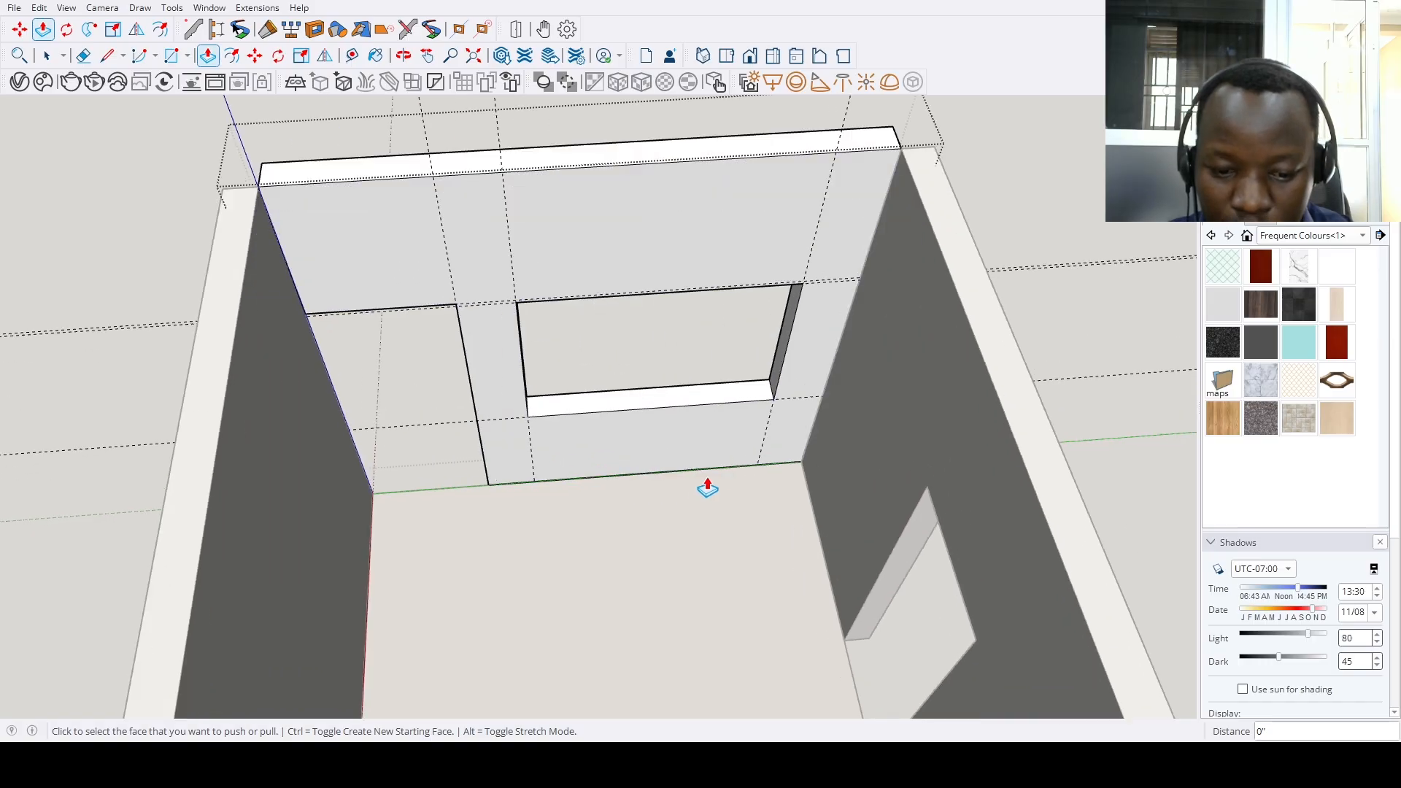
Place a vertical guide 34.5 inches from the corner on the window side and a horizontal guide between the floor and the window sill
{"action": "key", "text": "t"}
{"action": "left_click", "coordinate": [810, 434]}
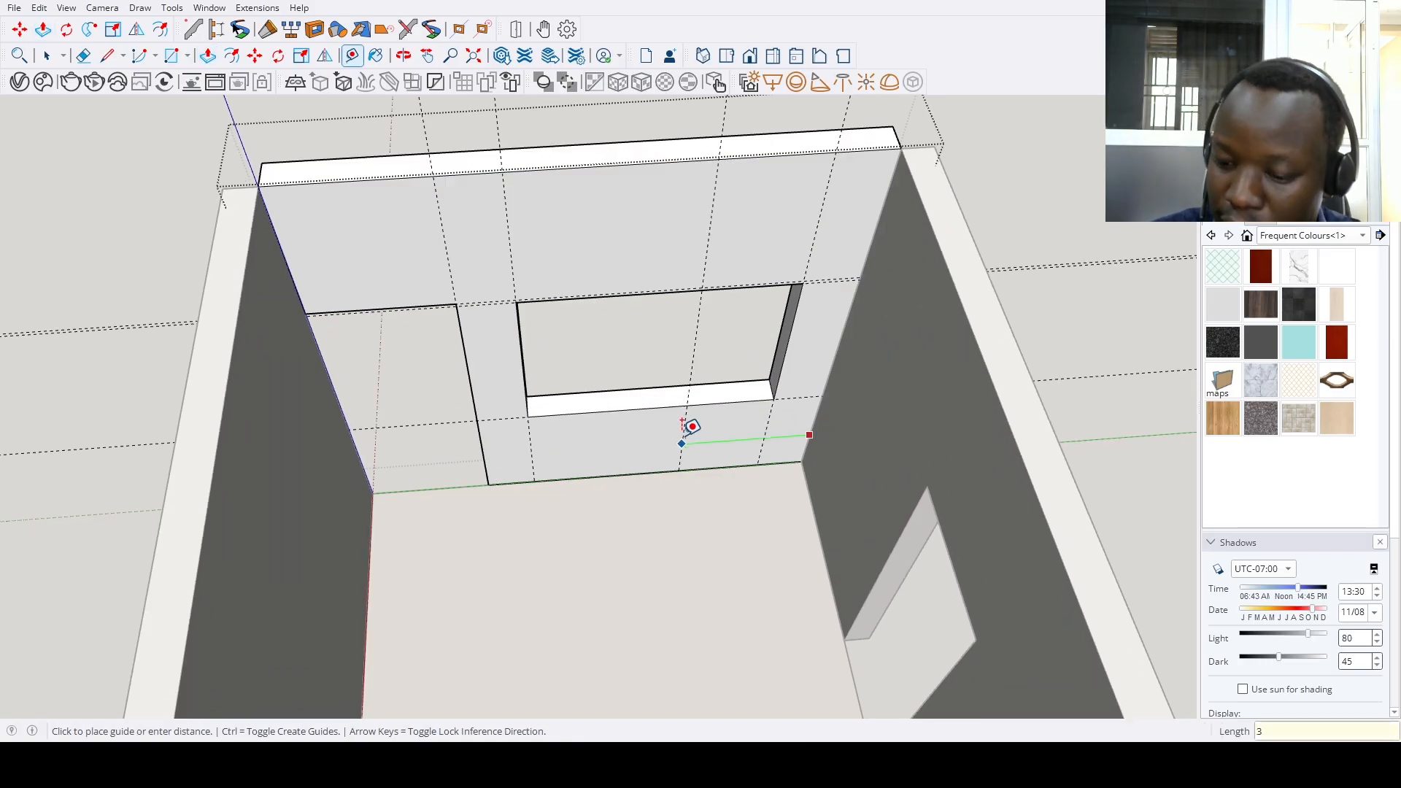
{"action": "left_click", "coordinate": [683, 424]}
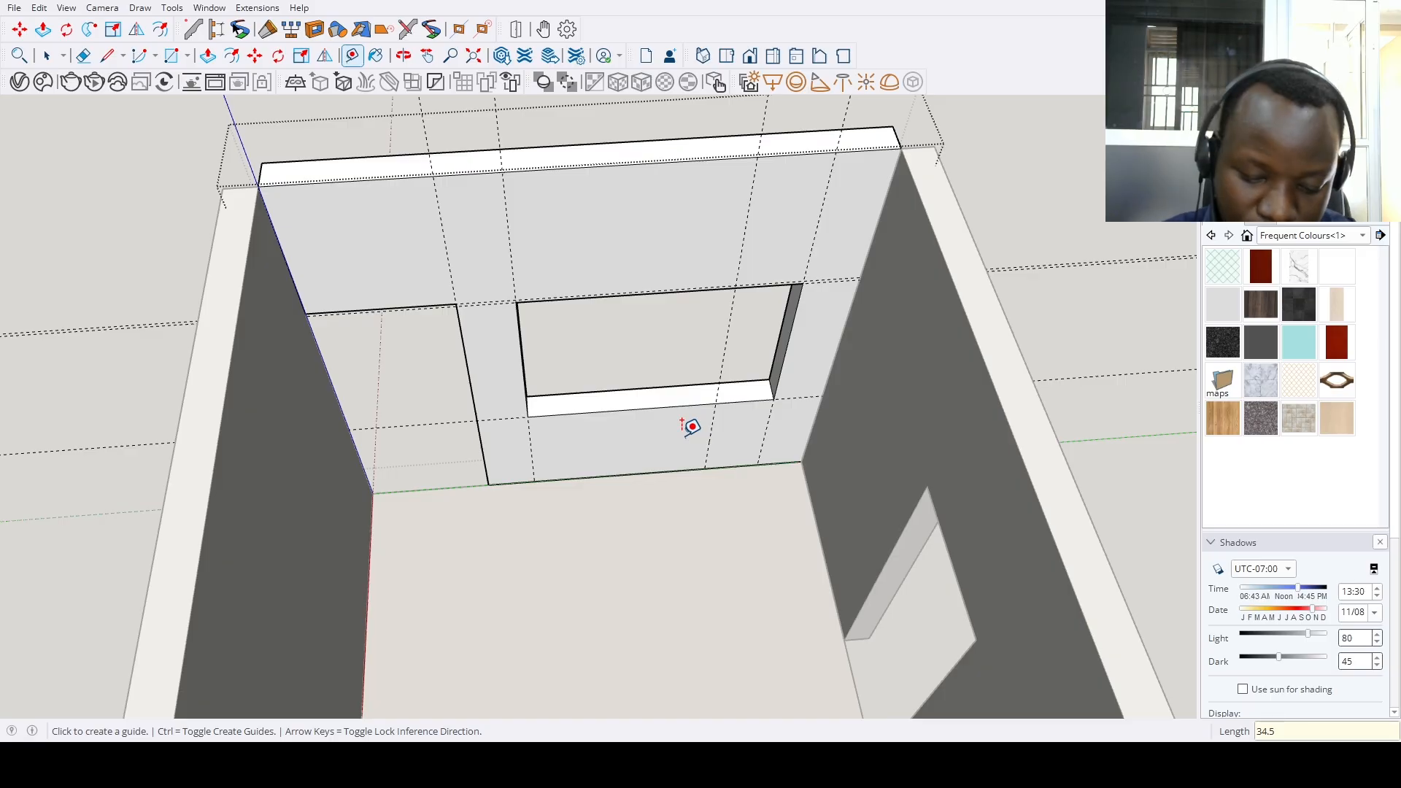
{"action": "scroll", "coordinate": [690, 427], "scroll_direction": "up", "scroll_amount": 2}
{"action": "left_click", "coordinate": [687, 475]}
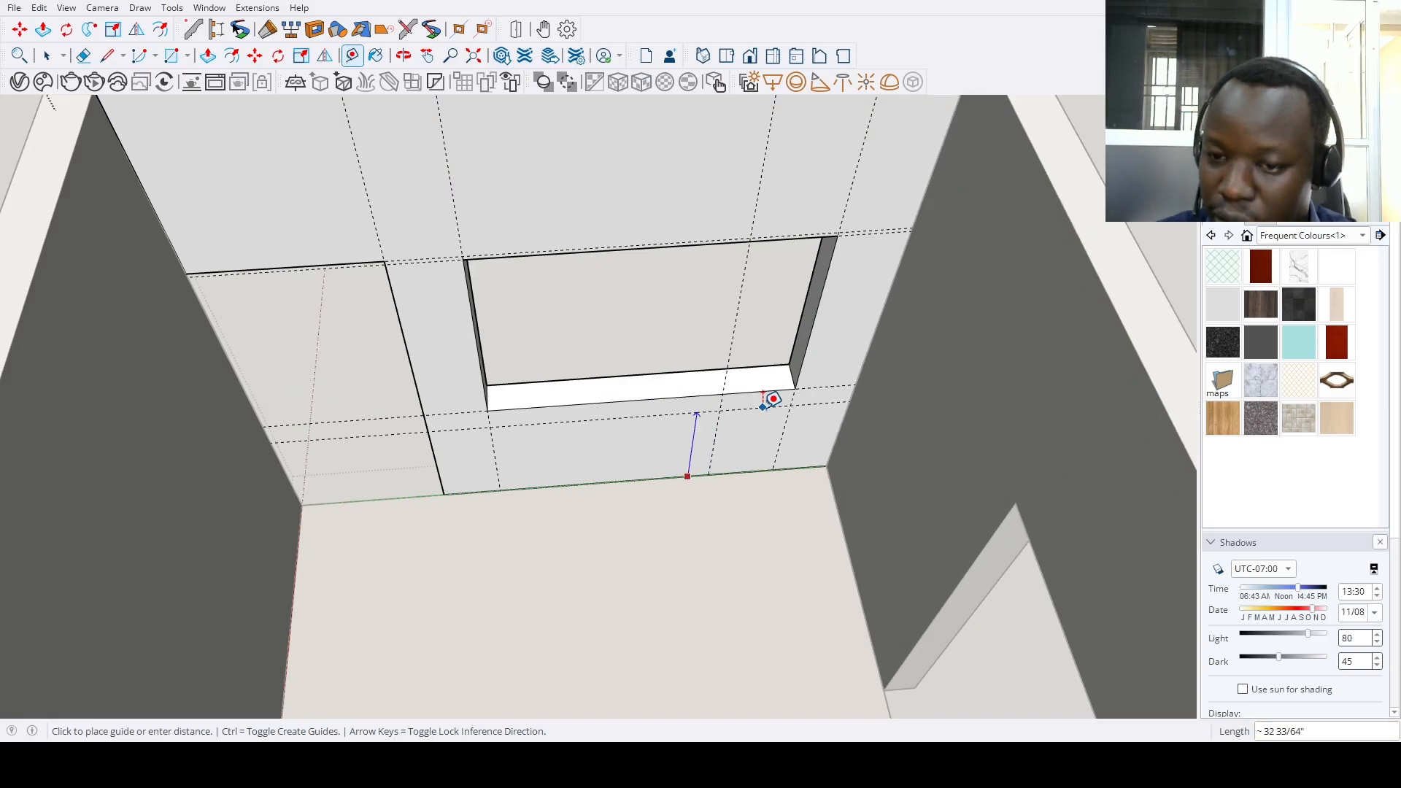
{"action": "left_click", "coordinate": [770, 400]}
Draw a small circle centred on the guide intersection below the window
{"action": "scroll", "coordinate": [770, 402], "scroll_direction": "up", "scroll_amount": 3}
{"action": "key", "text": "c"}
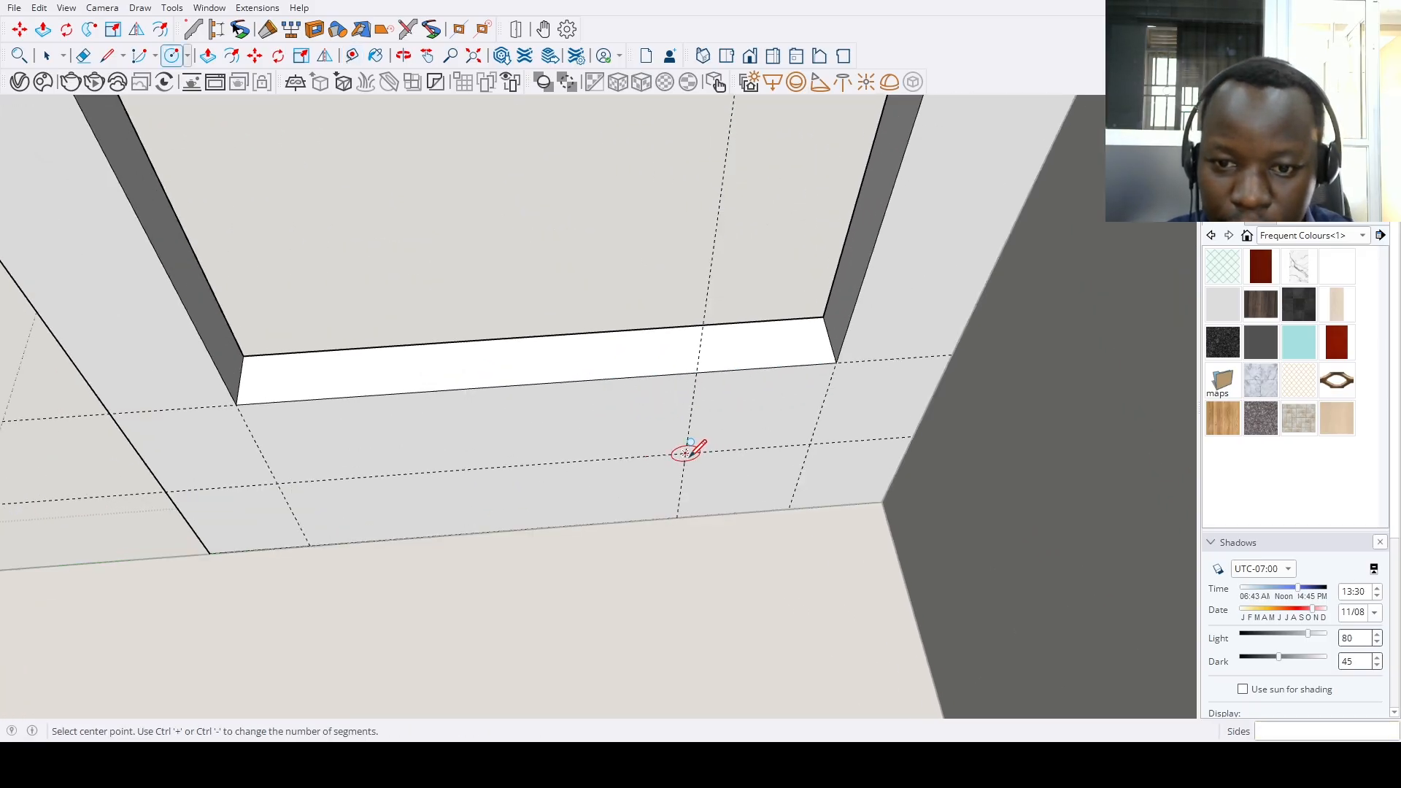
{"action": "left_click", "coordinate": [684, 453]}
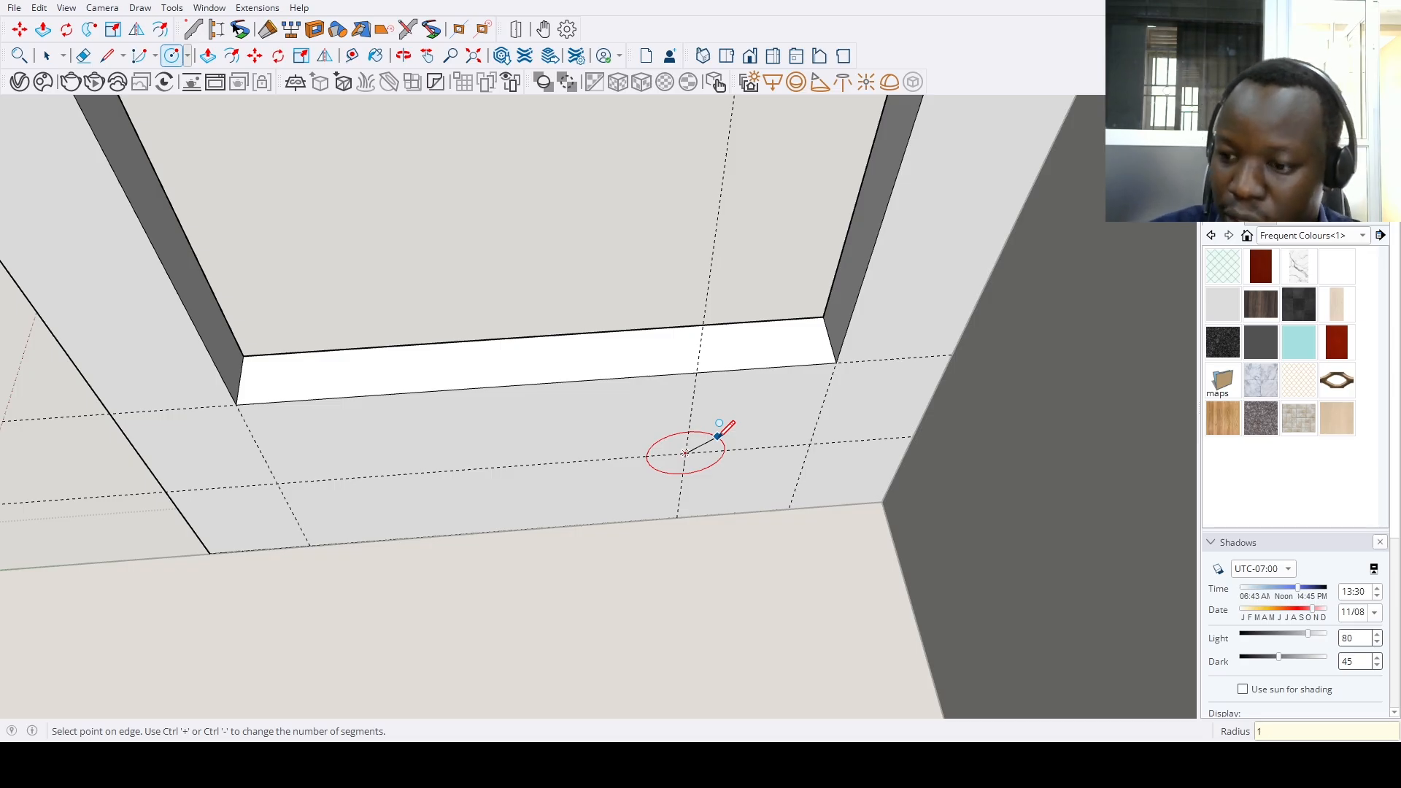
{"action": "key", "text": "Return"}
Extrude the circle 6 inches into the room as a pipe stub, then clear the guides and finish editing the wall
{"action": "key", "text": "p"}
{"action": "scroll", "coordinate": [713, 447], "scroll_direction": "up", "scroll_amount": 3}
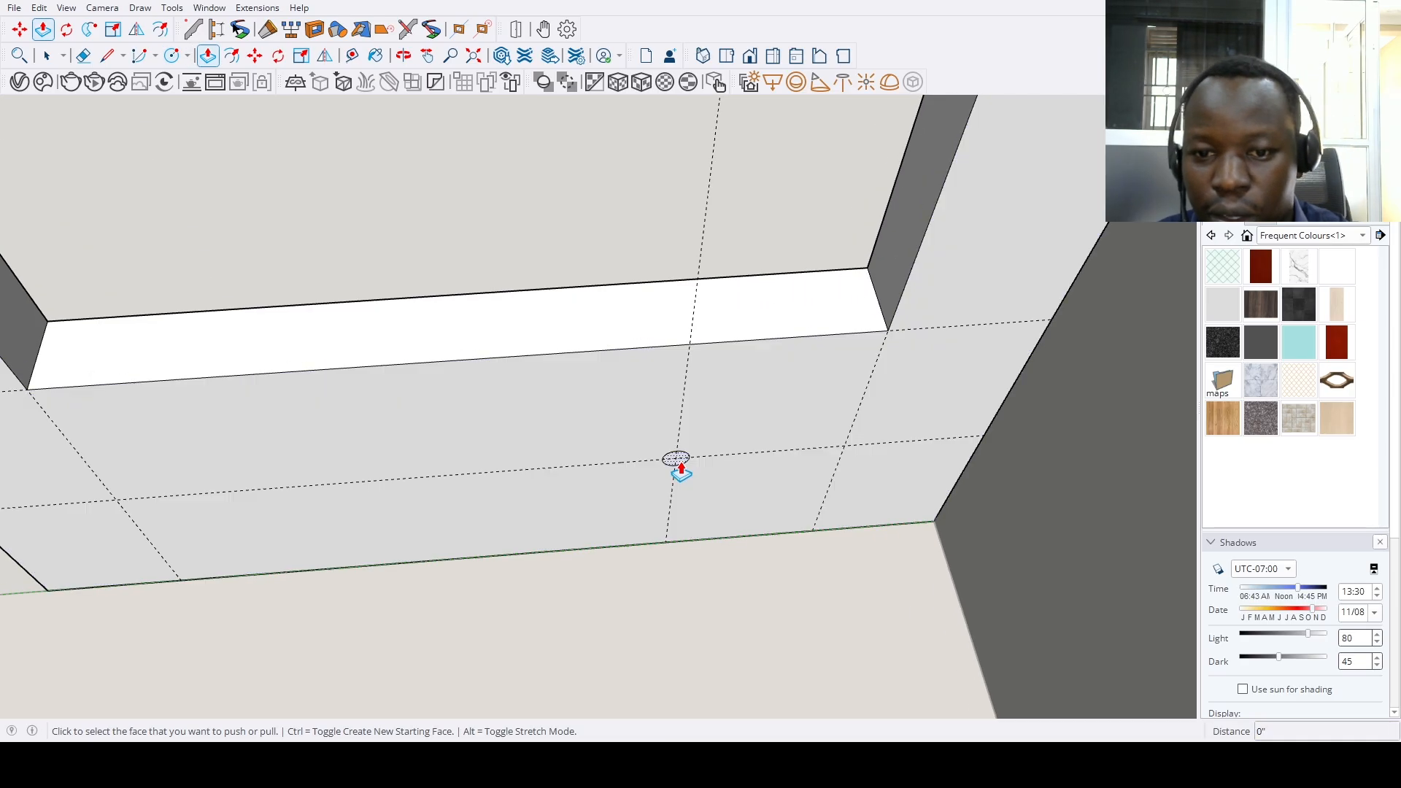
{"action": "left_click", "coordinate": [679, 467]}
{"action": "left_click", "coordinate": [673, 484]}
{"action": "scroll", "coordinate": [598, 572], "scroll_direction": "down", "scroll_amount": 8}
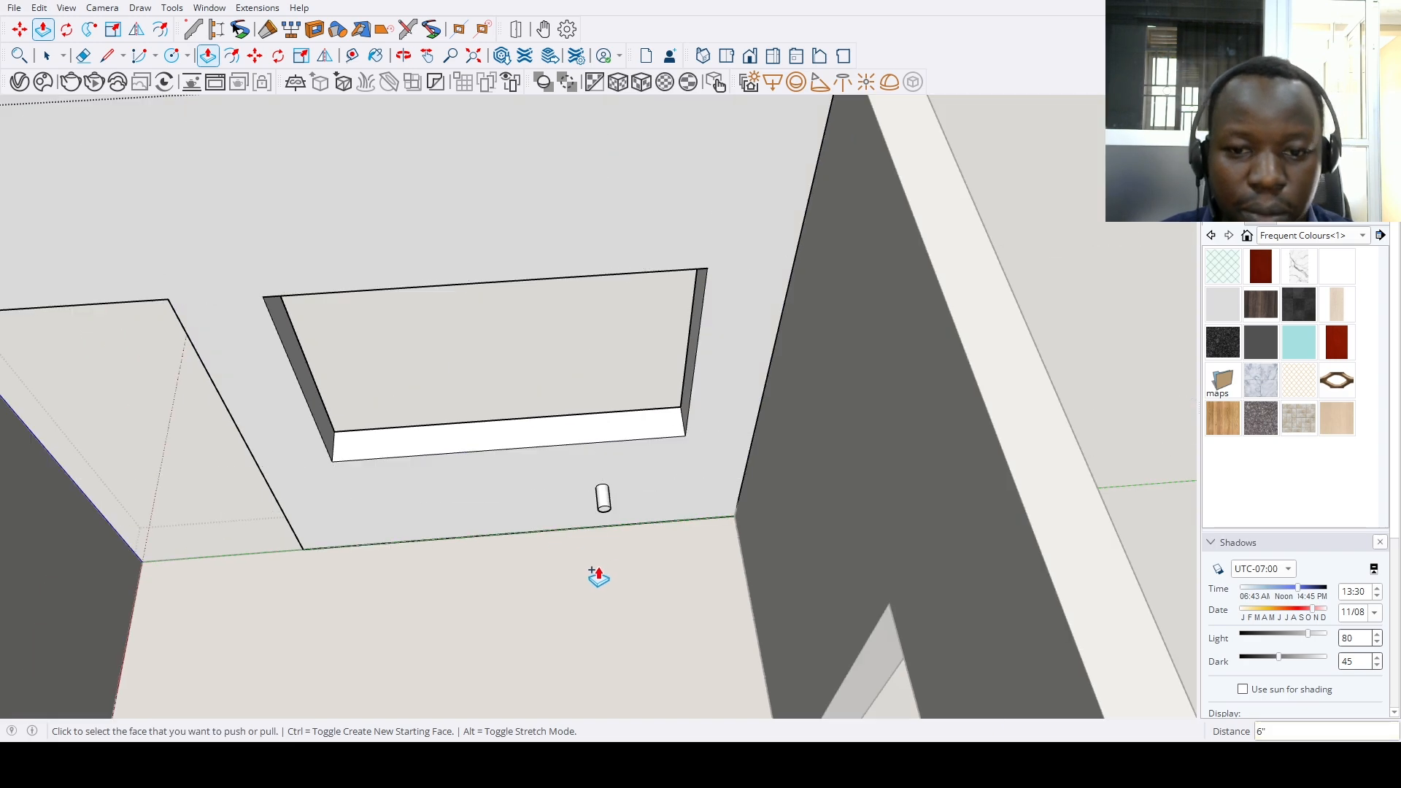
{"action": "key", "text": "space"}
Open the remaining plain wall for editing and place vertical guides 9.5 inches from the socket-side corner and 96 inches beyond that
{"action": "middle_click_drag", "start_coordinate": [516, 566], "coordinate": [967, 654]}
{"action": "scroll", "coordinate": [641, 485], "scroll_direction": "up", "scroll_amount": 5}
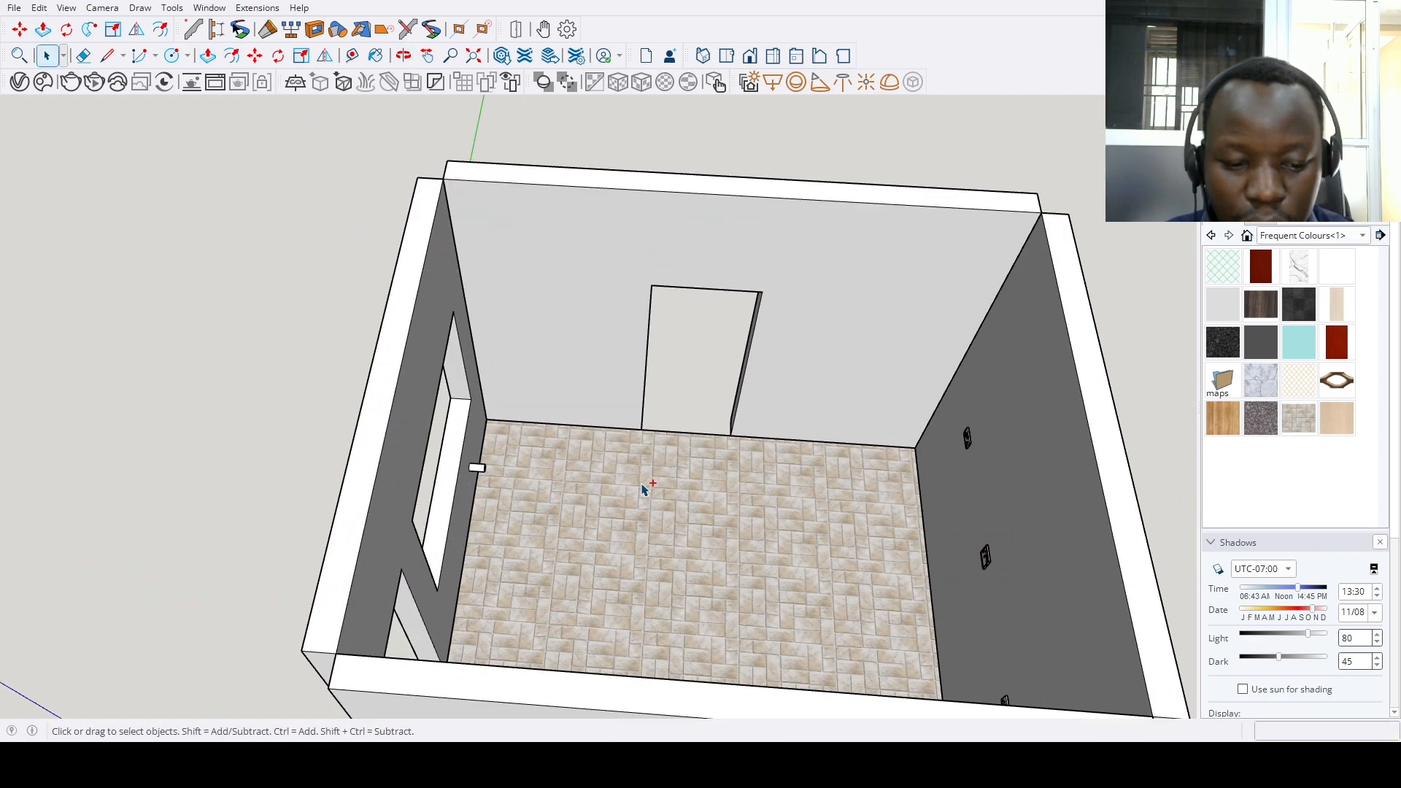
{"action": "scroll", "coordinate": [642, 494], "scroll_direction": "down", "scroll_amount": 3}
{"action": "middle_click_drag", "start_coordinate": [640, 508], "coordinate": [485, 378]}
{"action": "scroll", "coordinate": [368, 334], "scroll_direction": "up", "scroll_amount": 3}
{"action": "scroll", "coordinate": [428, 319], "scroll_direction": "down", "scroll_amount": 3}
{"action": "scroll", "coordinate": [441, 436], "scroll_direction": "up", "scroll_amount": 6}
{"action": "key", "text": "t"}
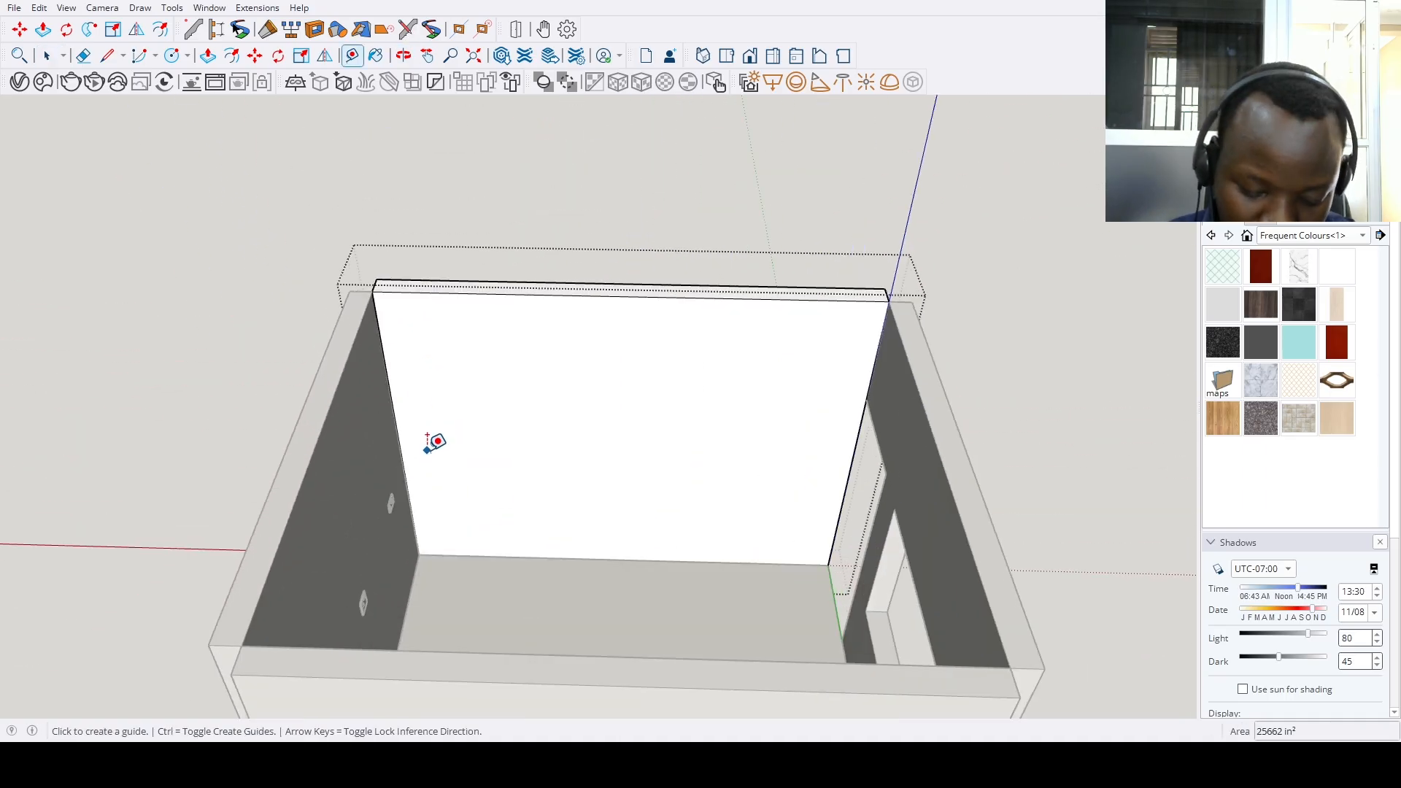
{"action": "left_click", "coordinate": [401, 451]}
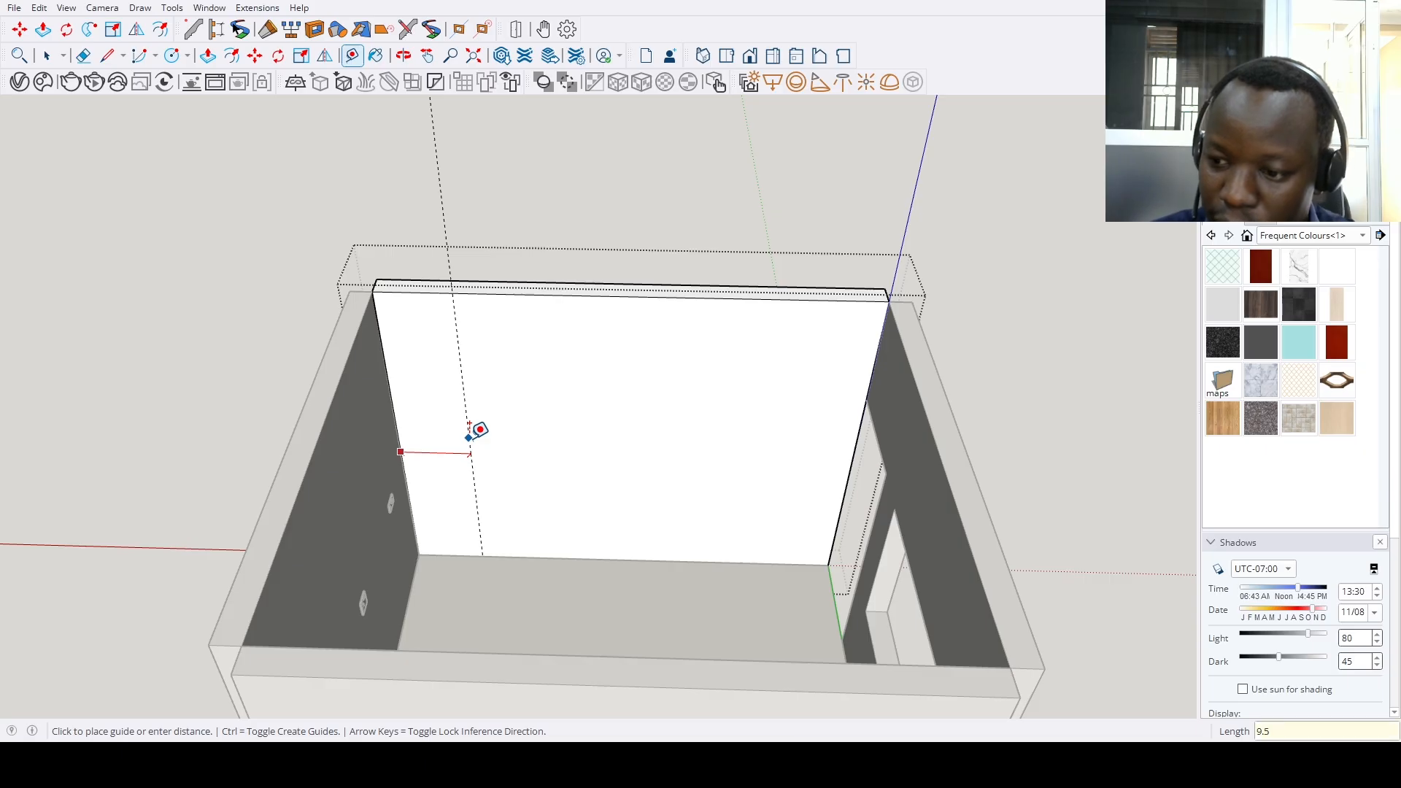
{"action": "type", "text": "9.5"}
{"action": "key", "text": "Return"}
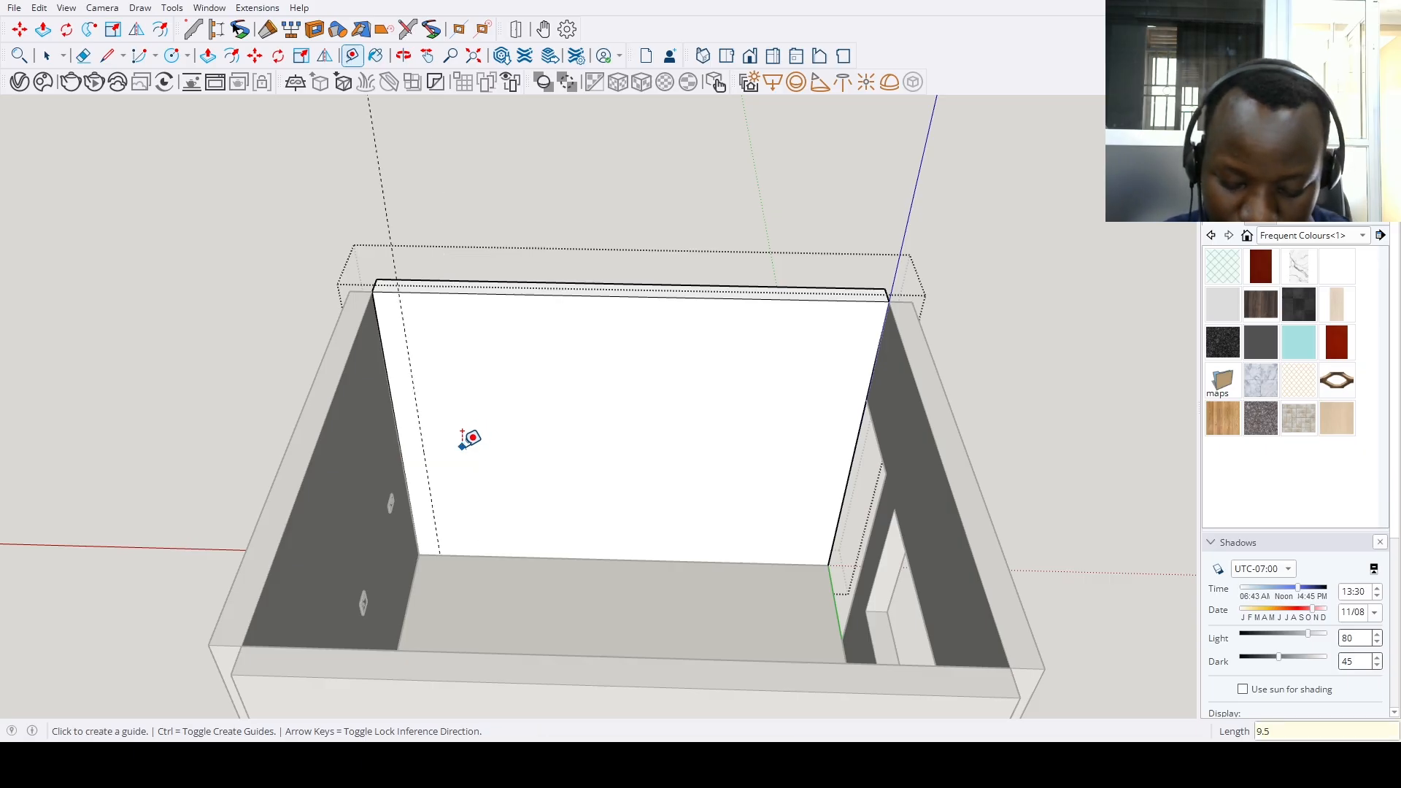
{"action": "left_click", "coordinate": [423, 441]}
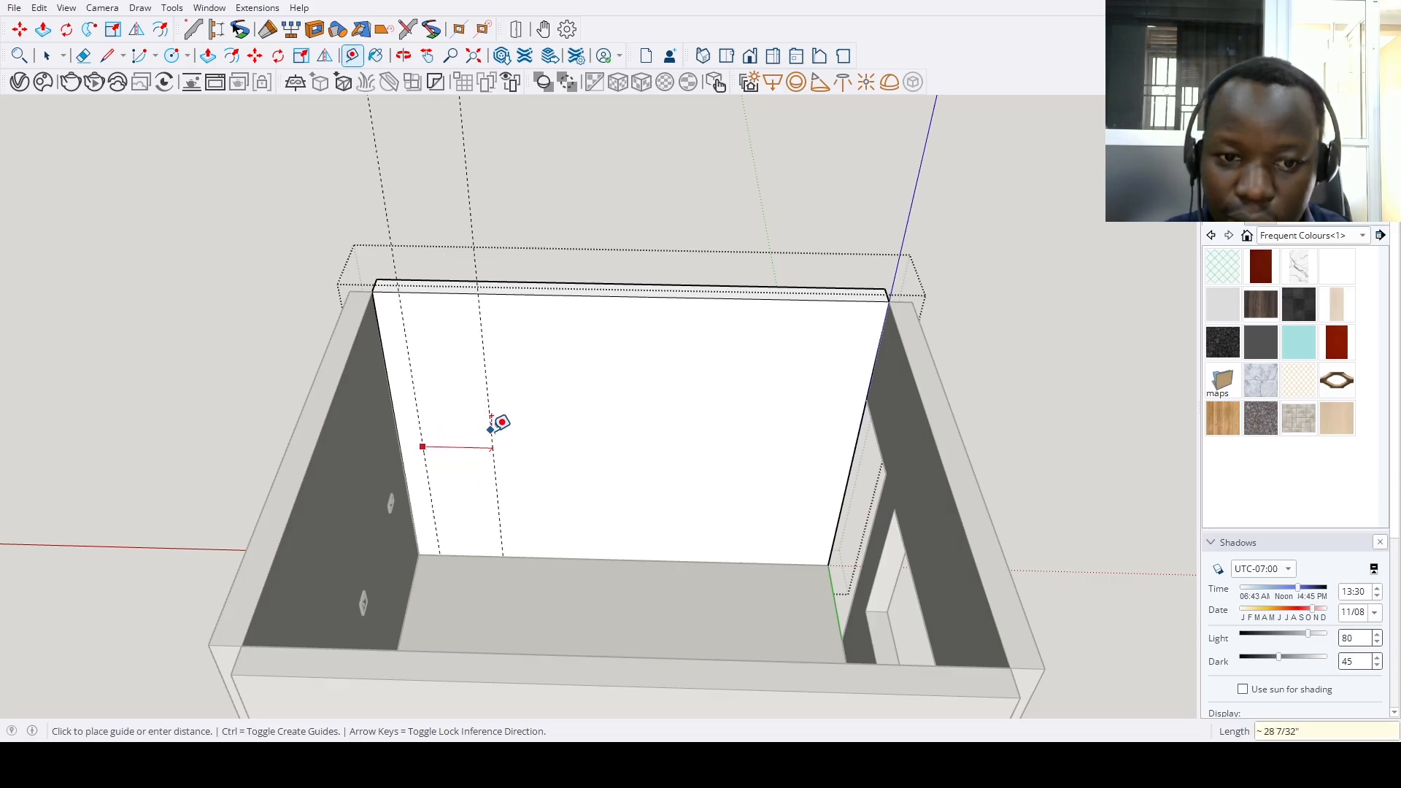
{"action": "type", "text": "96"}
{"action": "key", "text": "Return"}
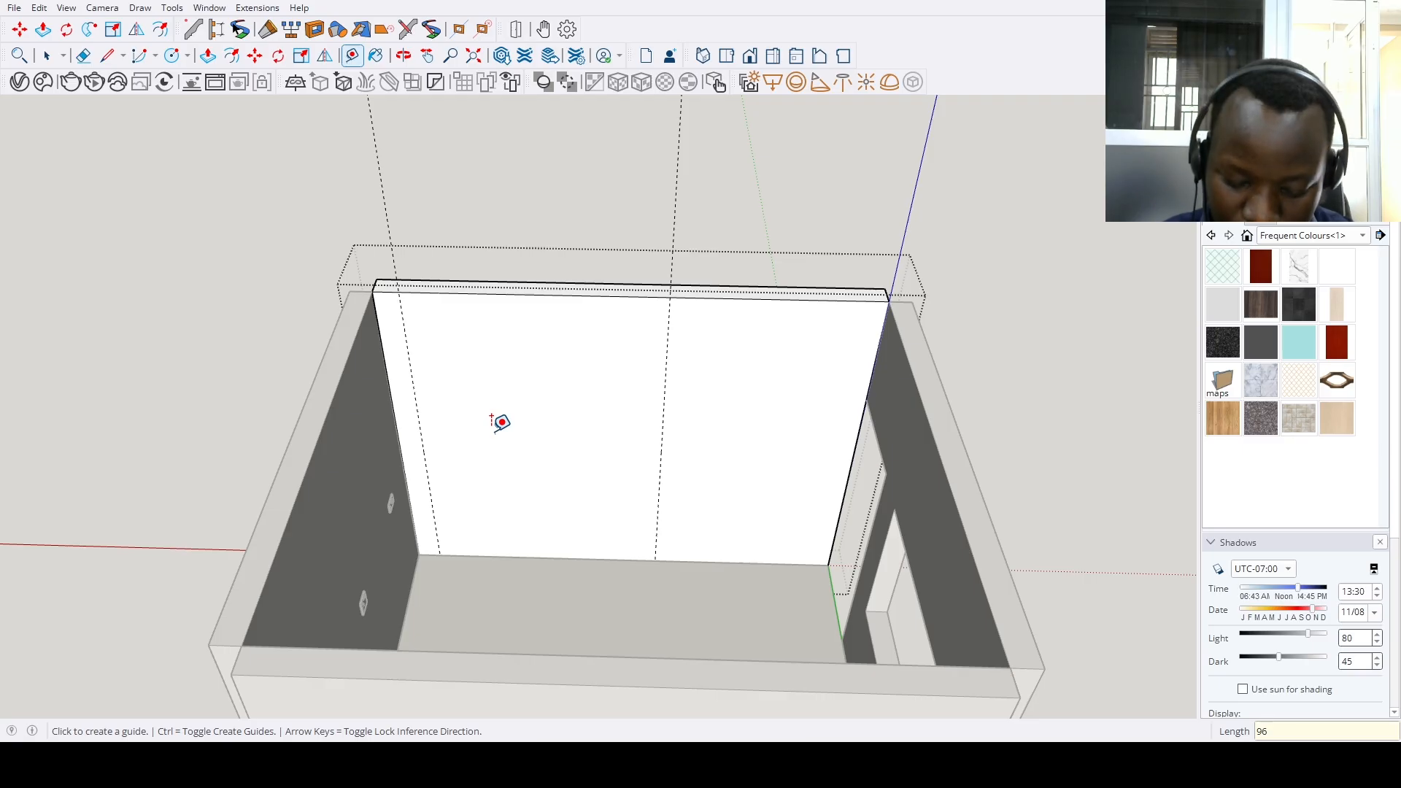
Add a horizontal guide above the floor and draw a 96-inch-wide opening rectangle from it down to the floor between the vertical guides
{"action": "left_click", "coordinate": [507, 555]}
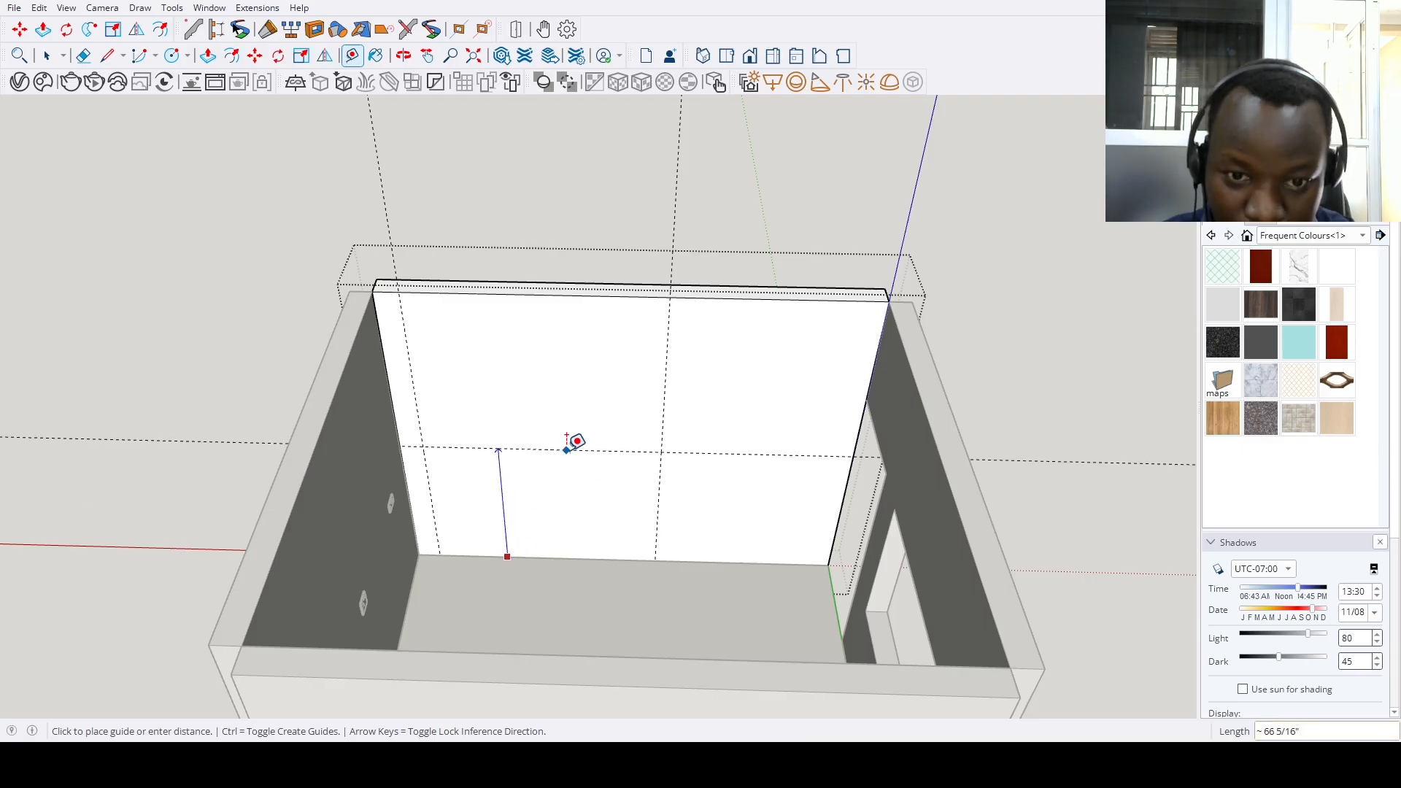
{"action": "type", "text": "9"}
{"action": "key", "text": "Return"}
{"action": "scroll", "coordinate": [572, 441], "scroll_direction": "up", "scroll_amount": 5}
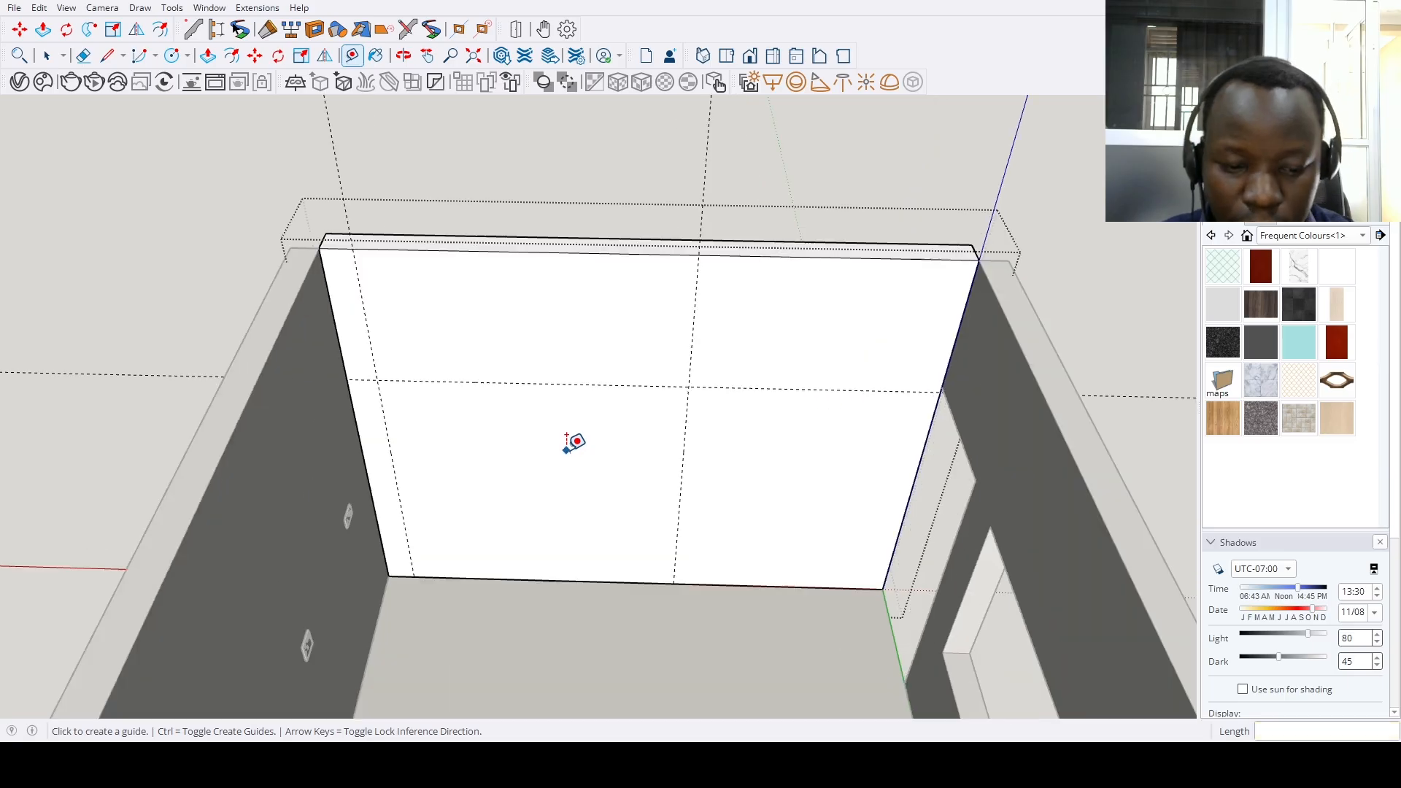
{"action": "key", "text": "r"}
{"action": "left_click", "coordinate": [331, 360]}
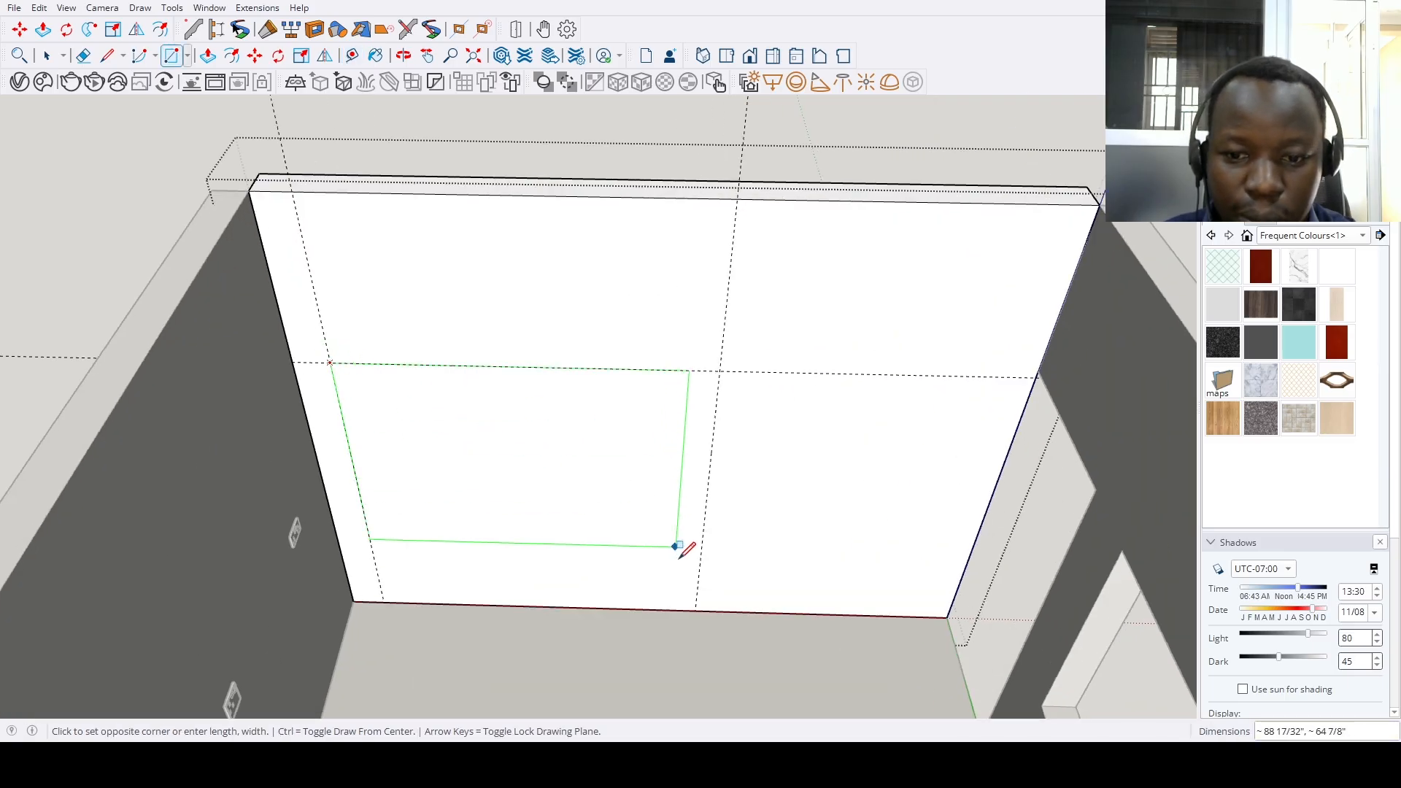
{"action": "left_click", "coordinate": [697, 607]}
{"action": "scroll", "coordinate": [697, 607], "scroll_direction": "down", "scroll_amount": 5}
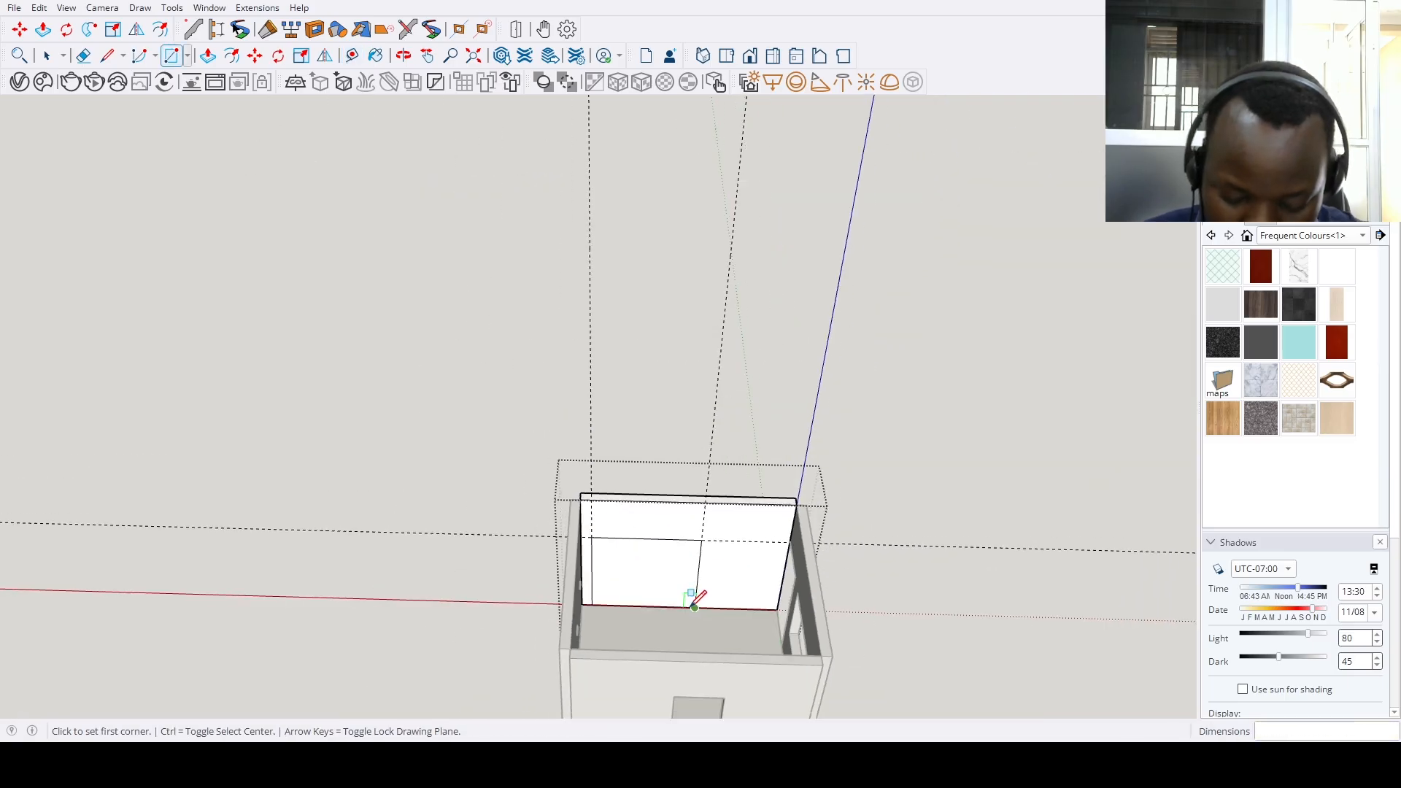
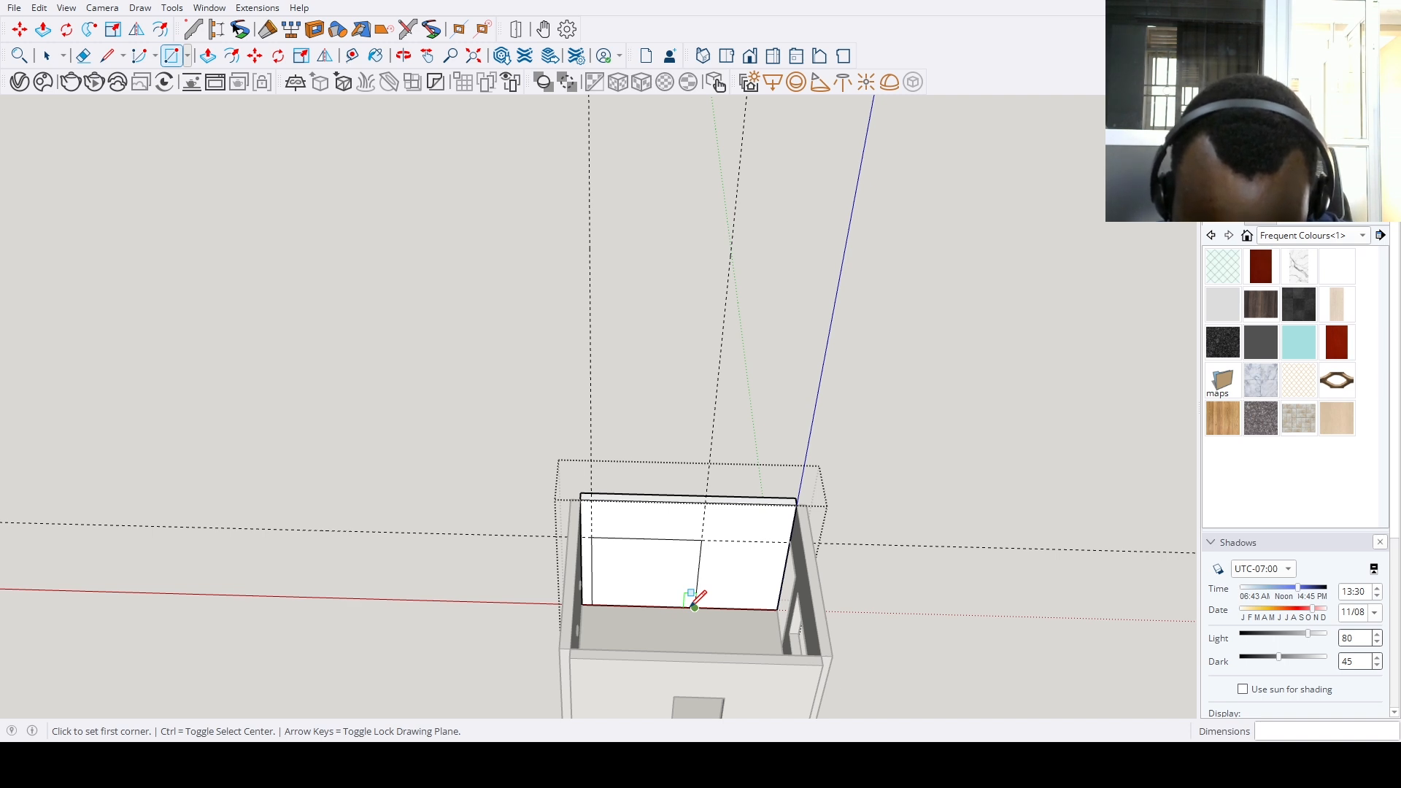
Push the rectangle 8 inches through the wall to cut the wide opening, then clear the guides and finish editing the wall
{"action": "scroll", "coordinate": [660, 576], "scroll_direction": "up", "scroll_amount": 4}
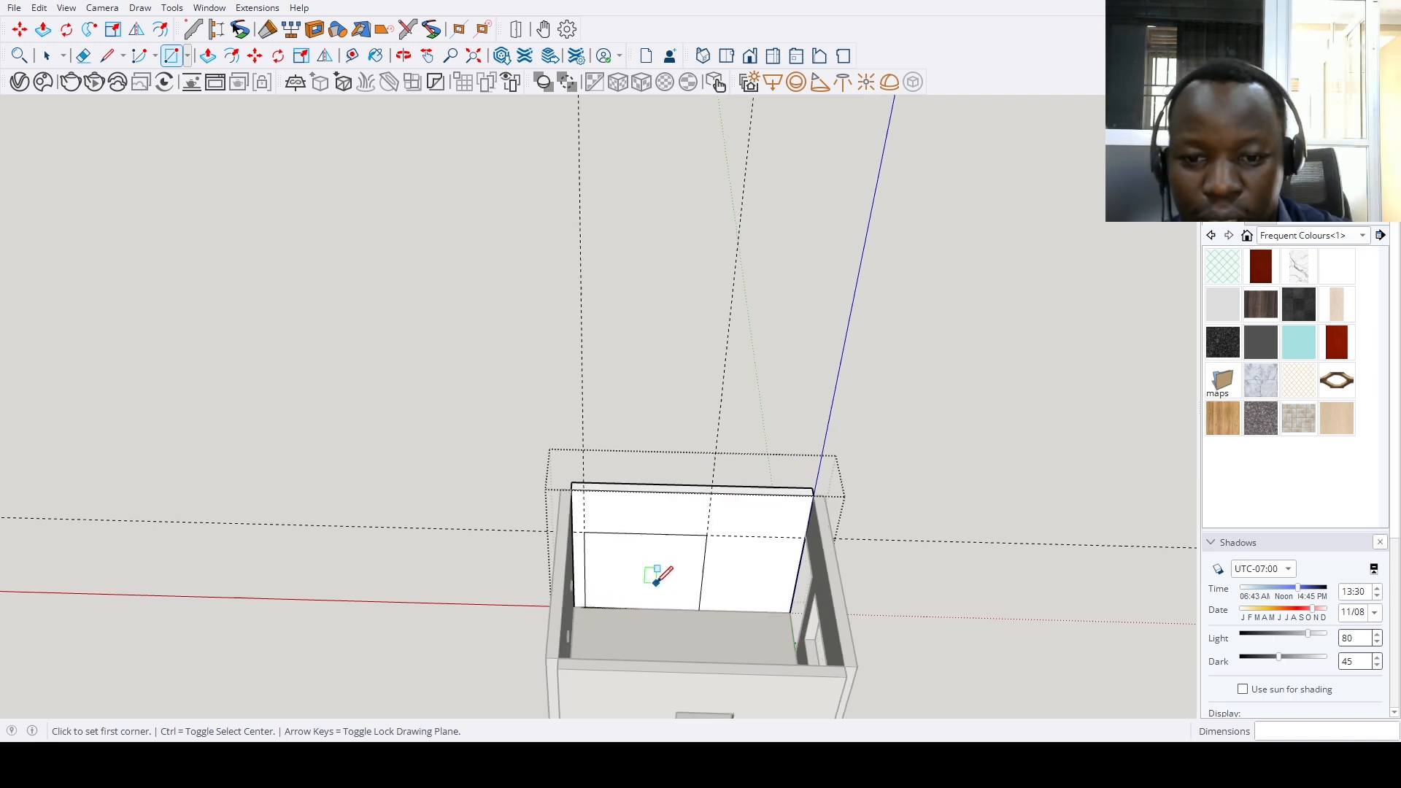
{"action": "key", "text": "p"}
{"action": "double_click", "coordinate": [643, 547]}
{"action": "scroll", "coordinate": [641, 572], "scroll_direction": "down", "scroll_amount": 3}
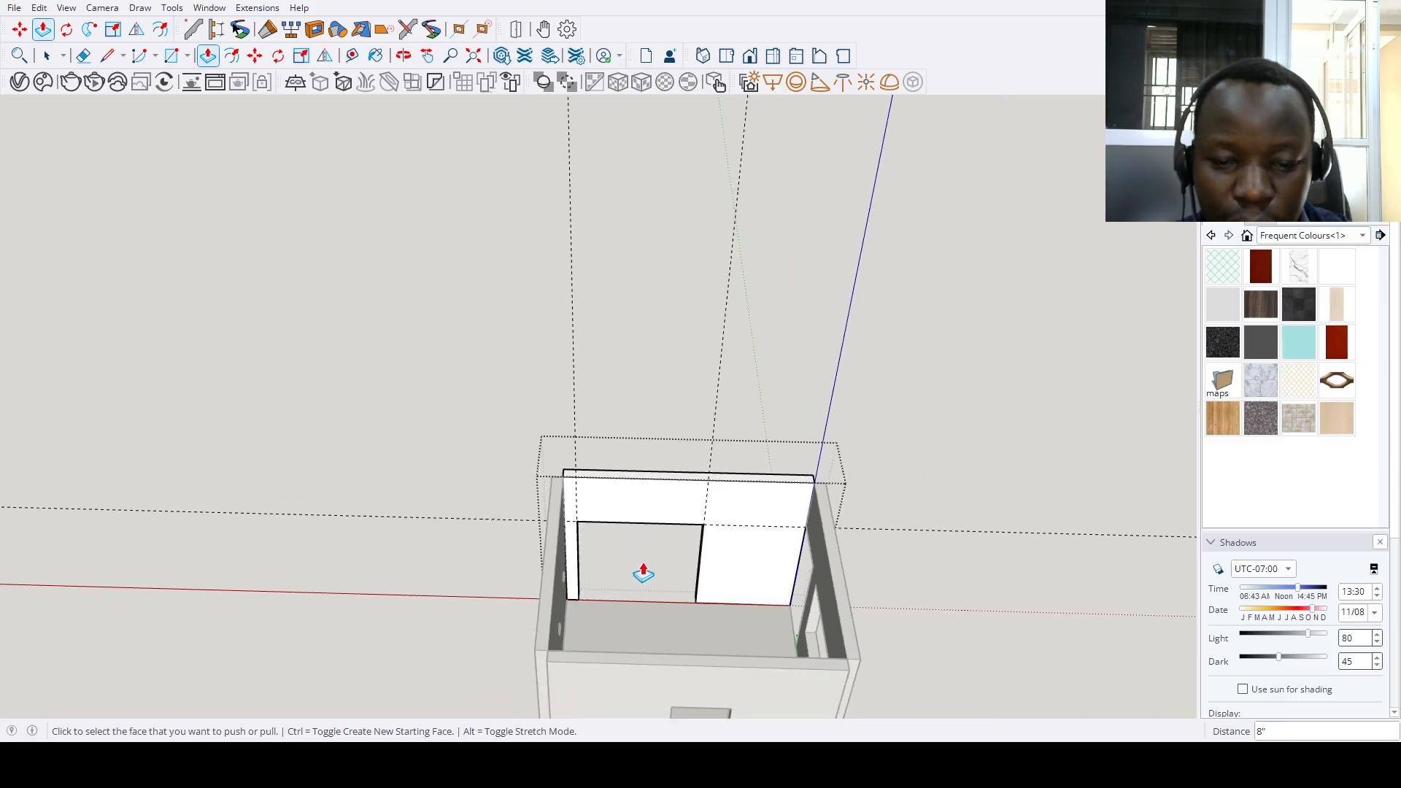
{"action": "middle_click_drag", "start_coordinate": [641, 572], "coordinate": [378, 491]}
{"action": "key", "text": "space"}
{"action": "middle_click_drag", "start_coordinate": [671, 543], "coordinate": [416, 485]}
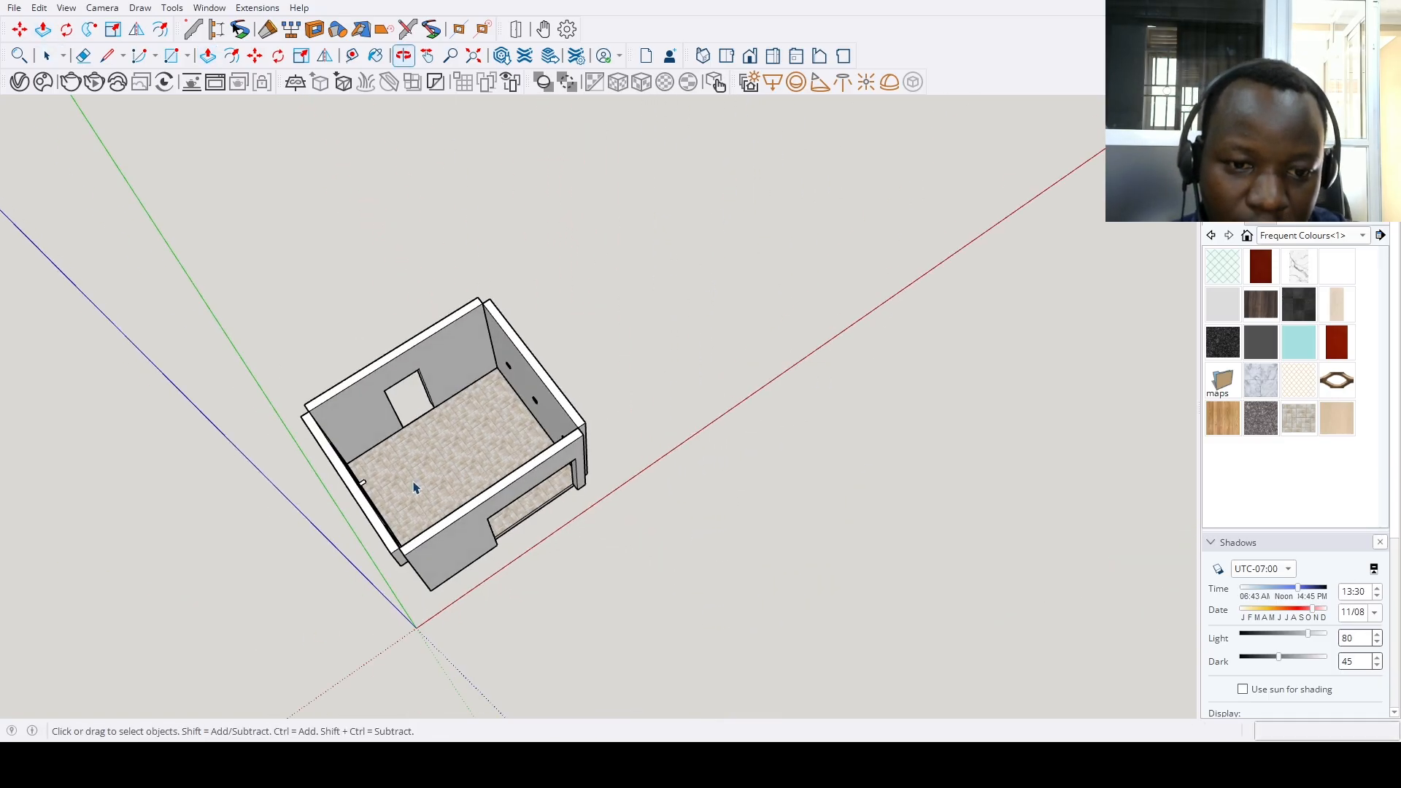
{"action": "scroll", "coordinate": [416, 484], "scroll_direction": "up", "scroll_amount": 3}
{"action": "scroll", "coordinate": [410, 353], "scroll_direction": "up", "scroll_amount": 3}
{"action": "middle_click_drag", "start_coordinate": [445, 406], "coordinate": [672, 359]}
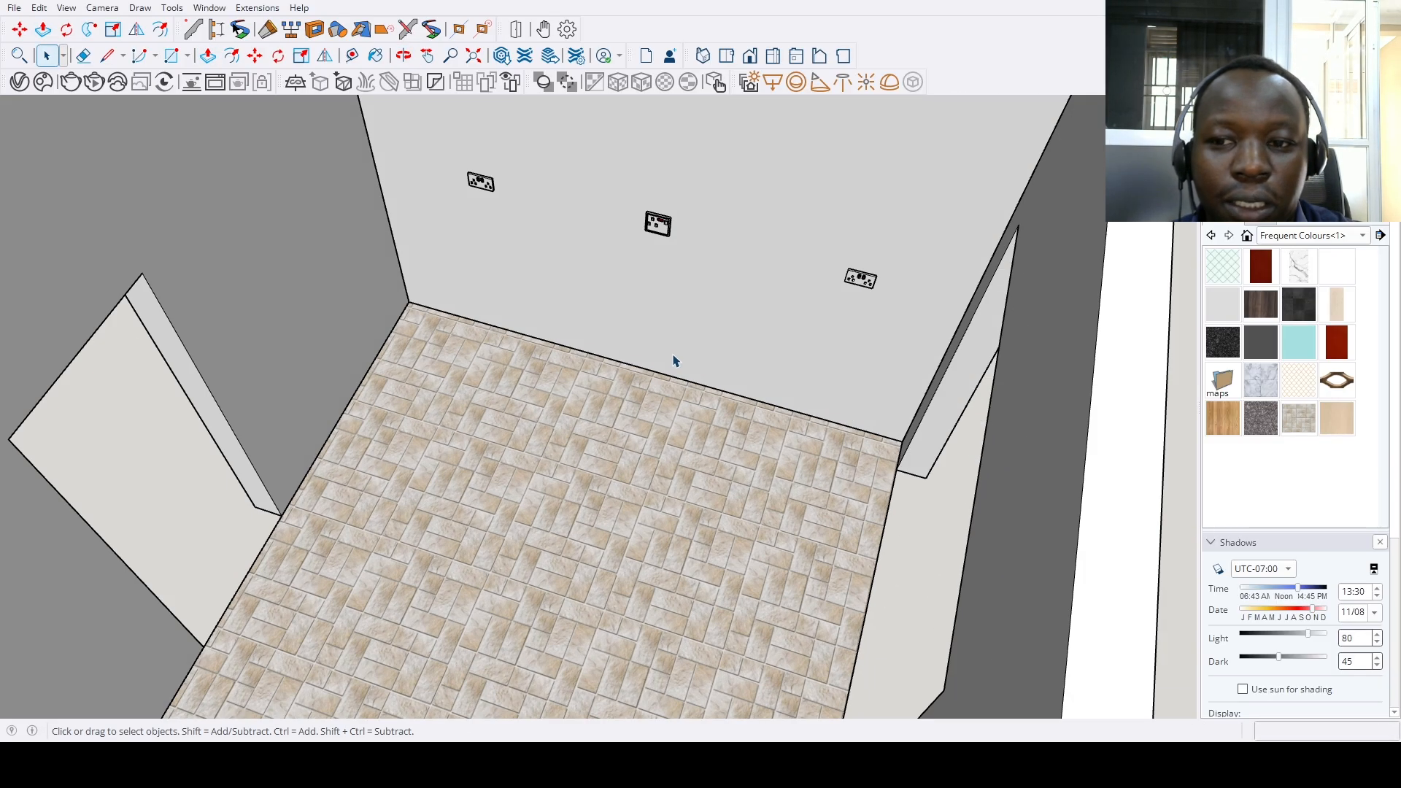
{"action": "scroll", "coordinate": [722, 370], "scroll_direction": "down", "scroll_amount": 5}
{"action": "scroll", "coordinate": [730, 372], "scroll_direction": "up", "scroll_amount": 8}
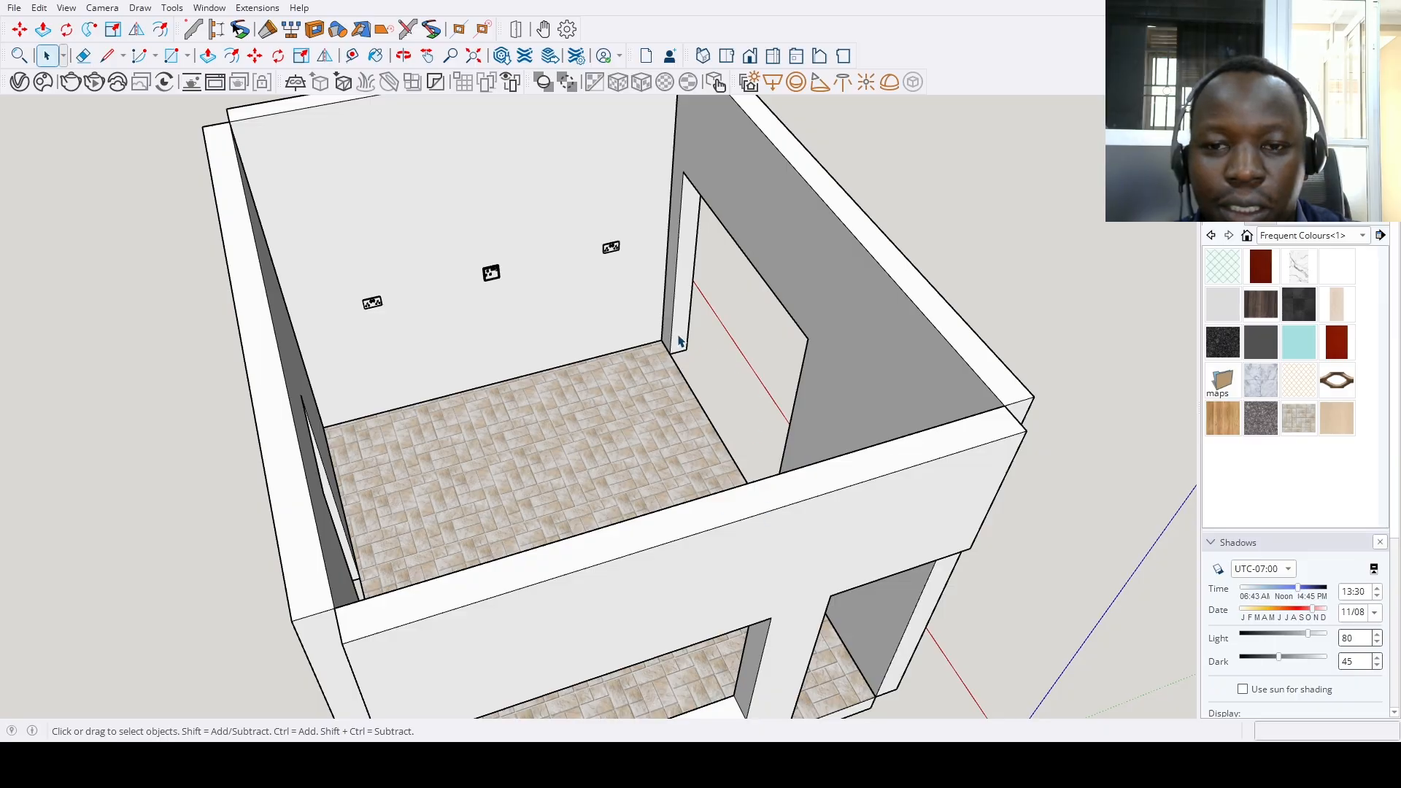
Place floor guides 22.75 inches in from the window wall and 22.75 inches in from the wall with the narrow doorway
{"action": "scroll", "coordinate": [678, 342], "scroll_direction": "down", "scroll_amount": 5}
{"action": "scroll", "coordinate": [583, 271], "scroll_direction": "up", "scroll_amount": 4}
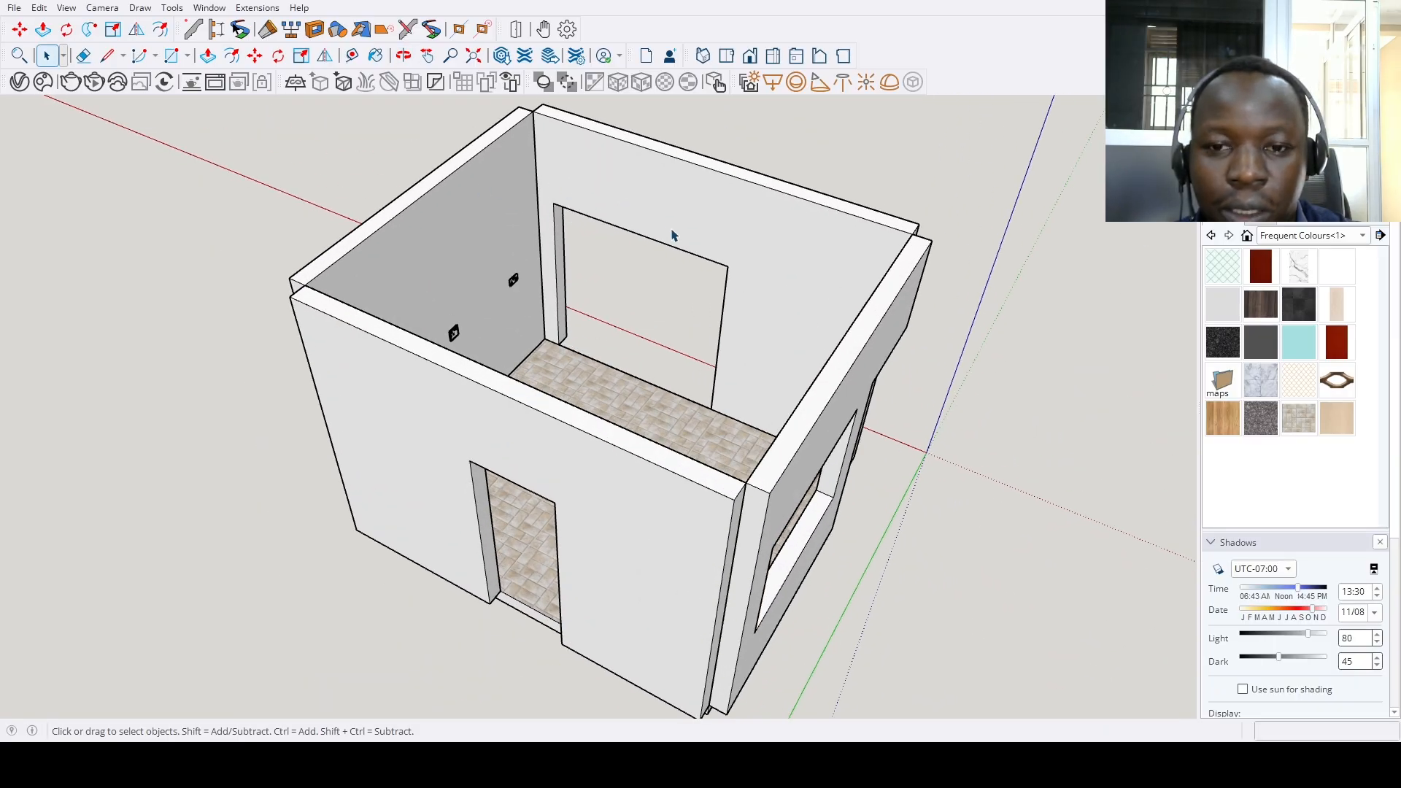
{"action": "middle_click_drag", "start_coordinate": [673, 234], "coordinate": [501, 423]}
{"action": "middle_click_drag", "start_coordinate": [703, 390], "coordinate": [491, 353]}
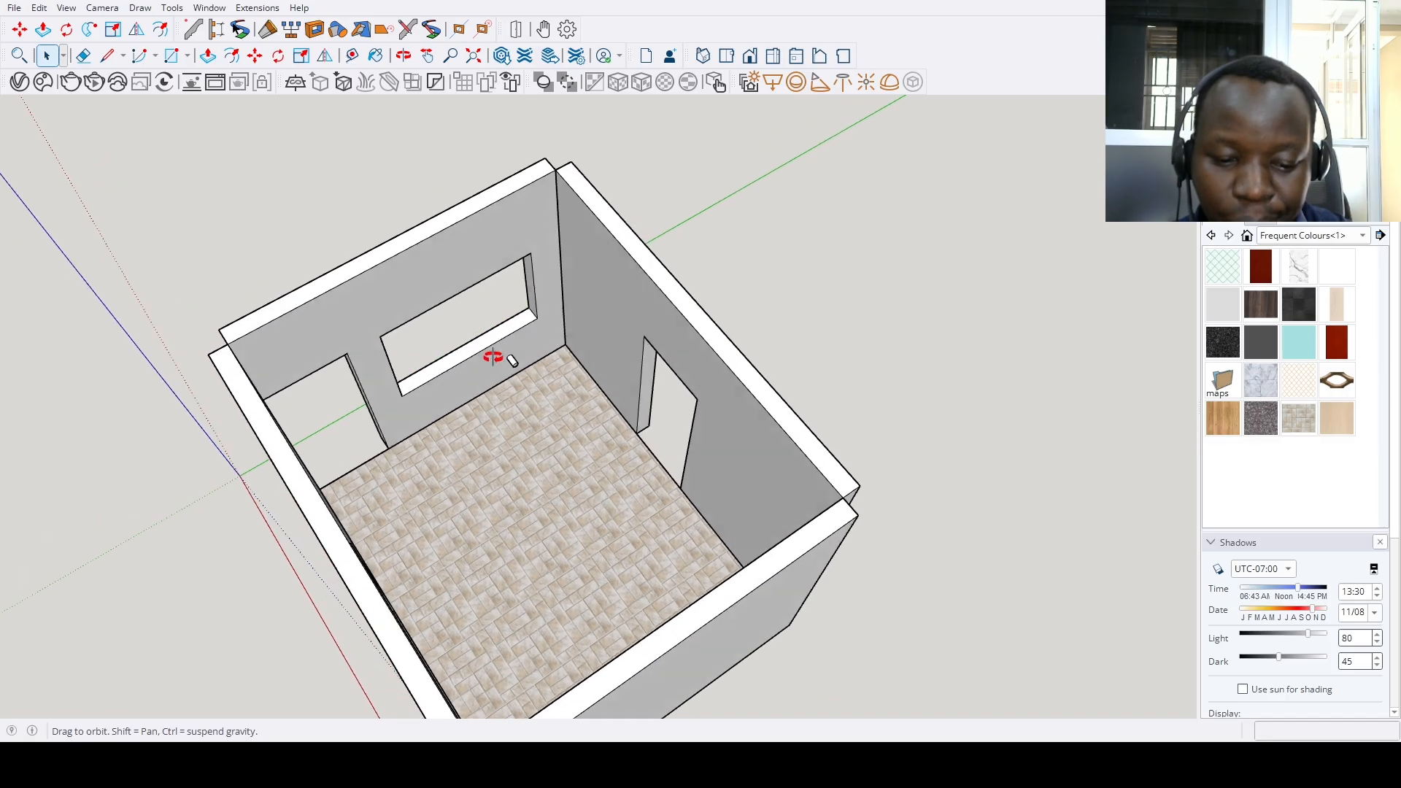
{"action": "scroll", "coordinate": [487, 365], "scroll_direction": "up", "scroll_amount": 5}
{"action": "key", "text": "t"}
{"action": "left_click", "coordinate": [483, 424]}
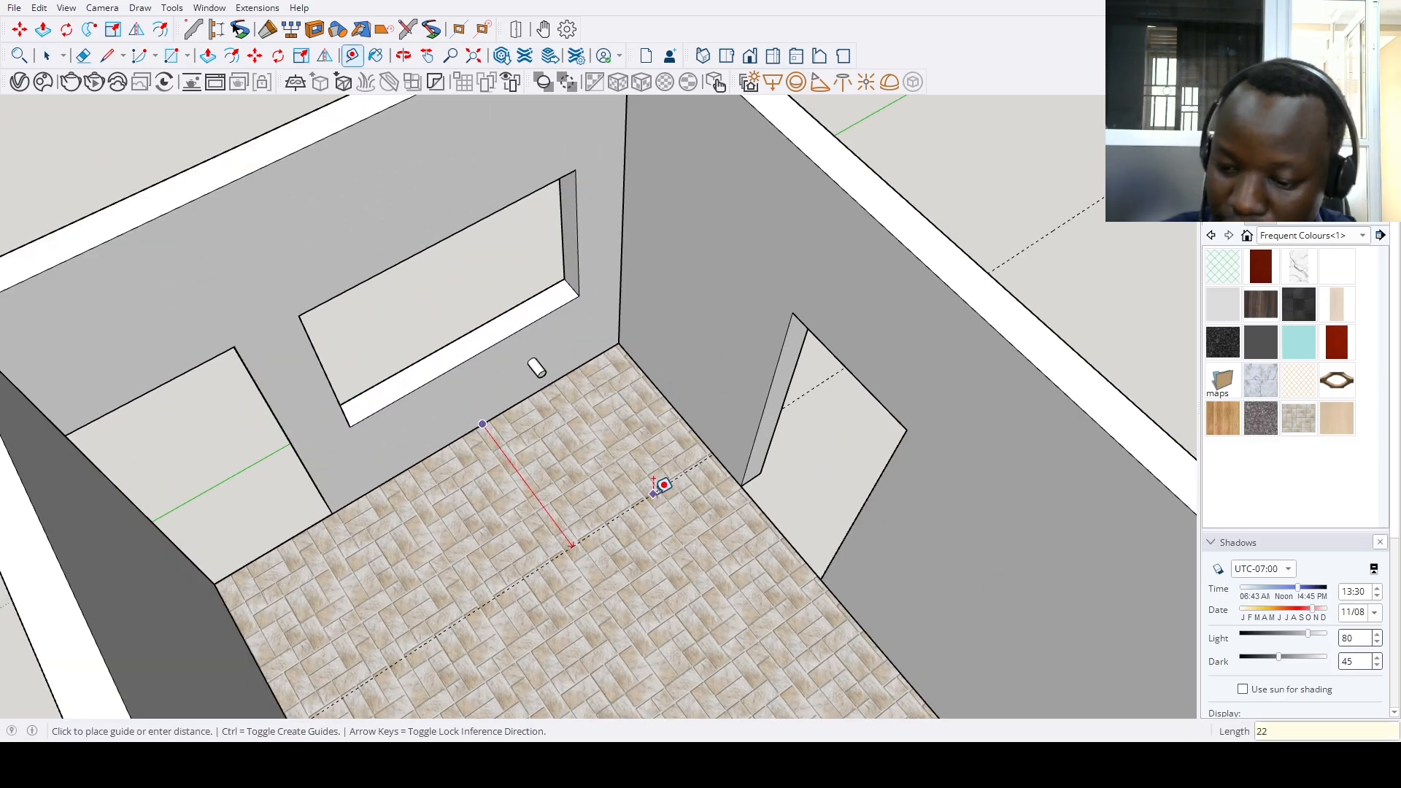
{"action": "left_click", "coordinate": [660, 487]}
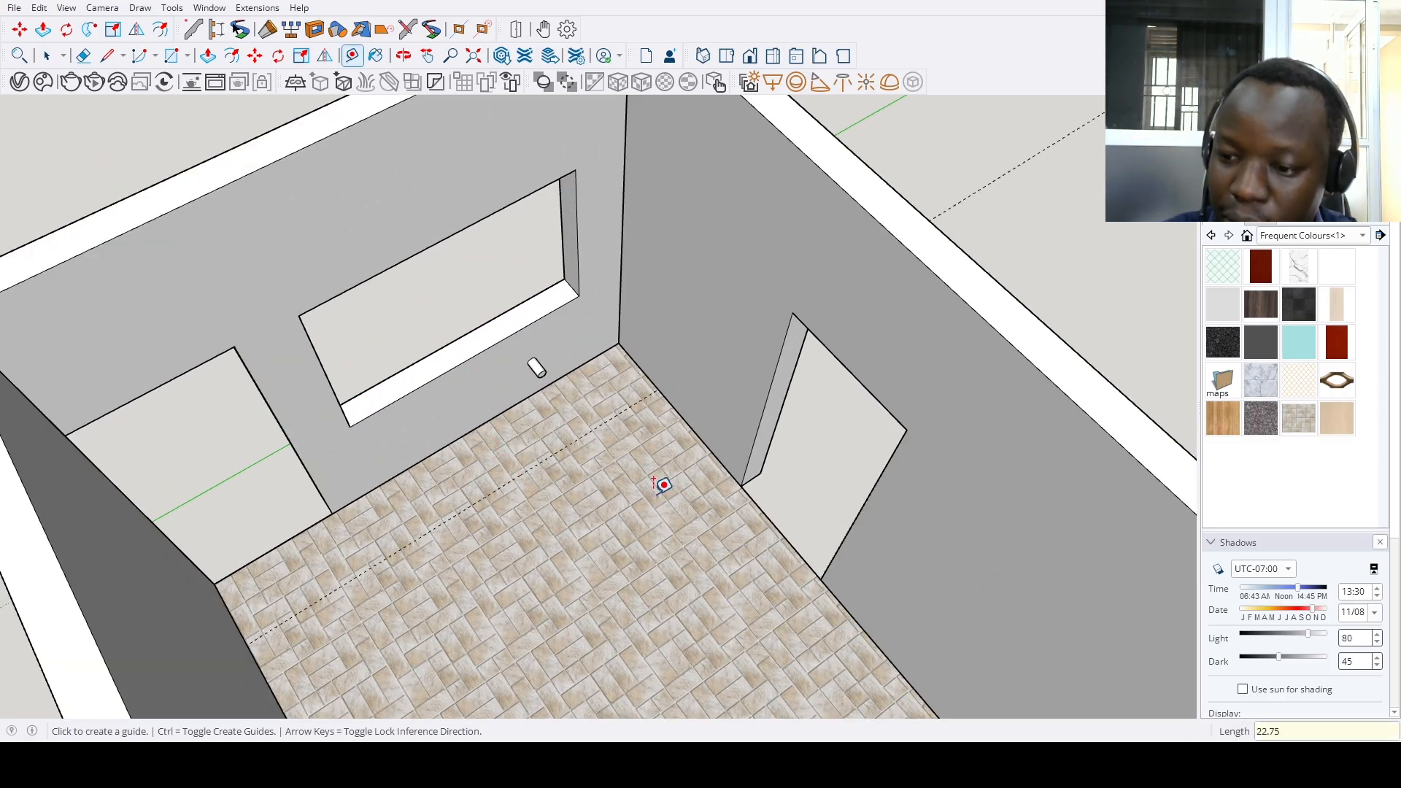
{"action": "left_click", "coordinate": [723, 465]}
{"action": "type", "text": "22.5"}
{"action": "key", "text": "Return"}
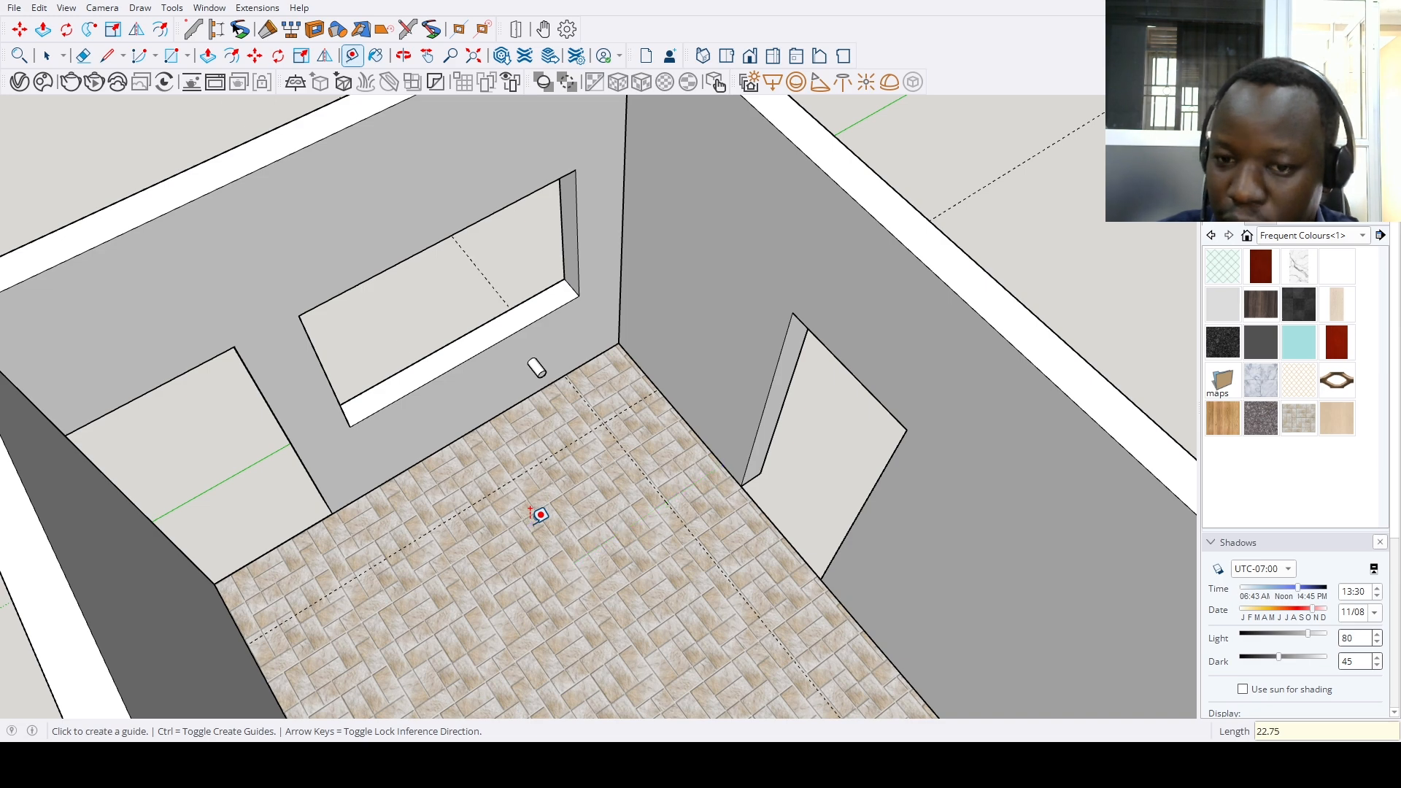
Place a floor guide 22.75 inches in from the socket wall
{"action": "scroll", "coordinate": [540, 515], "scroll_direction": "down", "scroll_amount": 8}
{"action": "scroll", "coordinate": [764, 471], "scroll_direction": "up", "scroll_amount": 2}
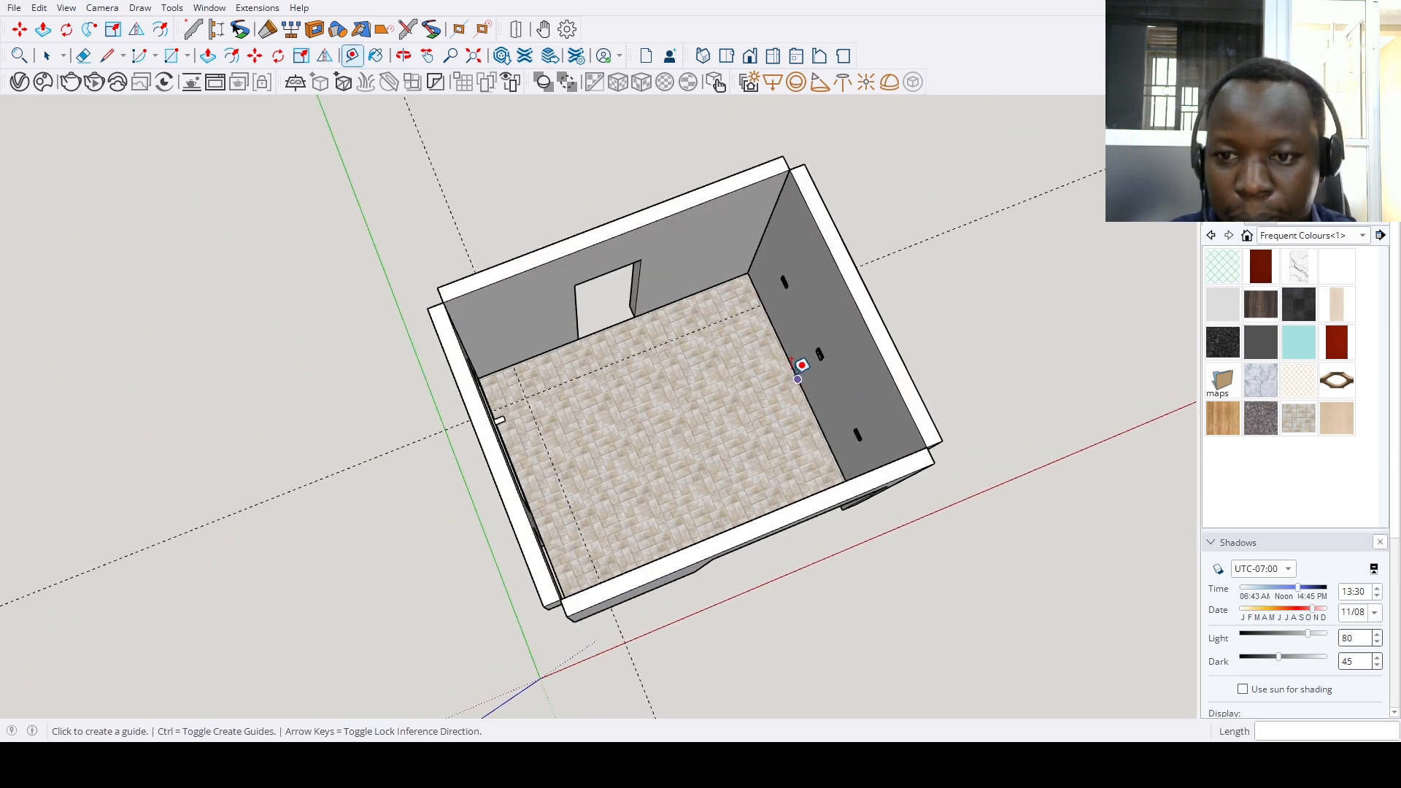
{"action": "left_click", "coordinate": [798, 379]}
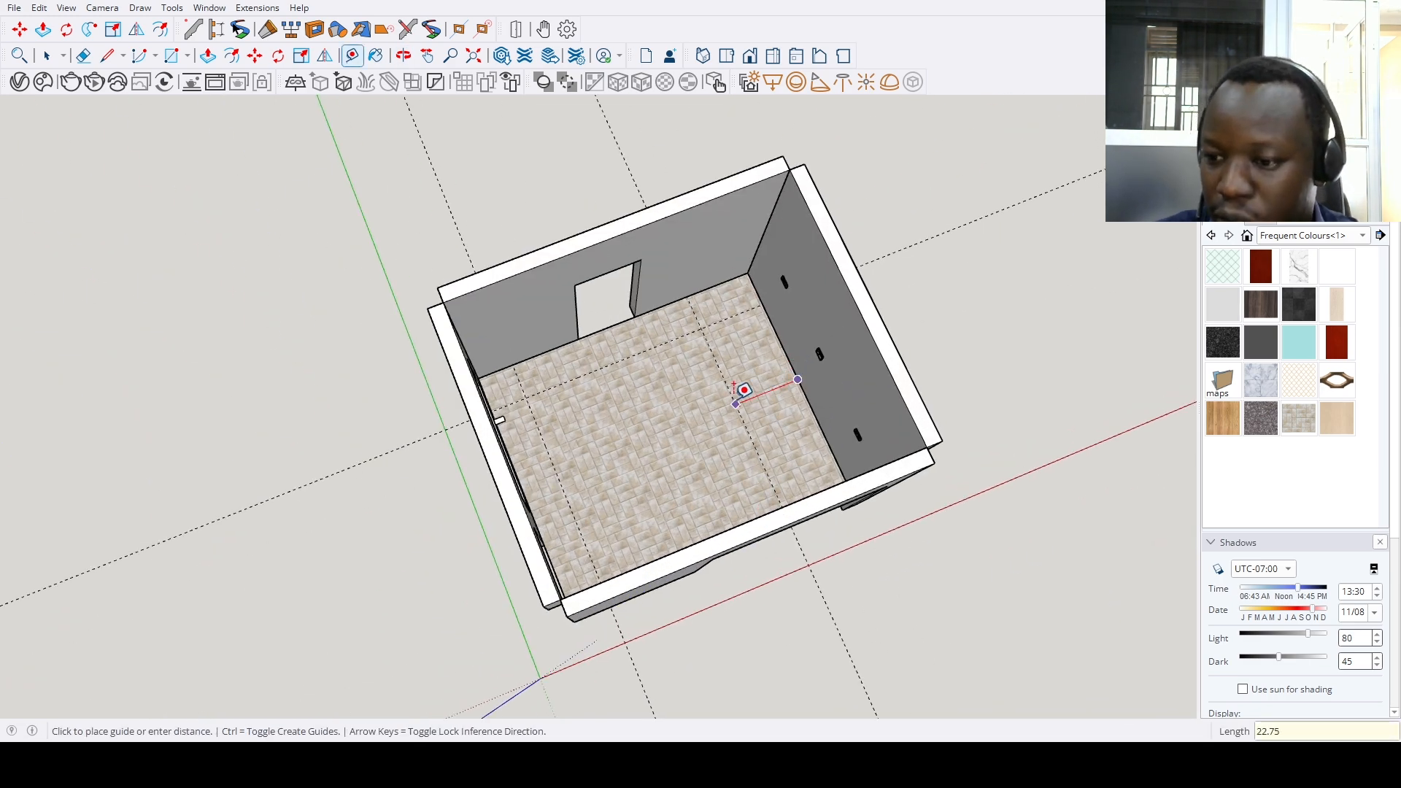
On the window wall, place a vertical guide 2 inches from the door opening's edge and another beside the window's nearer edge
{"action": "middle_click_drag", "start_coordinate": [736, 387], "coordinate": [510, 422]}
{"action": "scroll", "coordinate": [510, 423], "scroll_direction": "up", "scroll_amount": 5}
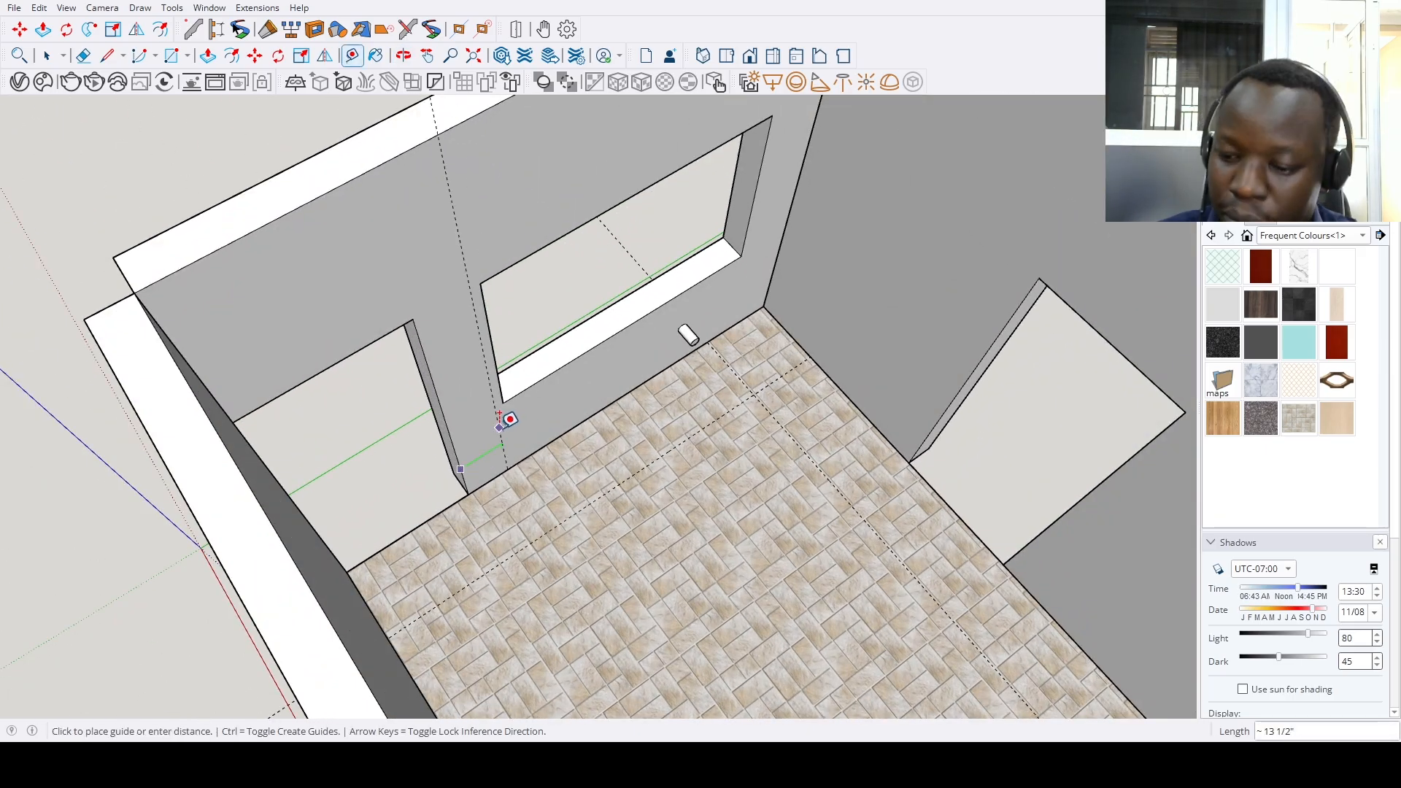
{"action": "type", "text": "2"}
{"action": "key", "text": "Return"}
{"action": "scroll", "coordinate": [480, 357], "scroll_direction": "down", "scroll_amount": 3}
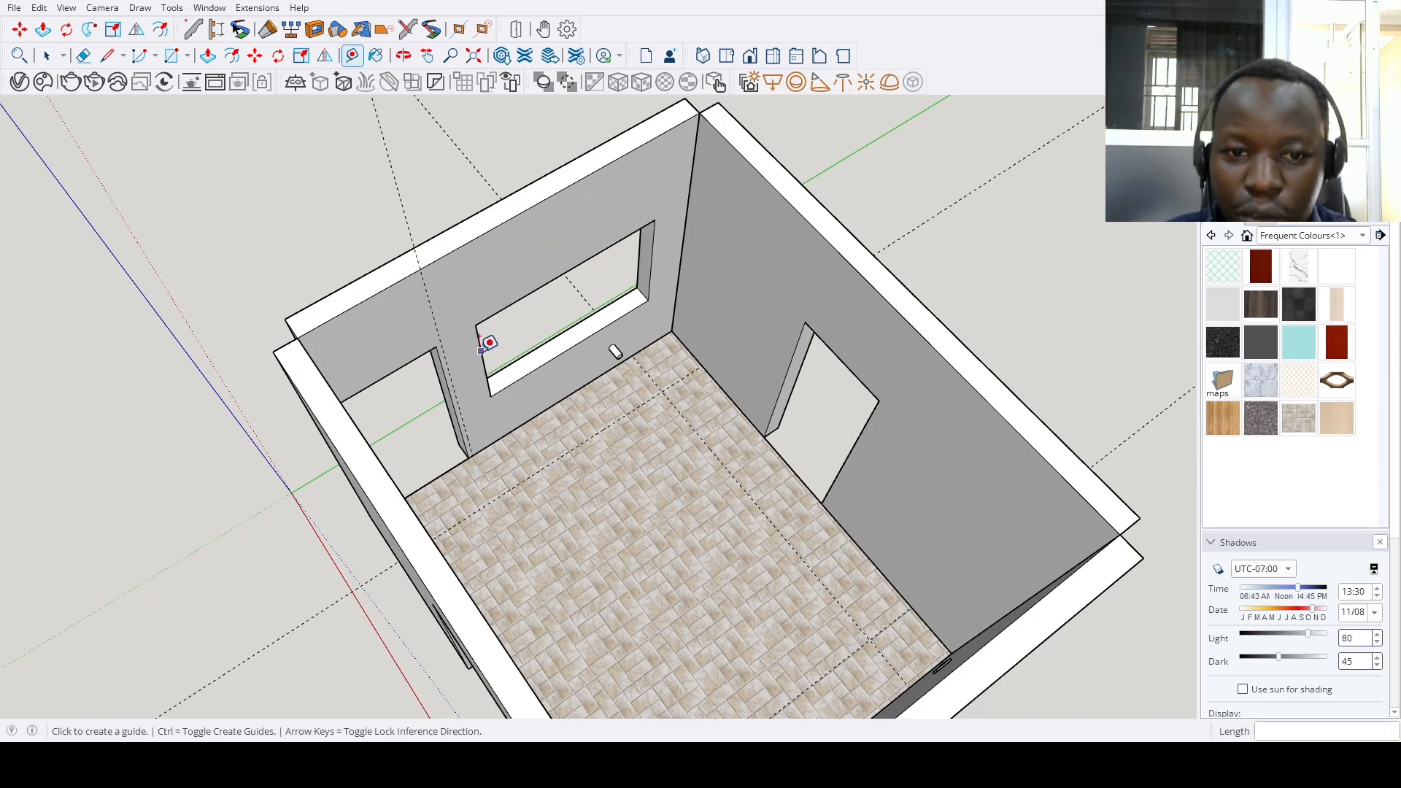
{"action": "left_click", "coordinate": [481, 348]}
{"action": "scroll", "coordinate": [472, 346], "scroll_direction": "up", "scroll_amount": 2}
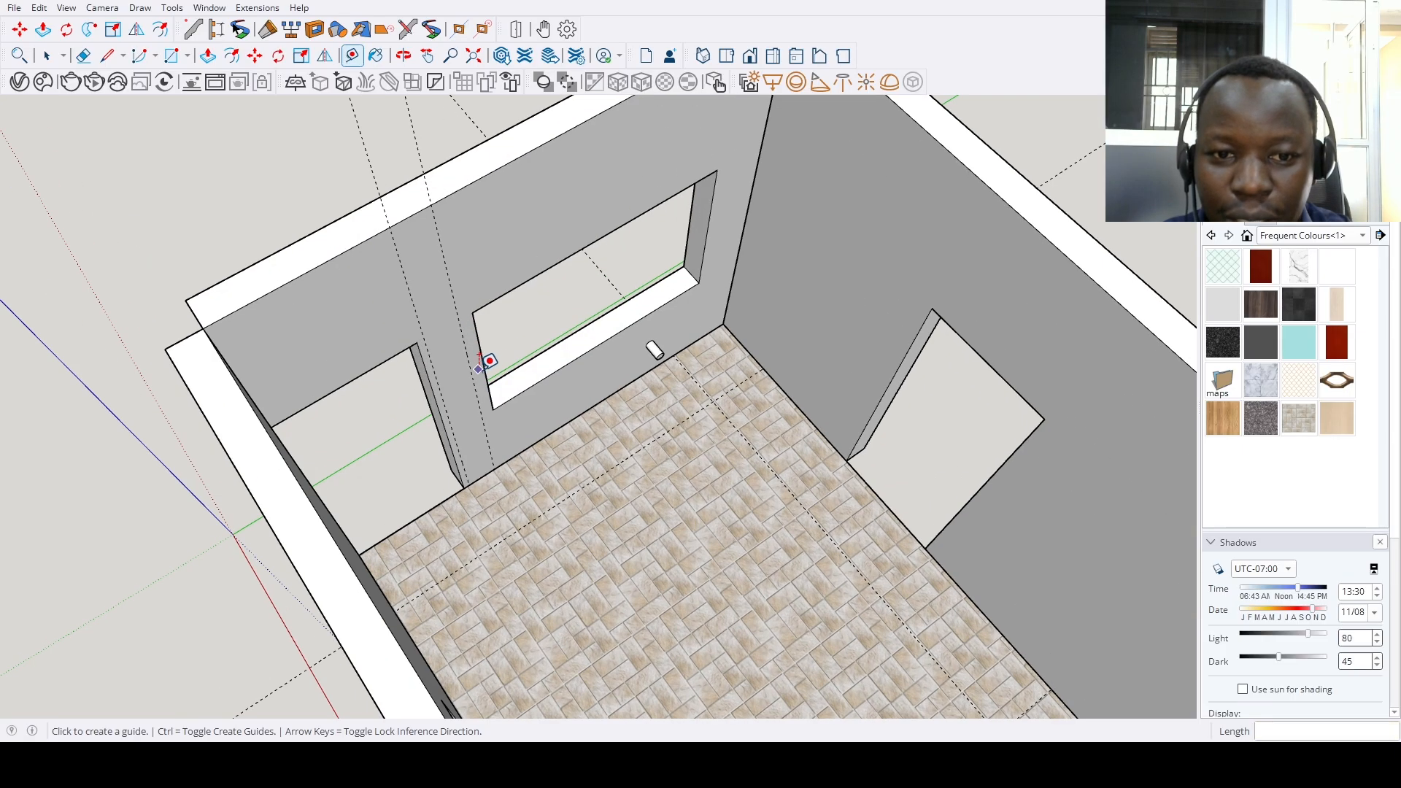
{"action": "left_click", "coordinate": [452, 393]}
{"action": "scroll", "coordinate": [745, 463], "scroll_direction": "down", "scroll_amount": 3}
{"action": "scroll", "coordinate": [744, 409], "scroll_direction": "up", "scroll_amount": 3}
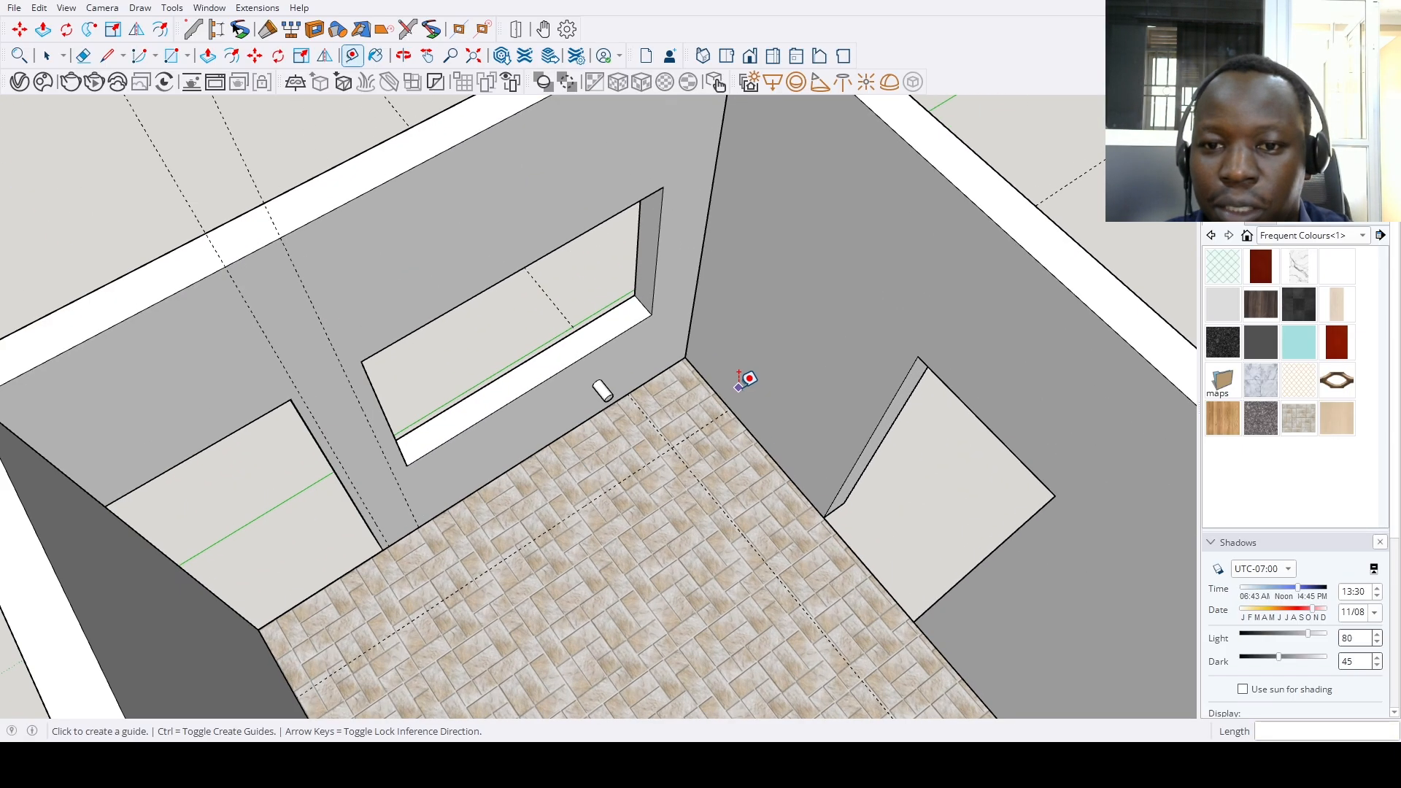
Place vertical guides 2 inches outside both side edges of the narrow doorway in the adjoining wall
{"action": "left_click", "coordinate": [851, 470]}
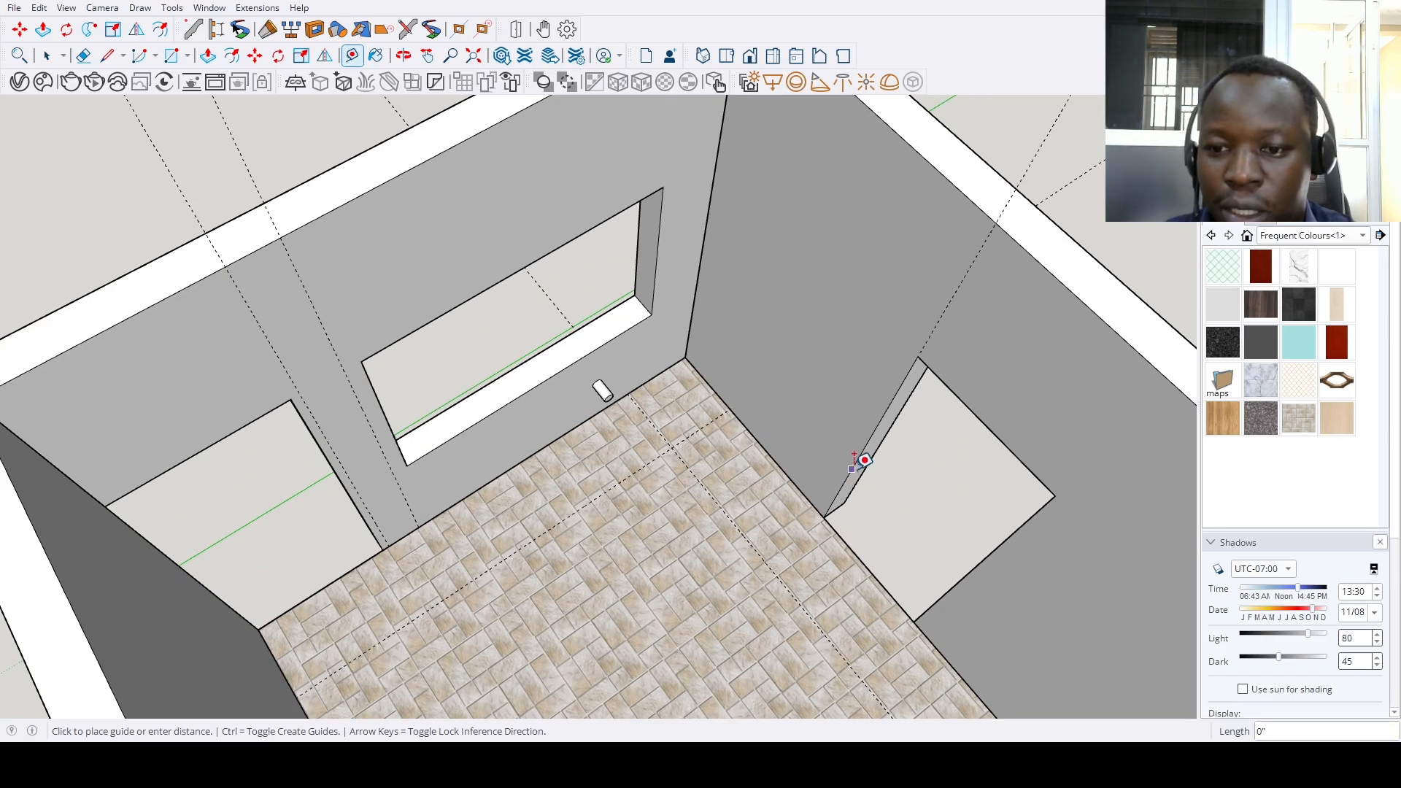
{"action": "key", "text": "Return"}
{"action": "left_click", "coordinate": [971, 570]}
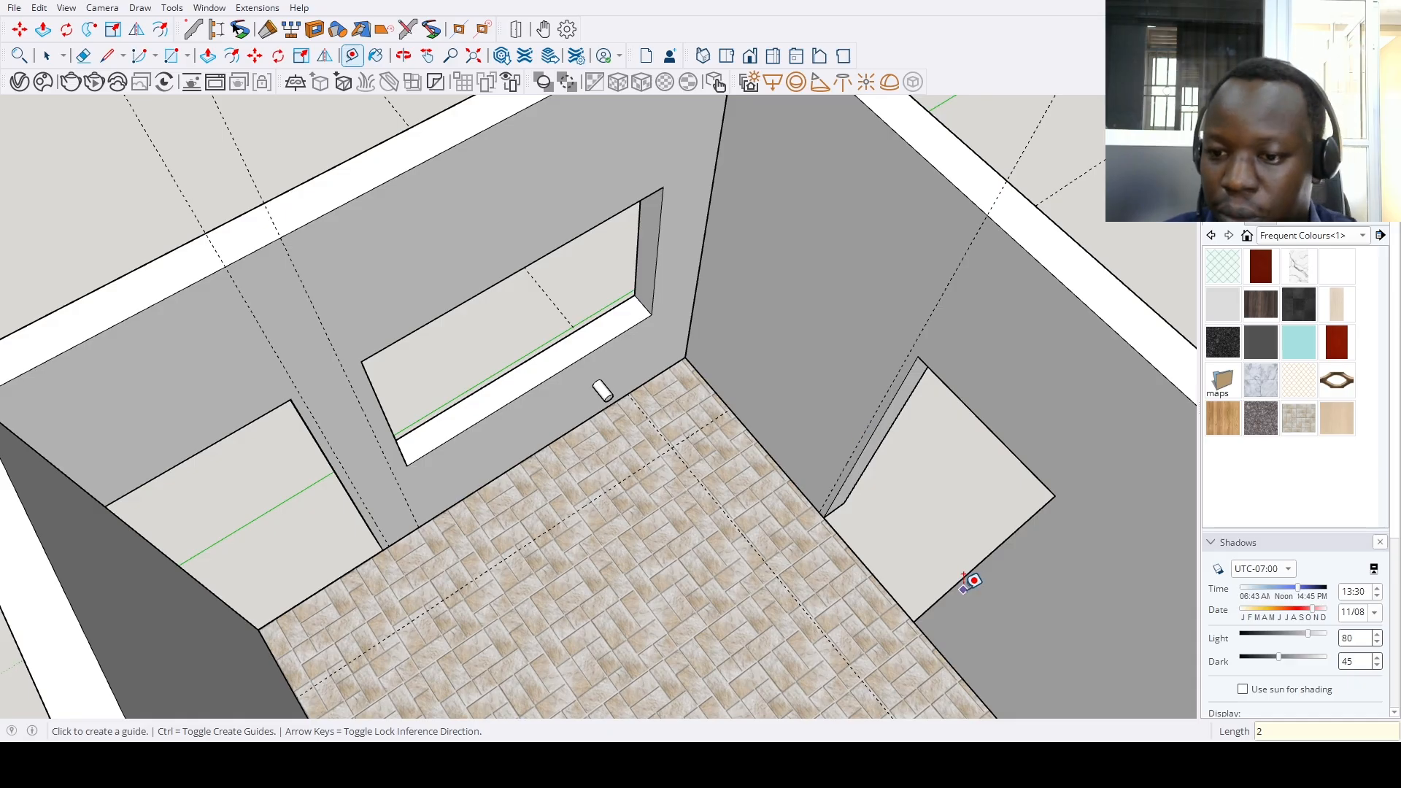
{"action": "key", "text": "Return"}
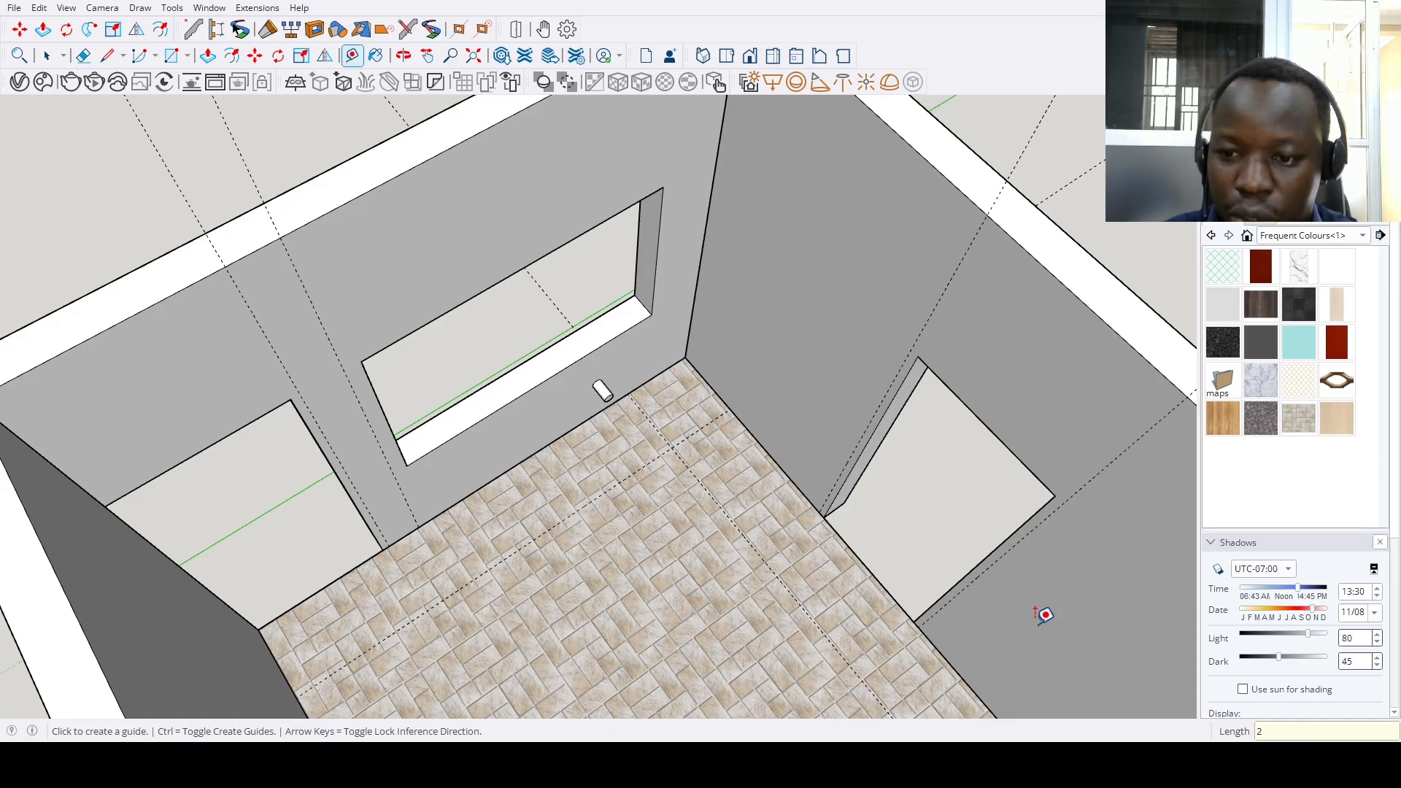
{"action": "scroll", "coordinate": [875, 515], "scroll_direction": "down", "scroll_amount": 6}
{"action": "middle_click_drag", "start_coordinate": [779, 466], "coordinate": [387, 431]}
{"action": "scroll", "coordinate": [644, 373], "scroll_direction": "up", "scroll_amount": 3}
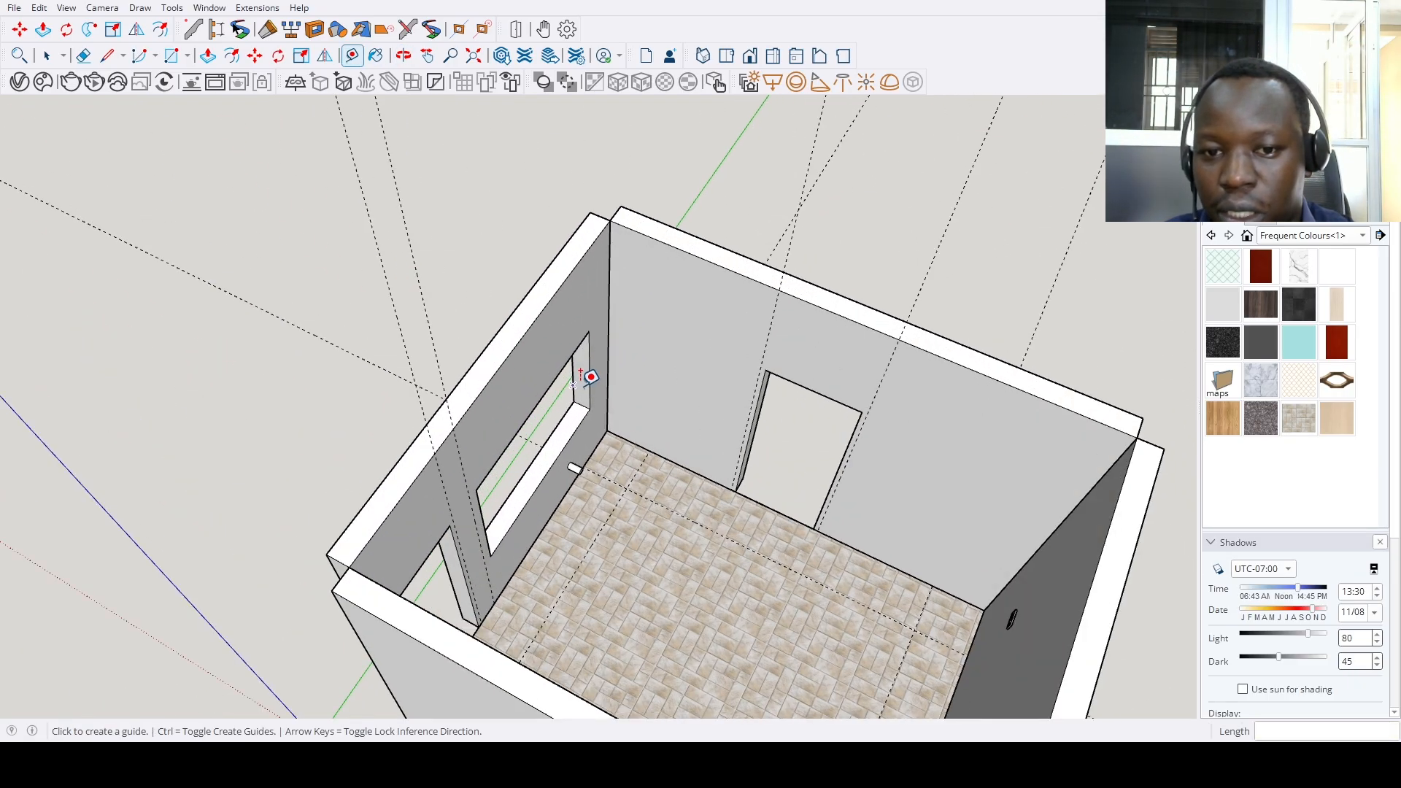
{"action": "left_click", "coordinate": [589, 372]}
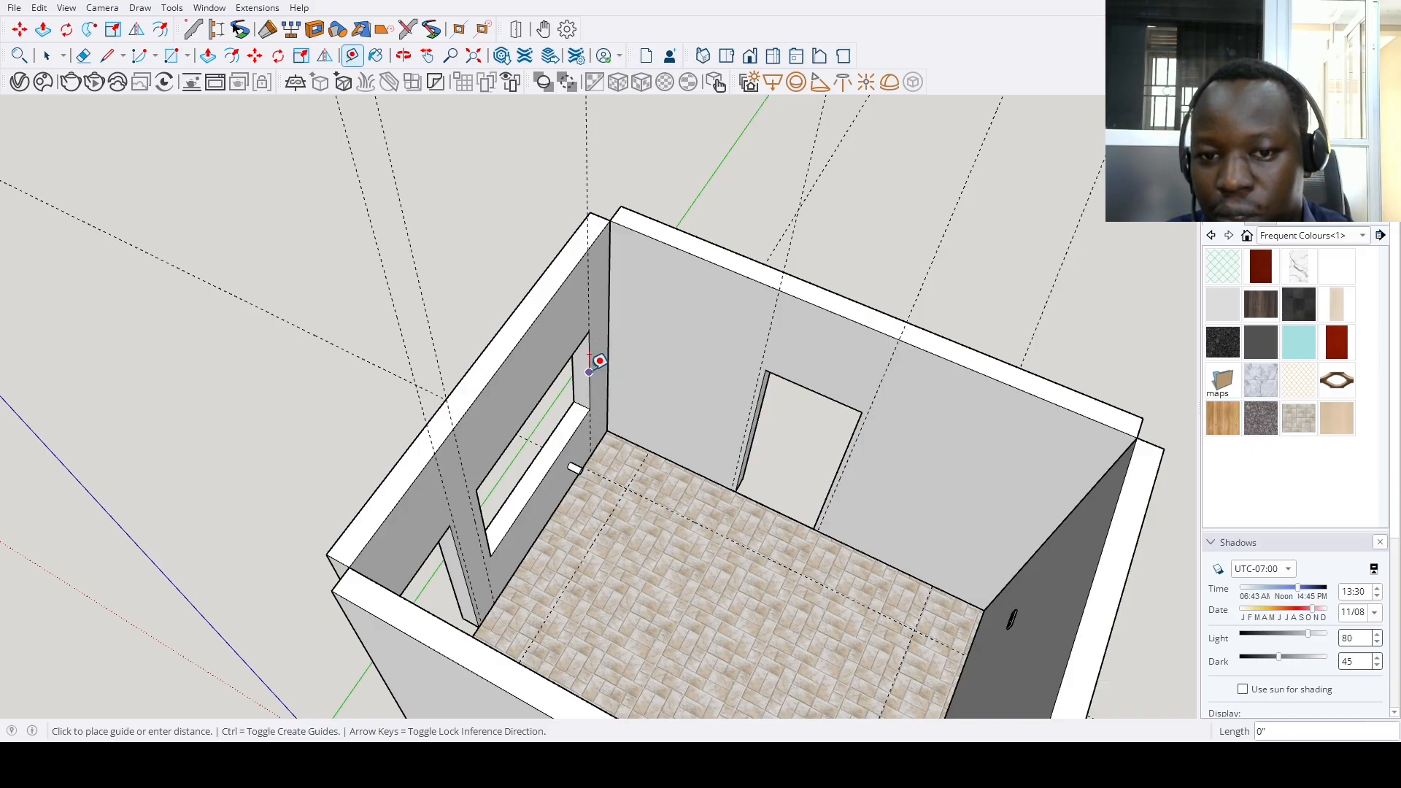
{"action": "scroll", "coordinate": [588, 379], "scroll_direction": "down", "scroll_amount": 5}
{"action": "key", "text": "Escape"}
Draw a floor rectangle along the socket wall, from the wide opening's wall to the guide in front of the doorway wall
{"action": "middle_click_drag", "start_coordinate": [588, 411], "coordinate": [692, 410]}
{"action": "scroll", "coordinate": [723, 372], "scroll_direction": "up", "scroll_amount": 5}
{"action": "middle_click_drag", "start_coordinate": [724, 359], "coordinate": [760, 370]}
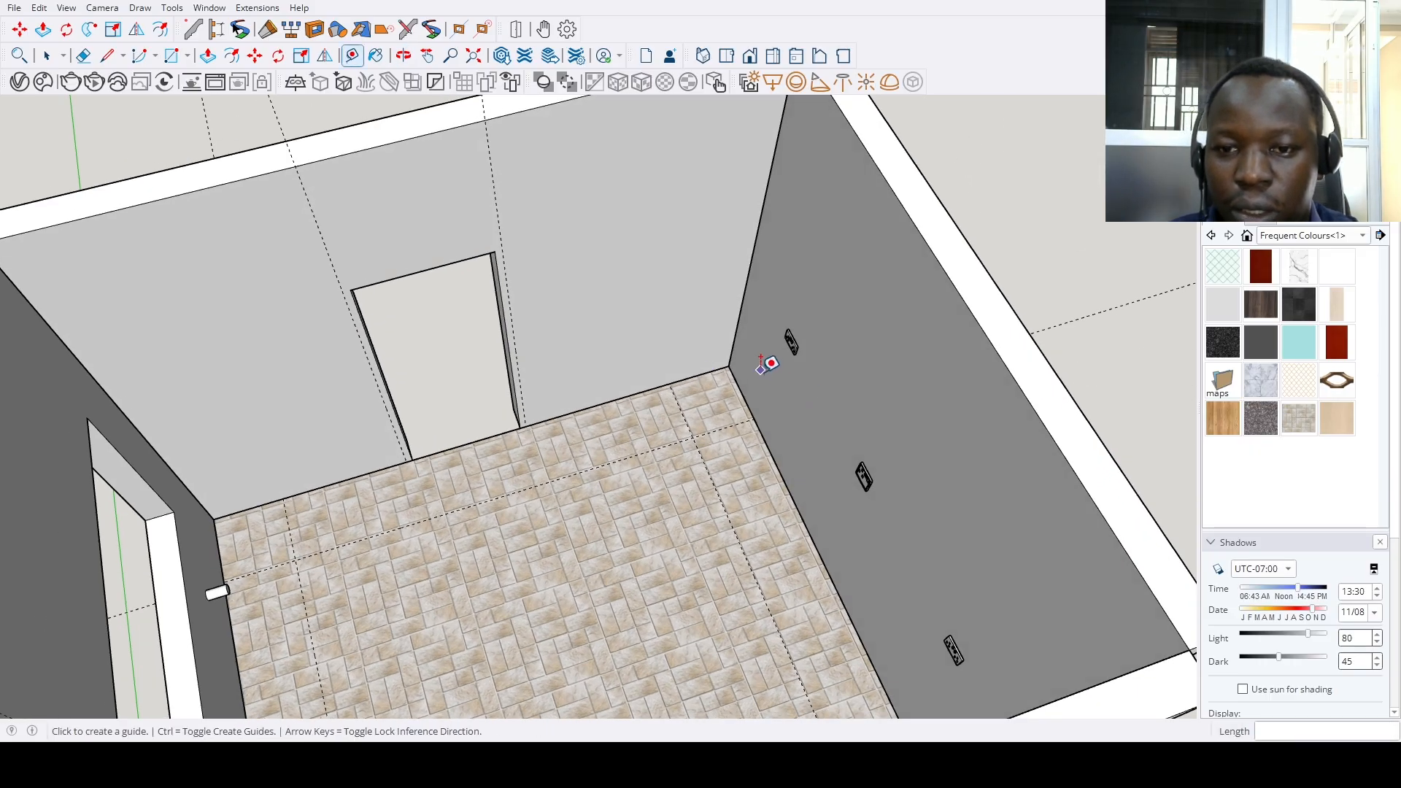
{"action": "scroll", "coordinate": [635, 403], "scroll_direction": "down", "scroll_amount": 5}
{"action": "middle_click_drag", "start_coordinate": [579, 494], "coordinate": [741, 419]}
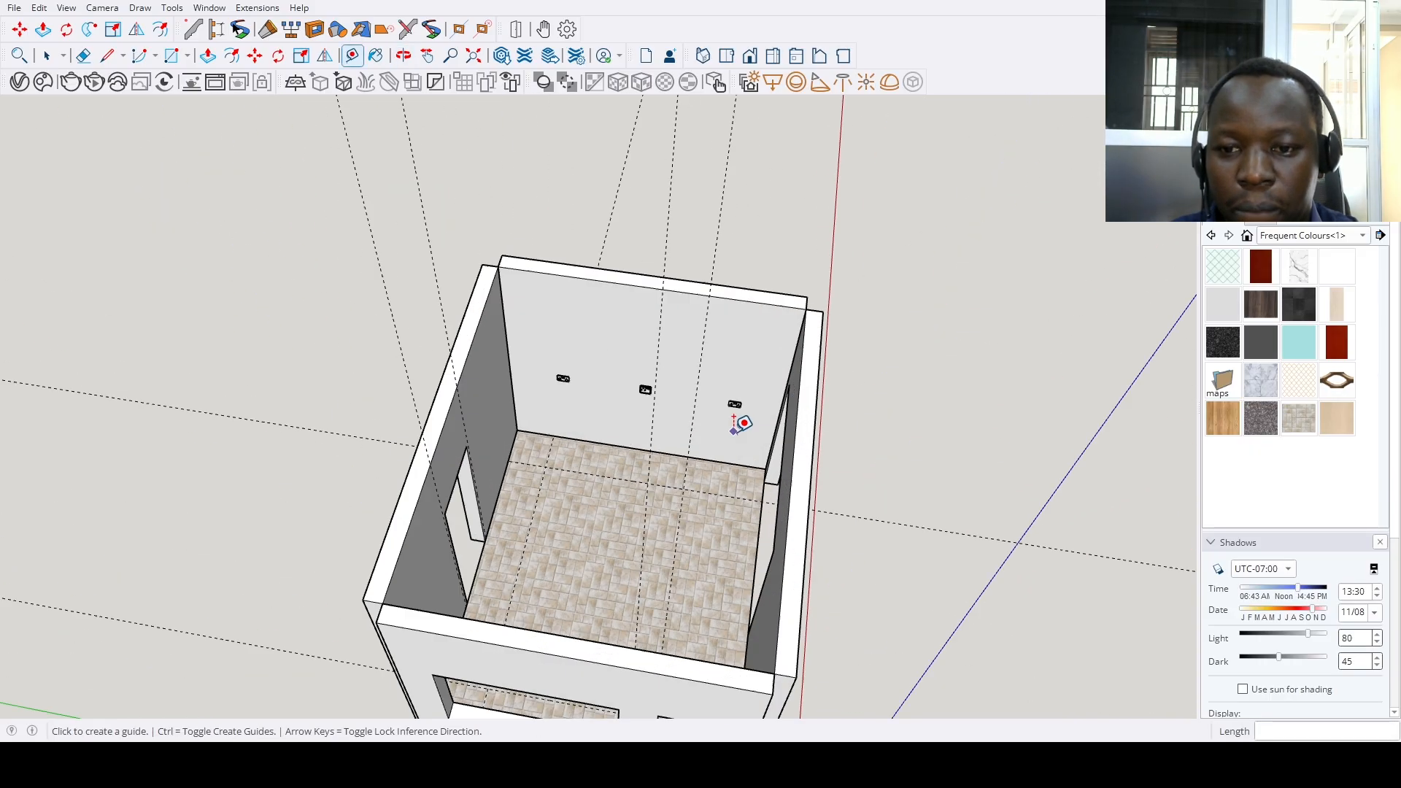
{"action": "scroll", "coordinate": [769, 472], "scroll_direction": "up", "scroll_amount": 6}
{"action": "key", "text": "r"}
{"action": "left_click", "coordinate": [805, 484]}
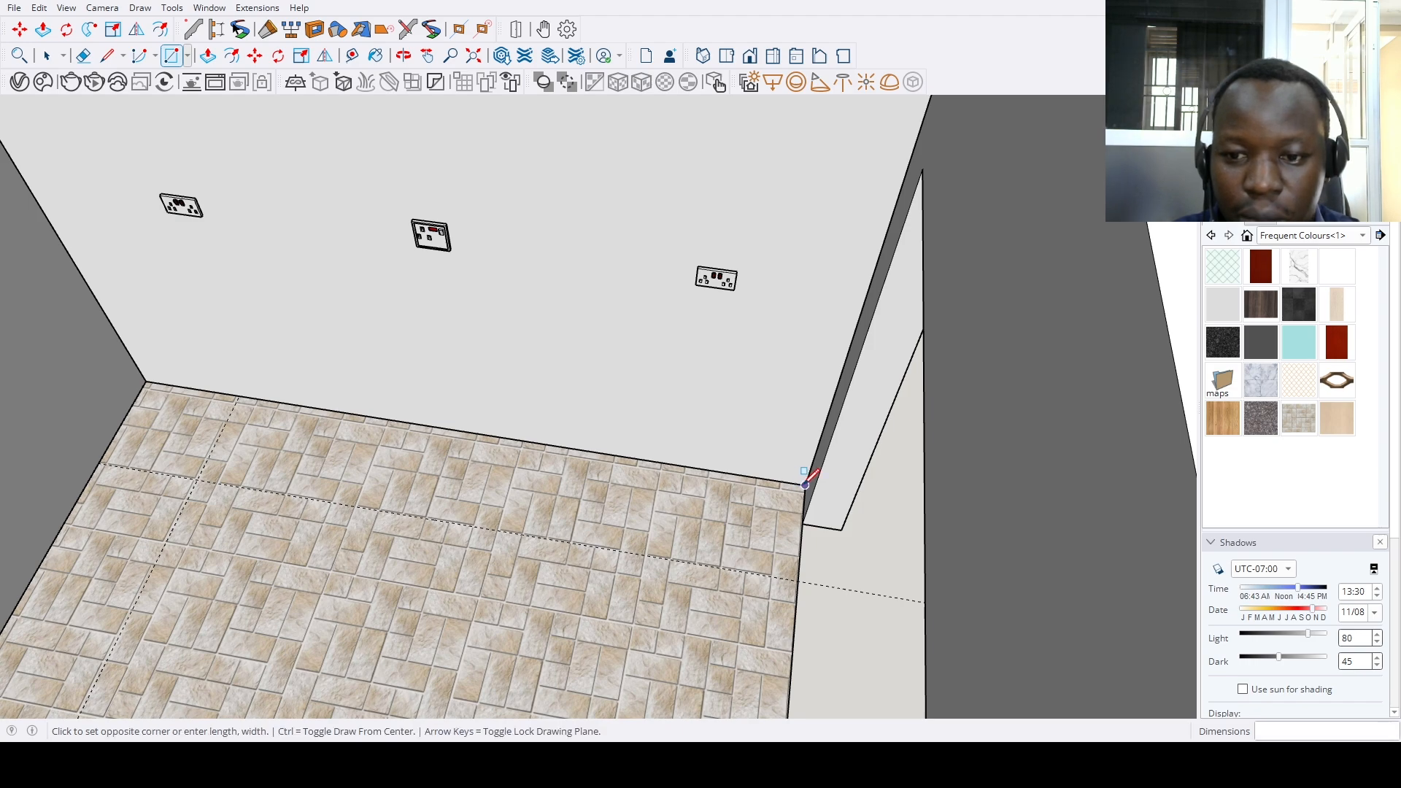
{"action": "scroll", "coordinate": [803, 484], "scroll_direction": "down", "scroll_amount": 3}
{"action": "left_click", "coordinate": [332, 504]}
Draw a floor rectangle along the doorway wall from the guide beside the doorway to the socket wall, as deep as the guide
{"action": "scroll", "coordinate": [340, 511], "scroll_direction": "down", "scroll_amount": 5}
{"action": "middle_click_drag", "start_coordinate": [344, 516], "coordinate": [225, 422]}
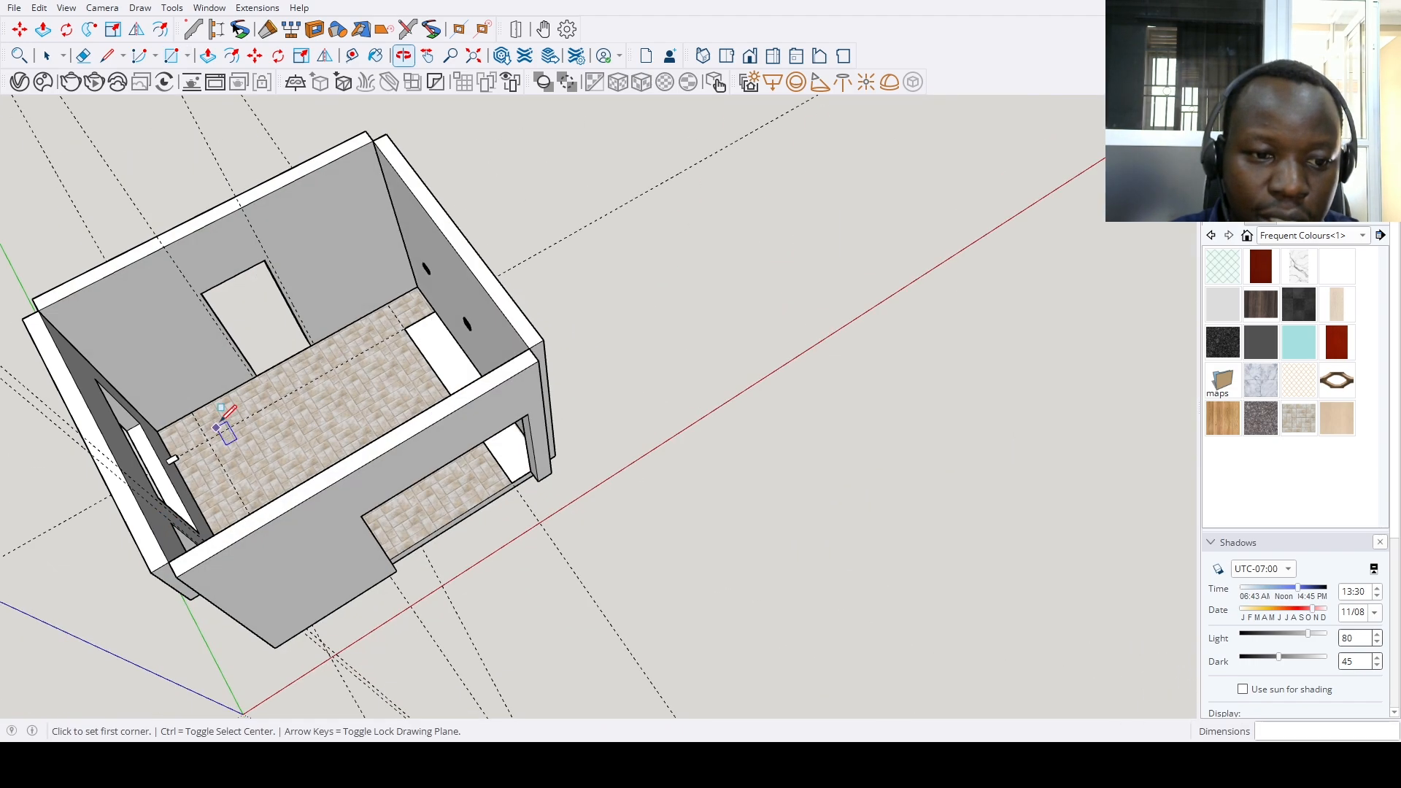
{"action": "scroll", "coordinate": [400, 251], "scroll_direction": "up", "scroll_amount": 6}
{"action": "left_click", "coordinate": [382, 340]}
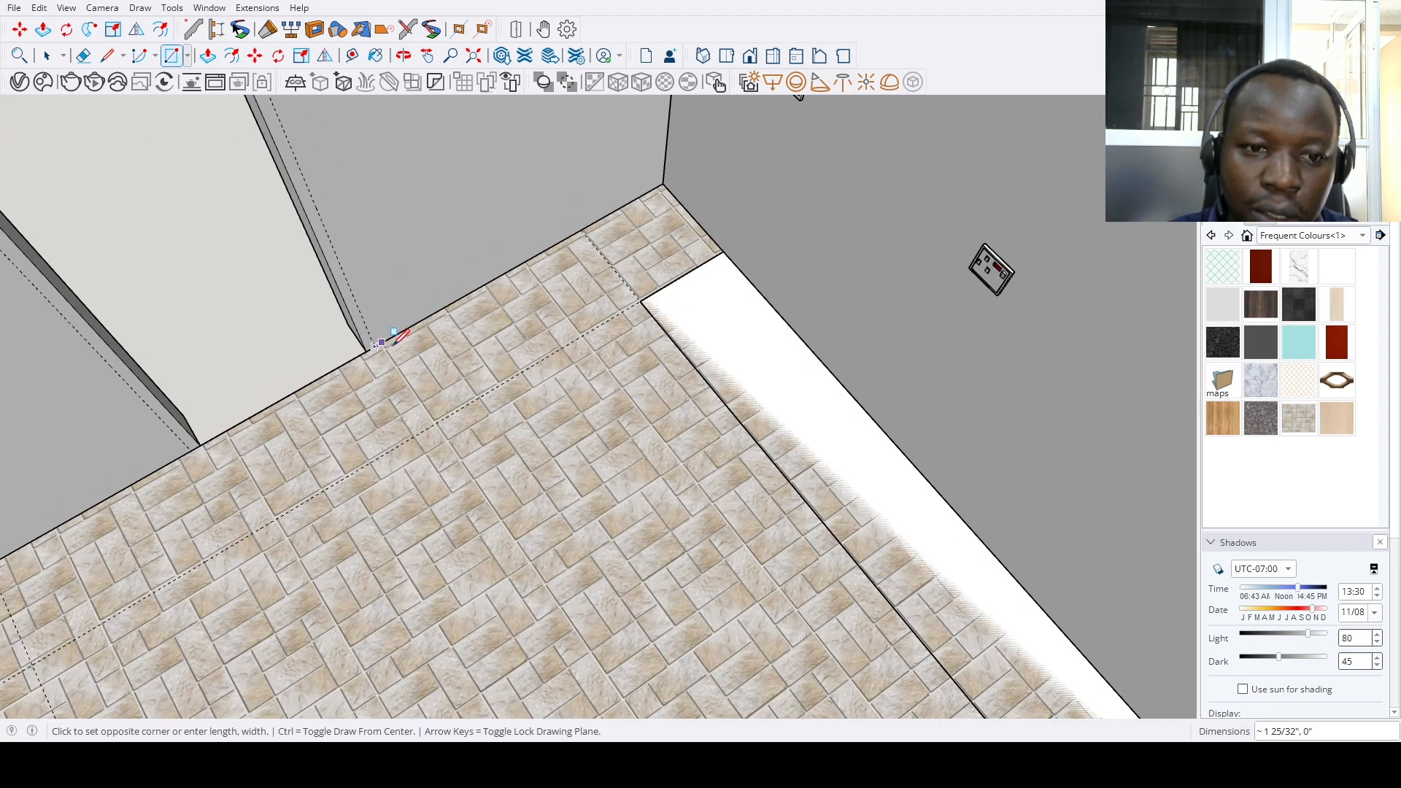
{"action": "left_click", "coordinate": [721, 241]}
Draw an 85 3/4 by 22 3/4 inch floor rectangle along the window wall, starting at the guide beside the door opening
{"action": "scroll", "coordinate": [844, 524], "scroll_direction": "down", "scroll_amount": 5}
{"action": "middle_click_drag", "start_coordinate": [844, 510], "coordinate": [321, 388]}
{"action": "scroll", "coordinate": [346, 338], "scroll_direction": "up", "scroll_amount": 4}
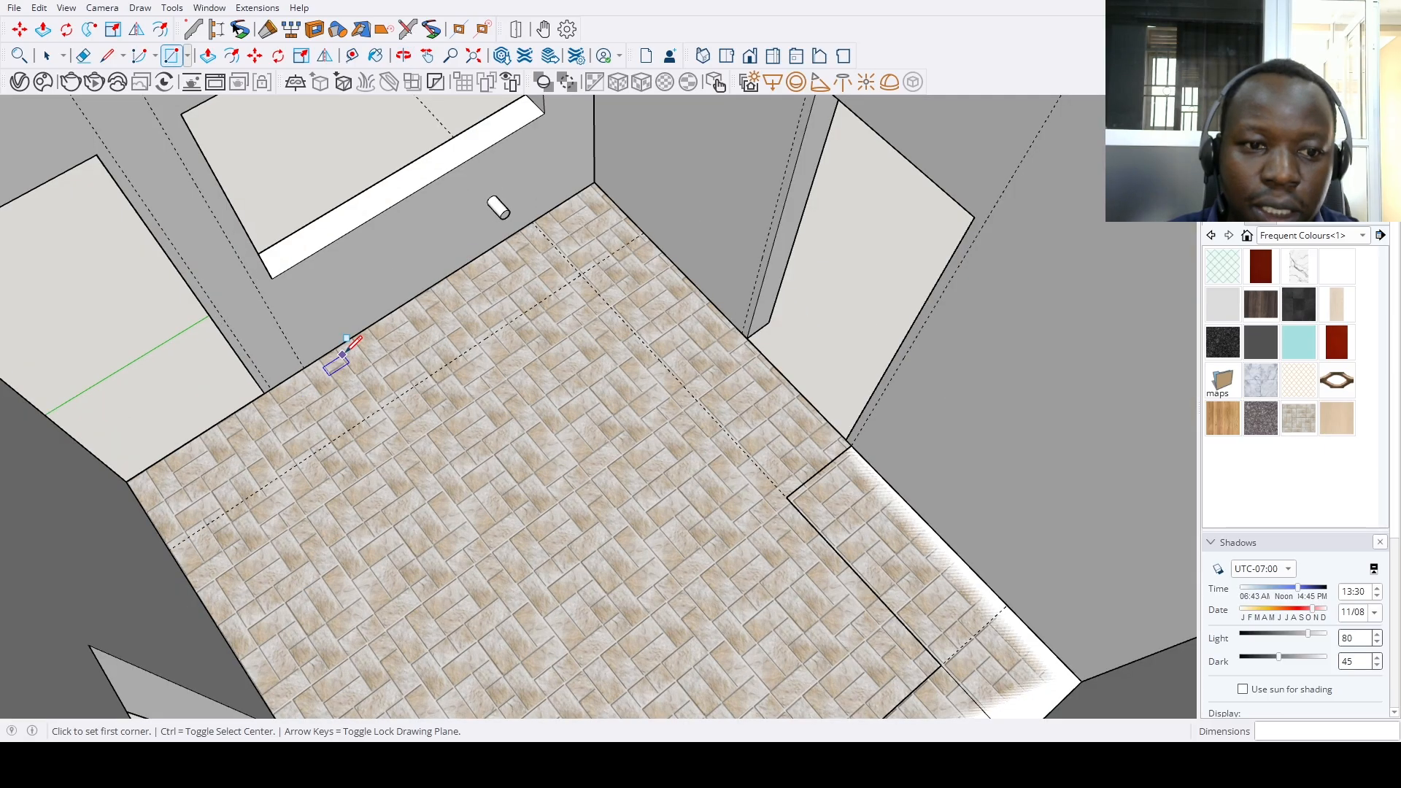
{"action": "left_click", "coordinate": [274, 385]}
{"action": "left_click", "coordinate": [580, 275]}
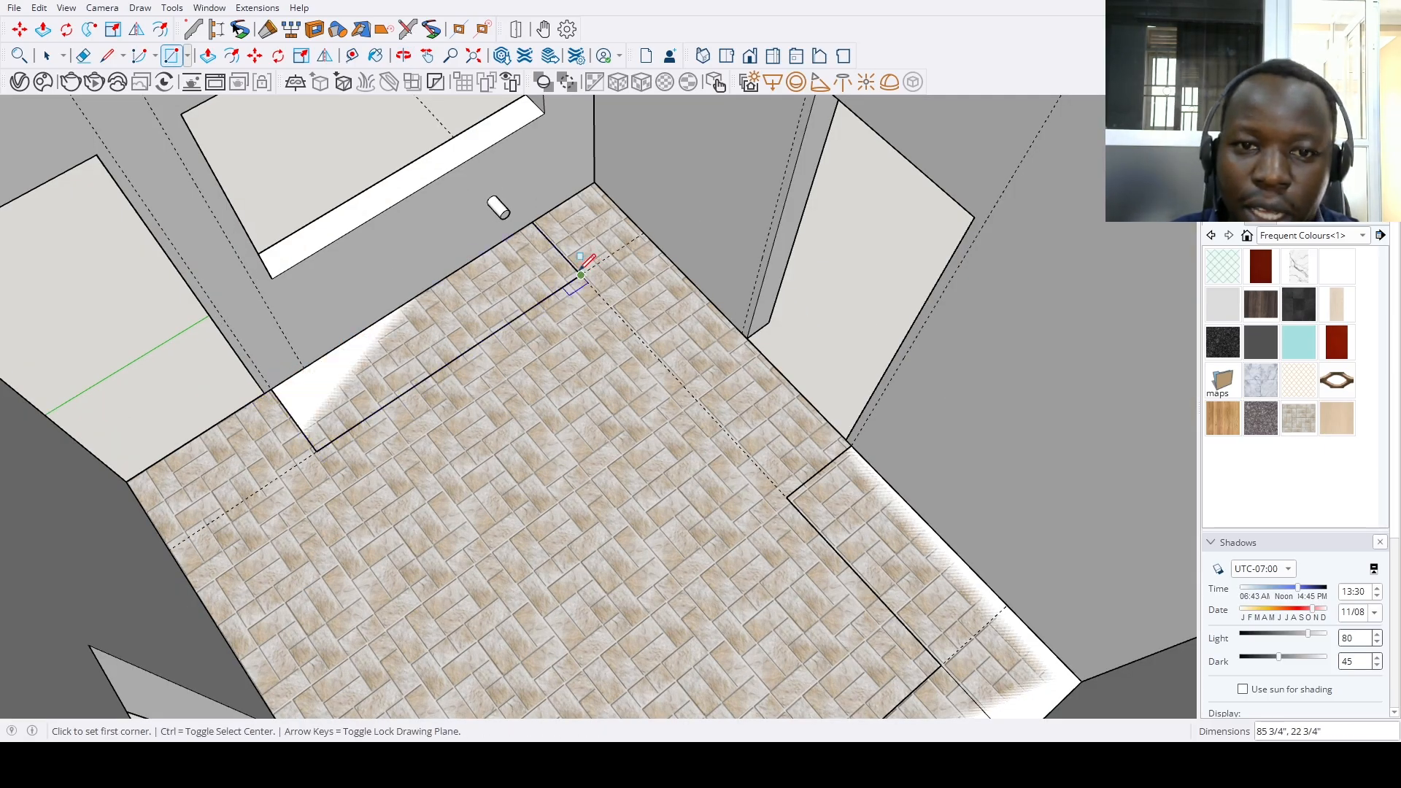
Draw a 64 1/2 by 22 3/4 inch floor rectangle along the doorway wall from the window wall to the doorway guide
{"action": "left_click", "coordinate": [532, 220]}
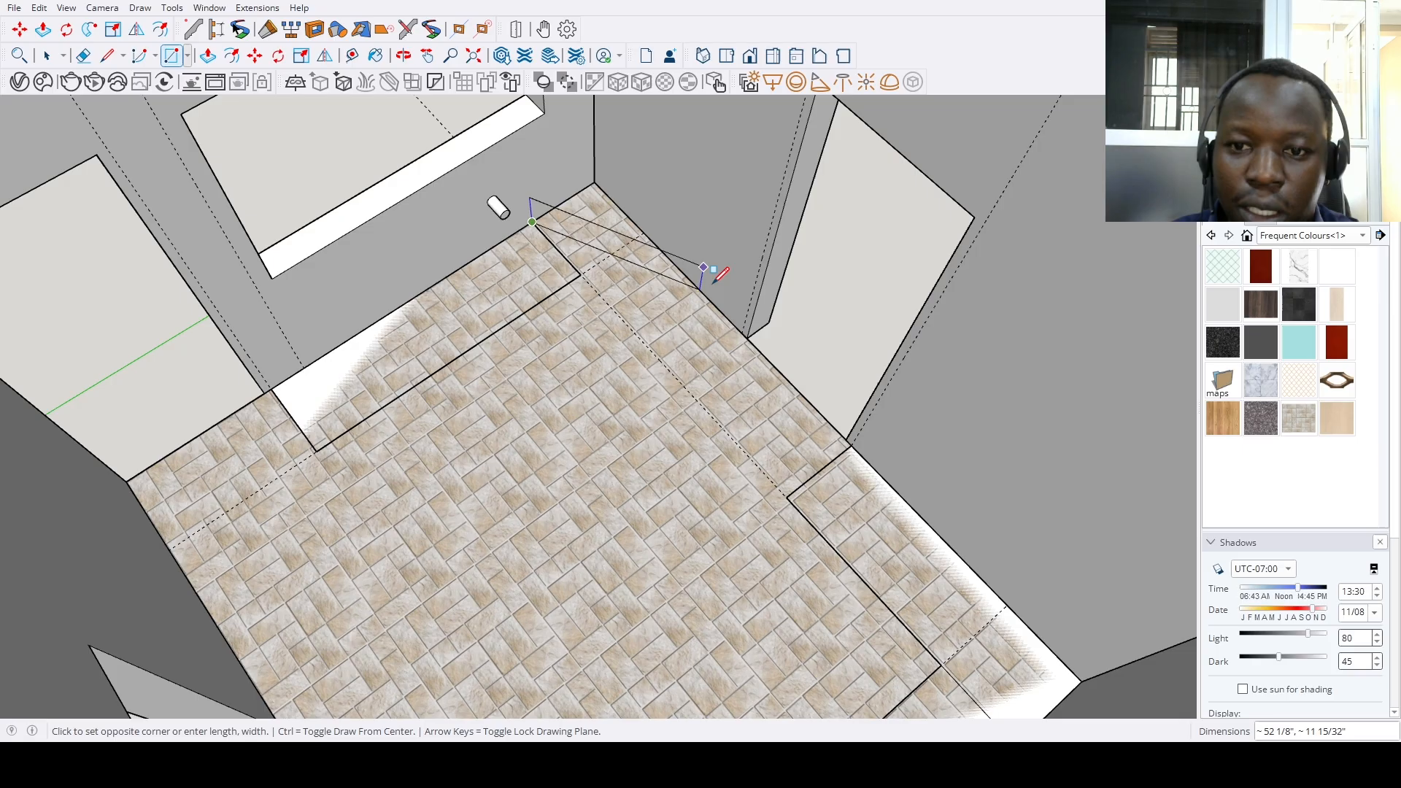
{"action": "scroll", "coordinate": [744, 334], "scroll_direction": "up", "scroll_amount": 4}
{"action": "left_click", "coordinate": [748, 336]}
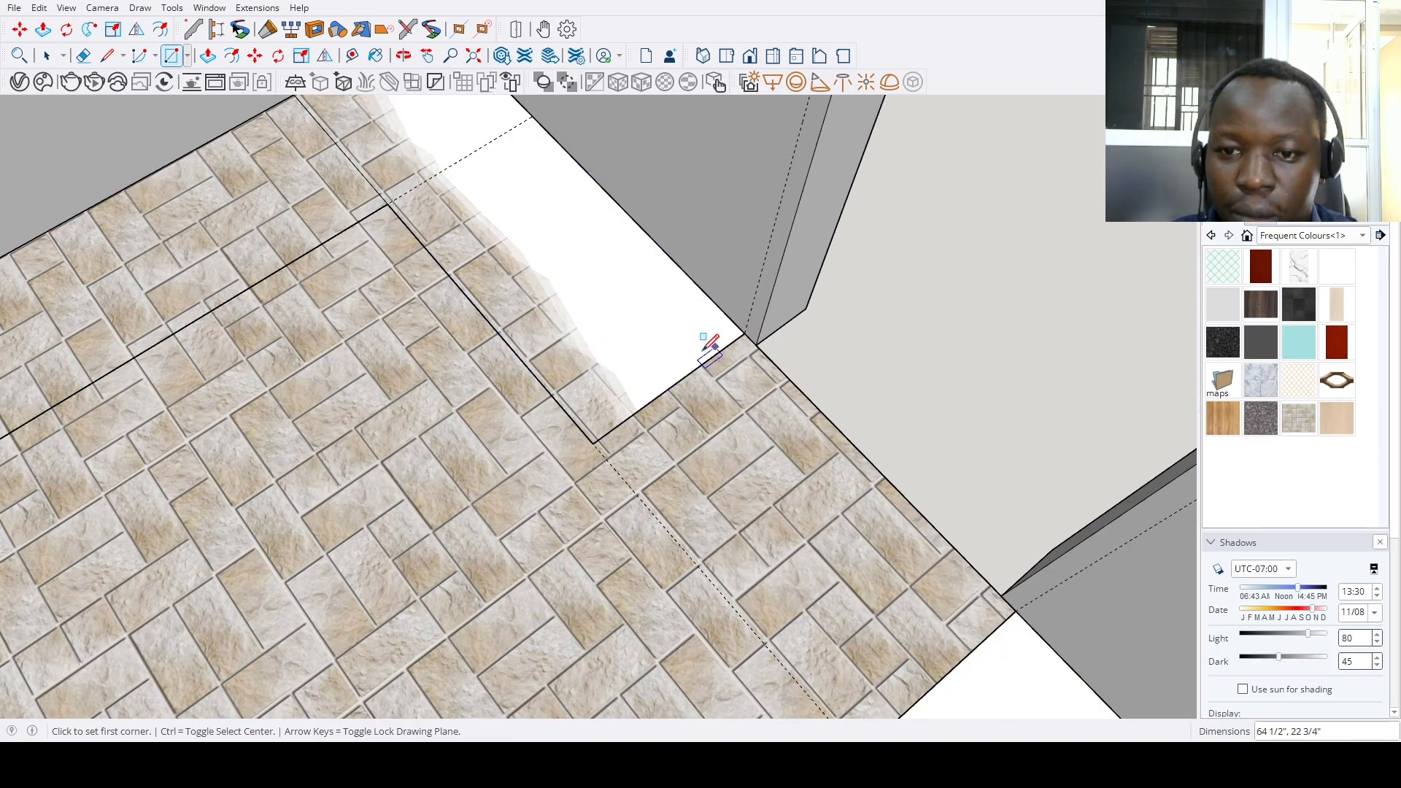
Make the floor rectangles along the walls into separate groups
{"action": "scroll", "coordinate": [682, 339], "scroll_direction": "down", "scroll_amount": 3}
{"action": "key", "text": "space"}
{"action": "left_click", "coordinate": [627, 332]}
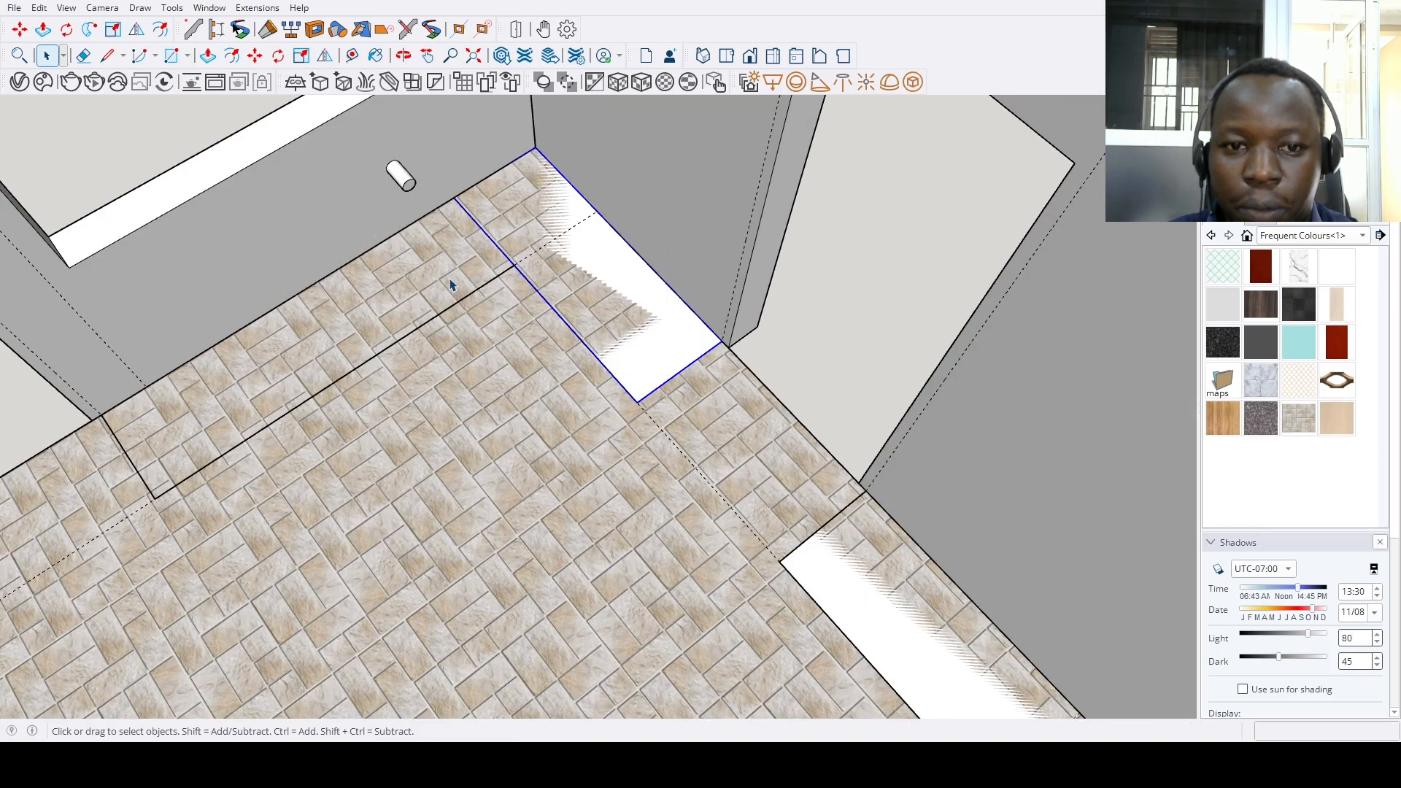
{"action": "scroll", "coordinate": [416, 229], "scroll_direction": "down", "scroll_amount": 5}
{"action": "middle_click_drag", "start_coordinate": [416, 228], "coordinate": [838, 450]}
{"action": "left_click", "coordinate": [716, 419]}
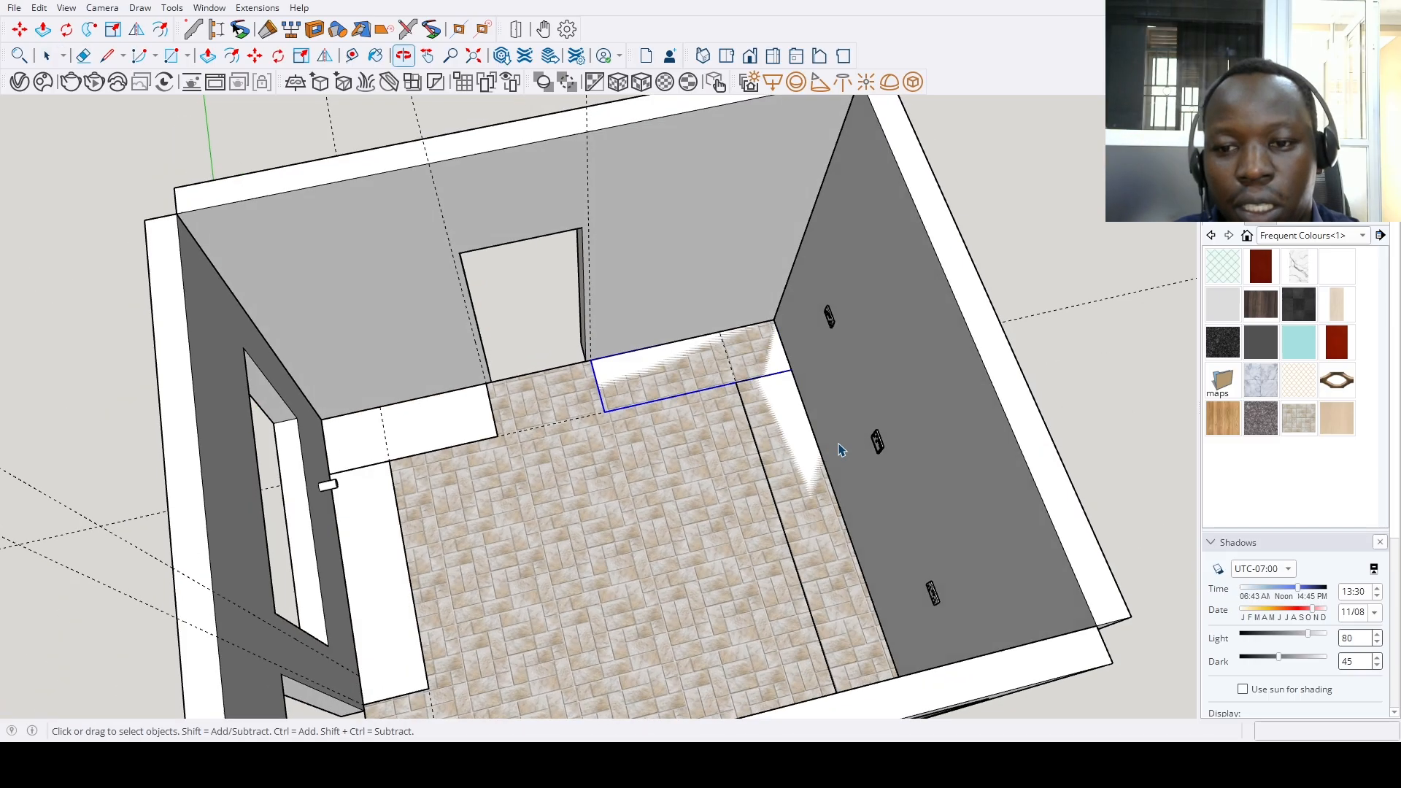
Open the socket-wall rectangle group for editing and pull its face up 36 inches
{"action": "double_click", "coordinate": [785, 463]}
{"action": "key", "text": "p"}
{"action": "left_click", "coordinate": [787, 460]}
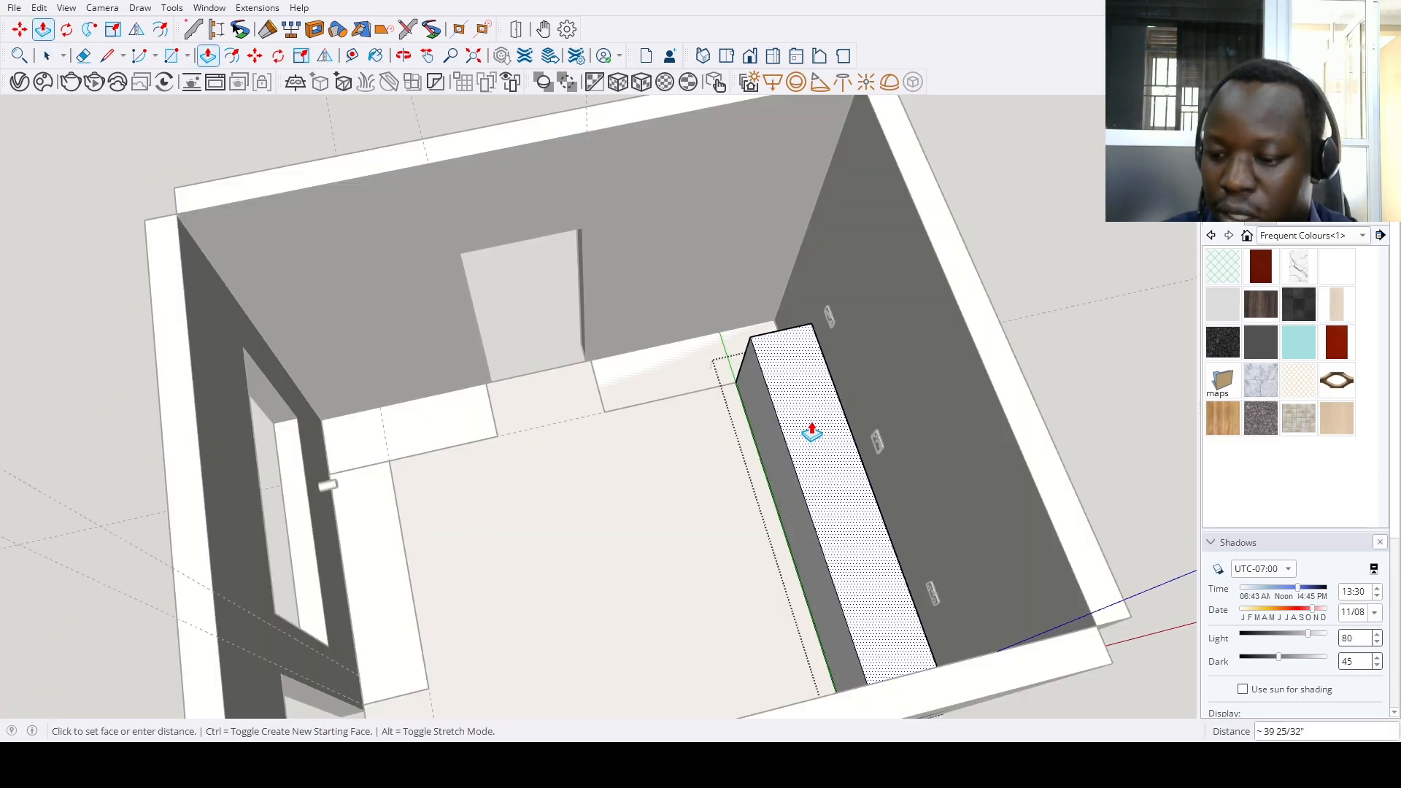
{"action": "type", "text": "36"}
{"action": "key", "text": "Return"}
Open each of the two rectangle groups along the doorway wall and pull its face up by the same 36 inches
{"action": "key", "text": "space"}
{"action": "double_click", "coordinate": [699, 380]}
{"action": "key", "text": "p"}
{"action": "double_click", "coordinate": [699, 381]}
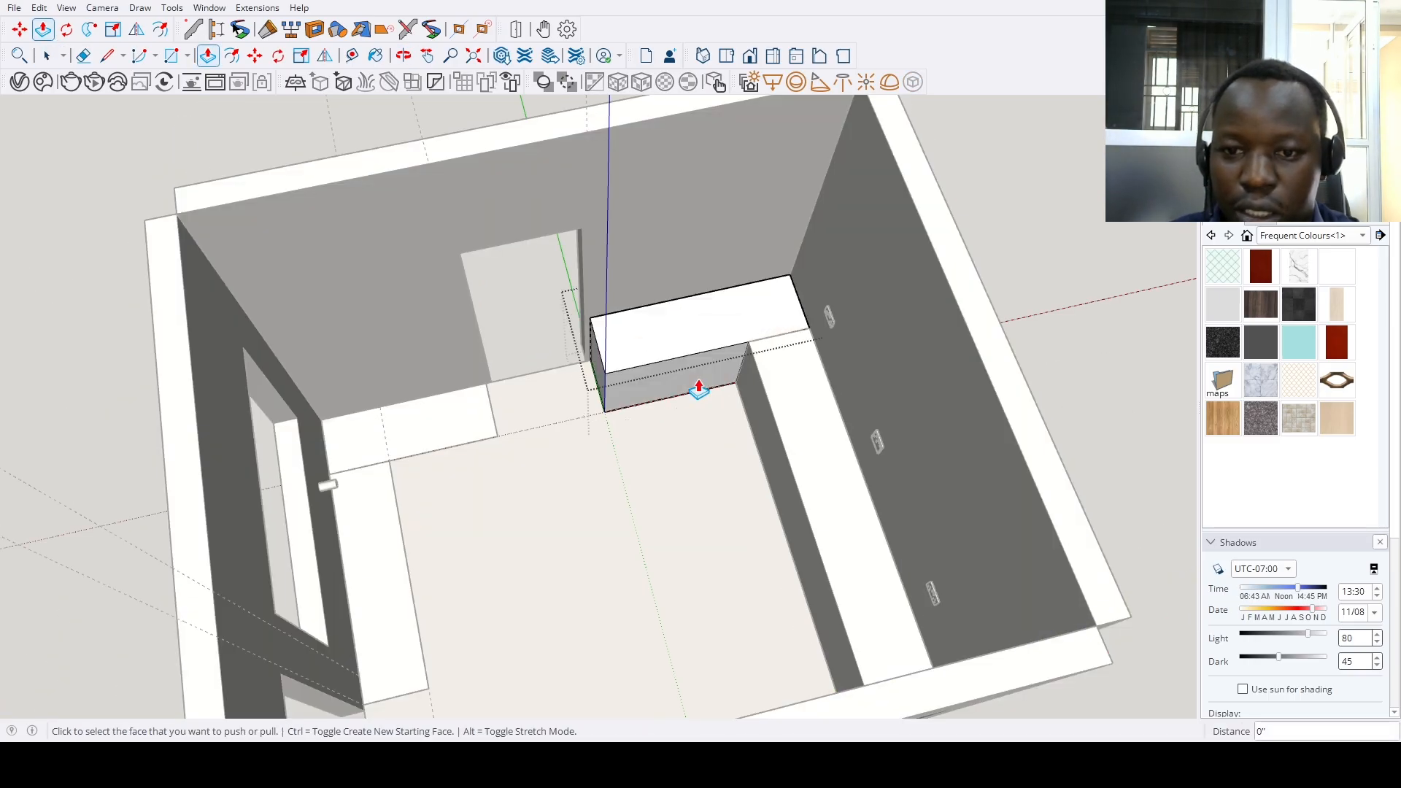
{"action": "key", "text": "space"}
{"action": "double_click", "coordinate": [439, 417]}
{"action": "key", "text": "p"}
{"action": "double_click", "coordinate": [440, 418]}
Open the window-wall rectangle group, pull its face up by the same 36 inches and finish editing it
{"action": "key", "text": "space"}
{"action": "double_click", "coordinate": [392, 556]}
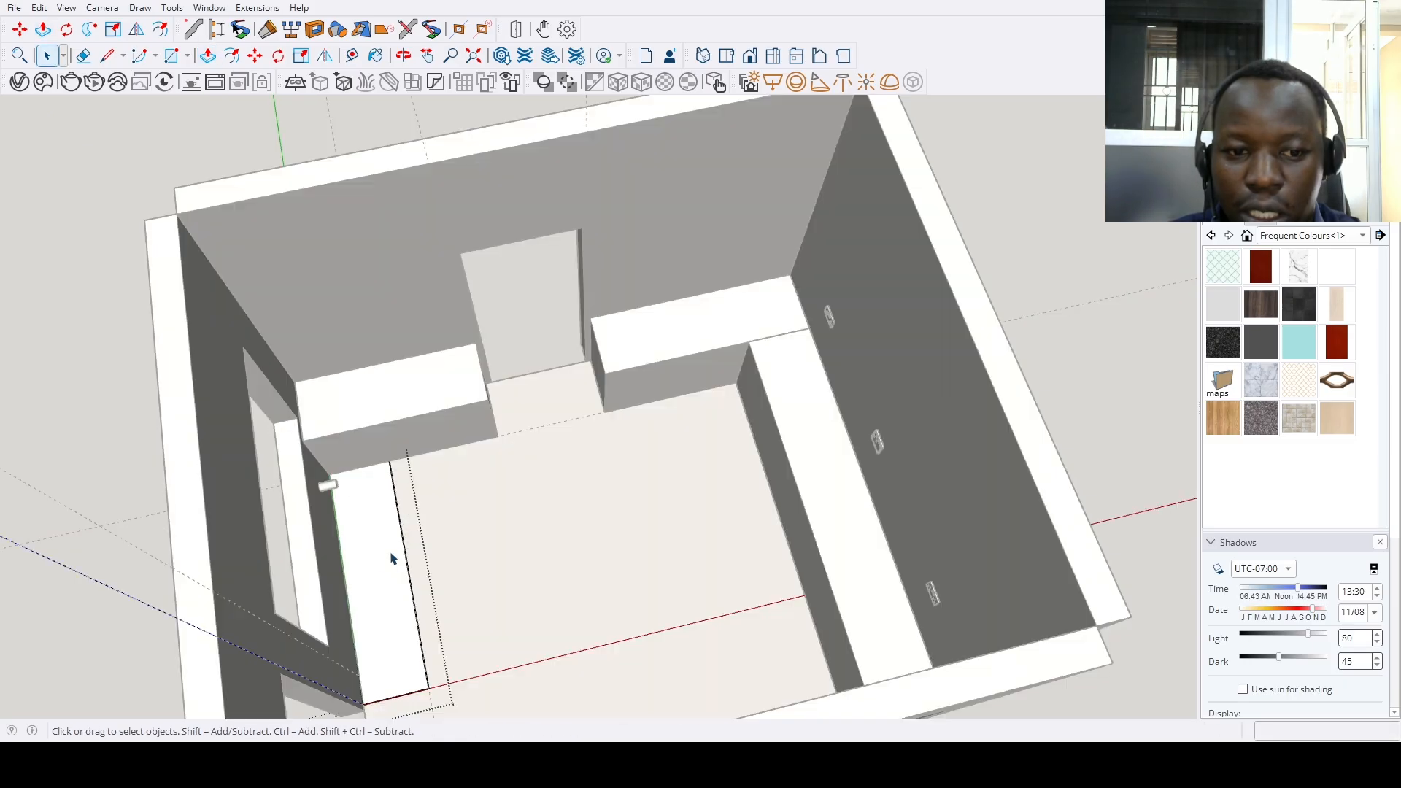
{"action": "key", "text": "p"}
{"action": "double_click", "coordinate": [391, 557]}
{"action": "key", "text": "space"}
{"action": "left_click", "coordinate": [628, 550]}
Open the socket-wall counter block for editing and paste the cooker with its hood onto the middle of it
{"action": "scroll", "coordinate": [629, 550], "scroll_direction": "down", "scroll_amount": 4}
{"action": "middle_click_drag", "start_coordinate": [628, 550], "coordinate": [808, 339]}
{"action": "scroll", "coordinate": [719, 519], "scroll_direction": "up", "scroll_amount": 5}
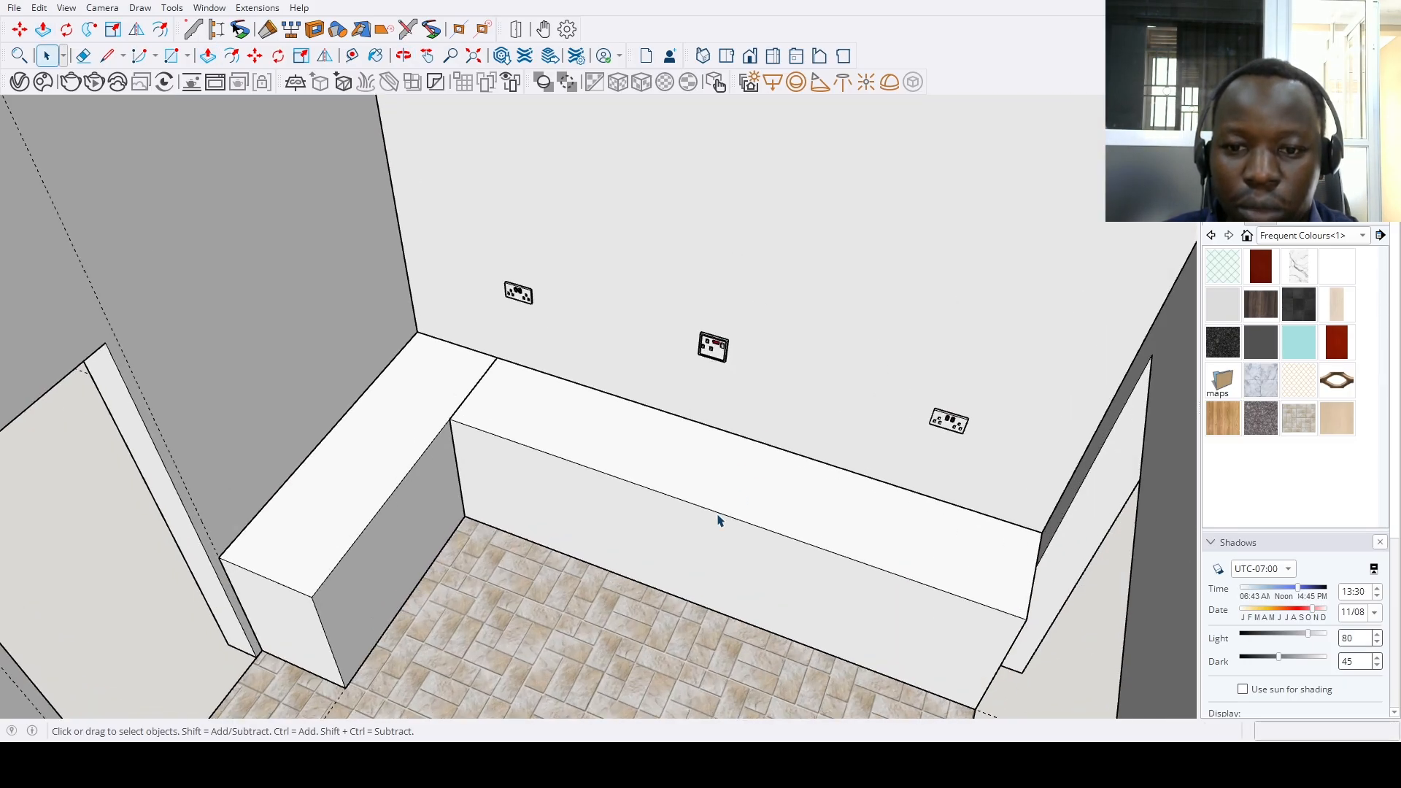
{"action": "key", "text": "space"}
{"action": "double_click", "coordinate": [720, 520]}
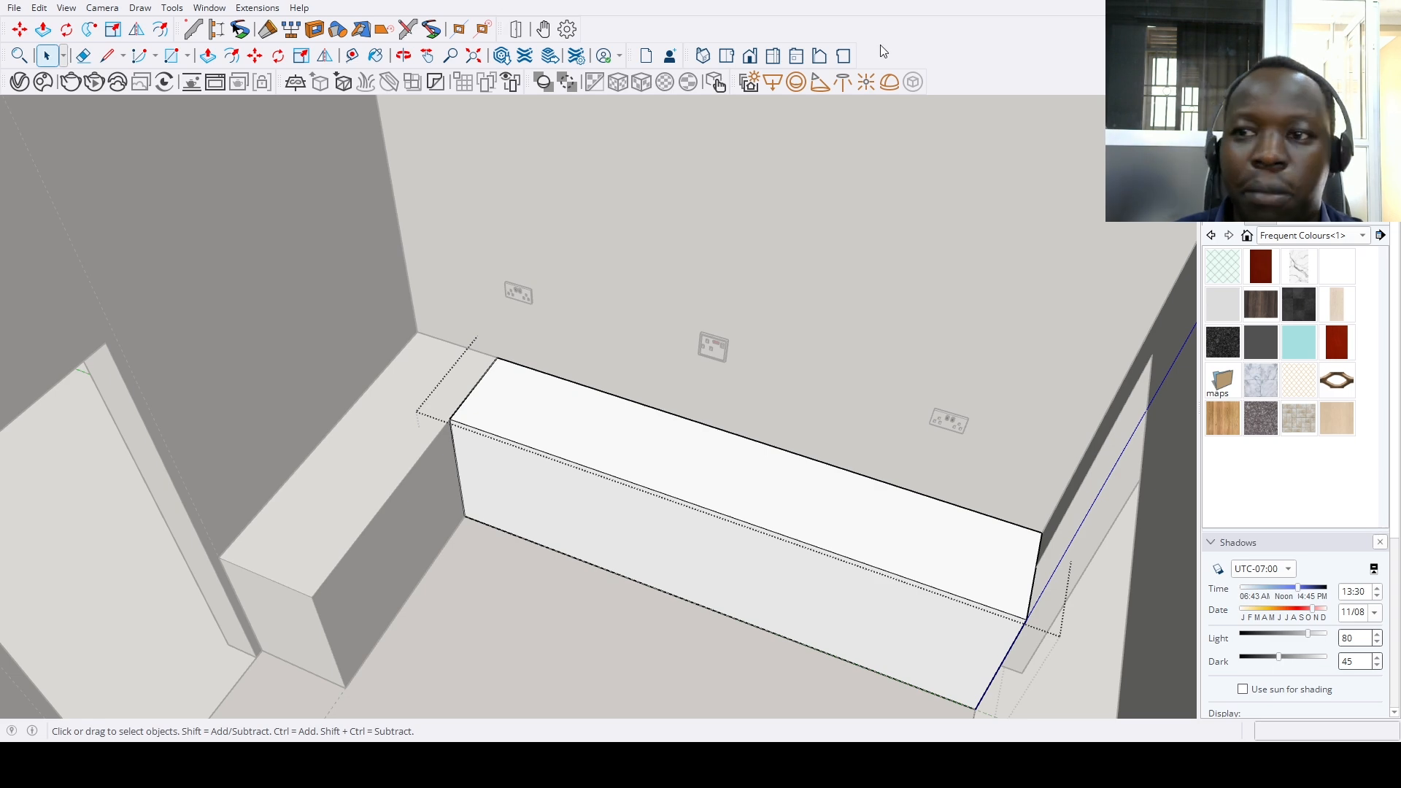
{"action": "key", "text": "ctrl+v"}
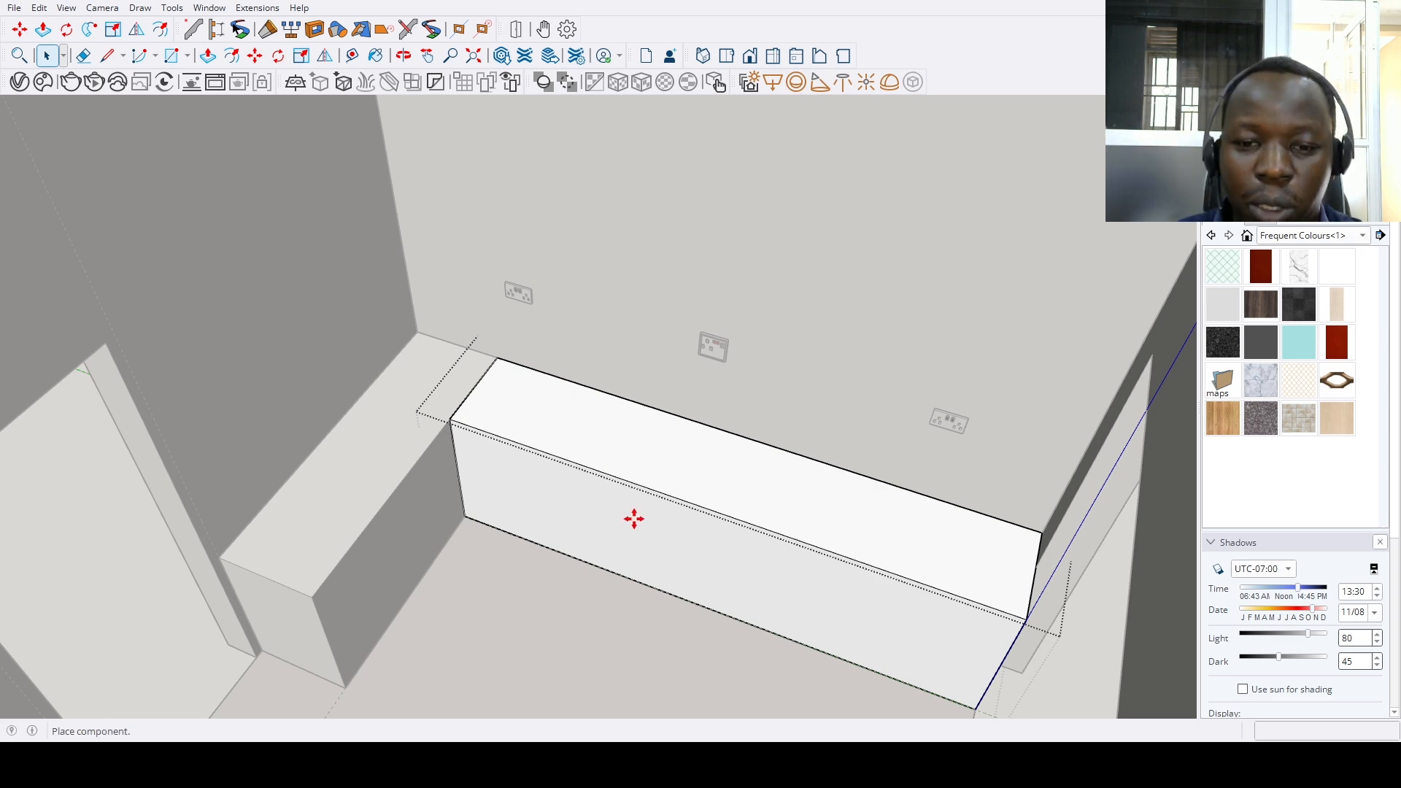
{"action": "scroll", "coordinate": [569, 536], "scroll_direction": "down", "scroll_amount": 4}
{"action": "middle_click_drag", "start_coordinate": [535, 516], "coordinate": [970, 563]}
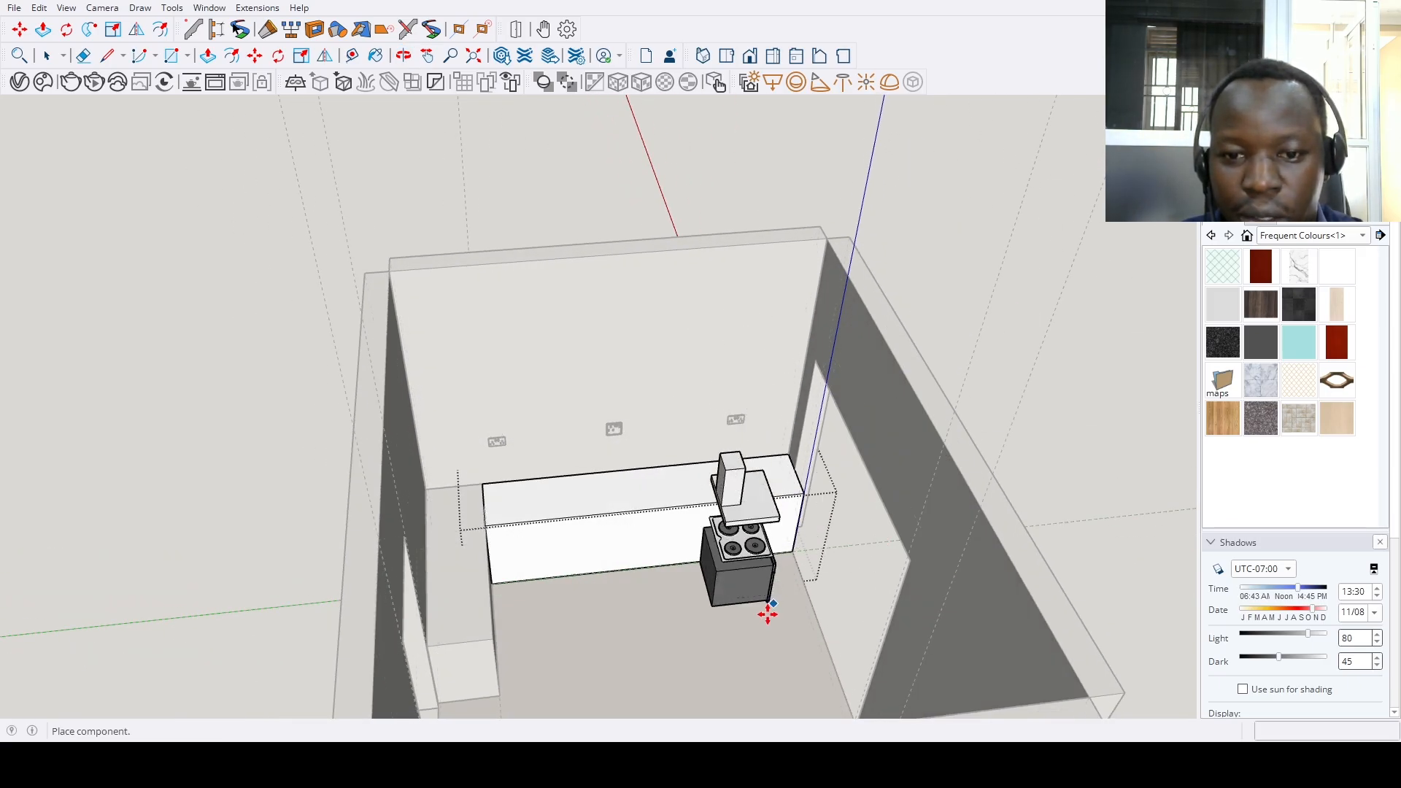
{"action": "scroll", "coordinate": [667, 538], "scroll_direction": "up", "scroll_amount": 5}
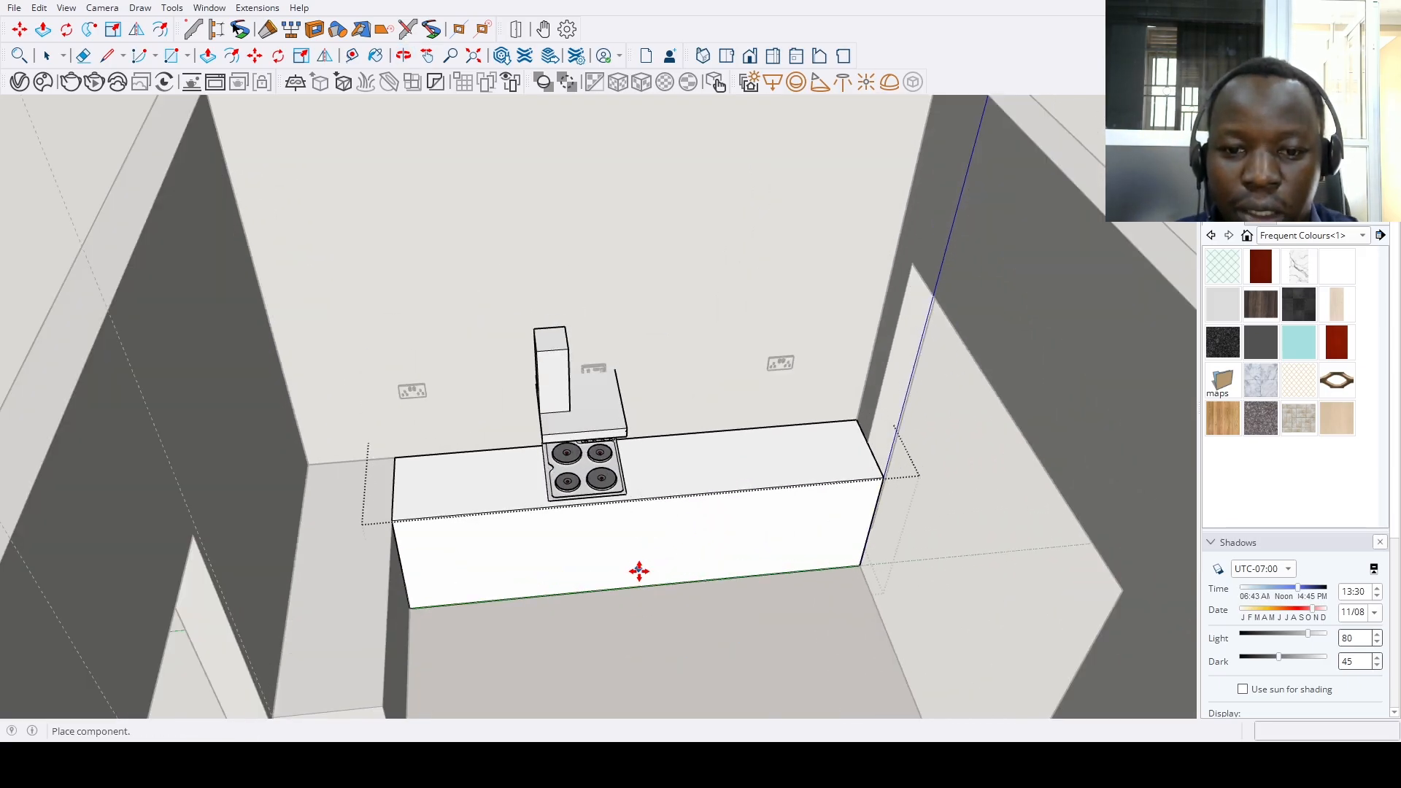
{"action": "left_click", "coordinate": [676, 539]}
Rotate the cooker and hood about the vertical axis so the oven faces into the room
{"action": "key", "text": "m"}
{"action": "left_click", "coordinate": [633, 321]}
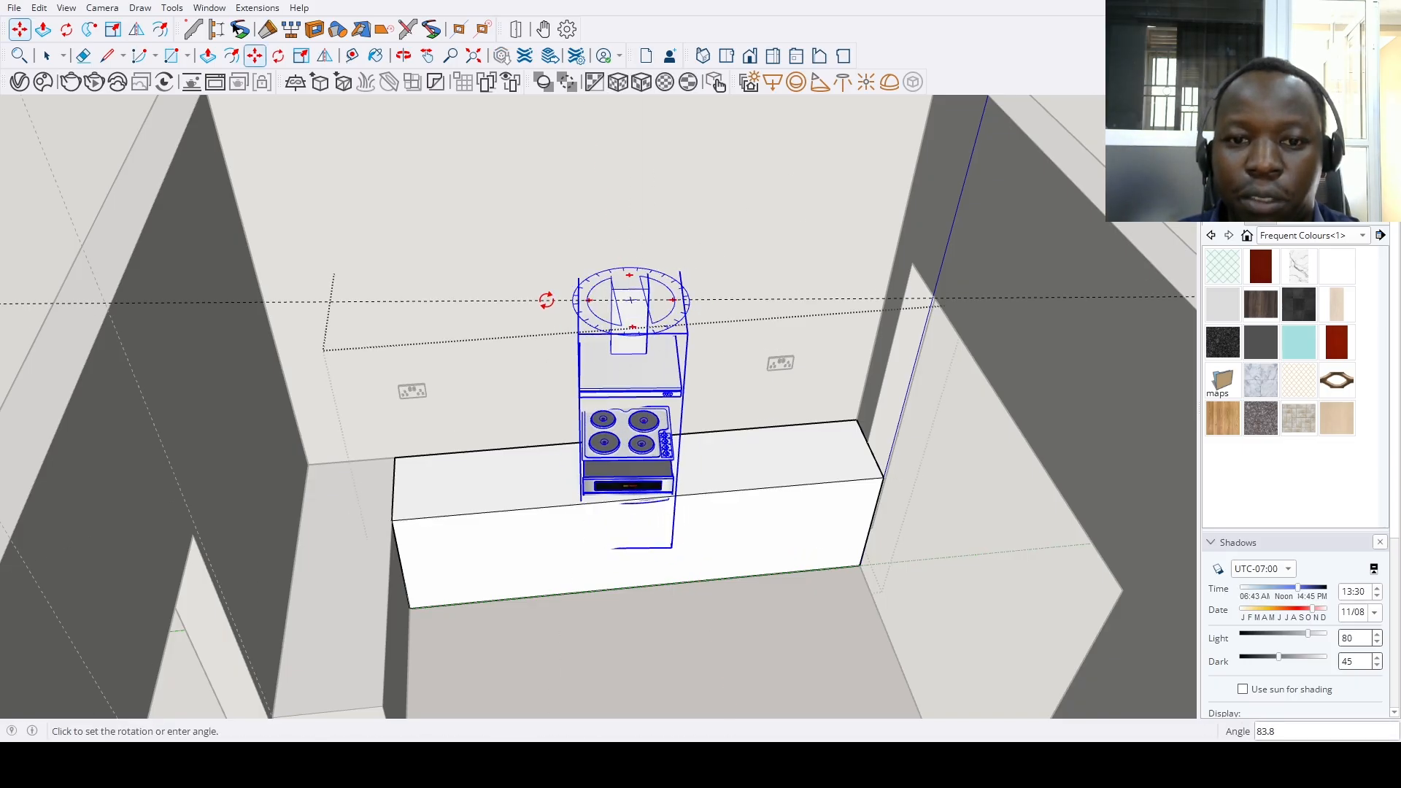
{"action": "left_click", "coordinate": [547, 301]}
Move the cooker into the counter with its hob on the countertop, and shift it about 1 1/2 inches to expose the oven front
{"action": "scroll", "coordinate": [594, 465], "scroll_direction": "up", "scroll_amount": 3}
{"action": "scroll", "coordinate": [591, 471], "scroll_direction": "up", "scroll_amount": 4}
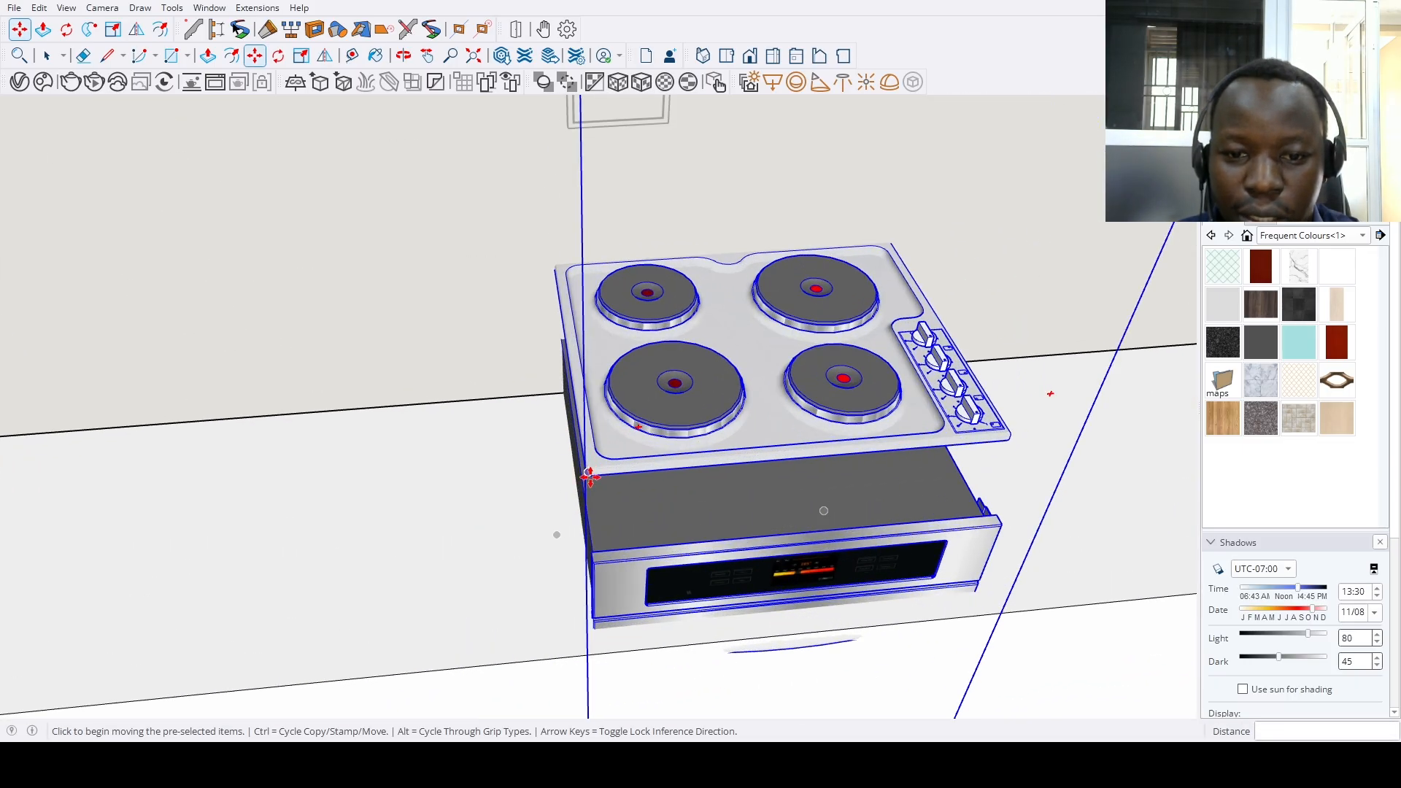
{"action": "left_click", "coordinate": [588, 478]}
{"action": "scroll", "coordinate": [604, 600], "scroll_direction": "up", "scroll_amount": 6}
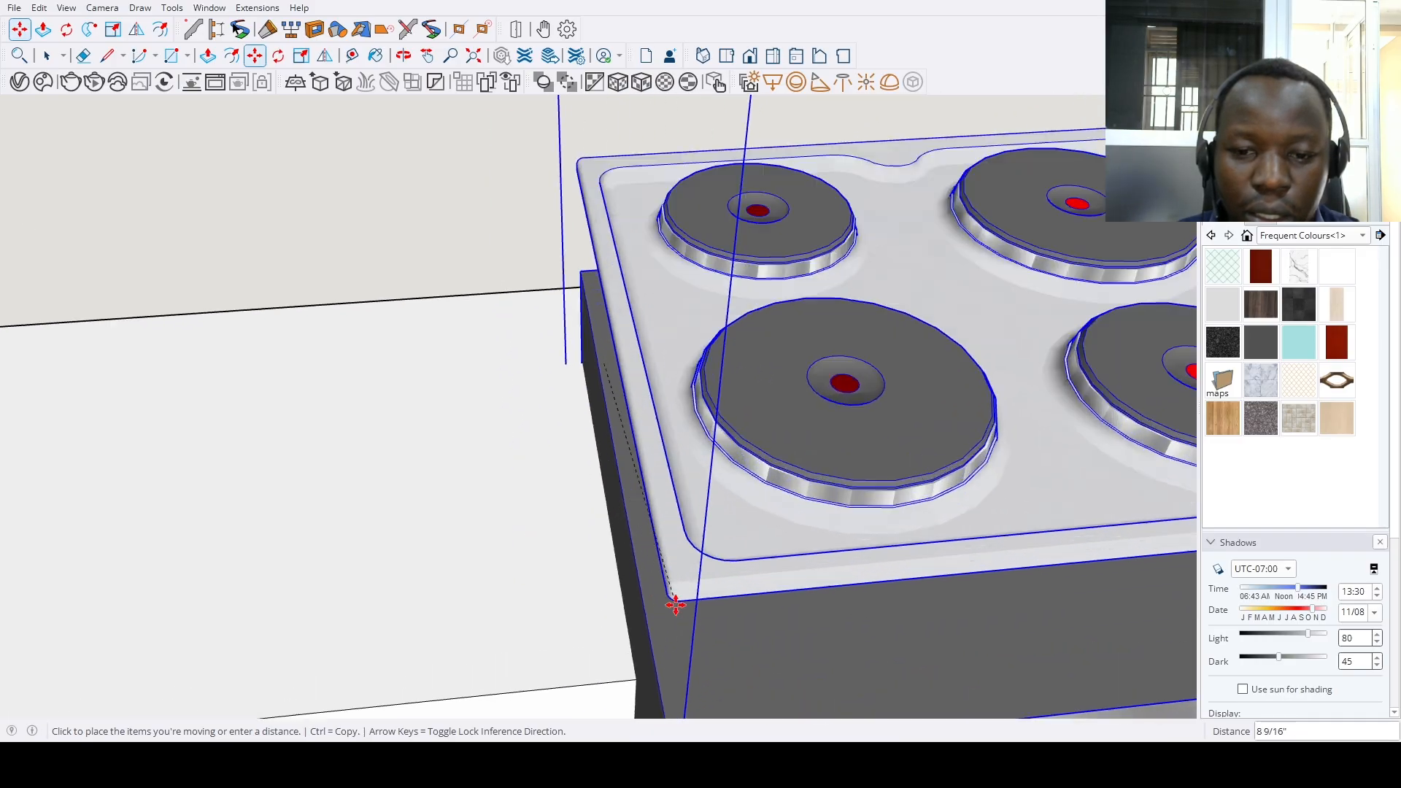
{"action": "scroll", "coordinate": [675, 605], "scroll_direction": "up", "scroll_amount": 1}
{"action": "left_click", "coordinate": [538, 601]}
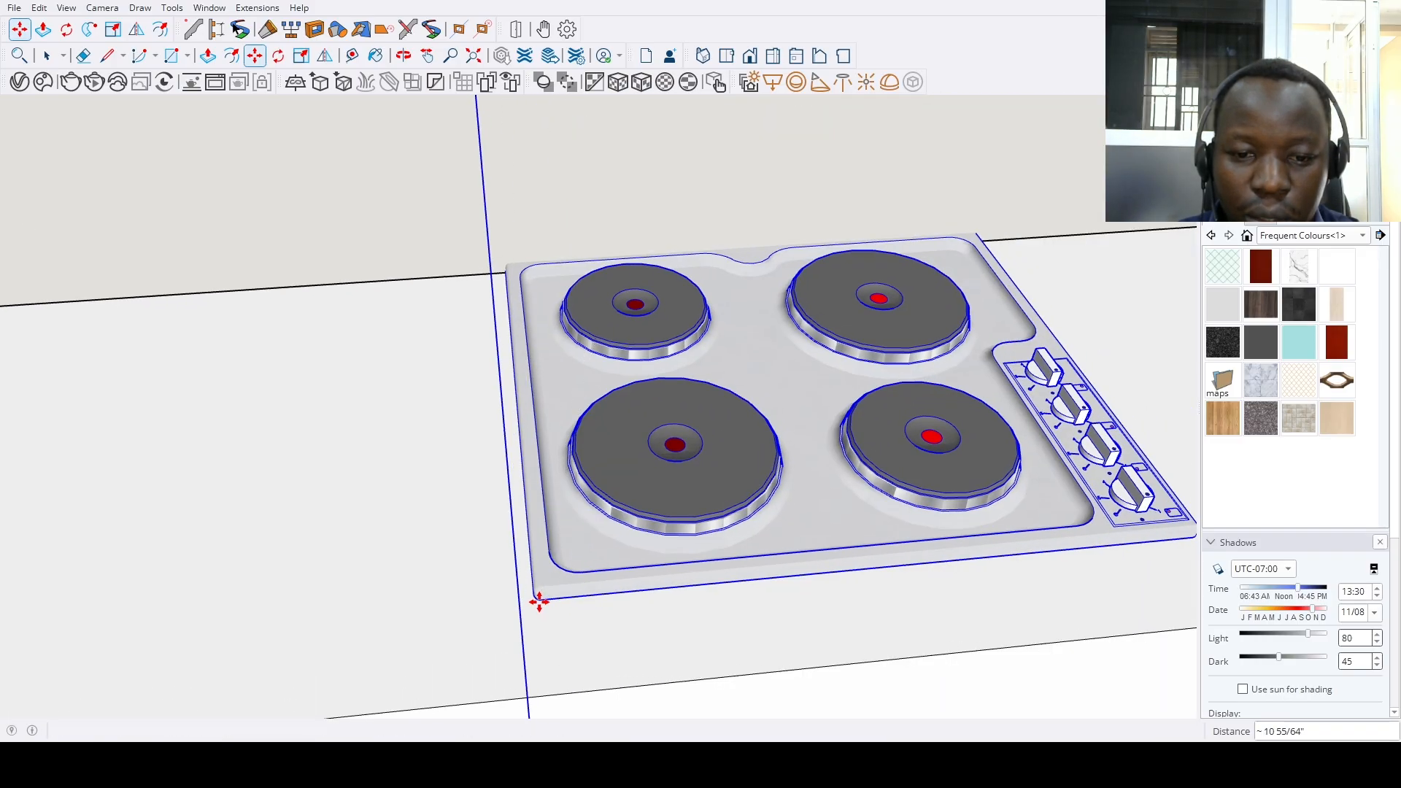
{"action": "scroll", "coordinate": [590, 627], "scroll_direction": "down", "scroll_amount": 6}
{"action": "scroll", "coordinate": [562, 467], "scroll_direction": "down", "scroll_amount": 1}
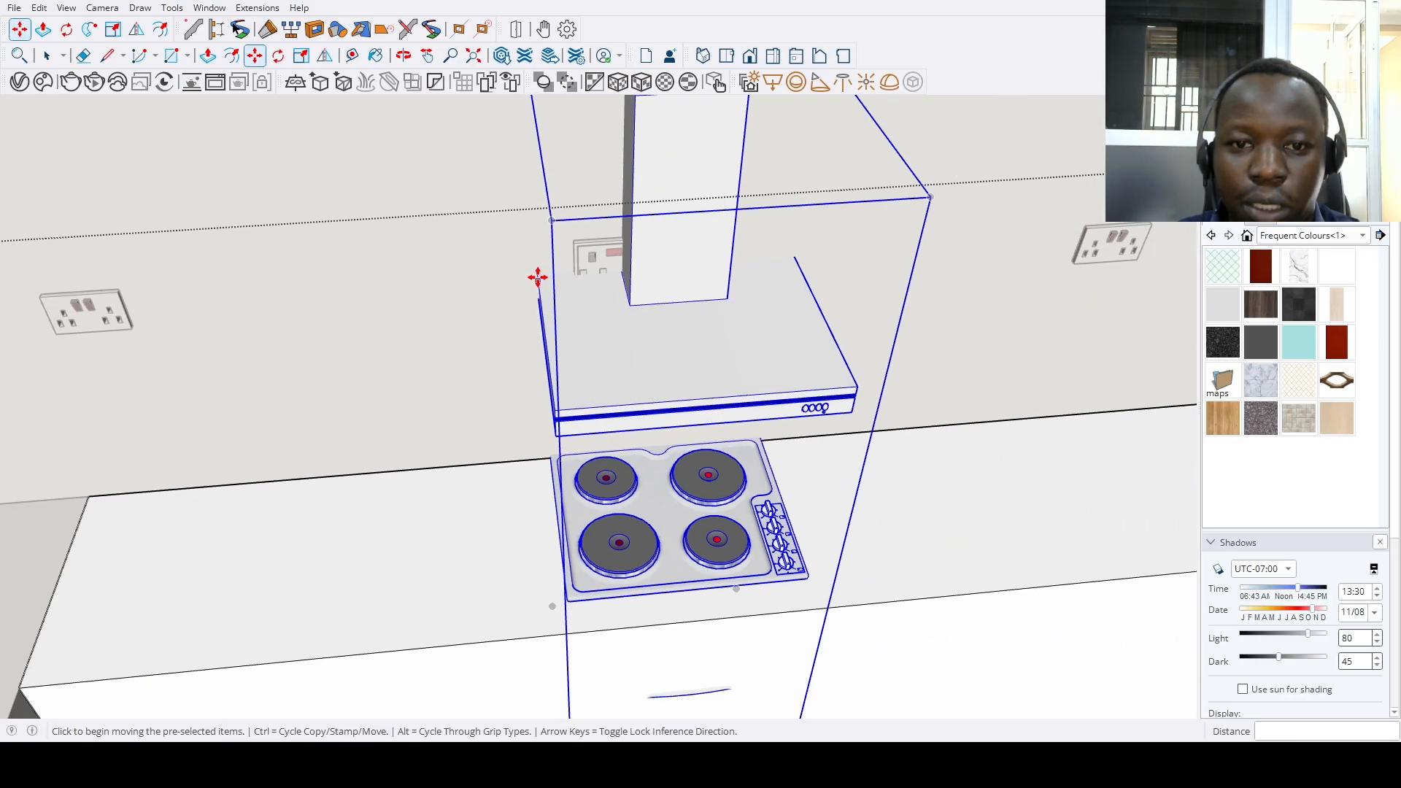
{"action": "left_click", "coordinate": [549, 220]}
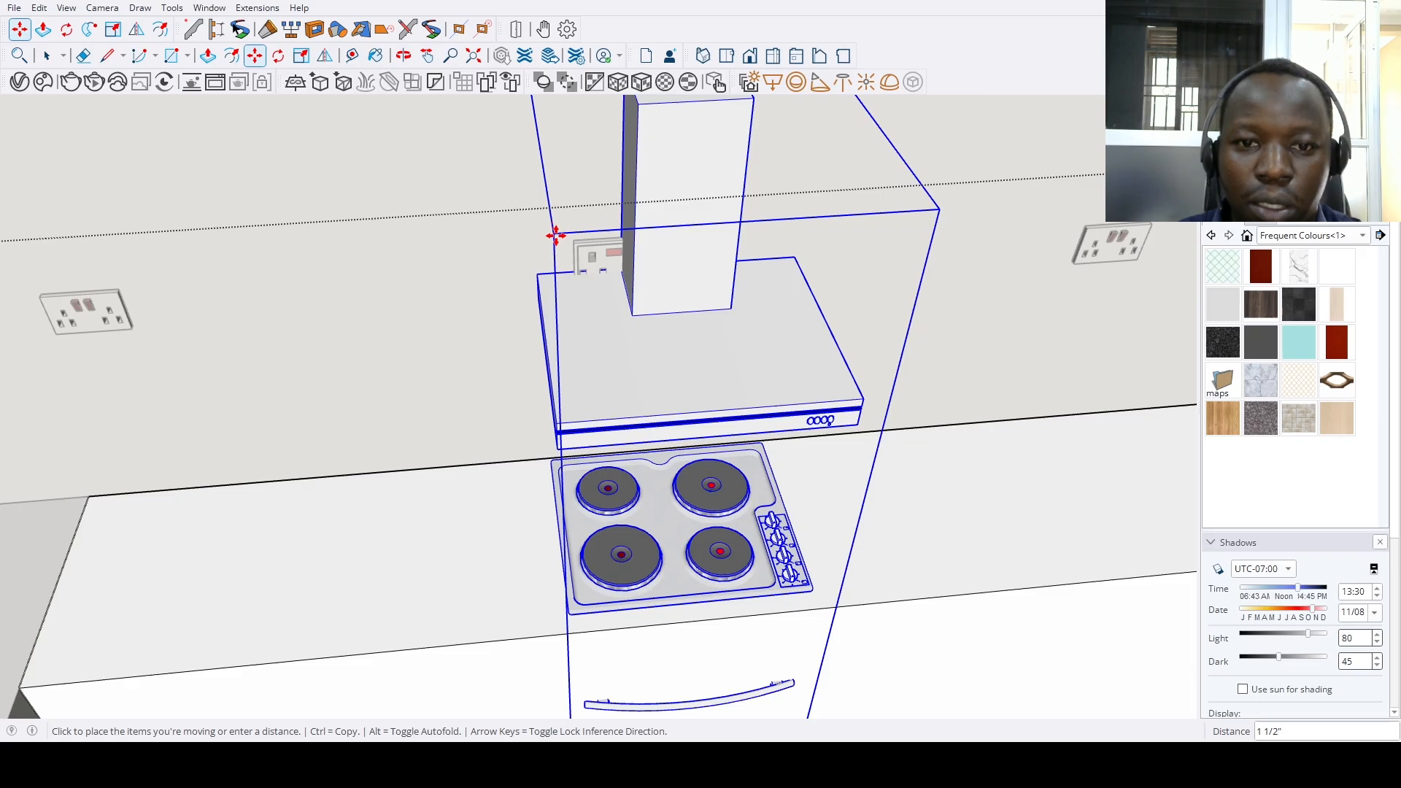
{"action": "left_click", "coordinate": [556, 235]}
Finish editing the socket-wall counter block
{"action": "scroll", "coordinate": [497, 509], "scroll_direction": "down", "scroll_amount": 6}
{"action": "middle_click_drag", "start_coordinate": [543, 585], "coordinate": [856, 509]}
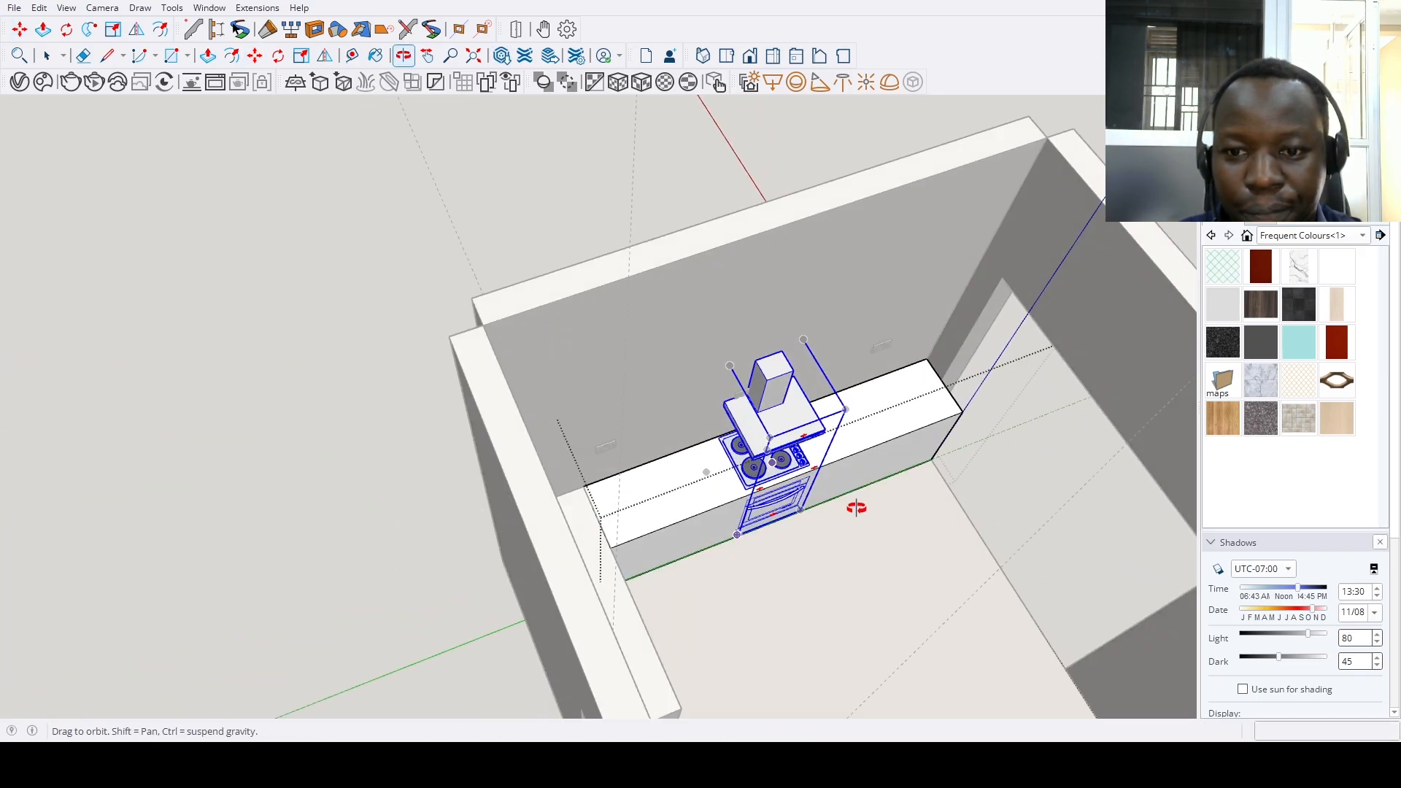
{"action": "scroll", "coordinate": [704, 402], "scroll_direction": "up", "scroll_amount": 6}
{"action": "key", "text": "m"}
{"action": "scroll", "coordinate": [712, 382], "scroll_direction": "down", "scroll_amount": 10}
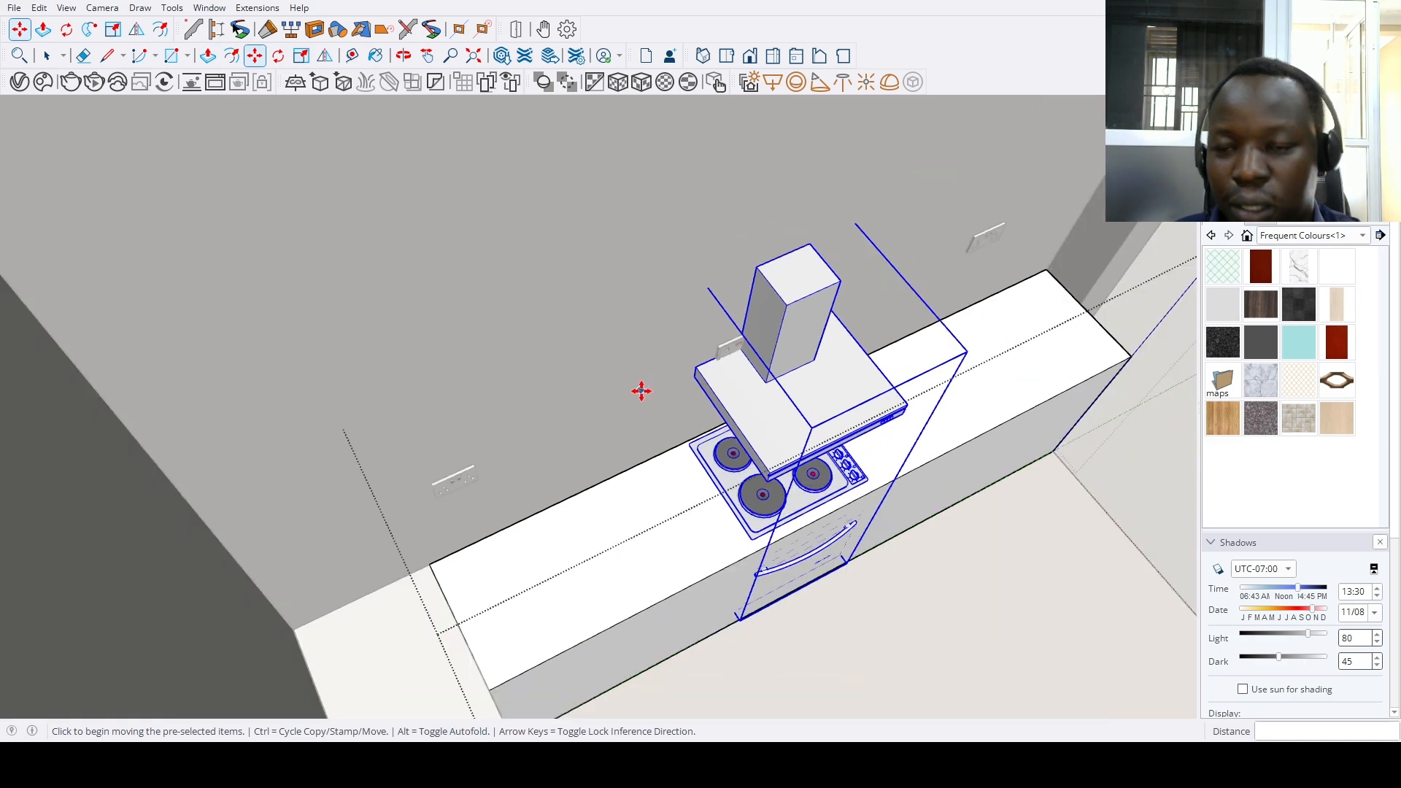
{"action": "middle_click_drag", "start_coordinate": [672, 422], "coordinate": [250, 541]}
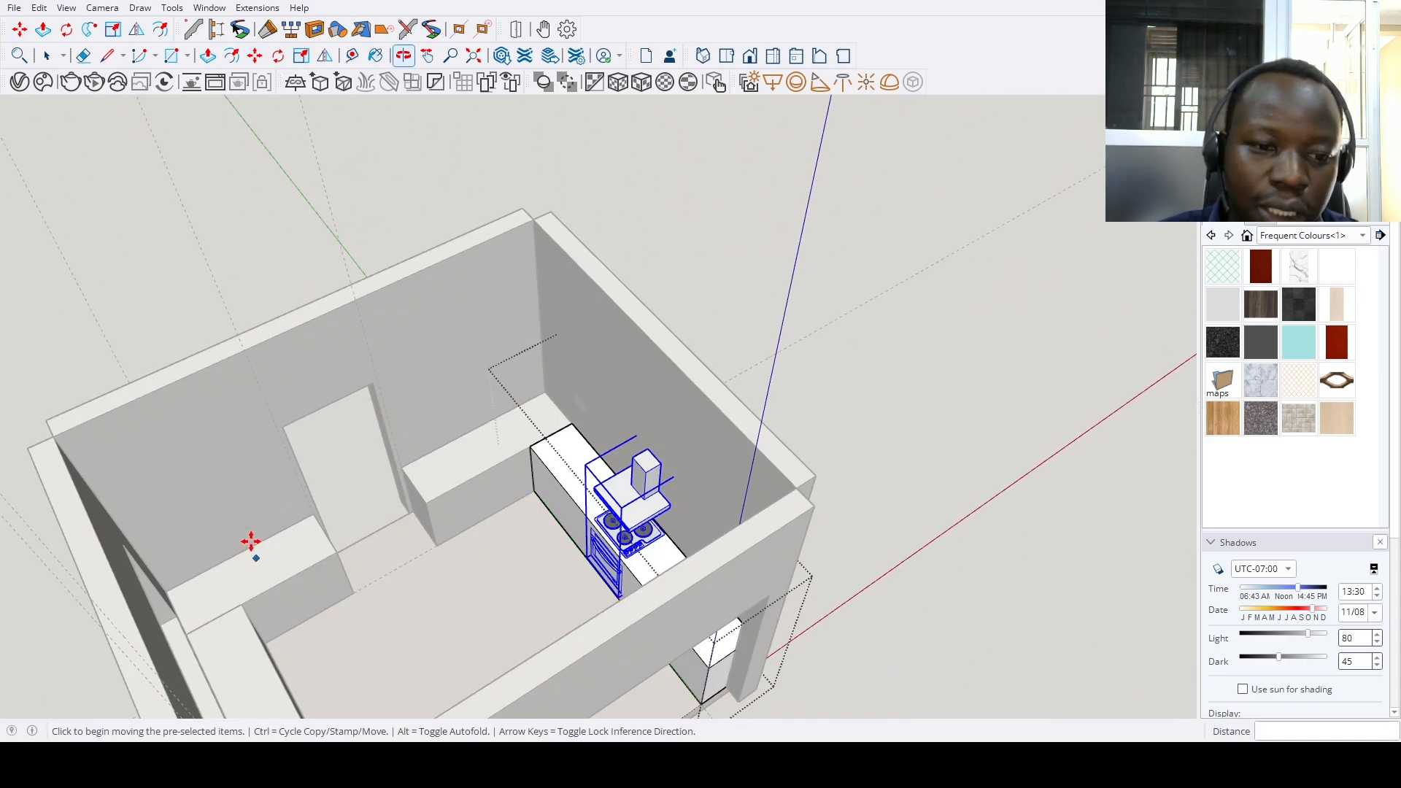
{"action": "key", "text": "space"}
{"action": "scroll", "coordinate": [463, 401], "scroll_direction": "up", "scroll_amount": 4}
{"action": "left_click", "coordinate": [462, 400]}
Open the window-wall counter block for editing and paste the sink at the base of its front face
{"action": "scroll", "coordinate": [464, 402], "scroll_direction": "down", "scroll_amount": 6}
{"action": "middle_click_drag", "start_coordinate": [526, 434], "coordinate": [438, 387]}
{"action": "scroll", "coordinate": [358, 372], "scroll_direction": "up", "scroll_amount": 5}
{"action": "scroll", "coordinate": [456, 368], "scroll_direction": "up", "scroll_amount": 5}
{"action": "double_click", "coordinate": [457, 367]}
{"action": "middle_click_drag", "start_coordinate": [582, 377], "coordinate": [509, 312]}
{"action": "scroll", "coordinate": [509, 315], "scroll_direction": "up", "scroll_amount": 3}
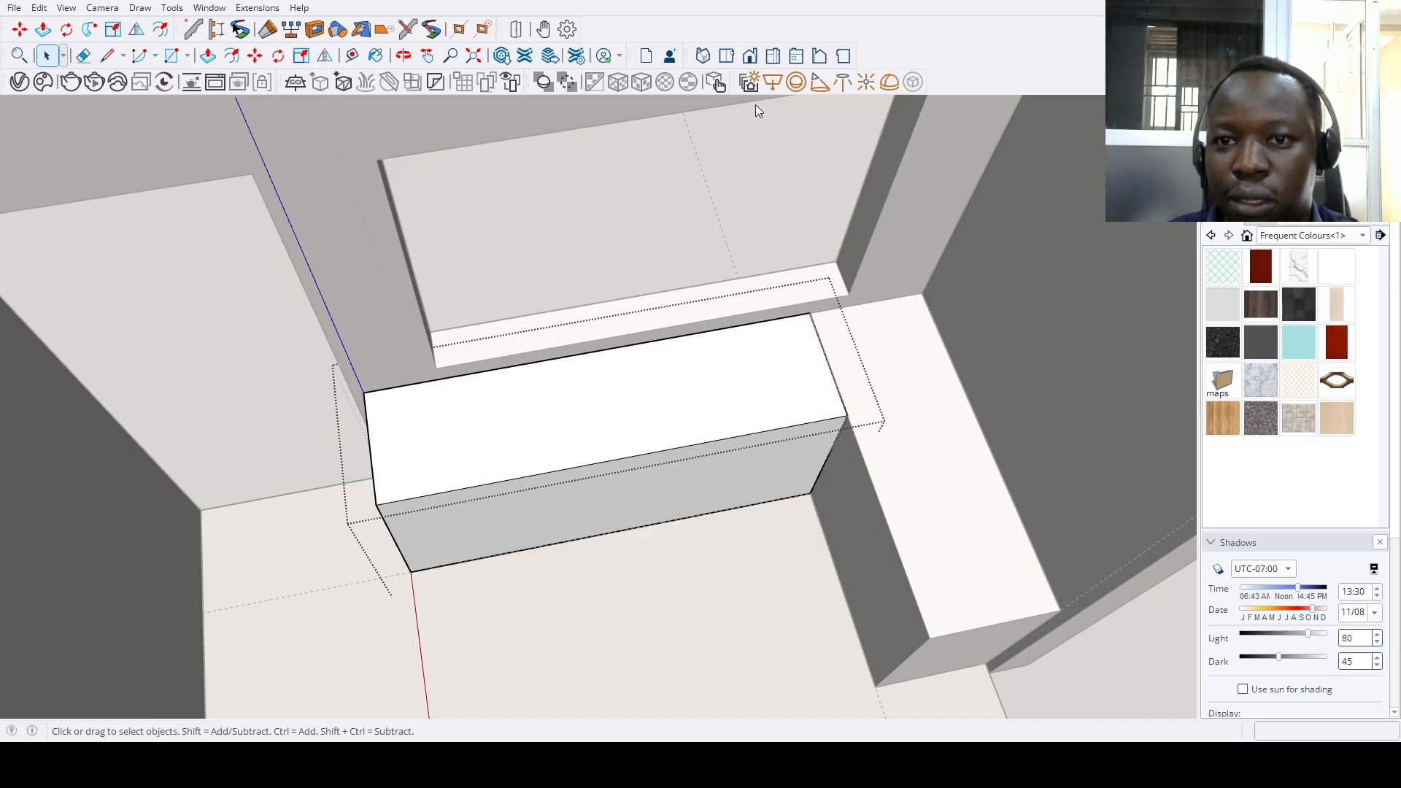
{"action": "key", "text": "m"}
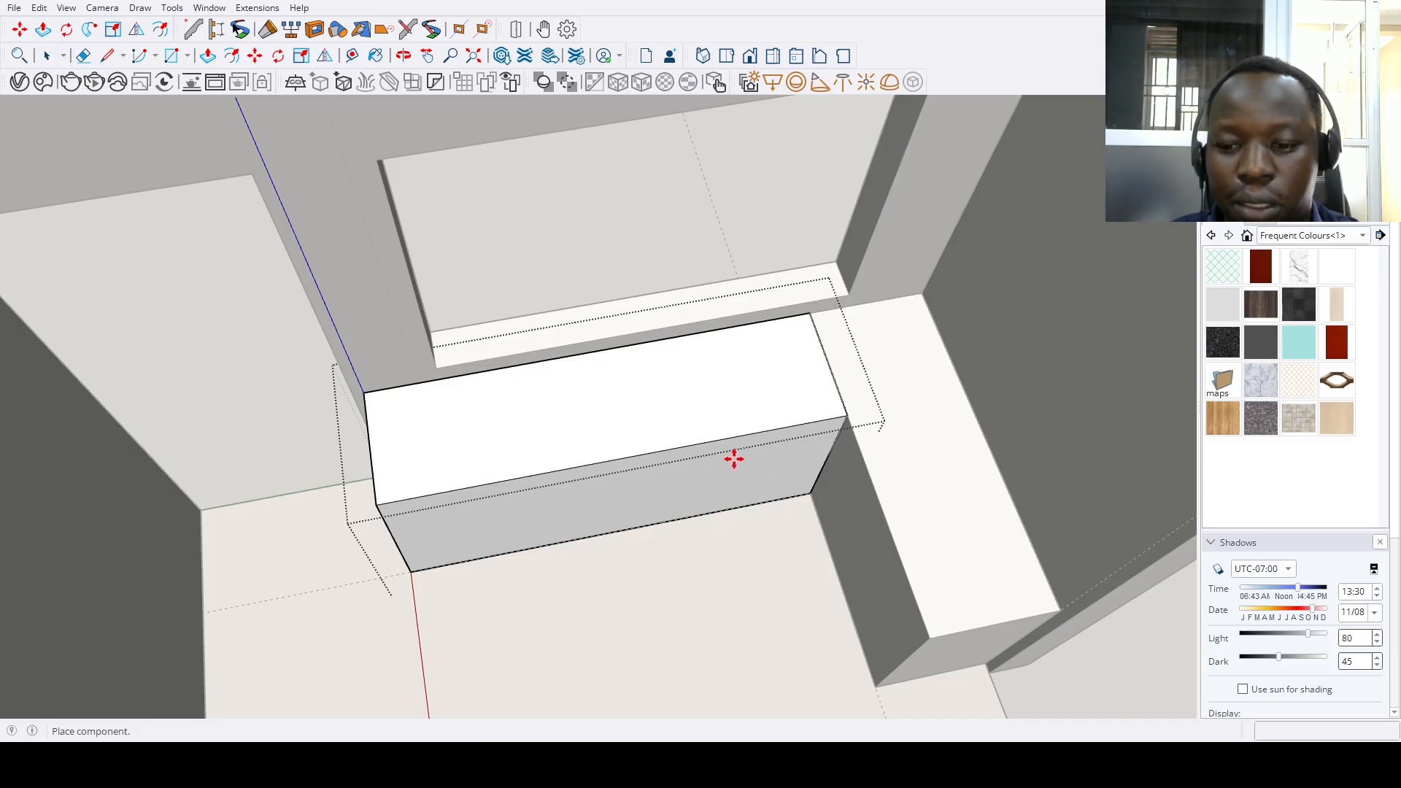
{"action": "middle_click_drag", "start_coordinate": [732, 459], "coordinate": [641, 566]}
{"action": "scroll", "coordinate": [642, 525], "scroll_direction": "down", "scroll_amount": 1}
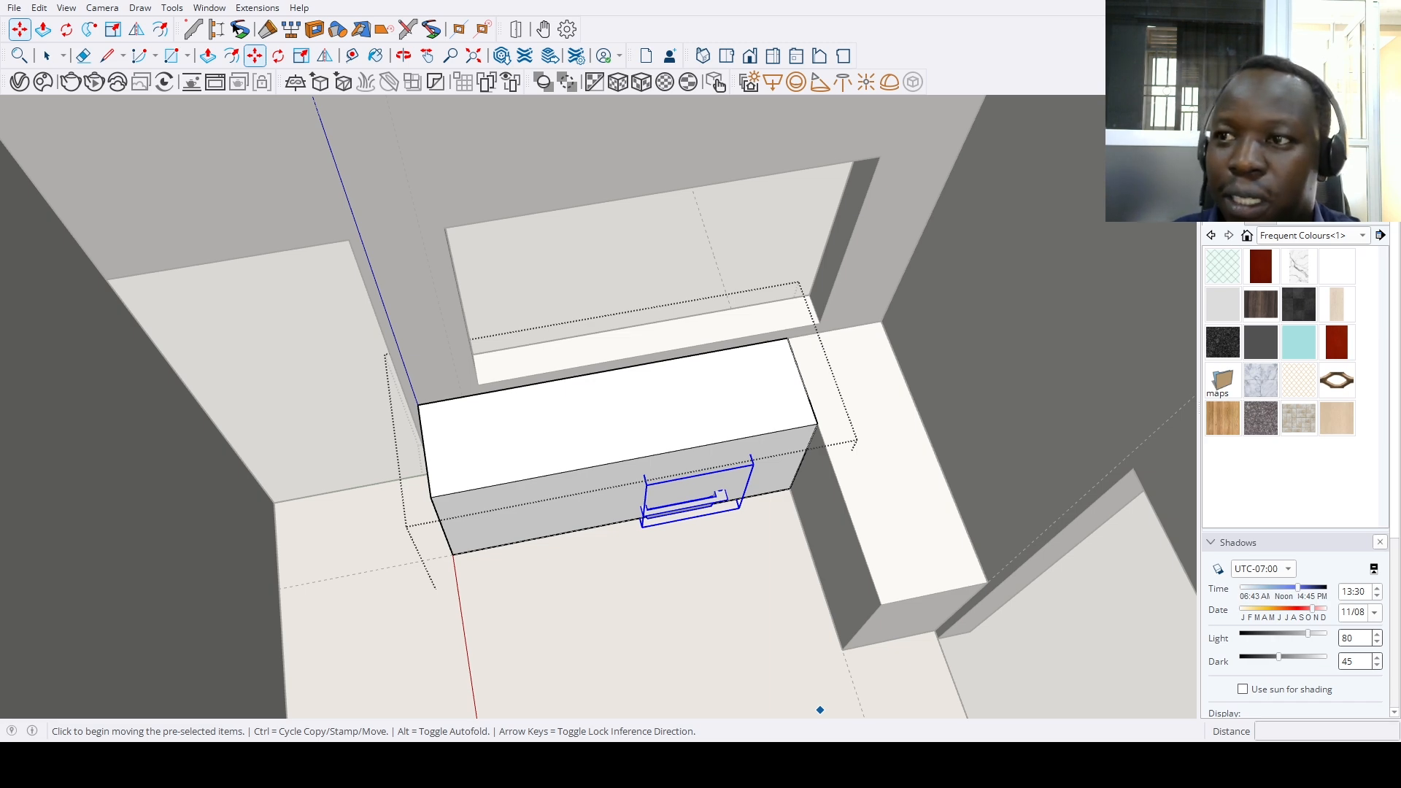
Move the sink up from the counter's base onto the top of the window-wall counter
{"action": "scroll", "coordinate": [650, 522], "scroll_direction": "up", "scroll_amount": 8}
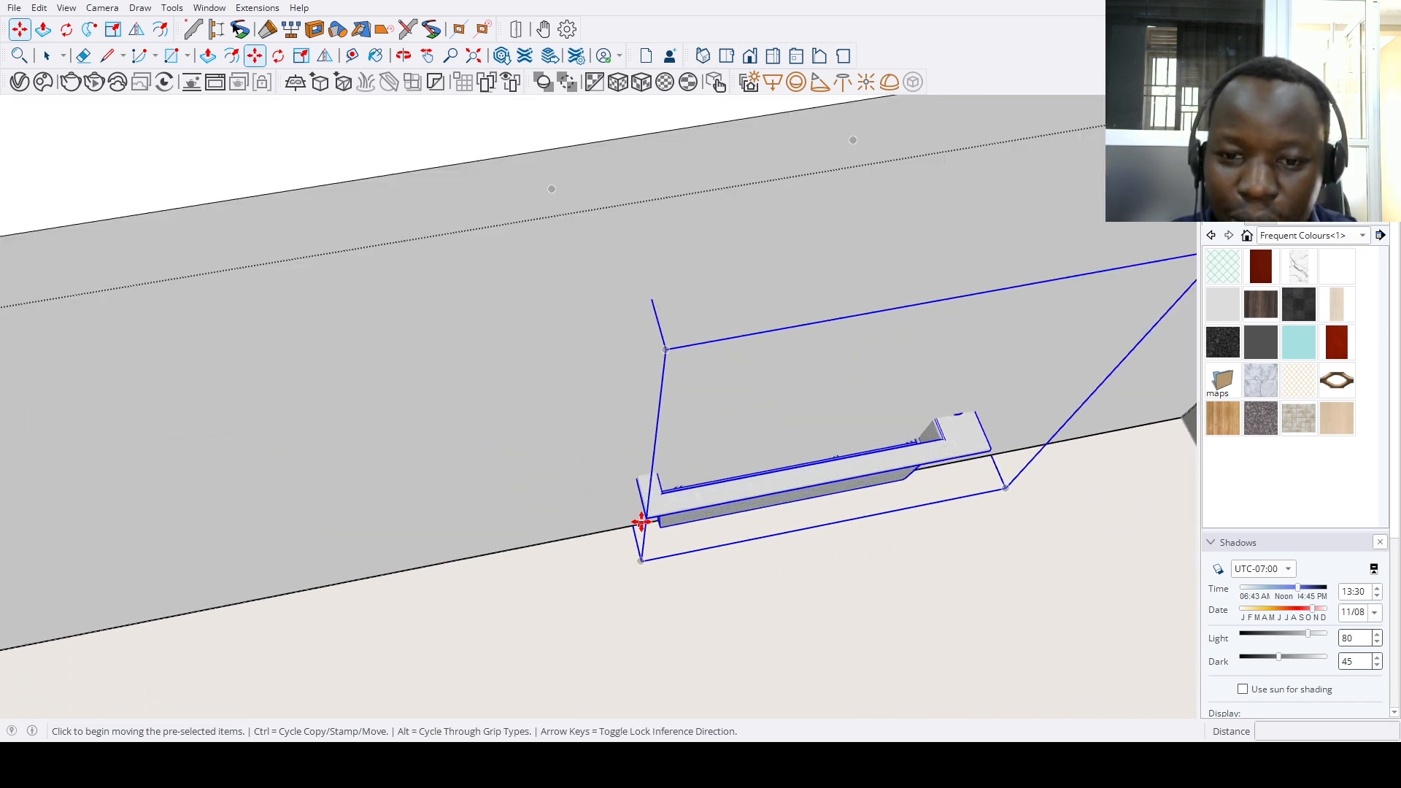
{"action": "scroll", "coordinate": [646, 519], "scroll_direction": "up", "scroll_amount": 3}
{"action": "left_click", "coordinate": [647, 512]}
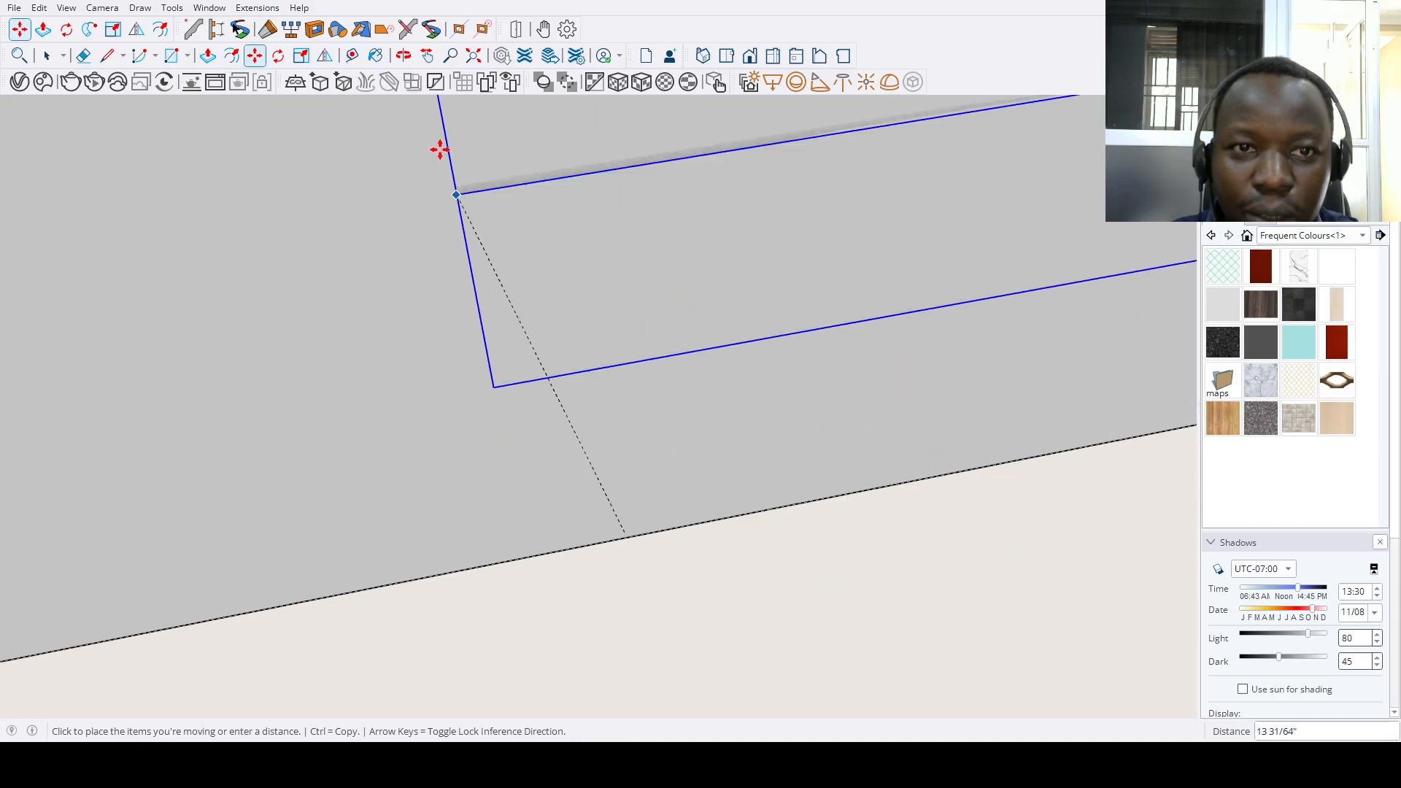
{"action": "left_click", "coordinate": [473, 55]}
{"action": "scroll", "coordinate": [549, 279], "scroll_direction": "up", "scroll_amount": 5}
{"action": "scroll", "coordinate": [548, 279], "scroll_direction": "up", "scroll_amount": 2}
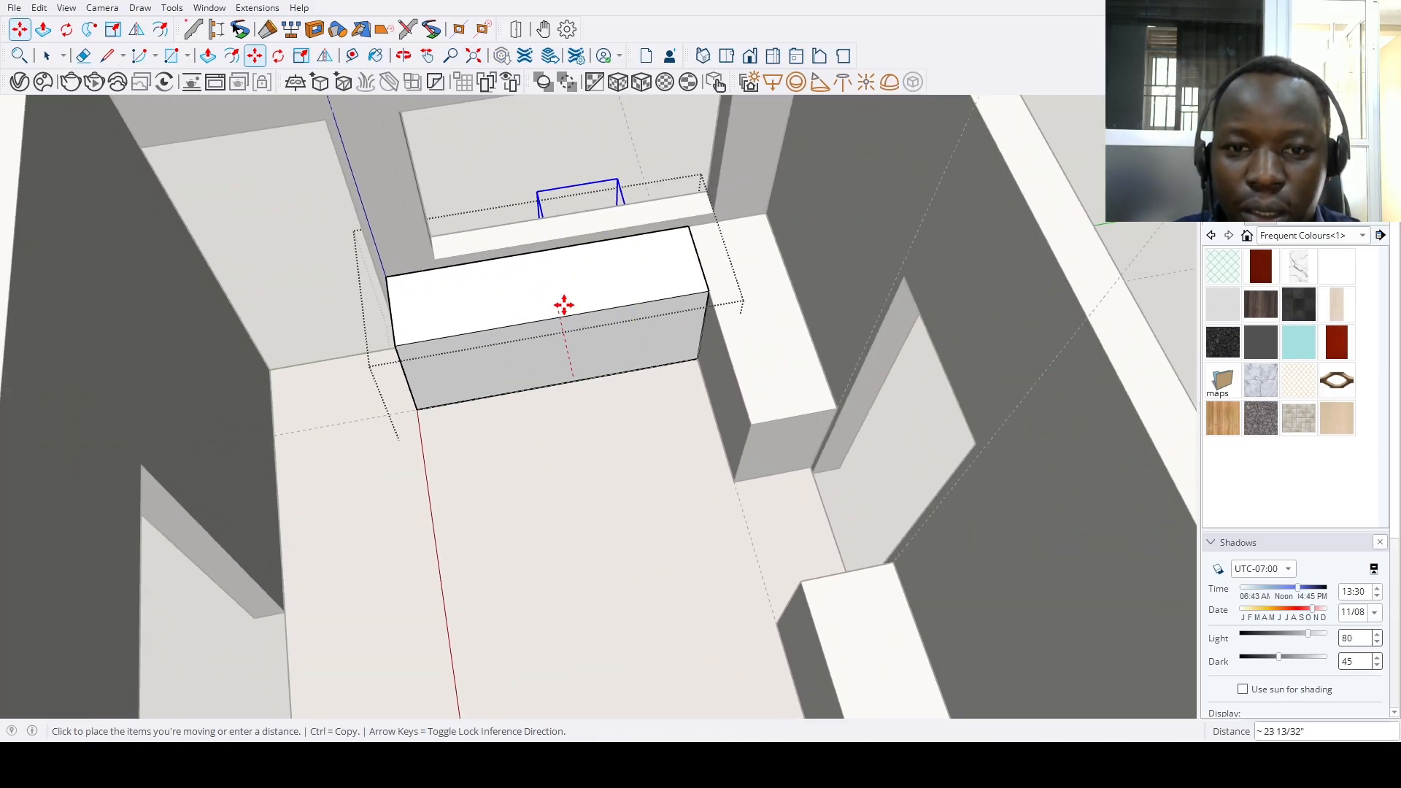
{"action": "scroll", "coordinate": [566, 312], "scroll_direction": "up", "scroll_amount": 2}
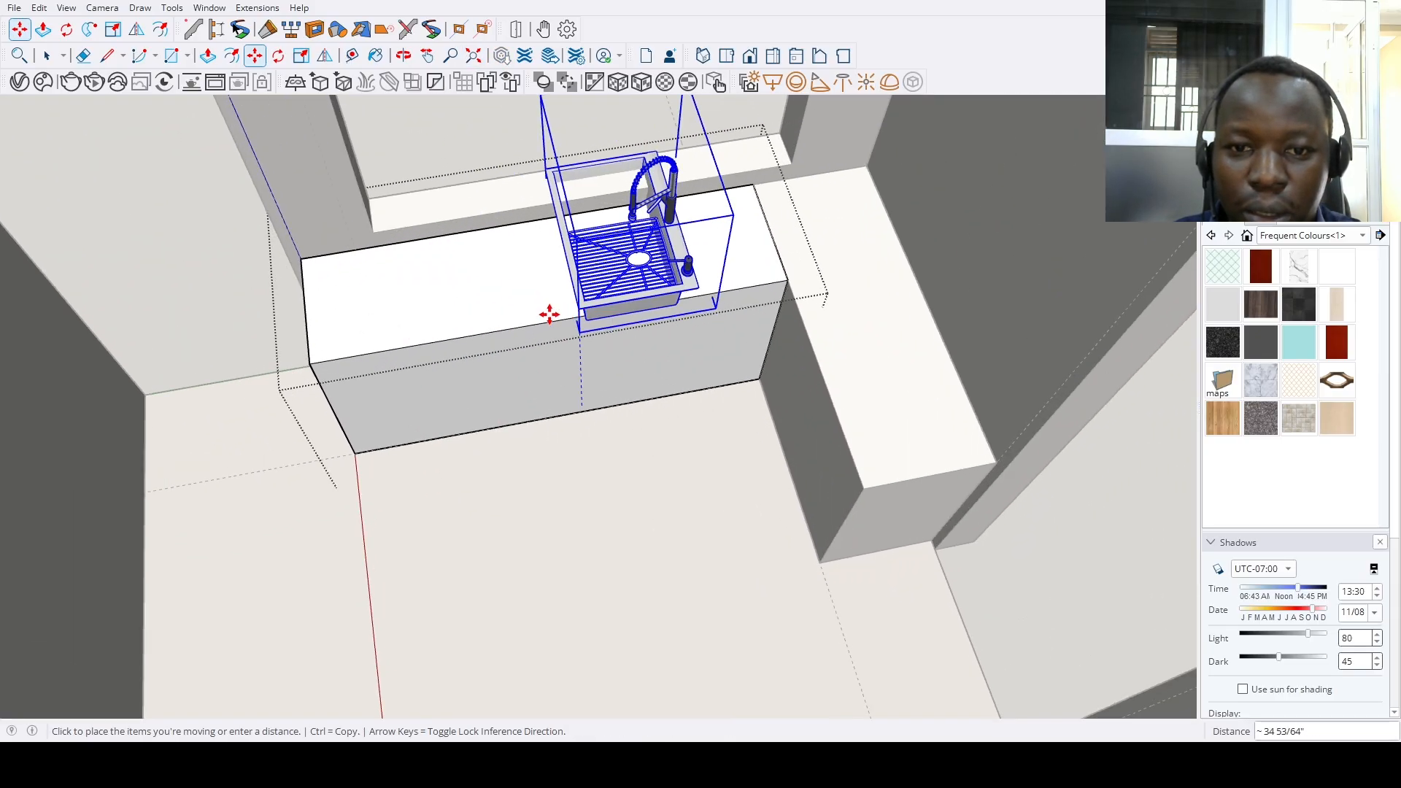
{"action": "scroll", "coordinate": [520, 316], "scroll_direction": "down", "scroll_amount": 2}
{"action": "left_click", "coordinate": [517, 328]}
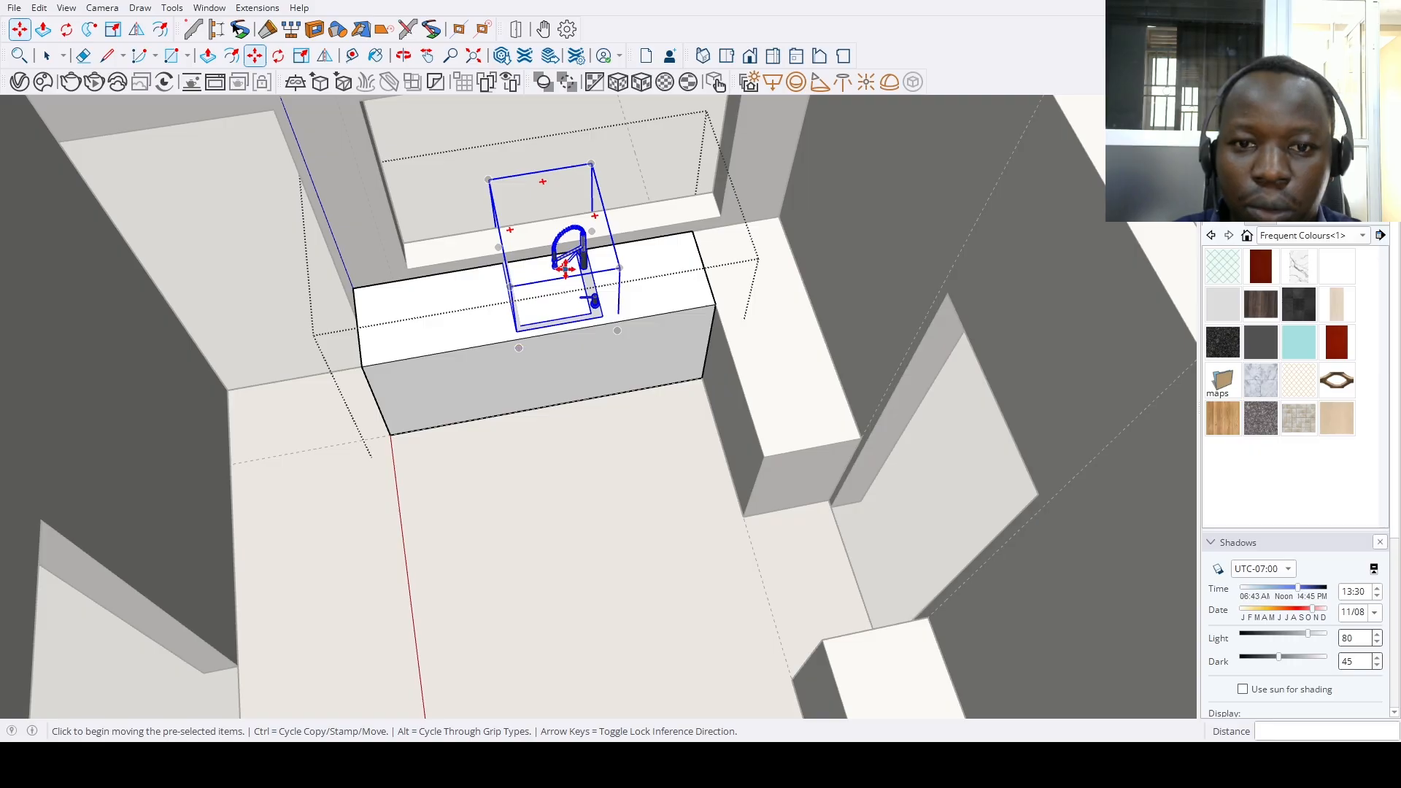
Rotate the sink so its tap stands along the window side, and shift it about 6 inches toward the counter's front edge
{"action": "left_click", "coordinate": [565, 270]}
{"action": "left_click", "coordinate": [638, 304]}
{"action": "scroll", "coordinate": [625, 306], "scroll_direction": "up", "scroll_amount": 3}
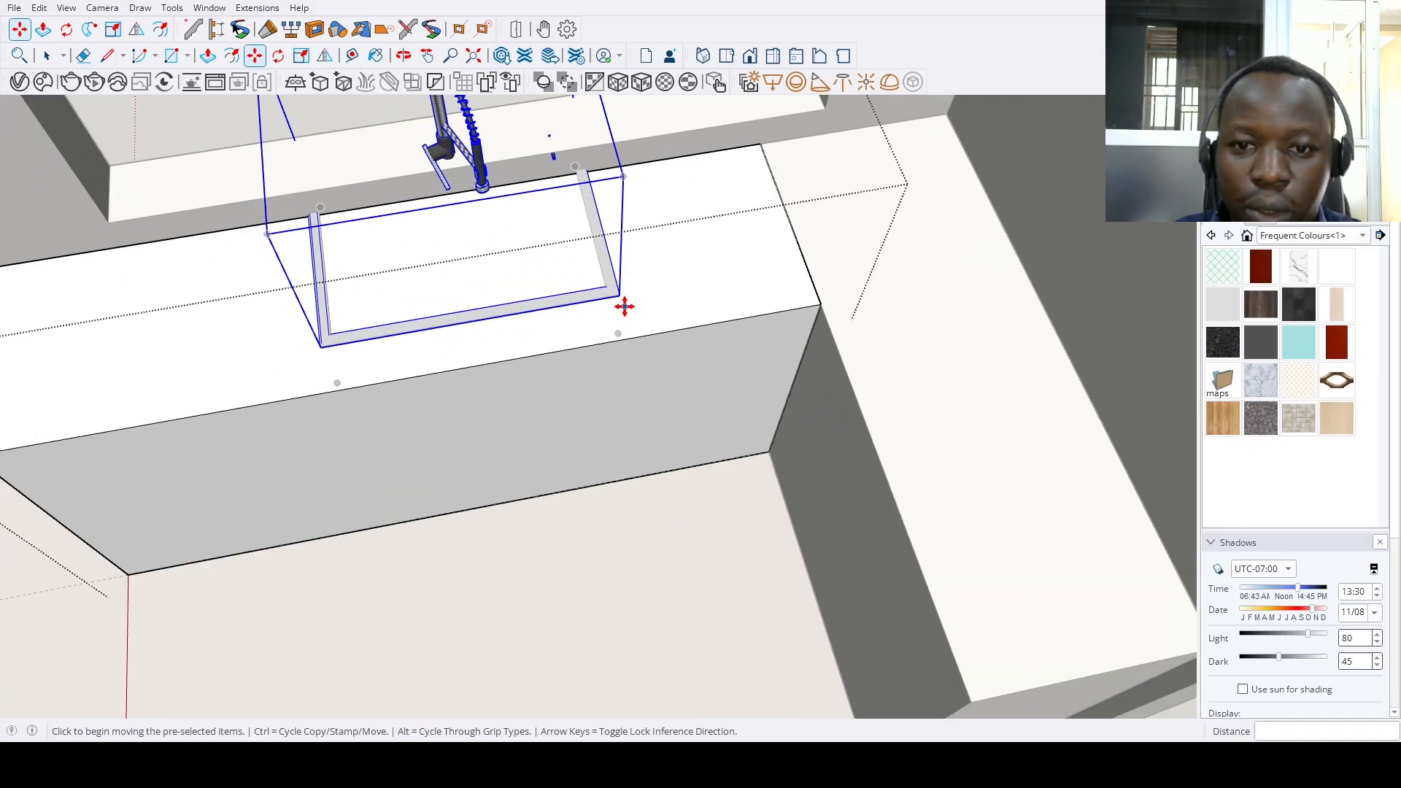
{"action": "left_click", "coordinate": [599, 250]}
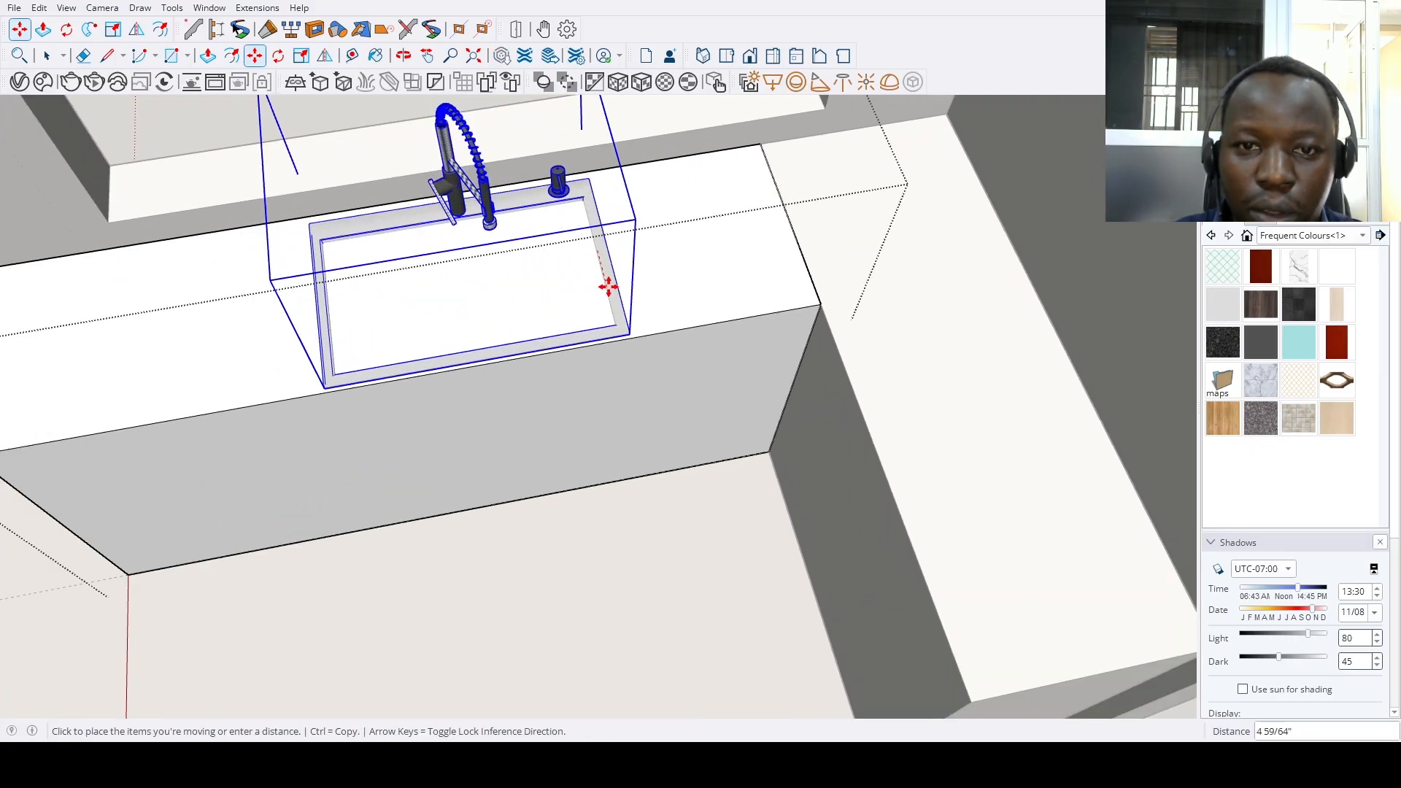
{"action": "scroll", "coordinate": [511, 350], "scroll_direction": "down", "scroll_amount": 3}
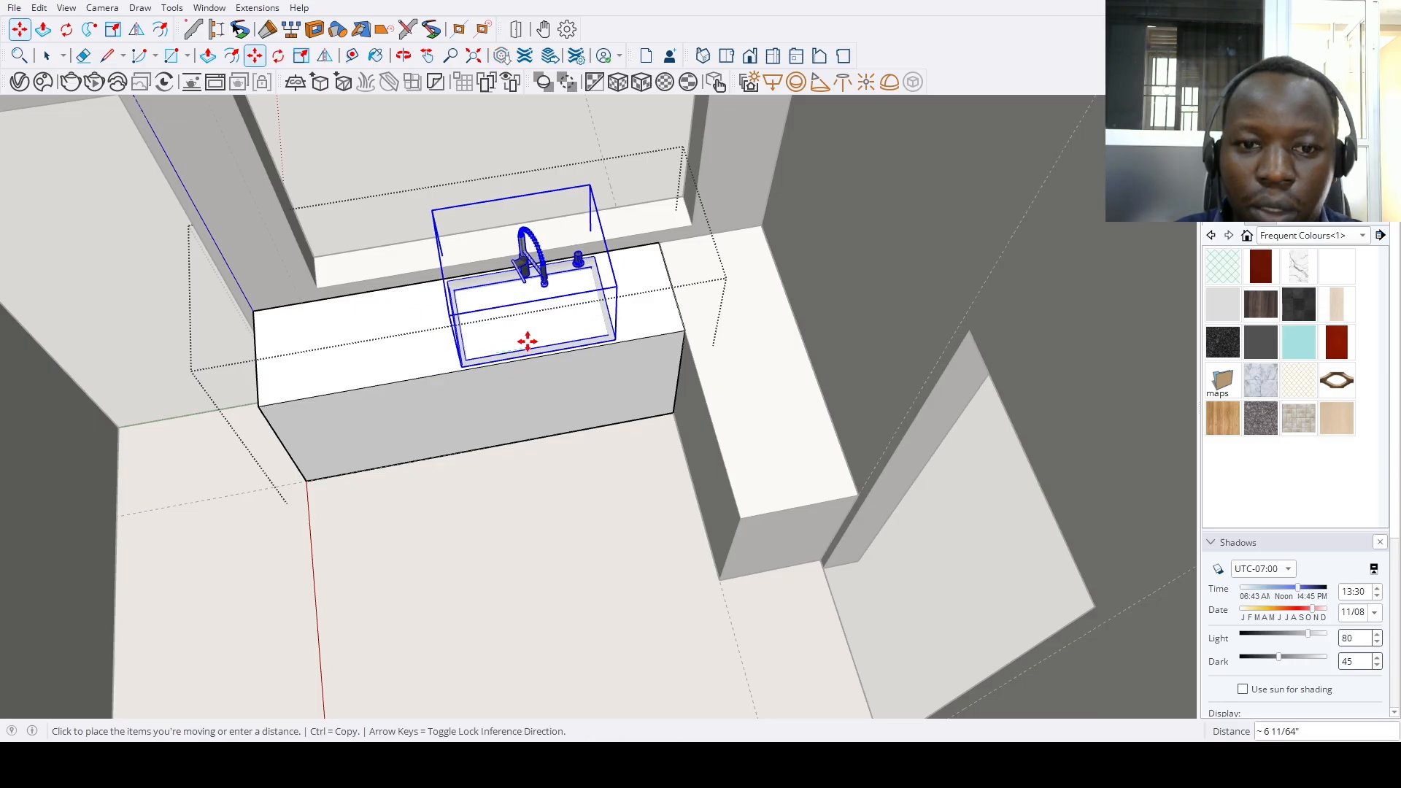
{"action": "middle_click_drag", "start_coordinate": [572, 337], "coordinate": [641, 648]}
{"action": "scroll", "coordinate": [1074, 550], "scroll_direction": "up", "scroll_amount": 5}
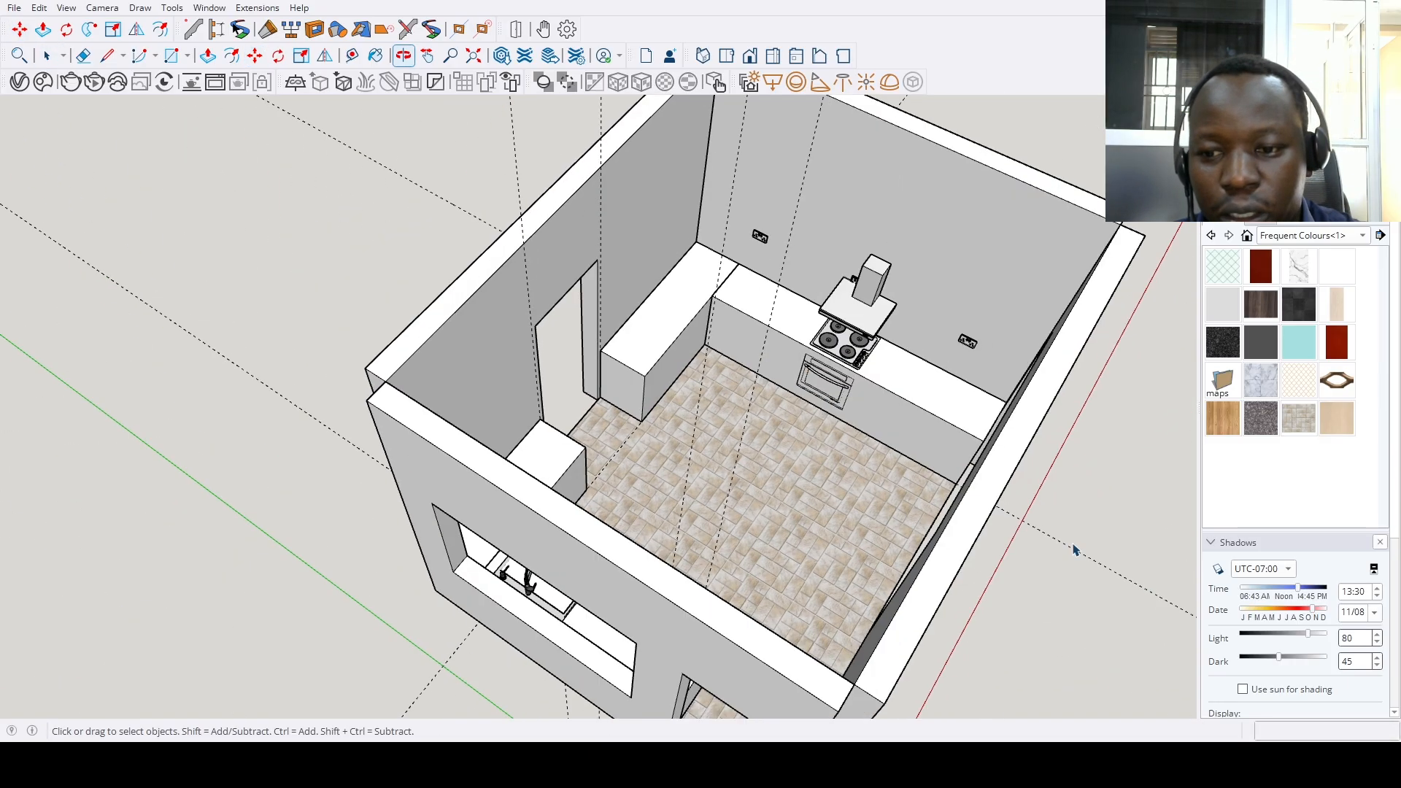
Open the socket-wall counter block for editing and paste the refrigerator unit with its overhead cabinet into the room
{"action": "scroll", "coordinate": [829, 441], "scroll_direction": "up", "scroll_amount": 3}
{"action": "middle_click_drag", "start_coordinate": [829, 440], "coordinate": [864, 454]}
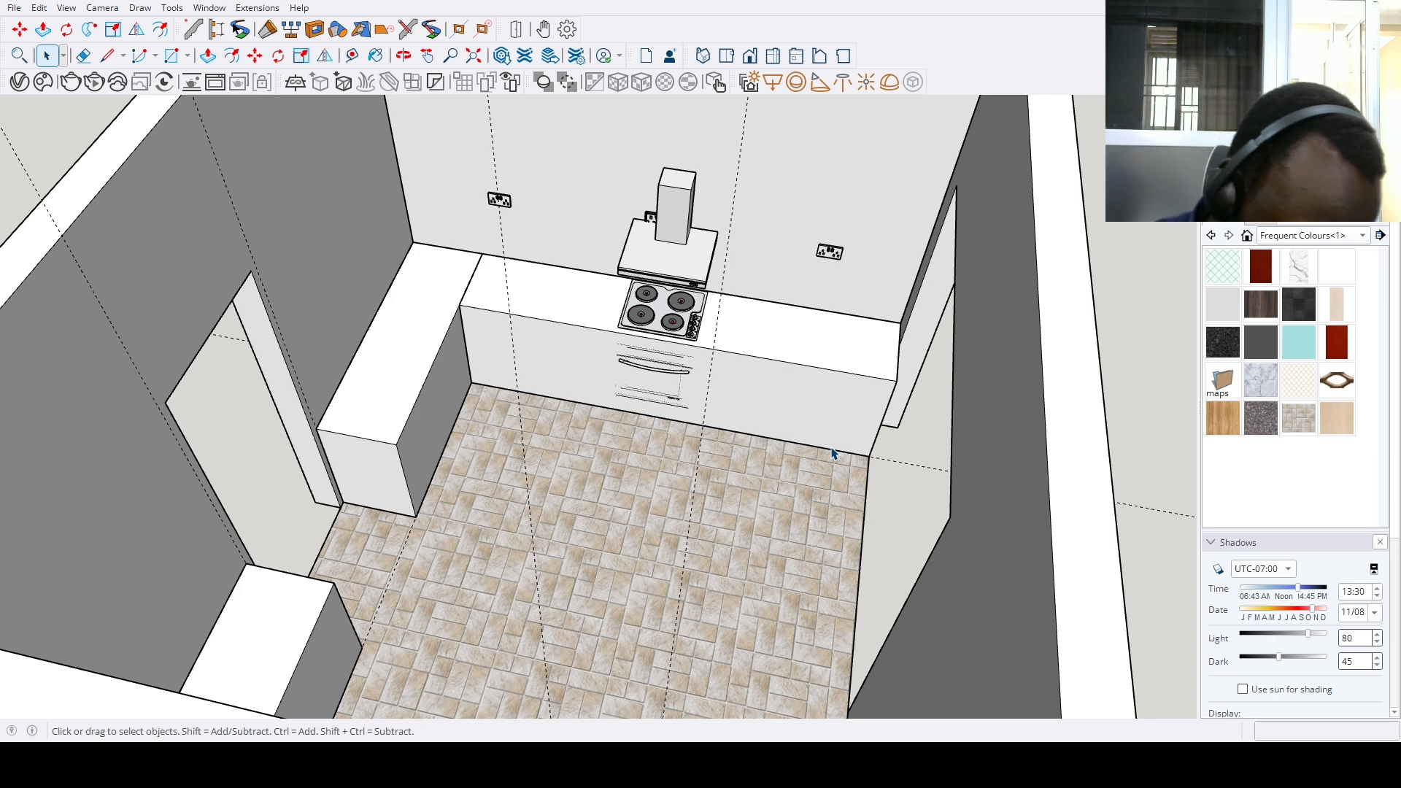
{"action": "double_click", "coordinate": [824, 409]}
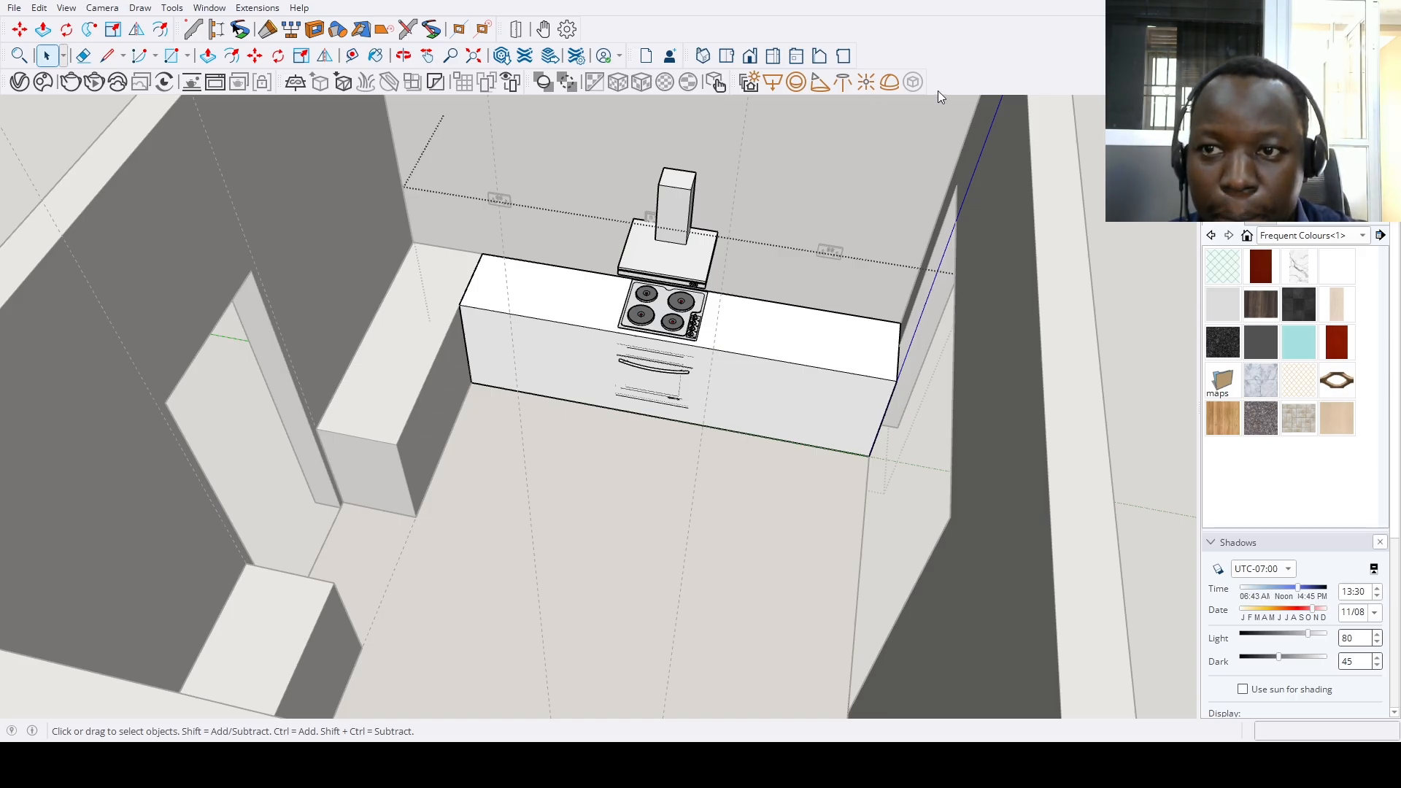
{"action": "key", "text": "ctrl+z"}
{"action": "key", "text": "m"}
{"action": "scroll", "coordinate": [797, 494], "scroll_direction": "down", "scroll_amount": 5}
{"action": "scroll", "coordinate": [728, 572], "scroll_direction": "up", "scroll_amount": 6}
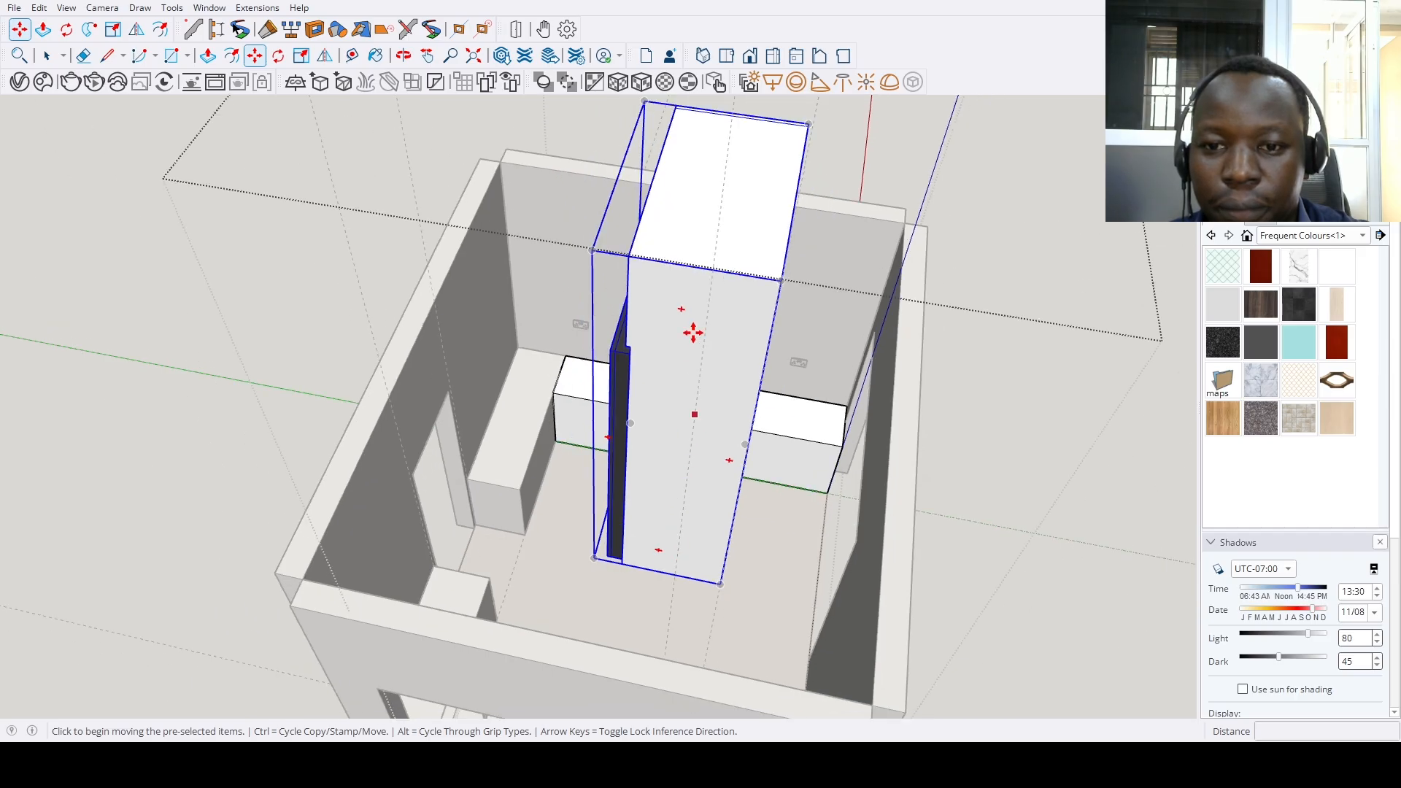
Move the refrigerator unit onto the floor in front of the socket-wall counter and rotate it -90 degrees to face into the room
{"action": "left_click", "coordinate": [727, 573]}
{"action": "left_click", "coordinate": [766, 627]}
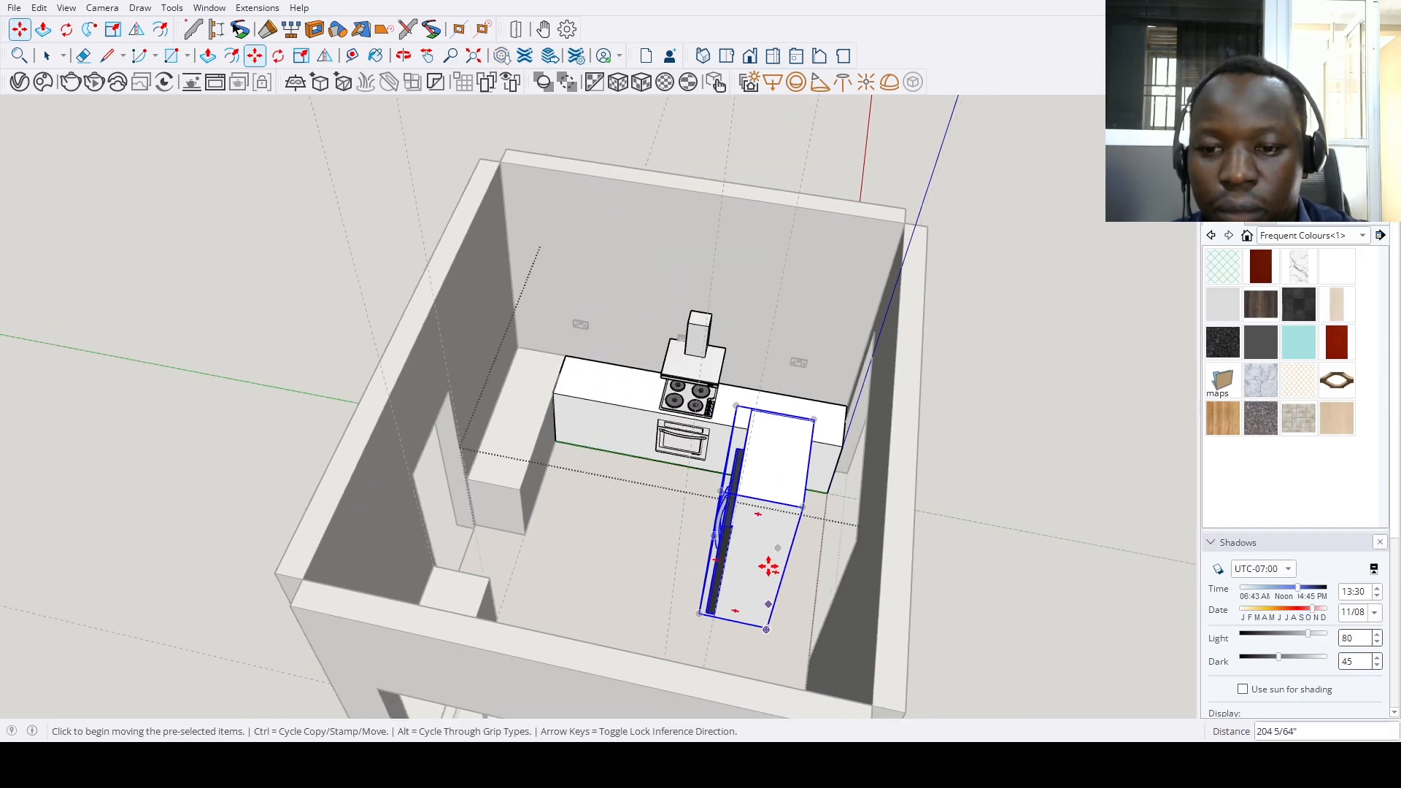
{"action": "left_click", "coordinate": [800, 461]}
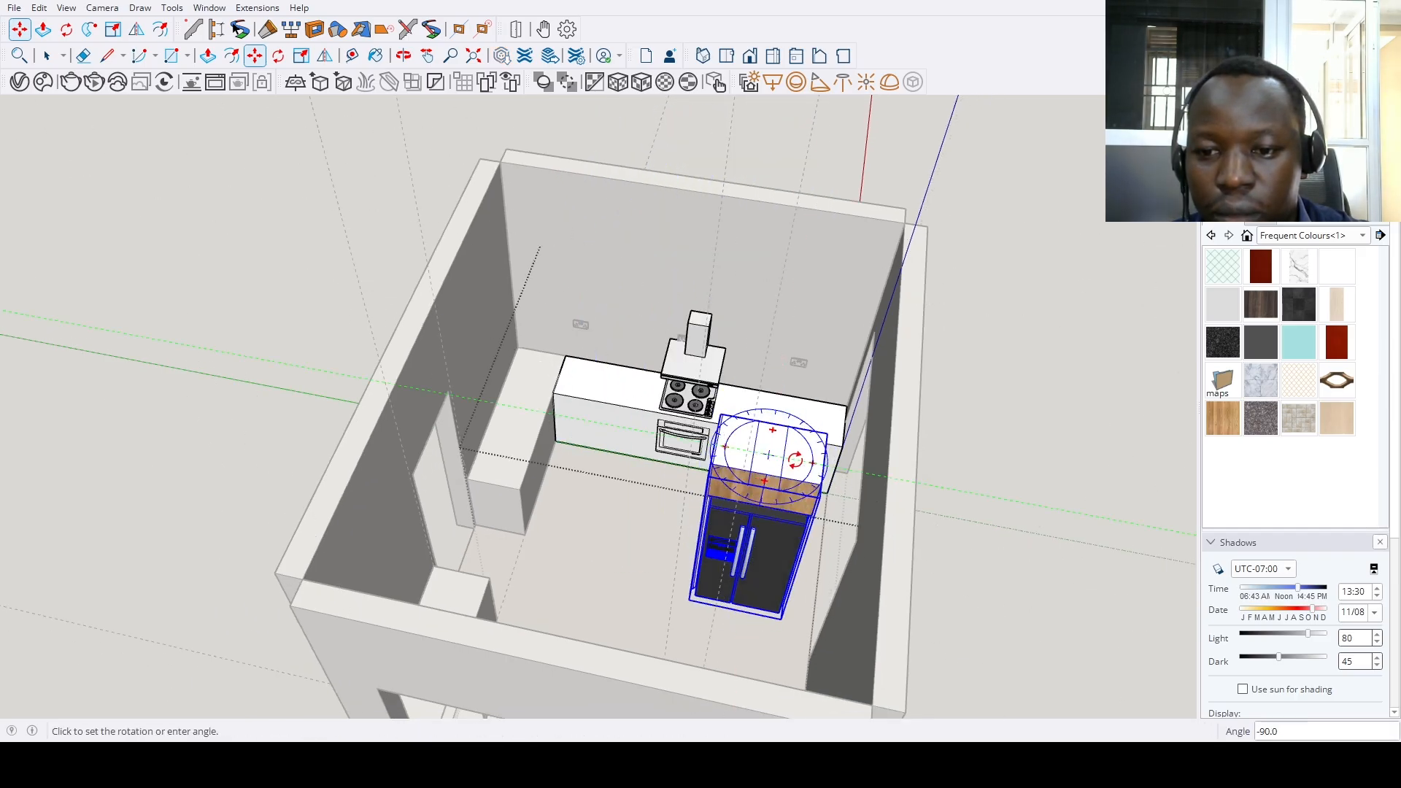
{"action": "left_click", "coordinate": [796, 459]}
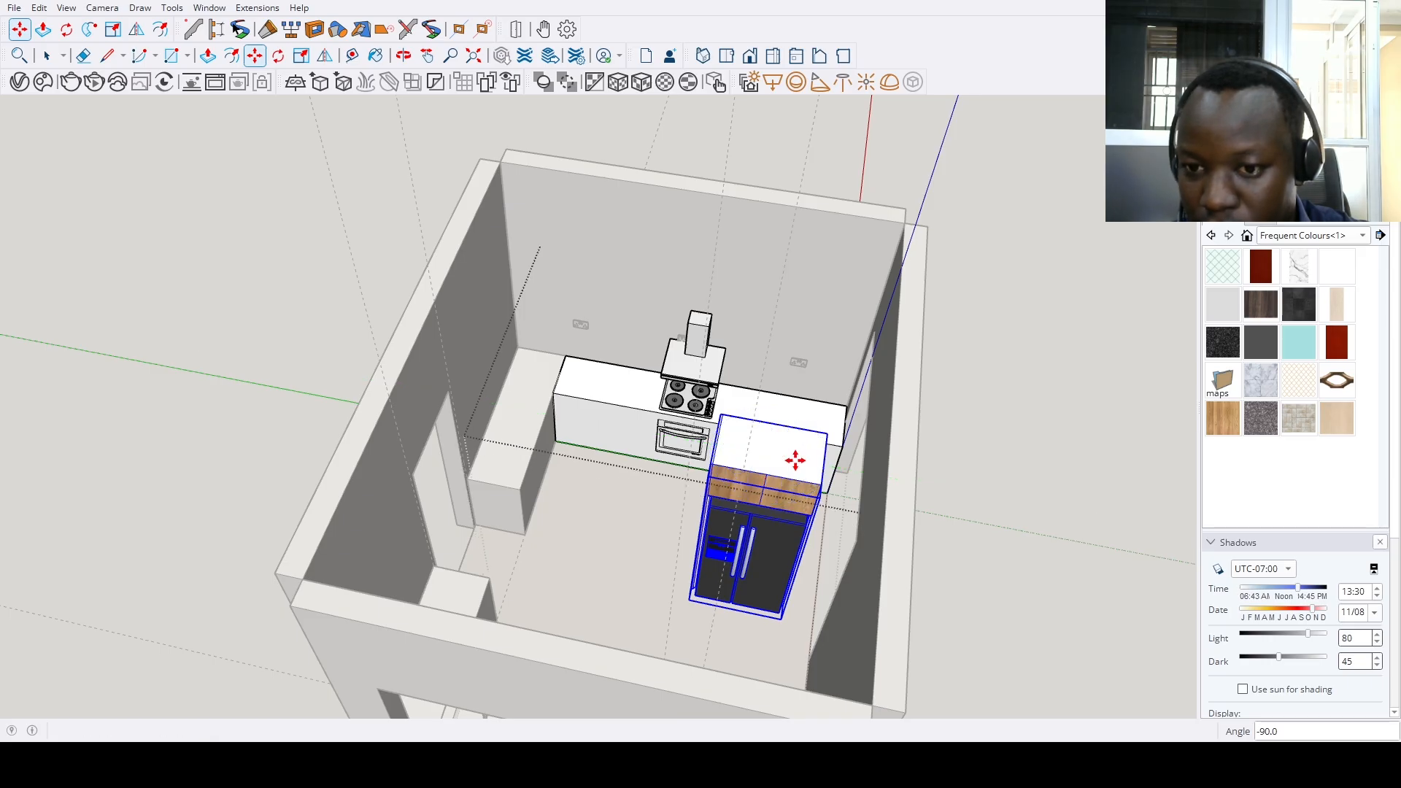
Open the refrigerator unit for editing and push/pull the outer face of its right side panel by 0.75 inch
{"action": "scroll", "coordinate": [664, 409], "scroll_direction": "up", "scroll_amount": 3}
{"action": "left_click", "coordinate": [666, 424]}
{"action": "scroll", "coordinate": [666, 452], "scroll_direction": "up", "scroll_amount": 2}
{"action": "left_click", "coordinate": [666, 452]}
{"action": "scroll", "coordinate": [666, 453], "scroll_direction": "up", "scroll_amount": 2}
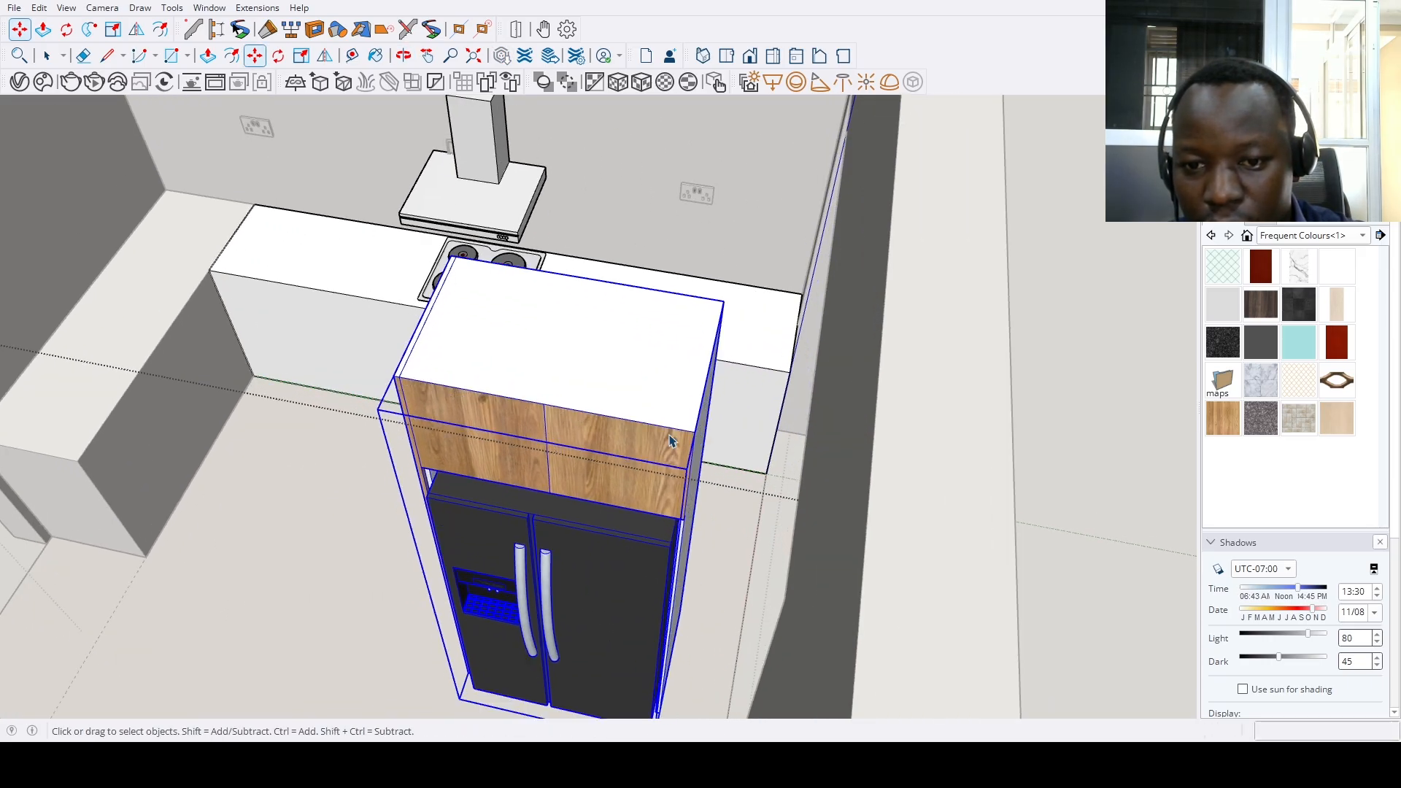
{"action": "key", "text": "p"}
{"action": "scroll", "coordinate": [730, 456], "scroll_direction": "up", "scroll_amount": 3}
{"action": "mouse_move", "coordinate": [737, 458]}
{"action": "middle_mouse_down"}
{"action": "mouse_move", "coordinate": [666, 431]}
{"action": "mouse_move", "coordinate": [738, 479]}
{"action": "middle_mouse_up"}
{"action": "left_click", "coordinate": [738, 478]}
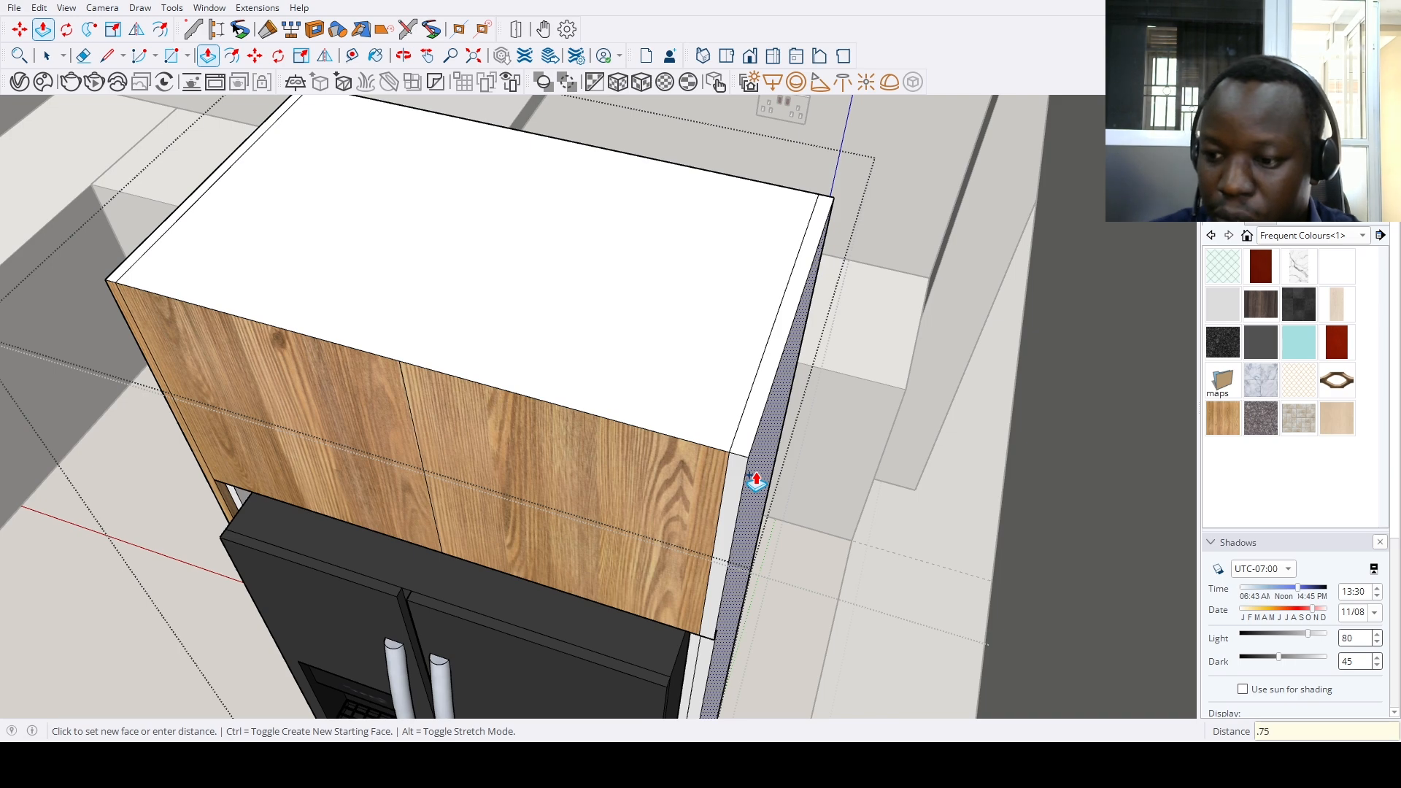
{"action": "type", "text": ".75"}
{"action": "key", "text": "Return"}
{"action": "left_click", "coordinate": [697, 684]}
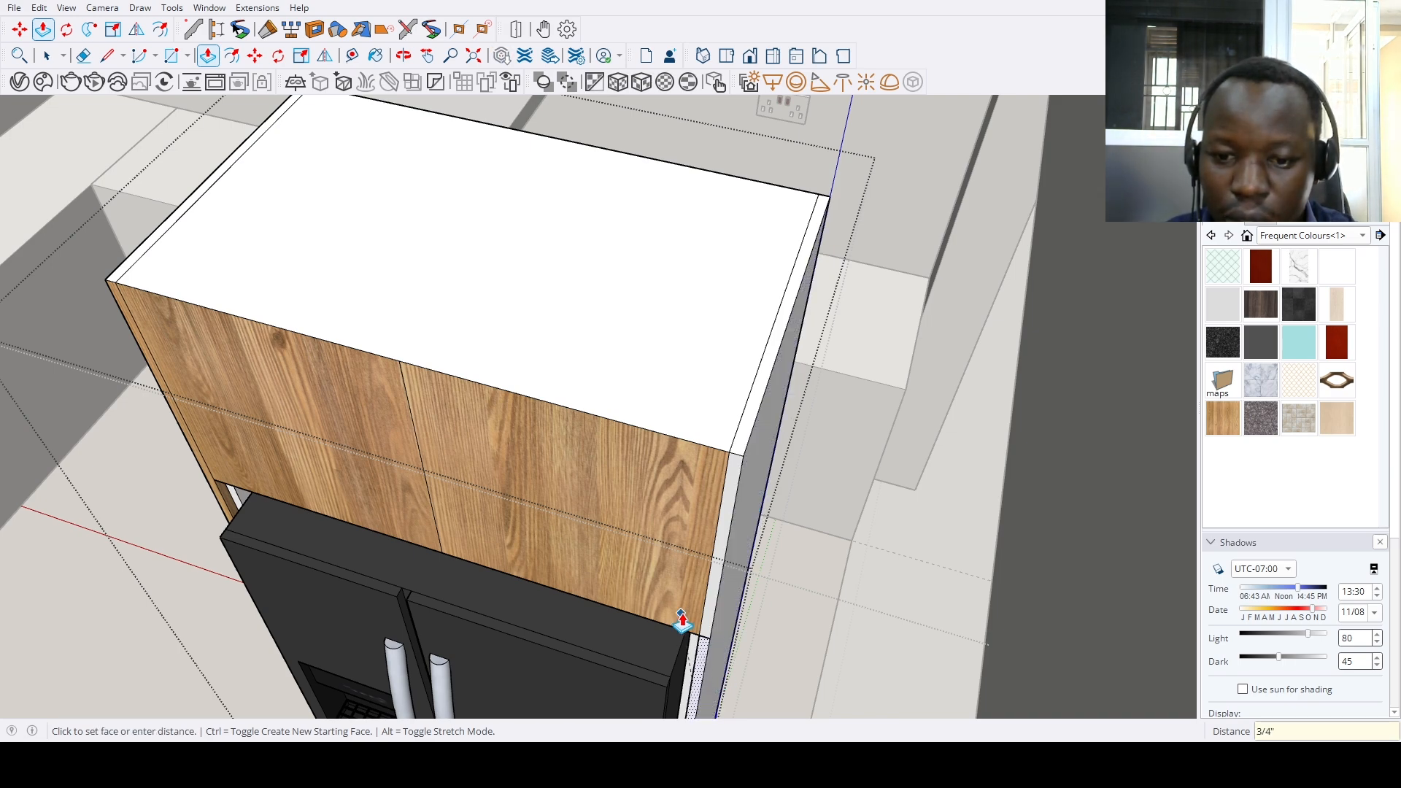
{"action": "key", "text": "e"}
{"action": "scroll", "coordinate": [701, 671], "scroll_direction": "up", "scroll_amount": 4}
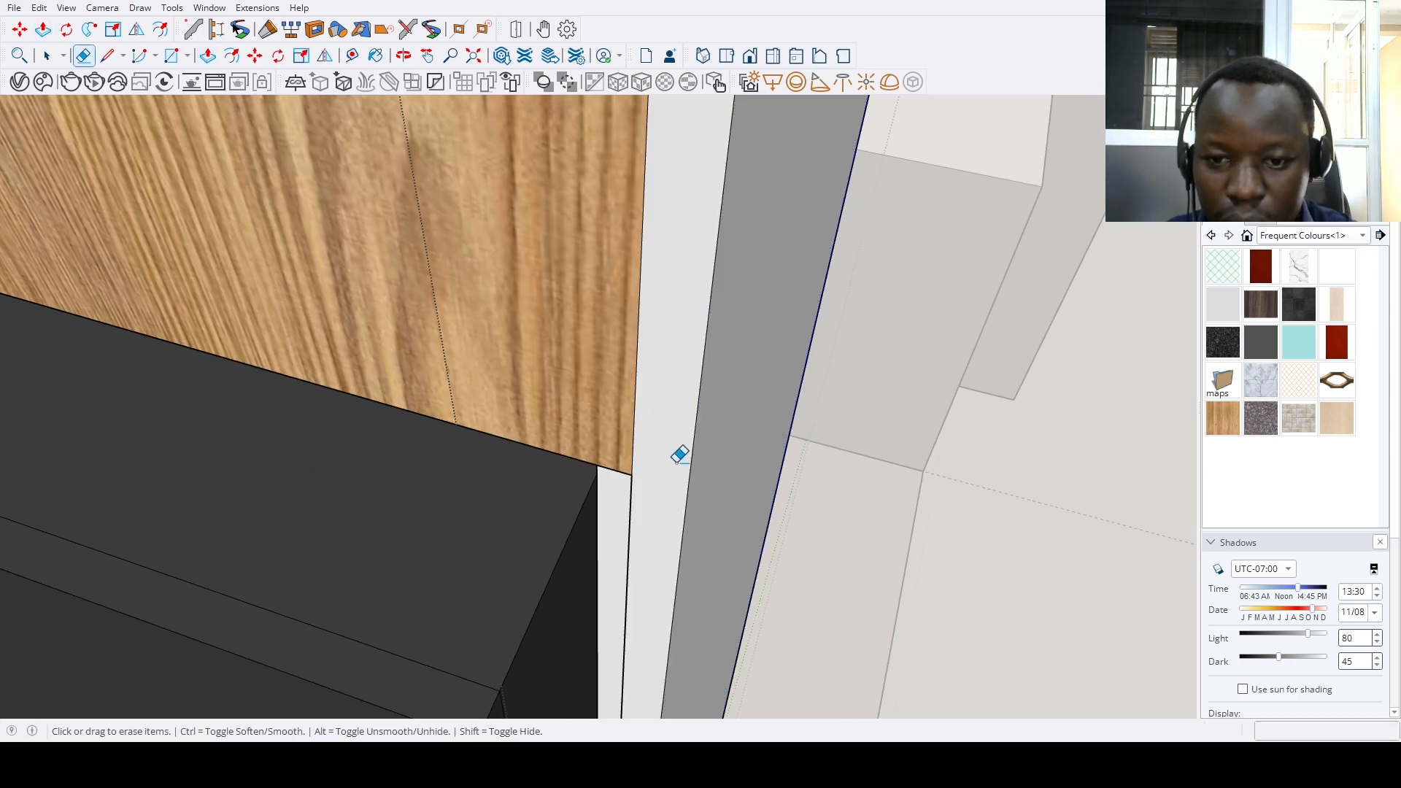
{"action": "scroll", "coordinate": [679, 467], "scroll_direction": "down", "scroll_amount": 1}
Paint the refrigerator unit's side panel and all its matching wood-grain cabinet faces dark grey
{"action": "key", "text": "b"}
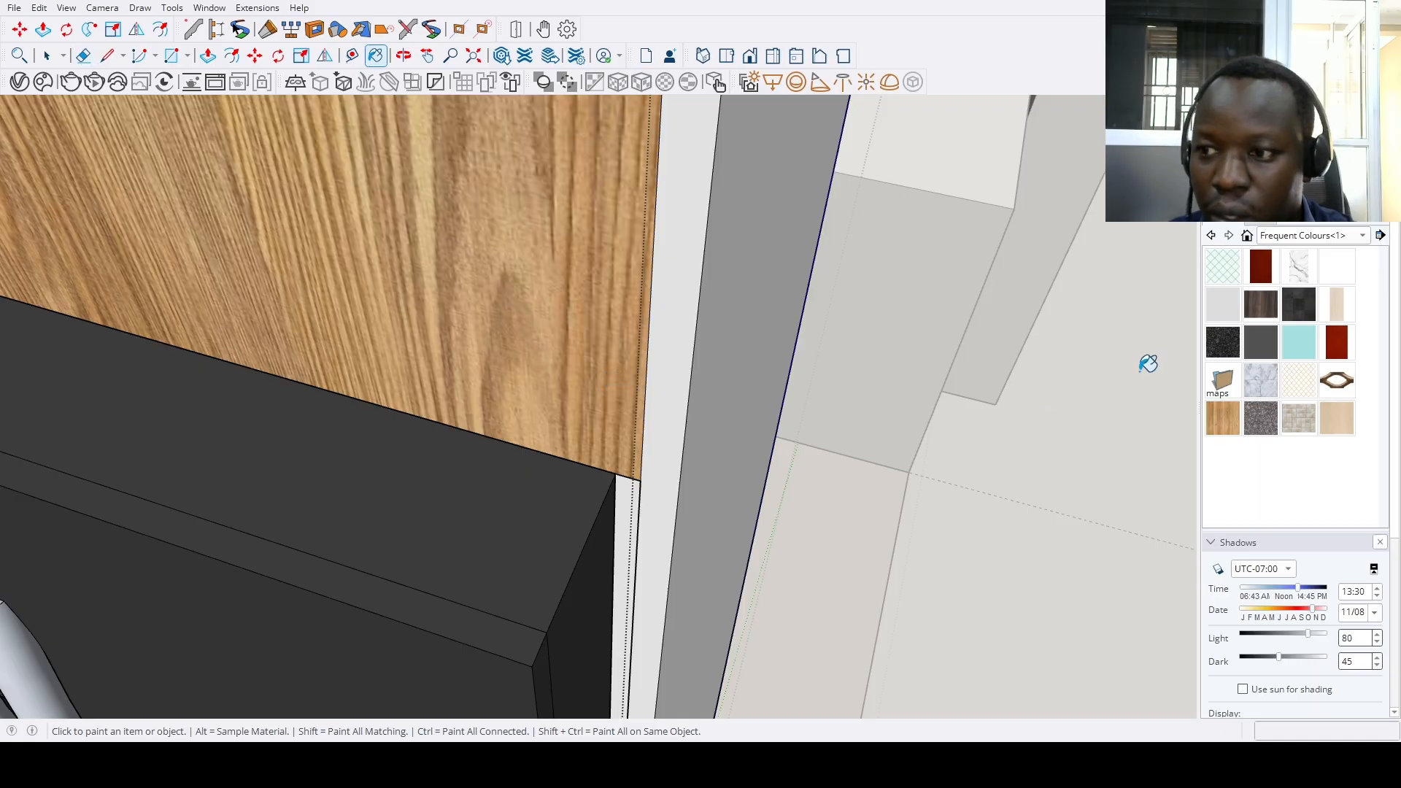
{"action": "left_click", "coordinate": [713, 448]}
{"action": "left_click", "coordinate": [667, 476]}
{"action": "left_click", "coordinate": [589, 428], "text": "shift"}
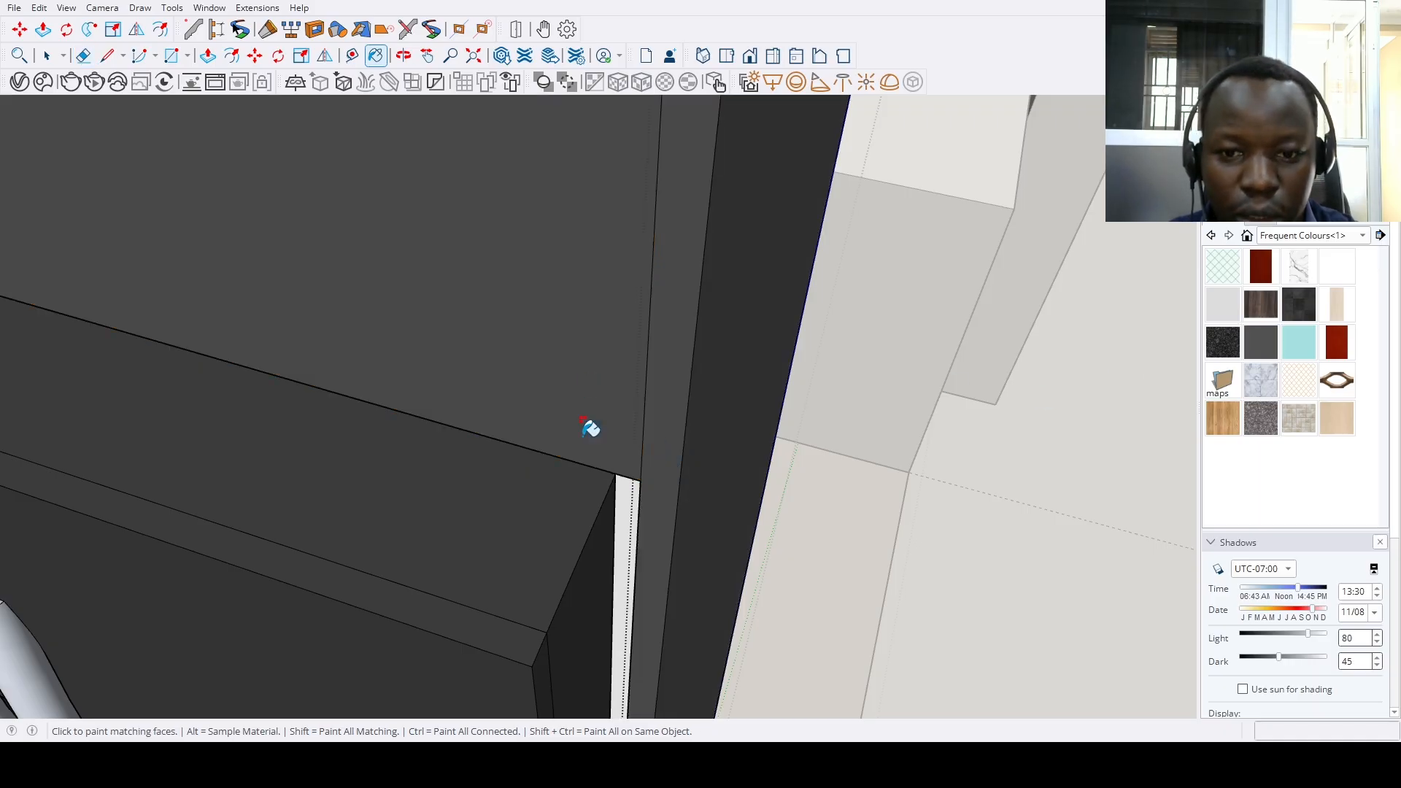
Move the refrigerator unit into the room corner at the end of the cooker counter
{"action": "middle_click_drag", "start_coordinate": [590, 428], "coordinate": [441, 557]}
{"action": "key", "text": "space"}
{"action": "left_click", "coordinate": [474, 55]}
{"action": "middle_click_drag", "start_coordinate": [700, 437], "coordinate": [579, 400]}
{"action": "scroll", "coordinate": [778, 491], "scroll_direction": "up", "scroll_amount": 3}
{"action": "scroll", "coordinate": [725, 439], "scroll_direction": "up", "scroll_amount": 5}
{"action": "scroll", "coordinate": [791, 572], "scroll_direction": "up", "scroll_amount": 1}
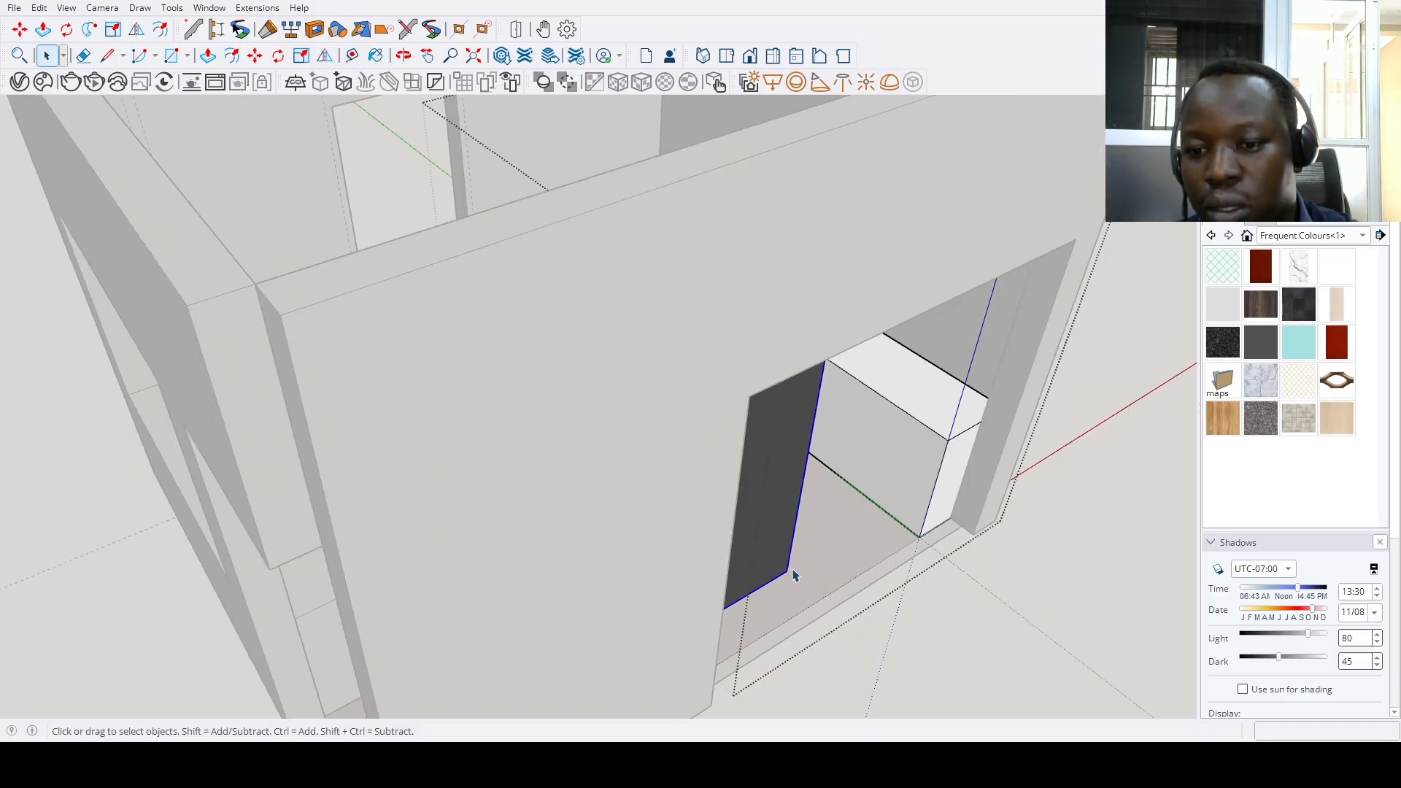
{"action": "left_click", "coordinate": [788, 577]}
{"action": "scroll", "coordinate": [786, 582], "scroll_direction": "up", "scroll_amount": 5}
{"action": "key", "text": "m"}
{"action": "left_click", "coordinate": [779, 567]}
{"action": "scroll", "coordinate": [772, 584], "scroll_direction": "down", "scroll_amount": 1}
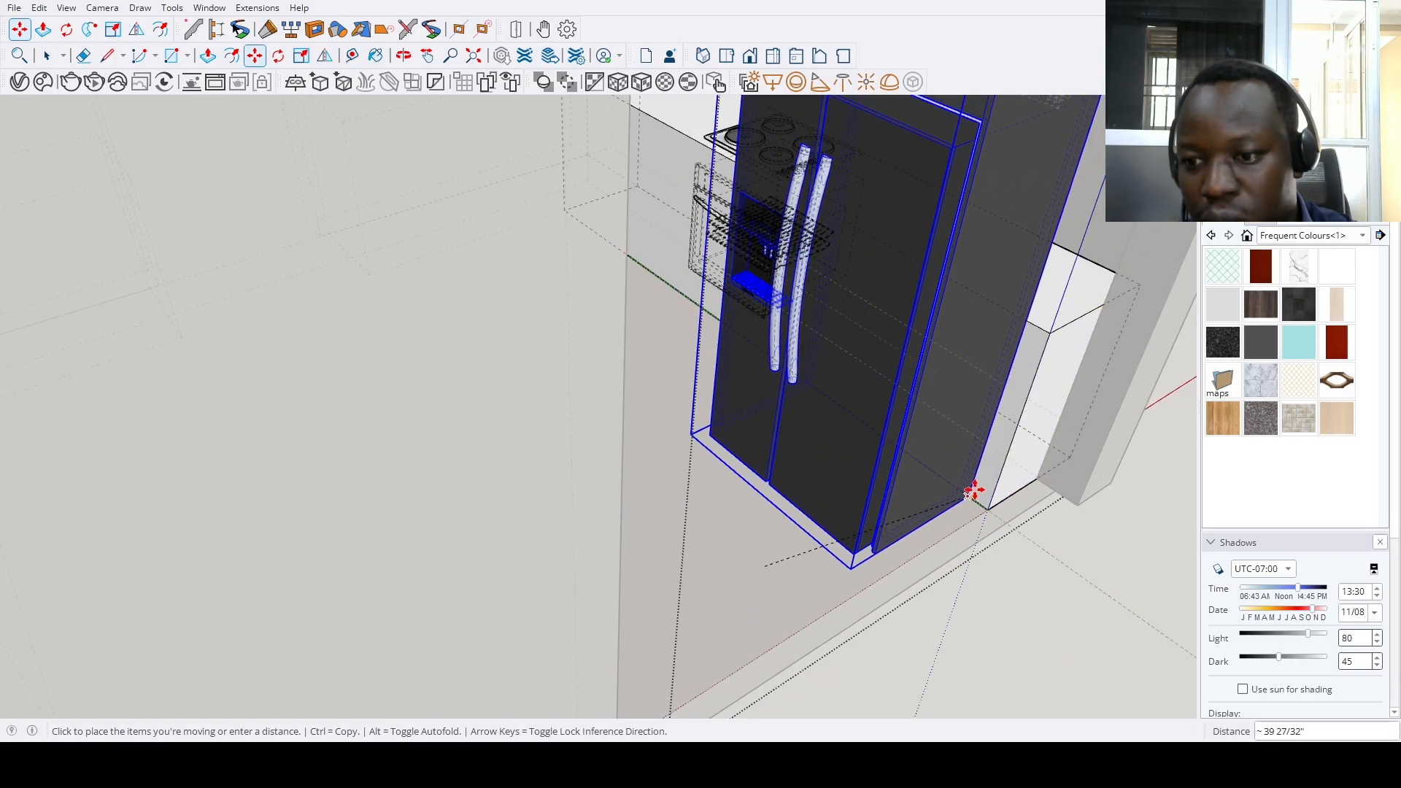
{"action": "left_click", "coordinate": [691, 618]}
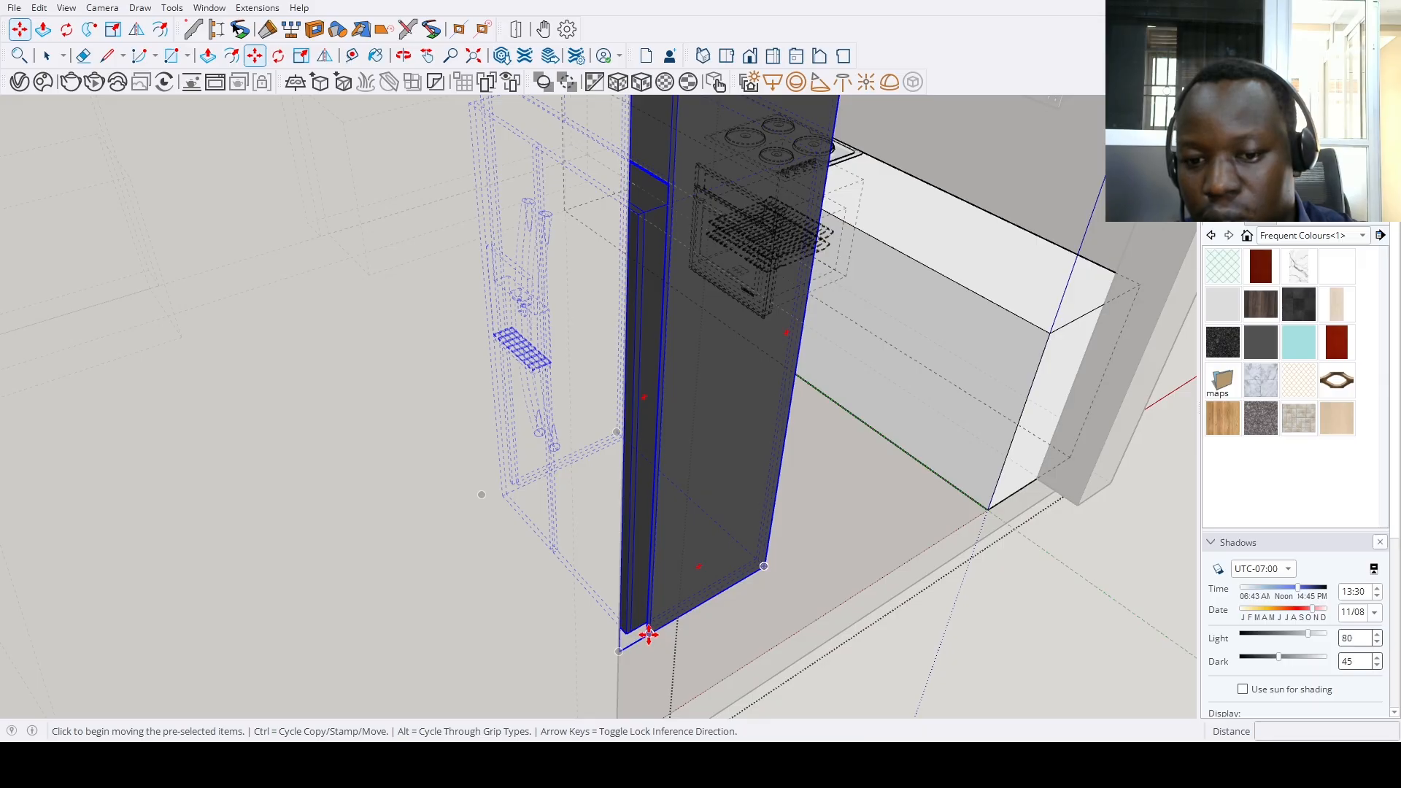
{"action": "scroll", "coordinate": [963, 500], "scroll_direction": "down", "scroll_amount": 3}
{"action": "scroll", "coordinate": [832, 598], "scroll_direction": "down", "scroll_amount": 3}
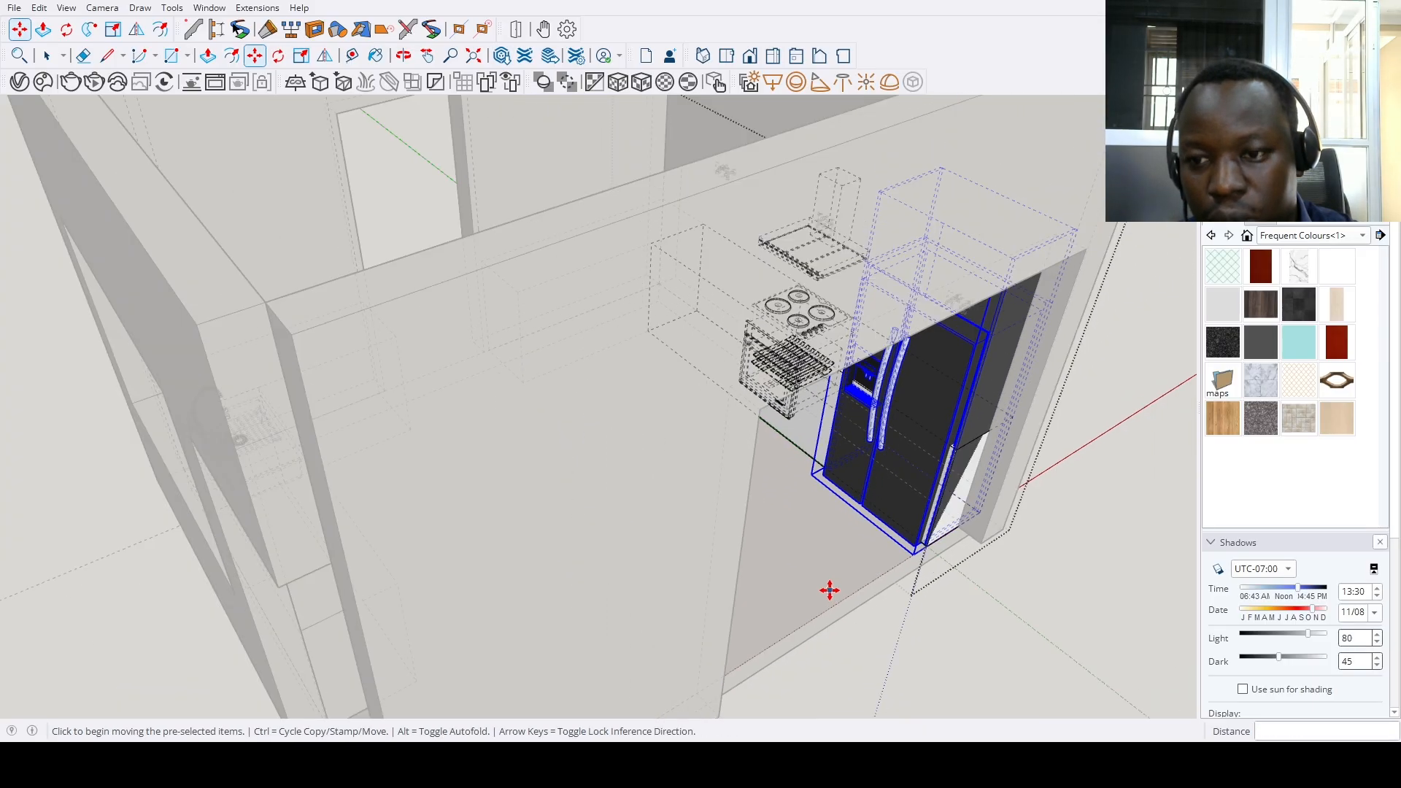
{"action": "scroll", "coordinate": [830, 589], "scroll_direction": "down", "scroll_amount": 5}
{"action": "middle_click_drag", "start_coordinate": [830, 590], "coordinate": [785, 331]}
{"action": "scroll", "coordinate": [829, 370], "scroll_direction": "up", "scroll_amount": 2}
{"action": "scroll", "coordinate": [746, 335], "scroll_direction": "up", "scroll_amount": 2}
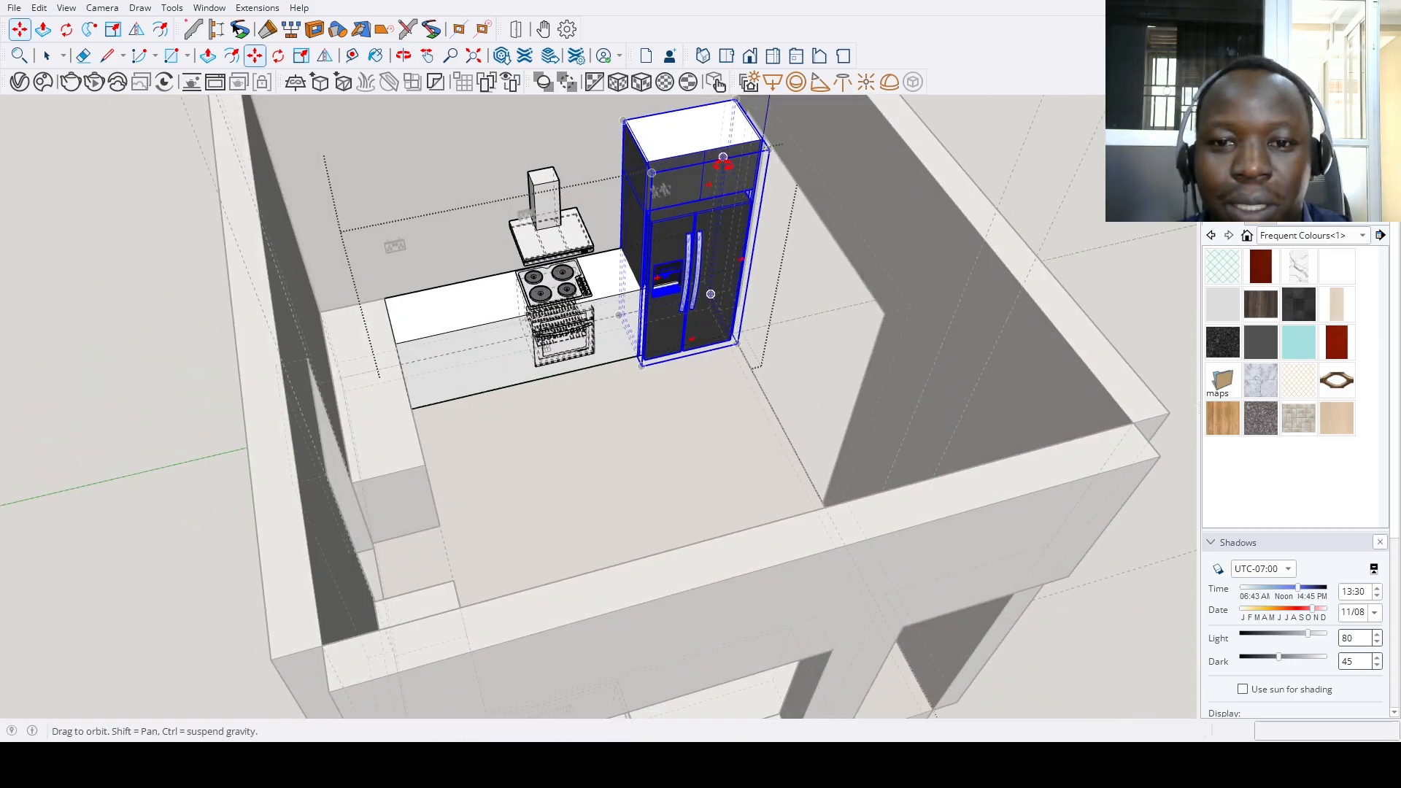
{"action": "middle_click_drag", "start_coordinate": [722, 162], "coordinate": [797, 282]}
Move the cooker and hood about 15 inches along the counter, away from the refrigerator unit
{"action": "key", "text": "space"}
{"action": "middle_click_drag", "start_coordinate": [626, 313], "coordinate": [560, 291]}
{"action": "left_click", "coordinate": [621, 276]}
{"action": "scroll", "coordinate": [598, 294], "scroll_direction": "down", "scroll_amount": 4}
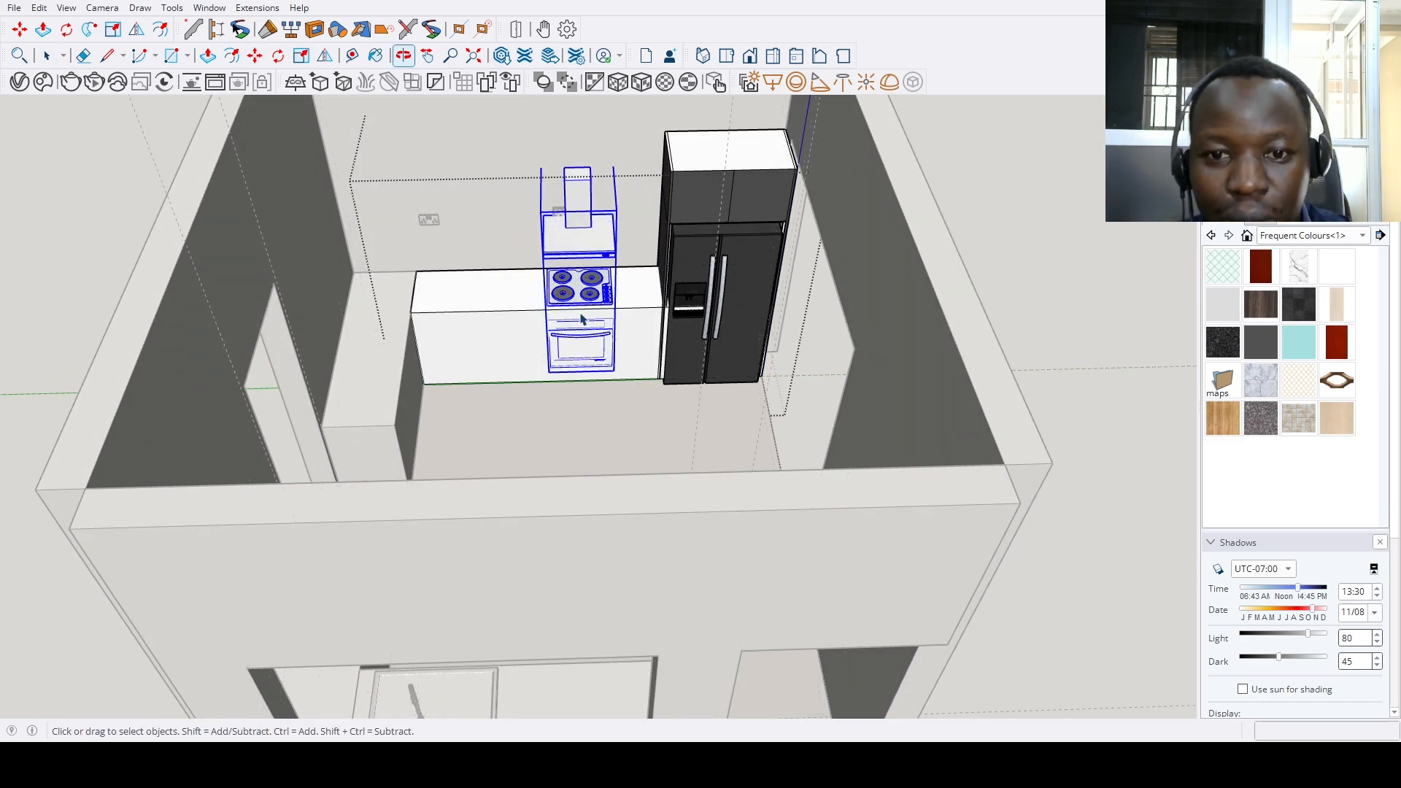
{"action": "scroll", "coordinate": [560, 291], "scroll_direction": "up", "scroll_amount": 2}
{"action": "scroll", "coordinate": [576, 288], "scroll_direction": "down", "scroll_amount": 1}
{"action": "key", "text": "m"}
{"action": "left_click", "coordinate": [605, 280]}
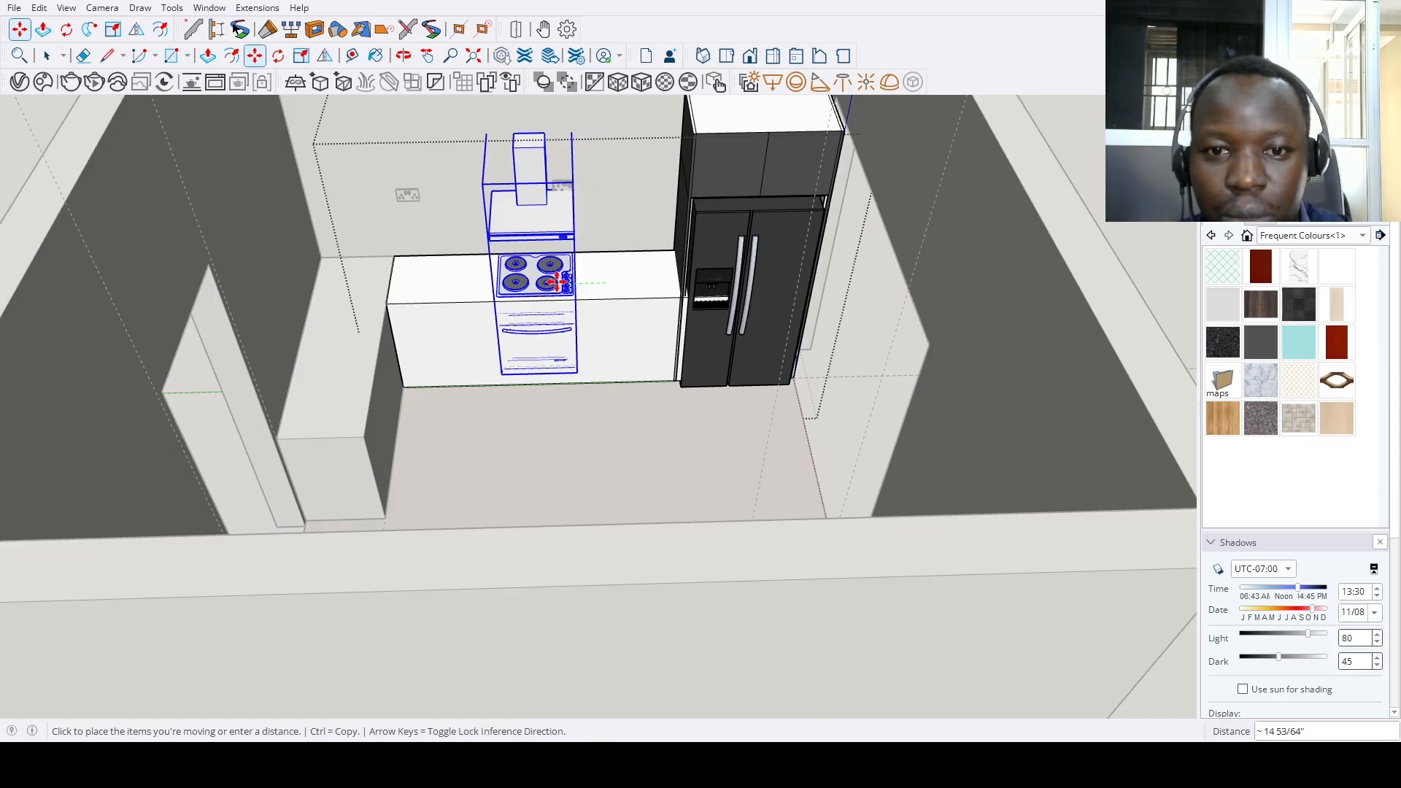
{"action": "left_click", "coordinate": [556, 282]}
{"action": "key", "text": "space"}
Paste the tall cabinet with the built-in microwave and drawers into the kitchen, in front of the cooker counter
{"action": "scroll", "coordinate": [536, 321], "scroll_direction": "down", "scroll_amount": 3}
{"action": "middle_click_drag", "start_coordinate": [536, 321], "coordinate": [652, 333]}
{"action": "scroll", "coordinate": [651, 333], "scroll_direction": "up", "scroll_amount": 2}
{"action": "scroll", "coordinate": [650, 333], "scroll_direction": "up", "scroll_amount": 3}
{"action": "left_click", "coordinate": [550, 326]}
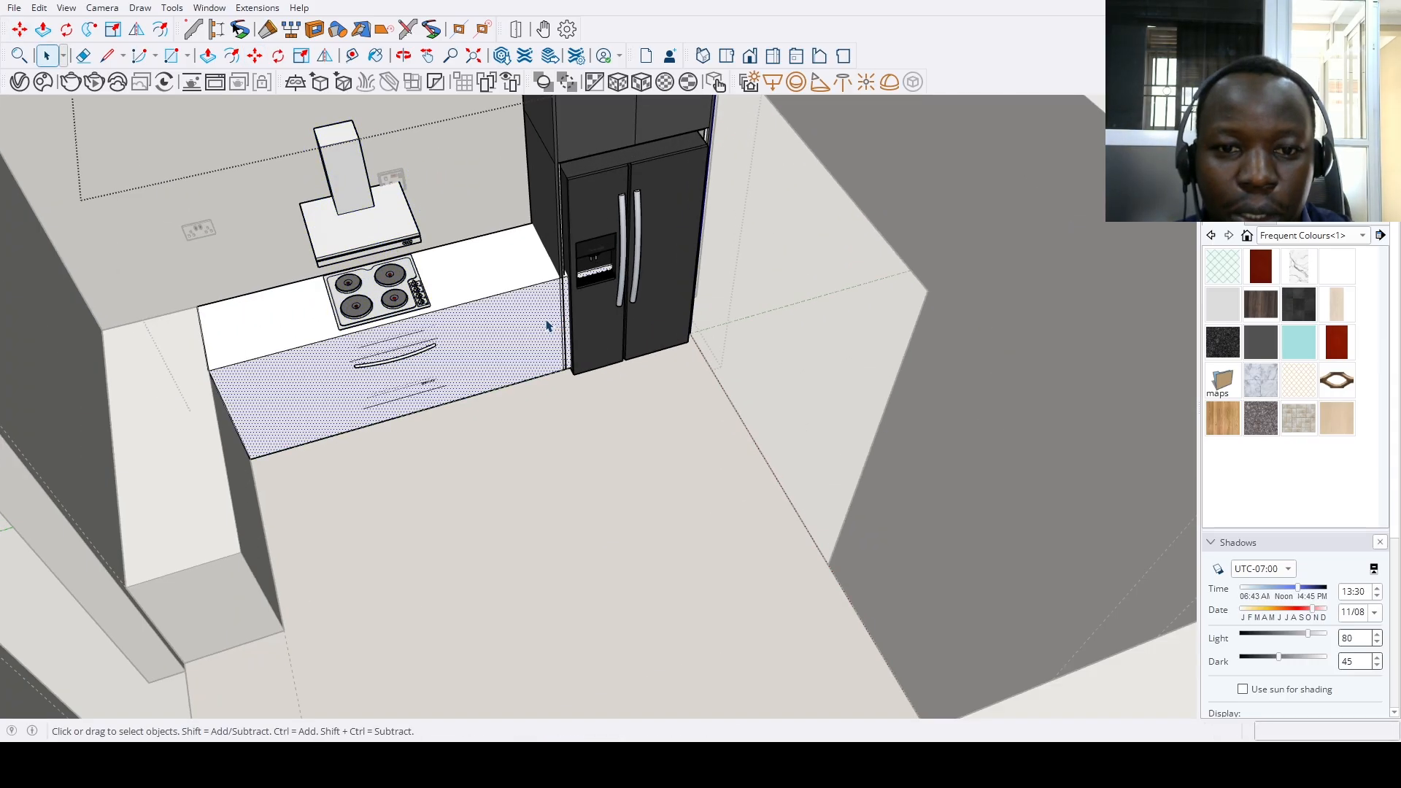
{"action": "scroll", "coordinate": [527, 346], "scroll_direction": "down", "scroll_amount": 4}
{"action": "middle_click_drag", "start_coordinate": [525, 347], "coordinate": [398, 322]}
{"action": "scroll", "coordinate": [509, 290], "scroll_direction": "up", "scroll_amount": 2}
{"action": "scroll", "coordinate": [508, 289], "scroll_direction": "up", "scroll_amount": 2}
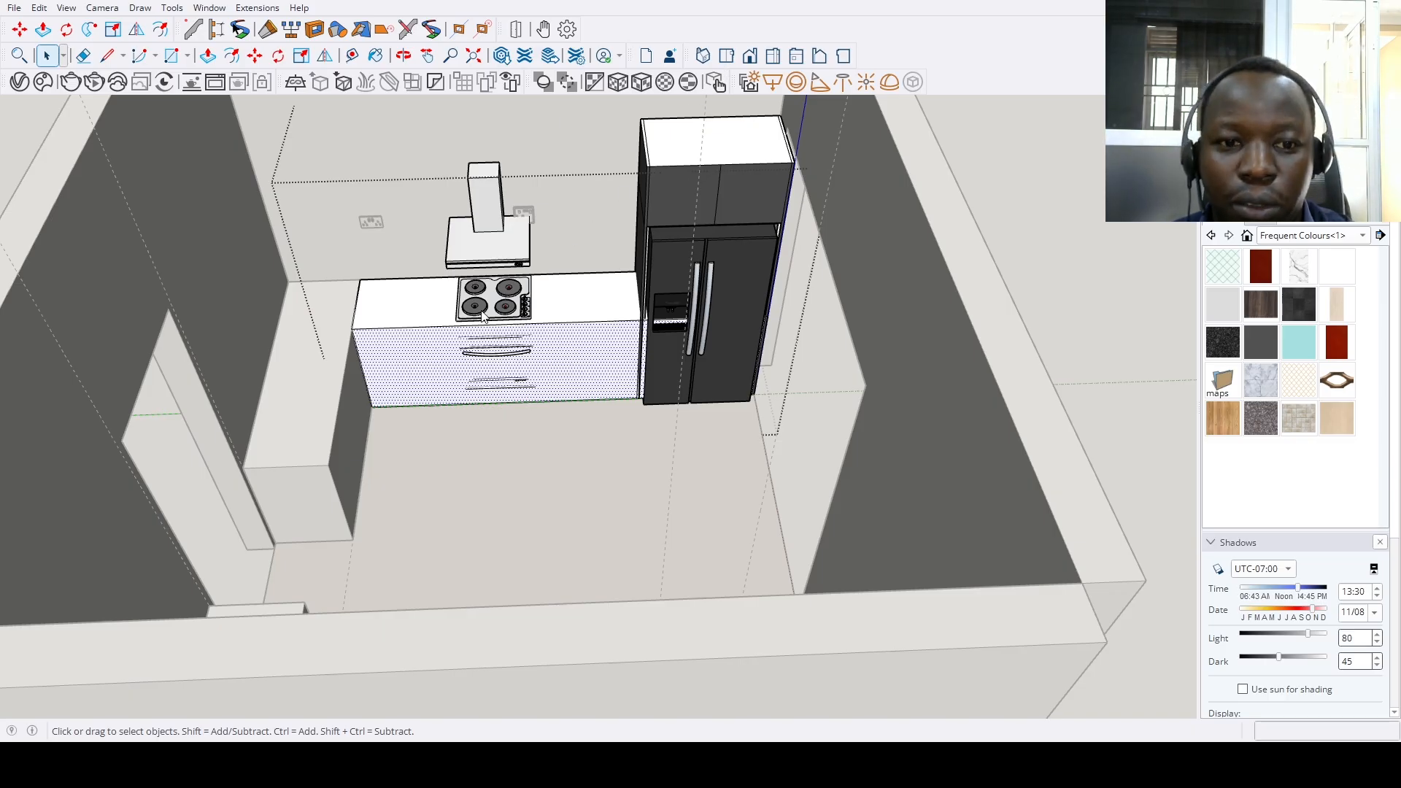
{"action": "scroll", "coordinate": [593, 468], "scroll_direction": "down", "scroll_amount": 3}
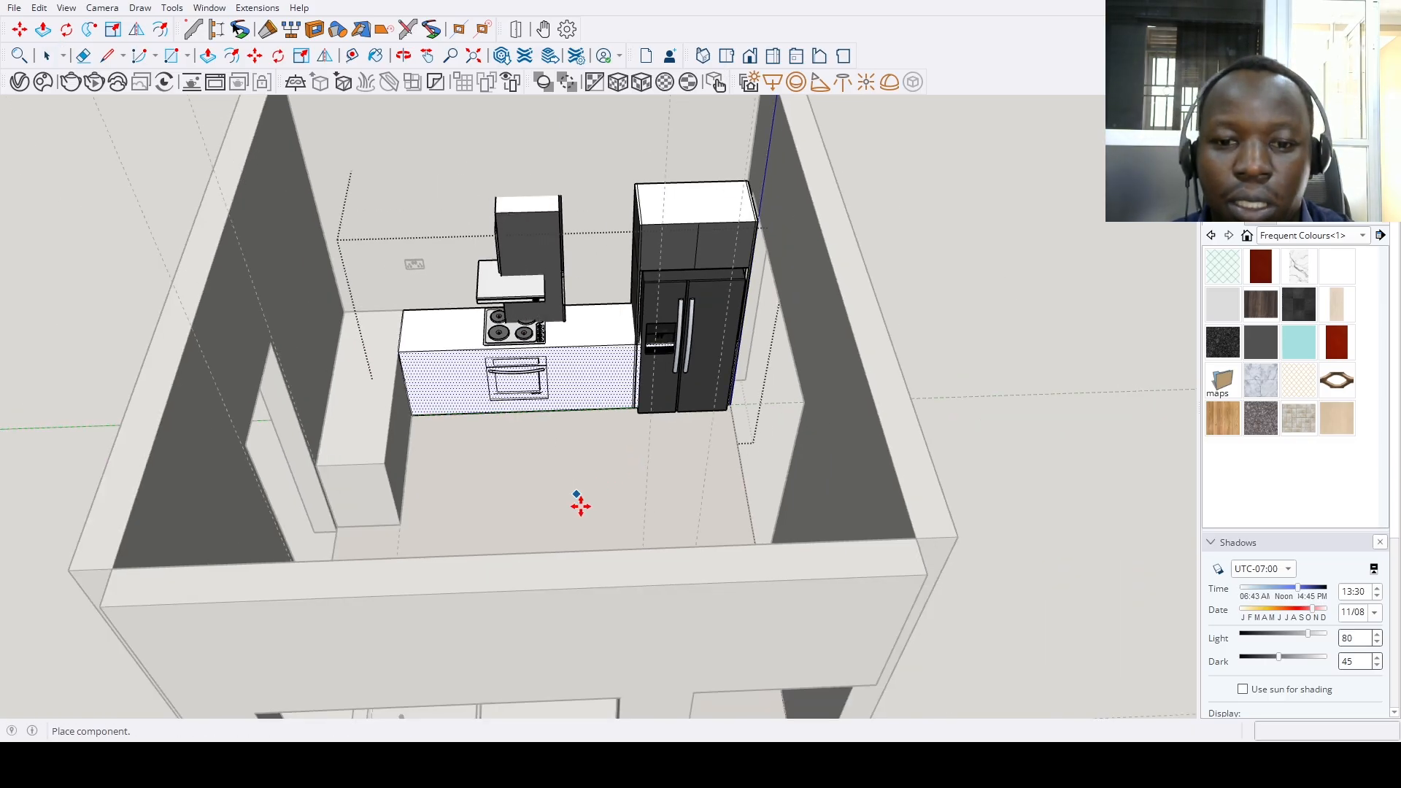
{"action": "left_click", "coordinate": [604, 538]}
Rotate the tall microwave cabinet so its front faces into the room, parallel to the refrigerator unit
{"action": "scroll", "coordinate": [623, 660], "scroll_direction": "up", "scroll_amount": 3}
{"action": "left_click", "coordinate": [559, 272]}
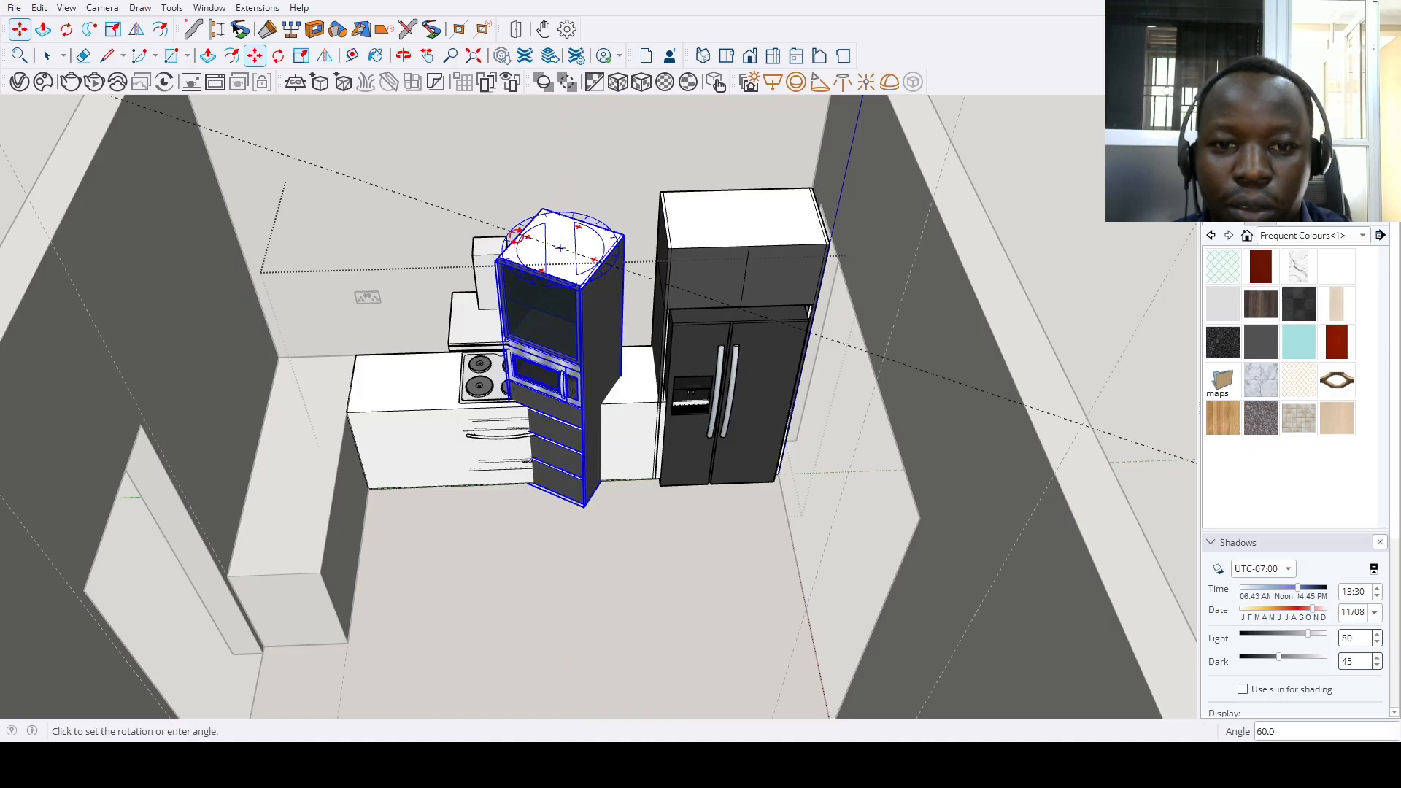
{"action": "key", "text": "space"}
{"action": "scroll", "coordinate": [517, 250], "scroll_direction": "up", "scroll_amount": 2}
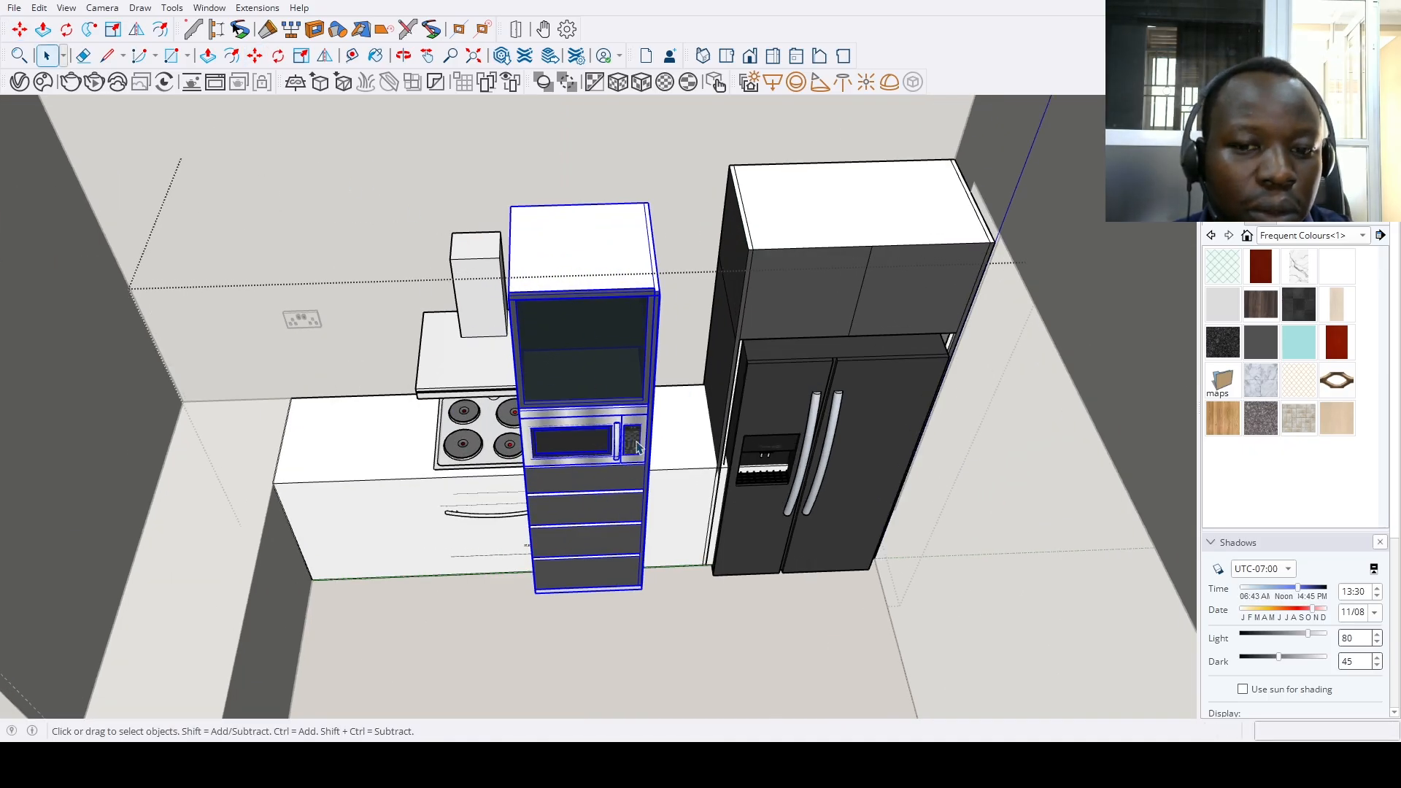
Flip the tall microwave cabinet sideways about its vertical red centre plane
{"action": "left_click", "coordinate": [131, 30]}
{"action": "scroll", "coordinate": [586, 219], "scroll_direction": "up", "scroll_amount": 3}
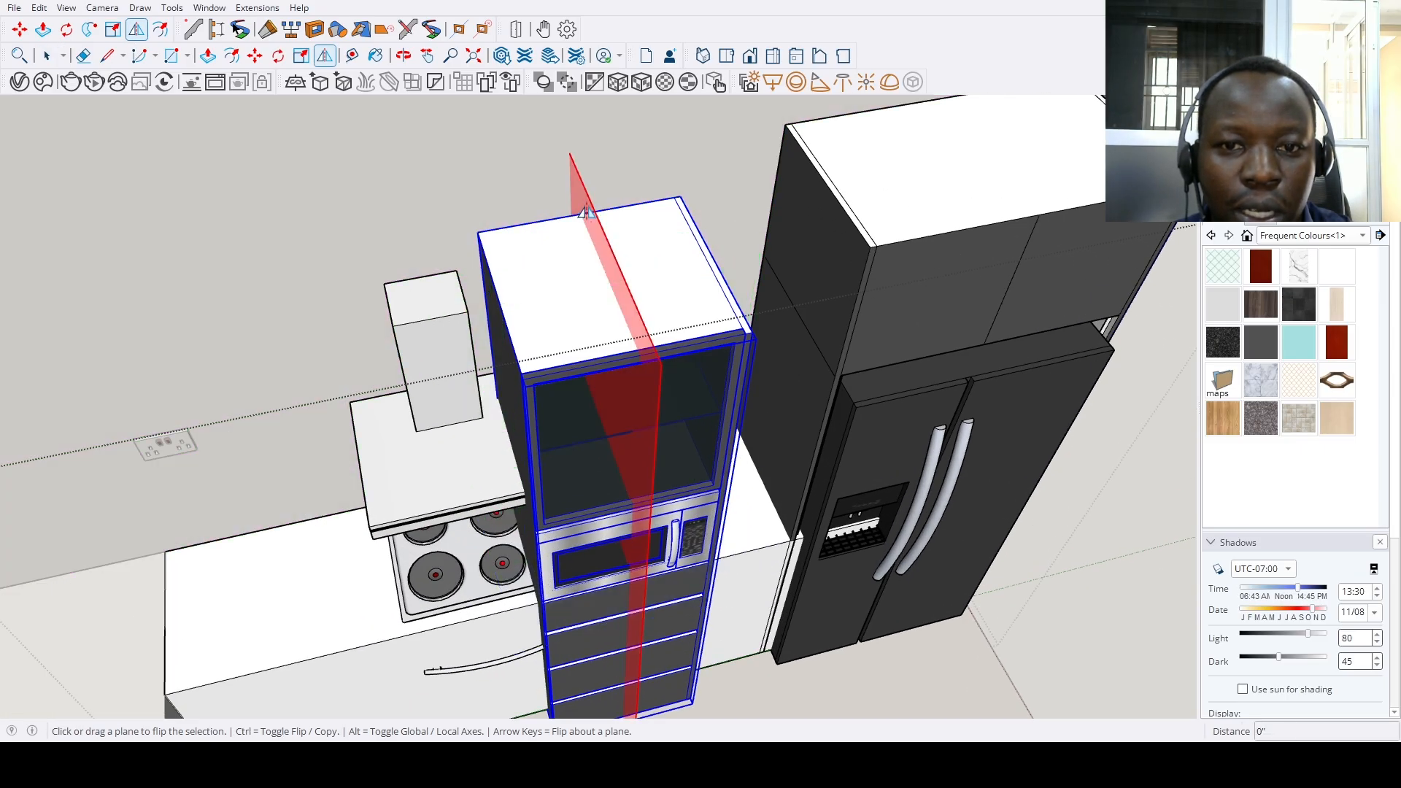
{"action": "left_click", "coordinate": [587, 215]}
{"action": "key", "text": "space"}
Open the tall cabinet for editing and flip the microwave sideways so its control panel sits on the right
{"action": "double_click", "coordinate": [626, 407]}
{"action": "left_click", "coordinate": [632, 549]}
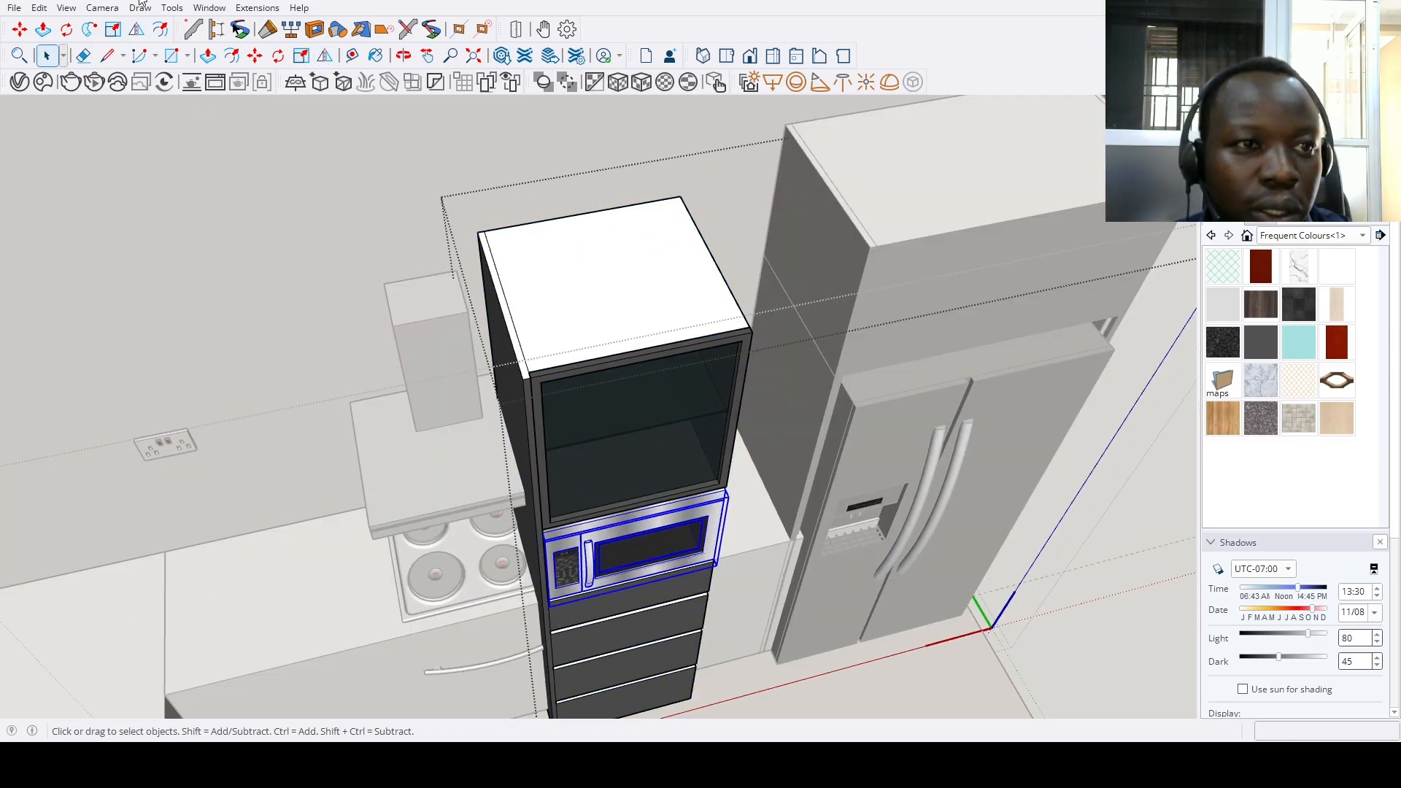
{"action": "left_click", "coordinate": [136, 29]}
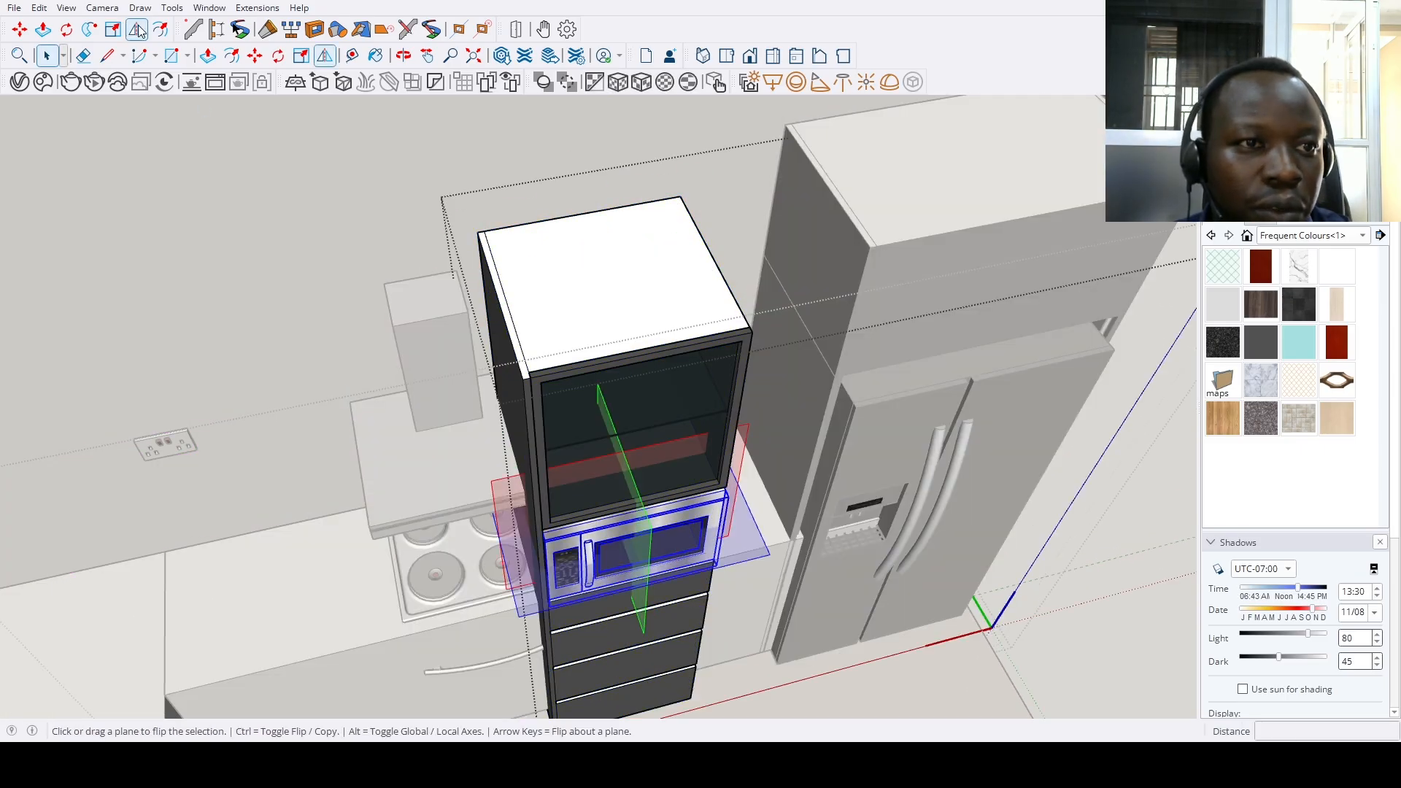
{"action": "left_click", "coordinate": [639, 528]}
{"action": "scroll", "coordinate": [639, 528], "scroll_direction": "down", "scroll_amount": 5}
{"action": "key", "text": "space"}
{"action": "scroll", "coordinate": [810, 369], "scroll_direction": "up", "scroll_amount": 5}
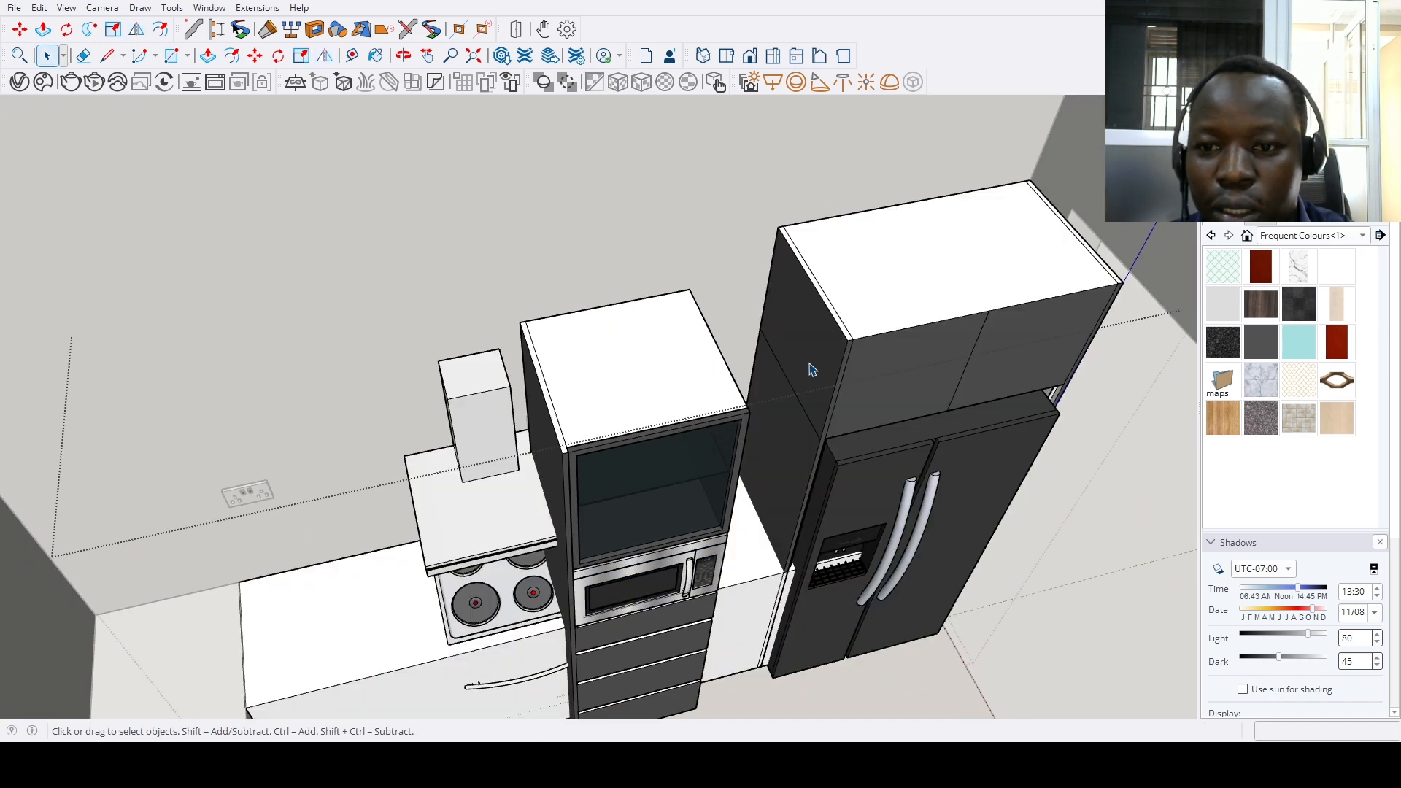
Open the refrigerator unit for editing and push the front edge of its side panel facing the tall cabinet back 22 inches
{"action": "double_click", "coordinate": [810, 368]}
{"action": "scroll", "coordinate": [824, 367], "scroll_direction": "up", "scroll_amount": 5}
{"action": "key", "text": "p"}
{"action": "left_click", "coordinate": [850, 366]}
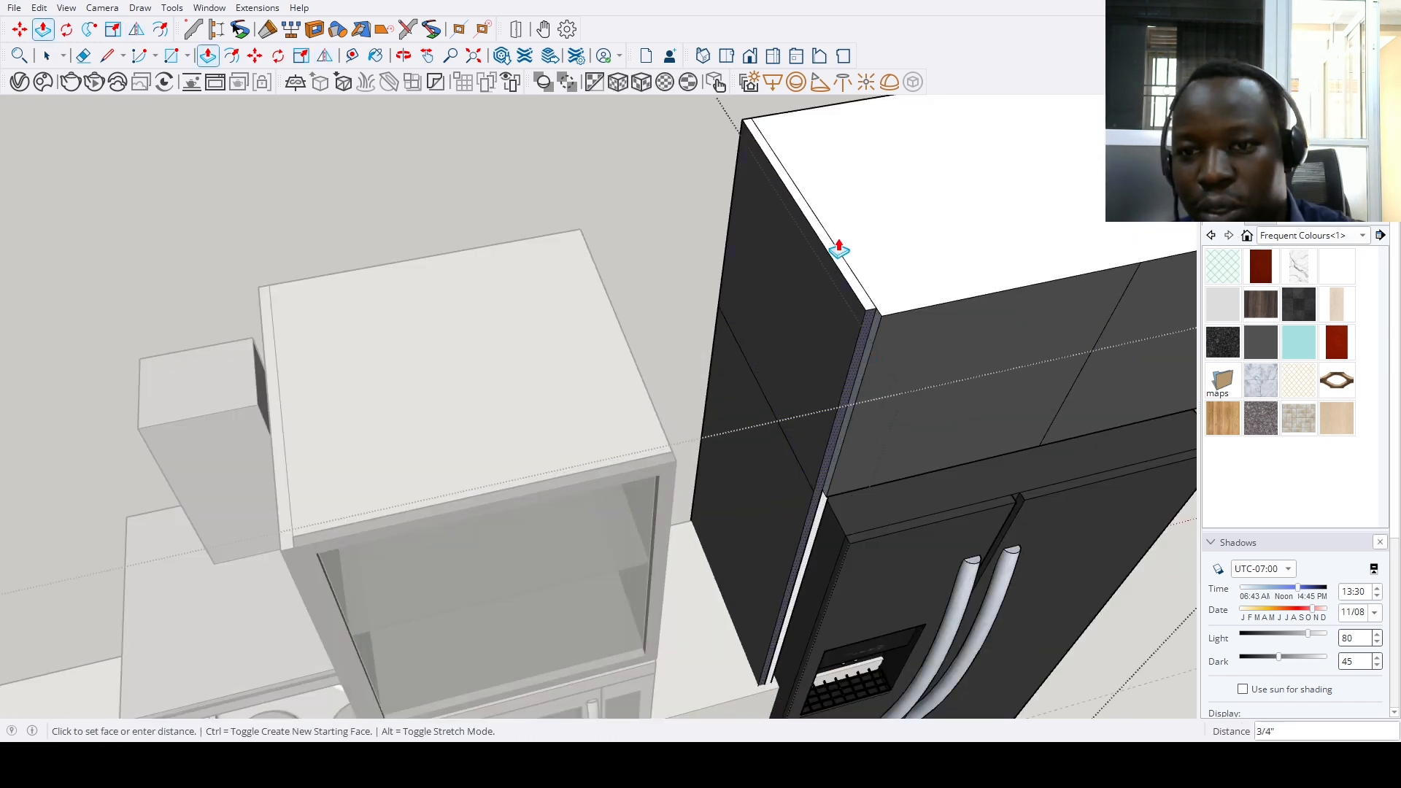
{"action": "scroll", "coordinate": [885, 297], "scroll_direction": "up", "scroll_amount": 5}
{"action": "scroll", "coordinate": [729, 234], "scroll_direction": "down", "scroll_amount": 5}
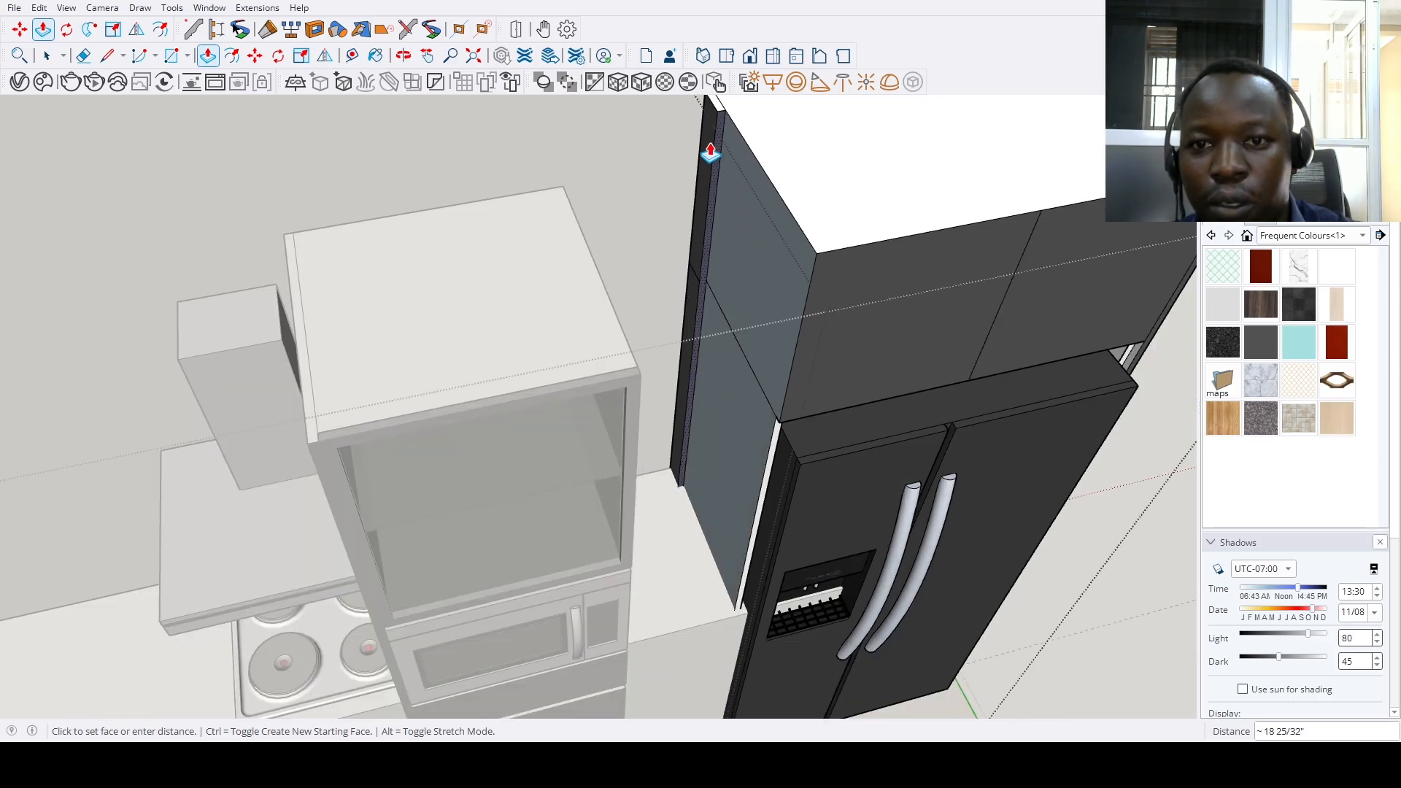
{"action": "type", "text": "22"}
{"action": "key", "text": "Return"}
{"action": "scroll", "coordinate": [660, 234], "scroll_direction": "up", "scroll_amount": 5}
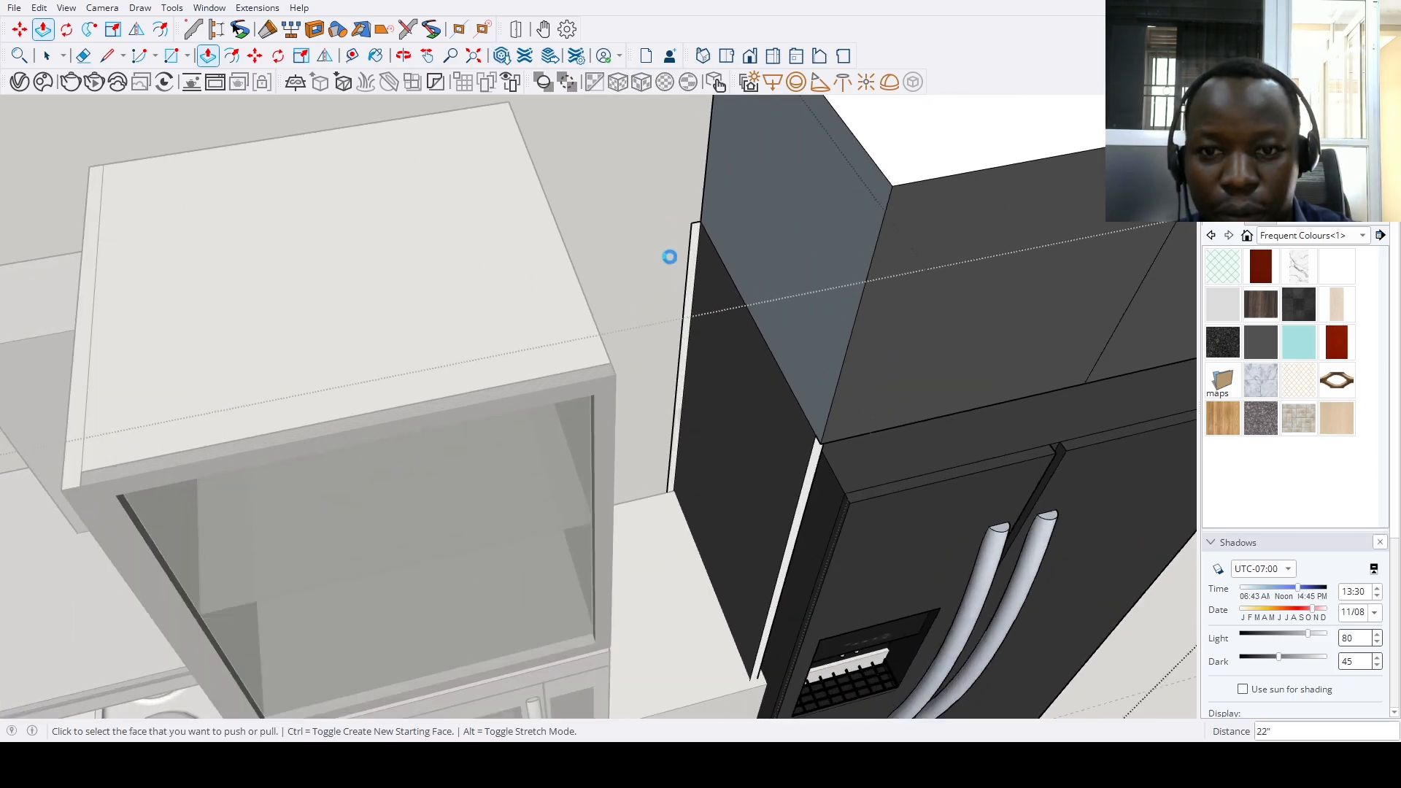
{"action": "scroll", "coordinate": [694, 281], "scroll_direction": "down", "scroll_amount": 5}
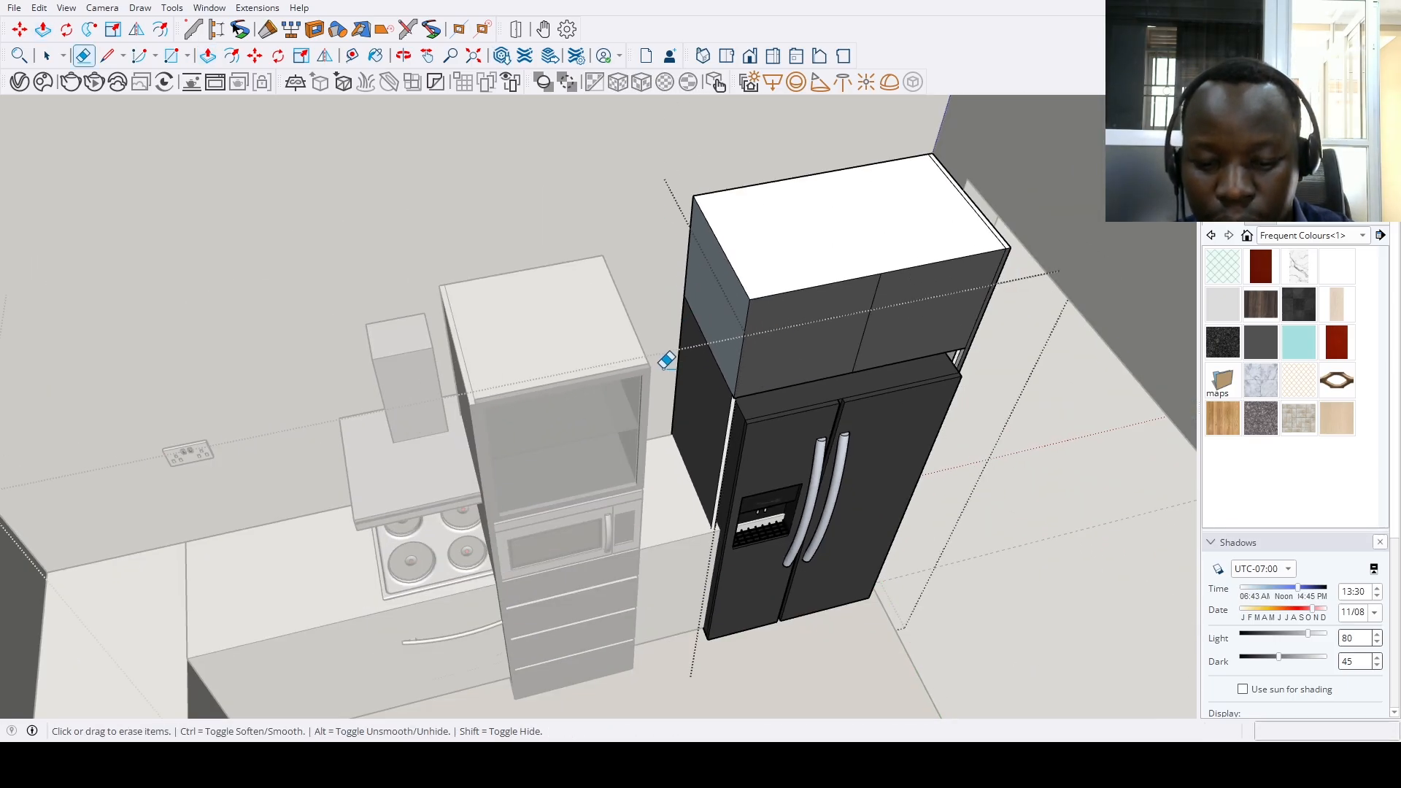
Paint the upper and lower side faces of the refrigerator unit facing the tall cabinet with the plain white material
{"action": "key", "text": "e"}
{"action": "scroll", "coordinate": [656, 511], "scroll_direction": "up", "scroll_amount": 5}
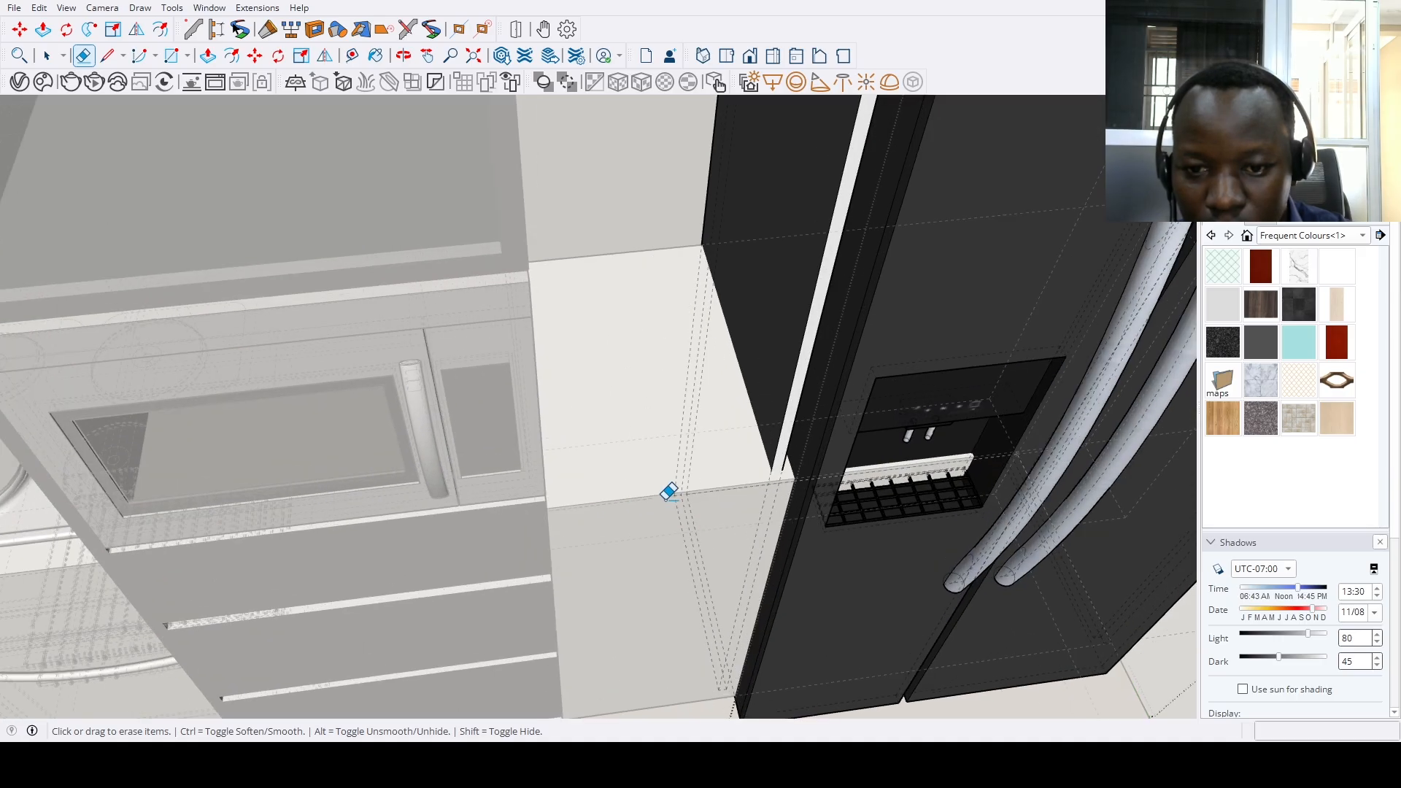
{"action": "scroll", "coordinate": [673, 483], "scroll_direction": "down", "scroll_amount": 2}
{"action": "scroll", "coordinate": [672, 478], "scroll_direction": "down", "scroll_amount": 5}
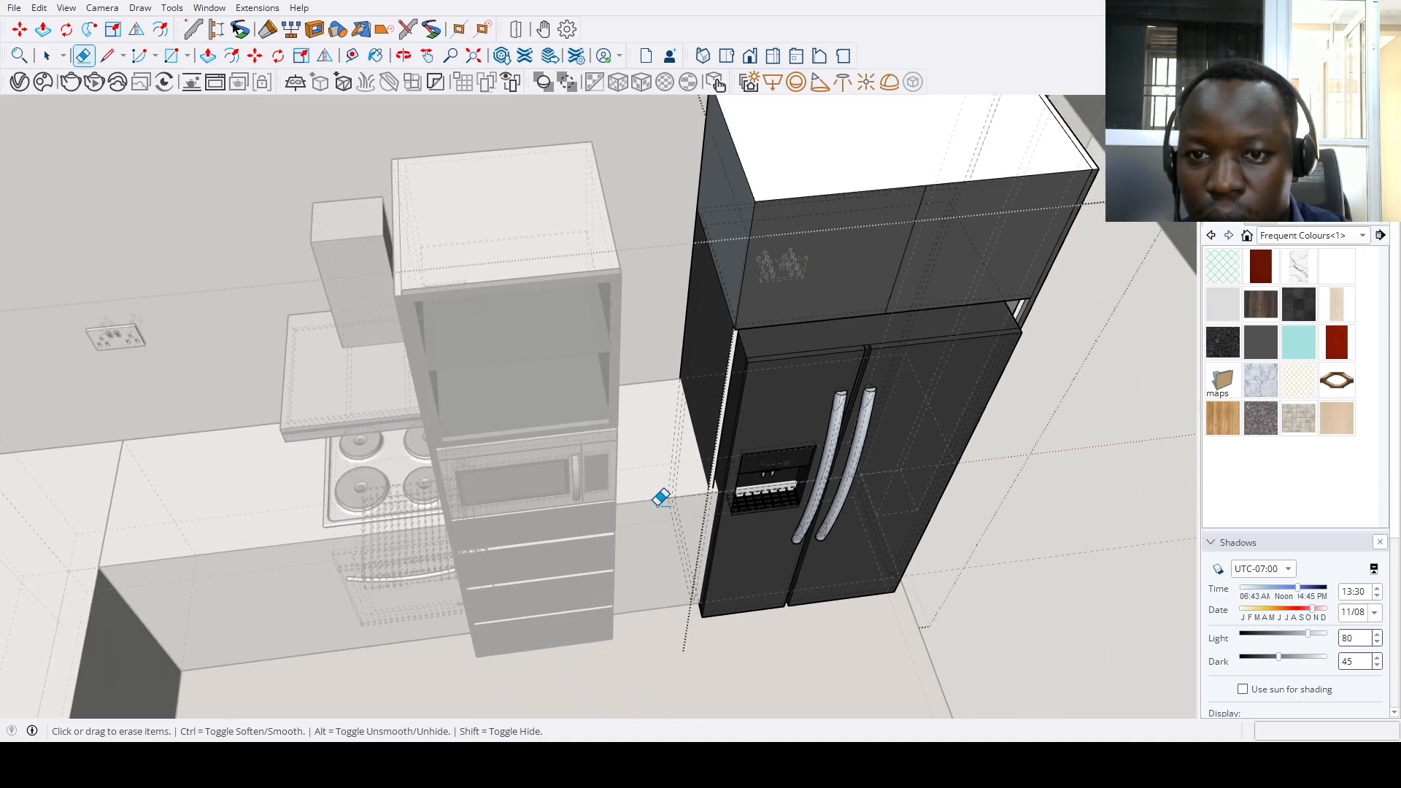
{"action": "middle_click_drag", "start_coordinate": [656, 494], "coordinate": [785, 298]}
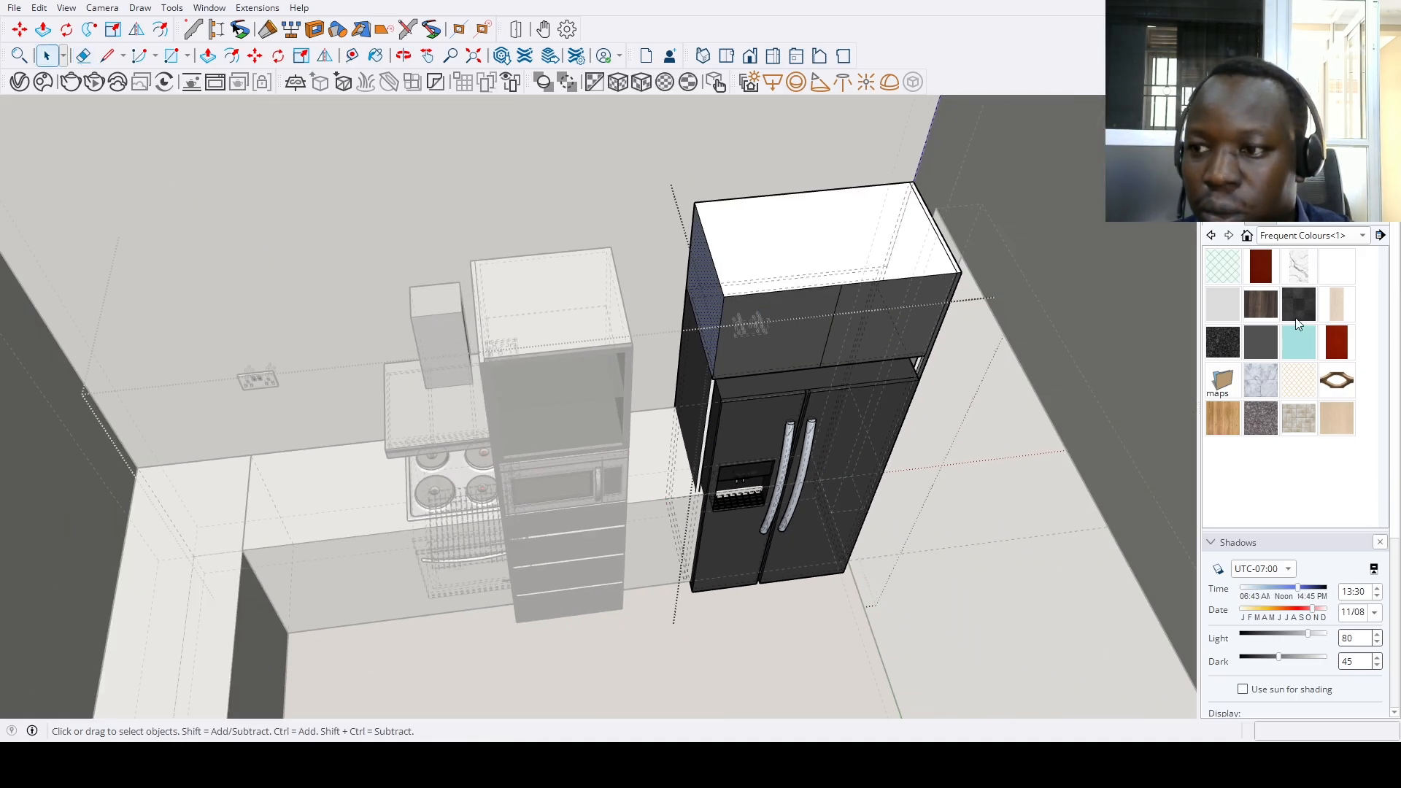
{"action": "left_click", "coordinate": [1337, 266]}
{"action": "left_click", "coordinate": [702, 284]}
{"action": "left_click", "coordinate": [691, 467]}
{"action": "scroll", "coordinate": [688, 479], "scroll_direction": "down", "scroll_amount": 4}
{"action": "key", "text": "space"}
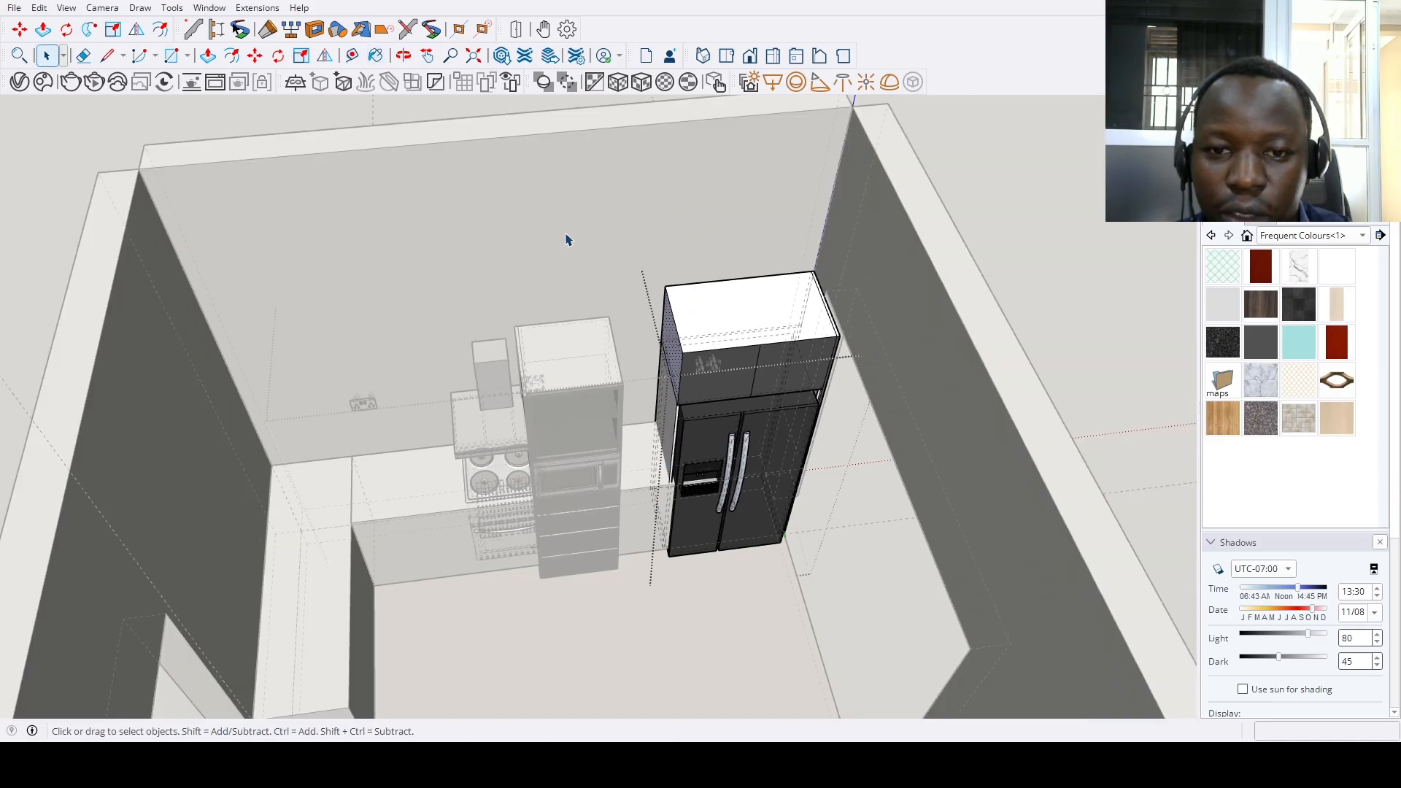
Close the refrigerator unit and move the tall microwave cabinet flush against its side, aligning their top back corners
{"action": "left_click", "coordinate": [567, 237]}
{"action": "left_click", "coordinate": [603, 355]}
{"action": "scroll", "coordinate": [595, 354], "scroll_direction": "up", "scroll_amount": 3}
{"action": "key", "text": "m"}
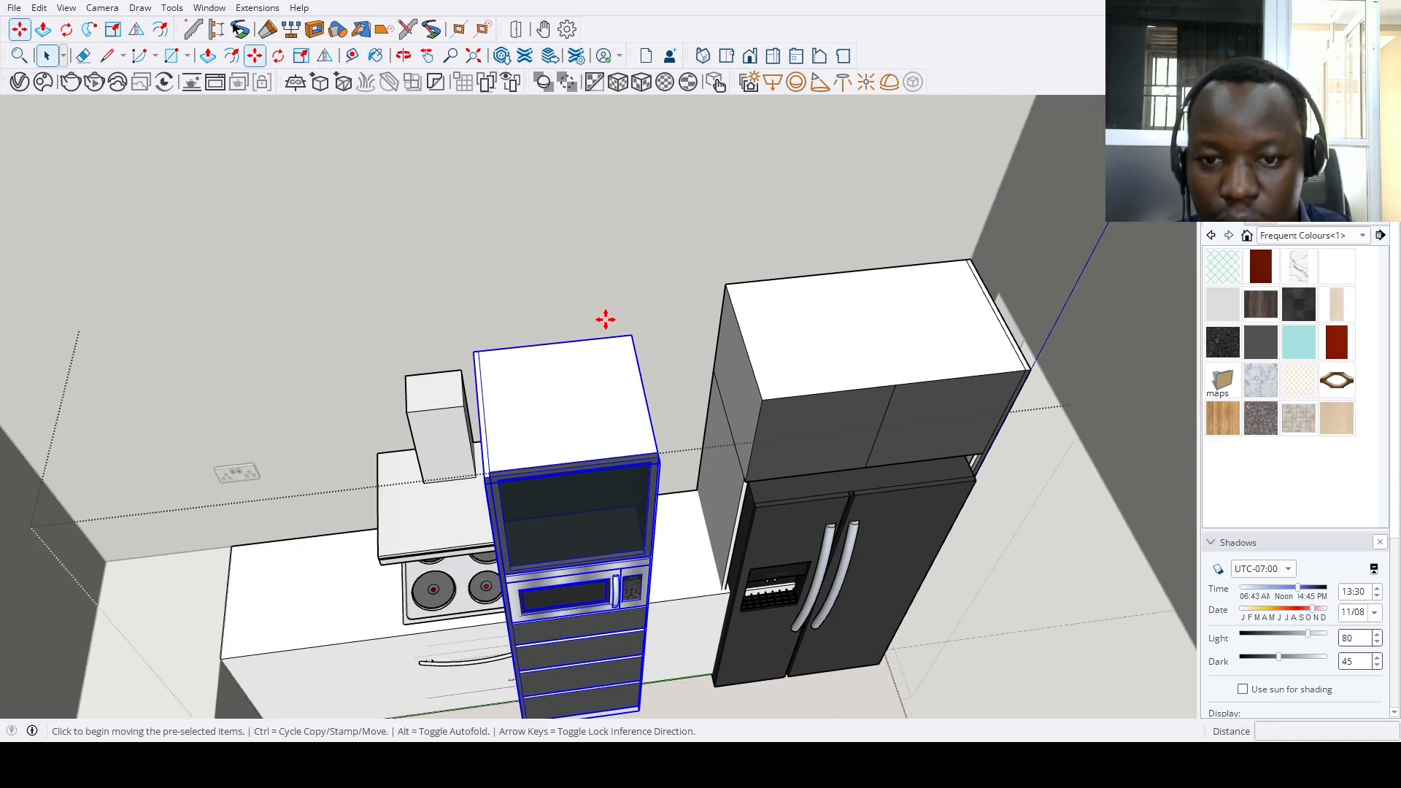
{"action": "left_click", "coordinate": [631, 333]}
{"action": "left_click", "coordinate": [728, 287]}
{"action": "key", "text": "space"}
{"action": "scroll", "coordinate": [661, 336], "scroll_direction": "down", "scroll_amount": 5}
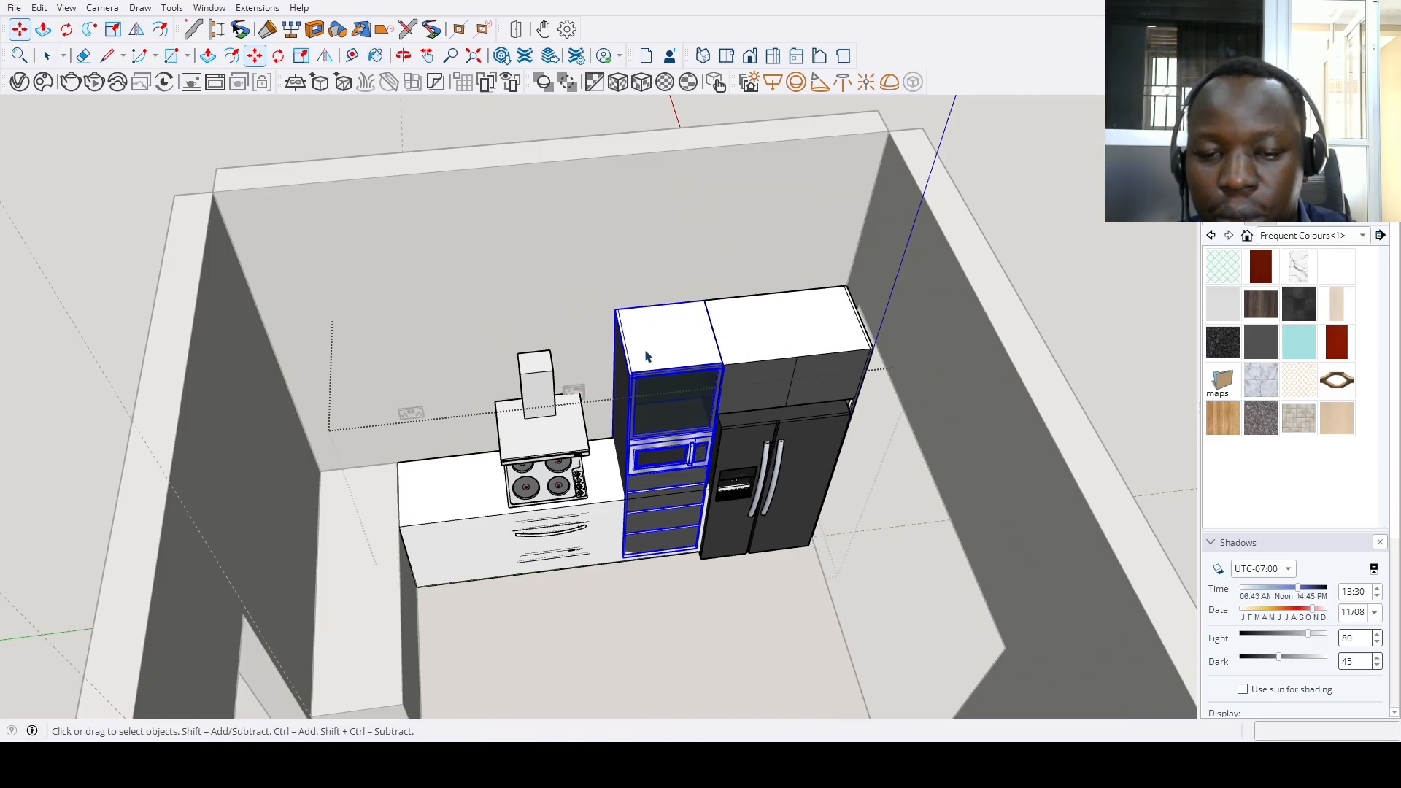
Move the end of the cooker counter back along the wall so it stops flush at the tall cabinet's side
{"action": "middle_click_drag", "start_coordinate": [640, 363], "coordinate": [684, 439]}
{"action": "left_click", "coordinate": [794, 531]}
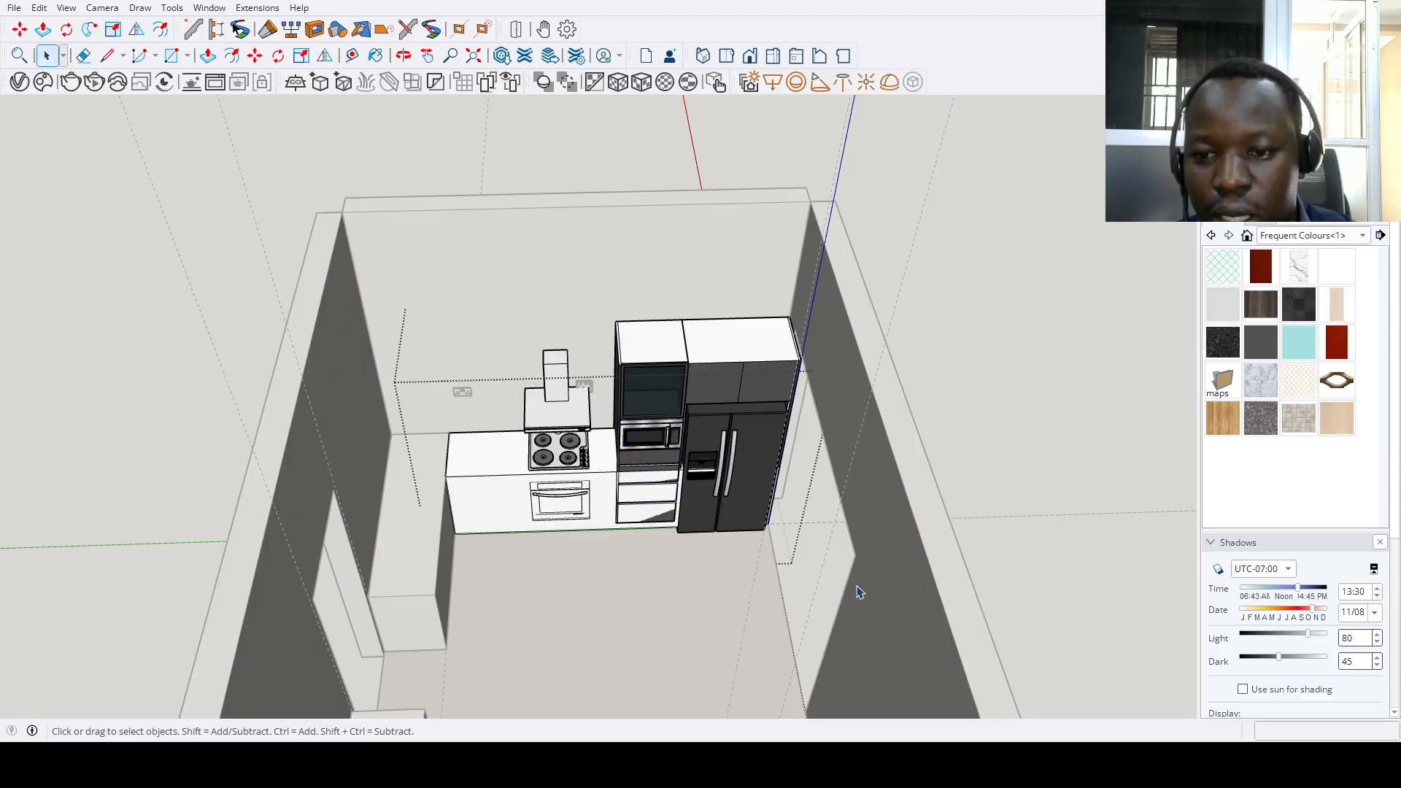
{"action": "scroll", "coordinate": [794, 531], "scroll_direction": "up", "scroll_amount": 2}
{"action": "key", "text": "m"}
{"action": "left_click", "coordinate": [780, 497]}
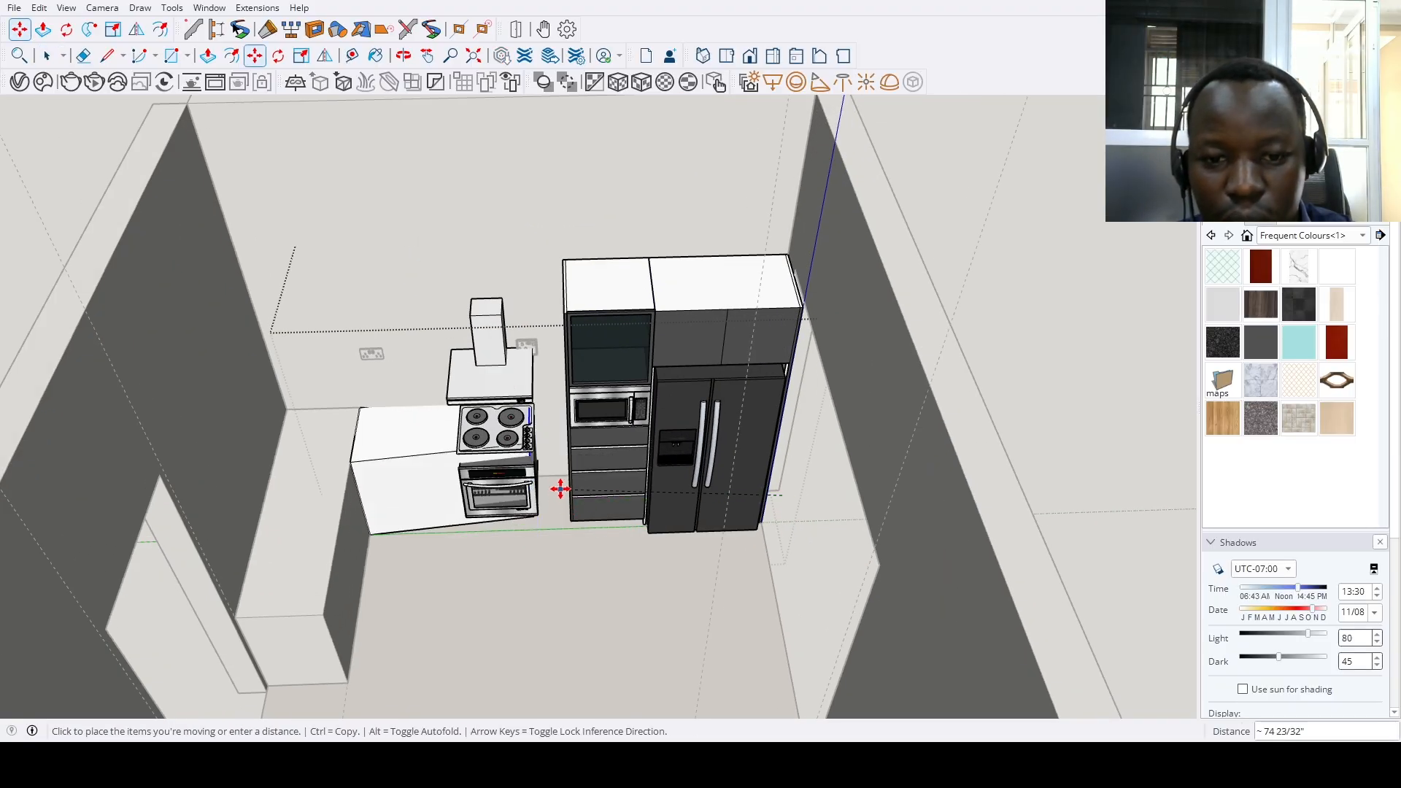
{"action": "left_click", "coordinate": [555, 505]}
{"action": "scroll", "coordinate": [555, 504], "scroll_direction": "up", "scroll_amount": 3}
{"action": "left_click", "coordinate": [551, 447]}
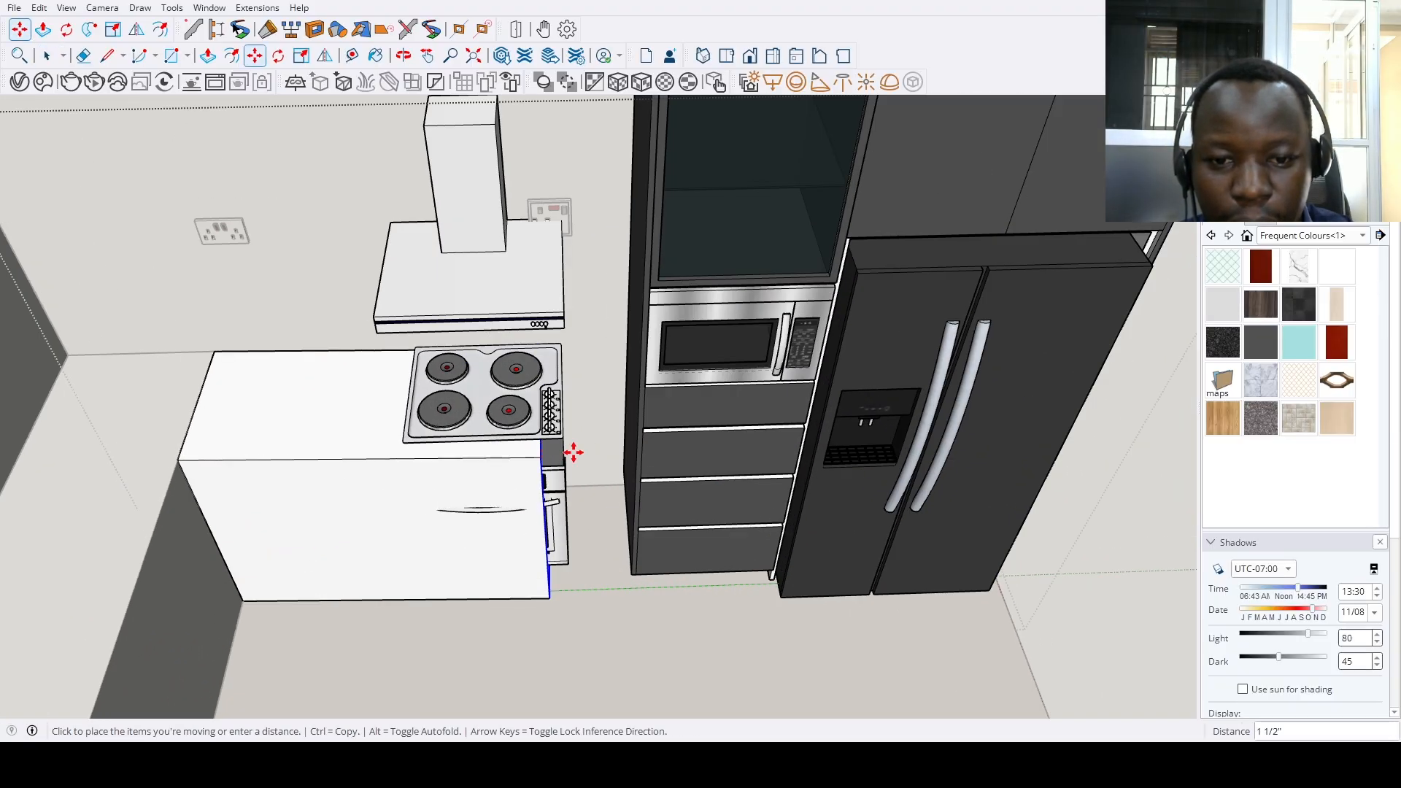
{"action": "left_click", "coordinate": [634, 443]}
{"action": "scroll", "coordinate": [634, 443], "scroll_direction": "down", "scroll_amount": 5}
Move the cooker and hood together along the counter, away from the tall cabinet and toward the counter's middle
{"action": "key", "text": "space"}
{"action": "left_click", "coordinate": [517, 473]}
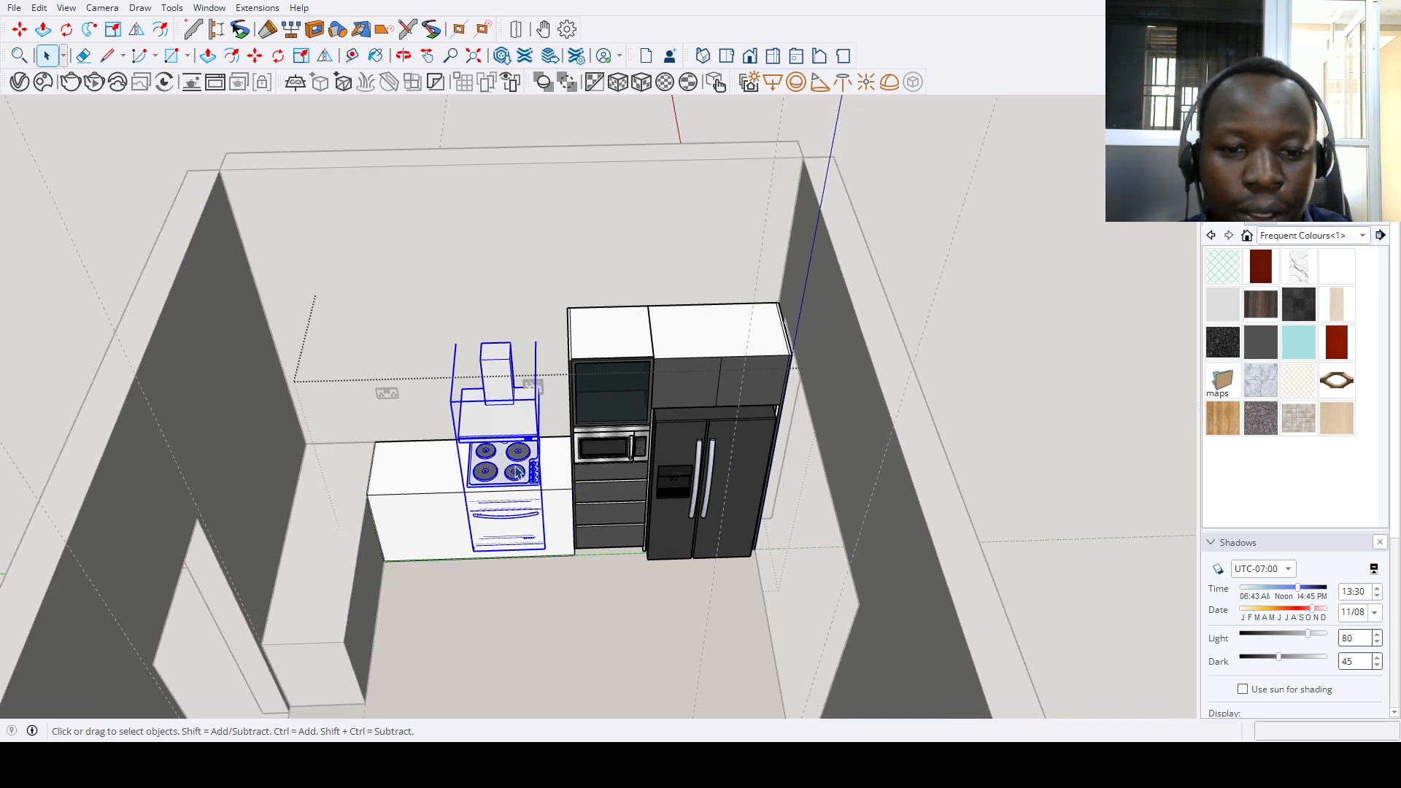
{"action": "key", "text": "m"}
{"action": "left_click", "coordinate": [517, 473]}
{"action": "left_click", "coordinate": [468, 463]}
{"action": "scroll", "coordinate": [468, 463], "scroll_direction": "down", "scroll_amount": 4}
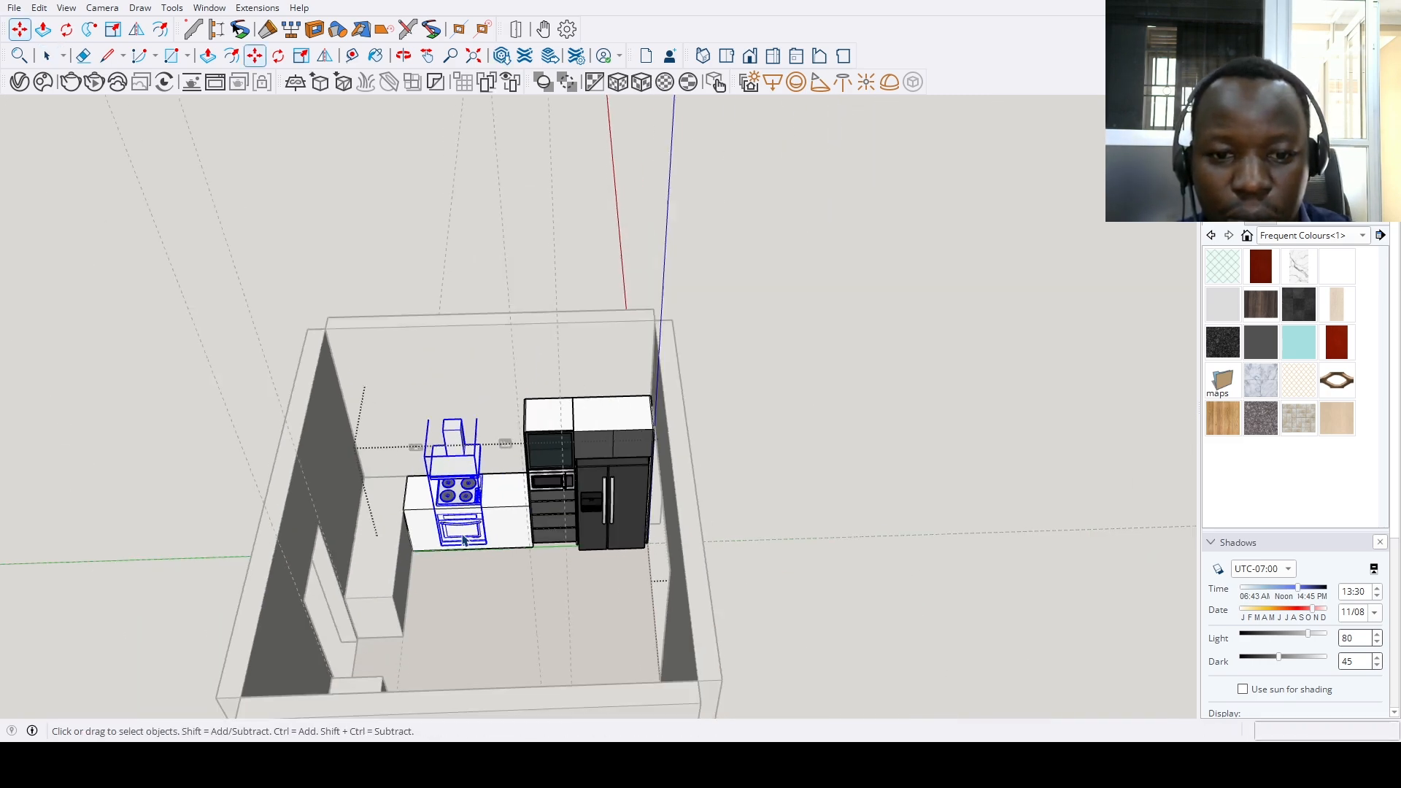
{"action": "middle_click_drag", "start_coordinate": [468, 463], "coordinate": [684, 588]}
{"action": "key", "text": "space"}
Push the cooker counter's top face down 32 inches with a new starting face to divide off a base strip
{"action": "scroll", "coordinate": [595, 478], "scroll_direction": "up", "scroll_amount": 5}
{"action": "scroll", "coordinate": [596, 473], "scroll_direction": "down", "scroll_amount": 5}
{"action": "key", "text": "space"}
{"action": "scroll", "coordinate": [684, 588], "scroll_direction": "up", "scroll_amount": 5}
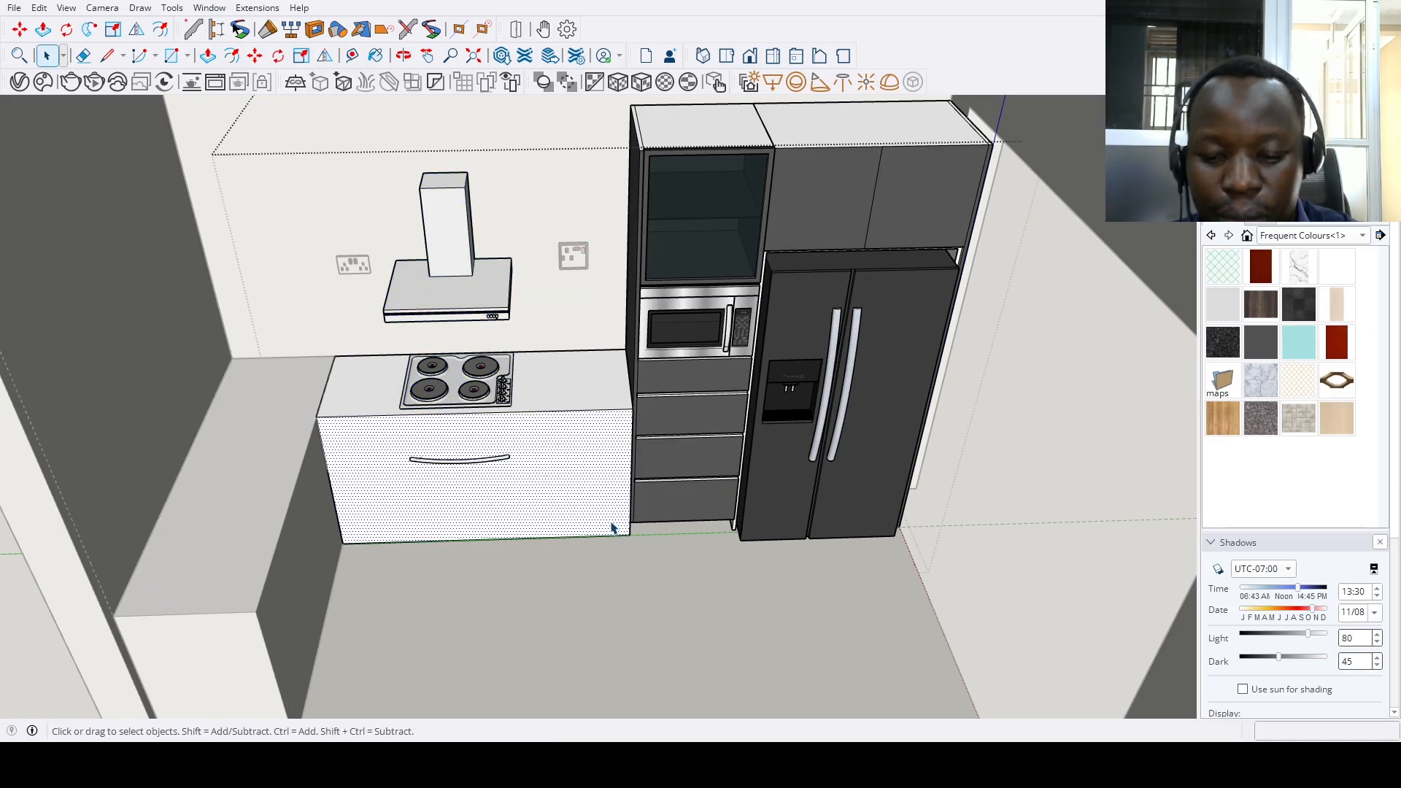
{"action": "key", "text": "p"}
{"action": "left_click", "coordinate": [604, 396]}
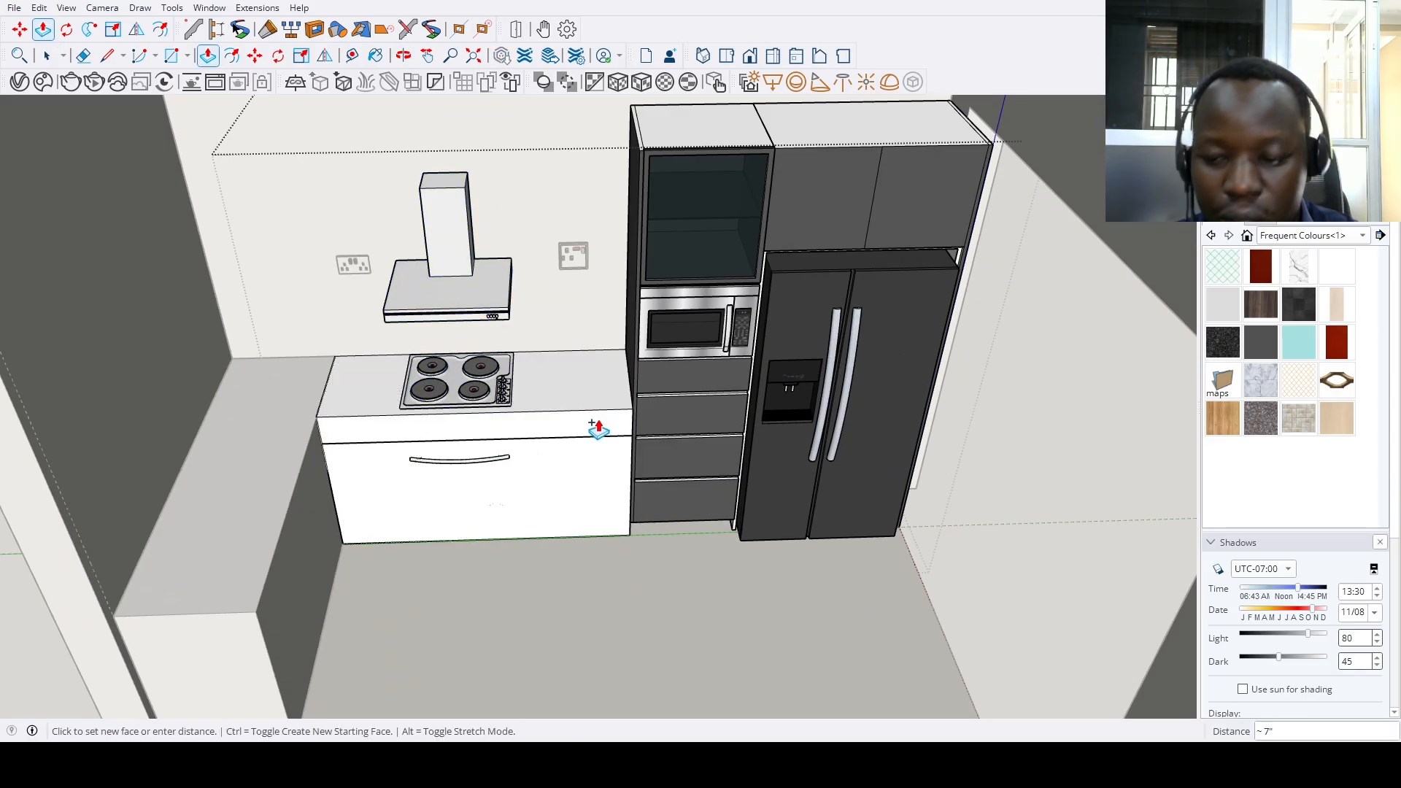
{"action": "left_click", "coordinate": [599, 431]}
{"action": "scroll", "coordinate": [599, 430], "scroll_direction": "up", "scroll_amount": 10}
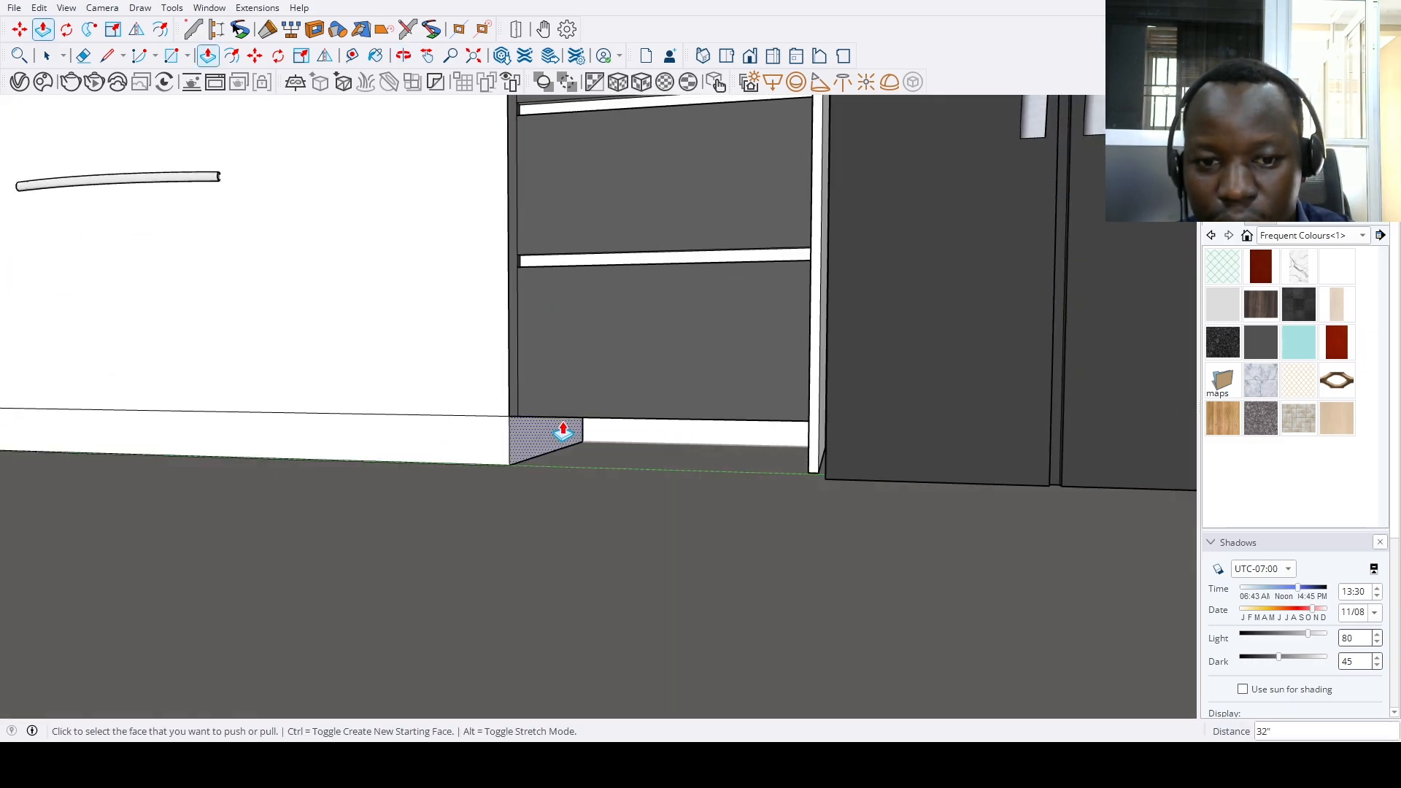
Extend the end face of the counter's base strip beneath the tall cabinet to the refrigerator unit's side panel
{"action": "scroll", "coordinate": [563, 432], "scroll_direction": "up", "scroll_amount": 2}
{"action": "left_click", "coordinate": [563, 432]}
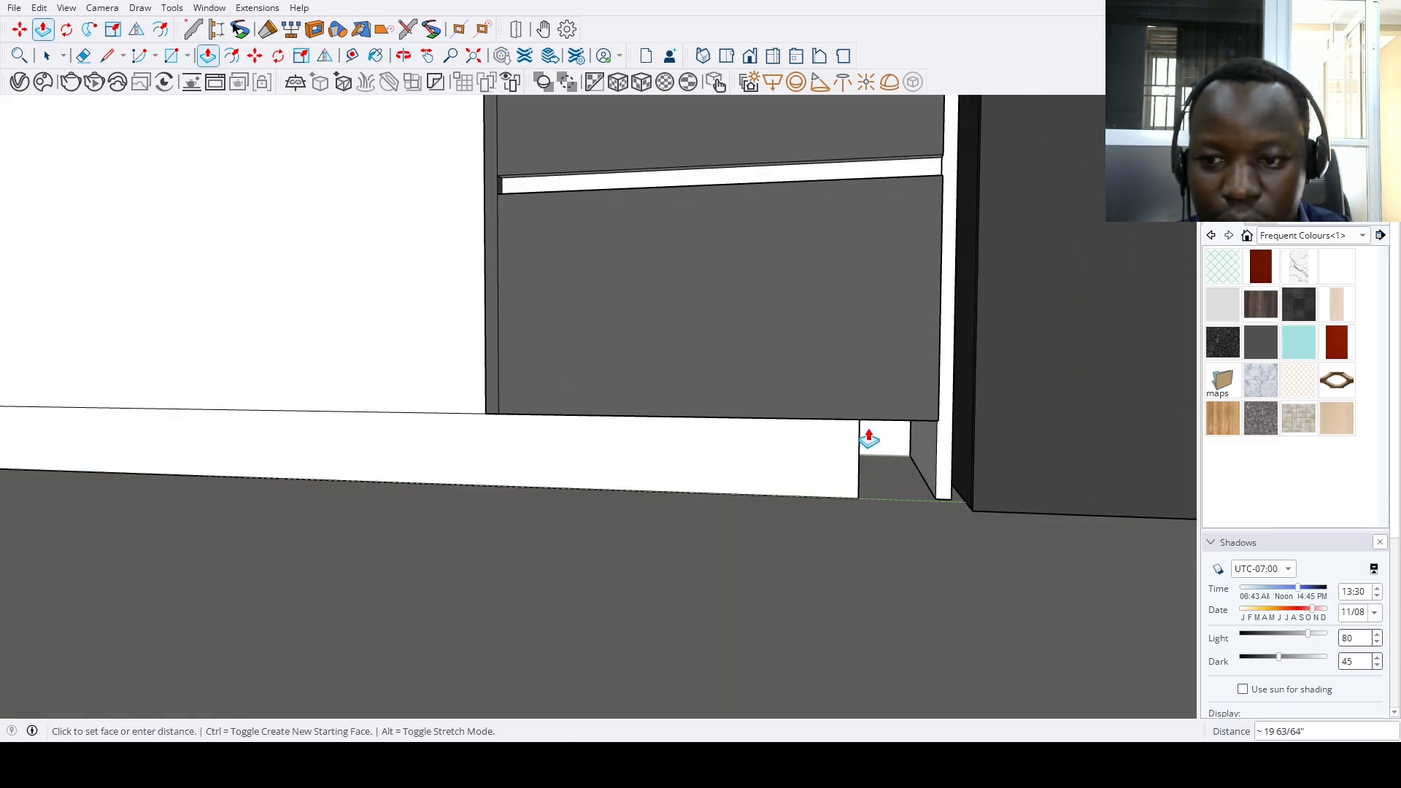
{"action": "left_click", "coordinate": [937, 427]}
{"action": "key", "text": "space"}
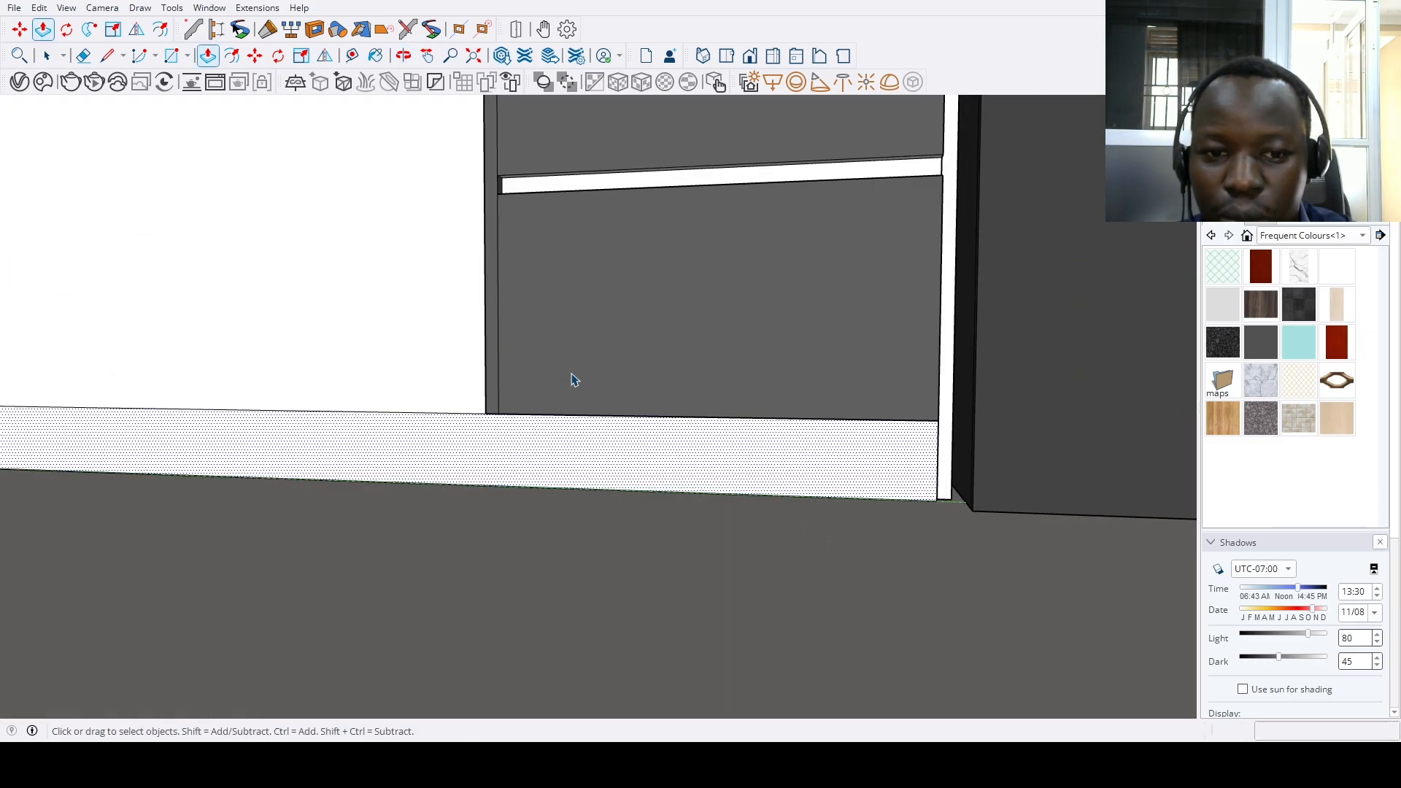
Push the cooker counter's top face down 1 inch with a new starting face to divide off the worktop
{"action": "scroll", "coordinate": [570, 379], "scroll_direction": "down", "scroll_amount": 3}
{"action": "left_click", "coordinate": [473, 56]}
{"action": "scroll", "coordinate": [725, 410], "scroll_direction": "up", "scroll_amount": 5}
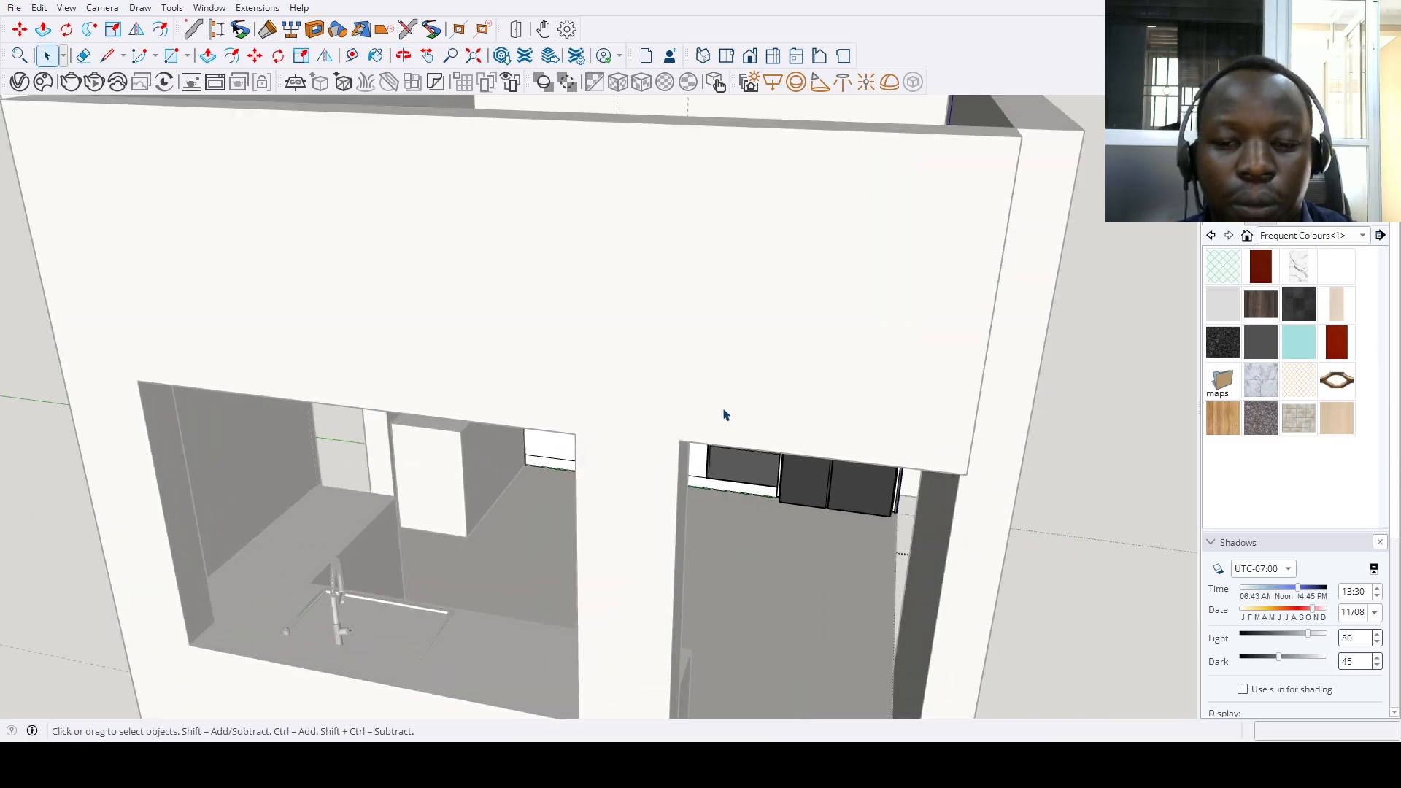
{"action": "middle_click_drag", "start_coordinate": [725, 410], "coordinate": [726, 406]}
{"action": "scroll", "coordinate": [726, 406], "scroll_direction": "up", "scroll_amount": 2}
{"action": "scroll", "coordinate": [726, 406], "scroll_direction": "down", "scroll_amount": 5}
{"action": "scroll", "coordinate": [741, 341], "scroll_direction": "up", "scroll_amount": 4}
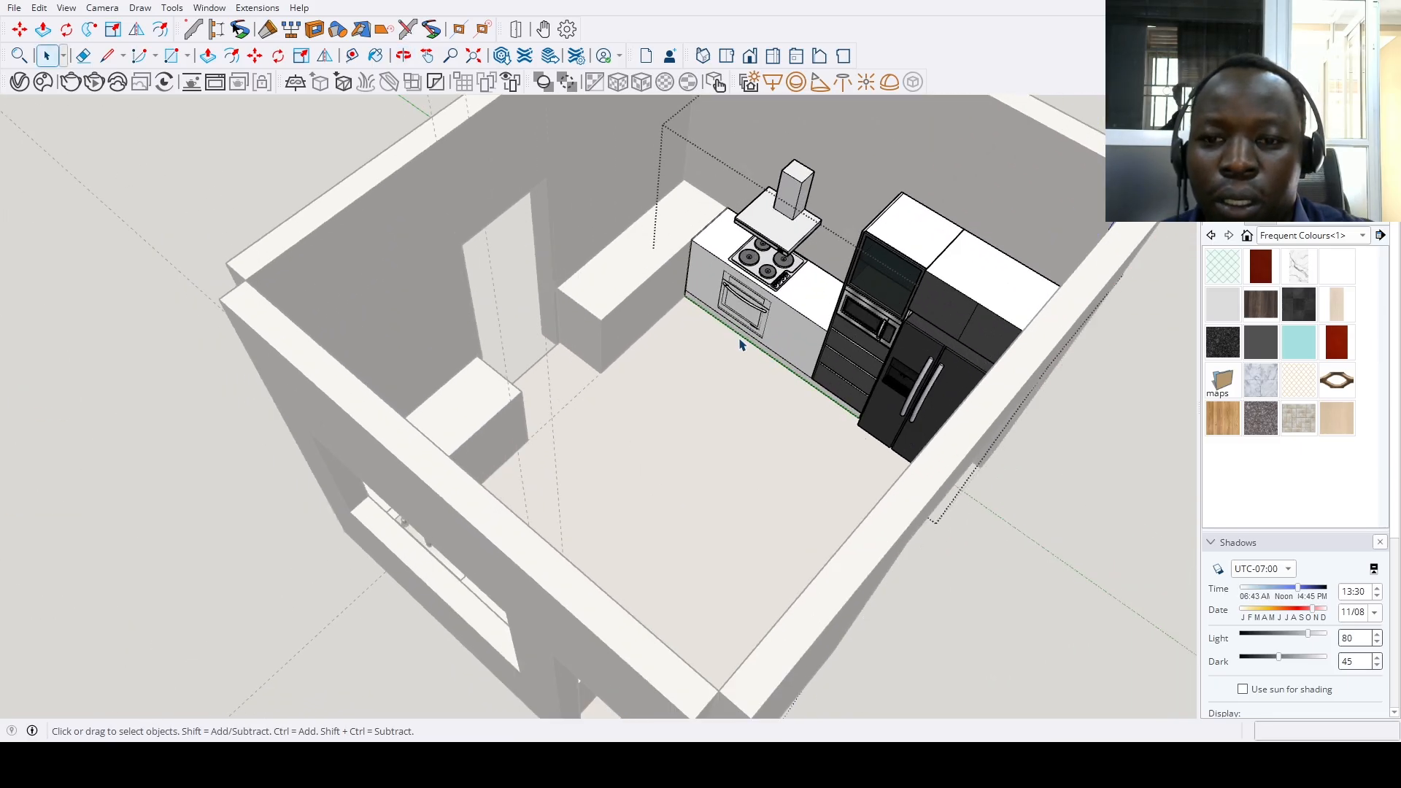
{"action": "scroll", "coordinate": [741, 343], "scroll_direction": "up", "scroll_amount": 1}
{"action": "key", "text": "p"}
{"action": "left_click", "coordinate": [805, 309]}
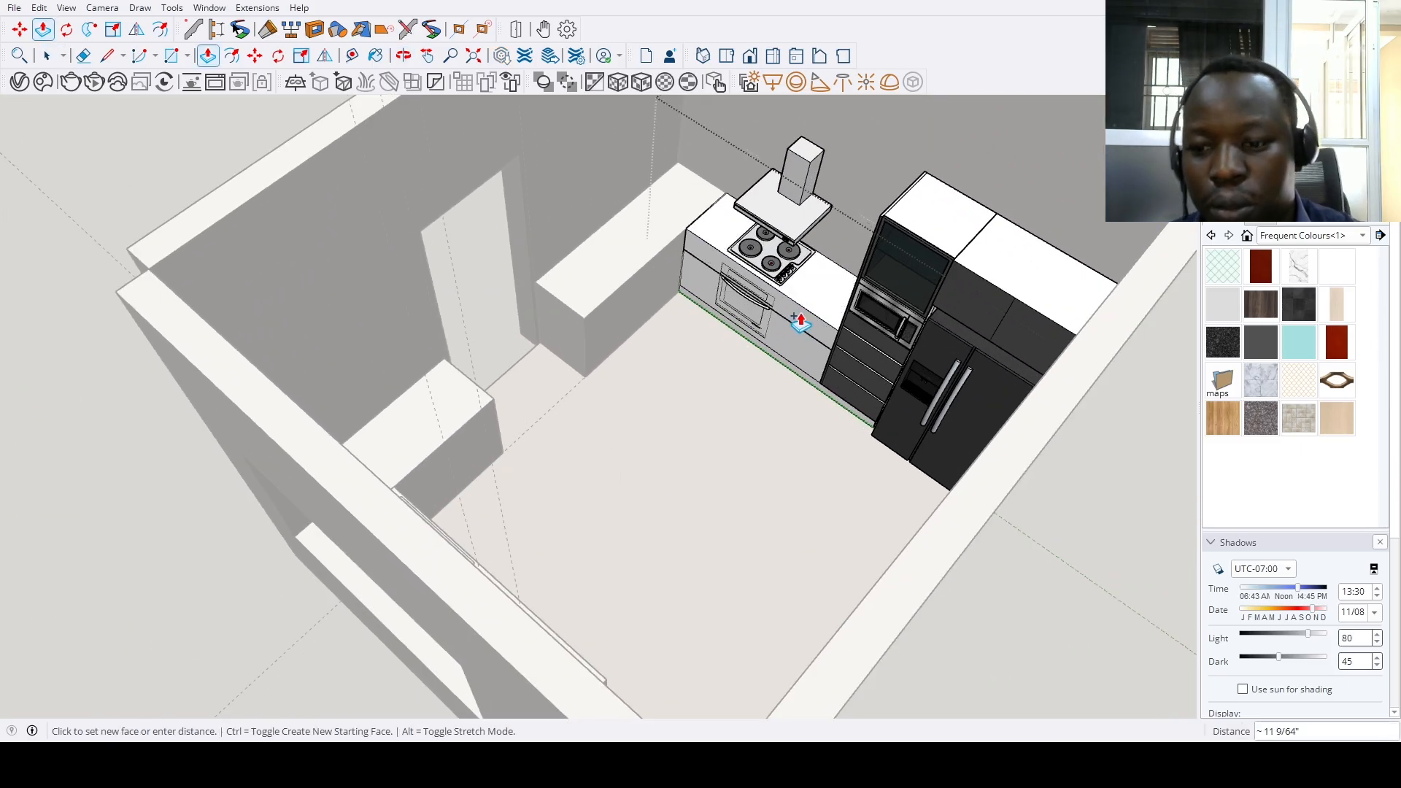
{"action": "type", "text": "1"}
{"action": "key", "text": "Return"}
{"action": "key", "text": "space"}
Copy the vertical front edge at the cooker counter's inner corner a short distance along the front face
{"action": "scroll", "coordinate": [759, 359], "scroll_direction": "down", "scroll_amount": 5}
{"action": "scroll", "coordinate": [718, 326], "scroll_direction": "up", "scroll_amount": 6}
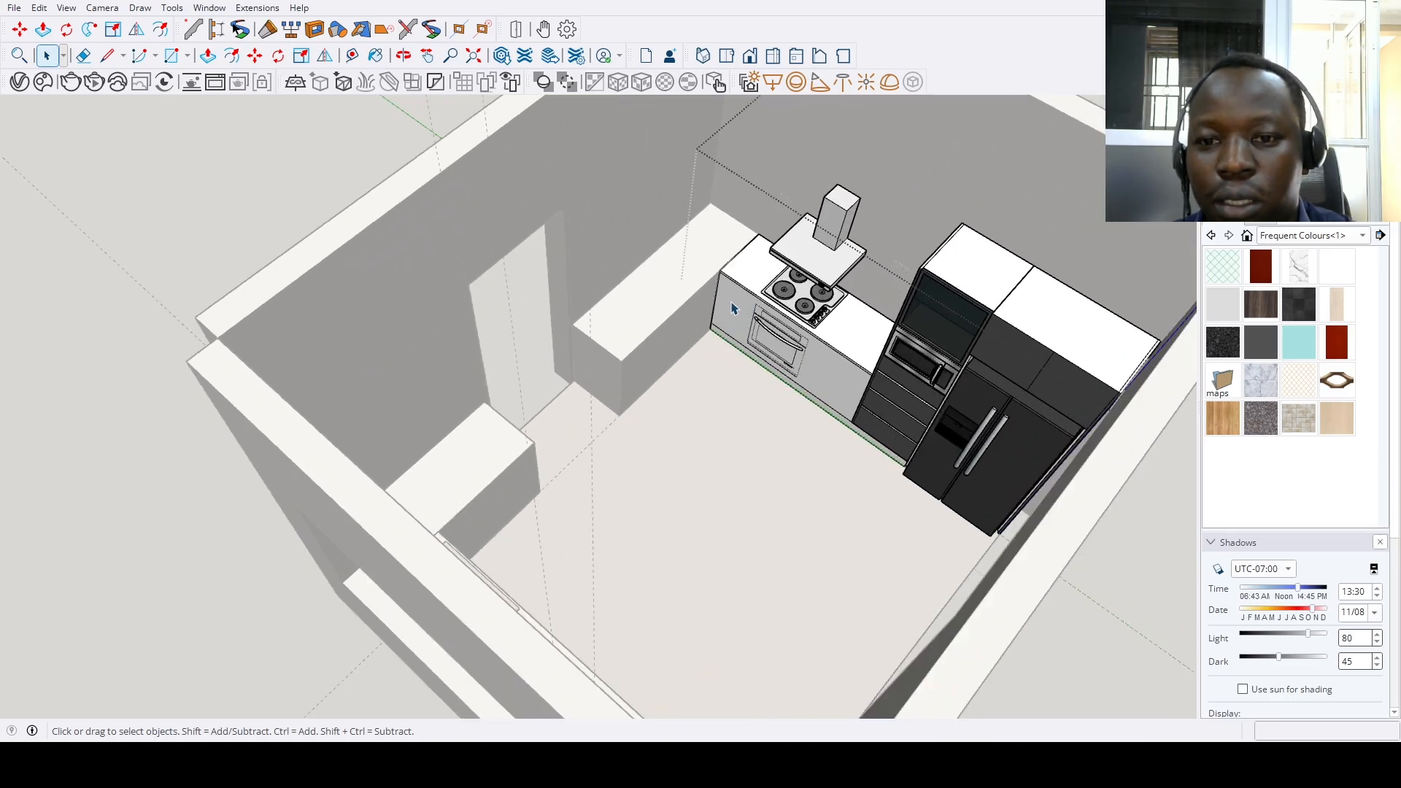
{"action": "scroll", "coordinate": [713, 324], "scroll_direction": "up", "scroll_amount": 3}
{"action": "key", "text": "m"}
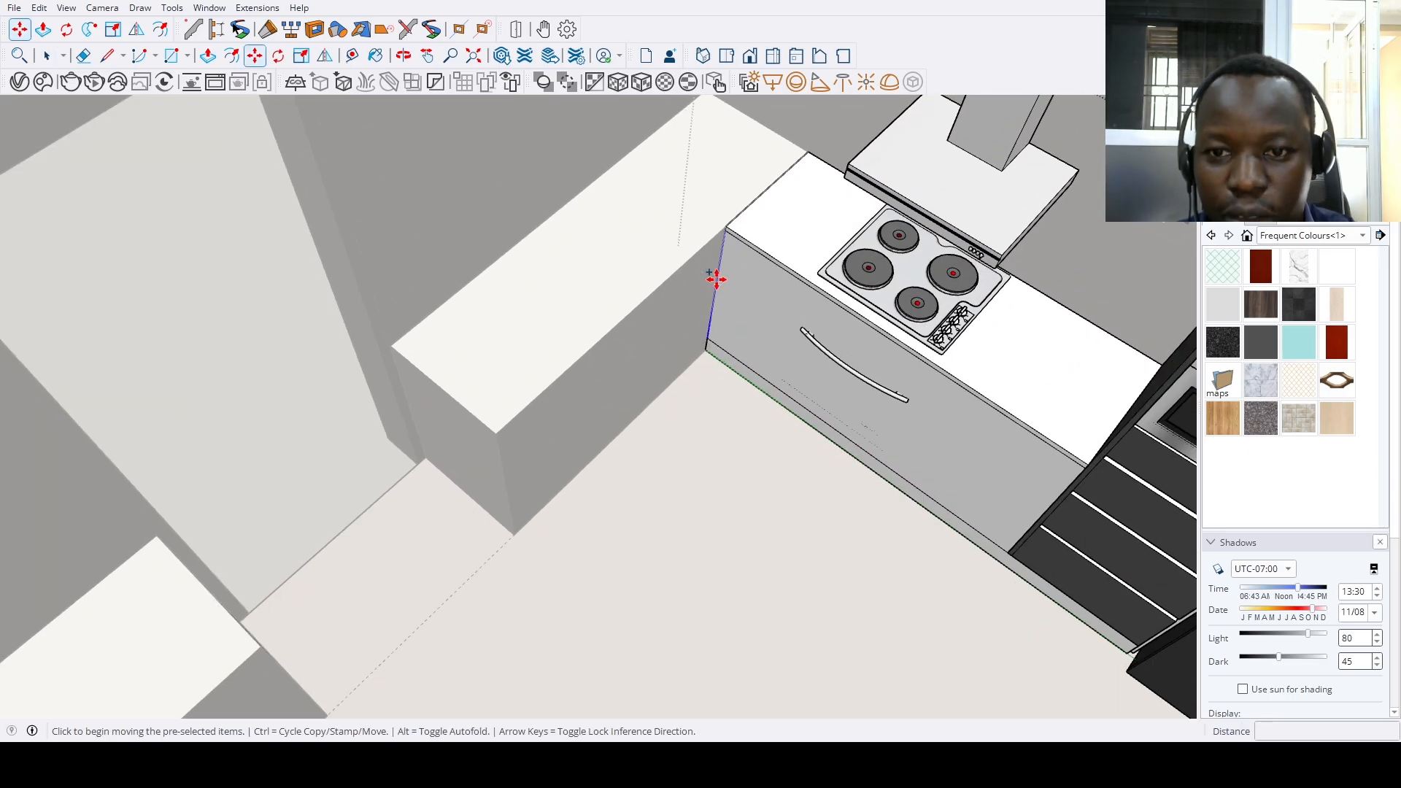
{"action": "key", "text": "ctrl"}
{"action": "left_click", "coordinate": [716, 279]}
{"action": "key", "text": "Return"}
Open the counter between the sink and the doorway for editing and select its front face
{"action": "scroll", "coordinate": [725, 407], "scroll_direction": "down", "scroll_amount": 10}
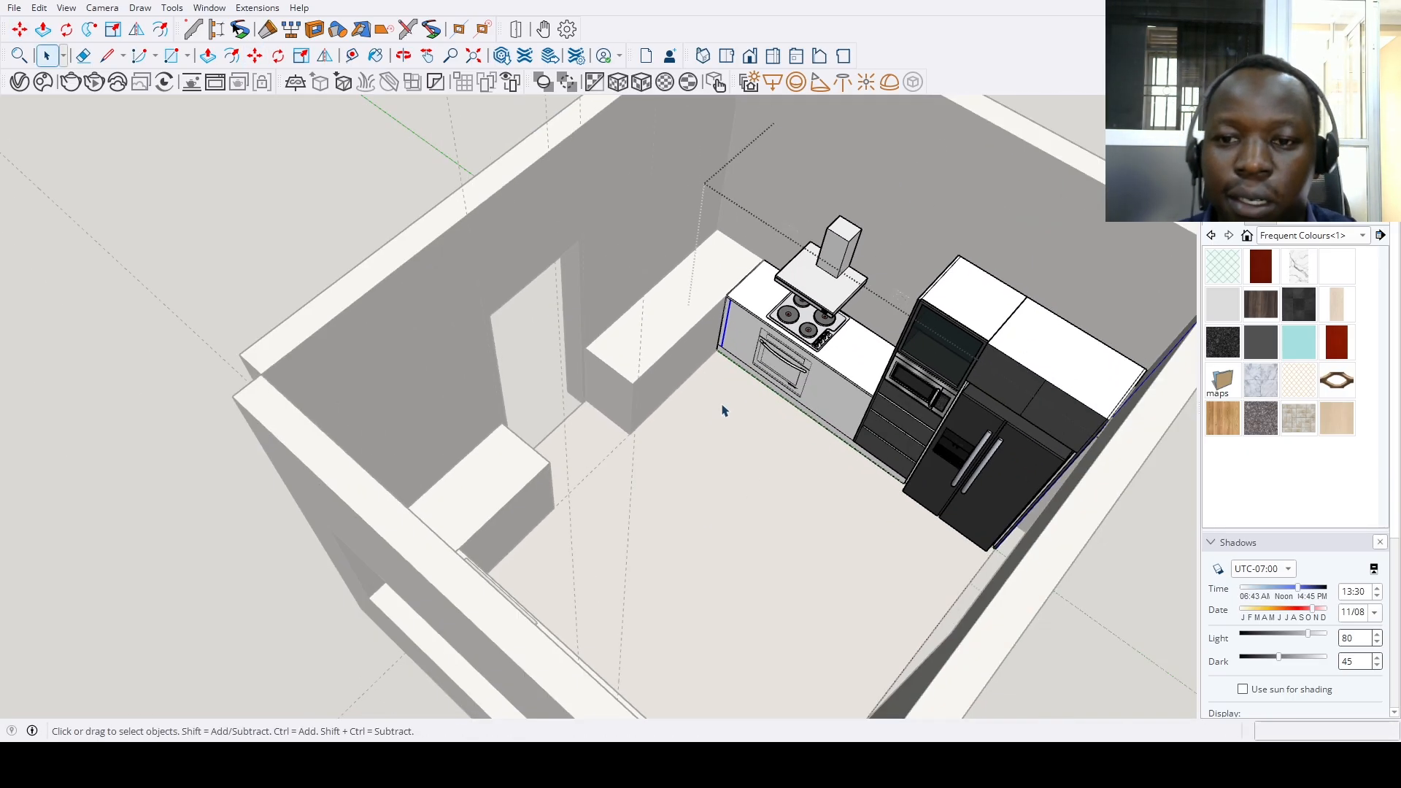
{"action": "key", "text": "space"}
{"action": "middle_click_drag", "start_coordinate": [258, 383], "coordinate": [619, 477]}
{"action": "scroll", "coordinate": [620, 477], "scroll_direction": "up", "scroll_amount": 8}
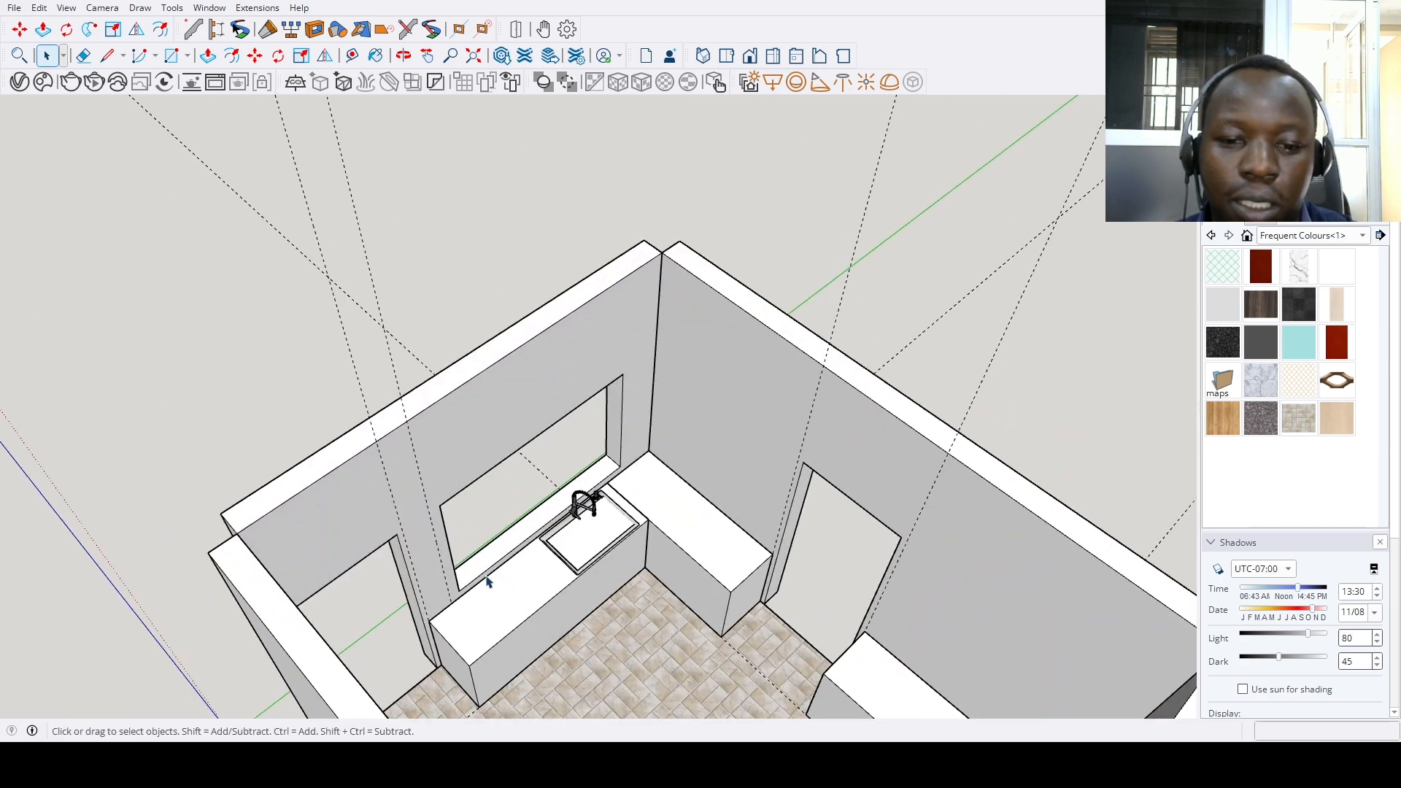
{"action": "left_click", "coordinate": [605, 395]}
{"action": "double_click", "coordinate": [605, 395]}
{"action": "scroll", "coordinate": [579, 413], "scroll_direction": "down", "scroll_amount": 5}
{"action": "middle_click_drag", "start_coordinate": [579, 413], "coordinate": [607, 397]}
{"action": "scroll", "coordinate": [627, 382], "scroll_direction": "up", "scroll_amount": 5}
{"action": "scroll", "coordinate": [607, 398], "scroll_direction": "up", "scroll_amount": 3}
{"action": "left_click", "coordinate": [596, 411]}
Place a horizontal guide on the wall above the counter's back edge and a second guide 32 inches above it
{"action": "key", "text": "t"}
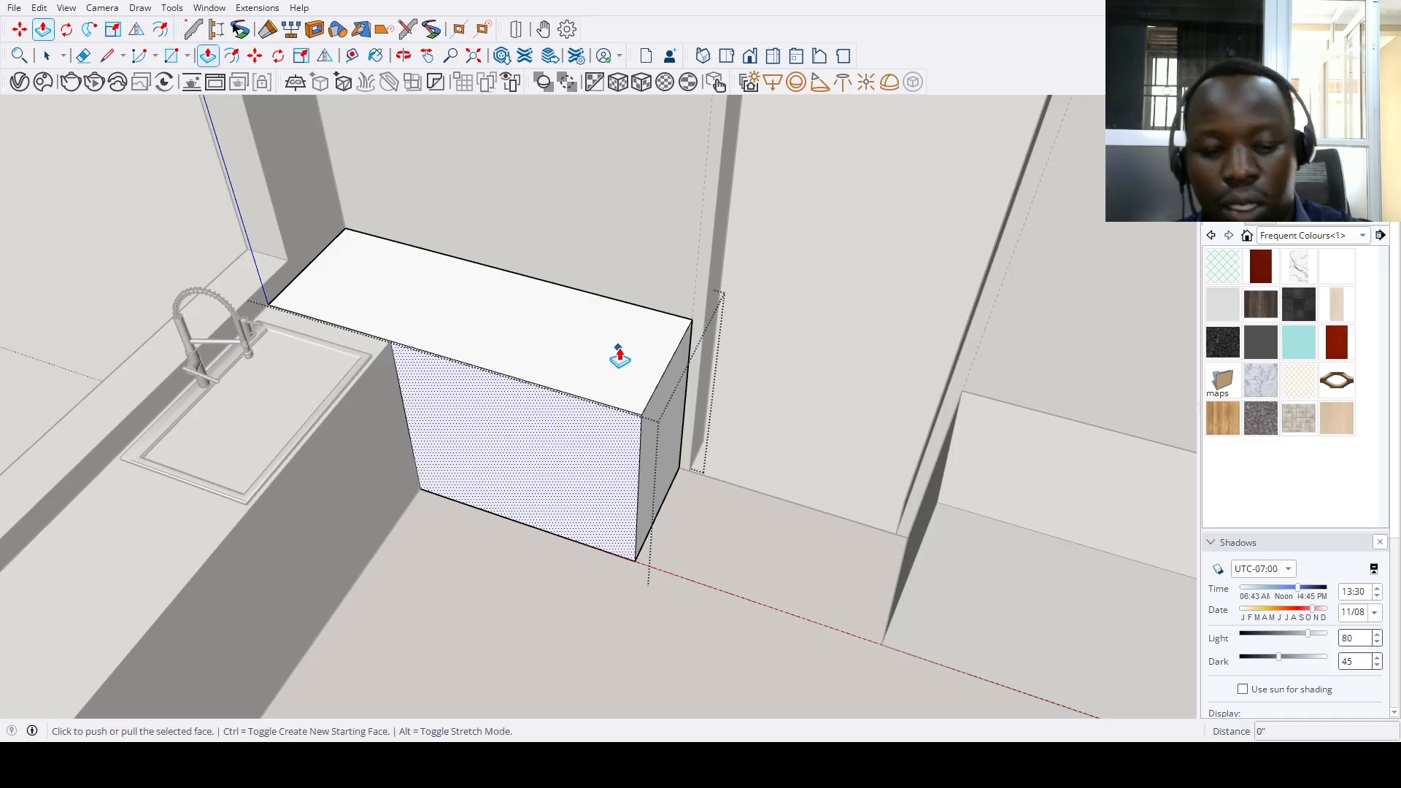
{"action": "left_click", "coordinate": [591, 292]}
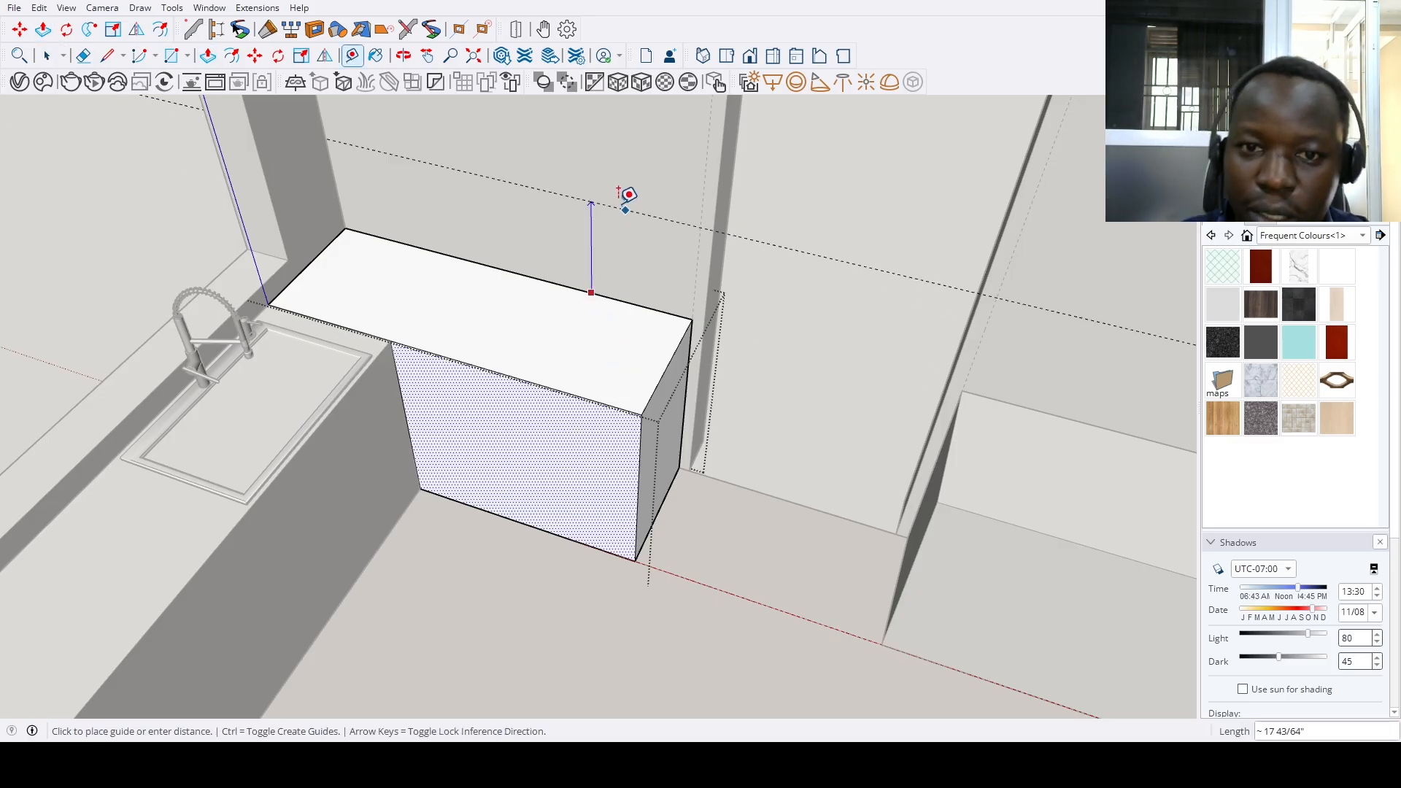
{"action": "key", "text": "Return"}
{"action": "scroll", "coordinate": [569, 214], "scroll_direction": "down", "scroll_amount": 2}
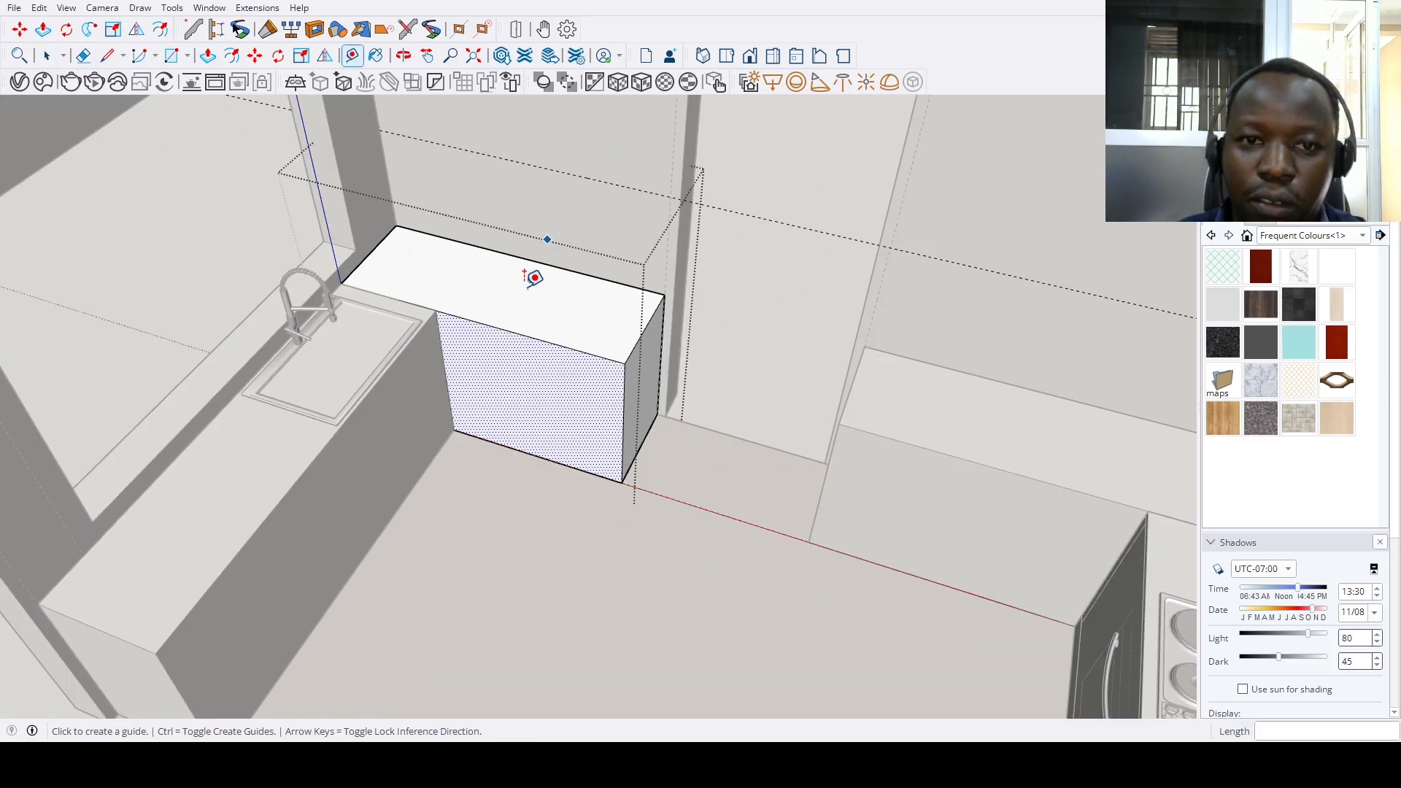
{"action": "middle_click_drag", "start_coordinate": [523, 282], "coordinate": [505, 400], "text": "shift"}
{"action": "left_click", "coordinate": [566, 315]}
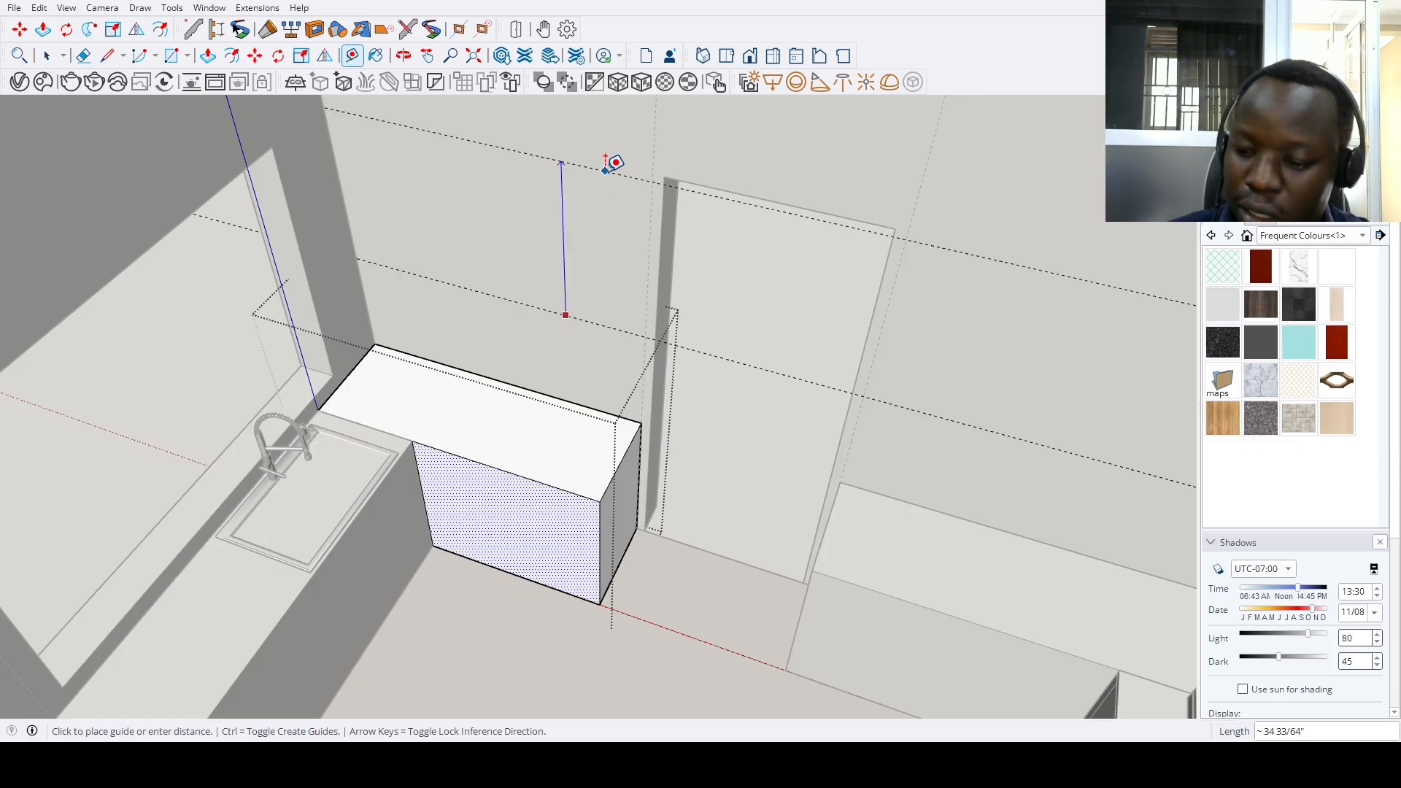
{"action": "key", "text": "Return"}
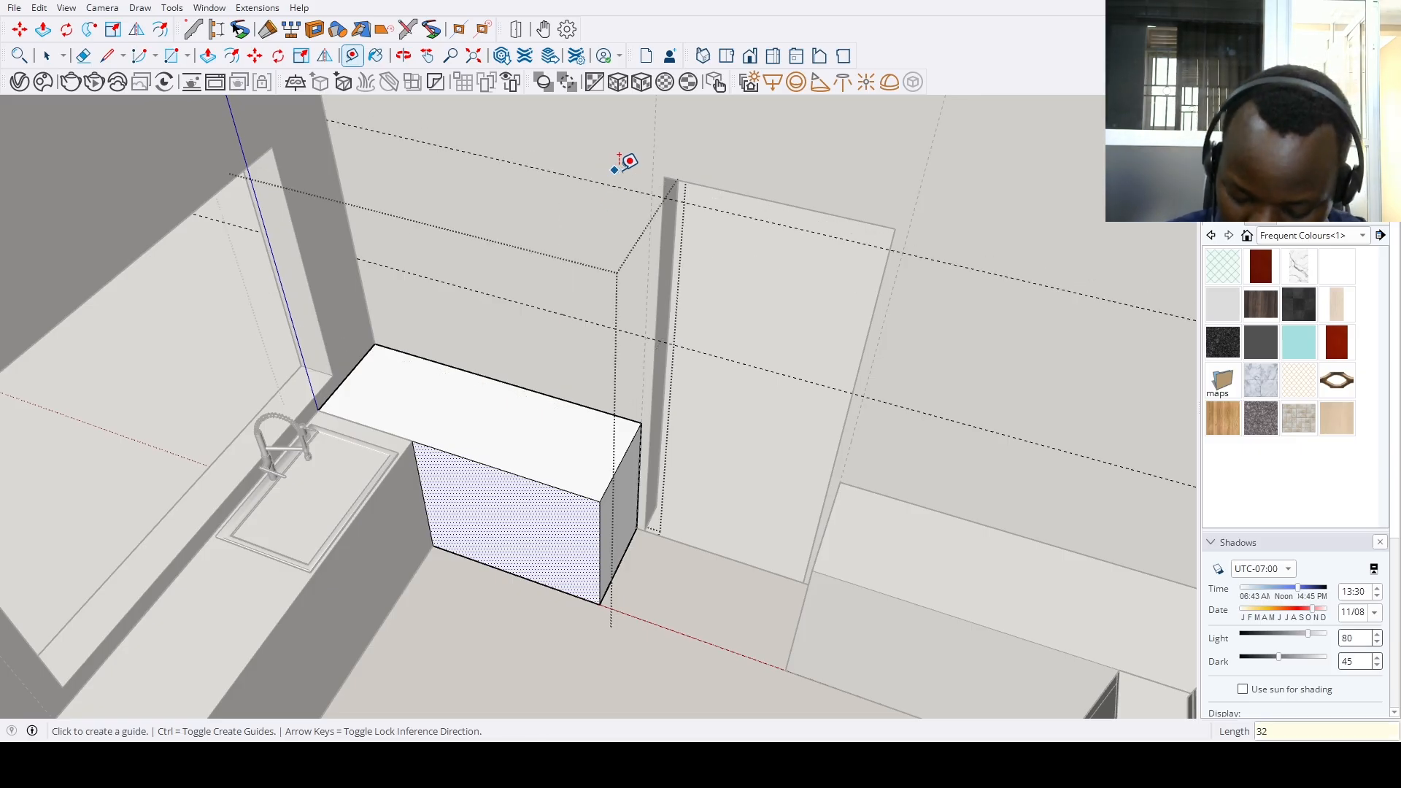
Close the counter between the sink and the doorway
{"action": "scroll", "coordinate": [594, 292], "scroll_direction": "down", "scroll_amount": 6}
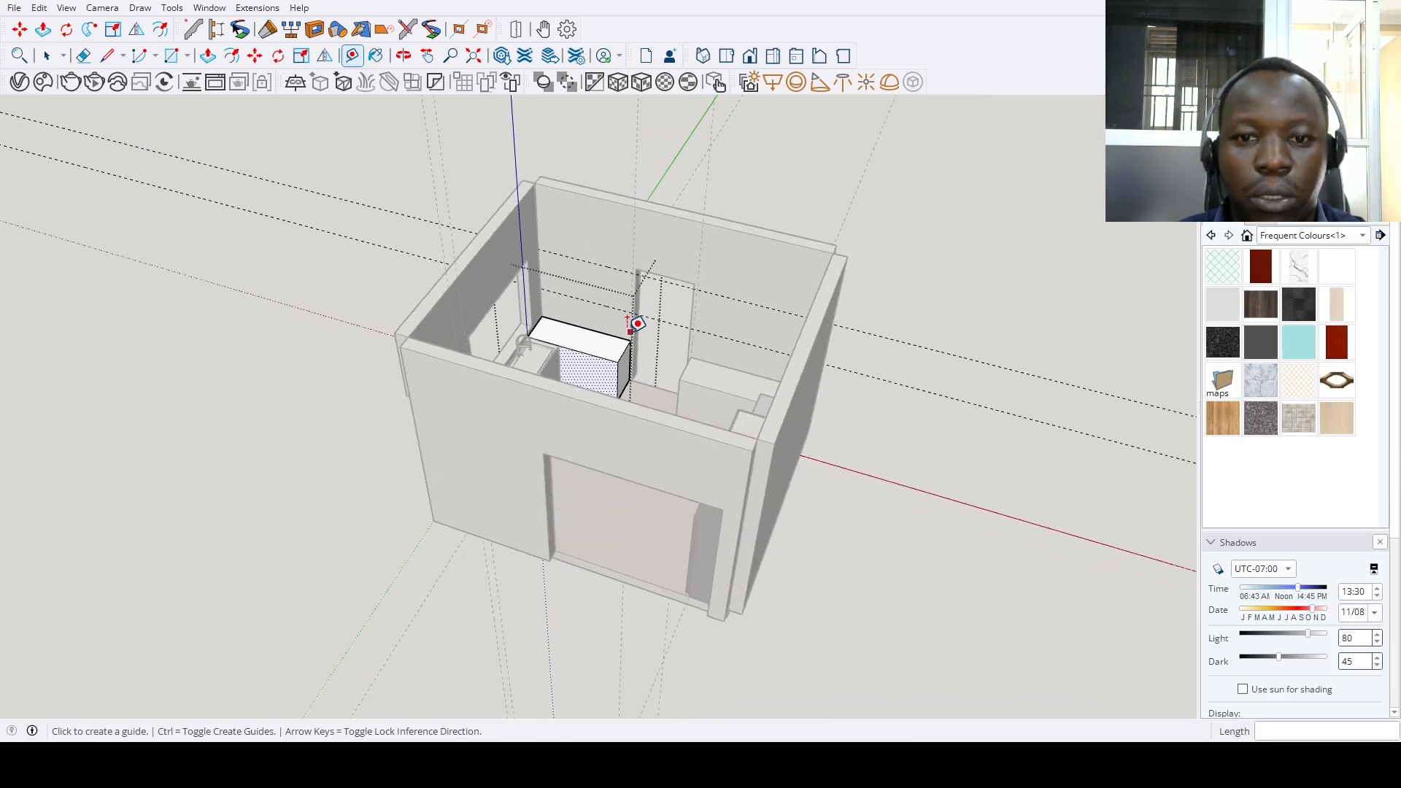
{"action": "middle_click_drag", "start_coordinate": [635, 322], "coordinate": [1088, 407]}
{"action": "scroll", "coordinate": [643, 401], "scroll_direction": "up", "scroll_amount": 3}
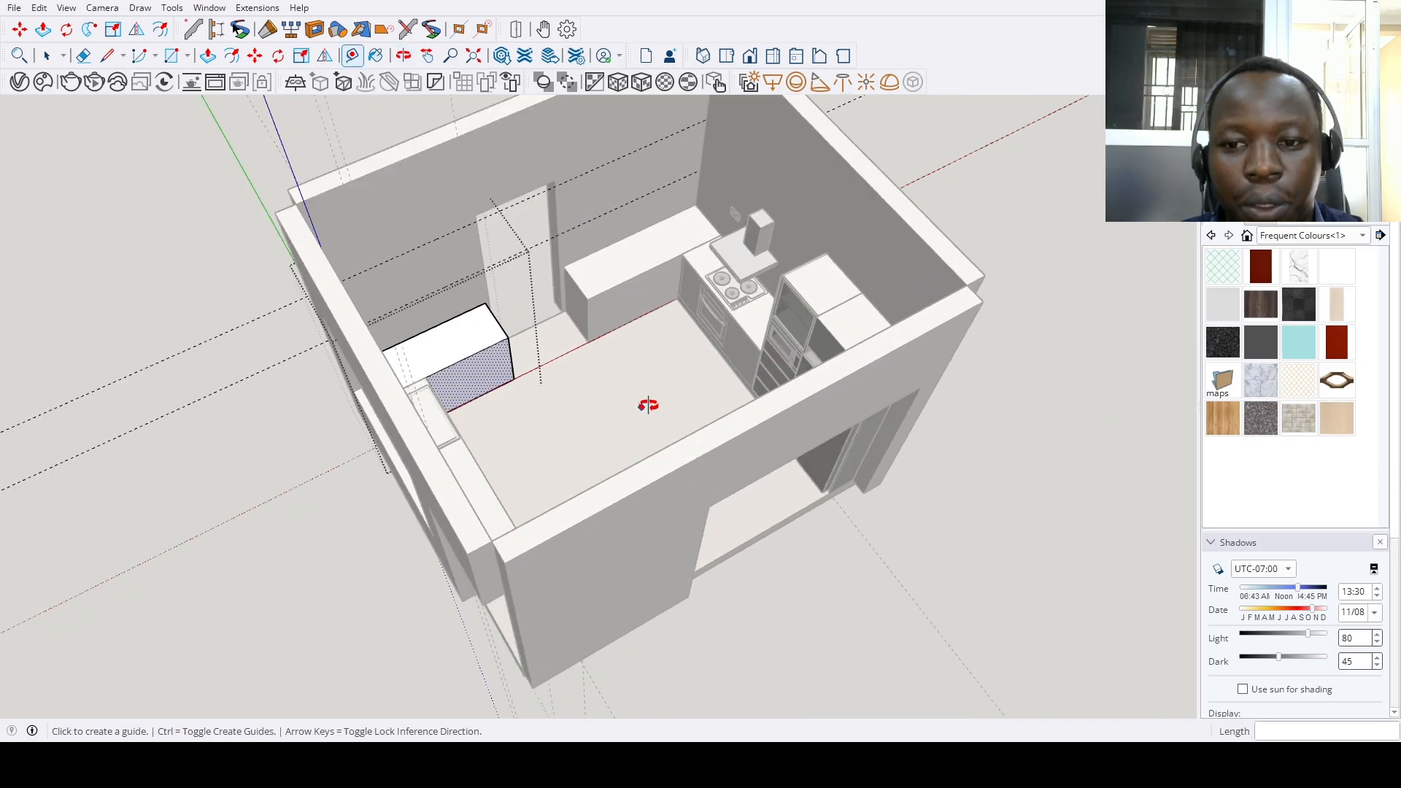
{"action": "middle_click_drag", "start_coordinate": [647, 406], "coordinate": [952, 347]}
{"action": "middle_click_drag", "start_coordinate": [783, 357], "coordinate": [581, 334]}
{"action": "key", "text": "space"}
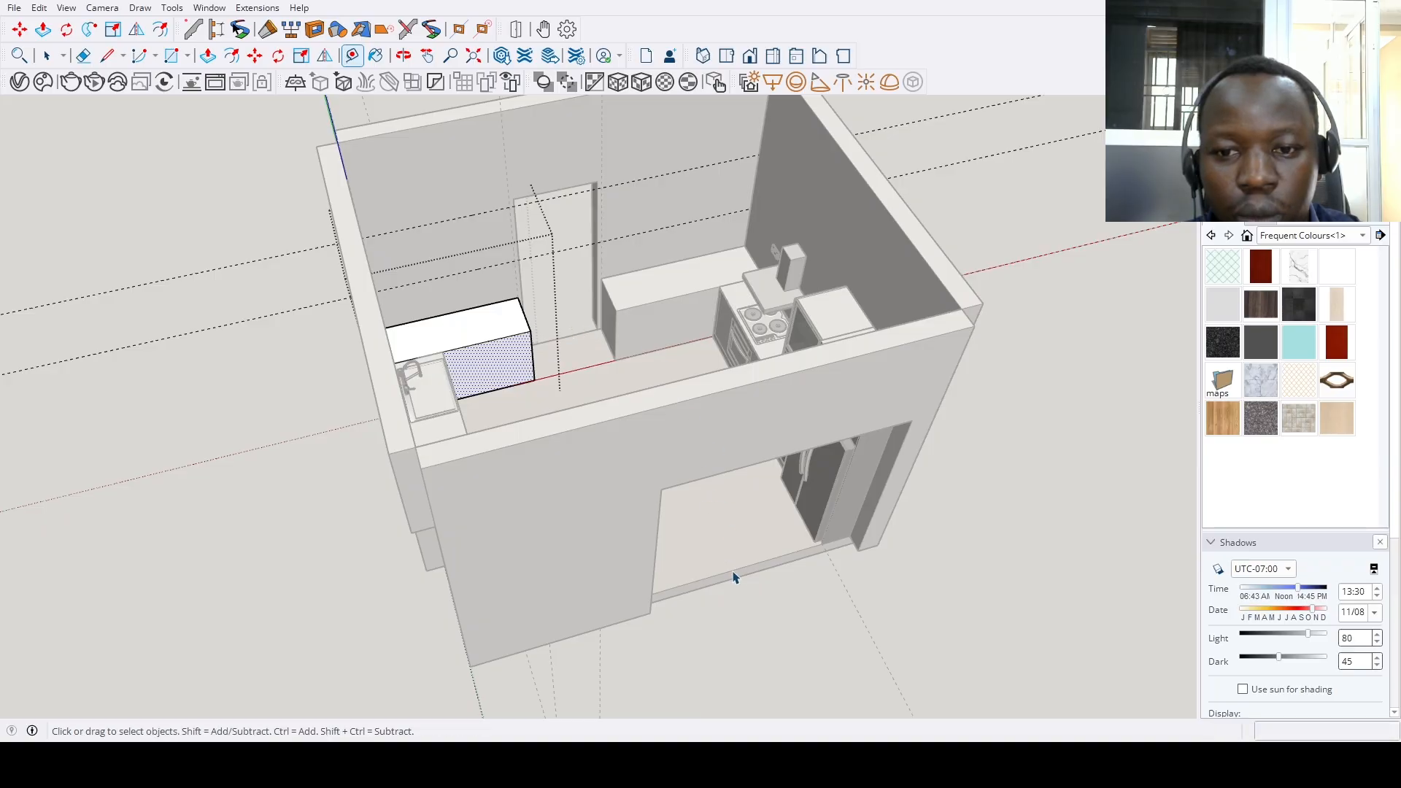
{"action": "left_click", "coordinate": [735, 575]}
Open the tiled floor for editing and offset its boundary 22 inches inward
{"action": "scroll", "coordinate": [735, 574], "scroll_direction": "down", "scroll_amount": 4}
{"action": "middle_click_drag", "start_coordinate": [735, 574], "coordinate": [595, 580]}
{"action": "scroll", "coordinate": [605, 475], "scroll_direction": "up", "scroll_amount": 5}
{"action": "double_click", "coordinate": [605, 475]}
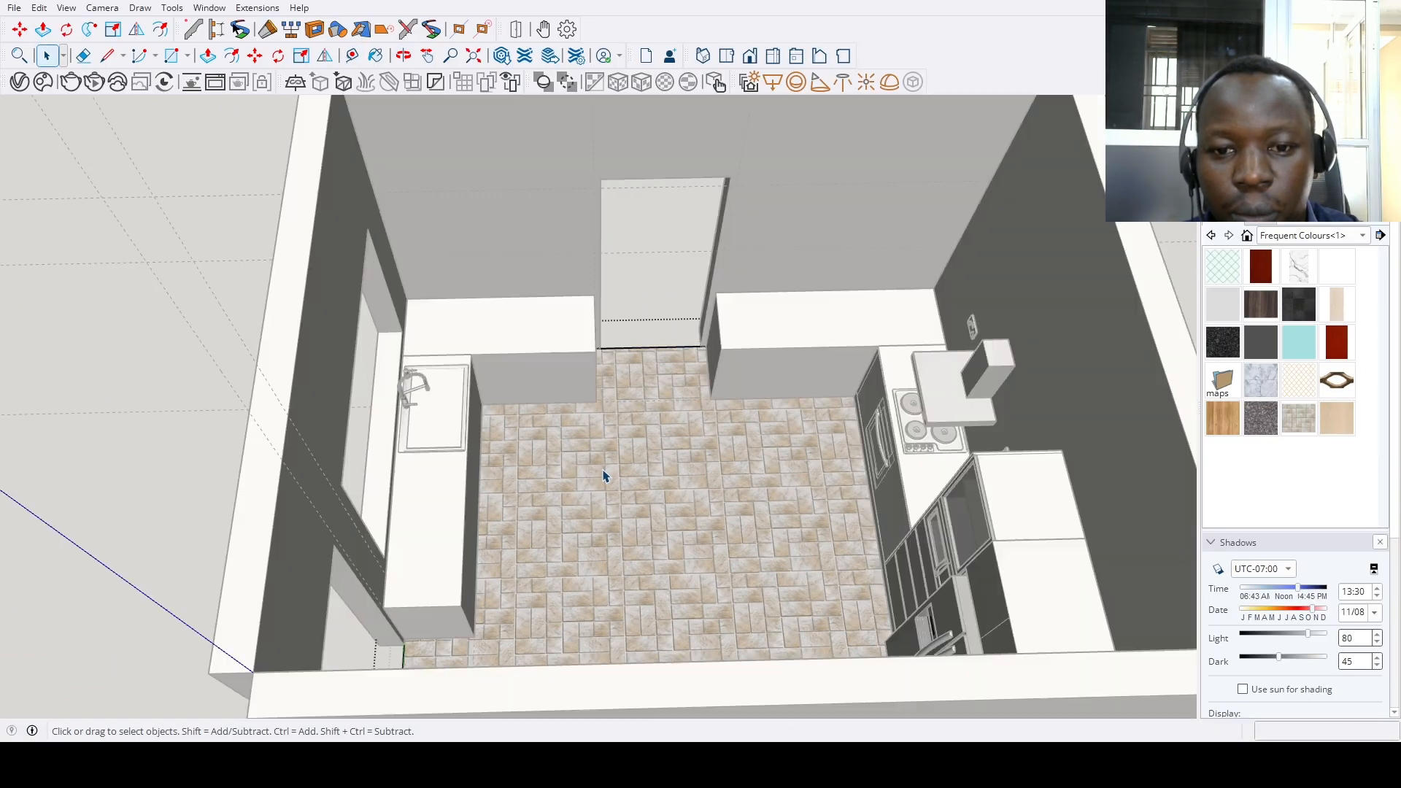
{"action": "scroll", "coordinate": [605, 475], "scroll_direction": "down", "scroll_amount": 4}
{"action": "mouse_move", "coordinate": [642, 478]}
{"action": "middle_mouse_down"}
{"action": "mouse_move", "coordinate": [398, 465]}
{"action": "mouse_move", "coordinate": [332, 523]}
{"action": "mouse_move", "coordinate": [372, 585]}
{"action": "mouse_move", "coordinate": [843, 340]}
{"action": "mouse_move", "coordinate": [797, 376]}
{"action": "mouse_move", "coordinate": [997, 485]}
{"action": "mouse_move", "coordinate": [1019, 469]}
{"action": "middle_mouse_up"}
{"action": "left_click", "coordinate": [660, 466]}
{"action": "scroll", "coordinate": [660, 466], "scroll_direction": "up", "scroll_amount": 5}
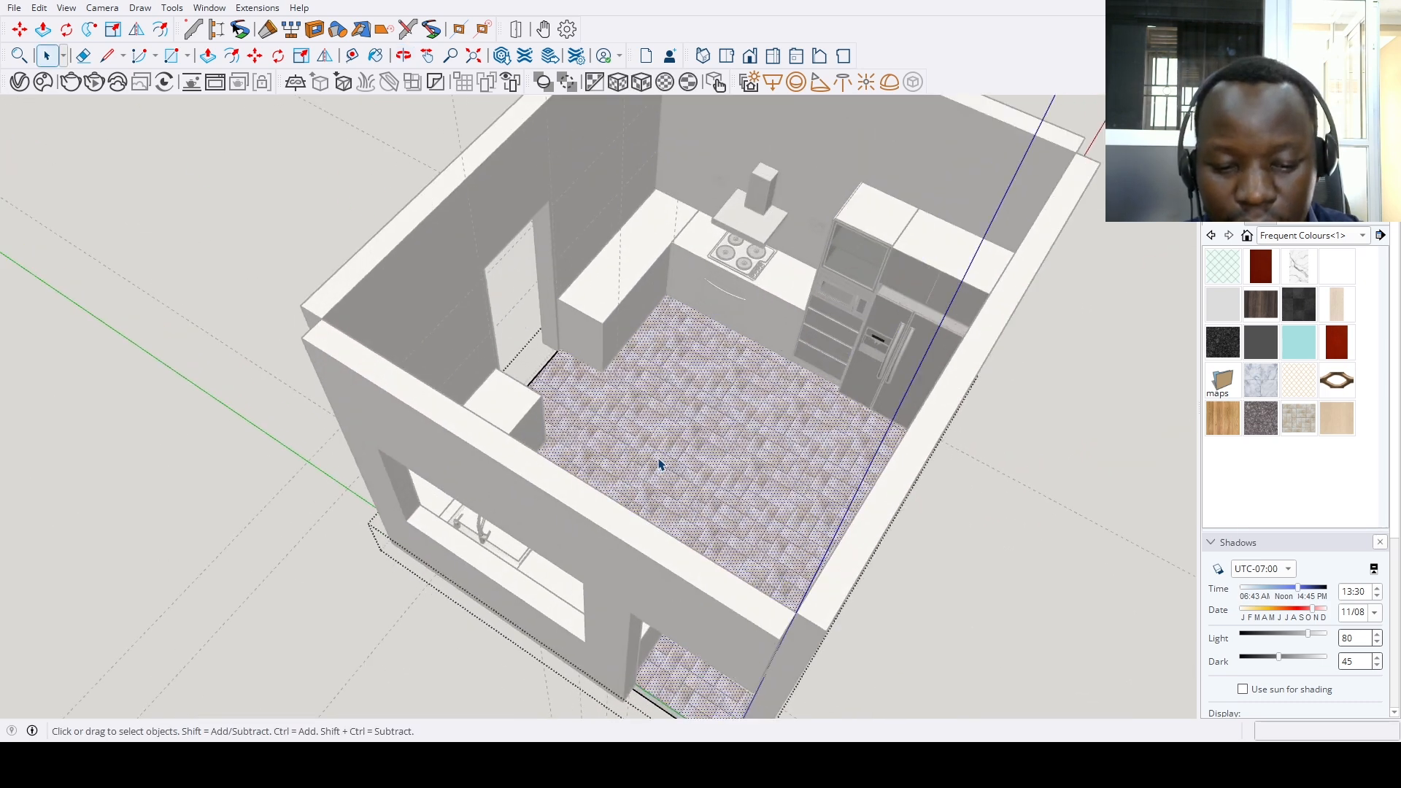
{"action": "left_click", "coordinate": [693, 444]}
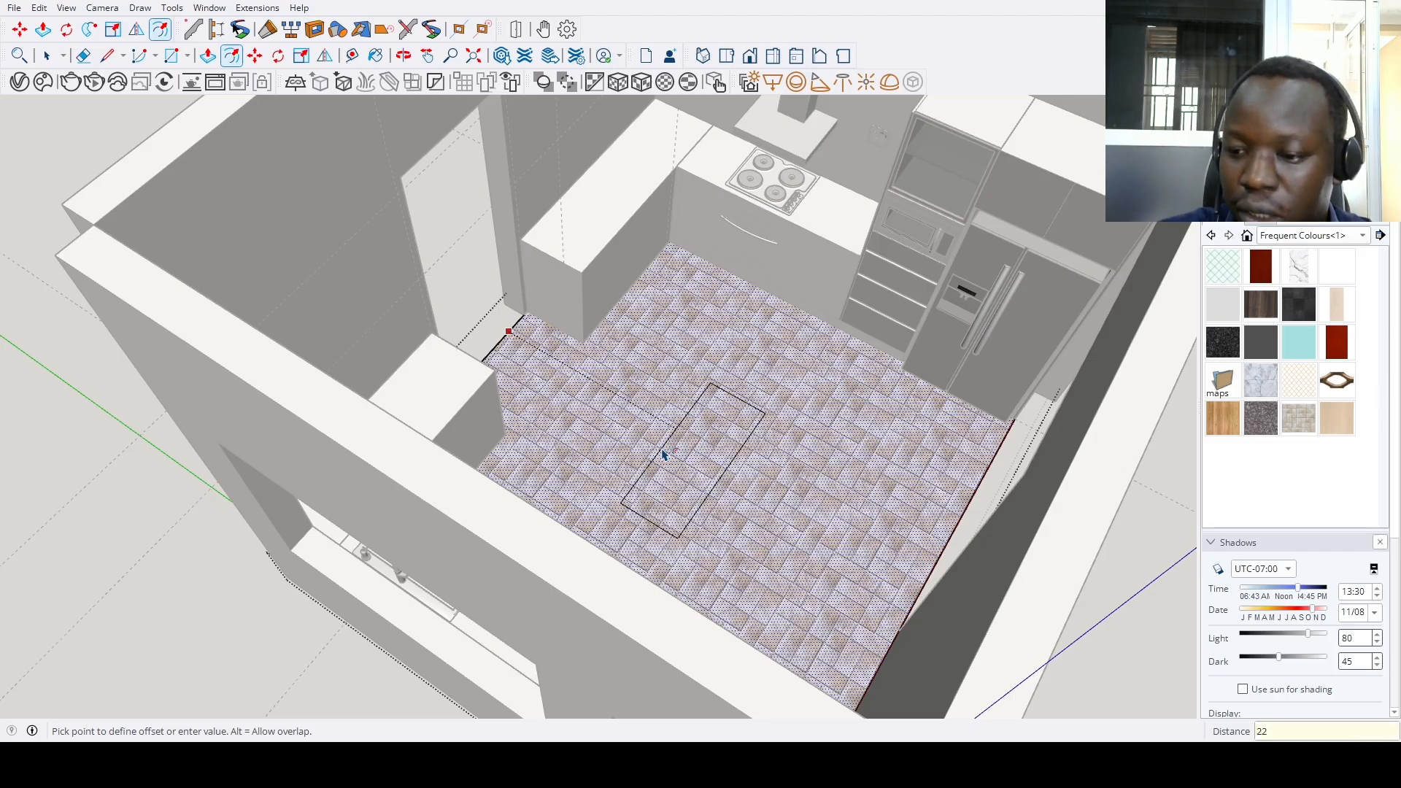
{"action": "type", "text": "2"}
{"action": "key", "text": "Return"}
{"action": "key", "text": "space"}
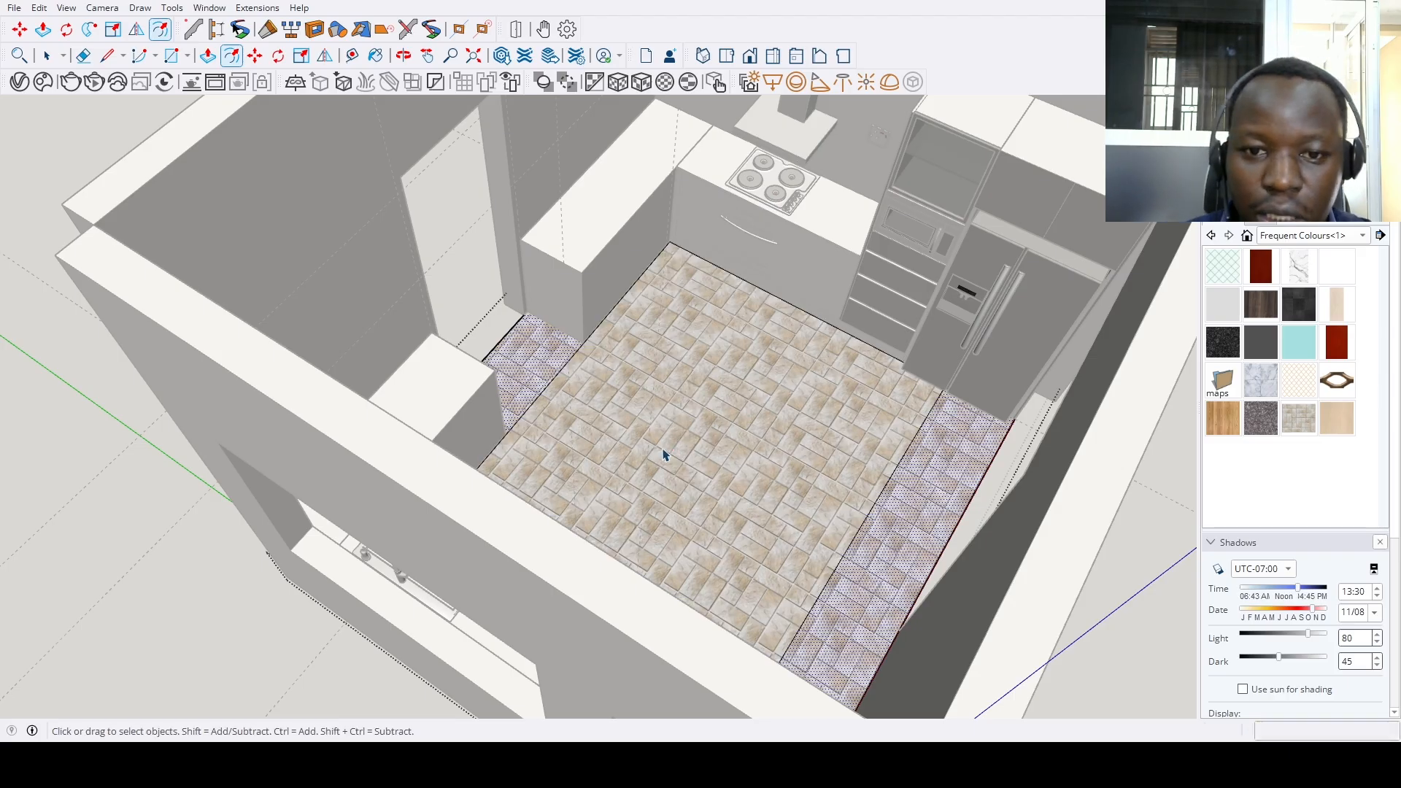
Draw lines on the floor from the doorway side to the front corners of the two adjoining counters
{"action": "middle_click_drag", "start_coordinate": [662, 454], "coordinate": [735, 438]}
{"action": "scroll", "coordinate": [613, 361], "scroll_direction": "up", "scroll_amount": 5}
{"action": "scroll", "coordinate": [613, 361], "scroll_direction": "up", "scroll_amount": 4}
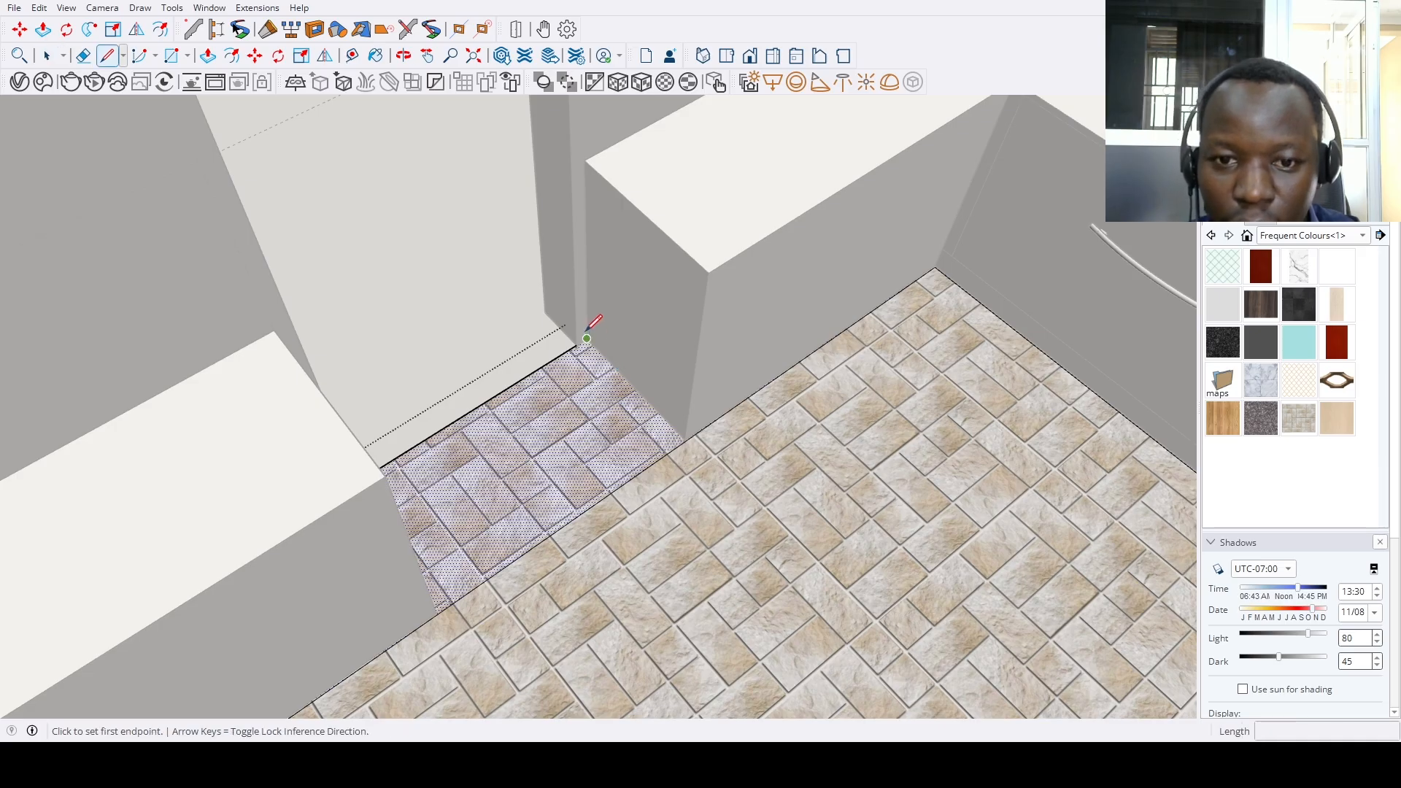
{"action": "left_click", "coordinate": [587, 338]}
{"action": "left_click", "coordinate": [684, 437]}
{"action": "key", "text": "space"}
{"action": "scroll", "coordinate": [652, 480], "scroll_direction": "down", "scroll_amount": 3}
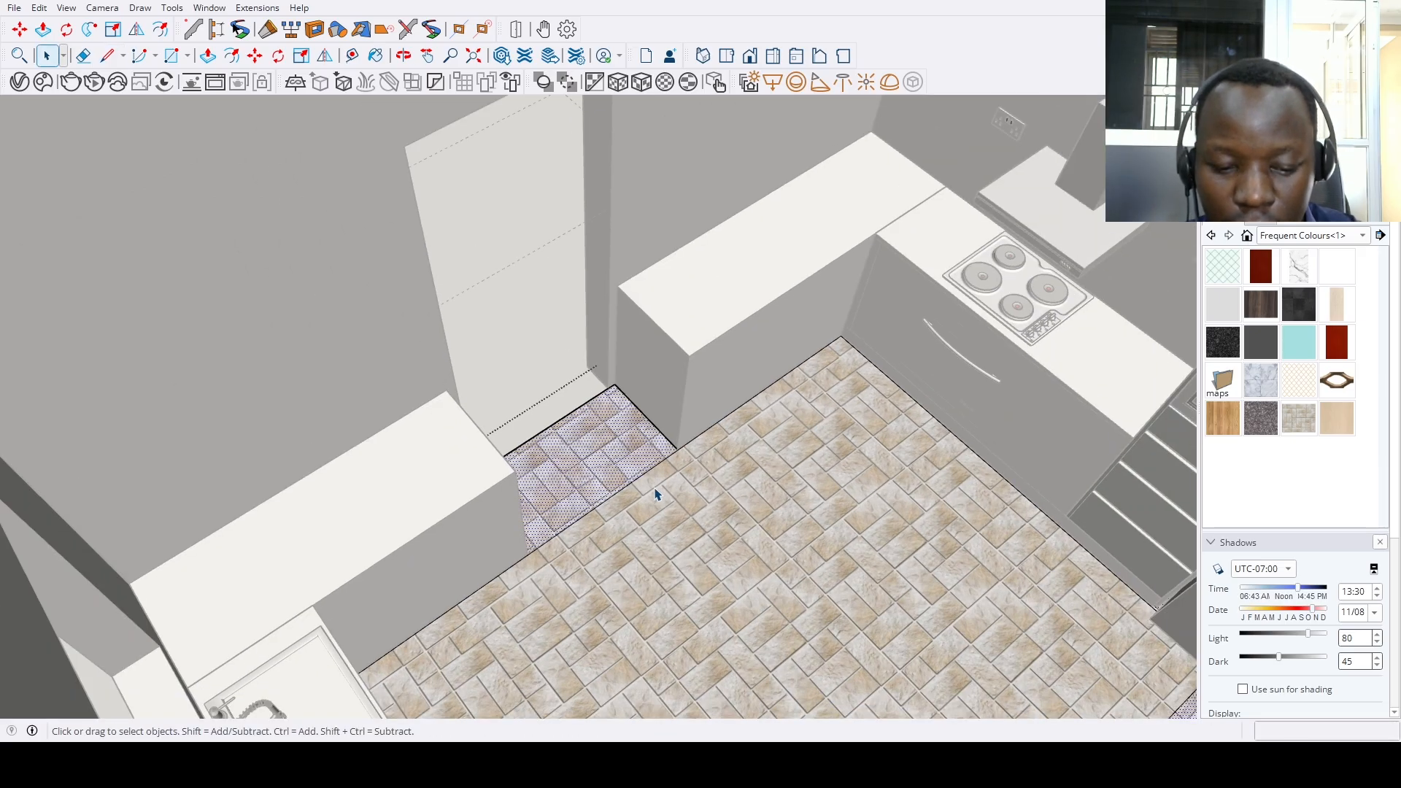
{"action": "mouse_move", "coordinate": [656, 495]}
{"action": "middle_mouse_down"}
{"action": "mouse_move", "coordinate": [440, 497]}
{"action": "mouse_move", "coordinate": [481, 466]}
{"action": "middle_mouse_up"}
{"action": "left_click", "coordinate": [466, 416]}
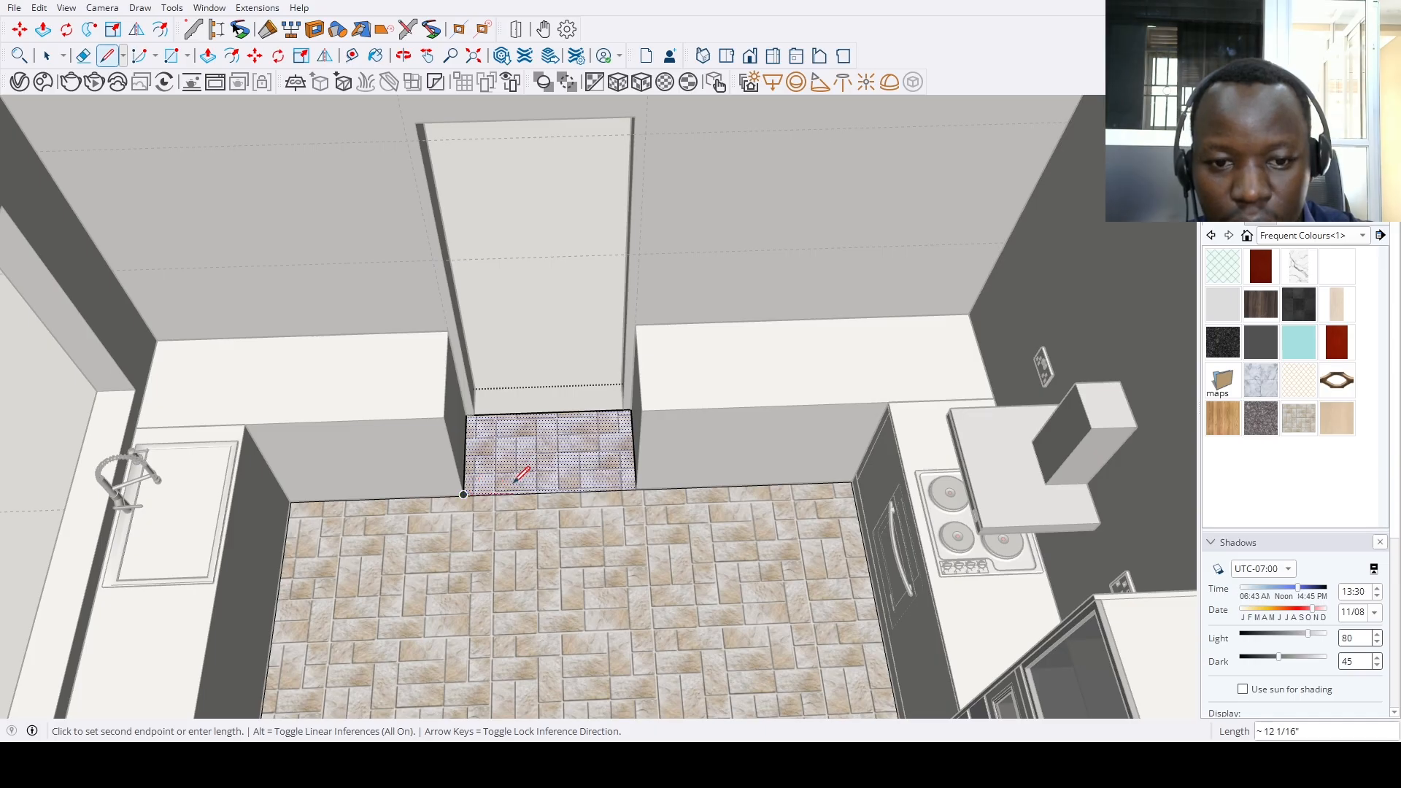
Erase the offset floor line spanning the gap between the two counters in front of the doorway
{"action": "key", "text": "e"}
{"action": "left_click", "coordinate": [538, 492]}
{"action": "scroll", "coordinate": [538, 492], "scroll_direction": "down", "scroll_amount": 2}
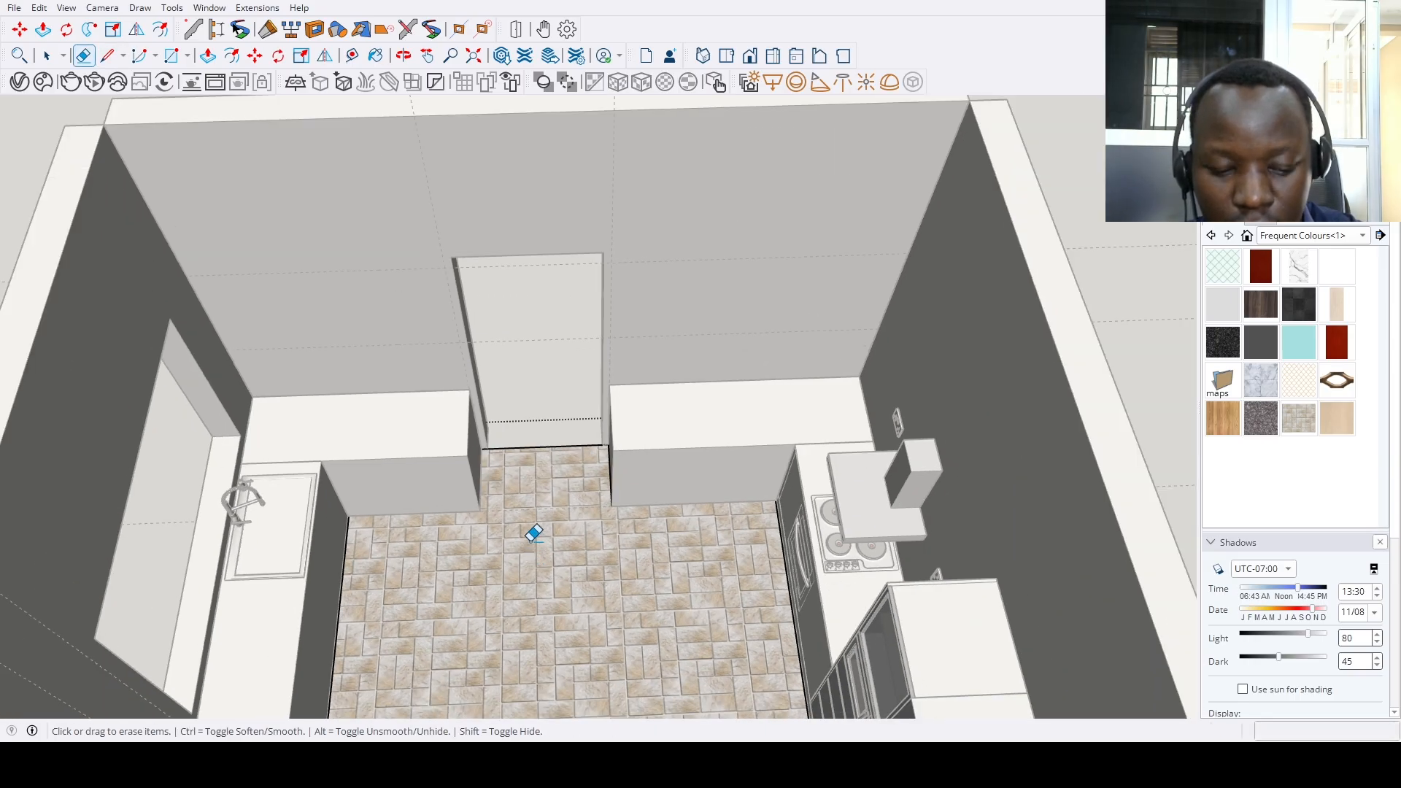
{"action": "scroll", "coordinate": [514, 505], "scroll_direction": "up", "scroll_amount": 3}
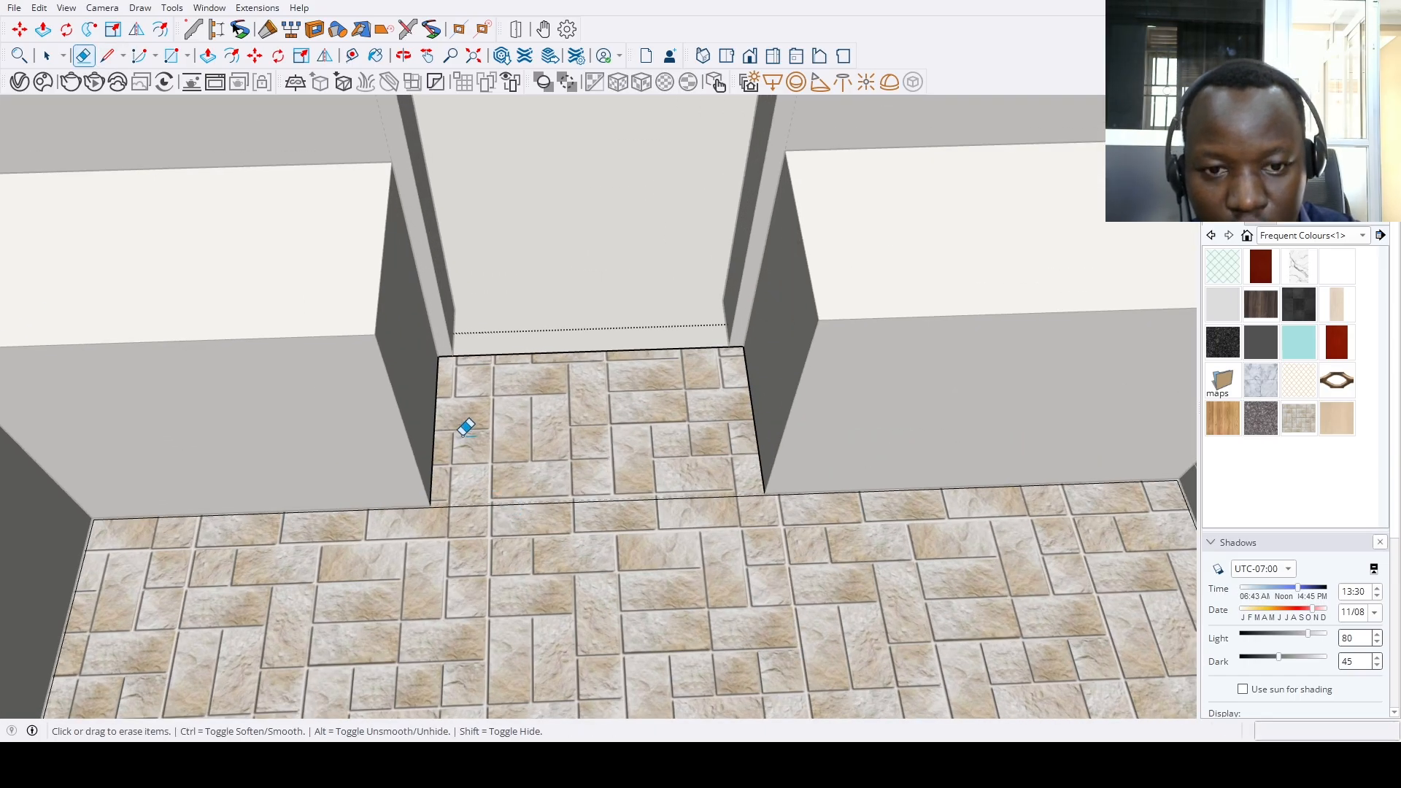
Draw a floor line along the doorway end of the sink-side counter, from the wall to its front corner
{"action": "key", "text": "l"}
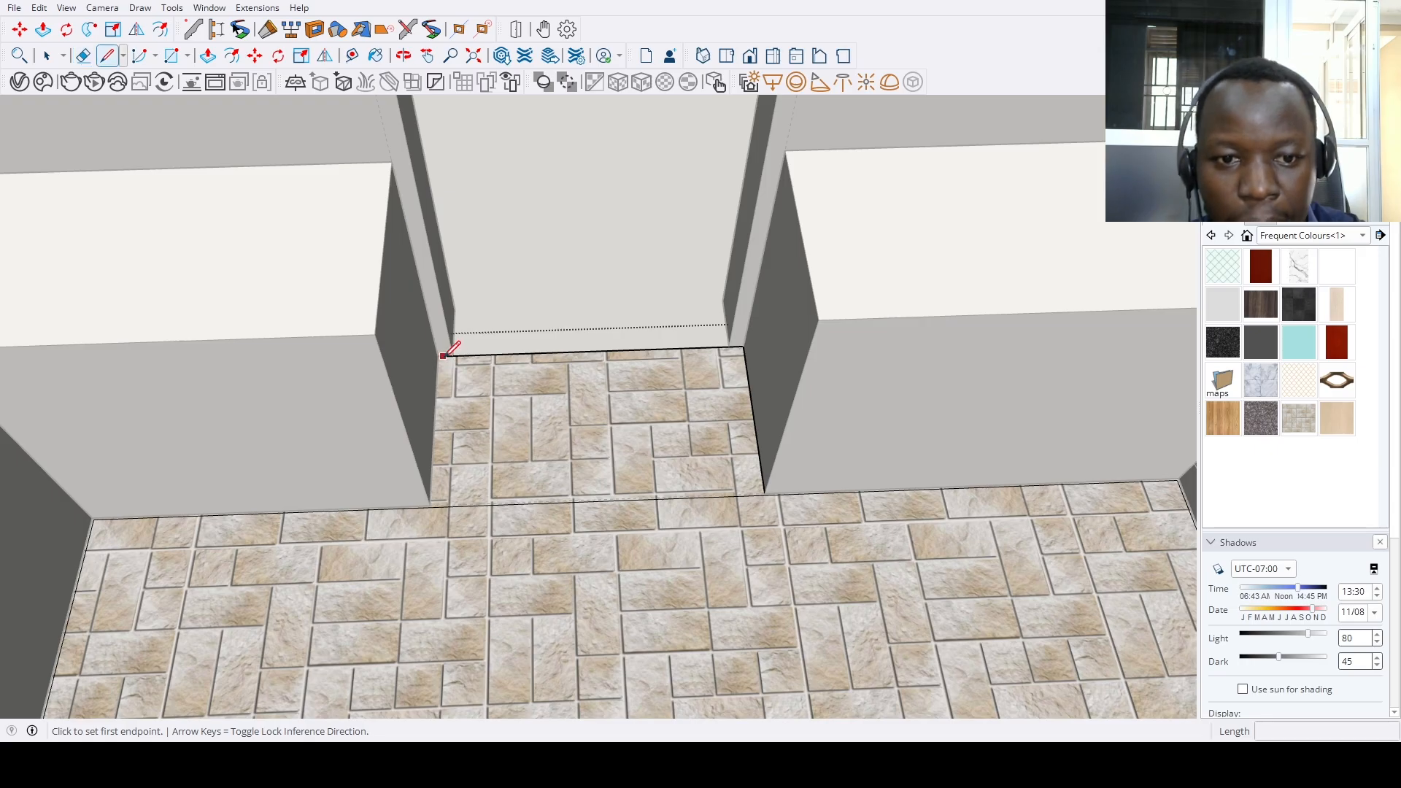
{"action": "left_click", "coordinate": [439, 356]}
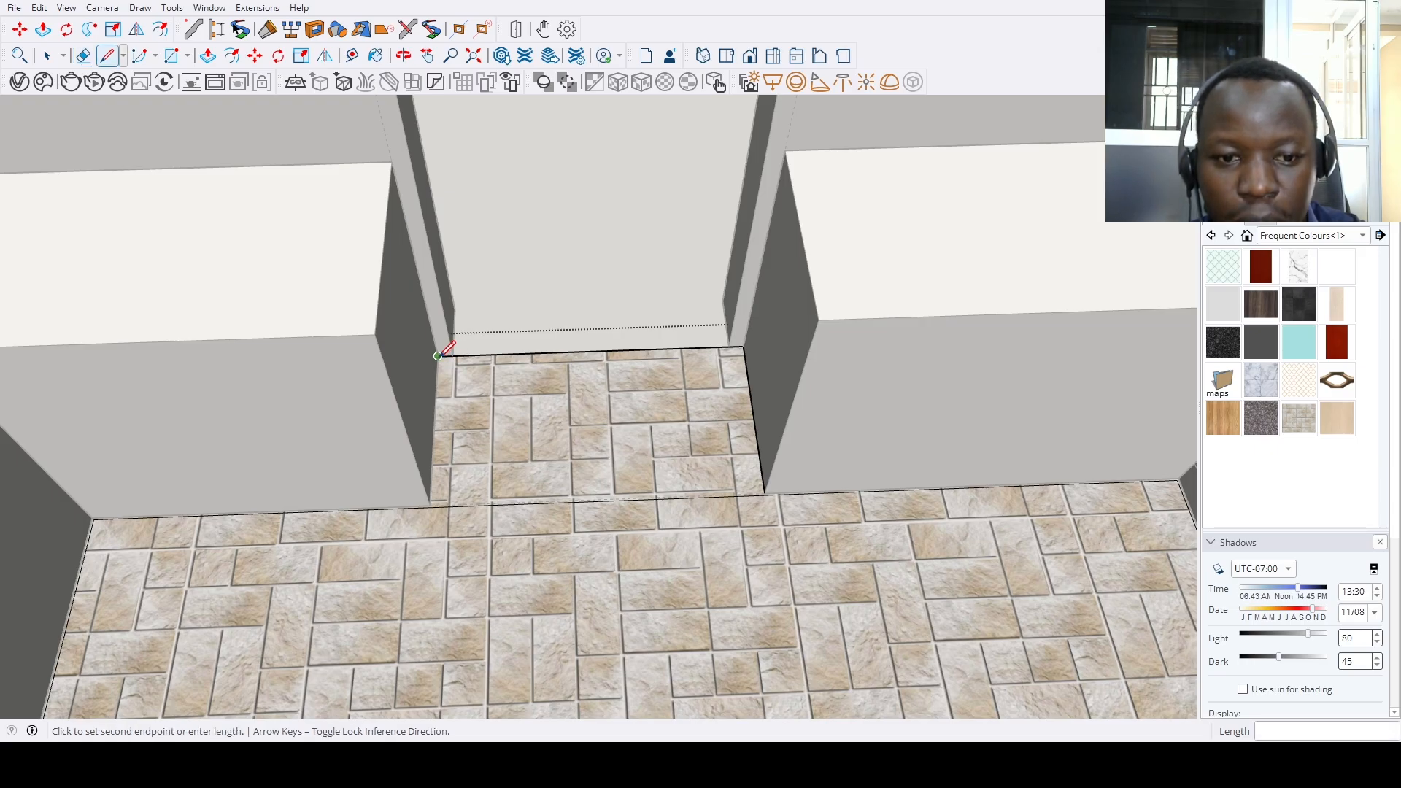
{"action": "left_click", "coordinate": [431, 505]}
{"action": "key", "text": "Escape"}
{"action": "scroll", "coordinate": [444, 475], "scroll_direction": "up", "scroll_amount": 5}
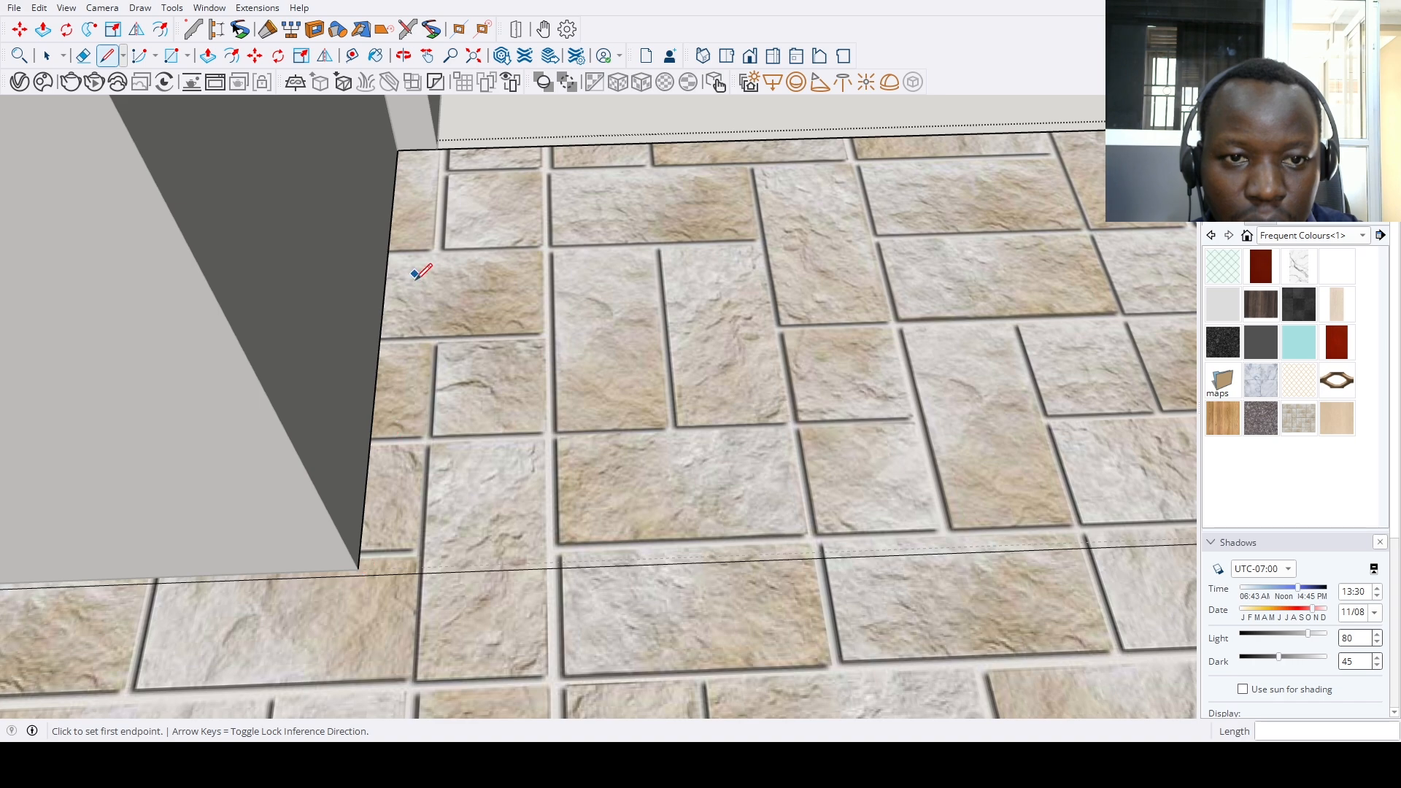
{"action": "key", "text": "Escape"}
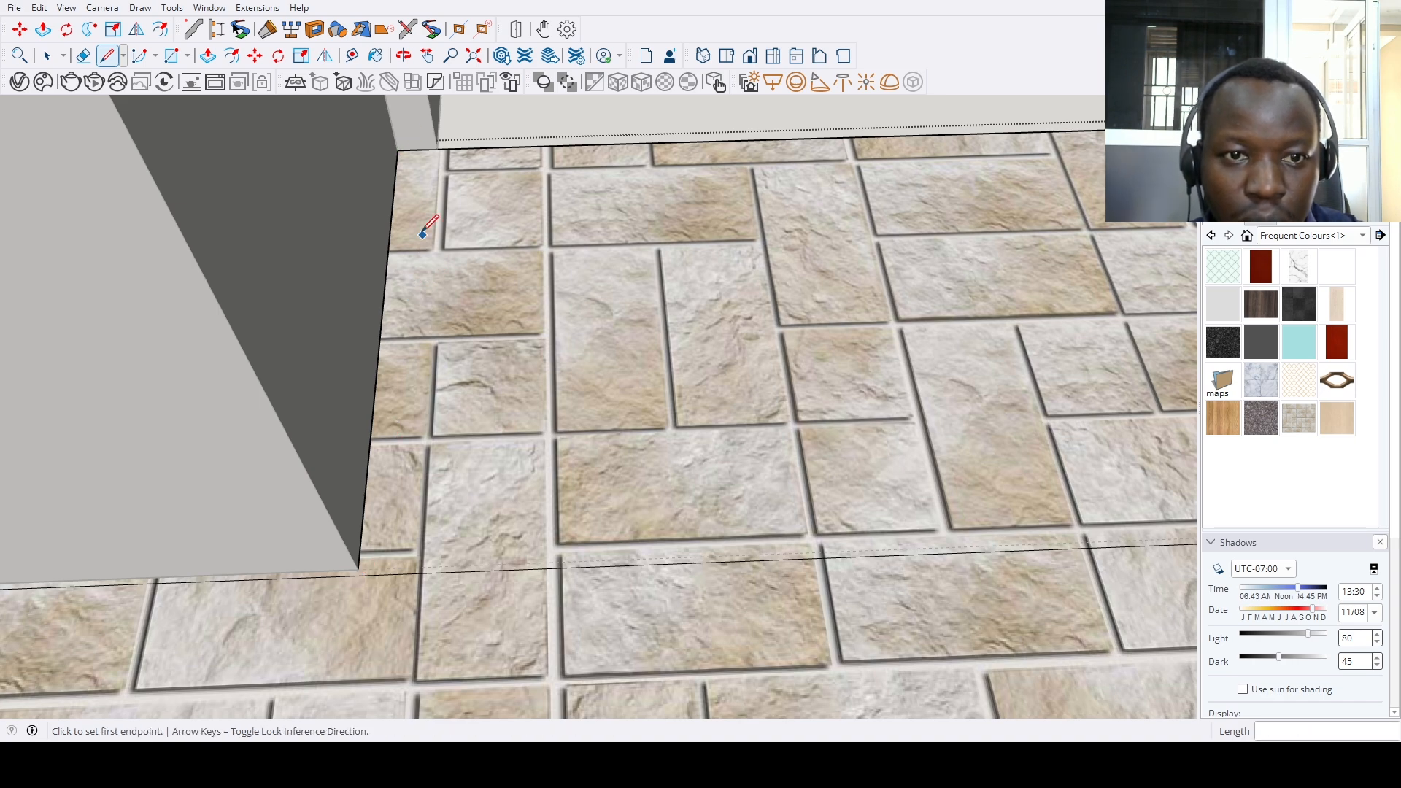
{"action": "left_click", "coordinate": [398, 150]}
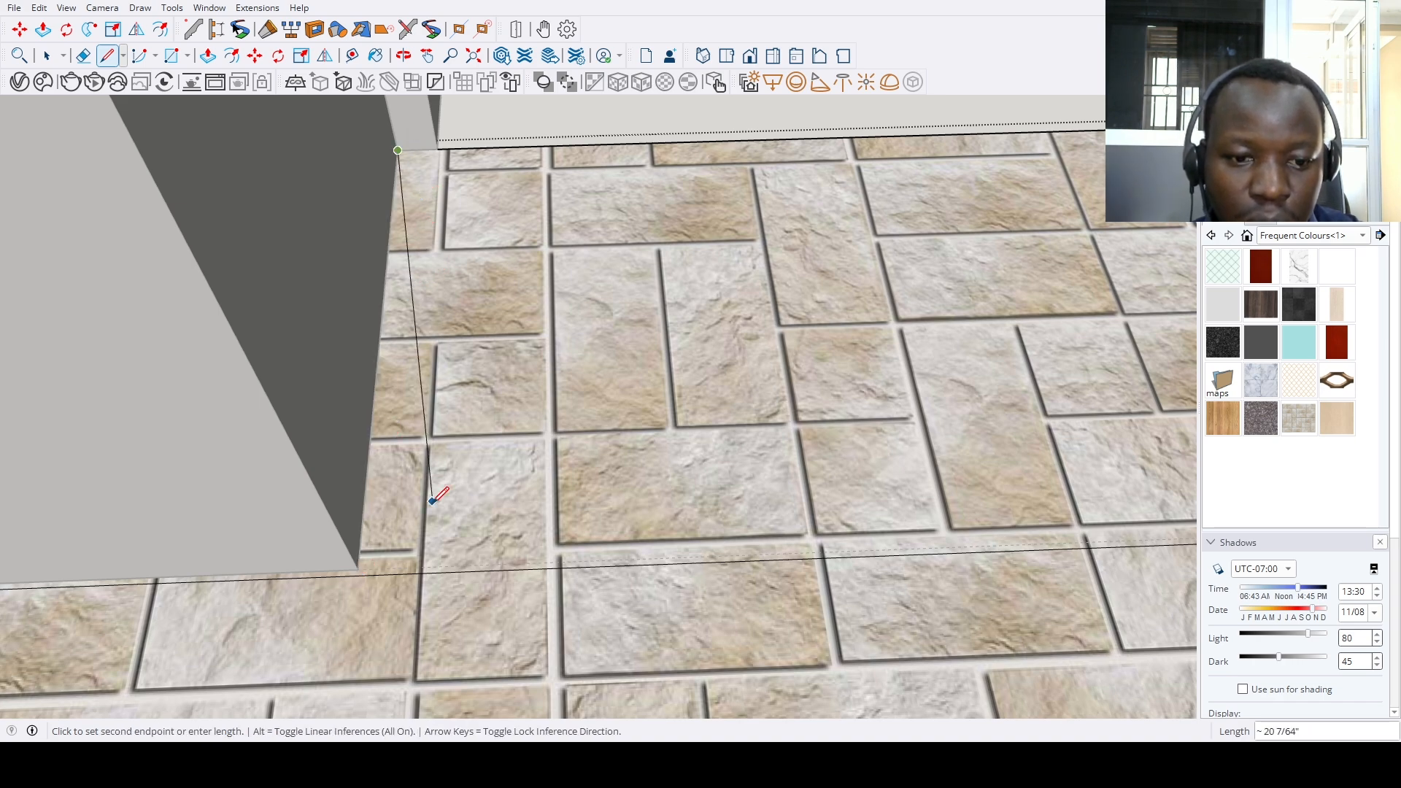
{"action": "left_click", "coordinate": [357, 575]}
{"action": "scroll", "coordinate": [359, 577], "scroll_direction": "down", "scroll_amount": 3}
Draw a 23-inch floor line along the free end of the sink counter, from the wall to its front corner
{"action": "key", "text": "space"}
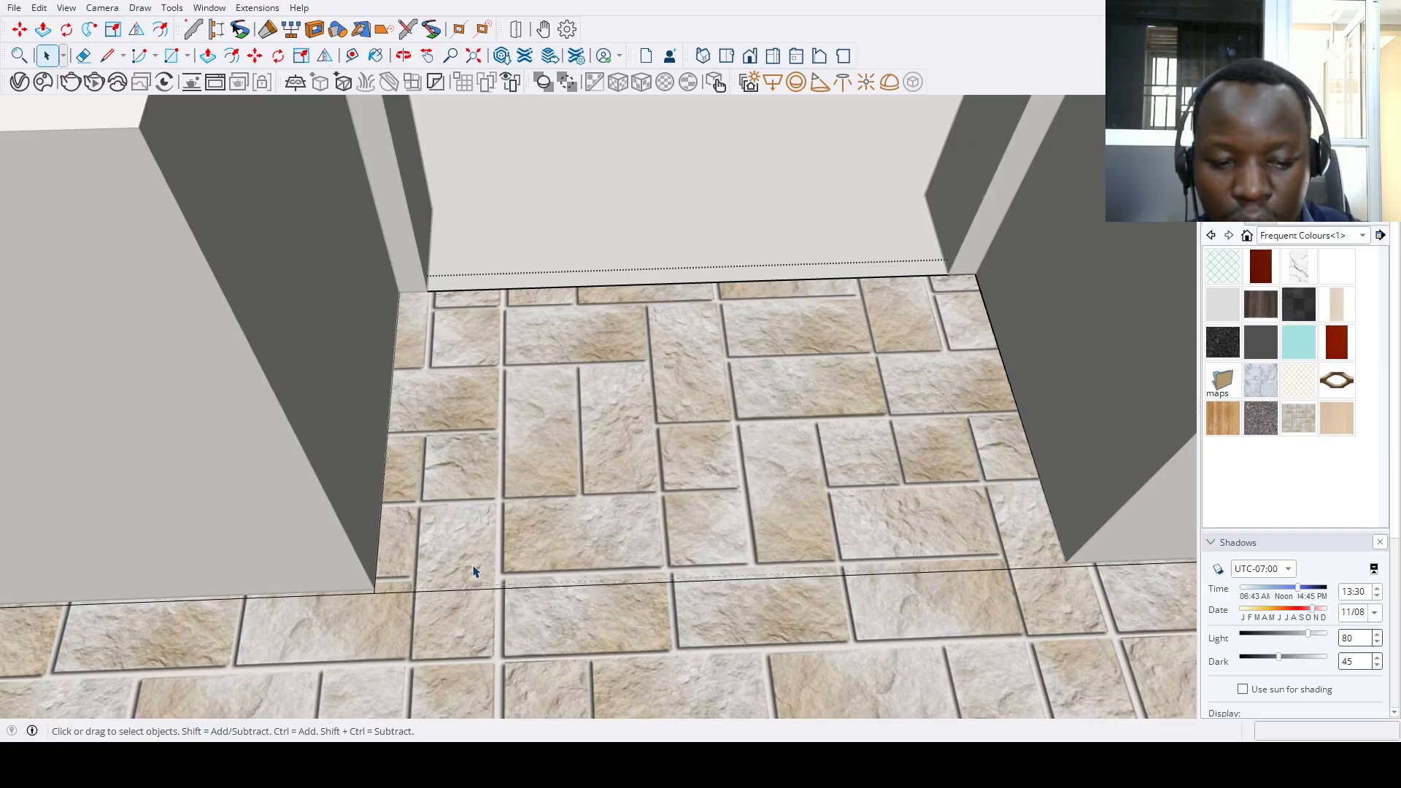
{"action": "scroll", "coordinate": [473, 572], "scroll_direction": "down", "scroll_amount": 6}
{"action": "middle_click_drag", "start_coordinate": [463, 610], "coordinate": [276, 415]}
{"action": "scroll", "coordinate": [276, 415], "scroll_direction": "up", "scroll_amount": 6}
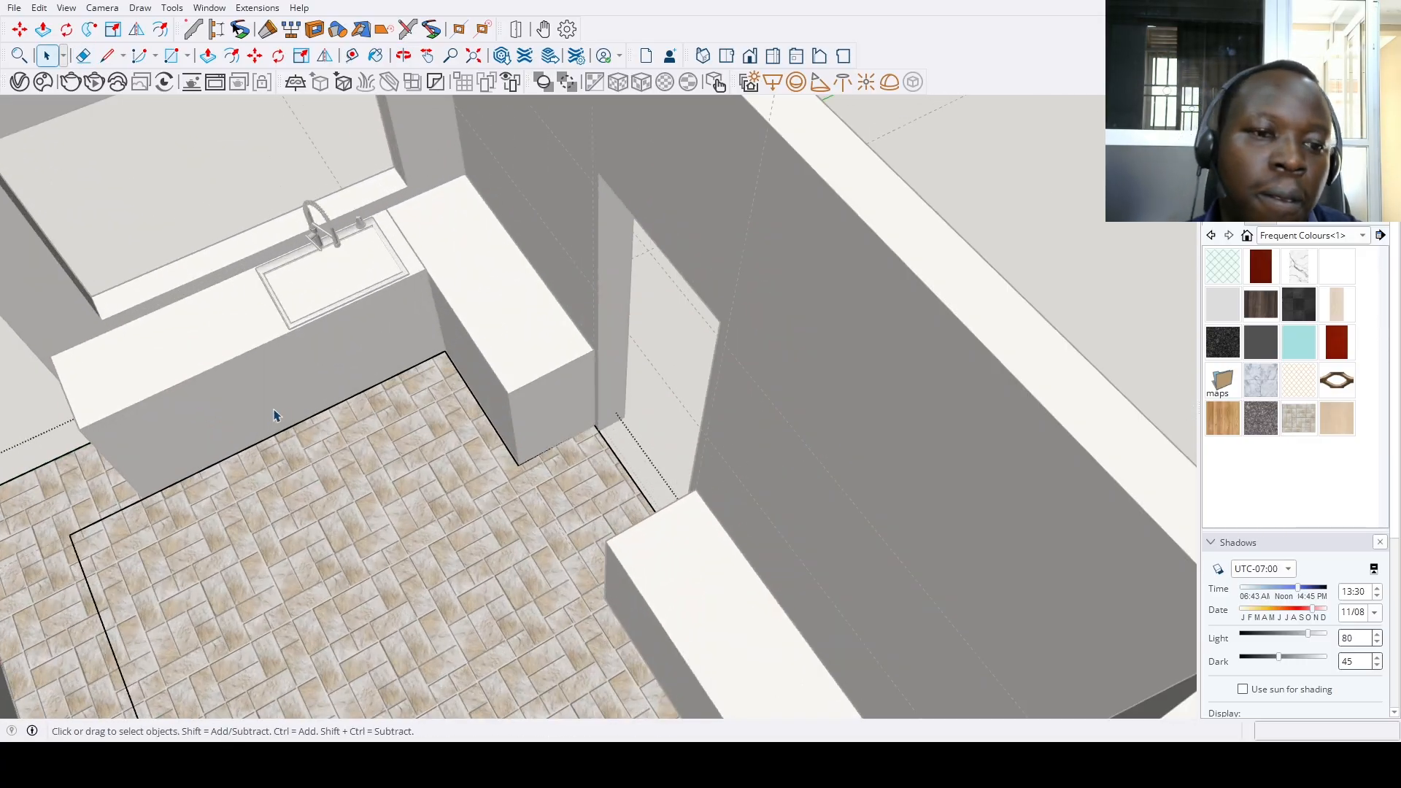
{"action": "scroll", "coordinate": [276, 415], "scroll_direction": "down", "scroll_amount": 4}
{"action": "scroll", "coordinate": [369, 416], "scroll_direction": "up", "scroll_amount": 8}
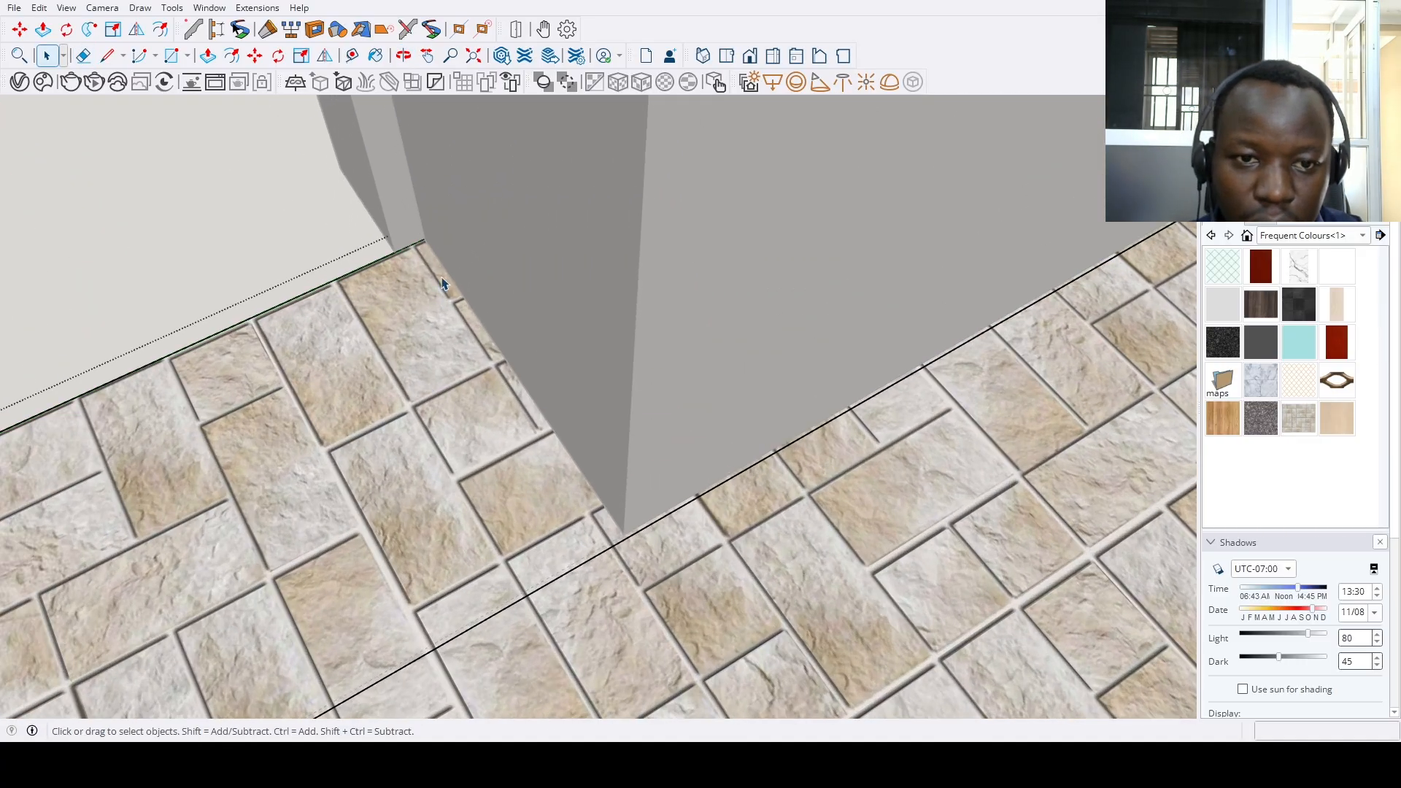
{"action": "left_click", "coordinate": [425, 238]}
{"action": "scroll", "coordinate": [621, 536], "scroll_direction": "up", "scroll_amount": 2}
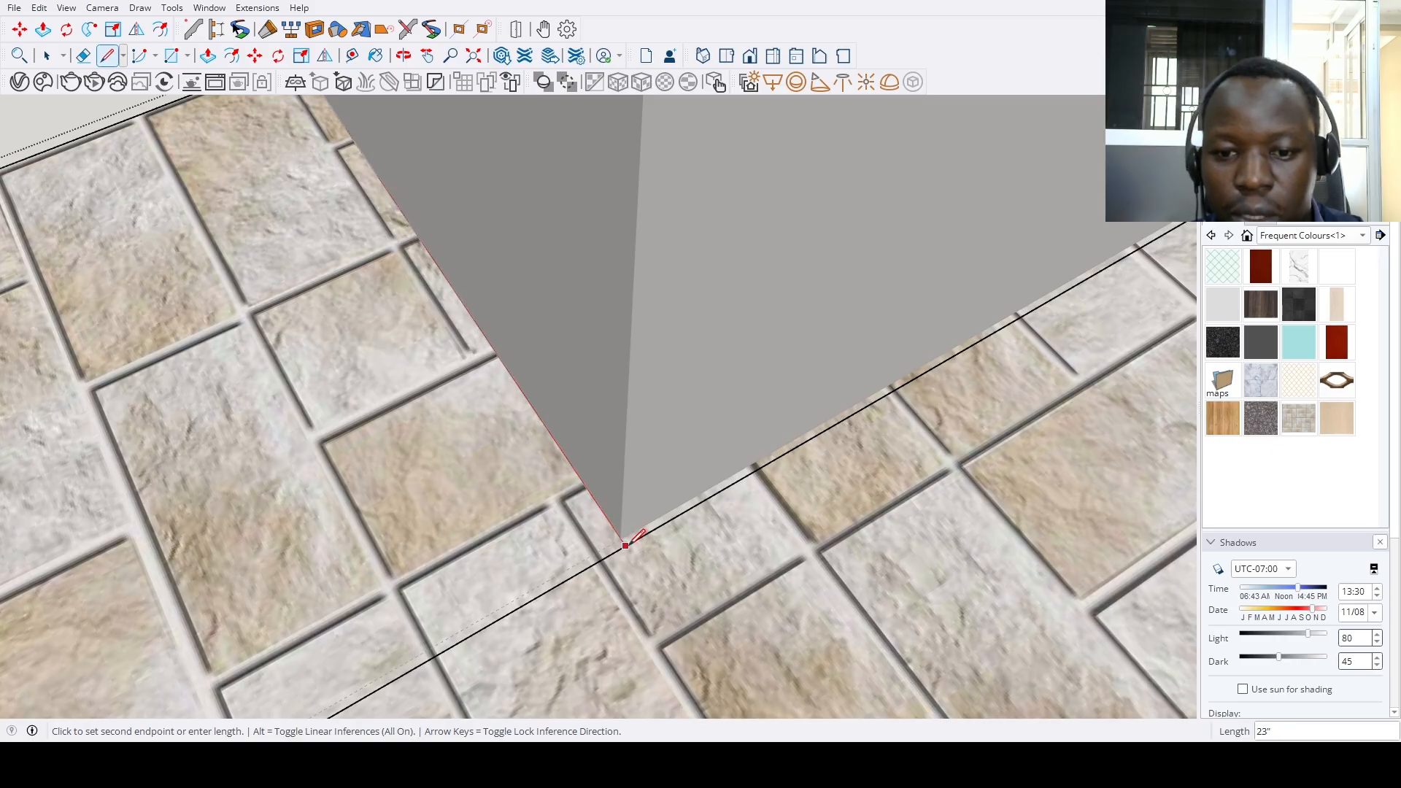
{"action": "left_click", "coordinate": [626, 545]}
{"action": "scroll", "coordinate": [626, 545], "scroll_direction": "down", "scroll_amount": 8}
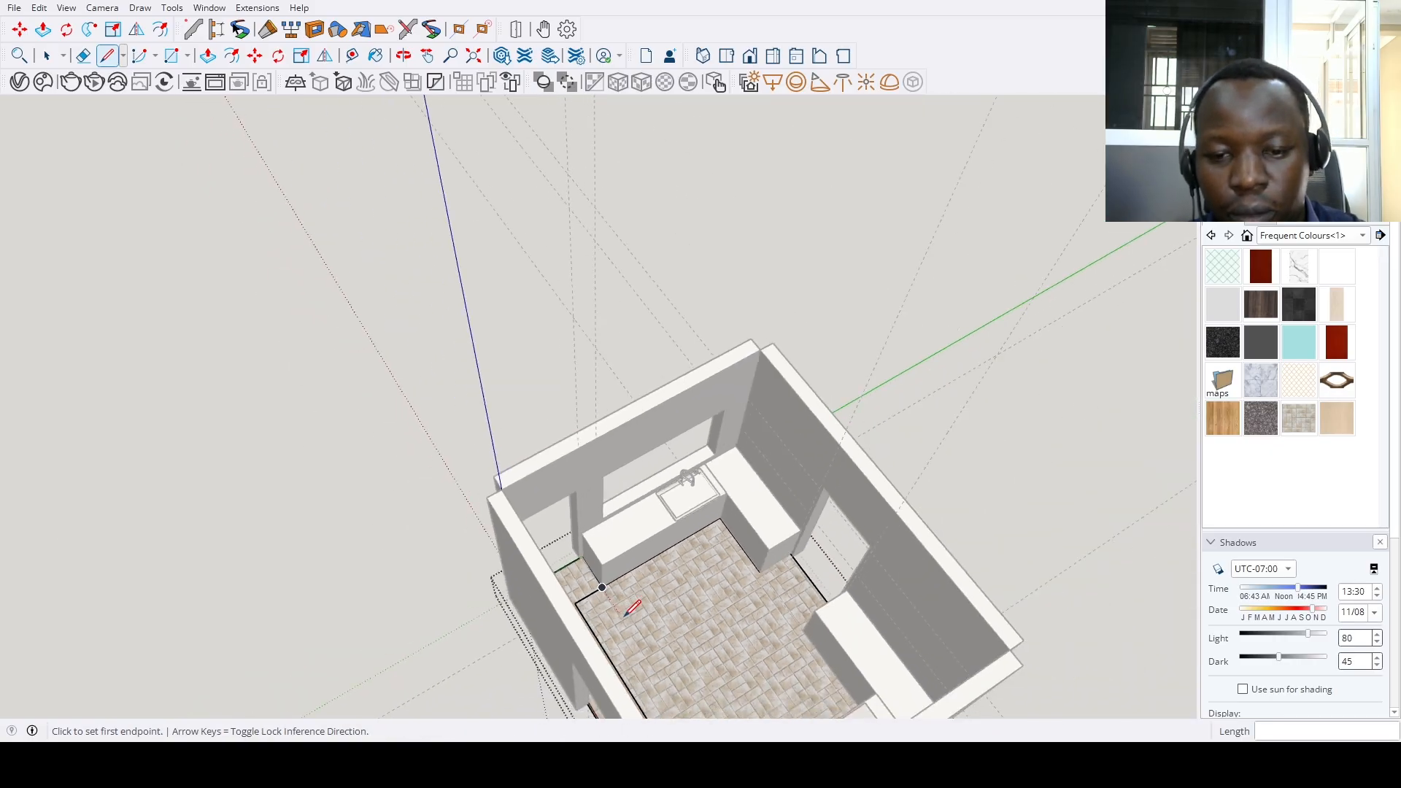
Move the offset floor line in front of the fridge 23 inches onto the floor's edge at the wall opening
{"action": "middle_click_drag", "start_coordinate": [625, 615], "coordinate": [910, 682]}
{"action": "scroll", "coordinate": [844, 584], "scroll_direction": "up", "scroll_amount": 6}
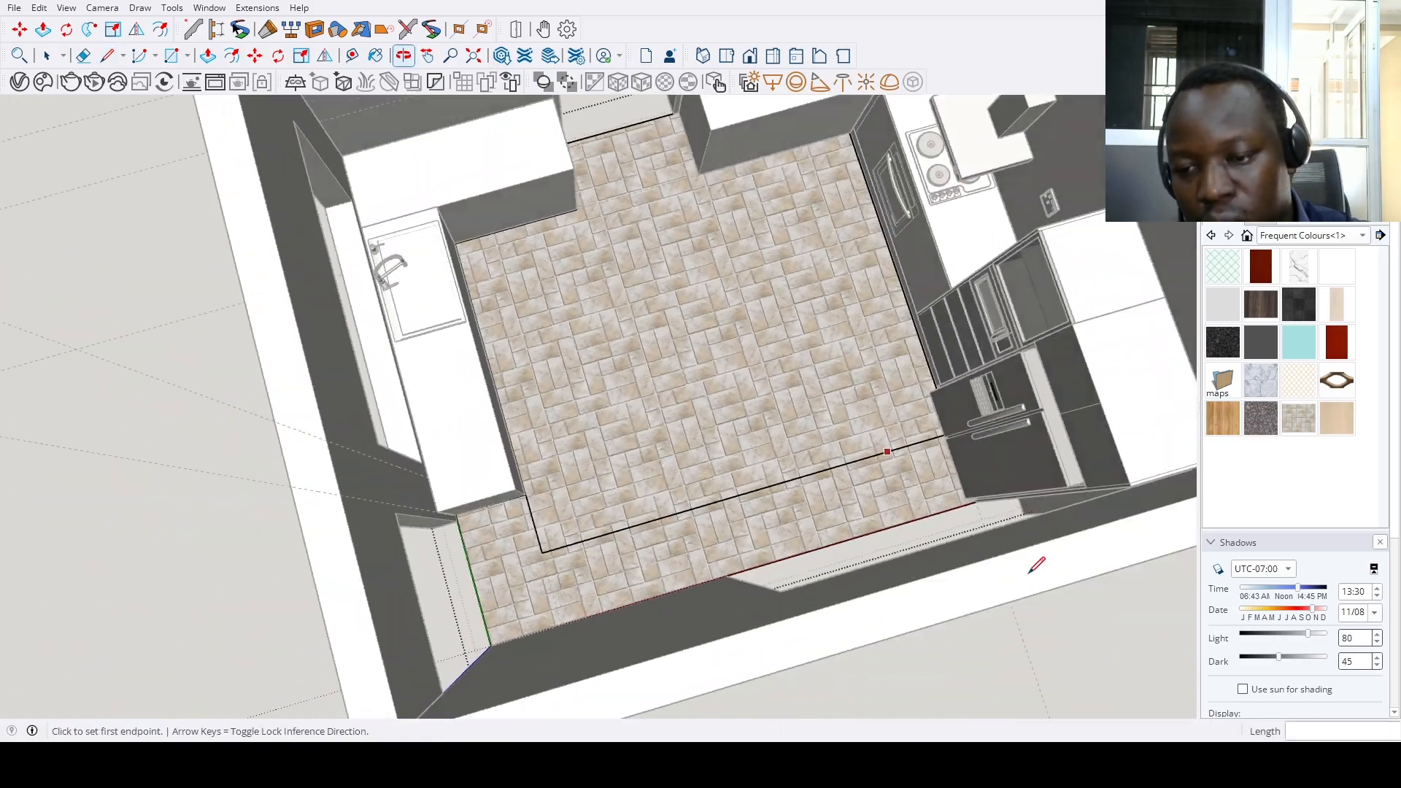
{"action": "scroll", "coordinate": [949, 467], "scroll_direction": "up", "scroll_amount": 5}
{"action": "key", "text": "space"}
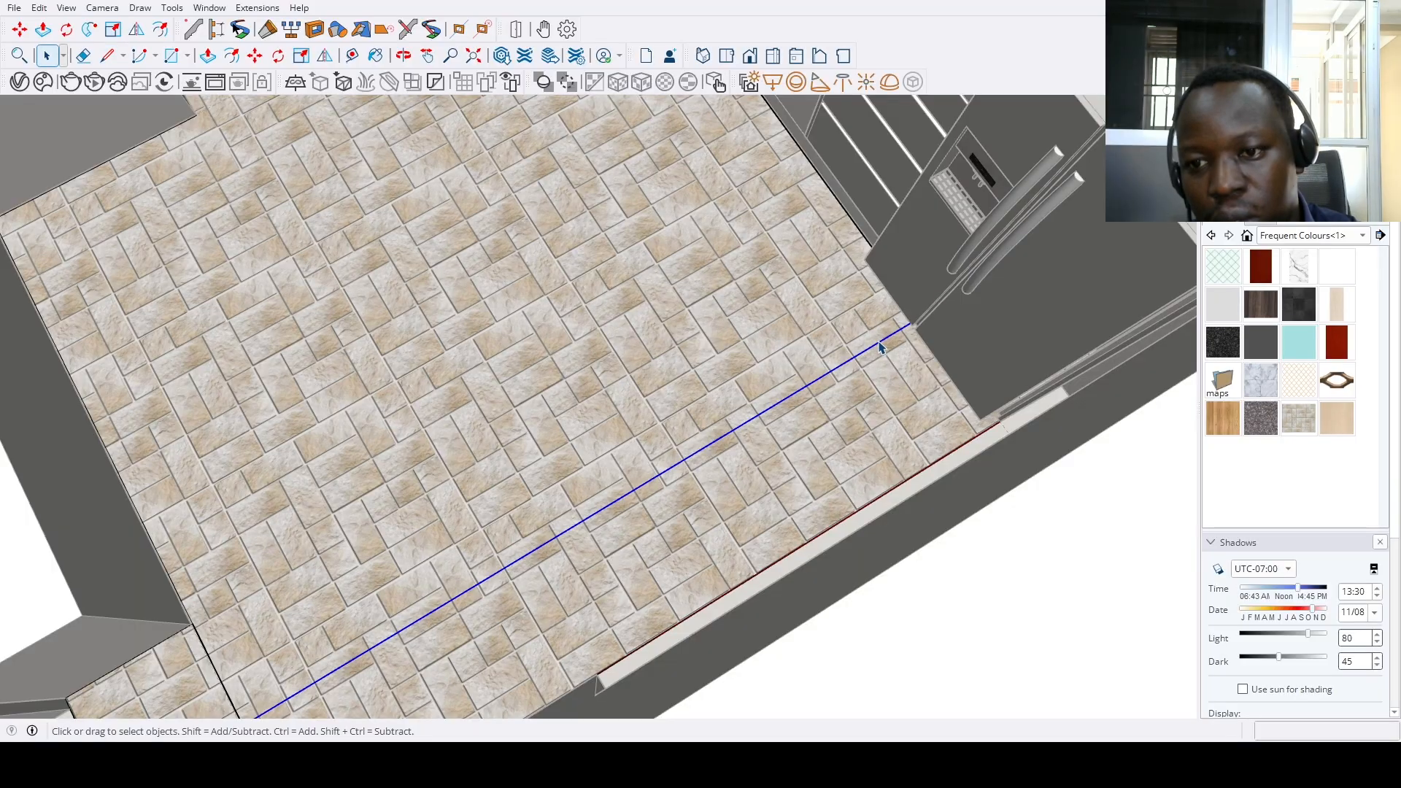
{"action": "scroll", "coordinate": [880, 348], "scroll_direction": "up", "scroll_amount": 2}
{"action": "left_click", "coordinate": [877, 343]}
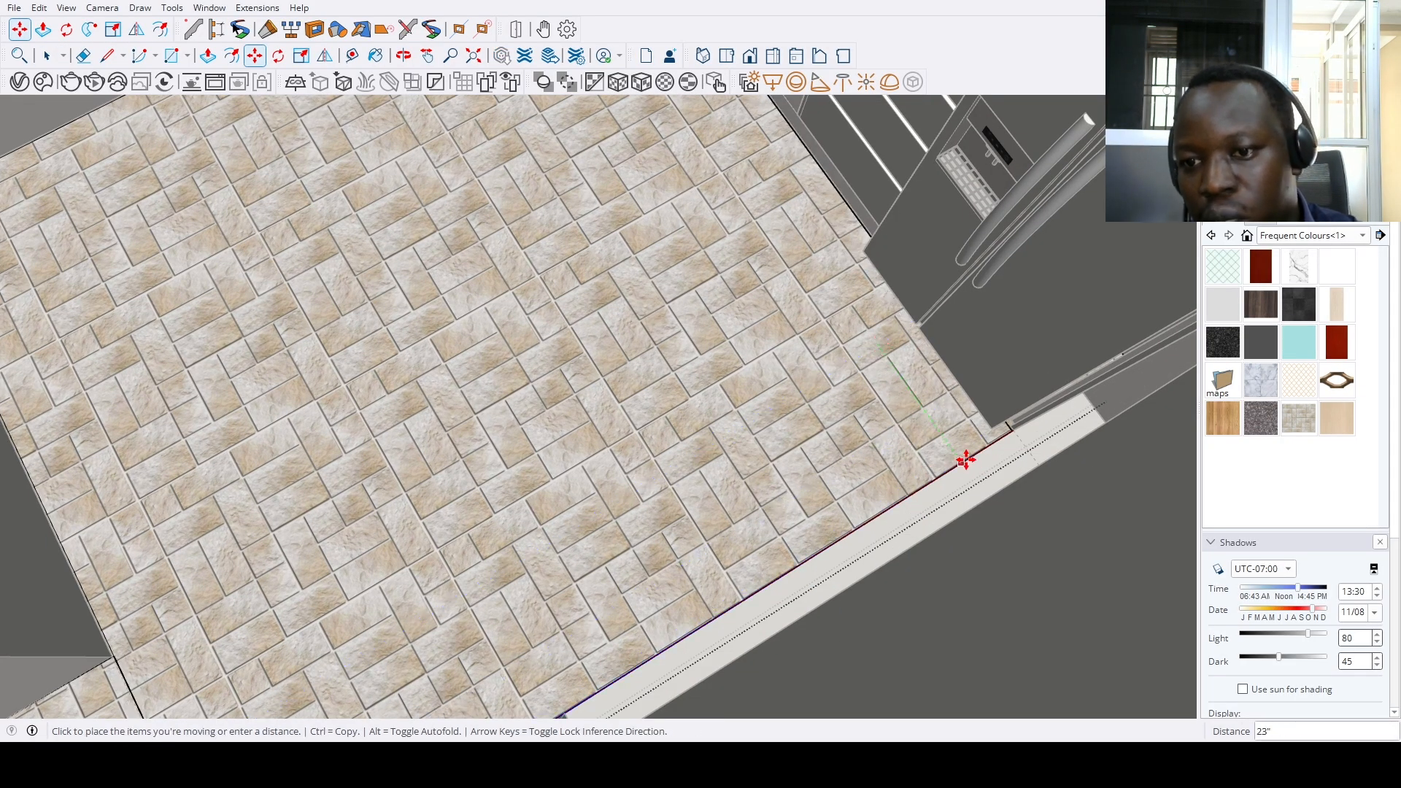
{"action": "scroll", "coordinate": [949, 474], "scroll_direction": "down", "scroll_amount": 5}
{"action": "mouse_move", "coordinate": [932, 494]}
{"action": "middle_mouse_down"}
{"action": "mouse_move", "coordinate": [757, 501]}
{"action": "mouse_move", "coordinate": [447, 579]}
{"action": "mouse_move", "coordinate": [423, 522]}
{"action": "mouse_move", "coordinate": [1031, 484]}
{"action": "mouse_move", "coordinate": [963, 454]}
{"action": "mouse_move", "coordinate": [1073, 431]}
{"action": "middle_mouse_up"}
{"action": "scroll", "coordinate": [410, 511], "scroll_direction": "up", "scroll_amount": 1}
{"action": "scroll", "coordinate": [424, 453], "scroll_direction": "down", "scroll_amount": 3}
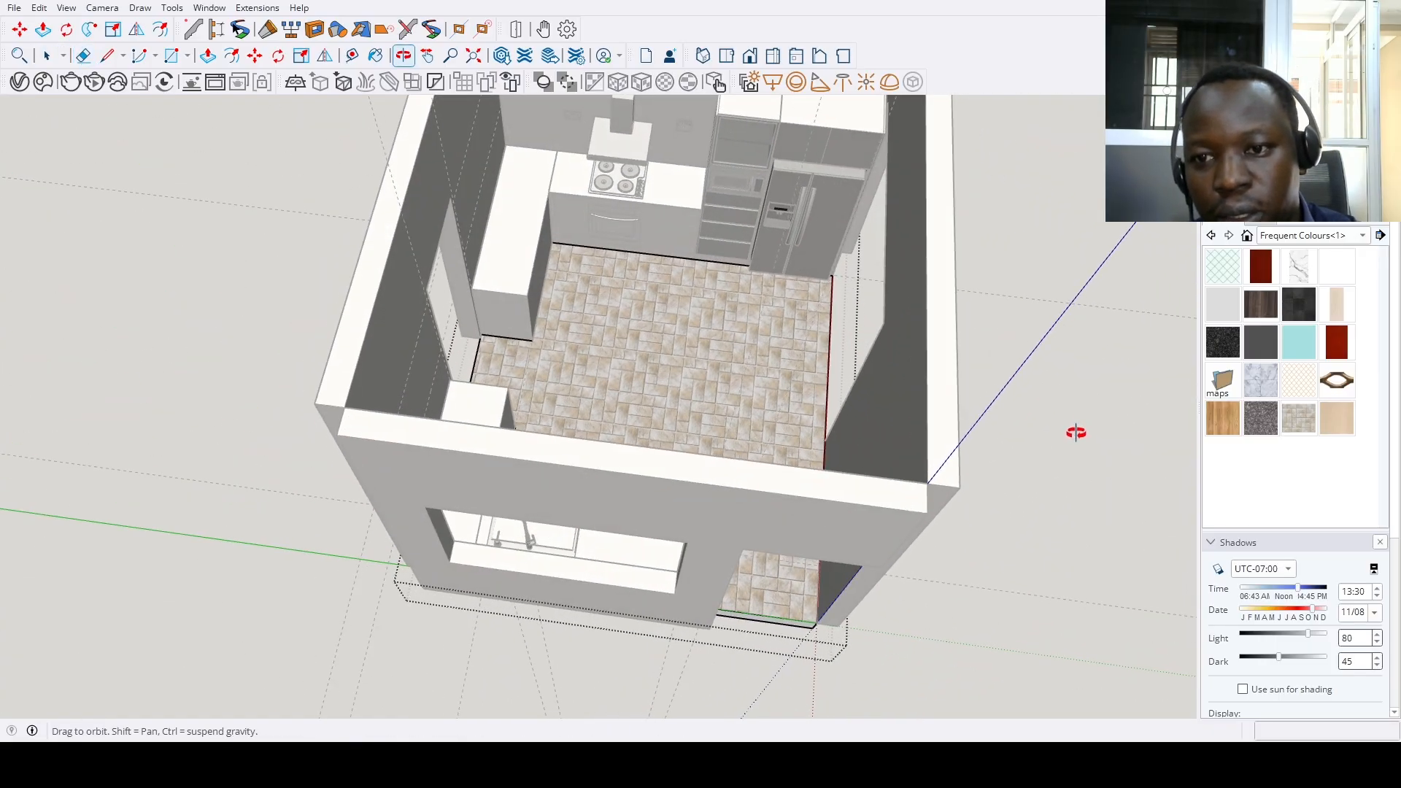
{"action": "key", "text": "e"}
{"action": "key", "text": "space"}
{"action": "left_click", "coordinate": [752, 281]}
{"action": "key", "text": "p"}
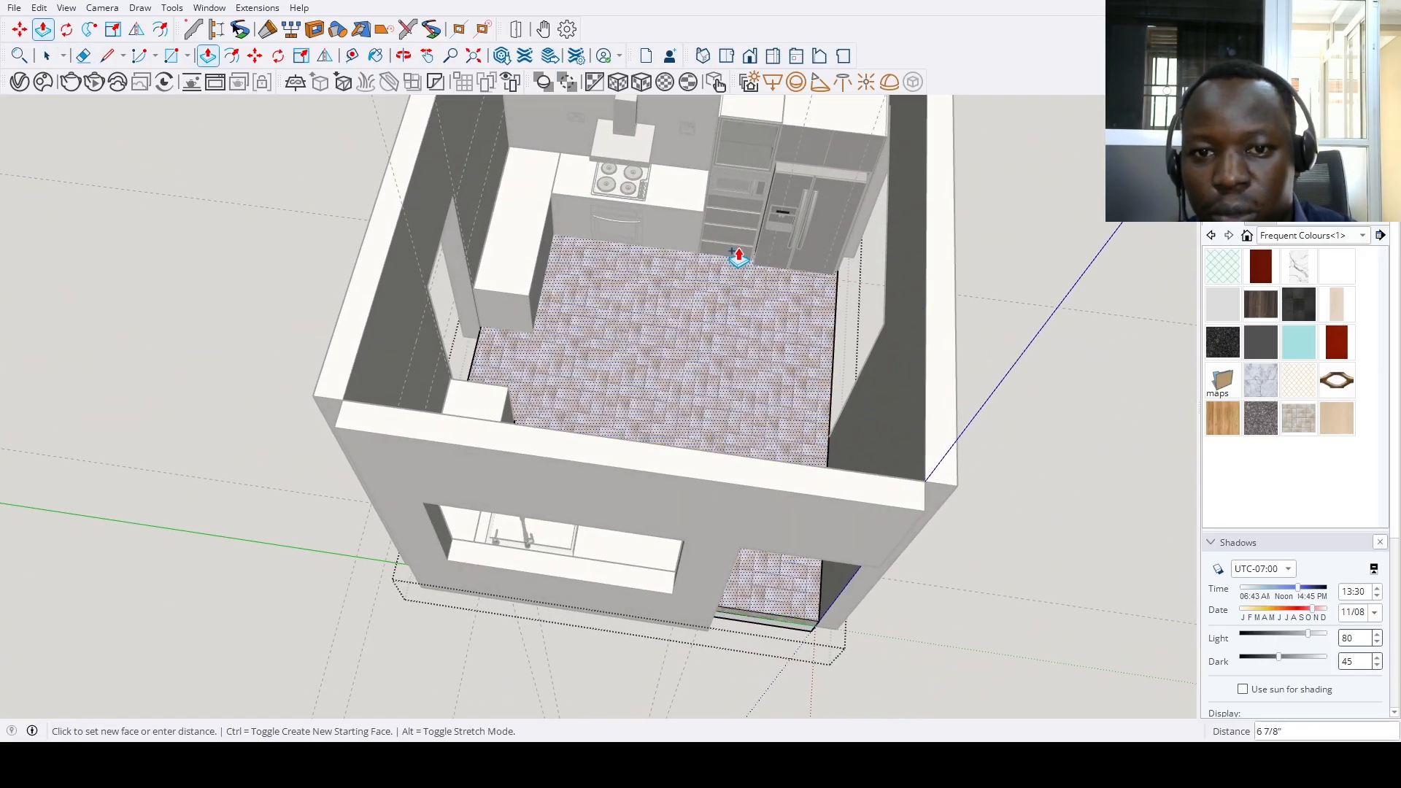
{"action": "left_click", "coordinate": [738, 249]}
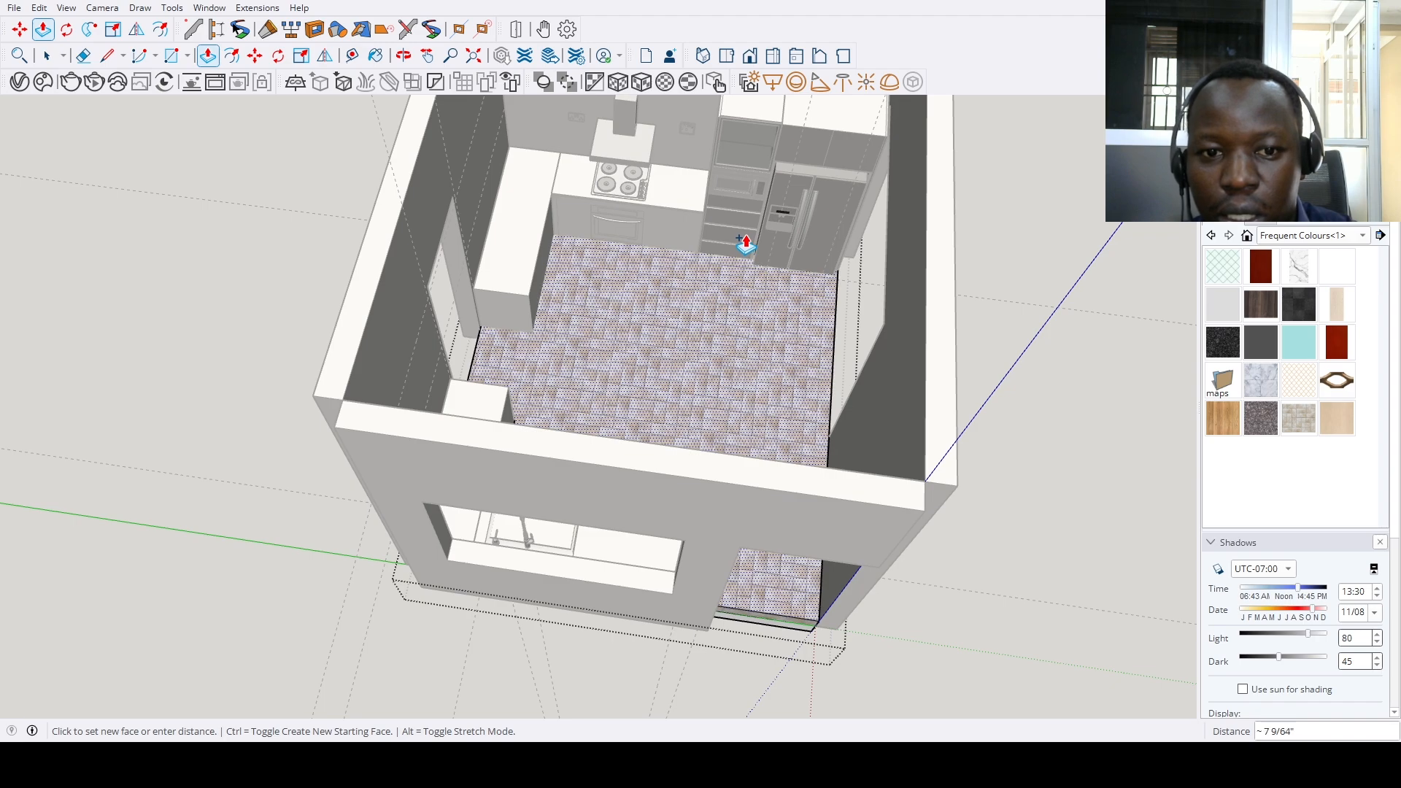
{"action": "key", "text": "space"}
Leave the floor editing and remove the cooker and fridge run and its adjoining counter from view
{"action": "middle_click_drag", "start_coordinate": [620, 297], "coordinate": [475, 259]}
{"action": "middle_click_drag", "start_coordinate": [716, 385], "coordinate": [879, 351]}
{"action": "left_click", "coordinate": [1021, 388]}
{"action": "middle_click_drag", "start_coordinate": [1007, 372], "coordinate": [848, 264]}
{"action": "middle_click_drag", "start_coordinate": [880, 332], "coordinate": [819, 282]}
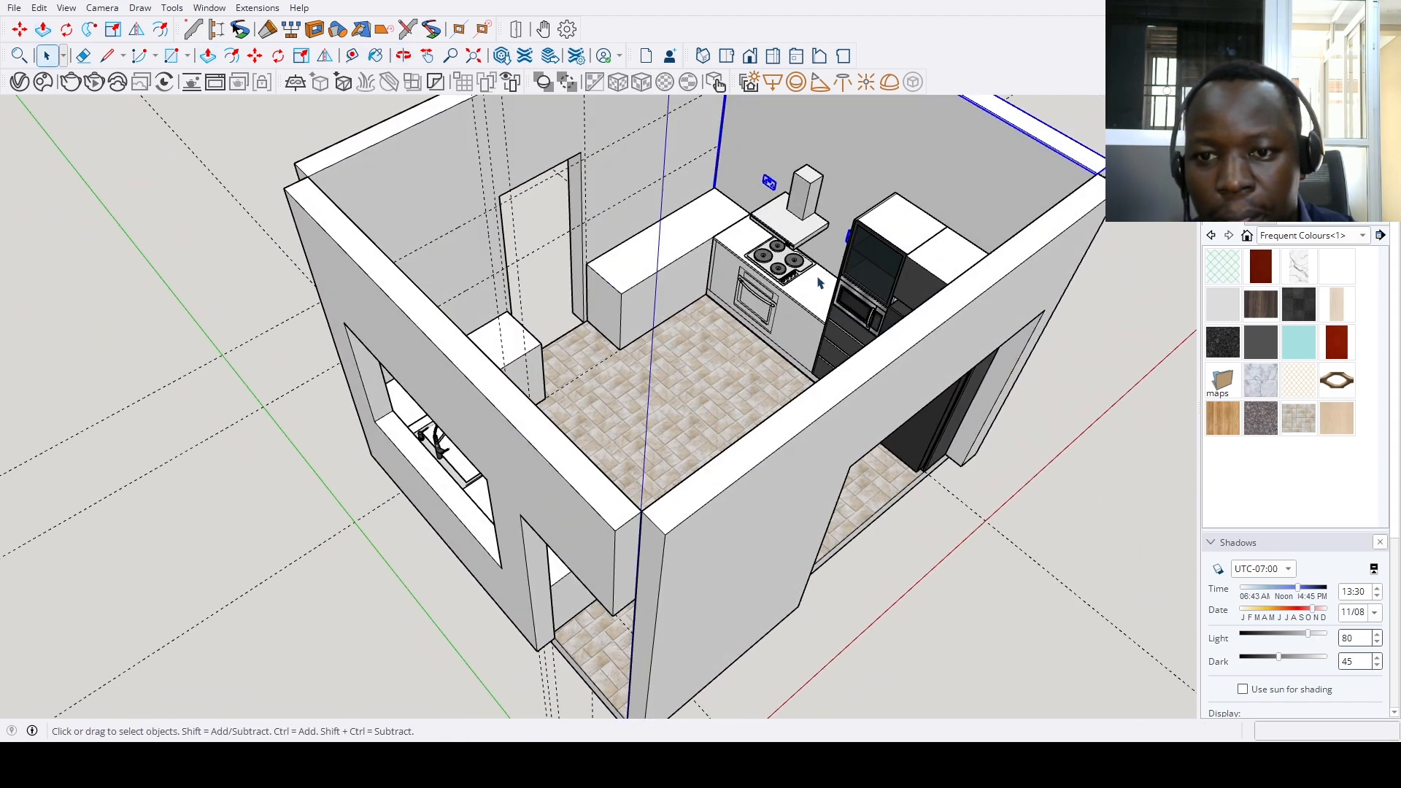
{"action": "left_click", "coordinate": [787, 308]}
{"action": "key", "text": "Delete"}
{"action": "scroll", "coordinate": [771, 328], "scroll_direction": "up", "scroll_amount": 3}
{"action": "middle_click_drag", "start_coordinate": [559, 230], "coordinate": [662, 262]}
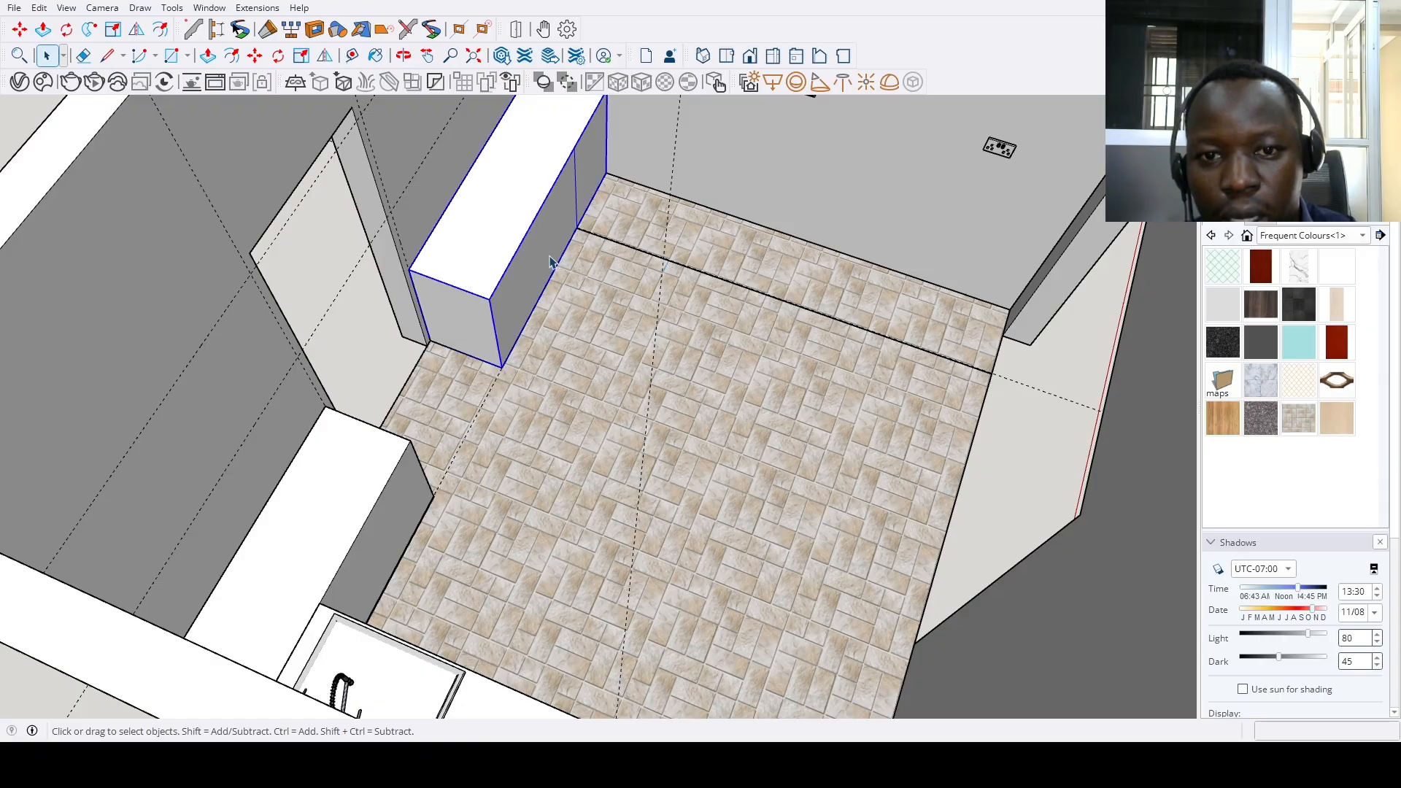
{"action": "key", "text": "Delete"}
Draw a floor line joining the long offset line's corner to the end of the short line beside the doorway
{"action": "scroll", "coordinate": [586, 283], "scroll_direction": "up", "scroll_amount": 2}
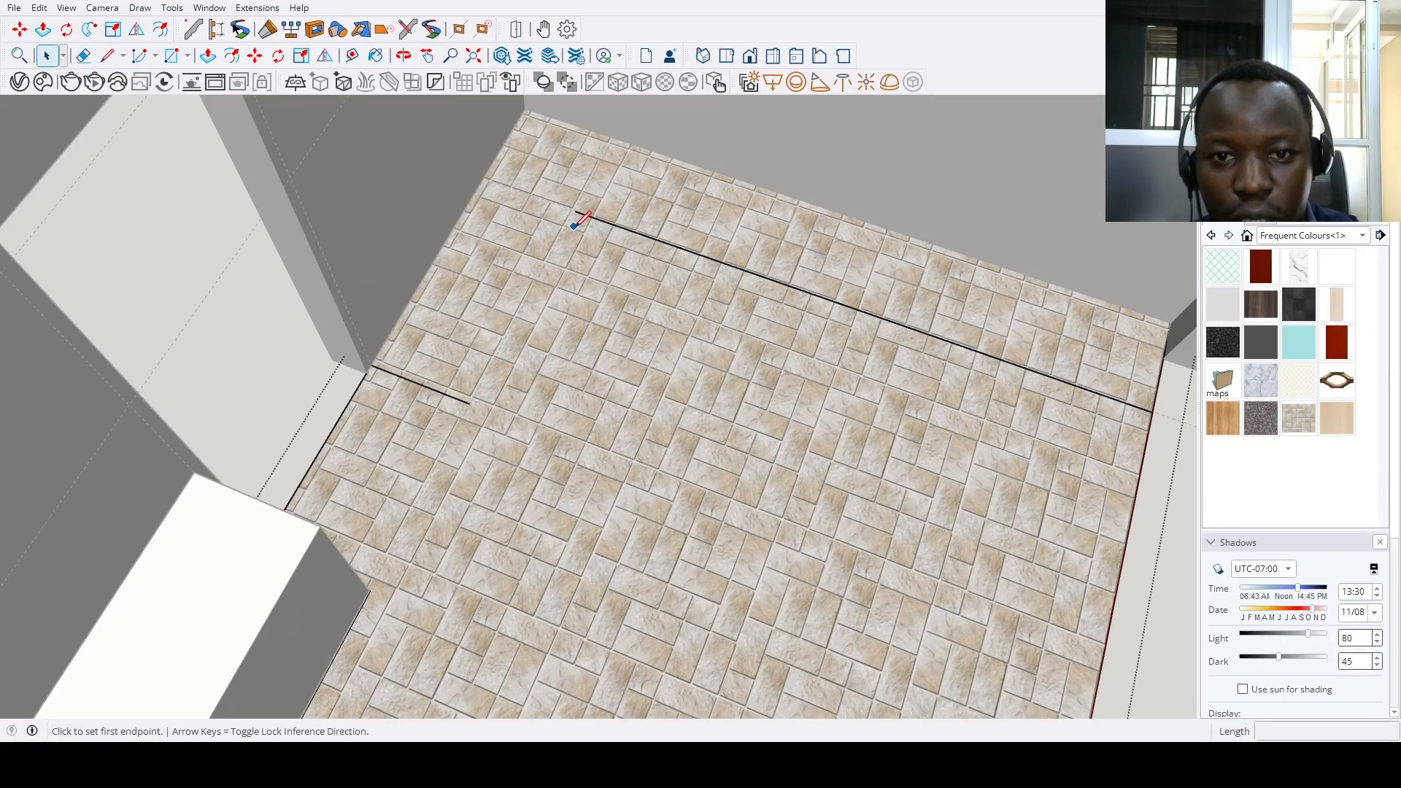
{"action": "left_click", "coordinate": [470, 404]}
{"action": "key", "text": "space"}
{"action": "scroll", "coordinate": [495, 431], "scroll_direction": "down", "scroll_amount": 3}
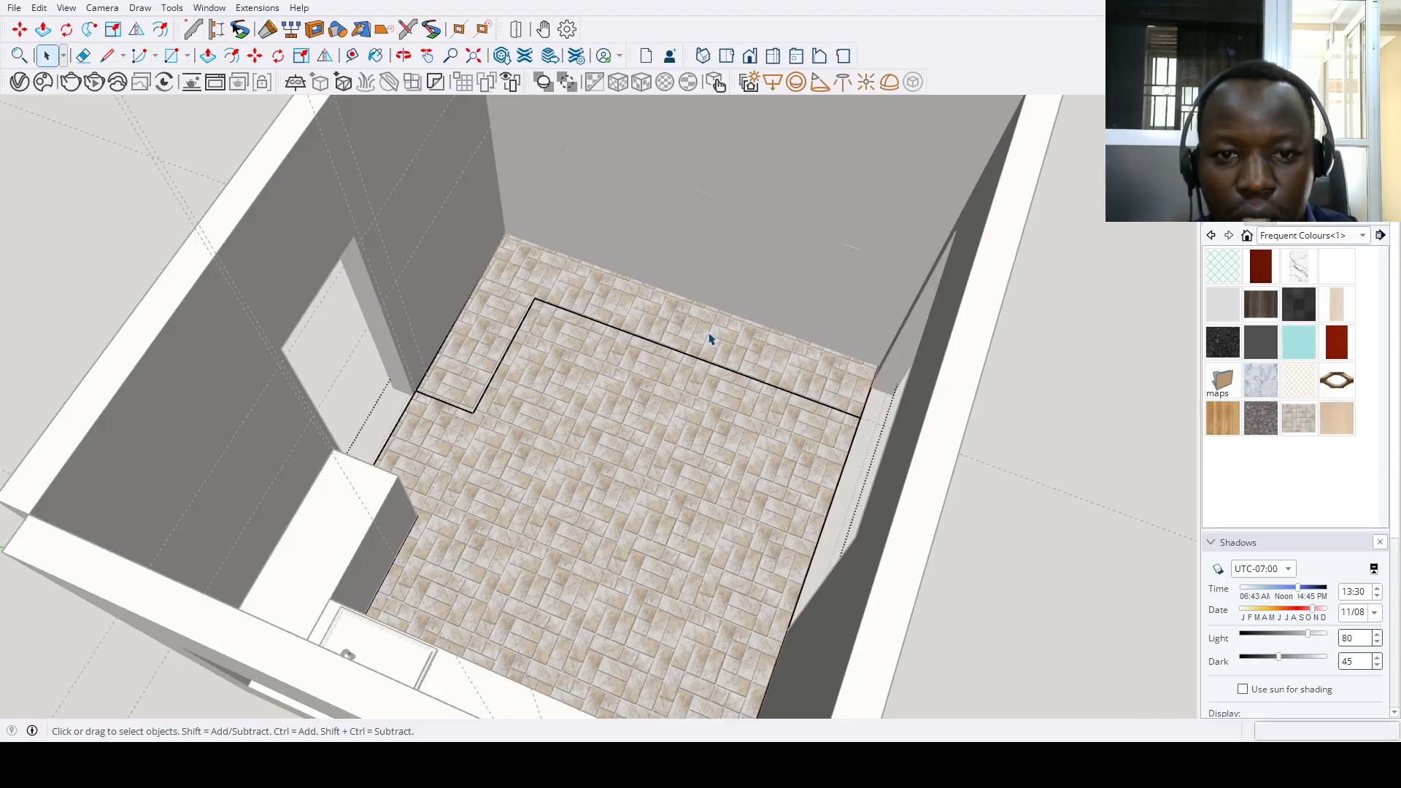
Select the floor face and examine the ends of the L-shaped outline for gaps along the floor boundary
{"action": "middle_click_drag", "start_coordinate": [712, 338], "coordinate": [932, 391]}
{"action": "left_click", "coordinate": [810, 329]}
{"action": "scroll", "coordinate": [828, 350], "scroll_direction": "up", "scroll_amount": 4}
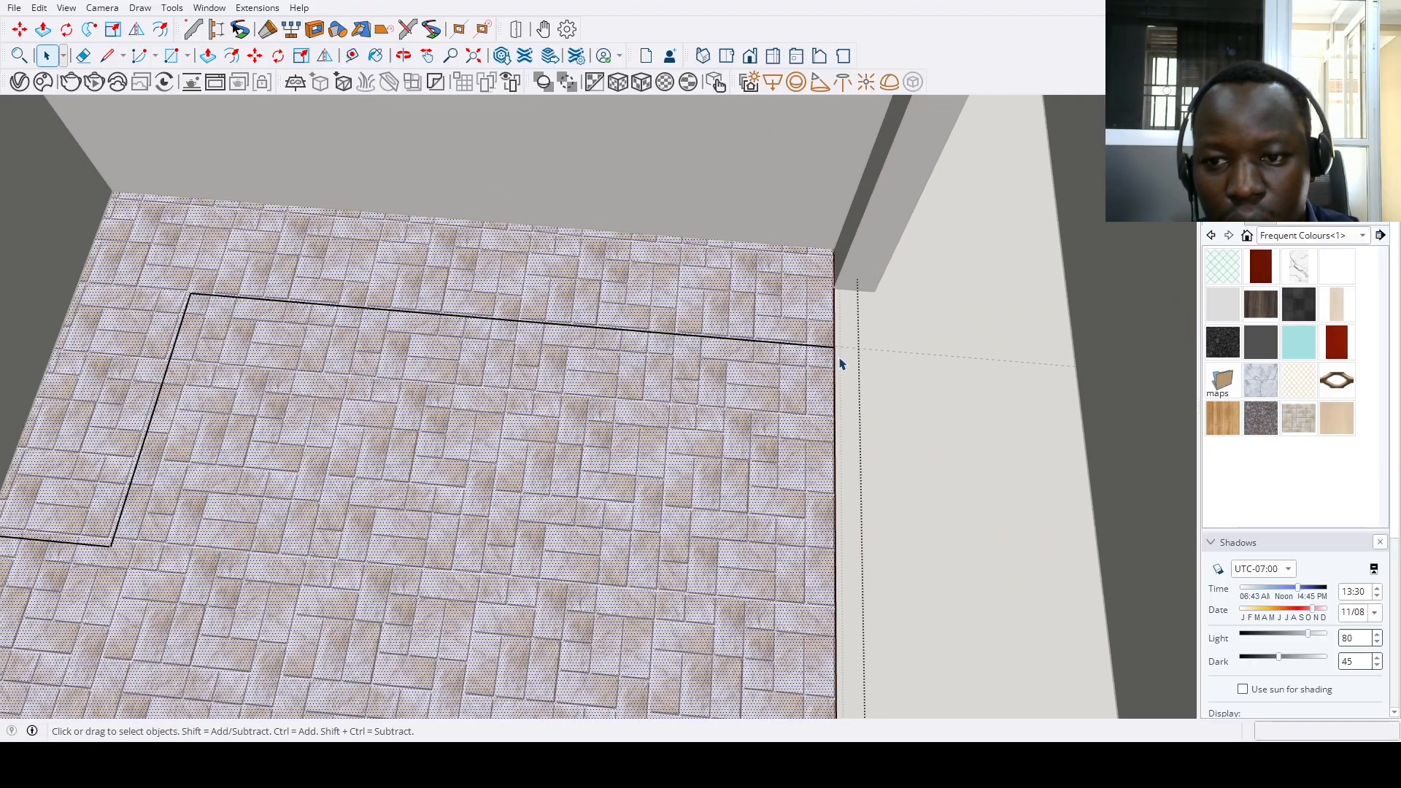
{"action": "scroll", "coordinate": [840, 363], "scroll_direction": "up", "scroll_amount": 5}
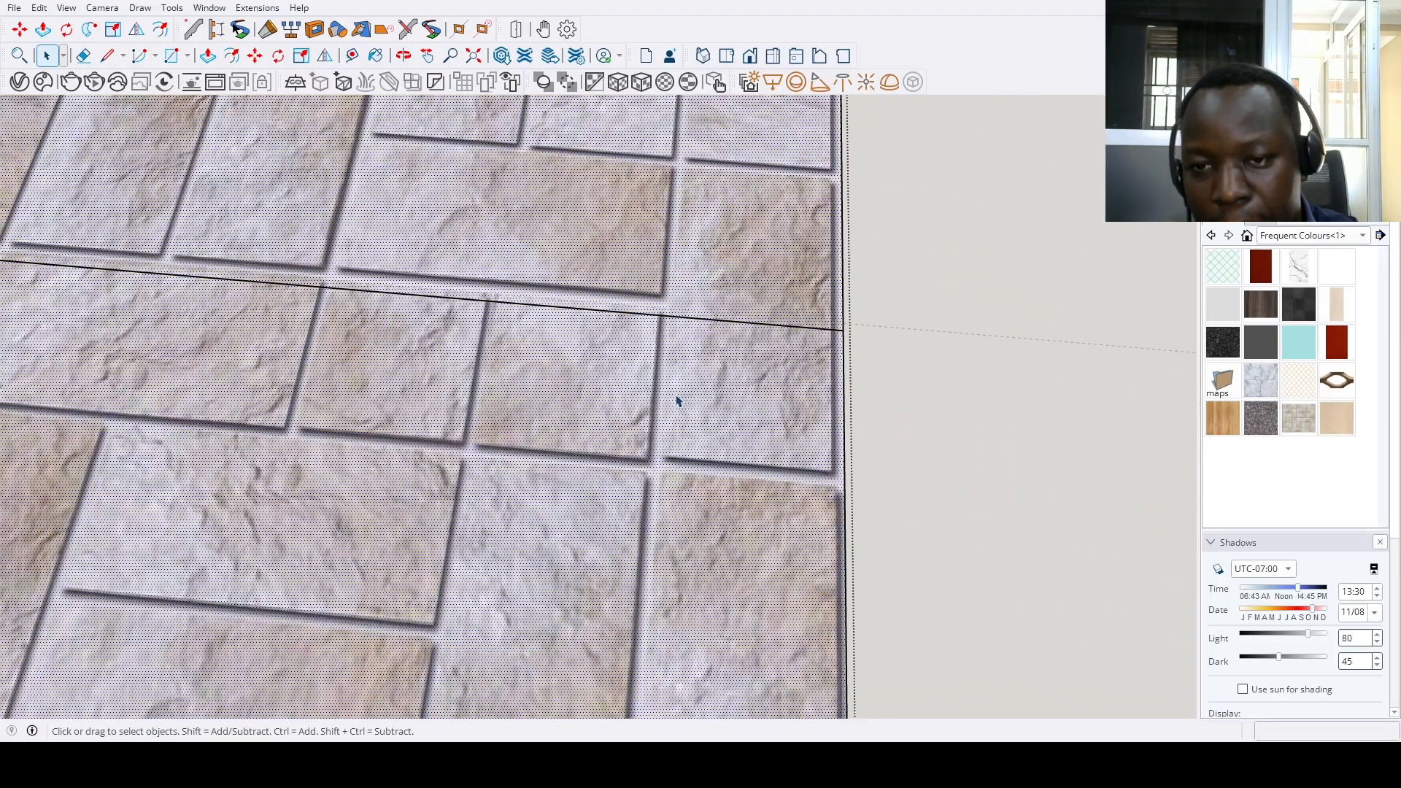
{"action": "scroll", "coordinate": [775, 391], "scroll_direction": "down", "scroll_amount": 3}
{"action": "scroll", "coordinate": [730, 357], "scroll_direction": "up", "scroll_amount": 7}
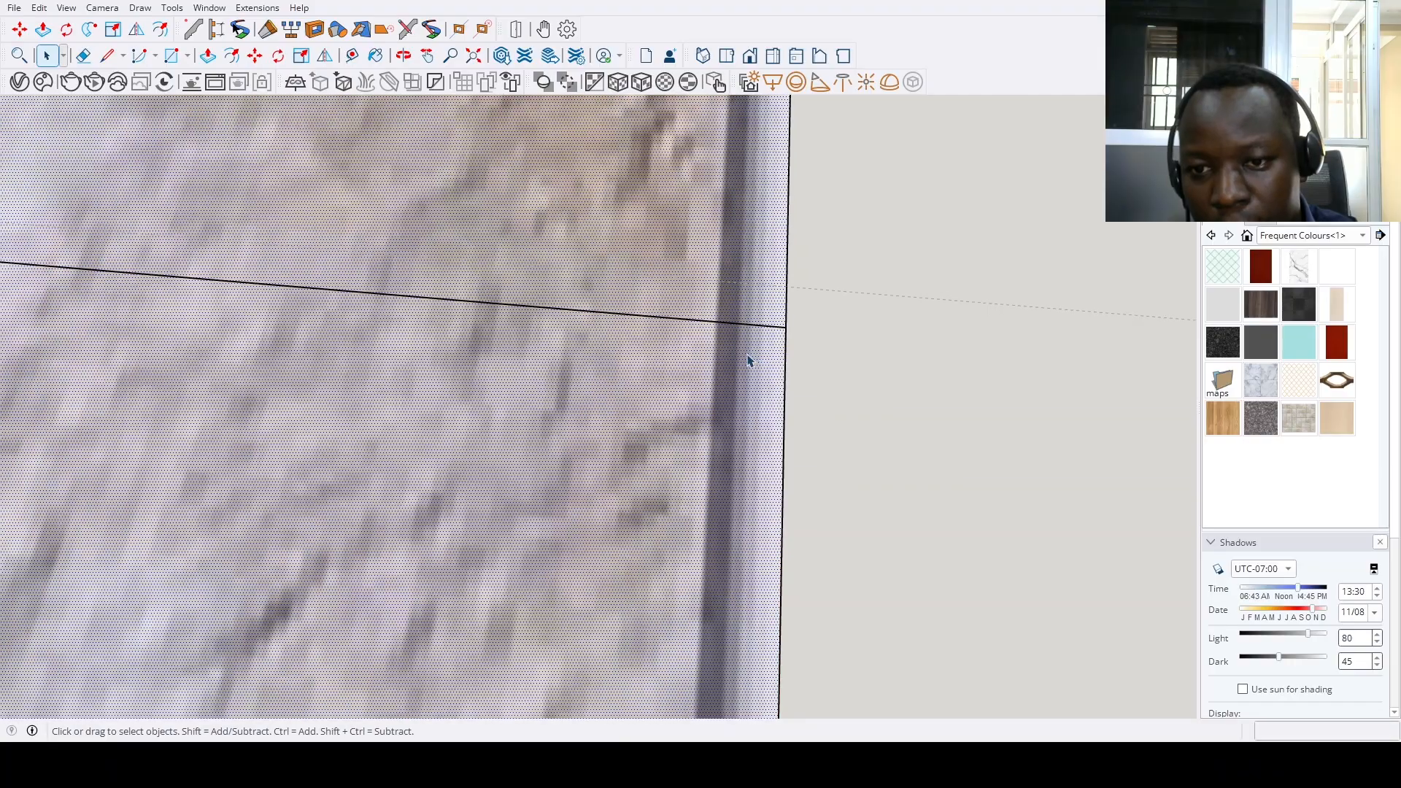
{"action": "scroll", "coordinate": [748, 360], "scroll_direction": "down", "scroll_amount": 8}
{"action": "middle_click_drag", "start_coordinate": [407, 484], "coordinate": [866, 400]}
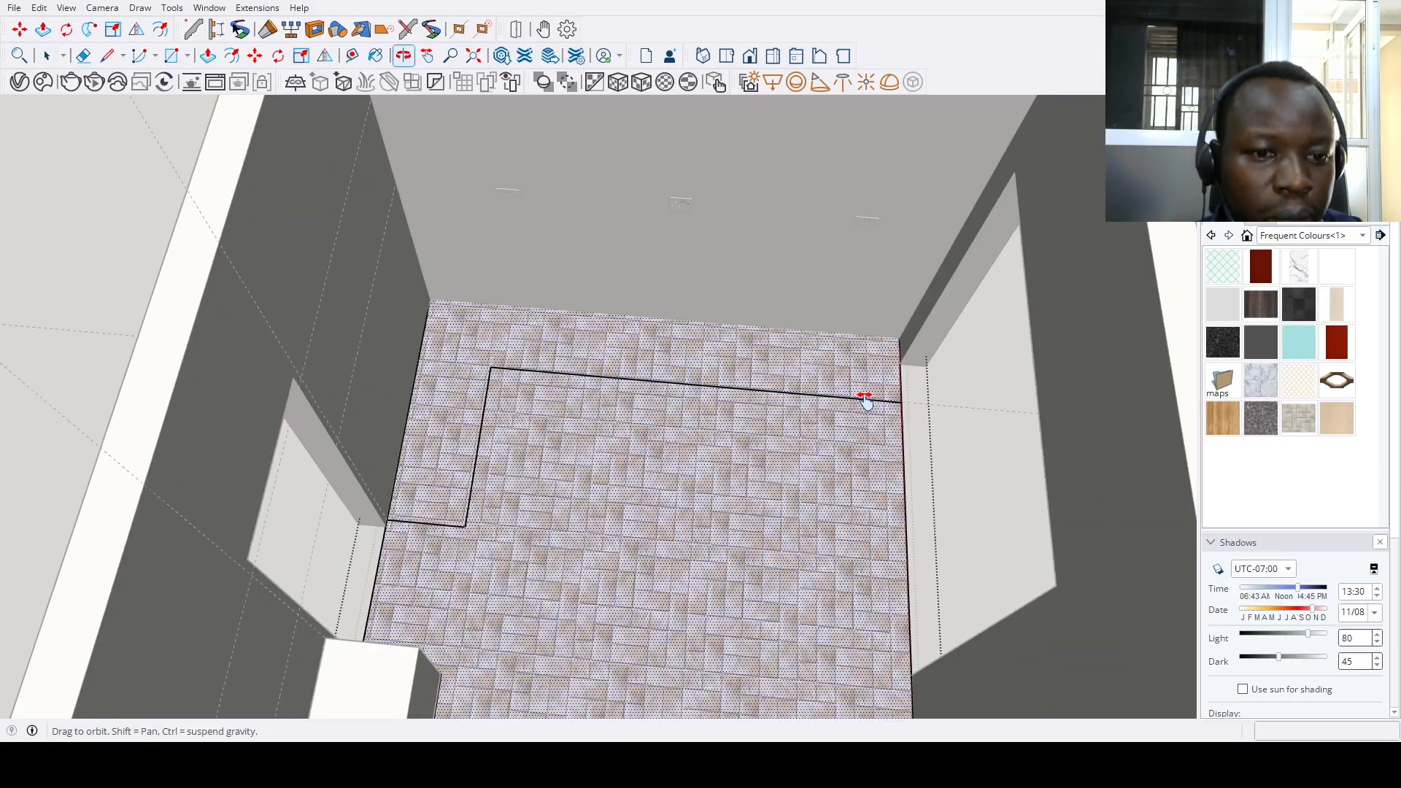
{"action": "scroll", "coordinate": [306, 445], "scroll_direction": "up", "scroll_amount": 10}
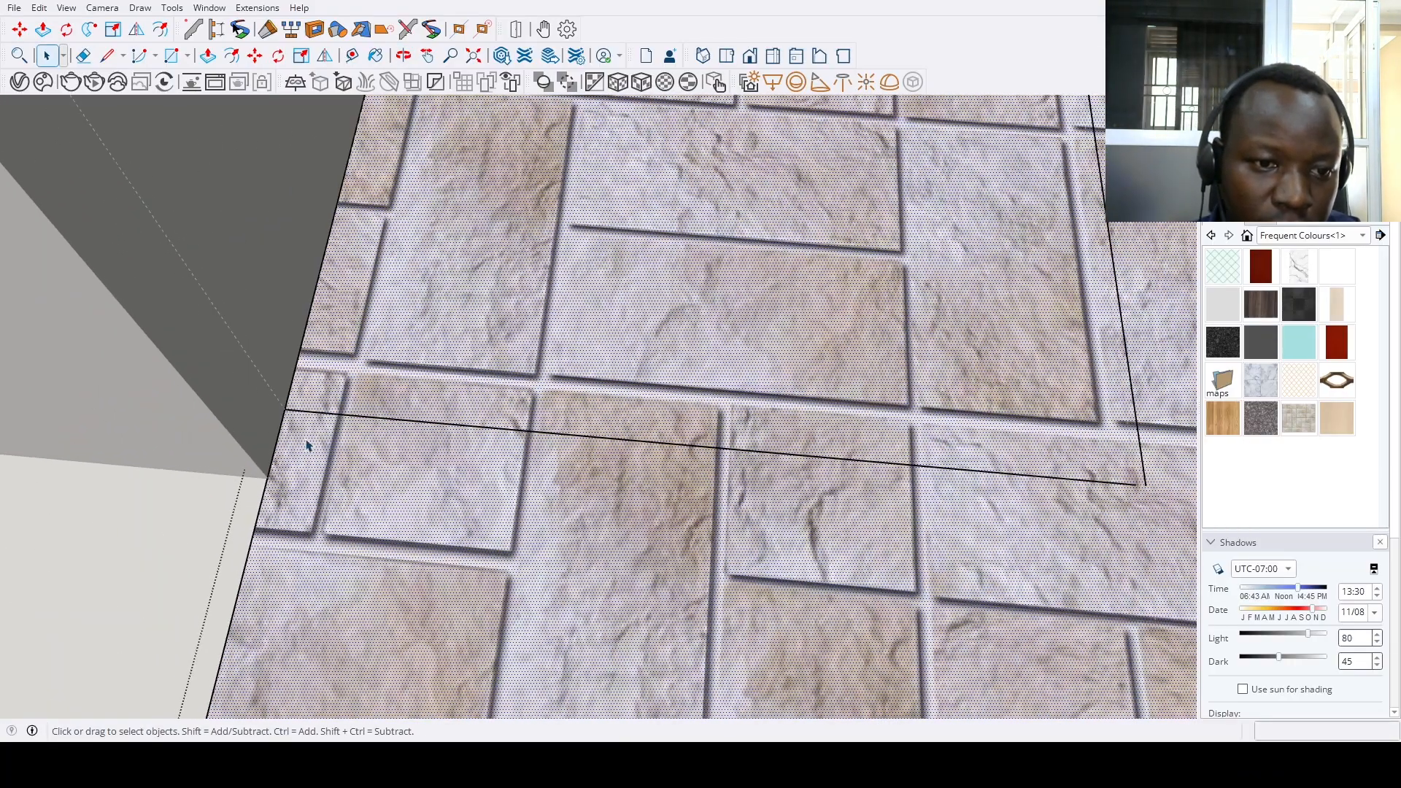
{"action": "scroll", "coordinate": [317, 420], "scroll_direction": "down", "scroll_amount": 8}
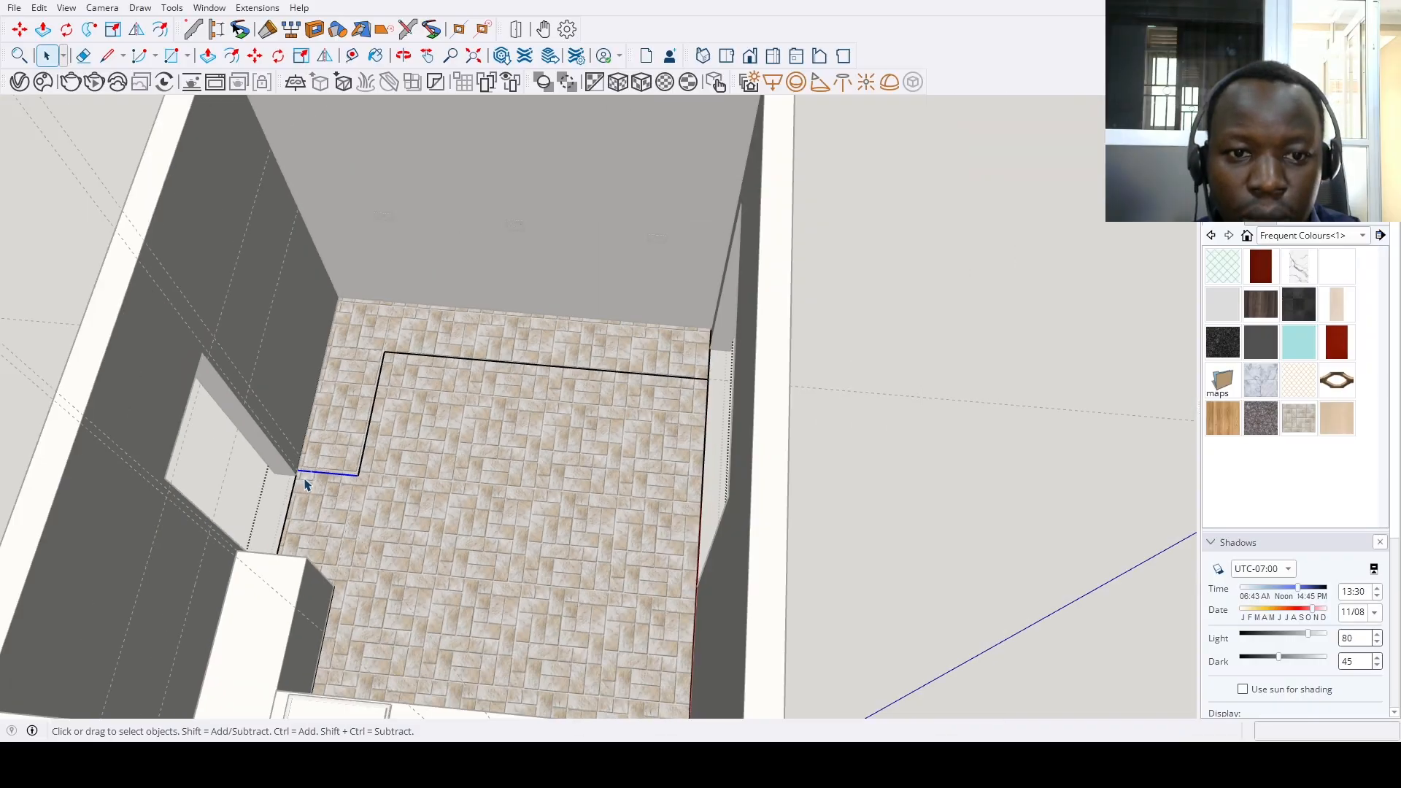
Remove the walls and remaining counters from view and open the tiled floor for editing
{"action": "scroll", "coordinate": [457, 264], "scroll_direction": "down", "scroll_amount": 5}
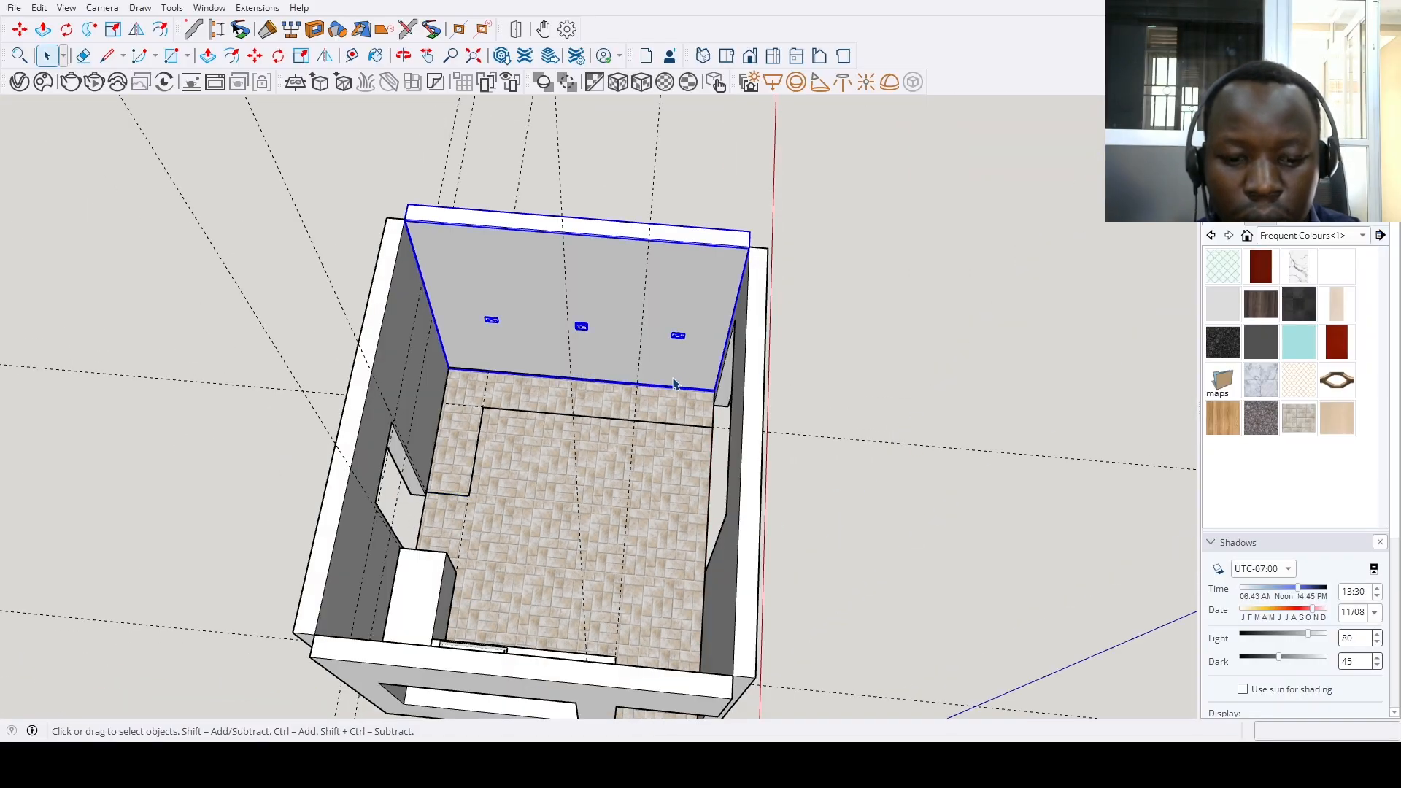
{"action": "key", "text": "Delete"}
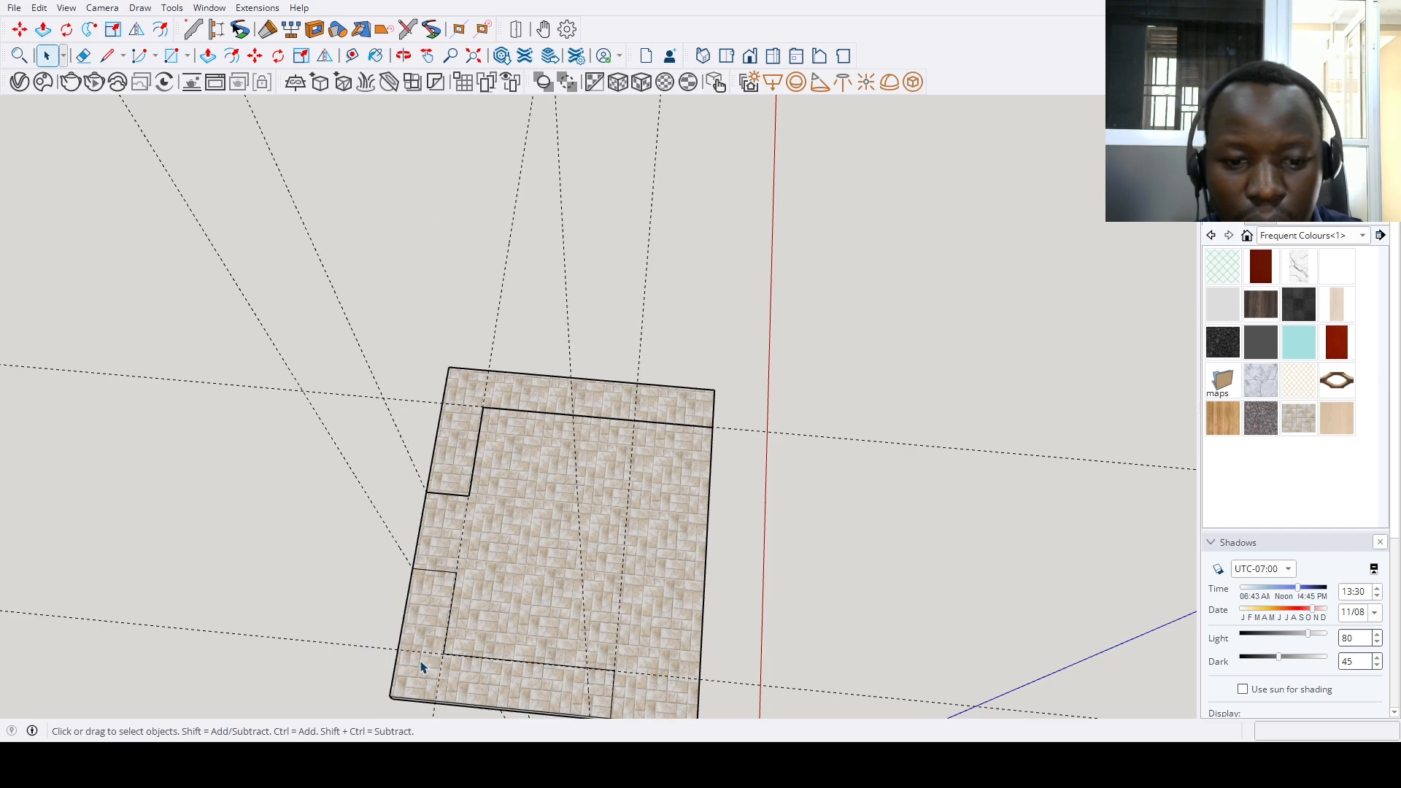
{"action": "double_click", "coordinate": [489, 692]}
{"action": "middle_click_drag", "start_coordinate": [497, 688], "coordinate": [604, 532]}
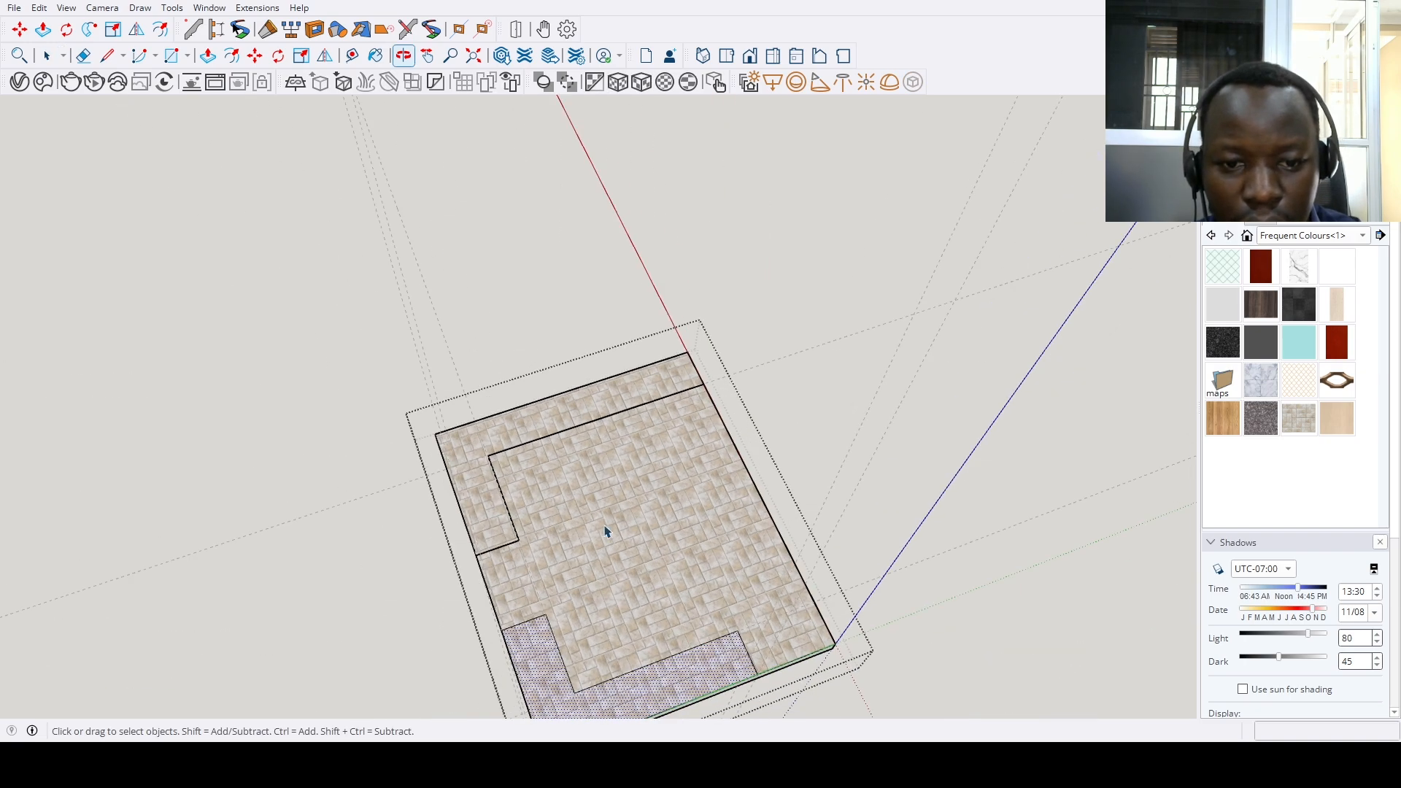
Redraw the short floor line from the boundary beside the doorway to the L-shaped section's inner corner
{"action": "scroll", "coordinate": [475, 472], "scroll_direction": "up", "scroll_amount": 10}
{"action": "scroll", "coordinate": [447, 541], "scroll_direction": "down", "scroll_amount": 8}
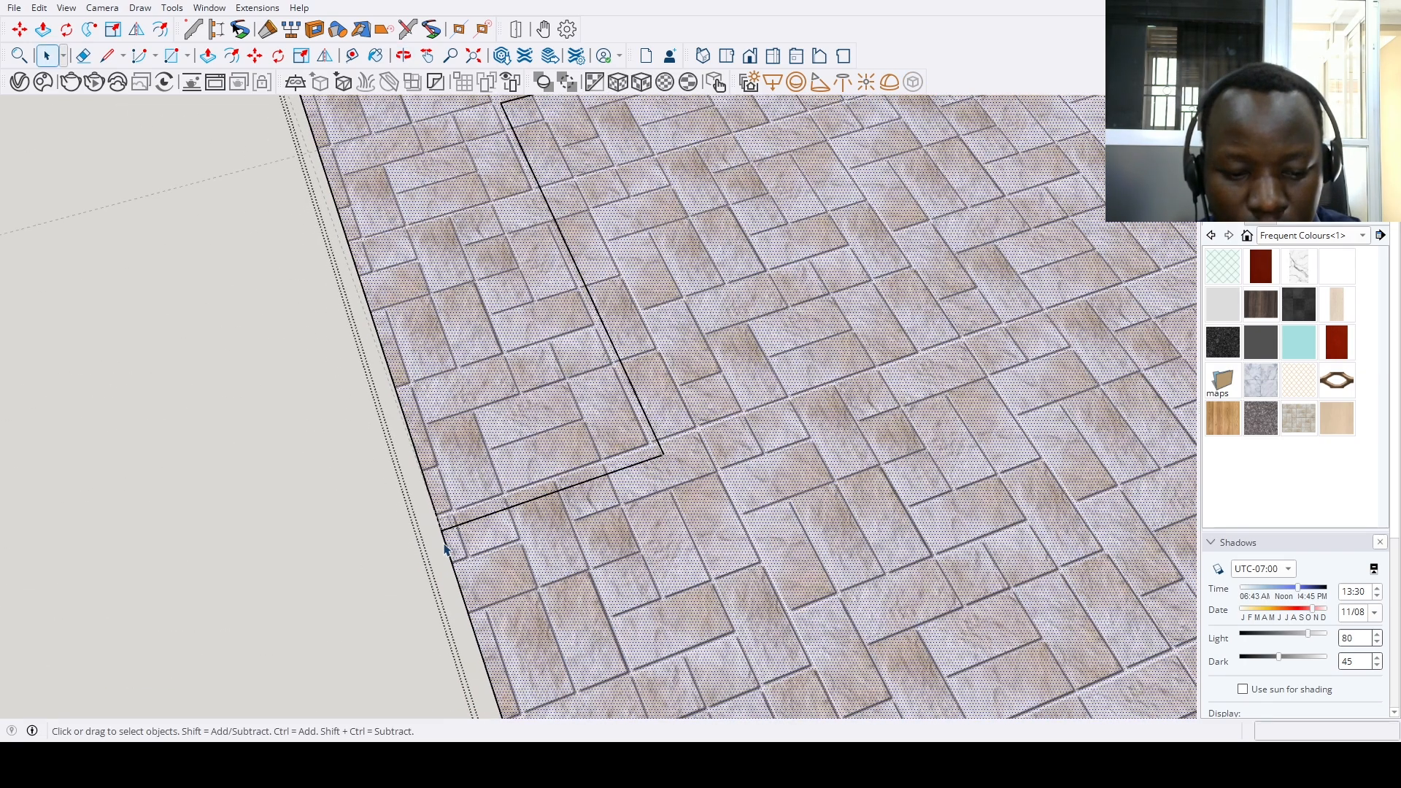
{"action": "key", "text": "l"}
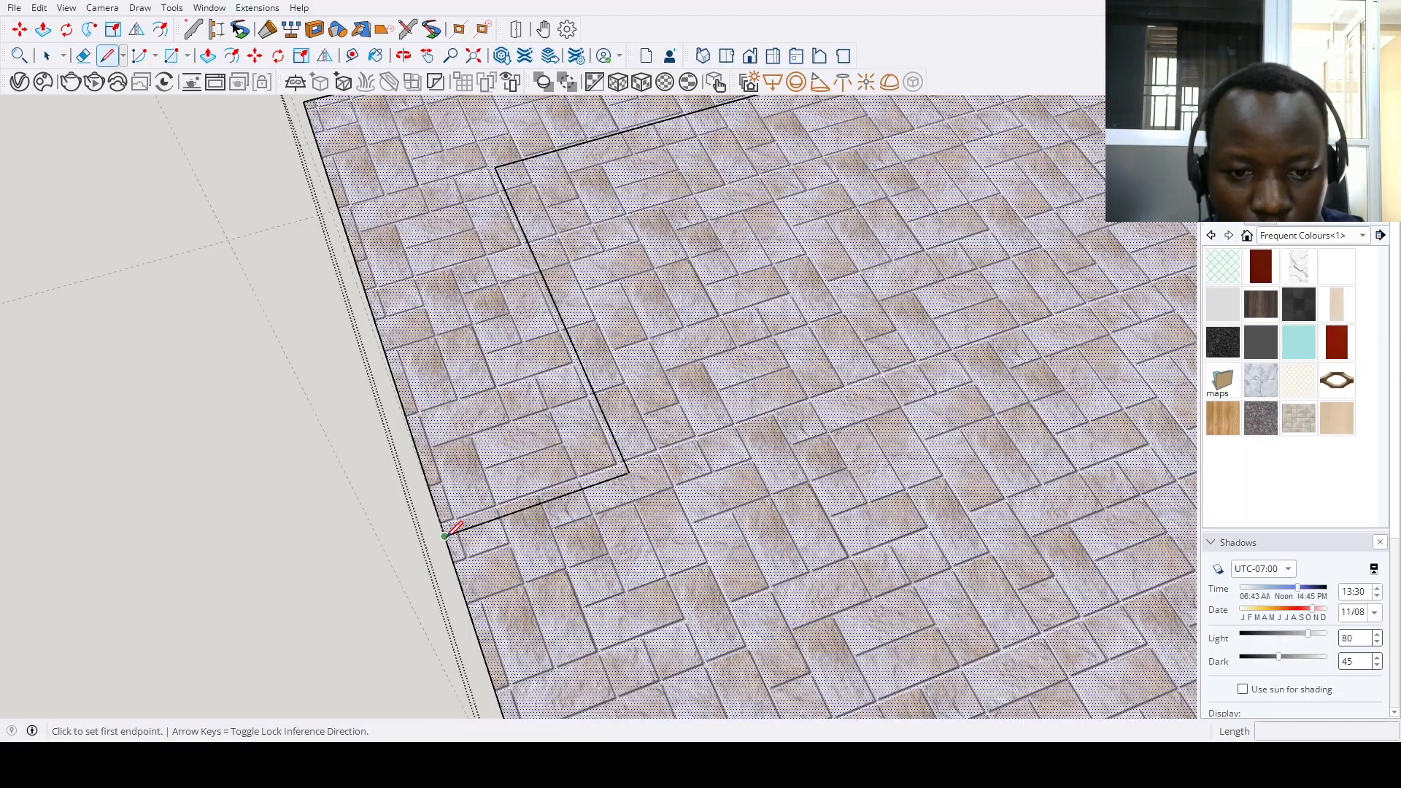
{"action": "left_click", "coordinate": [445, 537]}
{"action": "left_click", "coordinate": [629, 473]}
{"action": "scroll", "coordinate": [595, 577], "scroll_direction": "down", "scroll_amount": 8}
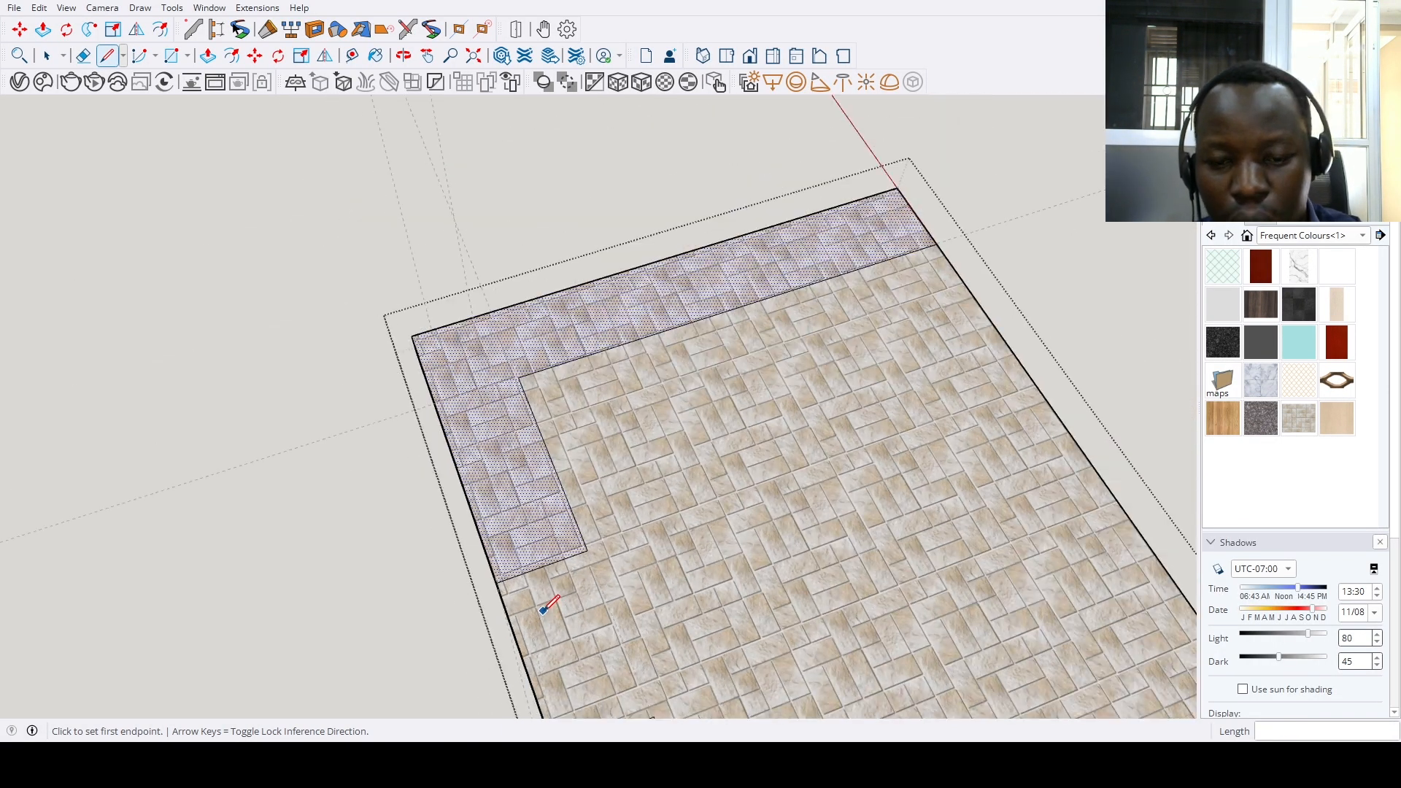
Raise the L-shaped floor section 4 inches as a separate plinth and clean up the edges at its end corner
{"action": "key", "text": "p"}
{"action": "key", "text": "ctrl"}
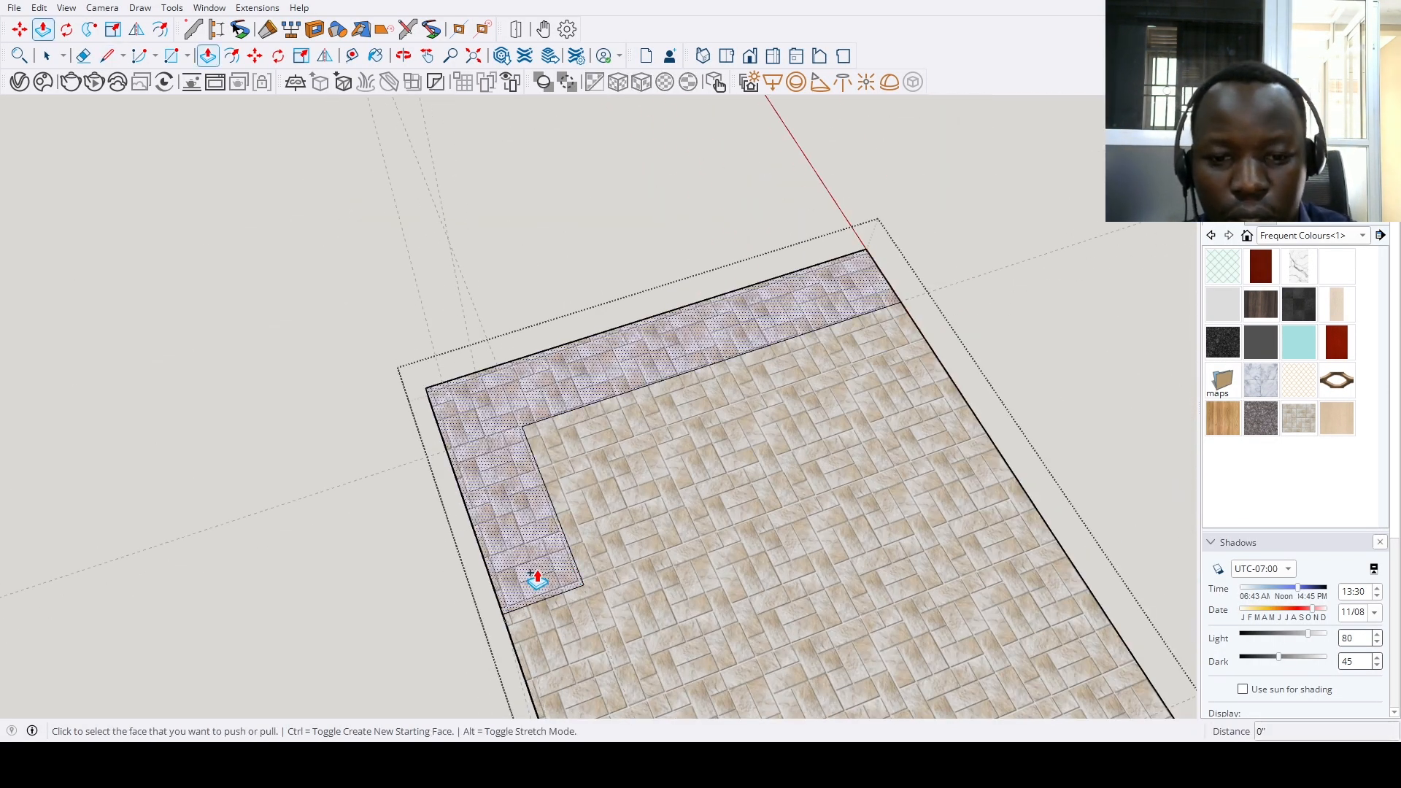
{"action": "left_click", "coordinate": [553, 544]}
{"action": "key", "text": "Return"}
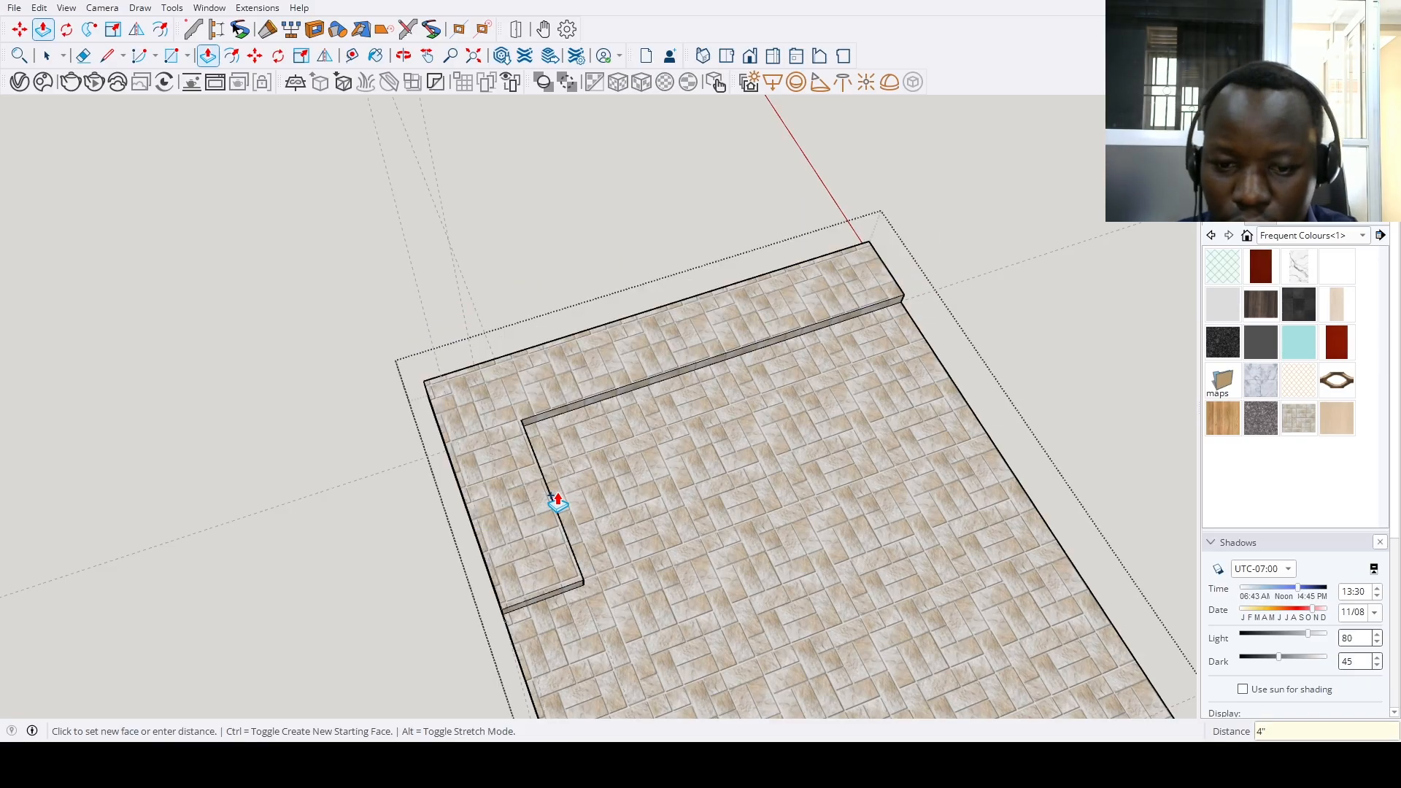
{"action": "scroll", "coordinate": [616, 651], "scroll_direction": "up", "scroll_amount": 10}
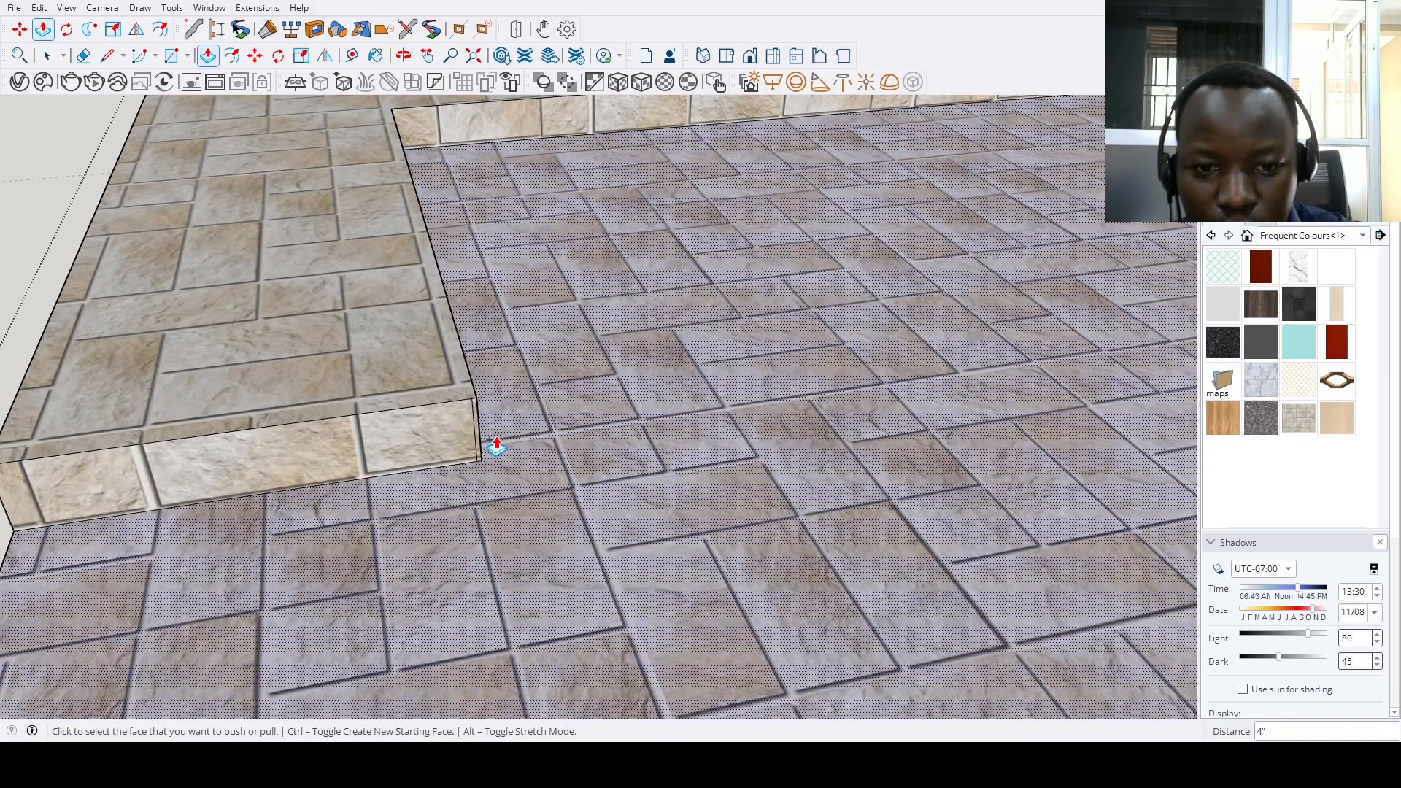
{"action": "key", "text": "e"}
{"action": "scroll", "coordinate": [482, 425], "scroll_direction": "down", "scroll_amount": 10}
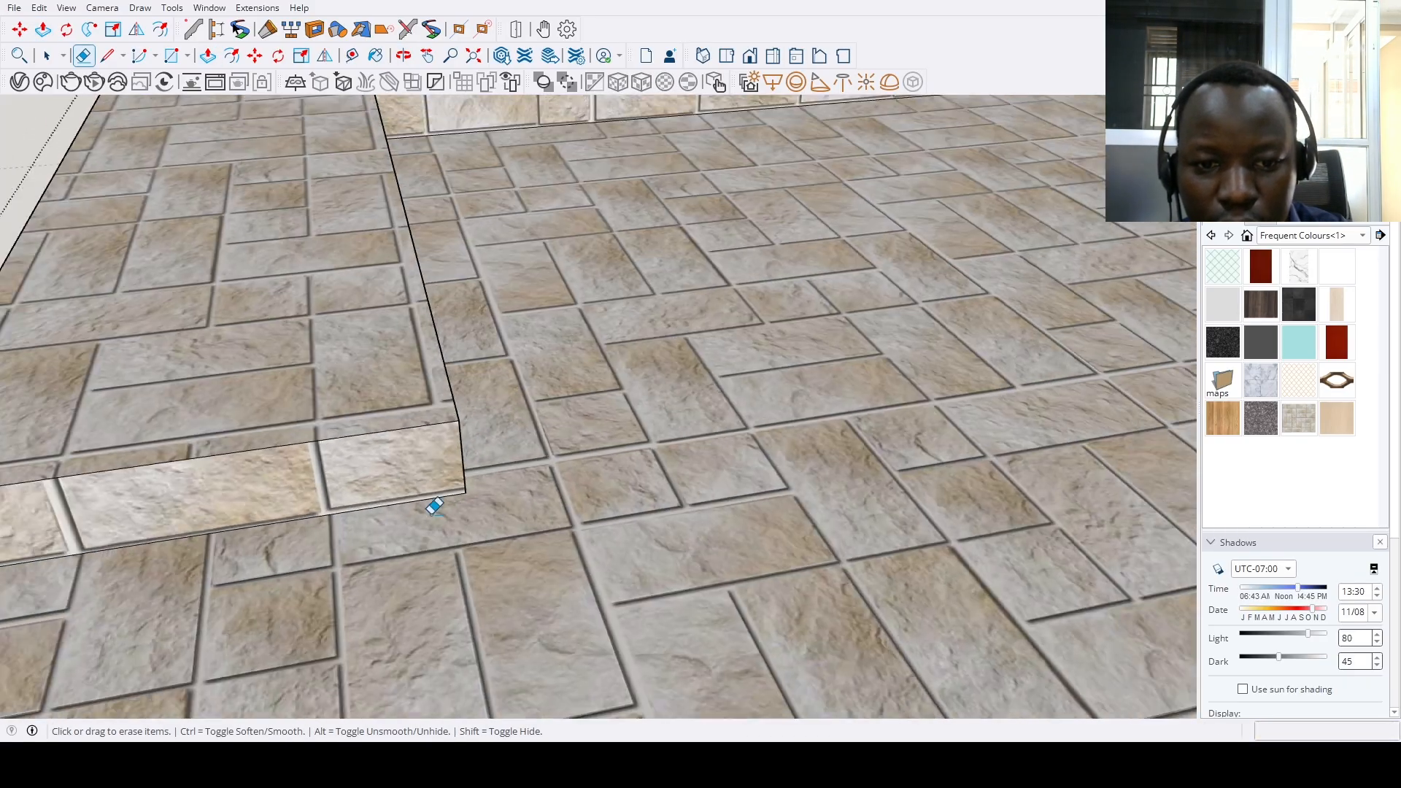
{"action": "scroll", "coordinate": [477, 529], "scroll_direction": "down", "scroll_amount": 4}
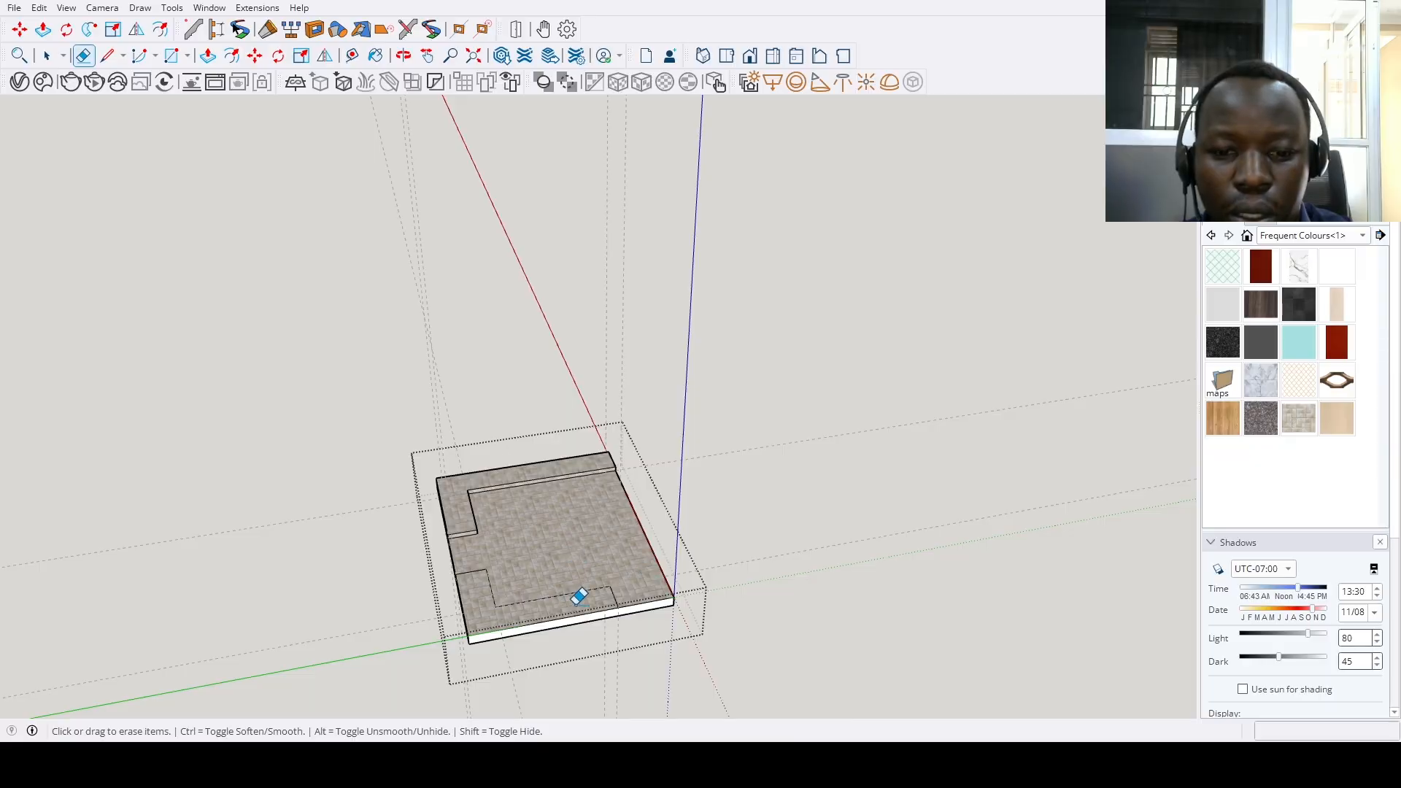
{"action": "scroll", "coordinate": [646, 579], "scroll_direction": "down", "scroll_amount": 2}
{"action": "key", "text": "space"}
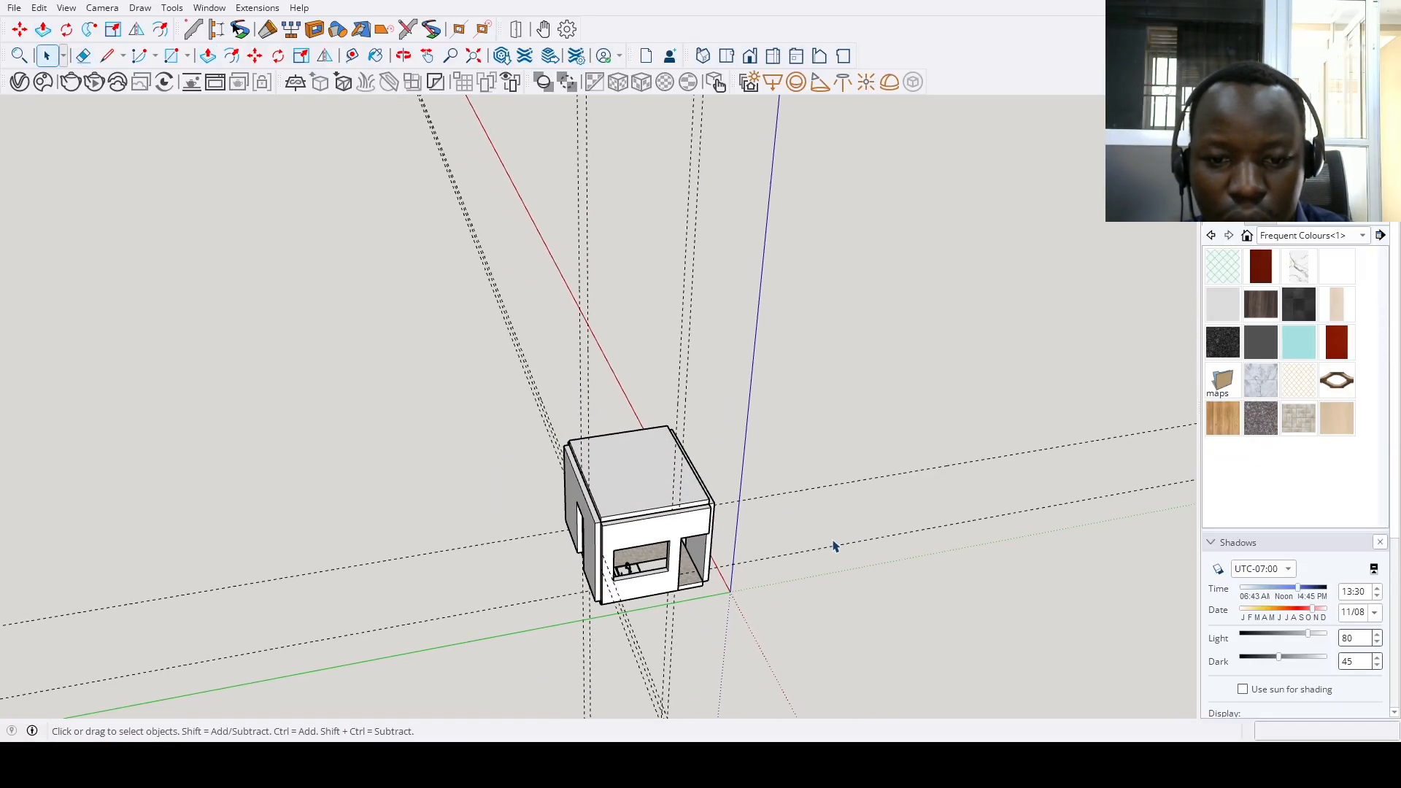
Lower the top of the fridge cabinet by 4 inches, together with the top of its side panel
{"action": "middle_click_drag", "start_coordinate": [835, 547], "coordinate": [751, 511]}
{"action": "scroll", "coordinate": [757, 510], "scroll_direction": "up", "scroll_amount": 5}
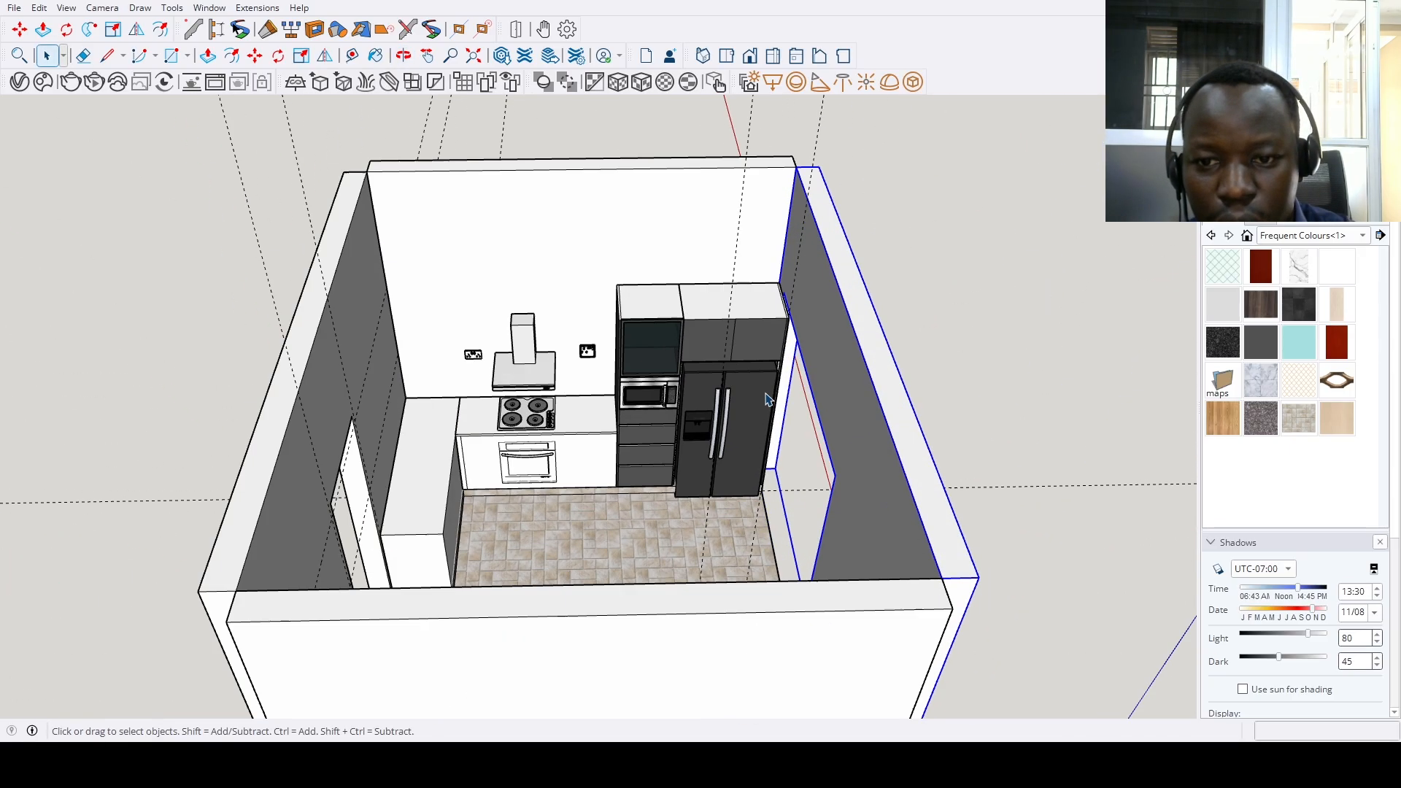
{"action": "scroll", "coordinate": [728, 346], "scroll_direction": "up", "scroll_amount": 6}
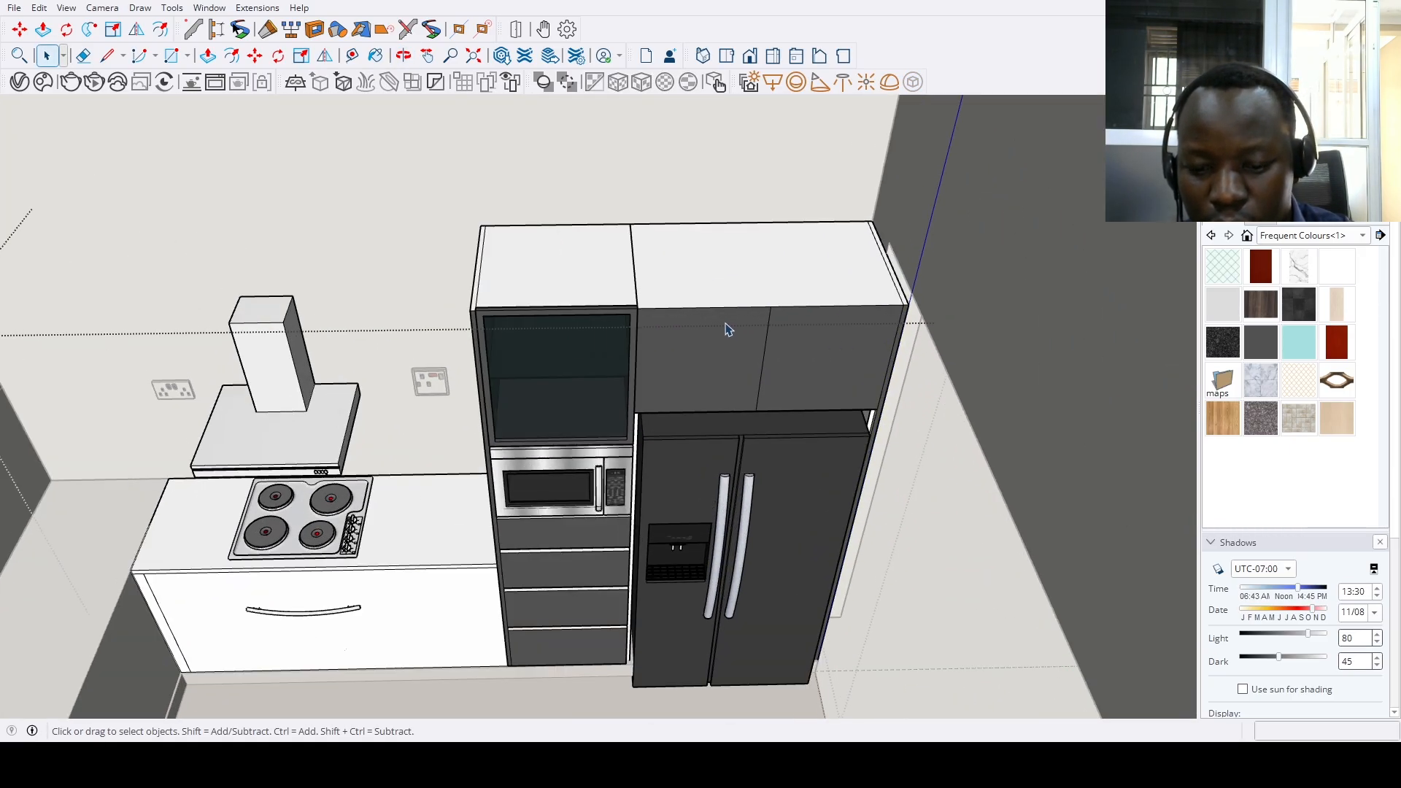
{"action": "key", "text": "space"}
{"action": "double_click", "coordinate": [733, 352]}
{"action": "key", "text": "p"}
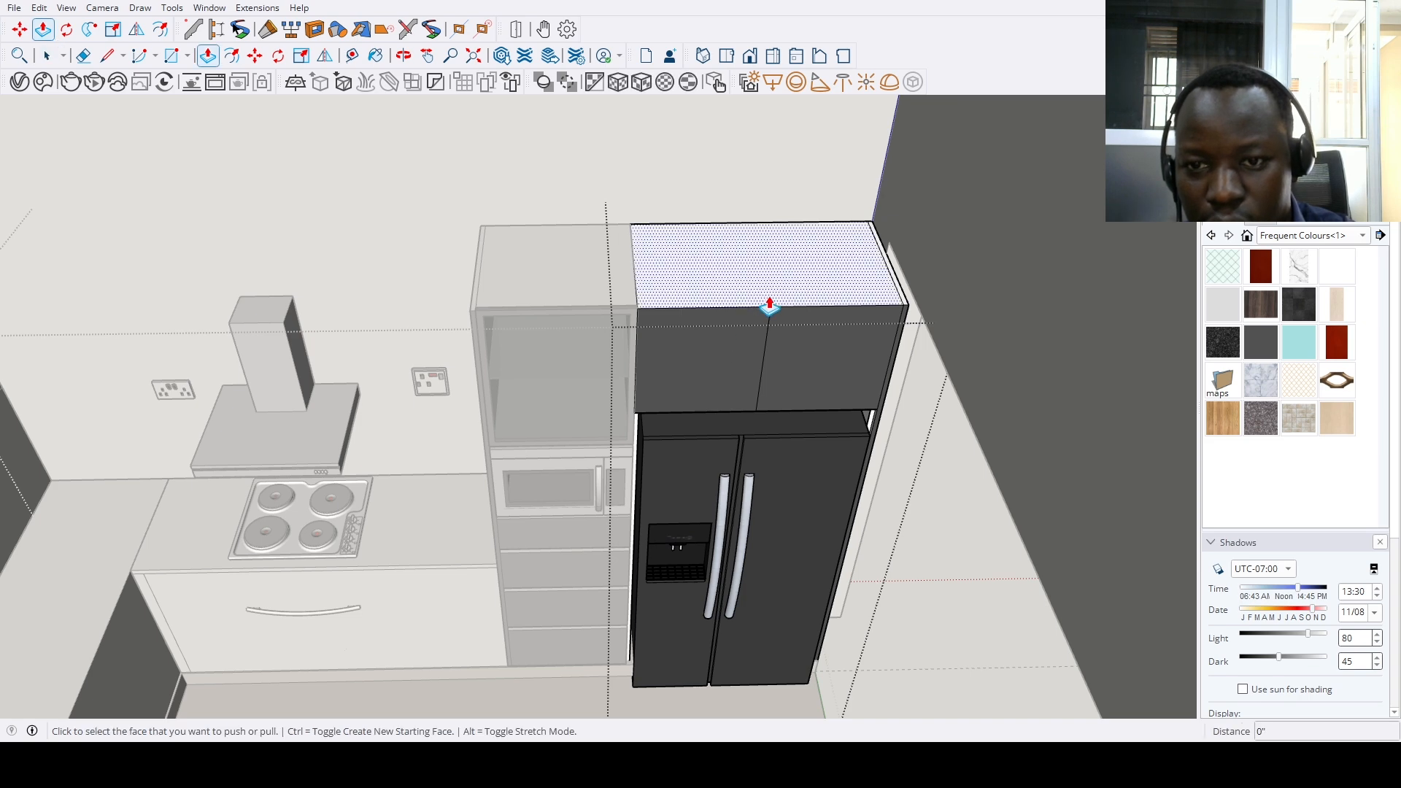
{"action": "left_click", "coordinate": [753, 304]}
{"action": "type", "text": "4"}
{"action": "key", "text": "Return"}
{"action": "scroll", "coordinate": [880, 275], "scroll_direction": "up", "scroll_amount": 3}
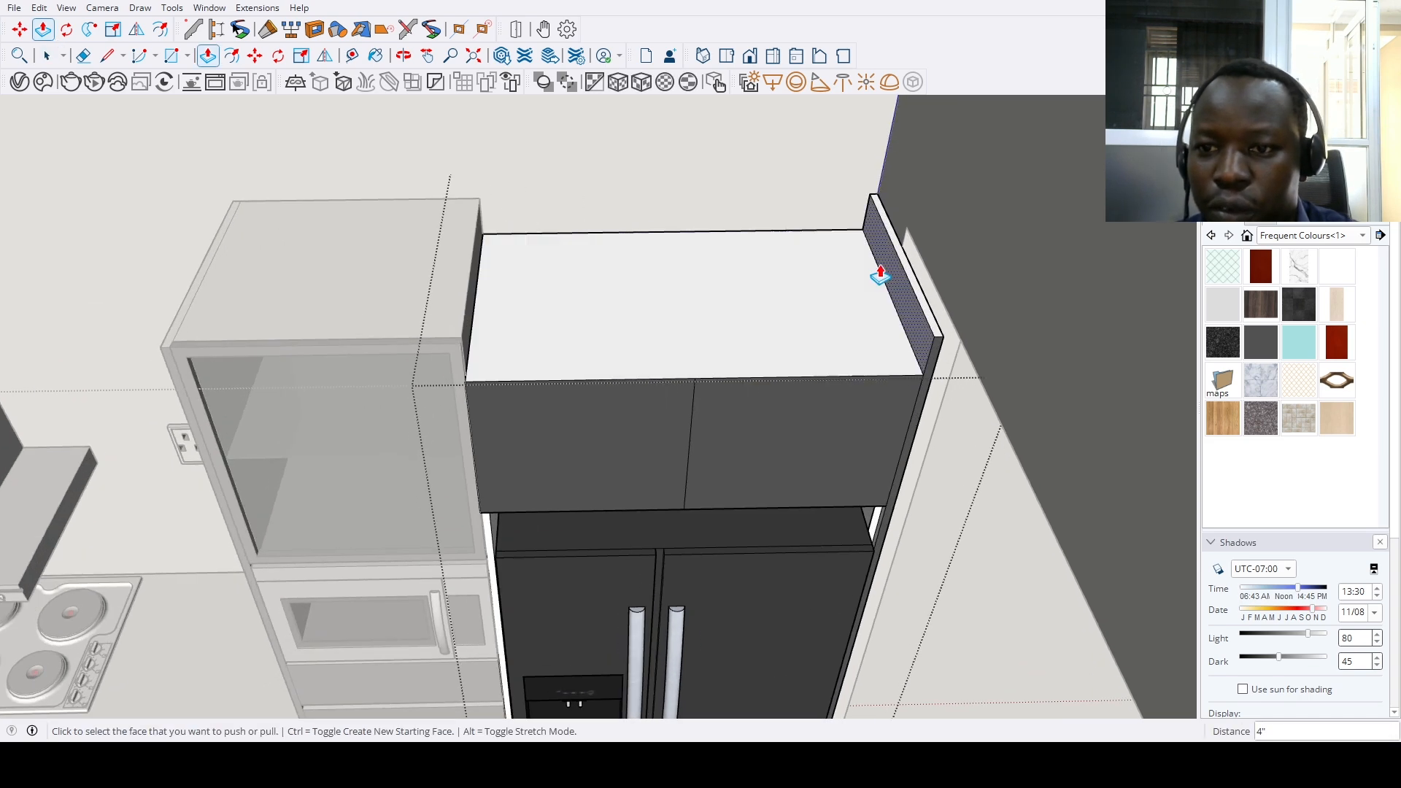
{"action": "double_click", "coordinate": [922, 298]}
{"action": "scroll", "coordinate": [839, 365], "scroll_direction": "down", "scroll_amount": 6}
{"action": "key", "text": "space"}
Move the fridge unit up so its top is level with the neighbouring oven and microwave tower
{"action": "middle_click_drag", "start_coordinate": [745, 460], "coordinate": [788, 394]}
{"action": "left_click", "coordinate": [778, 406]}
{"action": "scroll", "coordinate": [779, 406], "scroll_direction": "up", "scroll_amount": 3}
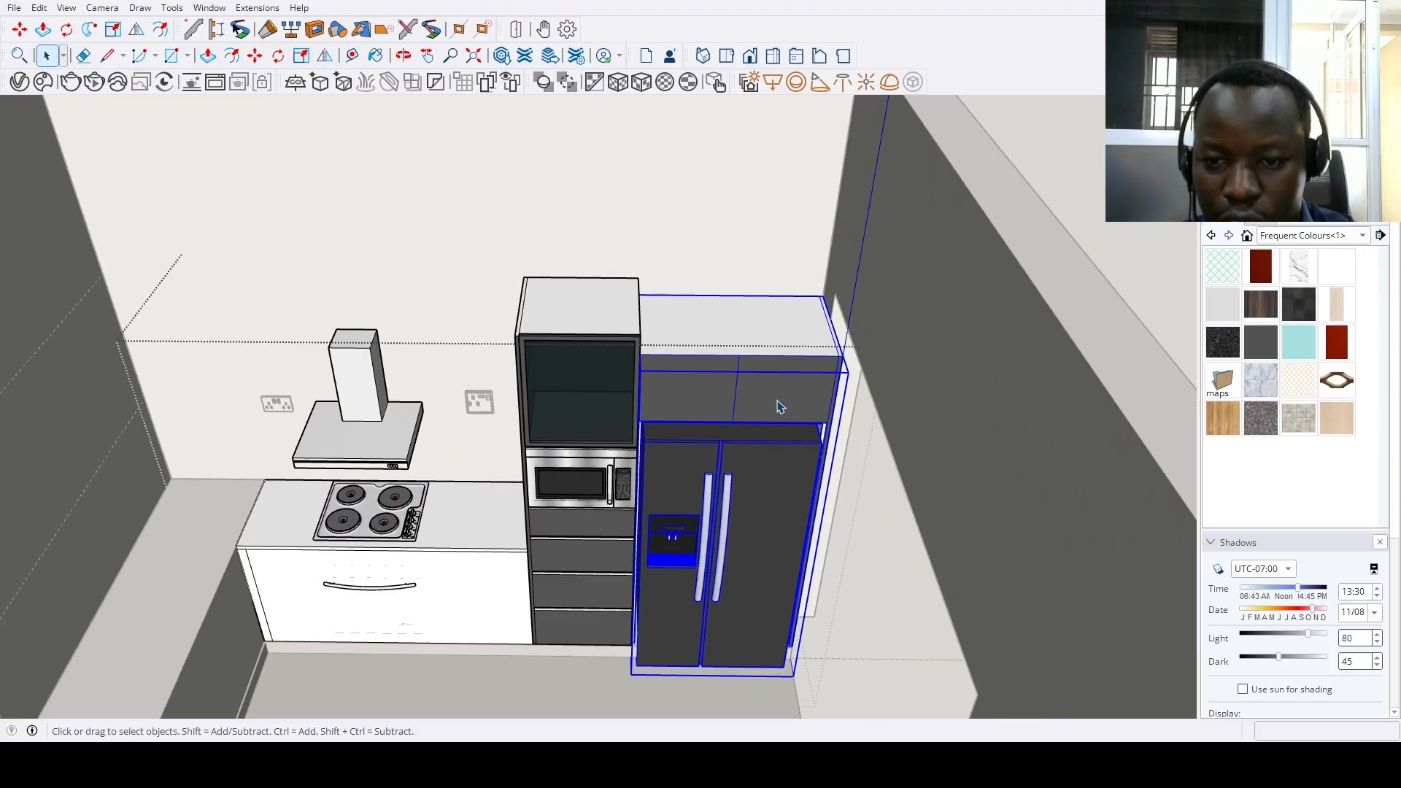
{"action": "key", "text": "m"}
{"action": "left_click", "coordinate": [778, 403]}
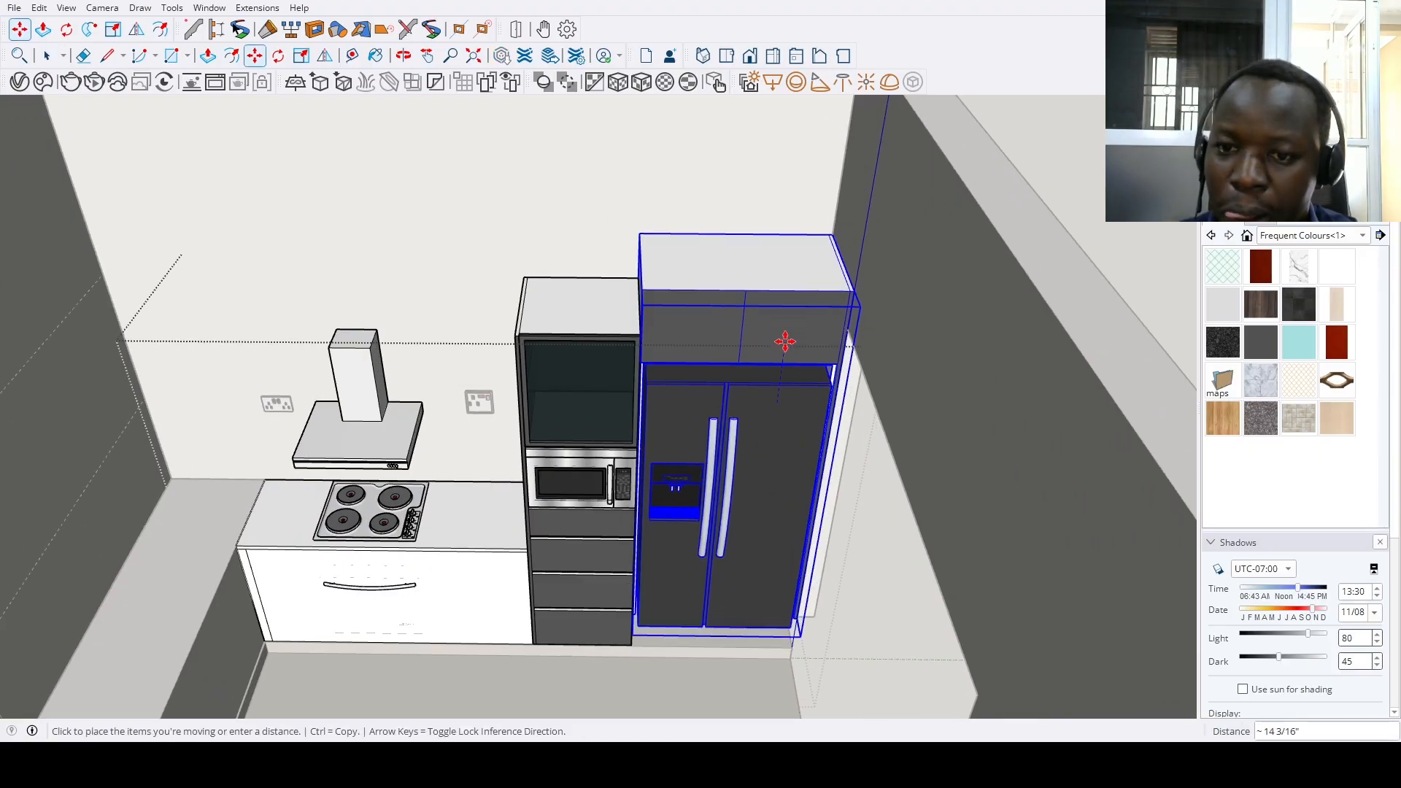
{"action": "key", "text": "Return"}
{"action": "key", "text": "space"}
{"action": "scroll", "coordinate": [686, 571], "scroll_direction": "down", "scroll_amount": 5}
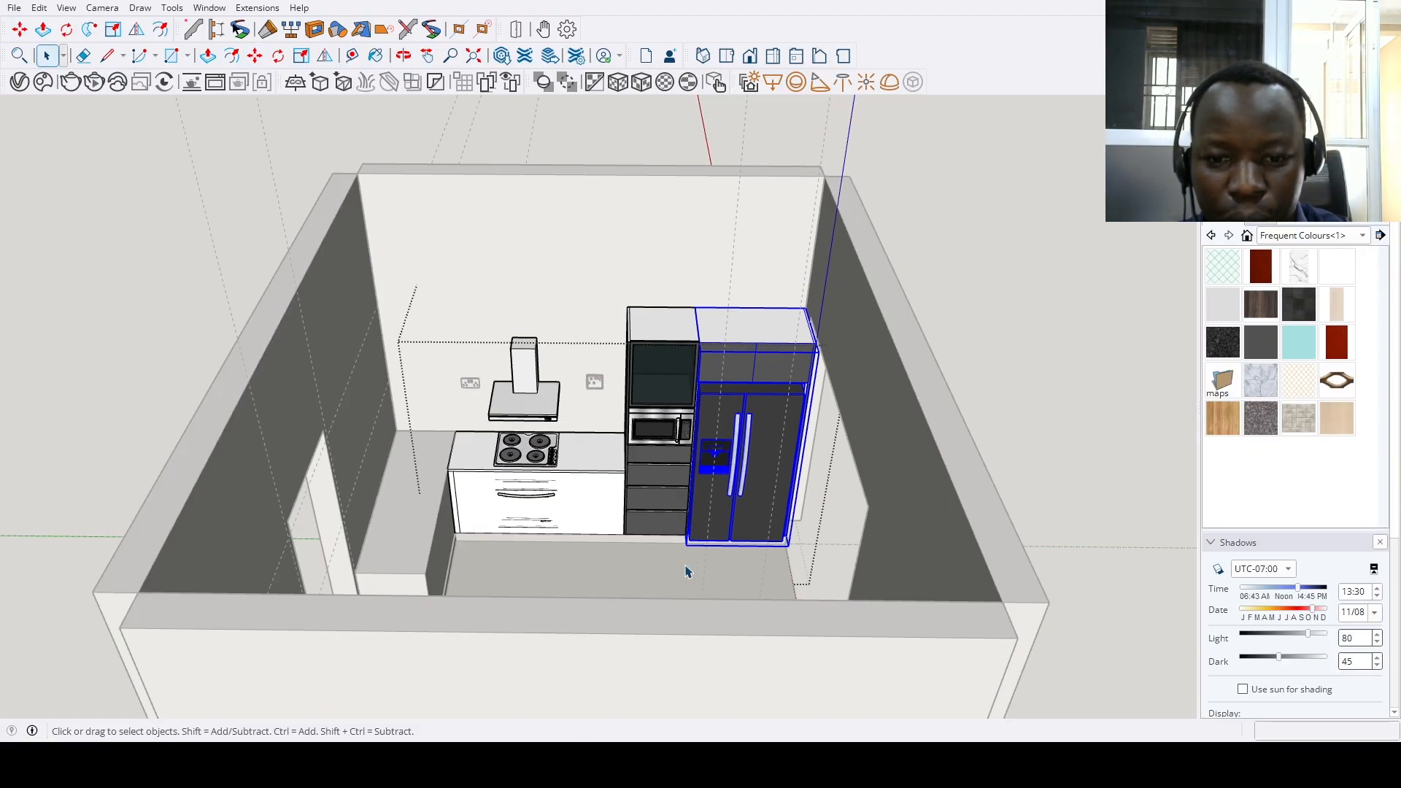
Push the base strip of the hob counter in by 22 3/4 inches to clear the raised plinth
{"action": "left_click", "coordinate": [575, 579]}
{"action": "scroll", "coordinate": [570, 568], "scroll_direction": "up", "scroll_amount": 2}
{"action": "left_click", "coordinate": [572, 570]}
{"action": "scroll", "coordinate": [608, 598], "scroll_direction": "up", "scroll_amount": 2}
{"action": "scroll", "coordinate": [642, 616], "scroll_direction": "down", "scroll_amount": 4}
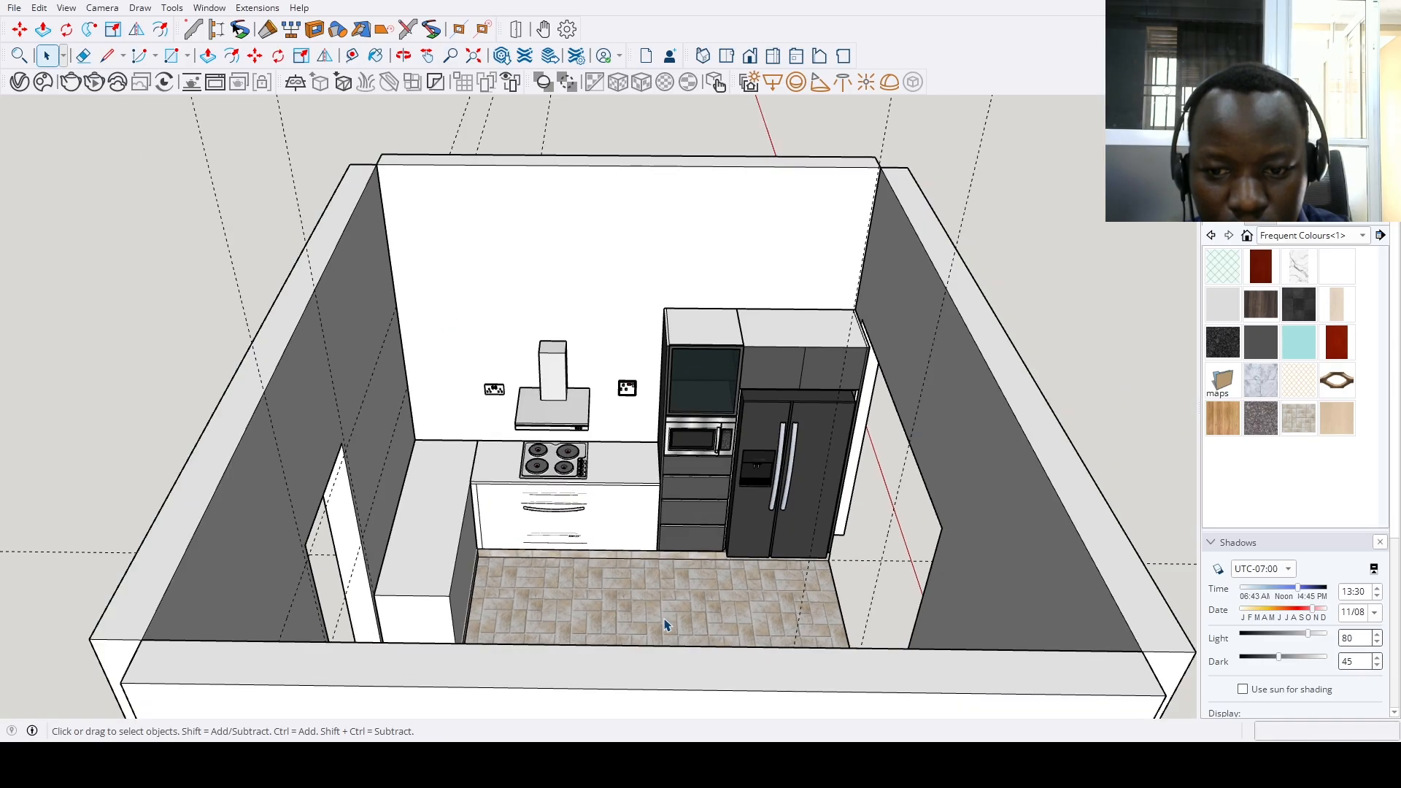
{"action": "middle_click_drag", "start_coordinate": [666, 625], "coordinate": [474, 613]}
{"action": "scroll", "coordinate": [629, 540], "scroll_direction": "up", "scroll_amount": 3}
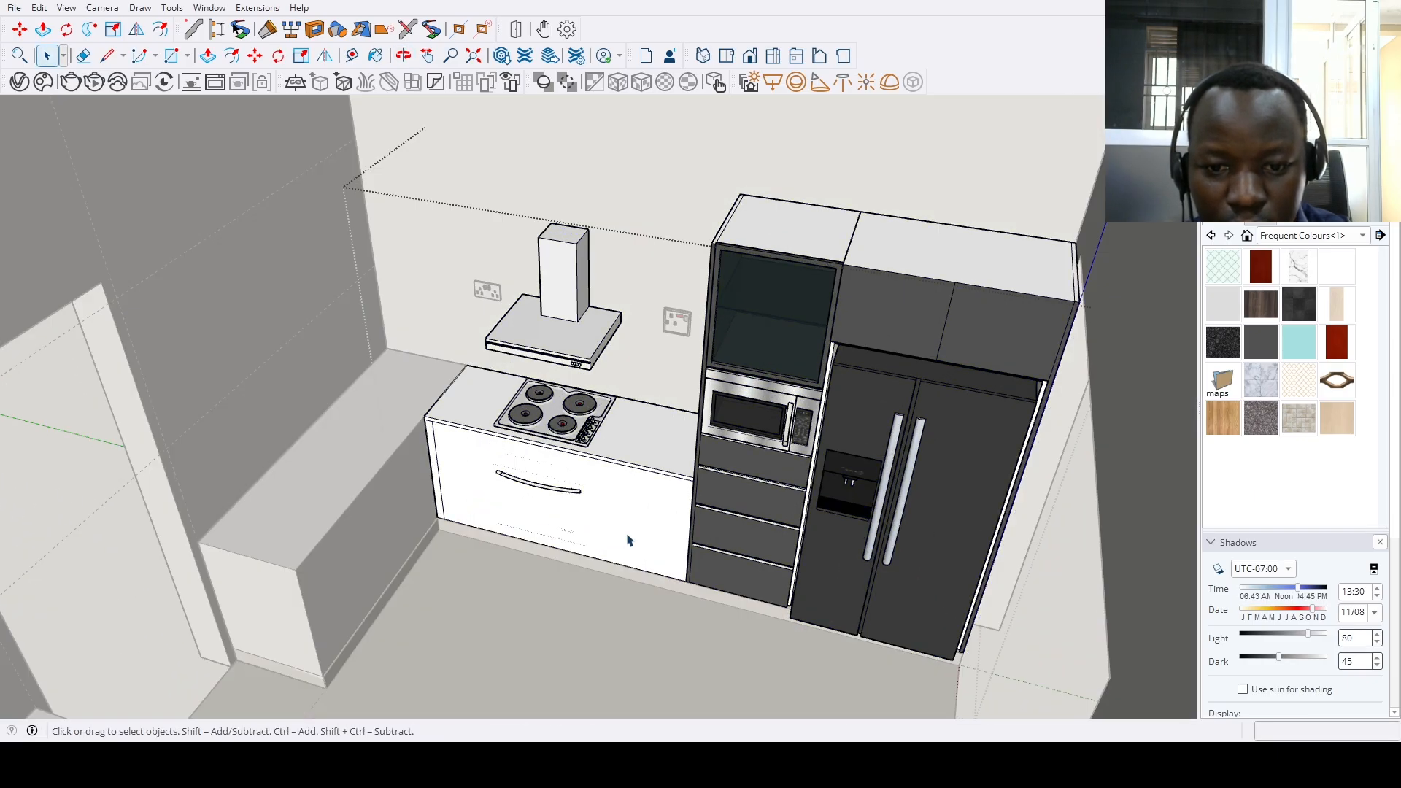
{"action": "left_click", "coordinate": [627, 580]}
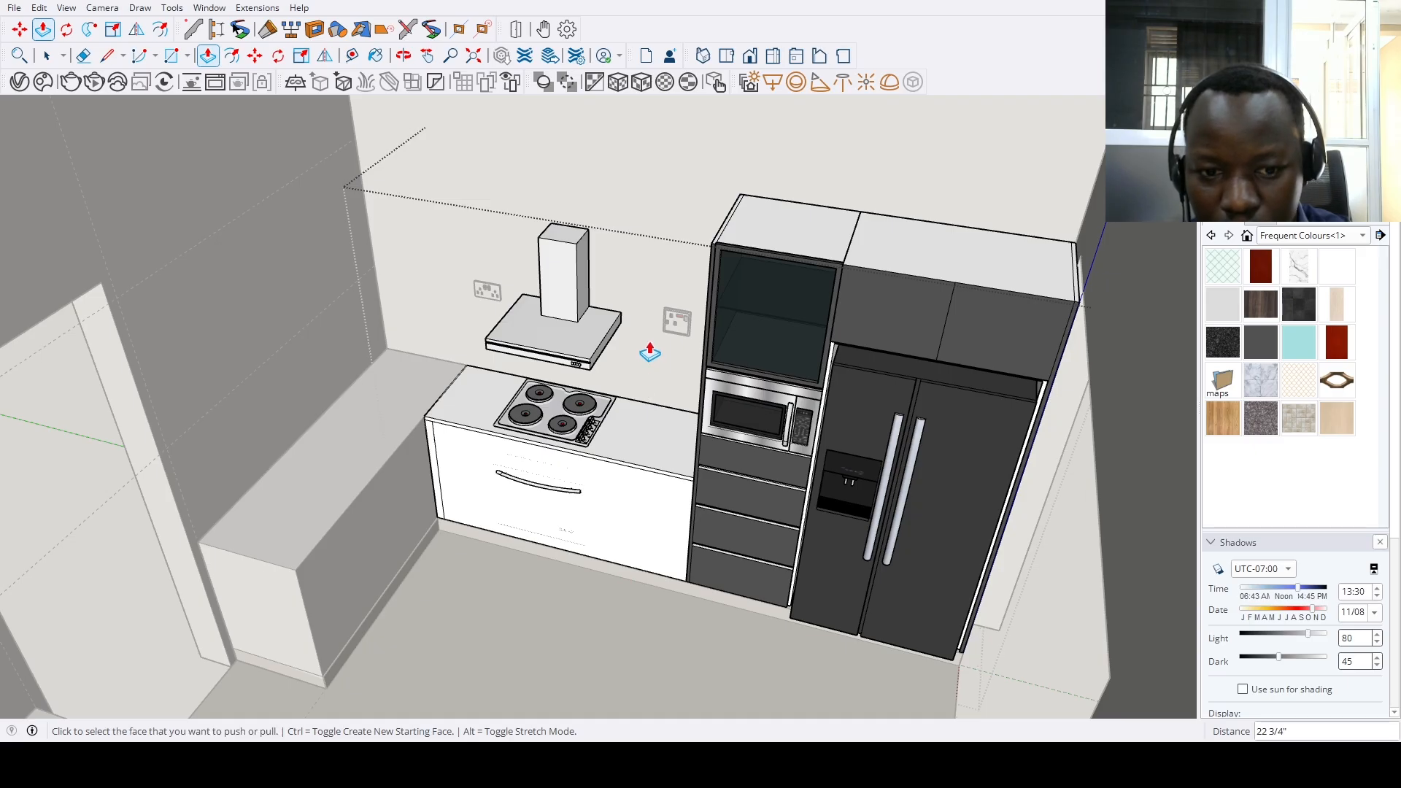
Split the side counter beside the hob 32 inches below its top and push the strip at its base inward
{"action": "key", "text": "space"}
{"action": "scroll", "coordinate": [563, 661], "scroll_direction": "down", "scroll_amount": 2}
{"action": "middle_click_drag", "start_coordinate": [562, 661], "coordinate": [484, 656]}
{"action": "double_click", "coordinate": [347, 563]}
{"action": "scroll", "coordinate": [337, 622], "scroll_direction": "up", "scroll_amount": 4}
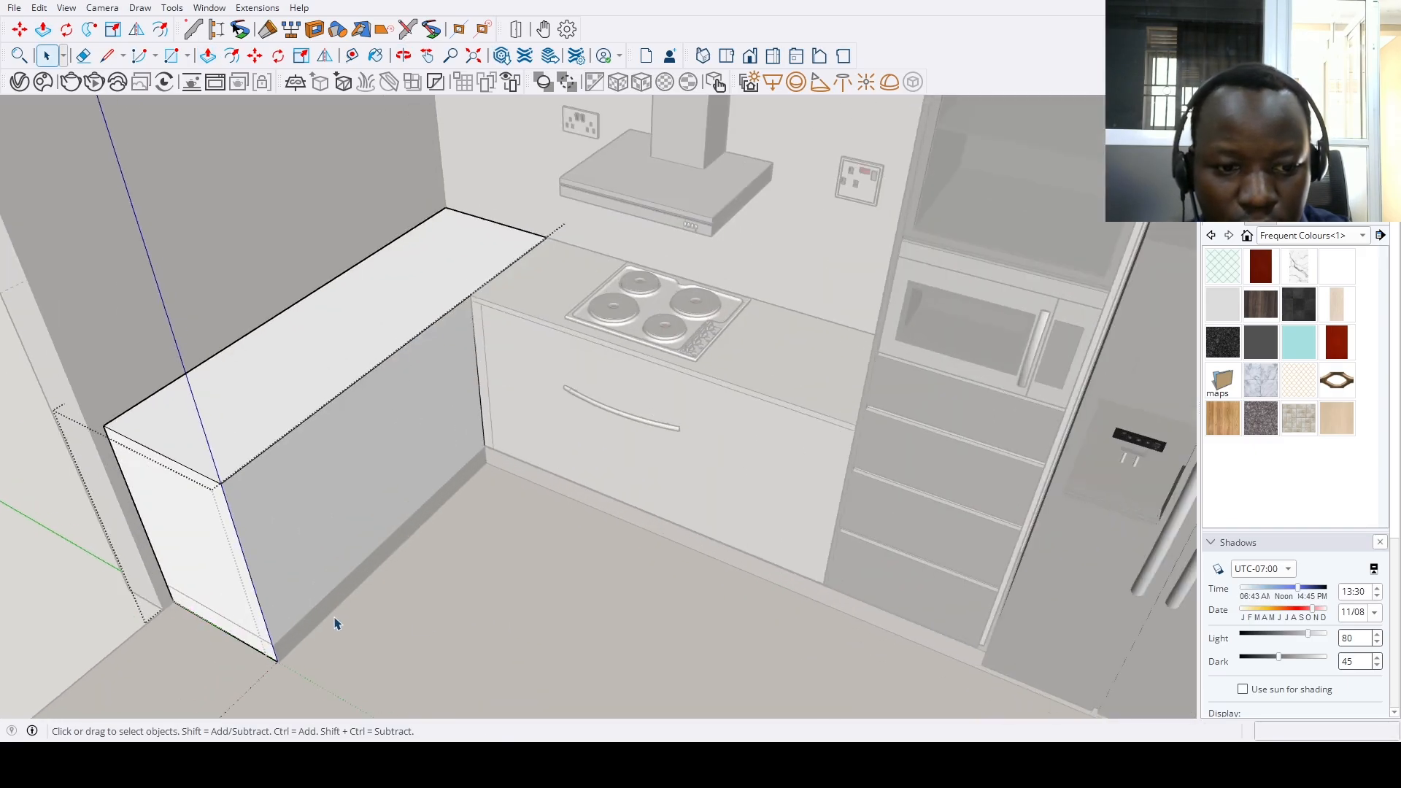
{"action": "left_click", "coordinate": [257, 588]}
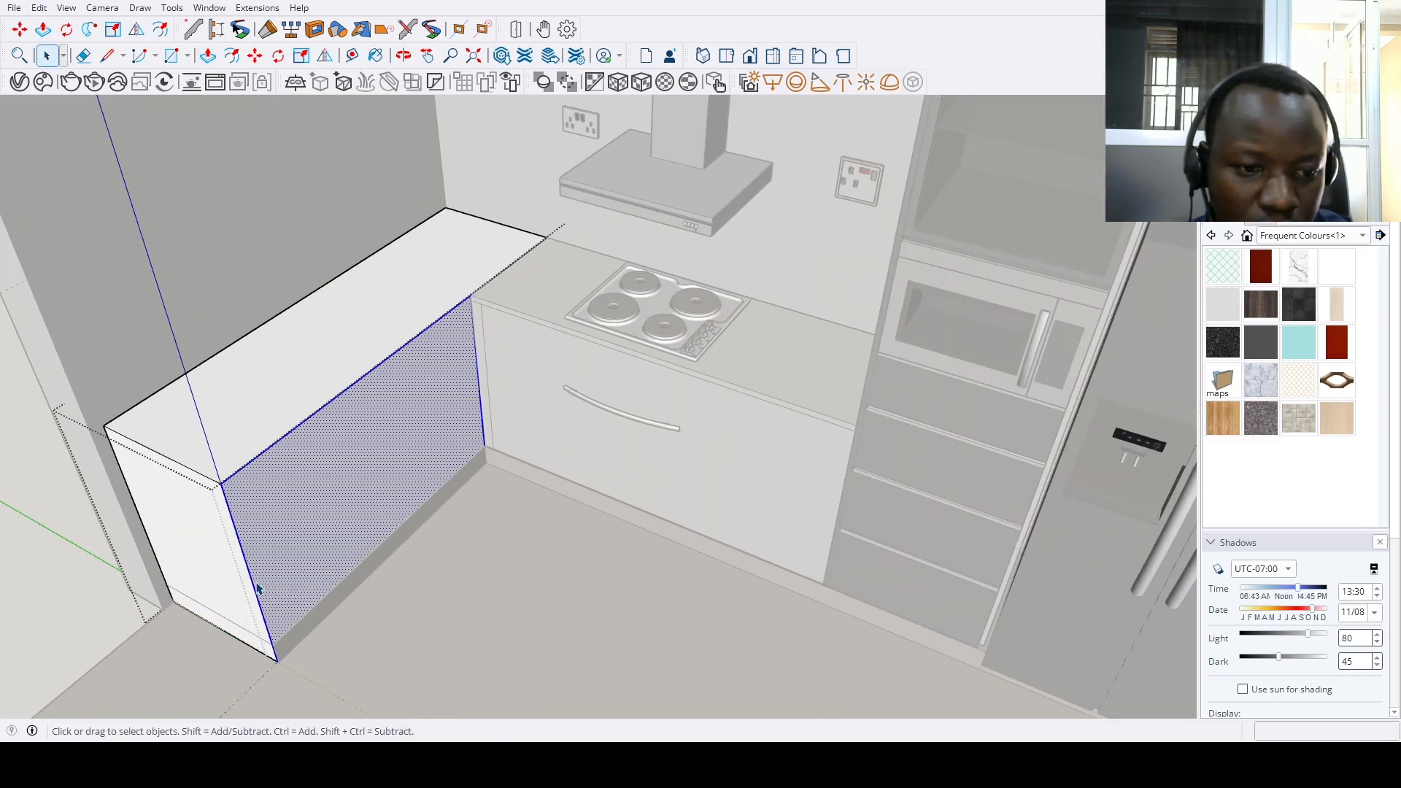
{"action": "left_click", "coordinate": [381, 422]}
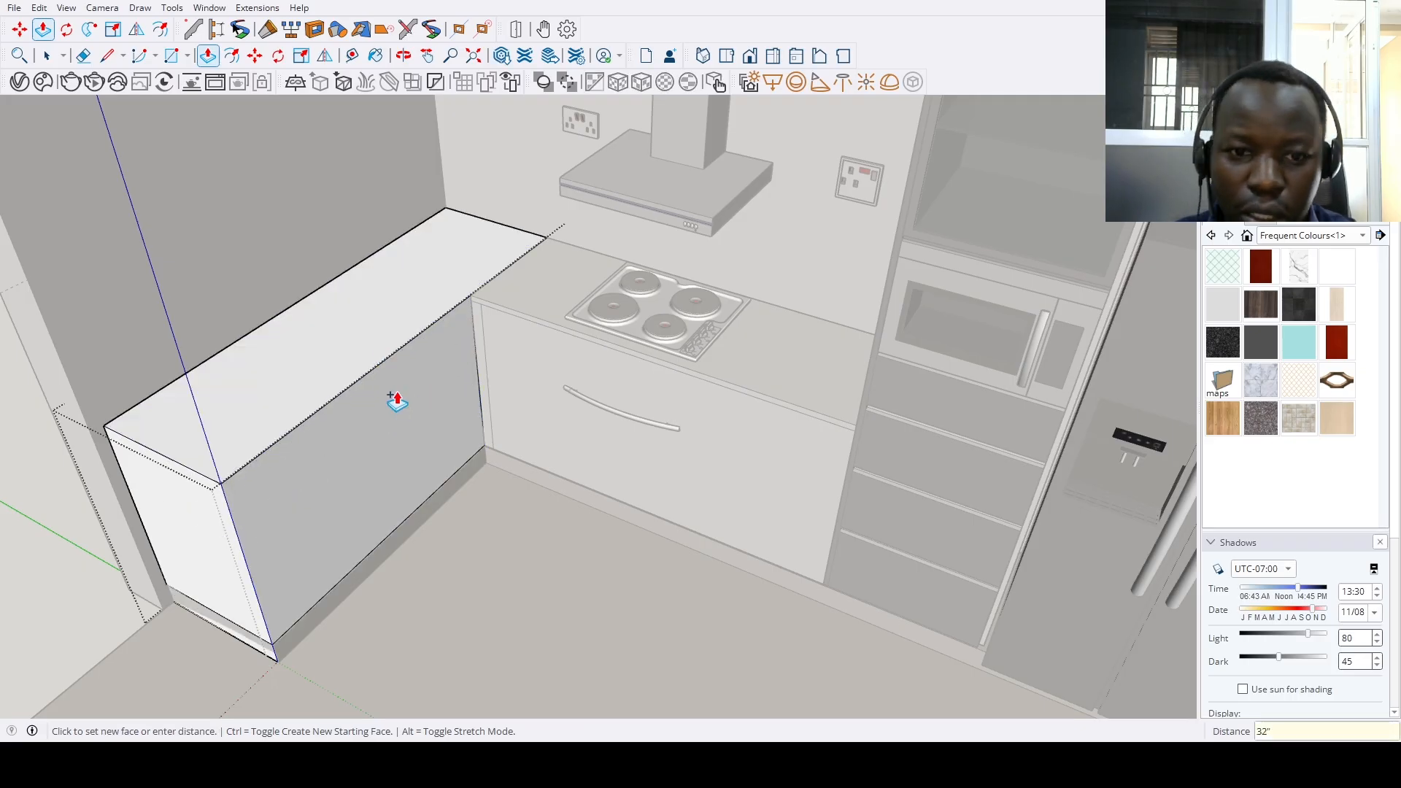
{"action": "key", "text": "Return"}
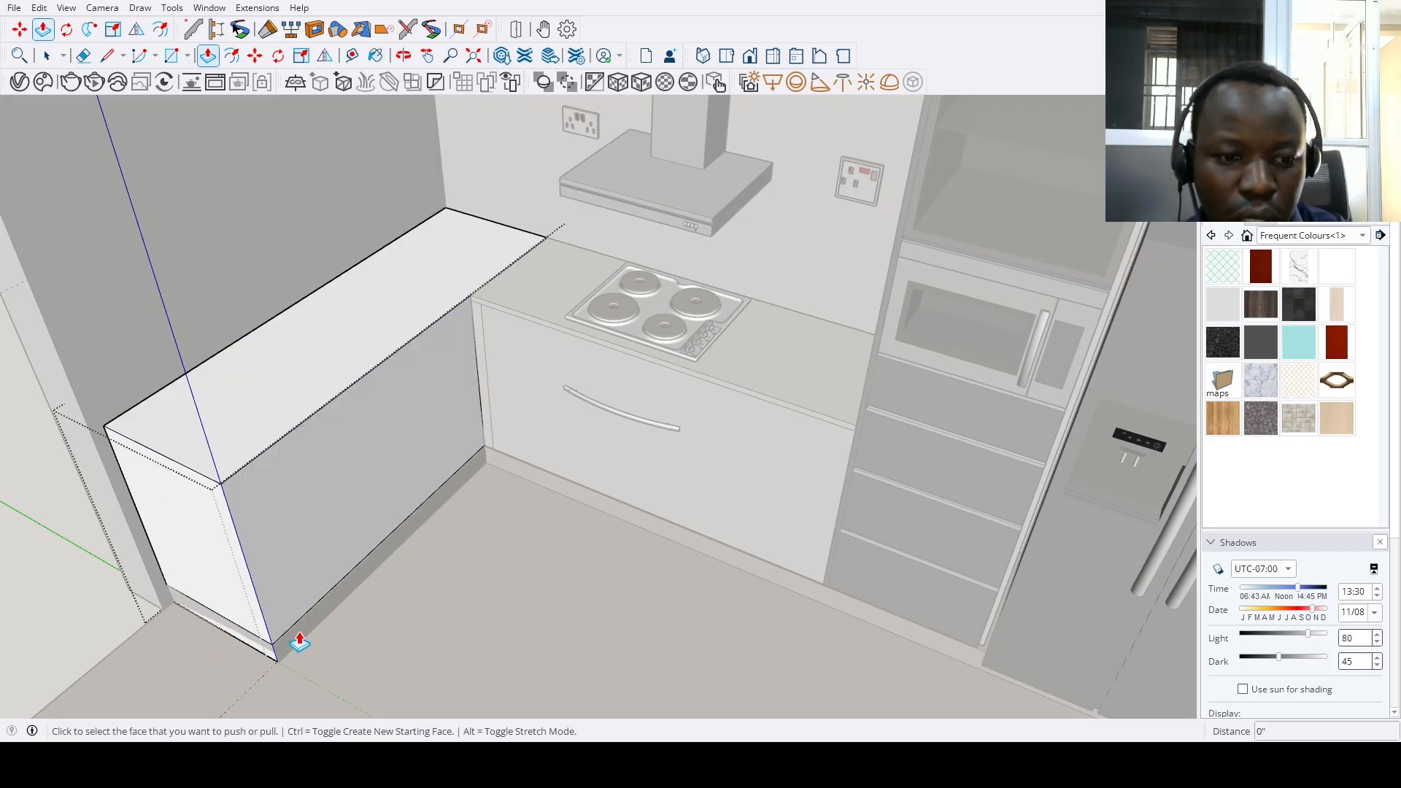
{"action": "left_click", "coordinate": [295, 643]}
Split the counter between the sink and the doorway at plinth height and push its base strip back 22 3/4 inches
{"action": "middle_click_drag", "start_coordinate": [167, 270], "coordinate": [328, 431]}
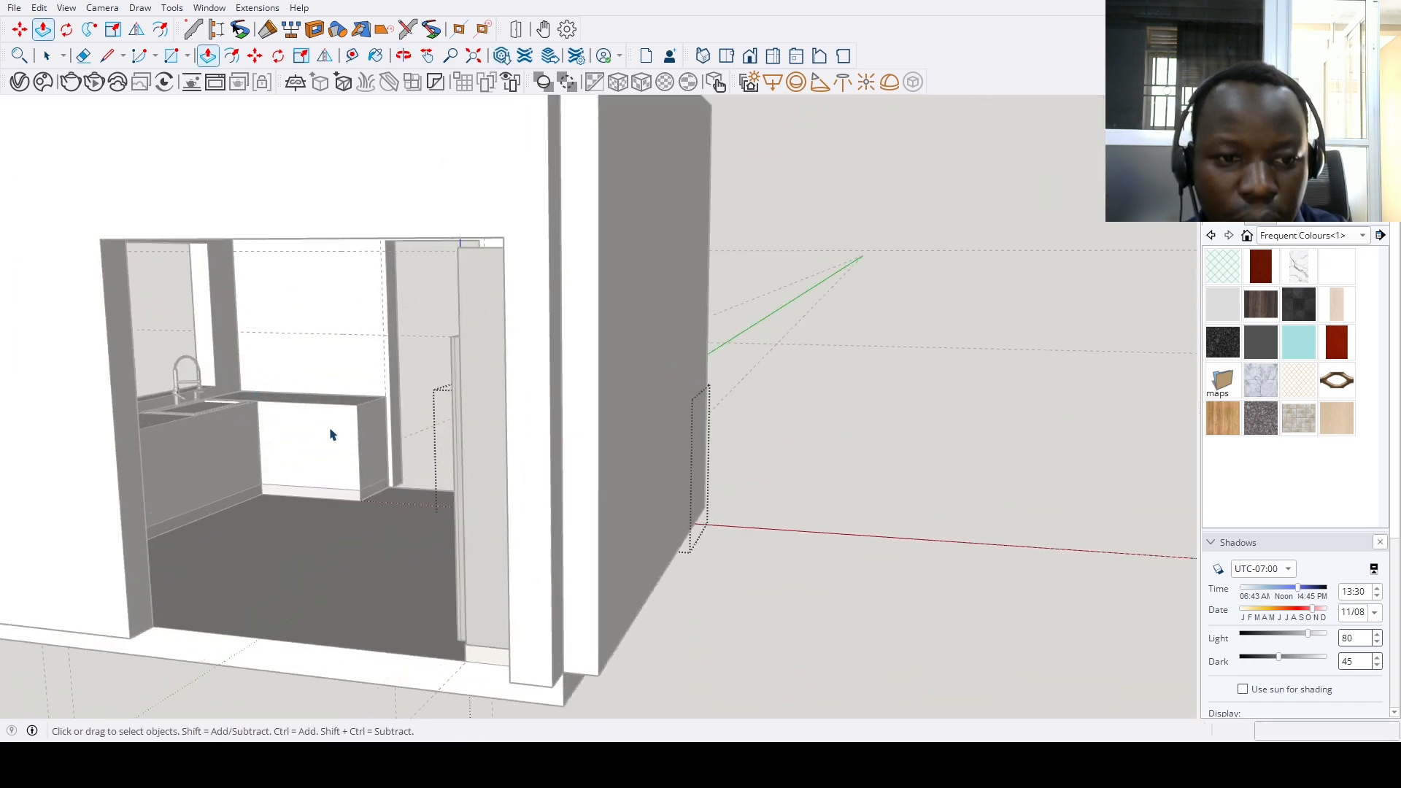
{"action": "scroll", "coordinate": [336, 416], "scroll_direction": "up", "scroll_amount": 5}
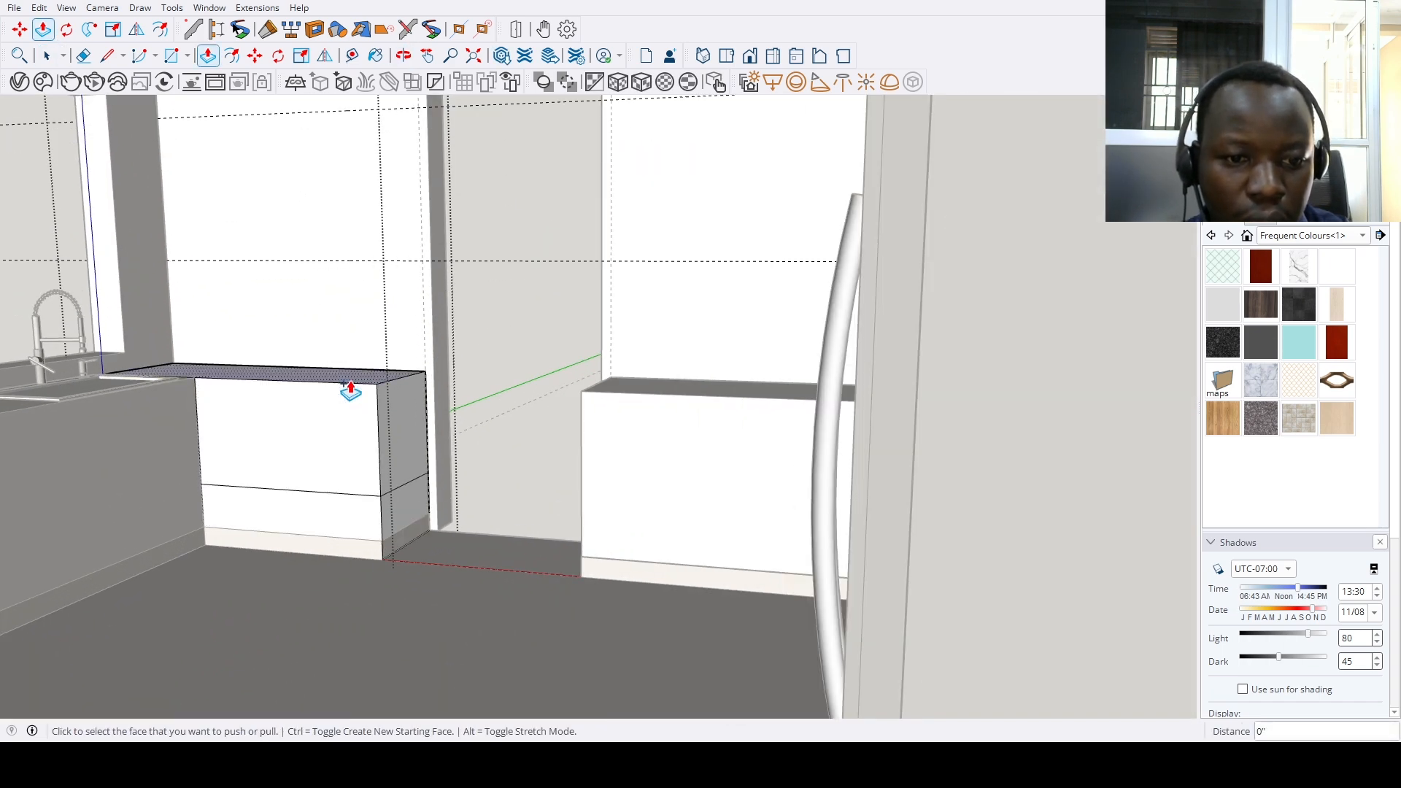
{"action": "left_click", "coordinate": [363, 381]}
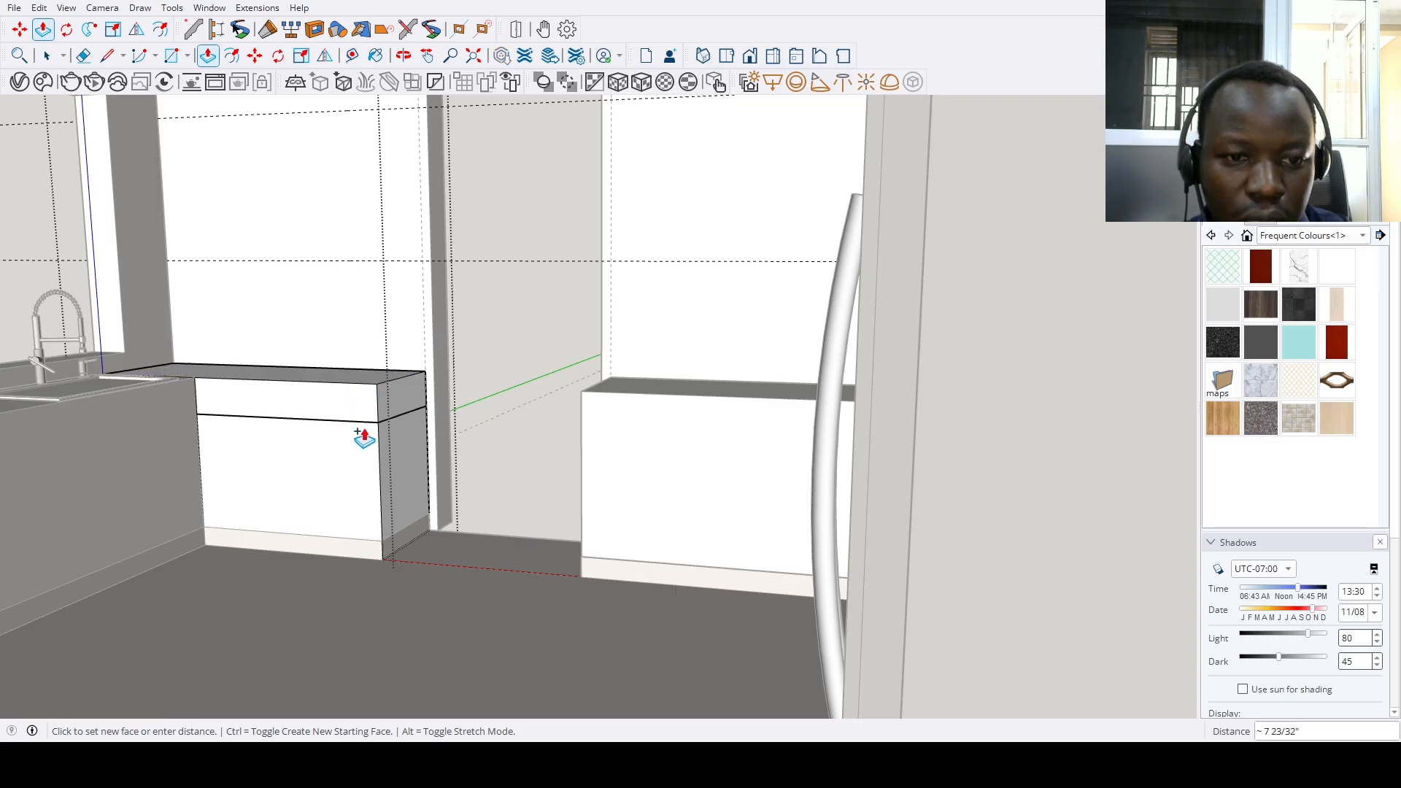
{"action": "left_click", "coordinate": [349, 541]}
{"action": "left_click", "coordinate": [355, 550]}
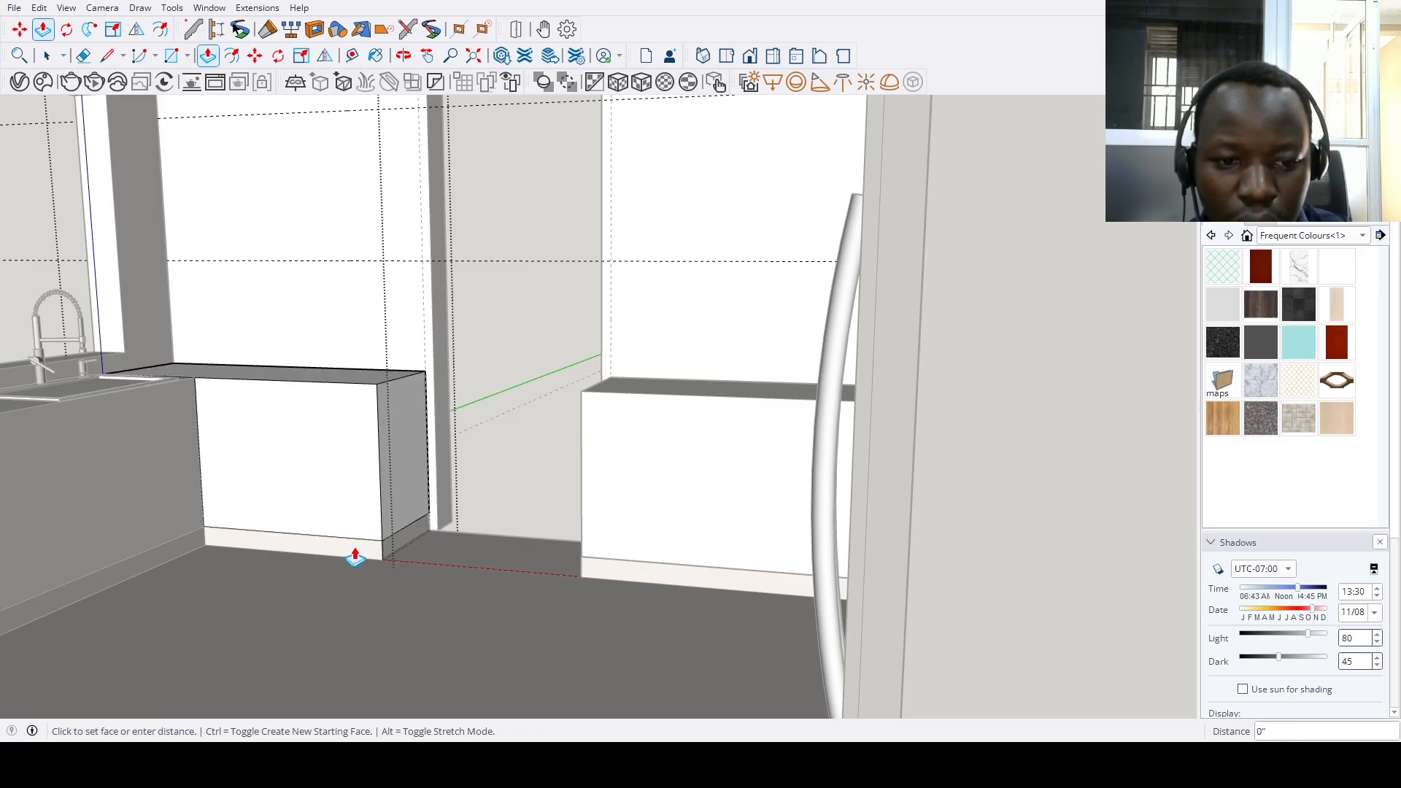
{"action": "left_click", "coordinate": [438, 521]}
{"action": "scroll", "coordinate": [406, 585], "scroll_direction": "down", "scroll_amount": 5}
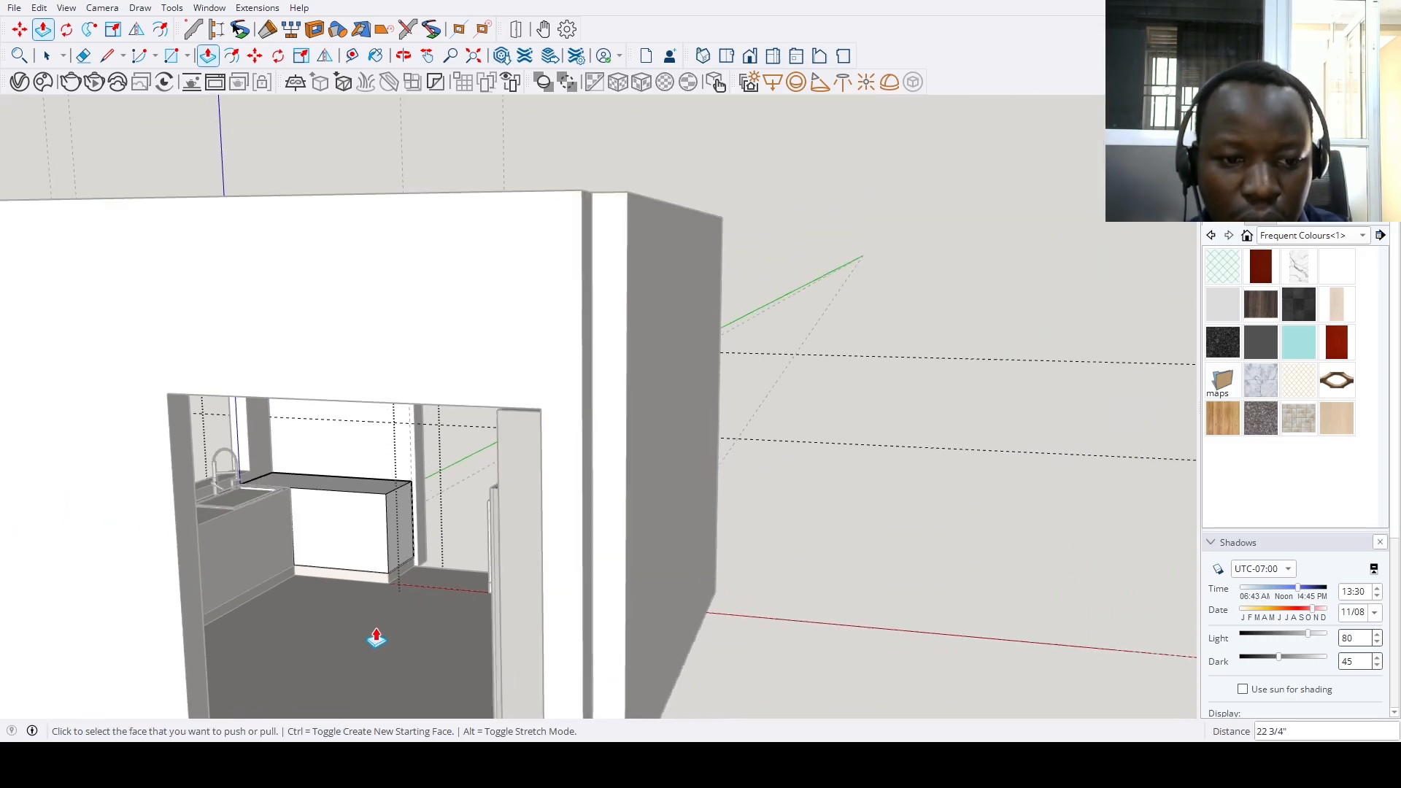
Split the sink counter at plinth height and push its base strip back 22 3/4 inches
{"action": "key", "text": "space"}
{"action": "double_click", "coordinate": [248, 572]}
{"action": "scroll", "coordinate": [250, 565], "scroll_direction": "down", "scroll_amount": 2}
{"action": "scroll", "coordinate": [250, 571], "scroll_direction": "up", "scroll_amount": 3}
{"action": "key", "text": "p"}
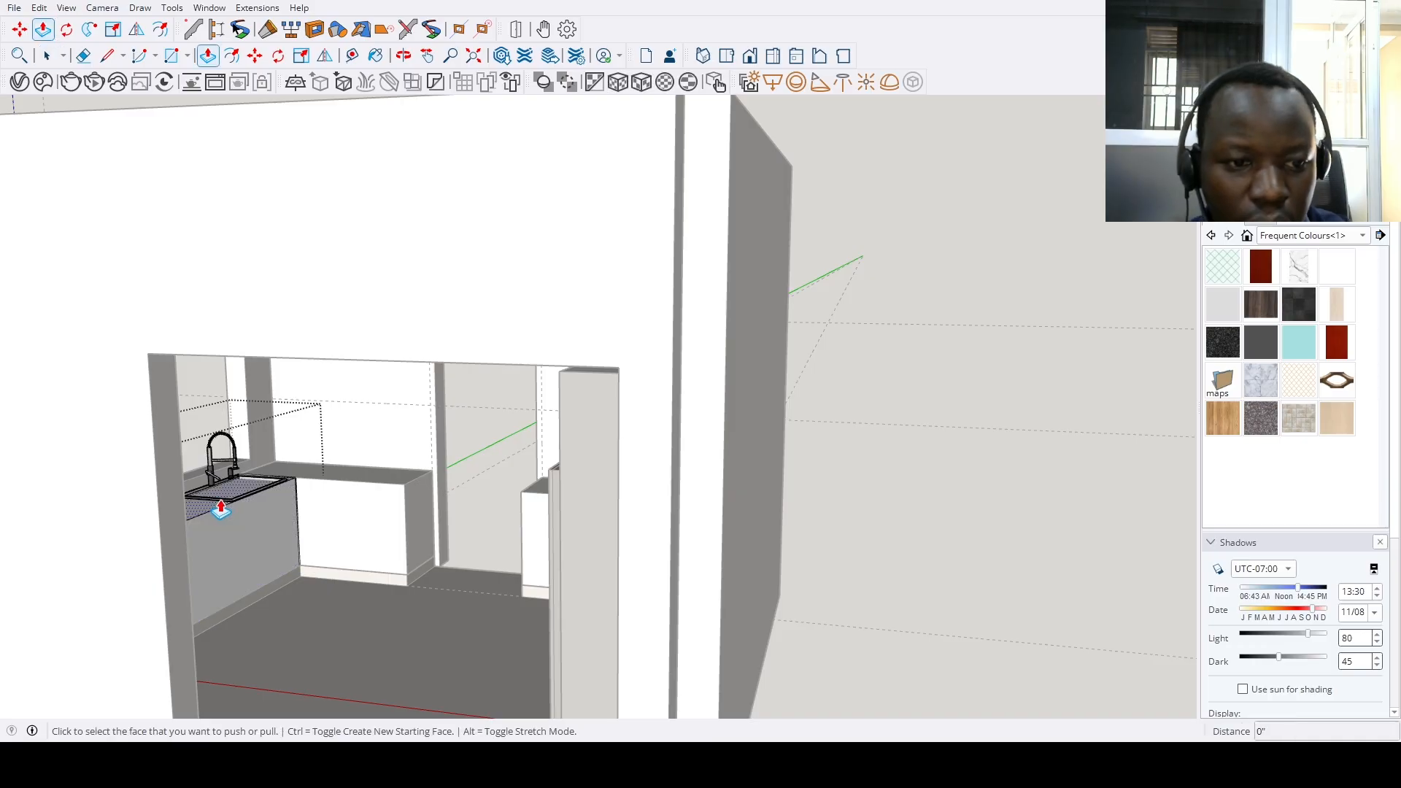
{"action": "left_click", "coordinate": [212, 518]}
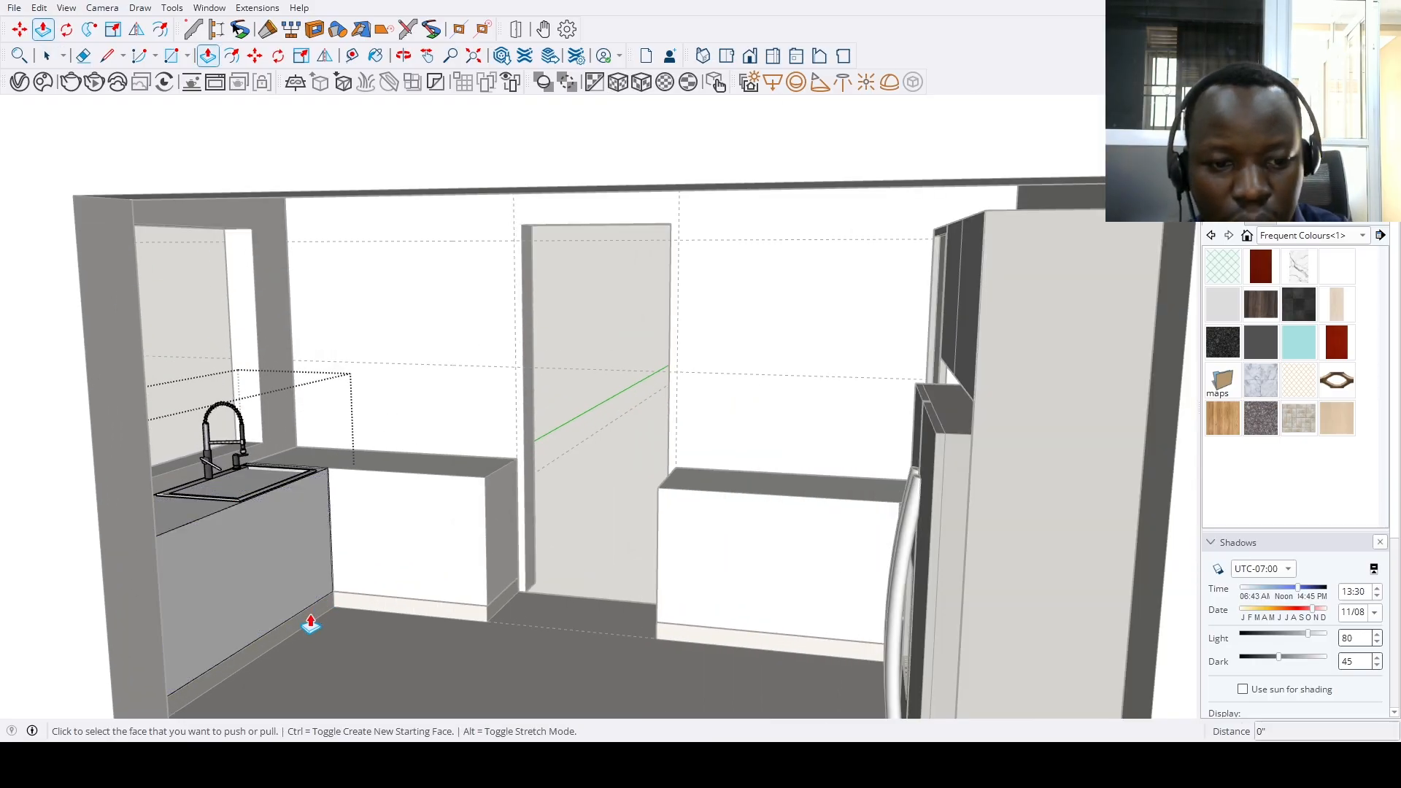
{"action": "left_click", "coordinate": [311, 615]}
{"action": "scroll", "coordinate": [307, 619], "scroll_direction": "down", "scroll_amount": 3}
{"action": "left_click", "coordinate": [286, 457]}
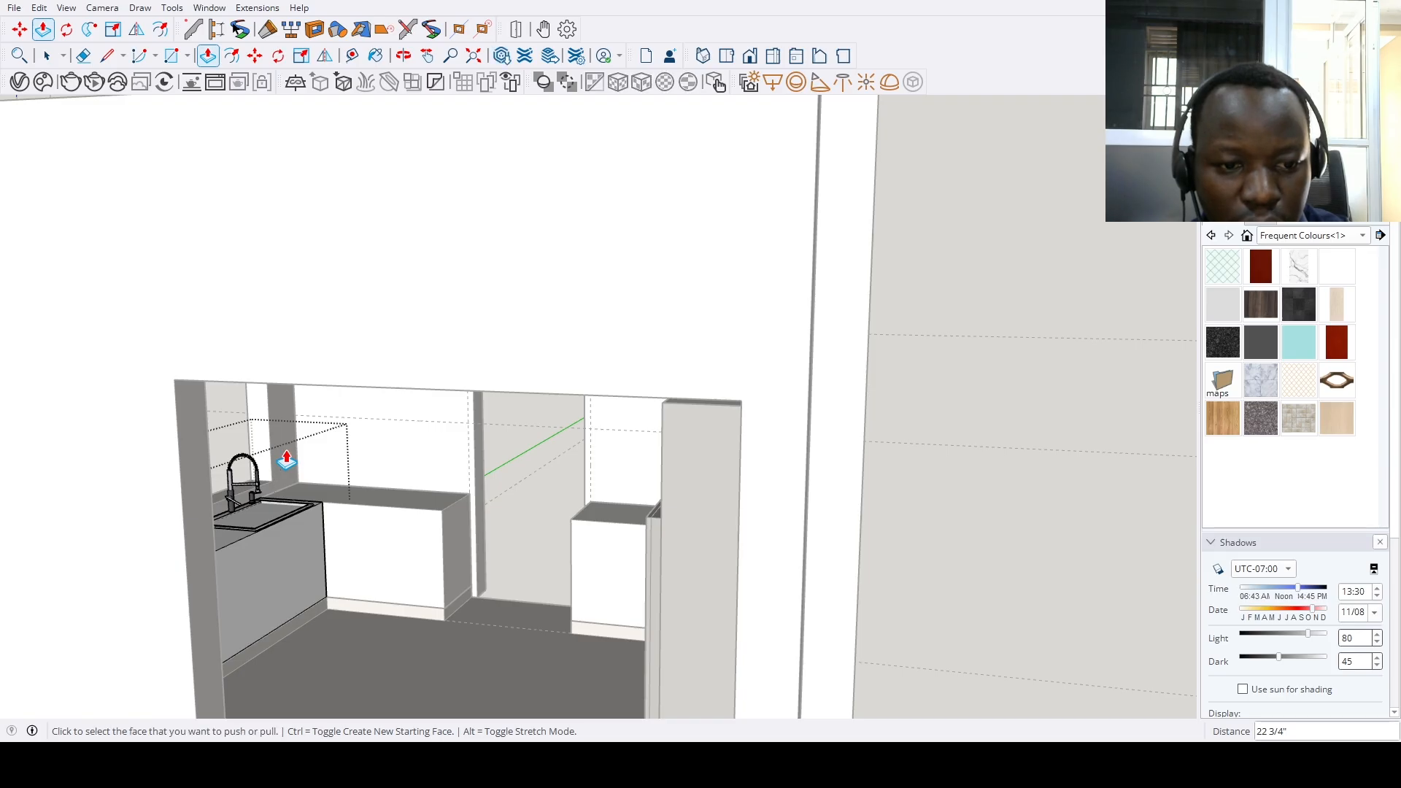
{"action": "scroll", "coordinate": [325, 604], "scroll_direction": "down", "scroll_amount": 5}
Hide the doorway wall and the window wall to expose the backs of the counters
{"action": "key", "text": "space"}
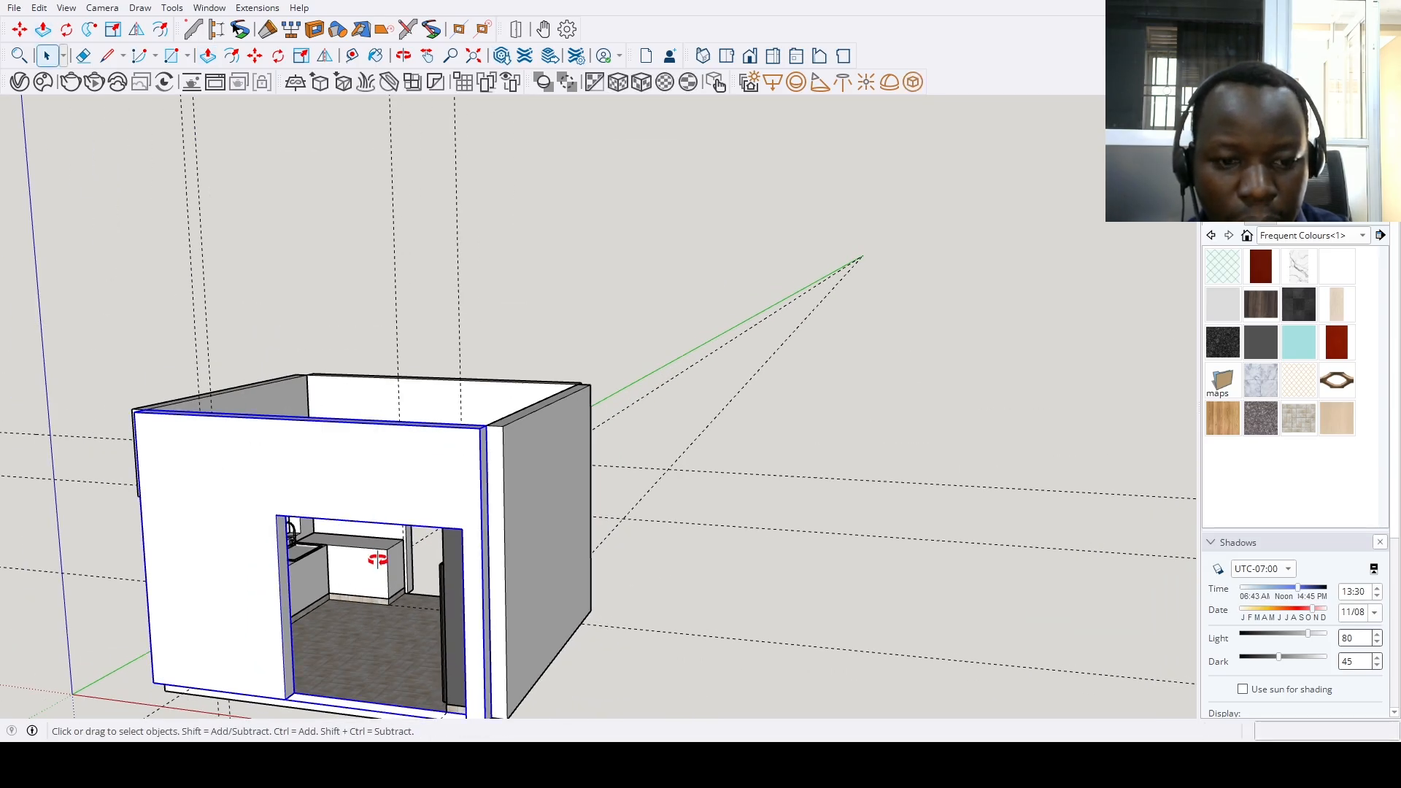
{"action": "middle_click_drag", "start_coordinate": [378, 559], "coordinate": [562, 576]}
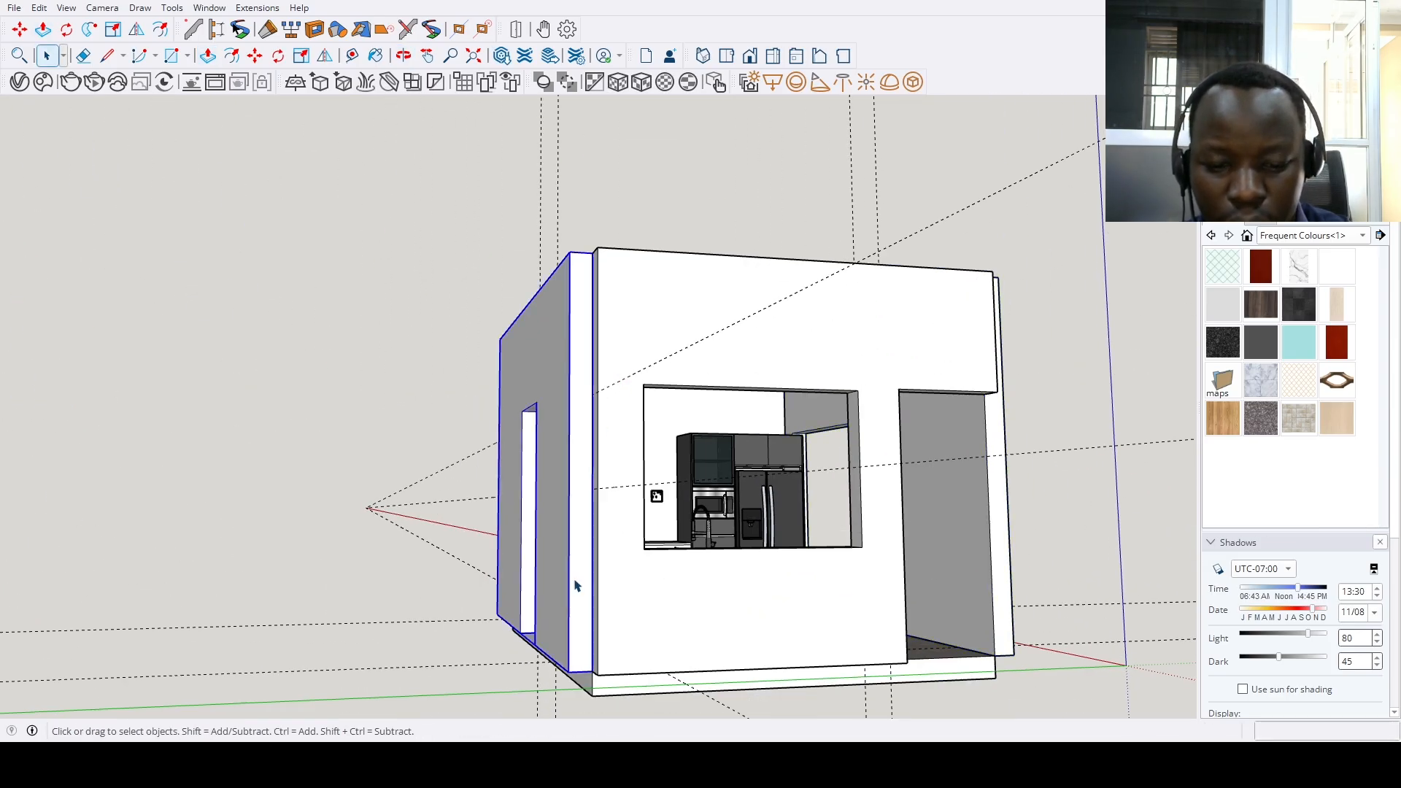
{"action": "scroll", "coordinate": [575, 586], "scroll_direction": "up", "scroll_amount": 6}
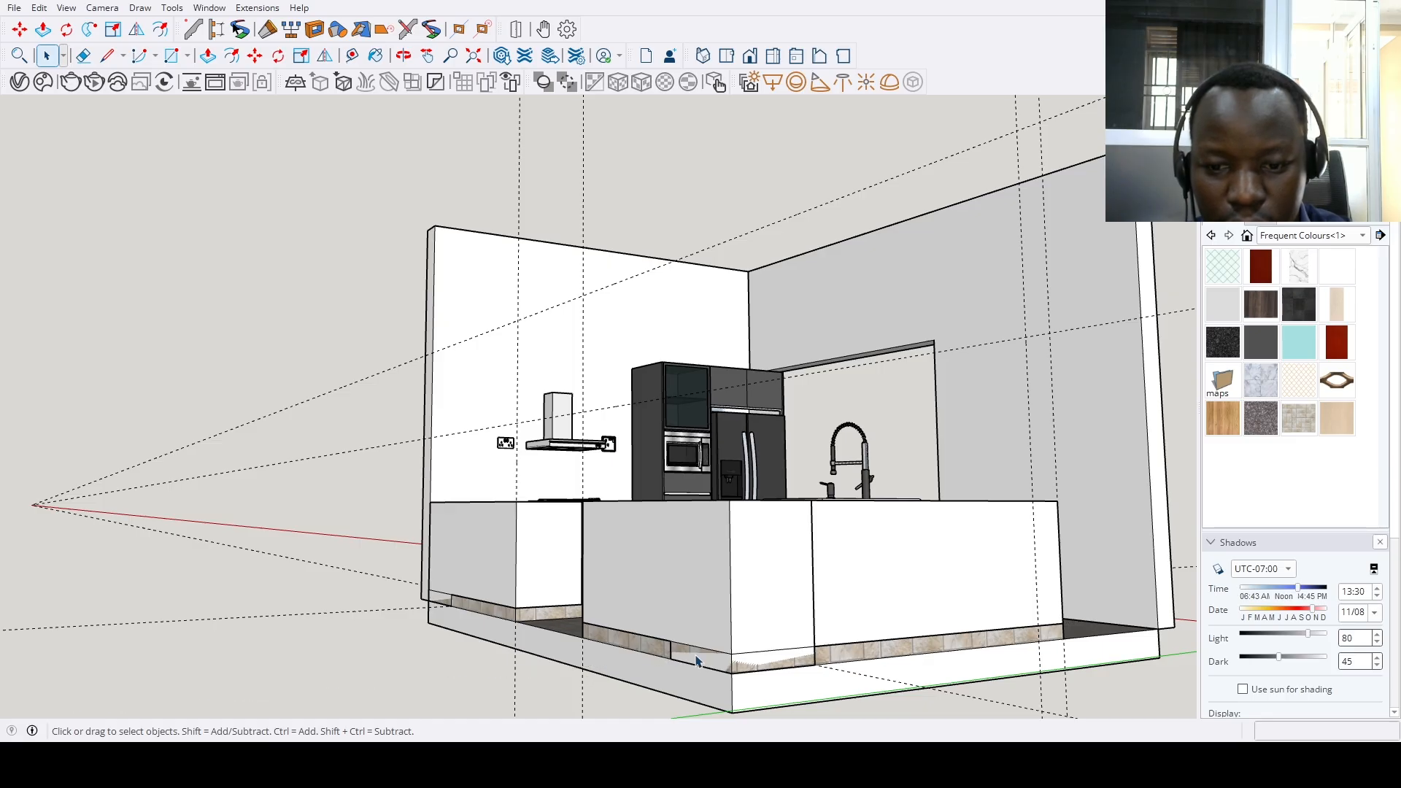
Push away the leftover block beneath the side counter beside the hob so its underside is flat
{"action": "middle_click_drag", "start_coordinate": [640, 652], "coordinate": [458, 612]}
{"action": "double_click", "coordinate": [457, 609]}
{"action": "scroll", "coordinate": [458, 609], "scroll_direction": "up", "scroll_amount": 4}
{"action": "key", "text": "p"}
{"action": "left_click", "coordinate": [458, 610]}
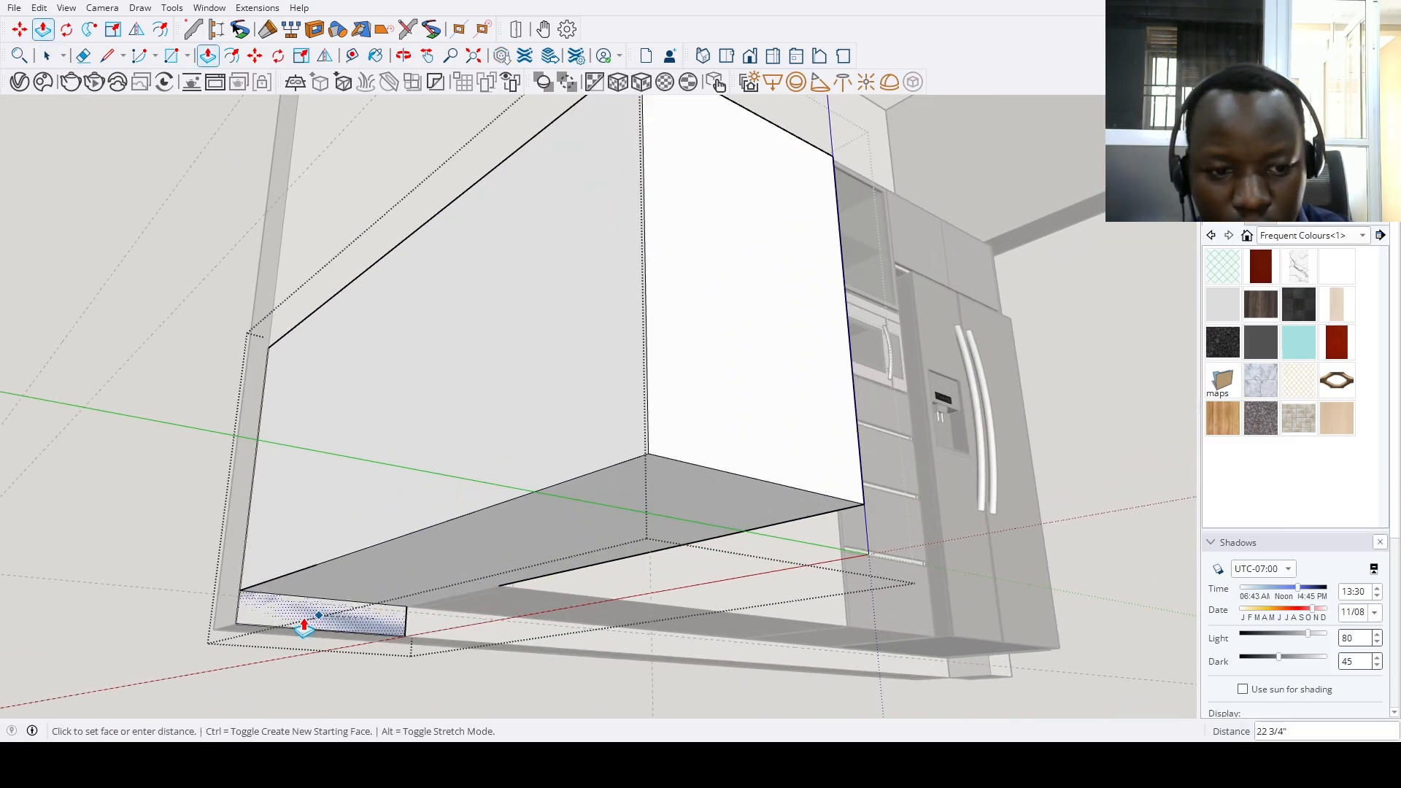
{"action": "left_click", "coordinate": [283, 628]}
{"action": "scroll", "coordinate": [282, 632], "scroll_direction": "down", "scroll_amount": 5}
{"action": "middle_click_drag", "start_coordinate": [283, 632], "coordinate": [373, 441]}
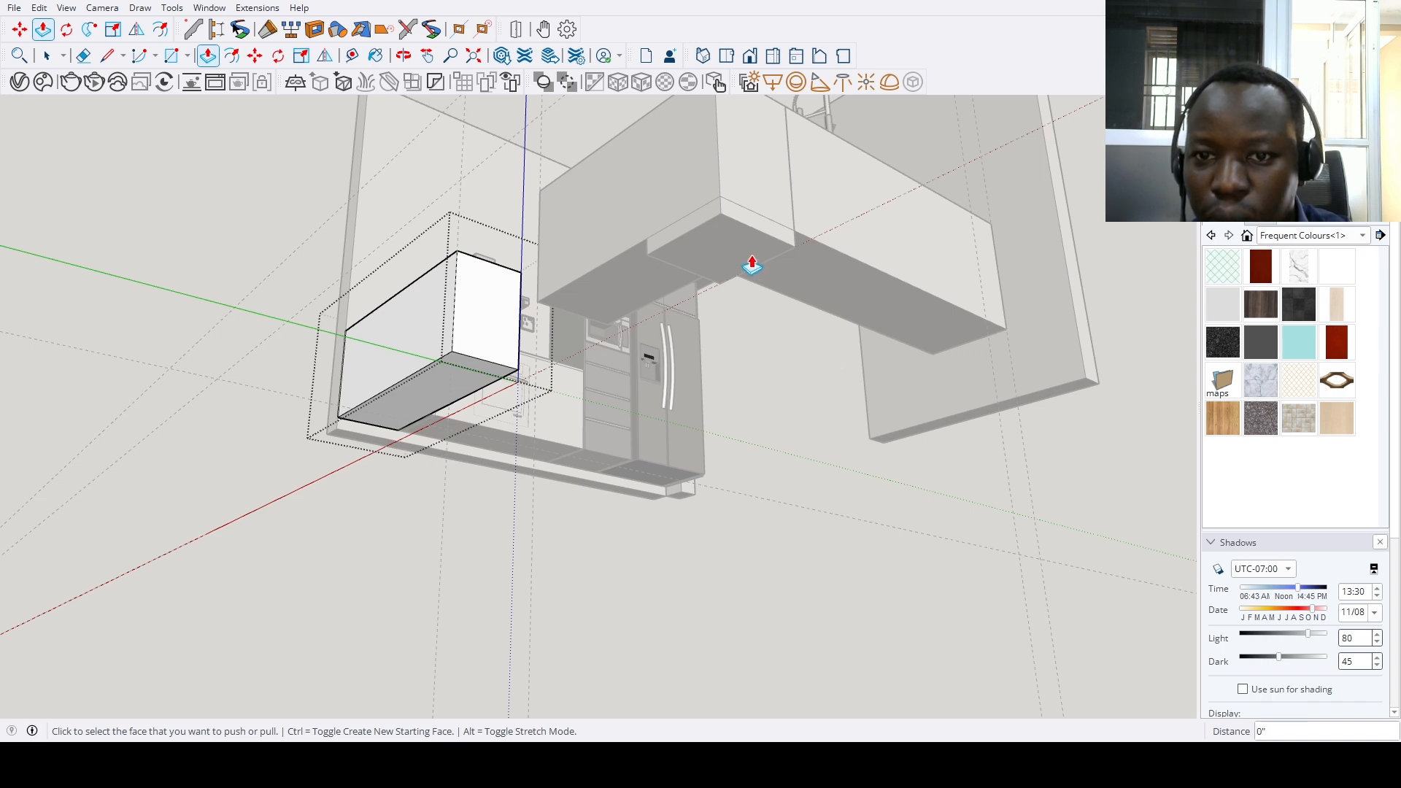
Push away the leftover block beneath the corner counter between the sink and the doorway
{"action": "key", "text": "space"}
{"action": "double_click", "coordinate": [759, 231]}
{"action": "scroll", "coordinate": [759, 232], "scroll_direction": "up", "scroll_amount": 2}
{"action": "key", "text": "p"}
{"action": "left_click", "coordinate": [758, 233]}
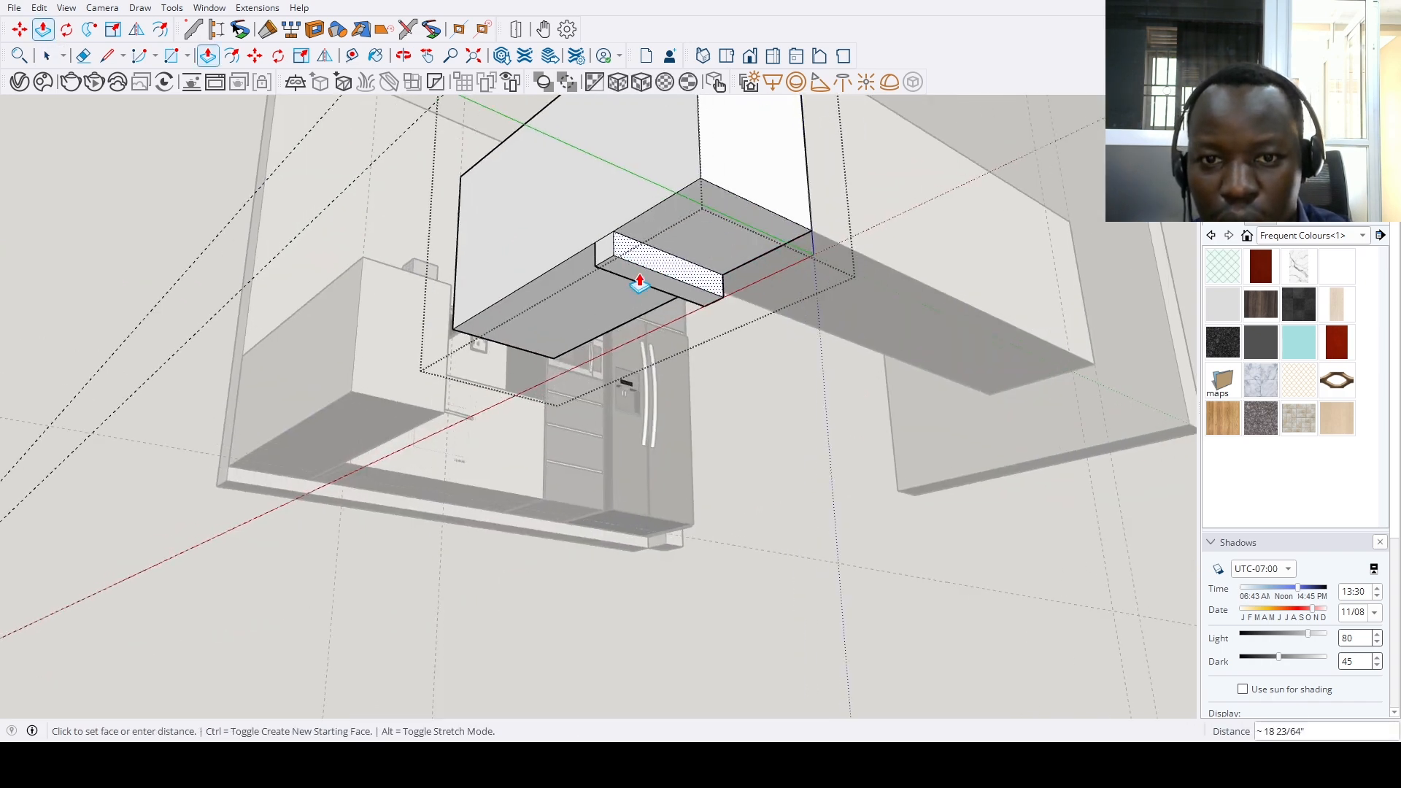
{"action": "left_click", "coordinate": [639, 284]}
{"action": "key", "text": "space"}
{"action": "scroll", "coordinate": [570, 401], "scroll_direction": "down", "scroll_amount": 6}
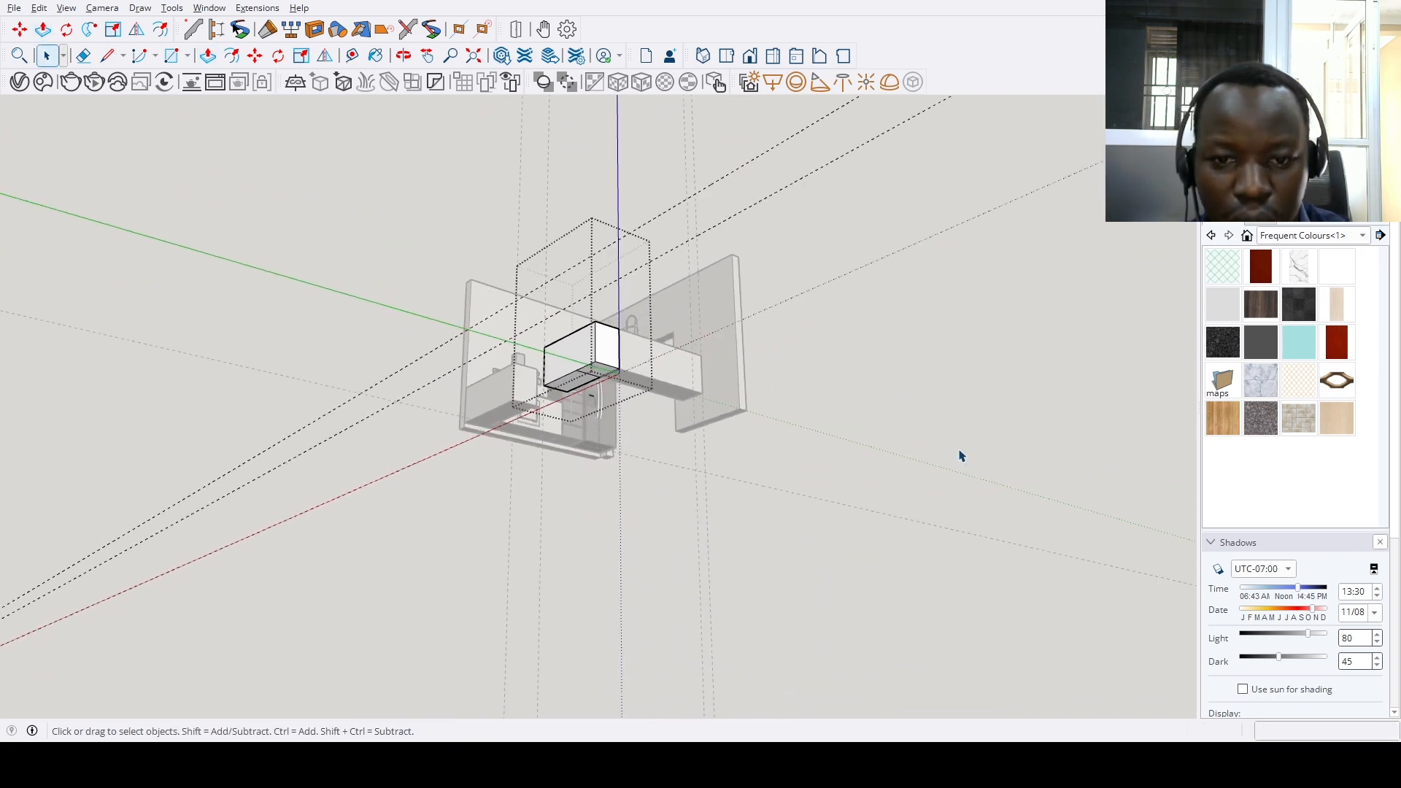
Bring back the hidden walls and remove the ceiling slab to open the kitchen from above
{"action": "left_click", "coordinate": [961, 456]}
{"action": "middle_click_drag", "start_coordinate": [694, 319], "coordinate": [647, 376]}
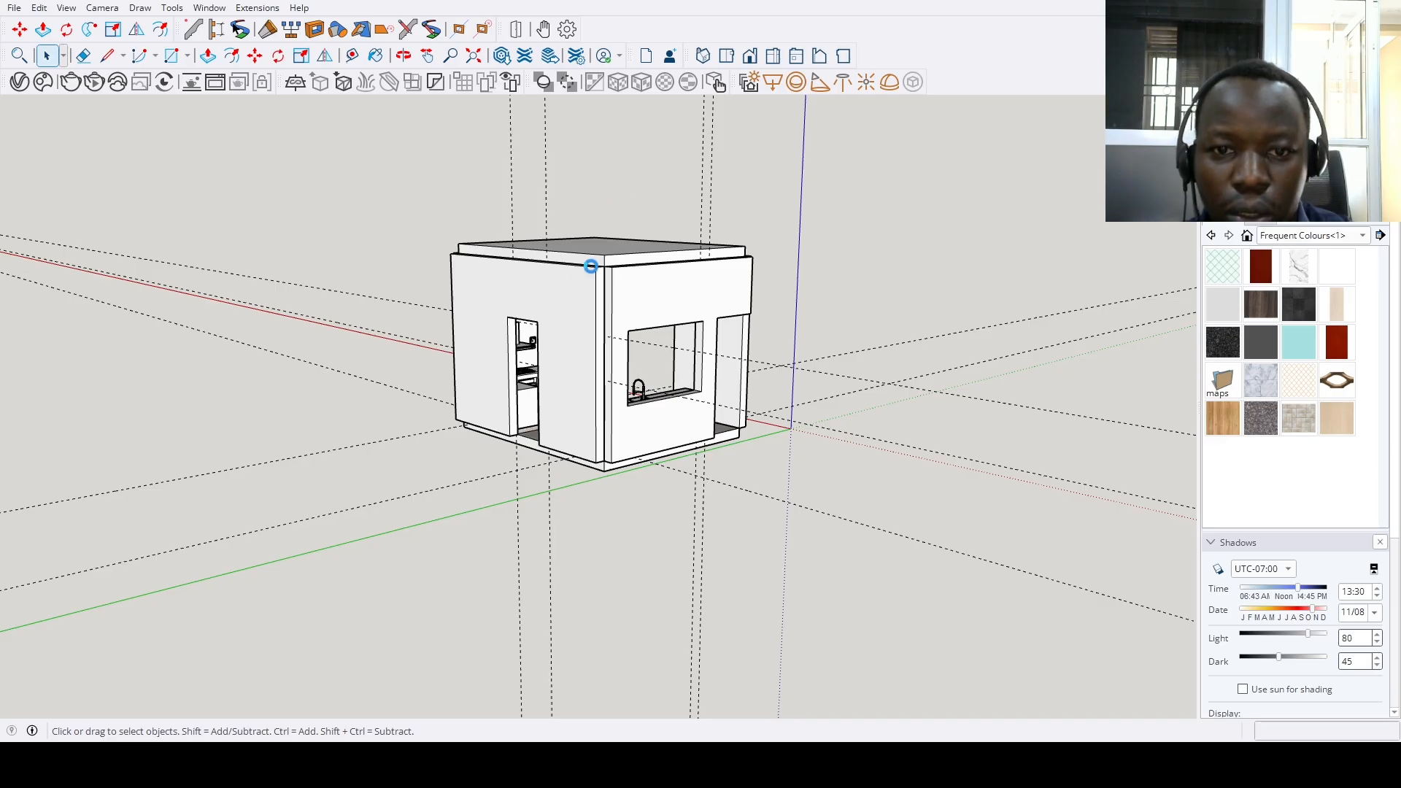
{"action": "scroll", "coordinate": [602, 256], "scroll_direction": "up", "scroll_amount": 1}
{"action": "left_click", "coordinate": [603, 256]}
{"action": "key", "text": "Delete"}
{"action": "middle_click_drag", "start_coordinate": [607, 287], "coordinate": [452, 387]}
{"action": "scroll", "coordinate": [569, 335], "scroll_direction": "up", "scroll_amount": 6}
{"action": "middle_click_drag", "start_coordinate": [566, 387], "coordinate": [434, 483]}
{"action": "scroll", "coordinate": [772, 461], "scroll_direction": "up", "scroll_amount": 4}
{"action": "scroll", "coordinate": [525, 475], "scroll_direction": "down", "scroll_amount": 4}
{"action": "middle_click_drag", "start_coordinate": [776, 463], "coordinate": [354, 515]}
{"action": "scroll", "coordinate": [450, 358], "scroll_direction": "up", "scroll_amount": 2}
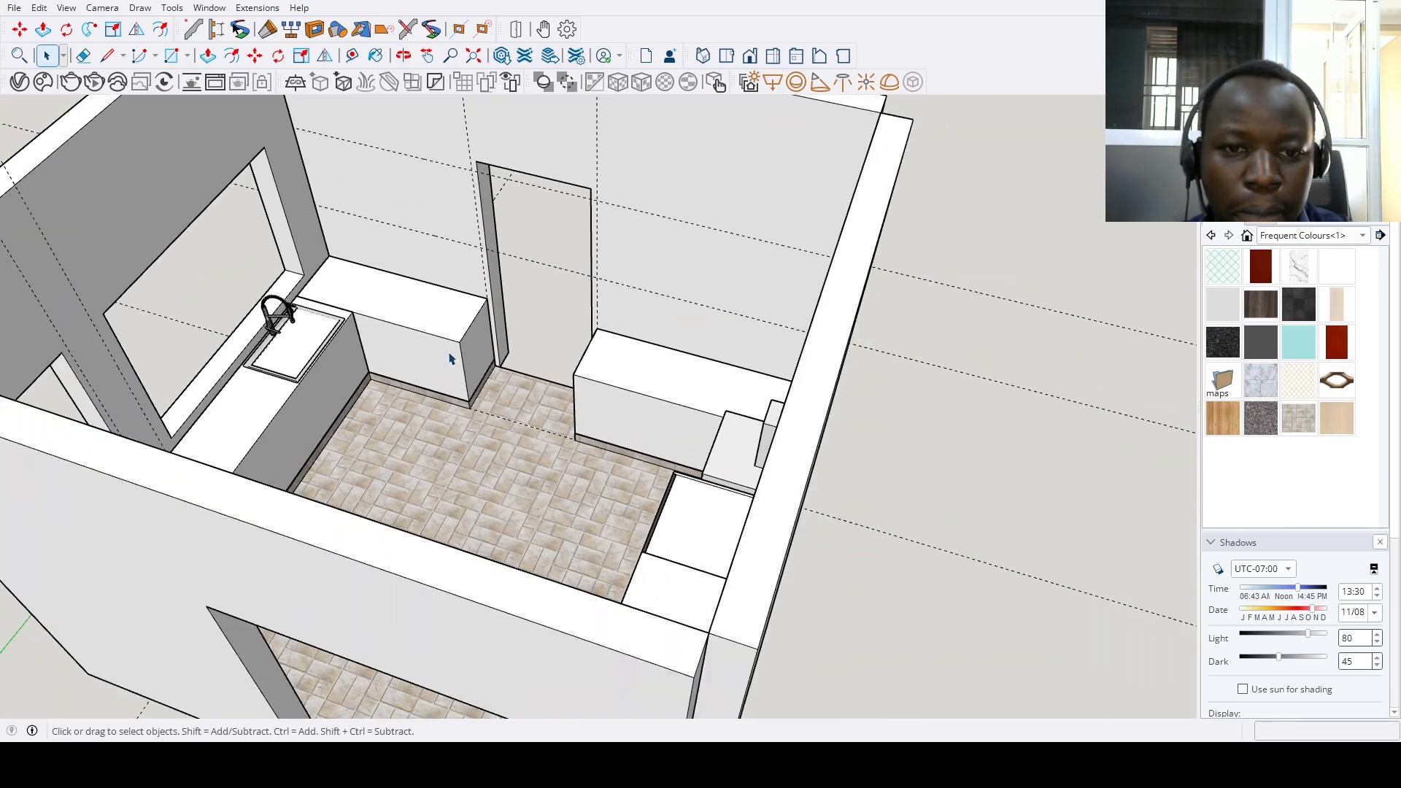
Draw a 64 1/2 by 32 inch rectangle on the wall above the corner counter and extrude it about 12 inches into a wall cabinet
{"action": "scroll", "coordinate": [451, 358], "scroll_direction": "down", "scroll_amount": 4}
{"action": "middle_click_drag", "start_coordinate": [604, 406], "coordinate": [278, 366]}
{"action": "scroll", "coordinate": [328, 365], "scroll_direction": "up", "scroll_amount": 4}
{"action": "scroll", "coordinate": [415, 350], "scroll_direction": "down", "scroll_amount": 4}
{"action": "middle_click_drag", "start_coordinate": [386, 358], "coordinate": [746, 439]}
{"action": "scroll", "coordinate": [544, 430], "scroll_direction": "up", "scroll_amount": 4}
{"action": "double_click", "coordinate": [393, 418]}
{"action": "scroll", "coordinate": [351, 396], "scroll_direction": "down", "scroll_amount": 2}
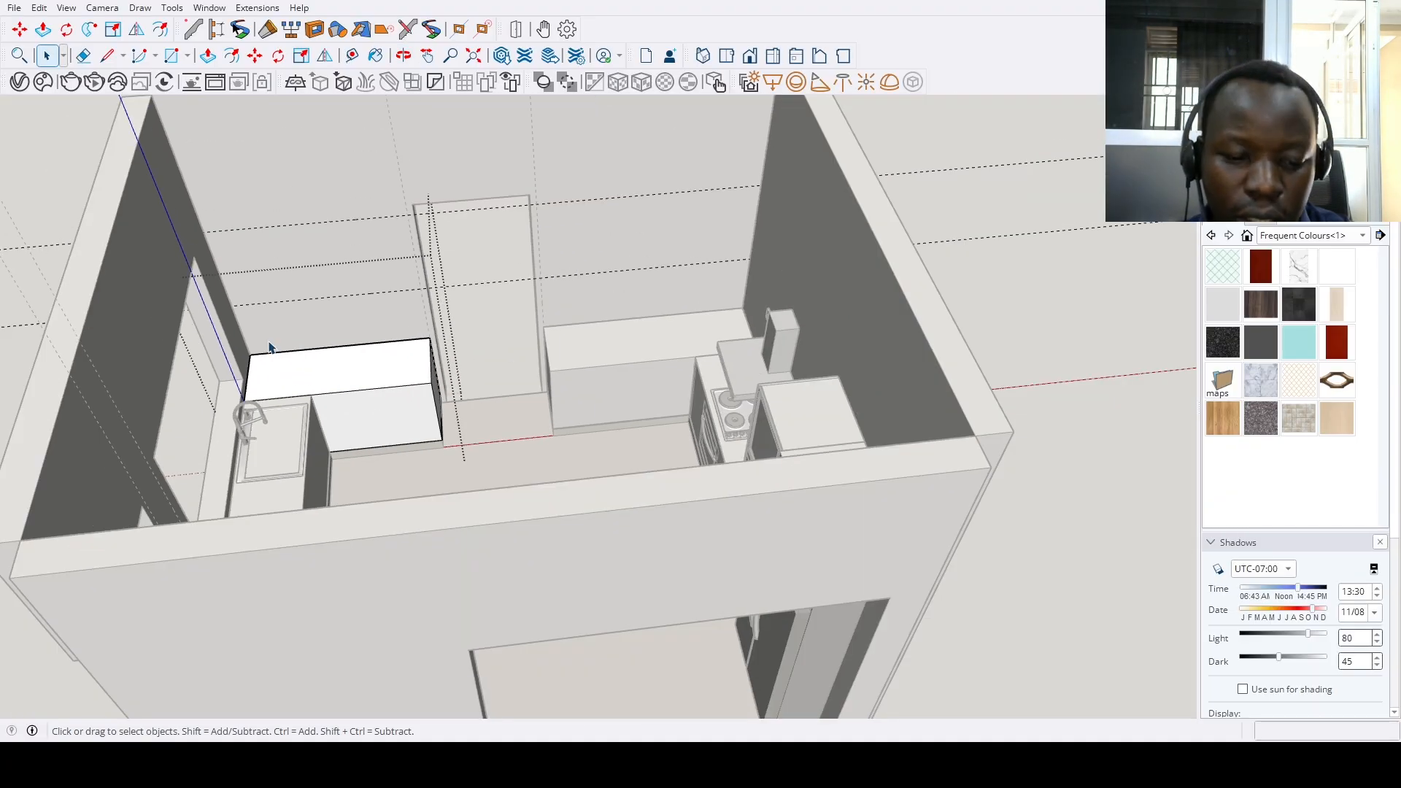
{"action": "left_click", "coordinate": [231, 304]}
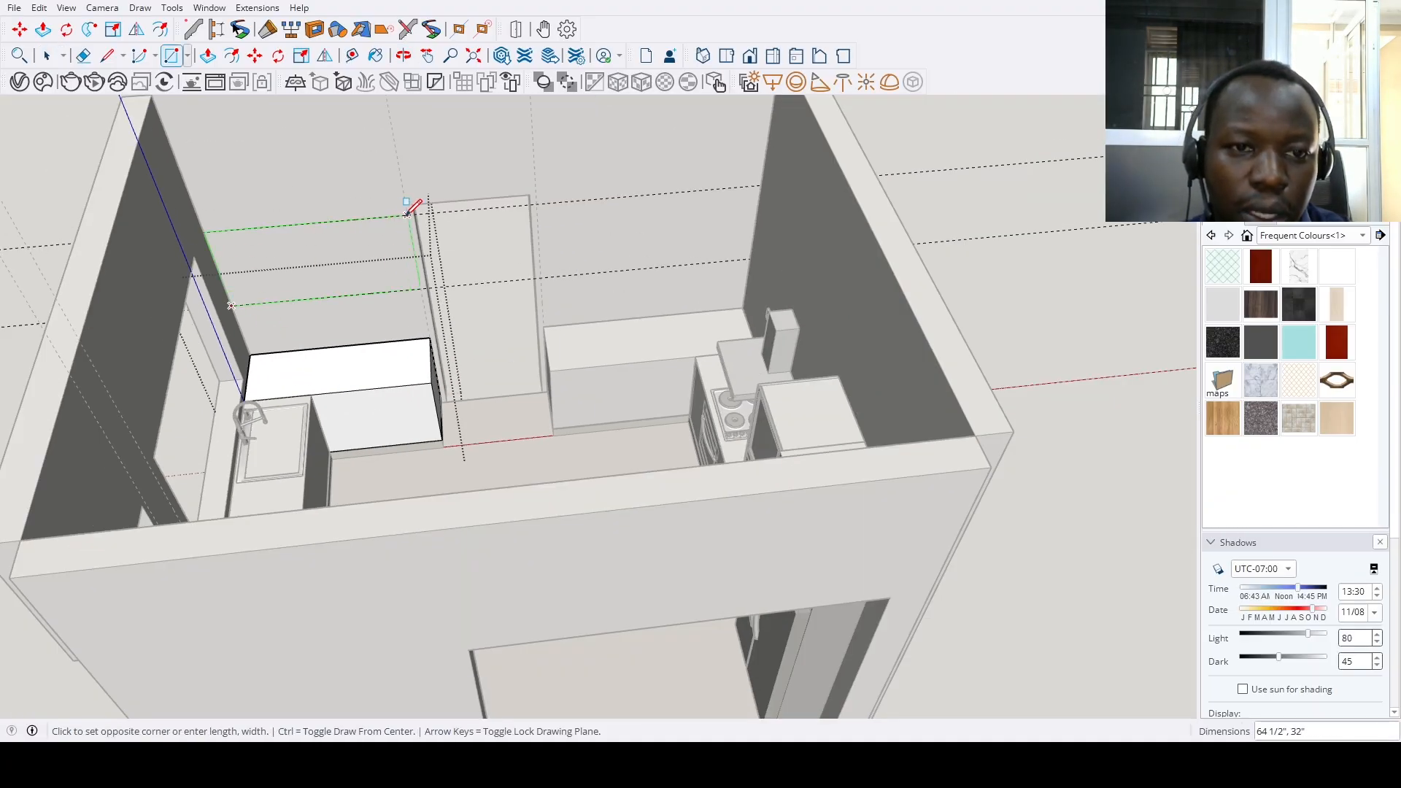
{"action": "key", "text": "p"}
{"action": "left_click", "coordinate": [394, 259]}
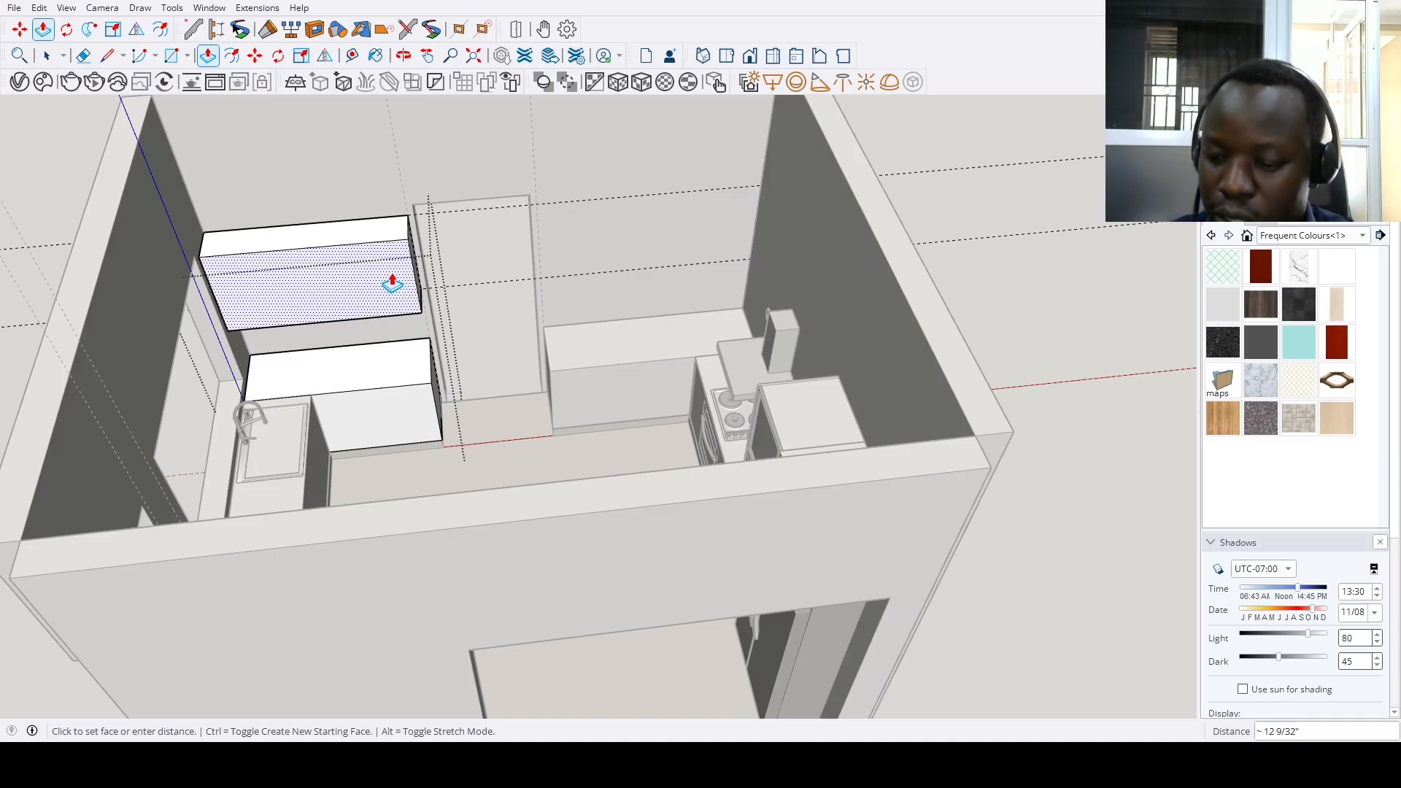
{"action": "key", "text": "Return"}
{"action": "key", "text": "space"}
Draw a 75 1/2 by 32 inch rectangle on the wall between the doorway and the hob wall and extrude it to the same depth
{"action": "scroll", "coordinate": [503, 336], "scroll_direction": "down", "scroll_amount": 3}
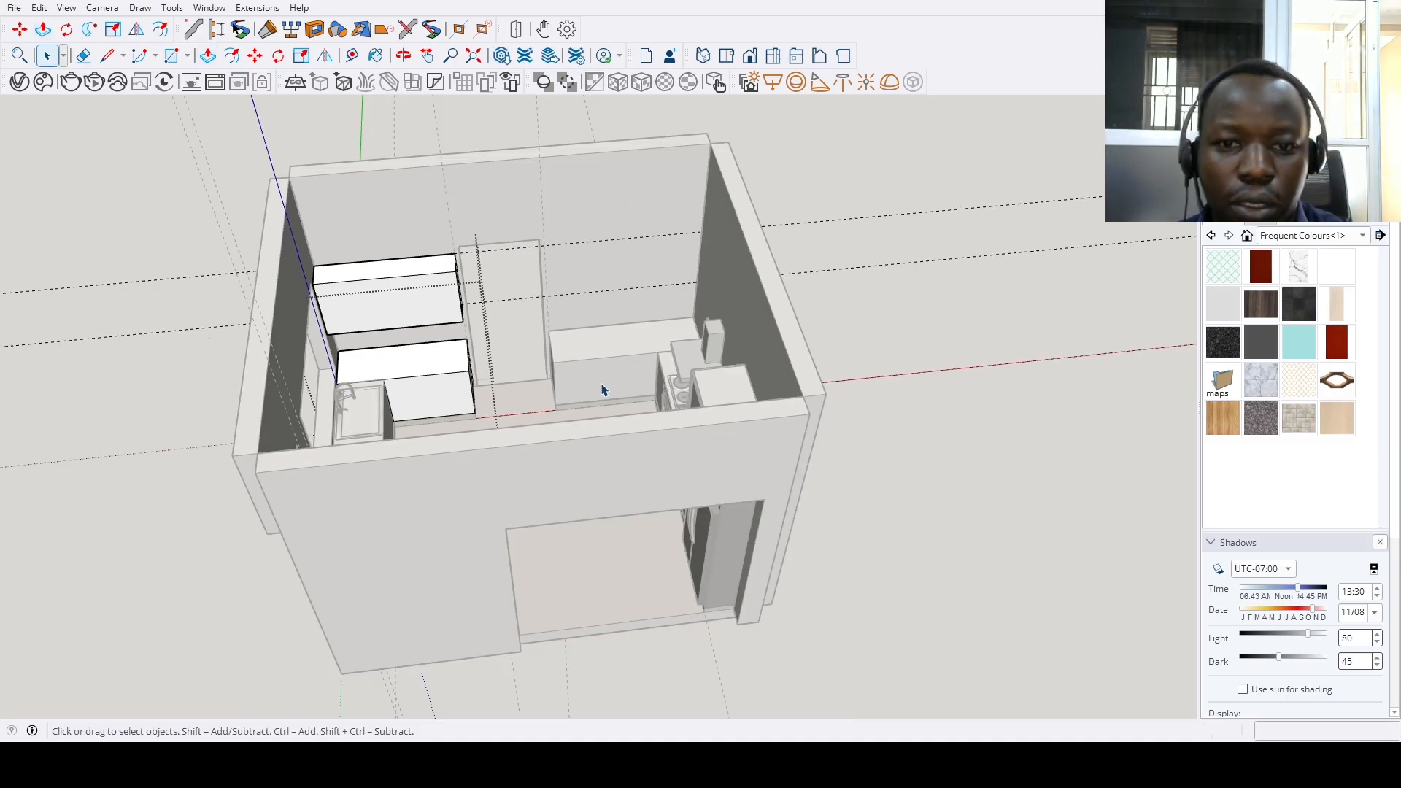
{"action": "scroll", "coordinate": [540, 275], "scroll_direction": "up", "scroll_amount": 3}
{"action": "left_click", "coordinate": [537, 237]}
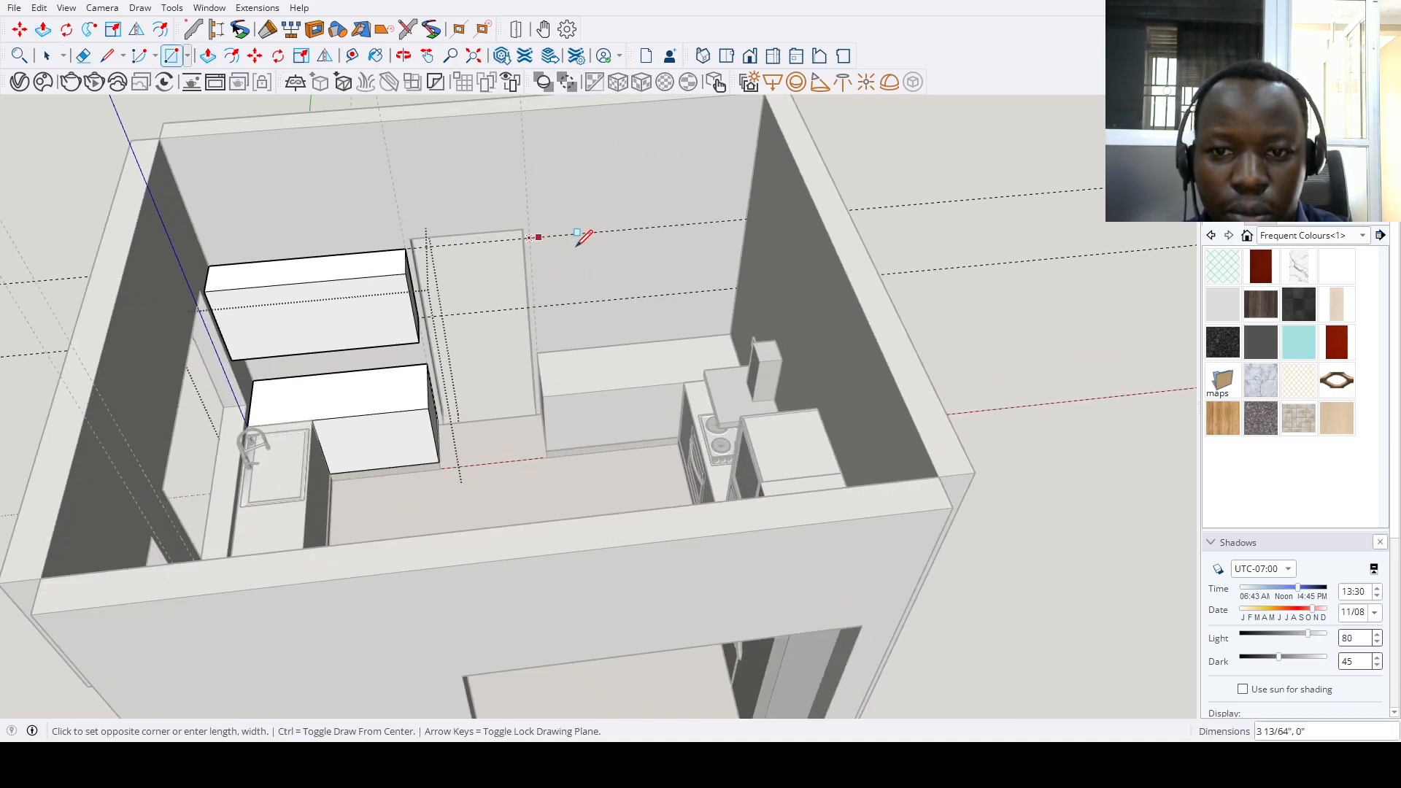
{"action": "left_click", "coordinate": [736, 287]}
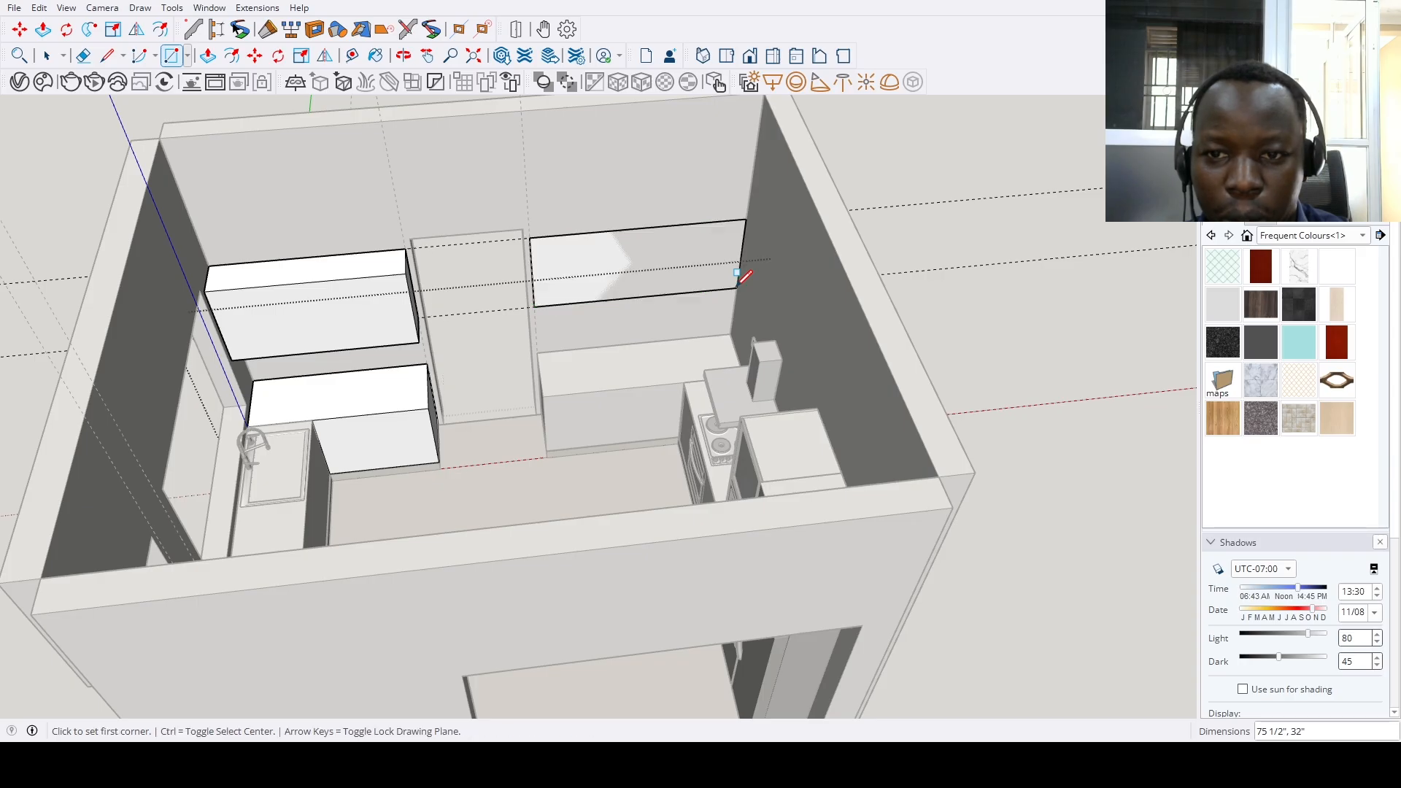
{"action": "key", "text": "p"}
{"action": "double_click", "coordinate": [702, 277]}
{"action": "key", "text": "space"}
Draw a 32 by 75 1/4 inch rectangle above the hob up to the tall oven unit and extrude it into a wall cabinet
{"action": "middle_click_drag", "start_coordinate": [581, 405], "coordinate": [955, 448]}
{"action": "scroll", "coordinate": [675, 453], "scroll_direction": "up", "scroll_amount": 6}
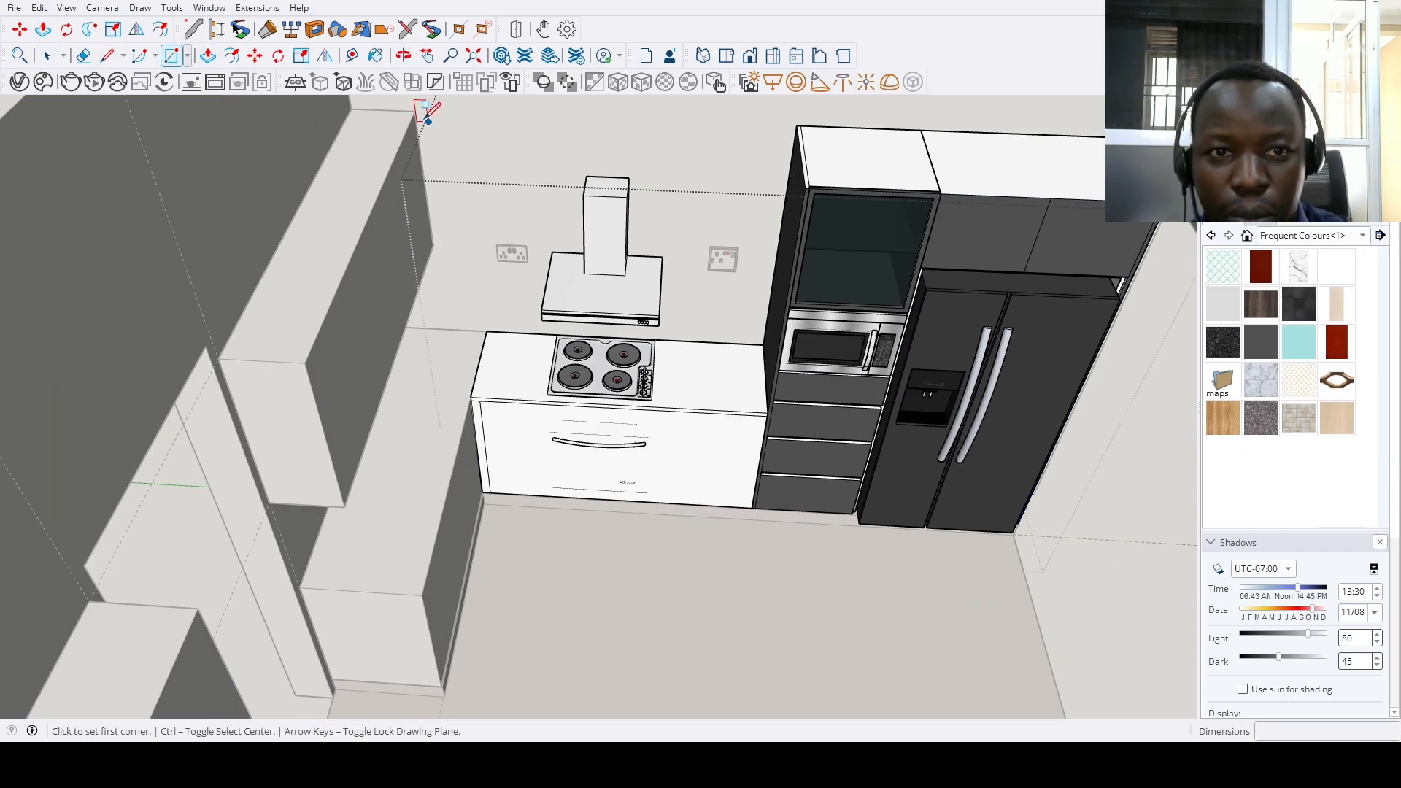
{"action": "left_click", "coordinate": [416, 110]}
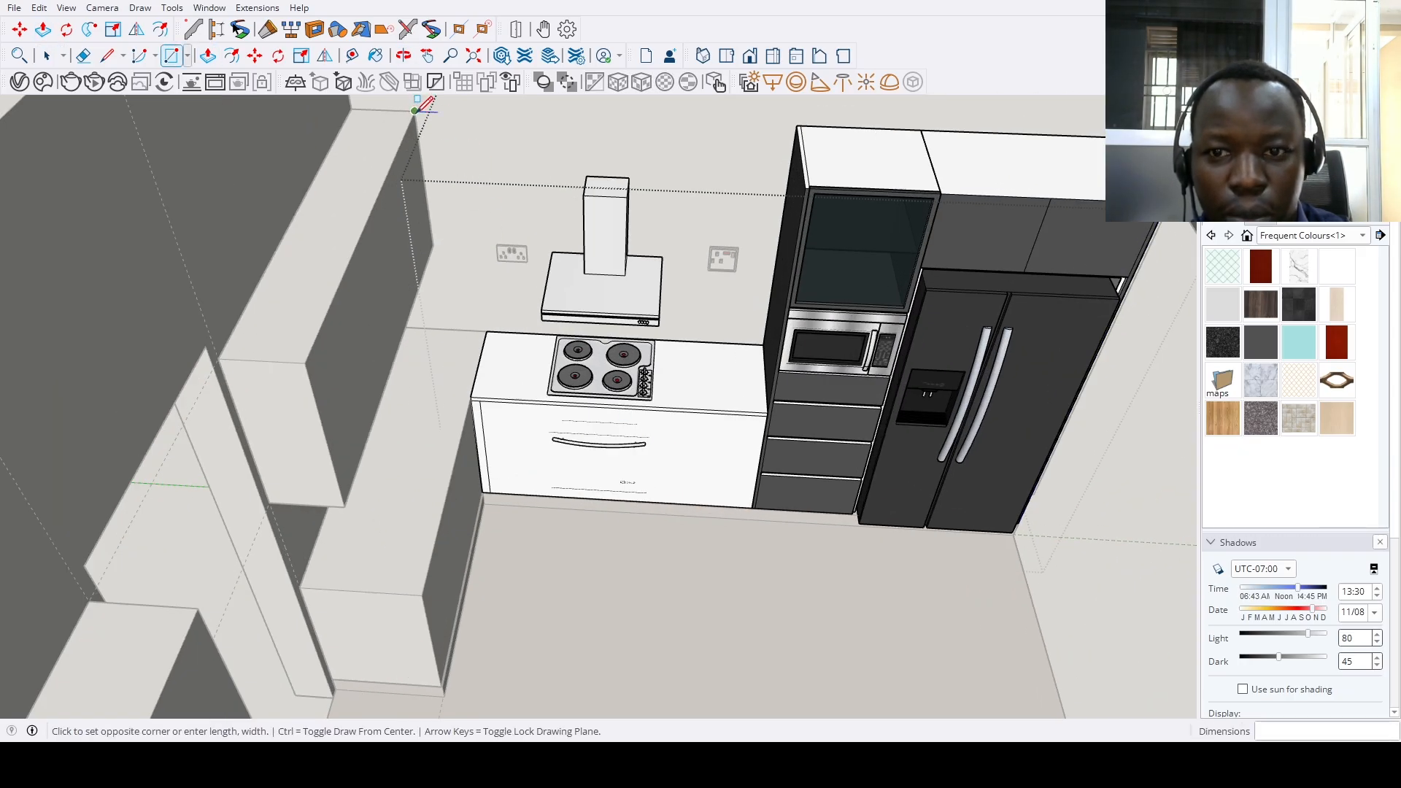
{"action": "key", "text": "Escape"}
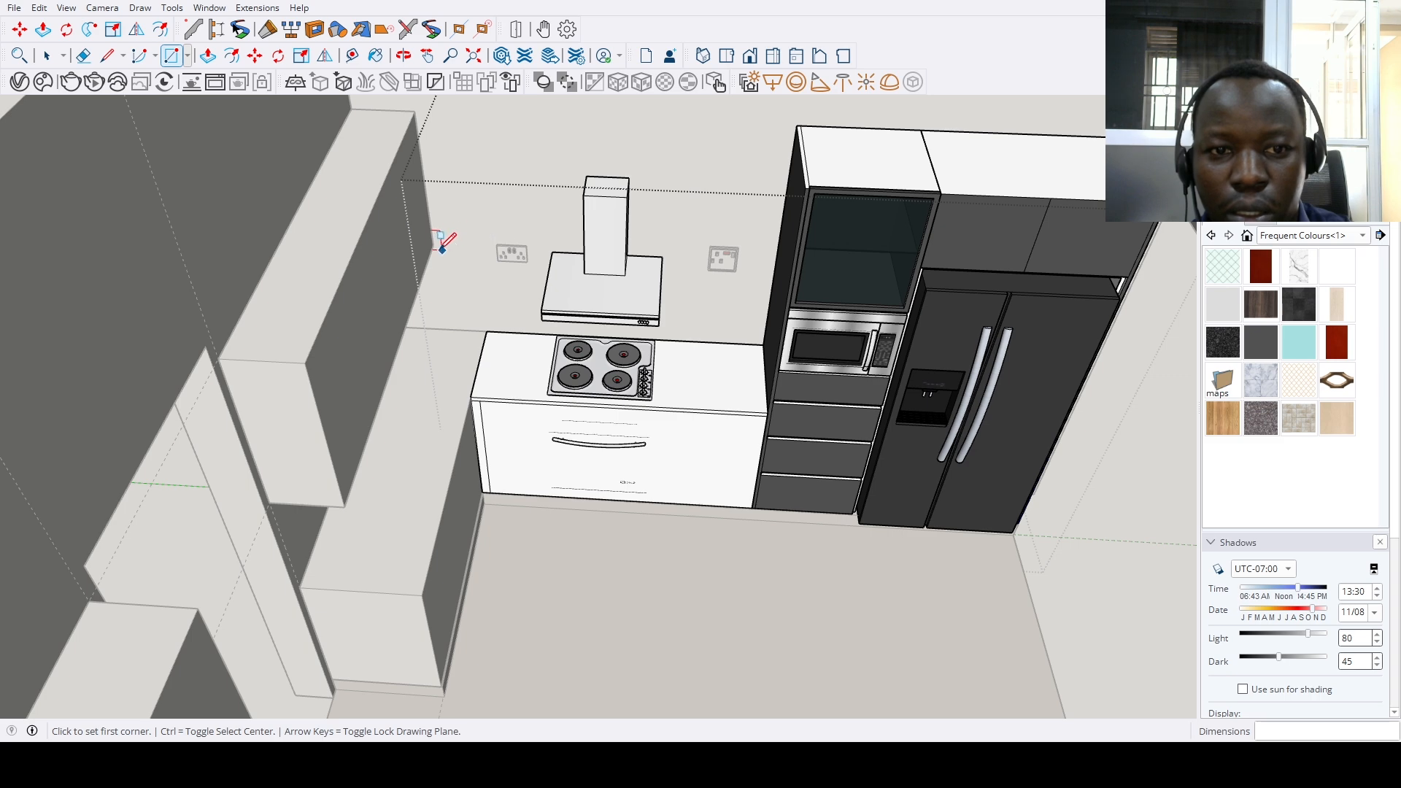
{"action": "left_click", "coordinate": [795, 125]}
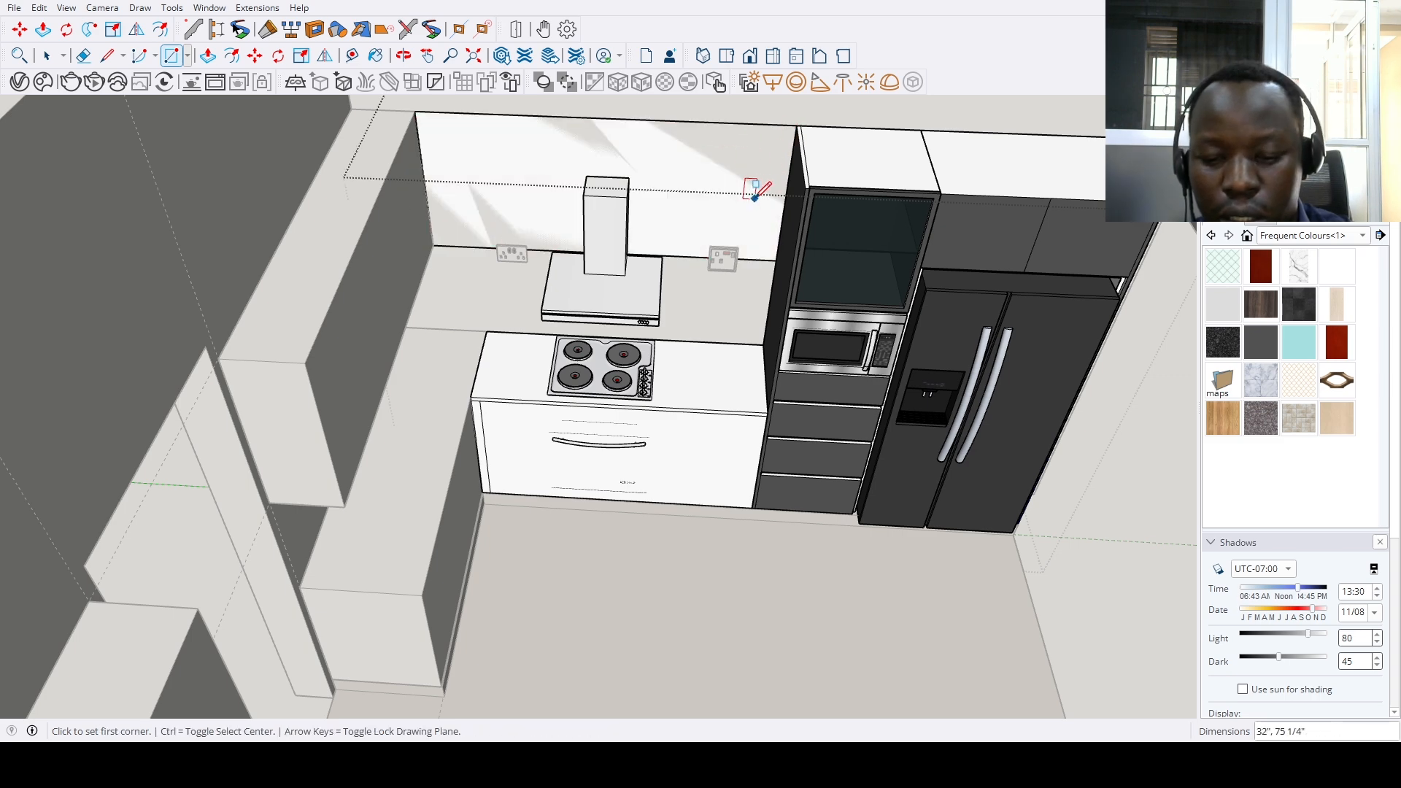
{"action": "middle_click_drag", "start_coordinate": [752, 182], "coordinate": [462, 313]}
{"action": "key", "text": "space"}
Draw a vertical edge on the doorway wall cabinet's front face where the hob wall cabinet meets it
{"action": "double_click", "coordinate": [508, 241]}
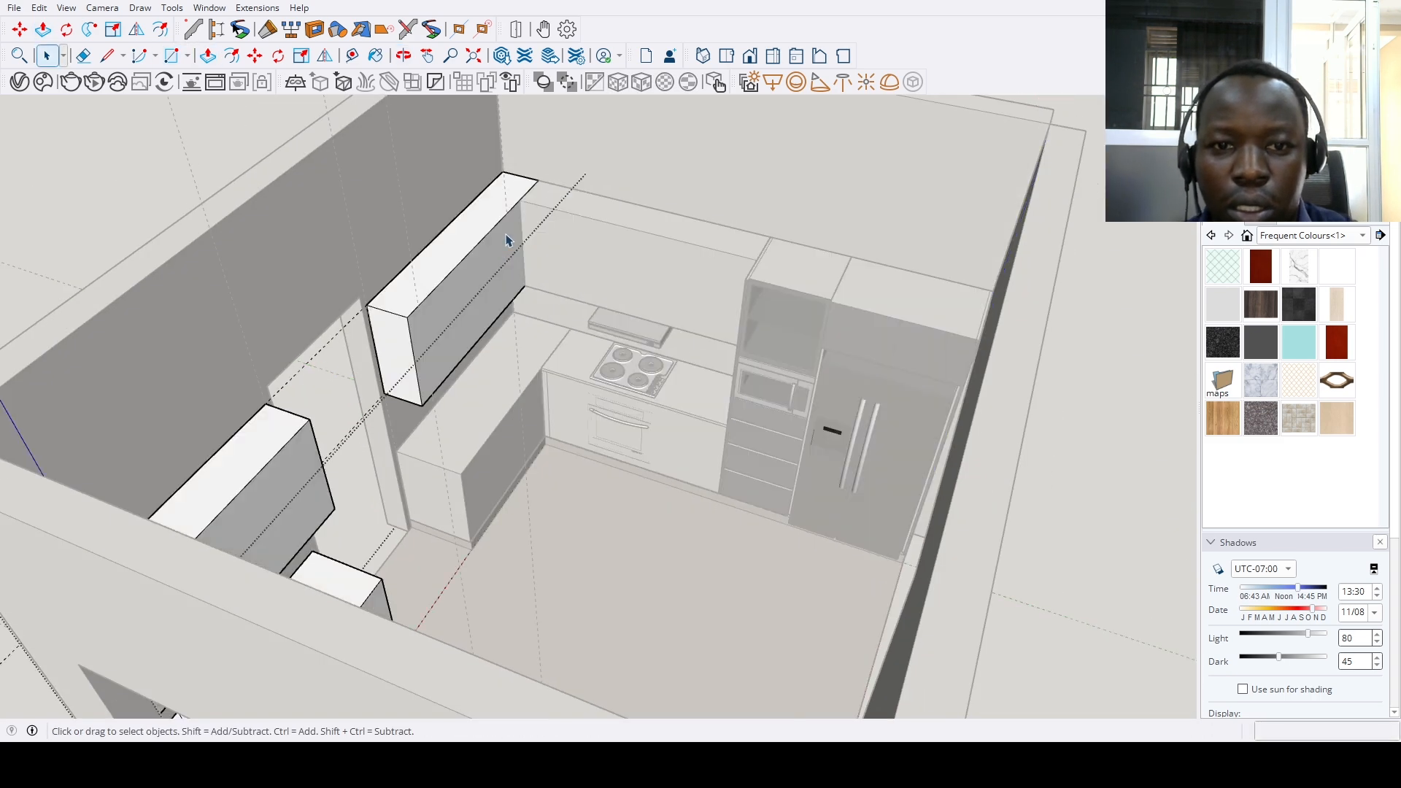
{"action": "scroll", "coordinate": [511, 235], "scroll_direction": "up", "scroll_amount": 2}
{"action": "left_click", "coordinate": [523, 186]}
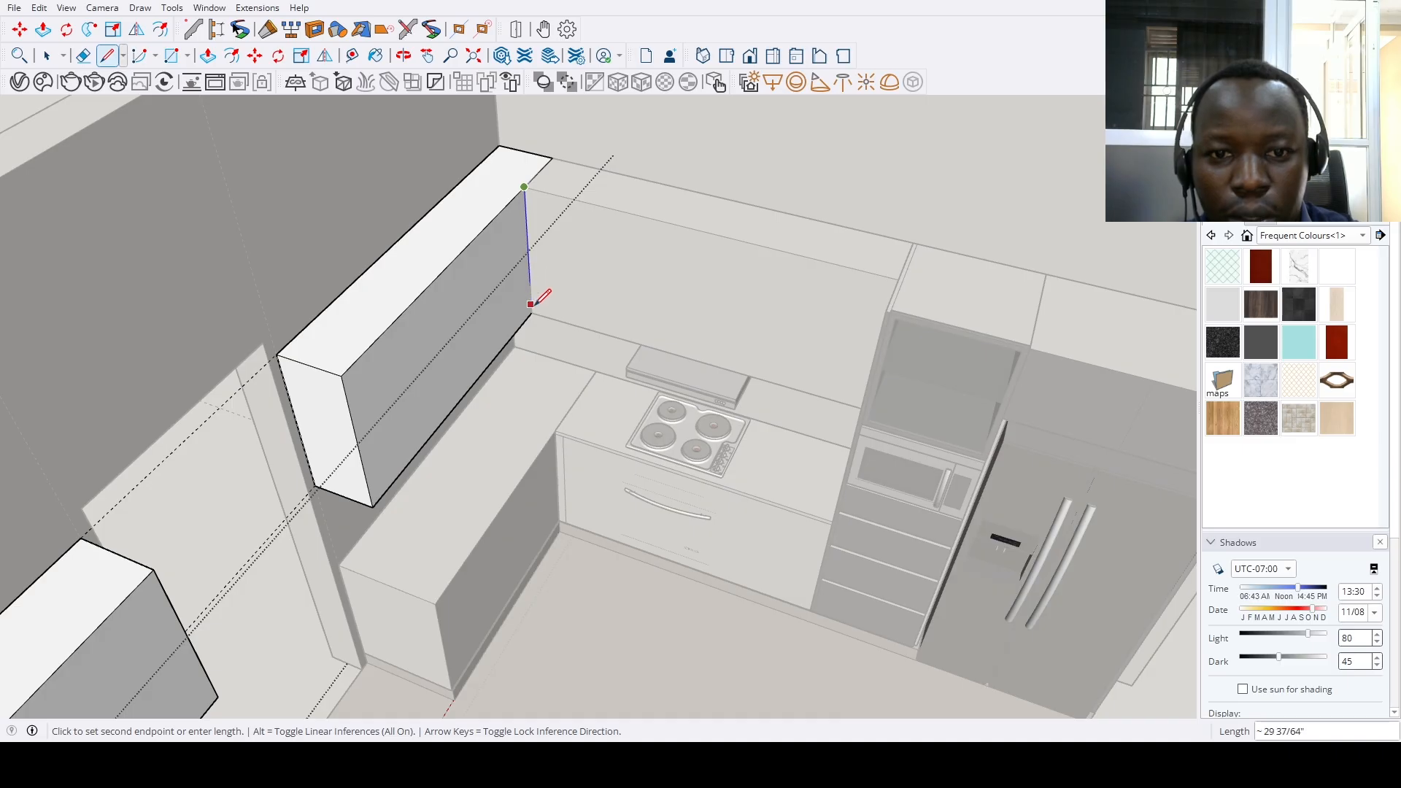
{"action": "scroll", "coordinate": [525, 349], "scroll_direction": "down", "scroll_amount": 5}
{"action": "middle_click_drag", "start_coordinate": [594, 500], "coordinate": [173, 572]}
{"action": "key", "text": "space"}
Form a 1-inch worktop layer on the corner counter, the side counter beside the hob and the sink counter
{"action": "scroll", "coordinate": [501, 331], "scroll_direction": "up", "scroll_amount": 5}
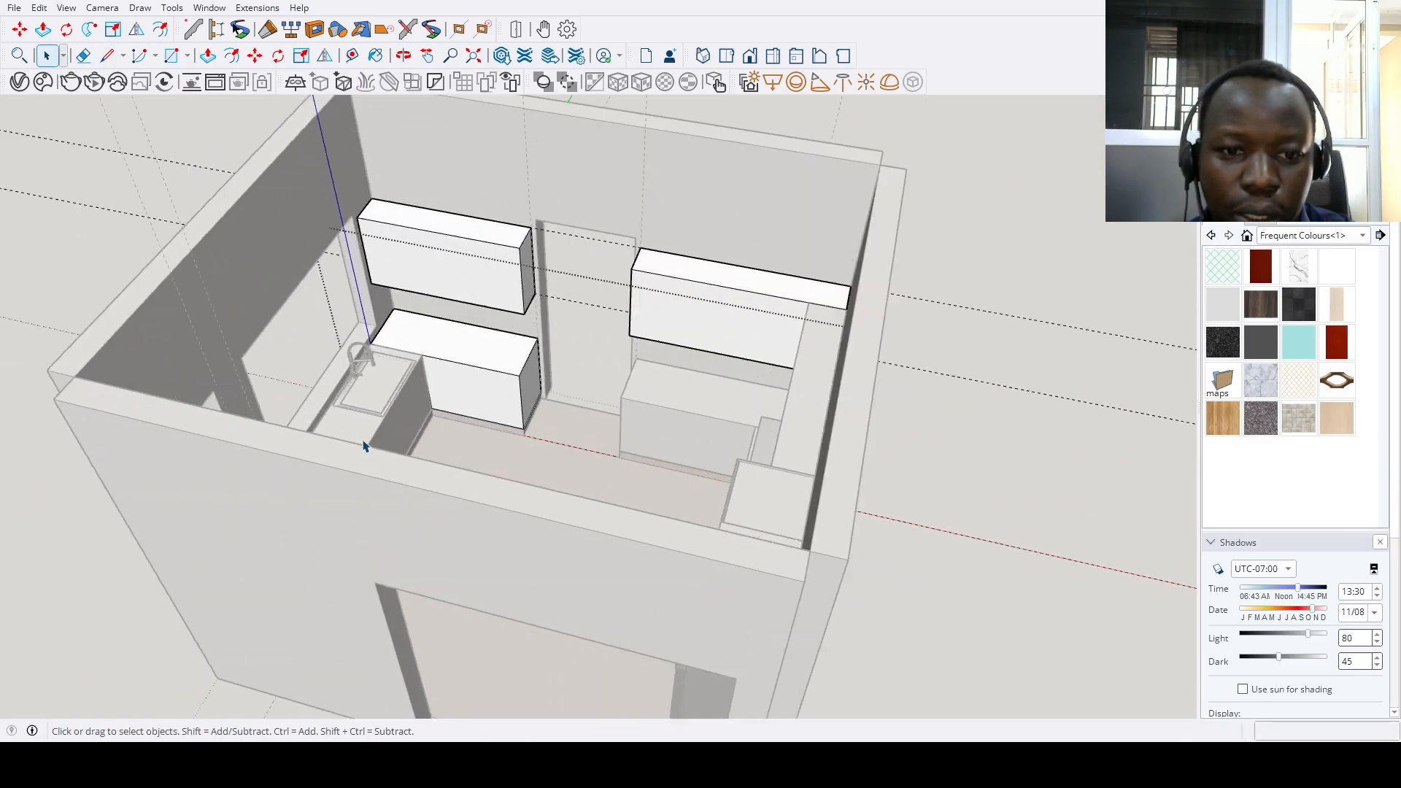
{"action": "middle_click_drag", "start_coordinate": [559, 357], "coordinate": [514, 377]}
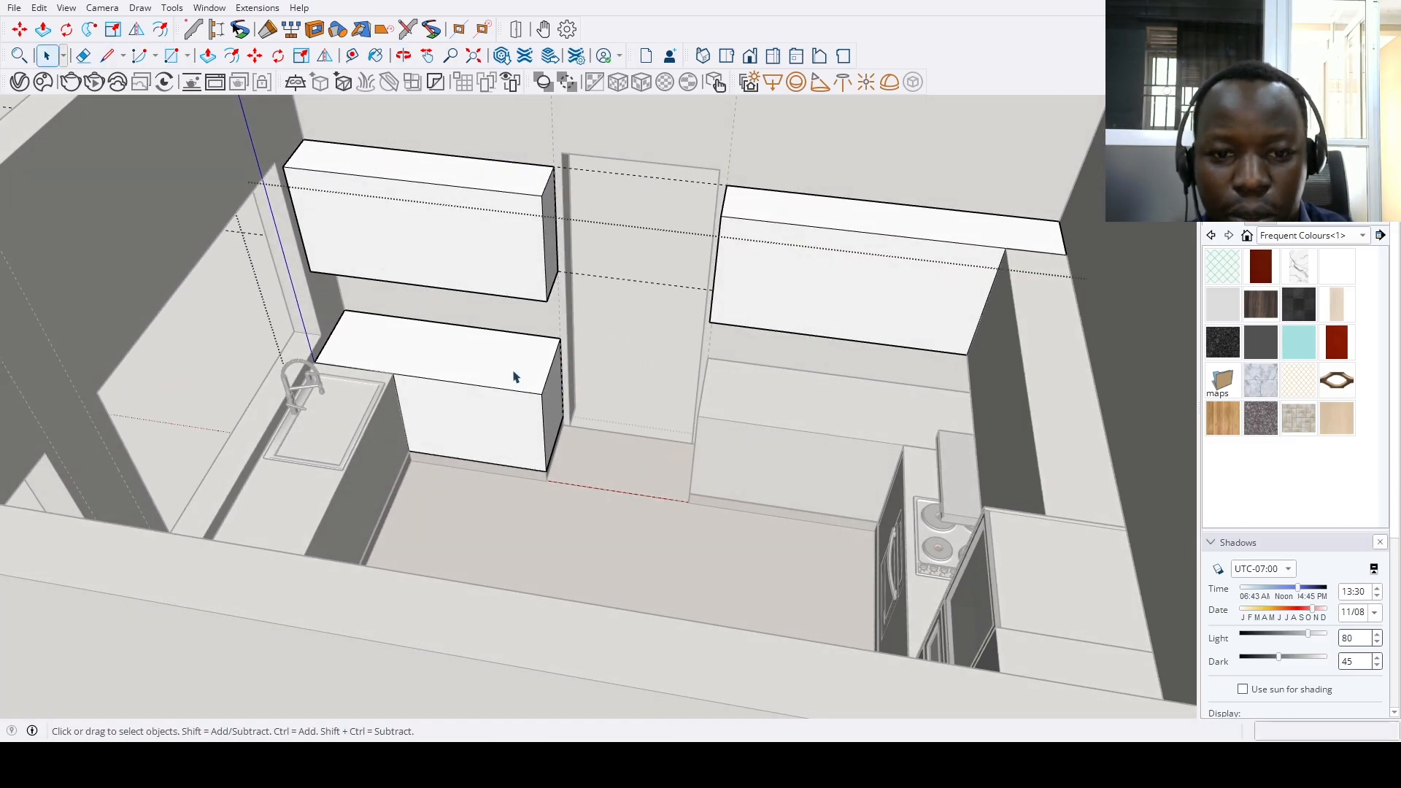
{"action": "left_click", "coordinate": [512, 387]}
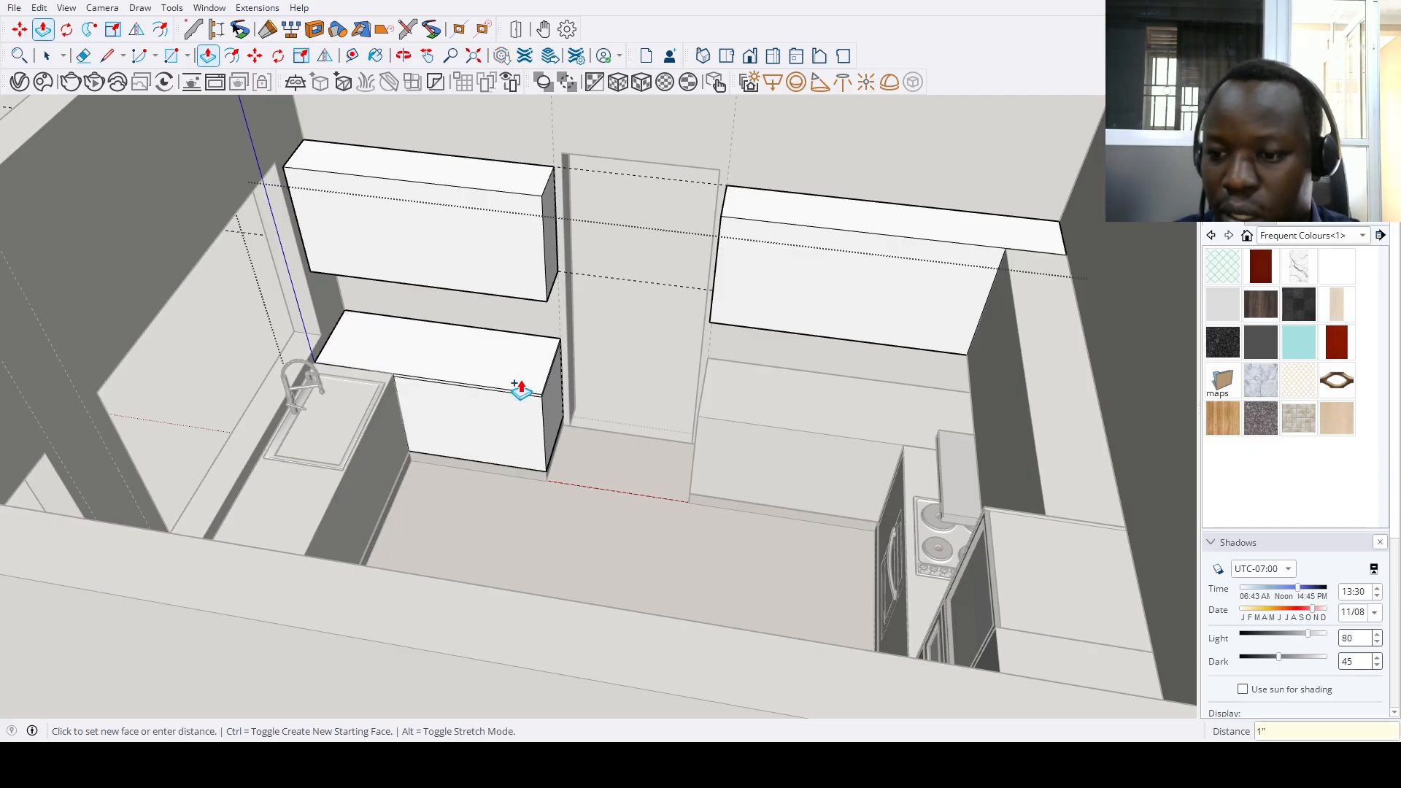
{"action": "key", "text": "space"}
{"action": "double_click", "coordinate": [847, 451]}
{"action": "key", "text": "p"}
{"action": "key", "text": "ctrl"}
{"action": "double_click", "coordinate": [854, 432]}
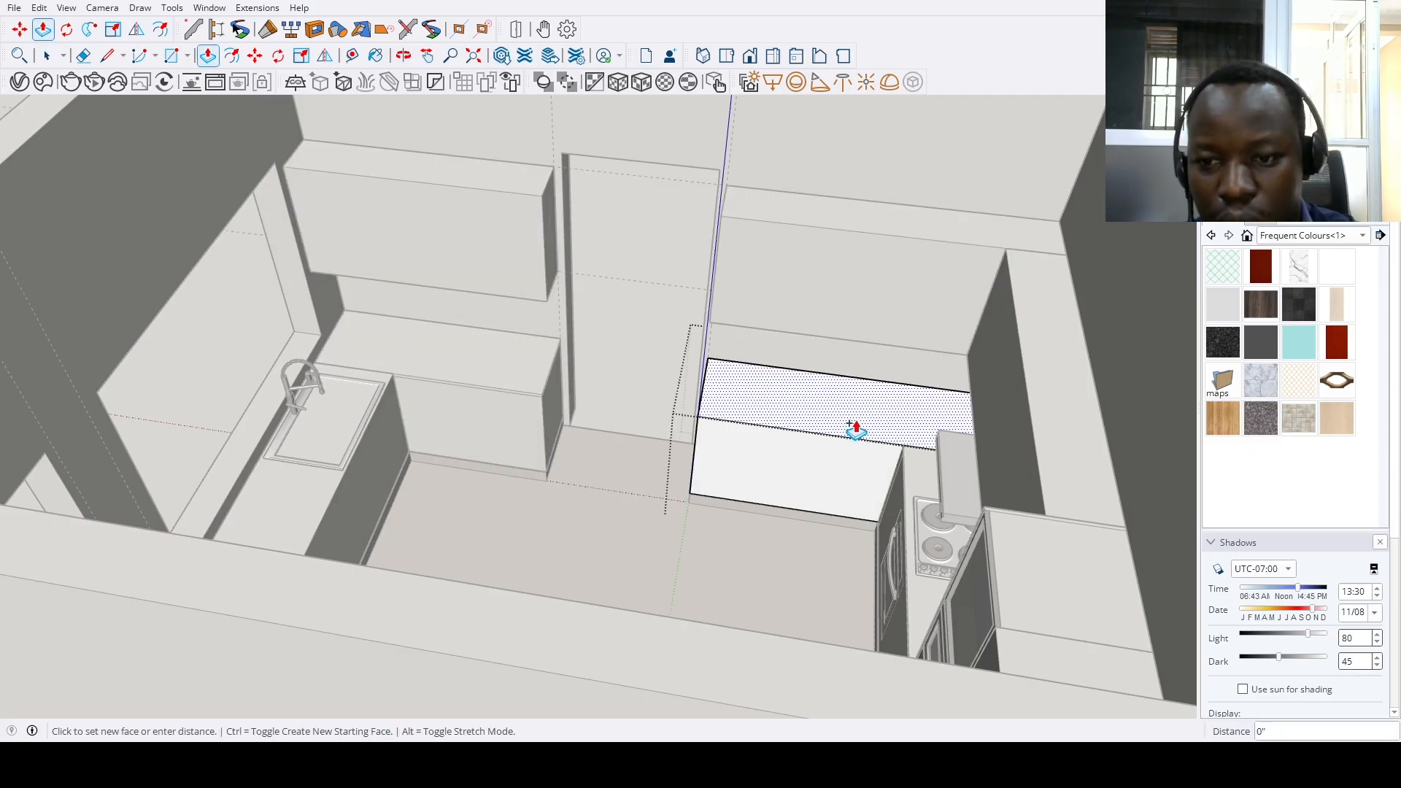
{"action": "scroll", "coordinate": [682, 532], "scroll_direction": "down", "scroll_amount": 3}
{"action": "middle_click_drag", "start_coordinate": [681, 532], "coordinate": [426, 474]}
{"action": "scroll", "coordinate": [425, 475], "scroll_direction": "up", "scroll_amount": 5}
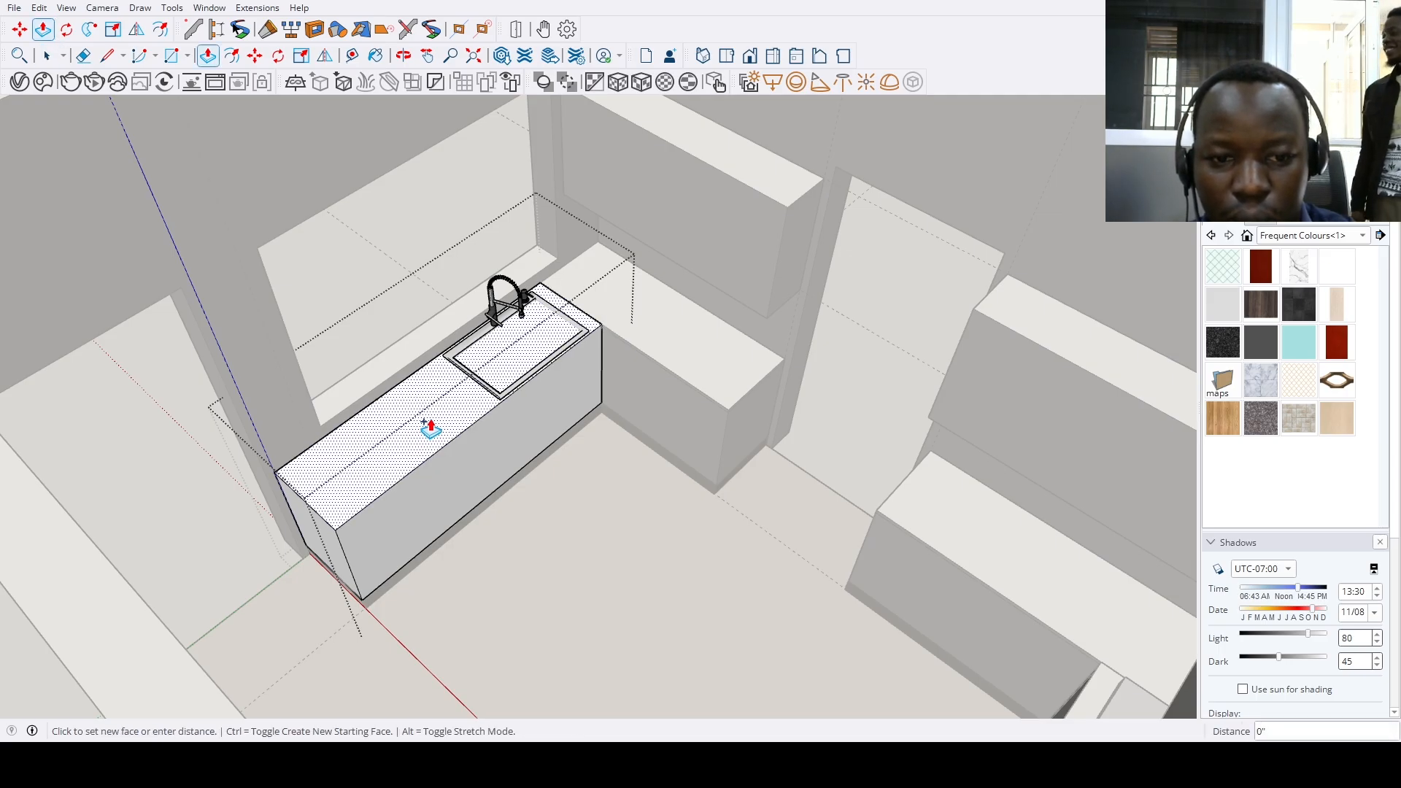
Try to copy the corner edge of the hob wall cabinet inward along its front face
{"action": "scroll", "coordinate": [420, 438], "scroll_direction": "down", "scroll_amount": 5}
{"action": "middle_click_drag", "start_coordinate": [421, 438], "coordinate": [898, 584]}
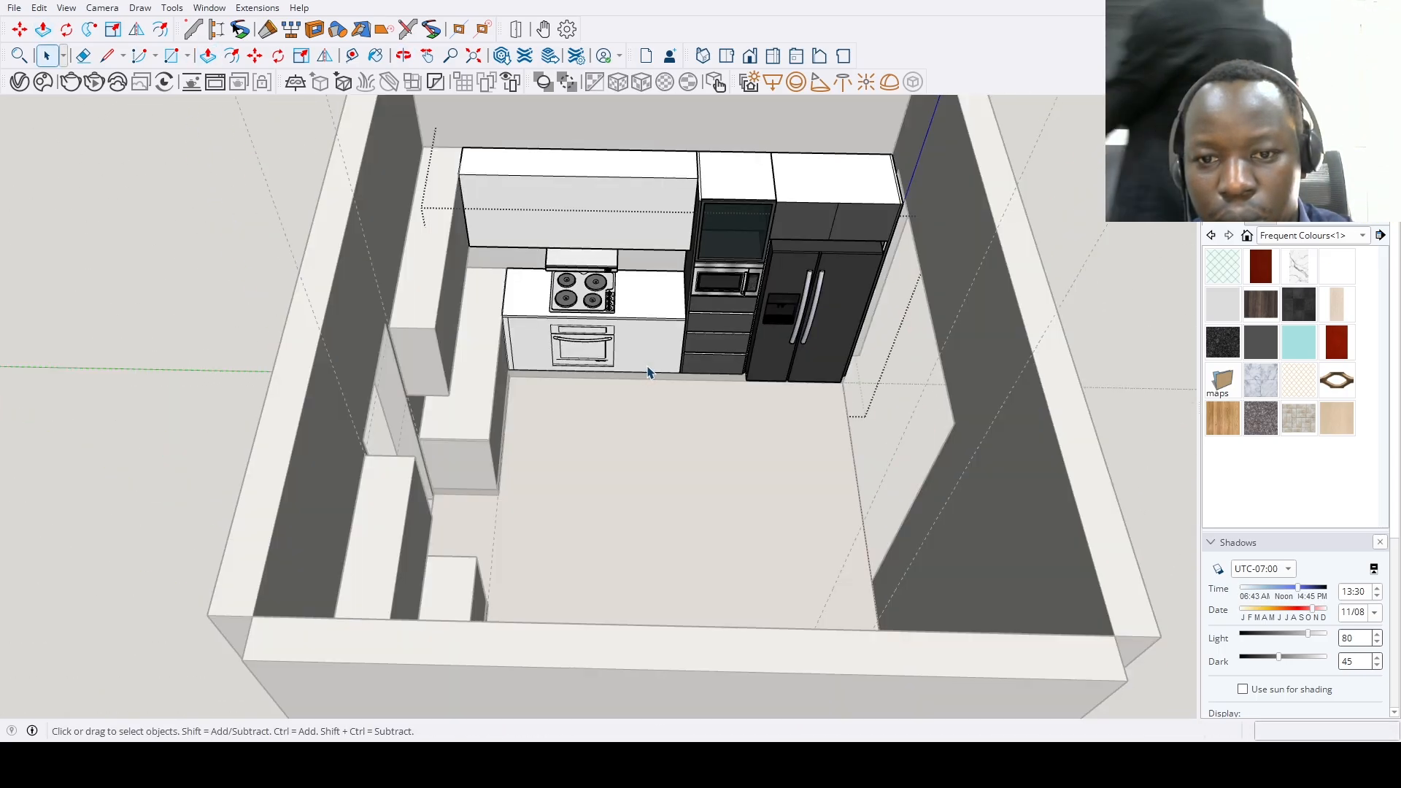
{"action": "scroll", "coordinate": [648, 372], "scroll_direction": "up", "scroll_amount": 2}
{"action": "middle_click_drag", "start_coordinate": [667, 353], "coordinate": [719, 197]}
{"action": "scroll", "coordinate": [664, 394], "scroll_direction": "up", "scroll_amount": 5}
{"action": "key", "text": "m"}
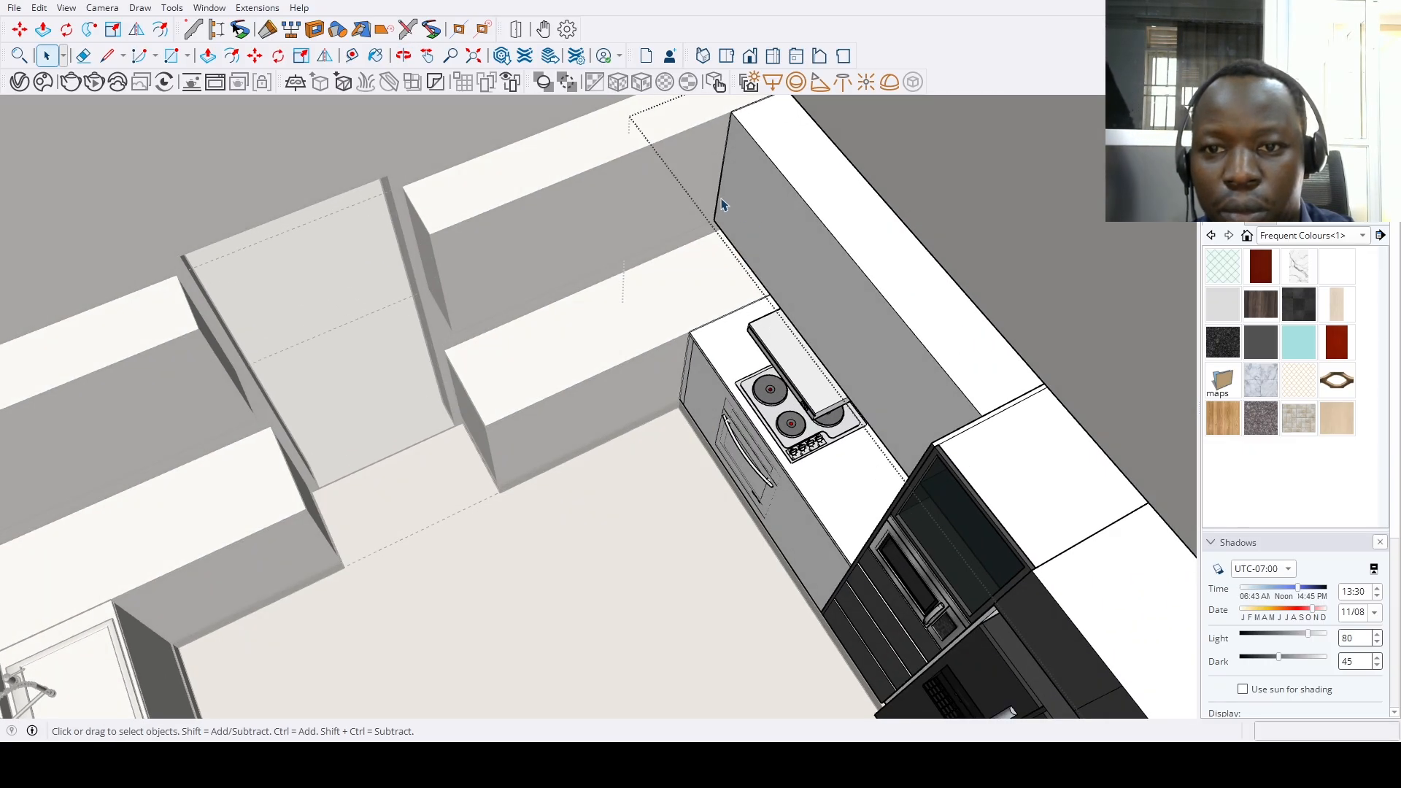
{"action": "scroll", "coordinate": [721, 175], "scroll_direction": "up", "scroll_amount": 2}
{"action": "left_click", "coordinate": [721, 169]}
{"action": "key", "text": "ctrl"}
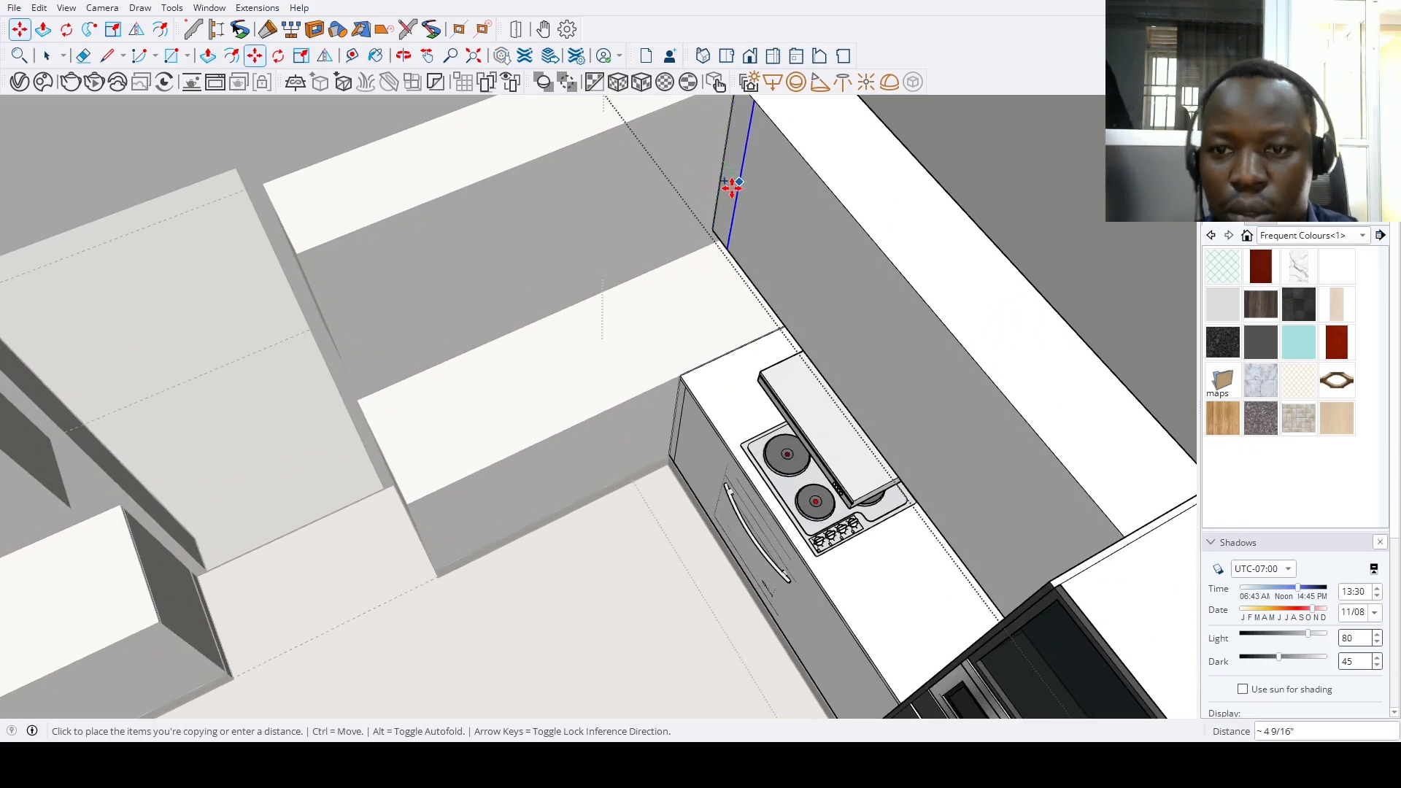
{"action": "key", "text": "Return"}
{"action": "key", "text": "space"}
{"action": "key", "text": "ctrl+z"}
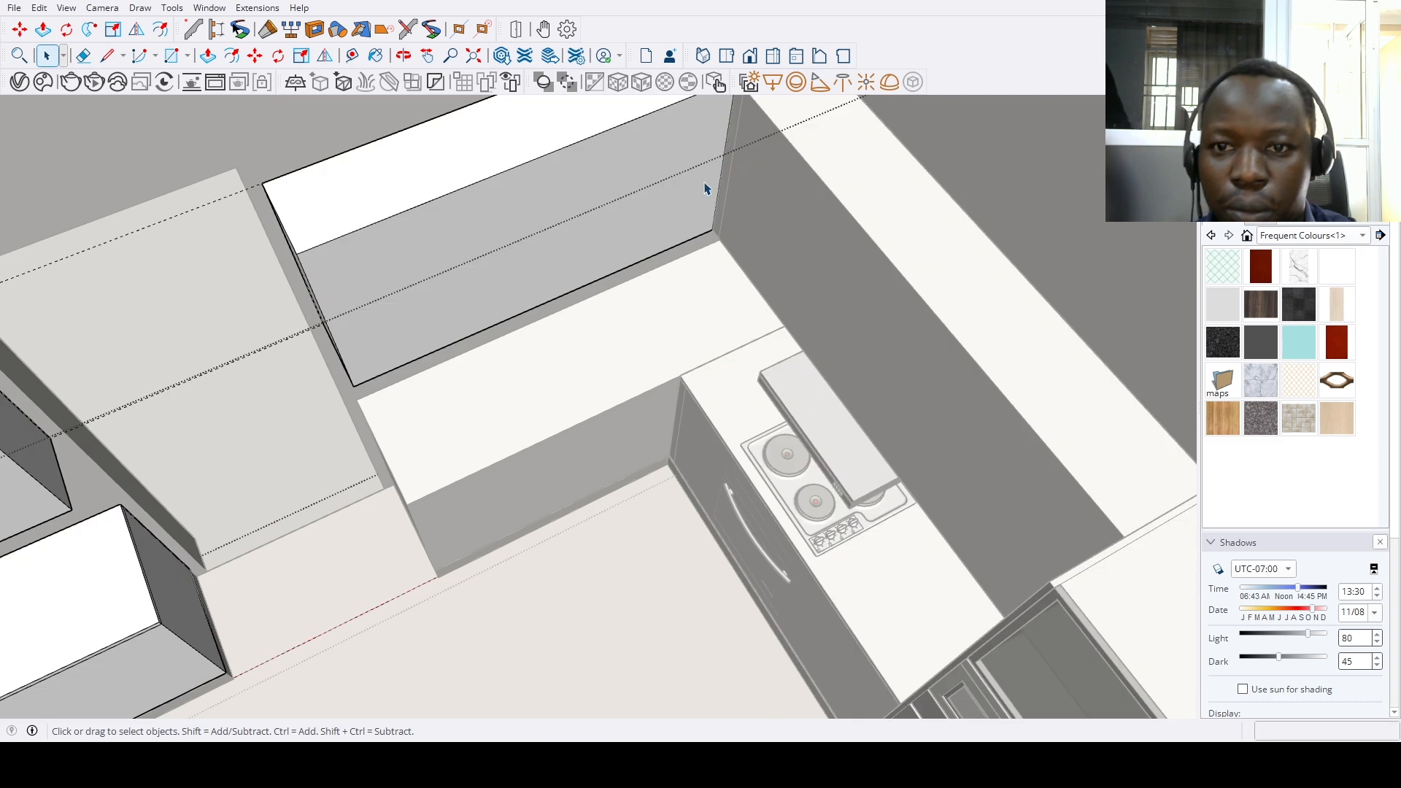
Copy the inner corner edge of the wall cabinet above the side counter inward to mark a narrow filler strip
{"action": "key", "text": "m"}
{"action": "left_click", "coordinate": [726, 158]}
{"action": "key", "text": "ctrl"}
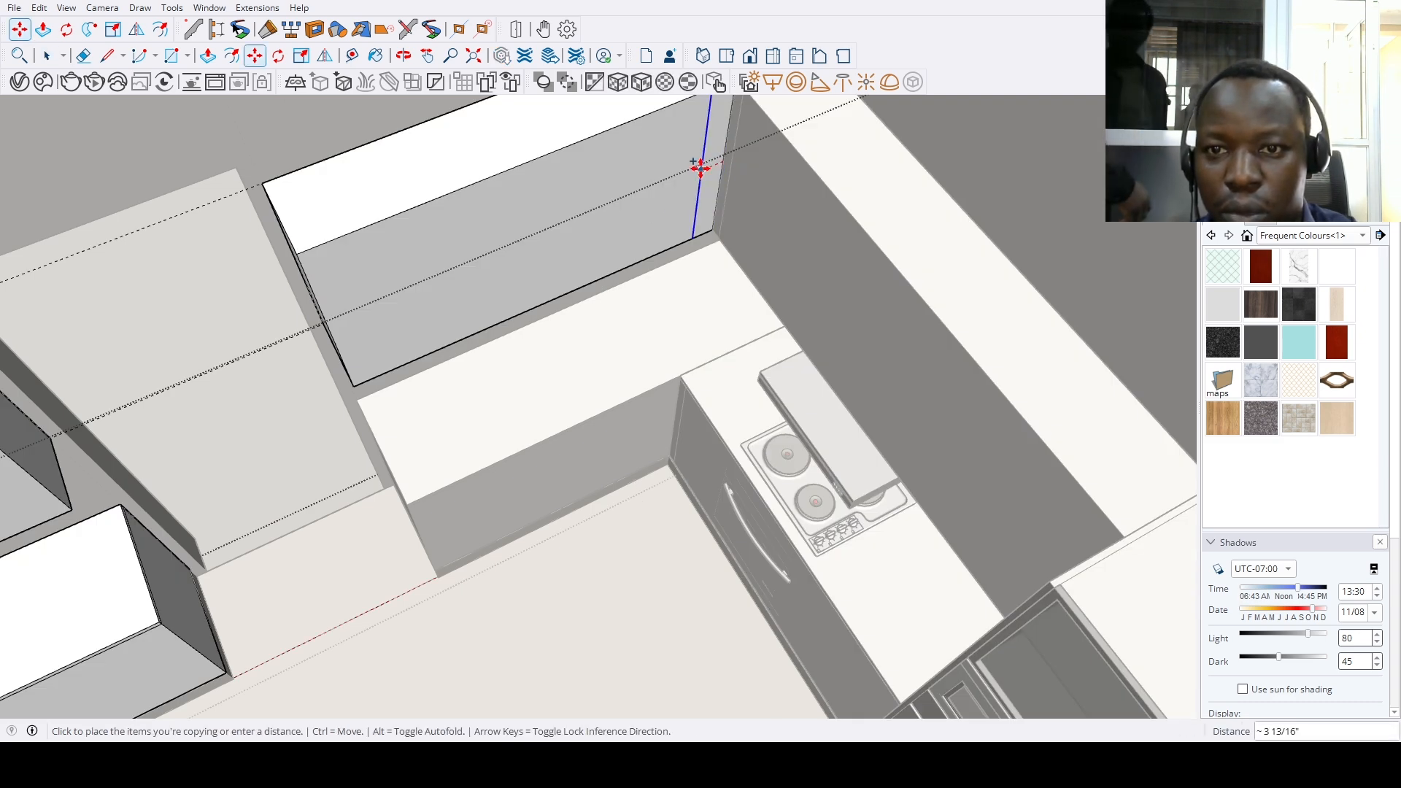
{"action": "scroll", "coordinate": [711, 189], "scroll_direction": "down", "scroll_amount": 3}
{"action": "middle_click_drag", "start_coordinate": [713, 226], "coordinate": [535, 360]}
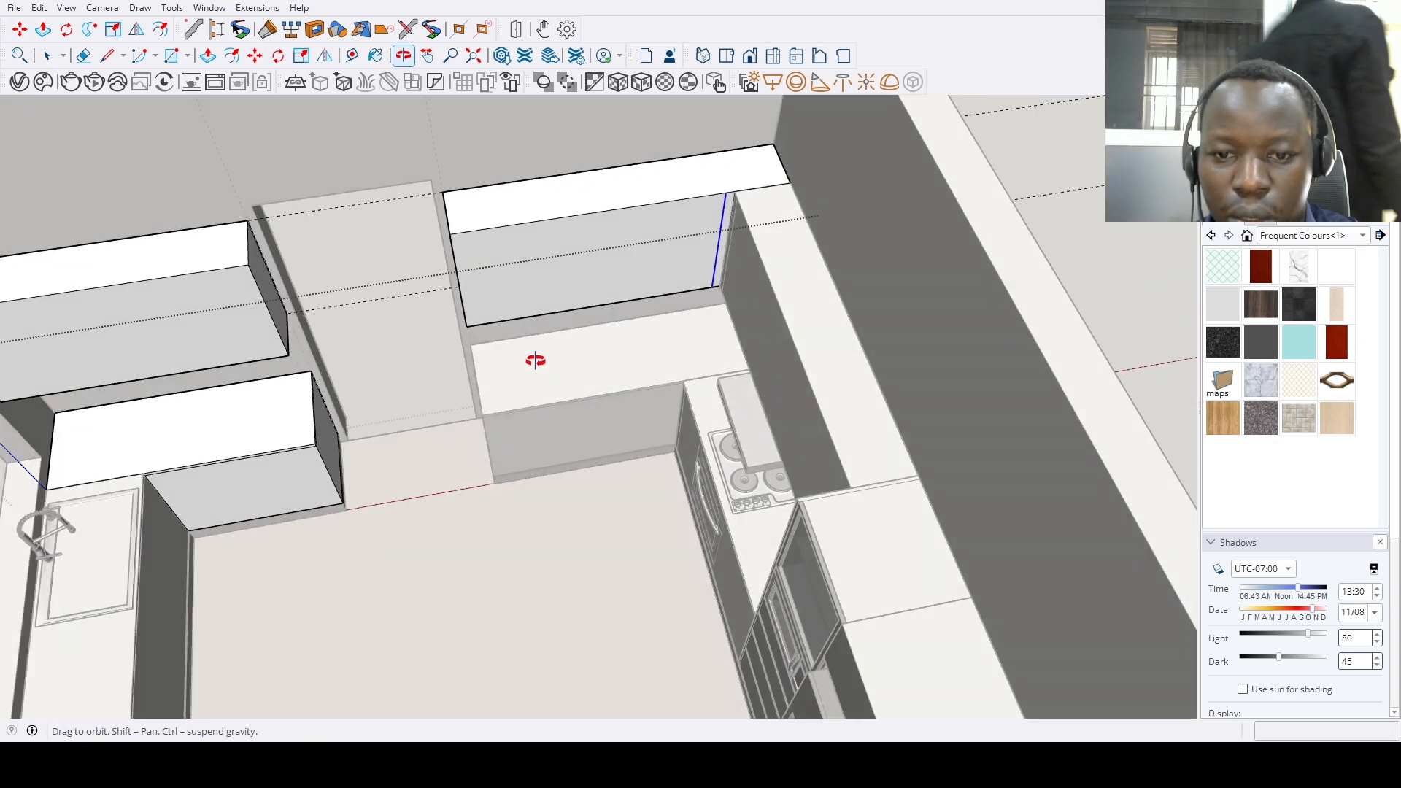
{"action": "key", "text": "space"}
Copy the side counter's front corner edge beside the hob inward to mark a matching filler strip
{"action": "scroll", "coordinate": [657, 413], "scroll_direction": "up", "scroll_amount": 2}
{"action": "left_click", "coordinate": [694, 412]}
{"action": "left_click", "coordinate": [699, 407]}
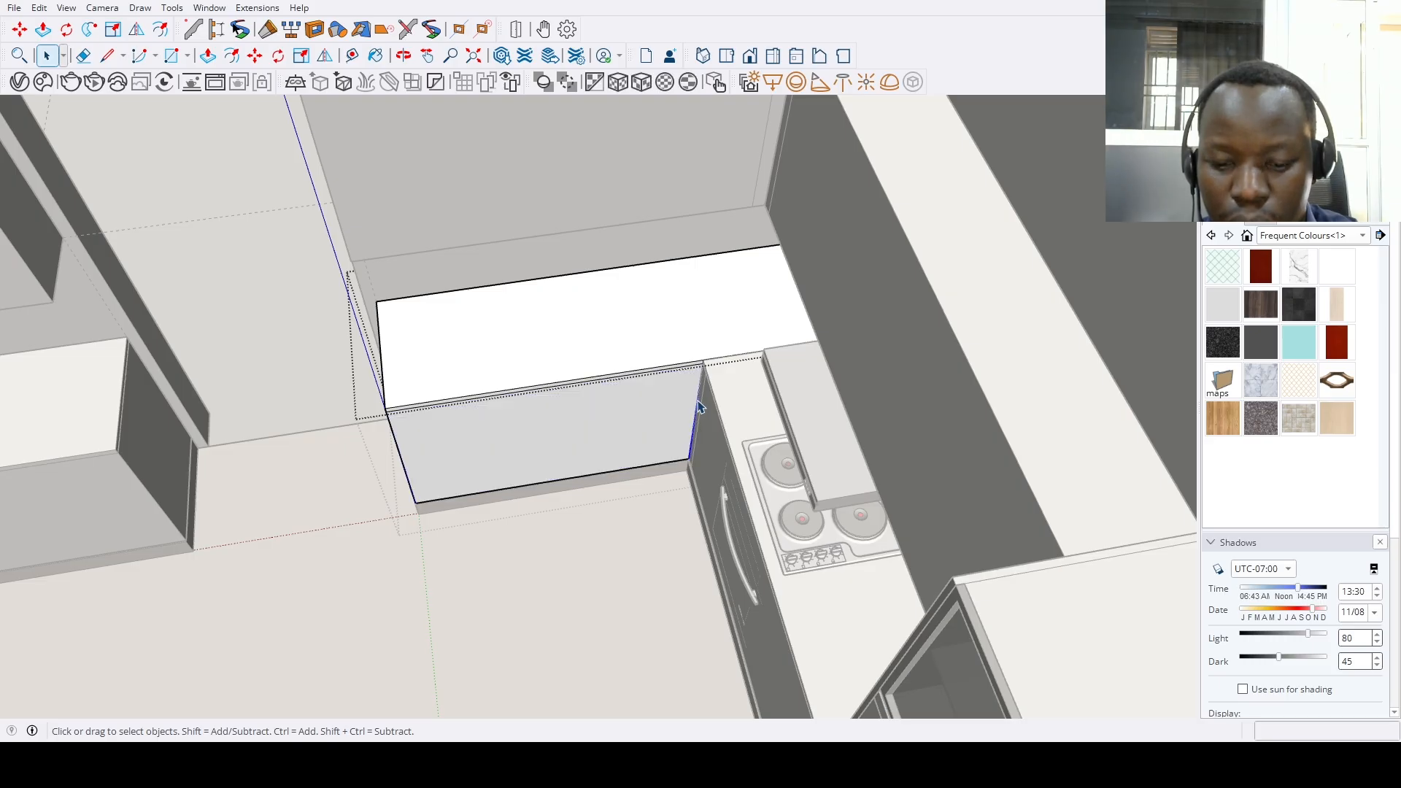
{"action": "left_click", "coordinate": [699, 396]}
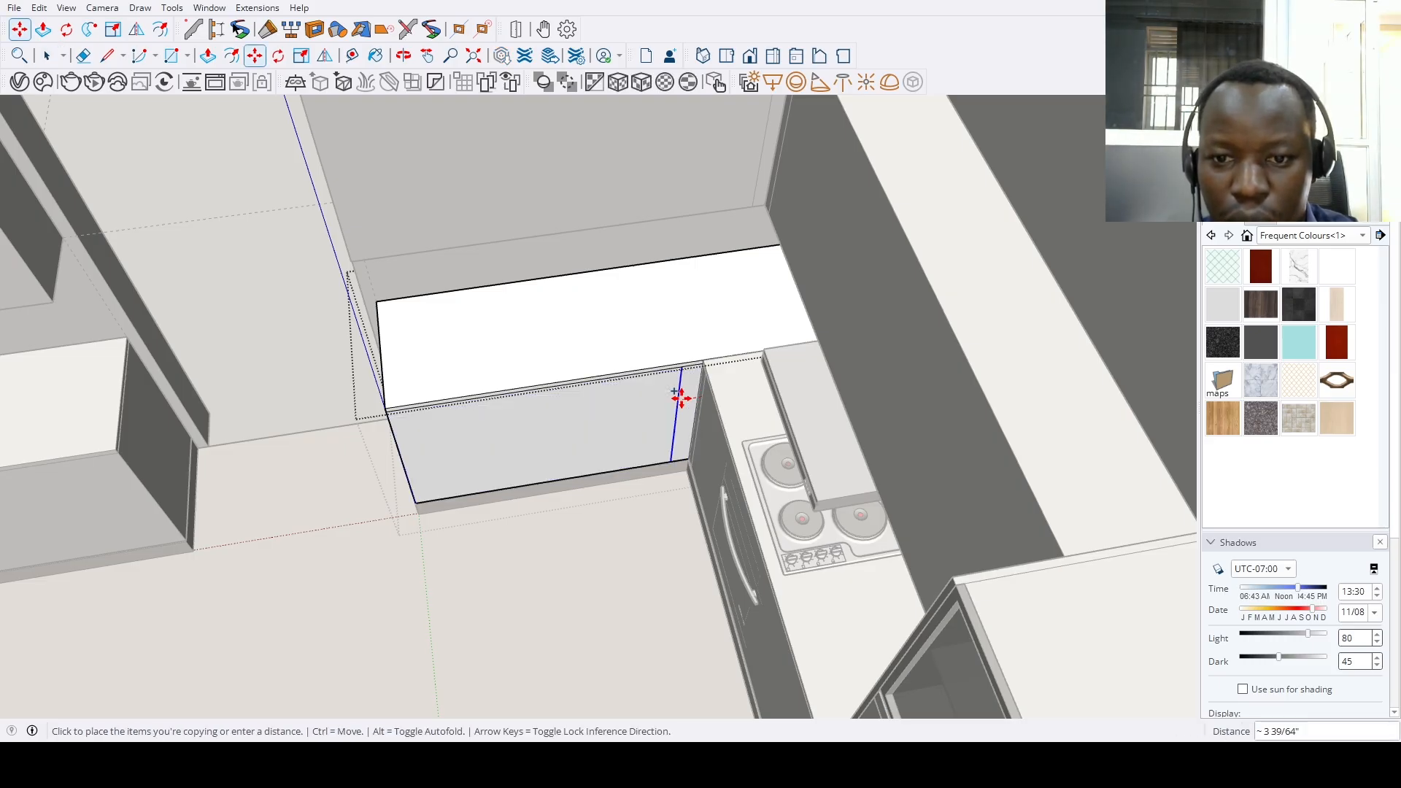
{"action": "middle_click_drag", "start_coordinate": [659, 429], "coordinate": [518, 292]}
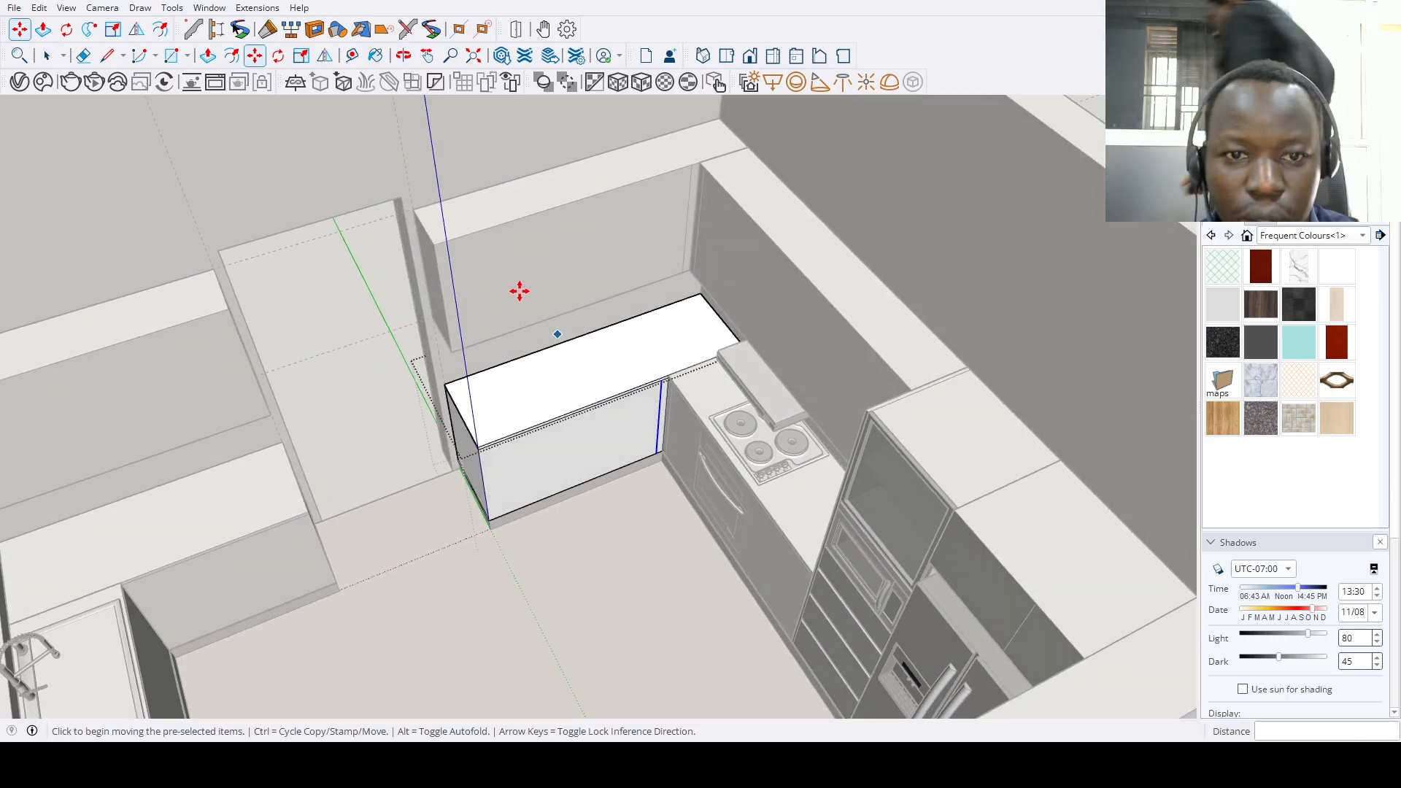
Split thin end panels off the doorway ends of the side counter and the wall cabinet above it with Push/Pull
{"action": "scroll", "coordinate": [469, 293], "scroll_direction": "up", "scroll_amount": 3}
{"action": "key", "text": "space"}
{"action": "scroll", "coordinate": [469, 293], "scroll_direction": "up", "scroll_amount": 2}
{"action": "key", "text": "p"}
{"action": "left_click", "coordinate": [467, 292]}
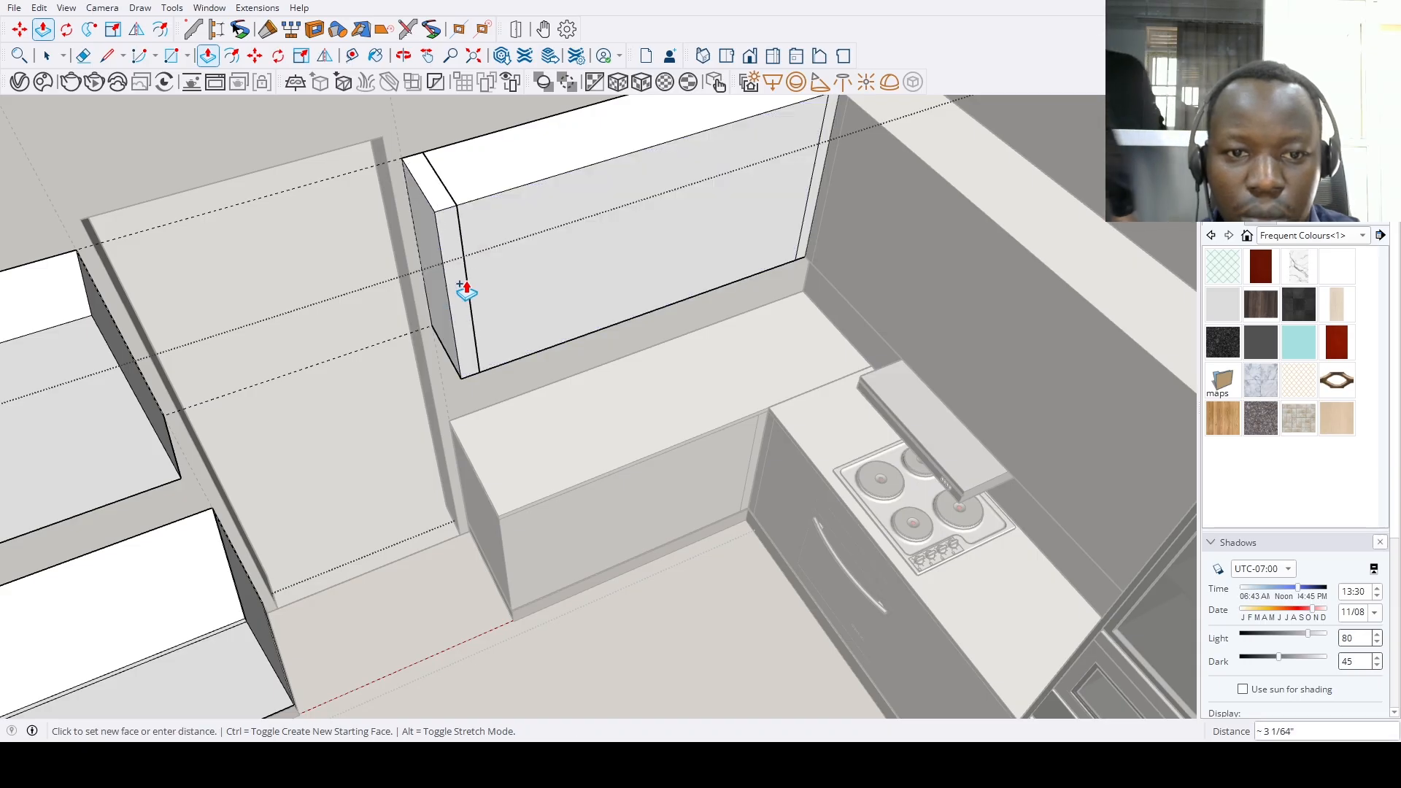
{"action": "left_click", "coordinate": [466, 292]}
{"action": "key", "text": "space"}
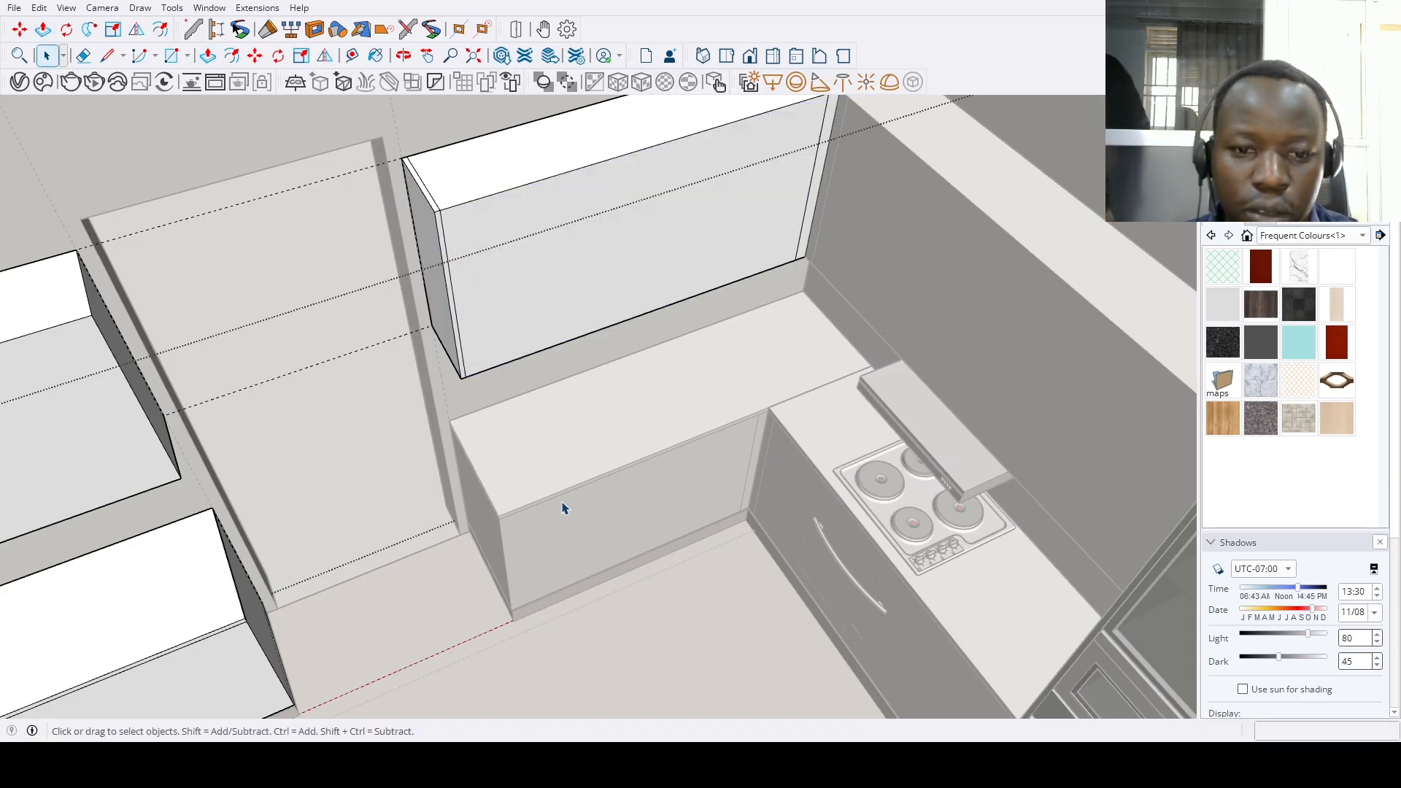
{"action": "scroll", "coordinate": [564, 532], "scroll_direction": "up", "scroll_amount": 5}
{"action": "key", "text": "p"}
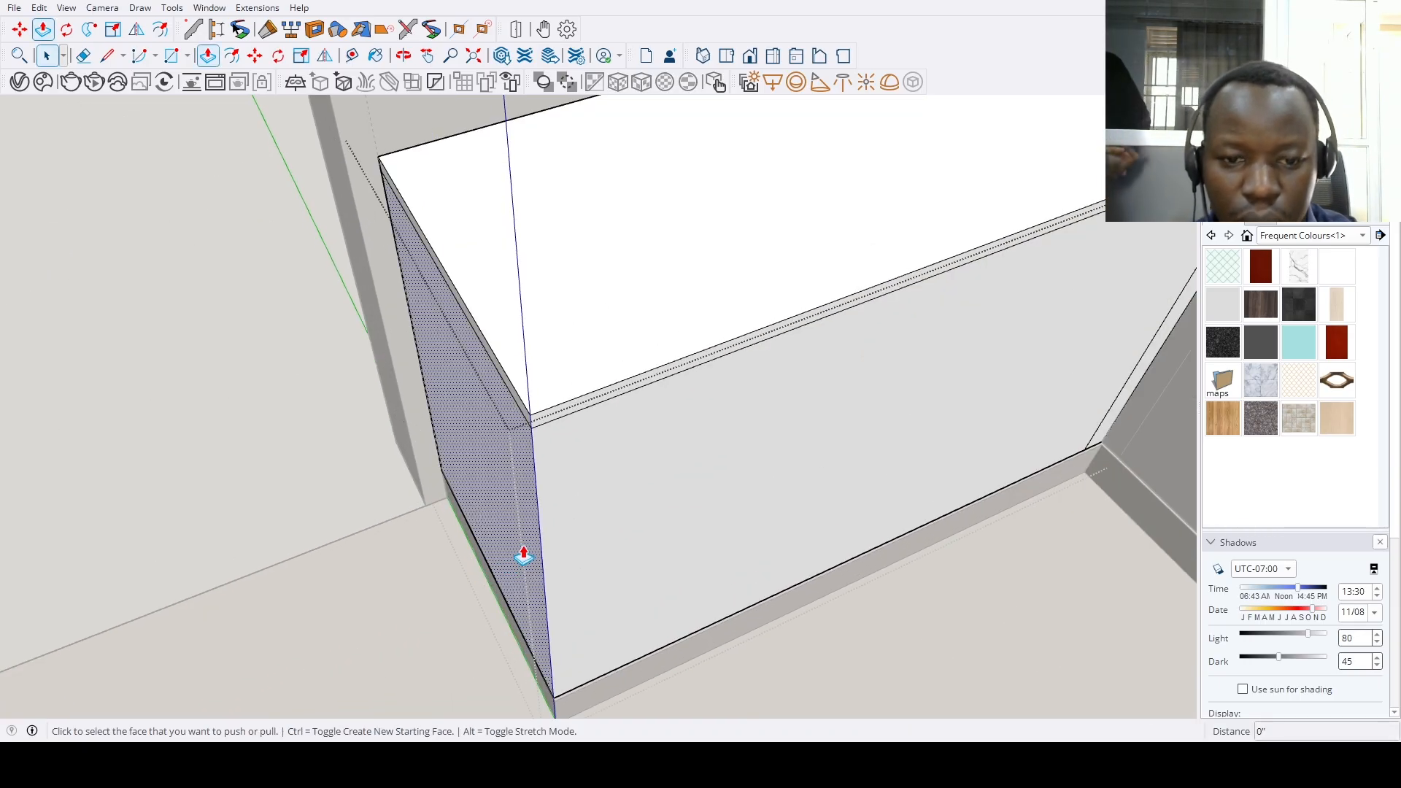
Split matching end panels off the doorway ends of the corner counter and its wall cabinet
{"action": "scroll", "coordinate": [524, 553], "scroll_direction": "down", "scroll_amount": 5}
{"action": "middle_click_drag", "start_coordinate": [548, 586], "coordinate": [287, 575]}
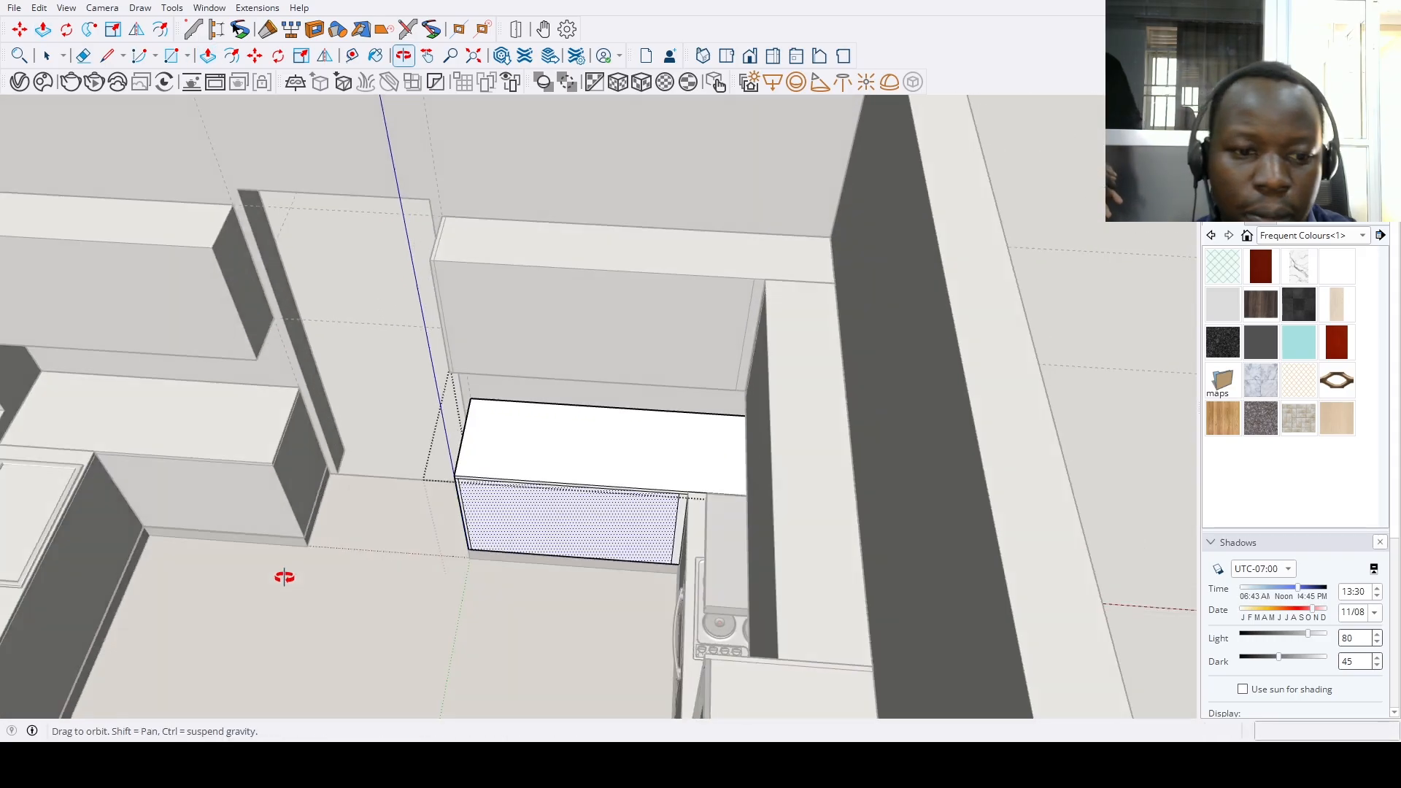
{"action": "key", "text": "space"}
{"action": "scroll", "coordinate": [290, 482], "scroll_direction": "up", "scroll_amount": 3}
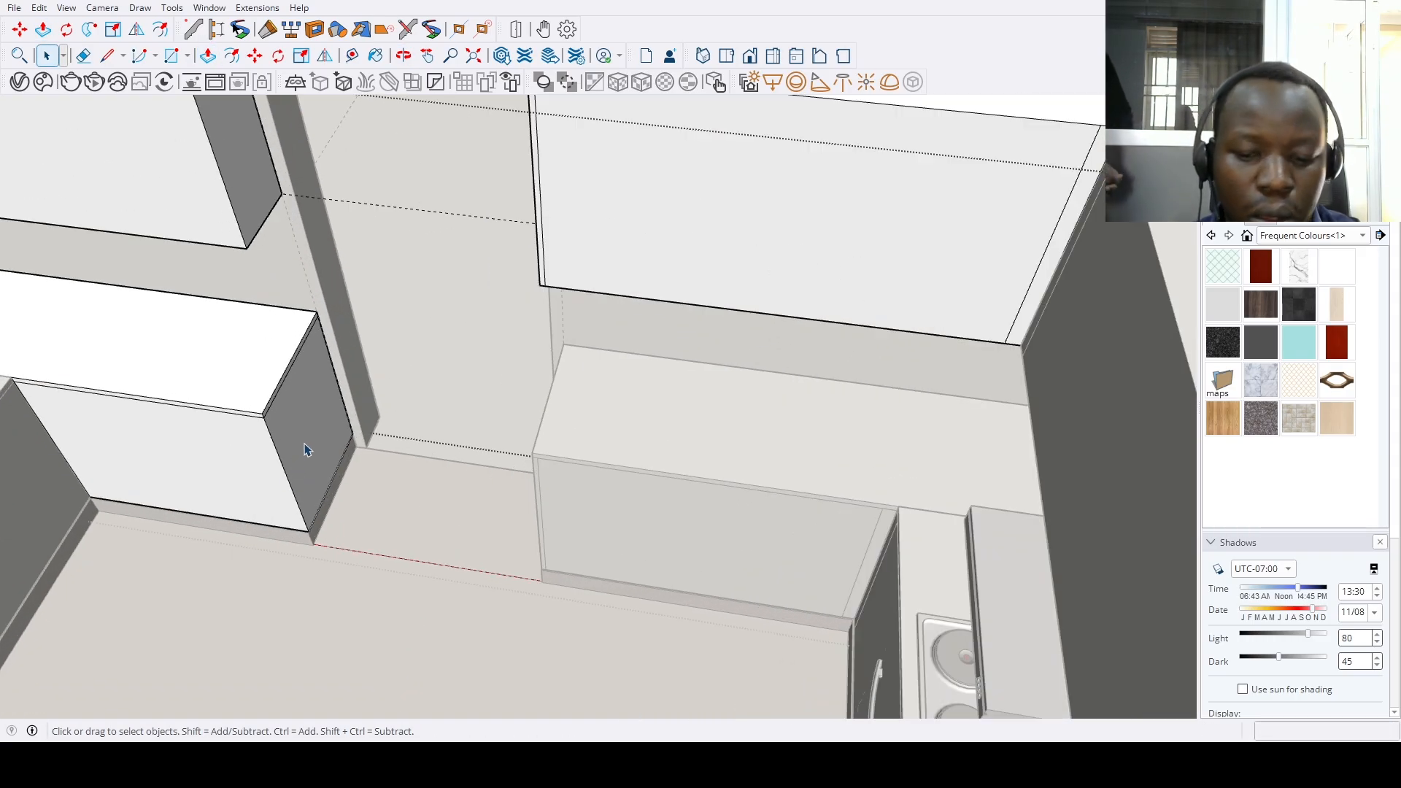
{"action": "middle_click_drag", "start_coordinate": [316, 432], "coordinate": [357, 353]}
{"action": "key", "text": "space"}
{"action": "scroll", "coordinate": [394, 516], "scroll_direction": "down", "scroll_amount": 3}
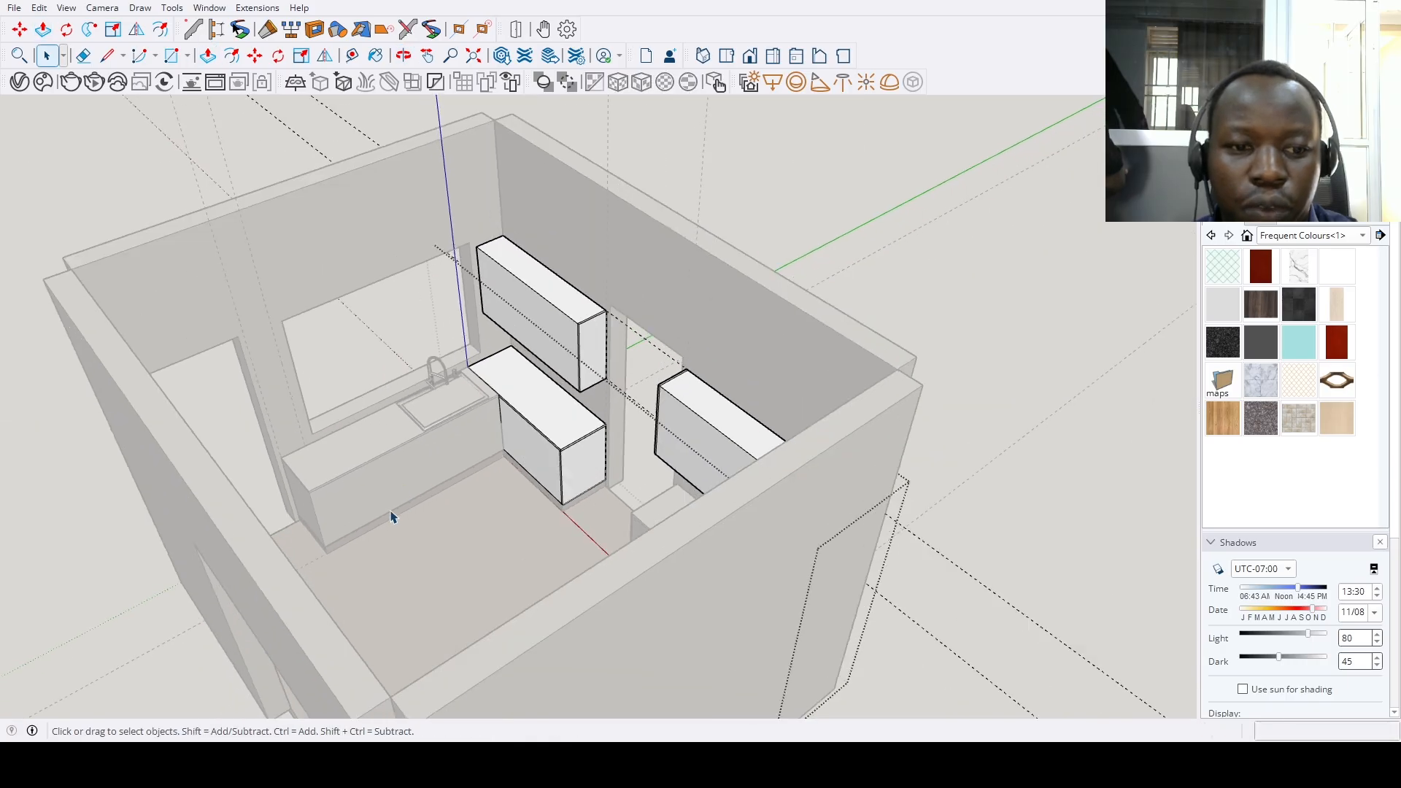
Split a matching end panel off the free end of the sink counter
{"action": "scroll", "coordinate": [324, 504], "scroll_direction": "up", "scroll_amount": 3}
{"action": "scroll", "coordinate": [314, 503], "scroll_direction": "up", "scroll_amount": 3}
{"action": "key", "text": "p"}
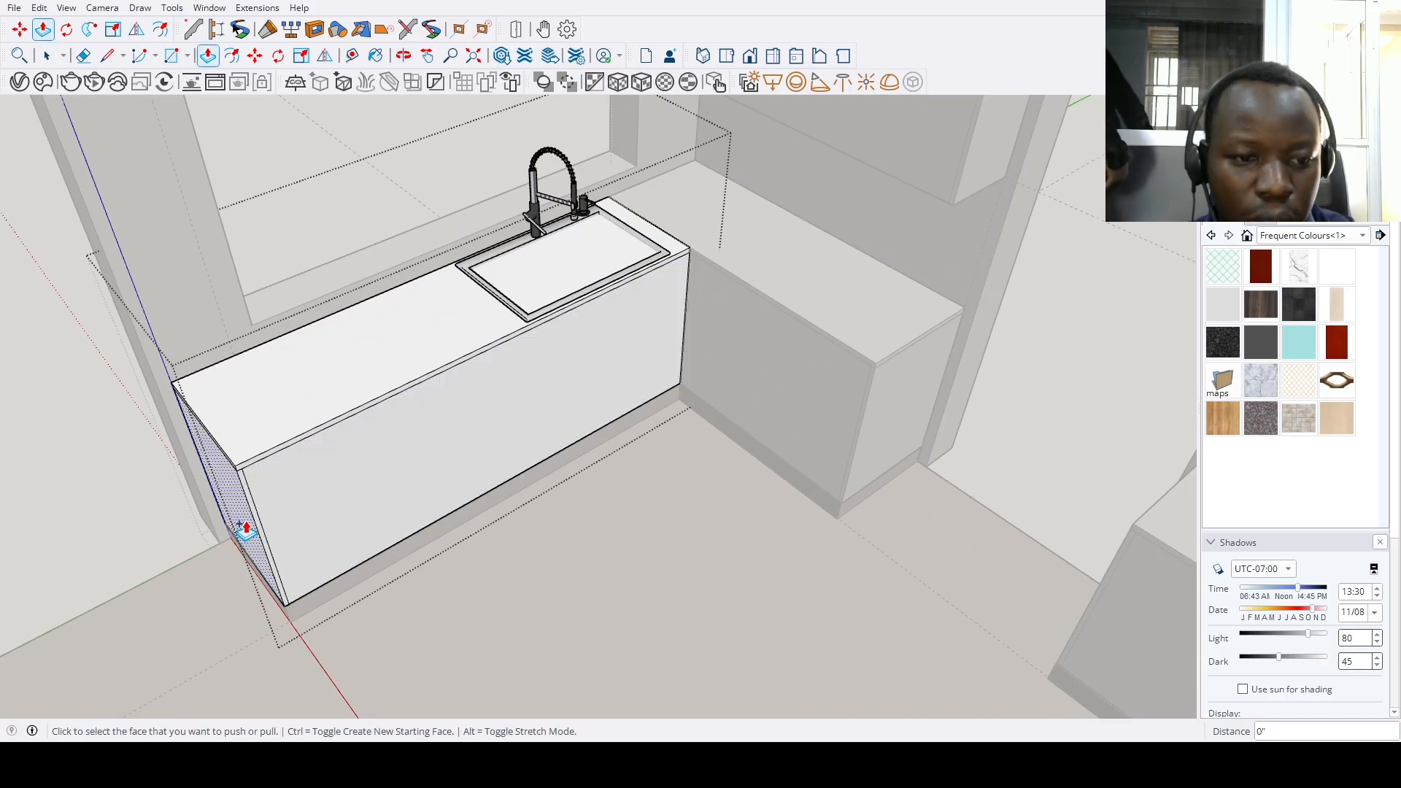
Copy the sink counter's front corner edge beside the corner counter inward to mark a filler strip
{"action": "key", "text": "space"}
{"action": "scroll", "coordinate": [245, 528], "scroll_direction": "down", "scroll_amount": 3}
{"action": "scroll", "coordinate": [490, 370], "scroll_direction": "up", "scroll_amount": 3}
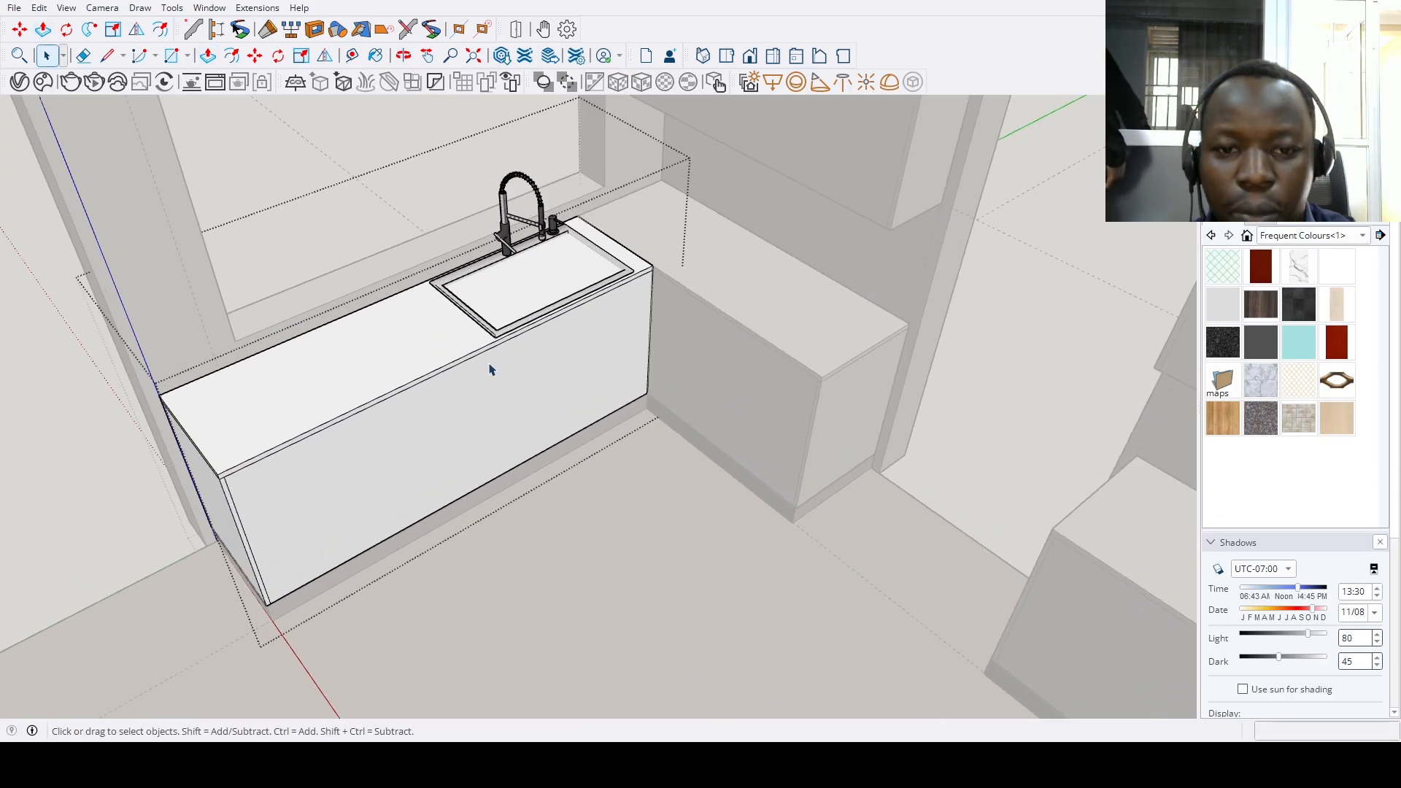
{"action": "scroll", "coordinate": [654, 308], "scroll_direction": "up", "scroll_amount": 3}
{"action": "key", "text": "ctrl"}
{"action": "left_click", "coordinate": [652, 303]}
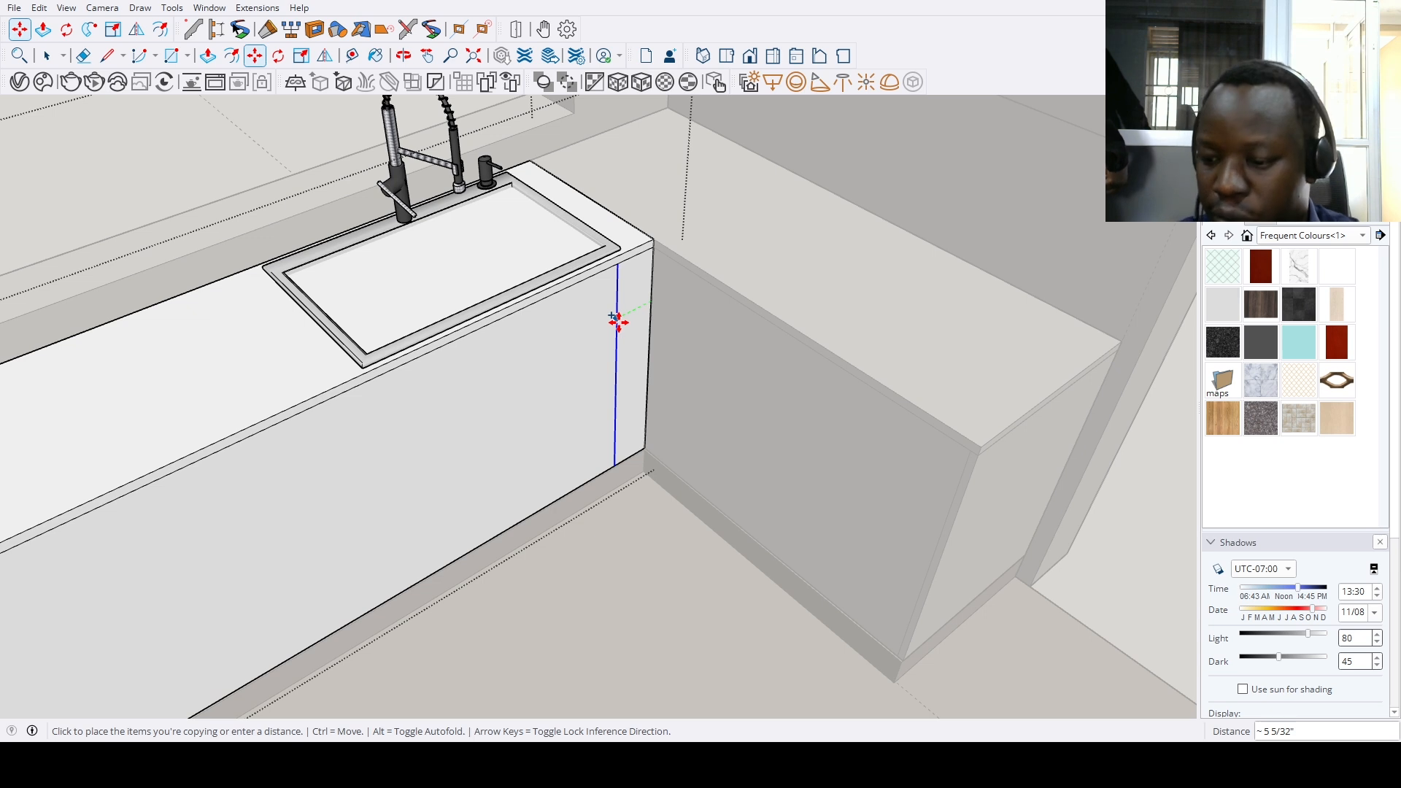
{"action": "key", "text": "Escape"}
Copy the corner counter's front edge beside the sink counter 2" inward to mark a filler strip
{"action": "key", "text": "space"}
{"action": "double_click", "coordinate": [648, 343]}
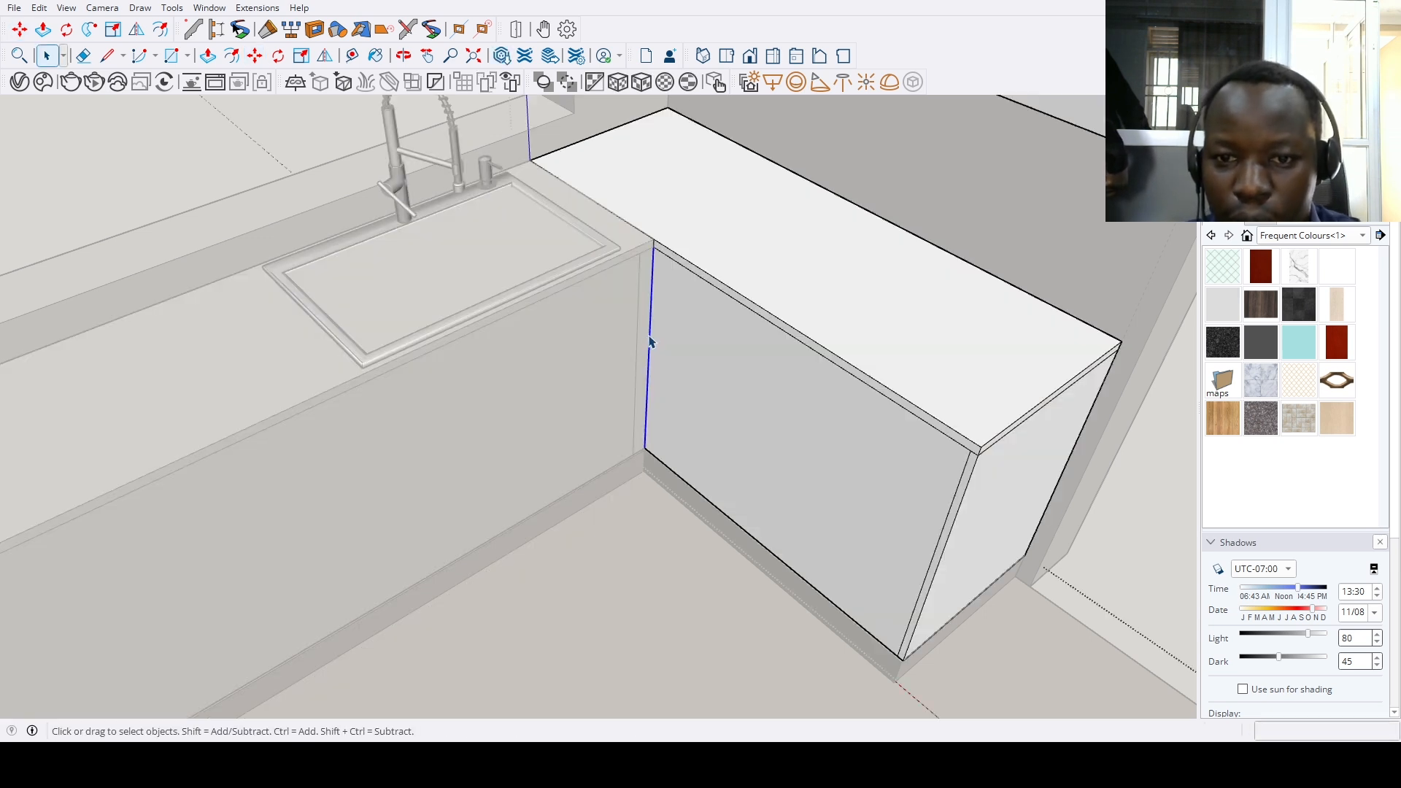
{"action": "key", "text": "m"}
{"action": "left_click", "coordinate": [652, 327]}
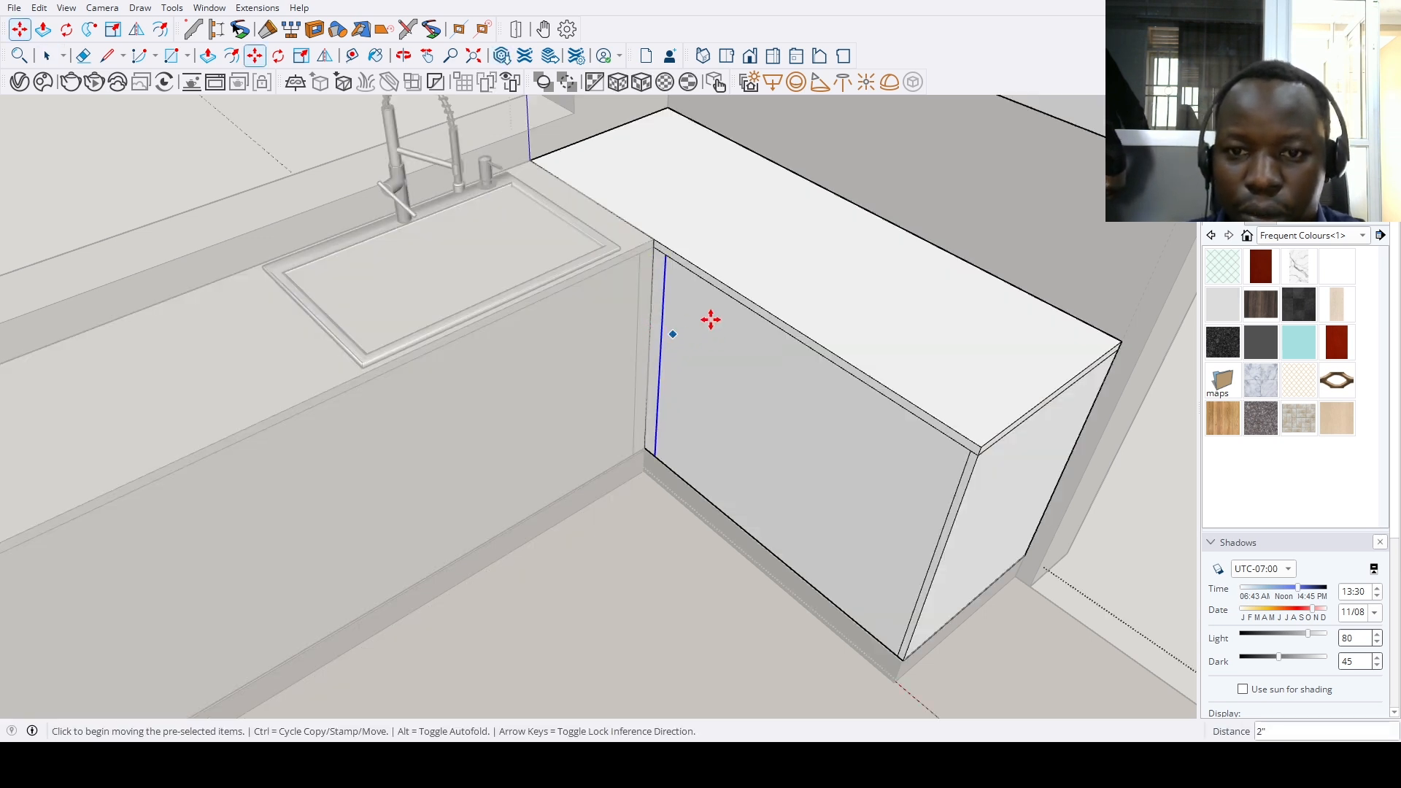
Copy the corner counter's front edge beneath the worktop downward to mark a narrow horizontal strip
{"action": "key", "text": "ctrl"}
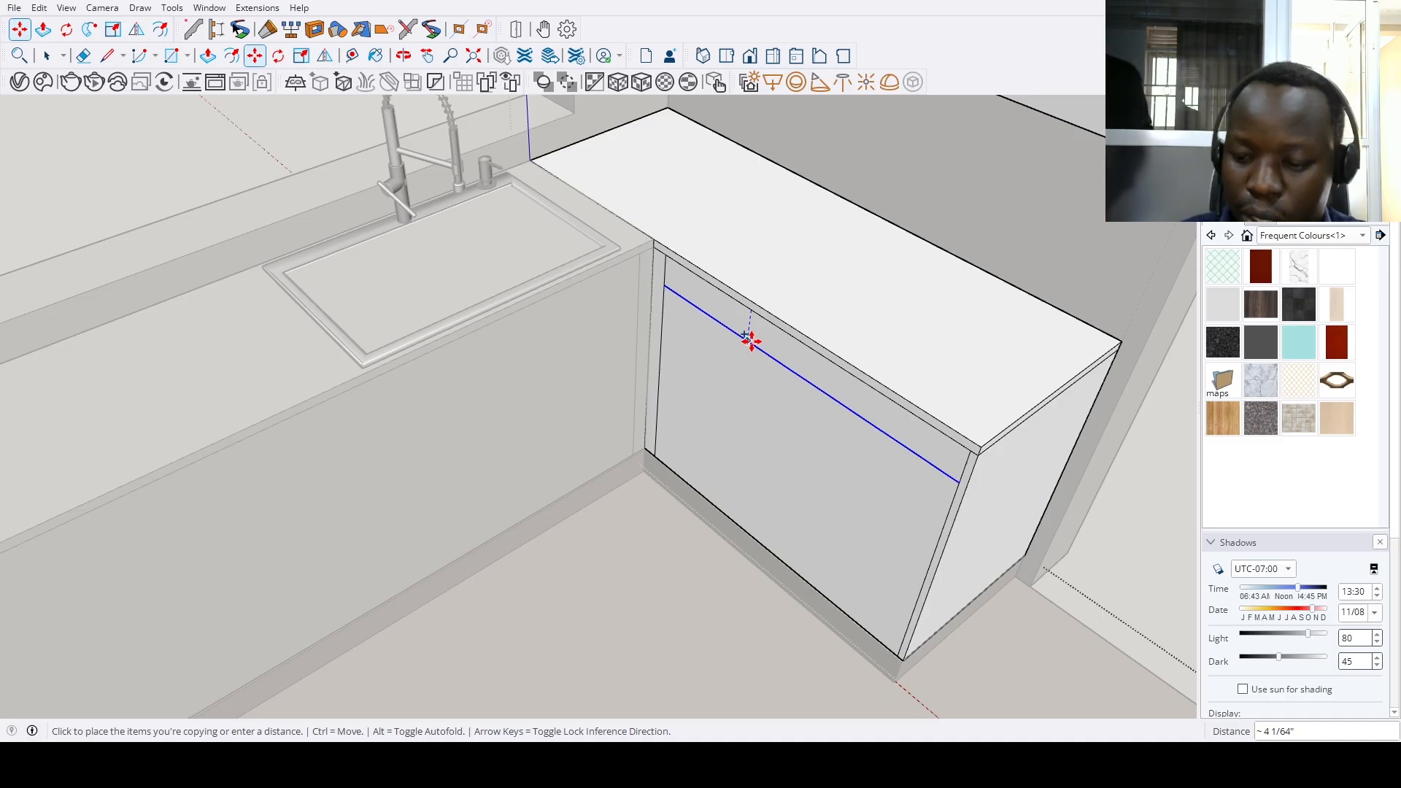
{"action": "key", "text": "Escape"}
{"action": "key", "text": "space"}
Copy the sink counter's front edge beneath the worktop 1" down to mark a matching strip
{"action": "scroll", "coordinate": [496, 390], "scroll_direction": "up", "scroll_amount": 3}
{"action": "scroll", "coordinate": [557, 315], "scroll_direction": "up", "scroll_amount": 3}
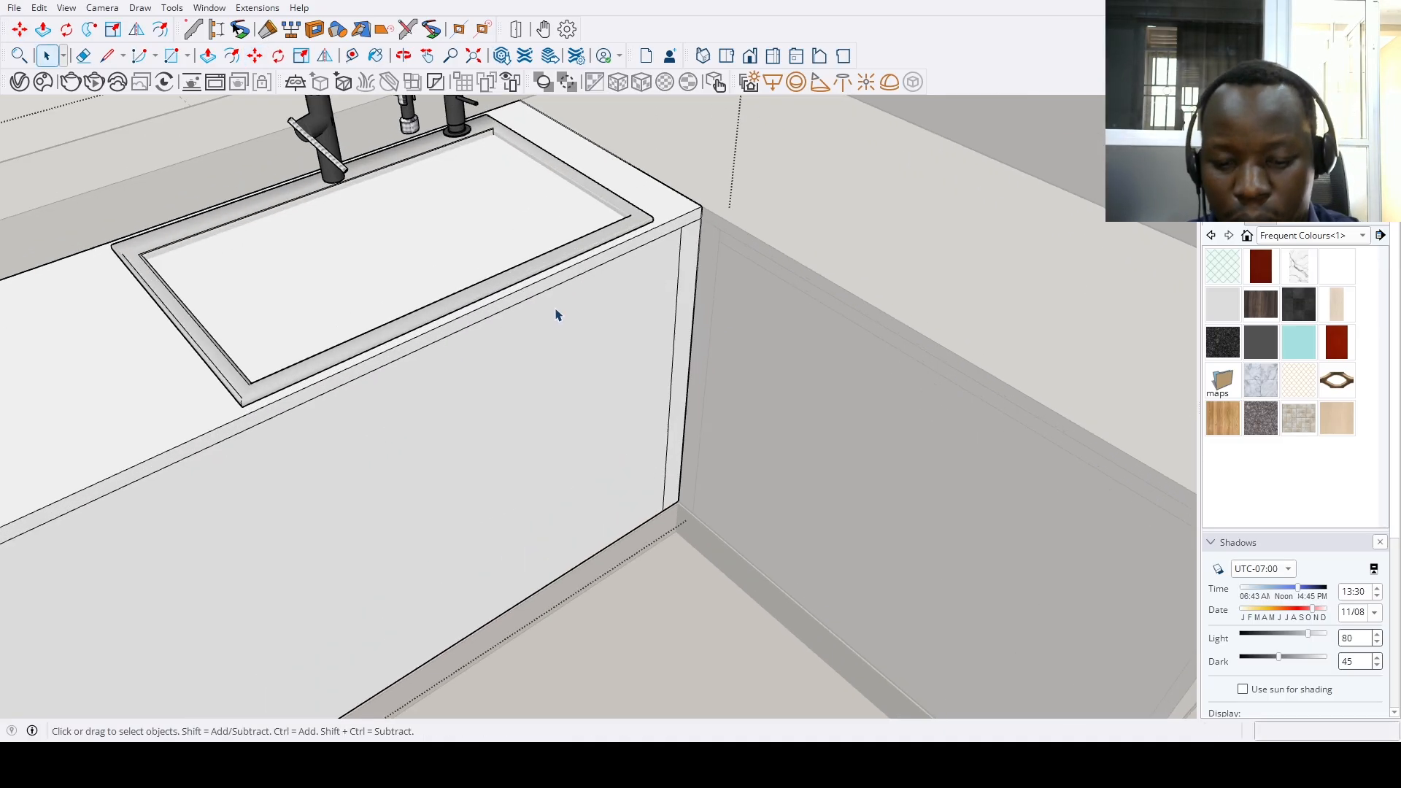
{"action": "key", "text": "m"}
{"action": "left_click", "coordinate": [575, 275]}
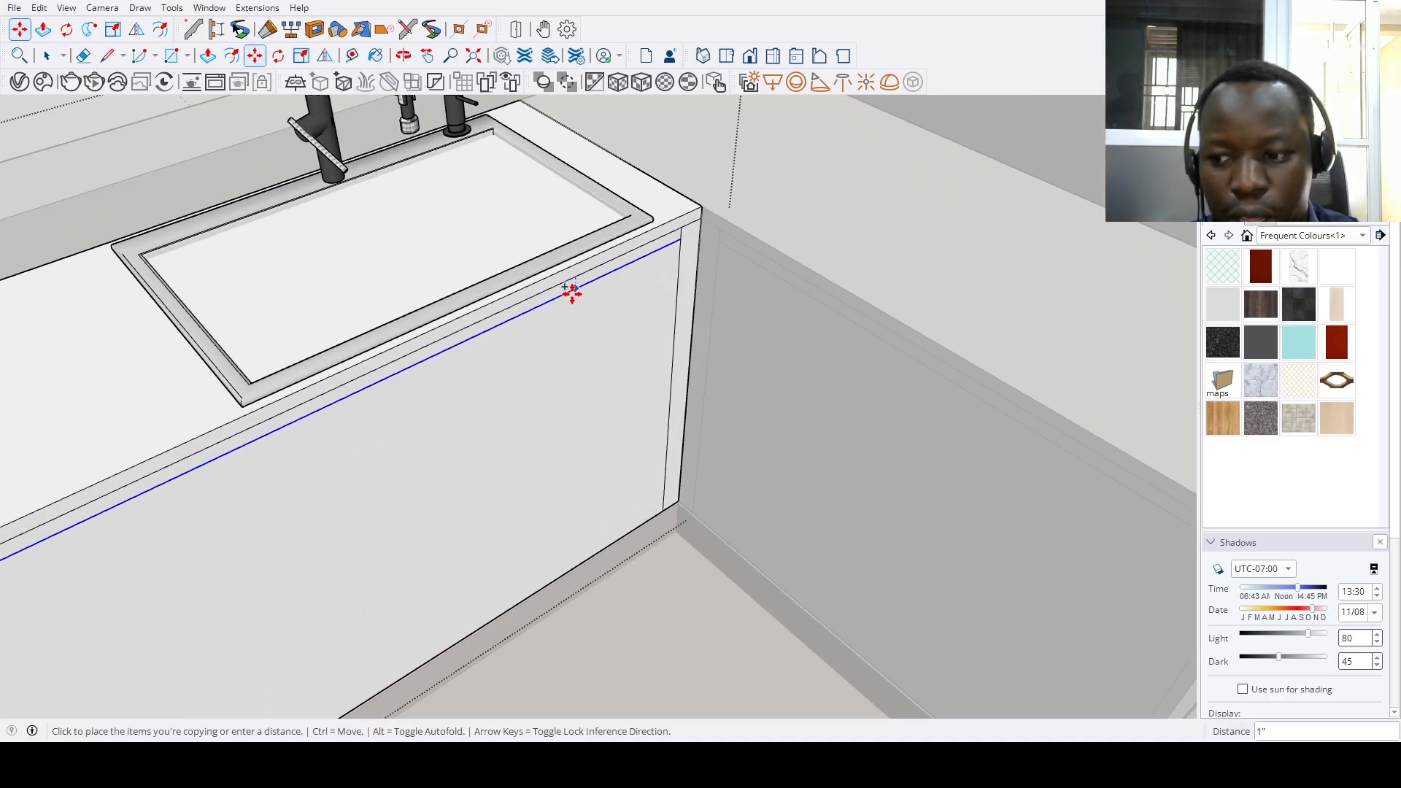
{"action": "left_click", "coordinate": [572, 294]}
Copy the side counter's front edge beneath the worktop 1" down, between the filler and the end panel
{"action": "scroll", "coordinate": [440, 526], "scroll_direction": "down", "scroll_amount": 7}
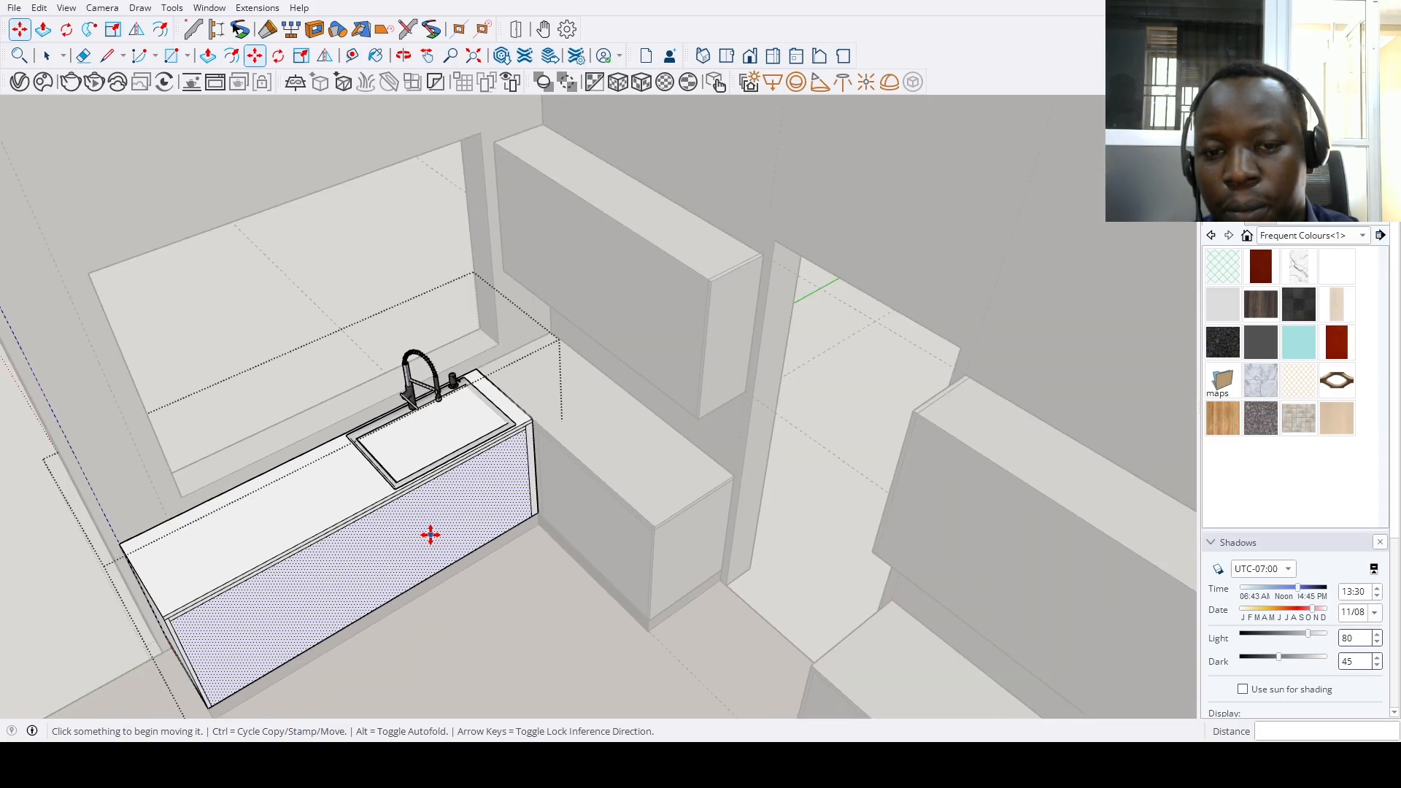
{"action": "middle_click_drag", "start_coordinate": [430, 534], "coordinate": [838, 469]}
{"action": "scroll", "coordinate": [820, 437], "scroll_direction": "up", "scroll_amount": 6}
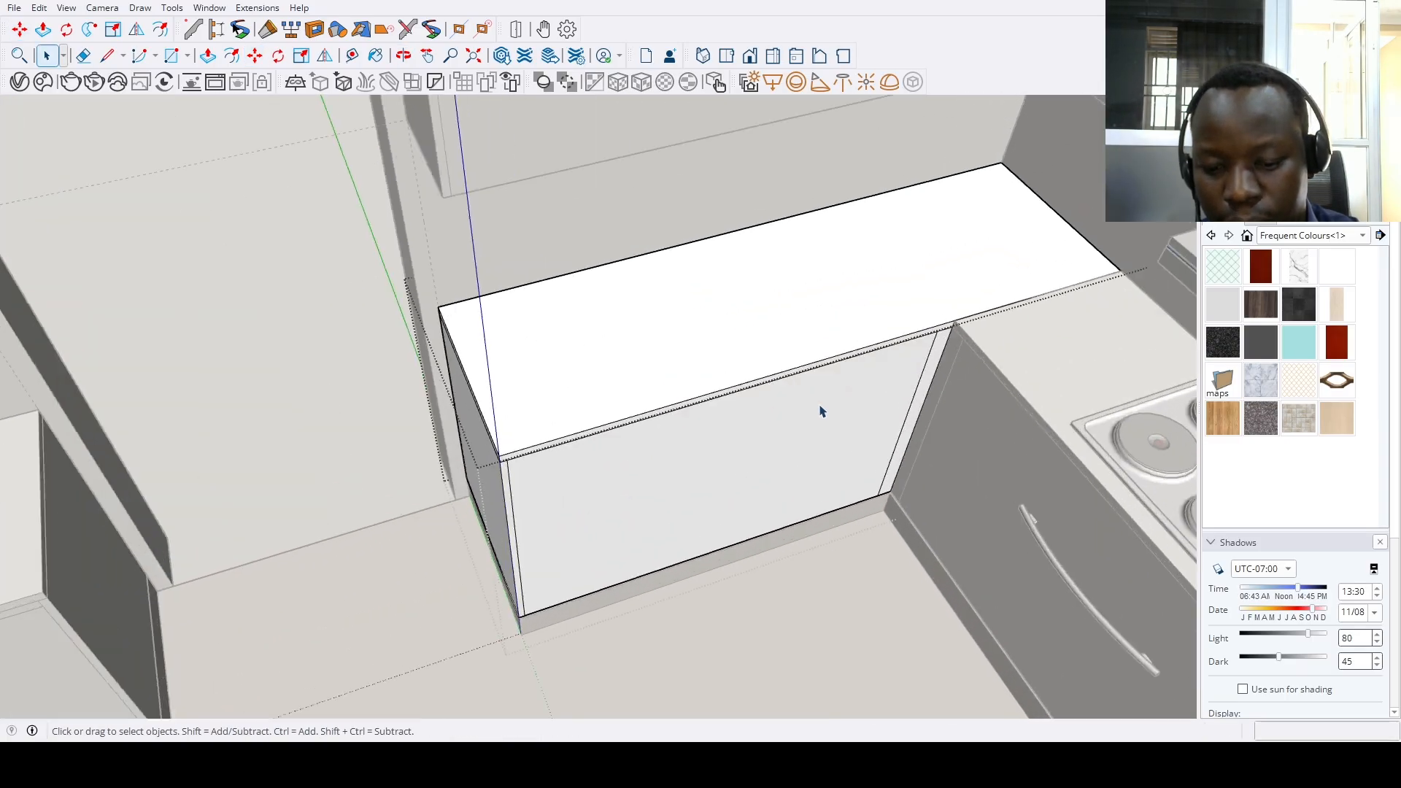
{"action": "left_click", "coordinate": [843, 356]}
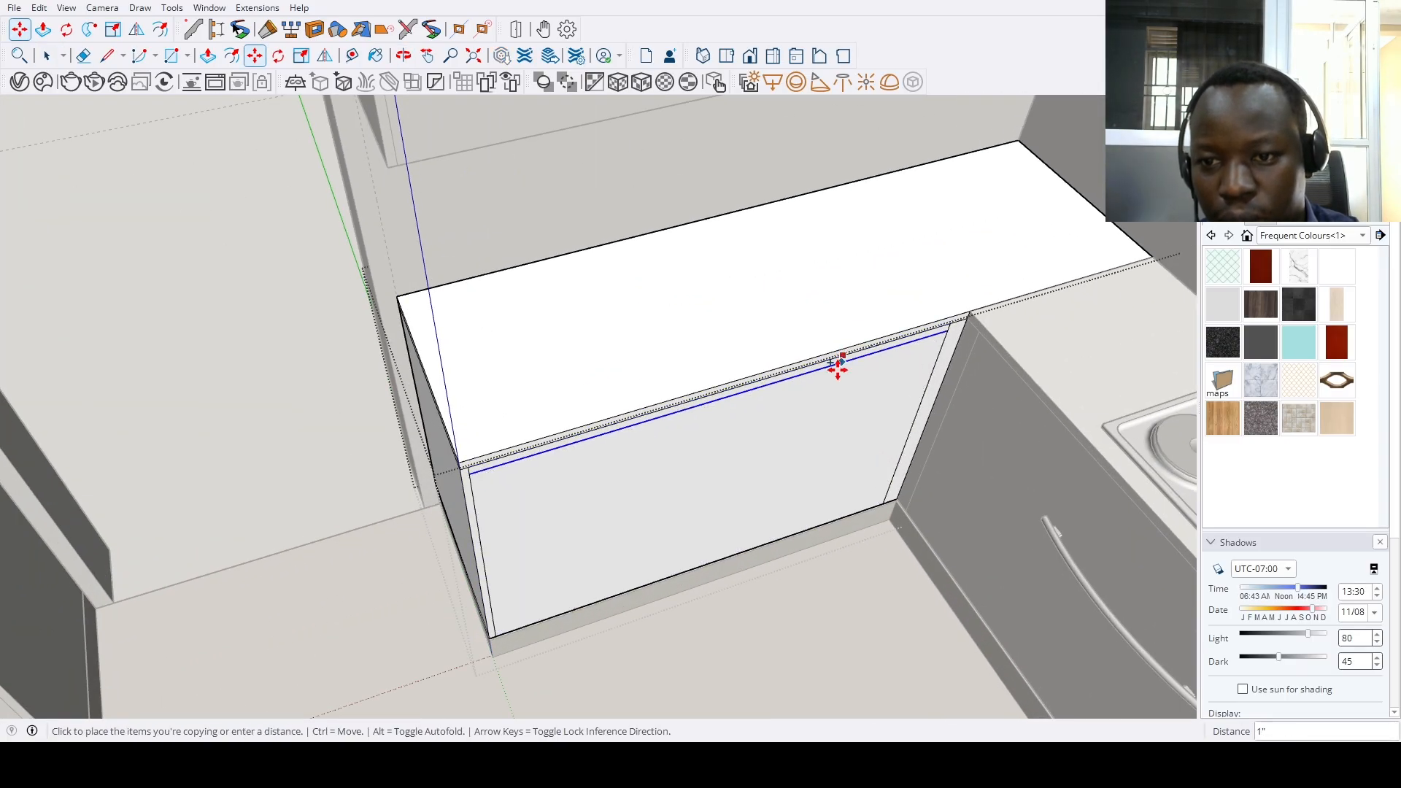
{"action": "left_click", "coordinate": [839, 364]}
{"action": "scroll", "coordinate": [833, 436], "scroll_direction": "up", "scroll_amount": 4}
Copy the hob counter's front edge beneath the worktop 1" down to mark the same horizontal strip
{"action": "scroll", "coordinate": [780, 502], "scroll_direction": "down", "scroll_amount": 6}
{"action": "middle_click_drag", "start_coordinate": [766, 547], "coordinate": [1013, 439], "text": "shift"}
{"action": "key", "text": "space"}
{"action": "double_click", "coordinate": [1014, 439]}
{"action": "scroll", "coordinate": [1041, 378], "scroll_direction": "up", "scroll_amount": 2}
{"action": "key", "text": "m"}
{"action": "key", "text": "ctrl"}
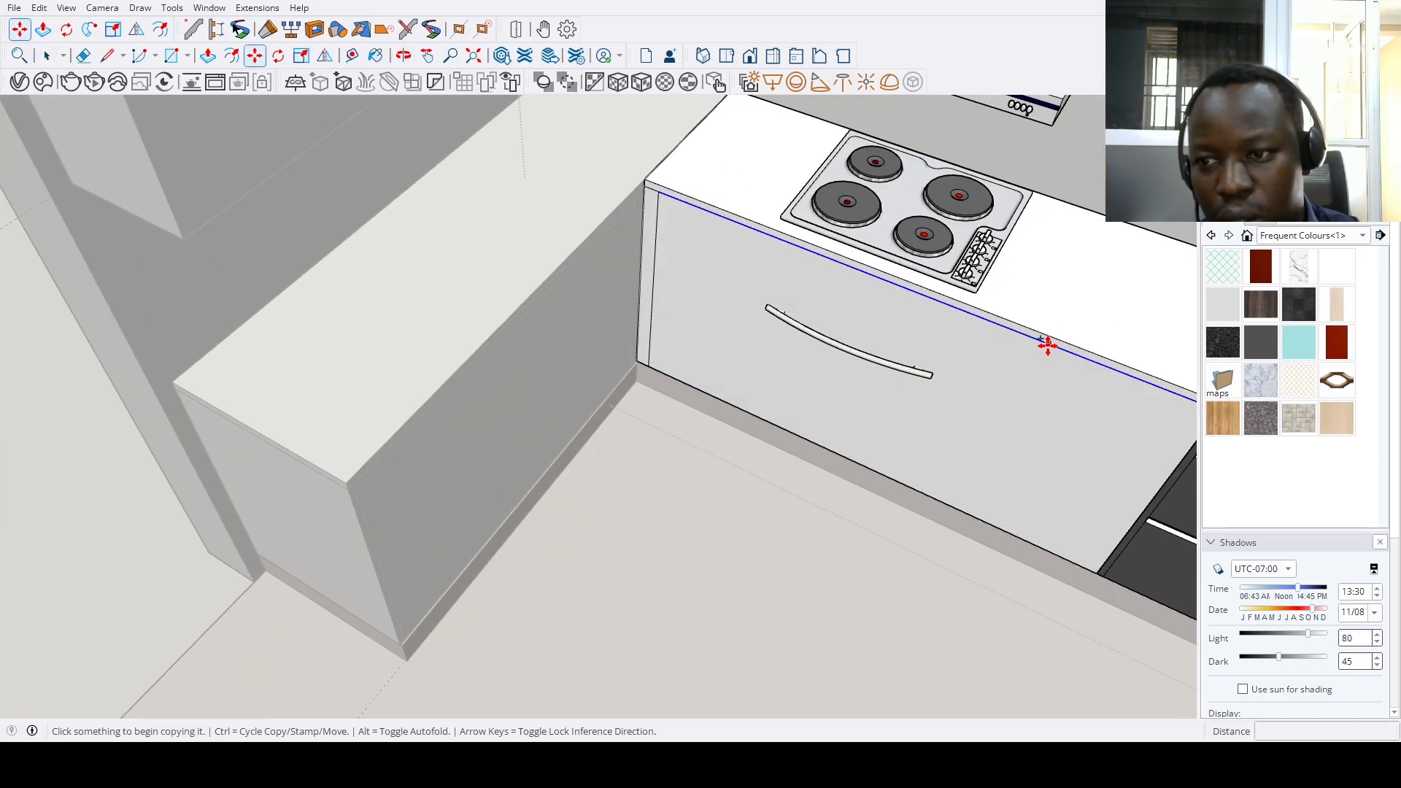
{"action": "left_click", "coordinate": [1048, 345]}
{"action": "left_click", "coordinate": [1044, 357]}
{"action": "scroll", "coordinate": [1027, 392], "scroll_direction": "up", "scroll_amount": 5}
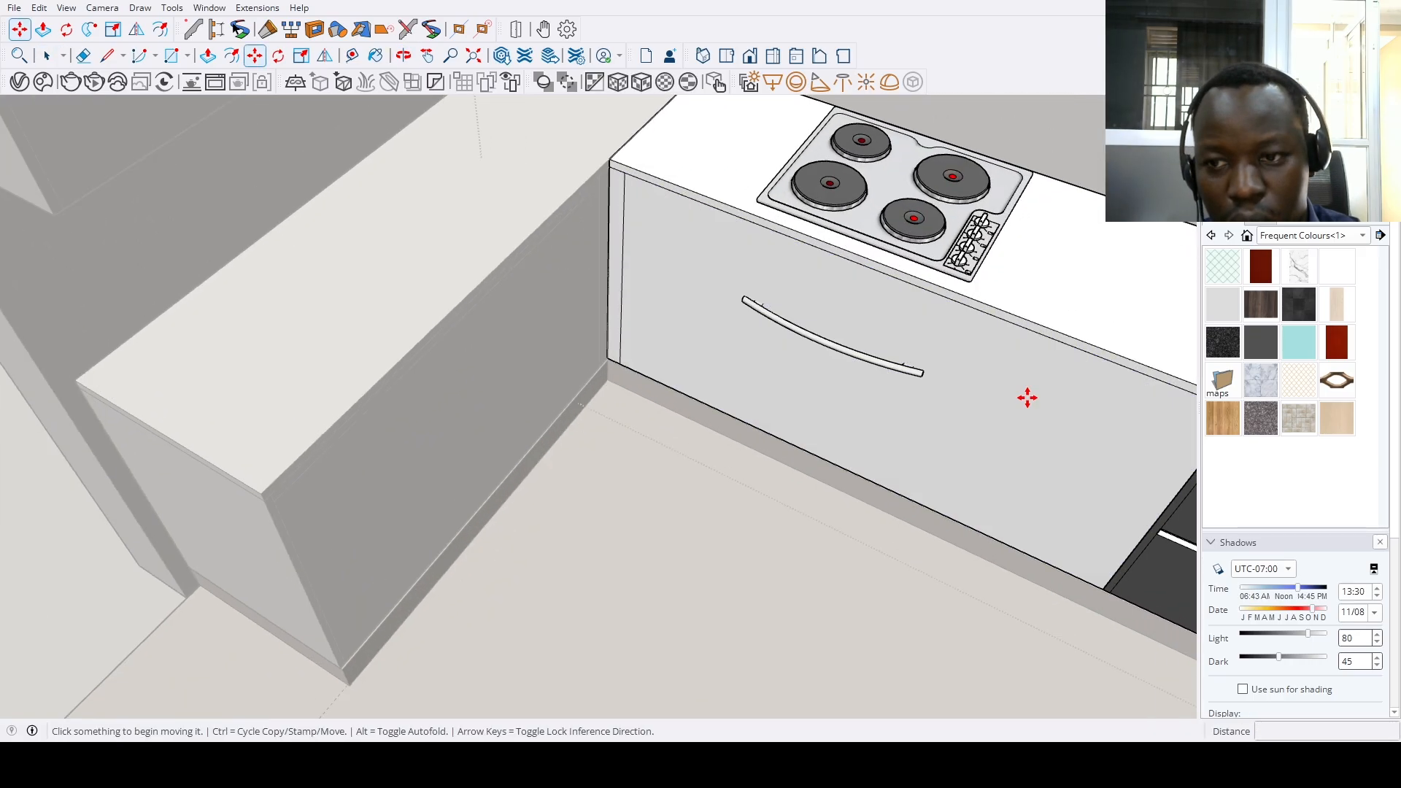
{"action": "left_click", "coordinate": [1053, 255]}
{"action": "key", "text": "ctrl"}
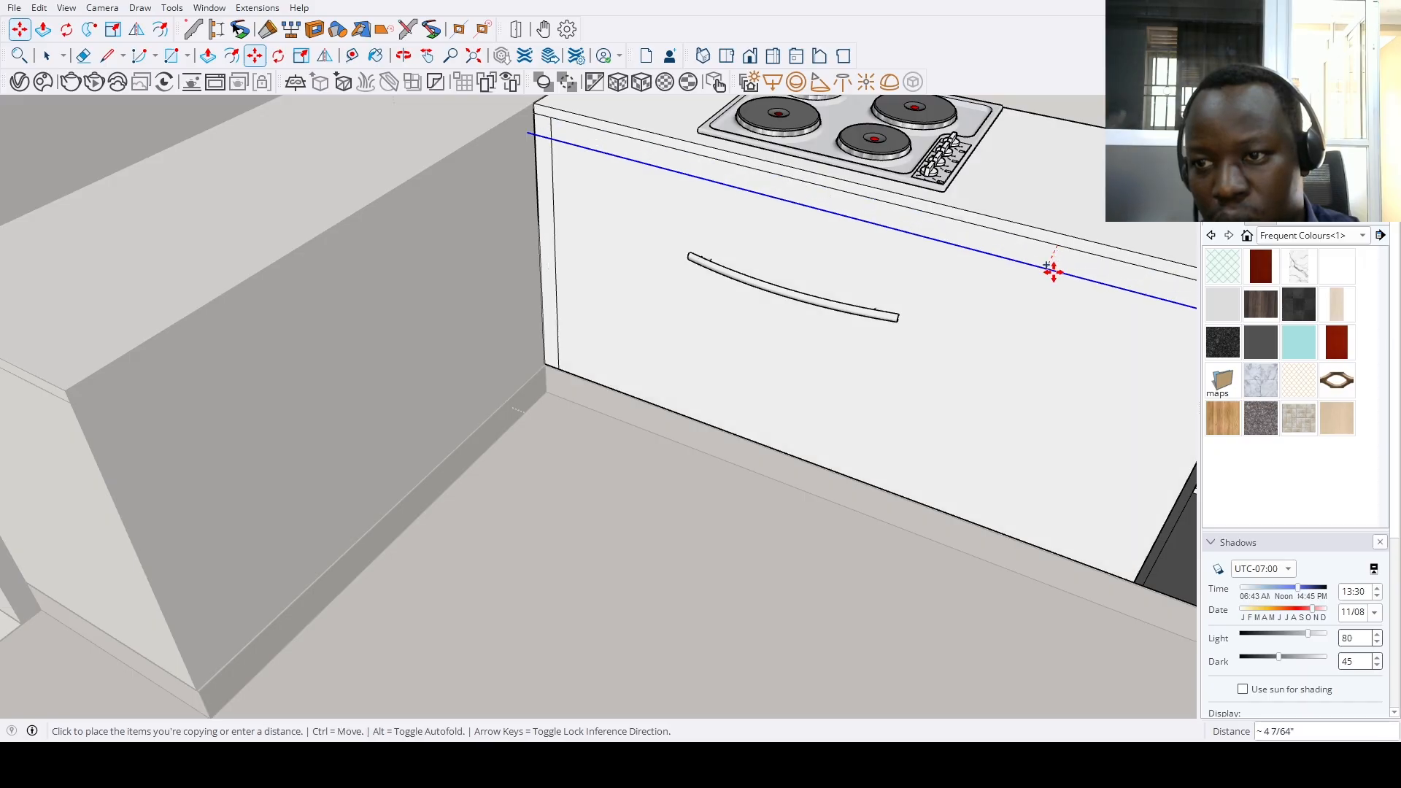
{"action": "middle_click_drag", "start_coordinate": [1055, 264], "coordinate": [977, 340]}
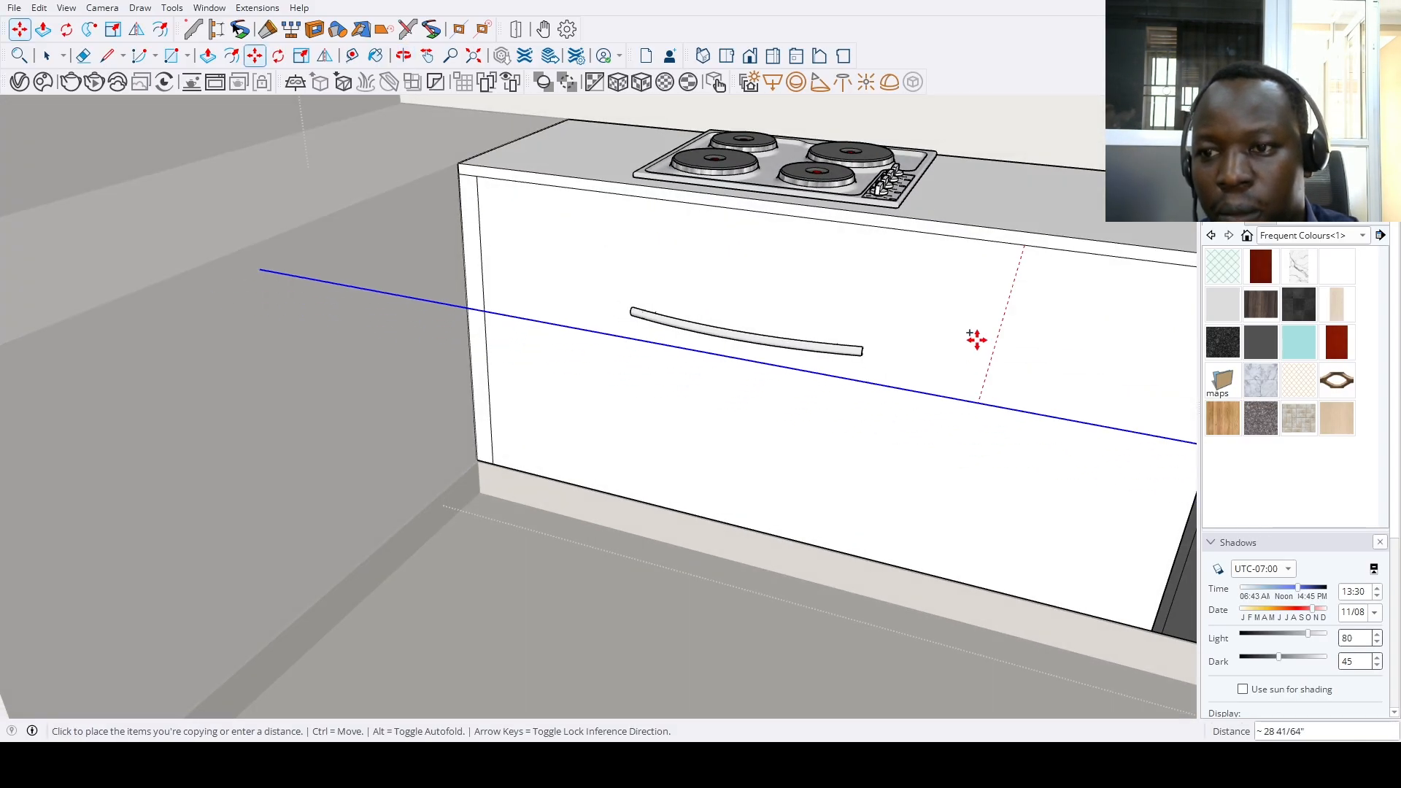
{"action": "scroll", "coordinate": [1080, 263], "scroll_direction": "up", "scroll_amount": 2}
{"action": "scroll", "coordinate": [1020, 255], "scroll_direction": "up", "scroll_amount": 3}
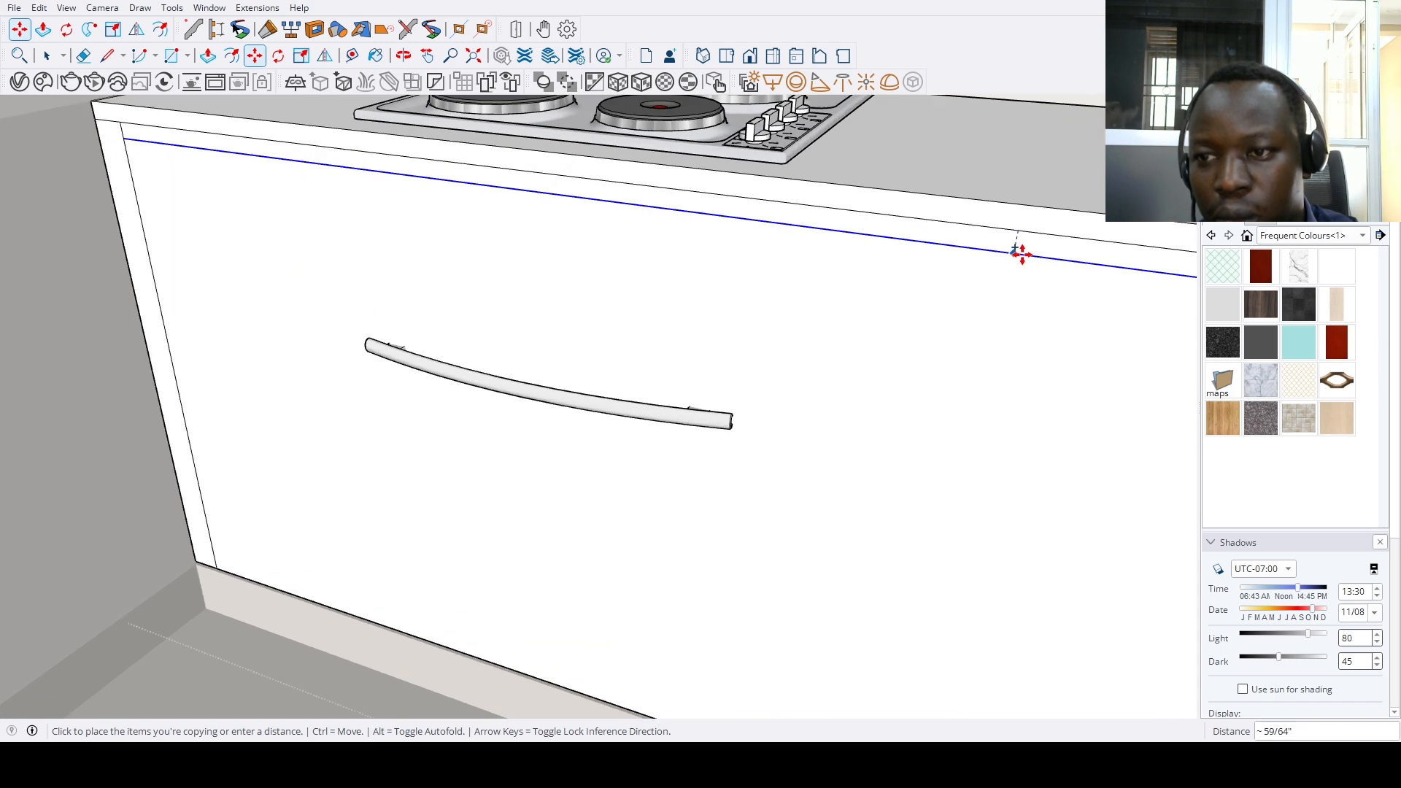
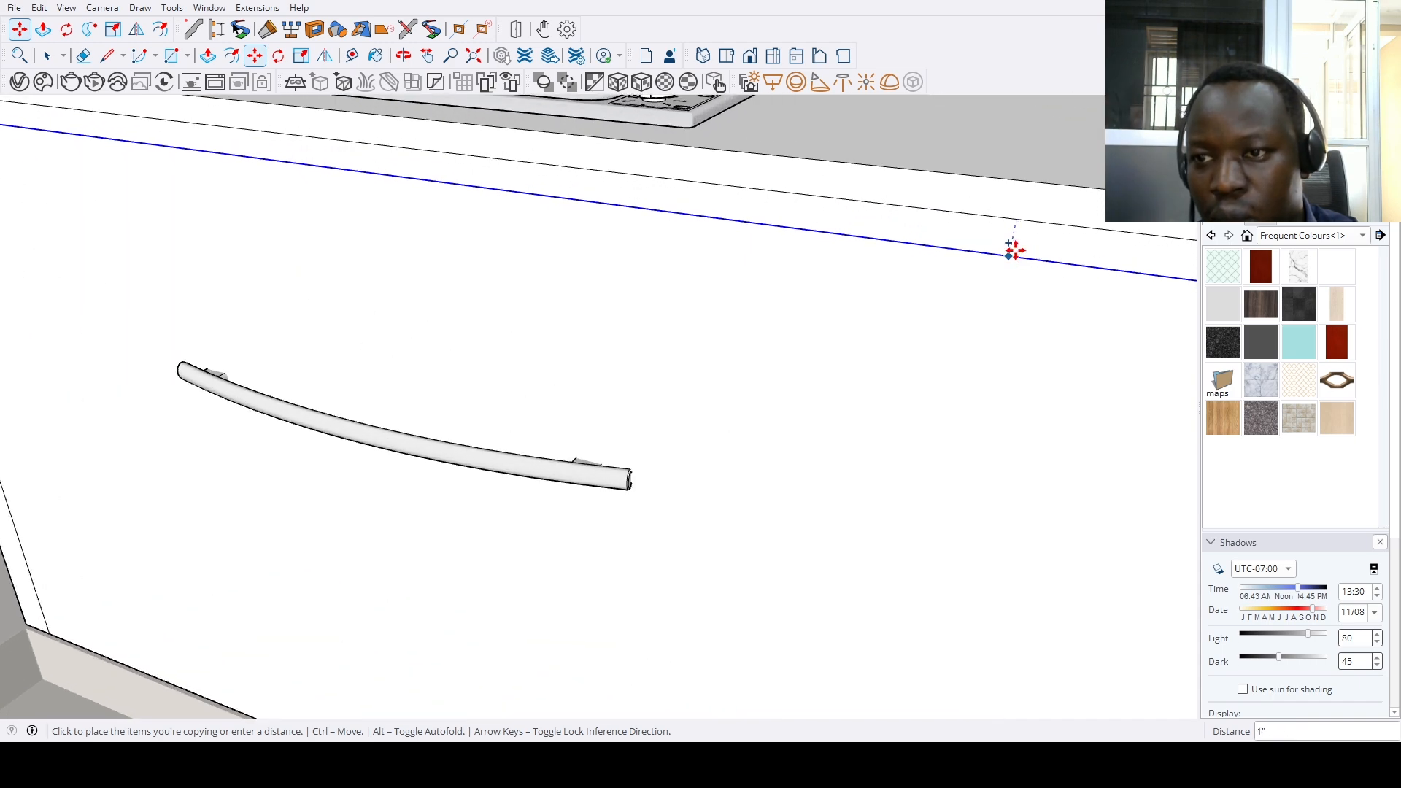
{"action": "key", "text": "Escape"}
Examine the counters, cabinets and appliances around the whole kitchen from several viewpoints
{"action": "scroll", "coordinate": [876, 400], "scroll_direction": "down", "scroll_amount": 8}
{"action": "scroll", "coordinate": [732, 413], "scroll_direction": "up", "scroll_amount": 10}
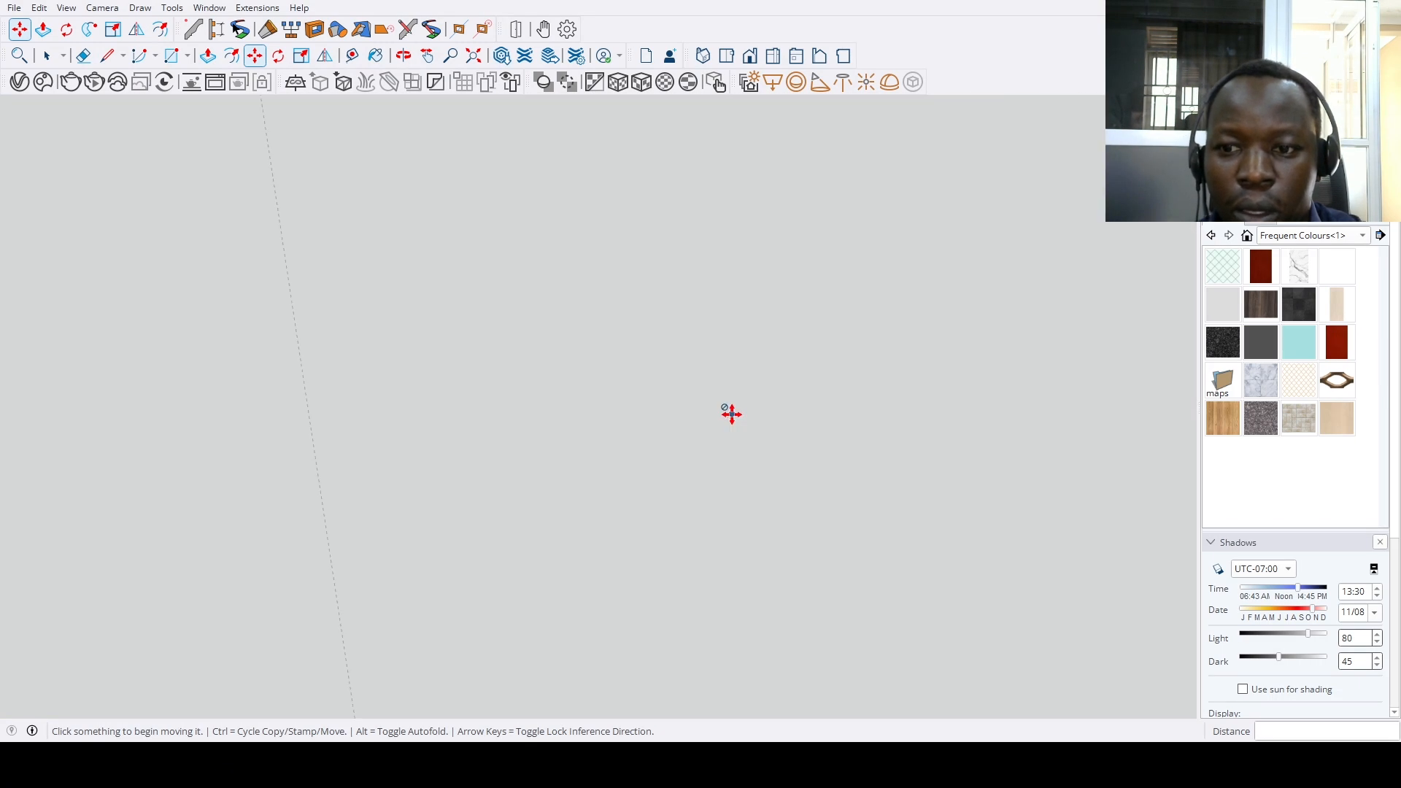
{"action": "left_click", "coordinate": [485, 60]}
{"action": "scroll", "coordinate": [763, 386], "scroll_direction": "up", "scroll_amount": 5}
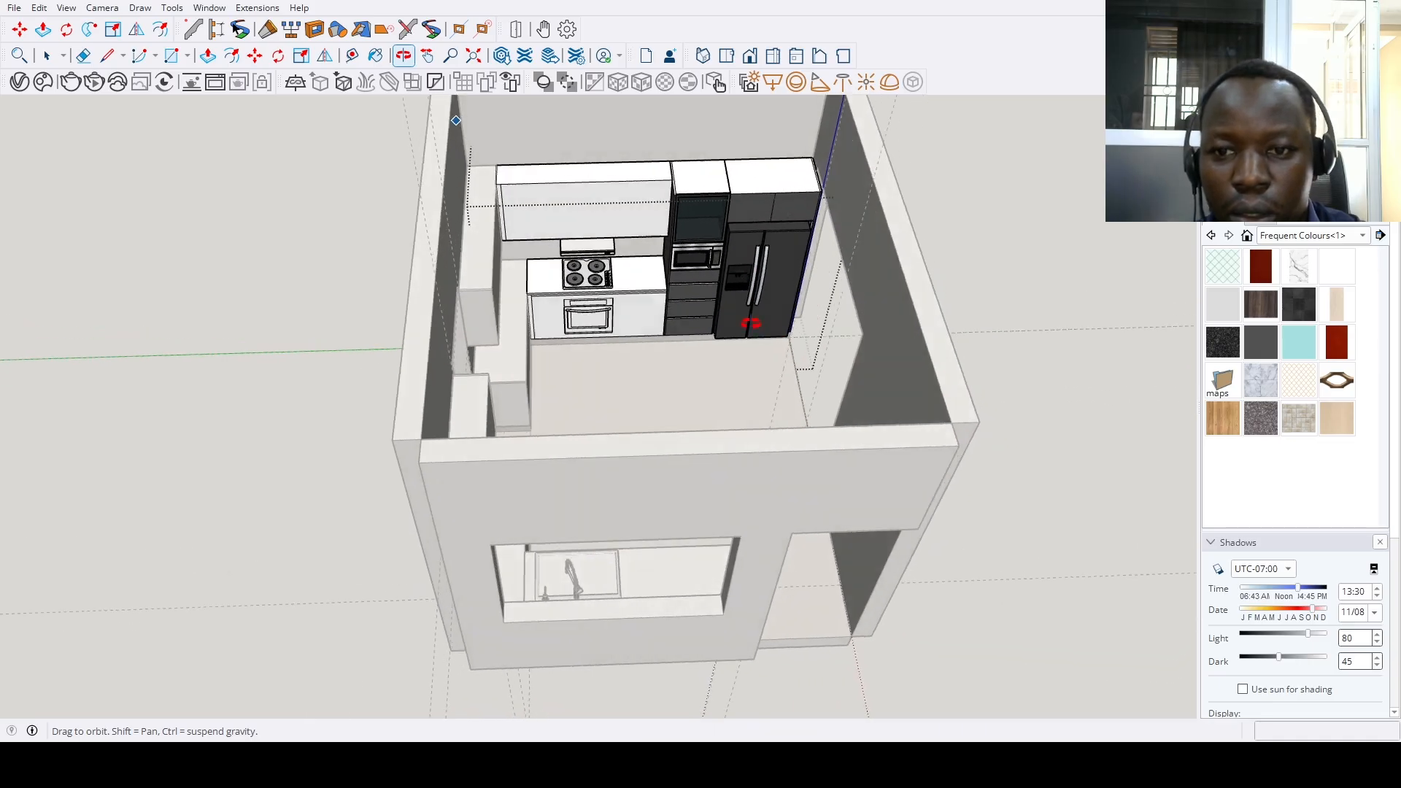
{"action": "key", "text": "space"}
{"action": "left_click_drag", "start_coordinate": [652, 235], "coordinate": [762, 381]}
{"action": "left_click_drag", "start_coordinate": [825, 471], "coordinate": [824, 471]}
{"action": "scroll", "coordinate": [649, 278], "scroll_direction": "up", "scroll_amount": 3}
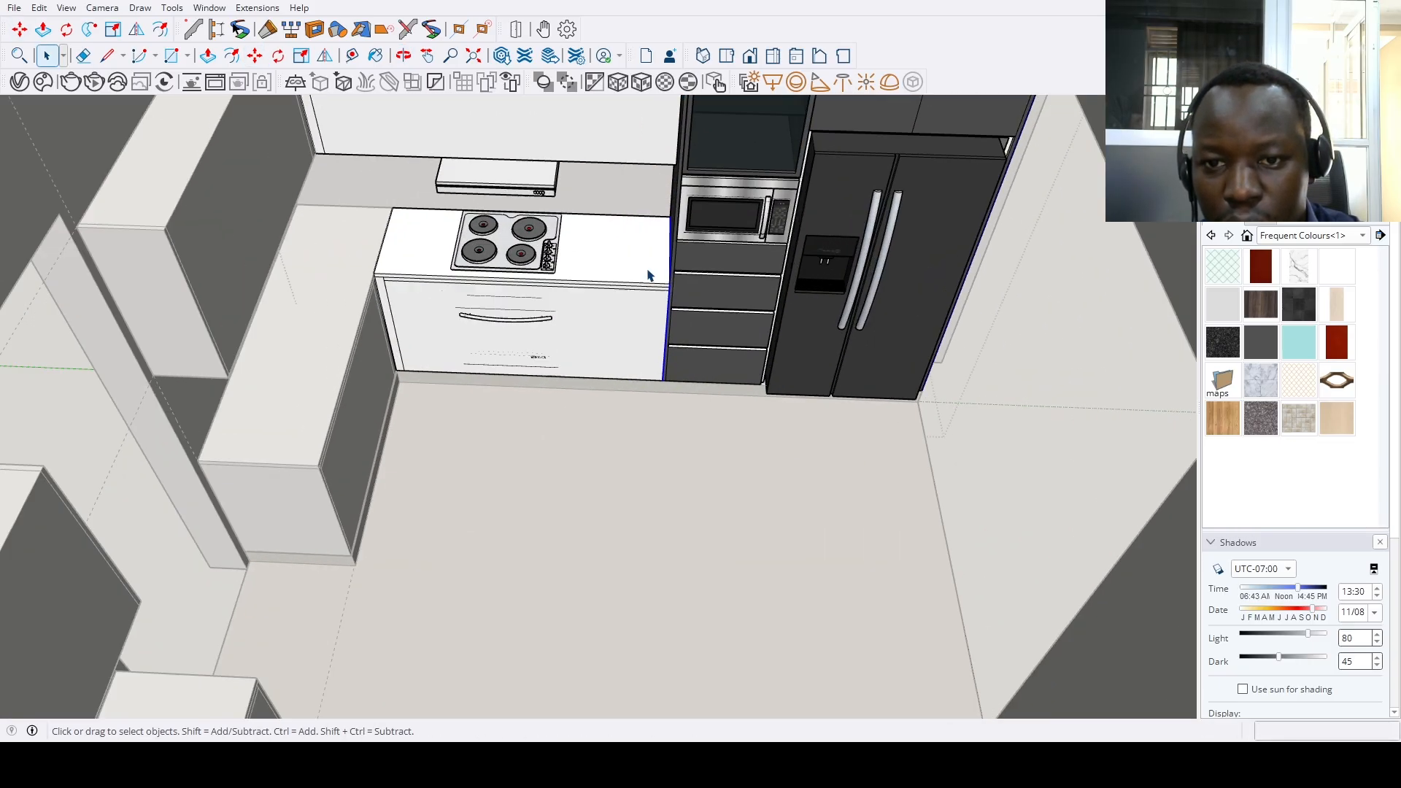
{"action": "scroll", "coordinate": [628, 431], "scroll_direction": "down", "scroll_amount": 6}
{"action": "middle_click_drag", "start_coordinate": [880, 464], "coordinate": [379, 421]}
{"action": "scroll", "coordinate": [768, 356], "scroll_direction": "up", "scroll_amount": 6}
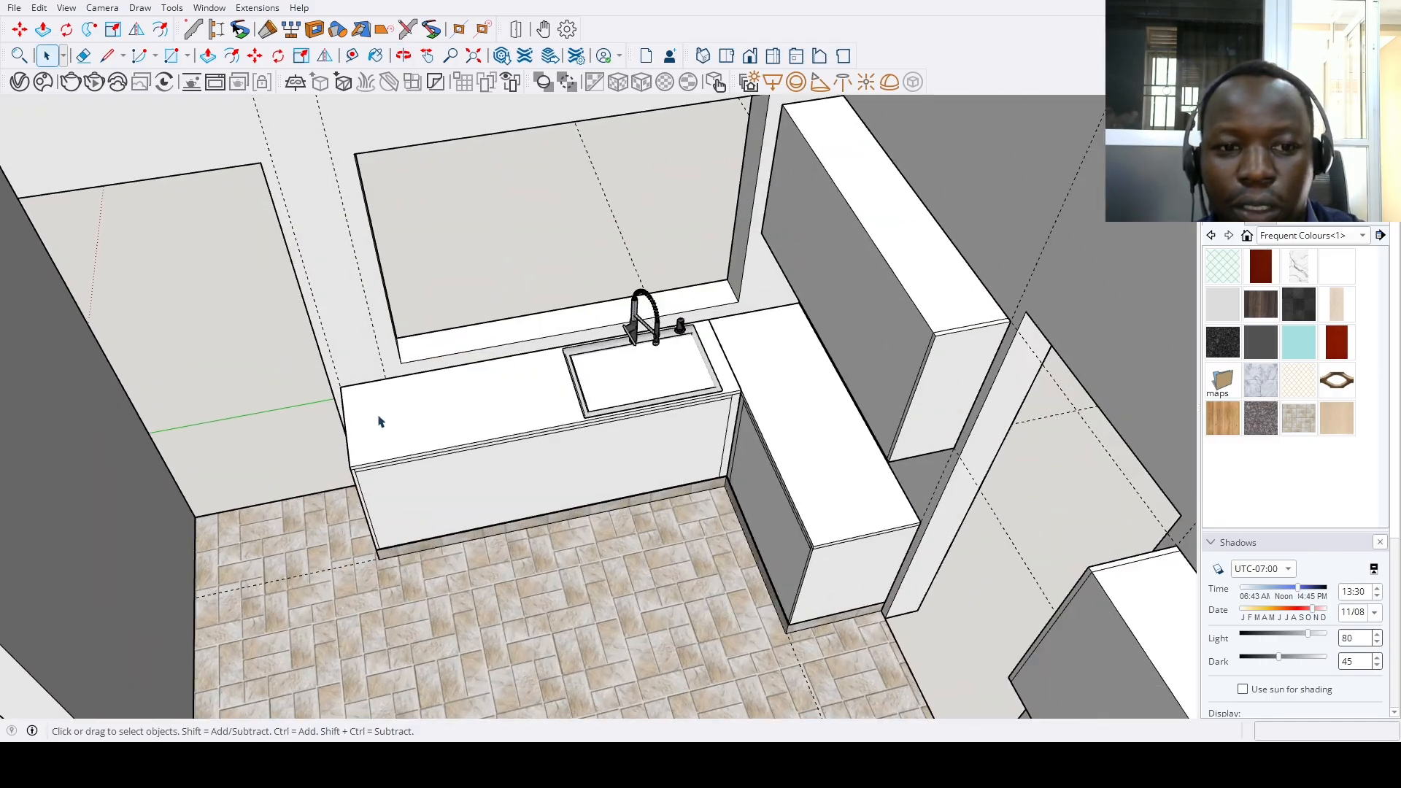
{"action": "middle_click_drag", "start_coordinate": [270, 342], "coordinate": [847, 398]}
{"action": "scroll", "coordinate": [508, 291], "scroll_direction": "down", "scroll_amount": 5}
{"action": "scroll", "coordinate": [538, 239], "scroll_direction": "up", "scroll_amount": 4}
{"action": "scroll", "coordinate": [536, 422], "scroll_direction": "up", "scroll_amount": 4}
{"action": "scroll", "coordinate": [535, 422], "scroll_direction": "down", "scroll_amount": 6}
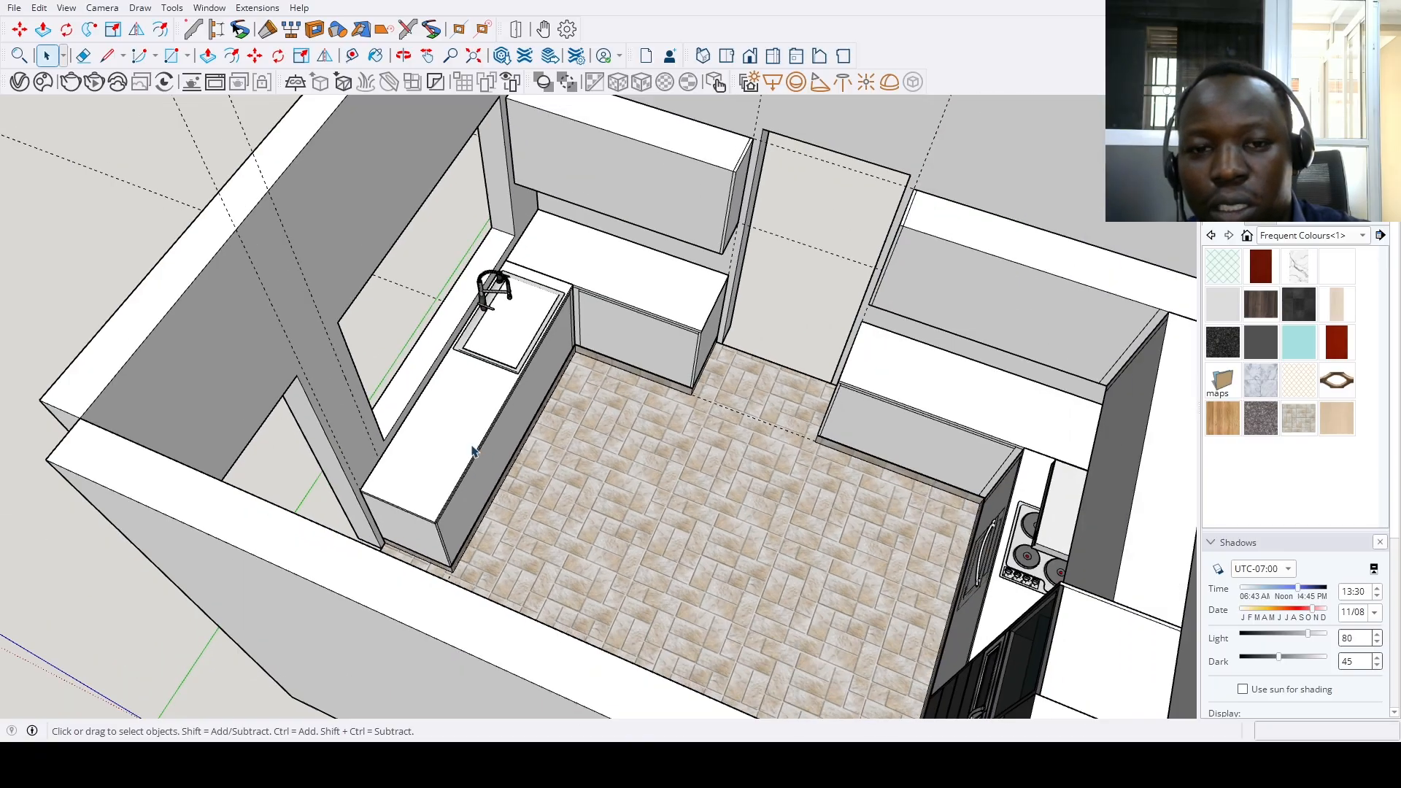
Push the narrow strip beneath the sink counter's worktop in by 3/4" to form a recessed groove
{"action": "scroll", "coordinate": [454, 462], "scroll_direction": "up", "scroll_amount": 6}
{"action": "left_click", "coordinate": [455, 462]}
{"action": "scroll", "coordinate": [454, 461], "scroll_direction": "down", "scroll_amount": 5}
{"action": "scroll", "coordinate": [584, 408], "scroll_direction": "up", "scroll_amount": 6}
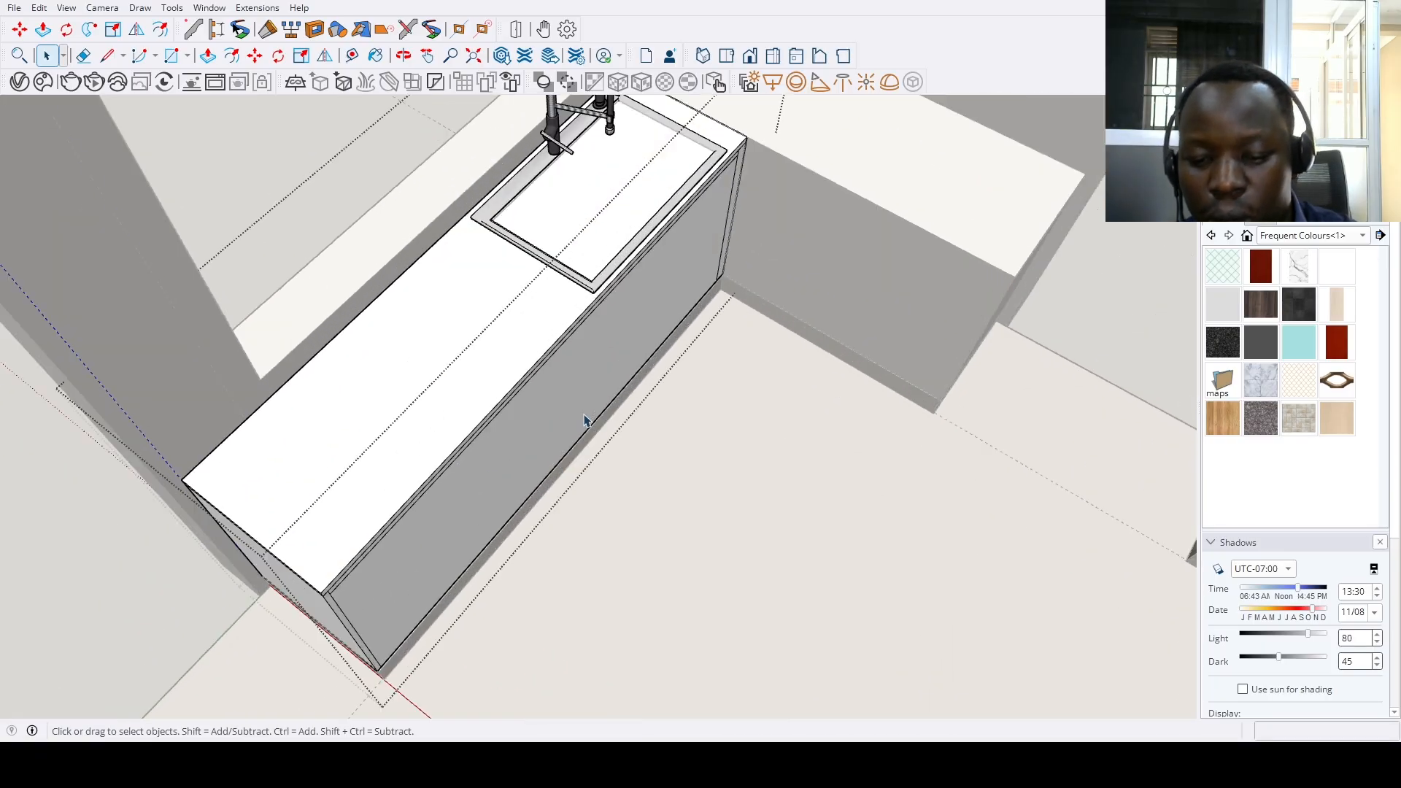
{"action": "key", "text": "p"}
{"action": "scroll", "coordinate": [629, 290], "scroll_direction": "up", "scroll_amount": 2}
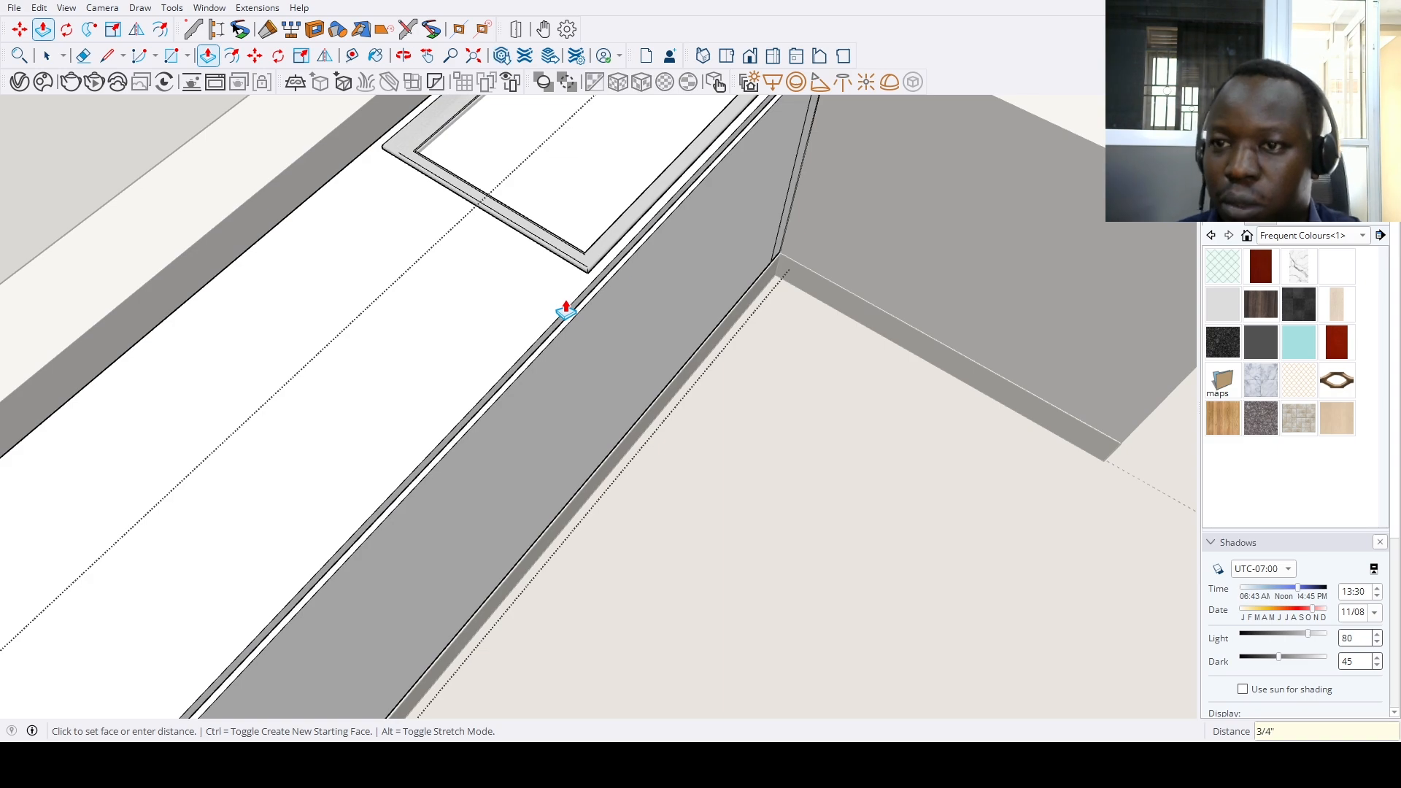
Recess the strip beneath the corner counter's worktop by the same depth with Push/Pull
{"action": "double_click", "coordinate": [891, 241]}
{"action": "scroll", "coordinate": [823, 310], "scroll_direction": "down", "scroll_amount": 3}
{"action": "middle_click_drag", "start_coordinate": [823, 309], "coordinate": [732, 338], "text": "shift"}
{"action": "scroll", "coordinate": [732, 338], "scroll_direction": "up", "scroll_amount": 3}
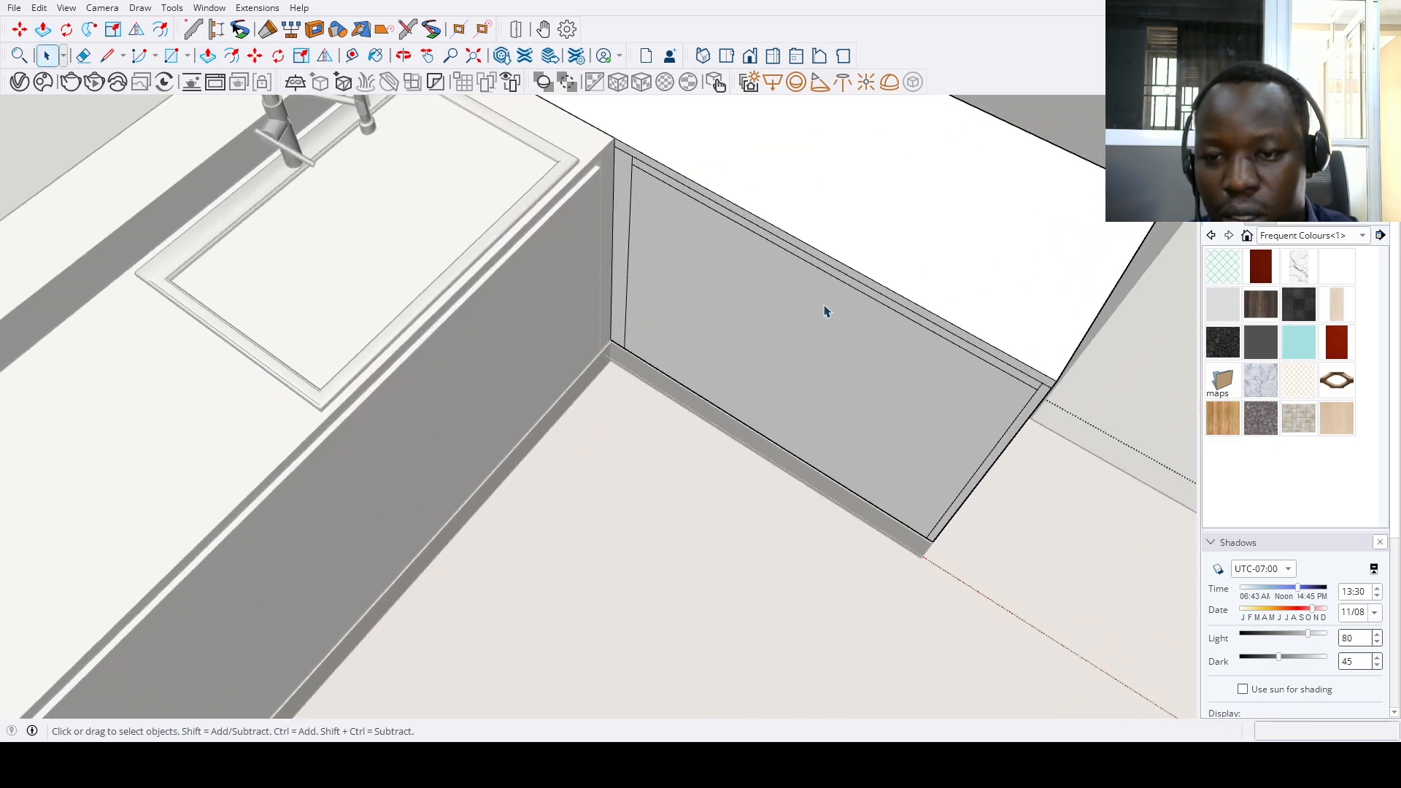
{"action": "key", "text": "p"}
Push the strip beneath the side counter's worktop inward to form a matching groove
{"action": "scroll", "coordinate": [666, 478], "scroll_direction": "down", "scroll_amount": 3}
{"action": "middle_click_drag", "start_coordinate": [666, 478], "coordinate": [973, 416]}
{"action": "key", "text": "space"}
{"action": "scroll", "coordinate": [969, 402], "scroll_direction": "up", "scroll_amount": 2}
{"action": "key", "text": "p"}
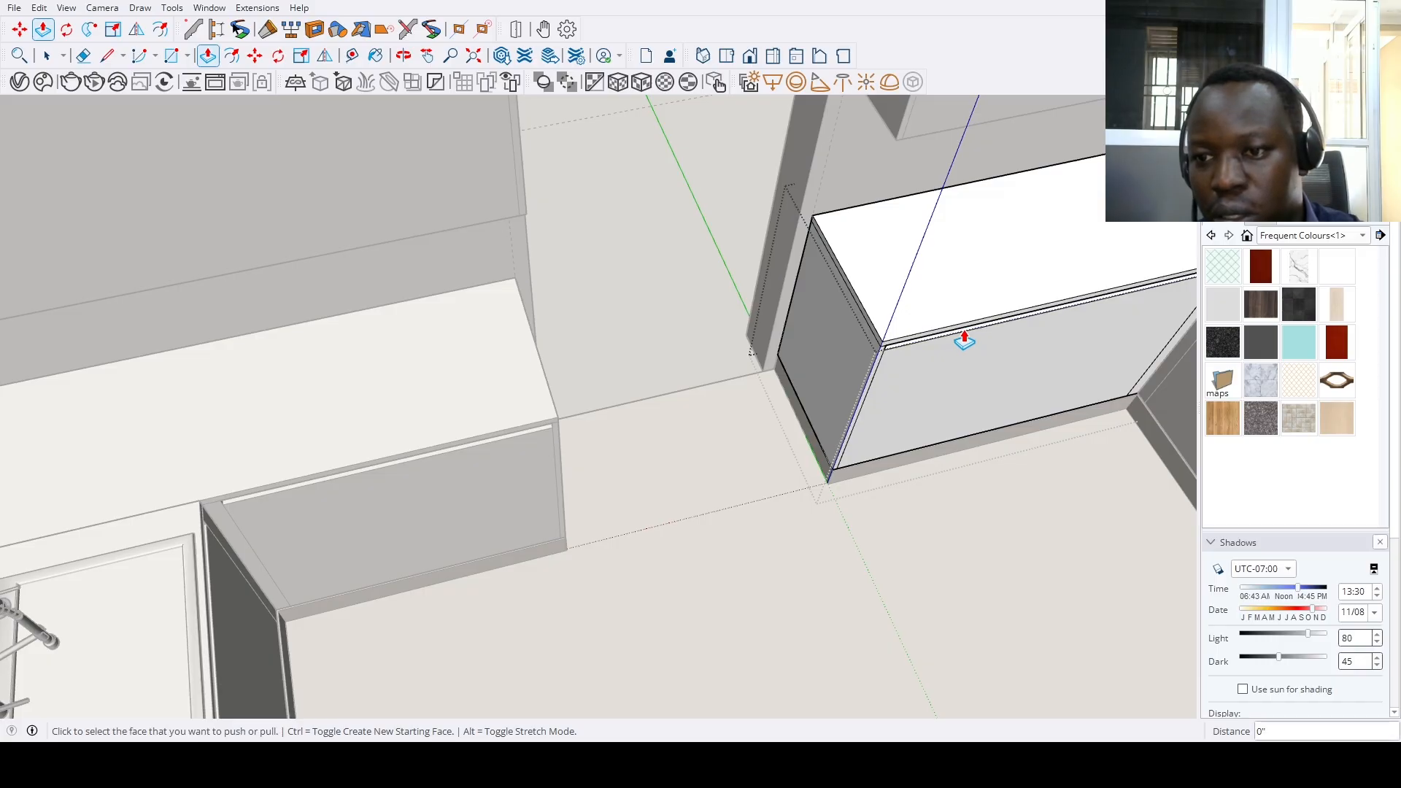
Repeat the Push/Pull recess on the strip beneath the hob counter's worktop
{"action": "middle_click_drag", "start_coordinate": [964, 340], "coordinate": [775, 388]}
{"action": "key", "text": "space"}
{"action": "scroll", "coordinate": [776, 387], "scroll_direction": "up", "scroll_amount": 3}
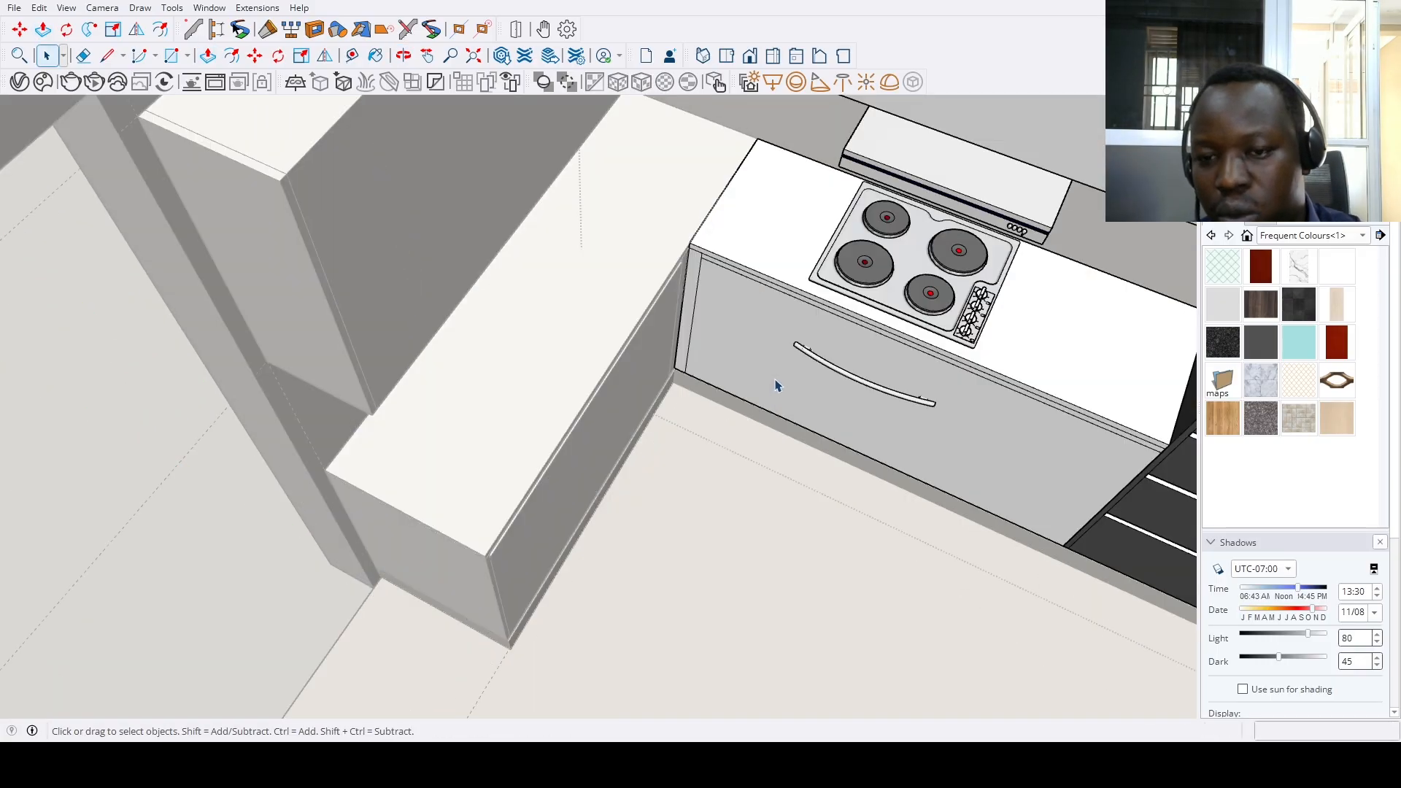
{"action": "scroll", "coordinate": [775, 386], "scroll_direction": "up", "scroll_amount": 2}
{"action": "key", "text": "p"}
{"action": "double_click", "coordinate": [772, 244]}
{"action": "key", "text": "space"}
{"action": "scroll", "coordinate": [604, 579], "scroll_direction": "down", "scroll_amount": 6}
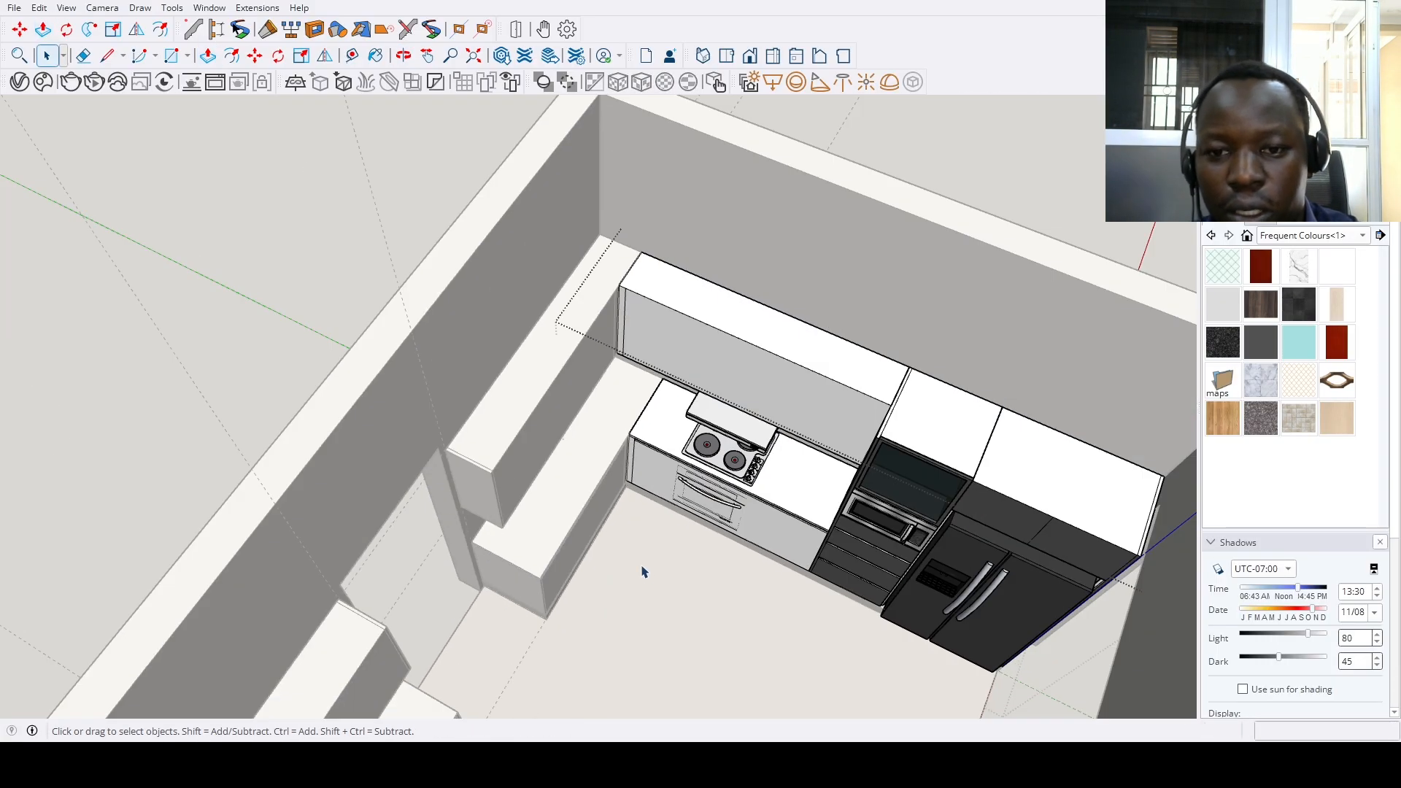
Review the grooved counters and the wall cabinets from above and from inside the room
{"action": "scroll", "coordinate": [644, 573], "scroll_direction": "down", "scroll_amount": 5}
{"action": "middle_click_drag", "start_coordinate": [676, 610], "coordinate": [389, 390]}
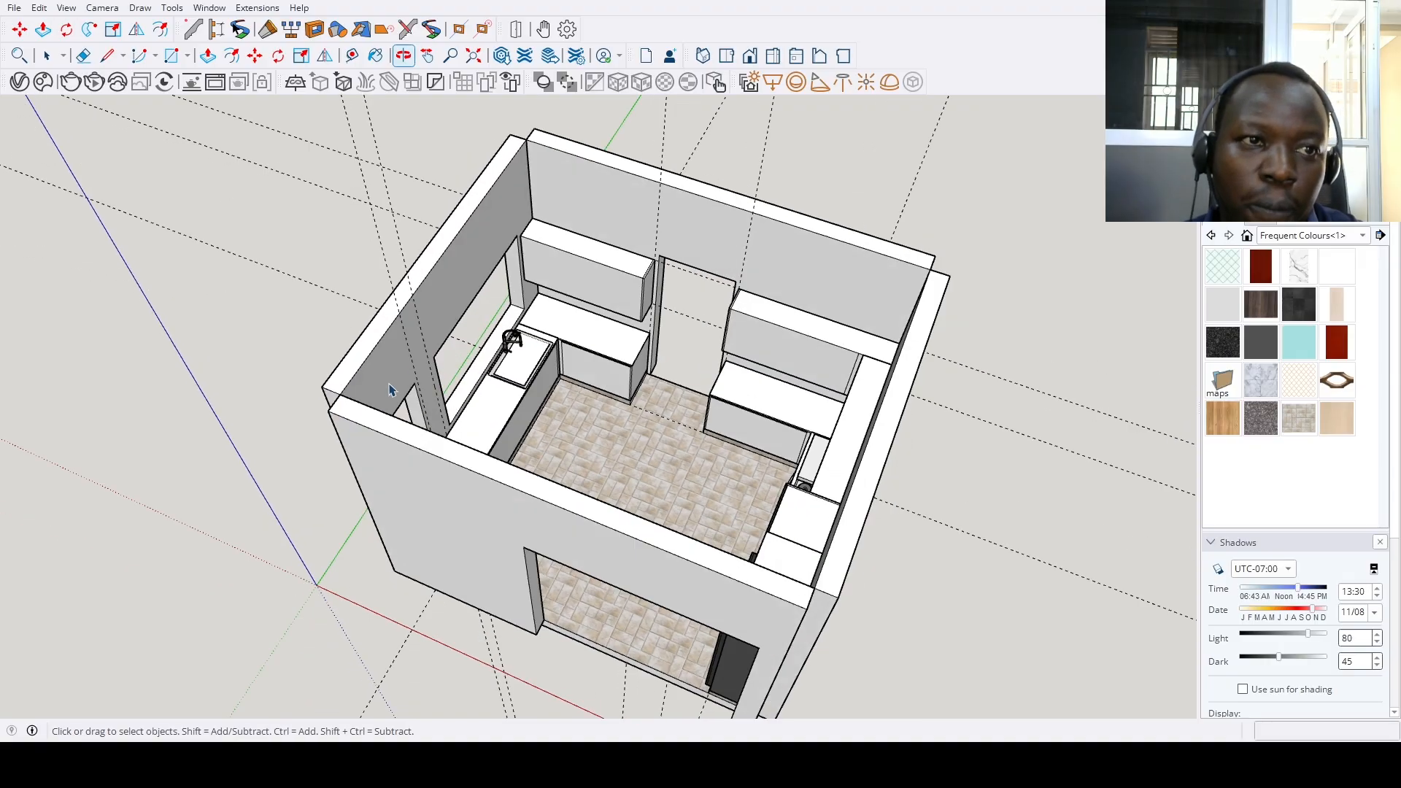
{"action": "scroll", "coordinate": [445, 378], "scroll_direction": "up", "scroll_amount": 3}
{"action": "scroll", "coordinate": [591, 394], "scroll_direction": "down", "scroll_amount": 4}
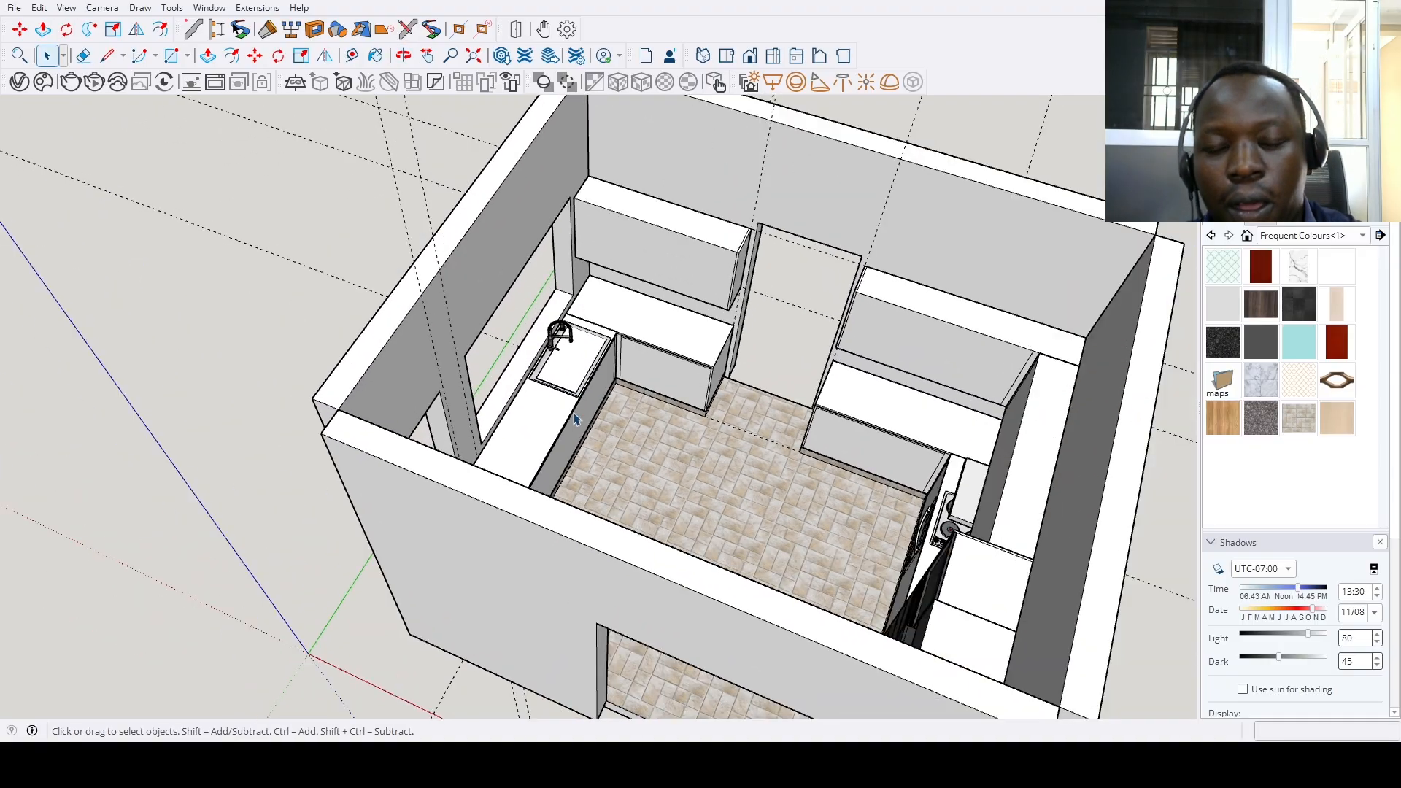
{"action": "middle_click_drag", "start_coordinate": [591, 394], "coordinate": [562, 241]}
{"action": "scroll", "coordinate": [560, 245], "scroll_direction": "up", "scroll_amount": 3}
{"action": "scroll", "coordinate": [478, 368], "scroll_direction": "down", "scroll_amount": 3}
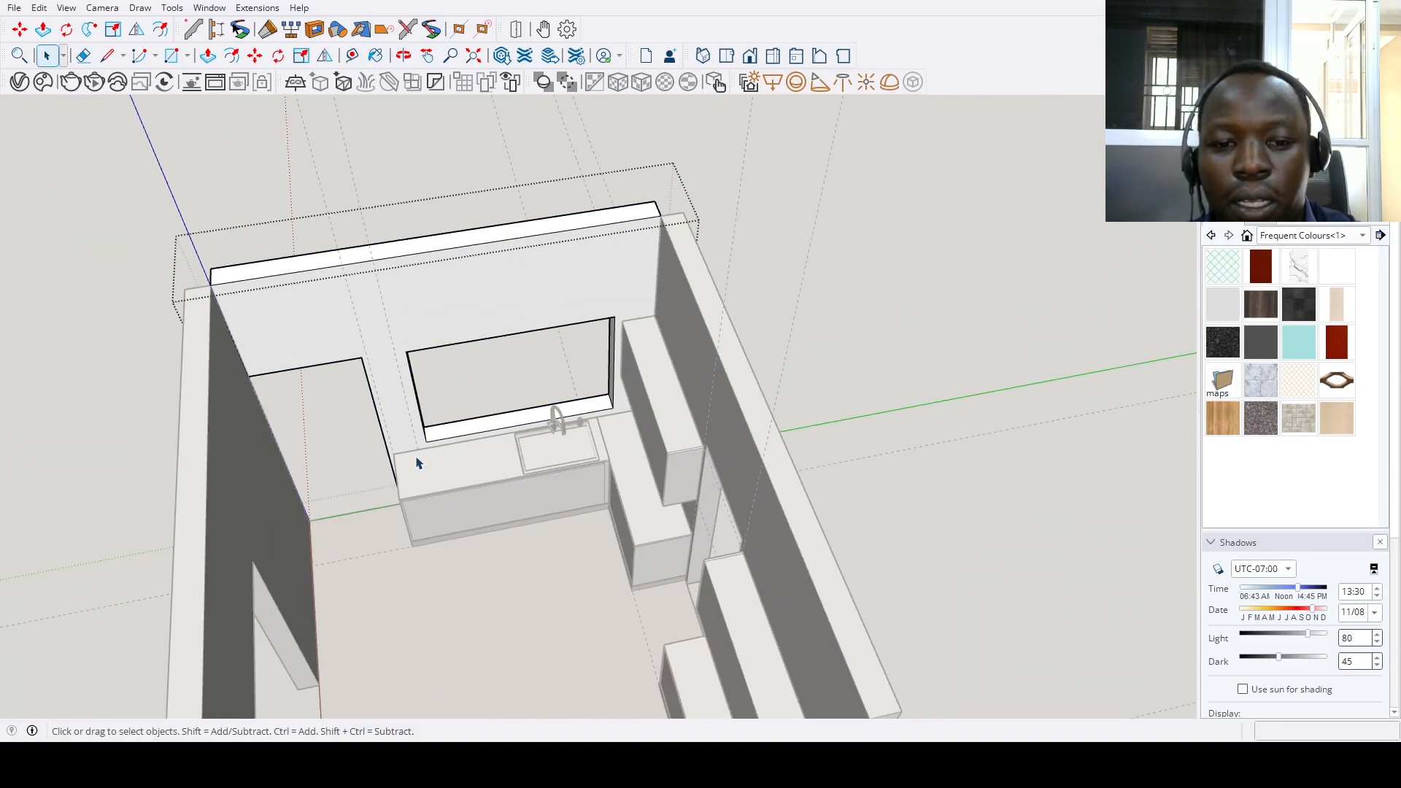
{"action": "middle_click_drag", "start_coordinate": [420, 464], "coordinate": [459, 555]}
{"action": "scroll", "coordinate": [460, 555], "scroll_direction": "down", "scroll_amount": 3}
{"action": "scroll", "coordinate": [635, 498], "scroll_direction": "up", "scroll_amount": 3}
{"action": "scroll", "coordinate": [634, 497], "scroll_direction": "up", "scroll_amount": 3}
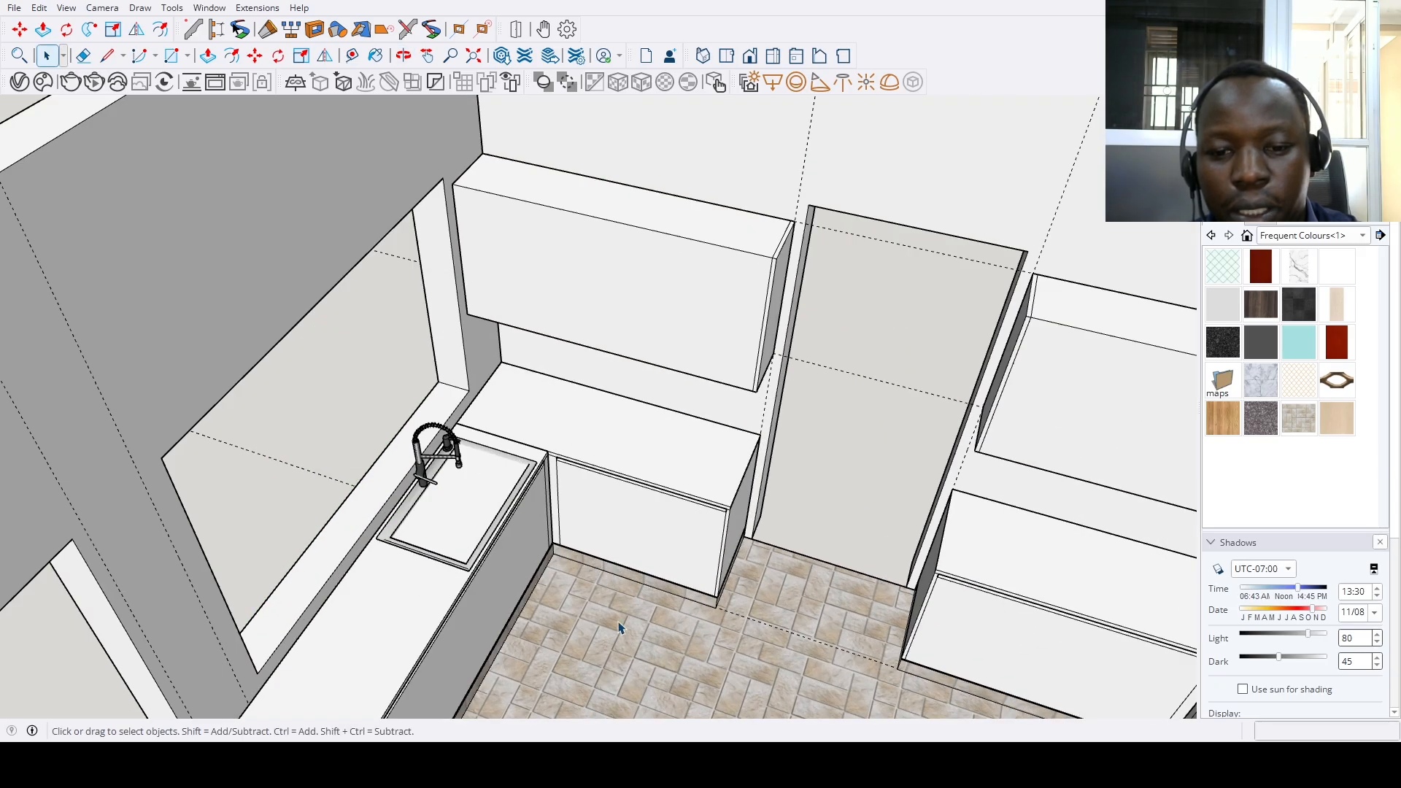
Copy the filler edge on the corner counter's front 17" toward the end panel to divide it into two doors
{"action": "scroll", "coordinate": [550, 514], "scroll_direction": "up", "scroll_amount": 3}
{"action": "key", "text": "m"}
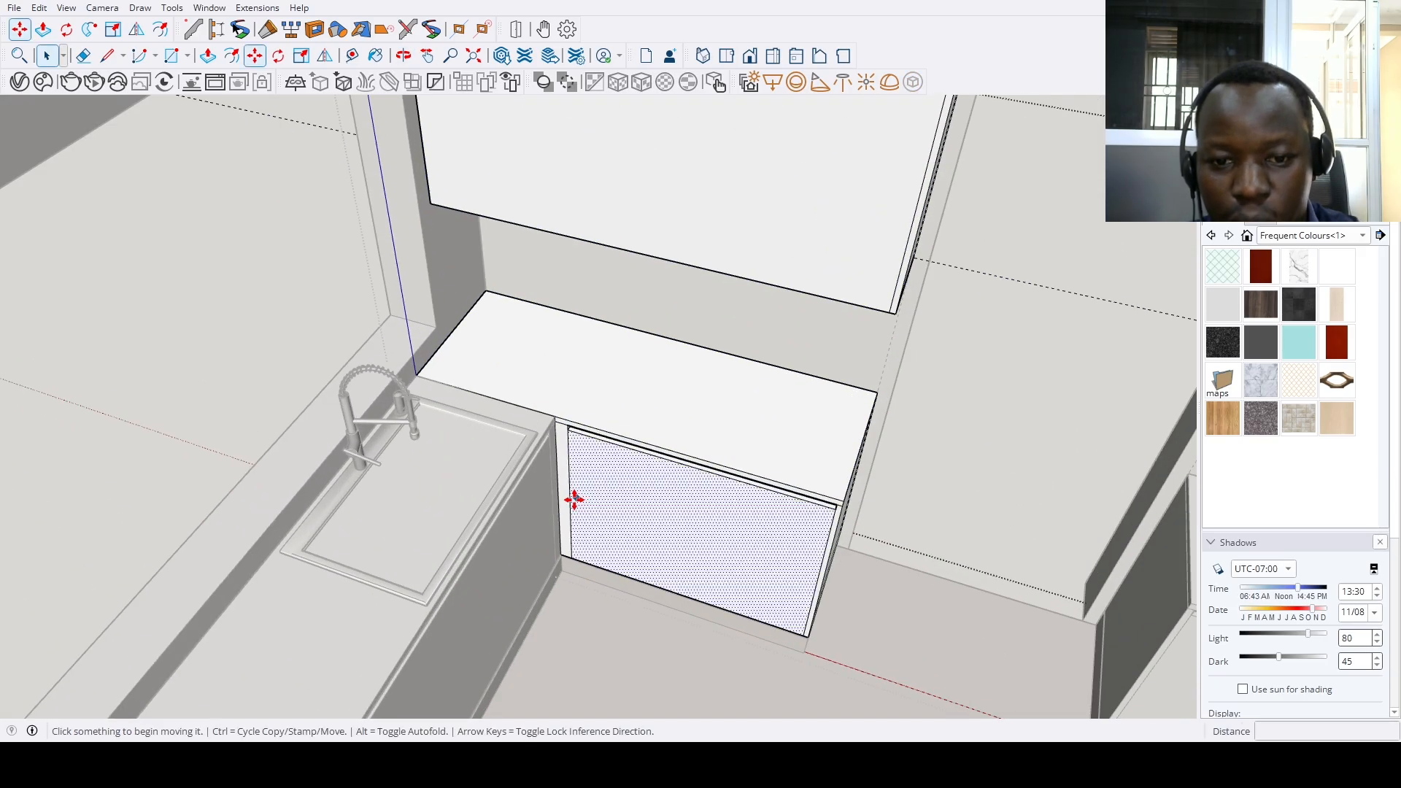
{"action": "key", "text": "ctrl"}
{"action": "left_click", "coordinate": [571, 500]}
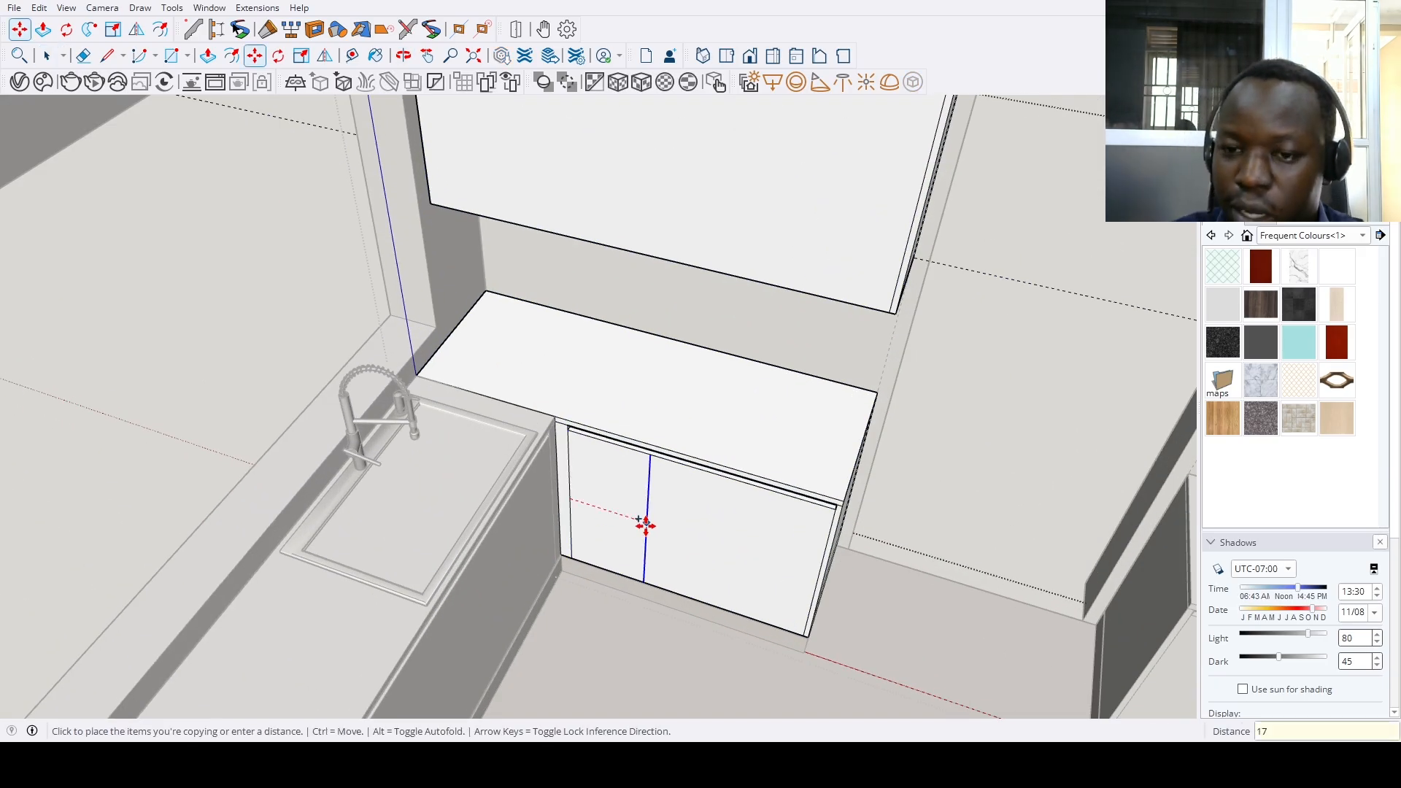
{"action": "key", "text": "Return"}
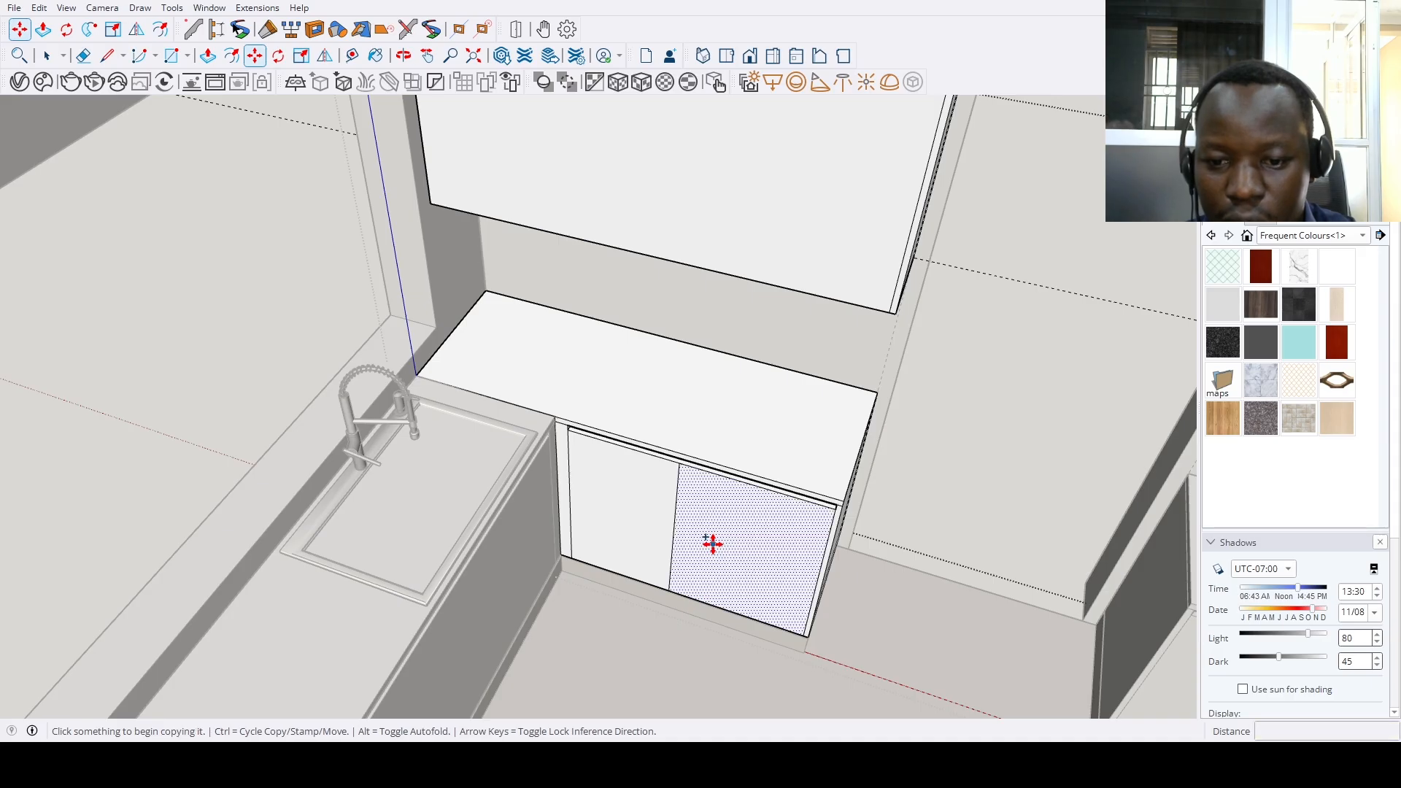
{"action": "key", "text": "space"}
{"action": "scroll", "coordinate": [704, 602], "scroll_direction": "up", "scroll_amount": 4}
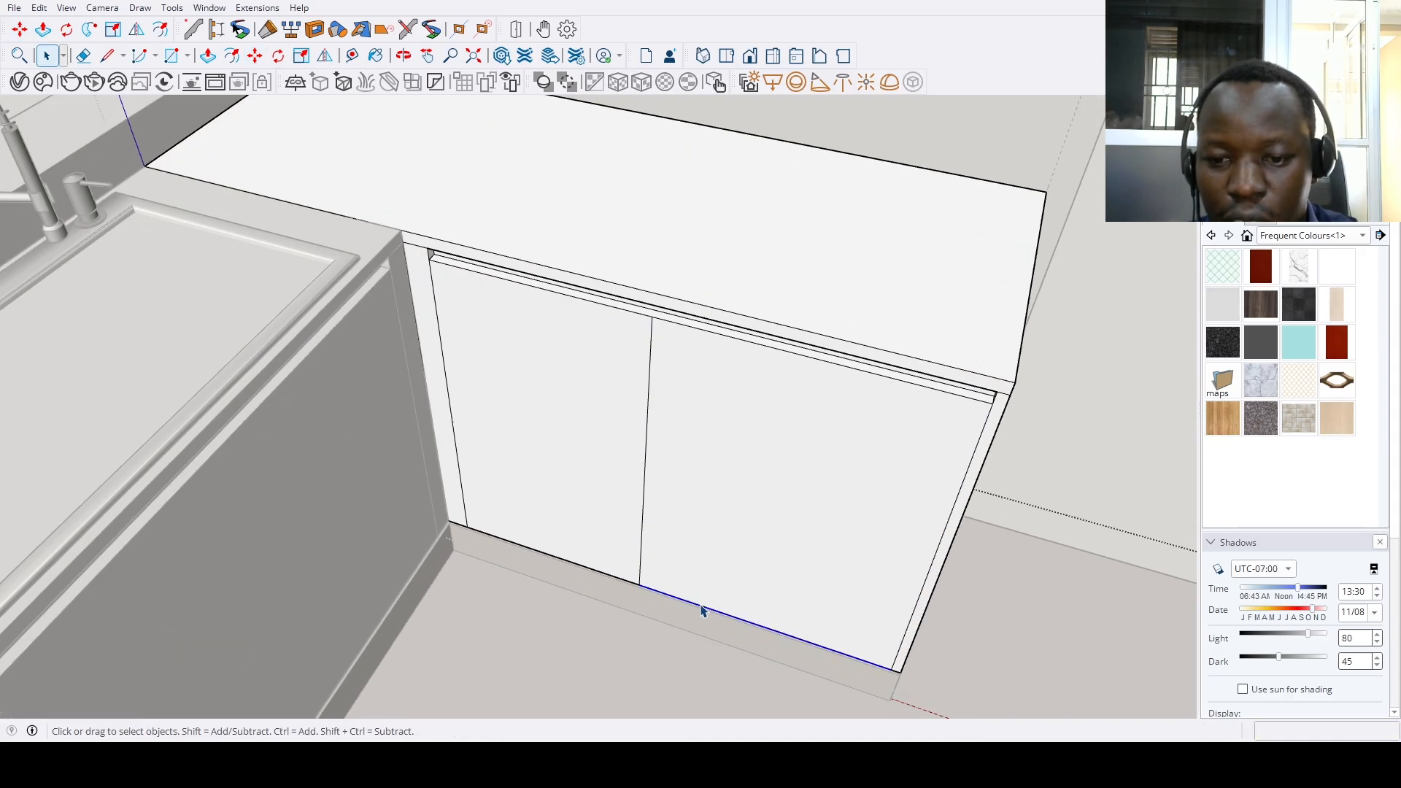
Copy the bottom edge of the door beside the end panel upward twice at 12" spacing to divide it into three drawers
{"action": "key", "text": "m"}
{"action": "left_click", "coordinate": [701, 607]}
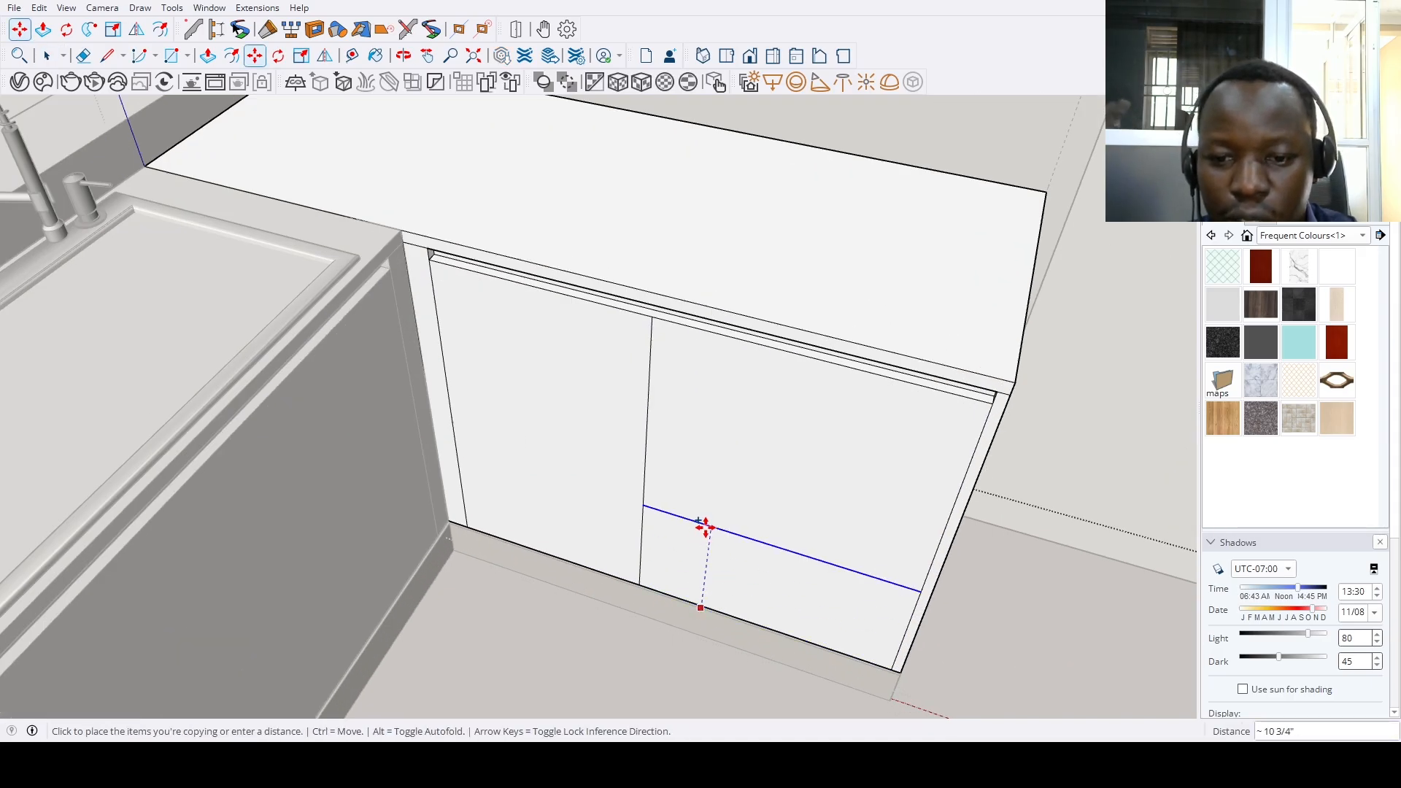
{"action": "type", "text": "12"}
{"action": "key", "text": "Return"}
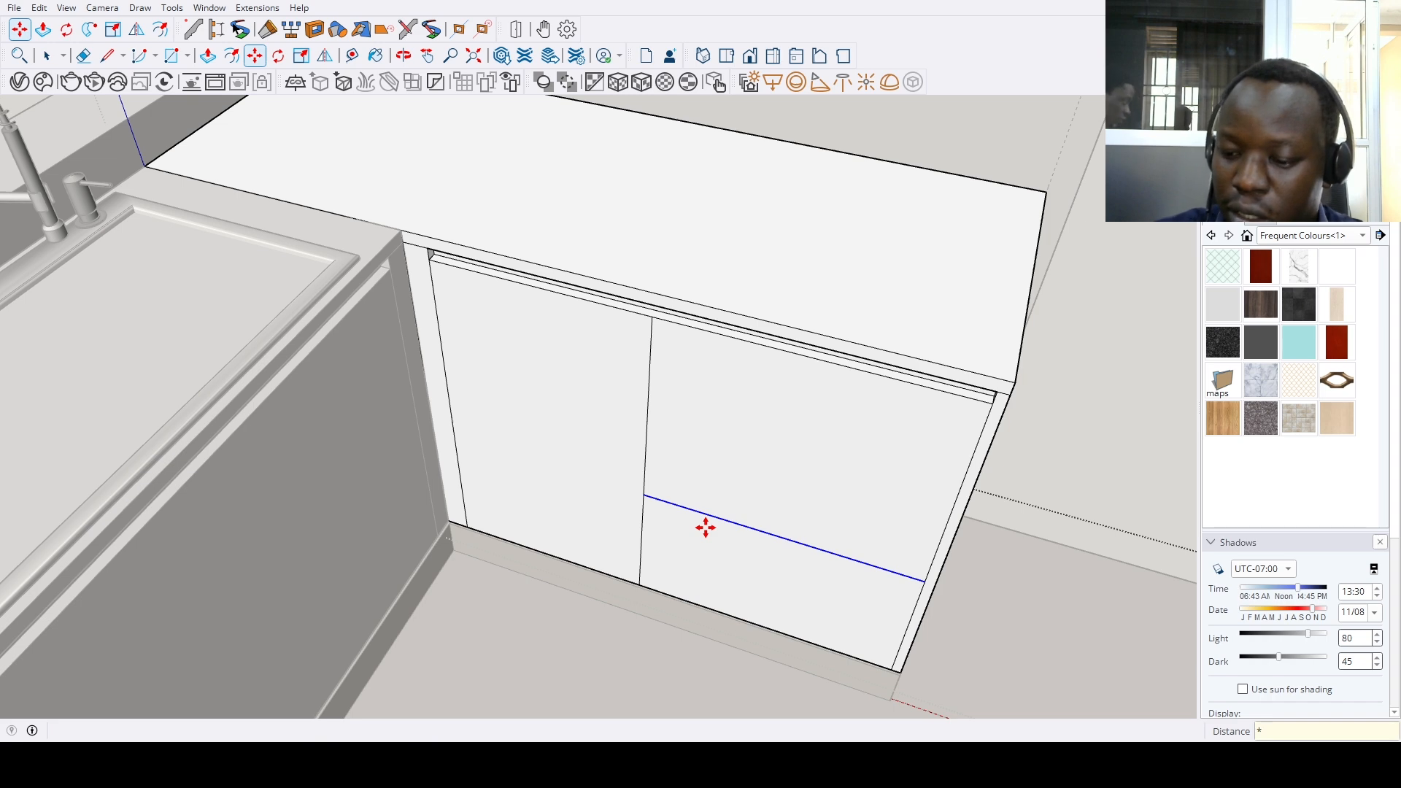
{"action": "key", "text": "space"}
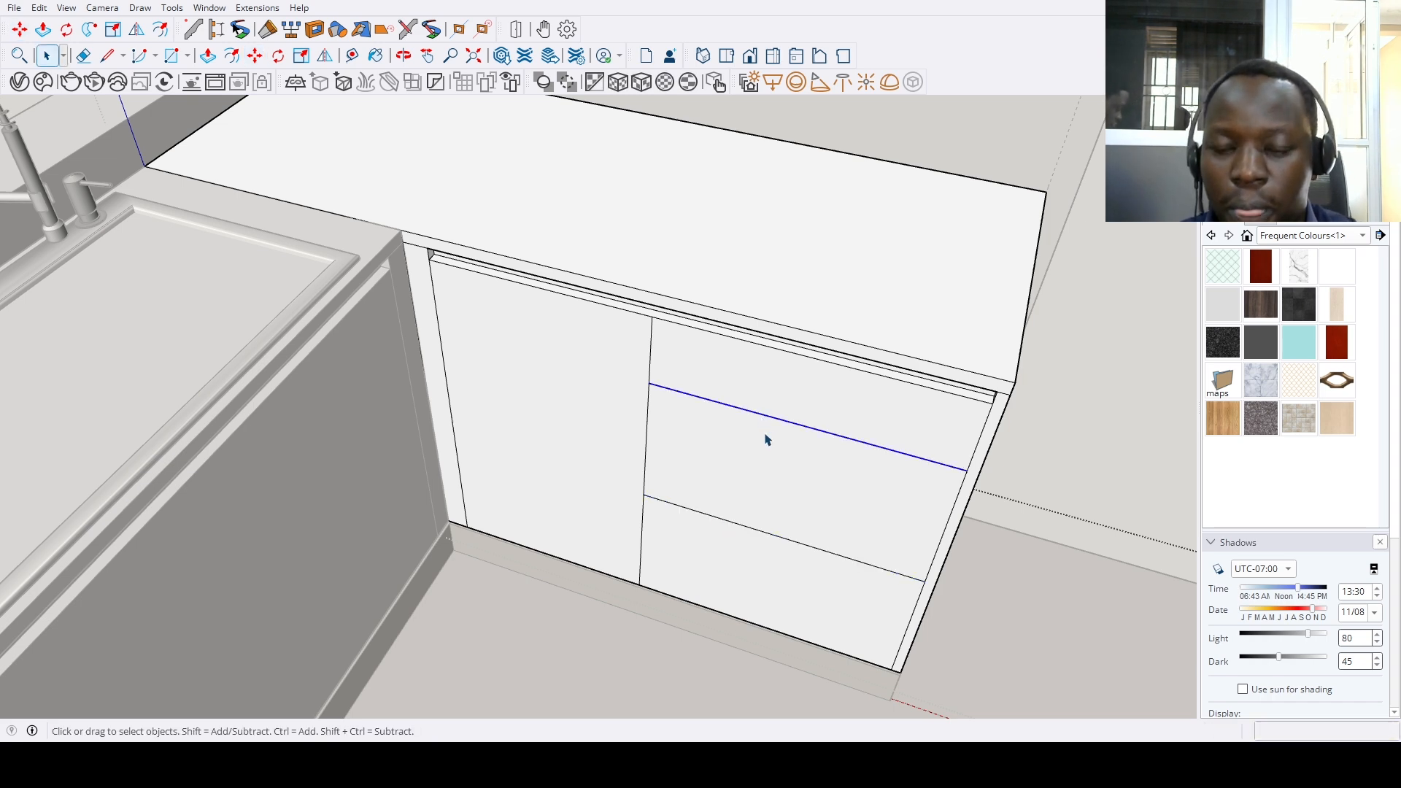
Copy both drawer division lines 1" downward and push the resulting strips inward to form grooves above the lower two drawers
{"action": "scroll", "coordinate": [727, 526], "scroll_direction": "up", "scroll_amount": 3}
{"action": "key", "text": "m"}
{"action": "left_click", "coordinate": [737, 523]}
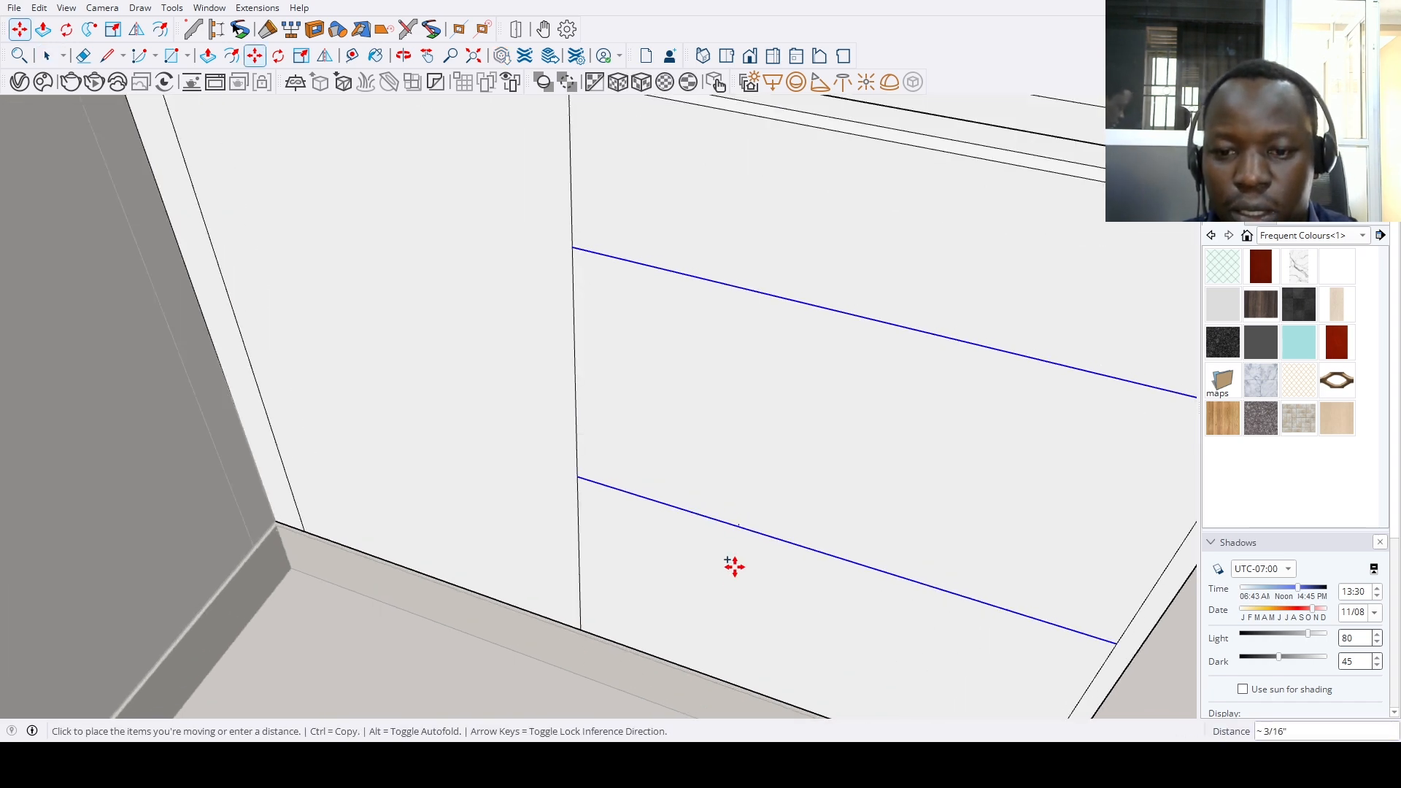
{"action": "key", "text": "ctrl"}
{"action": "type", "text": "1"}
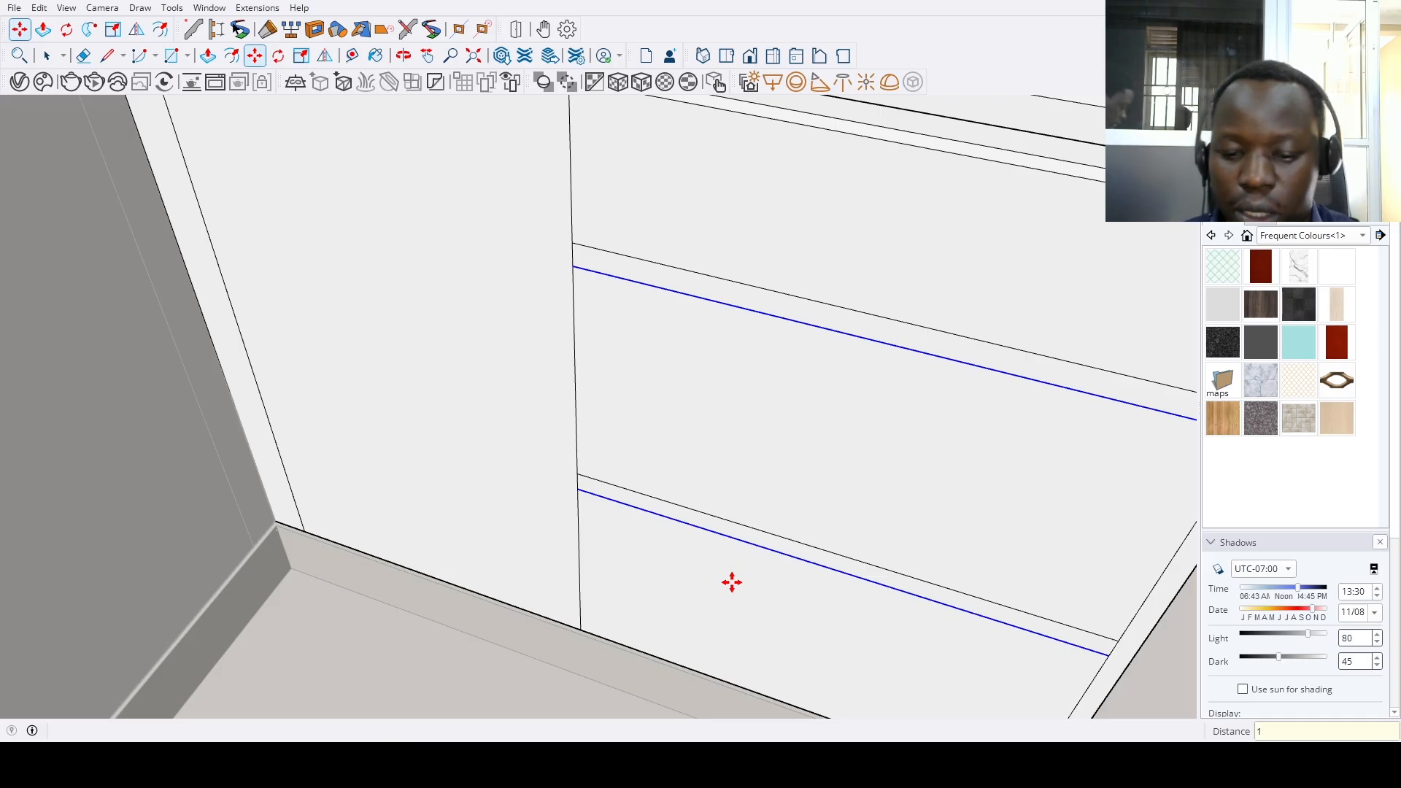
{"action": "key", "text": "Return"}
{"action": "key", "text": "p"}
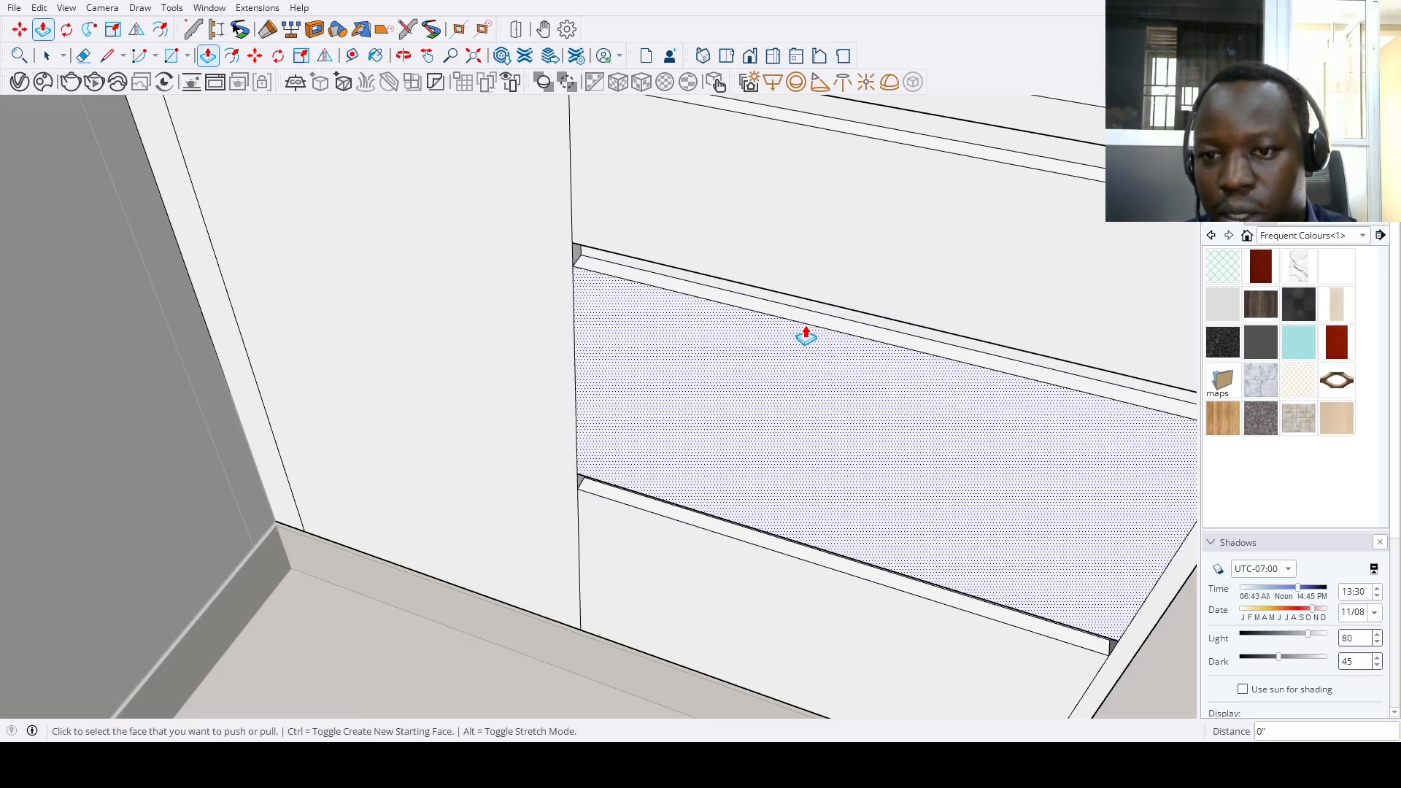
{"action": "key", "text": "space"}
Copy the wall-side vertical edge of the wall cabinet above toward its end panel, spacing the copies evenly to divide the front into four doors
{"action": "scroll", "coordinate": [505, 621], "scroll_direction": "down", "scroll_amount": 7}
{"action": "middle_click_drag", "start_coordinate": [610, 608], "coordinate": [599, 642]}
{"action": "scroll", "coordinate": [597, 645], "scroll_direction": "down", "scroll_amount": 3}
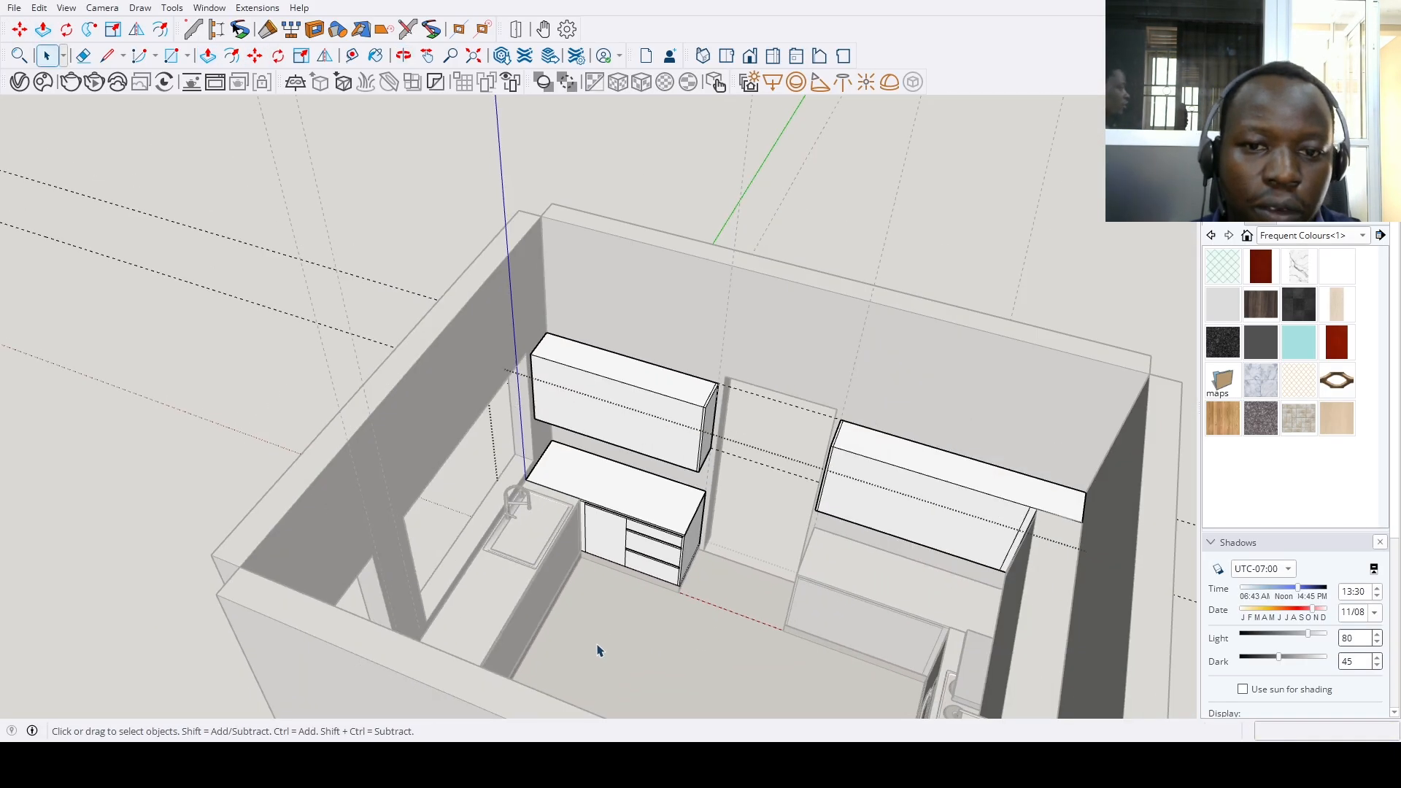
{"action": "scroll", "coordinate": [530, 410], "scroll_direction": "up", "scroll_amount": 2}
{"action": "scroll", "coordinate": [528, 410], "scroll_direction": "up", "scroll_amount": 2}
{"action": "key", "text": "m"}
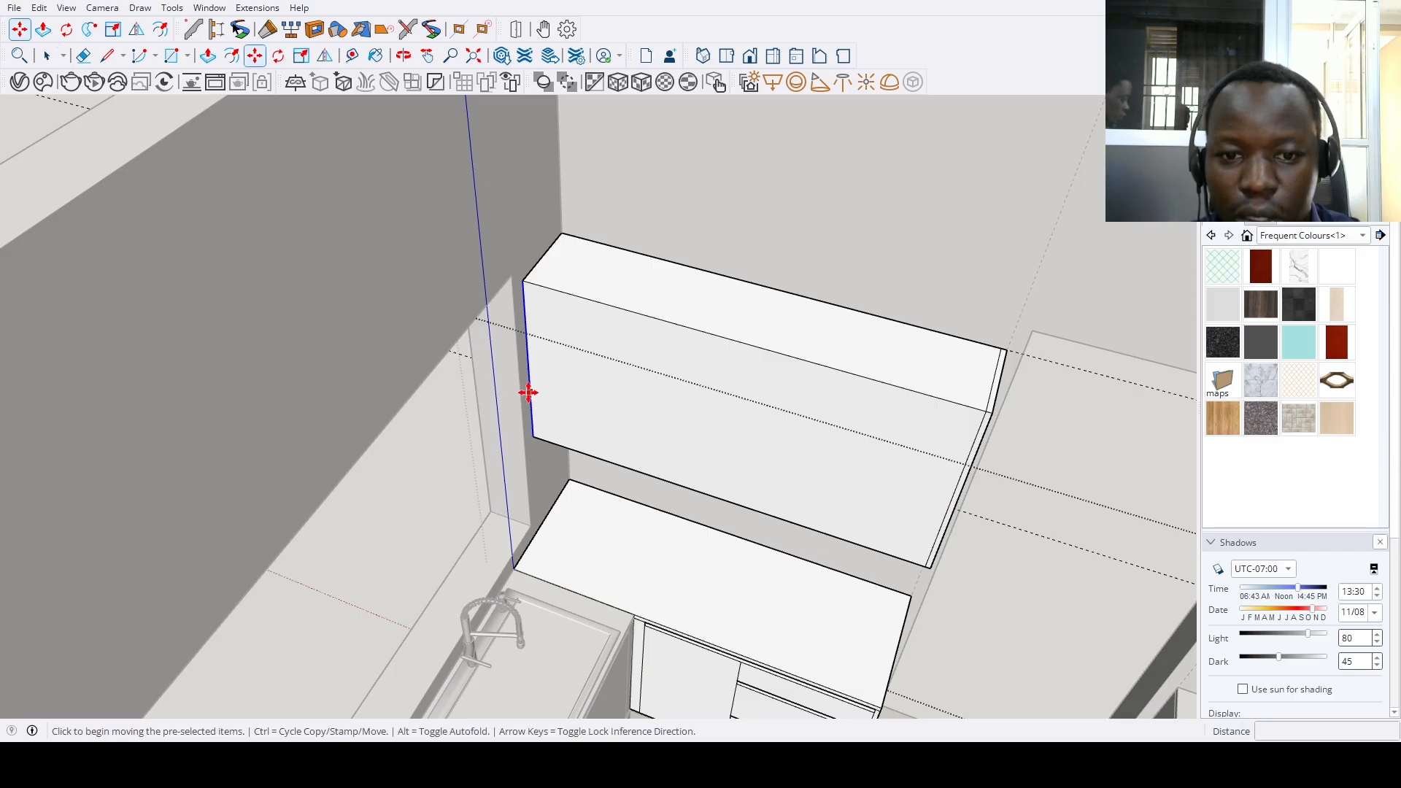
{"action": "left_click", "coordinate": [530, 393]}
{"action": "key", "text": "ctrl"}
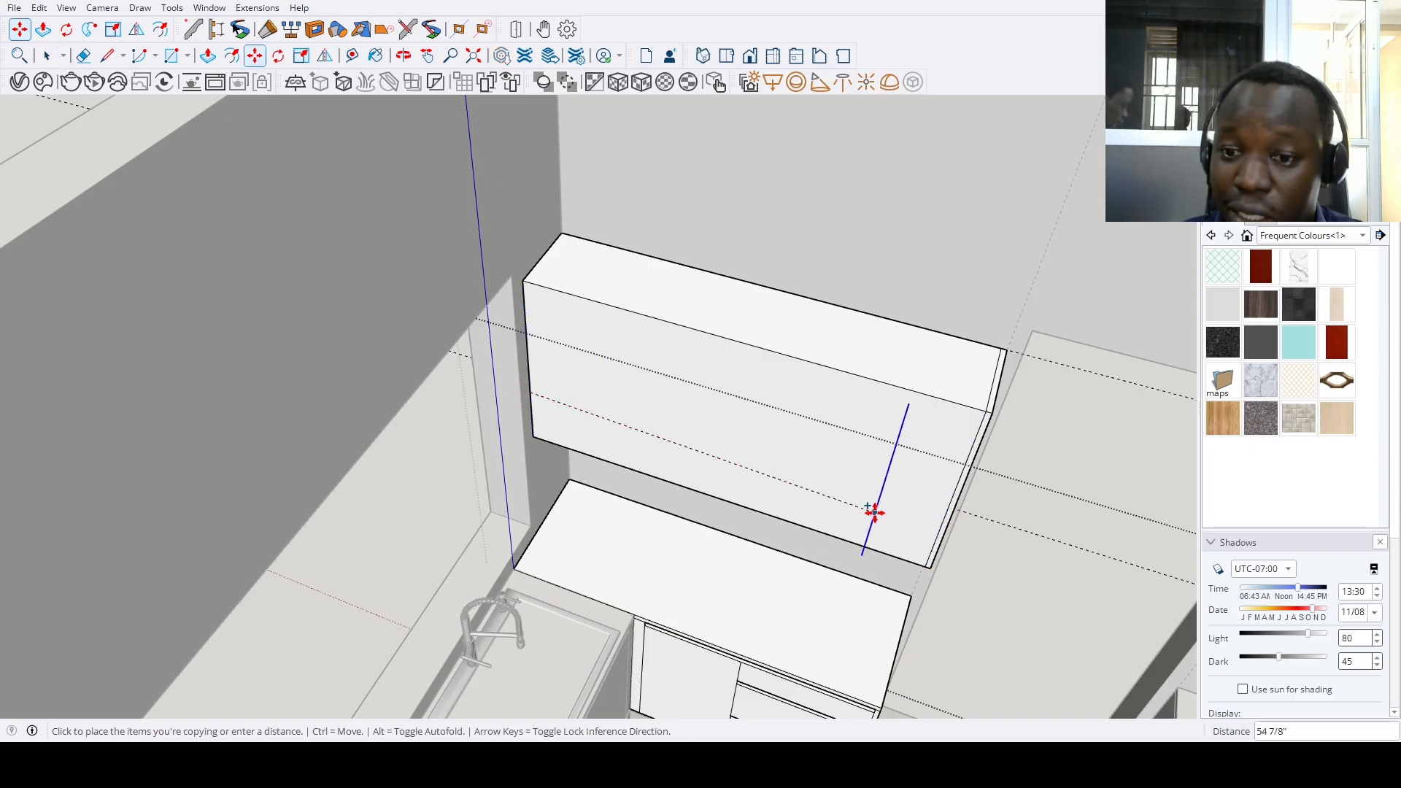
{"action": "key", "text": "Return"}
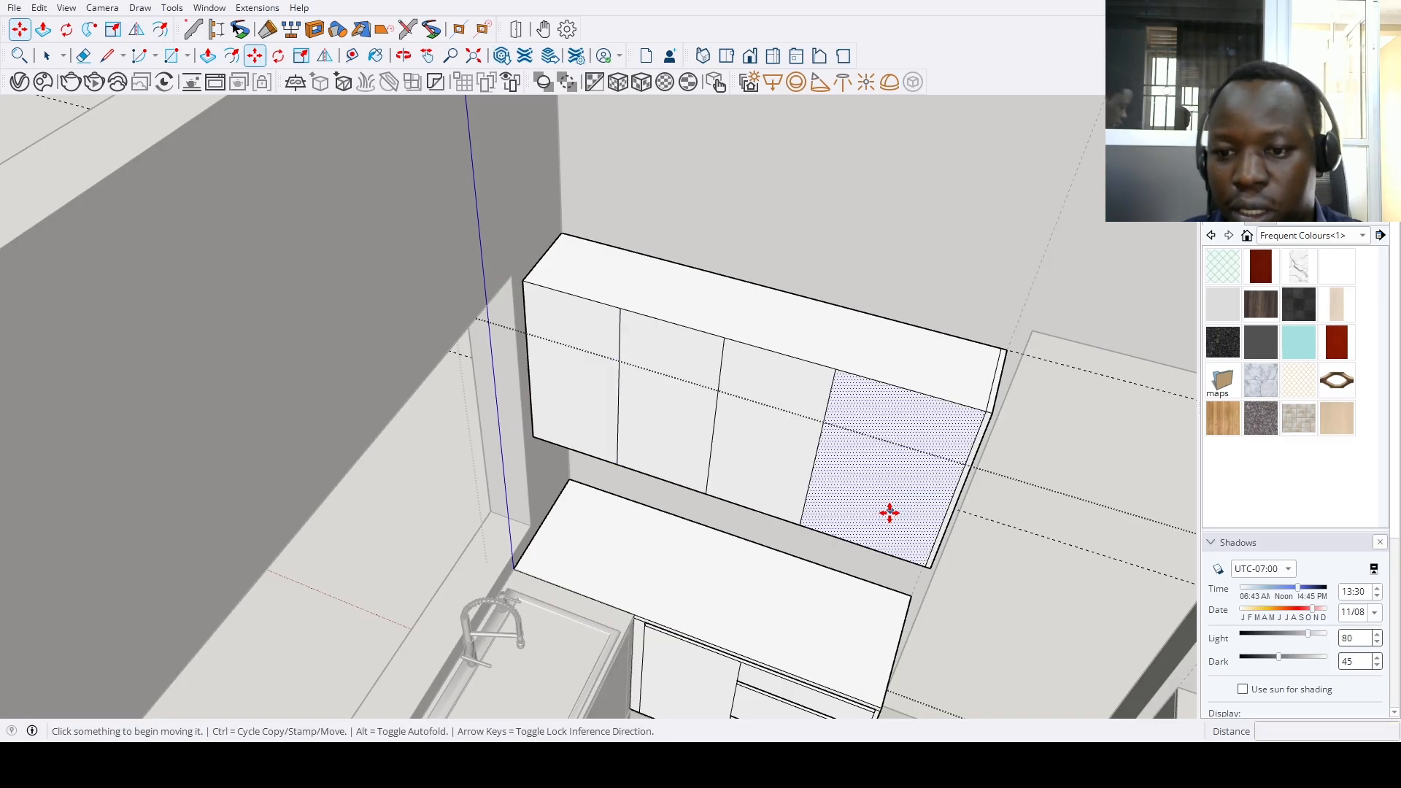
Copy the bottom edge of the wall cabinet door beside the end panel upward to divide that door horizontally
{"action": "key", "text": "ctrl"}
{"action": "left_click", "coordinate": [861, 546]}
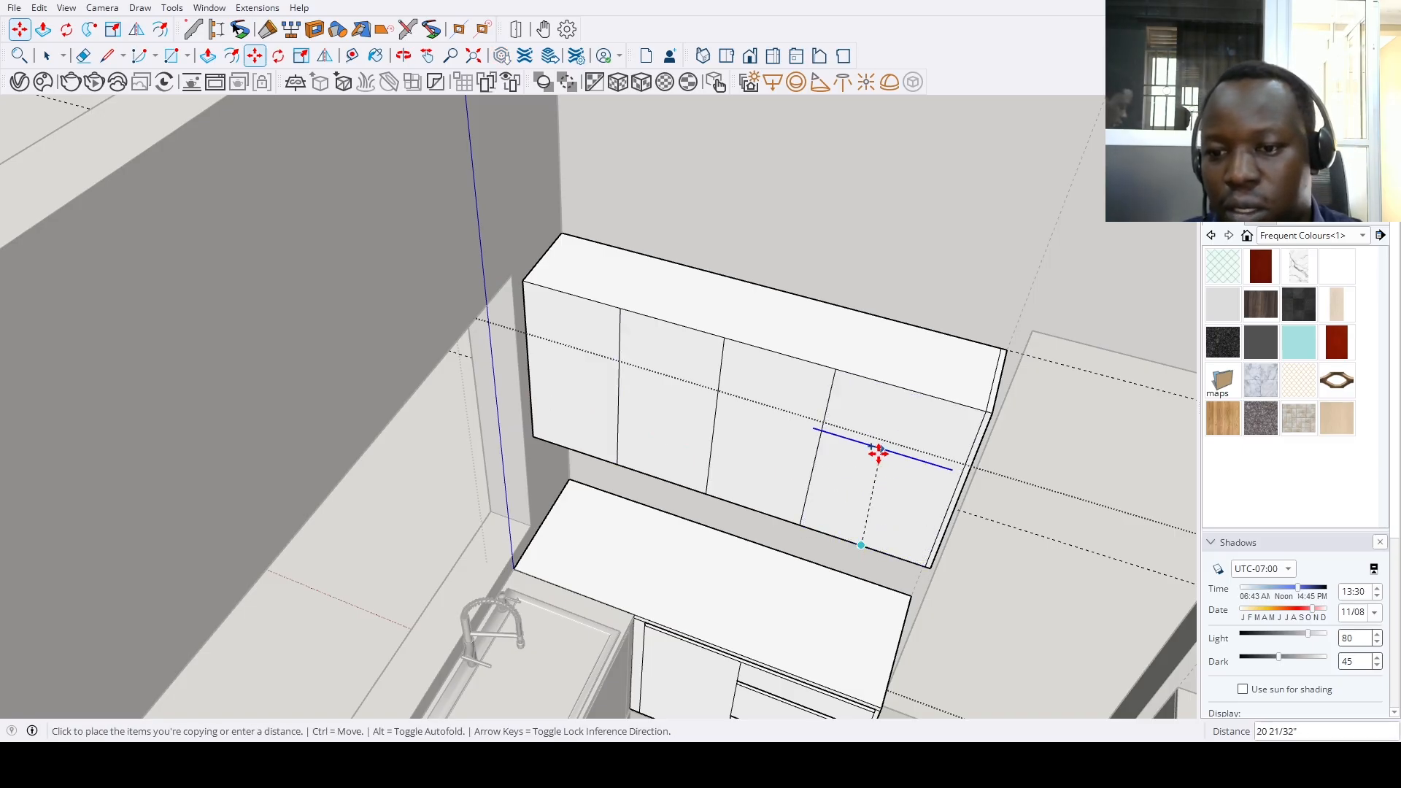
{"action": "middle_click_drag", "start_coordinate": [878, 454], "coordinate": [897, 363]}
{"action": "scroll", "coordinate": [885, 314], "scroll_direction": "up", "scroll_amount": 2}
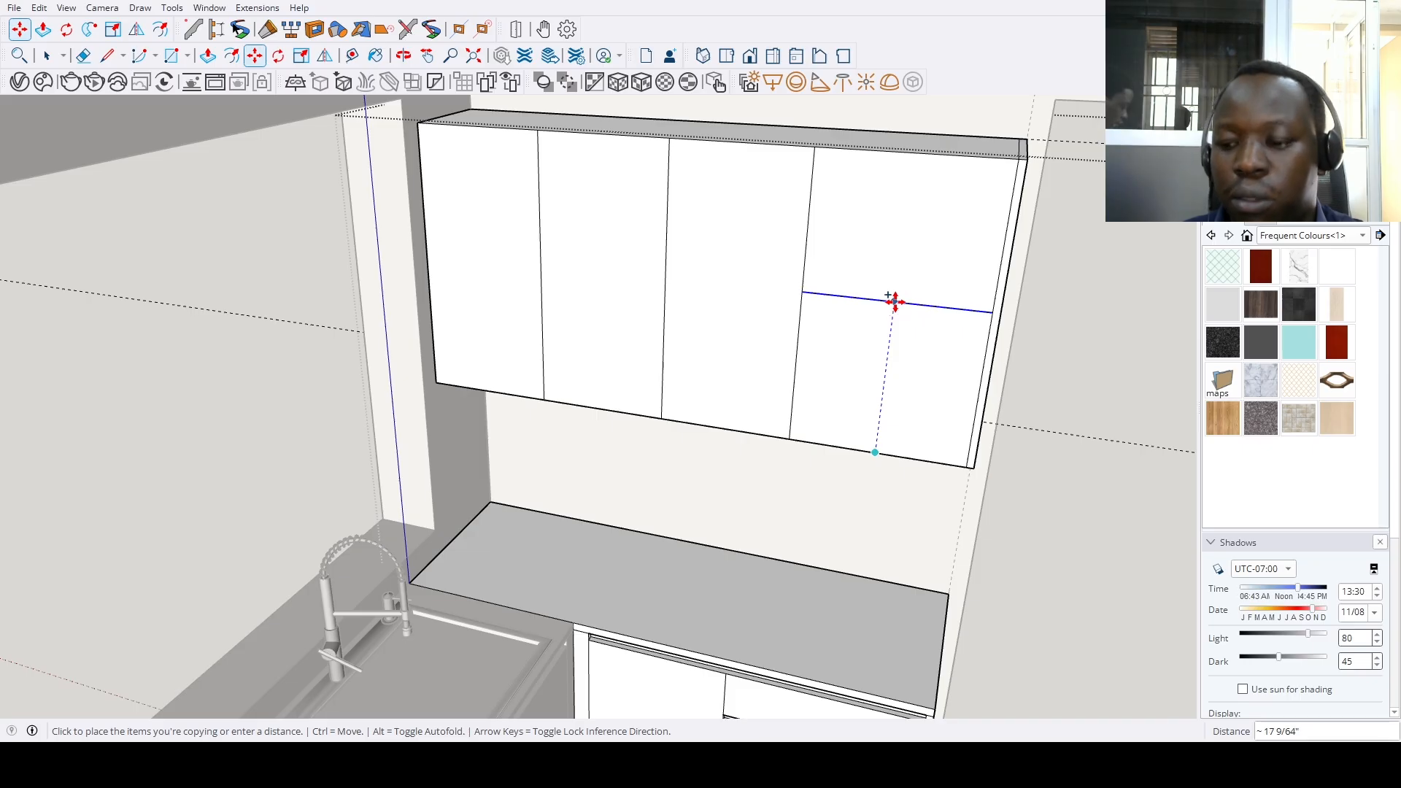
Copy the last wall cabinet door's bottom edge 16.5 inches up and add another copy 1 inch below that line
{"action": "key", "text": "Return"}
{"action": "left_click", "coordinate": [894, 303]}
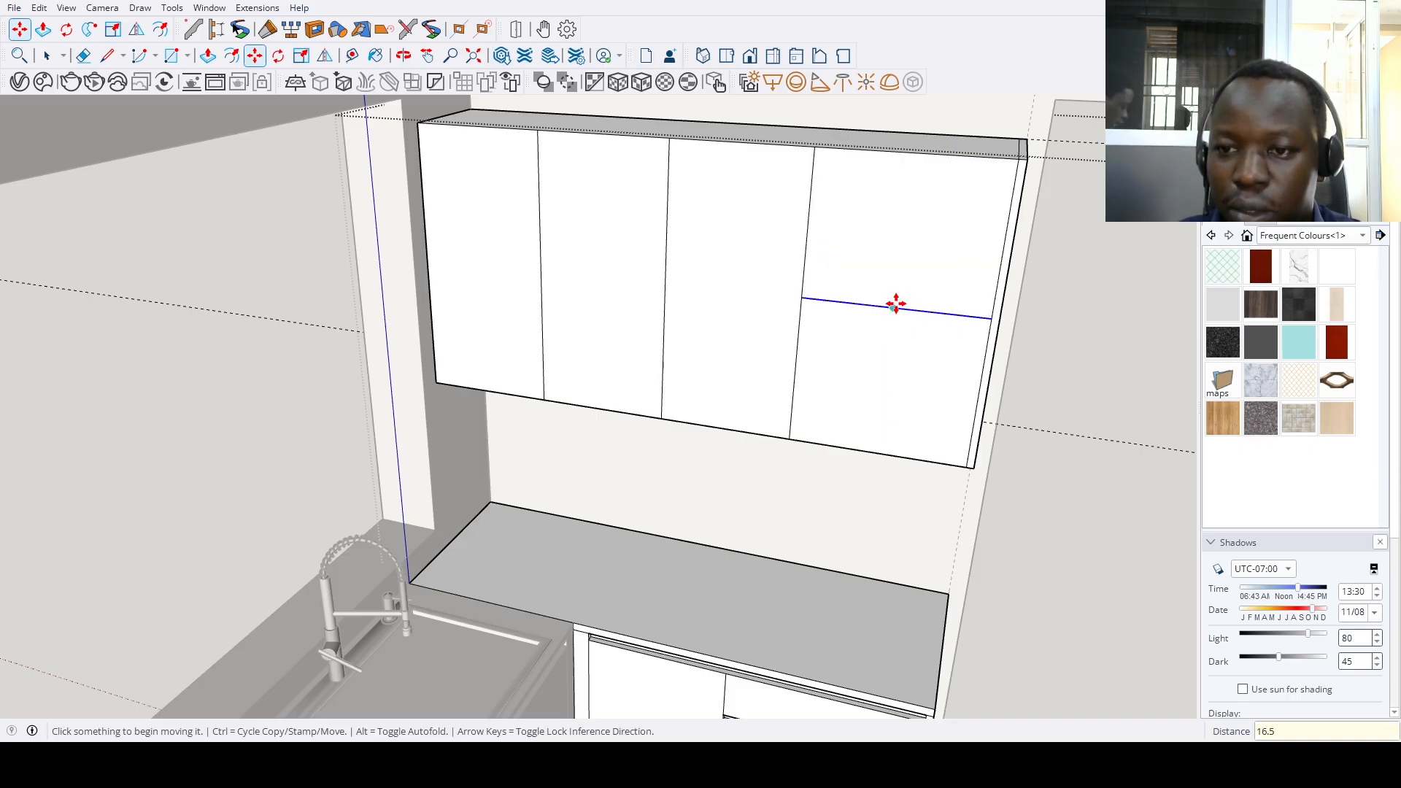
{"action": "key", "text": "ctrl"}
{"action": "type", "text": "1"}
{"action": "key", "text": "Return"}
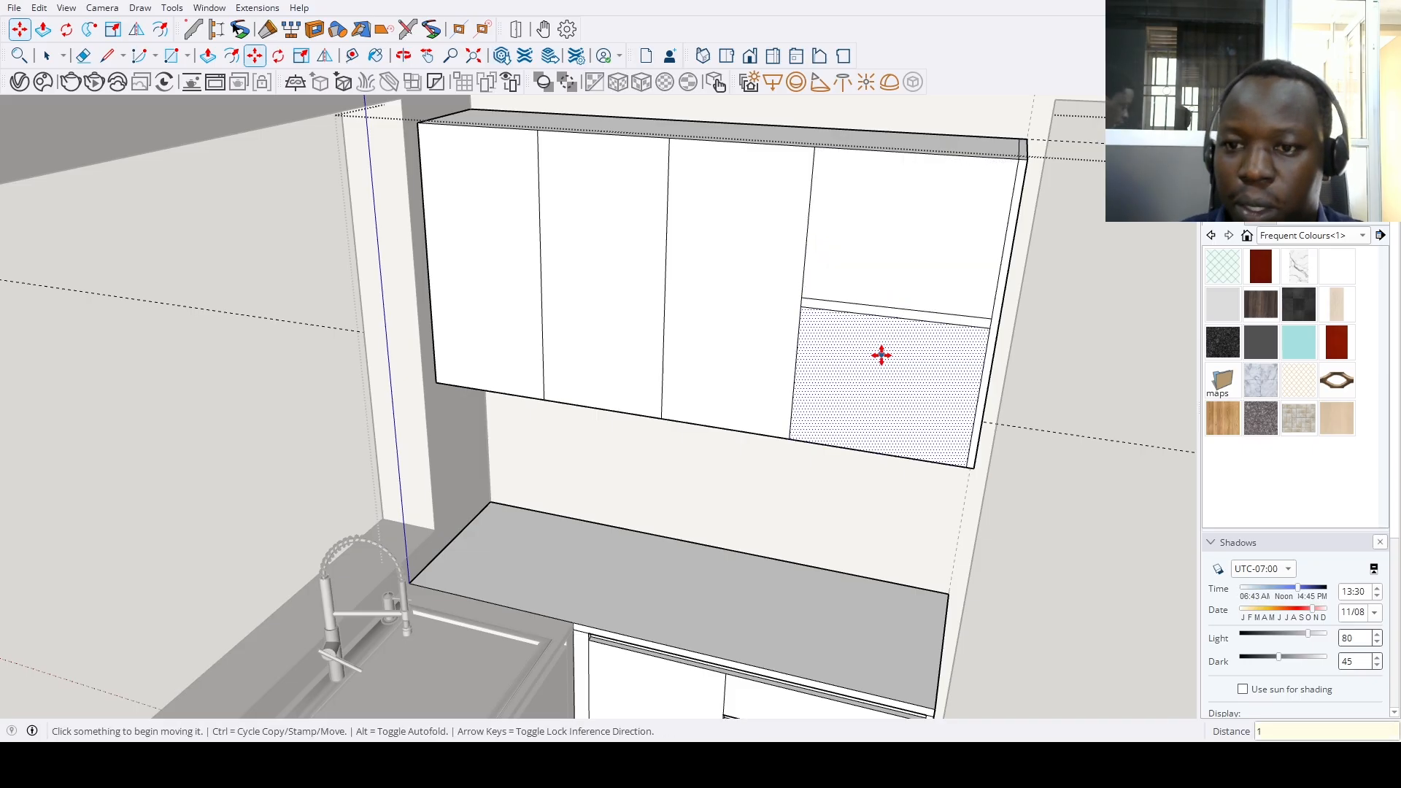
Recess the 1-inch strip between the two stacked fronts of the wall cabinet with Push/Pull and leave the group
{"action": "key", "text": "space"}
{"action": "scroll", "coordinate": [901, 365], "scroll_direction": "up", "scroll_amount": 3}
{"action": "key", "text": "p"}
{"action": "left_click", "coordinate": [903, 283]}
{"action": "double_click", "coordinate": [903, 284]}
{"action": "key", "text": "space"}
{"action": "scroll", "coordinate": [879, 325], "scroll_direction": "down", "scroll_amount": 5}
{"action": "left_click", "coordinate": [604, 578]}
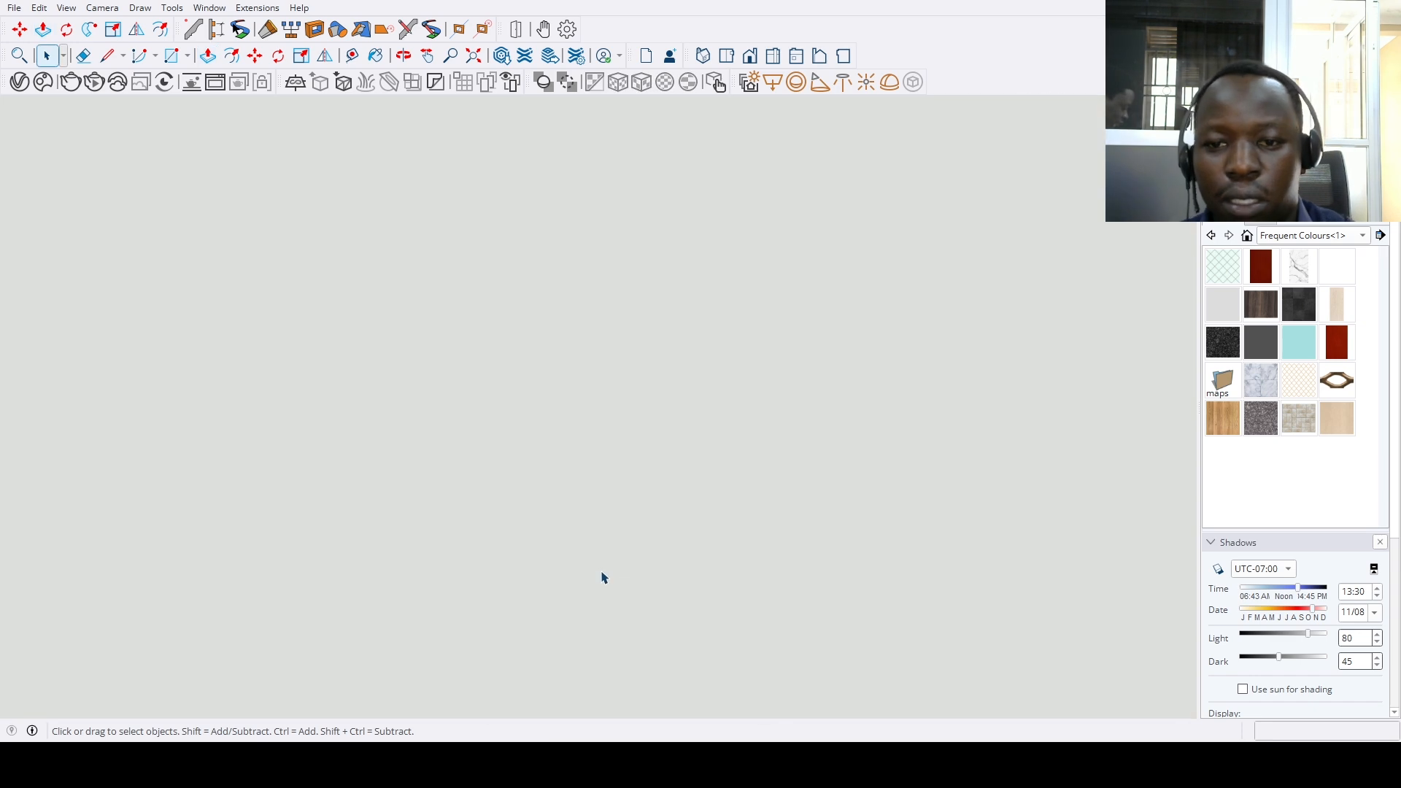
Paint the base cabinet's drawer fronts, door and exposed side panel beside the sink counter dark grey
{"action": "left_click", "coordinate": [473, 55]}
{"action": "middle_click_drag", "start_coordinate": [560, 191], "coordinate": [632, 410]}
{"action": "scroll", "coordinate": [632, 410], "scroll_direction": "up", "scroll_amount": 3}
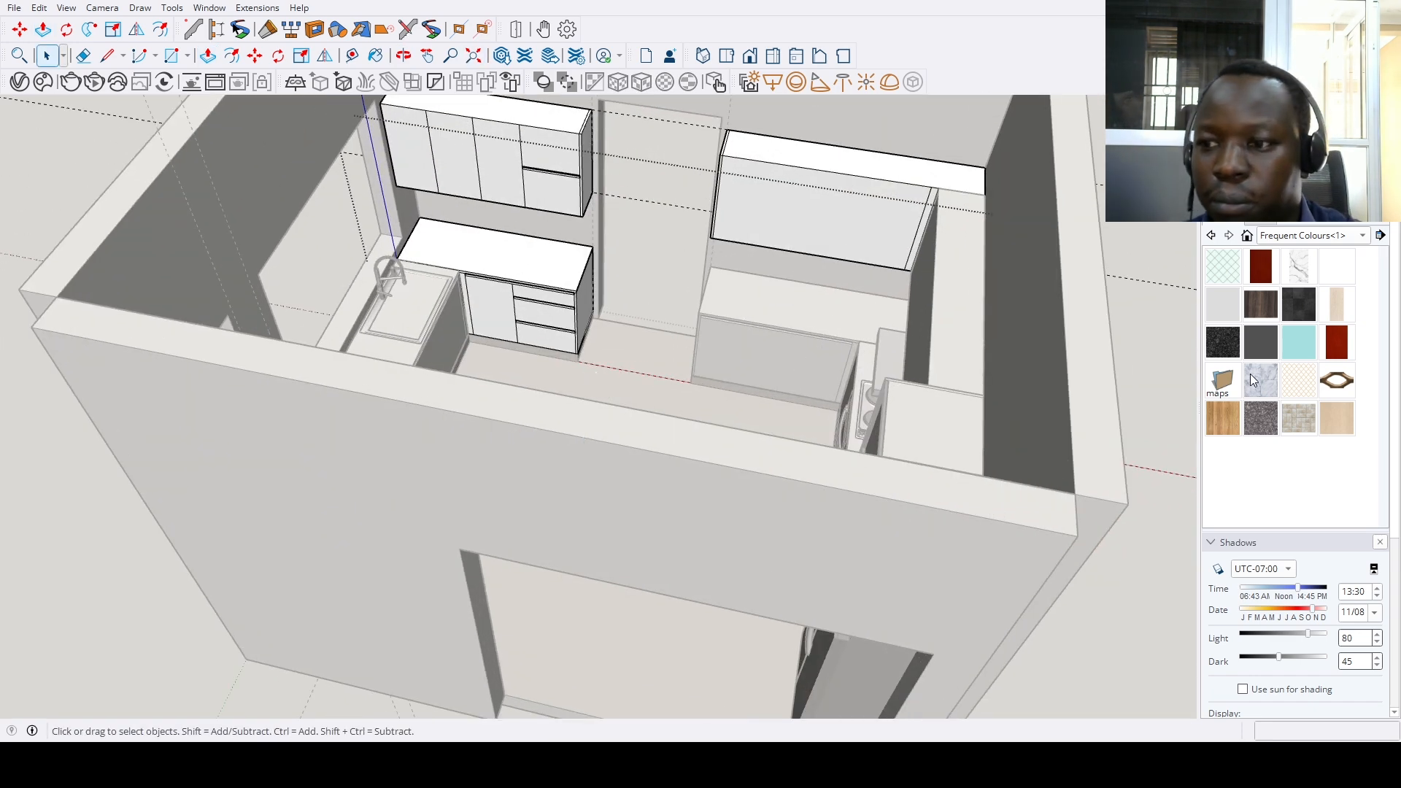
{"action": "left_click", "coordinate": [1260, 343]}
{"action": "scroll", "coordinate": [594, 366], "scroll_direction": "up", "scroll_amount": 5}
{"action": "left_click", "coordinate": [540, 317]}
{"action": "left_click", "coordinate": [536, 256]}
{"action": "left_click", "coordinate": [522, 193]}
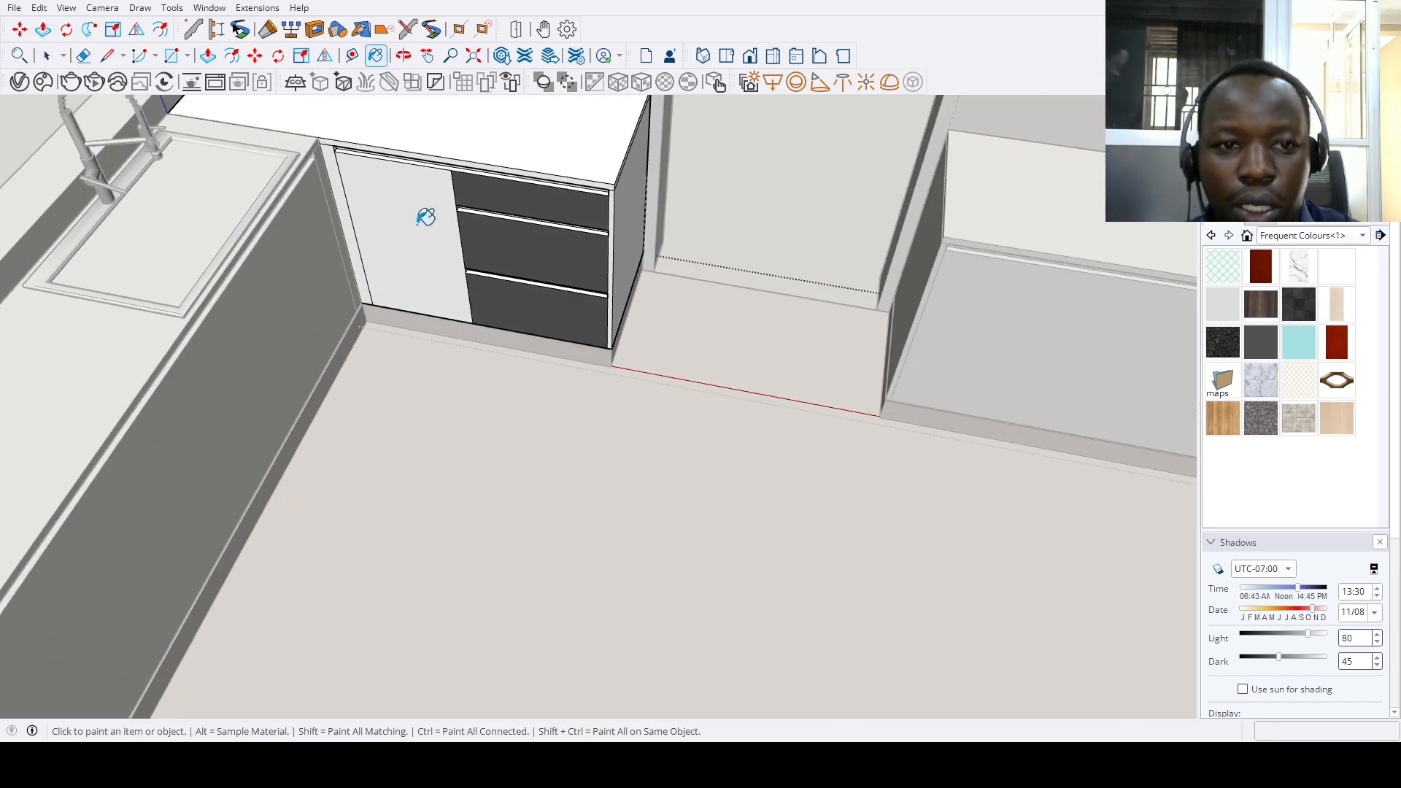
{"action": "left_click", "coordinate": [423, 220]}
{"action": "scroll", "coordinate": [612, 275], "scroll_direction": "up", "scroll_amount": 1}
{"action": "left_click", "coordinate": [629, 248]}
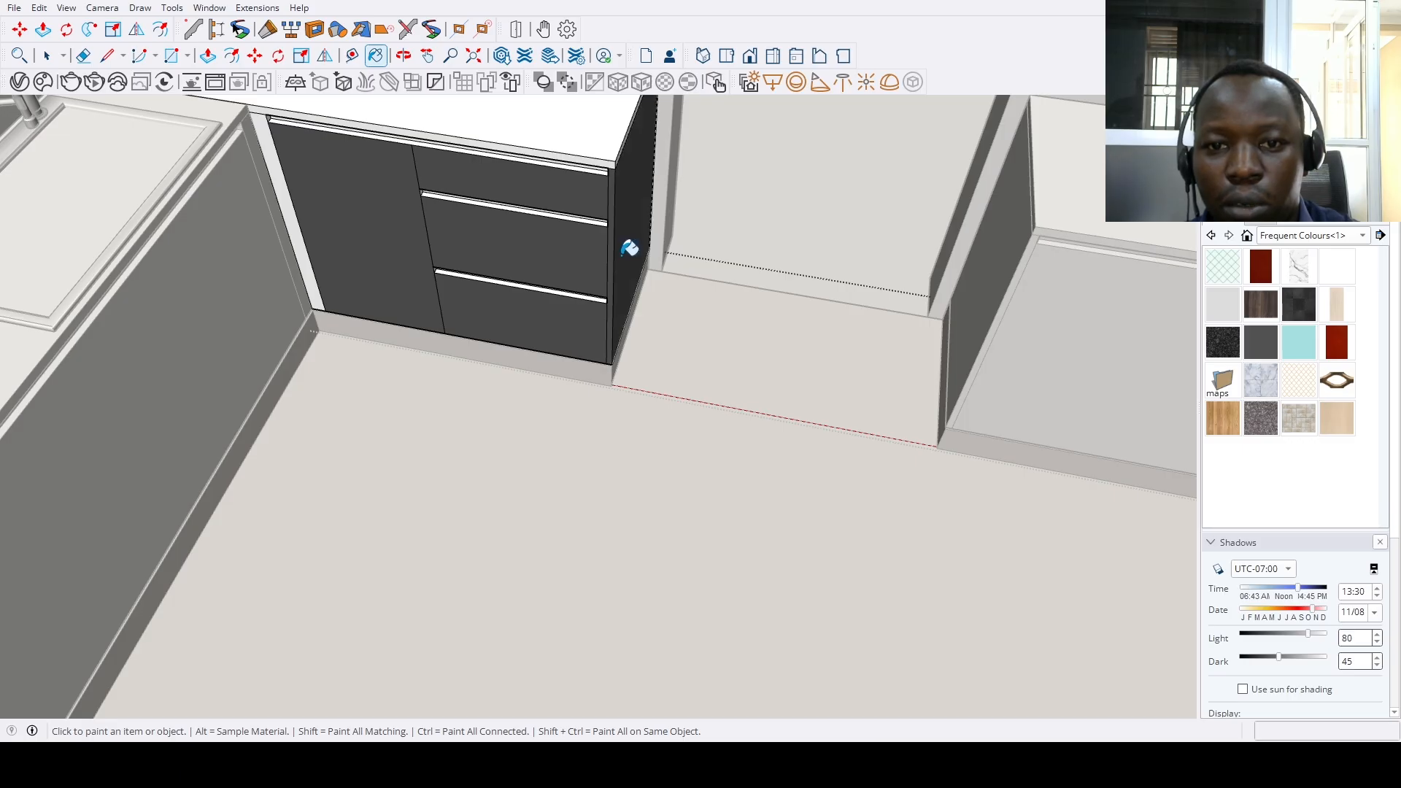
{"action": "scroll", "coordinate": [328, 375], "scroll_direction": "down", "scroll_amount": 5}
{"action": "left_click", "coordinate": [321, 248]}
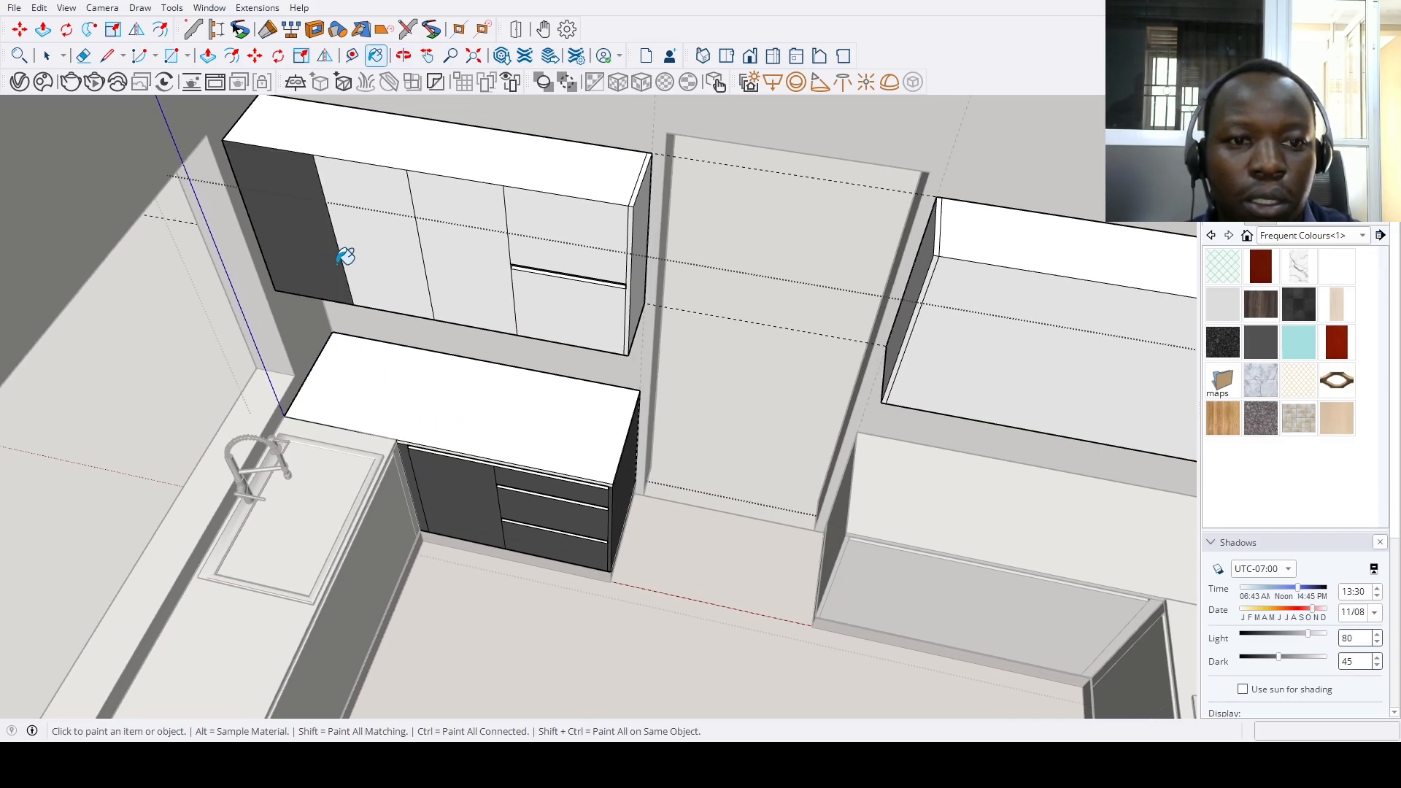
{"action": "left_click", "coordinate": [409, 281]}
{"action": "left_click", "coordinate": [454, 293], "text": "alt"}
{"action": "left_click", "coordinate": [431, 295]}
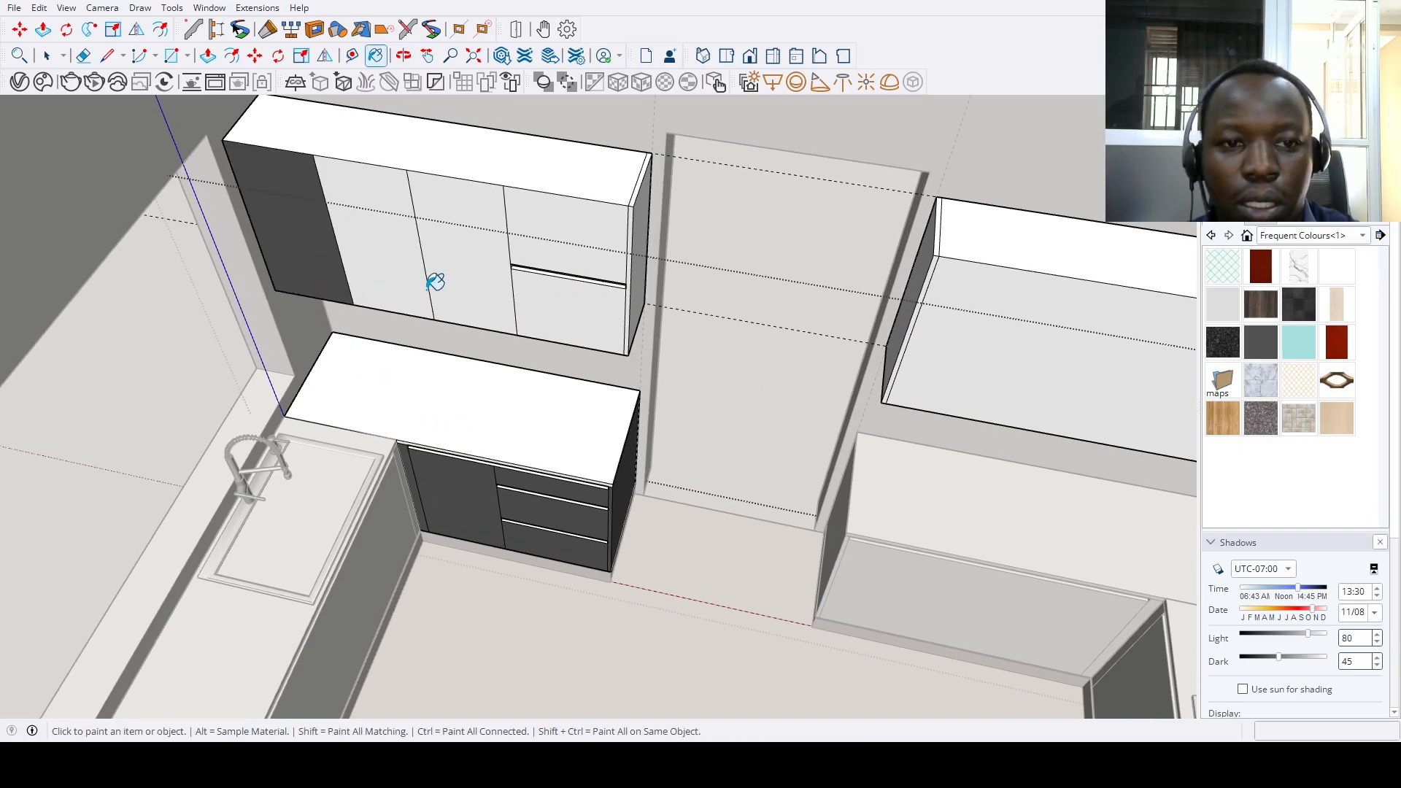
{"action": "left_click", "coordinate": [321, 248]}
Paint the wall cabinet's third door and the two stacked fronts beside it dark grey
{"action": "left_click", "coordinate": [467, 292]}
{"action": "left_click", "coordinate": [563, 309]}
{"action": "left_click", "coordinate": [606, 251]}
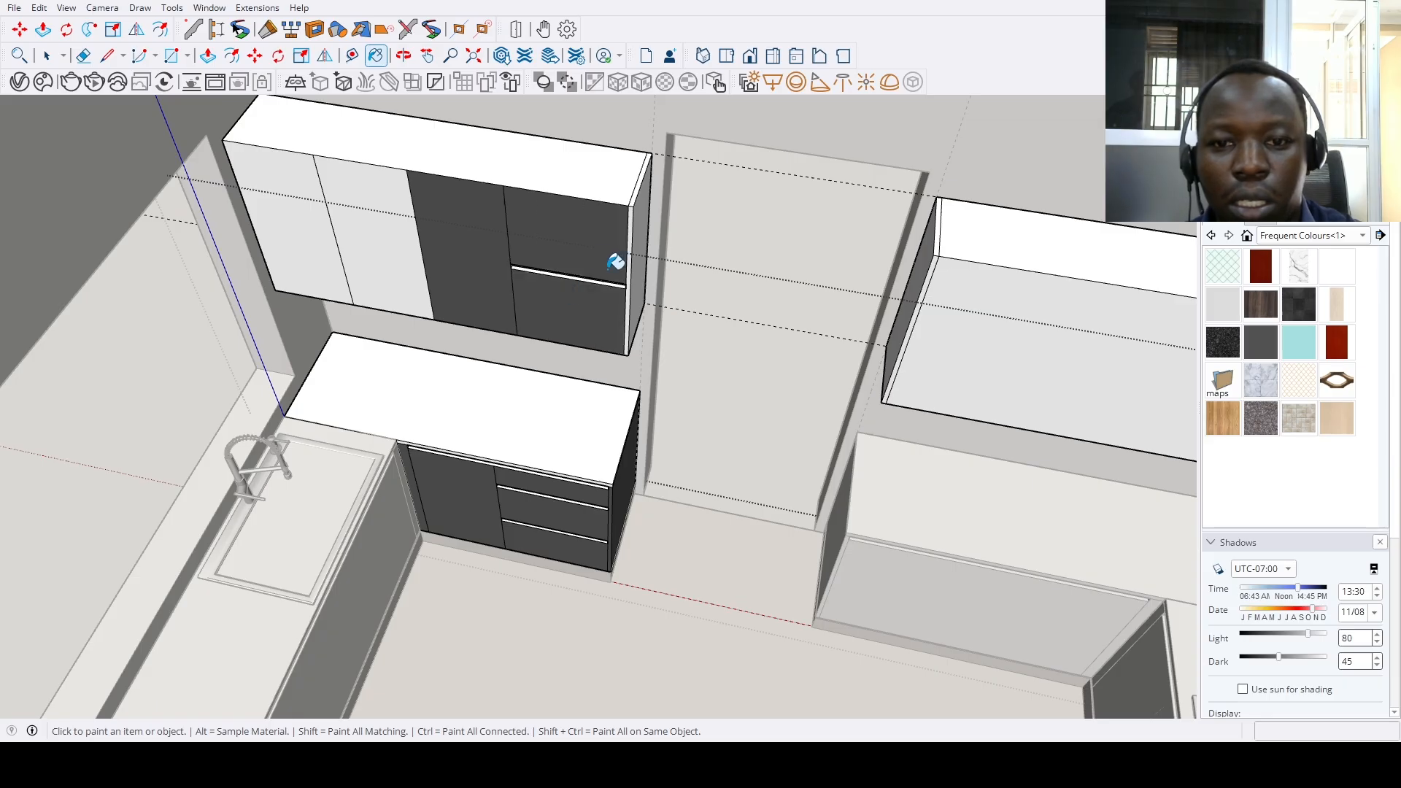
{"action": "scroll", "coordinate": [632, 262], "scroll_direction": "up", "scroll_amount": 3}
{"action": "scroll", "coordinate": [469, 488], "scroll_direction": "down", "scroll_amount": 6}
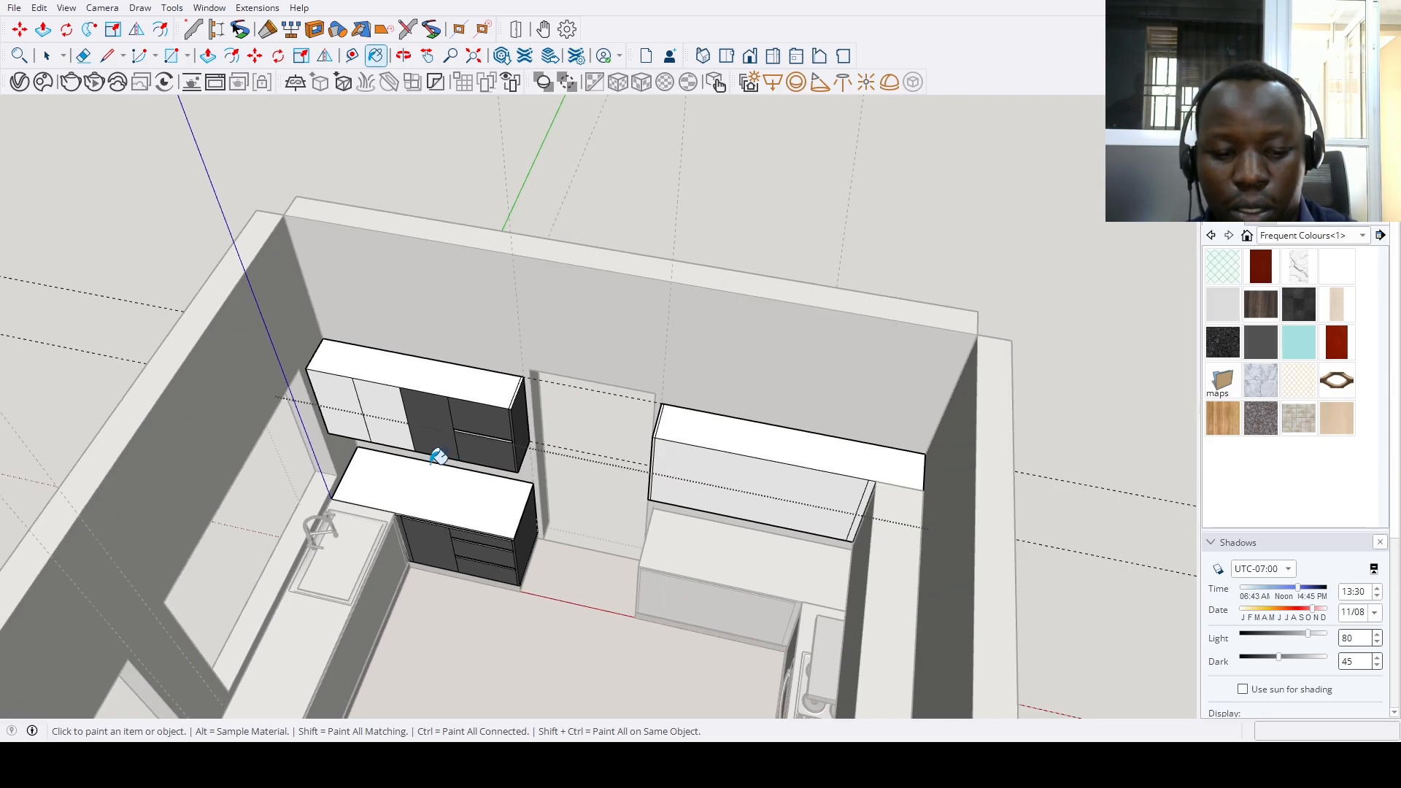
Erase the line between the wall cabinet's two light doors and push that section away to clear the corner
{"action": "key", "text": "e"}
{"action": "key", "text": "p"}
{"action": "left_click", "coordinate": [387, 422]}
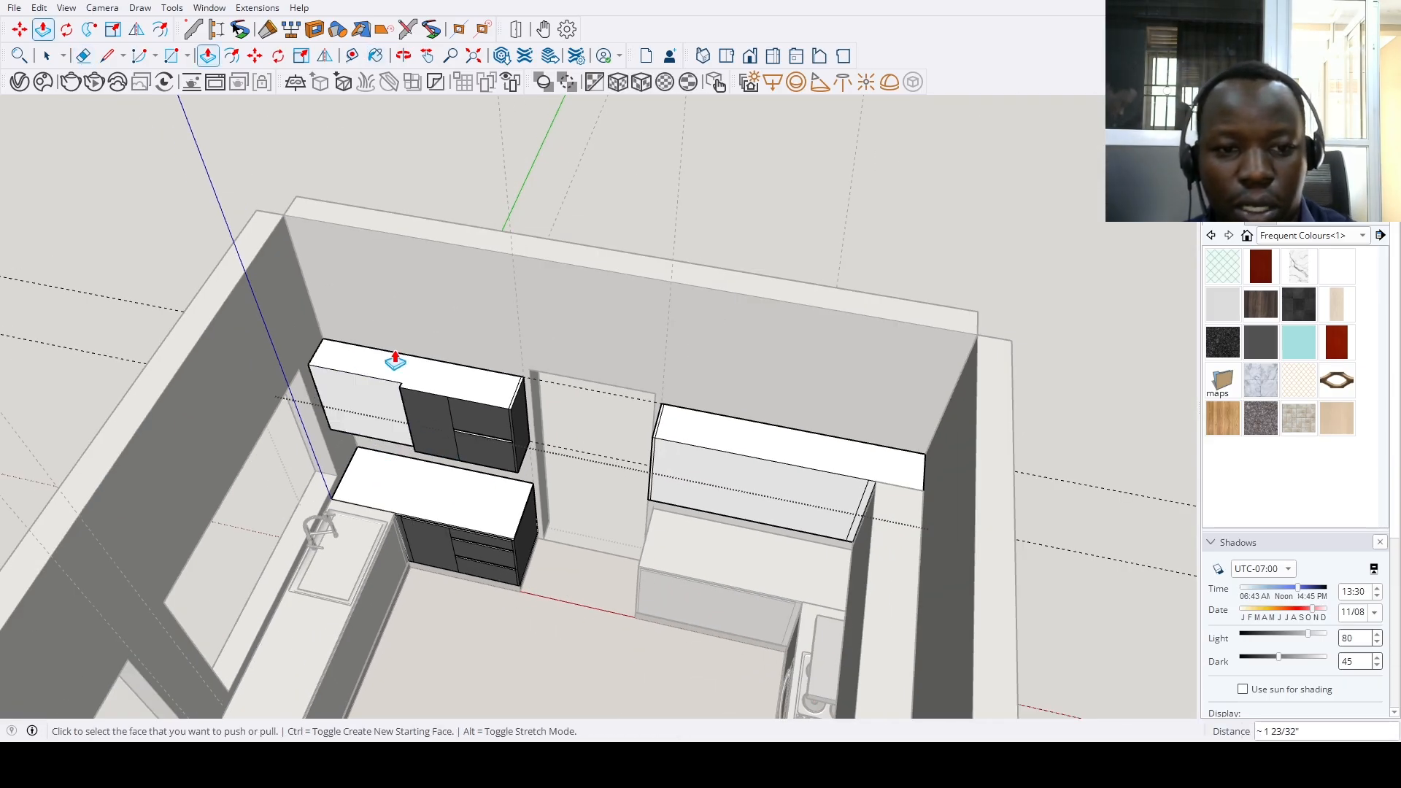
{"action": "left_click", "coordinate": [387, 367]}
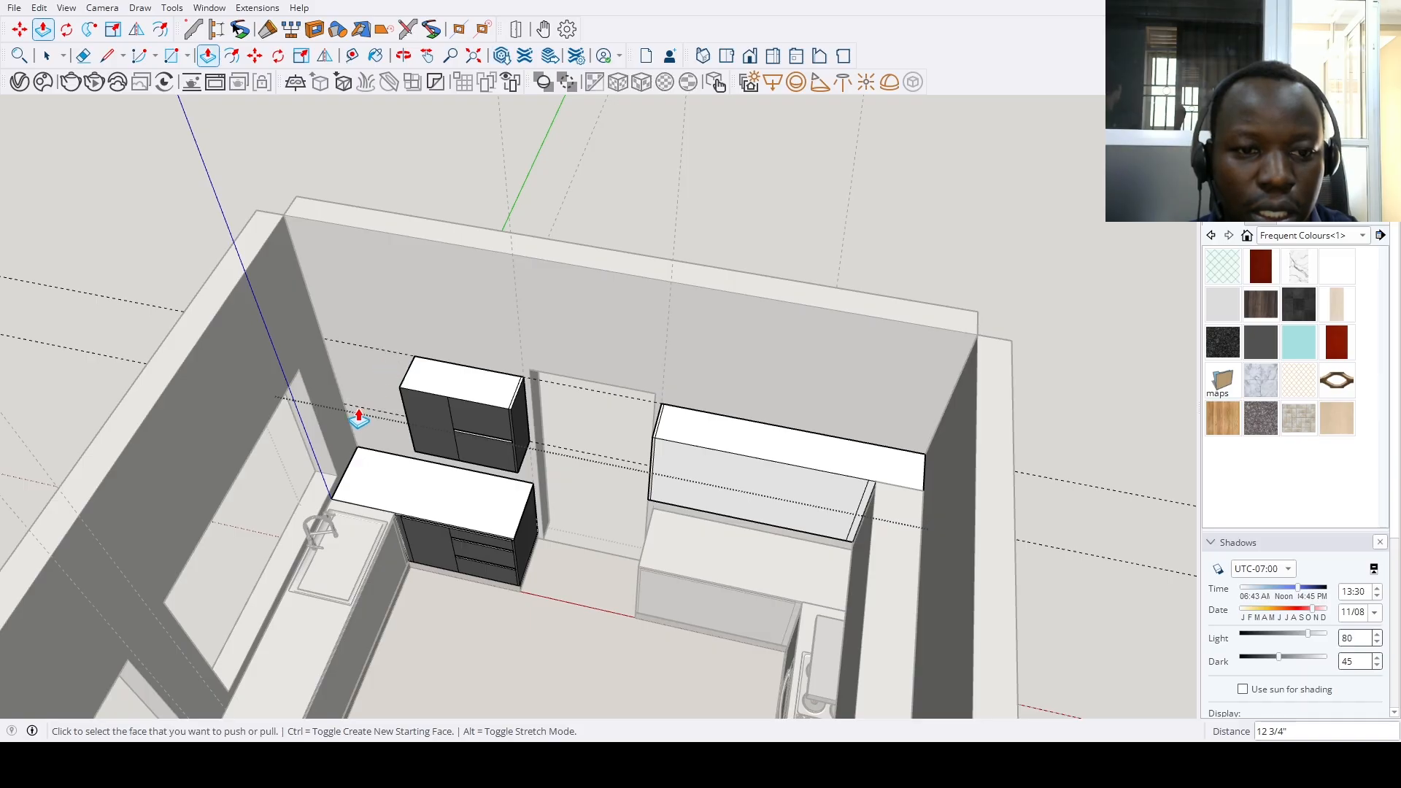
{"action": "scroll", "coordinate": [383, 387], "scroll_direction": "up", "scroll_amount": 1}
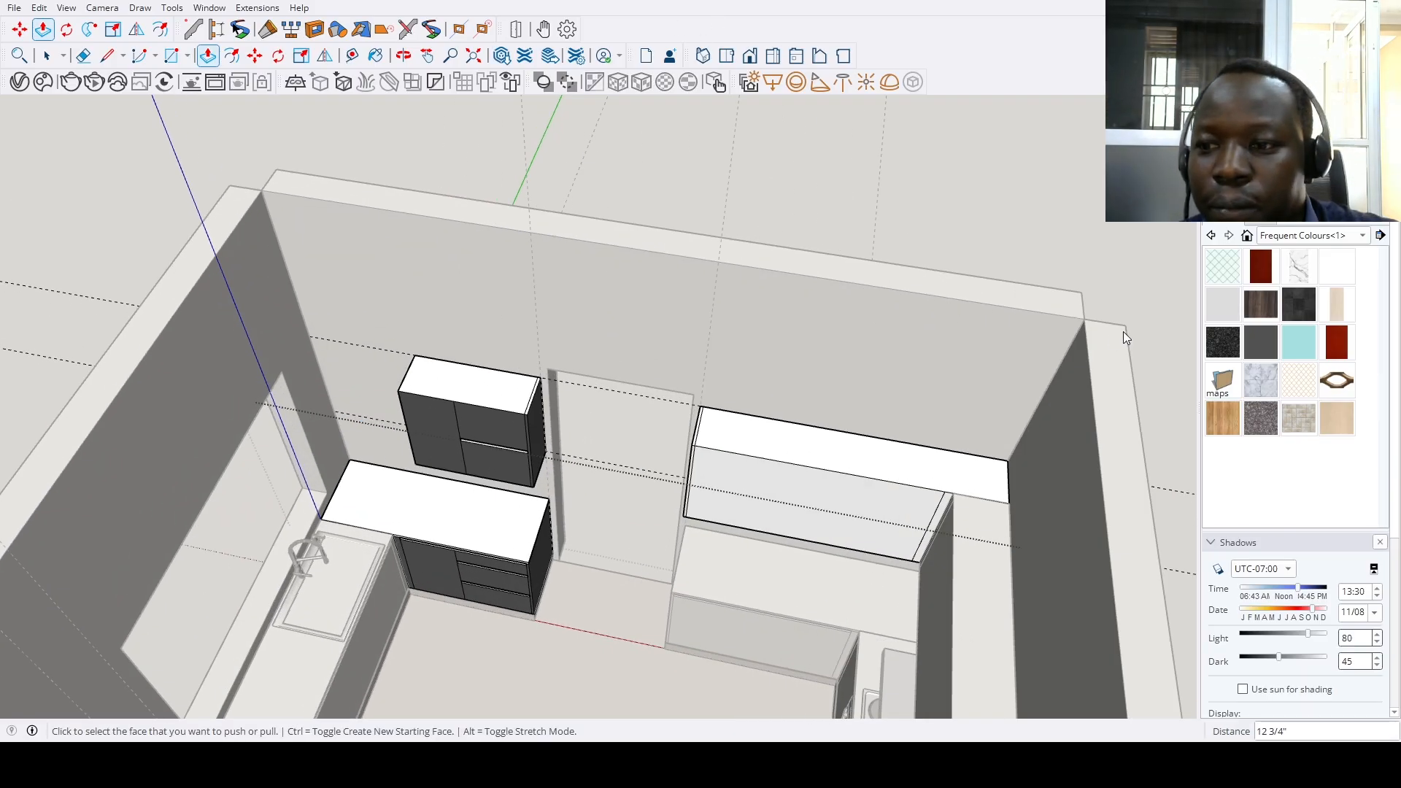
Paste the glass-door display cabinet and move it into the wall corner, aligned with the top of the wall cabinet
{"action": "key", "text": "ctrl+v"}
{"action": "left_click", "coordinate": [385, 507]}
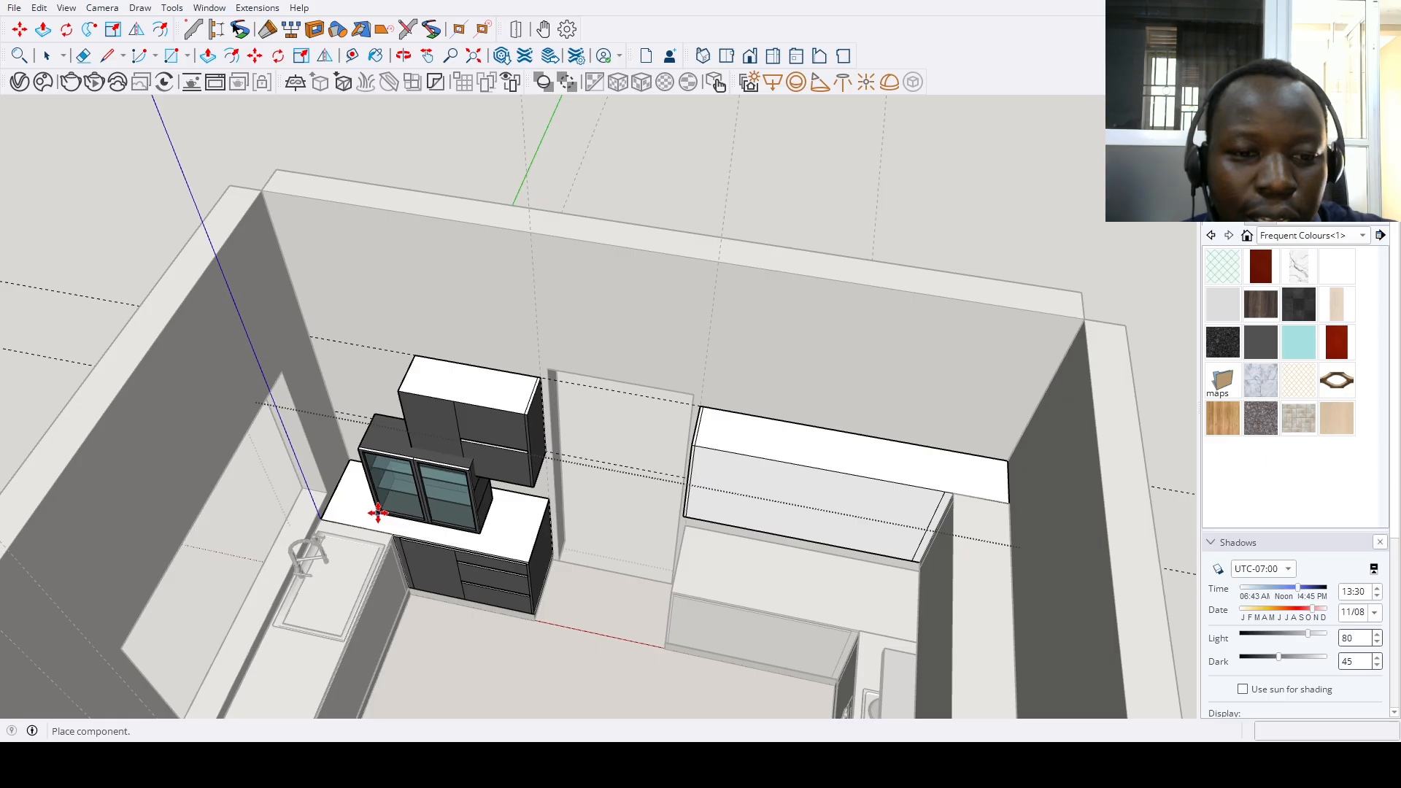
{"action": "scroll", "coordinate": [384, 506], "scroll_direction": "up", "scroll_amount": 2}
{"action": "left_click", "coordinate": [376, 381]}
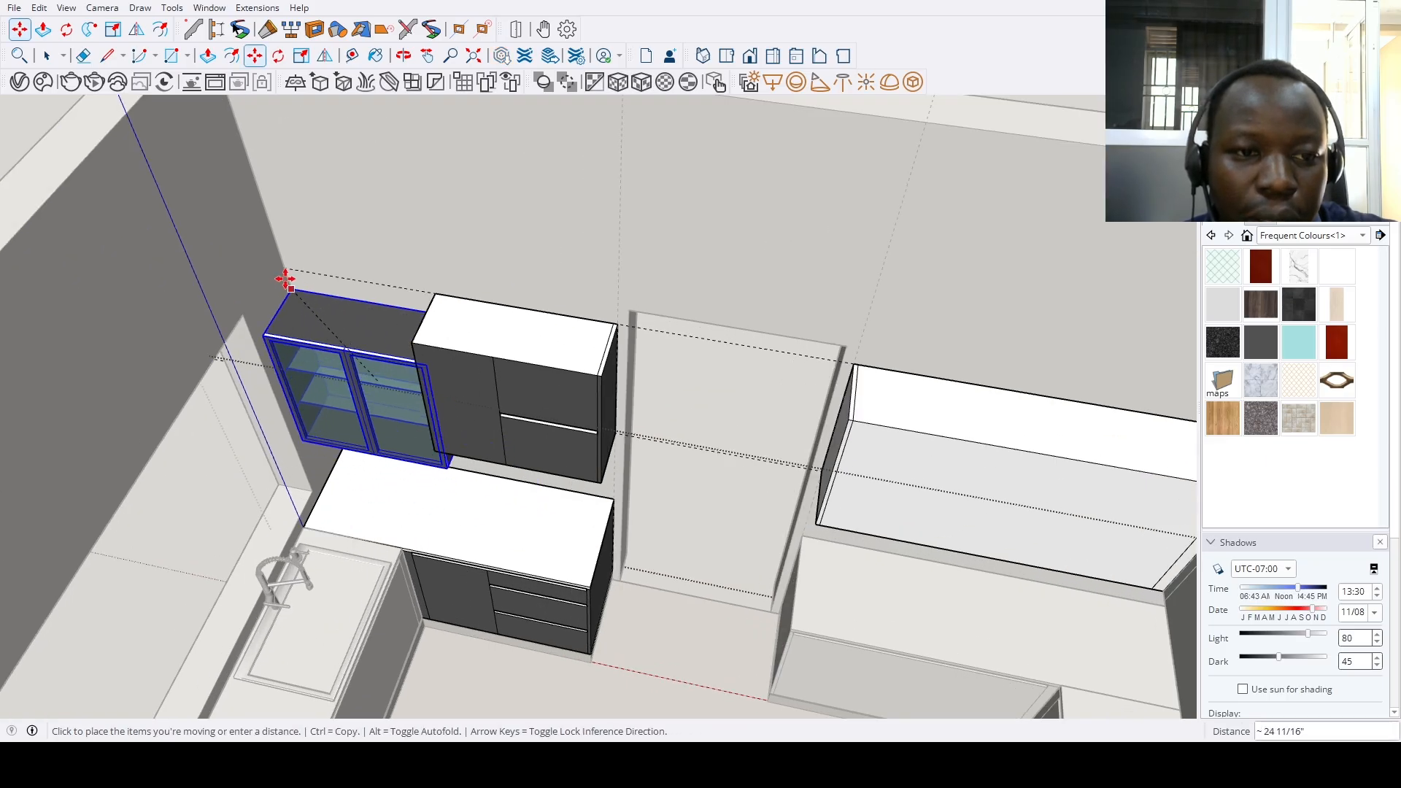
{"action": "scroll", "coordinate": [283, 270], "scroll_direction": "up", "scroll_amount": 3}
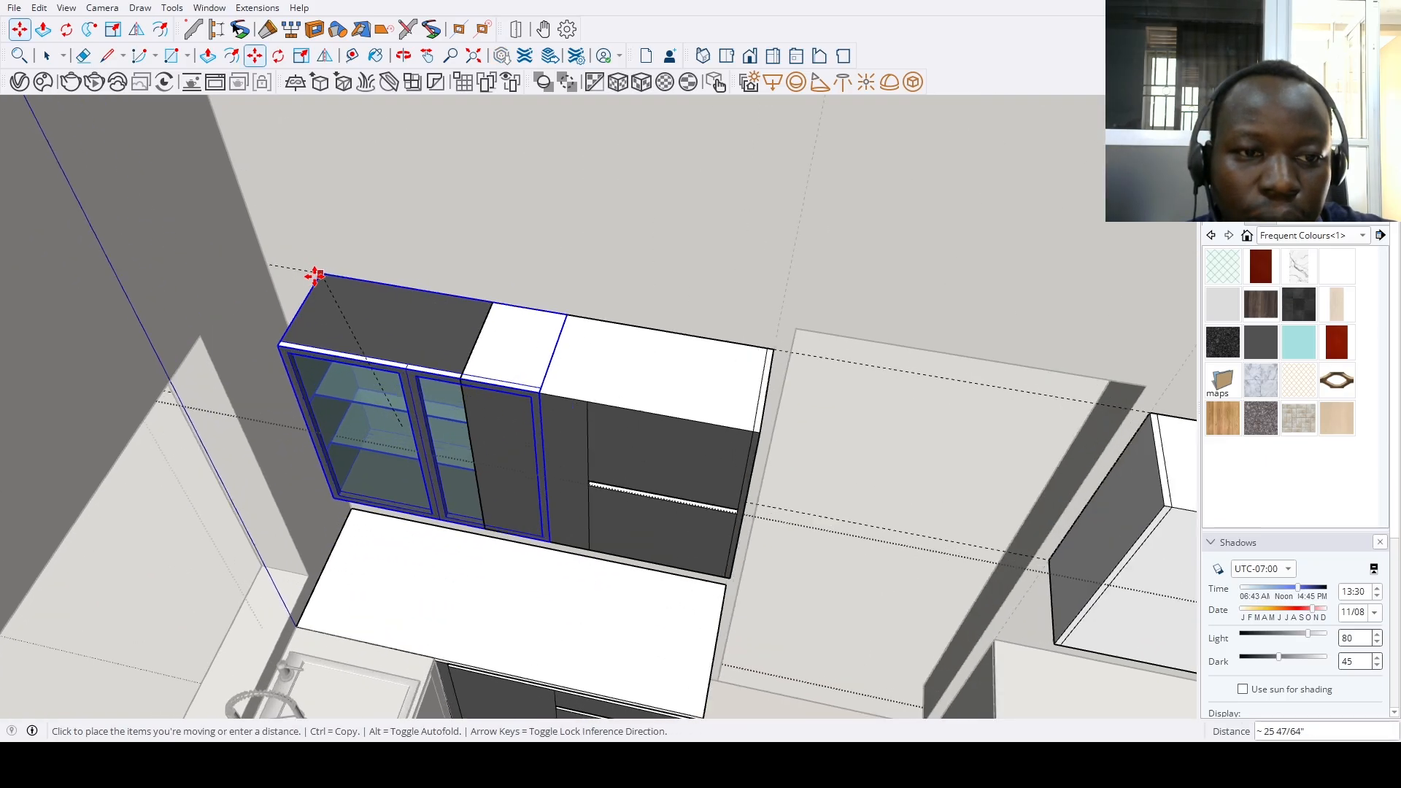
{"action": "left_click", "coordinate": [270, 262]}
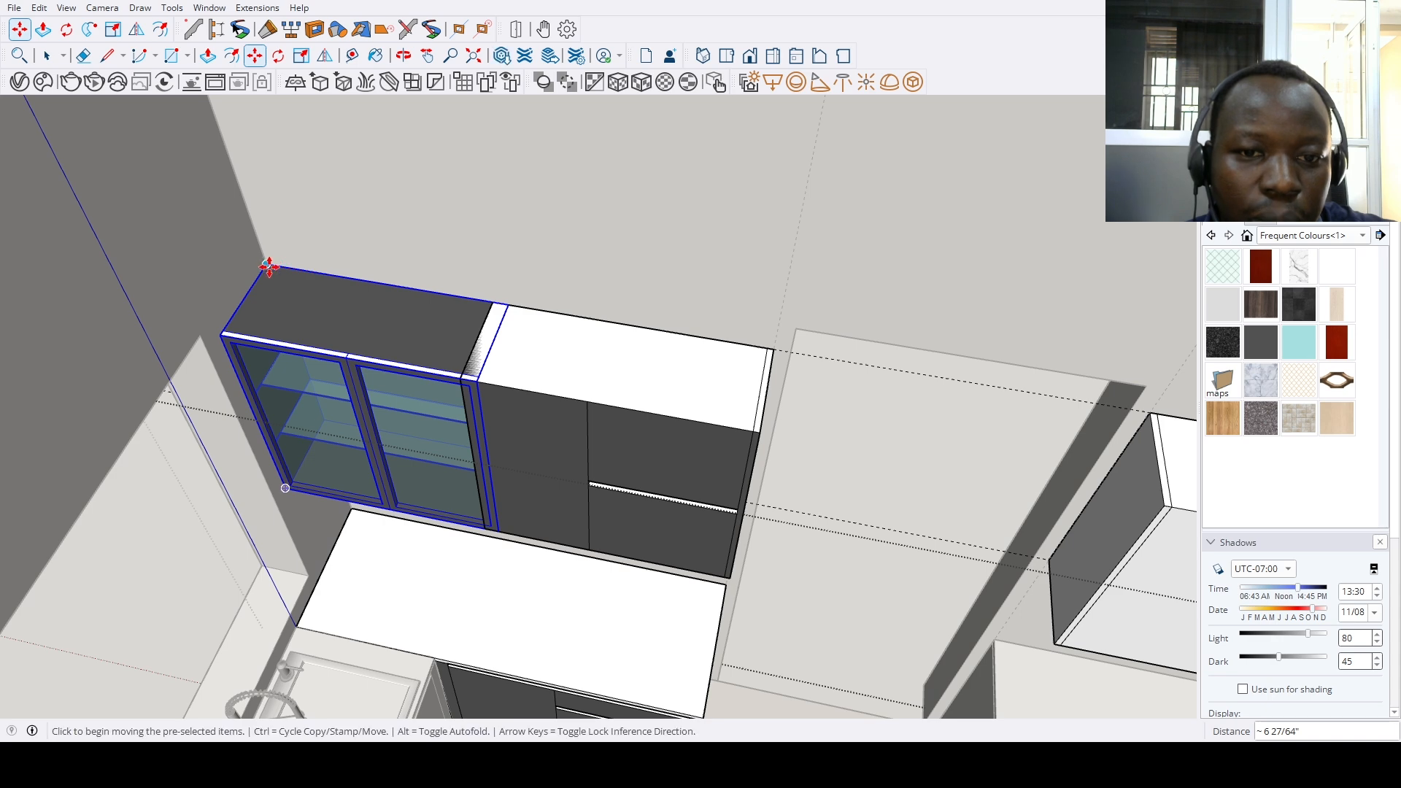
Move the glass cabinet's side next to the wall cabinet 2 inches inward so it ends flush with that neighbour
{"action": "middle_click_drag", "start_coordinate": [270, 262], "coordinate": [463, 338]}
{"action": "key", "text": "space"}
{"action": "left_click", "coordinate": [489, 277]}
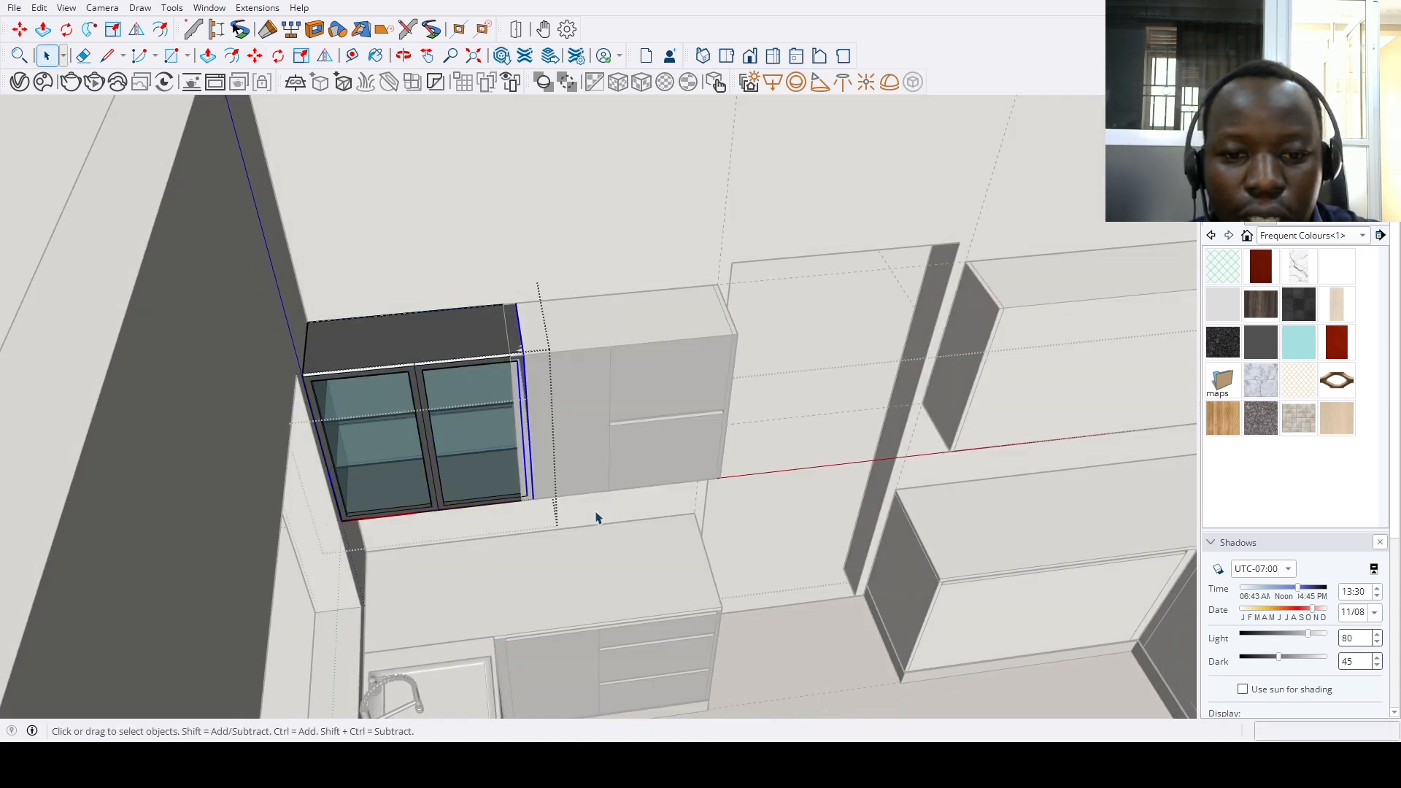
{"action": "scroll", "coordinate": [512, 305], "scroll_direction": "up", "scroll_amount": 2}
{"action": "key", "text": "m"}
{"action": "left_click", "coordinate": [519, 312]}
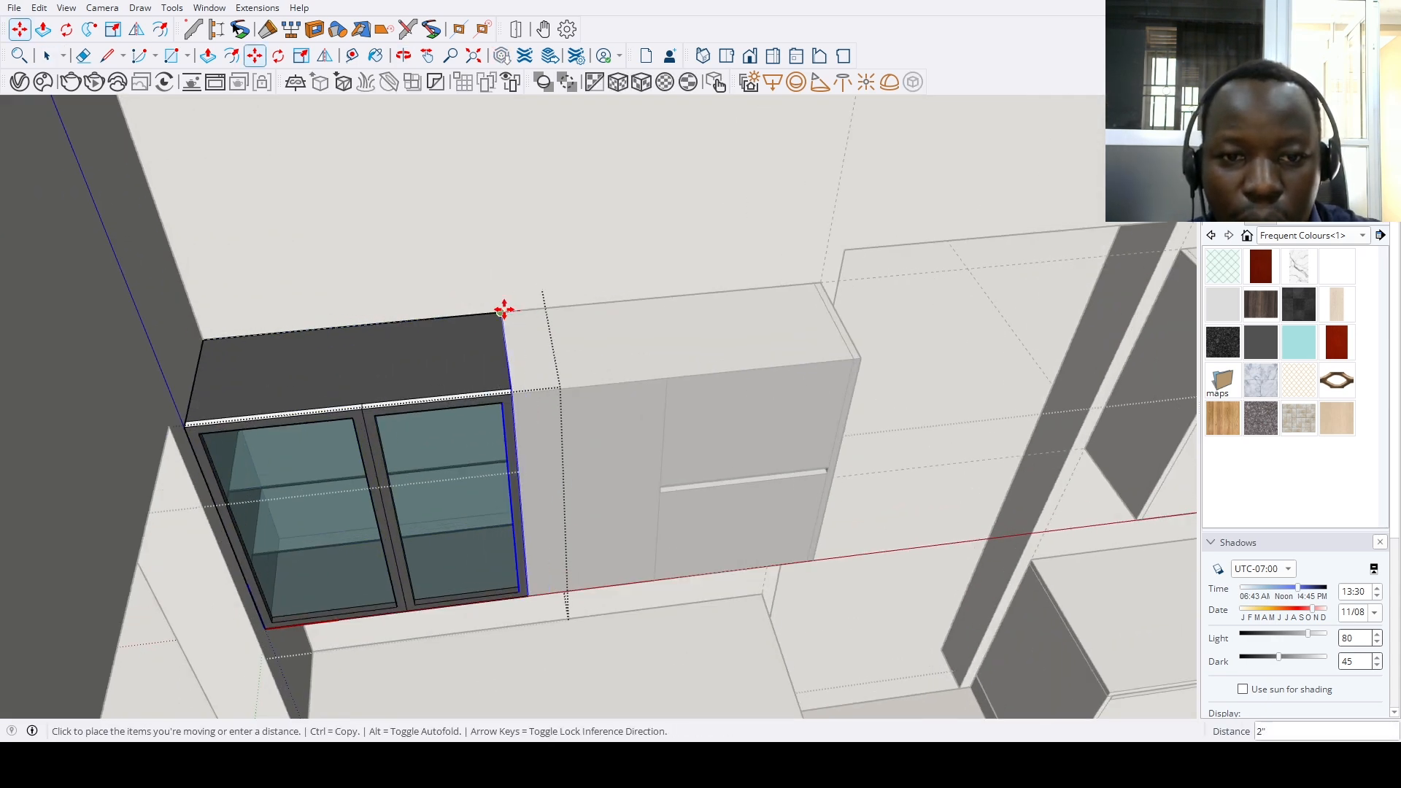
{"action": "left_click", "coordinate": [503, 310]}
Select the glass cabinet's centre door frames and shift them 1 inch toward the corner wall
{"action": "key", "text": "space"}
{"action": "left_click_drag", "start_coordinate": [327, 354], "coordinate": [404, 472]}
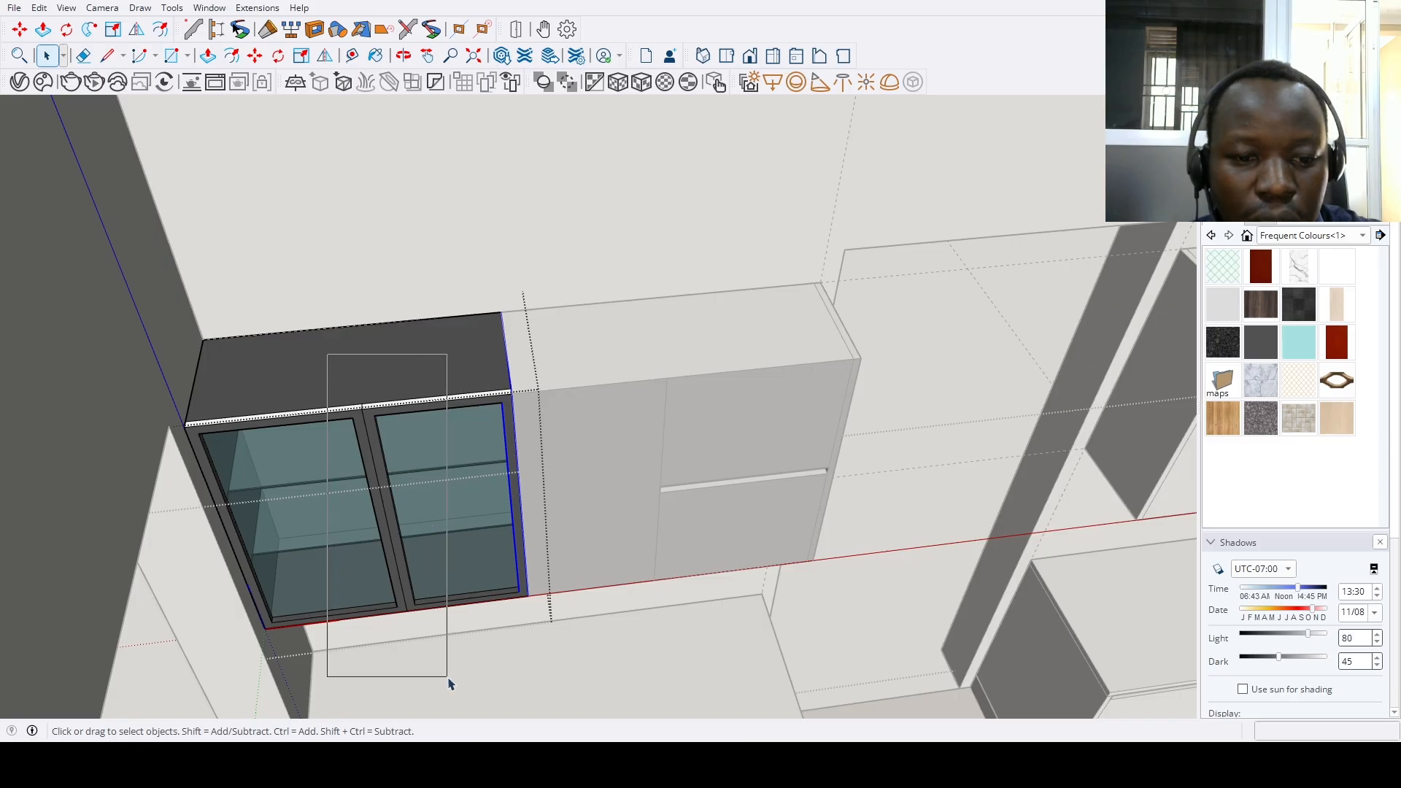
{"action": "left_click_drag", "start_coordinate": [448, 684], "coordinate": [449, 684]}
{"action": "scroll", "coordinate": [372, 466], "scroll_direction": "up", "scroll_amount": 2}
{"action": "key", "text": "m"}
{"action": "left_click", "coordinate": [365, 375]}
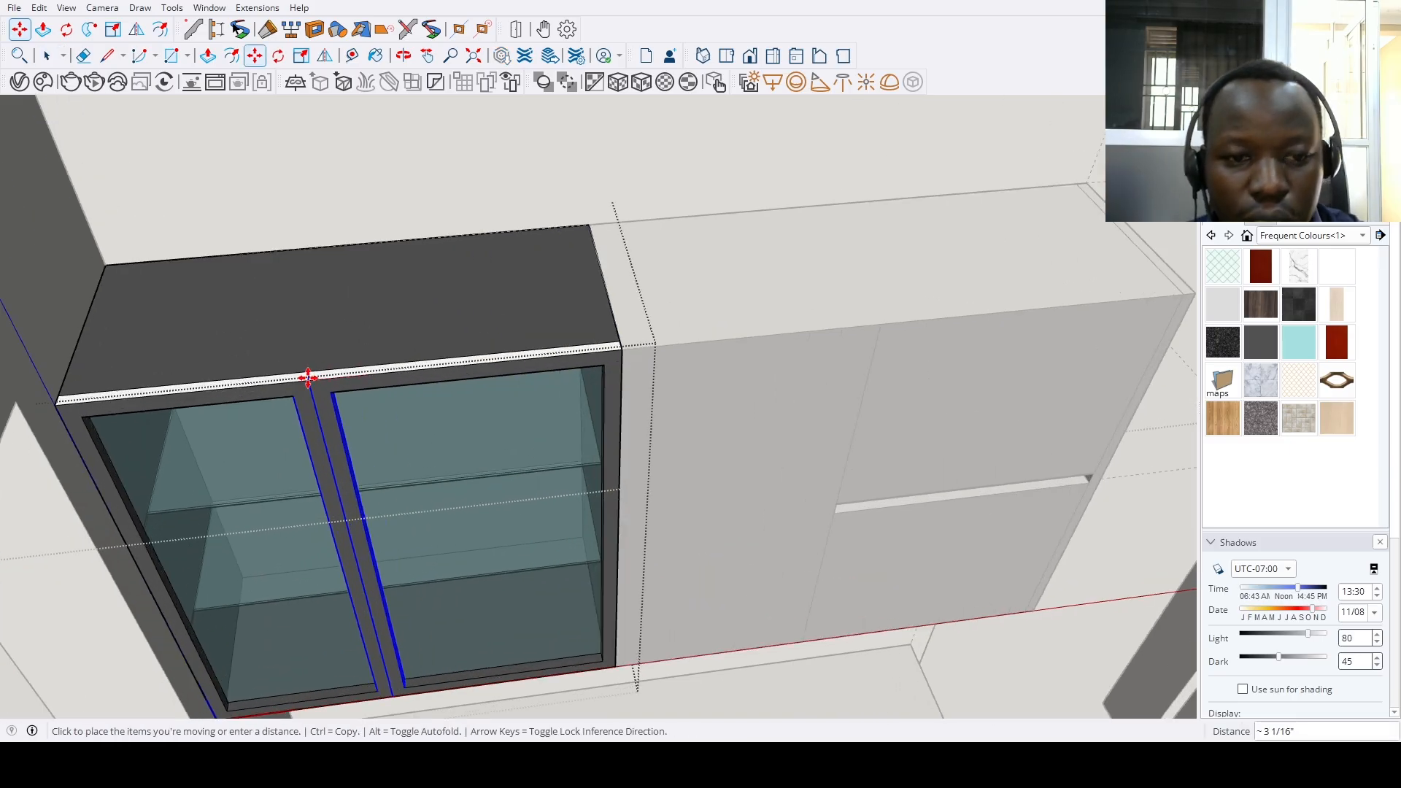
{"action": "left_click", "coordinate": [351, 242]}
{"action": "left_click", "coordinate": [348, 372]}
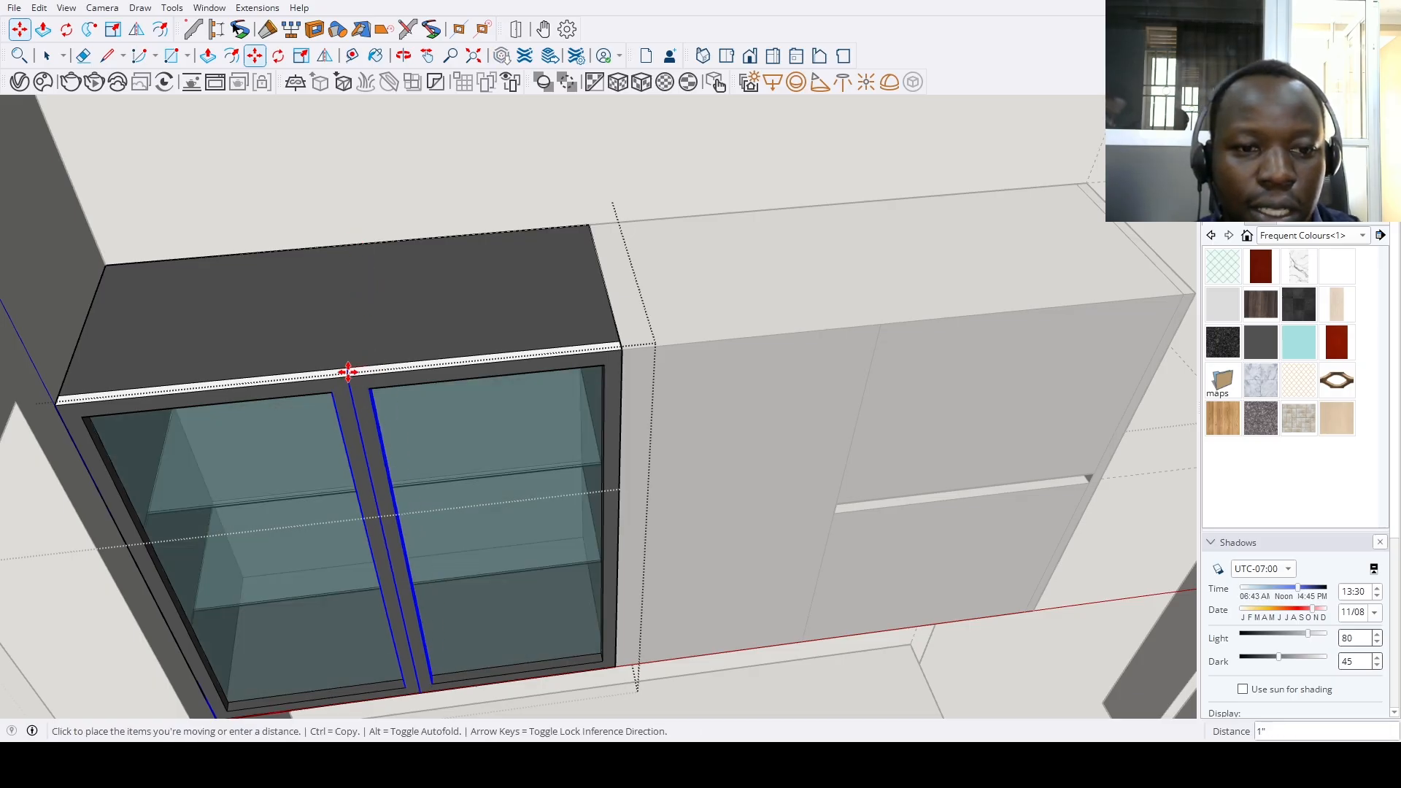
{"action": "key", "text": "Return"}
{"action": "key", "text": "space"}
Open the glass cabinet group and paint its top panel white
{"action": "scroll", "coordinate": [348, 372], "scroll_direction": "down", "scroll_amount": 10}
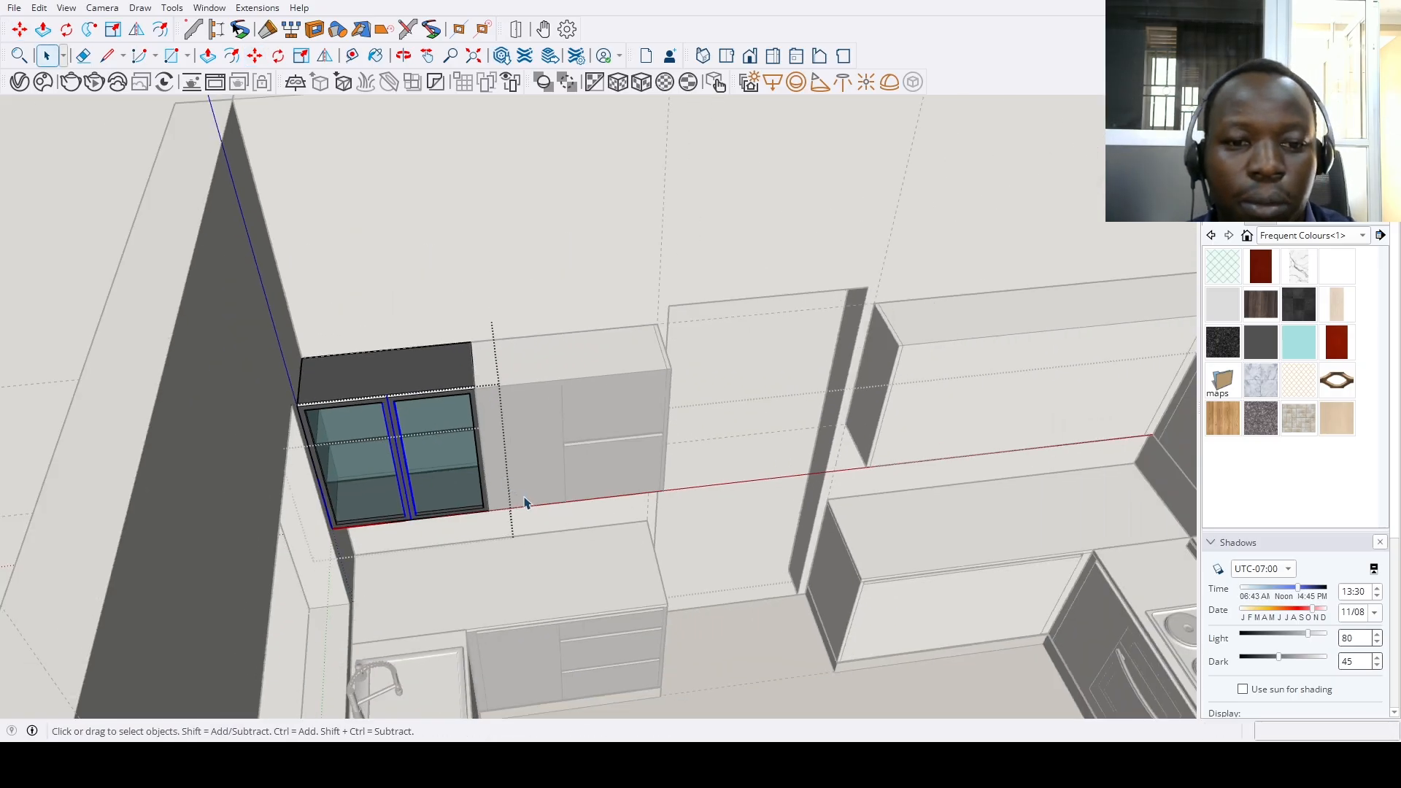
{"action": "middle_click_drag", "start_coordinate": [525, 500], "coordinate": [542, 443]}
{"action": "scroll", "coordinate": [595, 533], "scroll_direction": "up", "scroll_amount": 2}
{"action": "scroll", "coordinate": [525, 544], "scroll_direction": "down", "scroll_amount": 4}
{"action": "scroll", "coordinate": [478, 438], "scroll_direction": "up", "scroll_amount": 3}
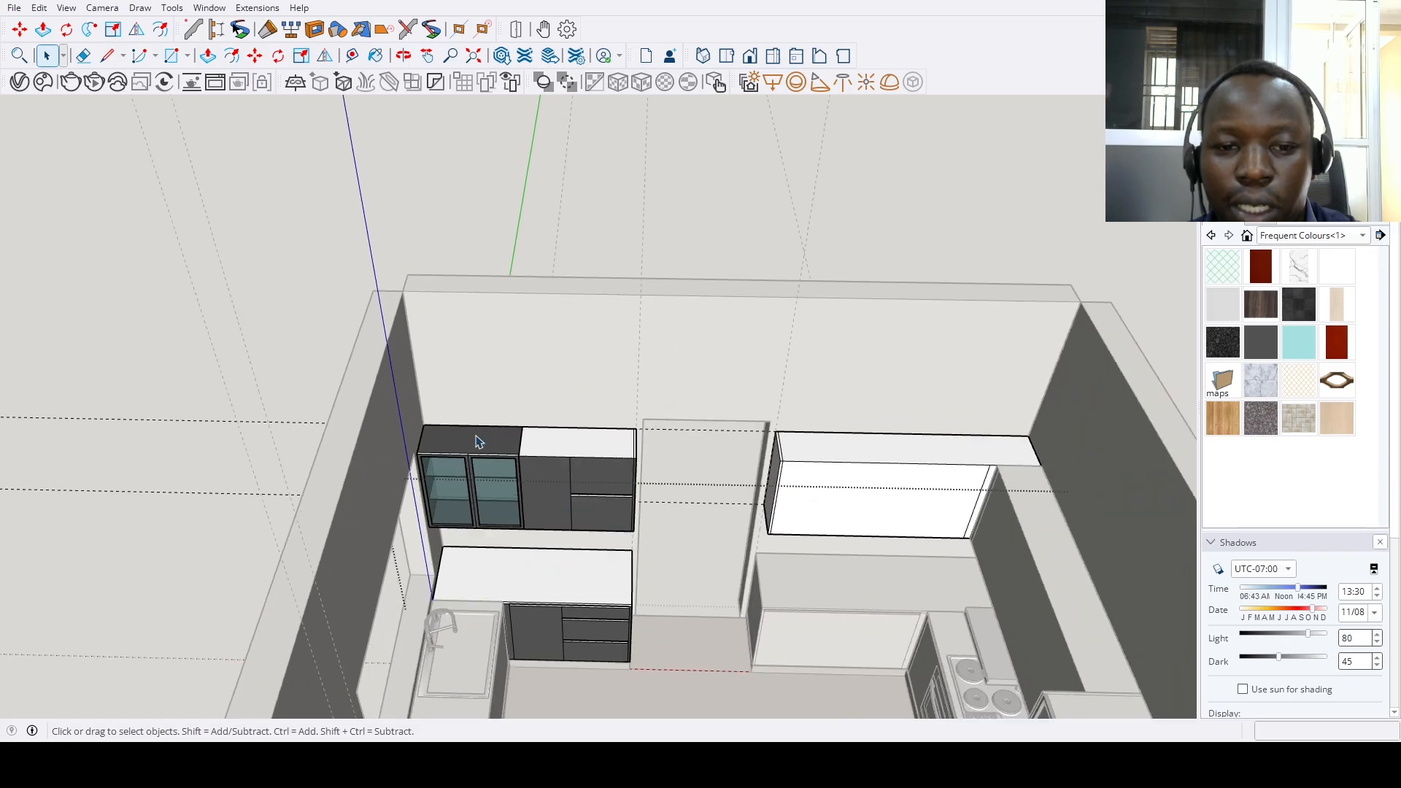
{"action": "double_click", "coordinate": [478, 438]}
{"action": "scroll", "coordinate": [423, 460], "scroll_direction": "up", "scroll_amount": 3}
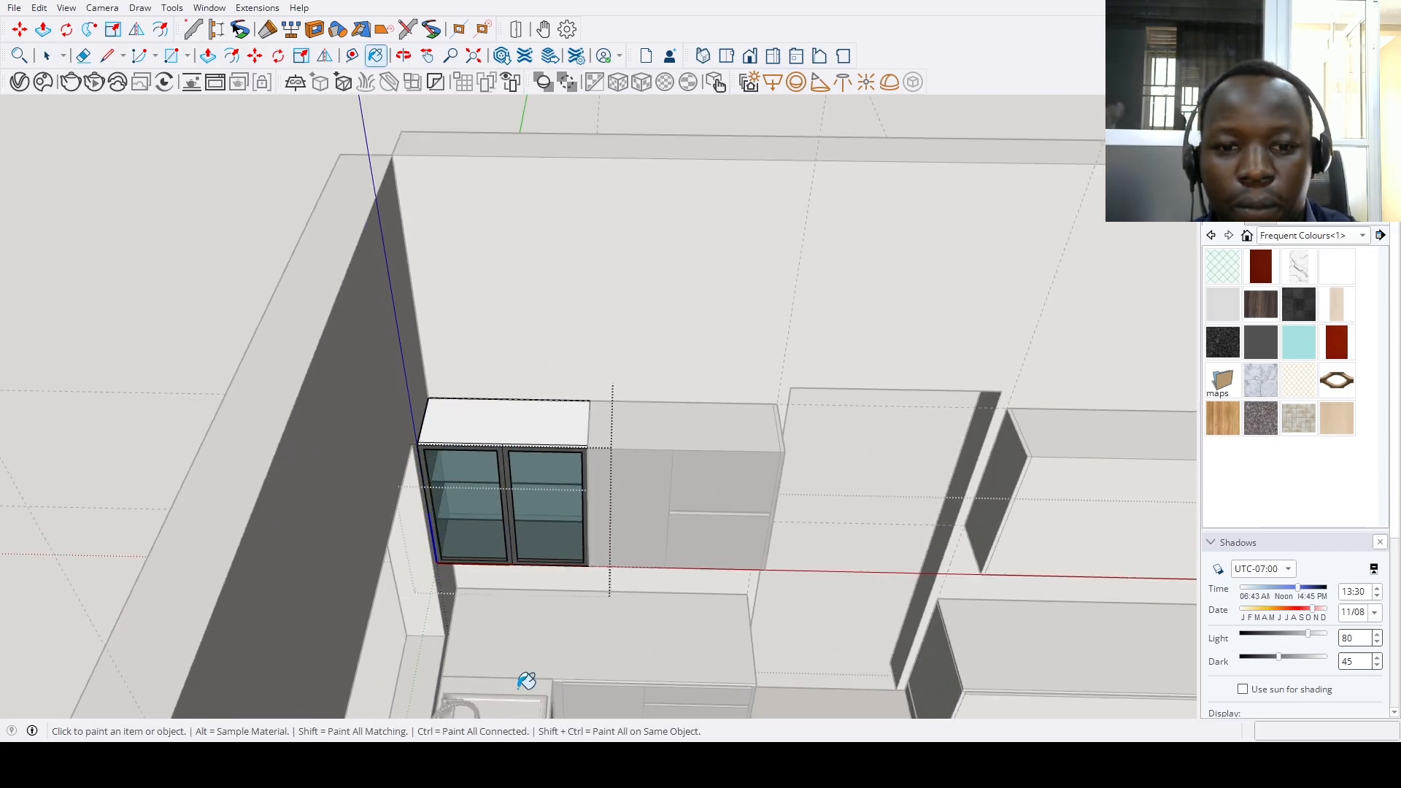
{"action": "key", "text": "Escape"}
Open the sink base cabinet group and paint its long front and end panel dark grey
{"action": "mouse_move", "coordinate": [667, 410]}
{"action": "middle_mouse_down"}
{"action": "mouse_move", "coordinate": [589, 580]}
{"action": "mouse_move", "coordinate": [510, 475]}
{"action": "mouse_move", "coordinate": [470, 500]}
{"action": "middle_mouse_up"}
{"action": "scroll", "coordinate": [589, 581], "scroll_direction": "down", "scroll_amount": 5}
{"action": "scroll", "coordinate": [530, 530], "scroll_direction": "up", "scroll_amount": 4}
{"action": "scroll", "coordinate": [530, 530], "scroll_direction": "down", "scroll_amount": 4}
{"action": "middle_click_drag", "start_coordinate": [457, 554], "coordinate": [344, 601]}
{"action": "scroll", "coordinate": [343, 601], "scroll_direction": "up", "scroll_amount": 6}
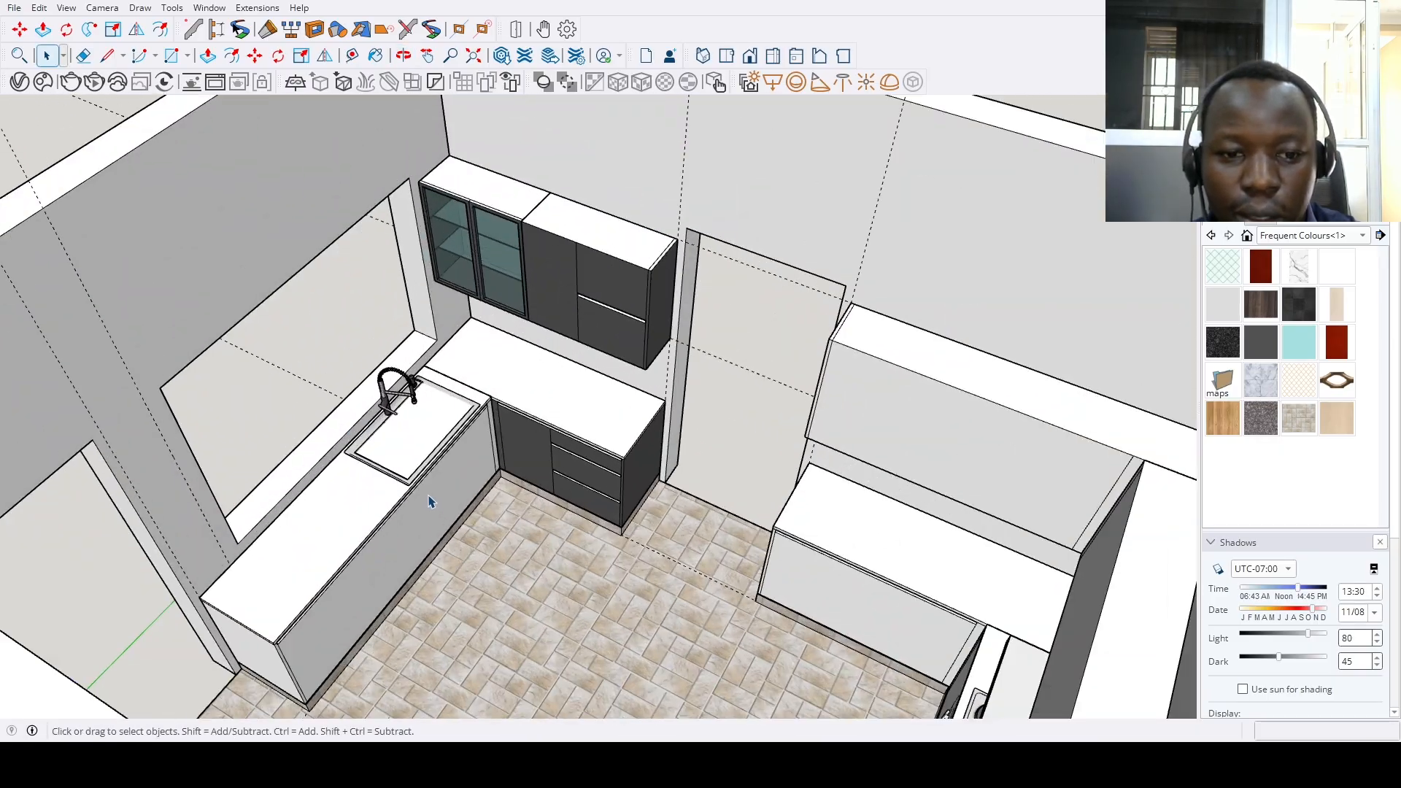
{"action": "double_click", "coordinate": [342, 538]}
{"action": "scroll", "coordinate": [341, 538], "scroll_direction": "down", "scroll_amount": 6}
{"action": "middle_click_drag", "start_coordinate": [341, 538], "coordinate": [235, 557]}
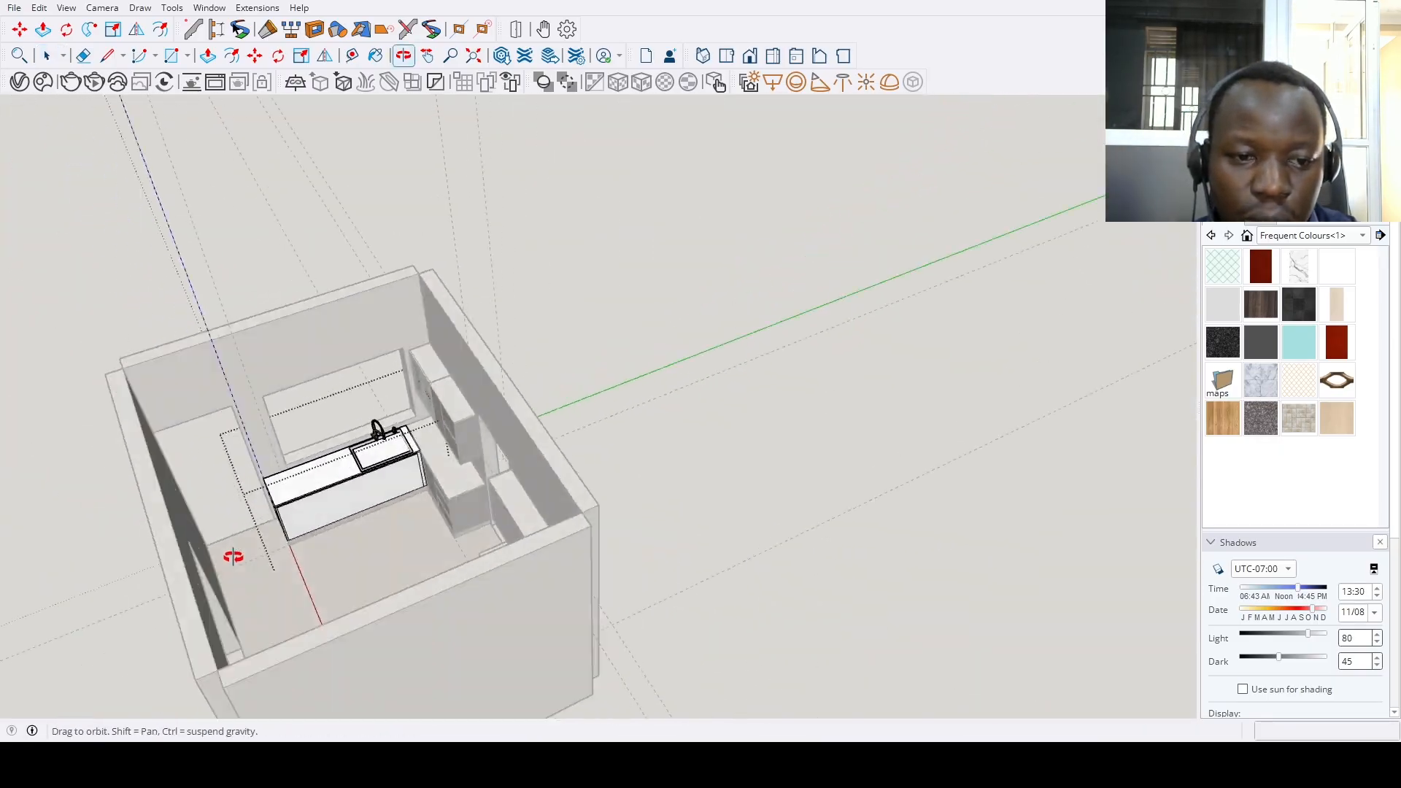
{"action": "scroll", "coordinate": [353, 504], "scroll_direction": "up", "scroll_amount": 6}
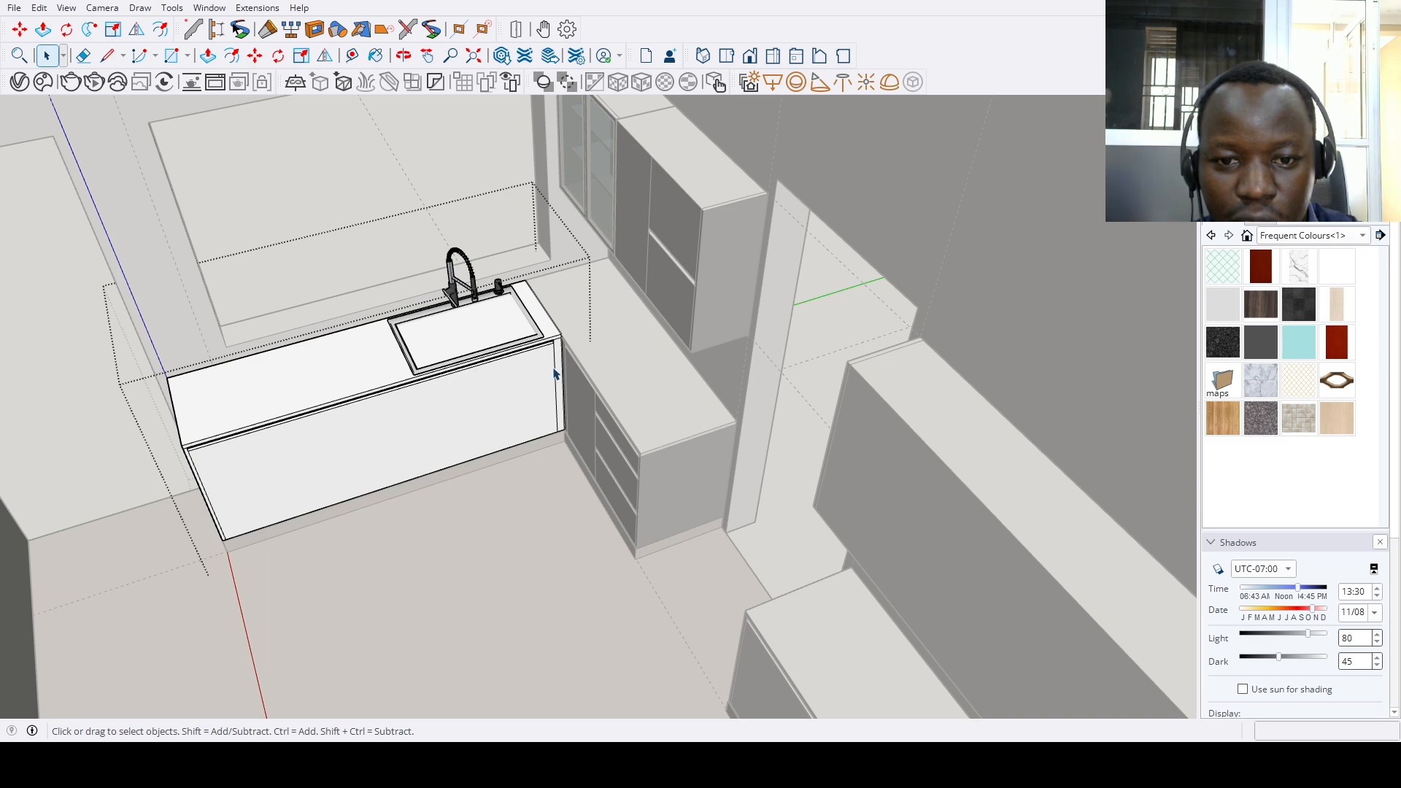
{"action": "scroll", "coordinate": [553, 373], "scroll_direction": "up", "scroll_amount": 3}
{"action": "key", "text": "b"}
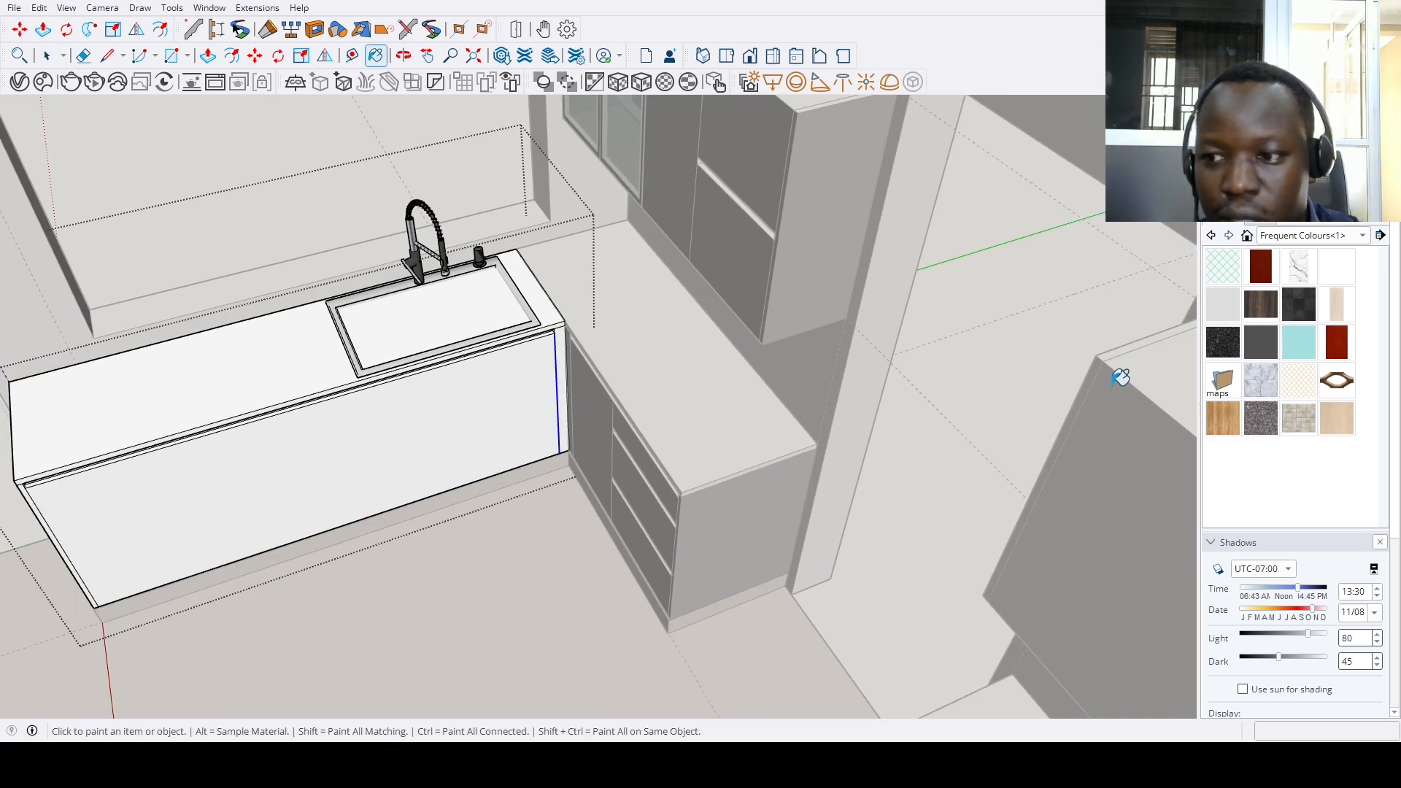
{"action": "left_click", "coordinate": [1255, 358]}
{"action": "left_click", "coordinate": [491, 406]}
{"action": "mouse_move", "coordinate": [632, 328]}
{"action": "middle_mouse_down"}
{"action": "mouse_move", "coordinate": [406, 557]}
{"action": "mouse_move", "coordinate": [567, 525]}
{"action": "mouse_move", "coordinate": [469, 516]}
{"action": "middle_mouse_up"}
{"action": "scroll", "coordinate": [463, 501], "scroll_direction": "up", "scroll_amount": 3}
{"action": "scroll", "coordinate": [429, 616], "scroll_direction": "down", "scroll_amount": 3}
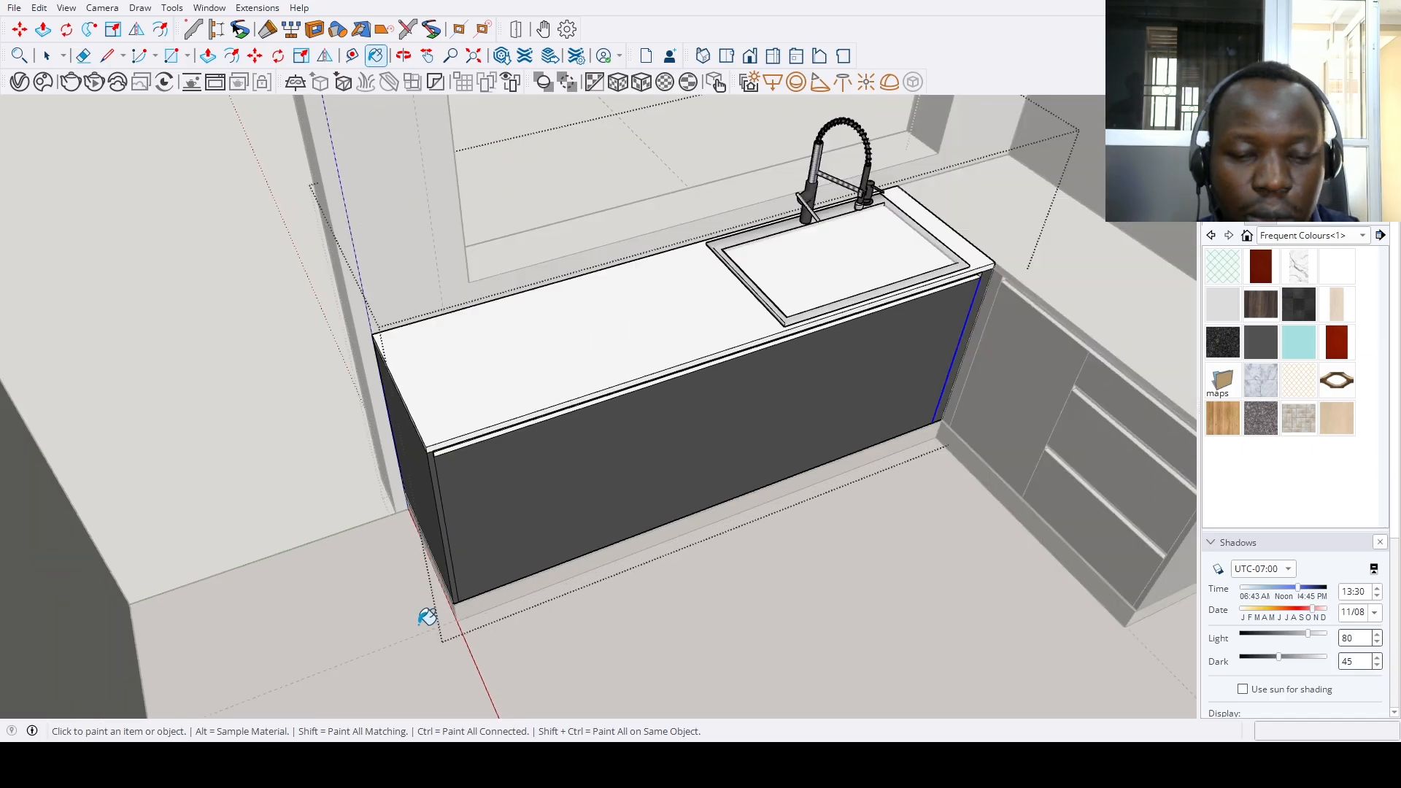
Copy the sink cabinet front's vertical edge 83 inches to the opposite end and divide the span into six equal doors
{"action": "scroll", "coordinate": [657, 511], "scroll_direction": "up", "scroll_amount": 3}
{"action": "key", "text": "space"}
{"action": "scroll", "coordinate": [860, 400], "scroll_direction": "down", "scroll_amount": 2}
{"action": "key", "text": "m"}
{"action": "left_click", "coordinate": [891, 369]}
{"action": "key", "text": "ctrl"}
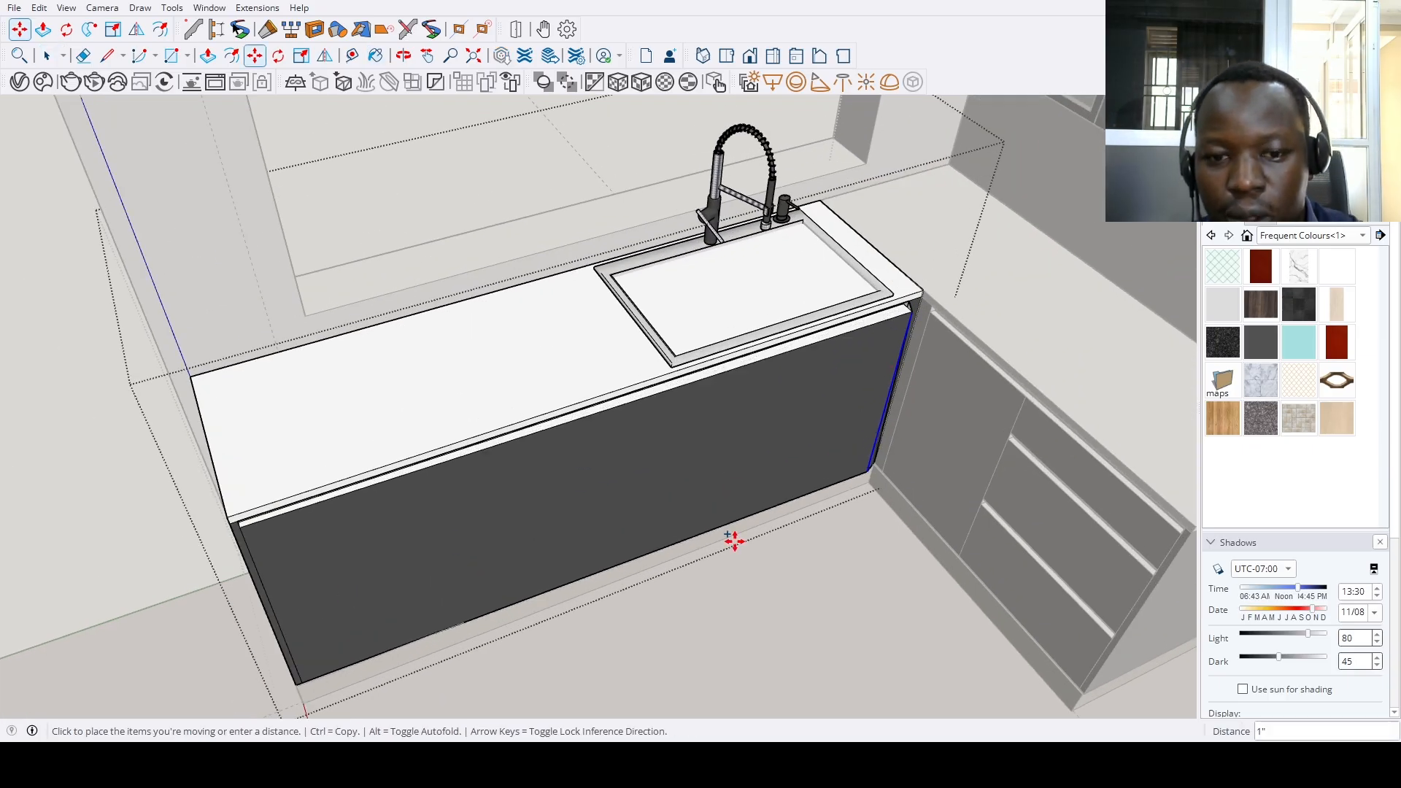
{"action": "scroll", "coordinate": [296, 612], "scroll_direction": "up", "scroll_amount": 2}
{"action": "scroll", "coordinate": [296, 612], "scroll_direction": "up", "scroll_amount": 1}
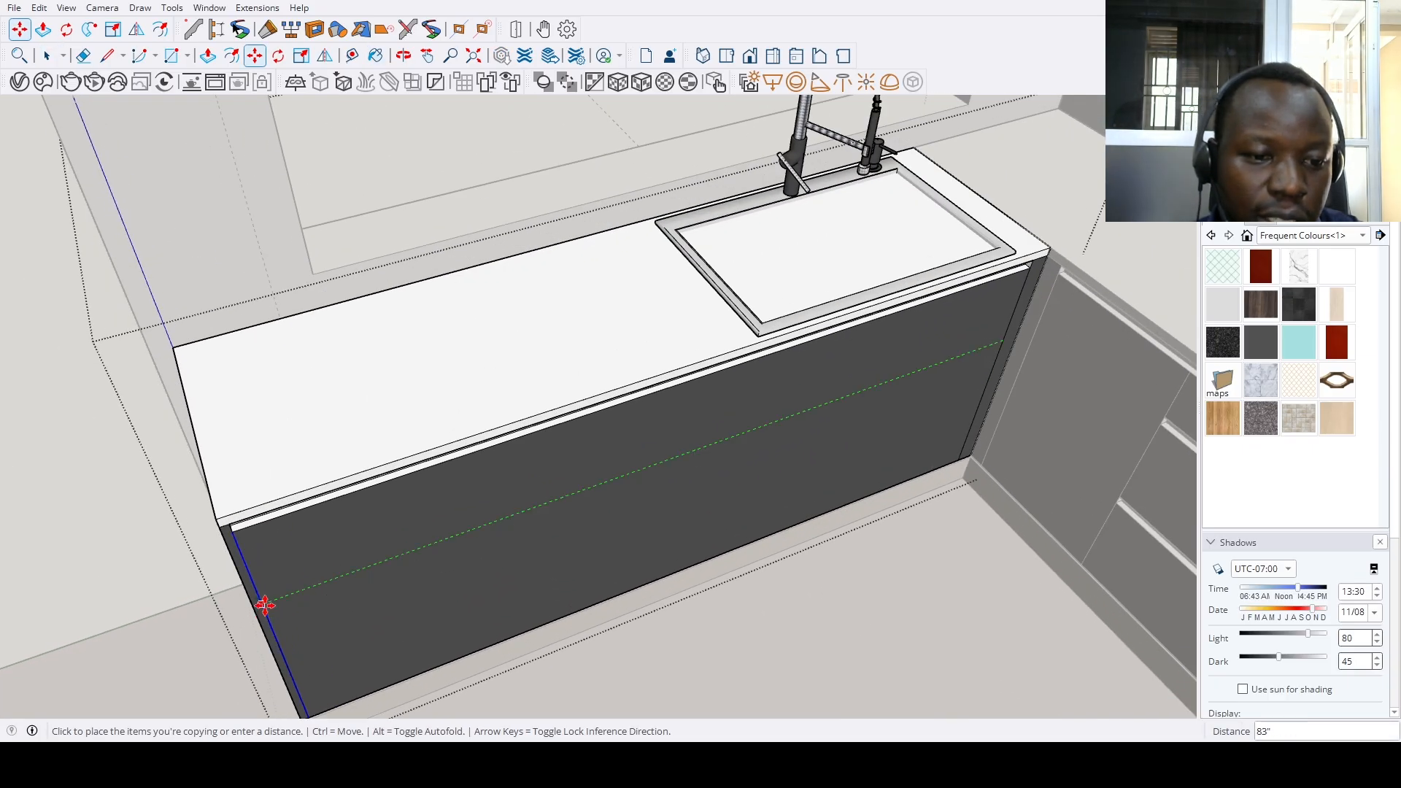
{"action": "left_click", "coordinate": [265, 605]}
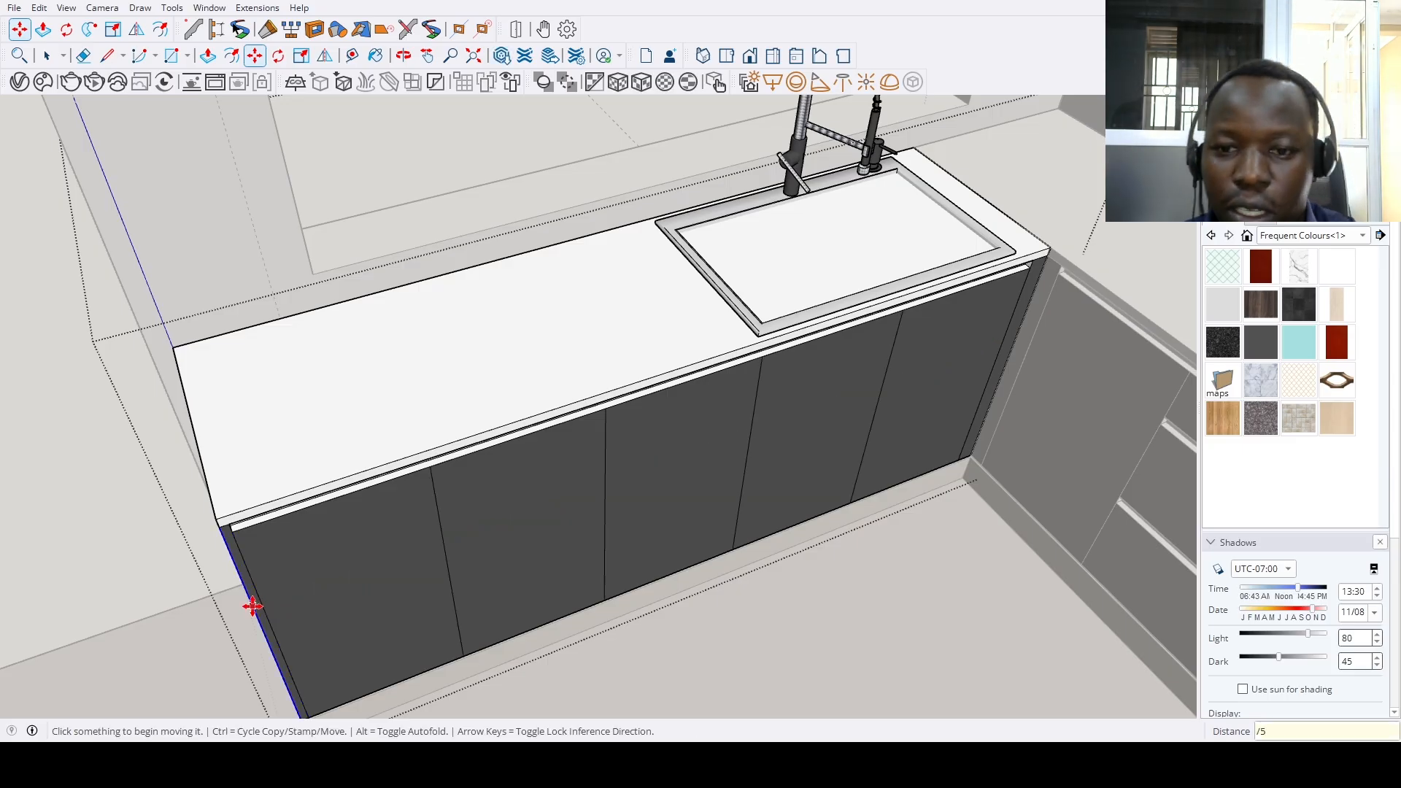
{"action": "key", "text": "Return"}
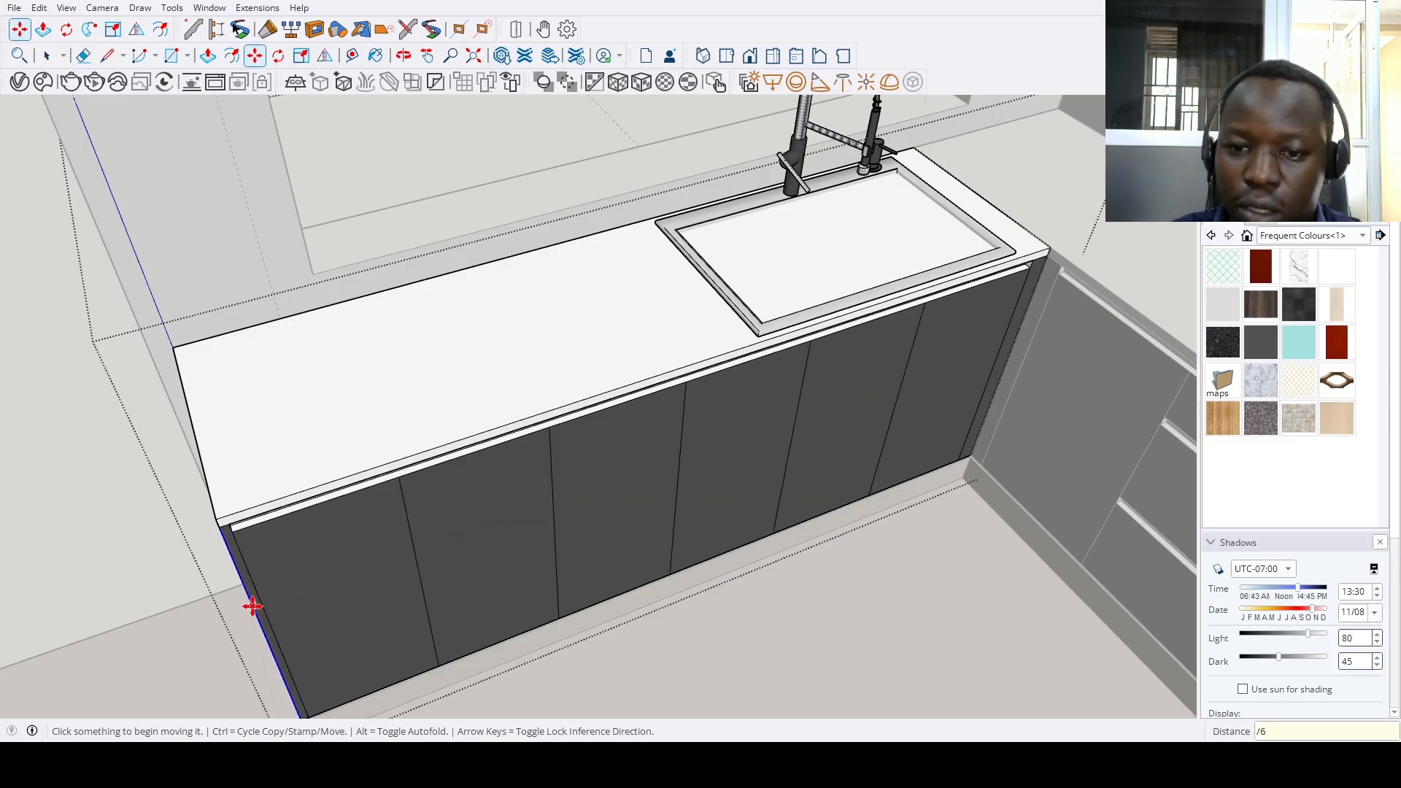
{"action": "scroll", "coordinate": [434, 640], "scroll_direction": "down", "scroll_amount": 6}
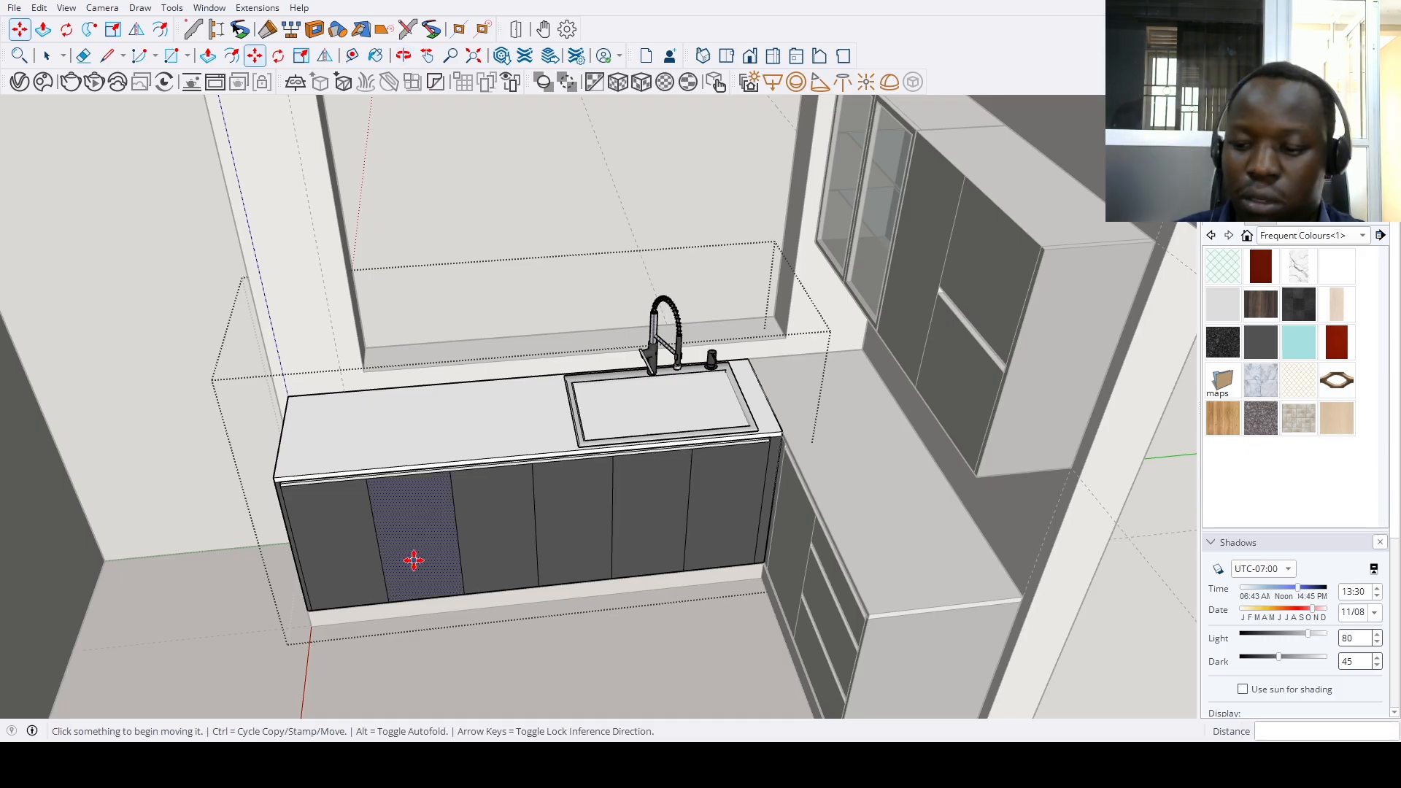
Redivide the sink cabinet front into five equal doors and measure the width of the middle door
{"action": "type", "text": "/5"}
{"action": "key", "text": "Return"}
{"action": "scroll", "coordinate": [414, 561], "scroll_direction": "up", "scroll_amount": 3}
{"action": "key", "text": "t"}
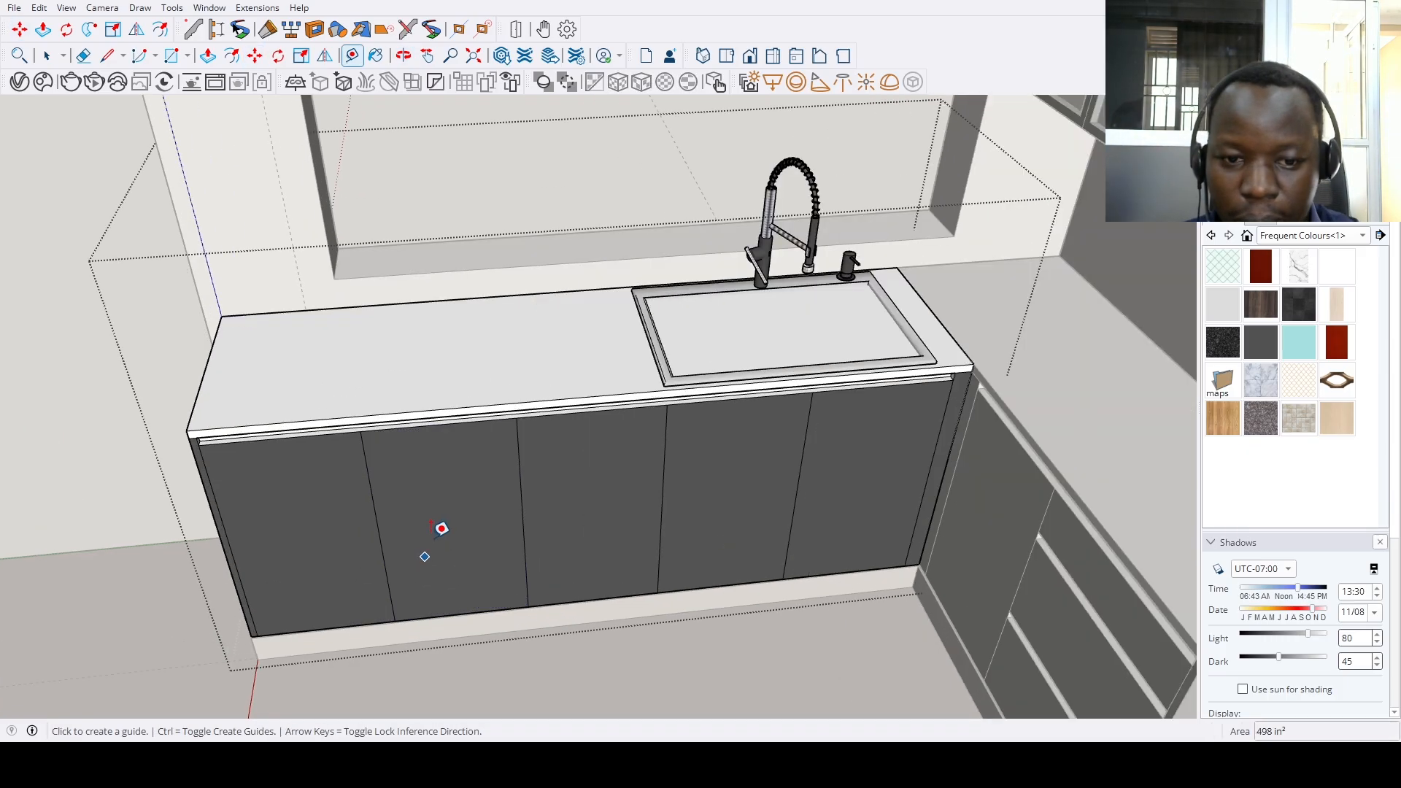
{"action": "left_click", "coordinate": [521, 494]}
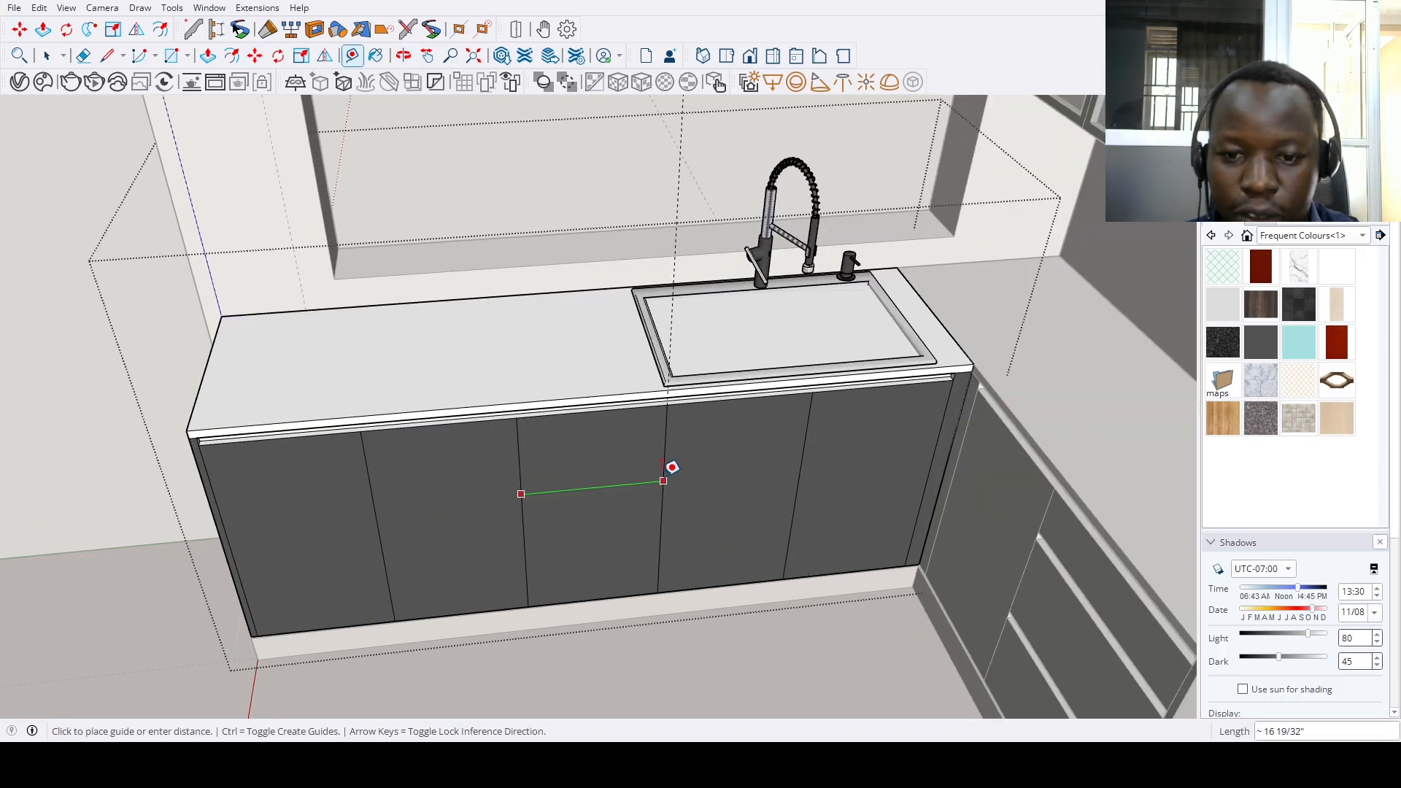
{"action": "key", "text": "Escape"}
Open the unpainted white base cabinet group beside the cooktop unit for editing
{"action": "scroll", "coordinate": [657, 481], "scroll_direction": "down", "scroll_amount": 8}
{"action": "key", "text": "space"}
{"action": "middle_click_drag", "start_coordinate": [572, 572], "coordinate": [969, 588]}
{"action": "scroll", "coordinate": [778, 561], "scroll_direction": "up", "scroll_amount": 4}
{"action": "scroll", "coordinate": [810, 481], "scroll_direction": "up", "scroll_amount": 5}
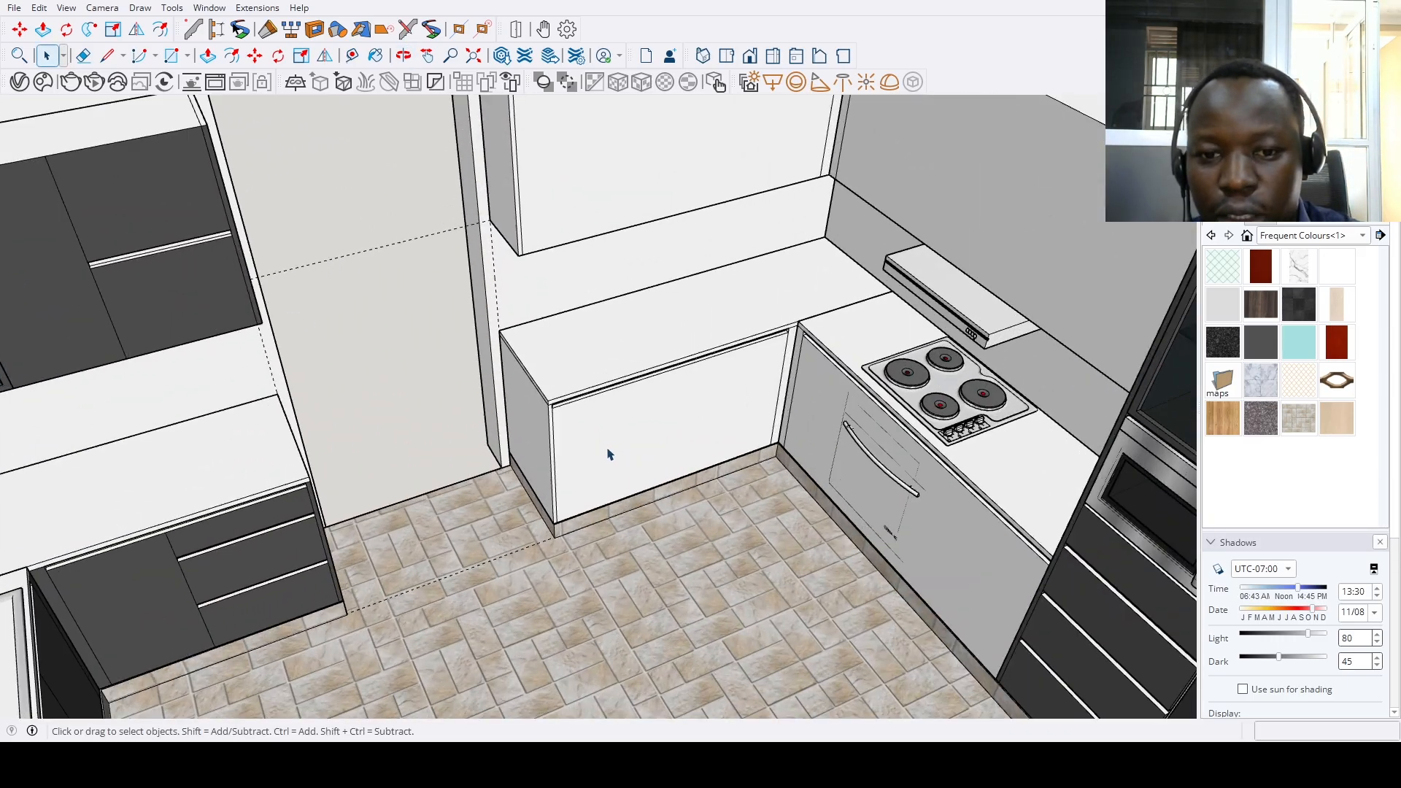
{"action": "double_click", "coordinate": [563, 463]}
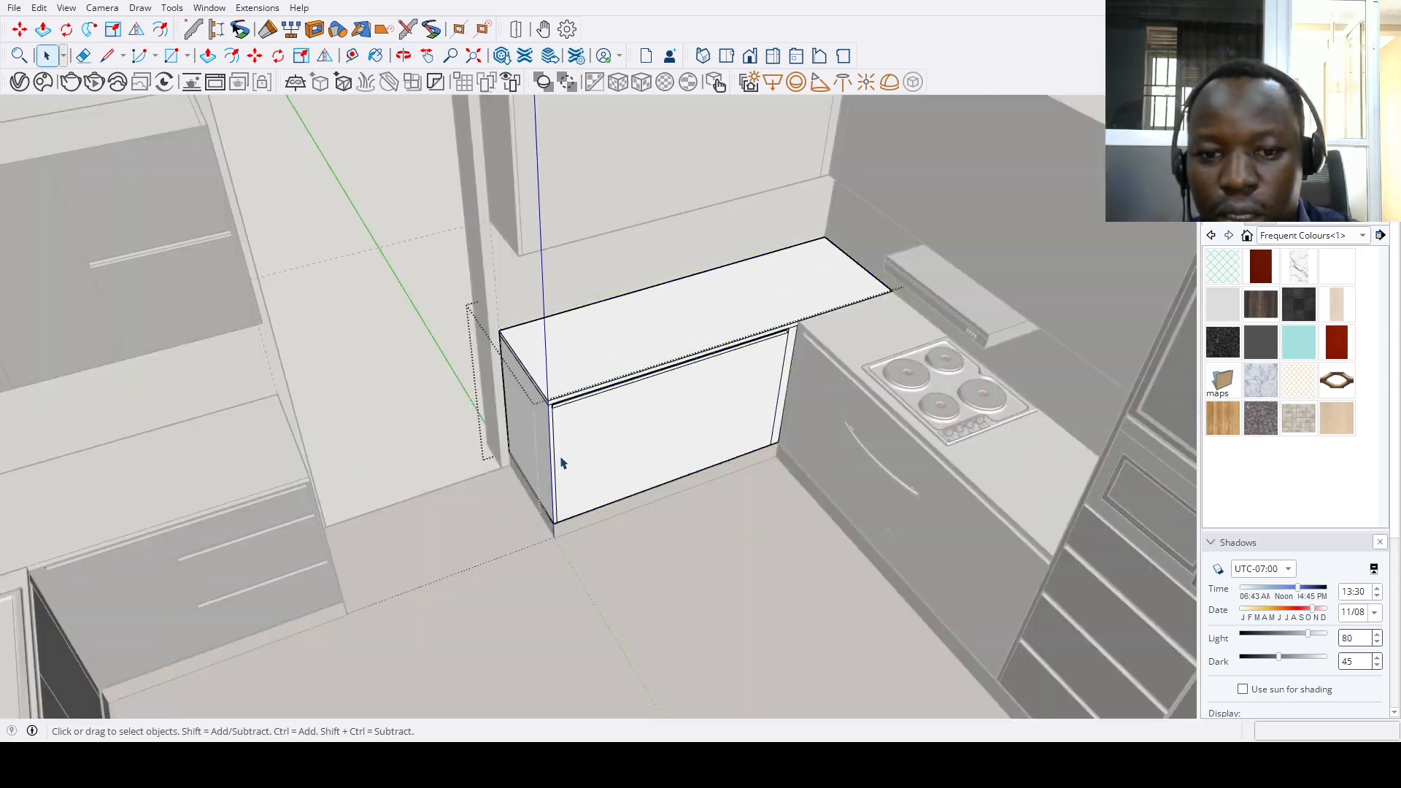
Copy the white base cabinet front's vertical edge near the cooktop 16 inches toward the far end, with two copies
{"action": "scroll", "coordinate": [776, 421], "scroll_direction": "up", "scroll_amount": 3}
{"action": "key", "text": "m"}
{"action": "left_click", "coordinate": [777, 398]}
{"action": "key", "text": "ctrl"}
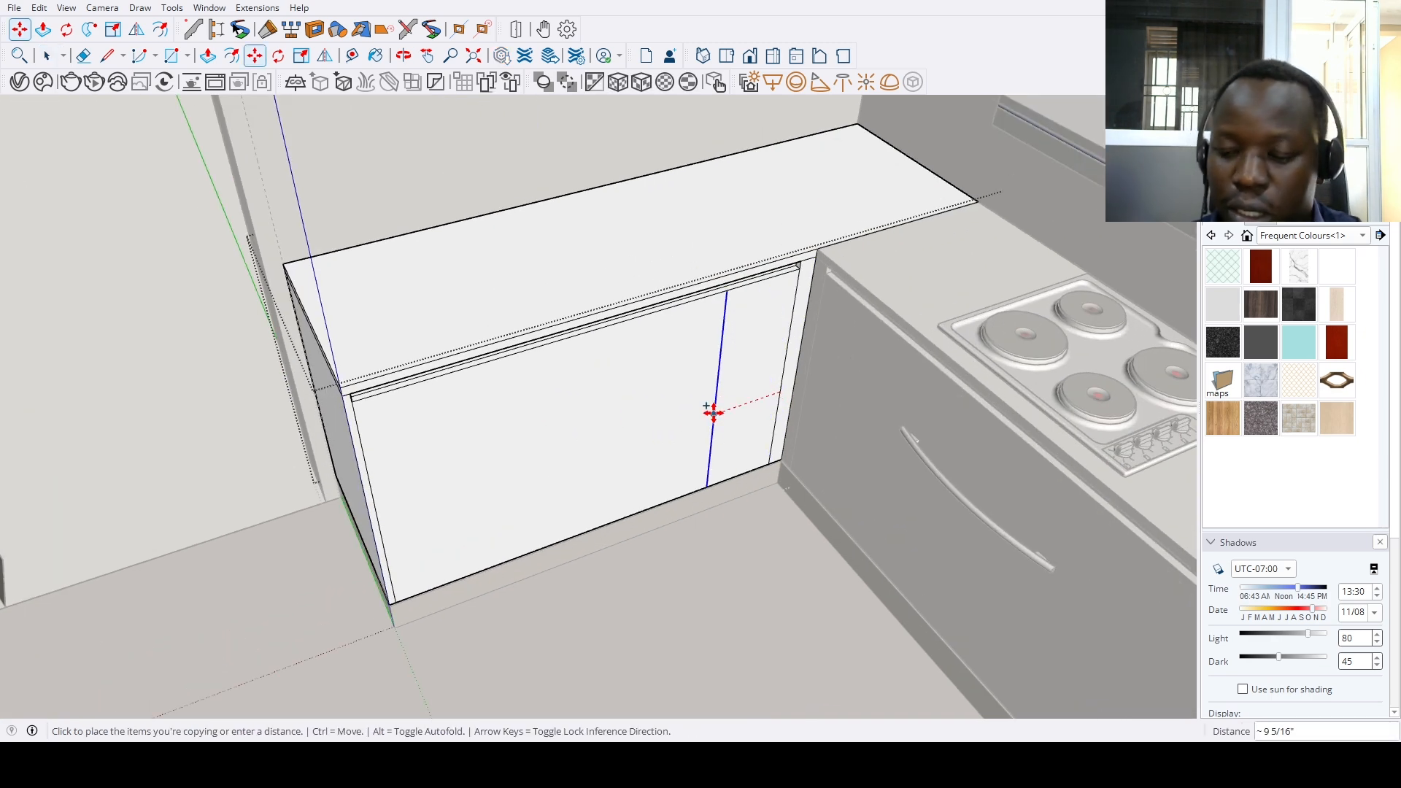
{"action": "type", "text": "16"}
{"action": "key", "text": "Return"}
{"action": "type", "text": "*"}
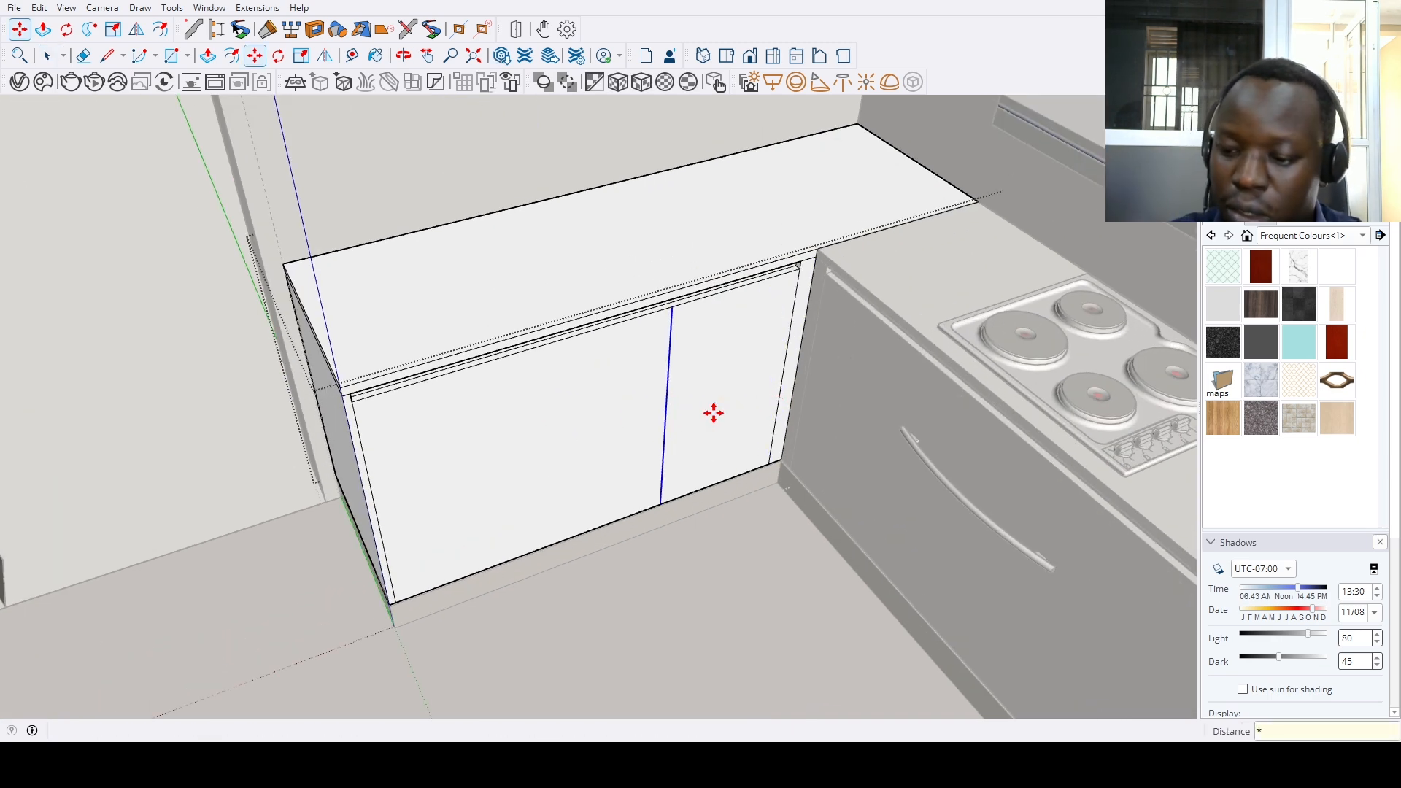
{"action": "type", "text": "23"}
{"action": "key", "text": "Return"}
{"action": "type", "text": "*5"}
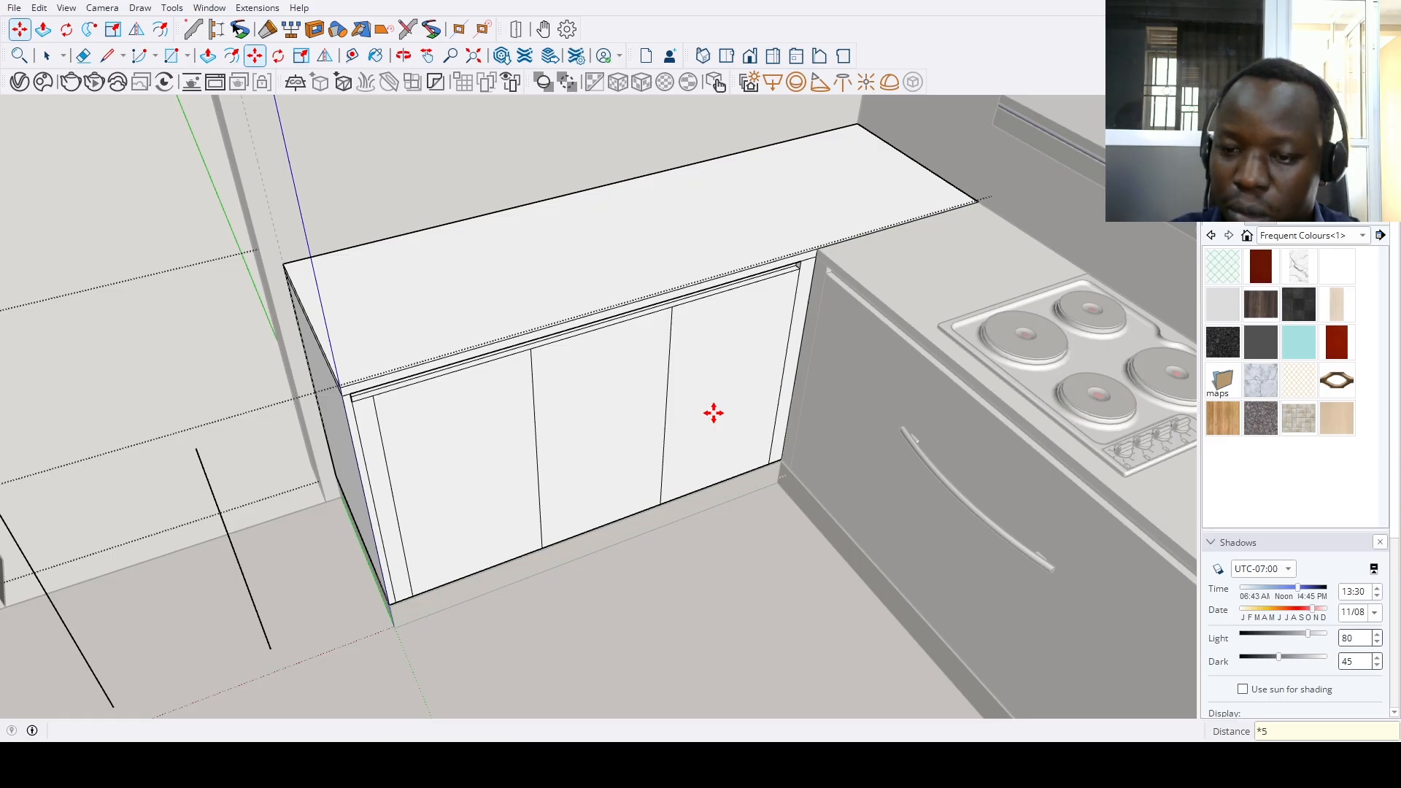
{"action": "type", "text": "2"}
{"action": "key", "text": "Return"}
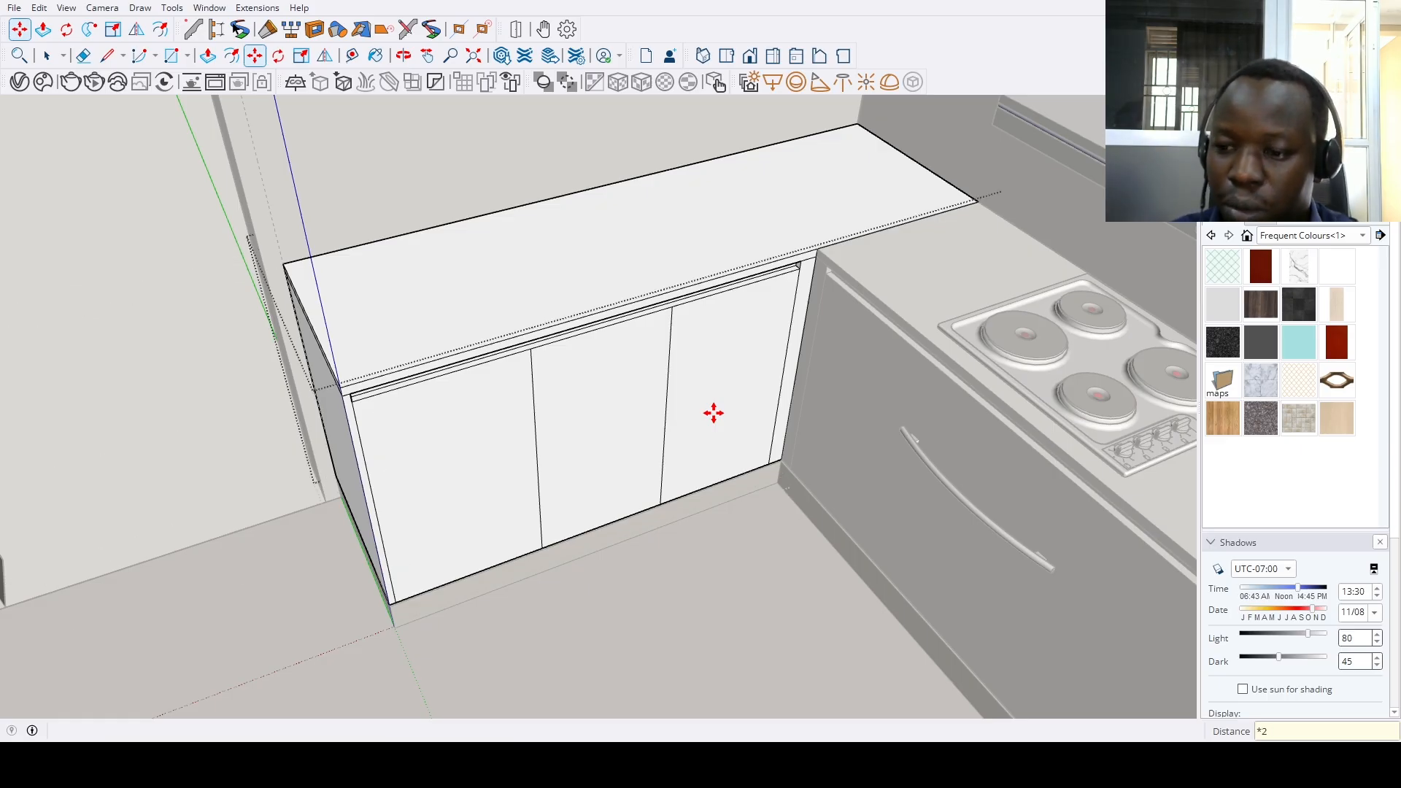
Measure the width of the base cabinet's door section farthest from the cooktop
{"action": "middle_click_drag", "start_coordinate": [713, 409], "coordinate": [525, 466]}
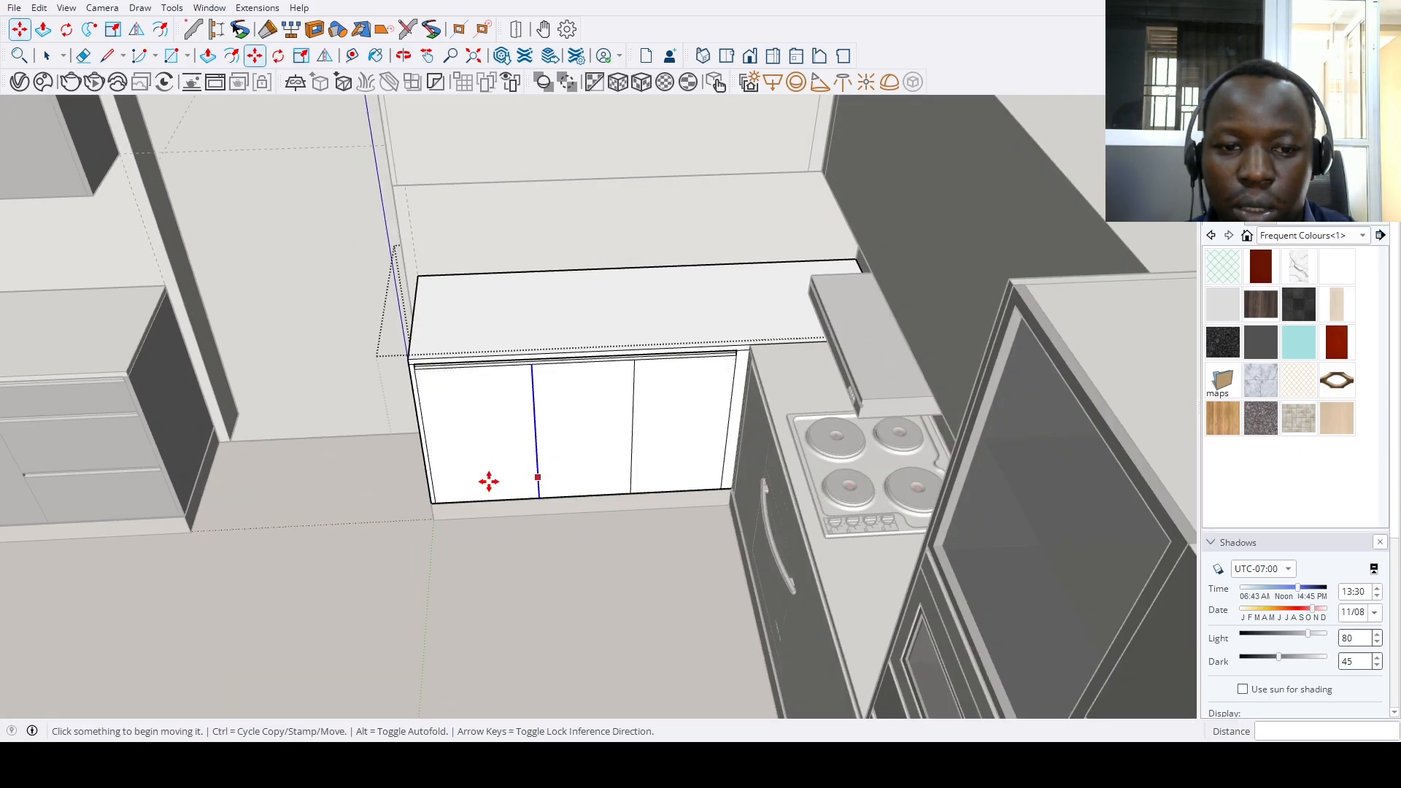
{"action": "key", "text": "t"}
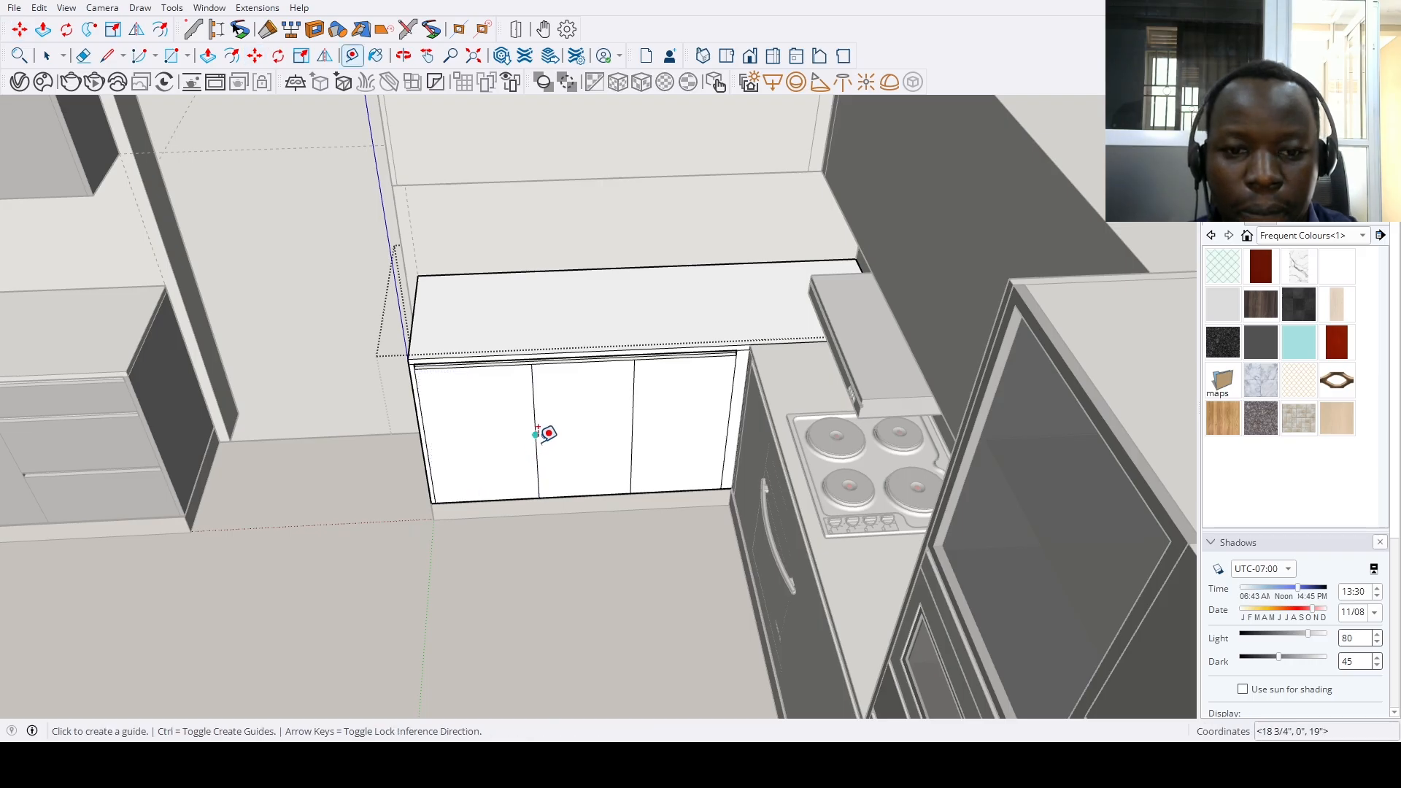
{"action": "left_click", "coordinate": [536, 435]}
{"action": "middle_click_drag", "start_coordinate": [433, 428], "coordinate": [626, 418]}
{"action": "scroll", "coordinate": [607, 380], "scroll_direction": "up", "scroll_amount": 1}
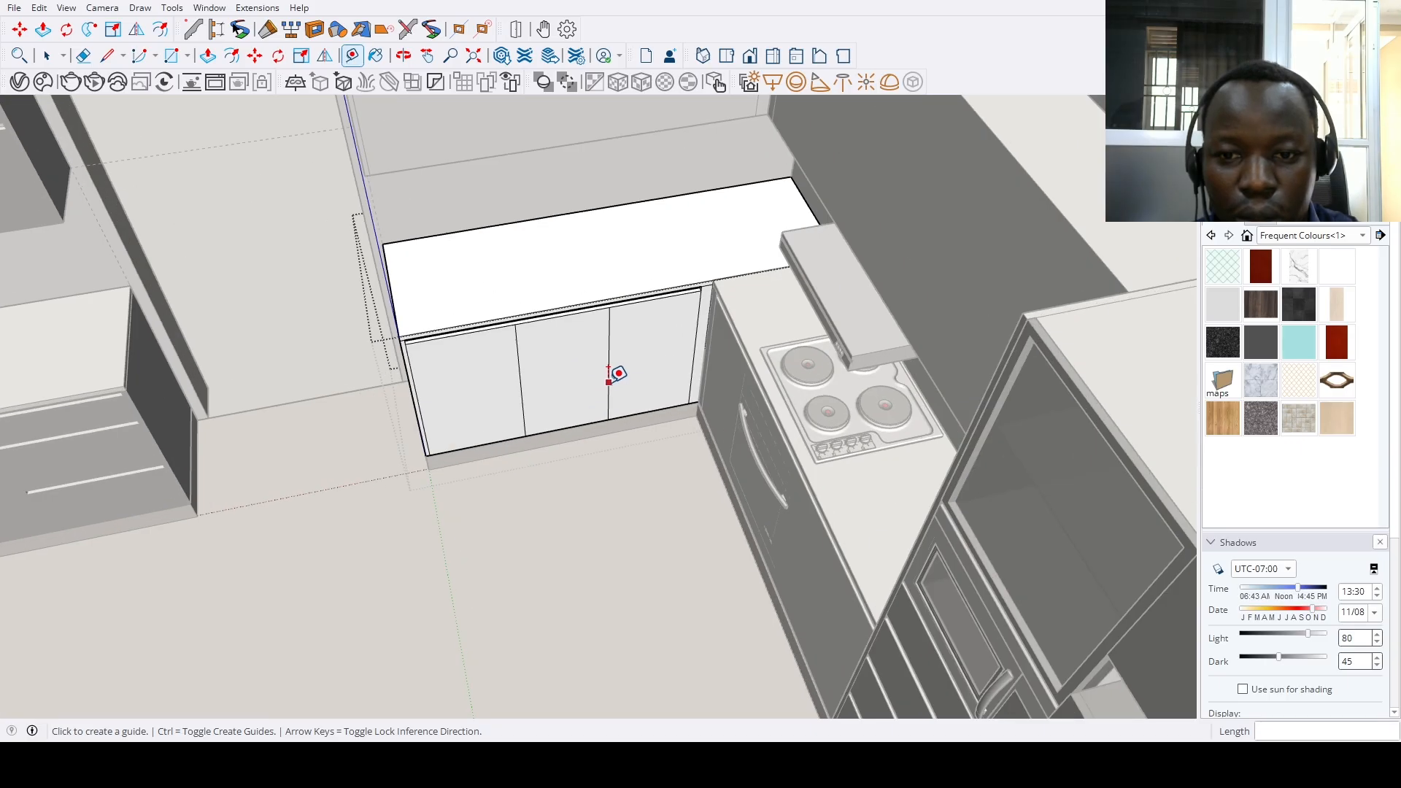
Erase the vertical door divider farthest from the cooktop on the white base cabinet
{"action": "scroll", "coordinate": [569, 427], "scroll_direction": "down", "scroll_amount": 1}
{"action": "scroll", "coordinate": [568, 427], "scroll_direction": "up", "scroll_amount": 2}
{"action": "key", "text": "e"}
{"action": "left_click", "coordinate": [526, 405]}
{"action": "scroll", "coordinate": [509, 430], "scroll_direction": "down", "scroll_amount": 2}
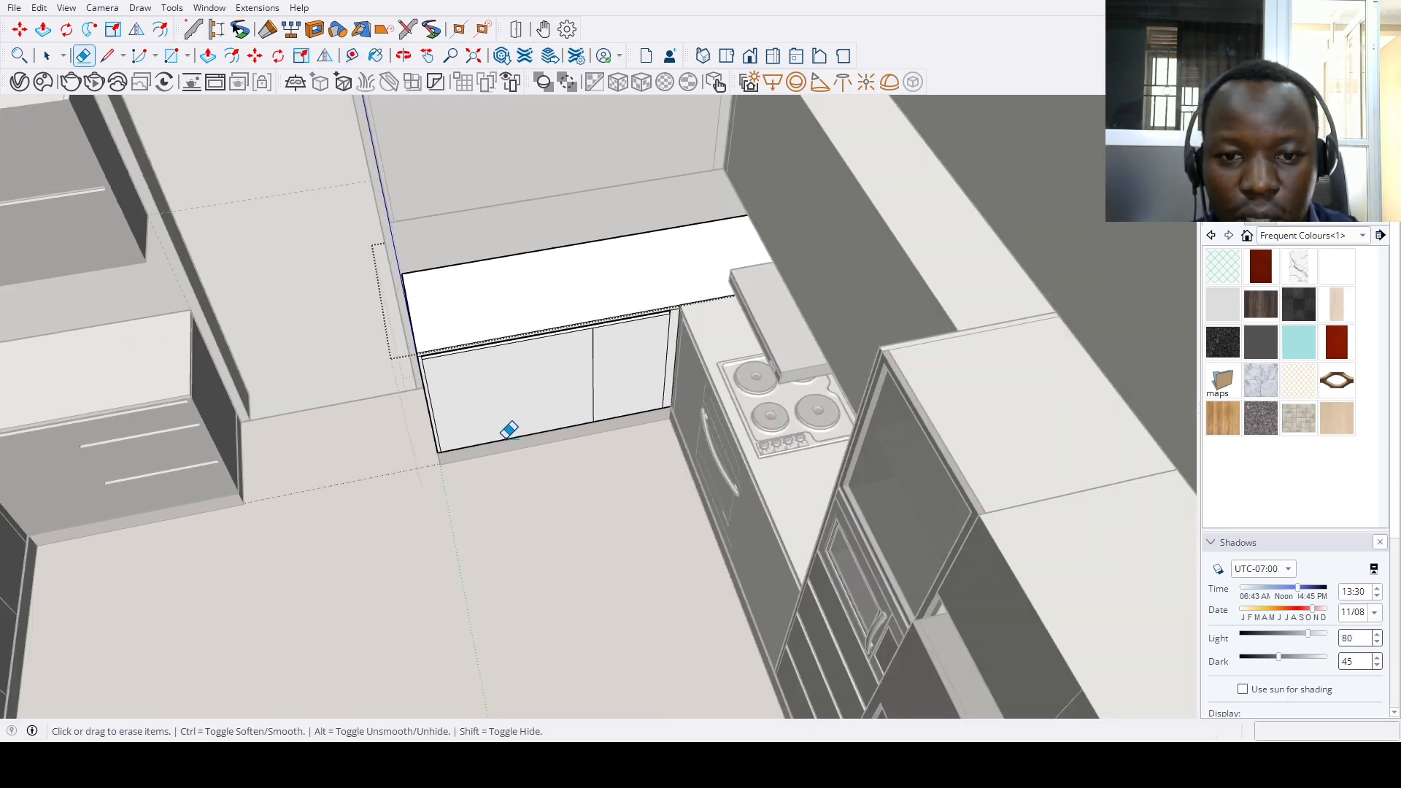
Copy the base cabinet front's far vertical edge 32 inches toward the cooktop to mark a wide drawer section
{"action": "scroll", "coordinate": [545, 411], "scroll_direction": "up", "scroll_amount": 2}
{"action": "key", "text": "m"}
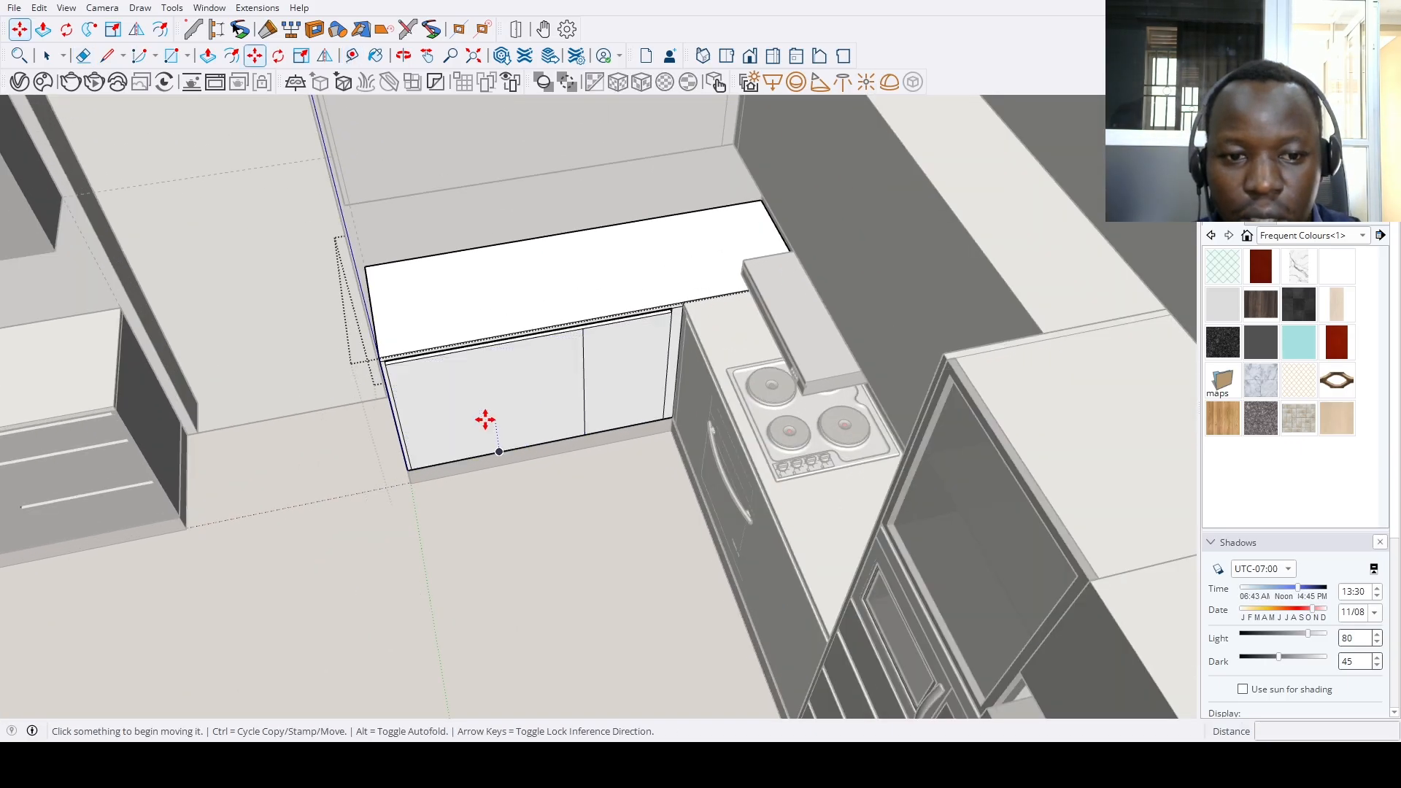
{"action": "left_click", "coordinate": [400, 428]}
{"action": "key", "text": "ctrl"}
{"action": "type", "text": "3"}
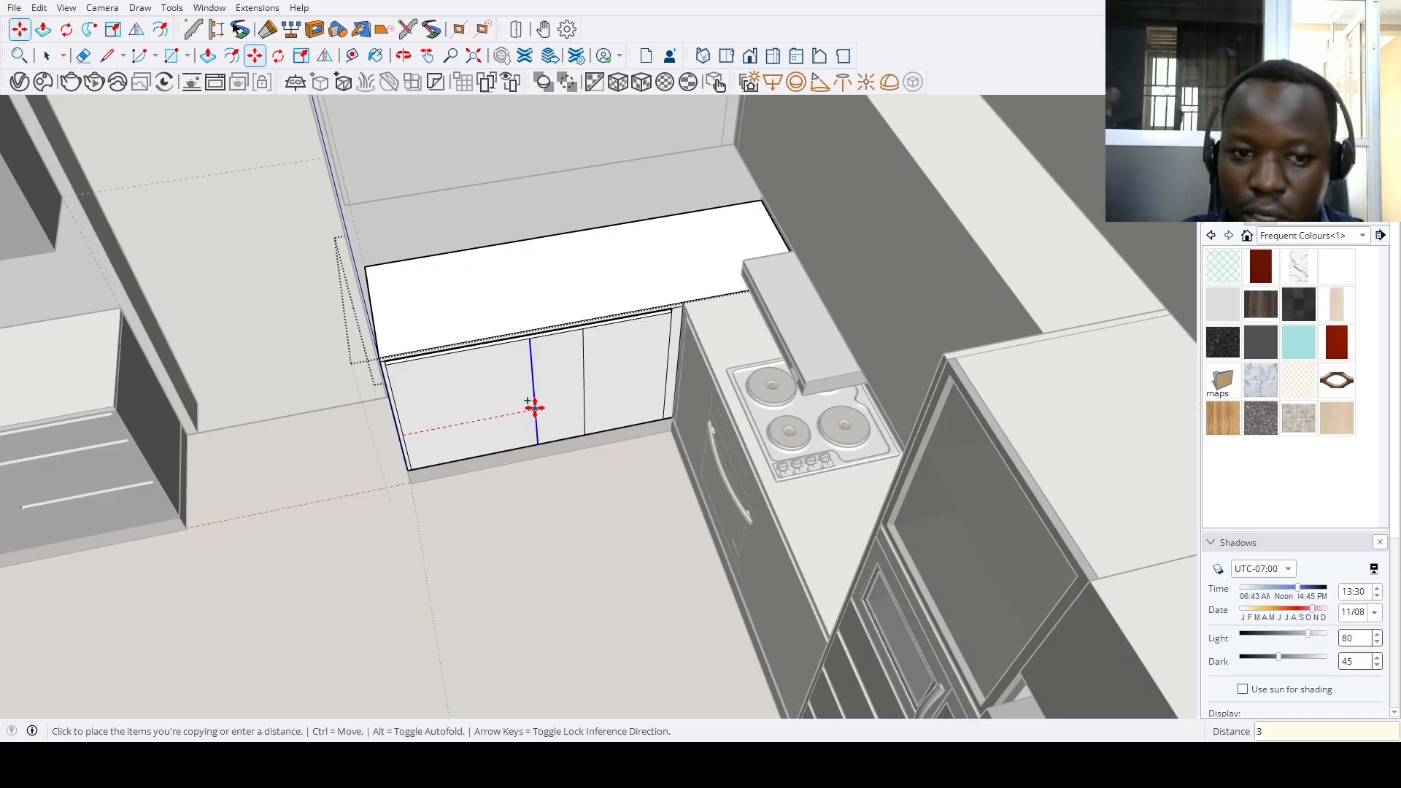
{"action": "type", "text": "2"}
{"action": "key", "text": "Return"}
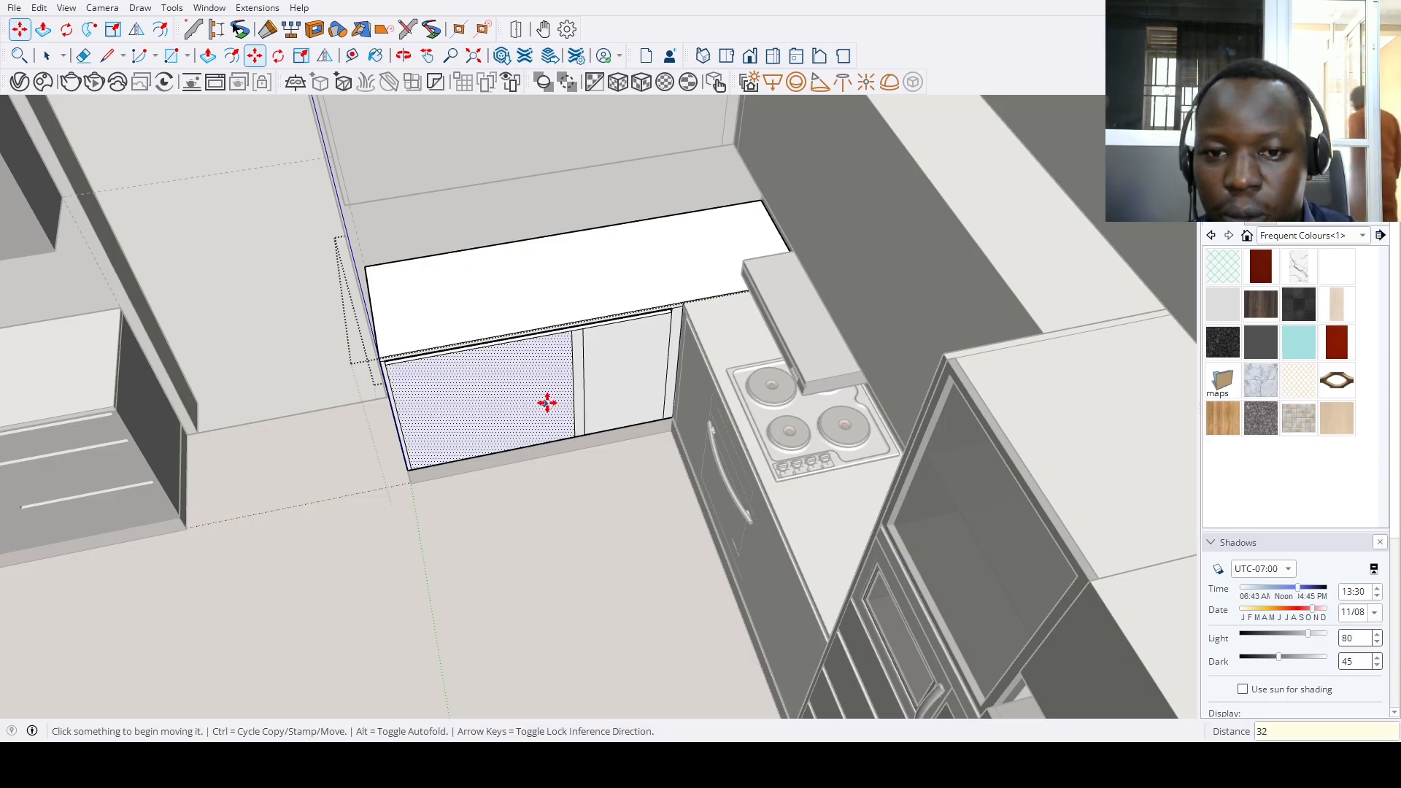
Erase the leftover door divider next to the new 32-inch division
{"action": "key", "text": "e"}
{"action": "left_click", "coordinate": [582, 394]}
{"action": "key", "text": "space"}
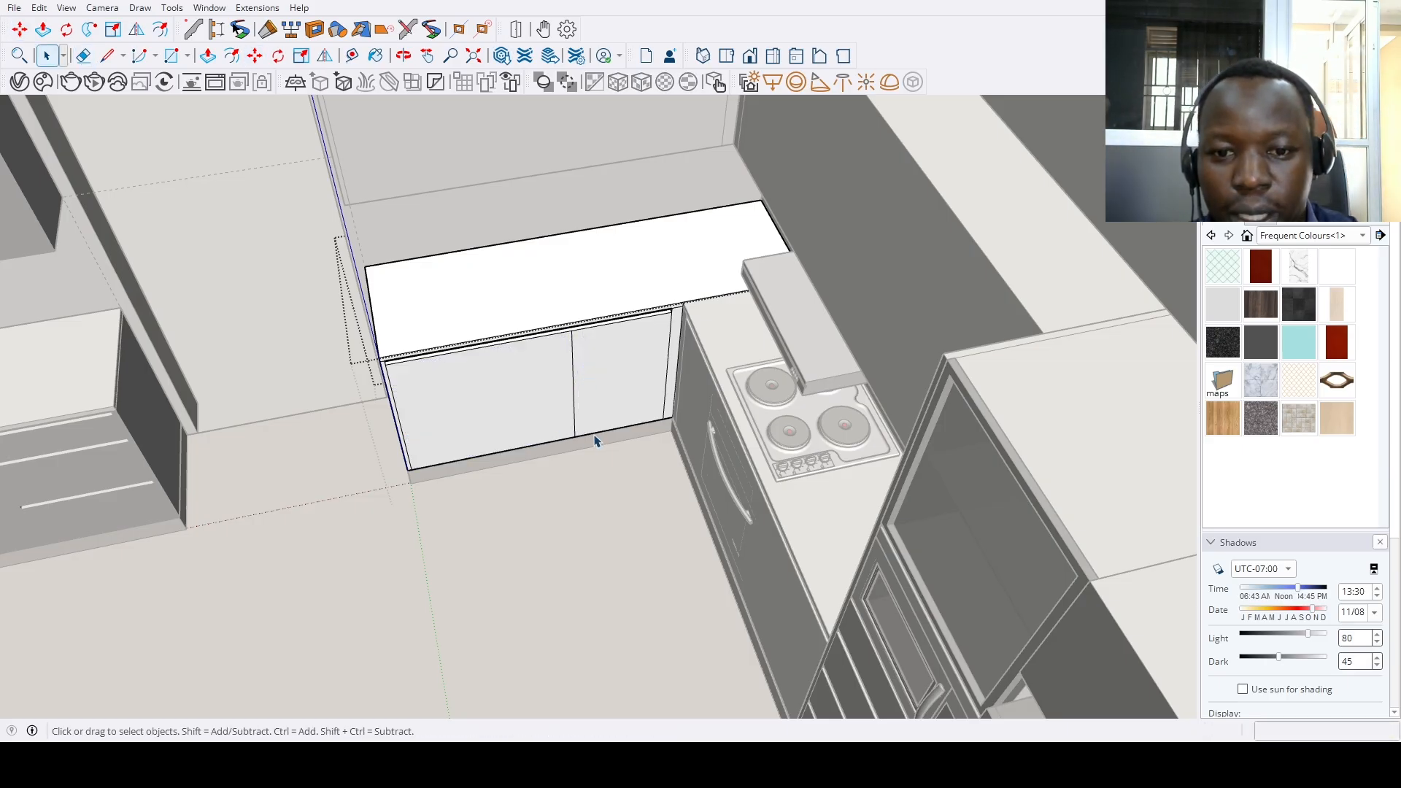
Copy the wide section's bottom edge up to about mid-height, and copy that line 1 inch down to outline a strip
{"action": "scroll", "coordinate": [554, 452], "scroll_direction": "down", "scroll_amount": 3}
{"action": "scroll", "coordinate": [543, 458], "scroll_direction": "up", "scroll_amount": 4}
{"action": "key", "text": "m"}
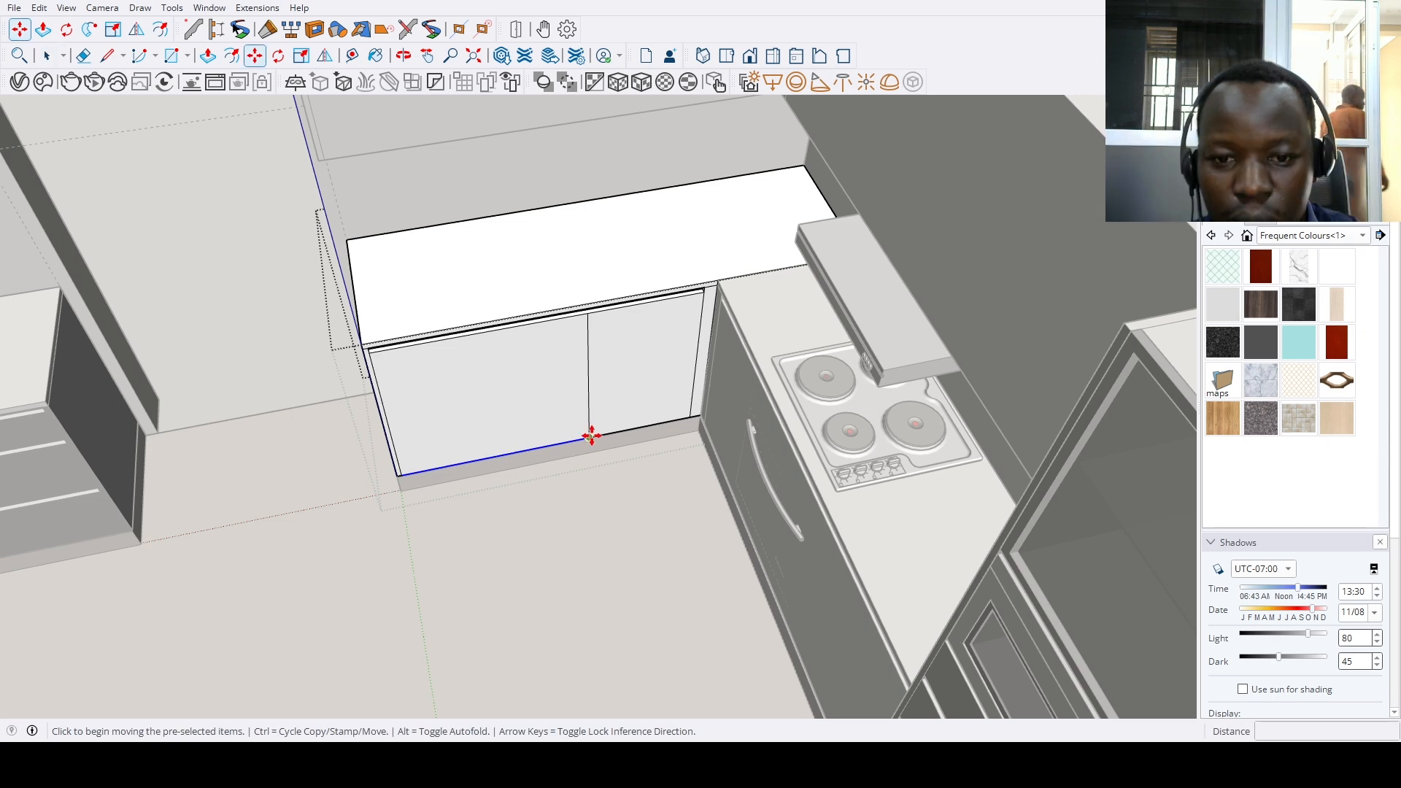
{"action": "left_click", "coordinate": [588, 435]}
{"action": "key", "text": "ctrl"}
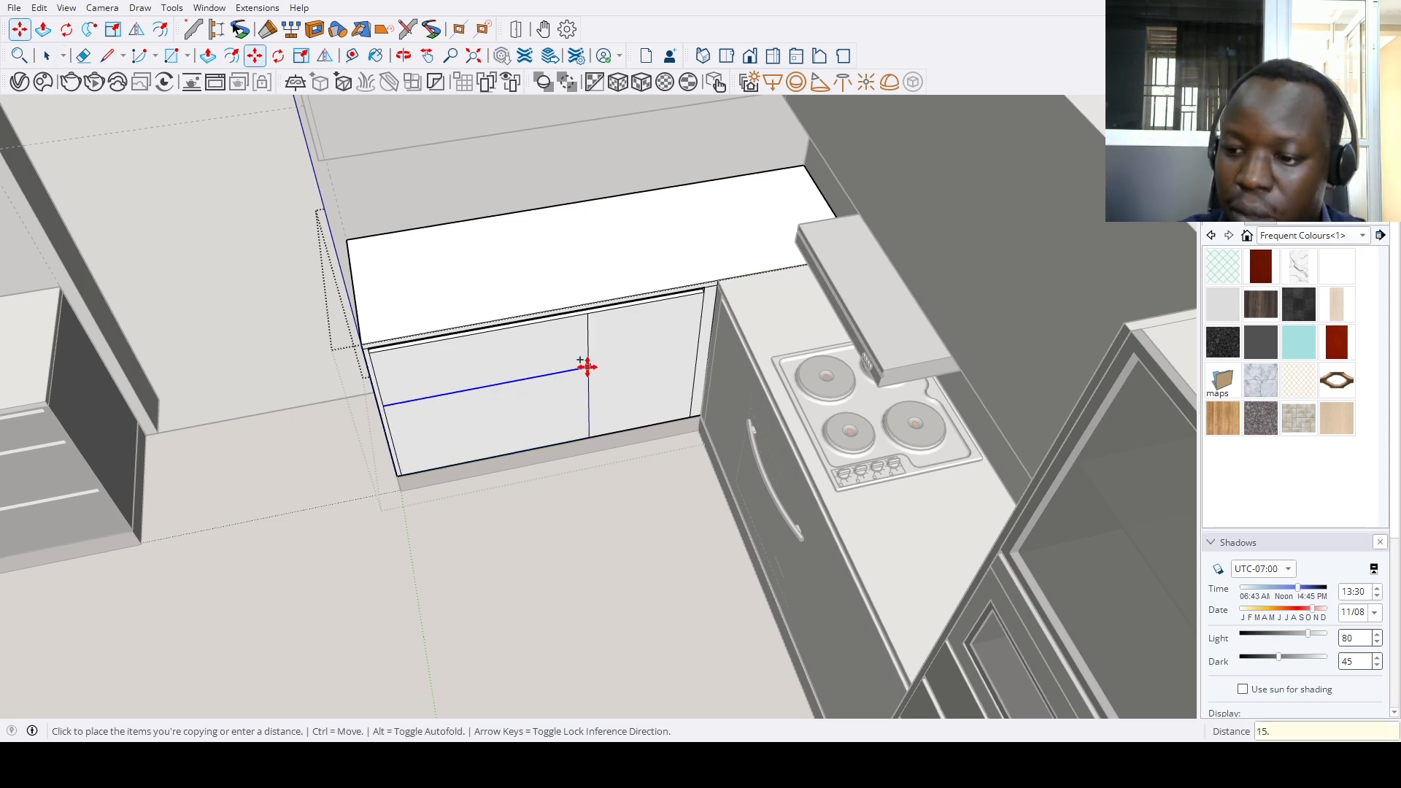
{"action": "key", "text": "Return"}
{"action": "left_click", "coordinate": [588, 366]}
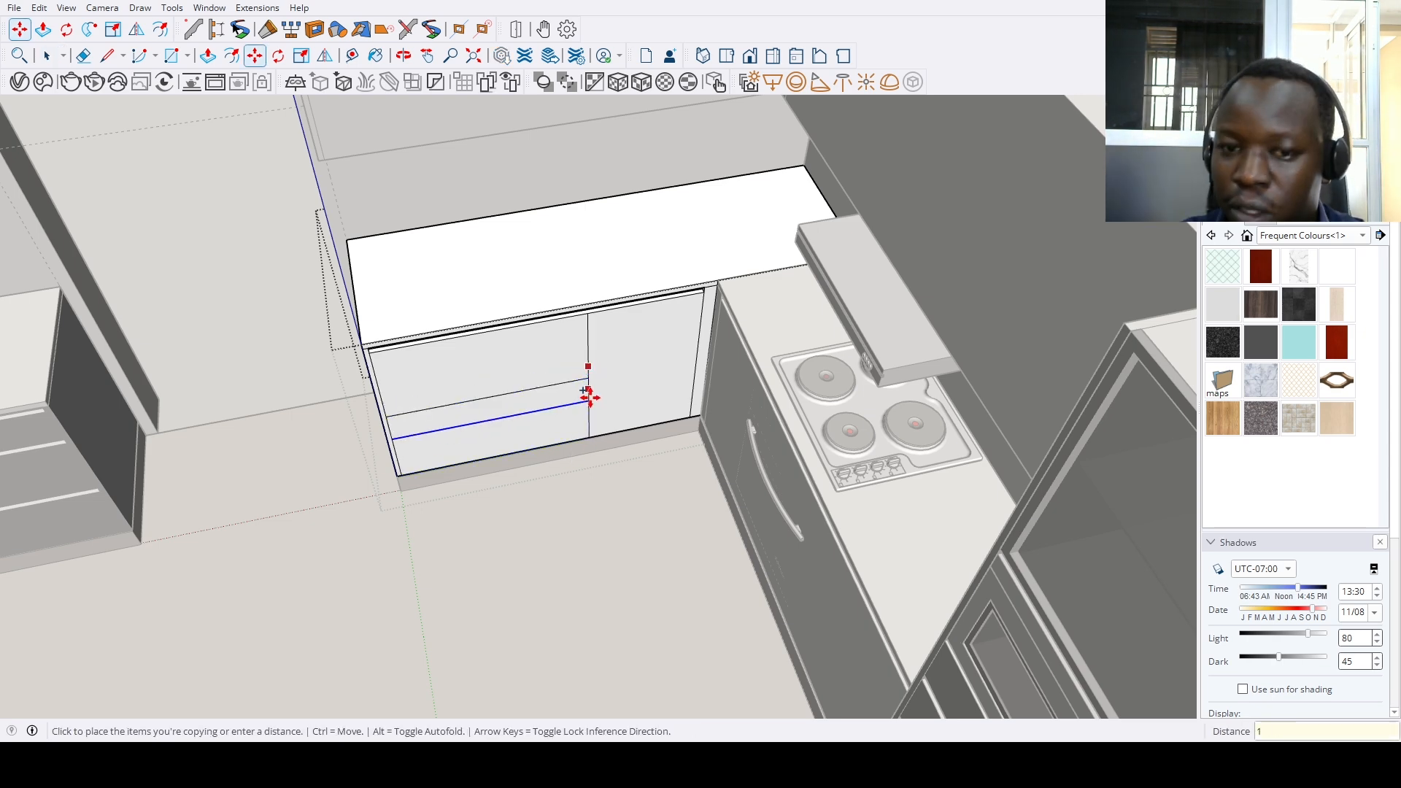
{"action": "key", "text": "Return"}
Push the narrow strip between the base cabinet's two drawer fronts inward to form a recess
{"action": "scroll", "coordinate": [588, 396], "scroll_direction": "up", "scroll_amount": 4}
{"action": "middle_click_drag", "start_coordinate": [584, 386], "coordinate": [494, 140]}
{"action": "double_click", "coordinate": [568, 371]}
{"action": "key", "text": "space"}
{"action": "scroll", "coordinate": [568, 371], "scroll_direction": "down", "scroll_amount": 6}
{"action": "scroll", "coordinate": [555, 324], "scroll_direction": "up", "scroll_amount": 5}
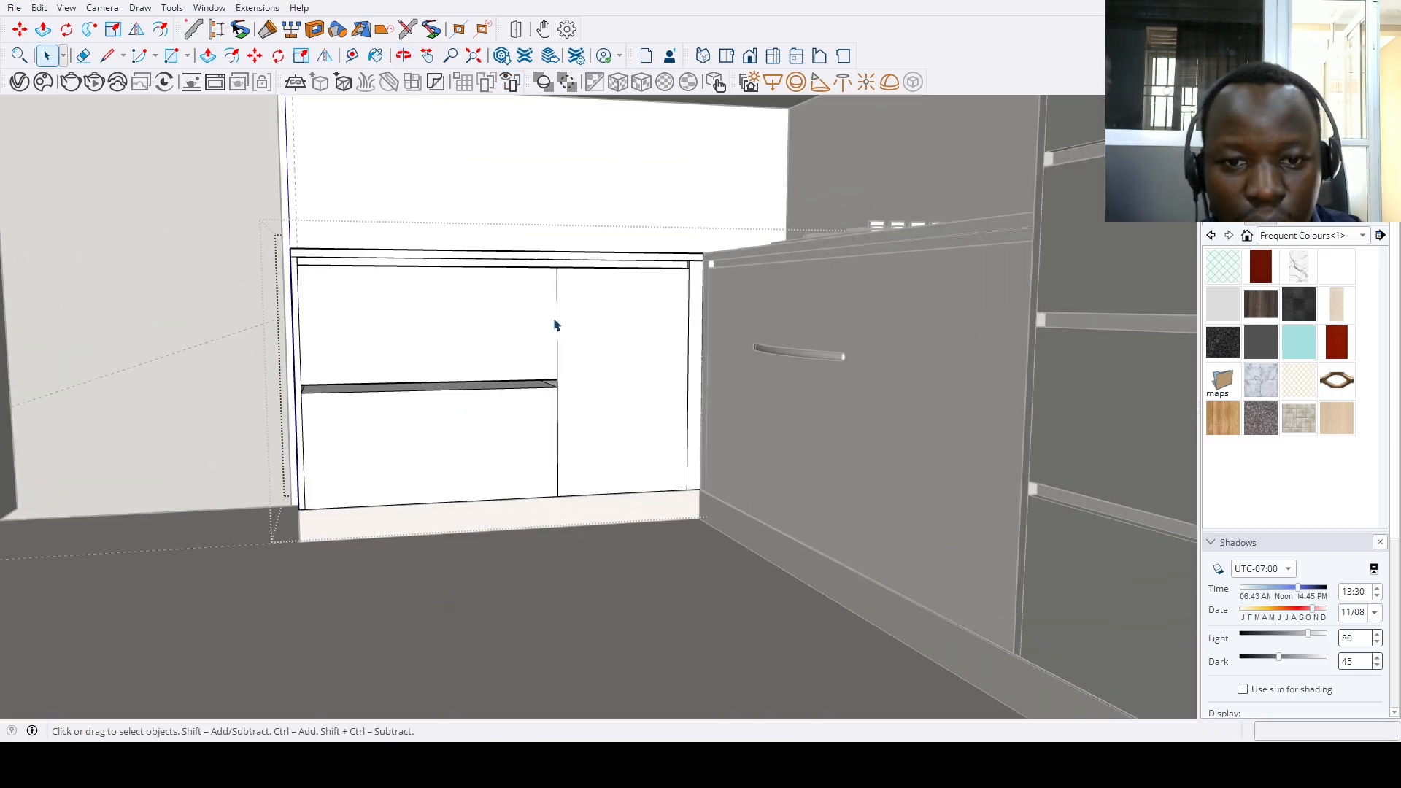
Push/Pull the back face of the recess between the drawer fronts by 0.7 inch
{"action": "scroll", "coordinate": [540, 379], "scroll_direction": "up", "scroll_amount": 3}
{"action": "key", "text": "p"}
{"action": "left_click", "coordinate": [546, 389]}
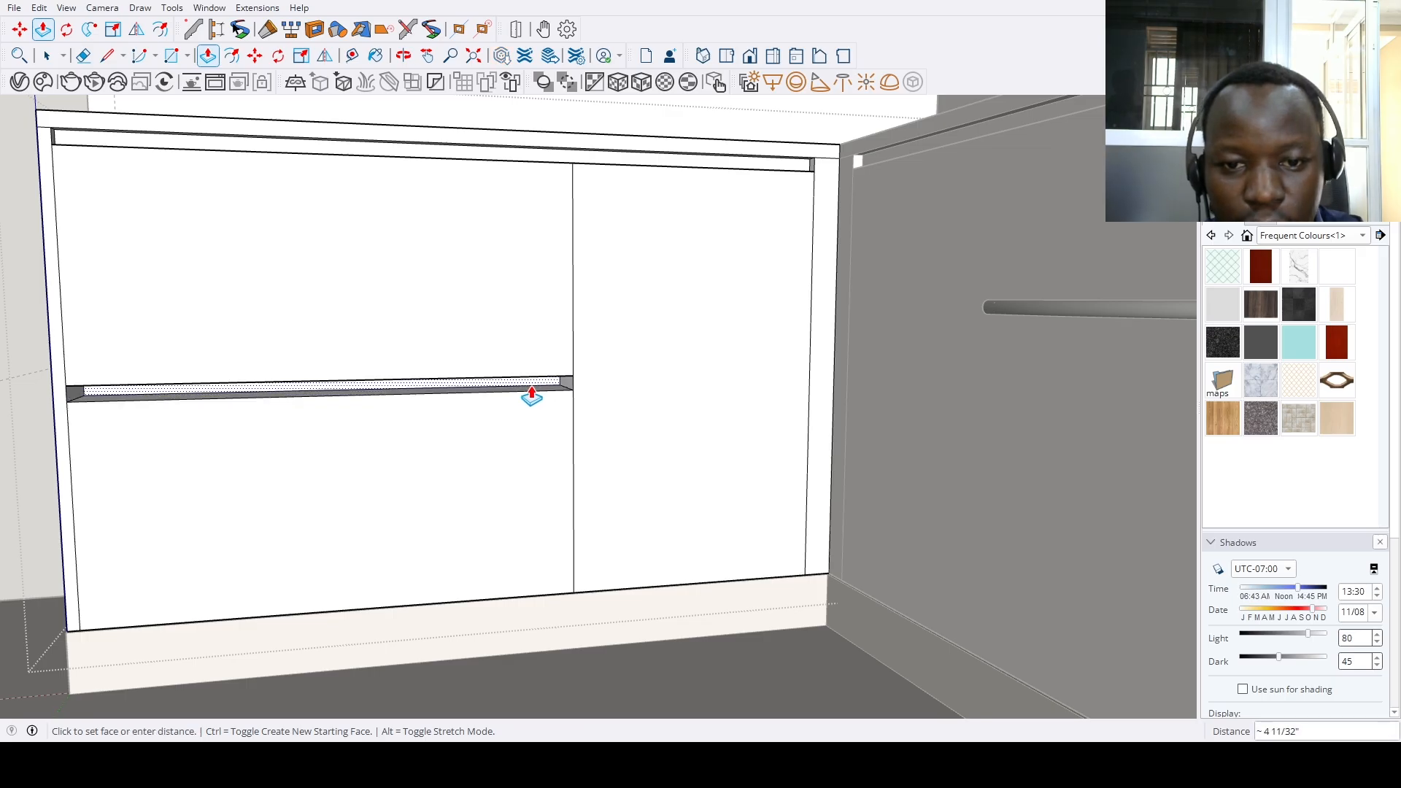
{"action": "type", "text": ".7"}
{"action": "key", "text": "Return"}
{"action": "key", "text": "space"}
{"action": "scroll", "coordinate": [530, 481], "scroll_direction": "down", "scroll_amount": 7}
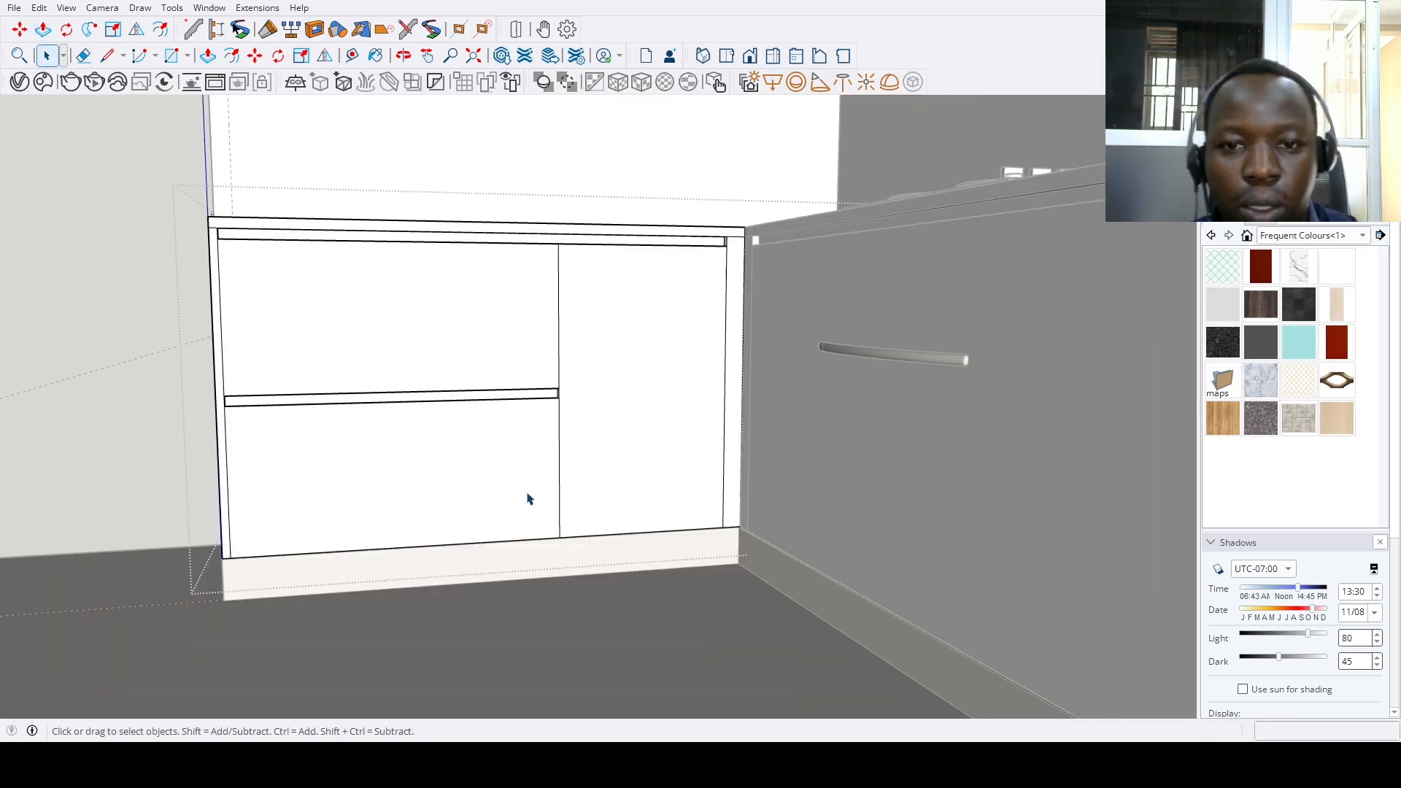
Close the base cabinet group and open the white wall cabinet group above it
{"action": "middle_click_drag", "start_coordinate": [459, 525], "coordinate": [514, 621]}
{"action": "scroll", "coordinate": [485, 648], "scroll_direction": "down", "scroll_amount": 7}
{"action": "left_click", "coordinate": [648, 416]}
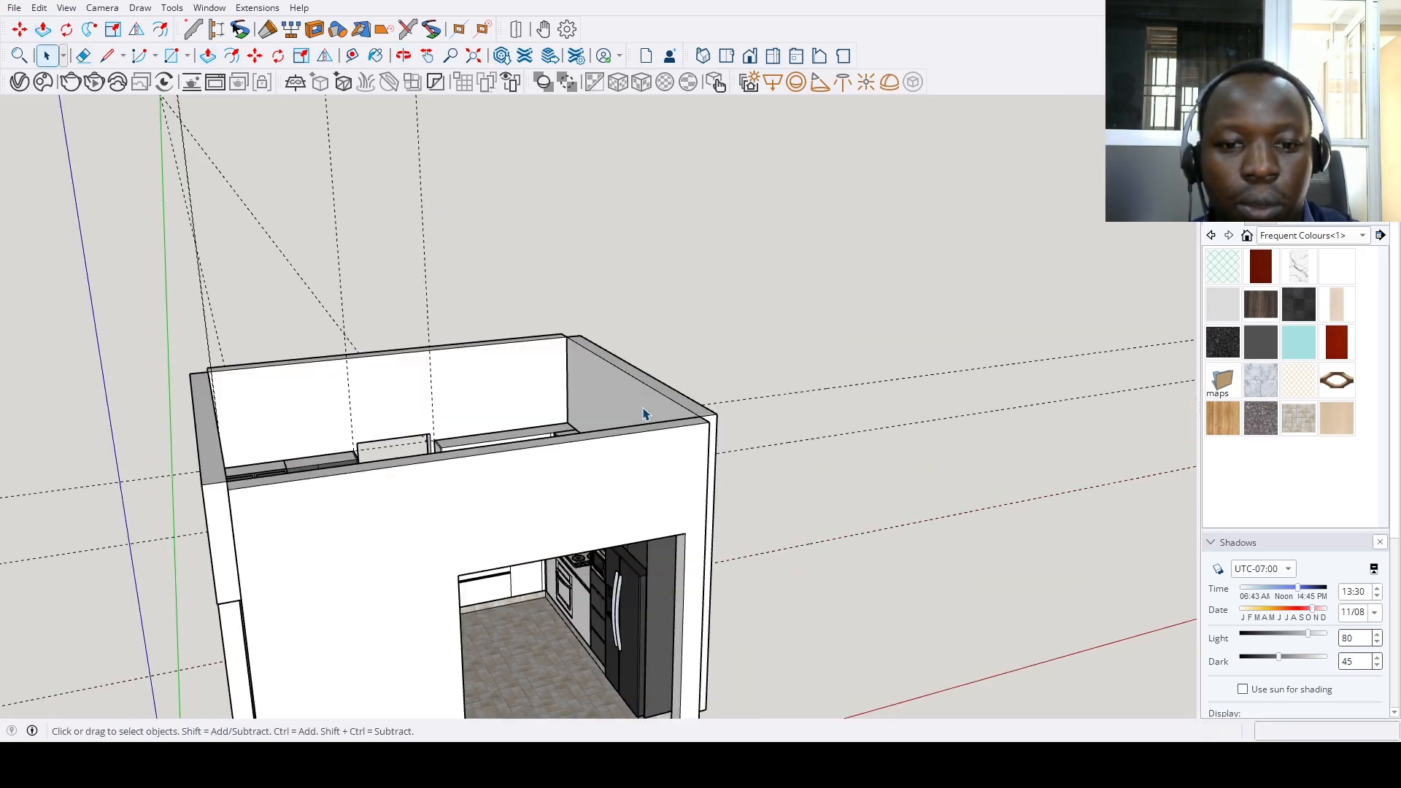
{"action": "middle_click_drag", "start_coordinate": [647, 416], "coordinate": [576, 486]}
{"action": "scroll", "coordinate": [530, 428], "scroll_direction": "up", "scroll_amount": 5}
{"action": "double_click", "coordinate": [565, 415]}
Copy the wall cabinet front's vertical edge near the corner 16 inches toward the far end, with two copies
{"action": "left_click", "coordinate": [591, 406]}
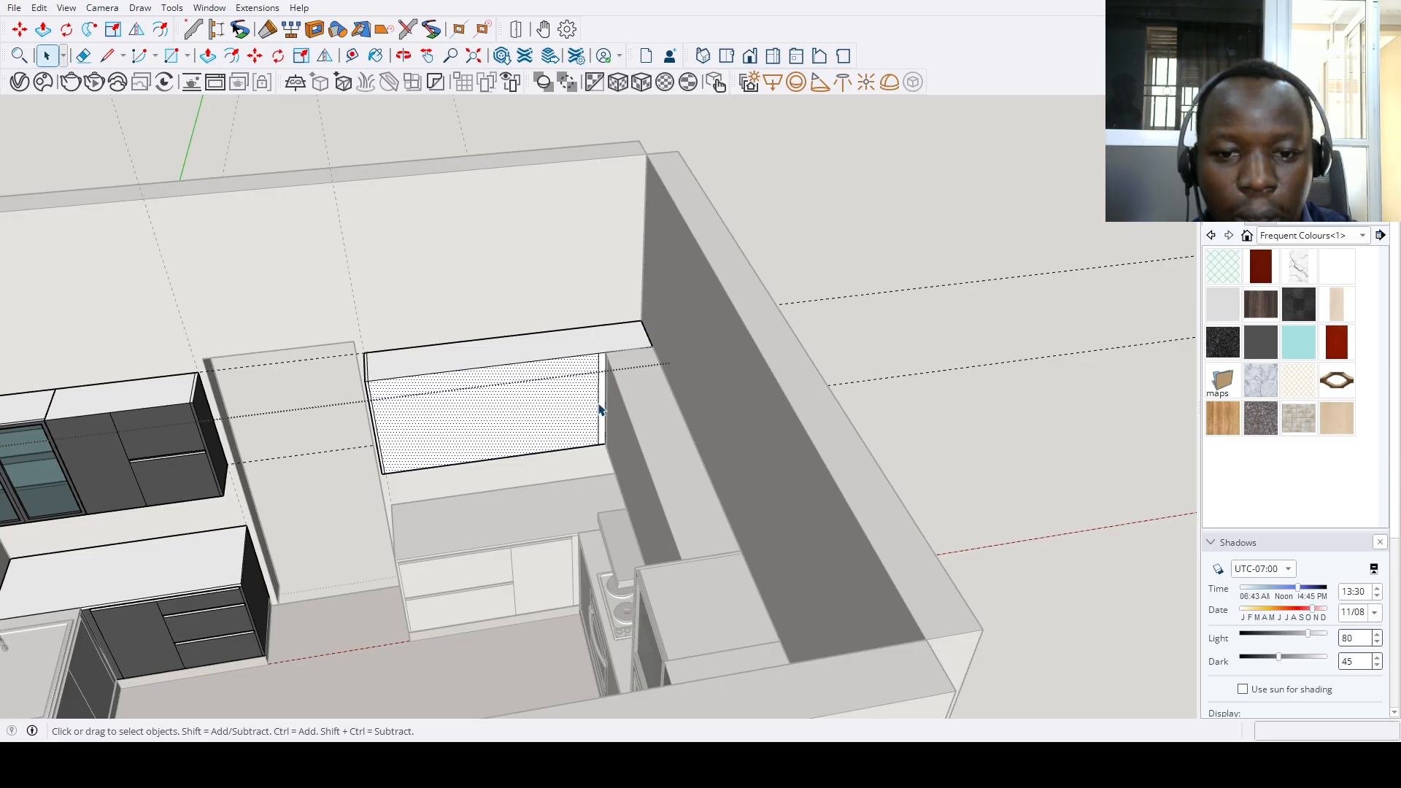
{"action": "left_click", "coordinate": [599, 405]}
{"action": "scroll", "coordinate": [599, 403], "scroll_direction": "up", "scroll_amount": 5}
{"action": "key", "text": "m"}
{"action": "key", "text": "ctrl"}
{"action": "left_click", "coordinate": [599, 399]}
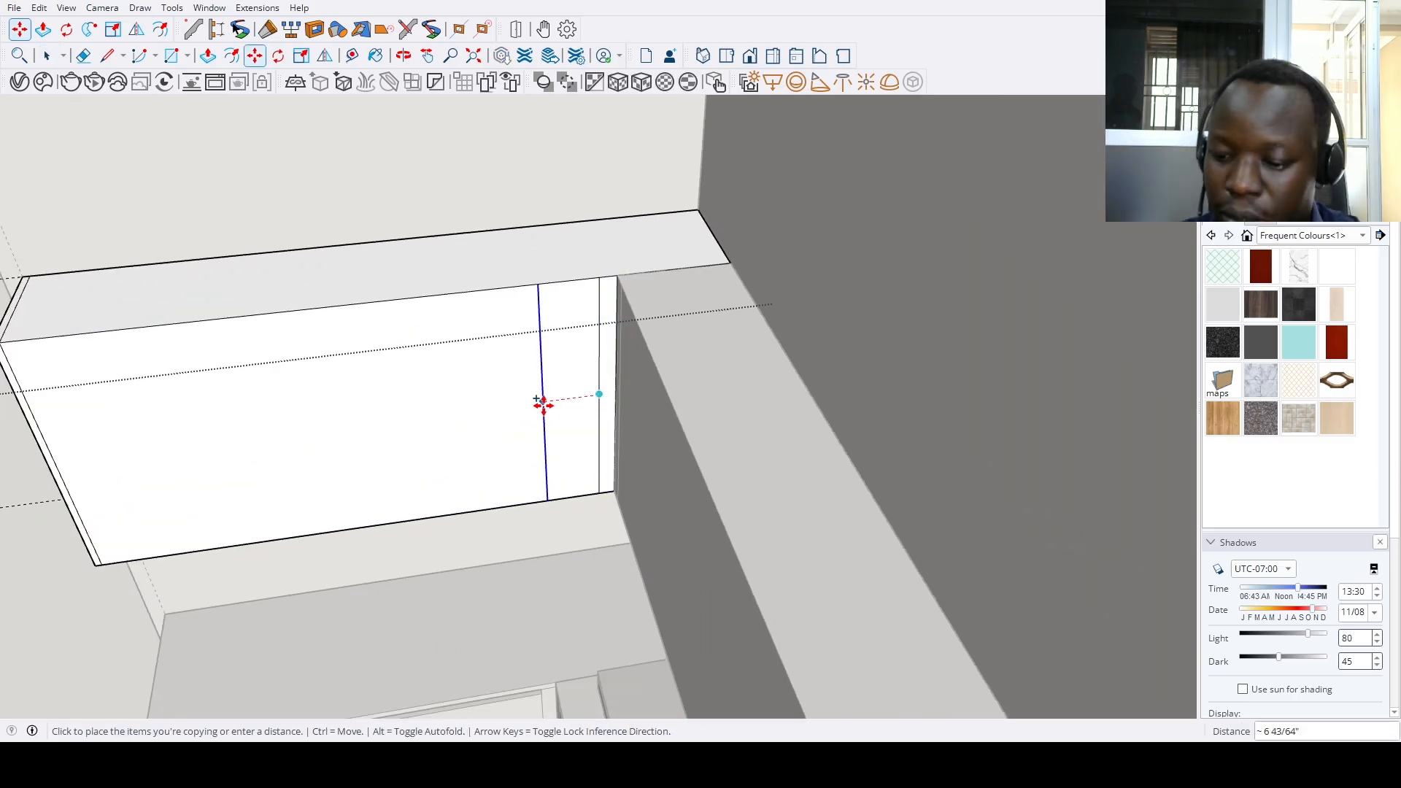
{"action": "type", "text": "16"}
{"action": "key", "text": "Return"}
{"action": "type", "text": "*2"}
{"action": "key", "text": "Return"}
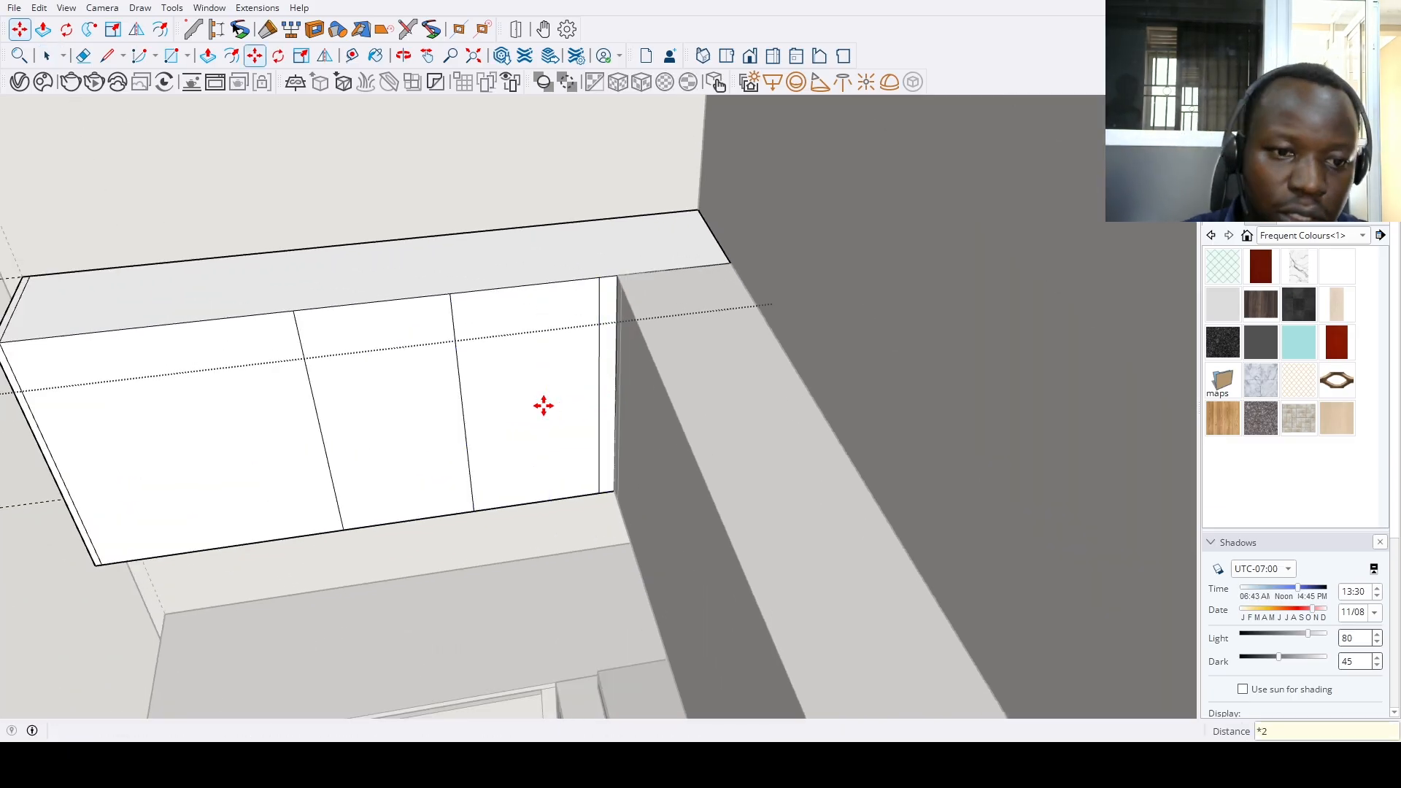
Measure the width of the wall cabinet's remaining wide section
{"action": "scroll", "coordinate": [543, 407], "scroll_direction": "down", "scroll_amount": 5}
{"action": "scroll", "coordinate": [449, 463], "scroll_direction": "up", "scroll_amount": 2}
{"action": "key", "text": "t"}
{"action": "left_click", "coordinate": [436, 437]}
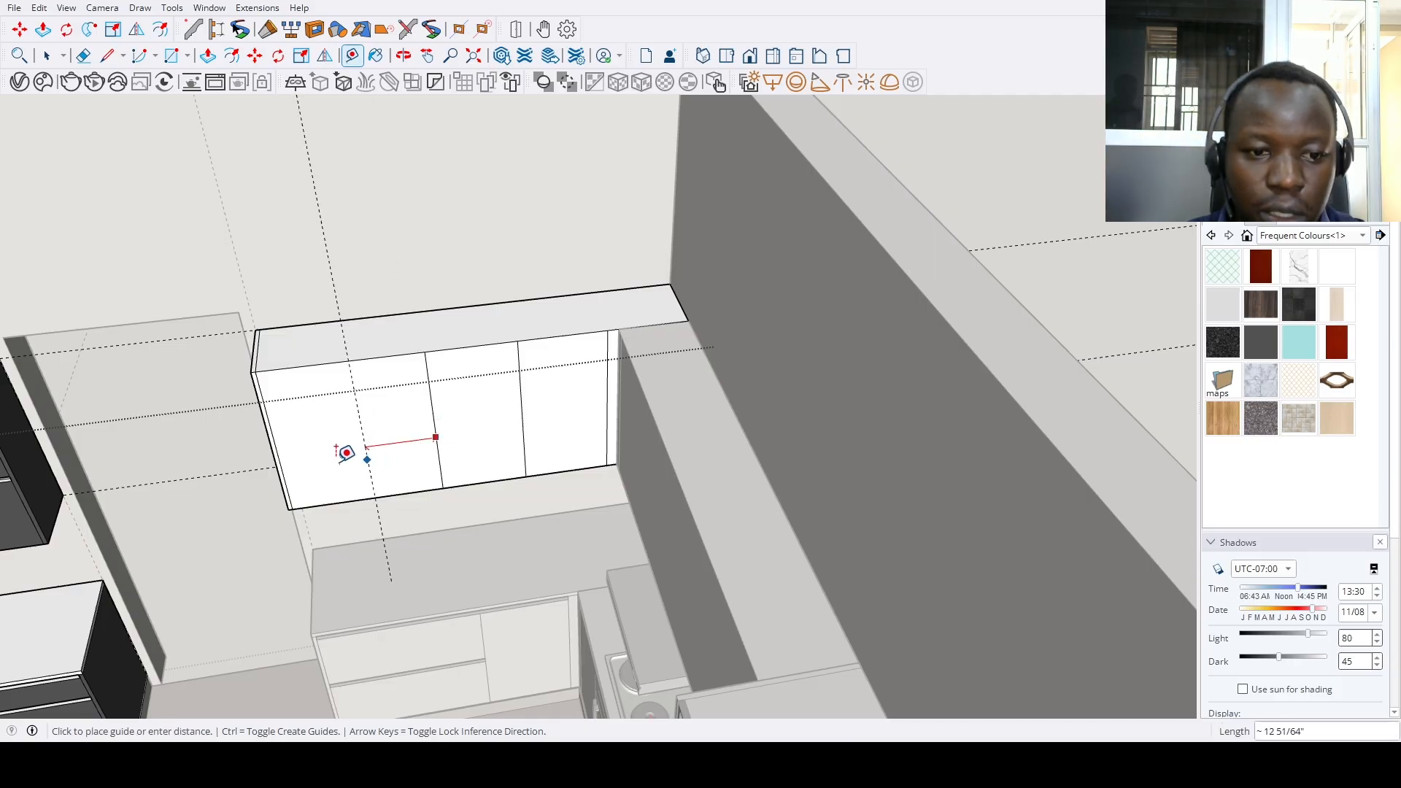
{"action": "key", "text": "space"}
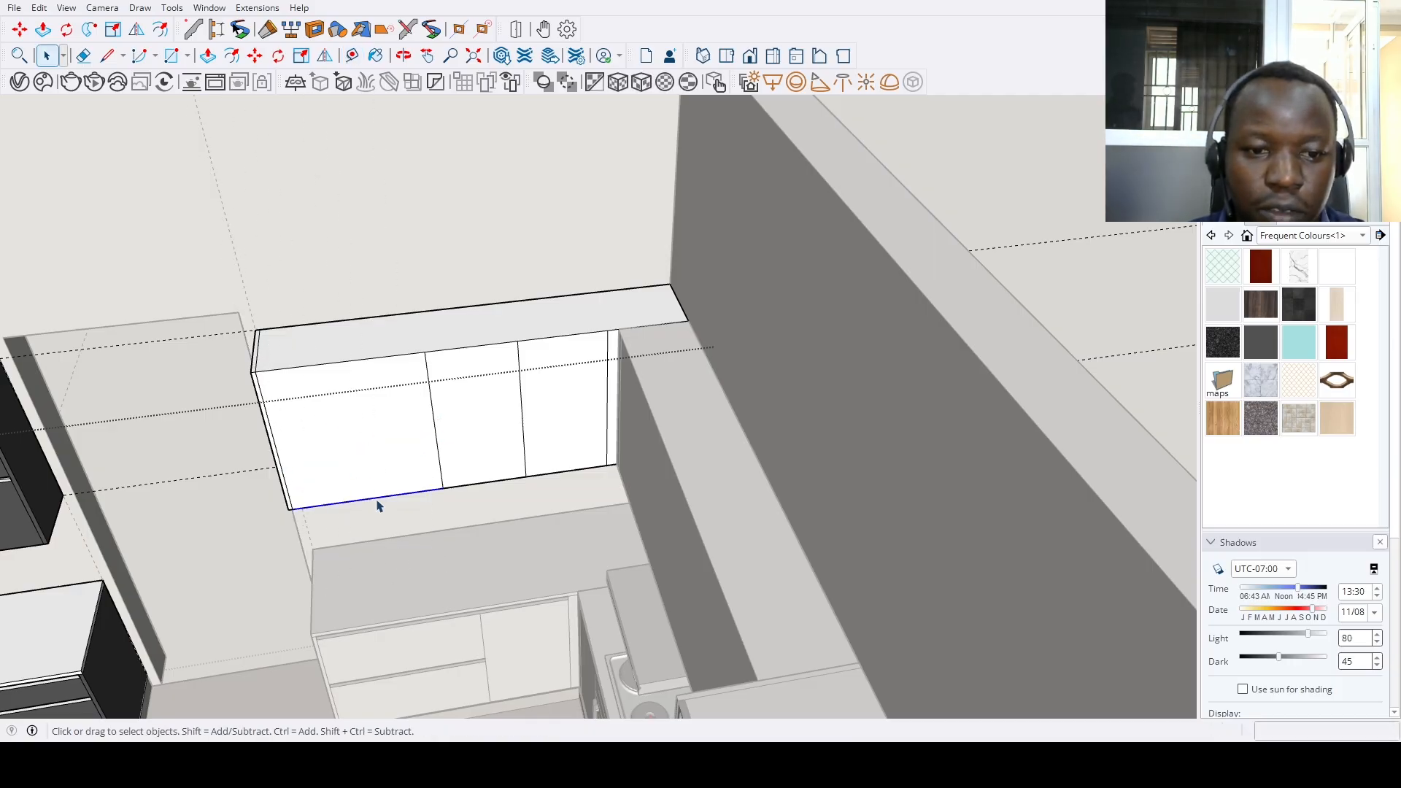
Copy the bottom edge of the wall cabinet's wide section 16.5 inches upward
{"action": "left_click", "coordinate": [380, 499]}
{"action": "scroll", "coordinate": [382, 496], "scroll_direction": "up", "scroll_amount": 1}
{"action": "key", "text": "m"}
{"action": "key", "text": "Escape"}
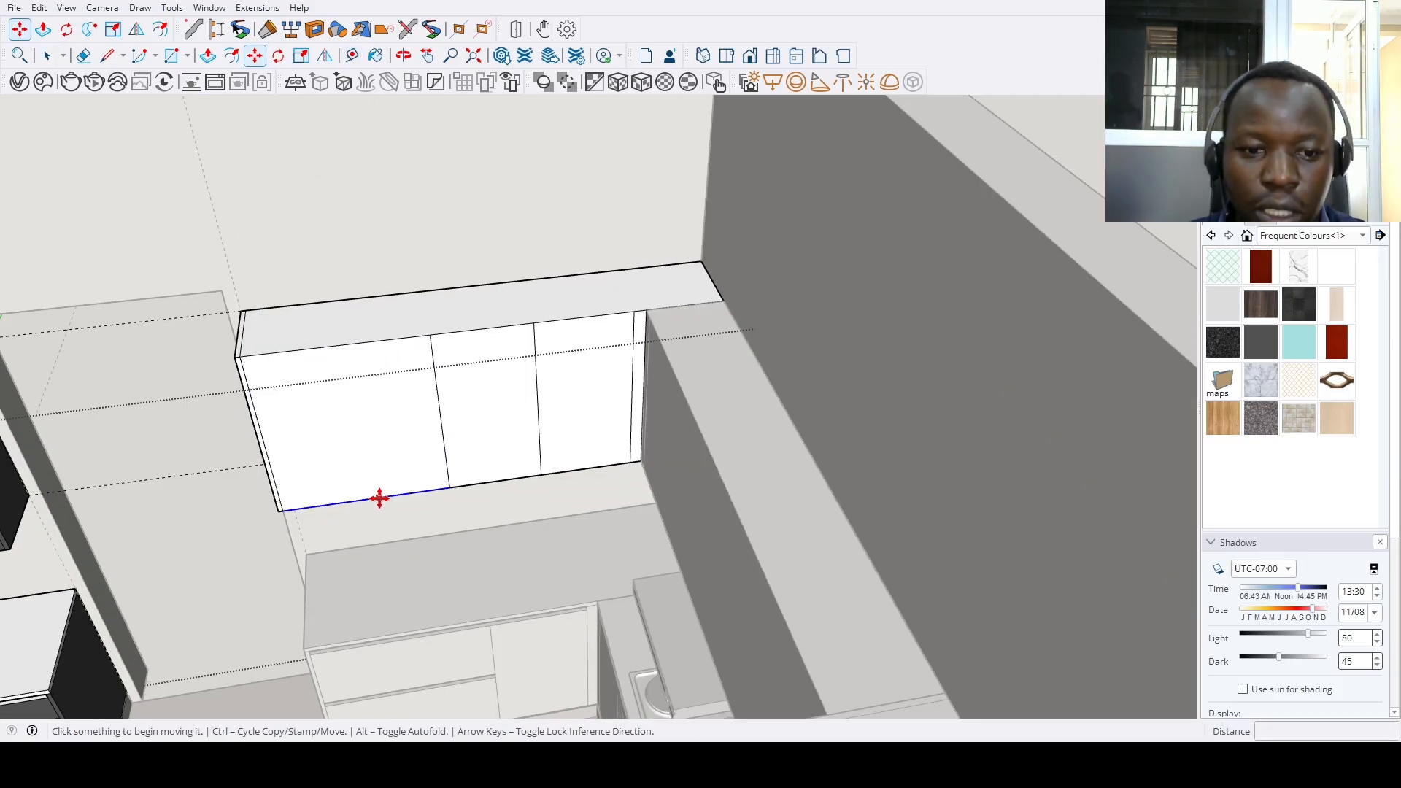
{"action": "left_click", "coordinate": [375, 482]}
{"action": "key", "text": "Escape"}
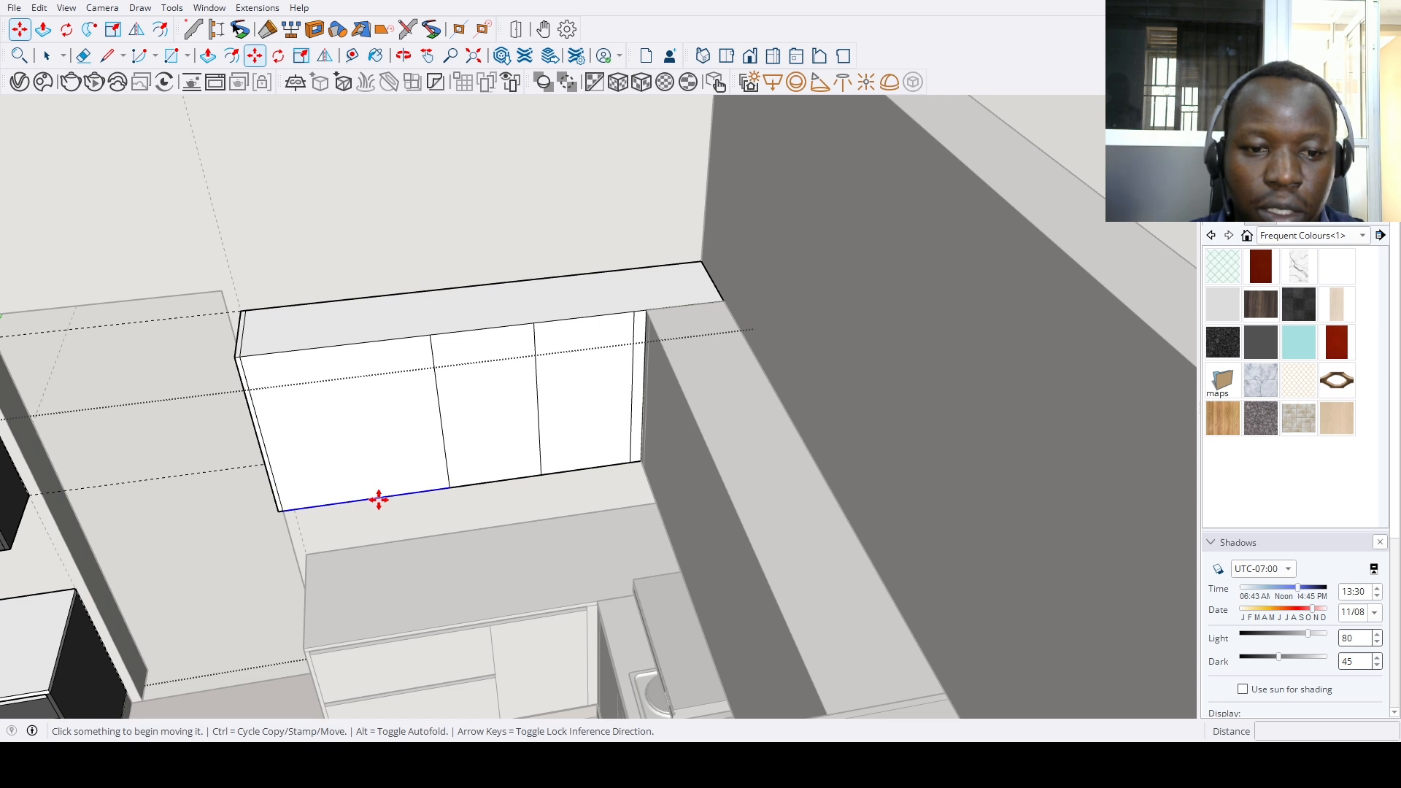
{"action": "left_click", "coordinate": [379, 497]}
{"action": "key", "text": "ctrl"}
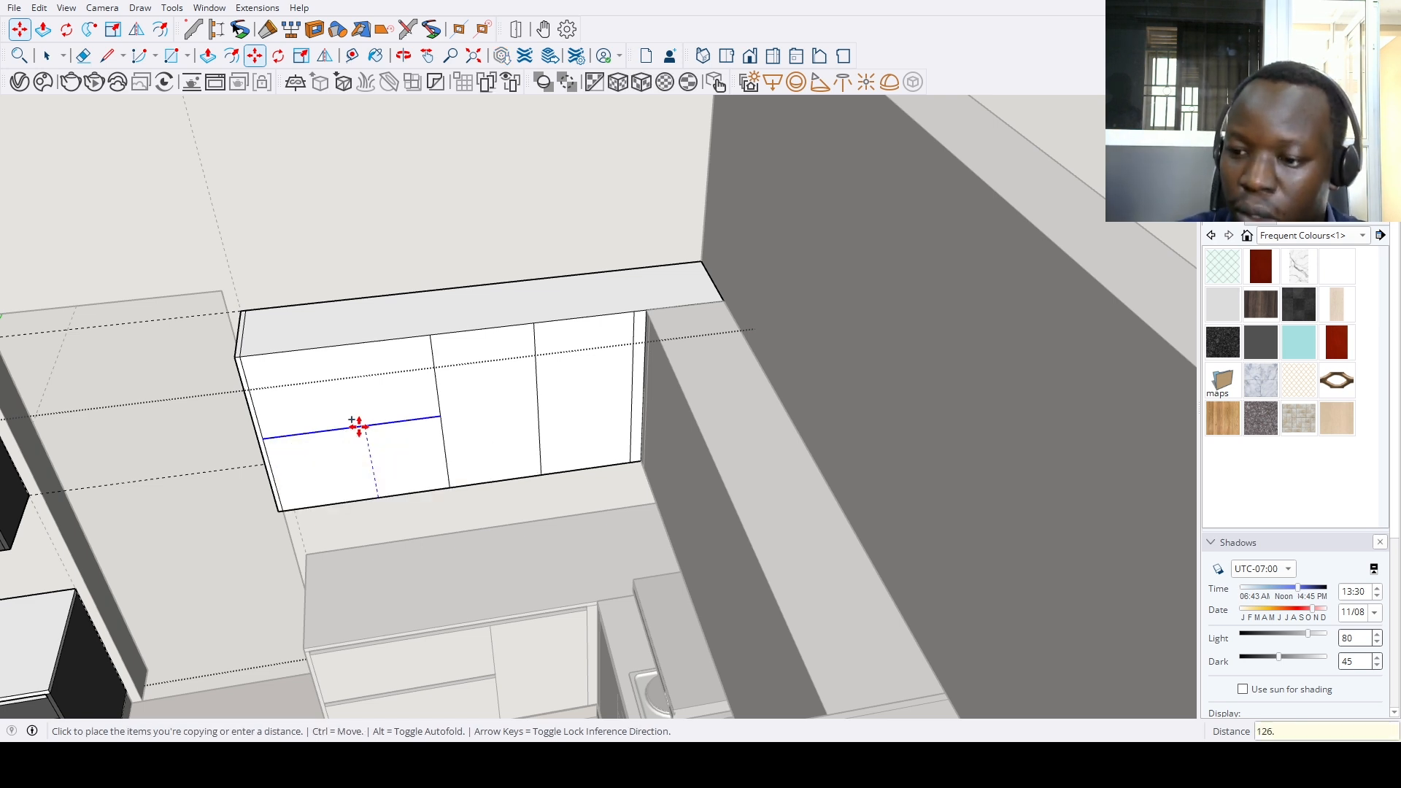
{"action": "key", "text": "Escape"}
{"action": "type", "text": "16.5"}
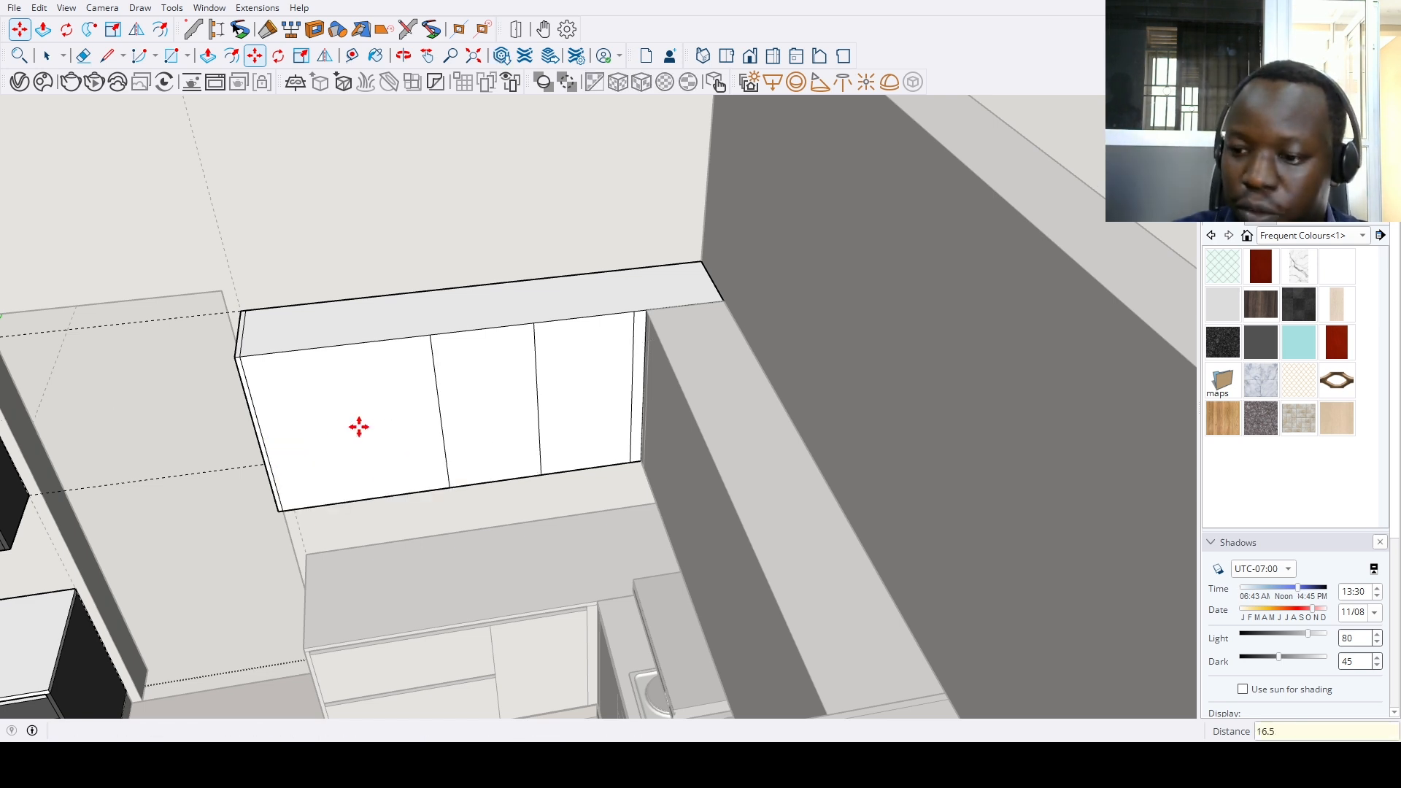
{"action": "key", "text": "Return"}
Copy the wall cabinet's new horizontal line slightly downward to outline a narrow strip between the two fronts
{"action": "key", "text": "ctrl"}
{"action": "left_click", "coordinate": [373, 423]}
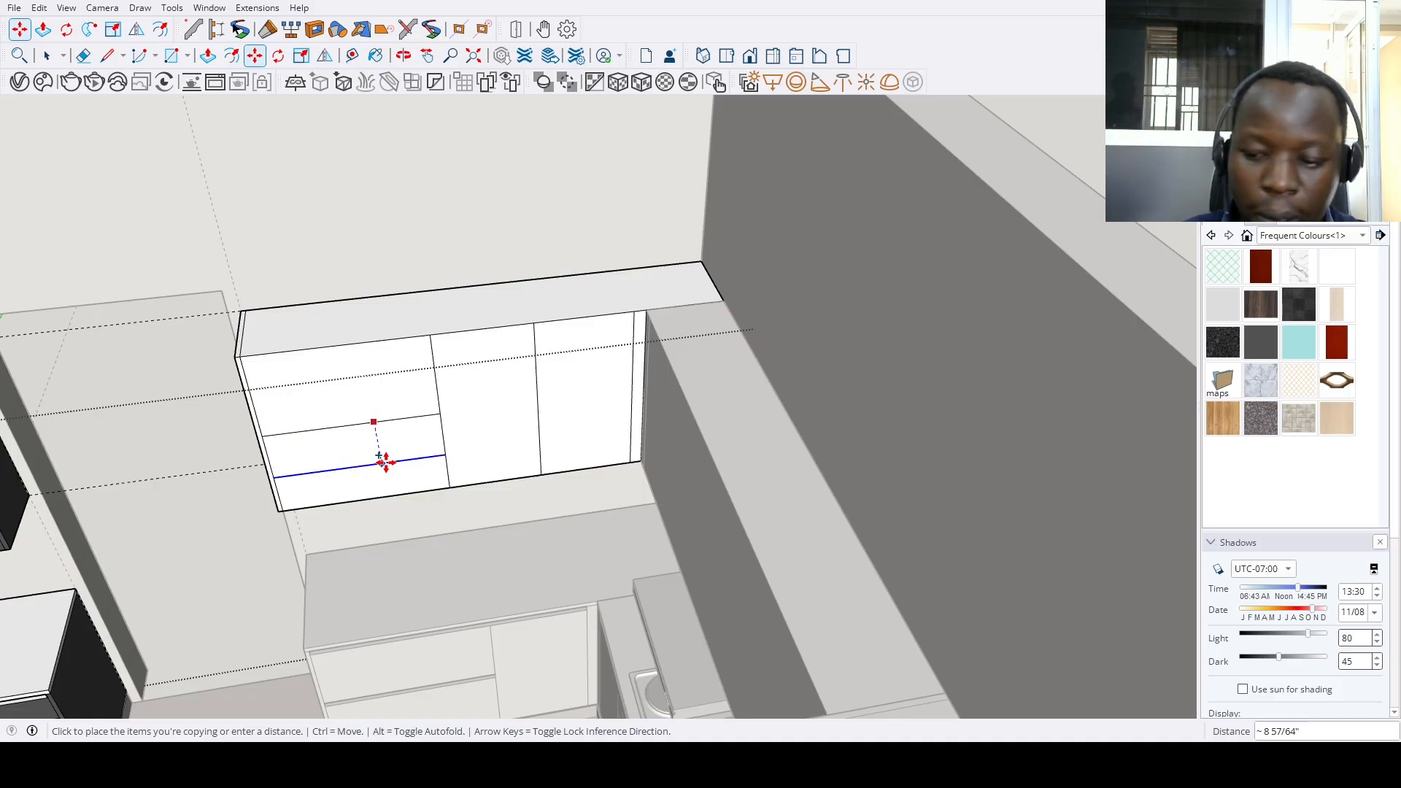
{"action": "key", "text": "Return"}
{"action": "scroll", "coordinate": [390, 466], "scroll_direction": "up", "scroll_amount": 3}
{"action": "key", "text": "p"}
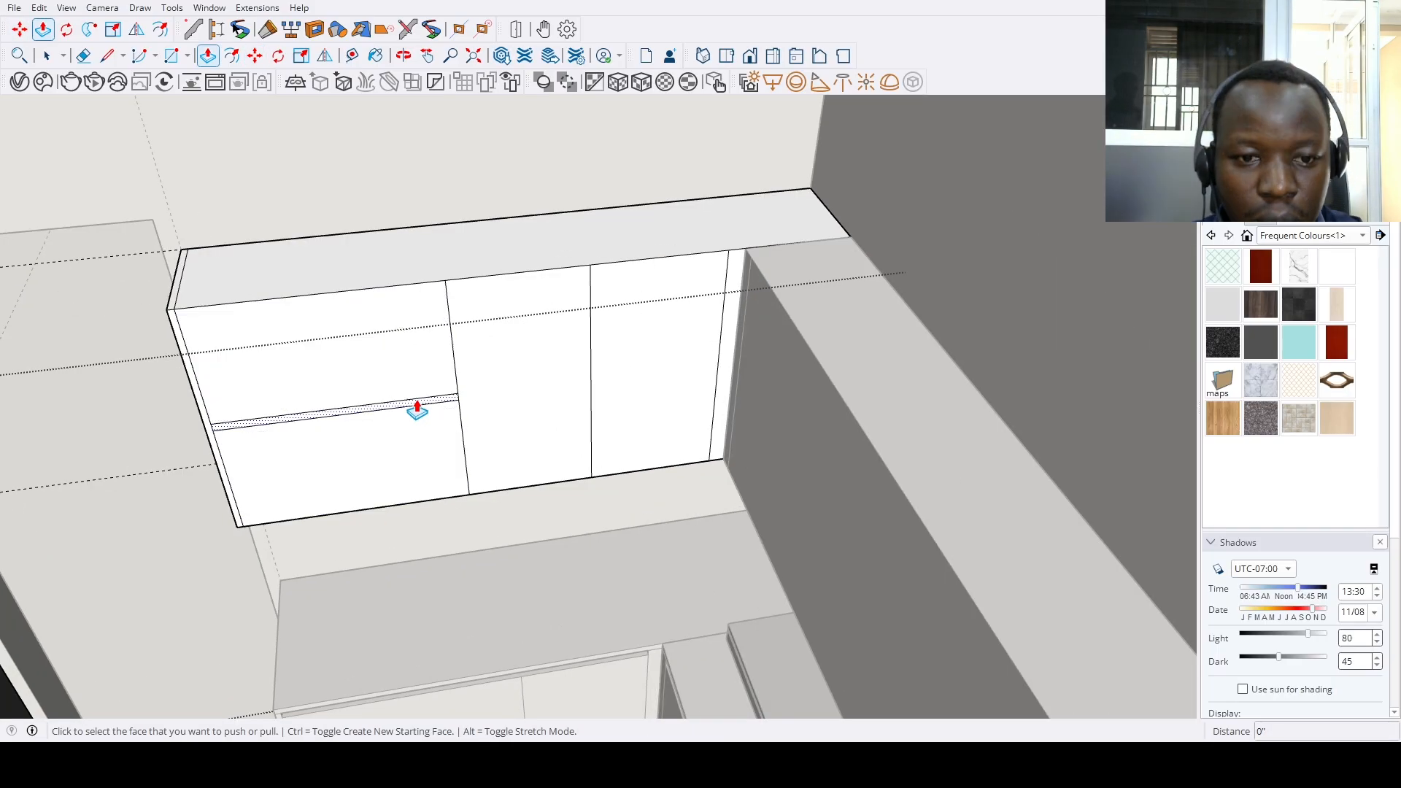
{"action": "scroll", "coordinate": [415, 416], "scroll_direction": "down", "scroll_amount": 5}
{"action": "middle_click_drag", "start_coordinate": [415, 415], "coordinate": [335, 491]}
{"action": "scroll", "coordinate": [540, 538], "scroll_direction": "up", "scroll_amount": 4}
{"action": "scroll", "coordinate": [540, 537], "scroll_direction": "down", "scroll_amount": 3}
{"action": "scroll", "coordinate": [500, 464], "scroll_direction": "down", "scroll_amount": 4}
{"action": "scroll", "coordinate": [340, 505], "scroll_direction": "up", "scroll_amount": 3}
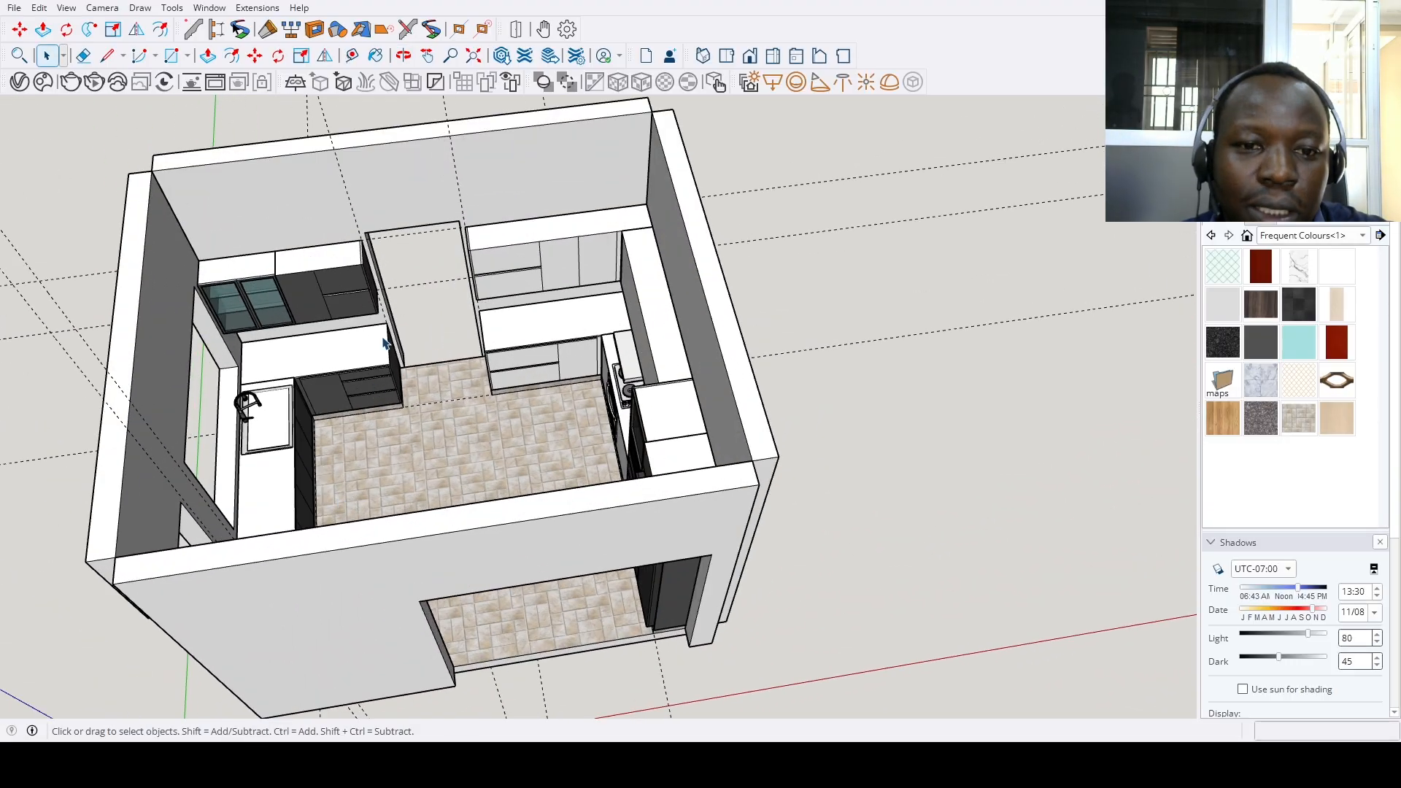
Paint the doors, drawer fronts and narrow front edge of the base cabinet beside the cooktop run dark grey
{"action": "middle_click_drag", "start_coordinate": [386, 343], "coordinate": [485, 394]}
{"action": "scroll", "coordinate": [481, 406], "scroll_direction": "up", "scroll_amount": 4}
{"action": "left_click", "coordinate": [504, 420]}
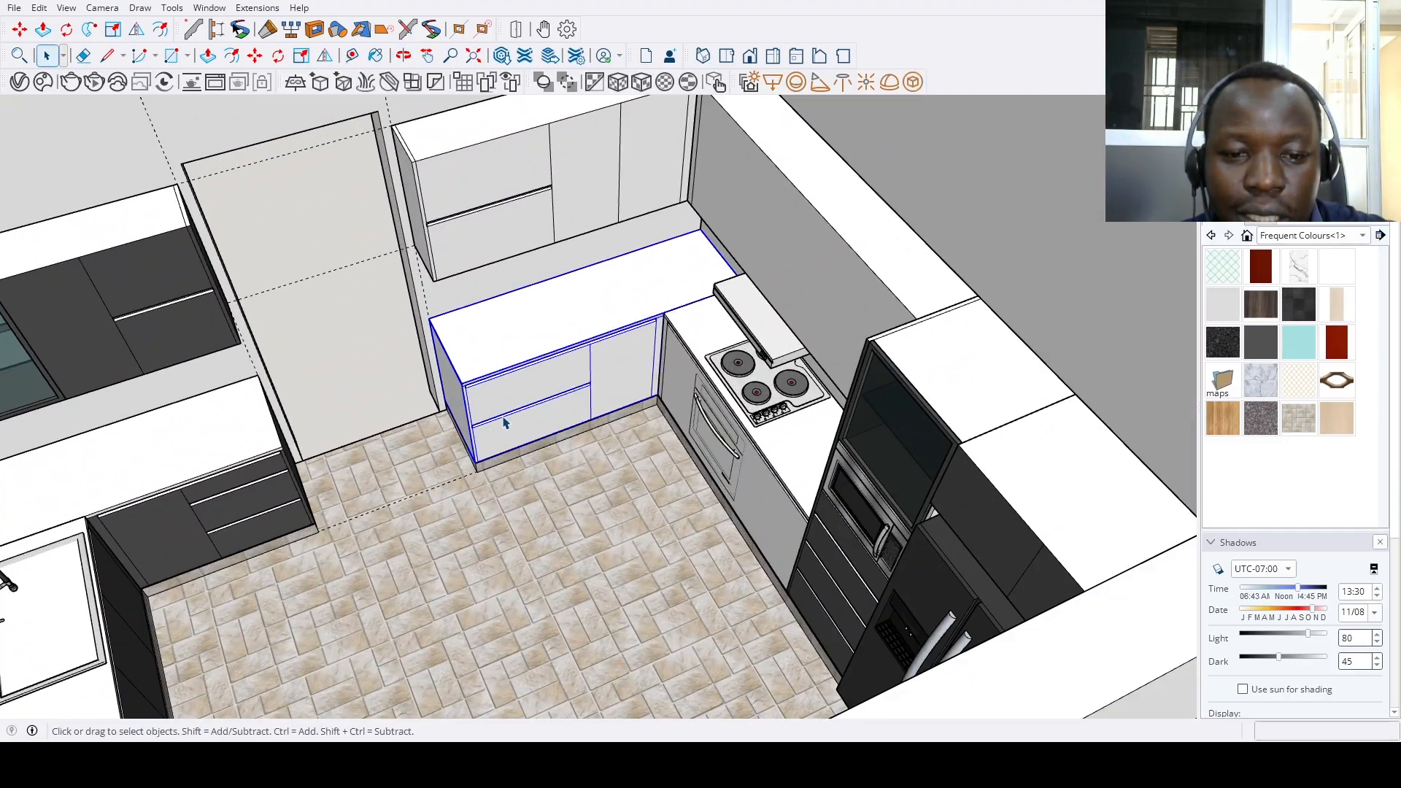
{"action": "scroll", "coordinate": [504, 422], "scroll_direction": "up", "scroll_amount": 3}
{"action": "key", "text": "b"}
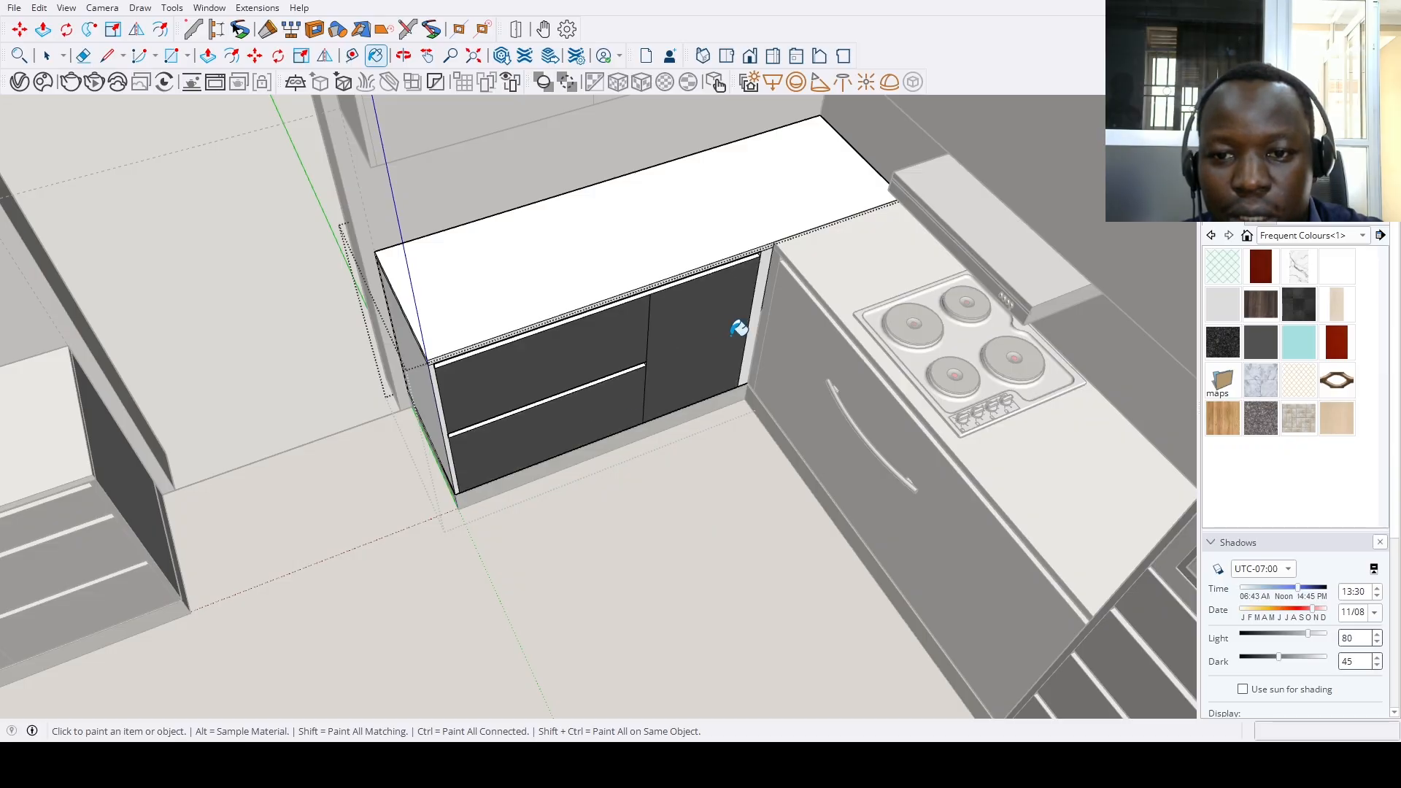
{"action": "middle_click_drag", "start_coordinate": [555, 453], "coordinate": [532, 369]}
{"action": "scroll", "coordinate": [532, 372], "scroll_direction": "up", "scroll_amount": 2}
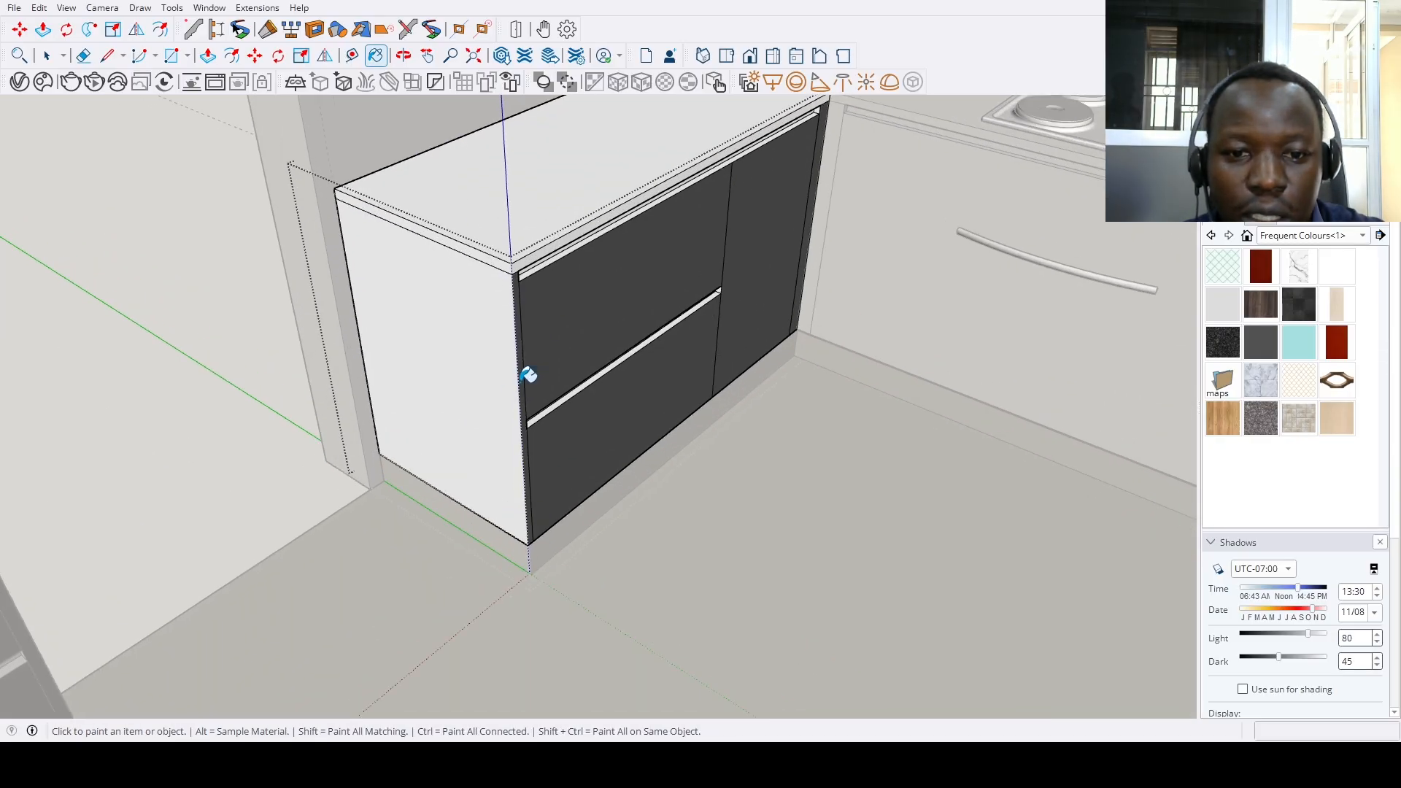
{"action": "left_click", "coordinate": [526, 378]}
Paint the side panel, the two stacked fronts and the narrow front edge of the wall cabinet beside the doorway dark grey
{"action": "scroll", "coordinate": [528, 377], "scroll_direction": "down", "scroll_amount": 4}
{"action": "middle_click_drag", "start_coordinate": [406, 463], "coordinate": [394, 325]}
{"action": "key", "text": "space"}
{"action": "double_click", "coordinate": [400, 286]}
{"action": "key", "text": "b"}
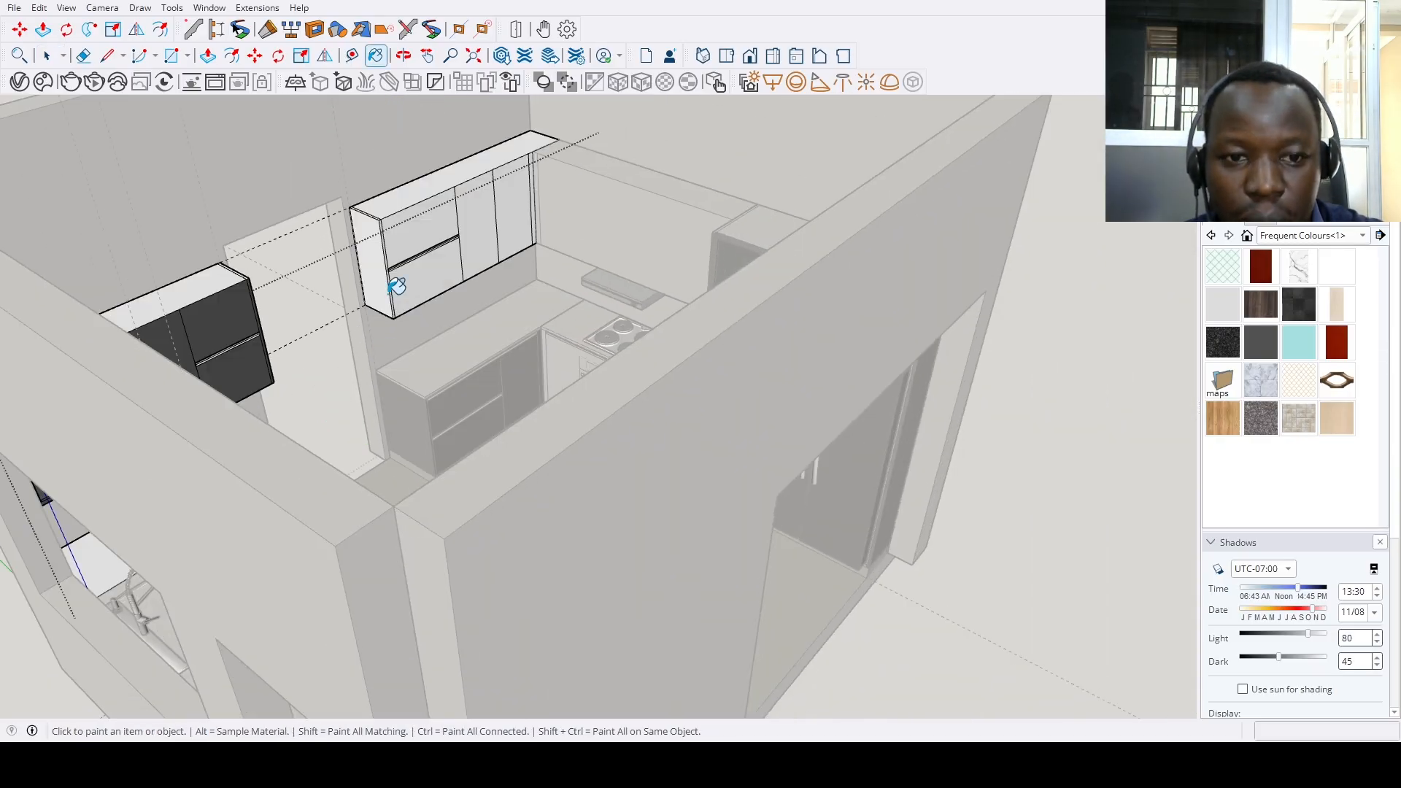
{"action": "left_click", "coordinate": [387, 293]}
{"action": "left_click", "coordinate": [406, 293]}
{"action": "scroll", "coordinate": [394, 309], "scroll_direction": "up", "scroll_amount": 3}
{"action": "scroll", "coordinate": [400, 295], "scroll_direction": "up", "scroll_amount": 2}
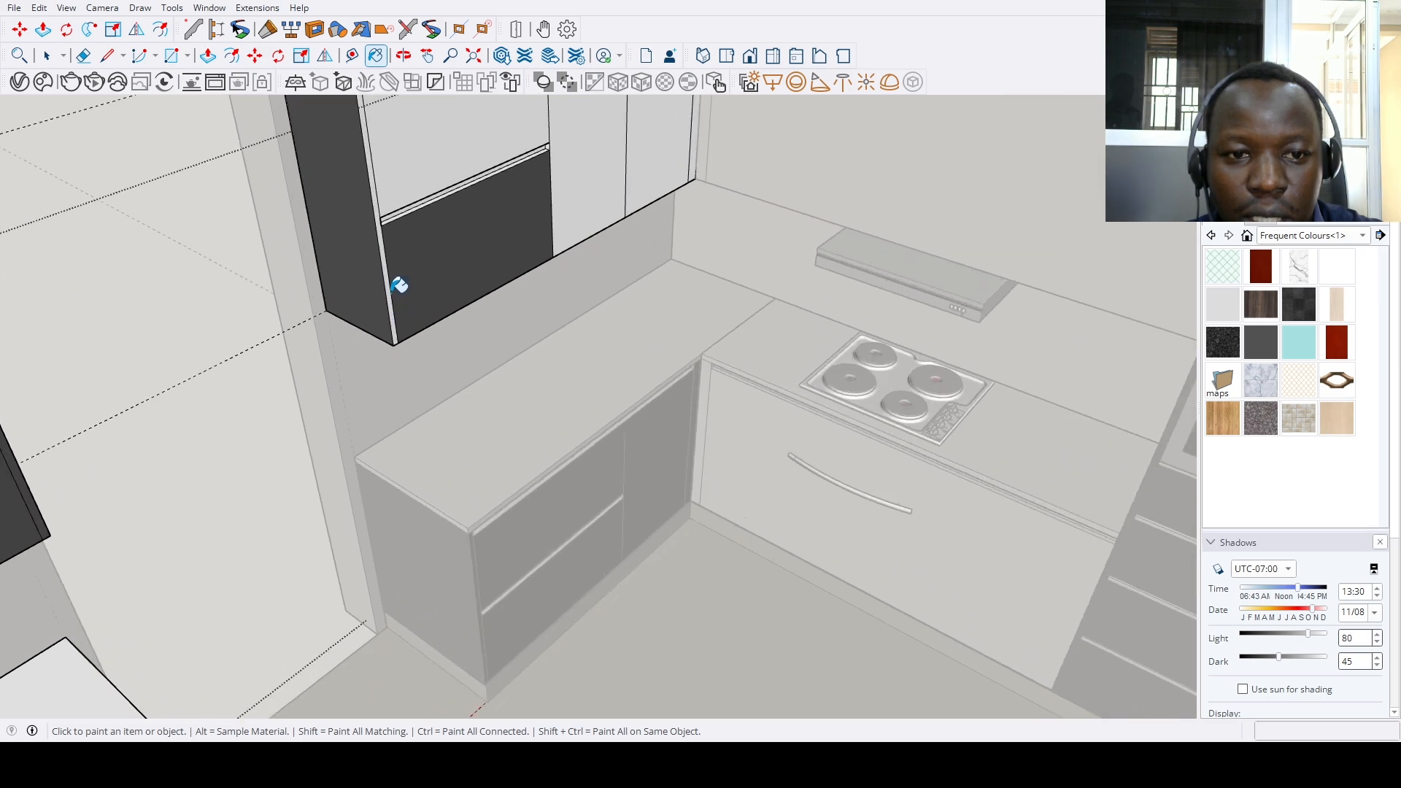
{"action": "left_click", "coordinate": [402, 165]}
{"action": "left_click", "coordinate": [380, 227]}
Paint the wall cabinet's two remaining door fronts toward the corner dark grey
{"action": "scroll", "coordinate": [536, 223], "scroll_direction": "down", "scroll_amount": 2}
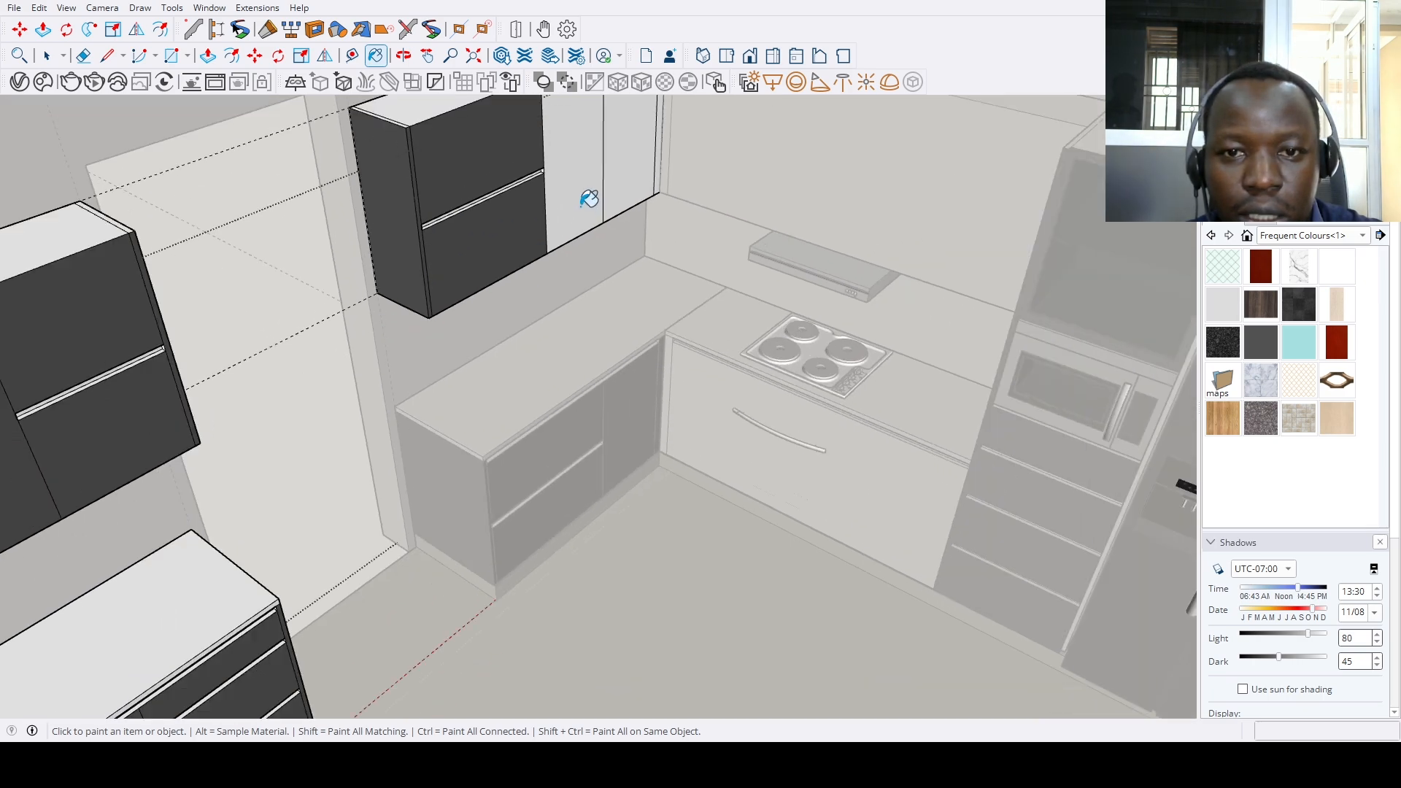
{"action": "left_click", "coordinate": [580, 205]}
{"action": "left_click", "coordinate": [633, 189]}
{"action": "scroll", "coordinate": [613, 264], "scroll_direction": "down", "scroll_amount": 1}
{"action": "scroll", "coordinate": [623, 266], "scroll_direction": "down", "scroll_amount": 3}
{"action": "mouse_move", "coordinate": [626, 292]}
{"action": "middle_mouse_down"}
{"action": "mouse_move", "coordinate": [510, 351]}
{"action": "mouse_move", "coordinate": [708, 175]}
{"action": "middle_mouse_up"}
{"action": "scroll", "coordinate": [713, 166], "scroll_direction": "up", "scroll_amount": 2}
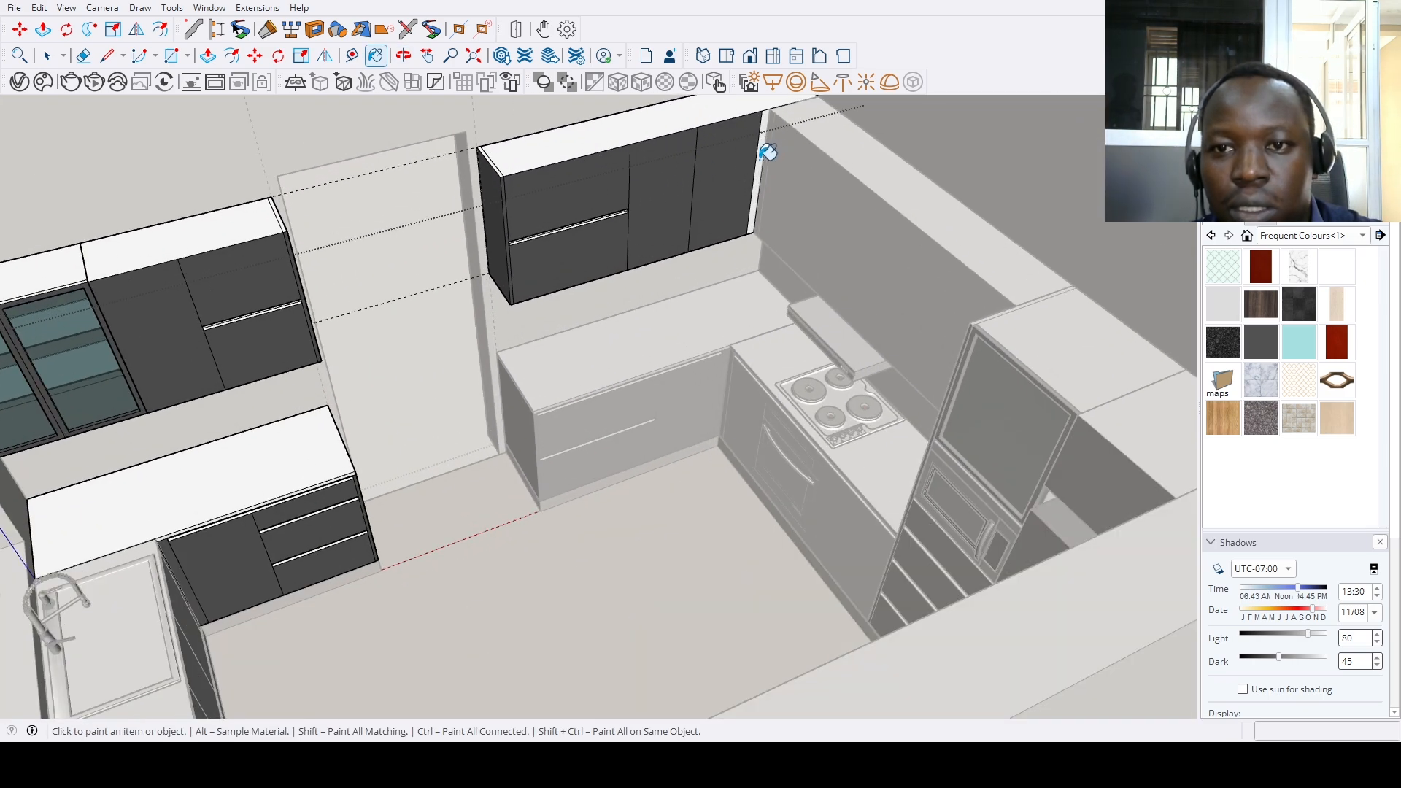
Group the base cabinet beside the cooktop run together with the other cabinets along the doorway wall
{"action": "middle_click_drag", "start_coordinate": [753, 223], "coordinate": [501, 484]}
{"action": "key", "text": "space"}
{"action": "left_click", "coordinate": [639, 483]}
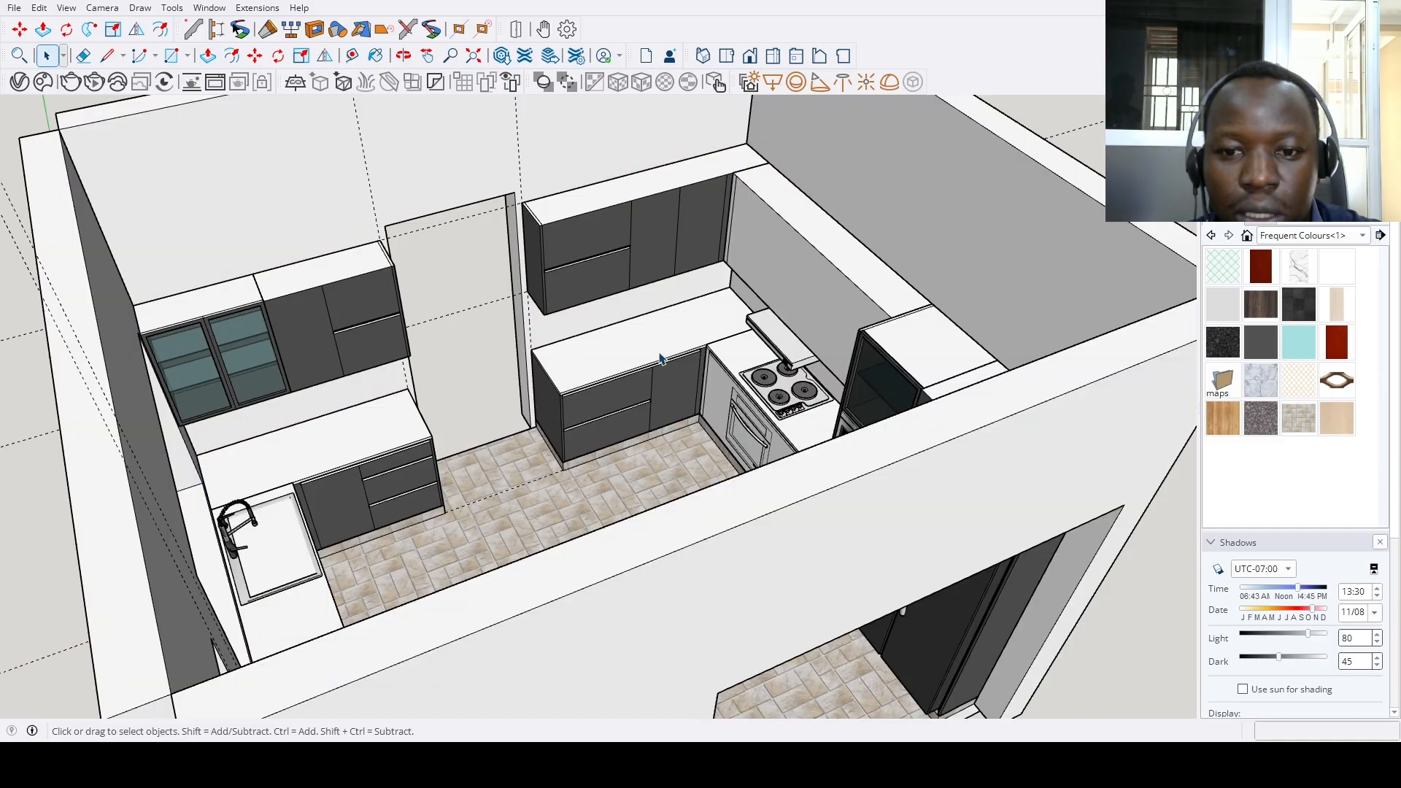
{"action": "left_click", "coordinate": [655, 405]}
{"action": "middle_click_drag", "start_coordinate": [642, 431], "coordinate": [575, 423]}
{"action": "left_click", "coordinate": [610, 286]}
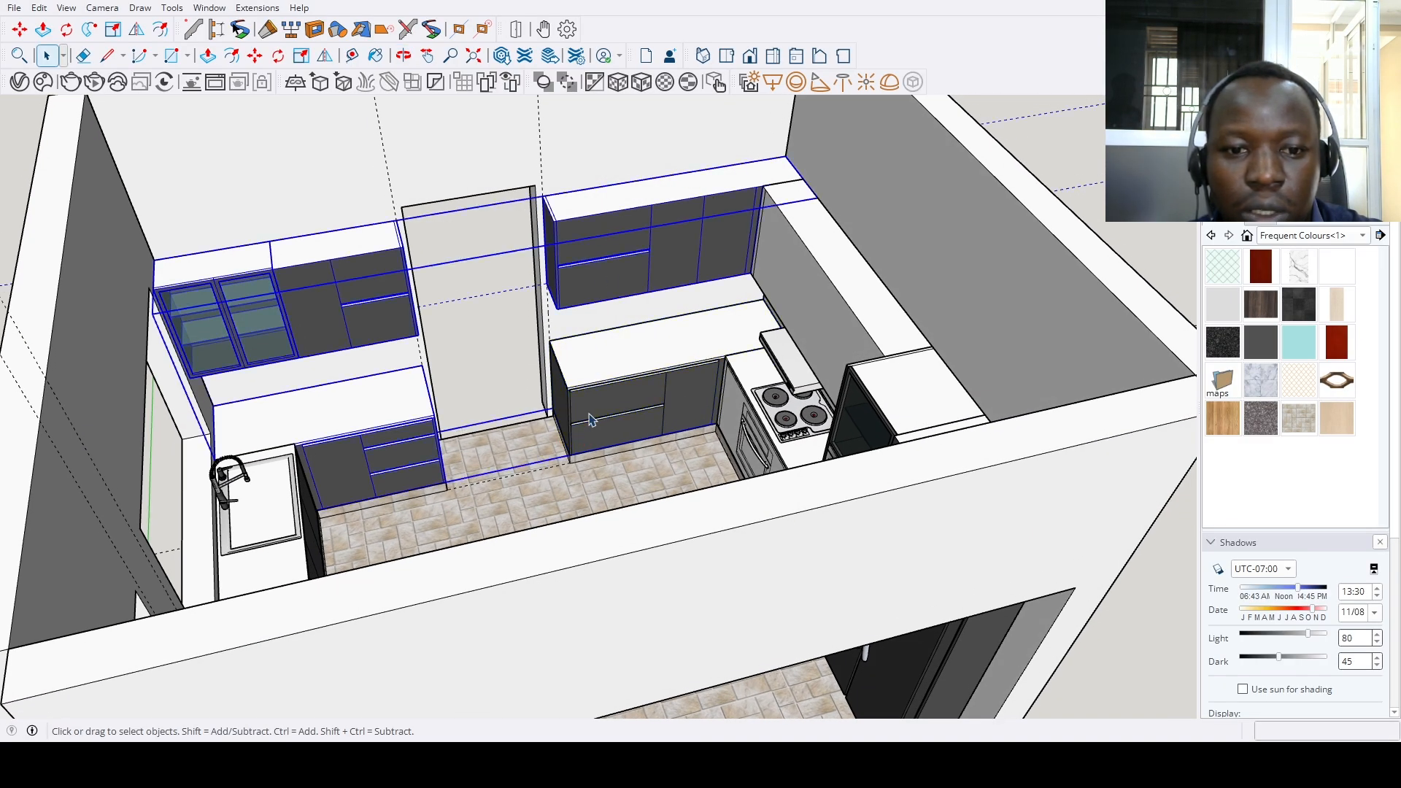
{"action": "left_click", "coordinate": [589, 417]}
{"action": "left_click", "coordinate": [420, 447]}
{"action": "left_click", "coordinate": [601, 438]}
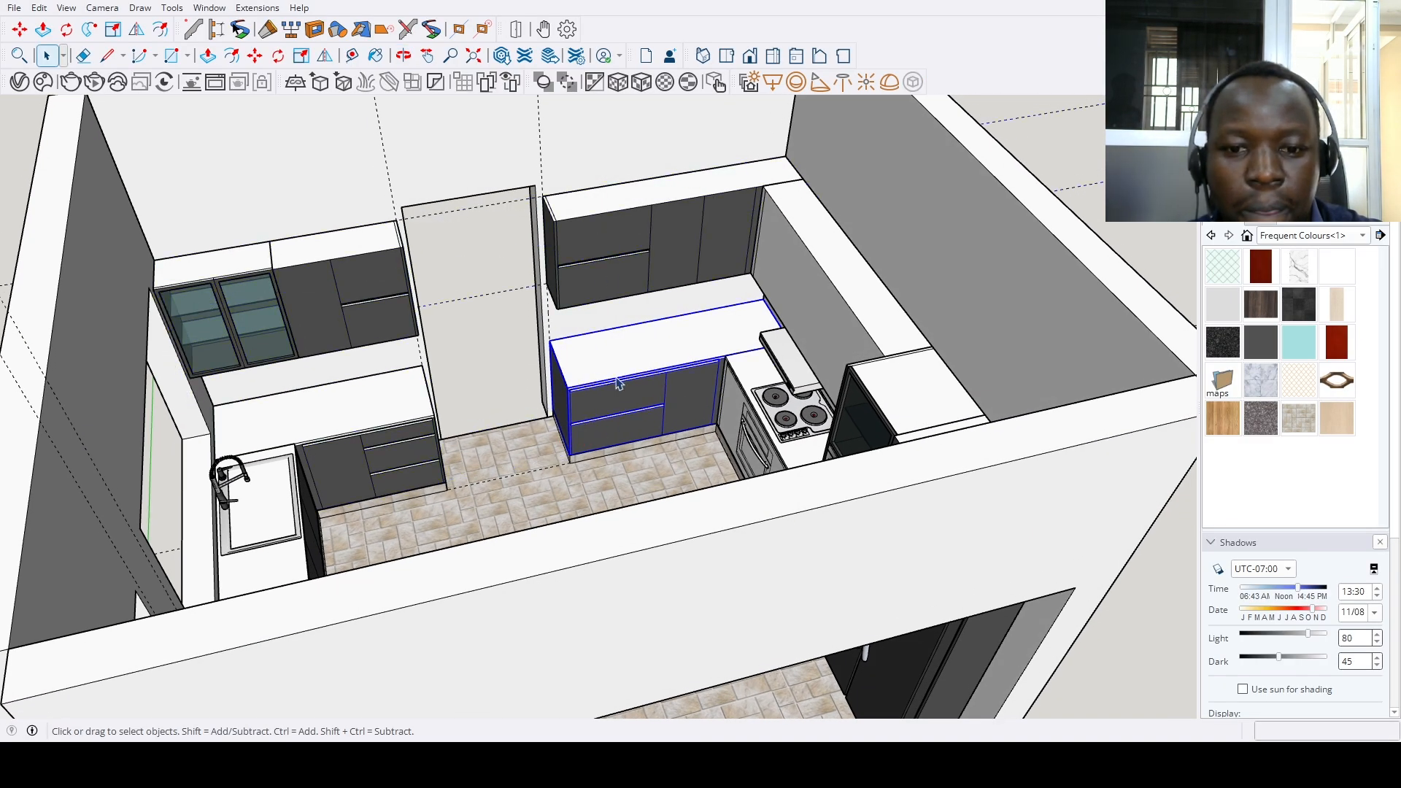
{"action": "left_click", "coordinate": [420, 430]}
{"action": "left_click", "coordinate": [605, 376]}
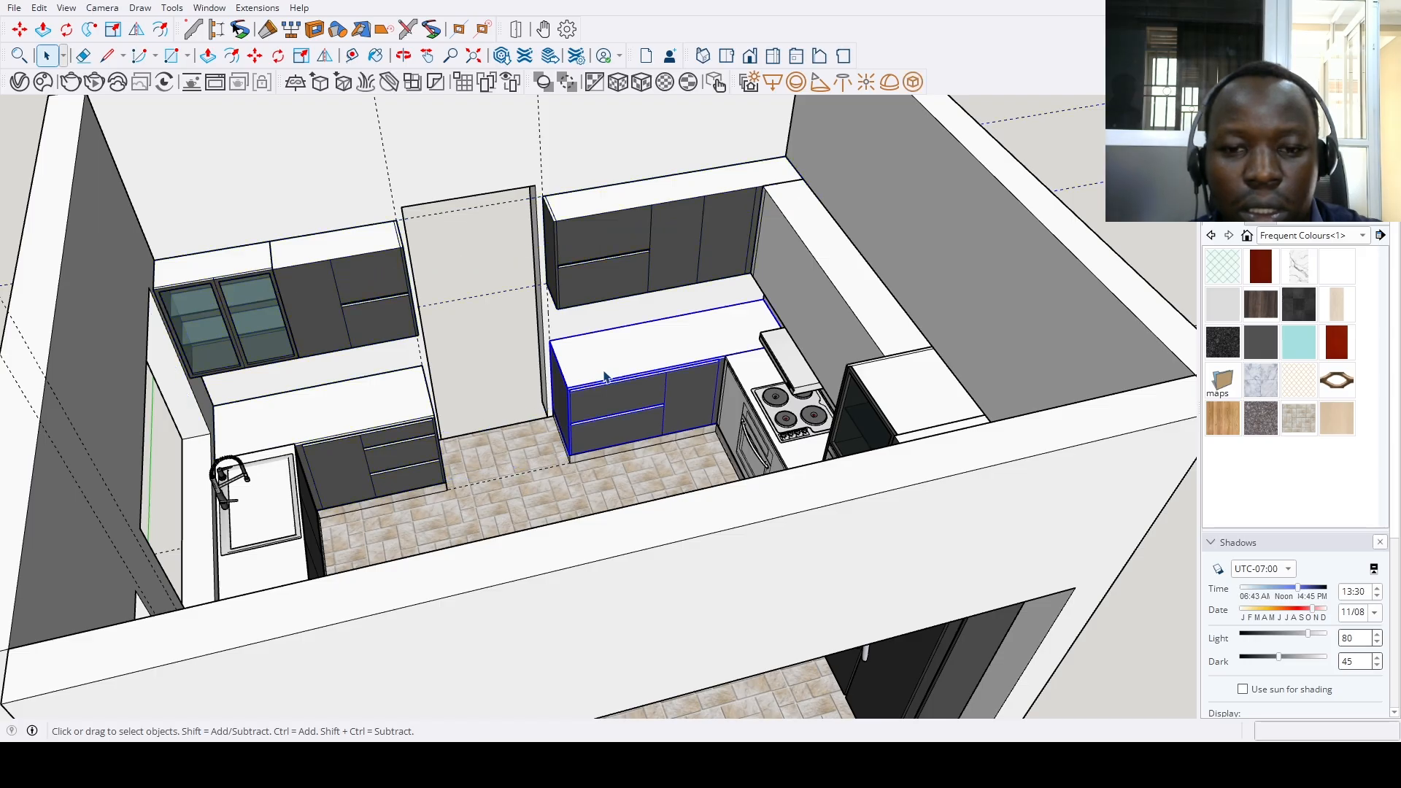
{"action": "left_click", "coordinate": [619, 297]}
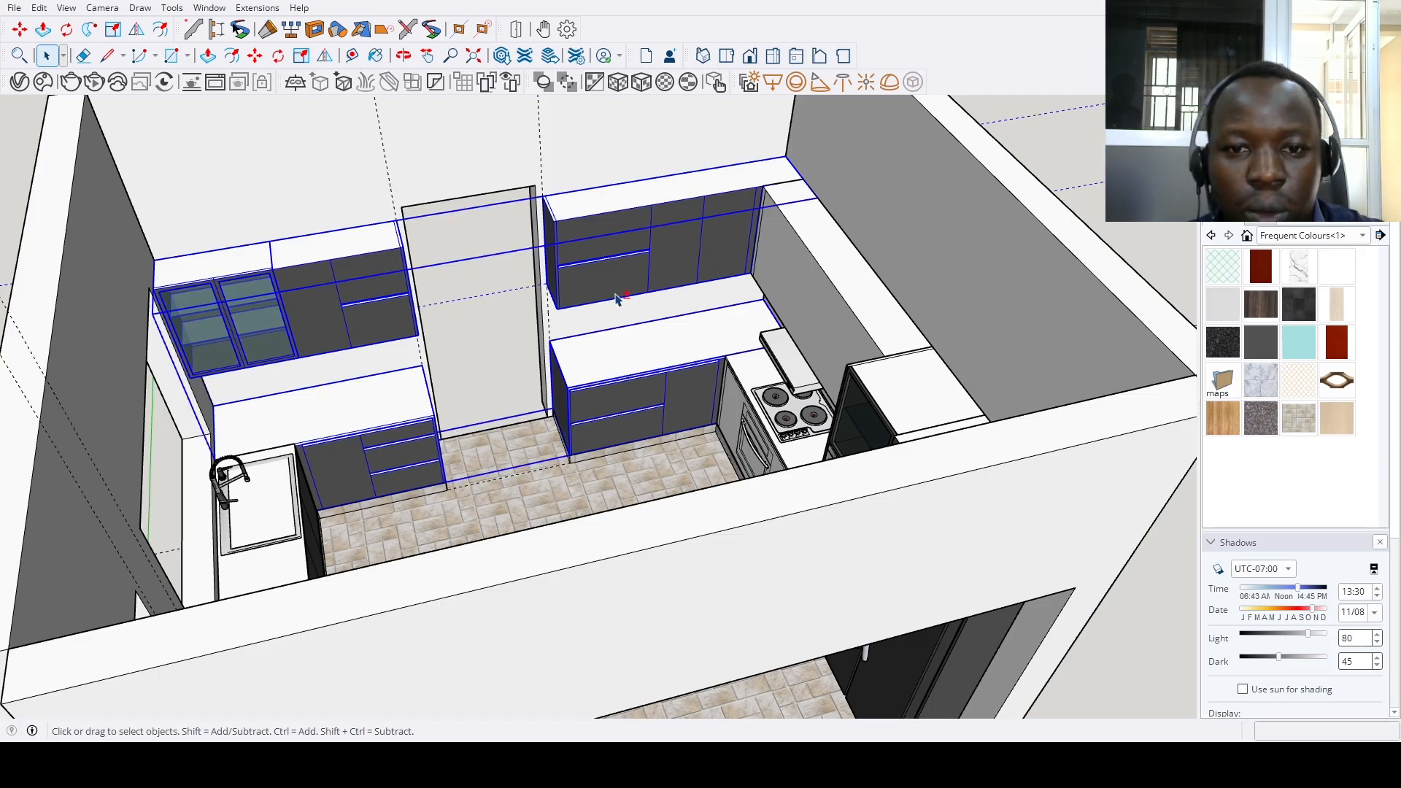
{"action": "left_click", "coordinate": [653, 344]}
{"action": "key", "text": "ctrl+g"}
Paint the fronts of the base cabinet under the cooktop and the wall cabinet above it dark grey
{"action": "scroll", "coordinate": [558, 423], "scroll_direction": "down", "scroll_amount": 5}
{"action": "scroll", "coordinate": [625, 440], "scroll_direction": "up", "scroll_amount": 7}
{"action": "middle_click_drag", "start_coordinate": [551, 430], "coordinate": [799, 467]}
{"action": "scroll", "coordinate": [743, 391], "scroll_direction": "up", "scroll_amount": 2}
{"action": "double_click", "coordinate": [743, 390]}
{"action": "scroll", "coordinate": [606, 472], "scroll_direction": "down", "scroll_amount": 5}
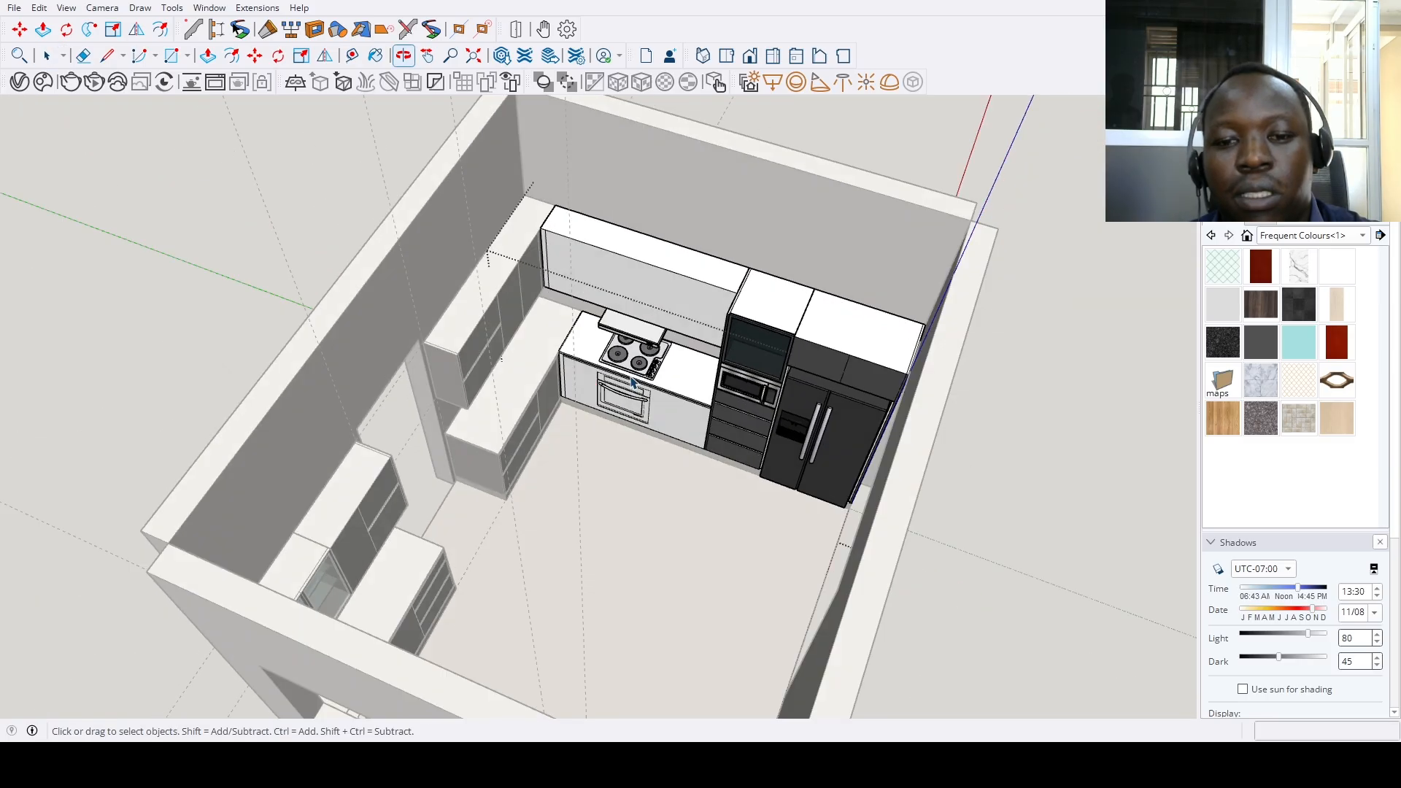
{"action": "middle_click_drag", "start_coordinate": [551, 431], "coordinate": [600, 439]}
{"action": "scroll", "coordinate": [572, 397], "scroll_direction": "up", "scroll_amount": 6}
{"action": "key", "text": "b"}
{"action": "left_click", "coordinate": [538, 388]}
{"action": "scroll", "coordinate": [546, 382], "scroll_direction": "down", "scroll_amount": 3}
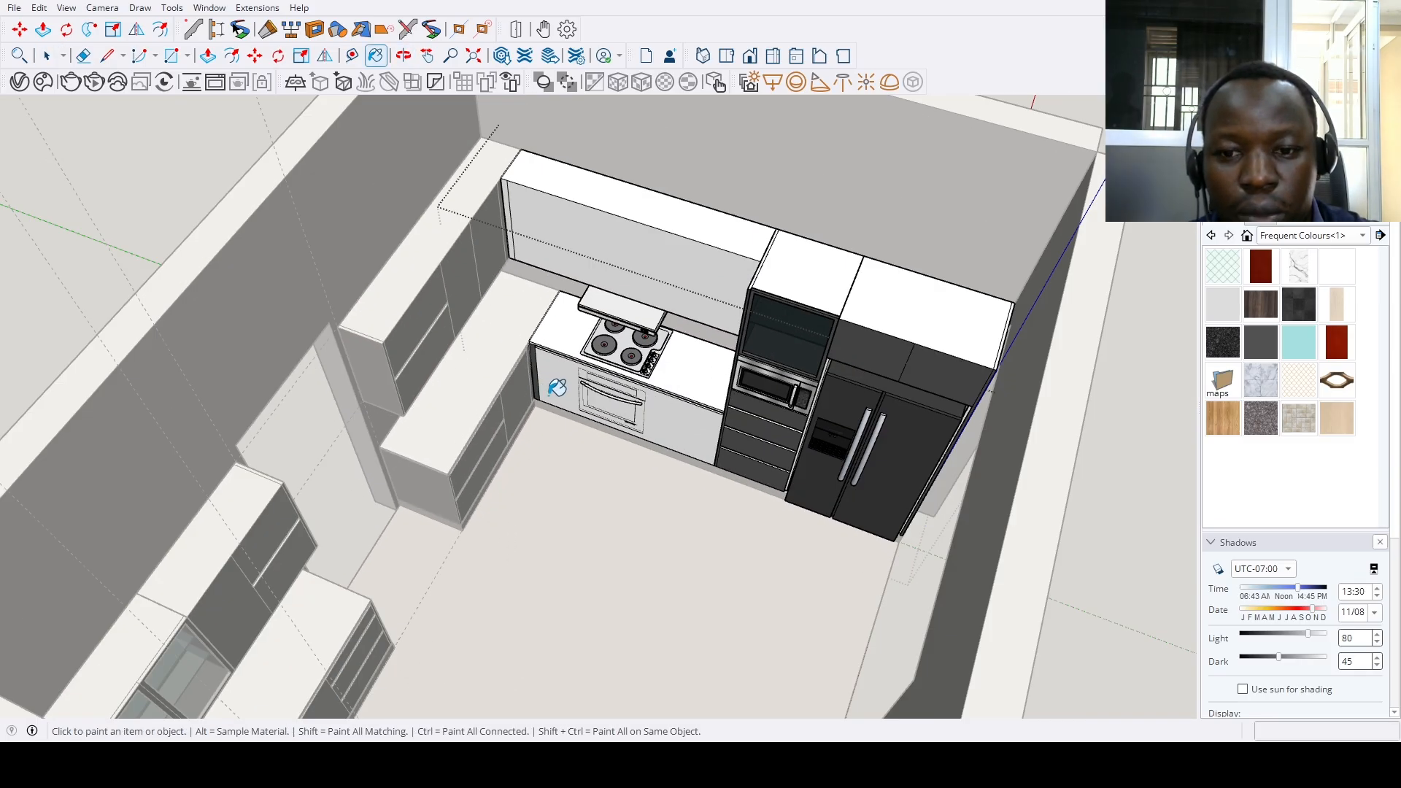
{"action": "left_click", "coordinate": [550, 394]}
{"action": "scroll", "coordinate": [671, 287], "scroll_direction": "up", "scroll_amount": 4}
{"action": "left_click", "coordinate": [672, 287]}
{"action": "left_click", "coordinate": [443, 241]}
{"action": "scroll", "coordinate": [433, 400], "scroll_direction": "down", "scroll_amount": 6}
{"action": "key", "text": "space"}
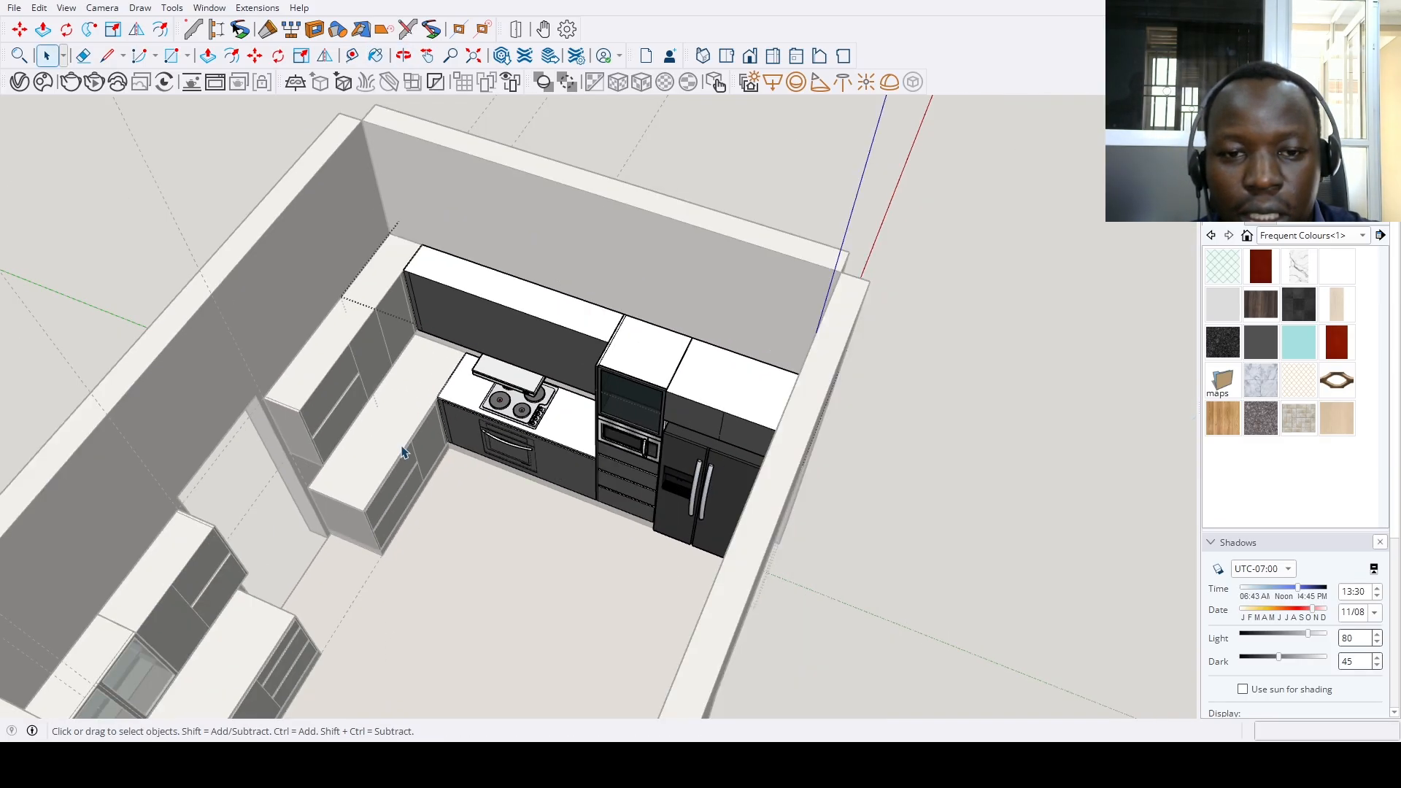
Try dividing the cooktop base cabinet's front by copying its corner-side vertical edge at successive distances of 7, 25 and 16 inches
{"action": "middle_click_drag", "start_coordinate": [403, 452], "coordinate": [387, 515]}
{"action": "scroll", "coordinate": [385, 522], "scroll_direction": "up", "scroll_amount": 5}
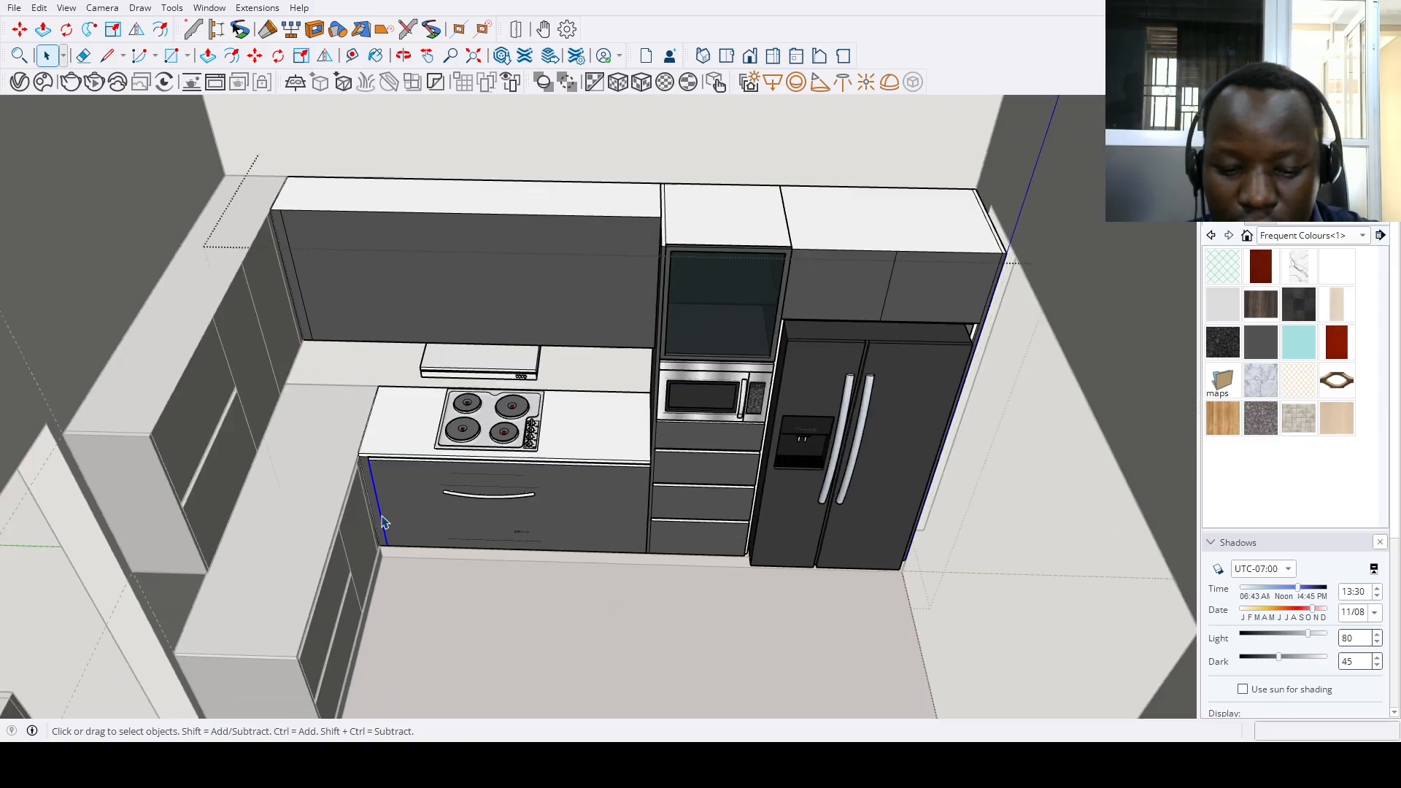
{"action": "scroll", "coordinate": [384, 522], "scroll_direction": "down", "scroll_amount": 3}
{"action": "scroll", "coordinate": [384, 523], "scroll_direction": "up", "scroll_amount": 5}
{"action": "key", "text": "m"}
{"action": "left_click", "coordinate": [388, 523]}
{"action": "key", "text": "ctrl"}
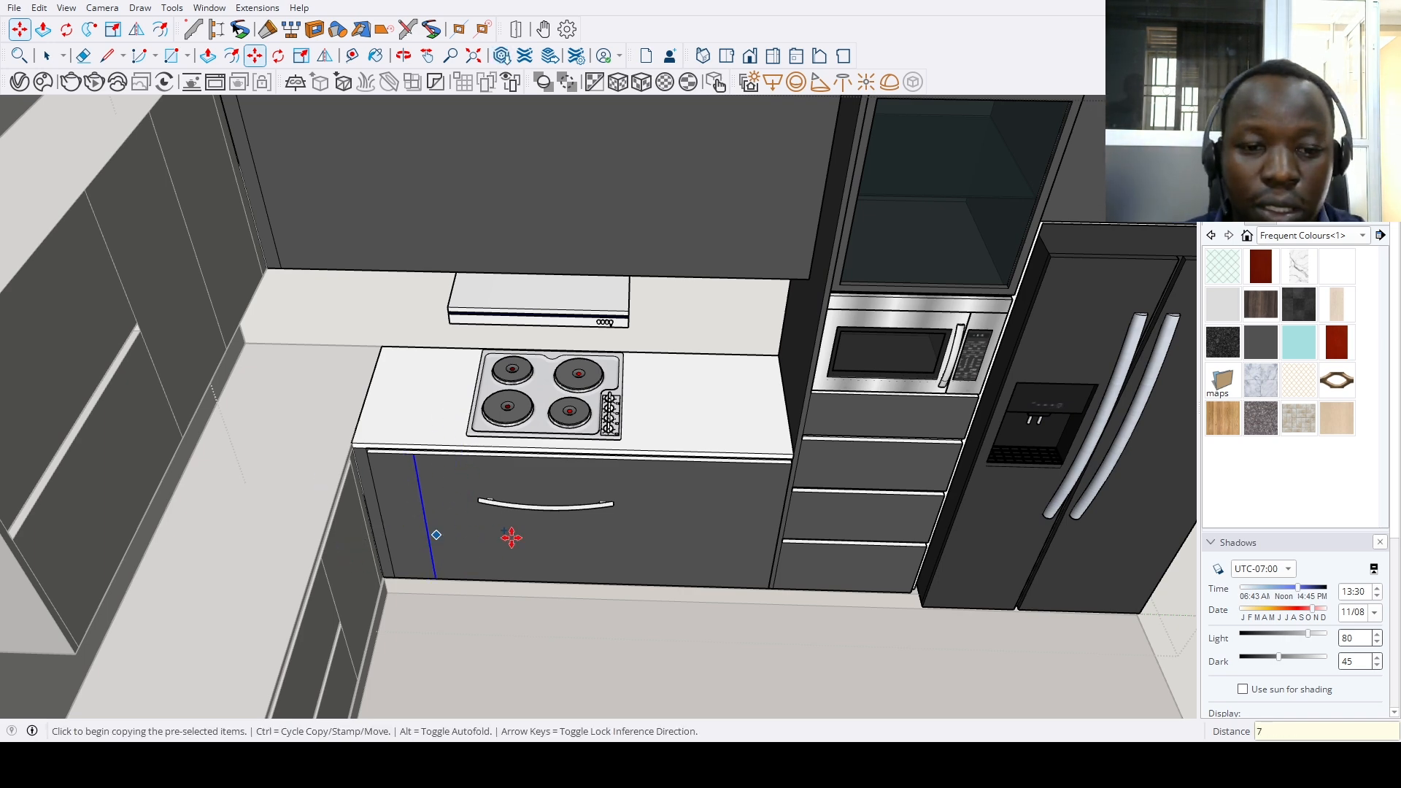
{"action": "left_click", "coordinate": [582, 542]}
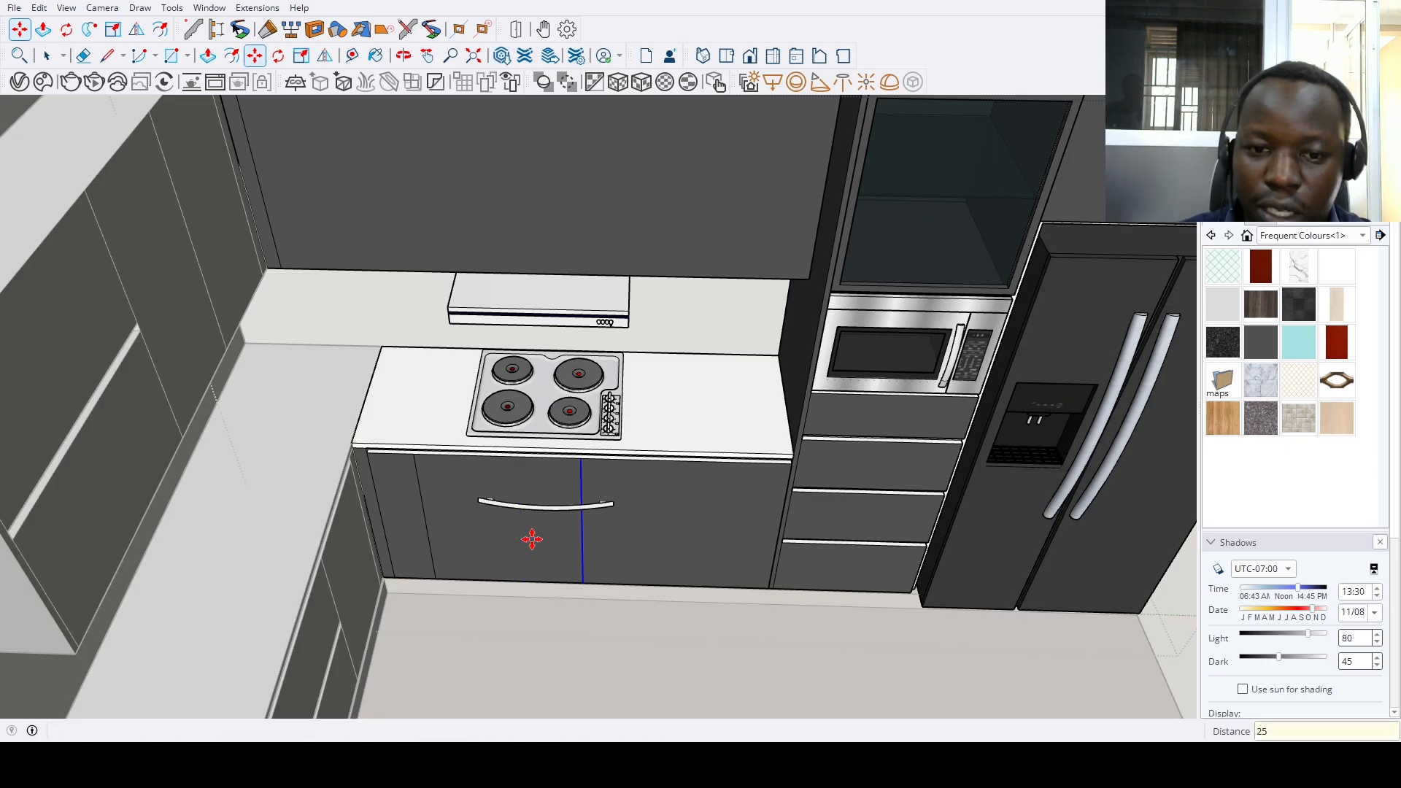
{"action": "left_click", "coordinate": [581, 542]}
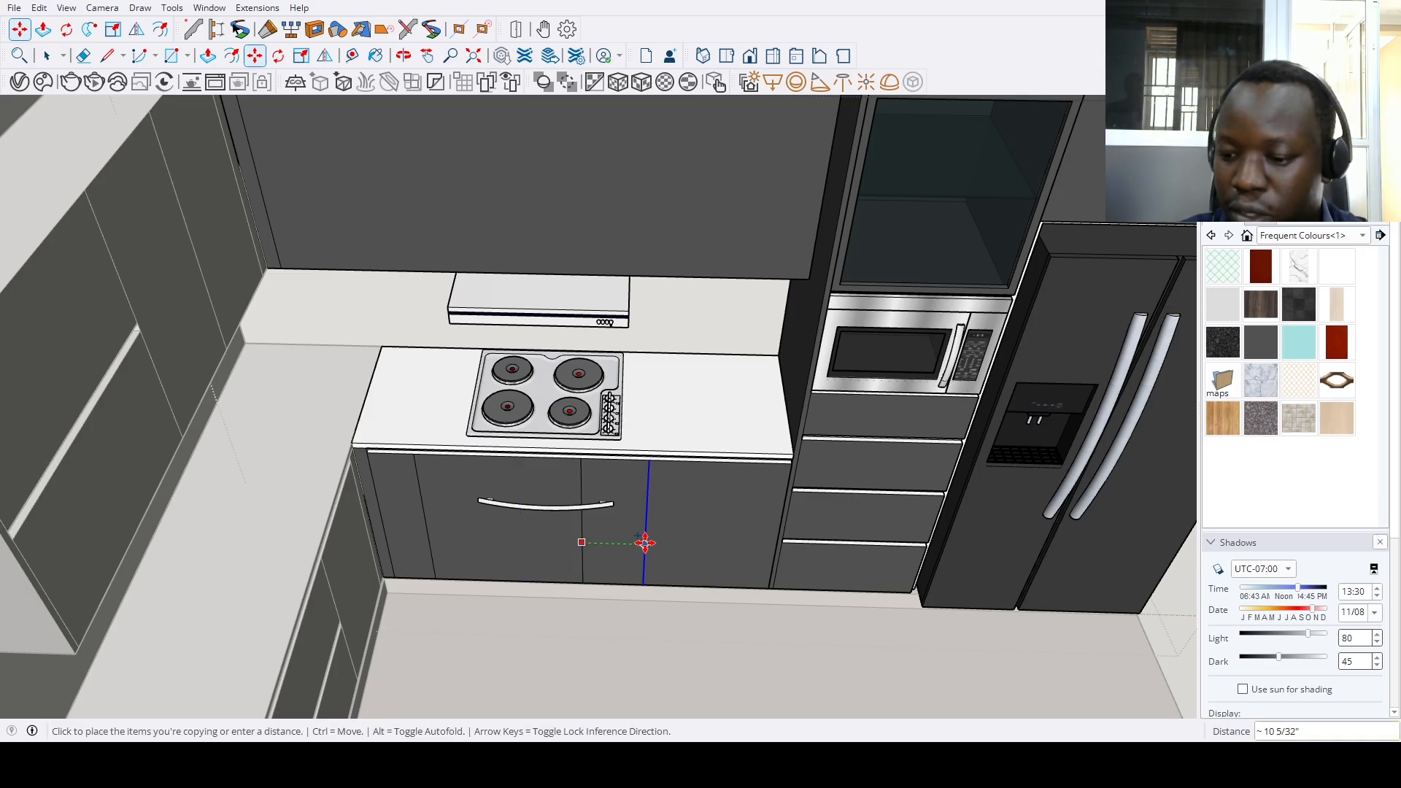
{"action": "key", "text": "Return"}
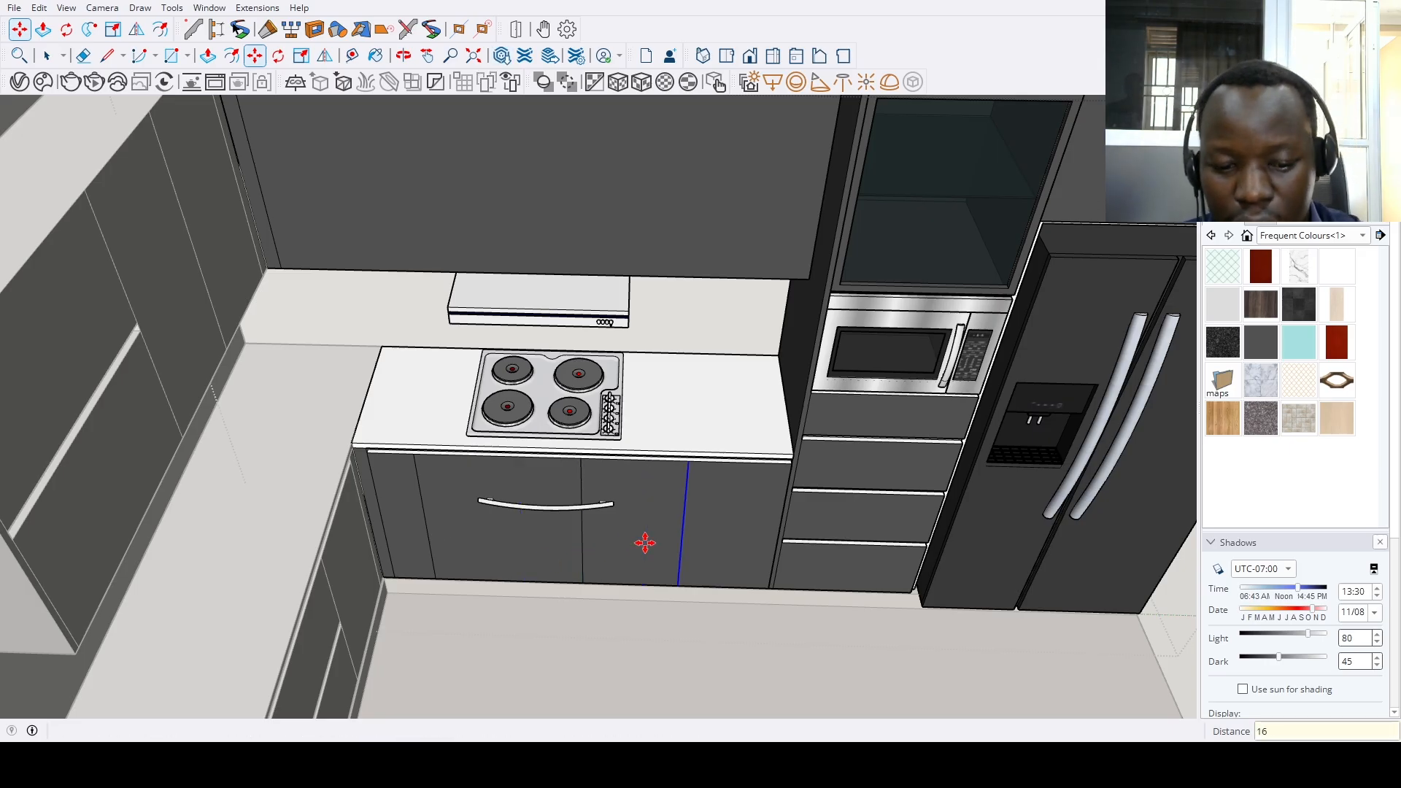
Measure the width between the last dividing line and the tall oven unit
{"action": "key", "text": "t"}
{"action": "left_click", "coordinate": [684, 513]}
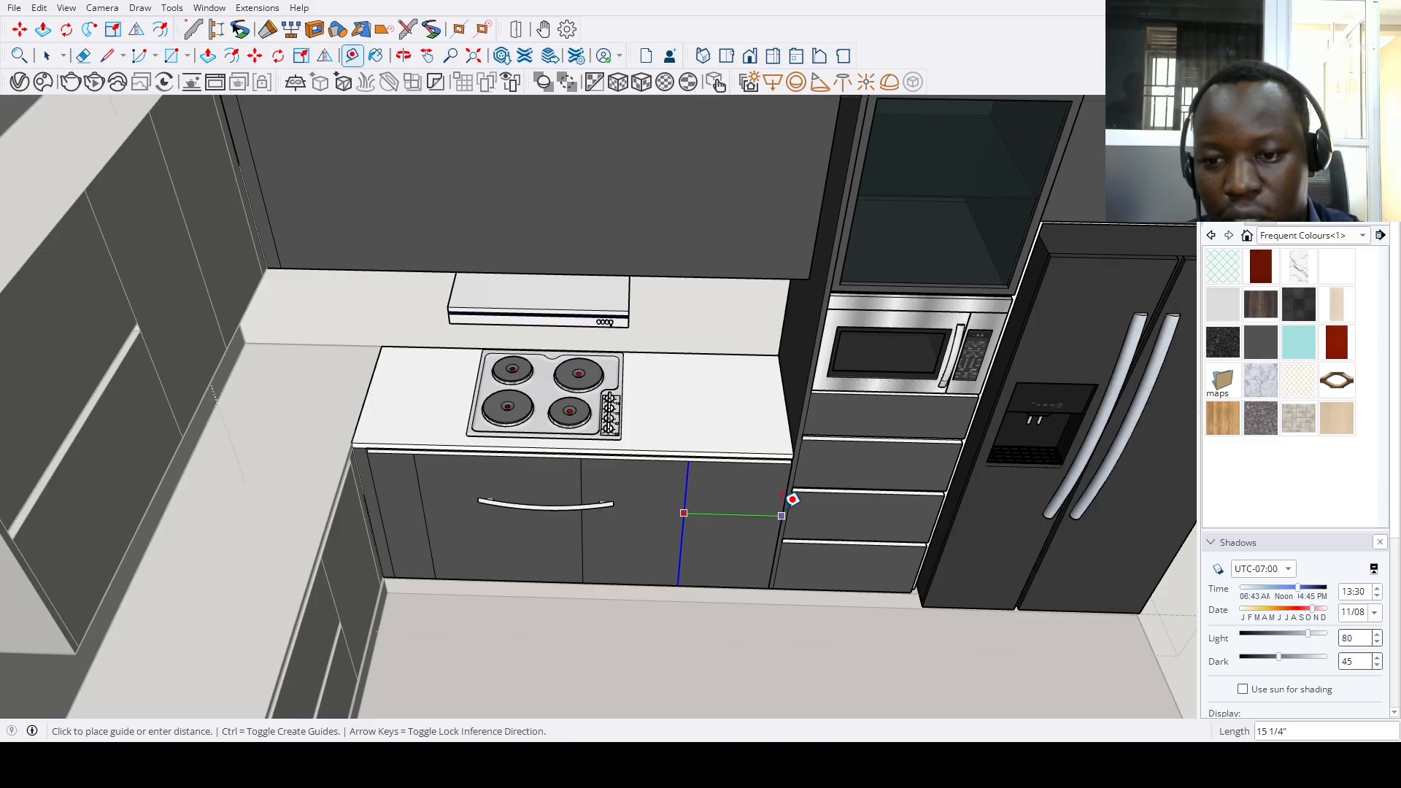
{"action": "middle_click_drag", "start_coordinate": [758, 508], "coordinate": [730, 515]}
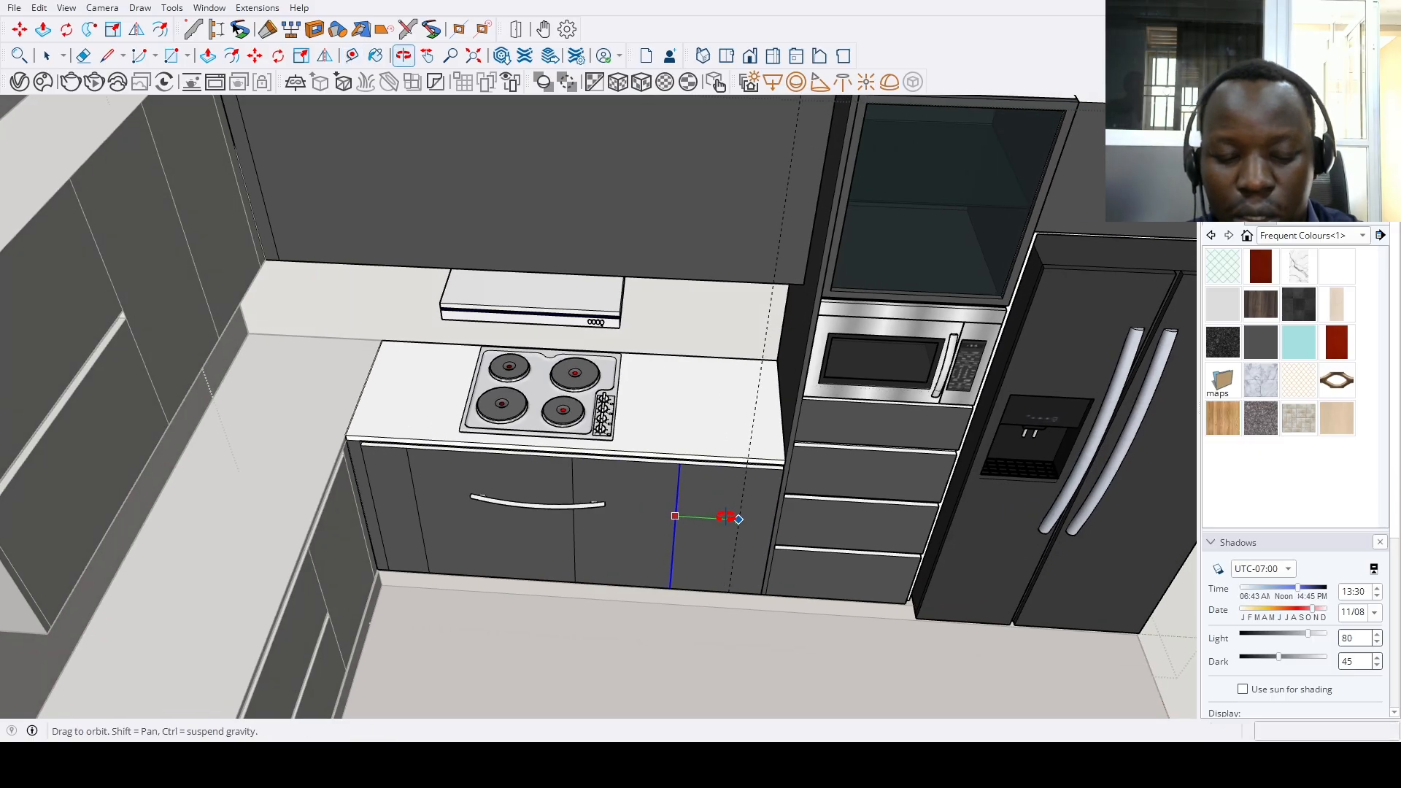
{"action": "key", "text": "Escape"}
Remove the copied vertical dividing lines from the cooktop base cabinet's front
{"action": "key", "text": "e"}
{"action": "left_click", "coordinate": [682, 513]}
{"action": "scroll", "coordinate": [682, 513], "scroll_direction": "down", "scroll_amount": 5}
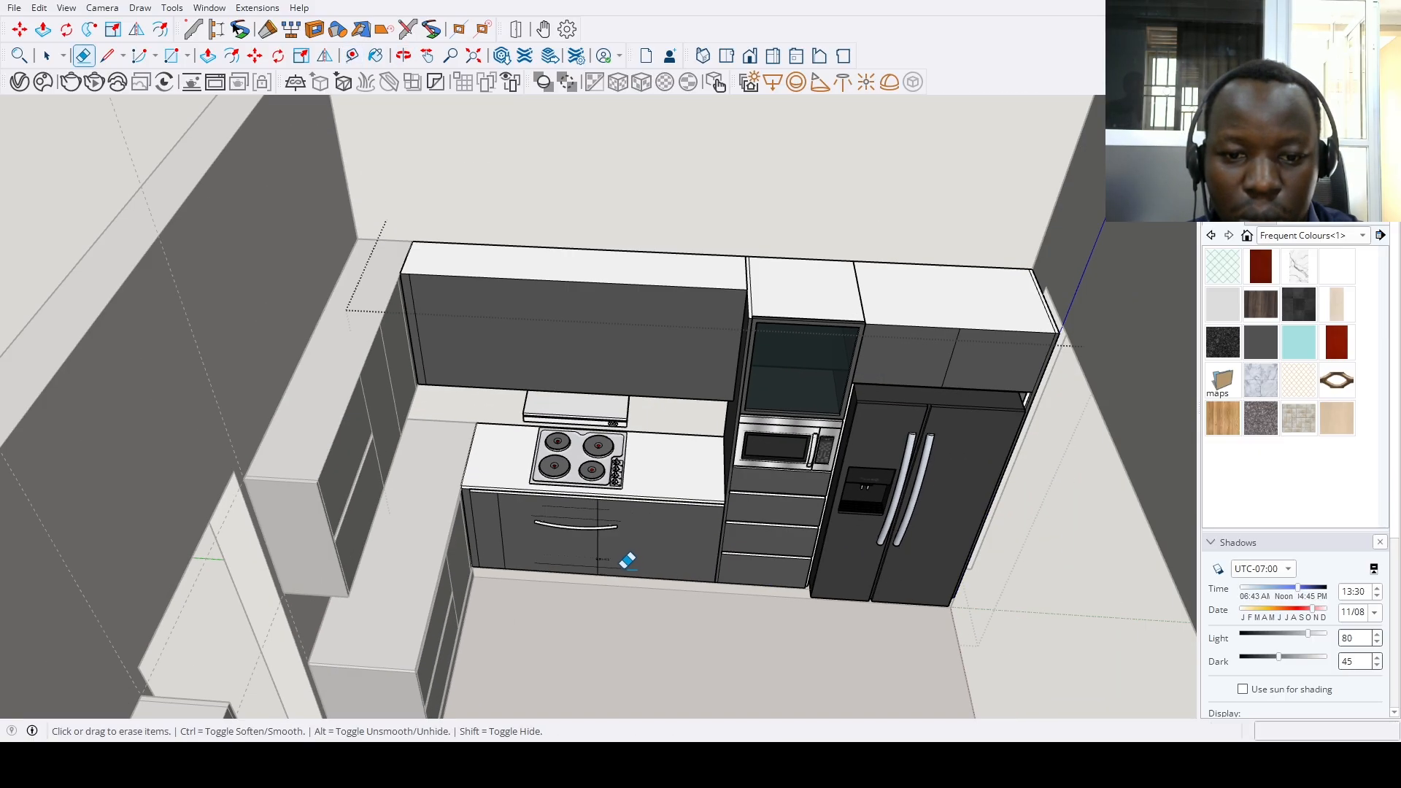
{"action": "middle_click_drag", "start_coordinate": [625, 563], "coordinate": [602, 543]}
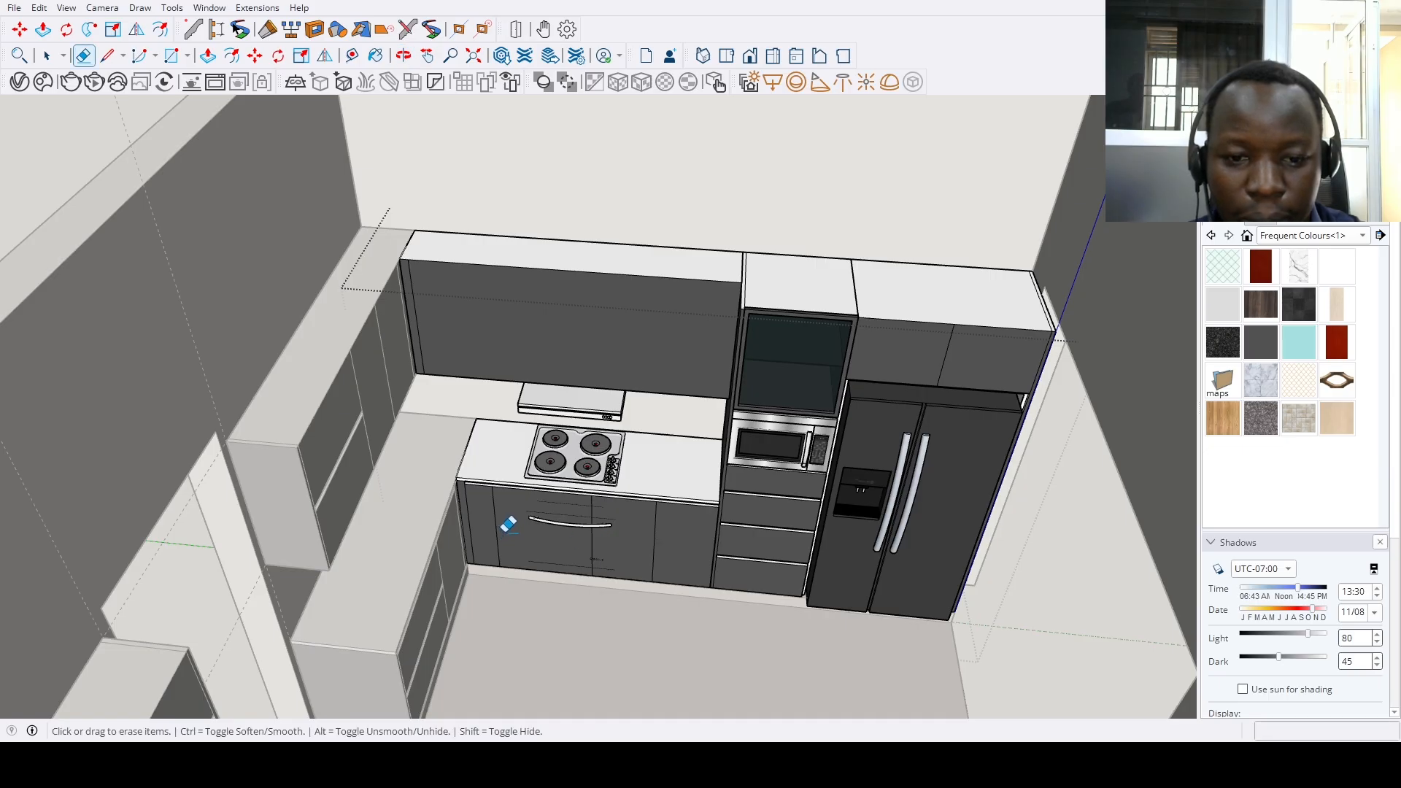
{"action": "key", "text": "space"}
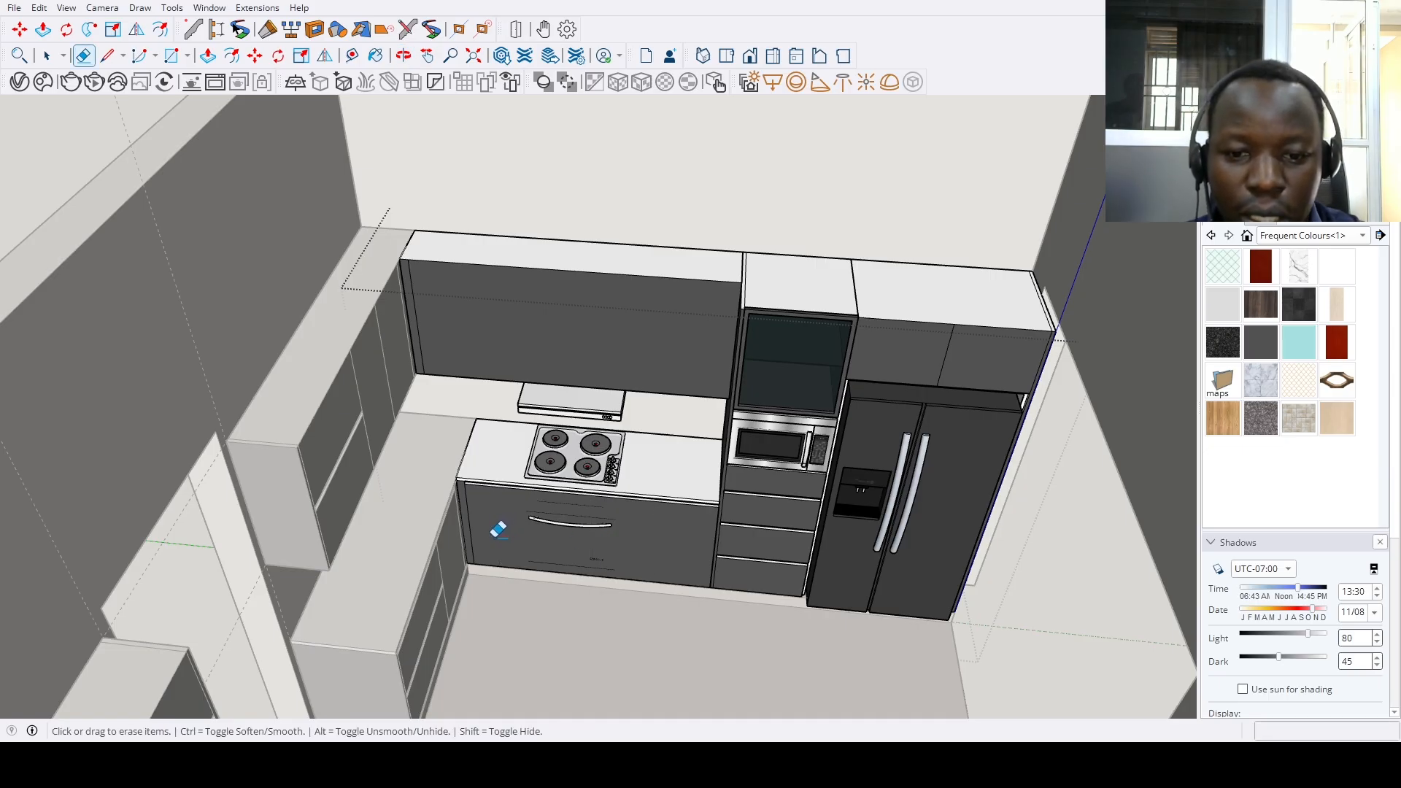
Try dividing the cooktop base cabinet's front with two evenly spaced copies of the corner-side edge and another copy 25 inches further
{"action": "scroll", "coordinate": [470, 531], "scroll_direction": "up", "scroll_amount": 3}
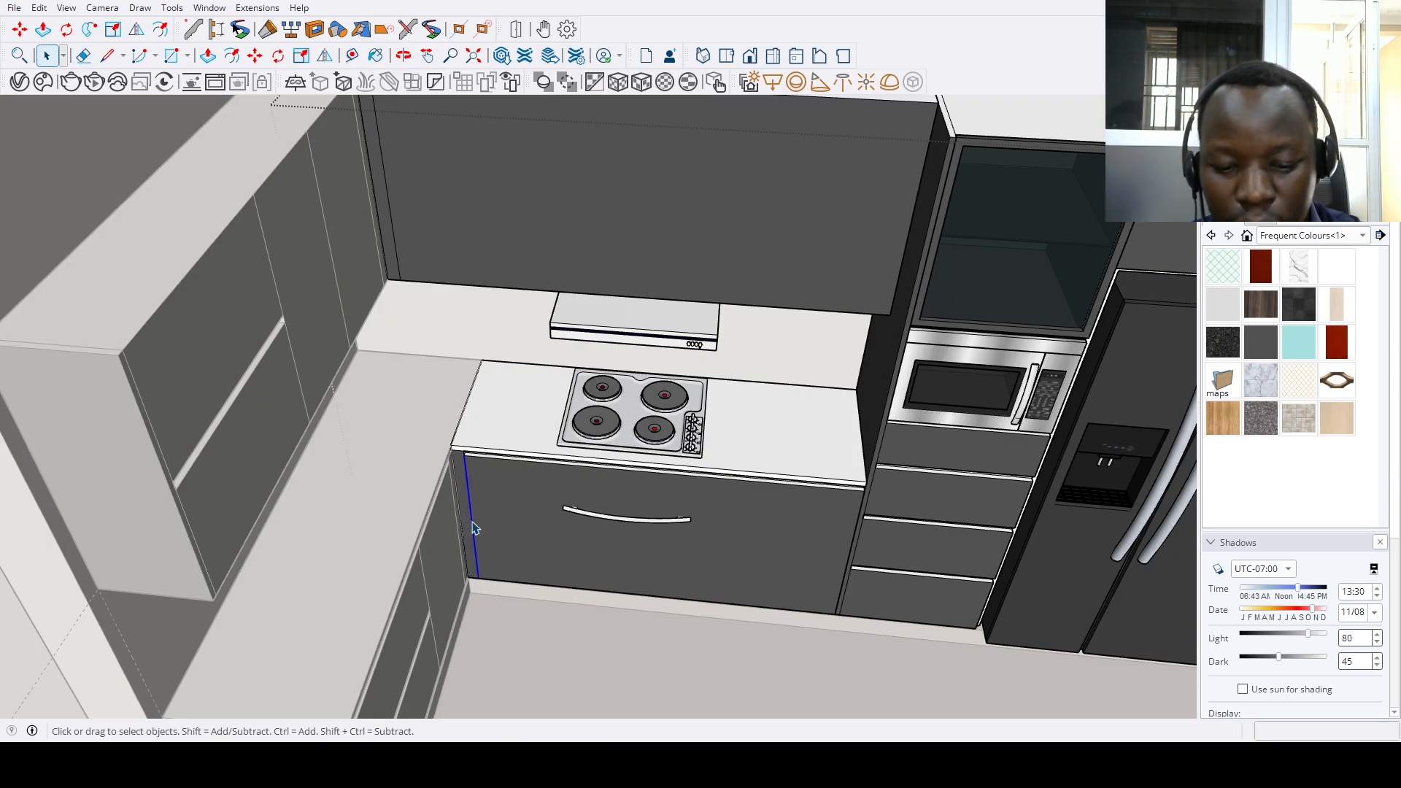
{"action": "key", "text": "m"}
{"action": "left_click", "coordinate": [472, 528]}
{"action": "key", "text": "ctrl"}
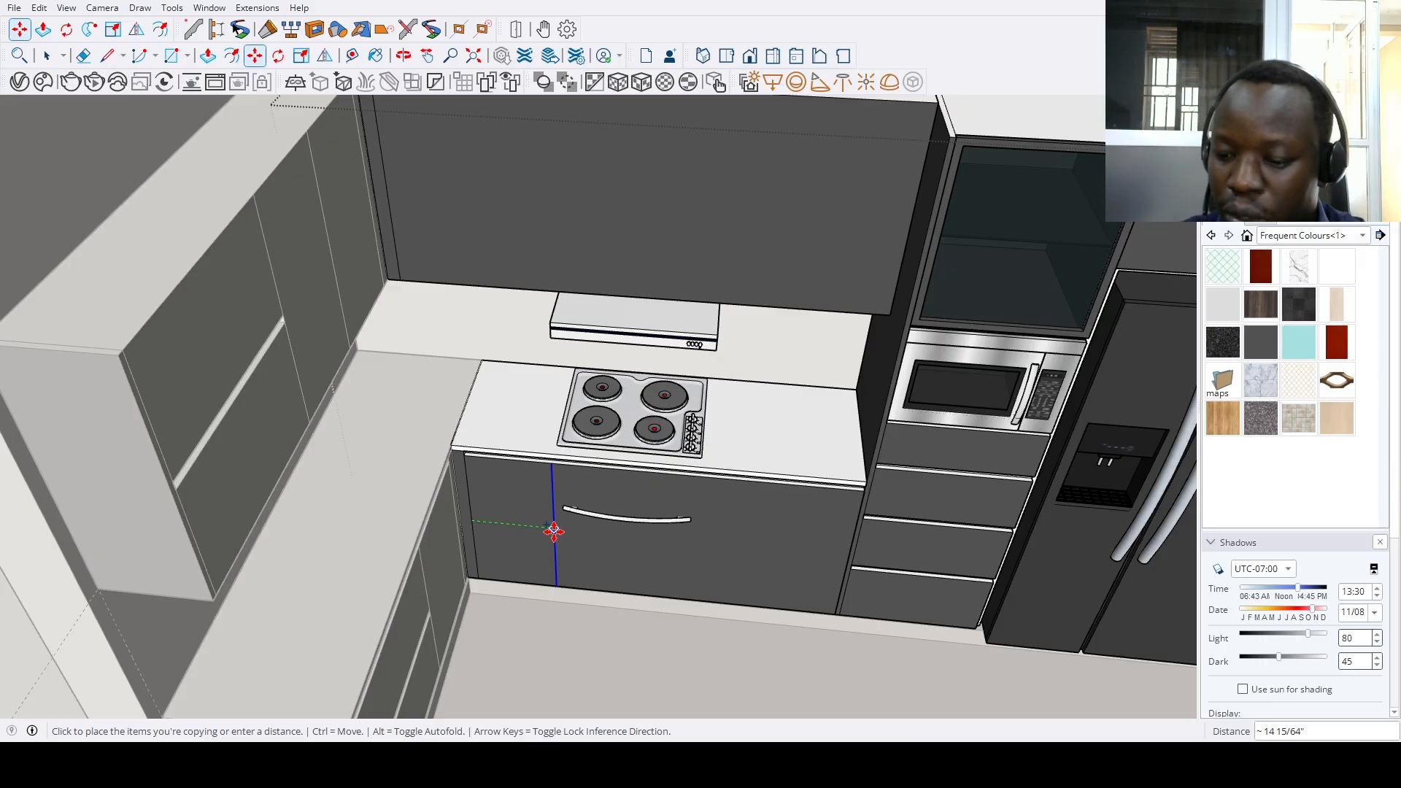
{"action": "key", "text": "Return"}
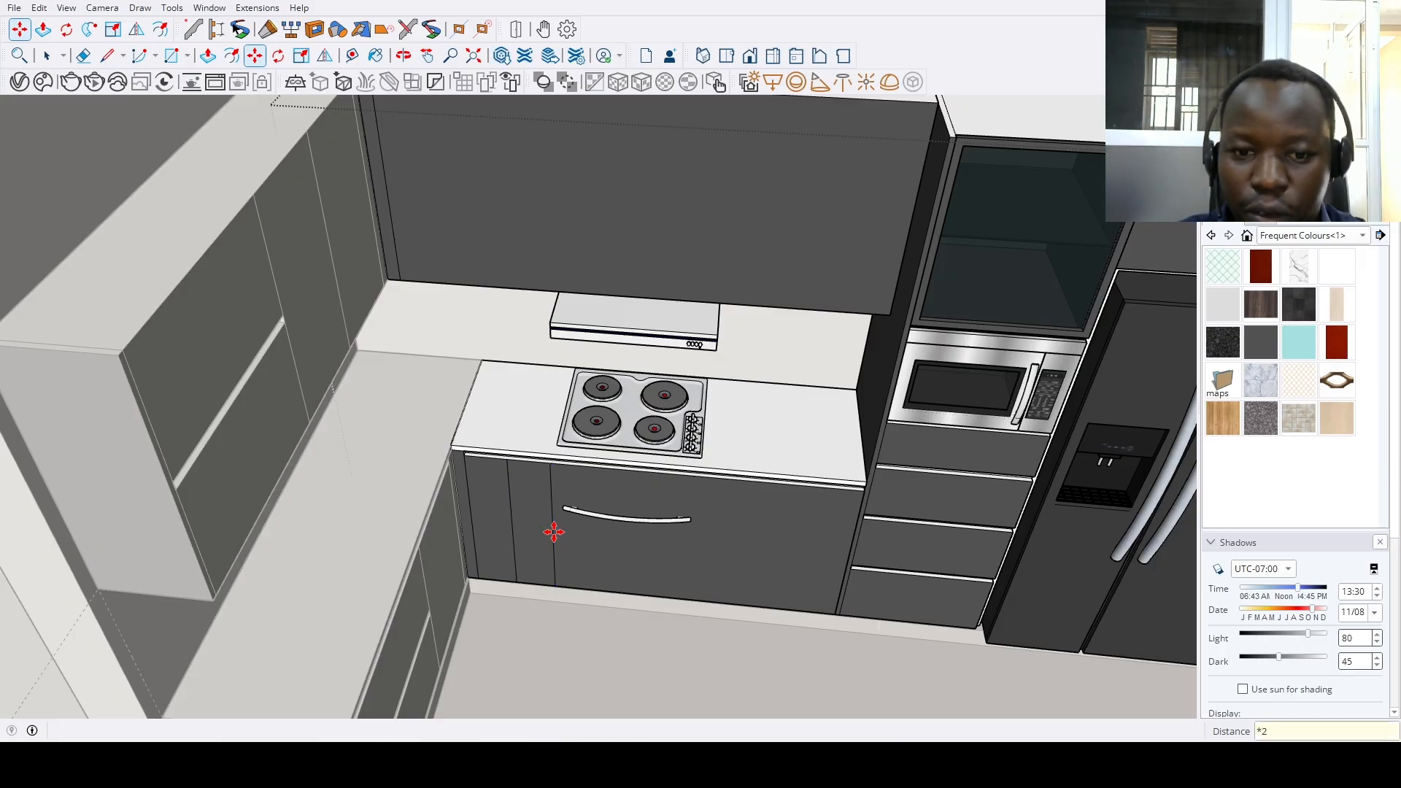
{"action": "left_click", "coordinate": [554, 554]}
{"action": "type", "text": "2"}
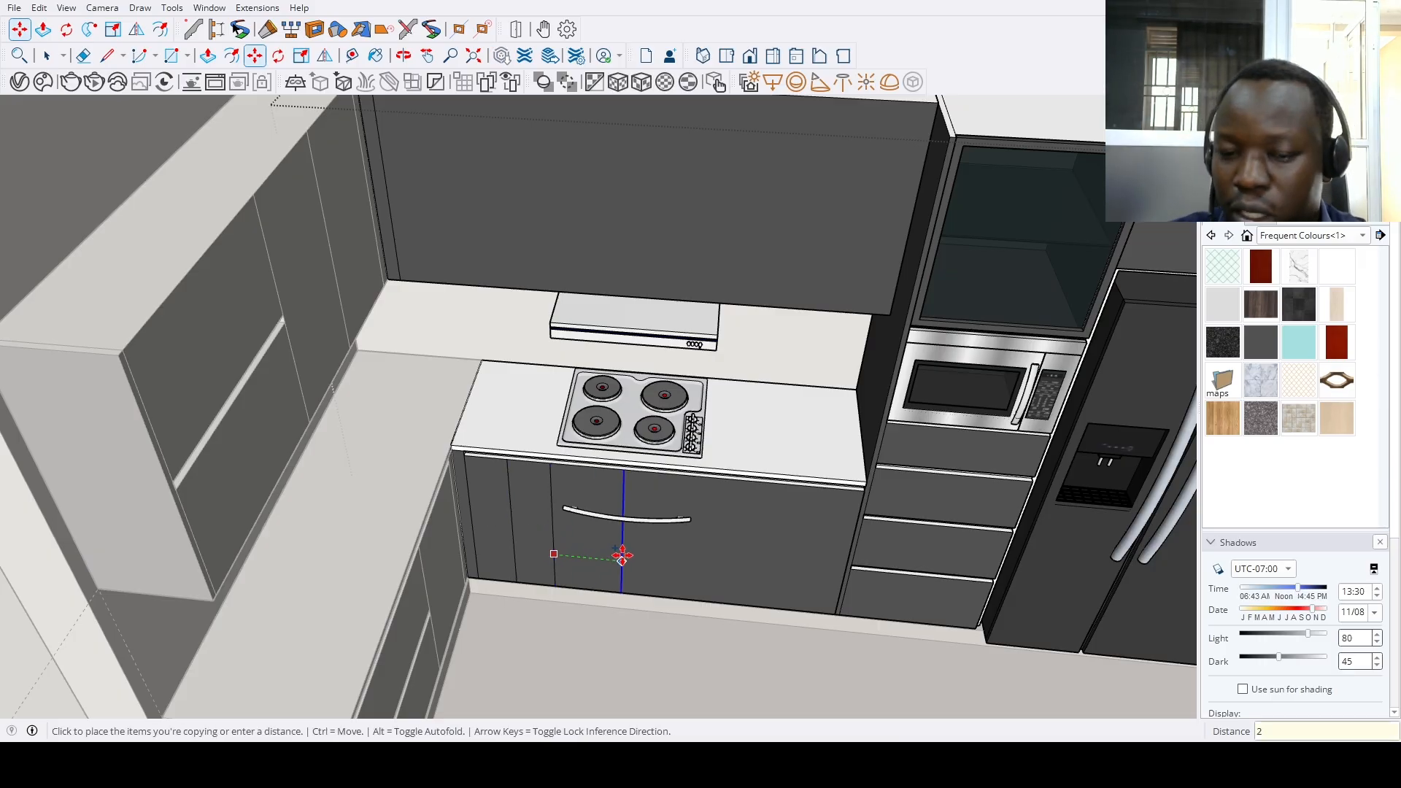
{"action": "type", "text": "5"}
{"action": "key", "text": "Return"}
{"action": "middle_click_drag", "start_coordinate": [622, 555], "coordinate": [596, 528]}
{"action": "key", "text": "m"}
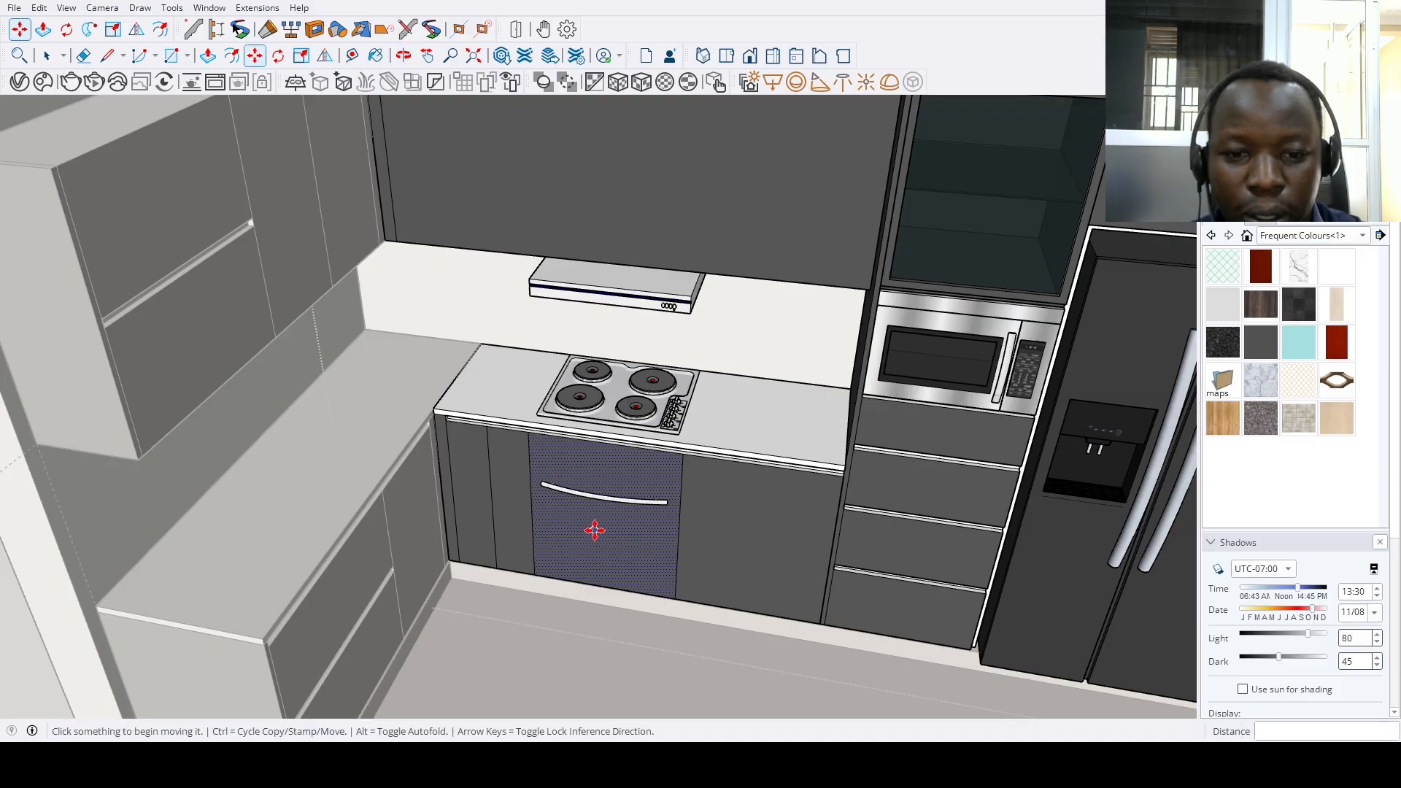
{"action": "left_click", "coordinate": [559, 537]}
Copy the cooktop base cabinet's corner-side vertical edge 16 inches toward the tall oven unit
{"action": "left_click", "coordinate": [454, 540]}
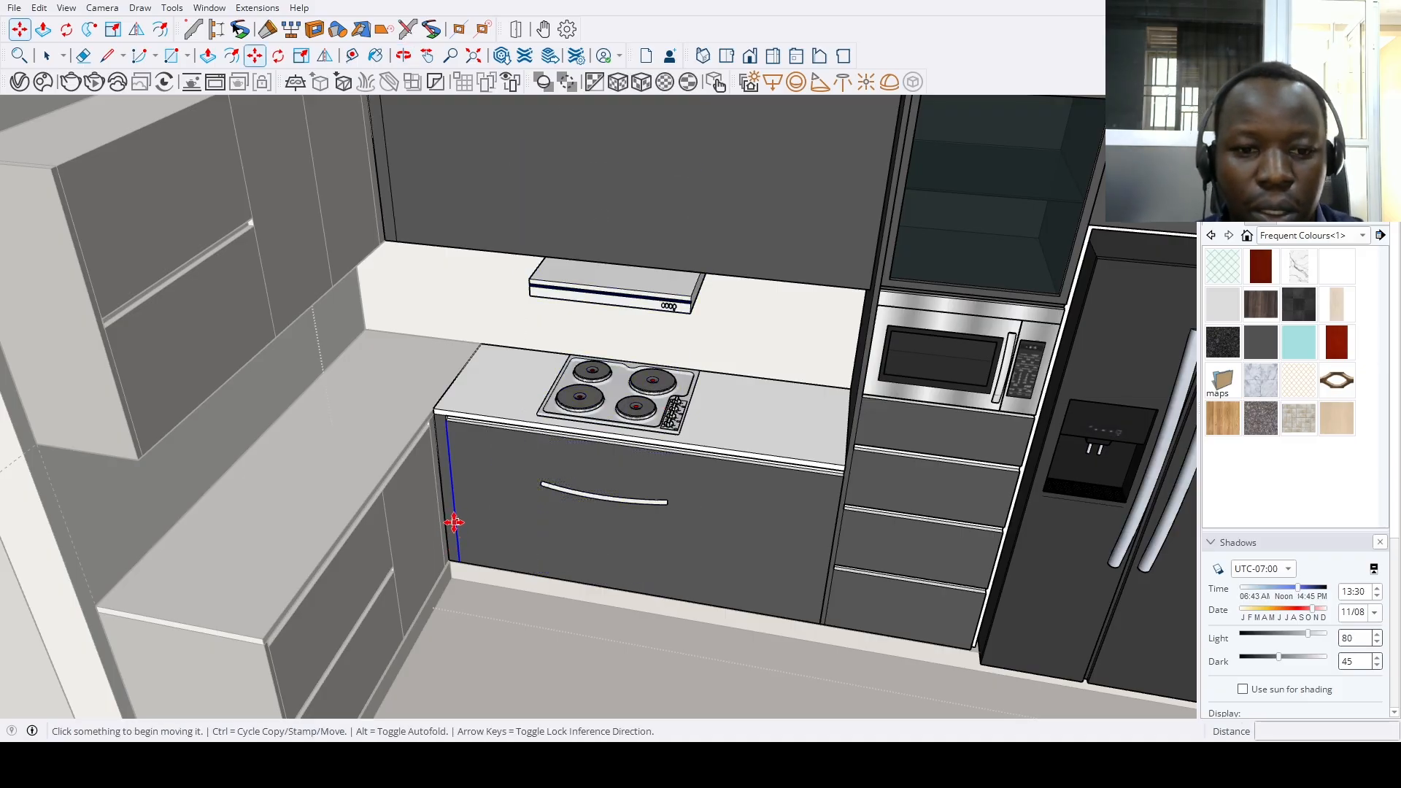
{"action": "key", "text": "ctrl"}
{"action": "left_click", "coordinate": [456, 520]}
{"action": "type", "text": "1"}
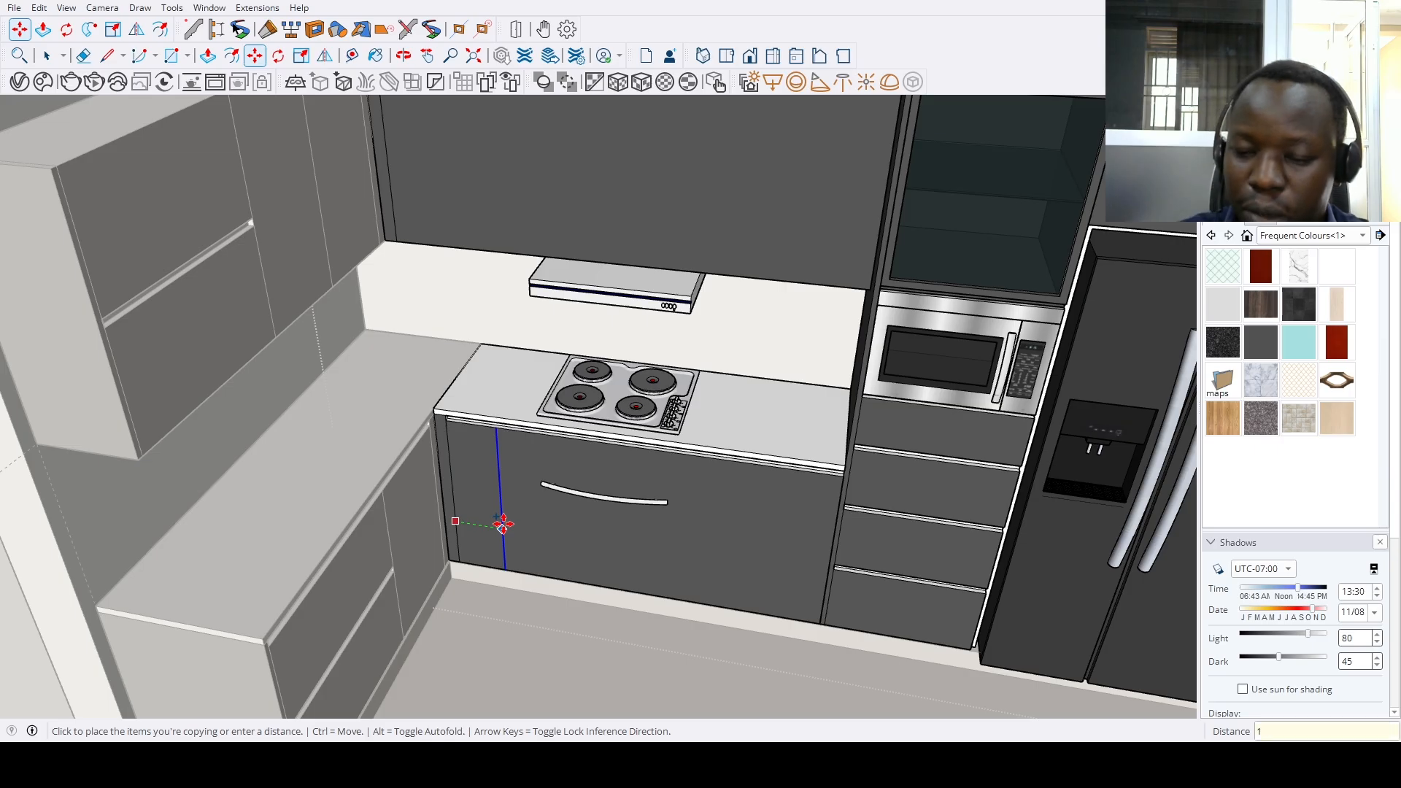
{"action": "type", "text": "6"}
{"action": "key", "text": "Return"}
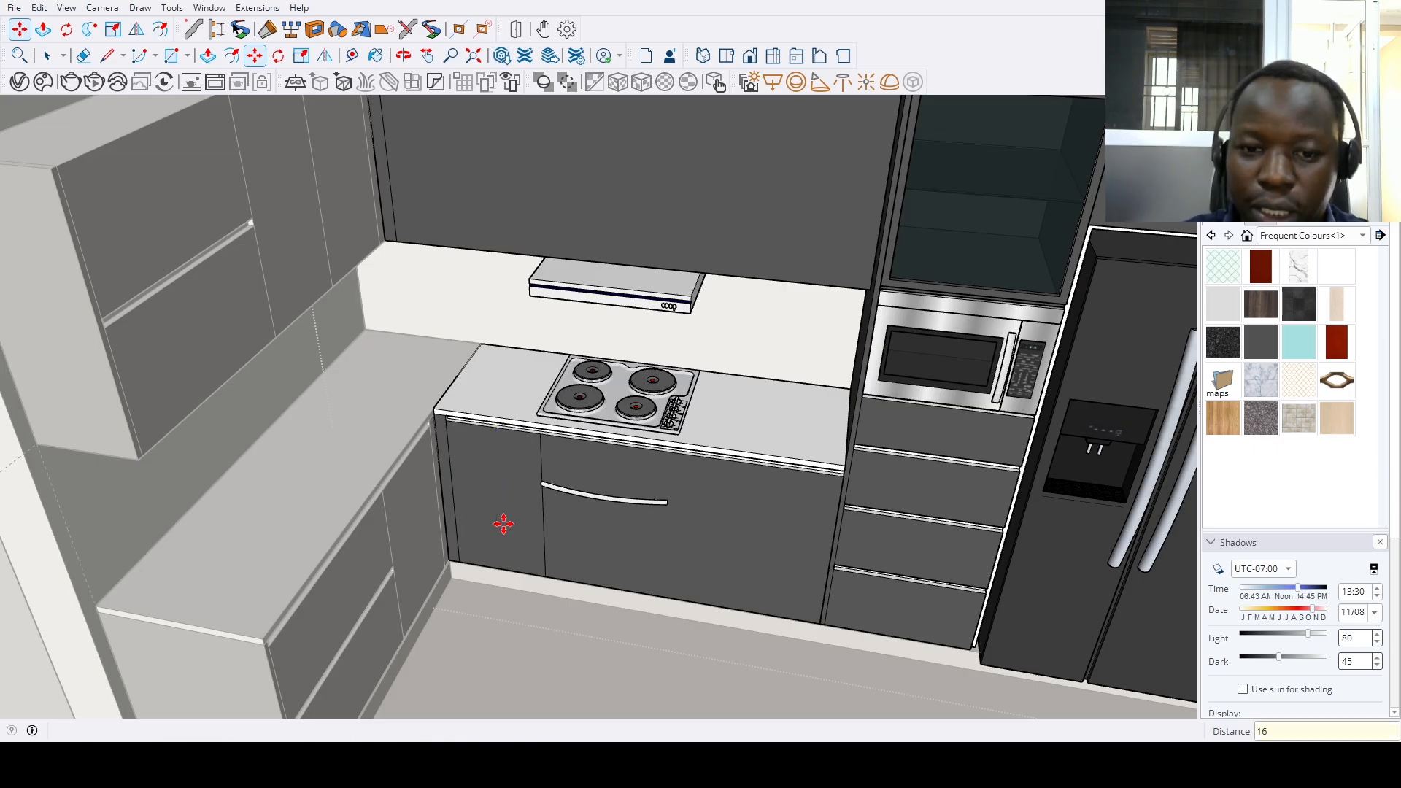
Copy the base cabinet front's vertical edge beside the tall oven unit 16 inches toward the corner
{"action": "left_click", "coordinate": [831, 553]}
{"action": "type", "text": "16"}
{"action": "key", "text": "Return"}
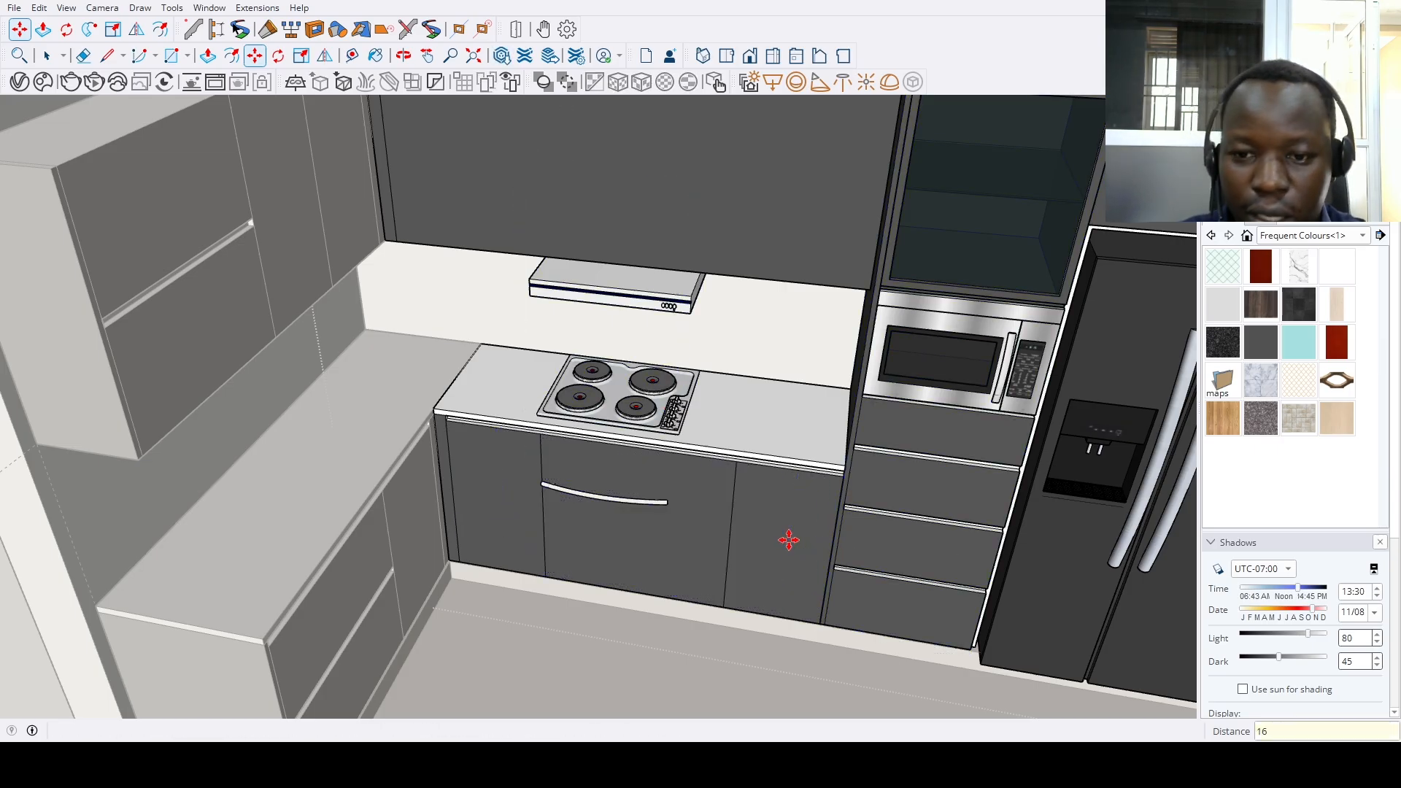
Measure the distance between the two vertical dividing lines on the cooktop base cabinet's front
{"action": "key", "text": "t"}
{"action": "left_click", "coordinate": [728, 560]}
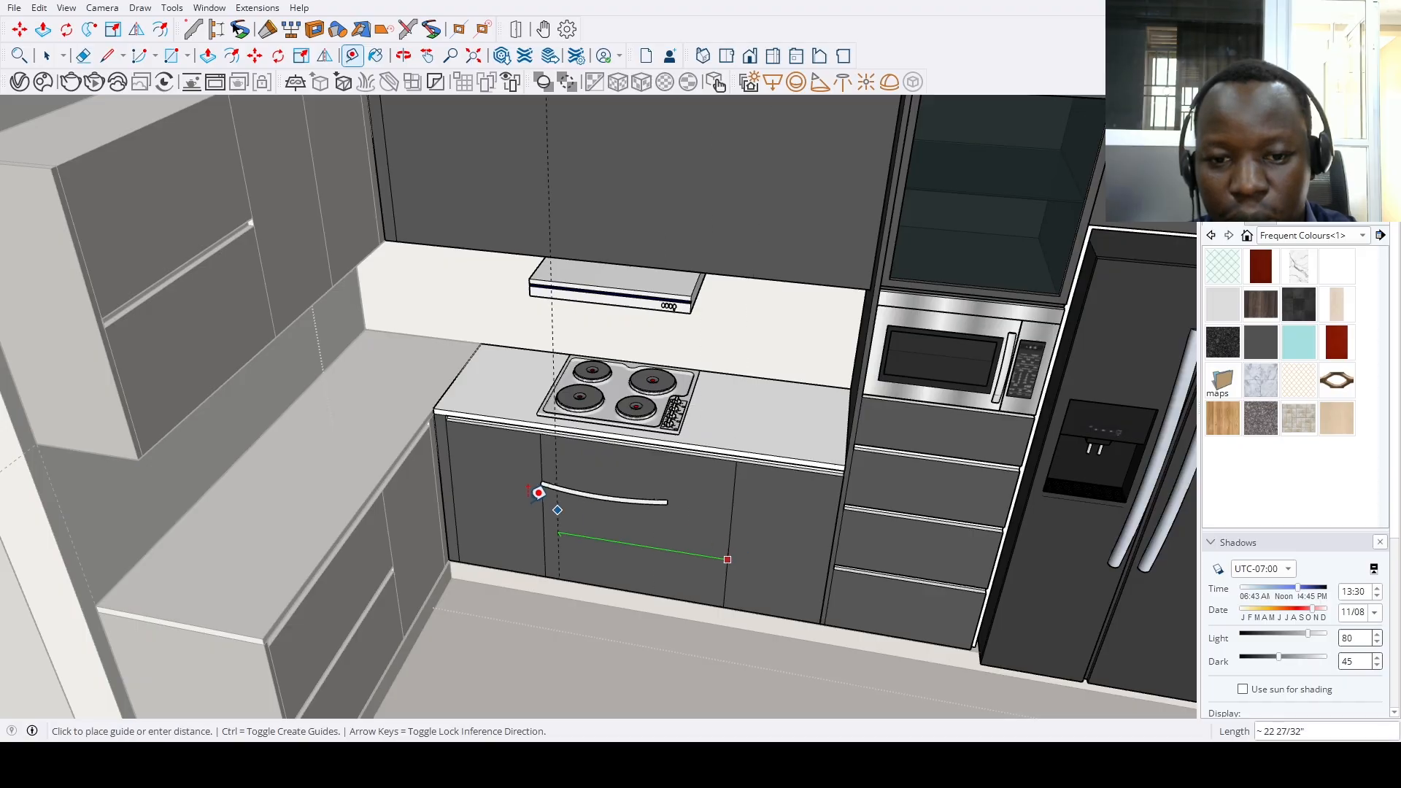
{"action": "mouse_move", "coordinate": [552, 499]}
{"action": "middle_mouse_down"}
{"action": "mouse_move", "coordinate": [541, 503]}
{"action": "mouse_move", "coordinate": [621, 530]}
{"action": "mouse_move", "coordinate": [568, 511]}
{"action": "middle_mouse_up"}
{"action": "key", "text": "space"}
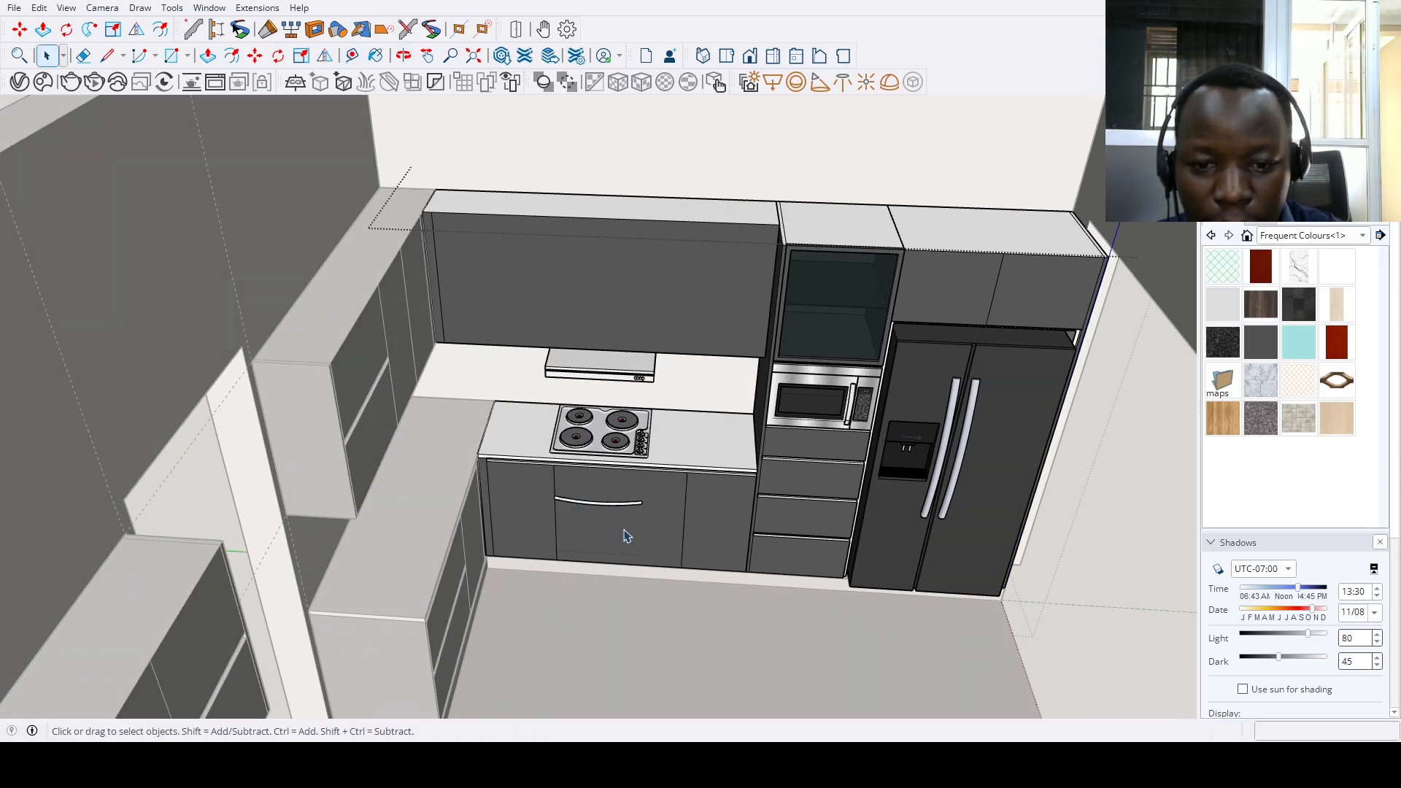
Recreate the oven-unit-side divider from the corner-side one and split the bay beside the tall unit with horizontal lines 12 inches apart
{"action": "scroll", "coordinate": [559, 536], "scroll_direction": "up", "scroll_amount": 3}
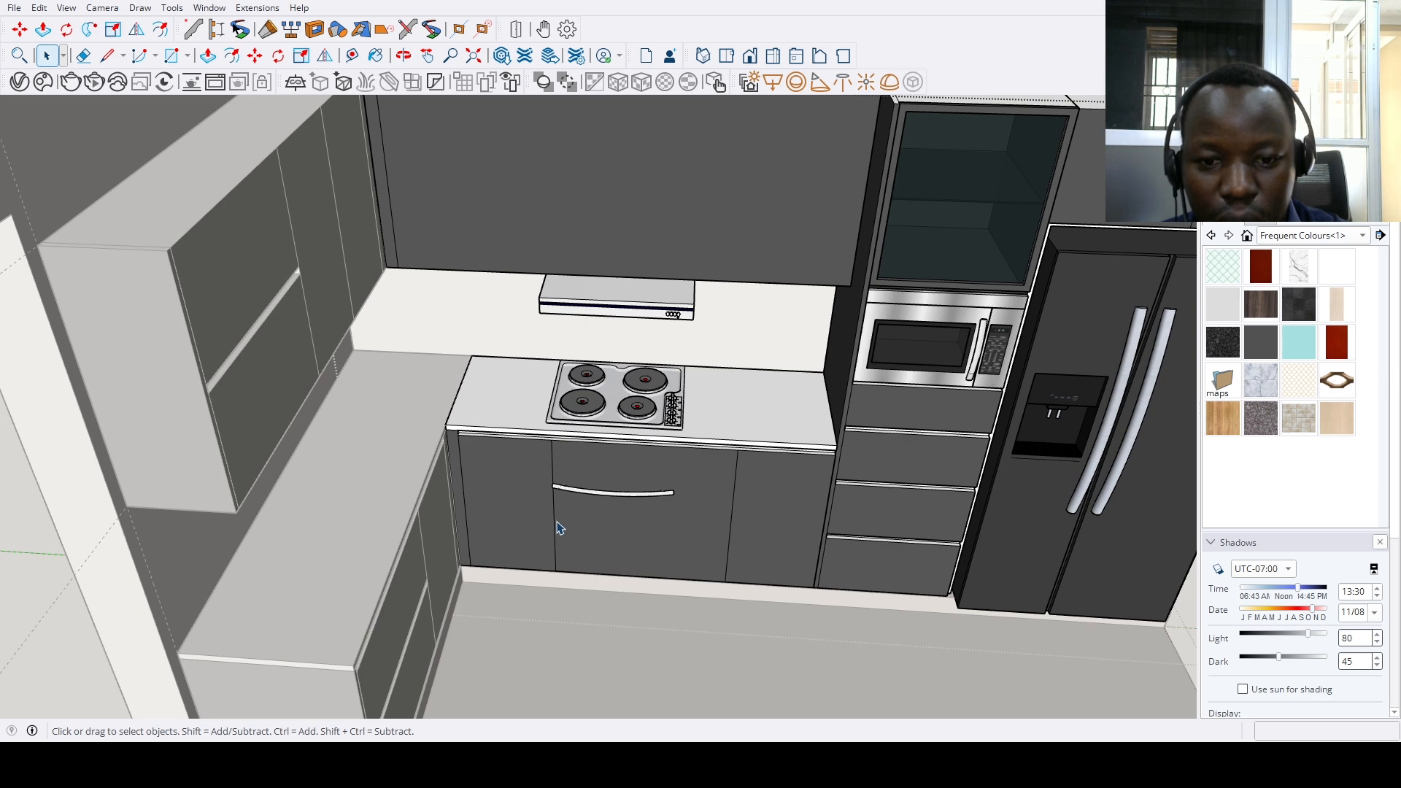
{"action": "key", "text": "m"}
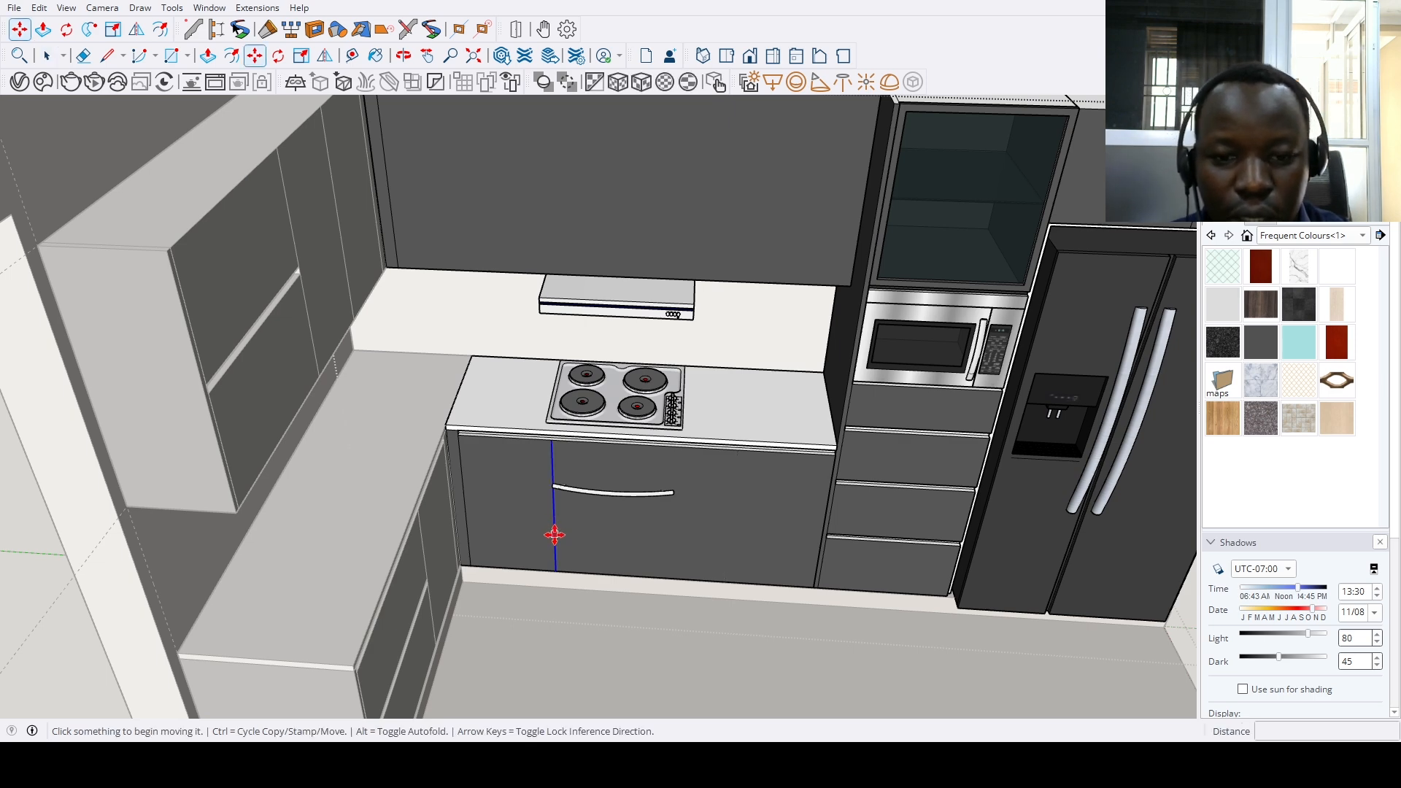
{"action": "left_click", "coordinate": [554, 534]}
{"action": "key", "text": "ctrl"}
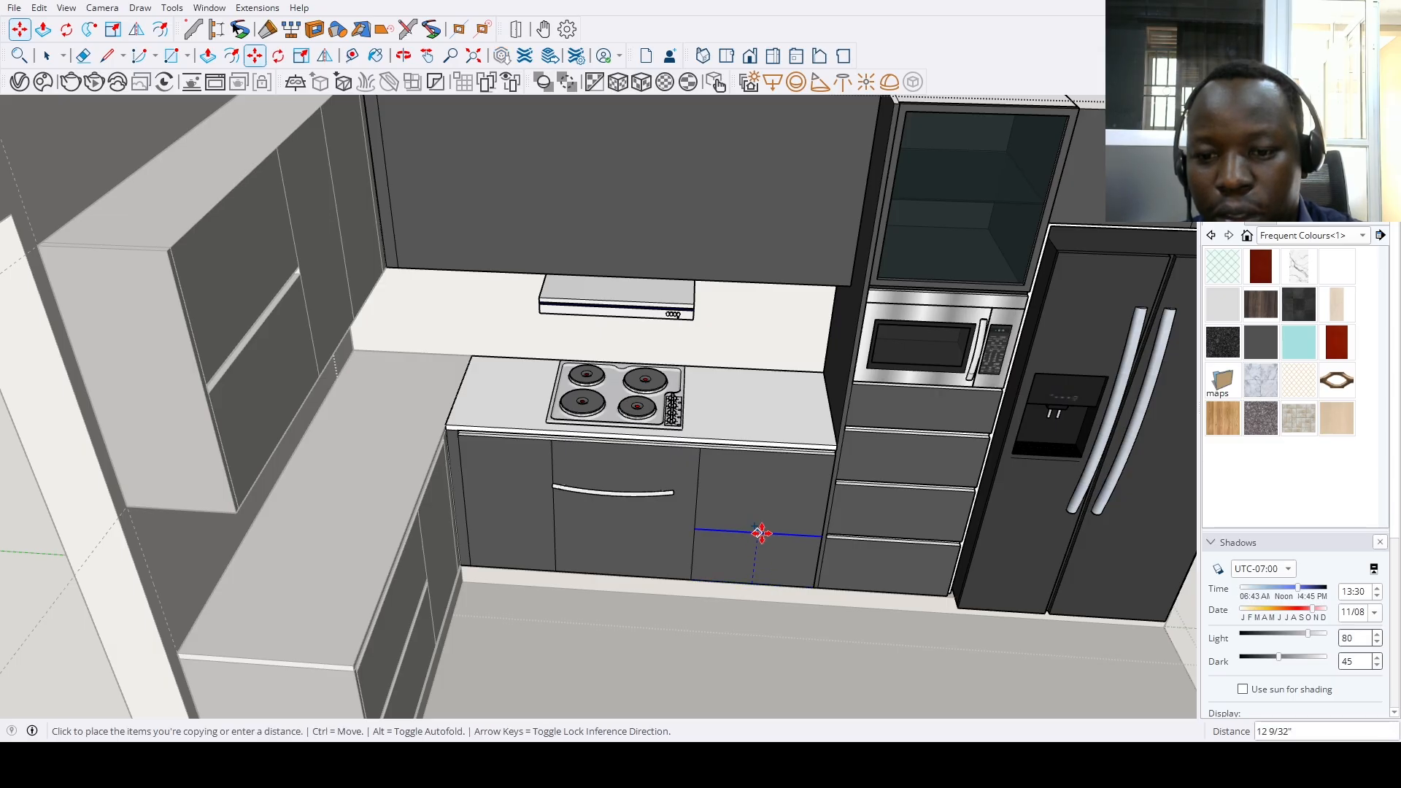
{"action": "type", "text": "12"}
{"action": "key", "text": "Return"}
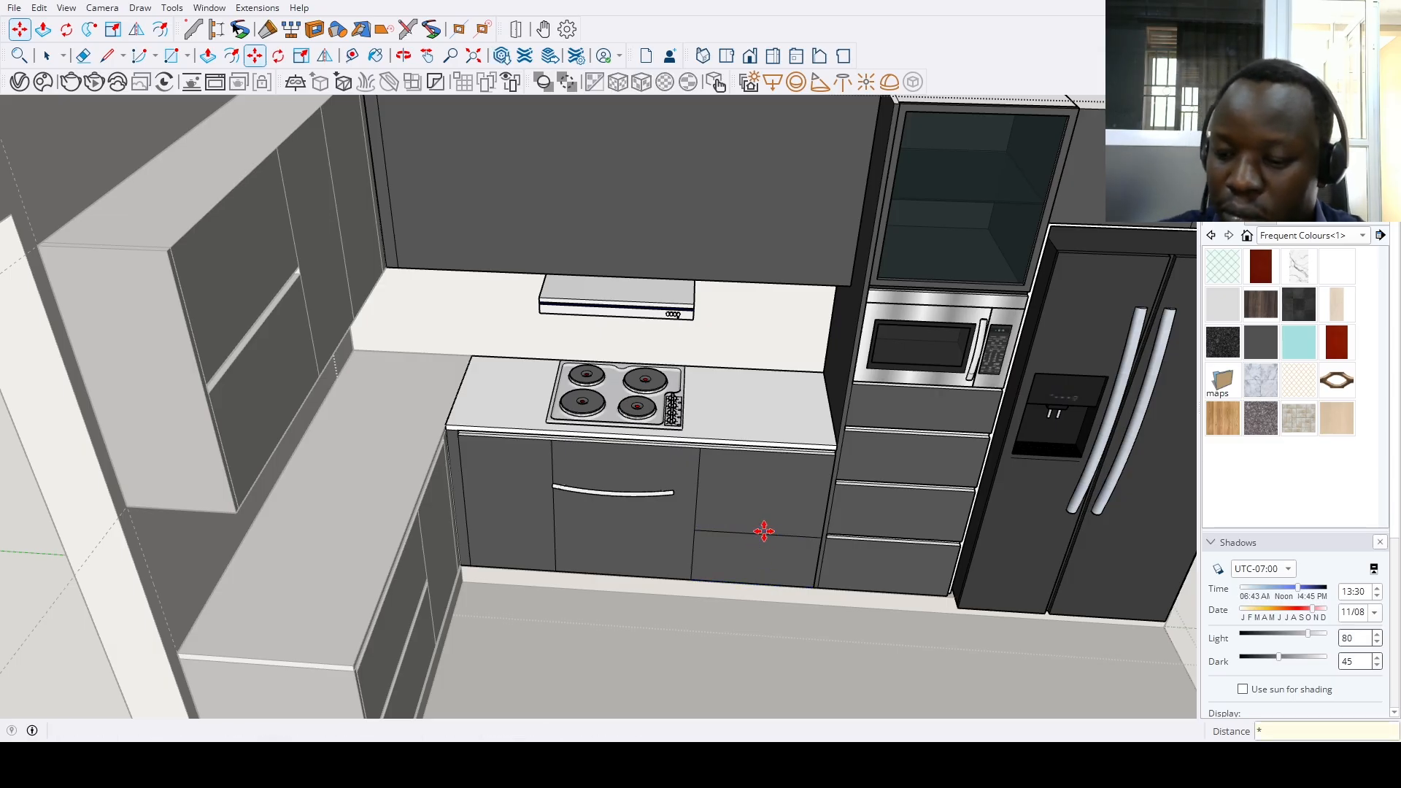
Copy both horizontal drawer lines 1 inch downward in the bay beside the tall oven unit
{"action": "key", "text": "space"}
{"action": "left_click", "coordinate": [767, 482]}
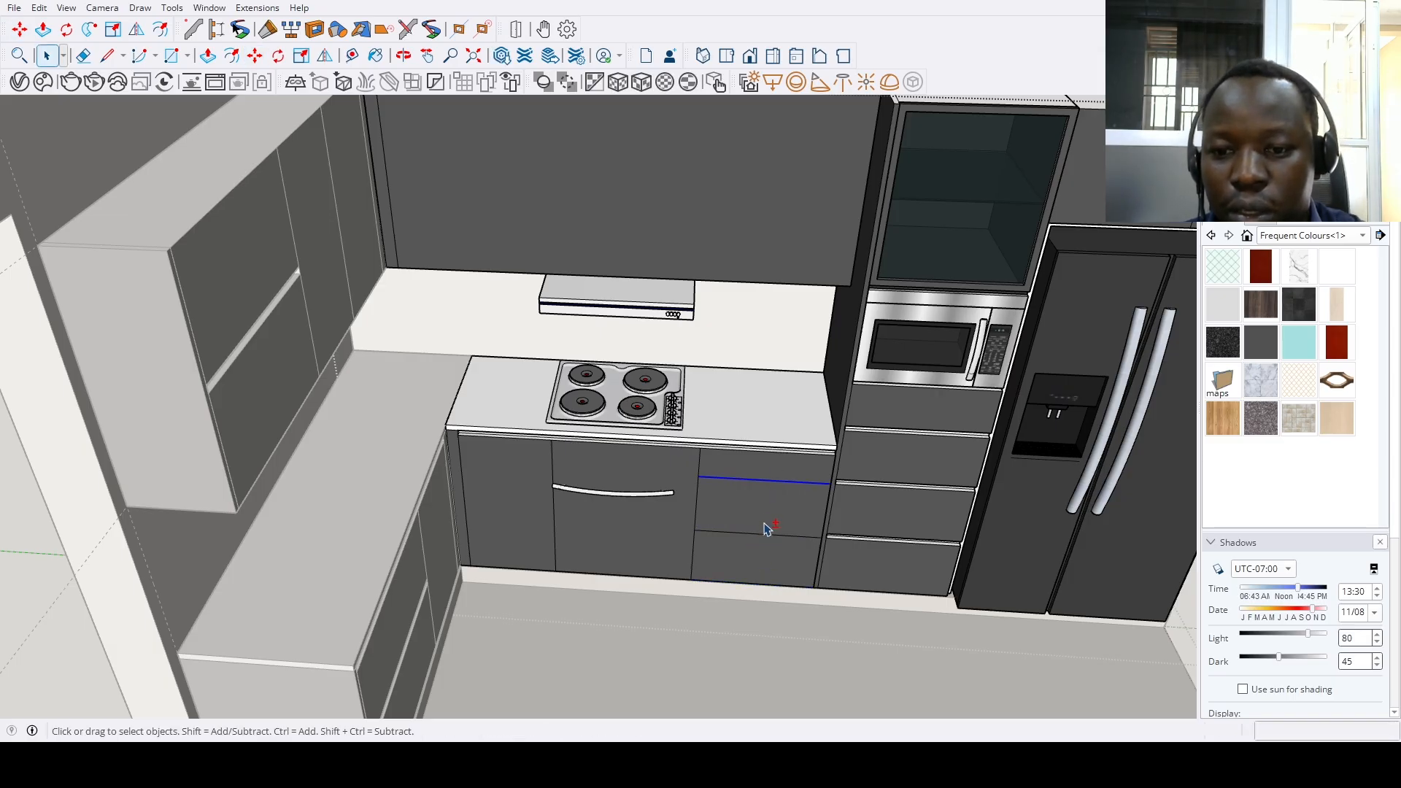
{"action": "scroll", "coordinate": [762, 540], "scroll_direction": "up", "scroll_amount": 3}
{"action": "key", "text": "m"}
{"action": "key", "text": "ctrl"}
{"action": "left_click", "coordinate": [792, 483]}
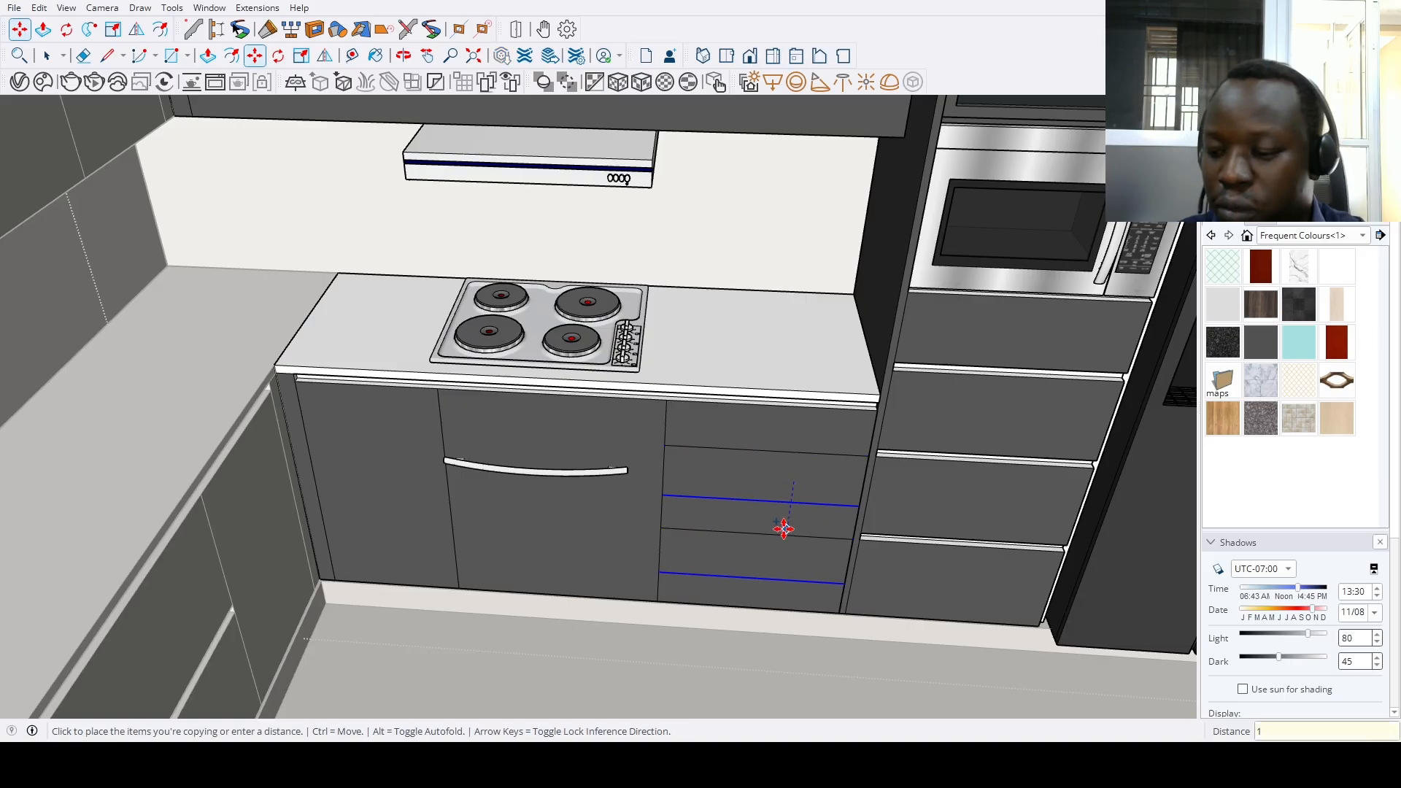
{"action": "type", "text": "1"}
{"action": "key", "text": "Return"}
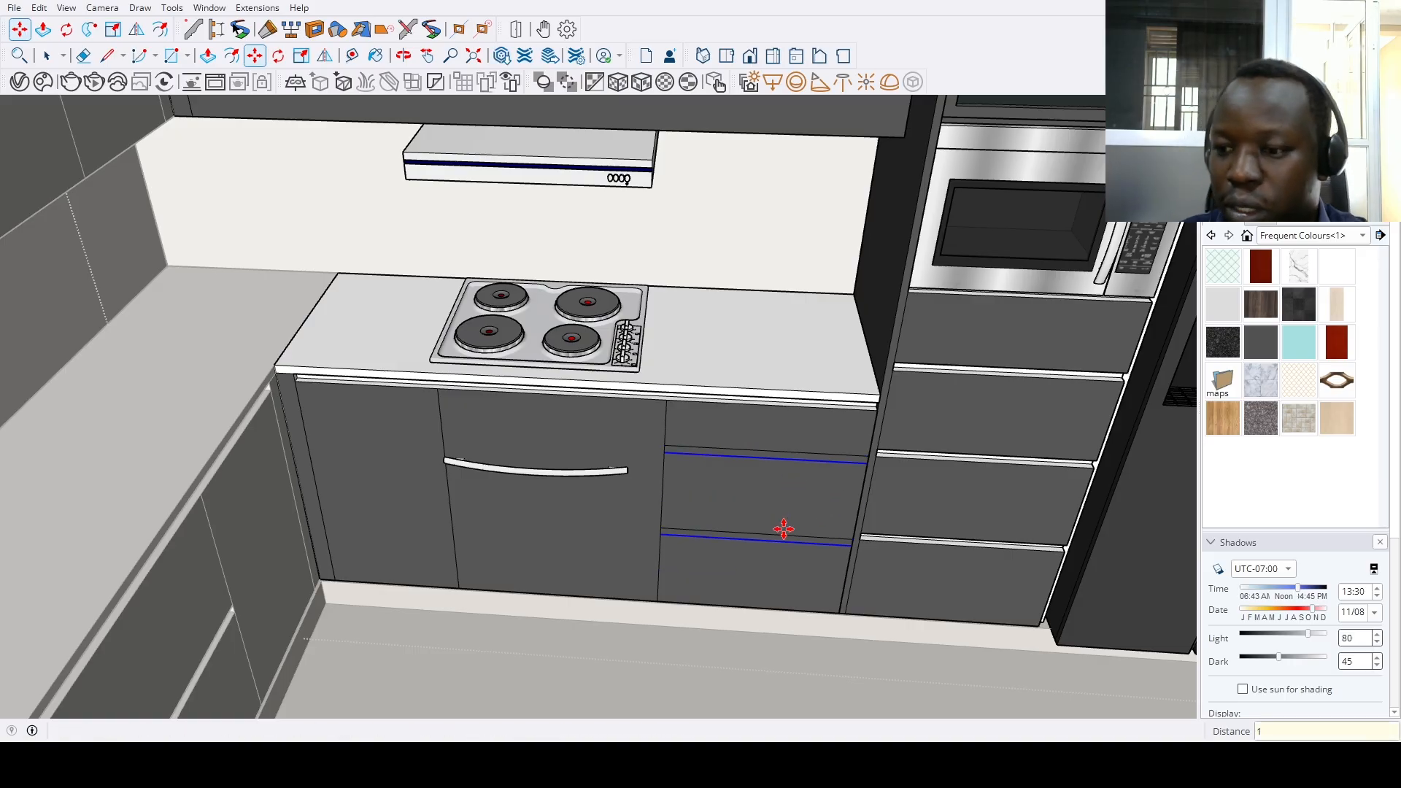
Paint the two 1-inch strips between the drawers white and recess them into the front
{"action": "left_click", "coordinate": [1322, 274]}
{"action": "scroll", "coordinate": [960, 437], "scroll_direction": "up", "scroll_amount": 3}
{"action": "left_click", "coordinate": [839, 459]}
{"action": "left_click", "coordinate": [828, 576]}
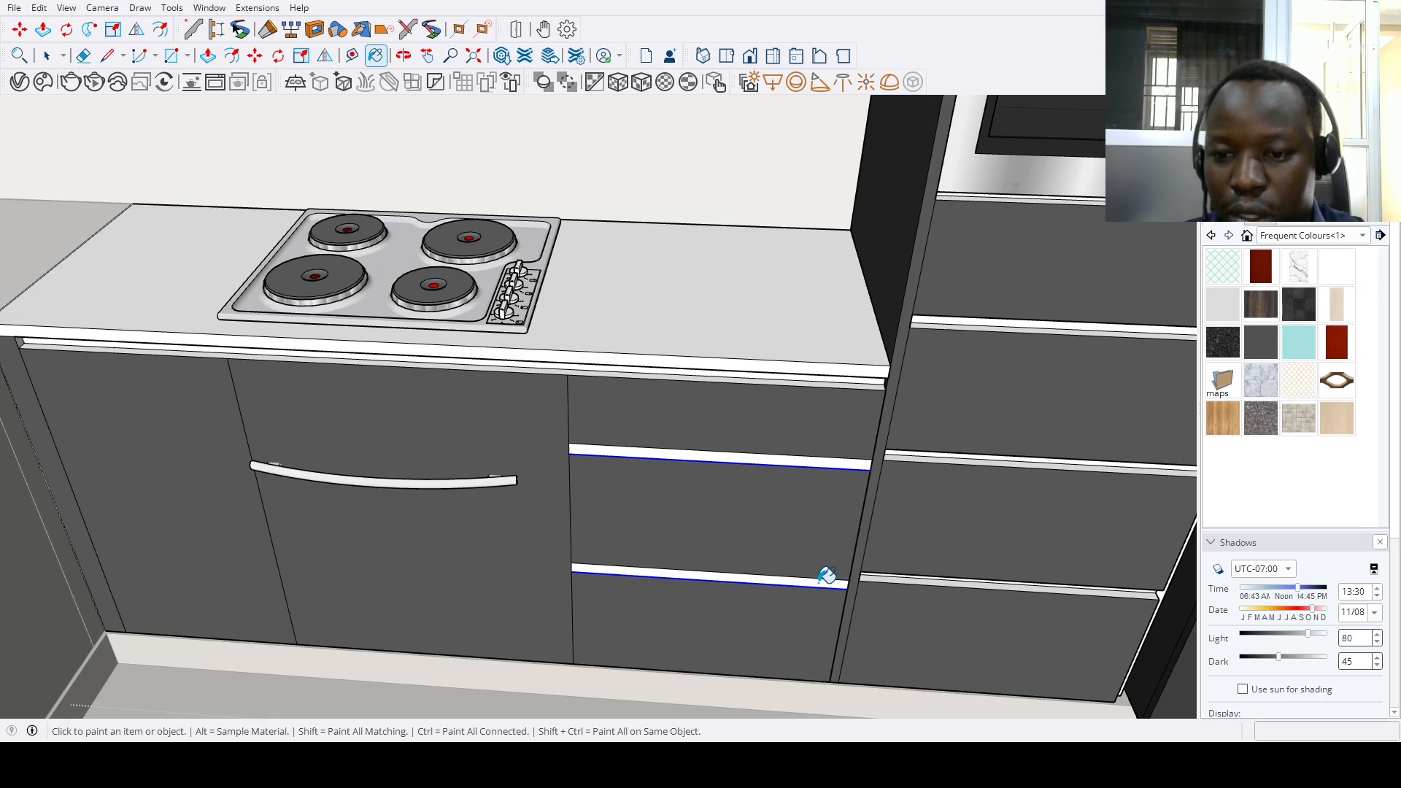
{"action": "key", "text": "p"}
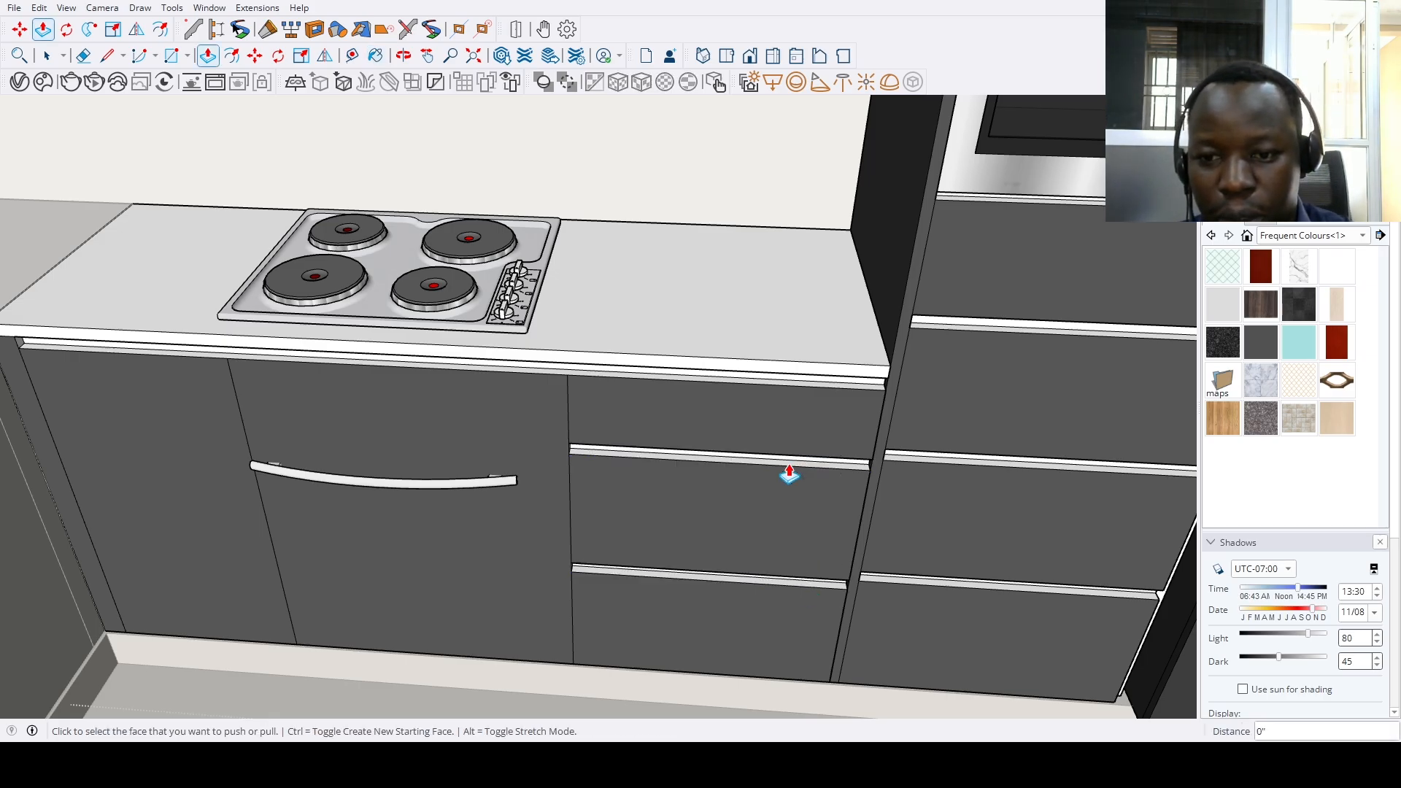
{"action": "scroll", "coordinate": [789, 474], "scroll_direction": "down", "scroll_amount": 5}
Offset the middle panel's outline inward by 3 inches below the cooktop and paint the inner face white
{"action": "key", "text": "space"}
{"action": "left_click", "coordinate": [526, 538]}
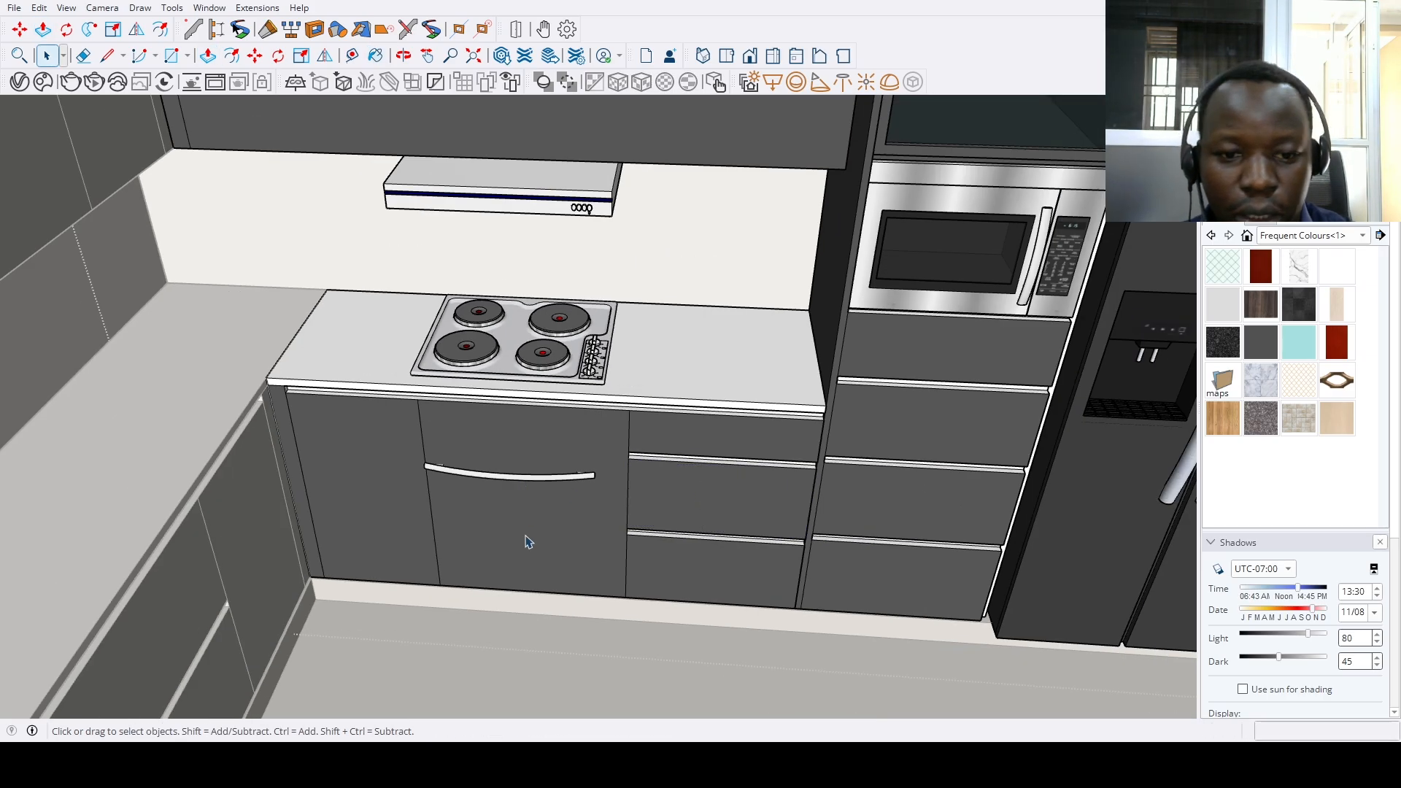
{"action": "key", "text": "f"}
{"action": "left_click", "coordinate": [529, 588]}
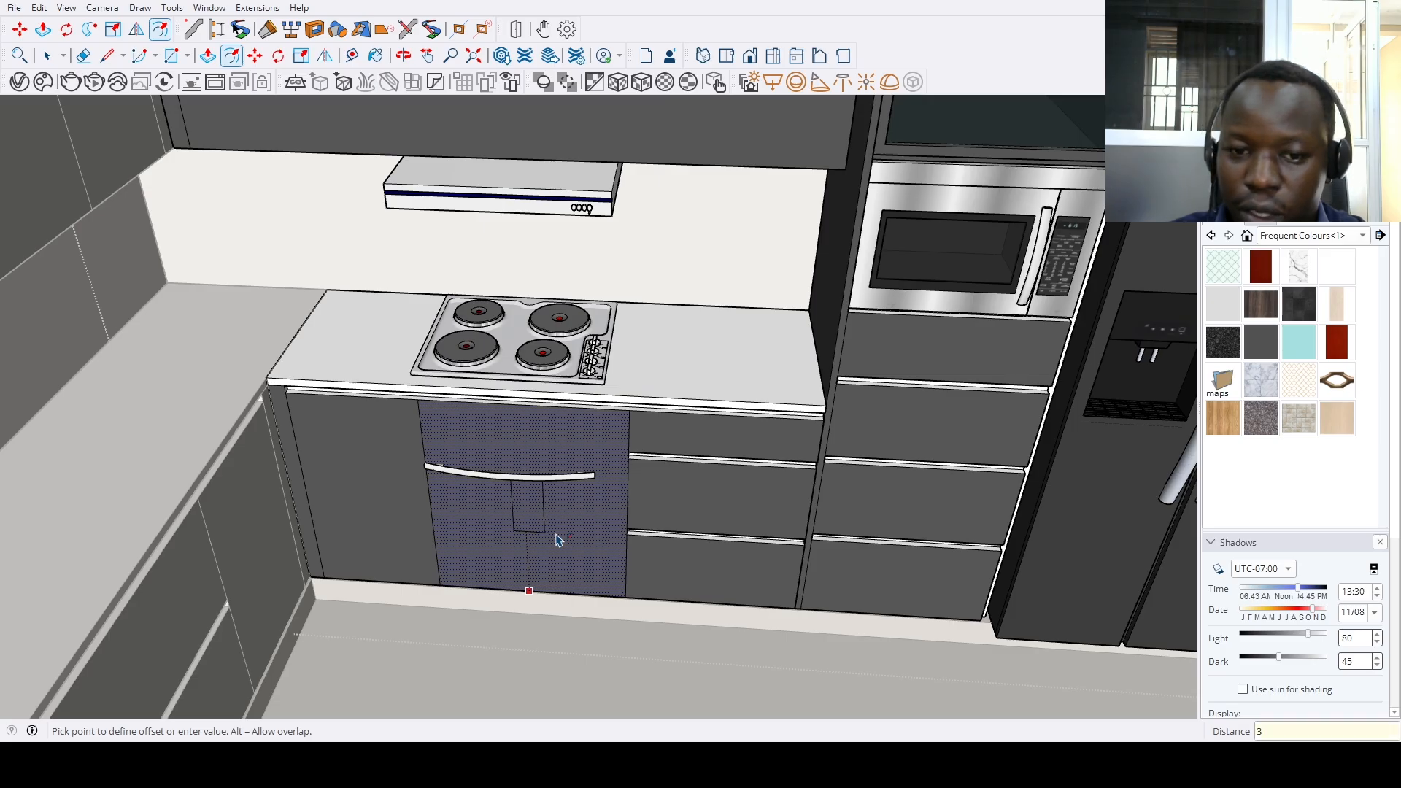
{"action": "key", "text": "Return"}
{"action": "key", "text": "space"}
{"action": "key", "text": "b"}
{"action": "left_click", "coordinate": [591, 517]}
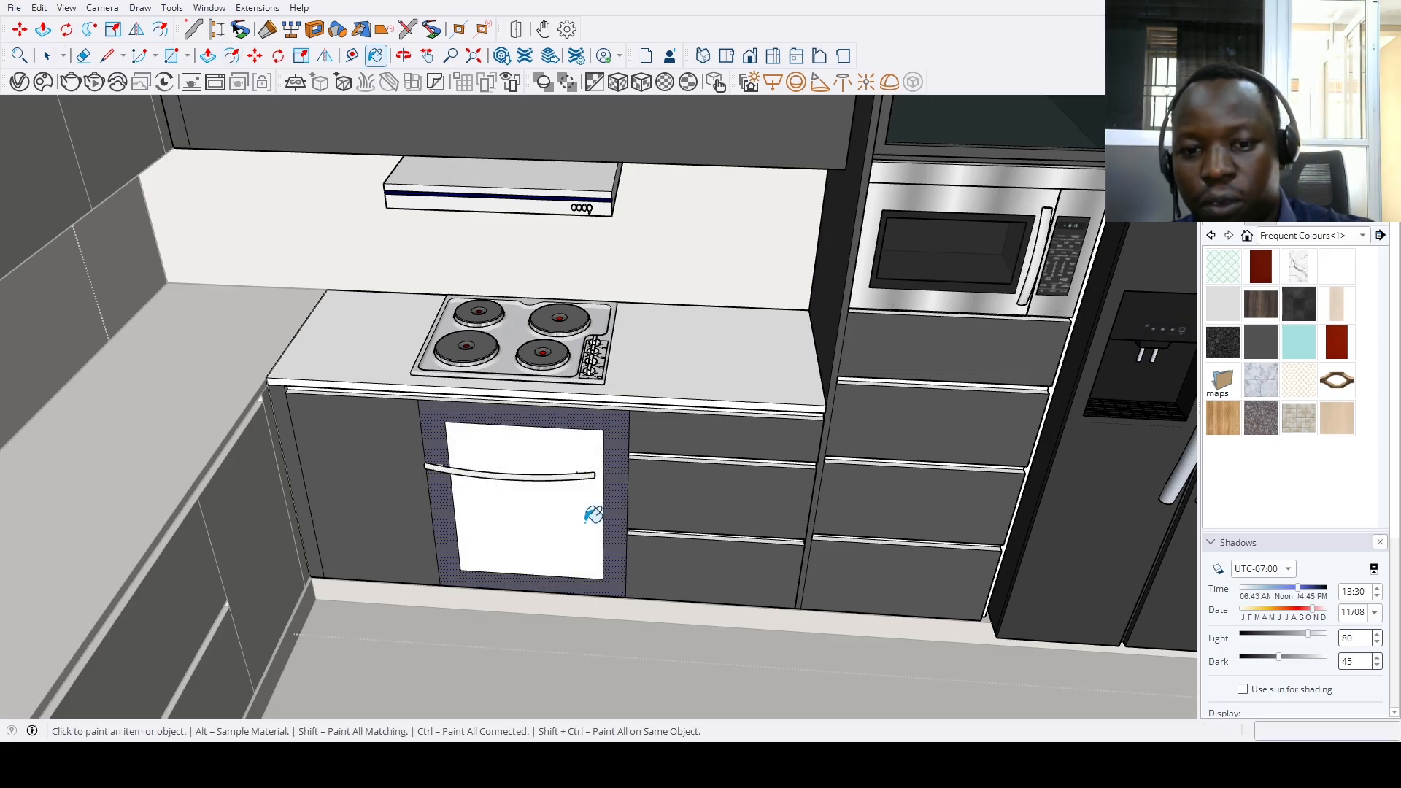
Try recessing the white oven panel and clearing the opening with the cooktop, oven and hood model out of sight
{"action": "key", "text": "space"}
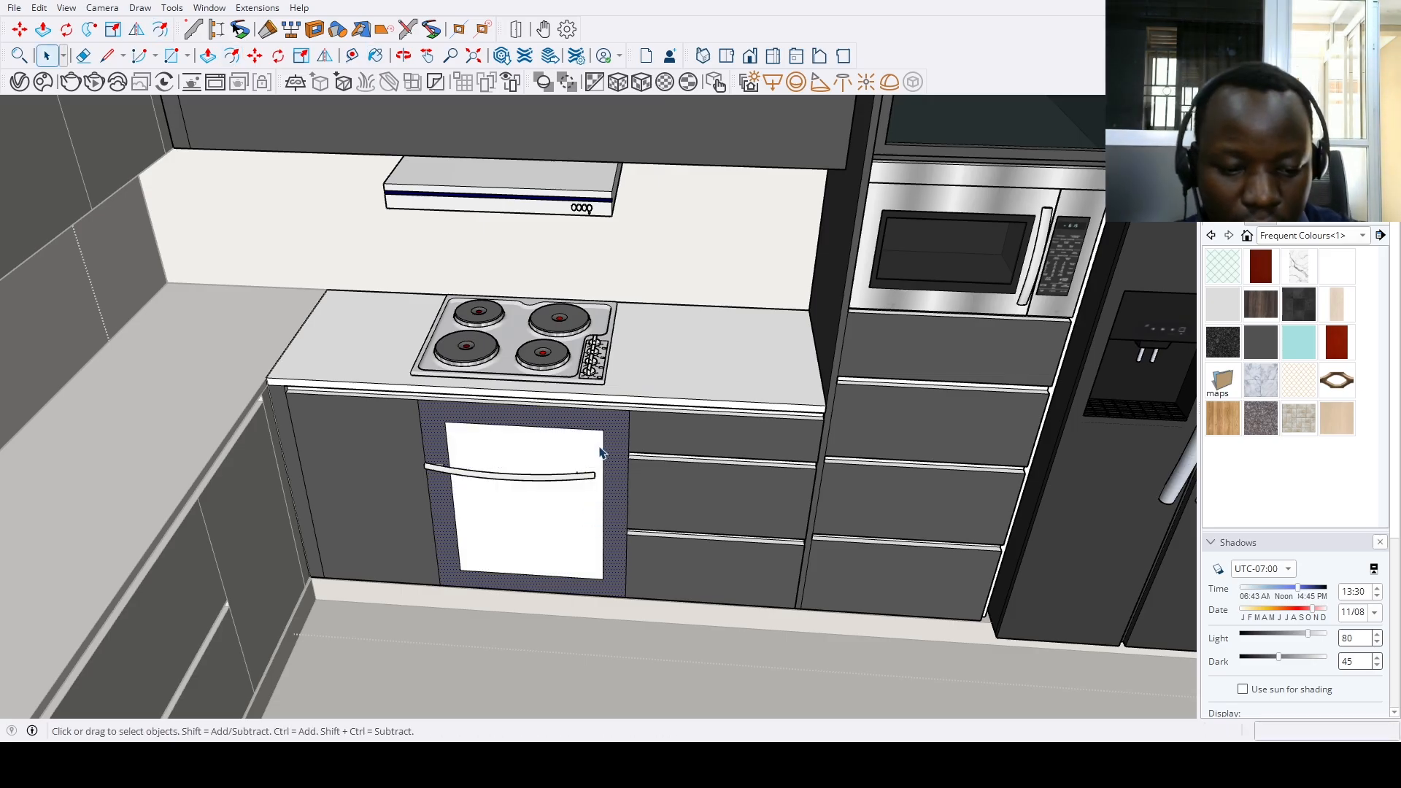
{"action": "key", "text": "s"}
{"action": "key", "text": "space"}
{"action": "left_click", "coordinate": [571, 451]}
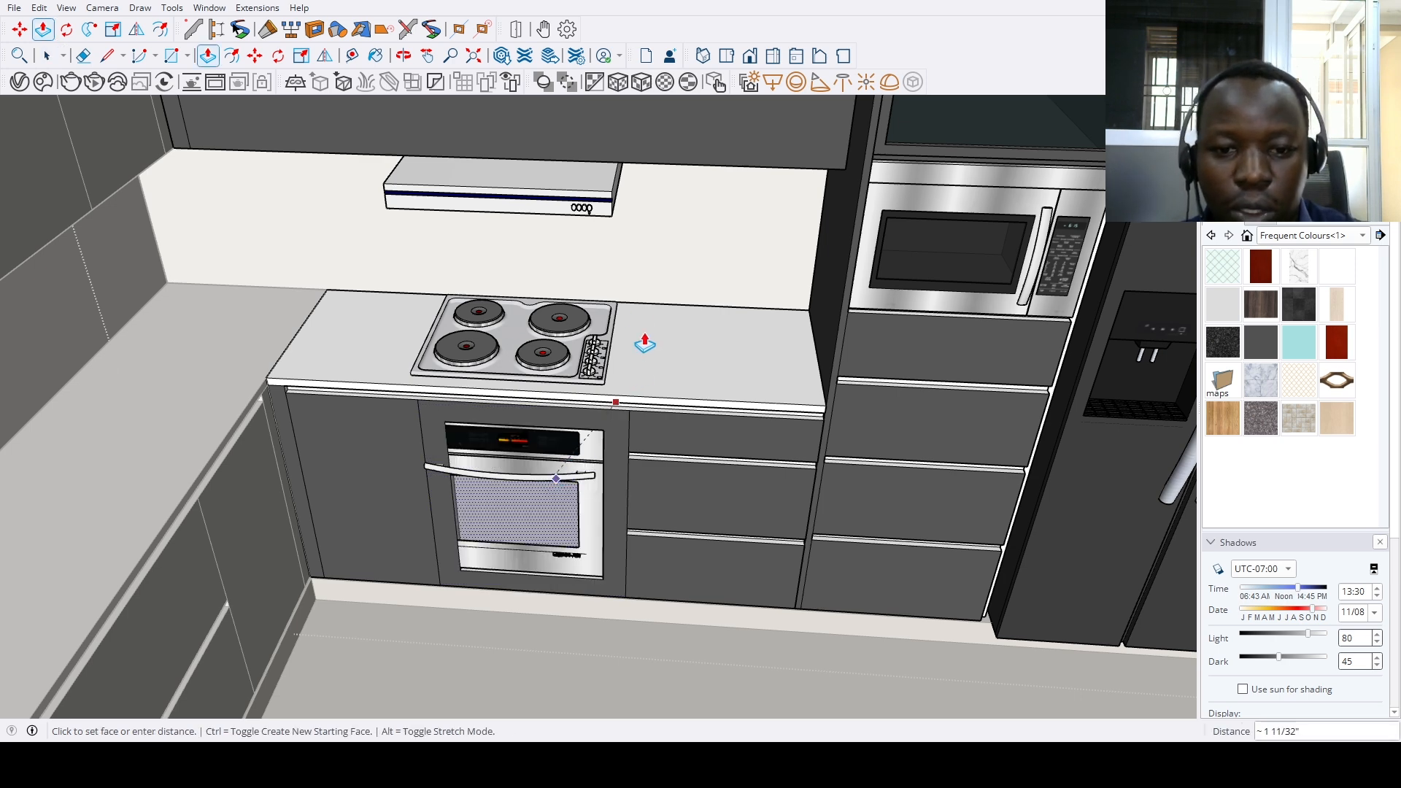
{"action": "left_click", "coordinate": [520, 557]}
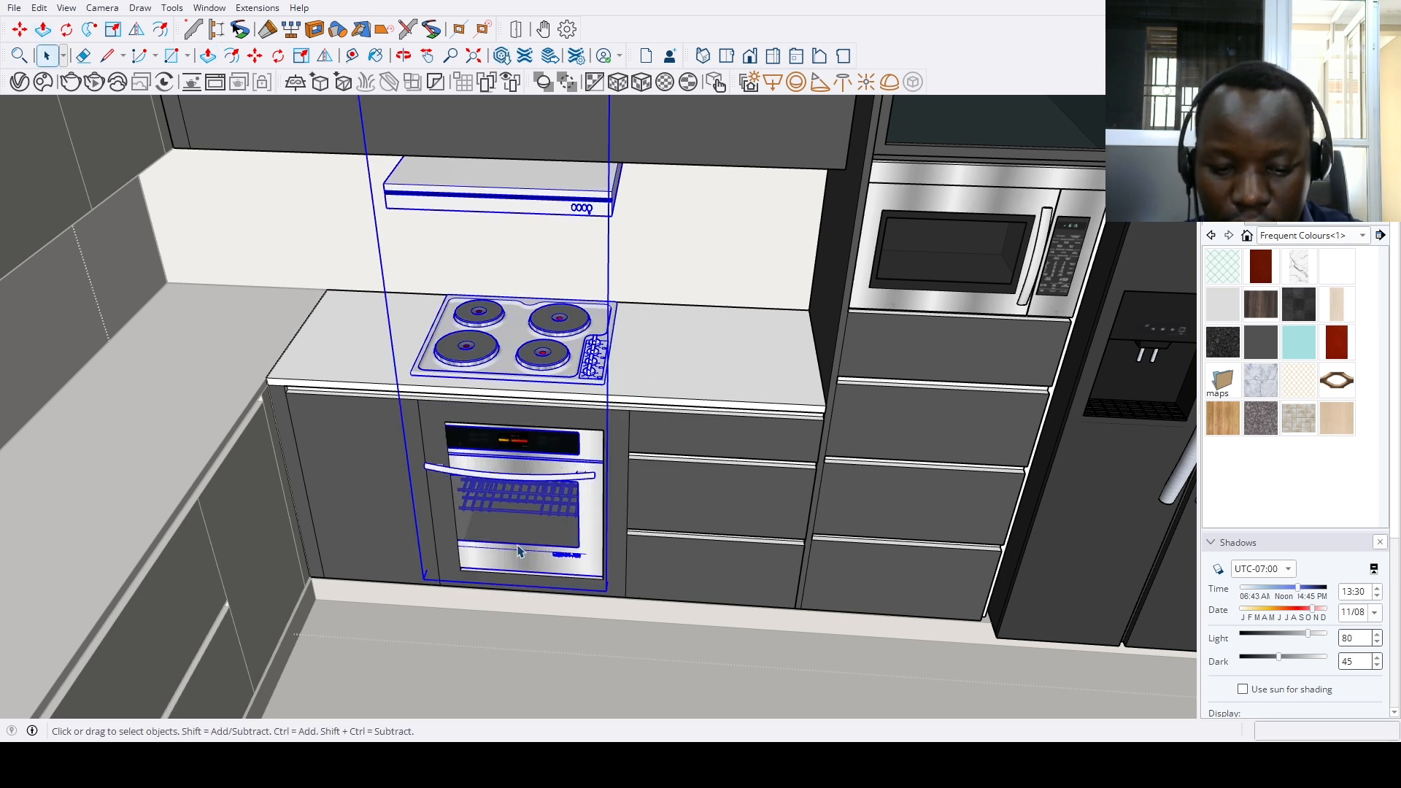
{"action": "middle_click_drag", "start_coordinate": [519, 553], "coordinate": [671, 464]}
{"action": "key", "text": "Delete"}
{"action": "key", "text": "e"}
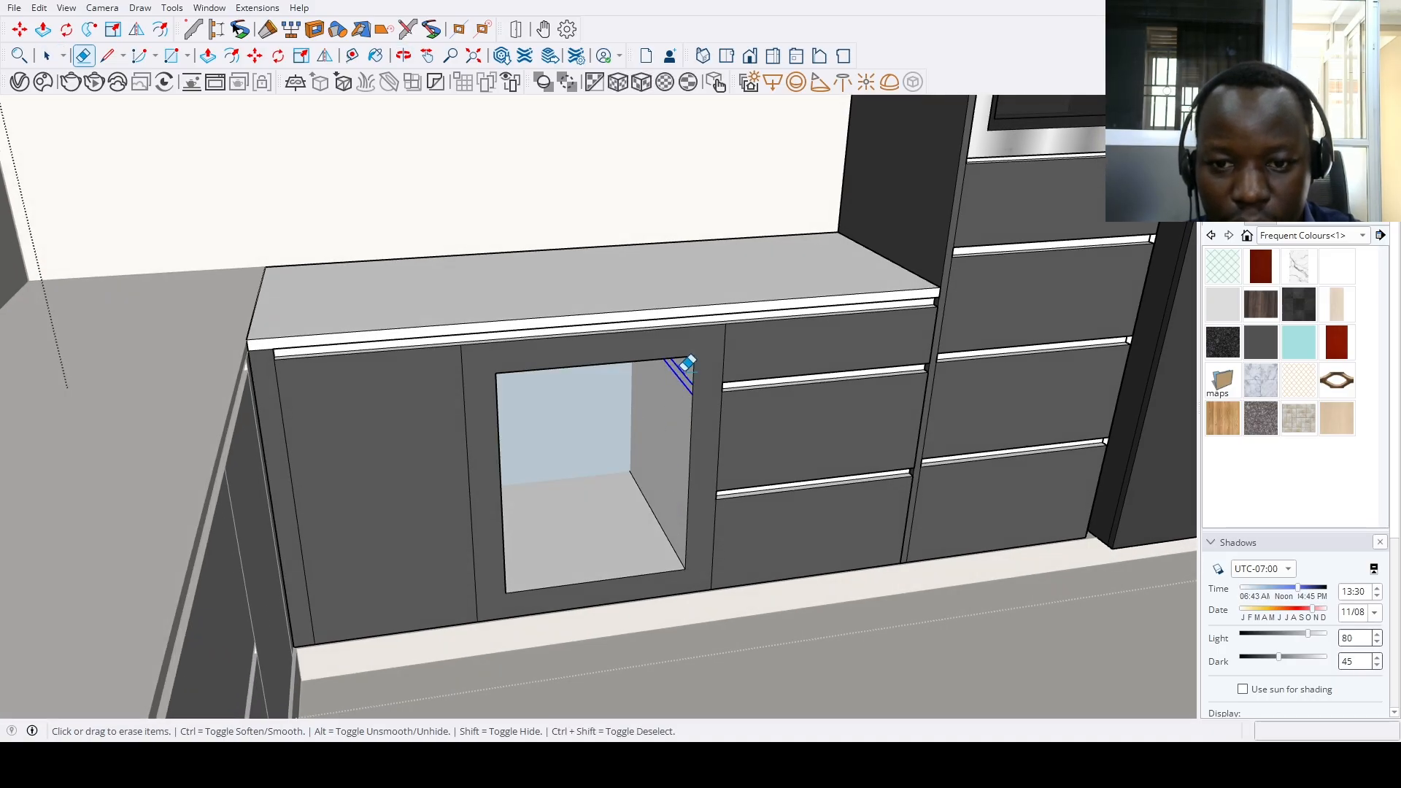
{"action": "key", "text": "ctrl+z"}
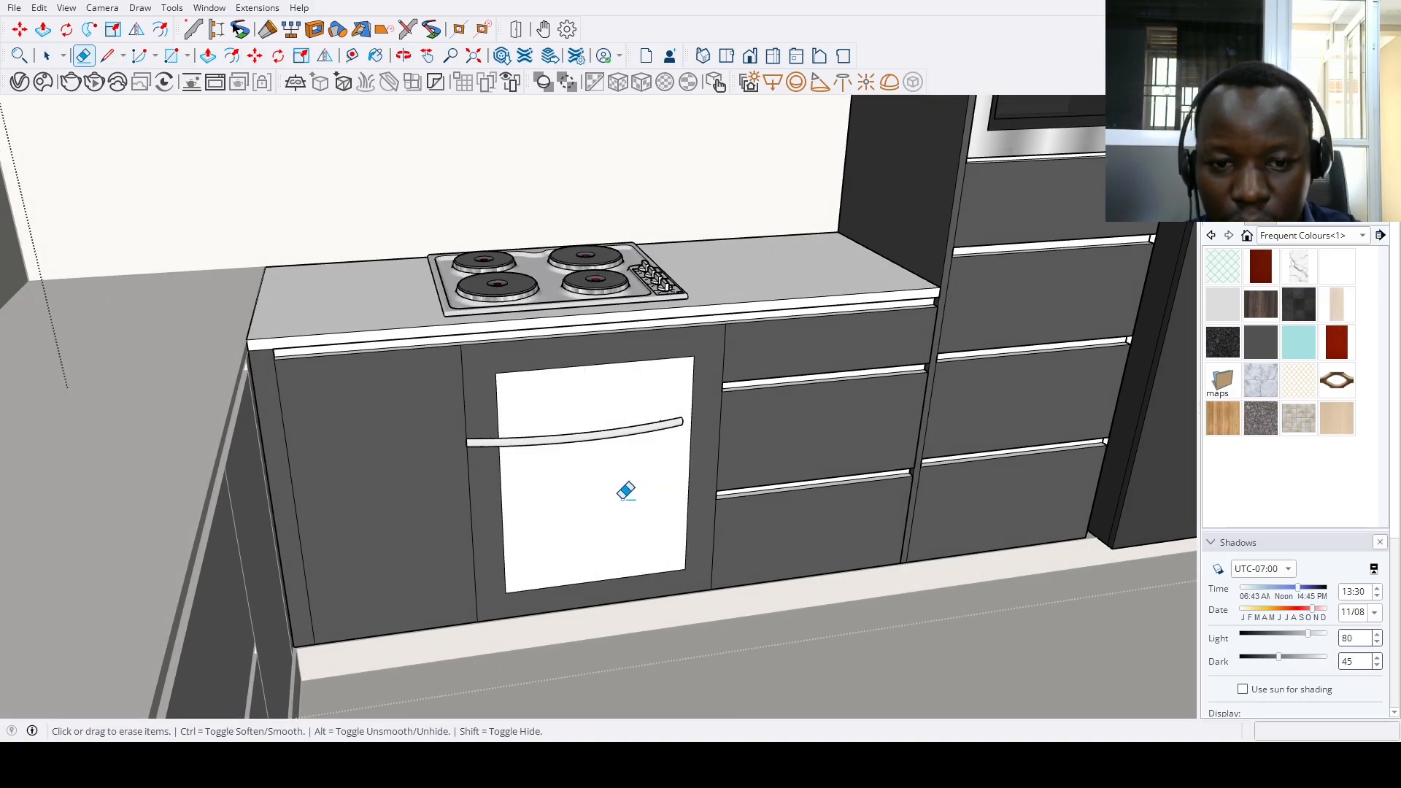
Hide the combined cooktop, oven and hood model so the cabinet's oven panel is unobstructed
{"action": "key", "text": "space"}
{"action": "left_click", "coordinate": [606, 445]}
{"action": "key", "text": "Delete"}
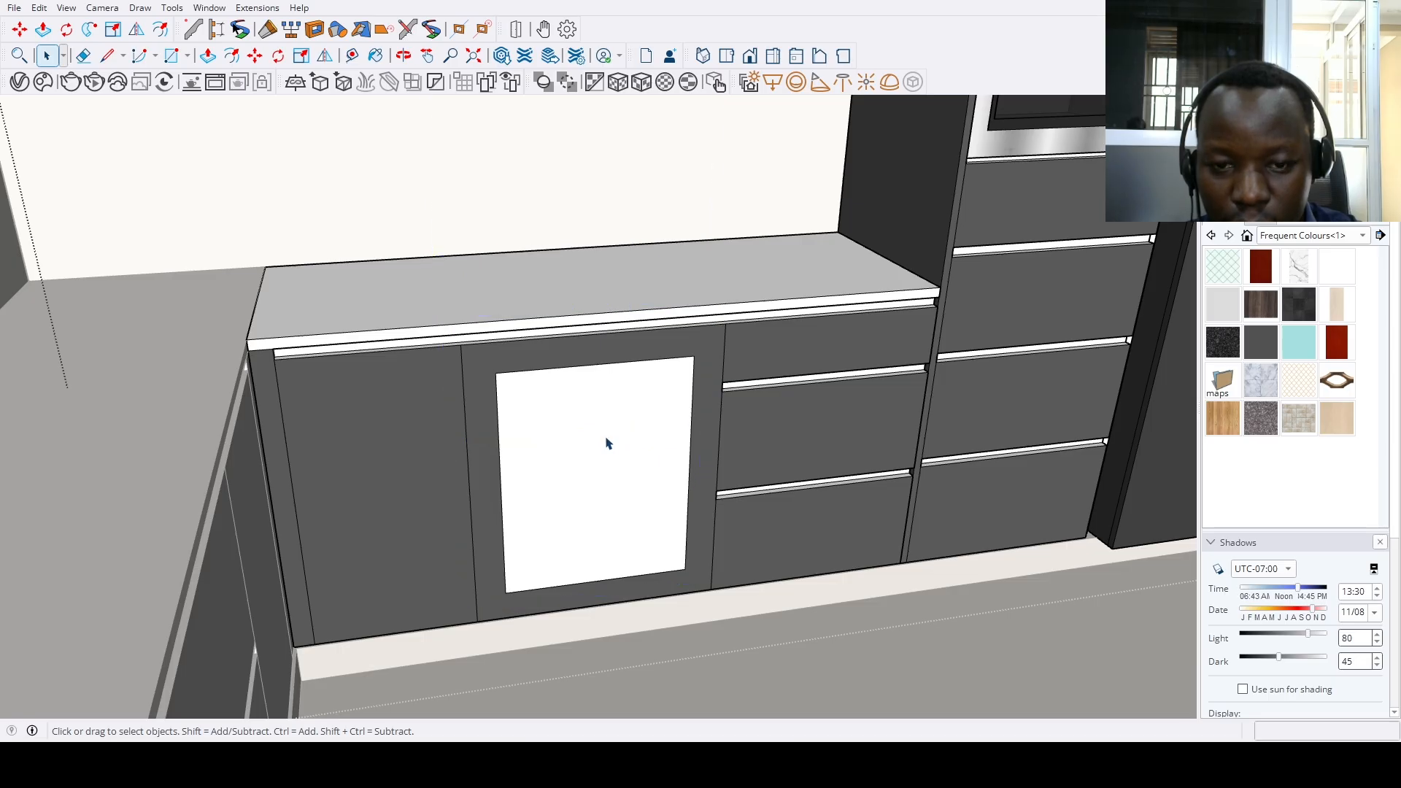
Try pushing the white oven panel back into the base cabinet
{"action": "key", "text": "p"}
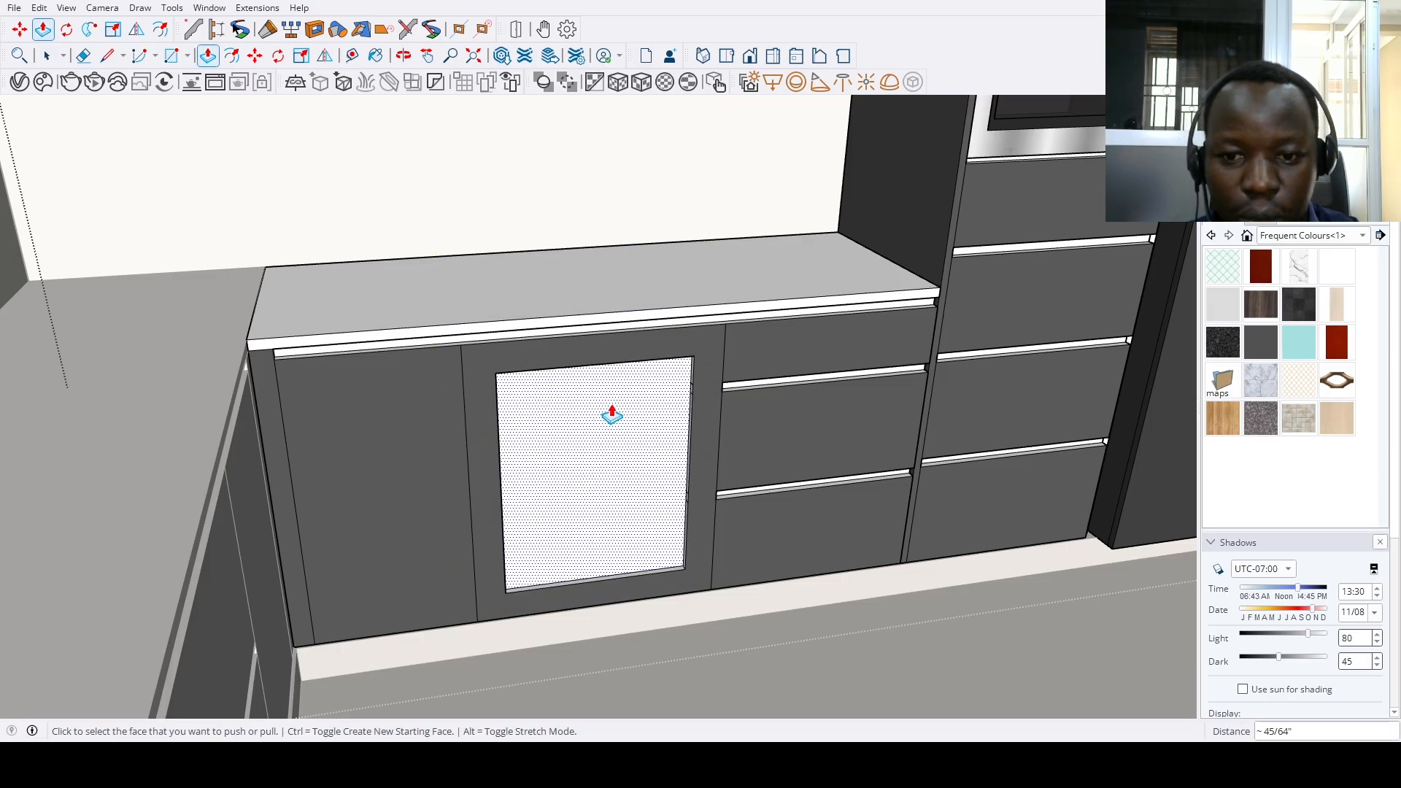
{"action": "left_click", "coordinate": [633, 515]}
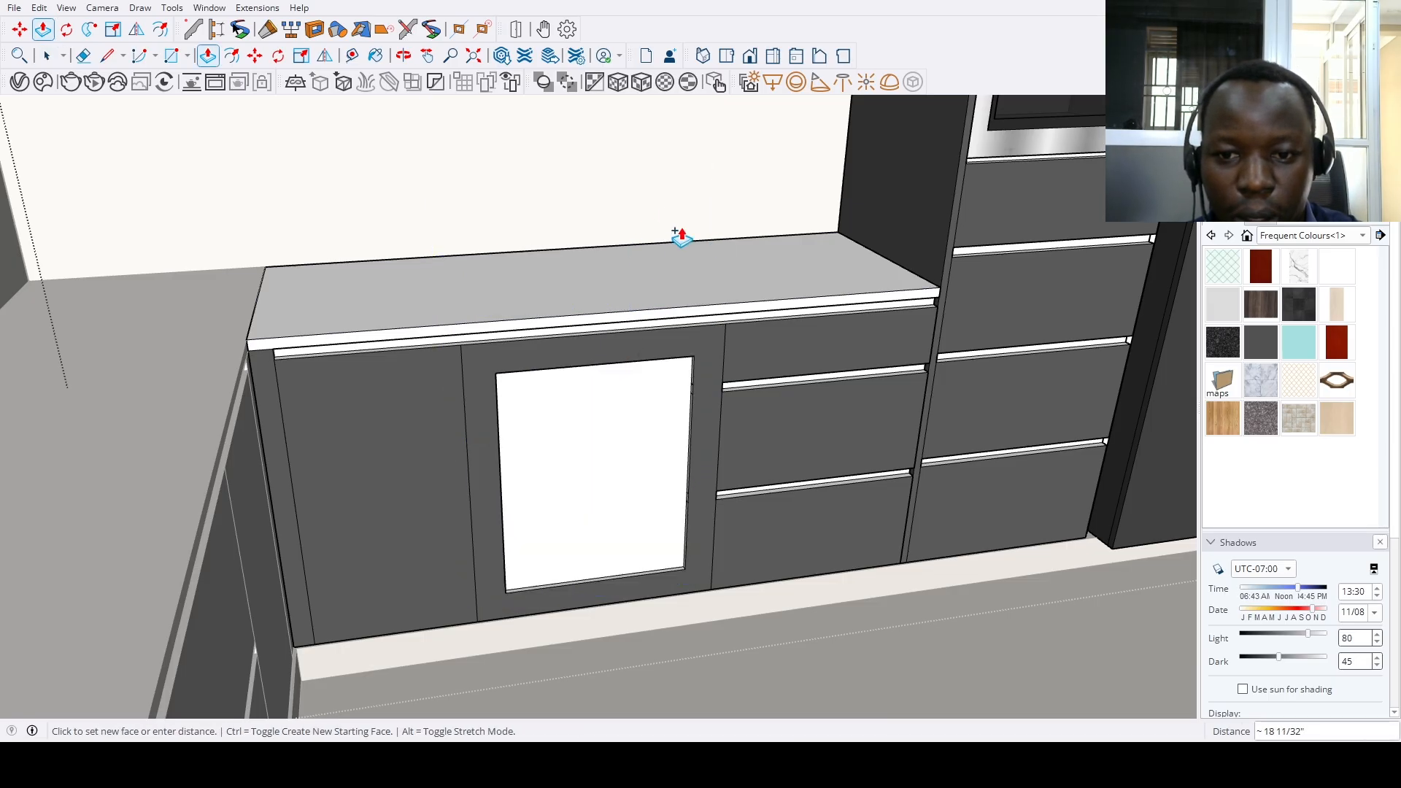
{"action": "left_click", "coordinate": [693, 210]}
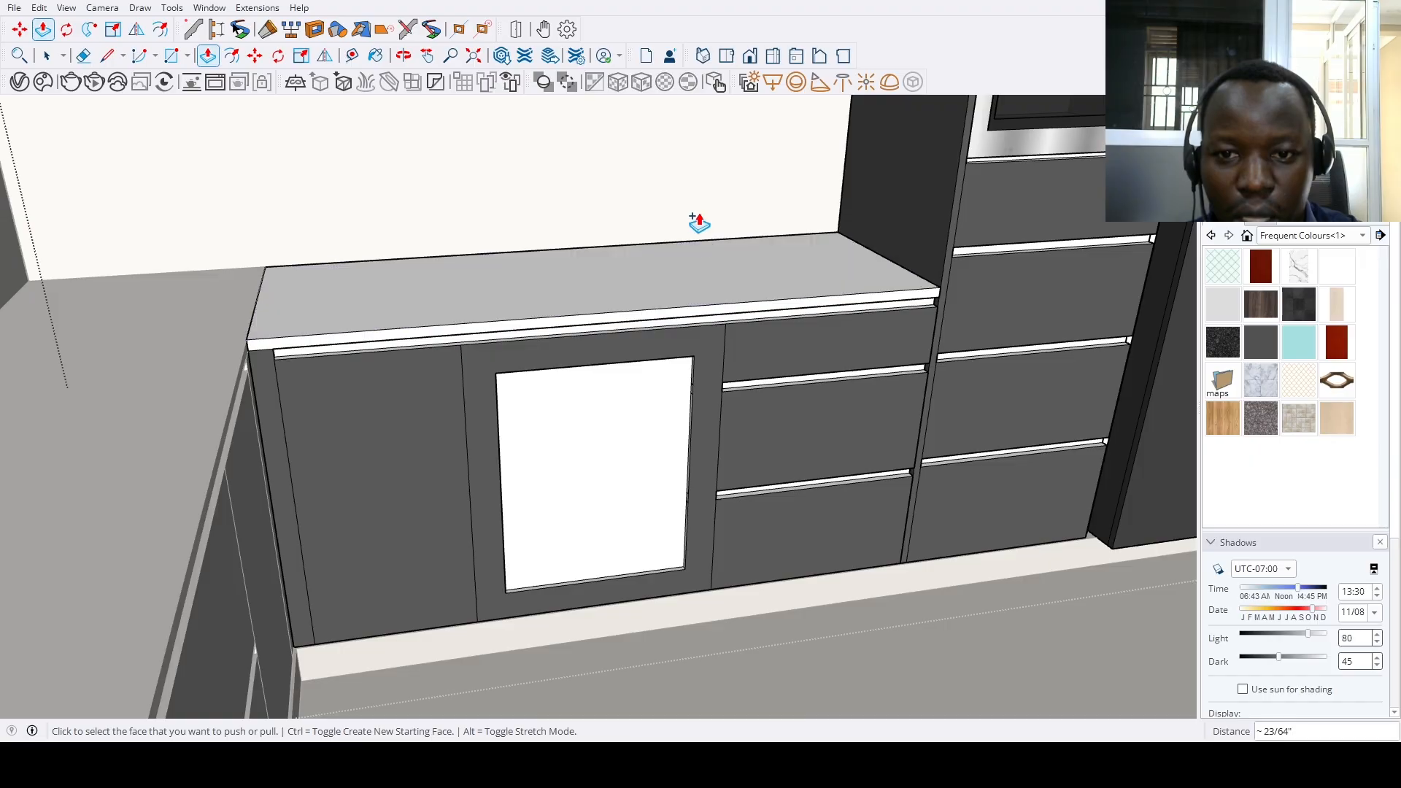
Push the white panel back into the cabinet to form the oven recess and erase the stray edges inside it
{"action": "left_click", "coordinate": [633, 443]}
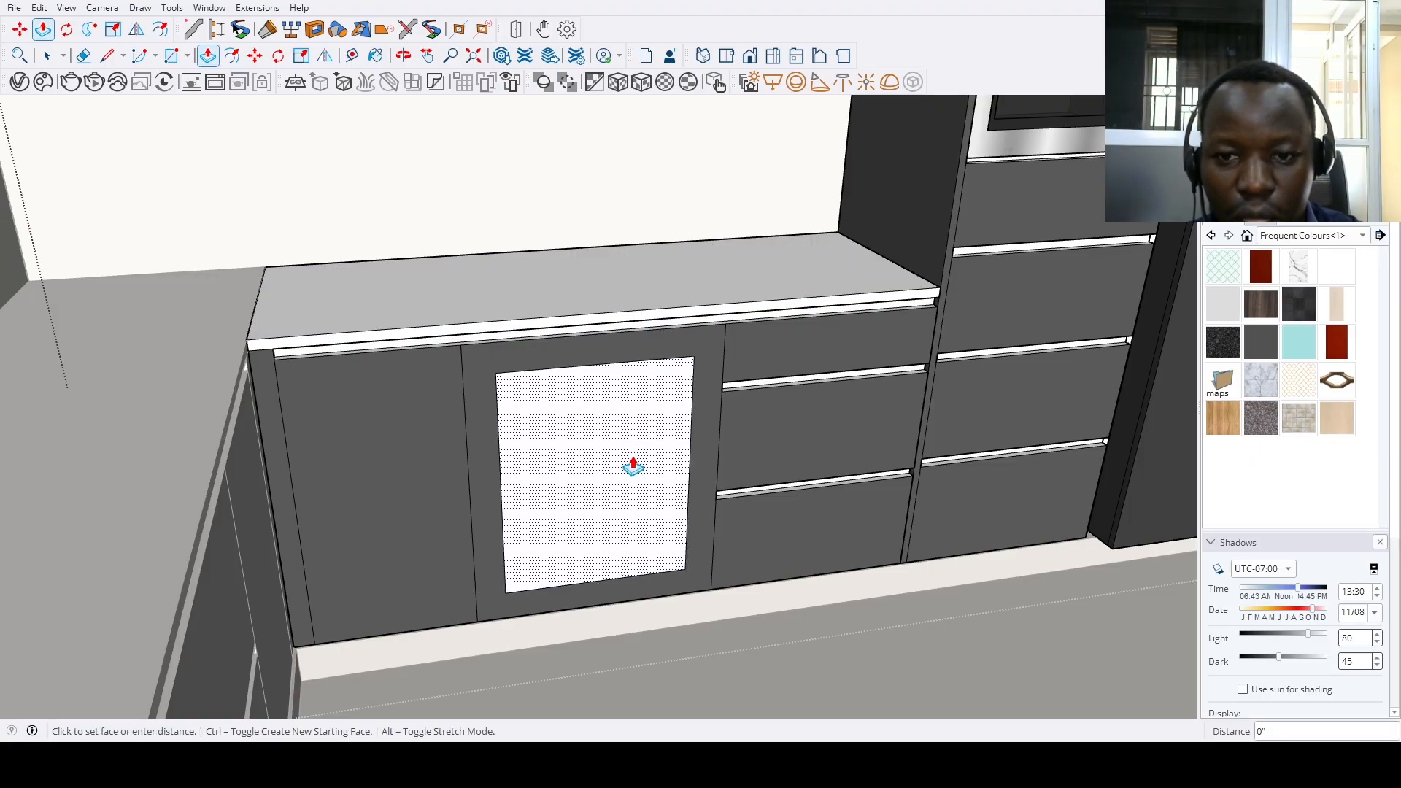
{"action": "left_click", "coordinate": [708, 181]}
{"action": "scroll", "coordinate": [658, 445], "scroll_direction": "up", "scroll_amount": 3}
{"action": "key", "text": "e"}
{"action": "left_click_drag", "start_coordinate": [648, 473], "coordinate": [713, 328]}
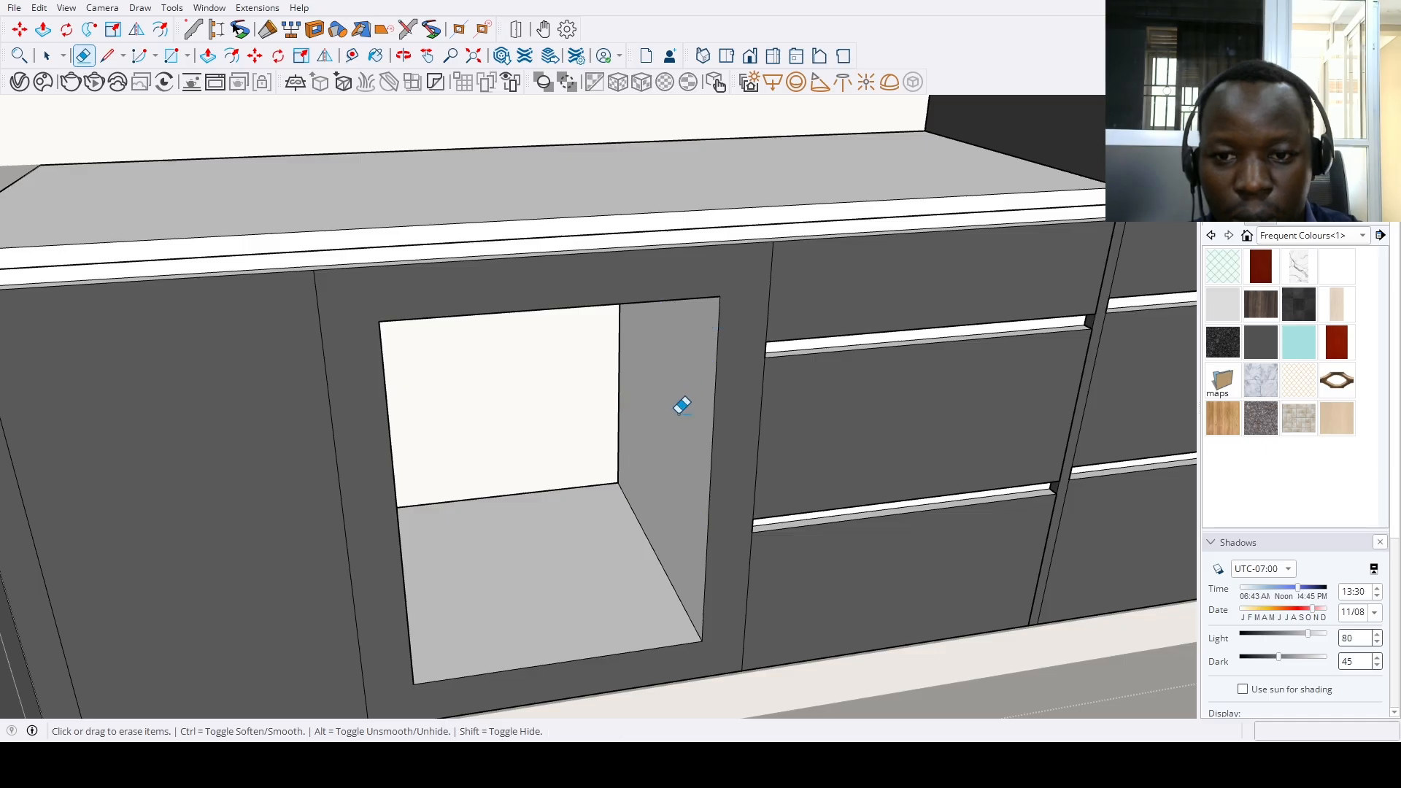
Unhide the combined cooktop, oven and hood model
{"action": "scroll", "coordinate": [678, 414], "scroll_direction": "down", "scroll_amount": 3}
{"action": "mouse_move", "coordinate": [676, 415]}
{"action": "middle_mouse_down"}
{"action": "mouse_move", "coordinate": [494, 457]}
{"action": "mouse_move", "coordinate": [530, 371]}
{"action": "mouse_move", "coordinate": [561, 412]}
{"action": "mouse_move", "coordinate": [559, 454]}
{"action": "middle_mouse_up"}
{"action": "key", "text": "alt+h"}
Move the cooktop, oven and hood model sideways so it is centred on the midpoint of the oven recess's top edge
{"action": "key", "text": "space"}
{"action": "left_click", "coordinate": [542, 416]}
{"action": "key", "text": "m"}
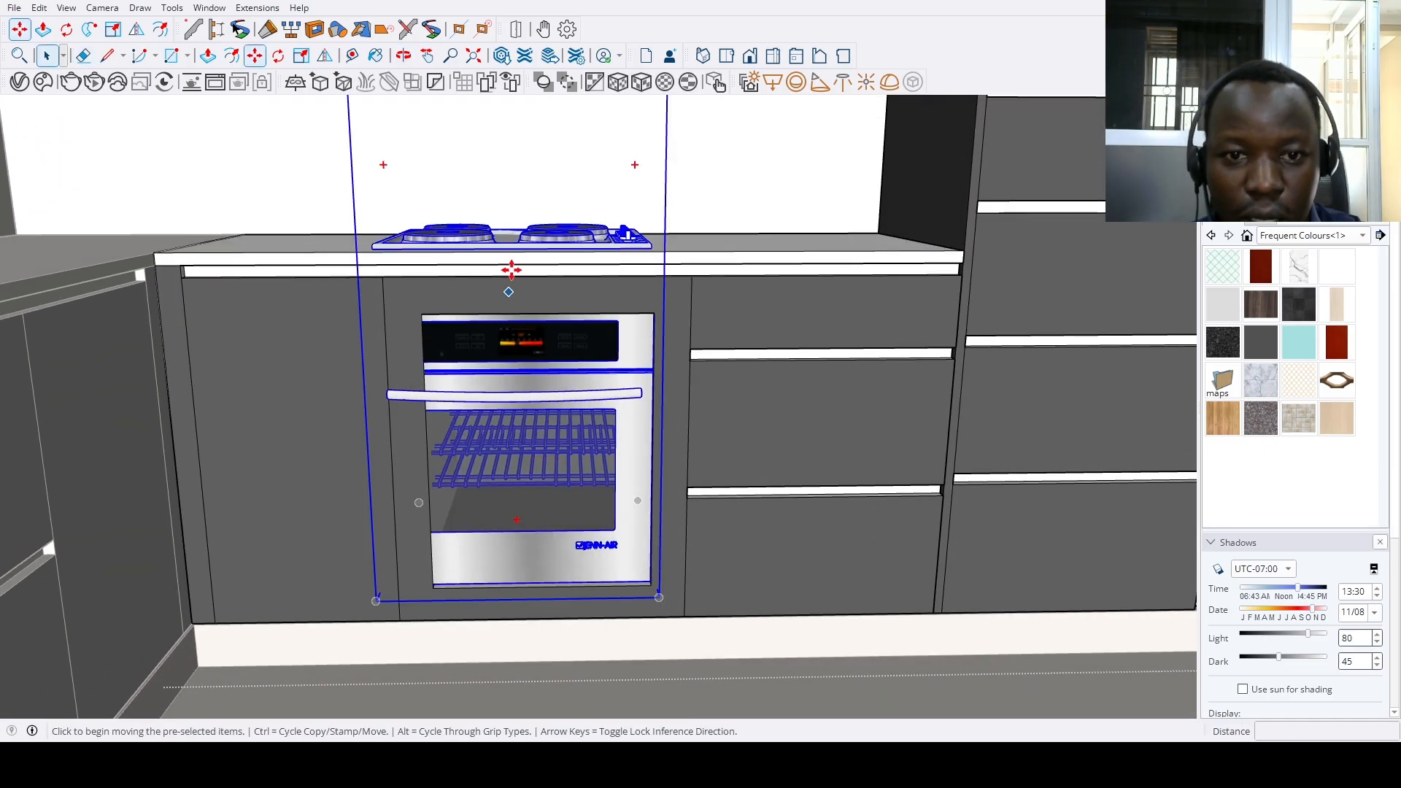
{"action": "scroll", "coordinate": [501, 355], "scroll_direction": "down", "scroll_amount": 6}
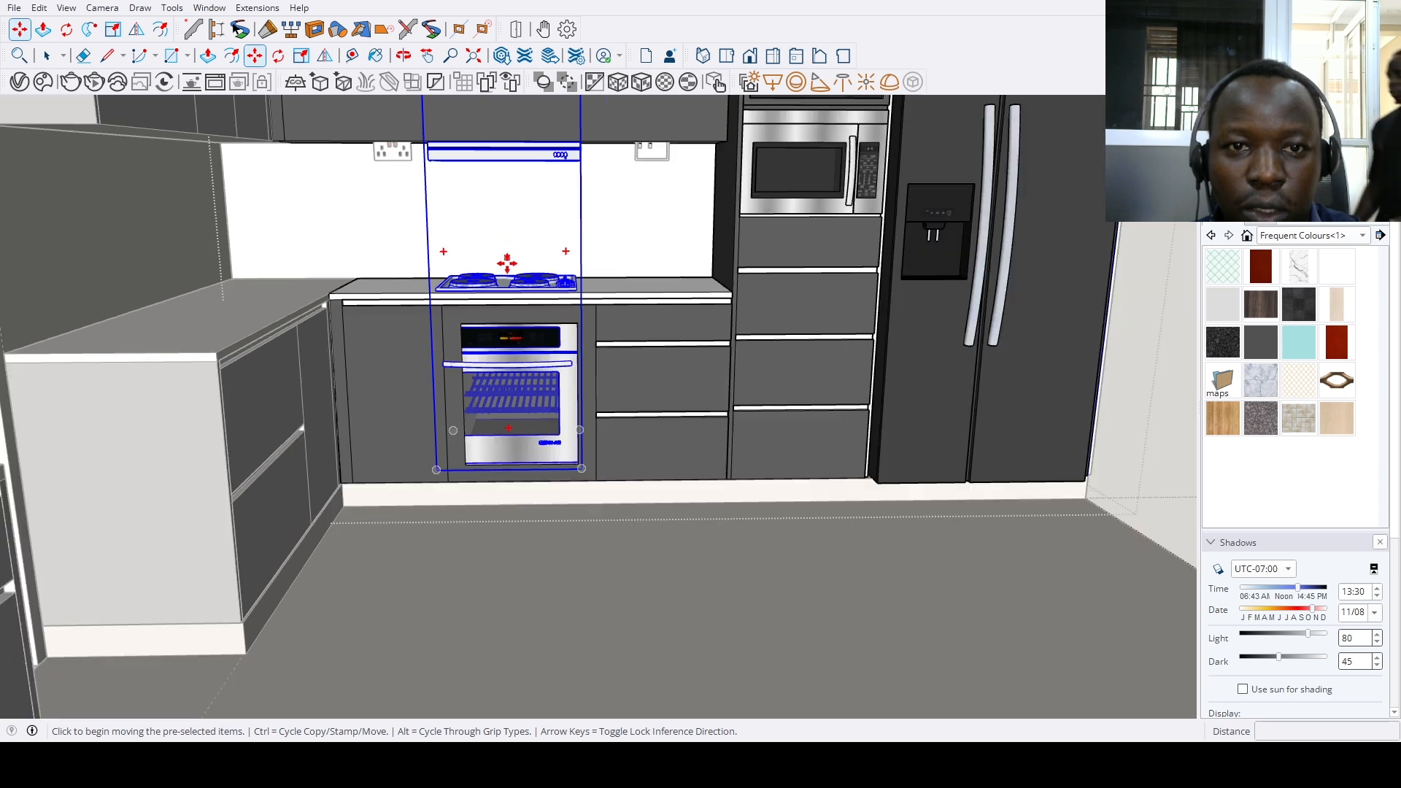
{"action": "left_click", "coordinate": [500, 170]}
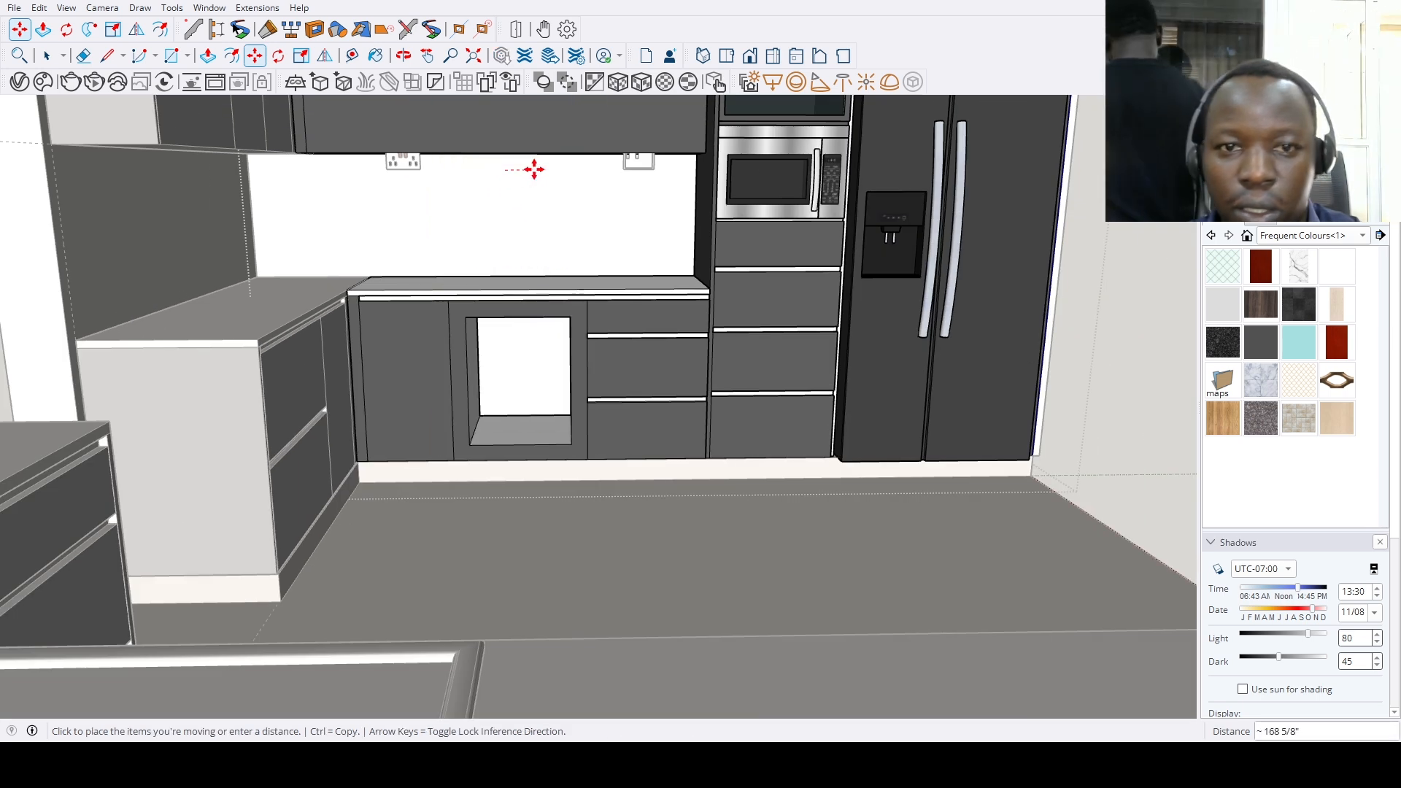
{"action": "middle_click_drag", "start_coordinate": [508, 193], "coordinate": [525, 470]}
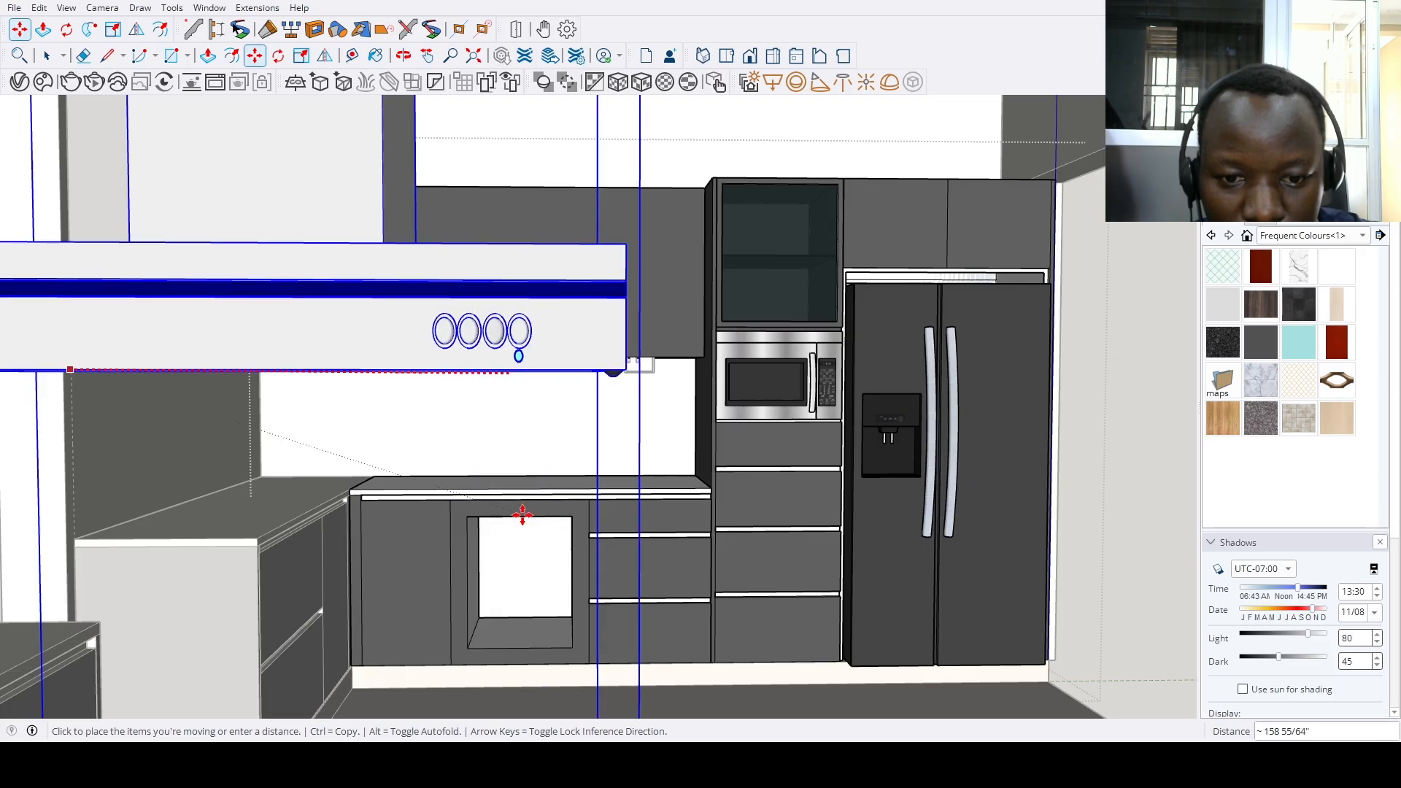
{"action": "scroll", "coordinate": [522, 515], "scroll_direction": "up", "scroll_amount": 4}
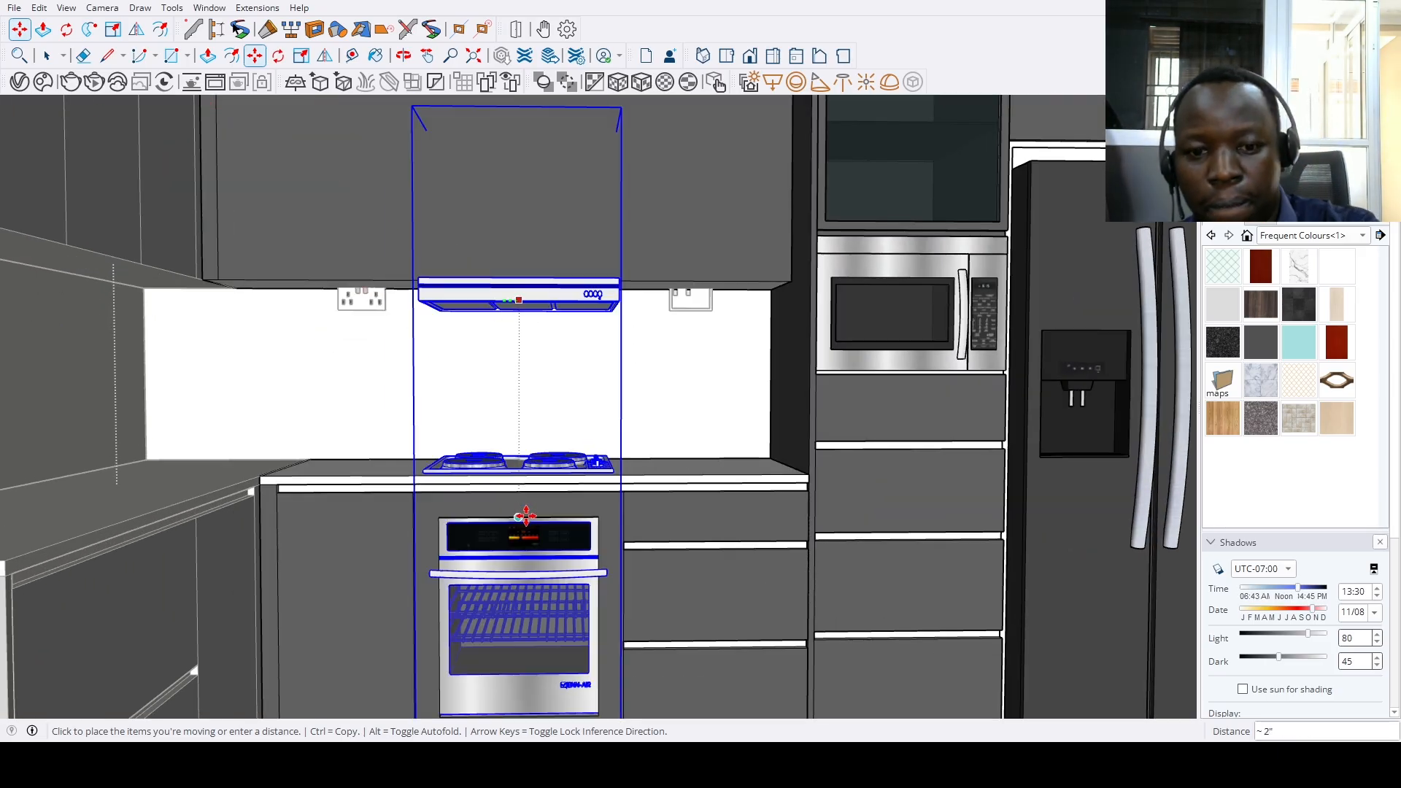
{"action": "scroll", "coordinate": [543, 510], "scroll_direction": "up", "scroll_amount": 5}
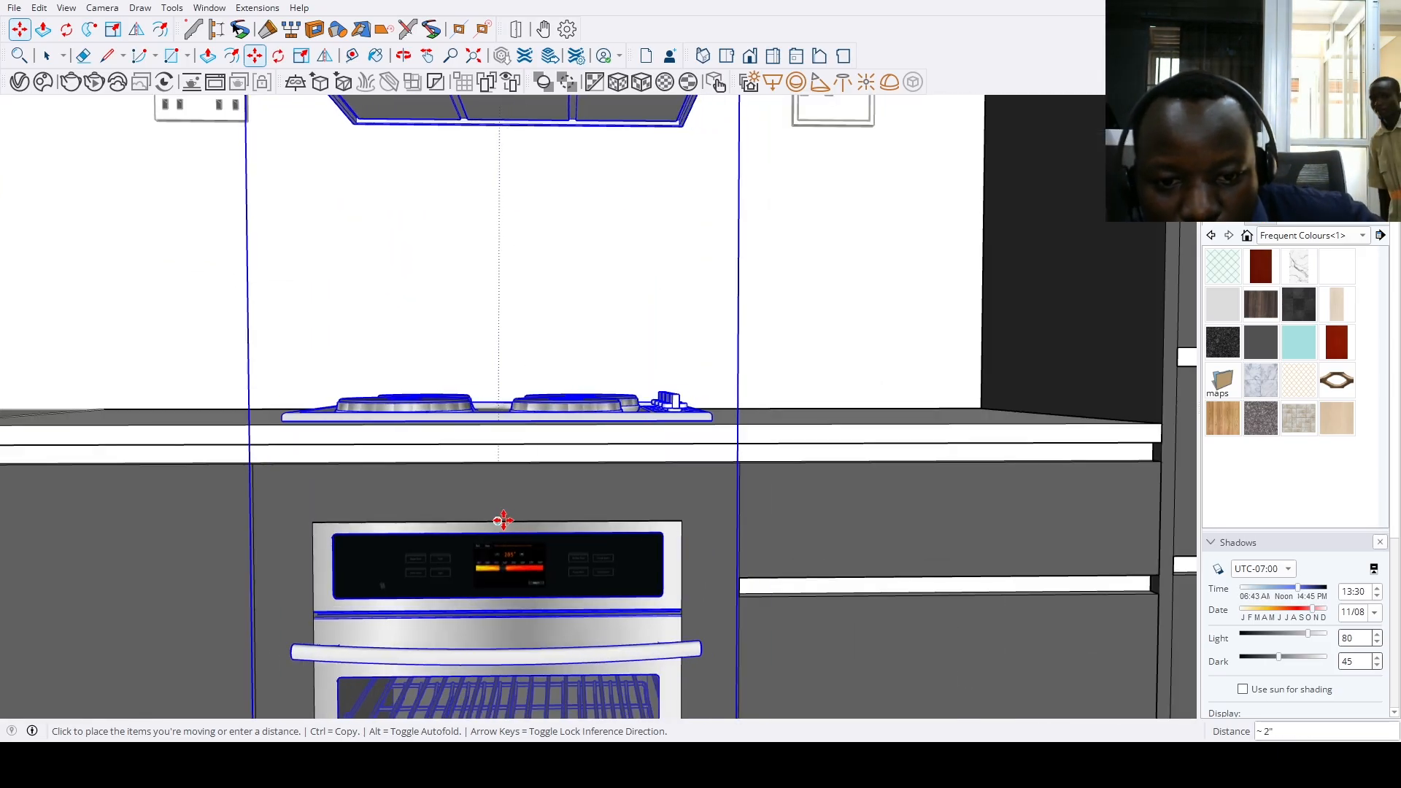
{"action": "left_click", "coordinate": [496, 522]}
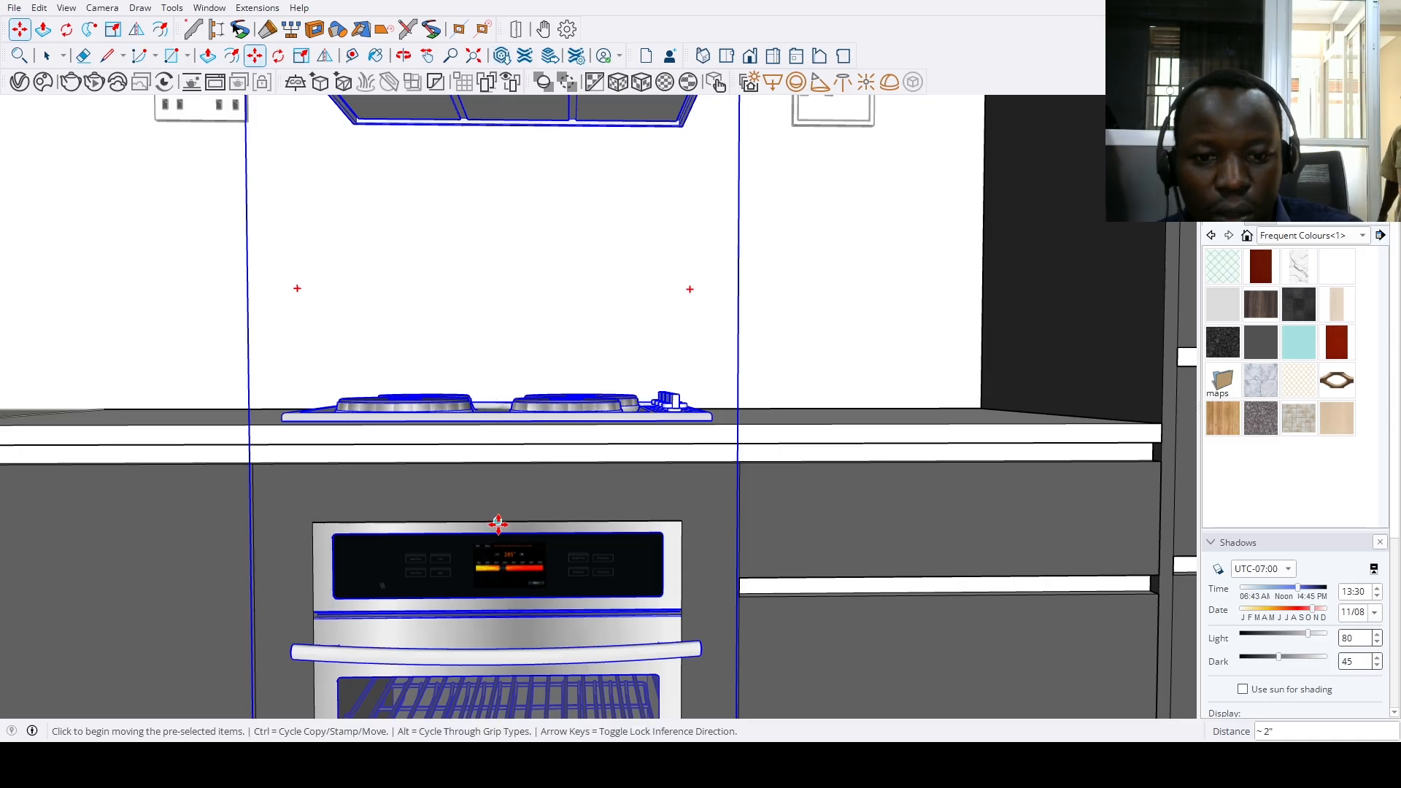
Push the side faces of the oven recess outward so the recess fits the full width of the oven front
{"action": "scroll", "coordinate": [503, 540], "scroll_direction": "down", "scroll_amount": 4}
{"action": "scroll", "coordinate": [504, 552], "scroll_direction": "down", "scroll_amount": 5}
{"action": "middle_click_drag", "start_coordinate": [504, 552], "coordinate": [526, 577]}
{"action": "scroll", "coordinate": [540, 592], "scroll_direction": "up", "scroll_amount": 7}
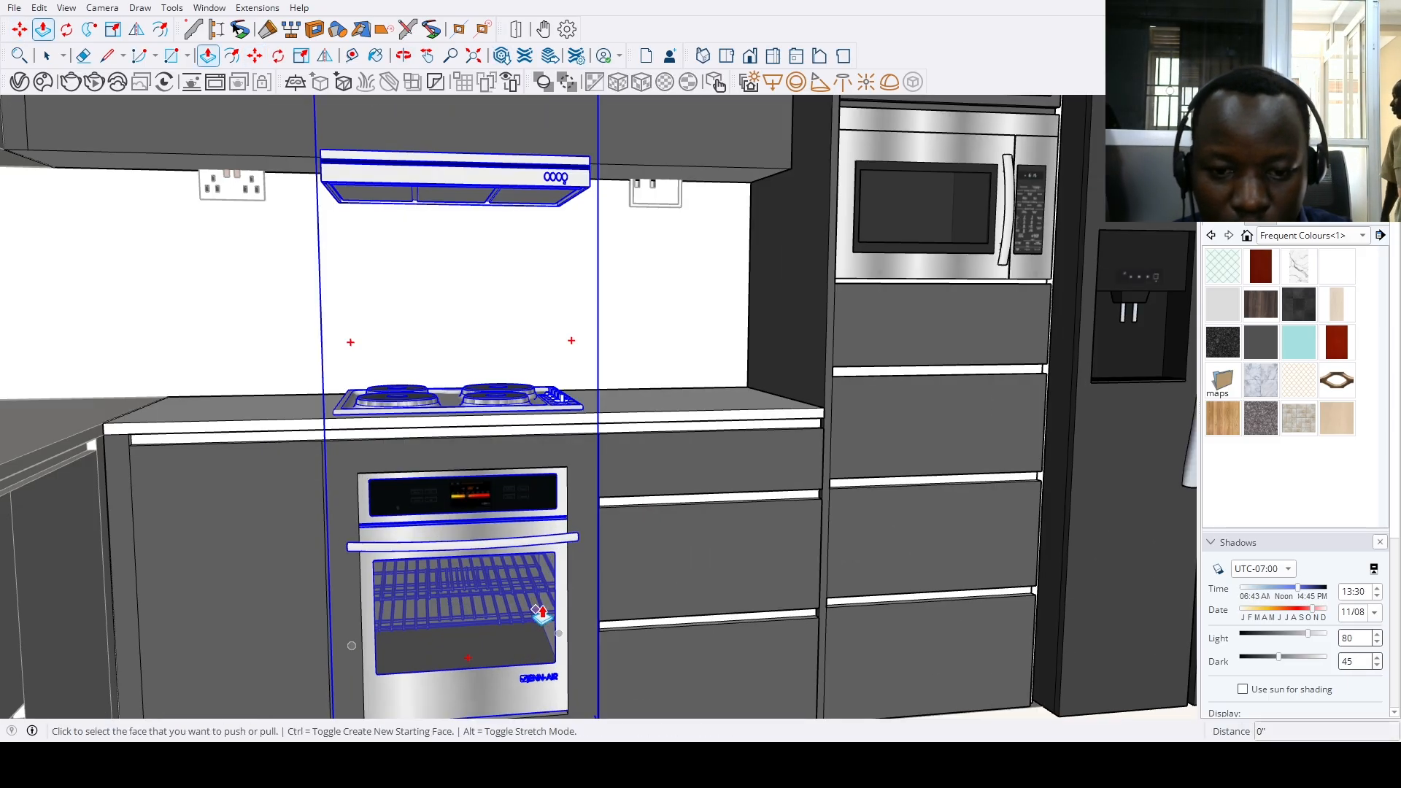
{"action": "key", "text": "p"}
{"action": "scroll", "coordinate": [599, 593], "scroll_direction": "up", "scroll_amount": 3}
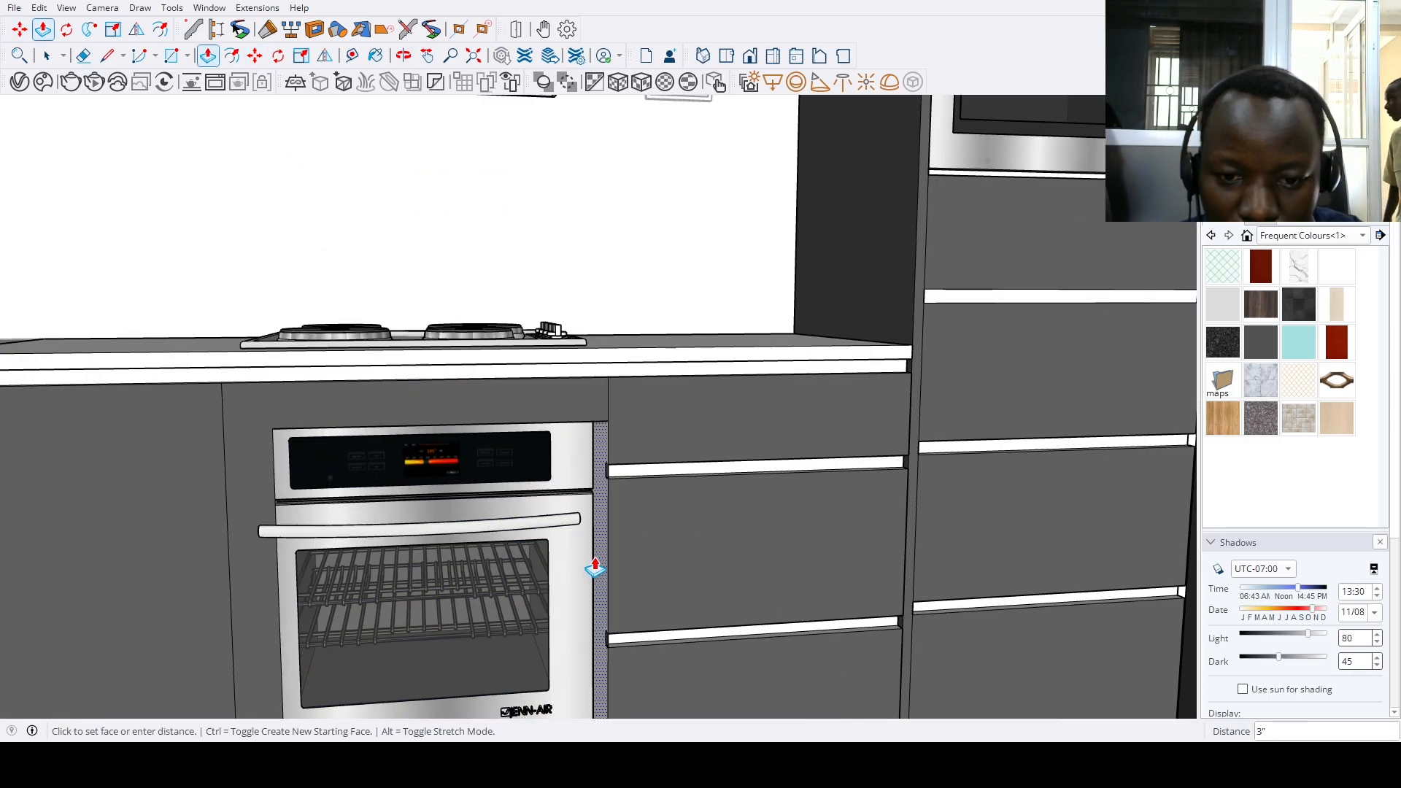
{"action": "left_click", "coordinate": [592, 513]}
{"action": "middle_click_drag", "start_coordinate": [592, 513], "coordinate": [584, 437]}
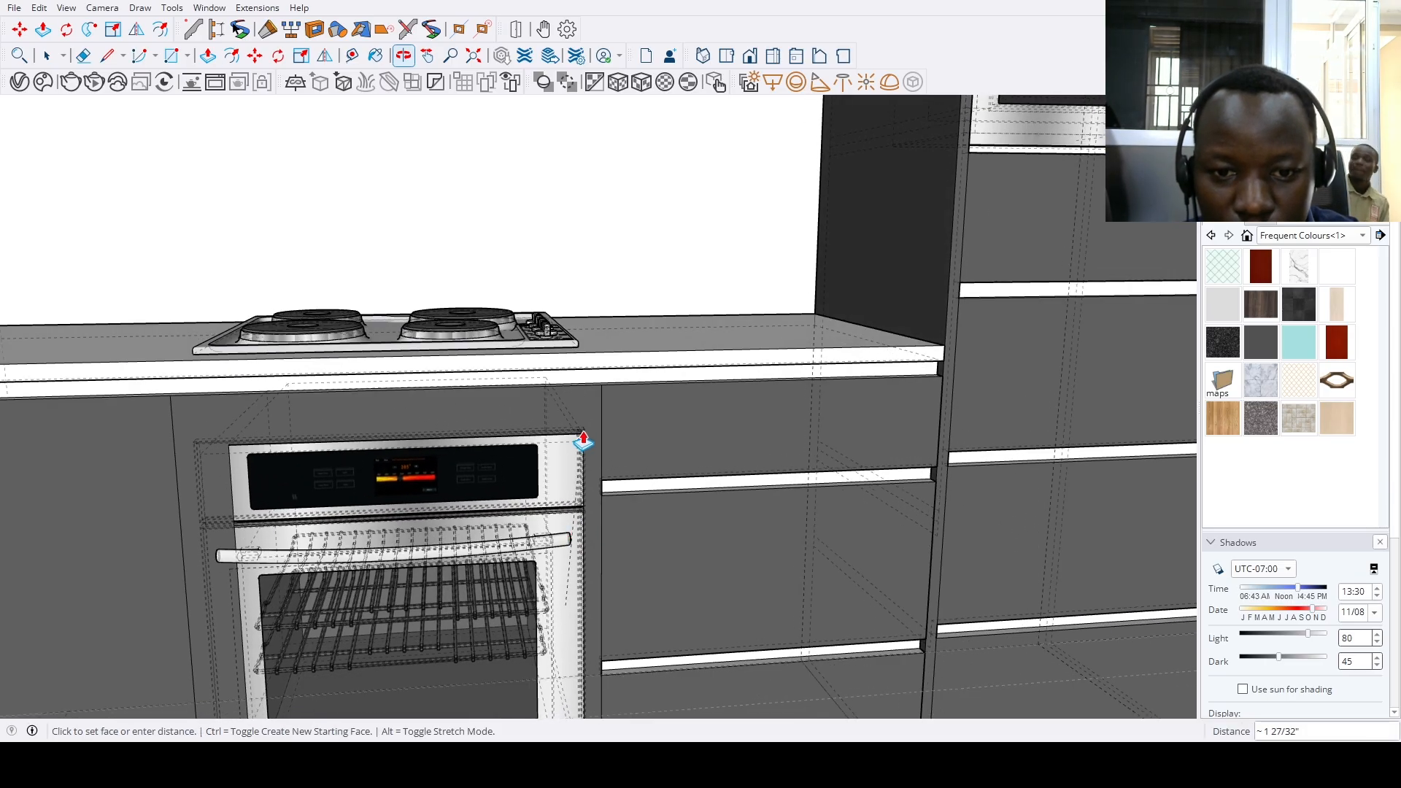
{"action": "left_click", "coordinate": [557, 412]}
{"action": "scroll", "coordinate": [471, 573], "scroll_direction": "down", "scroll_amount": 3}
{"action": "middle_click_drag", "start_coordinate": [470, 572], "coordinate": [394, 566]}
{"action": "key", "text": "ctrl+z"}
{"action": "scroll", "coordinate": [296, 572], "scroll_direction": "down", "scroll_amount": 3}
{"action": "scroll", "coordinate": [410, 573], "scroll_direction": "down", "scroll_amount": 3}
{"action": "scroll", "coordinate": [386, 562], "scroll_direction": "down", "scroll_amount": 2}
{"action": "key", "text": "space"}
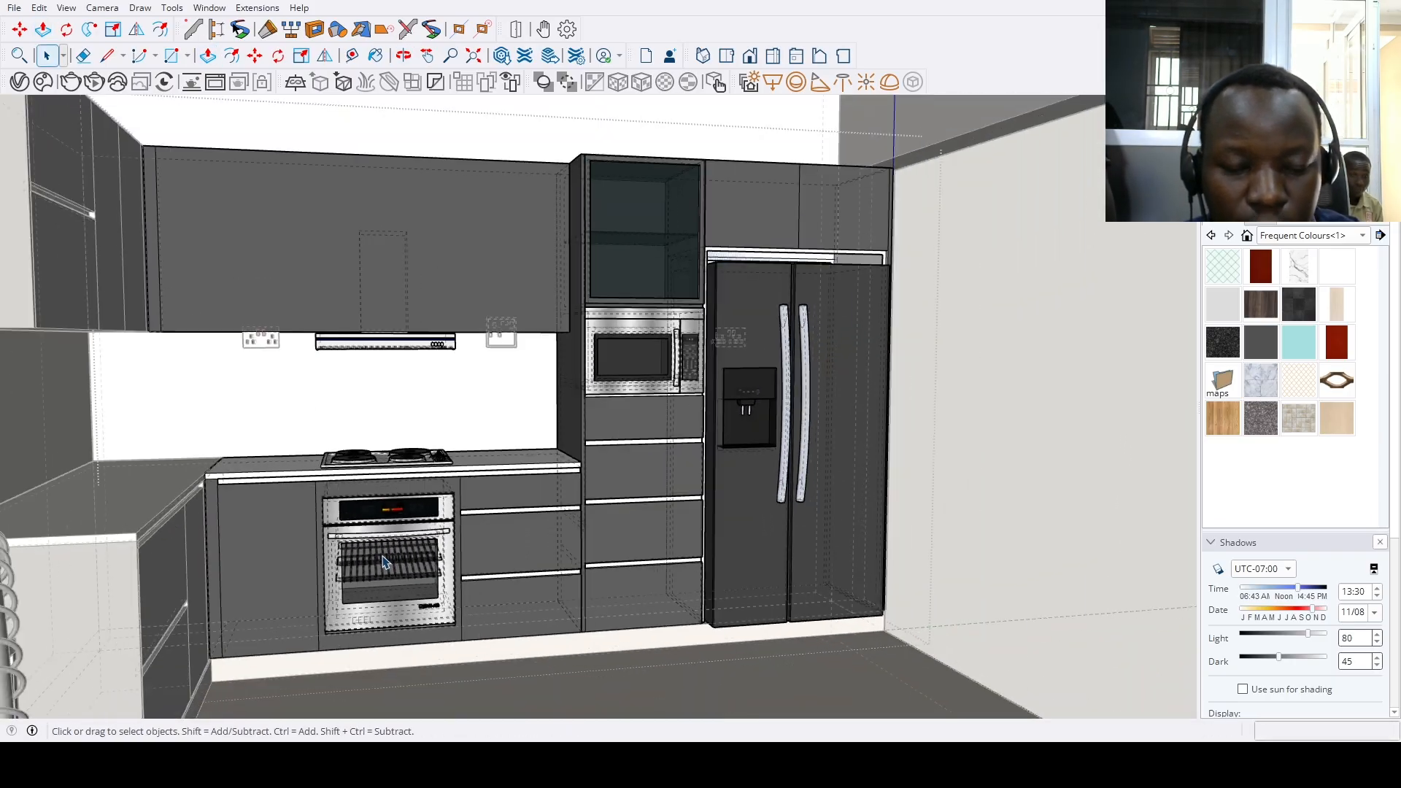
Copy the wall cabinet's vertical front edge into line with the oven bay's fridge-side edge, and again 25" farther across the front
{"action": "scroll", "coordinate": [386, 561], "scroll_direction": "down", "scroll_amount": 5}
{"action": "scroll", "coordinate": [456, 570], "scroll_direction": "up", "scroll_amount": 4}
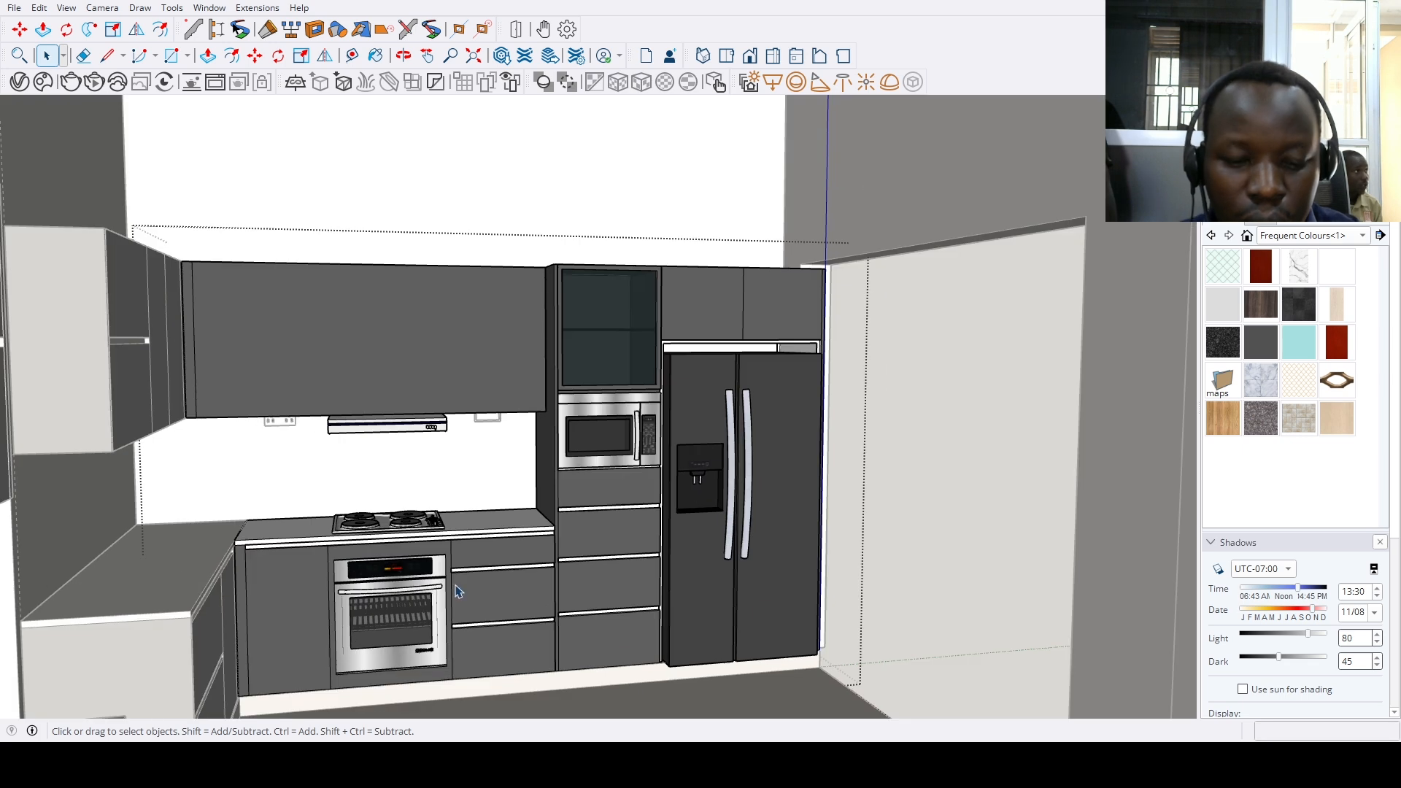
{"action": "key", "text": "m"}
{"action": "left_click", "coordinate": [547, 384]}
{"action": "key", "text": "ctrl"}
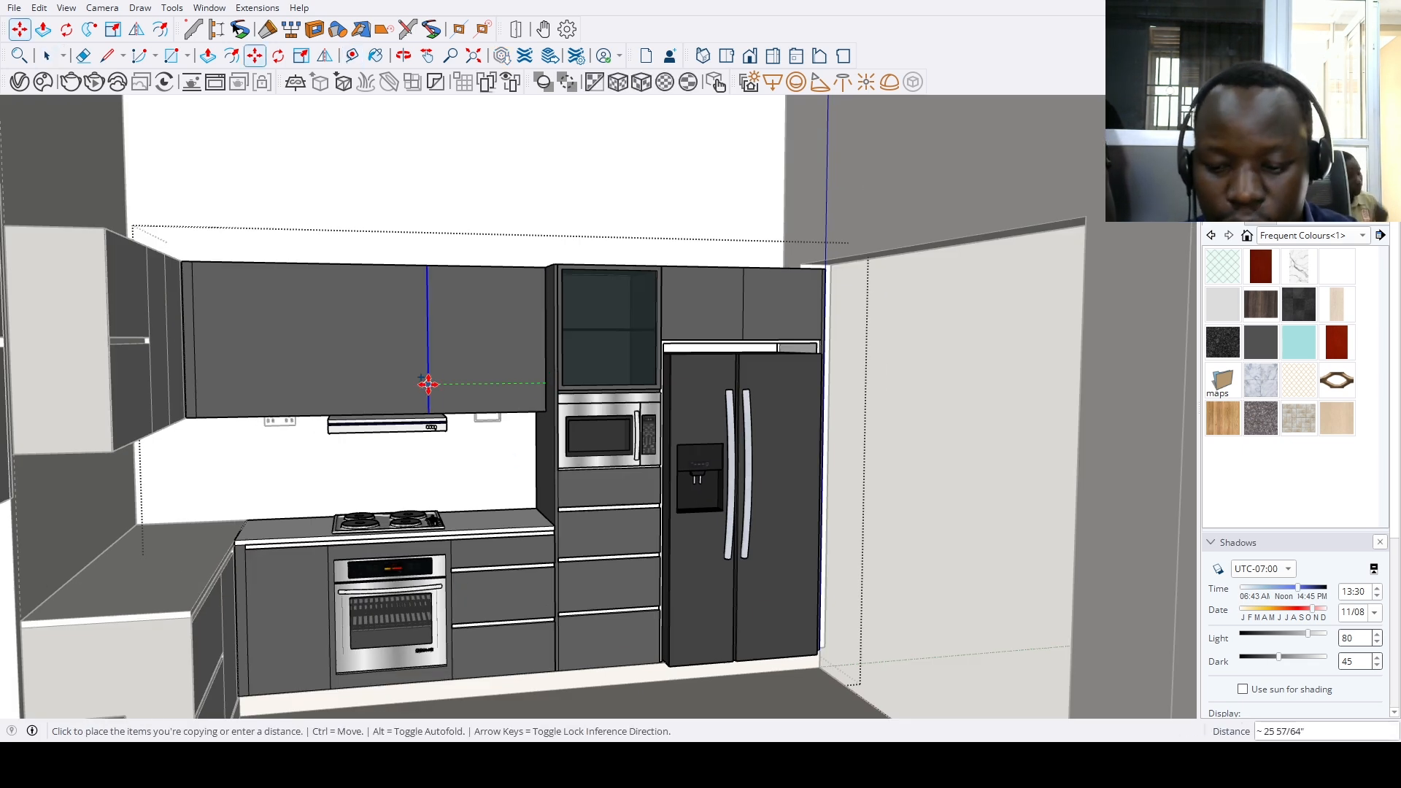
{"action": "left_click", "coordinate": [453, 551]}
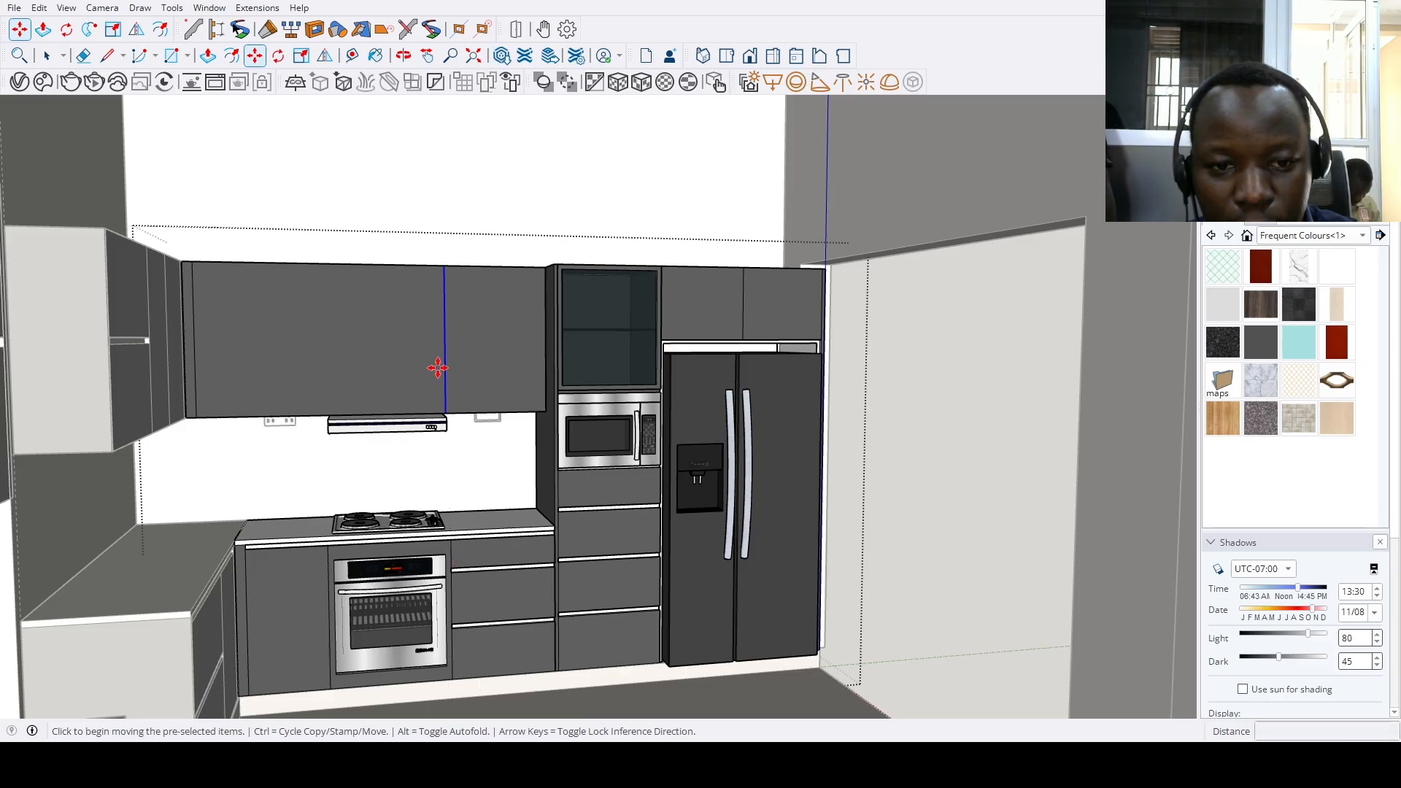
{"action": "left_click", "coordinate": [440, 366]}
{"action": "key", "text": "Return"}
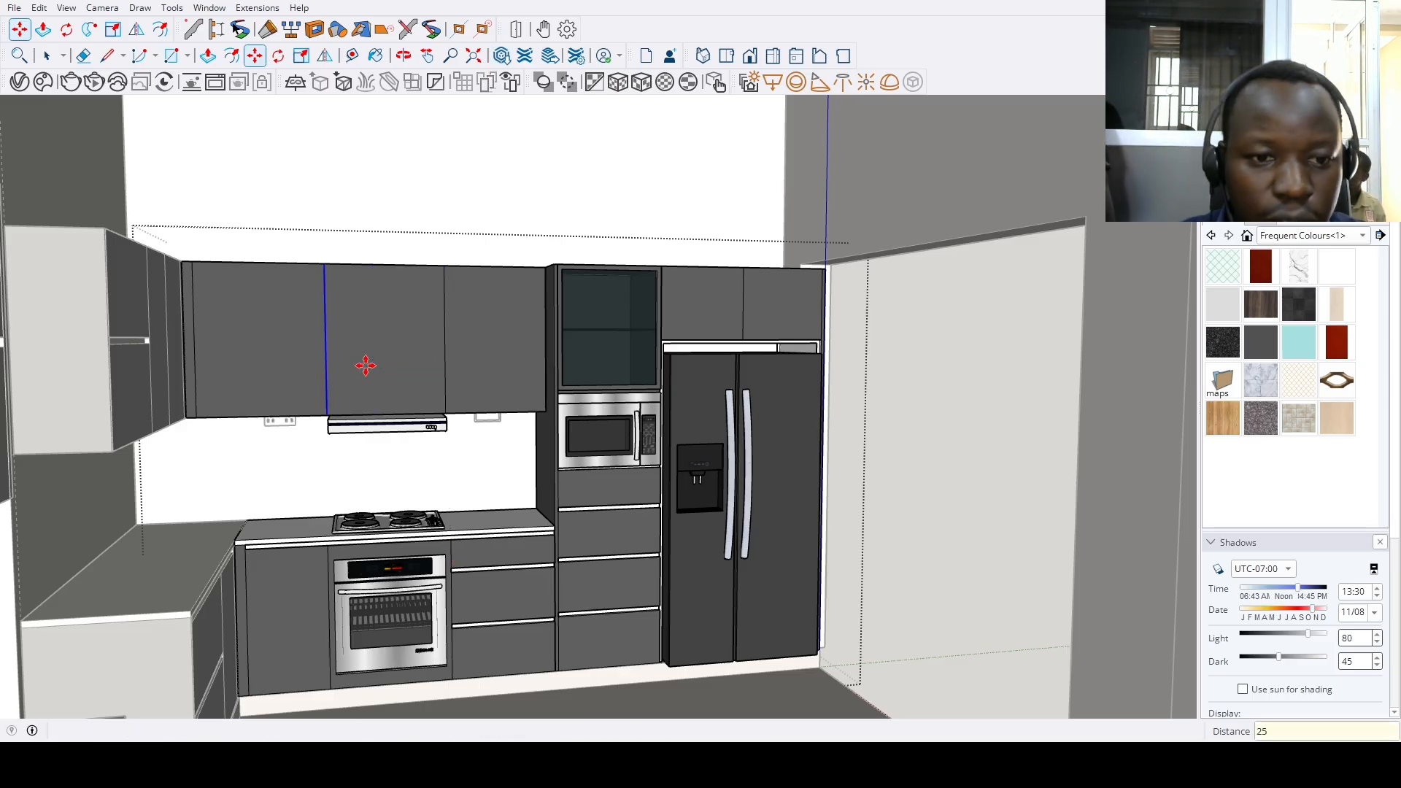
Copy the bottom edge of the wall-cabinet panel above the hood 6" upward
{"action": "scroll", "coordinate": [367, 372], "scroll_direction": "down", "scroll_amount": 3}
{"action": "scroll", "coordinate": [391, 406], "scroll_direction": "up", "scroll_amount": 5}
{"action": "key", "text": "space"}
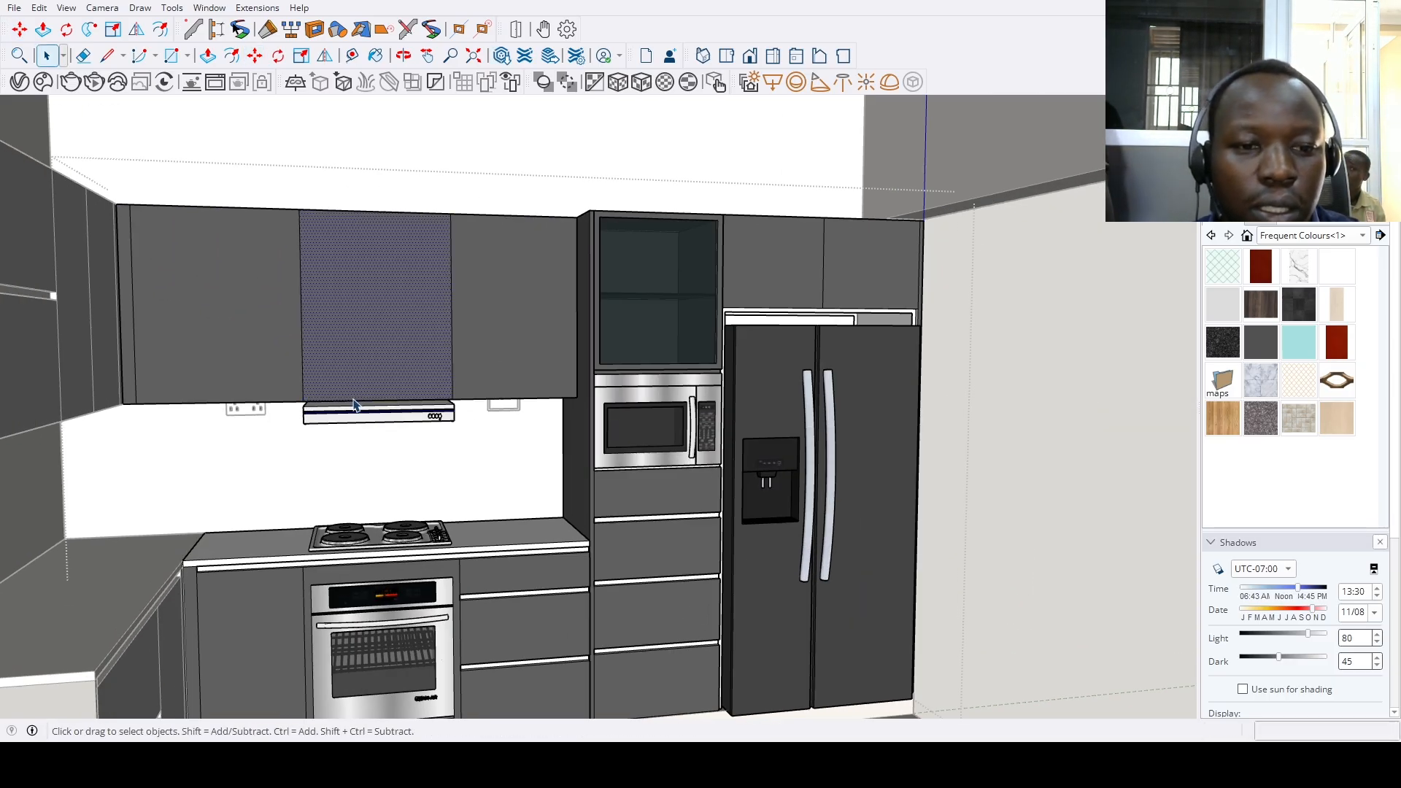
{"action": "scroll", "coordinate": [354, 406], "scroll_direction": "up", "scroll_amount": 1}
{"action": "key", "text": "m"}
{"action": "key", "text": "ctrl"}
{"action": "left_click", "coordinate": [362, 401]}
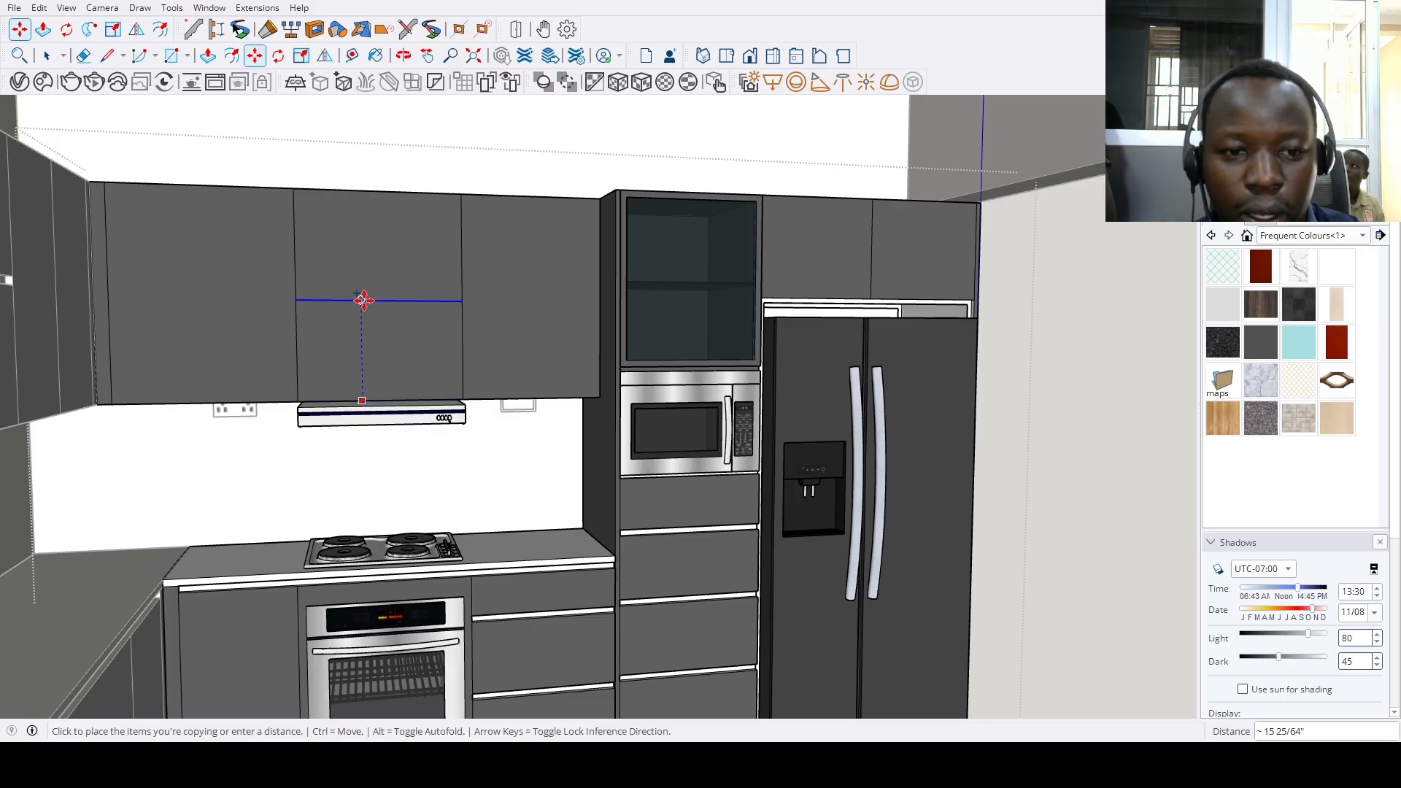
{"action": "key", "text": "Return"}
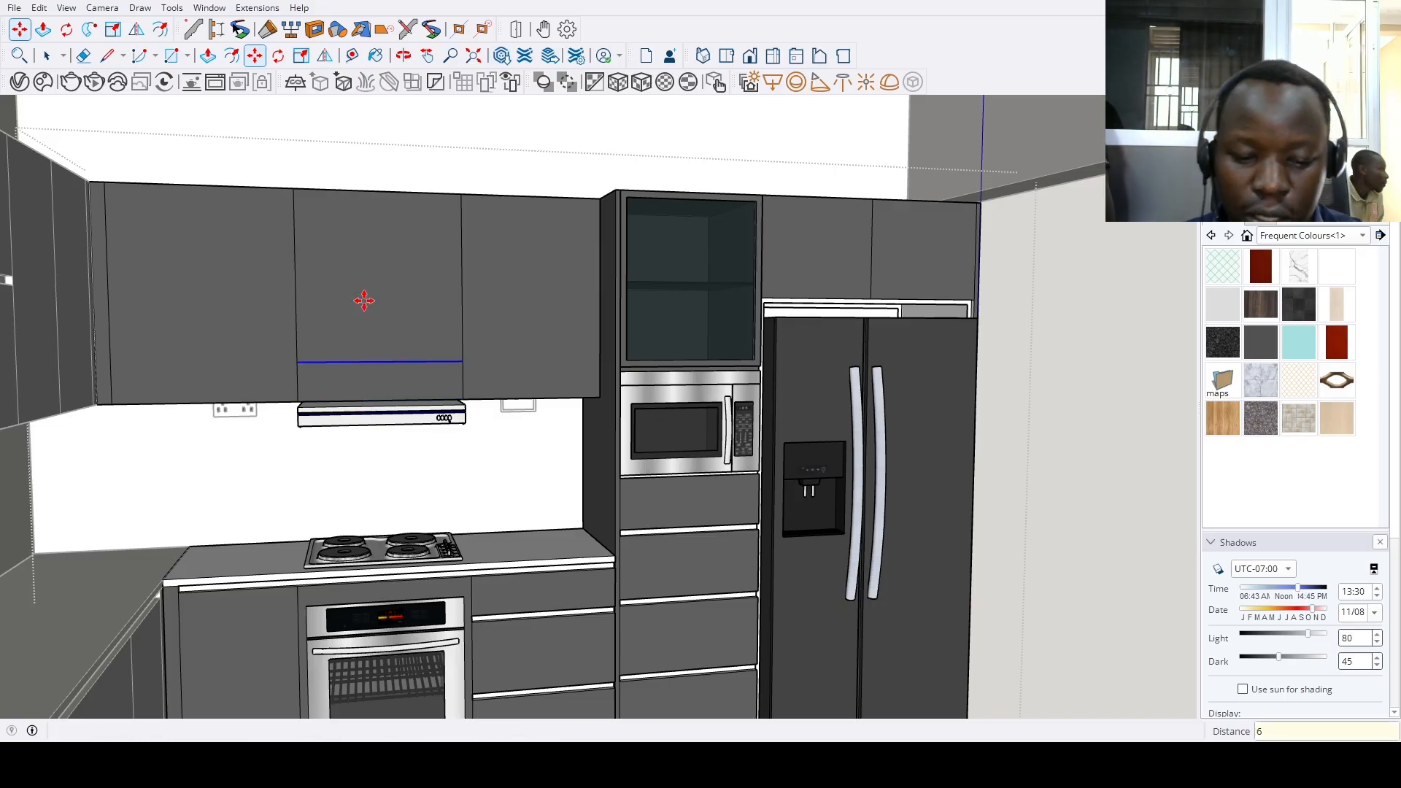
{"action": "left_click", "coordinate": [367, 363]}
{"action": "left_click", "coordinate": [373, 360]}
Paint the strip directly above the hood white and push it back 12 3/4" to expose the hood's duct
{"action": "key", "text": "b"}
{"action": "left_click", "coordinate": [372, 371]}
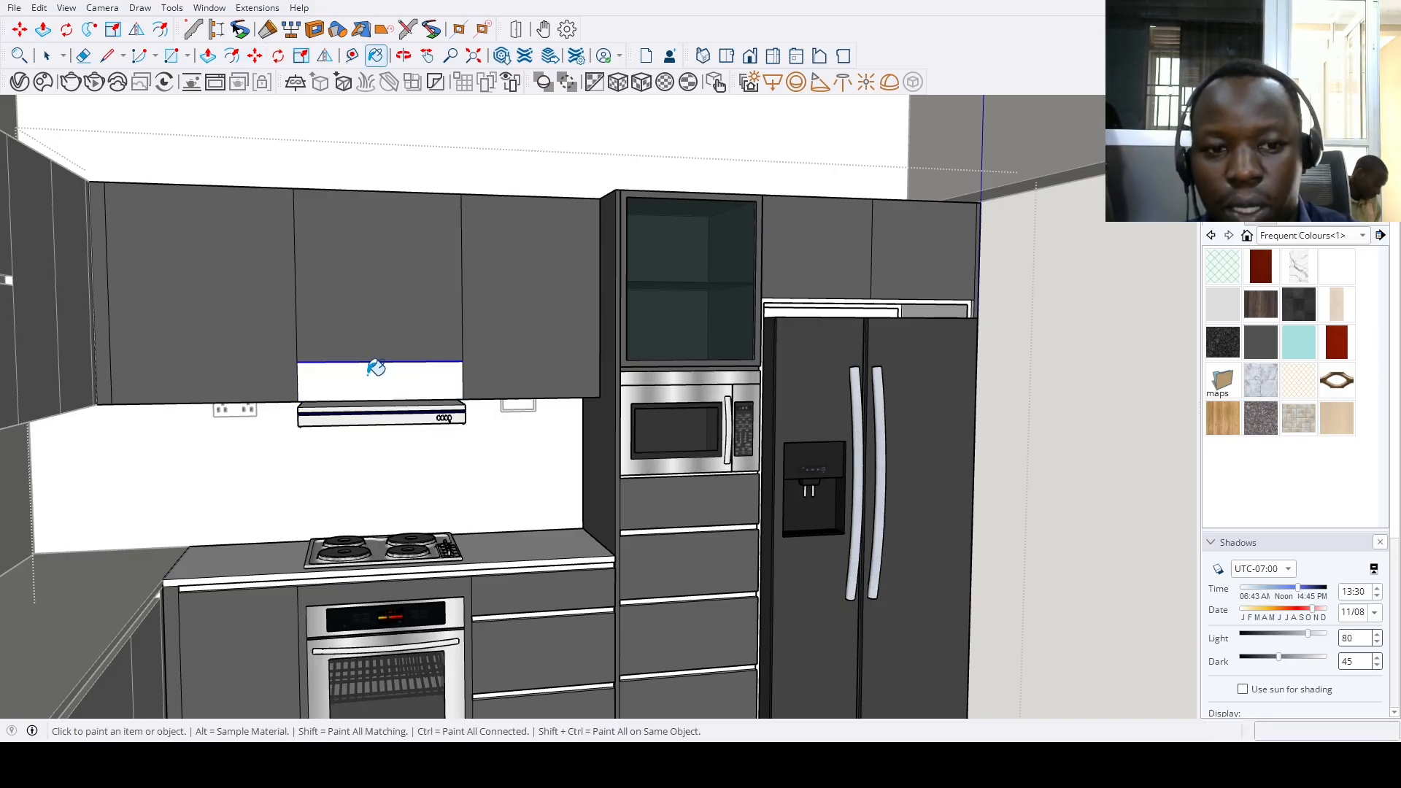
{"action": "key", "text": "p"}
{"action": "left_click", "coordinate": [394, 383]}
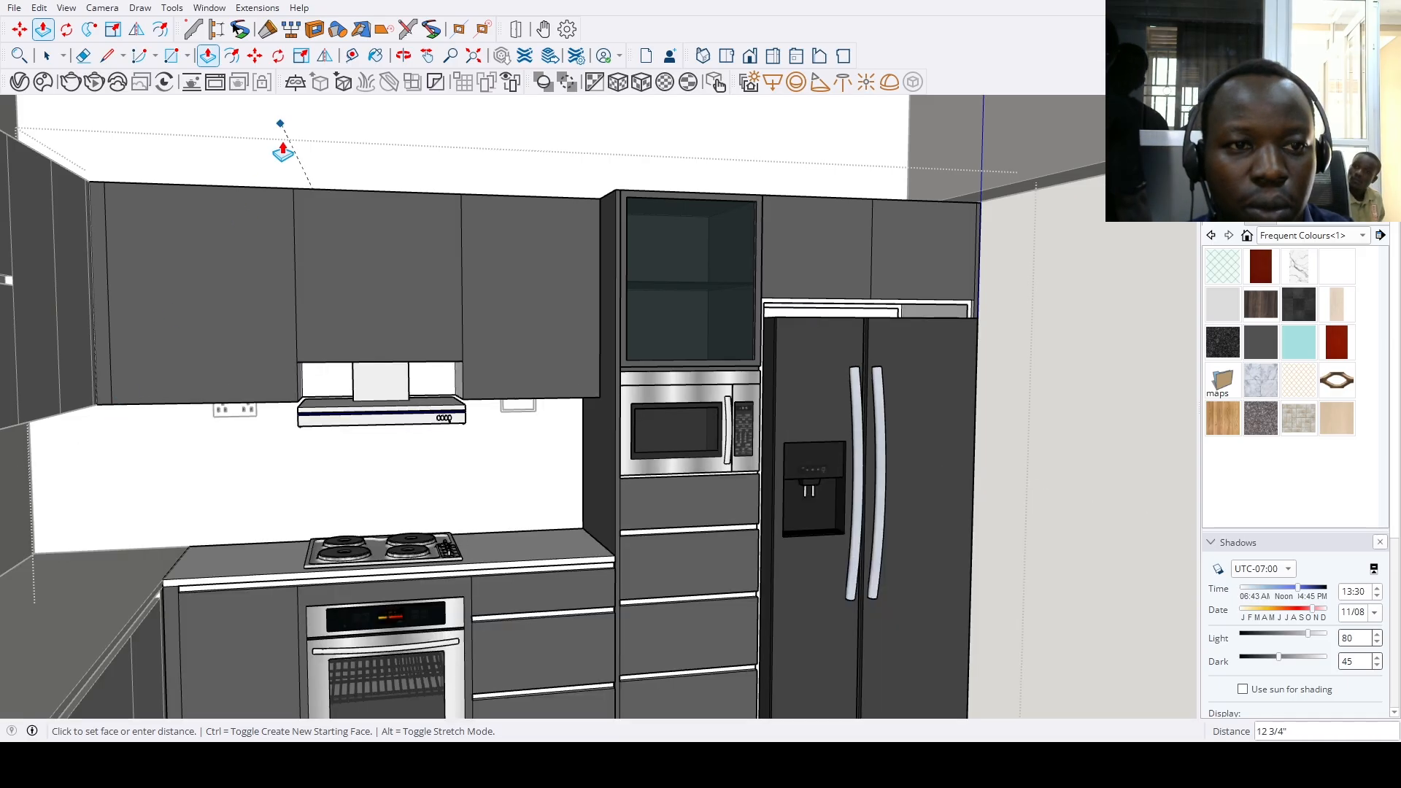
{"action": "left_click", "coordinate": [283, 155]}
Split the panel above the hood into two doors with a 26" vertical line from its bottom edge's midpoint to the top
{"action": "key", "text": "l"}
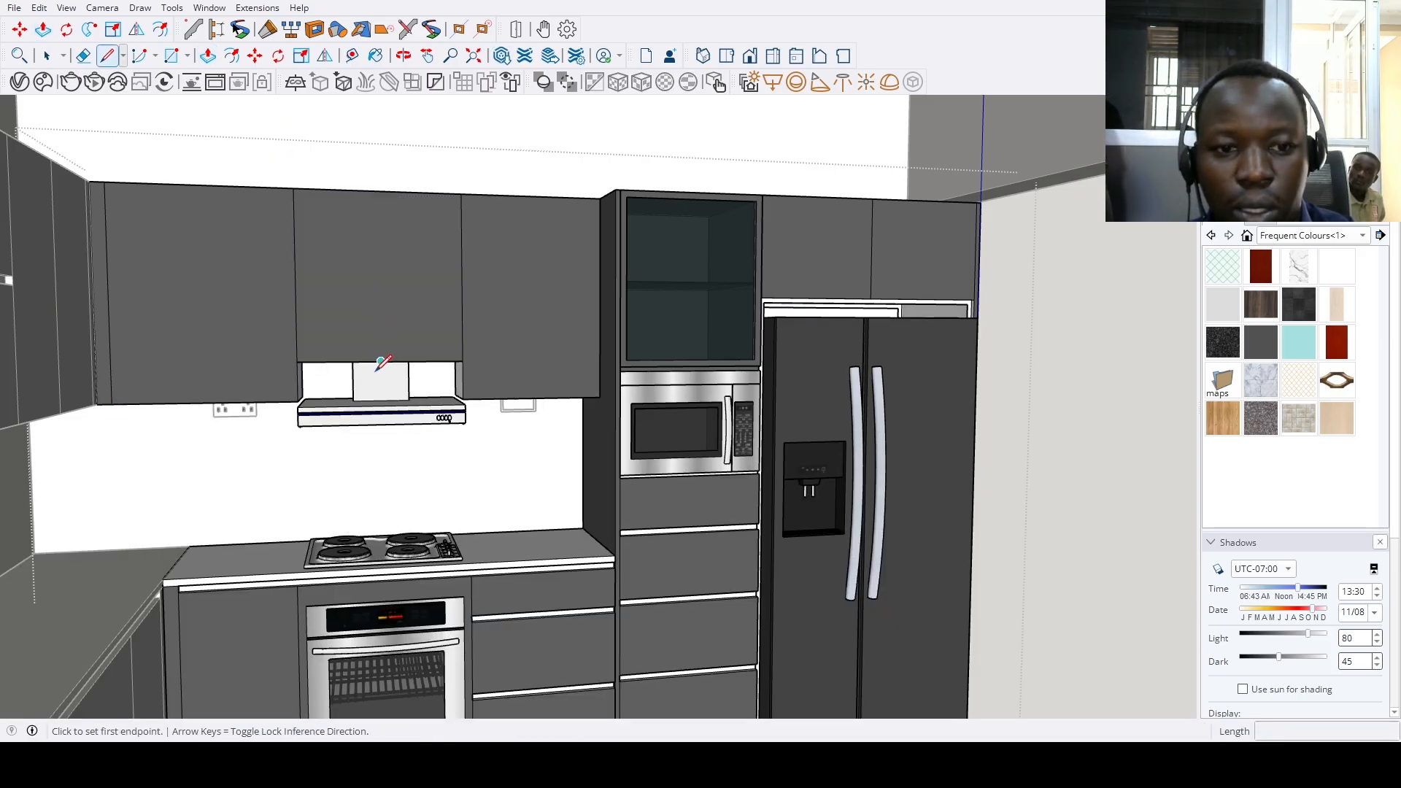
{"action": "left_click", "coordinate": [381, 360]}
{"action": "left_click", "coordinate": [379, 196]}
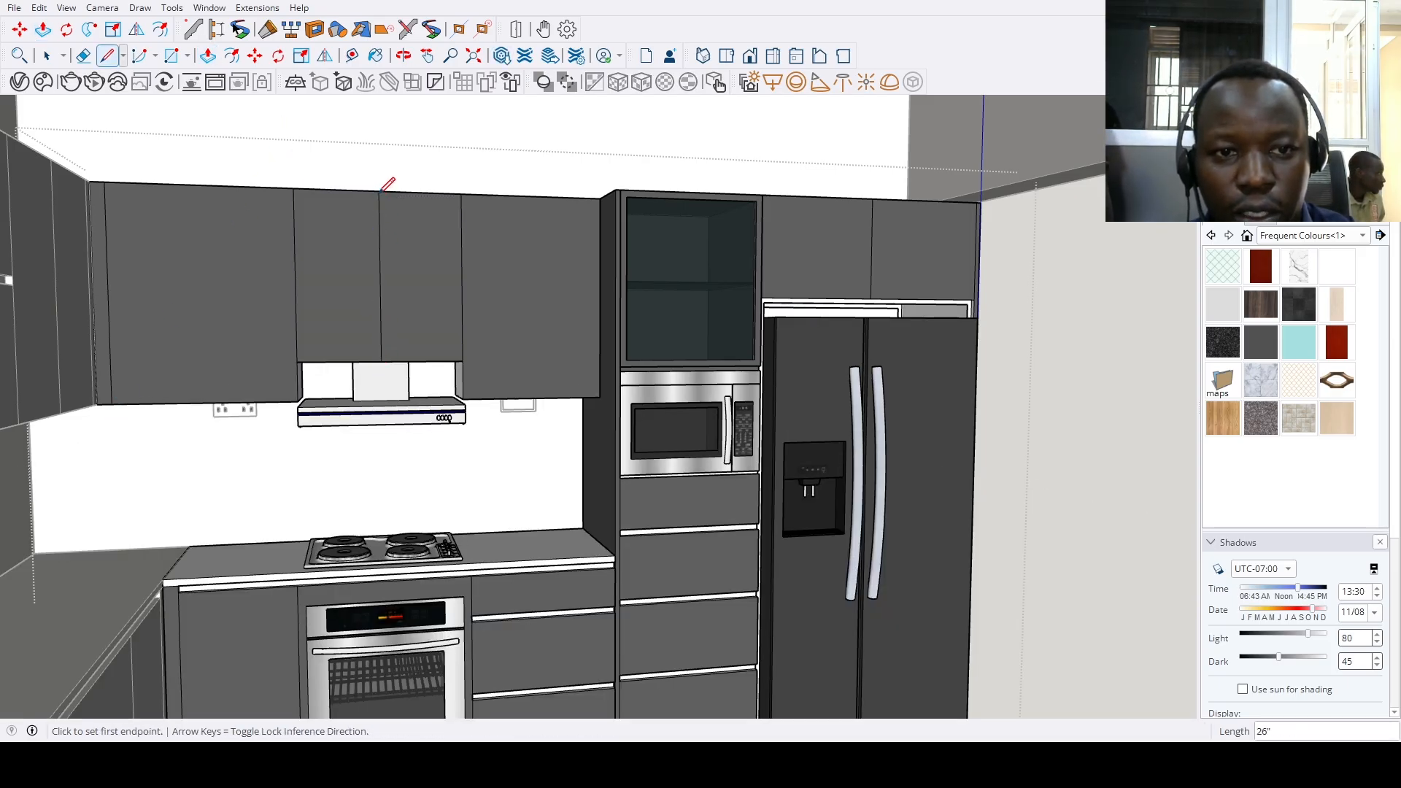
Copy the bottom edge of the wall-cabinet front beside the tall unit 16" upward, and copy that line 1" below itself
{"action": "key", "text": "space"}
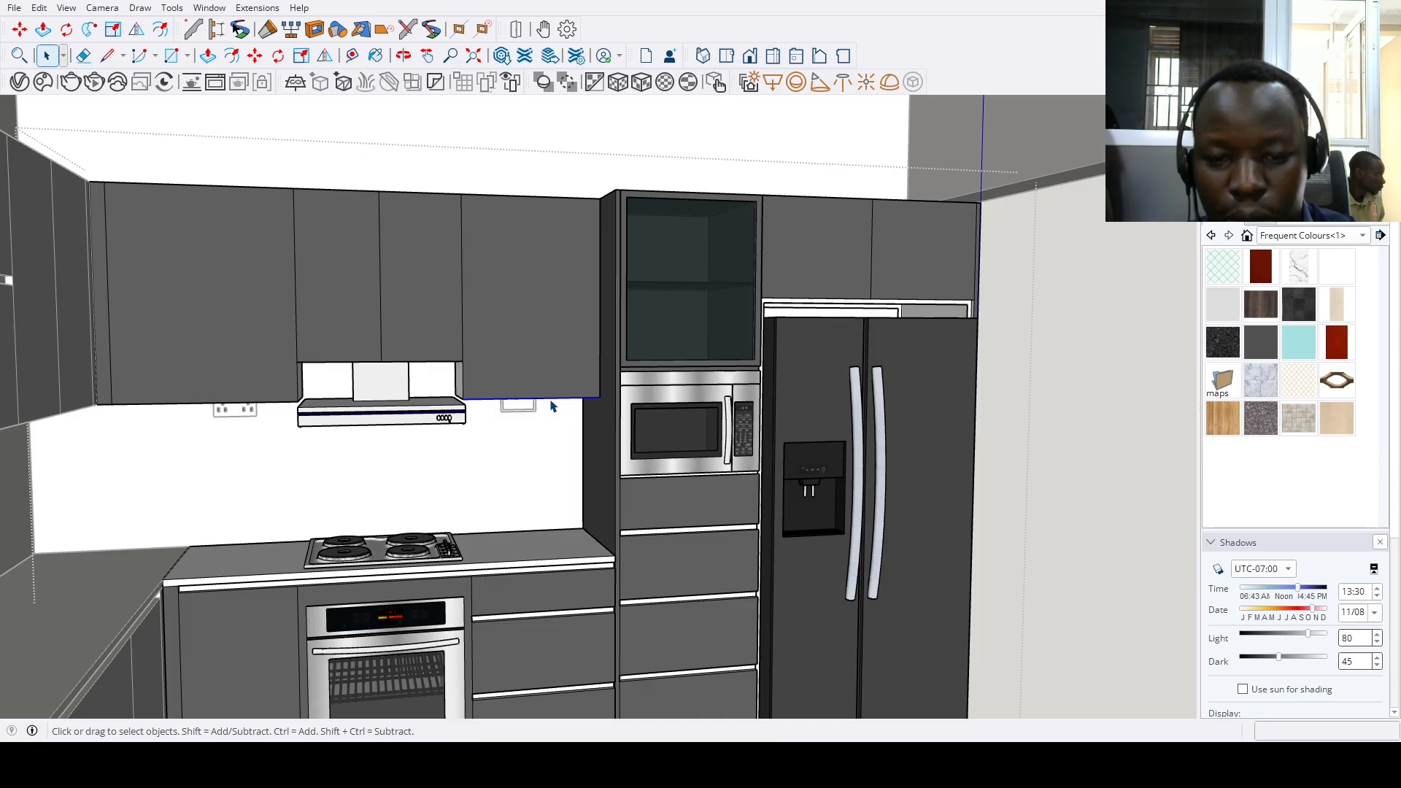
{"action": "key", "text": "m"}
{"action": "key", "text": "ctrl"}
{"action": "left_click", "coordinate": [551, 397]}
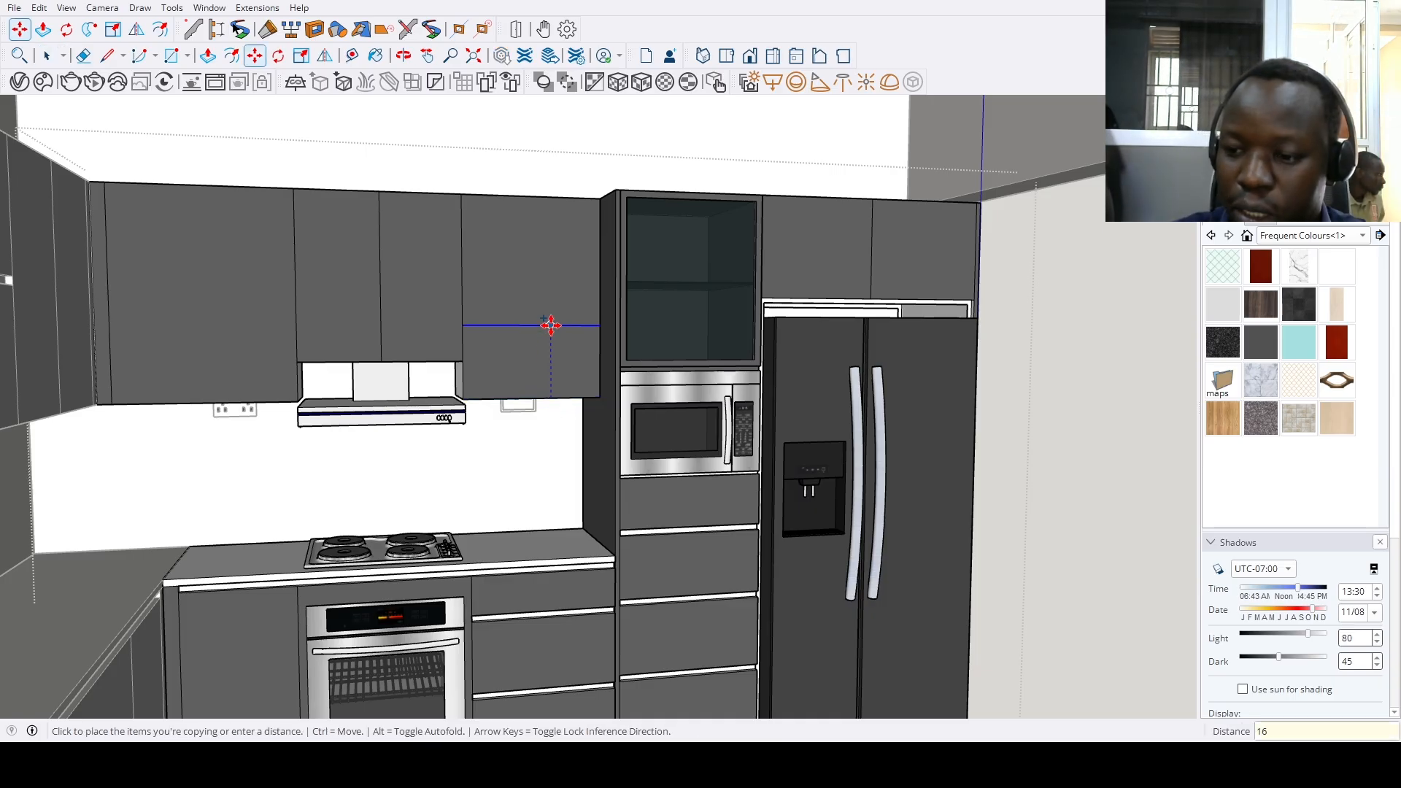
{"action": "key", "text": "Return"}
{"action": "left_click", "coordinate": [544, 277]}
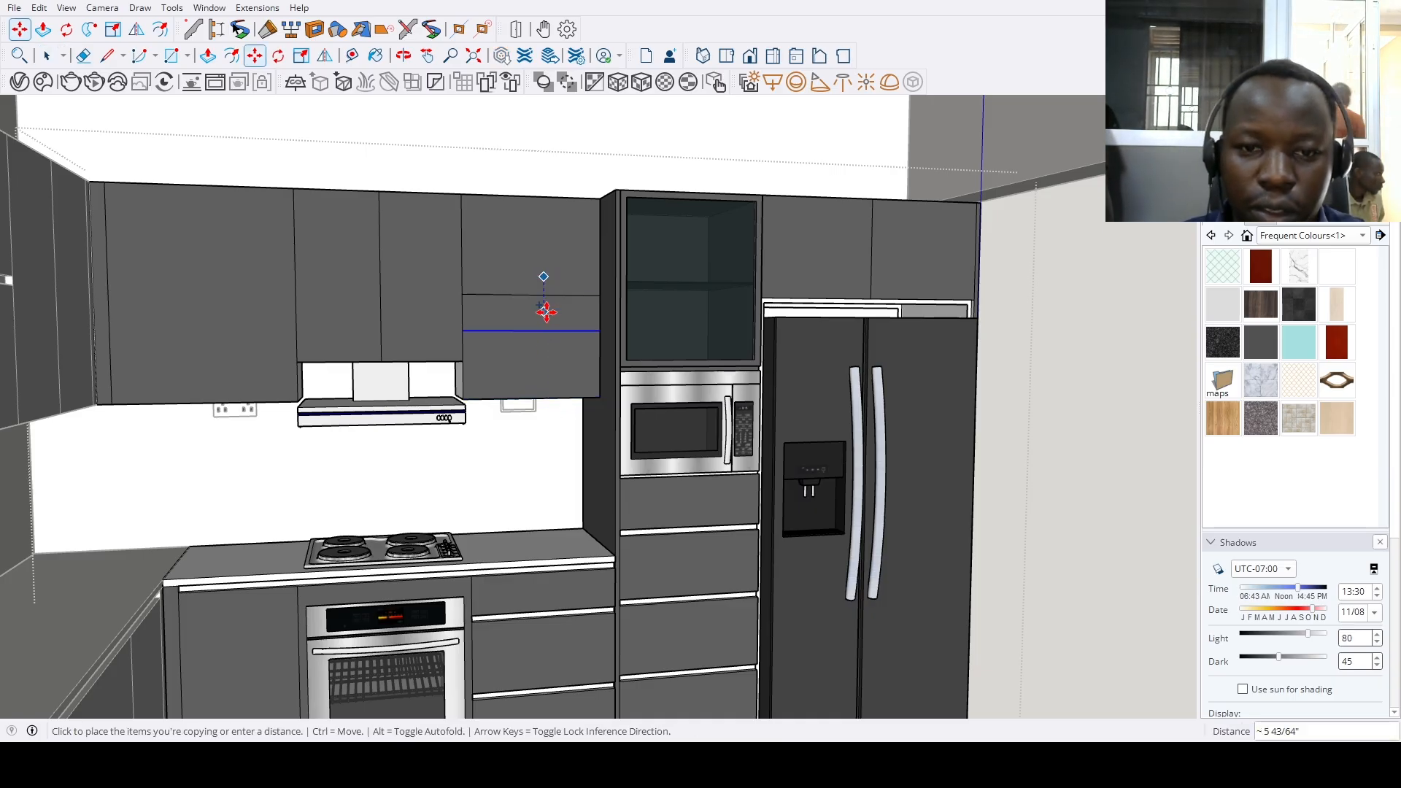
{"action": "type", "text": "1"}
{"action": "key", "text": "Return"}
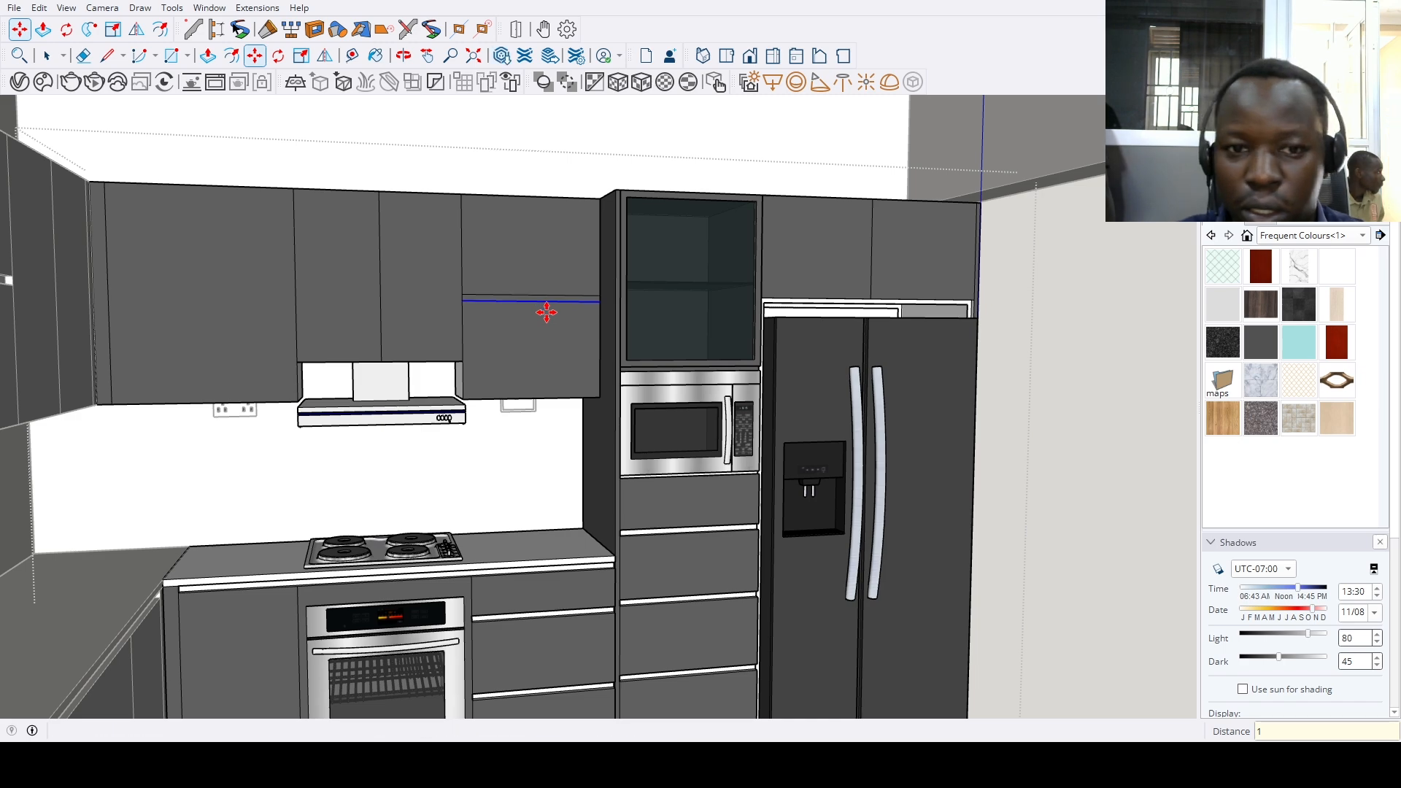
Paint the thin strip across the wall-cabinet front beside the tall unit white and push the panel above it back 3/4"
{"action": "key", "text": "space"}
{"action": "scroll", "coordinate": [549, 345], "scroll_direction": "down", "scroll_amount": 5}
{"action": "middle_click_drag", "start_coordinate": [620, 361], "coordinate": [633, 549]}
{"action": "scroll", "coordinate": [515, 188], "scroll_direction": "up", "scroll_amount": 5}
{"action": "scroll", "coordinate": [571, 290], "scroll_direction": "up", "scroll_amount": 2}
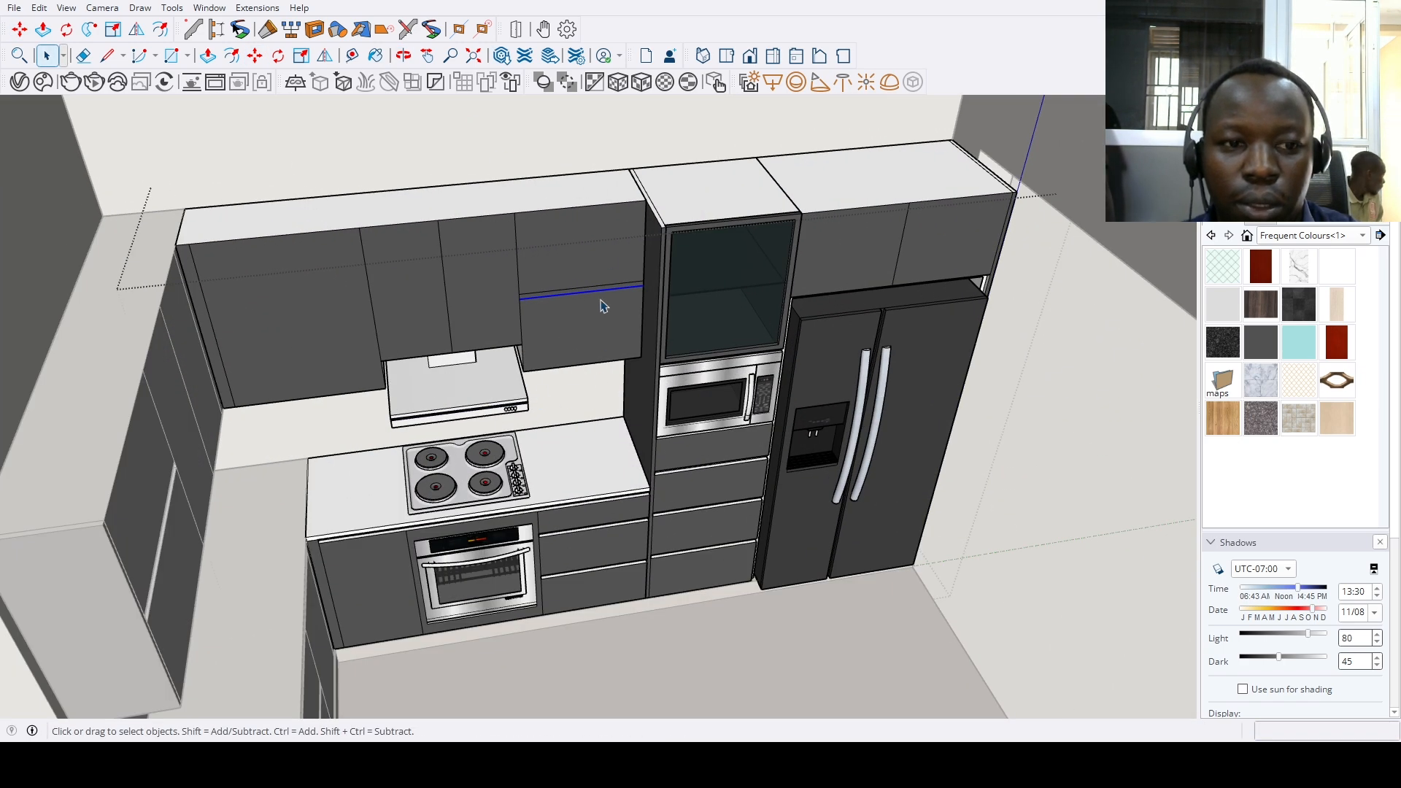
{"action": "scroll", "coordinate": [586, 240], "scroll_direction": "down", "scroll_amount": 3}
{"action": "scroll", "coordinate": [591, 237], "scroll_direction": "up", "scroll_amount": 3}
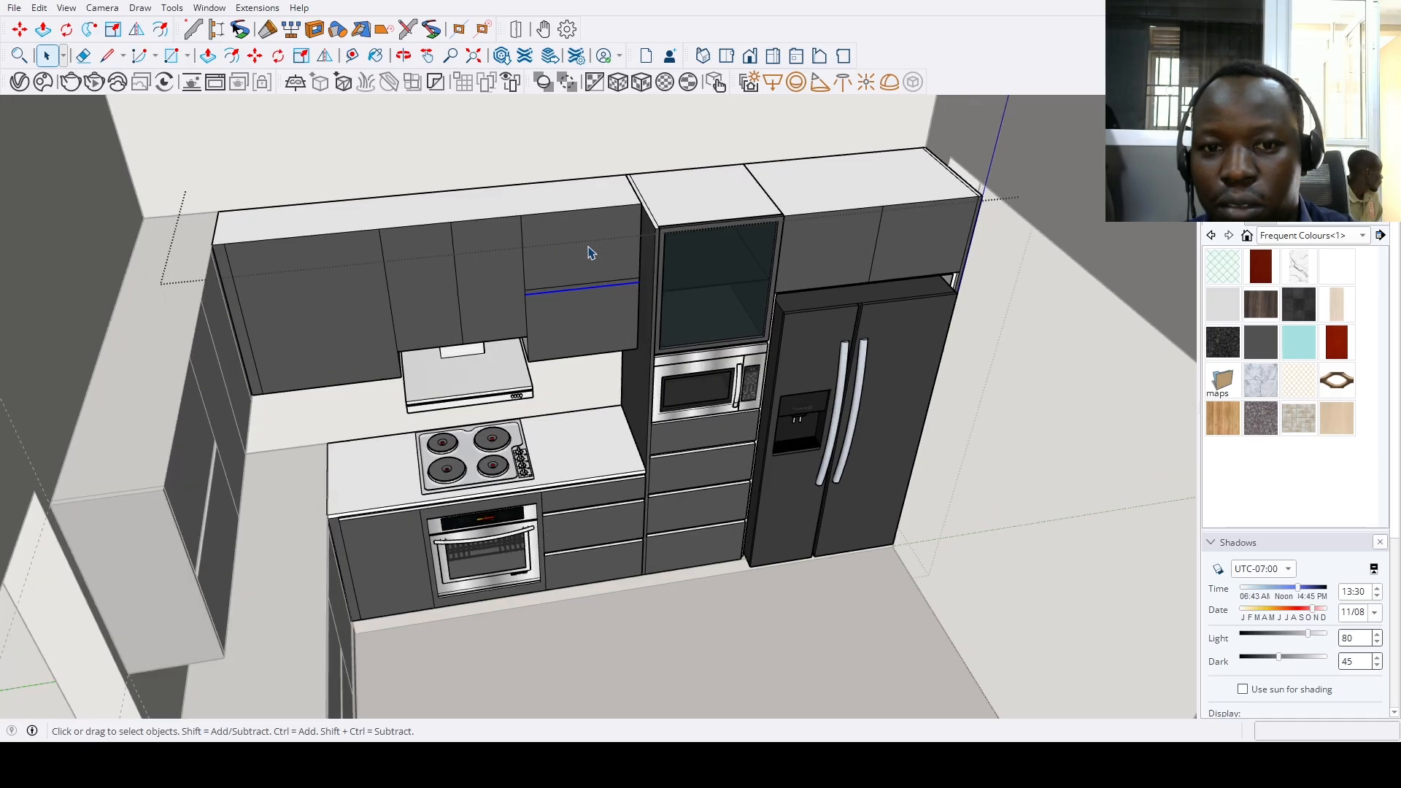
{"action": "scroll", "coordinate": [624, 296], "scroll_direction": "up", "scroll_amount": 3}
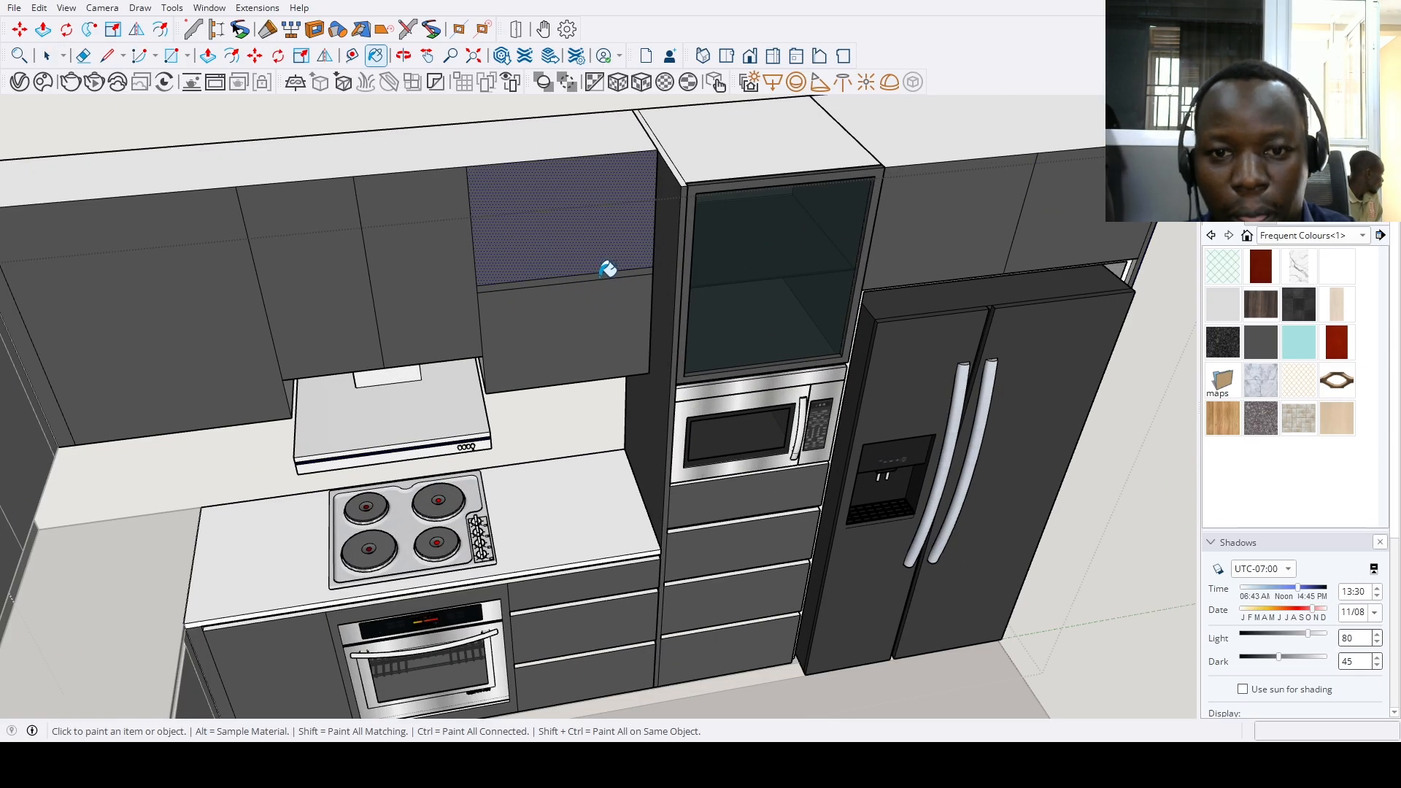
{"action": "key", "text": "p"}
{"action": "left_click", "coordinate": [592, 251]}
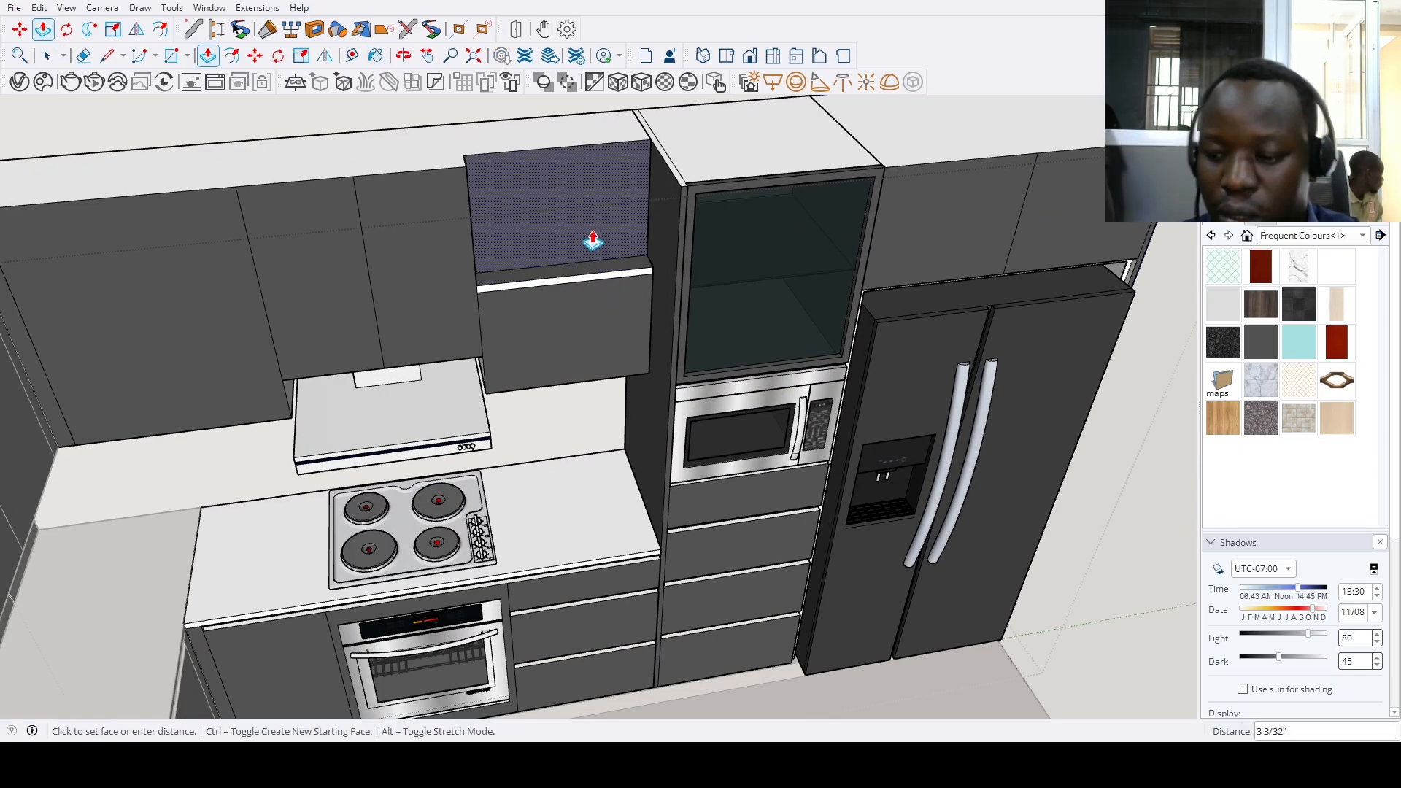
{"action": "key", "text": "Return"}
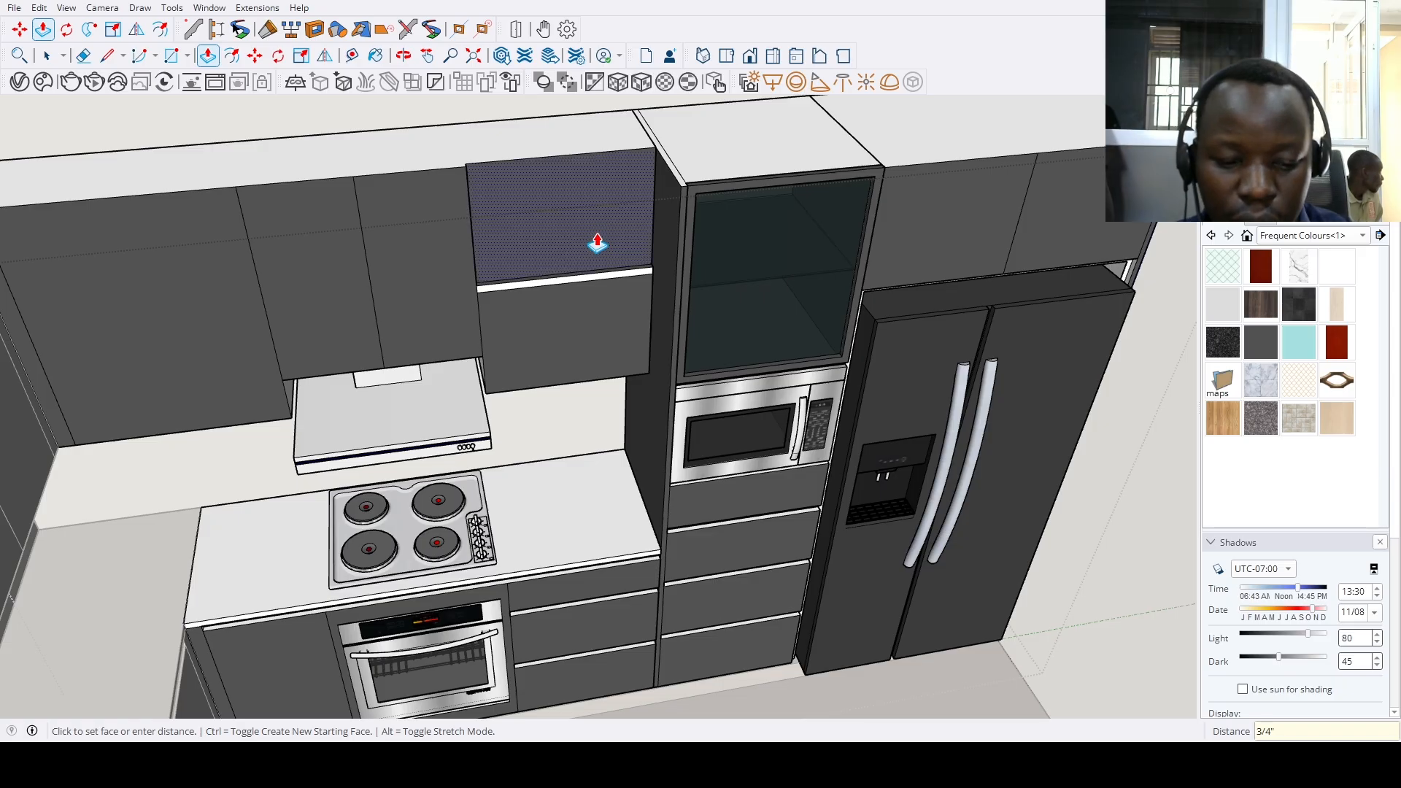
Paint the recessed upper panel with the wood texture and offset its outline inward to form a thin frame
{"action": "key", "text": "f"}
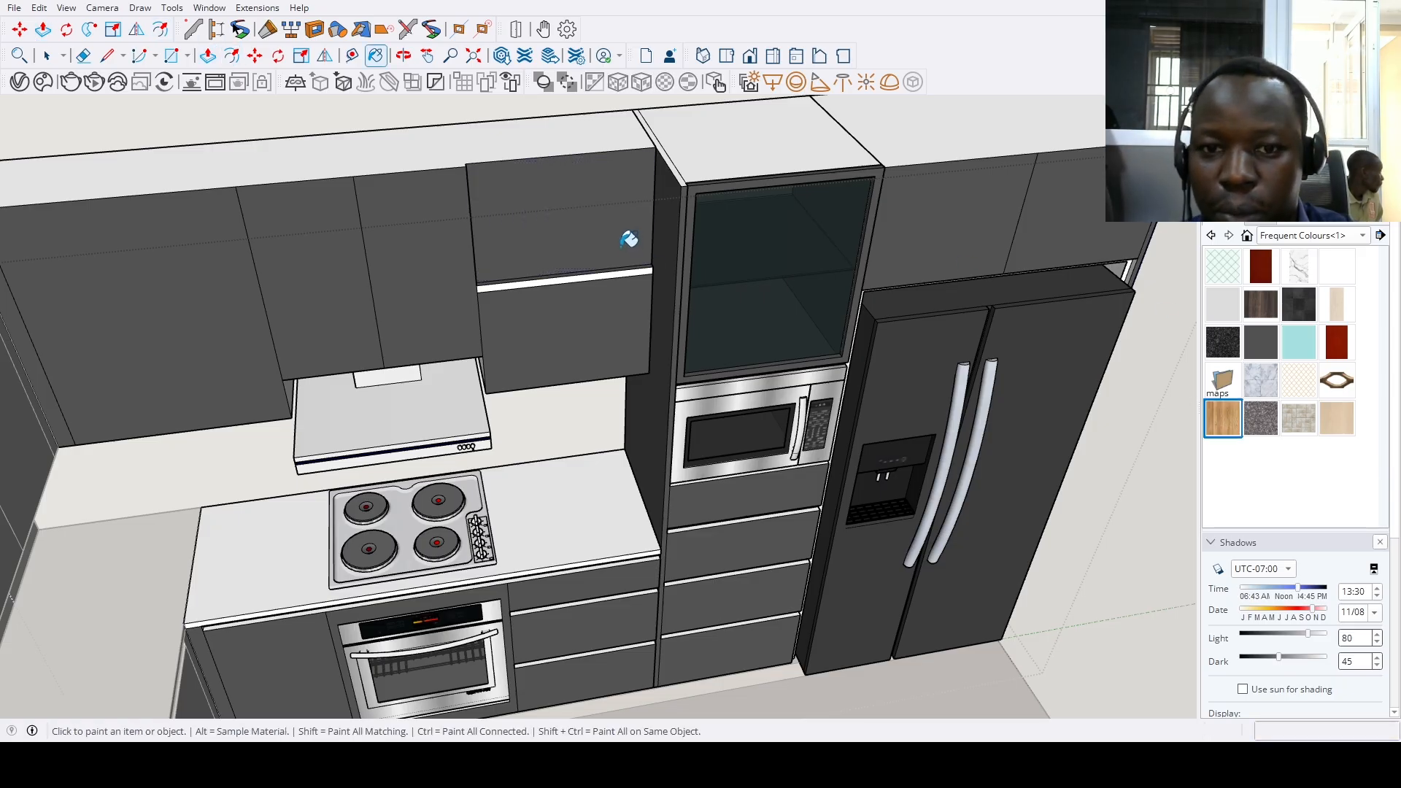
{"action": "left_click", "coordinate": [625, 233]}
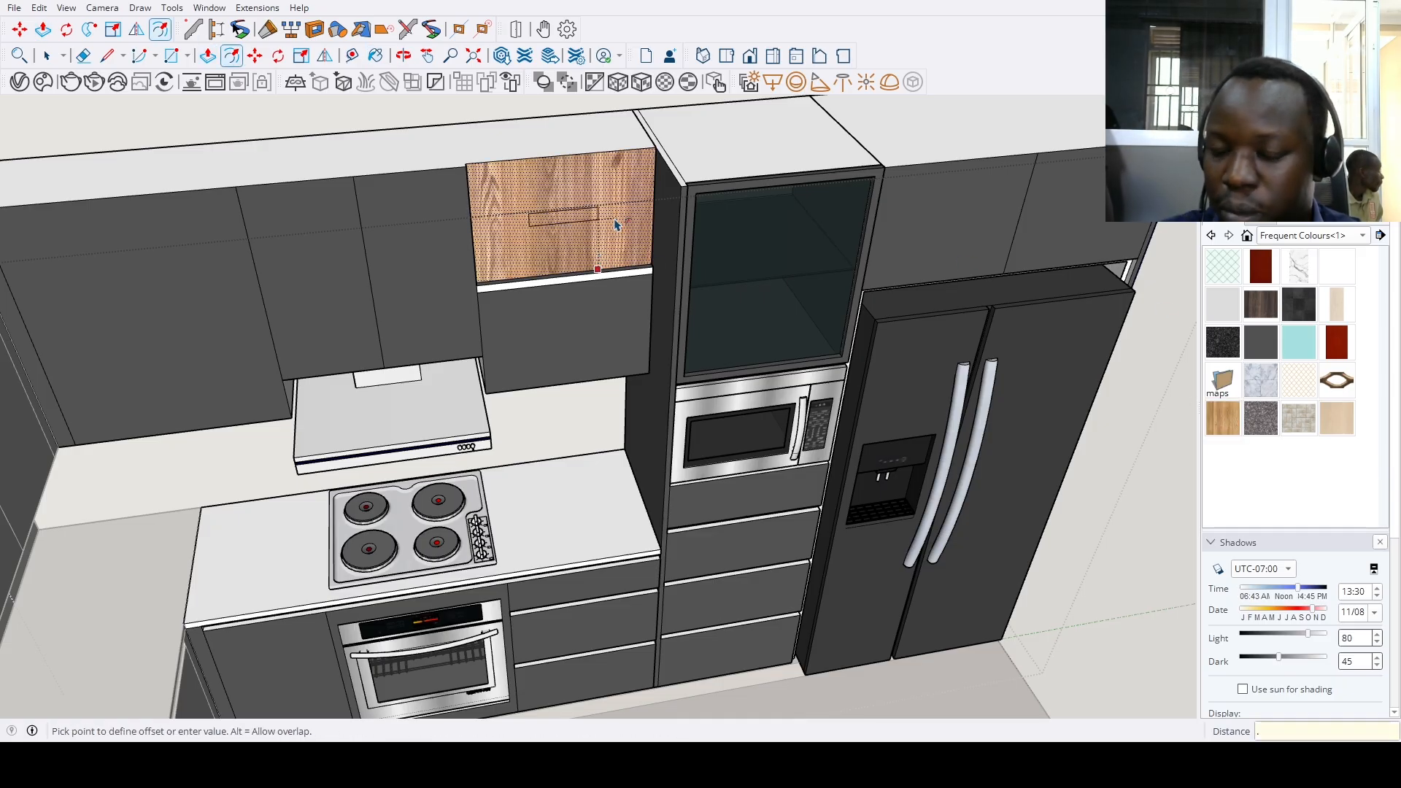
{"action": "key", "text": "Escape"}
{"action": "key", "text": "space"}
{"action": "left_click", "coordinate": [584, 252]}
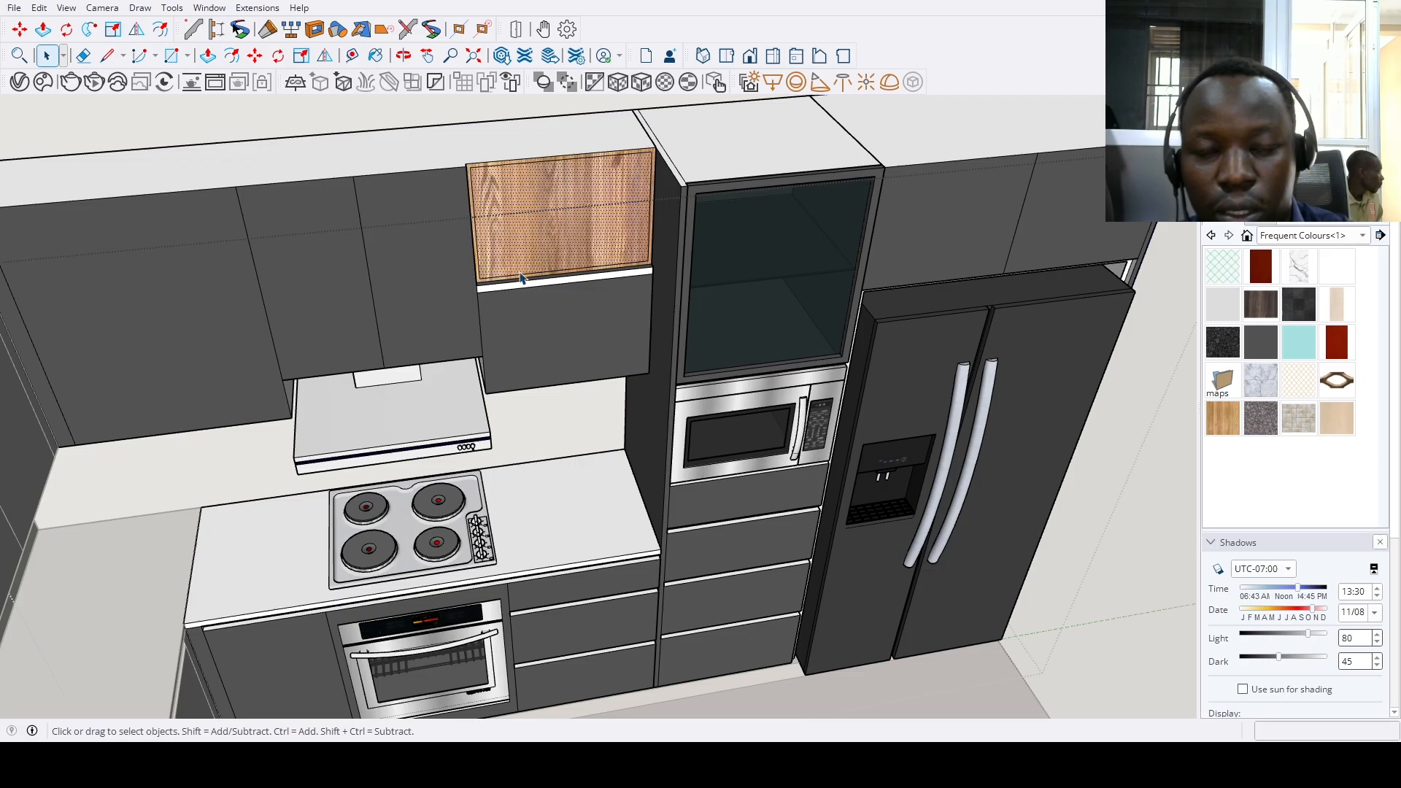
Draw a 12 3/4" line across the wall cabinet's top from the wood panel's front corner to the back edge
{"action": "scroll", "coordinate": [576, 248], "scroll_direction": "down", "scroll_amount": 3}
{"action": "middle_click_drag", "start_coordinate": [576, 248], "coordinate": [511, 212]}
{"action": "scroll", "coordinate": [502, 205], "scroll_direction": "up", "scroll_amount": 3}
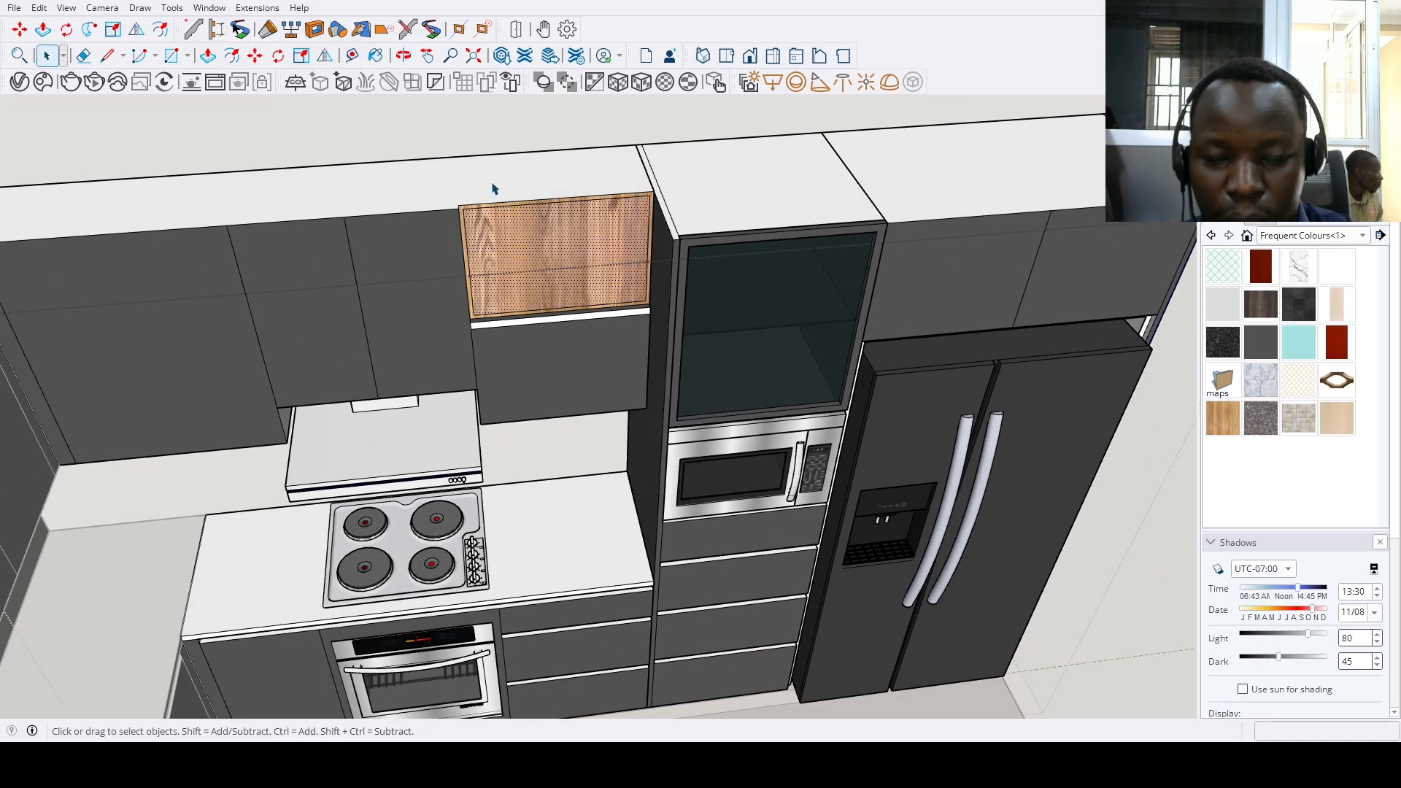
{"action": "left_click", "coordinate": [458, 209]}
{"action": "key", "text": "Escape"}
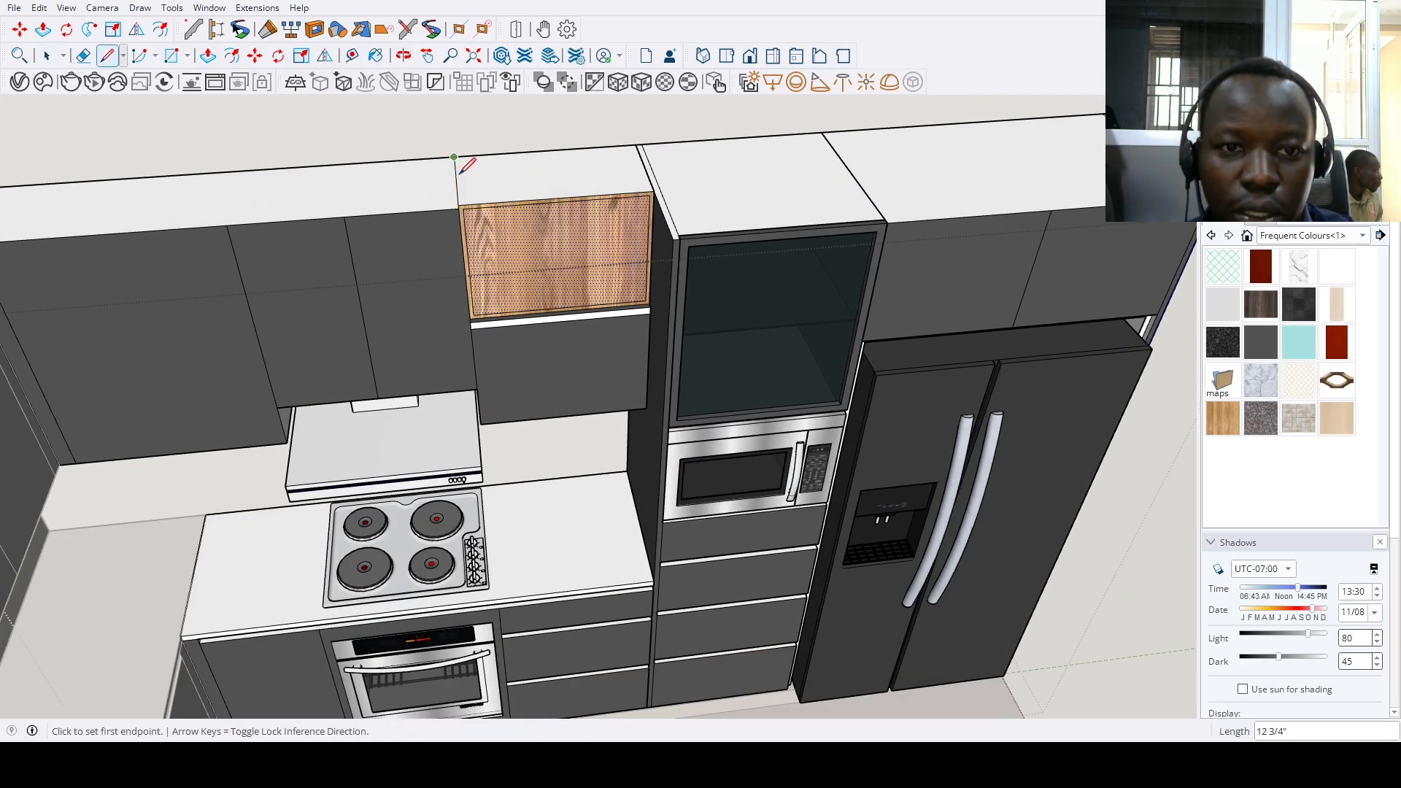
Measure the width of the wall-cabinet section with the wood panel
{"action": "key", "text": "t"}
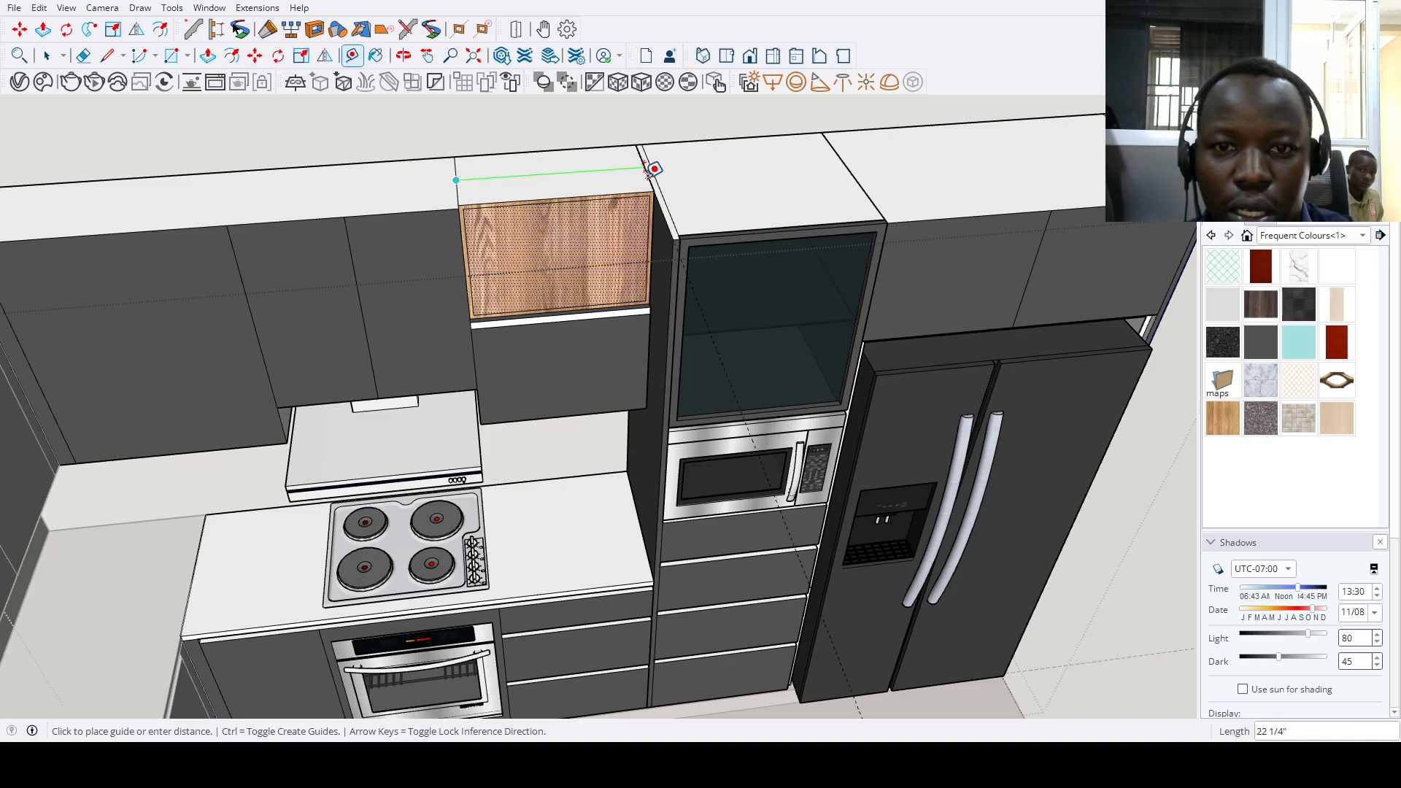
{"action": "scroll", "coordinate": [556, 326], "scroll_direction": "down", "scroll_amount": 5}
{"action": "key", "text": "space"}
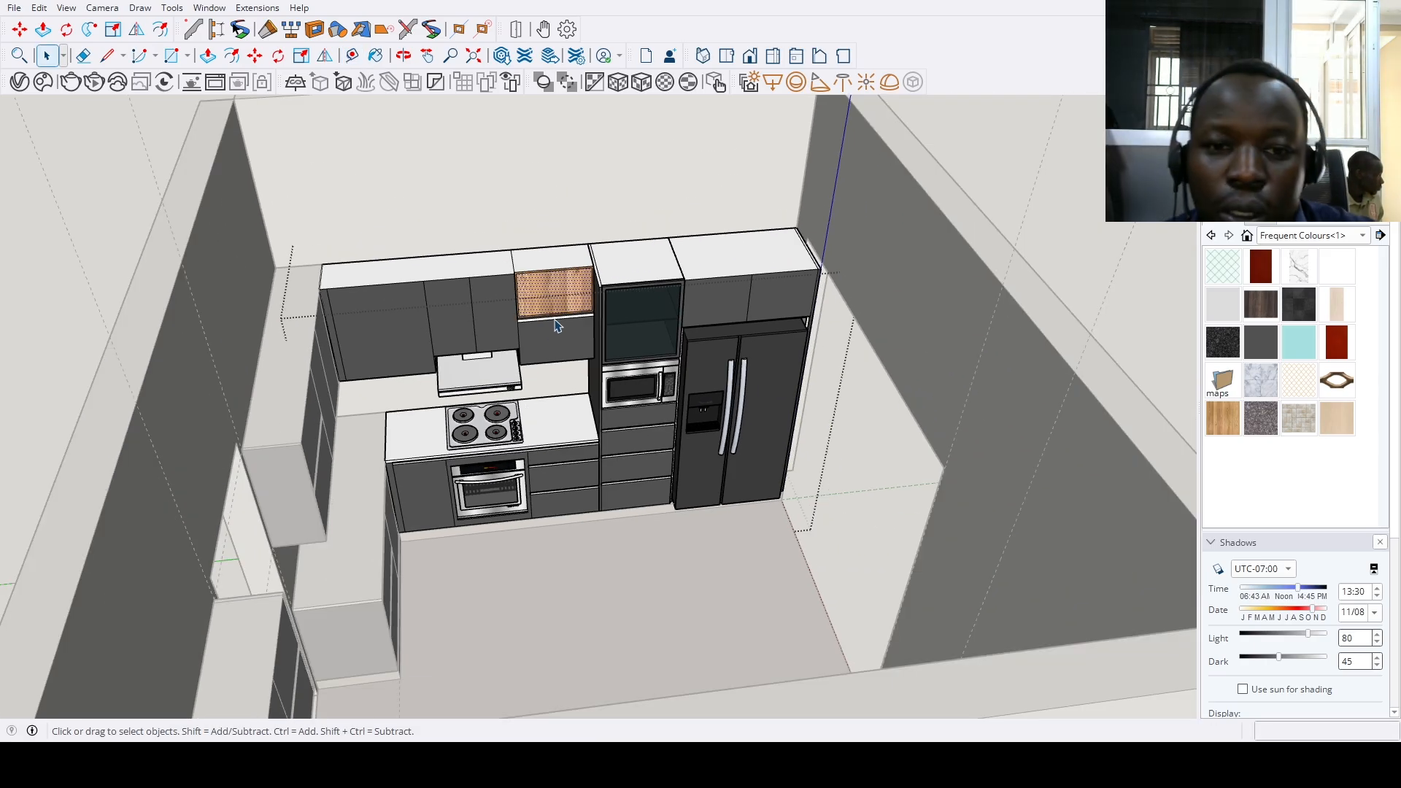
Open the wine rack for editing and push the upper shelf's central divider away by its 3/4" thickness
{"action": "scroll", "coordinate": [663, 257], "scroll_direction": "down", "scroll_amount": 5}
{"action": "middle_click_drag", "start_coordinate": [663, 257], "coordinate": [546, 327]}
{"action": "scroll", "coordinate": [606, 306], "scroll_direction": "up", "scroll_amount": 4}
{"action": "scroll", "coordinate": [624, 314], "scroll_direction": "up", "scroll_amount": 3}
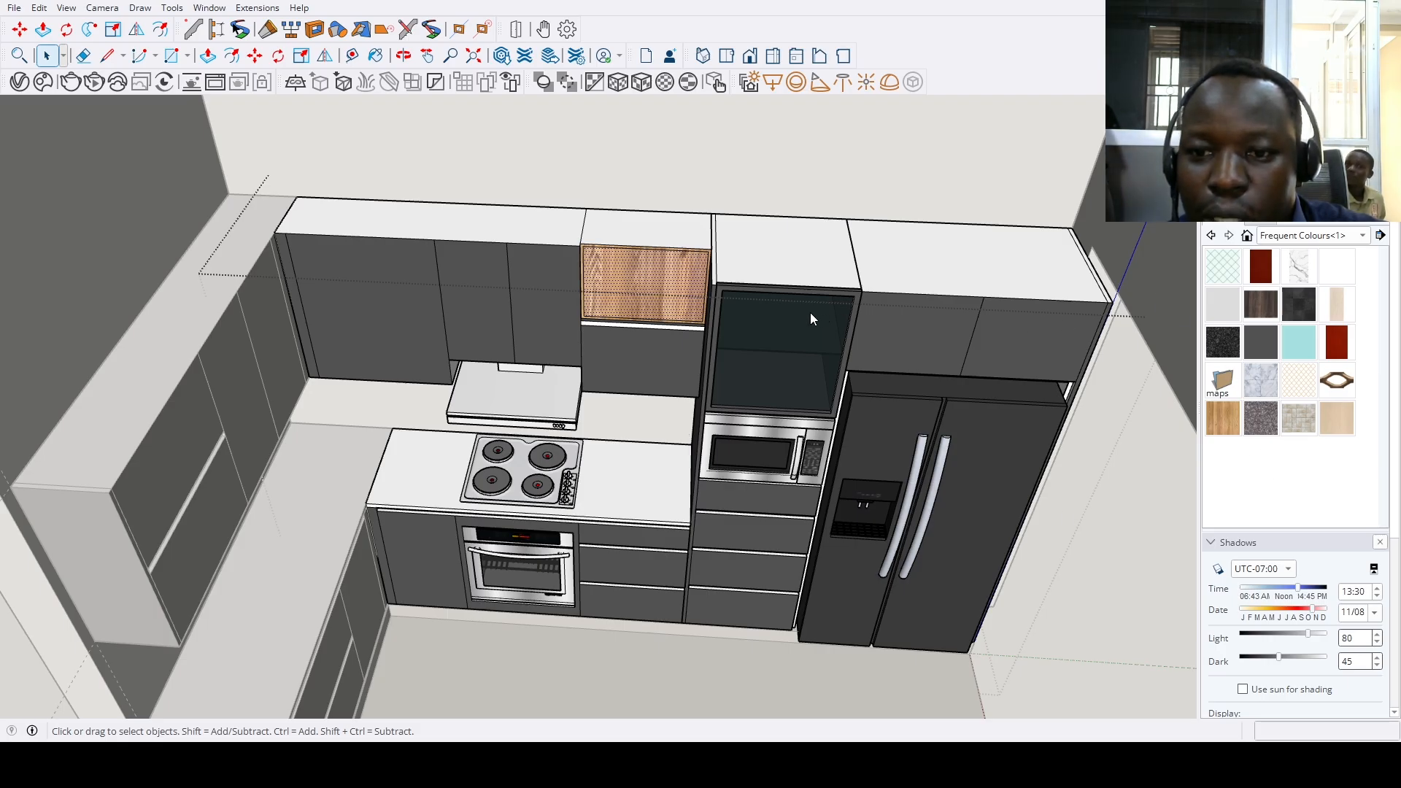
{"action": "middle_click_drag", "start_coordinate": [654, 634], "coordinate": [584, 475]}
{"action": "scroll", "coordinate": [657, 532], "scroll_direction": "up", "scroll_amount": 3}
{"action": "left_click", "coordinate": [703, 563]}
{"action": "scroll", "coordinate": [660, 542], "scroll_direction": "up", "scroll_amount": 5}
{"action": "scroll", "coordinate": [661, 542], "scroll_direction": "up", "scroll_amount": 2}
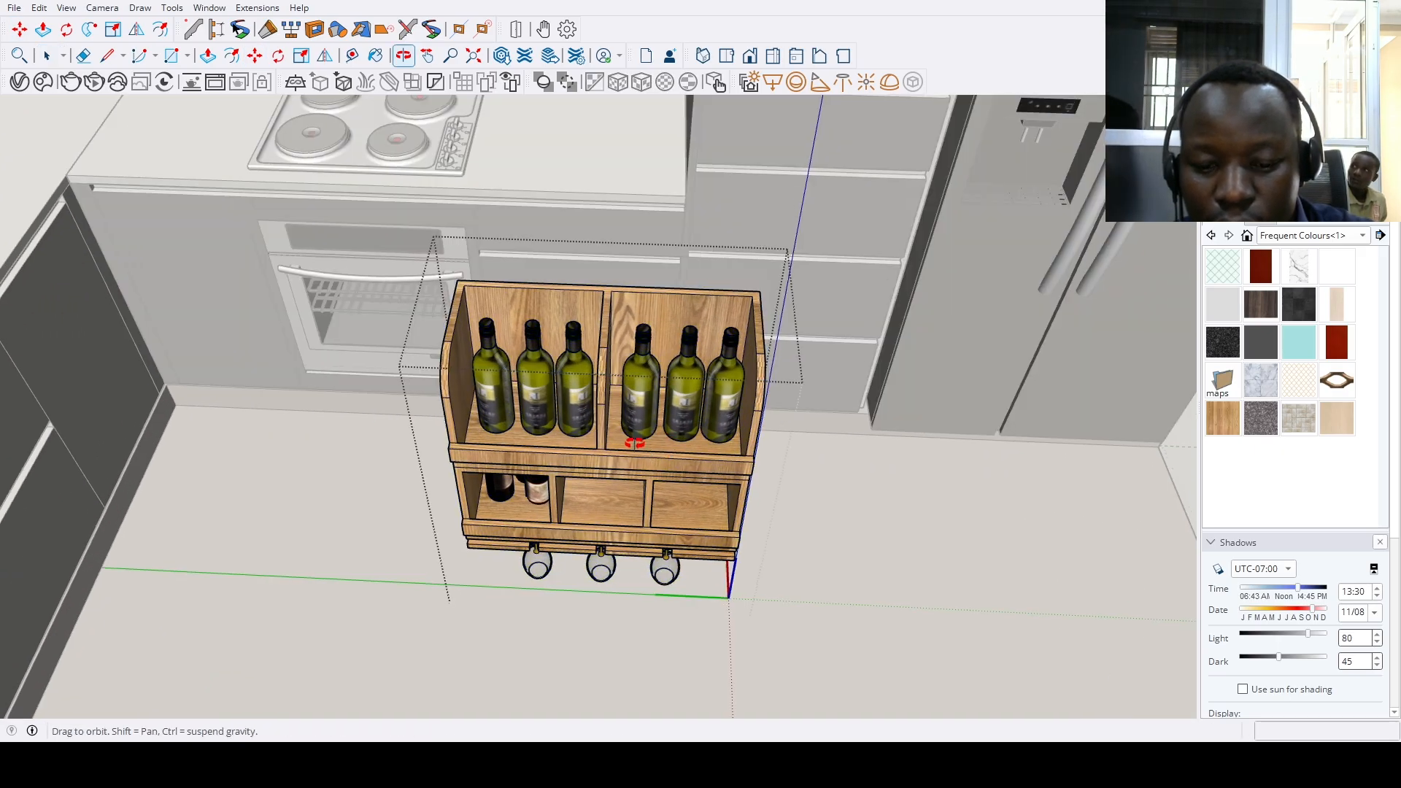
{"action": "scroll", "coordinate": [555, 424], "scroll_direction": "up", "scroll_amount": 4}
{"action": "key", "text": "p"}
{"action": "left_click_drag", "start_coordinate": [542, 410], "coordinate": [546, 405]}
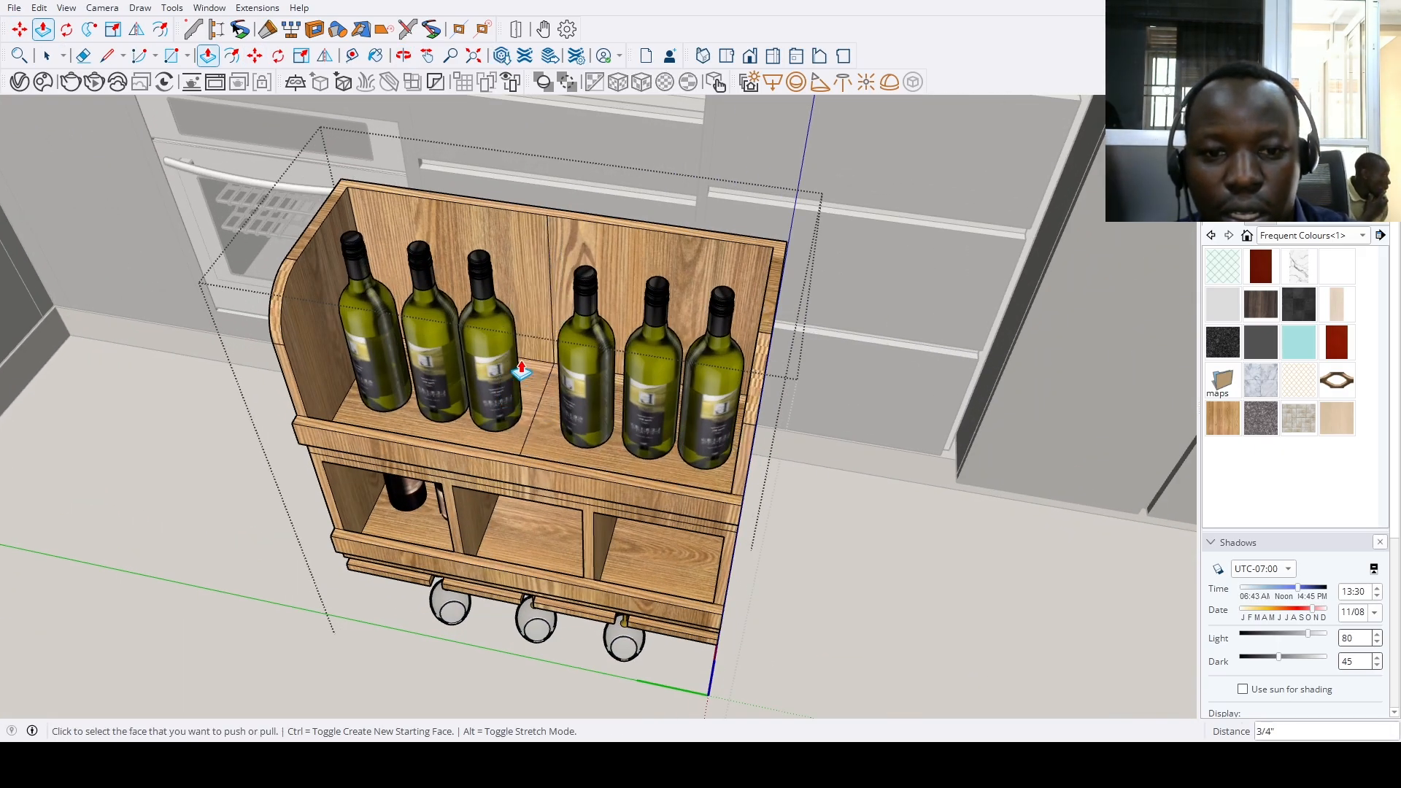
Erase the divider's leftover lines on the base and back panel of the wine rack's upper shelf
{"action": "key", "text": "e"}
{"action": "scroll", "coordinate": [547, 397], "scroll_direction": "up", "scroll_amount": 4}
{"action": "left_click", "coordinate": [548, 398]}
{"action": "left_click", "coordinate": [565, 306]}
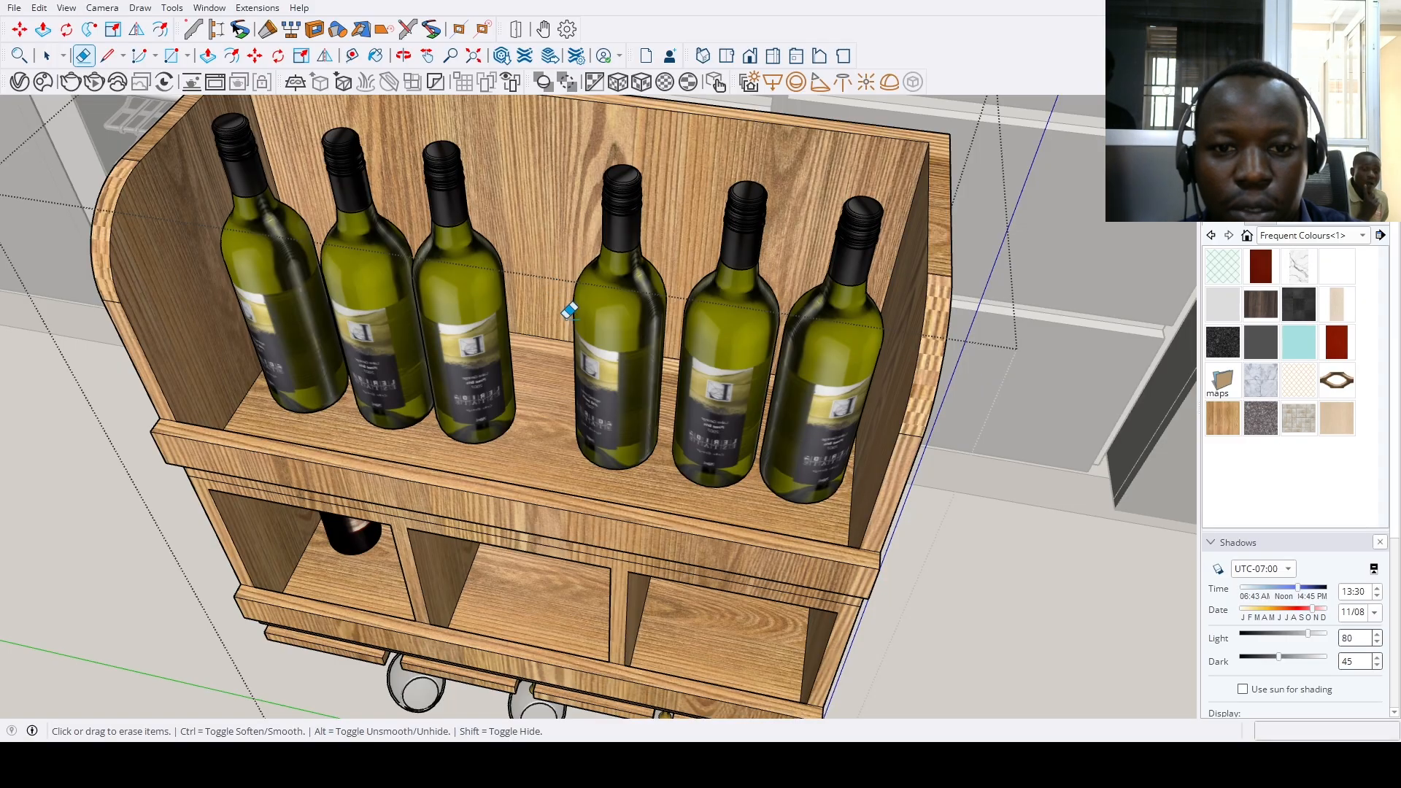
Remove the divider between the middle and end compartments of the wine rack's lower shelf and erase its leftover lines
{"action": "scroll", "coordinate": [562, 438], "scroll_direction": "down", "scroll_amount": 5}
{"action": "mouse_move", "coordinate": [547, 667]}
{"action": "middle_mouse_down"}
{"action": "mouse_move", "coordinate": [605, 539]}
{"action": "mouse_move", "coordinate": [657, 478]}
{"action": "mouse_move", "coordinate": [689, 491]}
{"action": "mouse_move", "coordinate": [673, 486]}
{"action": "middle_mouse_up"}
{"action": "scroll", "coordinate": [656, 482], "scroll_direction": "up", "scroll_amount": 4}
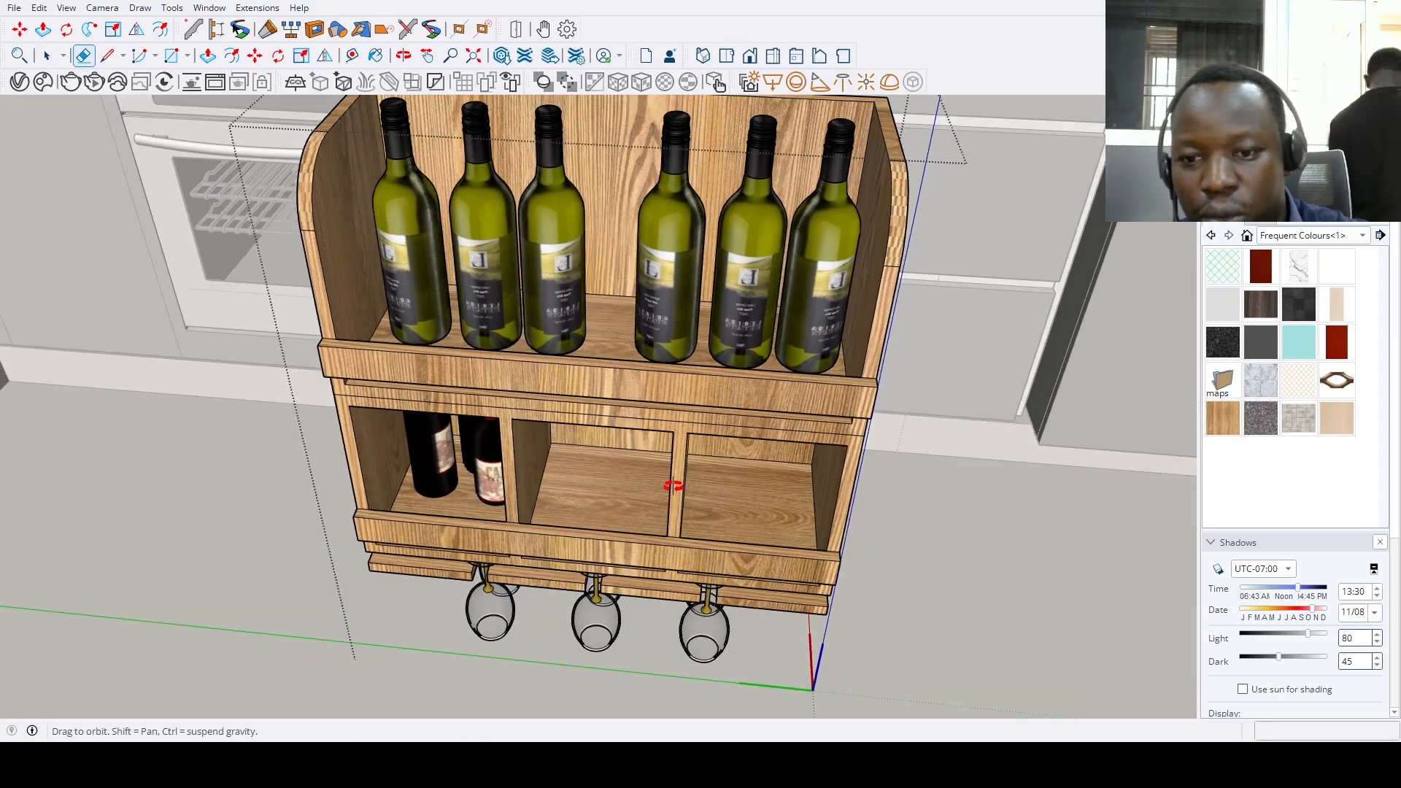
{"action": "scroll", "coordinate": [642, 489], "scroll_direction": "up", "scroll_amount": 5}
{"action": "key", "text": "p"}
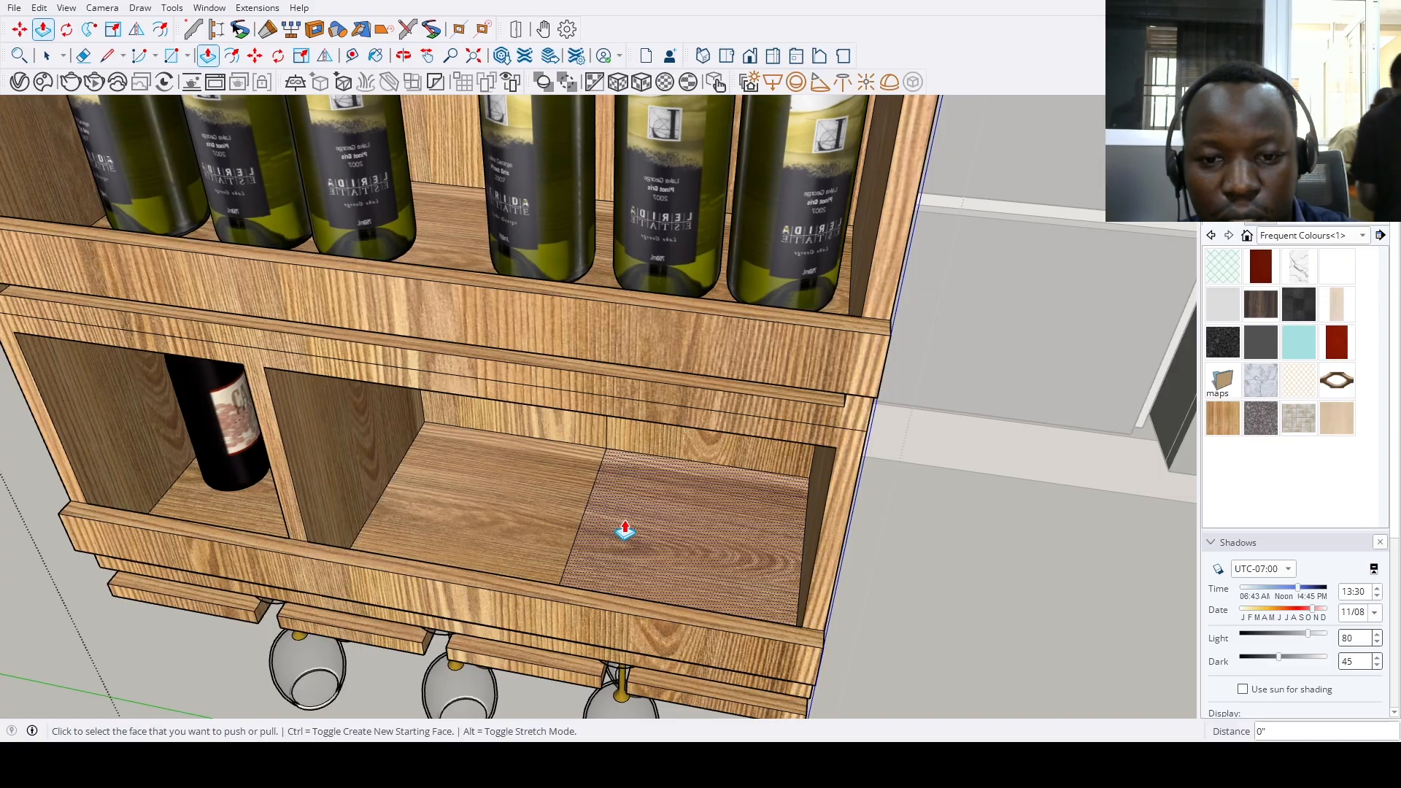
{"action": "middle_click_drag", "start_coordinate": [623, 532], "coordinate": [593, 491]}
{"action": "key", "text": "e"}
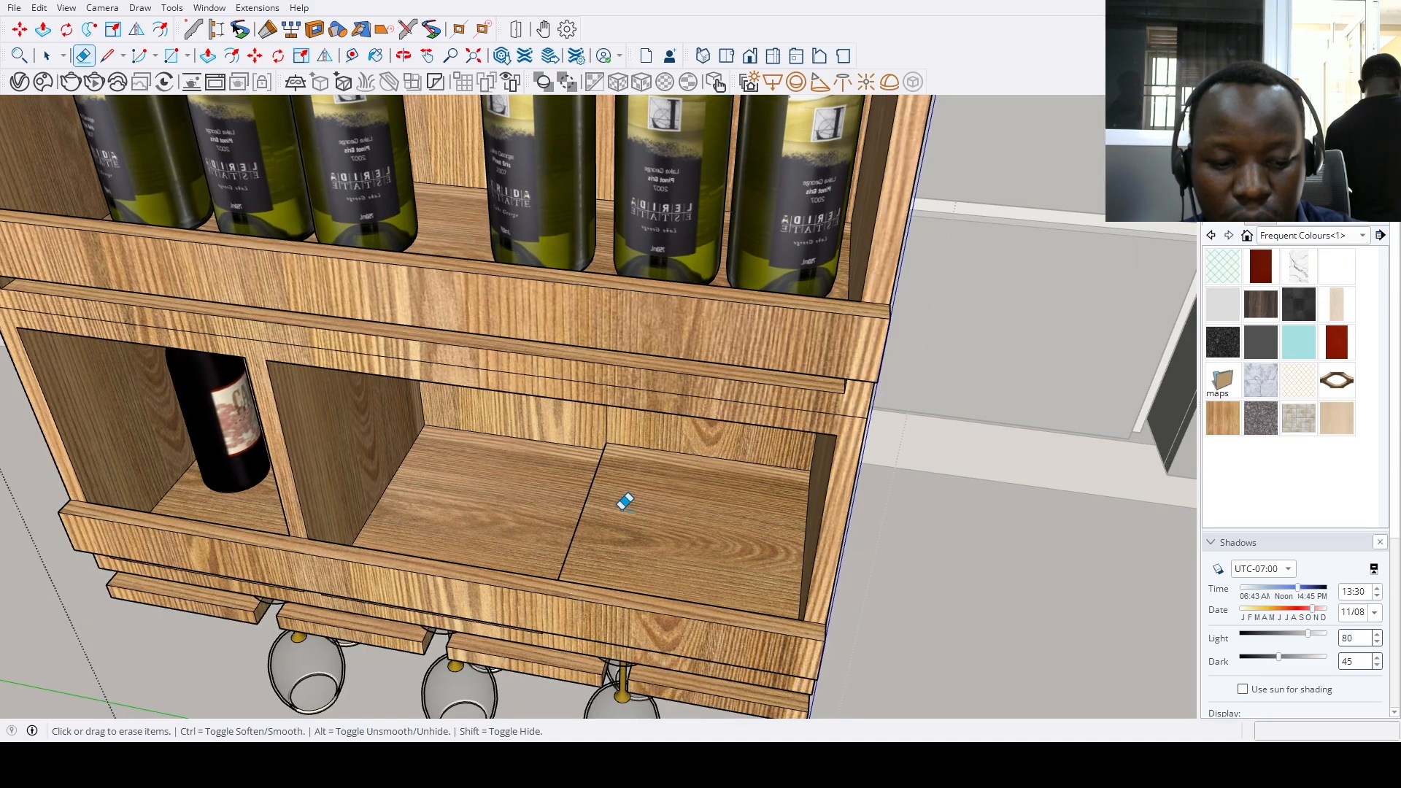
{"action": "key", "text": "ctrl+z"}
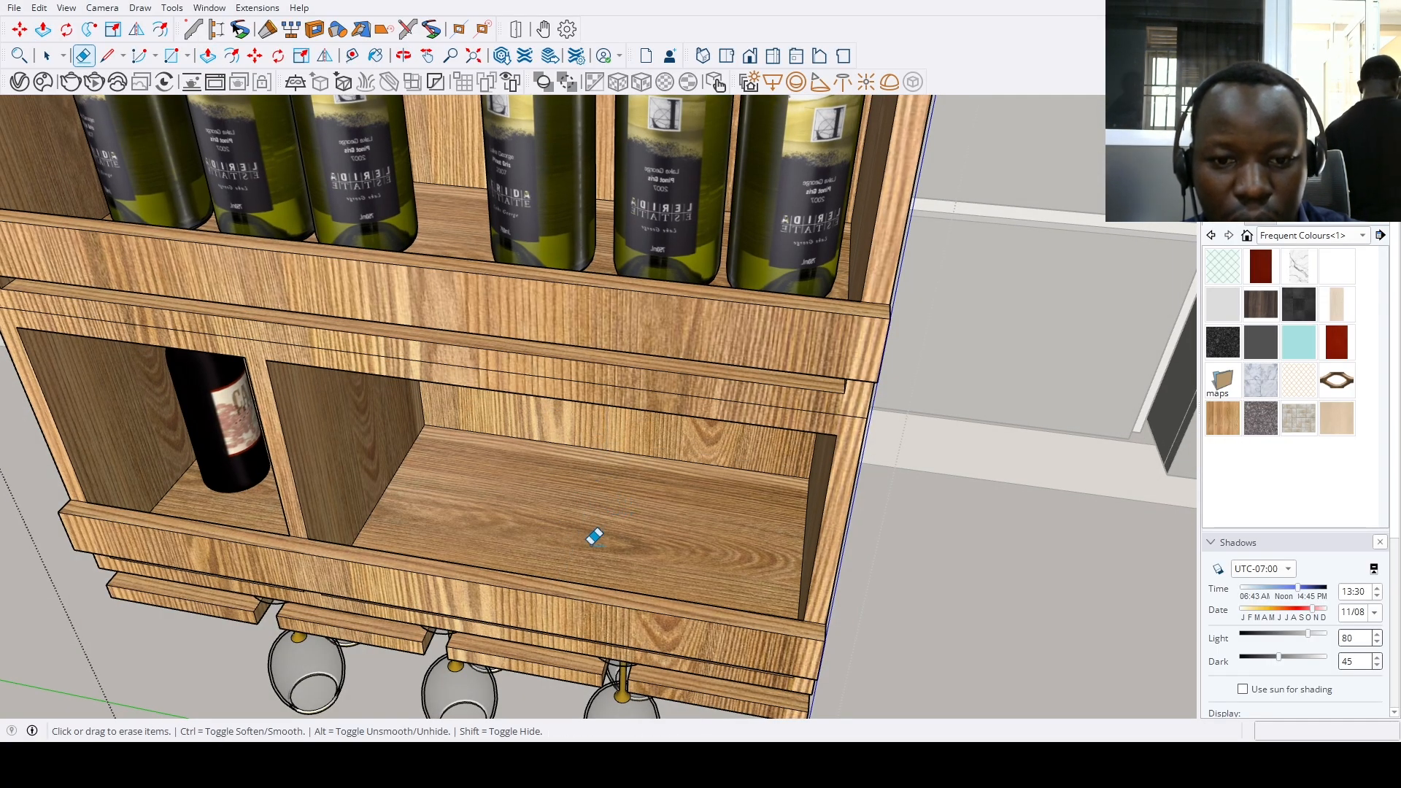
{"action": "scroll", "coordinate": [594, 538], "scroll_direction": "down", "scroll_amount": 10}
{"action": "middle_click_drag", "start_coordinate": [594, 538], "coordinate": [587, 416]}
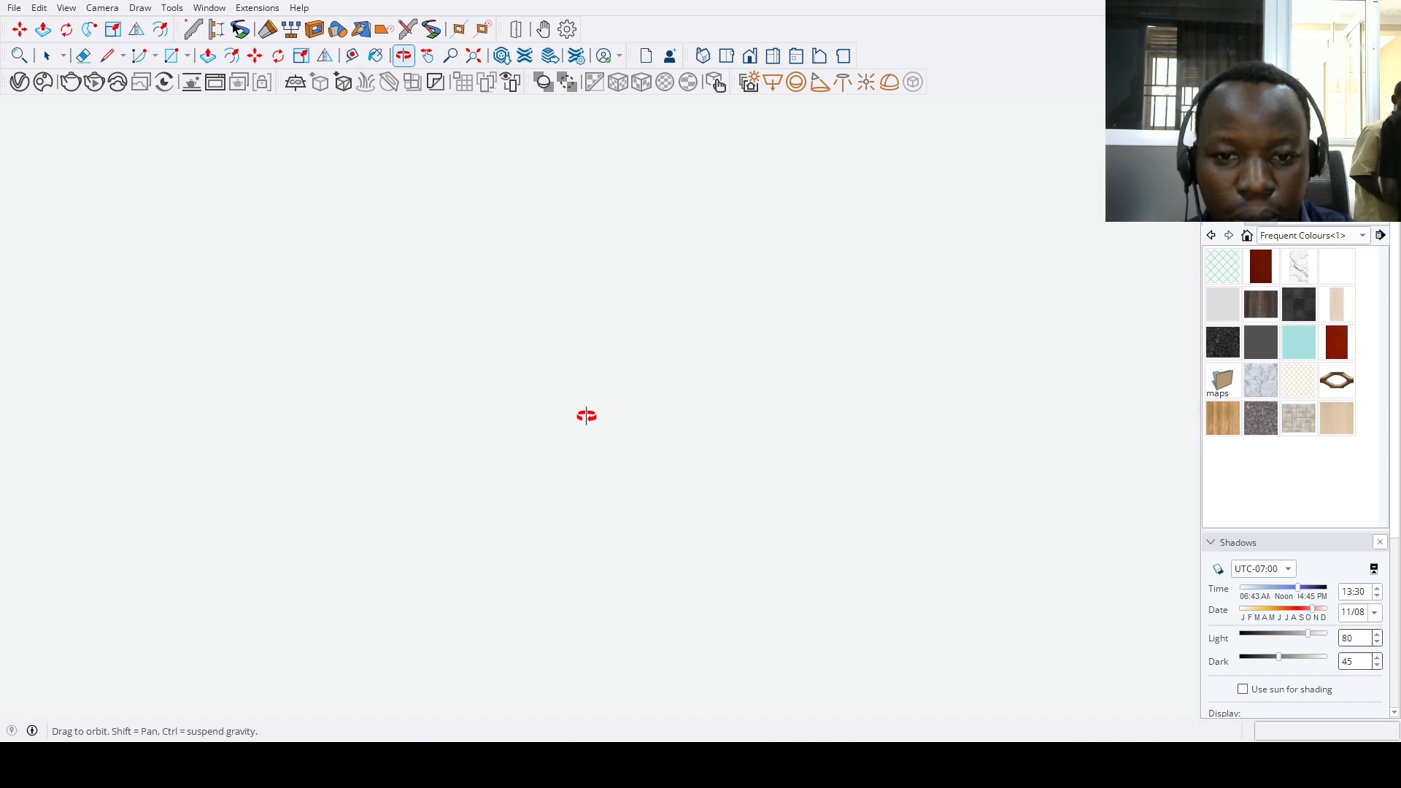
{"action": "scroll", "coordinate": [622, 367], "scroll_direction": "up", "scroll_amount": 8}
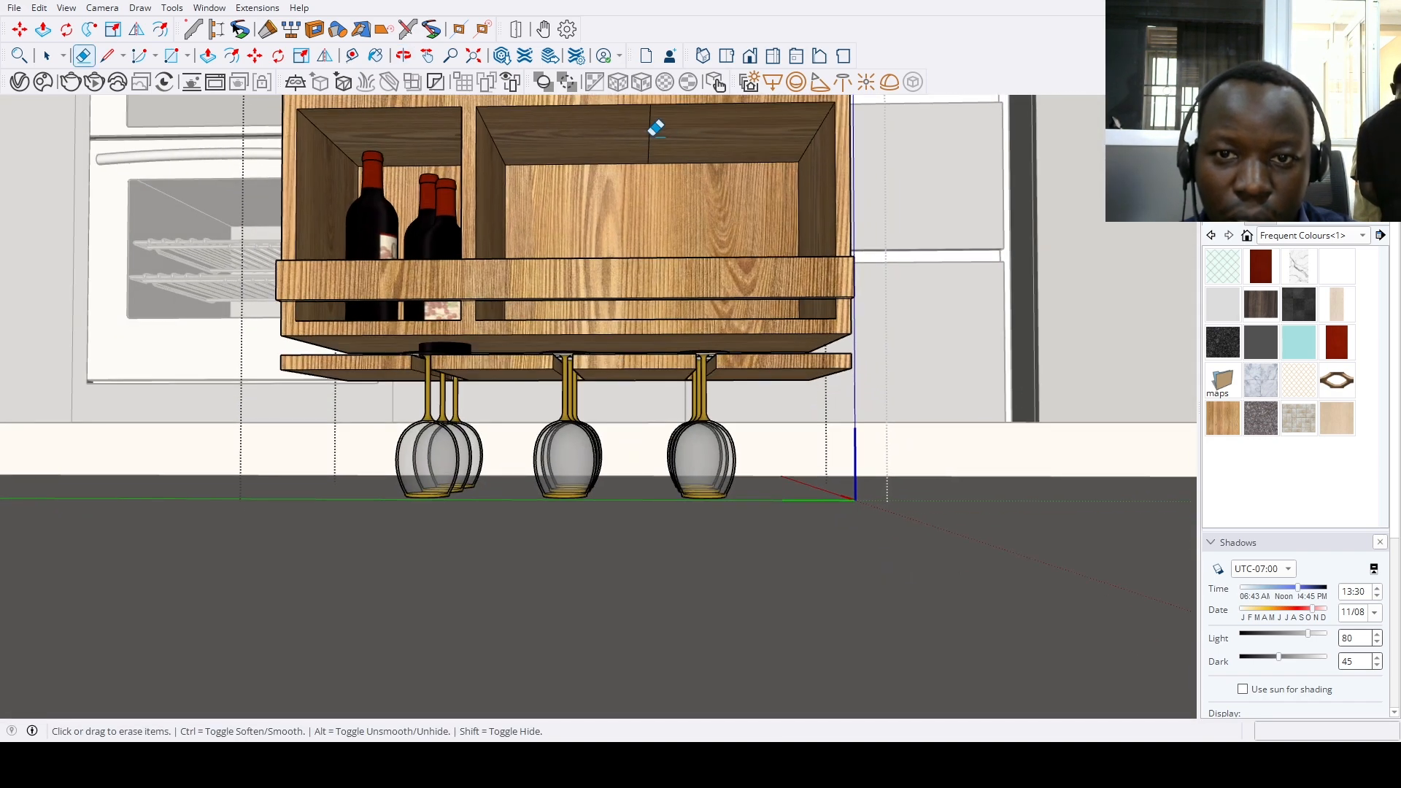
{"action": "key", "text": "space"}
Push the end board of the glass-hanging rail 1" to close the neighbouring slot and clean up the seam
{"action": "scroll", "coordinate": [535, 532], "scroll_direction": "down", "scroll_amount": 5}
{"action": "middle_click_drag", "start_coordinate": [535, 532], "coordinate": [546, 402]}
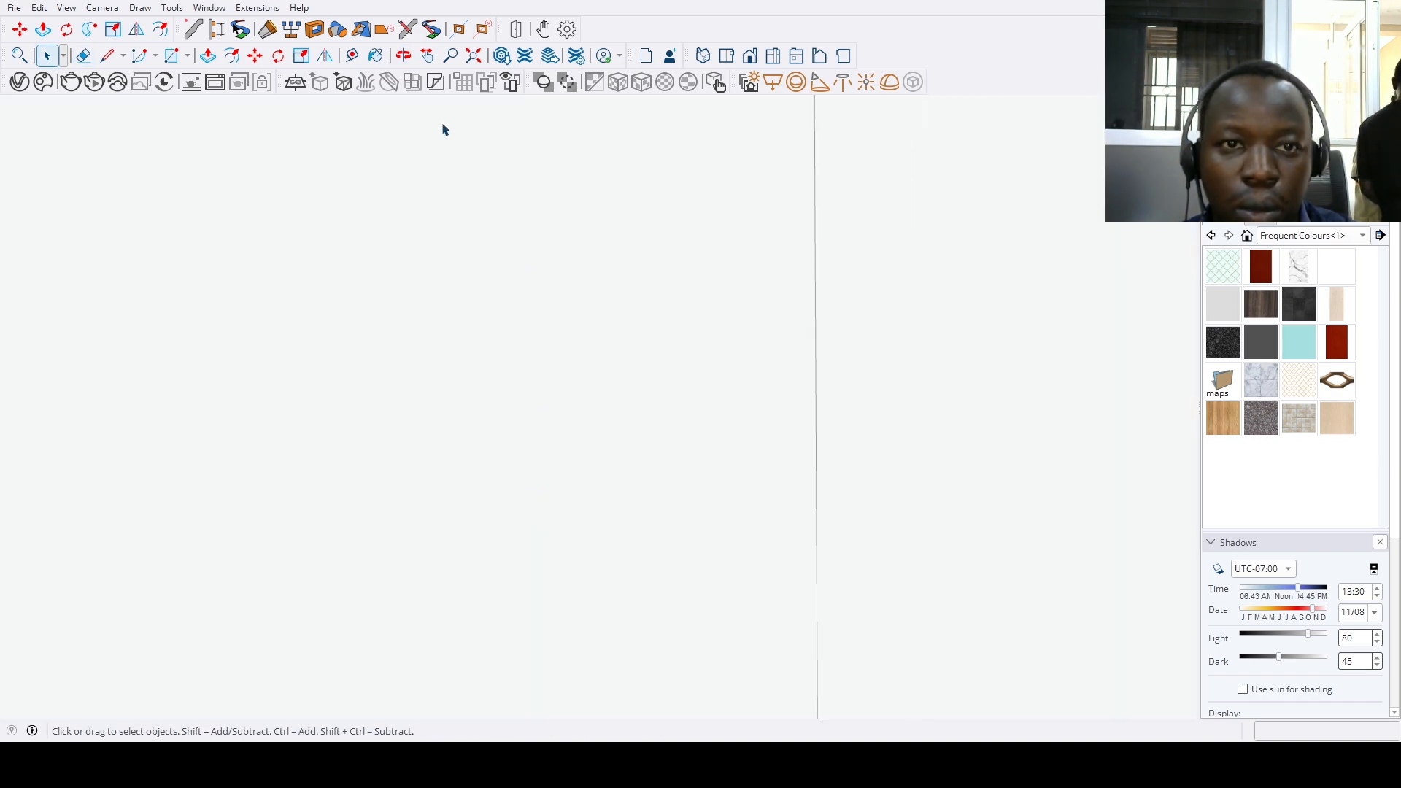
{"action": "left_click", "coordinate": [467, 60]}
{"action": "scroll", "coordinate": [573, 401], "scroll_direction": "up", "scroll_amount": 10}
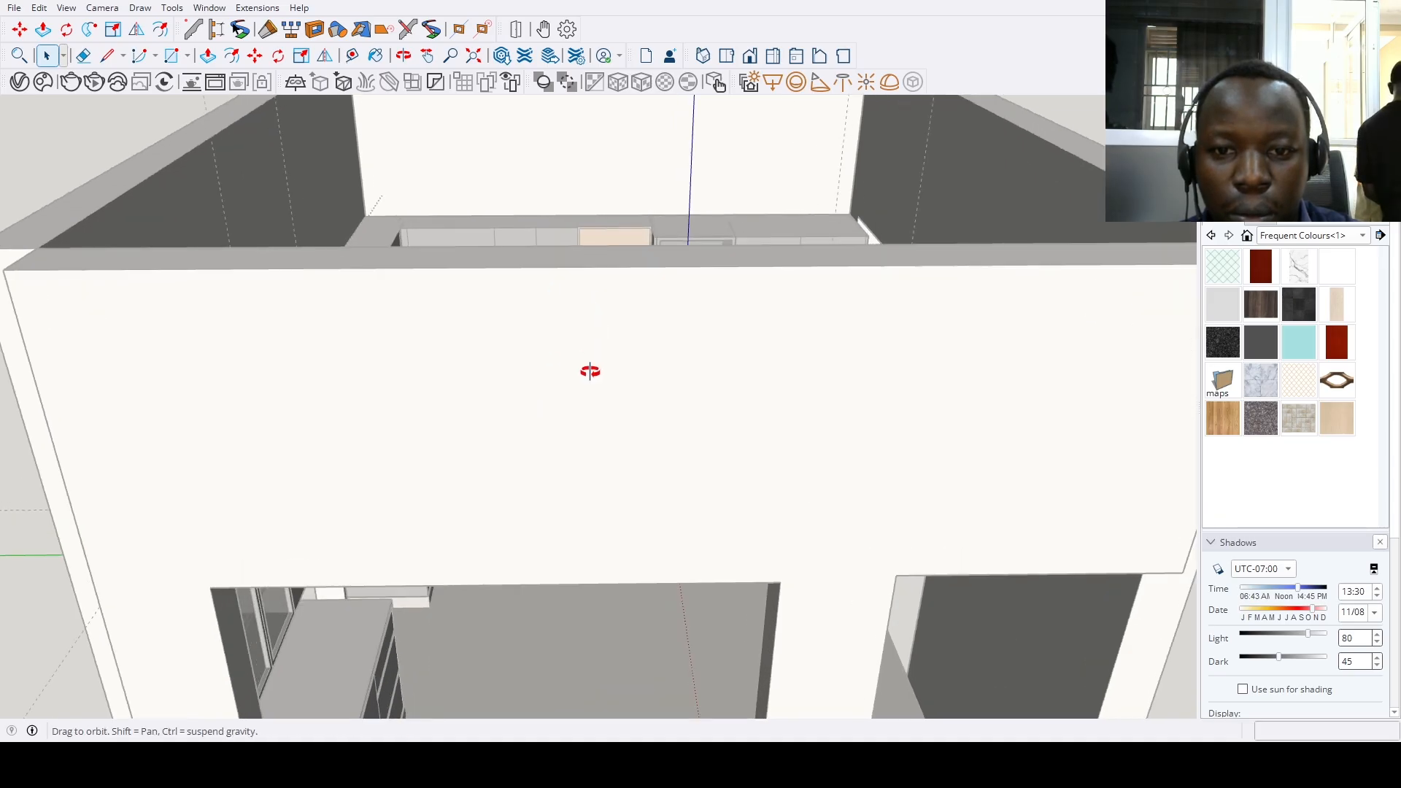
{"action": "scroll", "coordinate": [626, 405], "scroll_direction": "up", "scroll_amount": 6}
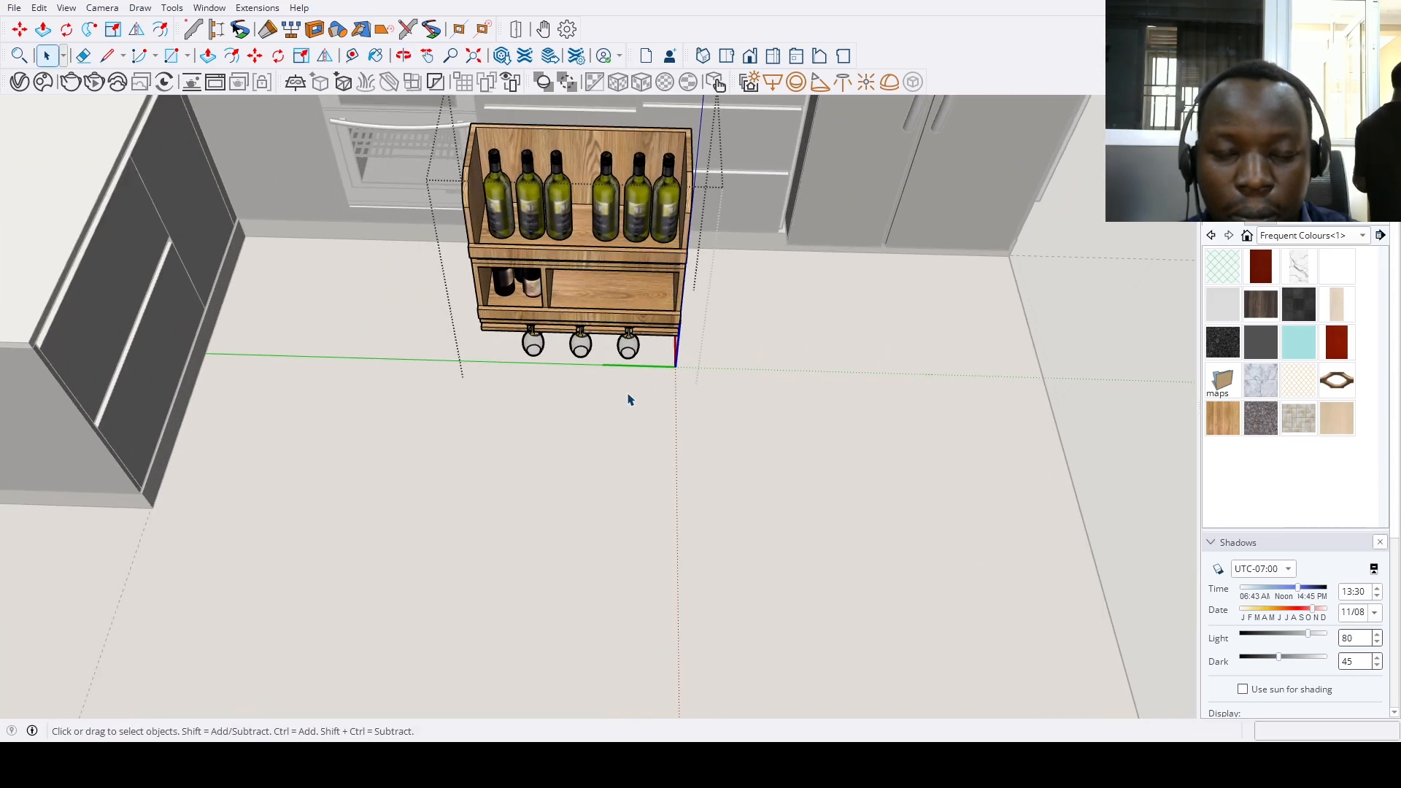
{"action": "middle_click_drag", "start_coordinate": [631, 398], "coordinate": [656, 321]}
{"action": "scroll", "coordinate": [629, 370], "scroll_direction": "up", "scroll_amount": 3}
{"action": "scroll", "coordinate": [629, 371], "scroll_direction": "up", "scroll_amount": 4}
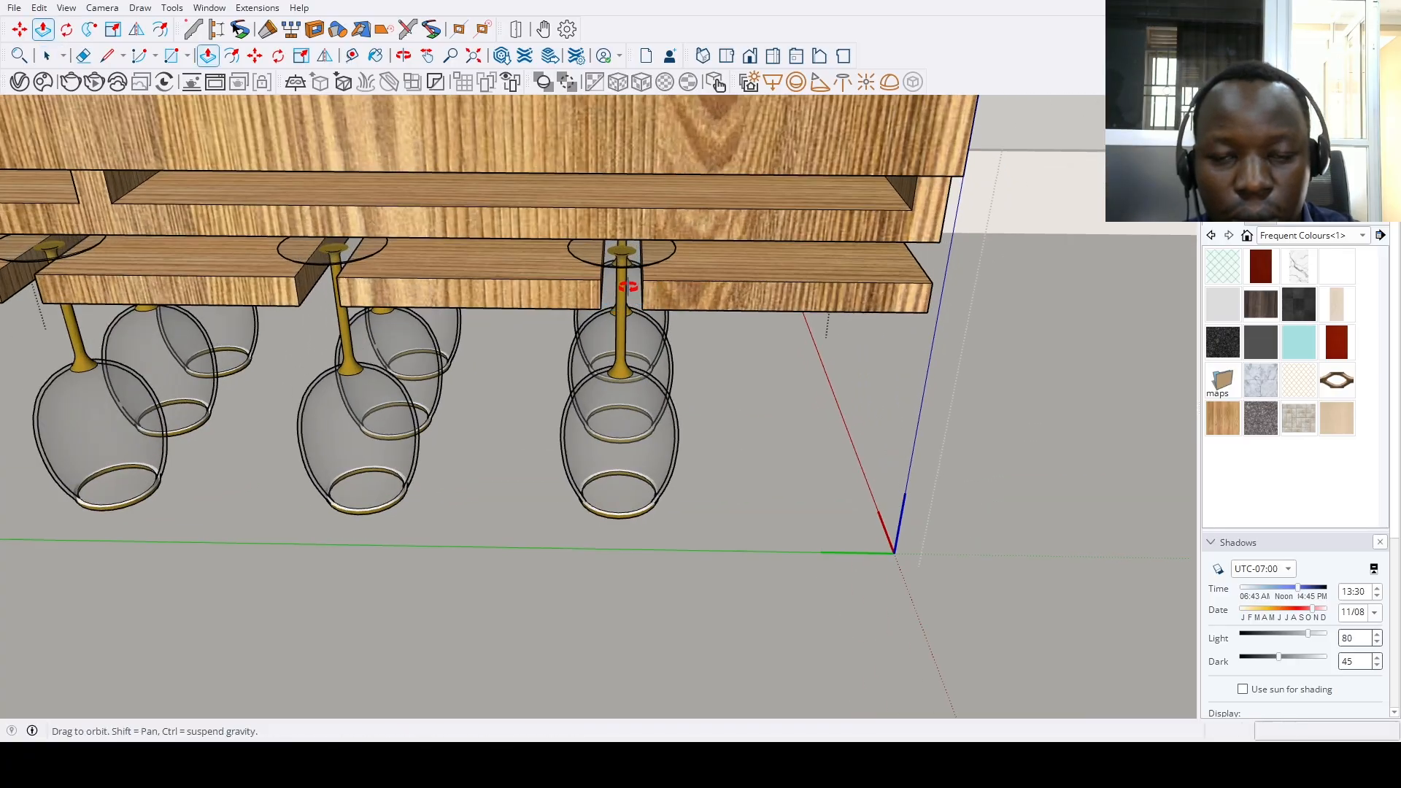
{"action": "scroll", "coordinate": [681, 286], "scroll_direction": "up", "scroll_amount": 3}
{"action": "key", "text": "p"}
{"action": "left_click", "coordinate": [680, 286]}
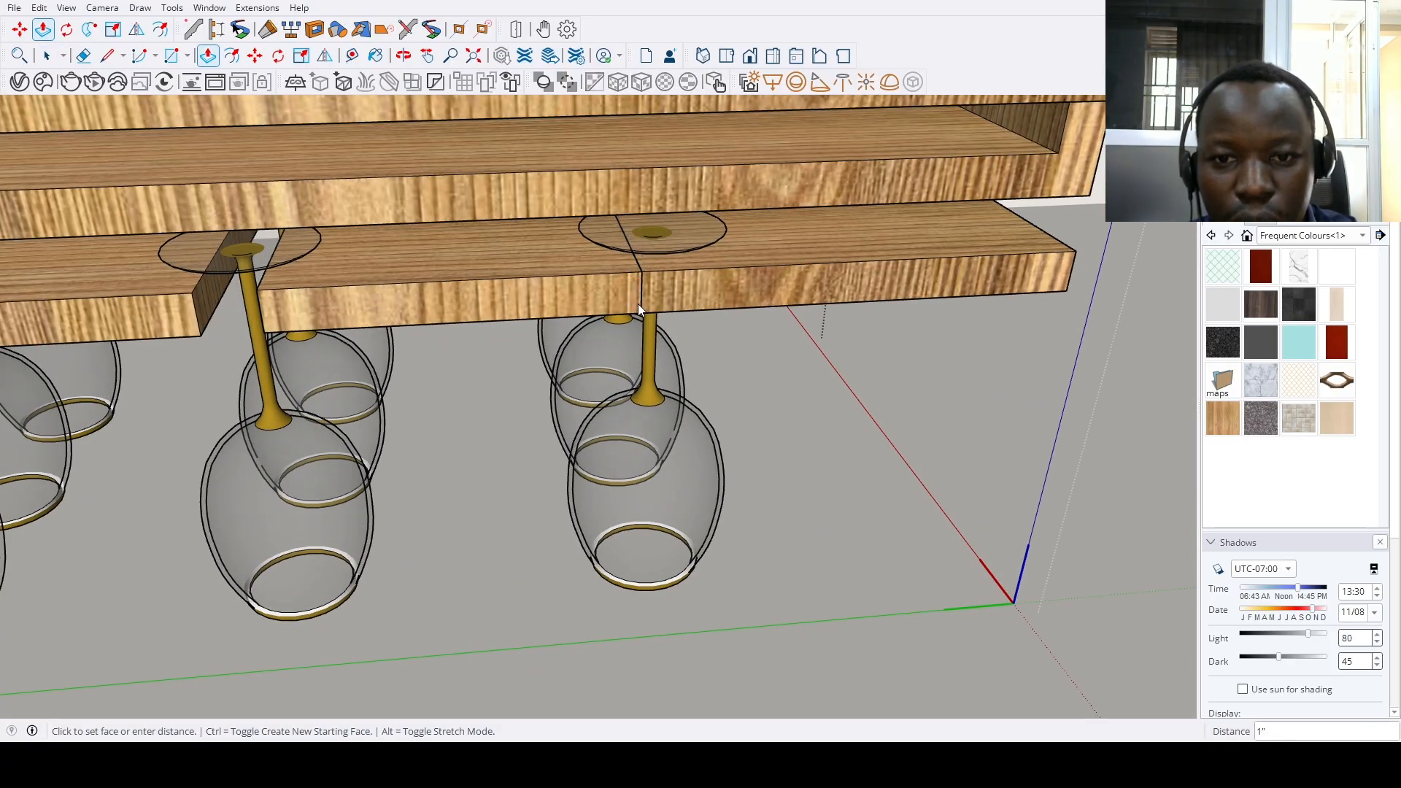
{"action": "left_click", "coordinate": [637, 303]}
{"action": "mouse_move", "coordinate": [636, 303]}
{"action": "middle_mouse_down"}
{"action": "mouse_move", "coordinate": [603, 303]}
{"action": "mouse_move", "coordinate": [600, 257]}
{"action": "middle_mouse_up"}
{"action": "key", "text": "e"}
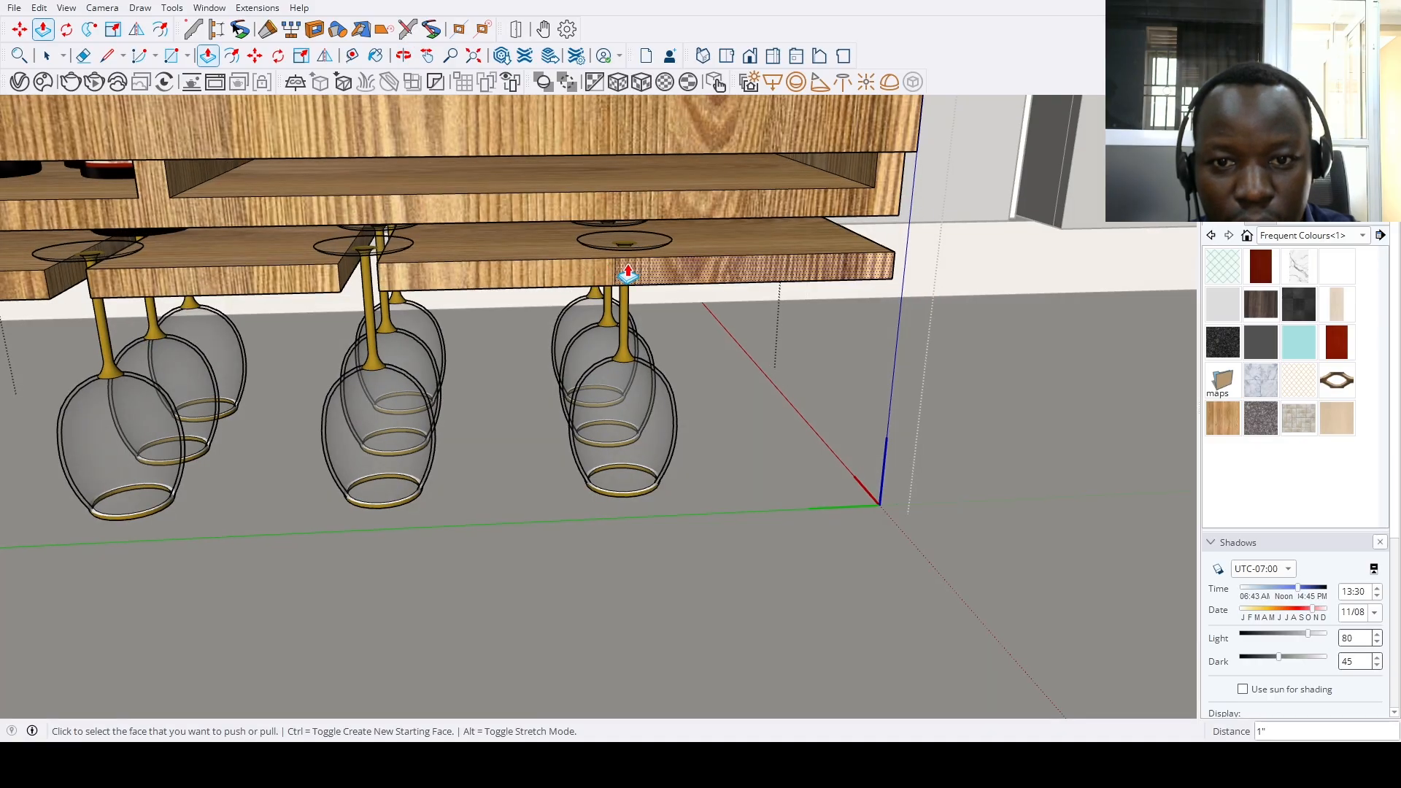
Delete the row of wine glasses hanging beneath the closed slot of the rail
{"action": "key", "text": "space"}
{"action": "left_click", "coordinate": [622, 259]}
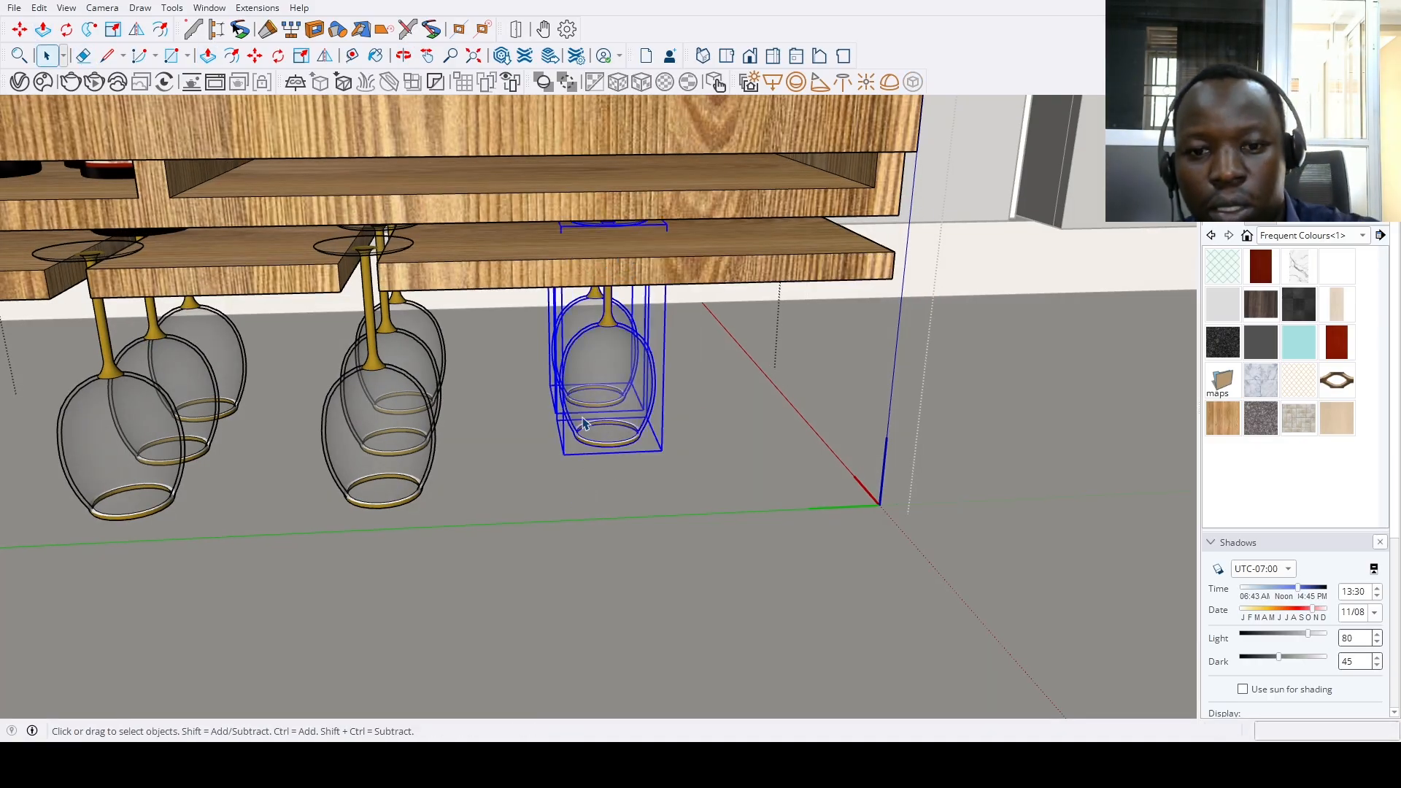
{"action": "key", "text": "Delete"}
{"action": "scroll", "coordinate": [572, 485], "scroll_direction": "down", "scroll_amount": 5}
{"action": "scroll", "coordinate": [572, 487], "scroll_direction": "down", "scroll_amount": 4}
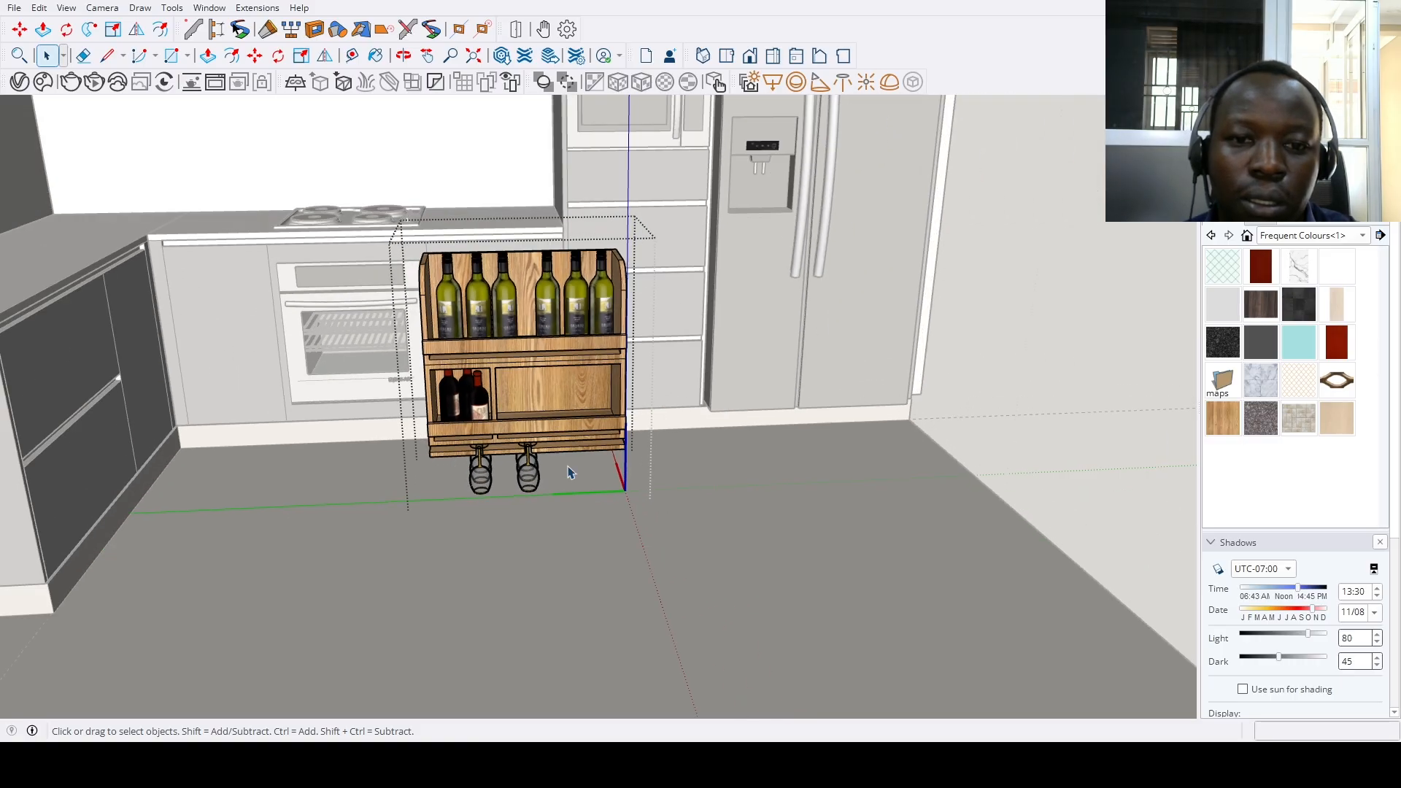
{"action": "scroll", "coordinate": [586, 569], "scroll_direction": "down", "scroll_amount": 4}
Reopen the wine rack for editing and delete the glass-hanging rail boards with the remaining wine glasses
{"action": "left_click", "coordinate": [588, 583]}
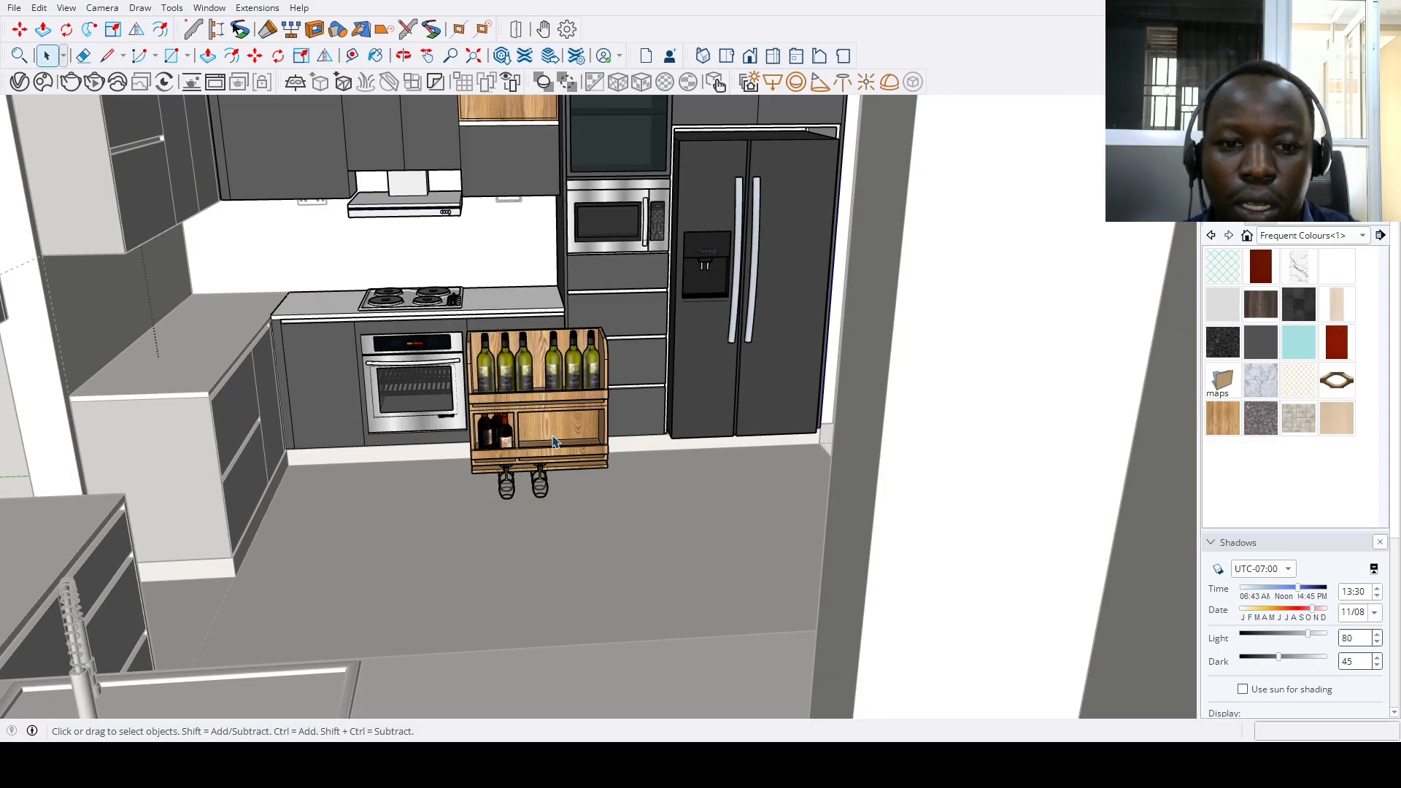
{"action": "left_click", "coordinate": [516, 457]}
{"action": "middle_click_drag", "start_coordinate": [515, 458], "coordinate": [554, 511]}
{"action": "scroll", "coordinate": [563, 526], "scroll_direction": "up", "scroll_amount": 8}
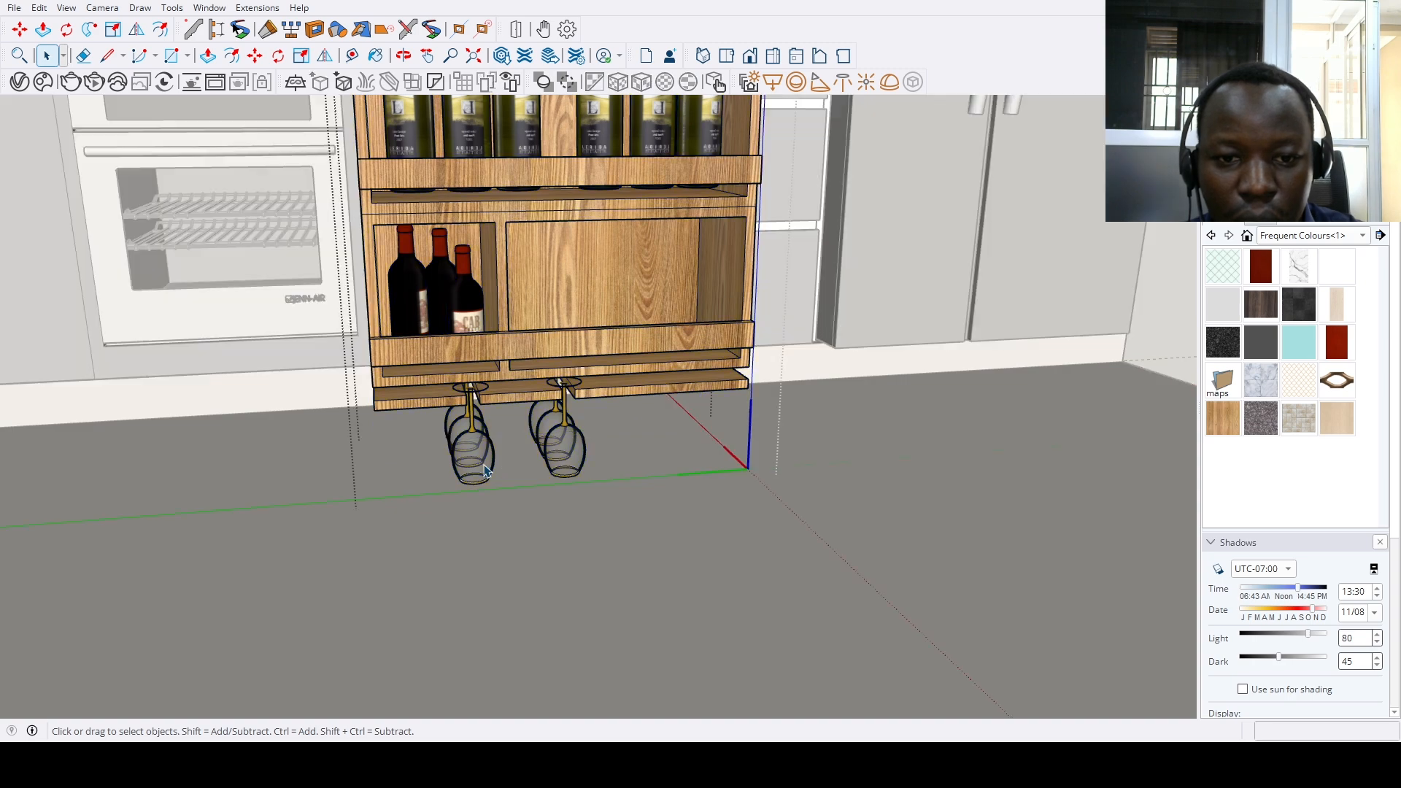
{"action": "middle_click_drag", "start_coordinate": [486, 470], "coordinate": [485, 335]}
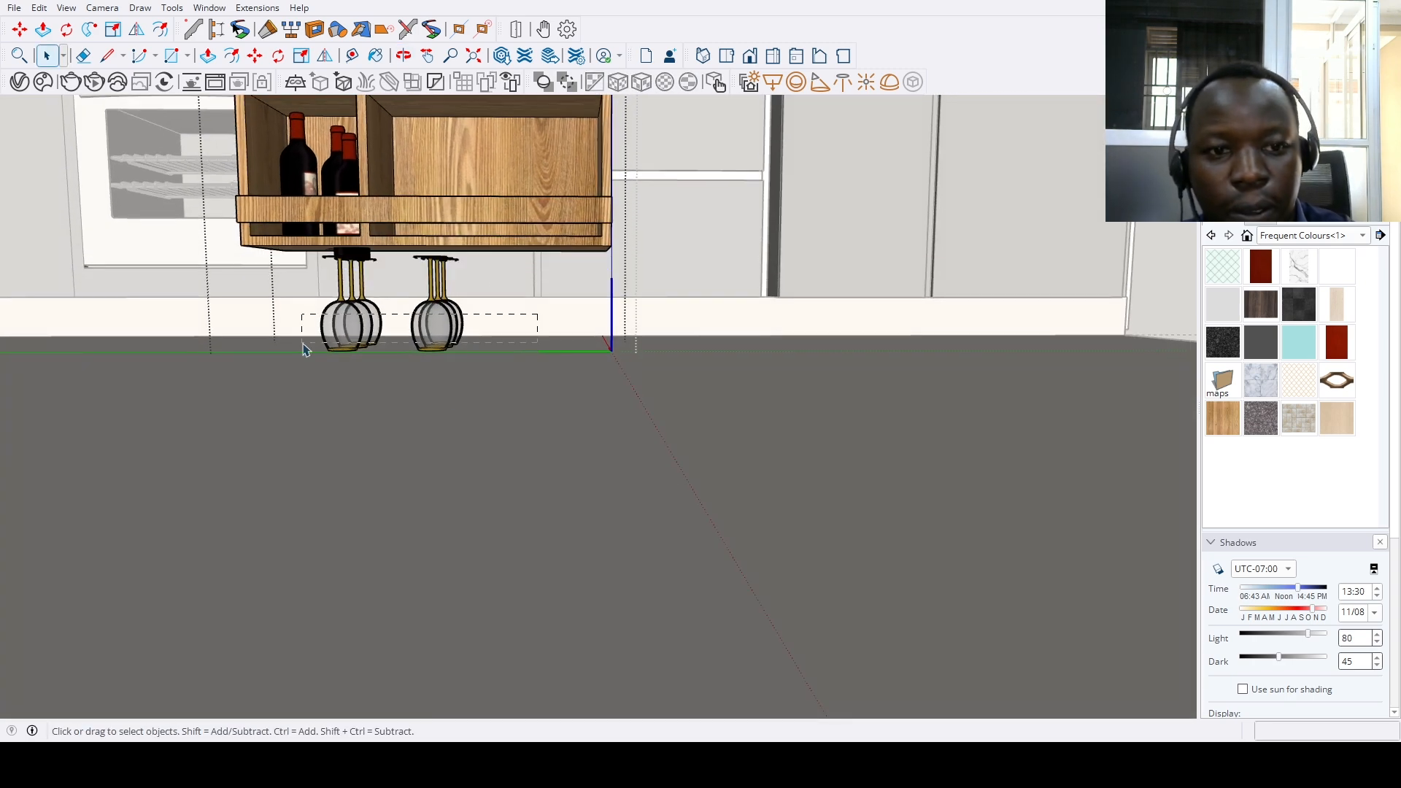
{"action": "key", "text": "Delete"}
Move one dark wine bottle from the small lower compartment about 7 21/32" into the wide one and close the rack
{"action": "middle_click_drag", "start_coordinate": [352, 261], "coordinate": [422, 351]}
{"action": "scroll", "coordinate": [491, 241], "scroll_direction": "up", "scroll_amount": 3}
{"action": "left_click", "coordinate": [485, 230]}
{"action": "key", "text": "m"}
{"action": "scroll", "coordinate": [427, 343], "scroll_direction": "up", "scroll_amount": 5}
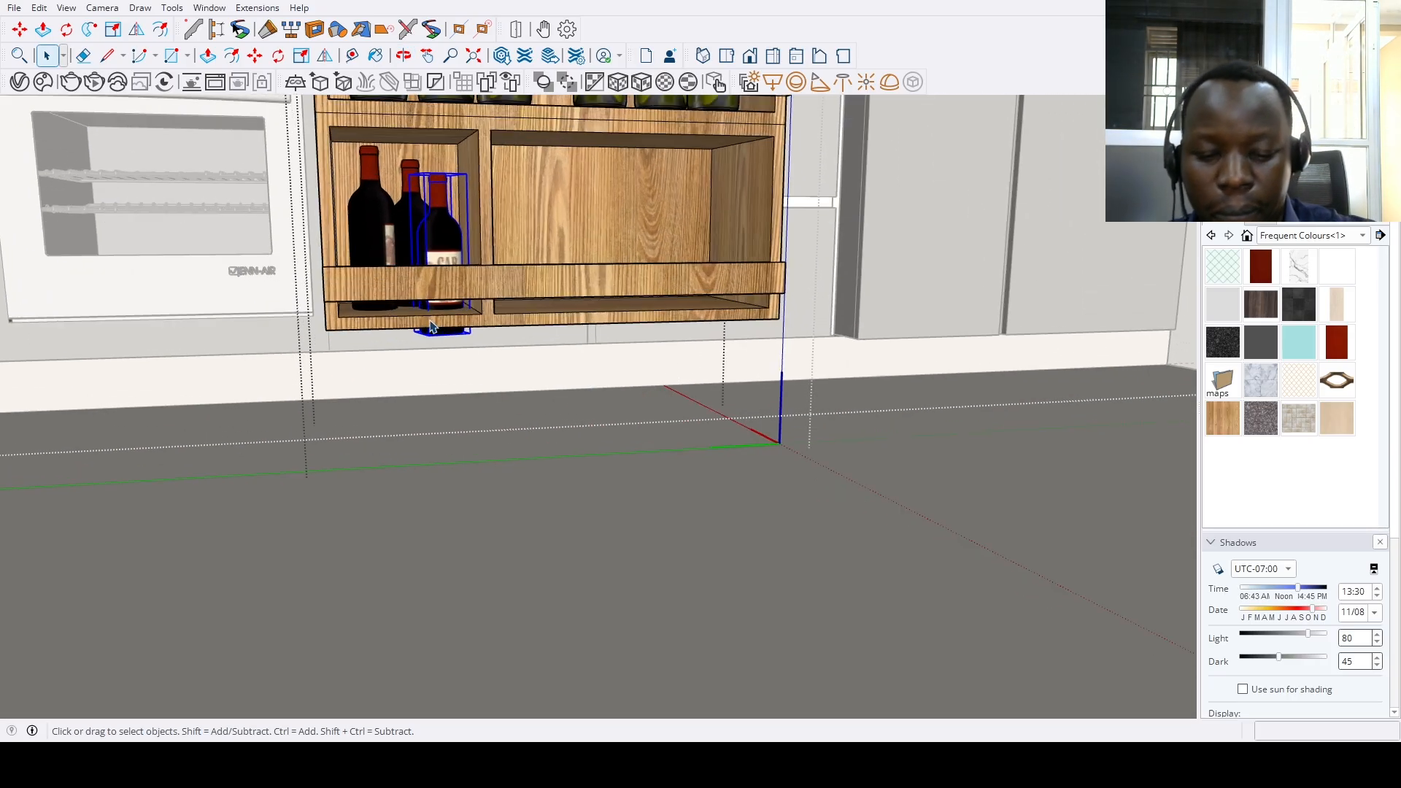
{"action": "scroll", "coordinate": [429, 339], "scroll_direction": "up", "scroll_amount": 1}
{"action": "left_click", "coordinate": [428, 339]}
{"action": "middle_click_drag", "start_coordinate": [606, 262], "coordinate": [566, 401]}
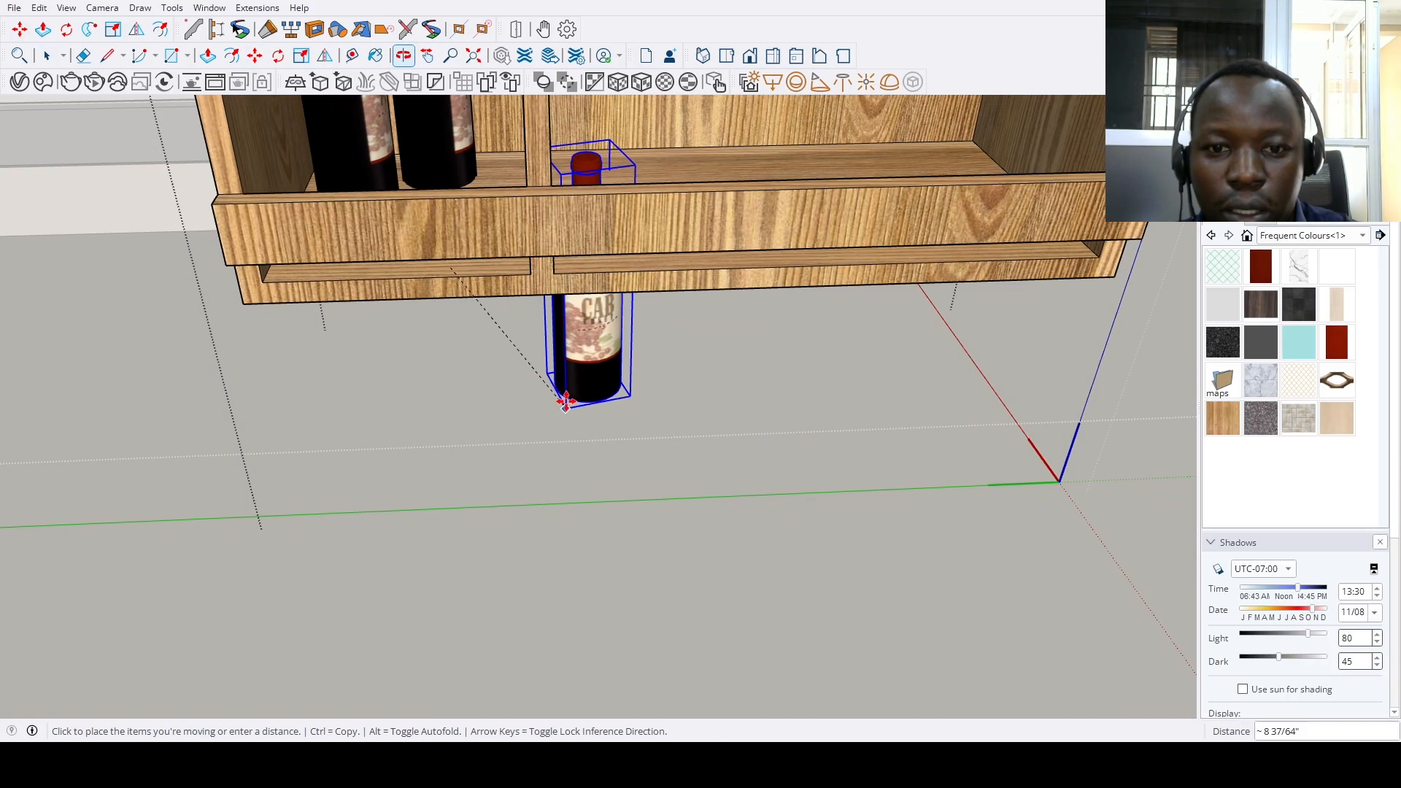
{"action": "middle_click_drag", "start_coordinate": [612, 196], "coordinate": [560, 409]}
{"action": "left_click", "coordinate": [598, 310]}
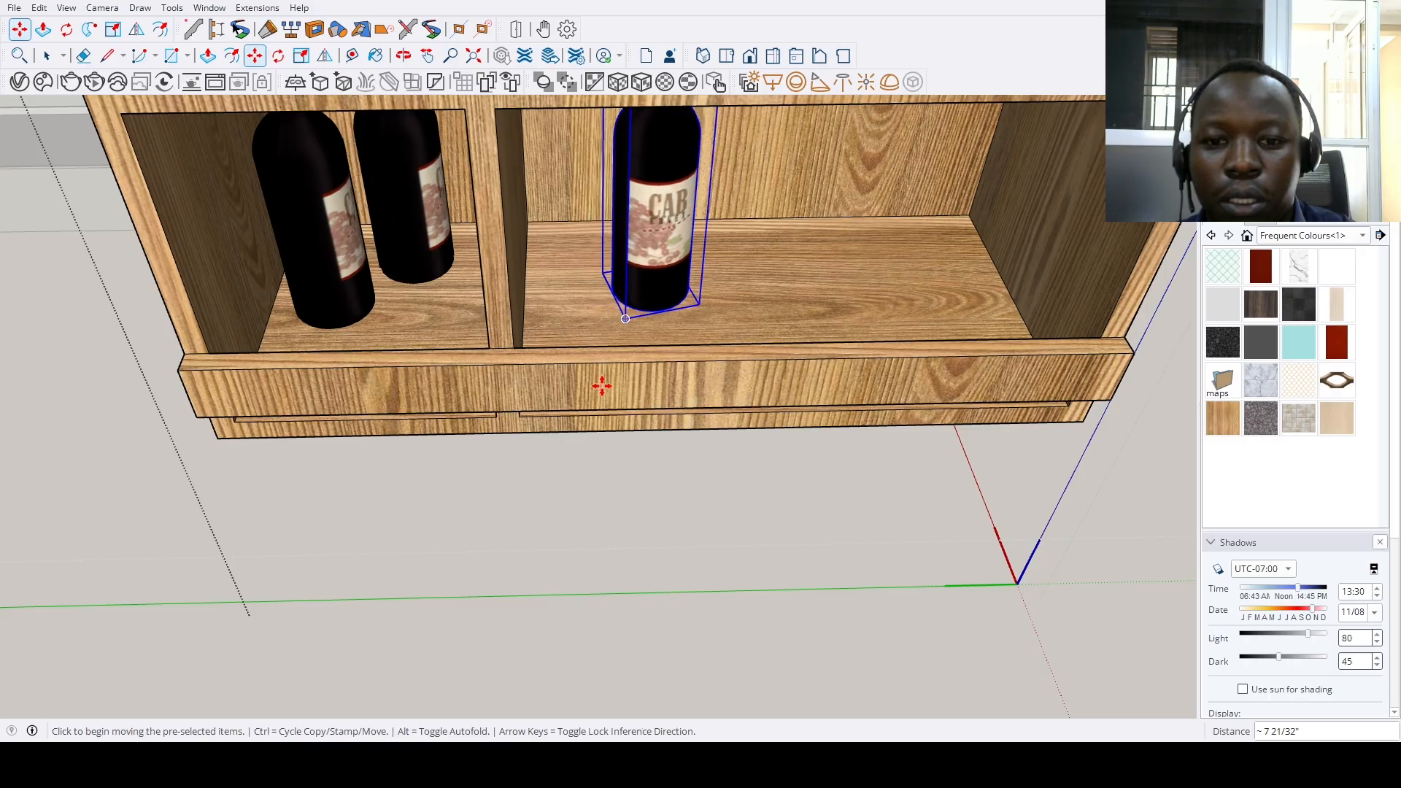
{"action": "key", "text": "space"}
{"action": "scroll", "coordinate": [485, 598], "scroll_direction": "down", "scroll_amount": 3}
{"action": "scroll", "coordinate": [478, 624], "scroll_direction": "down", "scroll_amount": 8}
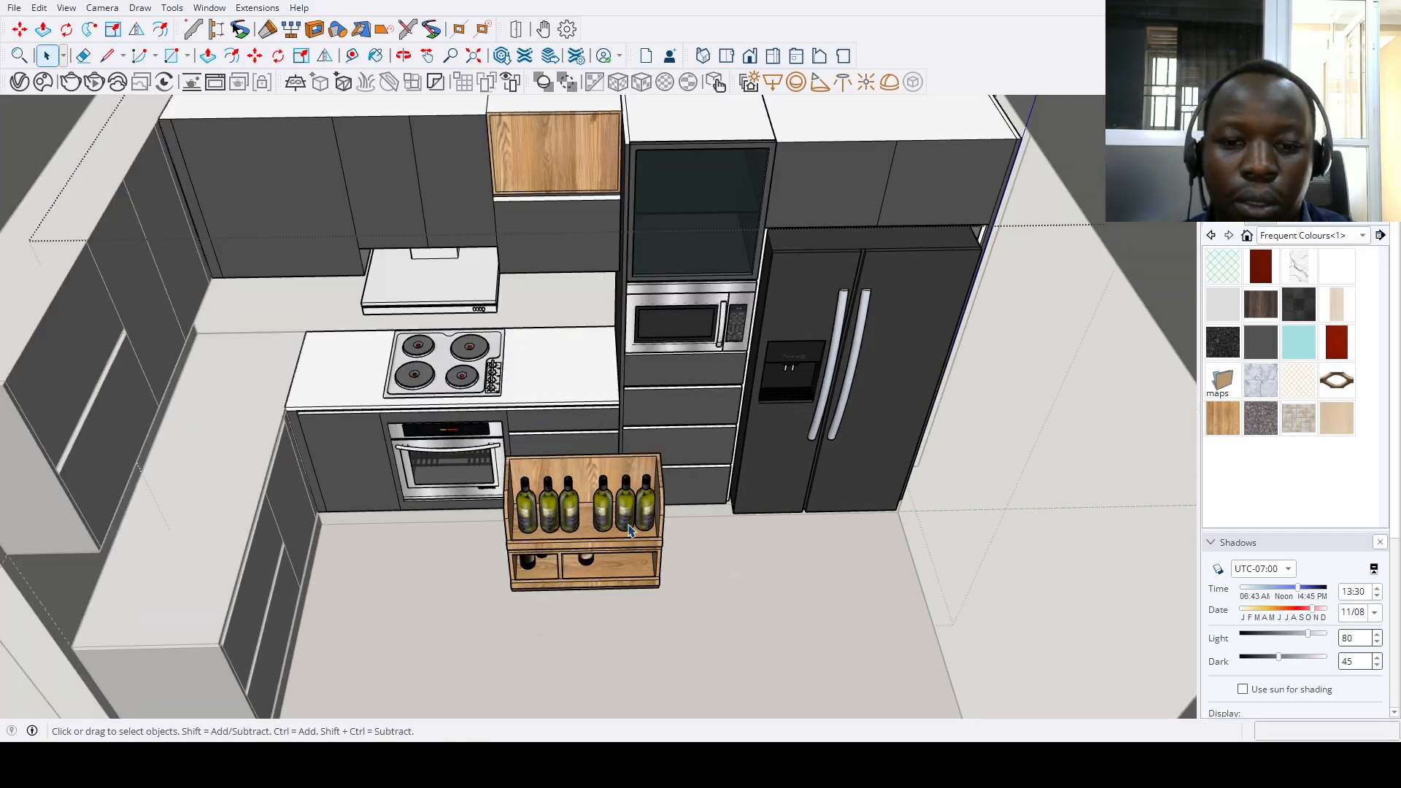
Move the whole wine rack up from the floor to the wood-fronted wall-cabinet section
{"action": "left_click", "coordinate": [600, 556]}
{"action": "scroll", "coordinate": [569, 597], "scroll_direction": "up", "scroll_amount": 10}
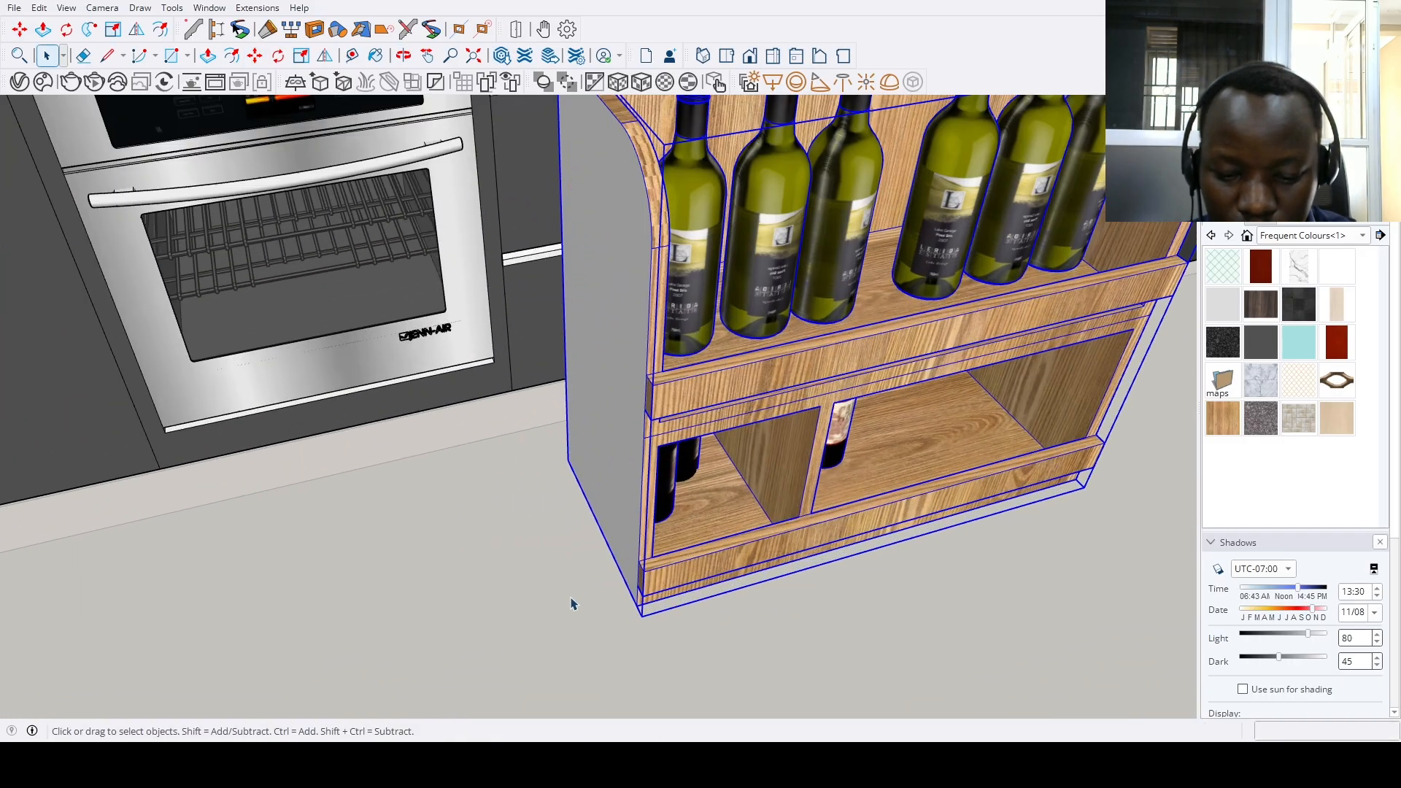
{"action": "key", "text": "m"}
{"action": "left_click", "coordinate": [567, 458]}
{"action": "scroll", "coordinate": [547, 654], "scroll_direction": "down", "scroll_amount": 2}
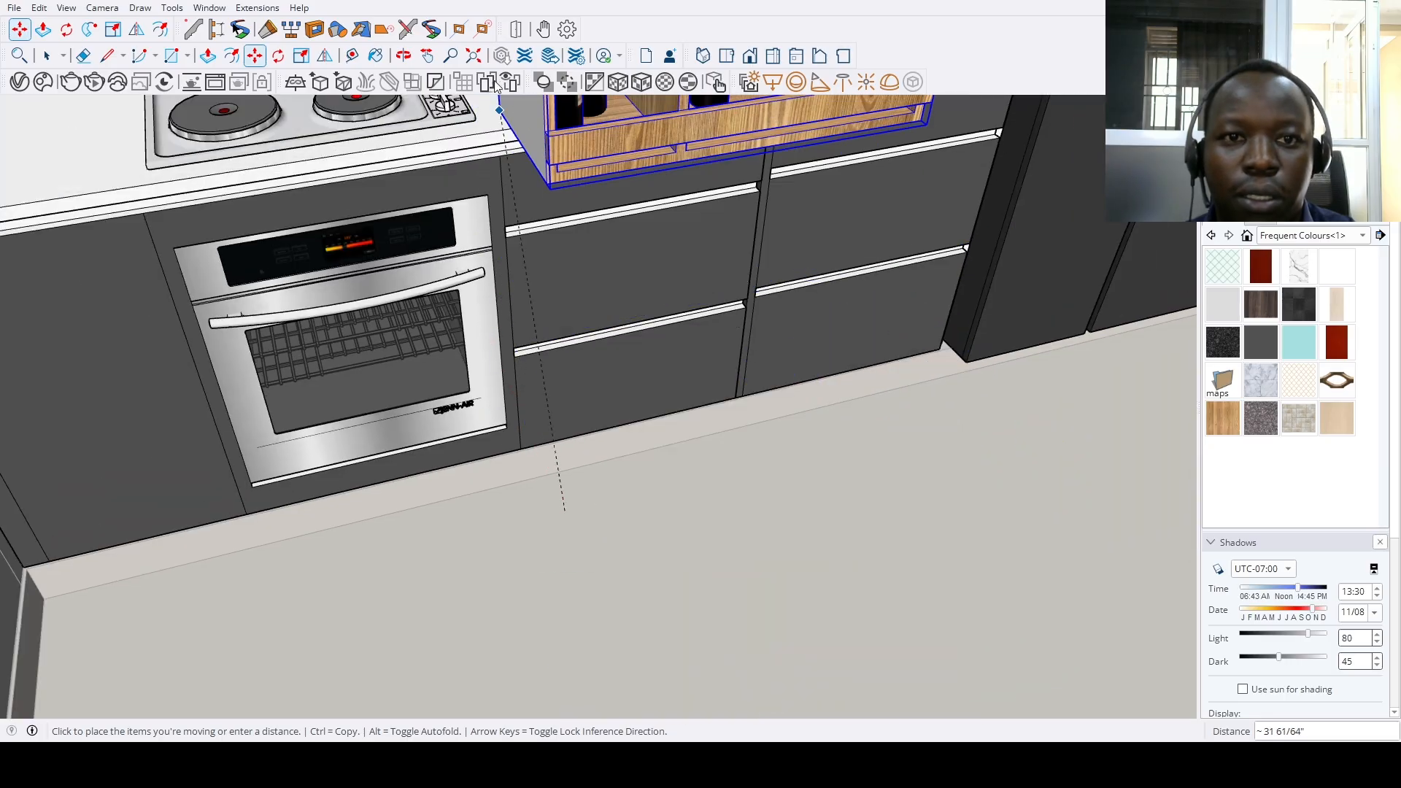
{"action": "left_click", "coordinate": [474, 56]}
{"action": "middle_click_drag", "start_coordinate": [624, 314], "coordinate": [513, 315]}
{"action": "scroll", "coordinate": [594, 179], "scroll_direction": "up", "scroll_amount": 10}
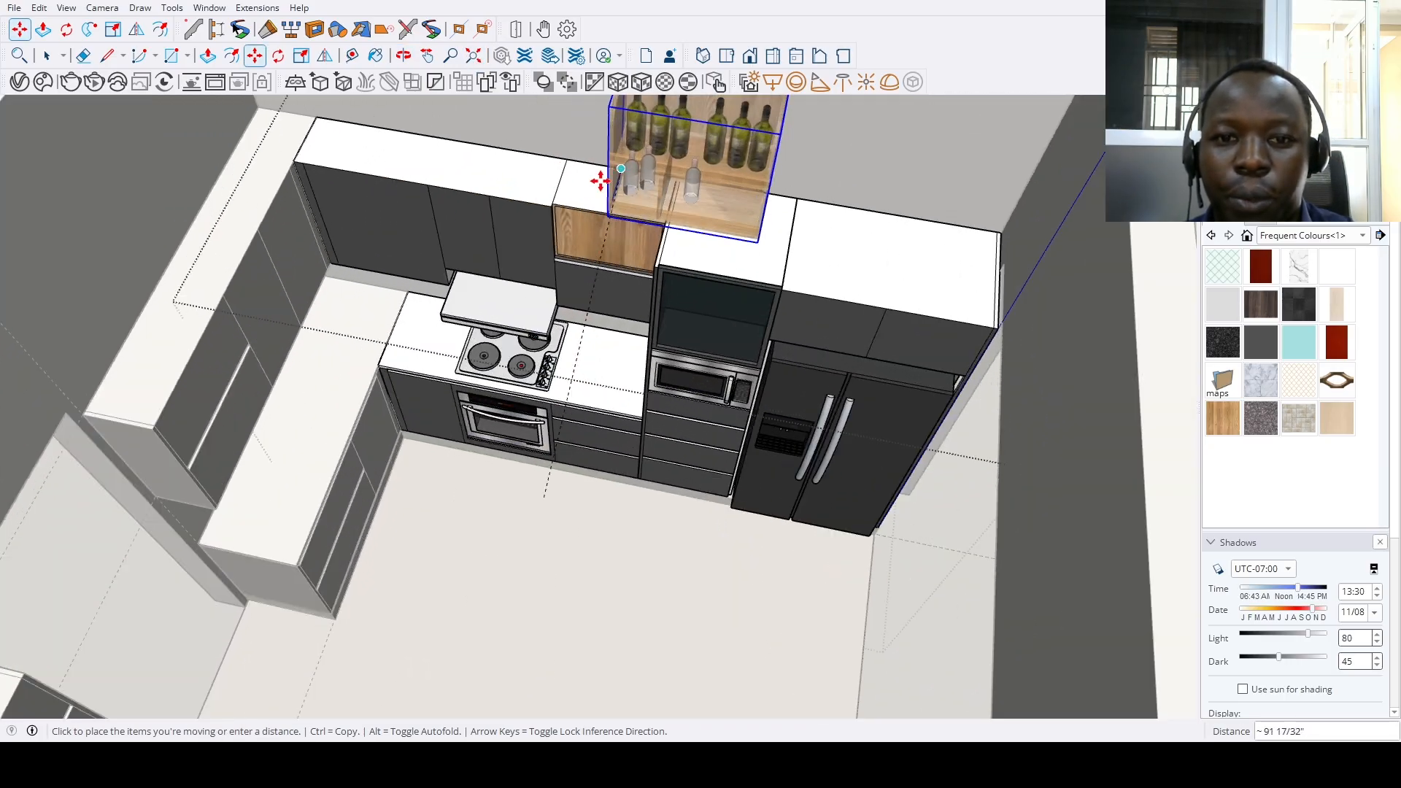
{"action": "scroll", "coordinate": [437, 307], "scroll_direction": "up", "scroll_amount": 1}
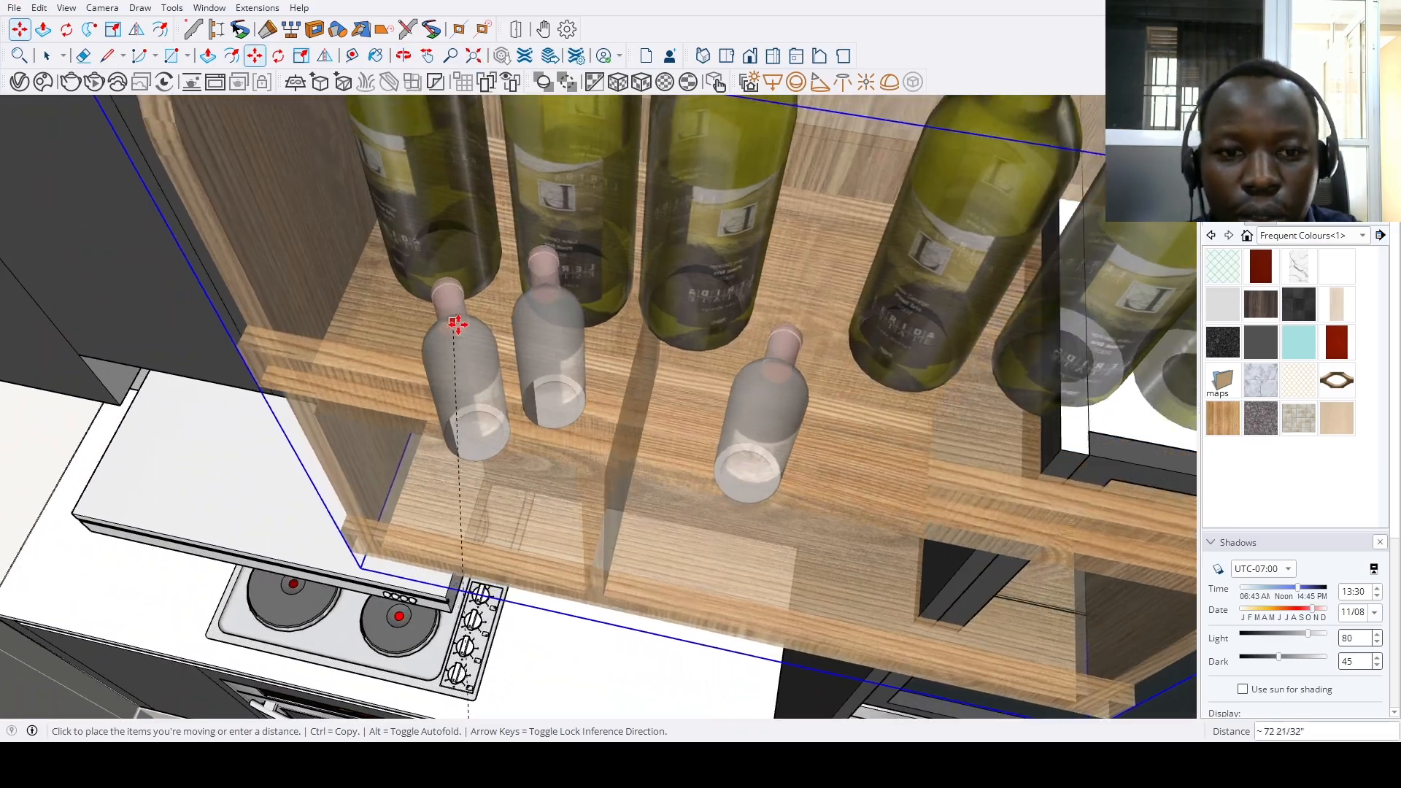
{"action": "left_click", "coordinate": [462, 320]}
{"action": "scroll", "coordinate": [465, 389], "scroll_direction": "down", "scroll_amount": 3}
{"action": "scroll", "coordinate": [464, 389], "scroll_direction": "down", "scroll_amount": 3}
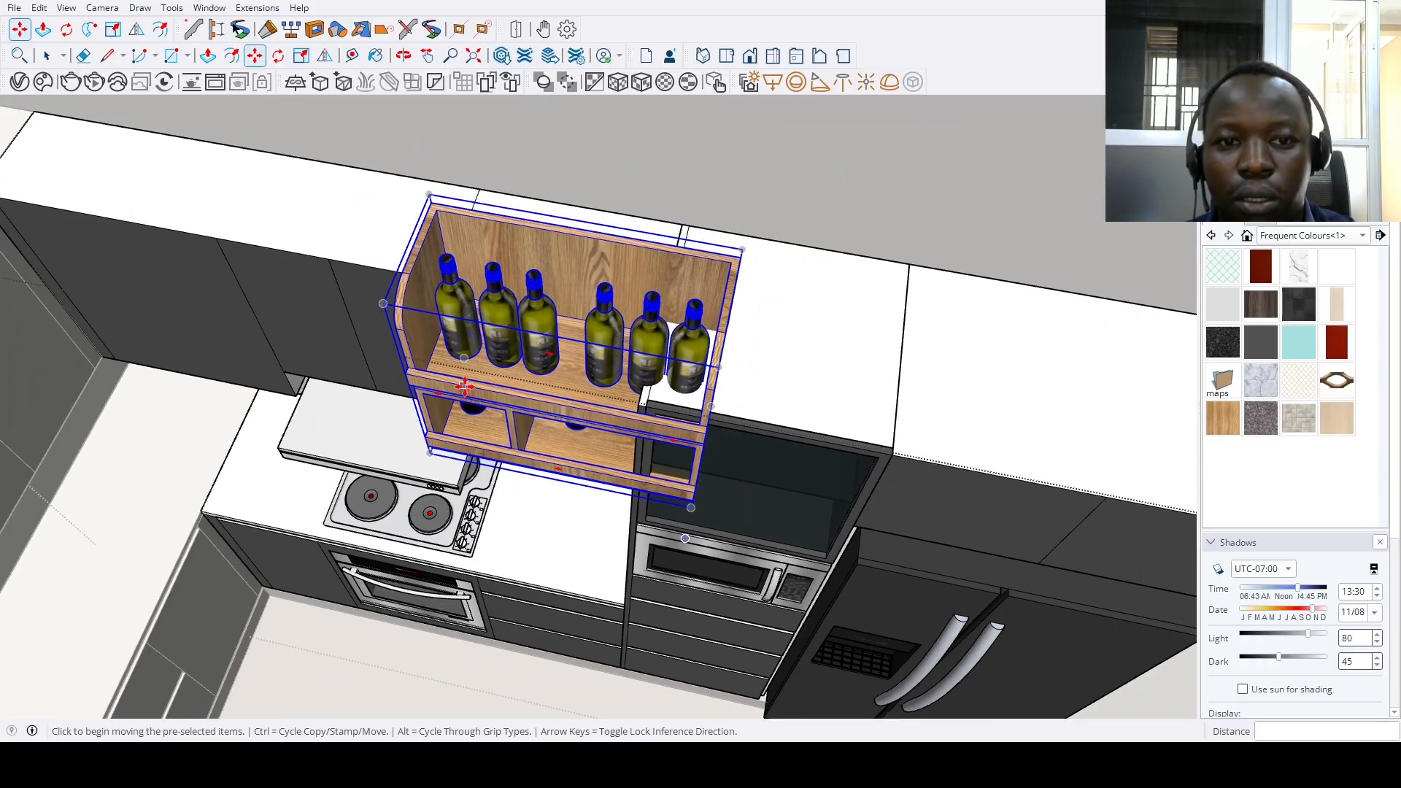
Push the wall cabinet's wood panel and its surrounding frame back to the rear wall to open up the upper section
{"action": "middle_click_drag", "start_coordinate": [464, 389], "coordinate": [712, 426]}
{"action": "key", "text": "space"}
{"action": "scroll", "coordinate": [636, 401], "scroll_direction": "up", "scroll_amount": 2}
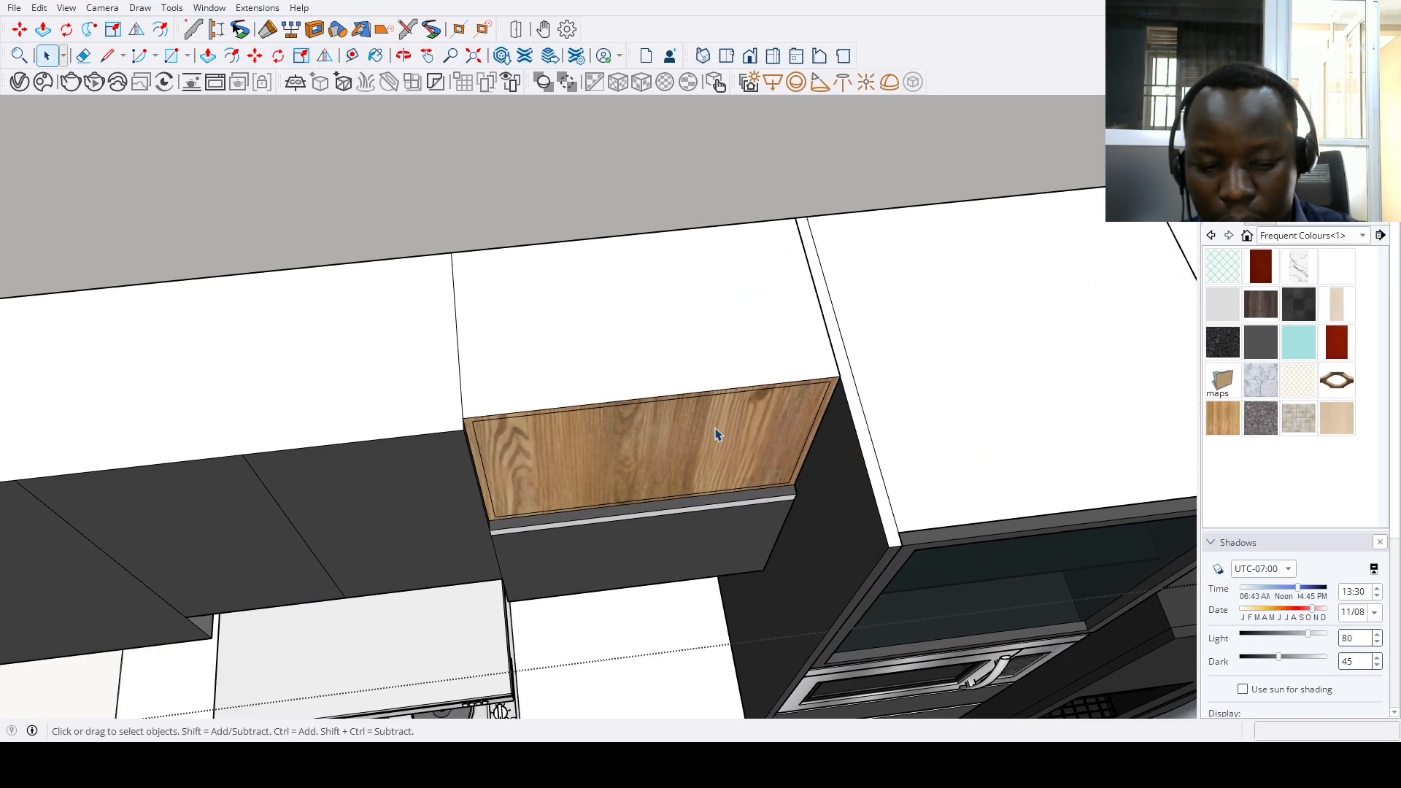
{"action": "key", "text": "p"}
{"action": "left_click", "coordinate": [803, 432]}
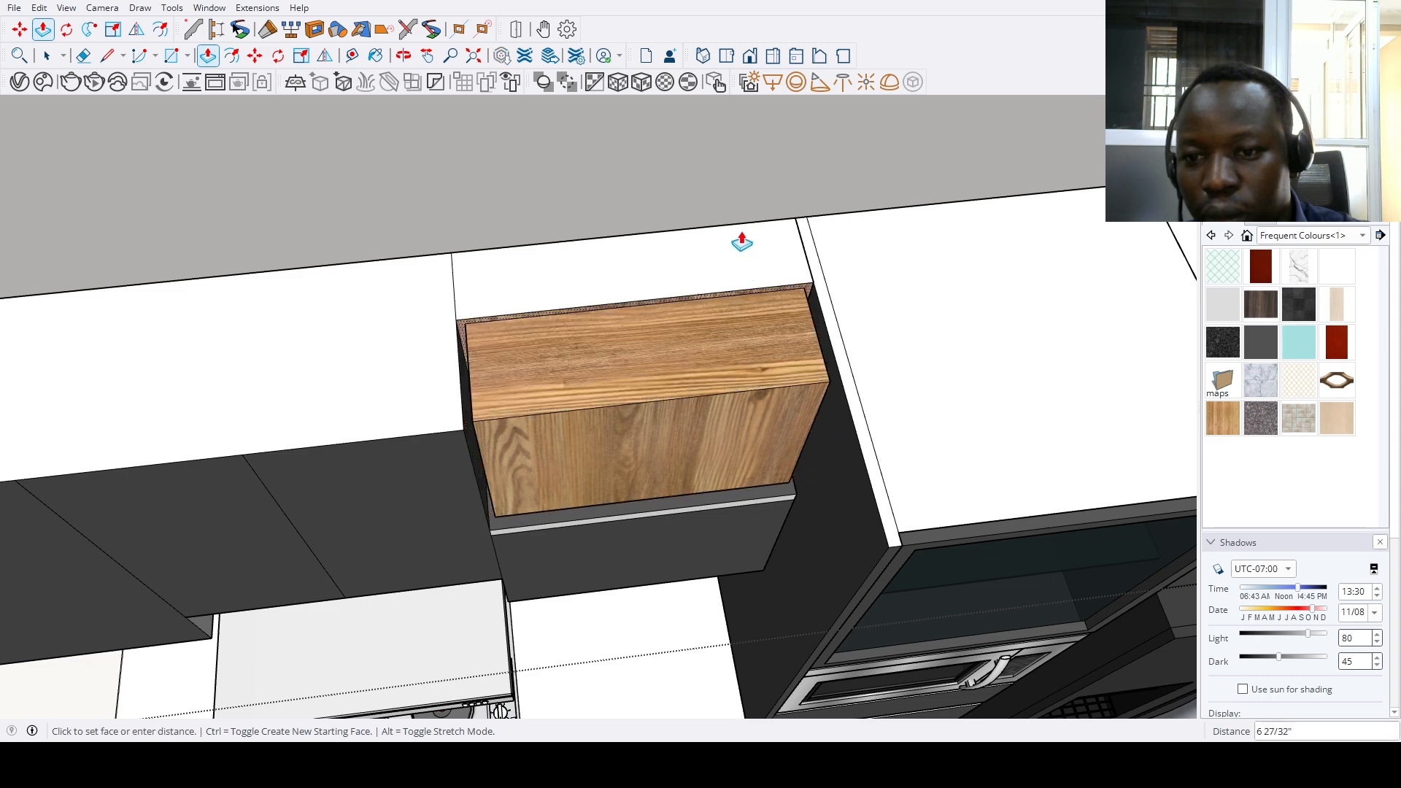
{"action": "left_click", "coordinate": [743, 398]}
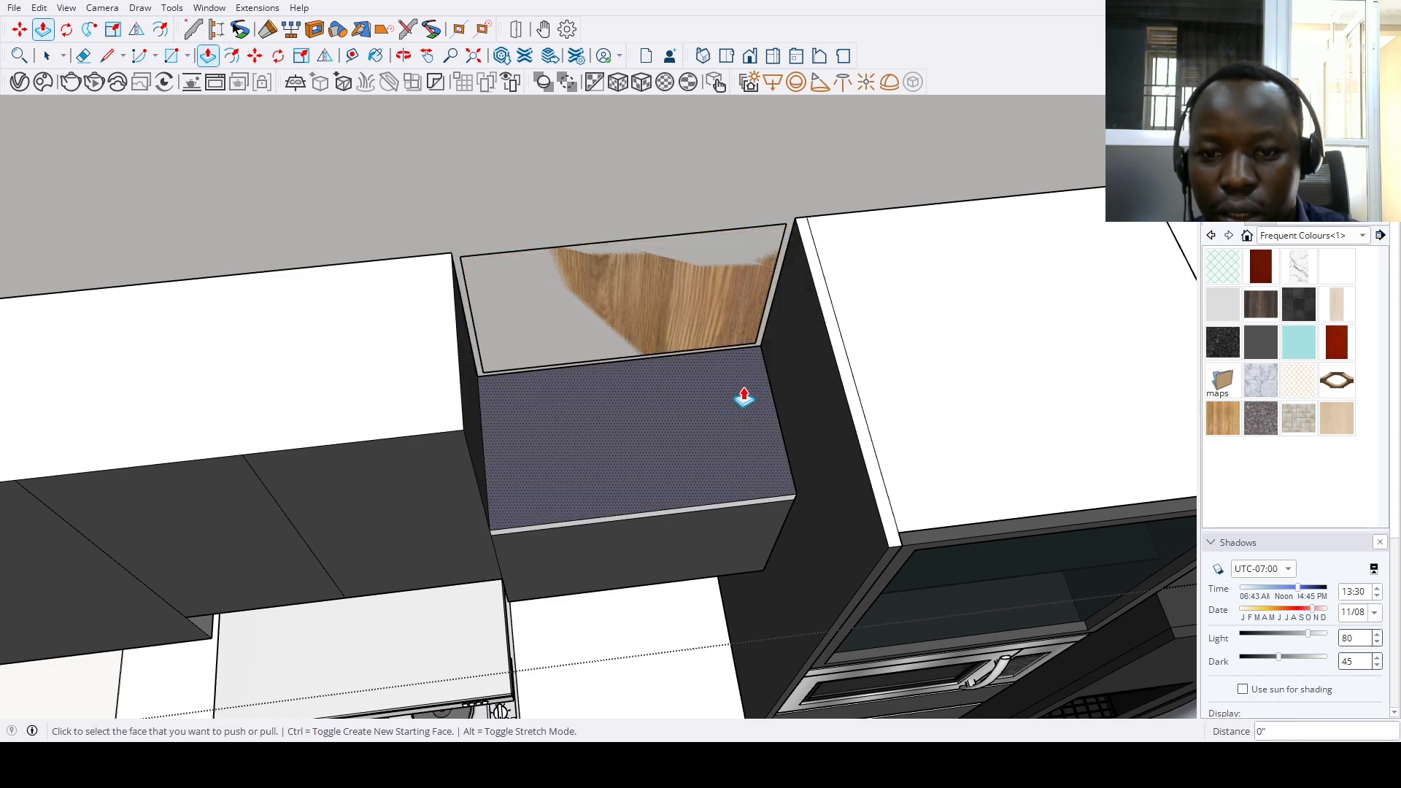
Try to select the leftover wood face on the rear wall inside the opened wall-cabinet section
{"action": "key", "text": "space"}
{"action": "triple_click", "coordinate": [724, 308]}
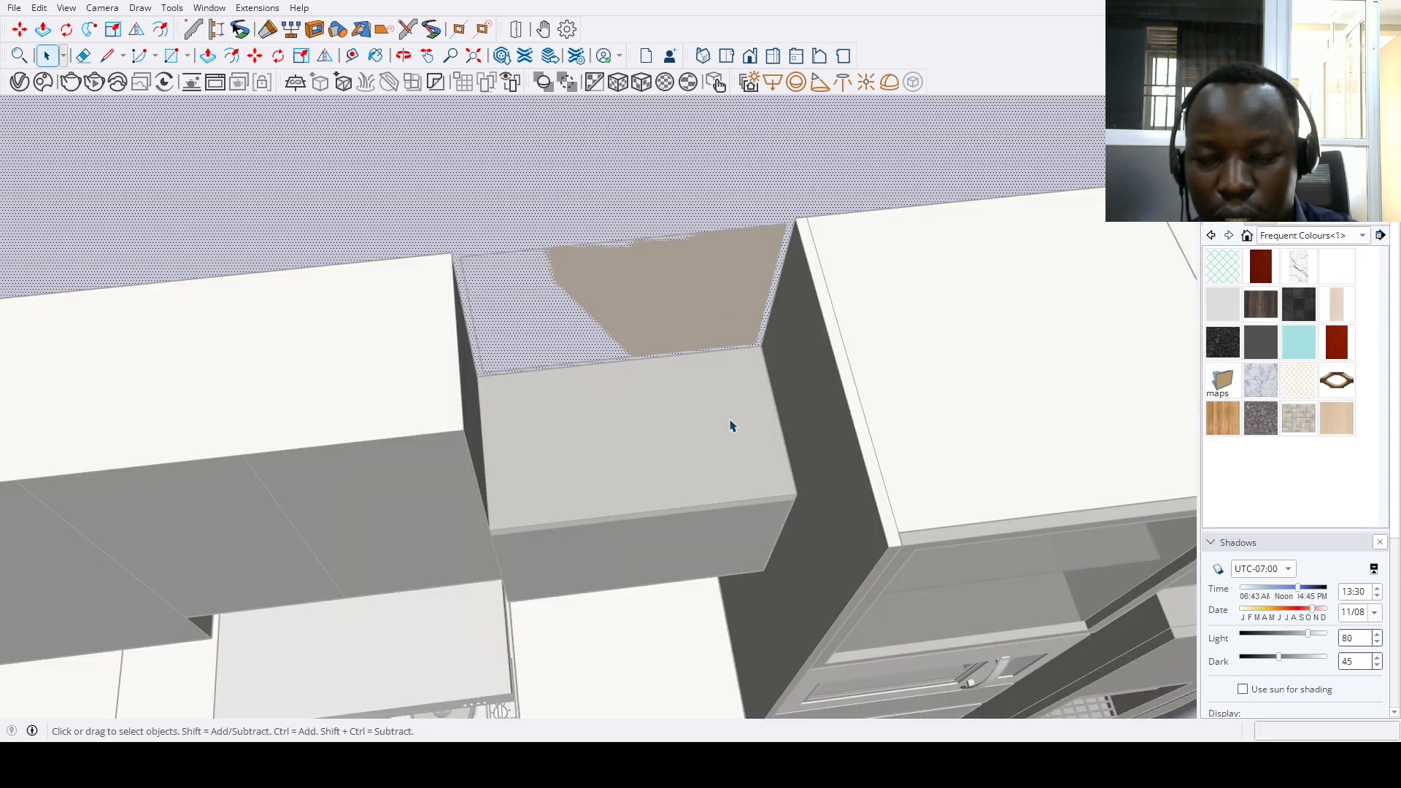
{"action": "scroll", "coordinate": [732, 426], "scroll_direction": "down", "scroll_amount": 3}
{"action": "middle_click_drag", "start_coordinate": [757, 492], "coordinate": [692, 449]}
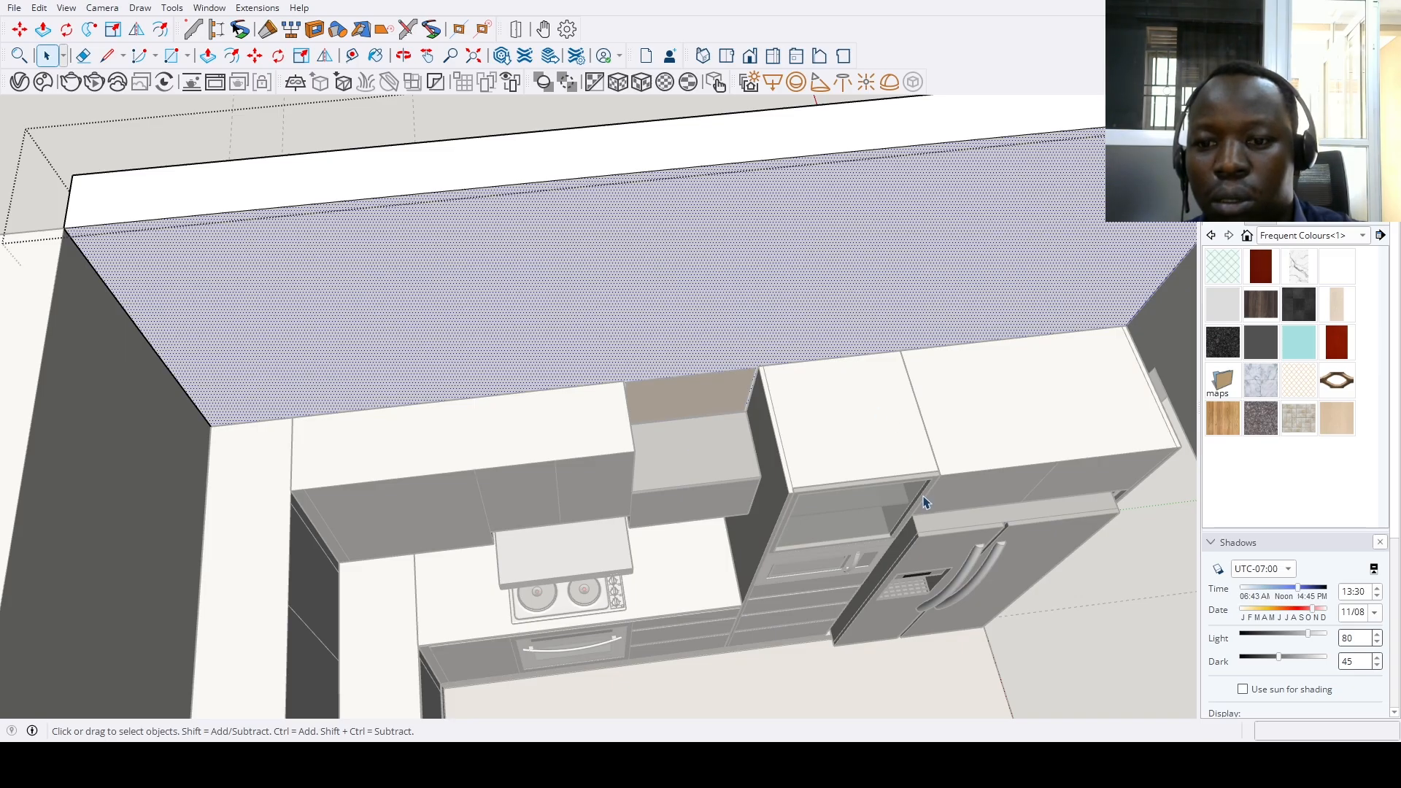
{"action": "scroll", "coordinate": [567, 399], "scroll_direction": "down", "scroll_amount": 3}
{"action": "left_click", "coordinate": [575, 201]}
{"action": "left_click", "coordinate": [530, 515]}
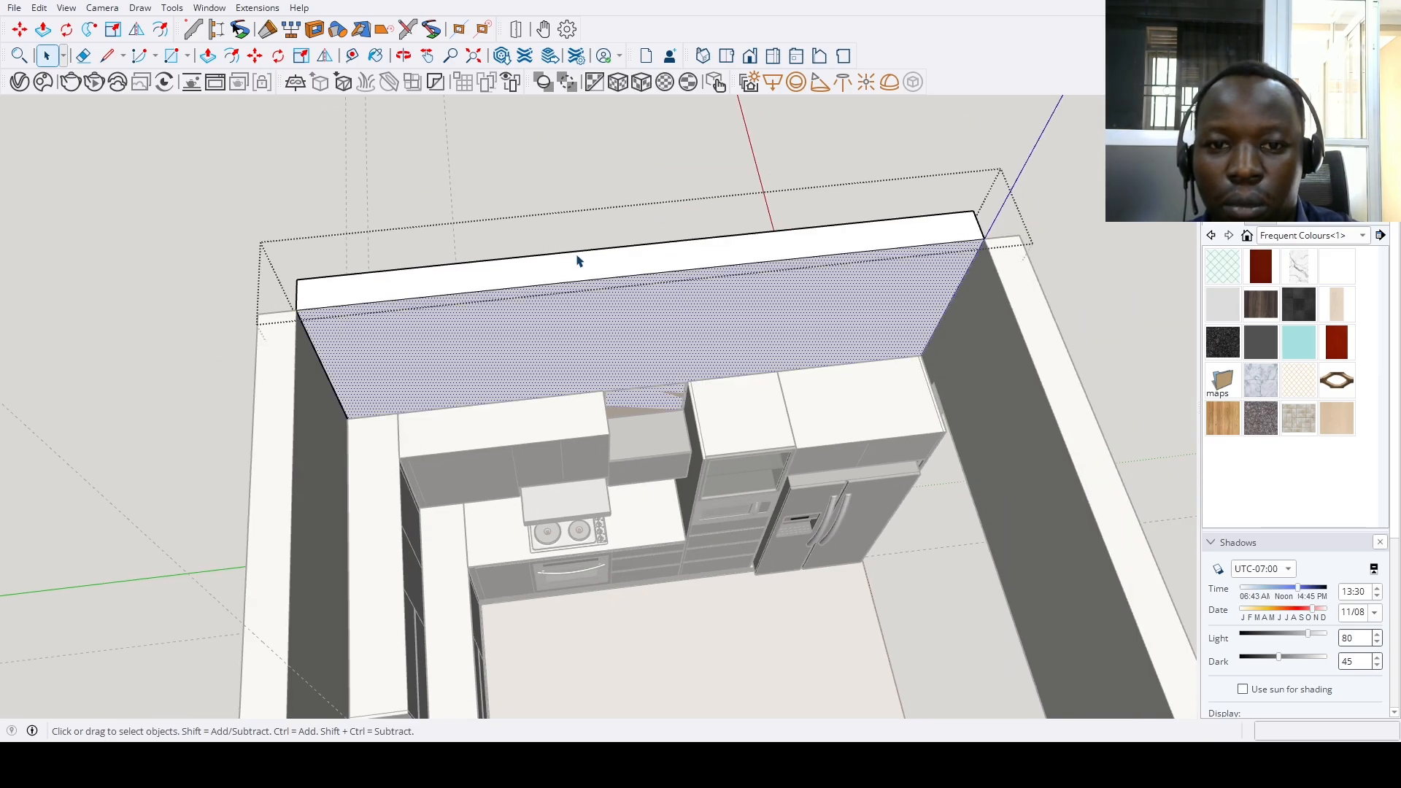
{"action": "left_click", "coordinate": [578, 219]}
{"action": "double_click", "coordinate": [652, 400]}
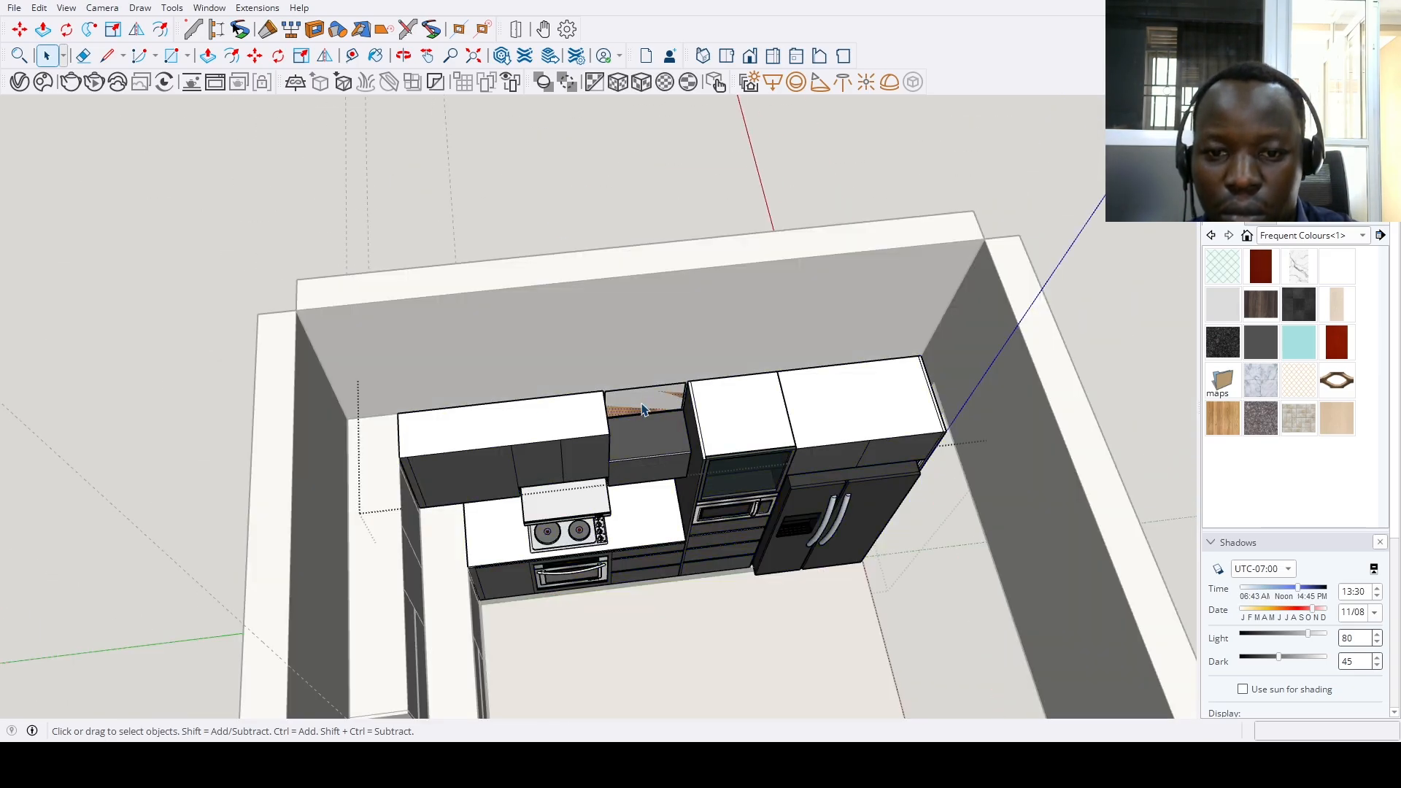
{"action": "double_click", "coordinate": [642, 408]}
{"action": "left_click", "coordinate": [567, 350]}
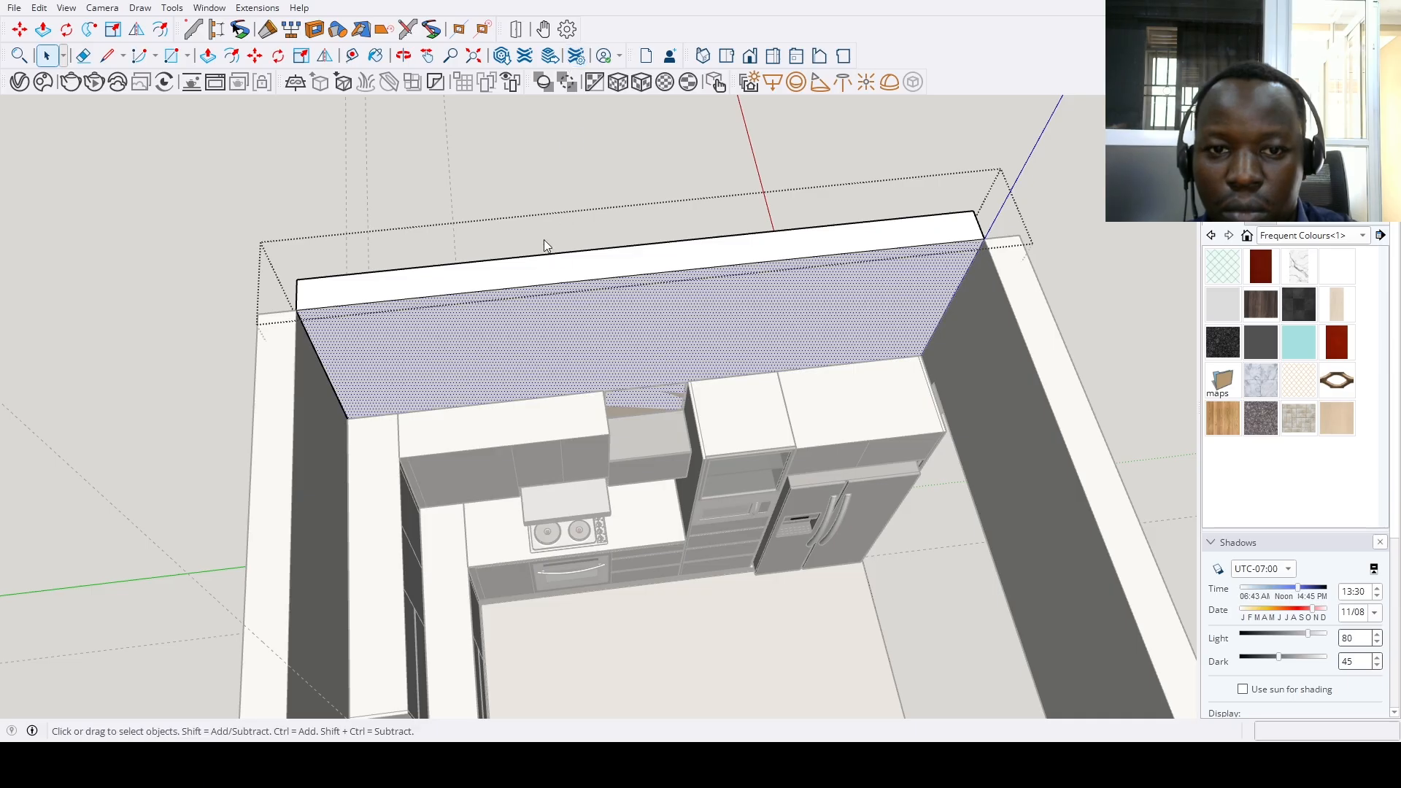
{"action": "left_click", "coordinate": [634, 188]}
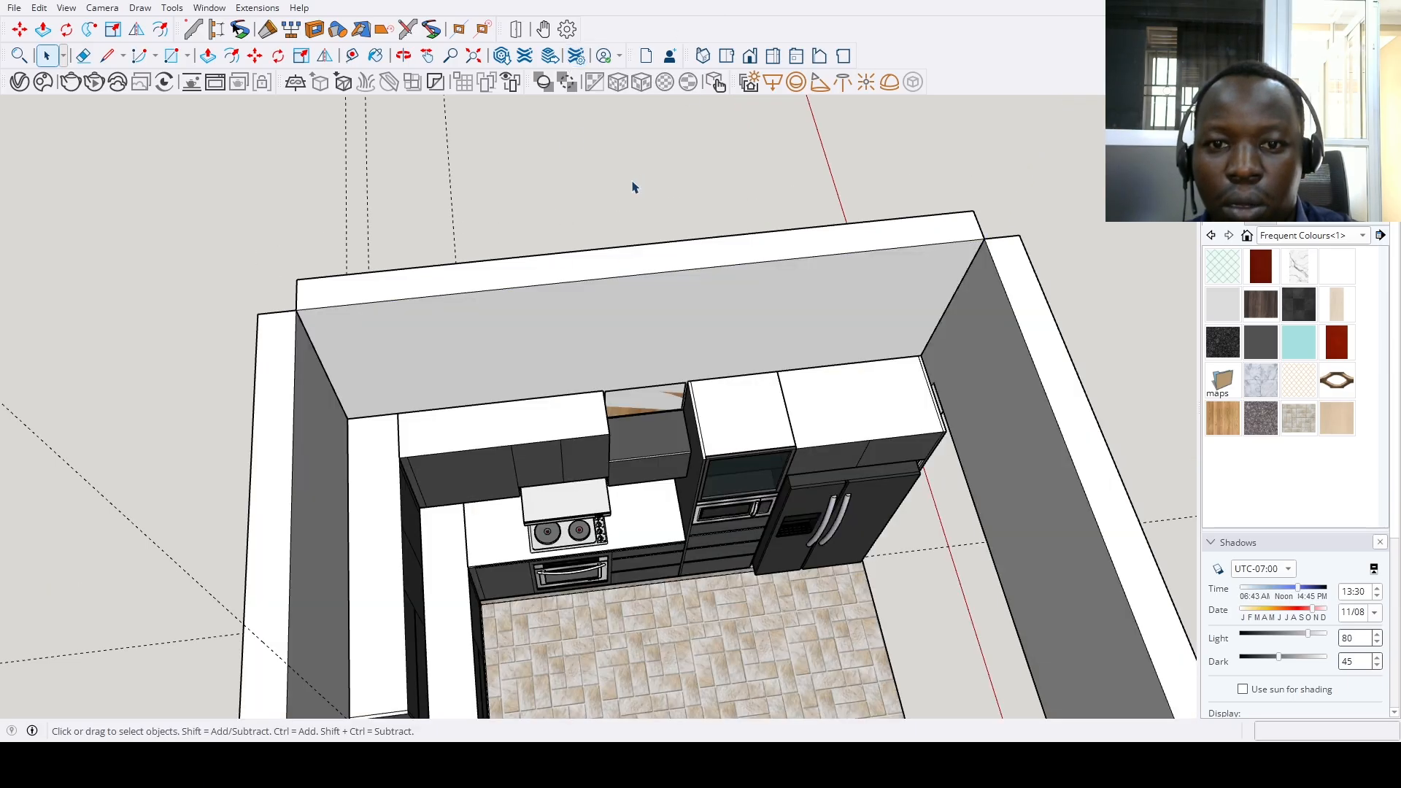
Delete the rear wall behind the cabinets to reach what is left in the opened wall-cabinet section
{"action": "left_click", "coordinate": [604, 285]}
{"action": "left_click", "coordinate": [639, 413]}
{"action": "left_click", "coordinate": [629, 311]}
{"action": "key", "text": "Delete"}
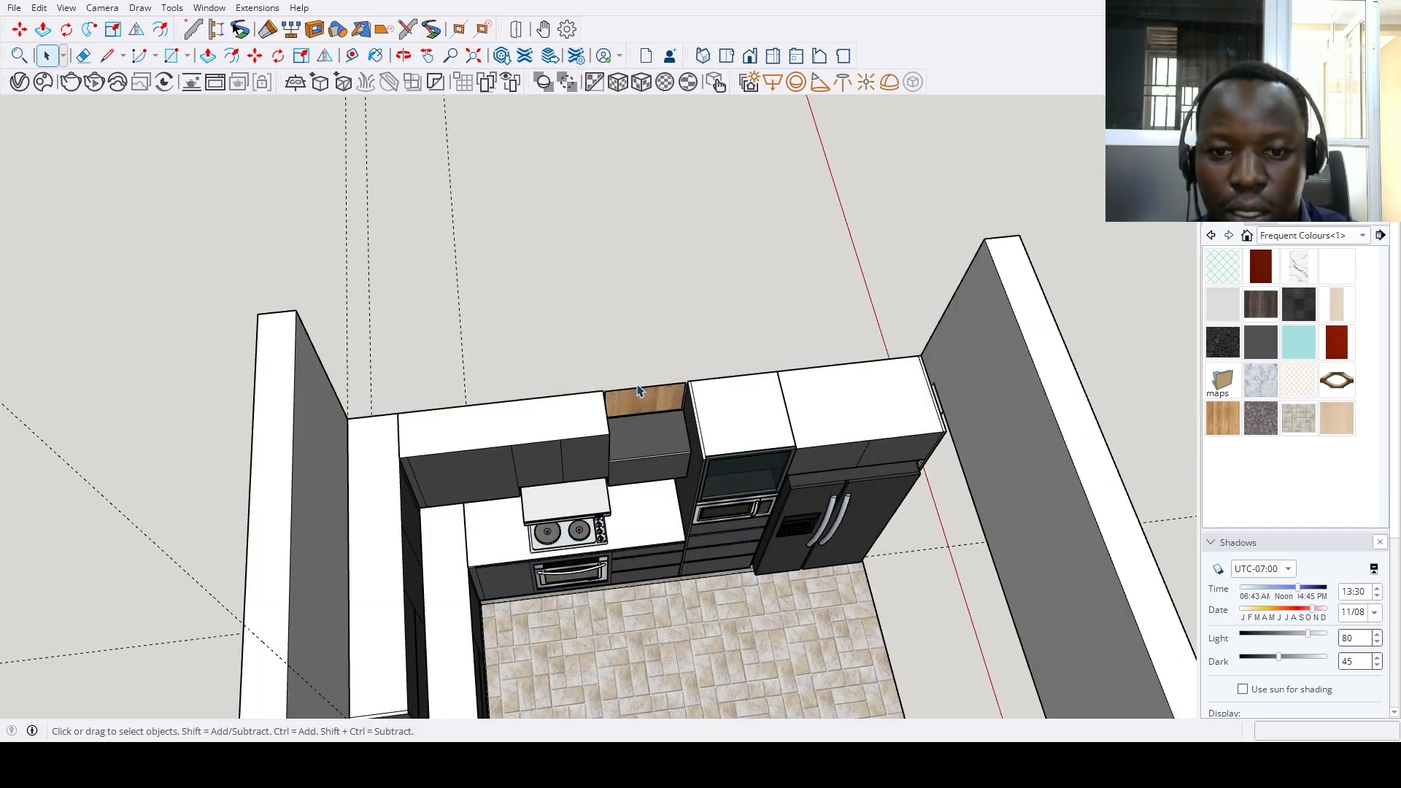
Open the cabinet group at the opened wall-cabinet section and undo the last change
{"action": "left_click", "coordinate": [637, 392]}
{"action": "double_click", "coordinate": [641, 401]}
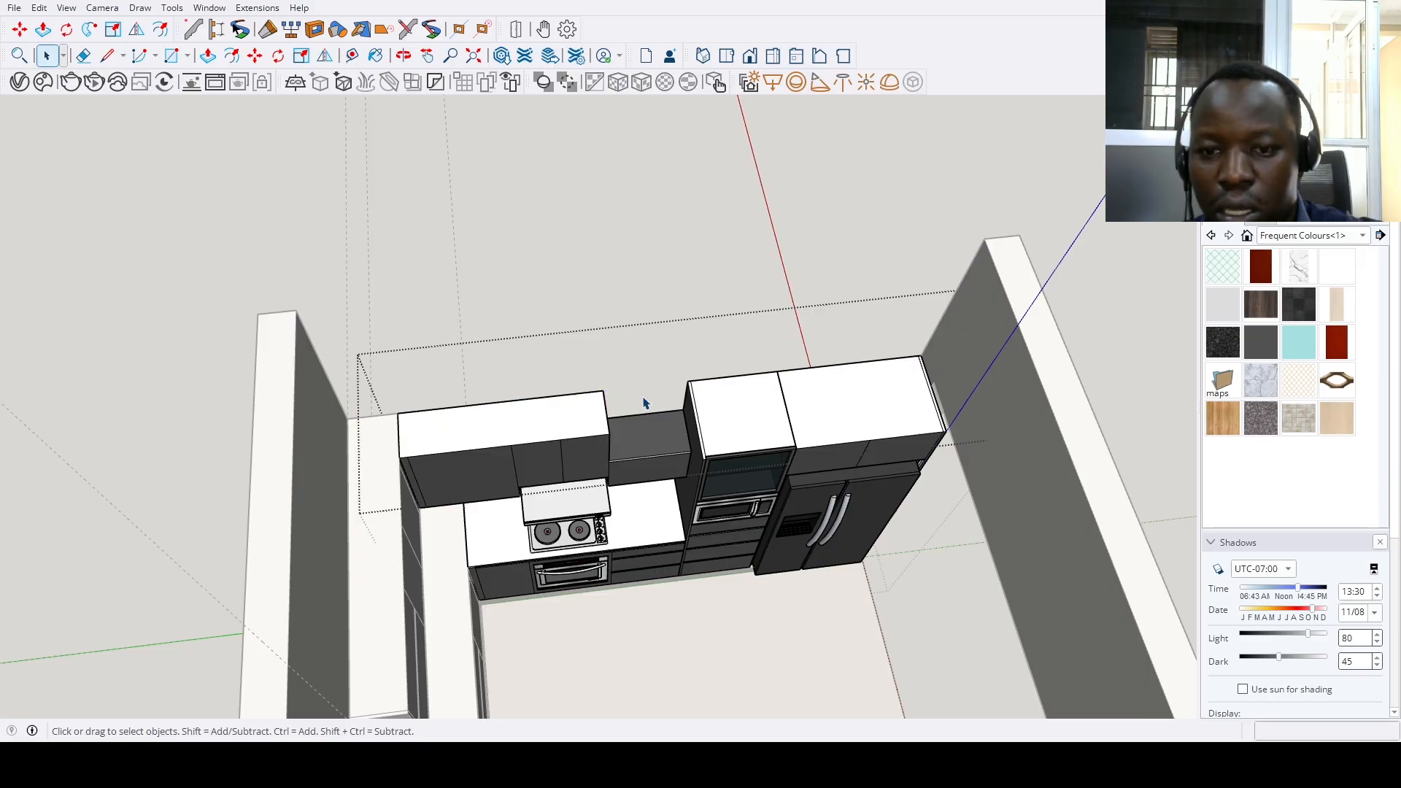
{"action": "scroll", "coordinate": [644, 399], "scroll_direction": "down", "scroll_amount": 2}
{"action": "middle_click_drag", "start_coordinate": [644, 399], "coordinate": [664, 569]}
{"action": "key", "text": "ctrl+z"}
Move the wine rack into the opened wall-cabinet section so that it stands on the section's shelf
{"action": "scroll", "coordinate": [644, 399], "scroll_direction": "up", "scroll_amount": 2}
{"action": "scroll", "coordinate": [626, 394], "scroll_direction": "up", "scroll_amount": 3}
{"action": "left_click", "coordinate": [625, 394]}
{"action": "scroll", "coordinate": [725, 464], "scroll_direction": "up", "scroll_amount": 2}
{"action": "scroll", "coordinate": [555, 617], "scroll_direction": "up", "scroll_amount": 2}
{"action": "key", "text": "m"}
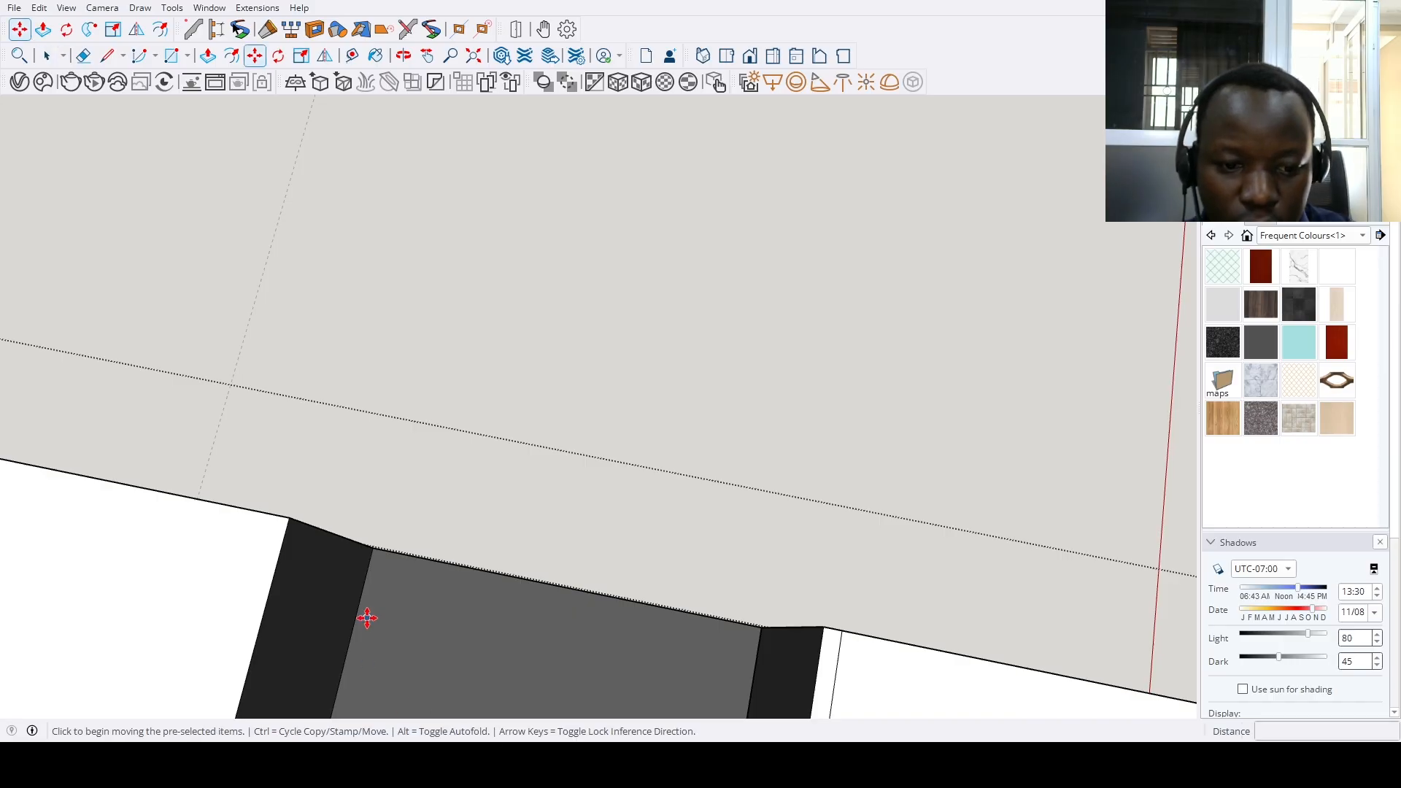
{"action": "middle_click_drag", "start_coordinate": [366, 615], "coordinate": [376, 445]}
{"action": "left_click", "coordinate": [433, 30]}
{"action": "left_click", "coordinate": [474, 58]}
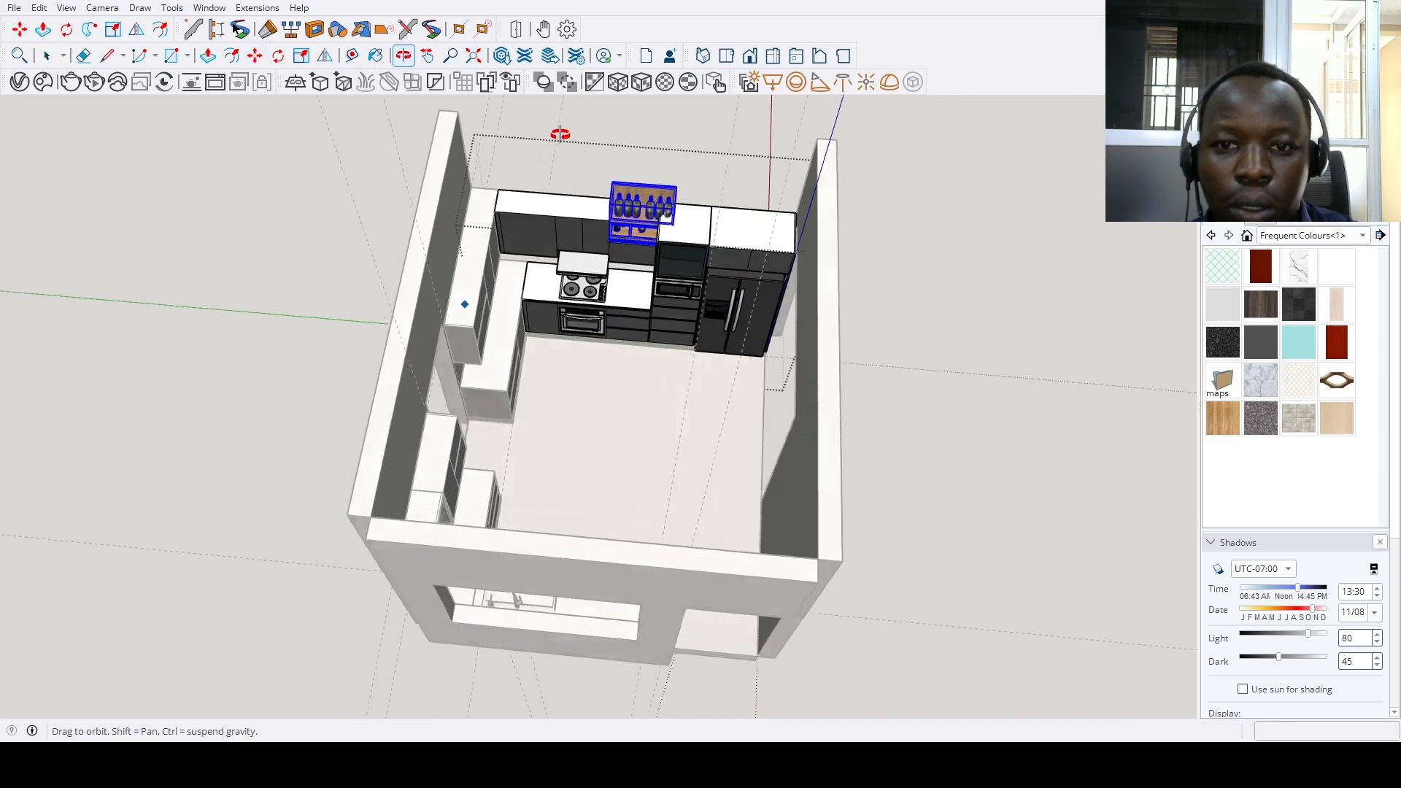
{"action": "scroll", "coordinate": [525, 438], "scroll_direction": "down", "scroll_amount": 4}
{"action": "middle_click_drag", "start_coordinate": [525, 438], "coordinate": [611, 242]}
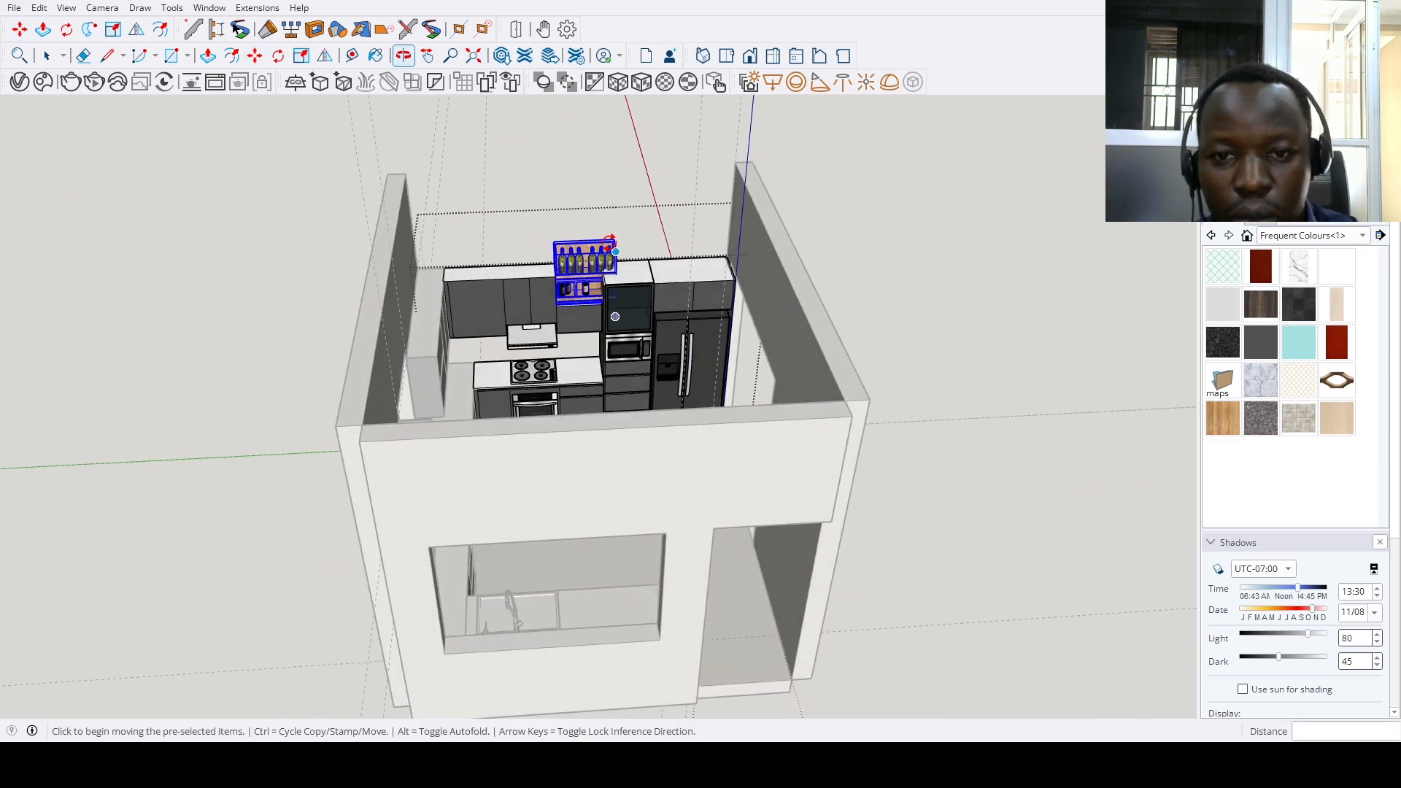
{"action": "scroll", "coordinate": [563, 401], "scroll_direction": "up", "scroll_amount": 6}
{"action": "middle_click_drag", "start_coordinate": [566, 316], "coordinate": [591, 438]}
{"action": "scroll", "coordinate": [640, 332], "scroll_direction": "down", "scroll_amount": 3}
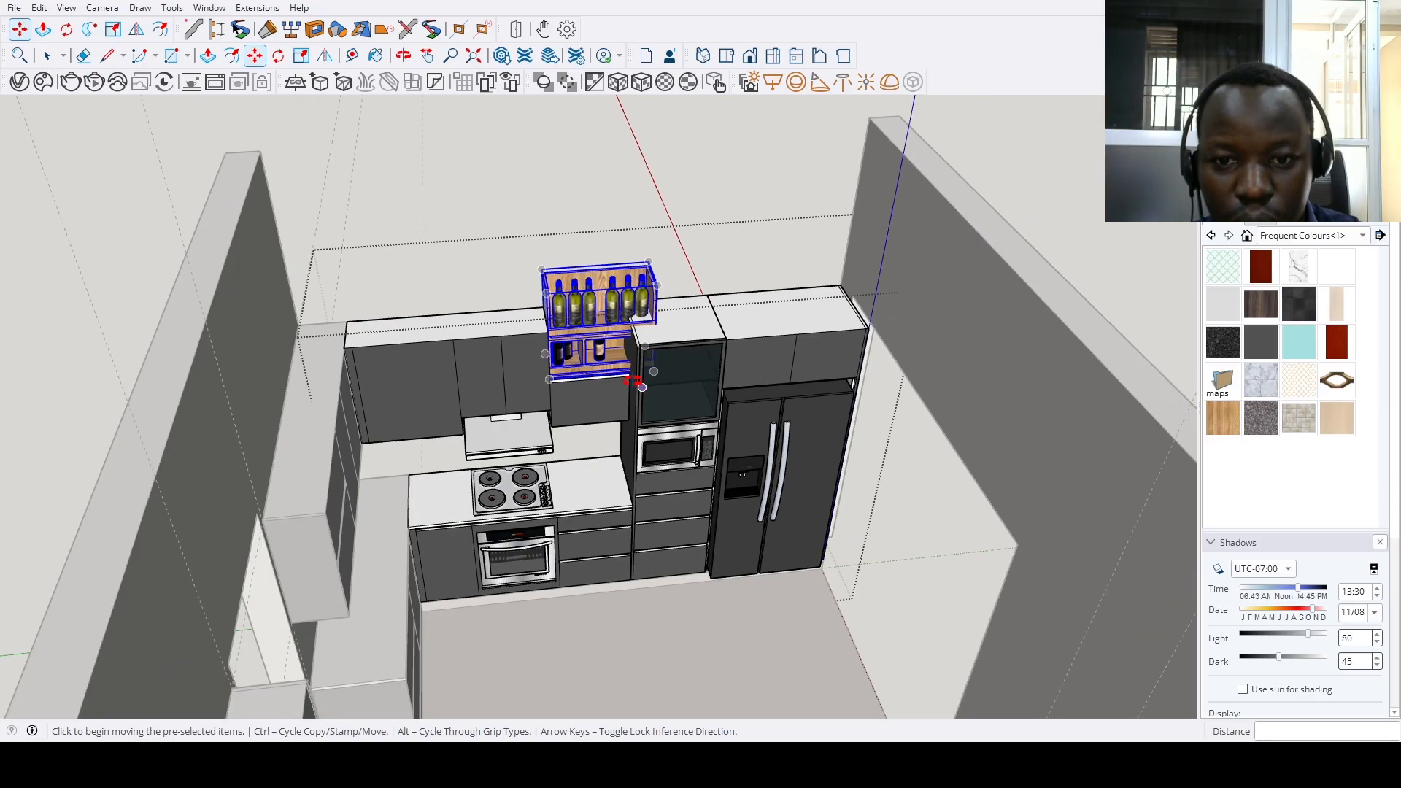
Narrow the wine rack to the section by moving its oven-side panel and three nearest green bottles inward about 4 59/64"
{"action": "key", "text": "space"}
{"action": "double_click", "coordinate": [634, 332]}
{"action": "scroll", "coordinate": [627, 330], "scroll_direction": "up", "scroll_amount": 3}
{"action": "left_click_drag", "start_coordinate": [758, 524], "coordinate": [759, 524]}
{"action": "scroll", "coordinate": [729, 380], "scroll_direction": "up", "scroll_amount": 5}
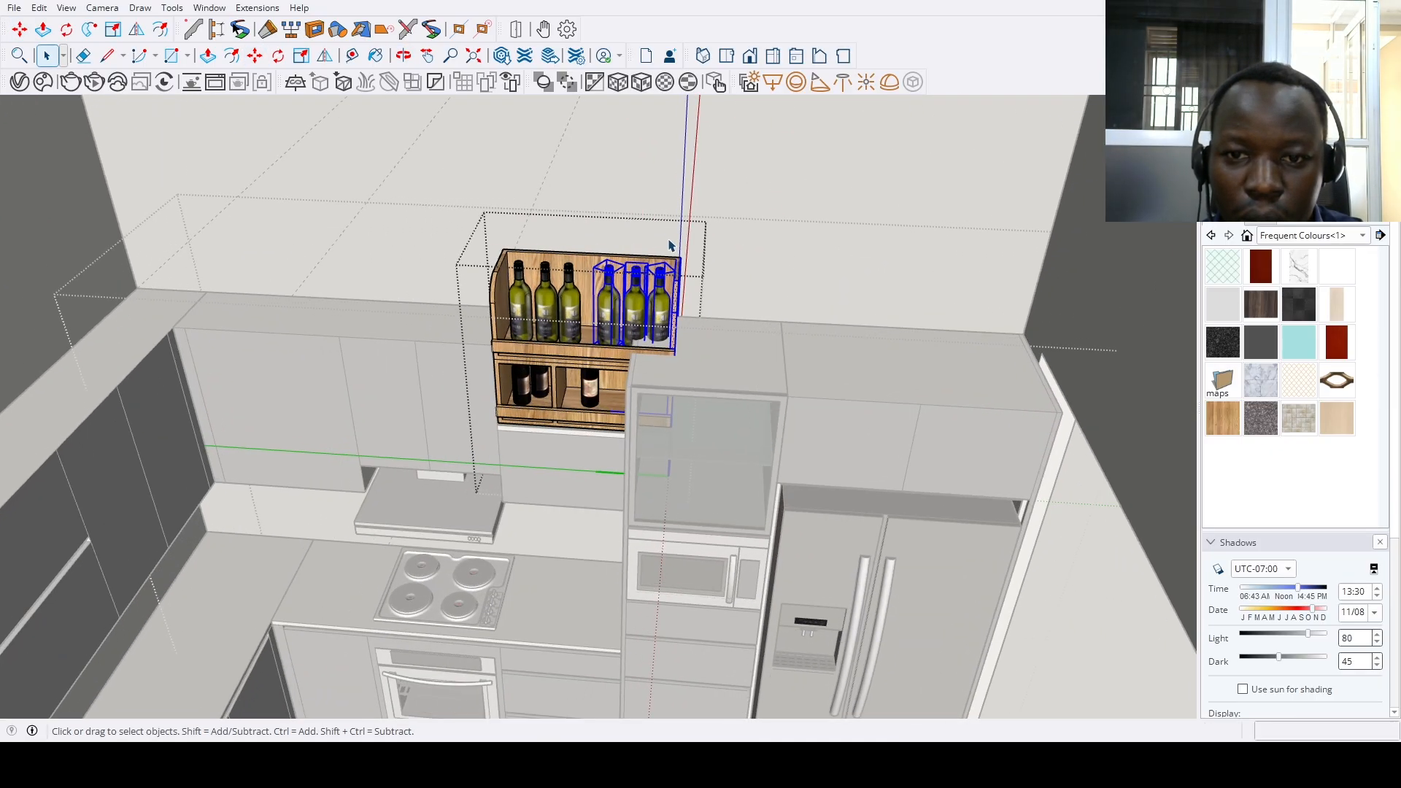
{"action": "middle_click_drag", "start_coordinate": [720, 367], "coordinate": [688, 413]}
{"action": "scroll", "coordinate": [688, 417], "scroll_direction": "up", "scroll_amount": 3}
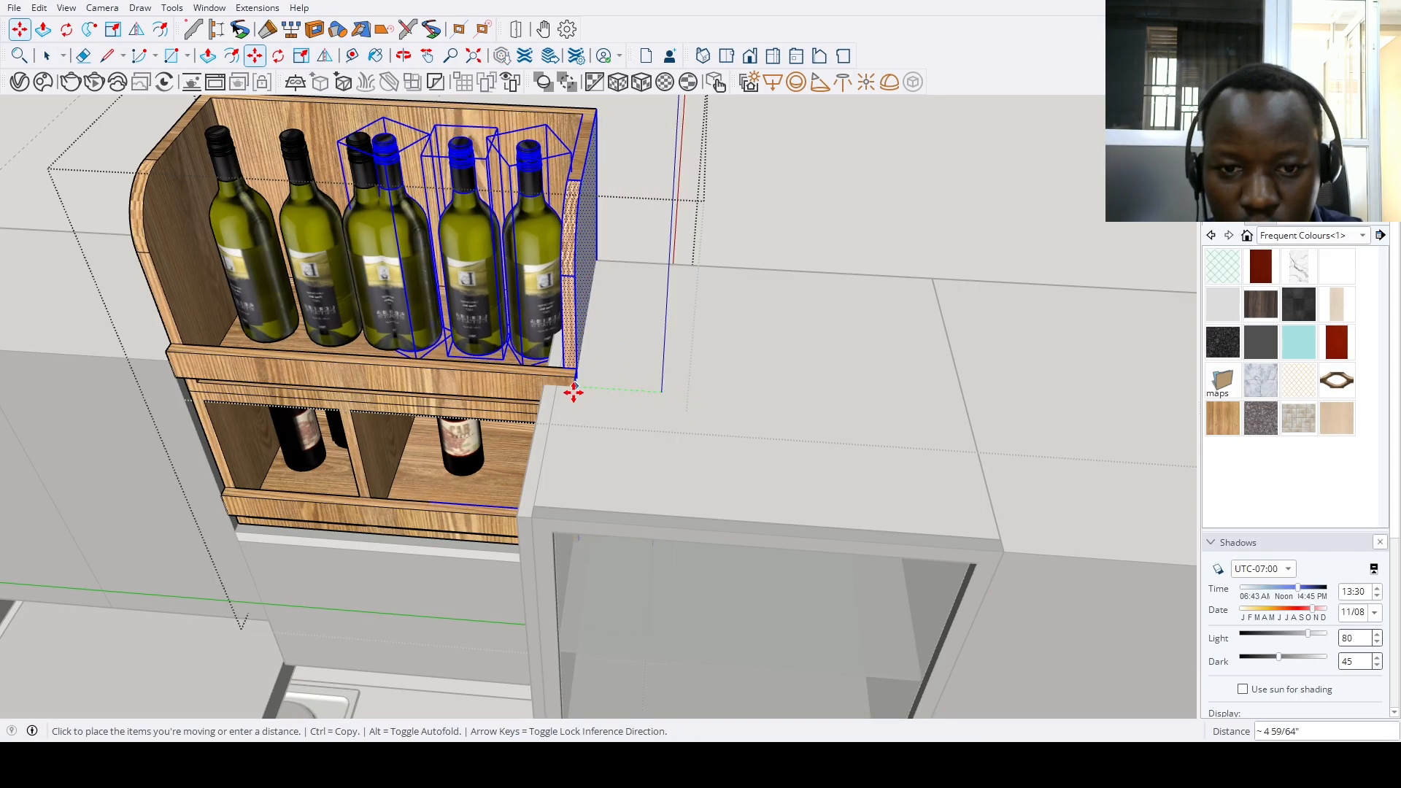
{"action": "key", "text": "space"}
{"action": "scroll", "coordinate": [530, 562], "scroll_direction": "down", "scroll_amount": 3}
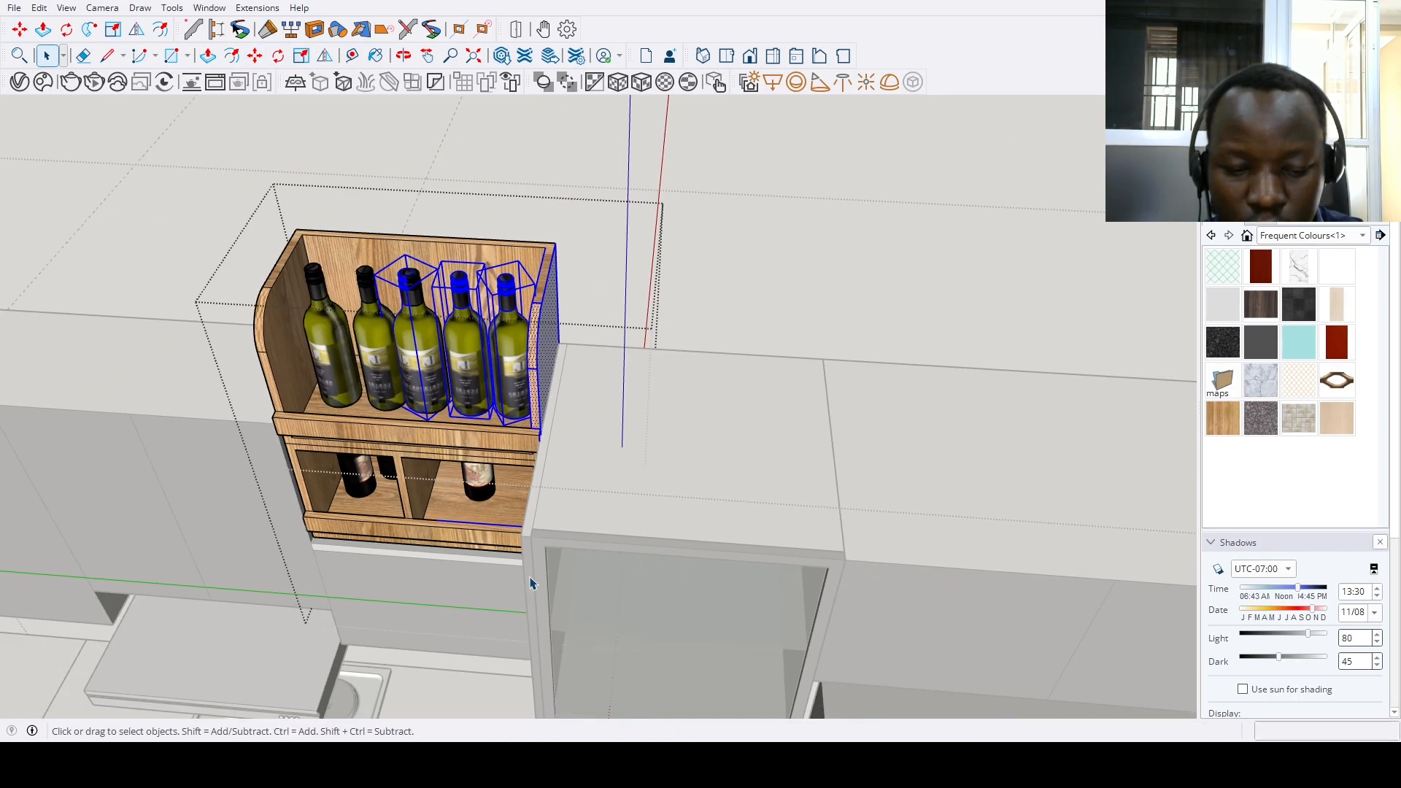
{"action": "scroll", "coordinate": [677, 339], "scroll_direction": "down", "scroll_amount": 4}
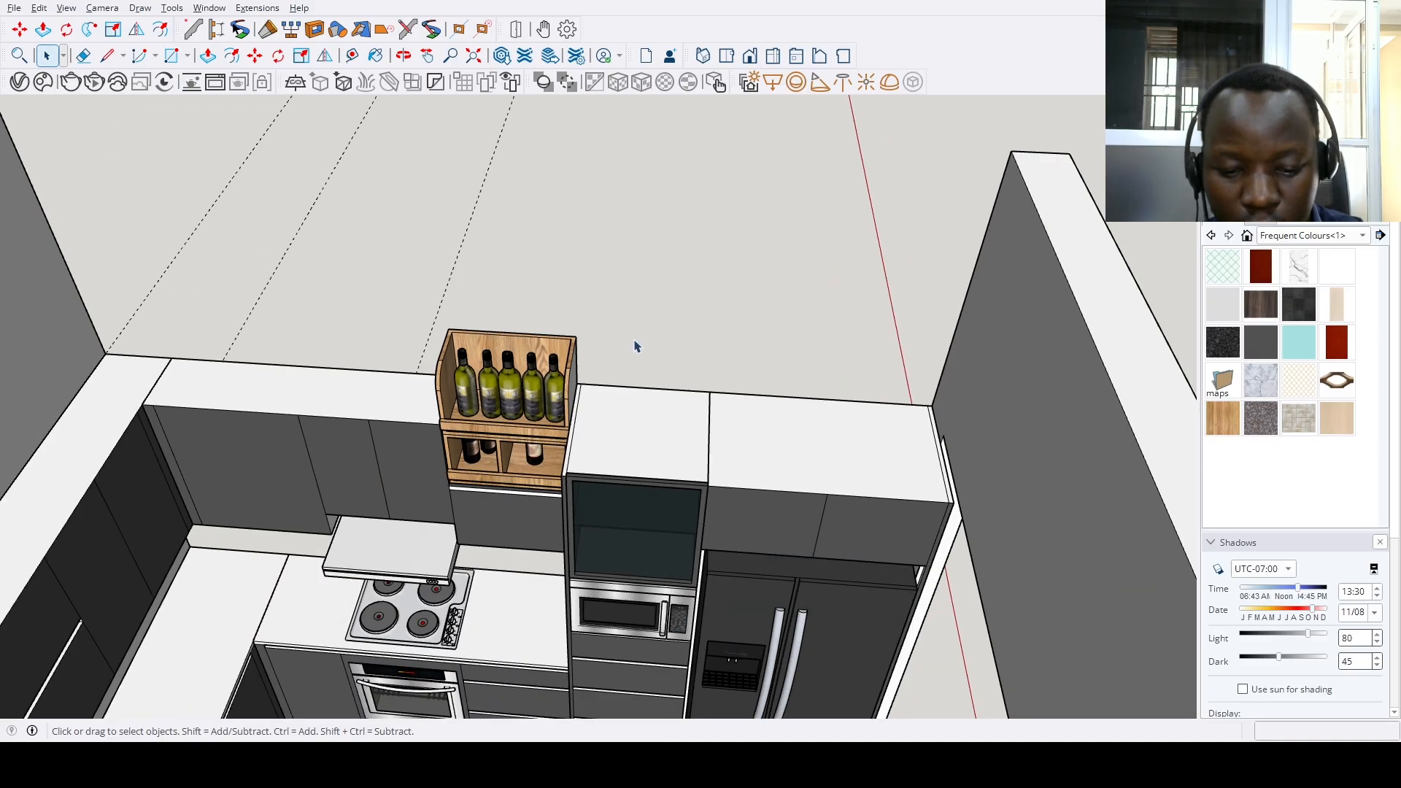
Delete the front wall with the window and doorway to open the view into the kitchen
{"action": "scroll", "coordinate": [575, 401], "scroll_direction": "up", "scroll_amount": 6}
{"action": "scroll", "coordinate": [556, 415], "scroll_direction": "down", "scroll_amount": 7}
{"action": "middle_click_drag", "start_coordinate": [562, 409], "coordinate": [606, 372]}
{"action": "scroll", "coordinate": [534, 438], "scroll_direction": "up", "scroll_amount": 4}
{"action": "scroll", "coordinate": [535, 445], "scroll_direction": "up", "scroll_amount": 3}
{"action": "middle_click_drag", "start_coordinate": [540, 430], "coordinate": [577, 305]}
{"action": "scroll", "coordinate": [538, 386], "scroll_direction": "down", "scroll_amount": 5}
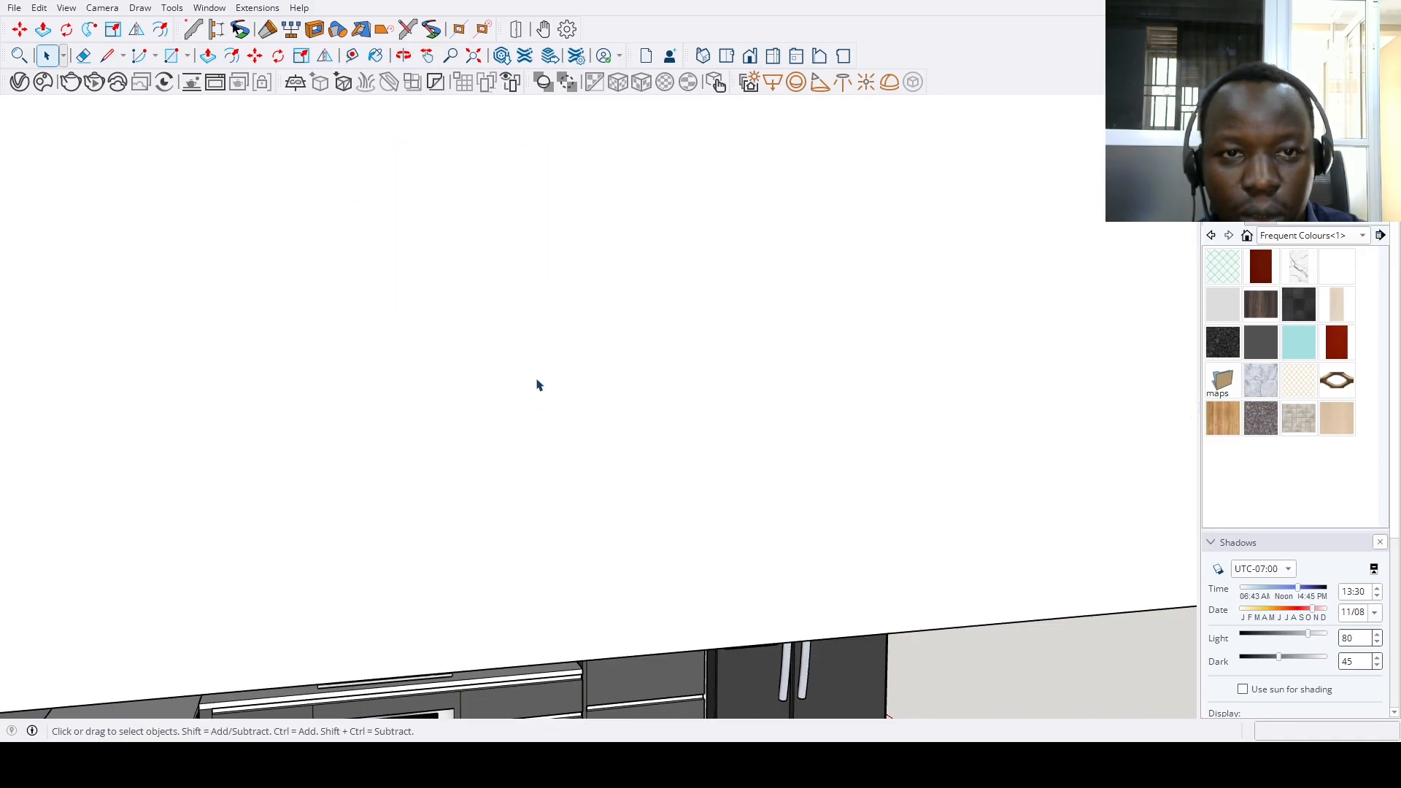
{"action": "left_click", "coordinate": [474, 58]}
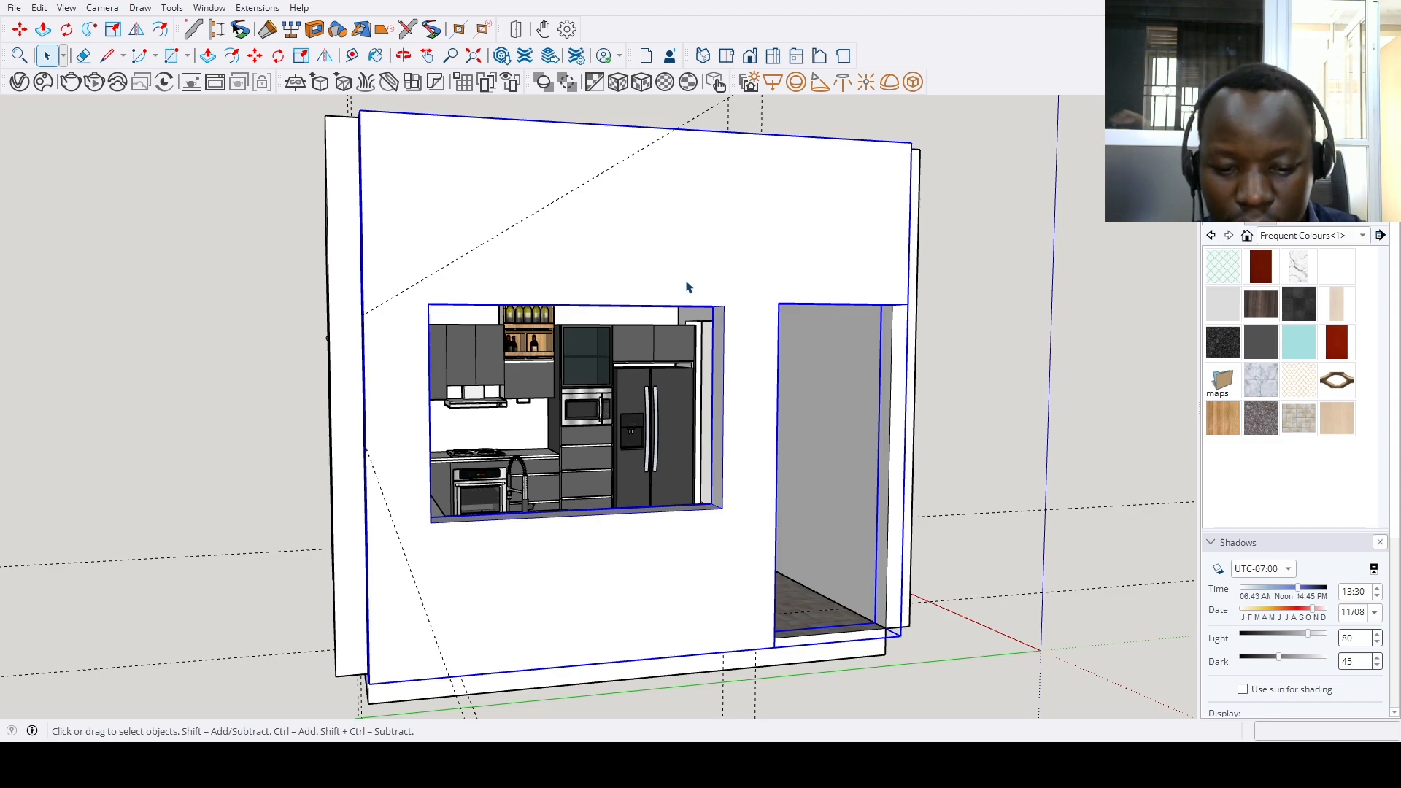
{"action": "key", "text": "Delete"}
Push the upright frame around the rack's lower compartments back 11 1/4" and a further 3/4" to clear it away
{"action": "middle_click_drag", "start_coordinate": [685, 287], "coordinate": [583, 332]}
{"action": "scroll", "coordinate": [569, 383], "scroll_direction": "up", "scroll_amount": 6}
{"action": "scroll", "coordinate": [595, 306], "scroll_direction": "up", "scroll_amount": 3}
{"action": "scroll", "coordinate": [629, 326], "scroll_direction": "up", "scroll_amount": 2}
{"action": "scroll", "coordinate": [582, 440], "scroll_direction": "up", "scroll_amount": 2}
{"action": "double_click", "coordinate": [578, 428]}
{"action": "scroll", "coordinate": [584, 332], "scroll_direction": "up", "scroll_amount": 3}
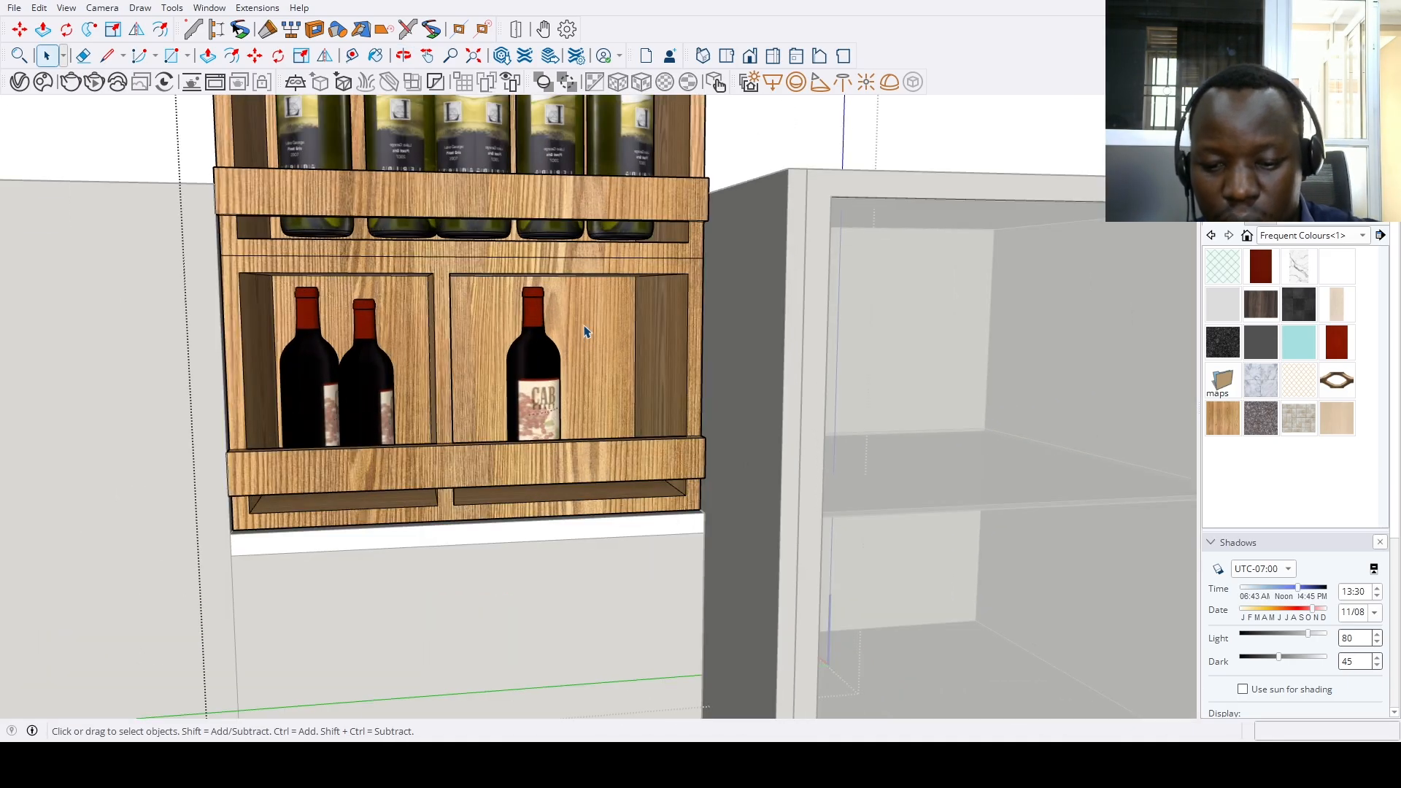
{"action": "key", "text": "p"}
{"action": "left_click", "coordinate": [625, 275]}
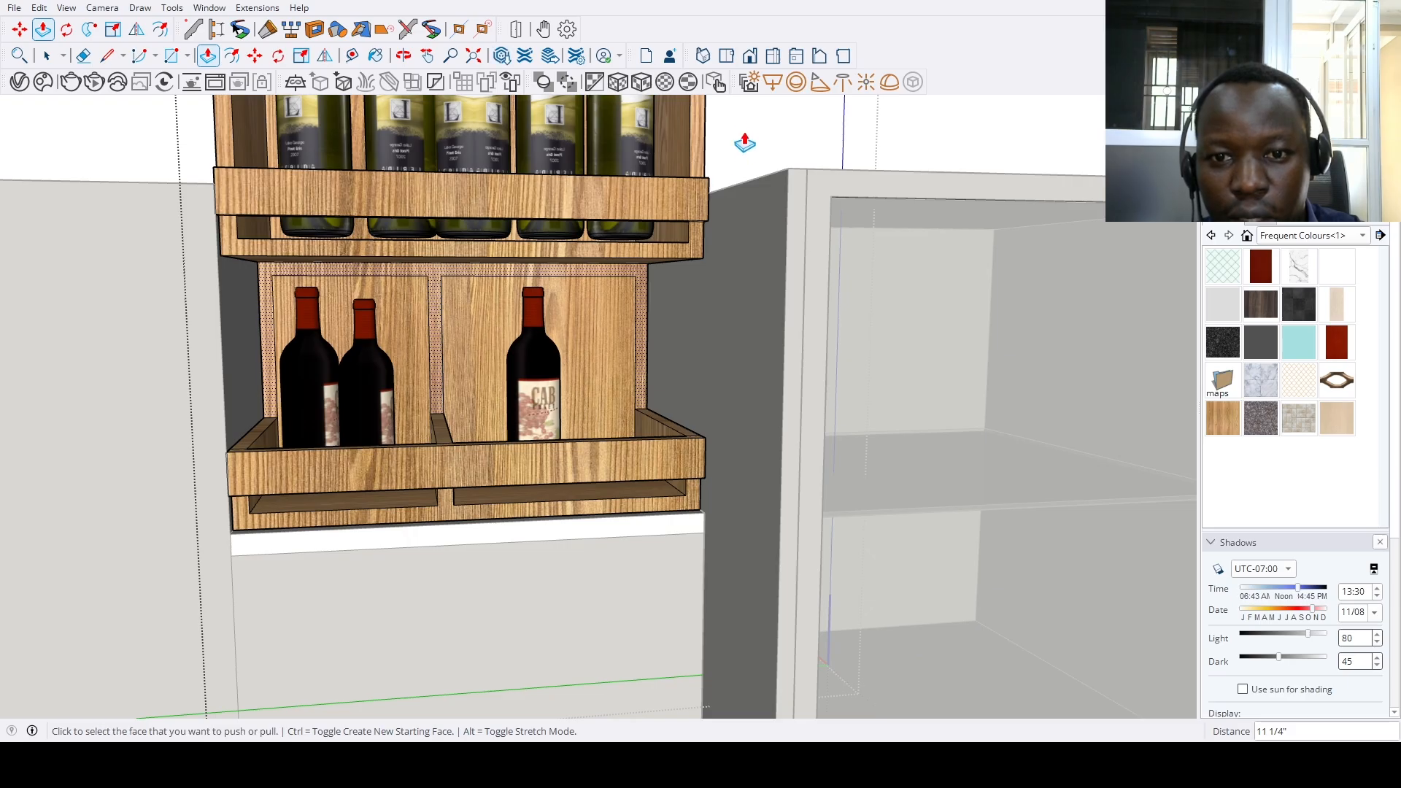
{"action": "scroll", "coordinate": [640, 275], "scroll_direction": "up", "scroll_amount": 2}
{"action": "left_click", "coordinate": [639, 276]}
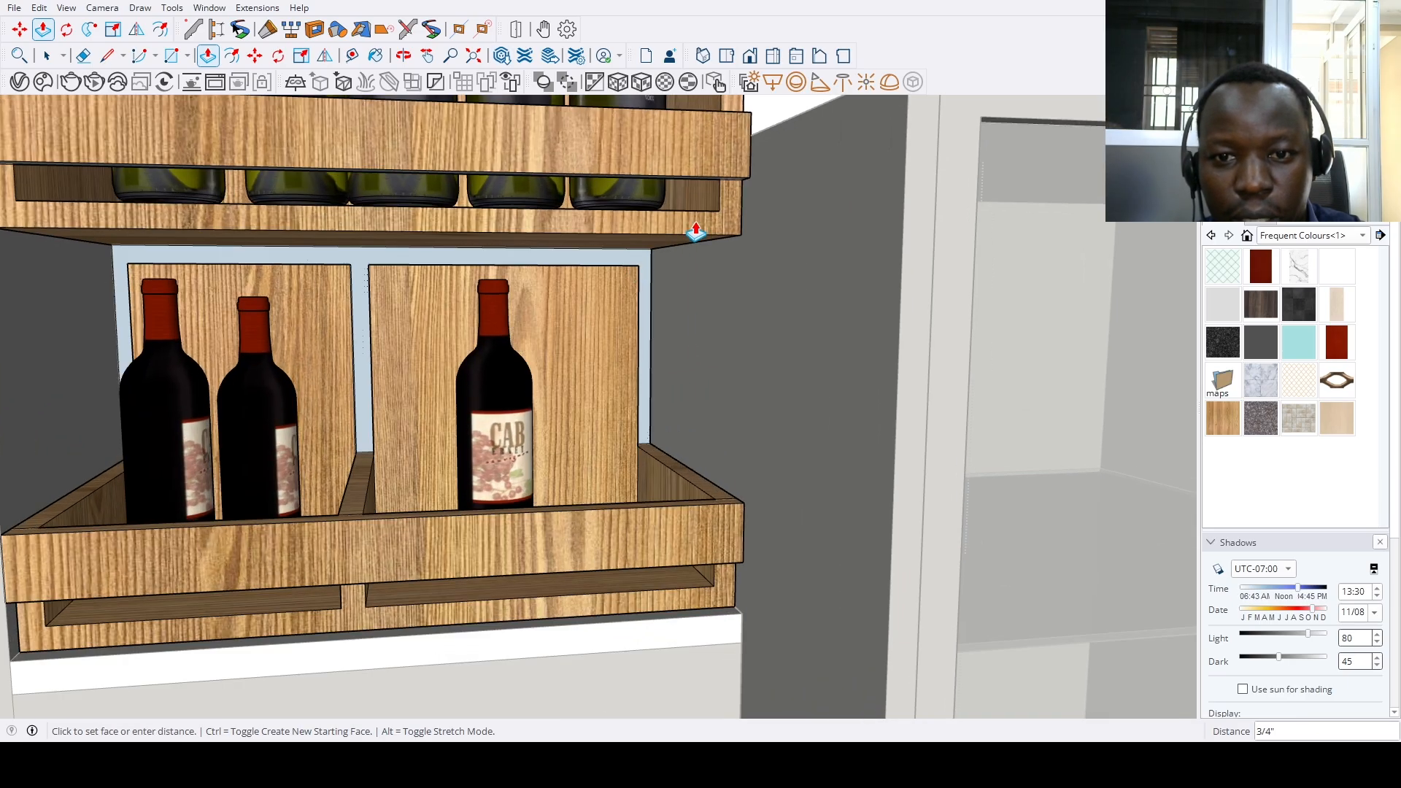
{"action": "left_click", "coordinate": [769, 115]}
{"action": "scroll", "coordinate": [610, 311], "scroll_direction": "down", "scroll_amount": 3}
{"action": "key", "text": "space"}
Erase the leftover back panels of the rack's lower compartments and delete the remaining lower tray
{"action": "scroll", "coordinate": [639, 289], "scroll_direction": "up", "scroll_amount": 3}
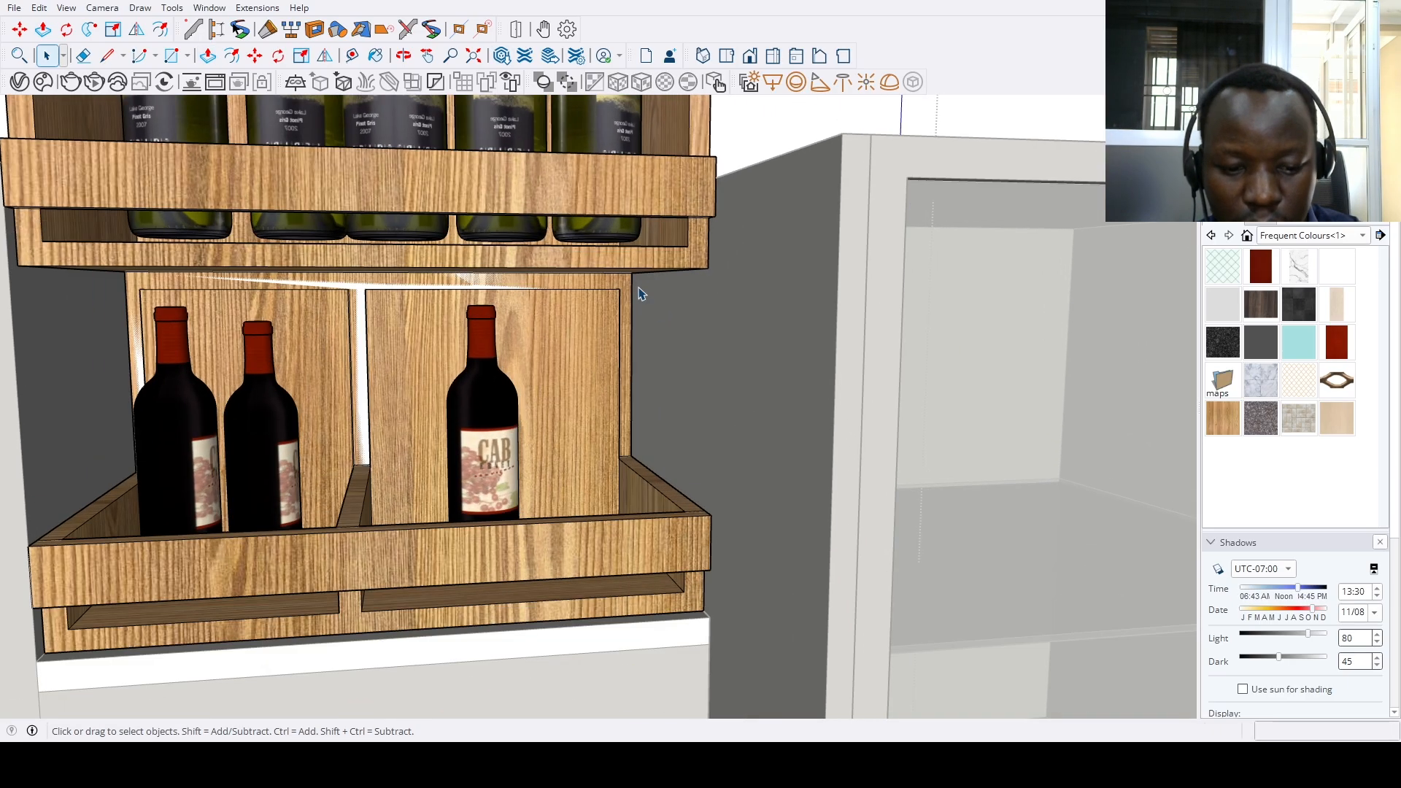
{"action": "key", "text": "e"}
{"action": "left_click", "coordinate": [633, 278]}
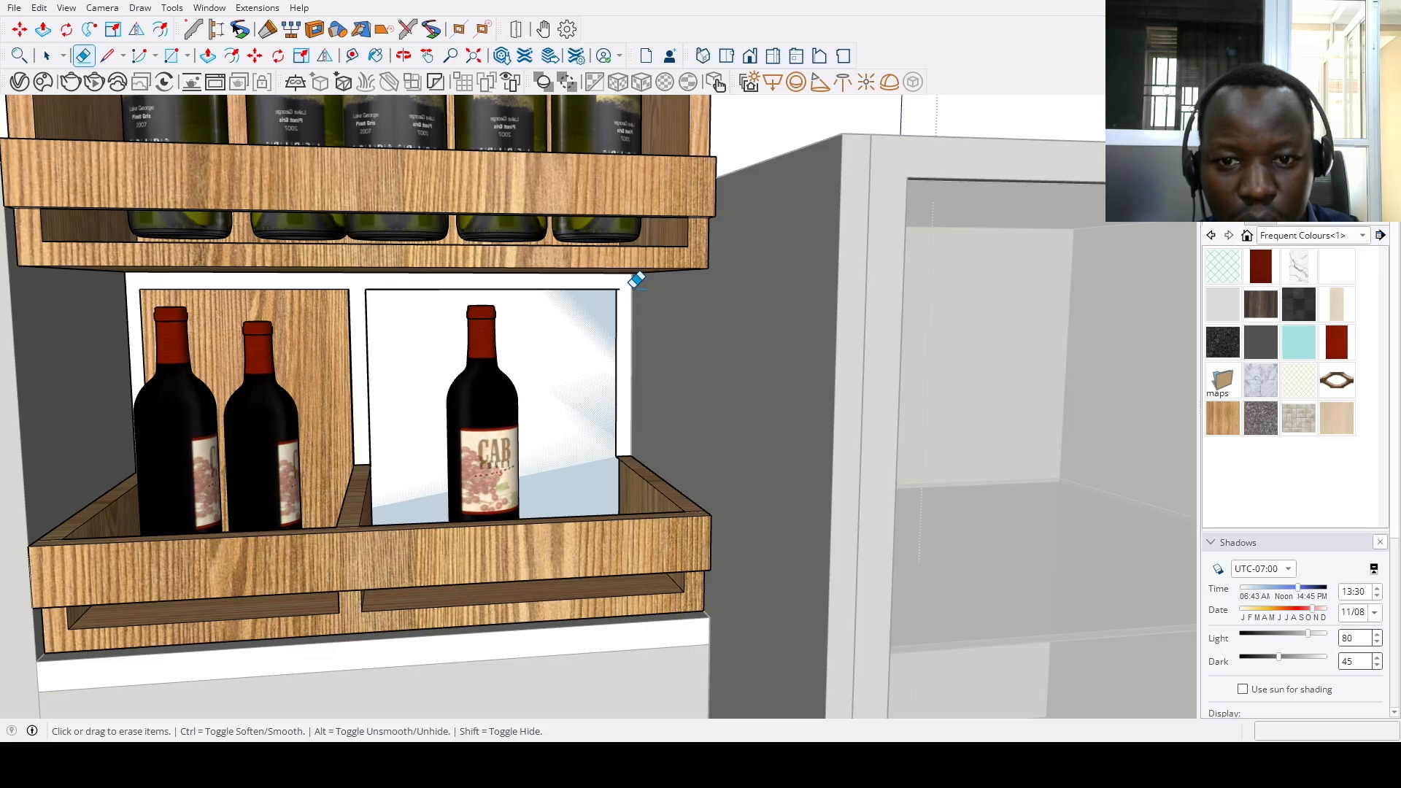
{"action": "left_click", "coordinate": [141, 289]}
{"action": "key", "text": "space"}
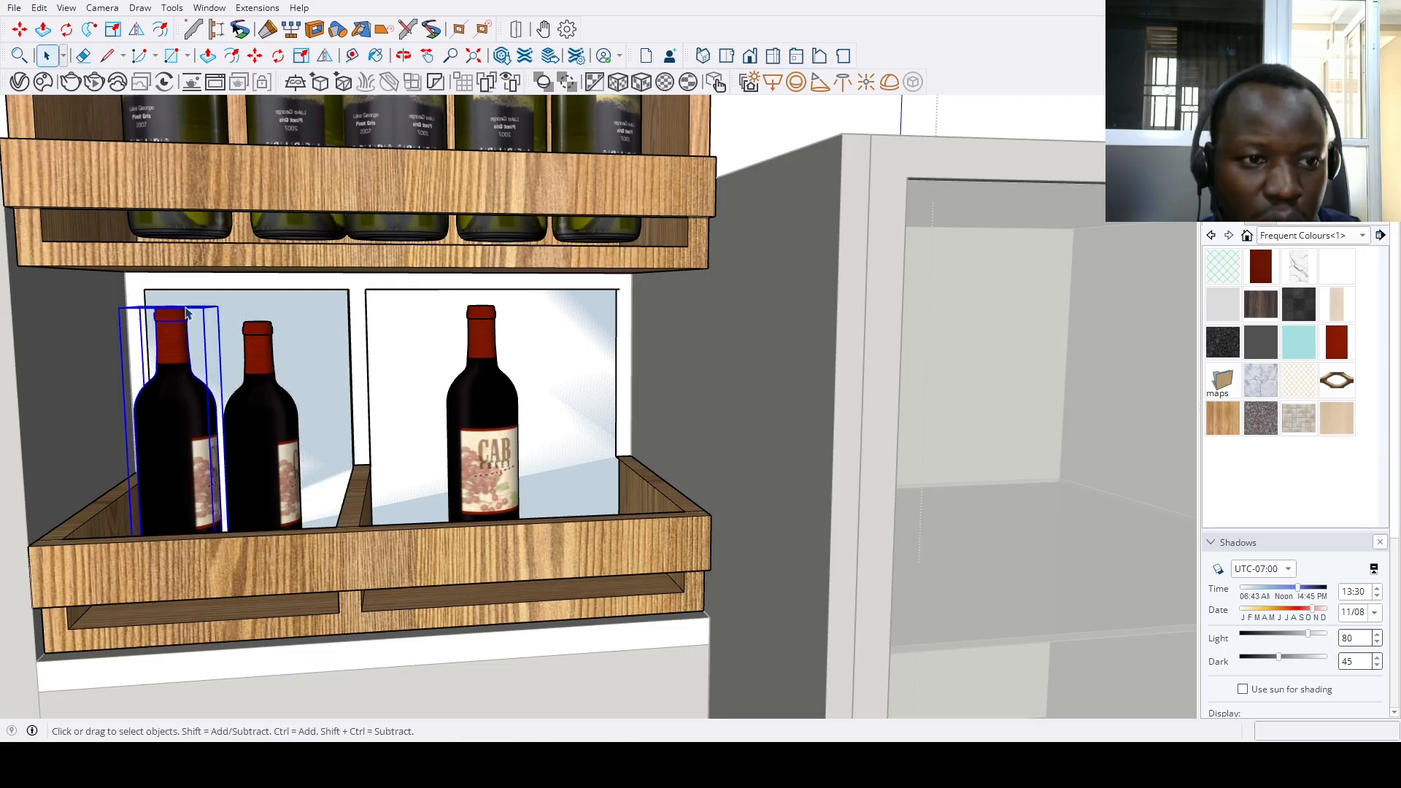
{"action": "scroll", "coordinate": [552, 375], "scroll_direction": "down", "scroll_amount": 3}
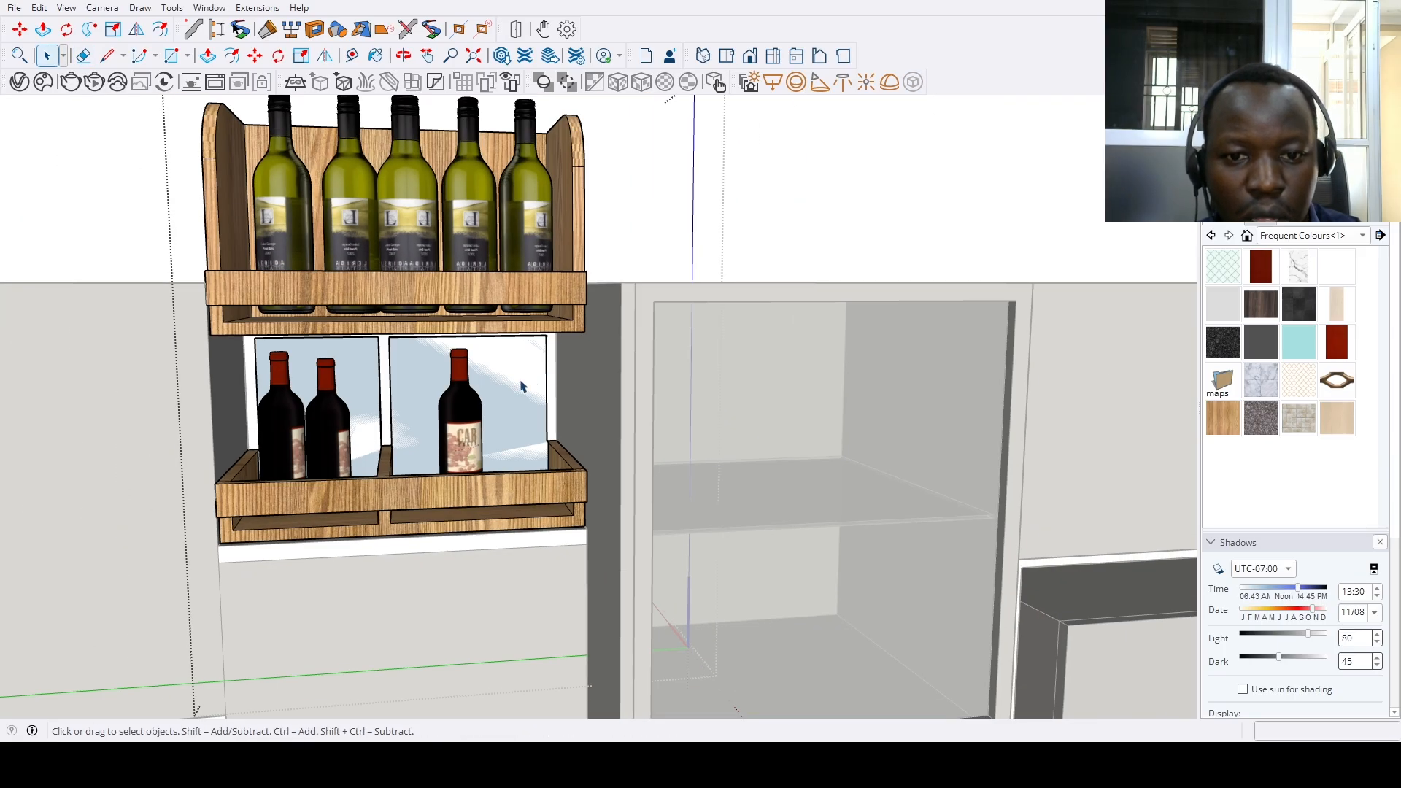
{"action": "left_click", "coordinate": [521, 387]}
{"action": "key", "text": "Delete"}
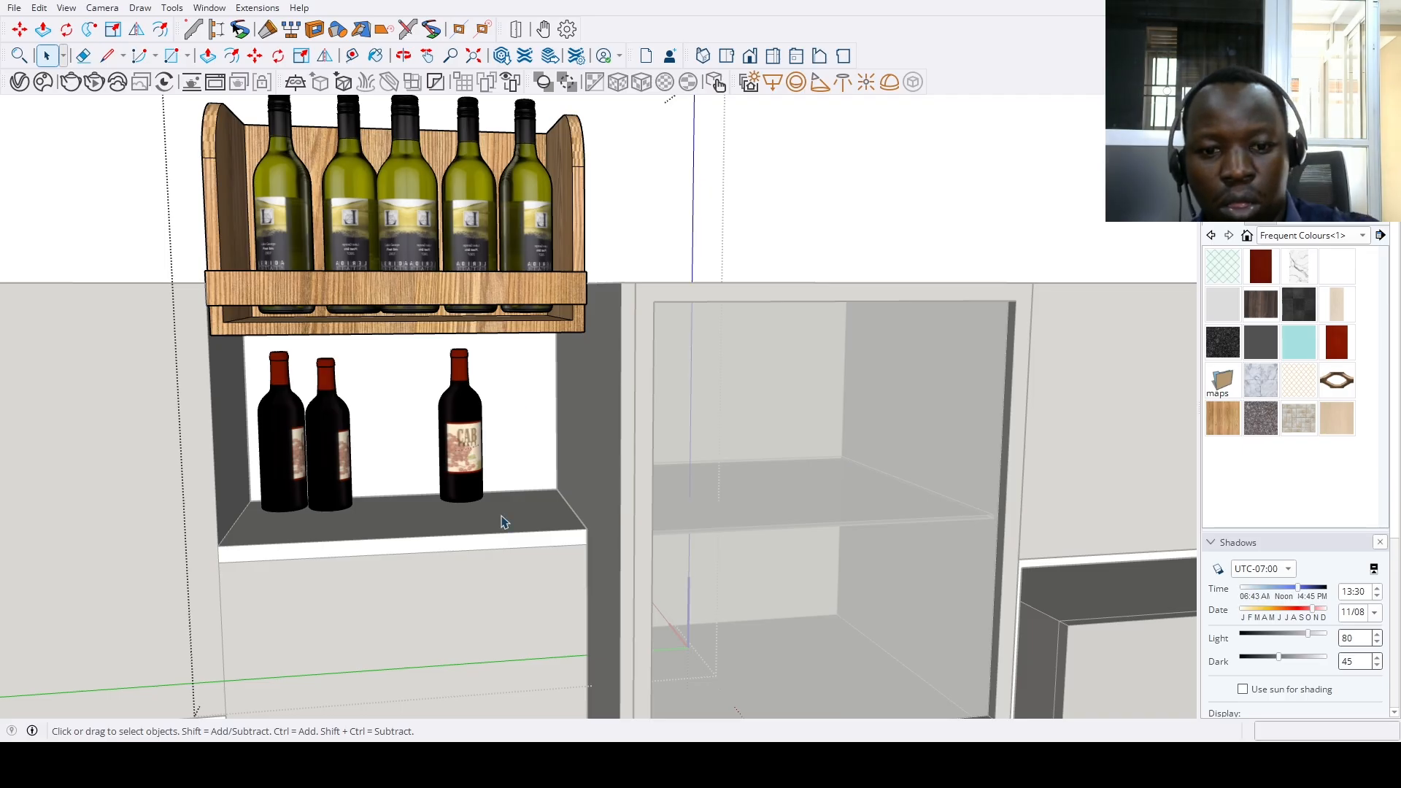
Delete the two dark wine bottles standing side by side below the rack's upper tray
{"action": "scroll", "coordinate": [466, 585], "scroll_direction": "down", "scroll_amount": 5}
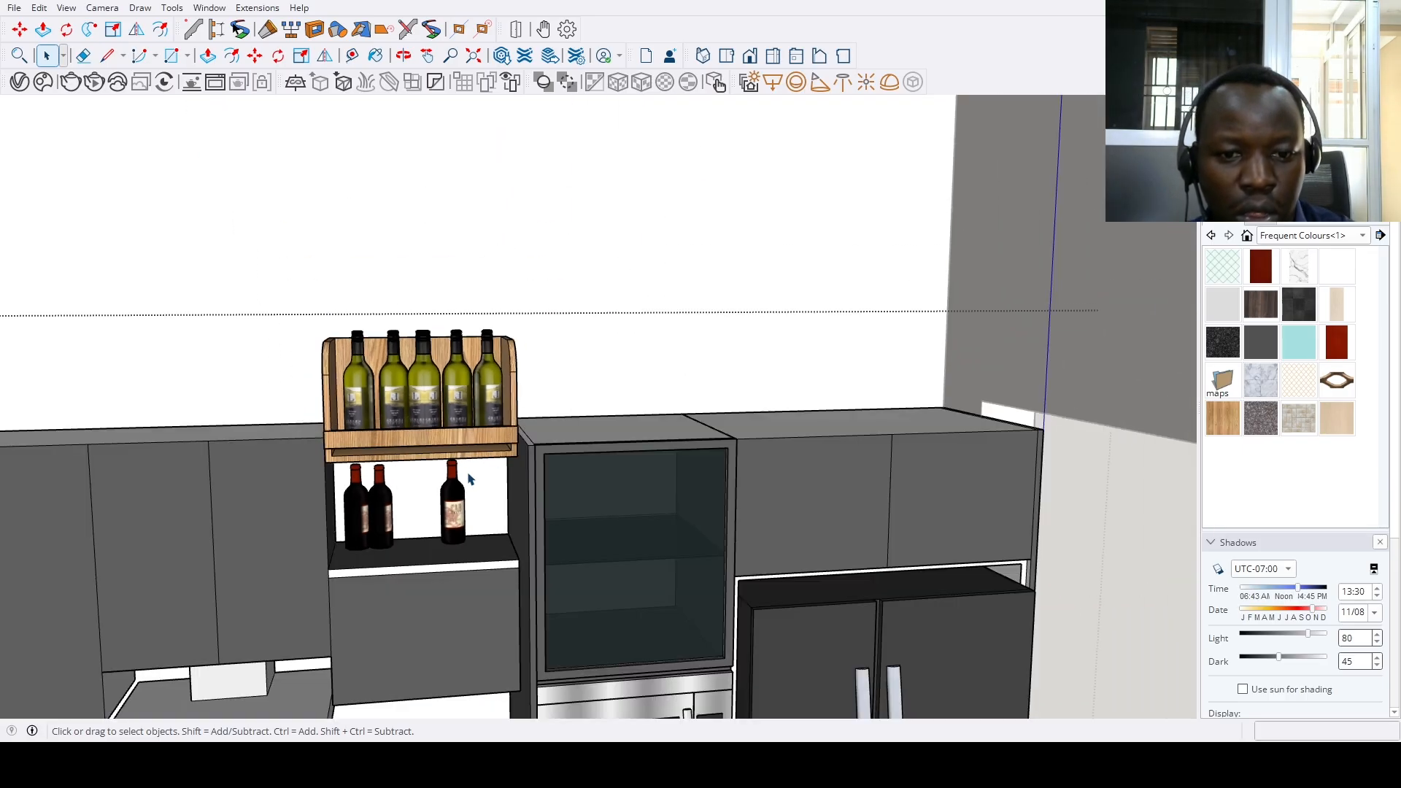
{"action": "left_click", "coordinate": [470, 478]}
{"action": "mouse_move", "coordinate": [470, 581]}
{"action": "middle_mouse_down"}
{"action": "mouse_move", "coordinate": [383, 510]}
{"action": "mouse_move", "coordinate": [449, 504]}
{"action": "mouse_move", "coordinate": [482, 567]}
{"action": "middle_mouse_up"}
{"action": "double_click", "coordinate": [383, 510]}
{"action": "left_click", "coordinate": [374, 511]}
{"action": "key", "text": "Delete"}
{"action": "left_click", "coordinate": [395, 513]}
{"action": "key", "text": "Delete"}
Move the remaining dark wine bottle up about 15 1/8" onto the rack's upper tray
{"action": "left_click", "coordinate": [455, 516]}
{"action": "scroll", "coordinate": [483, 571], "scroll_direction": "up", "scroll_amount": 3}
{"action": "key", "text": "m"}
{"action": "left_click", "coordinate": [425, 518]}
{"action": "middle_click_drag", "start_coordinate": [432, 326], "coordinate": [469, 541]}
{"action": "scroll", "coordinate": [351, 326], "scroll_direction": "up", "scroll_amount": 2}
{"action": "left_click", "coordinate": [277, 336]}
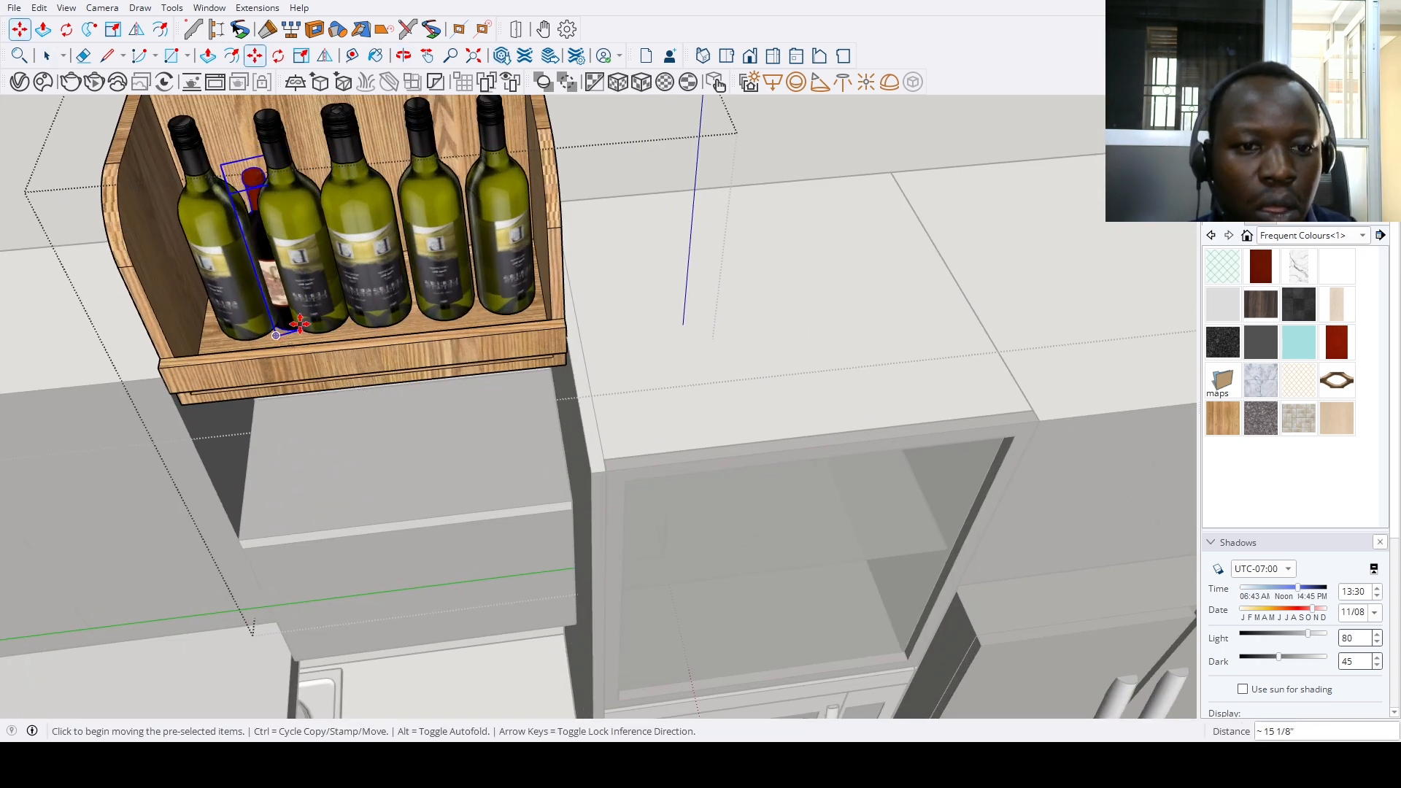
Delete the three green bottles nearest the oven cabinet from the upper tray
{"action": "key", "text": "space"}
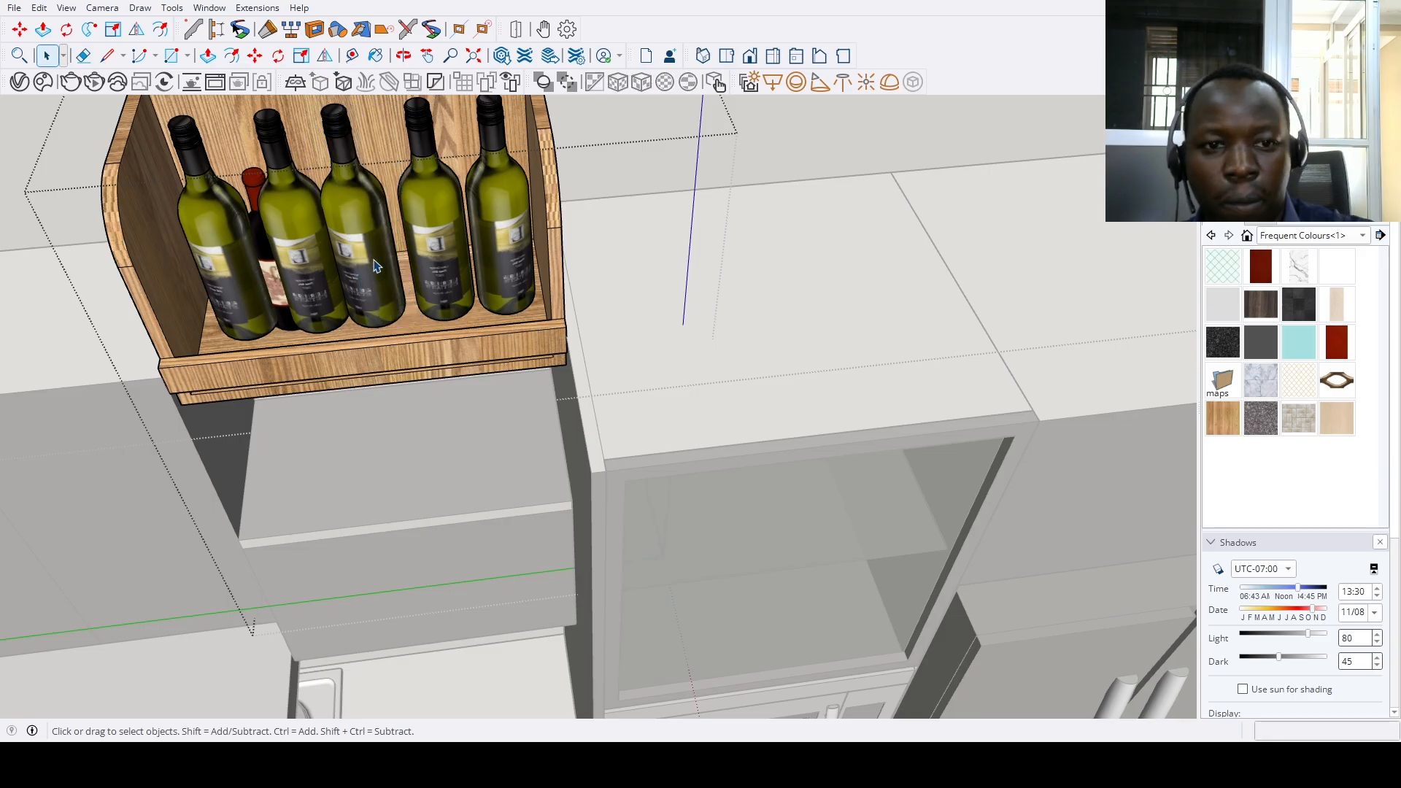
{"action": "key", "text": "ctrl+z"}
{"action": "key", "text": "ctrl+z"}
{"action": "key", "text": "ctrl+z"}
{"action": "key", "text": "ctrl+z"}
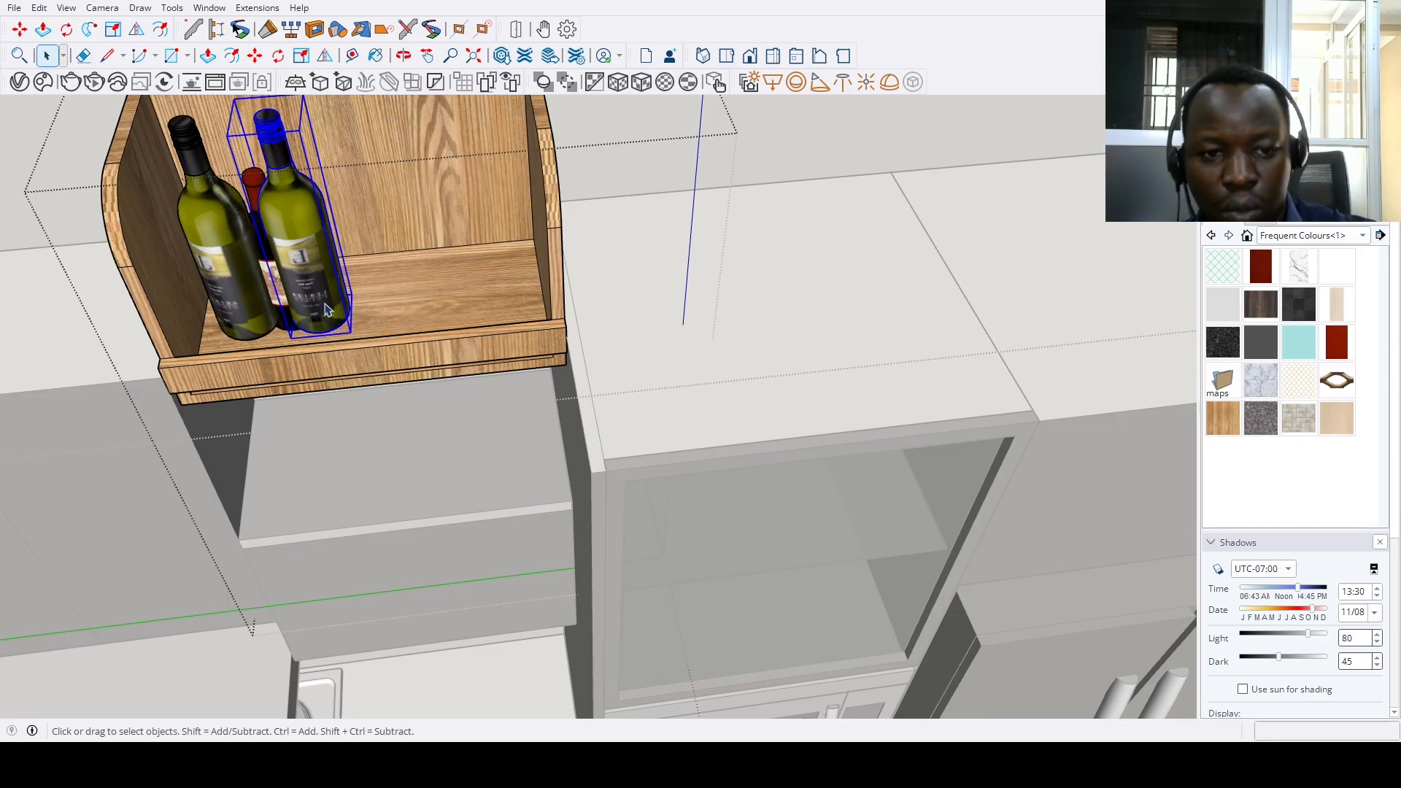
Shift the dark bottle about 2 29/64" along the tray and move the second green bottle to the oven-cabinet end
{"action": "key", "text": "Escape"}
{"action": "key", "text": "m"}
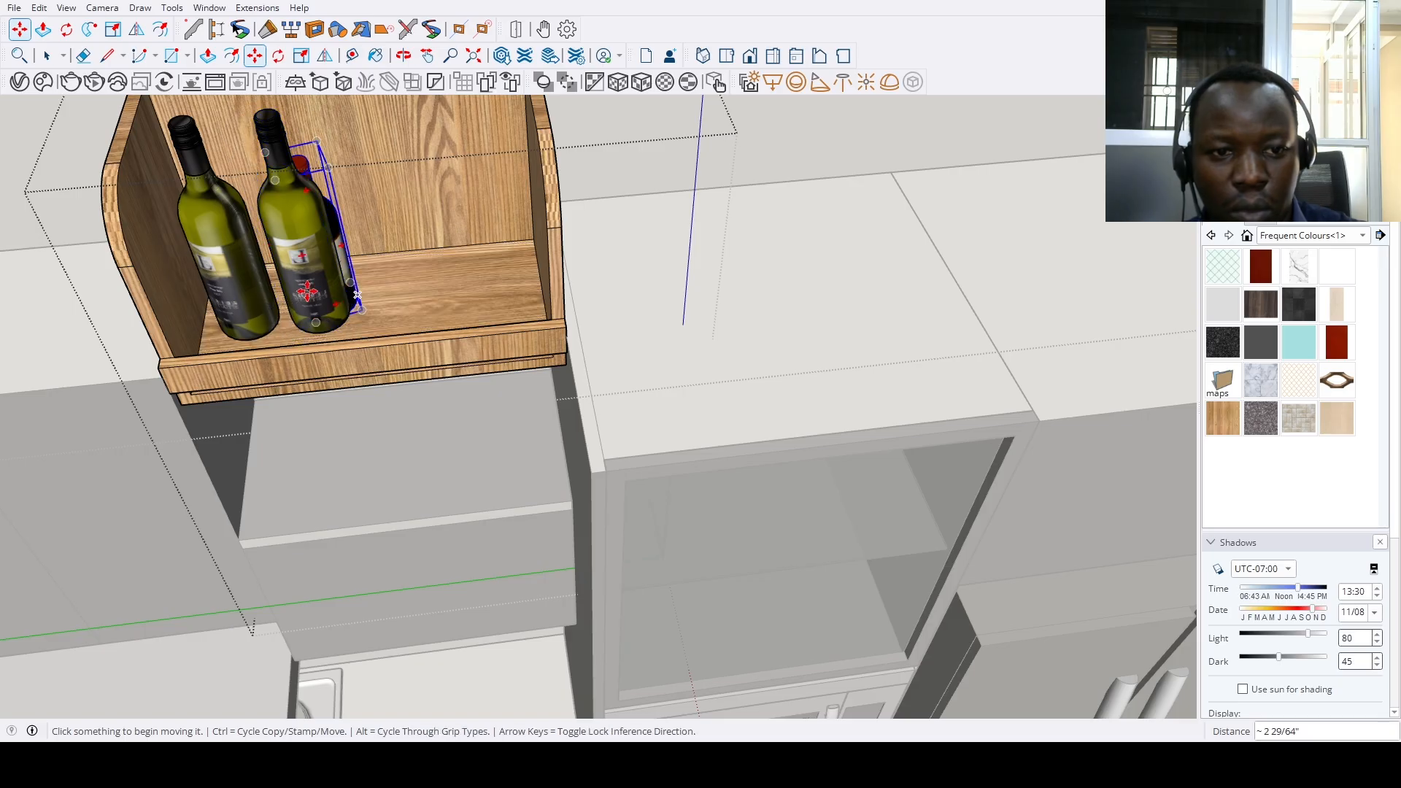
{"action": "left_click", "coordinate": [356, 294]}
{"action": "left_click", "coordinate": [478, 303]}
{"action": "scroll", "coordinate": [478, 303], "scroll_direction": "down", "scroll_amount": 2}
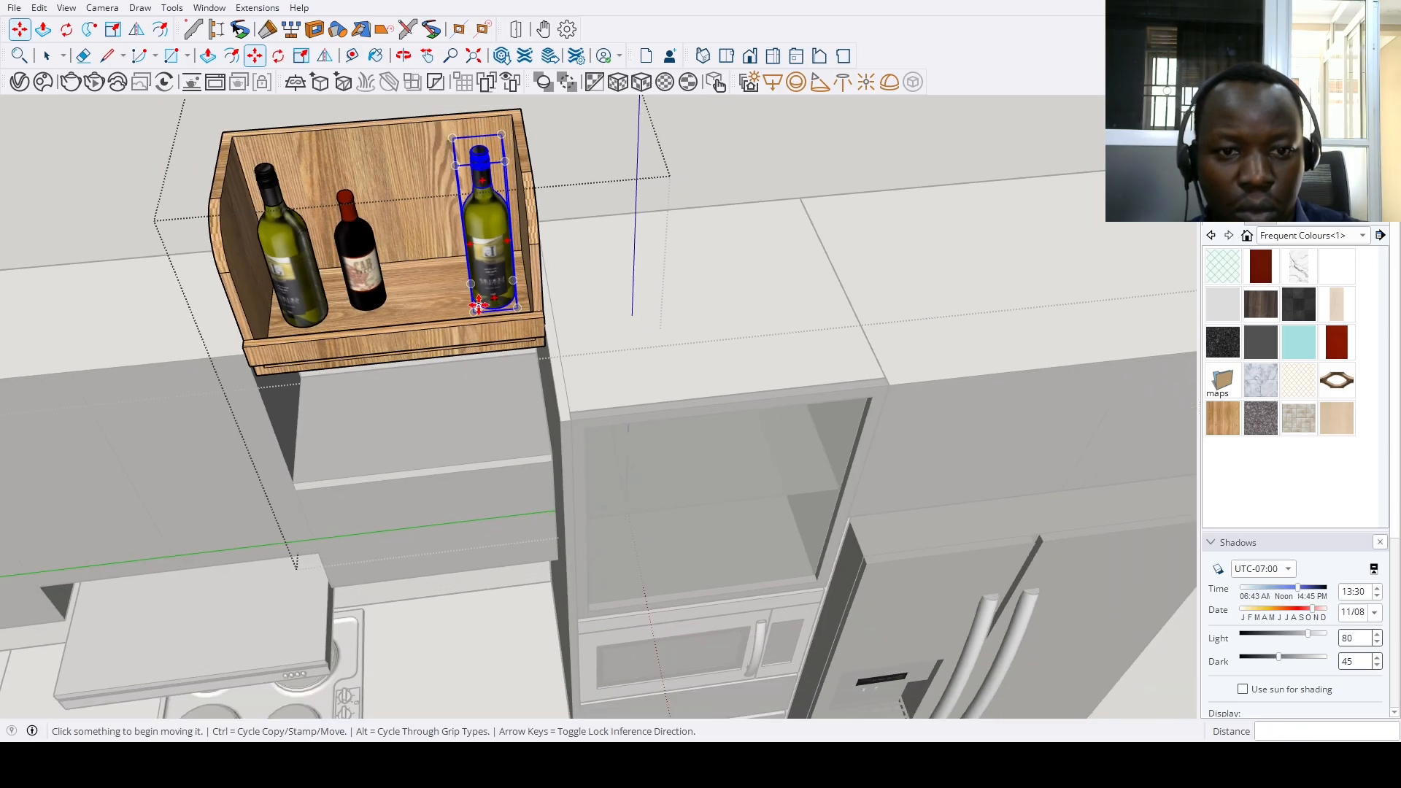
Scale down the green bottle at the oven-cabinet end of the tray
{"action": "key", "text": "s"}
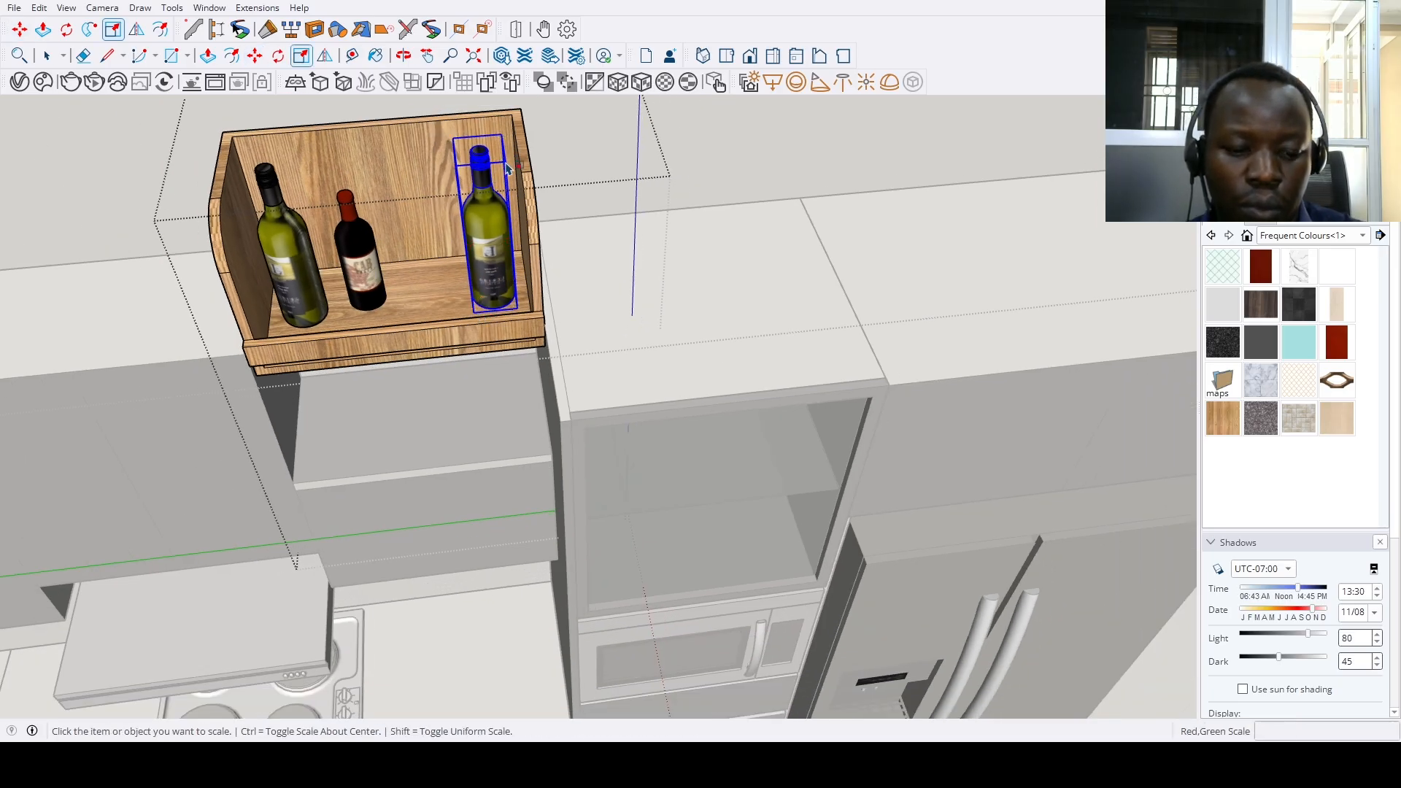
{"action": "left_click", "coordinate": [507, 165]}
{"action": "left_click", "coordinate": [506, 163]}
{"action": "left_click", "coordinate": [500, 185]}
{"action": "key", "text": "space"}
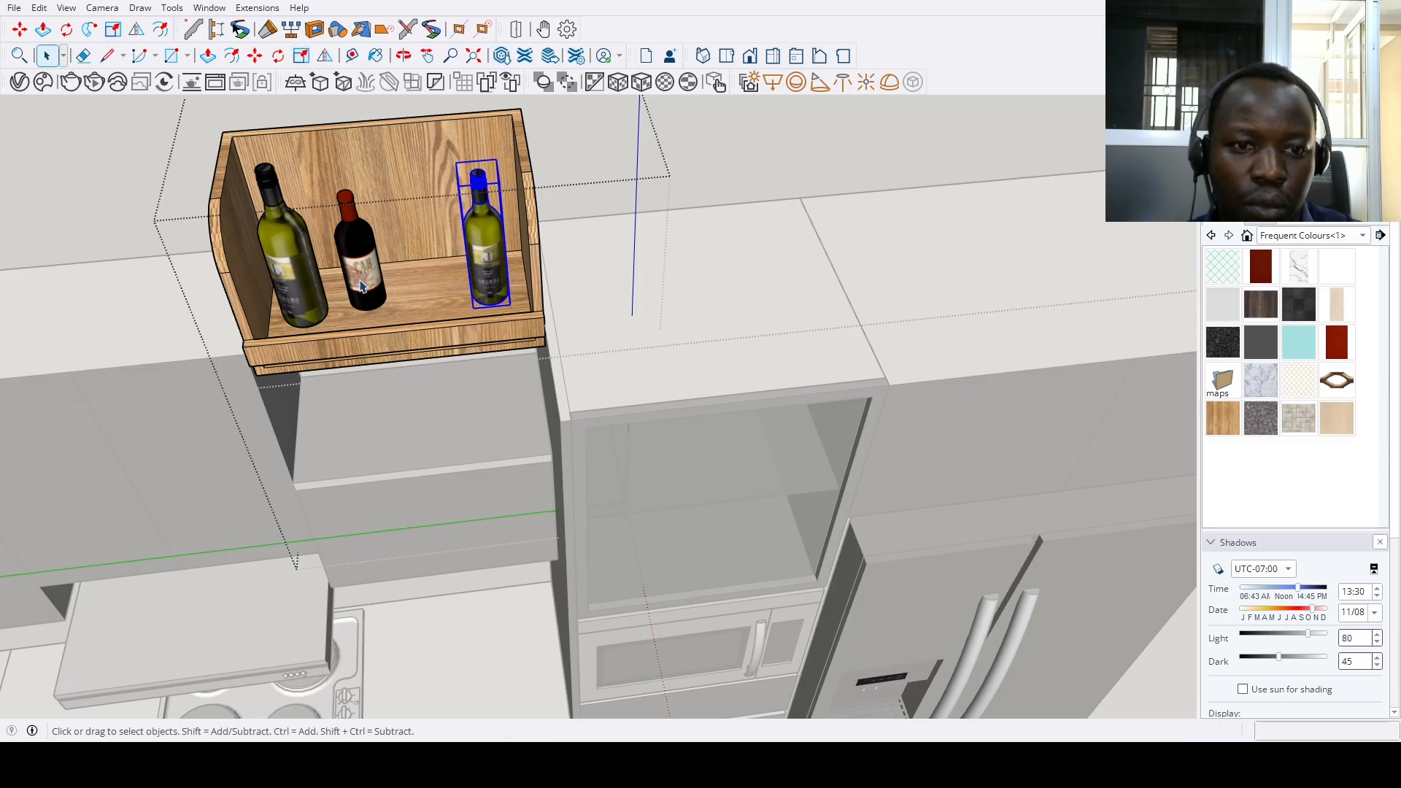
Copy the dark bottle about 5 17/64" along the tray towards the smaller green bottle
{"action": "left_click", "coordinate": [363, 286]}
{"action": "key", "text": "m"}
{"action": "key", "text": "ctrl"}
{"action": "left_click", "coordinate": [361, 286]}
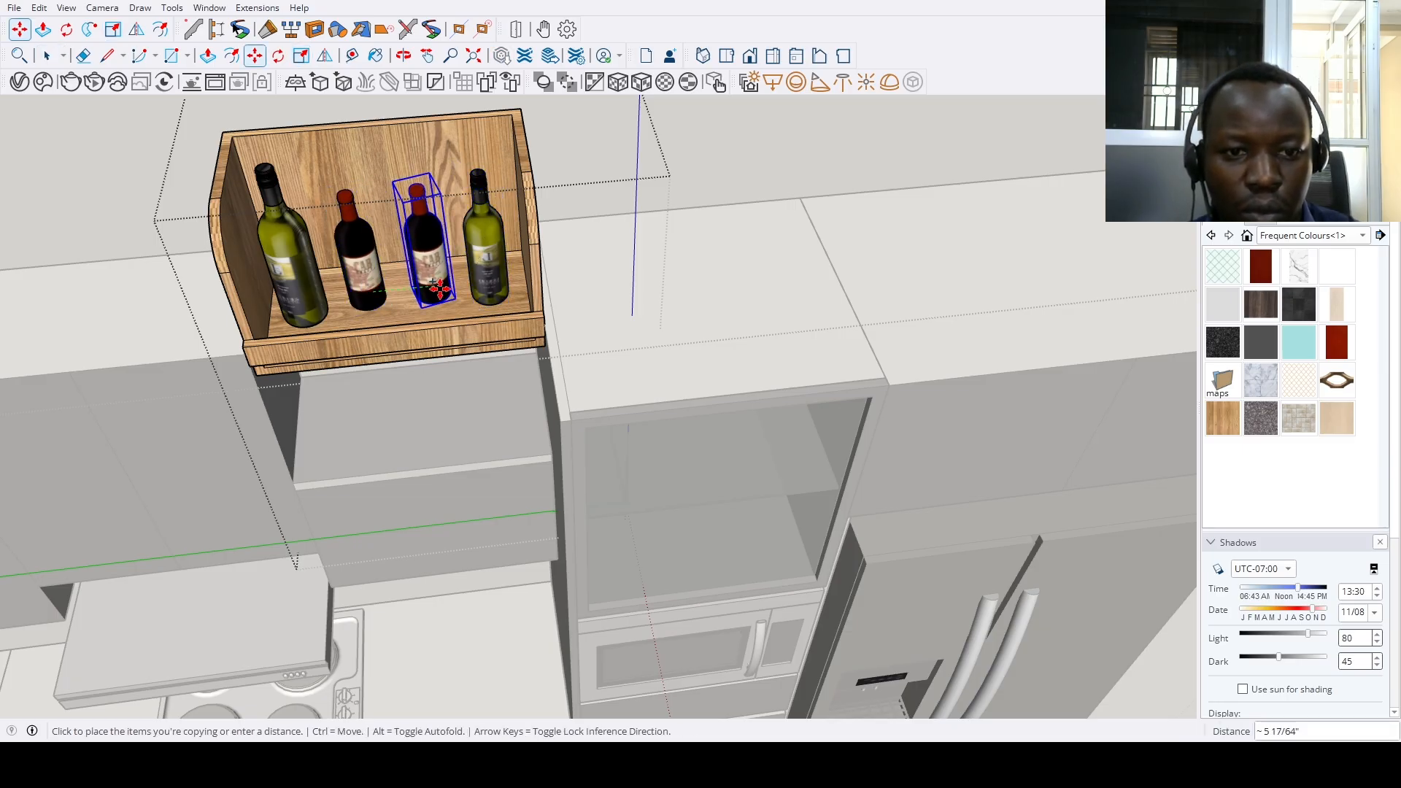
{"action": "left_click", "coordinate": [439, 289]}
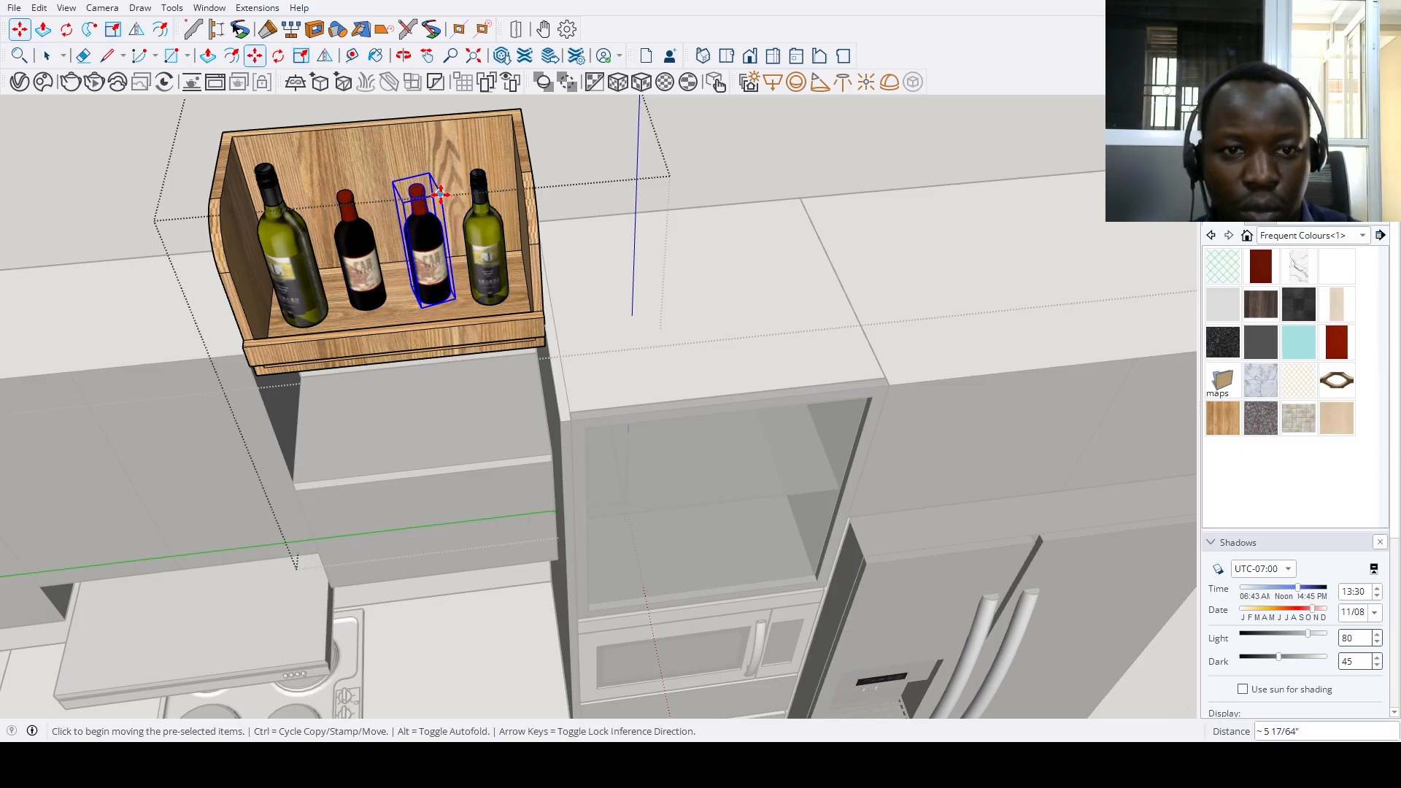
Scale the copied dark bottle up uniformly by about 1.35 and close the wine rack
{"action": "key", "text": "s"}
{"action": "middle_click_drag", "start_coordinate": [441, 194], "coordinate": [462, 180]}
{"action": "scroll", "coordinate": [469, 266], "scroll_direction": "down", "scroll_amount": 5}
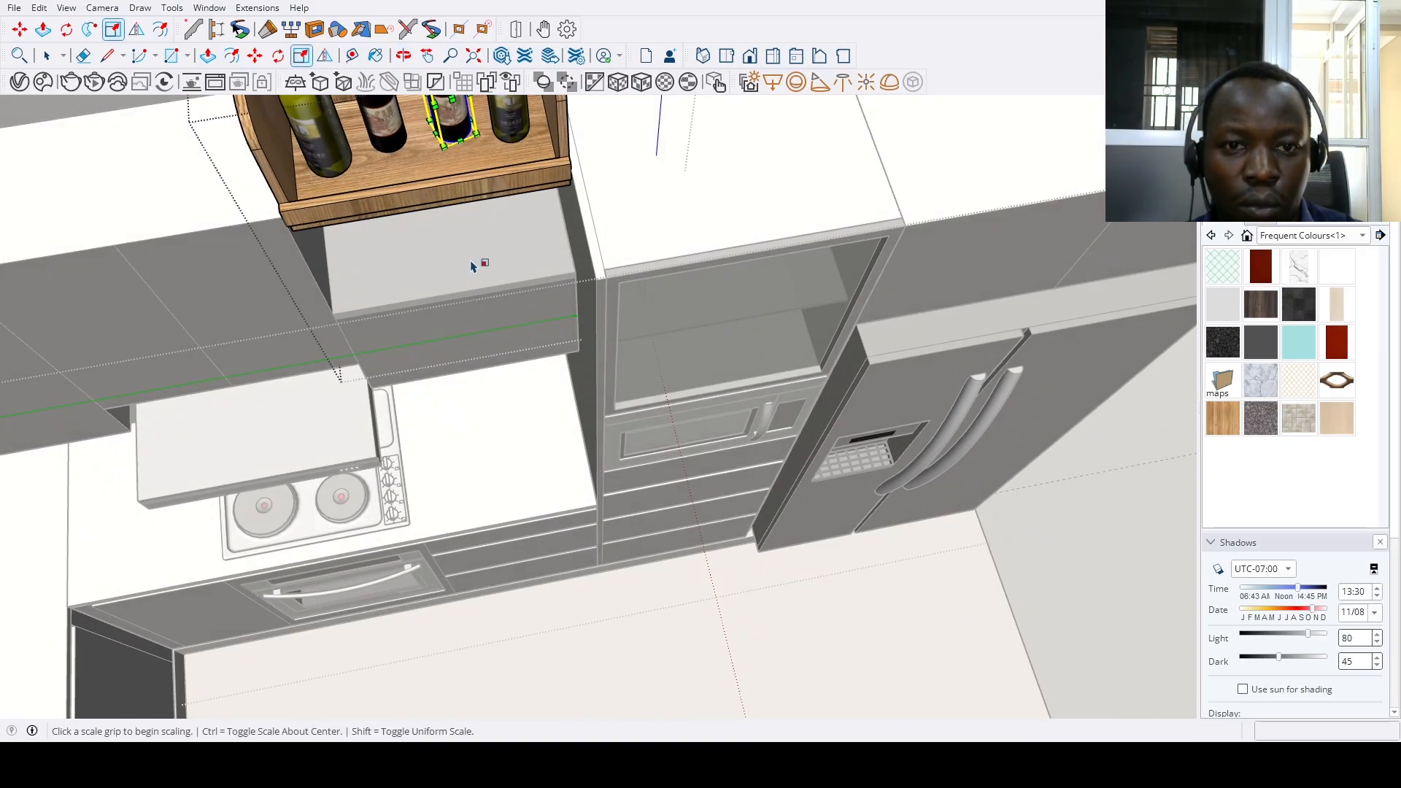
{"action": "middle_click_drag", "start_coordinate": [469, 266], "coordinate": [479, 260]}
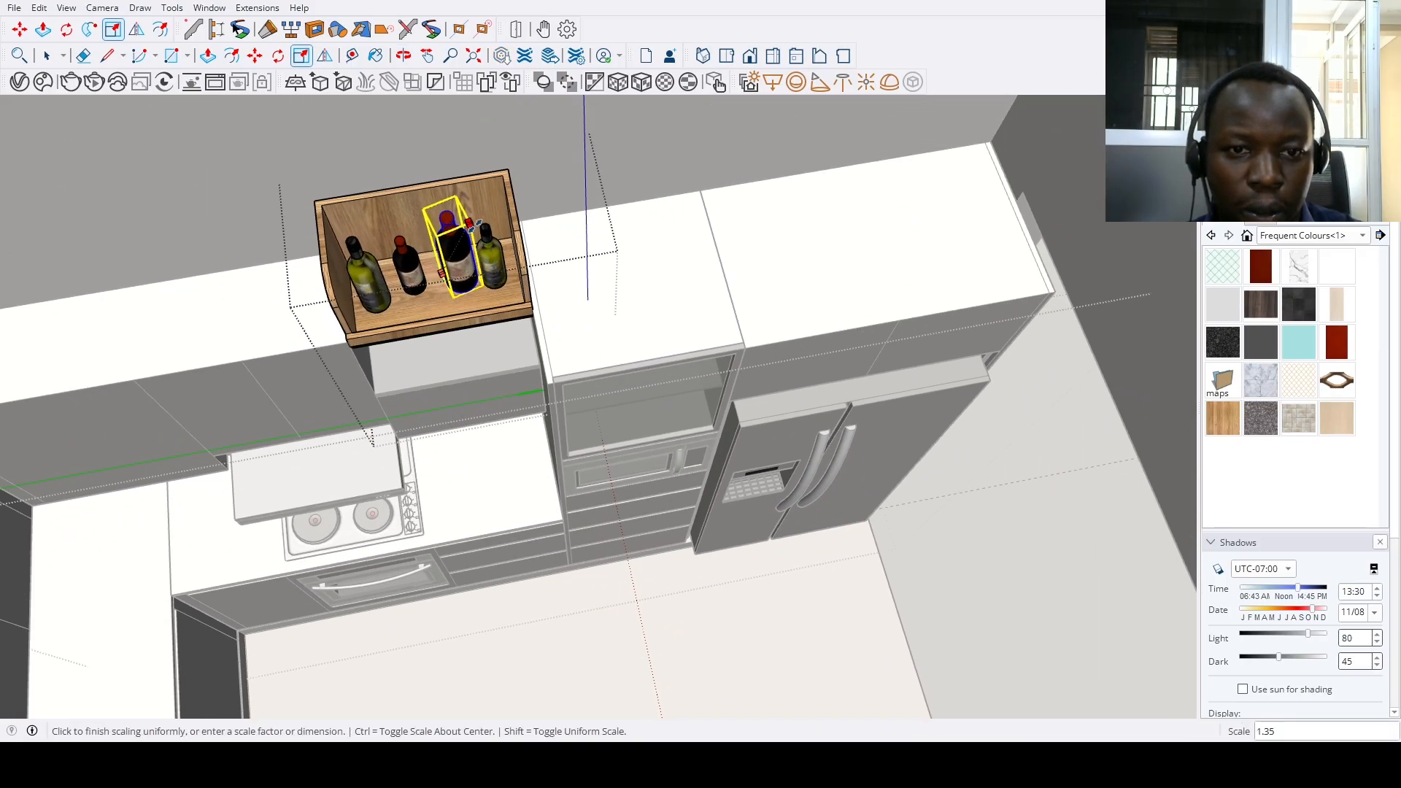
{"action": "scroll", "coordinate": [467, 365], "scroll_direction": "down", "scroll_amount": 5}
{"action": "middle_click_drag", "start_coordinate": [603, 566], "coordinate": [474, 321]}
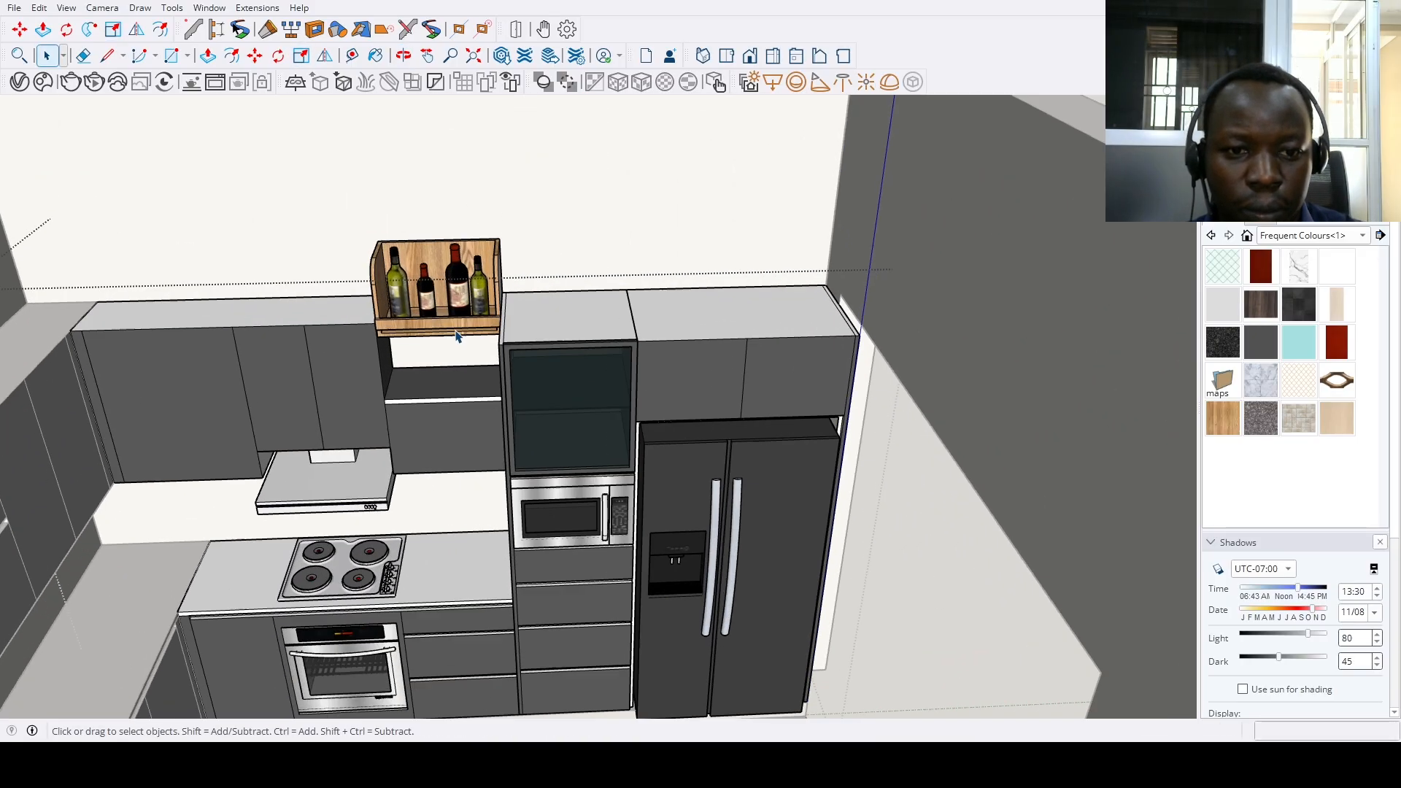
Move the shortened wine rack by its rear bottom corner down onto the shelf of the opened wall-cabinet section
{"action": "scroll", "coordinate": [406, 313], "scroll_direction": "up", "scroll_amount": 8}
{"action": "scroll", "coordinate": [394, 241], "scroll_direction": "up", "scroll_amount": 2}
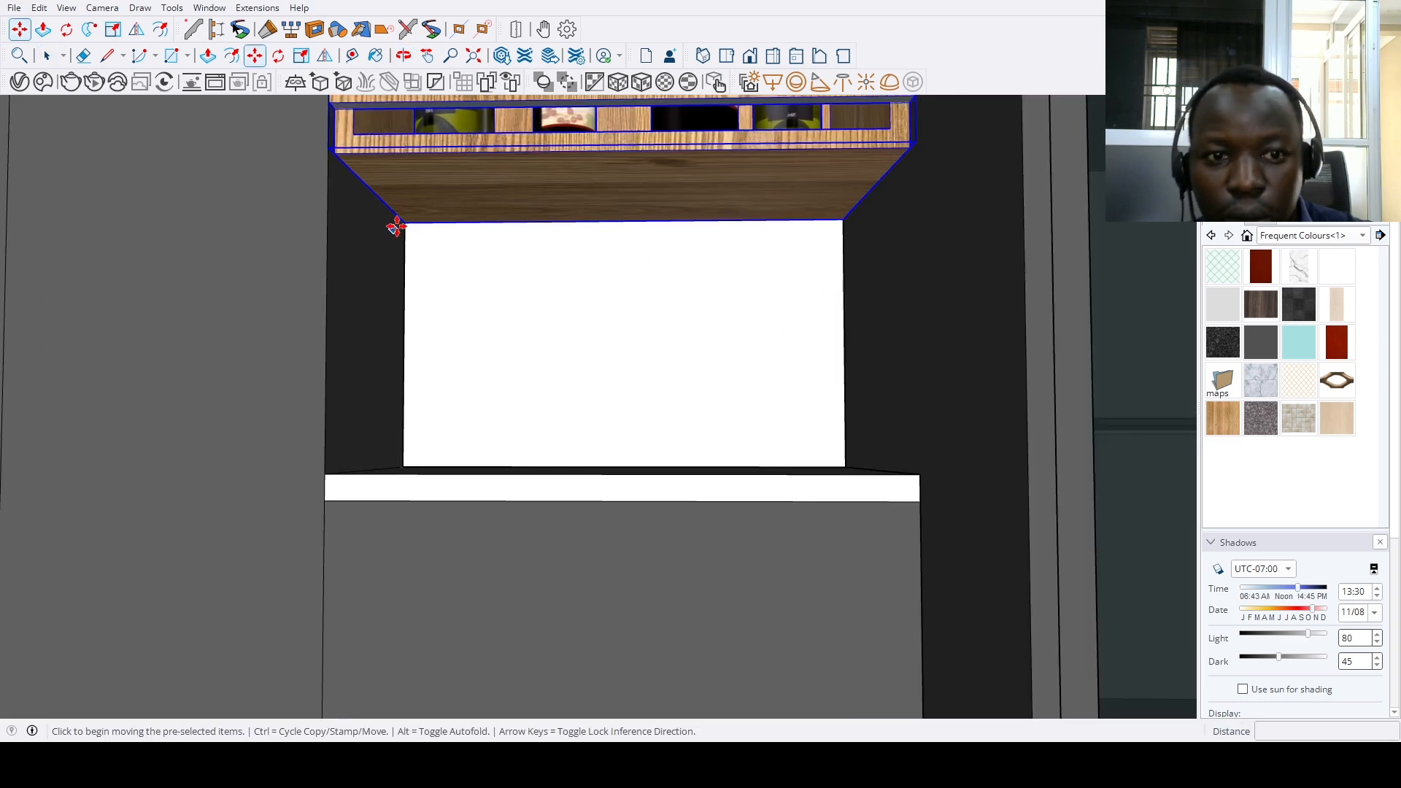
{"action": "key", "text": "m"}
{"action": "left_click", "coordinate": [406, 263]}
{"action": "scroll", "coordinate": [406, 463], "scroll_direction": "down", "scroll_amount": 3}
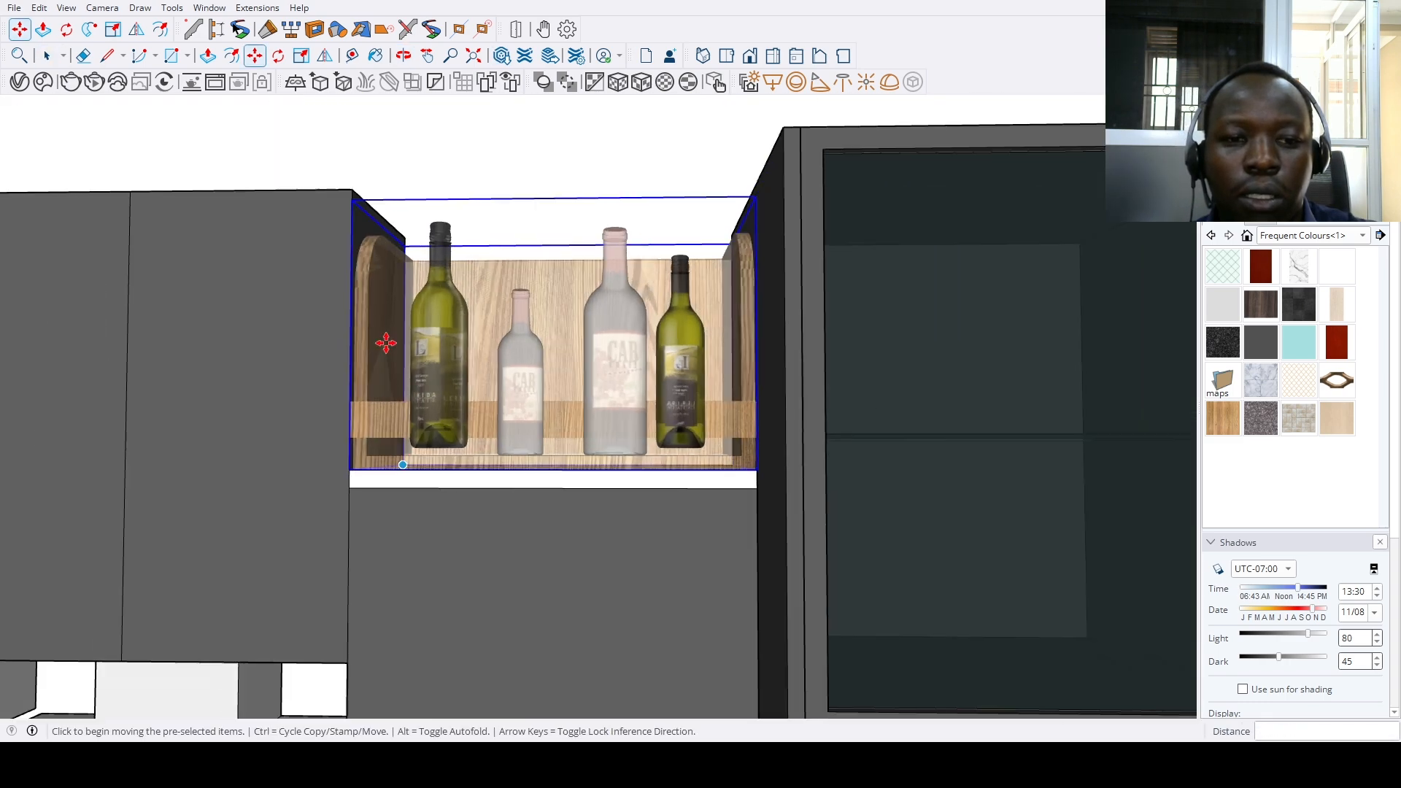
Open the placed wine rack in the wall-cabinet section for editing
{"action": "key", "text": "space"}
{"action": "left_click", "coordinate": [475, 62]}
{"action": "middle_click_drag", "start_coordinate": [479, 375], "coordinate": [511, 351]}
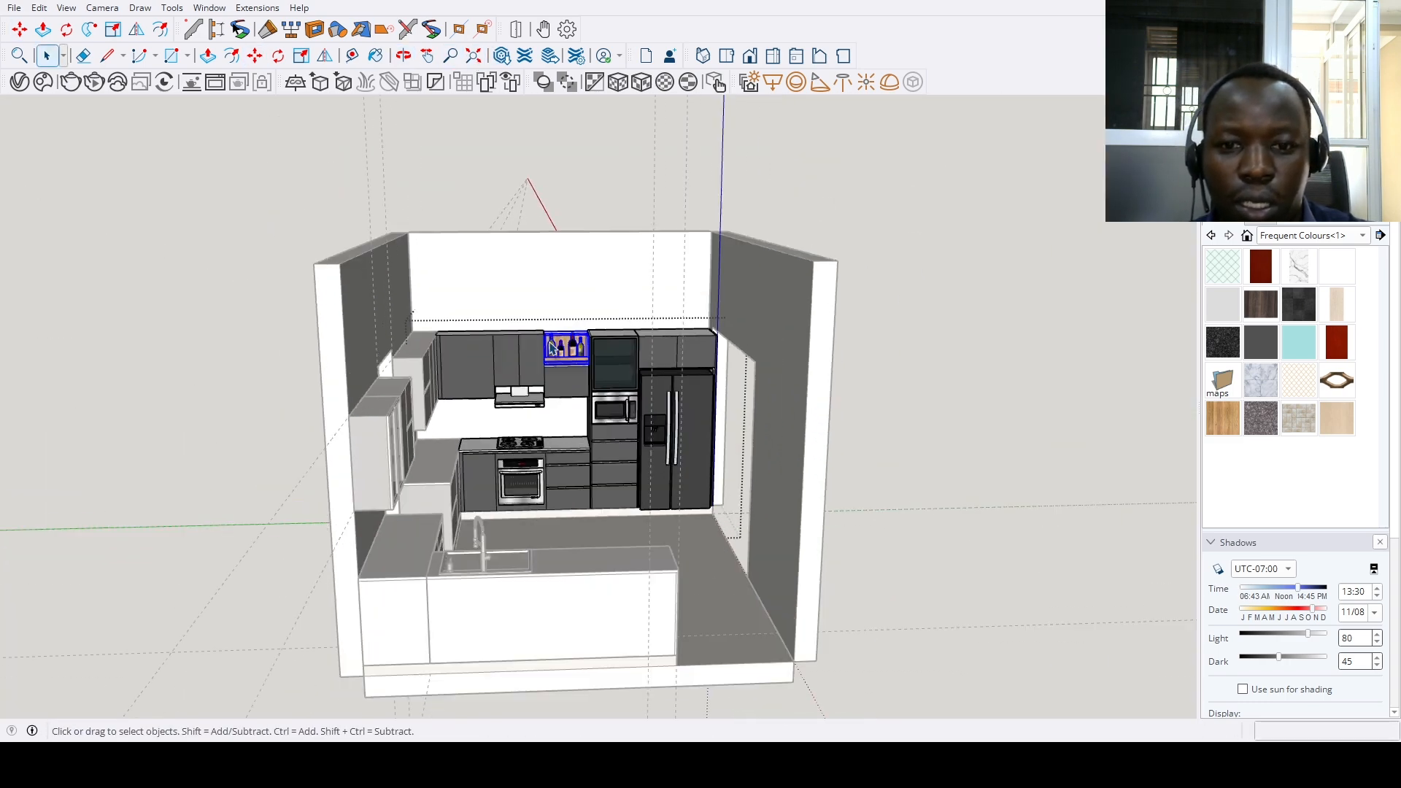
{"action": "scroll", "coordinate": [544, 319], "scroll_direction": "up", "scroll_amount": 6}
{"action": "scroll", "coordinate": [544, 319], "scroll_direction": "up", "scroll_amount": 3}
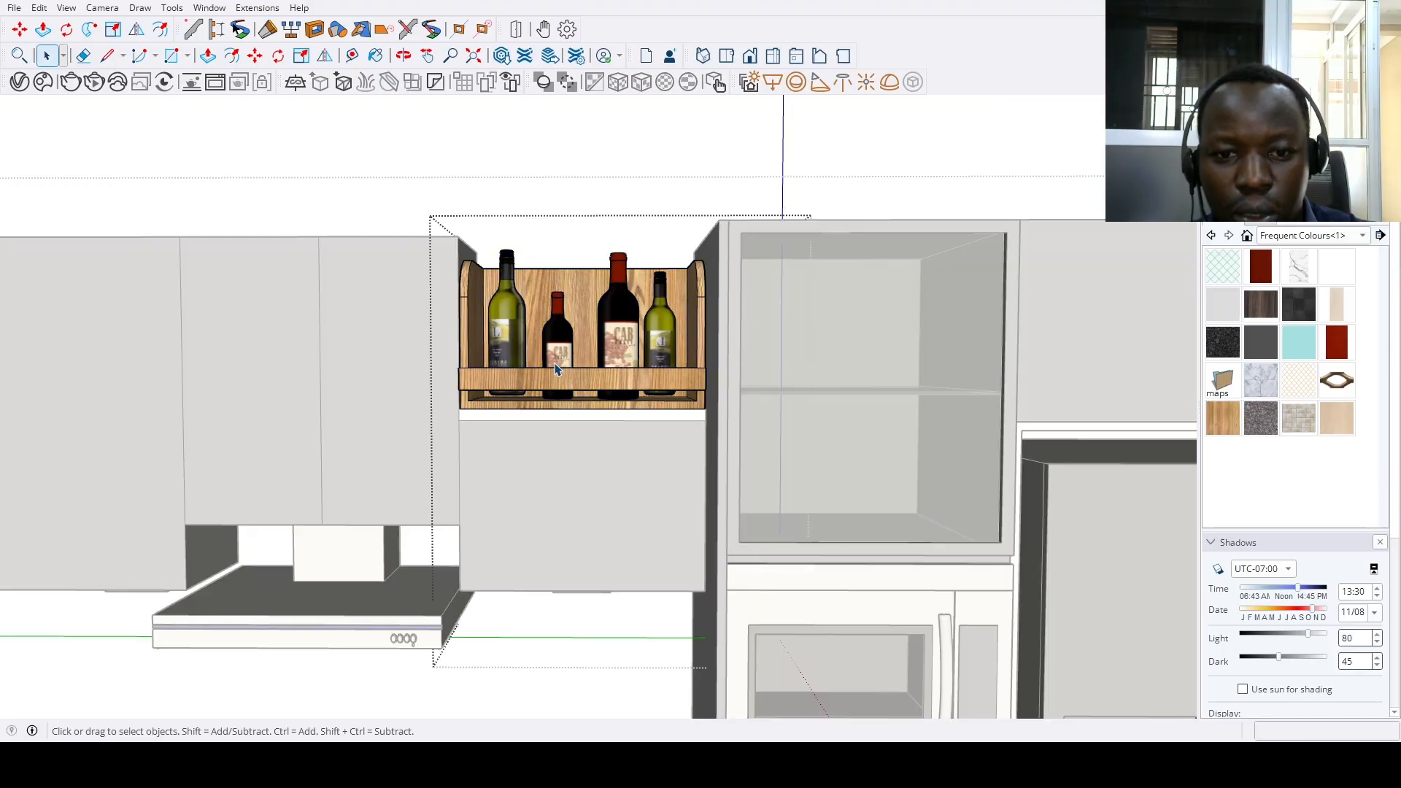
{"action": "scroll", "coordinate": [454, 365], "scroll_direction": "down", "scroll_amount": 2}
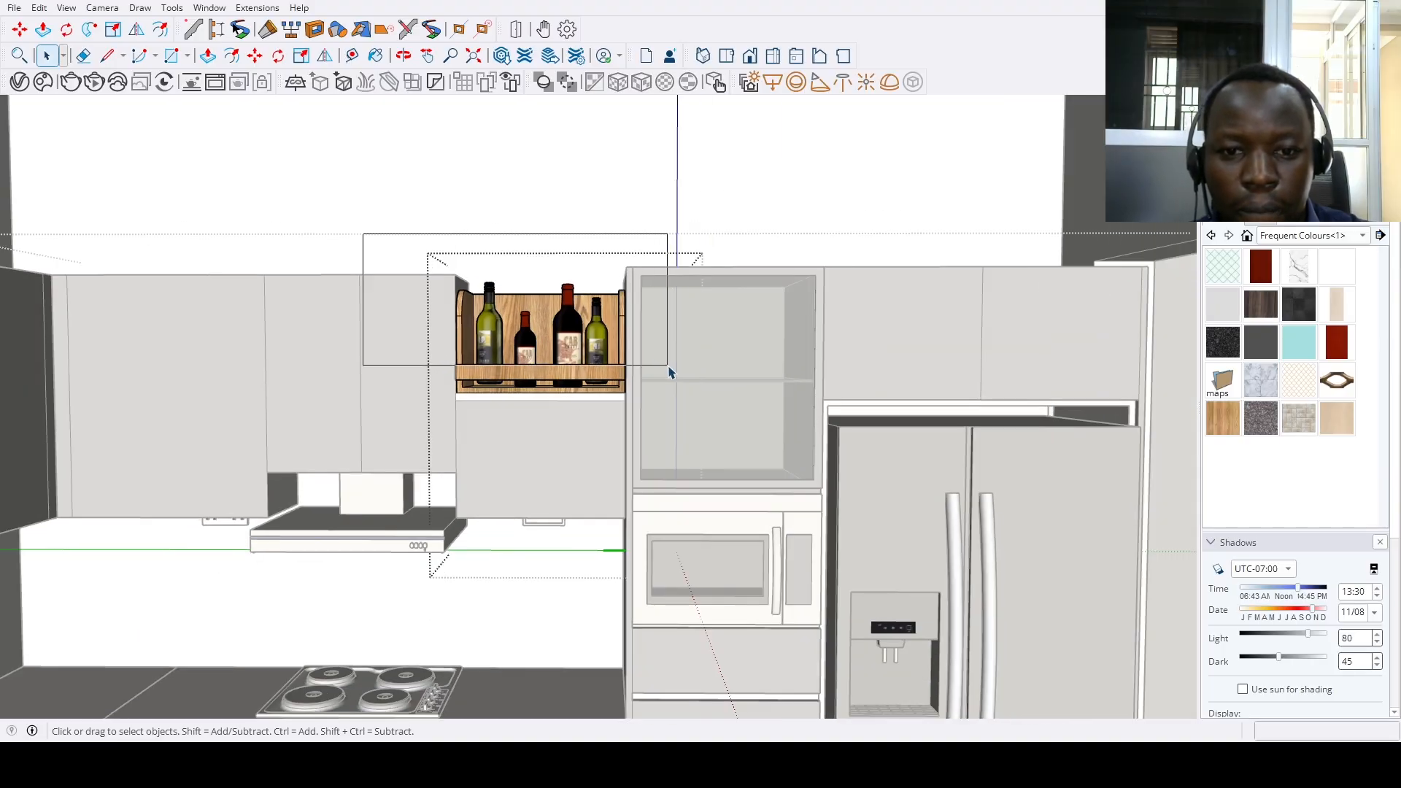
{"action": "left_click_drag", "start_coordinate": [679, 387], "coordinate": [679, 387]}
{"action": "scroll", "coordinate": [672, 387], "scroll_direction": "up", "scroll_amount": 5}
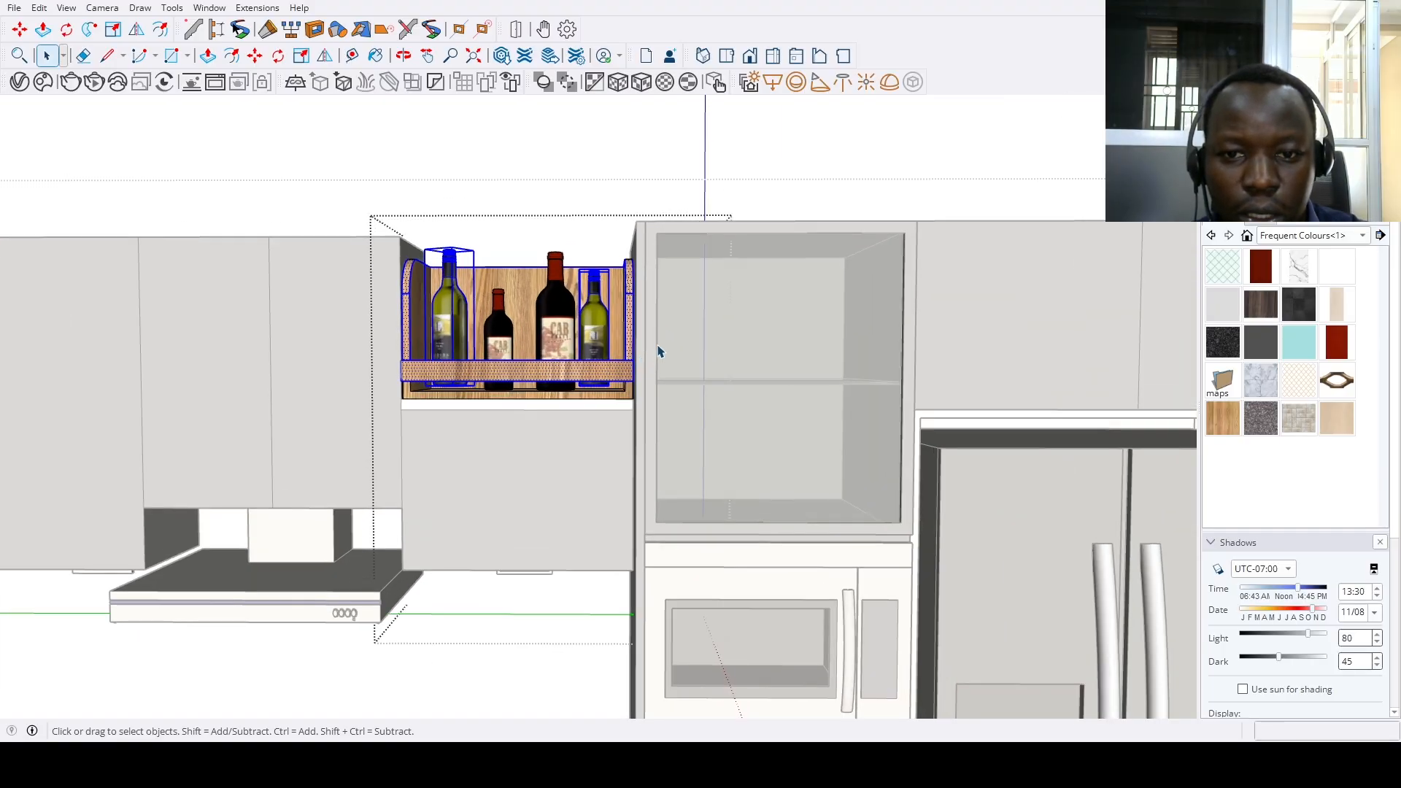
{"action": "scroll", "coordinate": [653, 321], "scroll_direction": "up", "scroll_amount": 2}
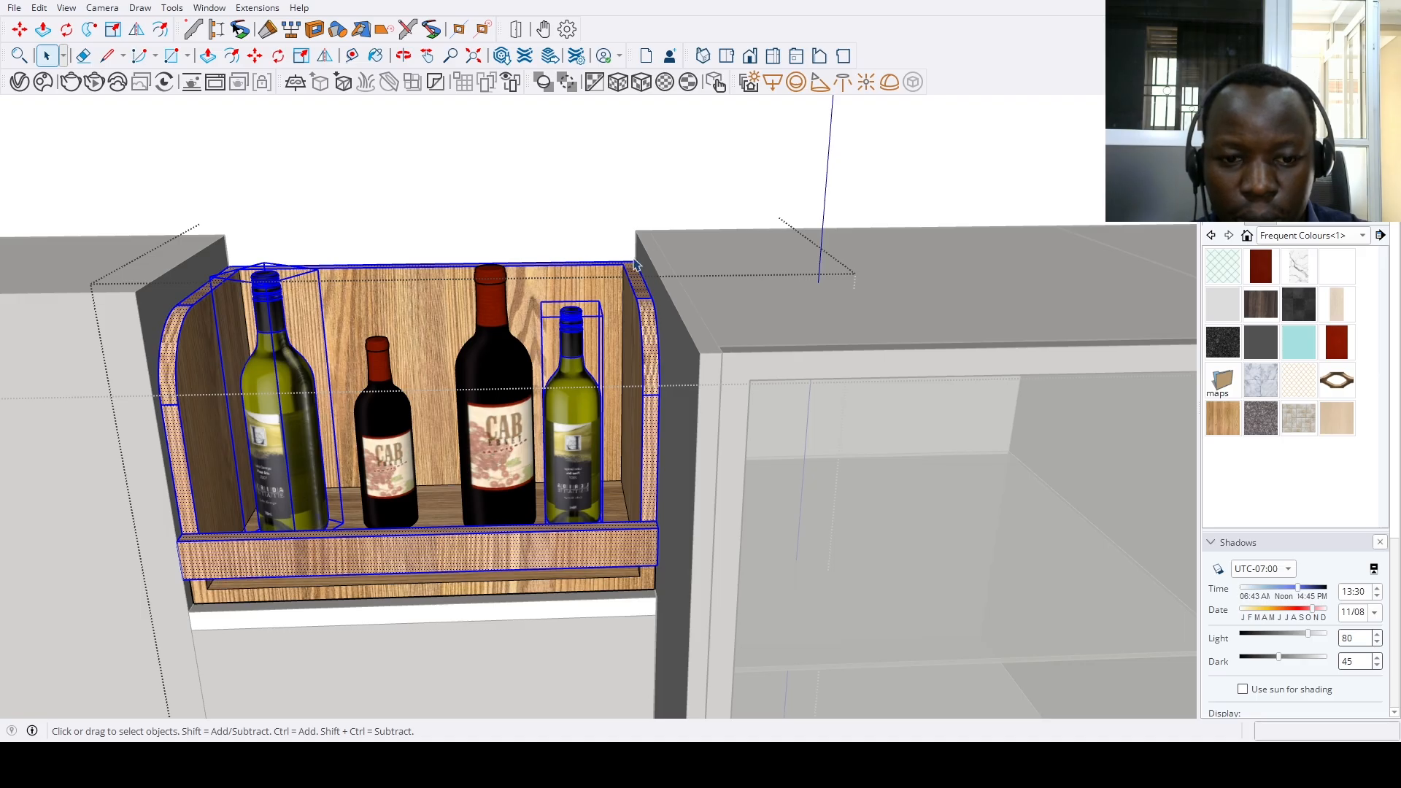
{"action": "left_click", "coordinate": [327, 420], "text": "shift"}
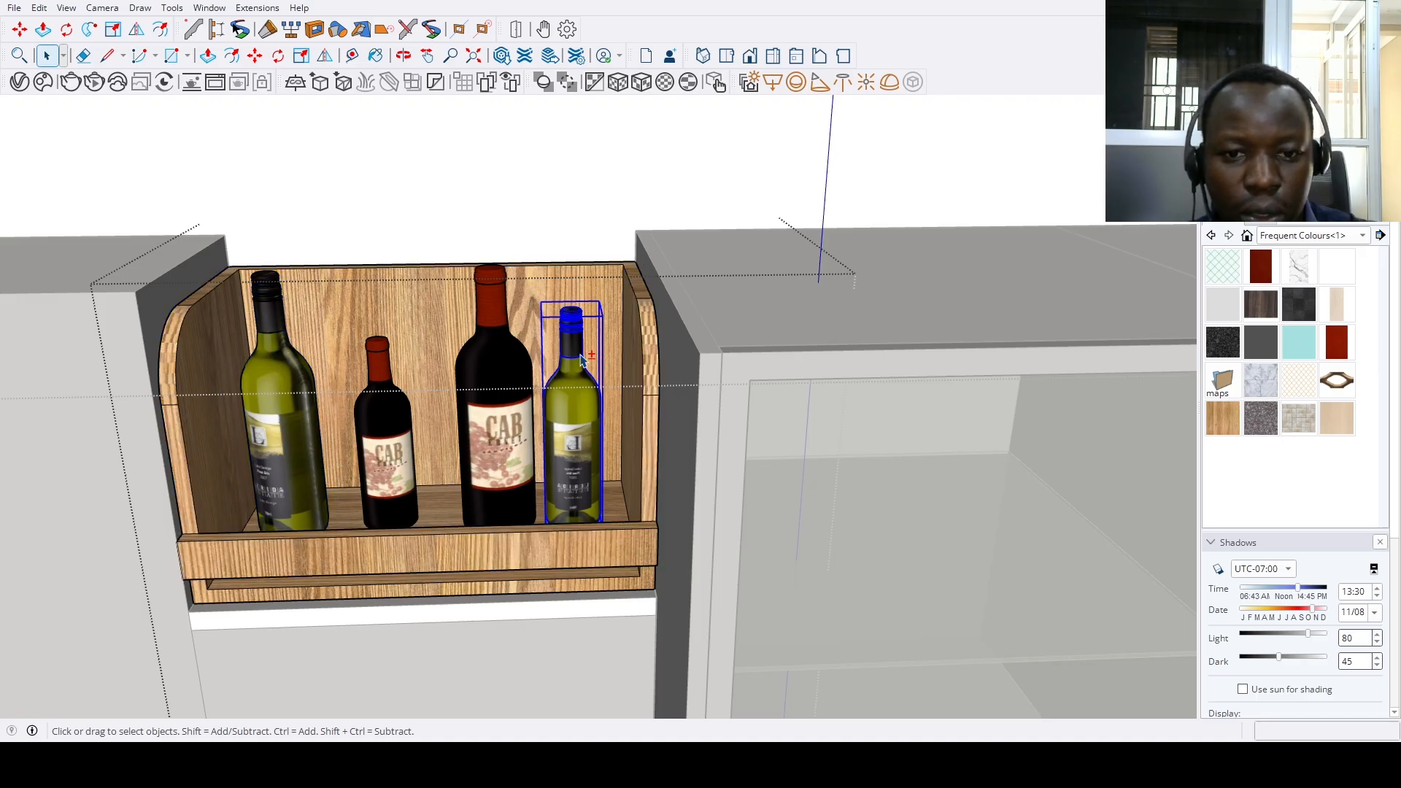
{"action": "left_click", "coordinate": [564, 424], "text": "shift"}
{"action": "scroll", "coordinate": [555, 437], "scroll_direction": "down", "scroll_amount": 2}
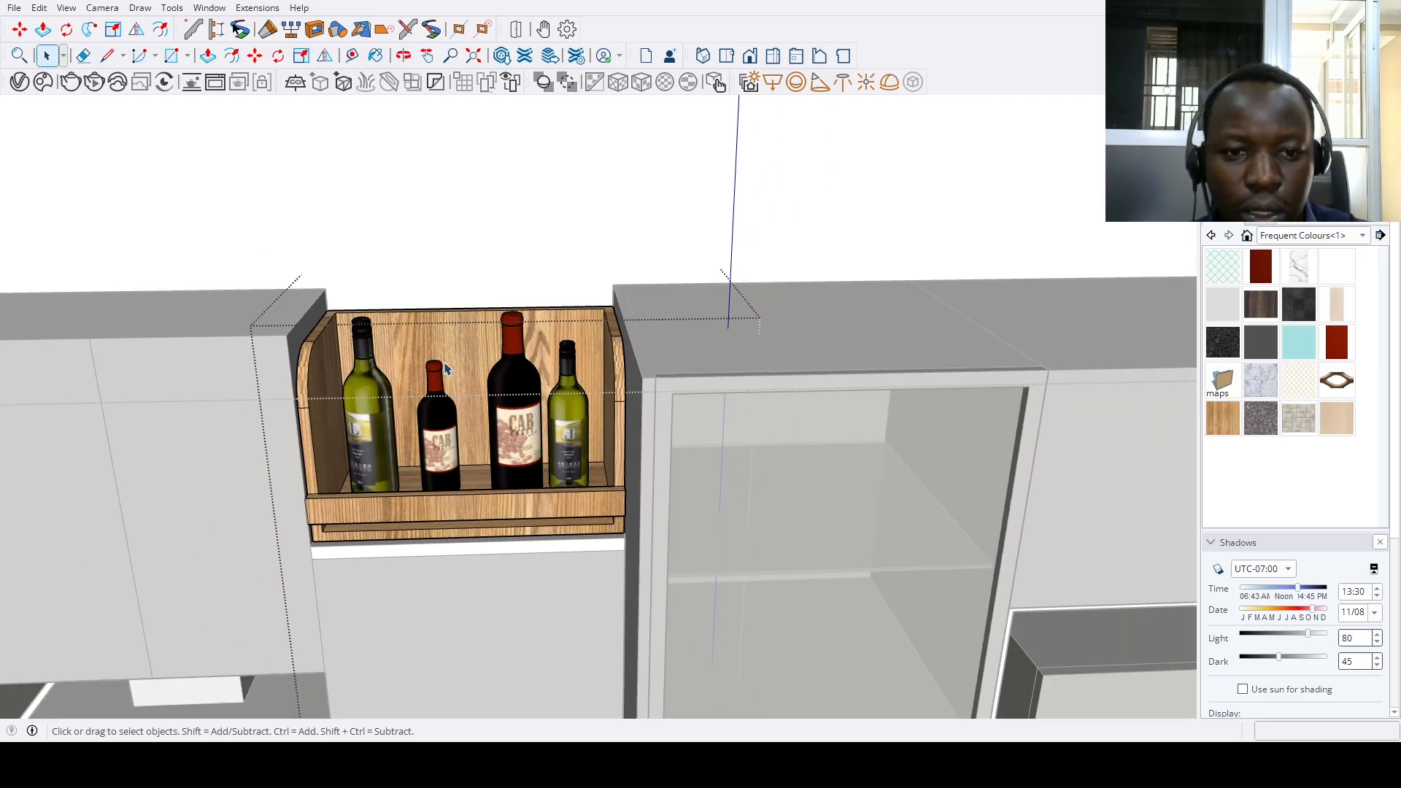
{"action": "middle_click_drag", "start_coordinate": [446, 368], "coordinate": [241, 278]}
Raise the wine rack's upper edges and front rail from the rear top corner to the top corner of the adjoining oven cabinet
{"action": "left_click_drag", "start_coordinate": [225, 258], "coordinate": [356, 326]}
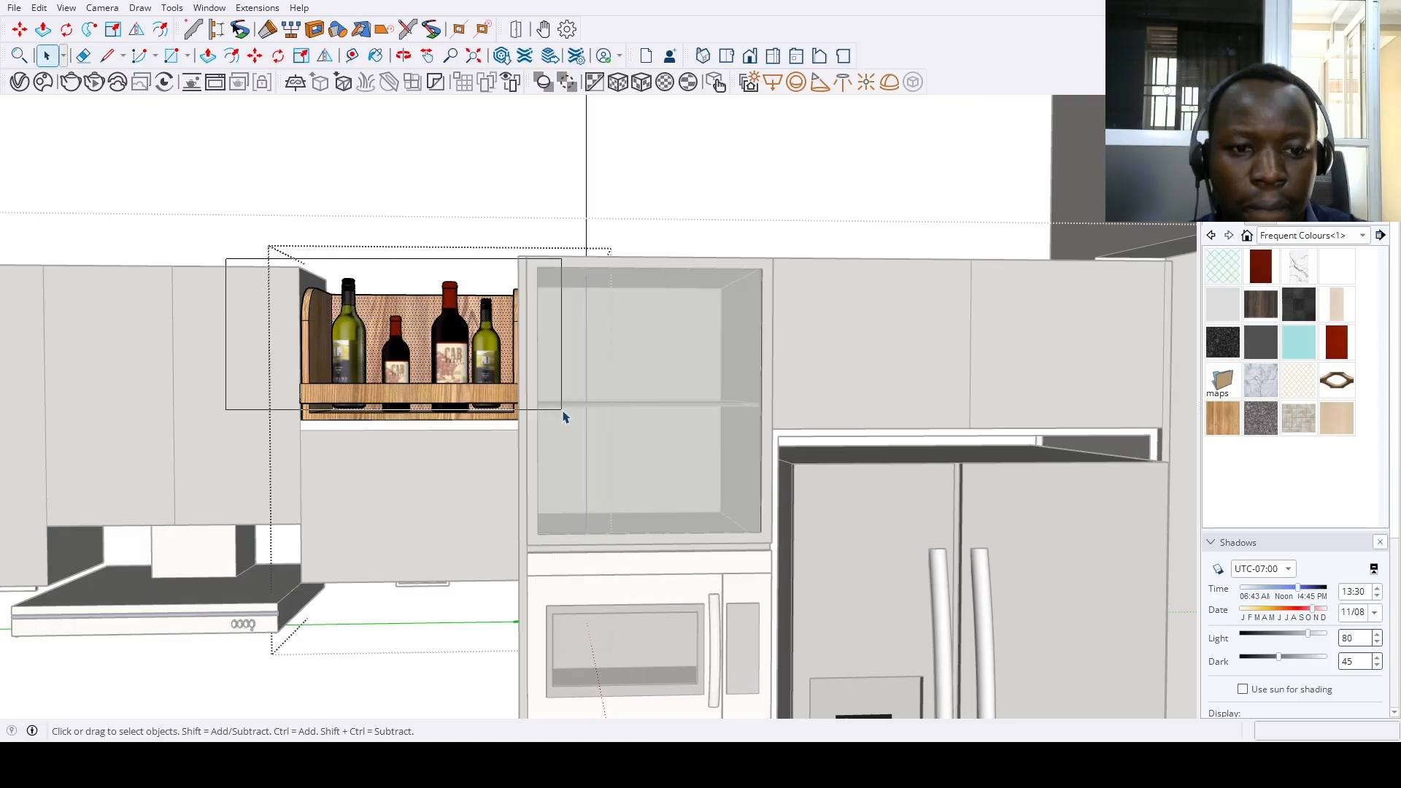
{"action": "left_click_drag", "start_coordinate": [579, 410], "coordinate": [579, 410]}
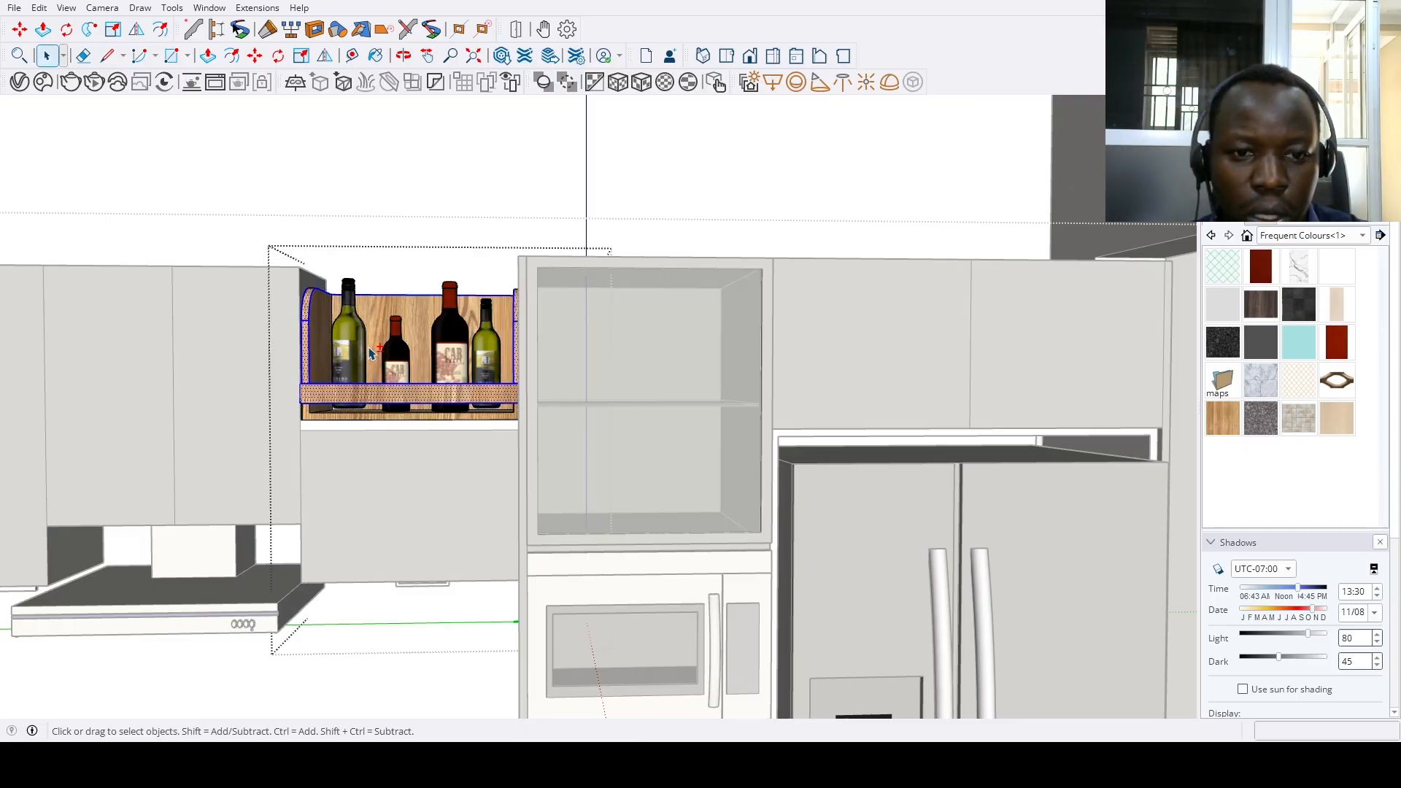
{"action": "scroll", "coordinate": [516, 299], "scroll_direction": "up", "scroll_amount": 5}
{"action": "key", "text": "m"}
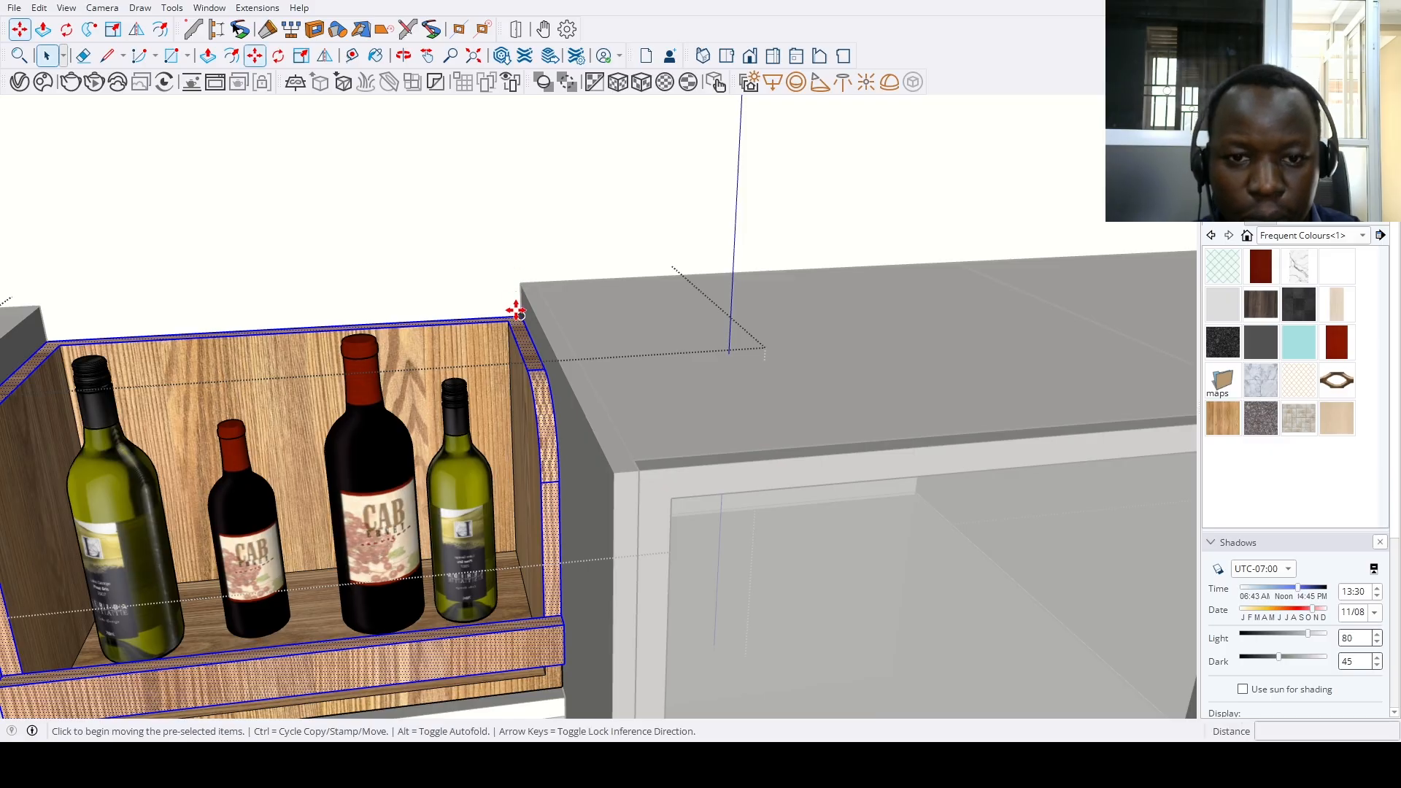
{"action": "left_click", "coordinate": [518, 314]}
{"action": "left_click", "coordinate": [523, 284]}
{"action": "key", "text": "space"}
Select both green bottles and lower them onto the wine rack's bottom shelf
{"action": "scroll", "coordinate": [523, 292], "scroll_direction": "down", "scroll_amount": 4}
{"action": "middle_click_drag", "start_coordinate": [481, 397], "coordinate": [437, 379]}
{"action": "scroll", "coordinate": [453, 408], "scroll_direction": "up", "scroll_amount": 3}
{"action": "left_click", "coordinate": [340, 409]}
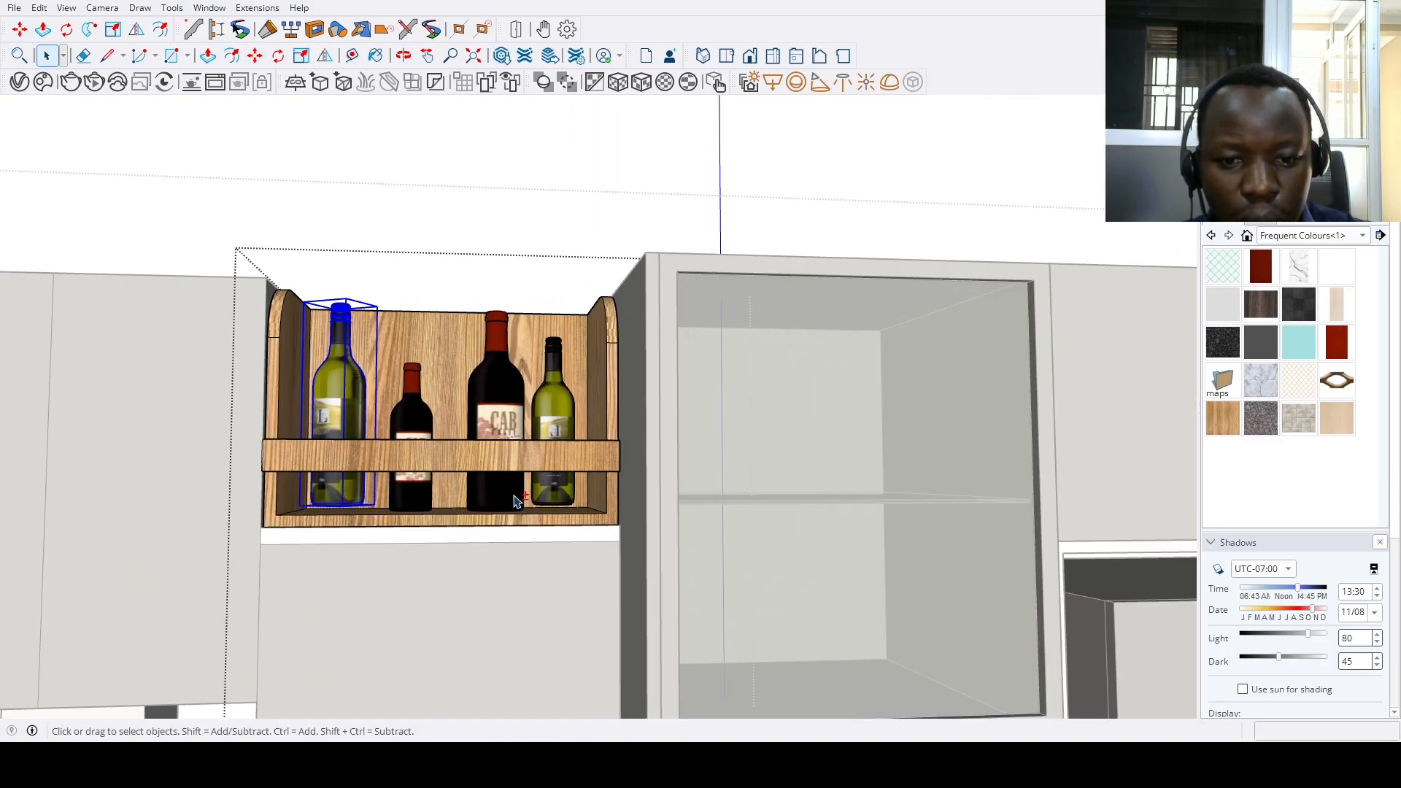
{"action": "left_click", "coordinate": [552, 481], "text": "ctrl"}
{"action": "scroll", "coordinate": [555, 496], "scroll_direction": "up", "scroll_amount": 6}
{"action": "key", "text": "m"}
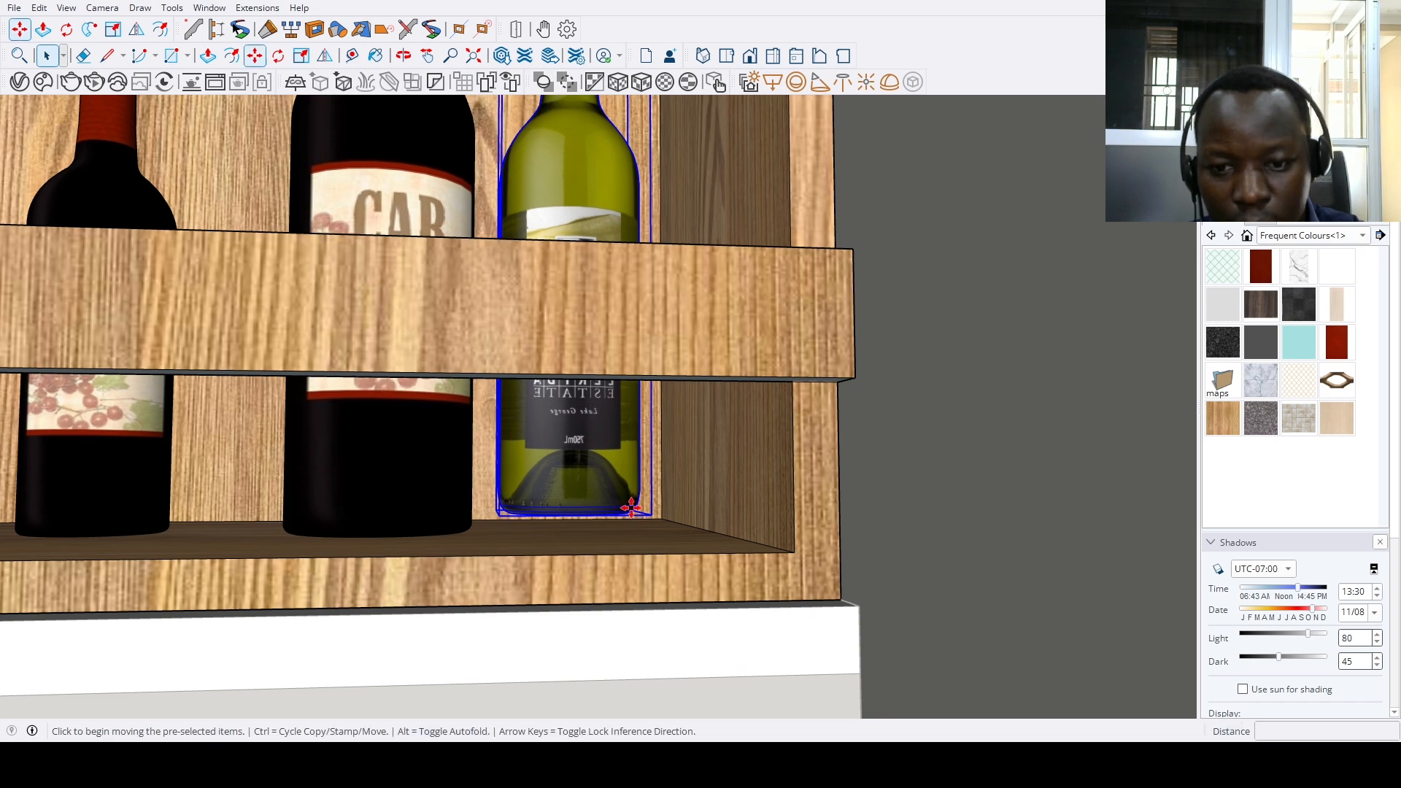
{"action": "key", "text": "space"}
{"action": "scroll", "coordinate": [577, 540], "scroll_direction": "down", "scroll_amount": 2}
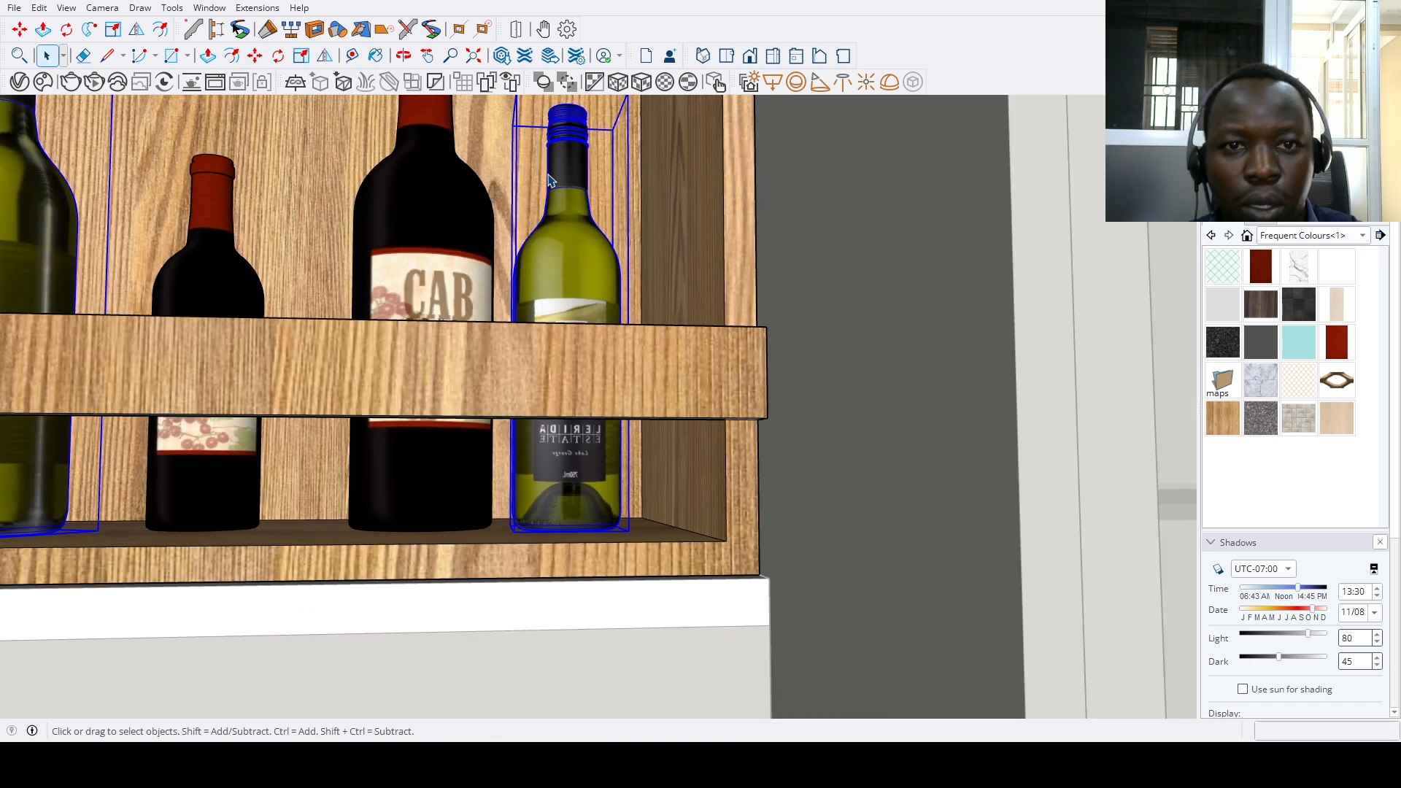
Close the wine rack and examine how it fits among the wall cabinets from across the kitchen
{"action": "left_click", "coordinate": [476, 57]}
{"action": "middle_click_drag", "start_coordinate": [744, 353], "coordinate": [707, 491]}
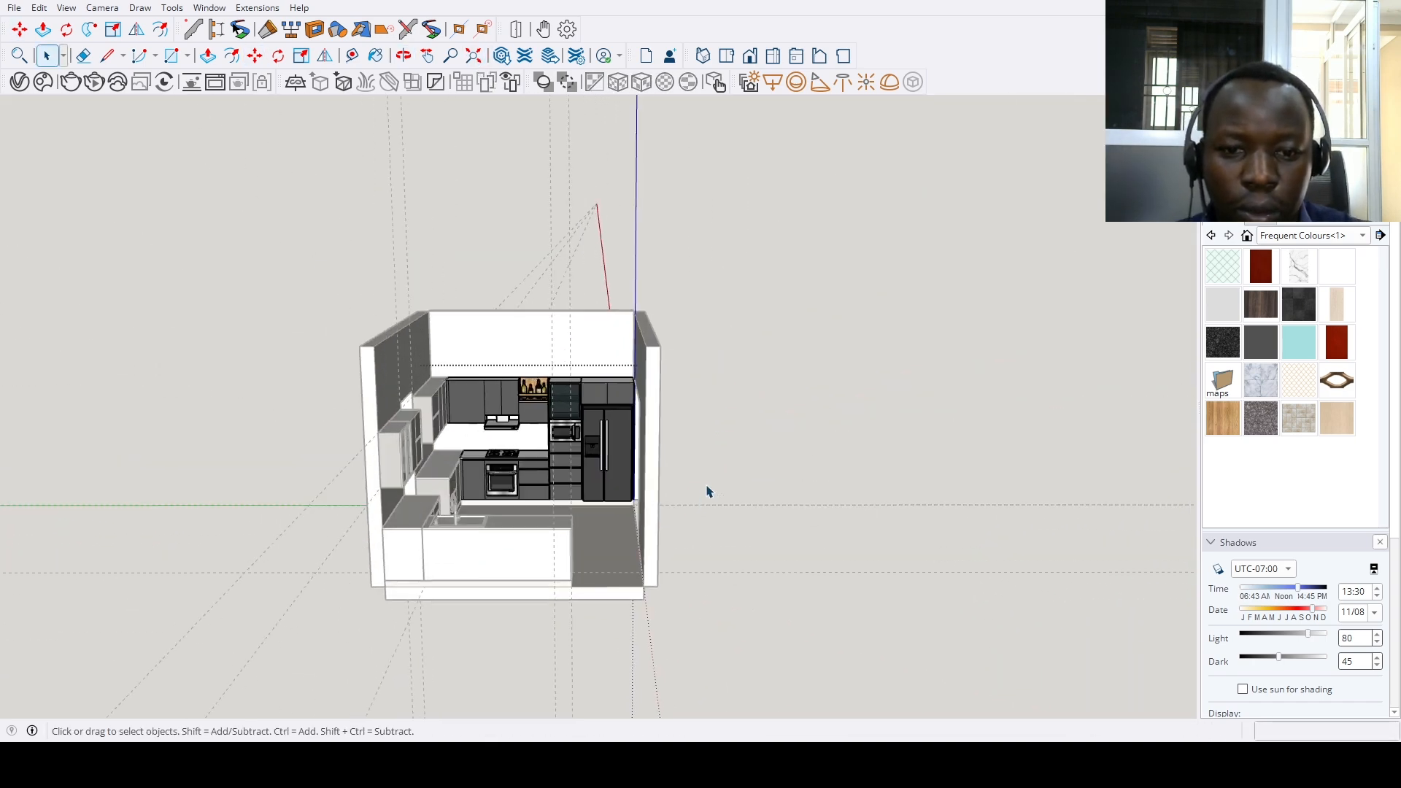
{"action": "scroll", "coordinate": [686, 459], "scroll_direction": "up", "scroll_amount": 2}
{"action": "scroll", "coordinate": [641, 417], "scroll_direction": "up", "scroll_amount": 5}
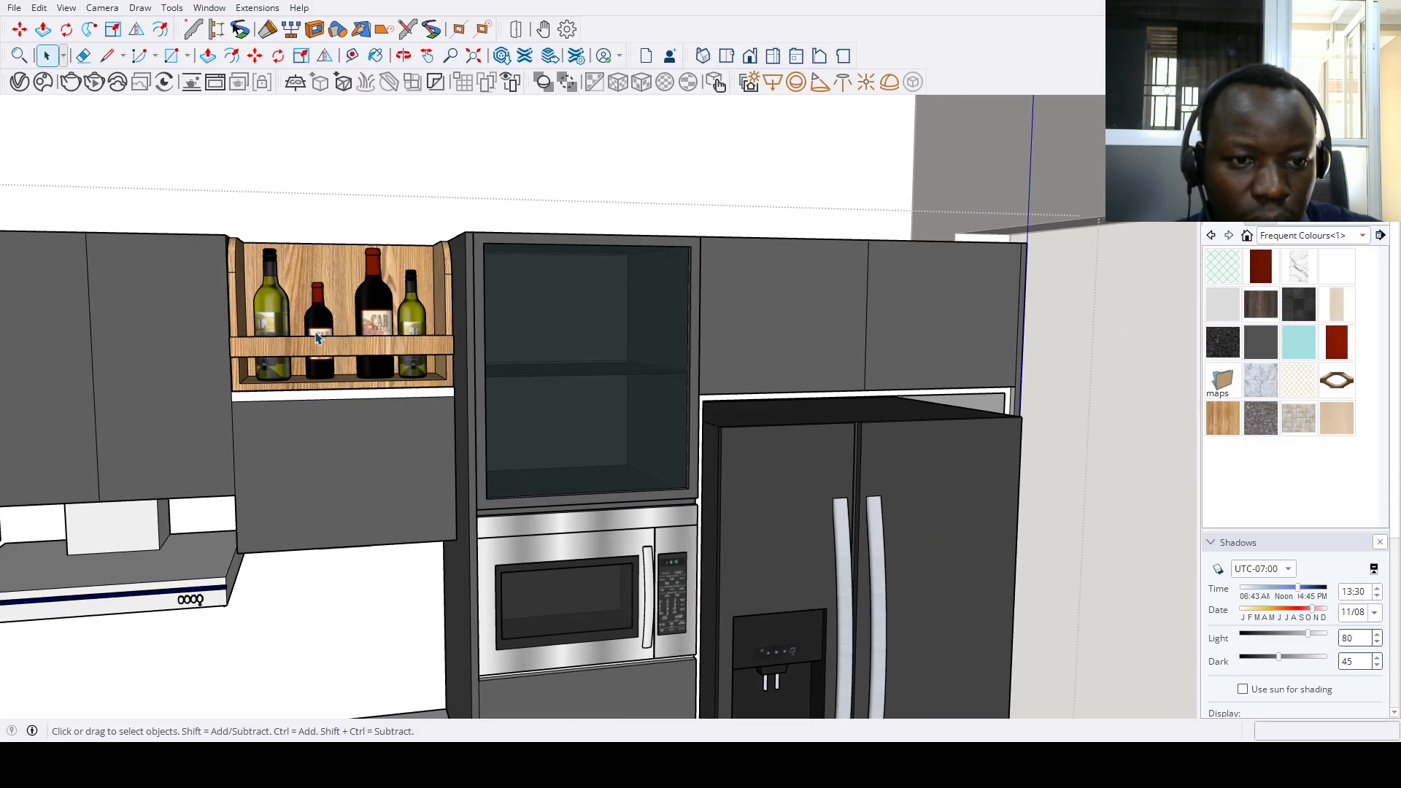
{"action": "scroll", "coordinate": [289, 374], "scroll_direction": "down", "scroll_amount": 1}
{"action": "scroll", "coordinate": [737, 335], "scroll_direction": "down", "scroll_amount": 5}
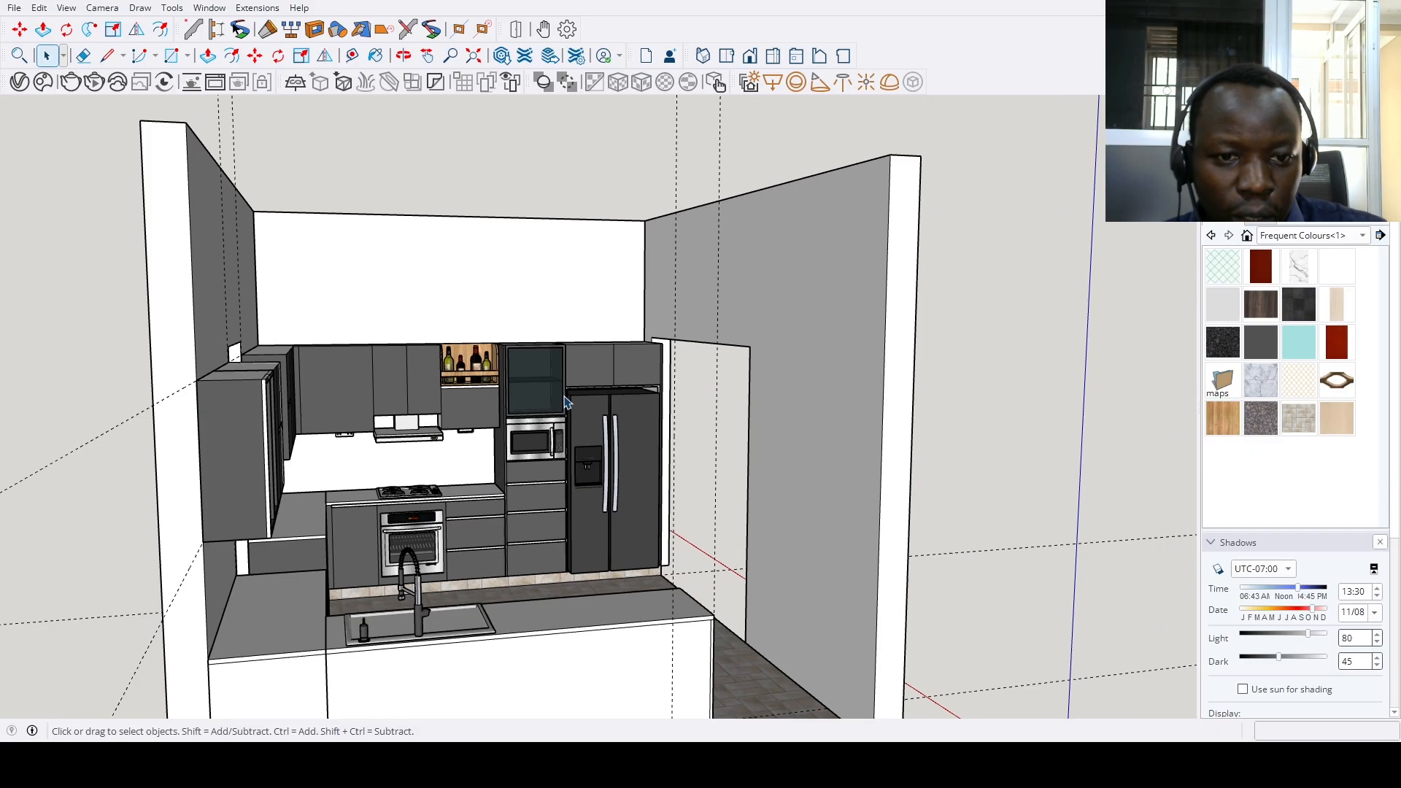
{"action": "middle_click_drag", "start_coordinate": [738, 335], "coordinate": [407, 396]}
{"action": "scroll", "coordinate": [406, 396], "scroll_direction": "up", "scroll_amount": 3}
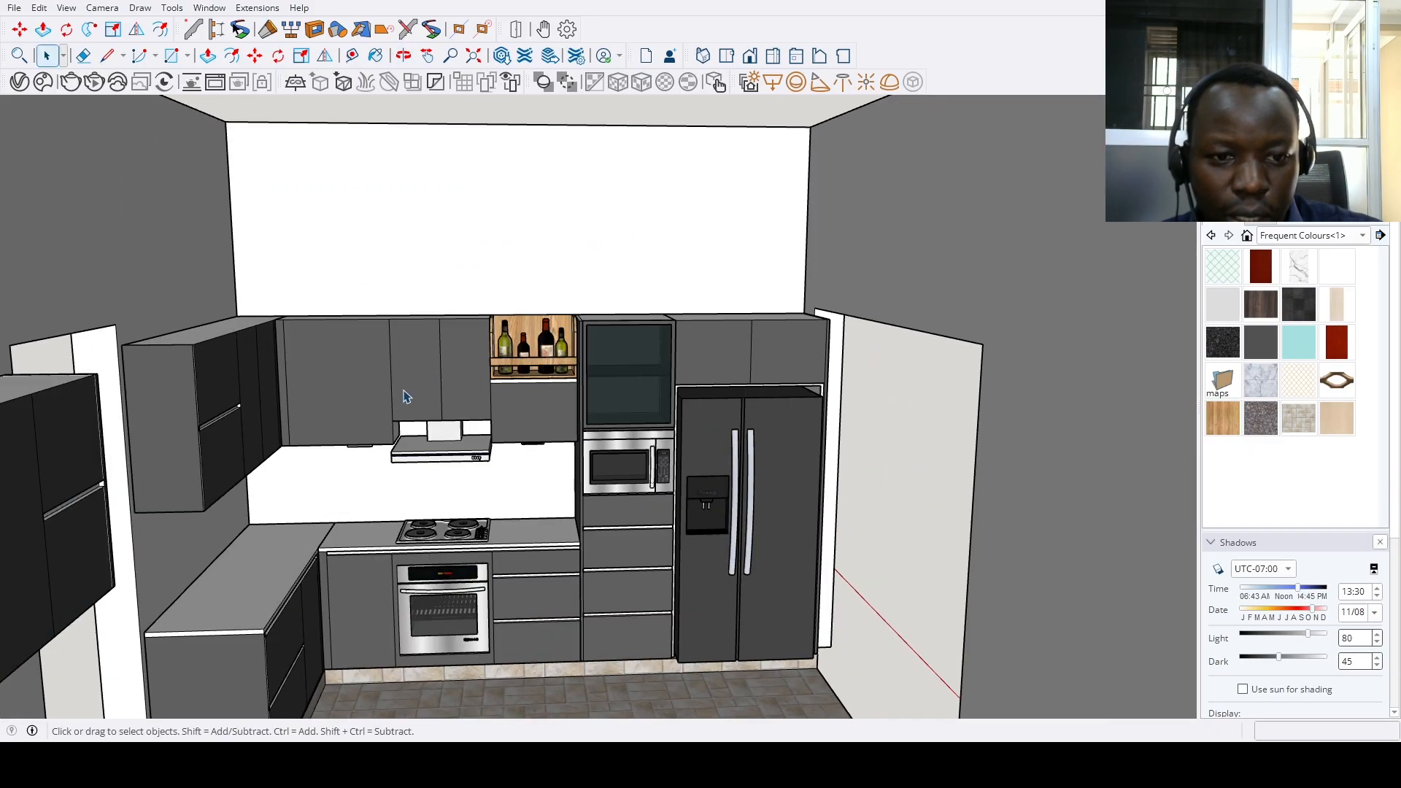
Place a guide 15" from the corner-side edge of the wall cabinet beside the range hood and draw a vertical dividing line along it
{"action": "scroll", "coordinate": [325, 365], "scroll_direction": "up", "scroll_amount": 3}
{"action": "key", "text": "t"}
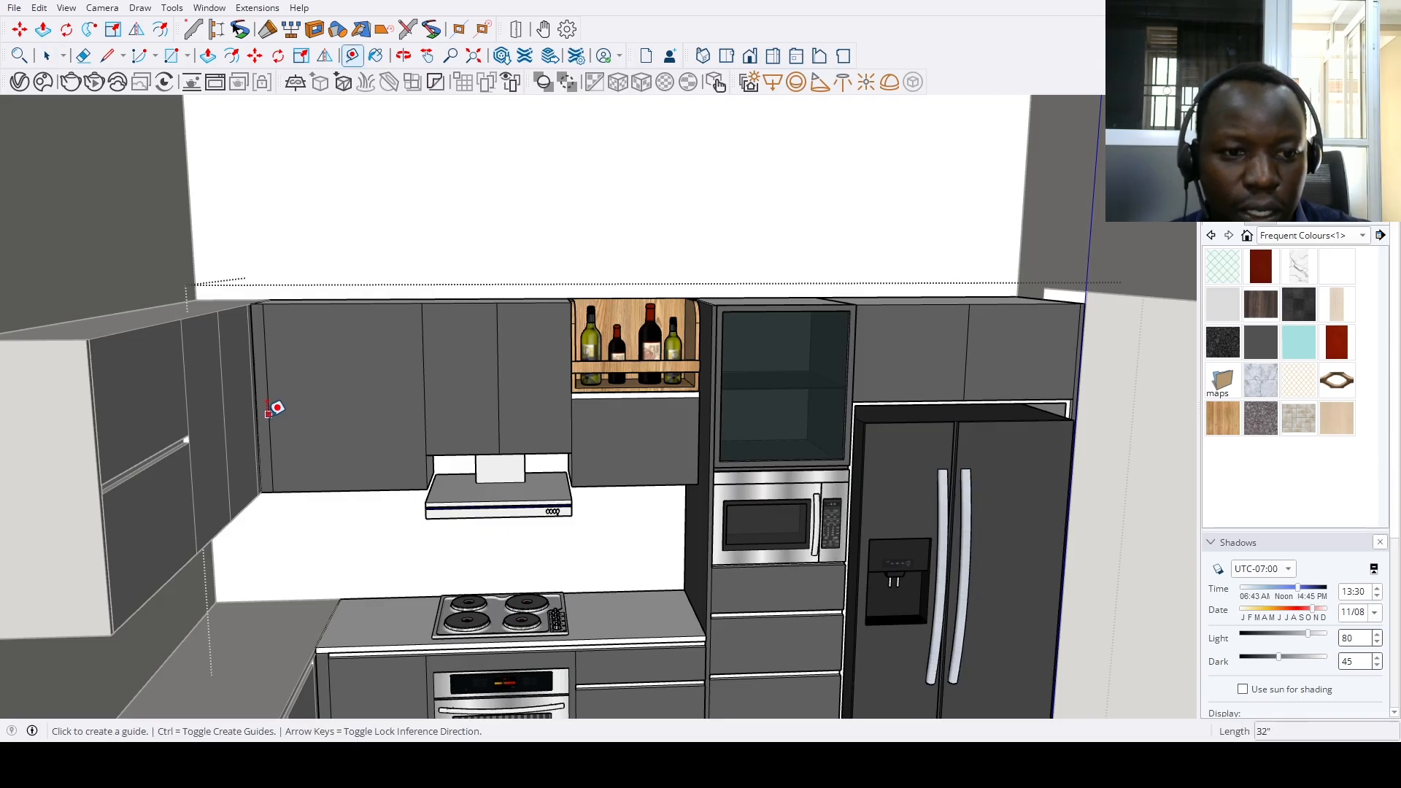
{"action": "left_click", "coordinate": [268, 416]}
{"action": "scroll", "coordinate": [426, 388], "scroll_direction": "down", "scroll_amount": 5}
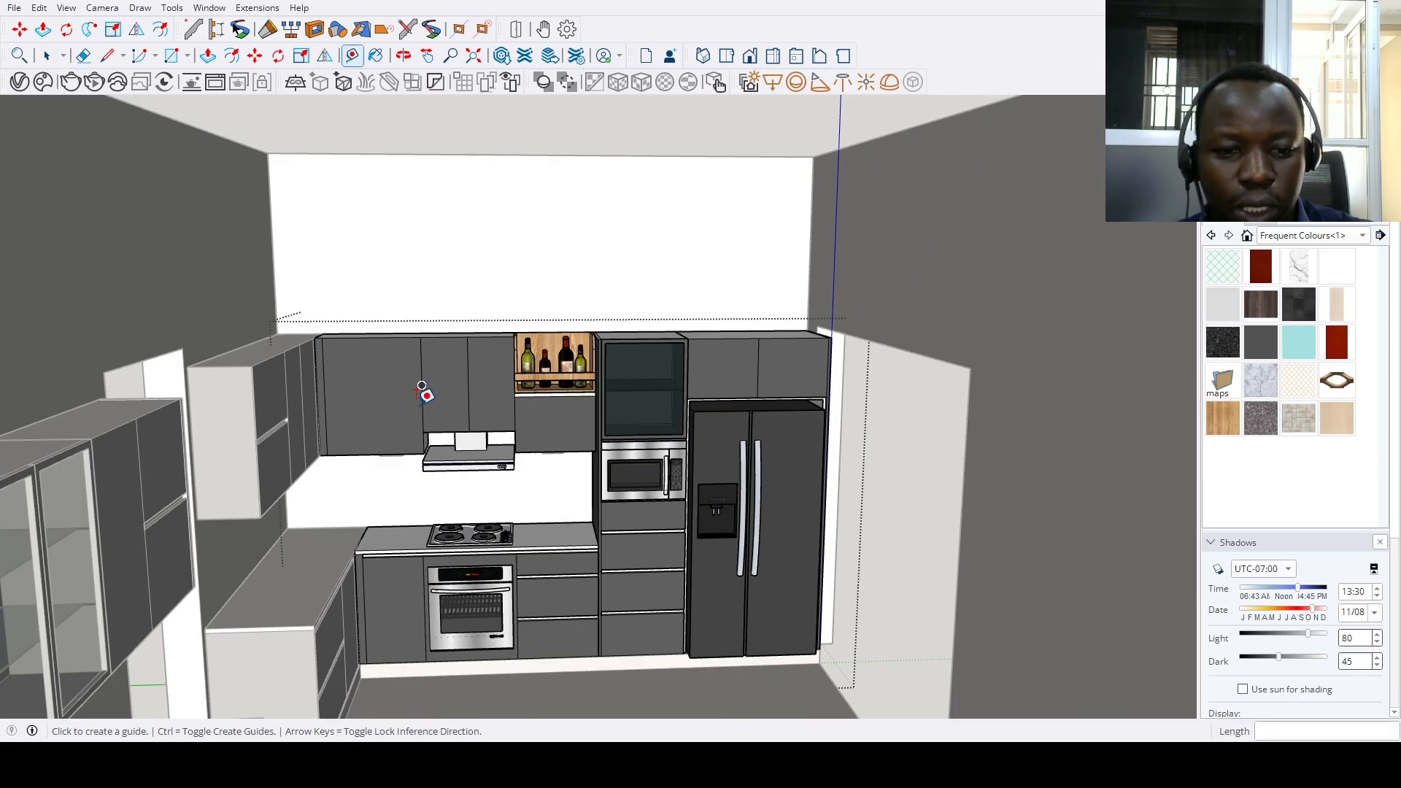
{"action": "middle_click_drag", "start_coordinate": [428, 397], "coordinate": [492, 485]}
{"action": "scroll", "coordinate": [422, 403], "scroll_direction": "up", "scroll_amount": 3}
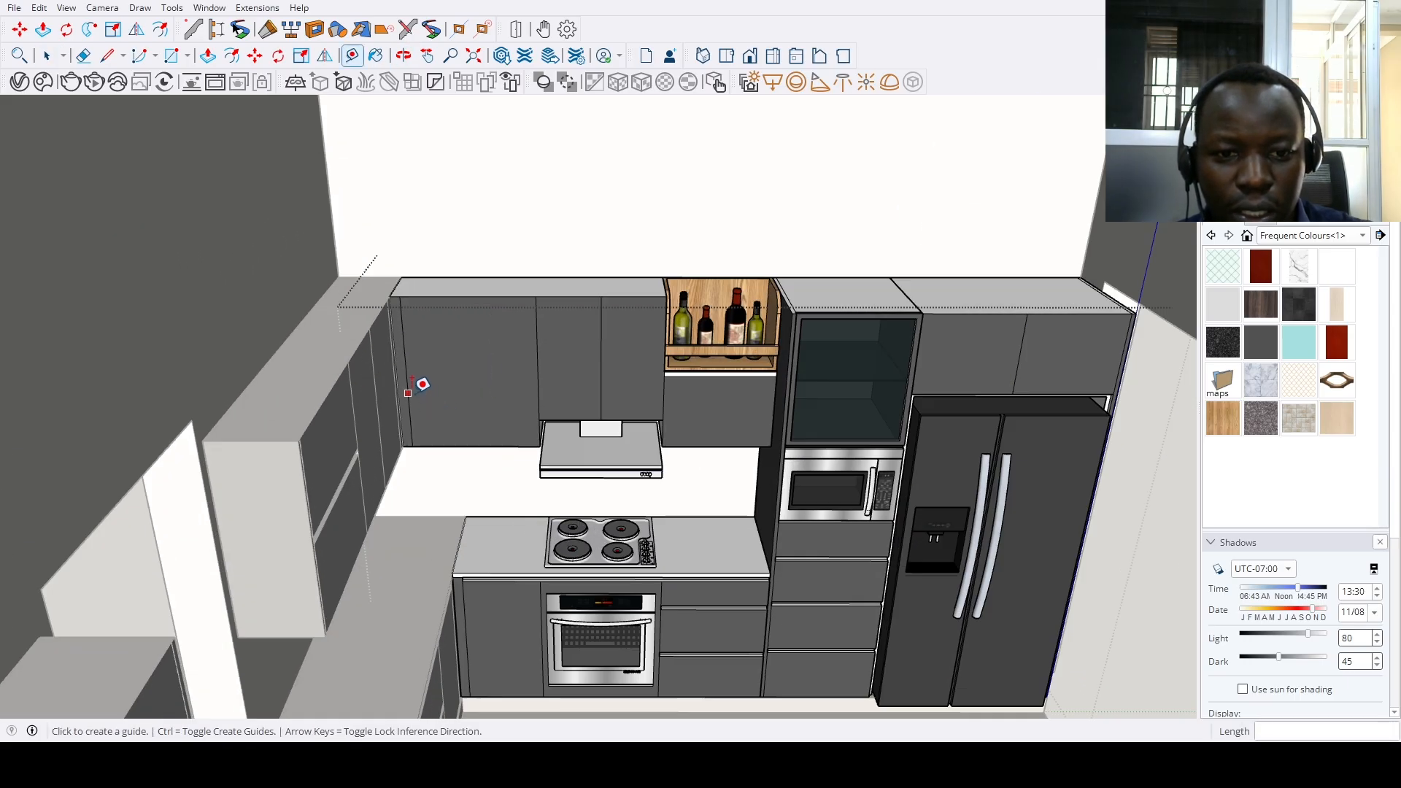
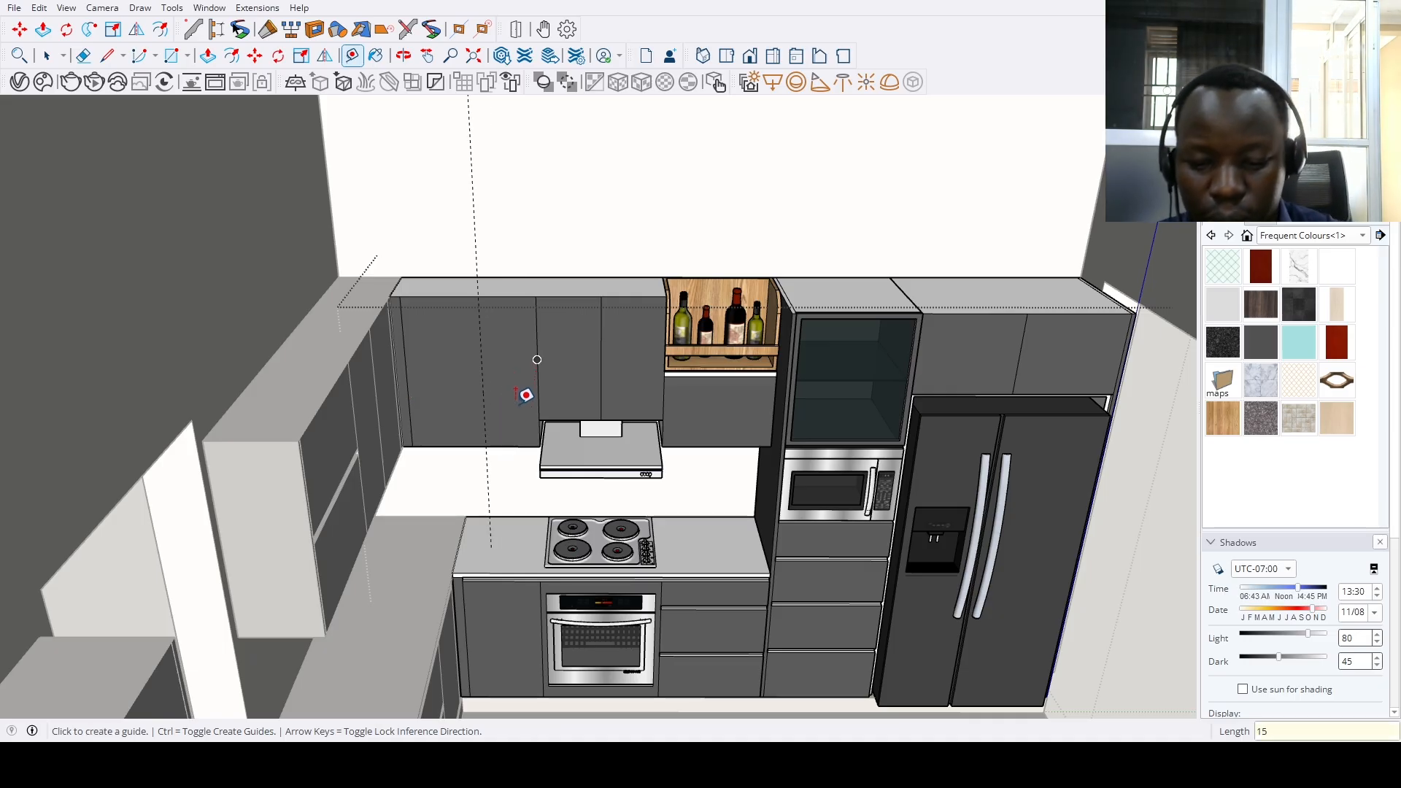
{"action": "key", "text": "l"}
{"action": "left_click", "coordinate": [487, 390]}
{"action": "left_click", "coordinate": [483, 289]}
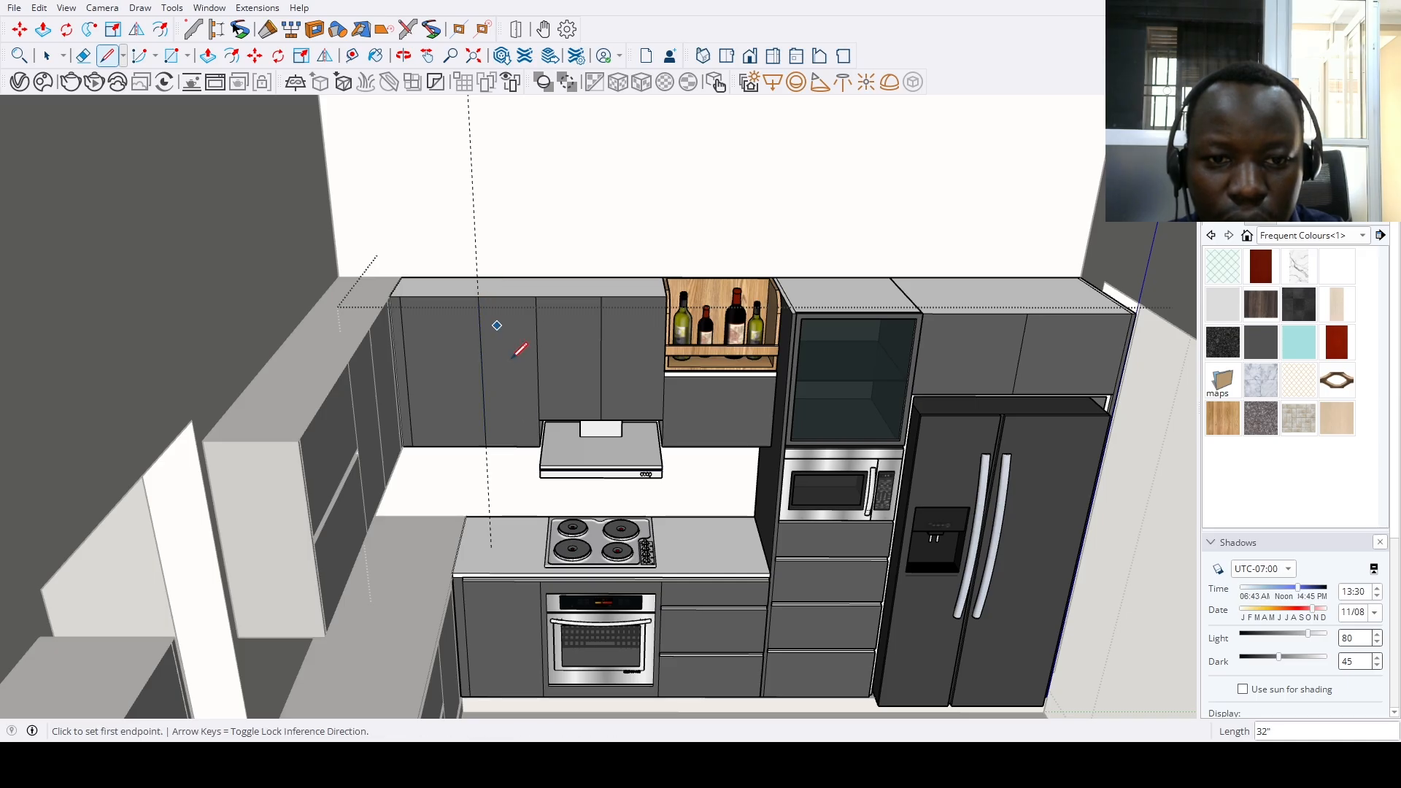
Copy the bottom edge of the narrow section beside the range hood 4" upward
{"action": "key", "text": "space"}
{"action": "left_click", "coordinate": [516, 446]}
{"action": "key", "text": "m"}
{"action": "scroll", "coordinate": [514, 446], "scroll_direction": "up", "scroll_amount": 2}
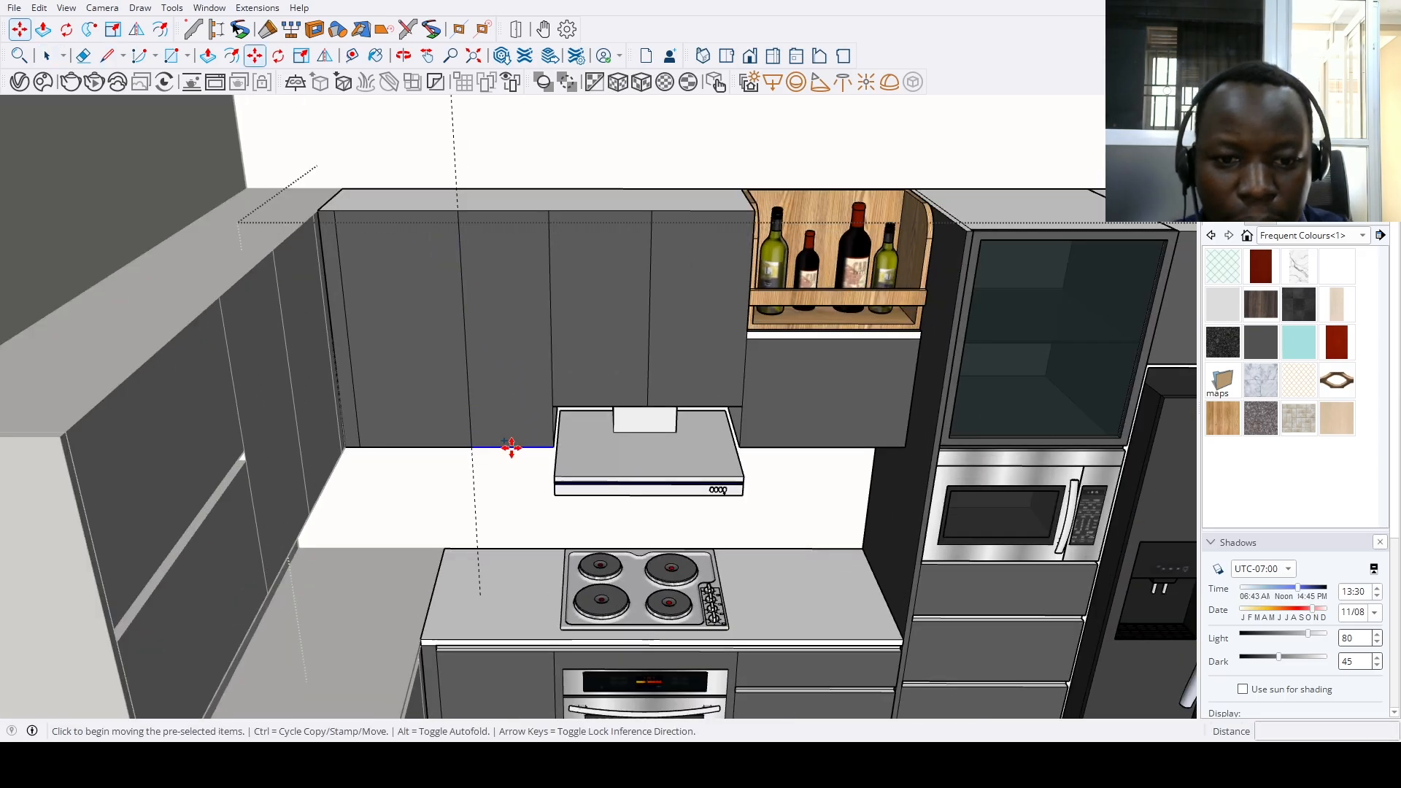
{"action": "key", "text": "ctrl"}
{"action": "left_click", "coordinate": [511, 447]}
{"action": "key", "text": "Return"}
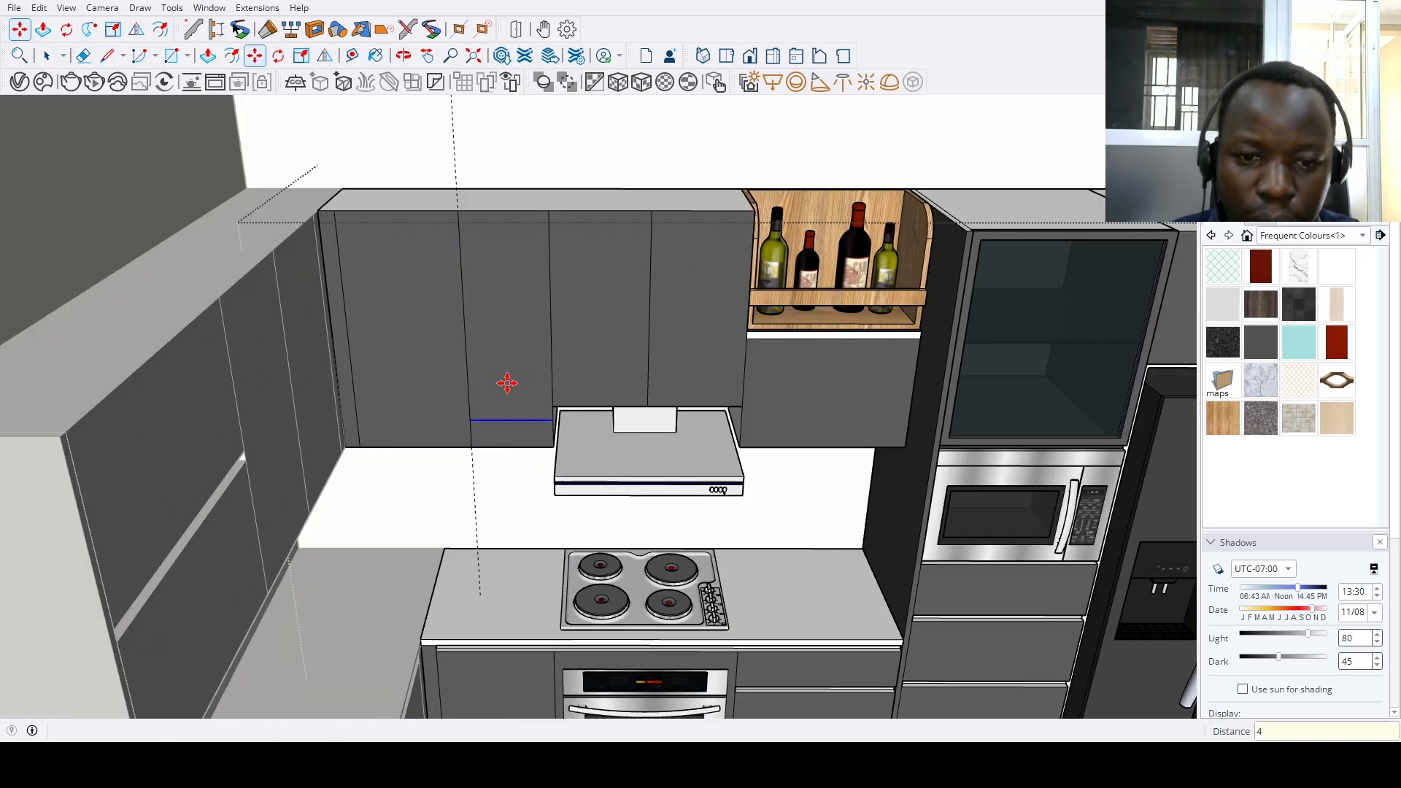
Place three horizontal guides above the narrow section's bottom edge at successive spacings of 0.75", 9.666" and 0.75"
{"action": "key", "text": "t"}
{"action": "scroll", "coordinate": [521, 436], "scroll_direction": "up", "scroll_amount": 2}
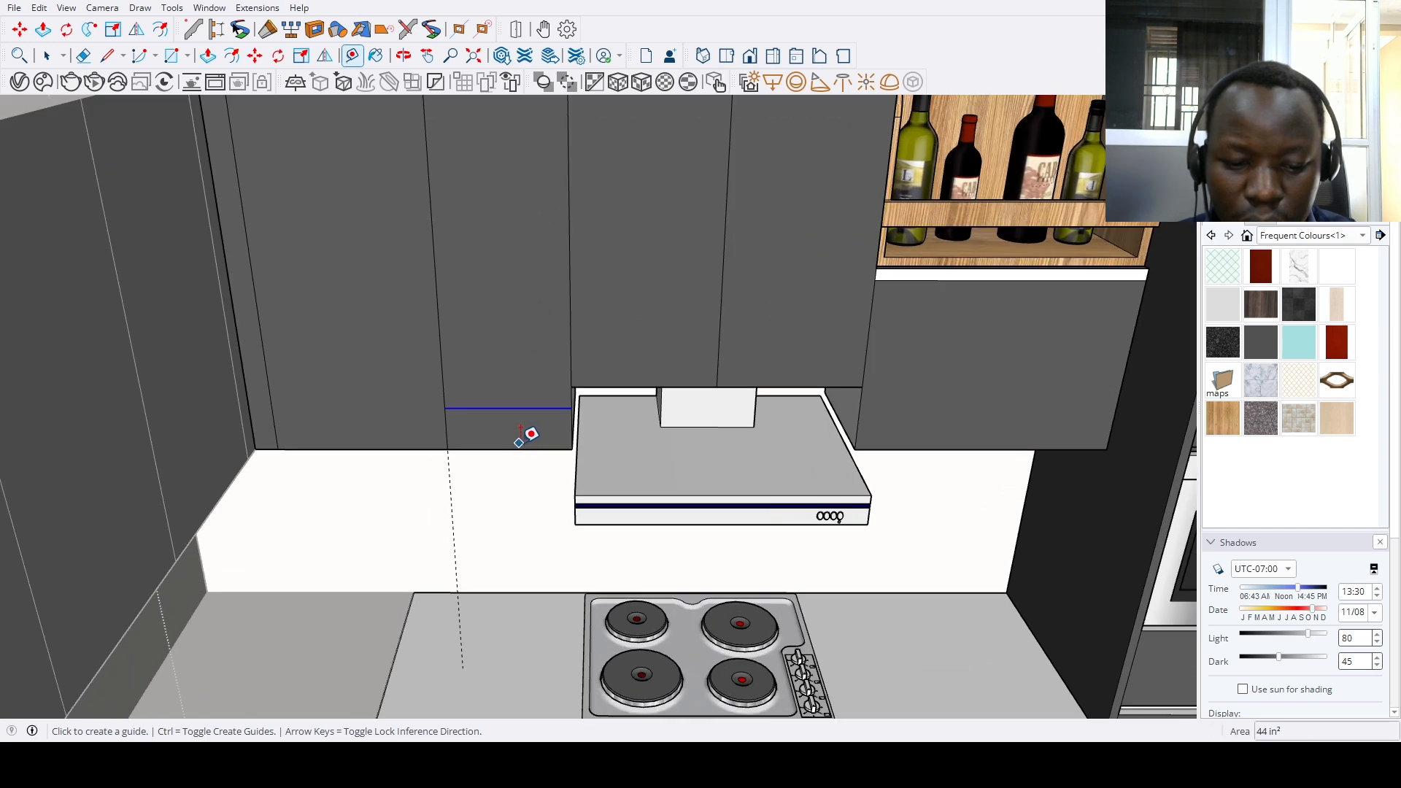
{"action": "left_click", "coordinate": [527, 449]}
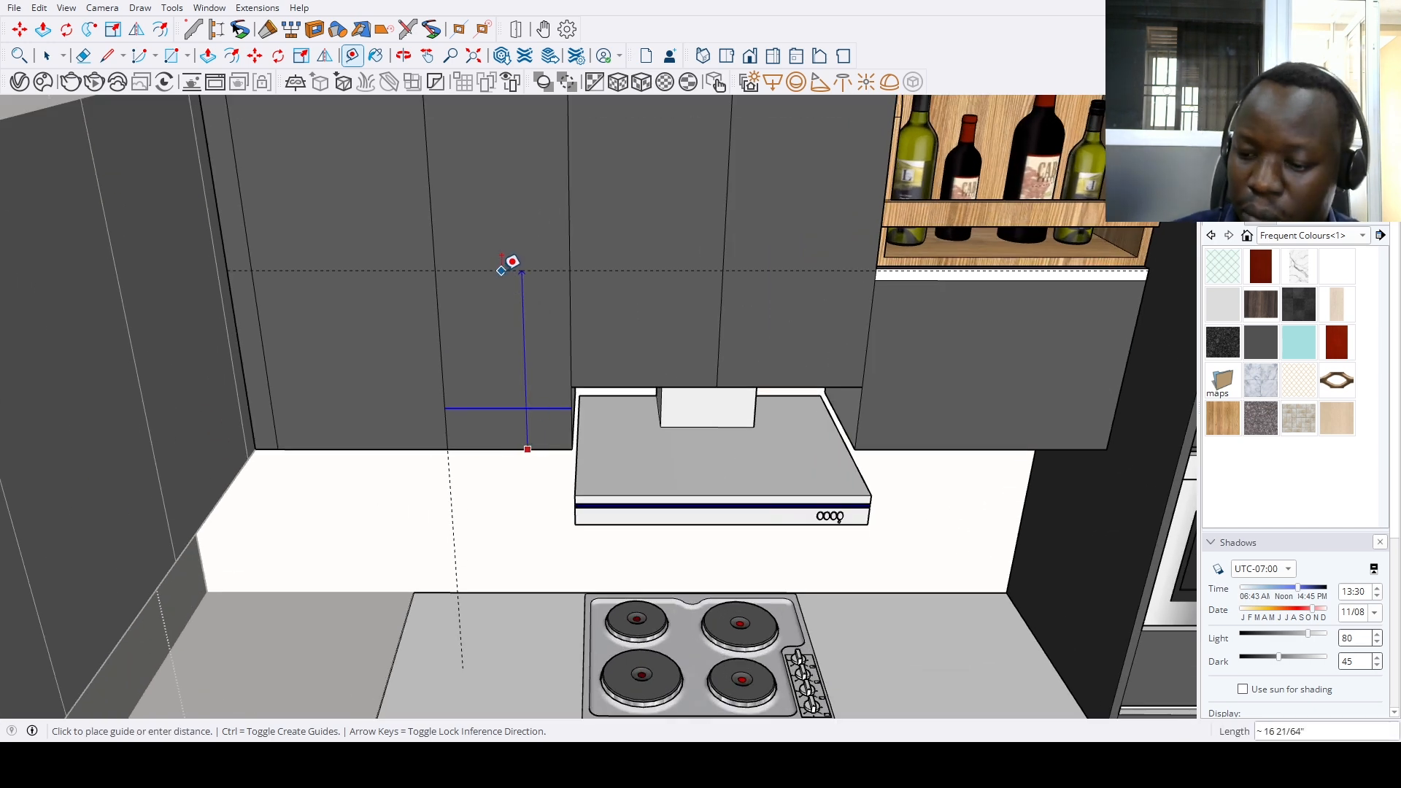
{"action": "key", "text": "Return"}
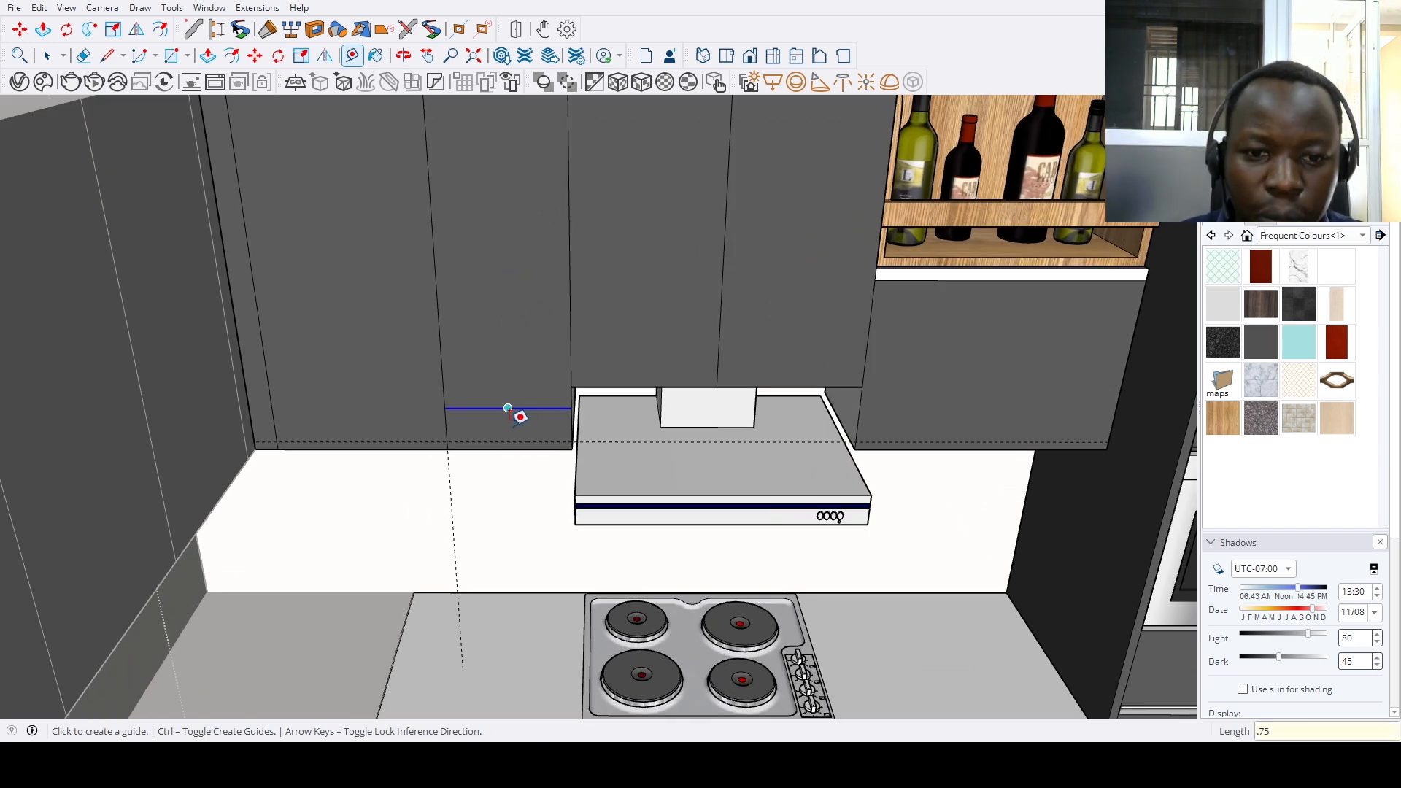
{"action": "left_click", "coordinate": [512, 442]}
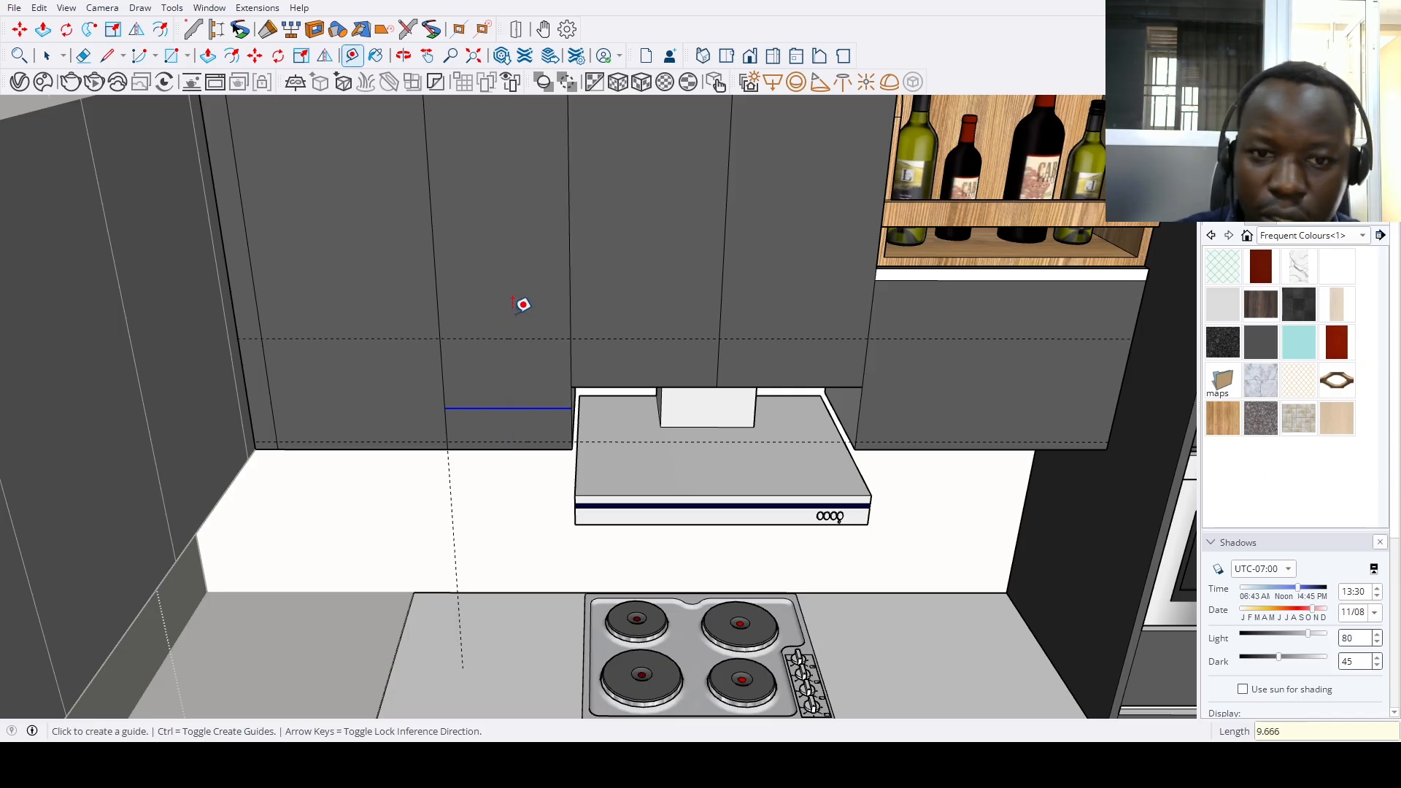
{"action": "key", "text": "Escape"}
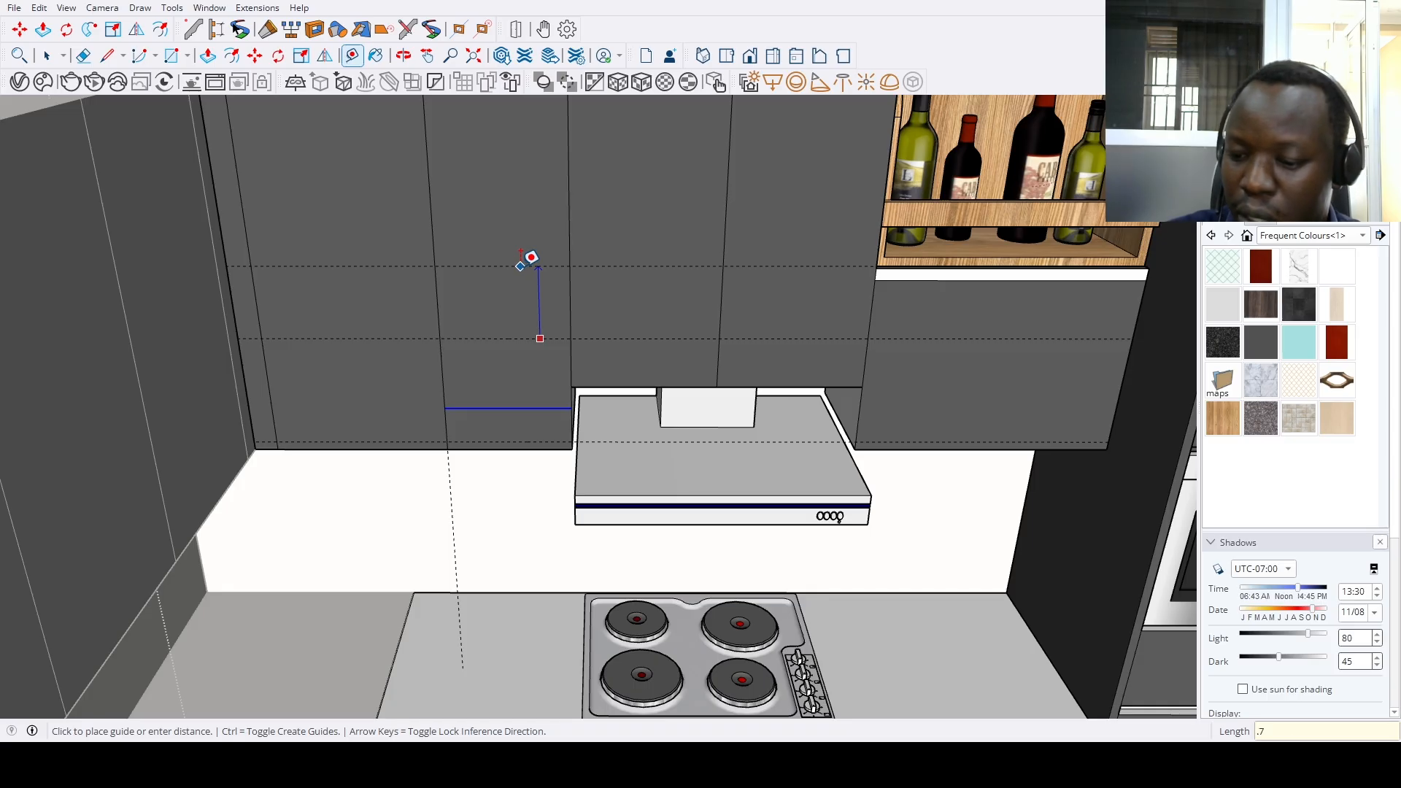
{"action": "key", "text": "Return"}
{"action": "key", "text": "space"}
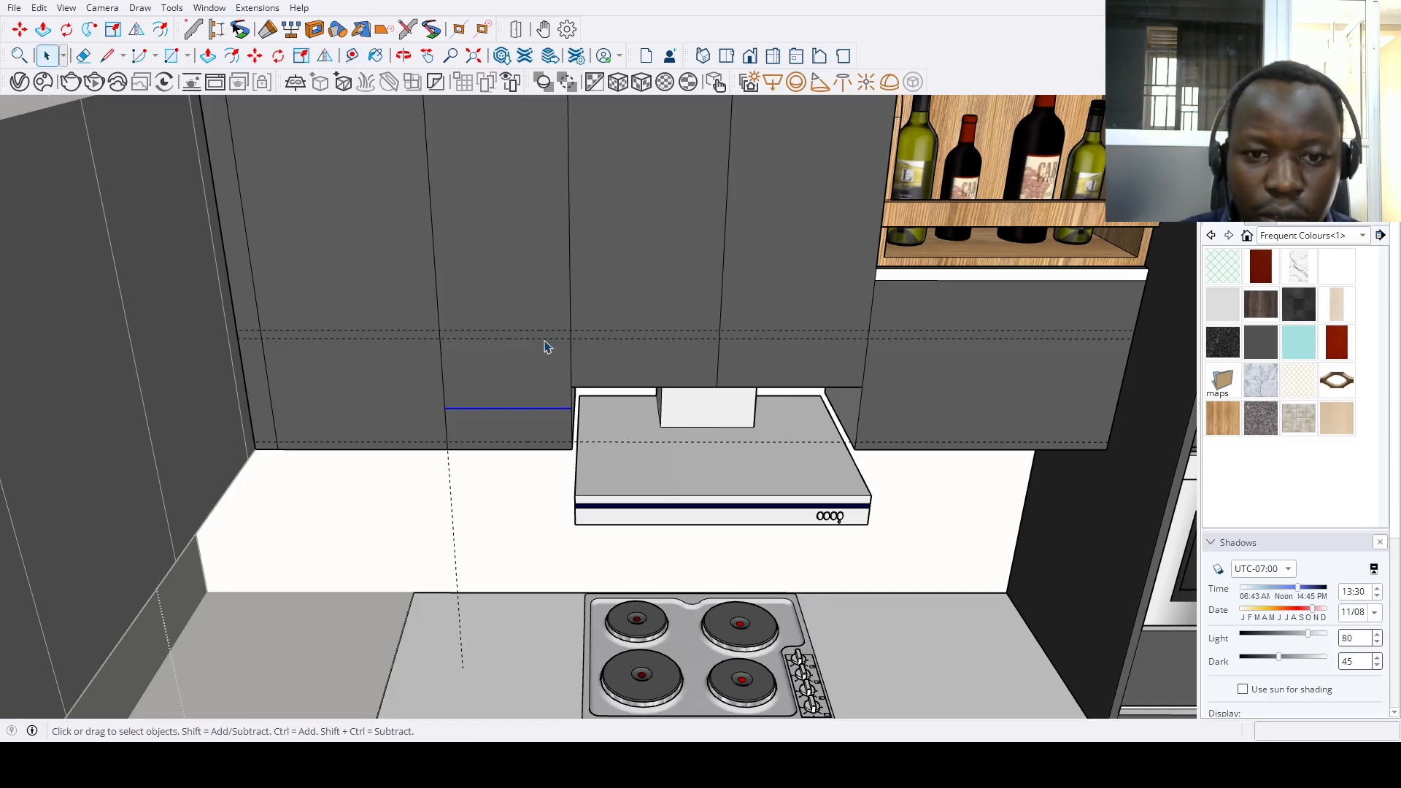
Copy the uppermost horizontal guide about 10 27/64" upward, using the distance from the bottom guide as reference
{"action": "key", "text": "m"}
{"action": "left_click", "coordinate": [516, 443]}
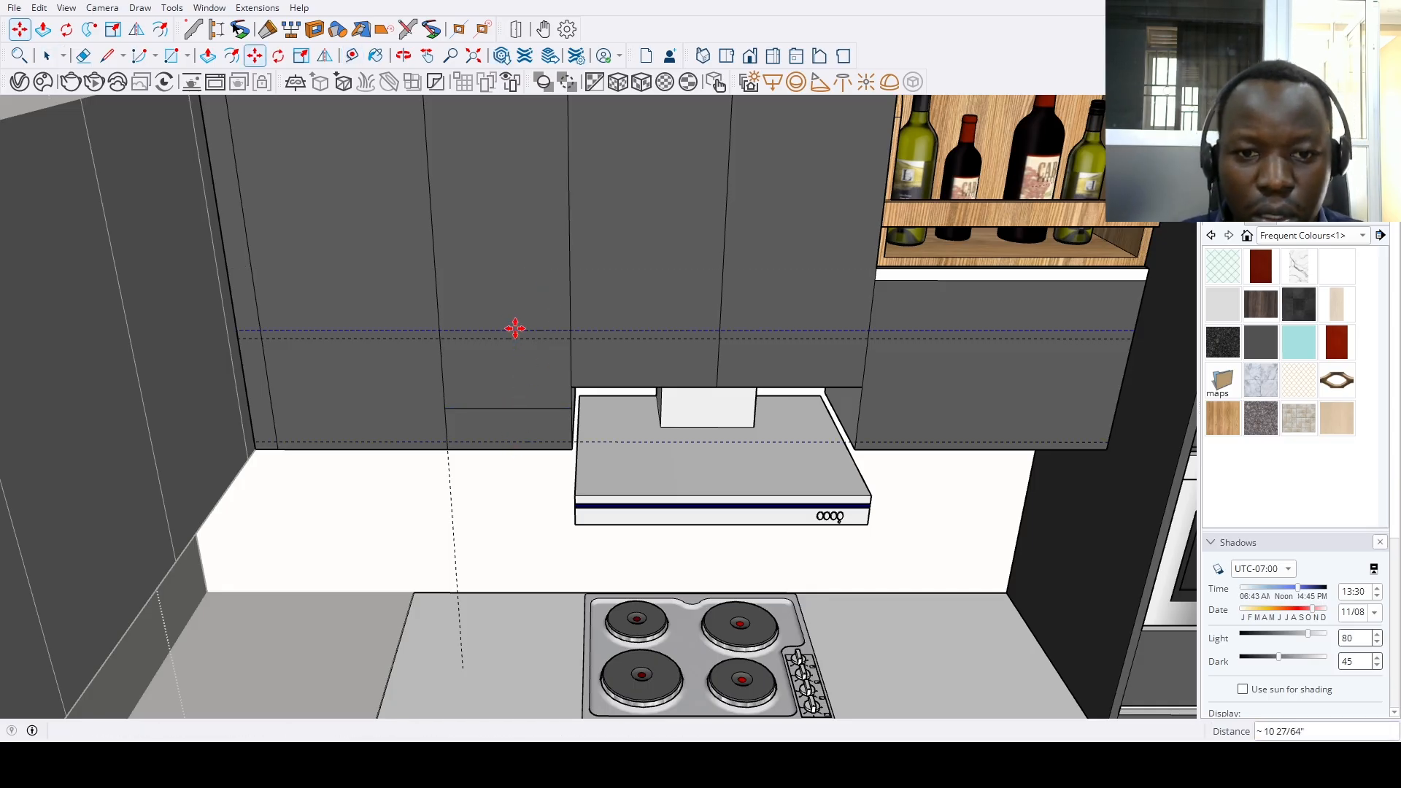
{"action": "scroll", "coordinate": [516, 329], "scroll_direction": "down", "scroll_amount": 4}
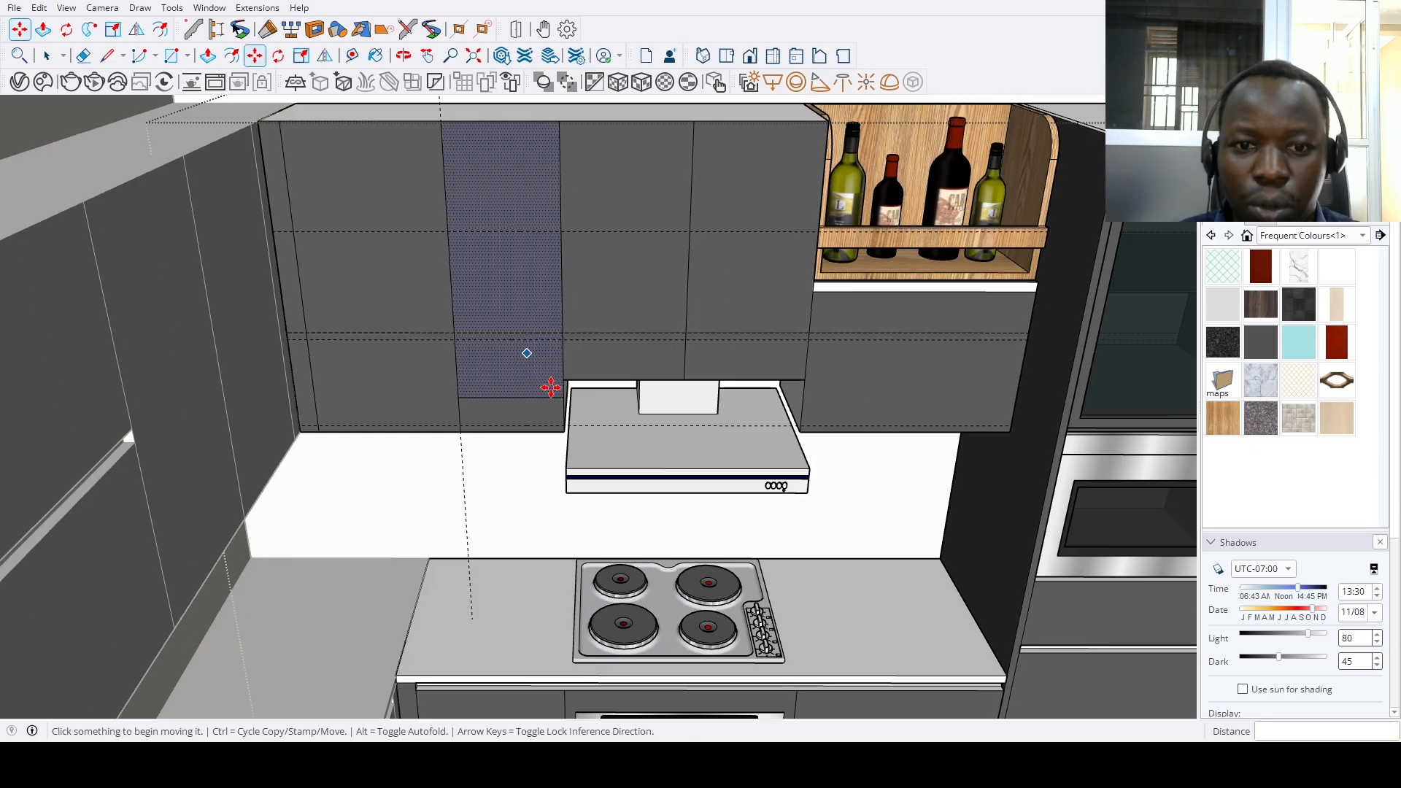
Measure the distance between the two uppermost horizontal guides on the narrow cabinet section
{"action": "key", "text": "t"}
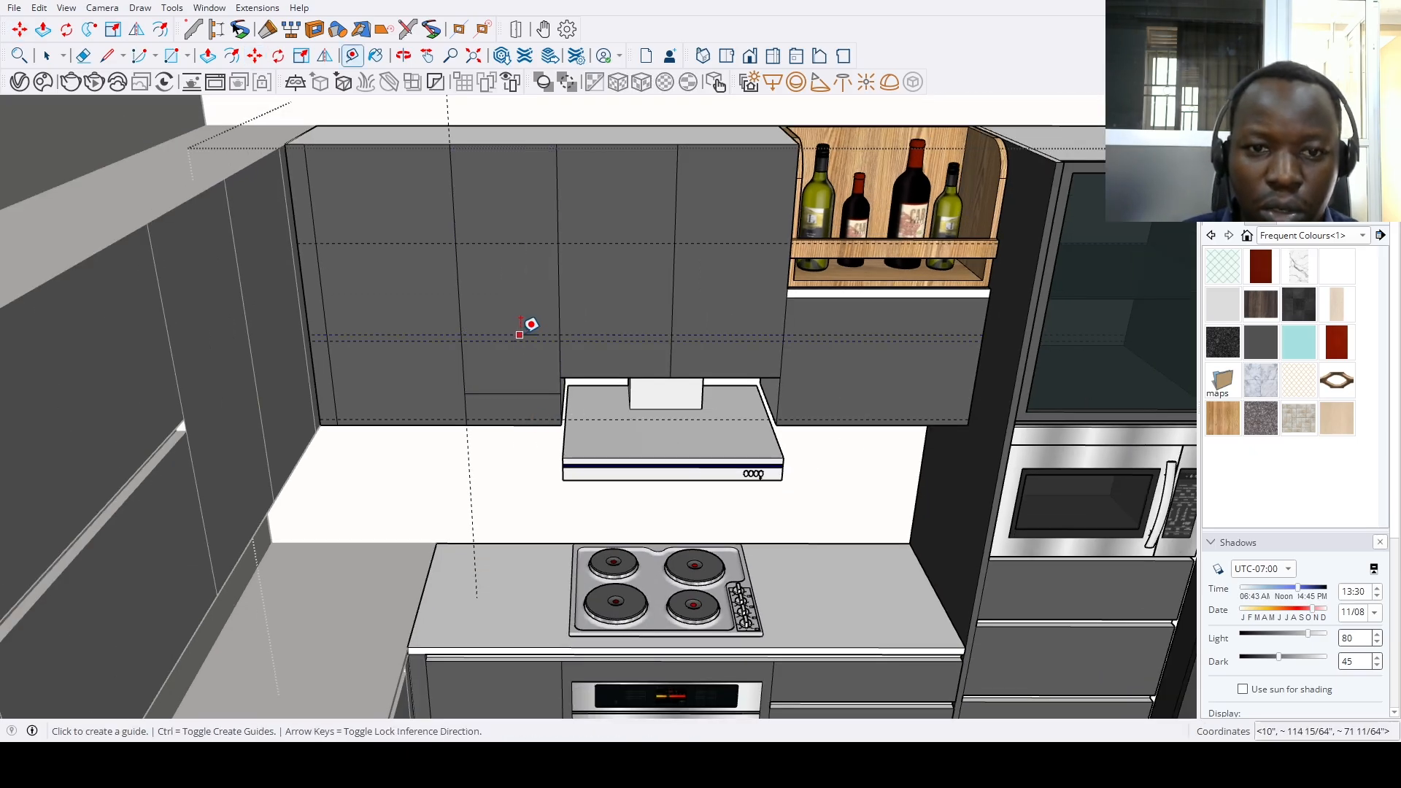
{"action": "left_click", "coordinate": [522, 321]}
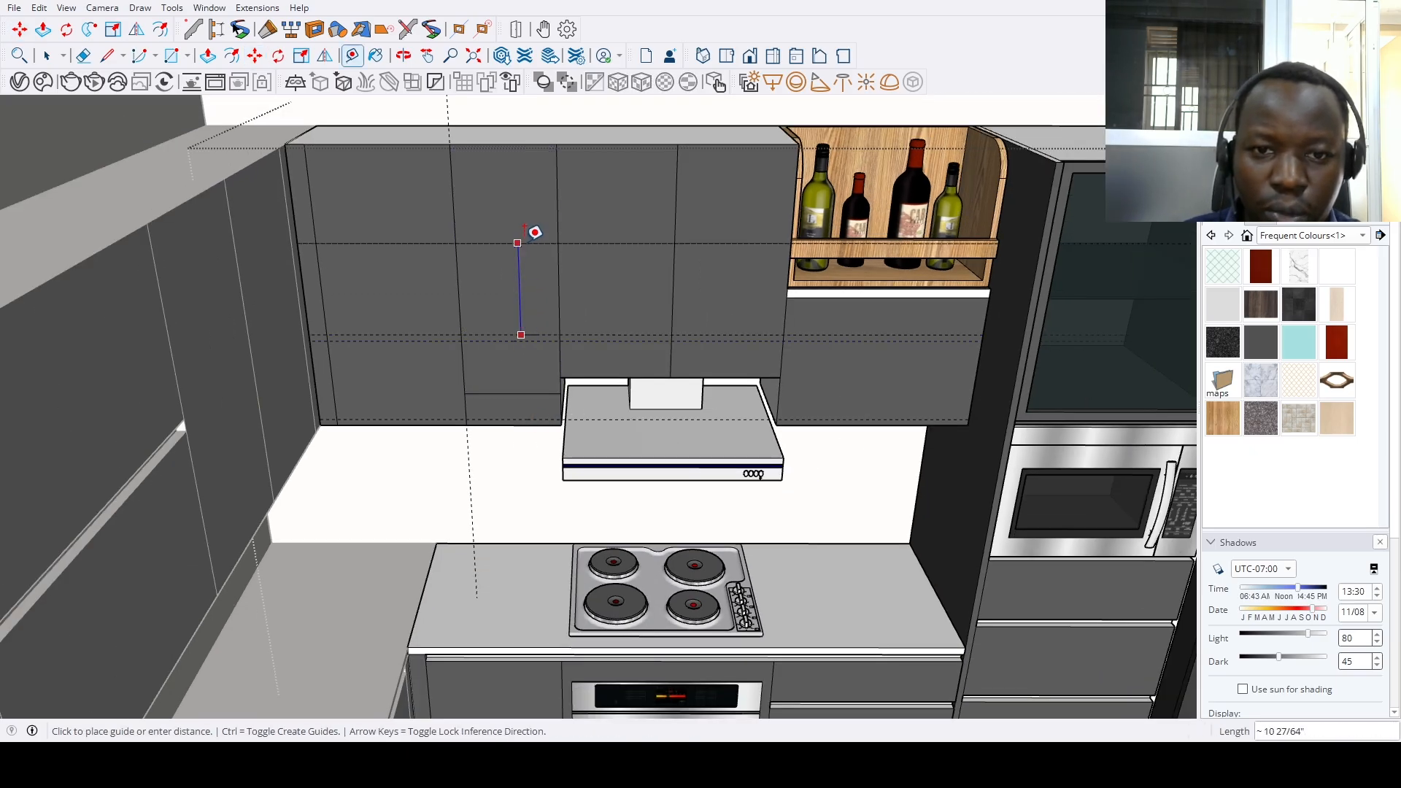
{"action": "key", "text": "Escape"}
{"action": "key", "text": "m"}
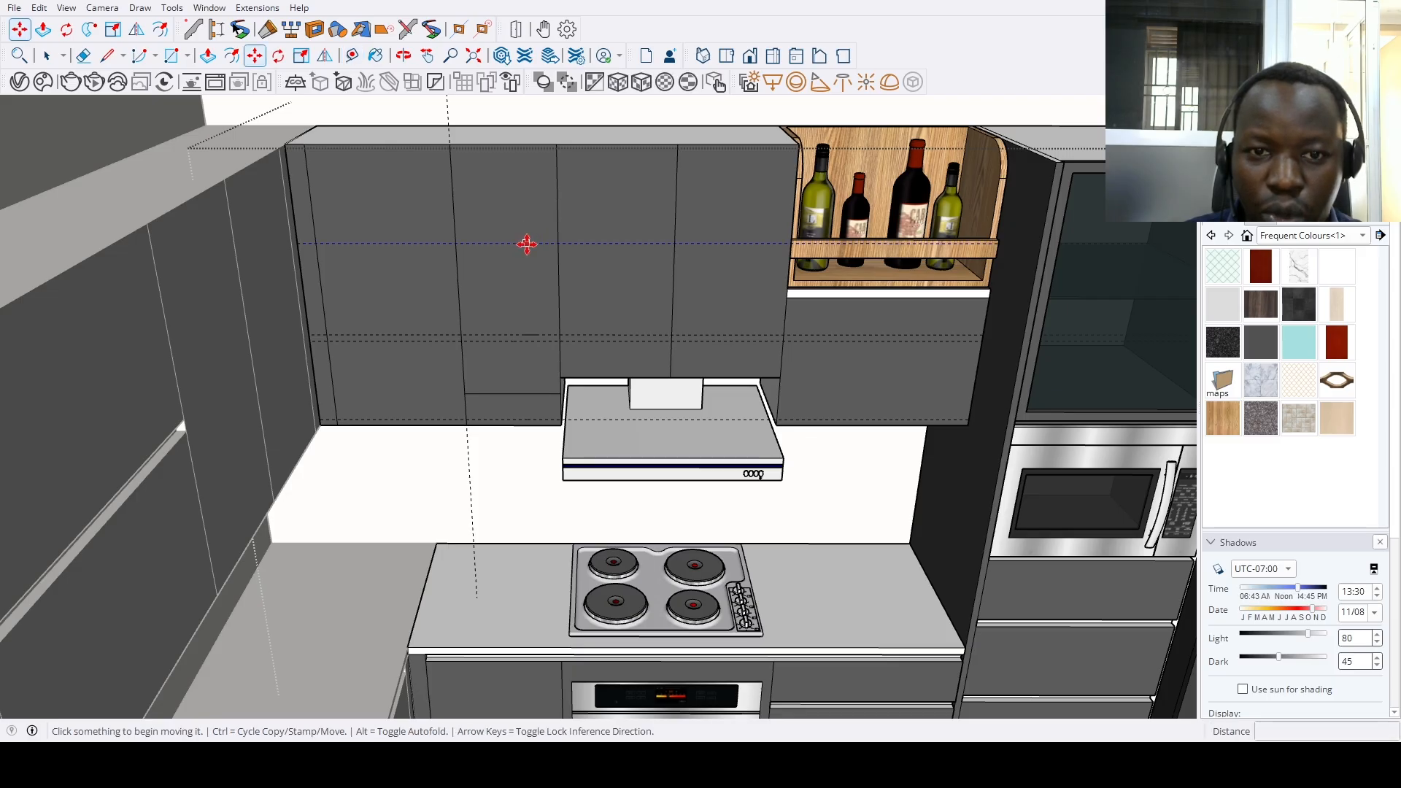
Copy the uppermost horizontal guide on the narrow cabinet section 0.75" downward
{"action": "left_click", "coordinate": [527, 243]}
{"action": "key", "text": "ctrl"}
{"action": "type", "text": "."}
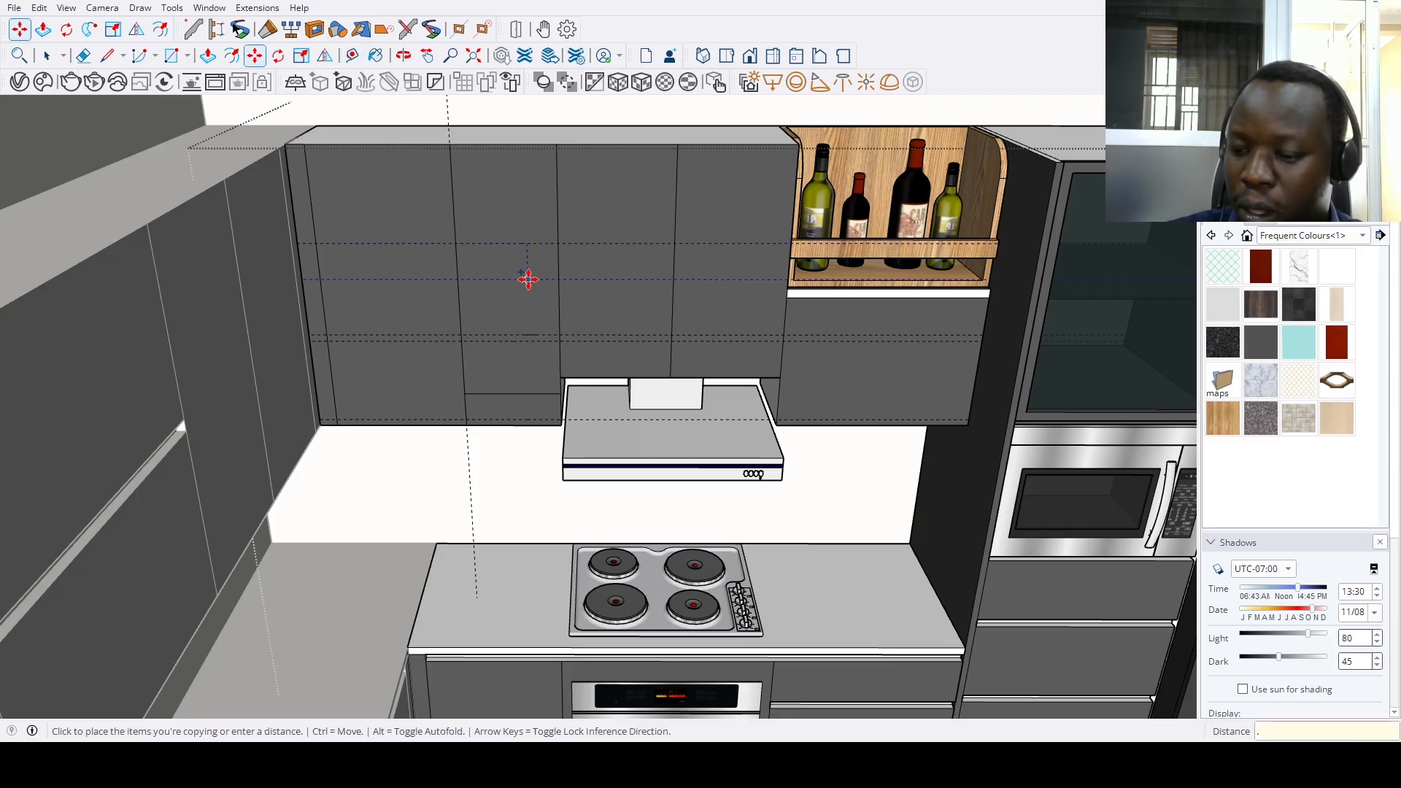
{"action": "type", "text": "75"}
{"action": "key", "text": "Return"}
{"action": "key", "text": "t"}
{"action": "left_click", "coordinate": [540, 250]}
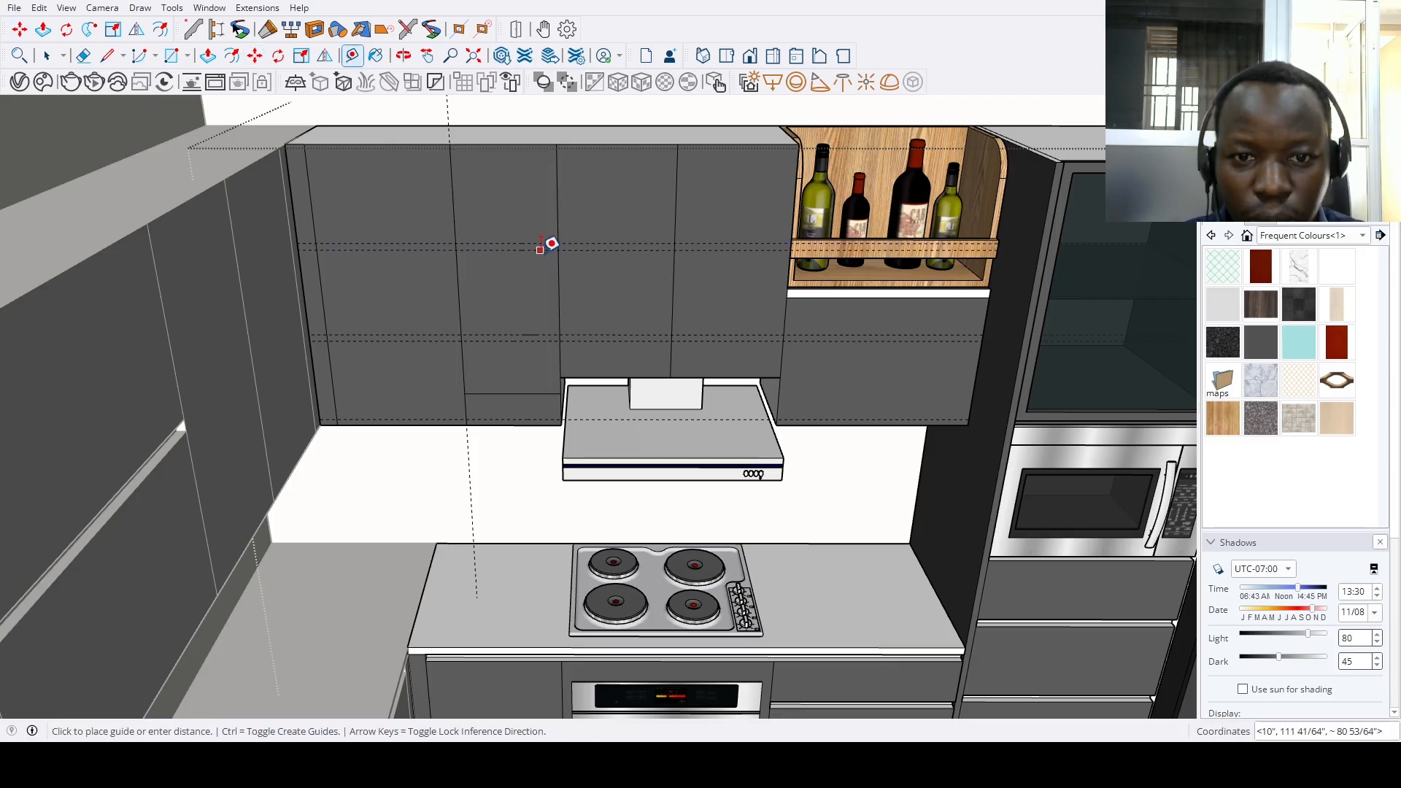
{"action": "scroll", "coordinate": [555, 329], "scroll_direction": "down", "scroll_amount": 3}
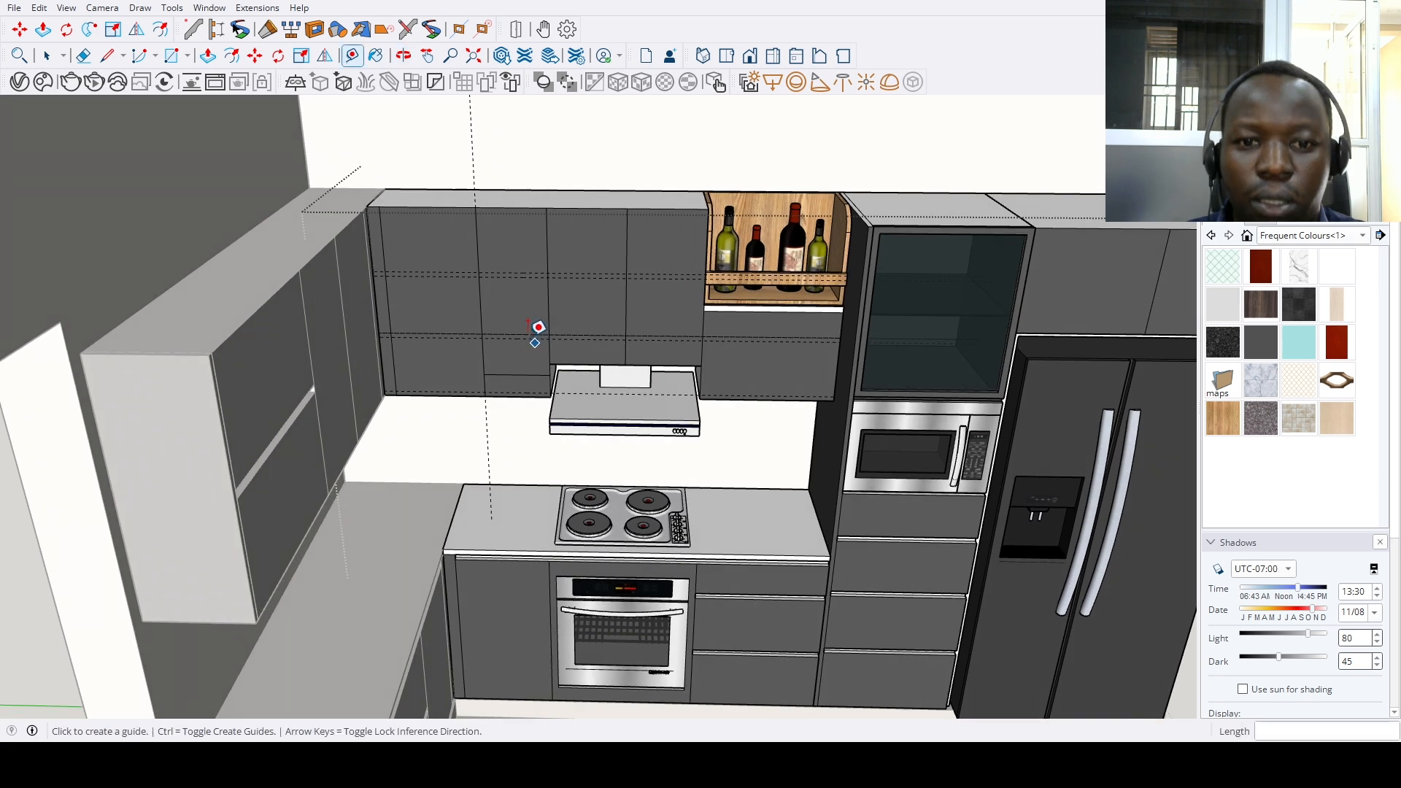
{"action": "scroll", "coordinate": [531, 350], "scroll_direction": "up", "scroll_amount": 3}
Copy the horizontal line near the narrow section's bottom upward twice, about 10 27/64" each time, using the shelf guides as reference
{"action": "key", "text": "space"}
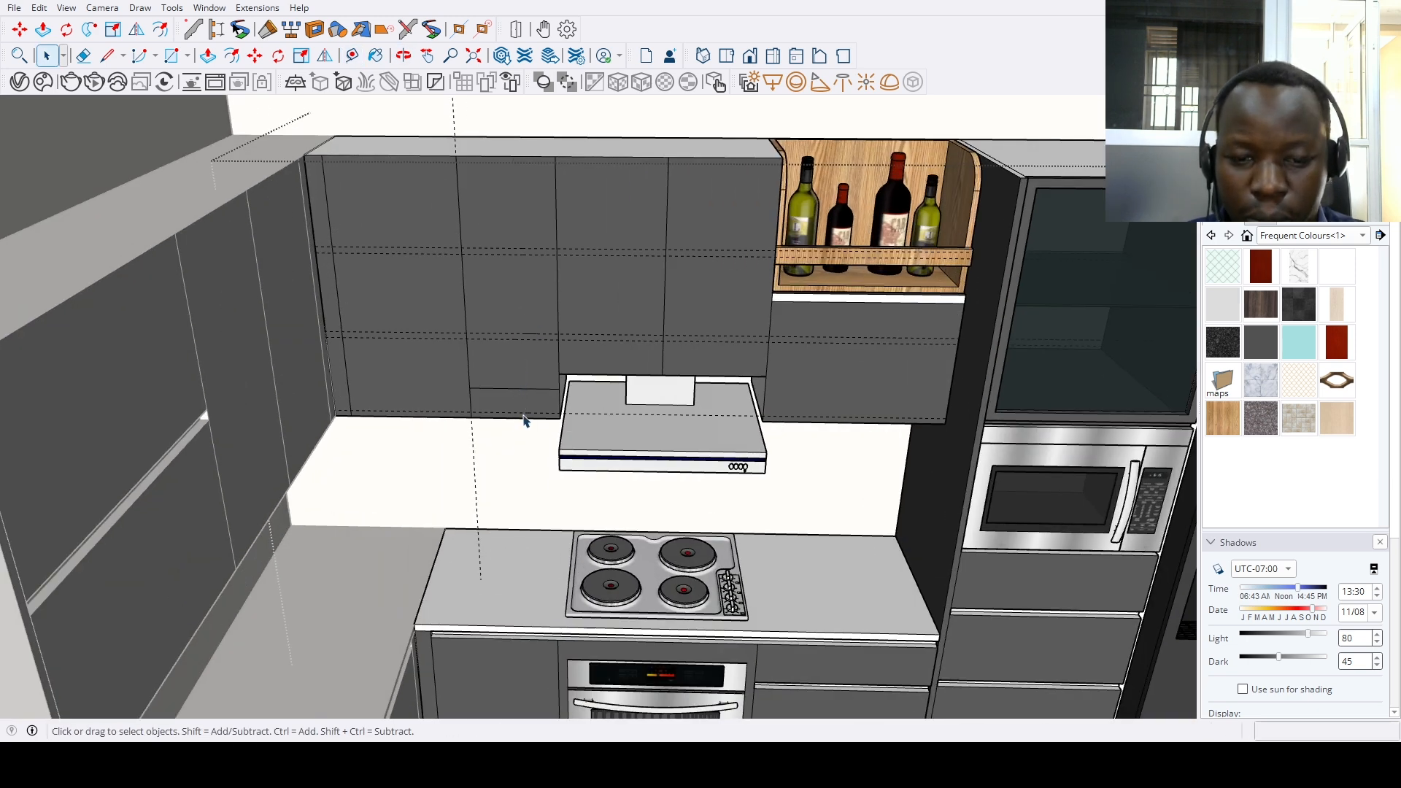
{"action": "key", "text": "m"}
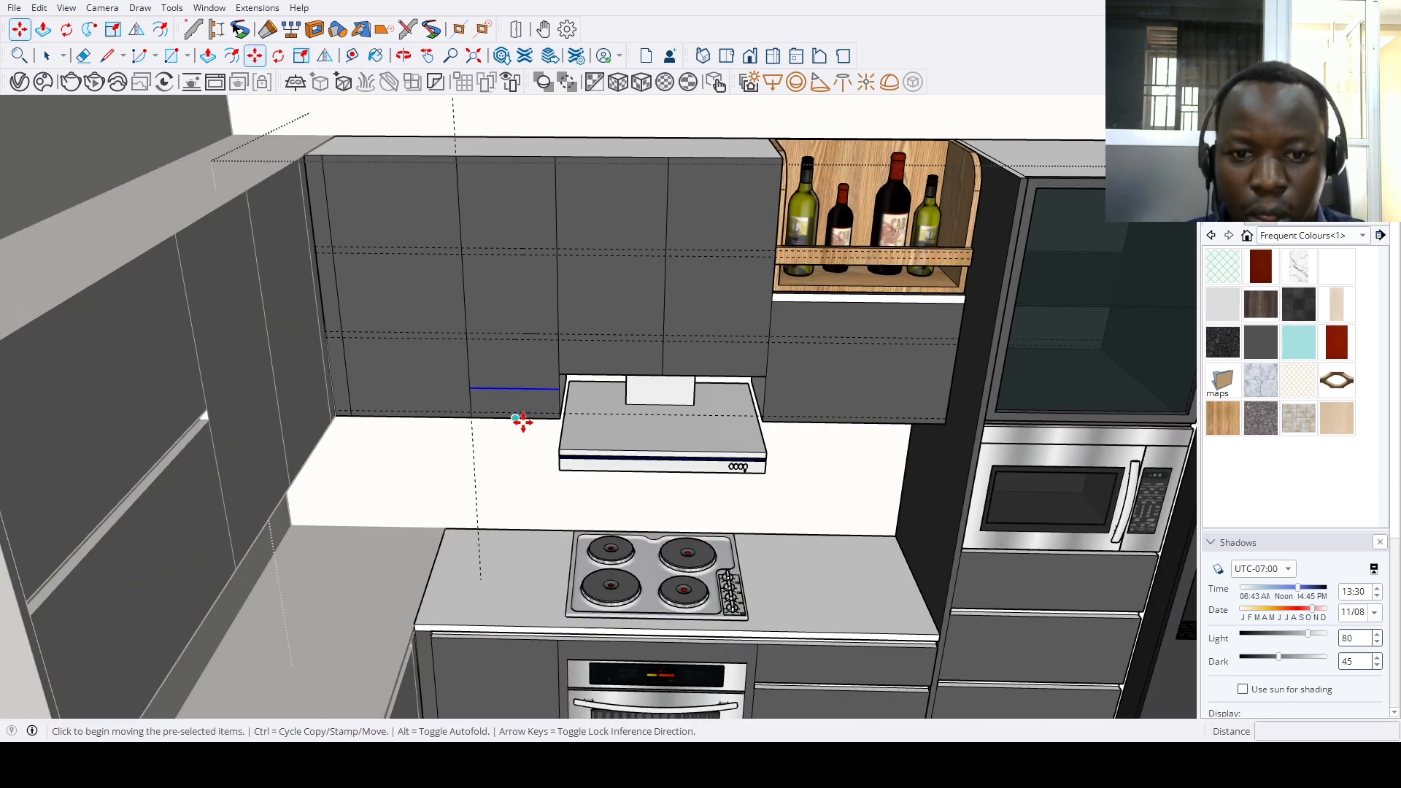
{"action": "key", "text": "ctrl"}
{"action": "left_click", "coordinate": [515, 417]}
{"action": "left_click", "coordinate": [516, 340]}
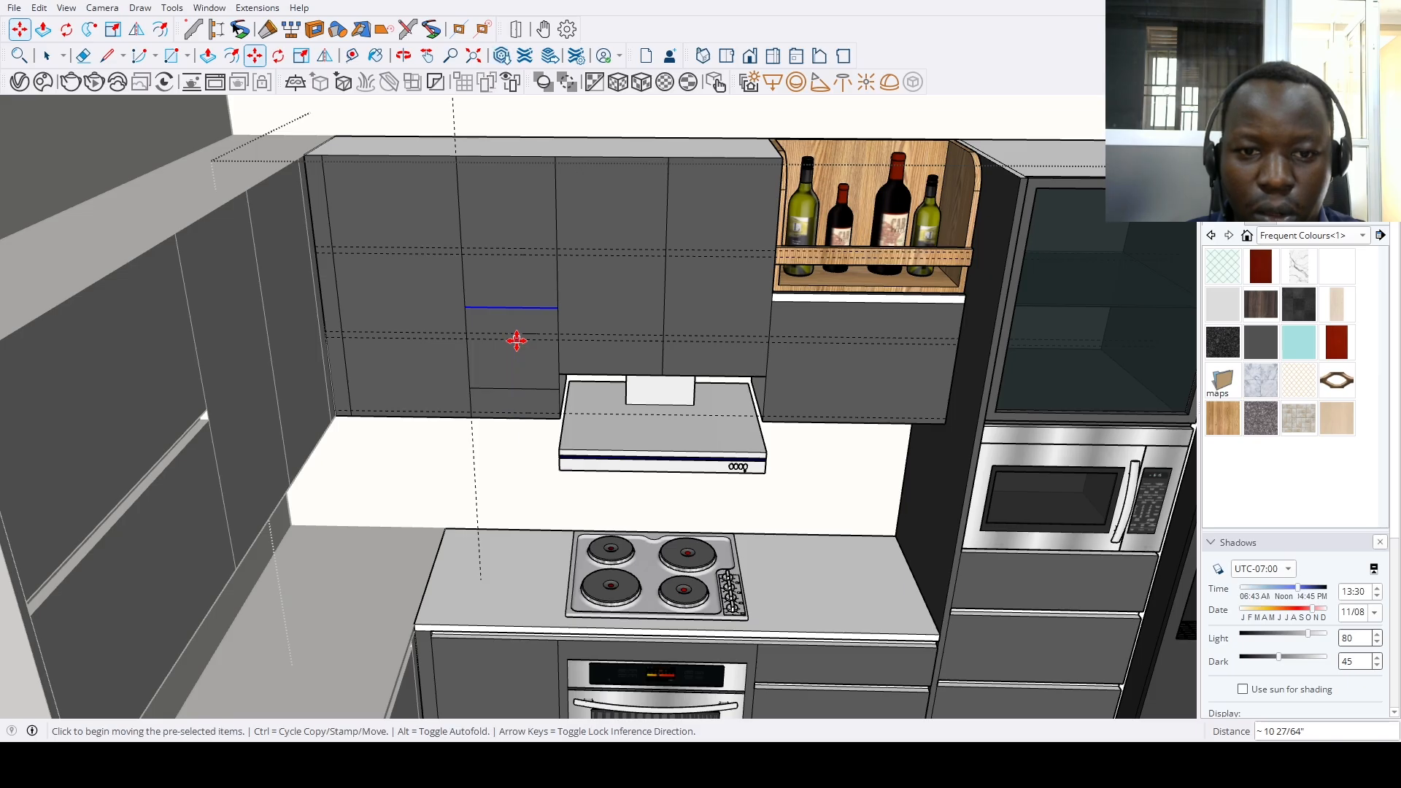
{"action": "key", "text": "ctrl"}
{"action": "left_click", "coordinate": [515, 340]}
{"action": "left_click", "coordinate": [511, 253]}
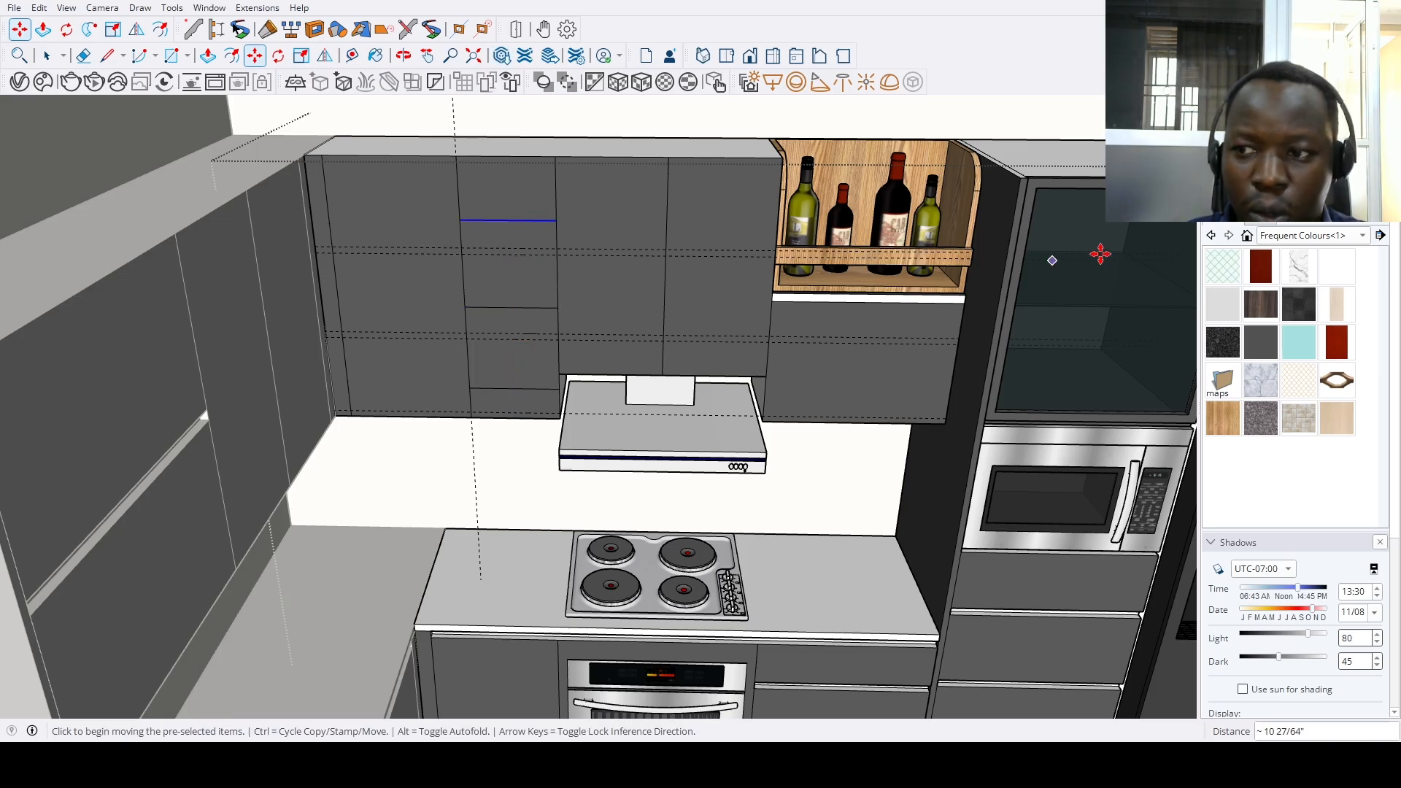
Paint all four faces of the narrow cabinet section beside the range hood with the wood material
{"action": "key", "text": "b"}
{"action": "left_click", "coordinate": [522, 401]}
{"action": "left_click", "coordinate": [511, 343]}
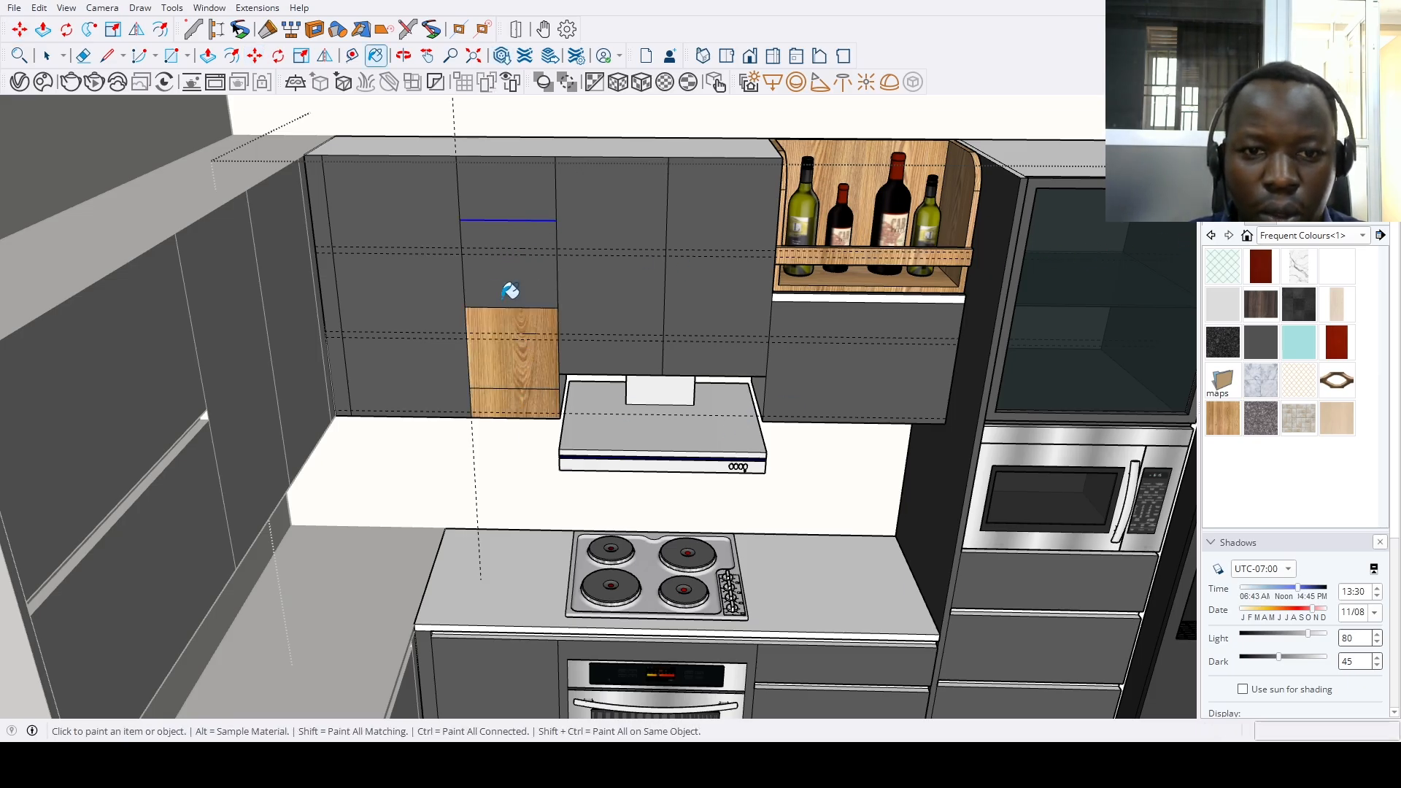
{"action": "left_click", "coordinate": [511, 263]}
{"action": "left_click", "coordinate": [514, 203]}
Repaint the narrow section's lowest face dark grey, undoing the extra grey fill on the face above it
{"action": "scroll", "coordinate": [566, 322], "scroll_direction": "down", "scroll_amount": 3}
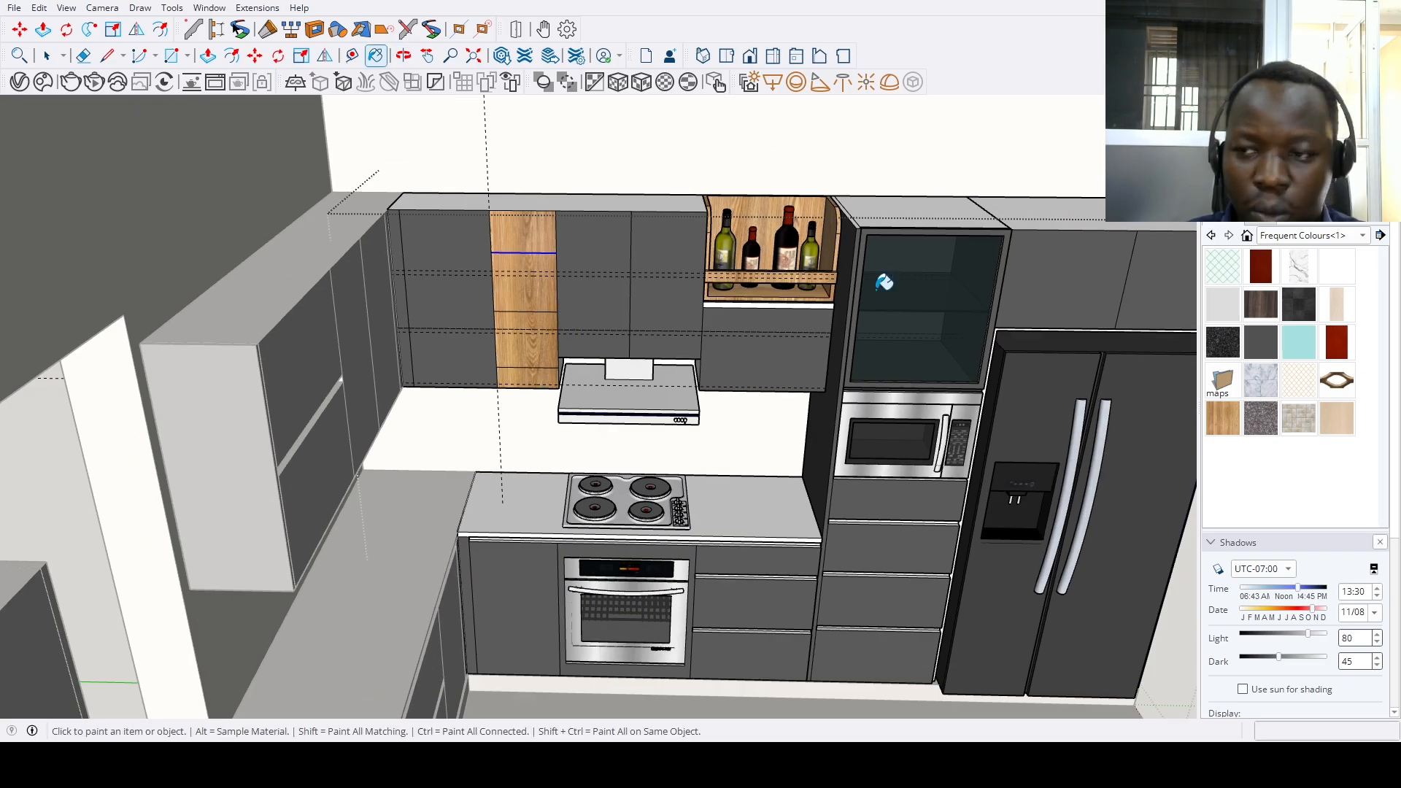
{"action": "left_click", "coordinate": [540, 369]}
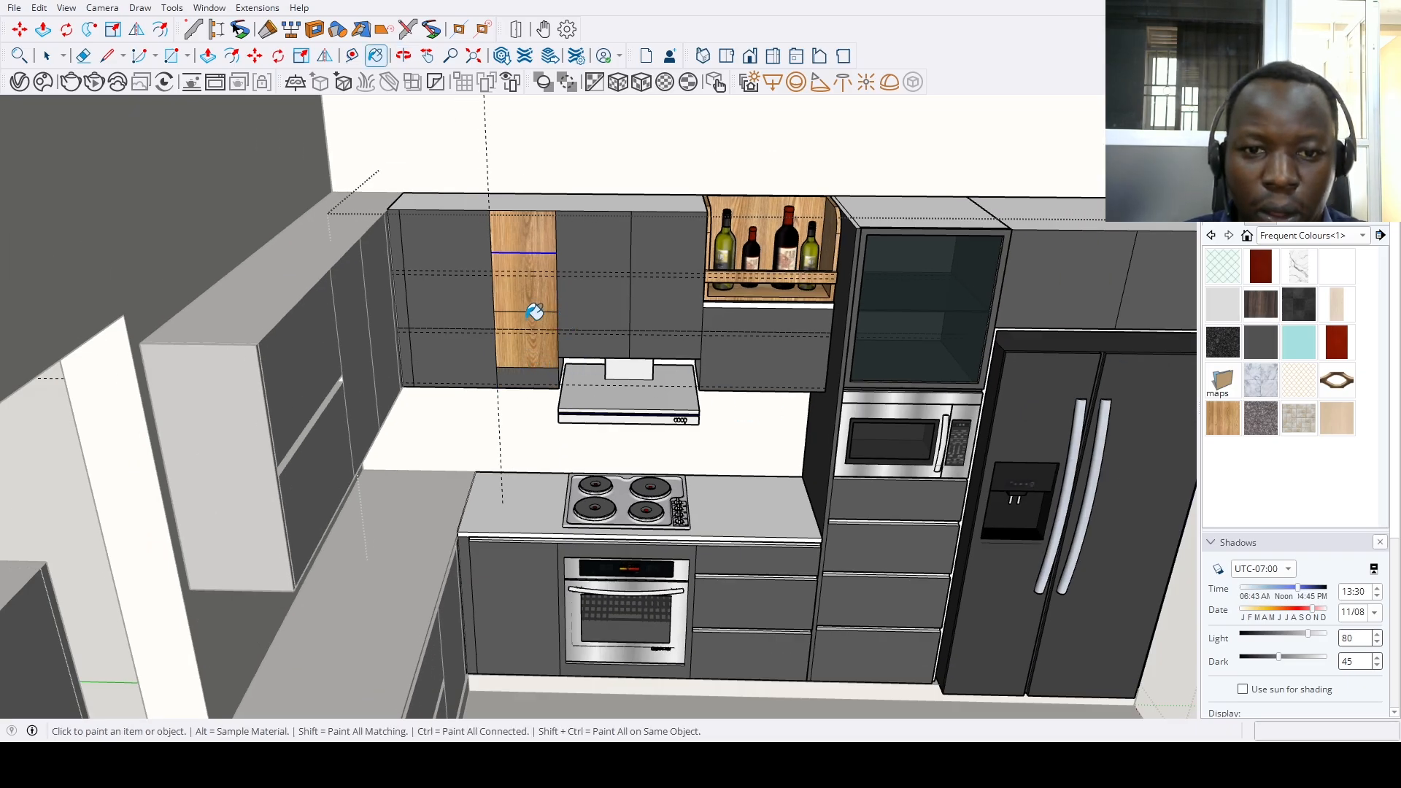
{"action": "left_click", "coordinate": [535, 314]}
{"action": "scroll", "coordinate": [531, 308], "scroll_direction": "up", "scroll_amount": 3}
{"action": "key", "text": "ctrl+z"}
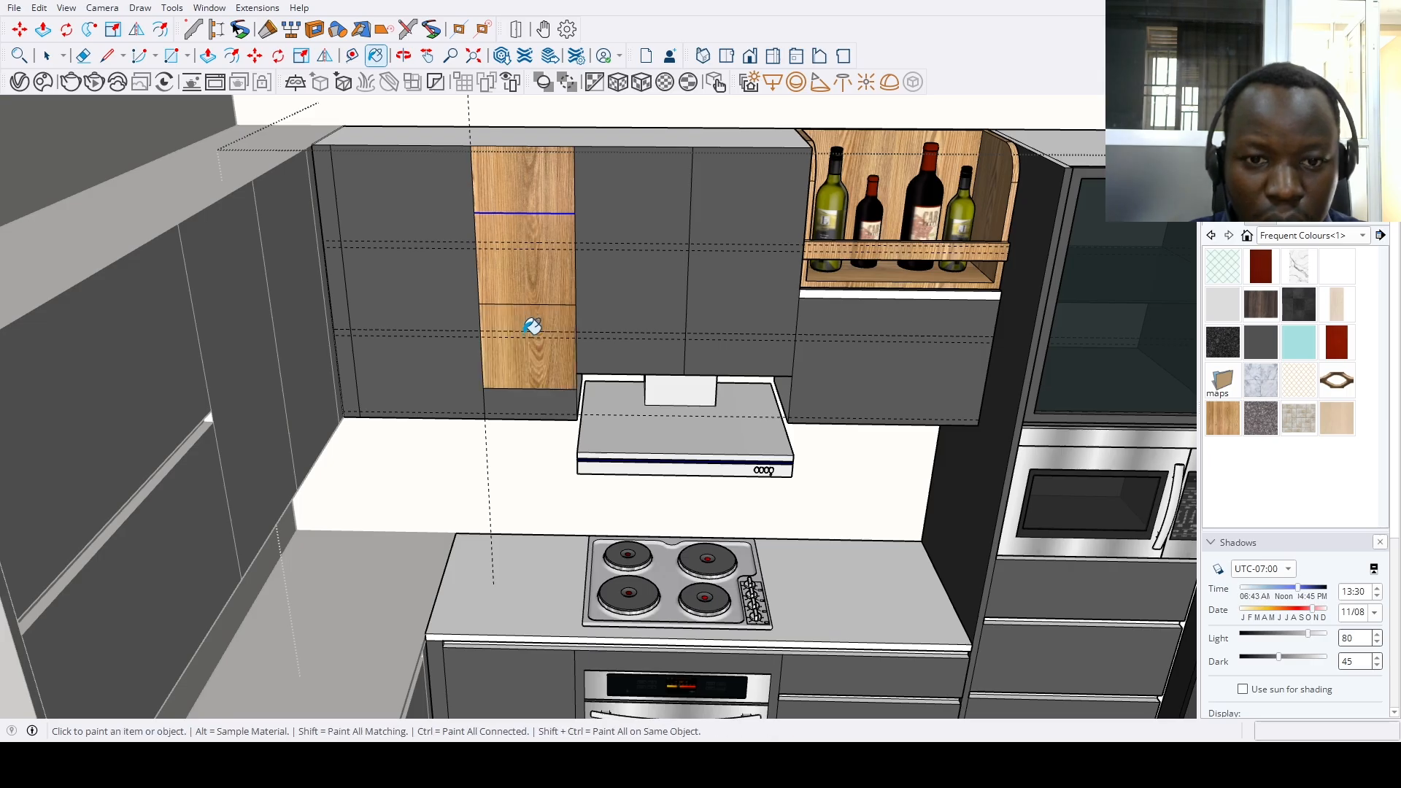
Draw two 11" horizontal lines across the narrow wood section along the middle and upper shelf guides
{"action": "key", "text": "l"}
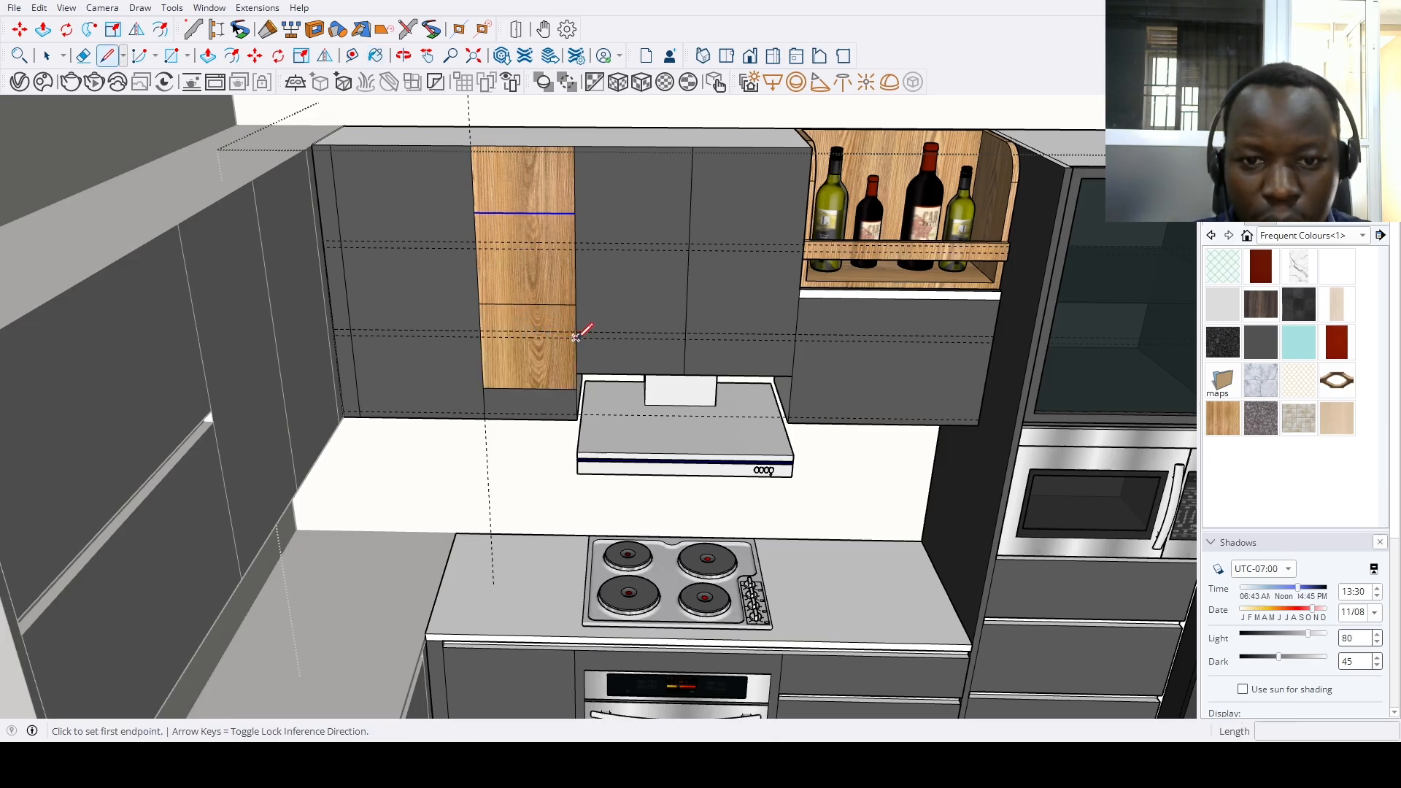
{"action": "left_click", "coordinate": [576, 337]}
{"action": "left_click", "coordinate": [485, 331]}
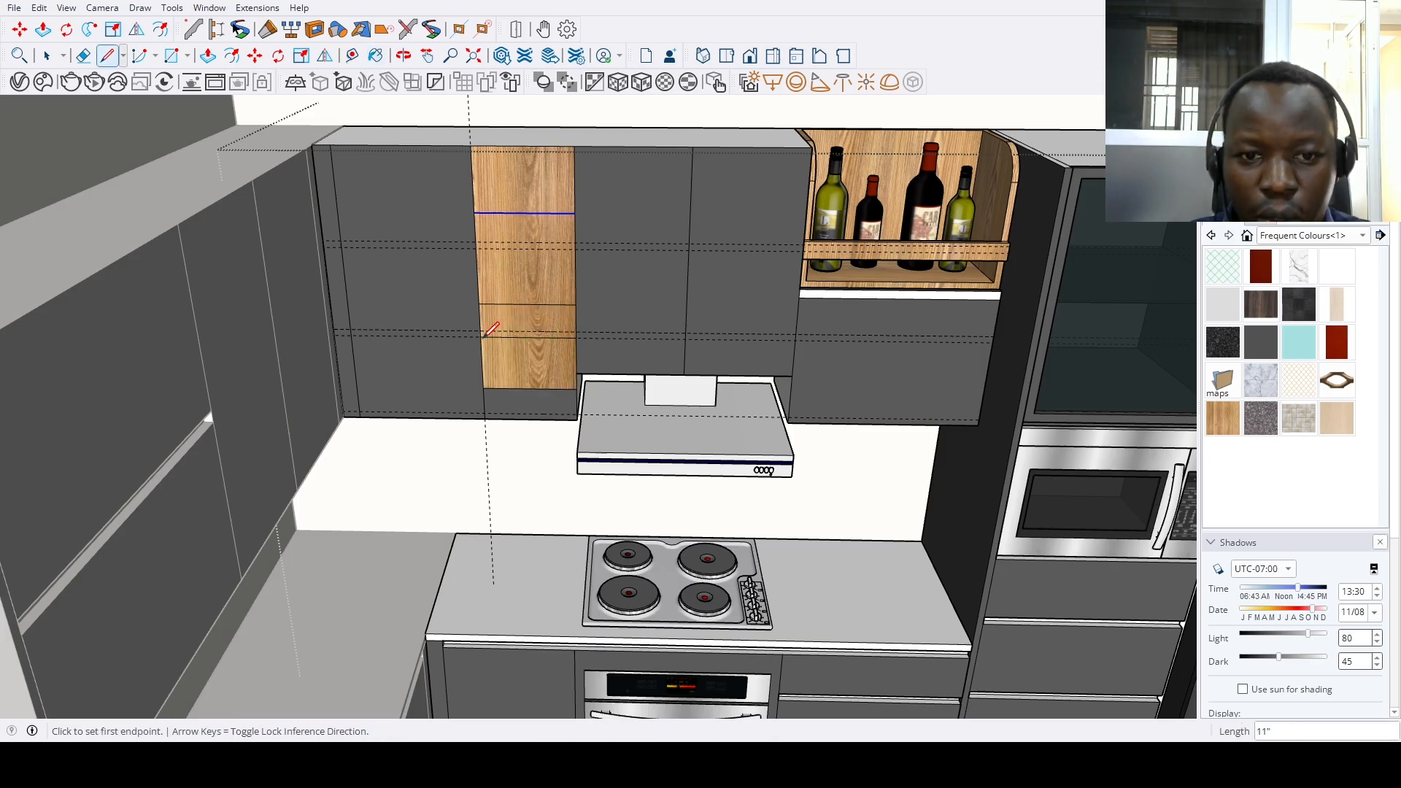
{"action": "left_click", "coordinate": [575, 249]}
{"action": "left_click", "coordinate": [478, 248]}
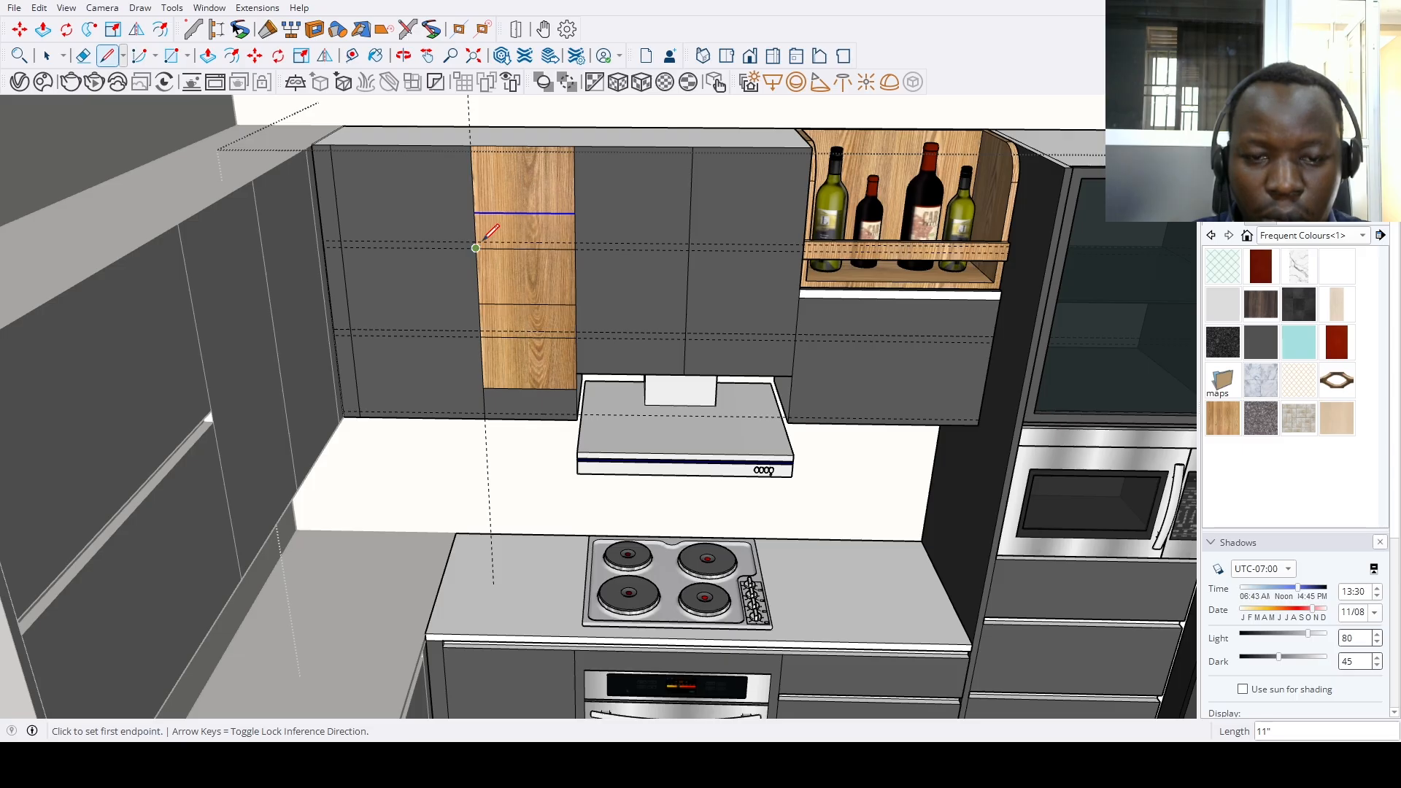
Paint the two strips between the new lines and the copied lines above them dark grey
{"action": "key", "text": "b"}
{"action": "left_click", "coordinate": [515, 231]}
{"action": "left_click", "coordinate": [531, 312]}
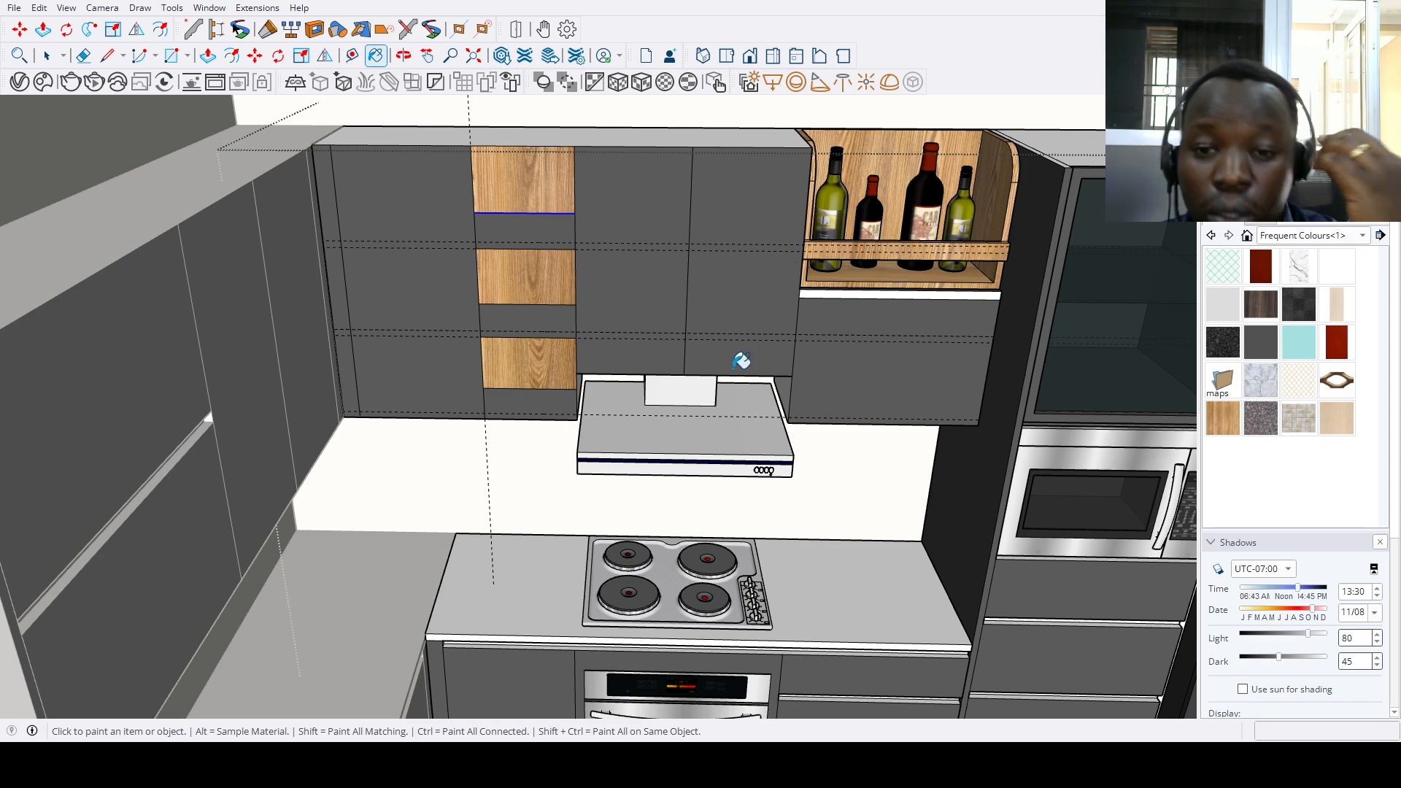
Push the three wood faces of the narrow section inward by 0.75"
{"action": "scroll", "coordinate": [742, 360], "scroll_direction": "down", "scroll_amount": 5}
{"action": "scroll", "coordinate": [600, 273], "scroll_direction": "up", "scroll_amount": 6}
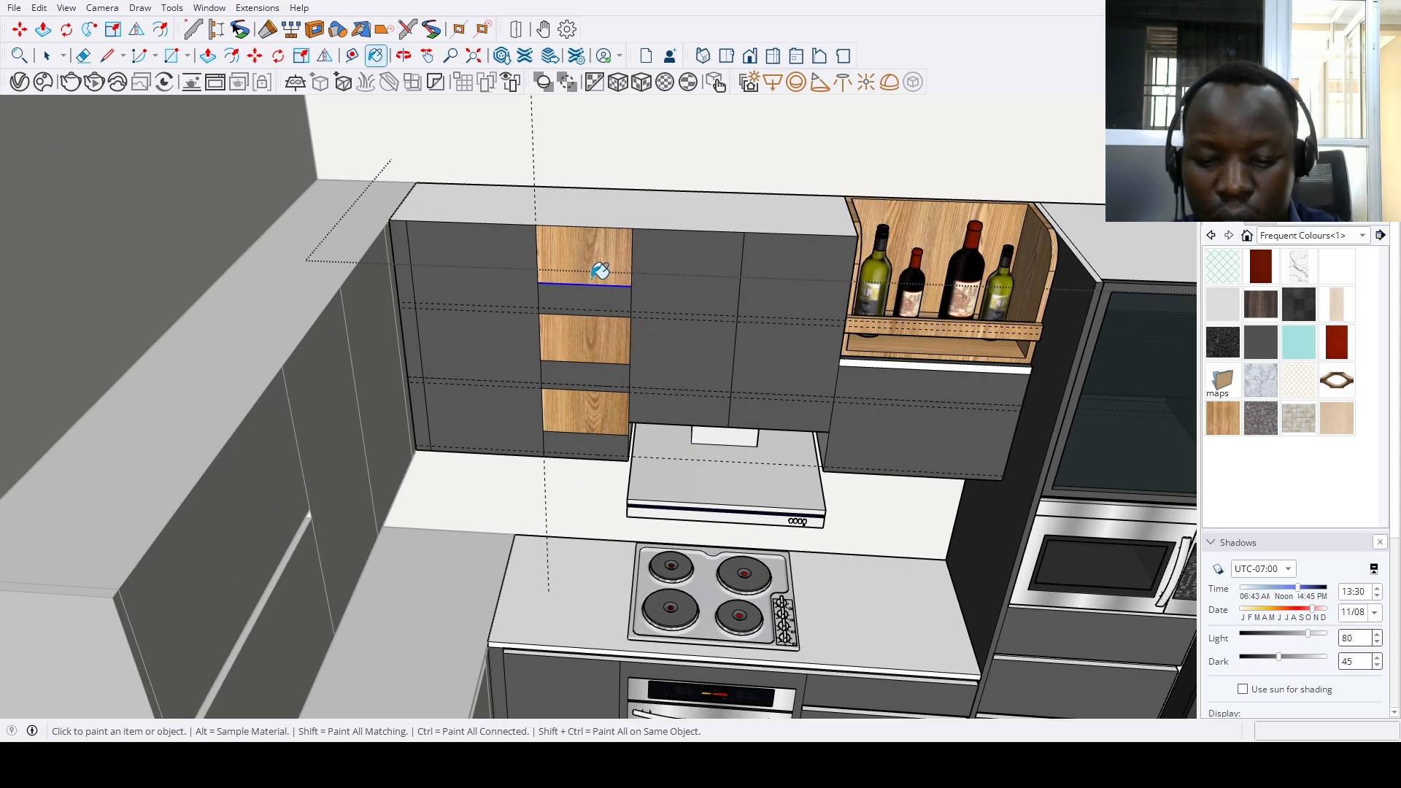
{"action": "key", "text": "p"}
{"action": "left_click", "coordinate": [599, 277]}
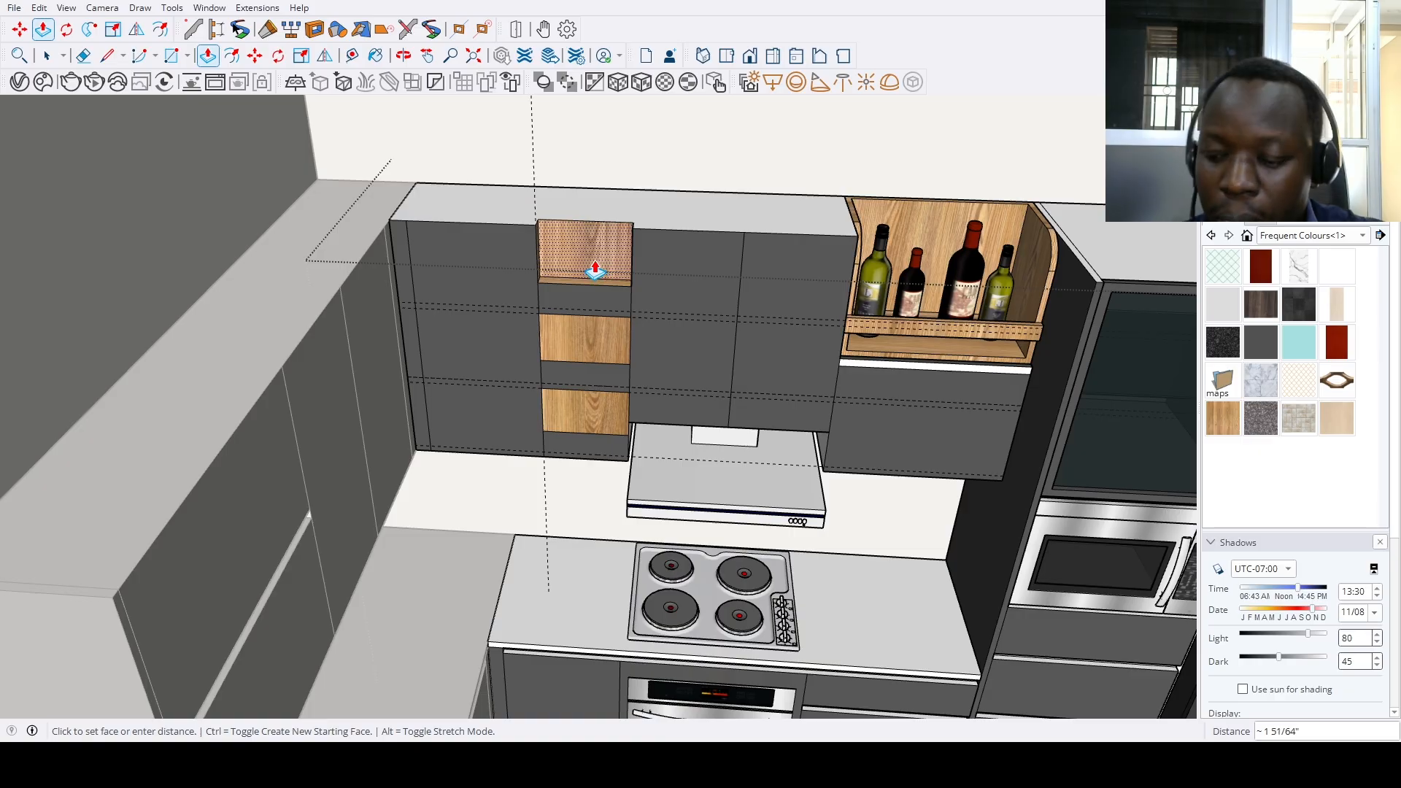
{"action": "type", "text": ".75"}
{"action": "key", "text": "Return"}
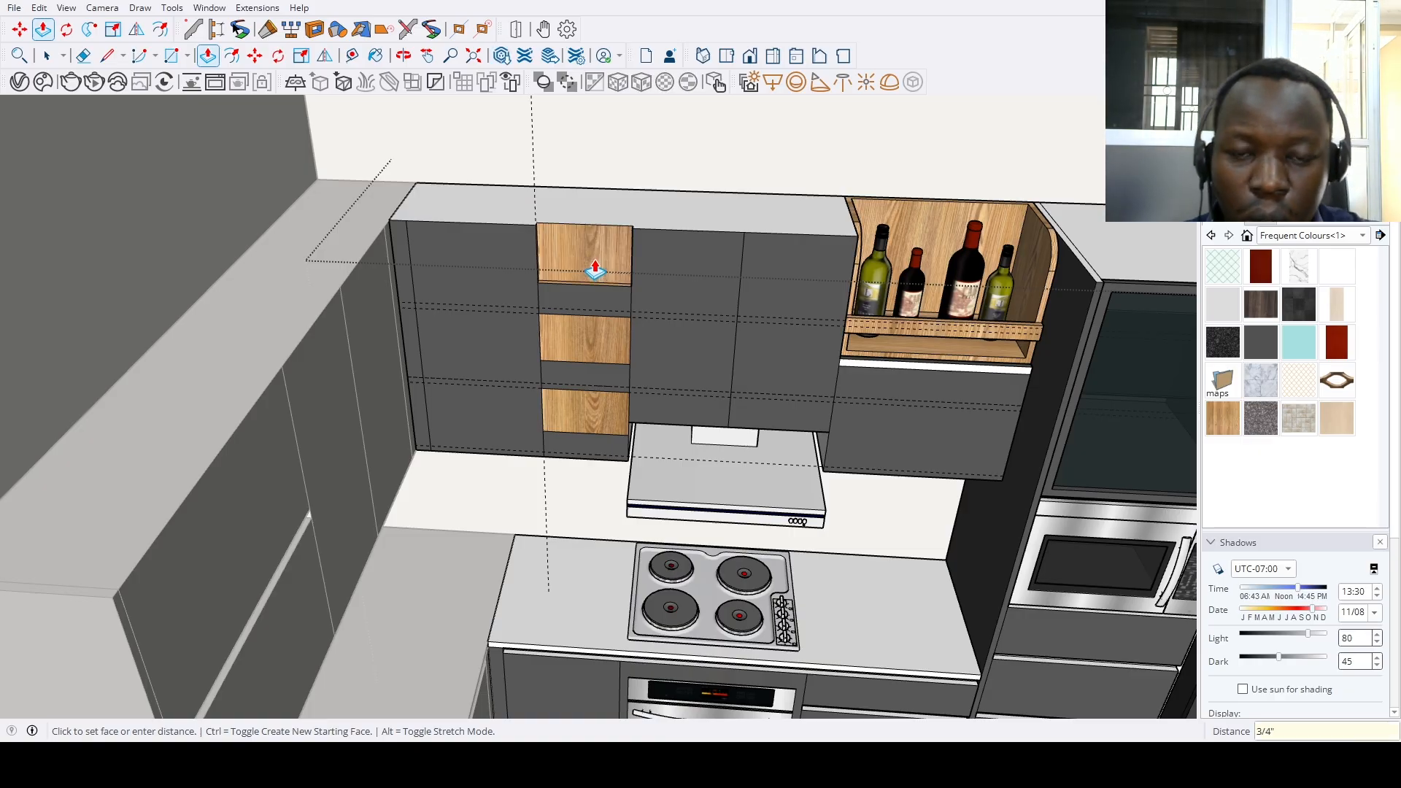
{"action": "scroll", "coordinate": [595, 270], "scroll_direction": "up", "scroll_amount": 3}
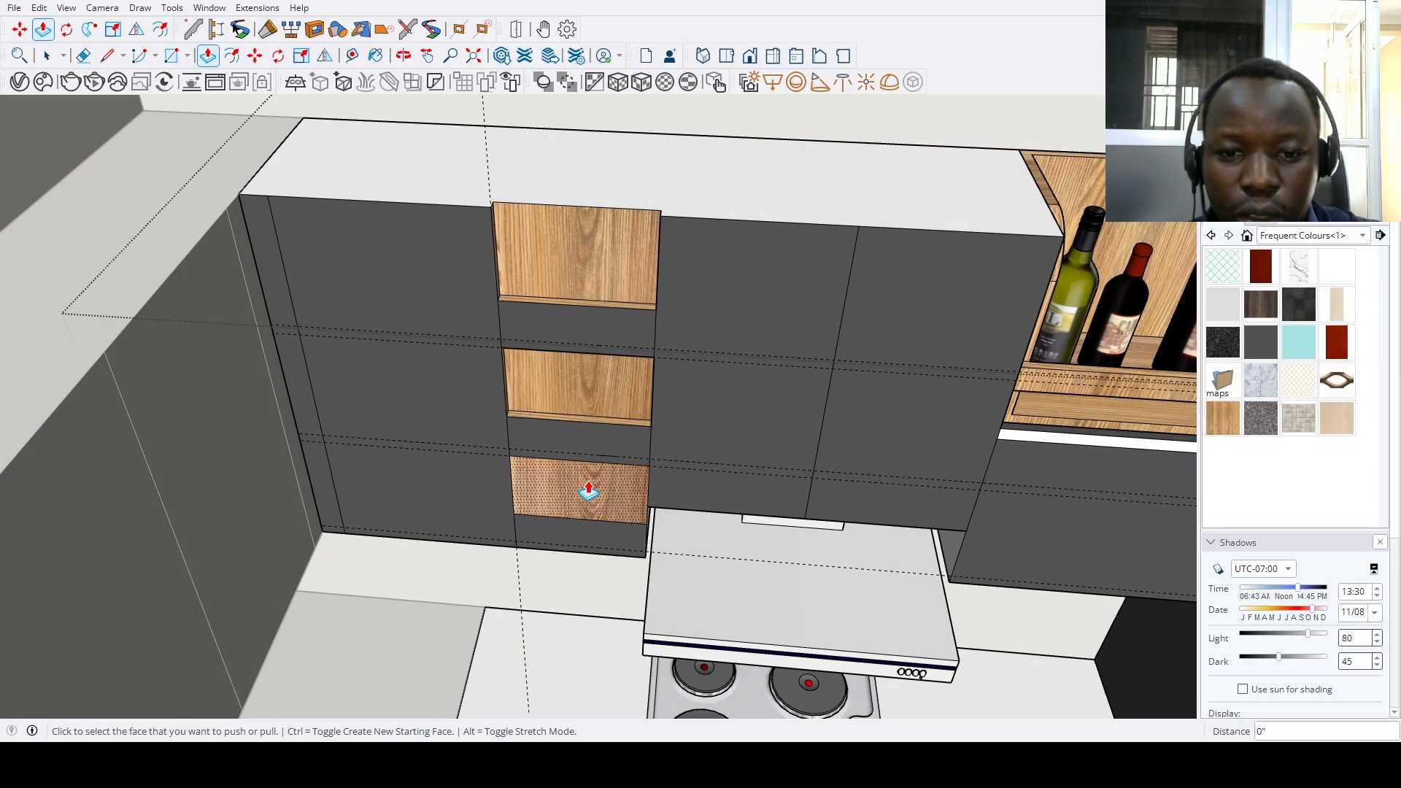
{"action": "double_click", "coordinate": [589, 493]}
Paint the lower ledges of the three wood recesses dark grey
{"action": "scroll", "coordinate": [584, 500], "scroll_direction": "up", "scroll_amount": 3}
{"action": "key", "text": "b"}
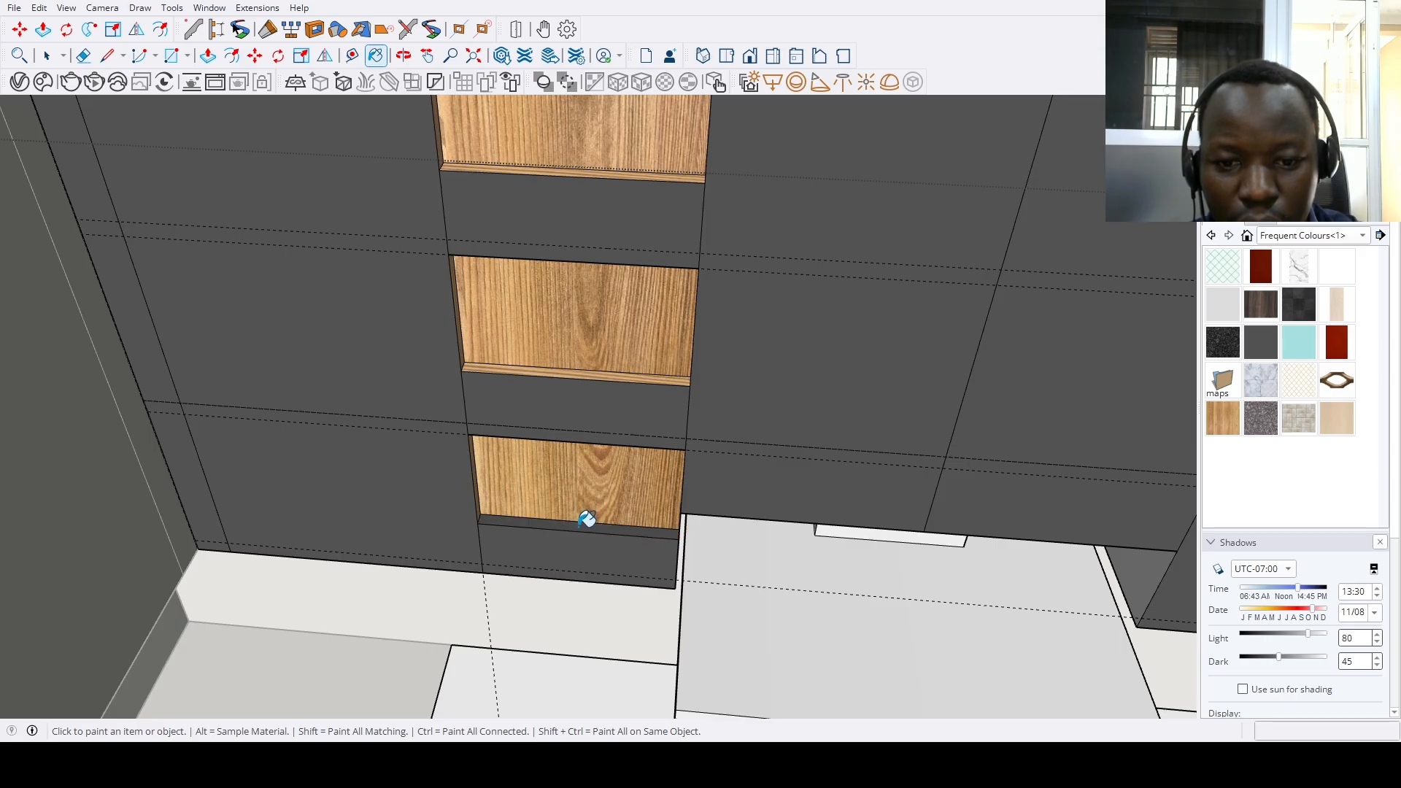
{"action": "left_click", "coordinate": [594, 365]}
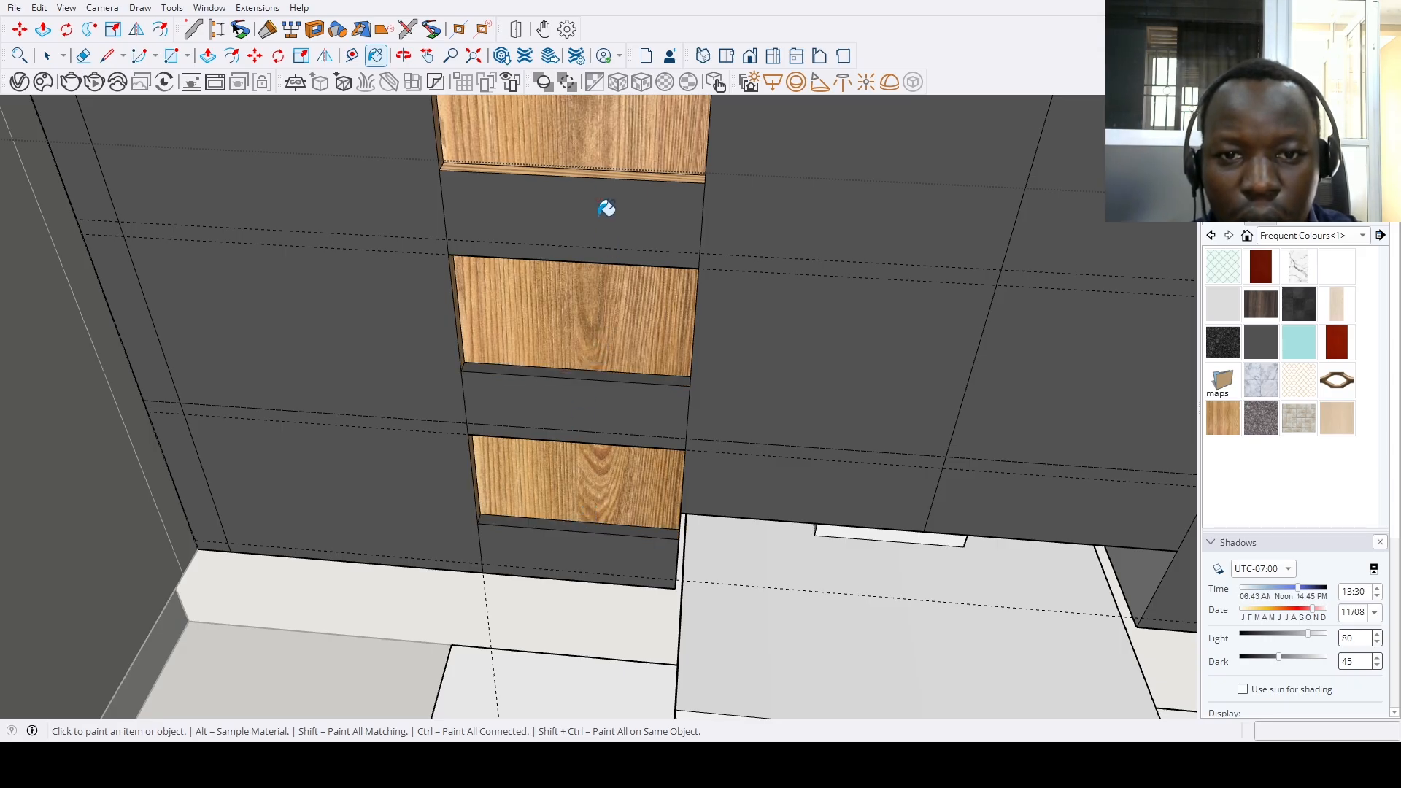
{"action": "left_click", "coordinate": [604, 167]}
Offset the outlines of the three recessed wood faces inward by 0.75"
{"action": "scroll", "coordinate": [572, 371], "scroll_direction": "down", "scroll_amount": 6}
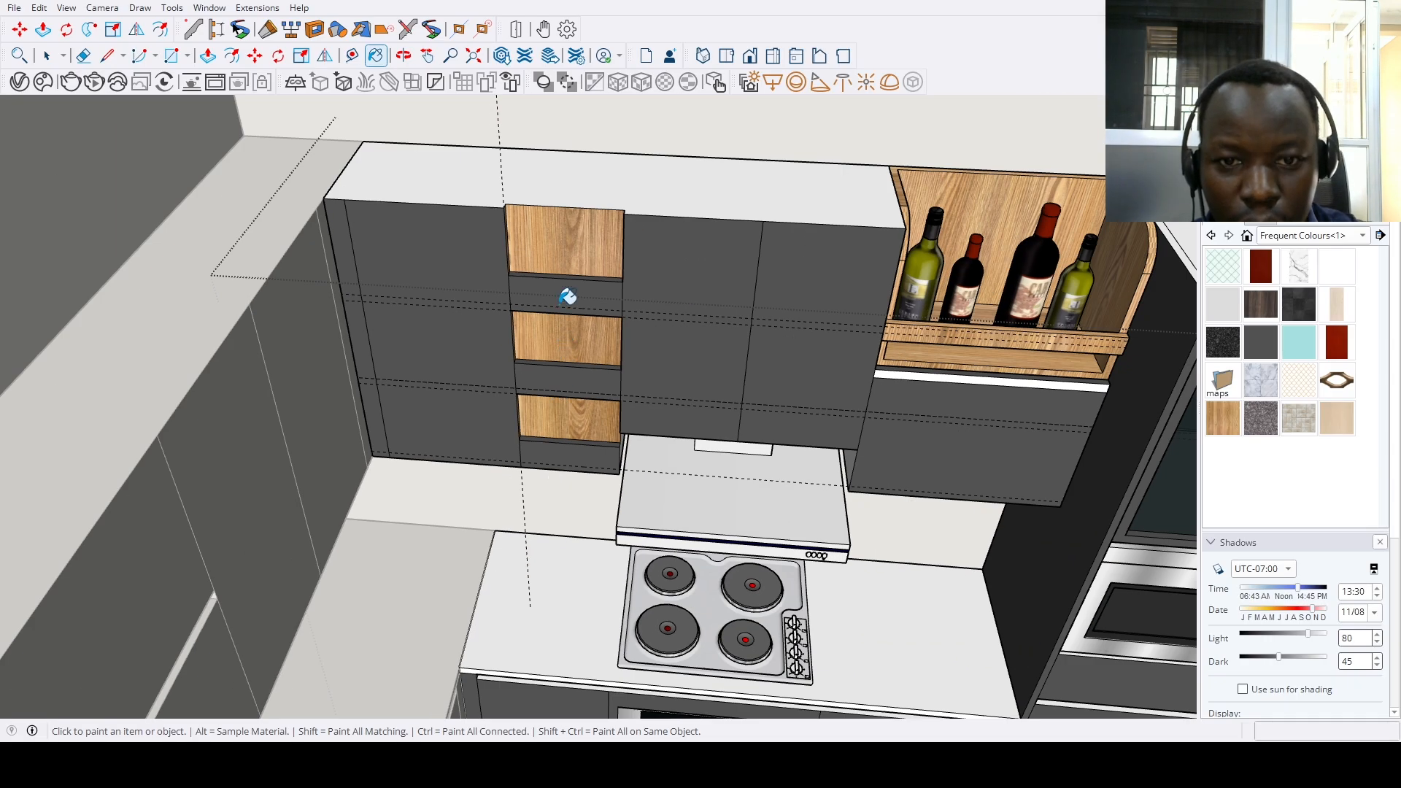
{"action": "key", "text": "f"}
{"action": "left_click", "coordinate": [575, 271]}
{"action": "type", "text": ".7"}
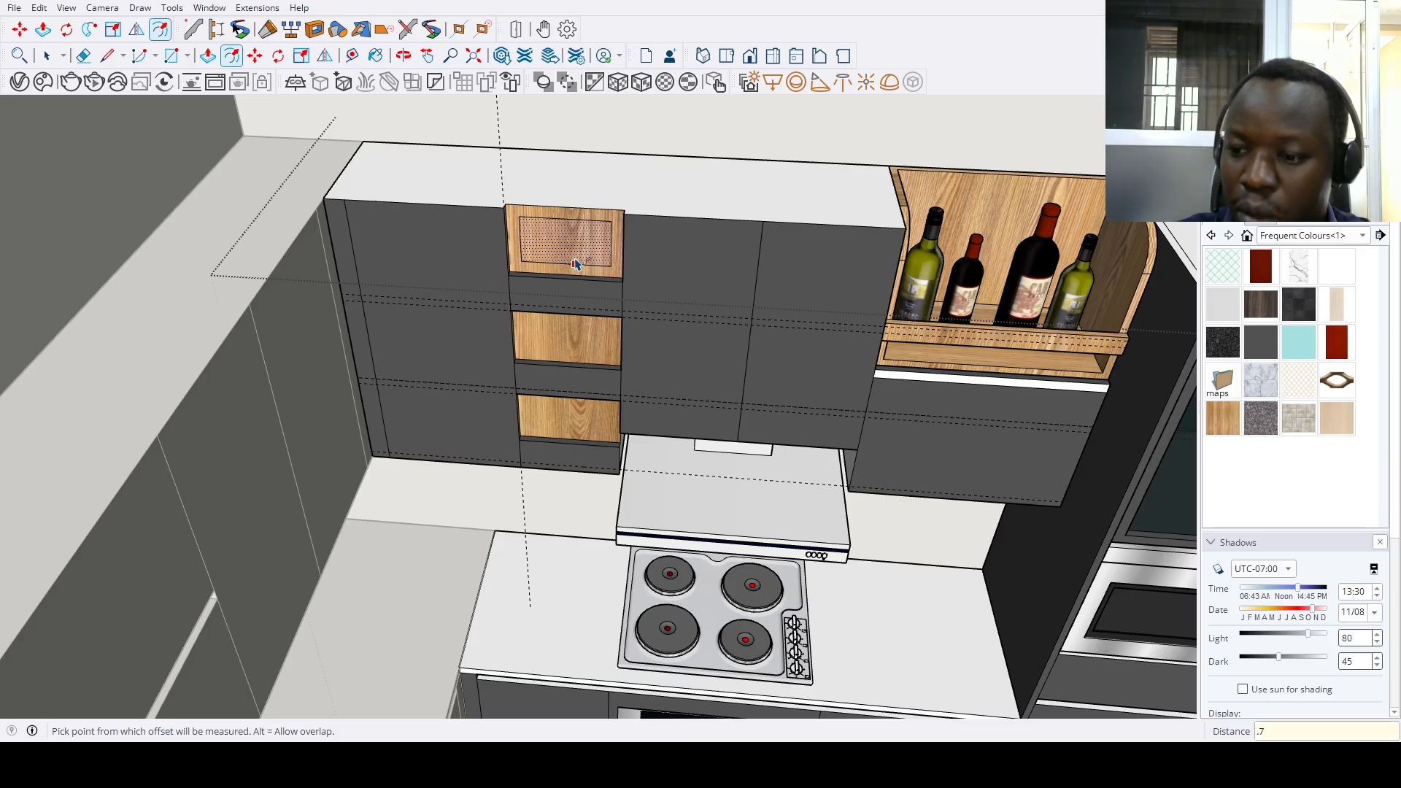
{"action": "type", "text": "5"}
{"action": "key", "text": "Return"}
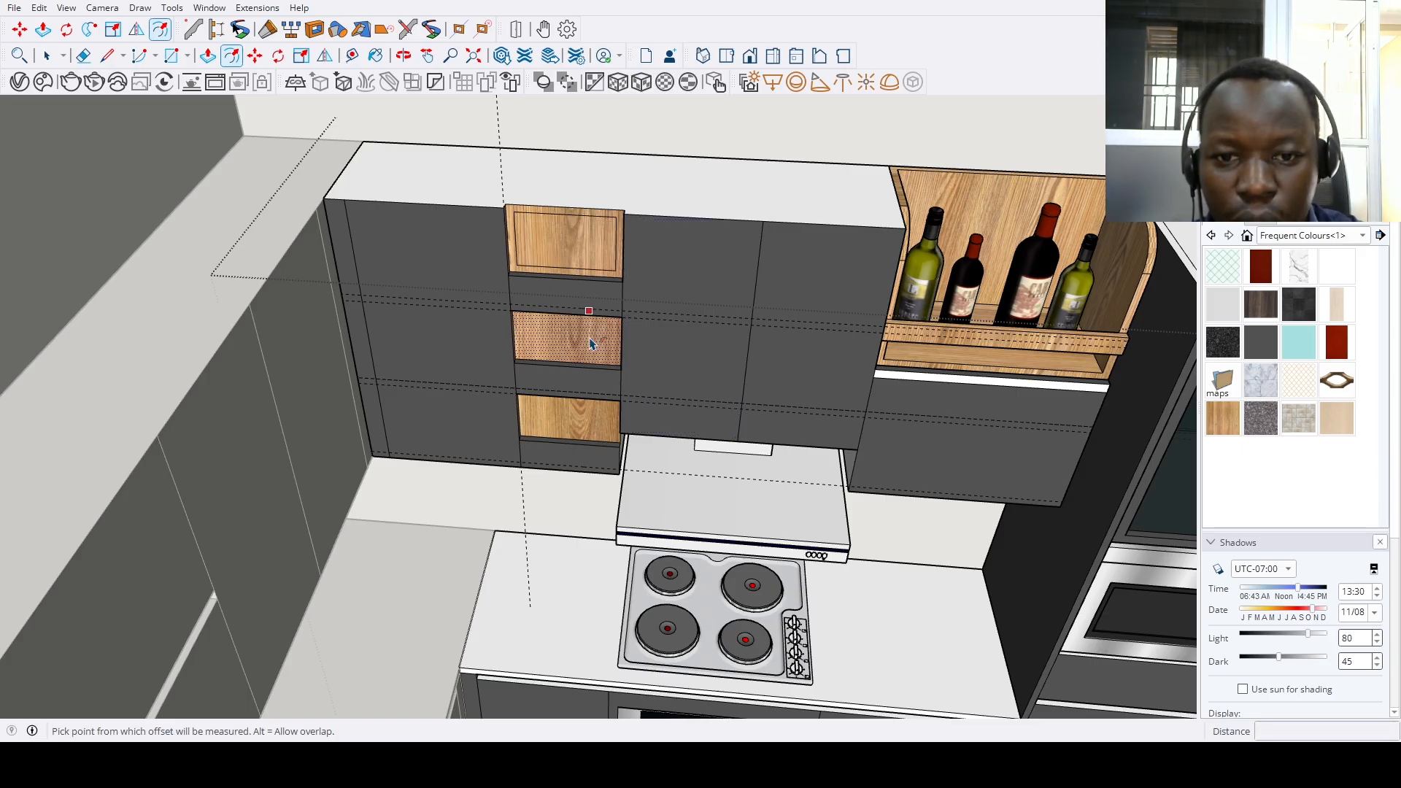
{"action": "double_click", "coordinate": [594, 326]}
{"action": "double_click", "coordinate": [576, 429]}
Push the inner faces of the three wood frames 11 1/4" deep to form open niches
{"action": "key", "text": "p"}
{"action": "left_click", "coordinate": [577, 427]}
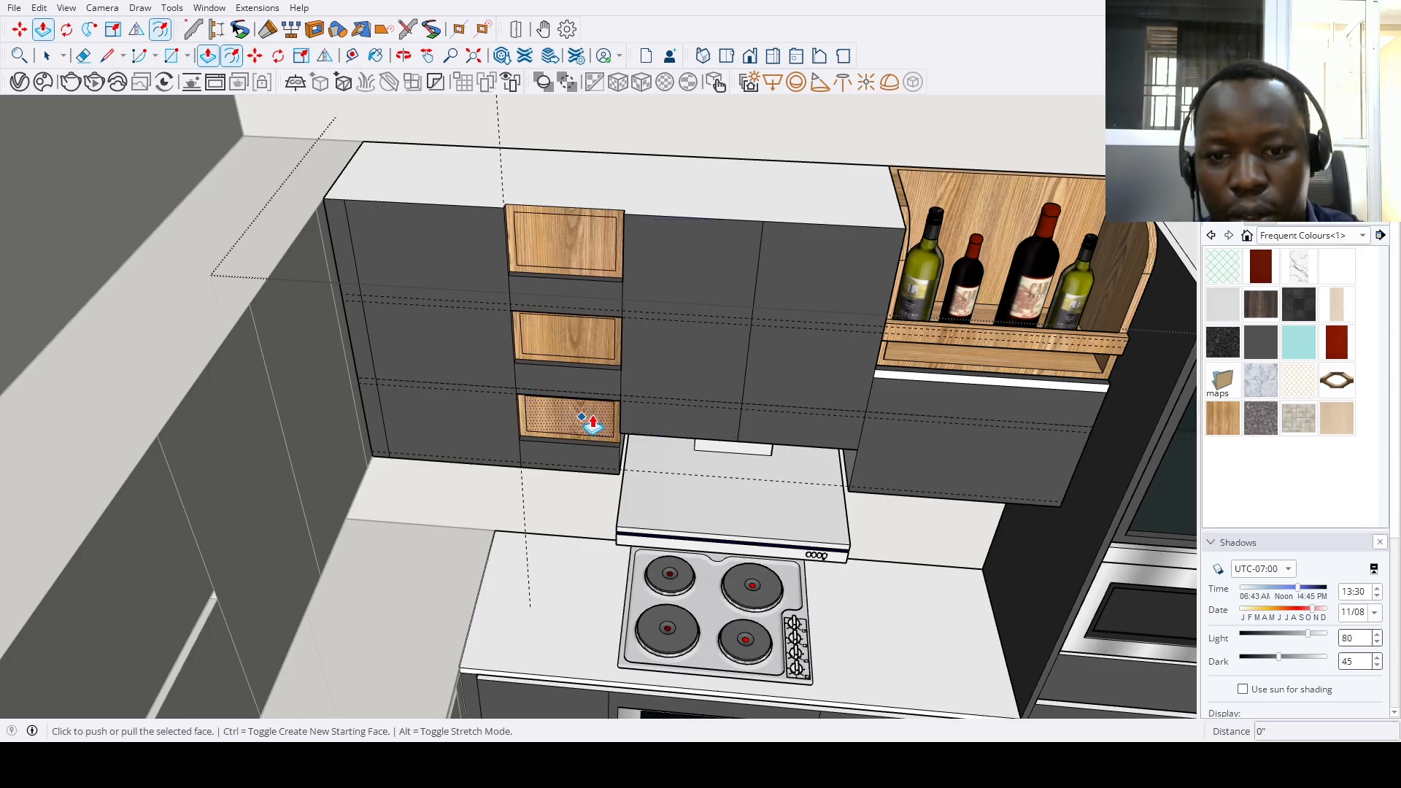
{"action": "left_click", "coordinate": [975, 216]}
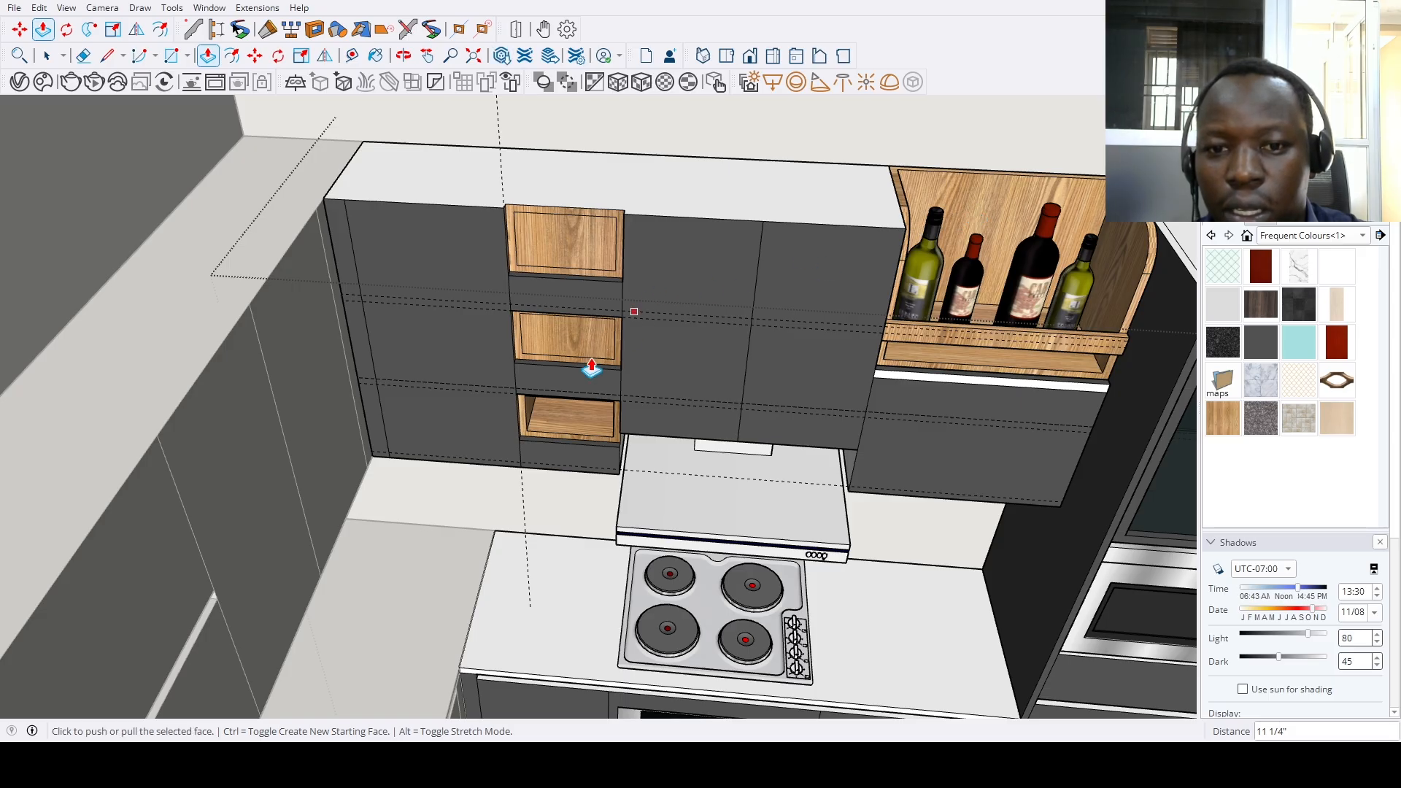
{"action": "double_click", "coordinate": [589, 345]}
{"action": "double_click", "coordinate": [593, 257]}
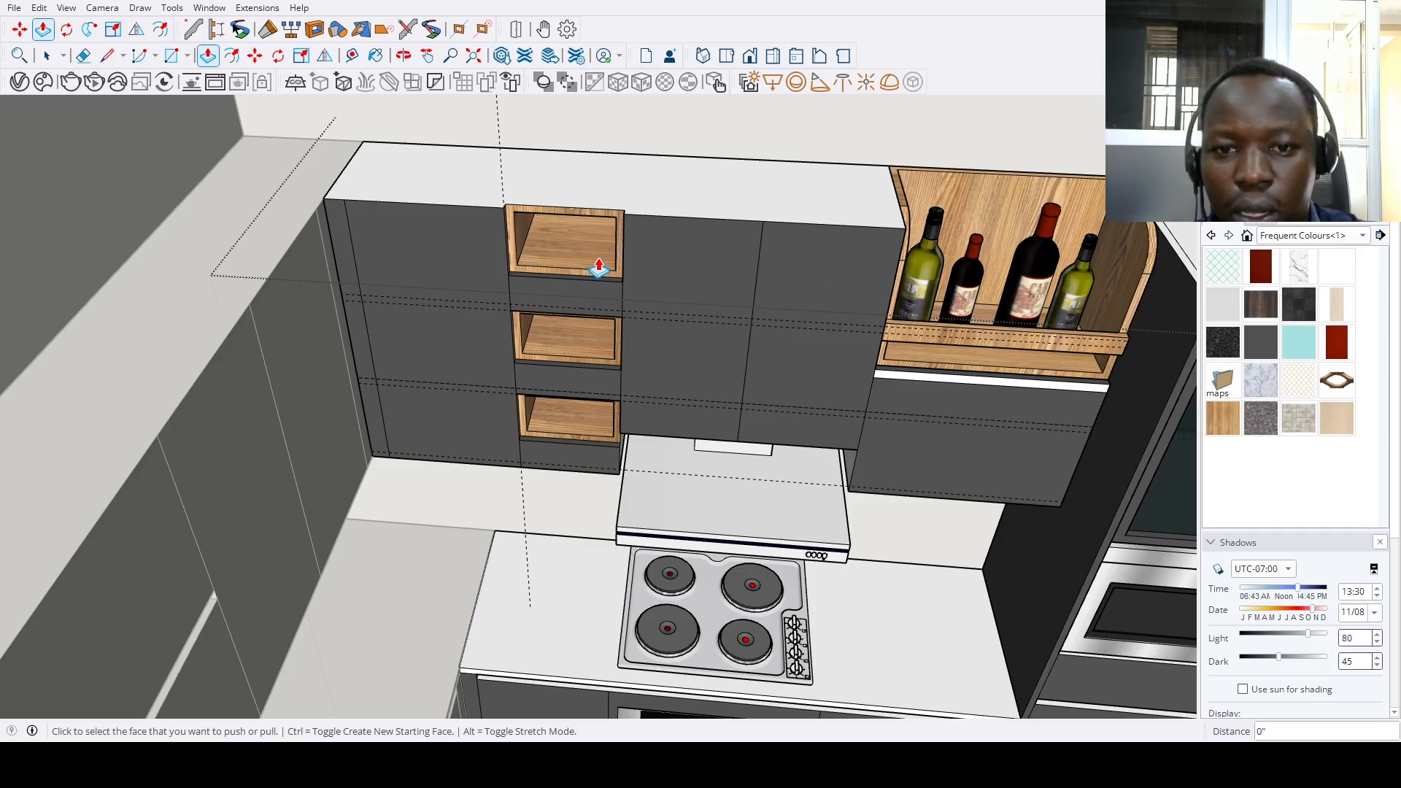
Lower the floors of the three niches behind their grey fronts, using the bottom shelf guide as the depth reference
{"action": "scroll", "coordinate": [591, 263], "scroll_direction": "up", "scroll_amount": 3}
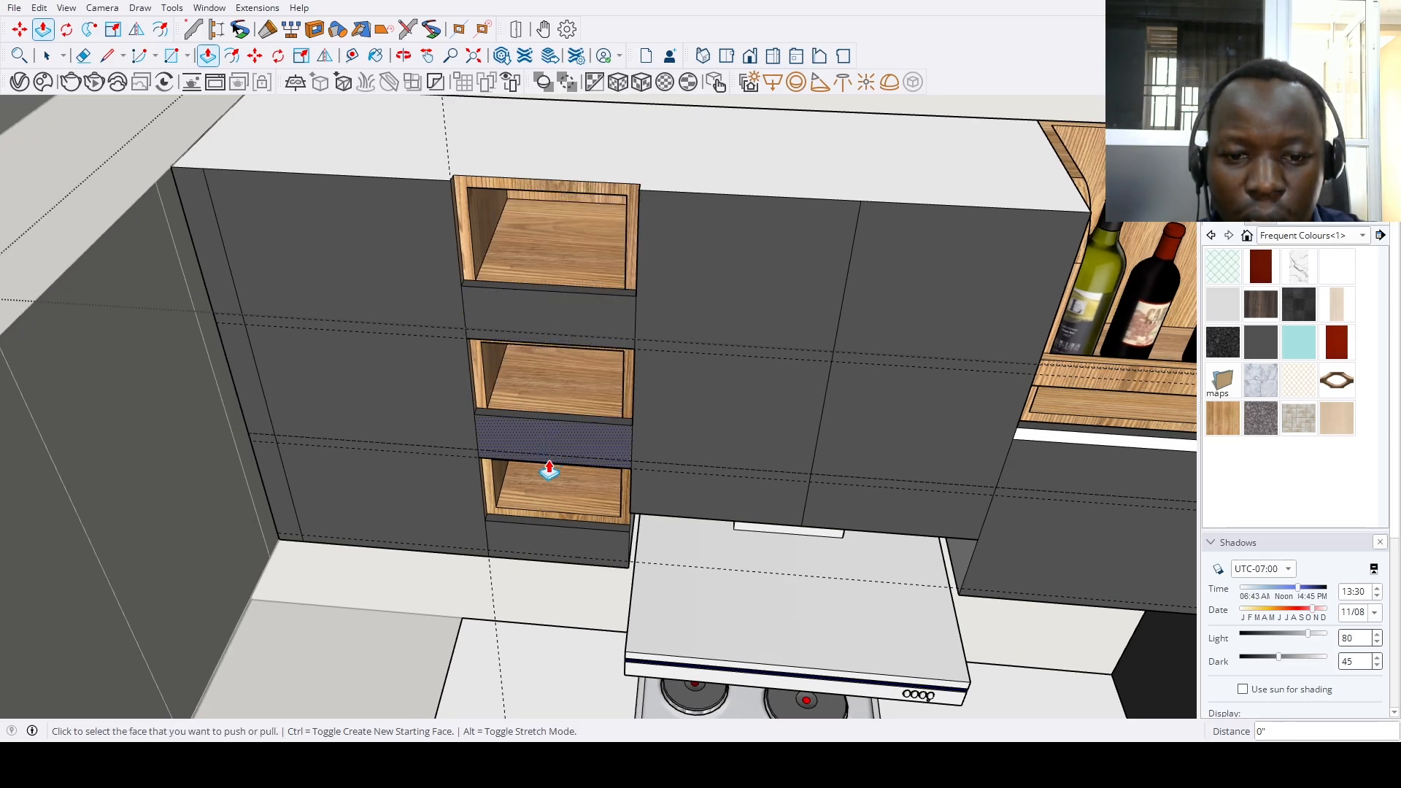
{"action": "left_click", "coordinate": [548, 503]}
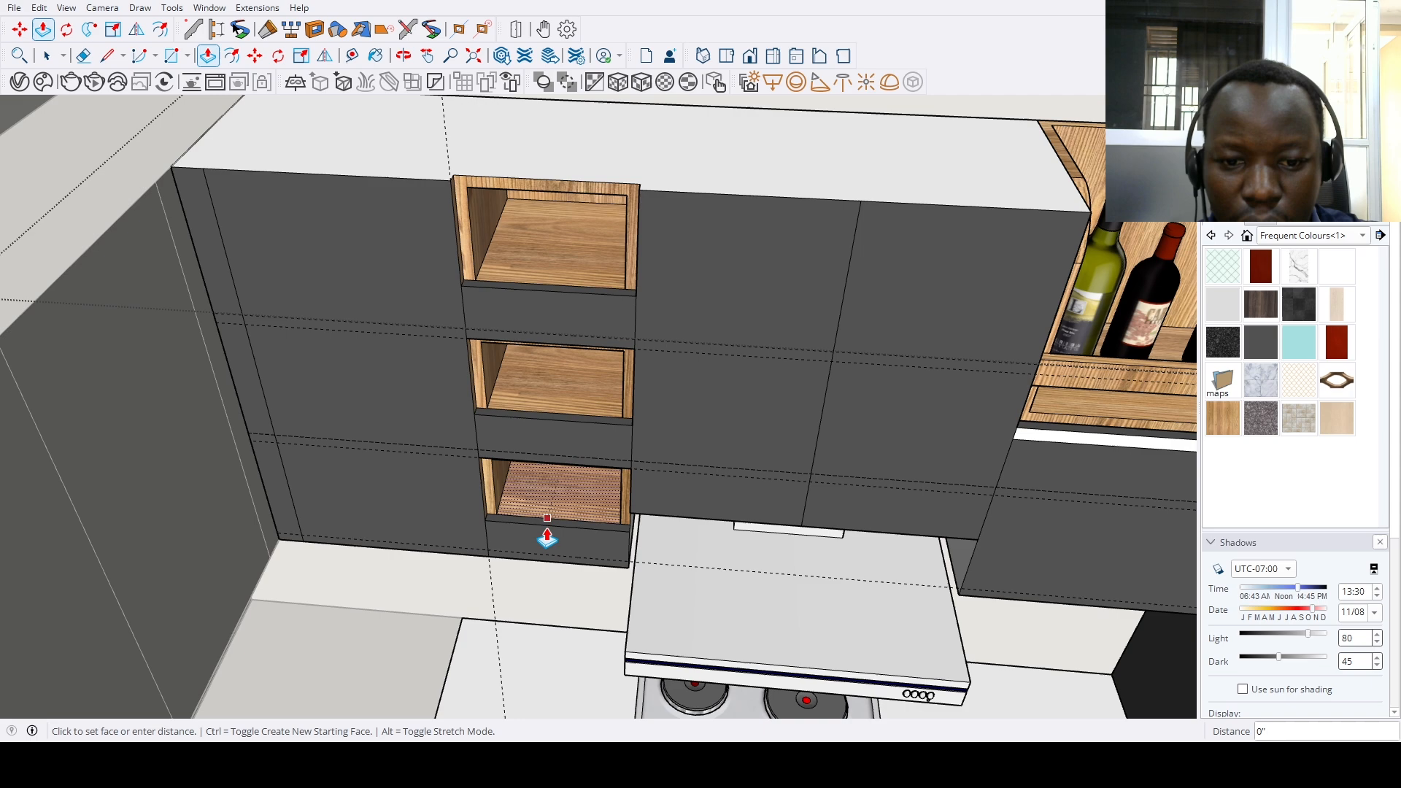
{"action": "left_click", "coordinate": [516, 556]}
{"action": "double_click", "coordinate": [551, 385]}
{"action": "double_click", "coordinate": [556, 273]}
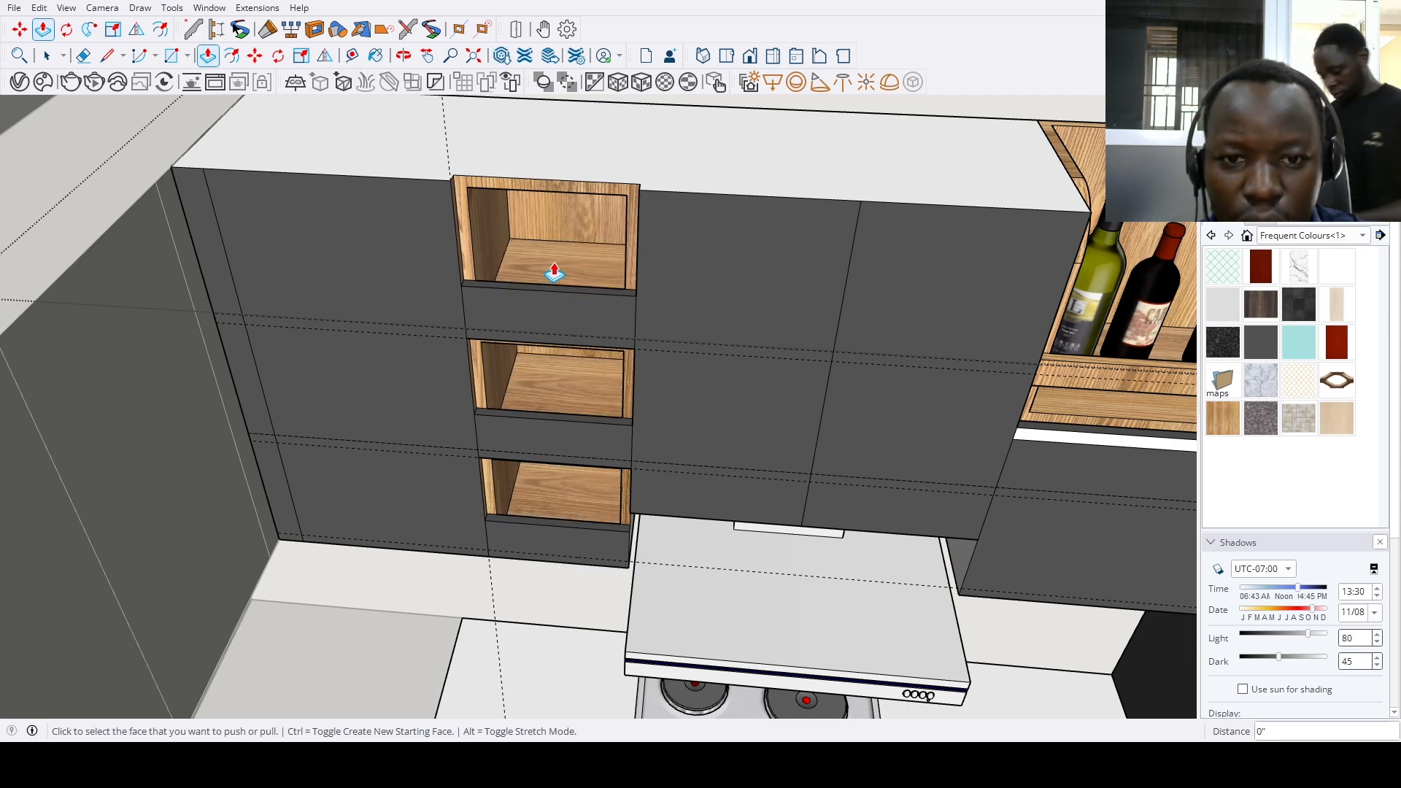
Place a vertical guide 5 1/2" from the narrow section's left edge and another 2" to its right
{"action": "scroll", "coordinate": [429, 341], "scroll_direction": "down", "scroll_amount": 3}
{"action": "middle_click_drag", "start_coordinate": [450, 348], "coordinate": [506, 248]}
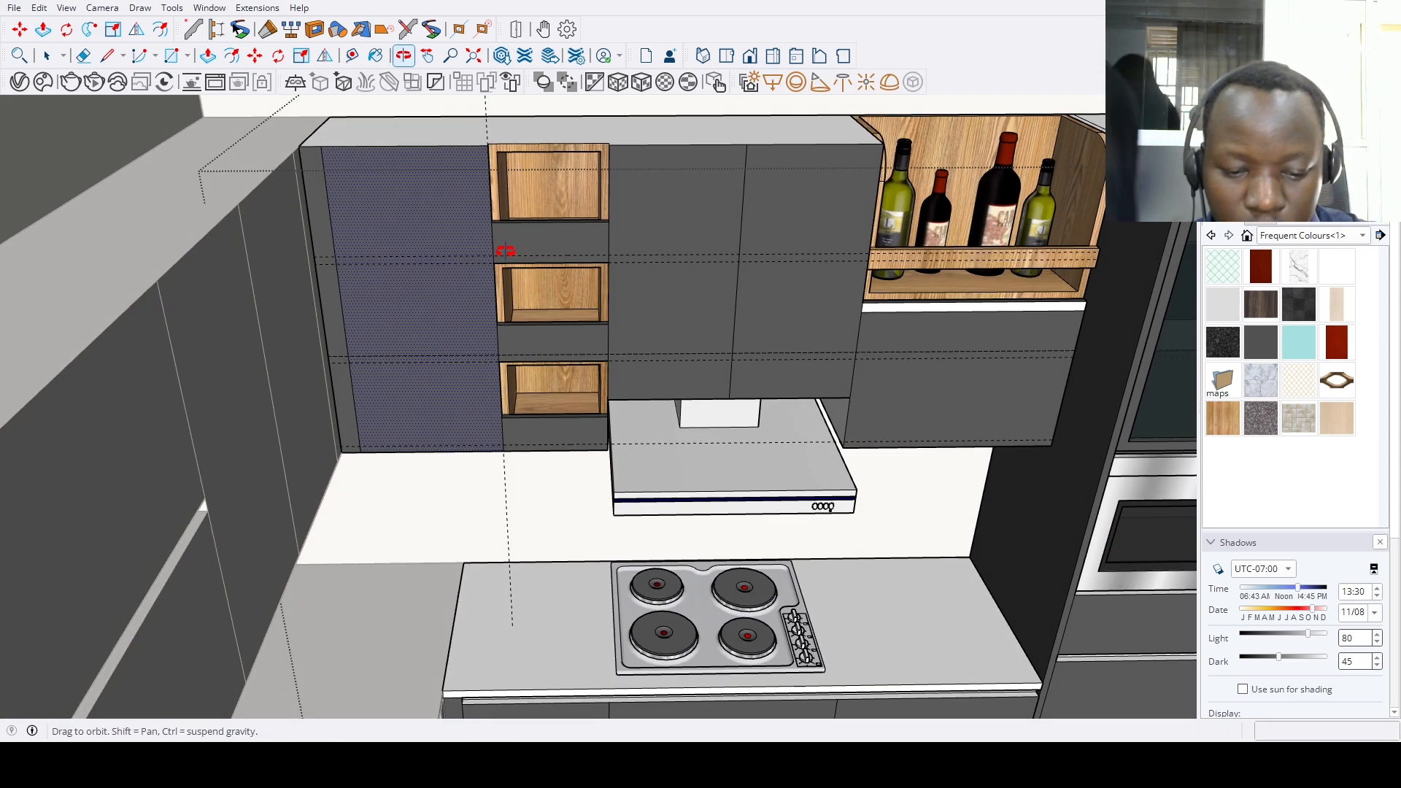
{"action": "scroll", "coordinate": [483, 265], "scroll_direction": "up", "scroll_amount": 3}
{"action": "key", "text": "t"}
{"action": "left_click", "coordinate": [491, 223]}
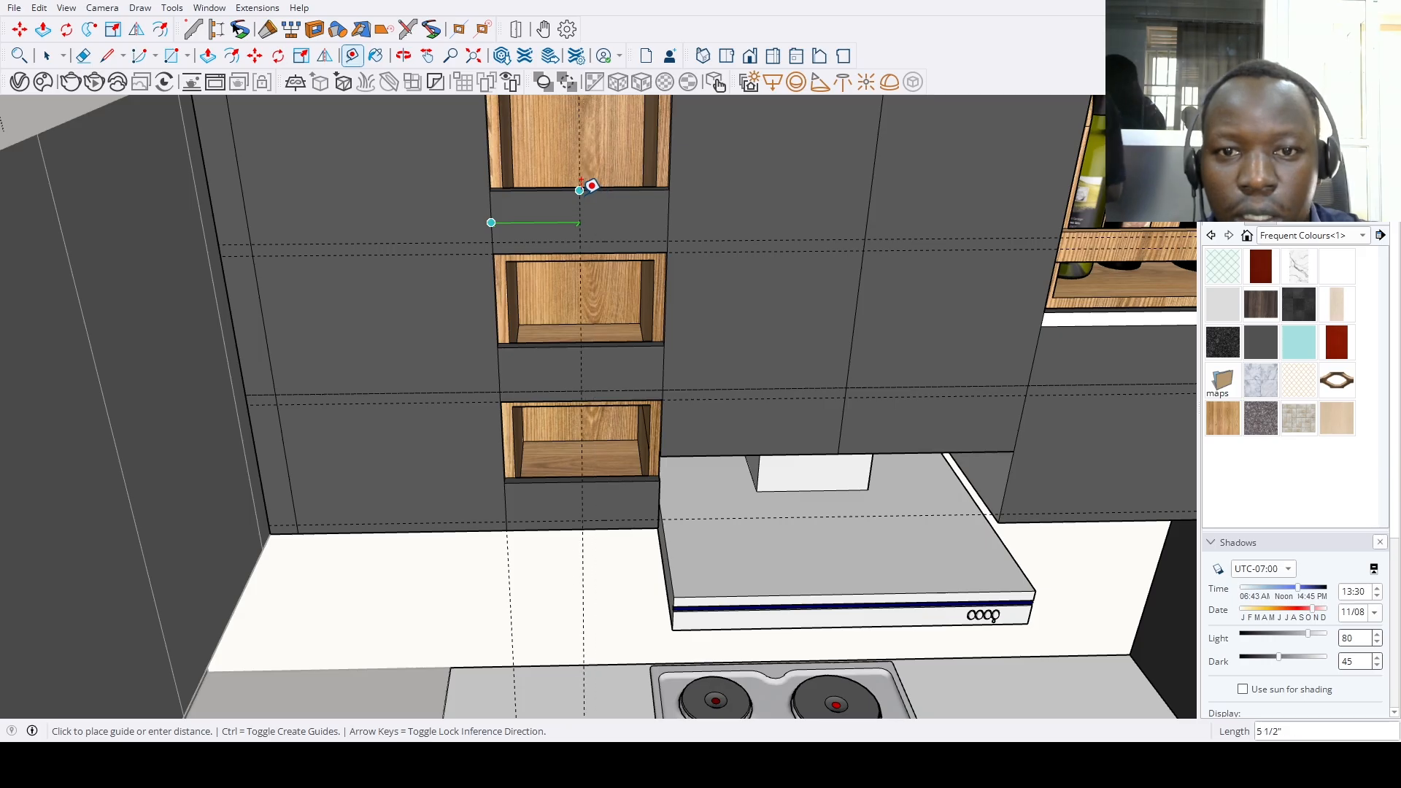
{"action": "type", "text": "2"}
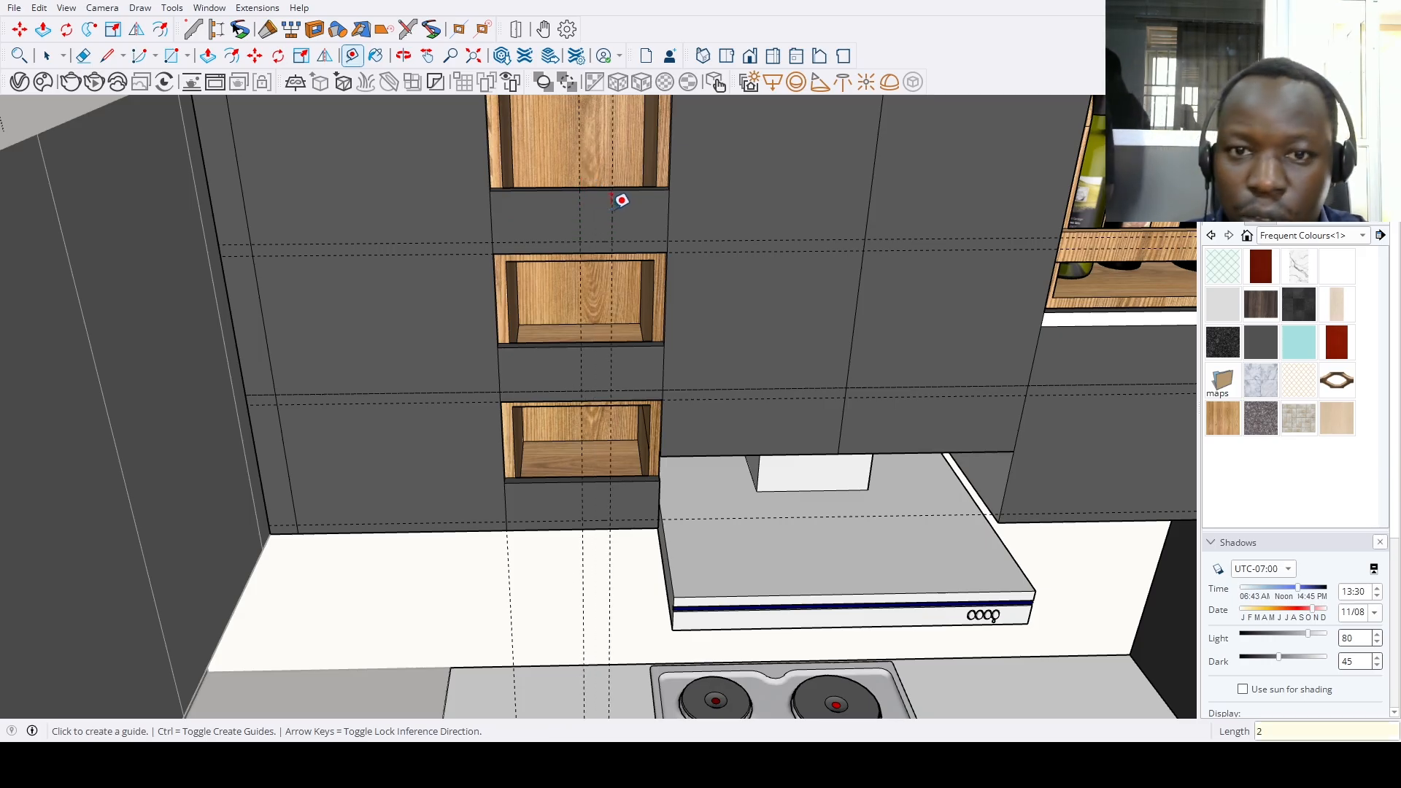
Place a vertical guide 4" to the left of the right-hand guide on the narrow niche section
{"action": "left_click", "coordinate": [613, 199]}
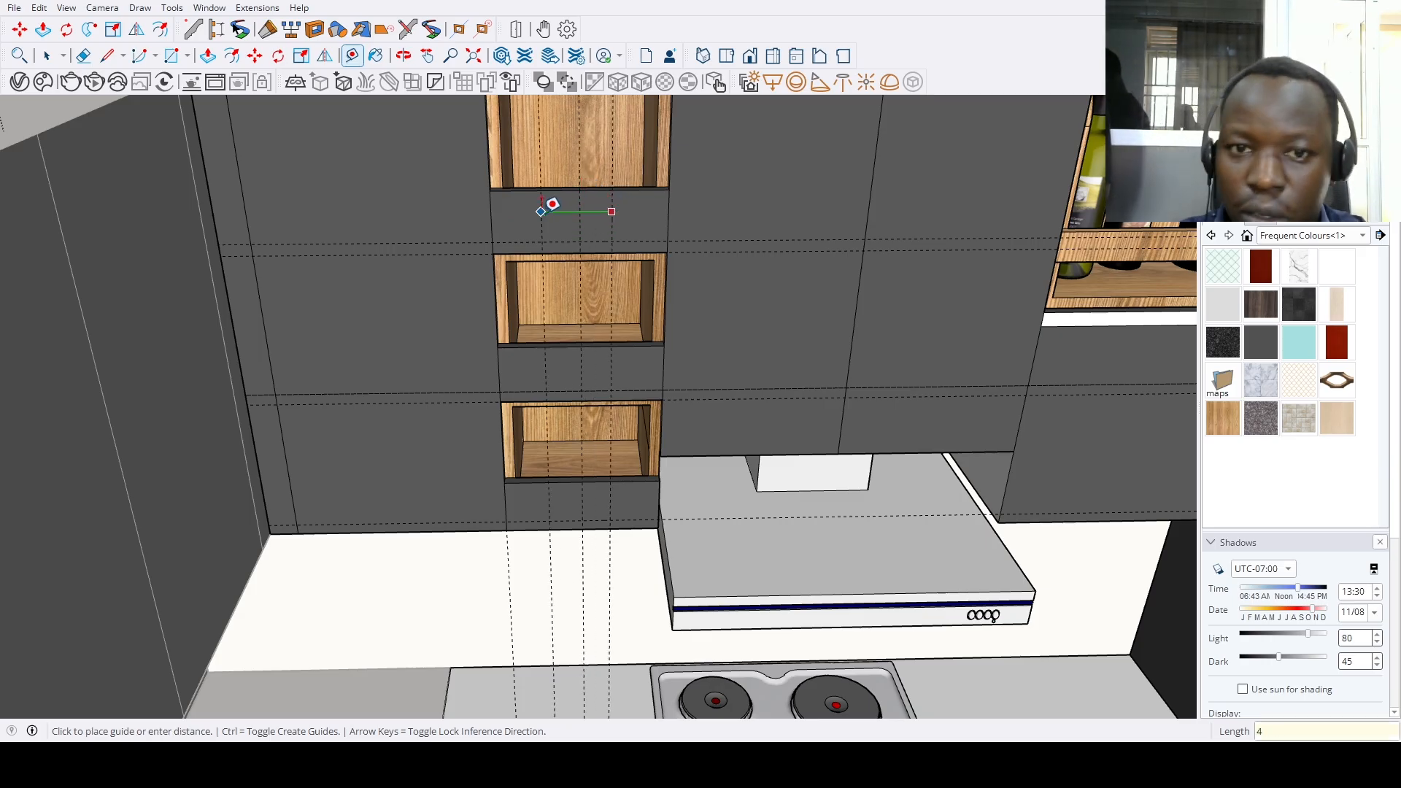
{"action": "key", "text": "a"}
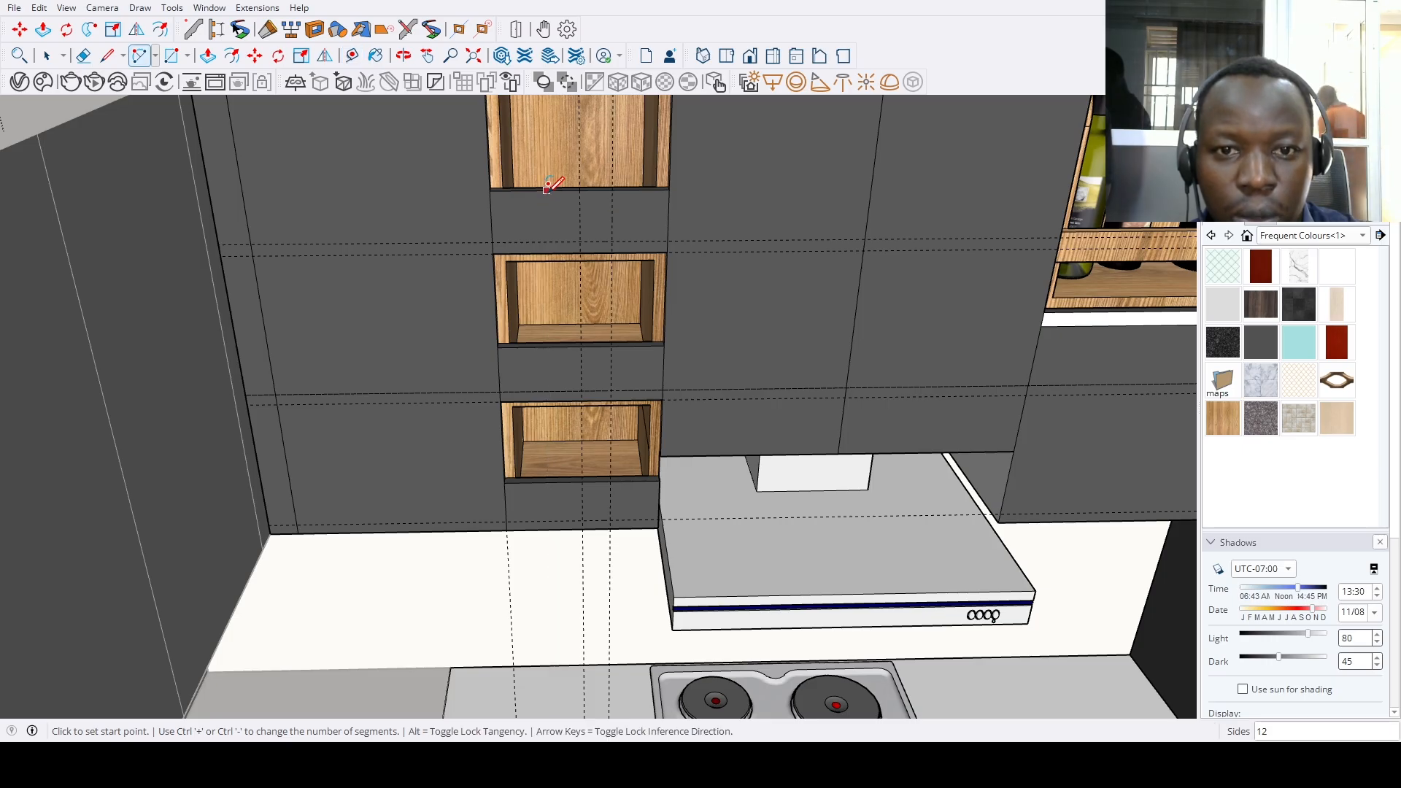
{"action": "key", "text": "t"}
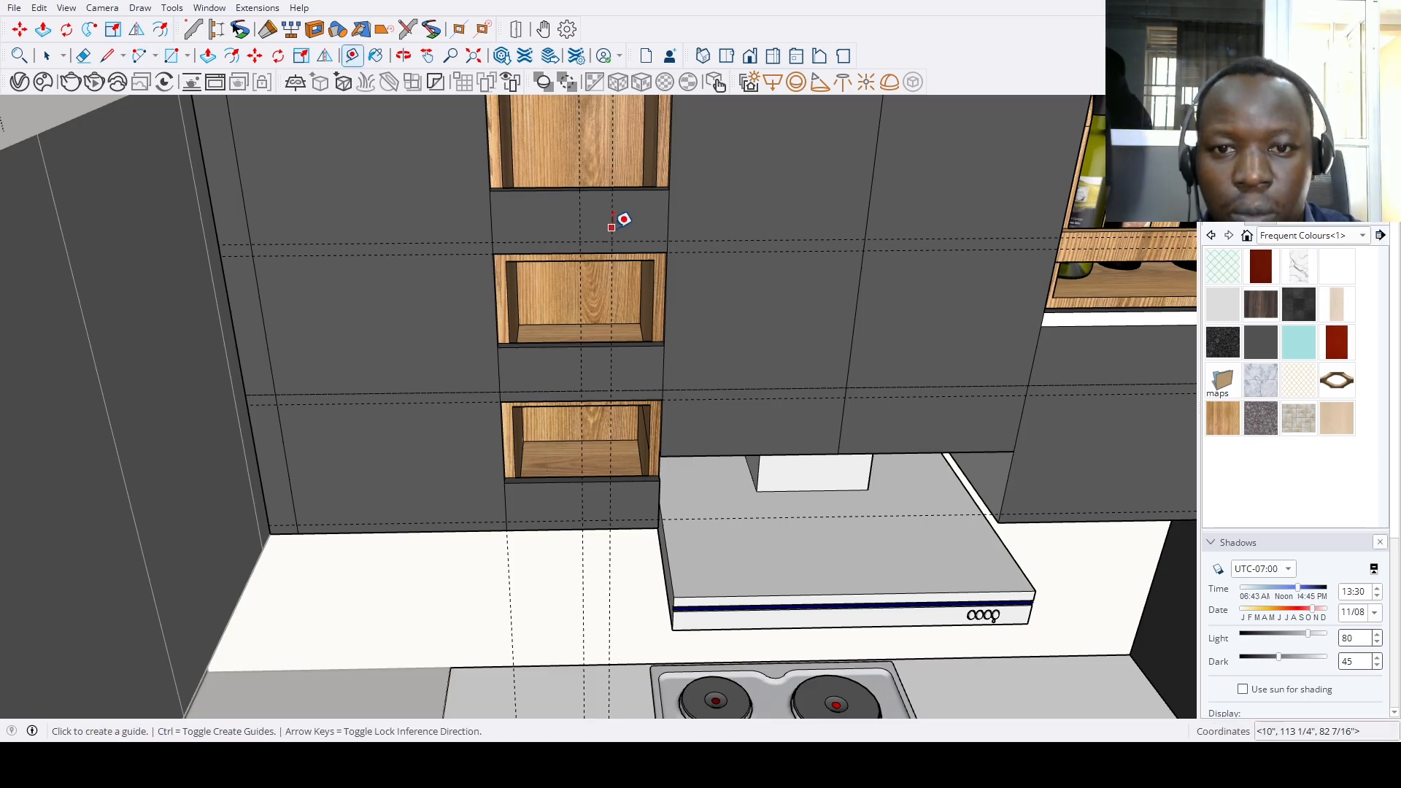
{"action": "left_click", "coordinate": [612, 228]}
{"action": "type", "text": "4"}
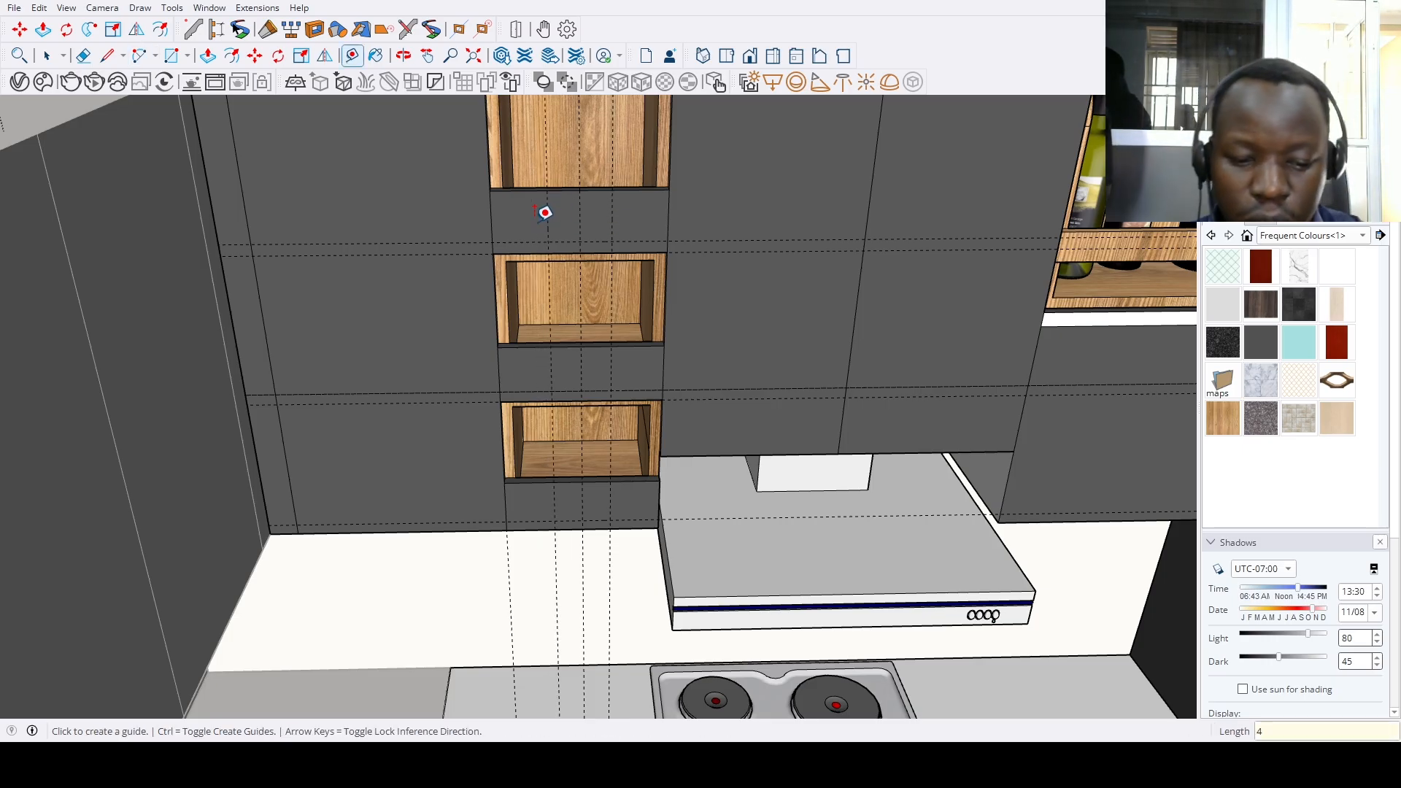
{"action": "key", "text": "Return"}
Draw an arc with a 1.5" bulge between the outer guides on the upper grey front's top edge and cut it through
{"action": "key", "text": "a"}
{"action": "left_click", "coordinate": [547, 191]}
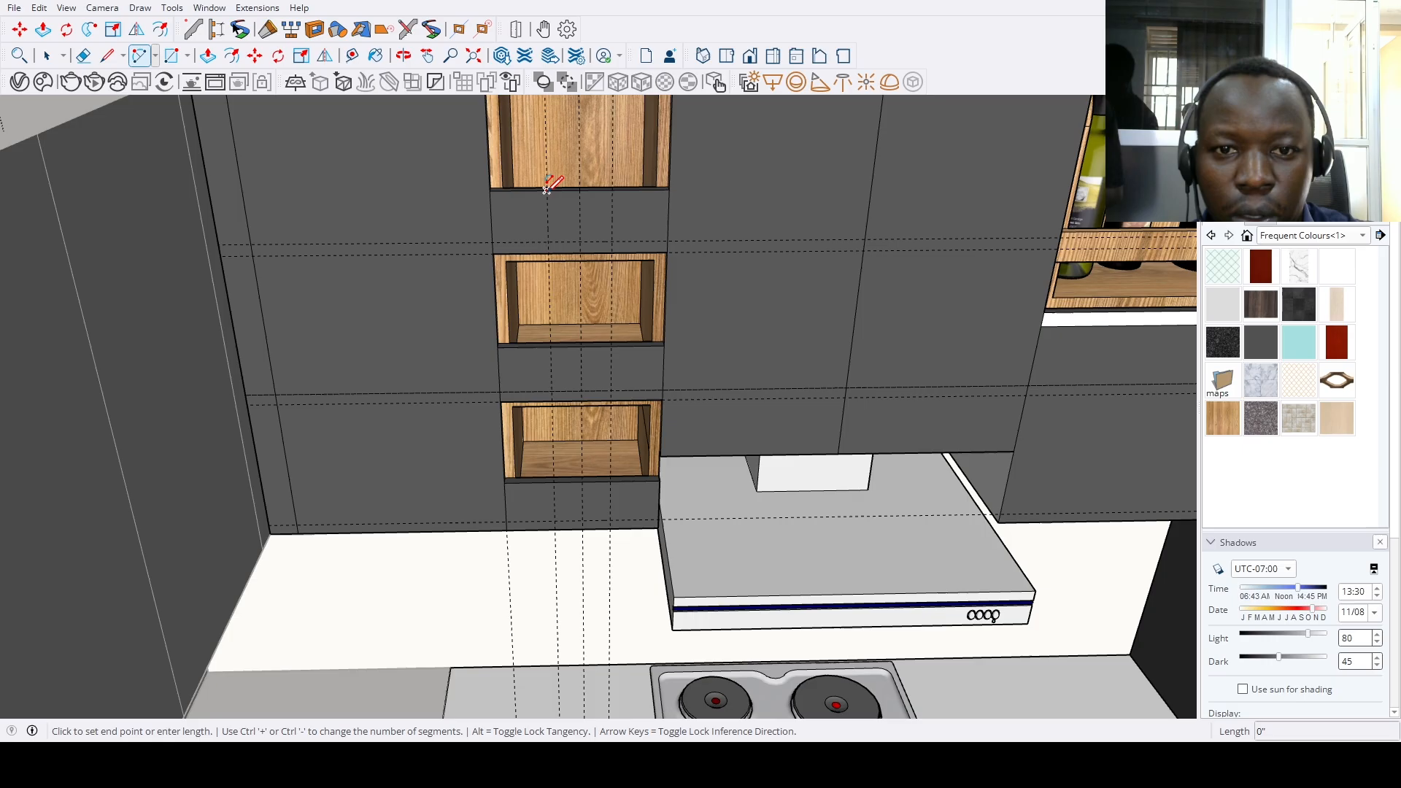
{"action": "left_click", "coordinate": [612, 190]}
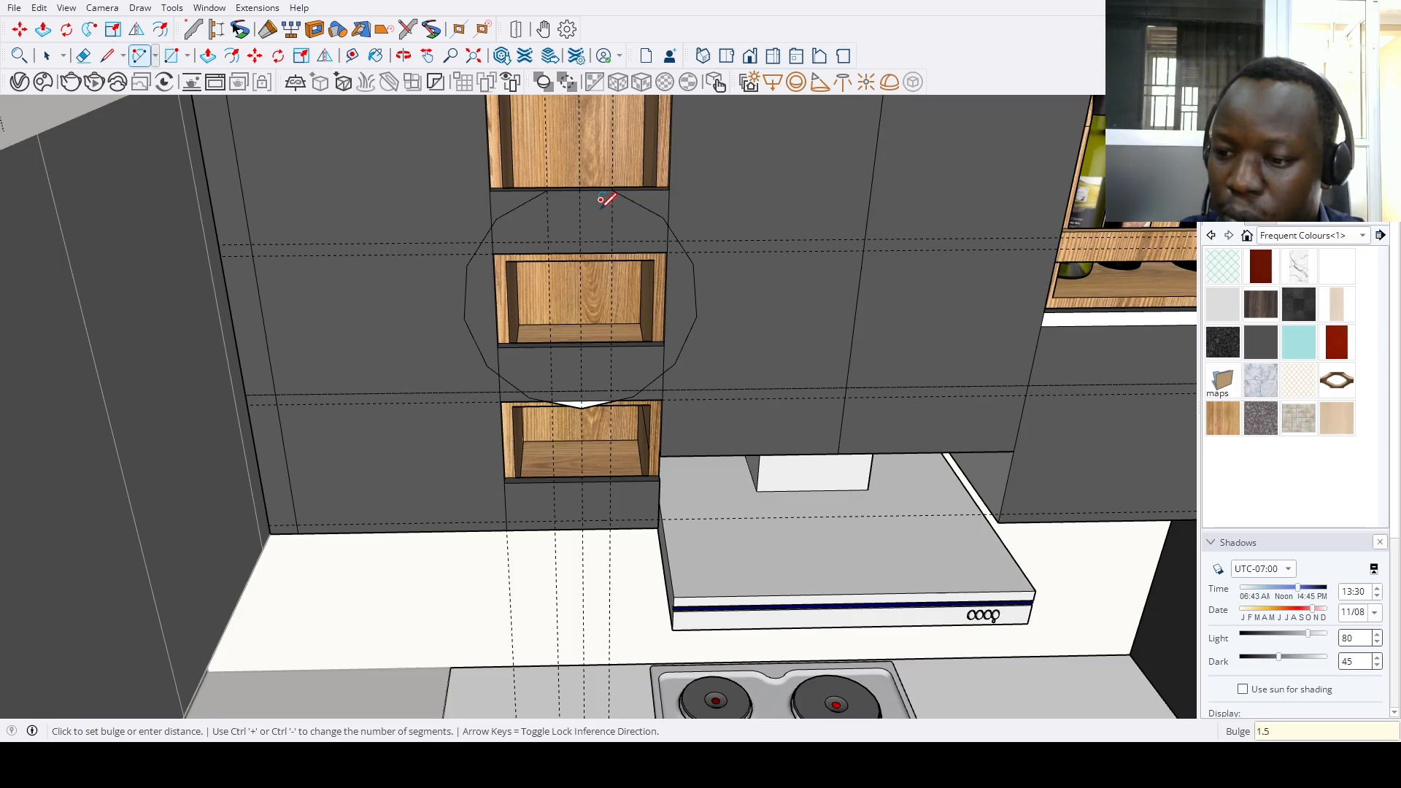
{"action": "key", "text": "Return"}
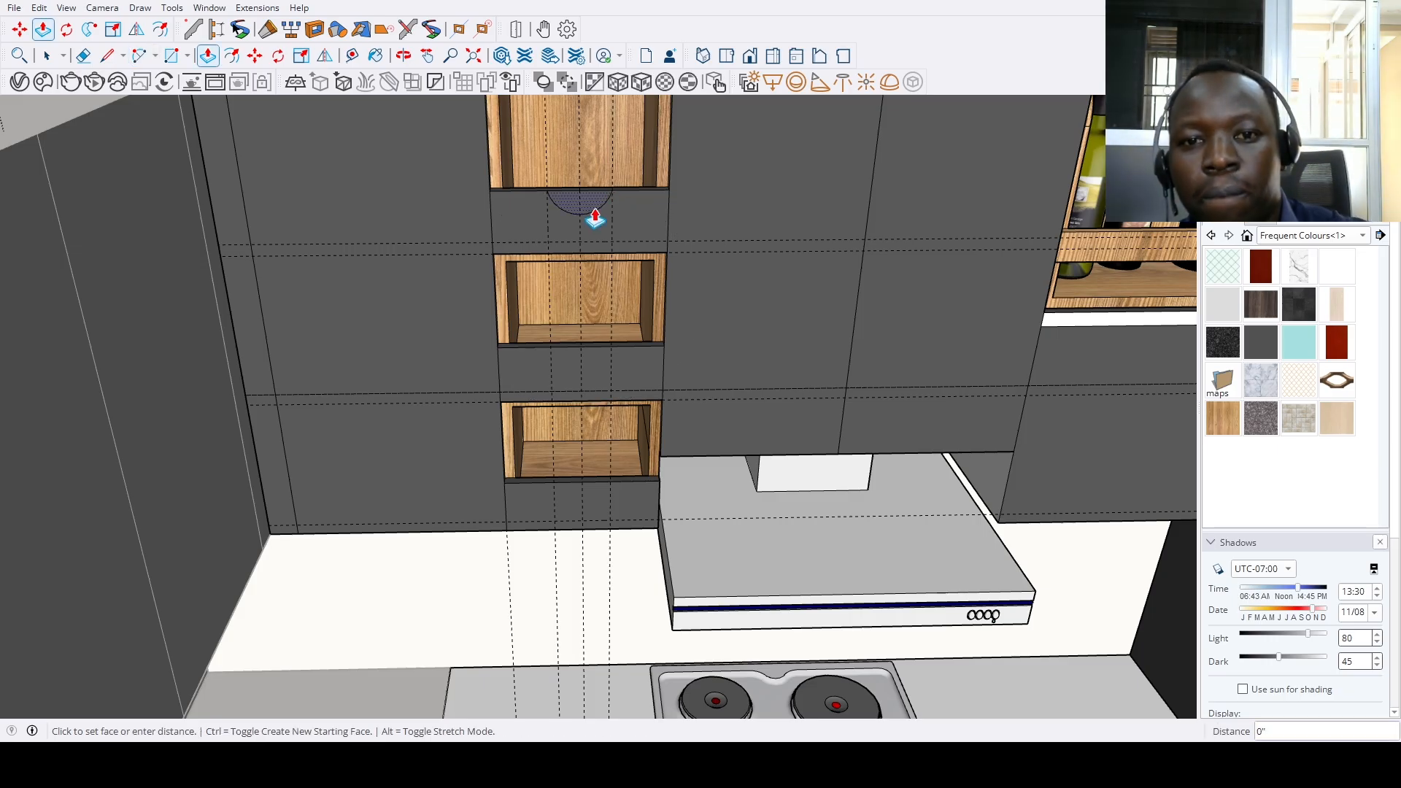
{"action": "key", "text": "p"}
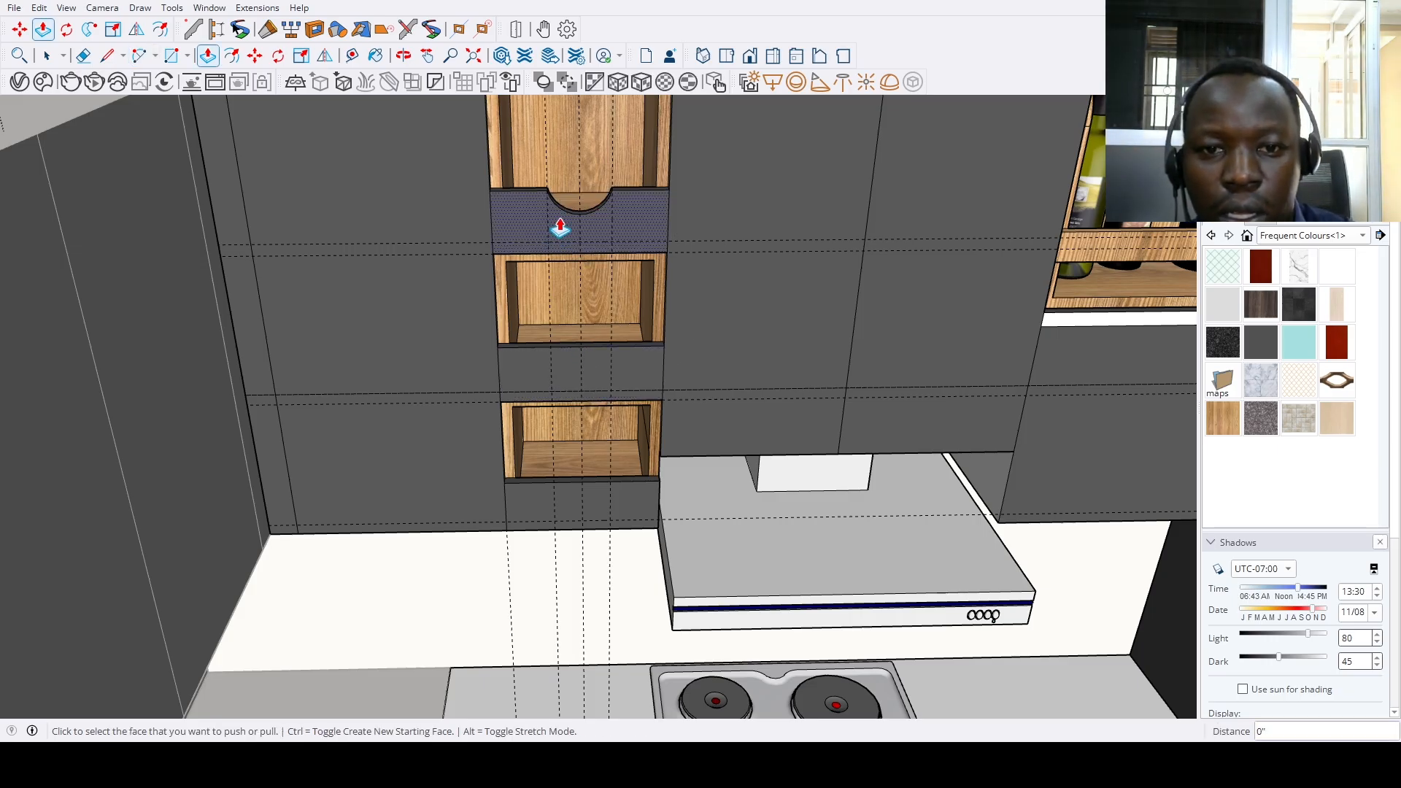
Copy the arc edge to the top edges of the middle and lower grey fronts, aligned with the left guide
{"action": "key", "text": "m"}
{"action": "scroll", "coordinate": [568, 218], "scroll_direction": "up", "scroll_amount": 5}
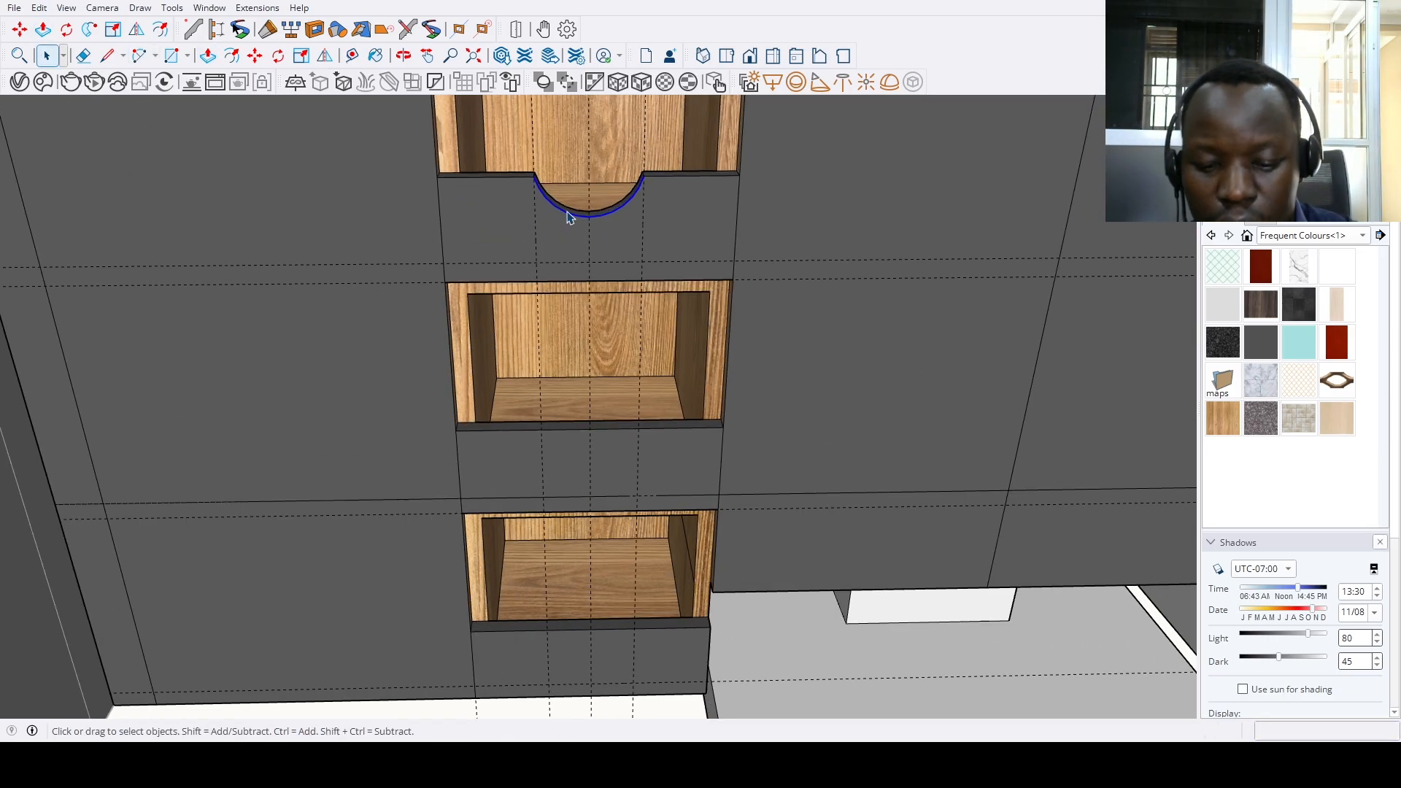
{"action": "left_click", "coordinate": [534, 176]}
{"action": "key", "text": "ctrl"}
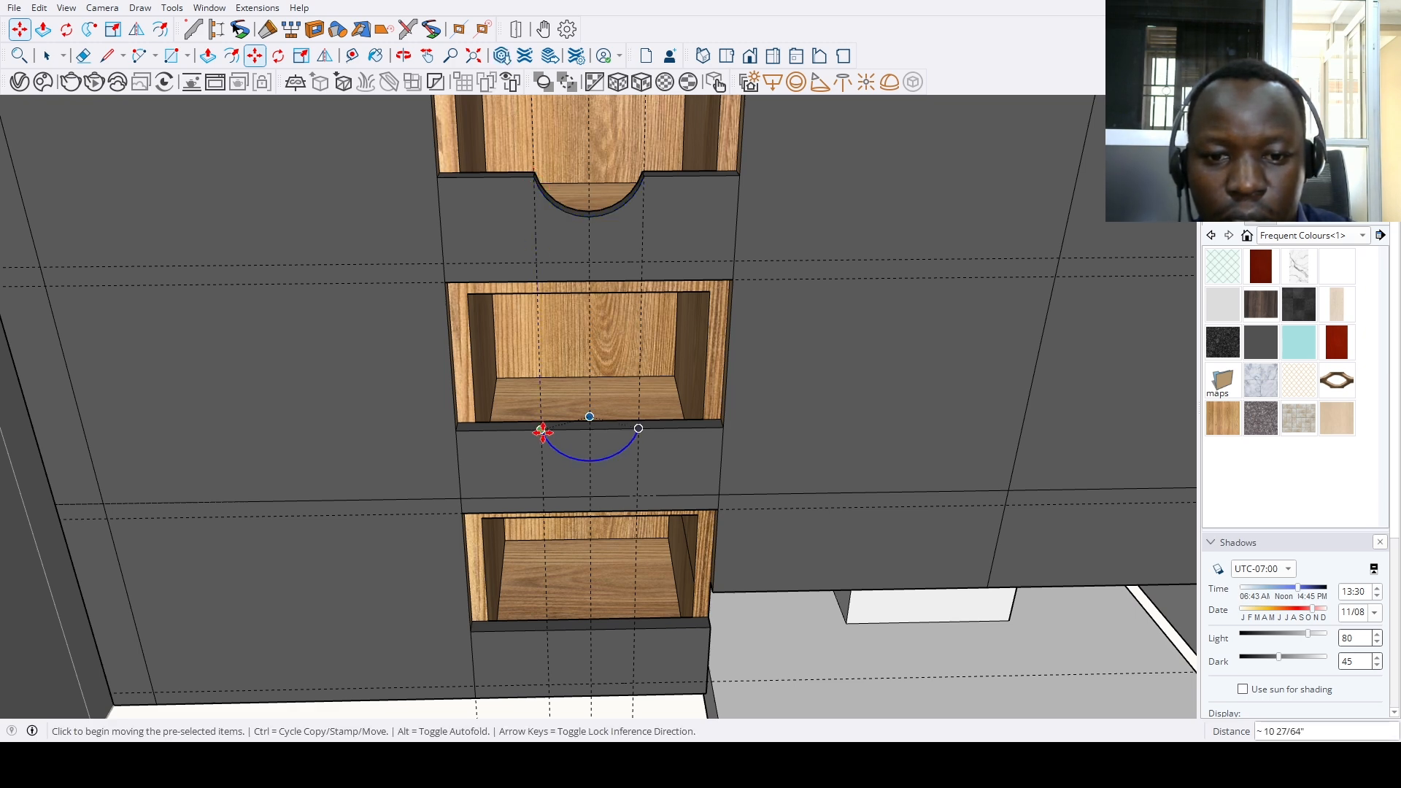
{"action": "left_click", "coordinate": [542, 430]}
{"action": "left_click", "coordinate": [547, 632]}
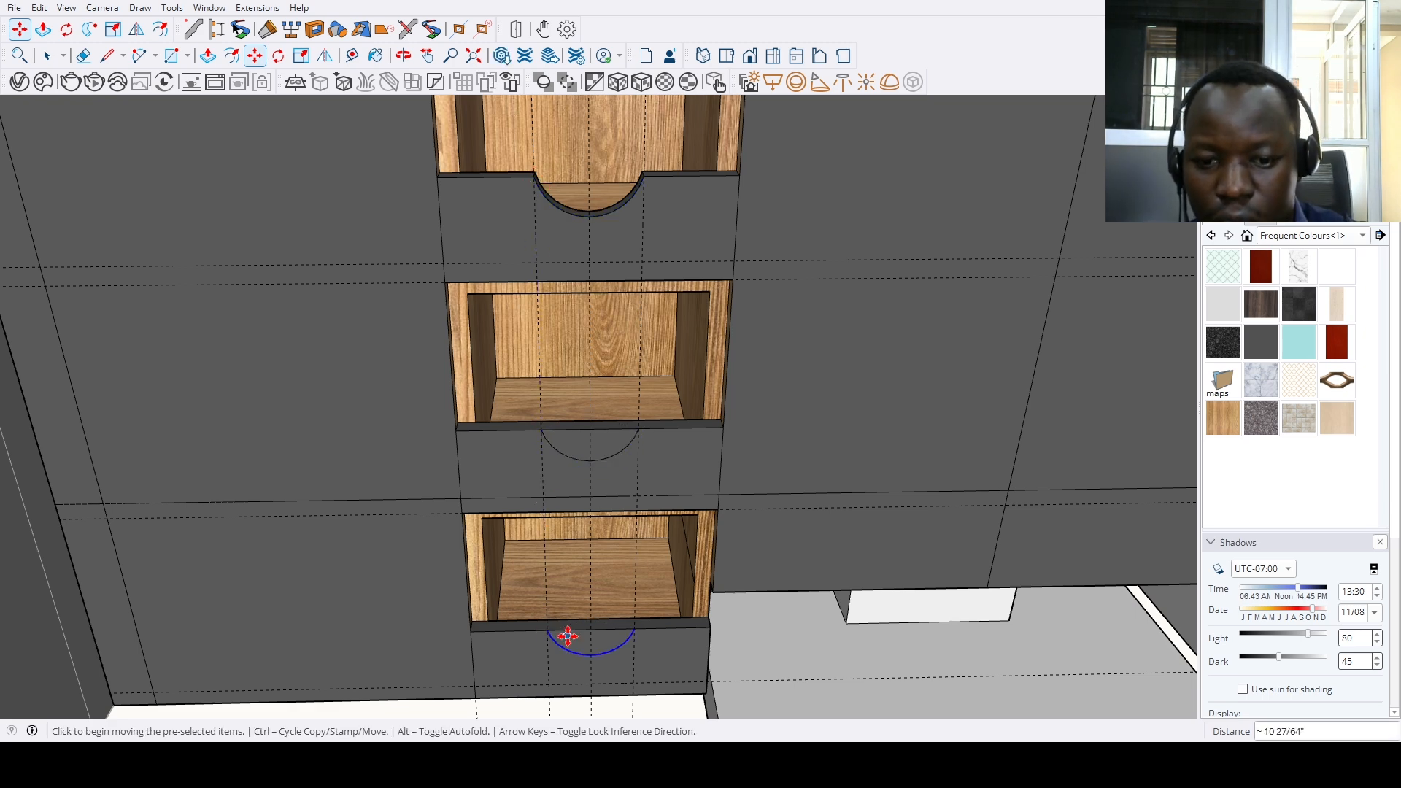
Cut the copied arc shapes through the lower and middle grey fronts with Push/Pull
{"action": "key", "text": "p"}
{"action": "double_click", "coordinate": [580, 642]}
{"action": "double_click", "coordinate": [599, 460]}
{"action": "key", "text": "space"}
Draw two lines across the wall cabinet's top from the niche column's front corners to the back edge
{"action": "scroll", "coordinate": [599, 459], "scroll_direction": "down", "scroll_amount": 10}
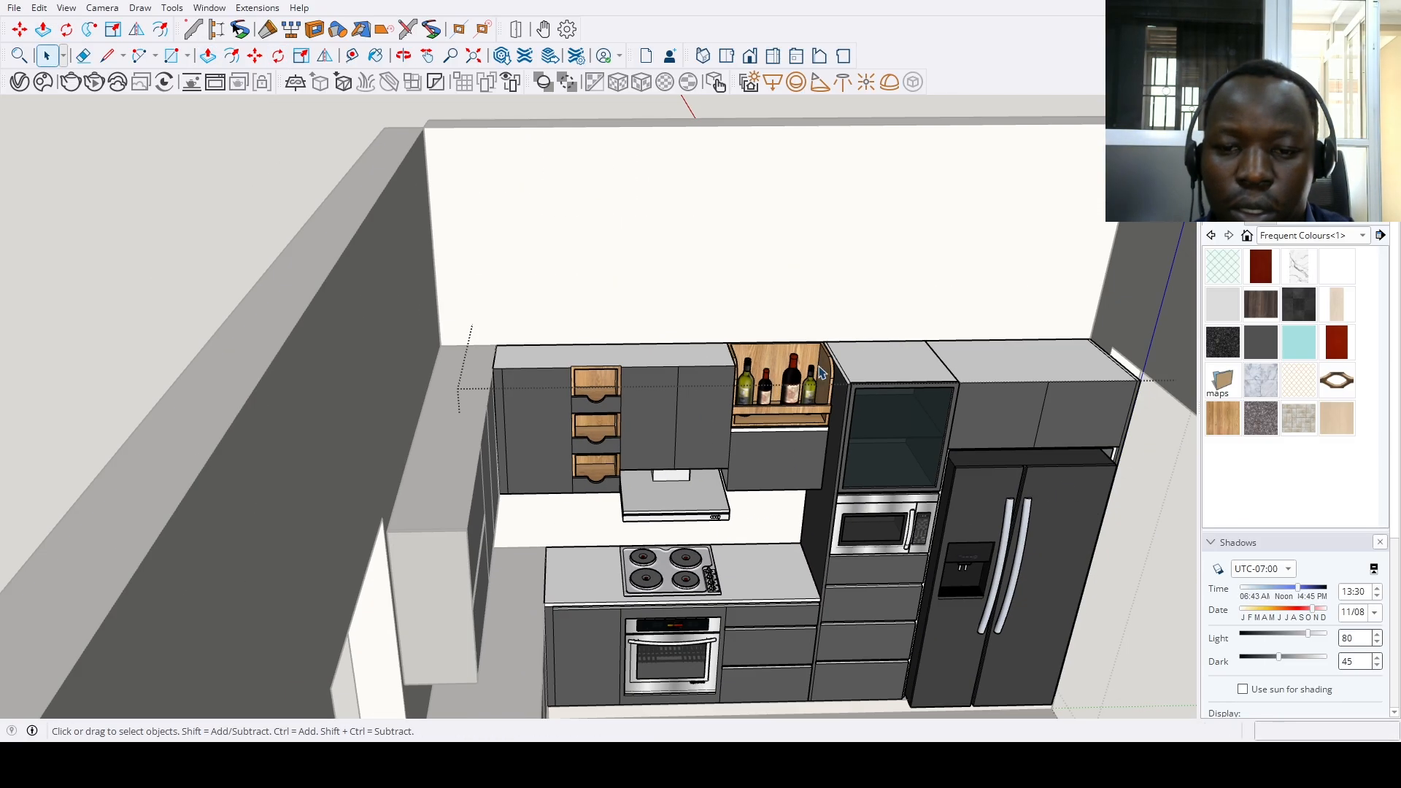
{"action": "middle_click_drag", "start_coordinate": [820, 372], "coordinate": [610, 304]}
{"action": "scroll", "coordinate": [686, 446], "scroll_direction": "down", "scroll_amount": 5}
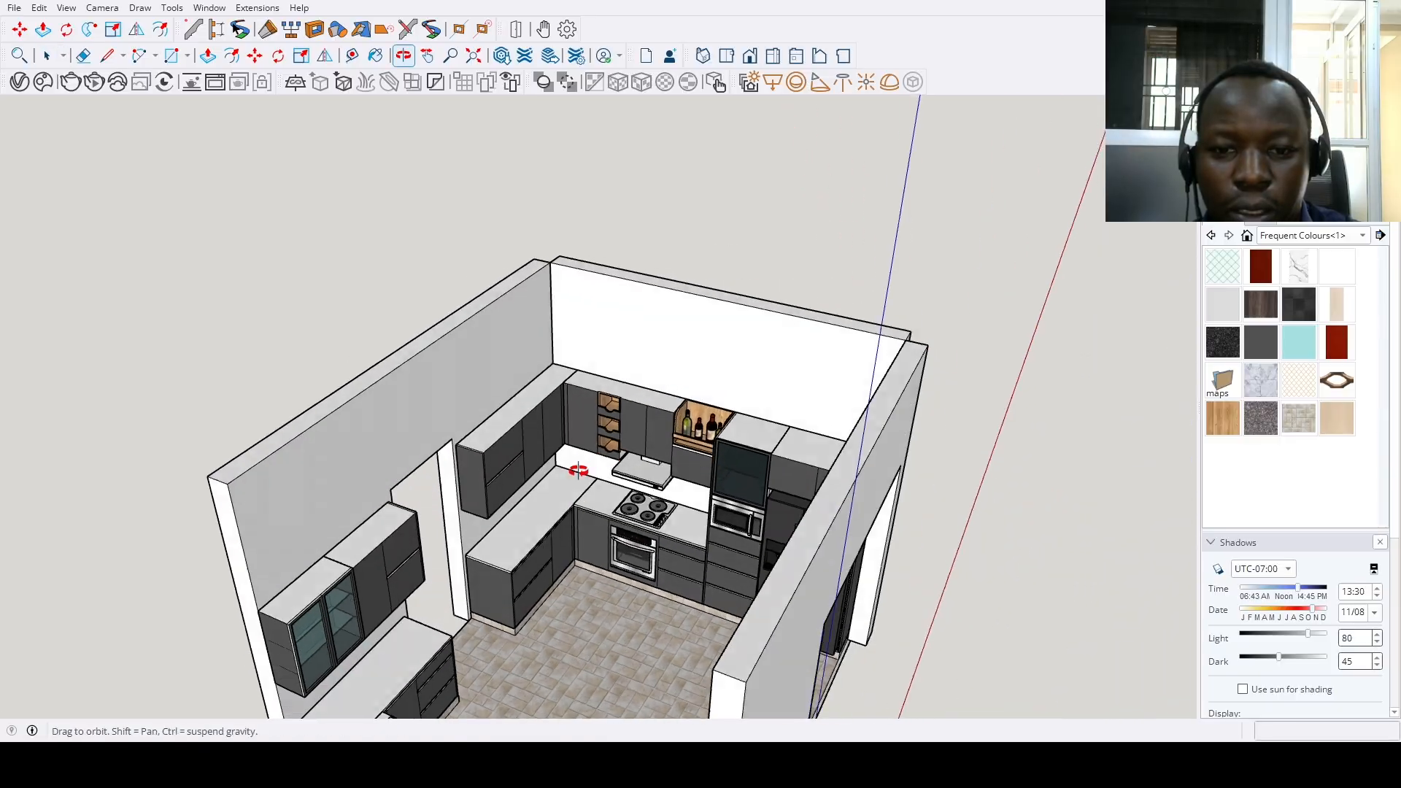
{"action": "scroll", "coordinate": [599, 398], "scroll_direction": "up", "scroll_amount": 10}
{"action": "scroll", "coordinate": [666, 324], "scroll_direction": "up", "scroll_amount": 1}
{"action": "key", "text": "l"}
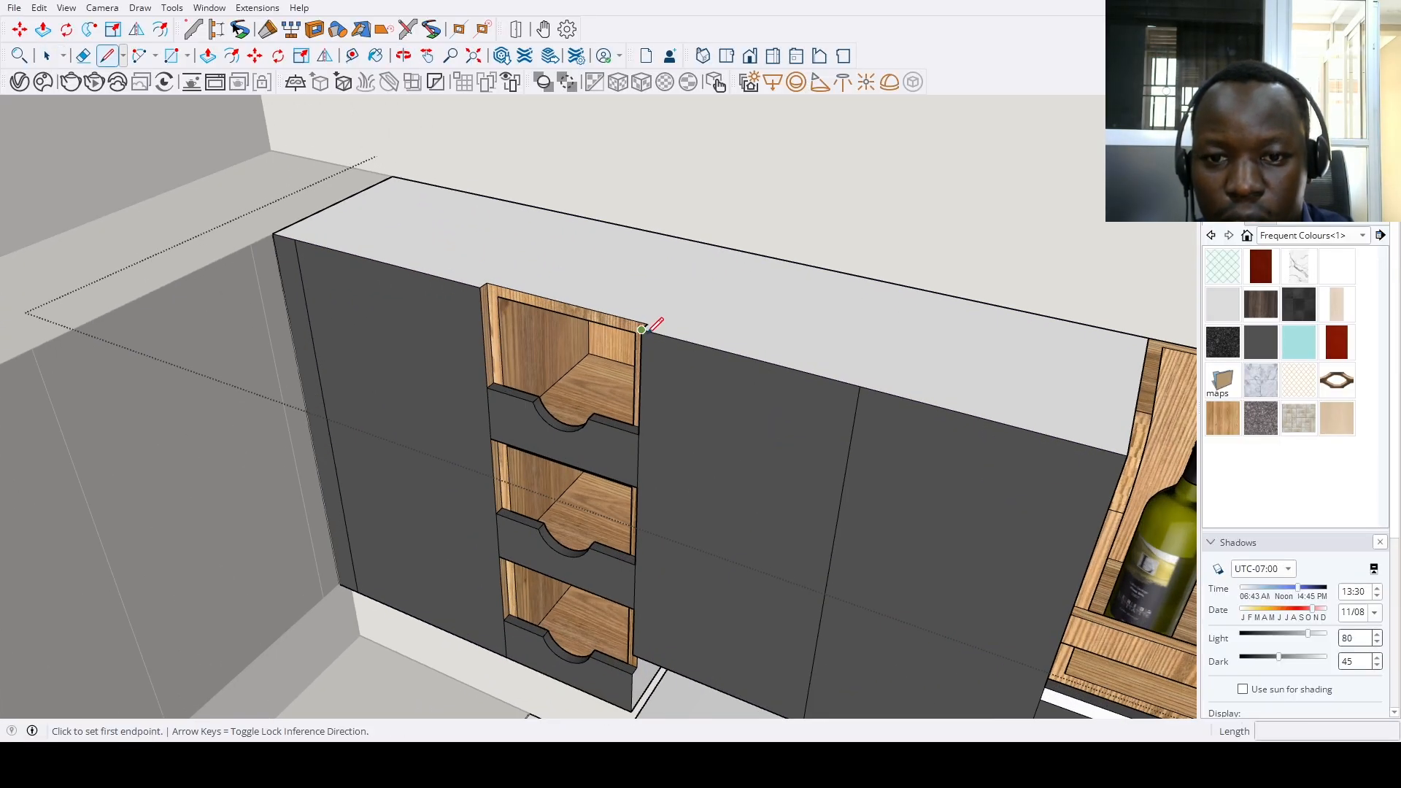
{"action": "left_click", "coordinate": [641, 329]}
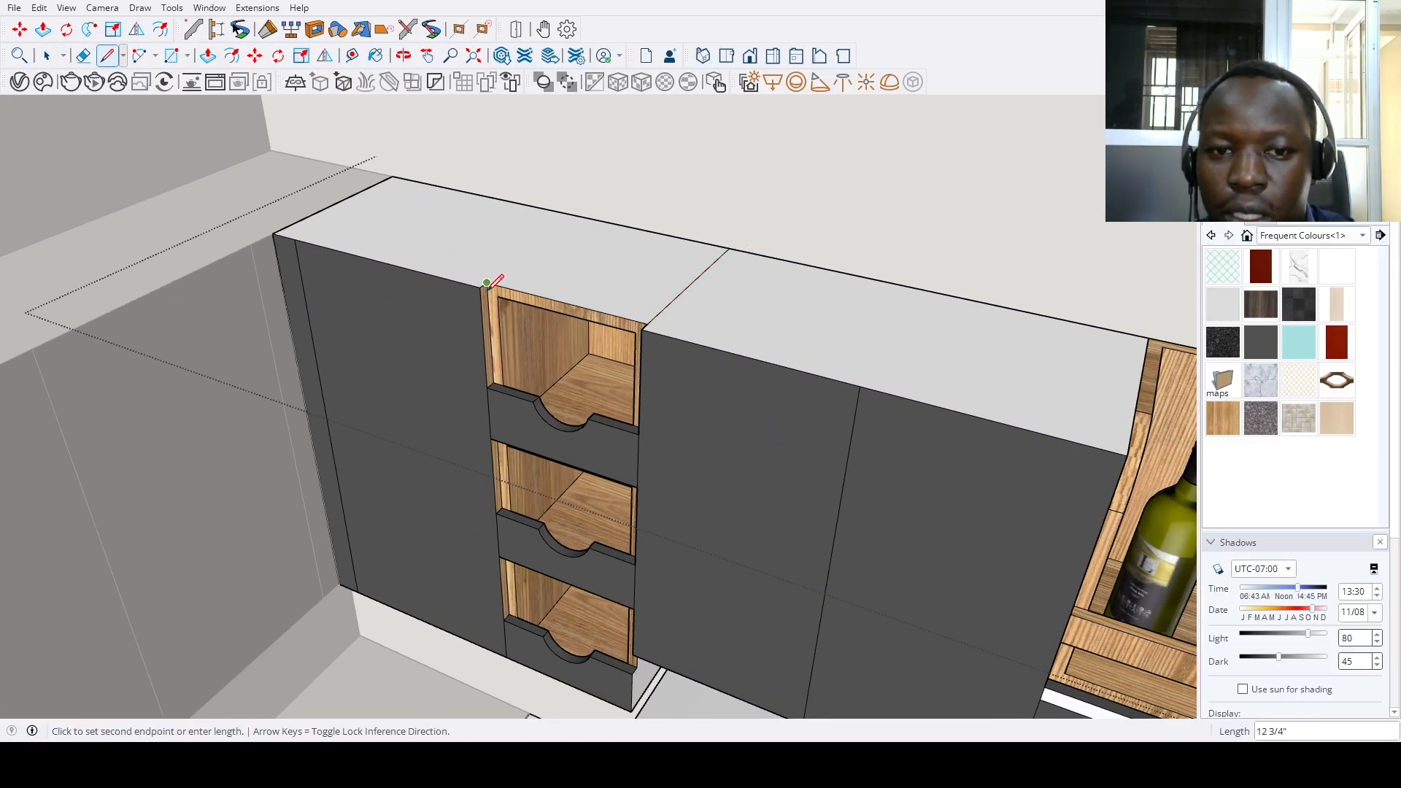
{"action": "left_click", "coordinate": [577, 215]}
{"action": "key", "text": "space"}
Delete the ceiling slab covering the kitchen
{"action": "scroll", "coordinate": [438, 343], "scroll_direction": "down", "scroll_amount": 10}
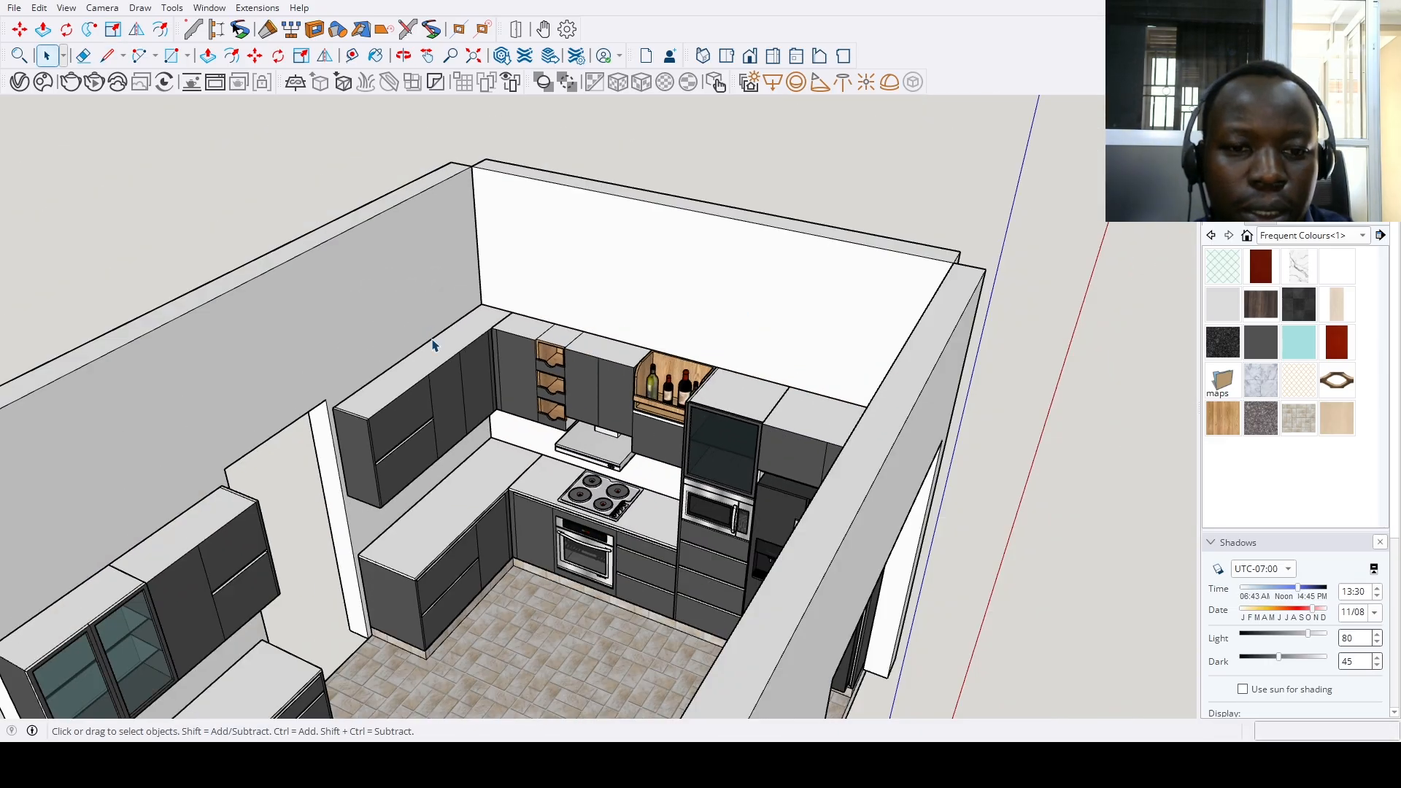
{"action": "scroll", "coordinate": [433, 345], "scroll_direction": "down", "scroll_amount": 3}
{"action": "middle_click_drag", "start_coordinate": [432, 346], "coordinate": [634, 421]}
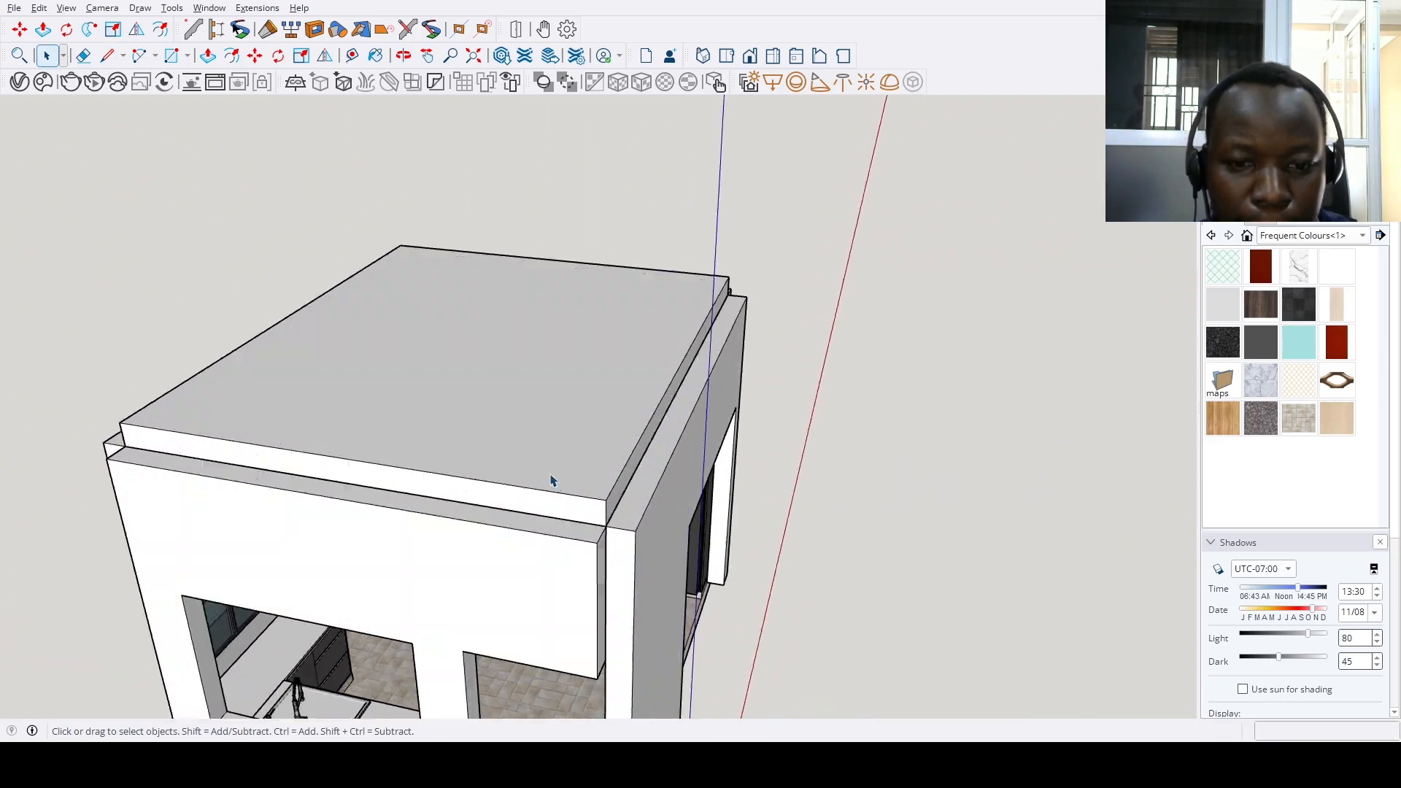
{"action": "scroll", "coordinate": [554, 474], "scroll_direction": "up", "scroll_amount": 5}
{"action": "left_click", "coordinate": [532, 398]}
{"action": "key", "text": "Delete"}
Paste the copied door and window assembly onto the kitchen floor in front of the sink counter
{"action": "scroll", "coordinate": [807, 523], "scroll_direction": "down", "scroll_amount": 5}
{"action": "middle_click_drag", "start_coordinate": [807, 522], "coordinate": [726, 537]}
{"action": "scroll", "coordinate": [287, 352], "scroll_direction": "up", "scroll_amount": 5}
{"action": "middle_click_drag", "start_coordinate": [288, 353], "coordinate": [328, 416]}
{"action": "scroll", "coordinate": [281, 269], "scroll_direction": "up", "scroll_amount": 3}
{"action": "scroll", "coordinate": [439, 260], "scroll_direction": "up", "scroll_amount": 3}
{"action": "scroll", "coordinate": [438, 260], "scroll_direction": "down", "scroll_amount": 3}
{"action": "middle_click_drag", "start_coordinate": [439, 260], "coordinate": [347, 189]}
{"action": "scroll", "coordinate": [348, 188], "scroll_direction": "up", "scroll_amount": 4}
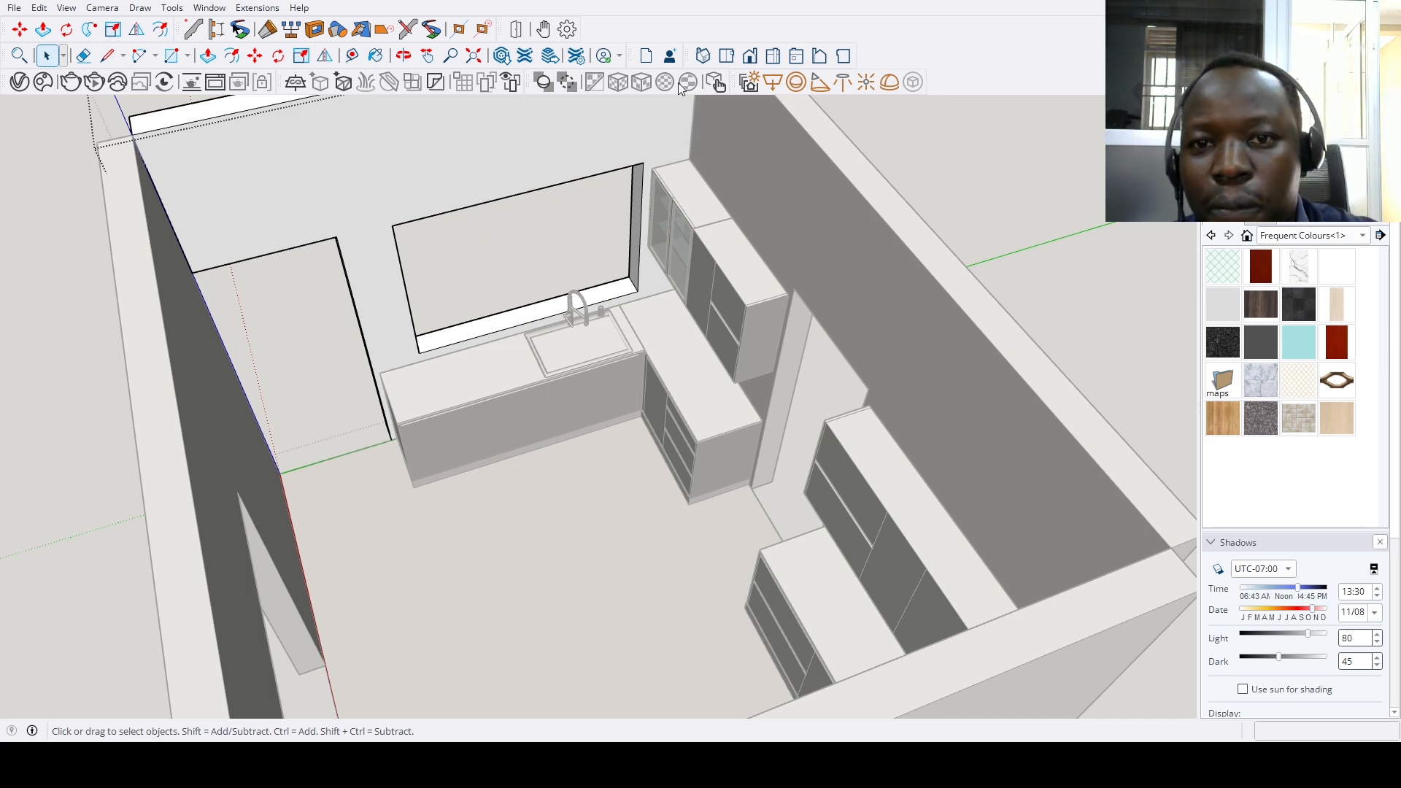
{"action": "key", "text": "ctrl+v"}
{"action": "scroll", "coordinate": [457, 501], "scroll_direction": "down", "scroll_amount": 5}
{"action": "left_click", "coordinate": [477, 572]}
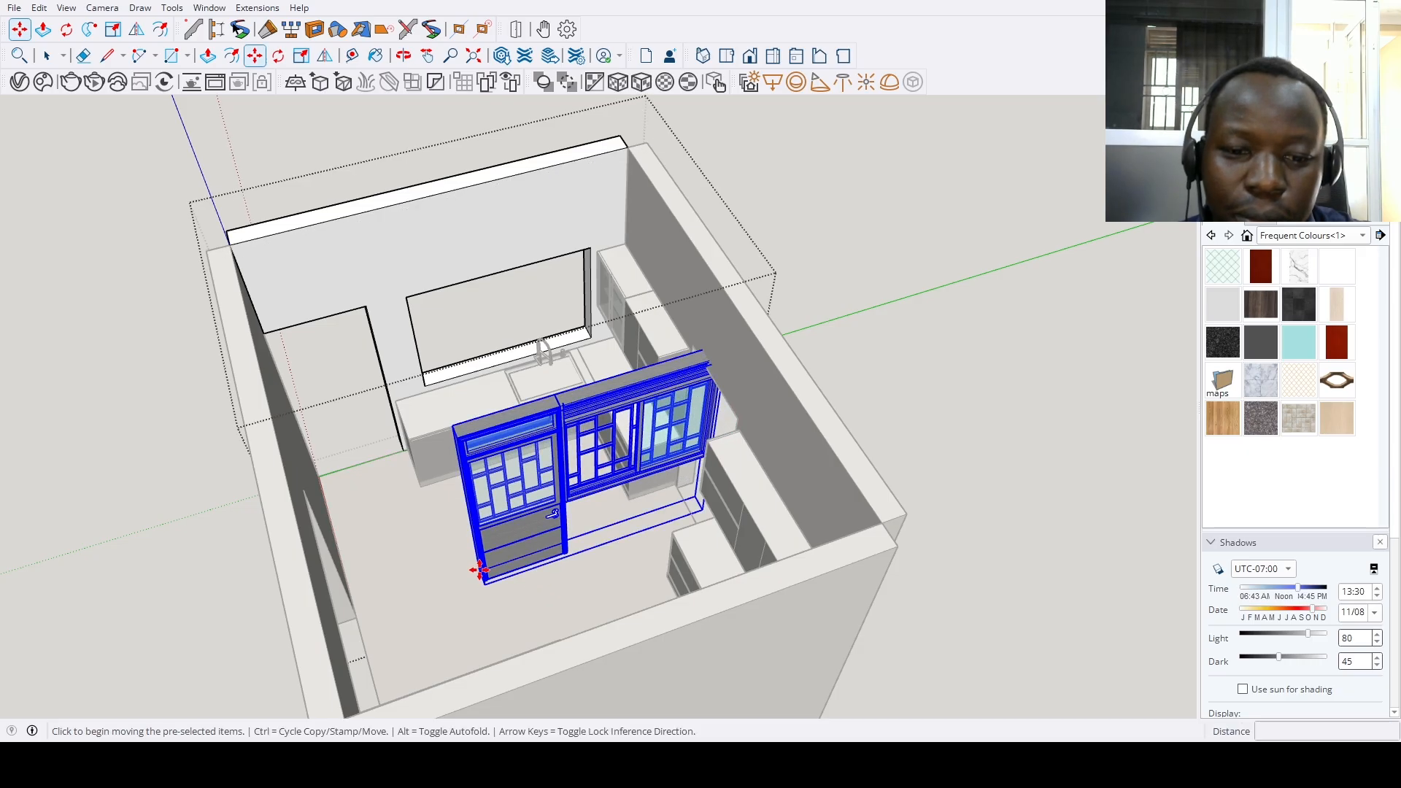
Open the pasted assembly and move the door by its upper-left corner to the matching corner of the door opening
{"action": "scroll", "coordinate": [463, 425], "scroll_direction": "up", "scroll_amount": 3}
{"action": "scroll", "coordinate": [463, 425], "scroll_direction": "up", "scroll_amount": 2}
{"action": "key", "text": "space"}
{"action": "double_click", "coordinate": [496, 438]}
{"action": "left_click", "coordinate": [504, 423]}
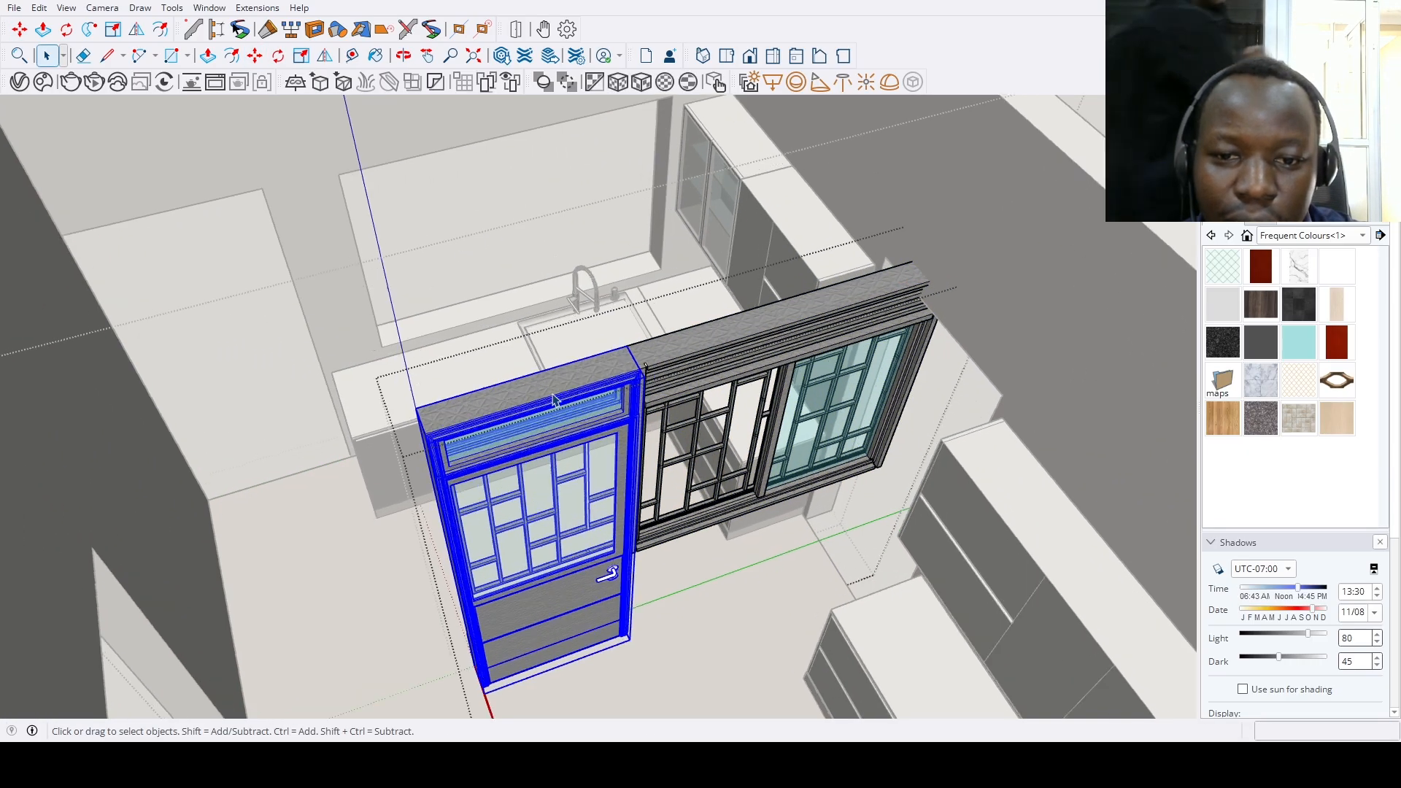
{"action": "scroll", "coordinate": [506, 405], "scroll_direction": "up", "scroll_amount": 3}
{"action": "scroll", "coordinate": [506, 405], "scroll_direction": "up", "scroll_amount": 1}
{"action": "key", "text": "m"}
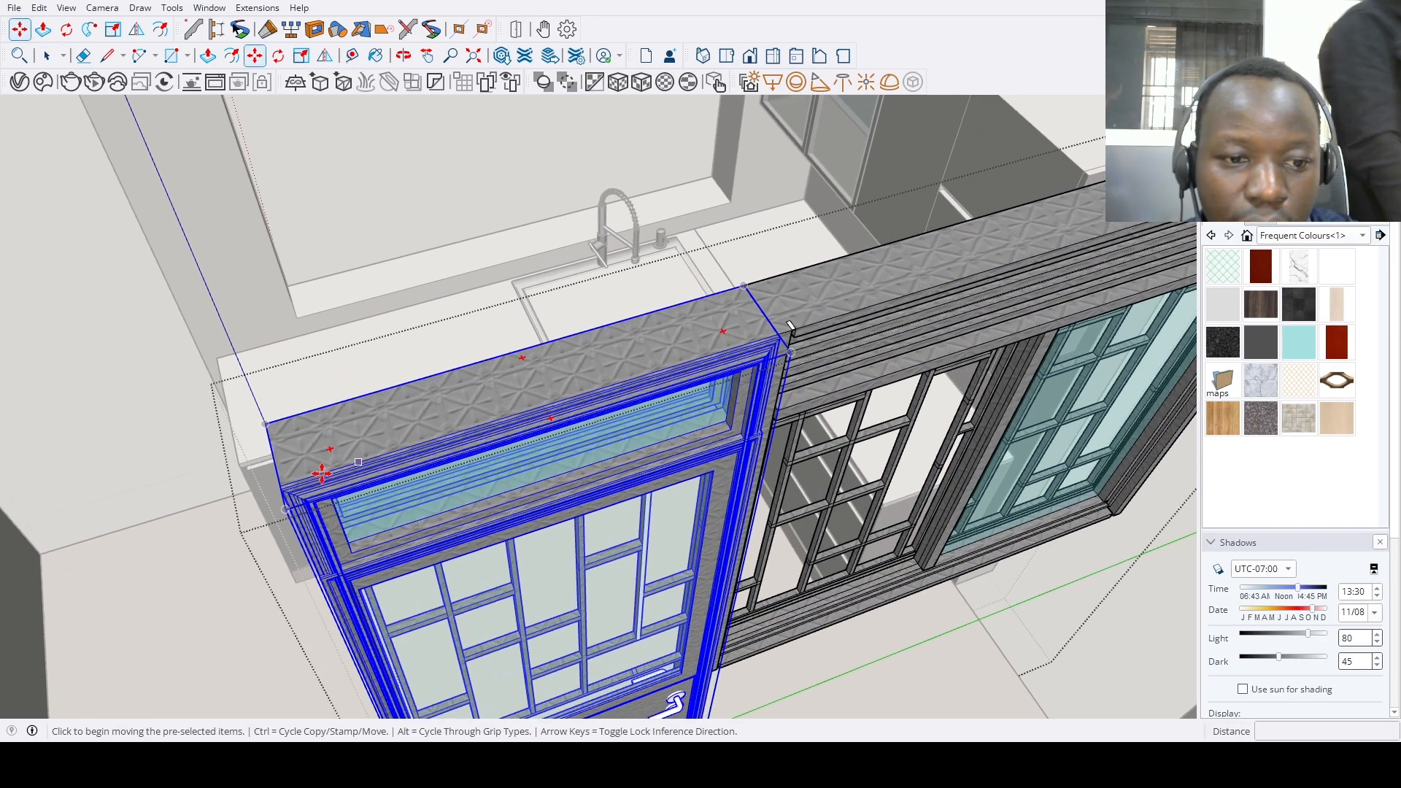
{"action": "left_click", "coordinate": [279, 485]}
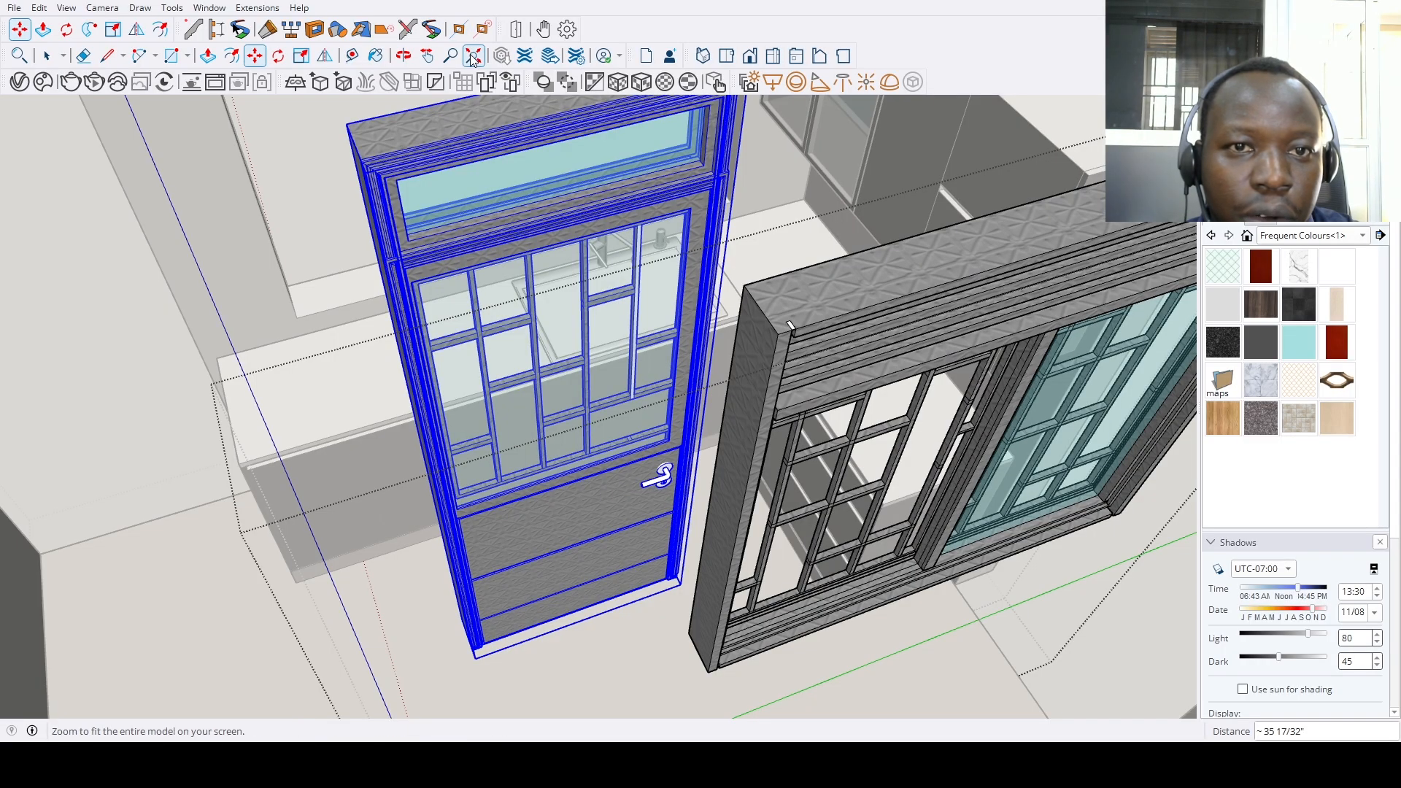
{"action": "scroll", "coordinate": [426, 354], "scroll_direction": "down", "scroll_amount": 5}
{"action": "middle_click_drag", "start_coordinate": [461, 239], "coordinate": [384, 194]}
{"action": "scroll", "coordinate": [379, 156], "scroll_direction": "up", "scroll_amount": 1}
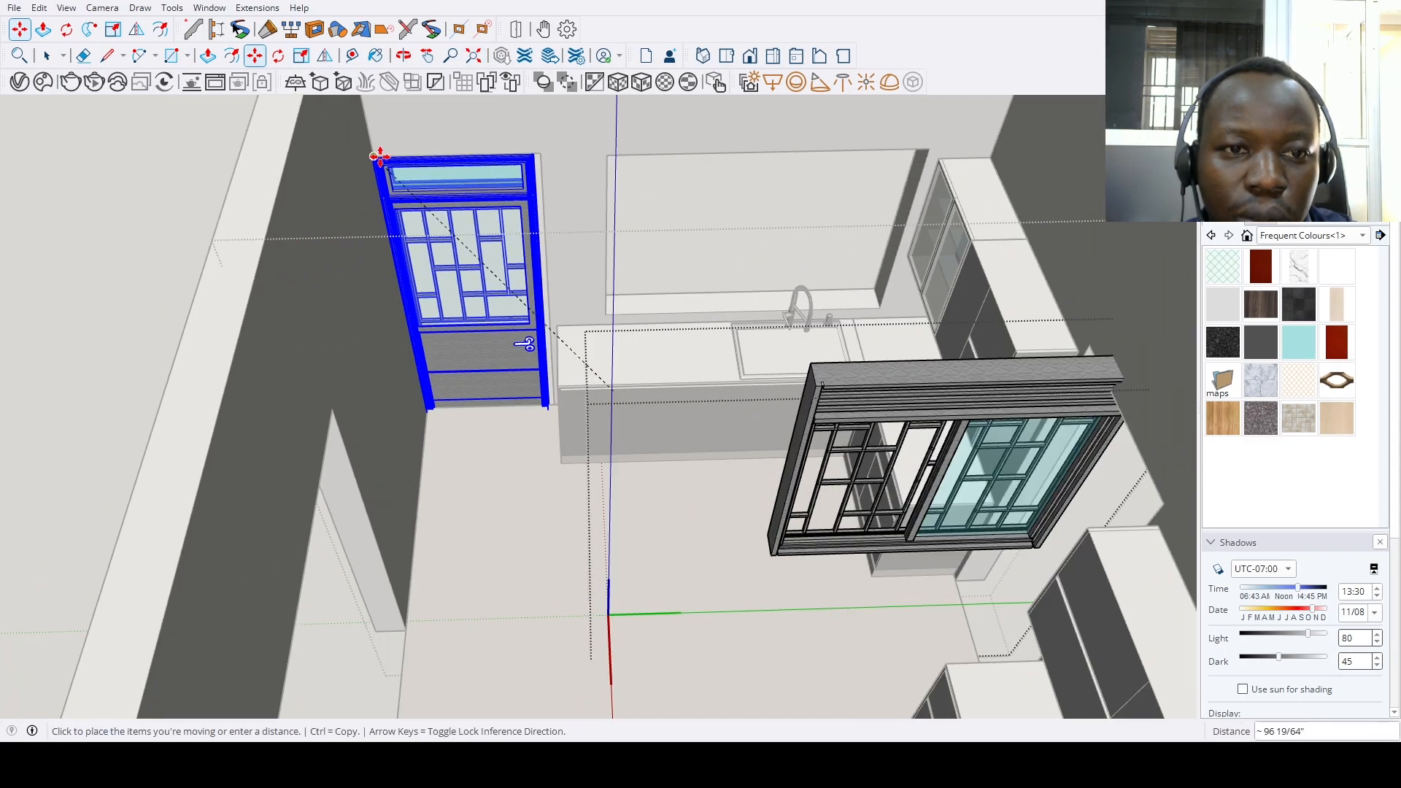
{"action": "left_click", "coordinate": [383, 162]}
Scale the door's width by about 1.05 to fit the door opening
{"action": "scroll", "coordinate": [435, 284], "scroll_direction": "down", "scroll_amount": 2}
{"action": "key", "text": "s"}
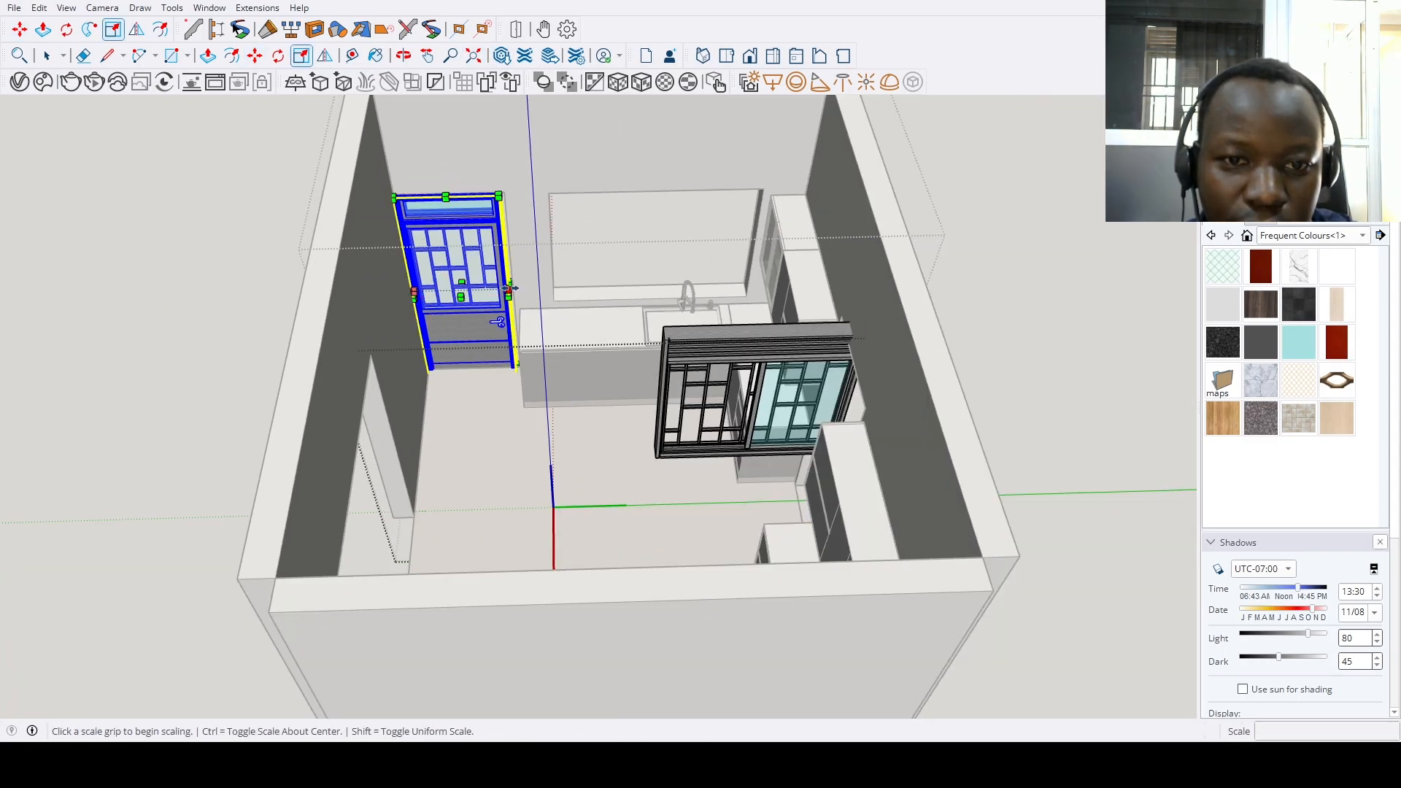
{"action": "left_click", "coordinate": [510, 289]}
{"action": "left_click", "coordinate": [520, 264]}
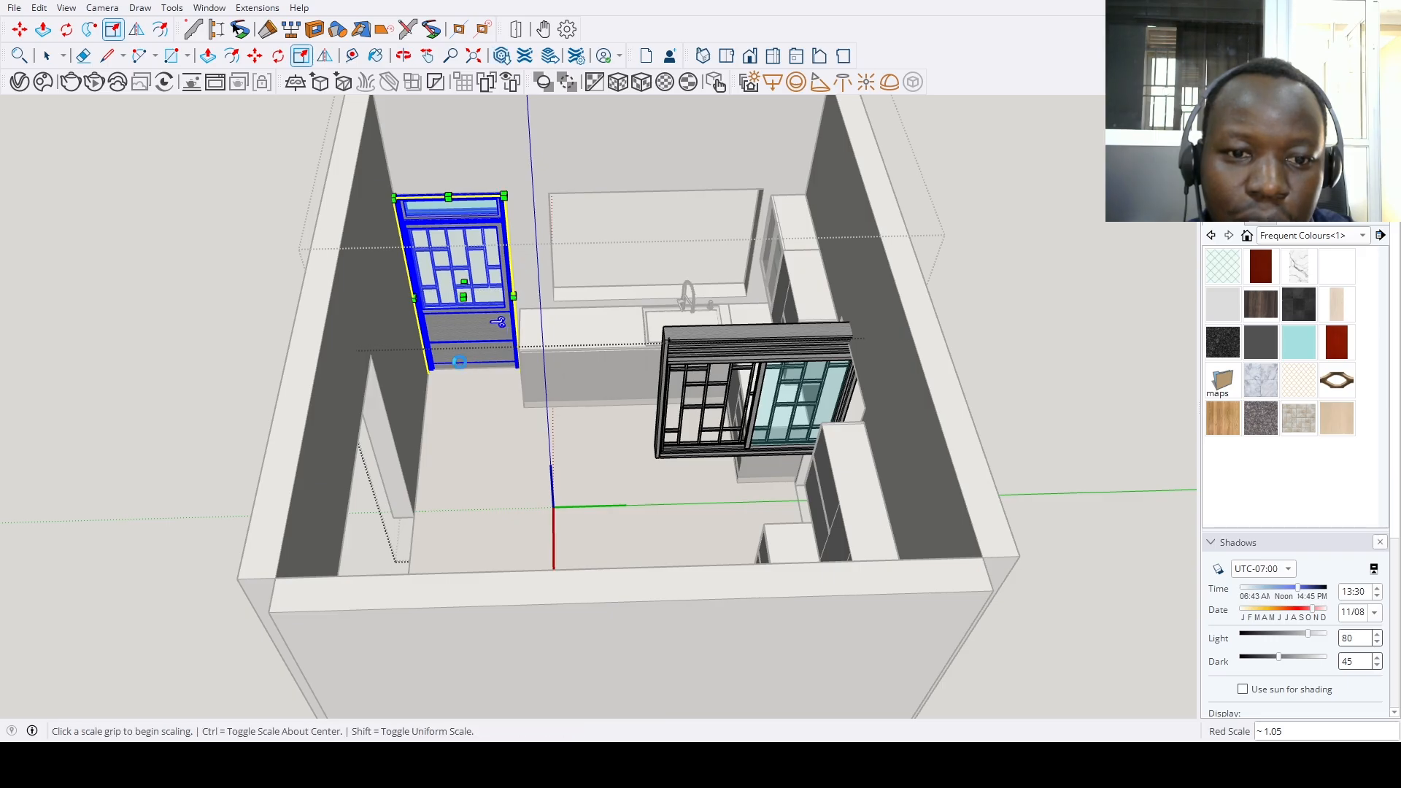
{"action": "key", "text": "space"}
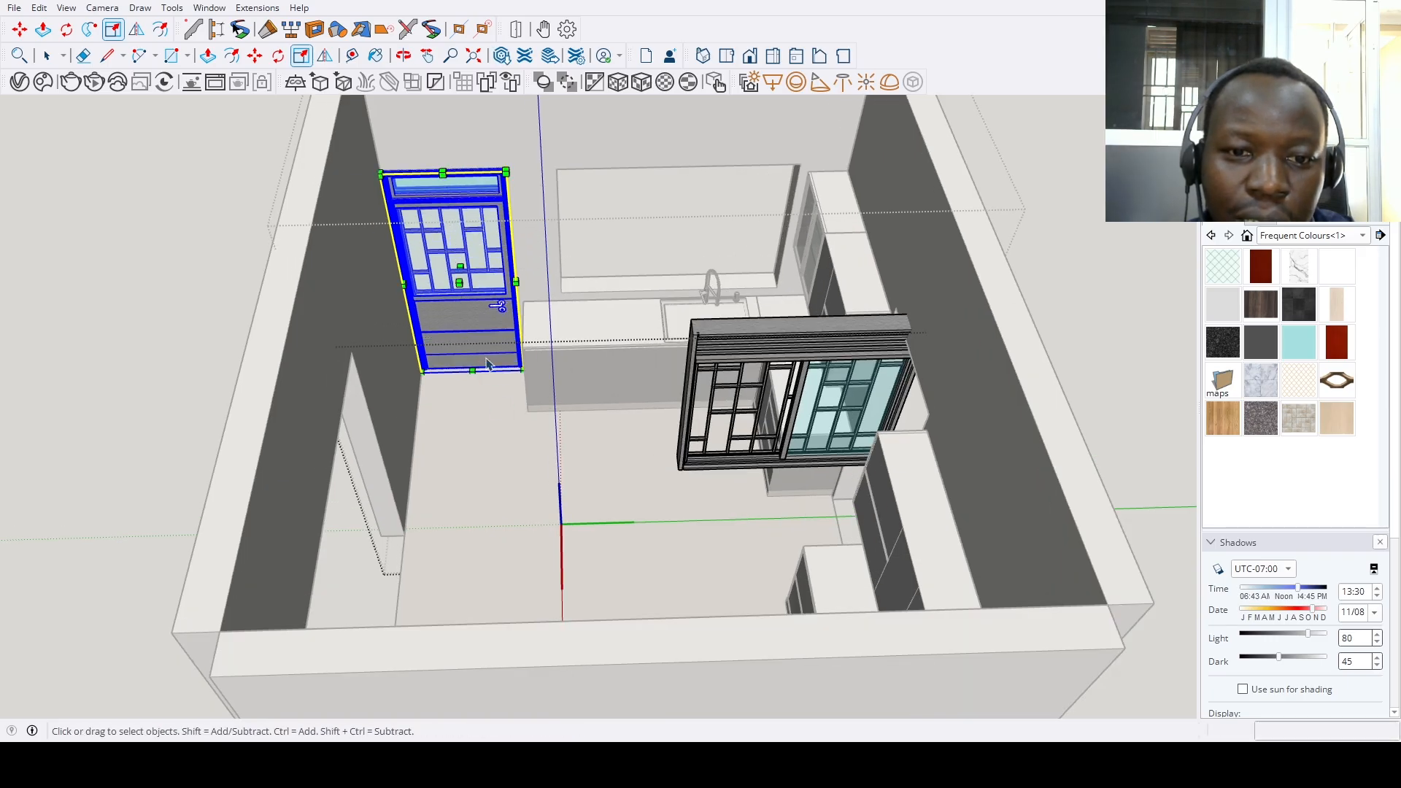
Open the door component and move its handle about 1.9" towards the frame at the door's right edge
{"action": "scroll", "coordinate": [507, 327], "scroll_direction": "up", "scroll_amount": 3}
{"action": "double_click", "coordinate": [509, 315]}
{"action": "left_click", "coordinate": [507, 313]}
{"action": "scroll", "coordinate": [504, 314], "scroll_direction": "up", "scroll_amount": 5}
{"action": "middle_click_drag", "start_coordinate": [505, 313], "coordinate": [533, 310]}
{"action": "scroll", "coordinate": [504, 314], "scroll_direction": "up", "scroll_amount": 2}
{"action": "key", "text": "m"}
{"action": "left_click", "coordinate": [500, 314]}
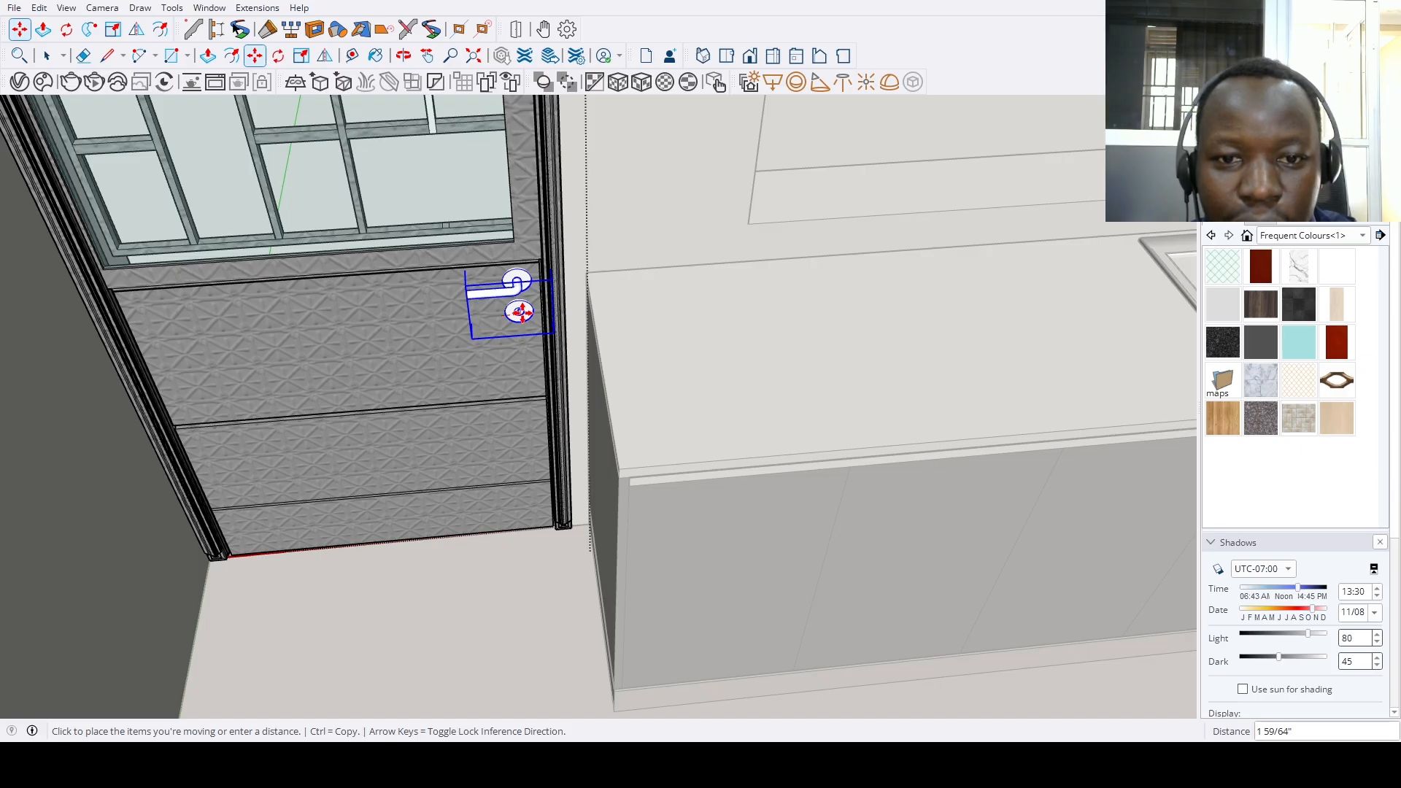
{"action": "left_click", "coordinate": [520, 312]}
{"action": "key", "text": "space"}
Move the window by its upper-left corner to the matching corner of the wall opening above the sink
{"action": "scroll", "coordinate": [485, 416], "scroll_direction": "down", "scroll_amount": 8}
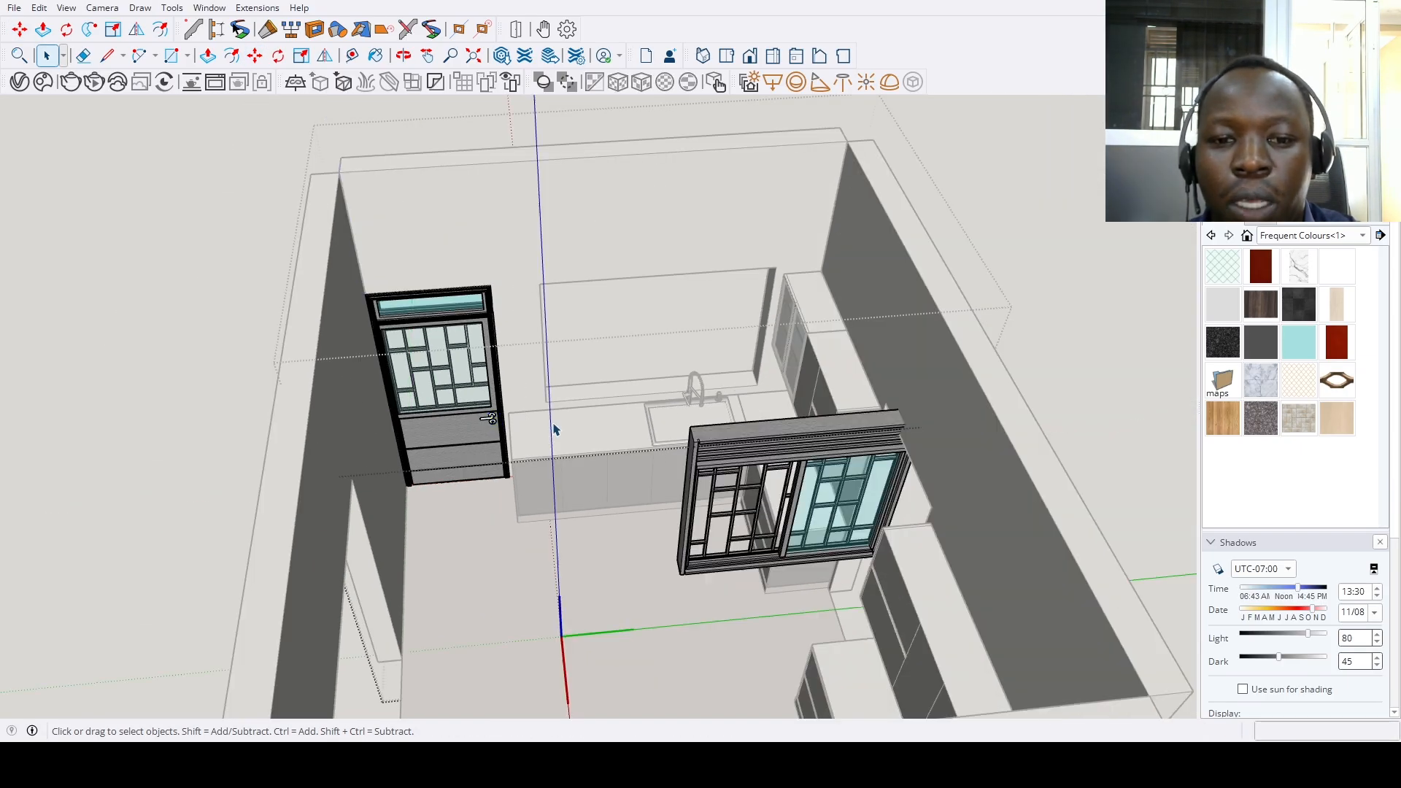
{"action": "left_click", "coordinate": [744, 467]}
{"action": "scroll", "coordinate": [745, 467], "scroll_direction": "up", "scroll_amount": 3}
{"action": "key", "text": "m"}
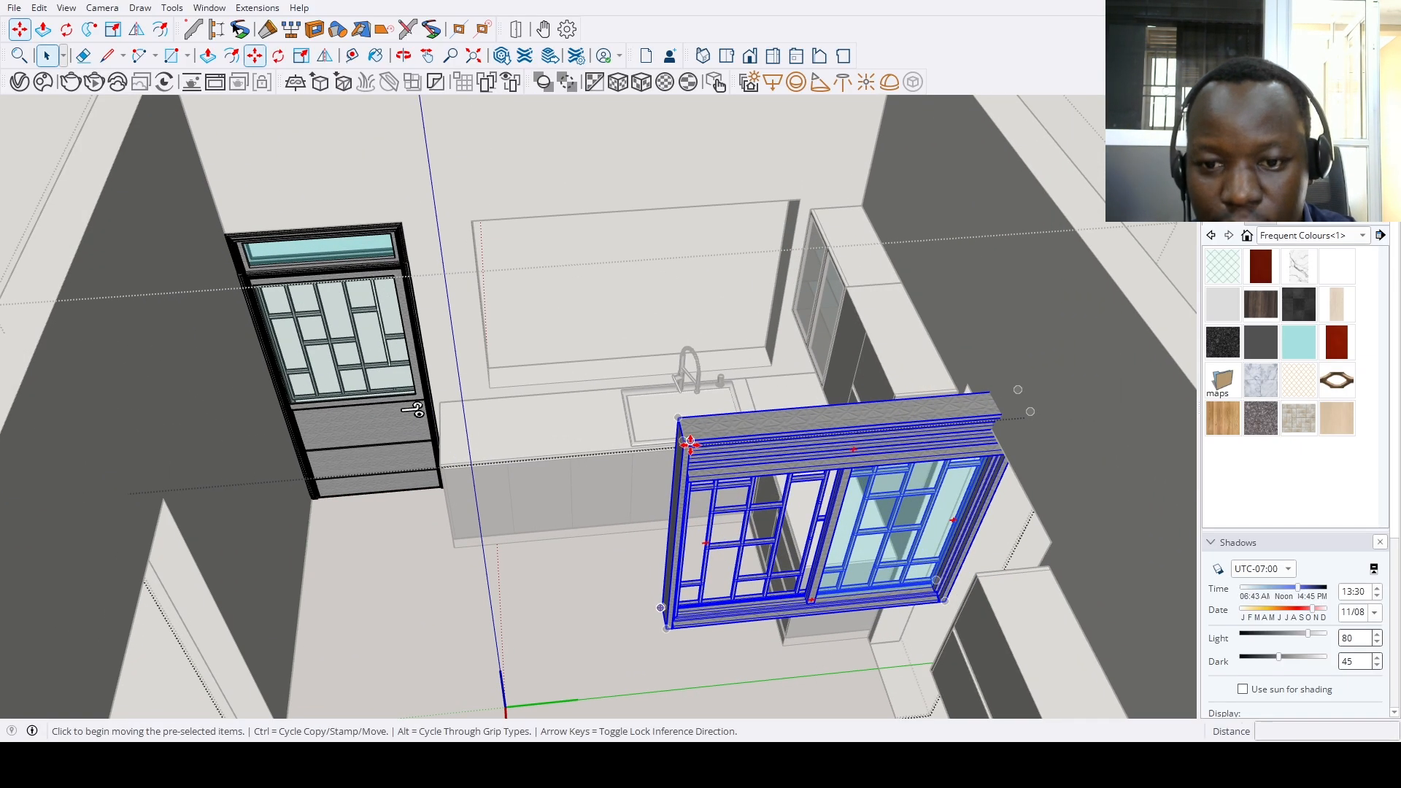
{"action": "left_click", "coordinate": [683, 438]}
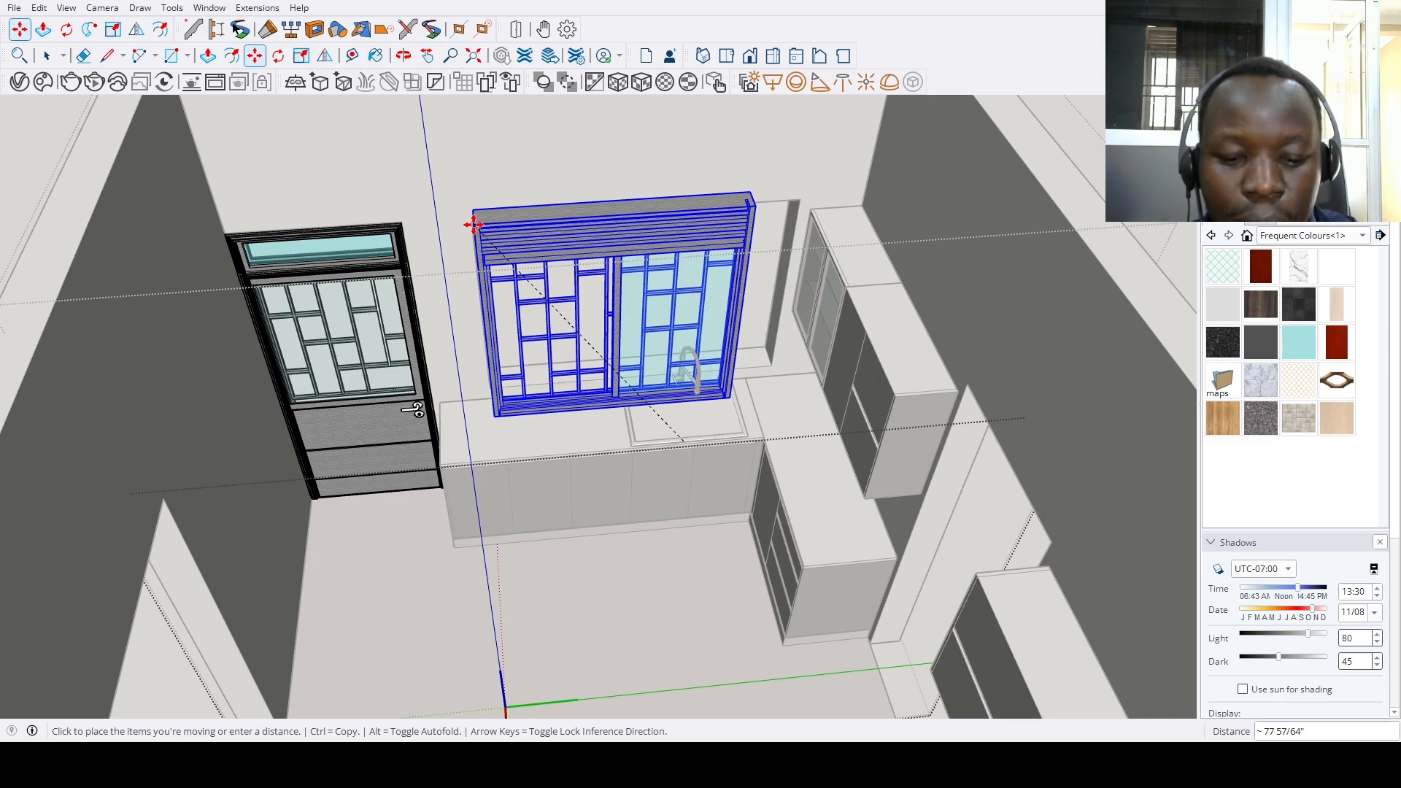
{"action": "key", "text": "Escape"}
{"action": "scroll", "coordinate": [475, 227], "scroll_direction": "up", "scroll_amount": 2}
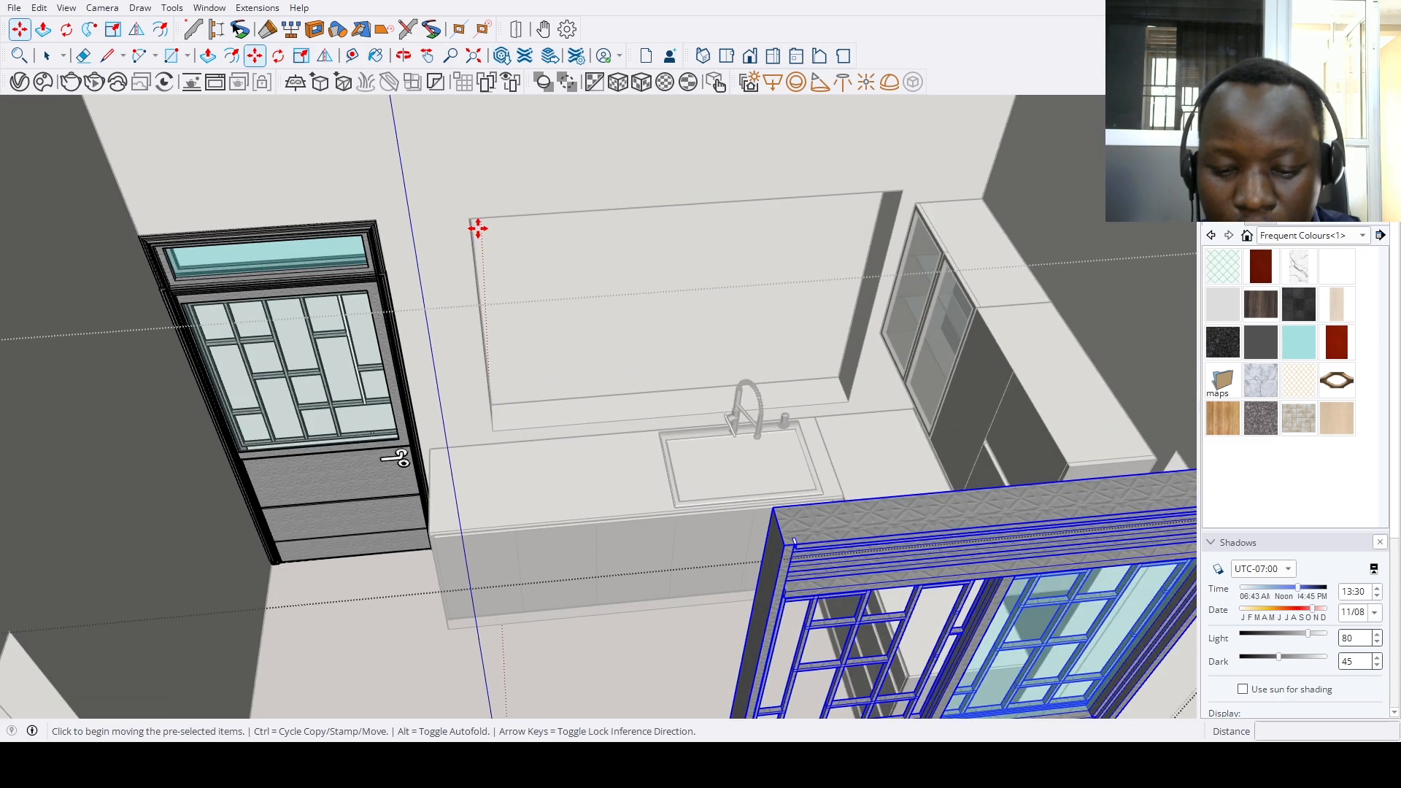
{"action": "left_click", "coordinate": [794, 542]}
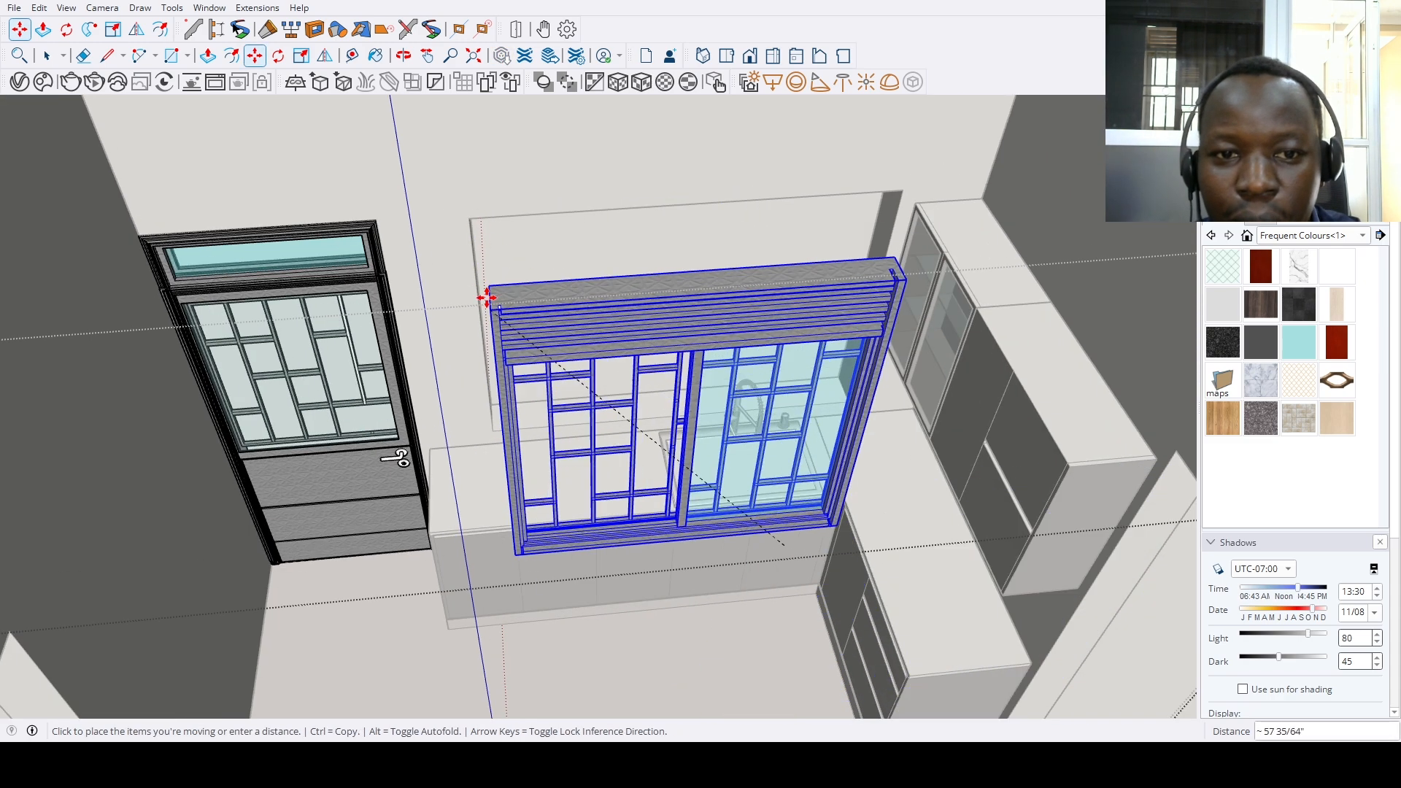
{"action": "left_click", "coordinate": [463, 216]}
Scale the window's width by about 1.23 to fill the wall opening
{"action": "scroll", "coordinate": [532, 297], "scroll_direction": "down", "scroll_amount": 3}
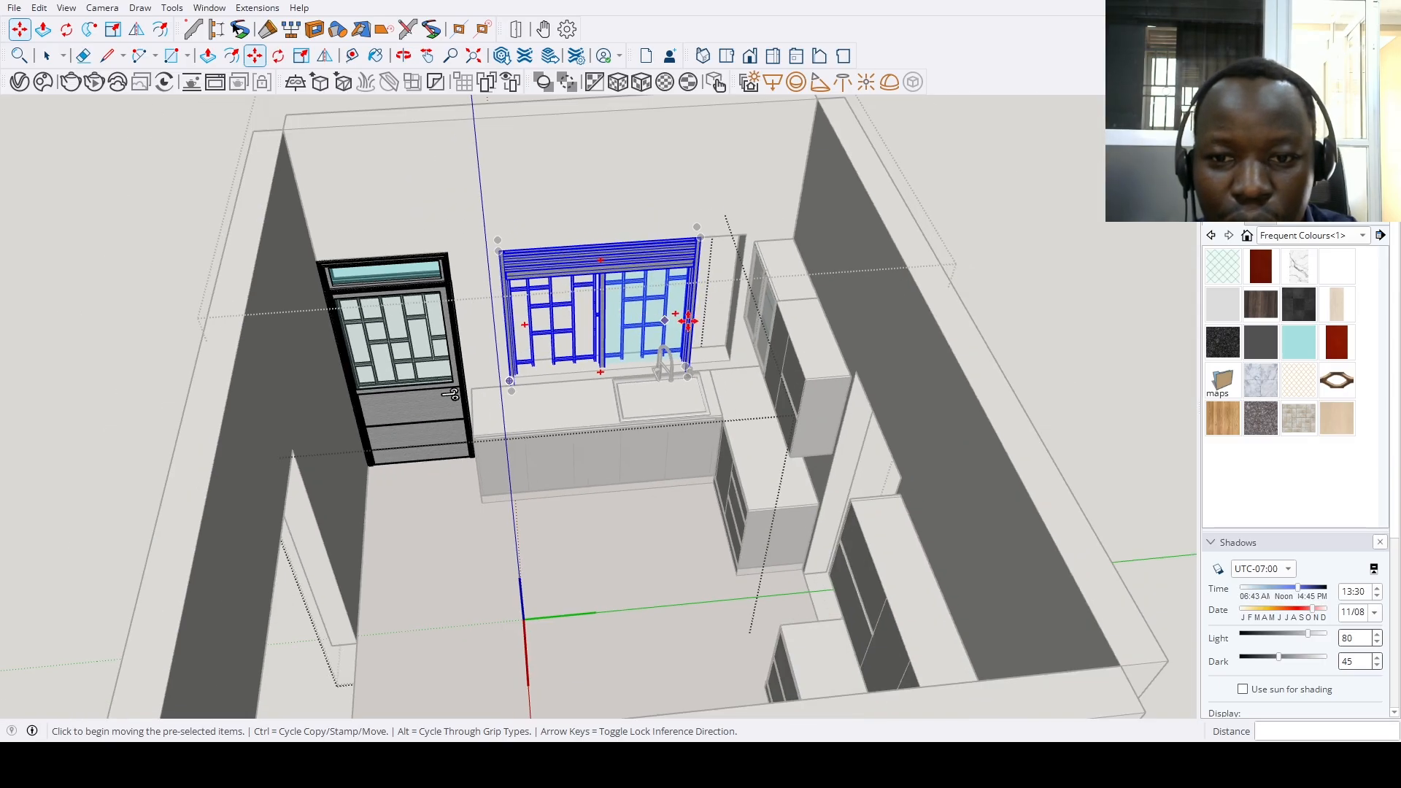
{"action": "key", "text": "s"}
{"action": "left_click", "coordinate": [695, 314]}
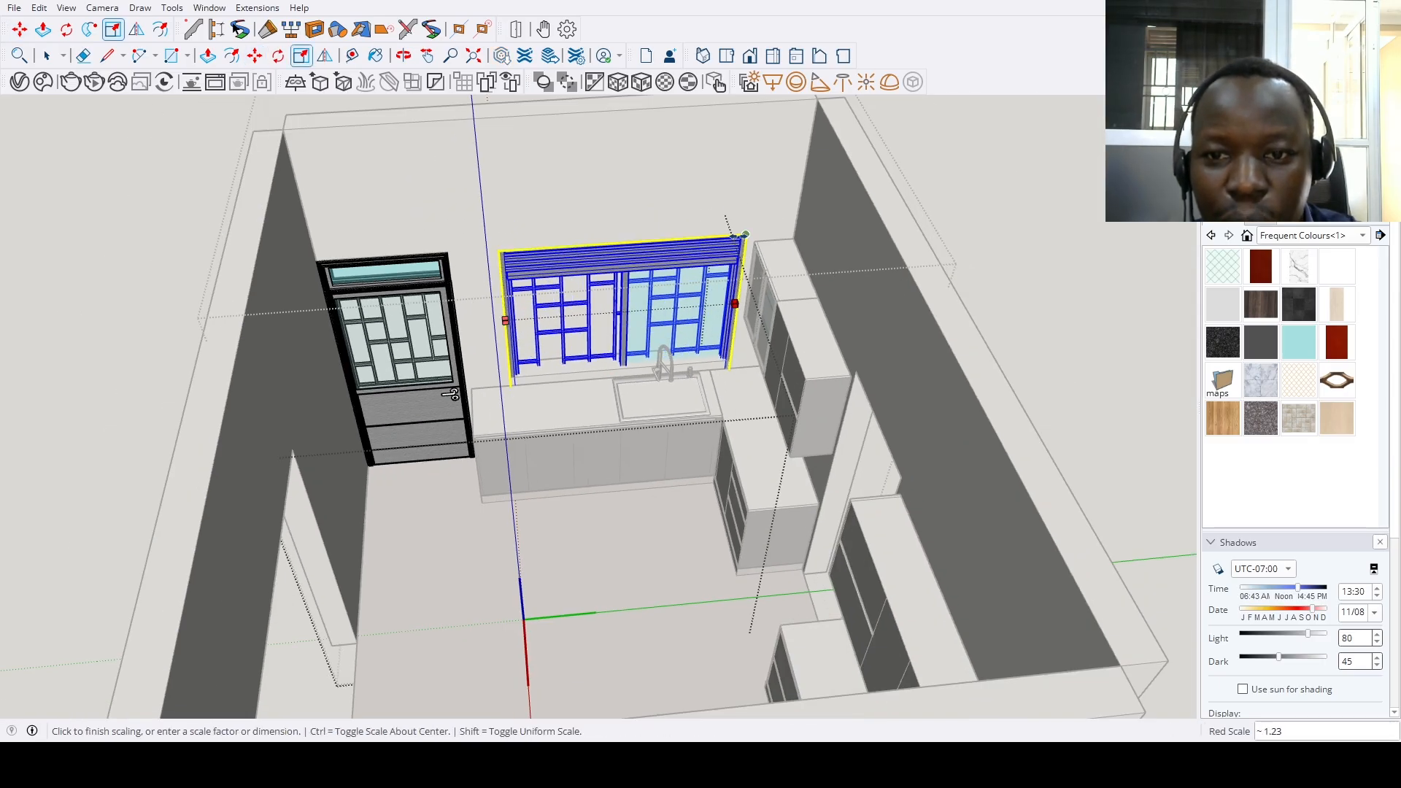
{"action": "left_click", "coordinate": [737, 312]}
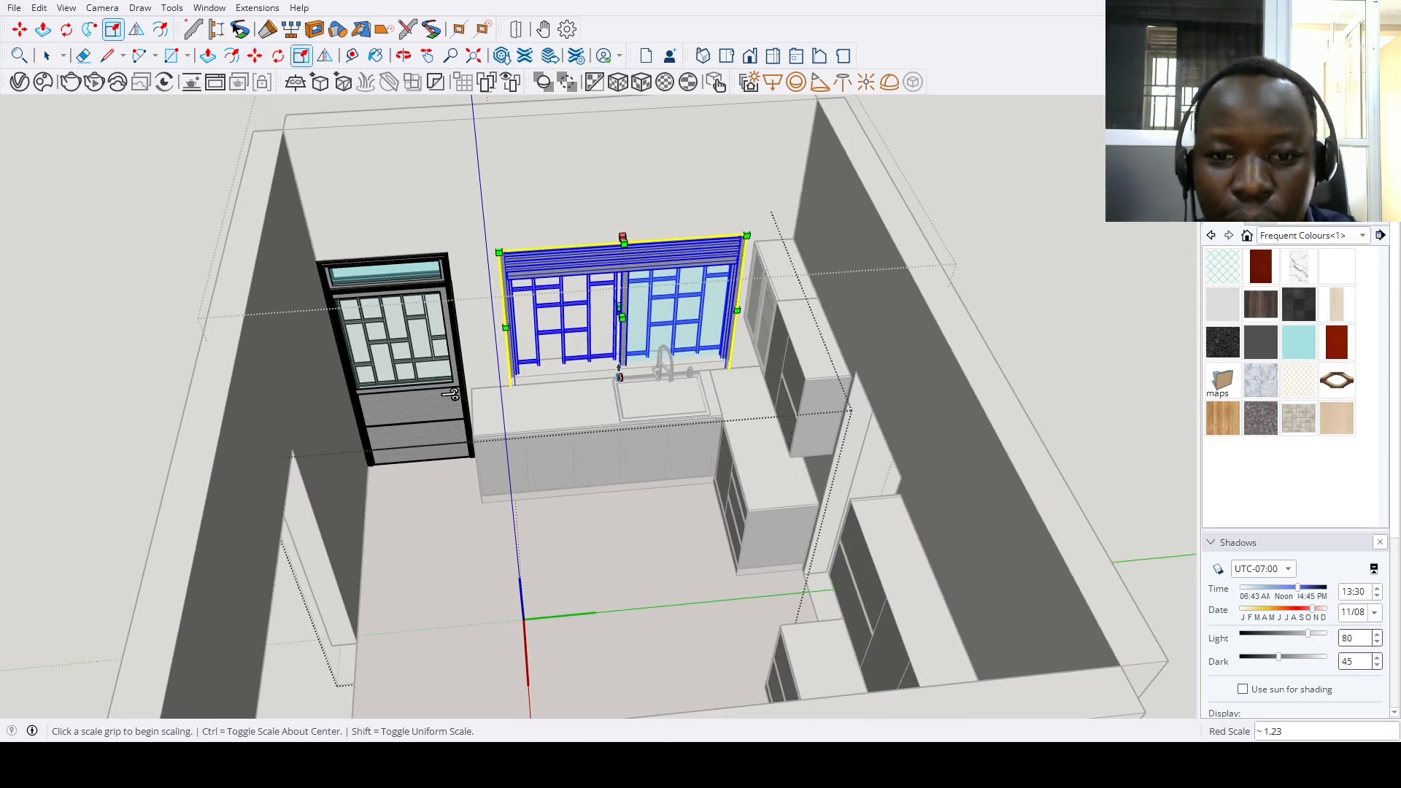
Paste a copy of the wood door into the room near the empty doorway between the wall cabinets
{"action": "scroll", "coordinate": [869, 294], "scroll_direction": "down", "scroll_amount": 4}
{"action": "key", "text": "space"}
{"action": "left_click", "coordinate": [869, 294]}
{"action": "middle_click_drag", "start_coordinate": [869, 294], "coordinate": [726, 364]}
{"action": "scroll", "coordinate": [766, 263], "scroll_direction": "up", "scroll_amount": 5}
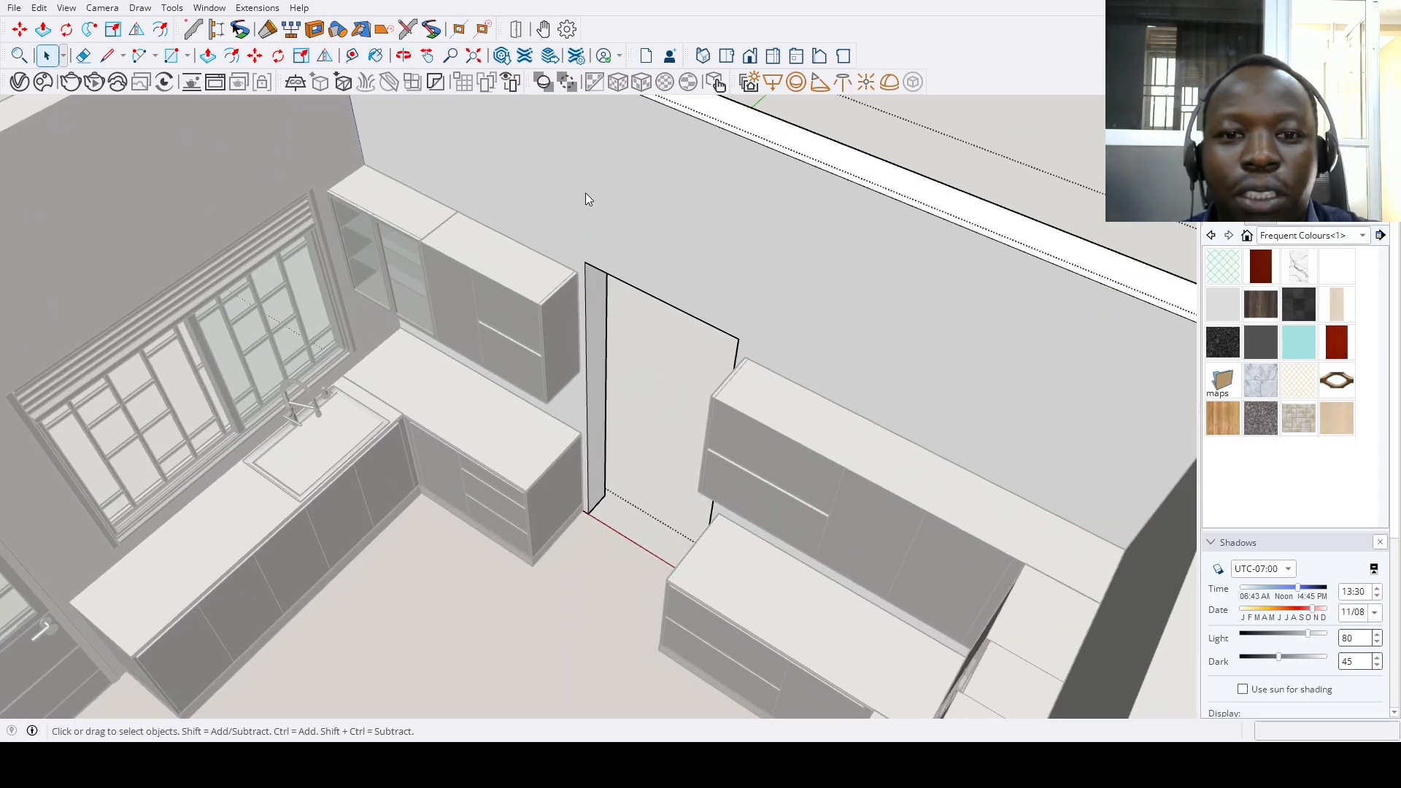
{"action": "scroll", "coordinate": [491, 584], "scroll_direction": "down", "scroll_amount": 3}
{"action": "key", "text": "ctrl+v"}
{"action": "left_click", "coordinate": [503, 440]}
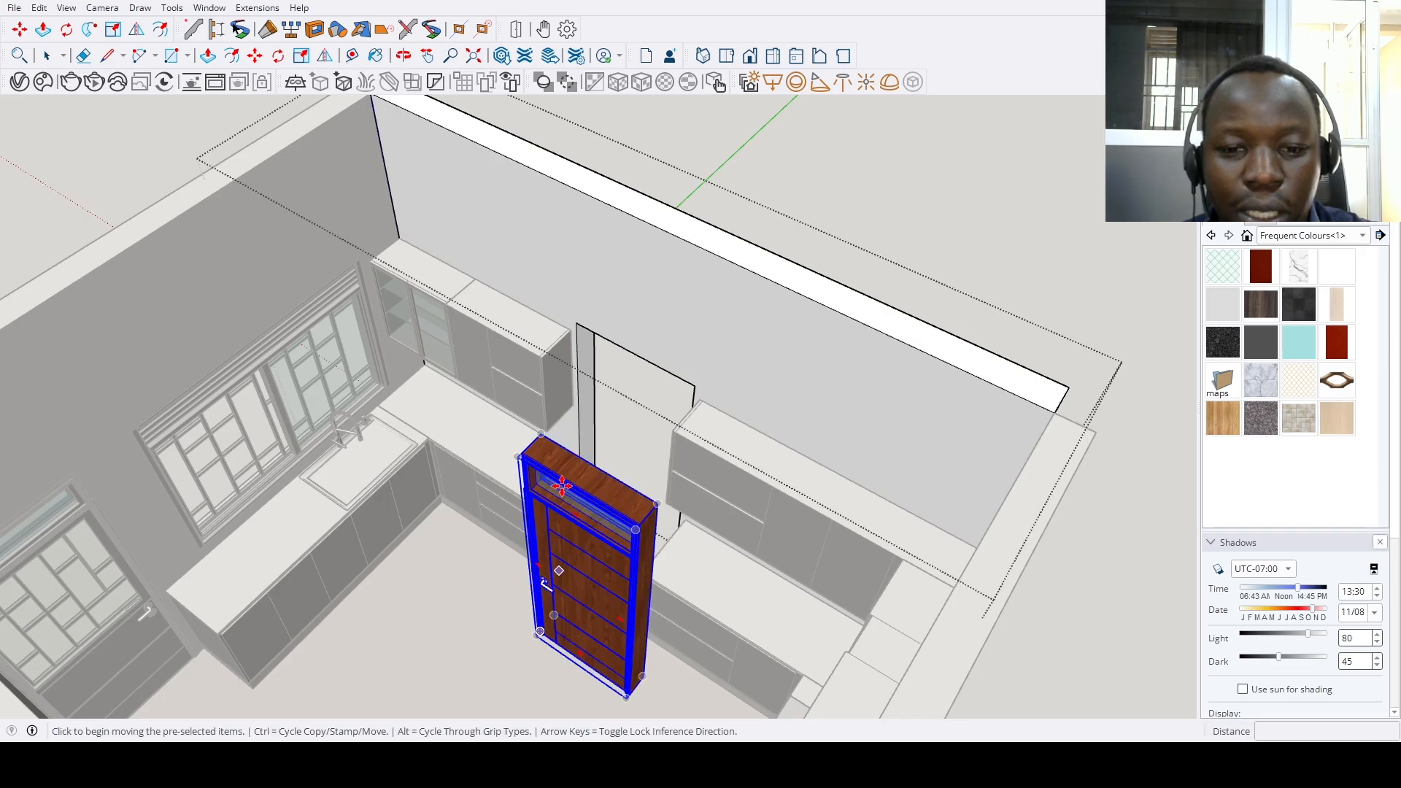
Move the wood door by its upper corner to the matching upper corner of the doorway between the cabinets
{"action": "scroll", "coordinate": [503, 441], "scroll_direction": "up", "scroll_amount": 3}
{"action": "scroll", "coordinate": [511, 440], "scroll_direction": "up", "scroll_amount": 2}
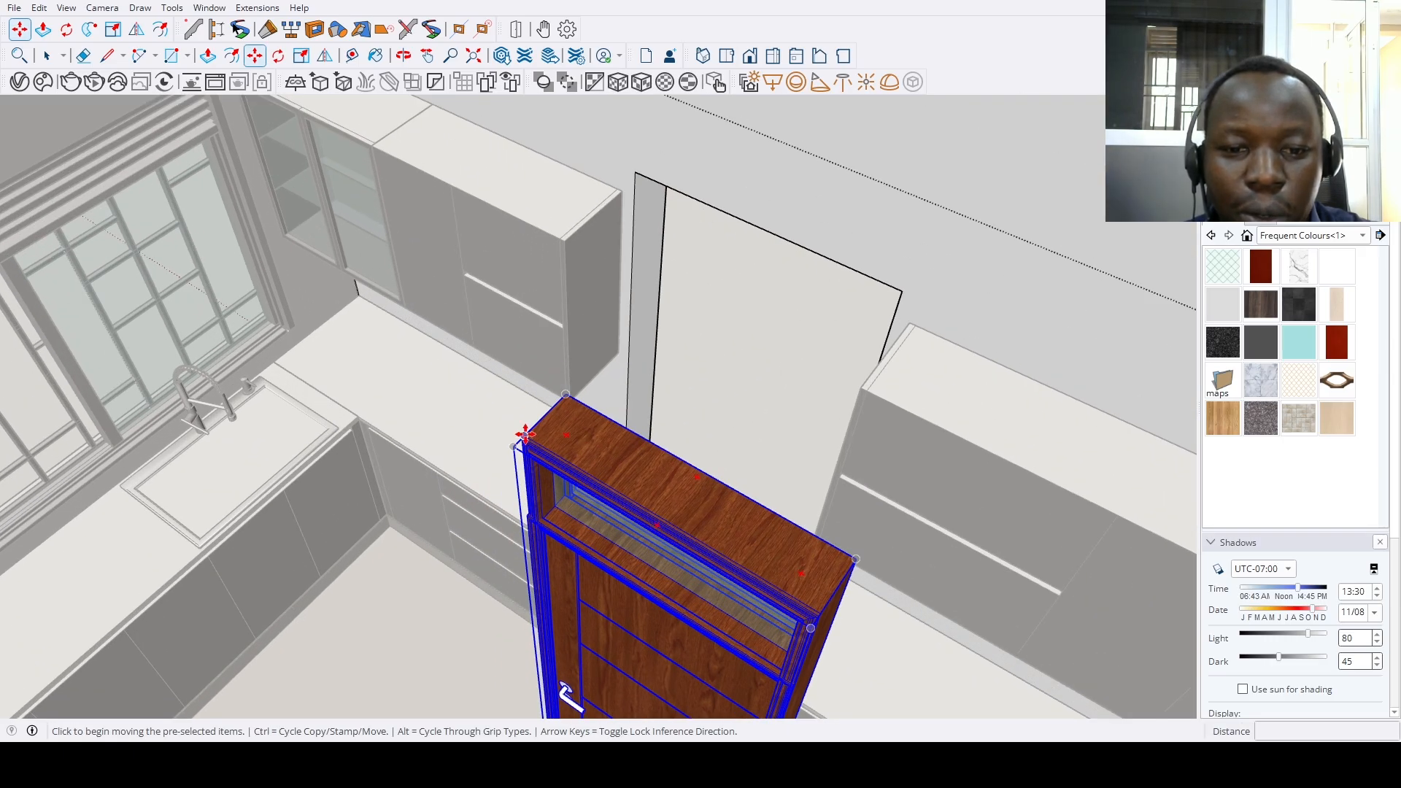
{"action": "left_click", "coordinate": [525, 436]}
{"action": "left_click", "coordinate": [639, 170]}
Scale the wood door's width by about 1.09 and stretch its height down to fill the doorway
{"action": "middle_click_drag", "start_coordinate": [638, 170], "coordinate": [791, 432]}
{"action": "key", "text": "s"}
{"action": "left_click", "coordinate": [796, 435]}
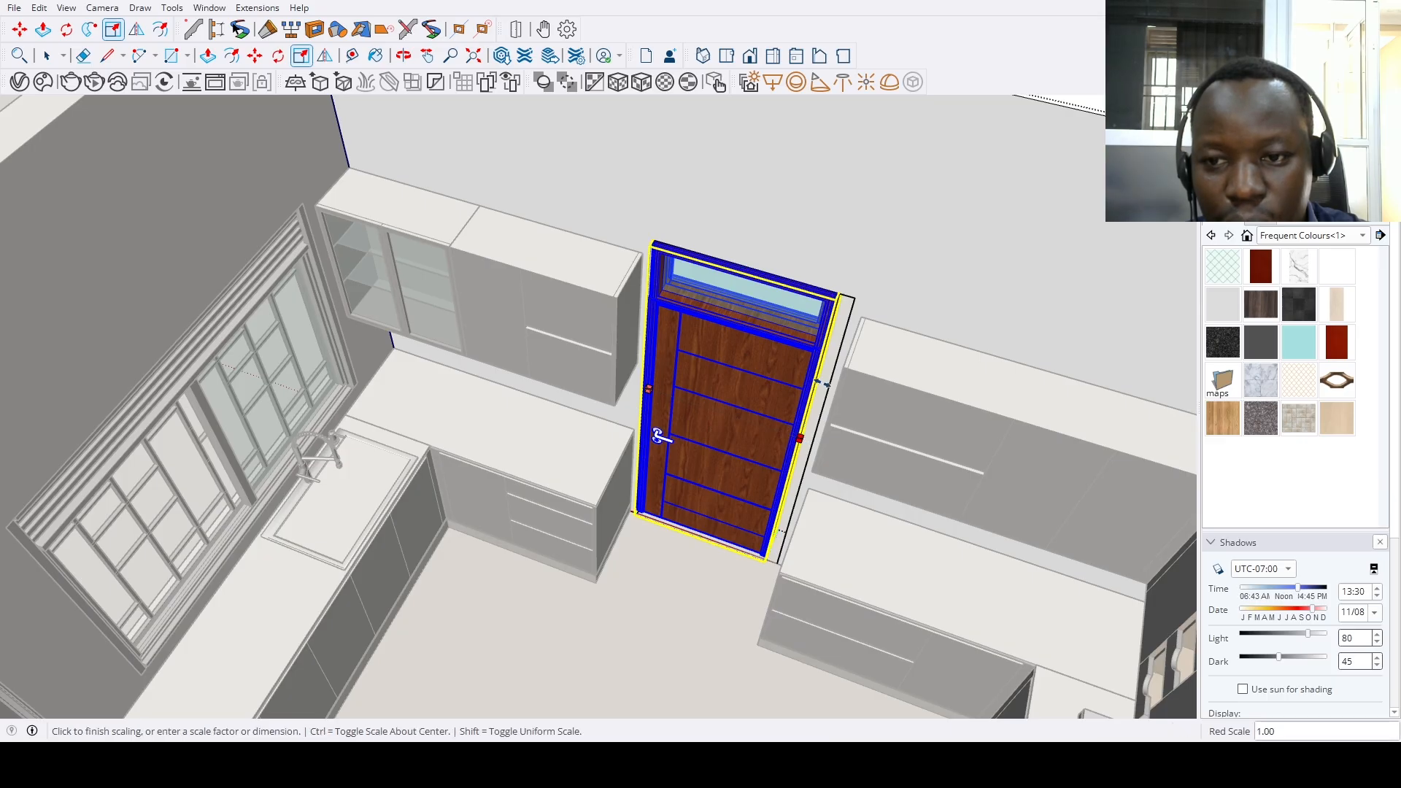
{"action": "left_click", "coordinate": [854, 298]}
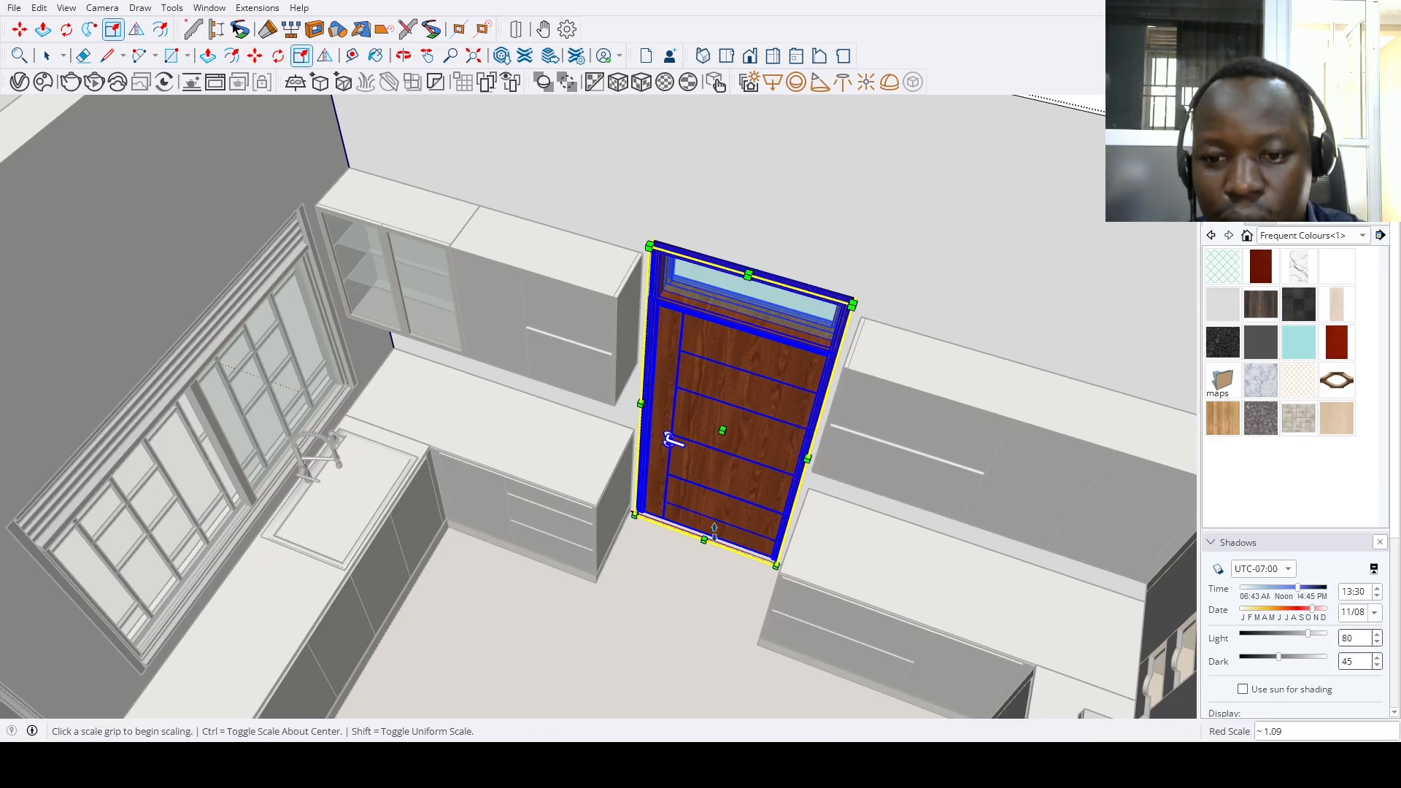
{"action": "left_click", "coordinate": [711, 530]}
{"action": "left_click", "coordinate": [715, 567]}
{"action": "key", "text": "space"}
Open the wood door component and move its handle about 2 41/64" towards the nearest door frame
{"action": "scroll", "coordinate": [686, 466], "scroll_direction": "up", "scroll_amount": 3}
{"action": "double_click", "coordinate": [667, 433]}
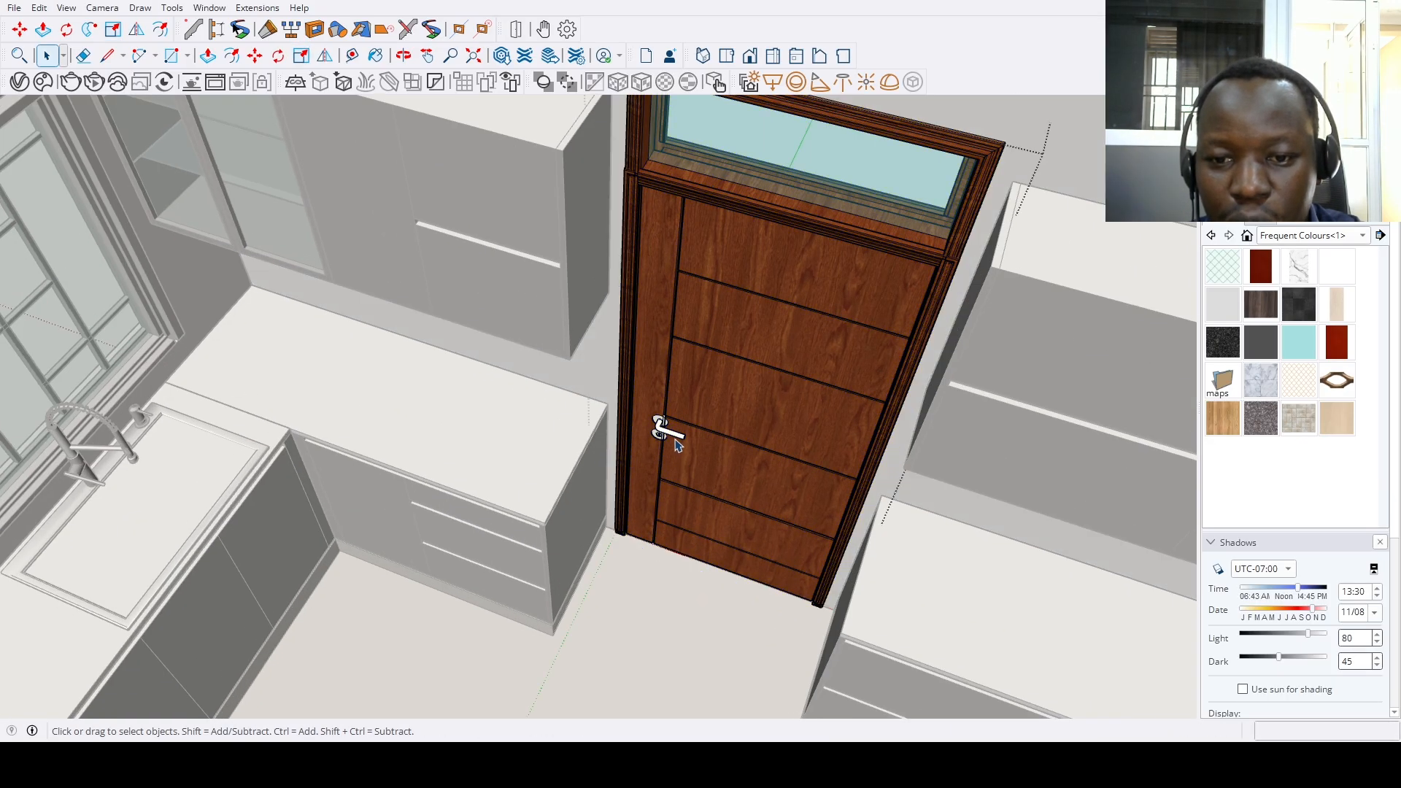
{"action": "left_click", "coordinate": [667, 433]}
{"action": "scroll", "coordinate": [665, 433], "scroll_direction": "up", "scroll_amount": 5}
{"action": "key", "text": "m"}
{"action": "left_click", "coordinate": [747, 448]}
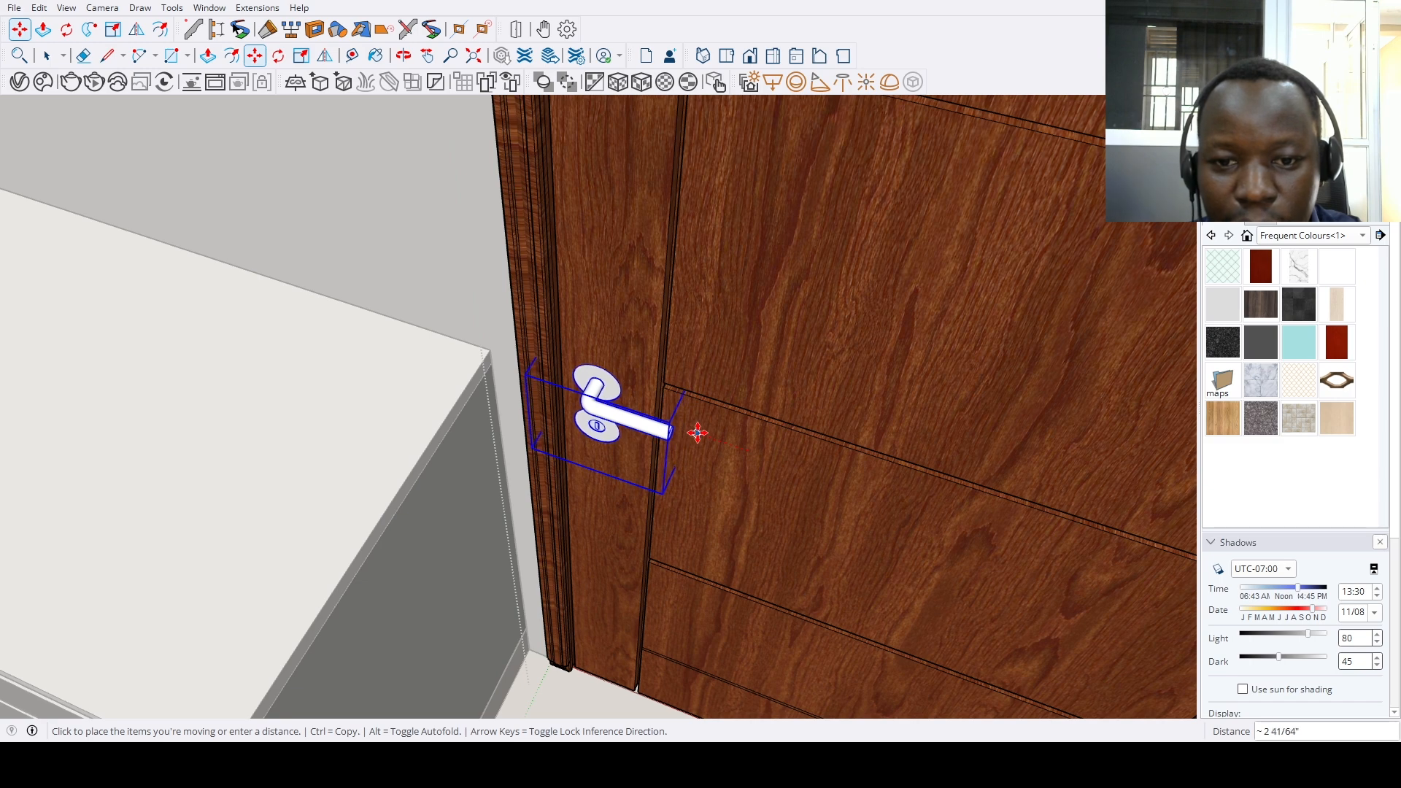
{"action": "left_click", "coordinate": [699, 432]}
{"action": "key", "text": "space"}
{"action": "scroll", "coordinate": [651, 591], "scroll_direction": "down", "scroll_amount": 3}
{"action": "scroll", "coordinate": [621, 608], "scroll_direction": "down", "scroll_amount": 8}
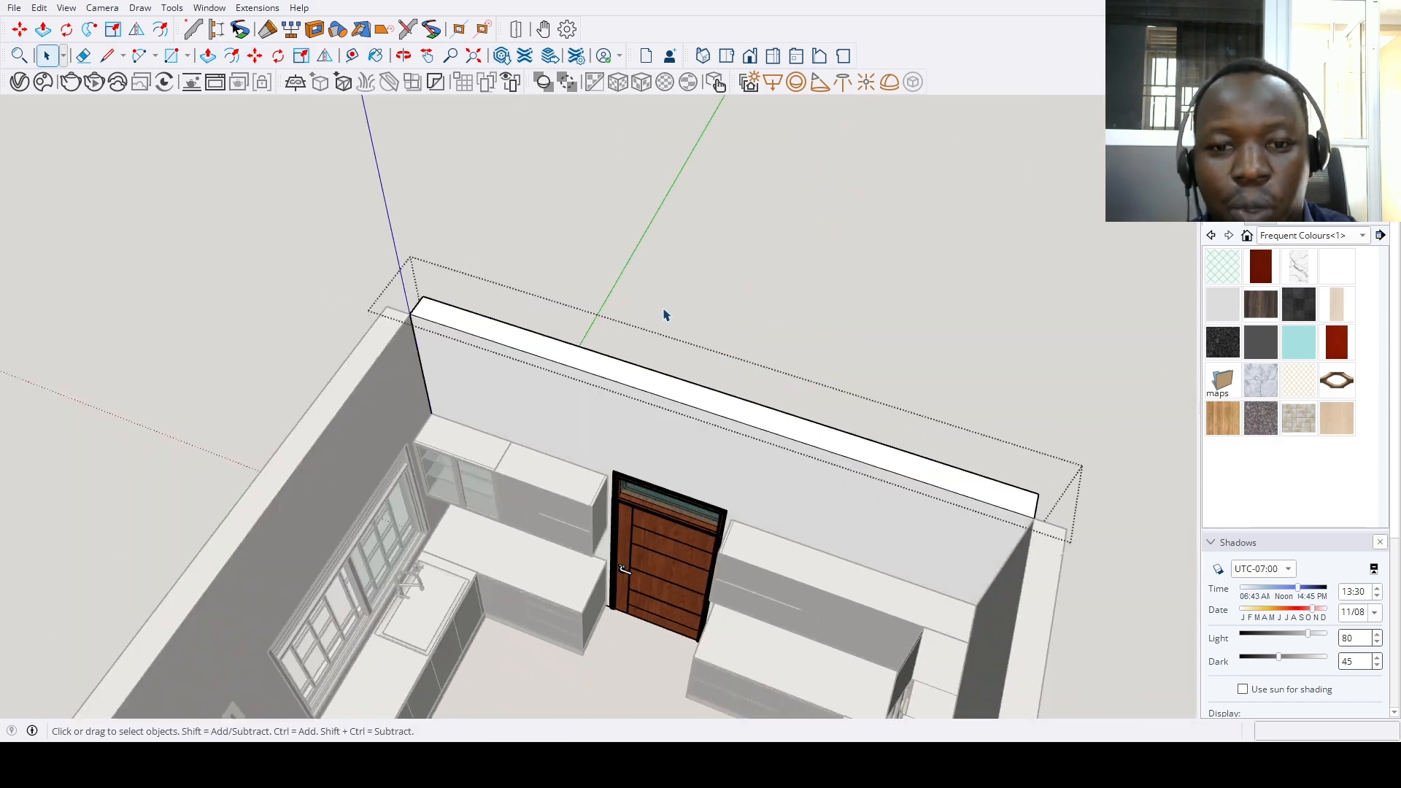
Paint the top and end faces of the wood door's wall with the red-brown mosaic from the Tile collection
{"action": "middle_click_drag", "start_coordinate": [663, 313], "coordinate": [676, 375]}
{"action": "scroll", "coordinate": [630, 446], "scroll_direction": "up", "scroll_amount": 2}
{"action": "double_click", "coordinate": [629, 446]}
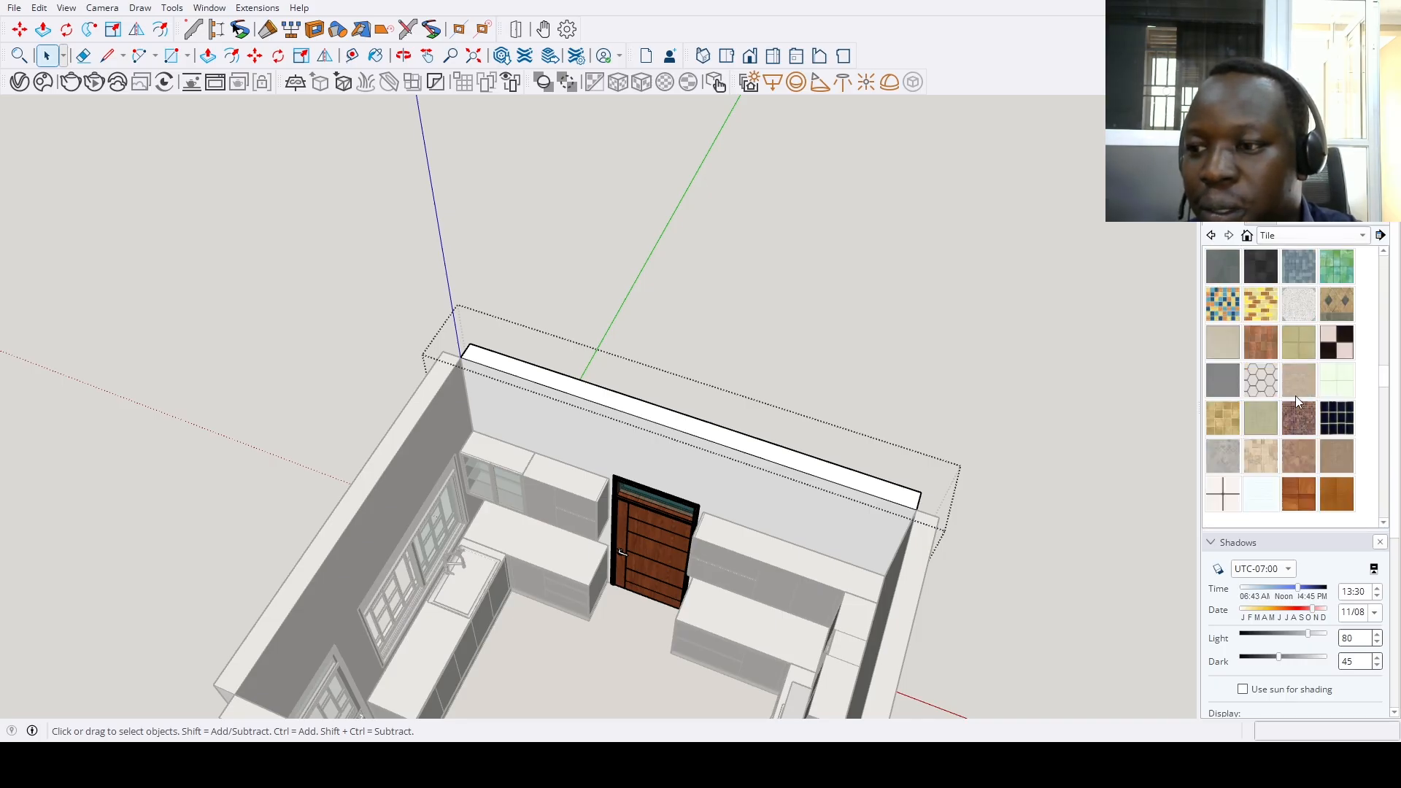
{"action": "left_click", "coordinate": [1298, 417]}
{"action": "key", "text": "o"}
{"action": "middle_click_drag", "start_coordinate": [1019, 400], "coordinate": [655, 279]}
{"action": "scroll", "coordinate": [711, 400], "scroll_direction": "up", "scroll_amount": 3}
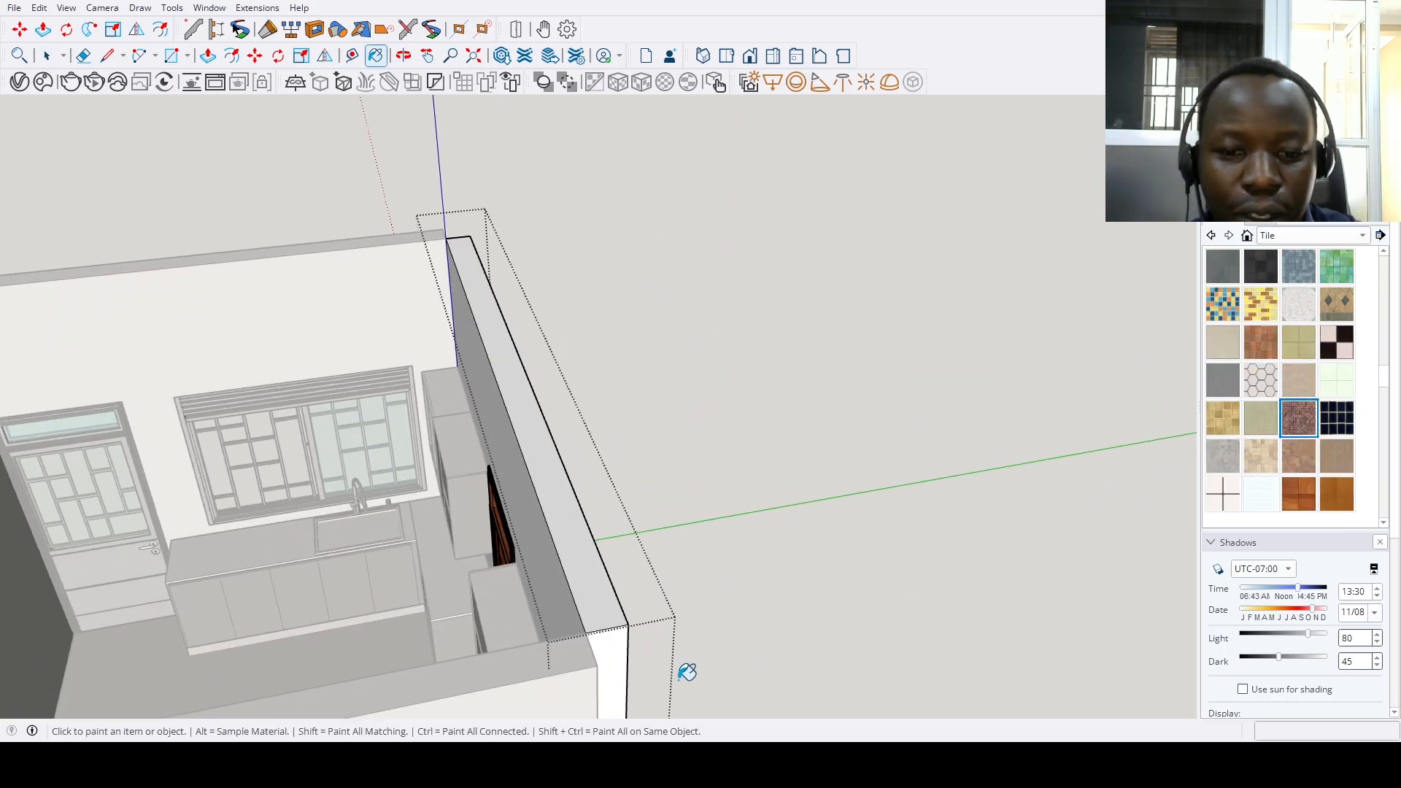
{"action": "left_click", "coordinate": [615, 666]}
{"action": "scroll", "coordinate": [588, 657], "scroll_direction": "down", "scroll_amount": 5}
{"action": "middle_click_drag", "start_coordinate": [706, 382], "coordinate": [632, 329]}
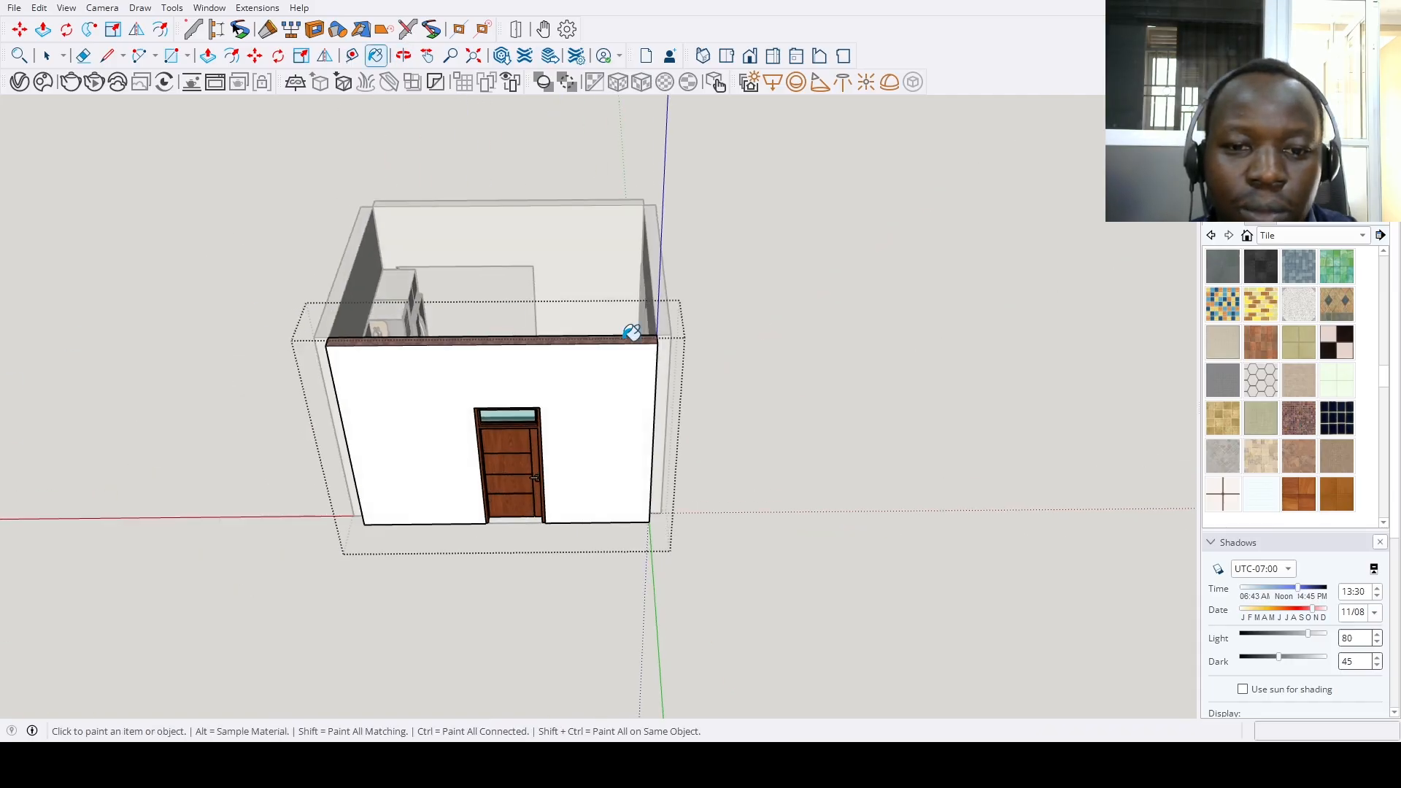
{"action": "scroll", "coordinate": [632, 328], "scroll_direction": "up", "scroll_amount": 4}
{"action": "mouse_move", "coordinate": [533, 386]}
{"action": "middle_mouse_down"}
{"action": "mouse_move", "coordinate": [501, 351]}
{"action": "mouse_move", "coordinate": [516, 307]}
{"action": "middle_mouse_up"}
{"action": "left_click", "coordinate": [510, 350]}
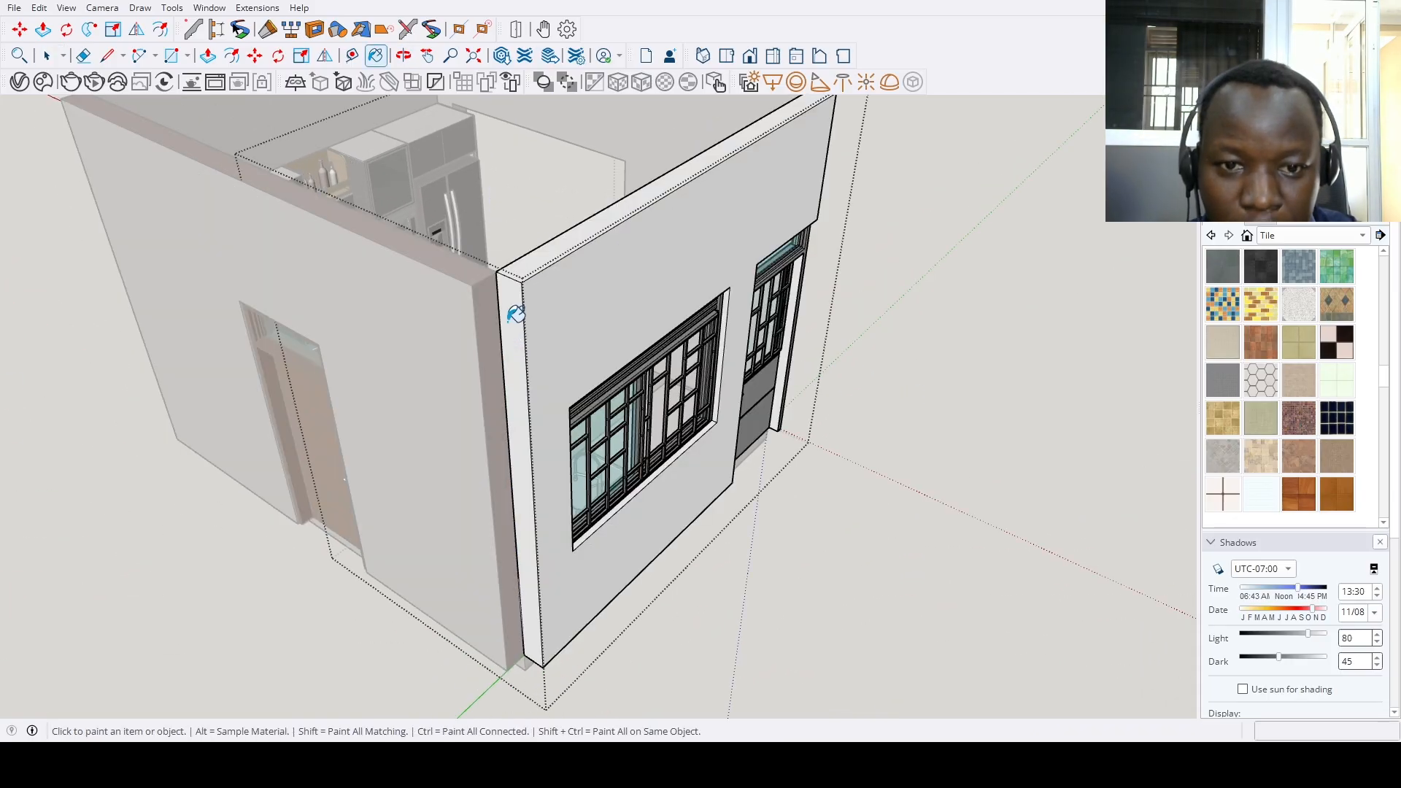
Paint the top and both end faces of the sink window's wall with the same red-brown mosaic tile
{"action": "left_click", "coordinate": [516, 310]}
{"action": "left_click", "coordinate": [577, 241]}
{"action": "scroll", "coordinate": [610, 276], "scroll_direction": "down", "scroll_amount": 5}
{"action": "middle_click_drag", "start_coordinate": [829, 532], "coordinate": [747, 309]}
{"action": "scroll", "coordinate": [641, 319], "scroll_direction": "up", "scroll_amount": 4}
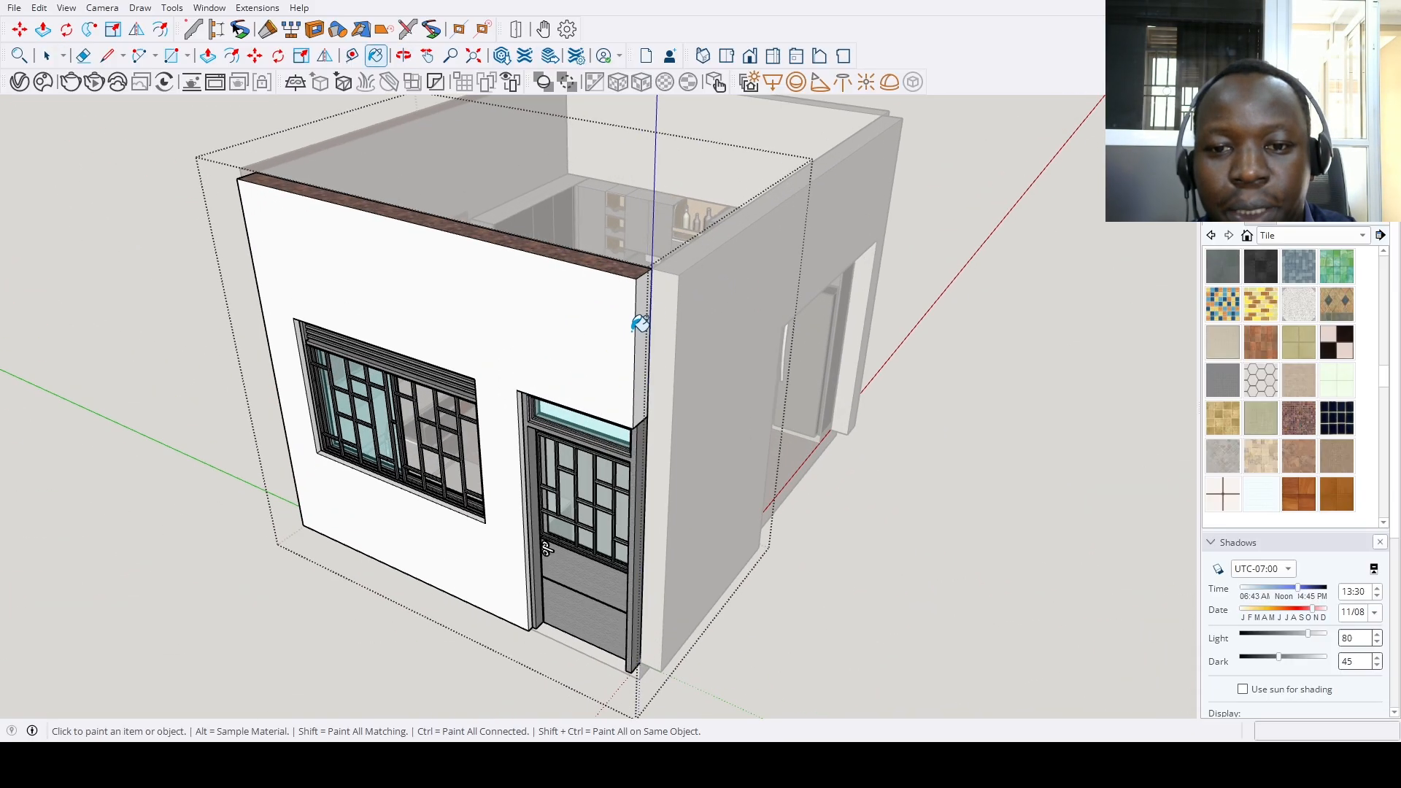
{"action": "left_click", "coordinate": [654, 331]}
{"action": "key", "text": "space"}
Hide the ceiling slab to open the kitchen to view from above
{"action": "mouse_move", "coordinate": [656, 338]}
{"action": "middle_mouse_down"}
{"action": "mouse_move", "coordinate": [673, 266]}
{"action": "mouse_move", "coordinate": [726, 438]}
{"action": "middle_mouse_up"}
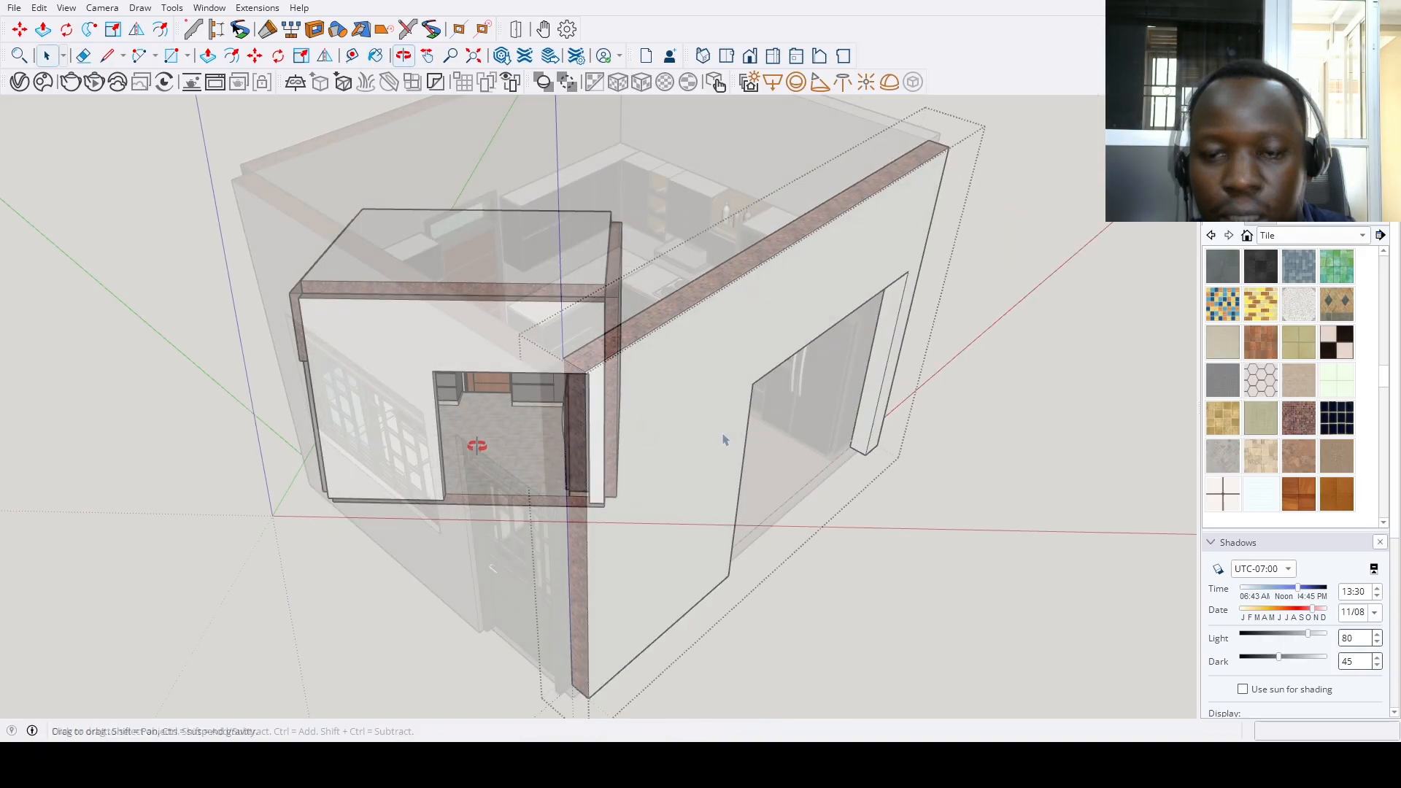
{"action": "scroll", "coordinate": [712, 429], "scroll_direction": "down", "scroll_amount": 4}
{"action": "middle_click_drag", "start_coordinate": [823, 575], "coordinate": [683, 514]}
{"action": "left_click", "coordinate": [475, 219]}
{"action": "key", "text": "Delete"}
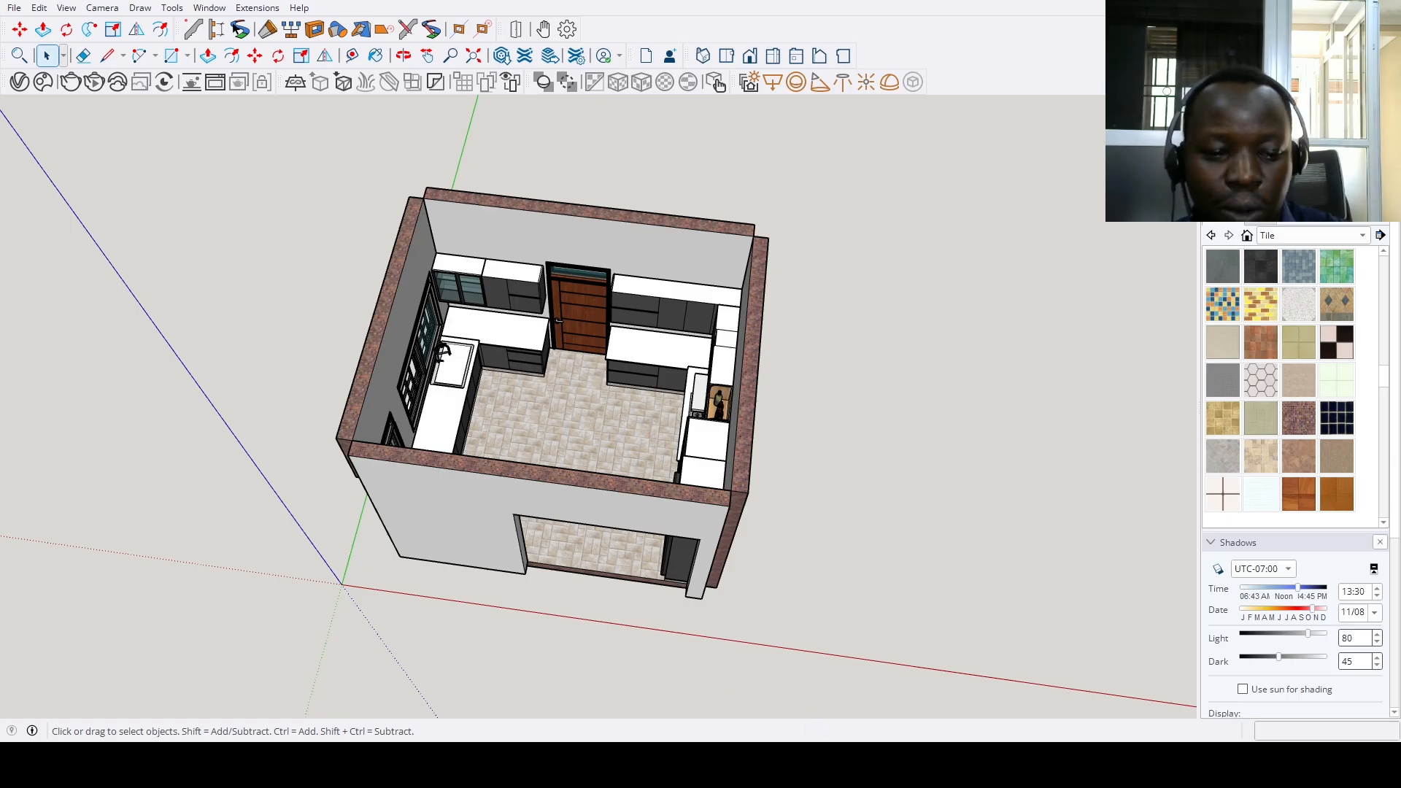
{"action": "left_click", "coordinate": [717, 85]}
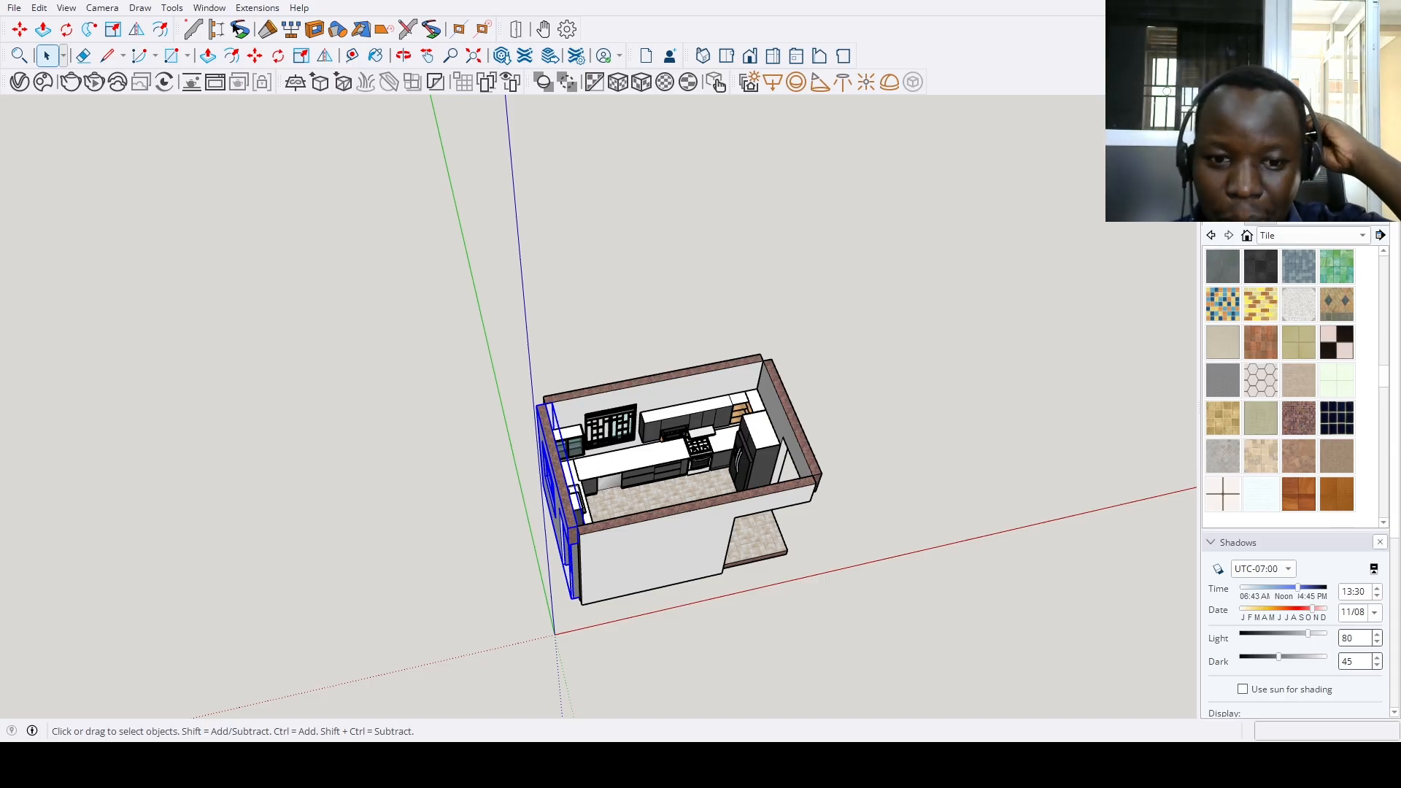
{"action": "scroll", "coordinate": [1284, 379], "scroll_direction": "down", "scroll_amount": 3}
{"action": "middle_click_drag", "start_coordinate": [554, 510], "coordinate": [511, 566]}
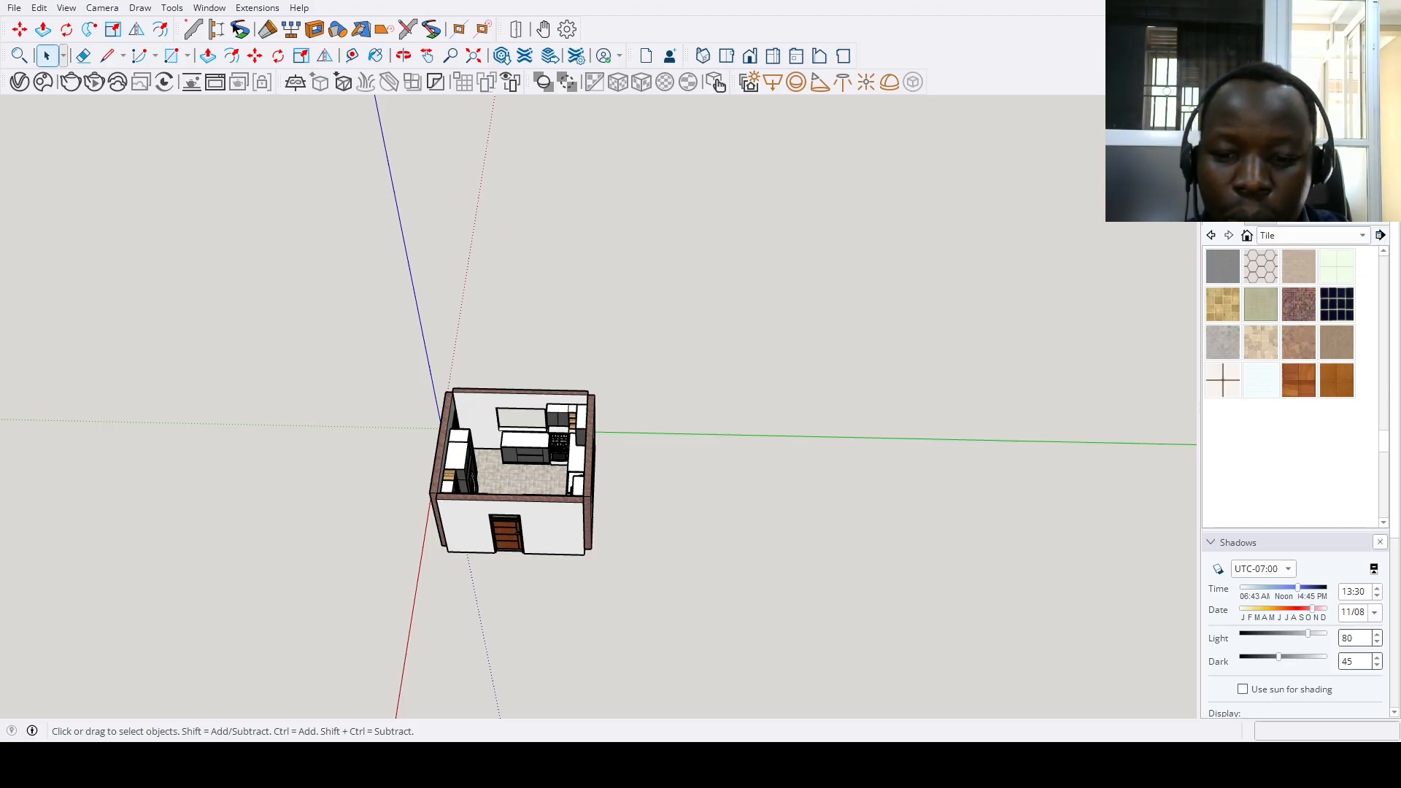
Extend the countertop beside the stove about 63/64" at its free end and pull its front edge over the drawer fronts
{"action": "scroll", "coordinate": [494, 465], "scroll_direction": "up", "scroll_amount": 10}
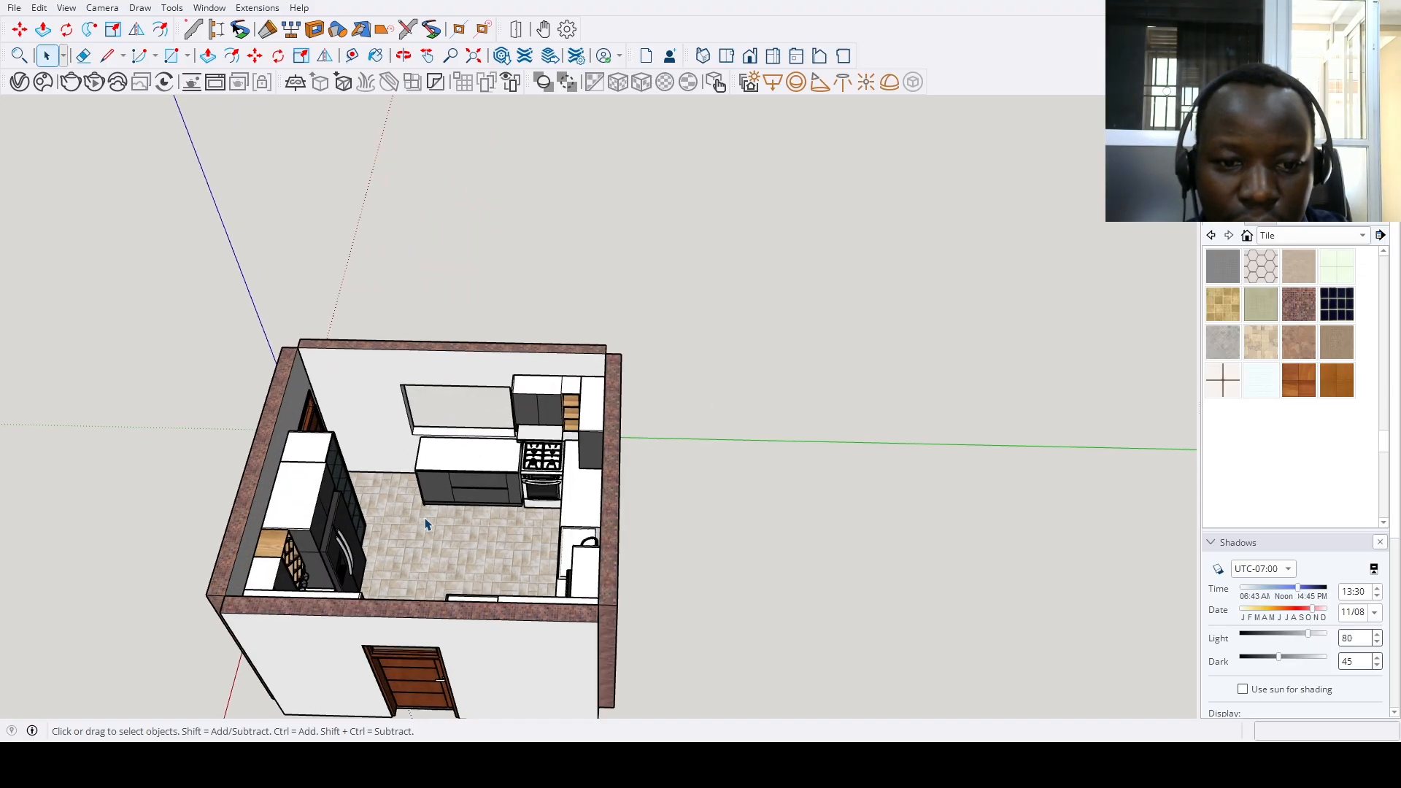
{"action": "scroll", "coordinate": [482, 475], "scroll_direction": "up", "scroll_amount": 8}
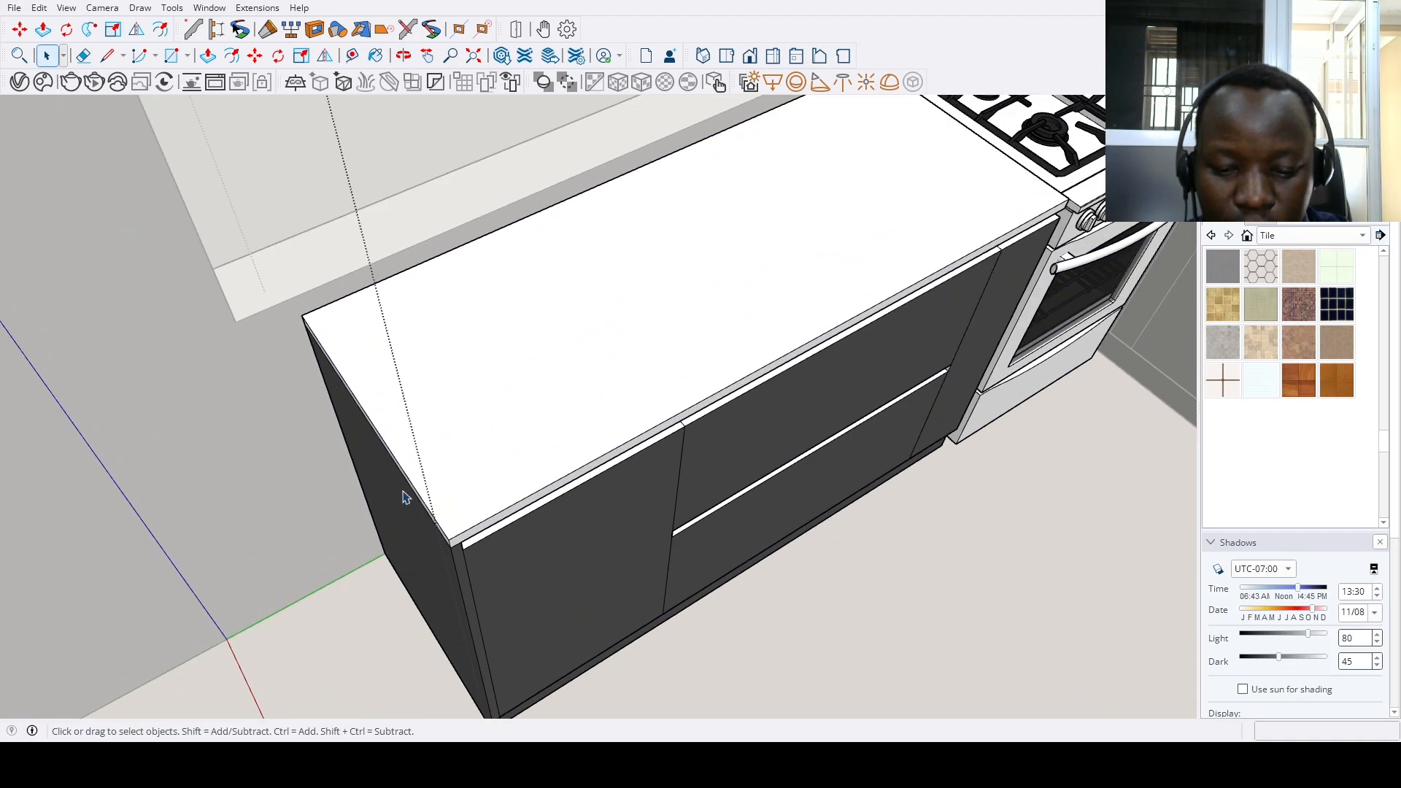
{"action": "key", "text": "p"}
{"action": "left_click", "coordinate": [428, 515]}
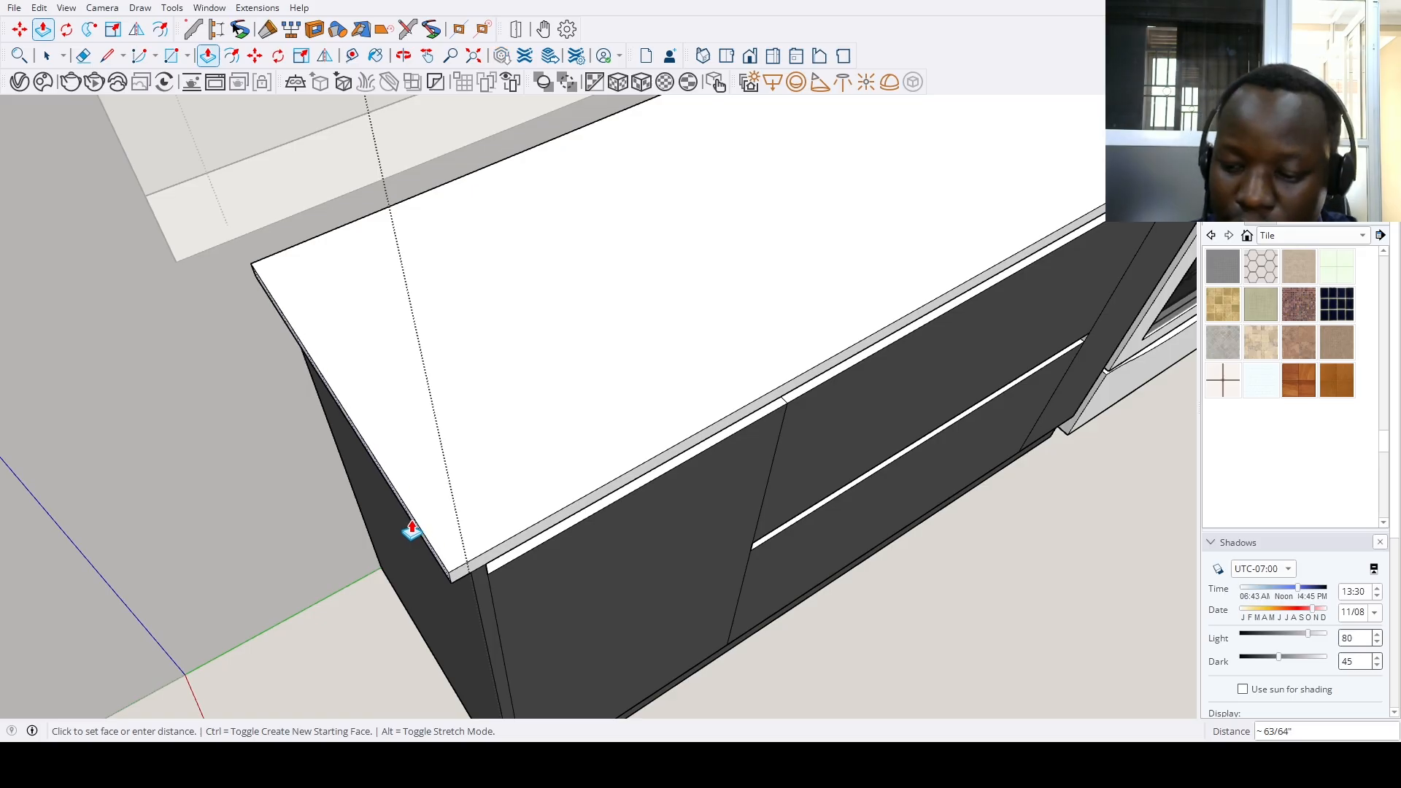
{"action": "left_click", "coordinate": [500, 569]}
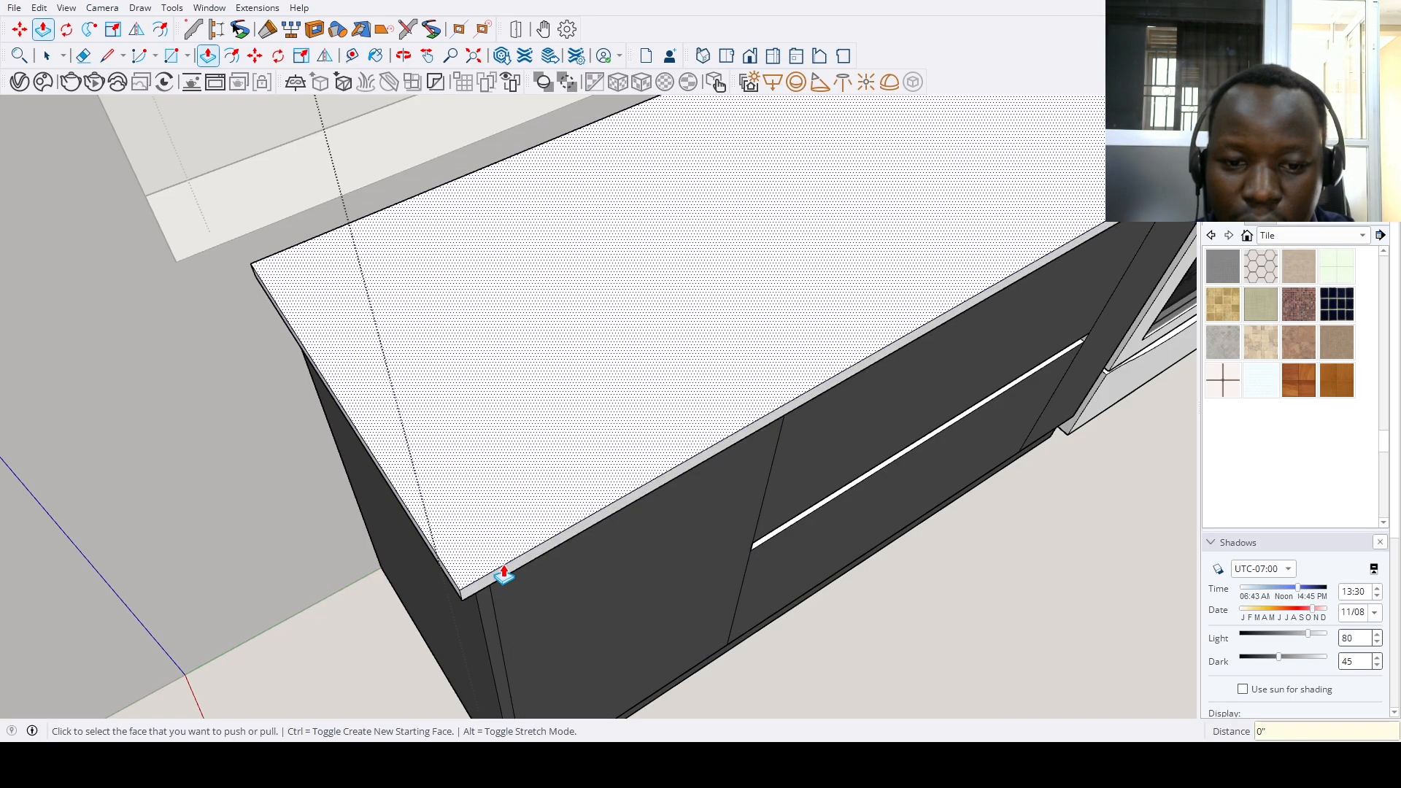
Pull the sink countertop's front edge out so that it covers the tops of the cabinet doors
{"action": "scroll", "coordinate": [524, 553], "scroll_direction": "down", "scroll_amount": 3}
{"action": "scroll", "coordinate": [524, 552], "scroll_direction": "down", "scroll_amount": 5}
{"action": "middle_click_drag", "start_coordinate": [524, 552], "coordinate": [873, 353]}
{"action": "scroll", "coordinate": [829, 397], "scroll_direction": "up", "scroll_amount": 3}
{"action": "key", "text": "p"}
{"action": "scroll", "coordinate": [876, 338], "scroll_direction": "up", "scroll_amount": 5}
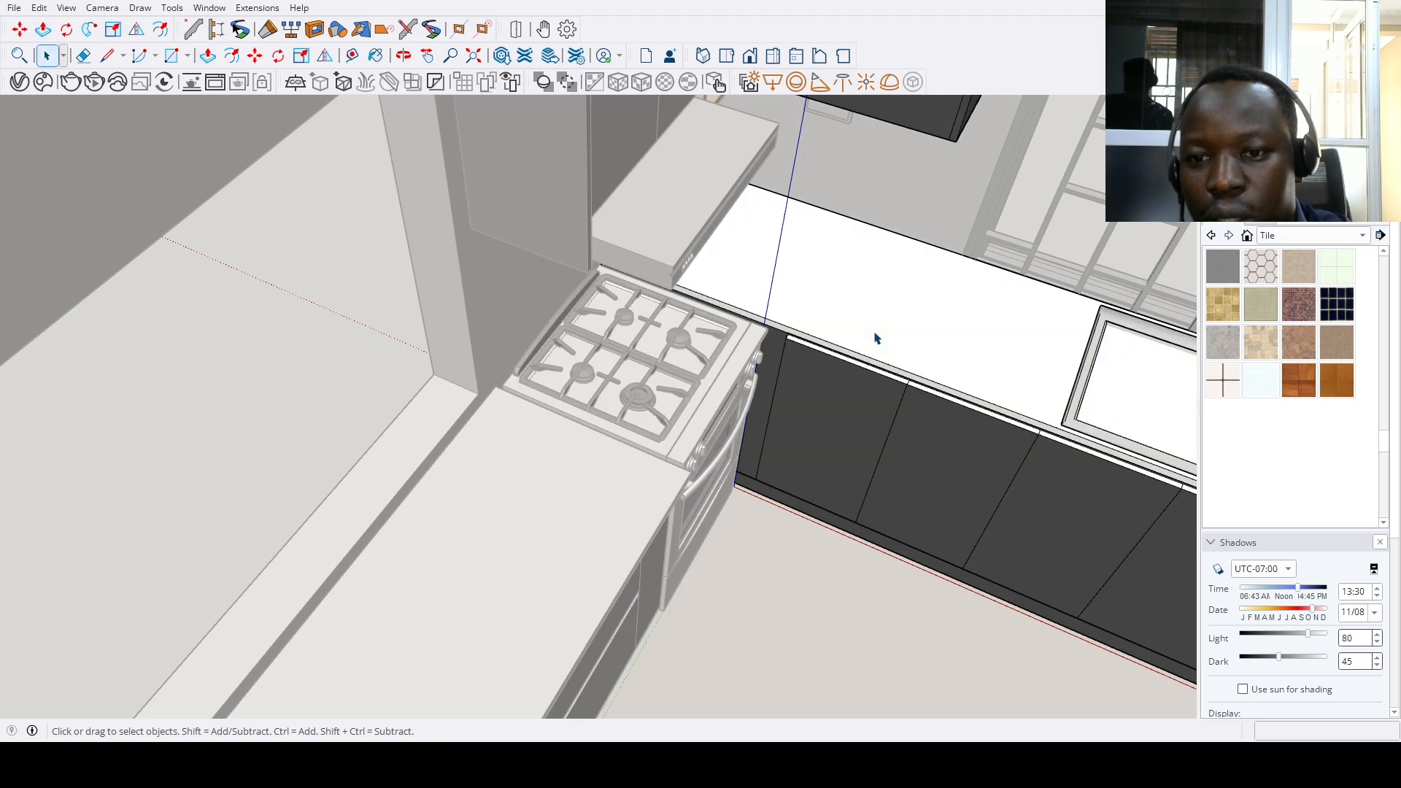
{"action": "scroll", "coordinate": [839, 376], "scroll_direction": "down", "scroll_amount": 2}
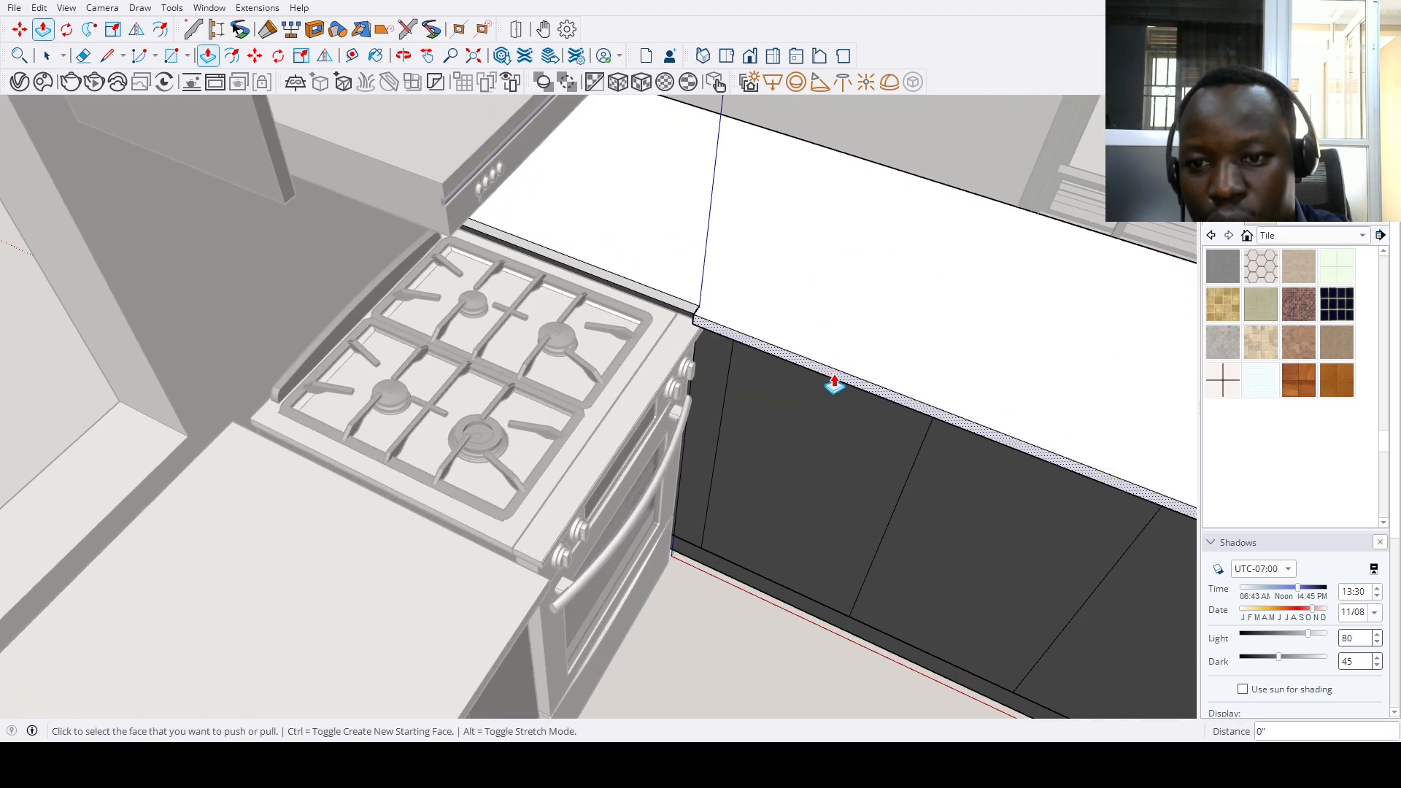
{"action": "scroll", "coordinate": [737, 496], "scroll_direction": "down", "scroll_amount": 3}
Split the adjoining countertop's front edge at its inner corner with the sink run and pull it out over the drawers
{"action": "scroll", "coordinate": [669, 578], "scroll_direction": "down", "scroll_amount": 3}
{"action": "middle_click_drag", "start_coordinate": [670, 578], "coordinate": [682, 394]}
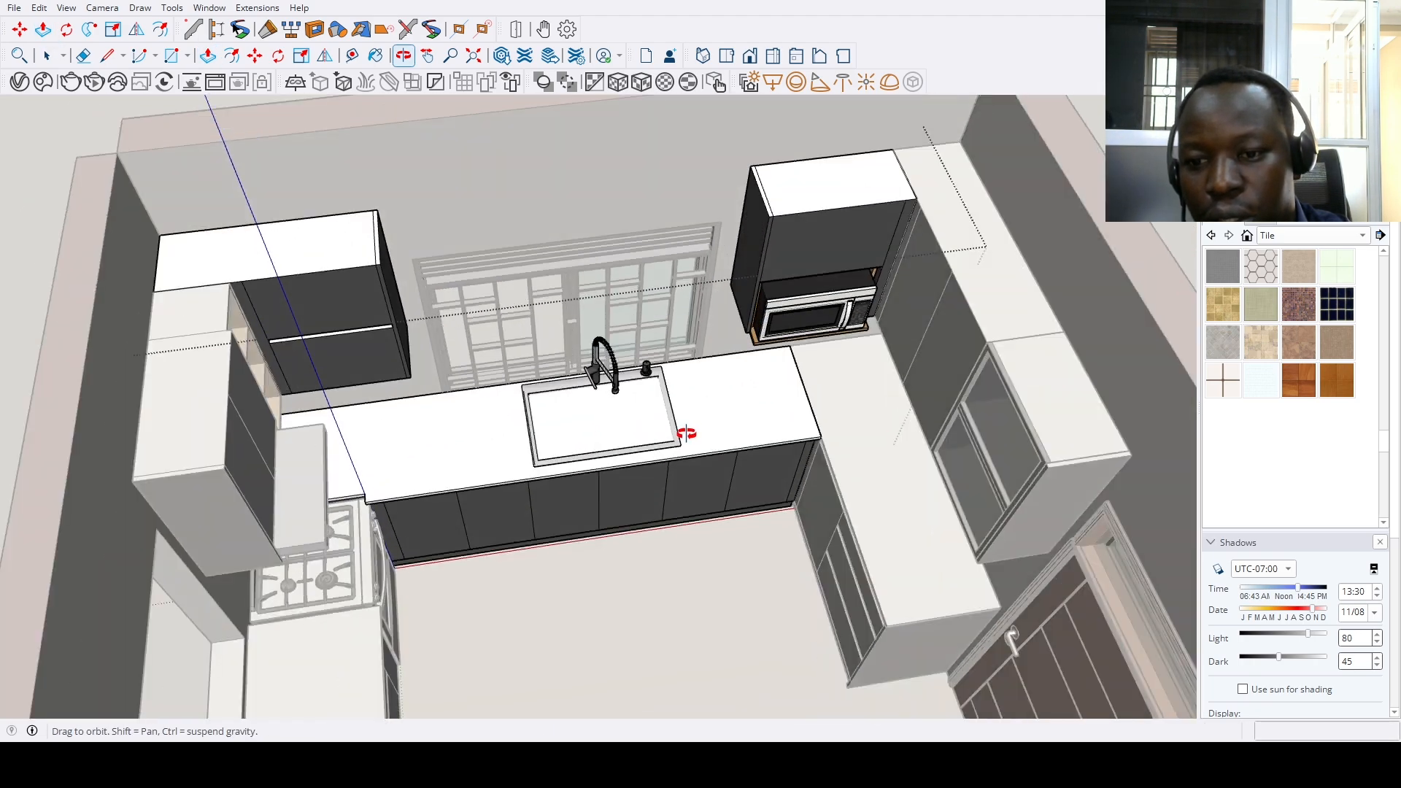
{"action": "scroll", "coordinate": [838, 394], "scroll_direction": "up", "scroll_amount": 4}
{"action": "key", "text": "space"}
{"action": "scroll", "coordinate": [822, 407], "scroll_direction": "up", "scroll_amount": 2}
{"action": "scroll", "coordinate": [820, 408], "scroll_direction": "up", "scroll_amount": 2}
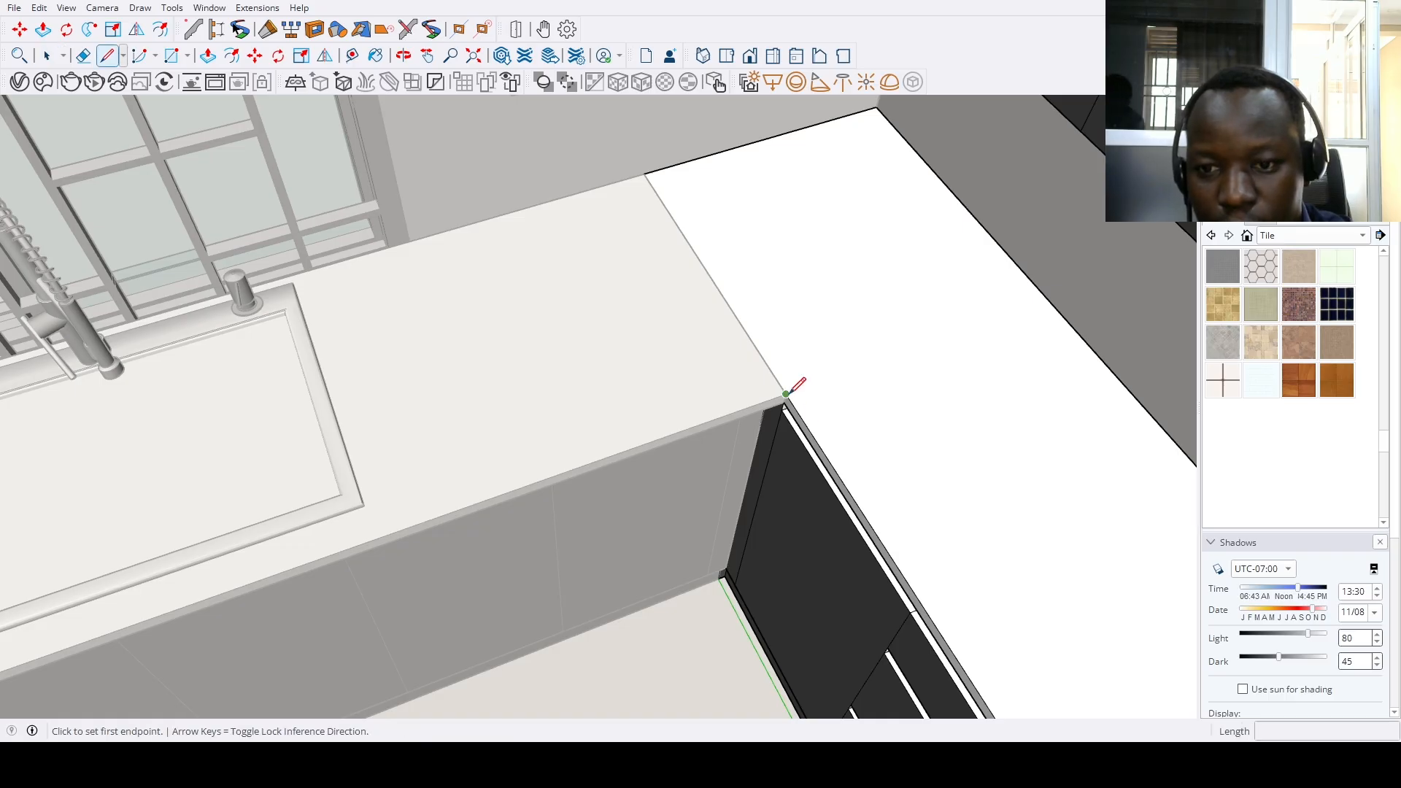
{"action": "left_click", "coordinate": [786, 395]}
{"action": "scroll", "coordinate": [790, 397], "scroll_direction": "up", "scroll_amount": 2}
{"action": "key", "text": "p"}
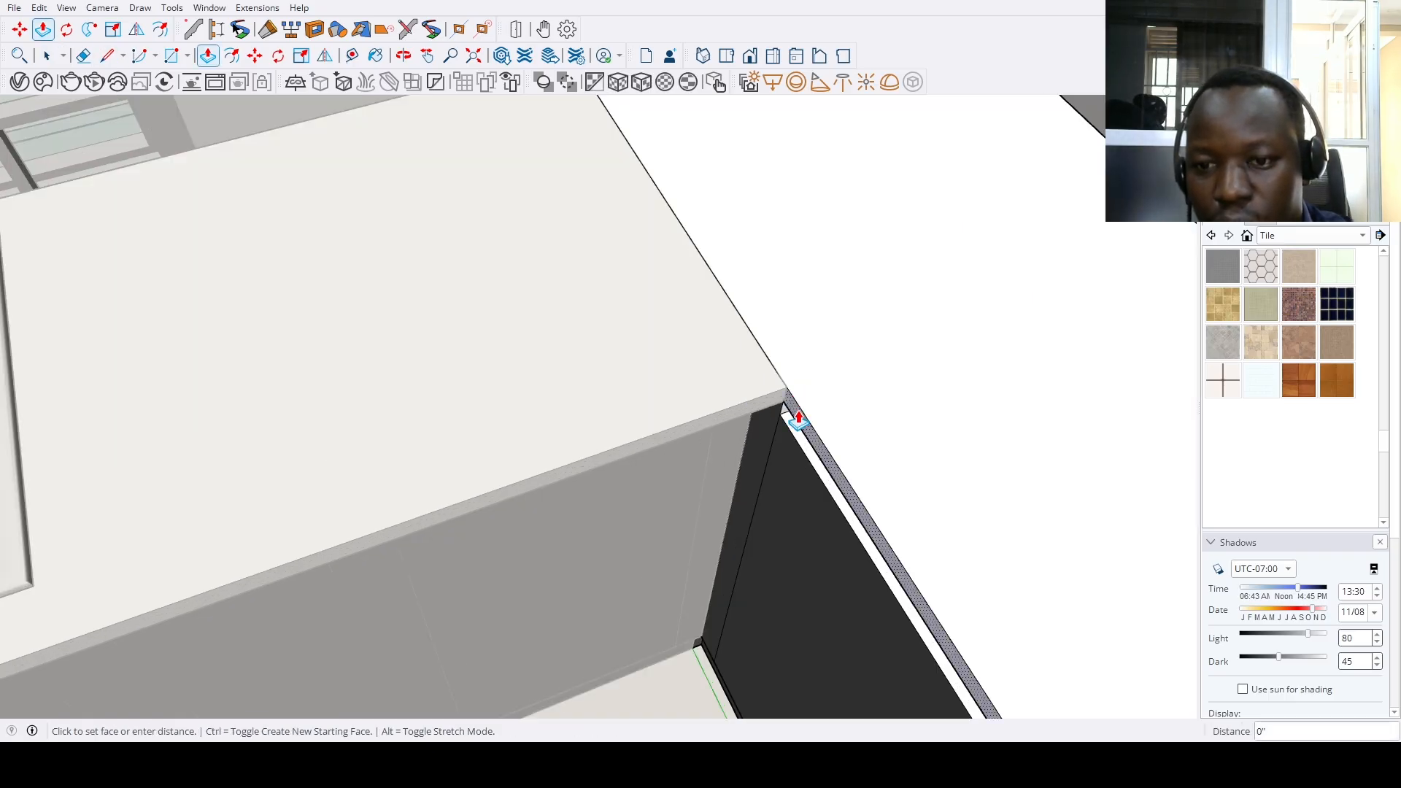
{"action": "scroll", "coordinate": [535, 416], "scroll_direction": "down", "scroll_amount": 5}
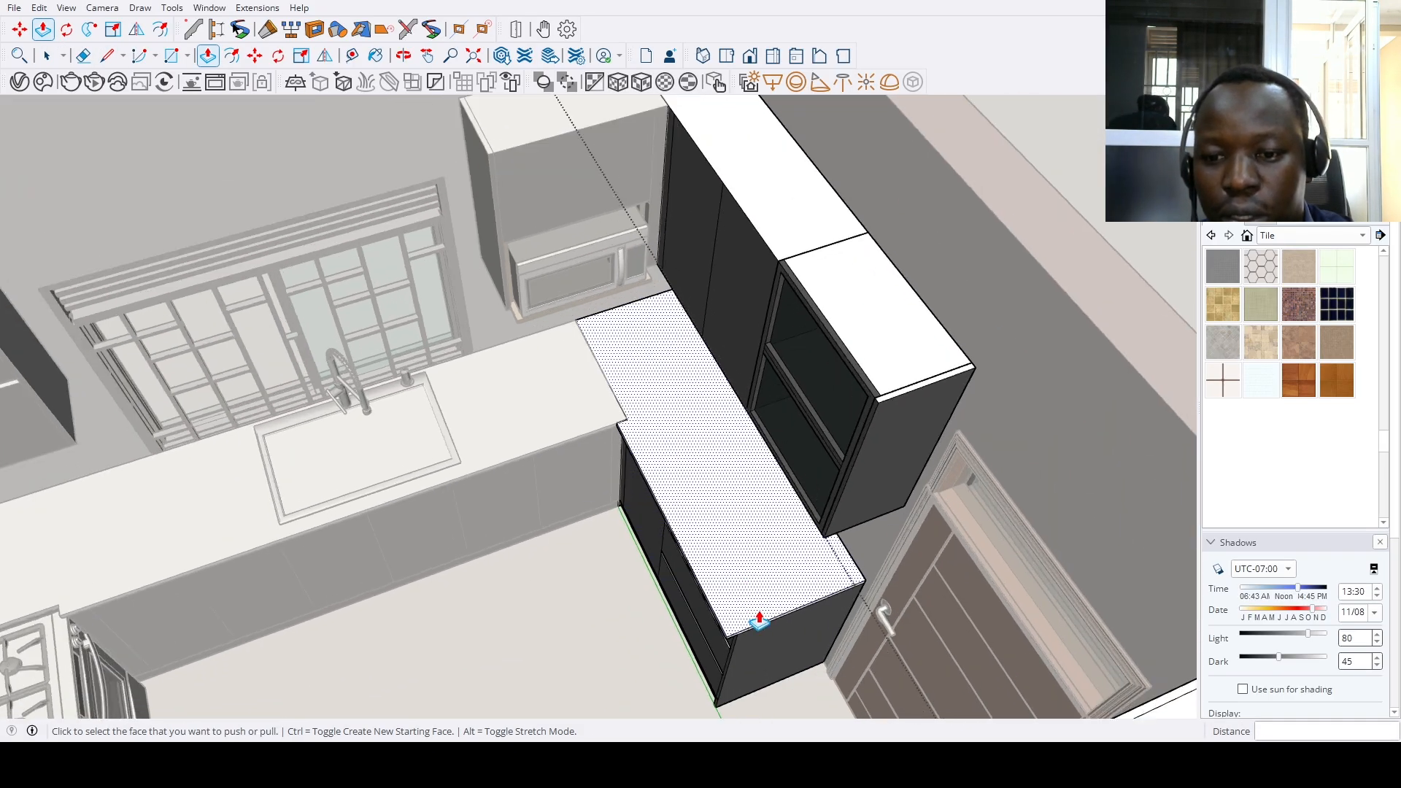
{"action": "scroll", "coordinate": [803, 622], "scroll_direction": "up", "scroll_amount": 4}
{"action": "scroll", "coordinate": [838, 584], "scroll_direction": "down", "scroll_amount": 10}
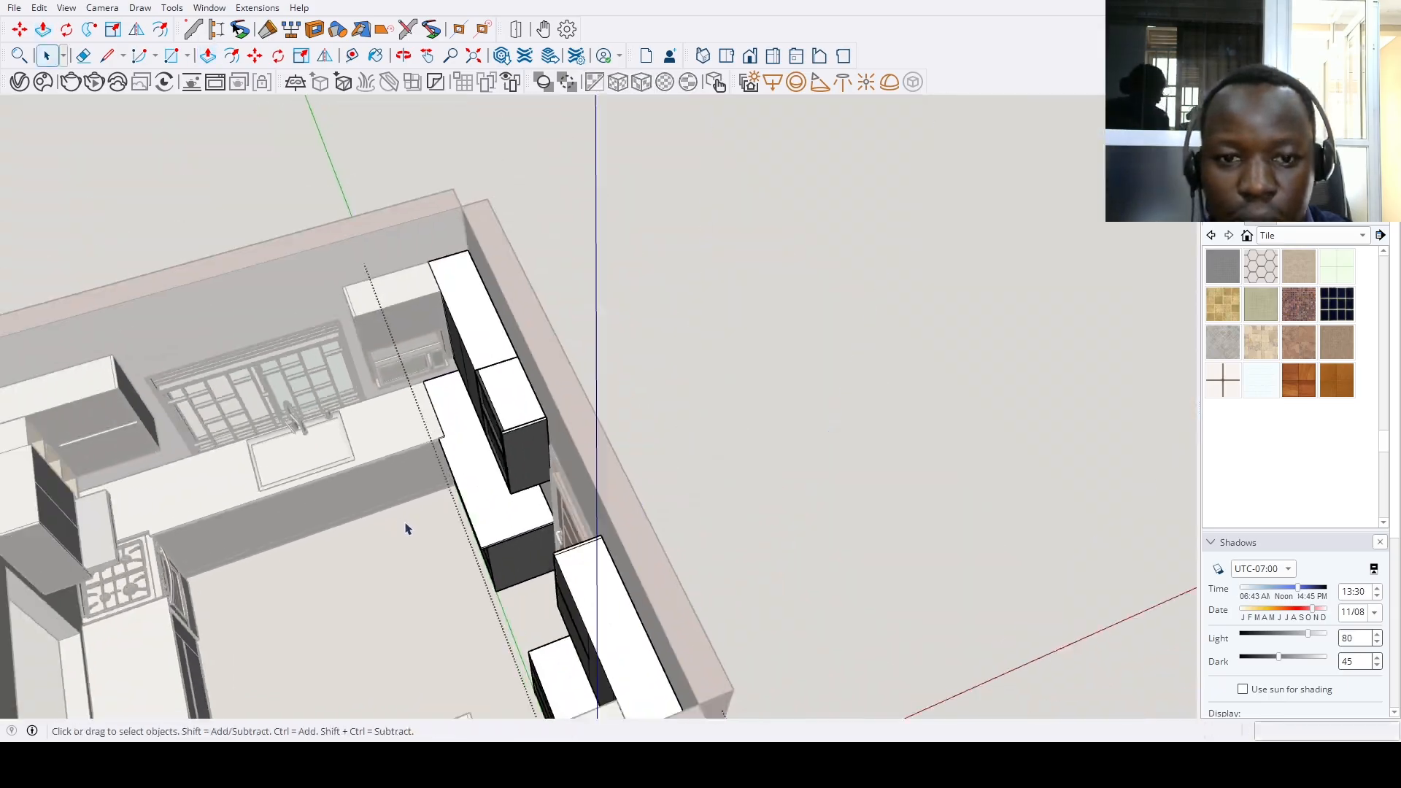
Open the drawer unit on the other side of the wood door and pull its countertop's front edge over the drawers
{"action": "middle_click_drag", "start_coordinate": [406, 525], "coordinate": [647, 475]}
{"action": "scroll", "coordinate": [772, 494], "scroll_direction": "up", "scroll_amount": 6}
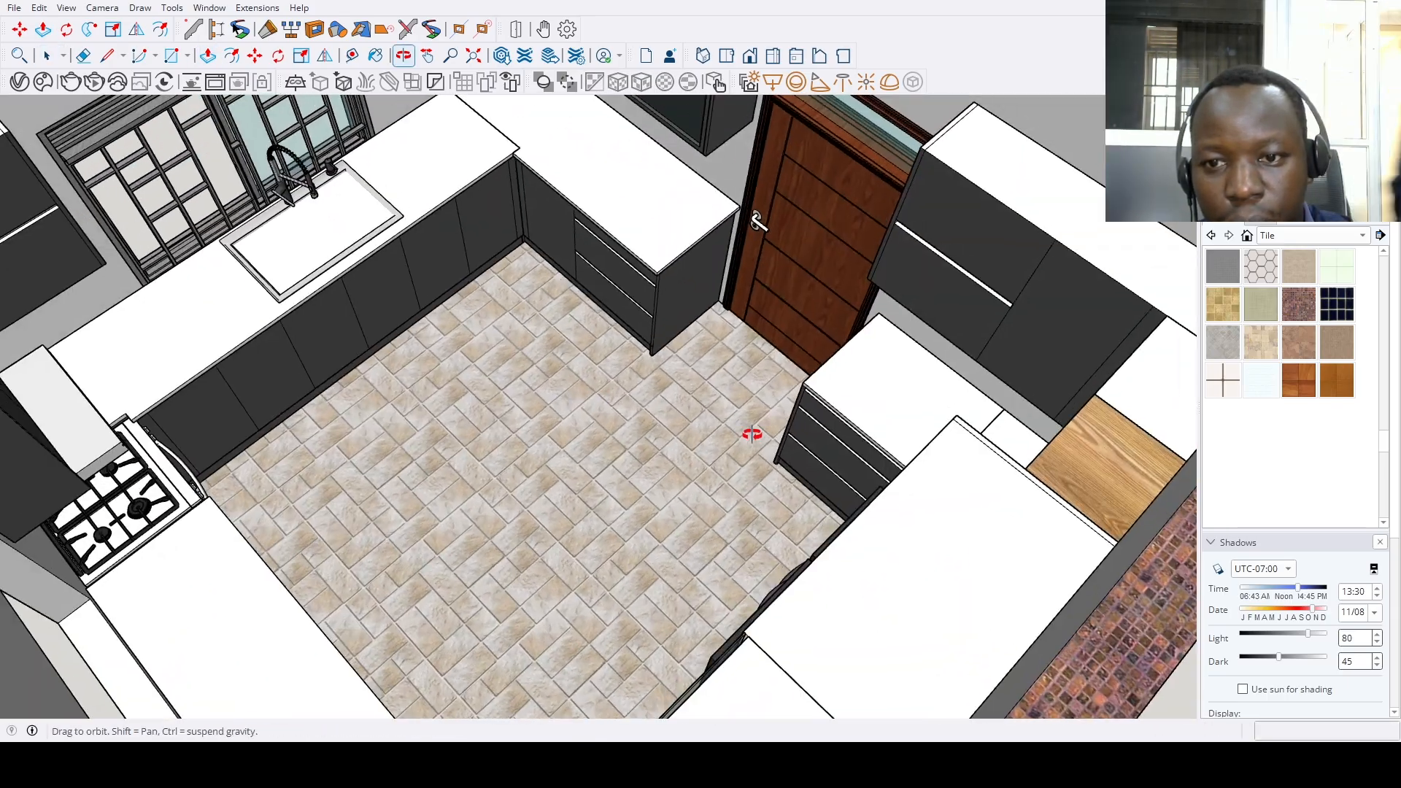
{"action": "middle_click_drag", "start_coordinate": [752, 434], "coordinate": [905, 423]}
{"action": "middle_click_drag", "start_coordinate": [656, 437], "coordinate": [797, 475]}
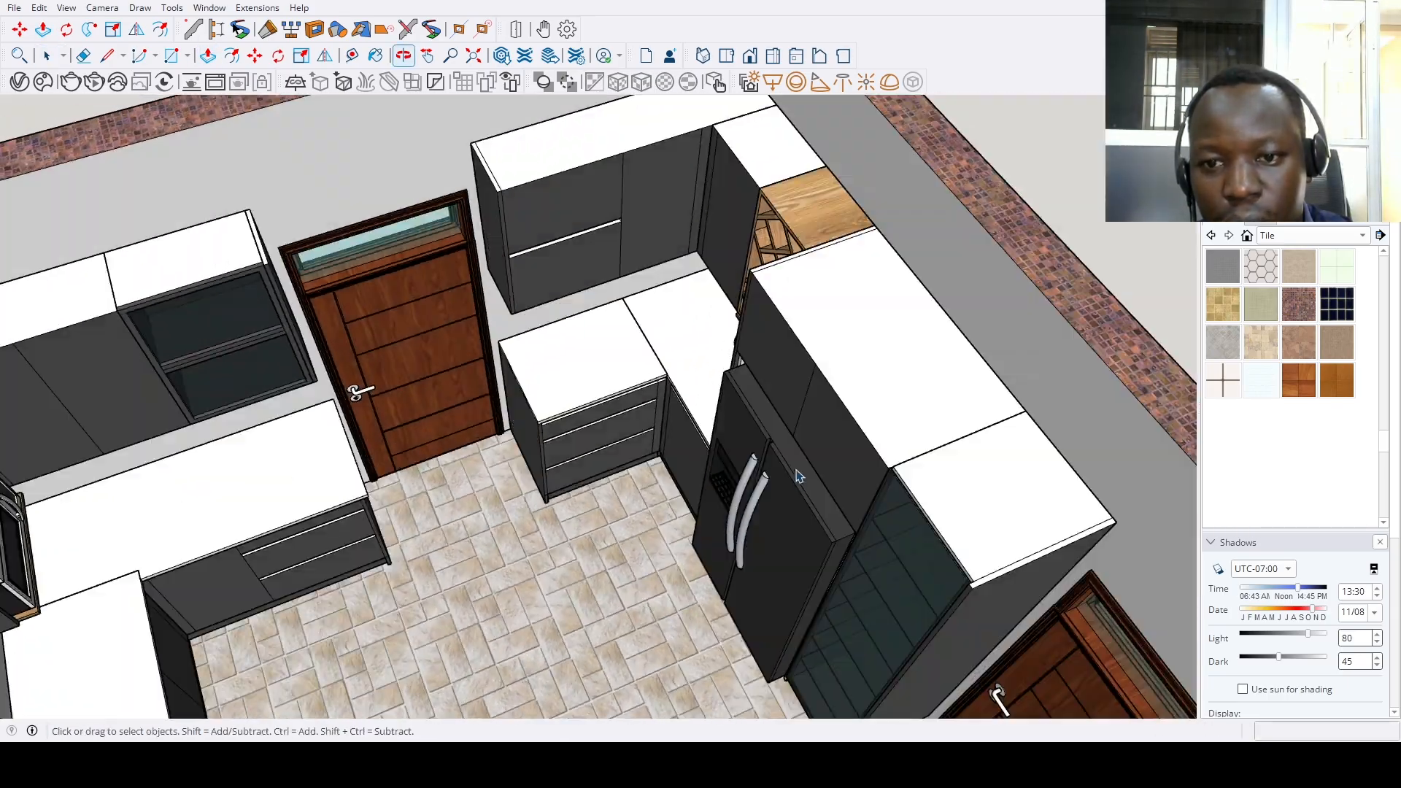
{"action": "scroll", "coordinate": [595, 423], "scroll_direction": "up", "scroll_amount": 4}
{"action": "double_click", "coordinate": [569, 379]}
{"action": "scroll", "coordinate": [603, 447], "scroll_direction": "up", "scroll_amount": 4}
{"action": "scroll", "coordinate": [603, 447], "scroll_direction": "up", "scroll_amount": 2}
{"action": "key", "text": "p"}
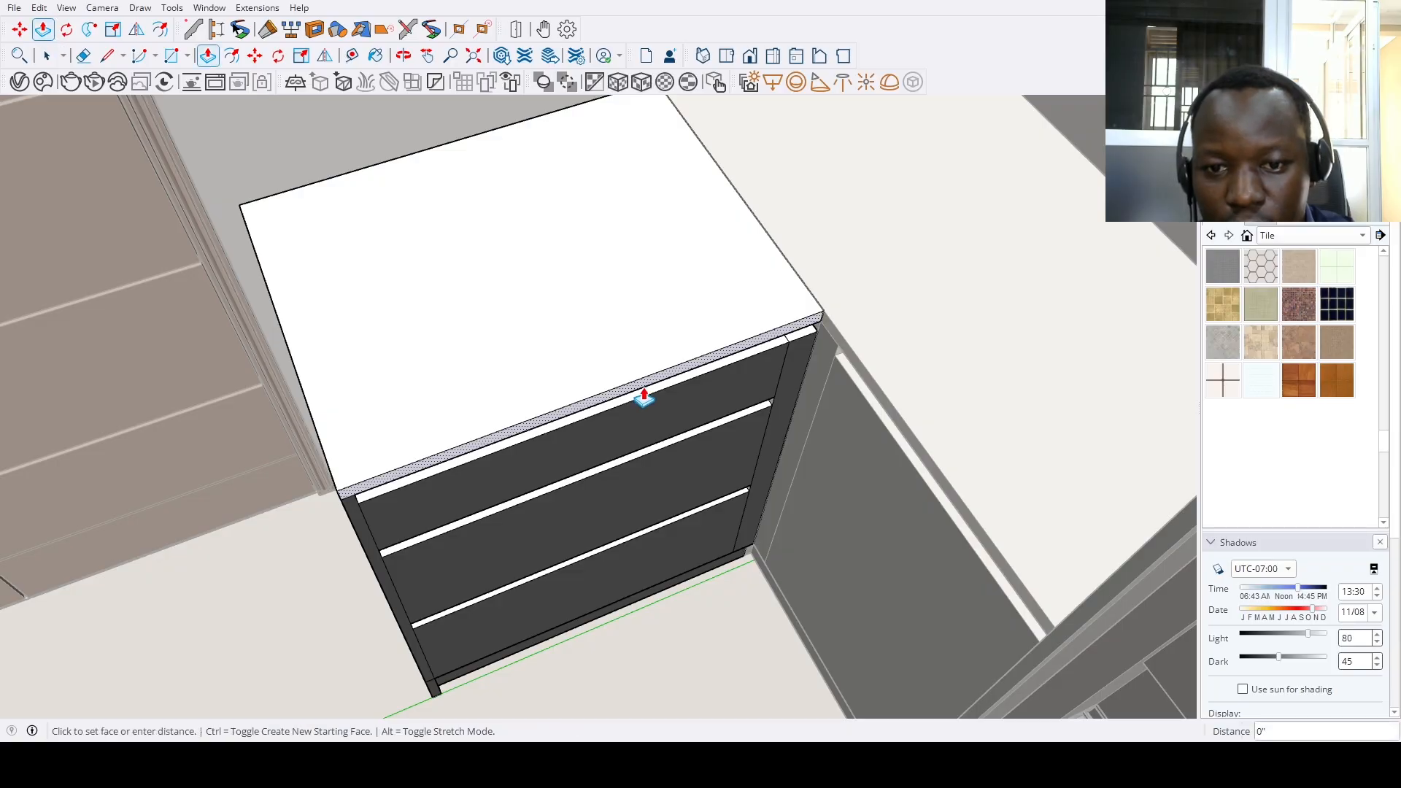
{"action": "middle_click_drag", "start_coordinate": [635, 412], "coordinate": [598, 406]}
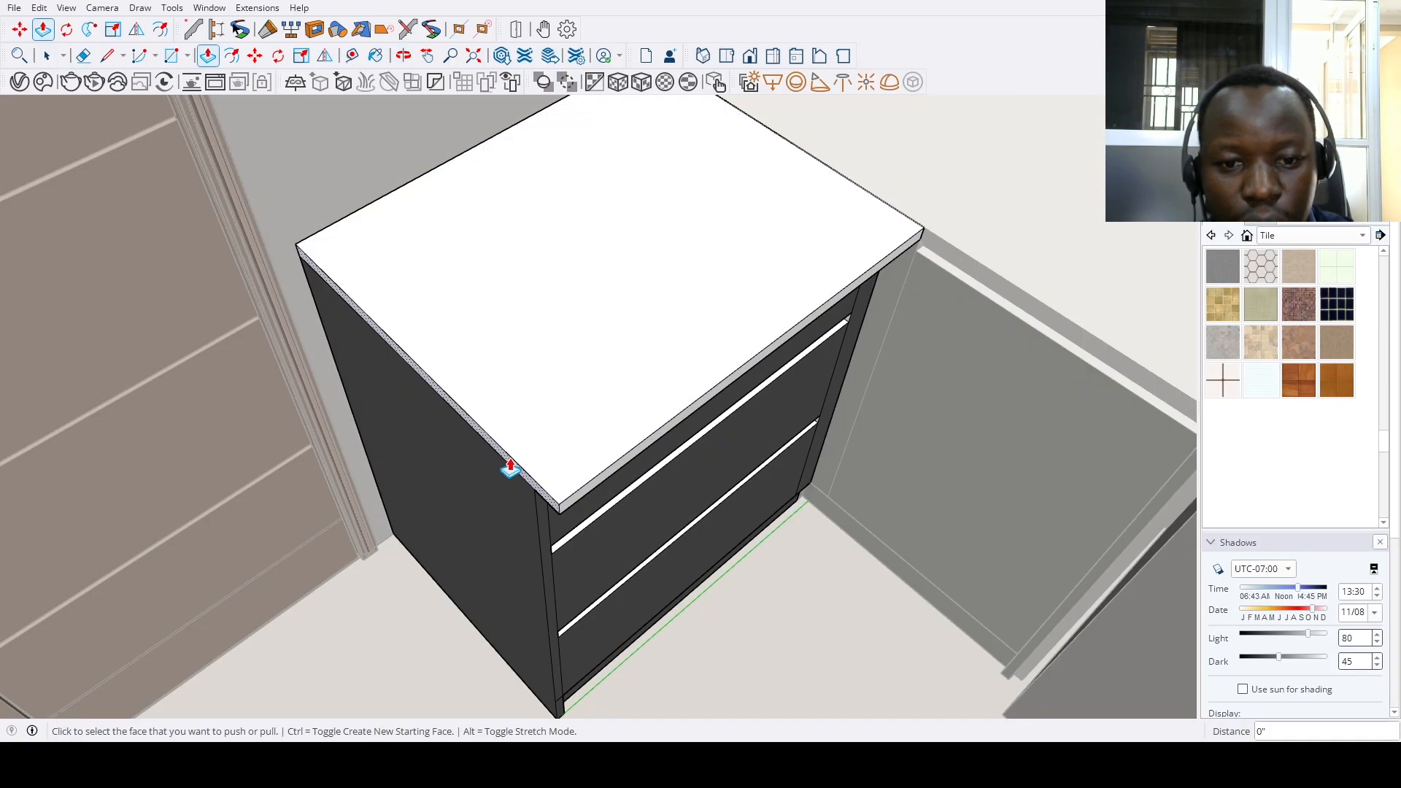
{"action": "key", "text": "space"}
Split the front edge of the countertop beside the fridge at the inner corner and pull it out over the cabinet front
{"action": "middle_click_drag", "start_coordinate": [990, 293], "coordinate": [1007, 272]}
{"action": "scroll", "coordinate": [880, 213], "scroll_direction": "up", "scroll_amount": 3}
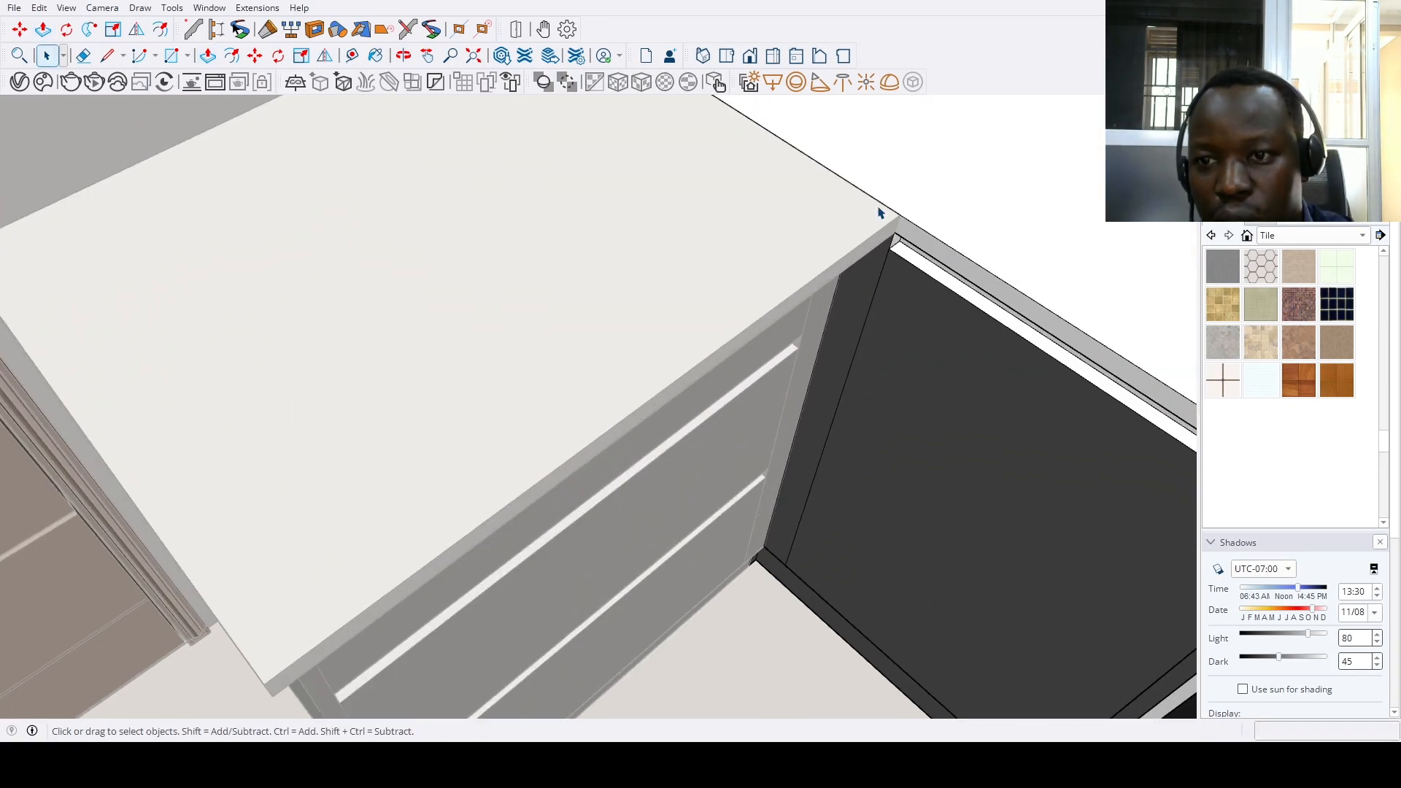
{"action": "key", "text": "l"}
{"action": "left_click", "coordinate": [895, 232]}
{"action": "left_click", "coordinate": [902, 228]}
{"action": "key", "text": "p"}
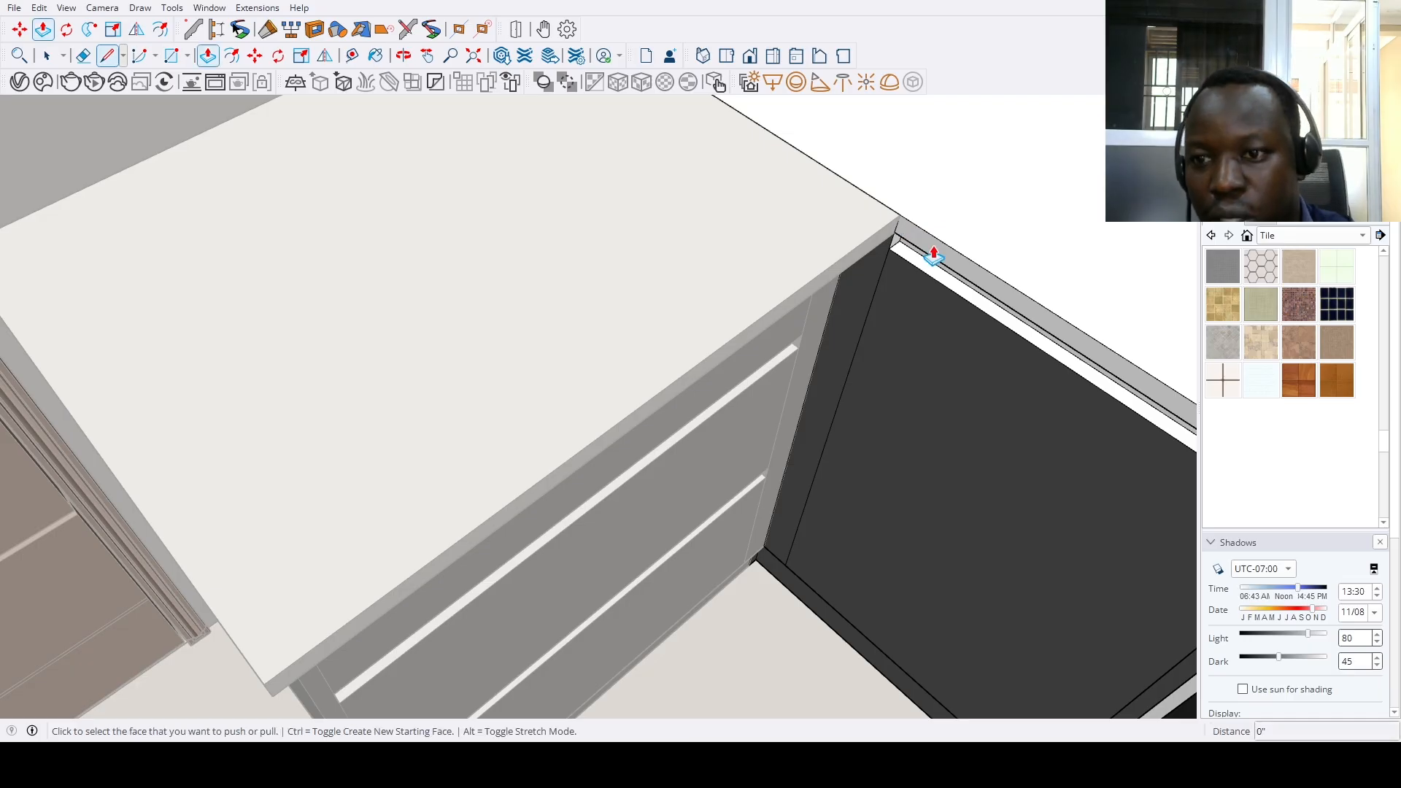
{"action": "left_click", "coordinate": [929, 260]}
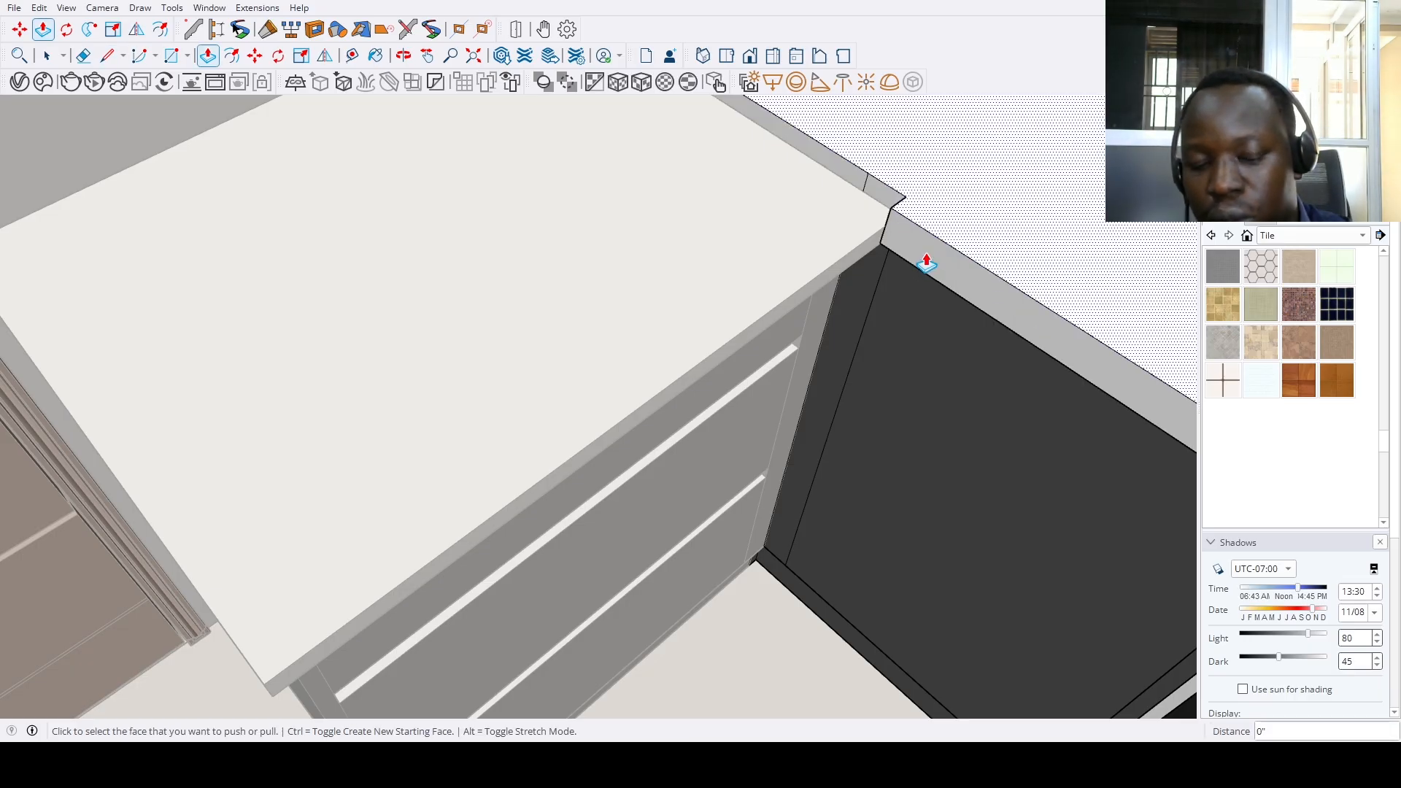
{"action": "scroll", "coordinate": [922, 259], "scroll_direction": "down", "scroll_amount": 5}
{"action": "middle_click_drag", "start_coordinate": [921, 259], "coordinate": [1094, 307]}
{"action": "key", "text": "space"}
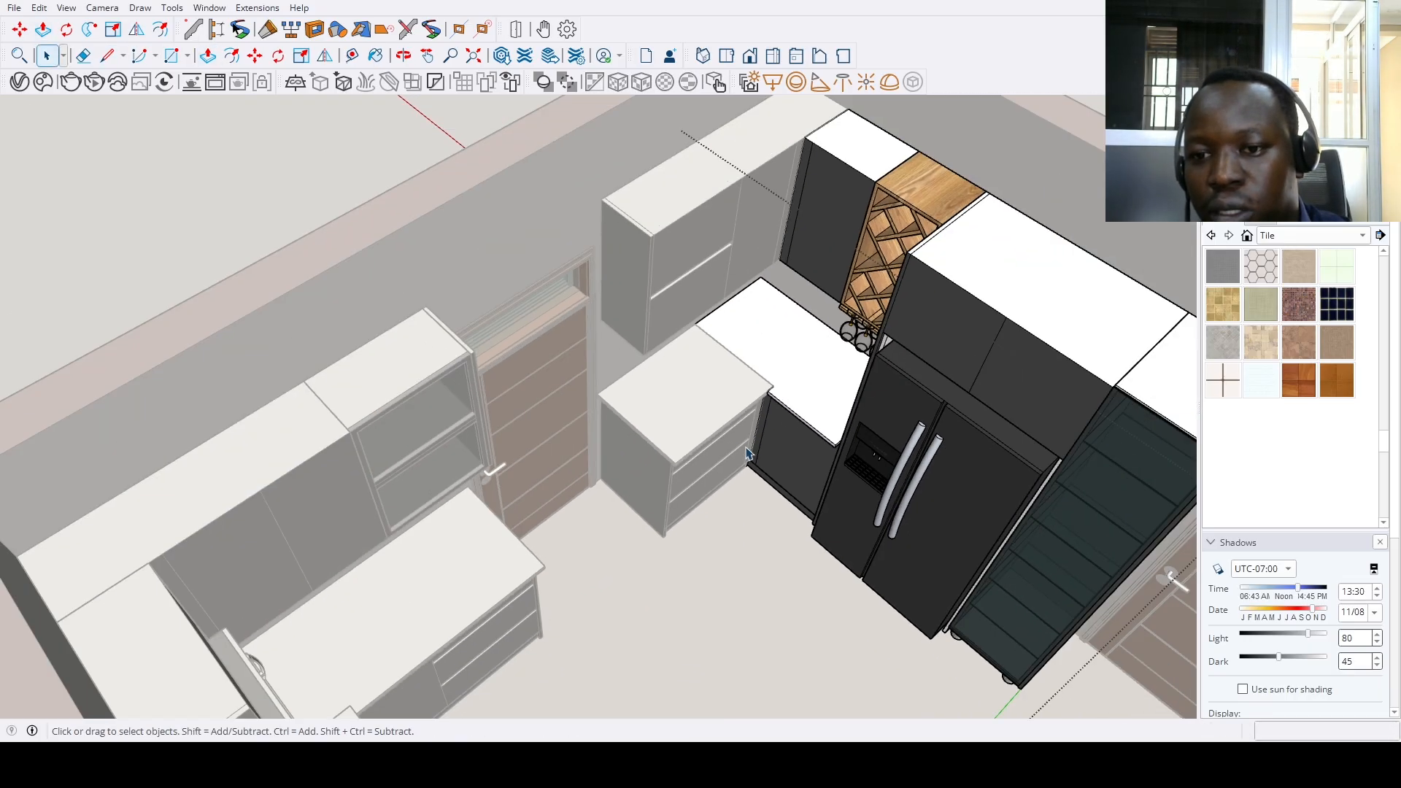
Unhide the ceiling slab over the kitchen
{"action": "scroll", "coordinate": [730, 379], "scroll_direction": "down", "scroll_amount": 5}
{"action": "middle_click_drag", "start_coordinate": [730, 379], "coordinate": [690, 353]}
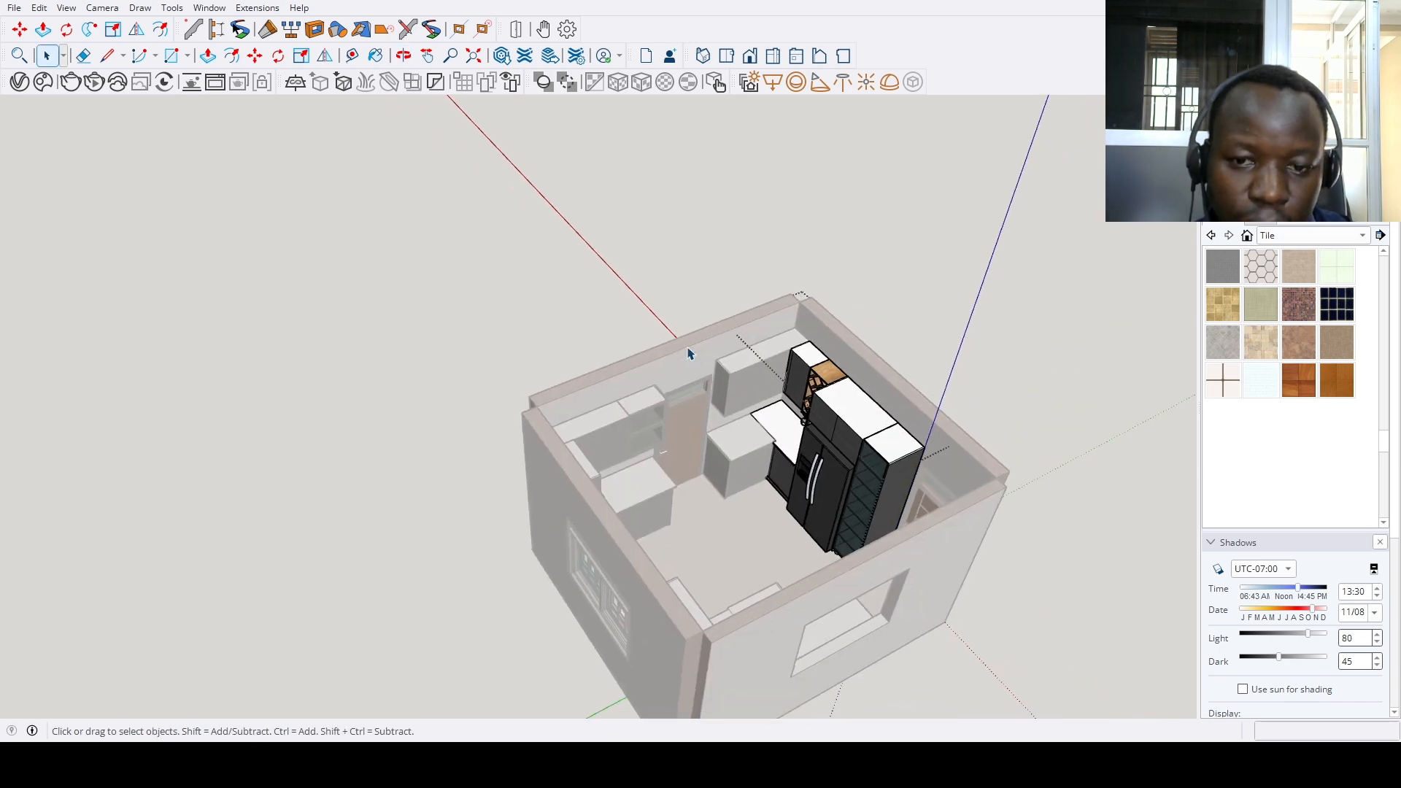
{"action": "key", "text": "shift+h"}
{"action": "scroll", "coordinate": [632, 392], "scroll_direction": "down", "scroll_amount": 3}
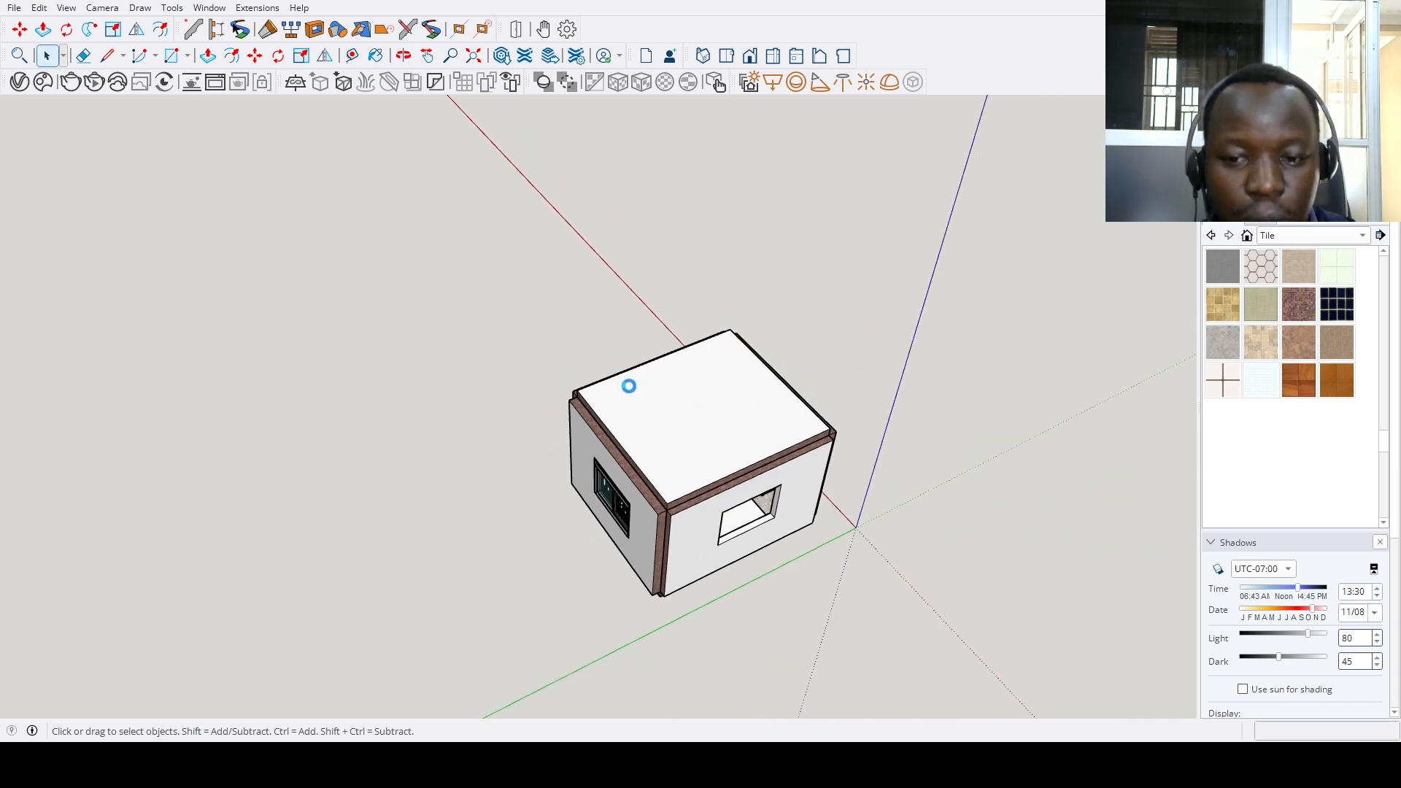